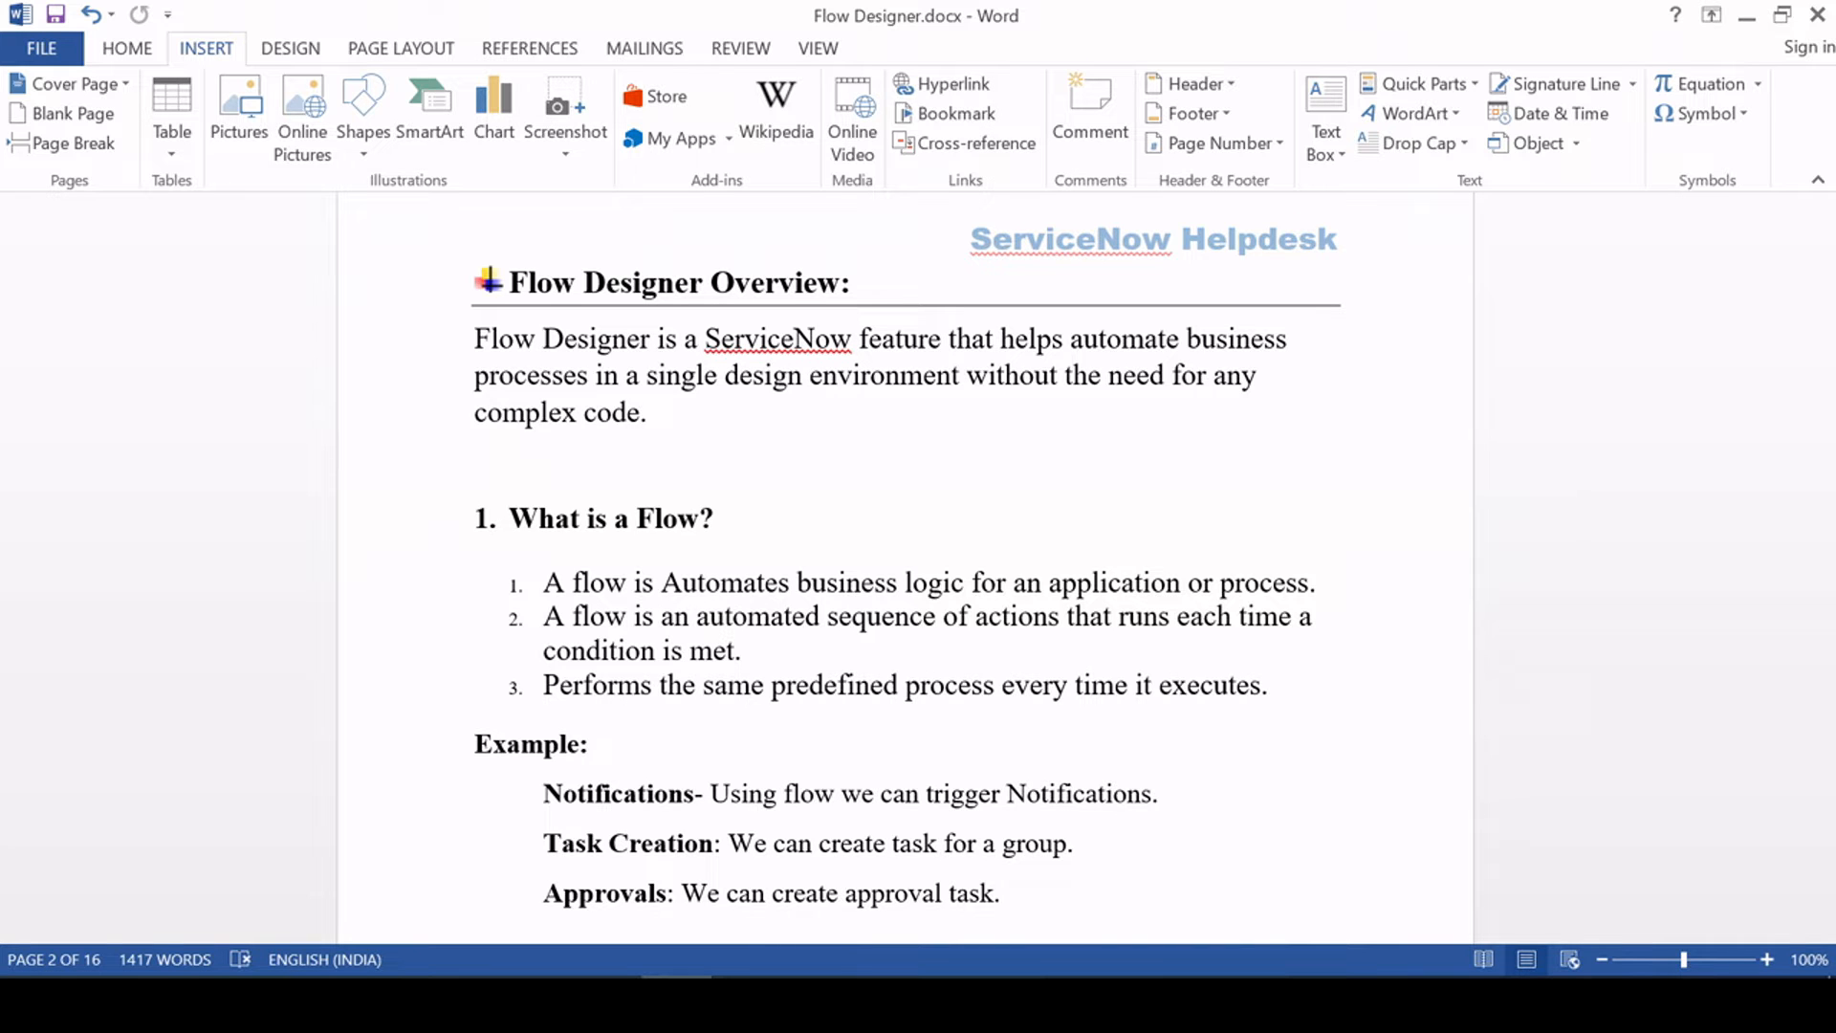
Read the "What is a Flow?" section with its examples and note, plus the "Benefits of Flow Designer" list
{"action": "scroll", "coordinate": [904, 569], "scroll_direction": "down", "scroll_amount": 3}
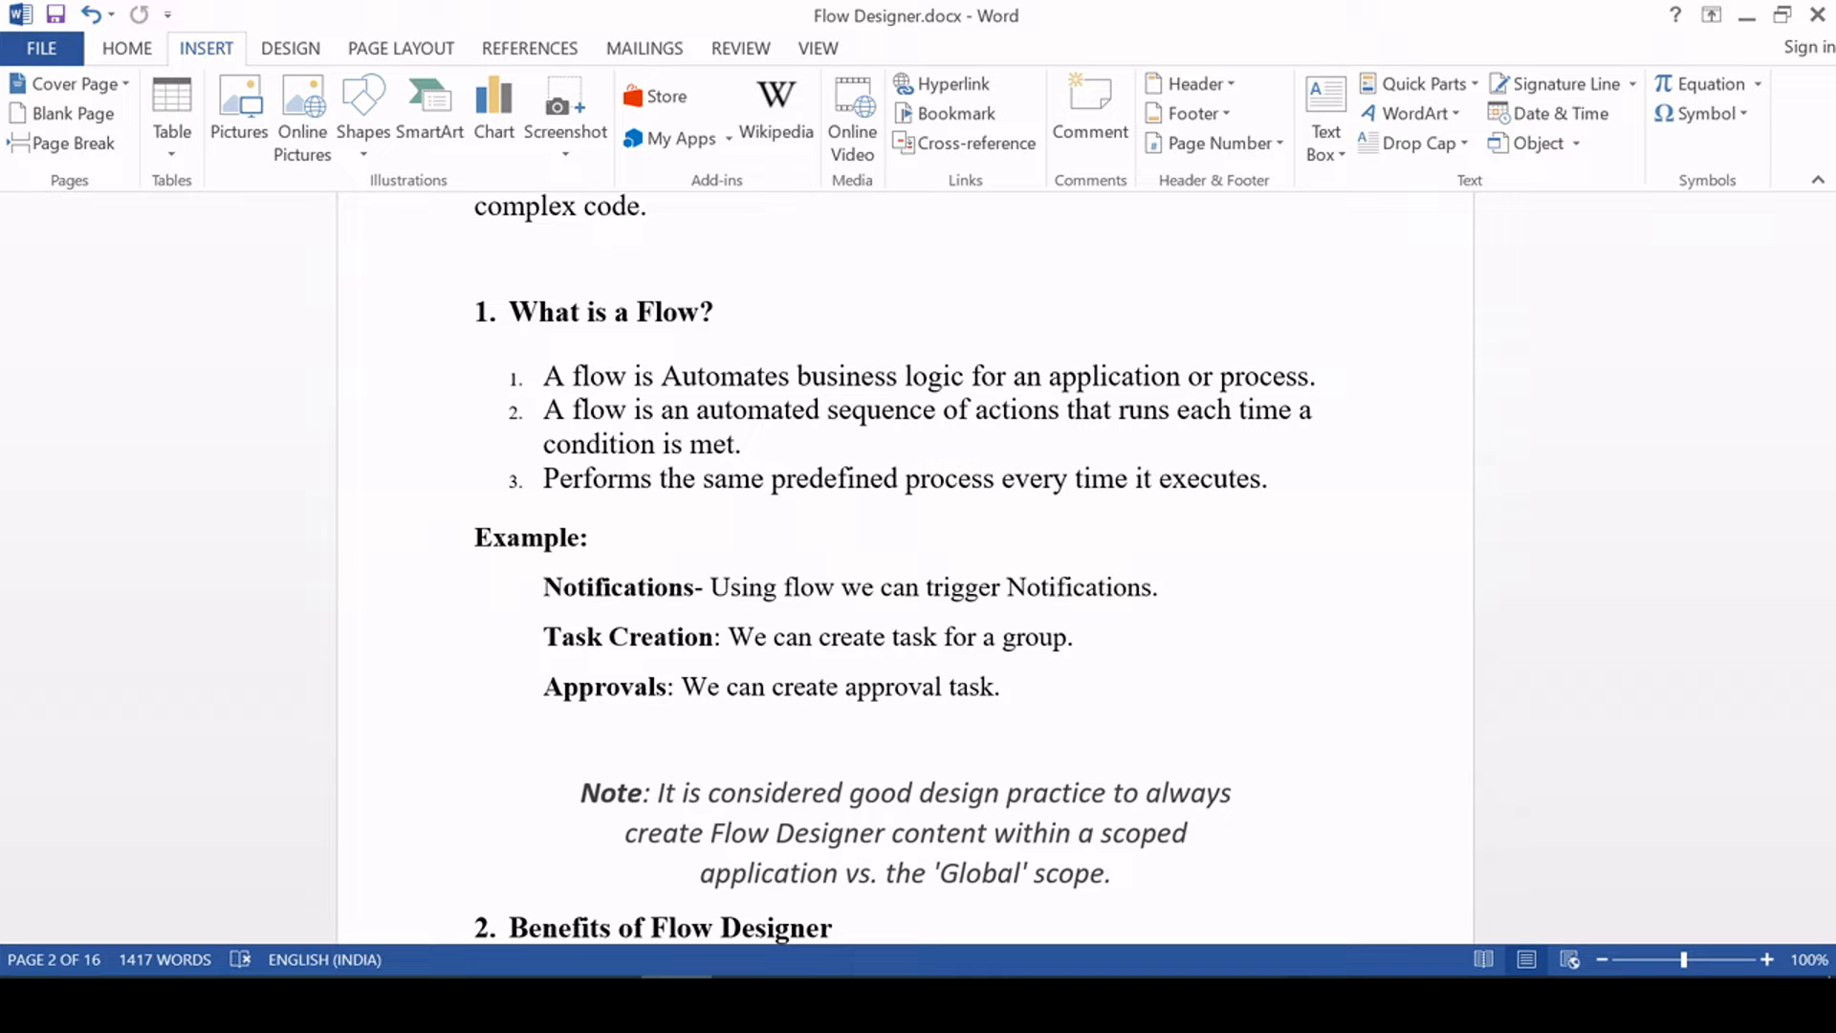
{"action": "scroll", "coordinate": [685, 516], "scroll_direction": "down", "scroll_amount": 4}
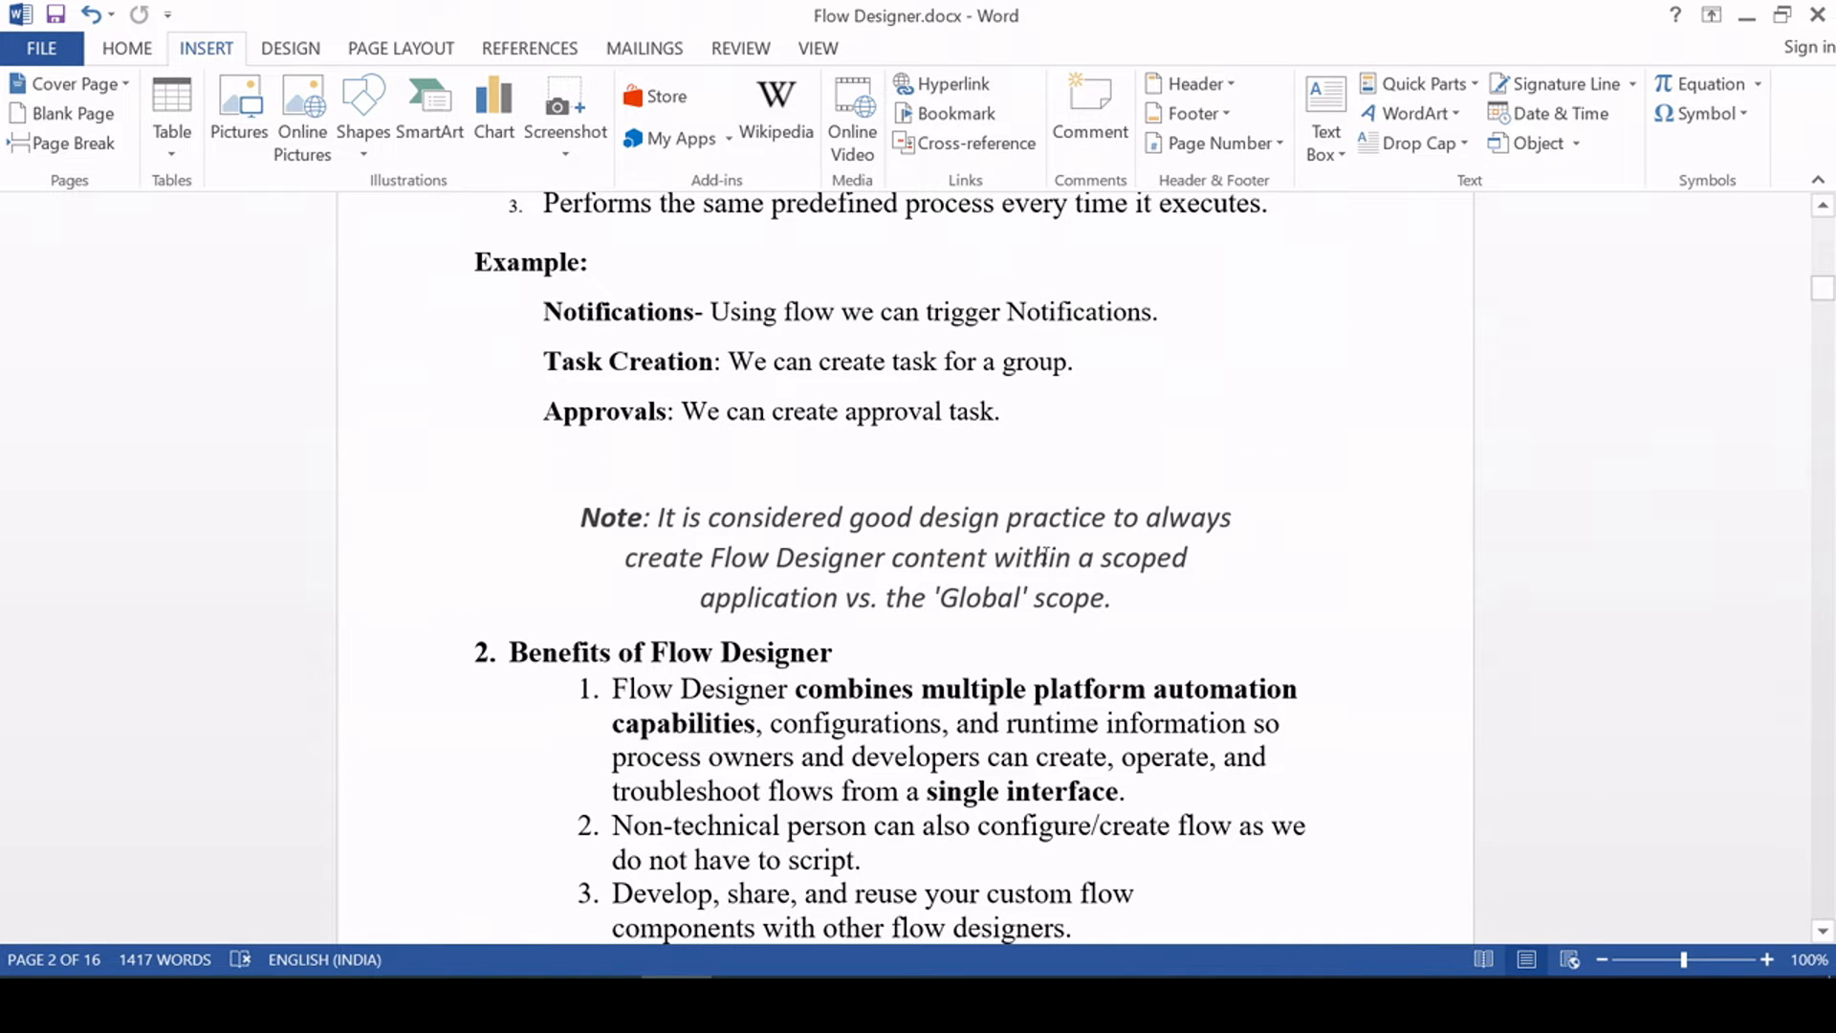
{"action": "scroll", "coordinate": [1042, 555], "scroll_direction": "down", "scroll_amount": 3}
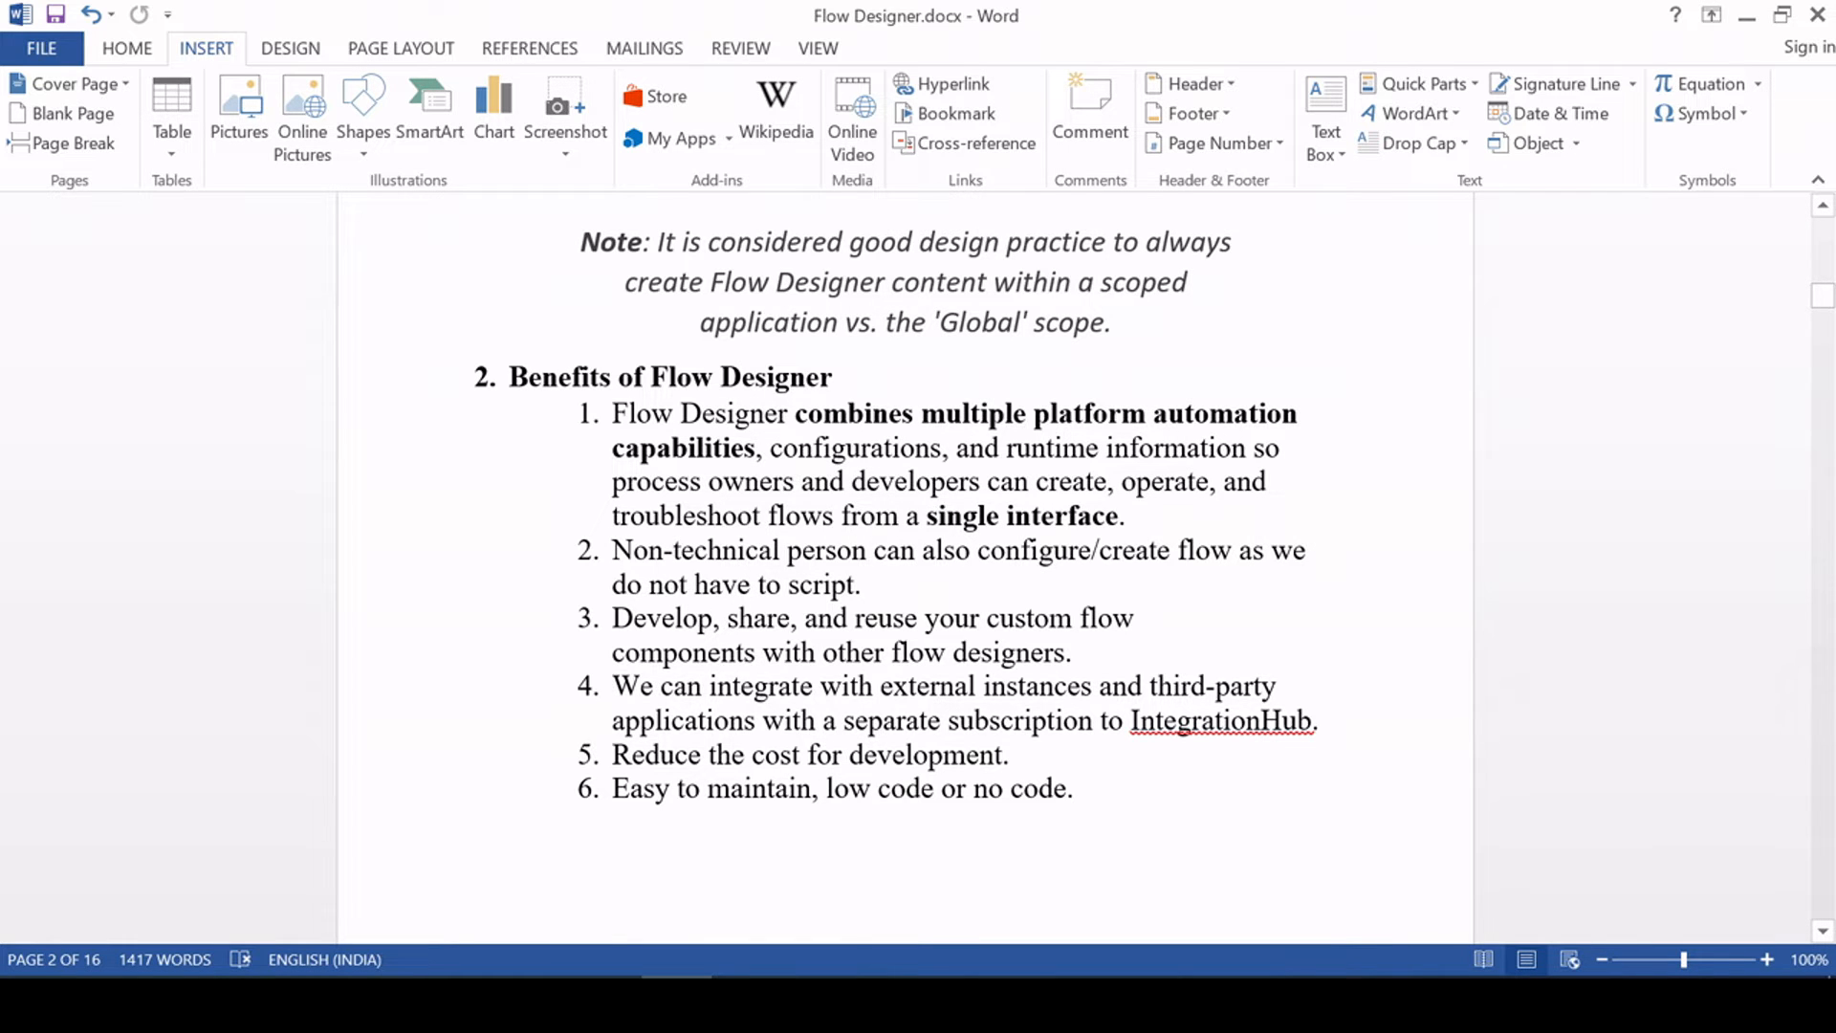
{"action": "scroll", "coordinate": [905, 564], "scroll_direction": "up", "scroll_amount": 5}
{"action": "scroll", "coordinate": [906, 565], "scroll_direction": "down", "scroll_amount": 7}
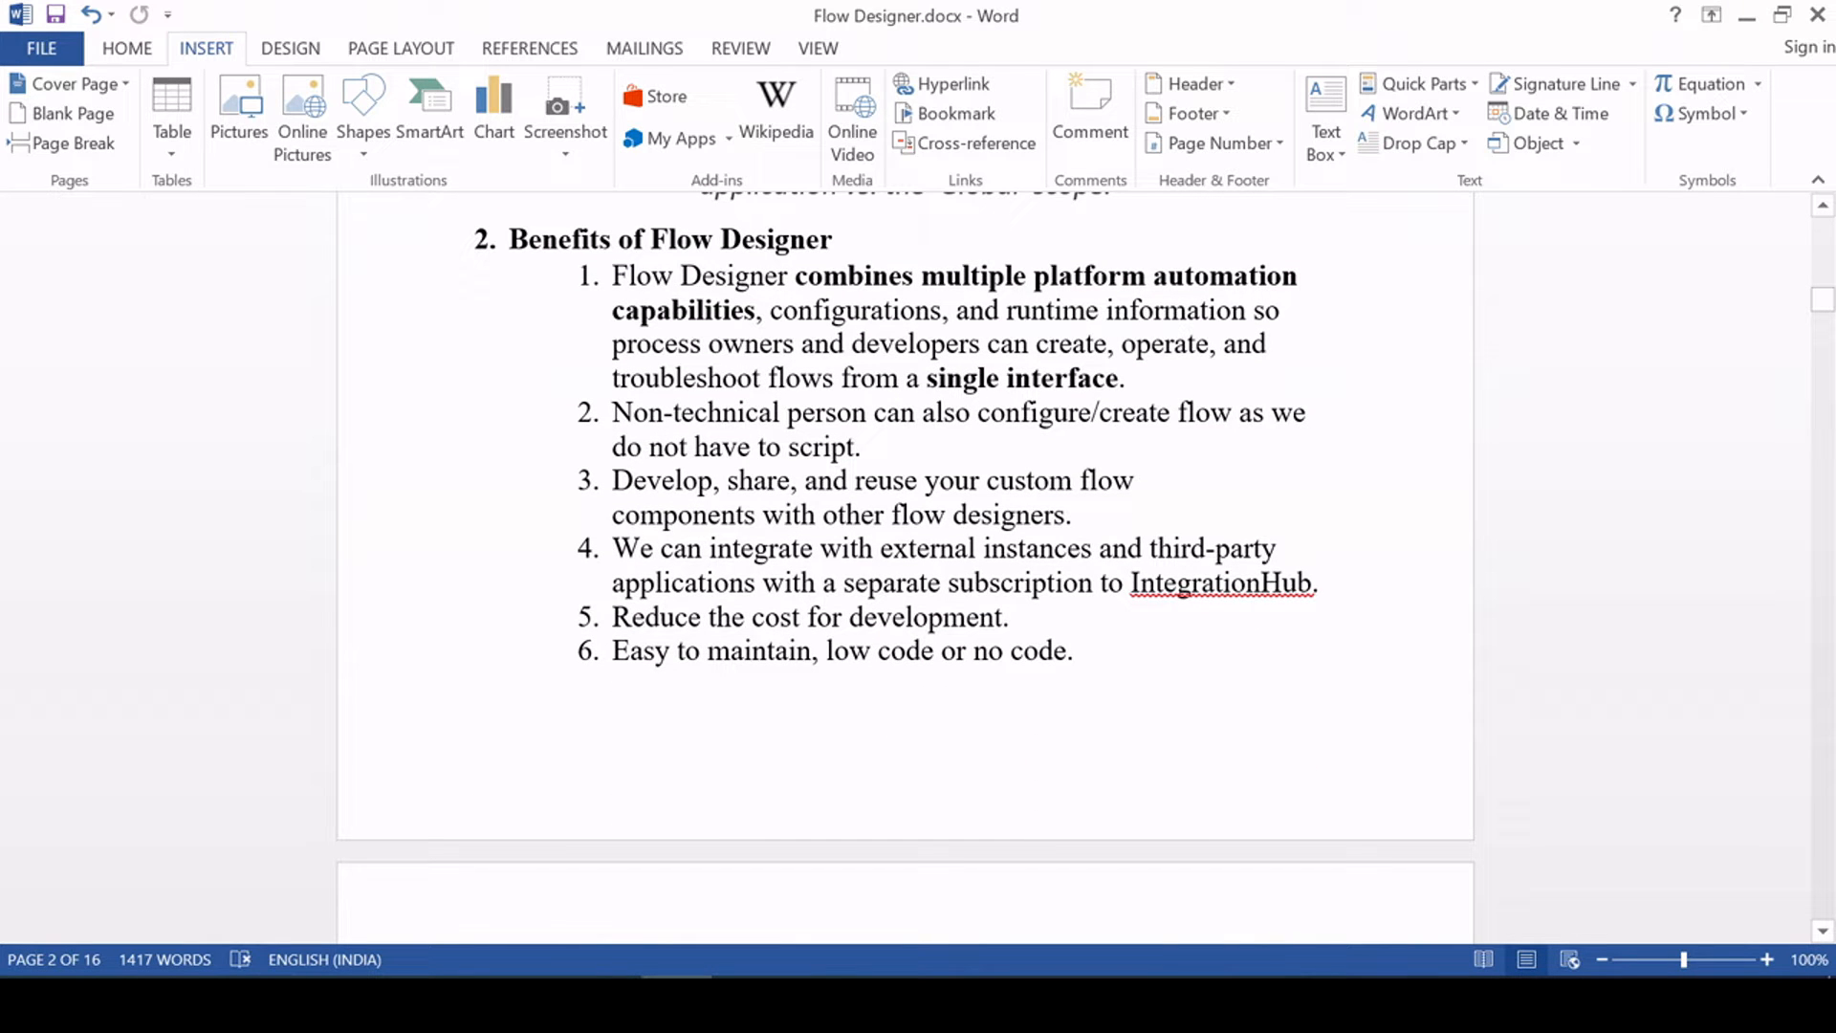
{"action": "scroll", "coordinate": [906, 564], "scroll_direction": "up", "scroll_amount": 3}
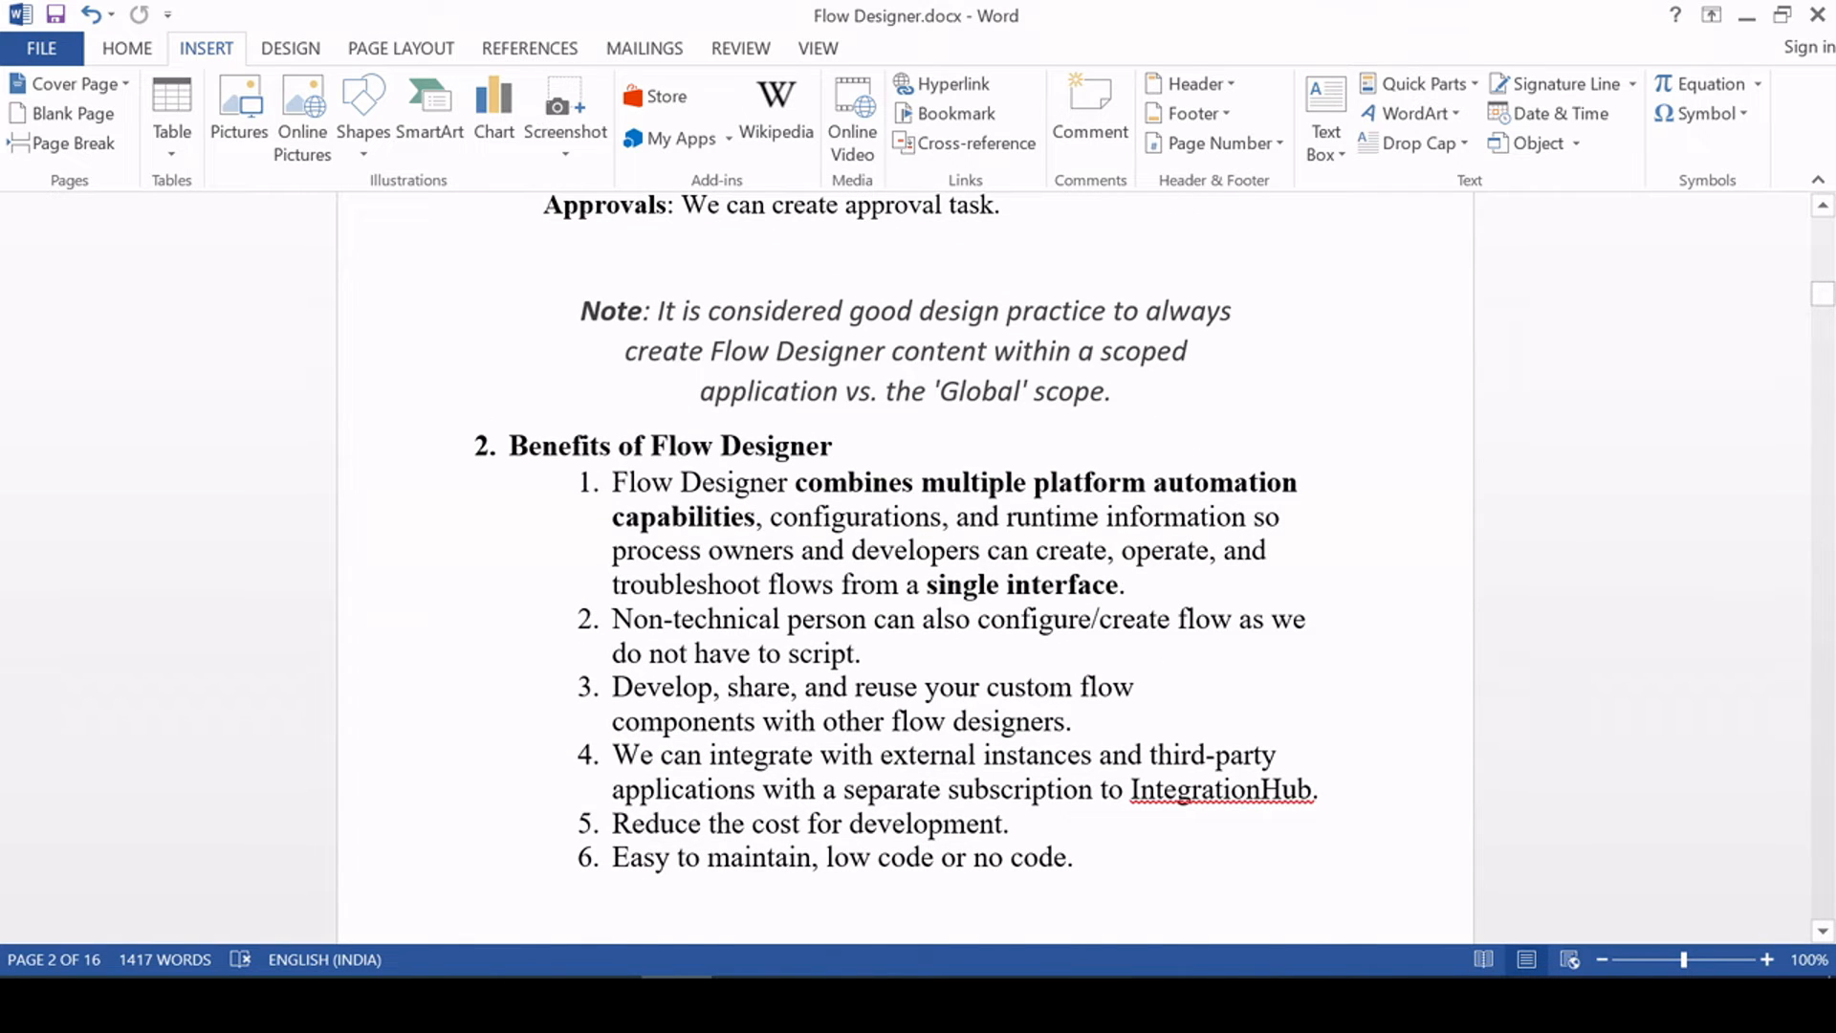
{"action": "scroll", "coordinate": [905, 564], "scroll_direction": "up", "scroll_amount": 4}
{"action": "scroll", "coordinate": [905, 564], "scroll_direction": "down", "scroll_amount": 9}
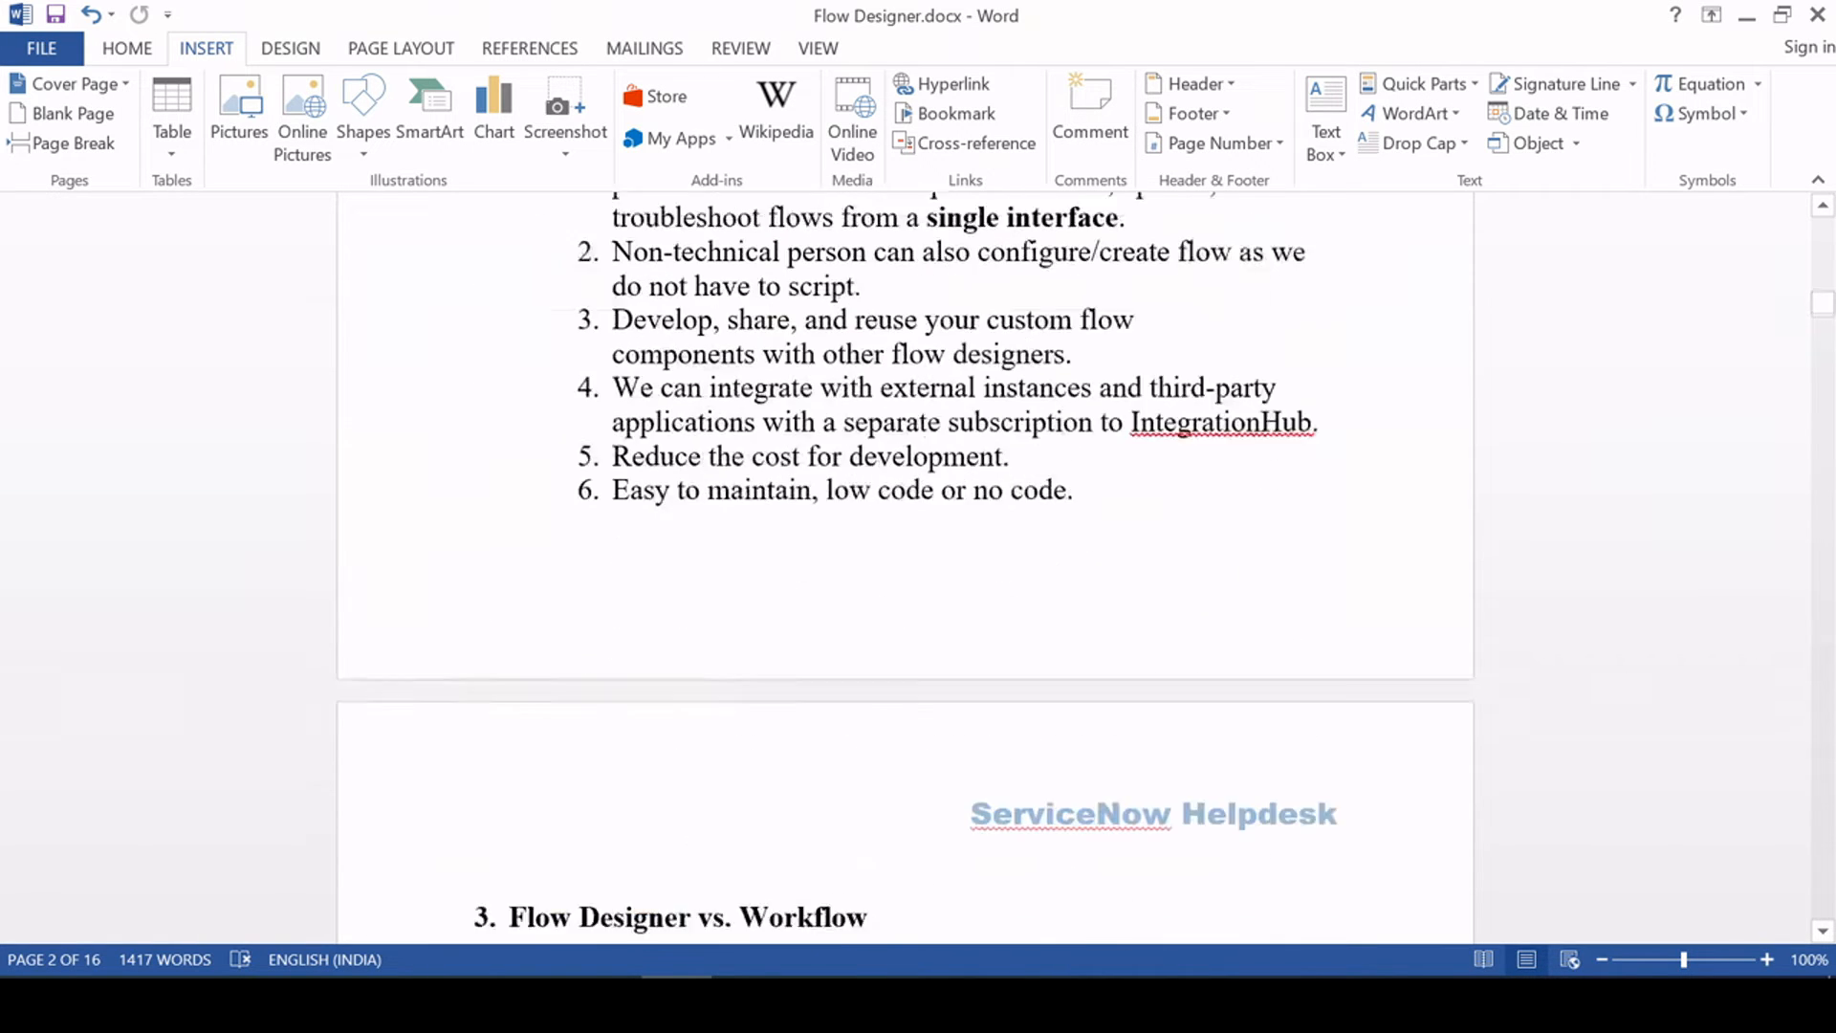
Review the "Flow Designer vs. Workflow" section, including the circumstances in which workflow should still be used
{"action": "scroll", "coordinate": [905, 564], "scroll_direction": "down", "scroll_amount": 3}
{"action": "scroll", "coordinate": [906, 564], "scroll_direction": "down", "scroll_amount": 3}
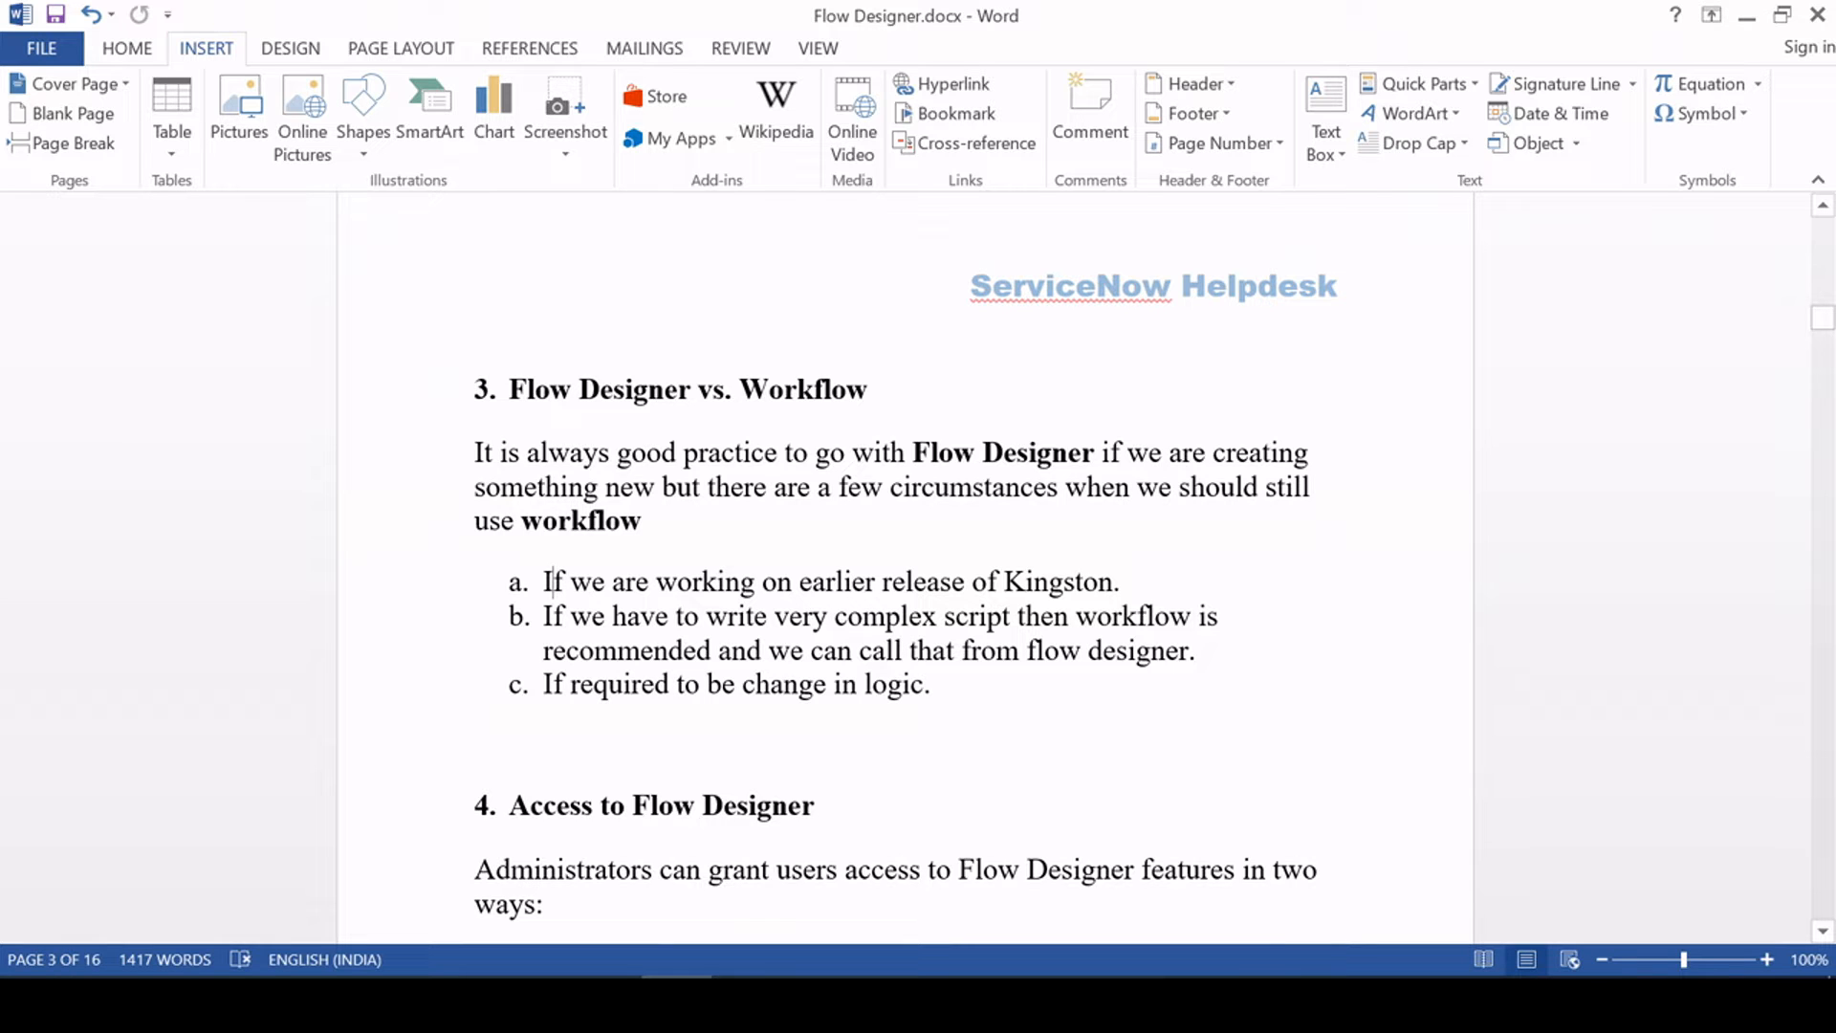
{"action": "left_click", "coordinate": [1114, 582]}
{"action": "scroll", "coordinate": [905, 564], "scroll_direction": "down", "scroll_amount": 1}
{"action": "scroll", "coordinate": [905, 564], "scroll_direction": "down", "scroll_amount": 1}
{"action": "scroll", "coordinate": [904, 564], "scroll_direction": "up", "scroll_amount": 3}
{"action": "scroll", "coordinate": [905, 564], "scroll_direction": "down", "scroll_amount": 2}
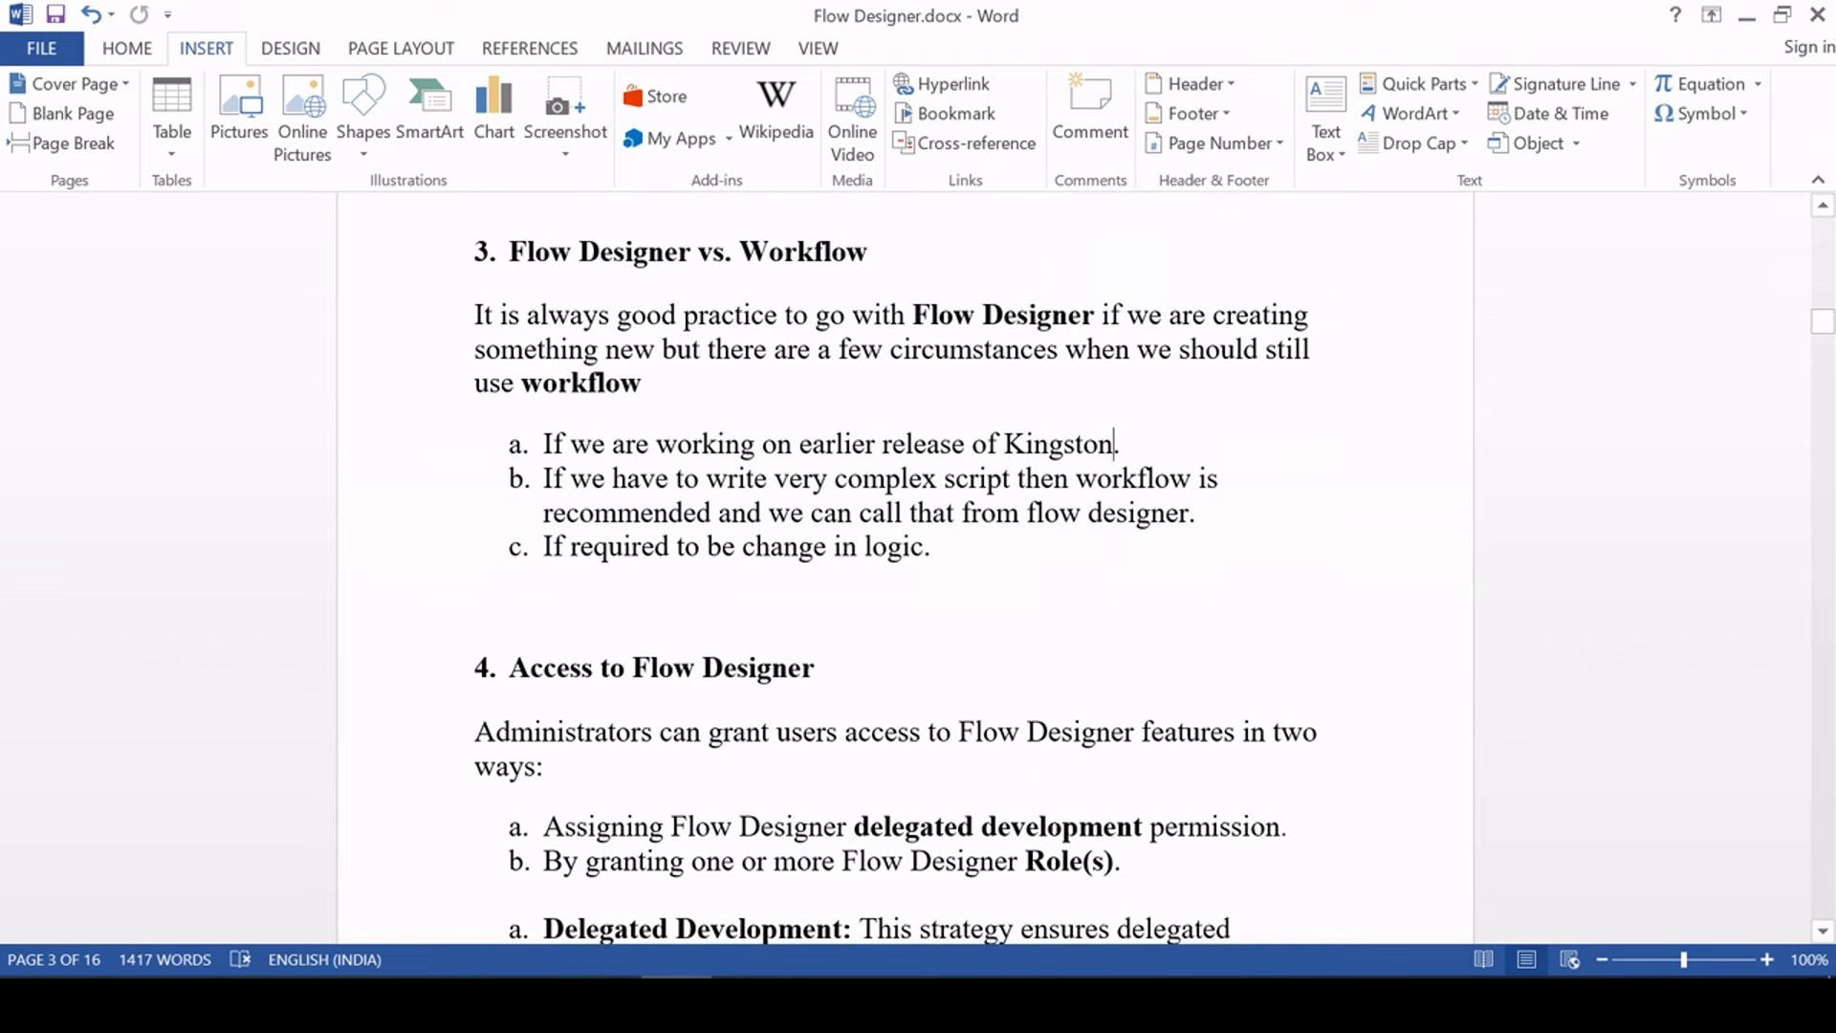
{"action": "scroll", "coordinate": [904, 564], "scroll_direction": "down", "scroll_amount": 2}
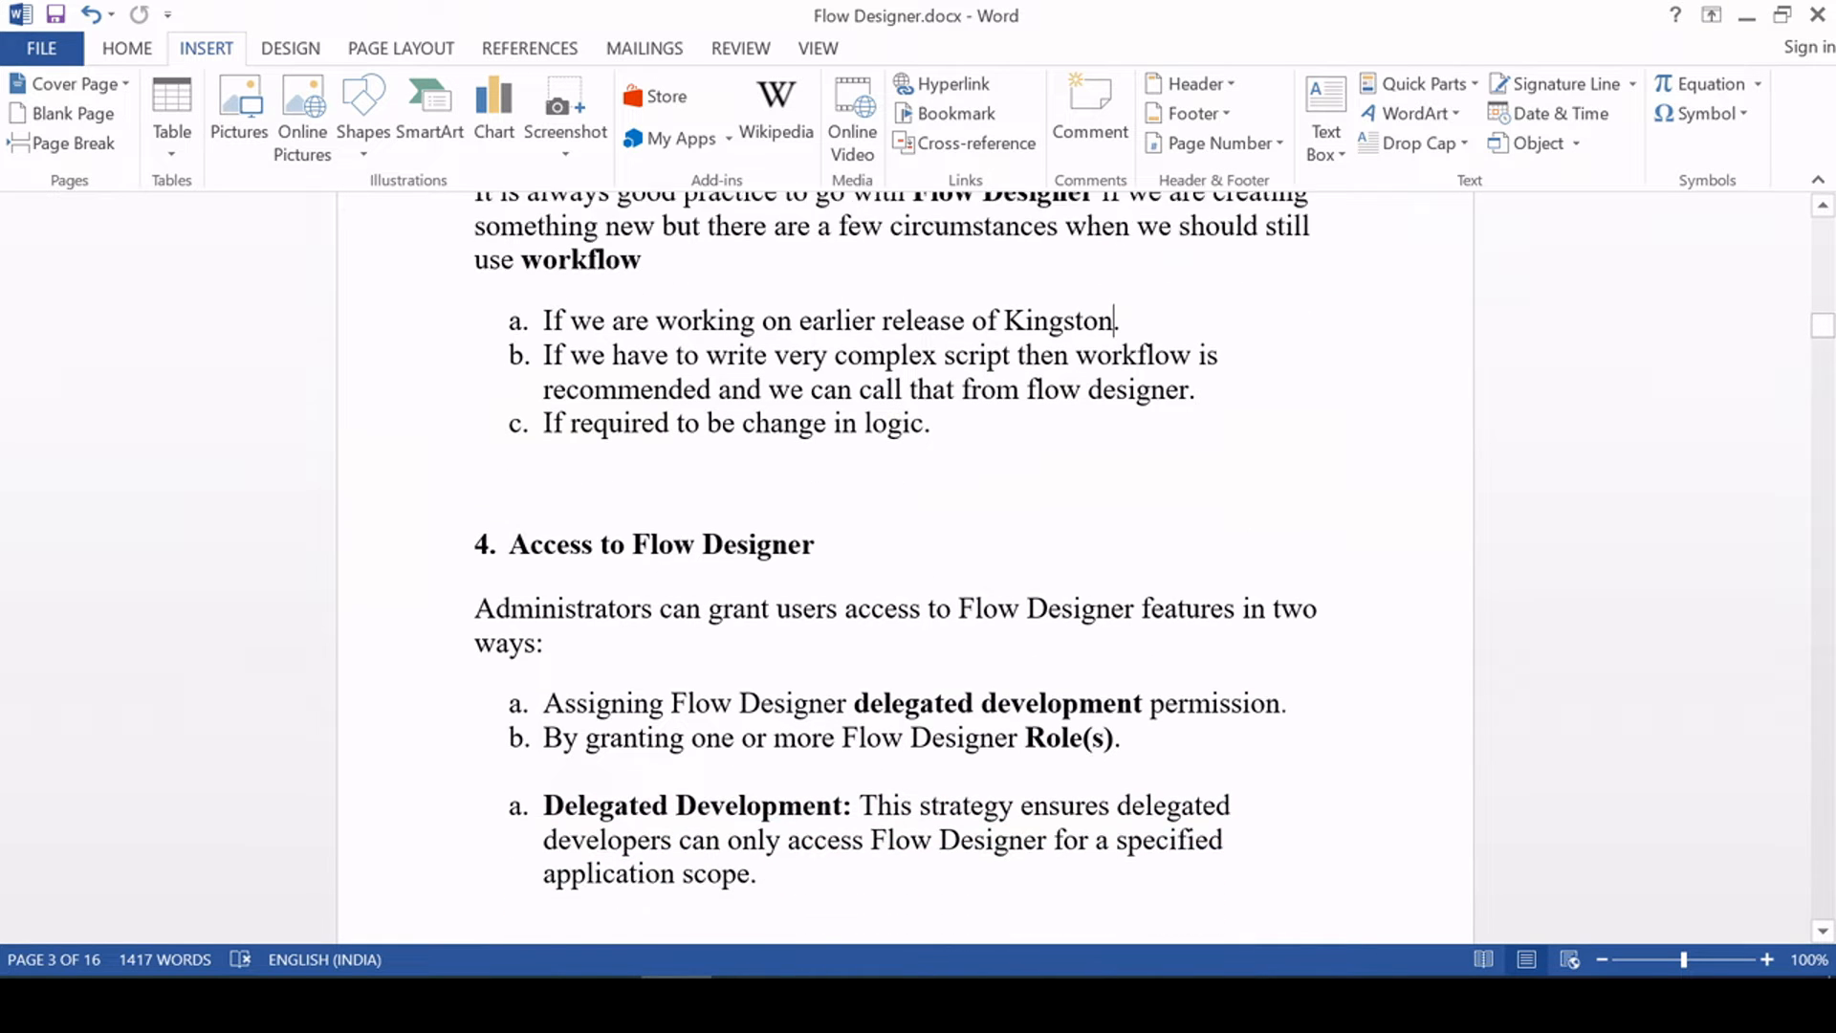
{"action": "scroll", "coordinate": [905, 564], "scroll_direction": "up", "scroll_amount": 2}
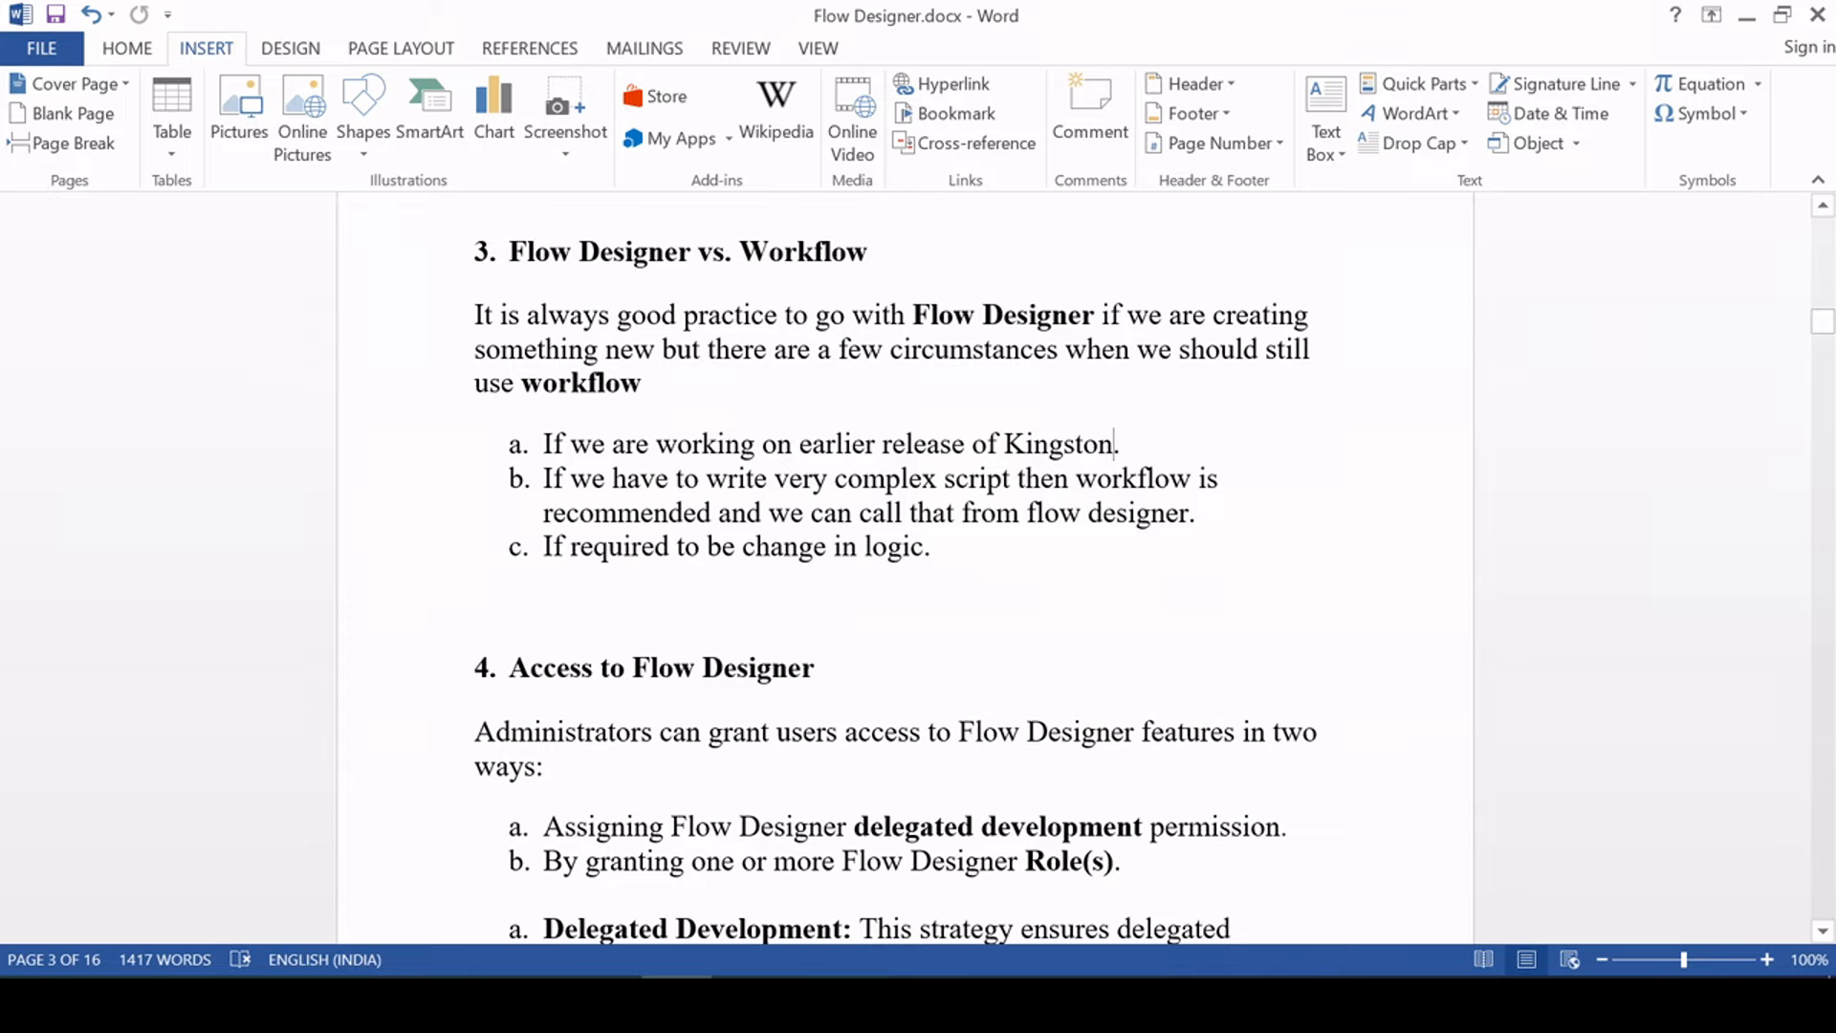
{"action": "scroll", "coordinate": [907, 568], "scroll_direction": "down", "scroll_amount": 2}
{"action": "scroll", "coordinate": [906, 568], "scroll_direction": "down", "scroll_amount": 12}
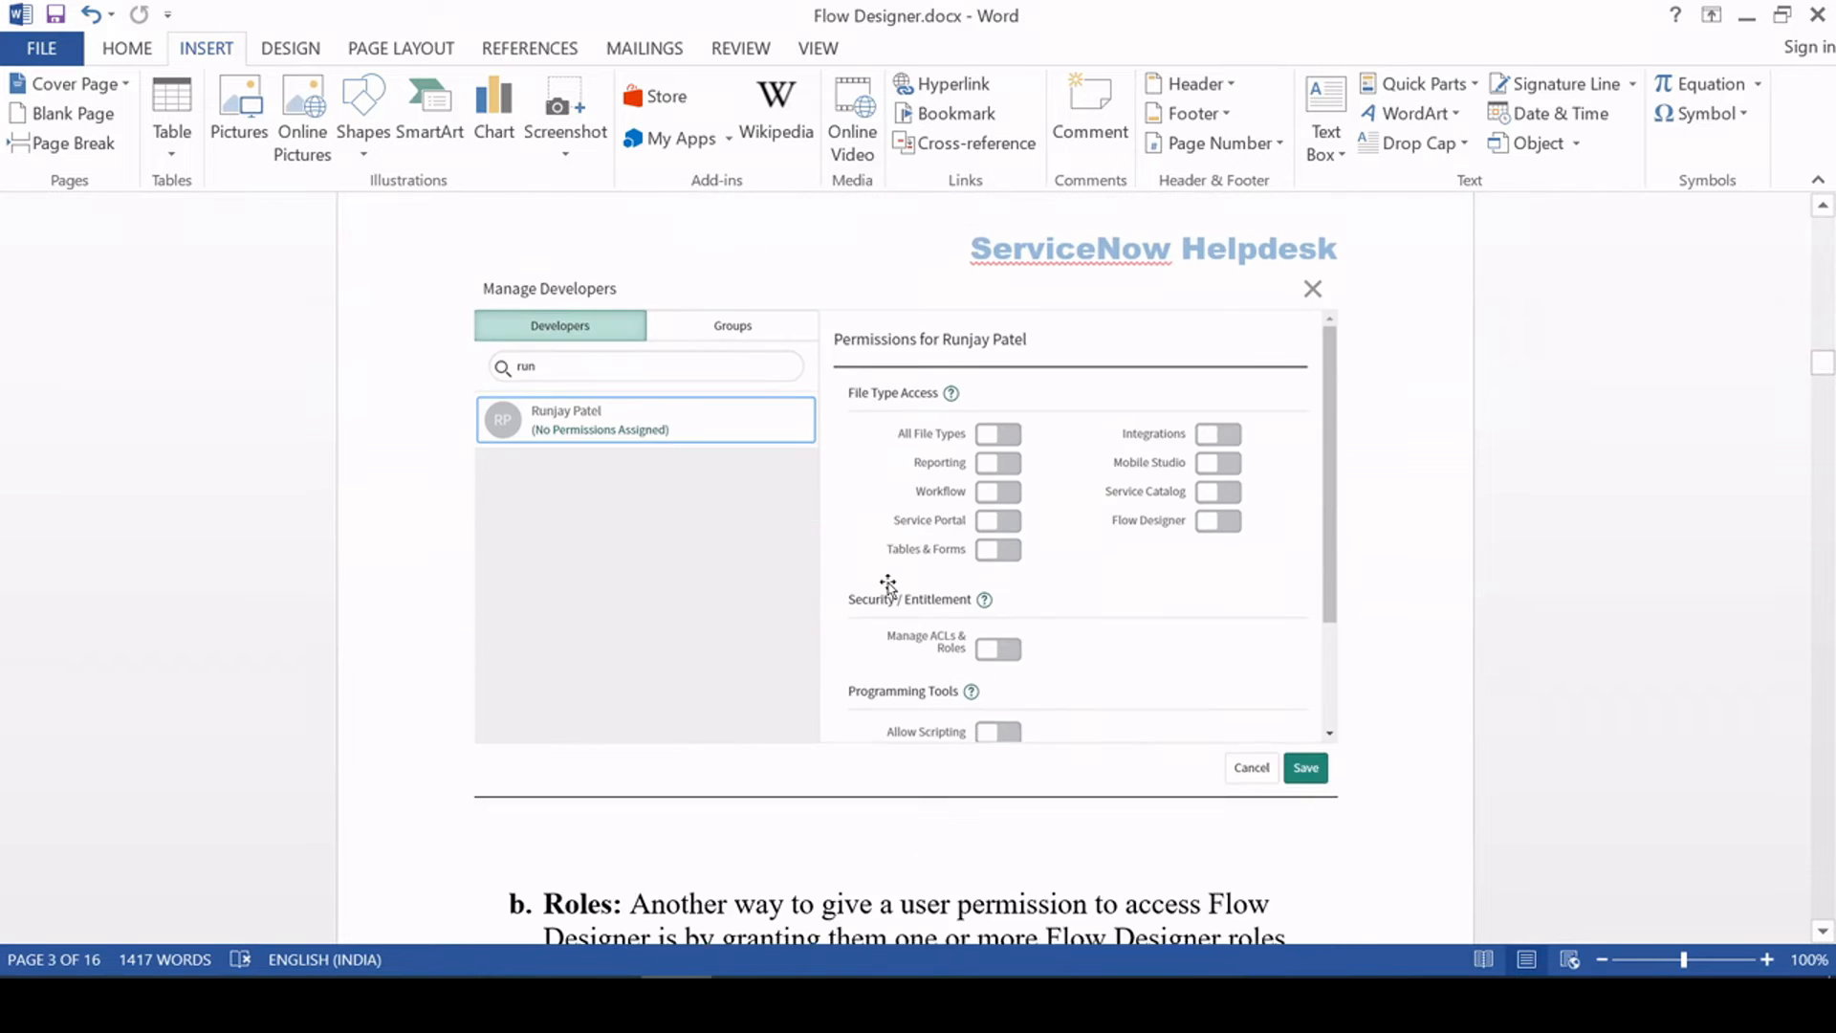
{"action": "scroll", "coordinate": [884, 585], "scroll_direction": "up", "scroll_amount": 14}
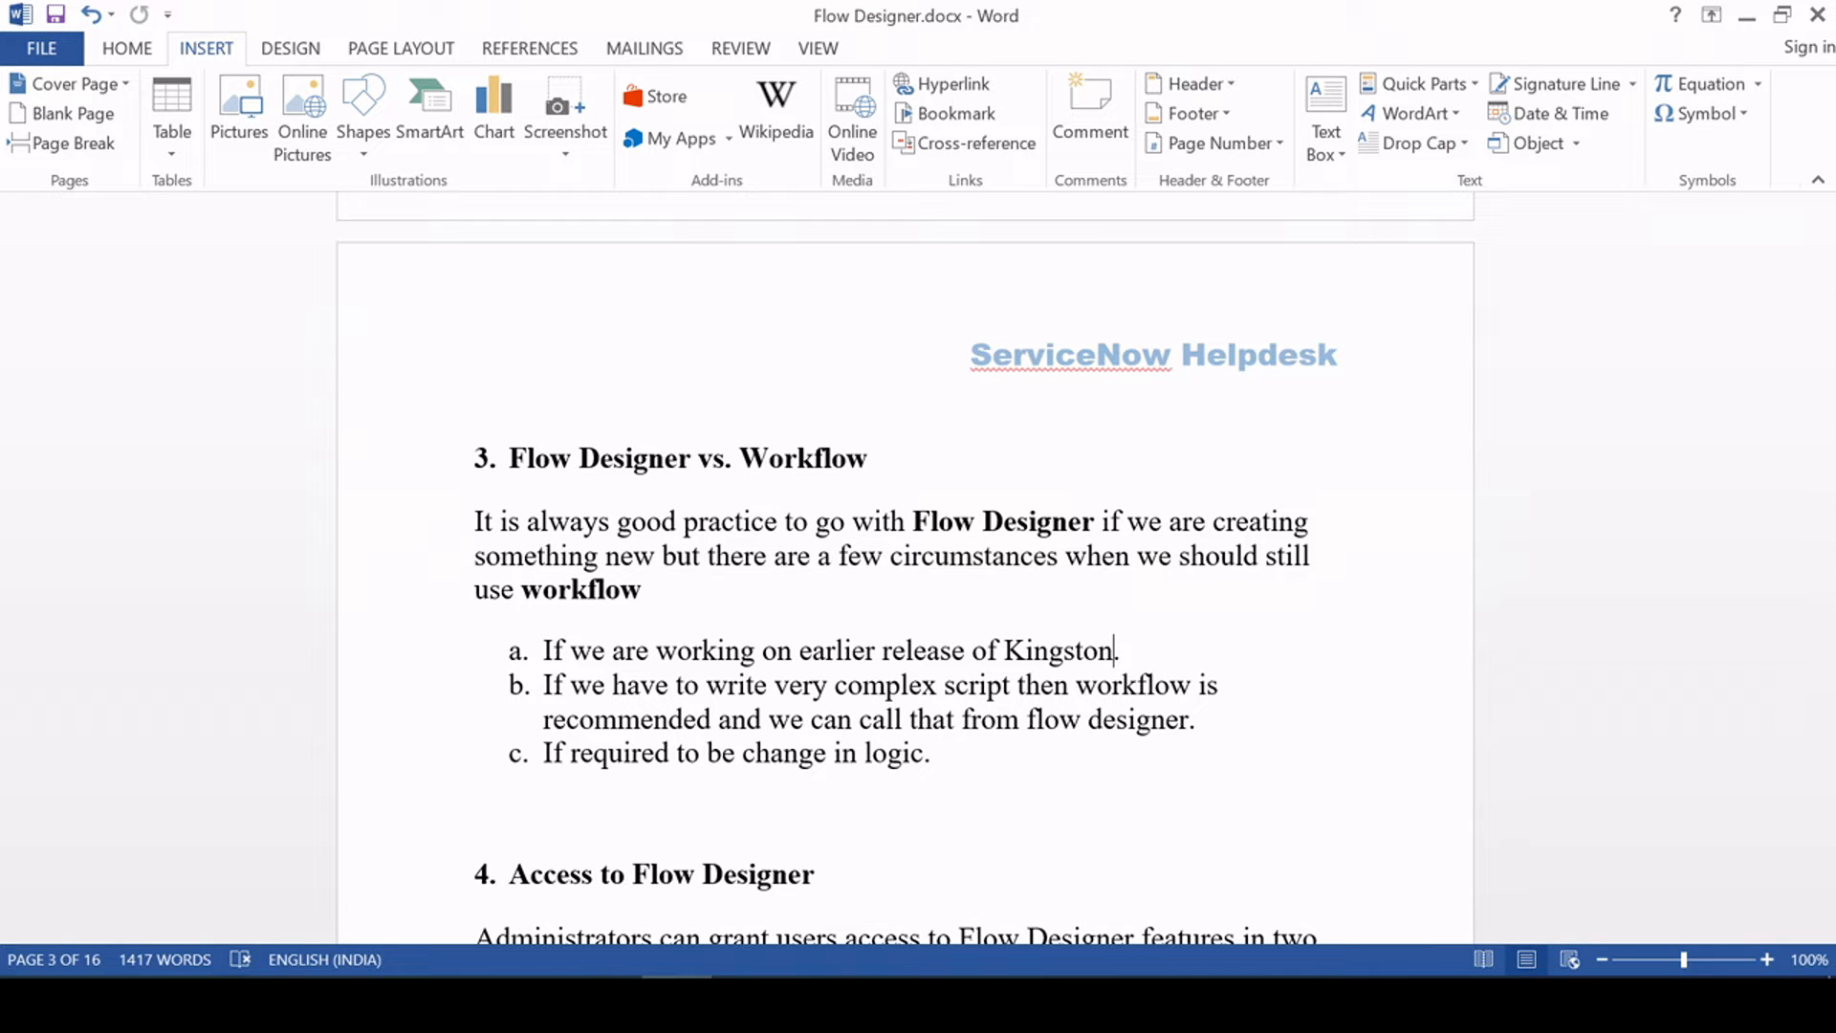
{"action": "scroll", "coordinate": [904, 573], "scroll_direction": "down", "scroll_amount": 1}
{"action": "left_click", "coordinate": [475, 675]}
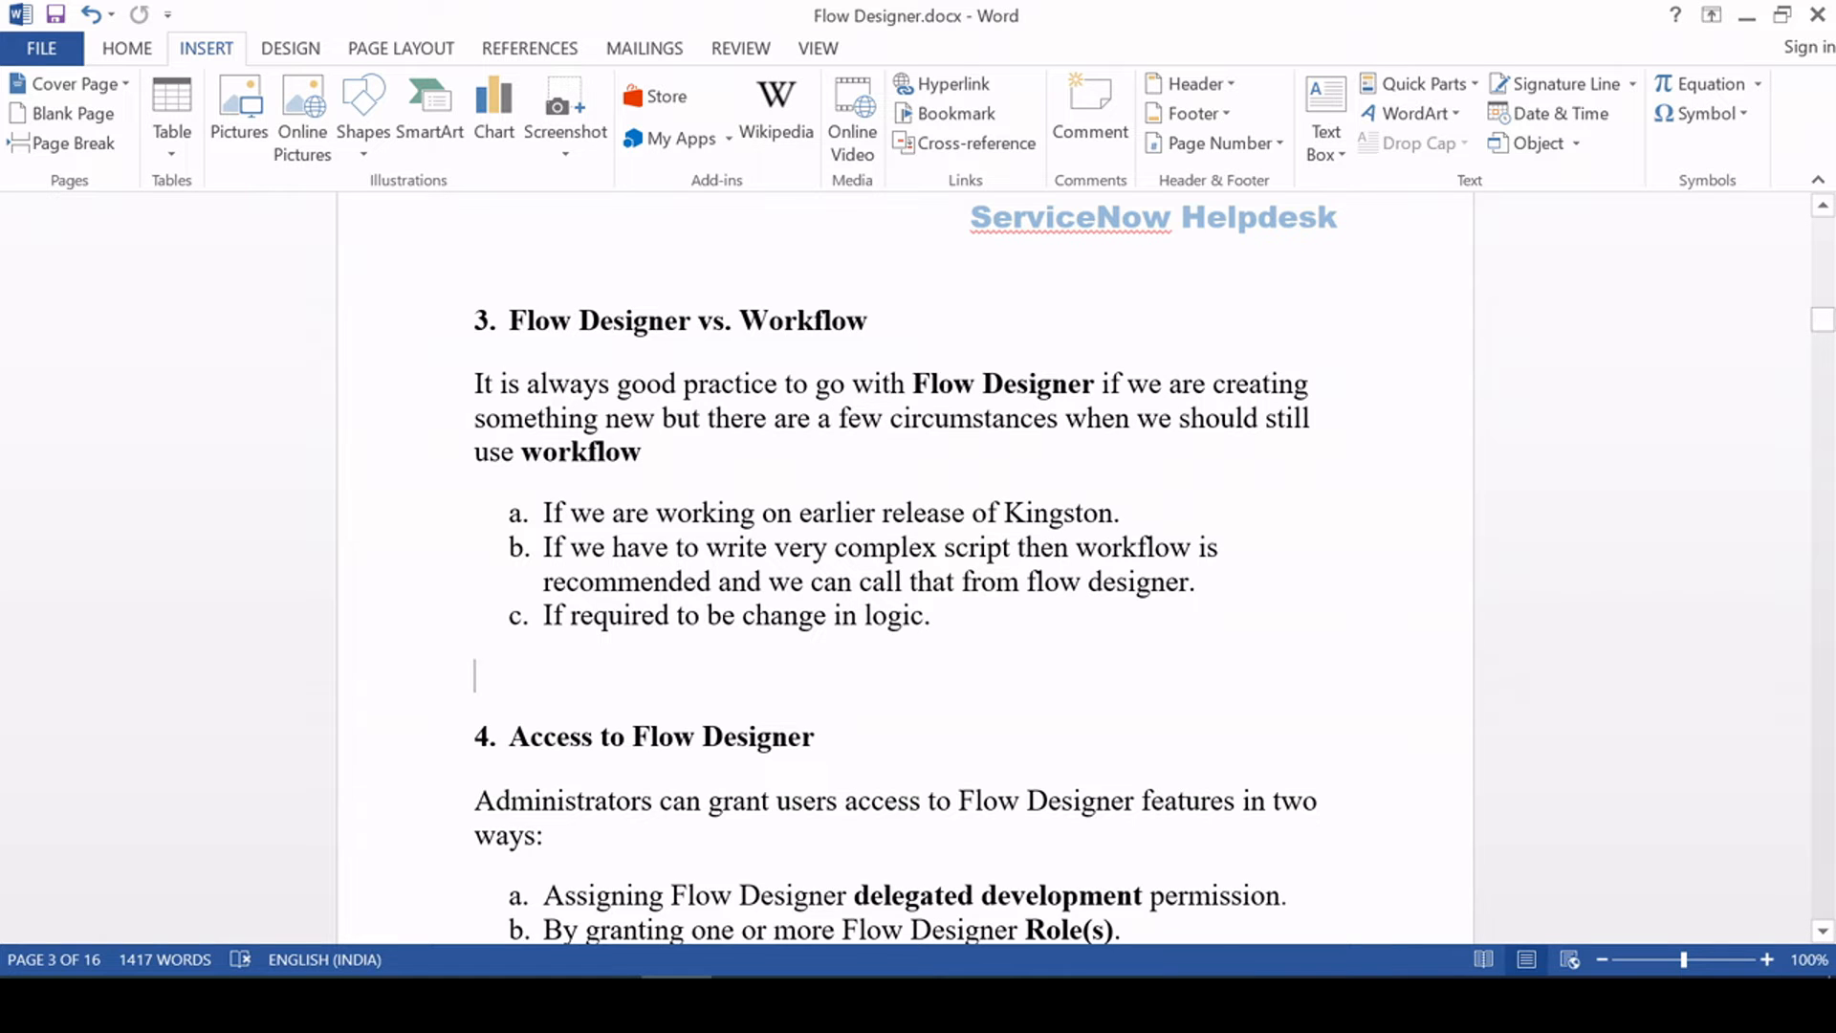
Examine the "Access to Flow Designer" section, covering the two ways of granting access and the Delegated Development description
{"action": "scroll", "coordinate": [905, 568], "scroll_direction": "down", "scroll_amount": 2}
{"action": "scroll", "coordinate": [906, 568], "scroll_direction": "down", "scroll_amount": 2}
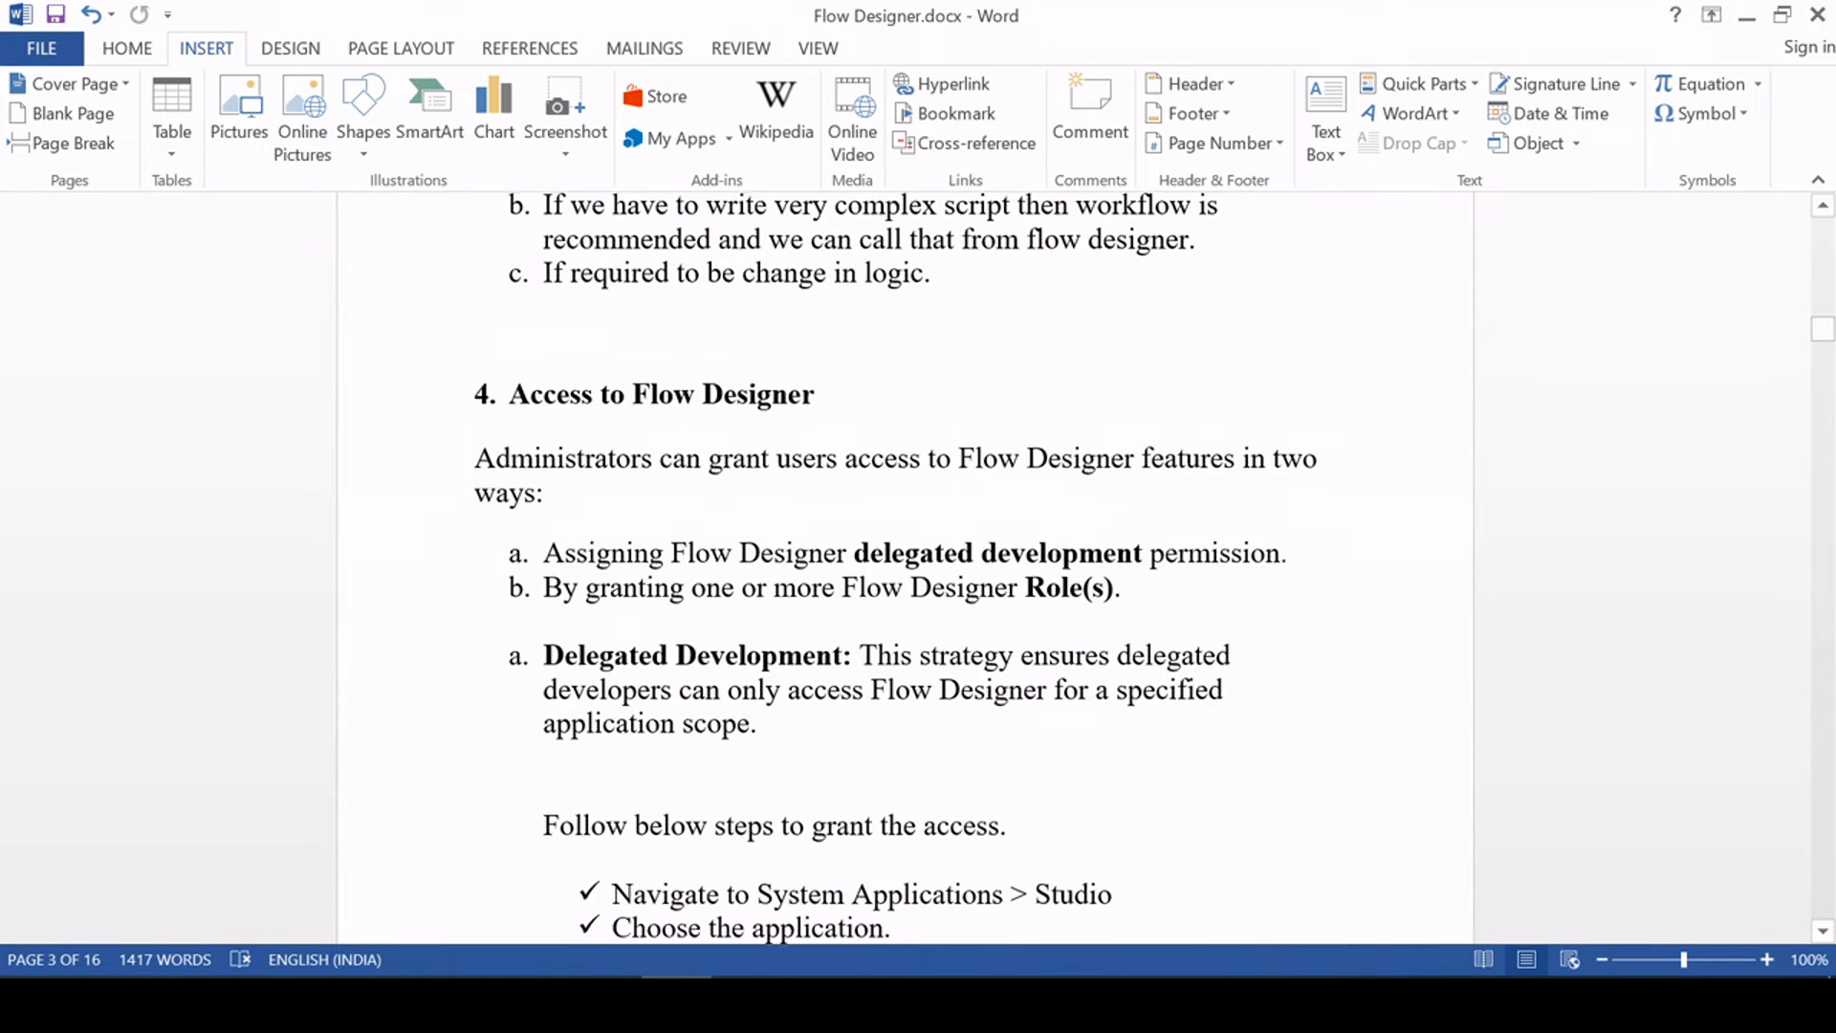
{"action": "left_click", "coordinate": [813, 392]}
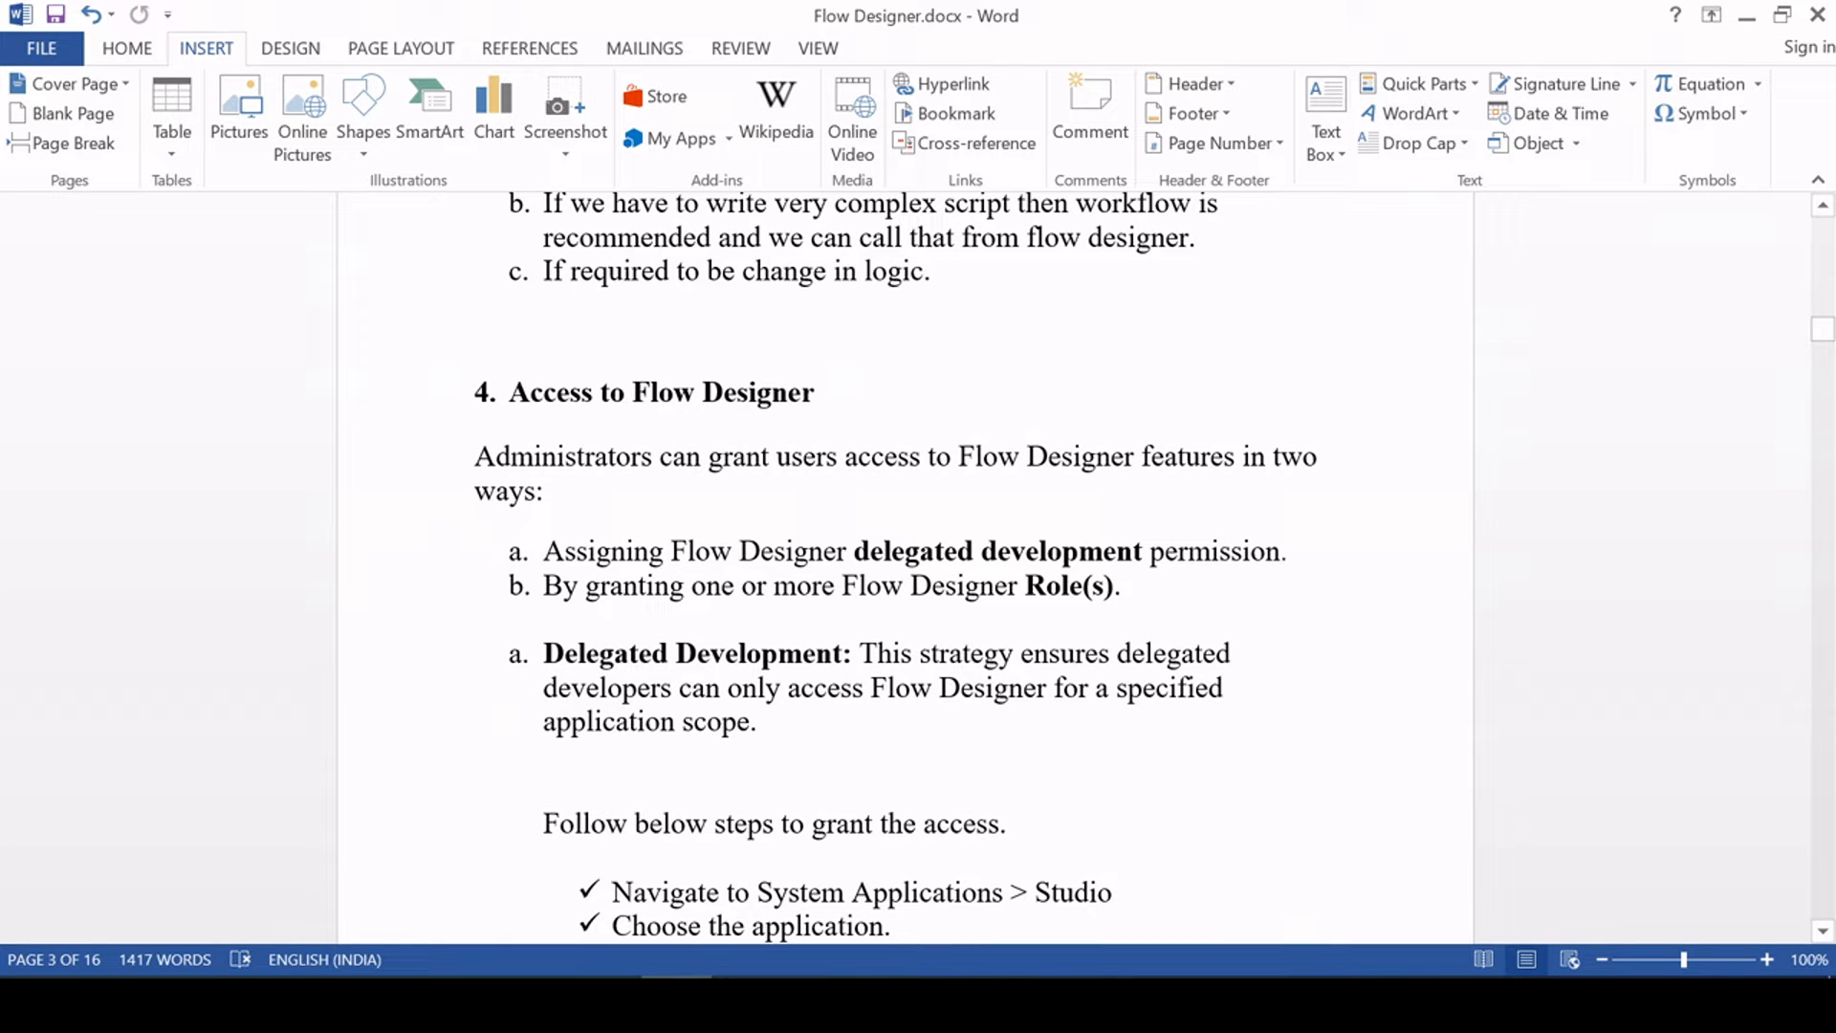
{"action": "scroll", "coordinate": [903, 564], "scroll_direction": "down", "scroll_amount": 3}
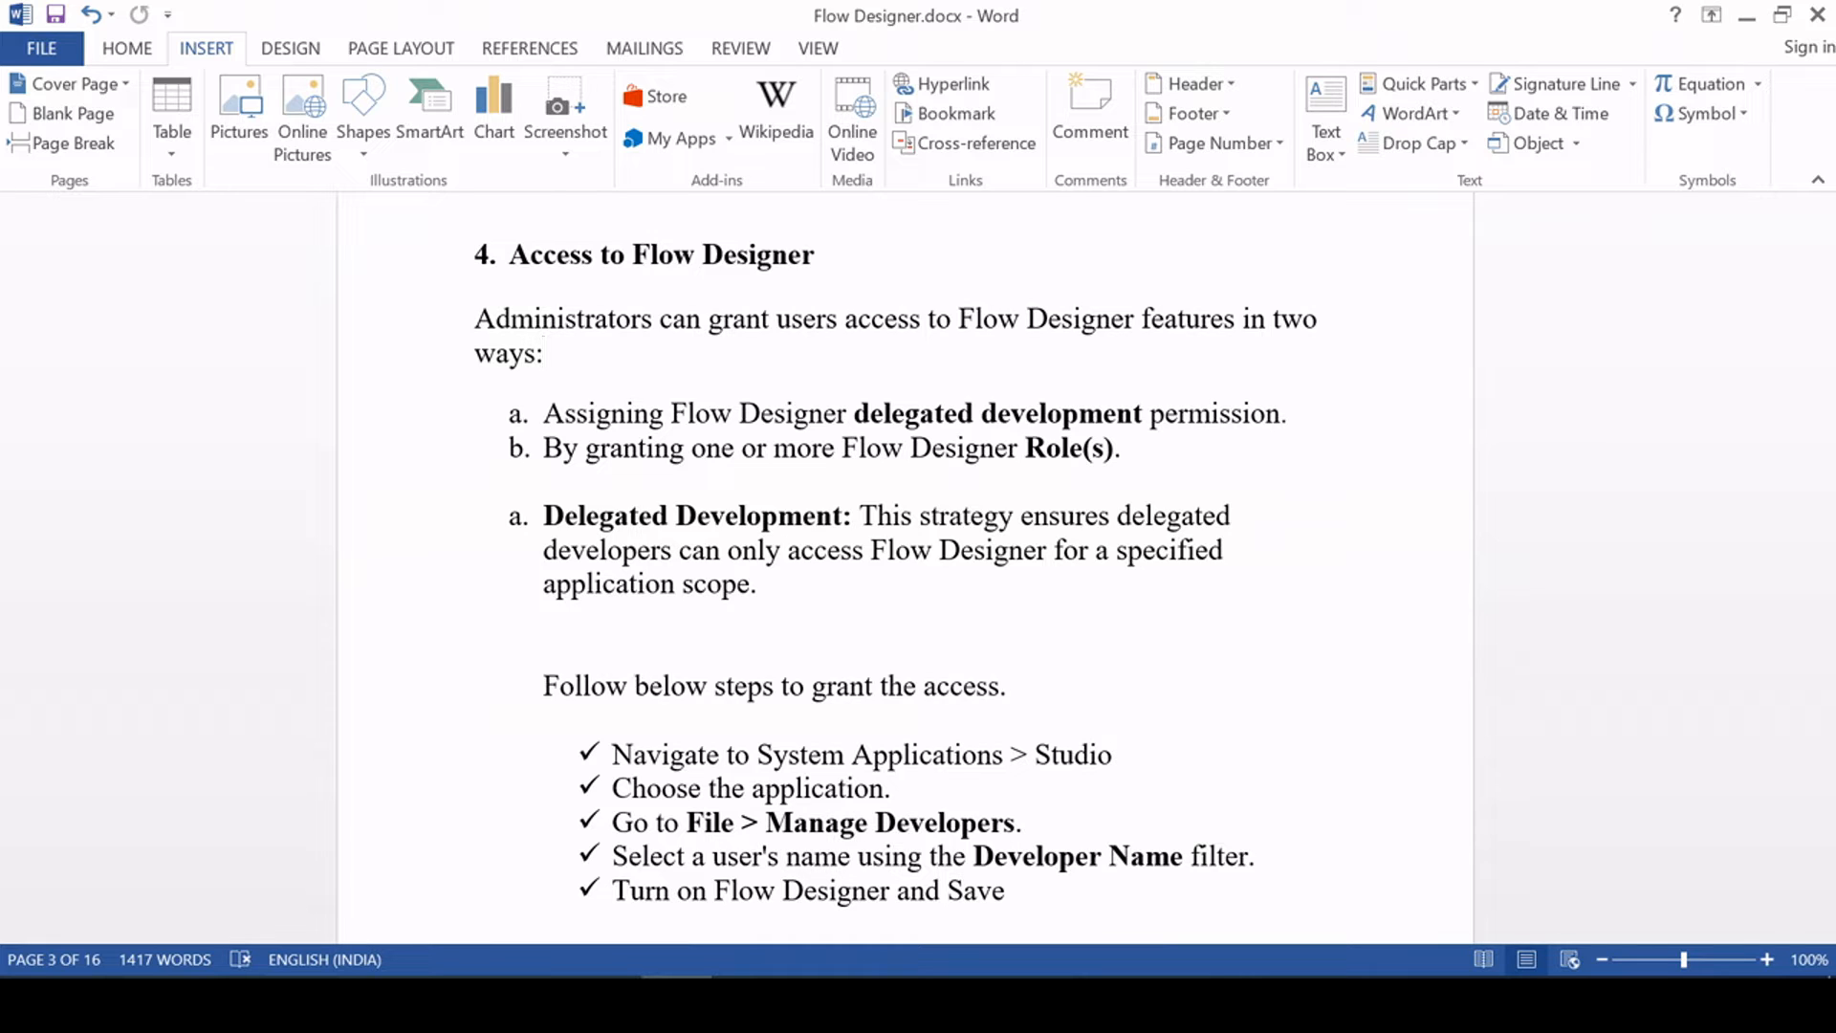
{"action": "left_click", "coordinate": [766, 584]}
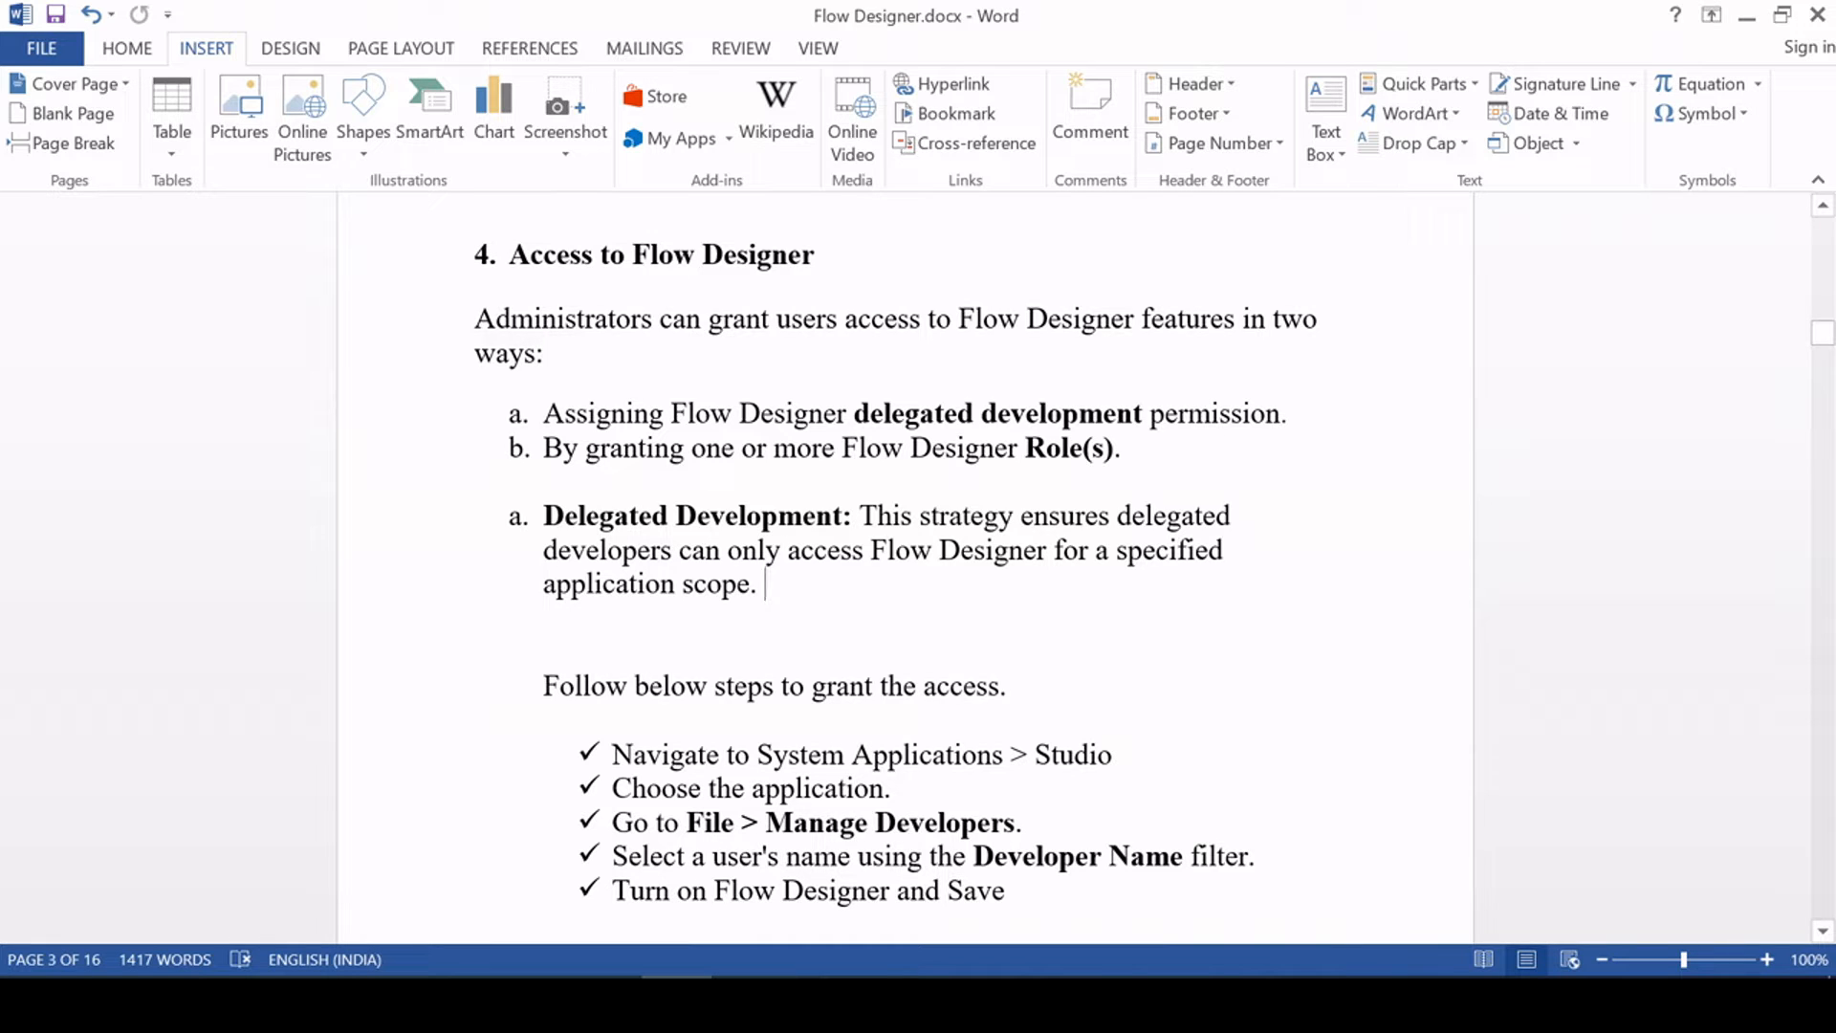
{"action": "left_click", "coordinate": [842, 516]}
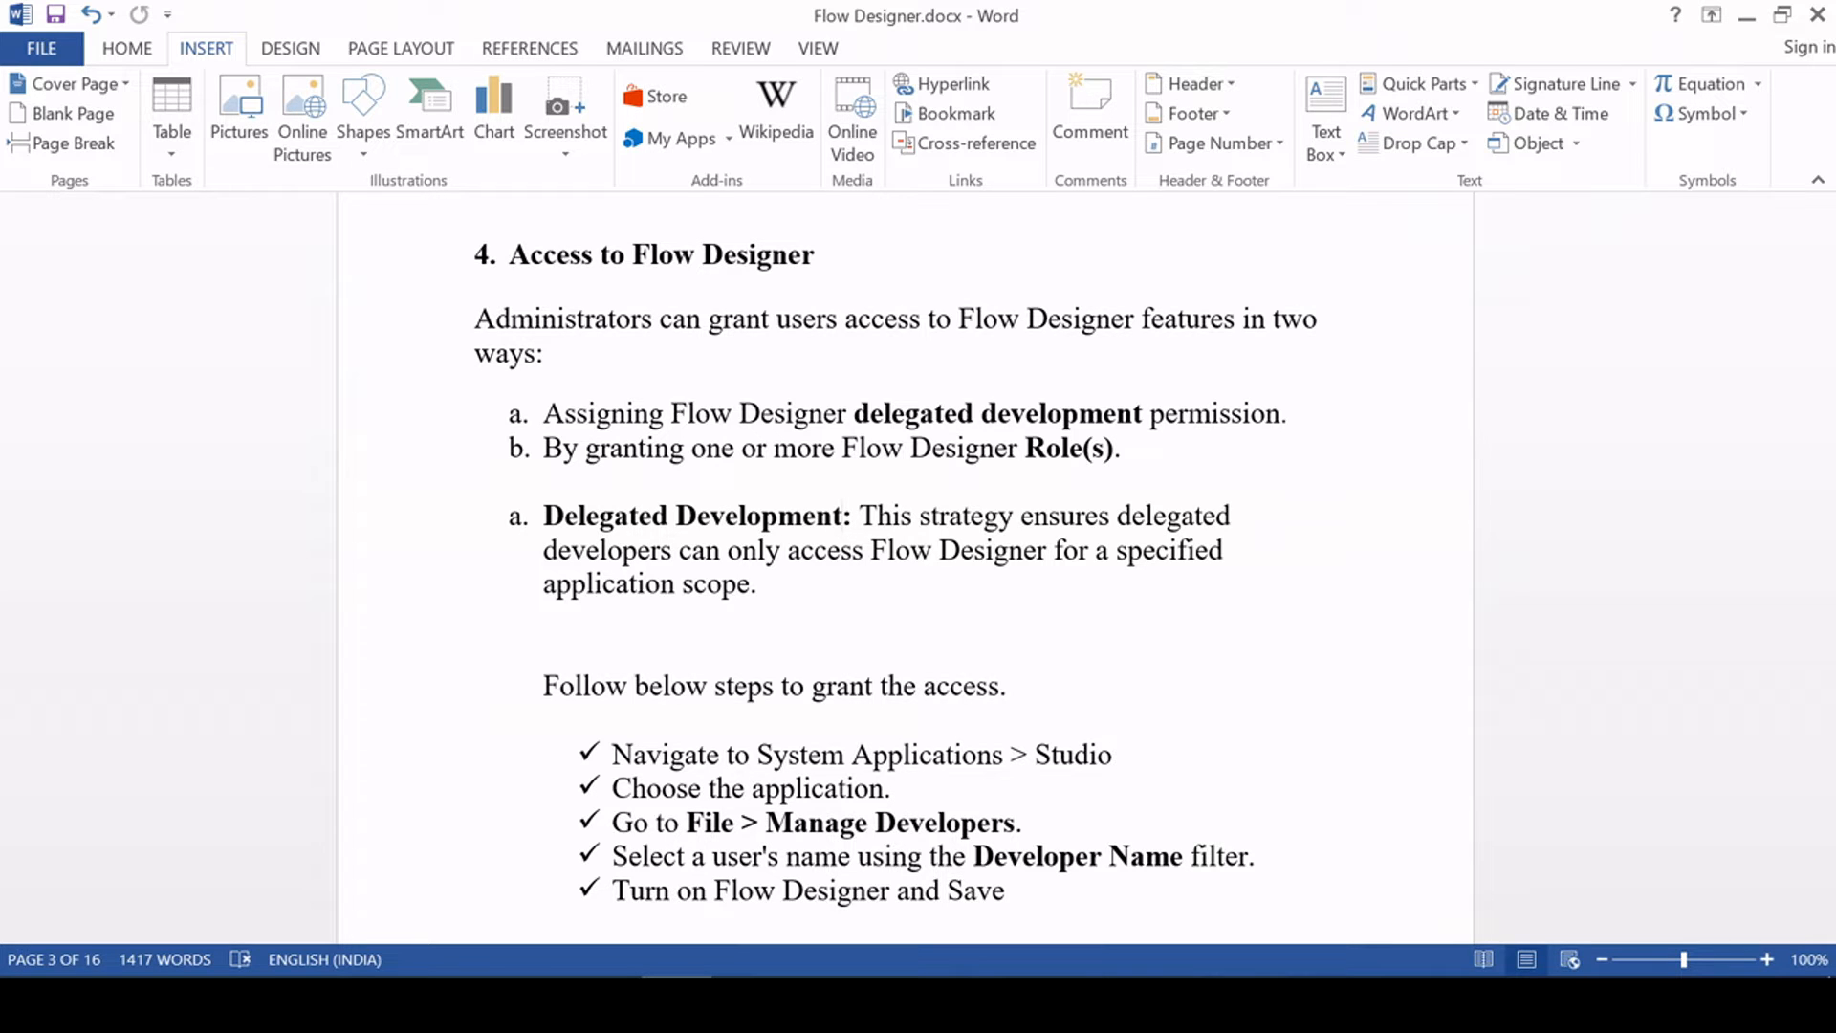
Review the checklist for granting delegated development access together with the Manage Developers picture on the following page
{"action": "scroll", "coordinate": [905, 564], "scroll_direction": "down", "scroll_amount": 2}
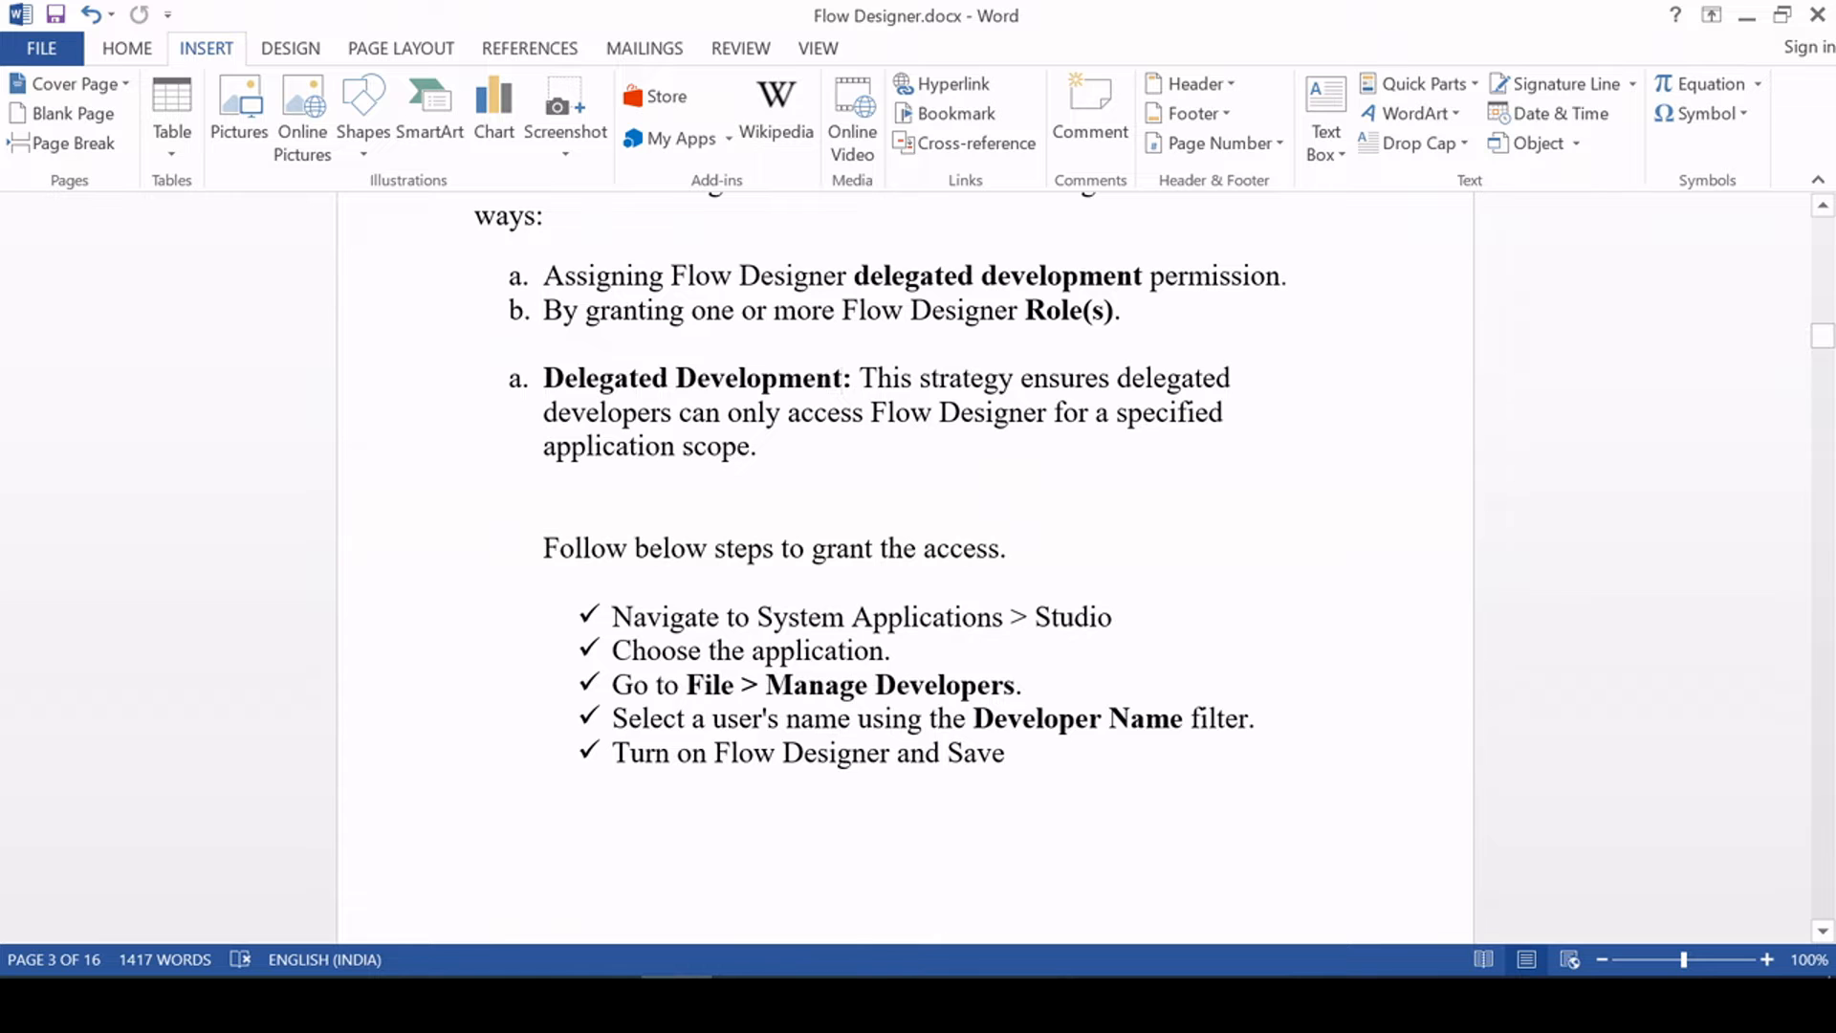
{"action": "left_click_drag", "start_coordinate": [614, 617], "coordinate": [1004, 779]}
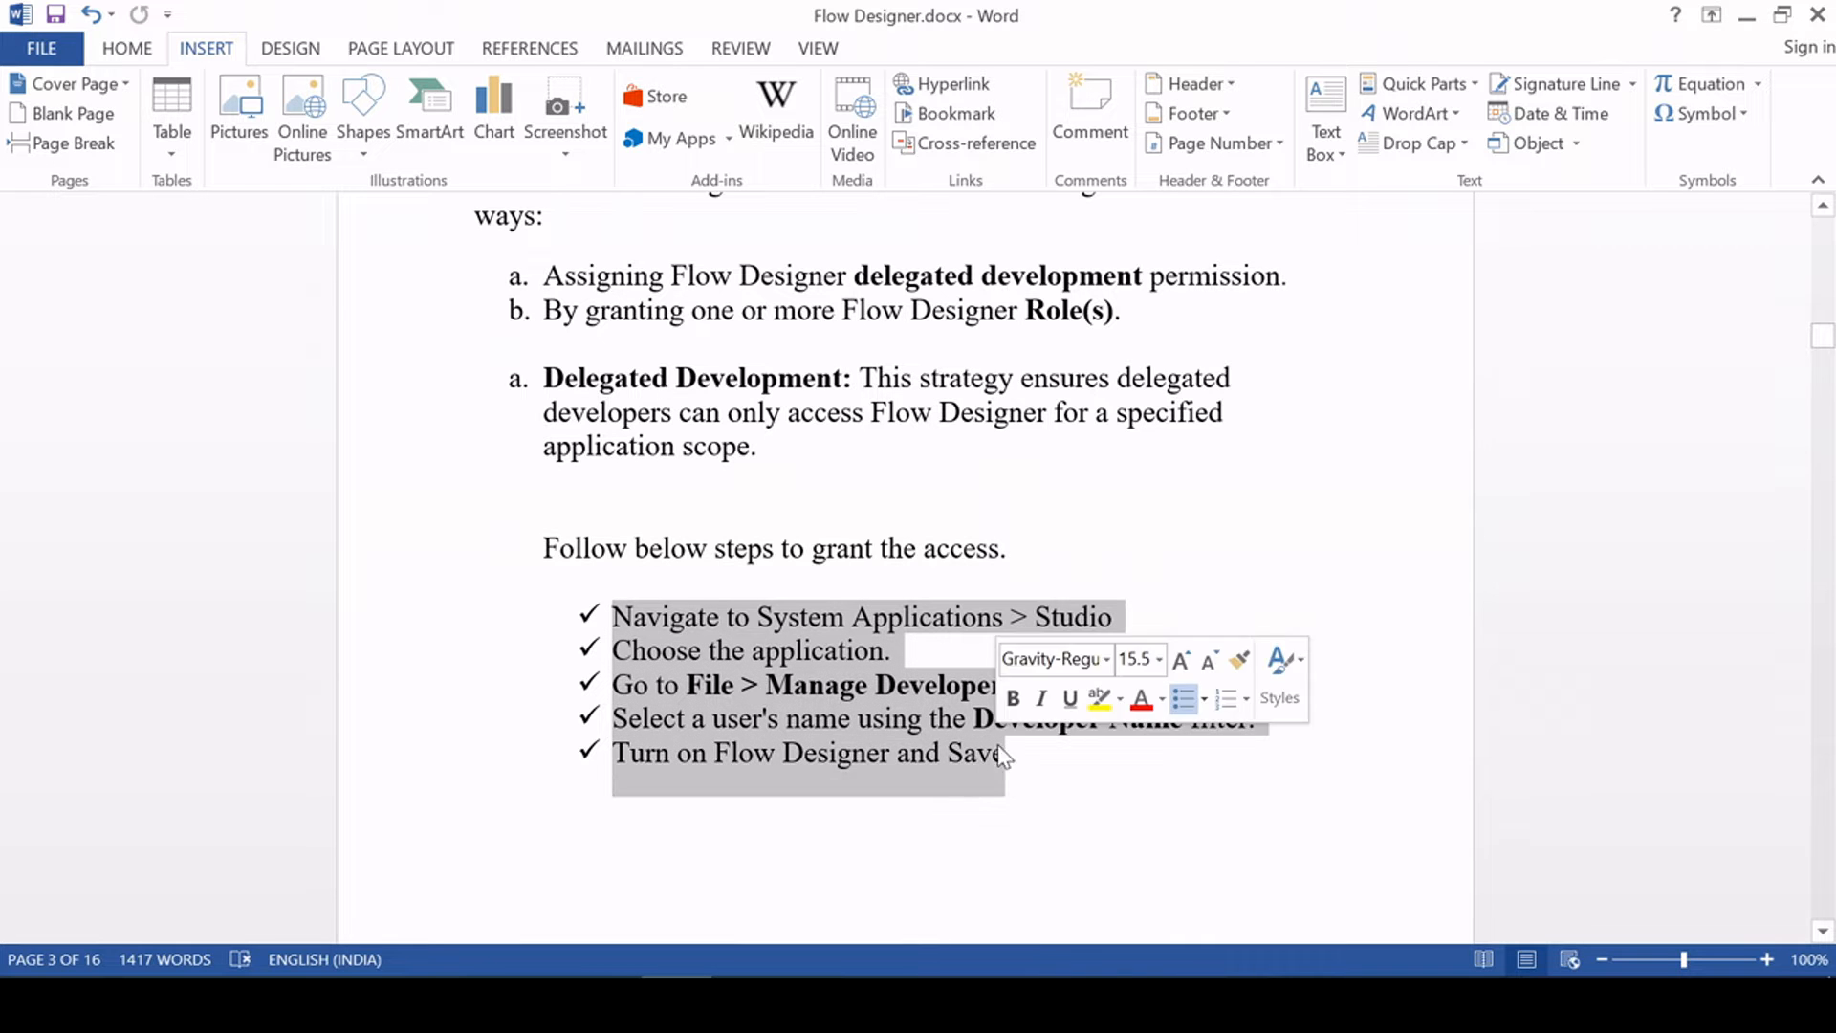
{"action": "scroll", "coordinate": [837, 717], "scroll_direction": "down", "scroll_amount": 5}
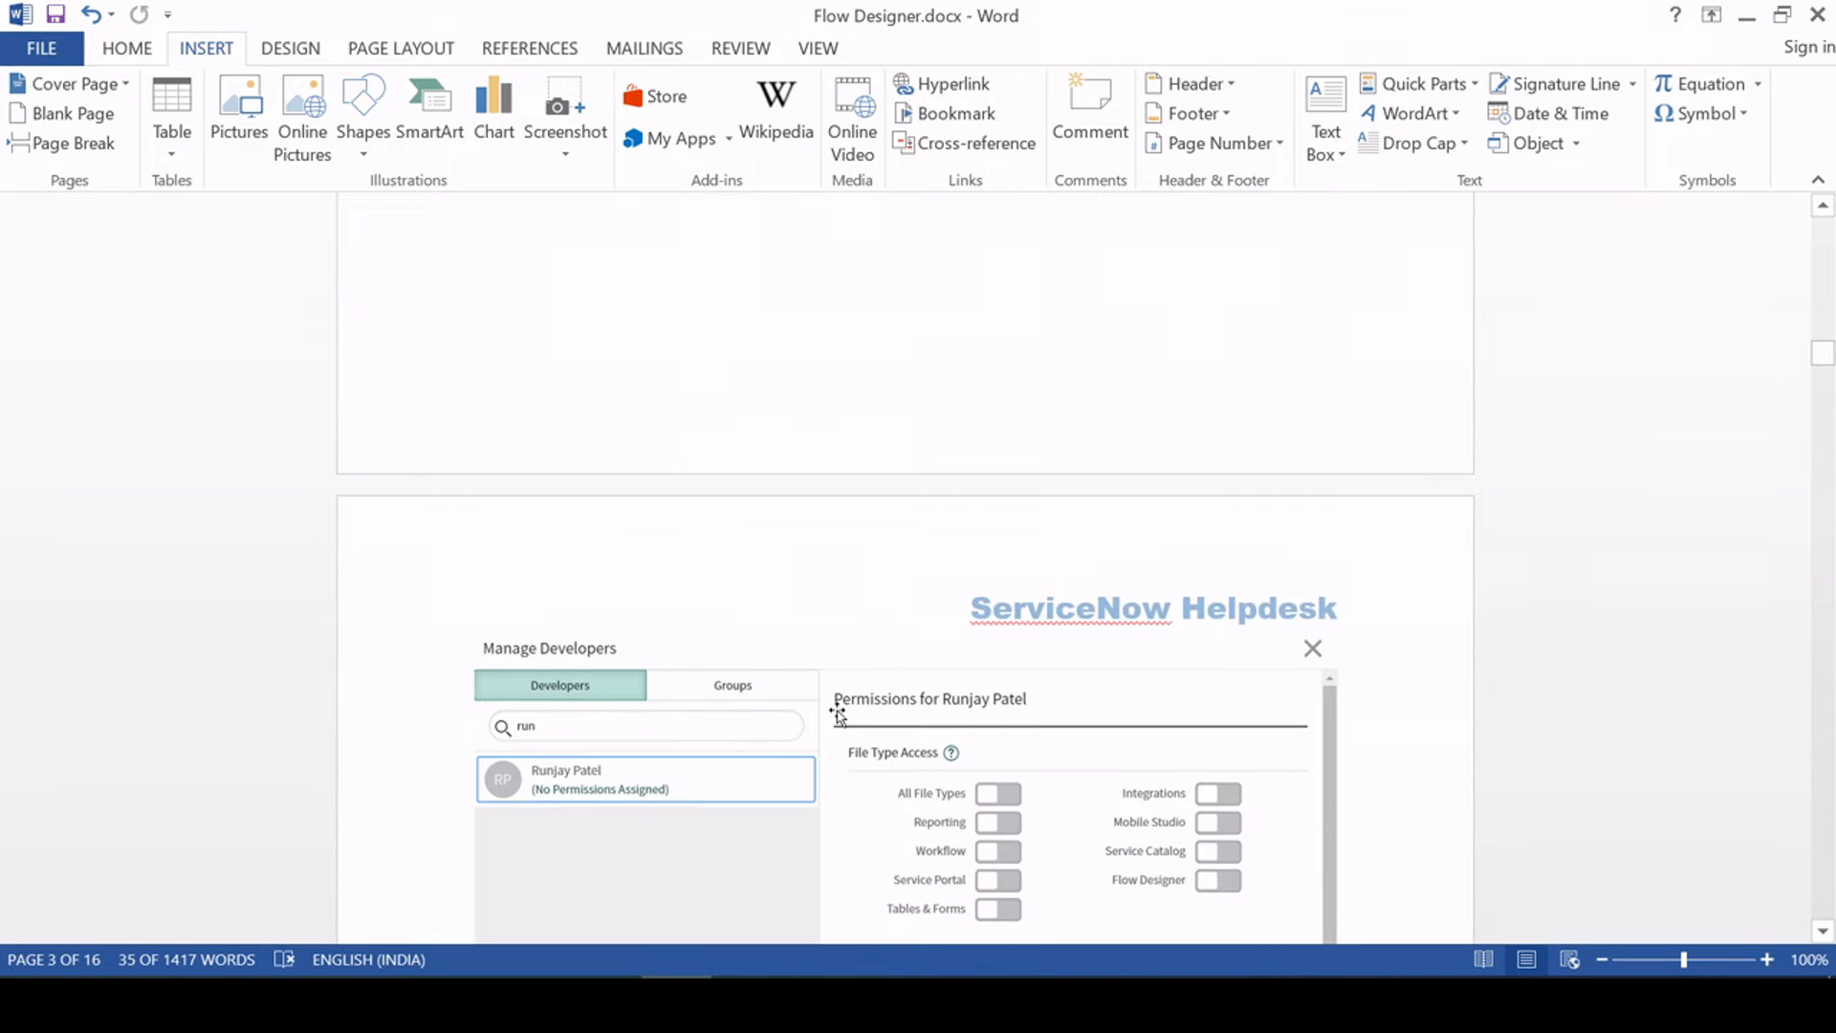
{"action": "scroll", "coordinate": [838, 712], "scroll_direction": "up", "scroll_amount": 4}
{"action": "scroll", "coordinate": [840, 709], "scroll_direction": "down", "scroll_amount": 12}
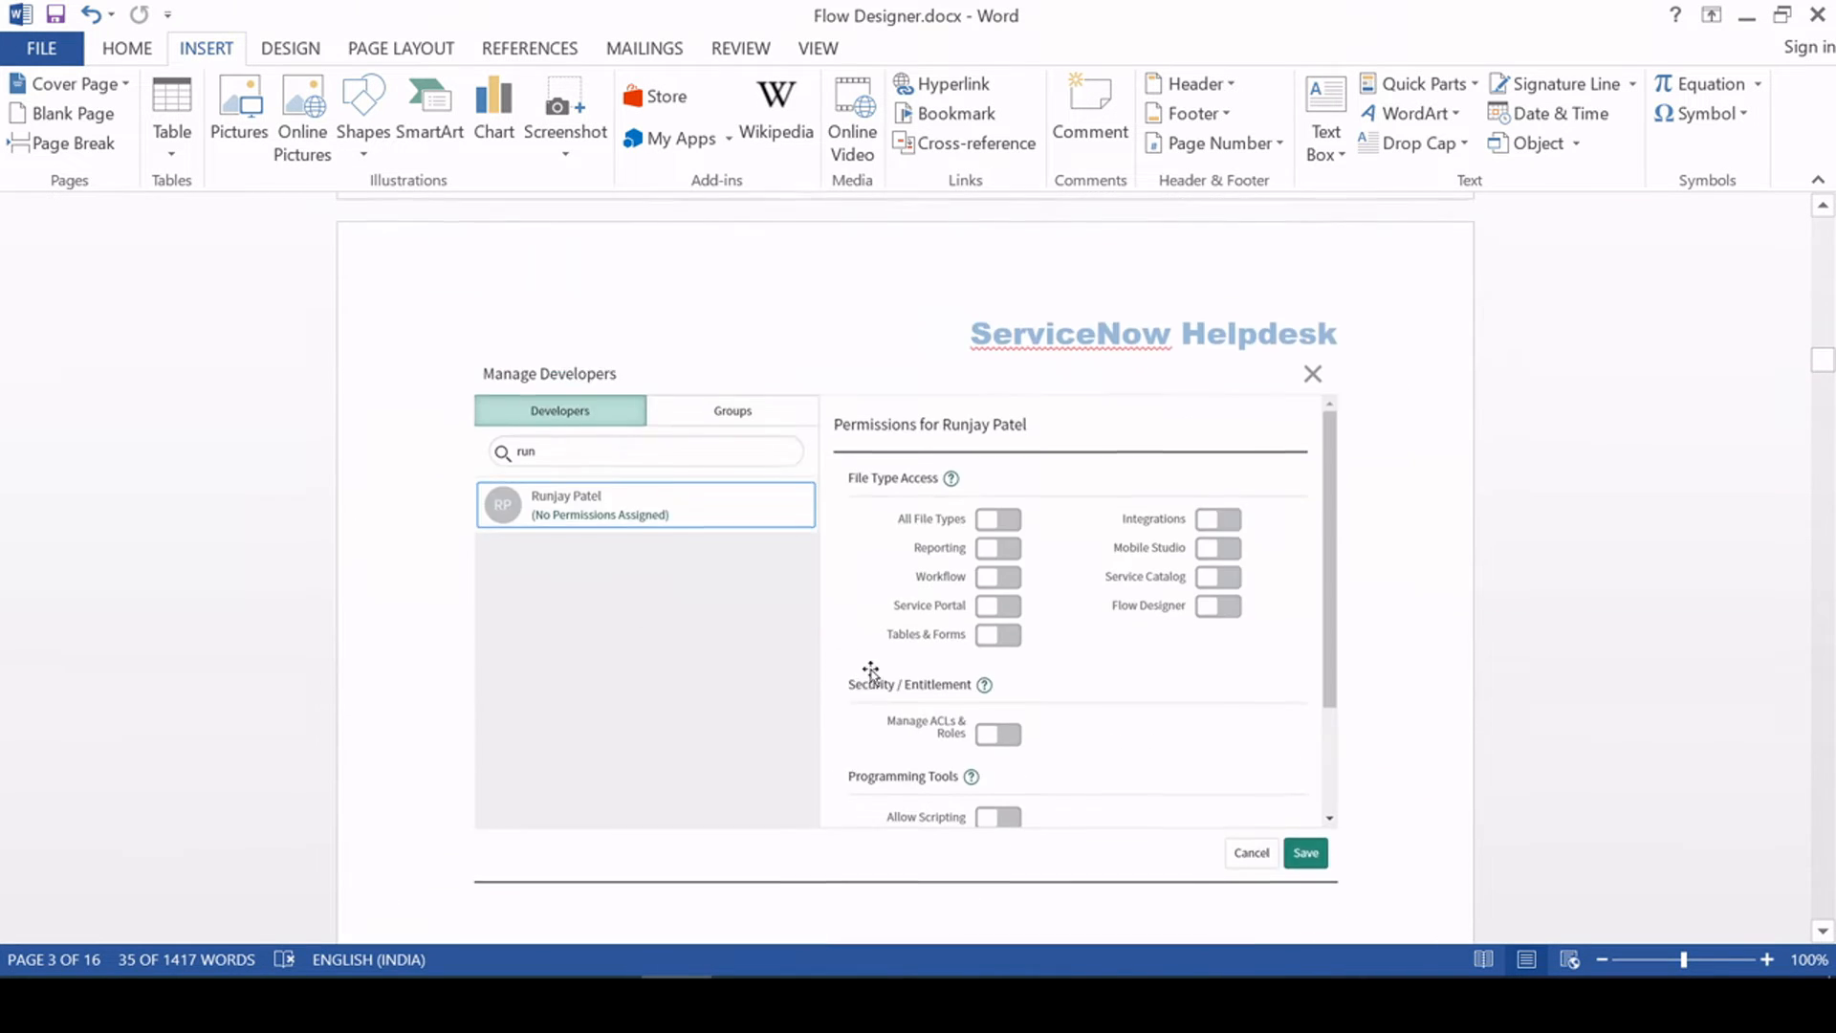
{"action": "left_click", "coordinate": [861, 672]}
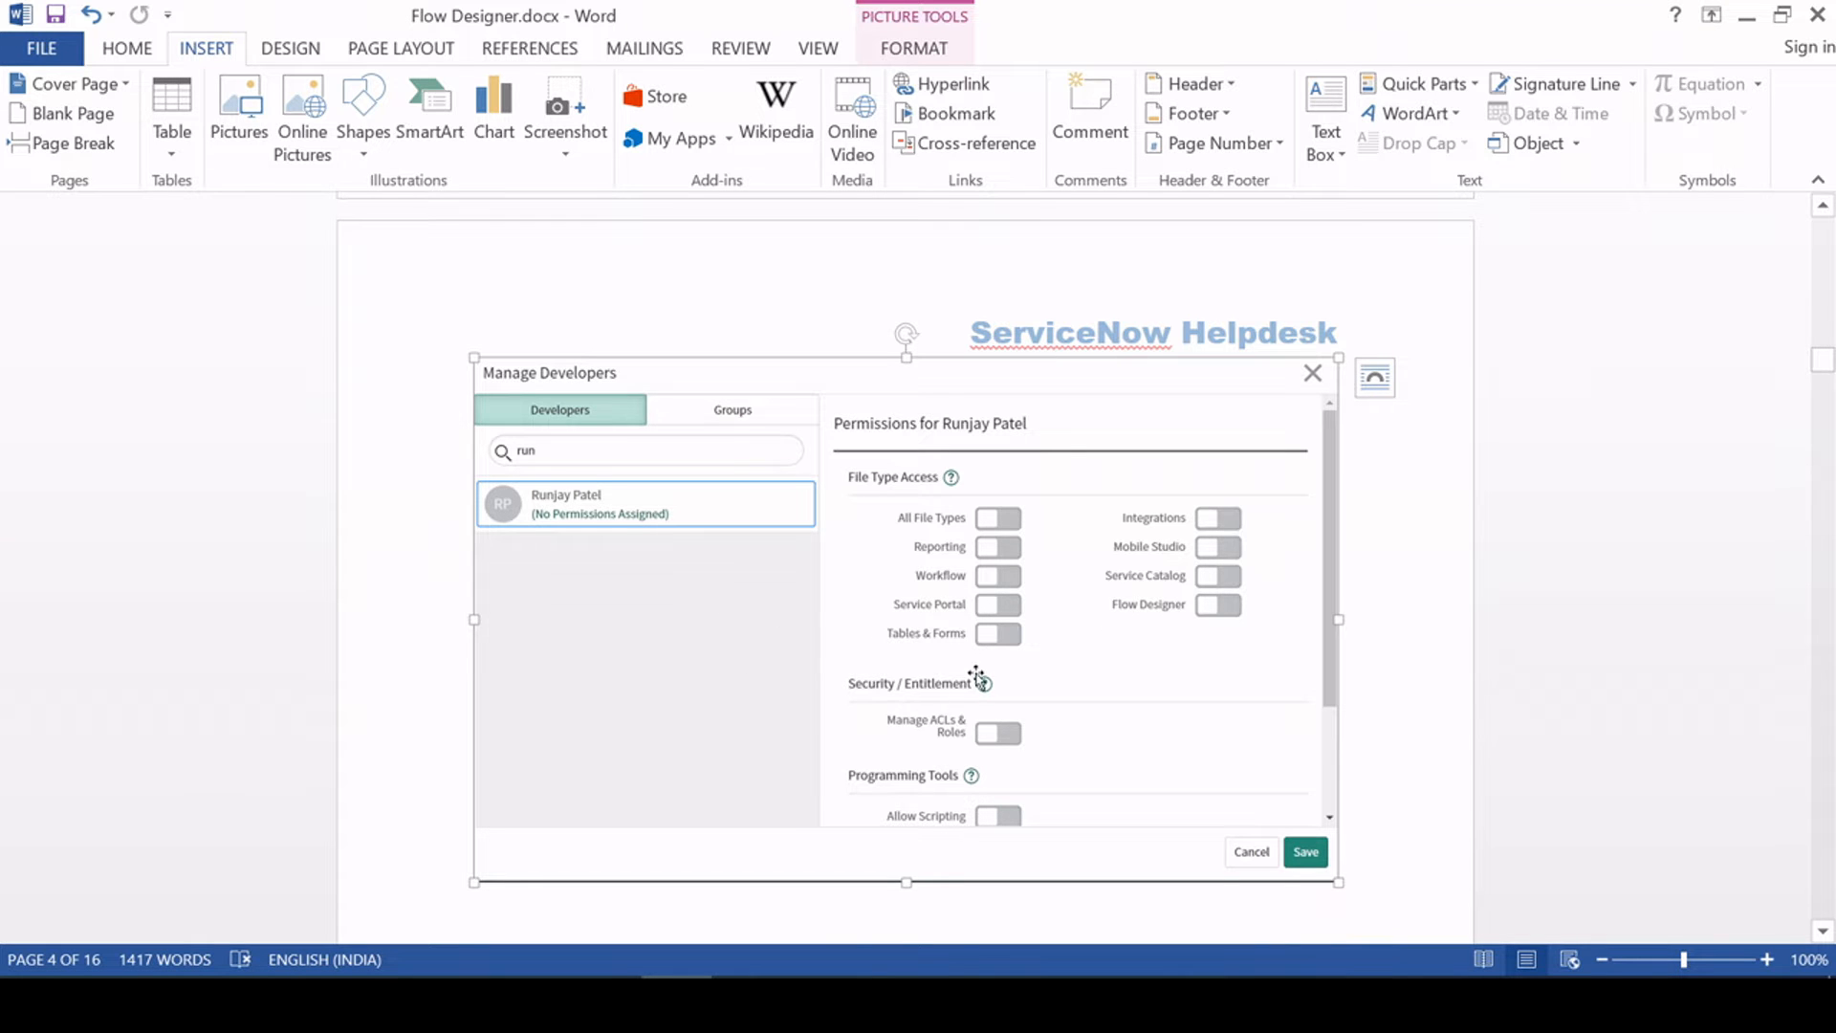
{"action": "scroll", "coordinate": [916, 732], "scroll_direction": "up", "scroll_amount": 2}
{"action": "scroll", "coordinate": [916, 731], "scroll_direction": "up", "scroll_amount": 8}
{"action": "left_click", "coordinate": [897, 687]}
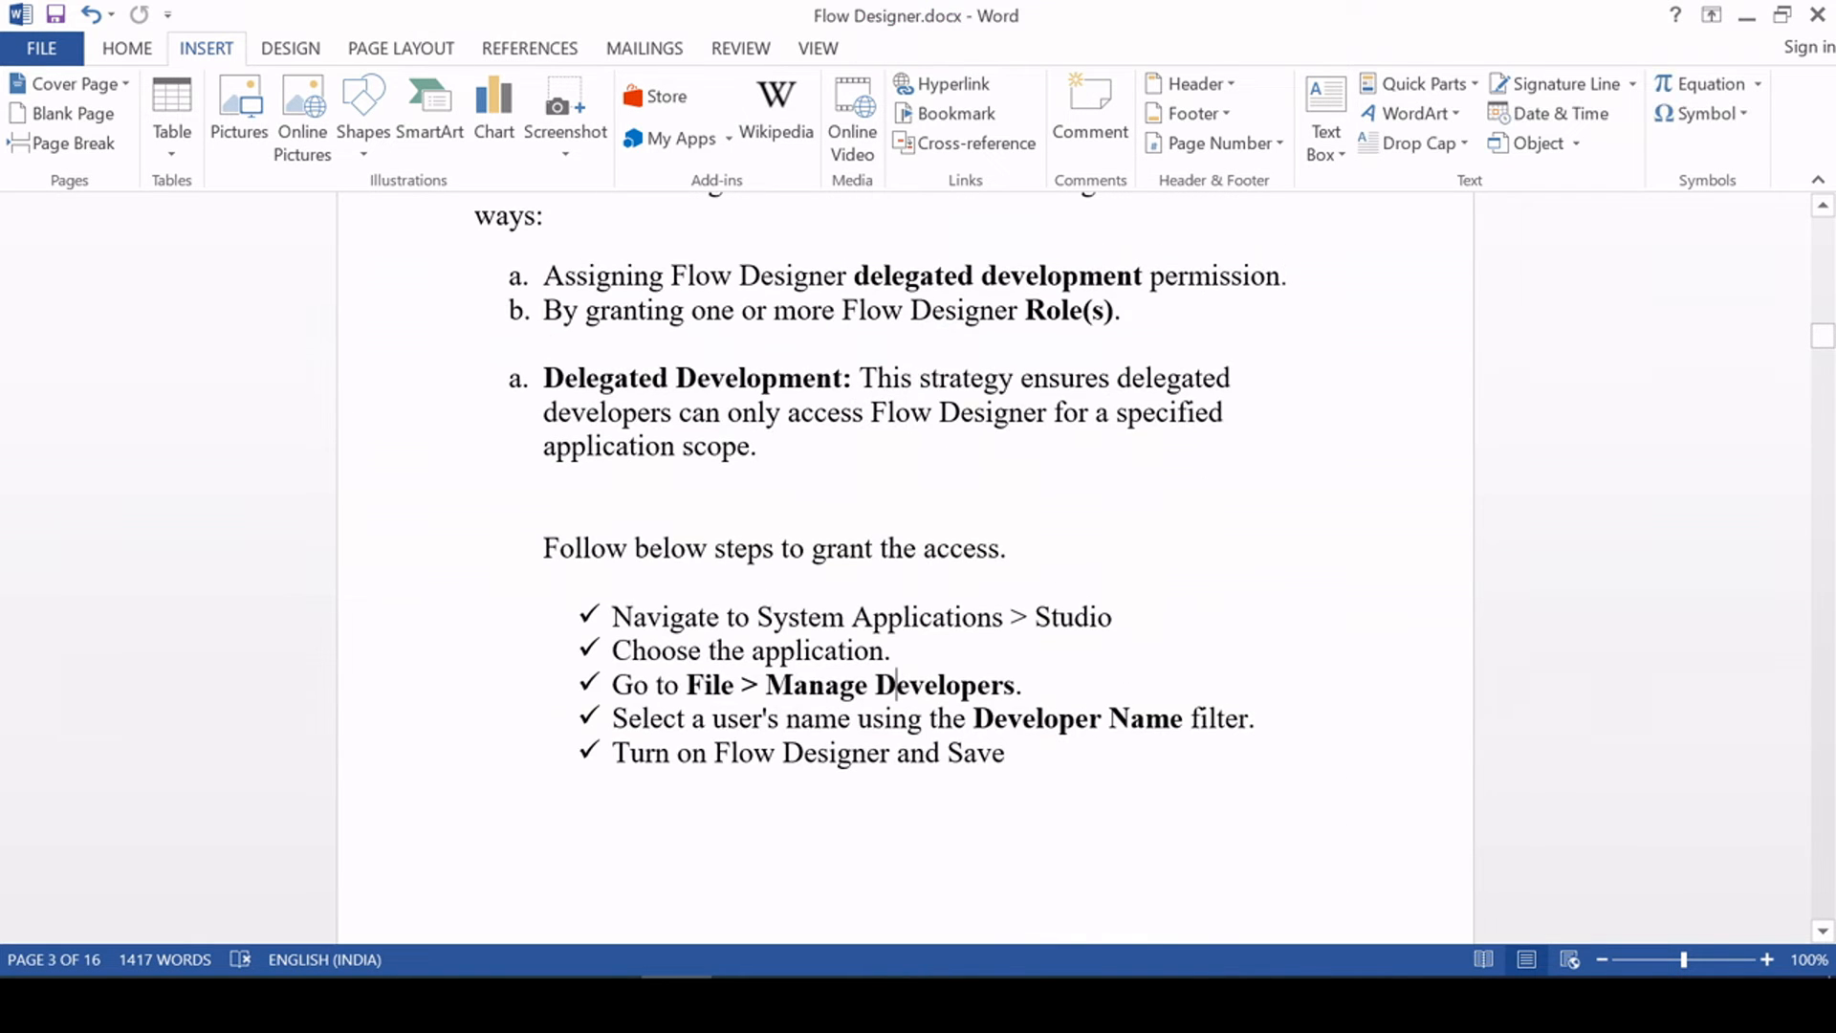
{"action": "left_click_drag", "start_coordinate": [612, 616], "coordinate": [904, 654]}
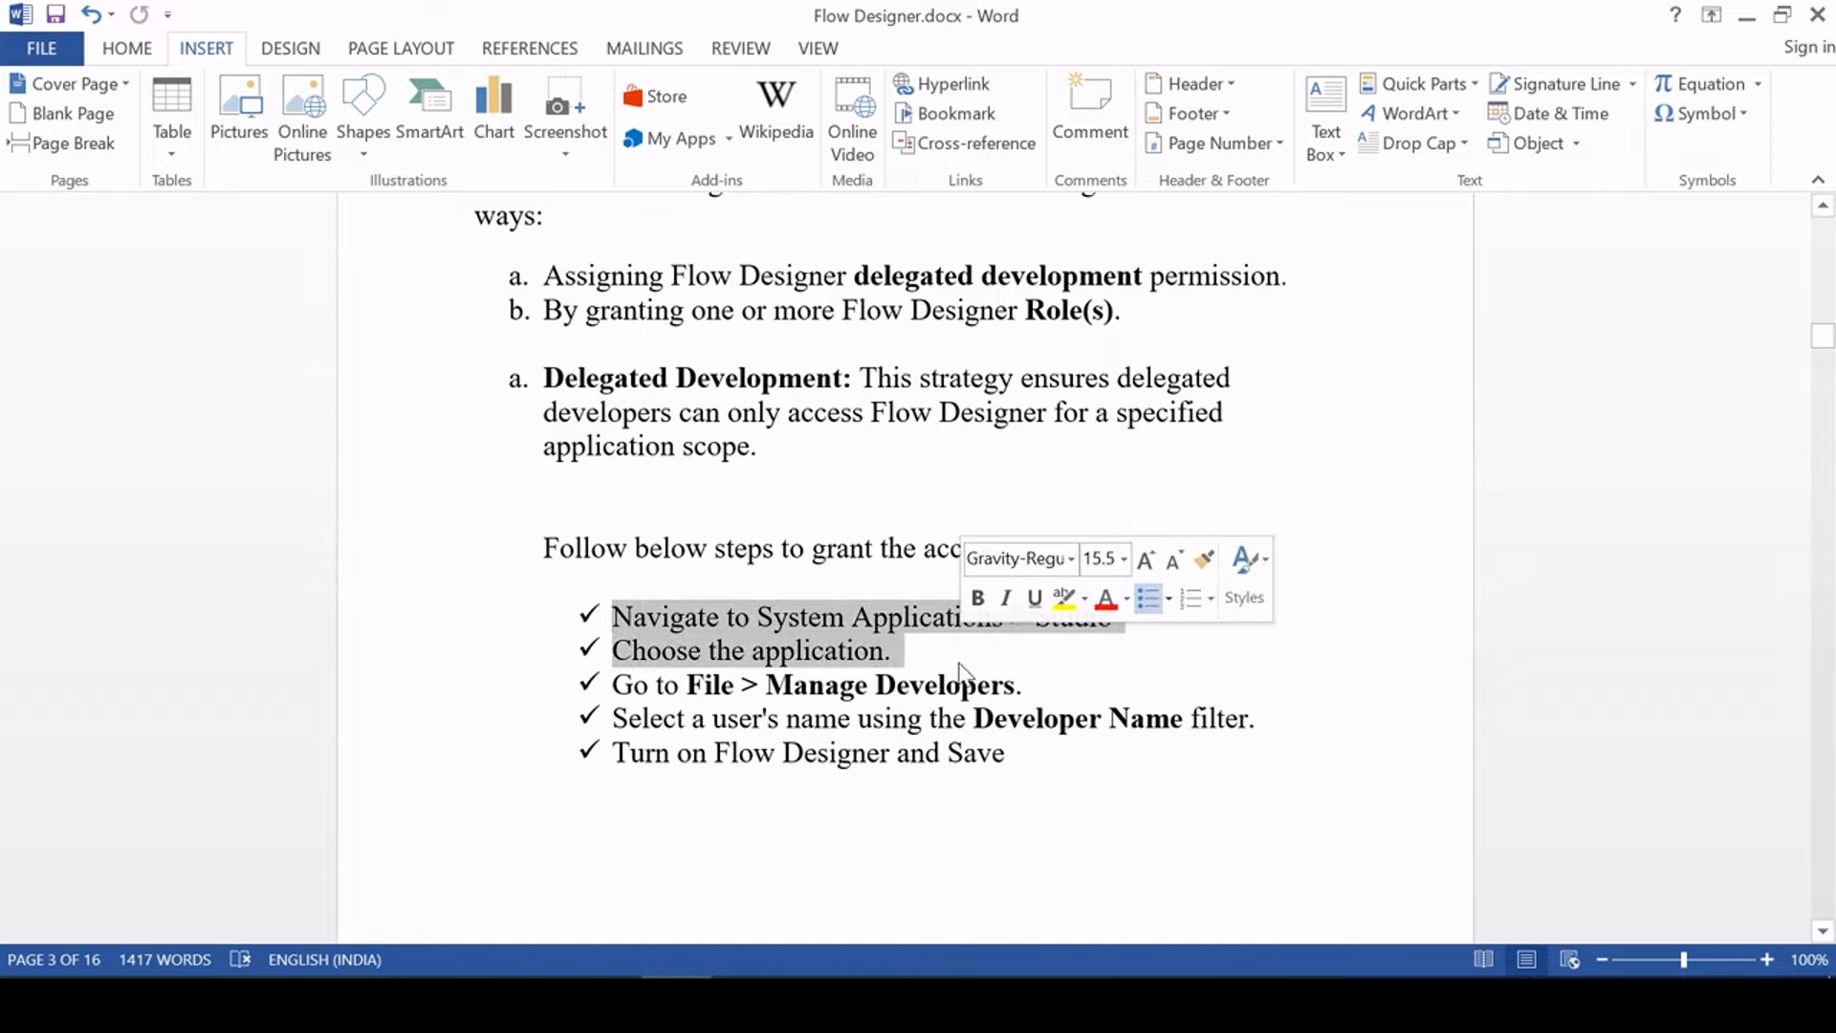
{"action": "key", "text": "Right"}
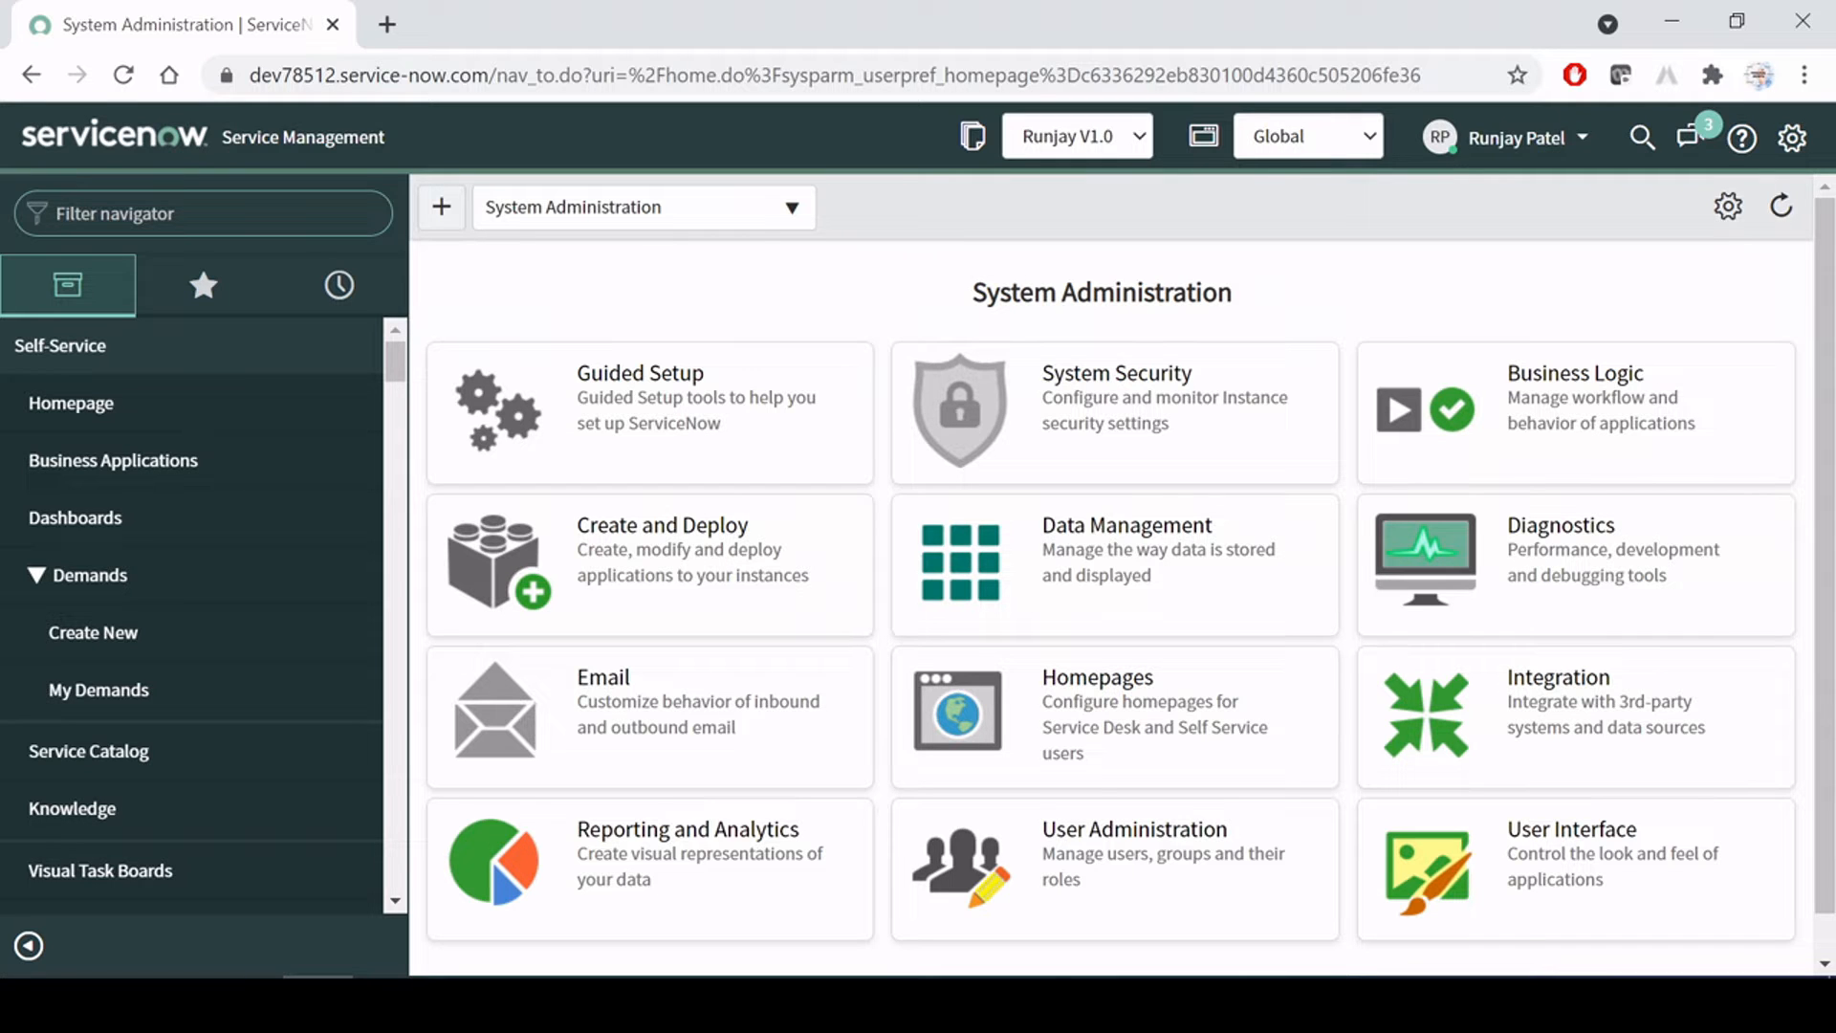
Switch to ServiceNow, filter the navigator by "studi", and launch Studio with the "ServiceNow NowMobile App - Knowledge Management Screens and Applet Launcher" application
{"action": "type", "text": "studi"}
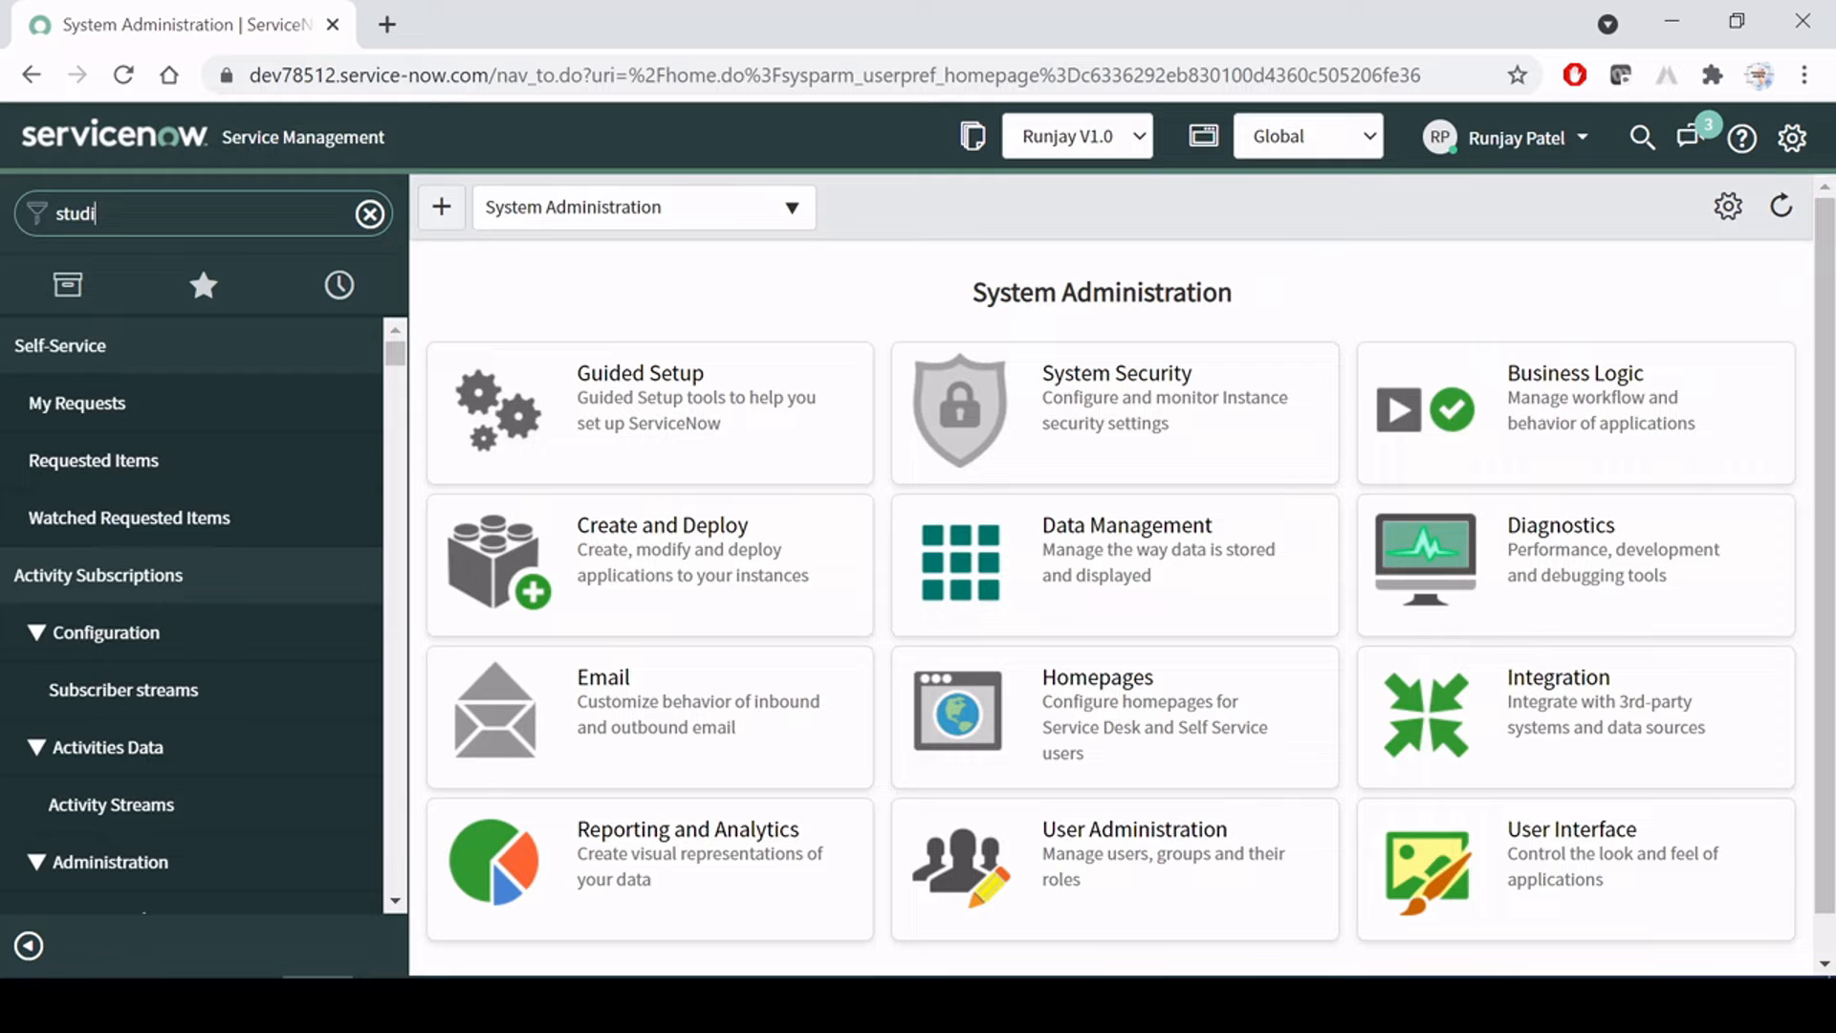
{"action": "scroll", "coordinate": [163, 574], "scroll_direction": "down", "scroll_amount": 1}
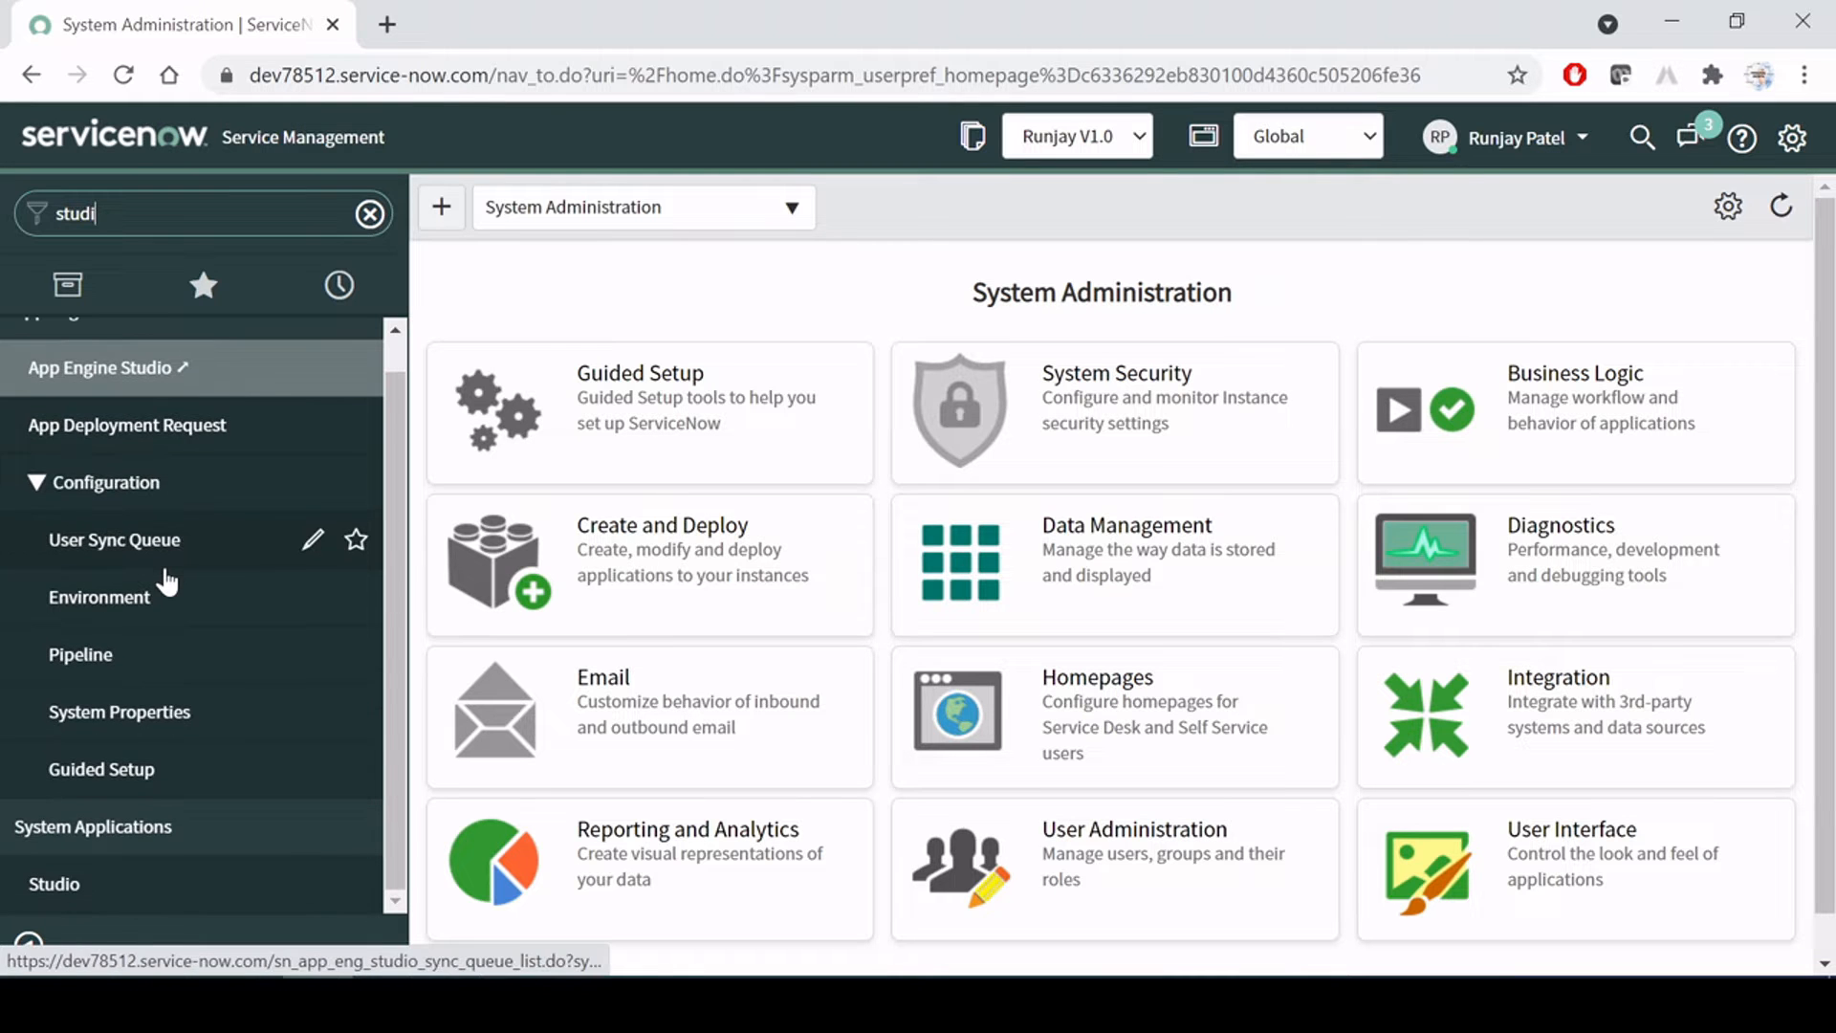
{"action": "left_click", "coordinate": [94, 882]}
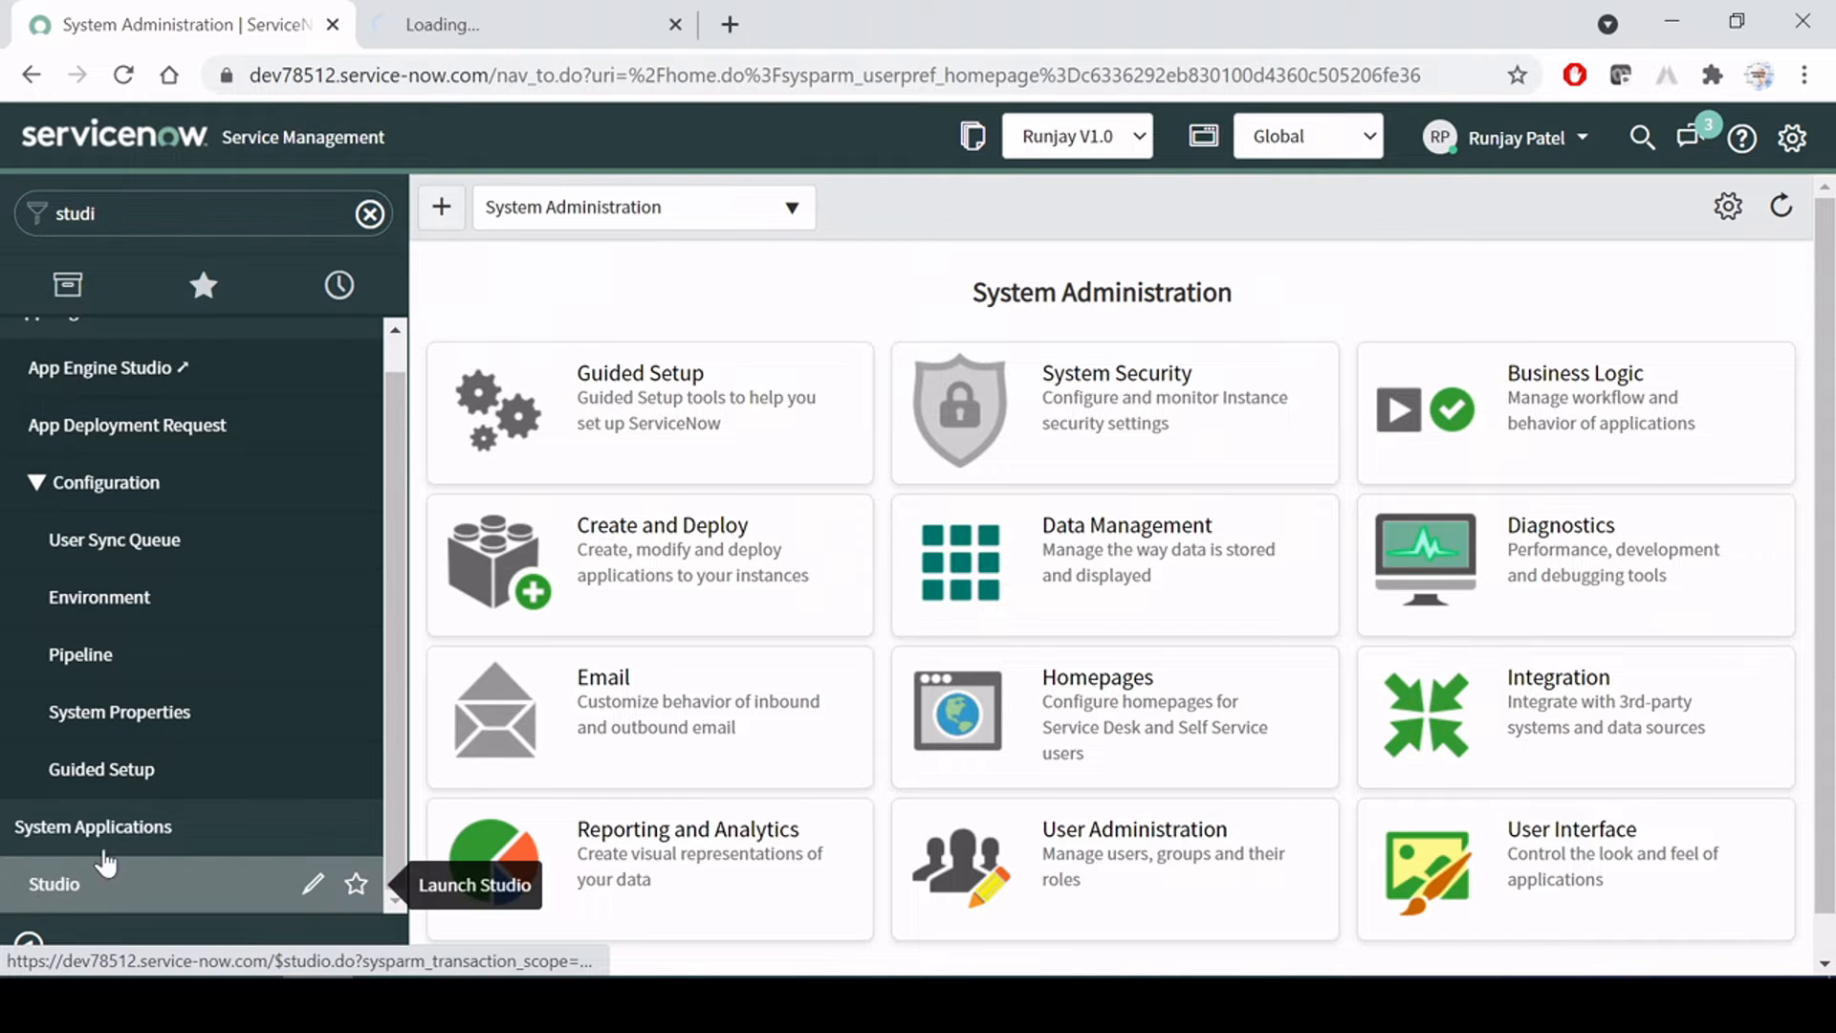
{"action": "left_click", "coordinate": [508, 13]}
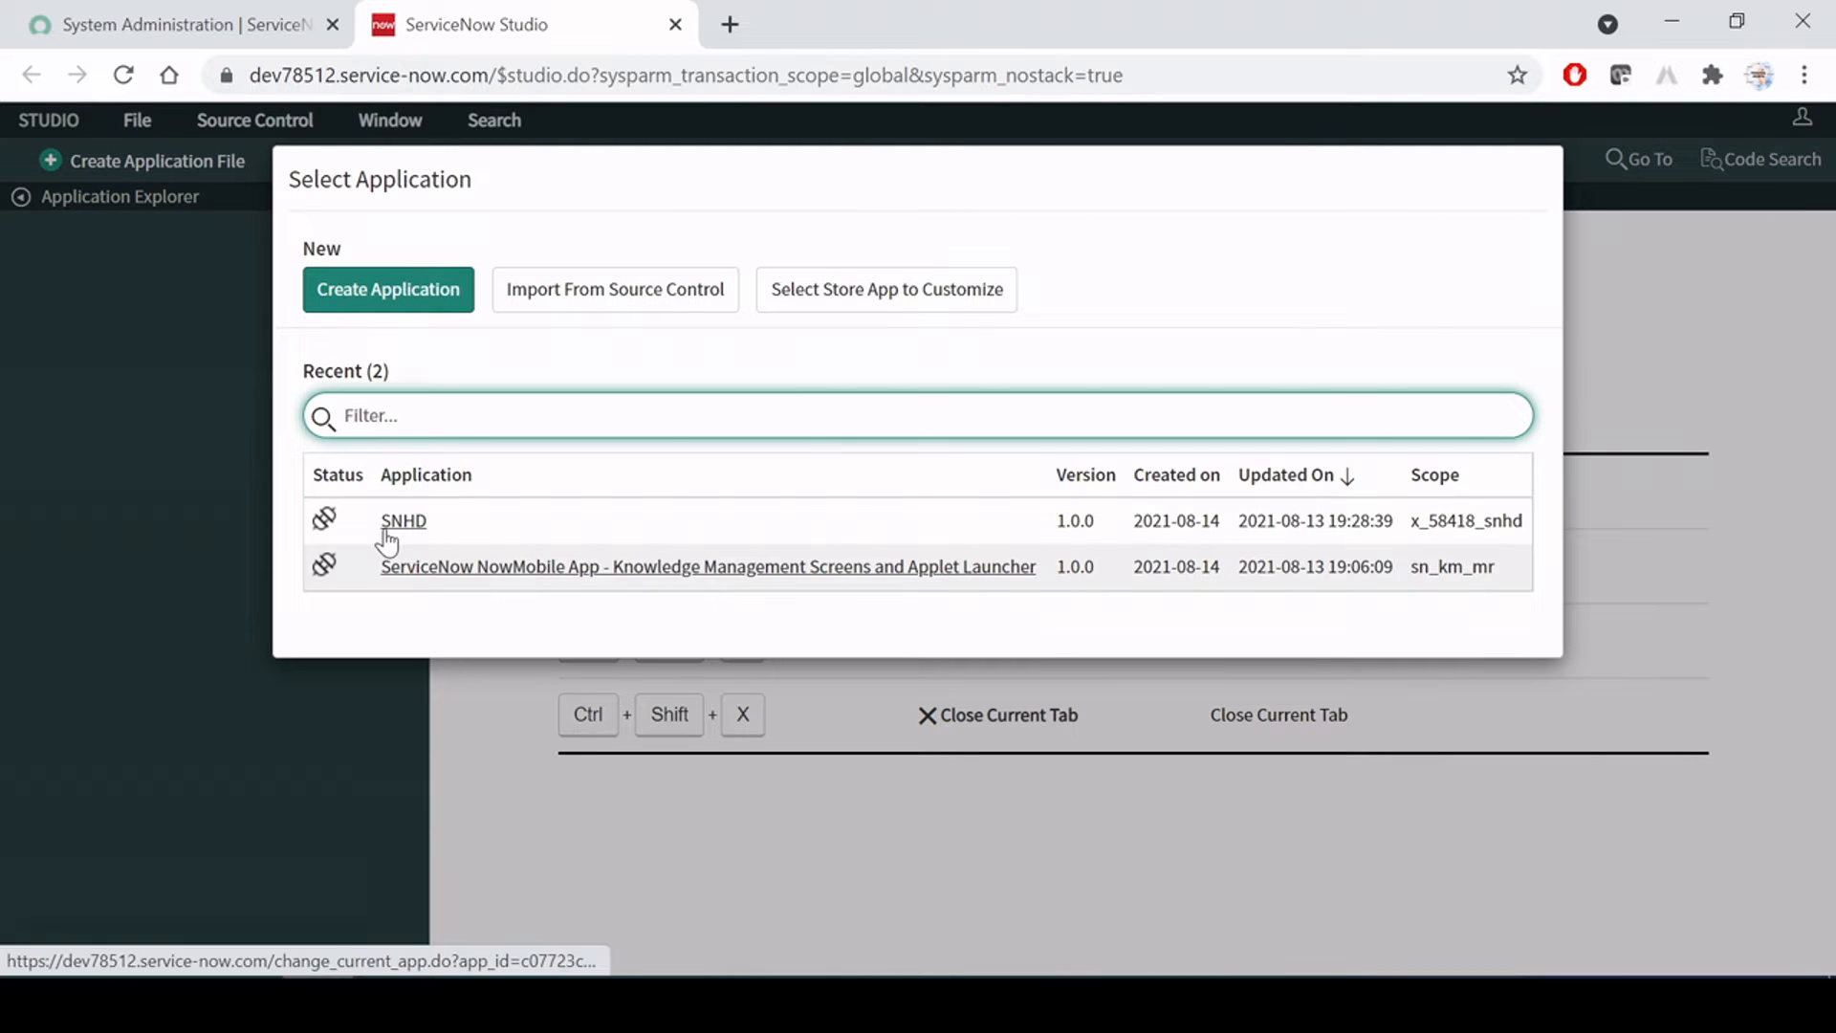
{"action": "left_click", "coordinate": [558, 570]}
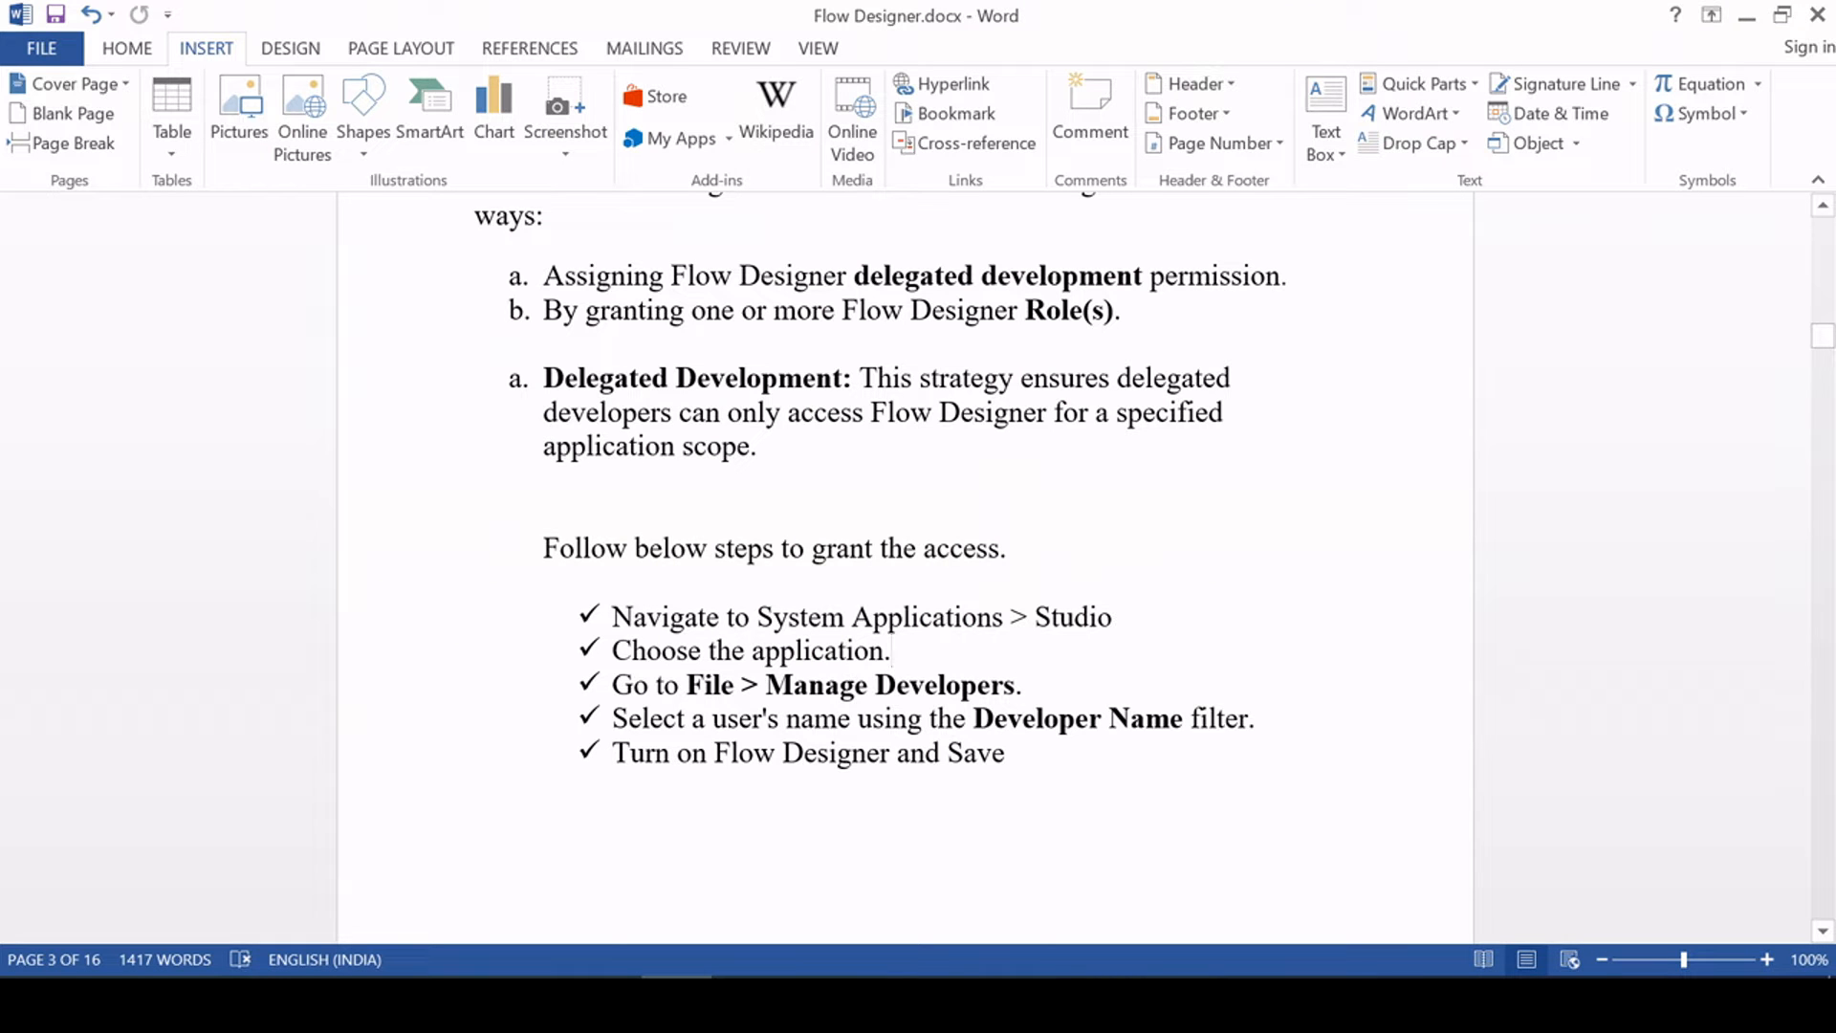
Return to the Word document and highlight the checklist instructions on choosing the application and going to Manage Developers
{"action": "left_click_drag", "start_coordinate": [892, 652], "coordinate": [612, 652]}
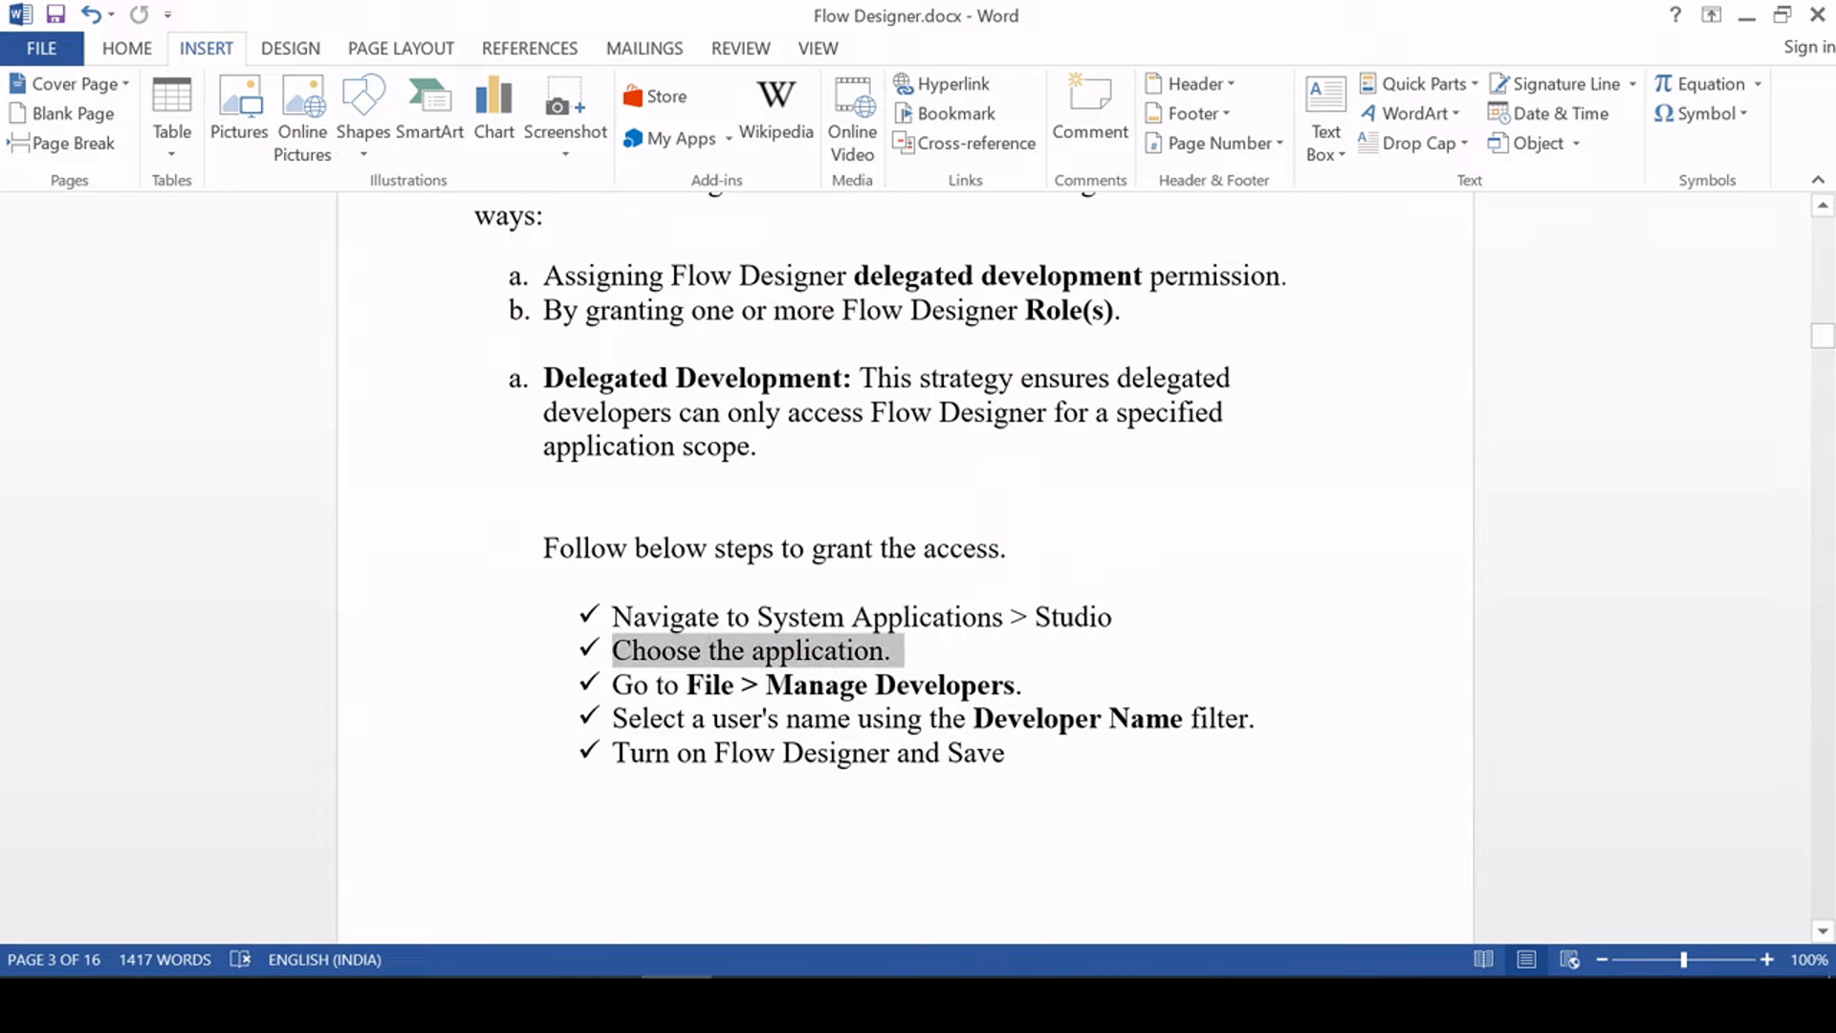
{"action": "left_click", "coordinate": [968, 660]}
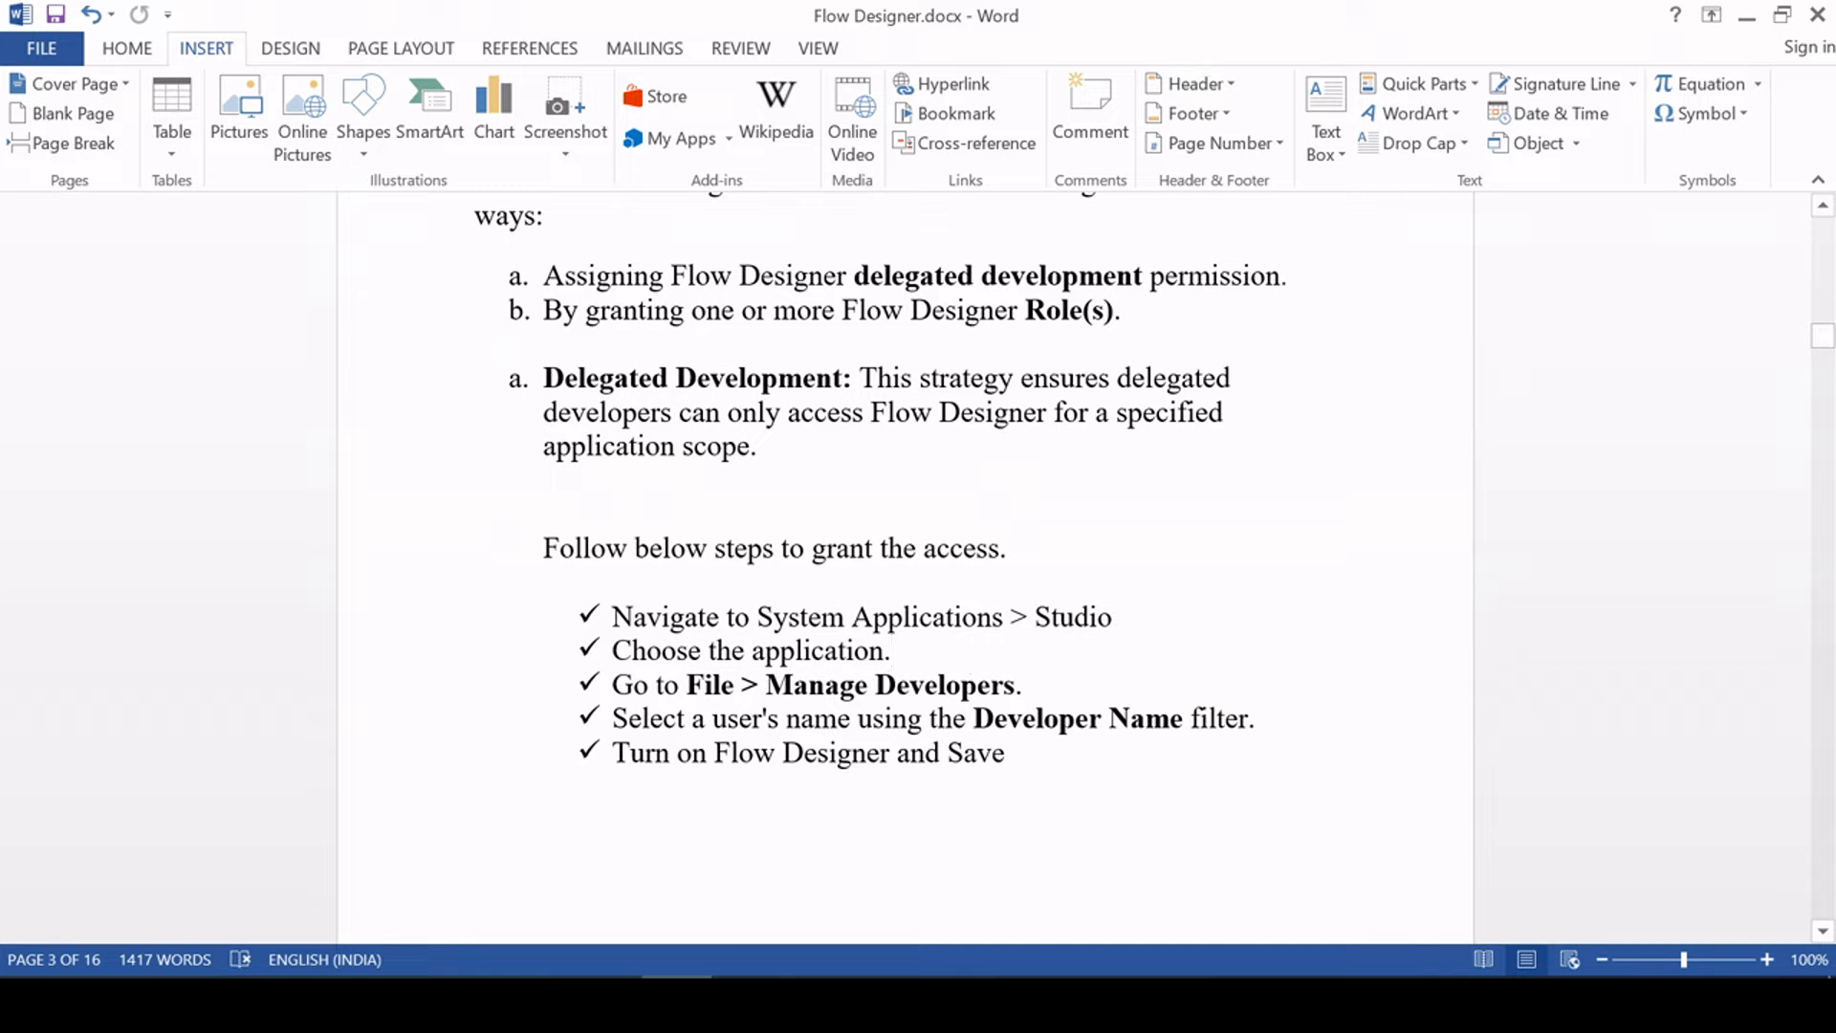
{"action": "left_click_drag", "start_coordinate": [766, 684], "coordinate": [1016, 685]}
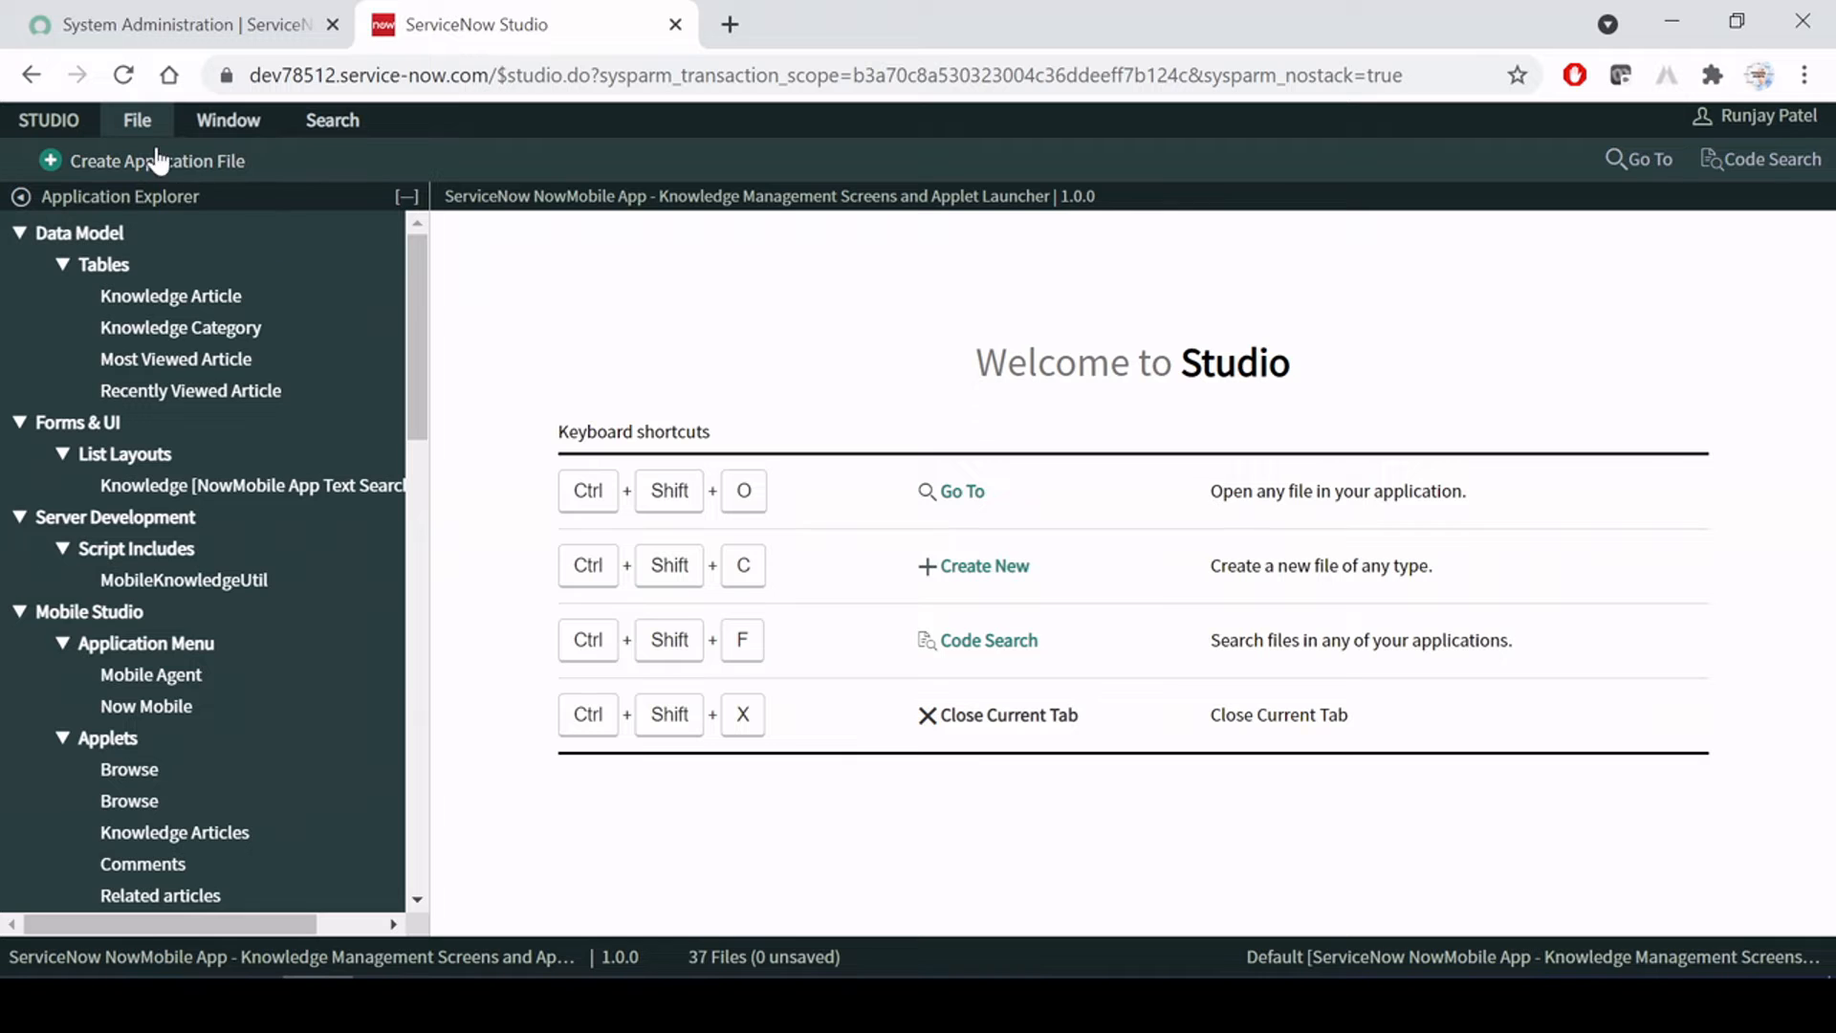
Open Manage Developers for the application in Studio, and highlight the Developer Name filter instruction in the Word checklist
{"action": "left_click", "coordinate": [137, 122]}
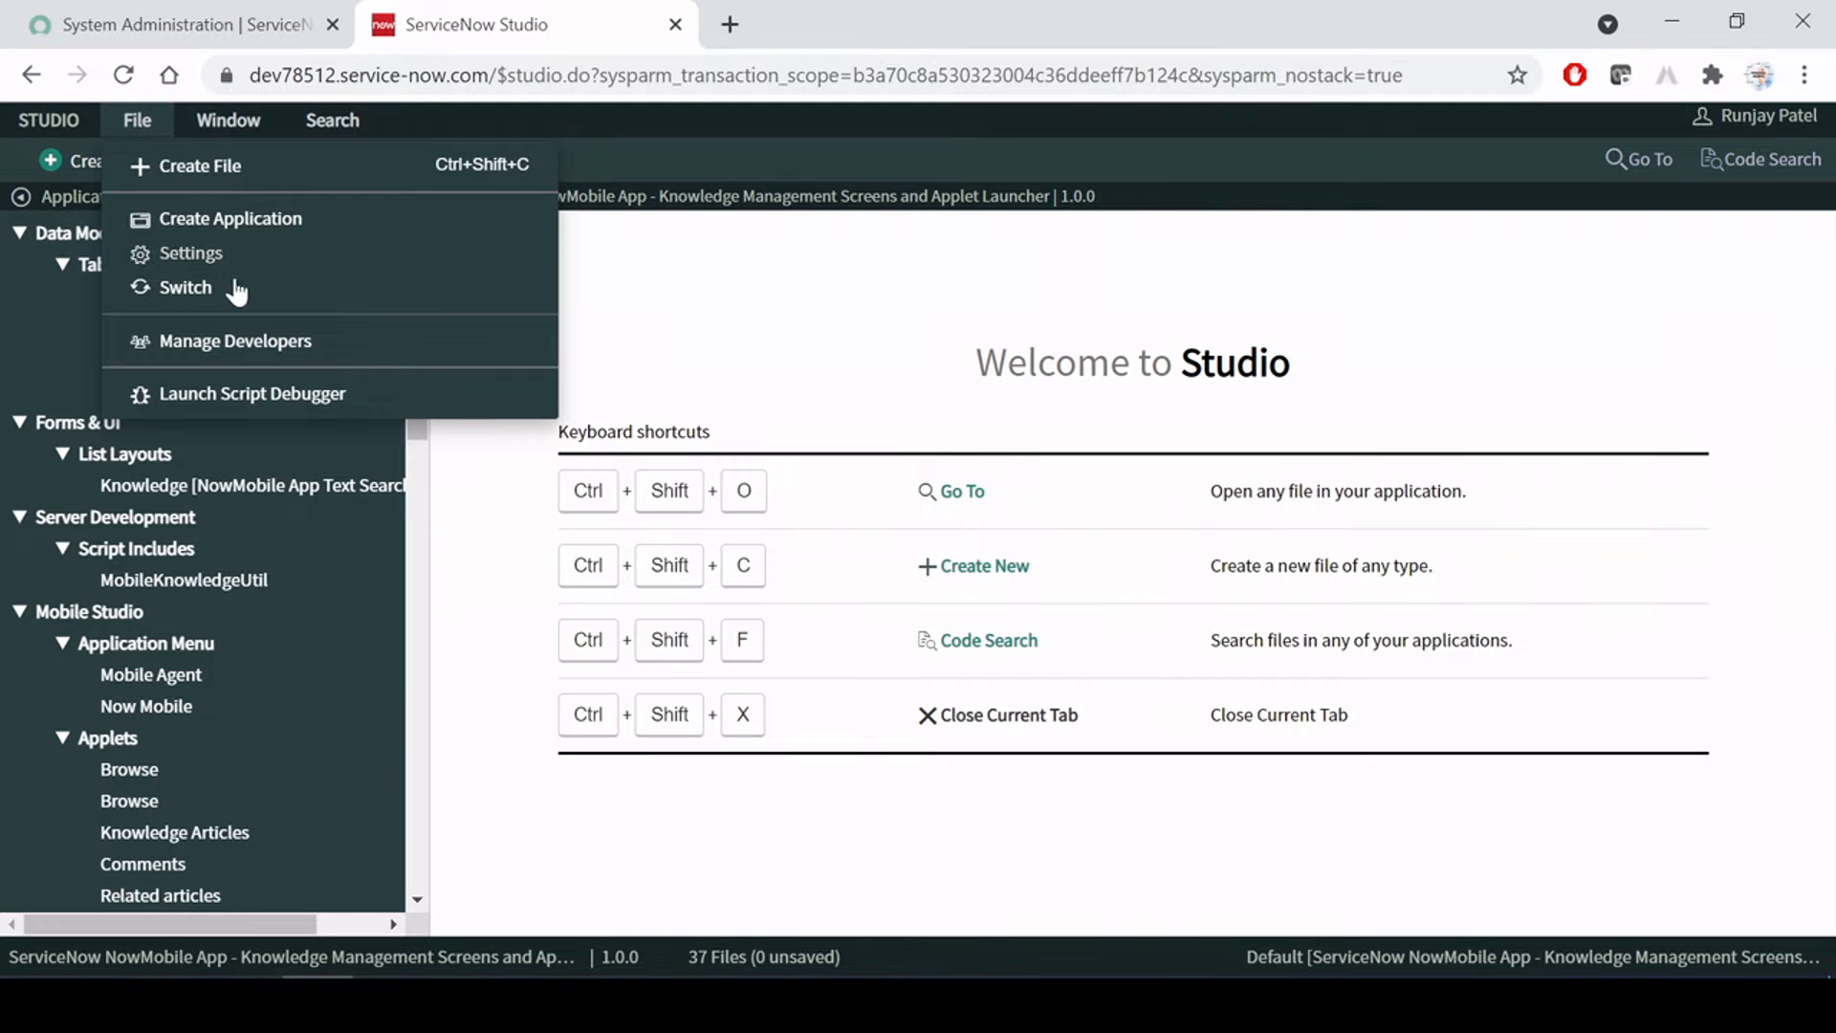
{"action": "left_click", "coordinate": [237, 341]}
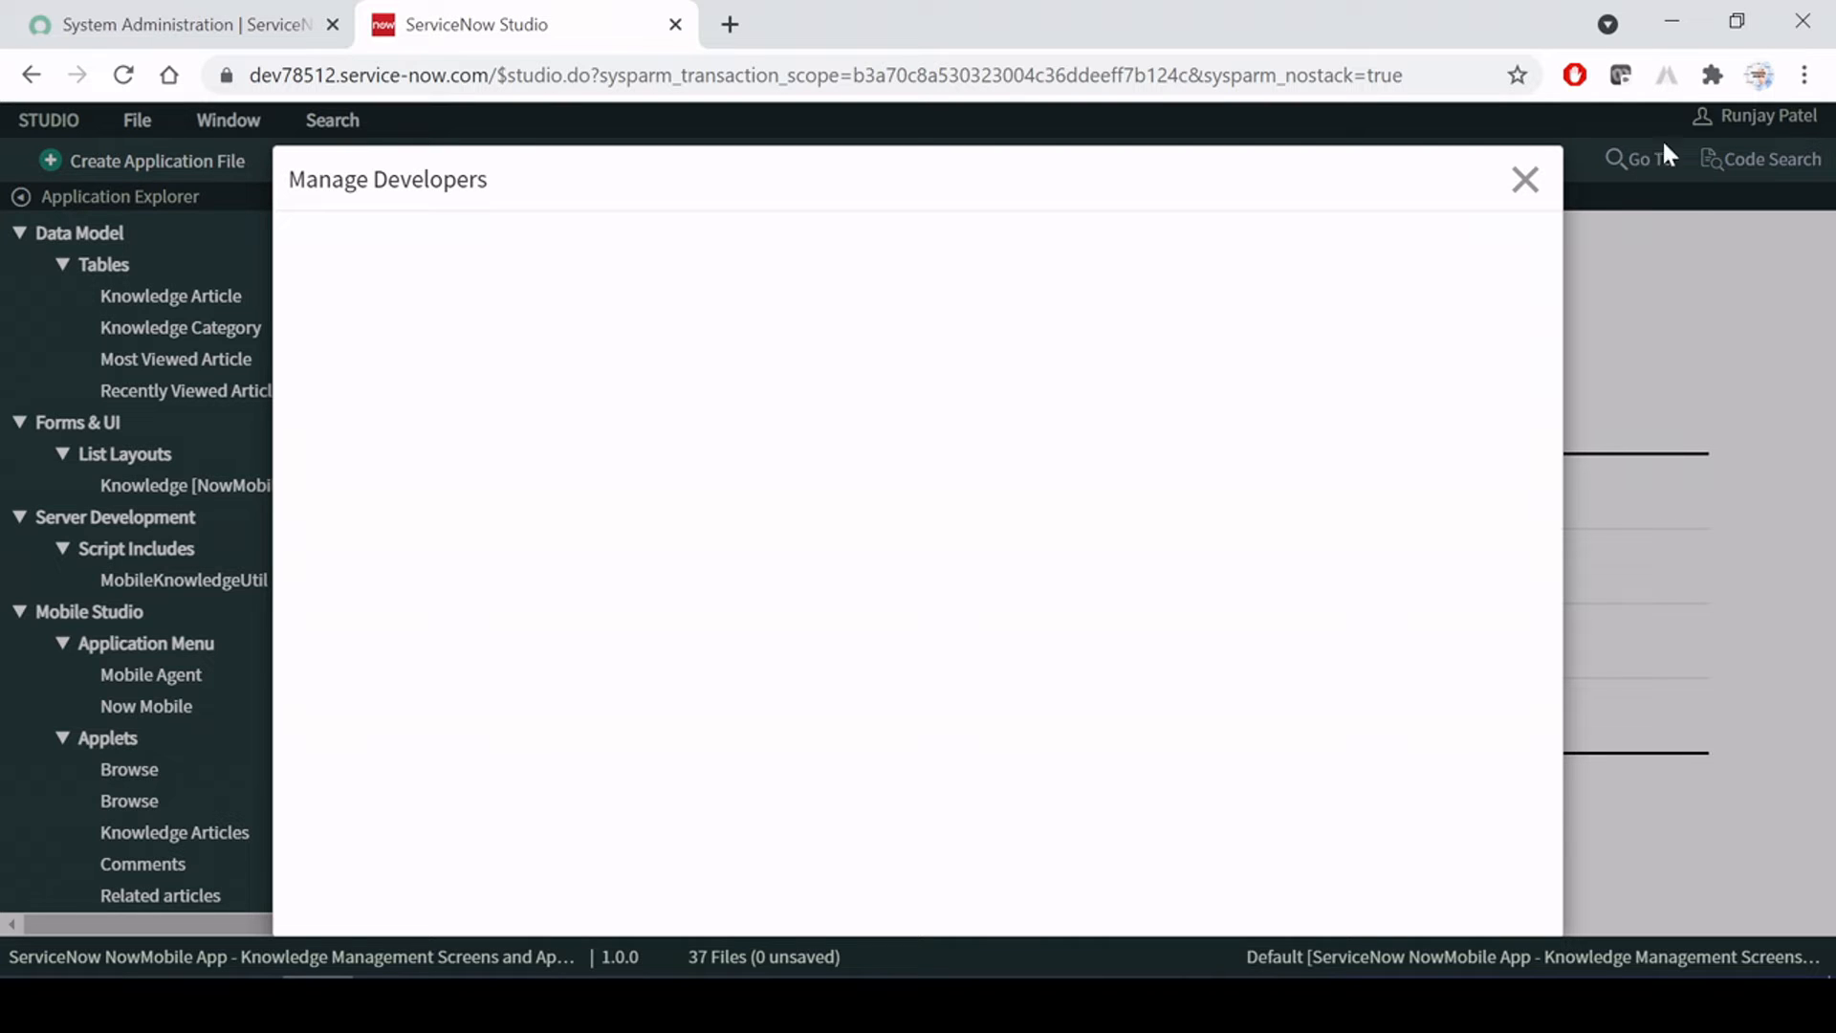
{"action": "key", "text": "alt+Tab"}
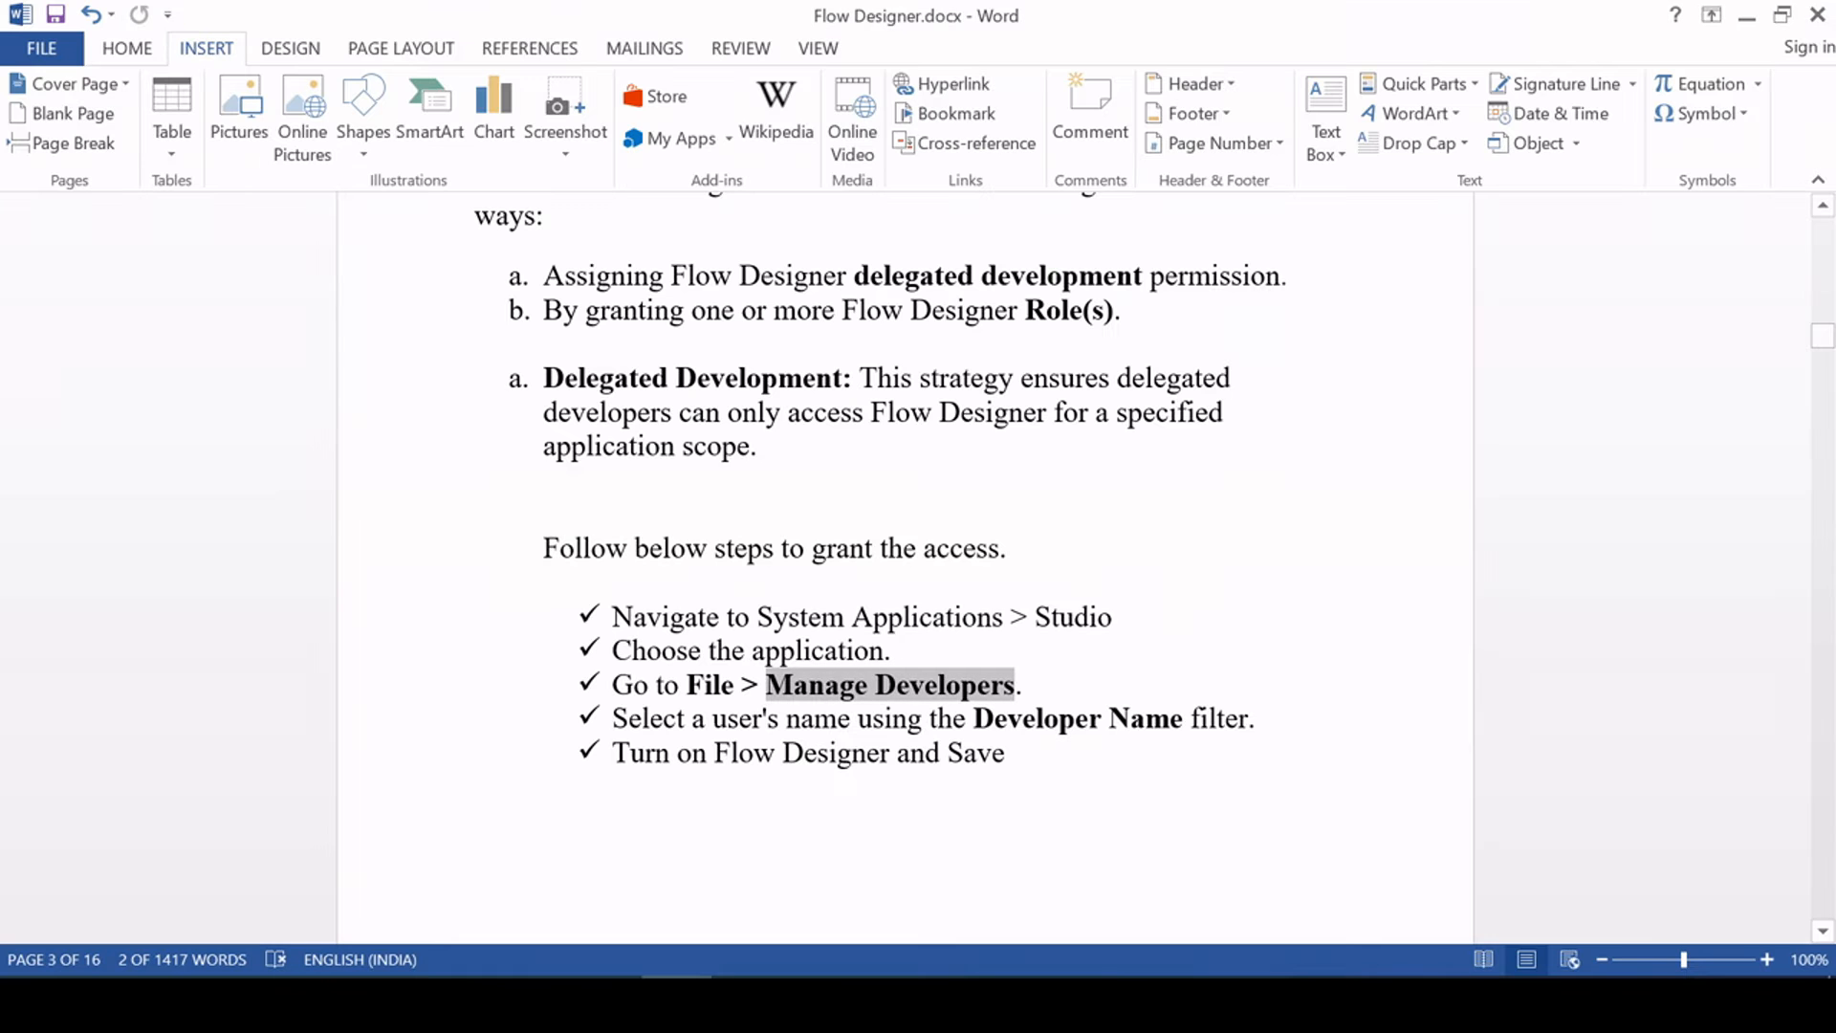
{"action": "left_click", "coordinate": [801, 717]}
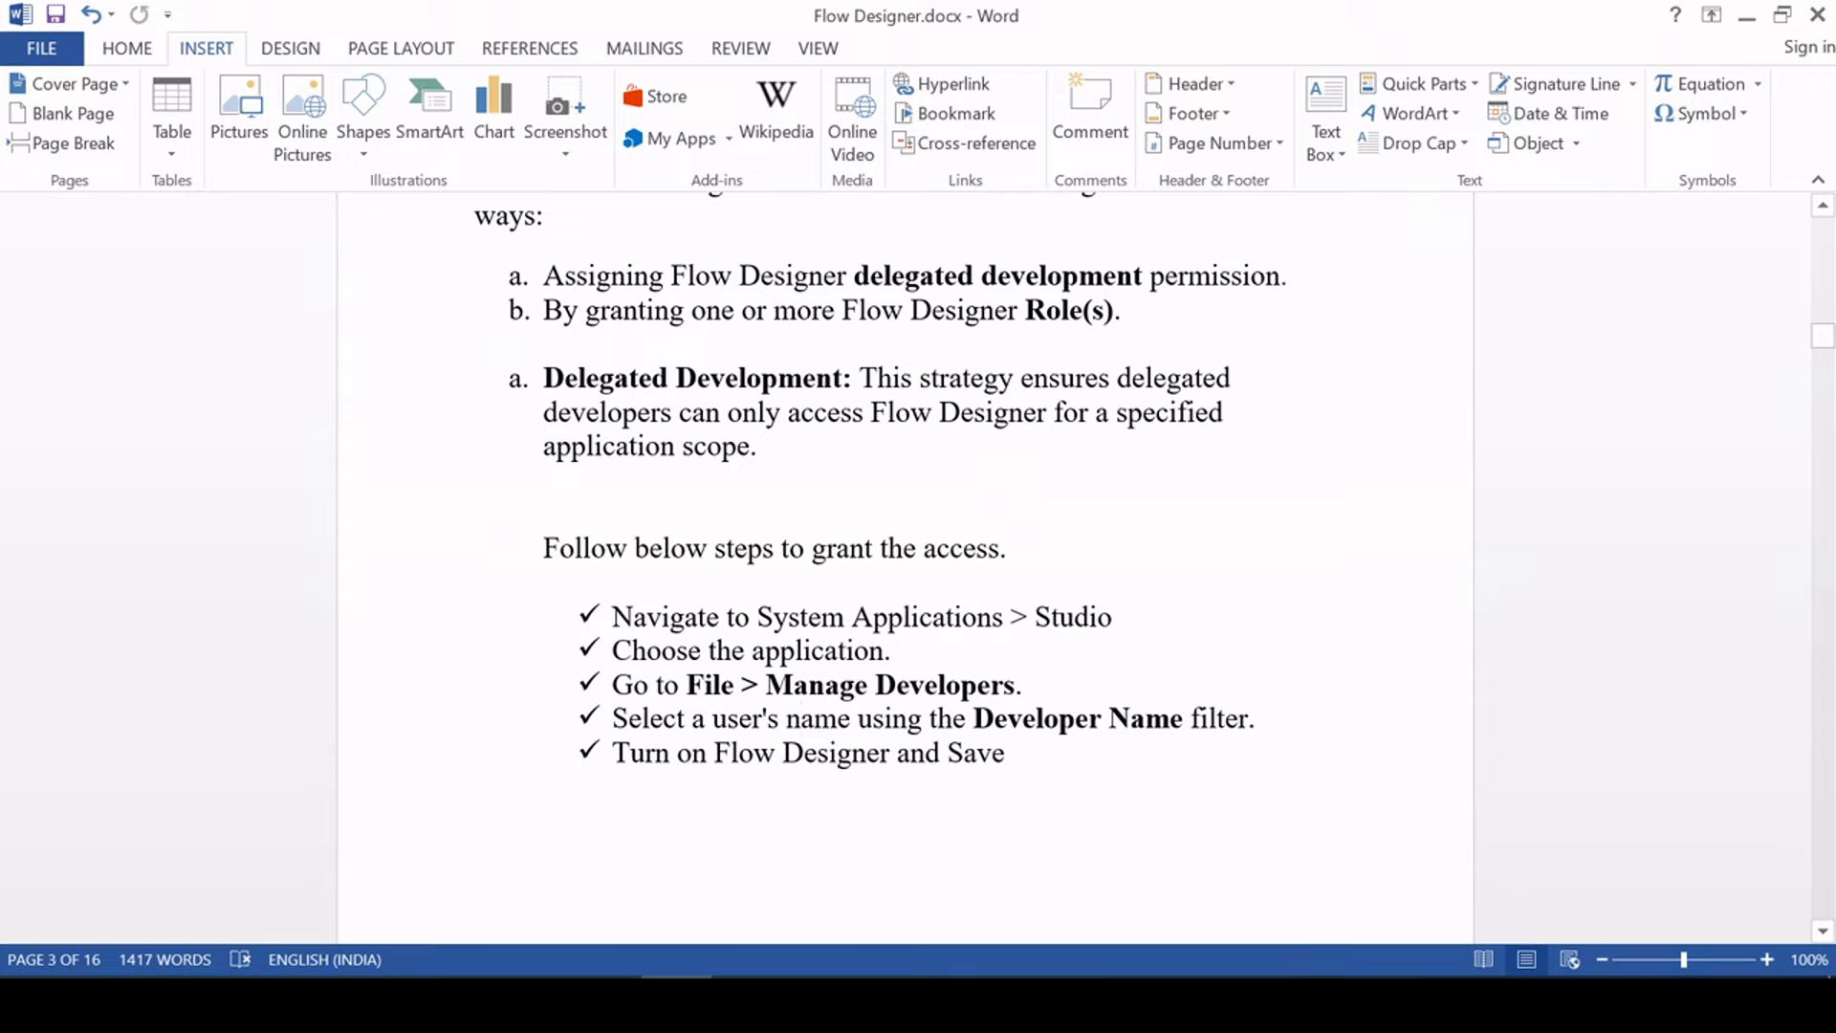
{"action": "left_click_drag", "start_coordinate": [971, 717], "coordinate": [1191, 724]}
{"action": "left_click", "coordinate": [1144, 718]}
Switch back to Studio, find the architect by first name, add them as a developer, and look over the available permissions
{"action": "key", "text": "alt+Tab"}
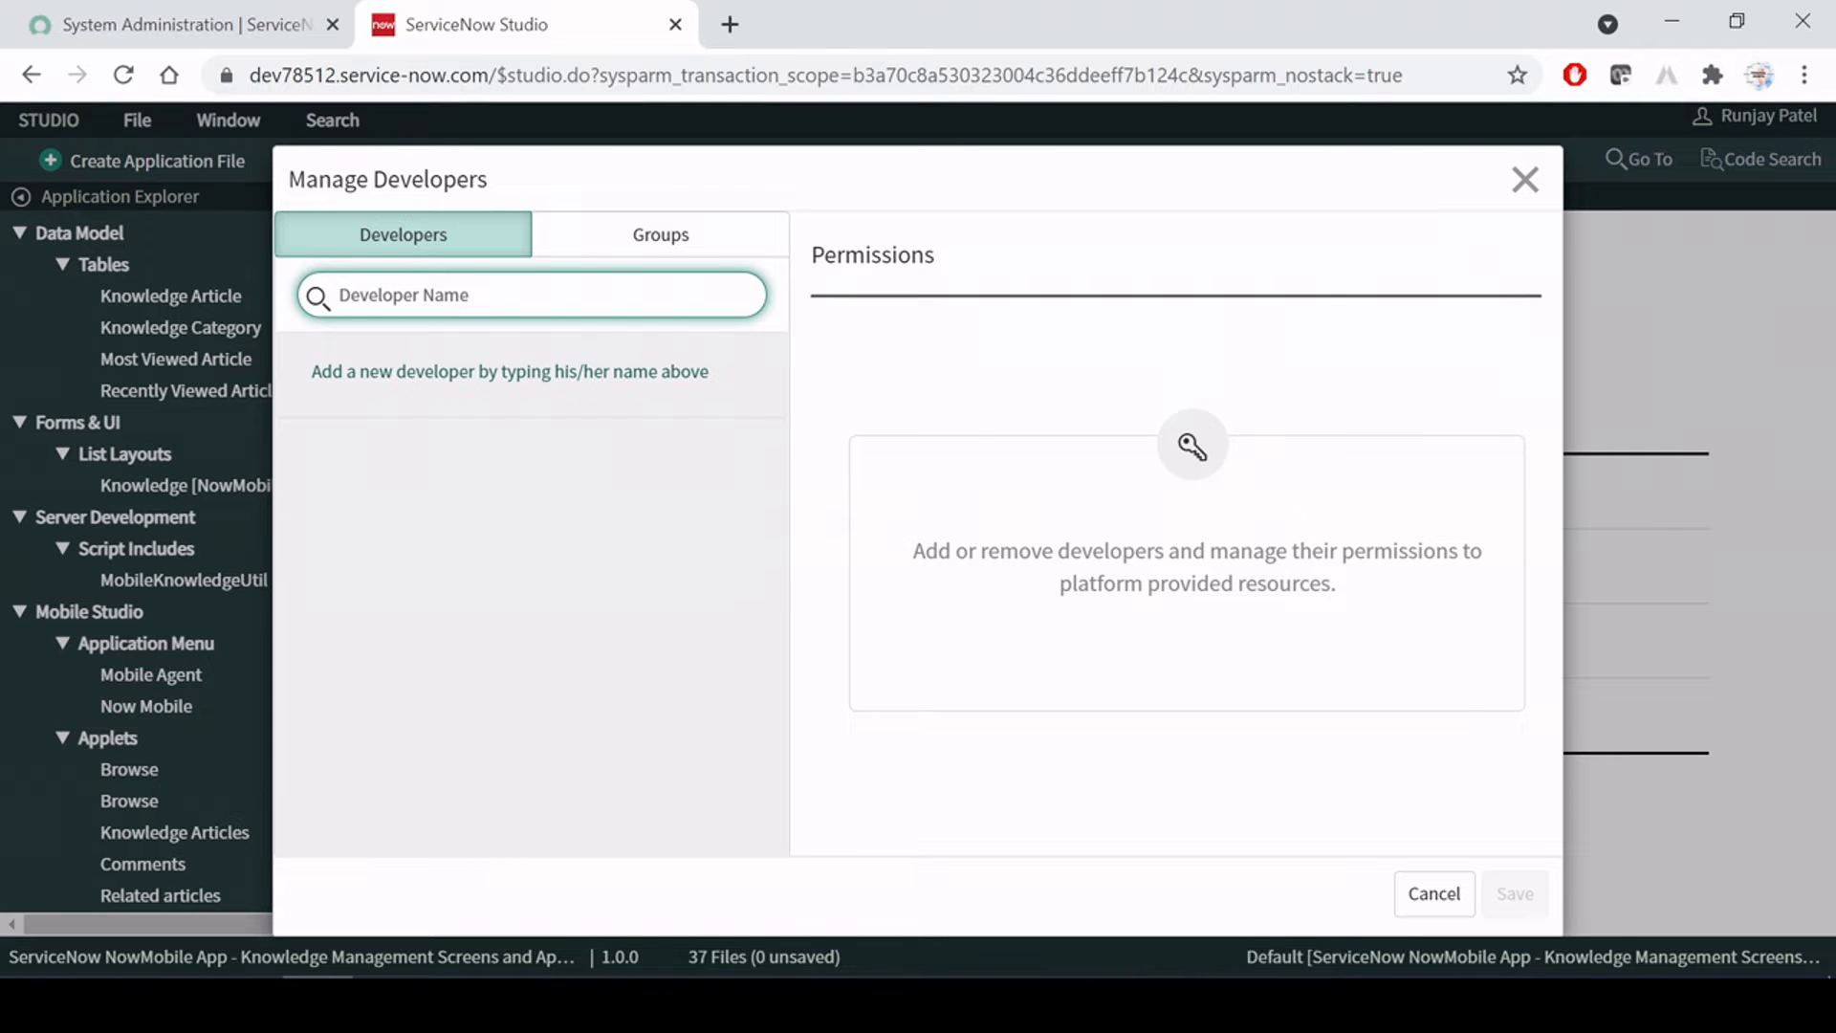
{"action": "type", "text": "abe"}
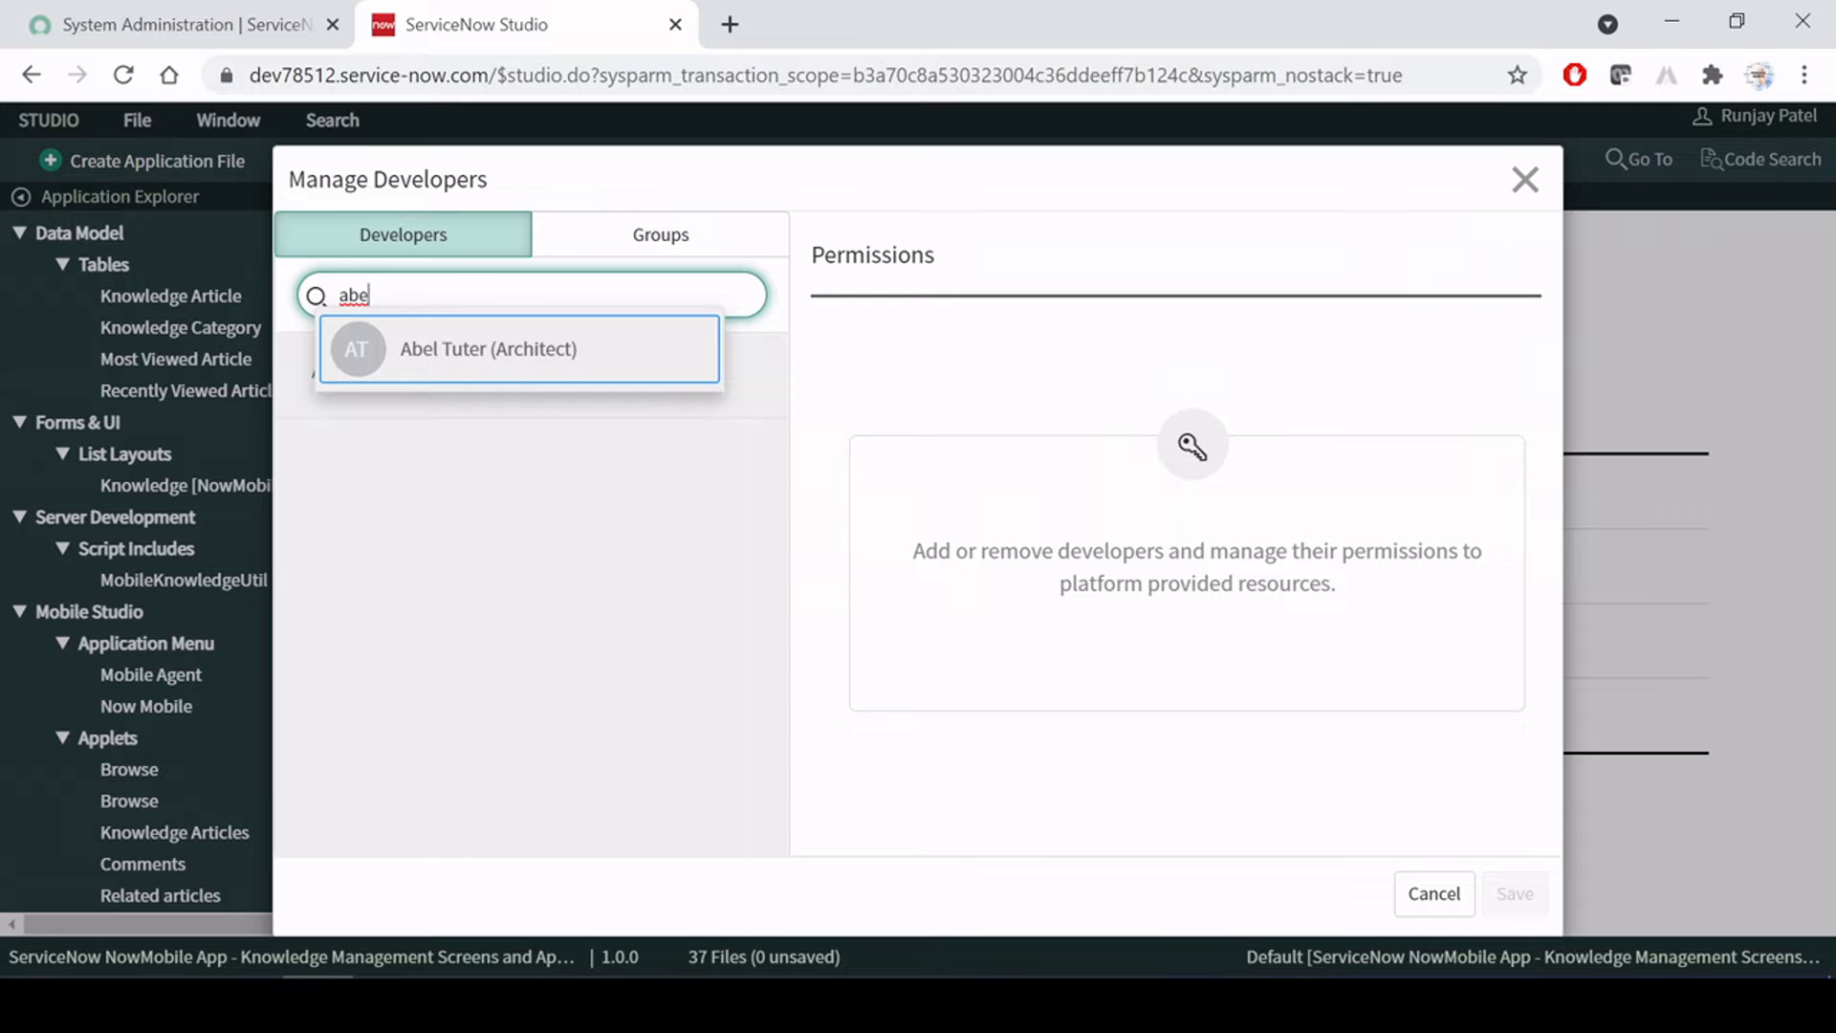
{"action": "left_click", "coordinate": [491, 353]}
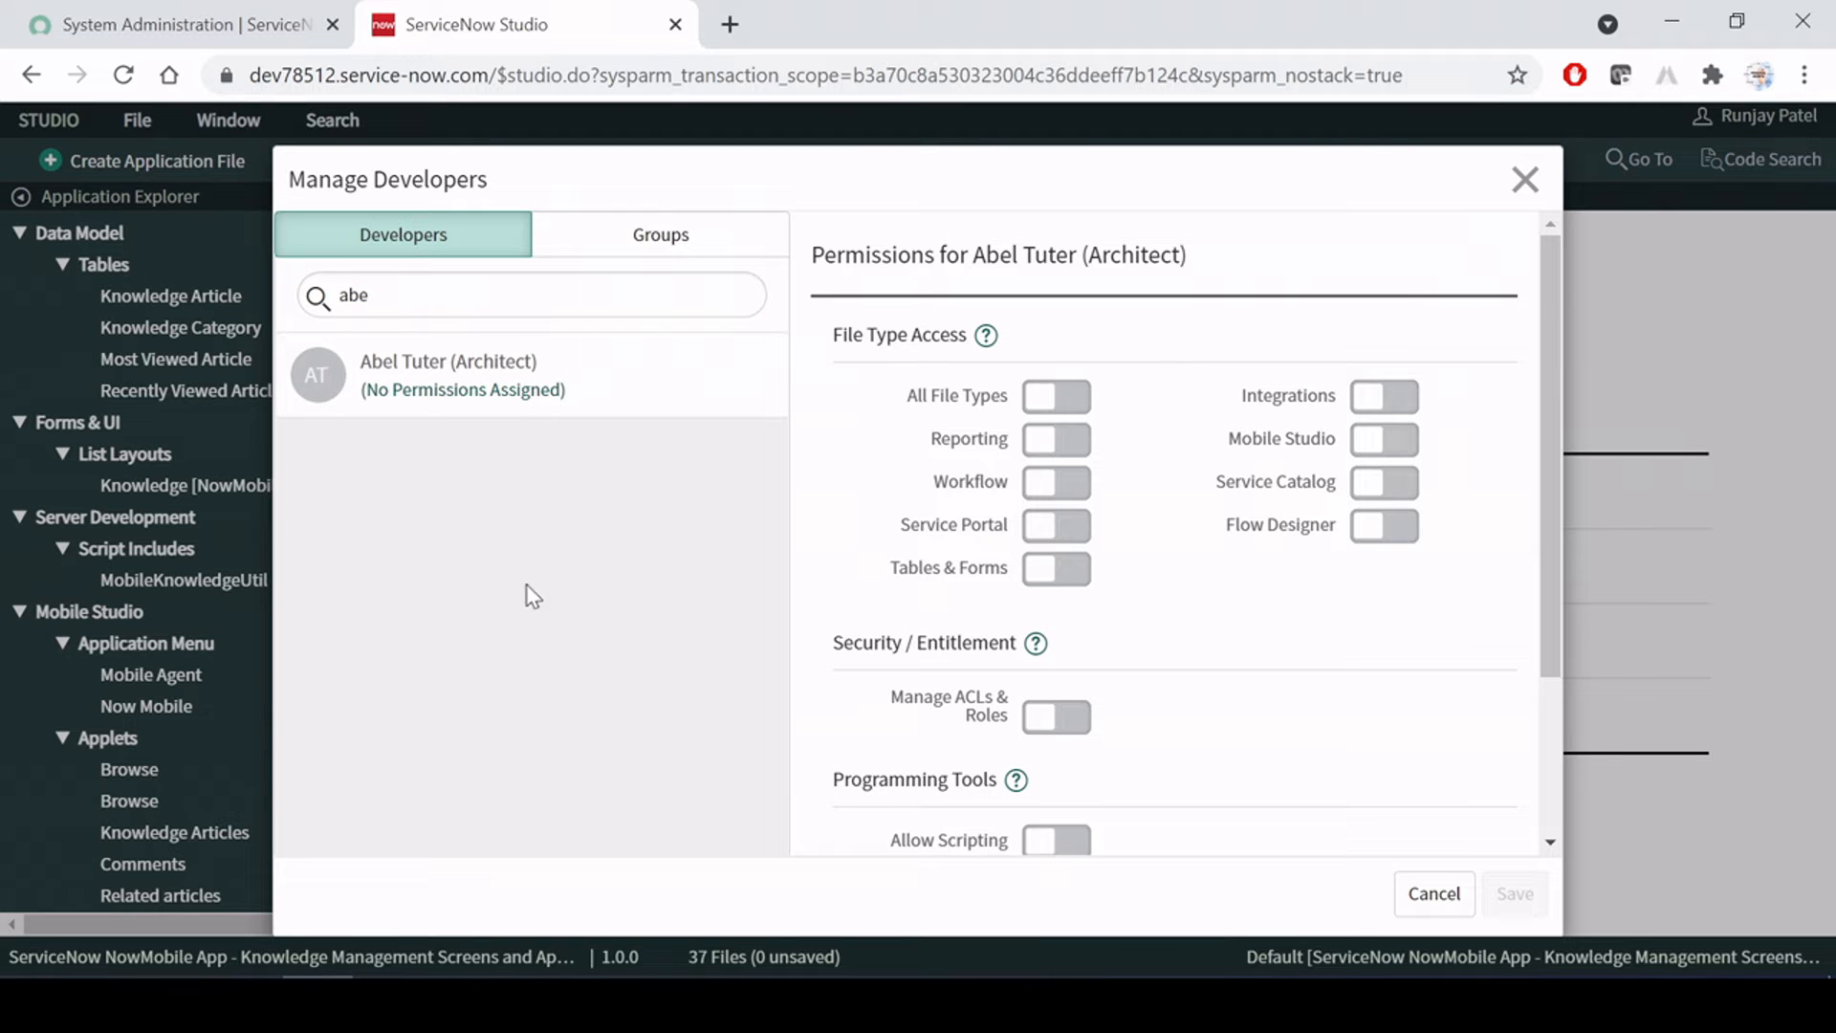
{"action": "scroll", "coordinate": [1109, 597], "scroll_direction": "down", "scroll_amount": 3}
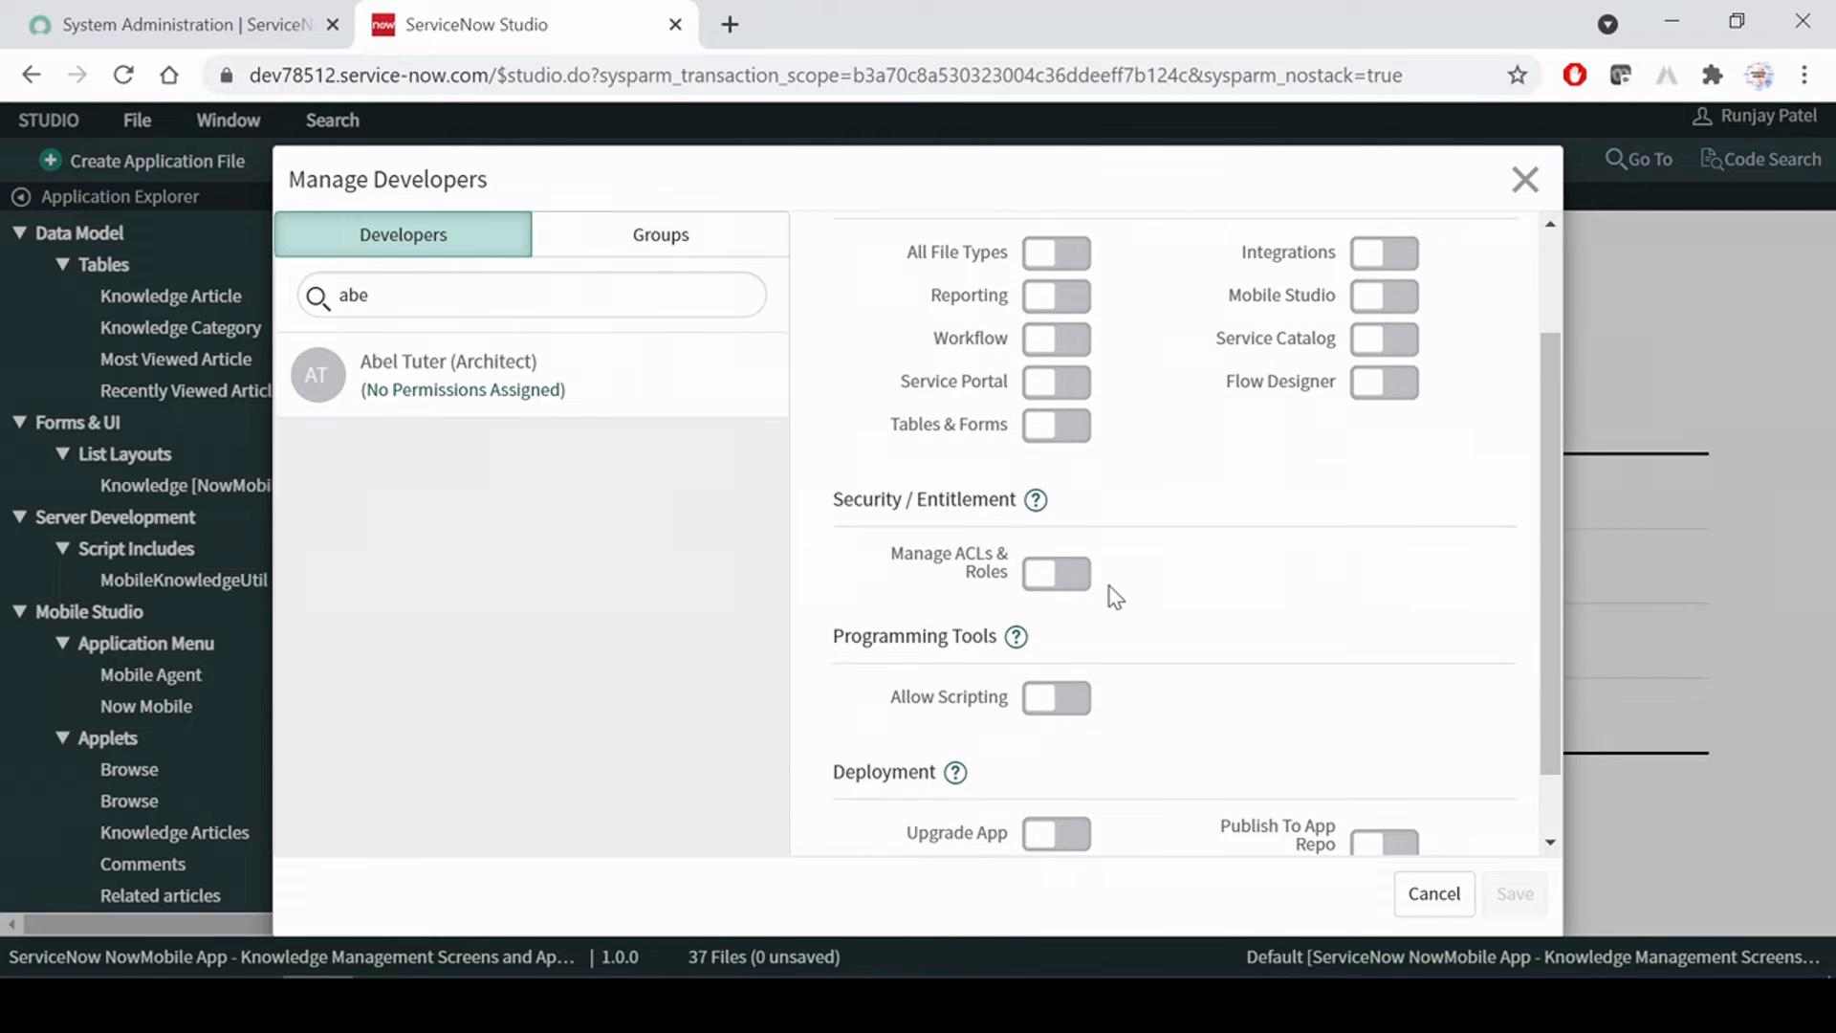
{"action": "scroll", "coordinate": [1114, 595], "scroll_direction": "up", "scroll_amount": 3}
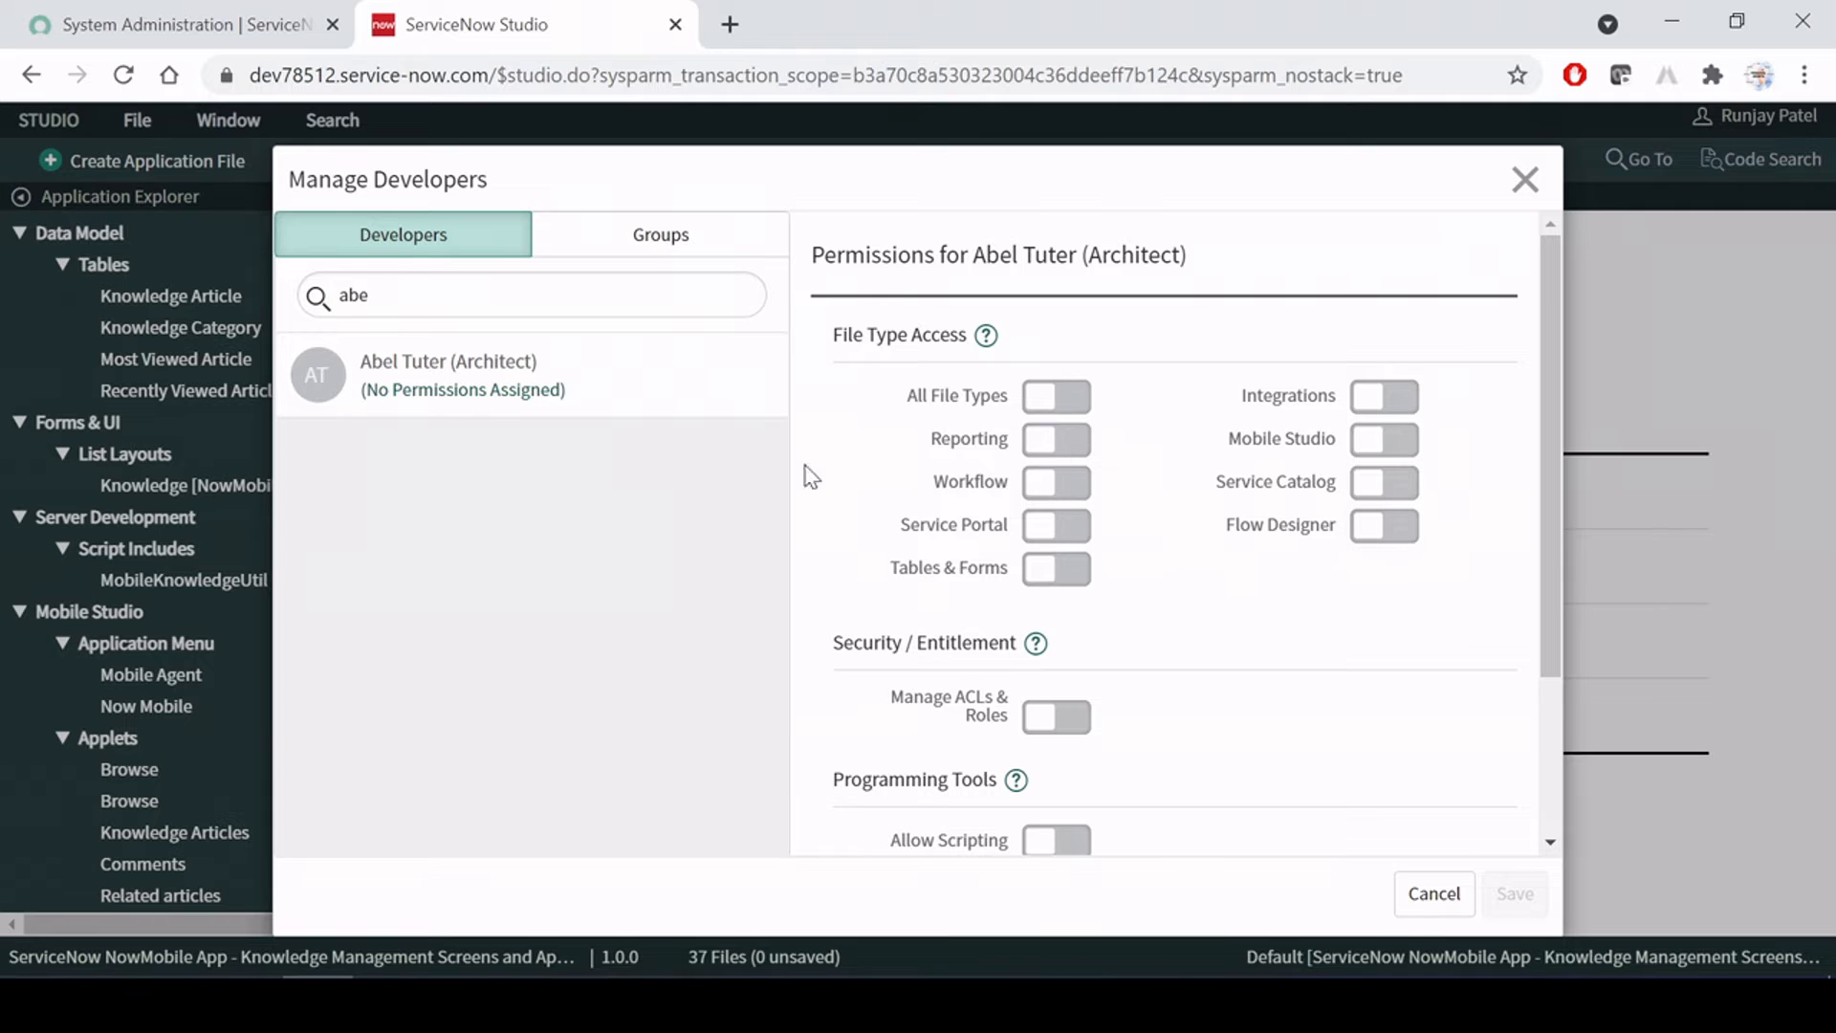
Grant the developer Flow Designer file type access, leave Workflow off, and save the permissions
{"action": "left_click", "coordinate": [1391, 527]}
{"action": "scroll", "coordinate": [1340, 664], "scroll_direction": "down", "scroll_amount": 3}
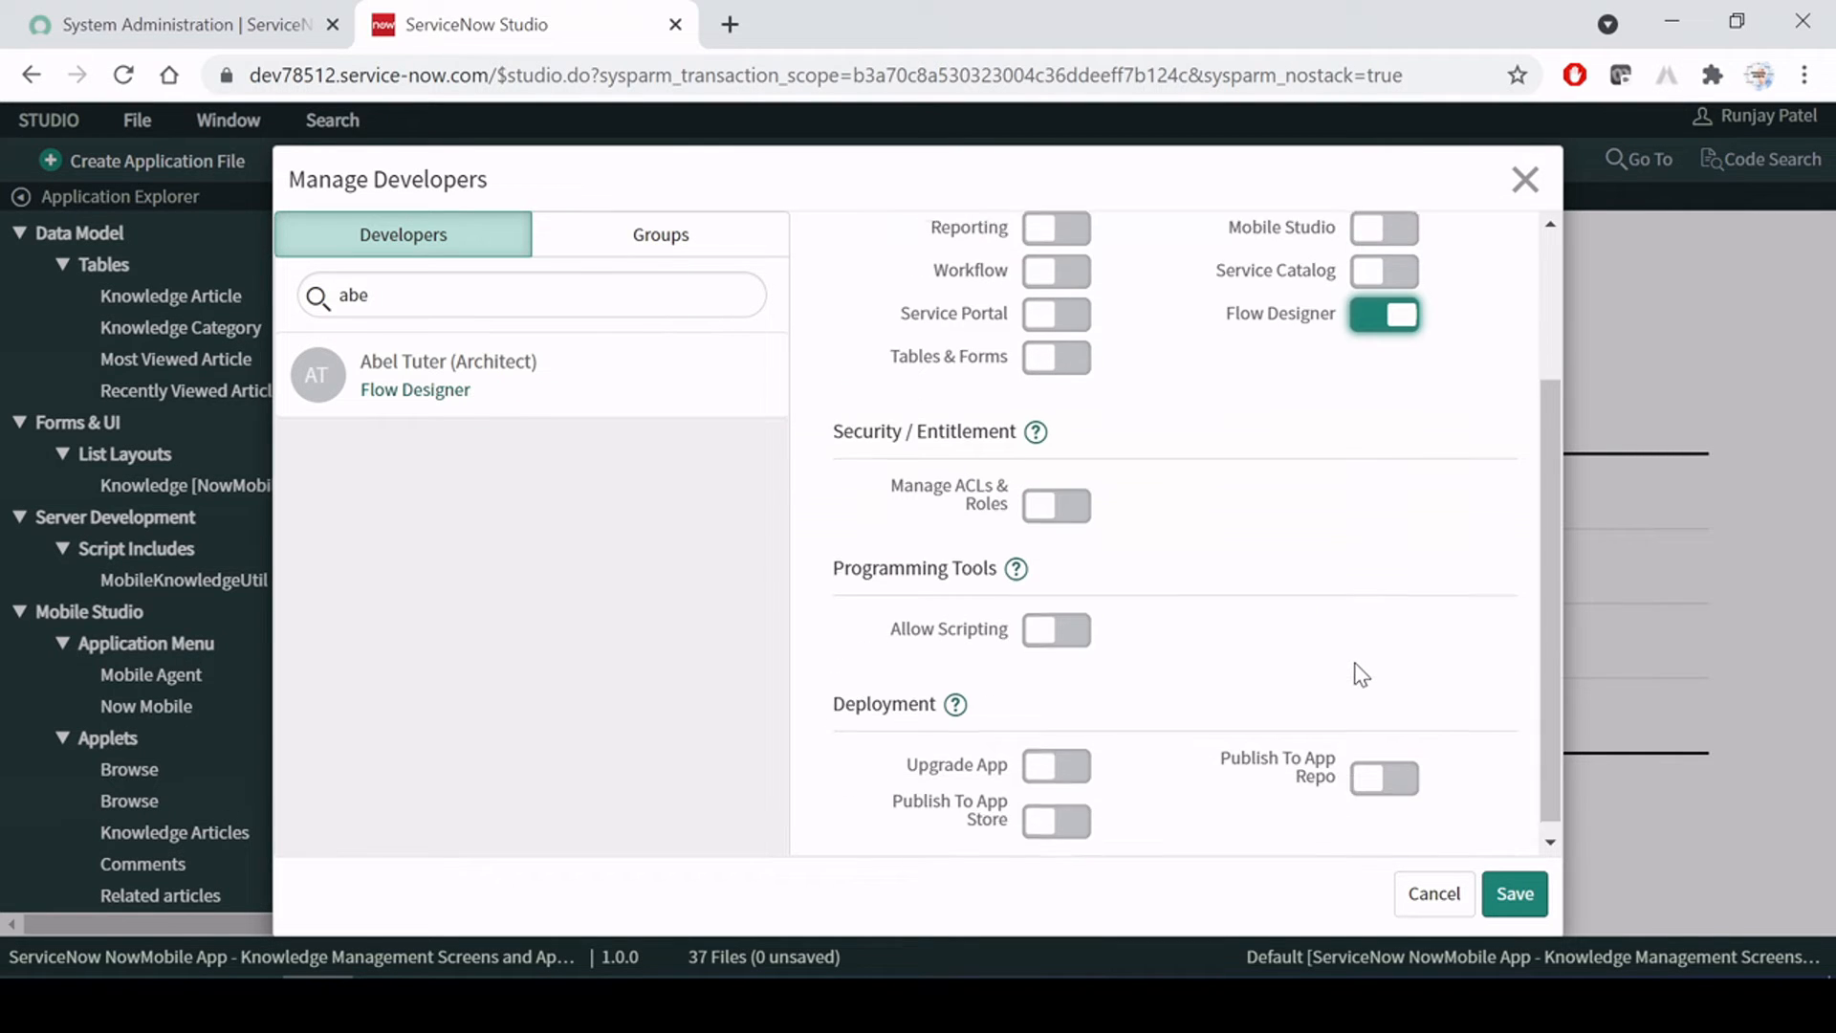
{"action": "scroll", "coordinate": [1361, 666], "scroll_direction": "up", "scroll_amount": 3}
{"action": "scroll", "coordinate": [1287, 669], "scroll_direction": "down", "scroll_amount": 3}
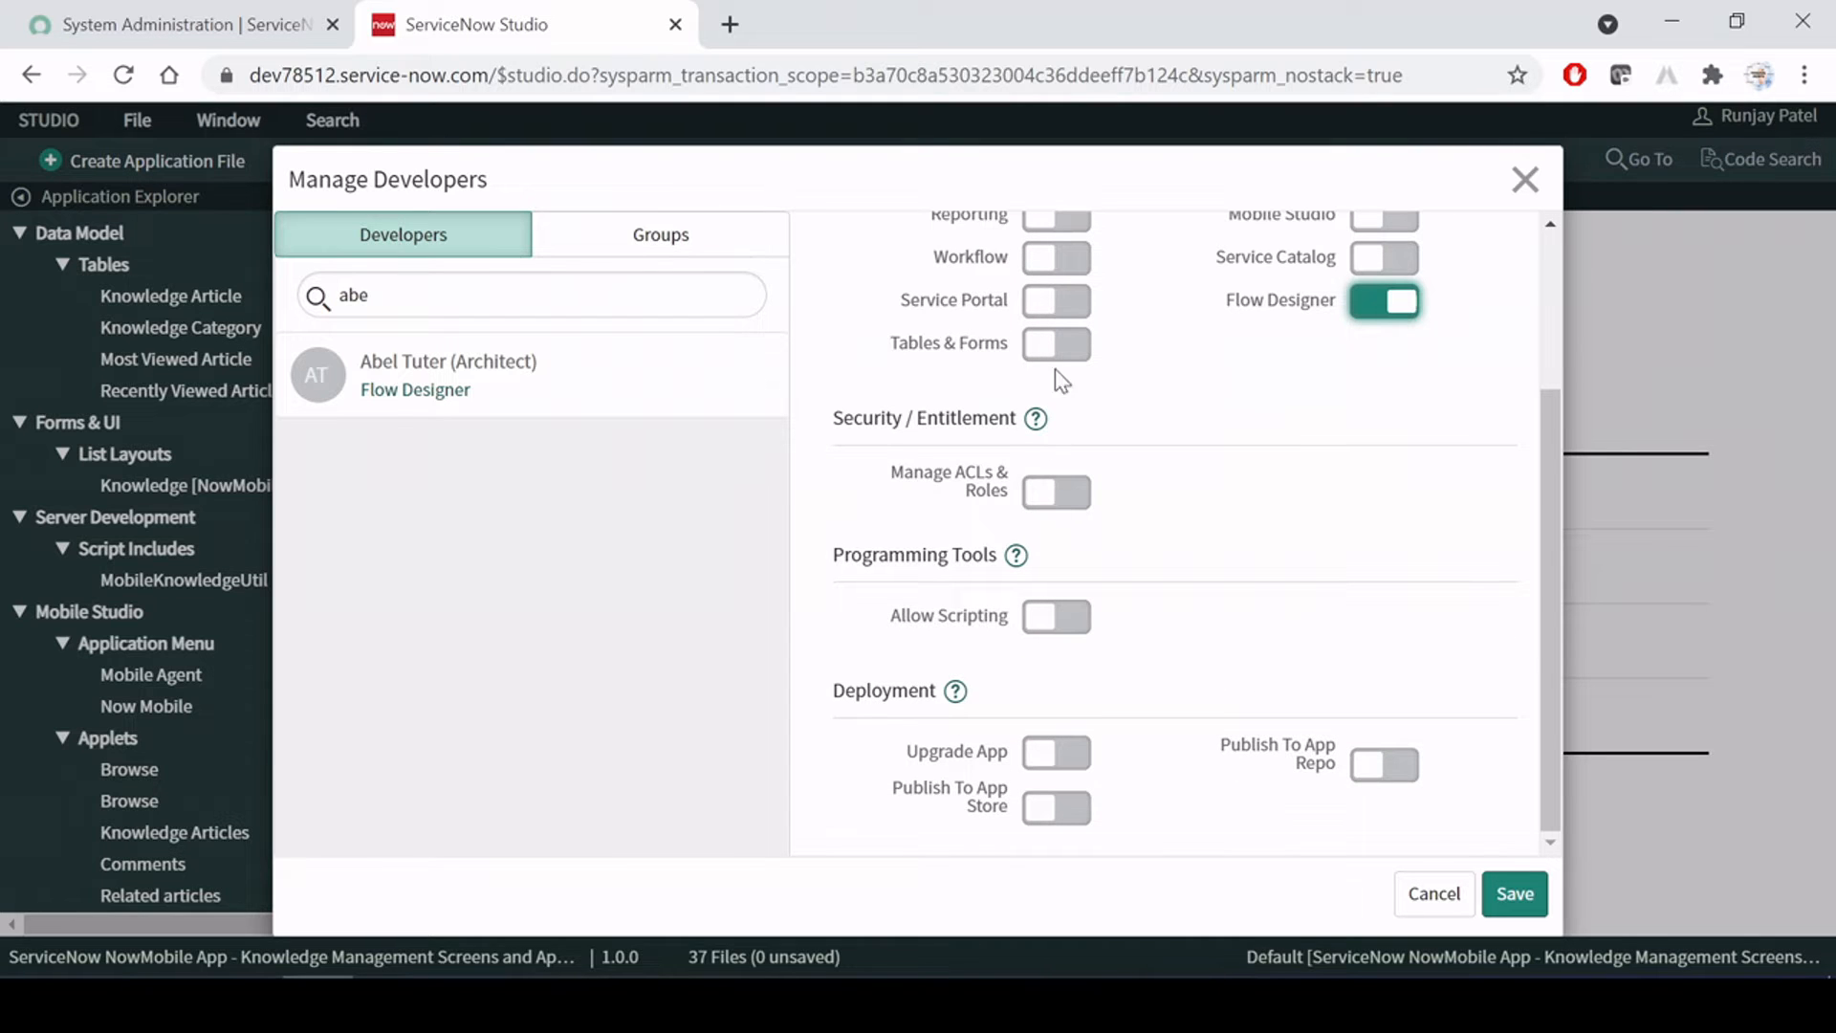
{"action": "scroll", "coordinate": [1320, 640], "scroll_direction": "up", "scroll_amount": 3}
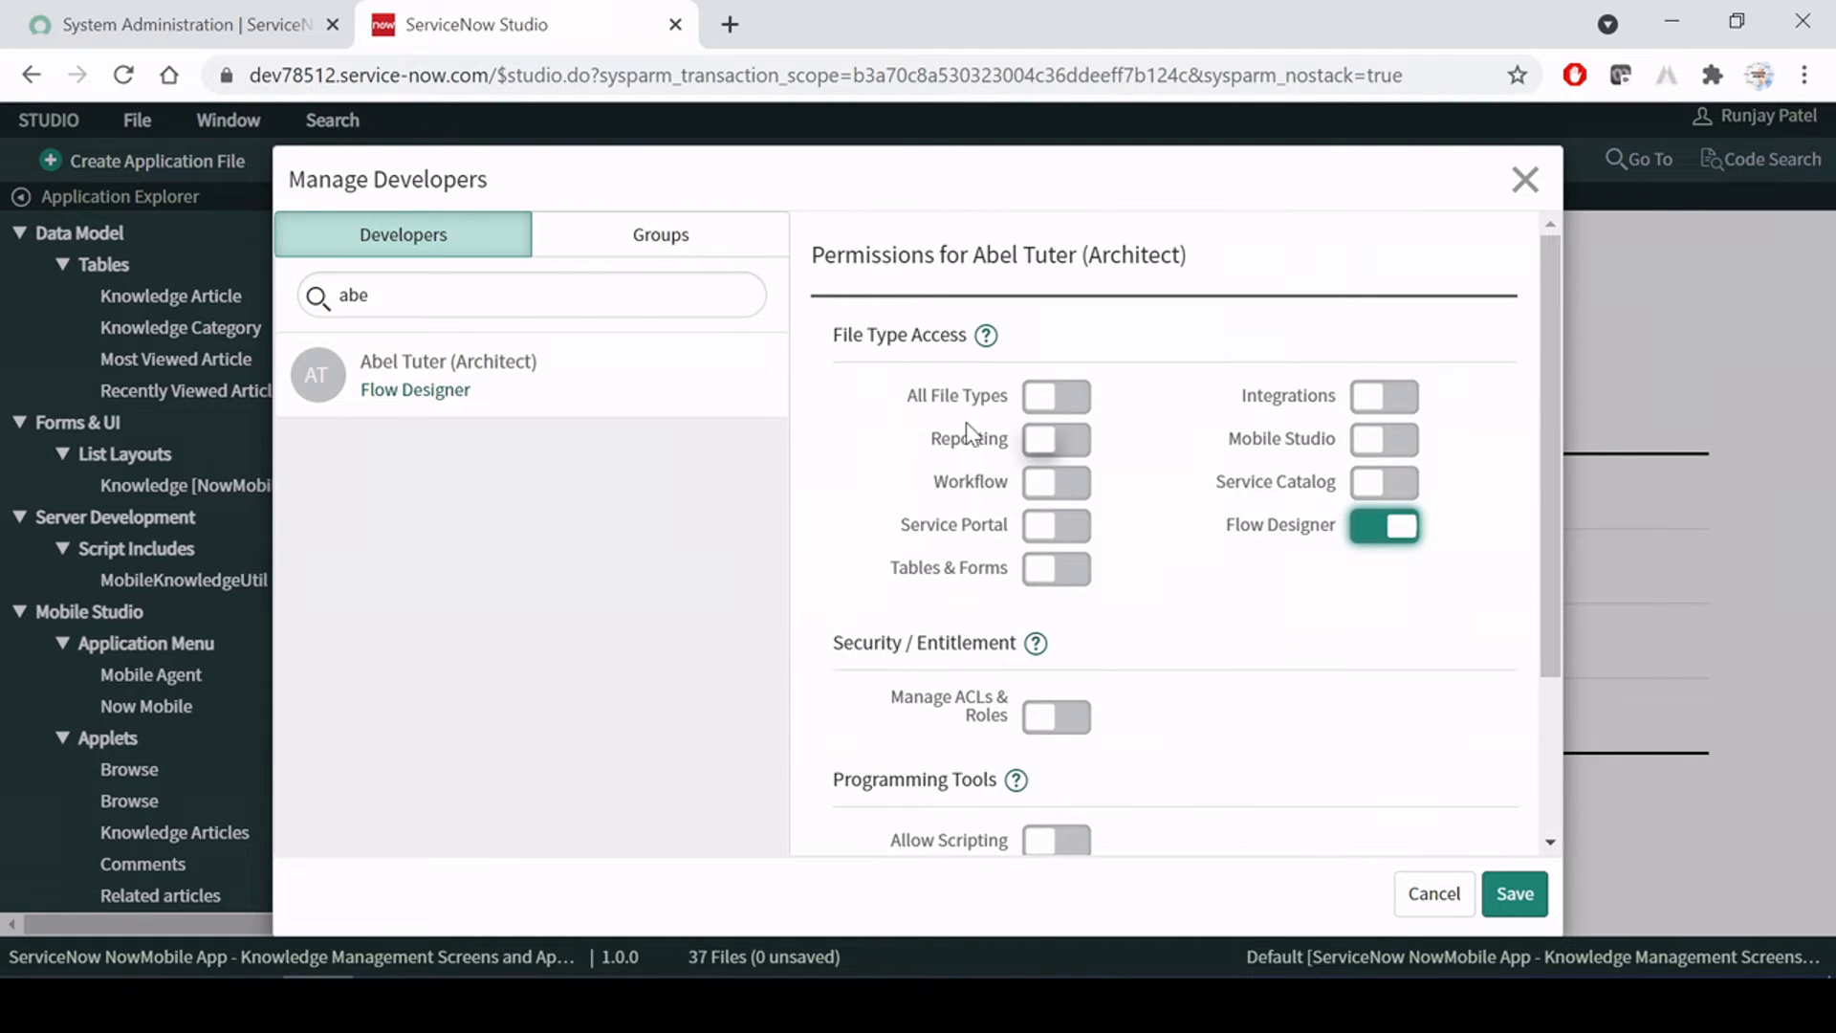
{"action": "left_click", "coordinate": [1071, 485]}
{"action": "left_click", "coordinate": [1070, 486]}
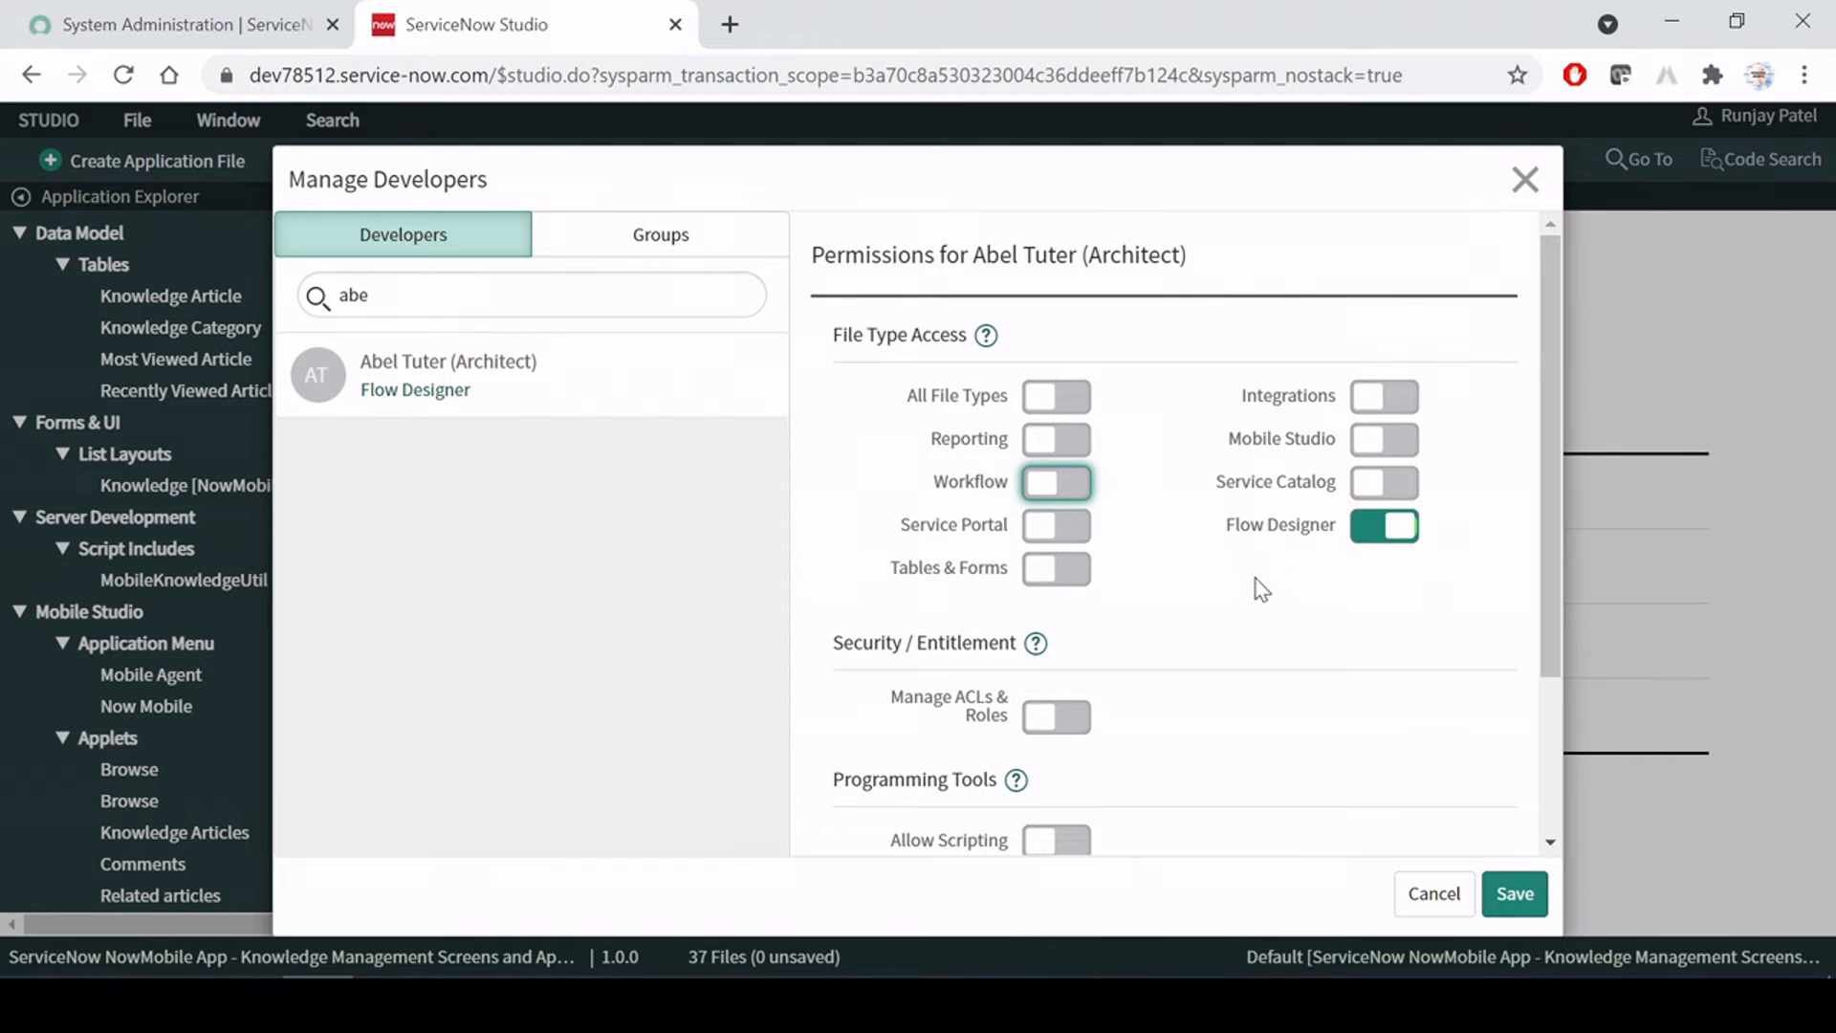
{"action": "scroll", "coordinate": [1307, 639], "scroll_direction": "down", "scroll_amount": 1}
{"action": "scroll", "coordinate": [1305, 641], "scroll_direction": "down", "scroll_amount": 3}
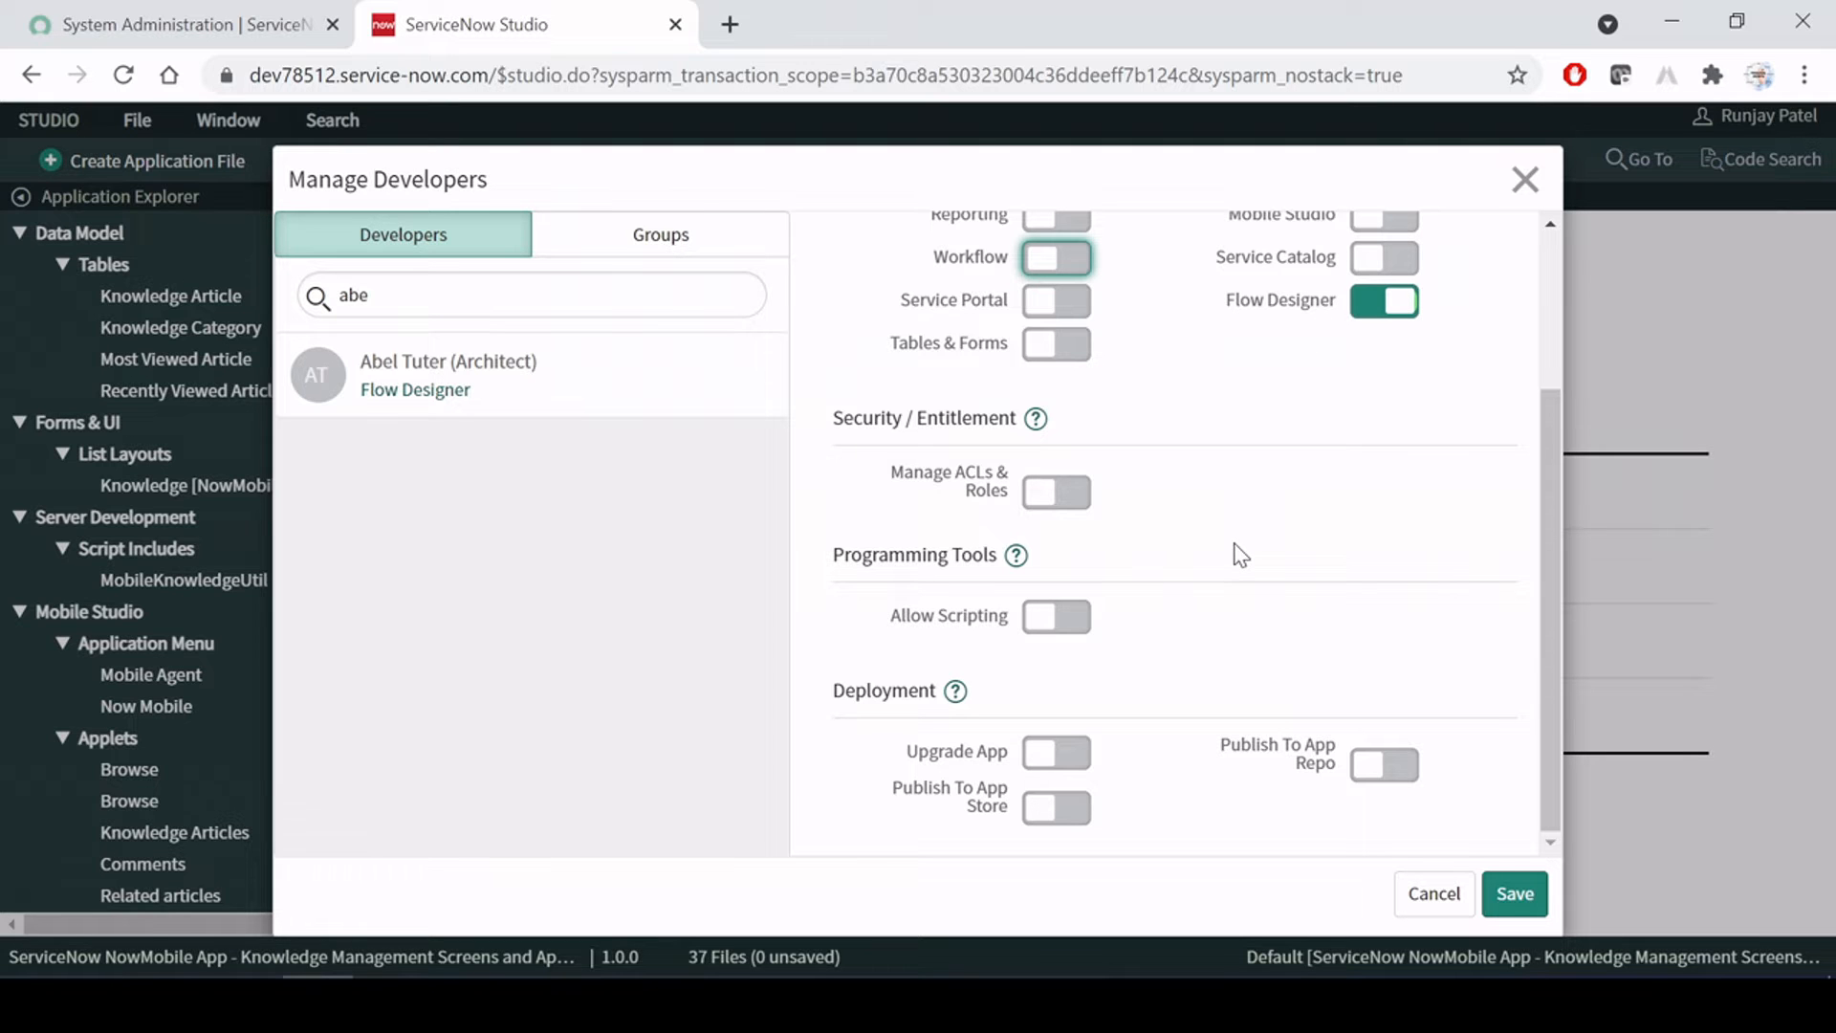
{"action": "left_click", "coordinate": [1504, 899]}
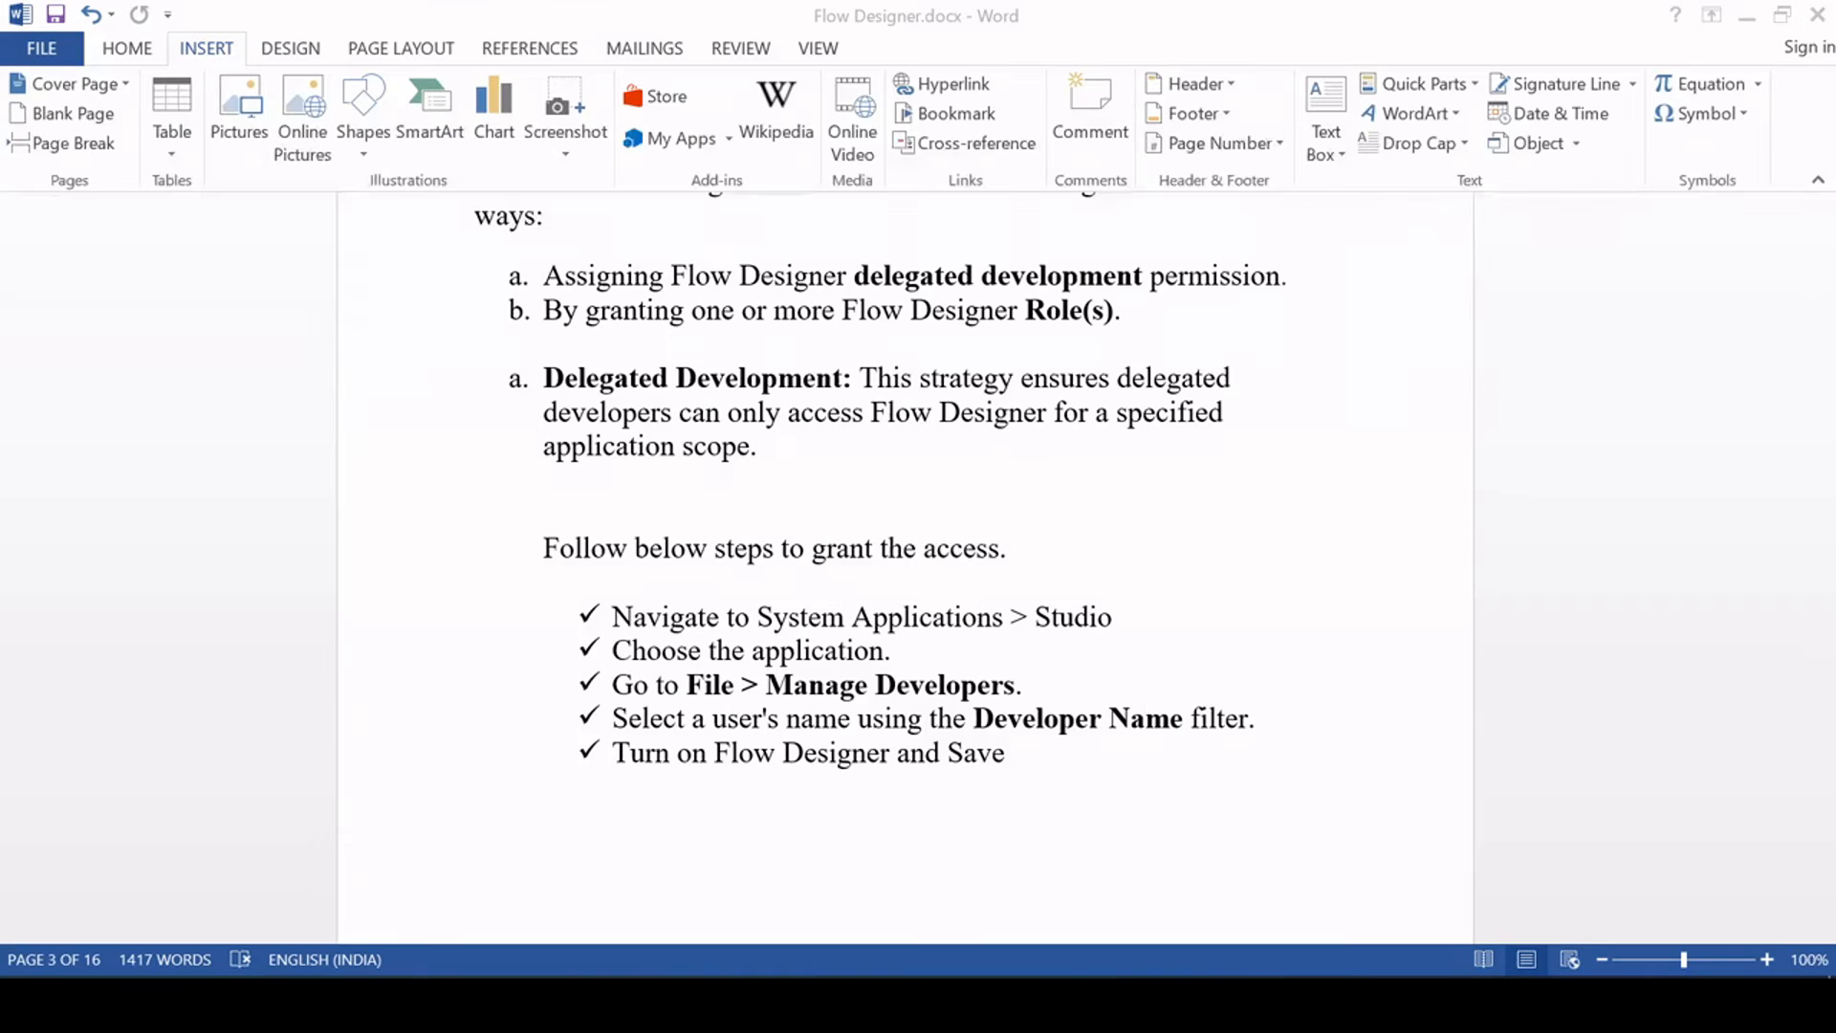
Revisit the Delegated Development and Flow Designer roles options in the Word notes, and switch to the ServiceNow System Administration page
{"action": "left_click", "coordinate": [1006, 753]}
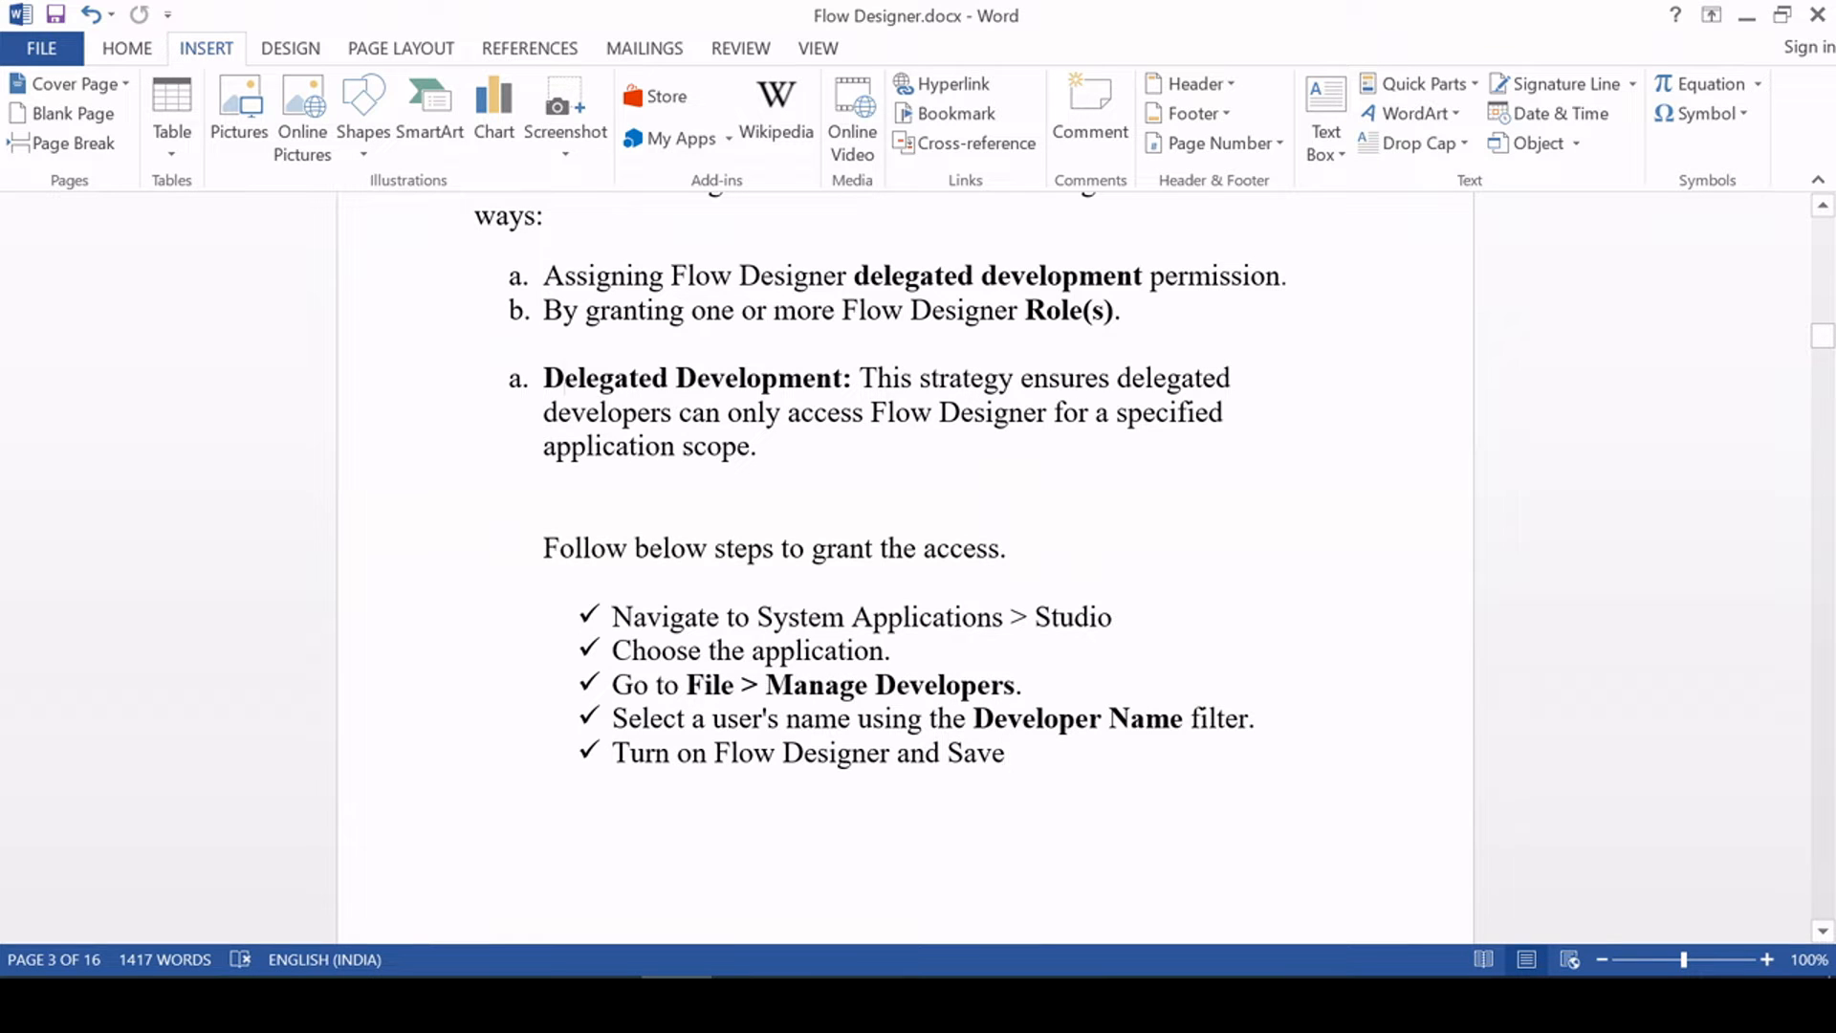
{"action": "left_click_drag", "start_coordinate": [564, 379], "coordinate": [842, 378]}
{"action": "left_click", "coordinate": [1060, 718]}
{"action": "scroll", "coordinate": [904, 564], "scroll_direction": "up", "scroll_amount": 2}
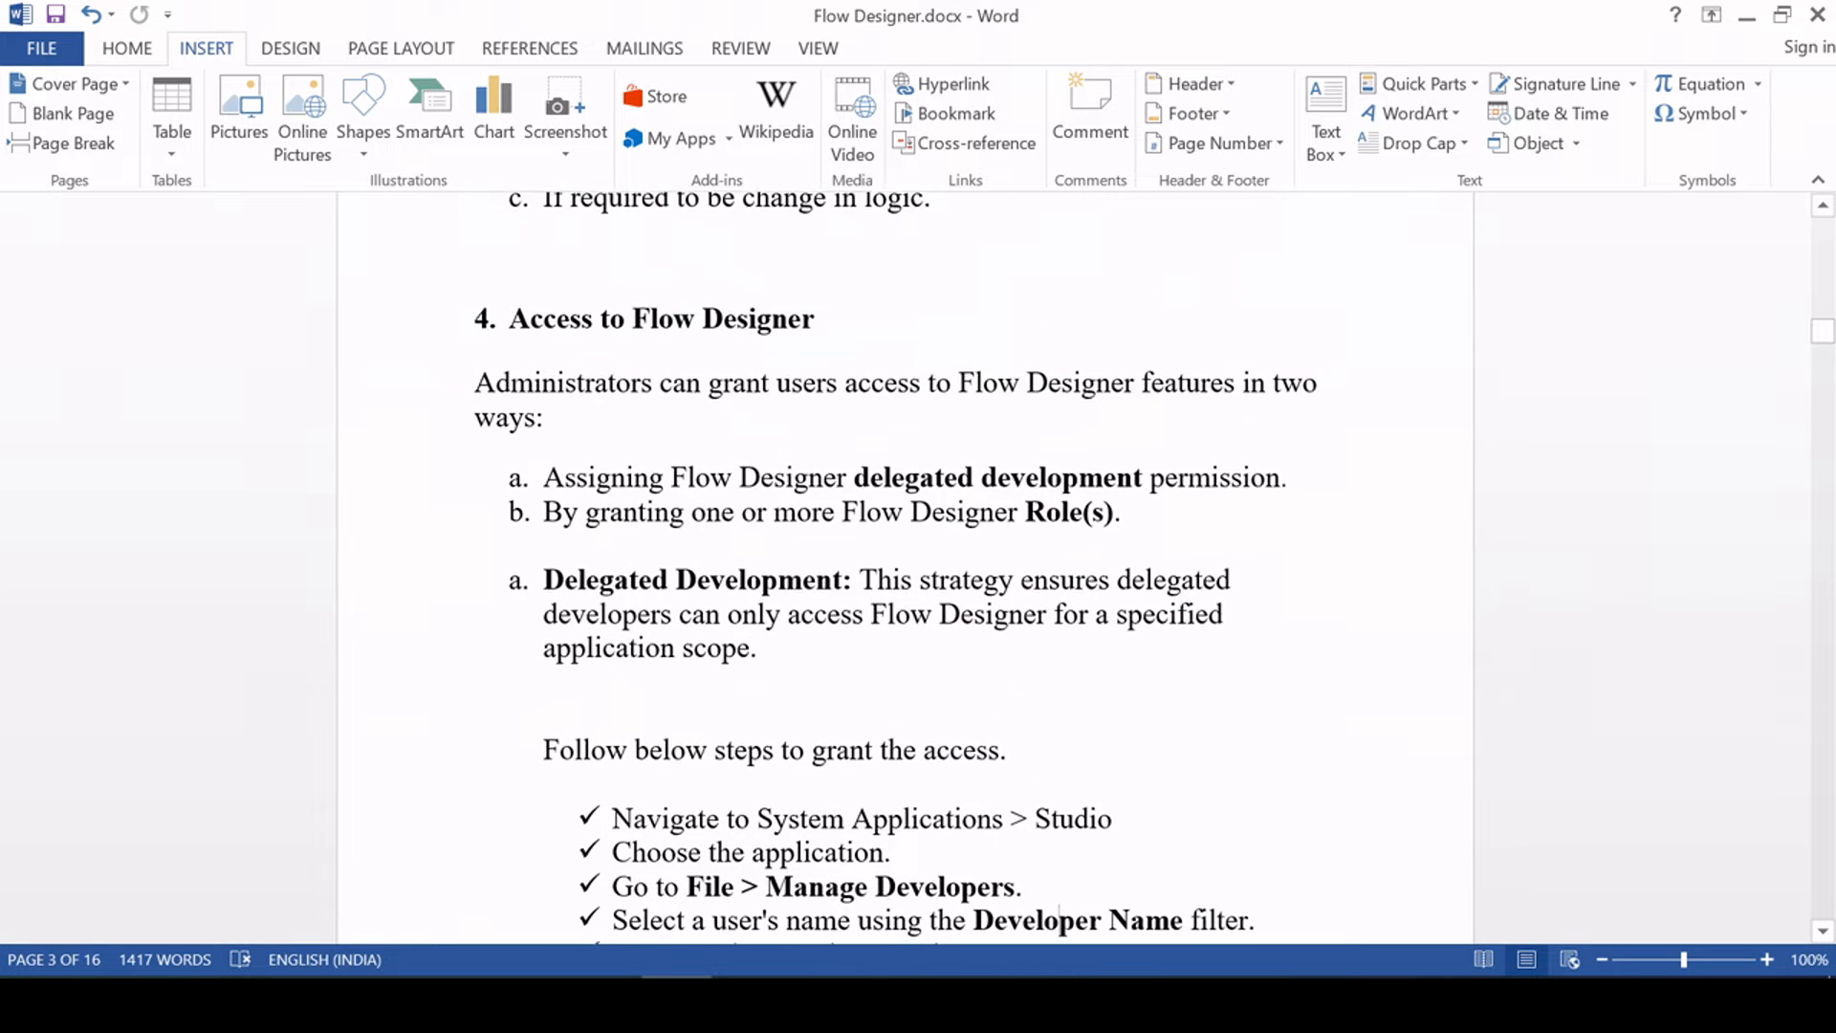
{"action": "scroll", "coordinate": [904, 564], "scroll_direction": "down", "scroll_amount": 1}
{"action": "left_click_drag", "start_coordinate": [842, 379], "coordinate": [1084, 378]}
{"action": "left_click", "coordinate": [968, 381]}
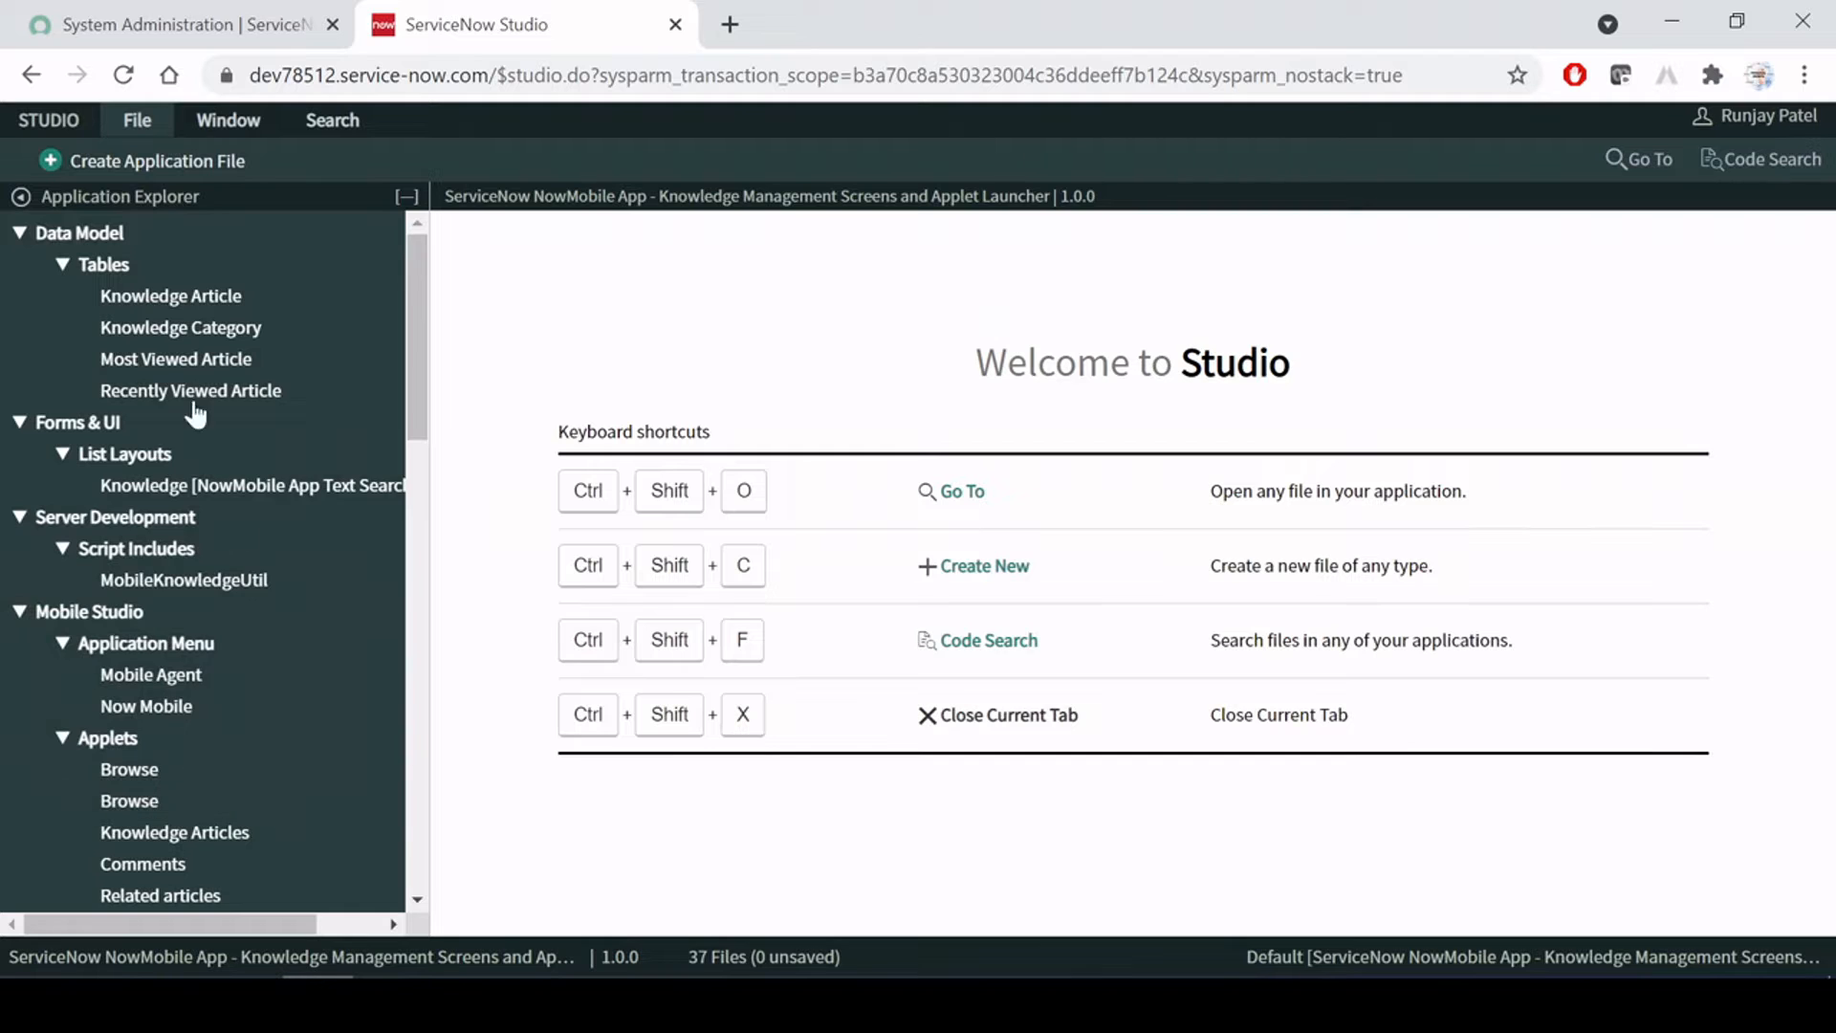
{"action": "left_click", "coordinate": [188, 14]}
{"action": "left_click", "coordinate": [258, 214]}
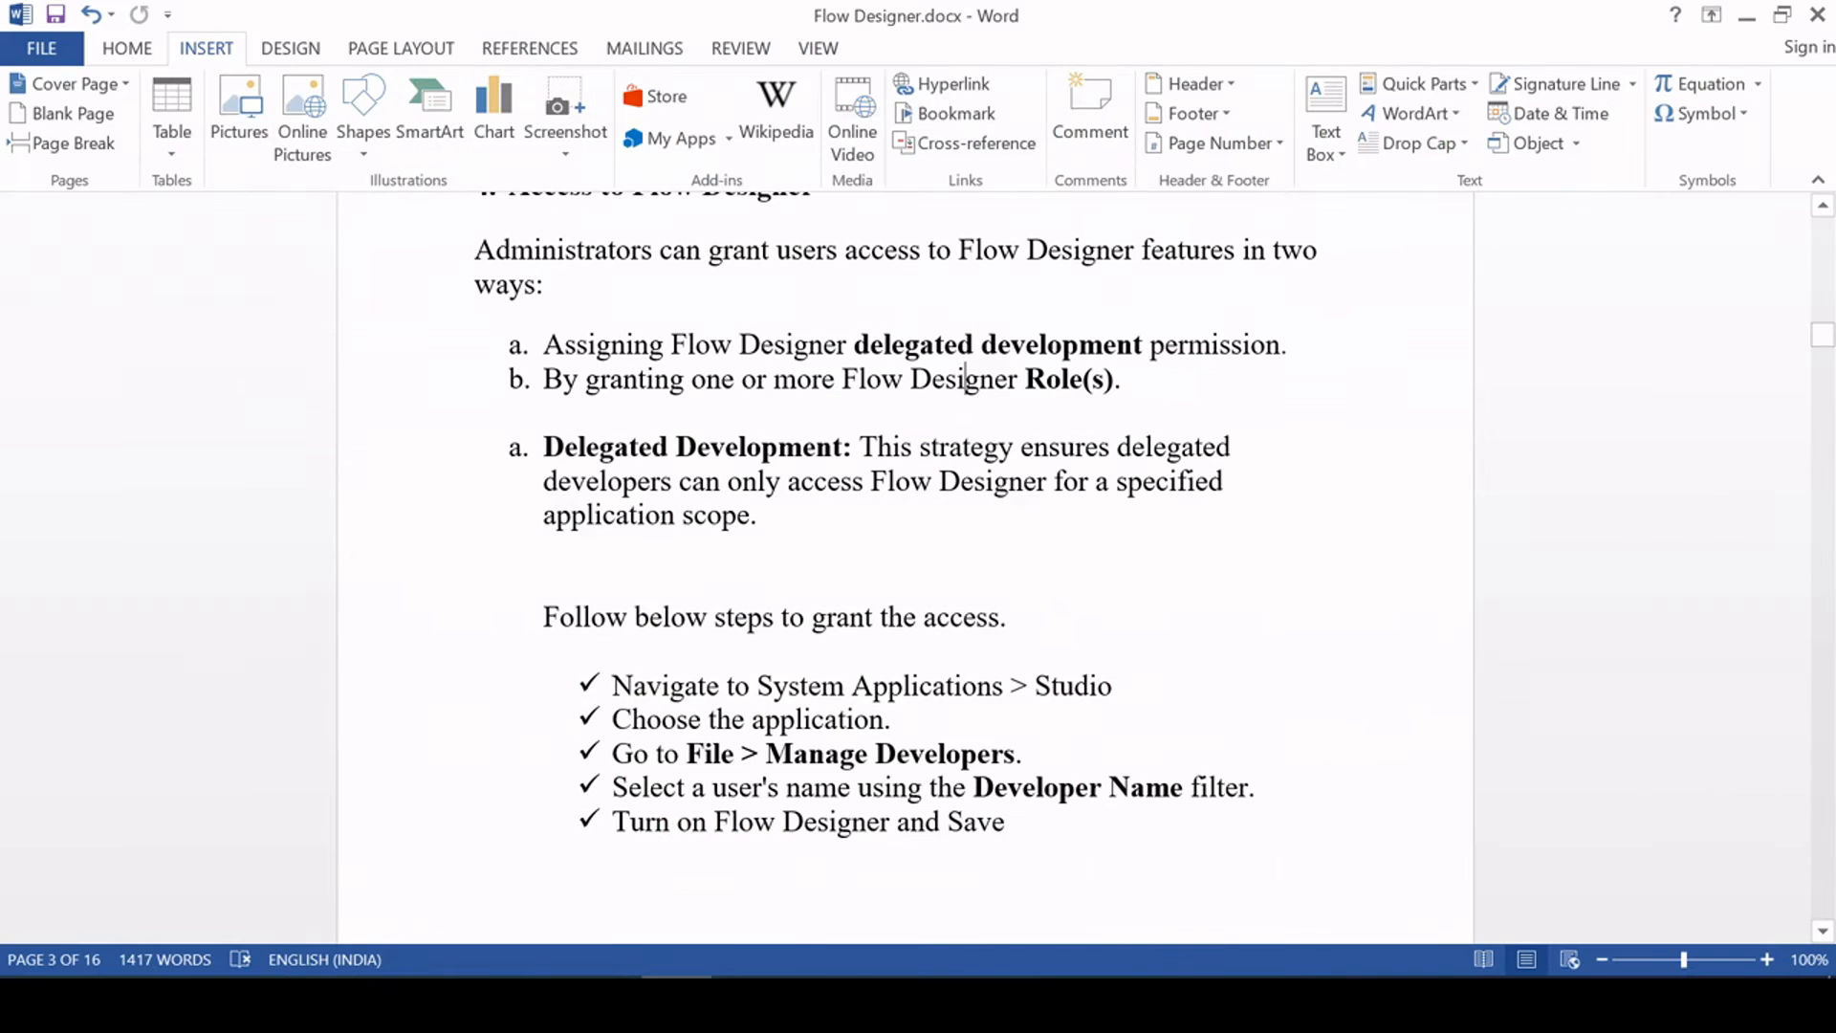
Return to the Word document's Roles section and highlight the flow_designer role name and its description
{"action": "scroll", "coordinate": [882, 663], "scroll_direction": "down", "scroll_amount": 20}
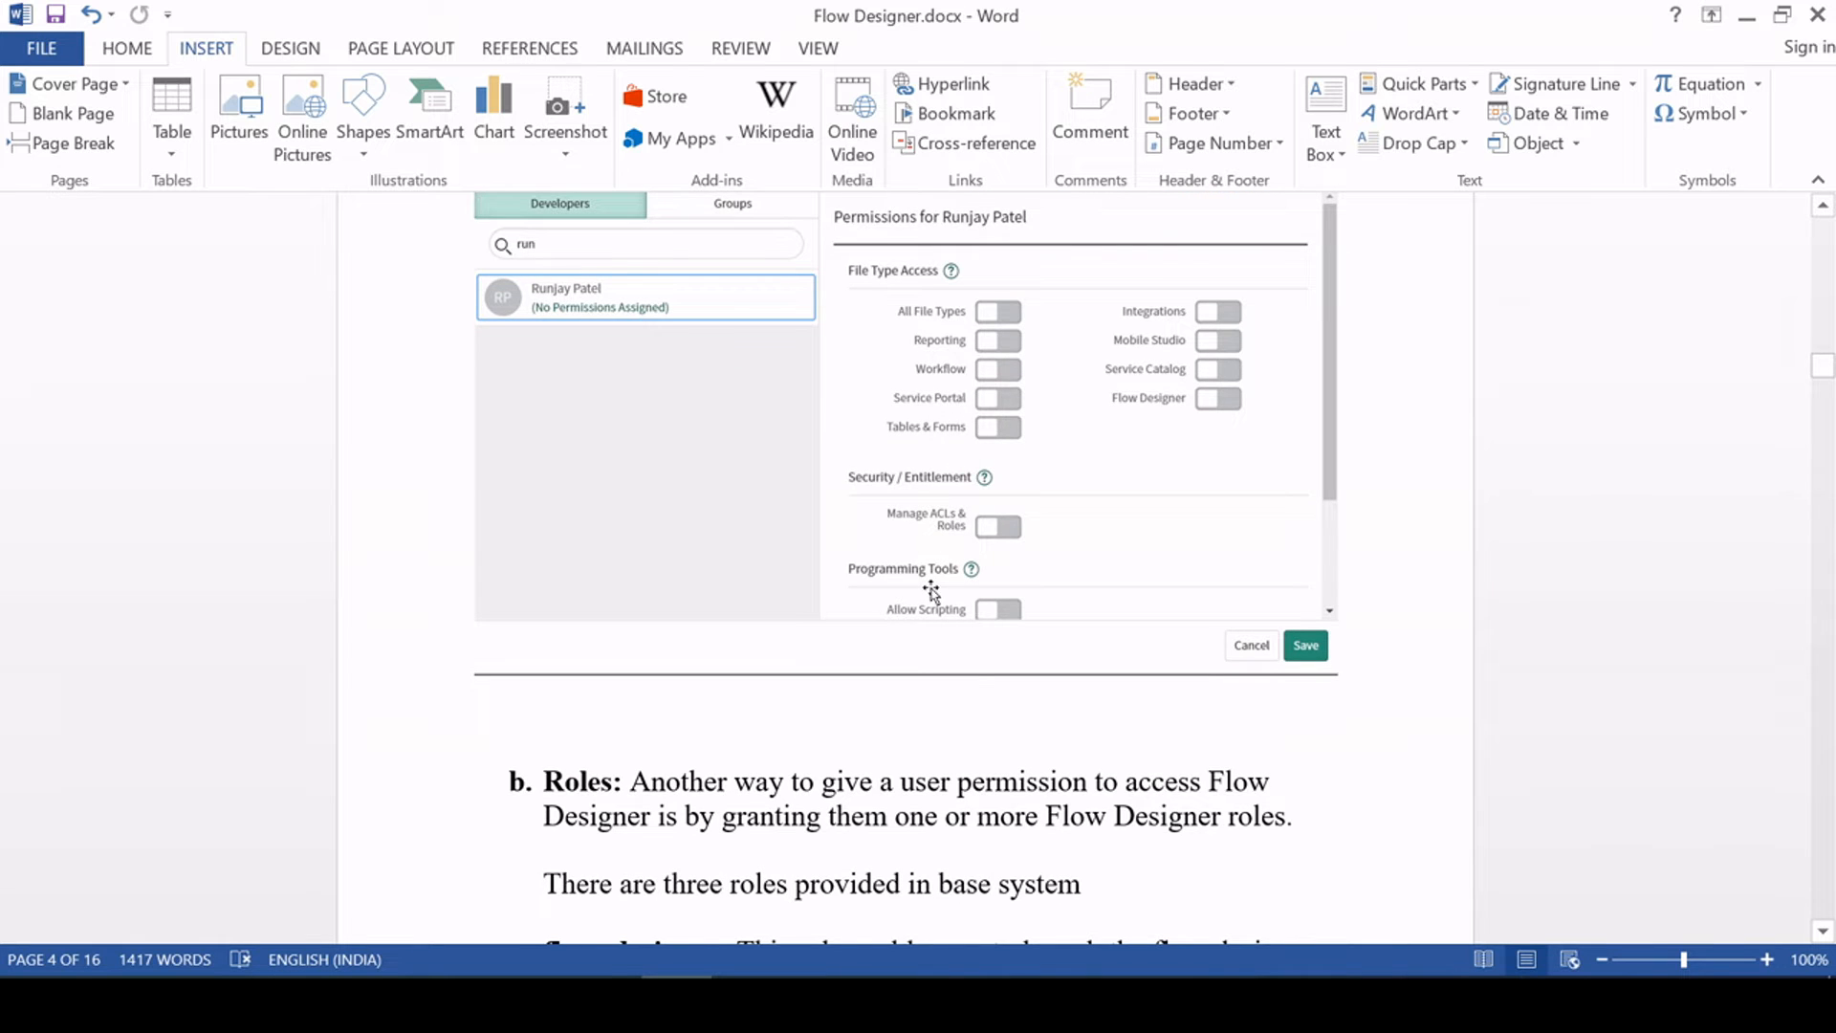
{"action": "scroll", "coordinate": [930, 592], "scroll_direction": "down", "scroll_amount": 1}
{"action": "scroll", "coordinate": [905, 564], "scroll_direction": "down", "scroll_amount": 6}
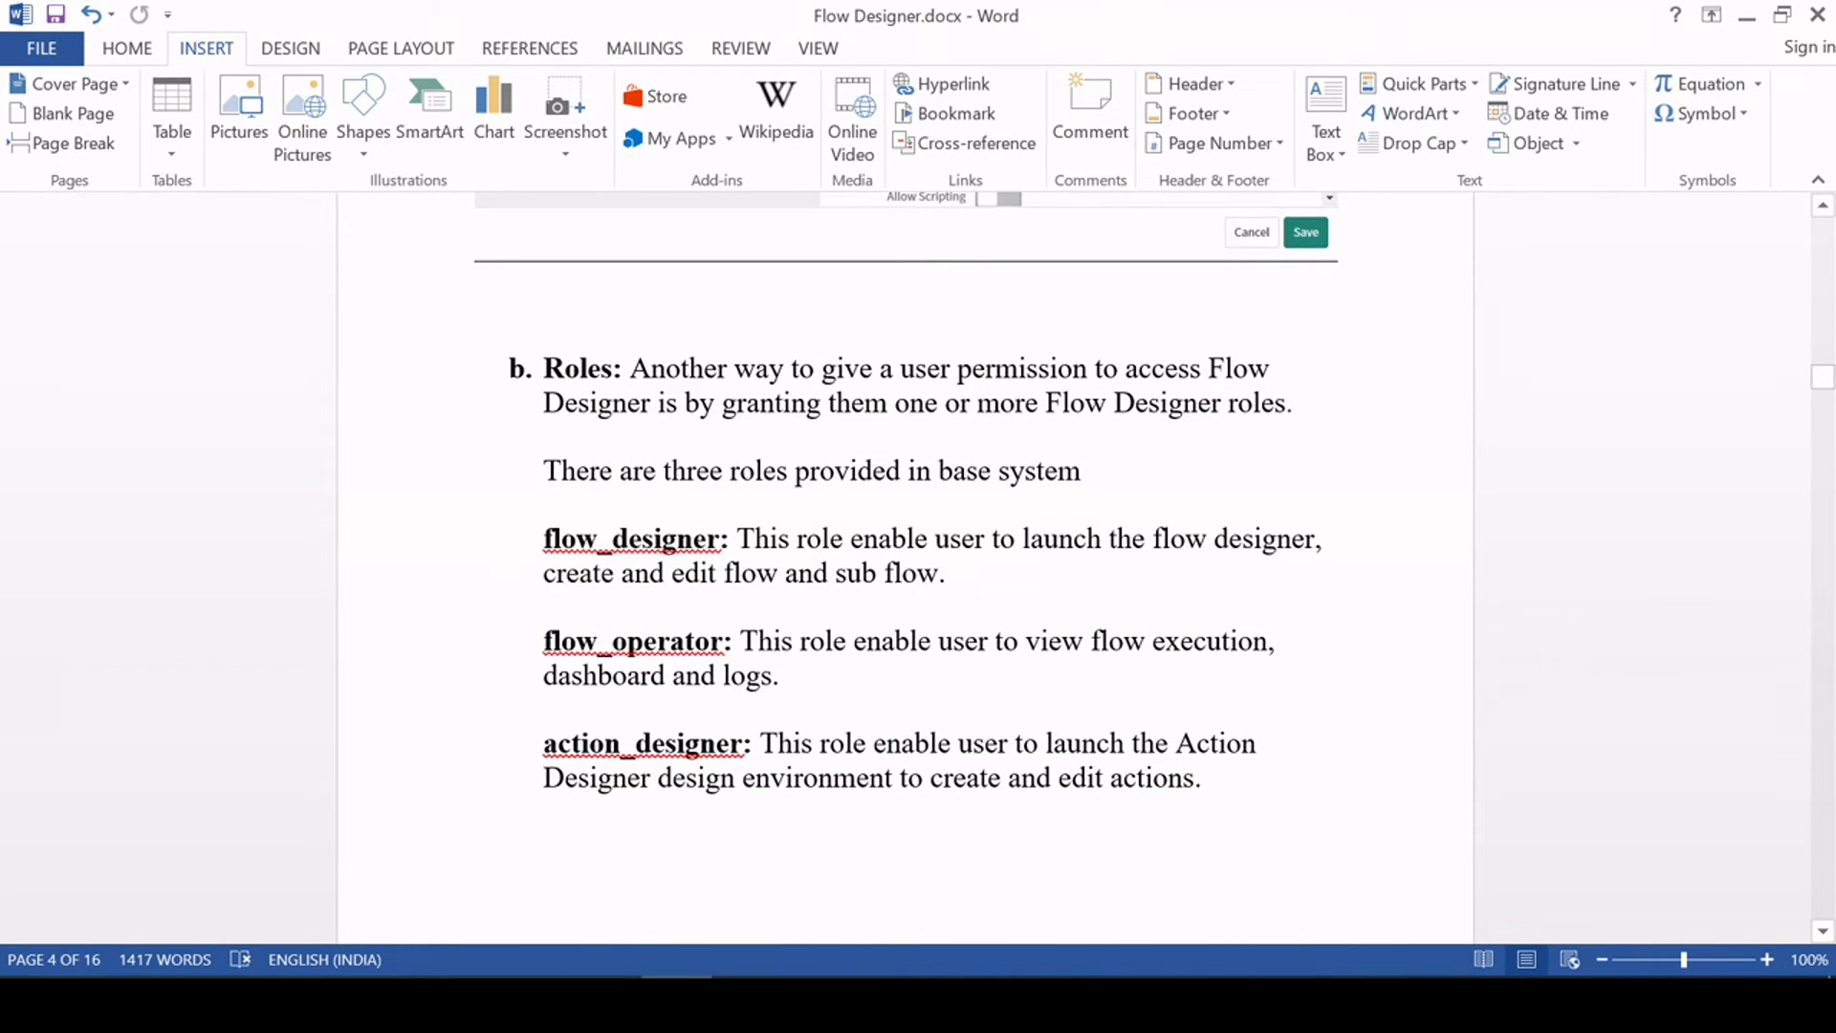
{"action": "left_click", "coordinate": [991, 594]}
{"action": "left_click", "coordinate": [1077, 521]}
{"action": "key", "text": "Left"}
{"action": "left_click", "coordinate": [947, 573]}
{"action": "left_click_drag", "start_coordinate": [544, 540], "coordinate": [721, 540]}
{"action": "left_click", "coordinate": [829, 574]}
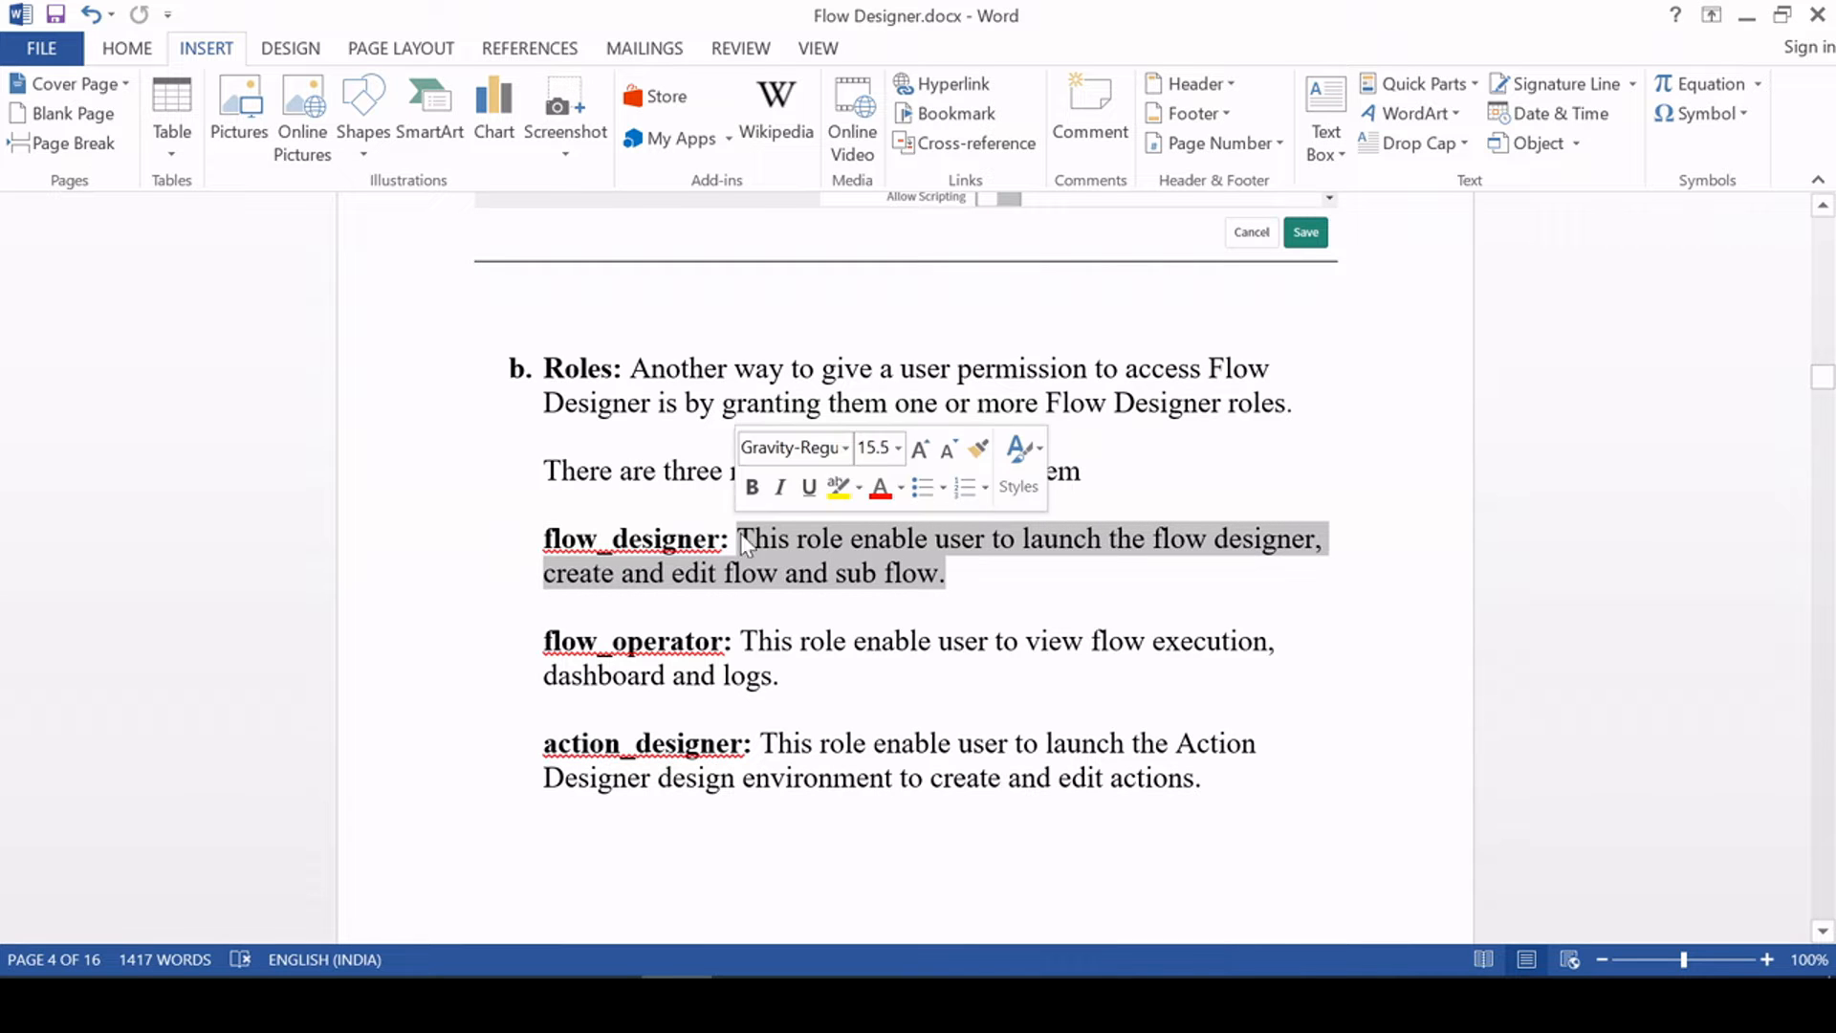
{"action": "left_click", "coordinate": [948, 575]}
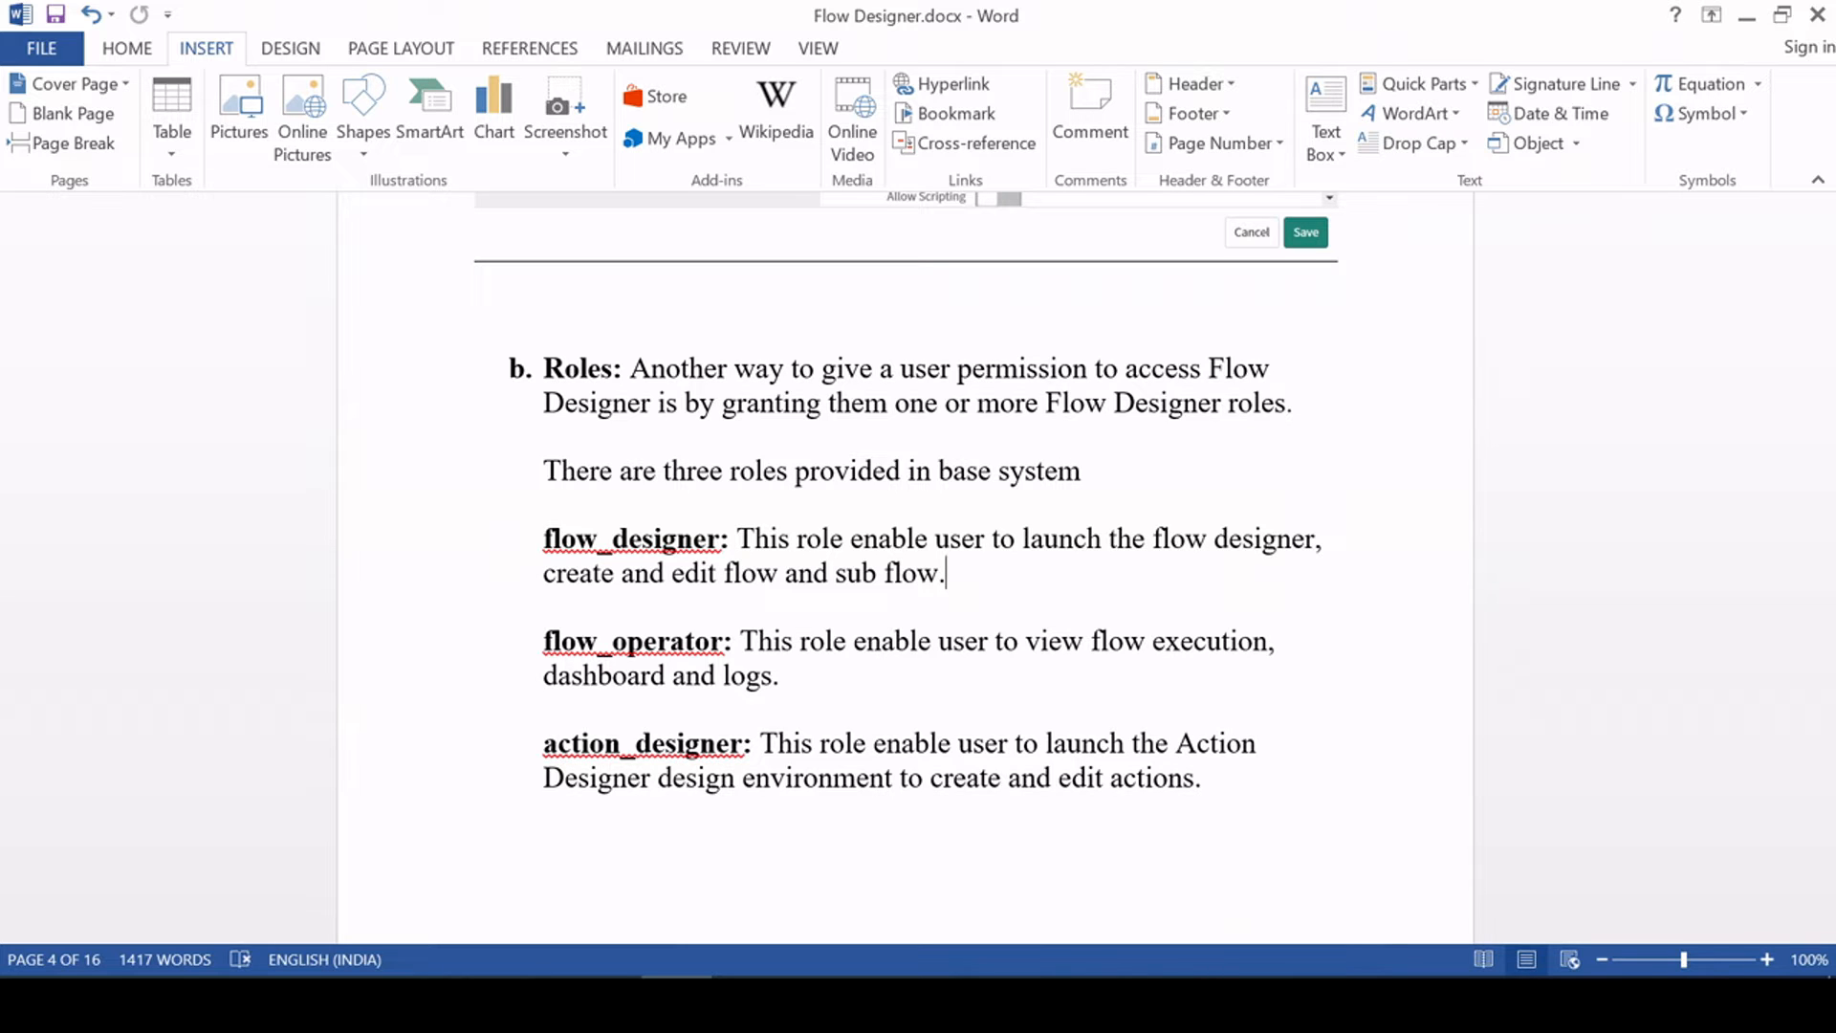
Examine the flow_operator role, highlighting its name and description and glancing at the ServiceNow instance
{"action": "left_click", "coordinate": [576, 640]}
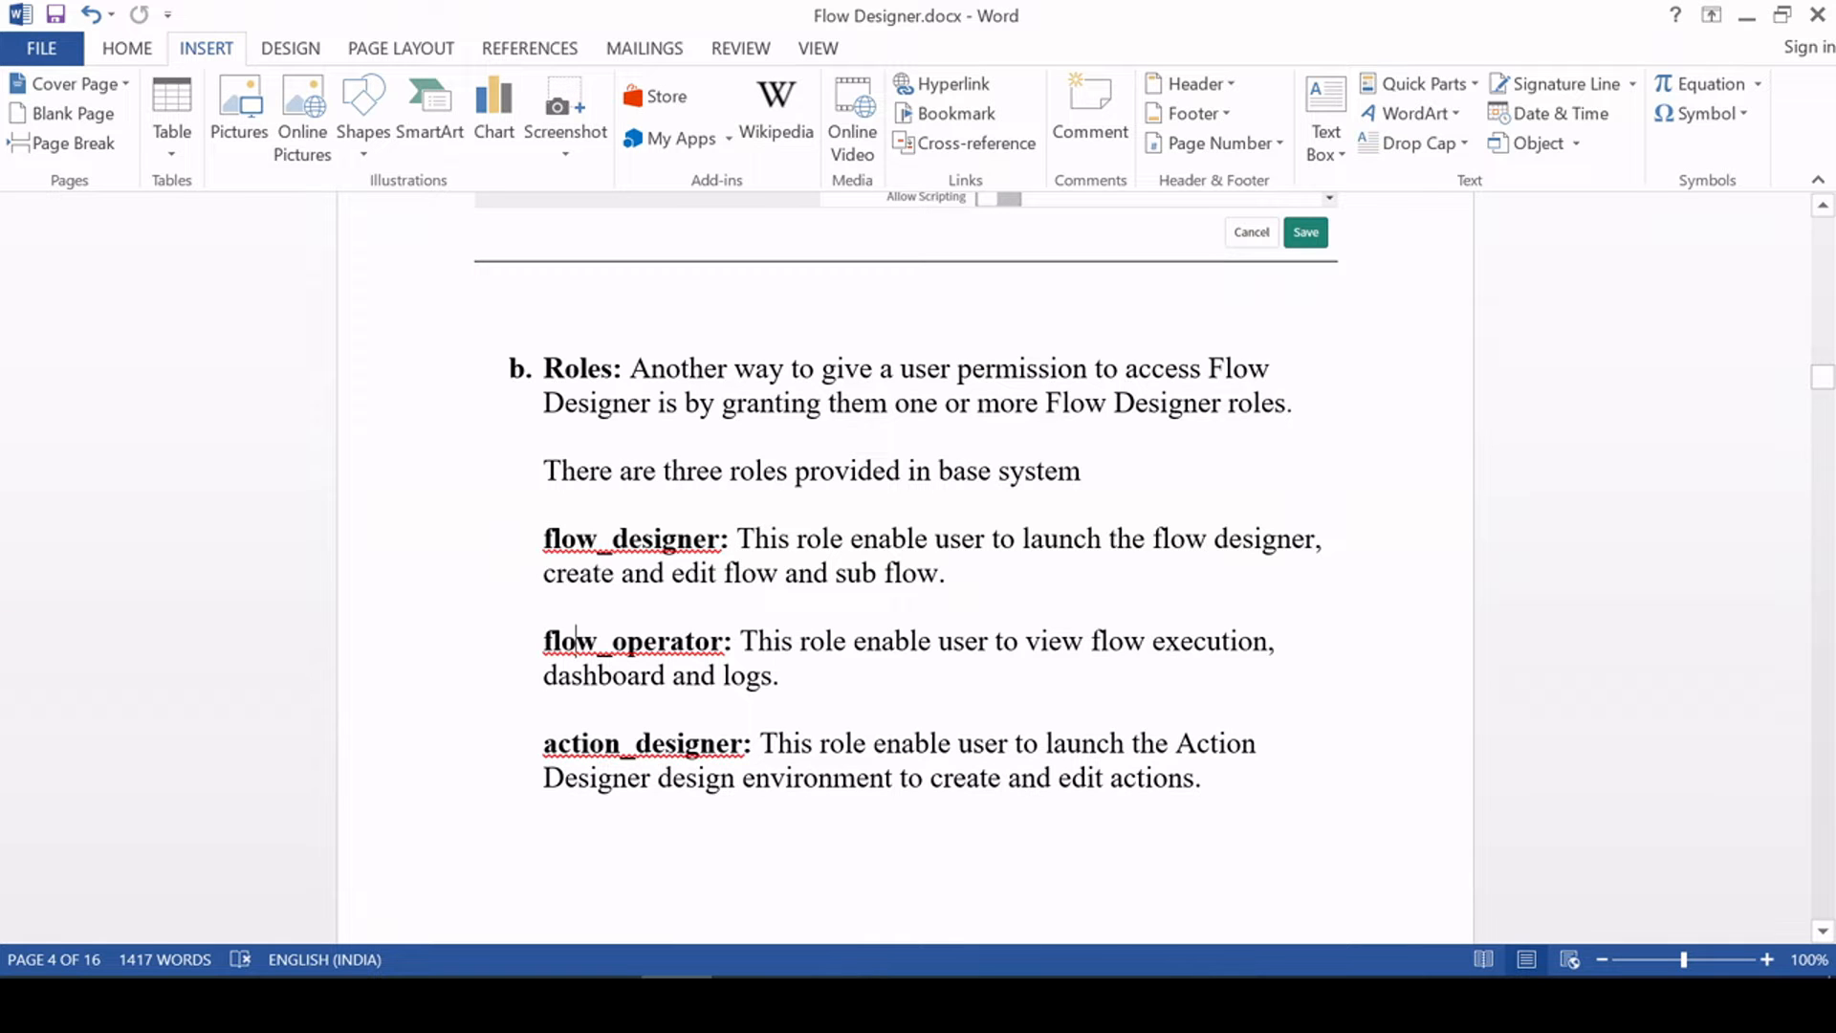
{"action": "left_click_drag", "start_coordinate": [784, 676], "coordinate": [746, 643]}
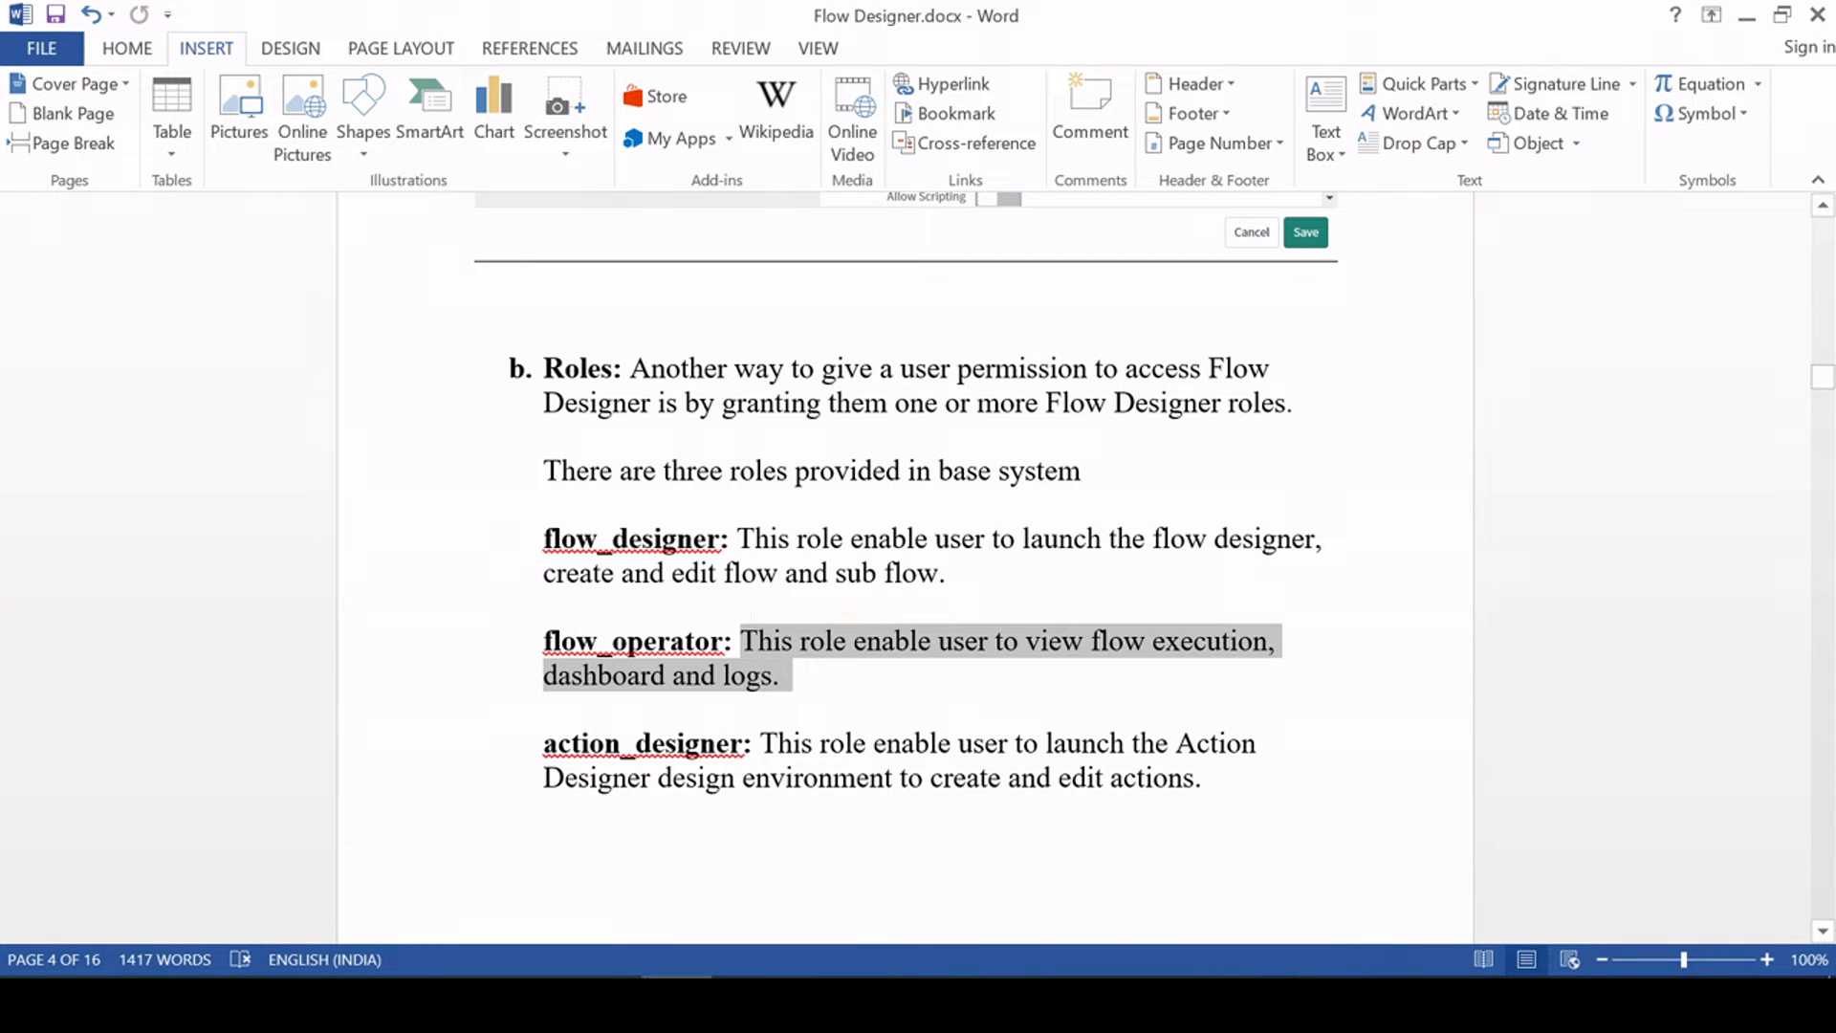
{"action": "left_click", "coordinate": [811, 685]}
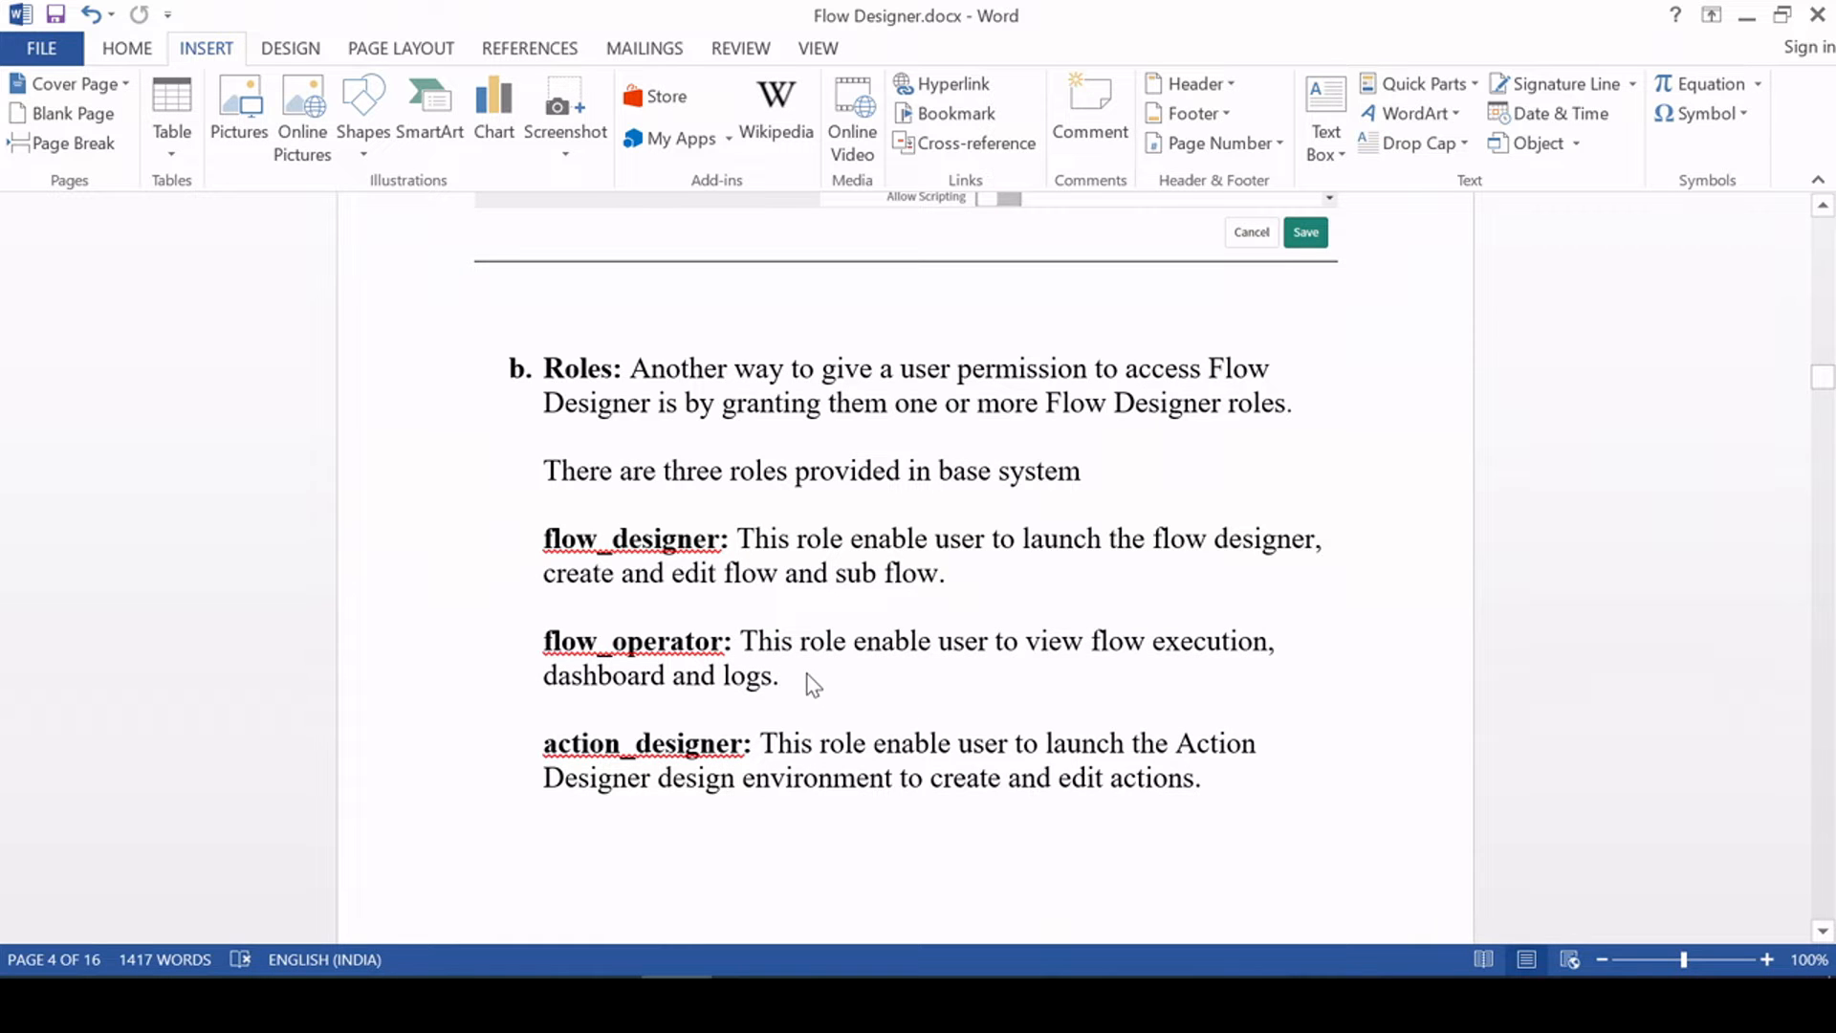
{"action": "key", "text": "alt+Tab"}
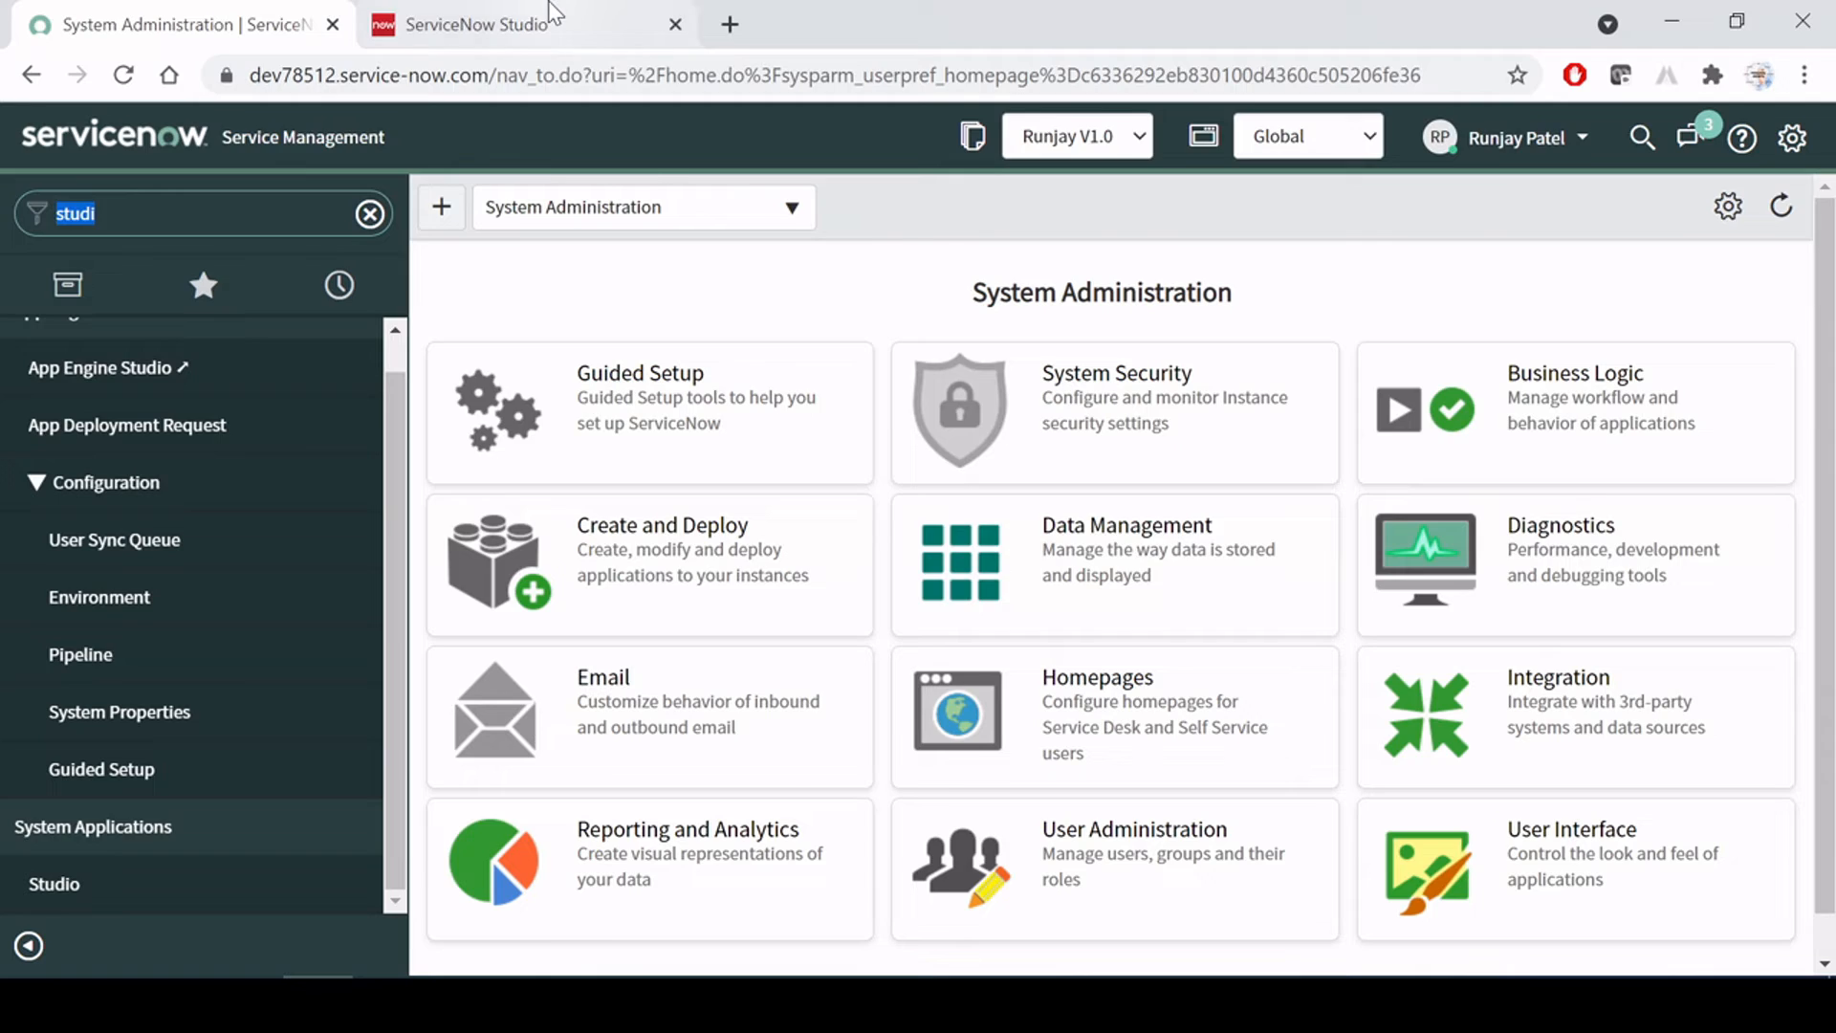
{"action": "key", "text": "alt+Tab"}
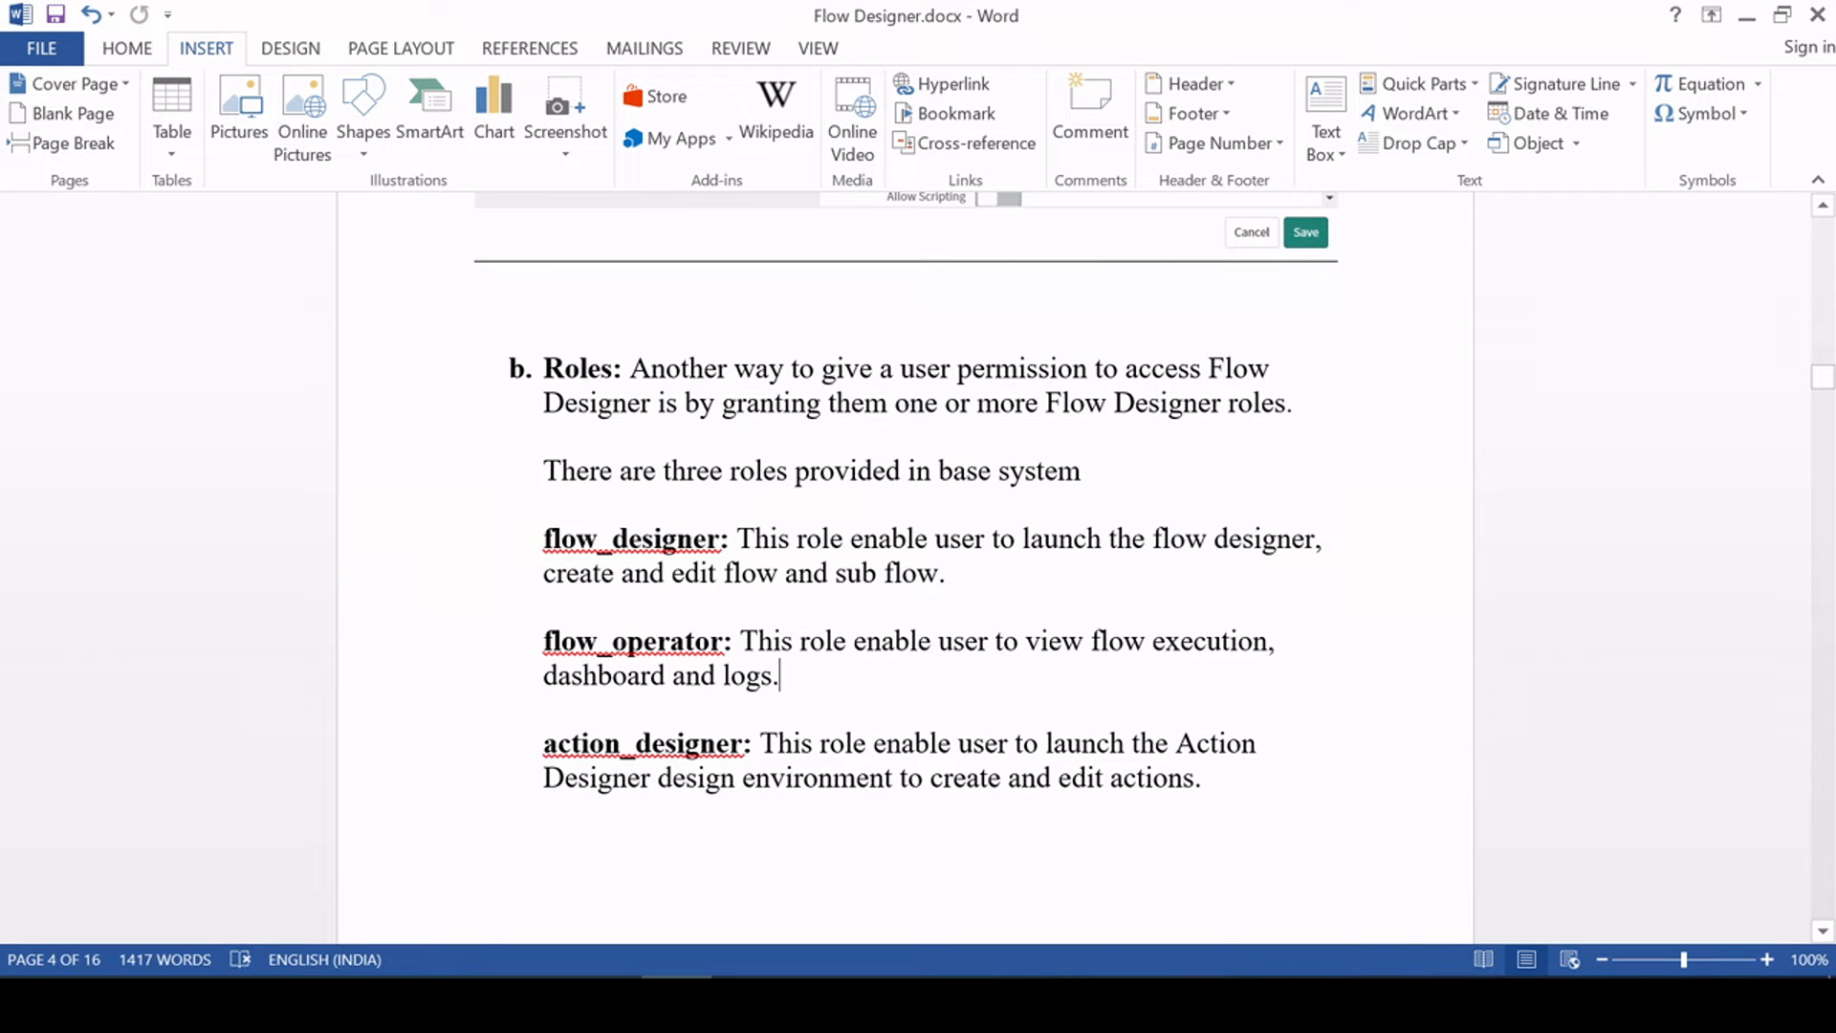
{"action": "left_click_drag", "start_coordinate": [544, 642], "coordinate": [722, 642]}
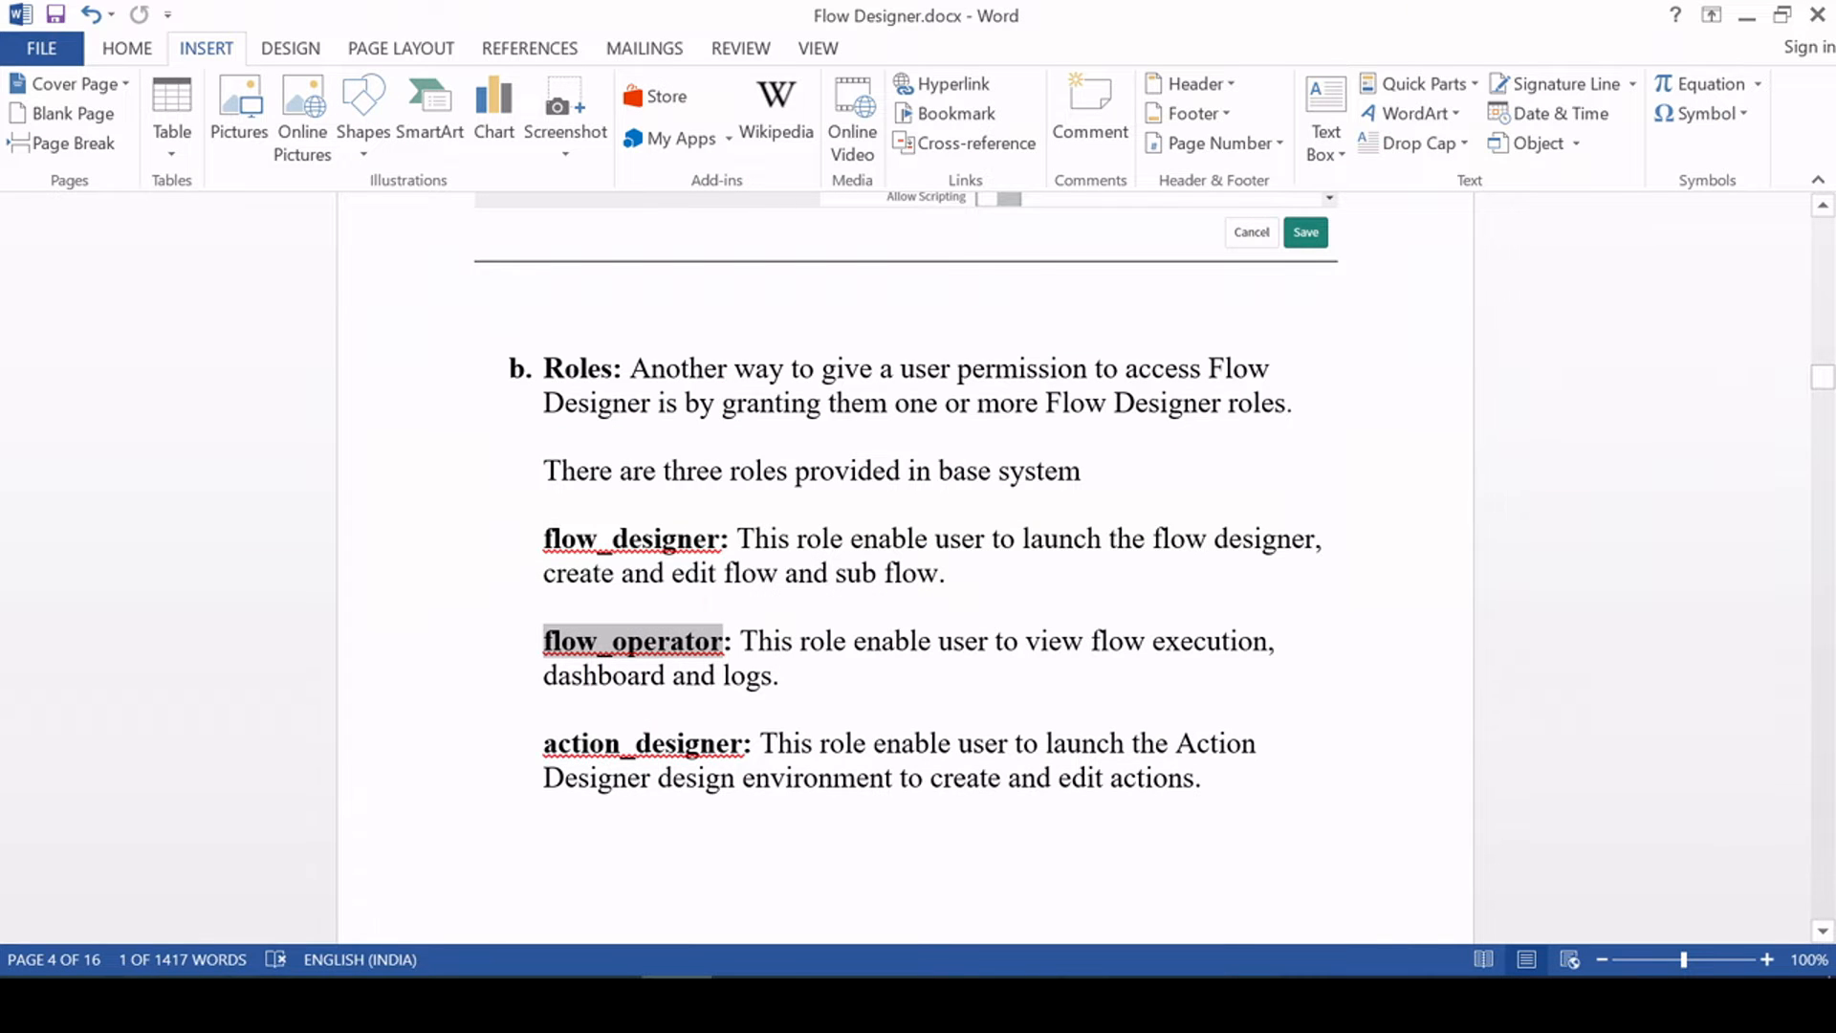
{"action": "left_click", "coordinate": [782, 676]}
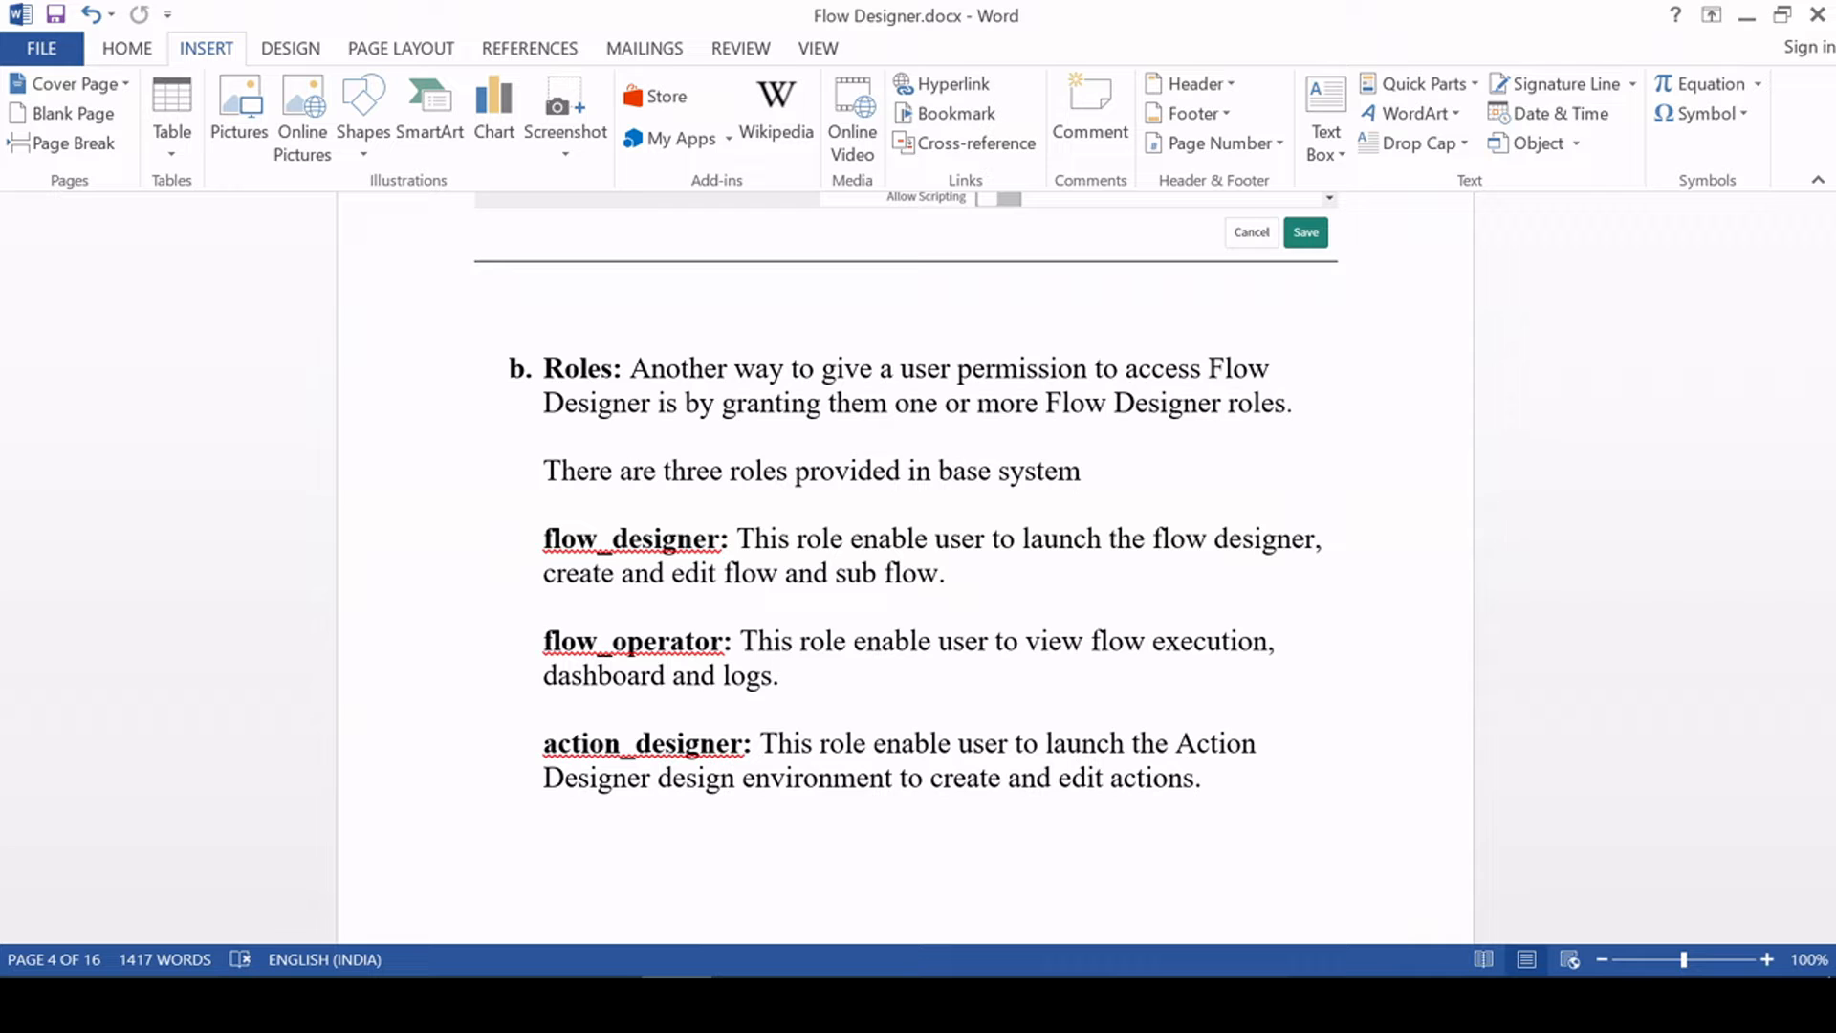
{"action": "left_click_drag", "start_coordinate": [543, 641], "coordinate": [723, 642]}
Highlight the action_designer role name and read through its description
{"action": "left_click", "coordinate": [621, 743]}
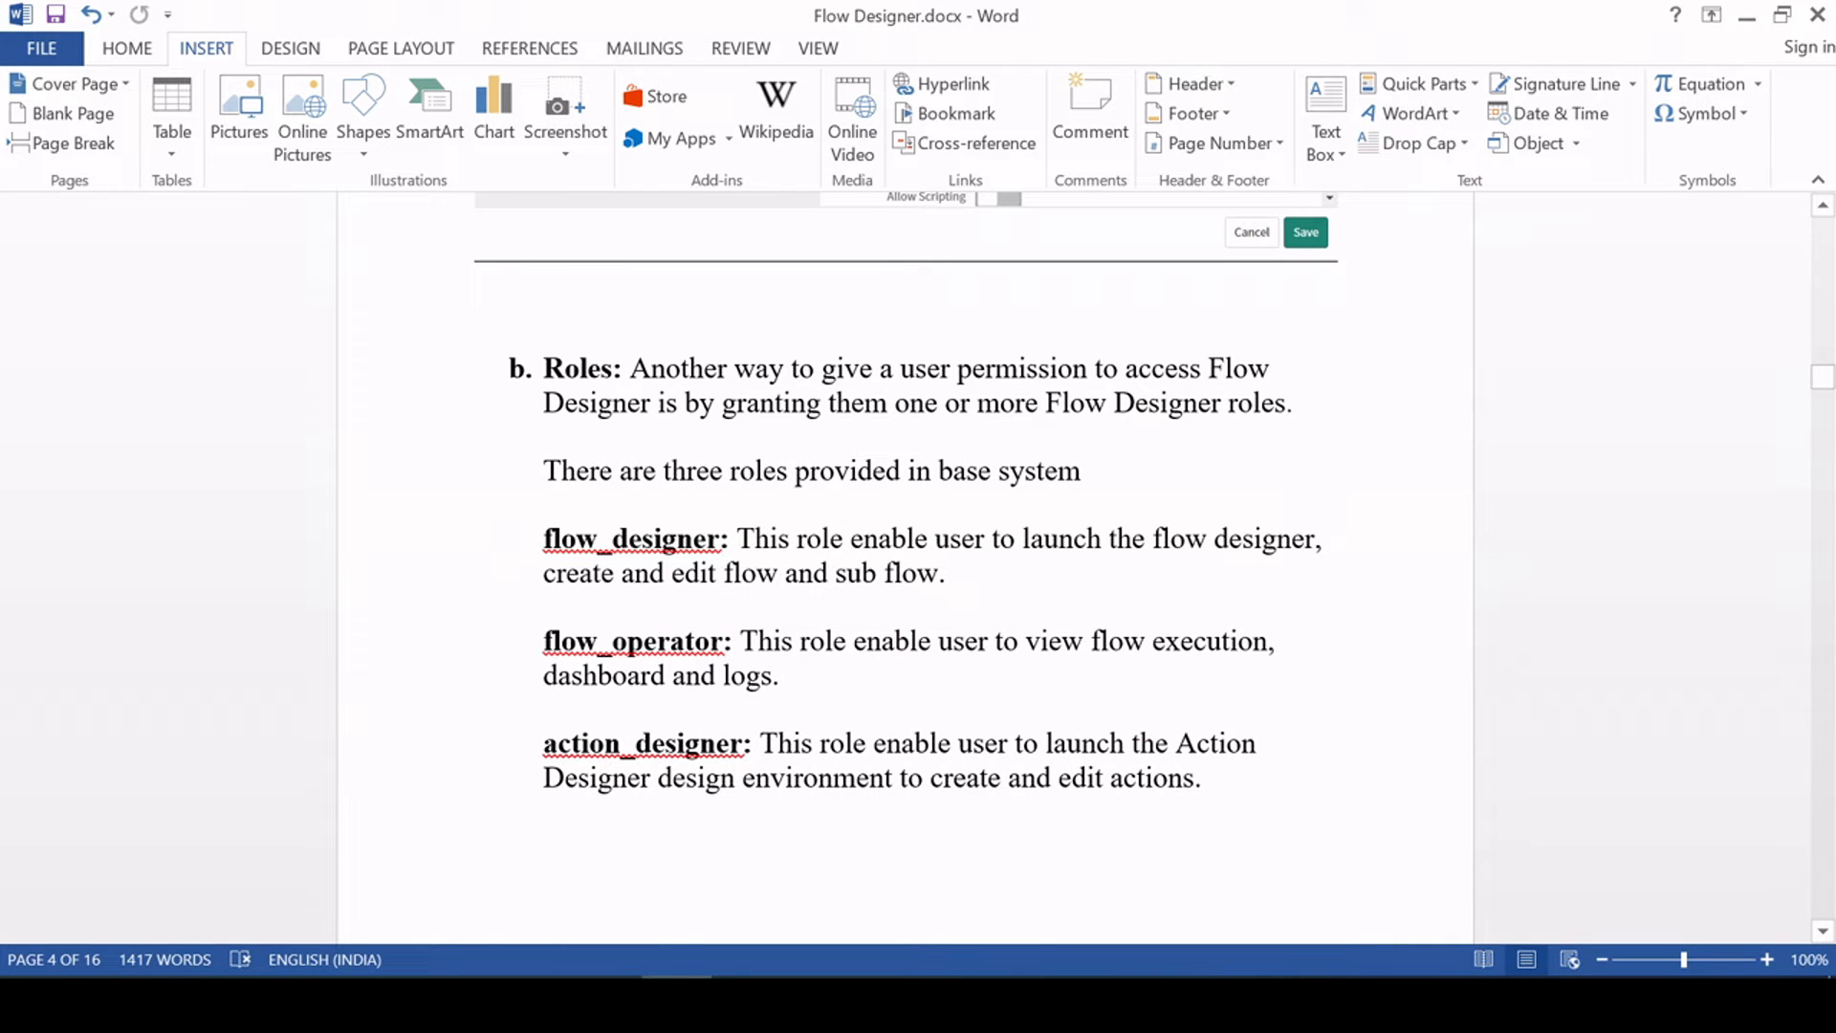
{"action": "left_click_drag", "start_coordinate": [543, 743], "coordinate": [743, 743]}
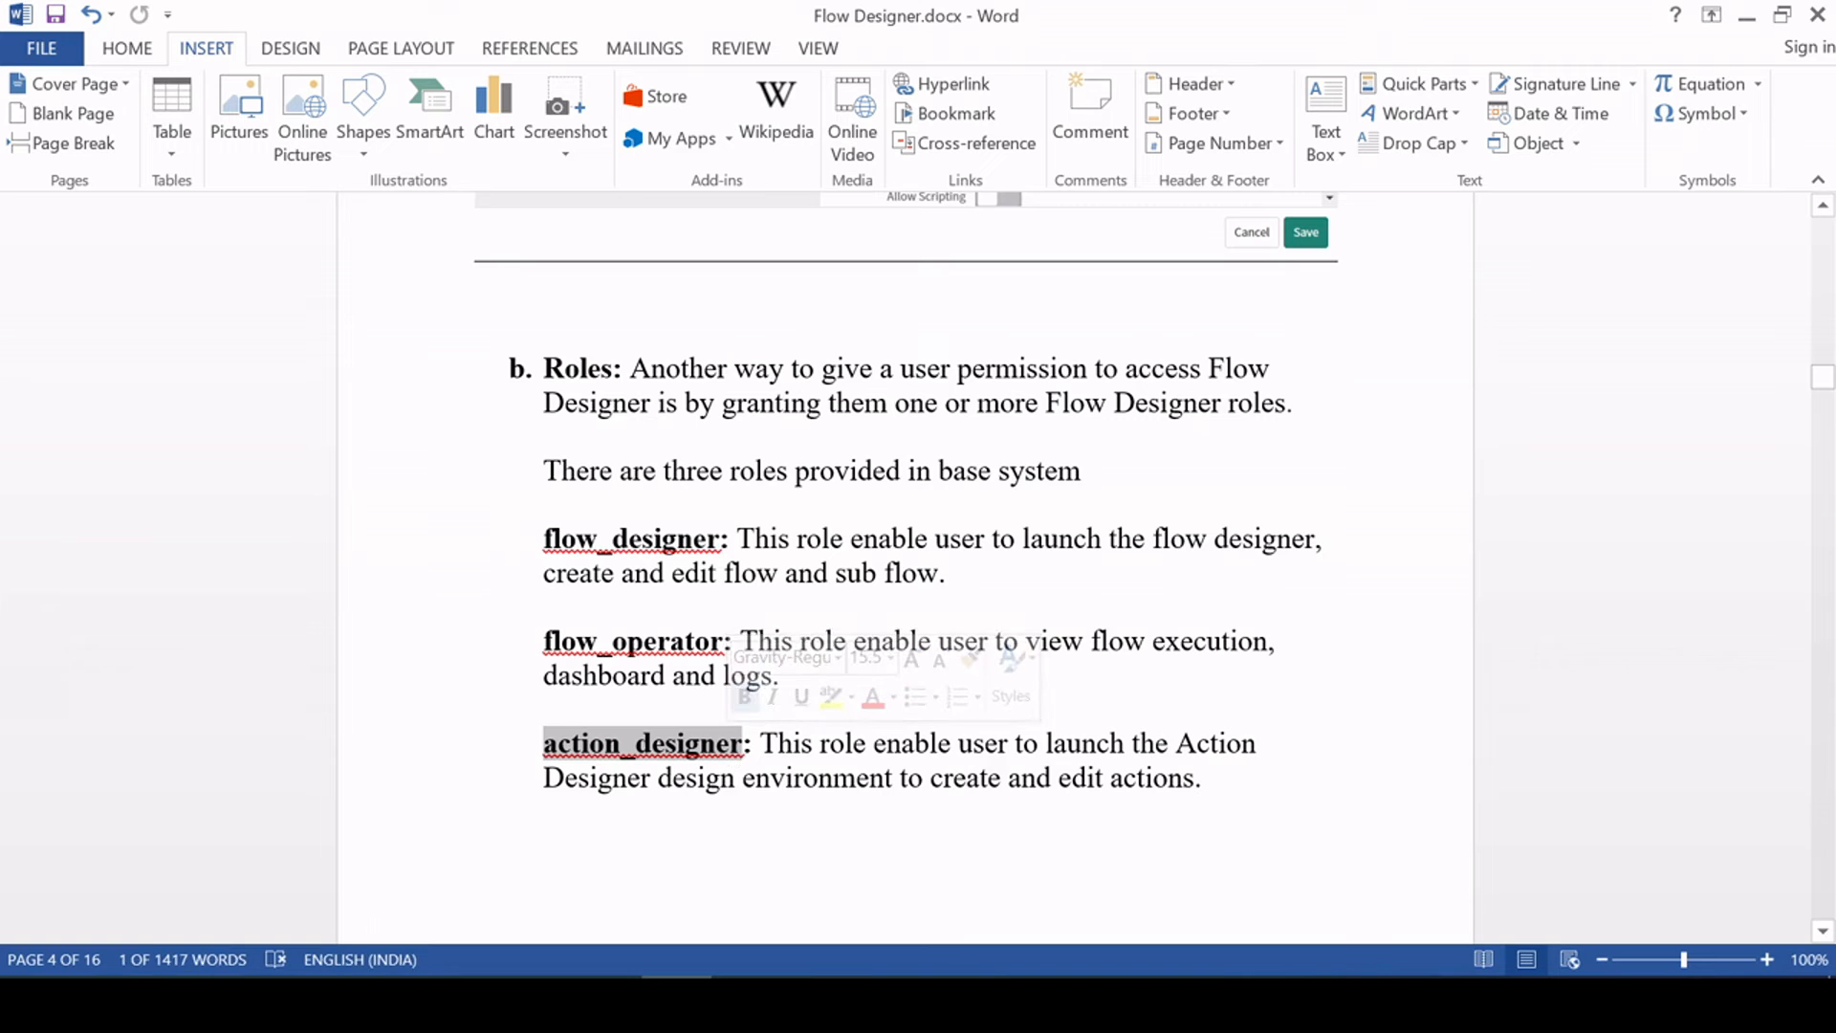
{"action": "left_click", "coordinate": [833, 778]}
{"action": "scroll", "coordinate": [833, 778], "scroll_direction": "down", "scroll_amount": 1}
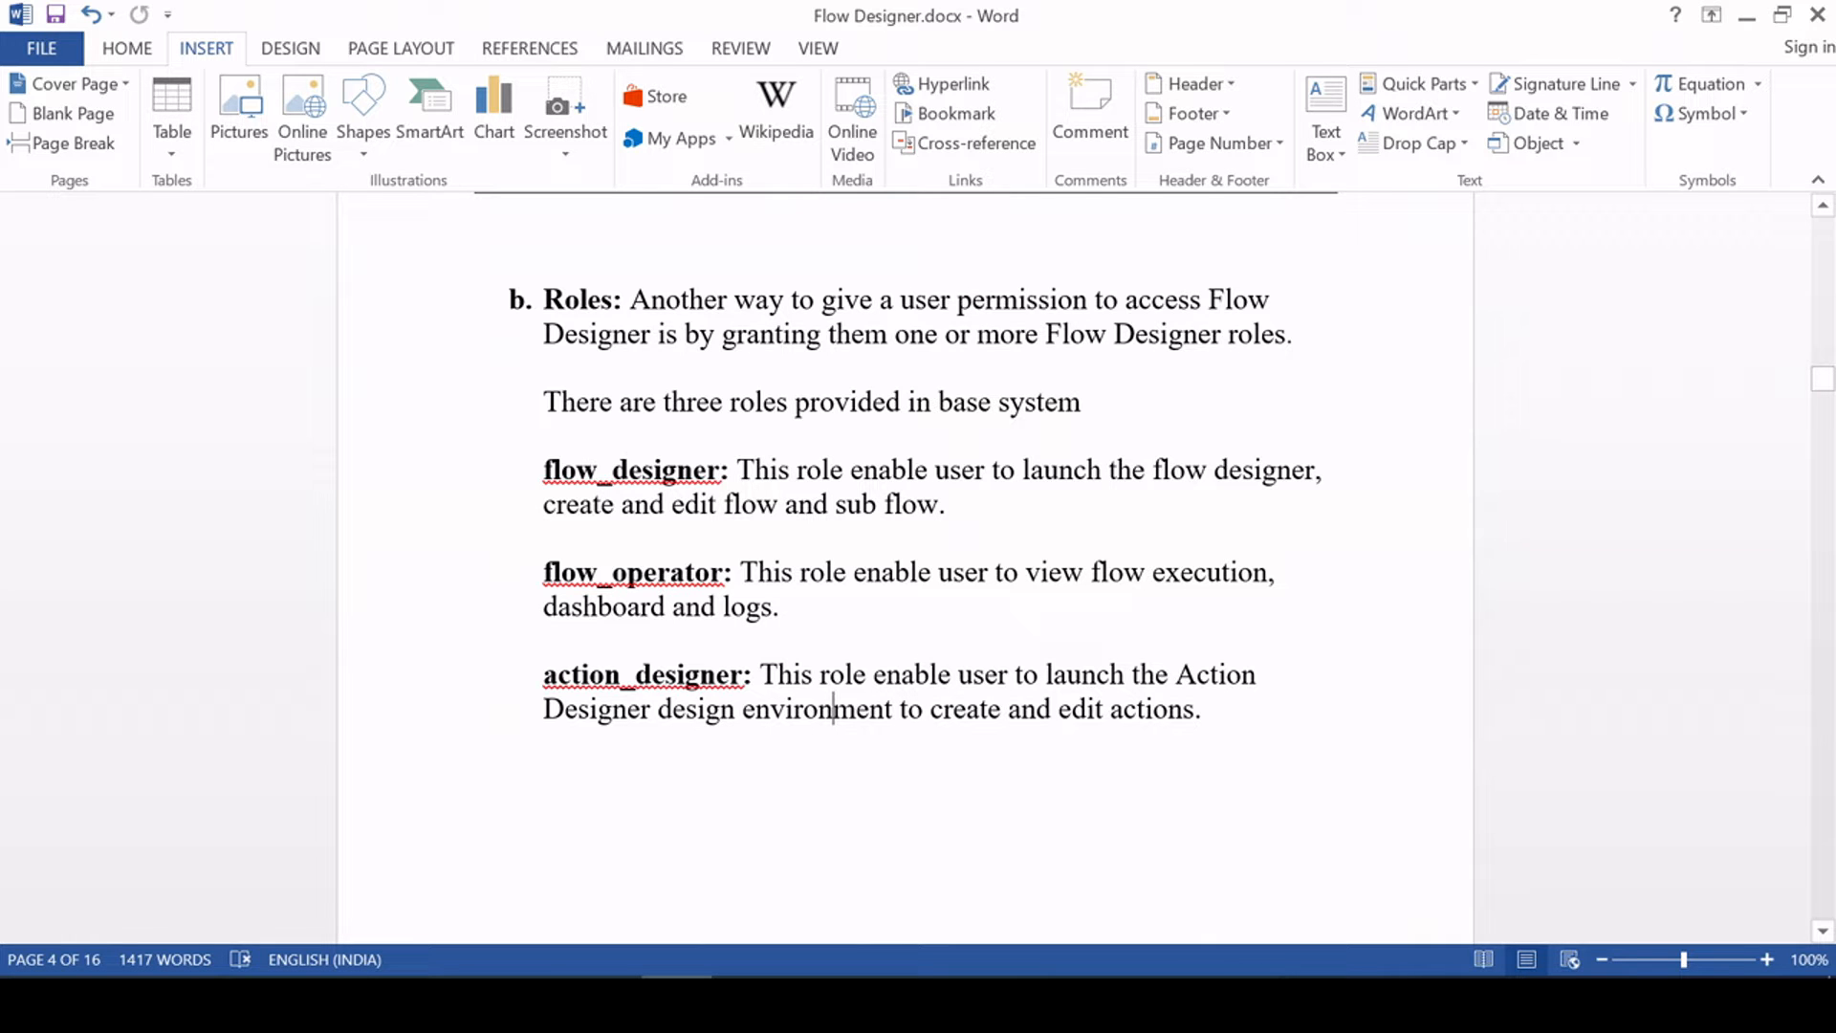
Return to the course outline on the document's first page and highlight "Custom Action" in the Create Custom Action topic
{"action": "left_click_drag", "start_coordinate": [1824, 385], "coordinate": [1825, 222]}
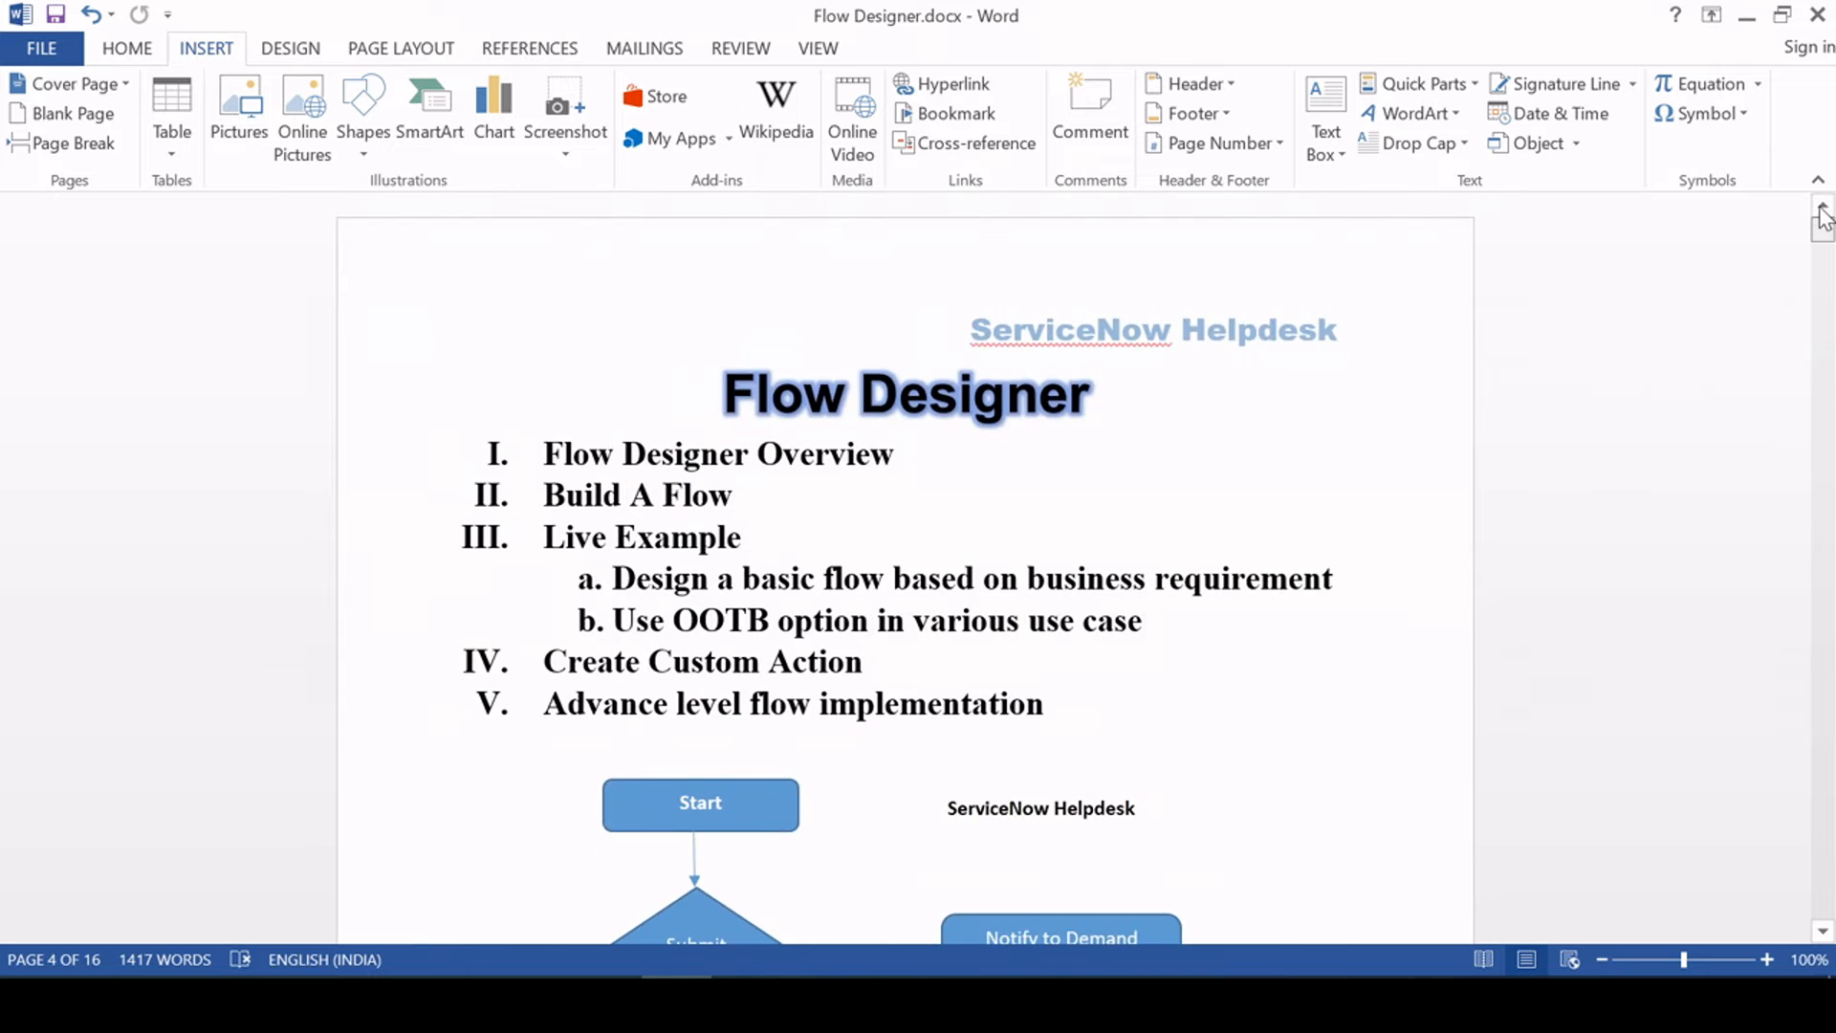
{"action": "scroll", "coordinate": [904, 574], "scroll_direction": "down", "scroll_amount": 1}
{"action": "left_click_drag", "start_coordinate": [648, 593], "coordinate": [864, 593]}
{"action": "left_click", "coordinate": [863, 592]}
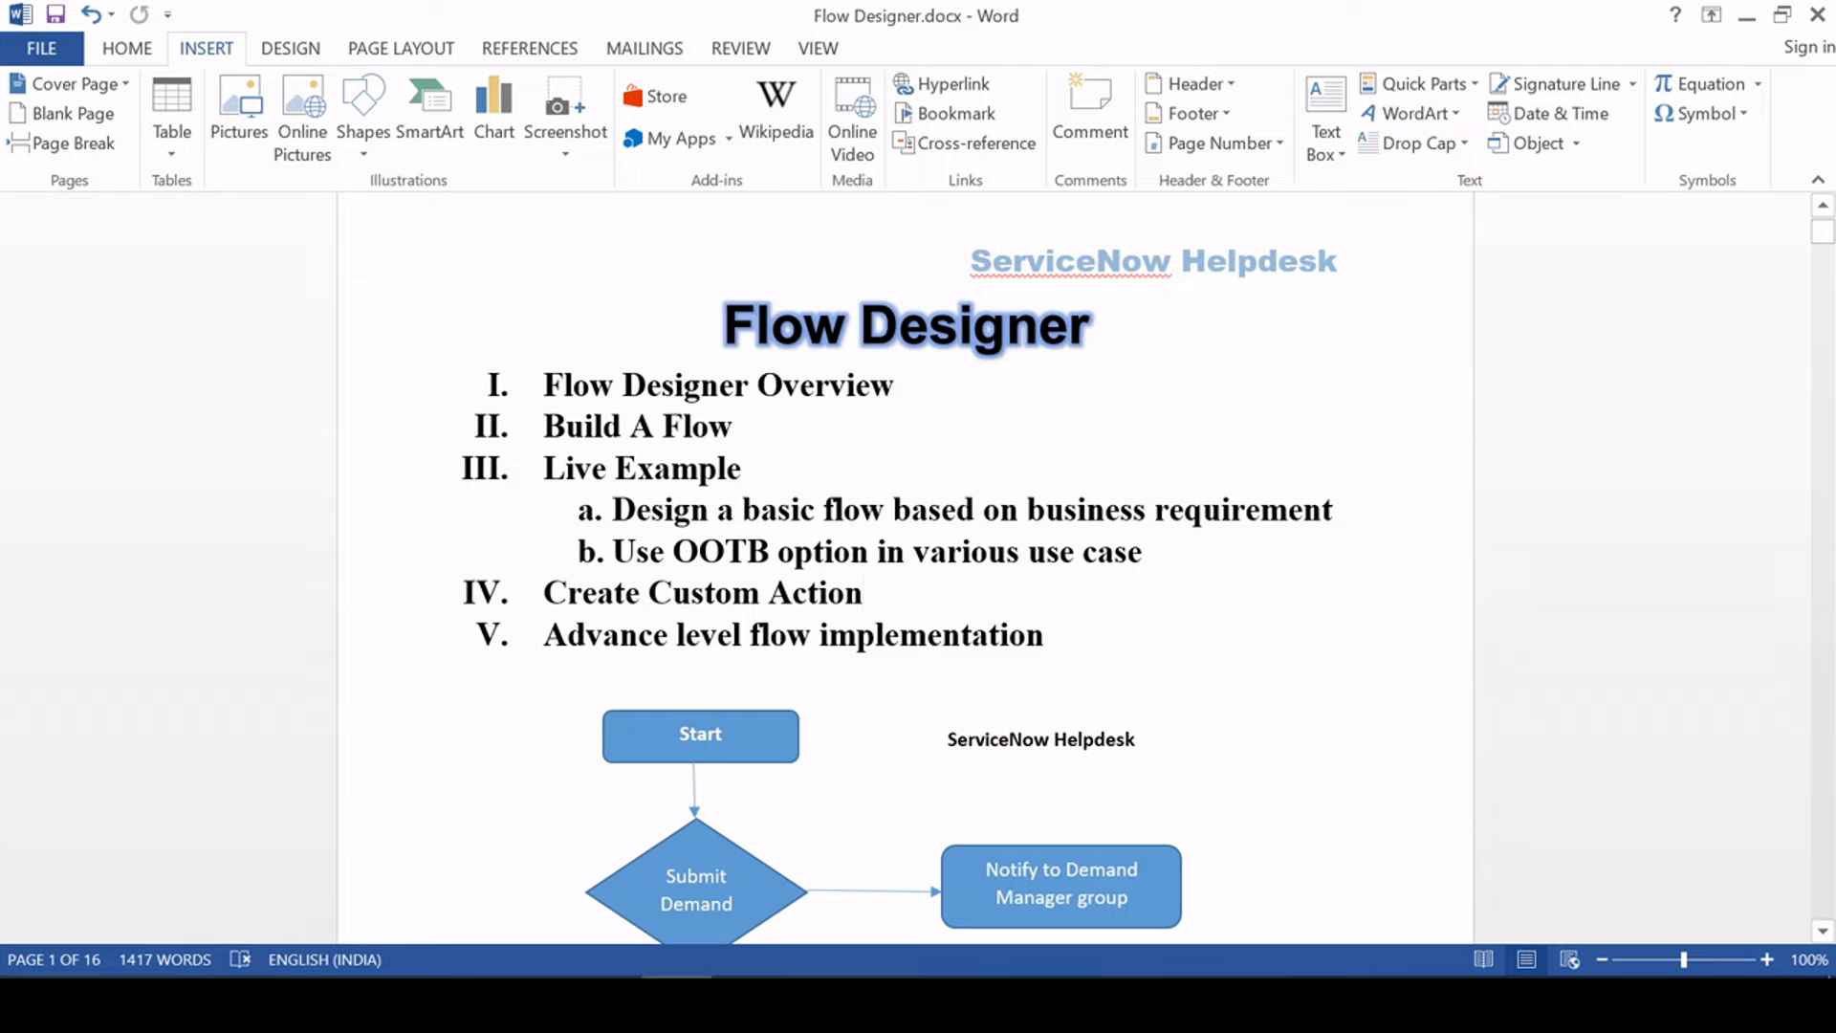
Return to the Roles section on page 4 and highlight the action_designer role name
{"action": "scroll", "coordinate": [1299, 727], "scroll_direction": "down", "scroll_amount": 10}
{"action": "scroll", "coordinate": [1298, 727], "scroll_direction": "down", "scroll_amount": 20}
{"action": "scroll", "coordinate": [904, 564], "scroll_direction": "down", "scroll_amount": 10}
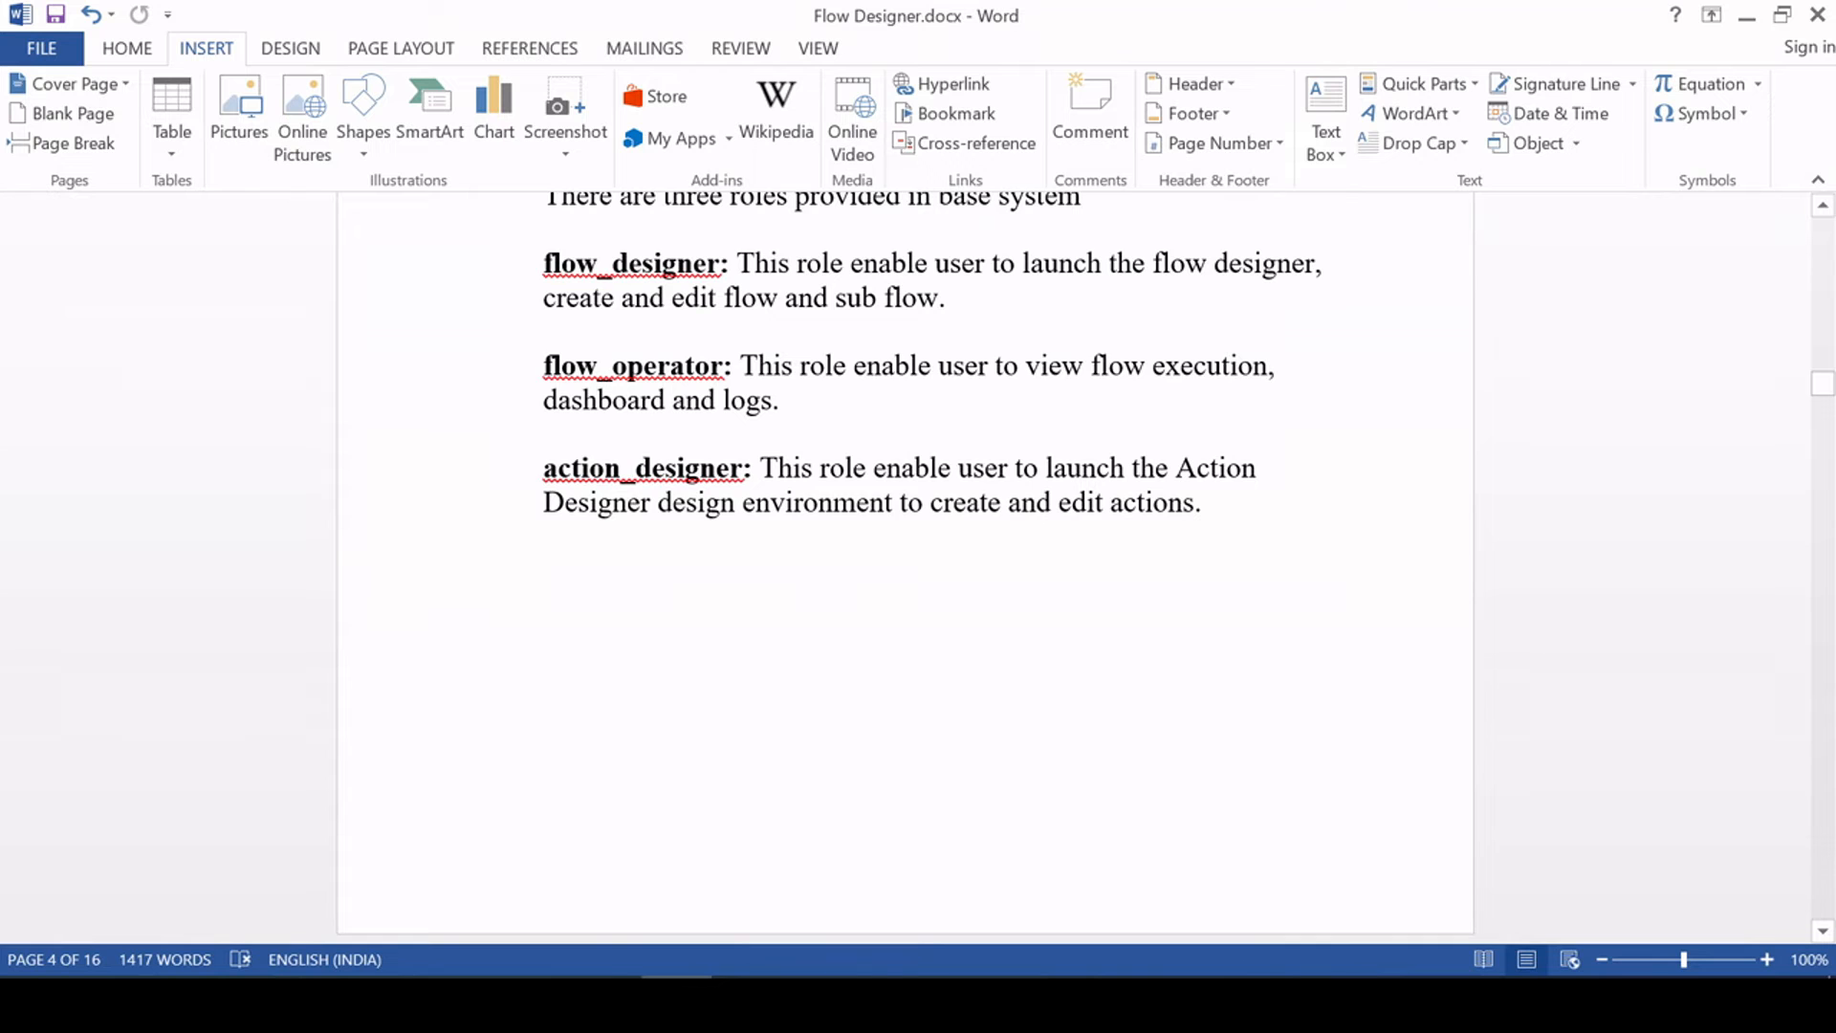
{"action": "left_click_drag", "start_coordinate": [543, 468], "coordinate": [743, 469]}
{"action": "left_click", "coordinate": [545, 537]}
{"action": "scroll", "coordinate": [727, 574], "scroll_direction": "up", "scroll_amount": 4}
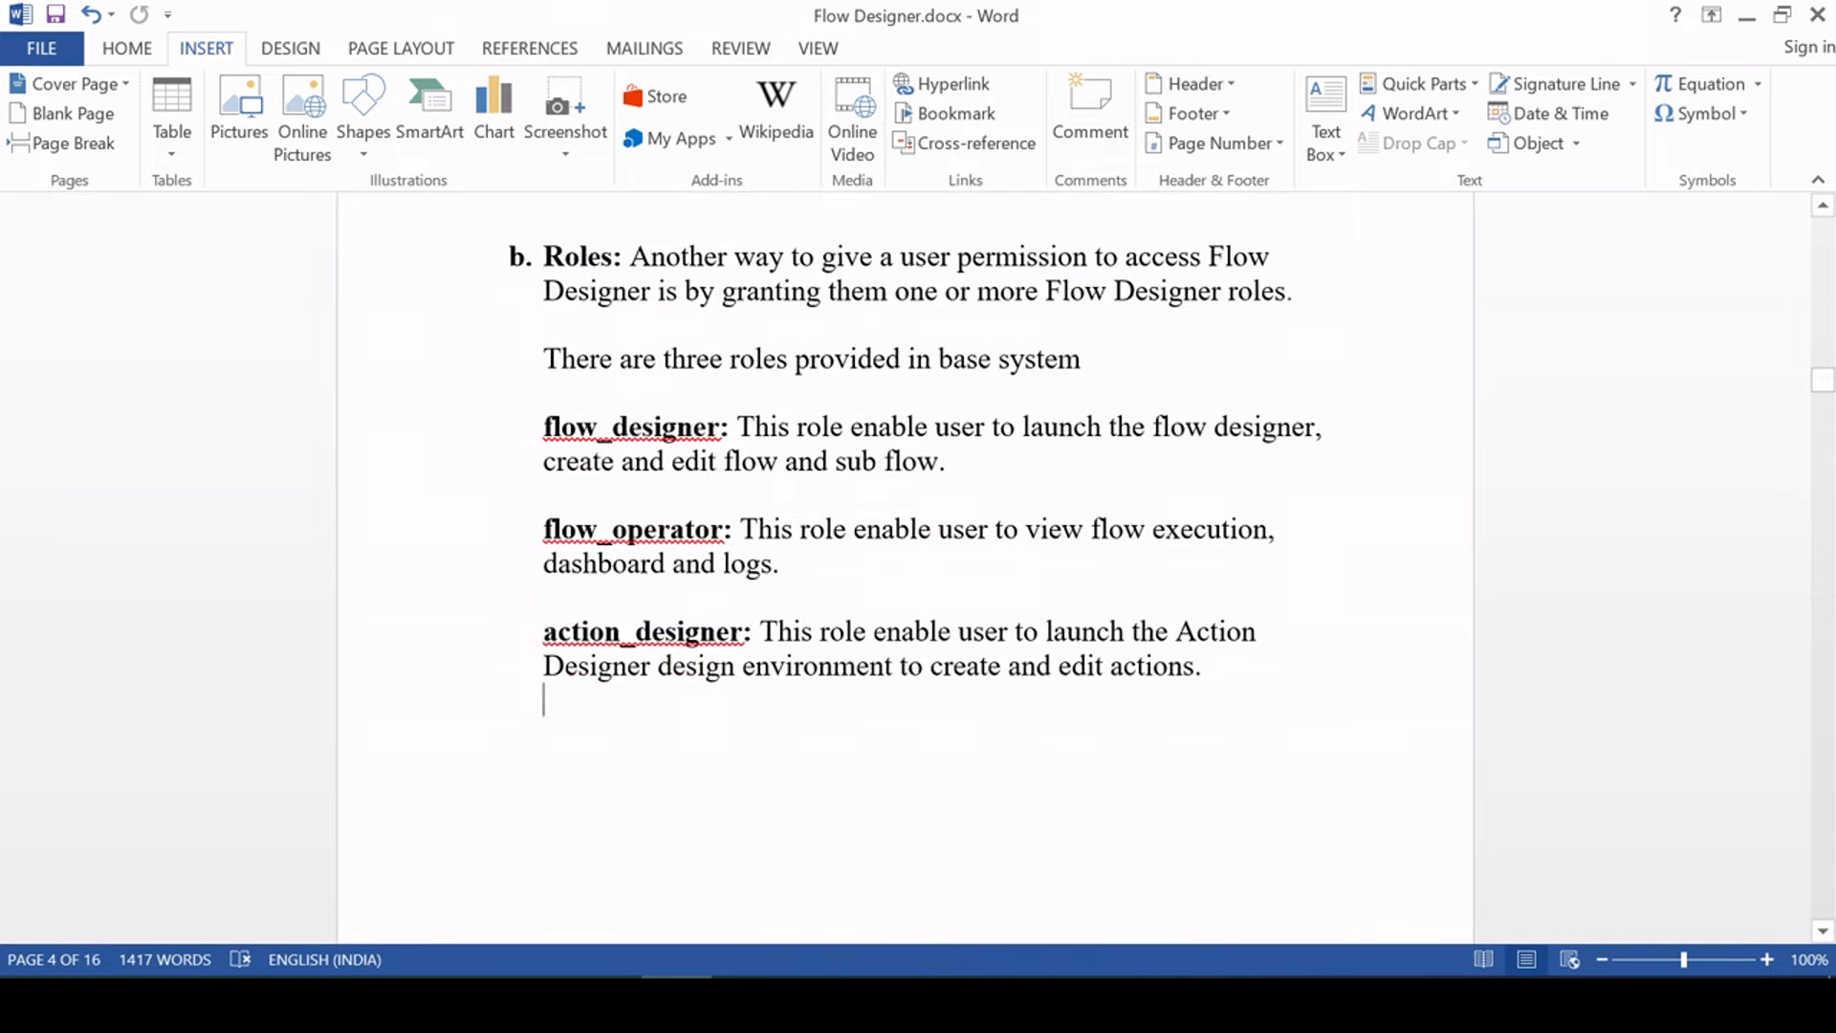
Highlight the descriptions of all three Flow Designer roles together and single out the flow_designer role
{"action": "left_click_drag", "start_coordinate": [543, 608], "coordinate": [899, 847]}
{"action": "left_click", "coordinate": [723, 641]}
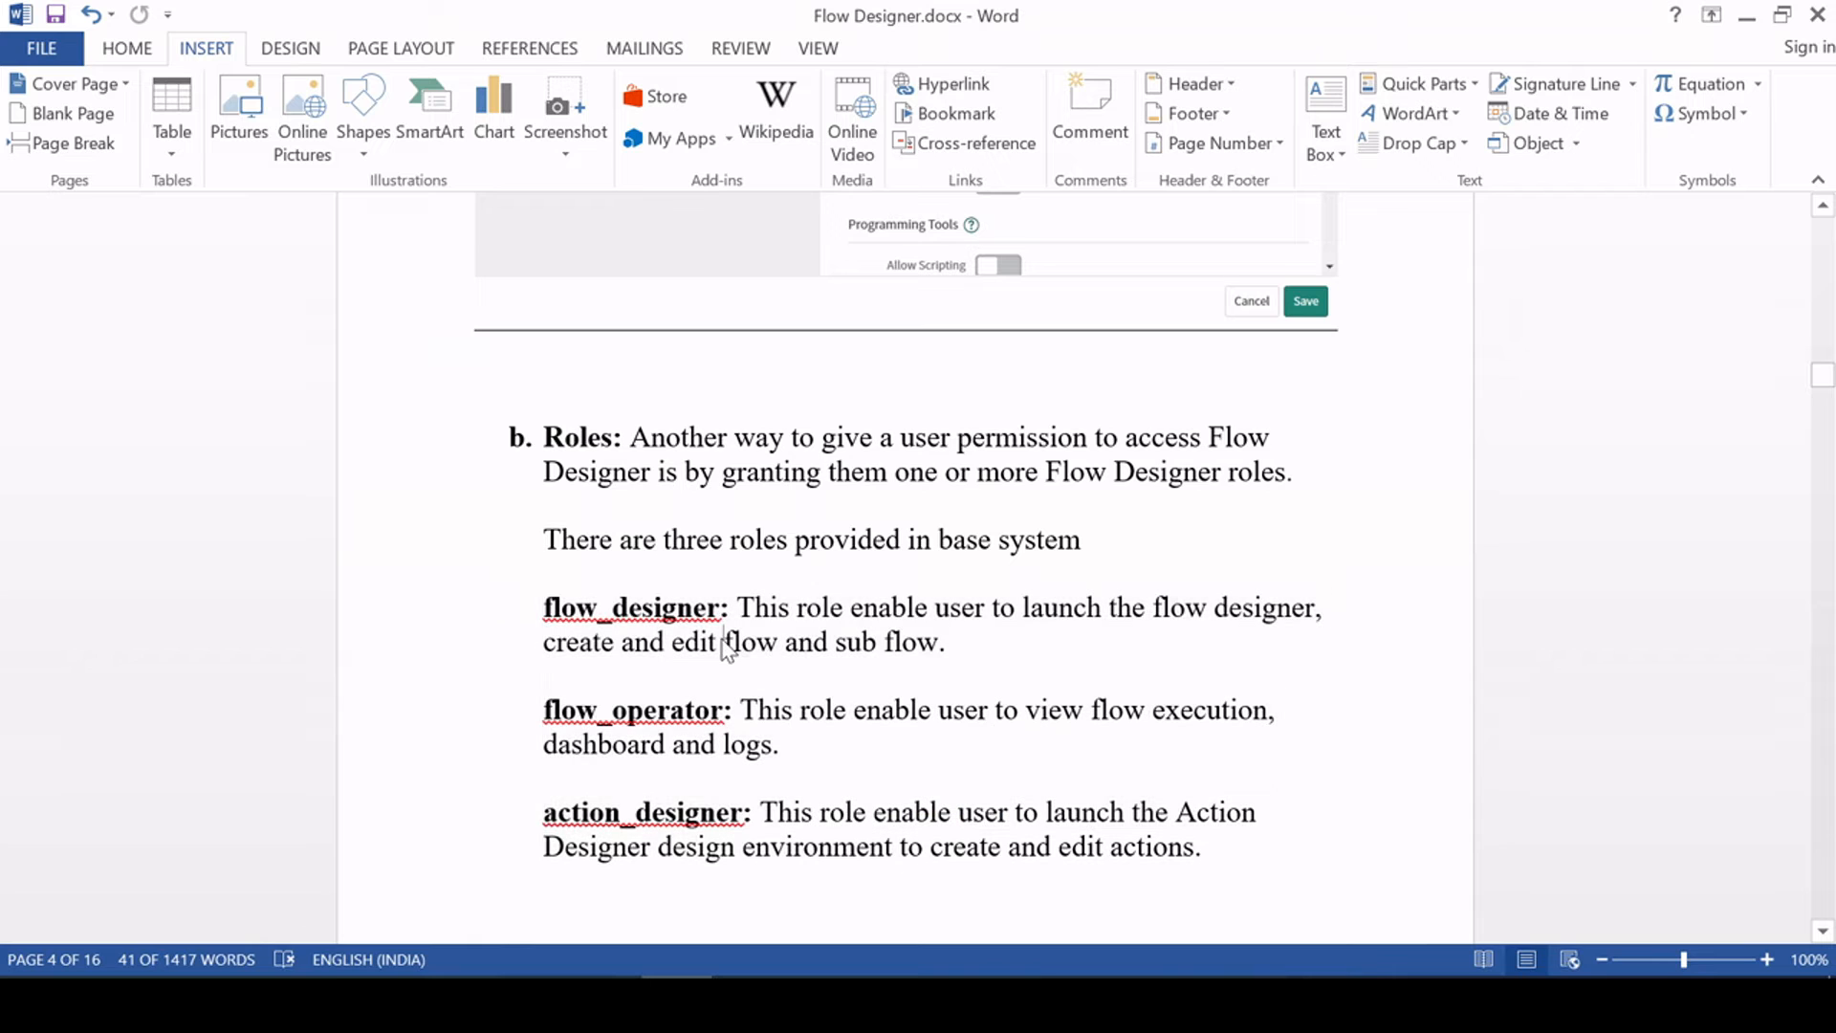
{"action": "key", "text": "ctrl+Up"}
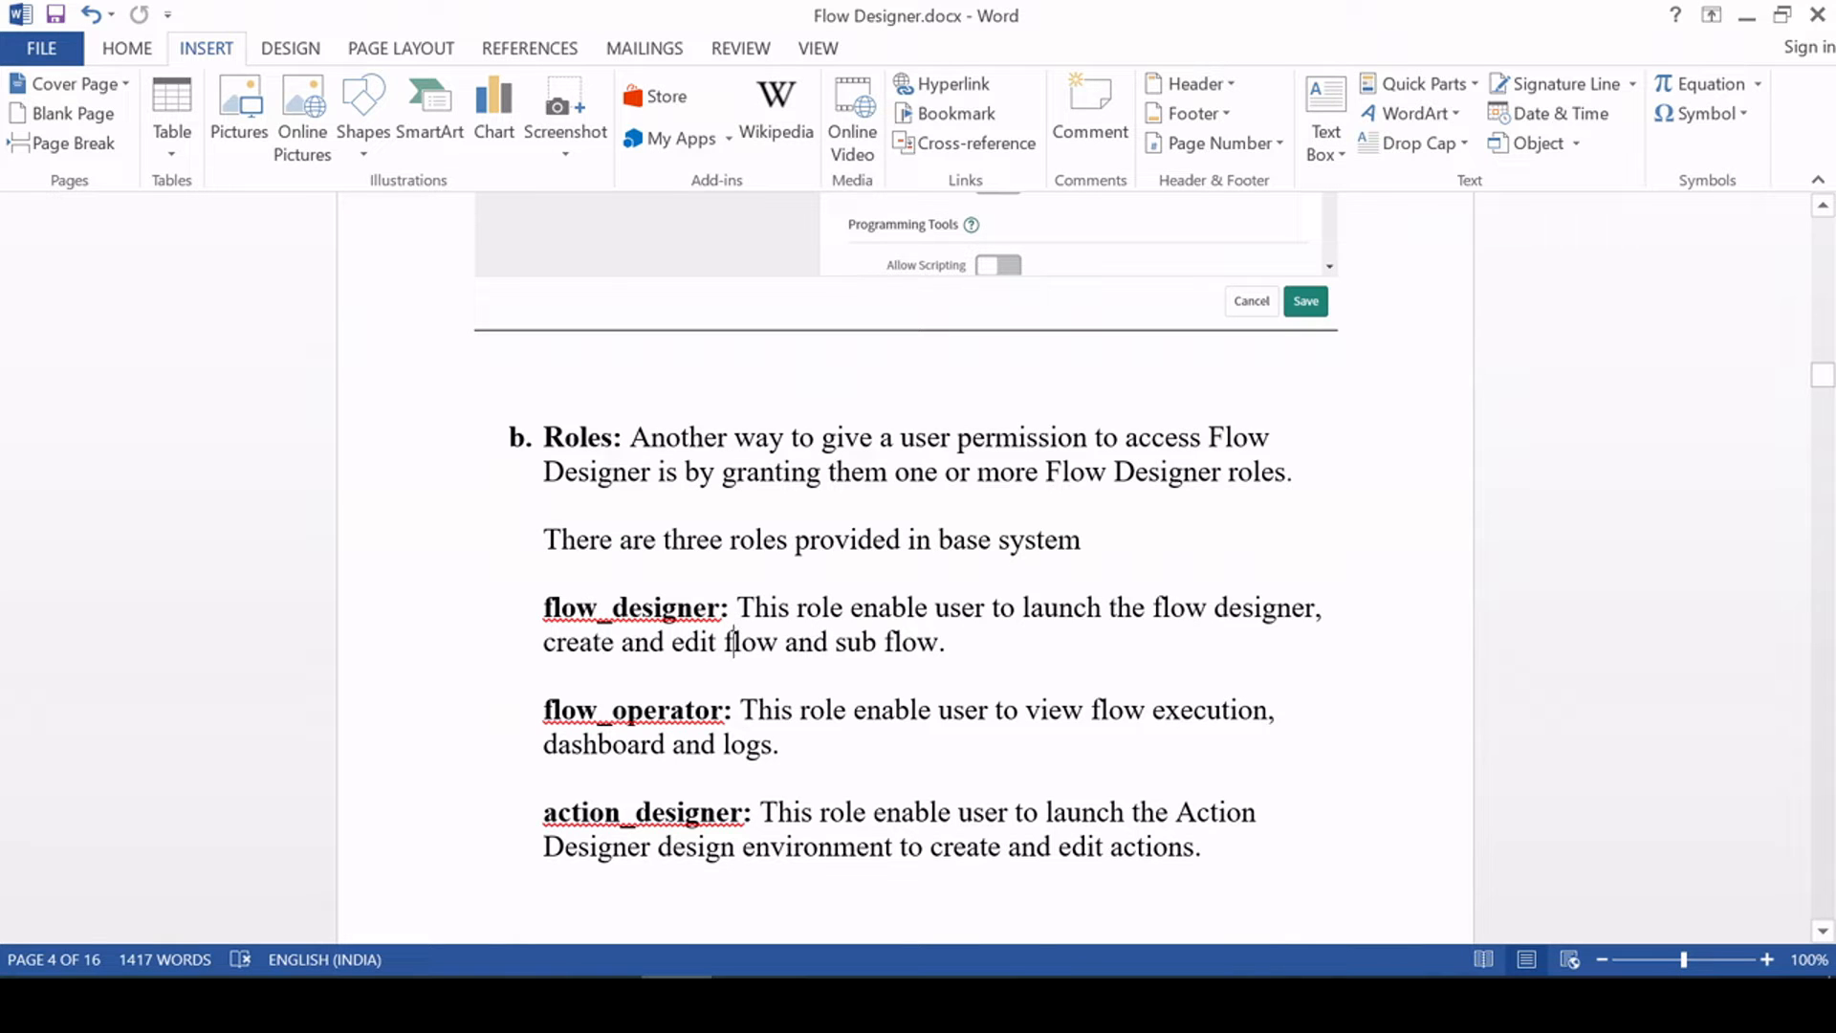
{"action": "key", "text": "Up"}
{"action": "key", "text": "Home"}
{"action": "key", "text": "ctrl+shift+Right"}
{"action": "left_click", "coordinate": [642, 607]}
Go to the "How to Create a Flow?" section on page 5 and read through its Studio instructions
{"action": "scroll", "coordinate": [742, 679], "scroll_direction": "down", "scroll_amount": 10}
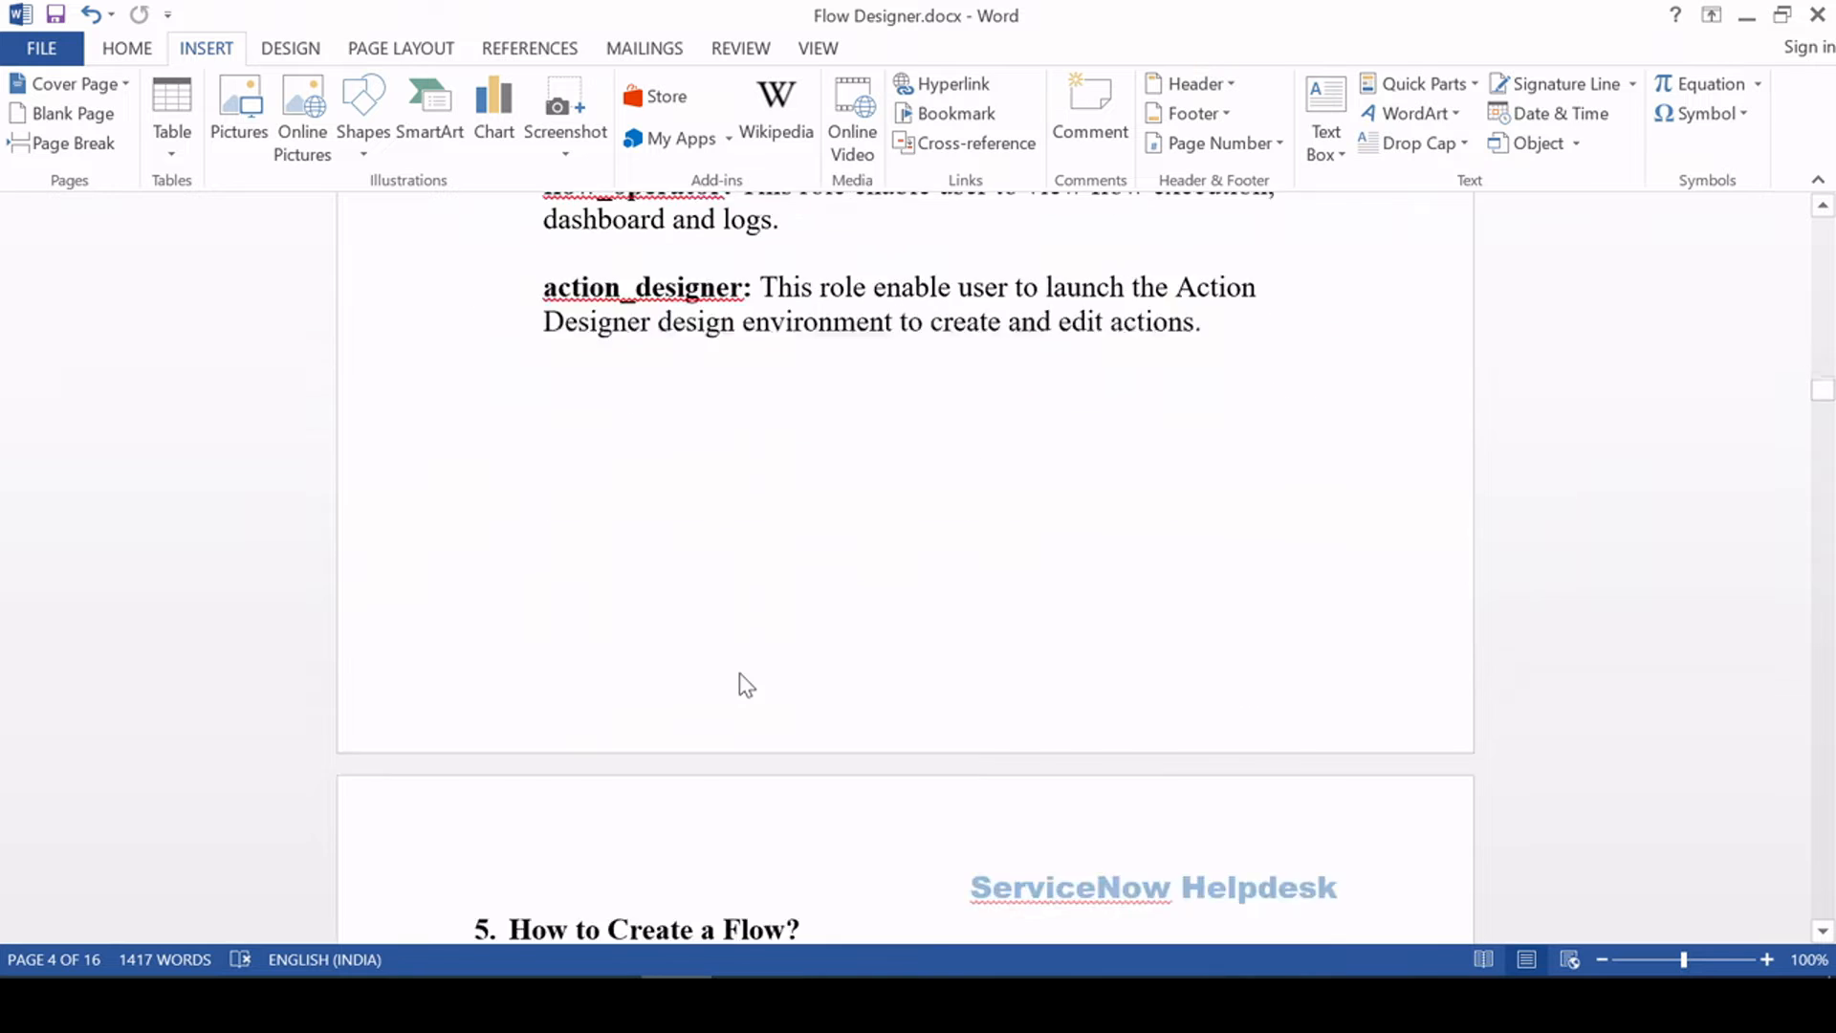
{"action": "scroll", "coordinate": [742, 685], "scroll_direction": "up", "scroll_amount": 8}
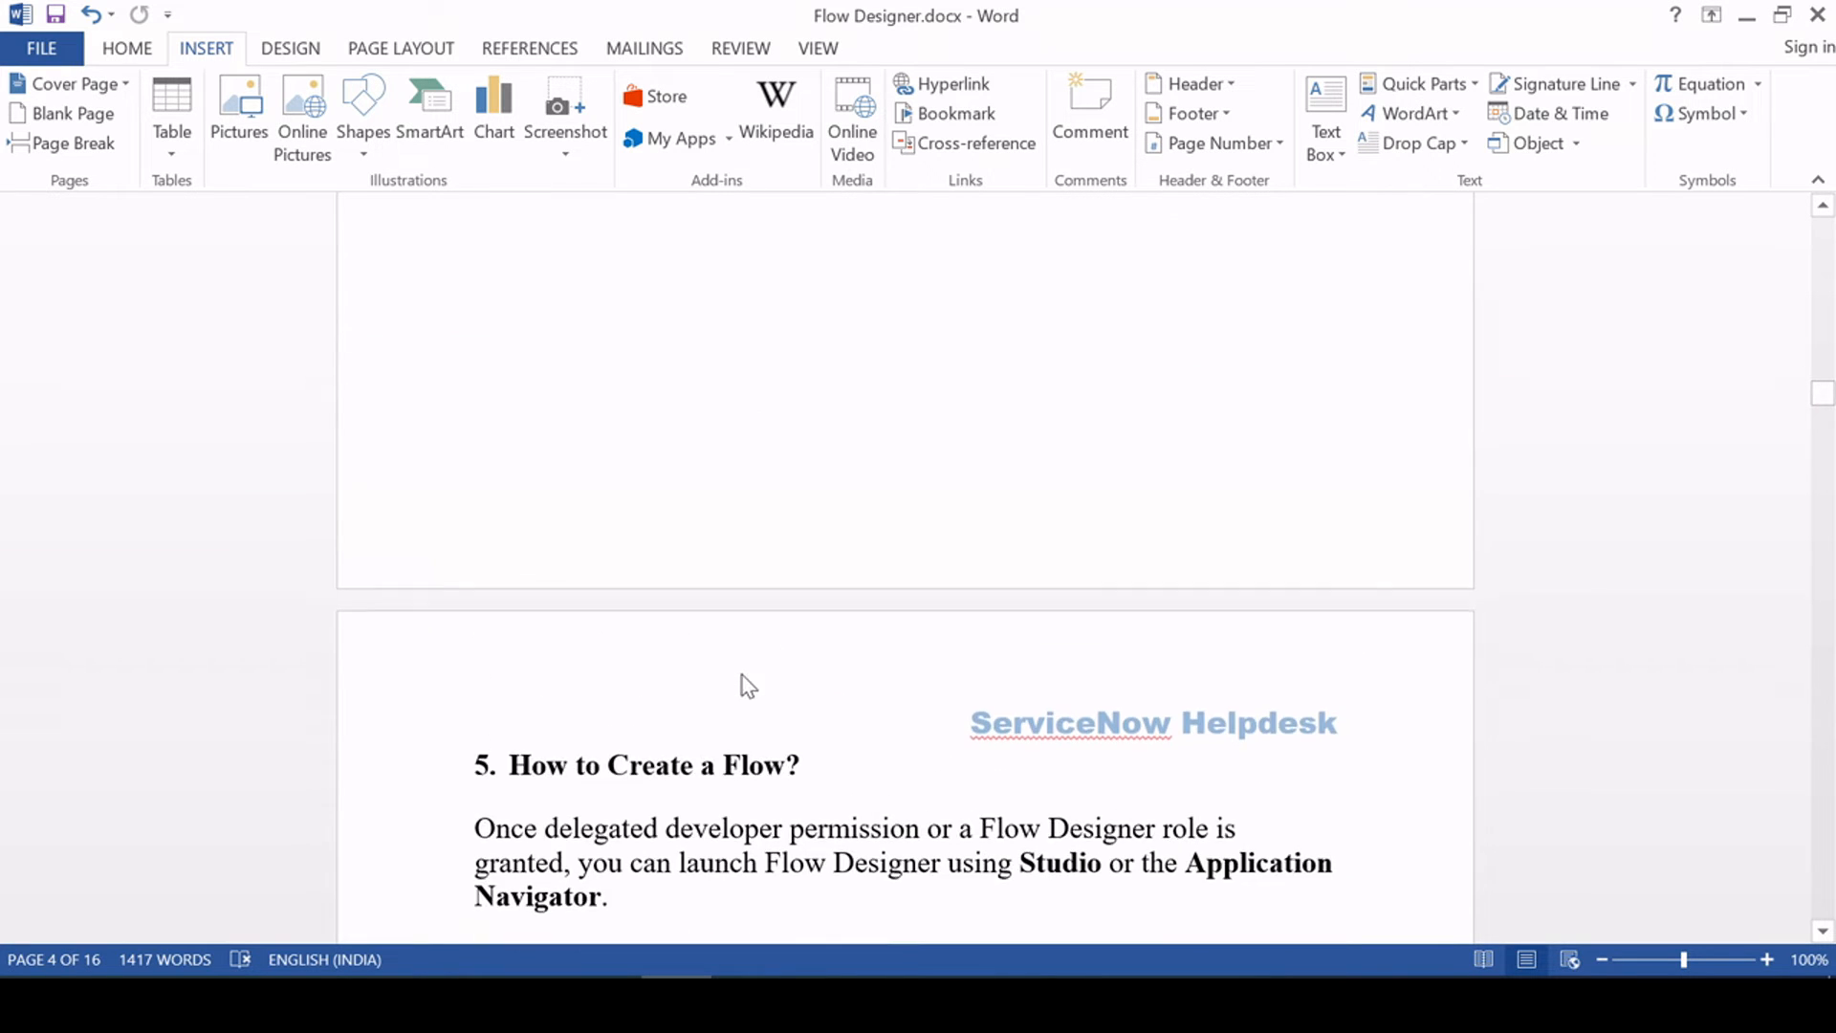
{"action": "scroll", "coordinate": [742, 684], "scroll_direction": "down", "scroll_amount": 7}
{"action": "scroll", "coordinate": [905, 595], "scroll_direction": "down", "scroll_amount": 1}
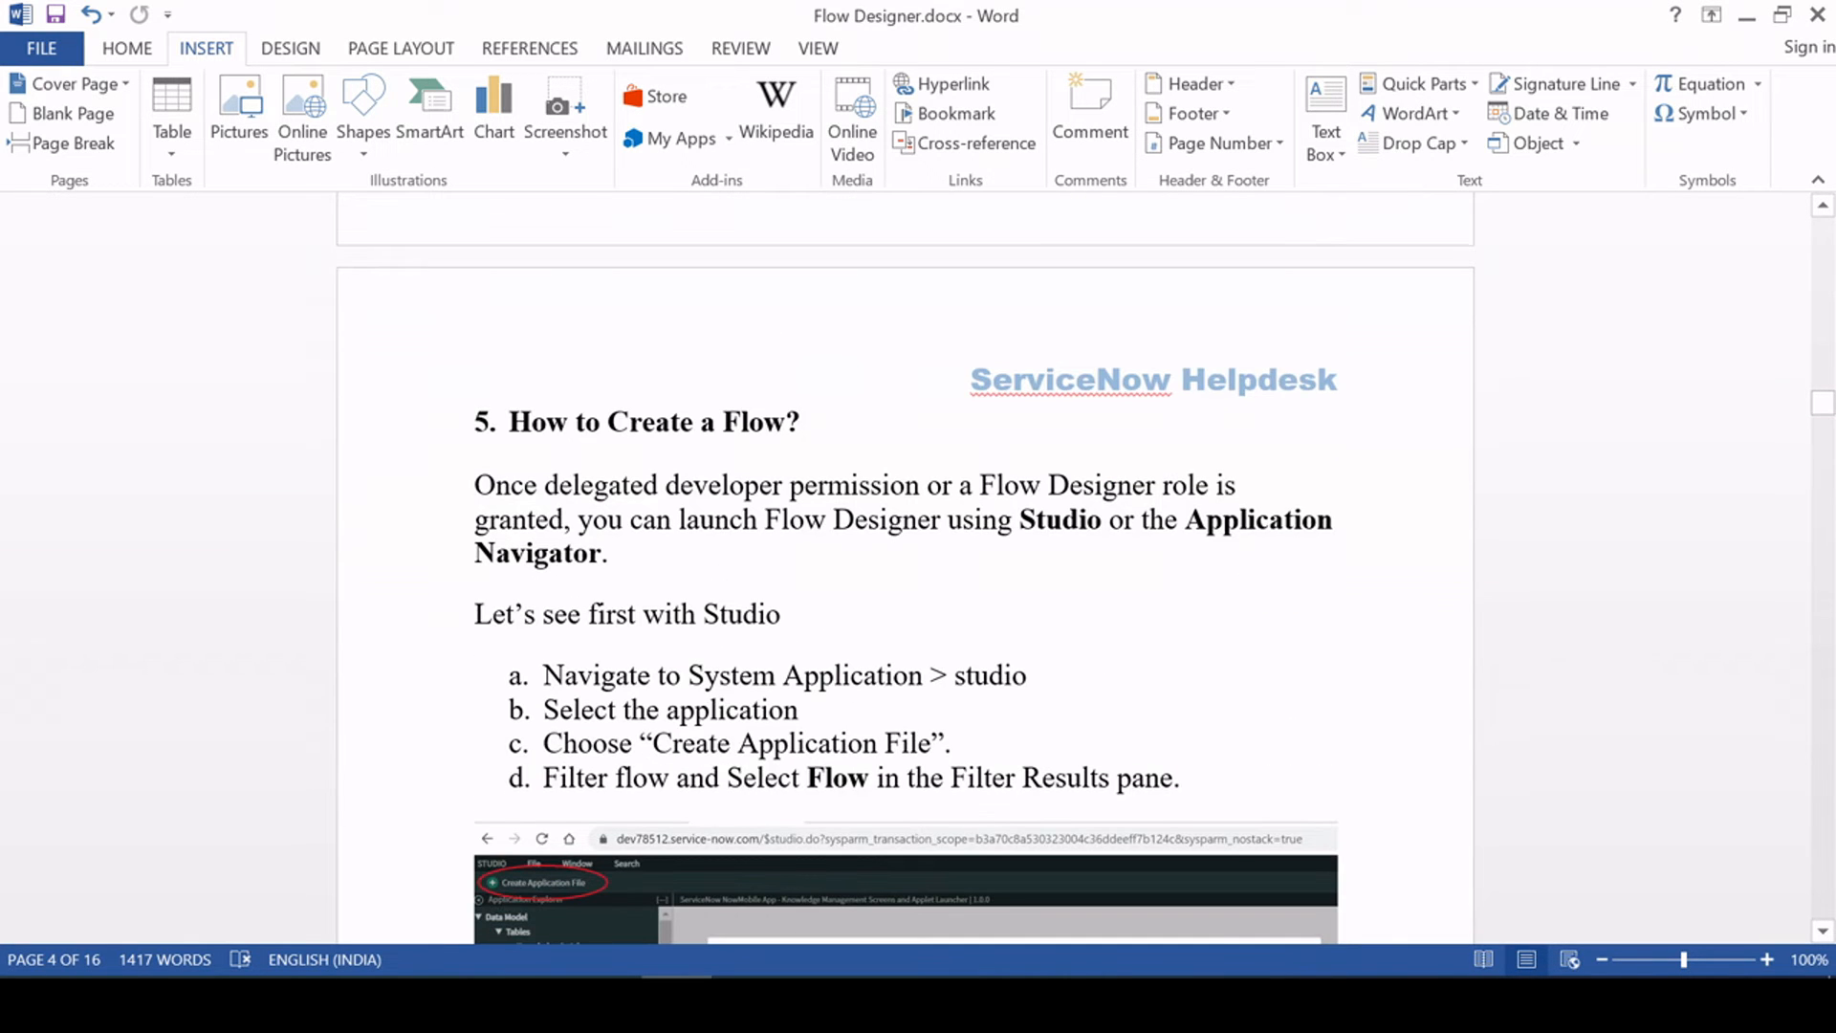
{"action": "left_click", "coordinate": [801, 422]}
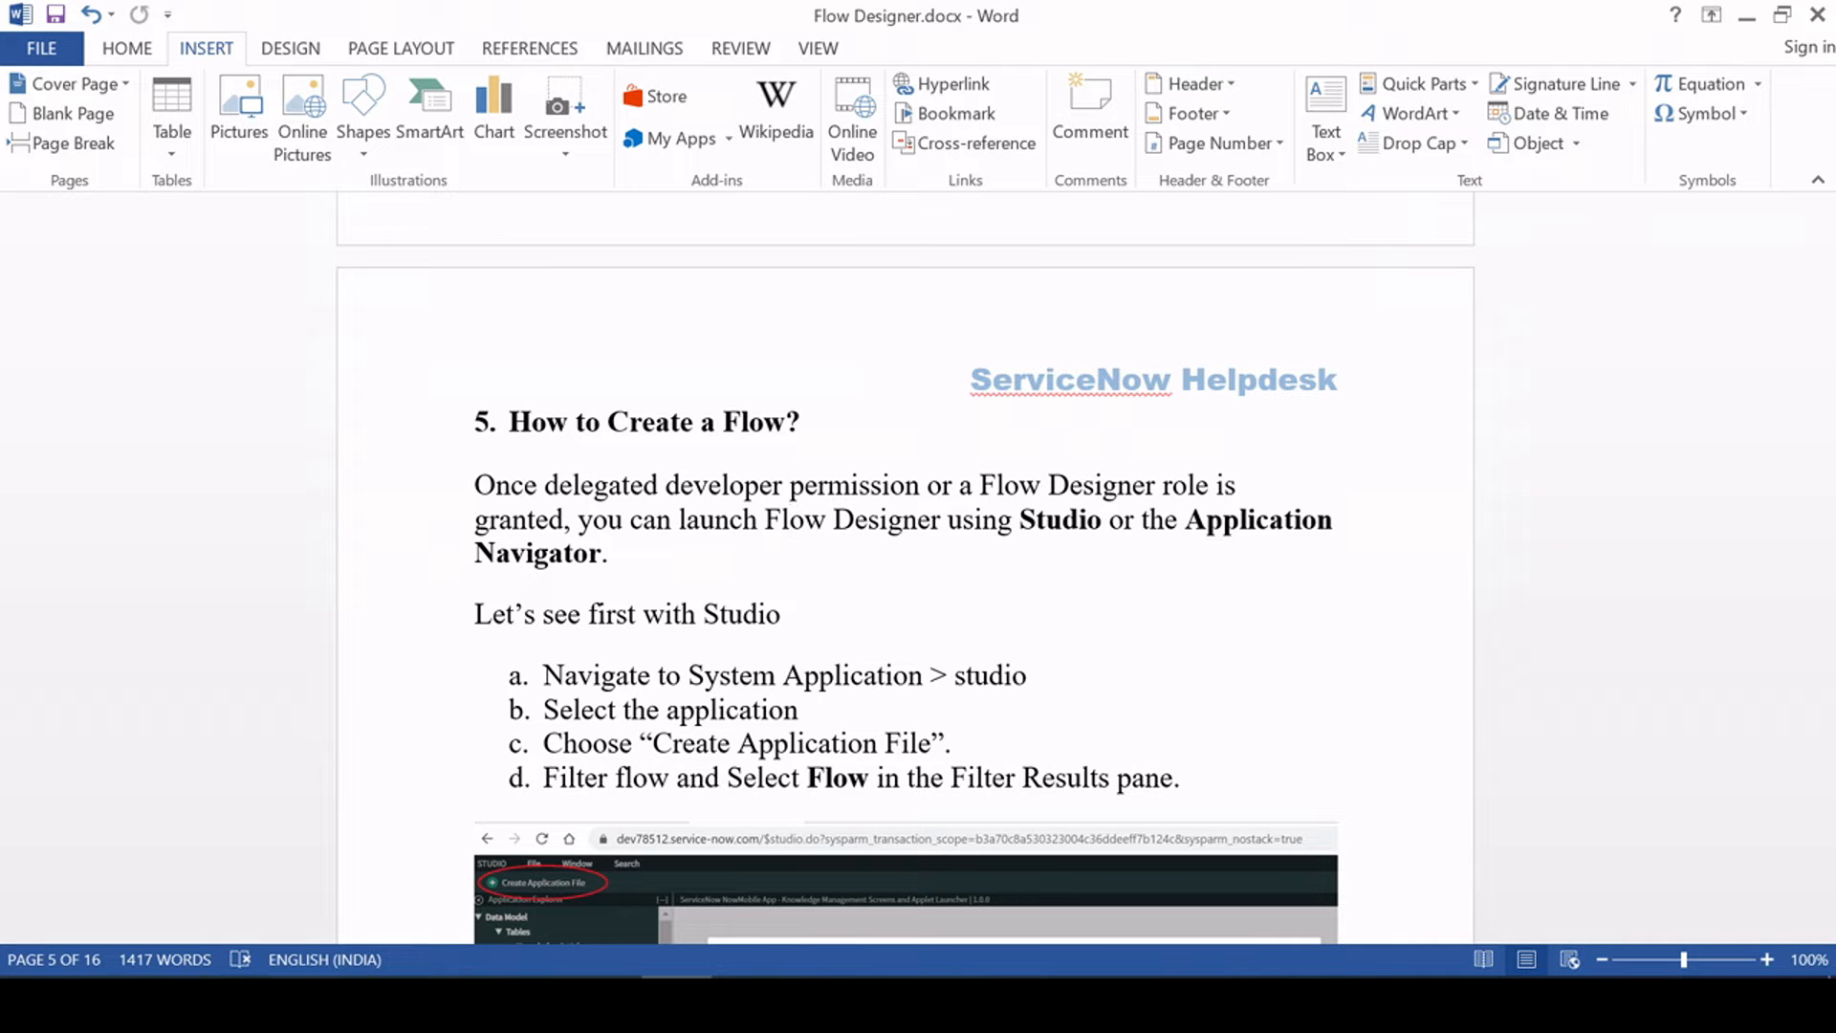
{"action": "left_click", "coordinate": [782, 614]}
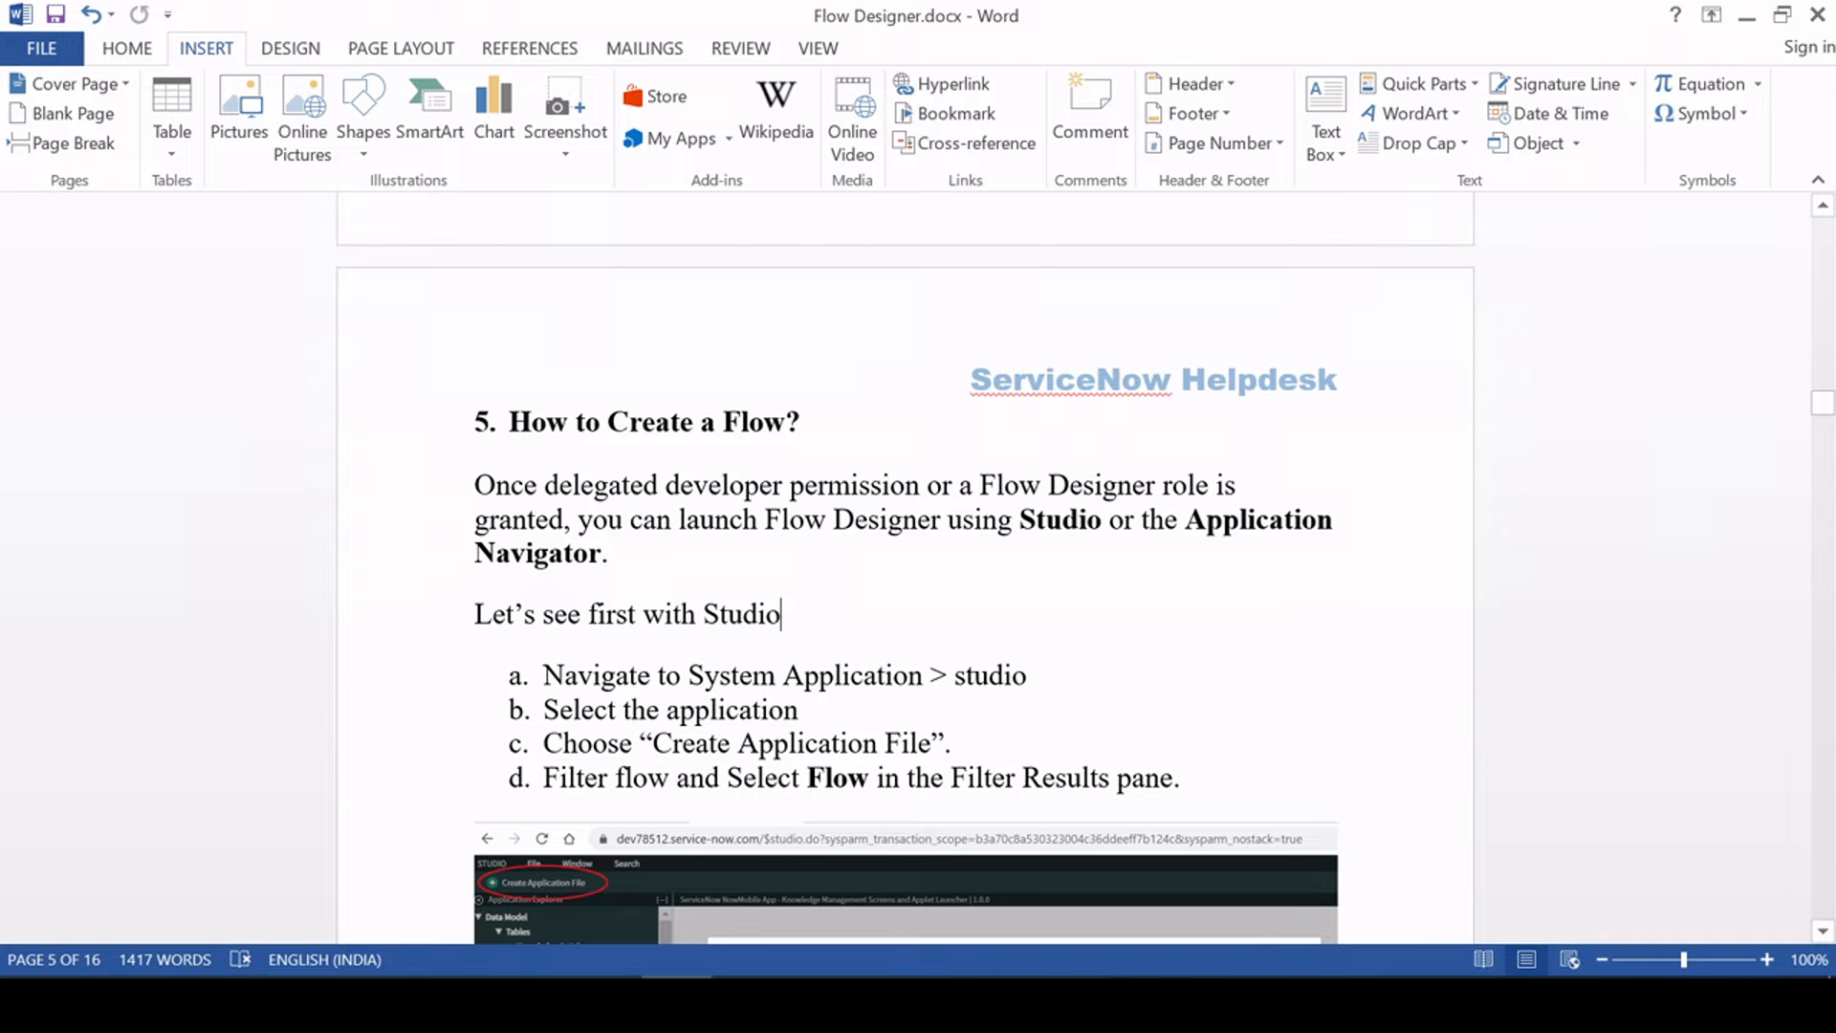
{"action": "left_click", "coordinate": [1031, 675]}
{"action": "scroll", "coordinate": [904, 574], "scroll_direction": "down", "scroll_amount": 3}
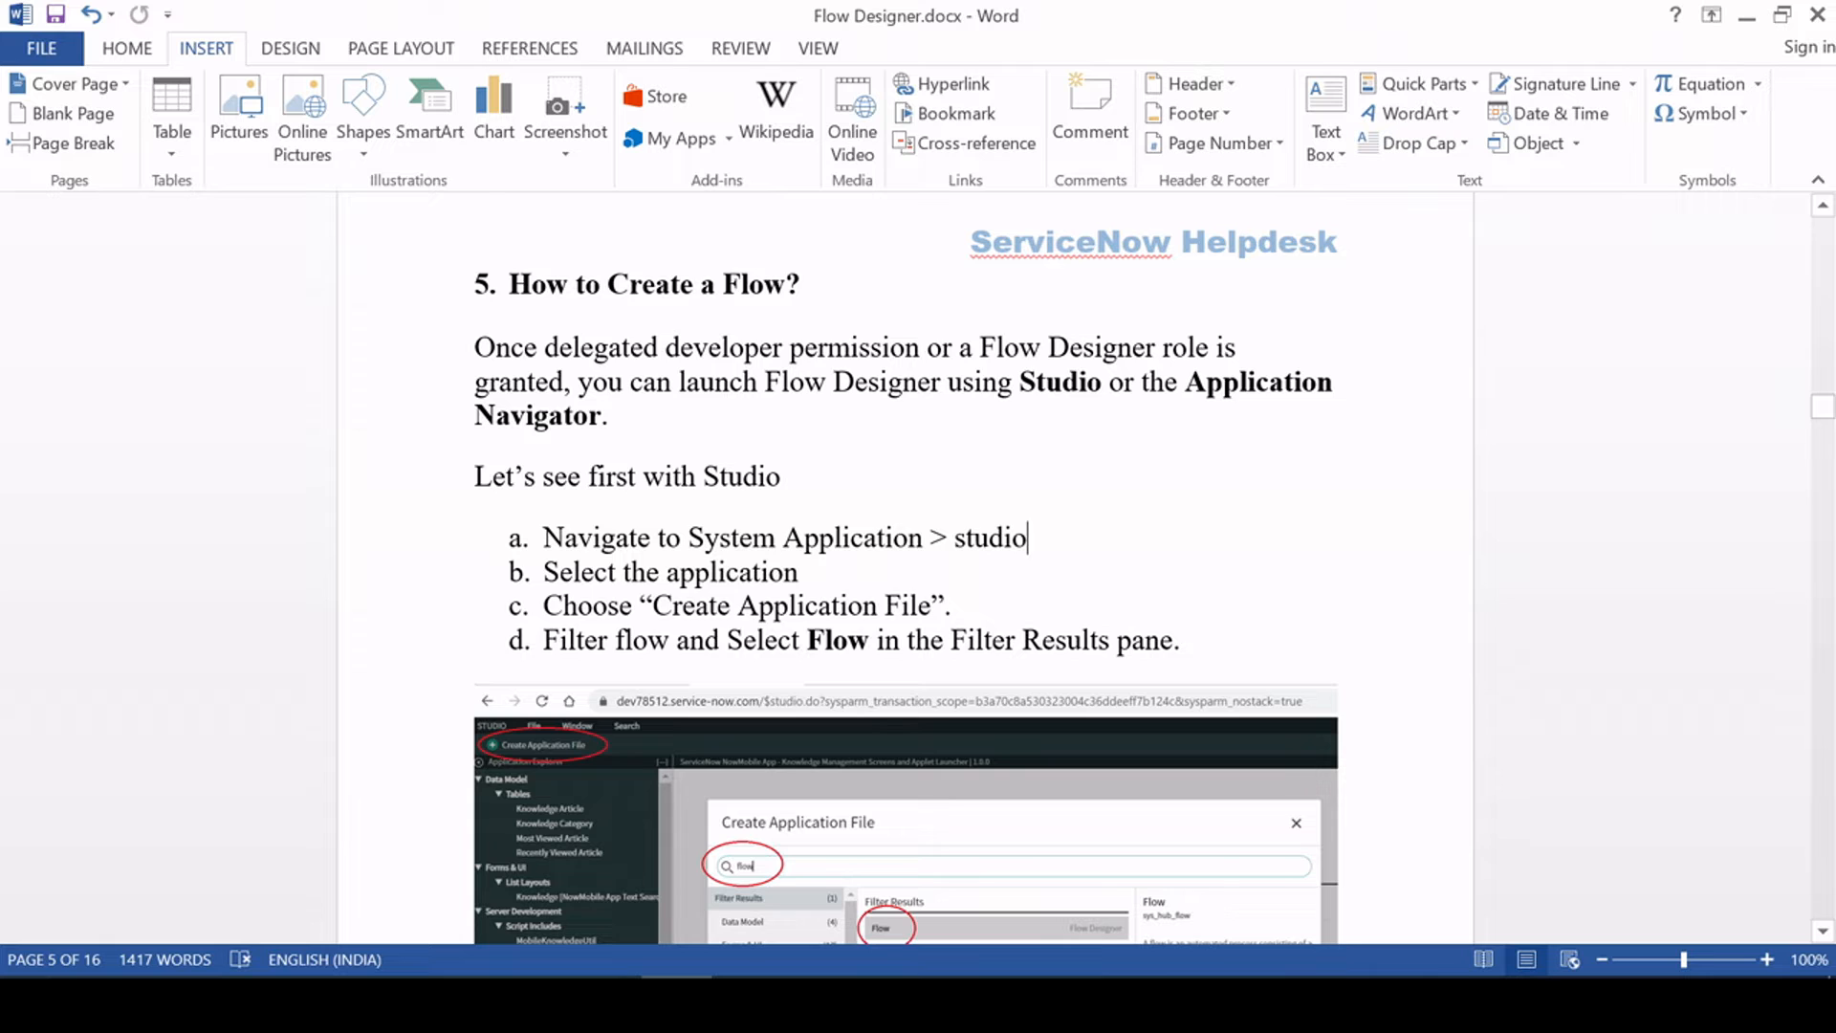
{"action": "left_click", "coordinate": [952, 606]}
Review the introductory paragraph on launching Flow Designer, highlighting "Once delegated", "Studio" and "Application Navigator"
{"action": "left_click_drag", "start_coordinate": [476, 348], "coordinate": [664, 347]}
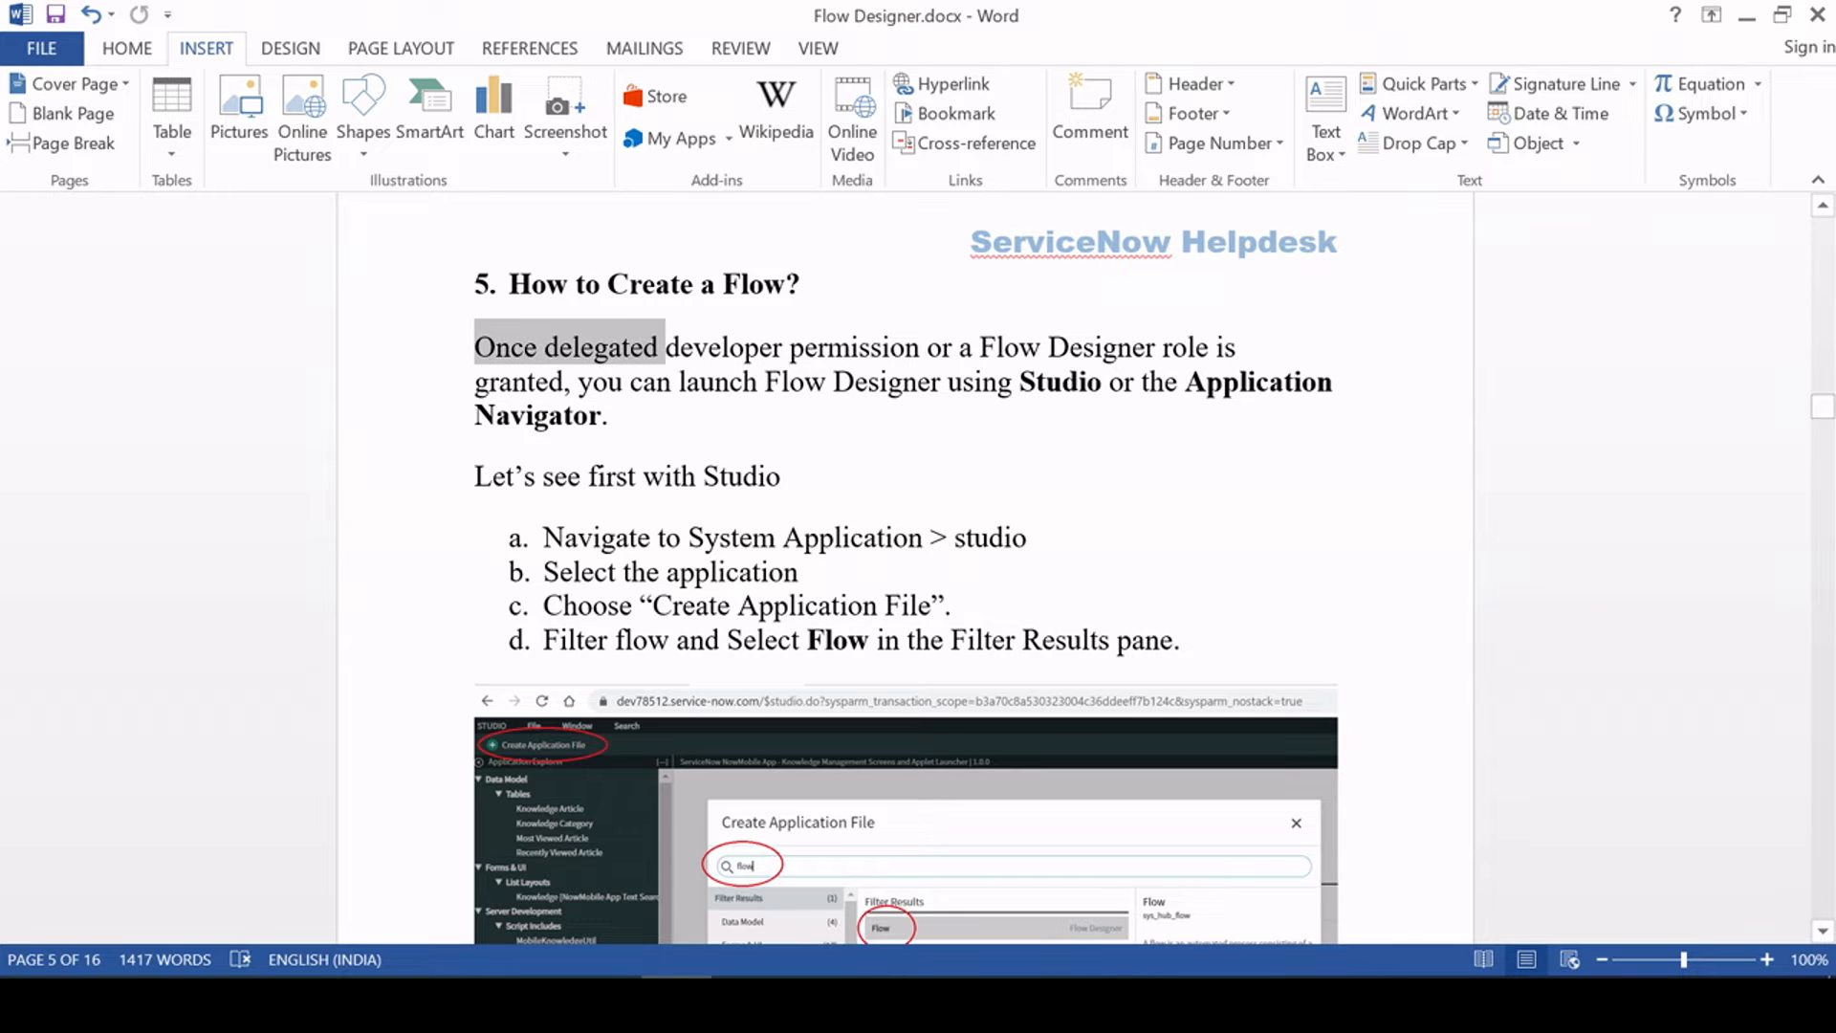
{"action": "left_click", "coordinate": [765, 382]}
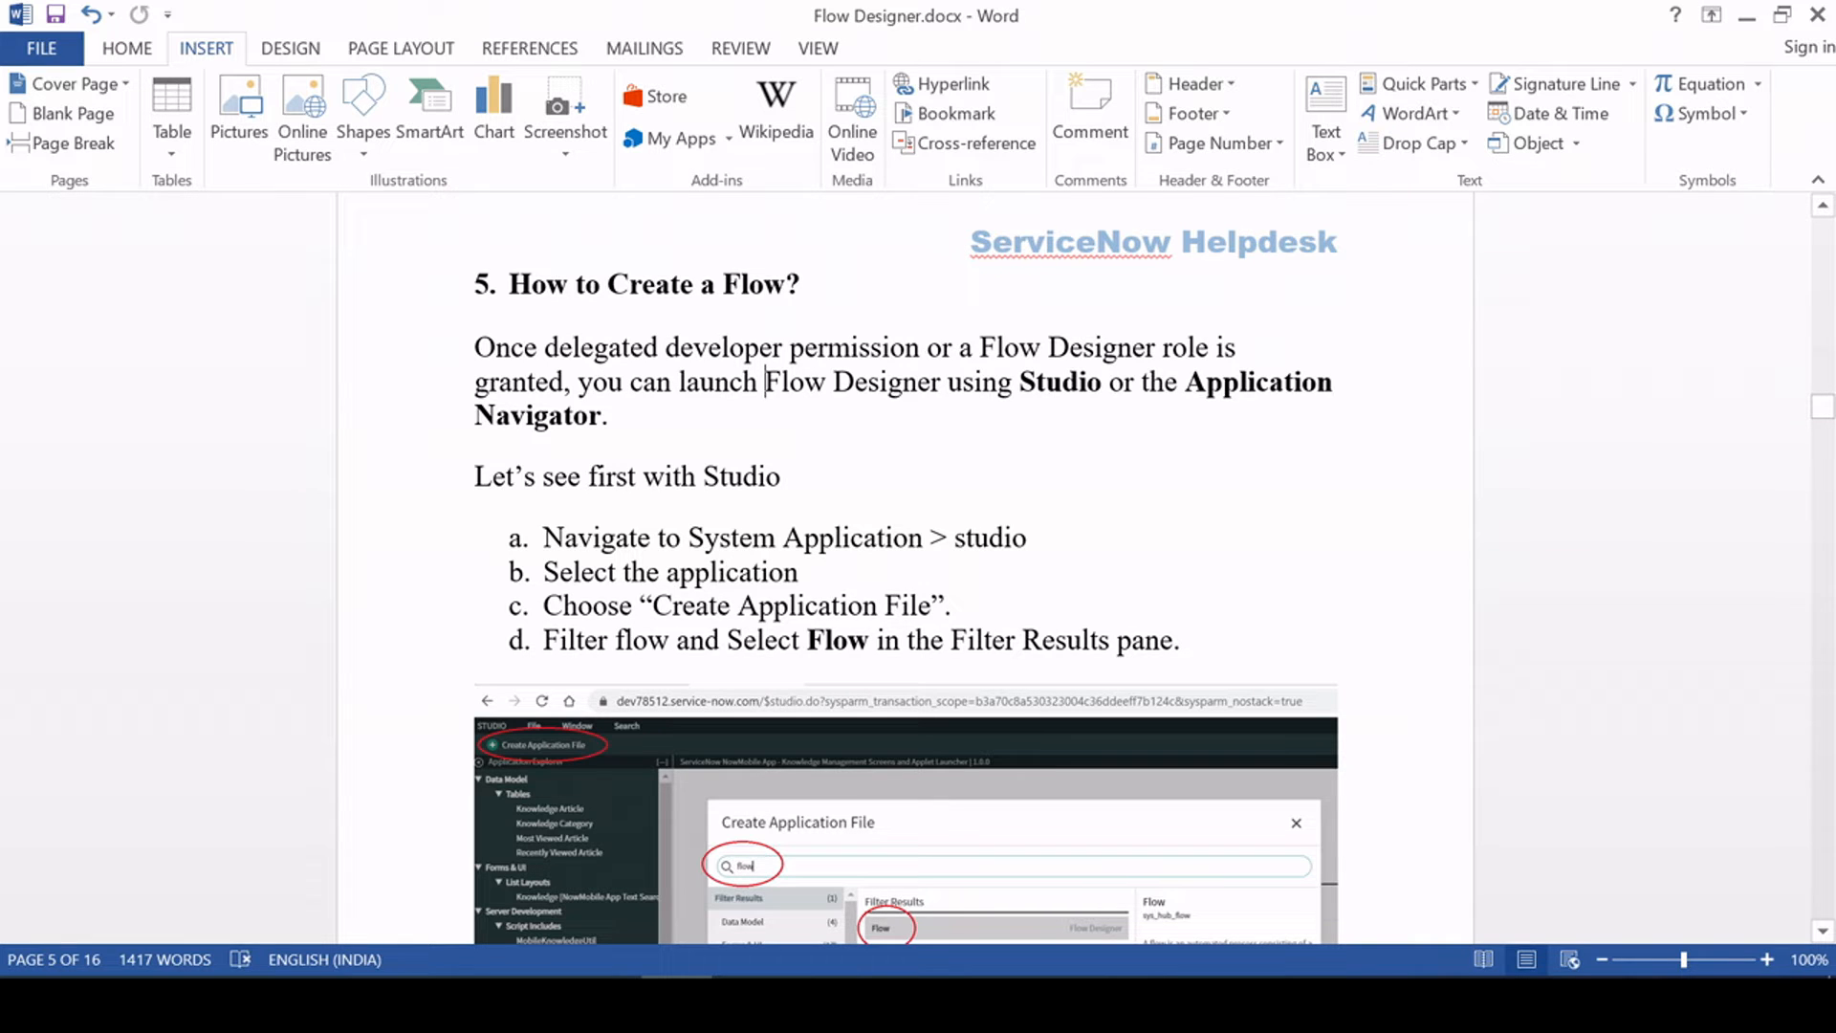
{"action": "left_click", "coordinate": [1035, 382]}
{"action": "left_click", "coordinate": [609, 416]}
{"action": "left_click_drag", "start_coordinate": [1018, 383], "coordinate": [1102, 382]}
{"action": "double_click", "coordinate": [1062, 382]}
{"action": "left_click", "coordinate": [612, 416]}
{"action": "left_click_drag", "start_coordinate": [1205, 383], "coordinate": [619, 418]}
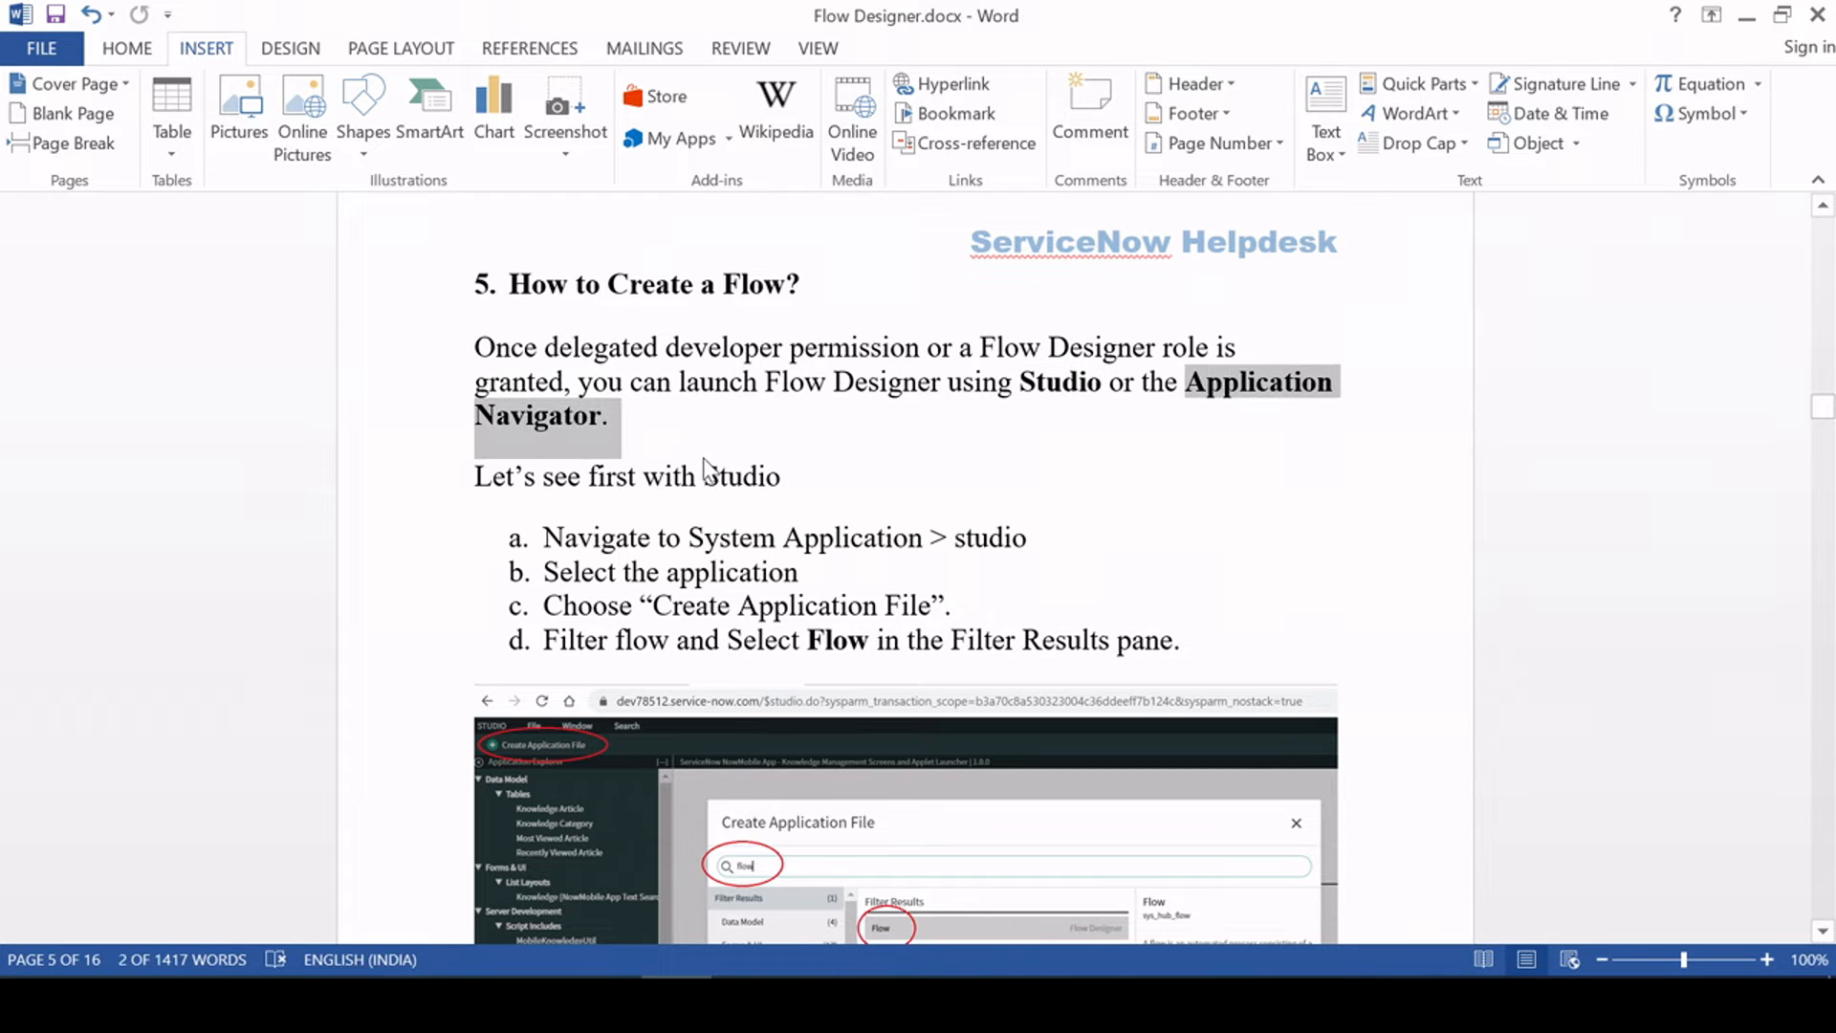
{"action": "left_click", "coordinate": [652, 426]}
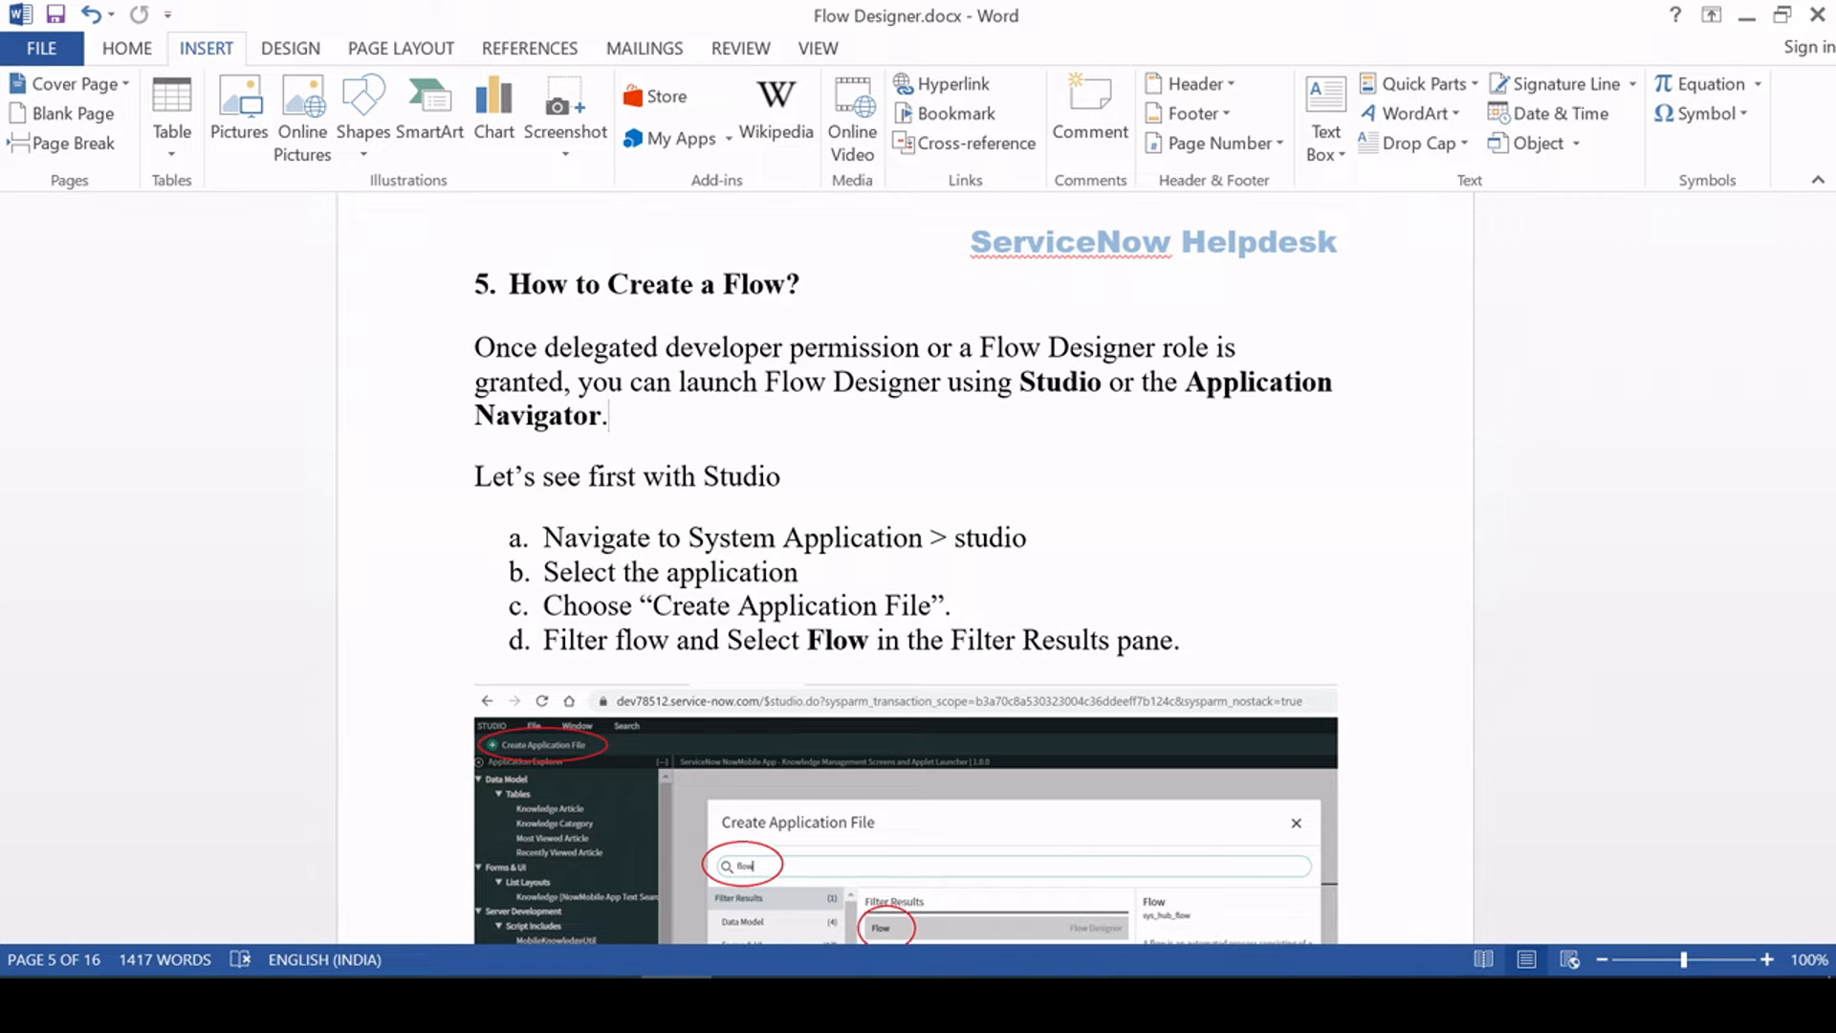
Read the Studio instruction list and highlight "Create Application File" in item c
{"action": "scroll", "coordinate": [905, 568], "scroll_direction": "down", "scroll_amount": 1}
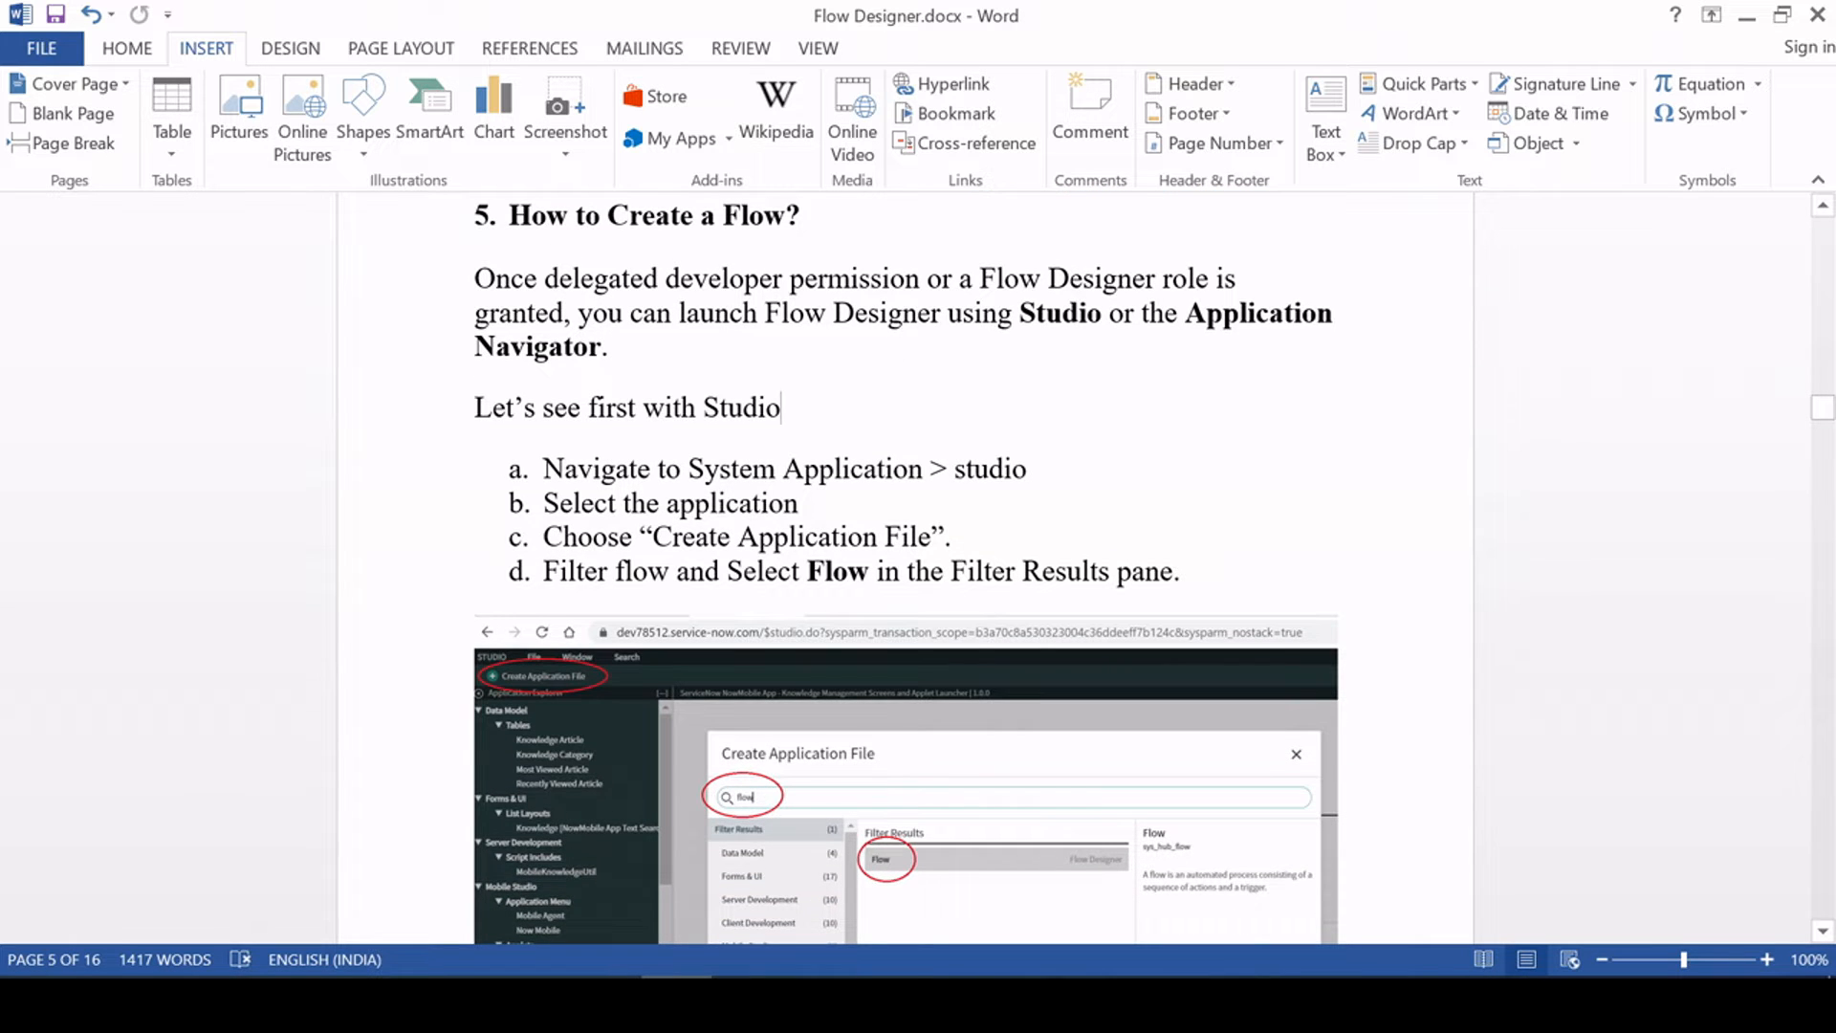
{"action": "scroll", "coordinate": [822, 438], "scroll_direction": "down", "scroll_amount": 3}
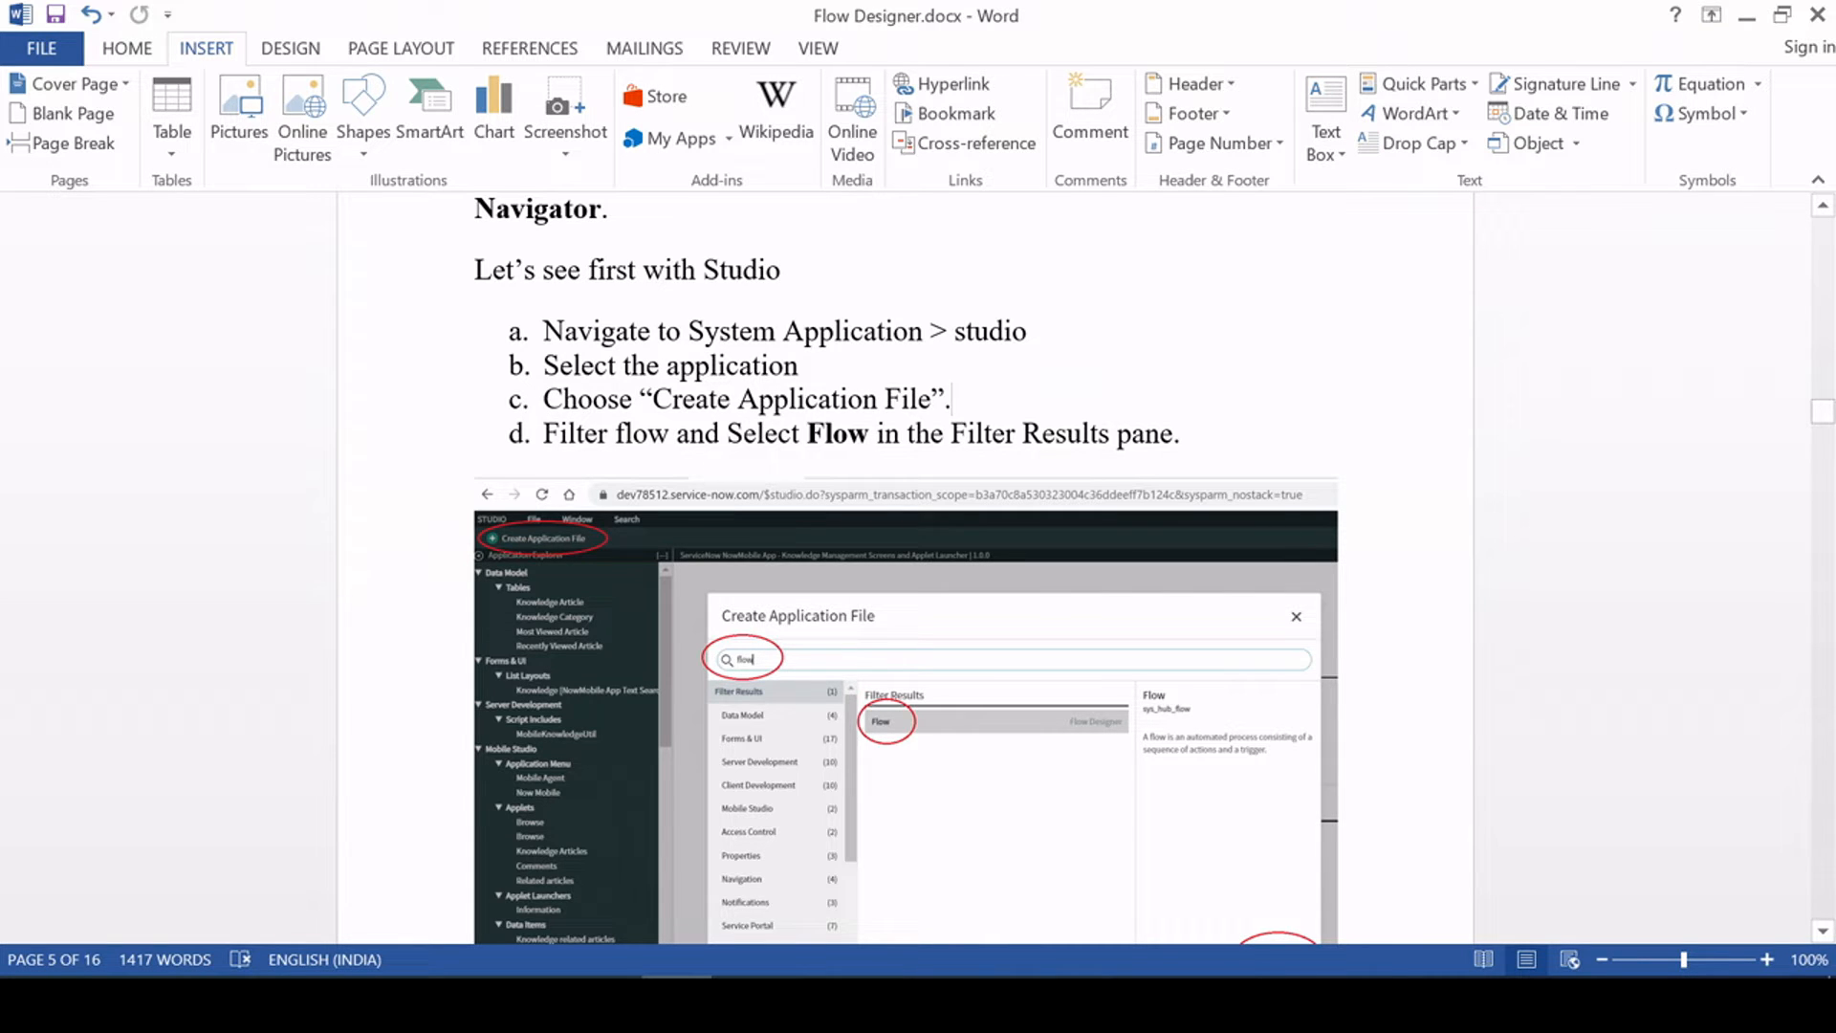
{"action": "left_click_drag", "start_coordinate": [651, 399], "coordinate": [932, 399]}
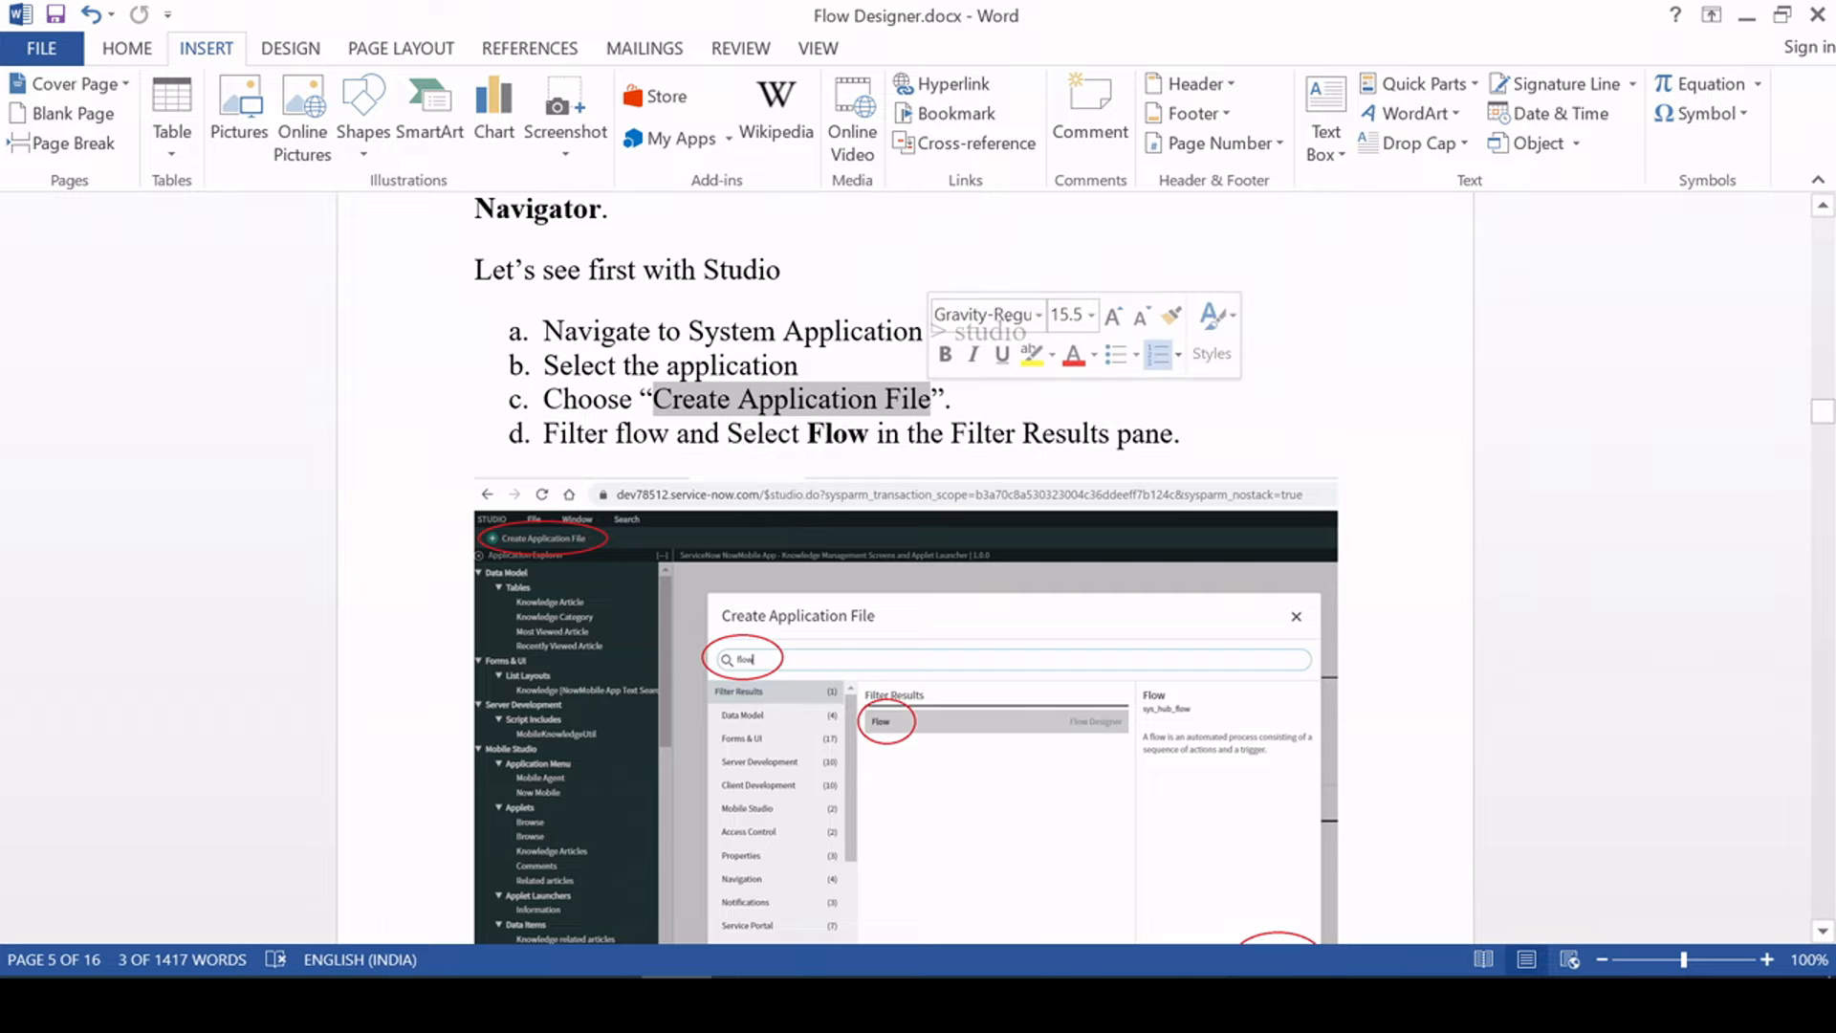
{"action": "left_click", "coordinate": [1082, 434]}
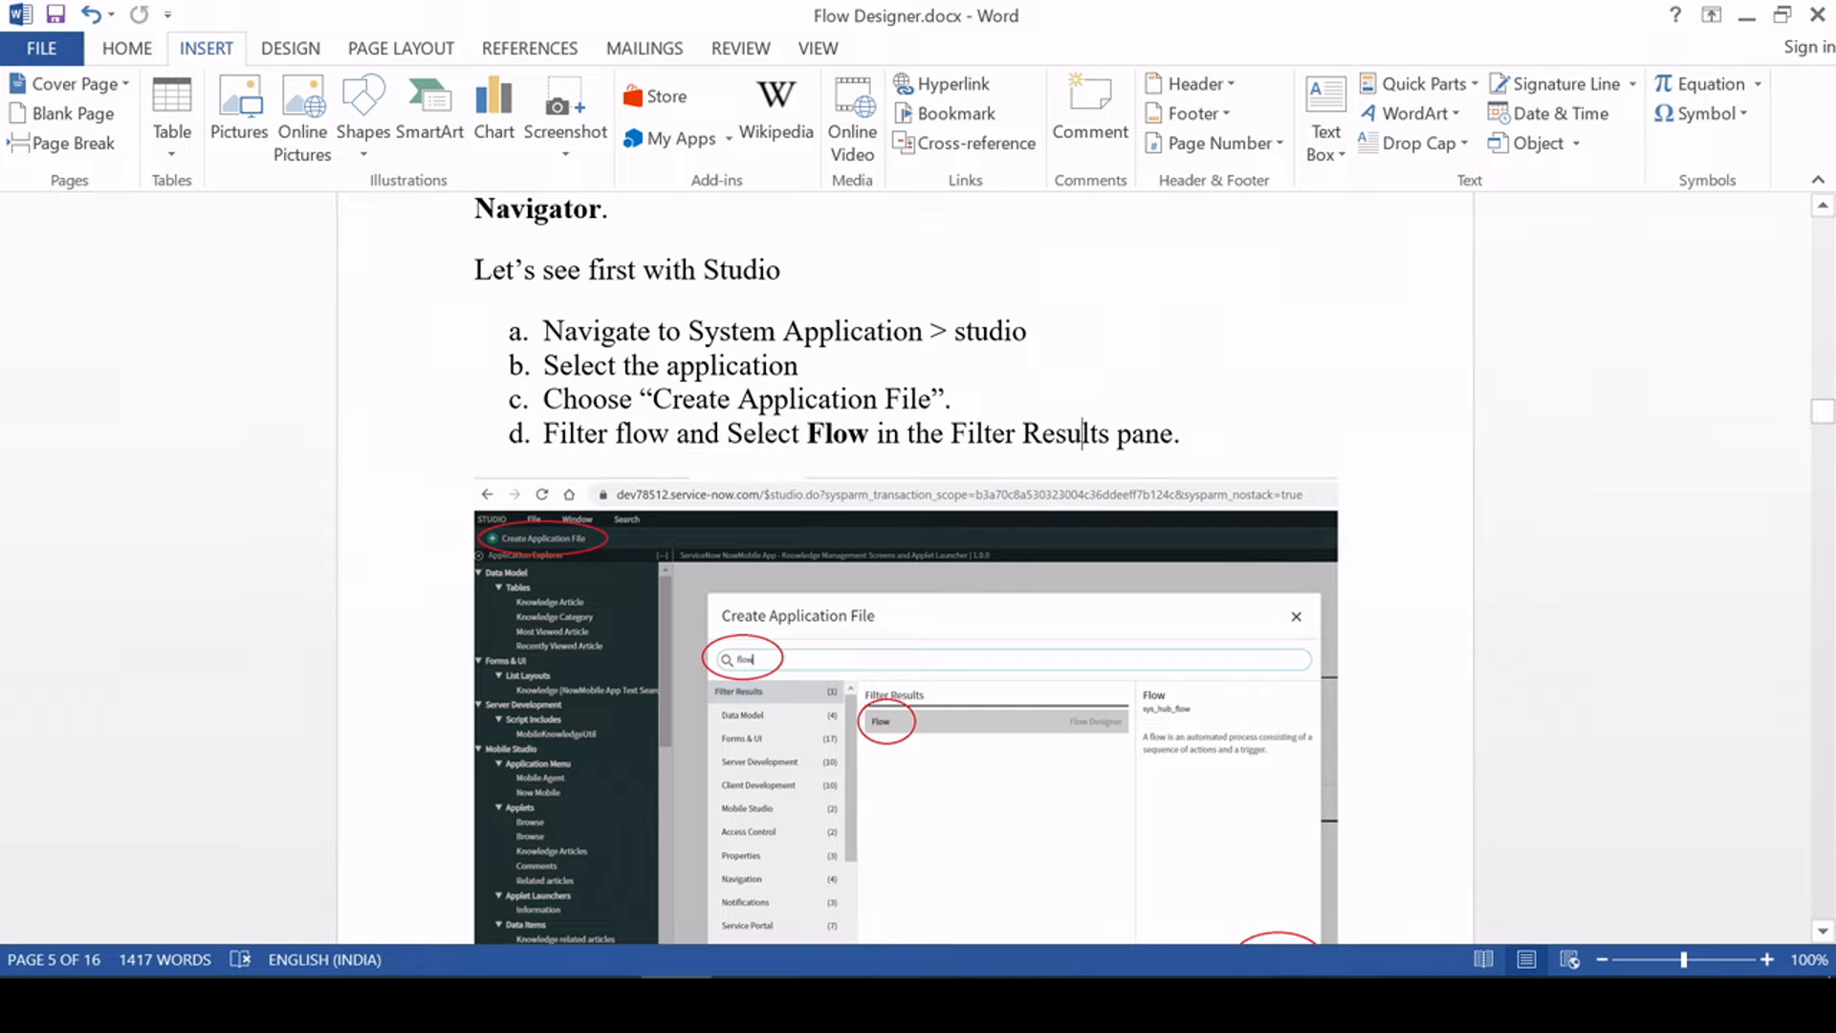
Switch to the ServiceNow browser window, find and launch Studio, and open the ServiceNow NowMobile App - Knowledge Management Screens and Applet Launcher application
{"action": "key", "text": "alt+Tab"}
{"action": "left_click", "coordinate": [363, 211]}
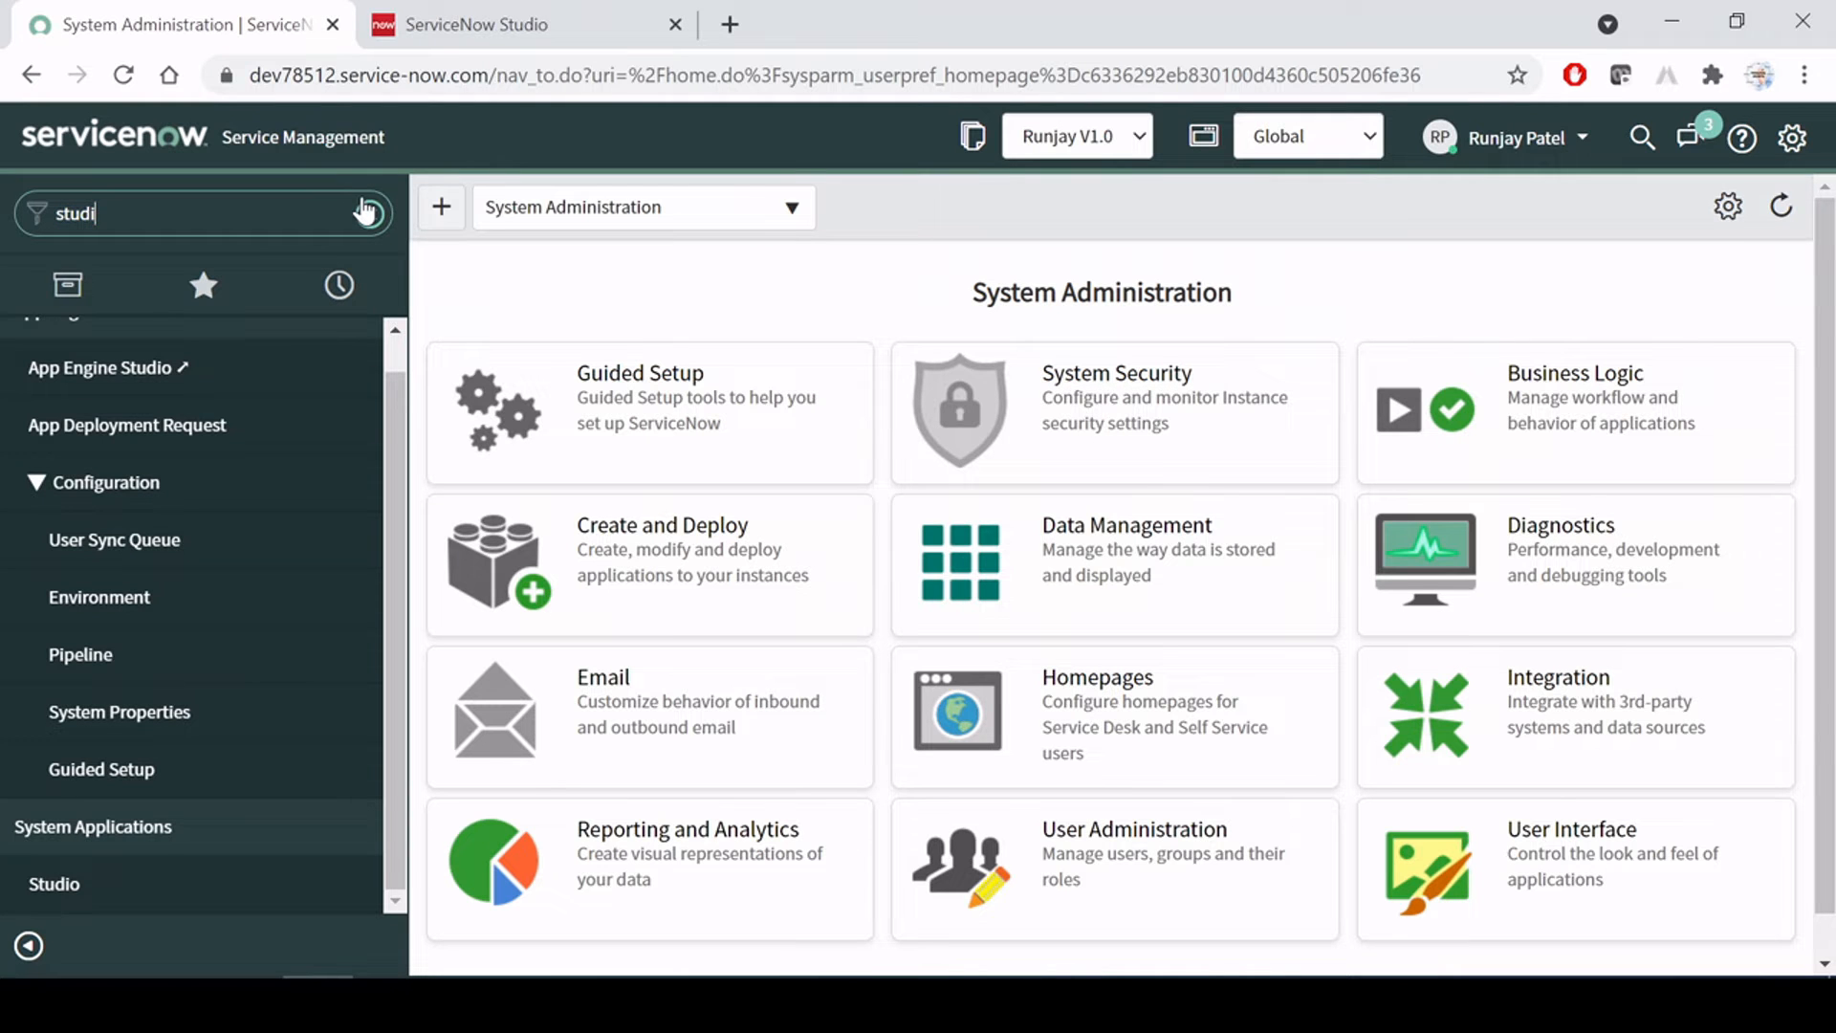
{"action": "type", "text": "o"}
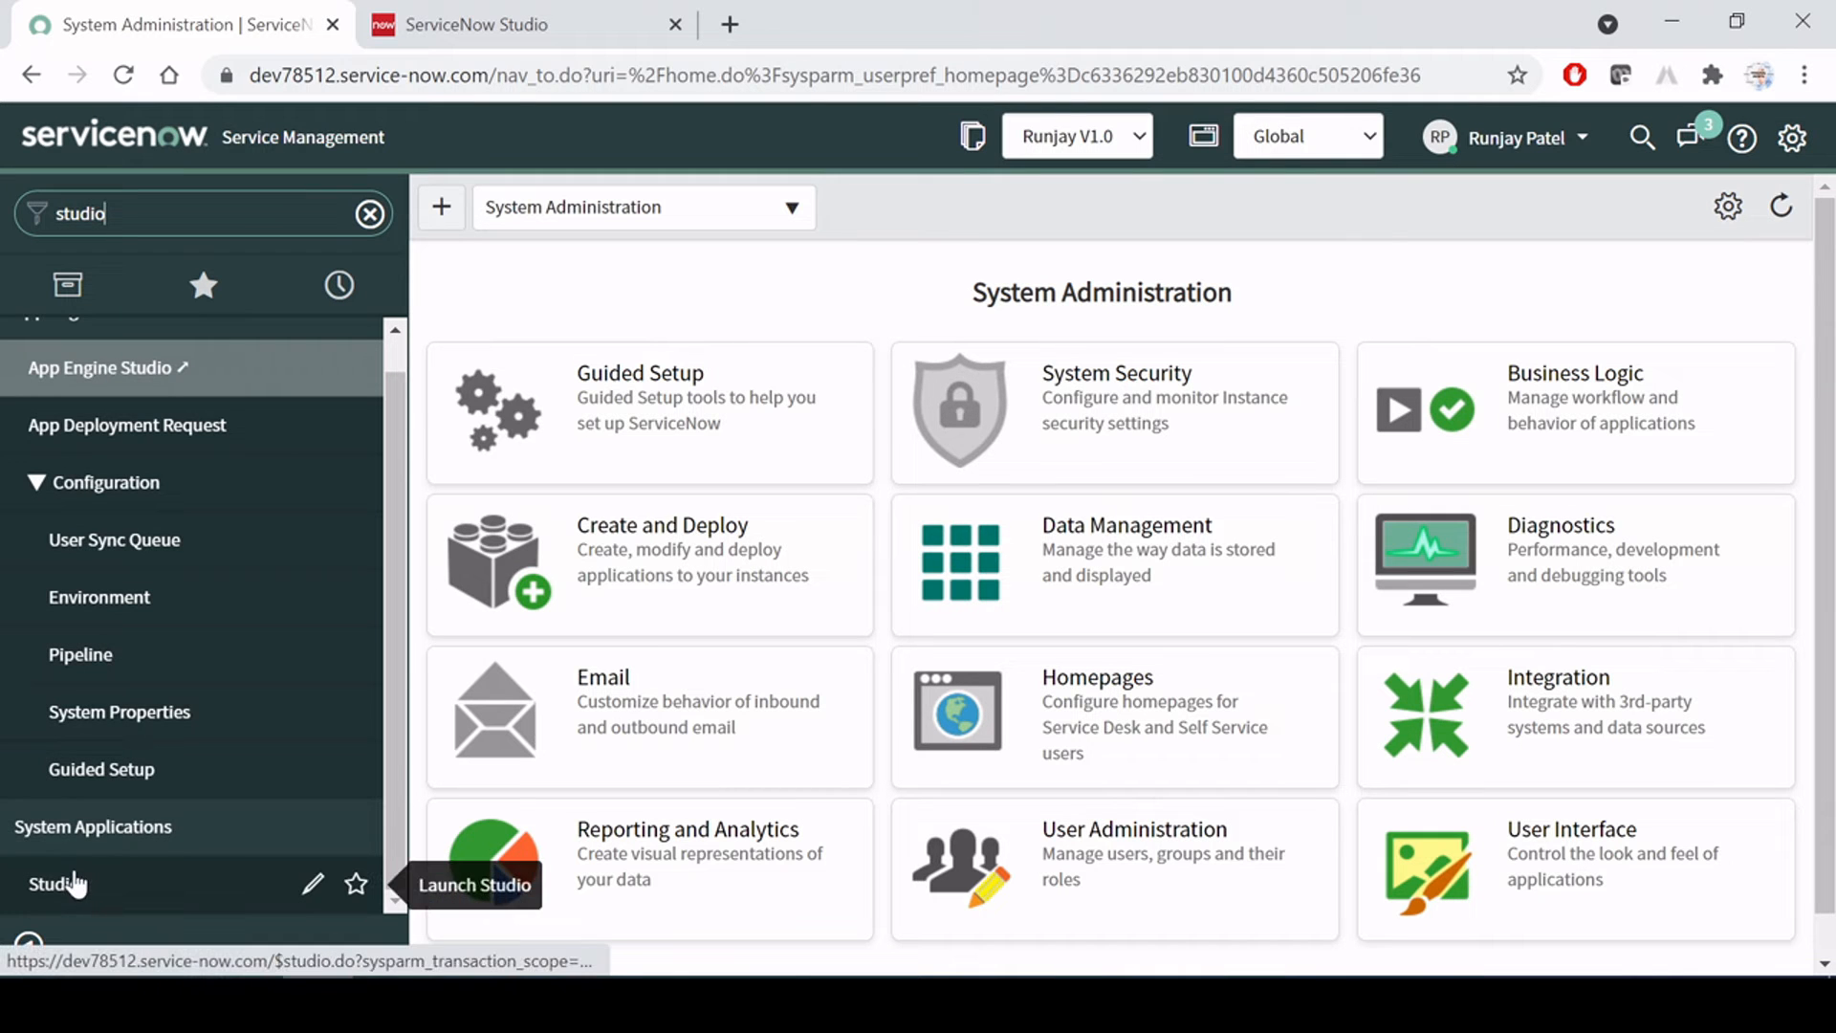
{"action": "left_click", "coordinate": [75, 885]}
{"action": "left_click", "coordinate": [855, 26]}
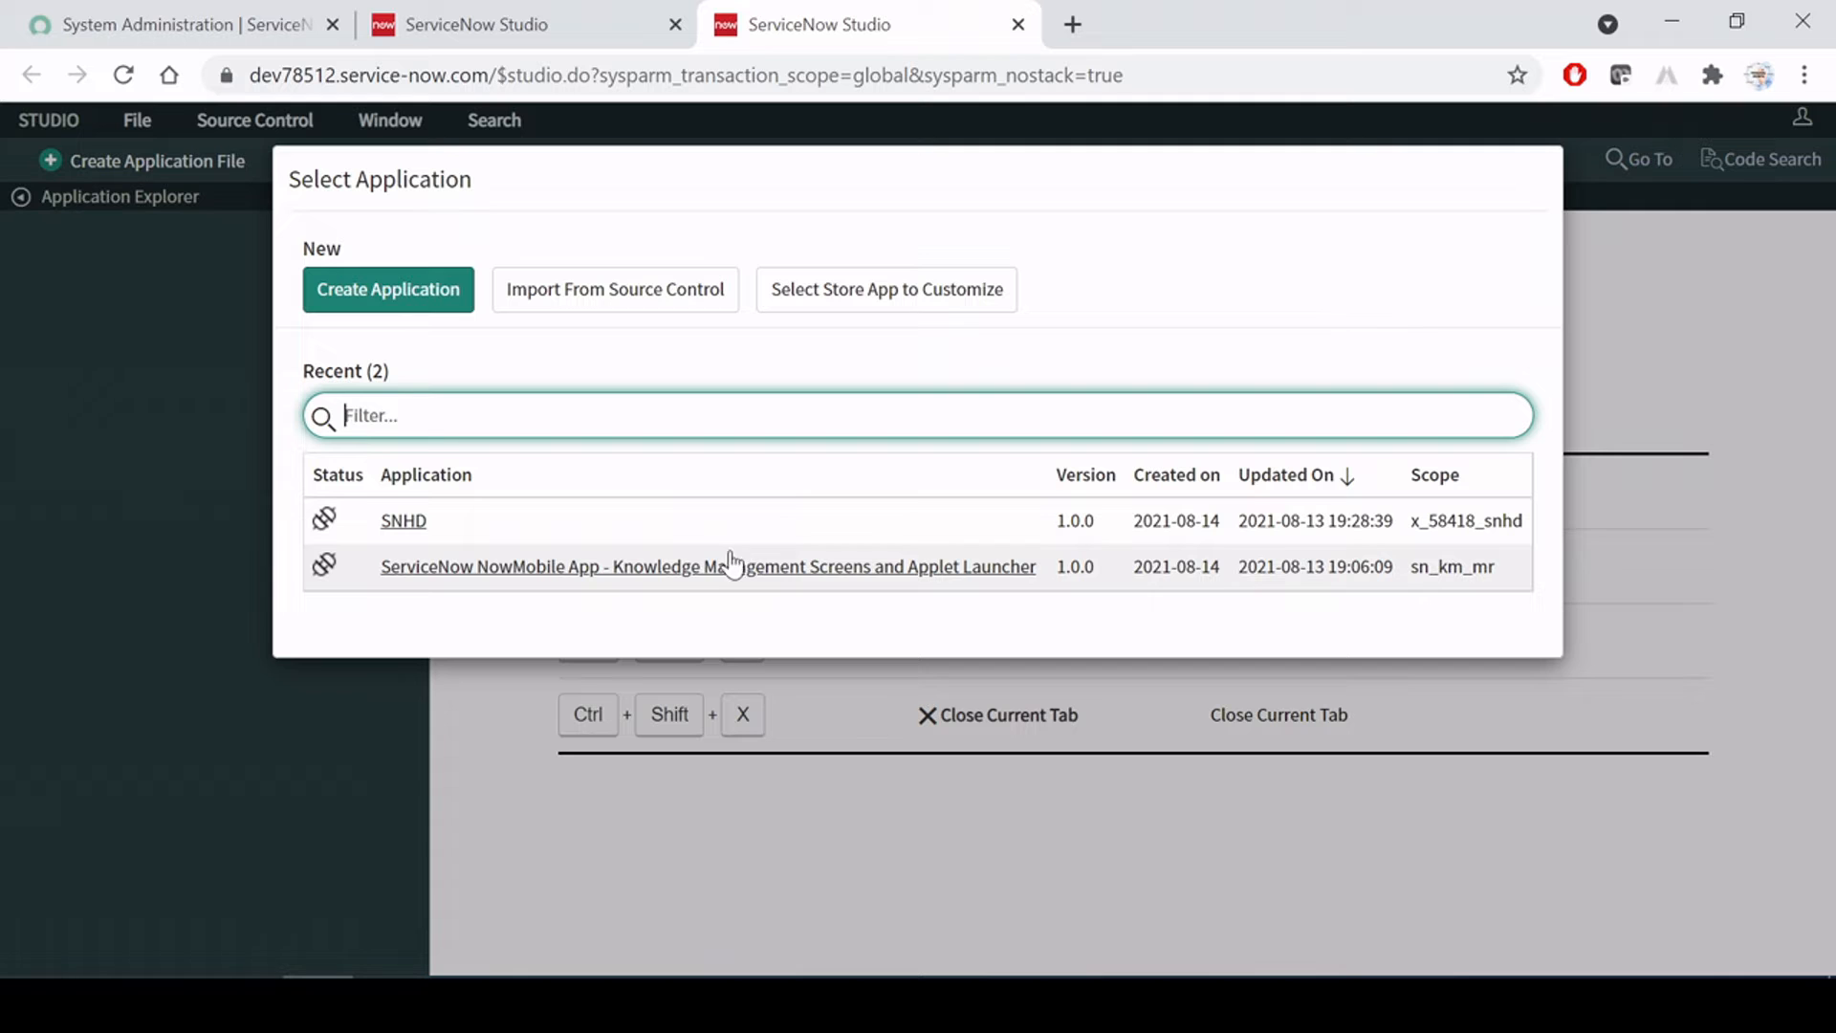
{"action": "left_click", "coordinate": [698, 570]}
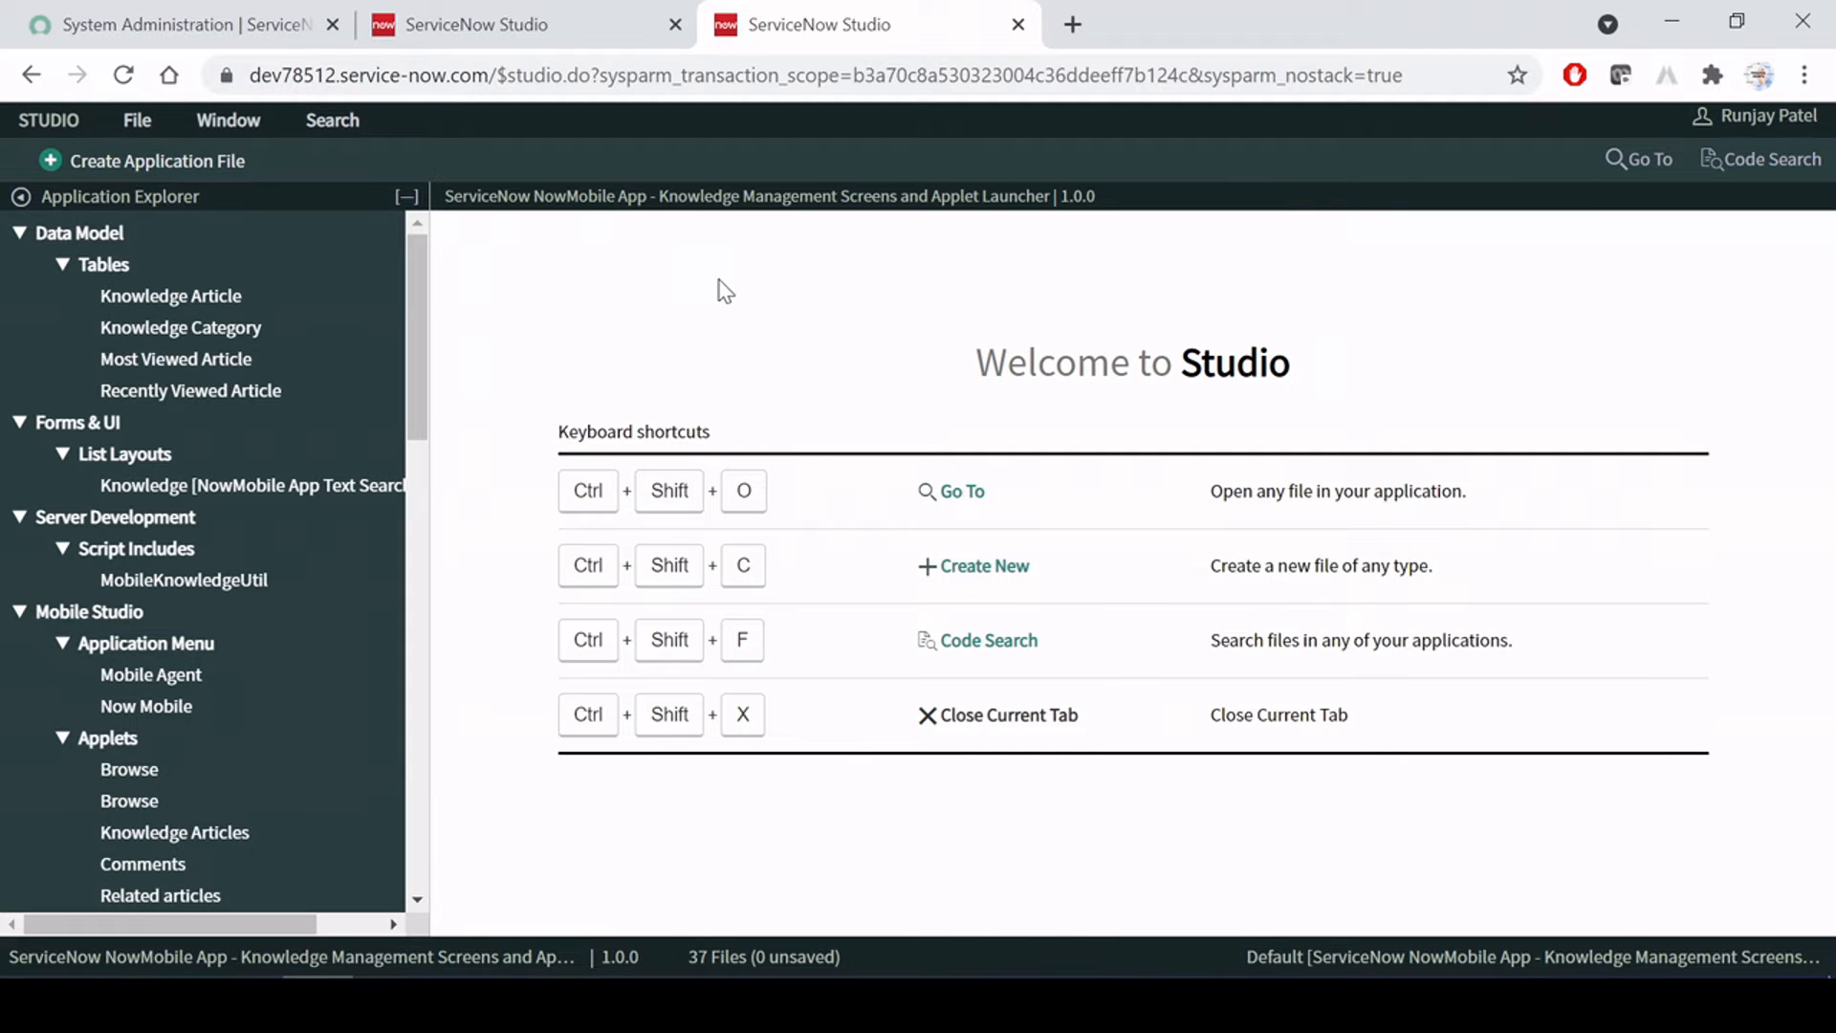
Consult the Word notes, return to Studio and start a new application file, filtering the file types by "flow" and selecting Flow
{"action": "key", "text": "alt+Tab"}
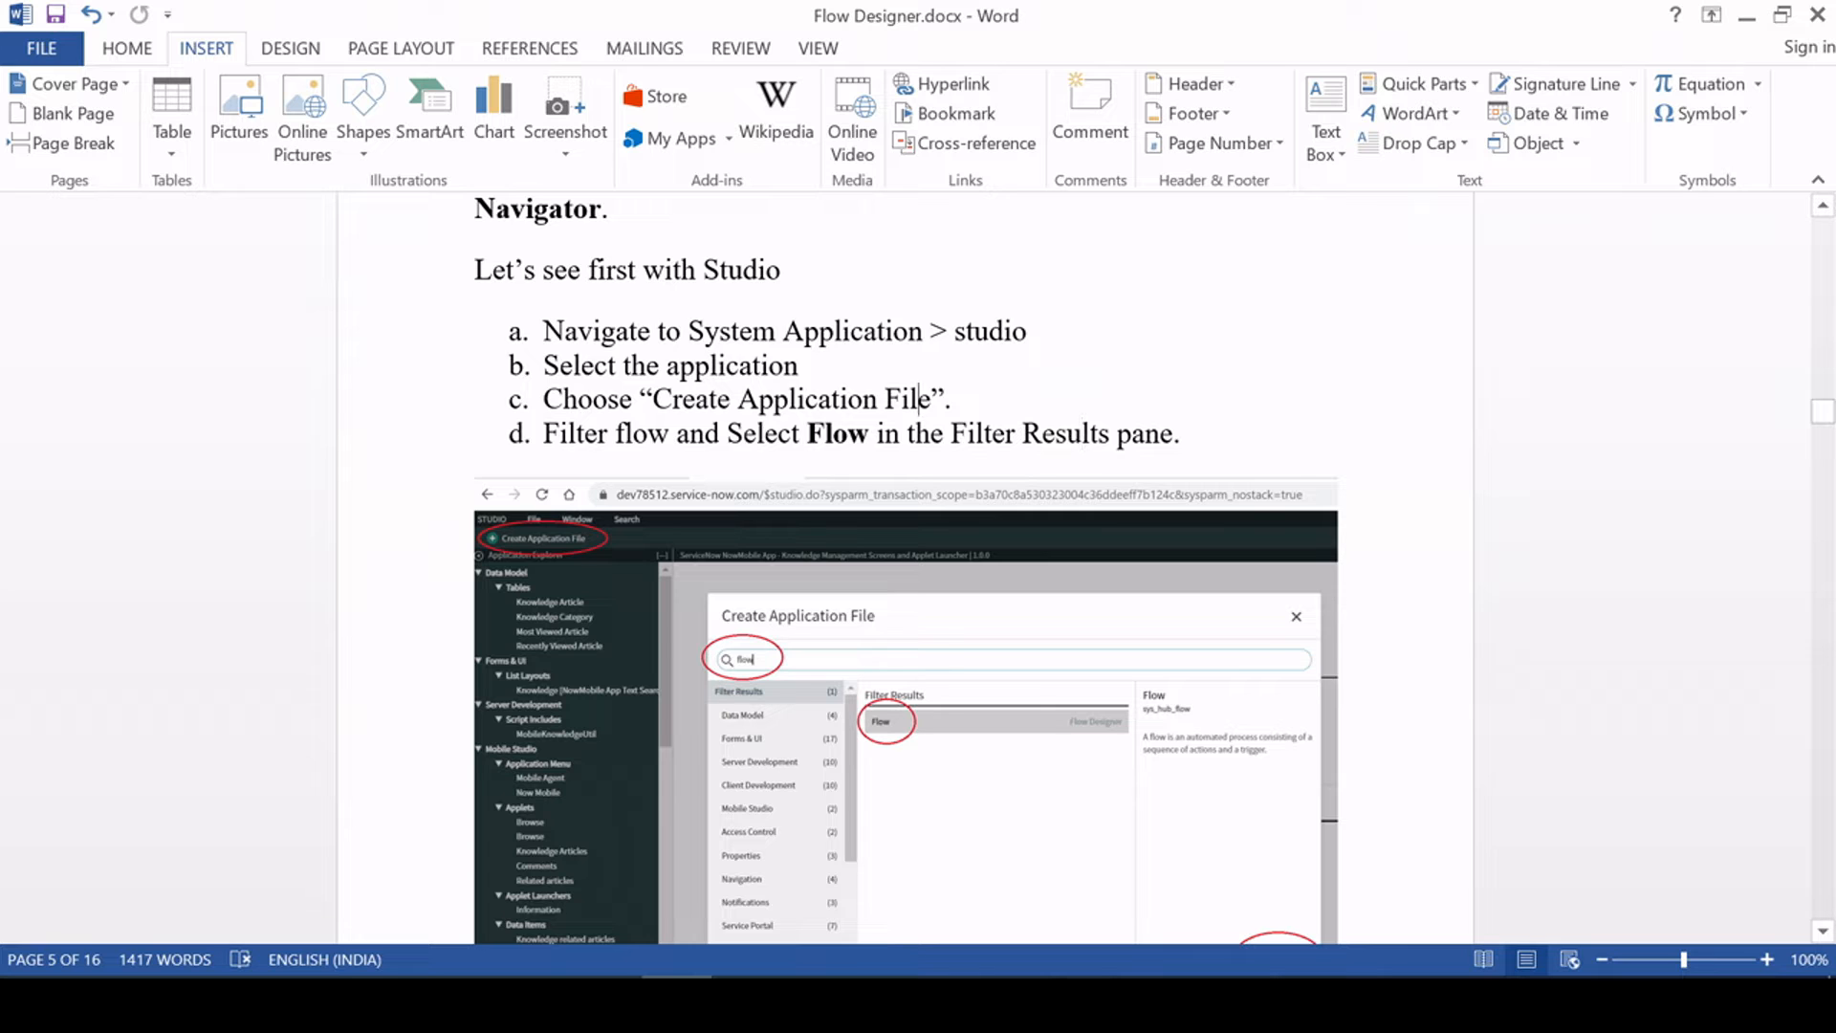
{"action": "key", "text": "alt+Tab"}
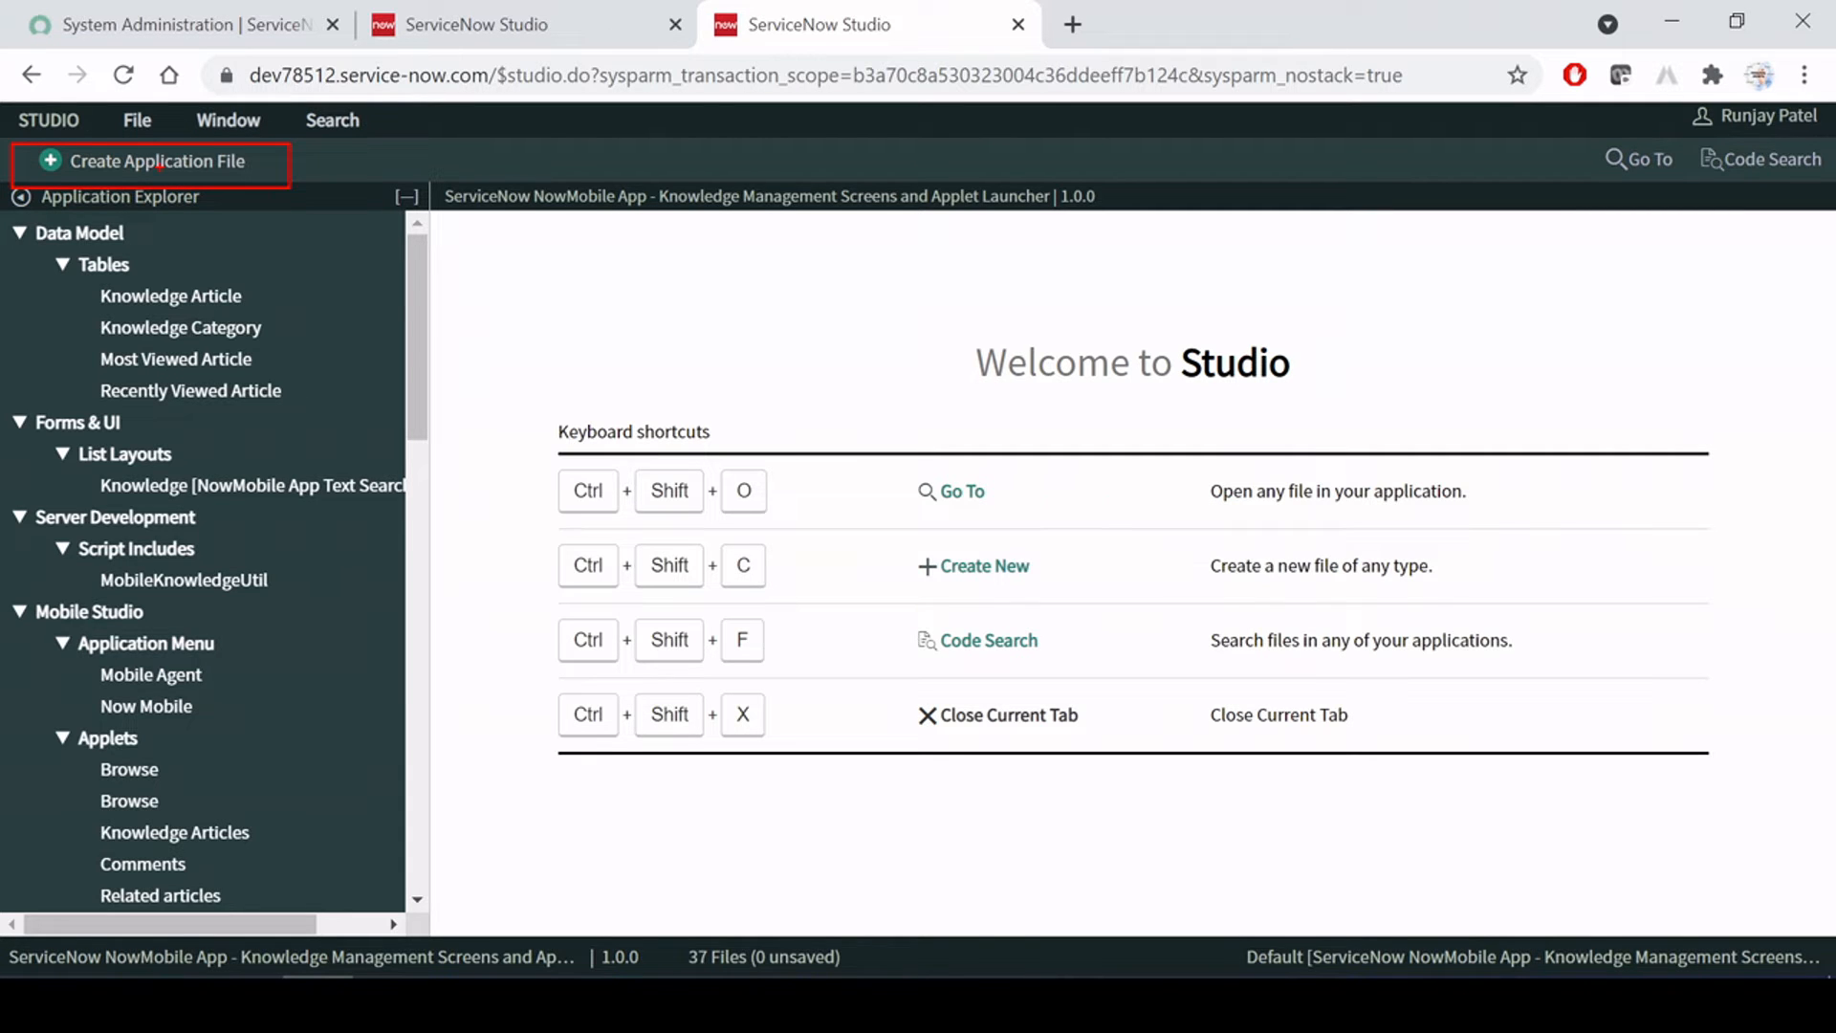
{"action": "left_click", "coordinate": [175, 162]}
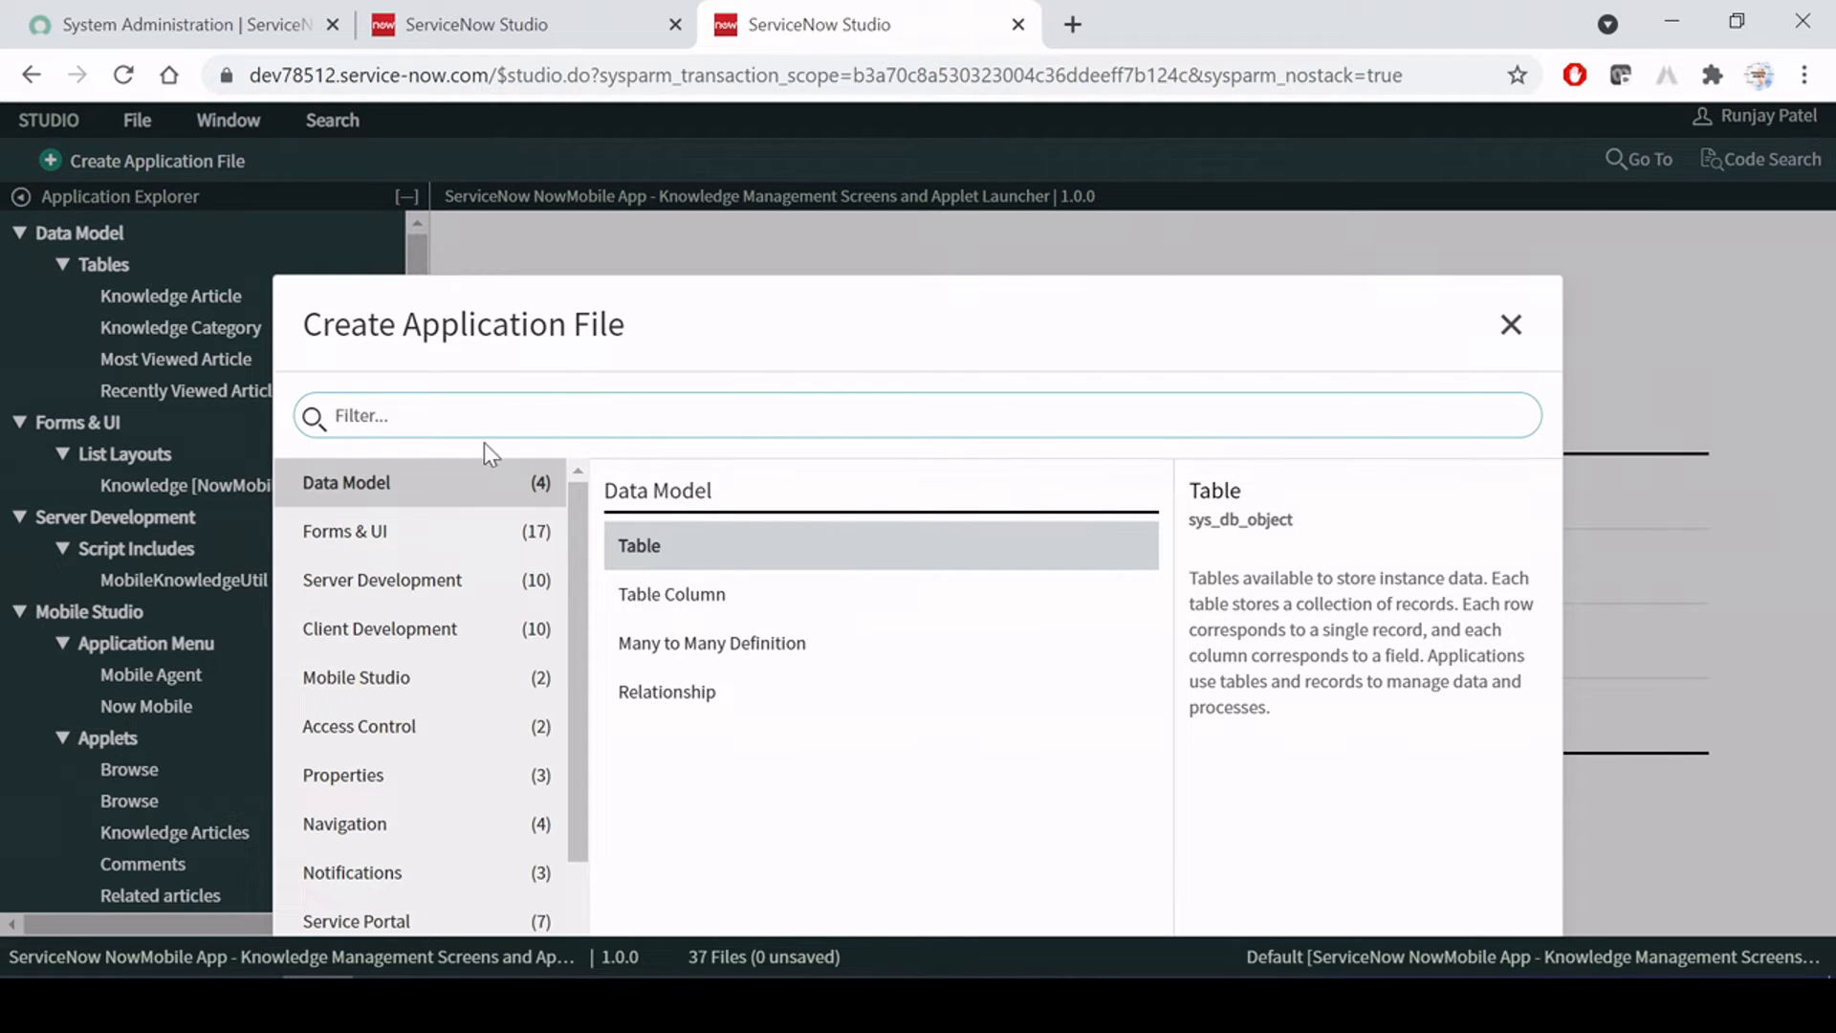
{"action": "type", "text": "flow"}
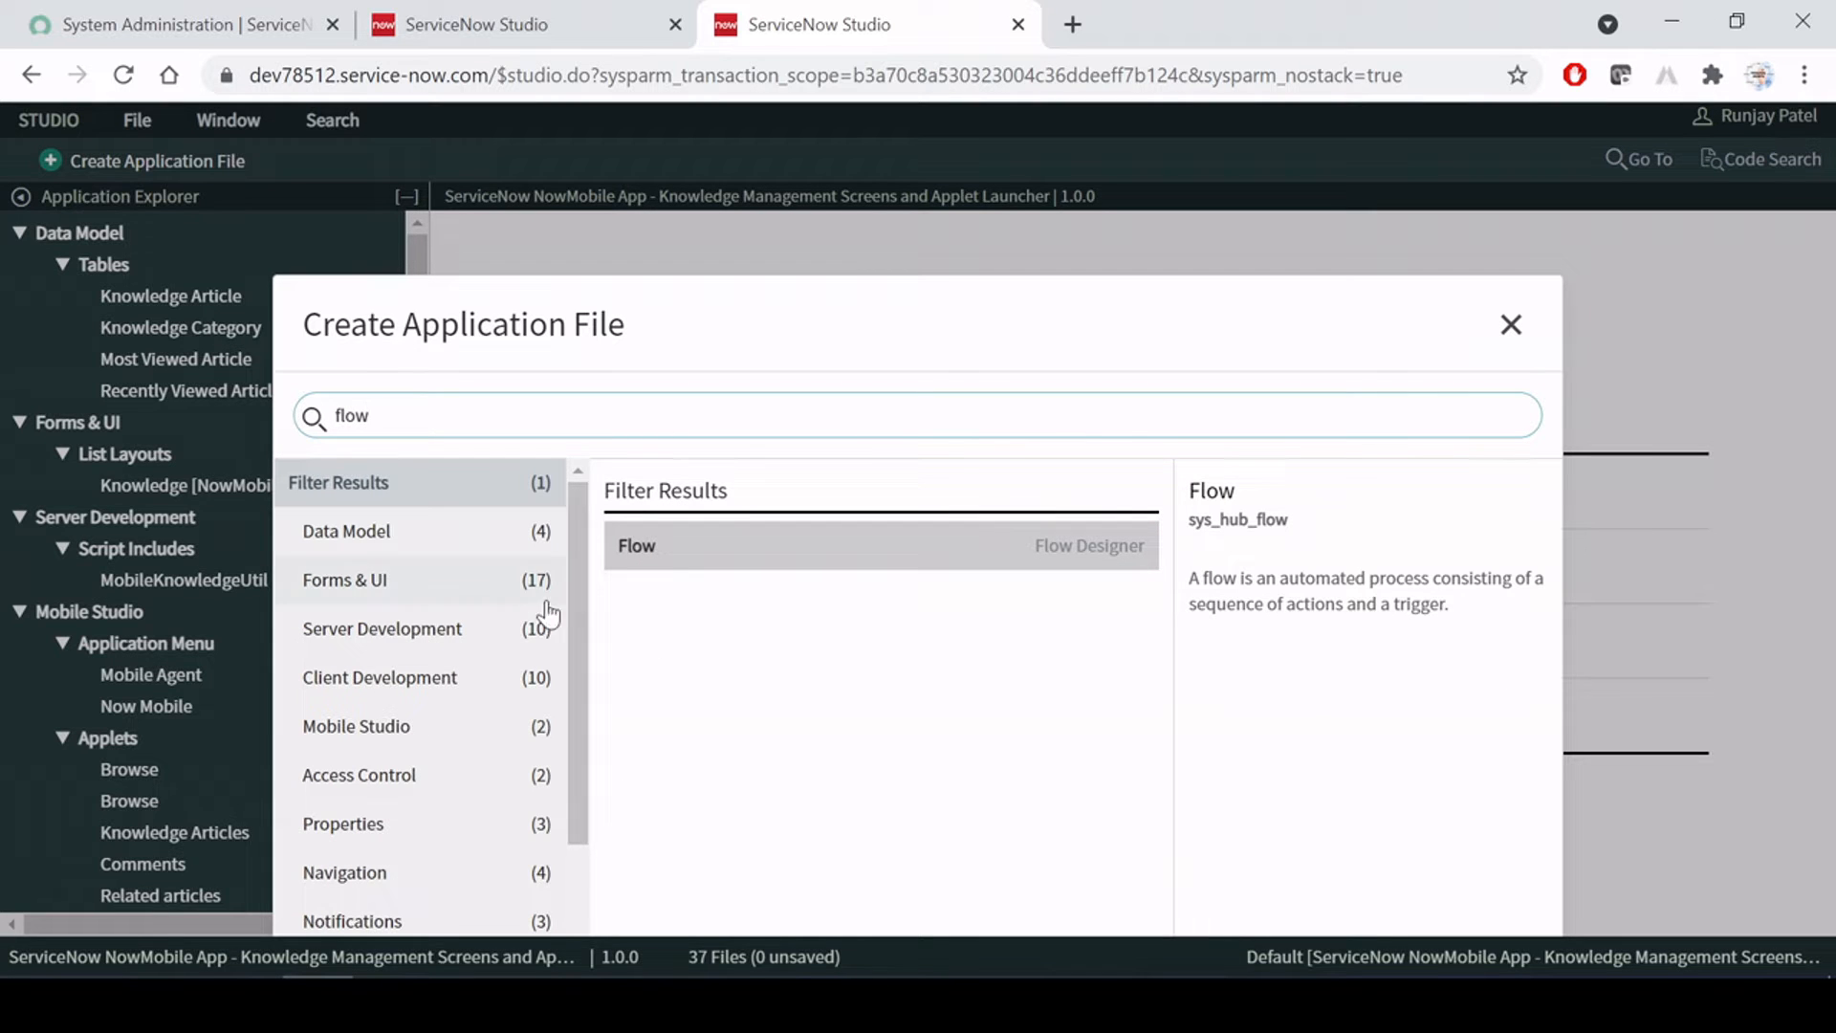
{"action": "left_click_drag", "start_coordinate": [574, 595], "coordinate": [516, 585]}
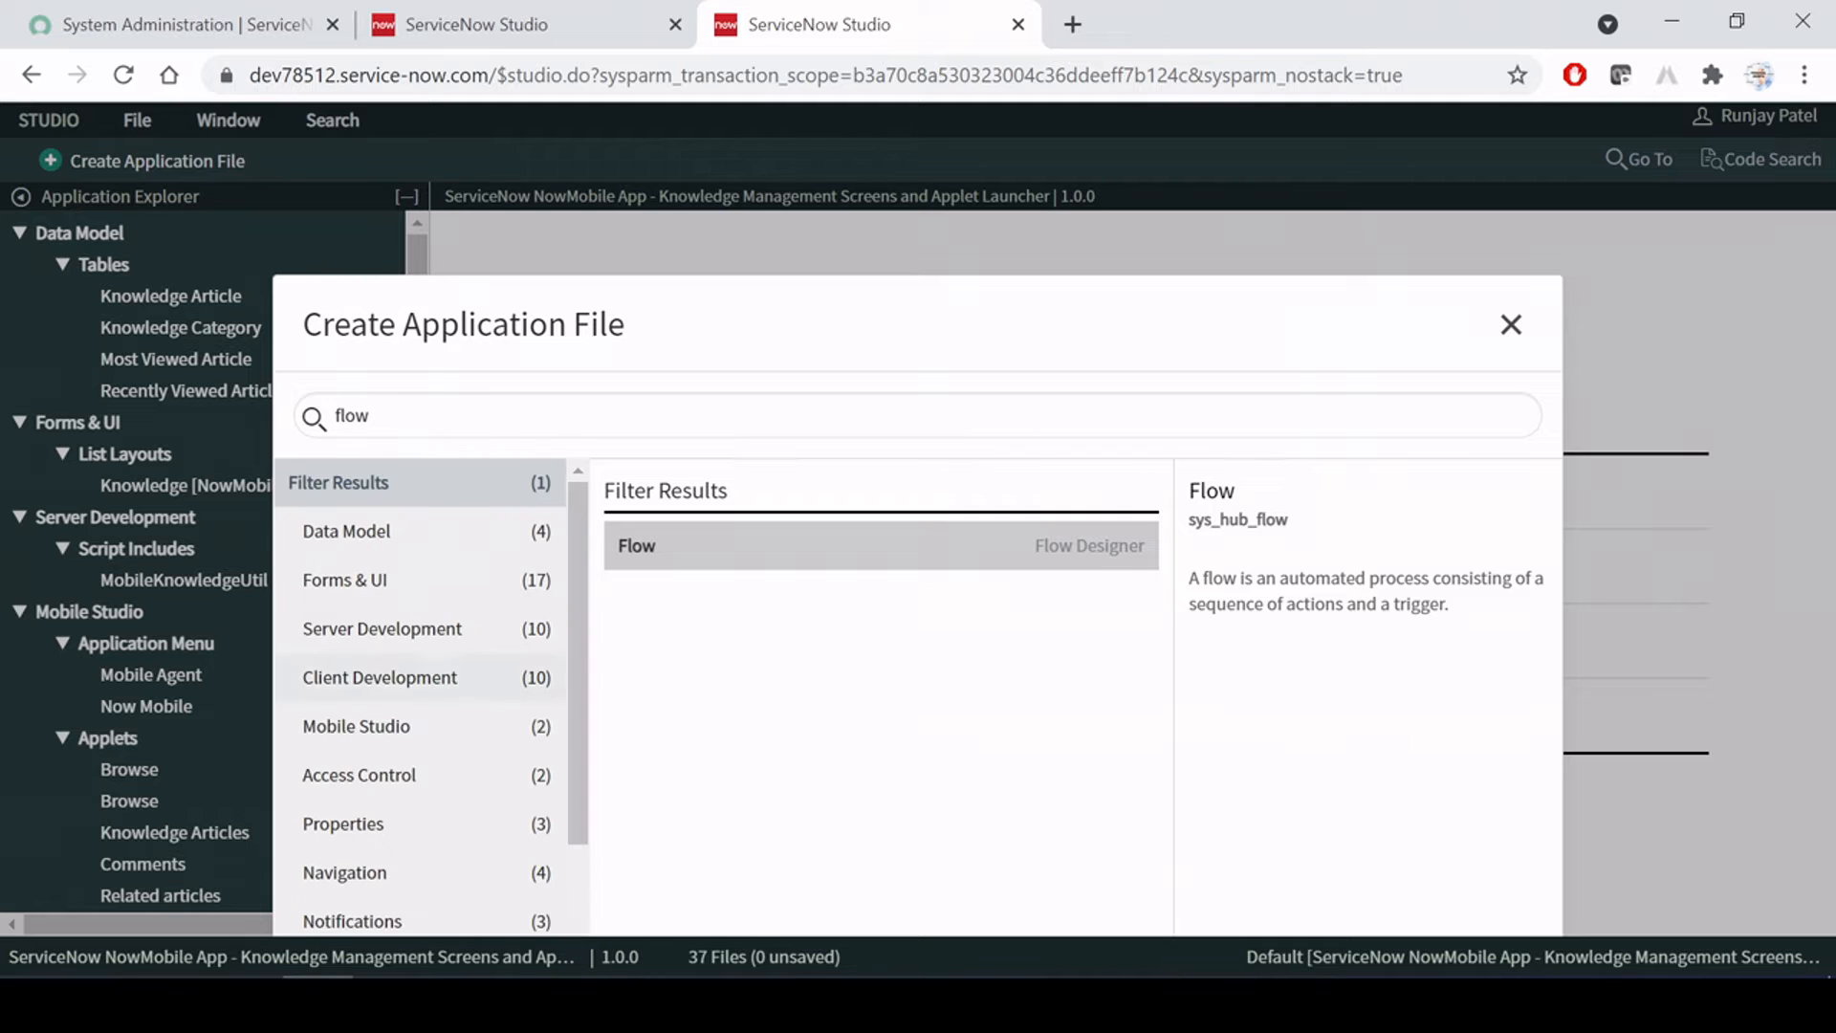
{"action": "left_click", "coordinate": [457, 416]}
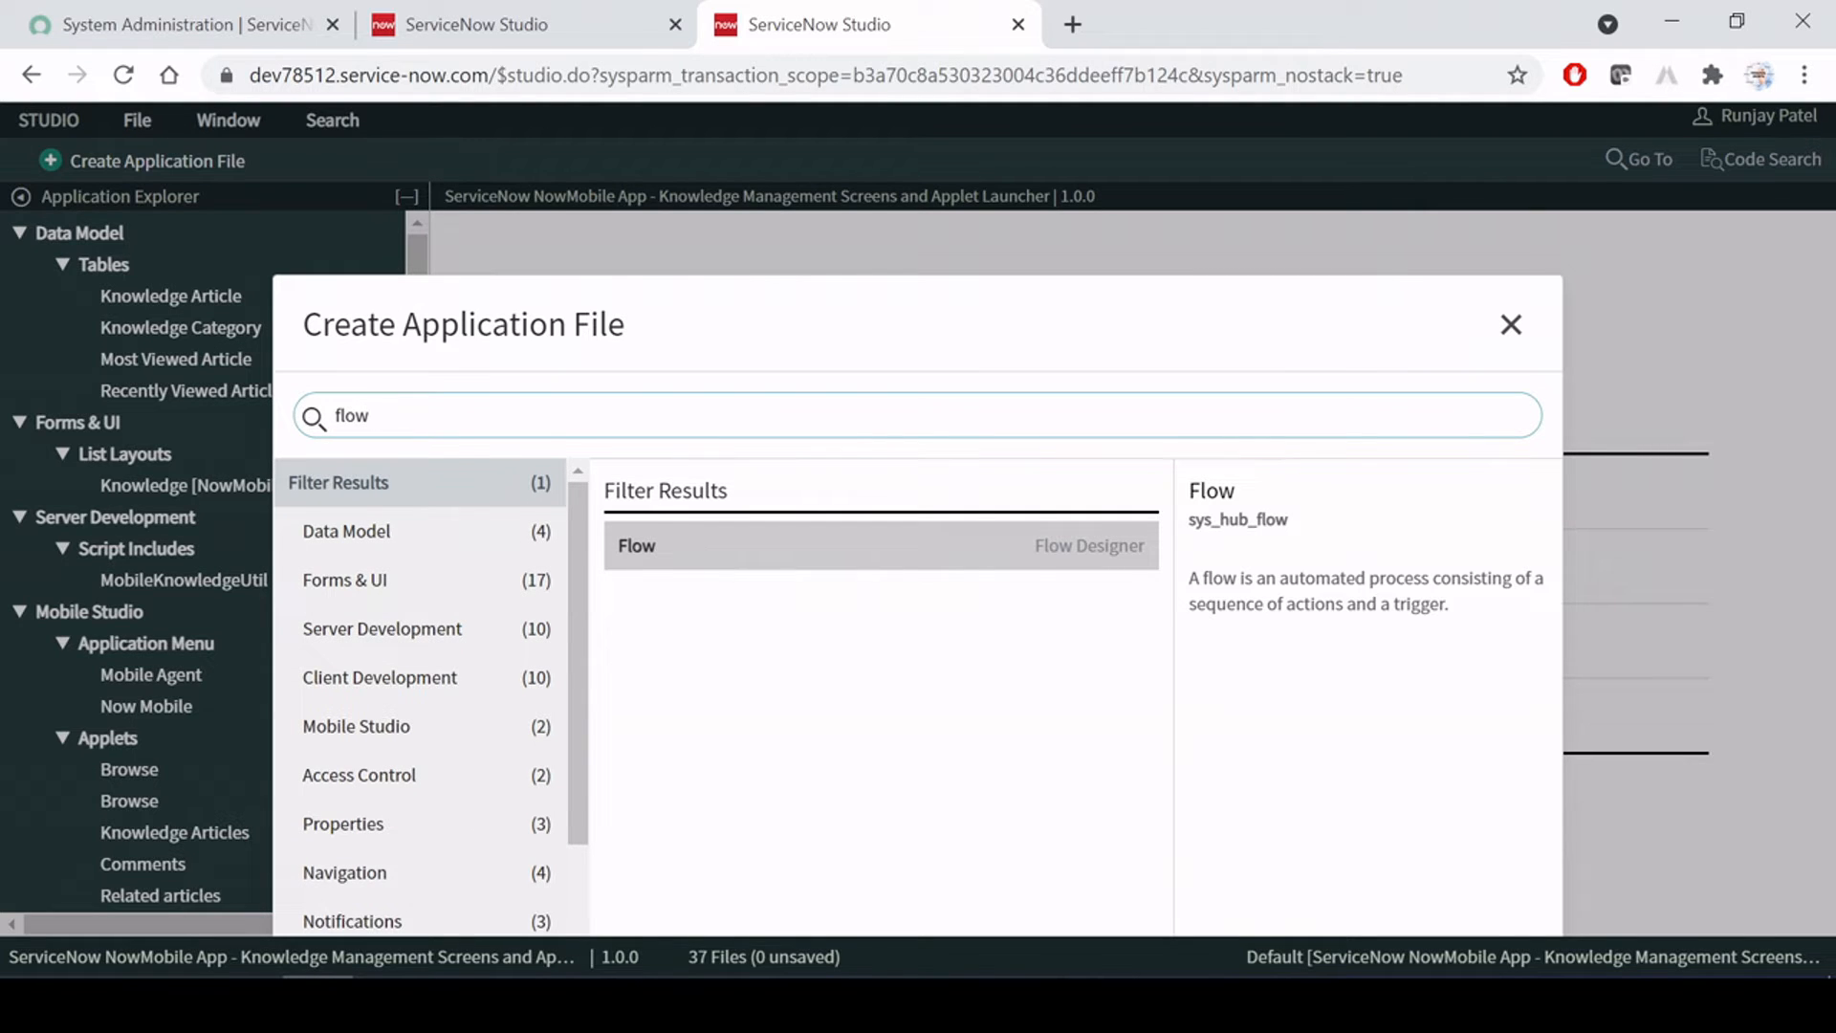
{"action": "left_click", "coordinate": [642, 542]}
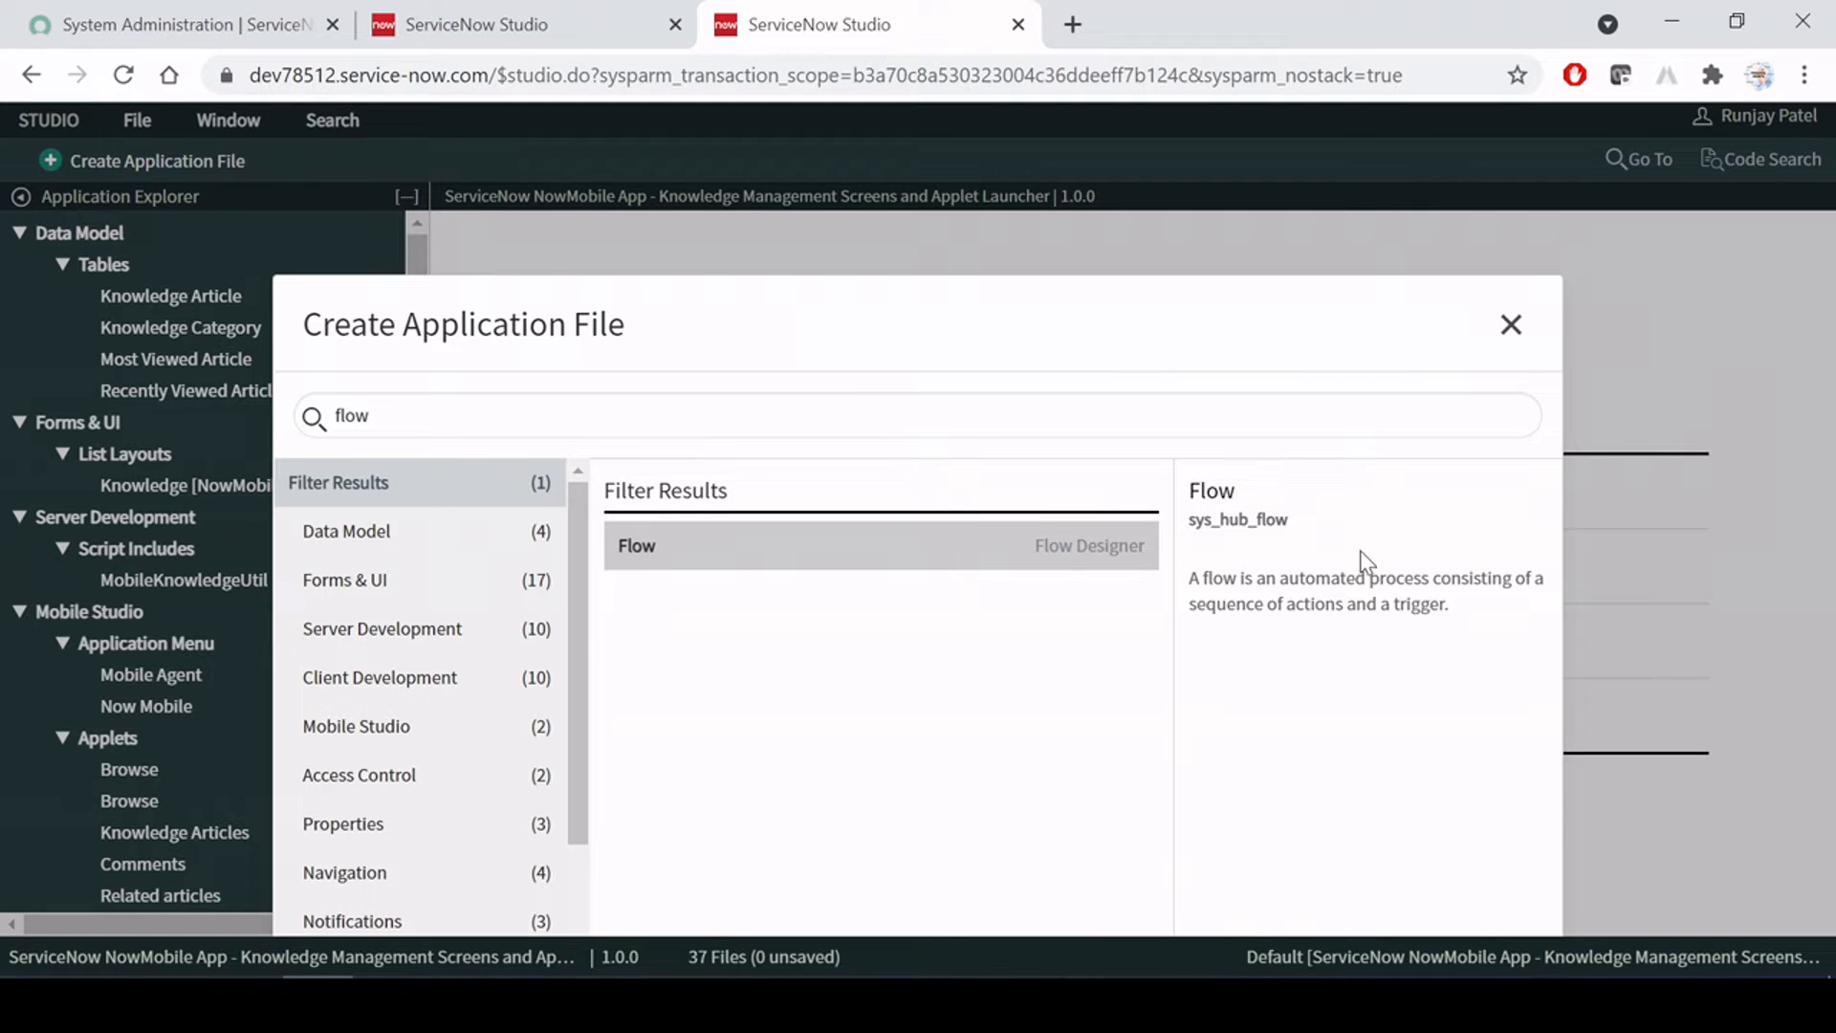
Reduce the browser page zoom to show the whole Create Application File dialog and create the Flow file
{"action": "left_click", "coordinate": [1804, 76]}
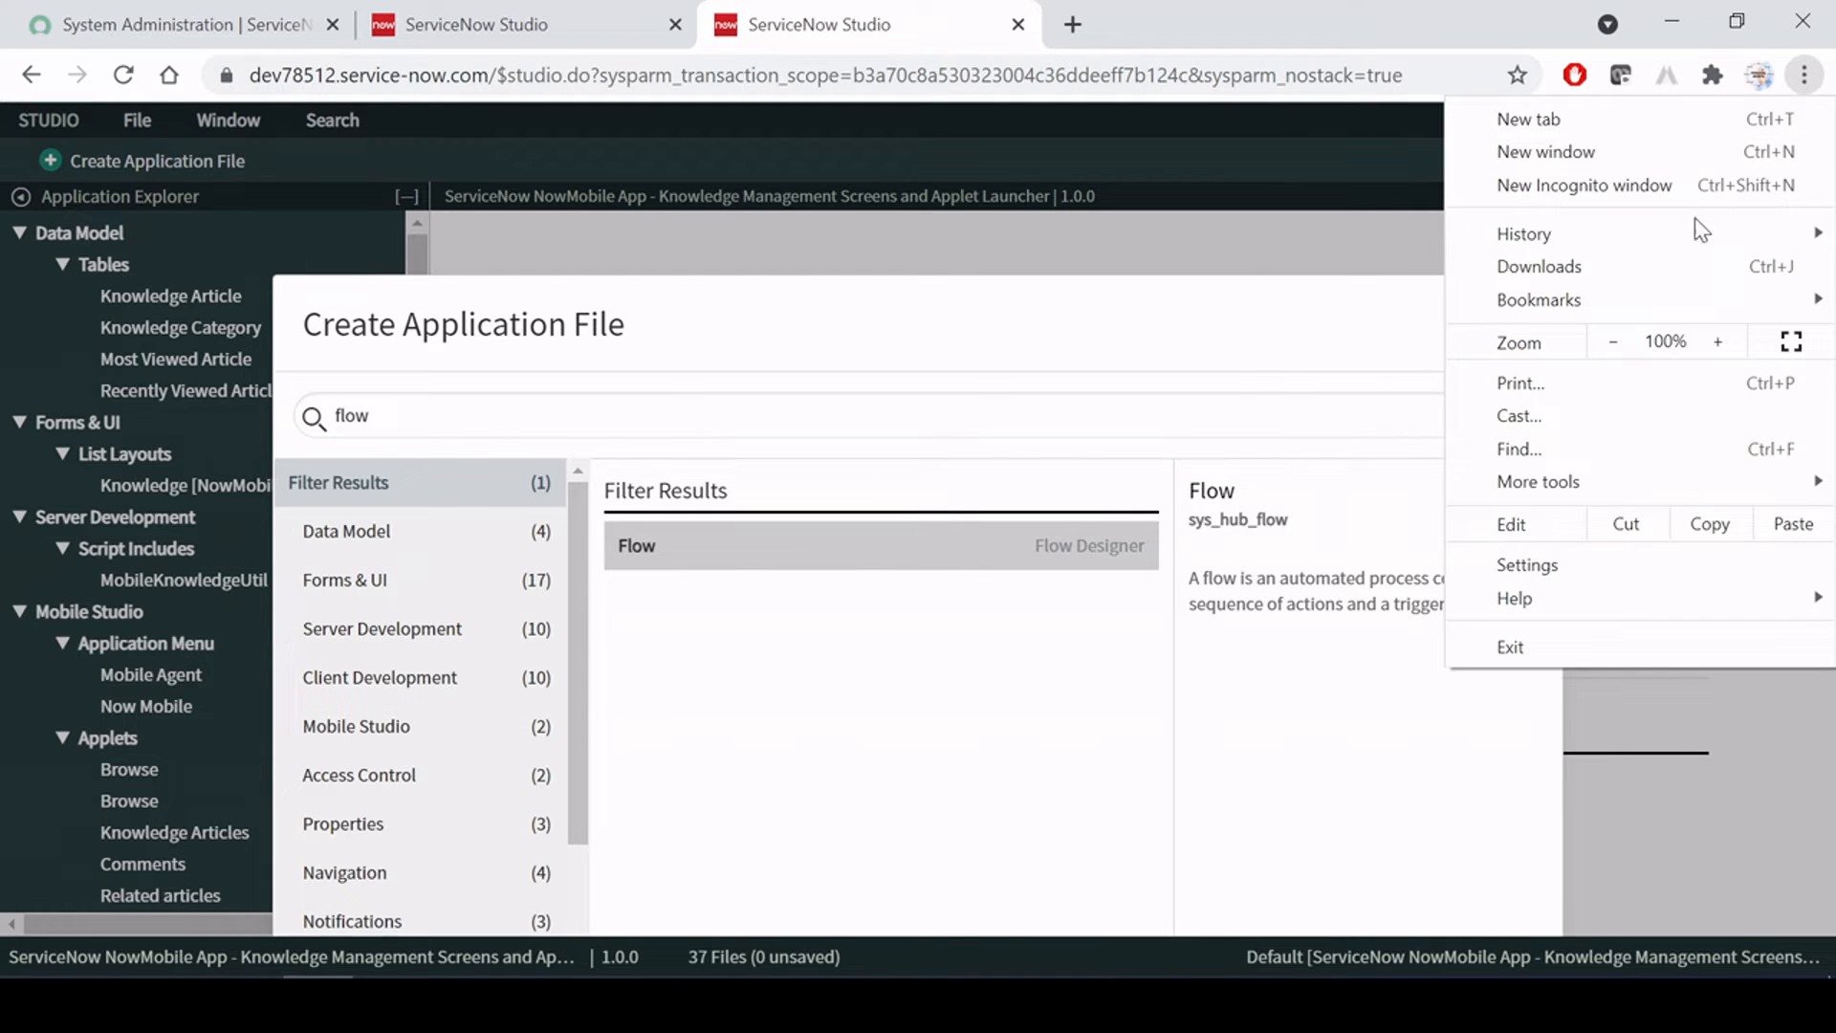
{"action": "left_click", "coordinate": [1613, 344]}
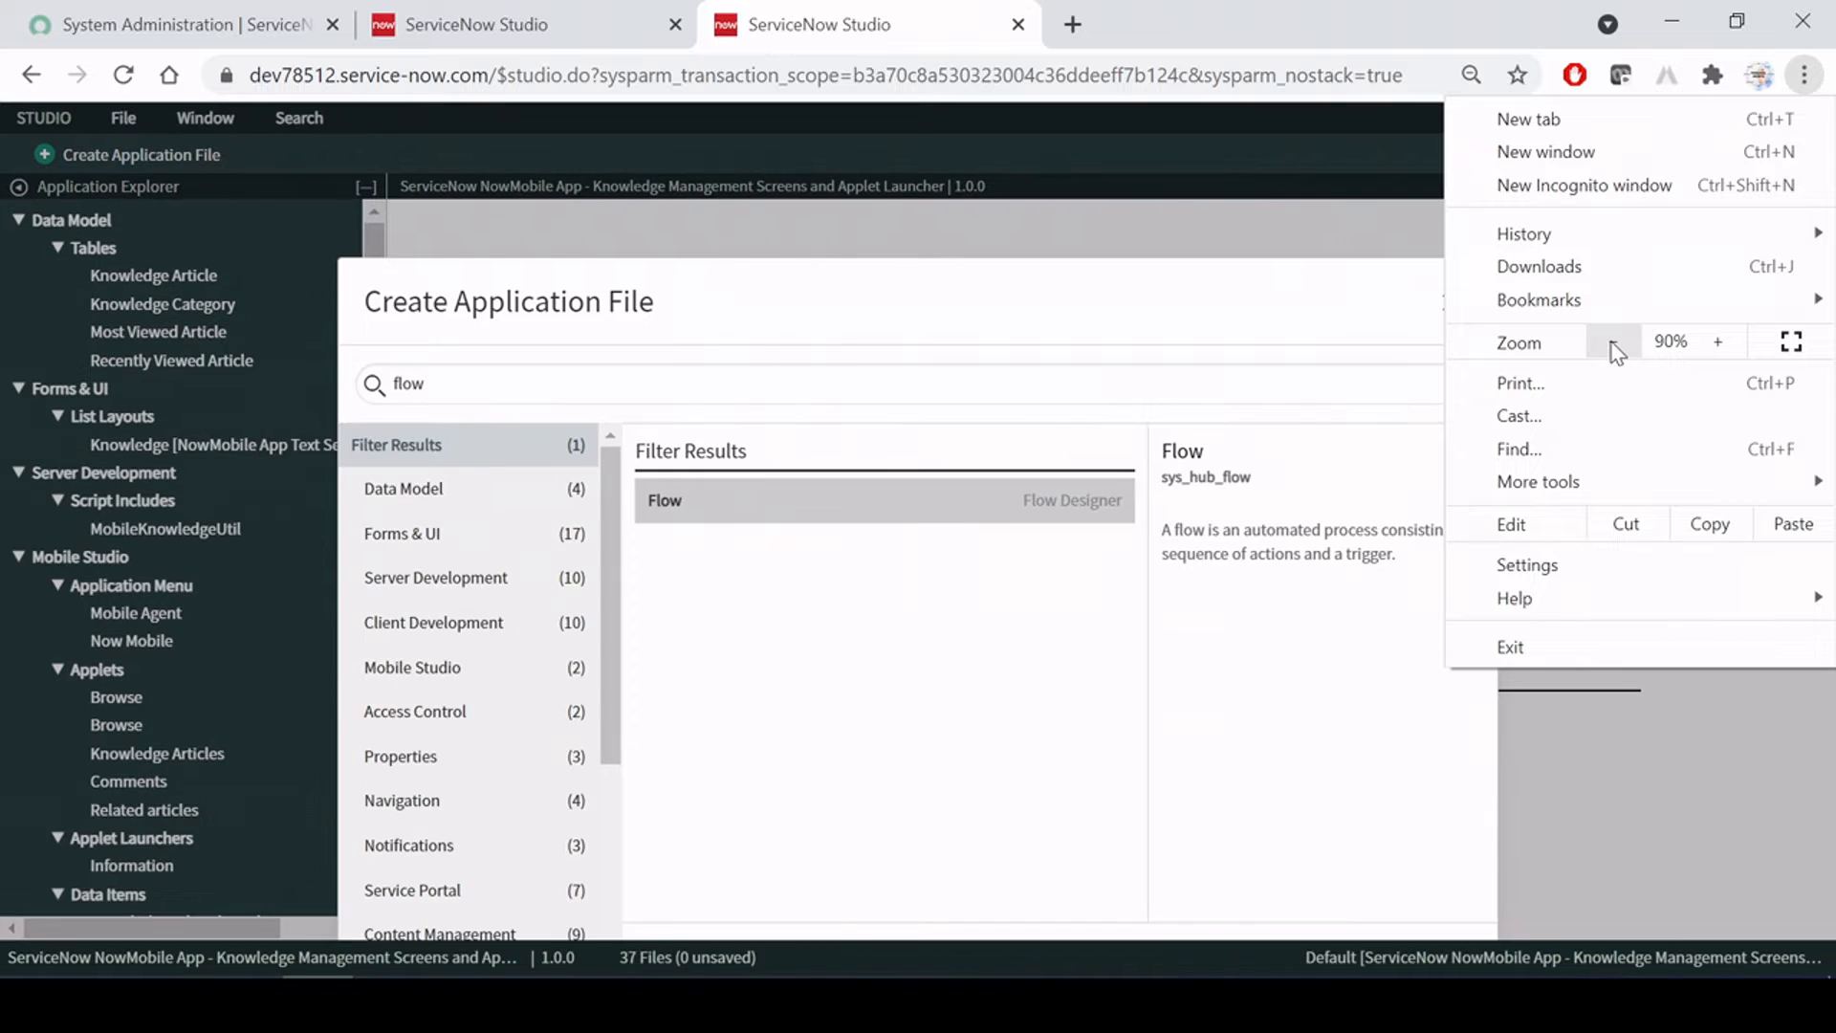
{"action": "left_click", "coordinate": [887, 578]}
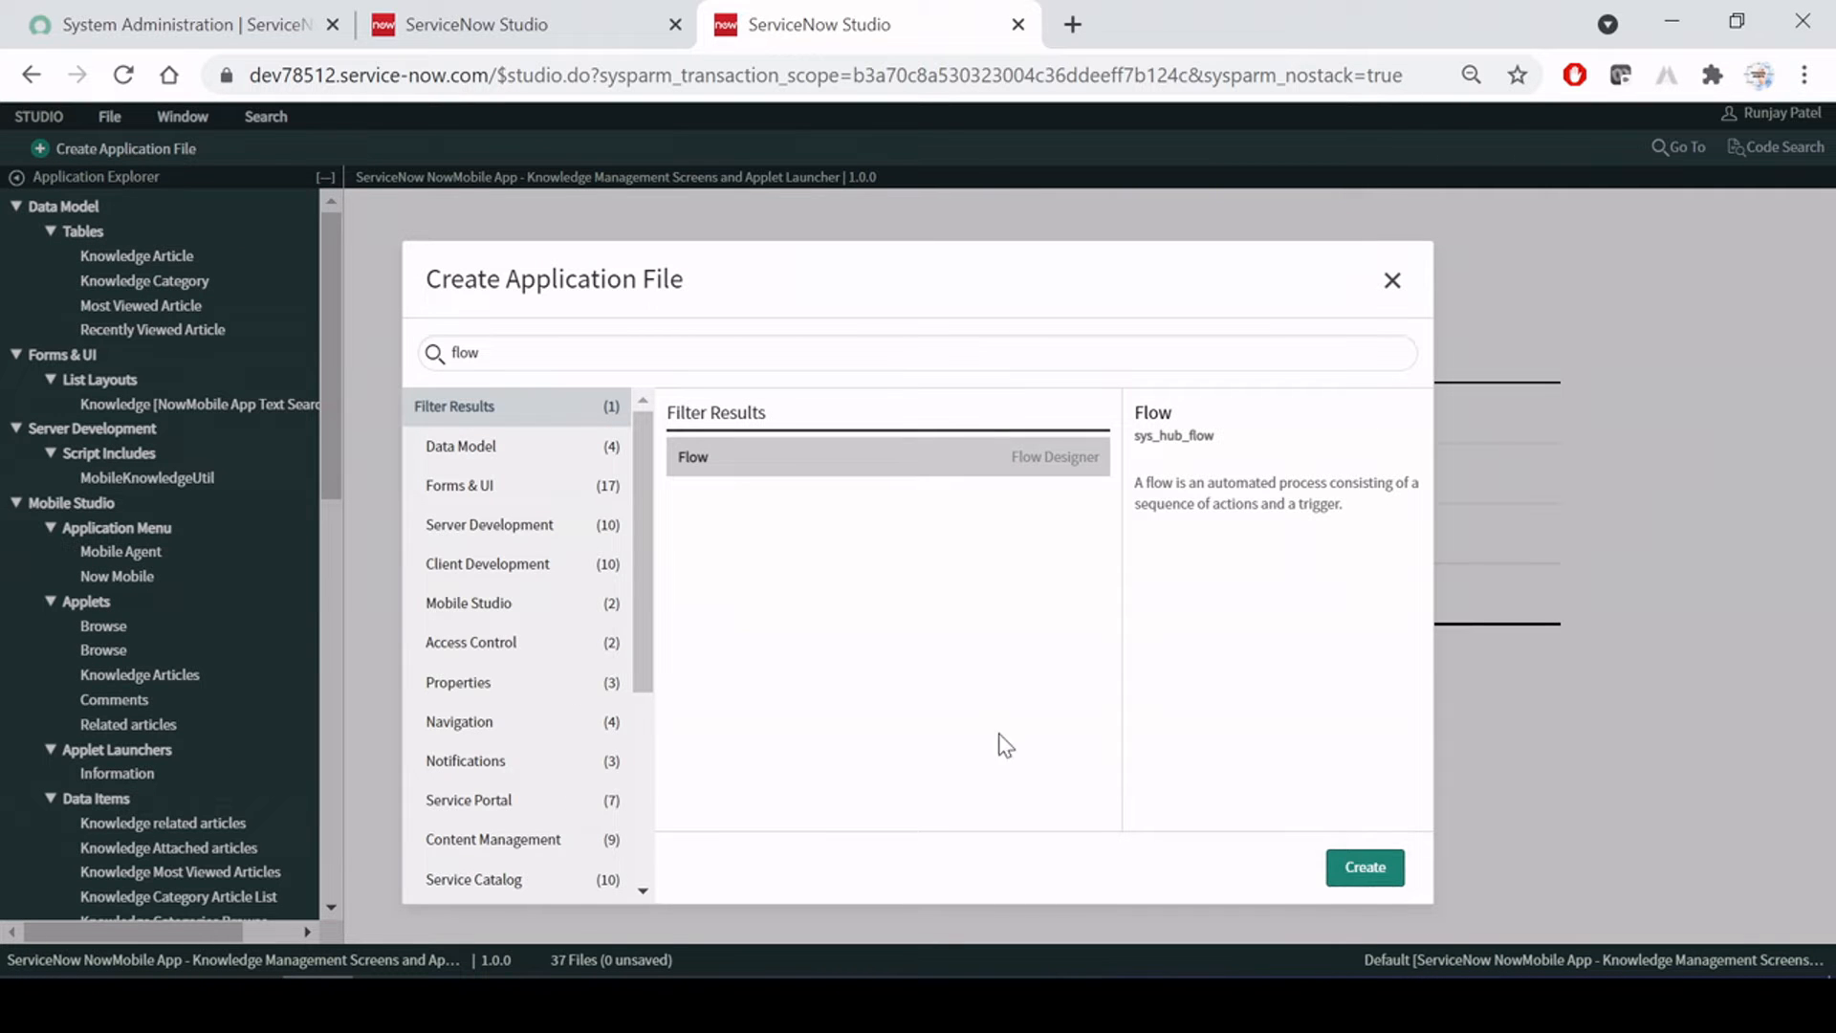
{"action": "left_click", "coordinate": [1365, 878]}
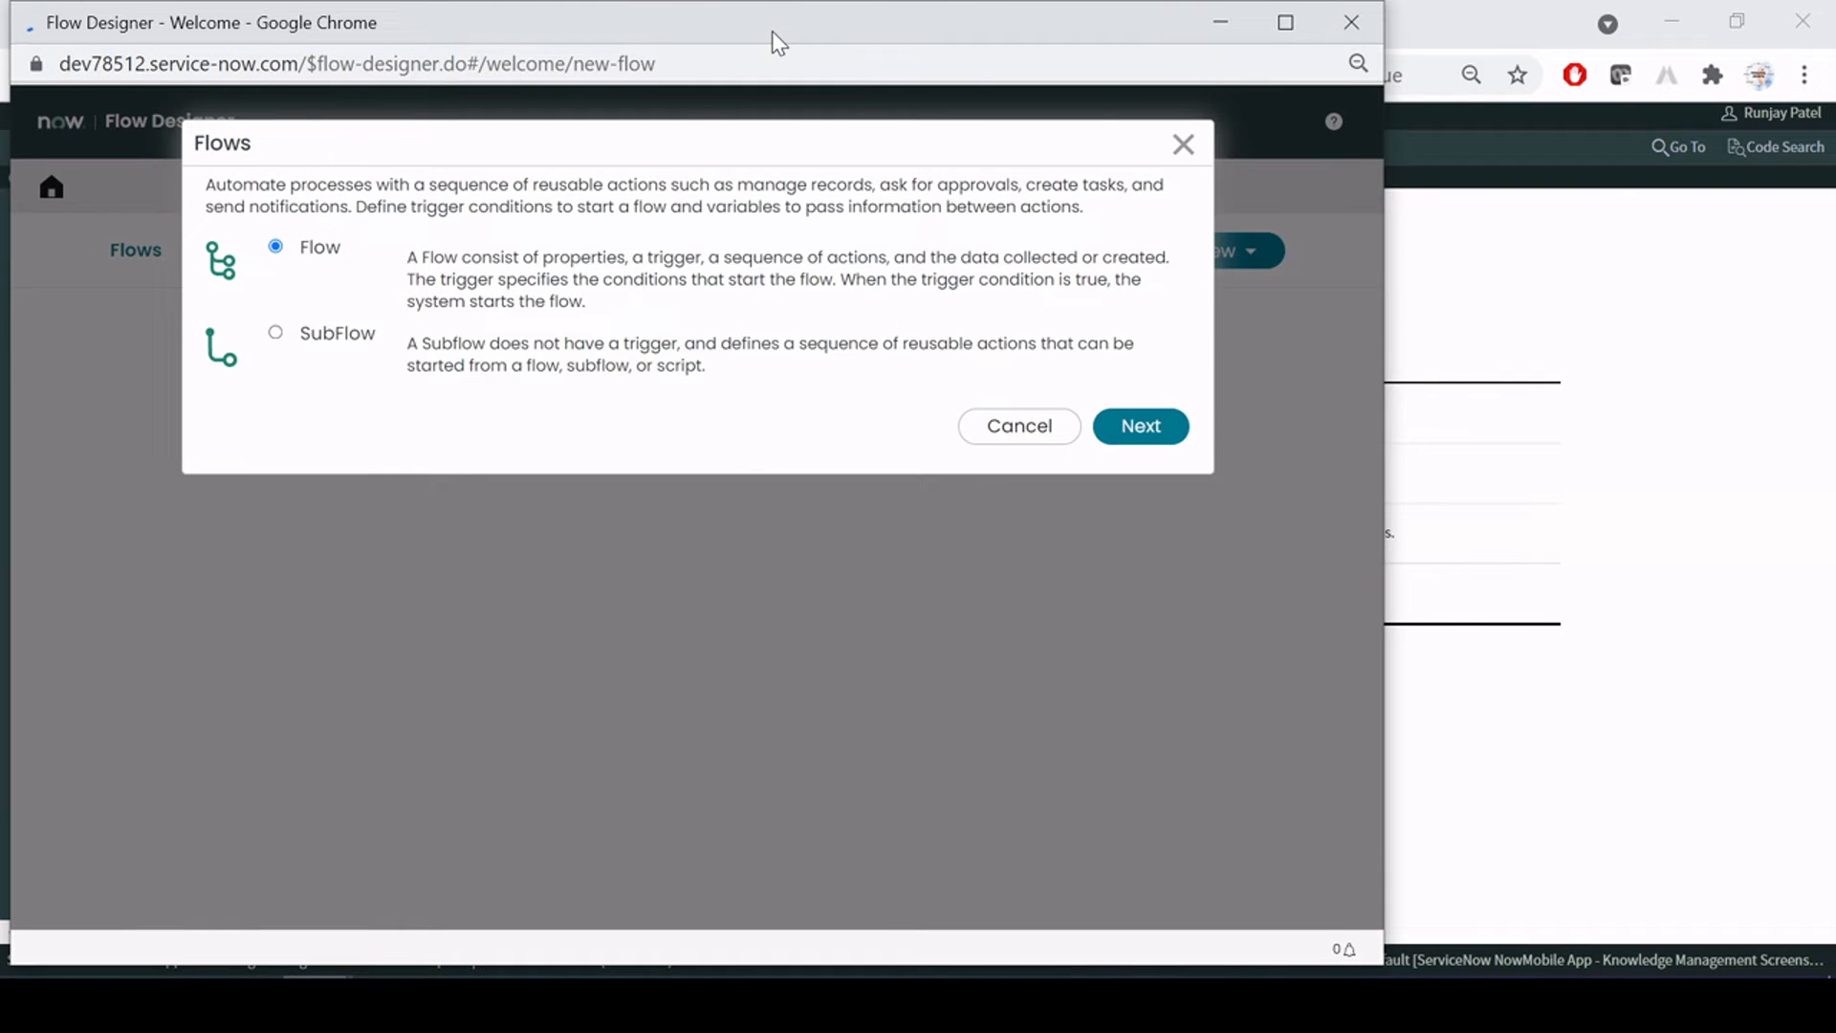
Reposition the Flow Designer window over Studio and highlight the description of the Flow option
{"action": "left_click_drag", "start_coordinate": [772, 31], "coordinate": [1011, 55]}
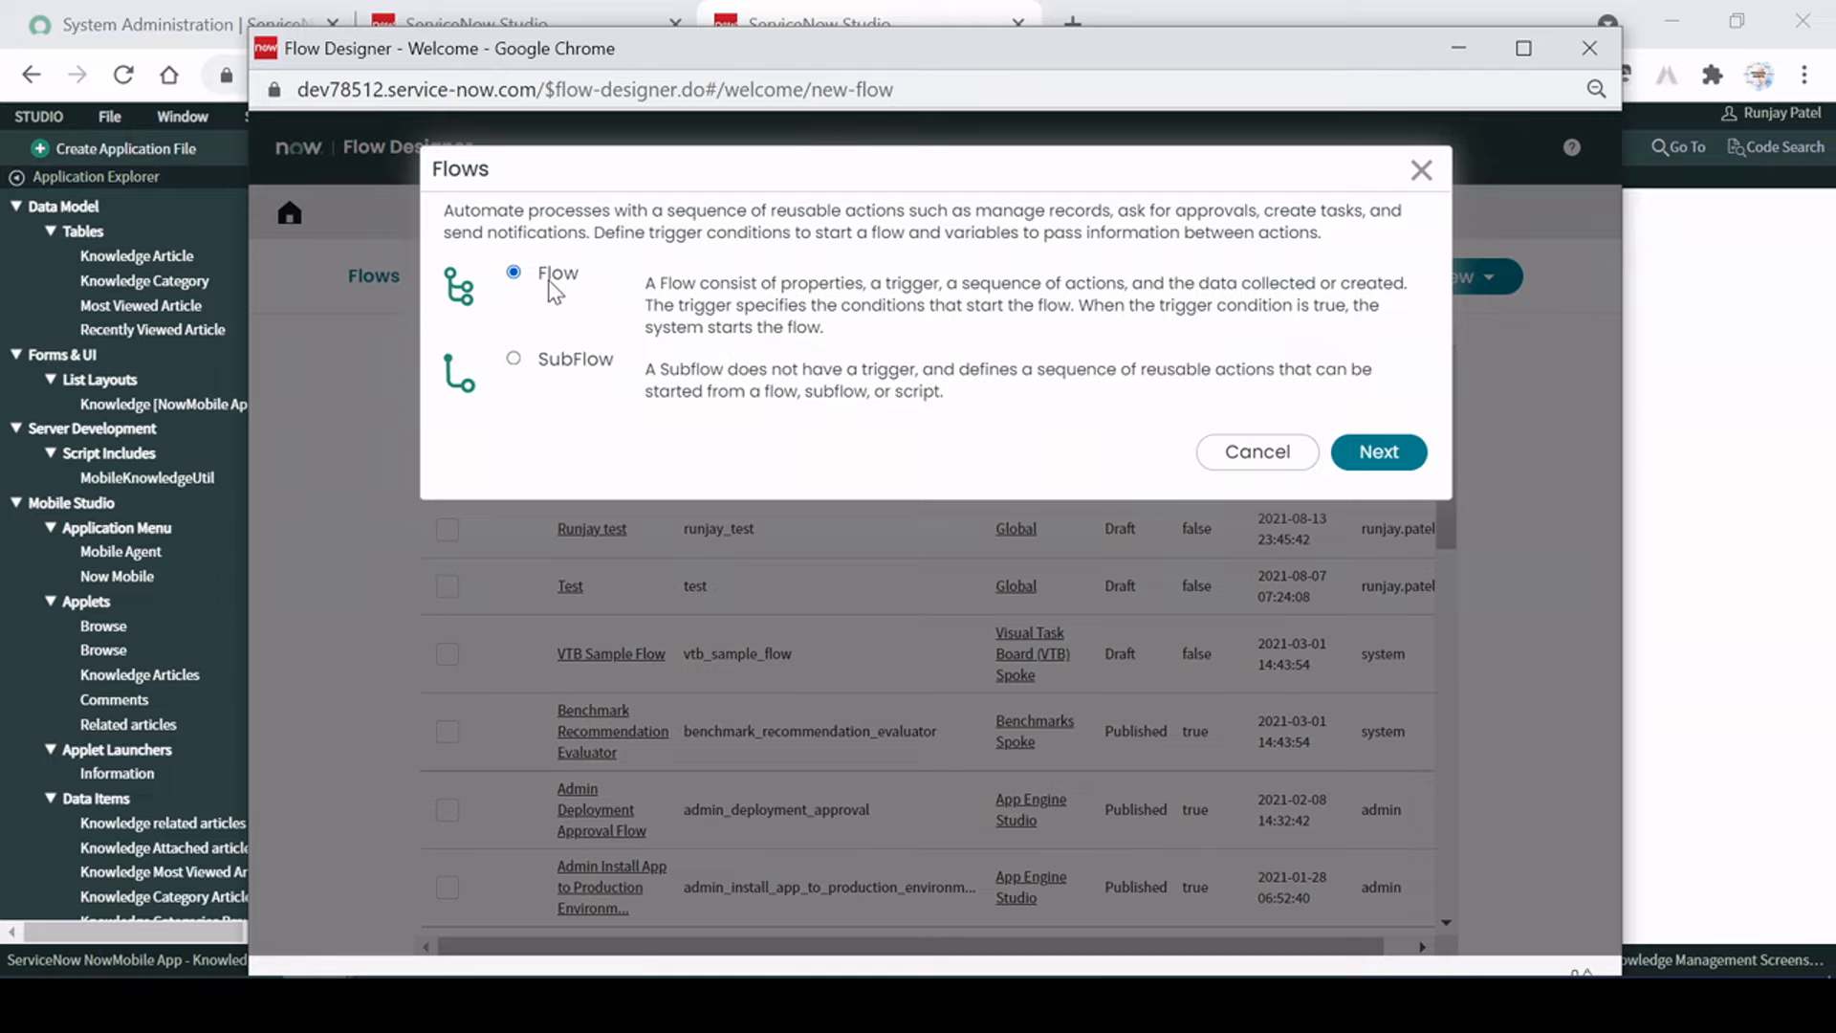
{"action": "left_click_drag", "start_coordinate": [645, 279], "coordinate": [853, 328]}
{"action": "left_click", "coordinate": [865, 339]}
{"action": "left_click_drag", "start_coordinate": [644, 281], "coordinate": [872, 348]}
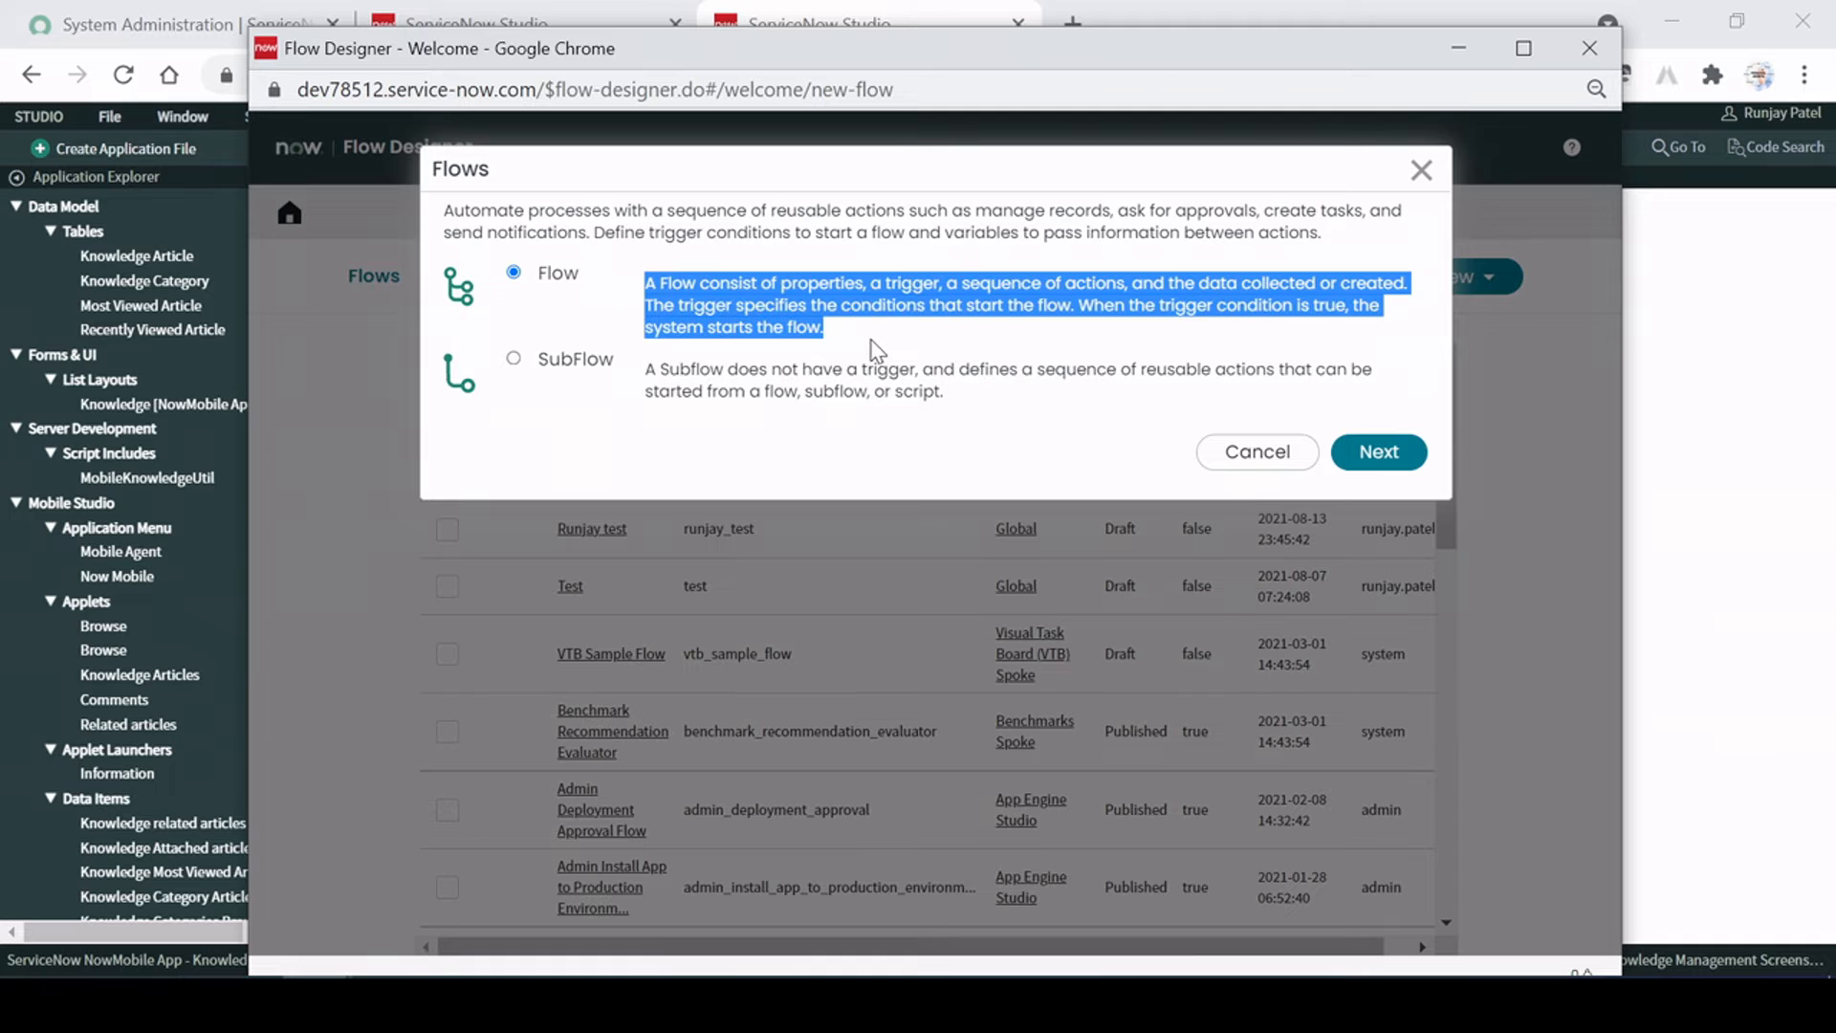
Continue with the Flow type, create a flow named Test, and close the Flow Designer window
{"action": "left_click", "coordinate": [872, 352]}
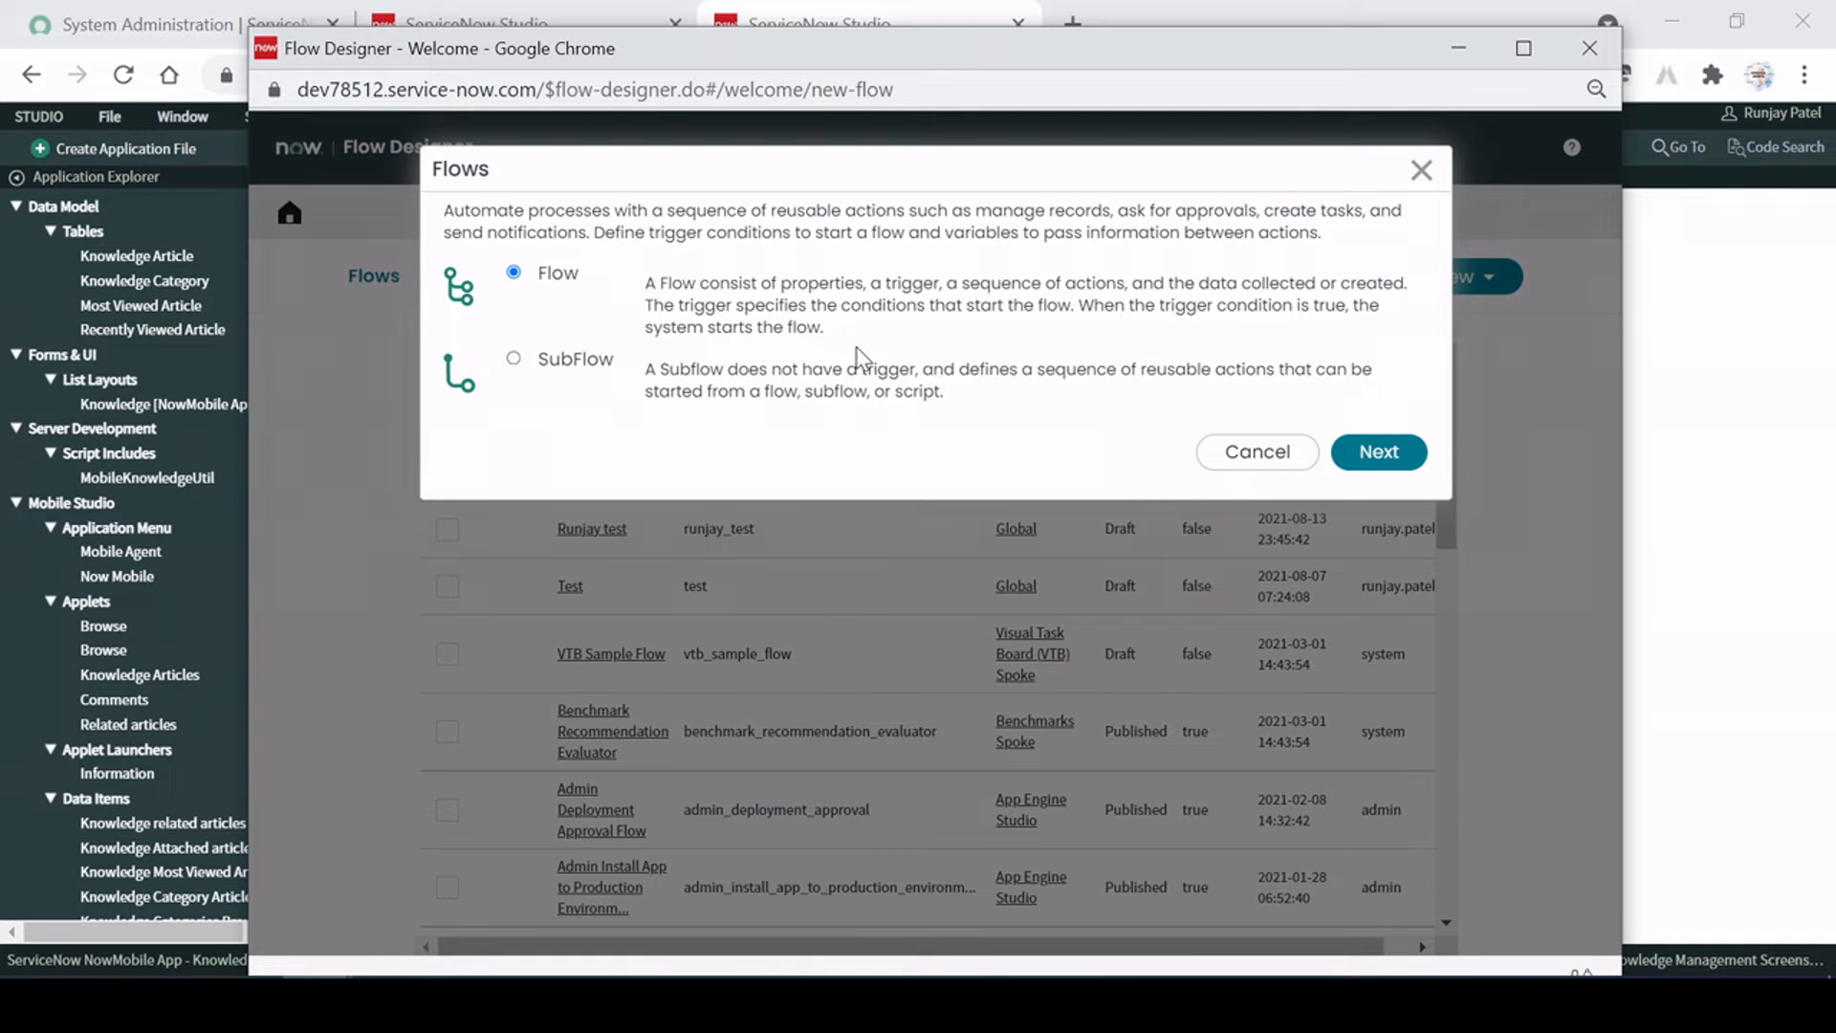
{"action": "left_click", "coordinate": [1391, 457]}
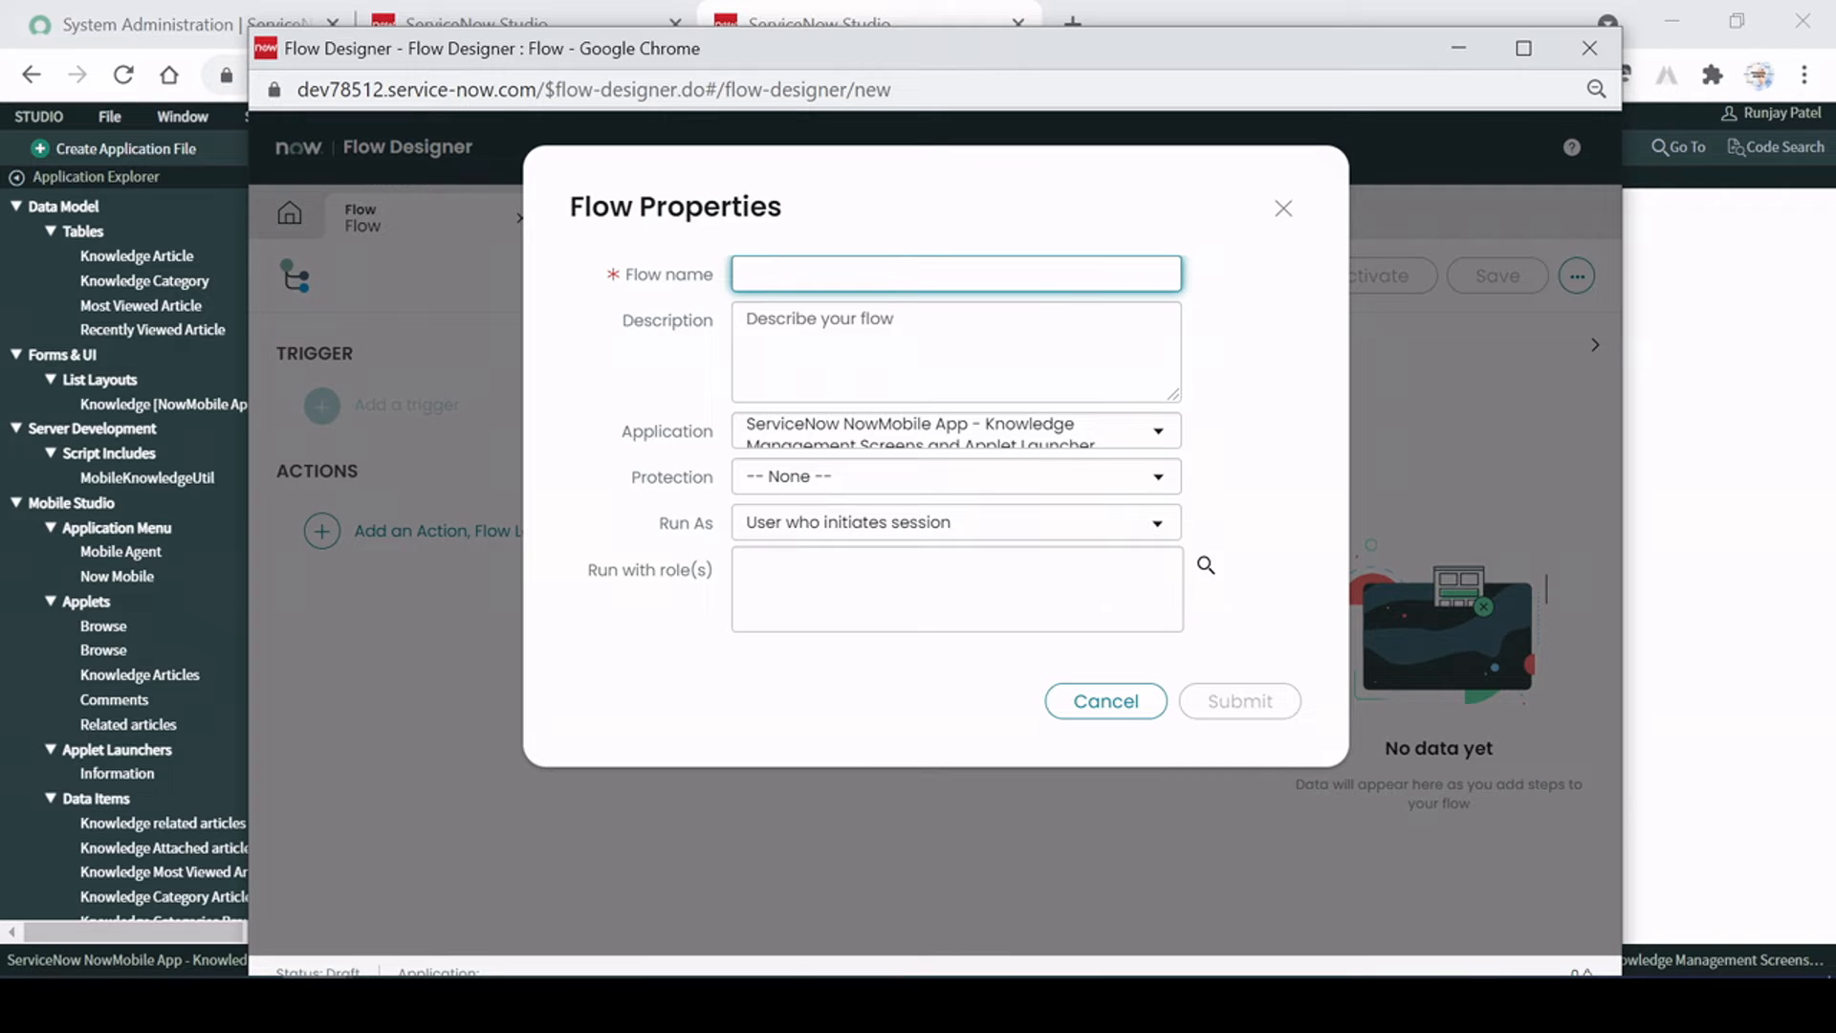
{"action": "type", "text": "Test"}
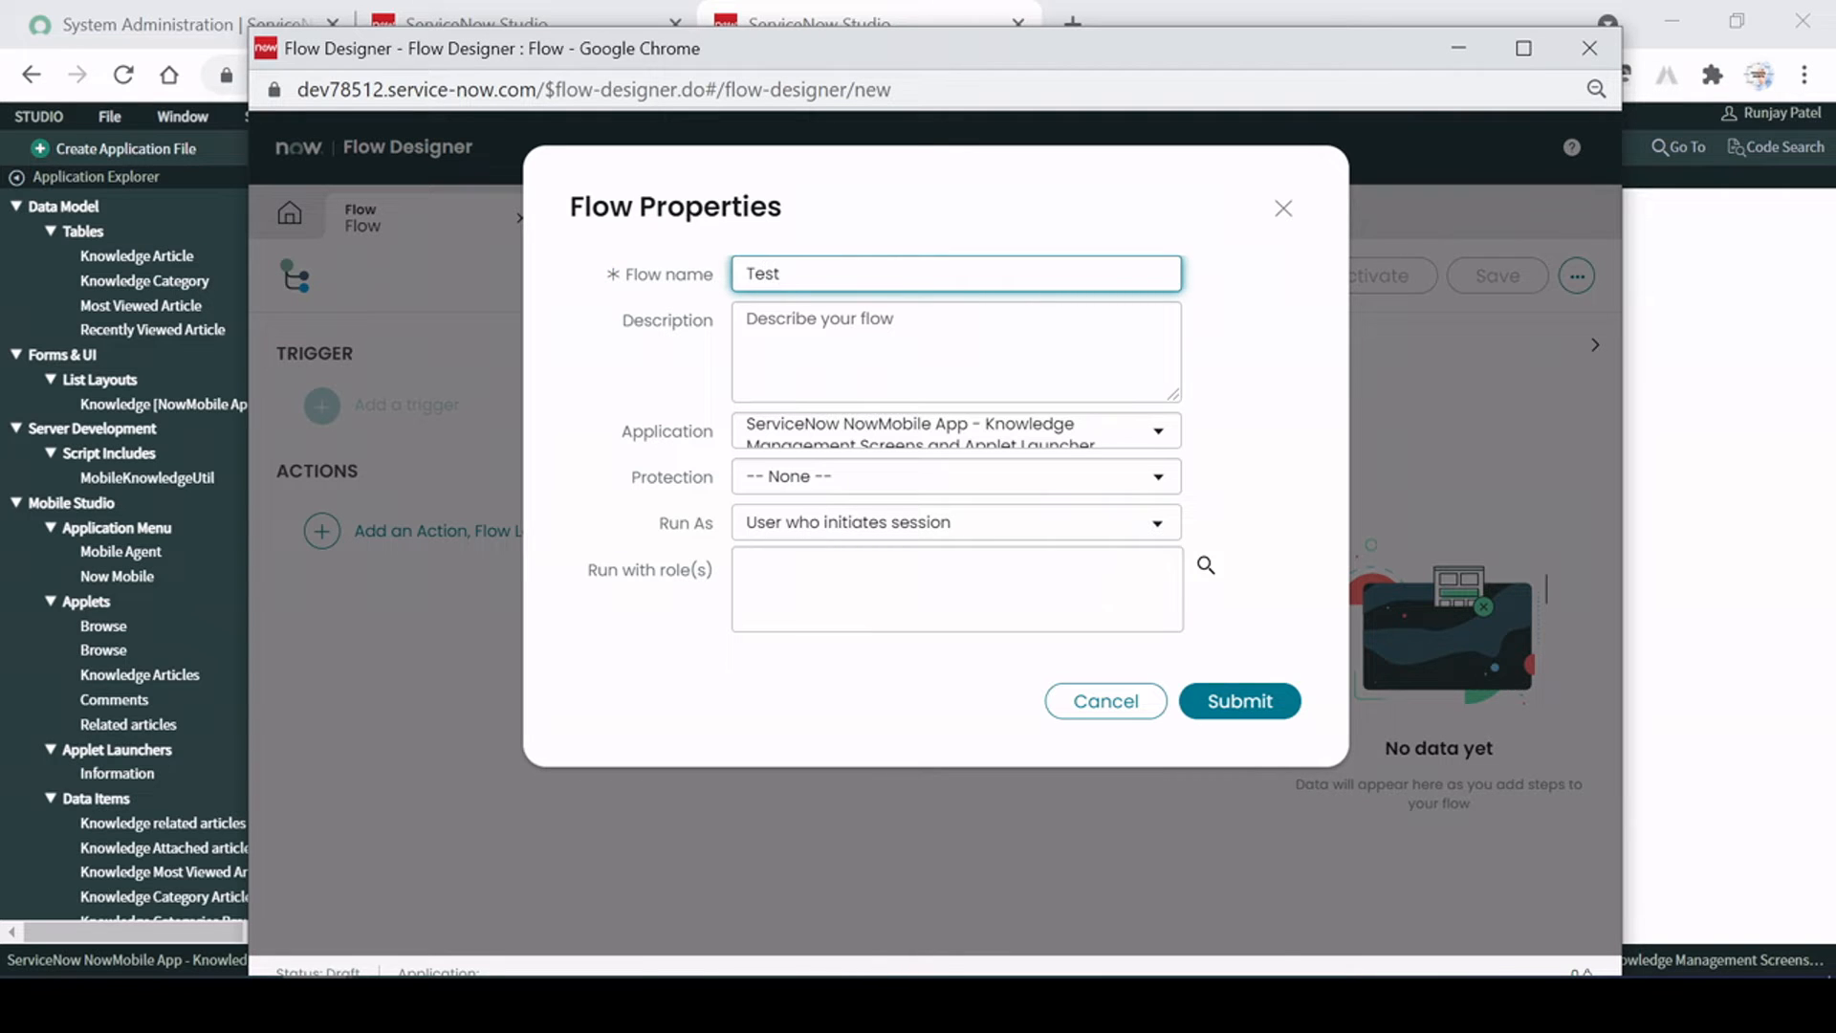
{"action": "key", "text": "Tab"}
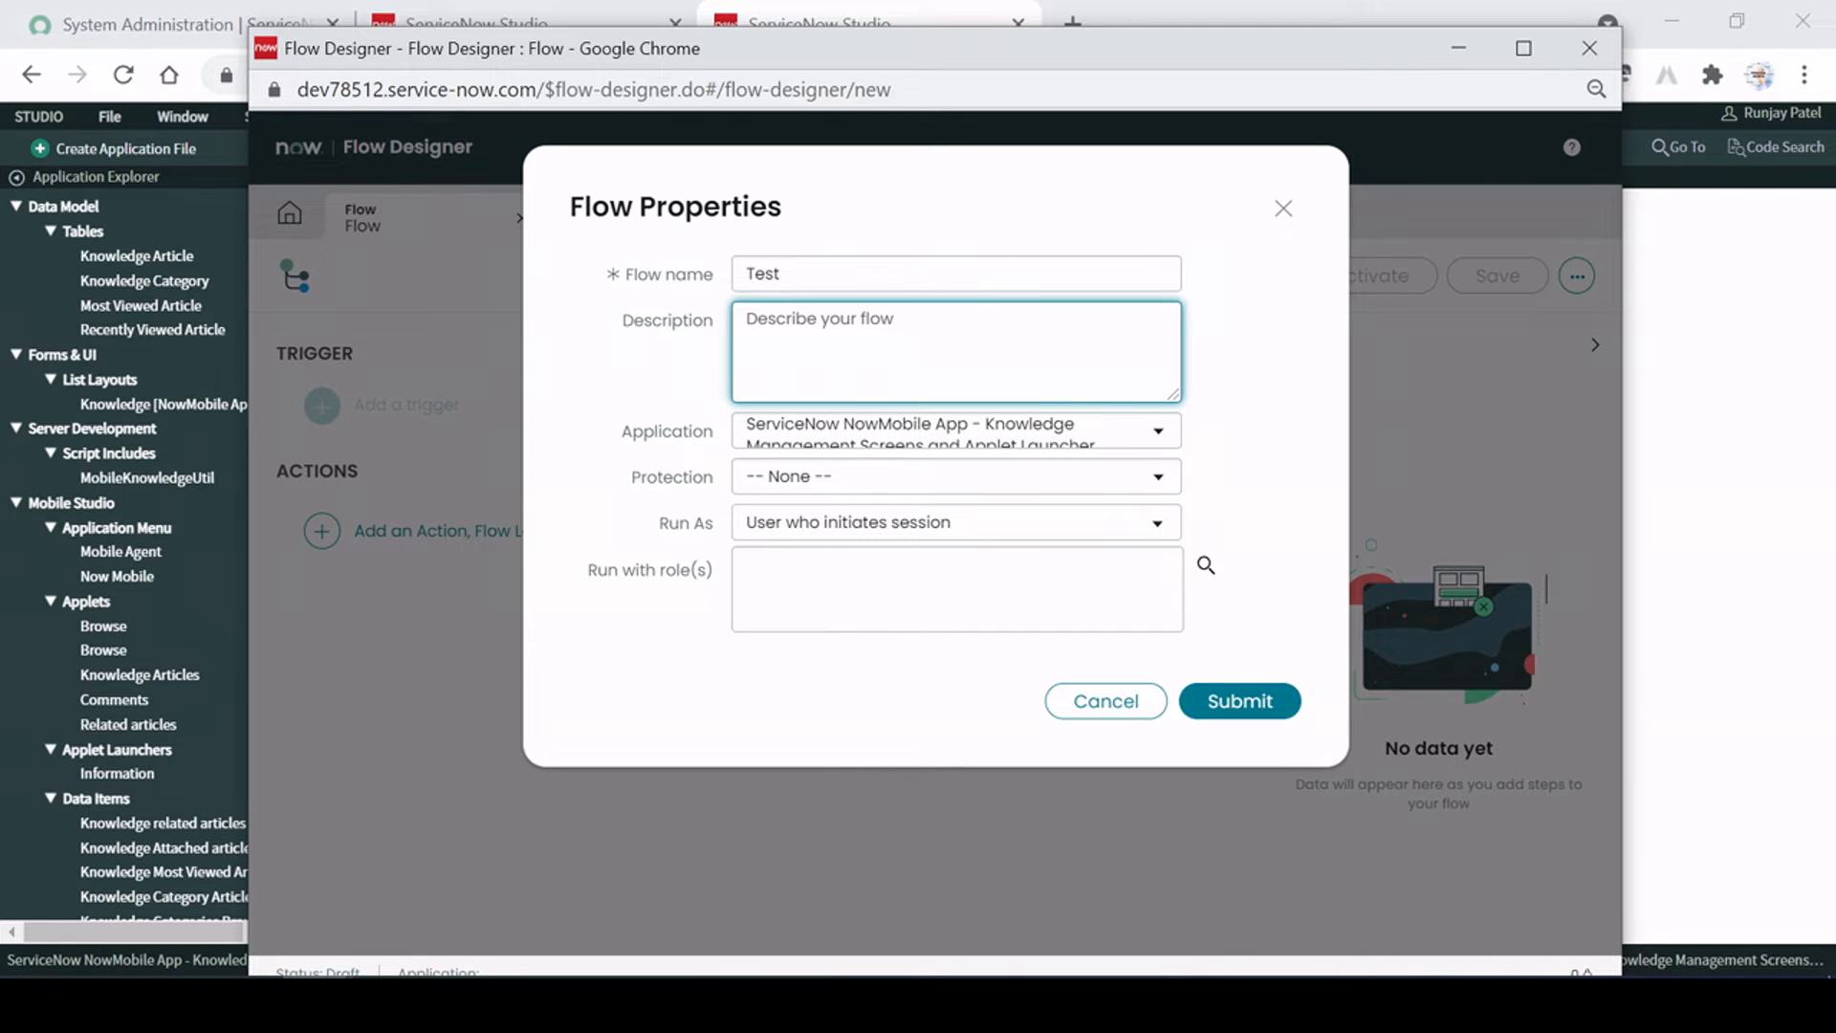
{"action": "left_click", "coordinate": [1245, 708]}
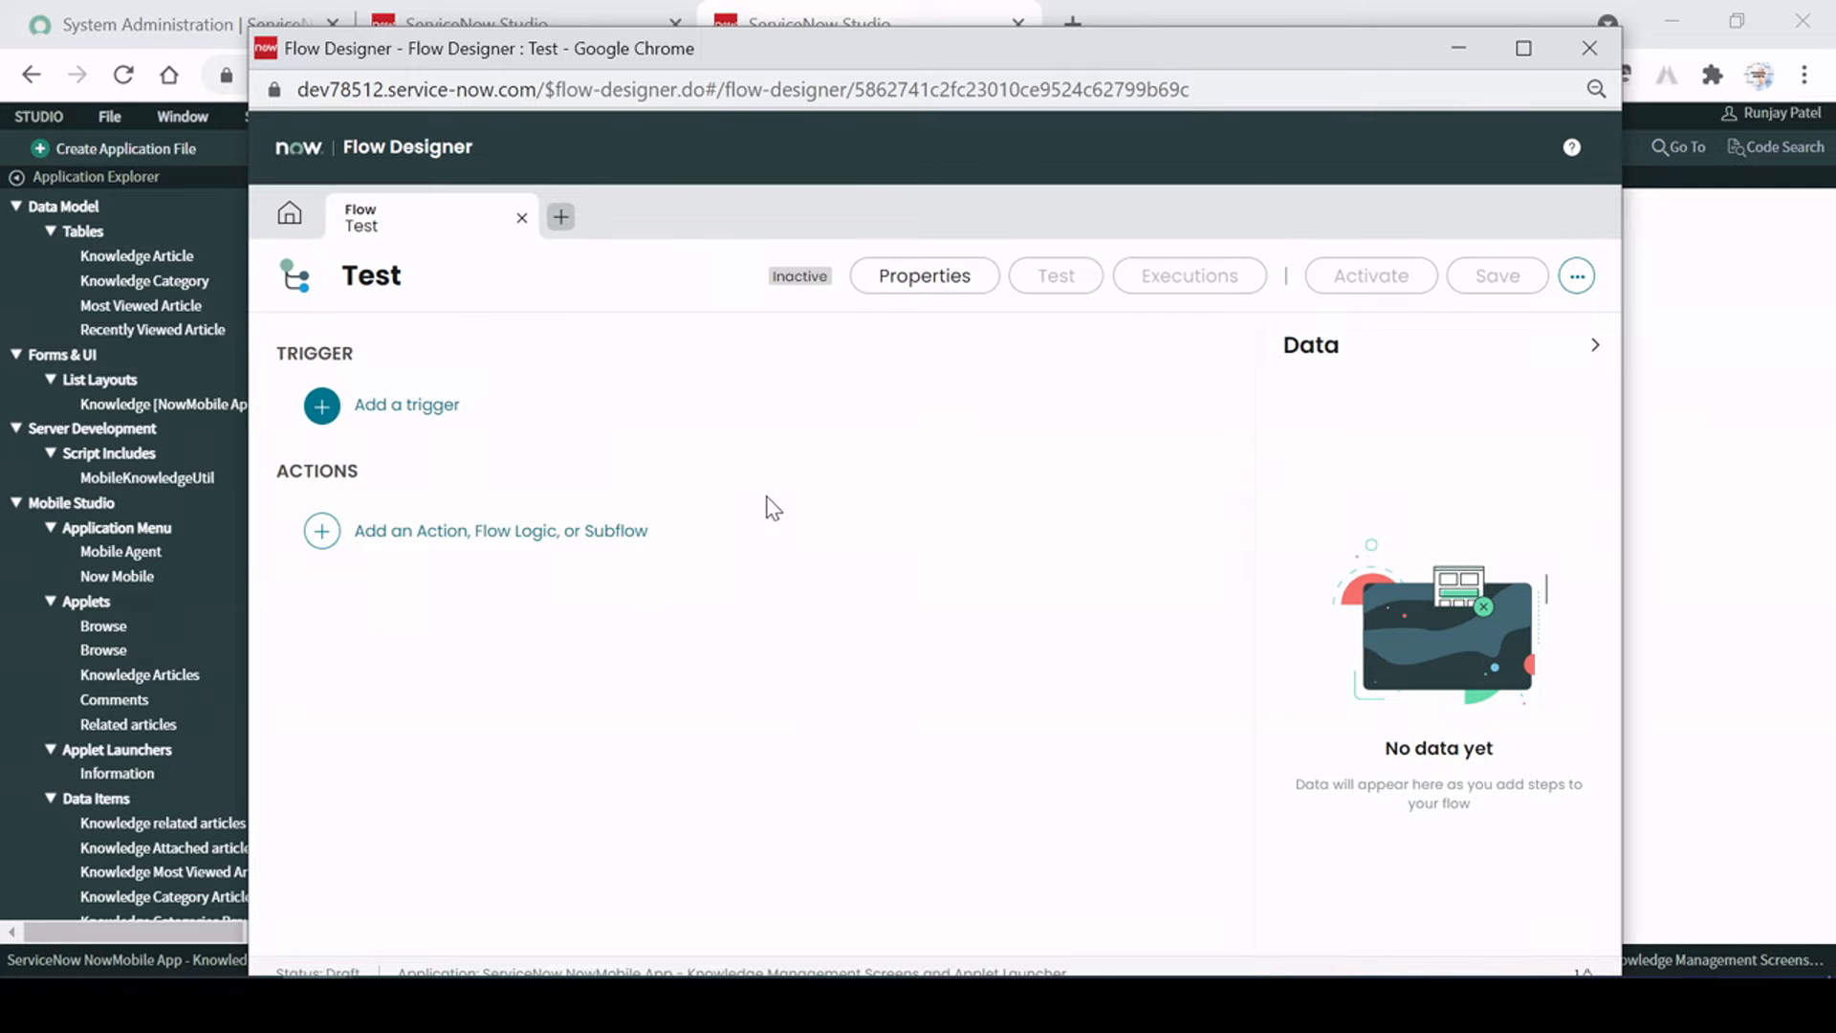
{"action": "left_click", "coordinate": [1589, 50]}
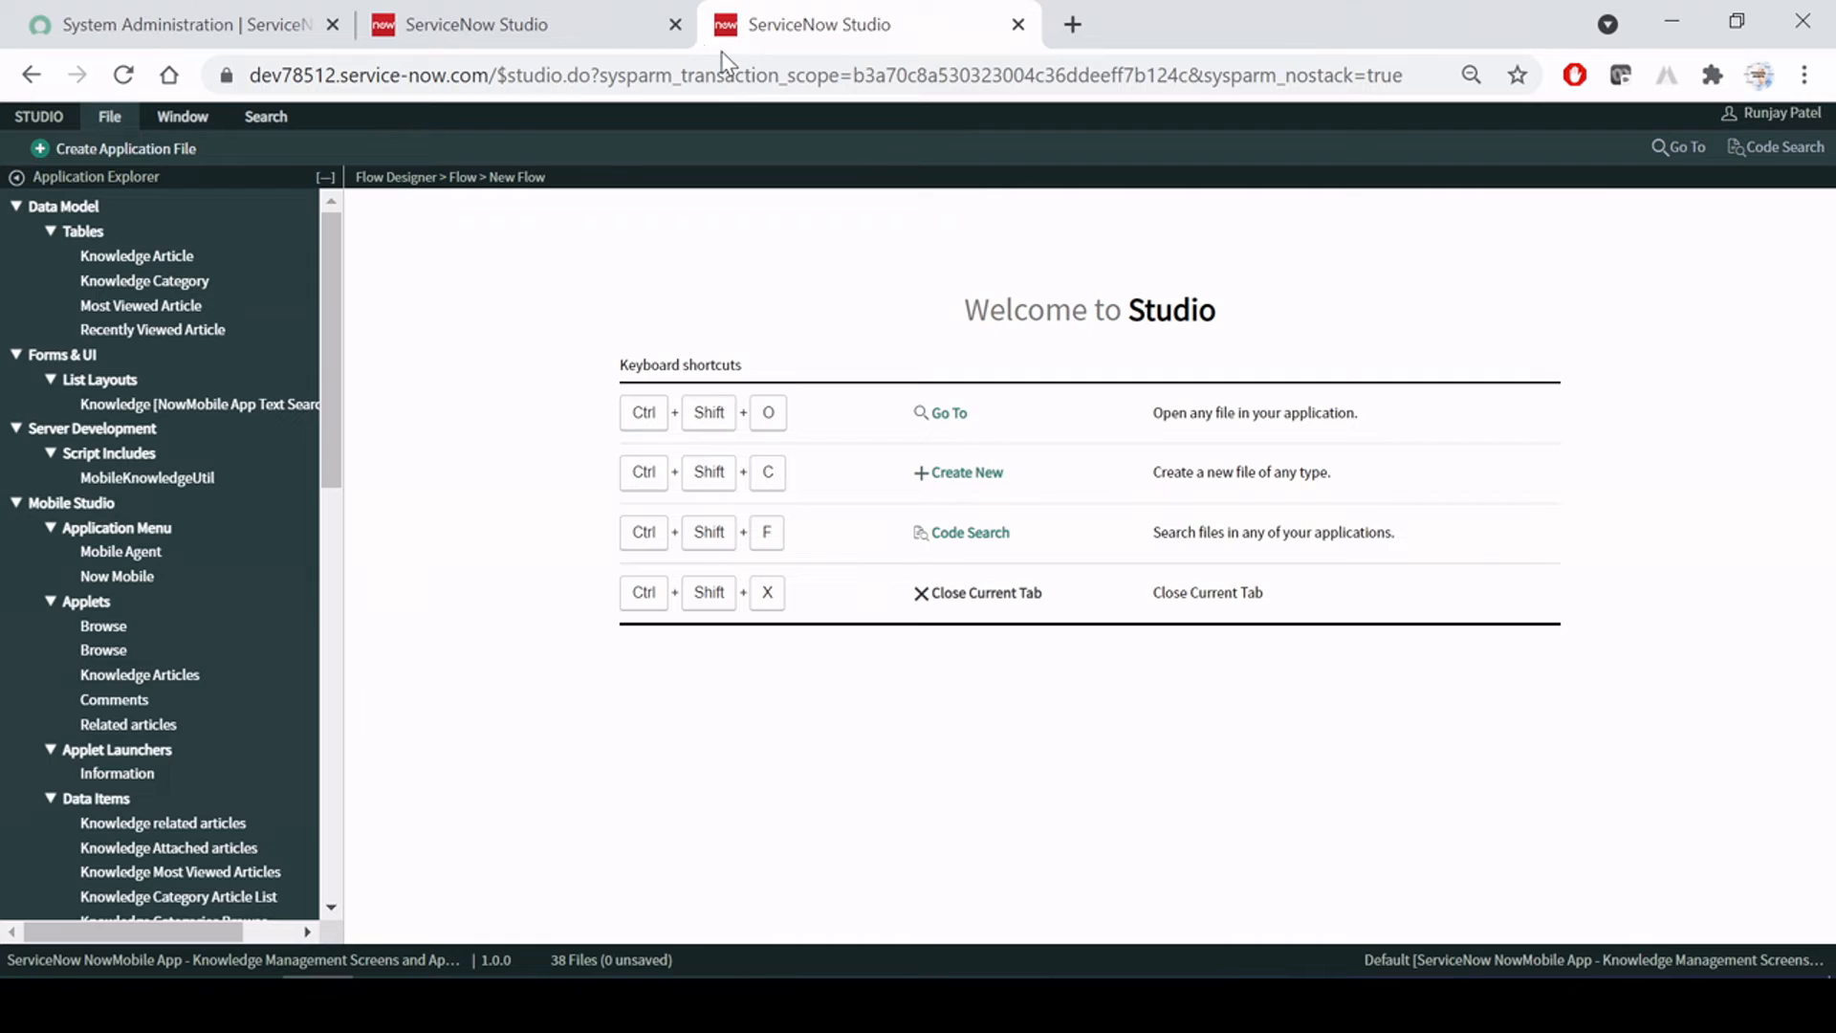
Return to the System Administration page and reset the browser zoom to its default level
{"action": "left_click", "coordinate": [214, 23]}
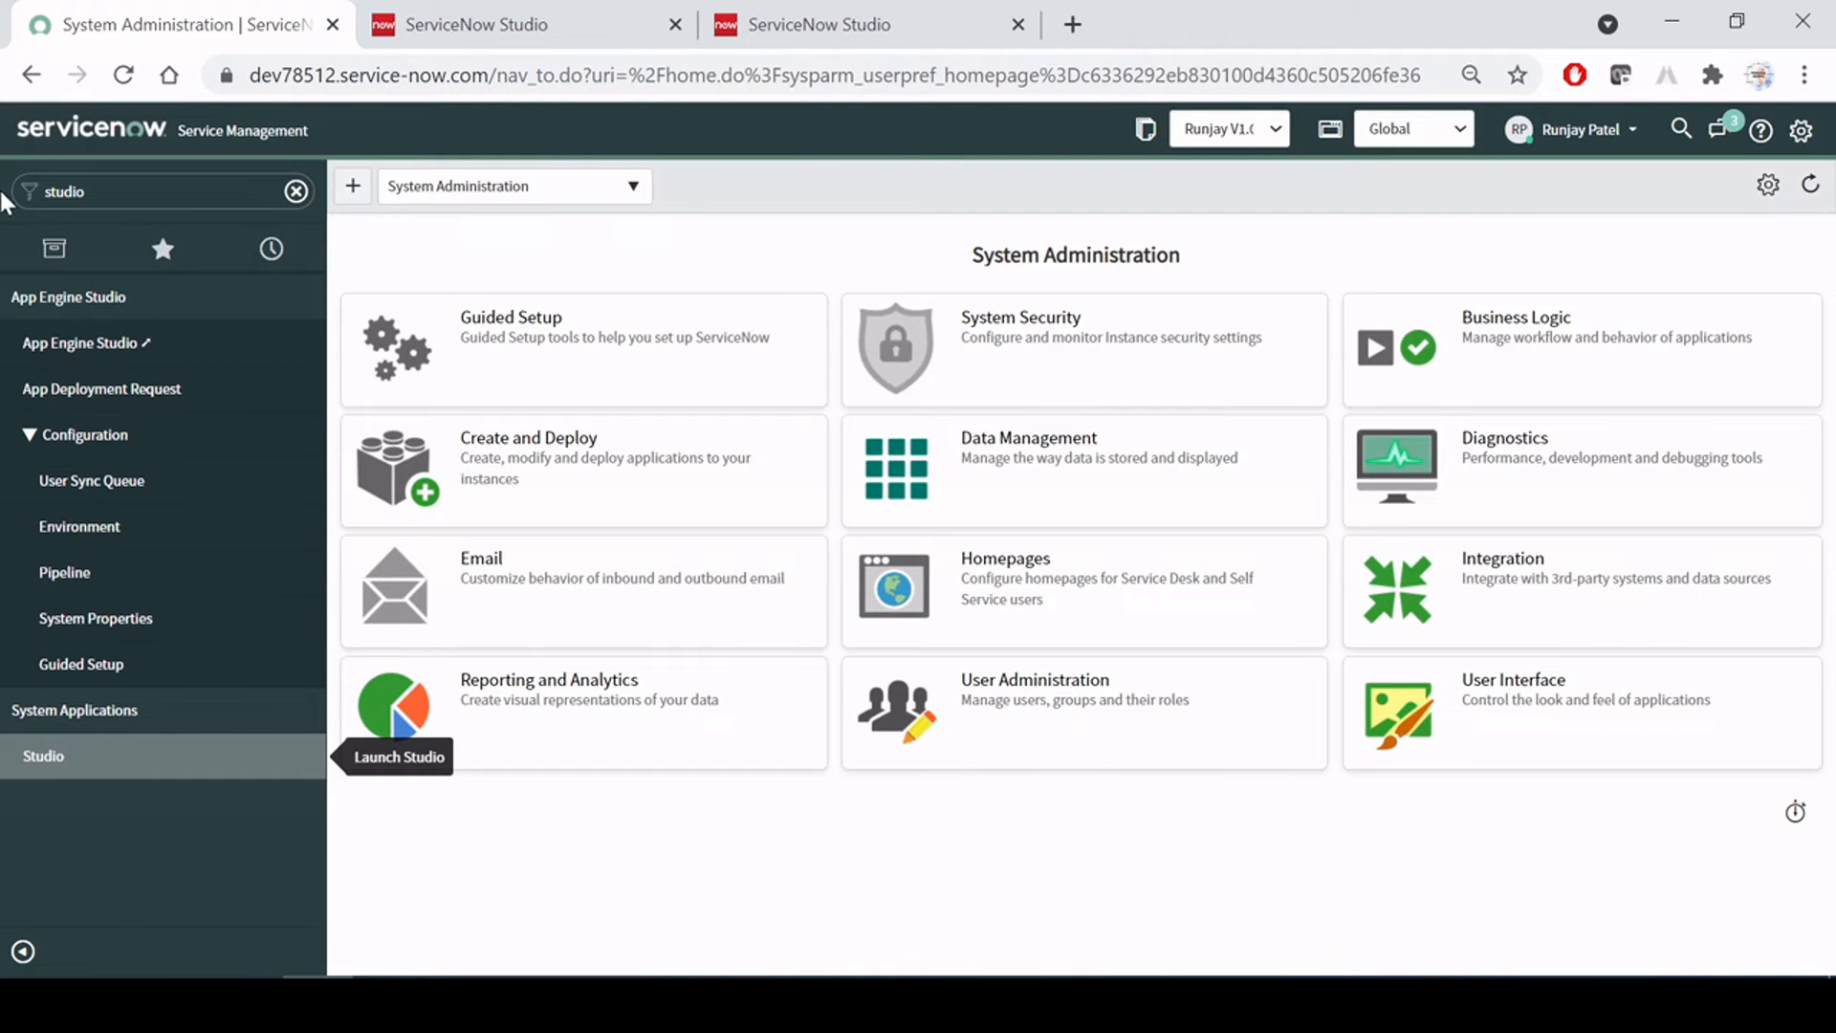
{"action": "left_click", "coordinate": [65, 191]}
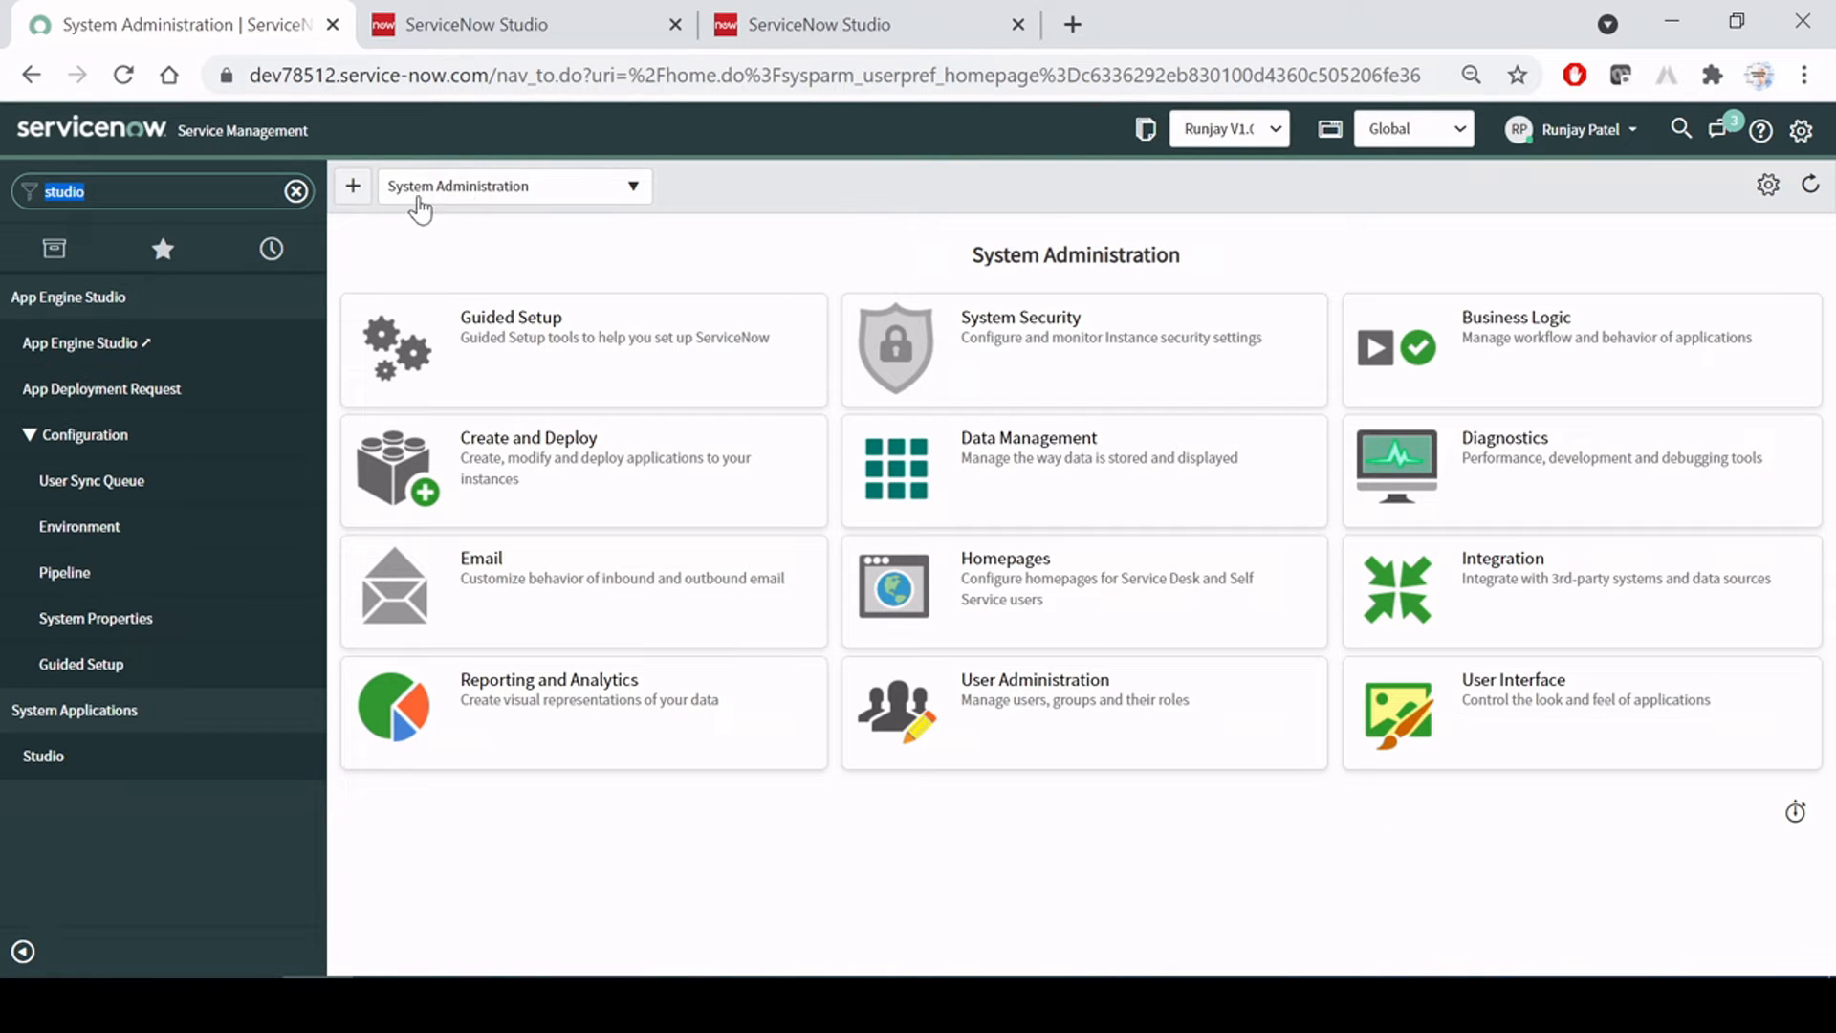
{"action": "left_click", "coordinate": [1476, 77]}
{"action": "left_click", "coordinate": [1464, 128]}
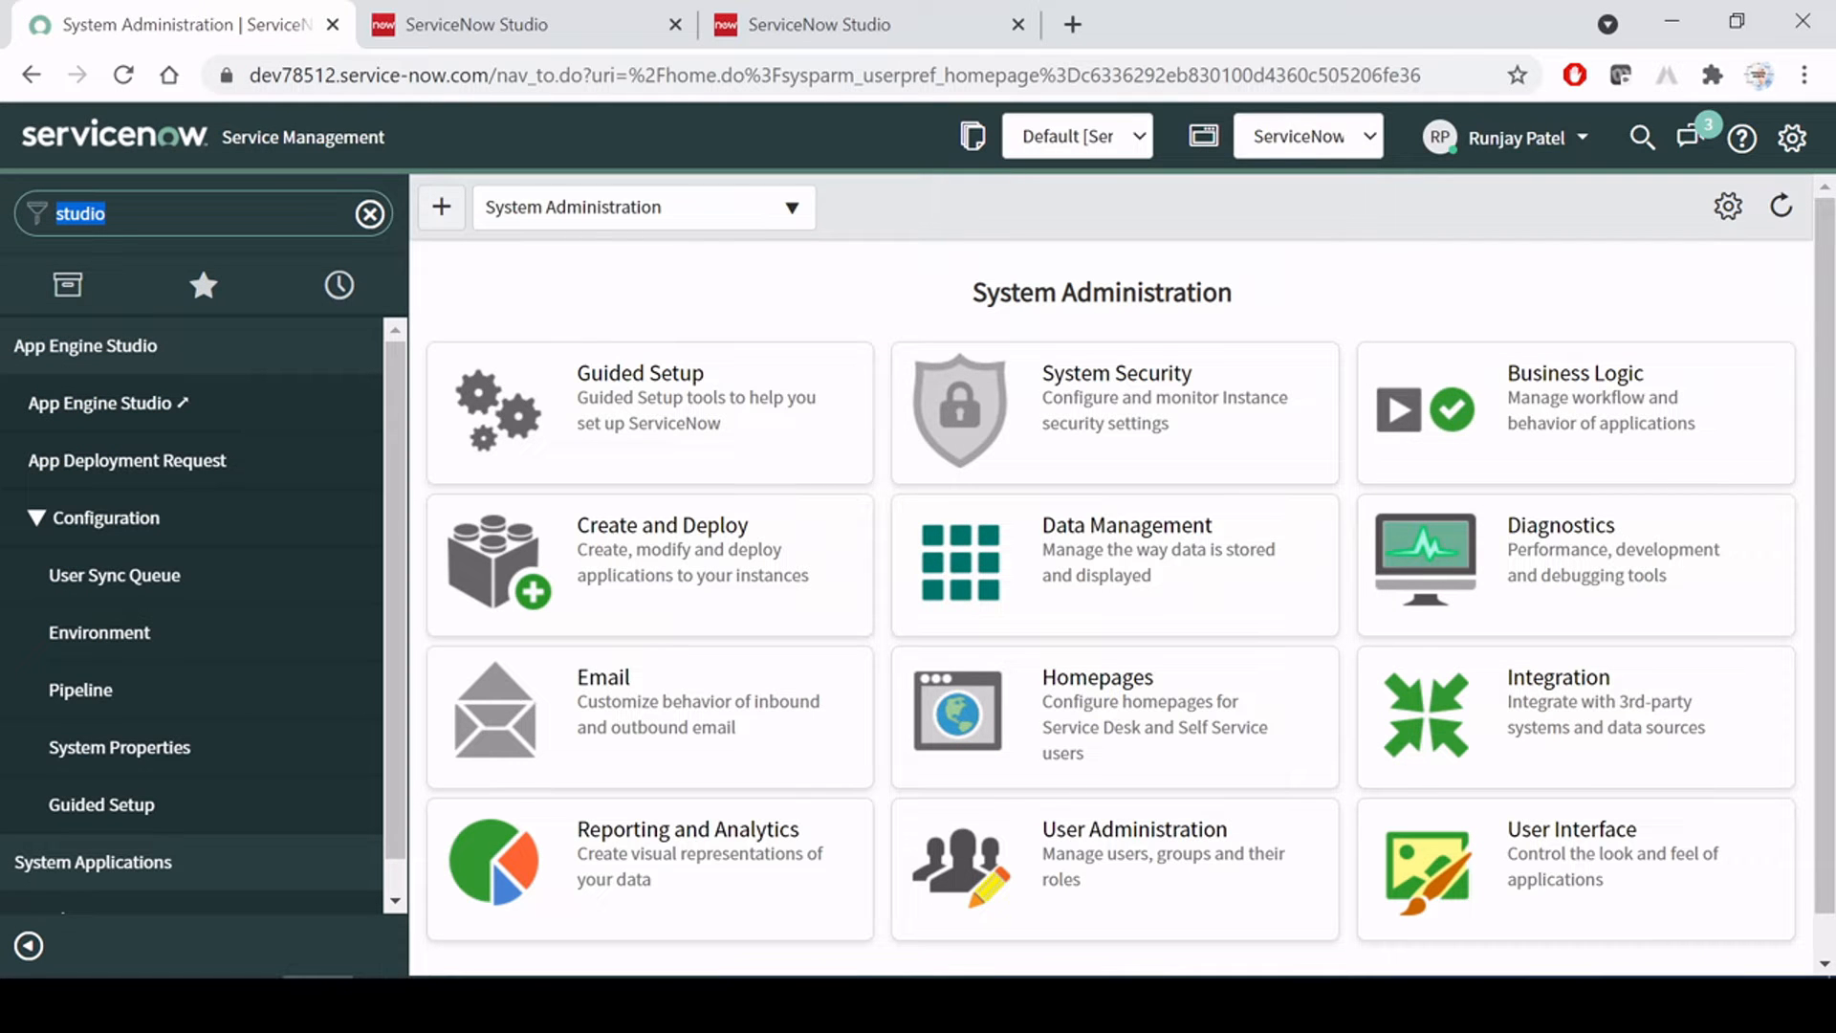
Replace the navigator filter with "flow" and open Flow Designer from Process Automation
{"action": "key", "text": "BackSpace"}
{"action": "key", "text": "BackSpace"}
{"action": "key", "text": "BackSpace"}
{"action": "key", "text": "BackSpace"}
{"action": "key", "text": "BackSpace"}
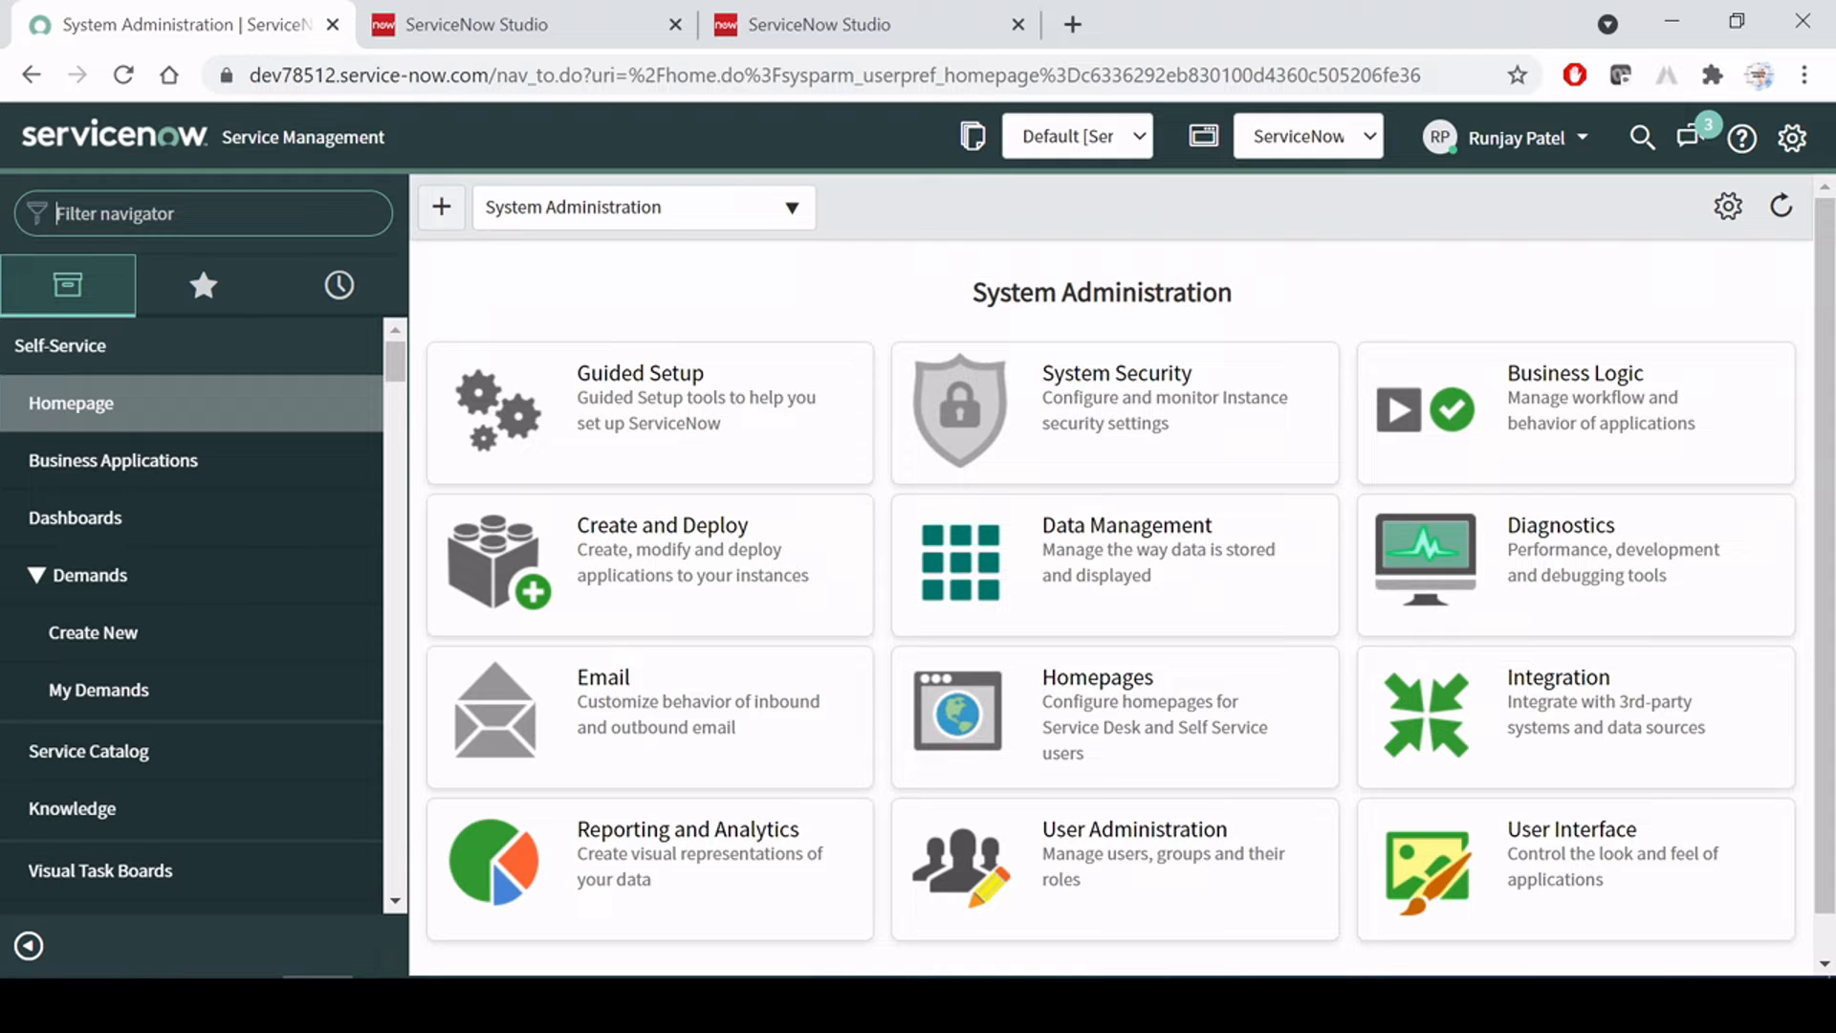
{"action": "type", "text": "desi"}
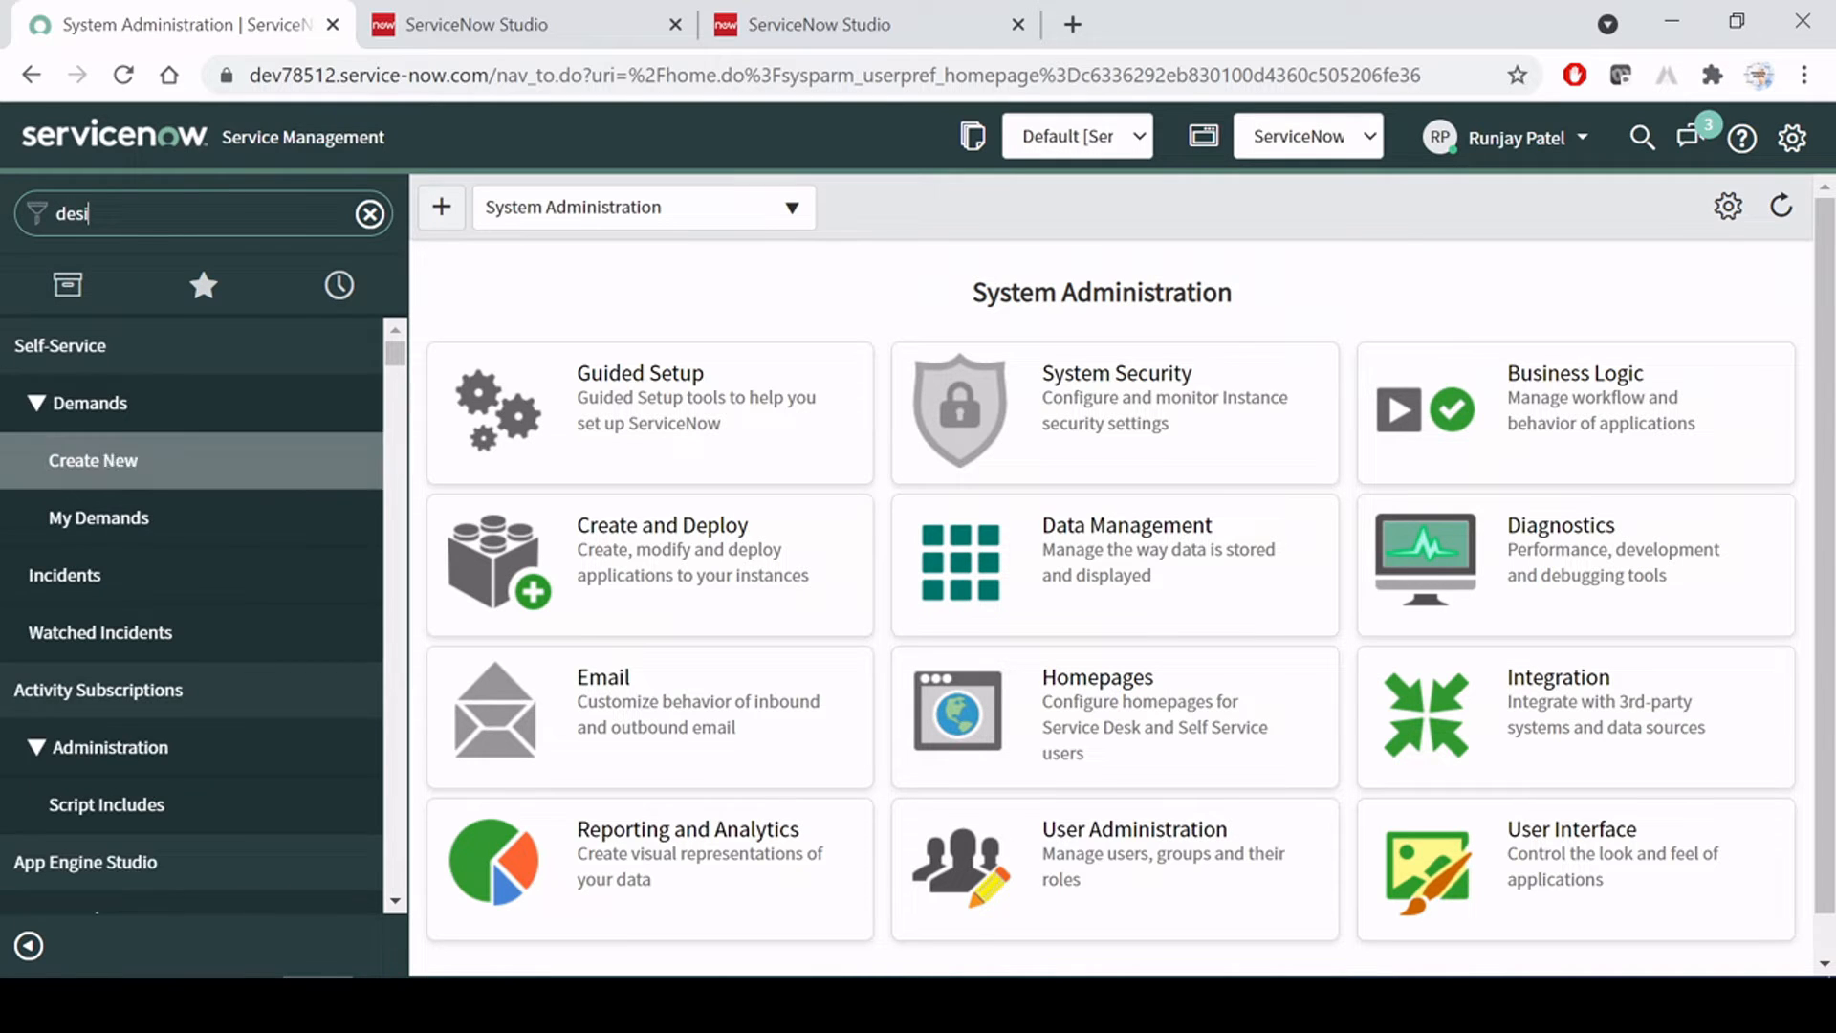
{"action": "left_click_drag", "start_coordinate": [182, 217], "coordinate": [2, 226]}
{"action": "type", "text": "flow"}
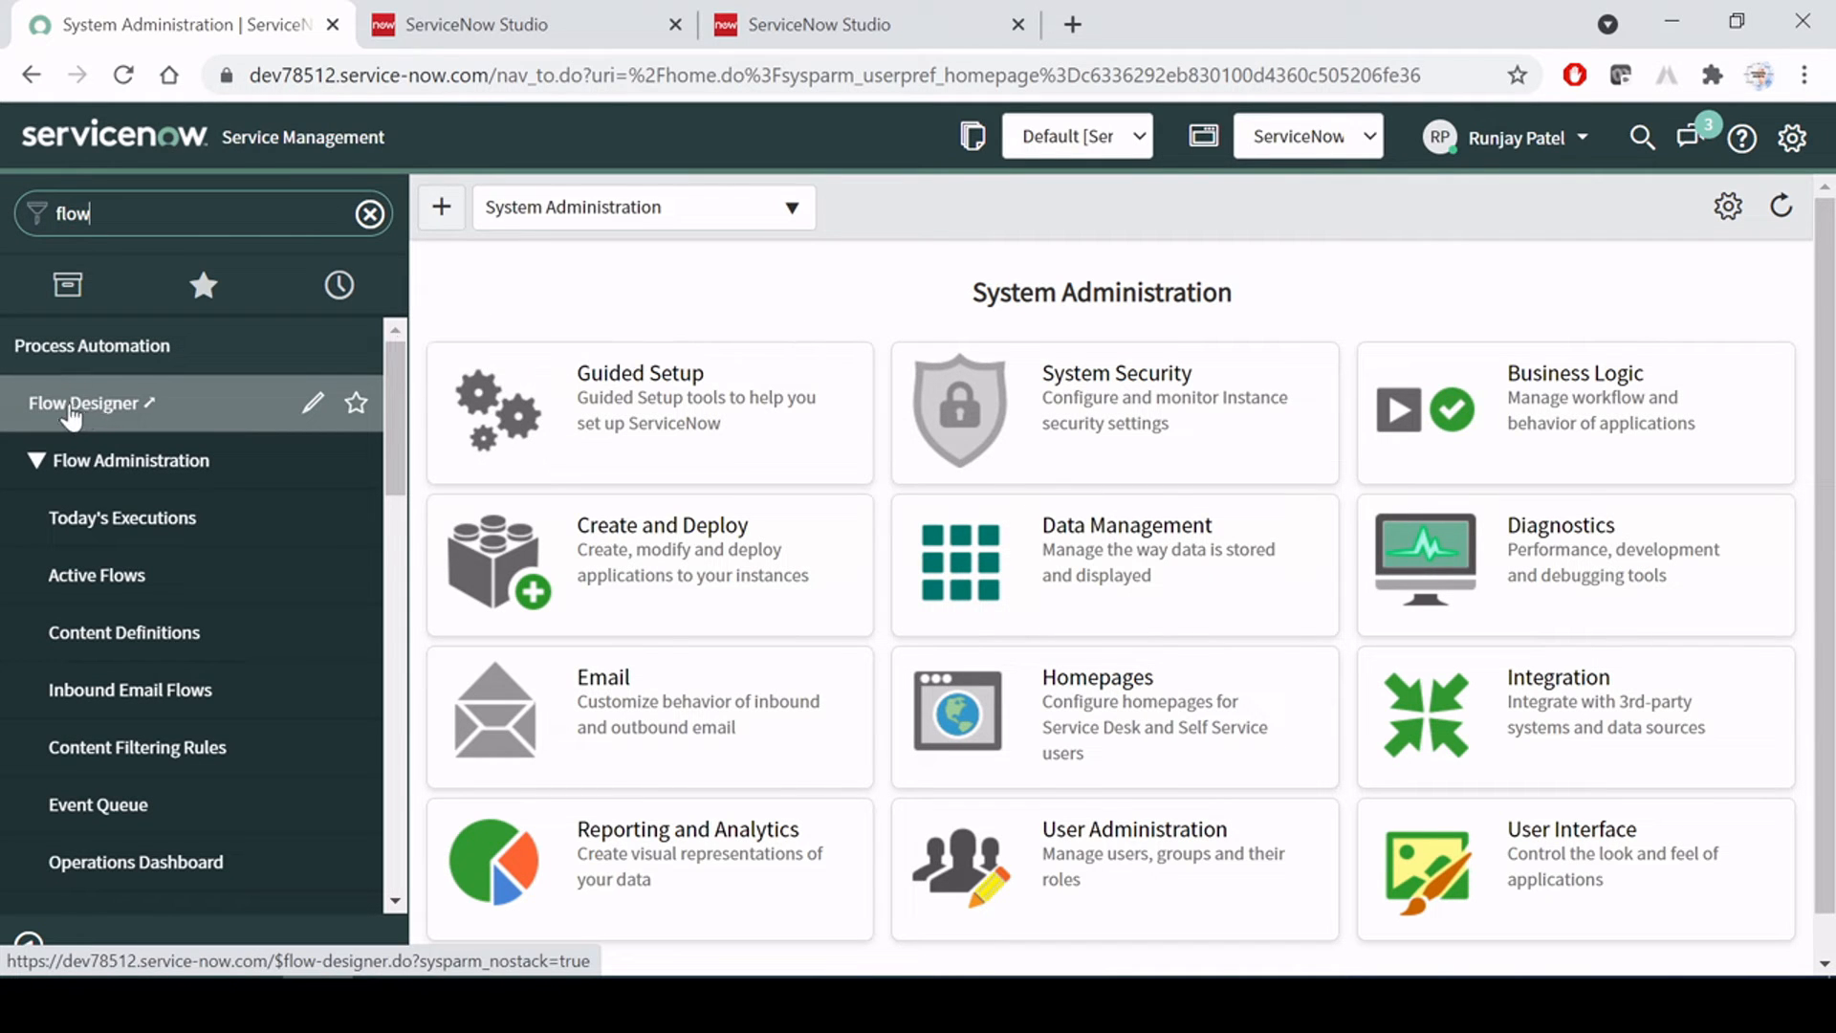
{"action": "left_click", "coordinate": [85, 404]}
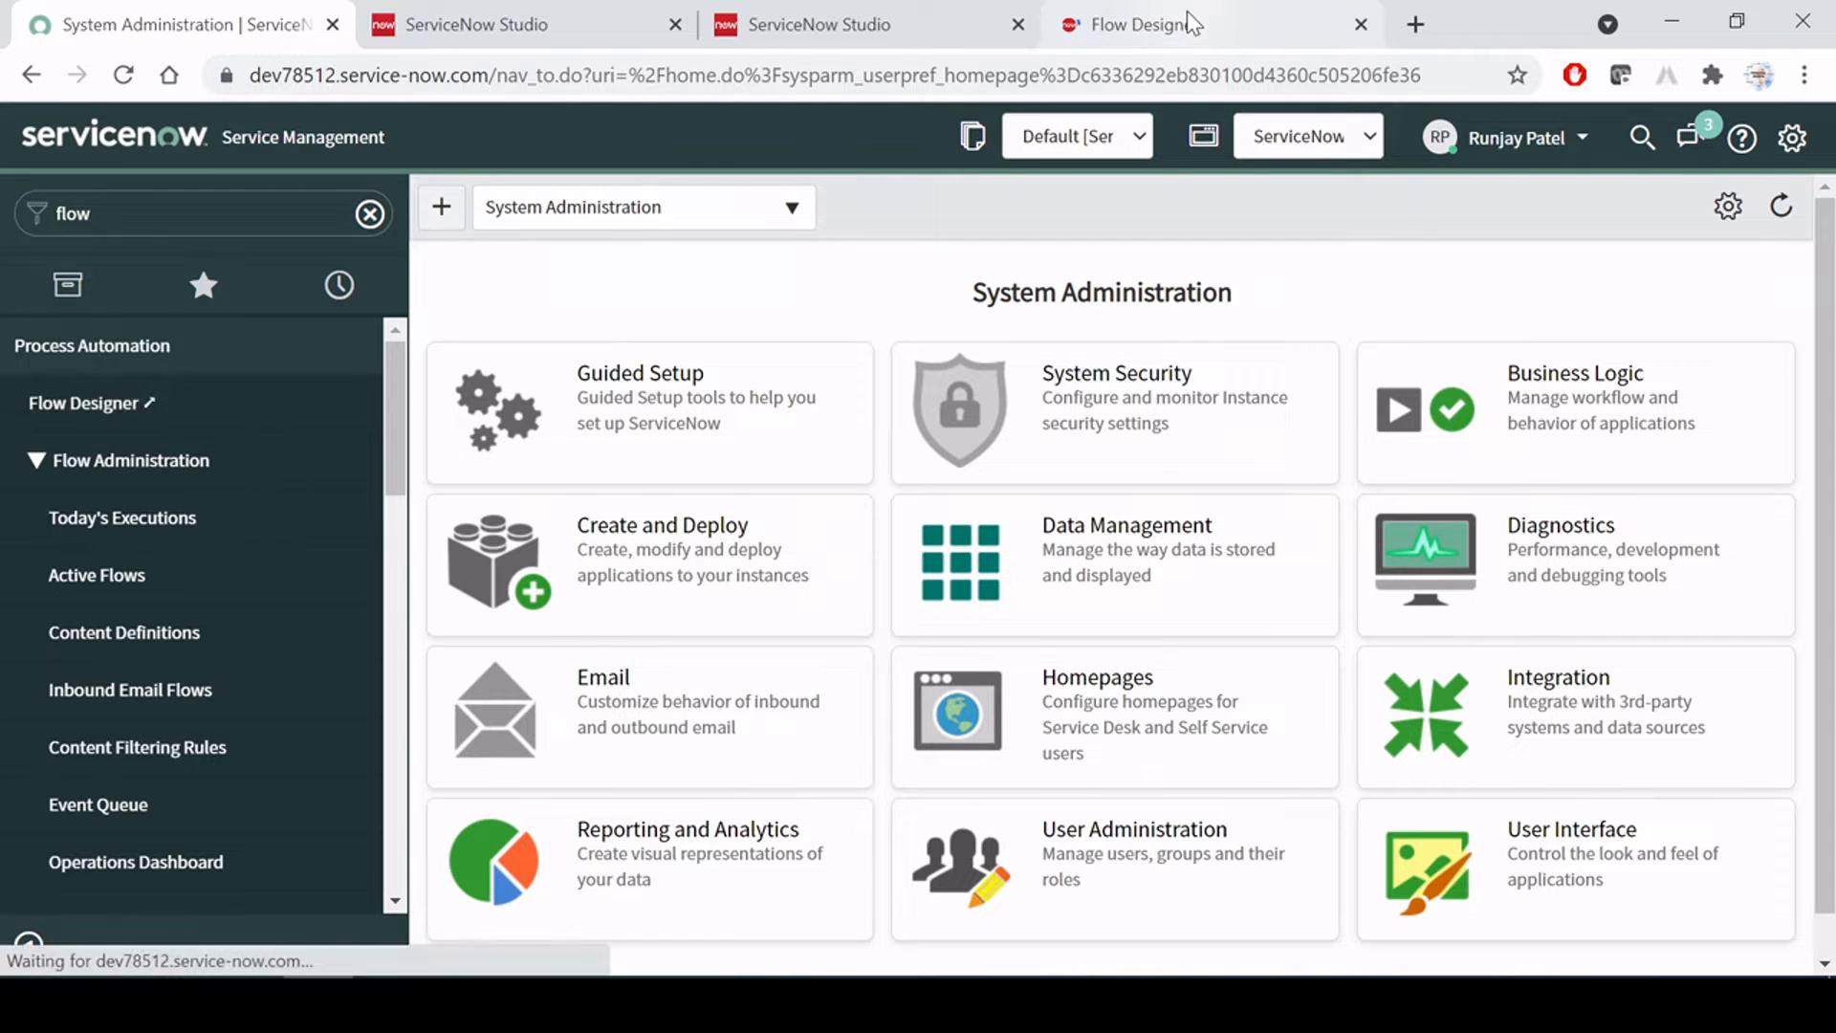
{"action": "left_click", "coordinate": [1234, 21]}
{"action": "left_click", "coordinate": [257, 14]}
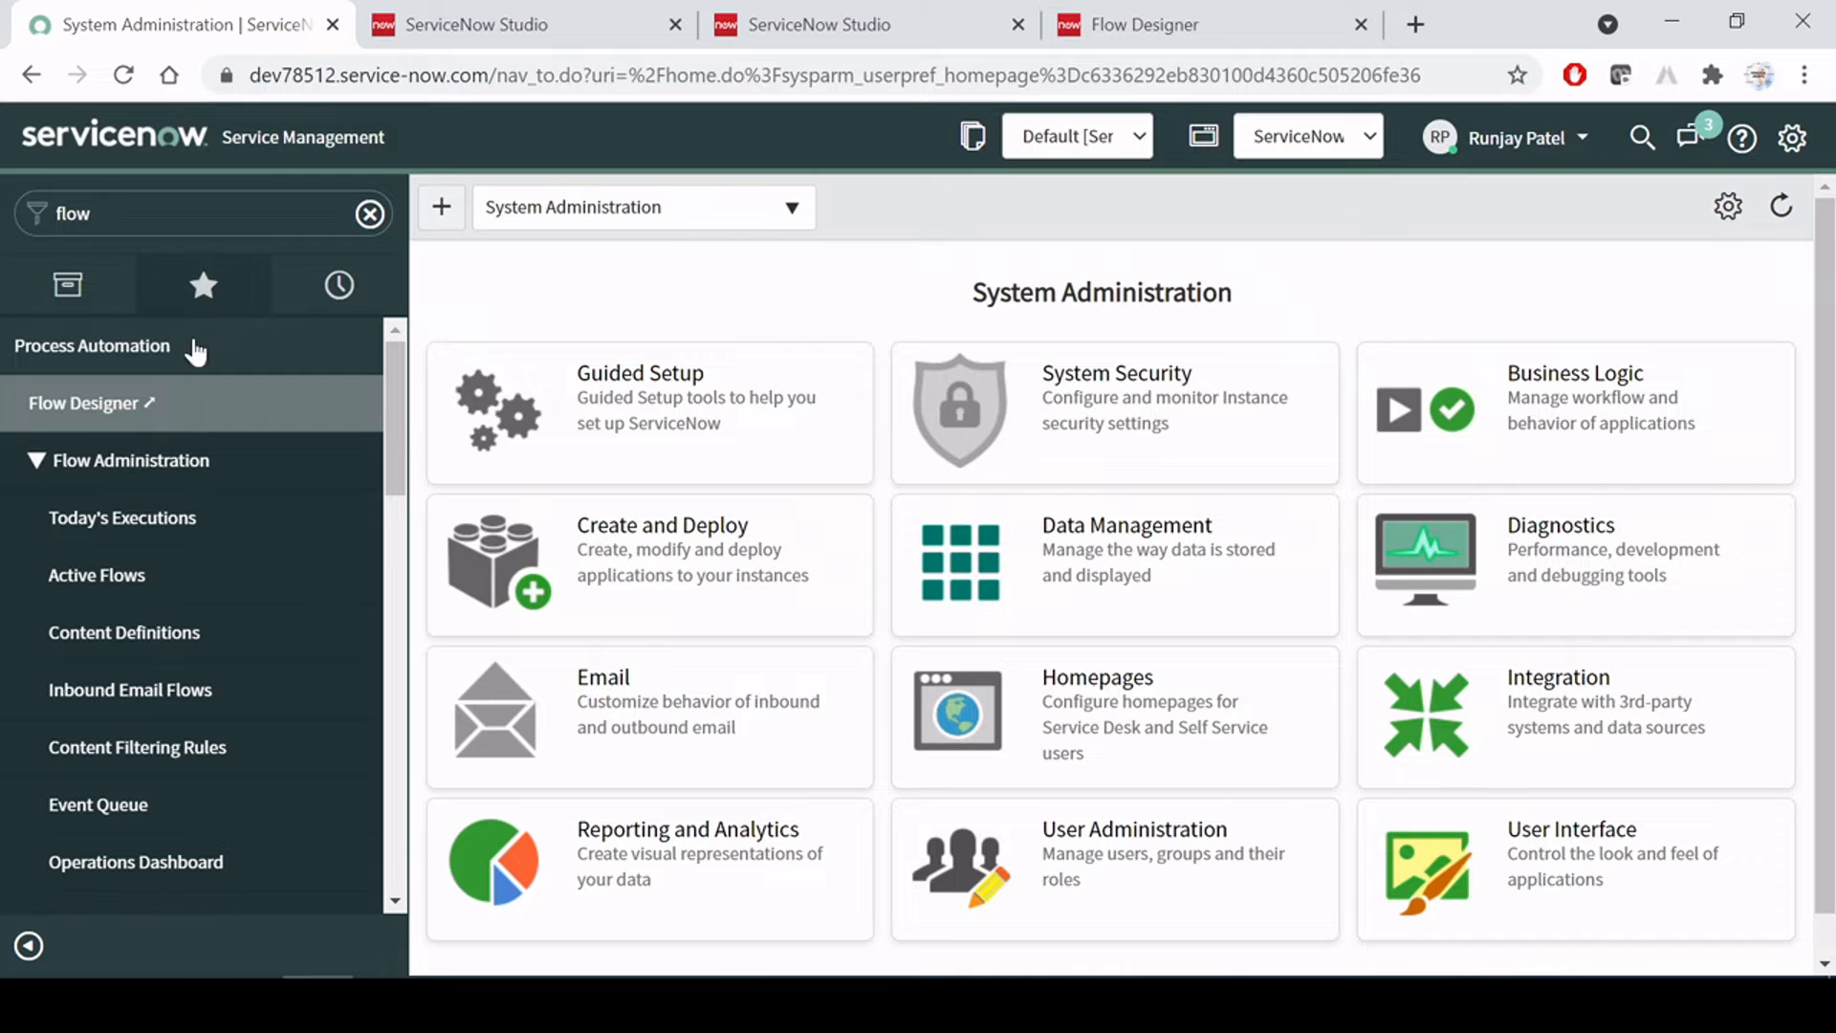
{"action": "left_click", "coordinate": [91, 402]}
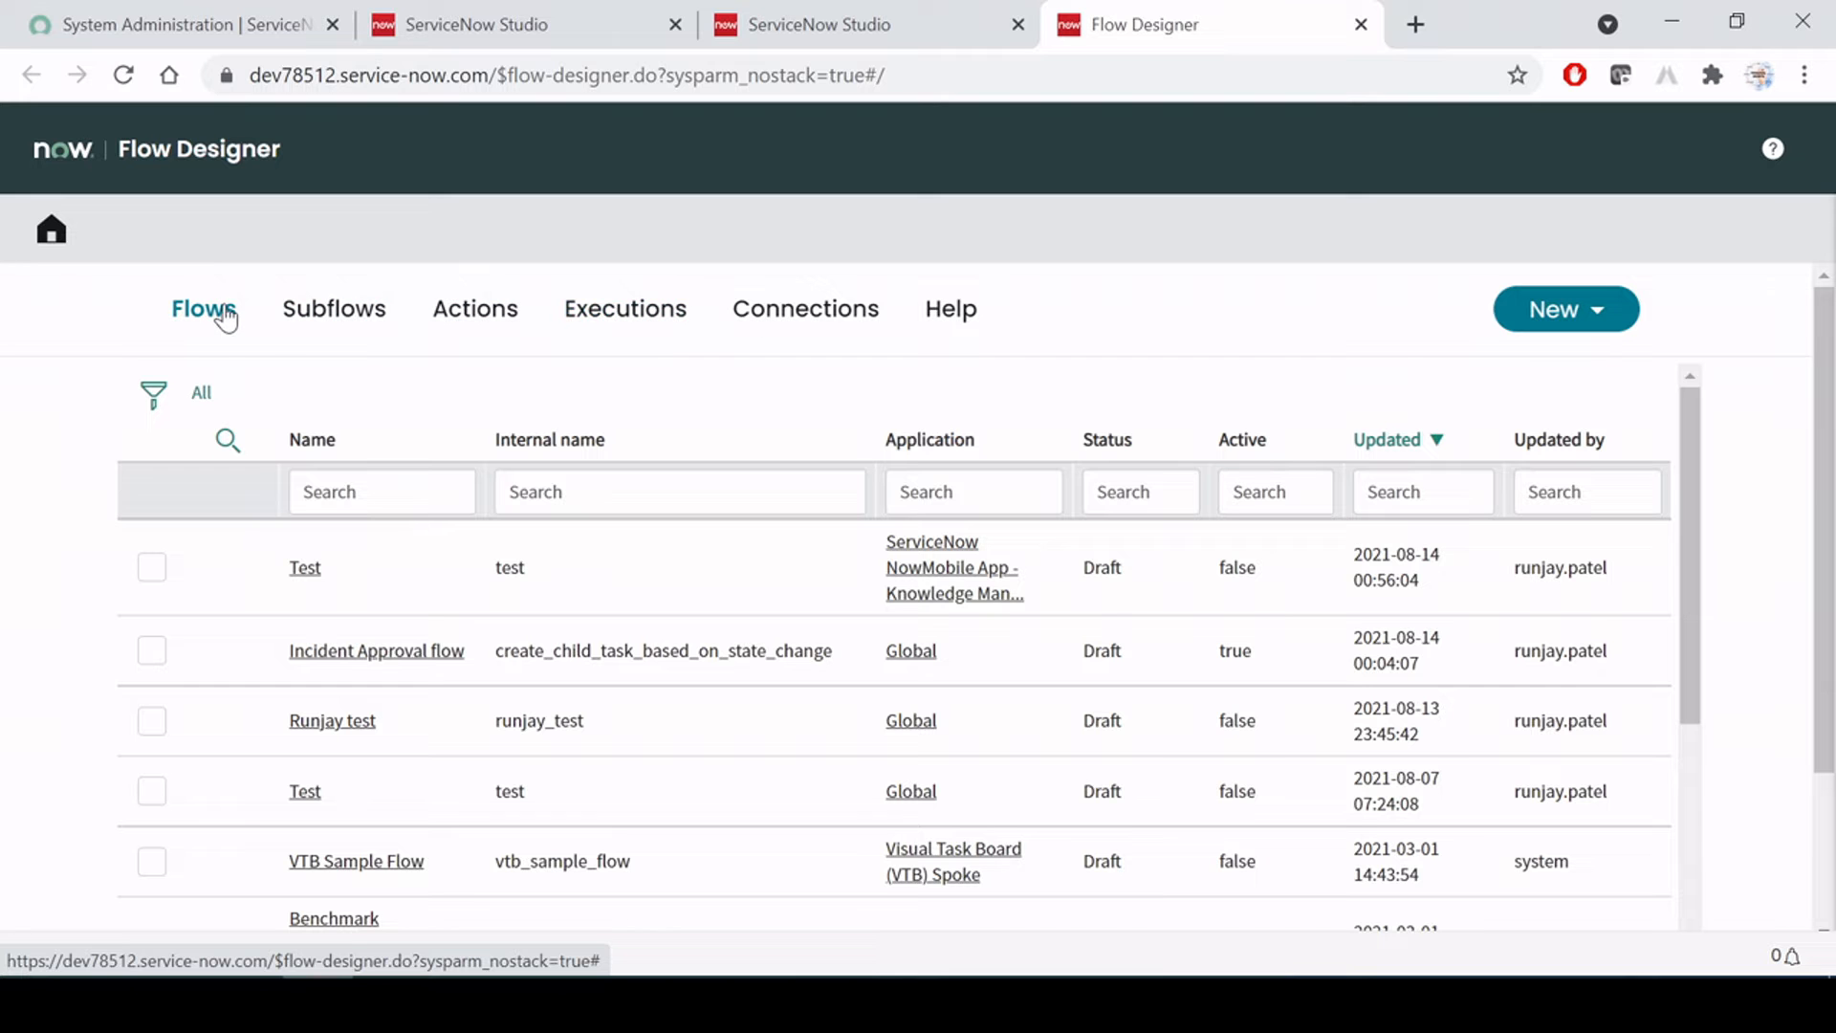
Look through the list of existing flows in Flow Designer
{"action": "scroll", "coordinate": [304, 573], "scroll_direction": "down", "scroll_amount": 10}
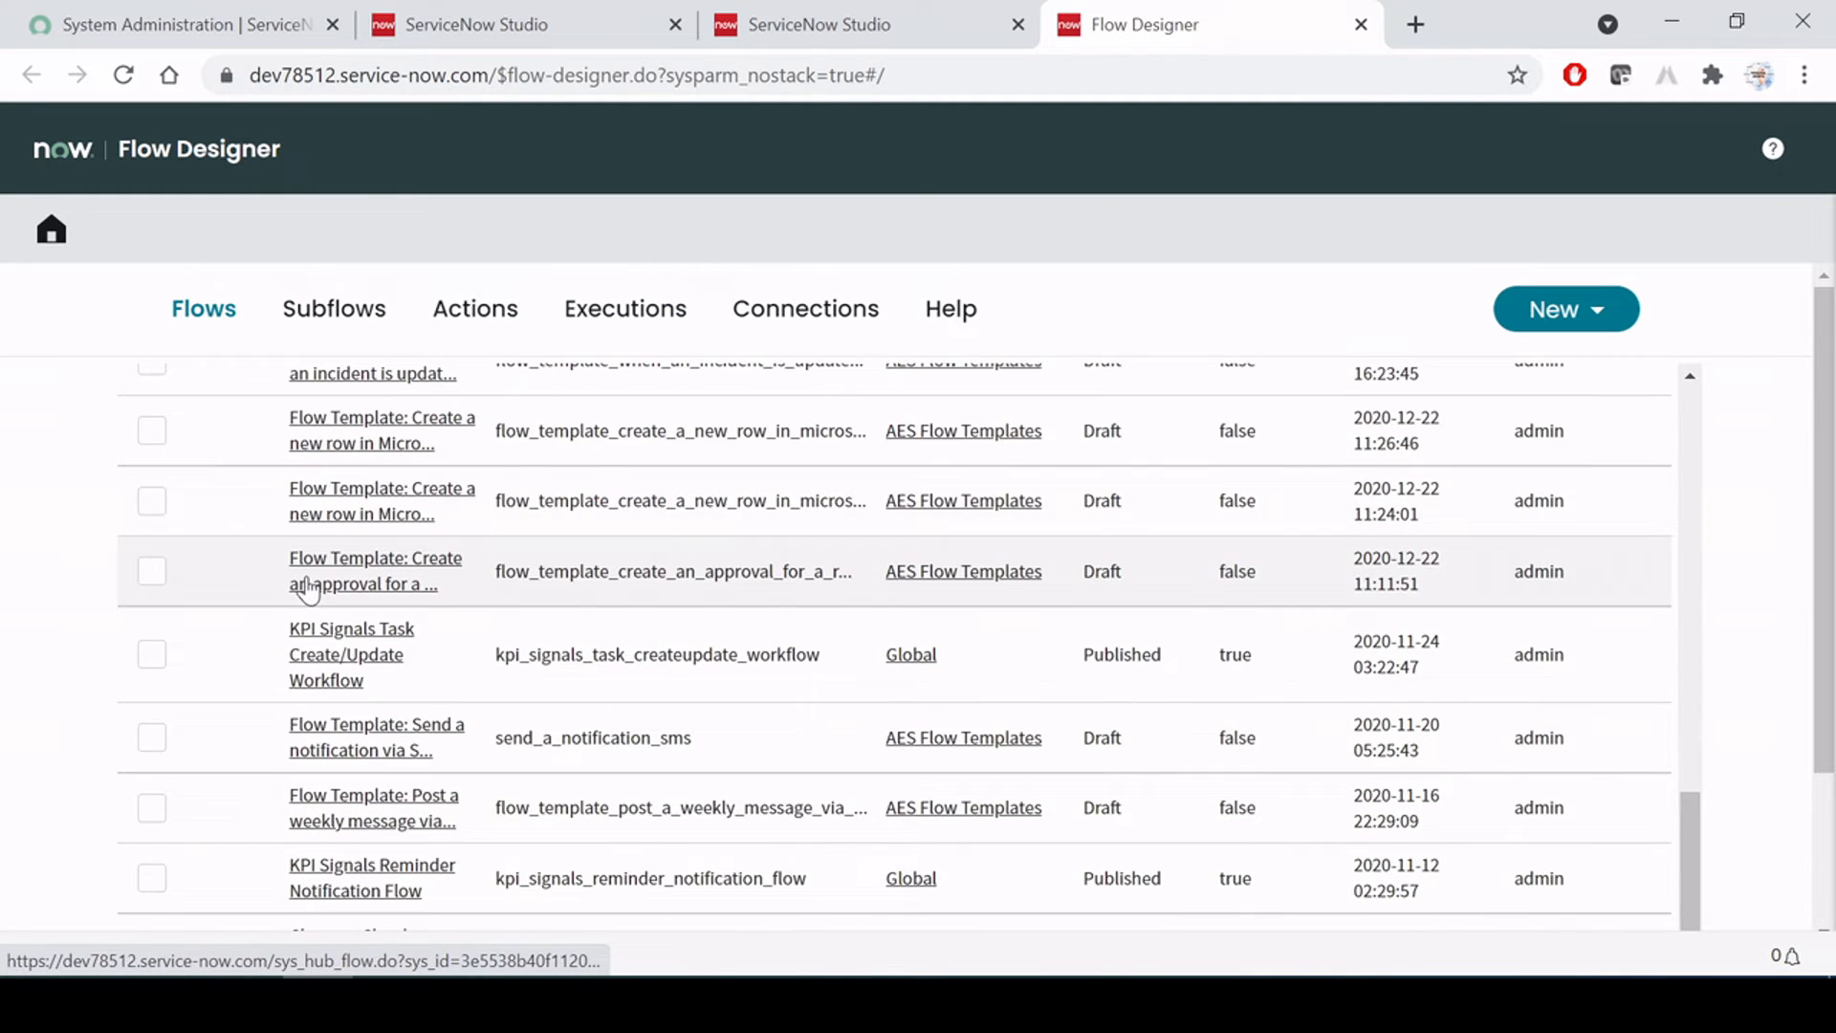
{"action": "scroll", "coordinate": [306, 588], "scroll_direction": "up", "scroll_amount": 10}
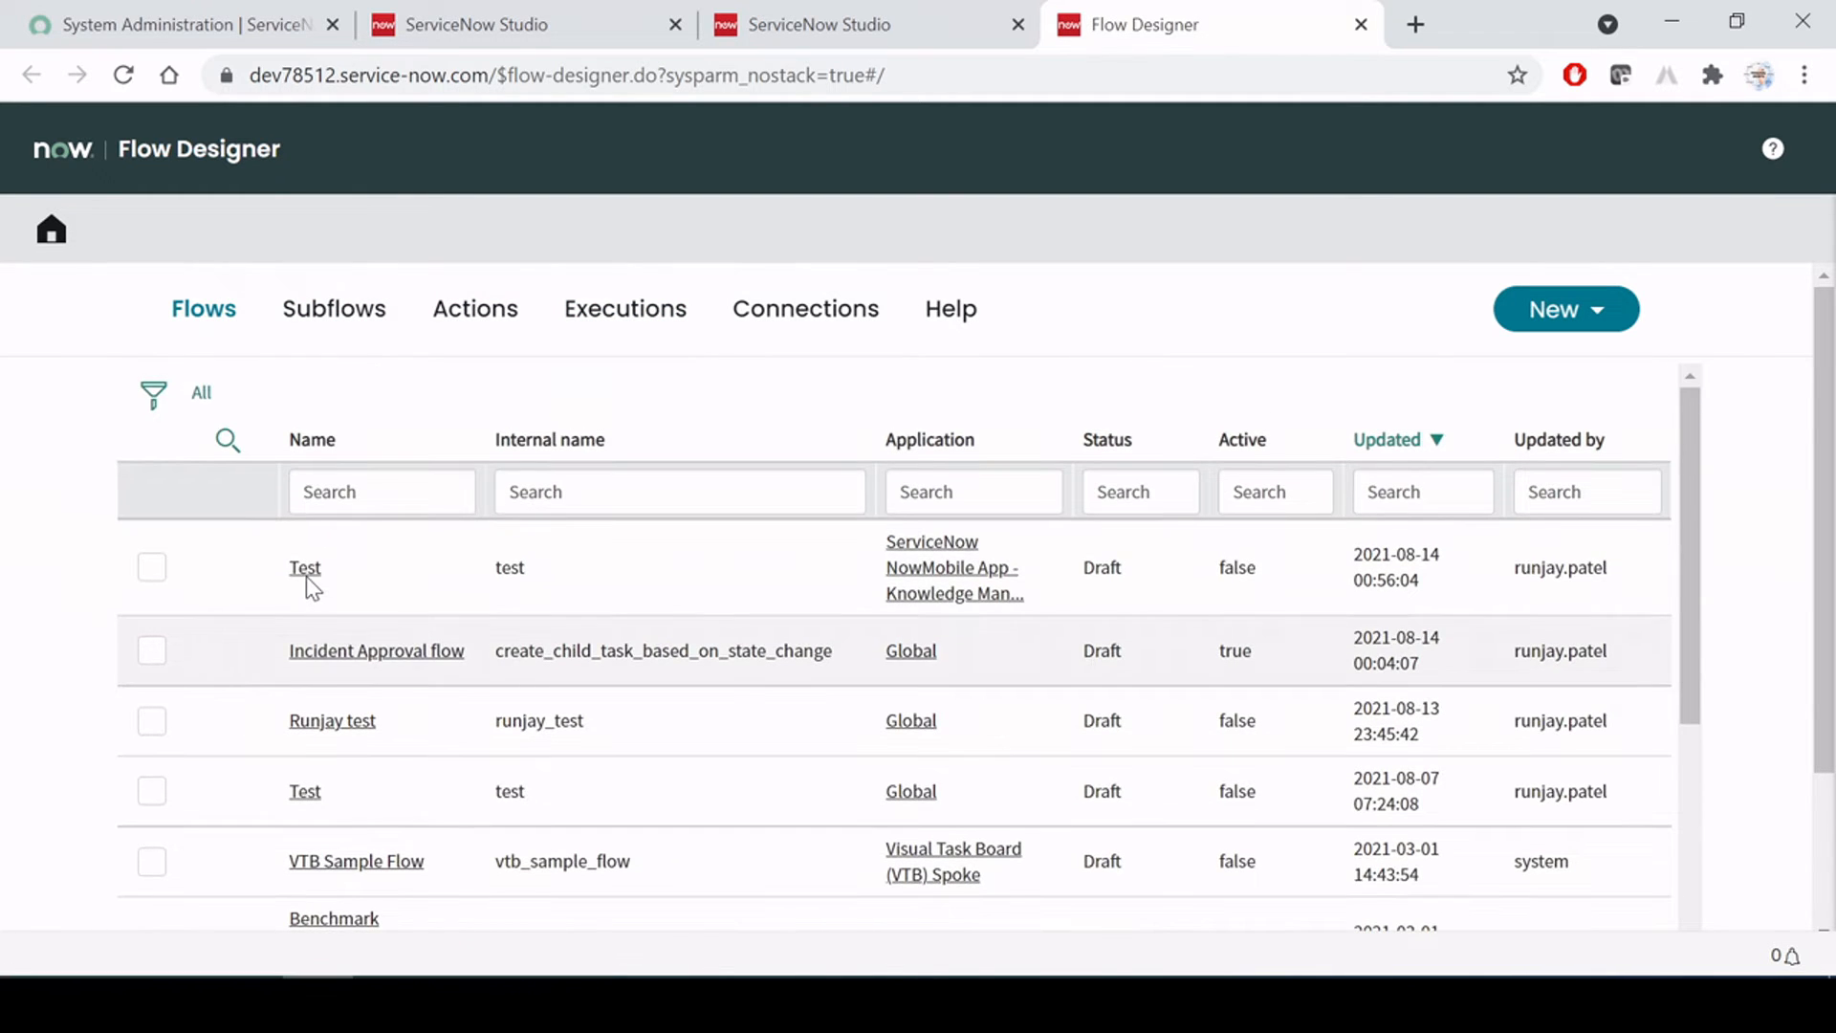
{"action": "scroll", "coordinate": [306, 579], "scroll_direction": "down", "scroll_amount": 5}
{"action": "scroll", "coordinate": [306, 588], "scroll_direction": "down", "scroll_amount": 4}
{"action": "scroll", "coordinate": [306, 588], "scroll_direction": "up", "scroll_amount": 8}
{"action": "scroll", "coordinate": [305, 590], "scroll_direction": "down", "scroll_amount": 3}
{"action": "scroll", "coordinate": [306, 589], "scroll_direction": "up", "scroll_amount": 4}
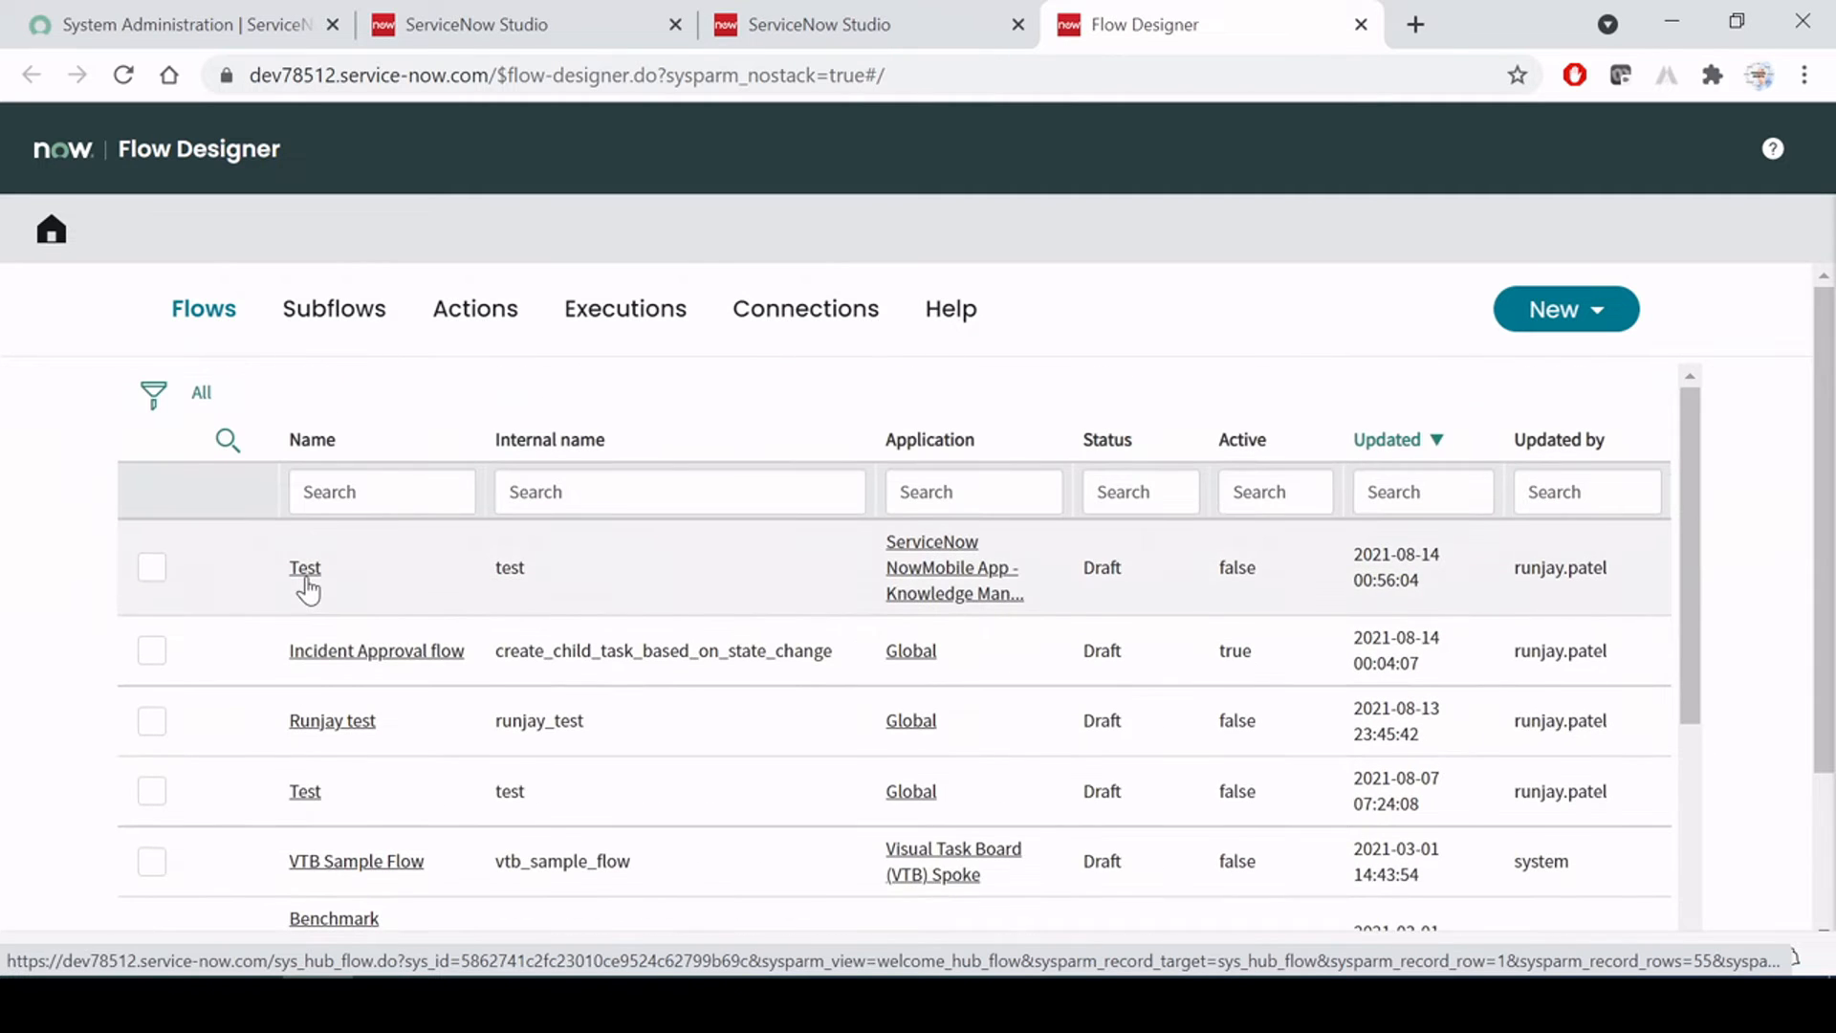
Review the Subflows, Actions and Executions lists, and return to the Flows list
{"action": "left_click", "coordinate": [320, 309]}
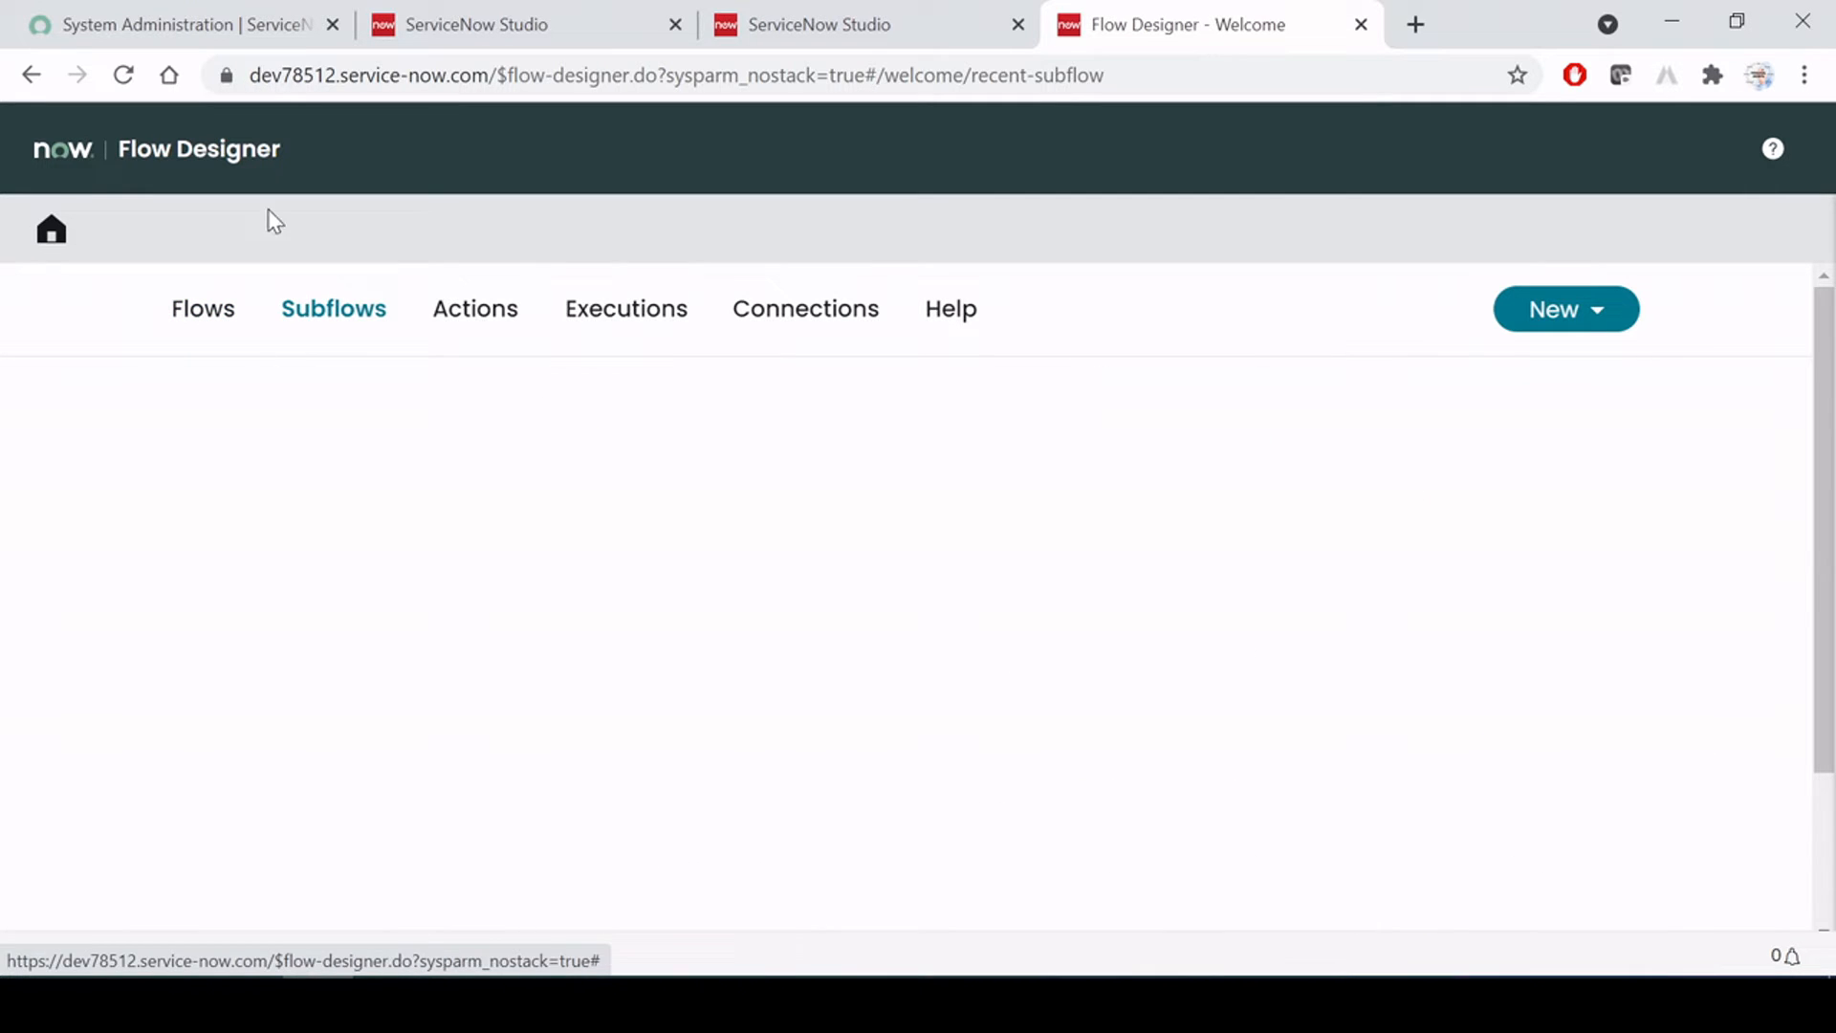
{"action": "scroll", "coordinate": [488, 688], "scroll_direction": "down", "scroll_amount": 8}
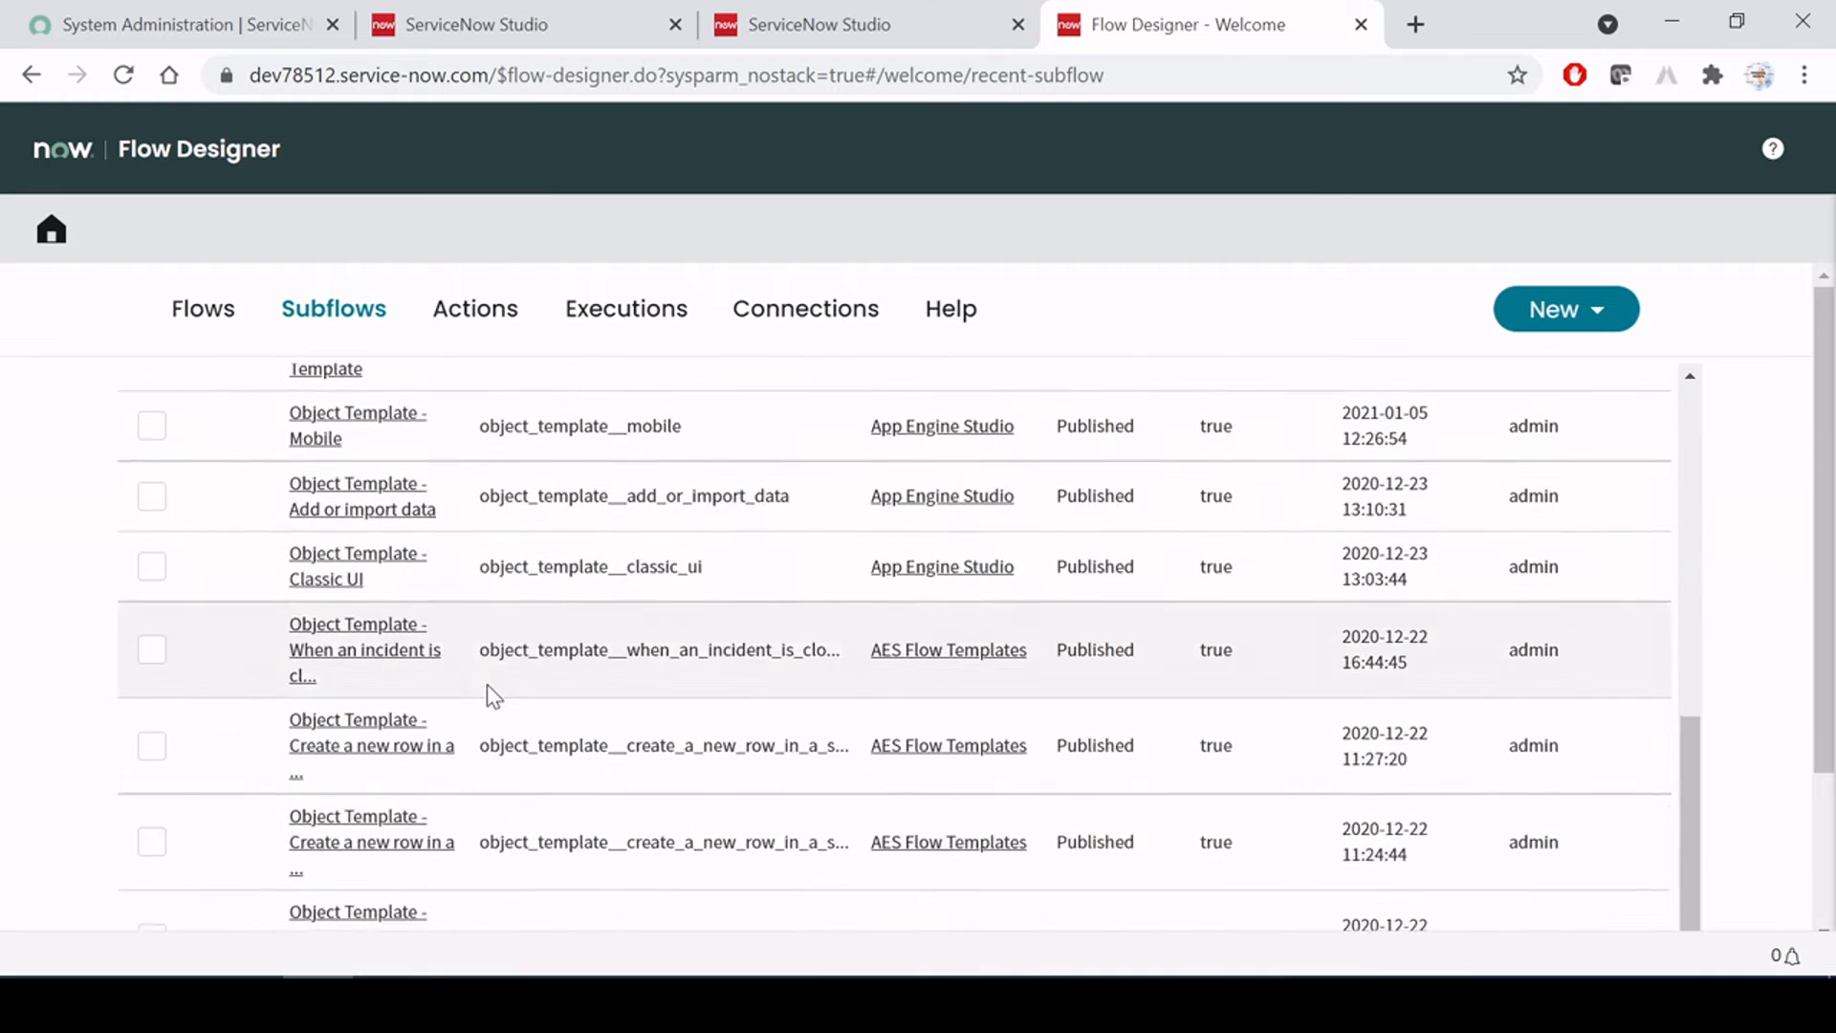
{"action": "scroll", "coordinate": [489, 690], "scroll_direction": "up", "scroll_amount": 5}
{"action": "scroll", "coordinate": [495, 697], "scroll_direction": "up", "scroll_amount": 3}
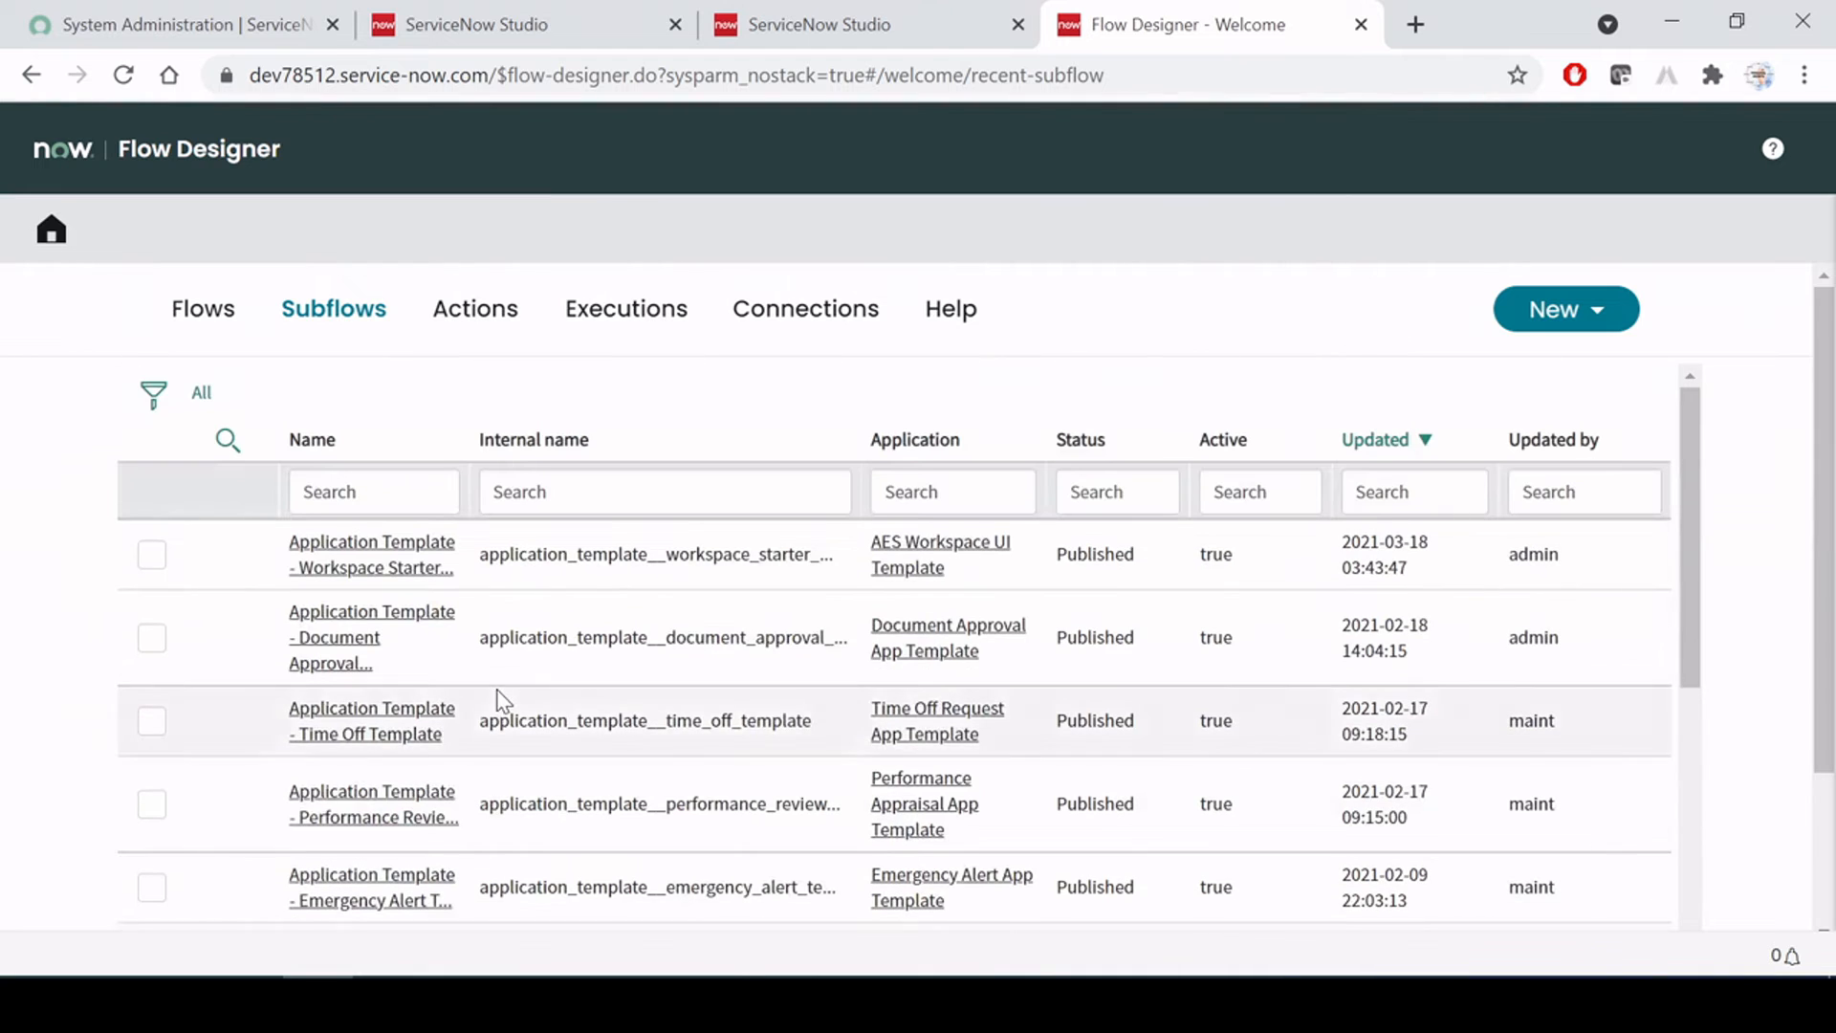
{"action": "left_click", "coordinate": [483, 314]}
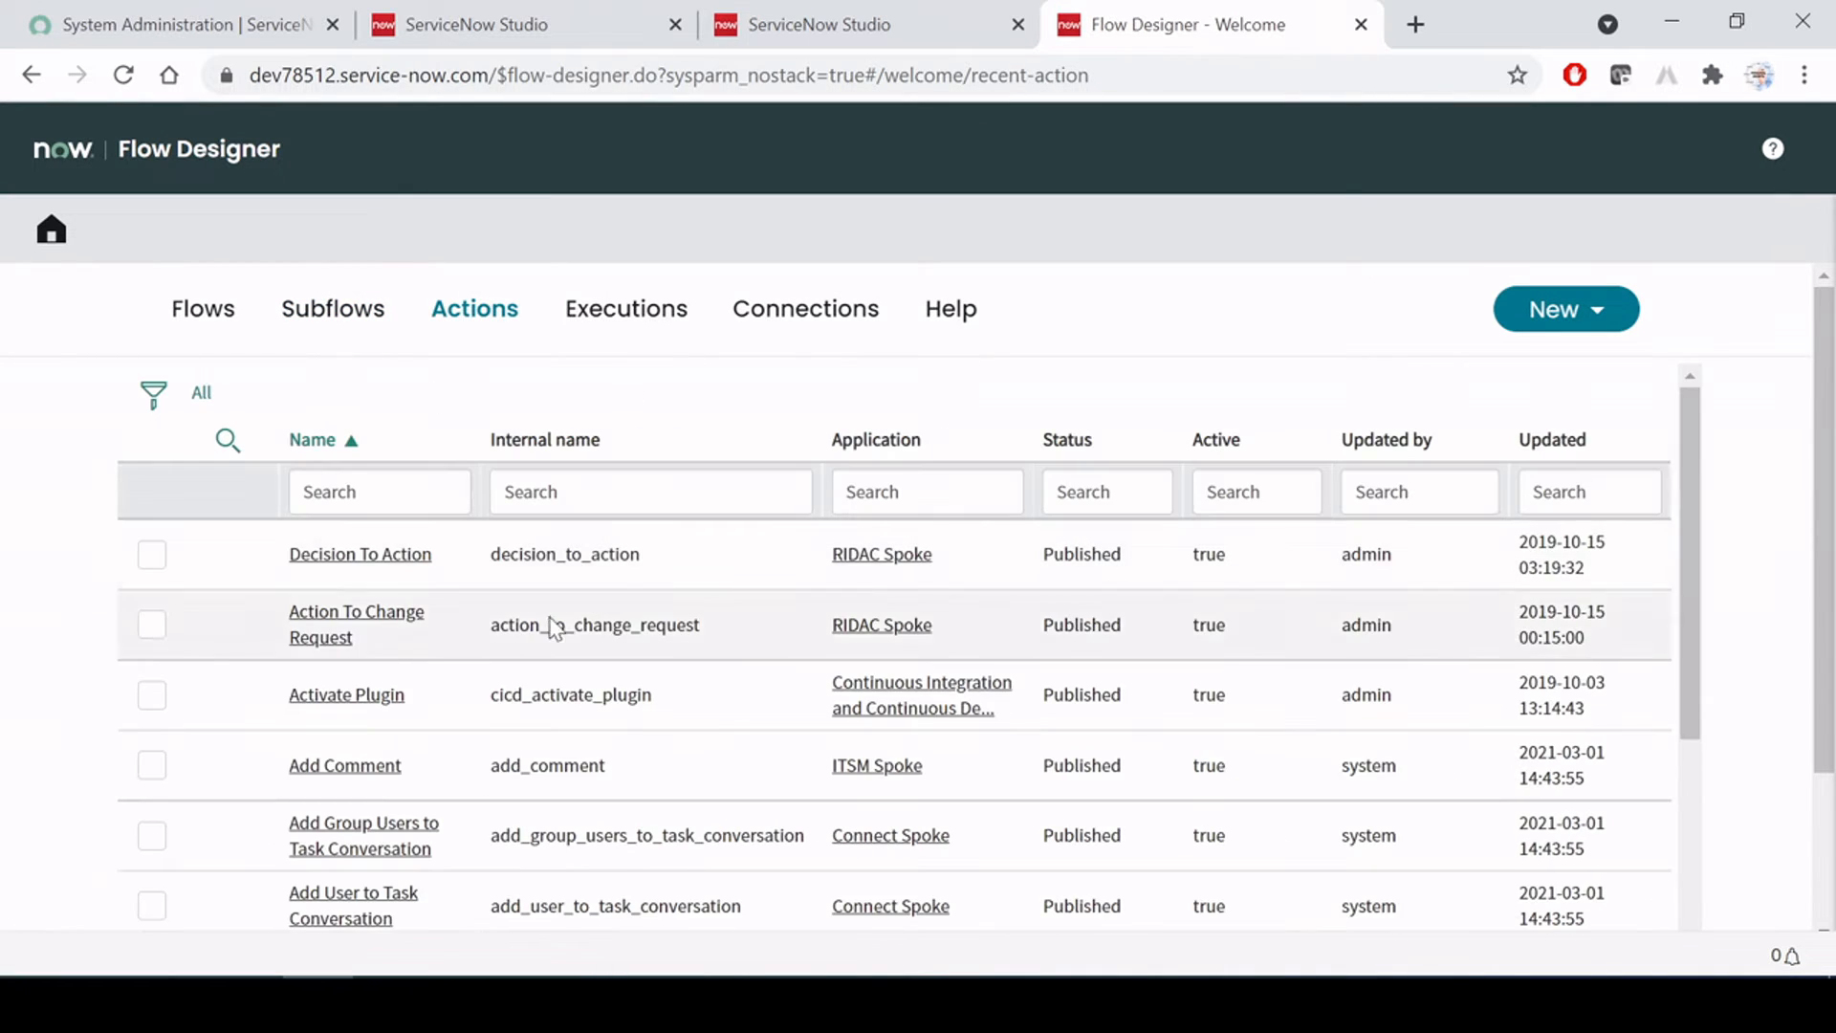
{"action": "scroll", "coordinate": [484, 706], "scroll_direction": "down", "scroll_amount": 10}
{"action": "scroll", "coordinate": [485, 706], "scroll_direction": "up", "scroll_amount": 10}
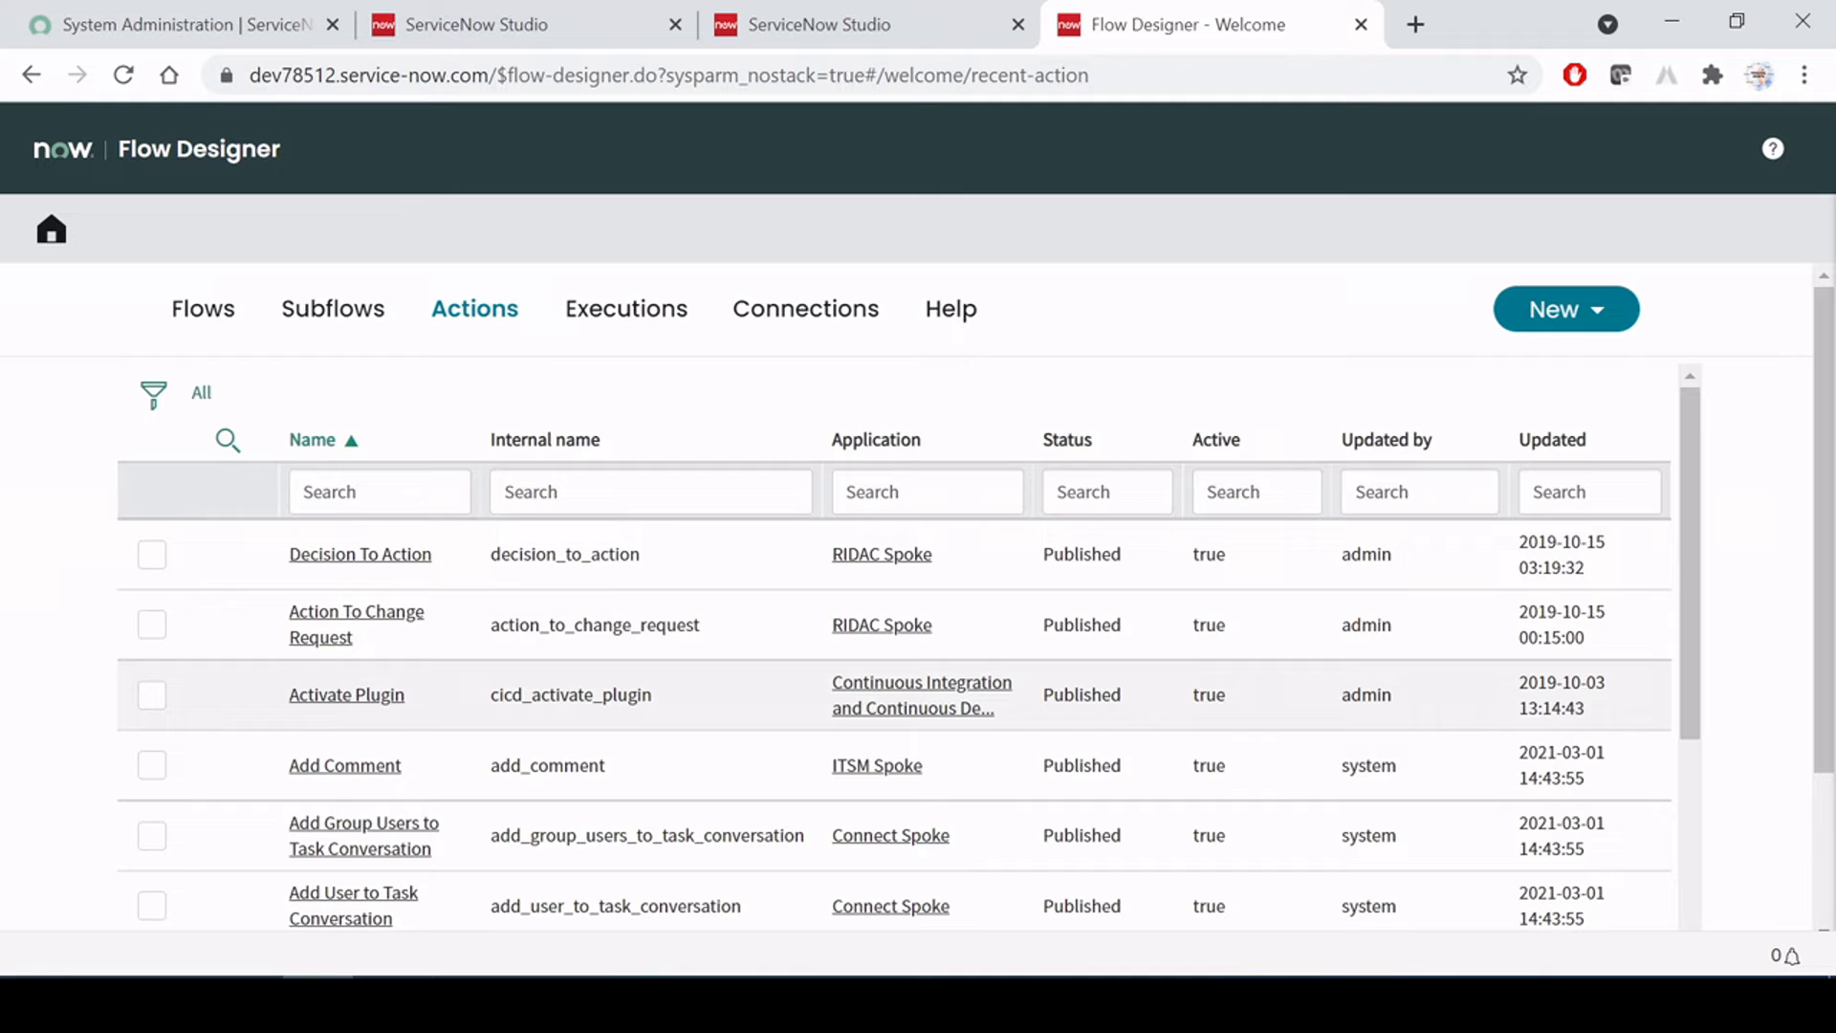
{"action": "left_click", "coordinate": [675, 323]}
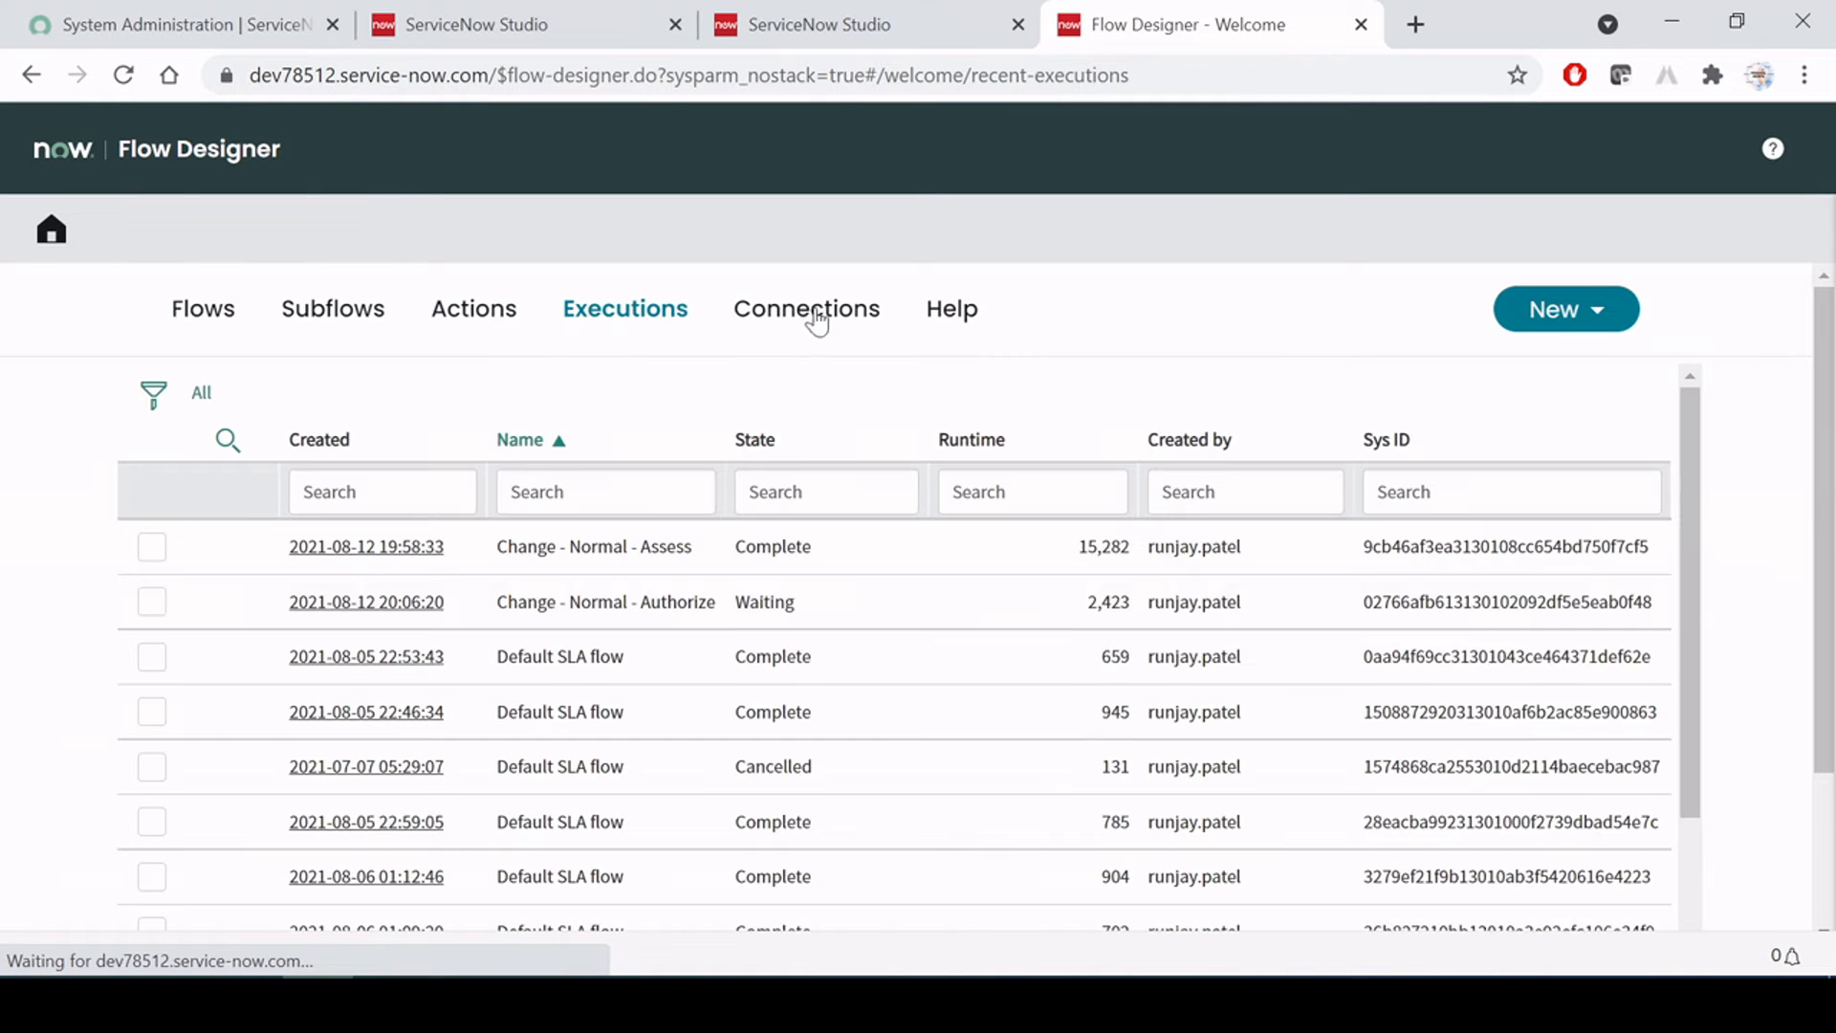
{"action": "left_click", "coordinate": [212, 316]}
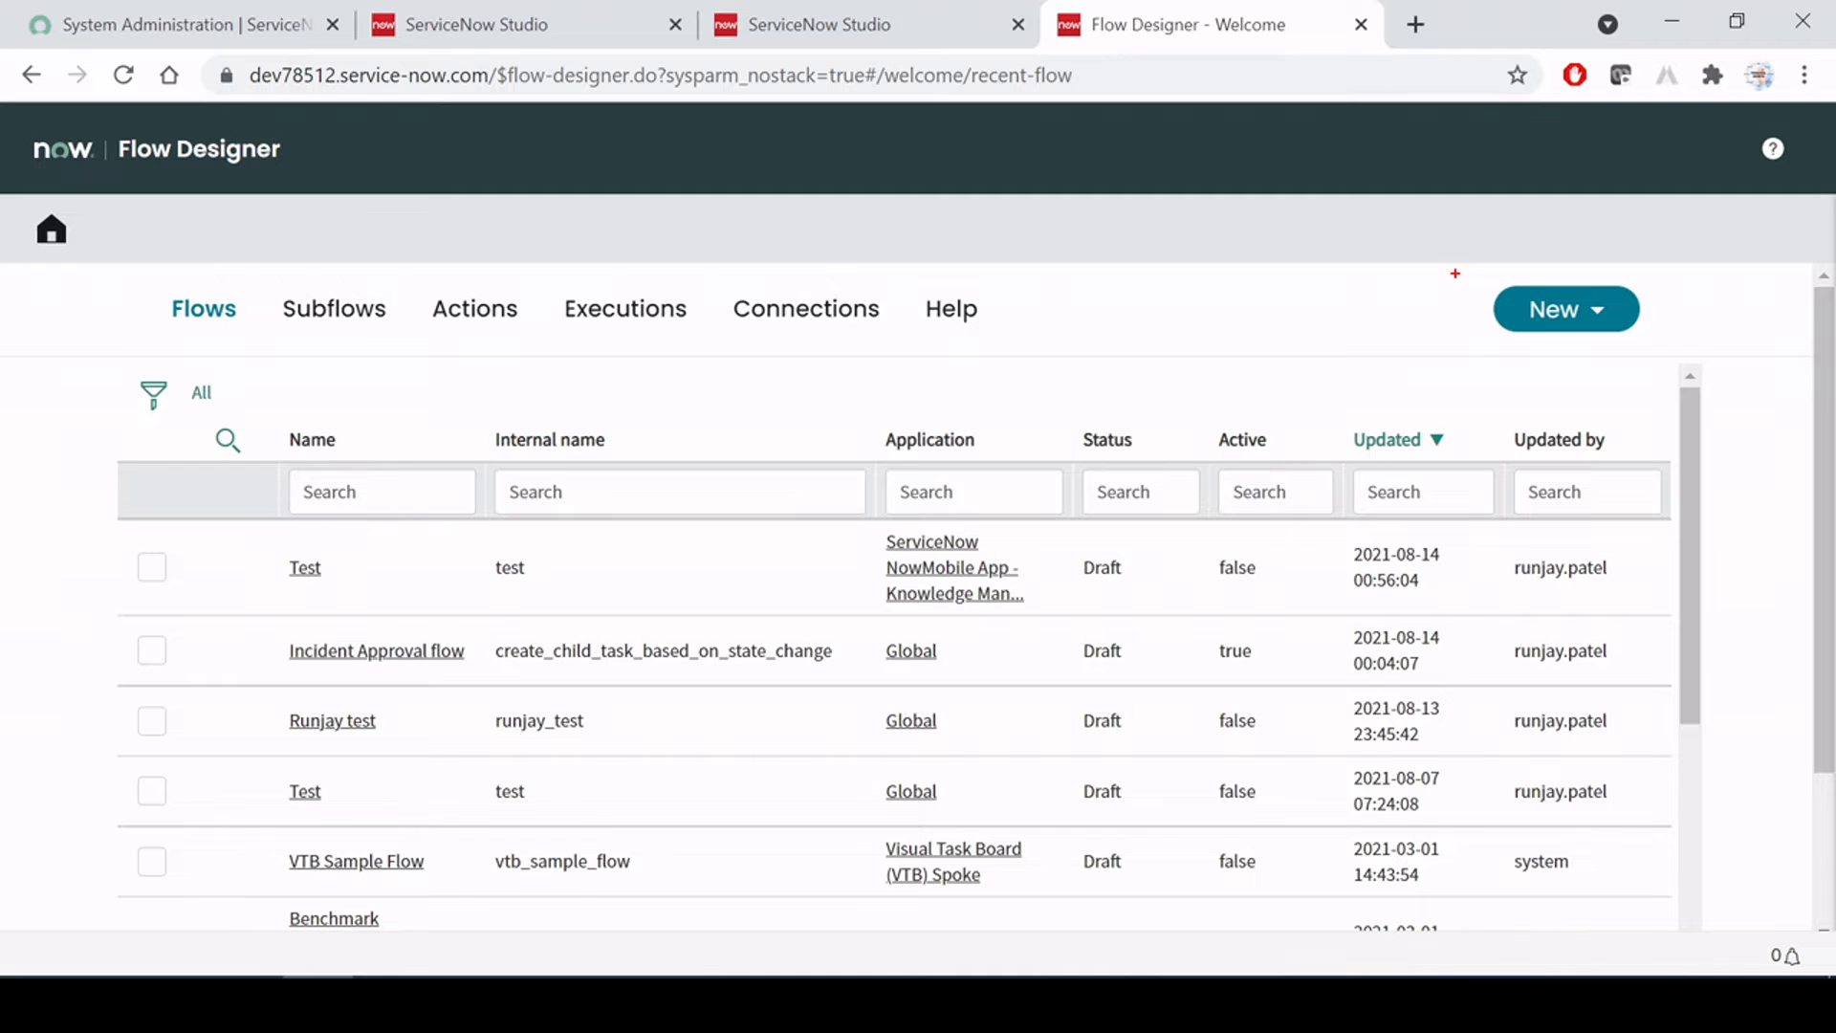
Start a new flow from the Flow Designer home page and name it Test
{"action": "left_click_drag", "start_coordinate": [1430, 259], "coordinate": [1705, 355]}
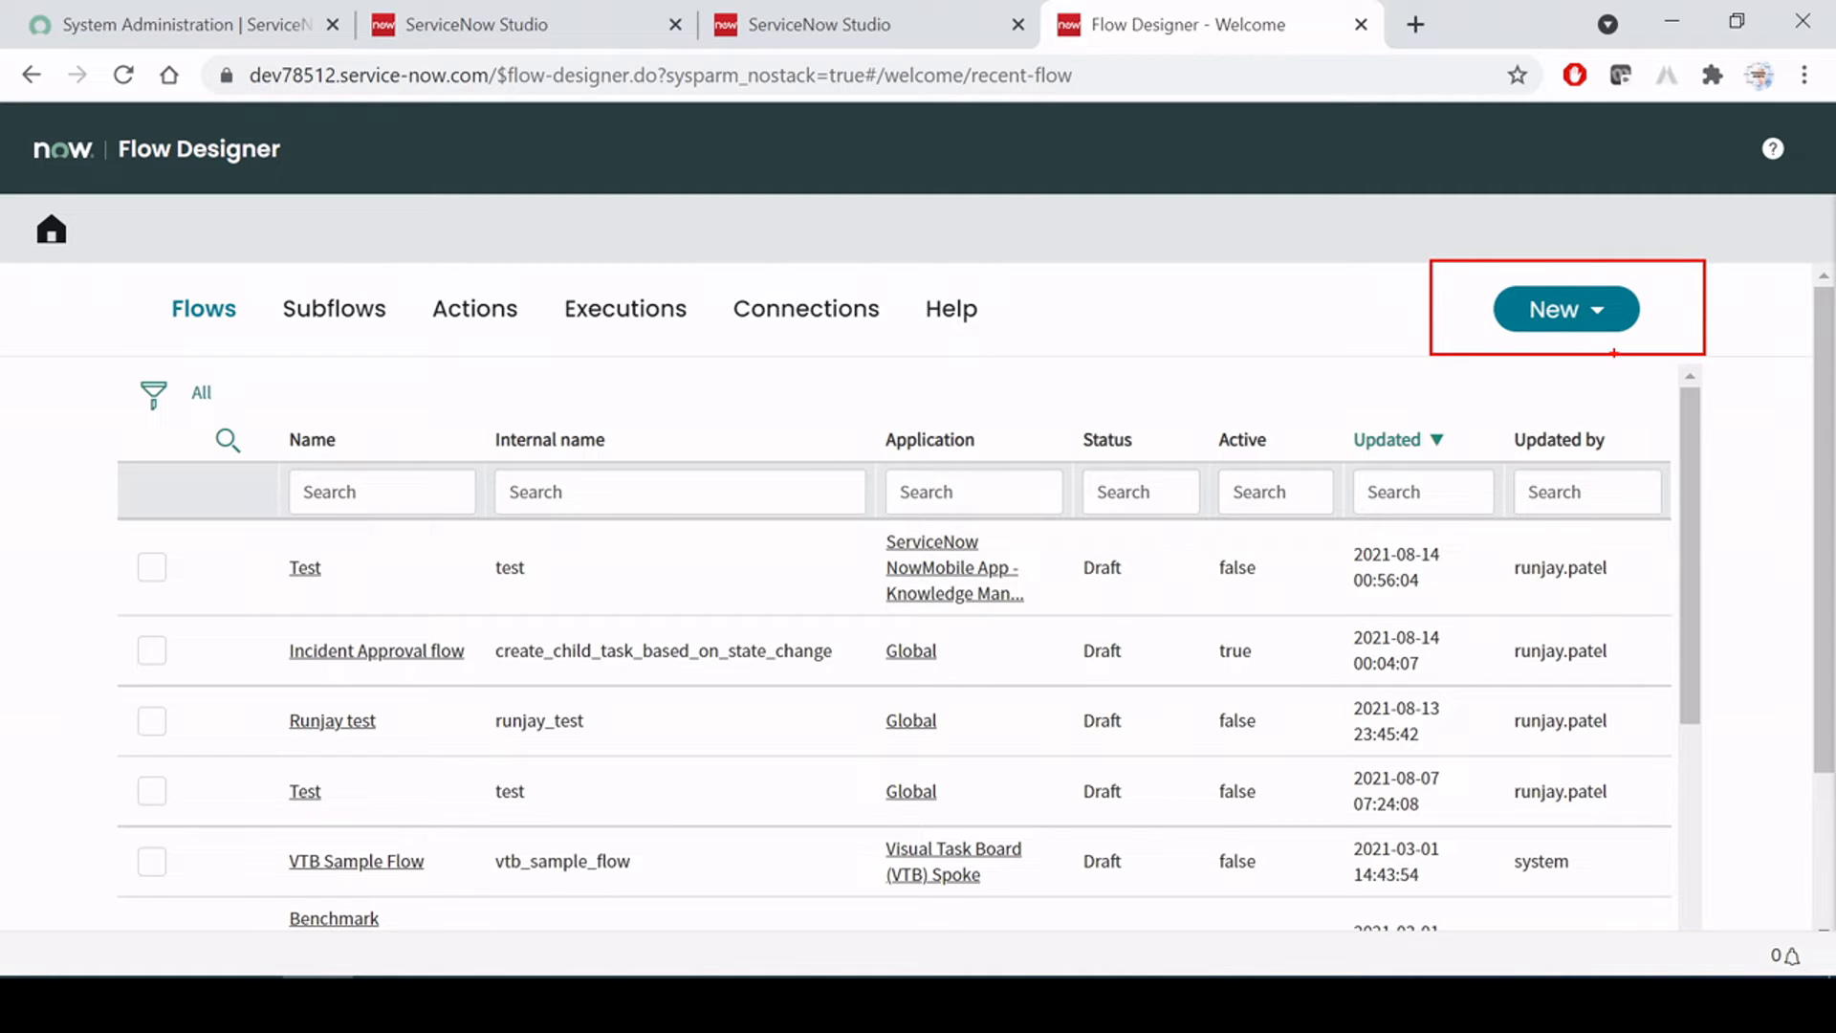
{"action": "left_click", "coordinate": [1595, 320]}
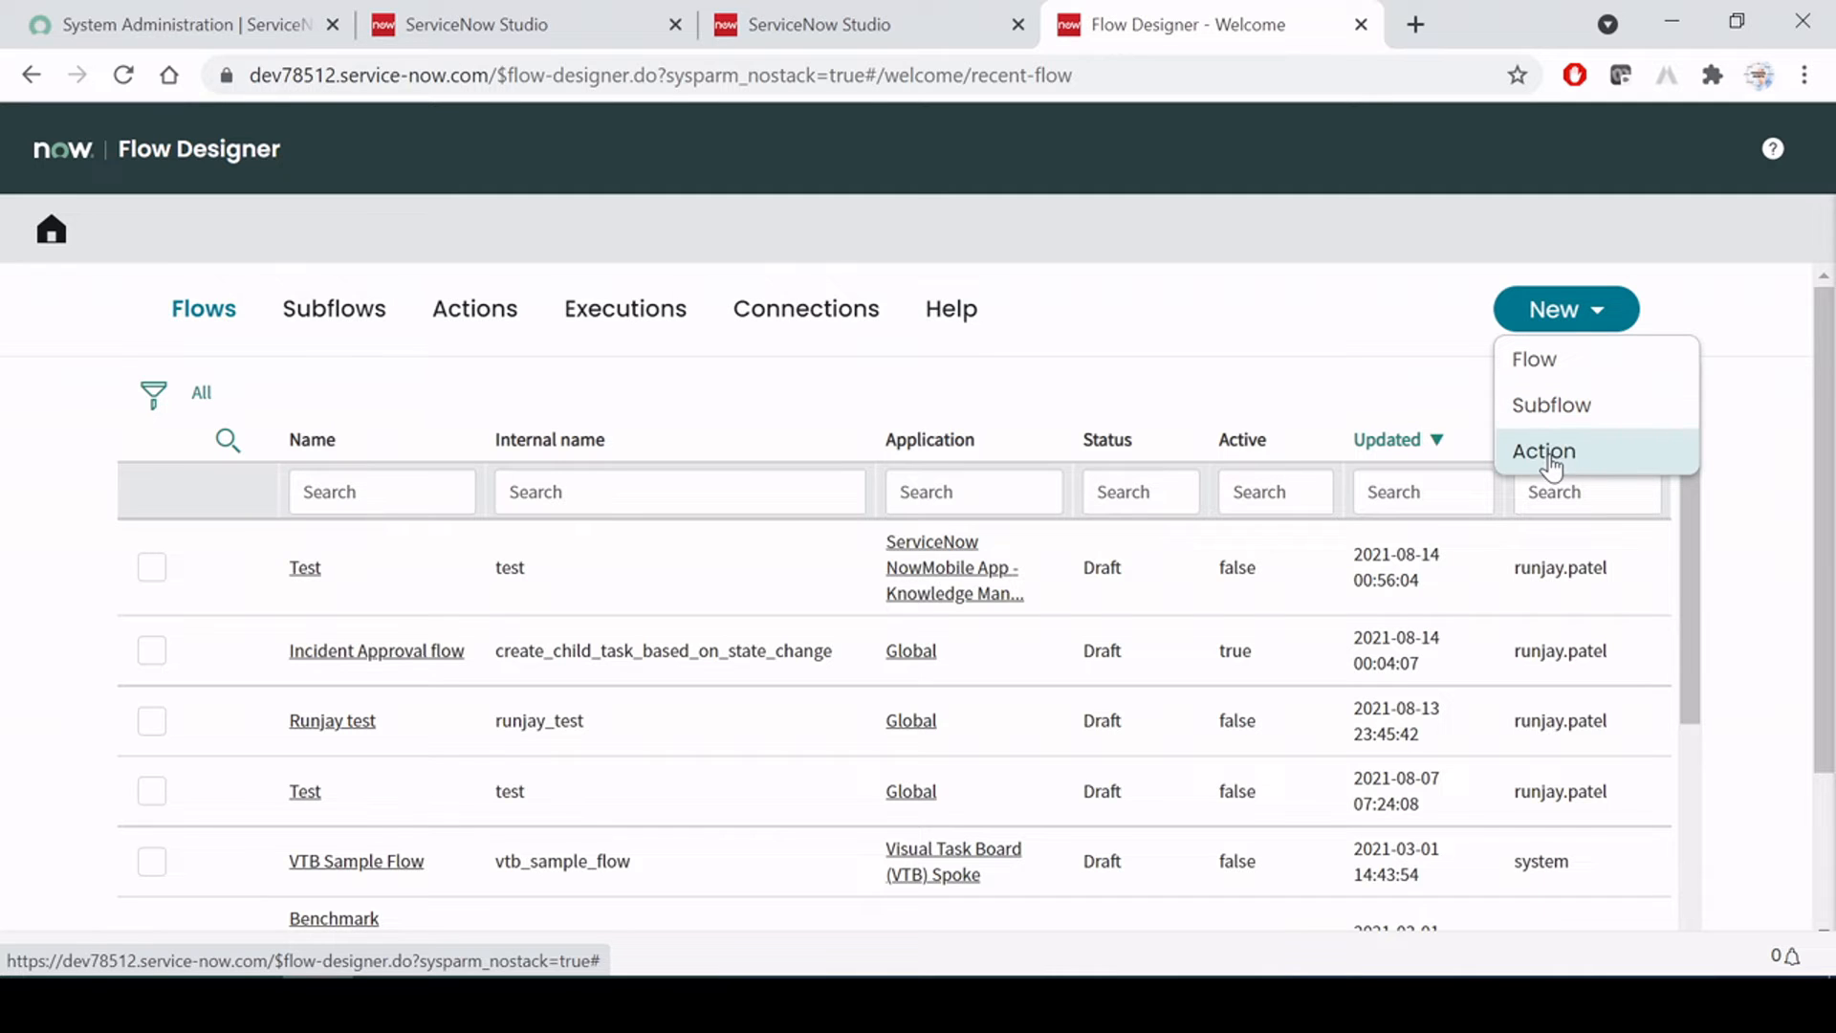
{"action": "left_click", "coordinate": [1537, 363]}
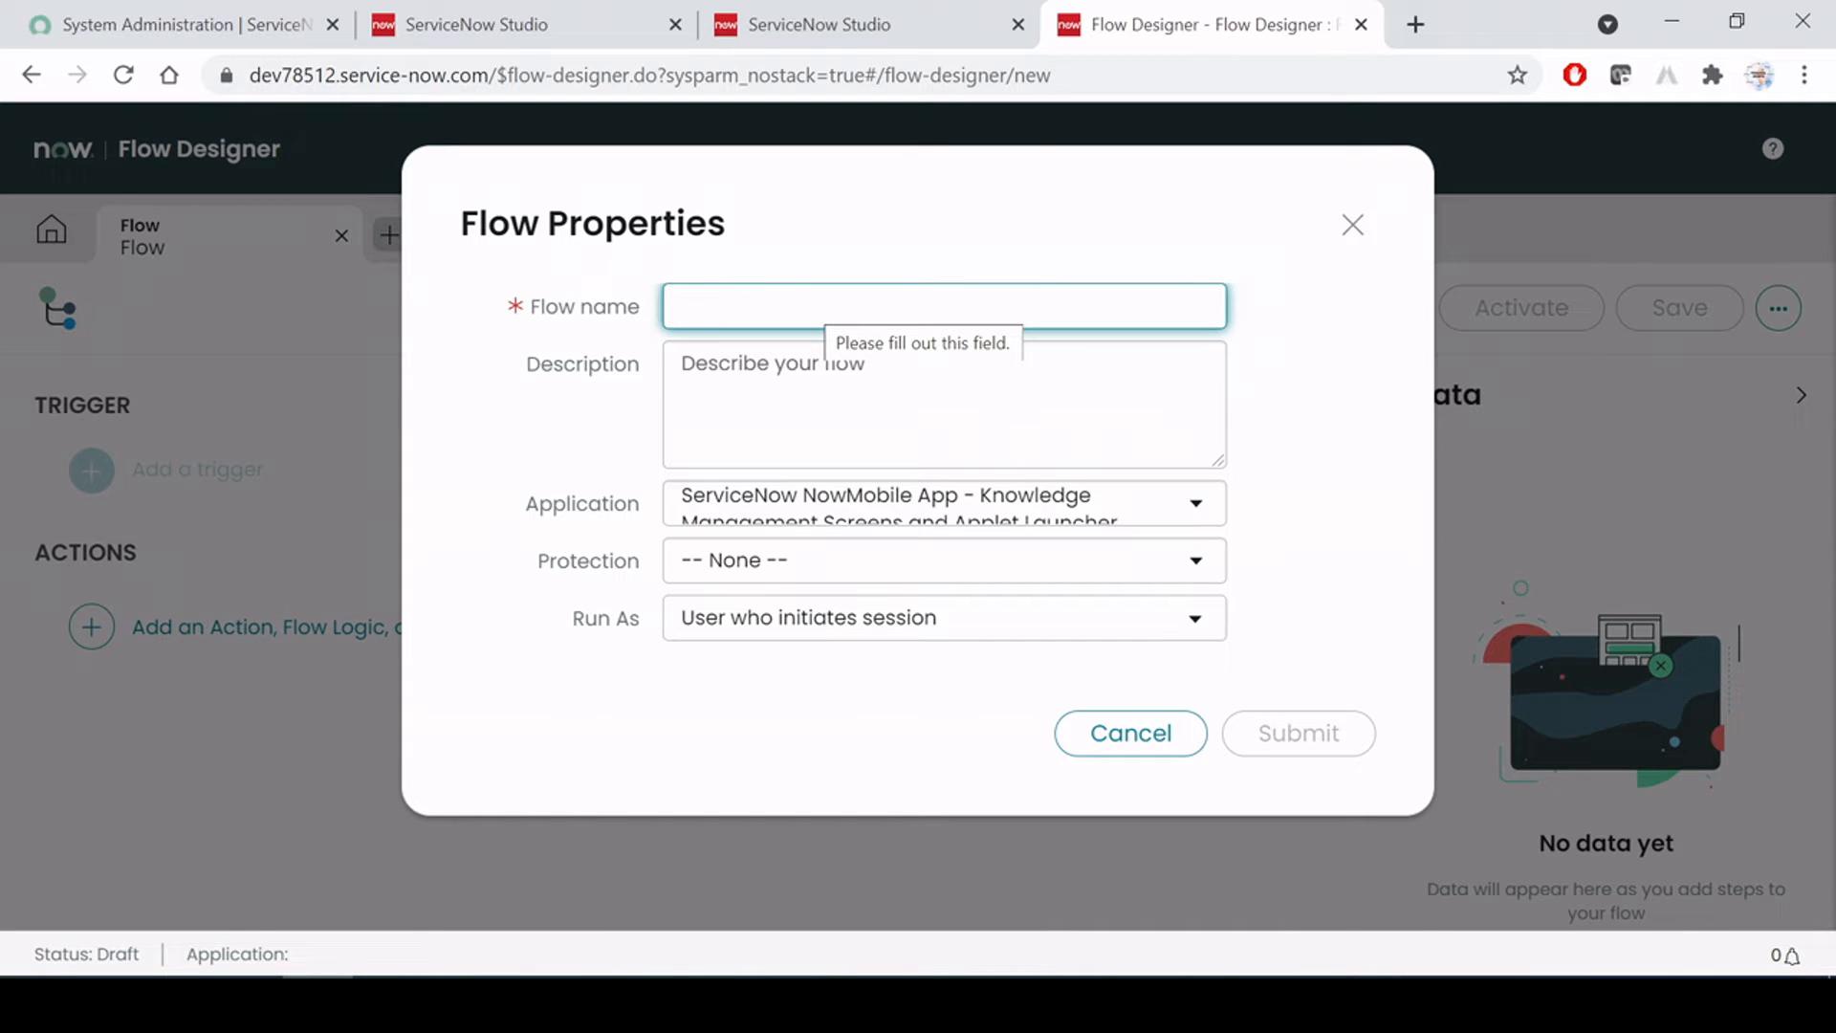
{"action": "left_click", "coordinate": [751, 26]}
{"action": "left_click", "coordinate": [1167, 19]}
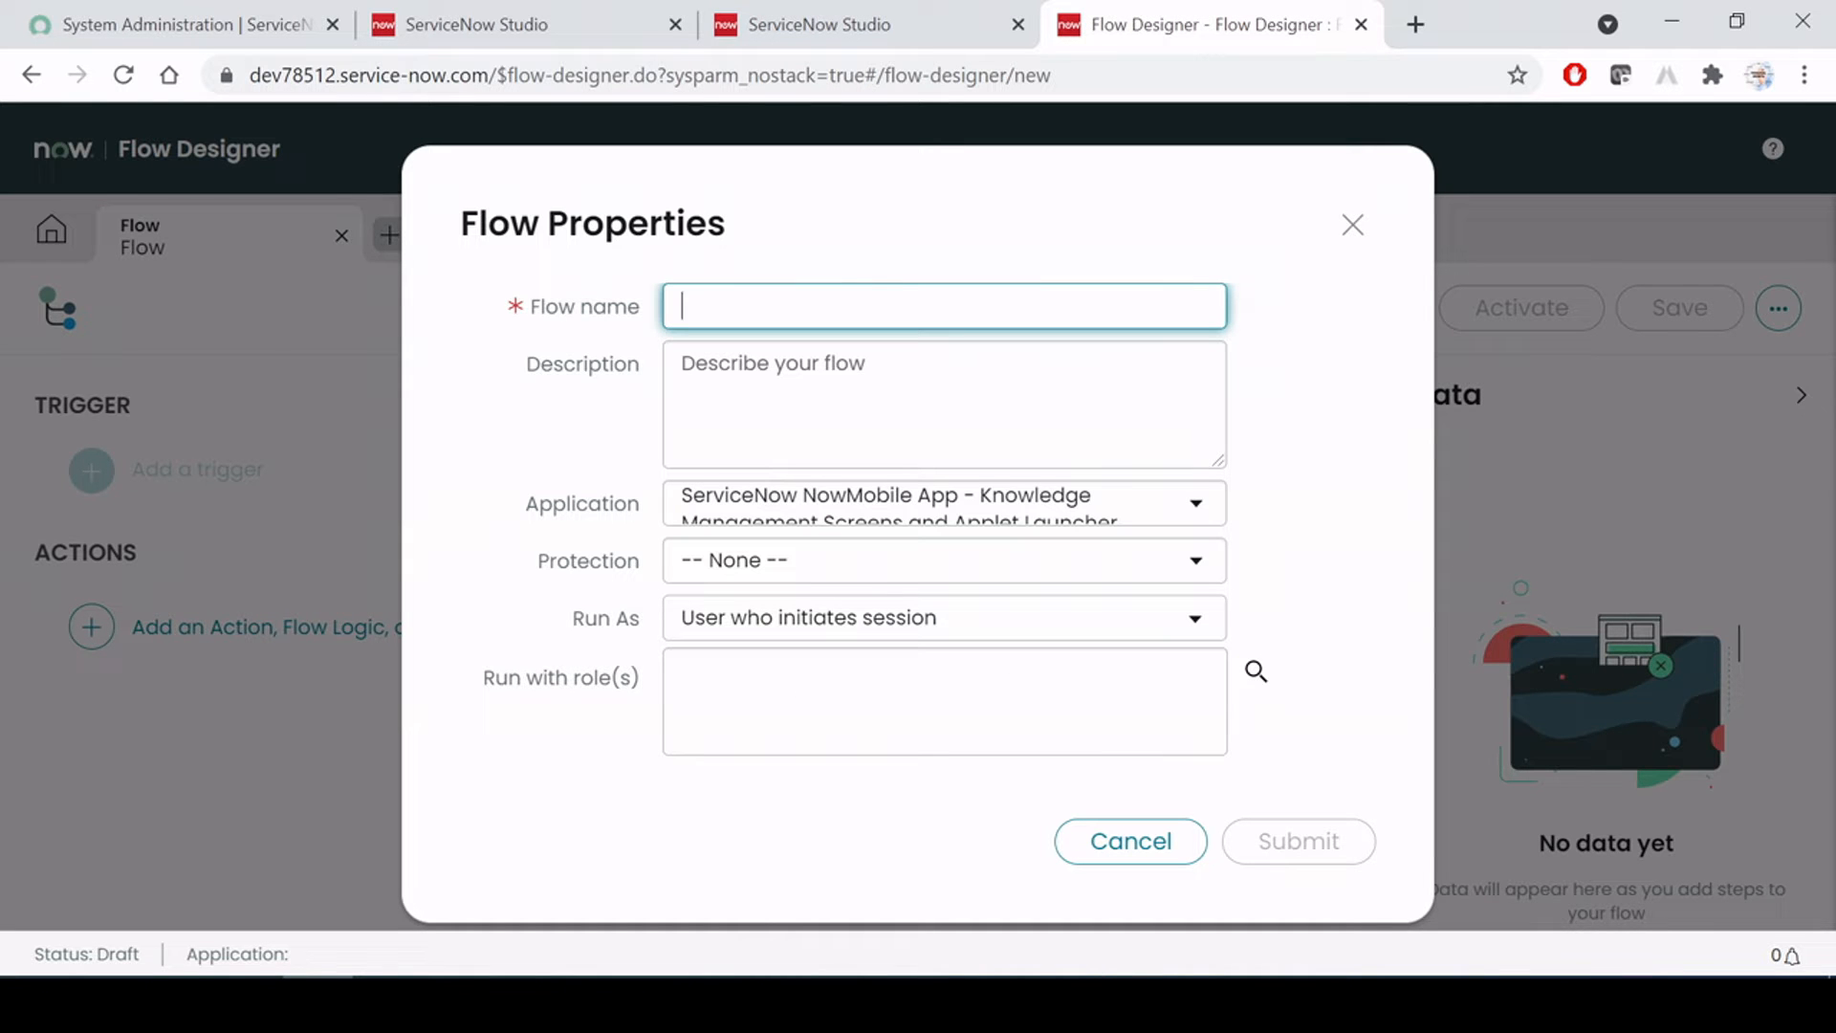
{"action": "type", "text": "Test"}
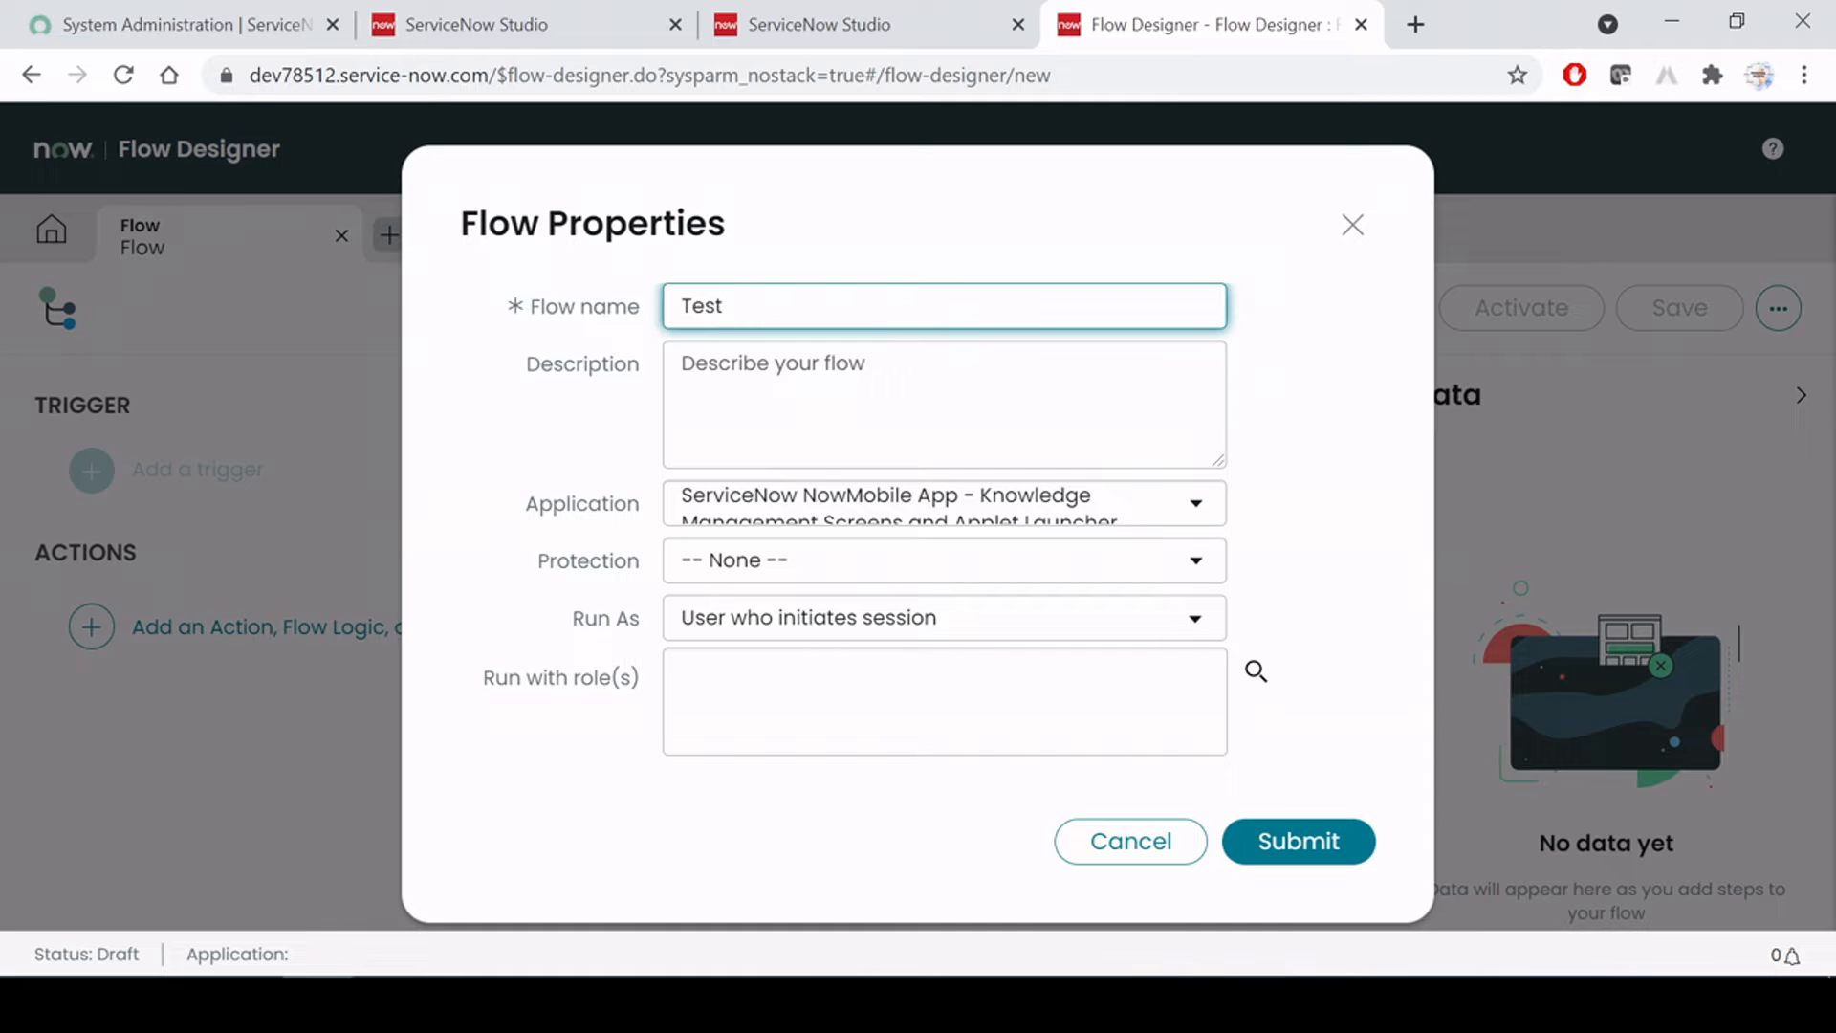
{"action": "key", "text": "Tab"}
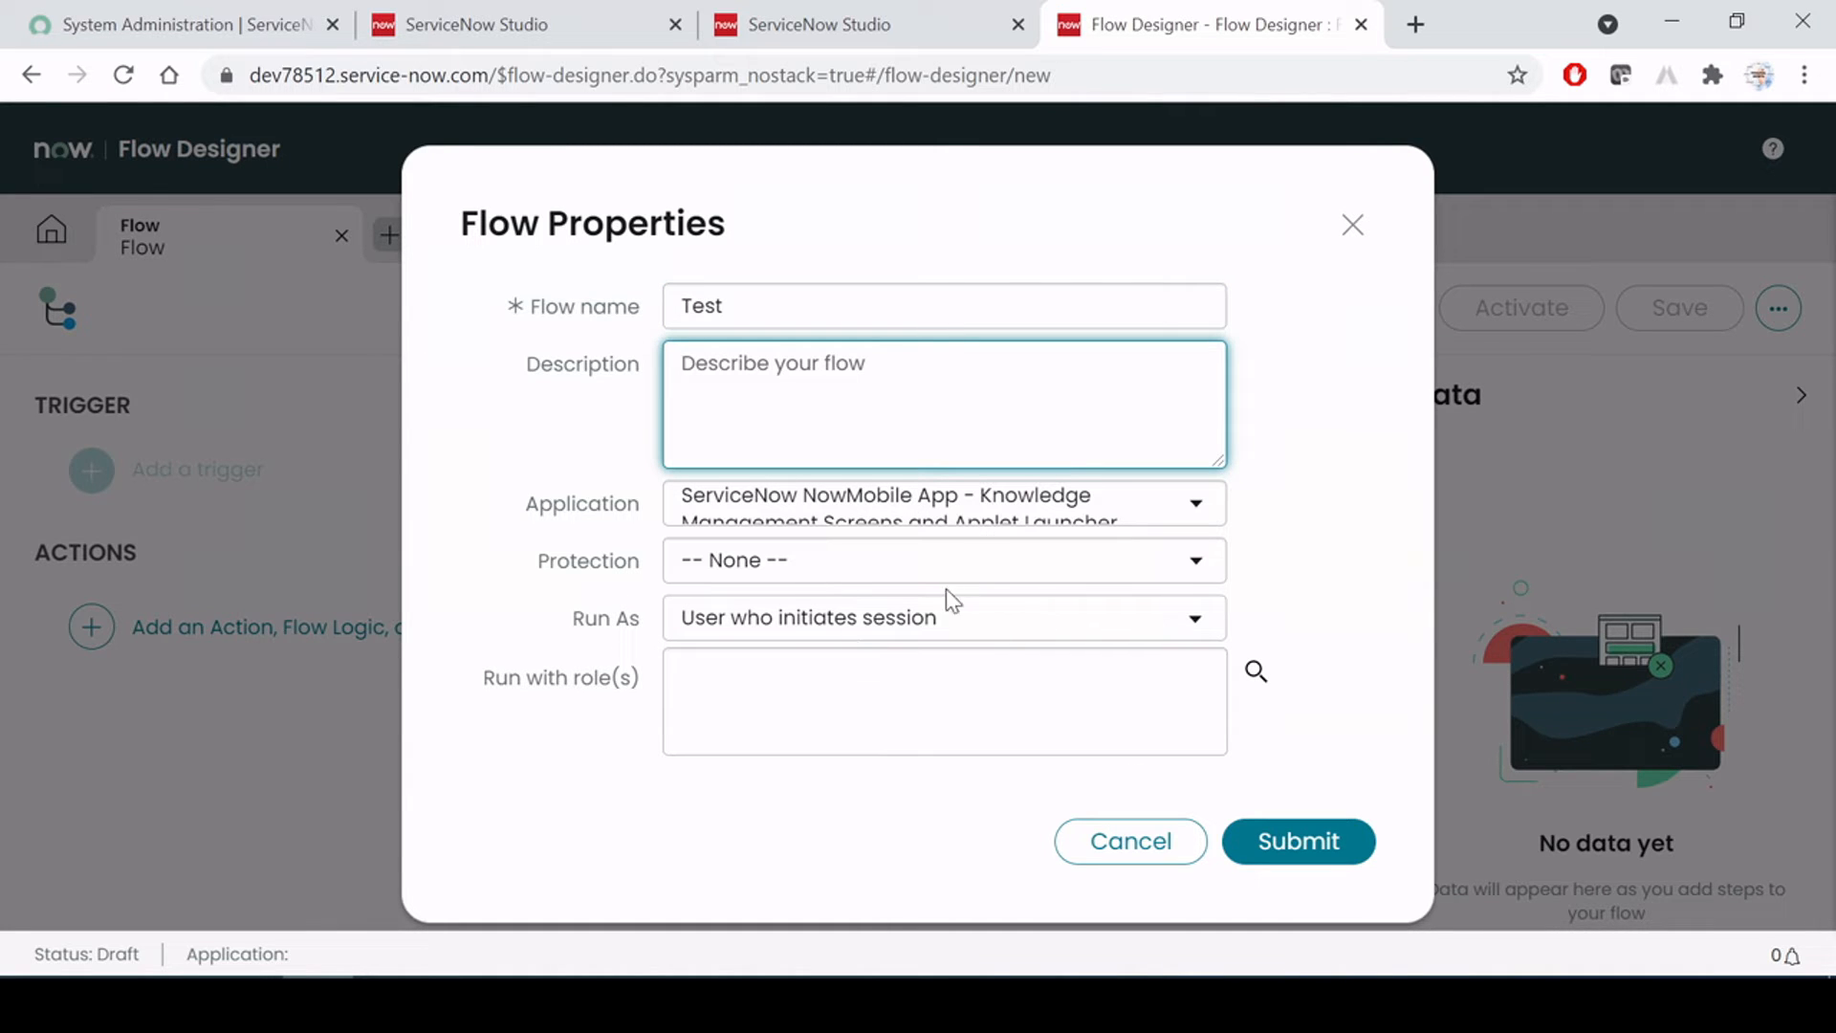
{"action": "left_click", "coordinate": [1340, 491]}
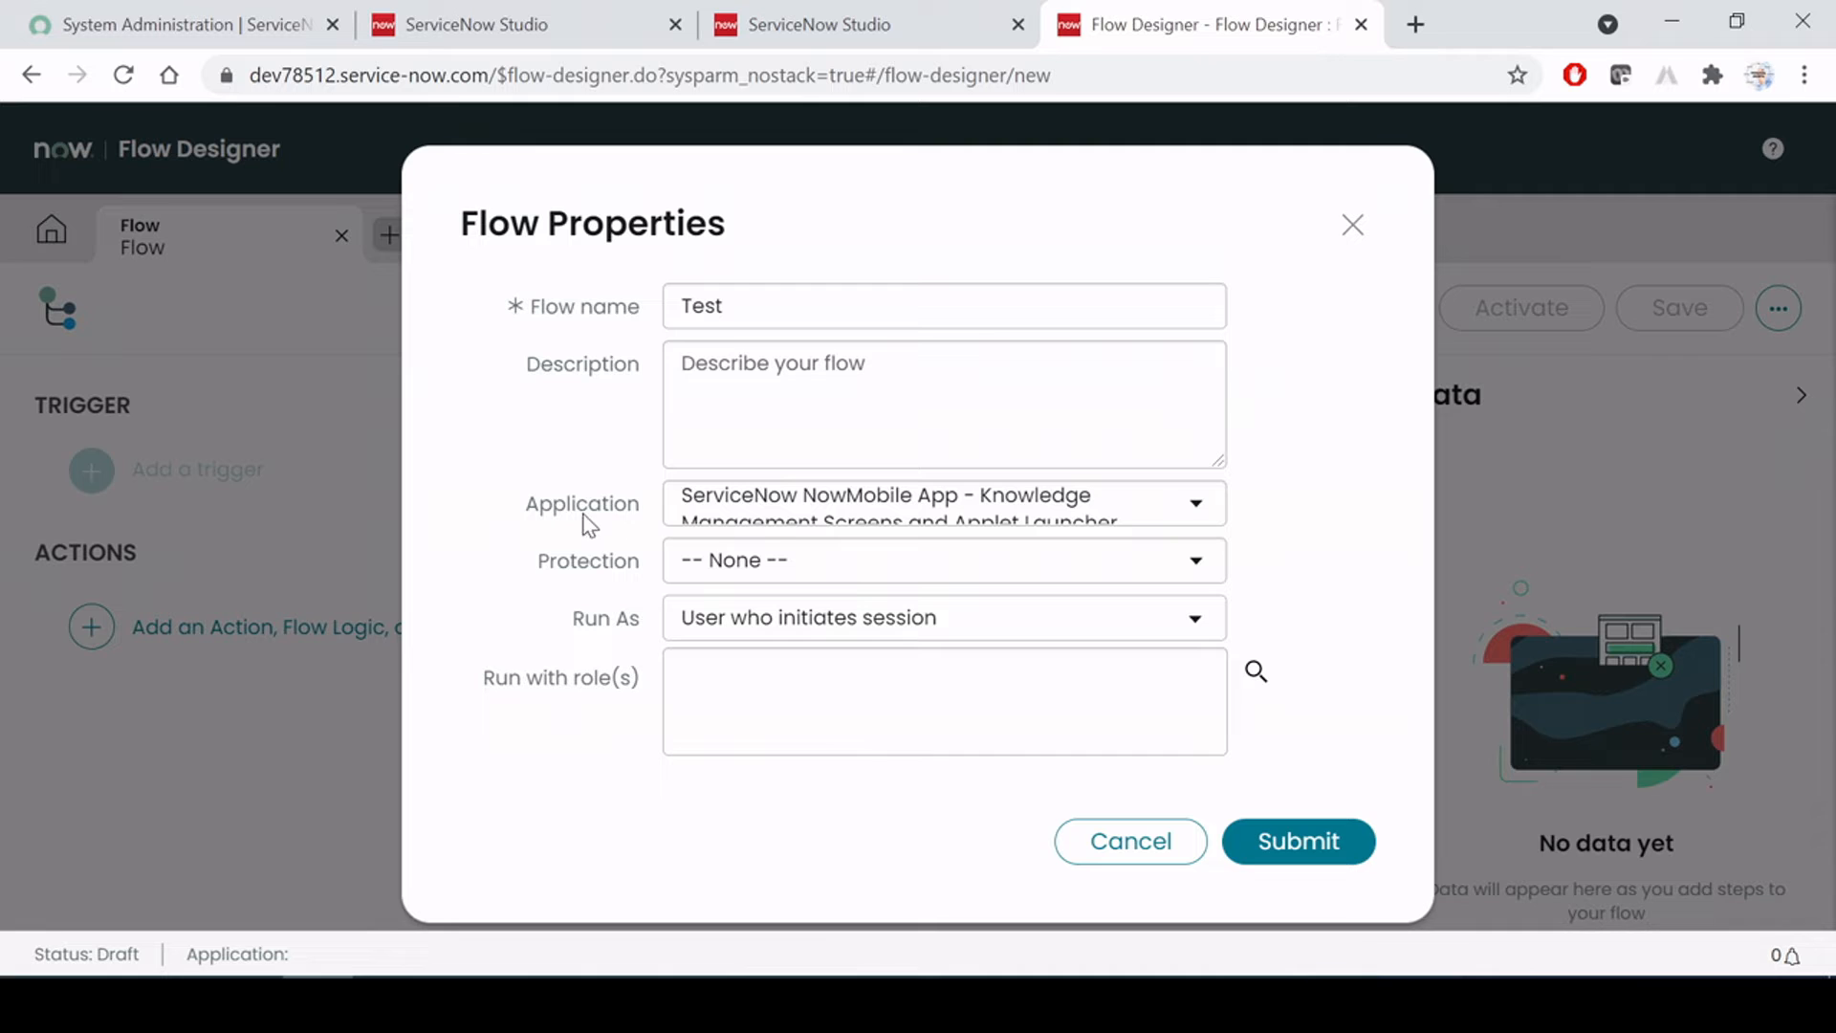
Set the flow's Protection to Read-only and its Run As option to System User
{"action": "left_click", "coordinate": [777, 560]}
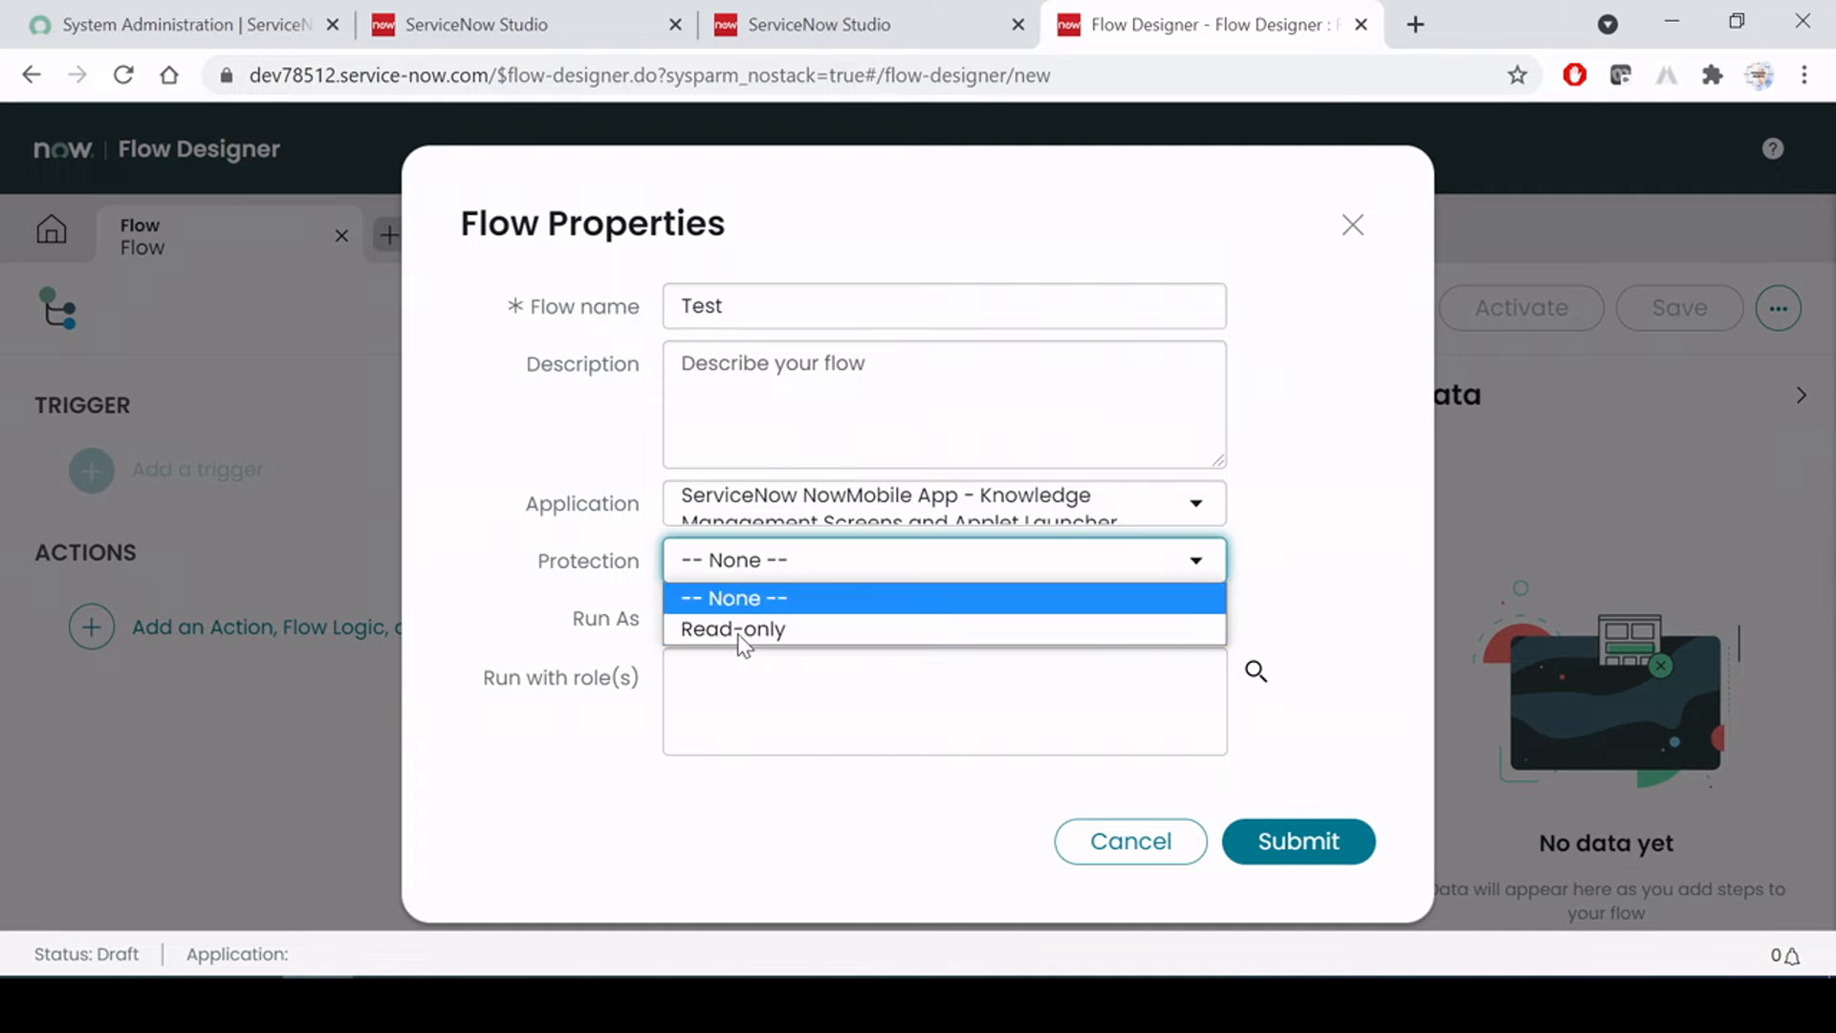
{"action": "left_click", "coordinate": [761, 631]}
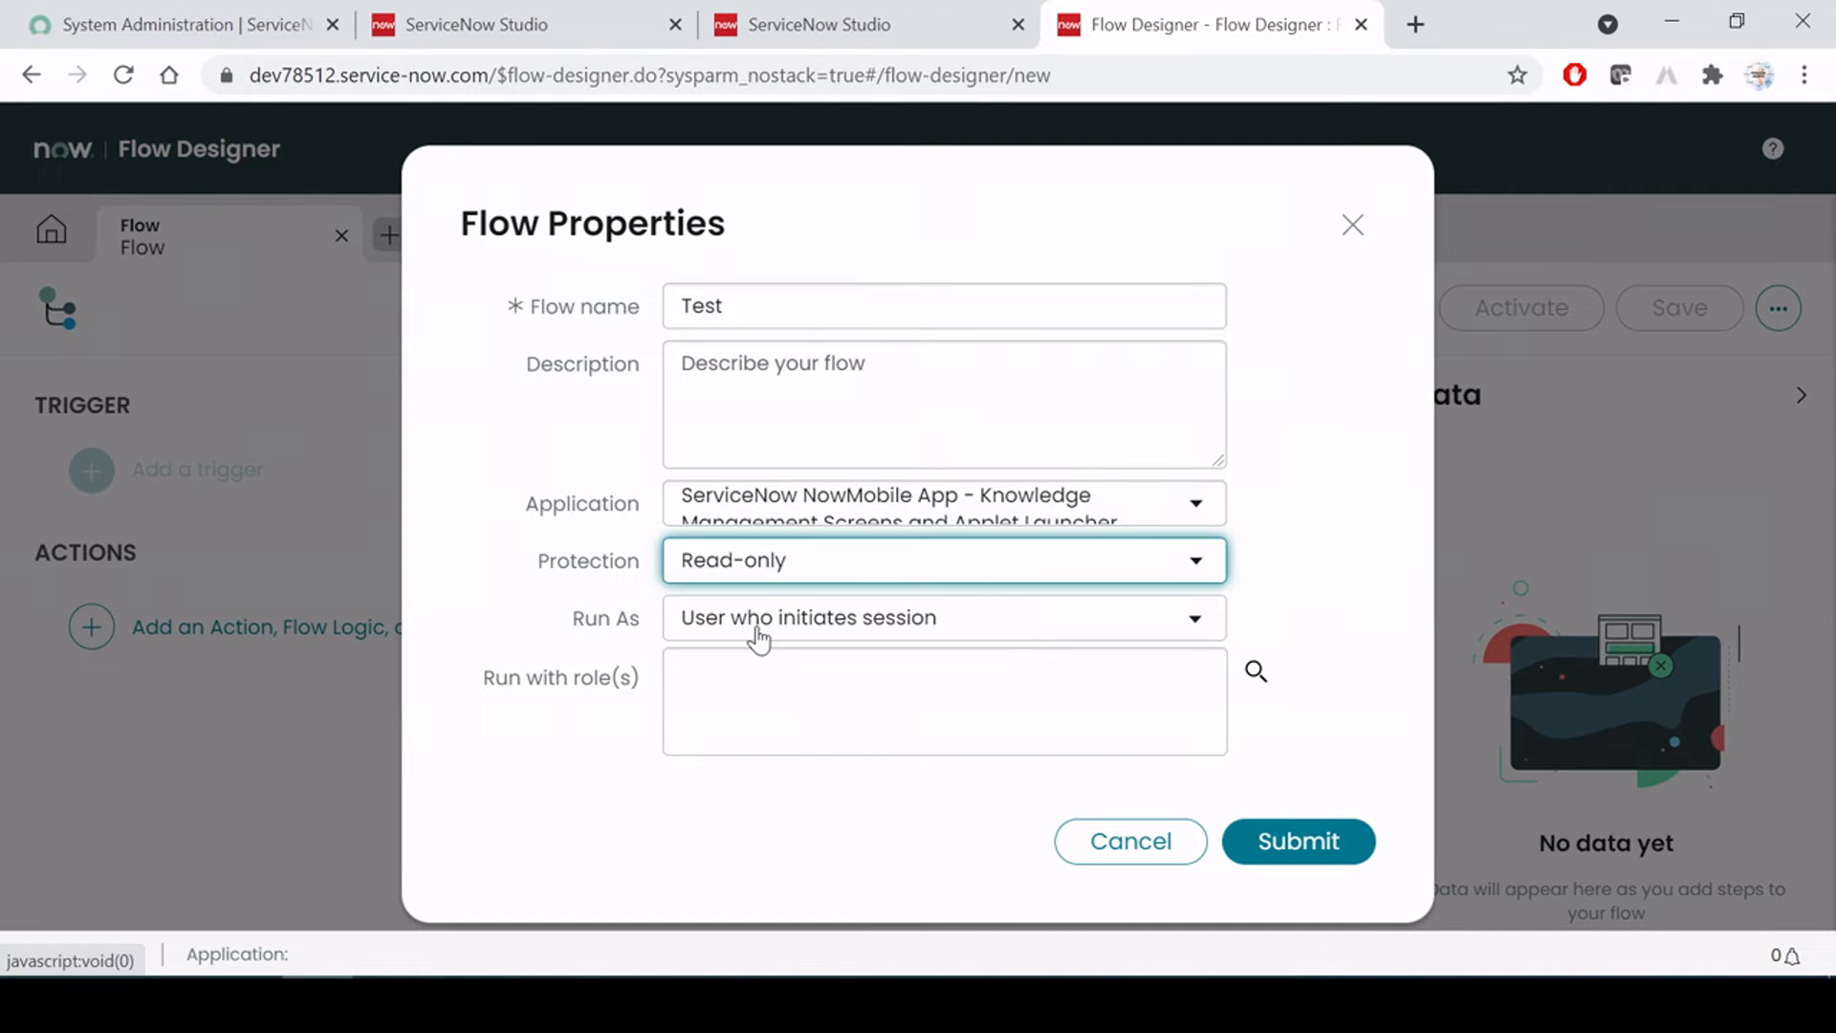
{"action": "left_click", "coordinate": [866, 631]}
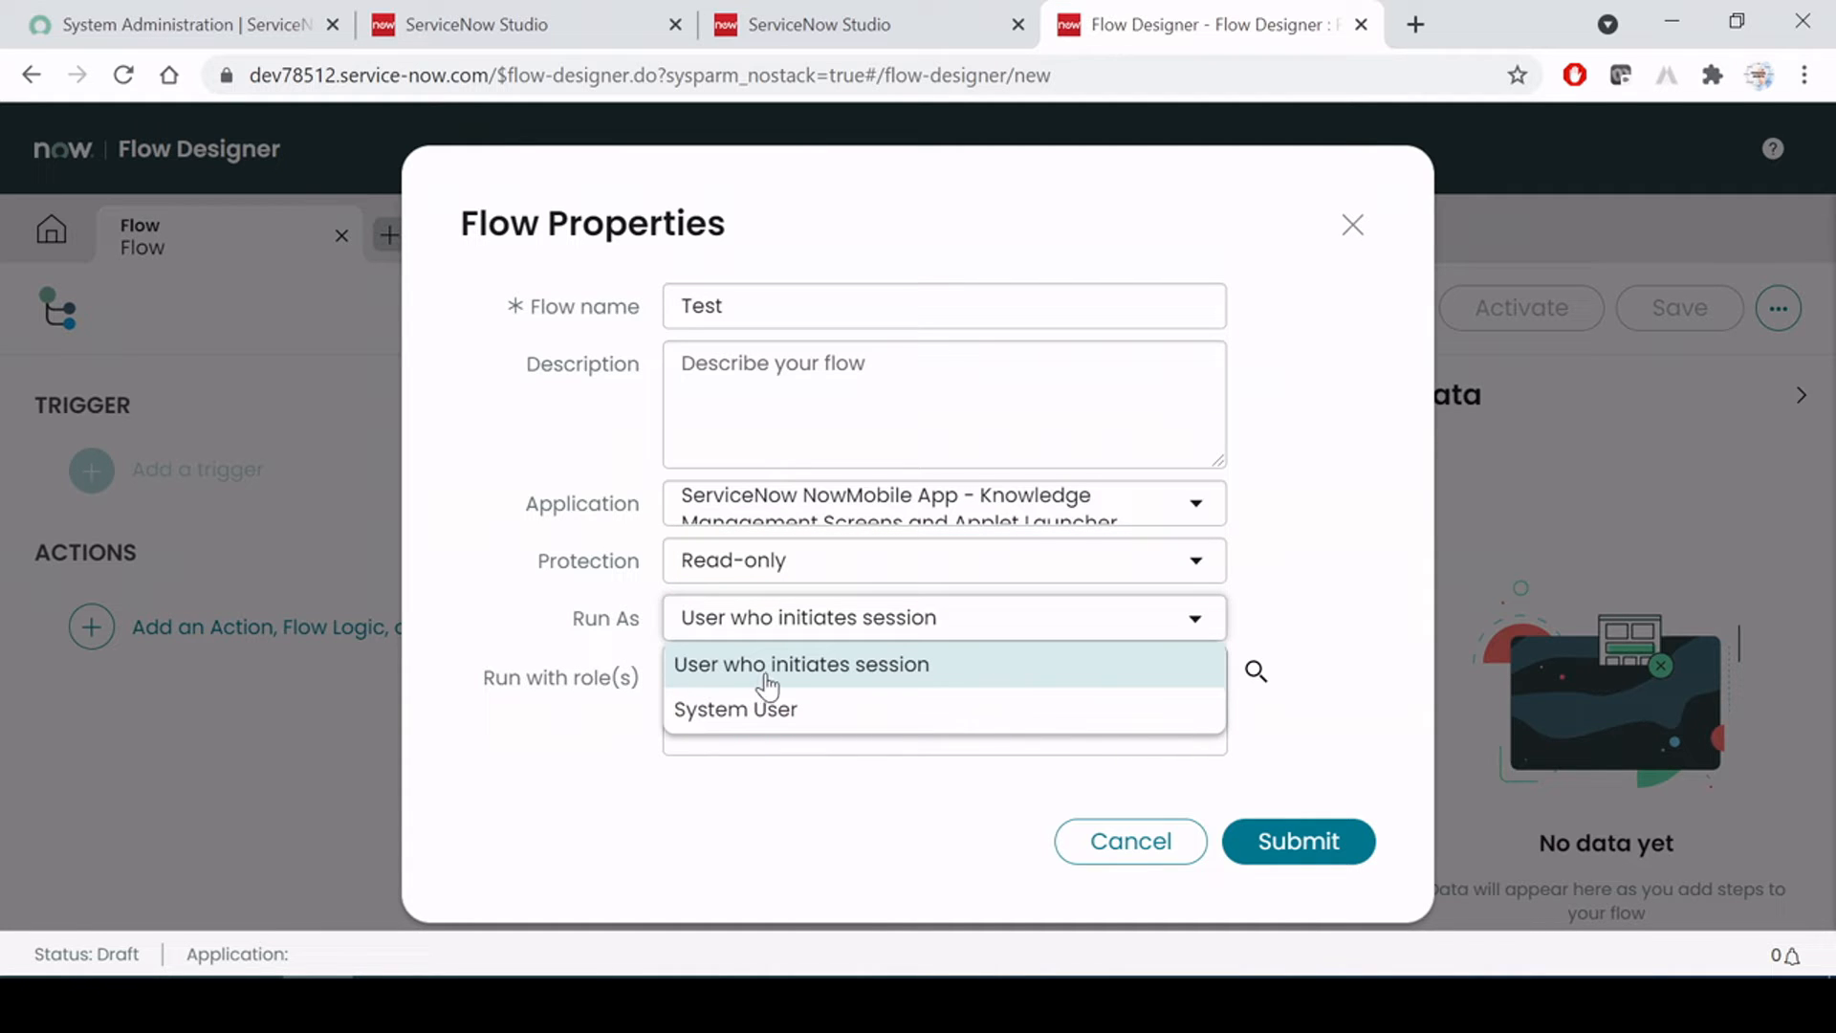
{"action": "left_click", "coordinate": [916, 798]}
{"action": "left_click", "coordinate": [956, 617]}
{"action": "left_click", "coordinate": [810, 715]}
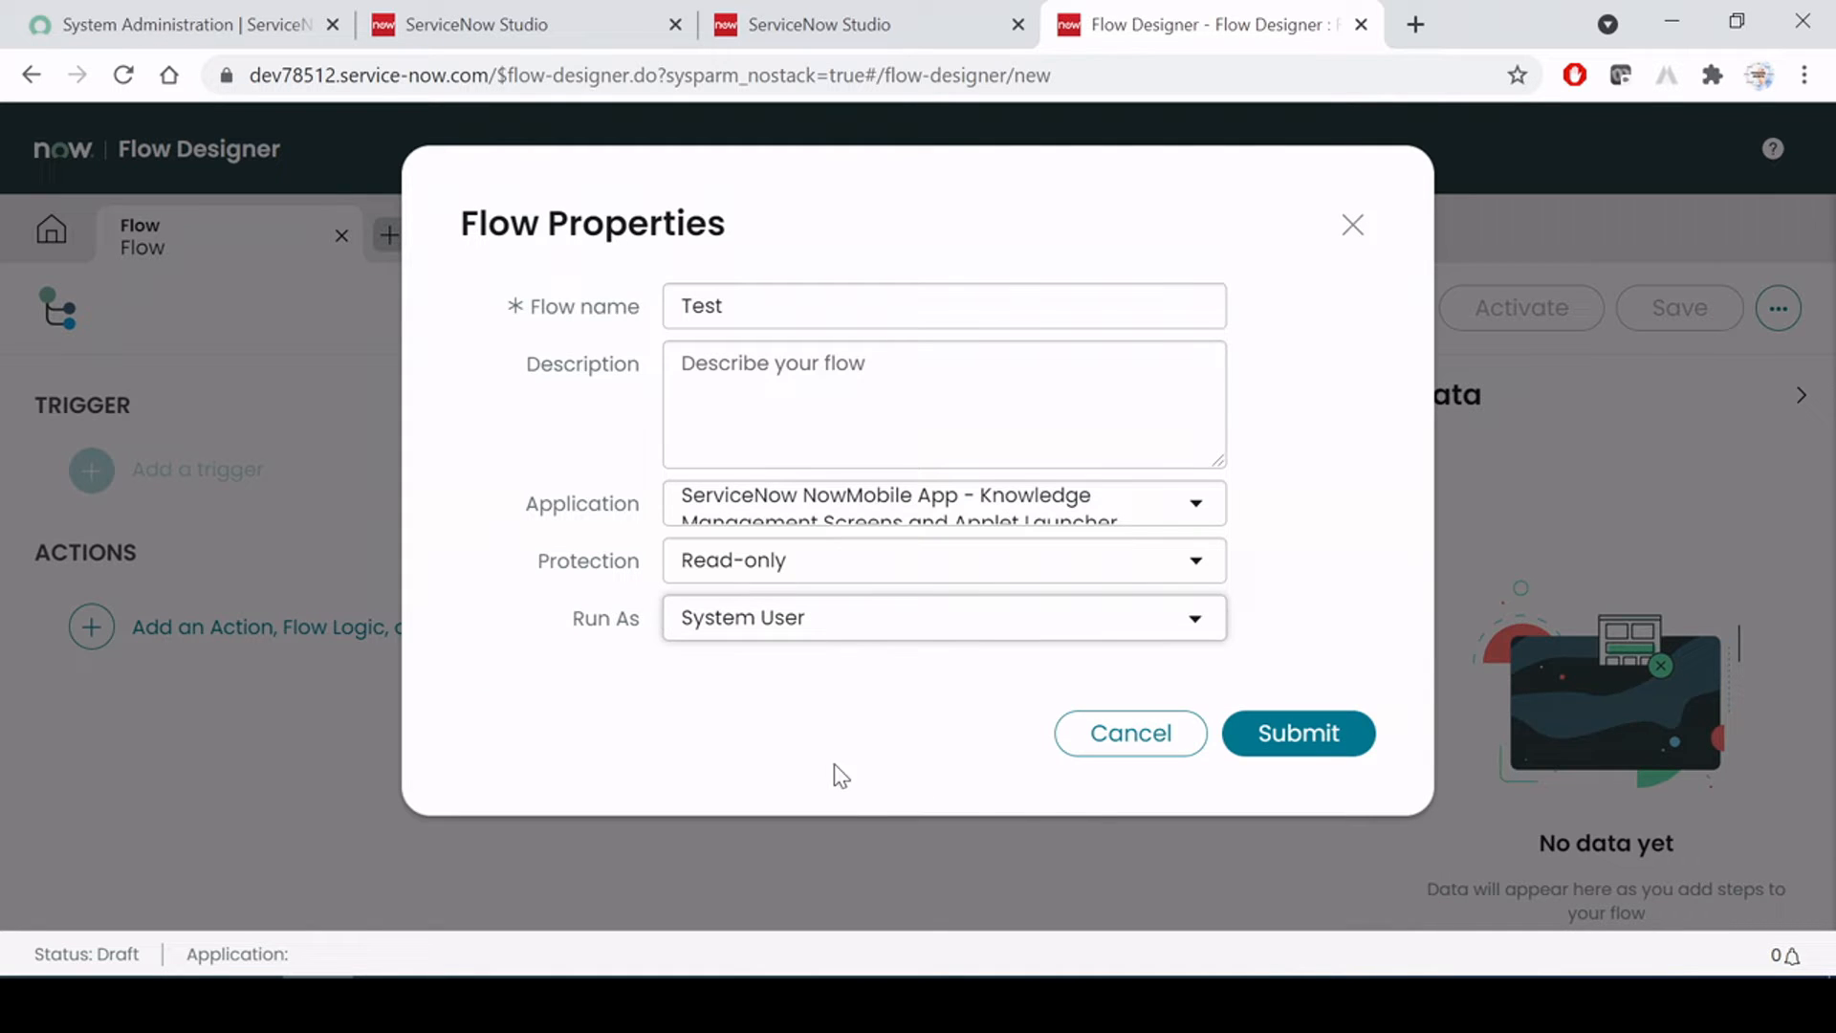
Restore Run As to User who initiates session and Protection to None in the flow properties
{"action": "left_click", "coordinate": [913, 626]}
{"action": "left_click", "coordinate": [837, 662]}
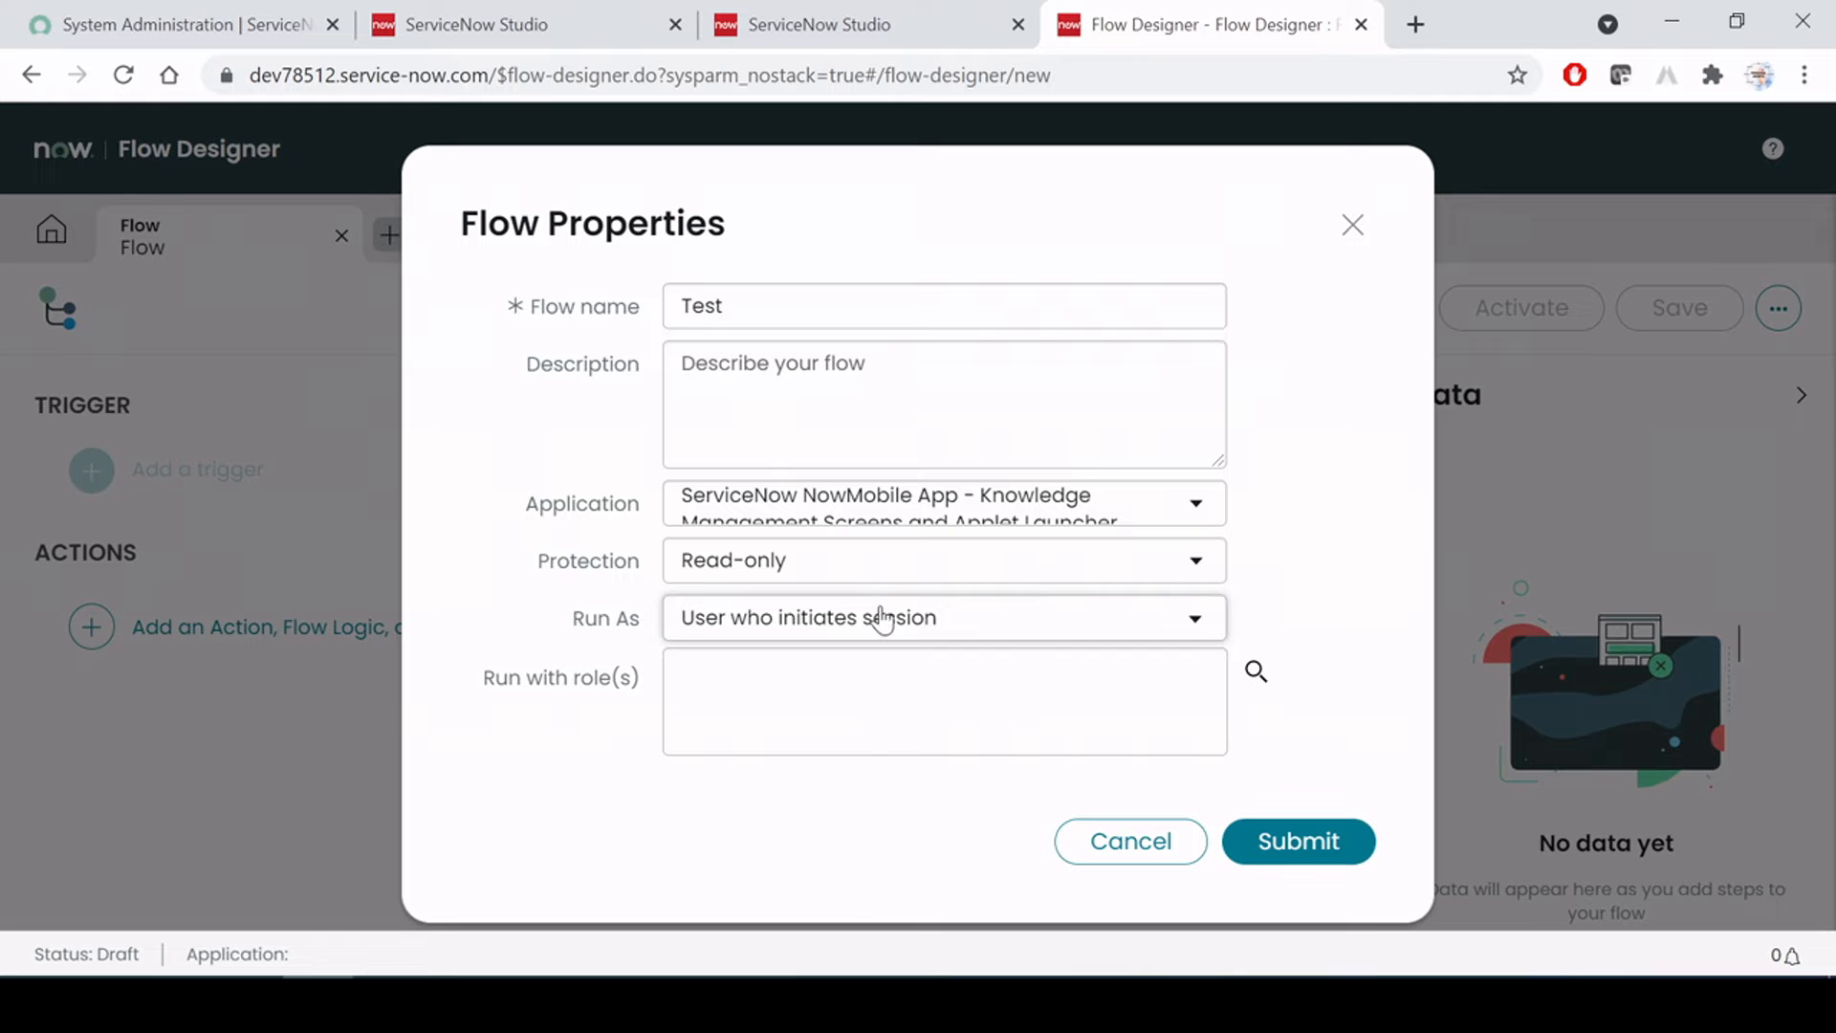
{"action": "left_click", "coordinate": [902, 572]}
{"action": "left_click", "coordinate": [860, 598]}
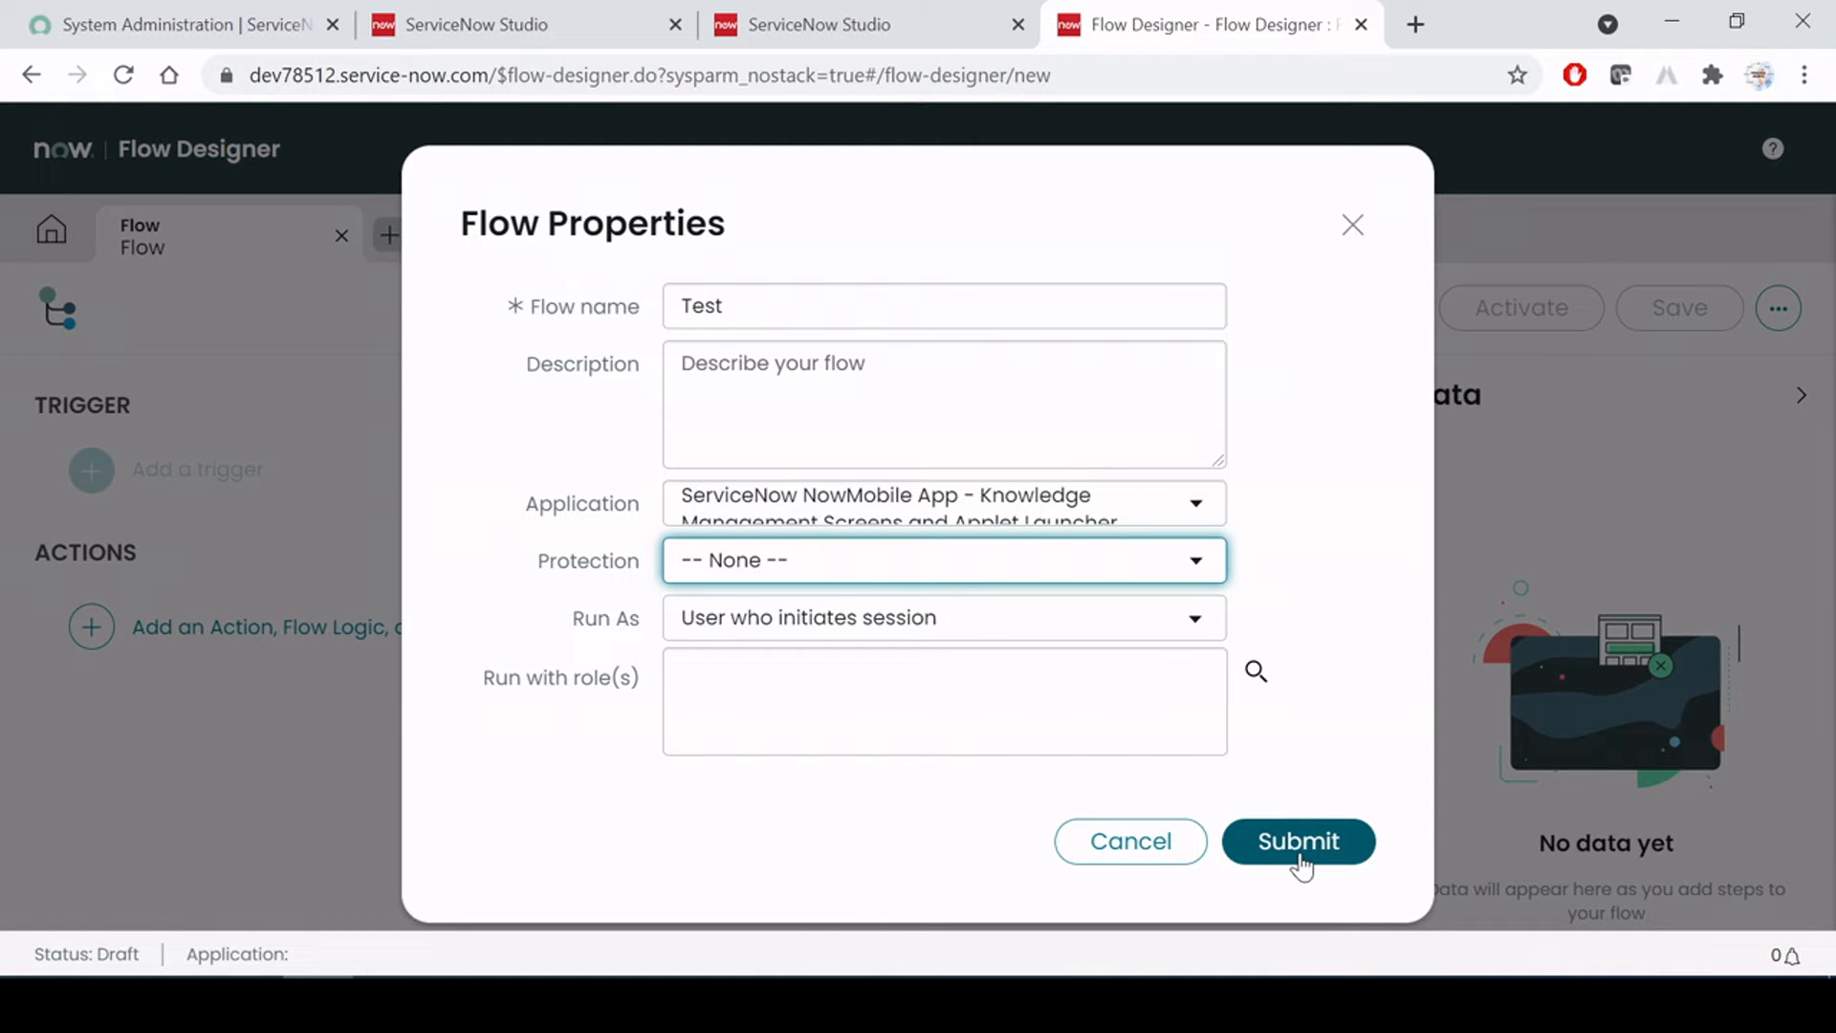
Switch to Flow Designer.docx in Word and review the instructions for creating a flow through Studio and the Application Navigator
{"action": "left_click", "coordinate": [677, 1004]}
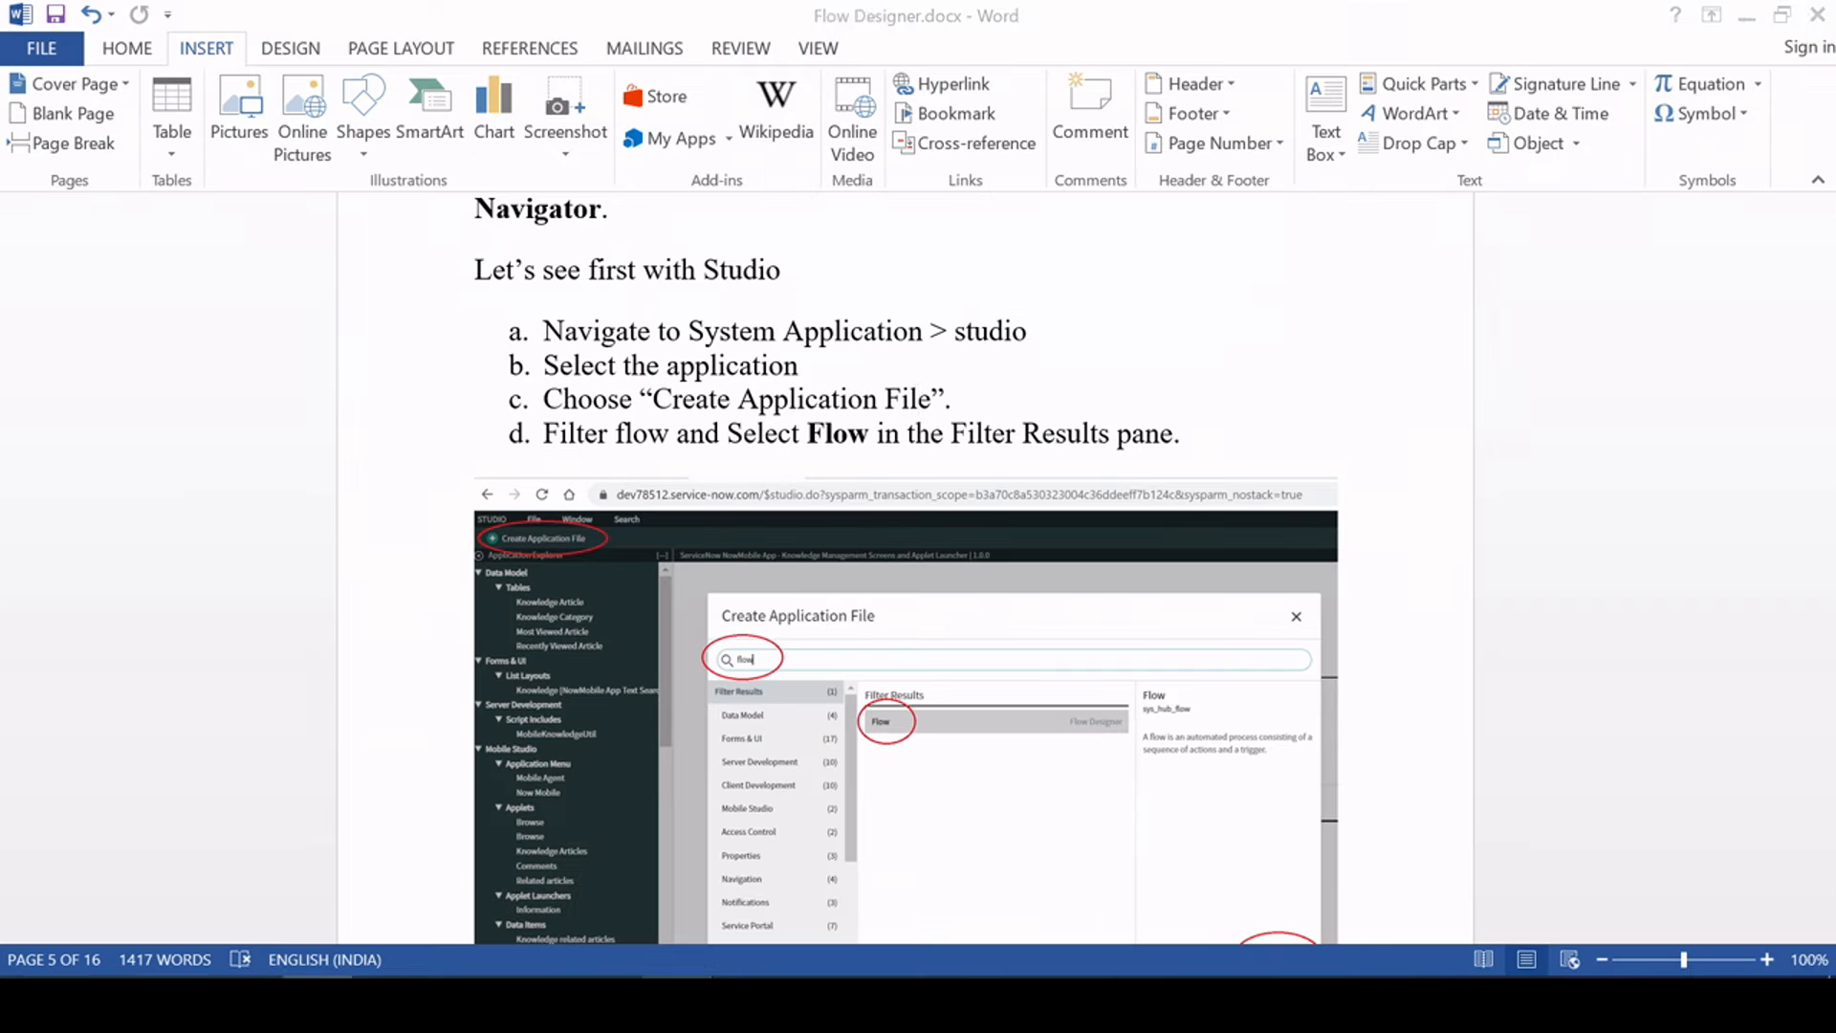
{"action": "scroll", "coordinate": [1012, 499], "scroll_direction": "down", "scroll_amount": 2}
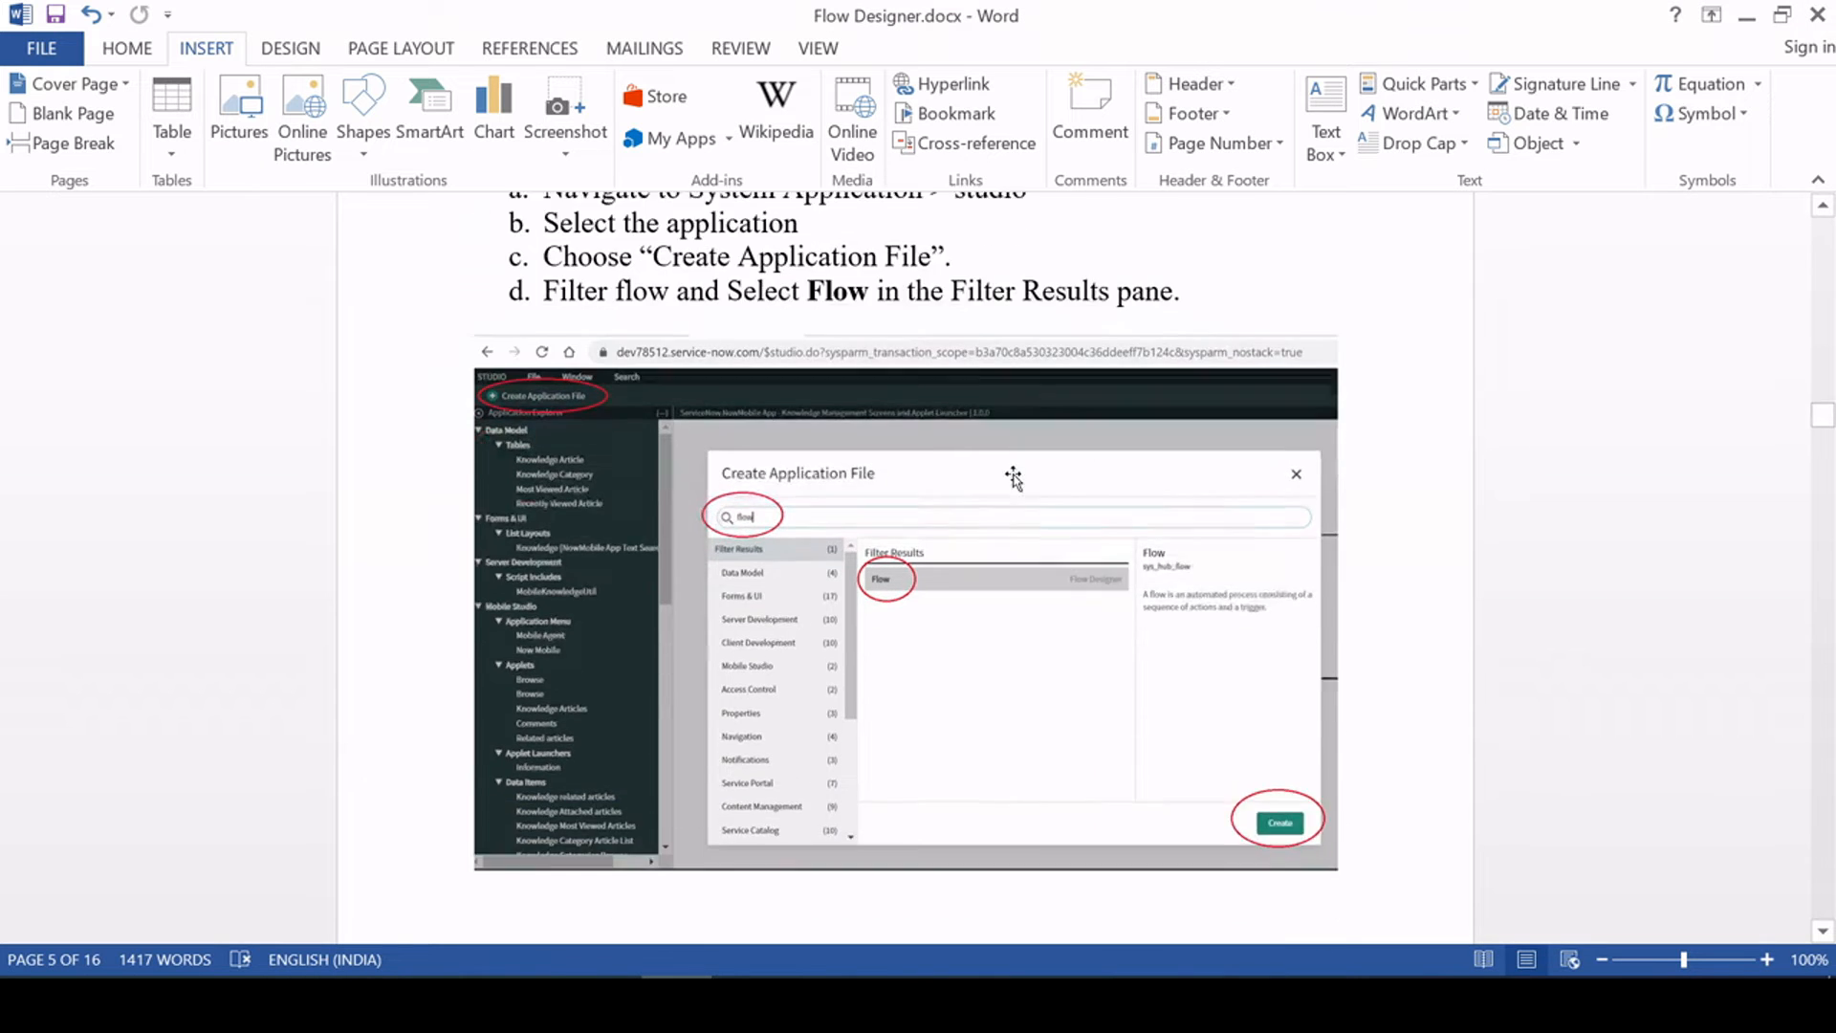
{"action": "scroll", "coordinate": [1012, 499], "scroll_direction": "up", "scroll_amount": 4}
{"action": "scroll", "coordinate": [906, 564], "scroll_direction": "up", "scroll_amount": 2}
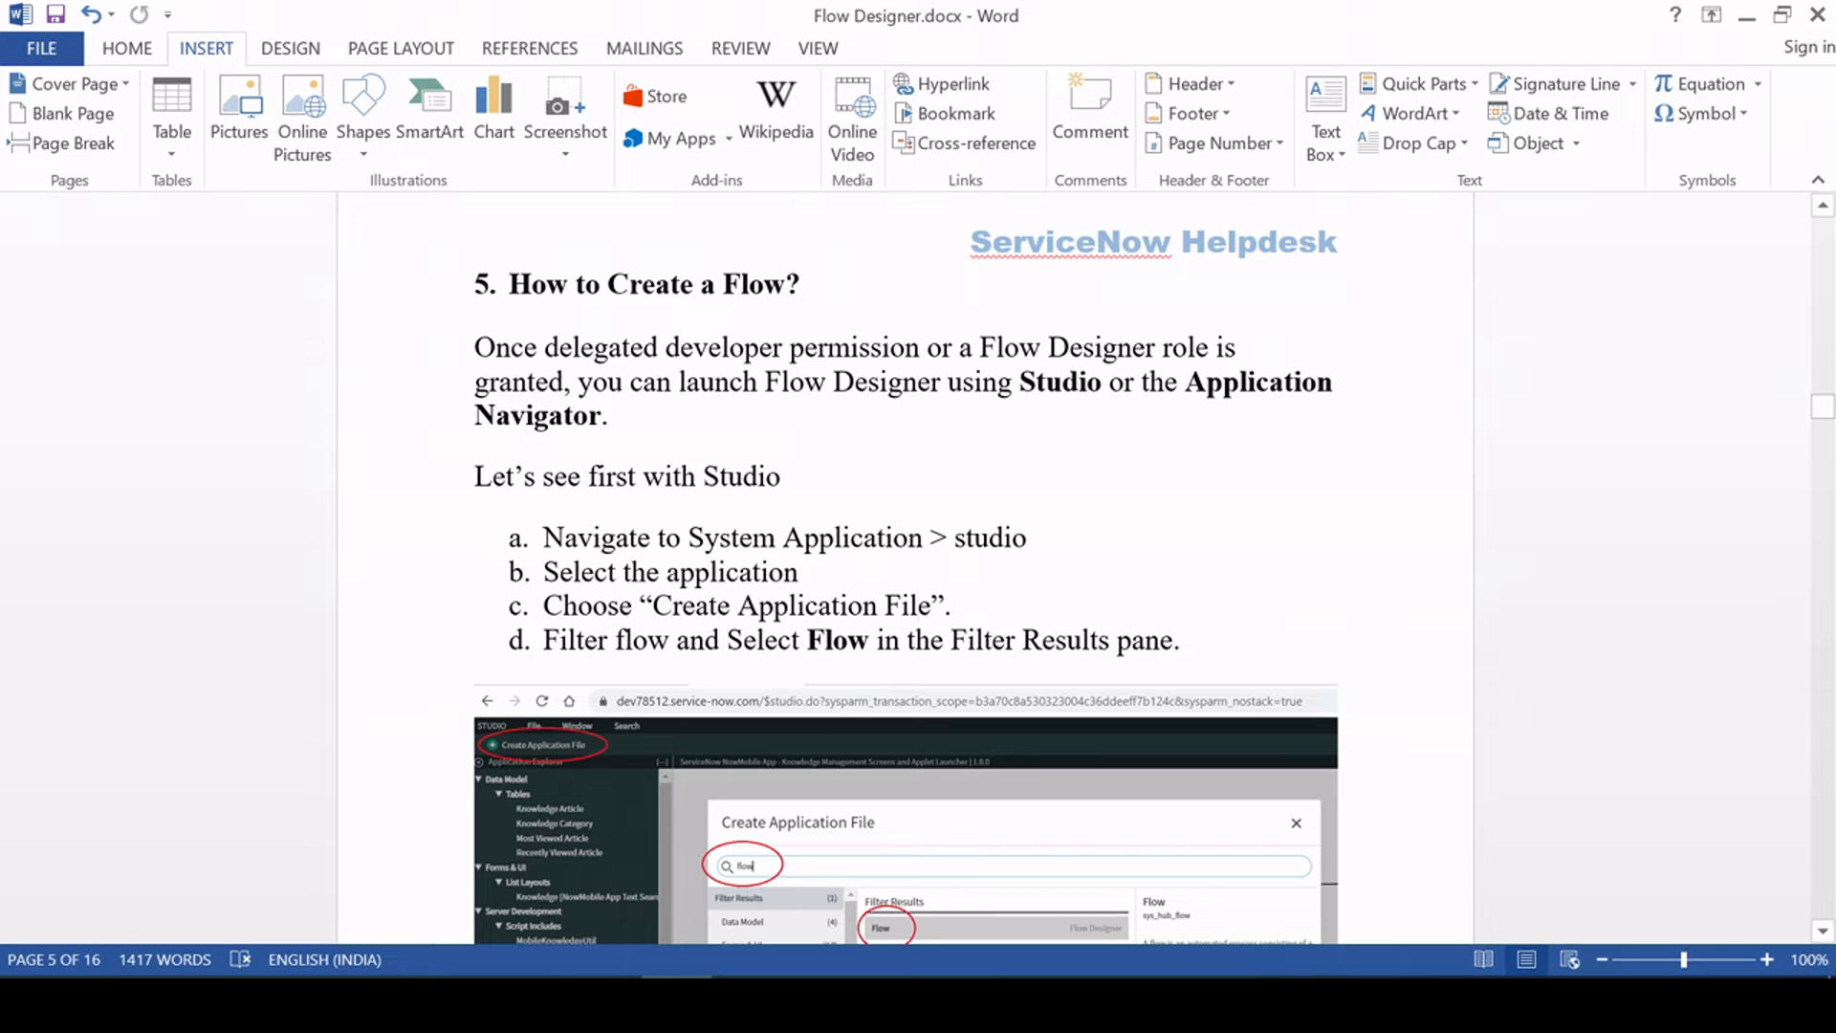
{"action": "left_click_drag", "start_coordinate": [803, 539], "coordinate": [1026, 538]}
{"action": "scroll", "coordinate": [800, 647], "scroll_direction": "down", "scroll_amount": 15}
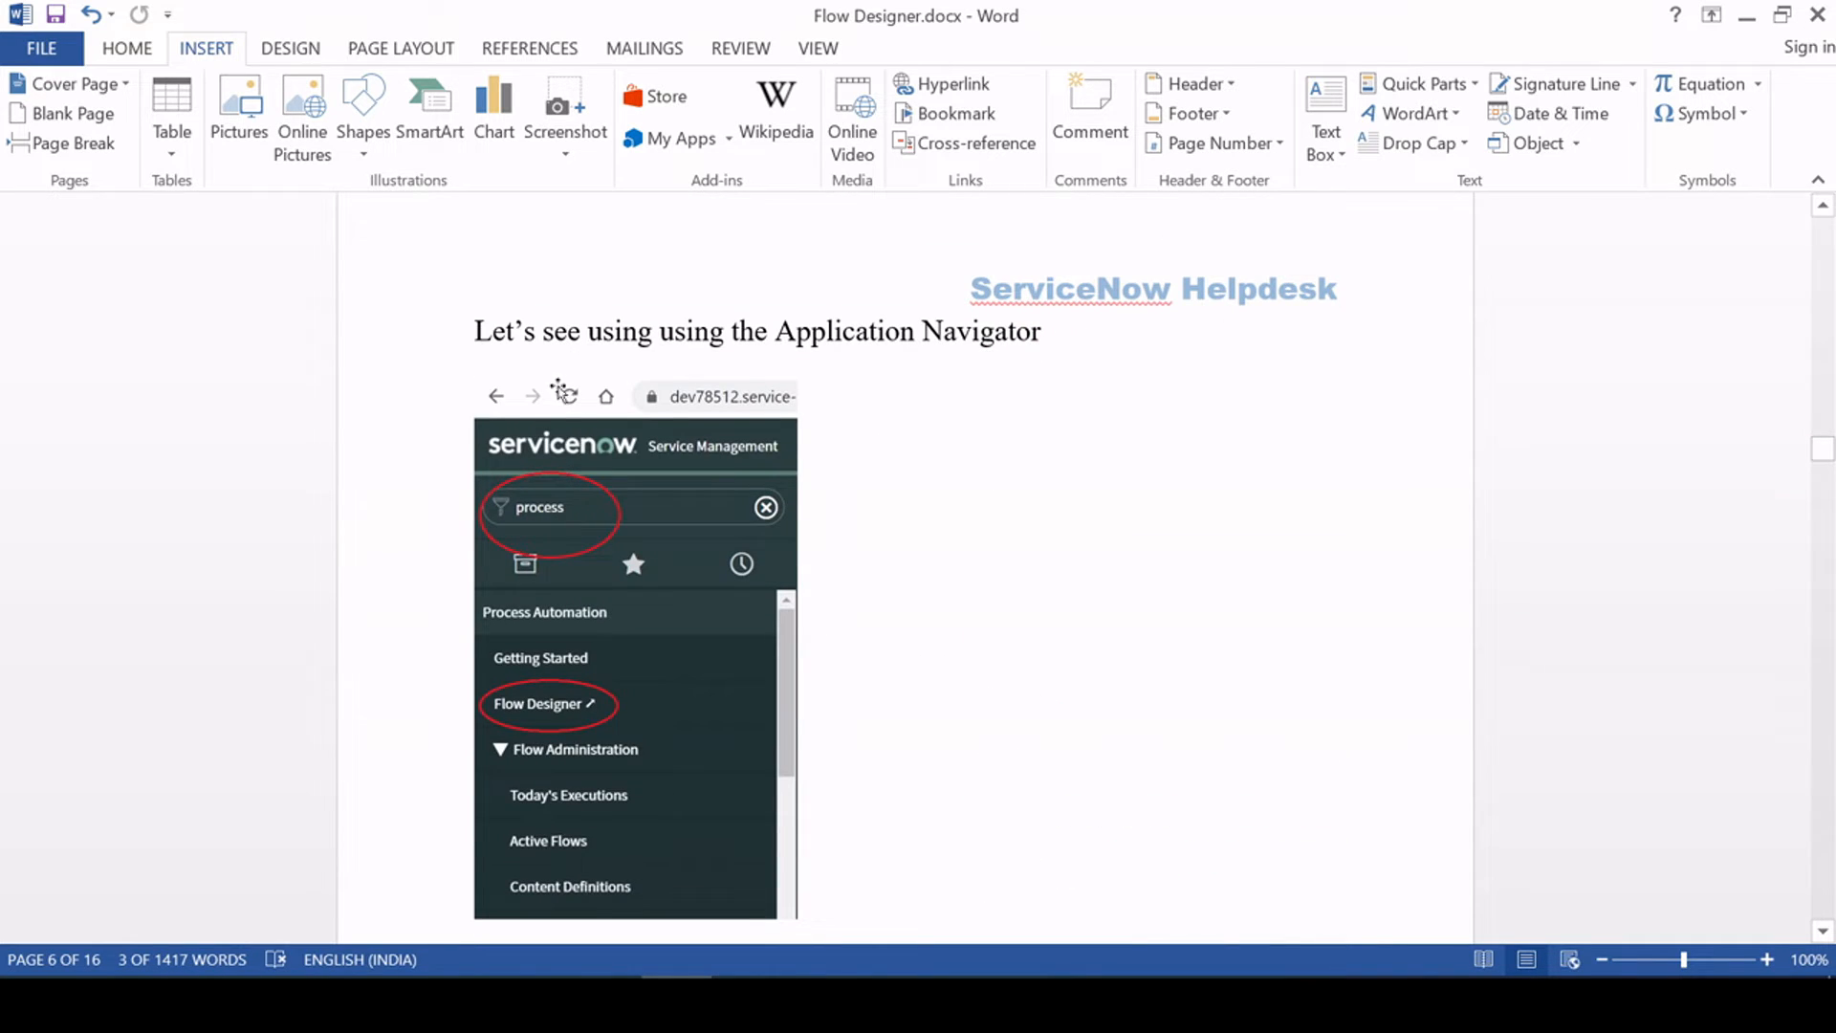
{"action": "left_click", "coordinate": [945, 331]}
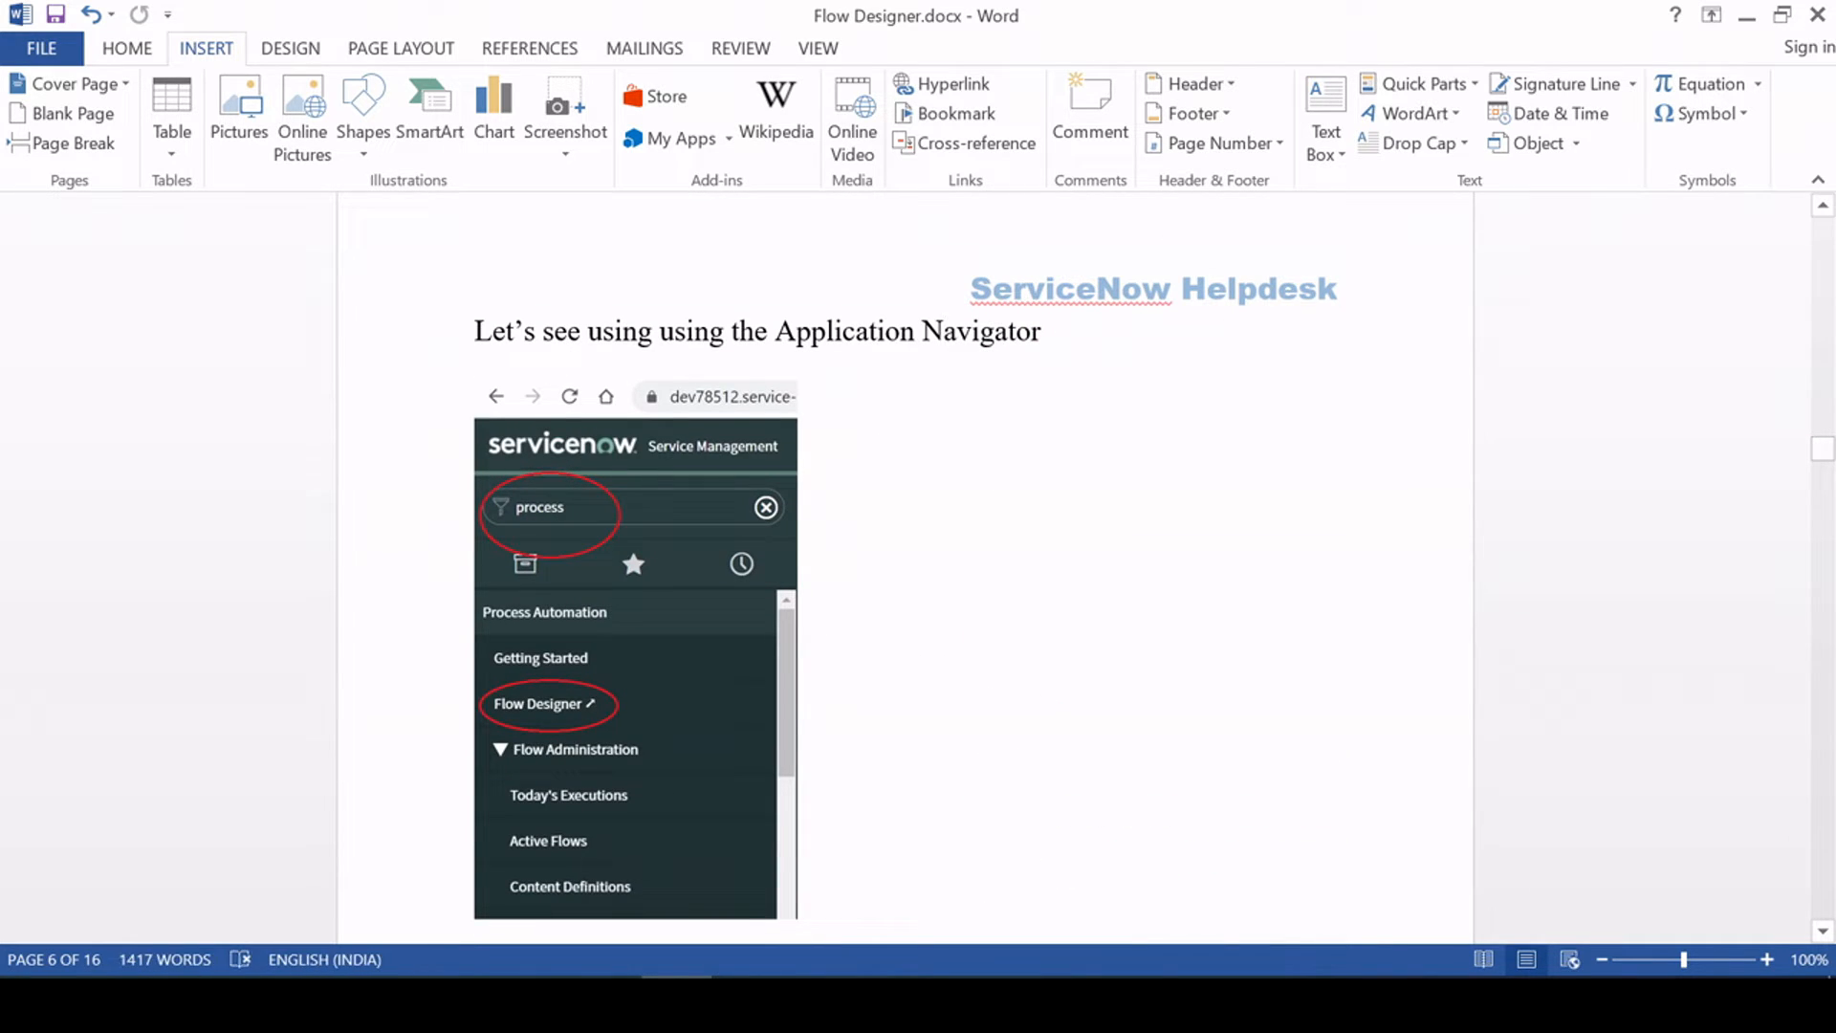
Read the document's section on understanding the Flow Designer landing page
{"action": "scroll", "coordinate": [800, 564], "scroll_direction": "down", "scroll_amount": 5}
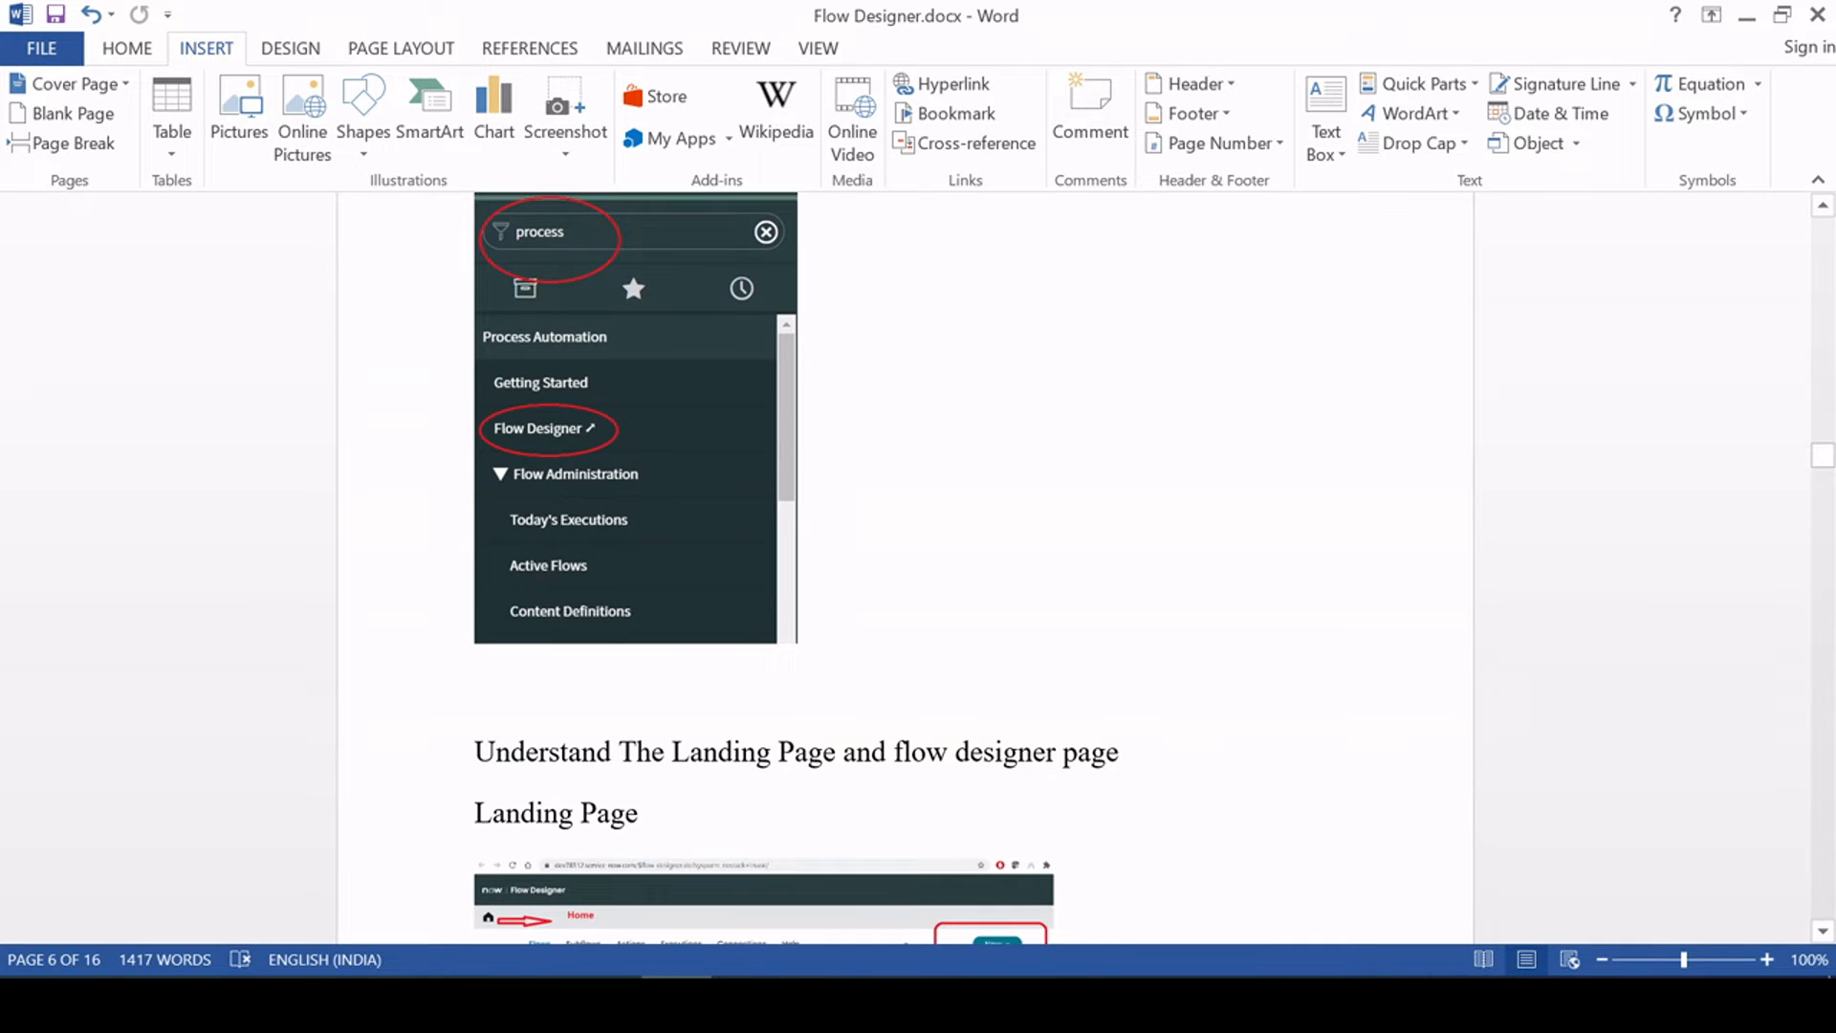
{"action": "scroll", "coordinate": [904, 568], "scroll_direction": "down", "scroll_amount": 5}
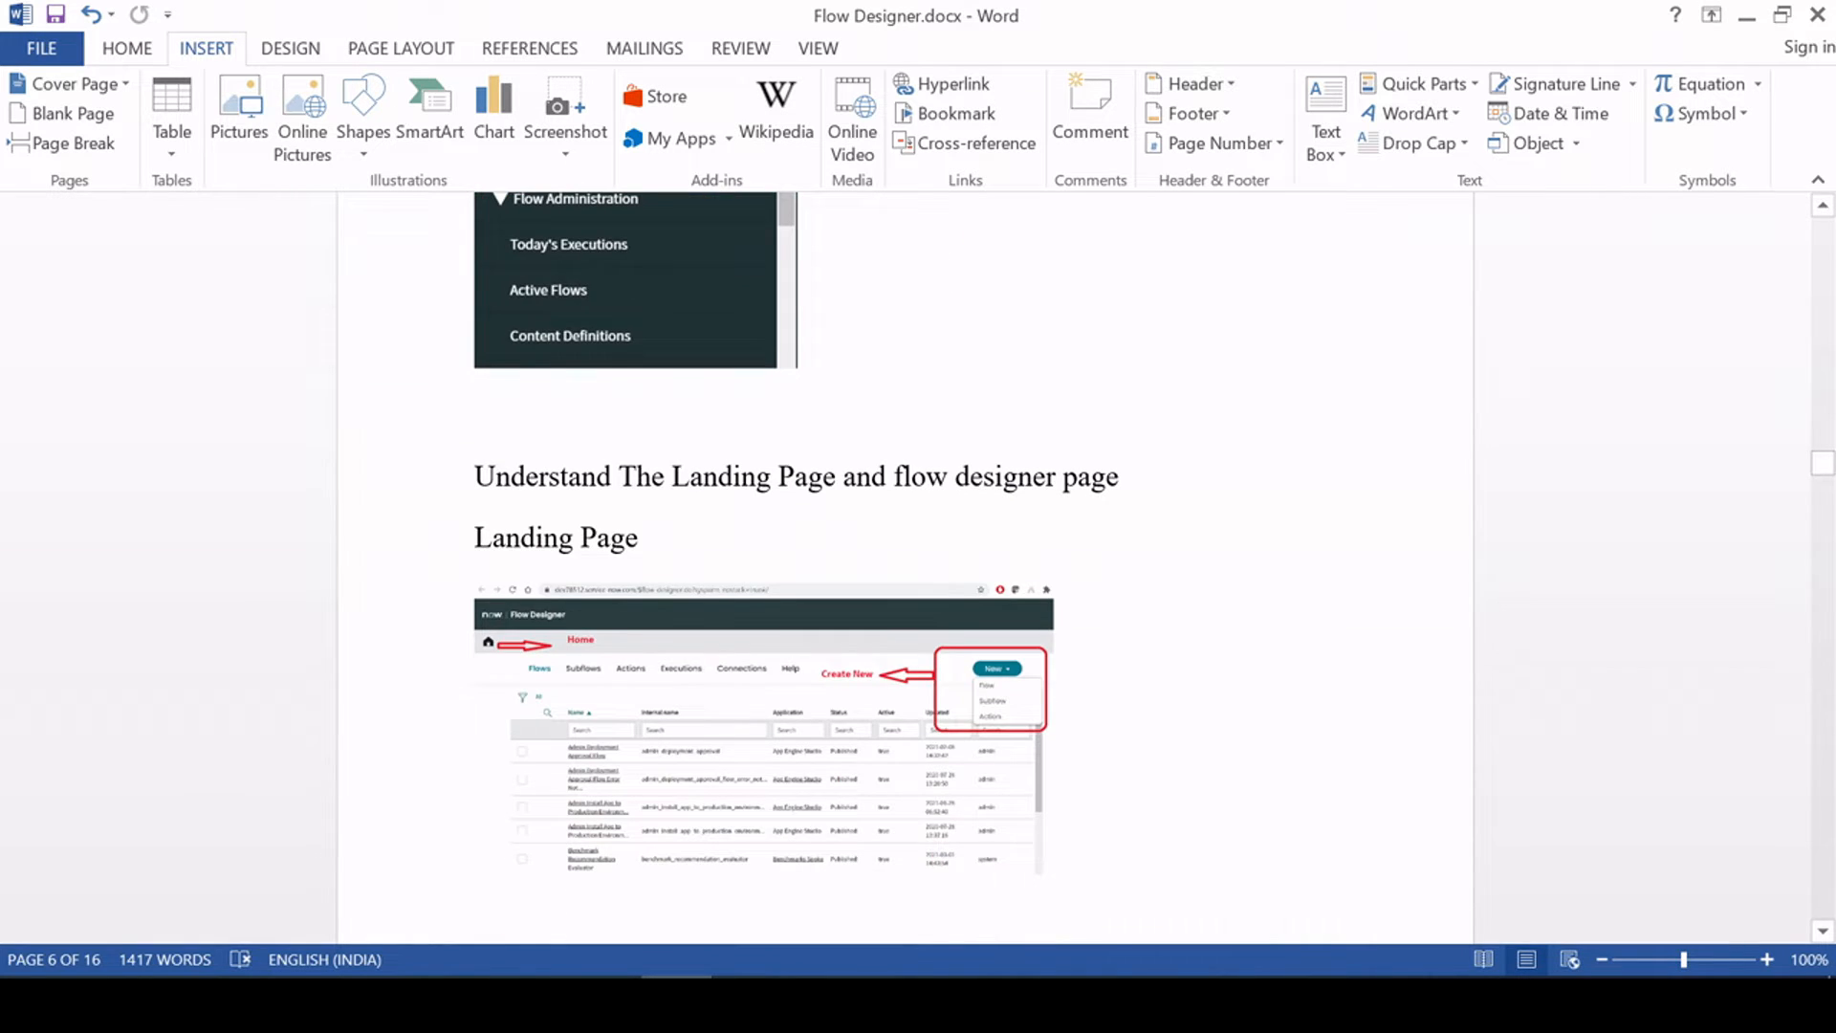
{"action": "scroll", "coordinate": [985, 457], "scroll_direction": "down", "scroll_amount": 4}
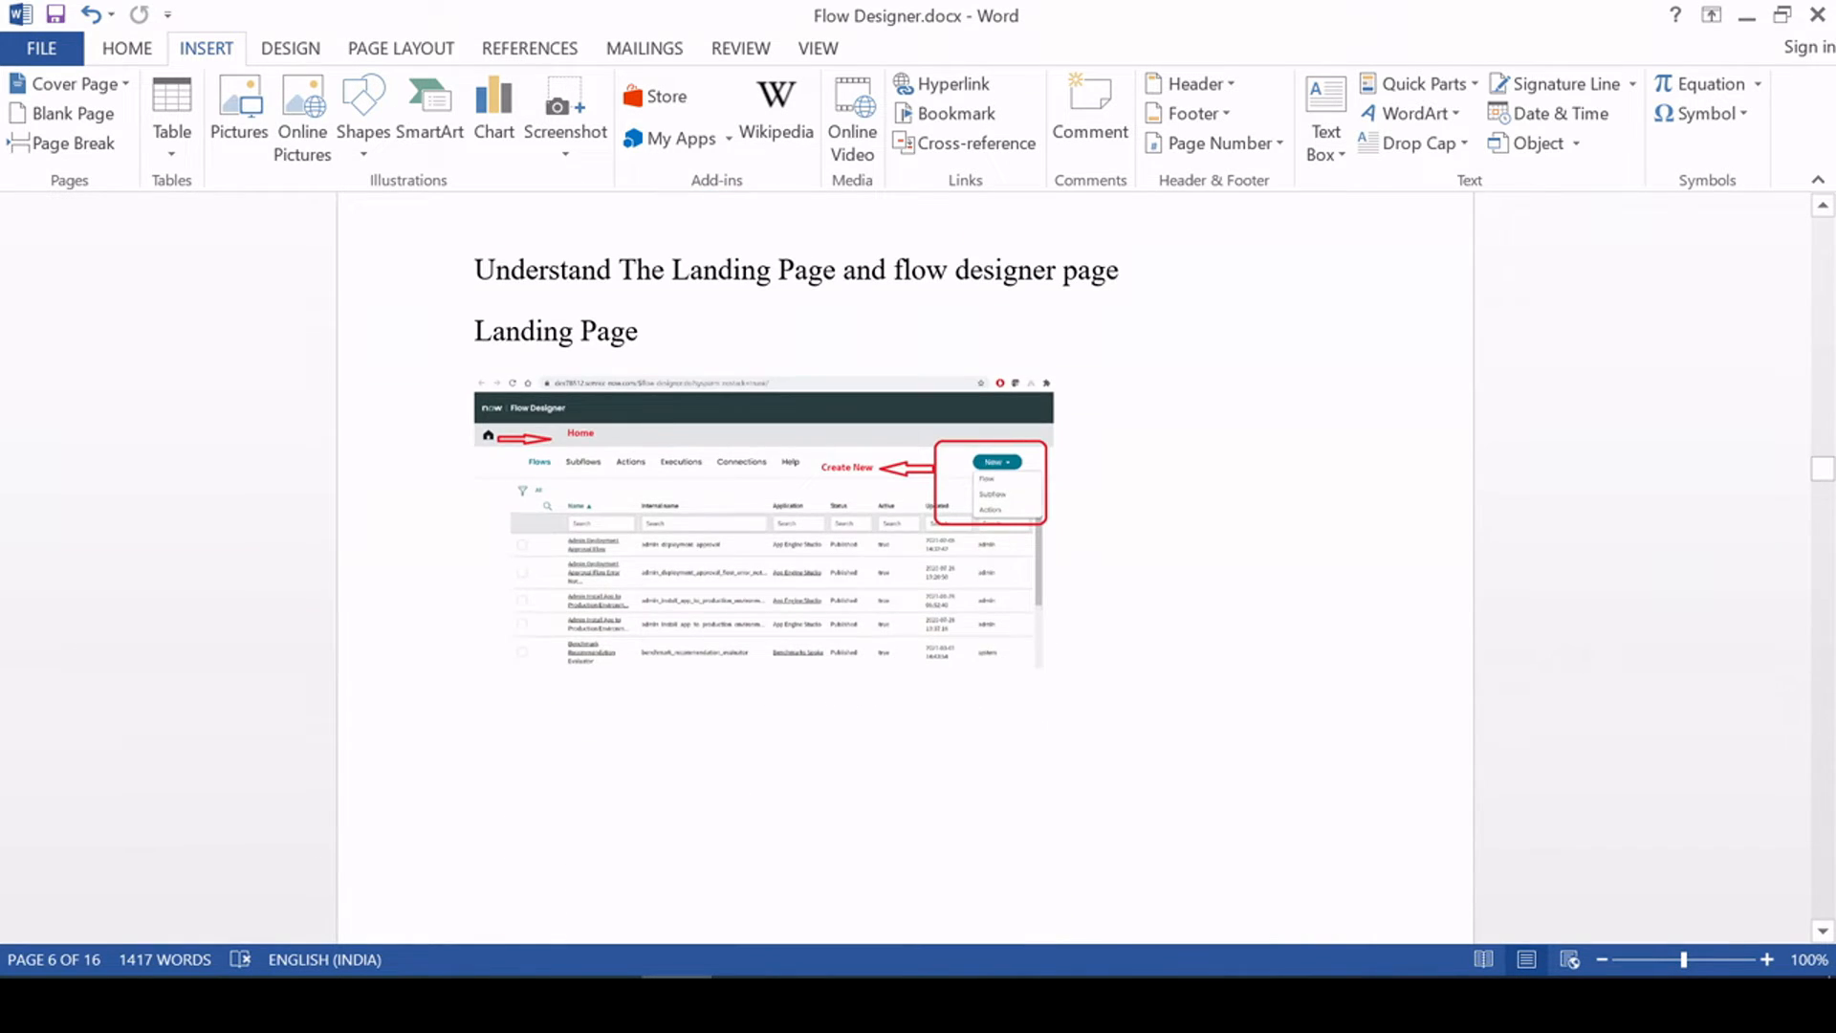
{"action": "left_click_drag", "start_coordinate": [473, 270], "coordinate": [666, 334]}
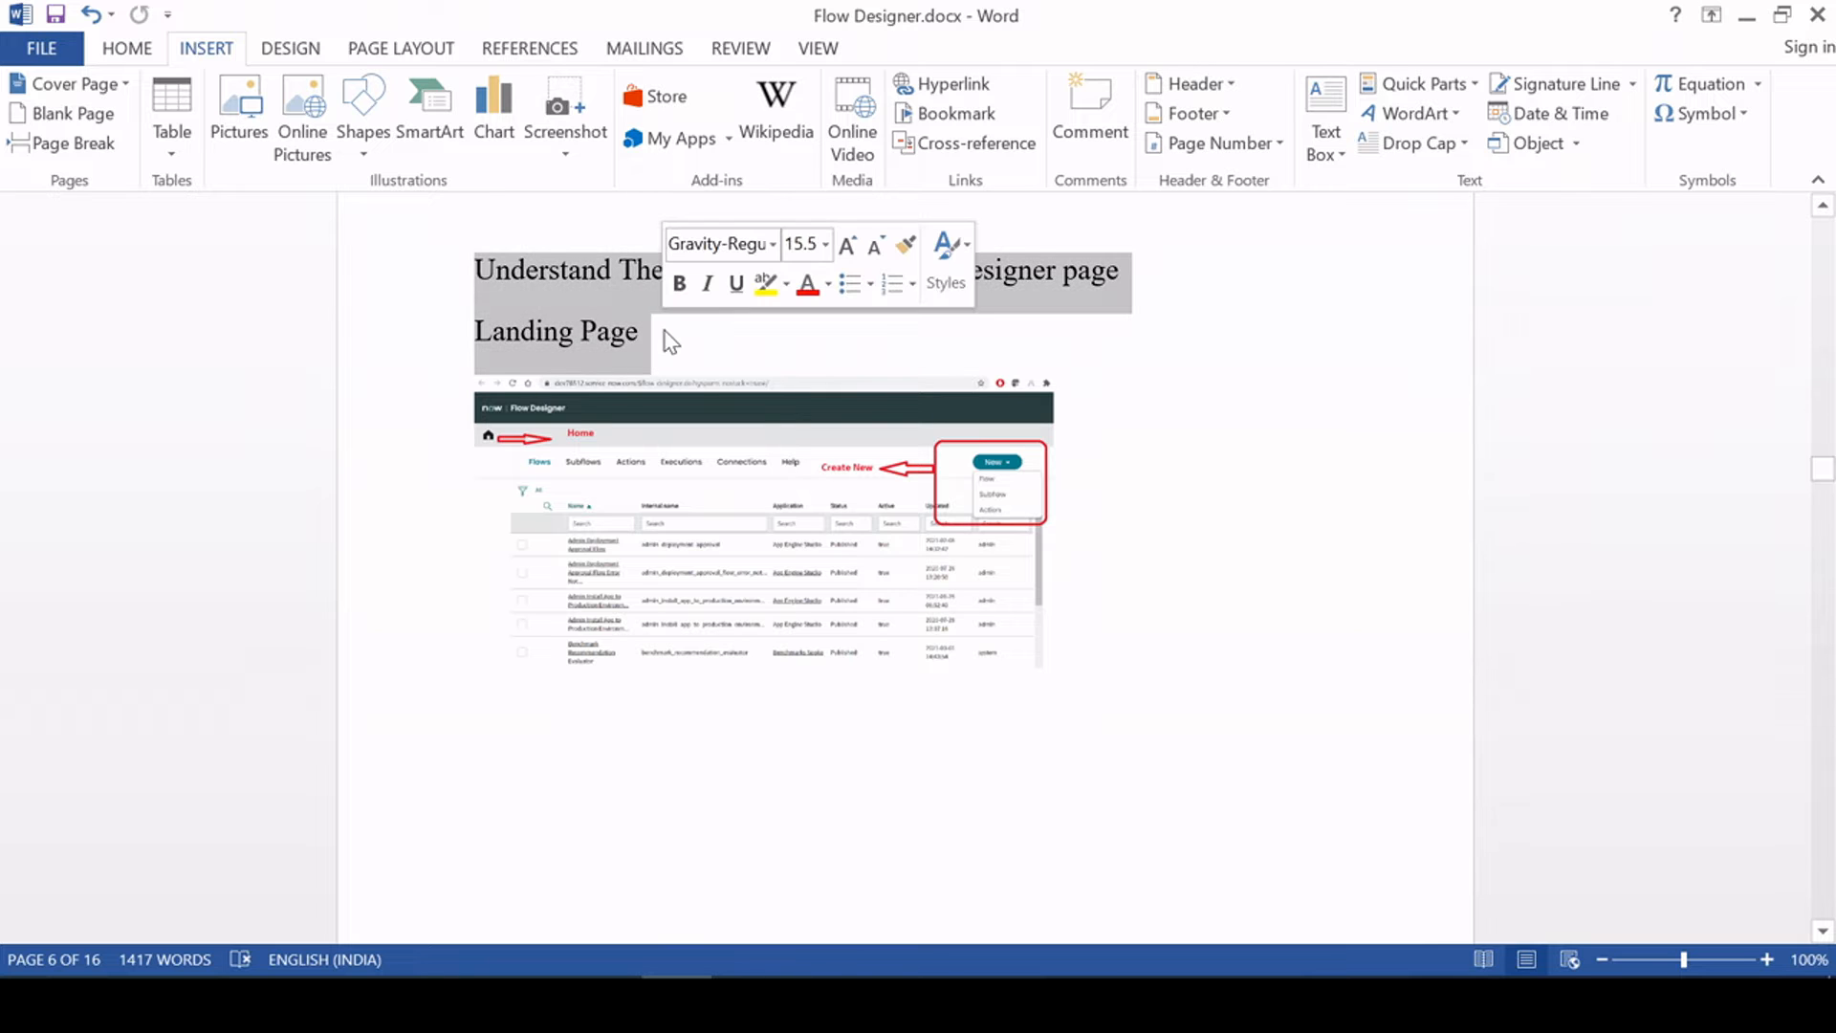
{"action": "left_click", "coordinate": [626, 333]}
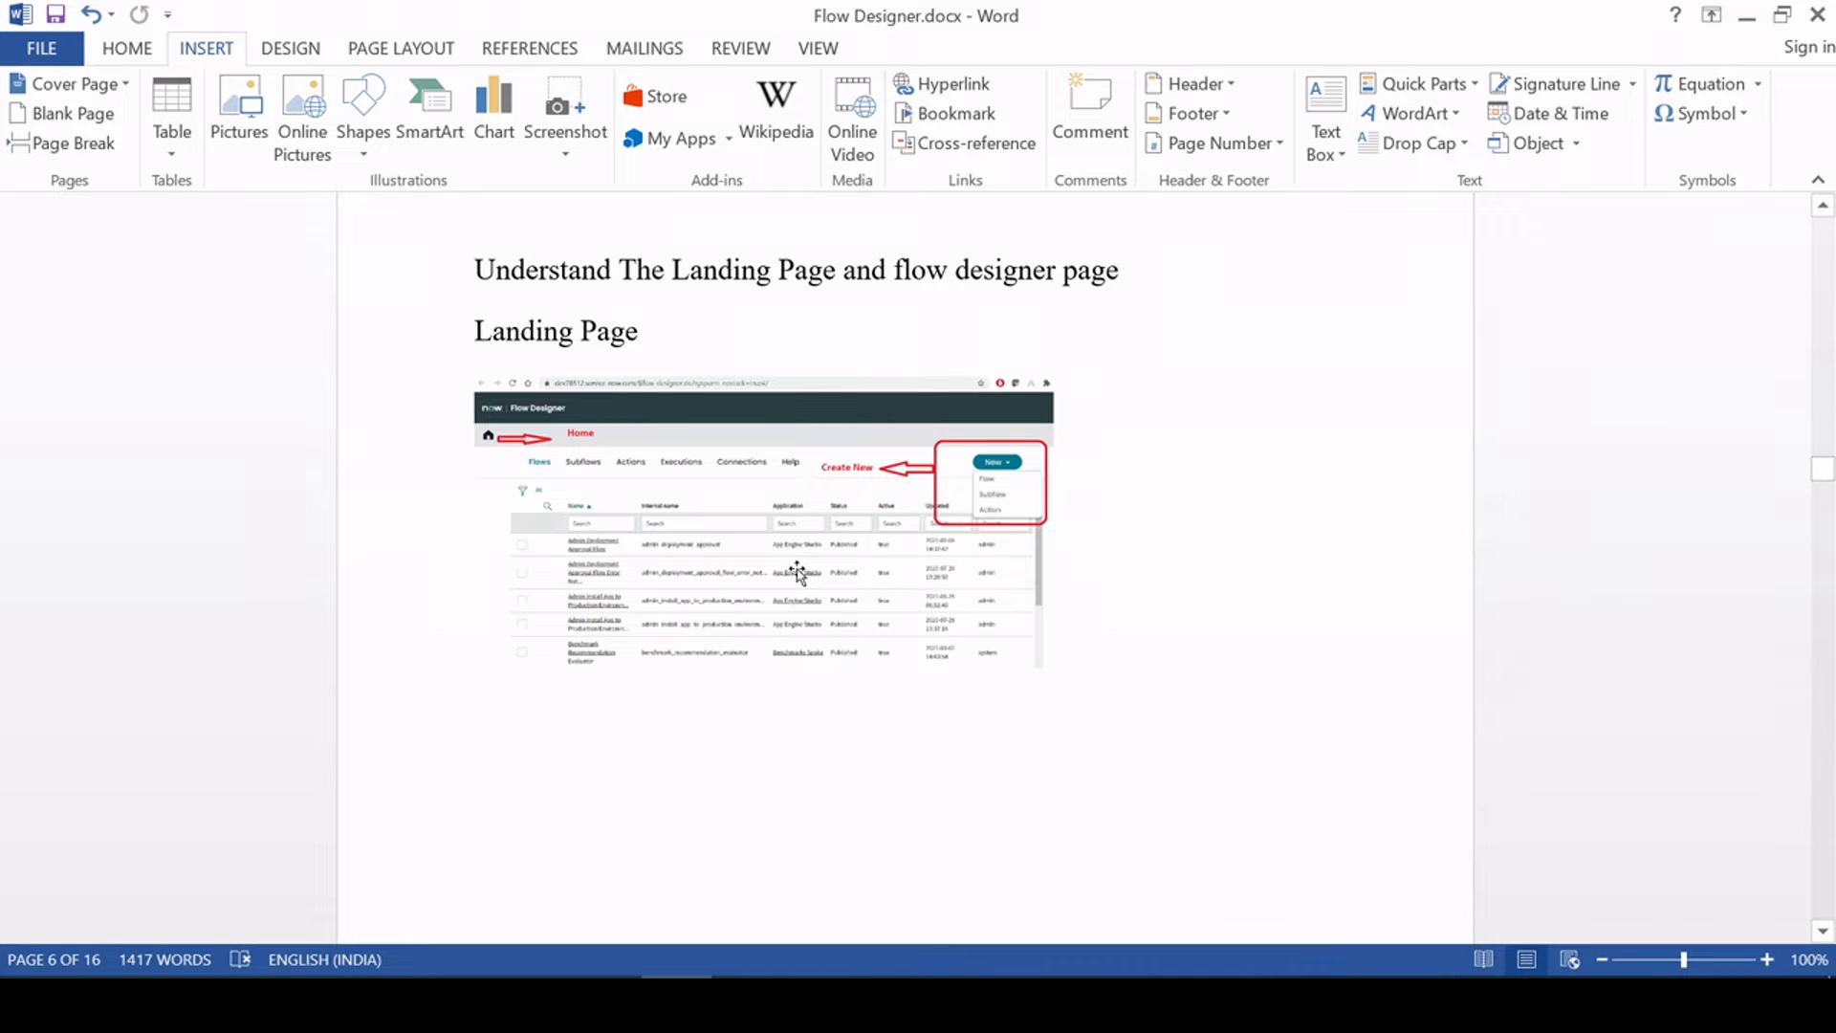
Examine the annotated Flow Designer page screenshot in the document at 140% zoom
{"action": "scroll", "coordinate": [799, 572], "scroll_direction": "down", "scroll_amount": 15}
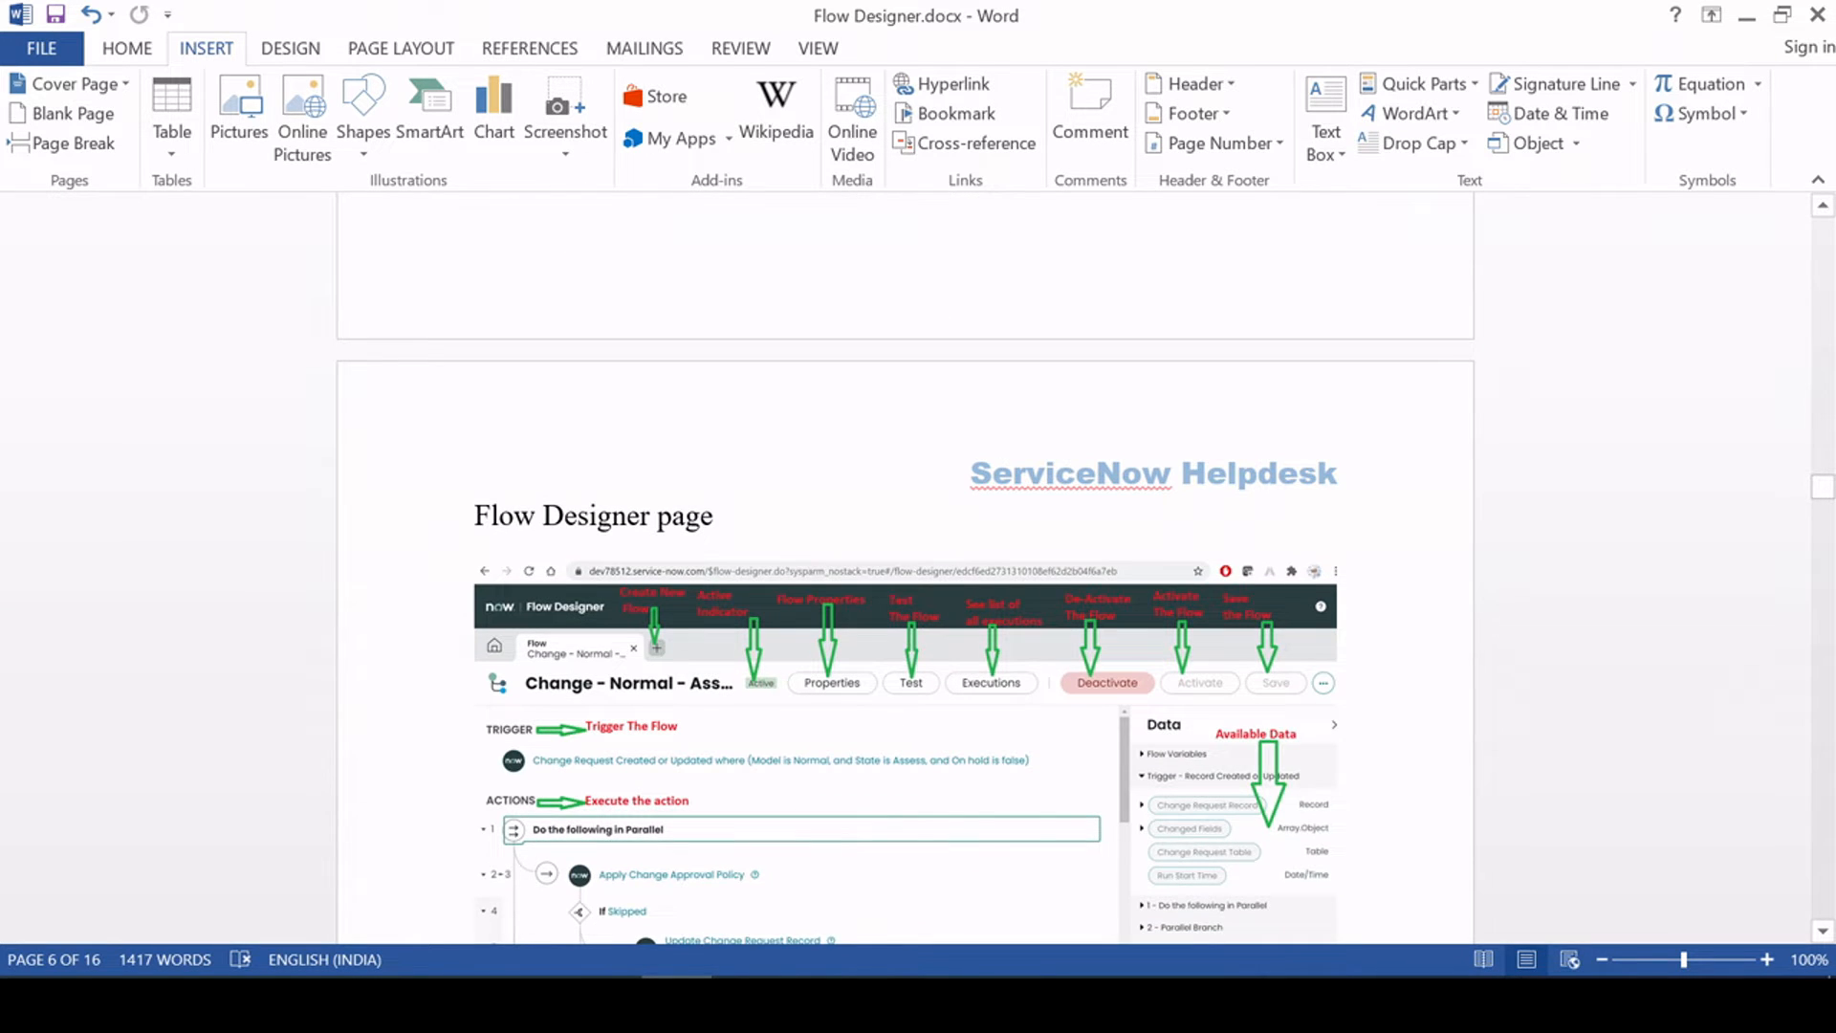
{"action": "scroll", "coordinate": [820, 513], "scroll_direction": "down", "scroll_amount": 3}
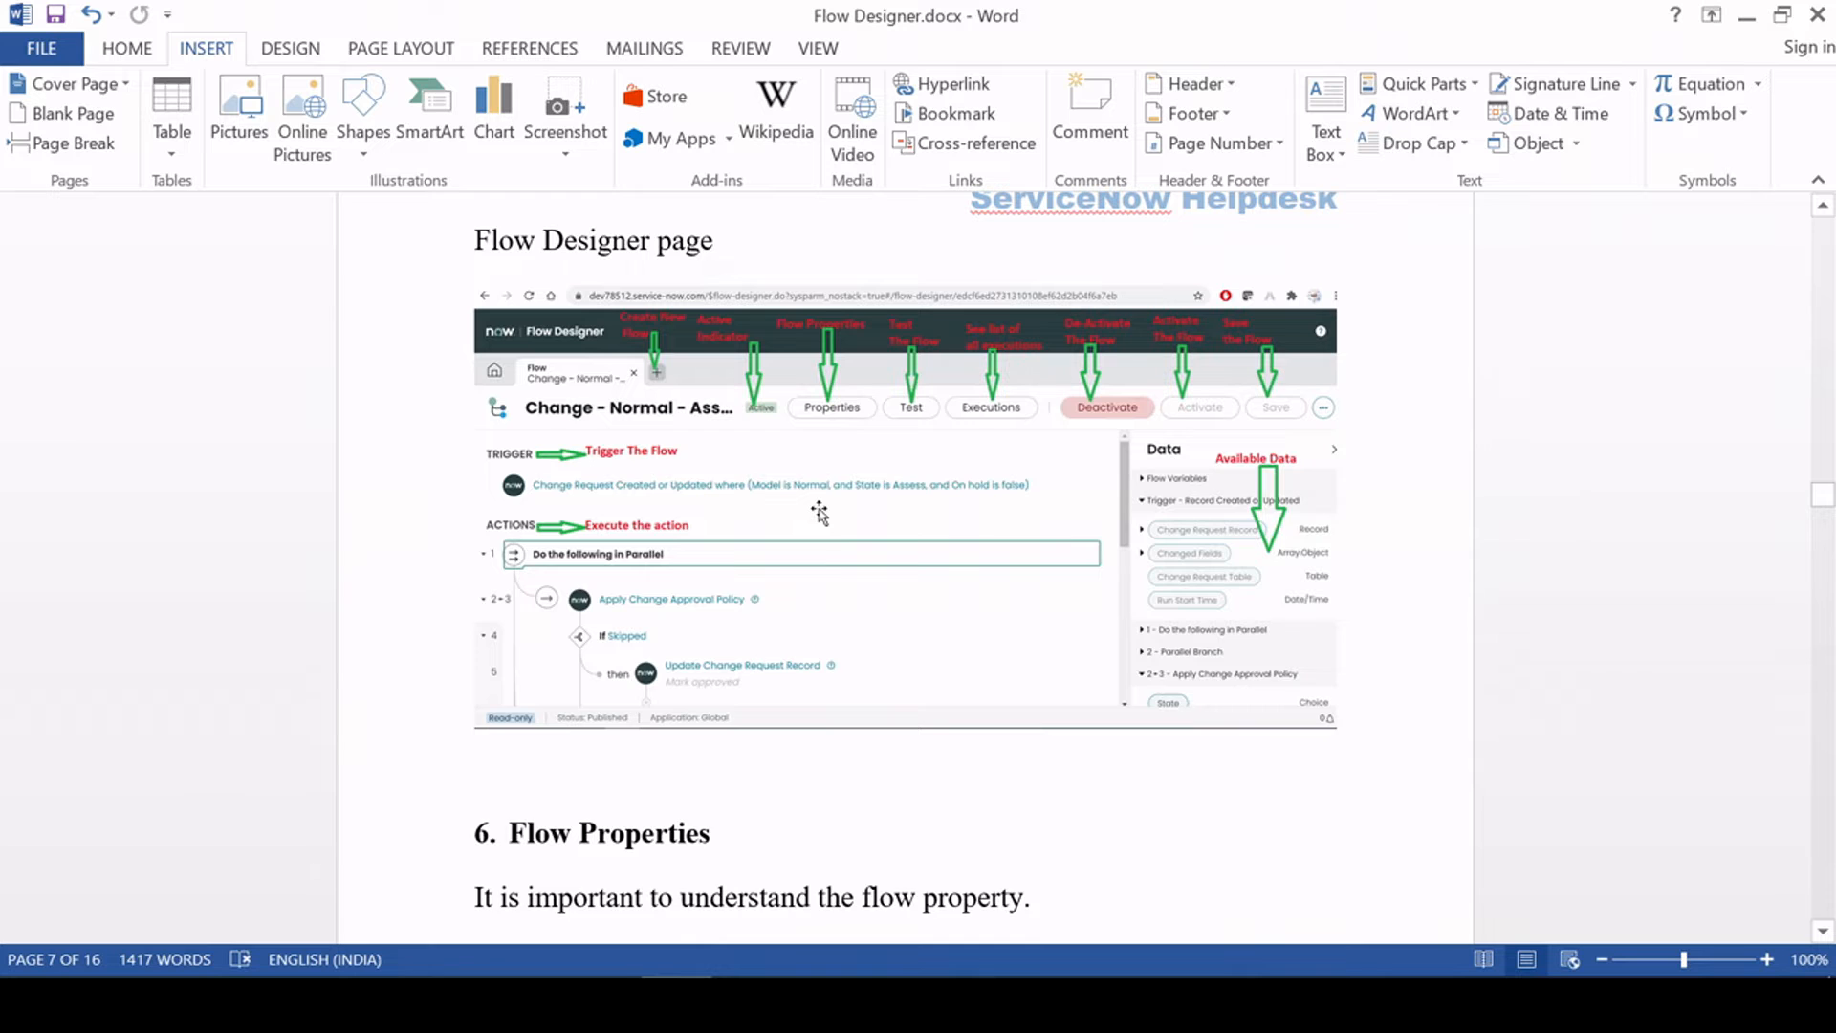
{"action": "scroll", "coordinate": [819, 514], "scroll_direction": "up", "scroll_amount": 1}
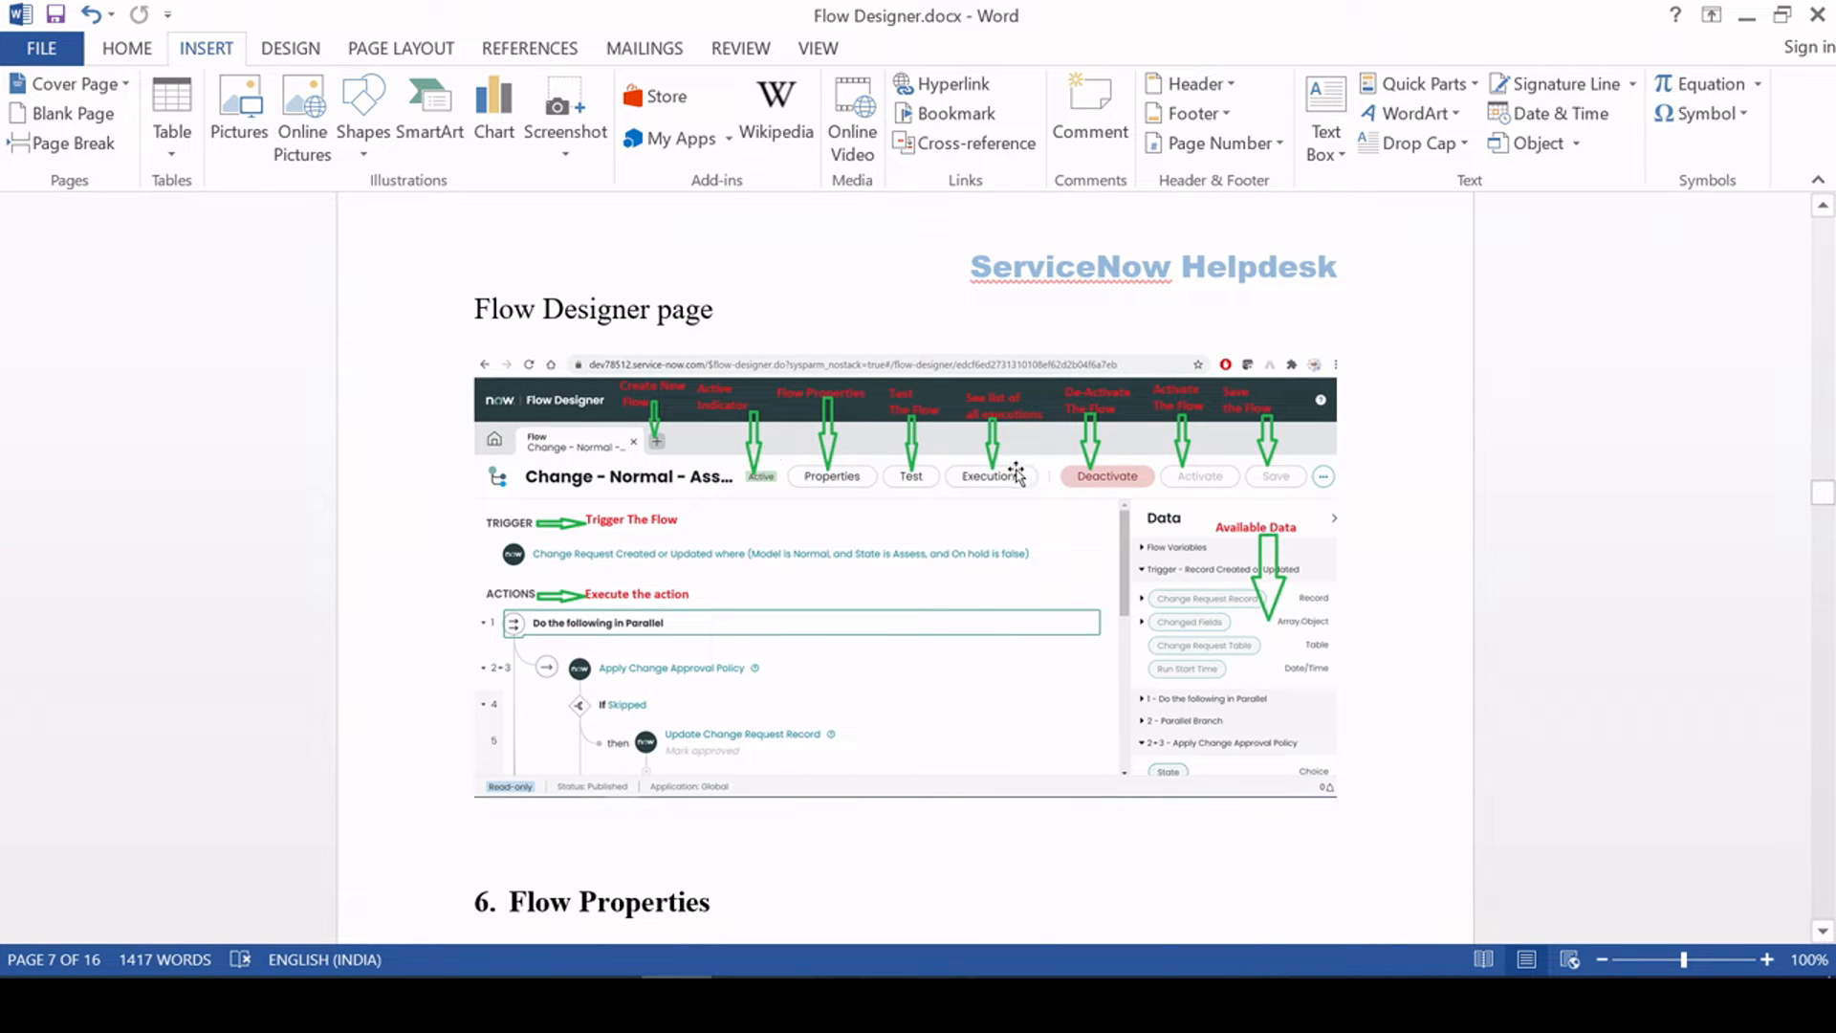
{"action": "left_click", "coordinate": [1768, 964]}
{"action": "left_click", "coordinate": [1768, 964]}
{"action": "left_click", "coordinate": [1768, 964]}
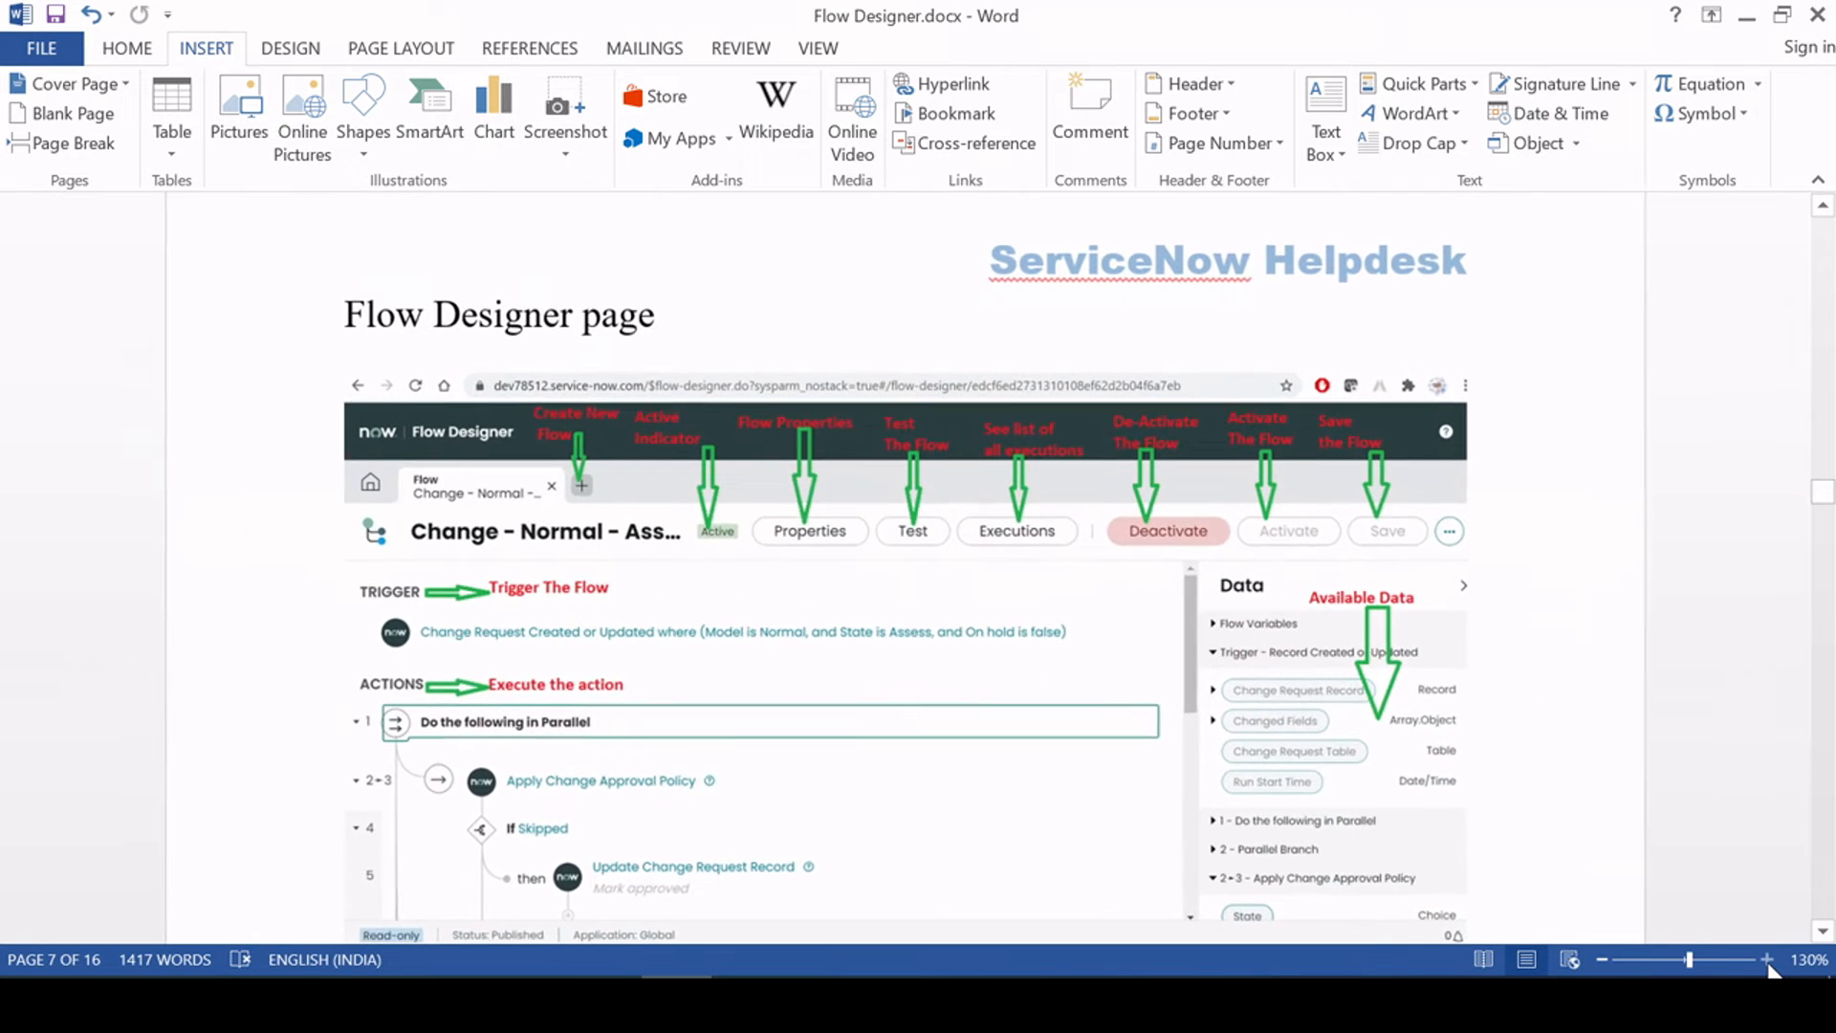
{"action": "left_click", "coordinate": [1766, 961]}
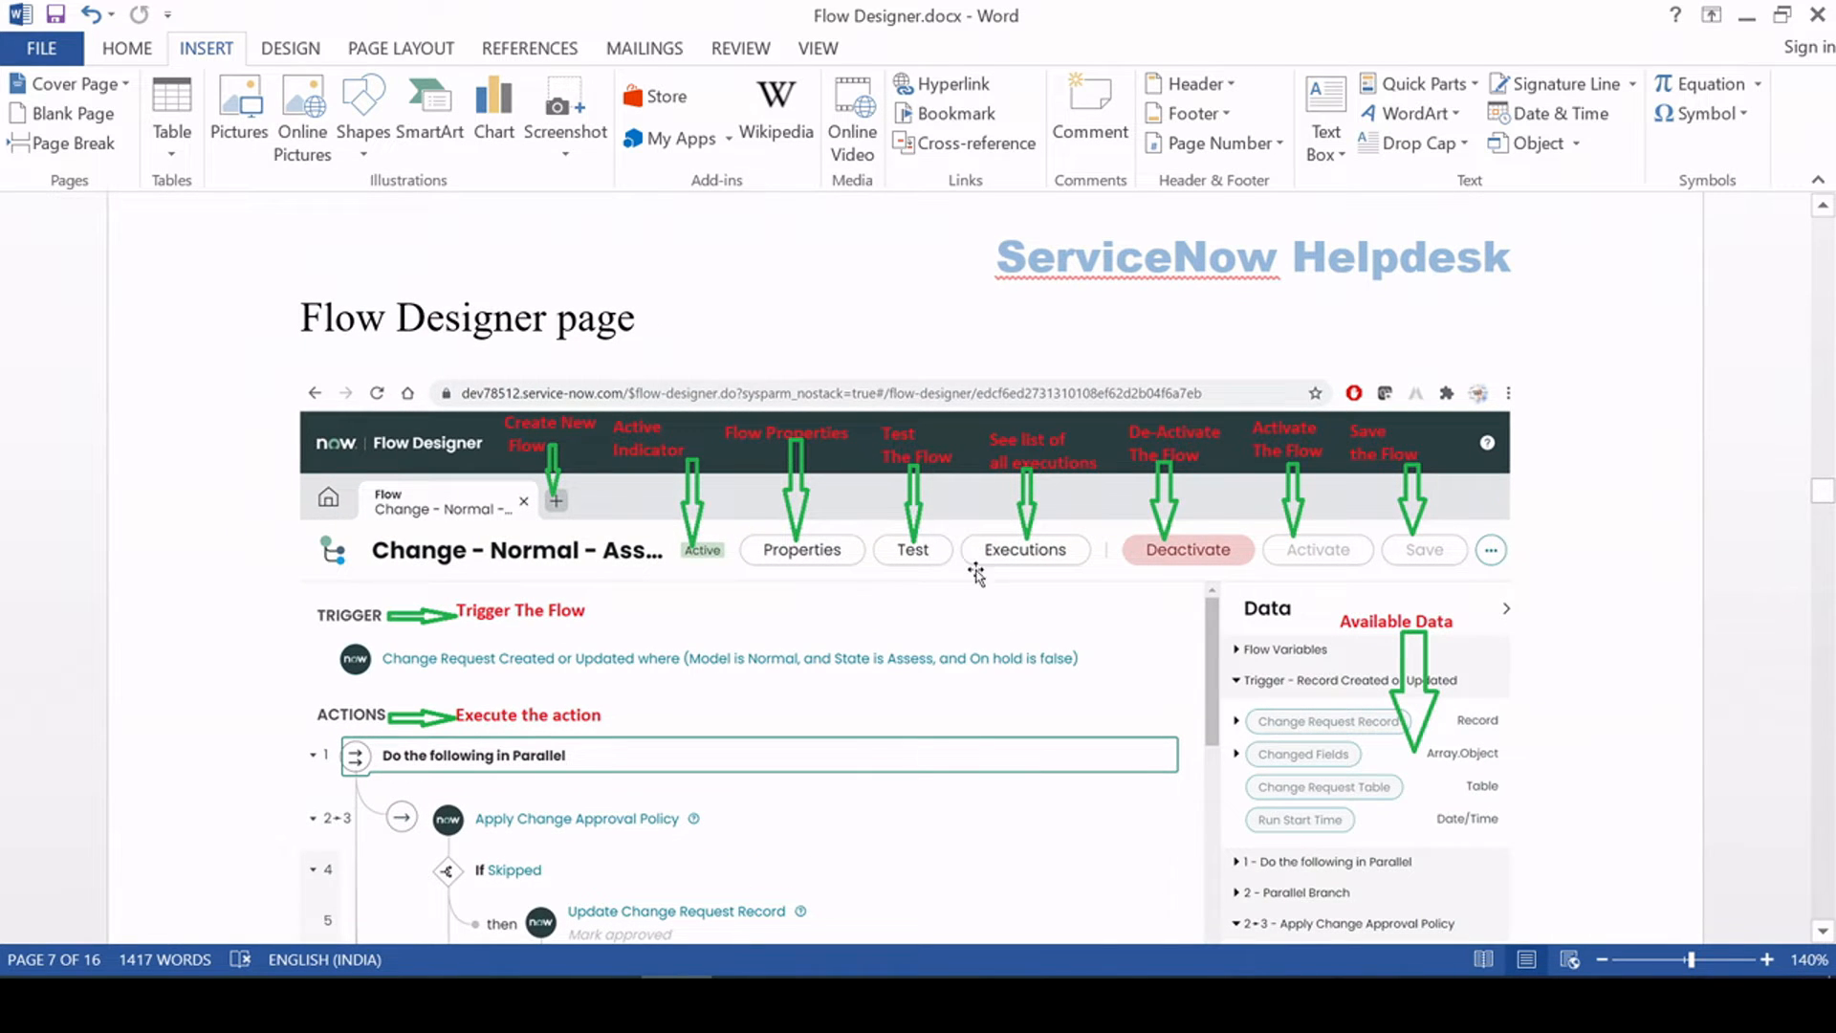
{"action": "scroll", "coordinate": [978, 574], "scroll_direction": "down", "scroll_amount": 2}
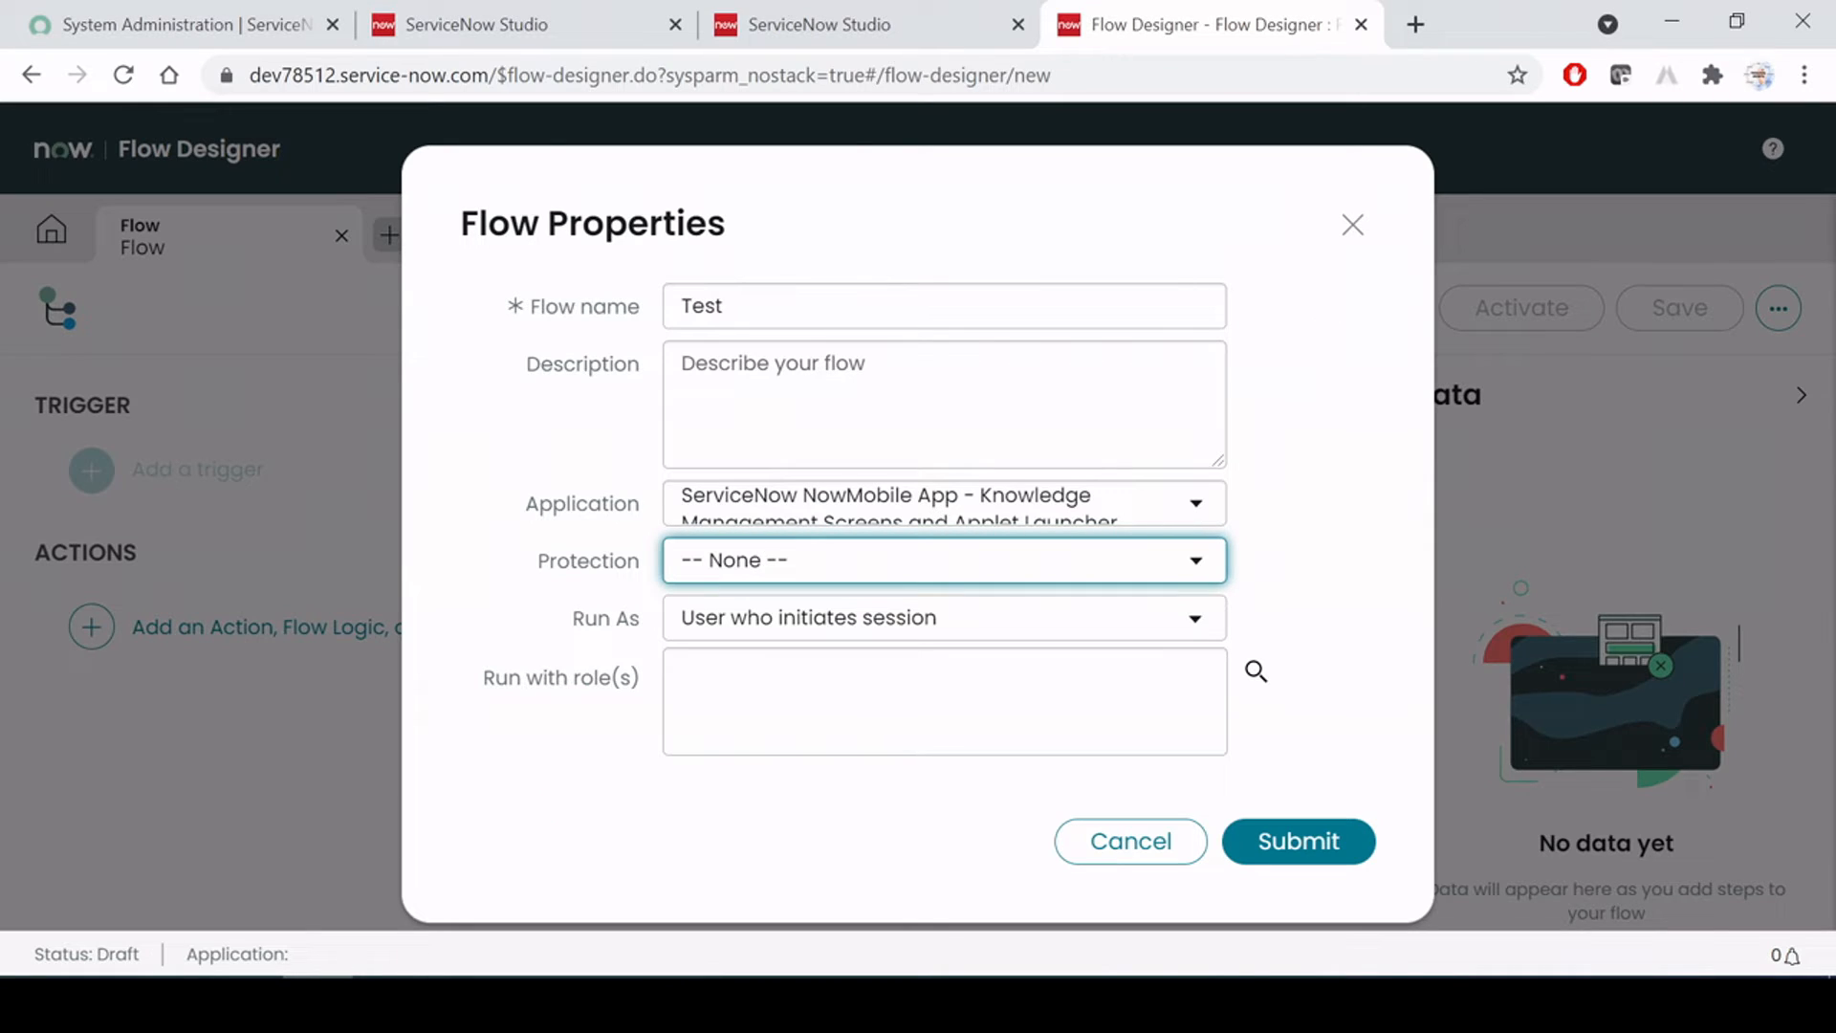
Back in Flow Designer, rename the flow as Test22 and submit its properties to create it
{"action": "left_click", "coordinate": [799, 318]}
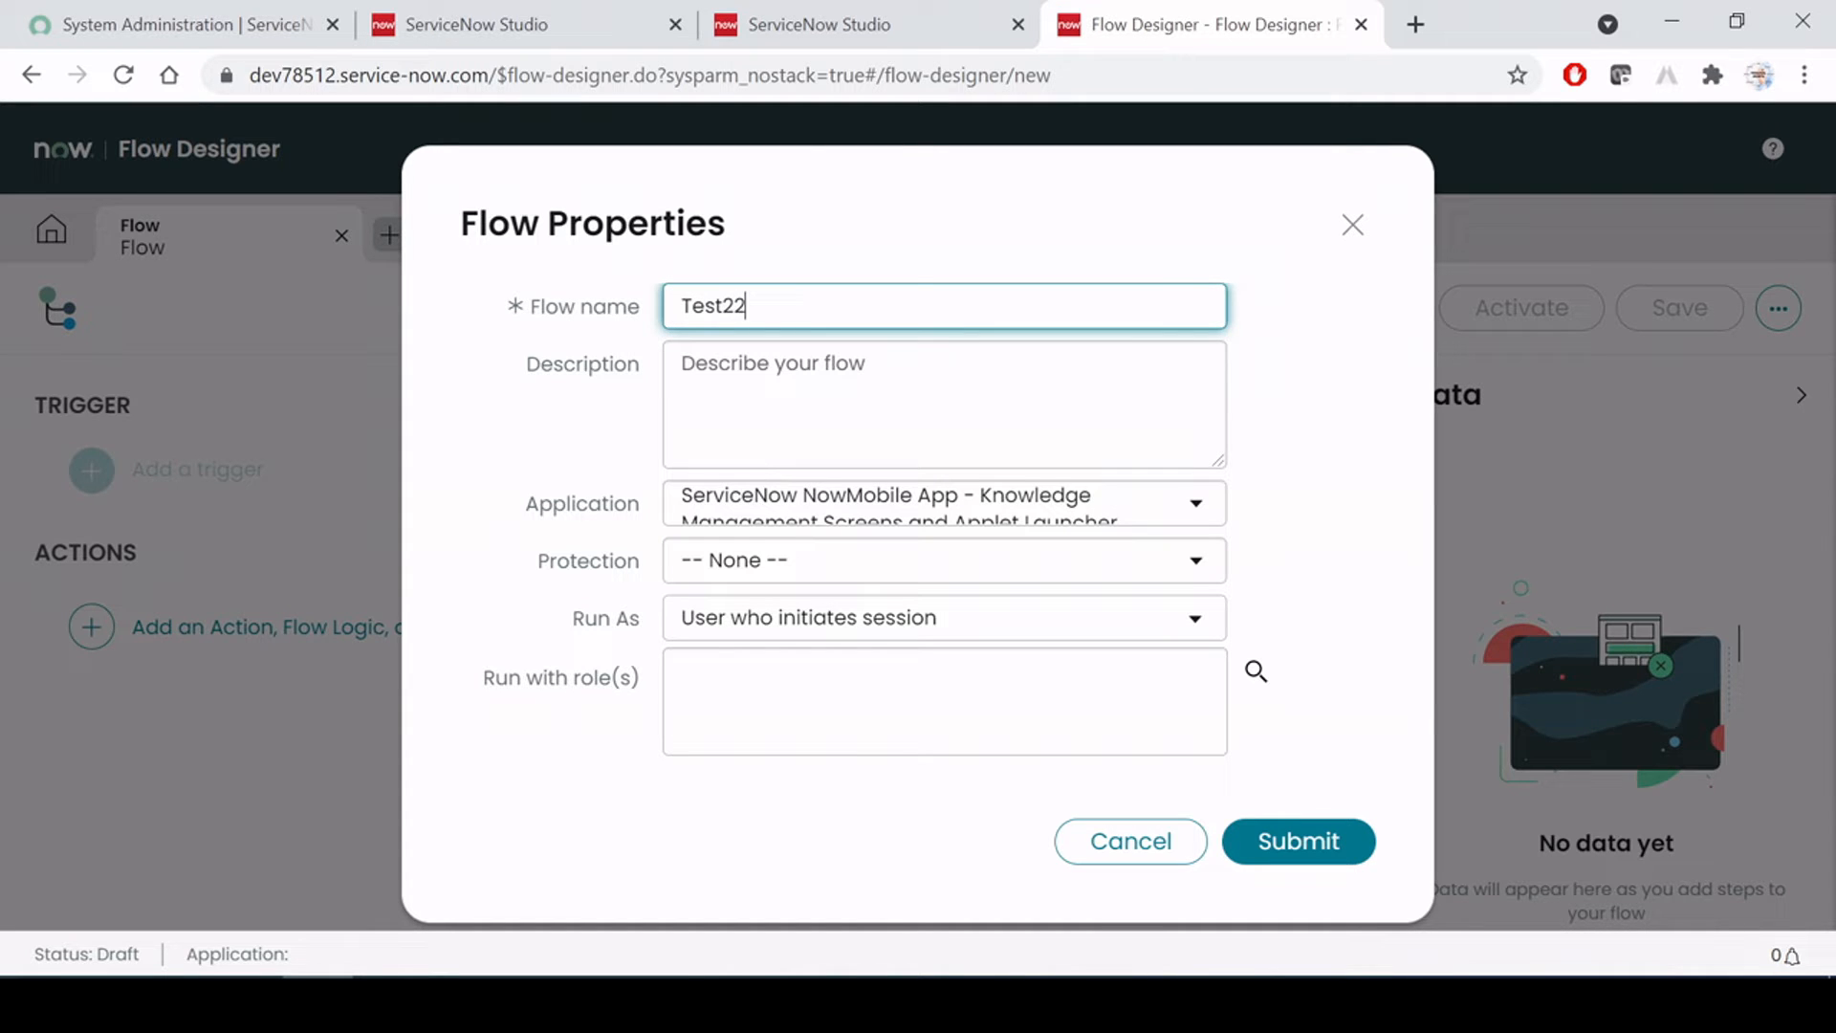
{"action": "left_click", "coordinate": [1320, 841]}
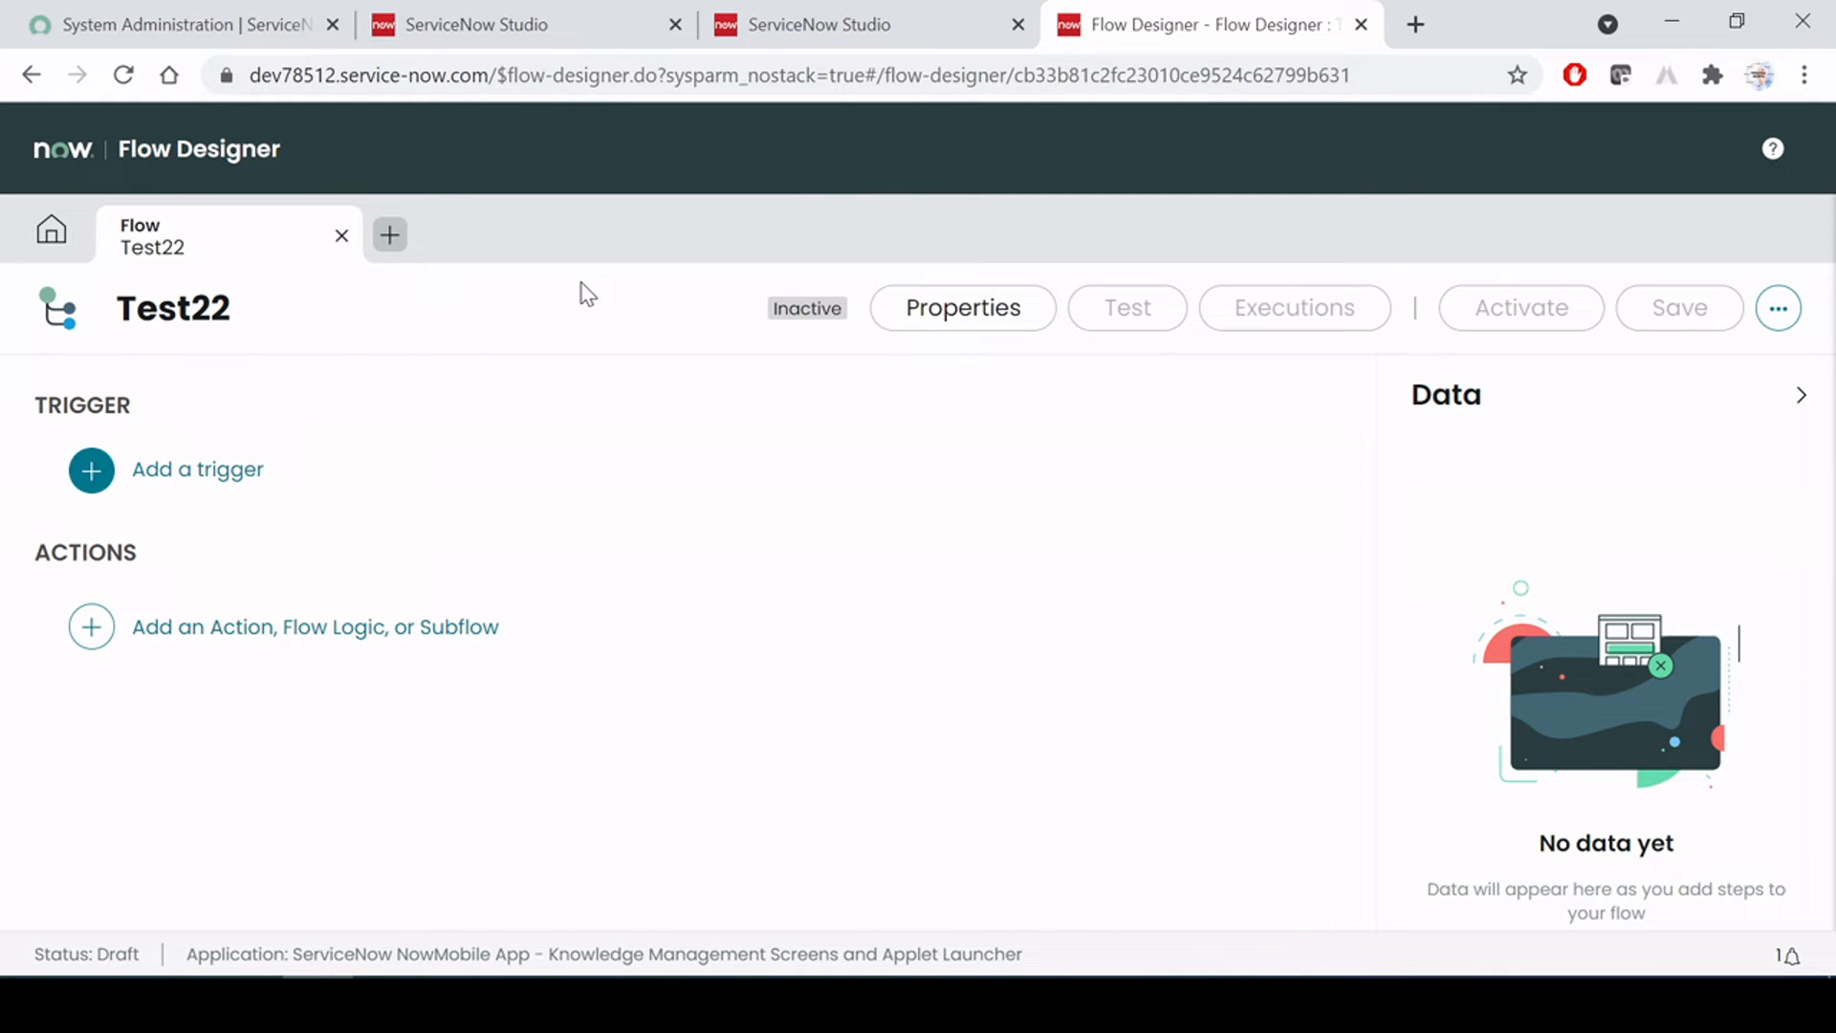
Compare the Test22 page with the annotated Word screenshot, checking the options for creating new items and the status indicator
{"action": "key", "text": "alt+Tab"}
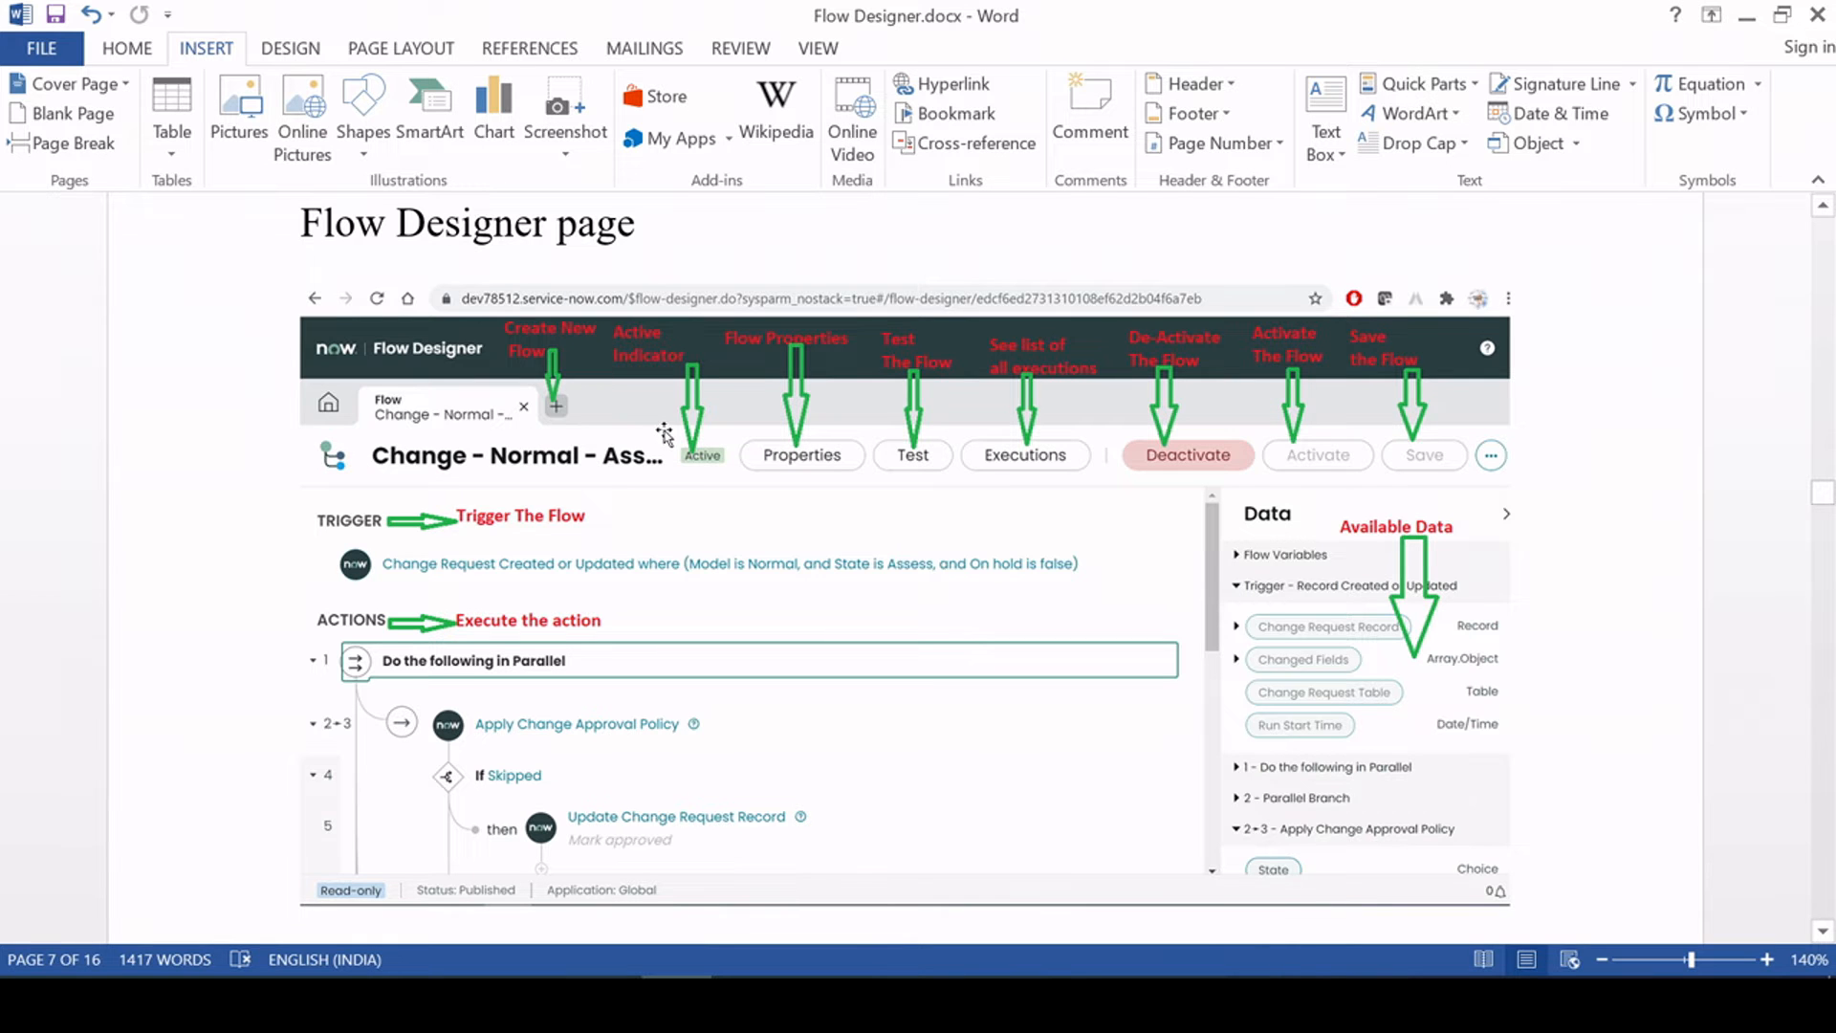
{"action": "key", "text": "alt+Tab"}
{"action": "left_click", "coordinate": [390, 233]}
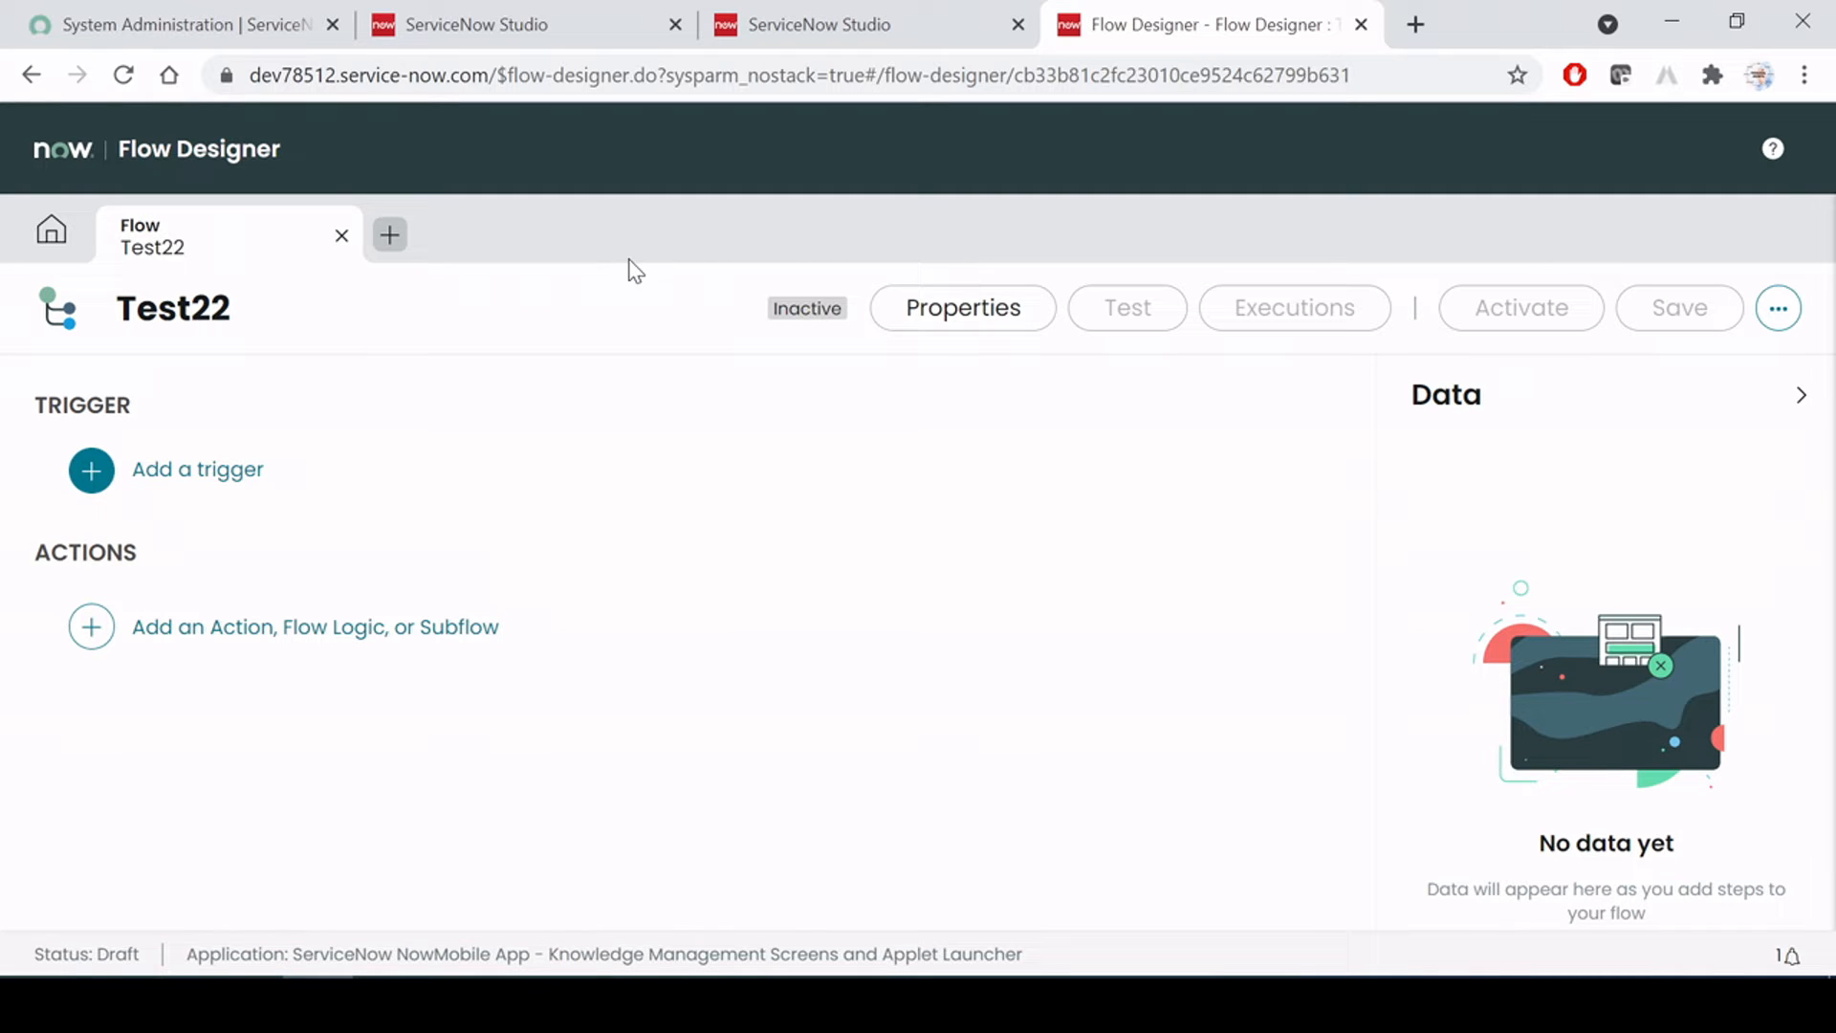
{"action": "left_click", "coordinate": [391, 237]}
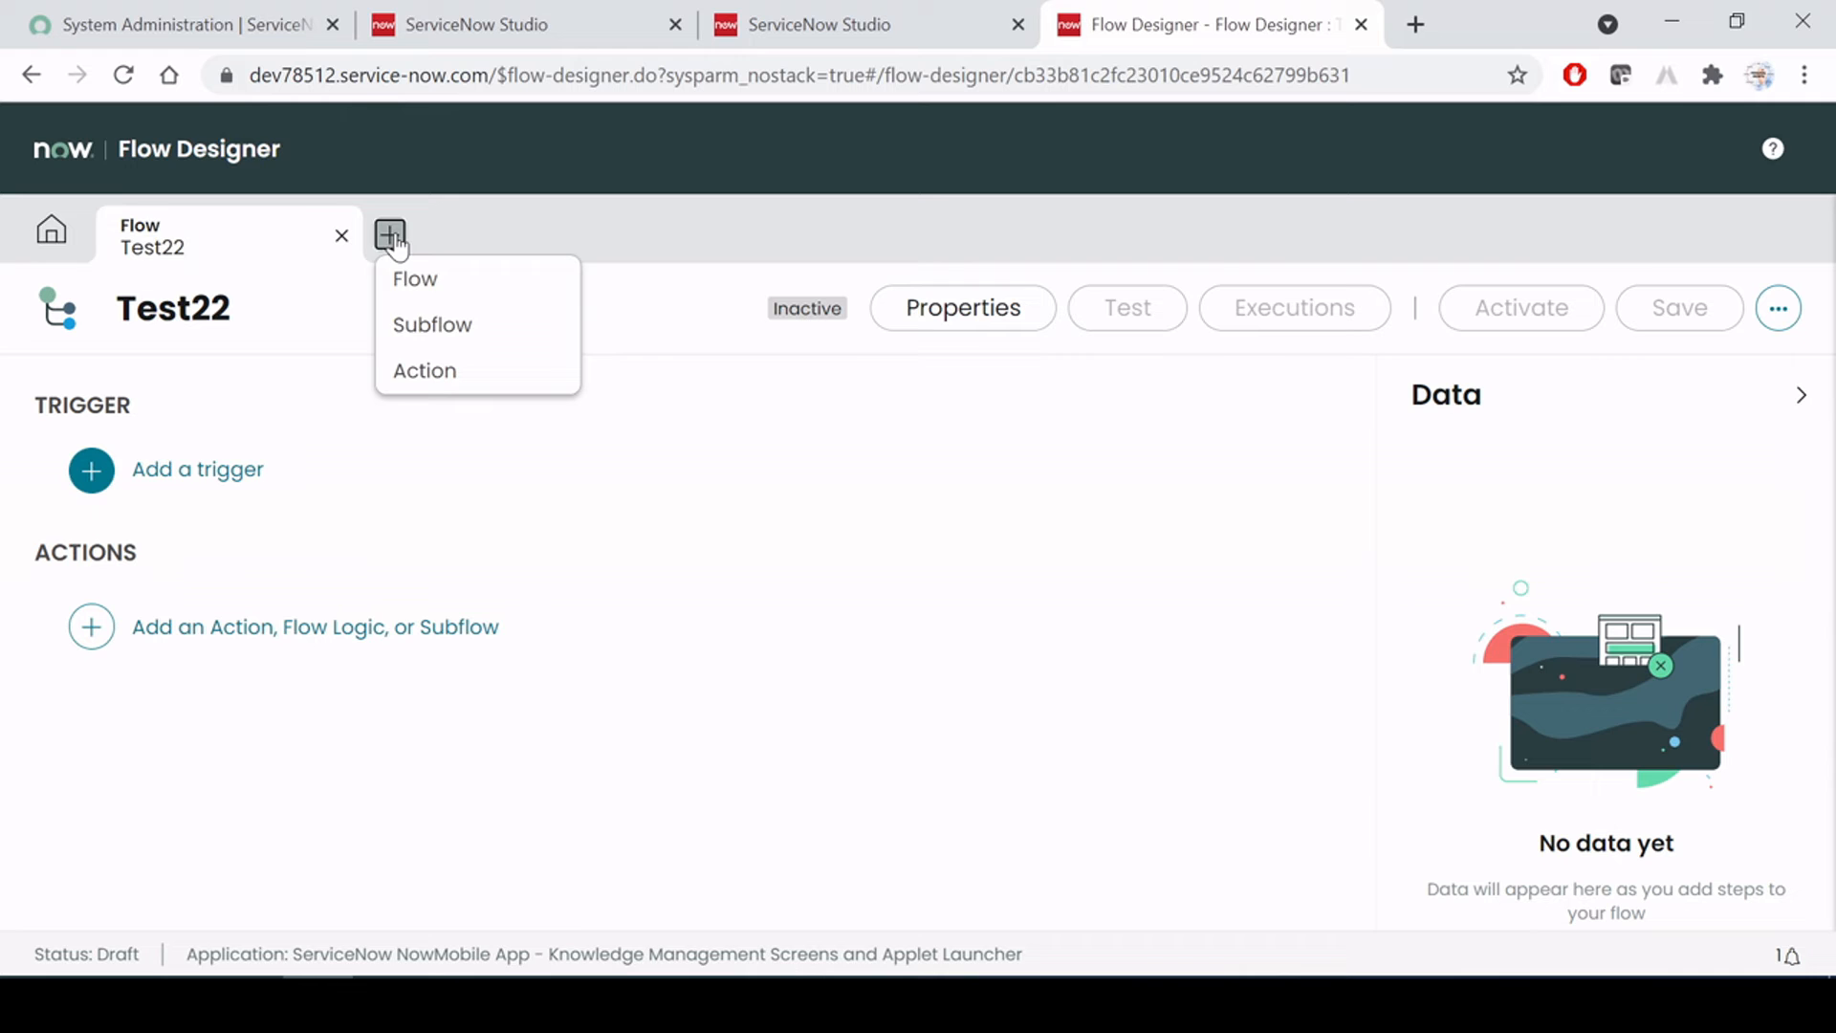
{"action": "left_click", "coordinate": [637, 241]}
{"action": "key", "text": "alt+Tab"}
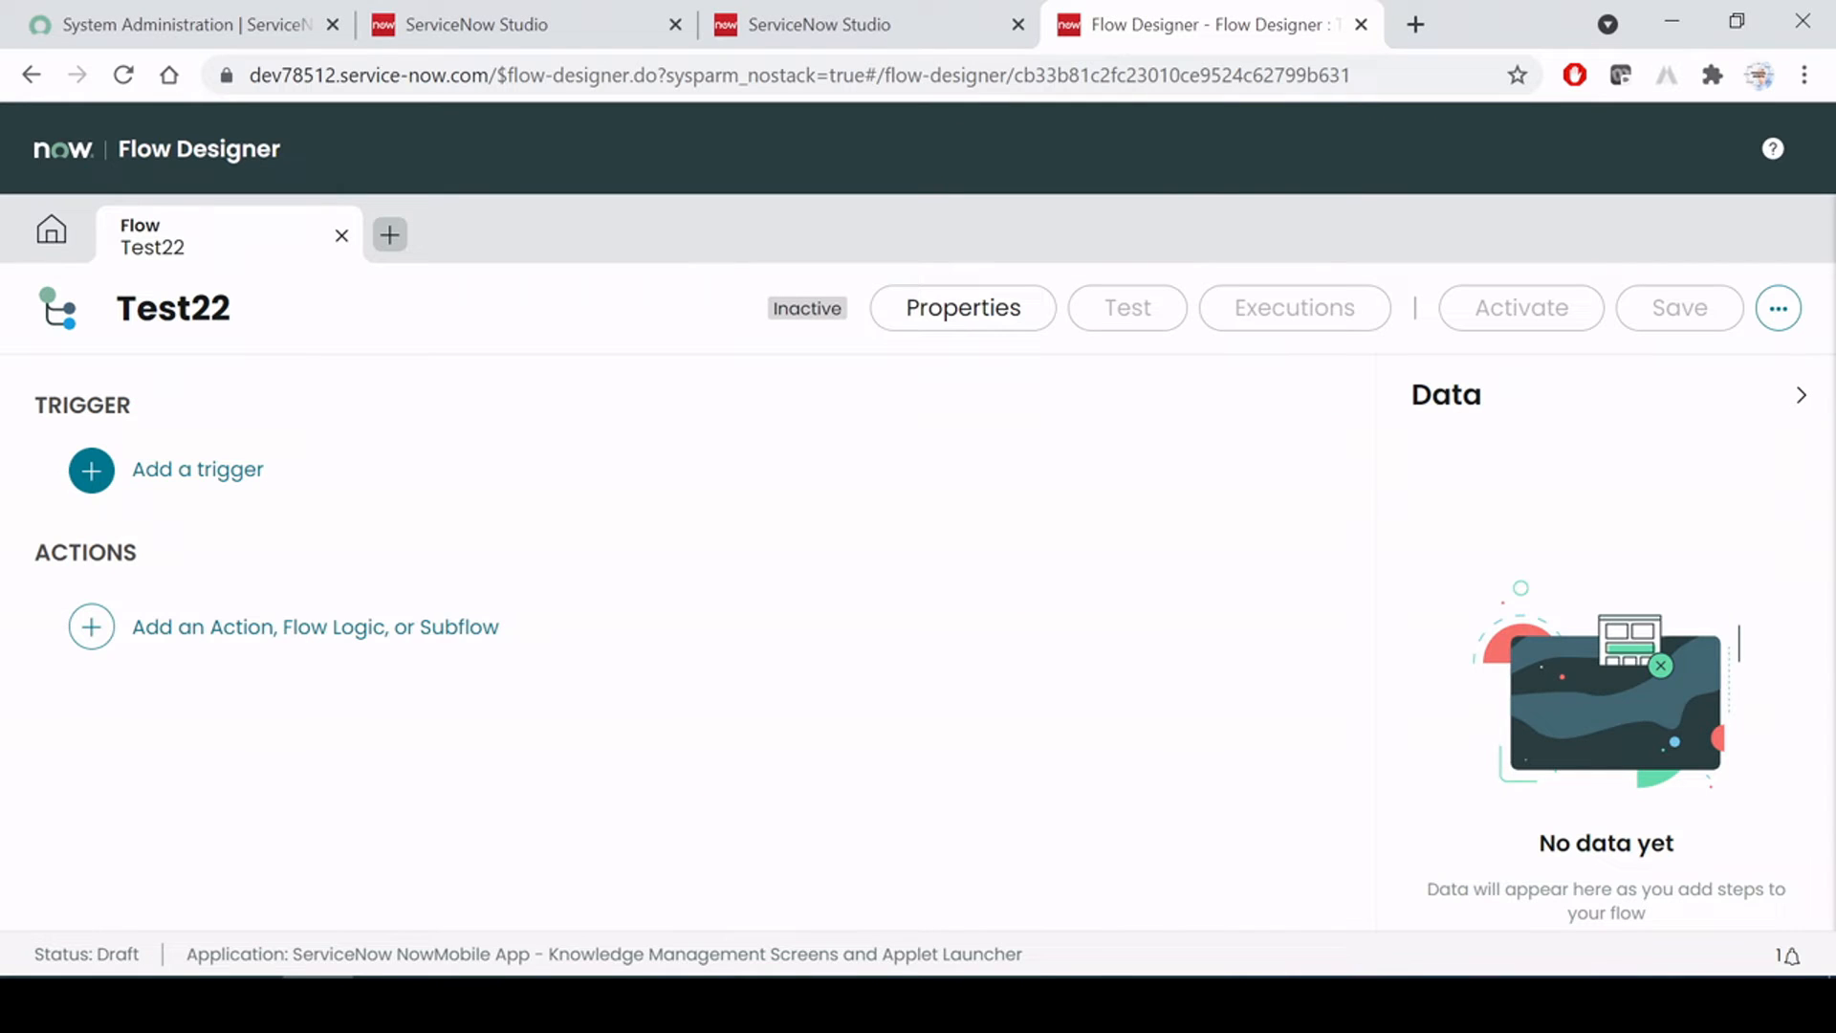
{"action": "left_click_drag", "start_coordinate": [772, 309], "coordinate": [800, 309]}
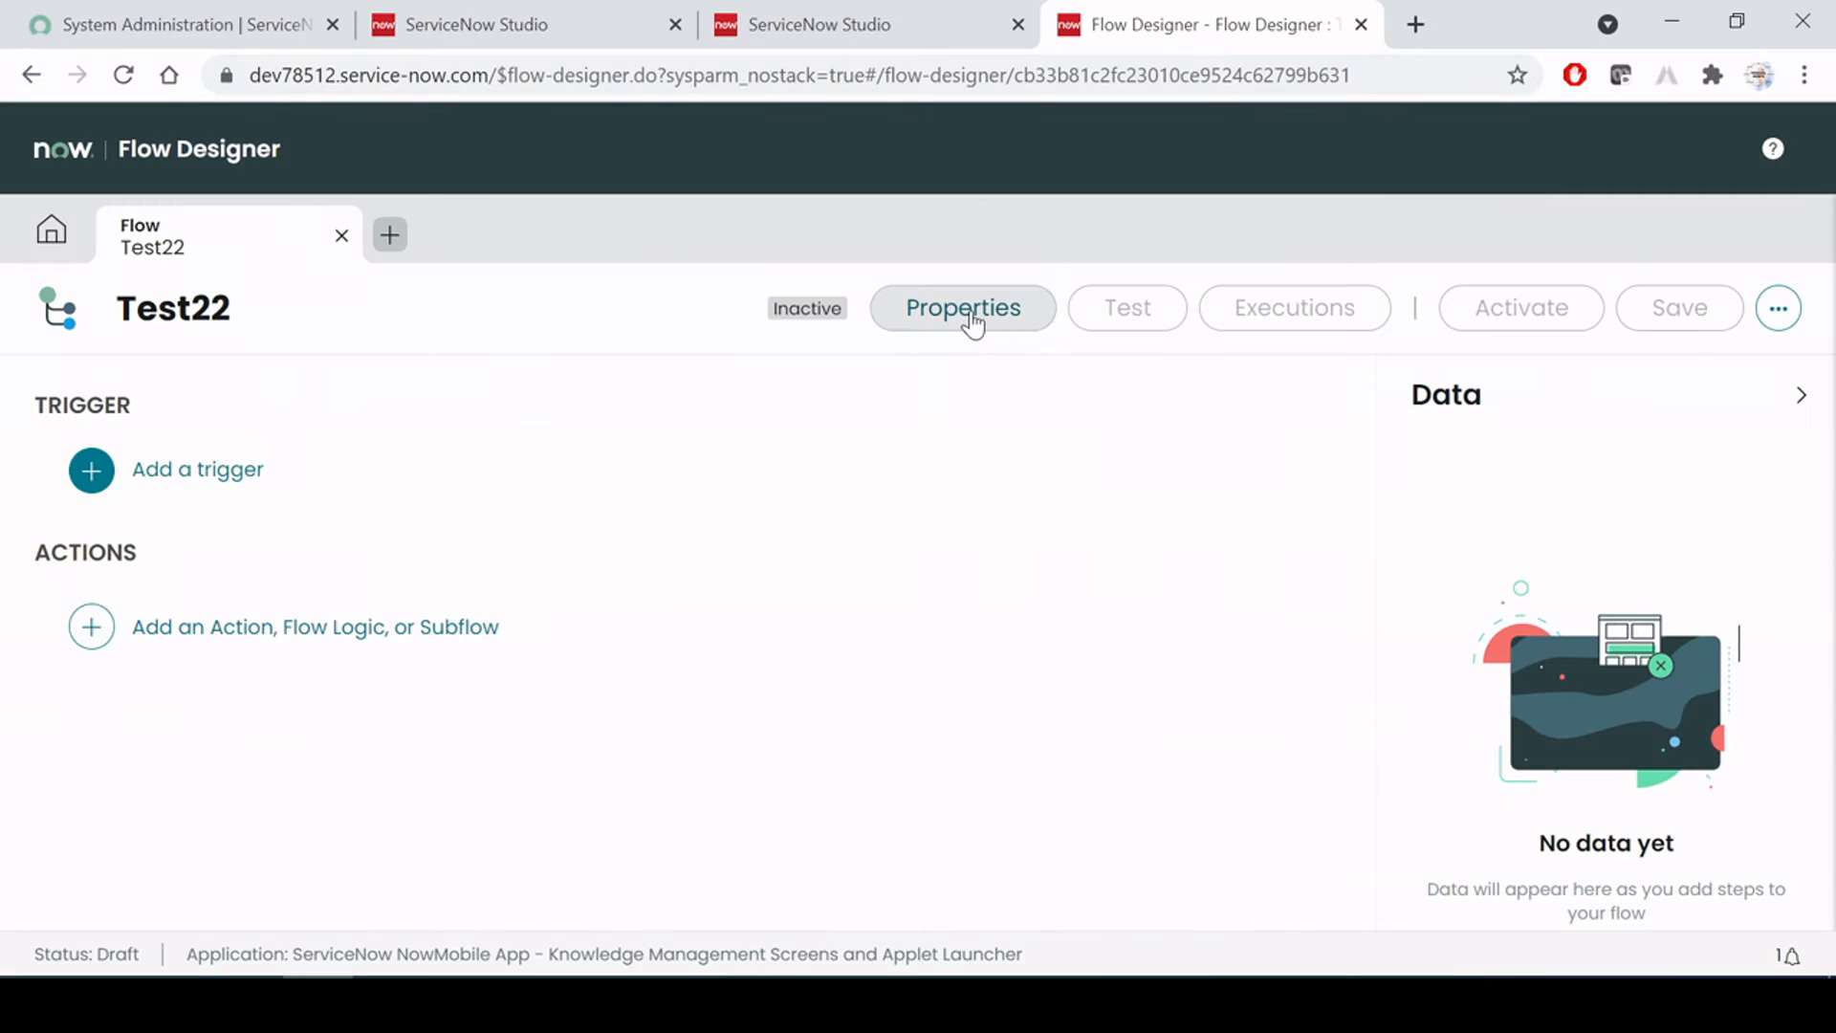
Review Test22's flow properties, close them without changes, and check the annotated Flow Designer screenshot in Word again
{"action": "left_click", "coordinate": [971, 322]}
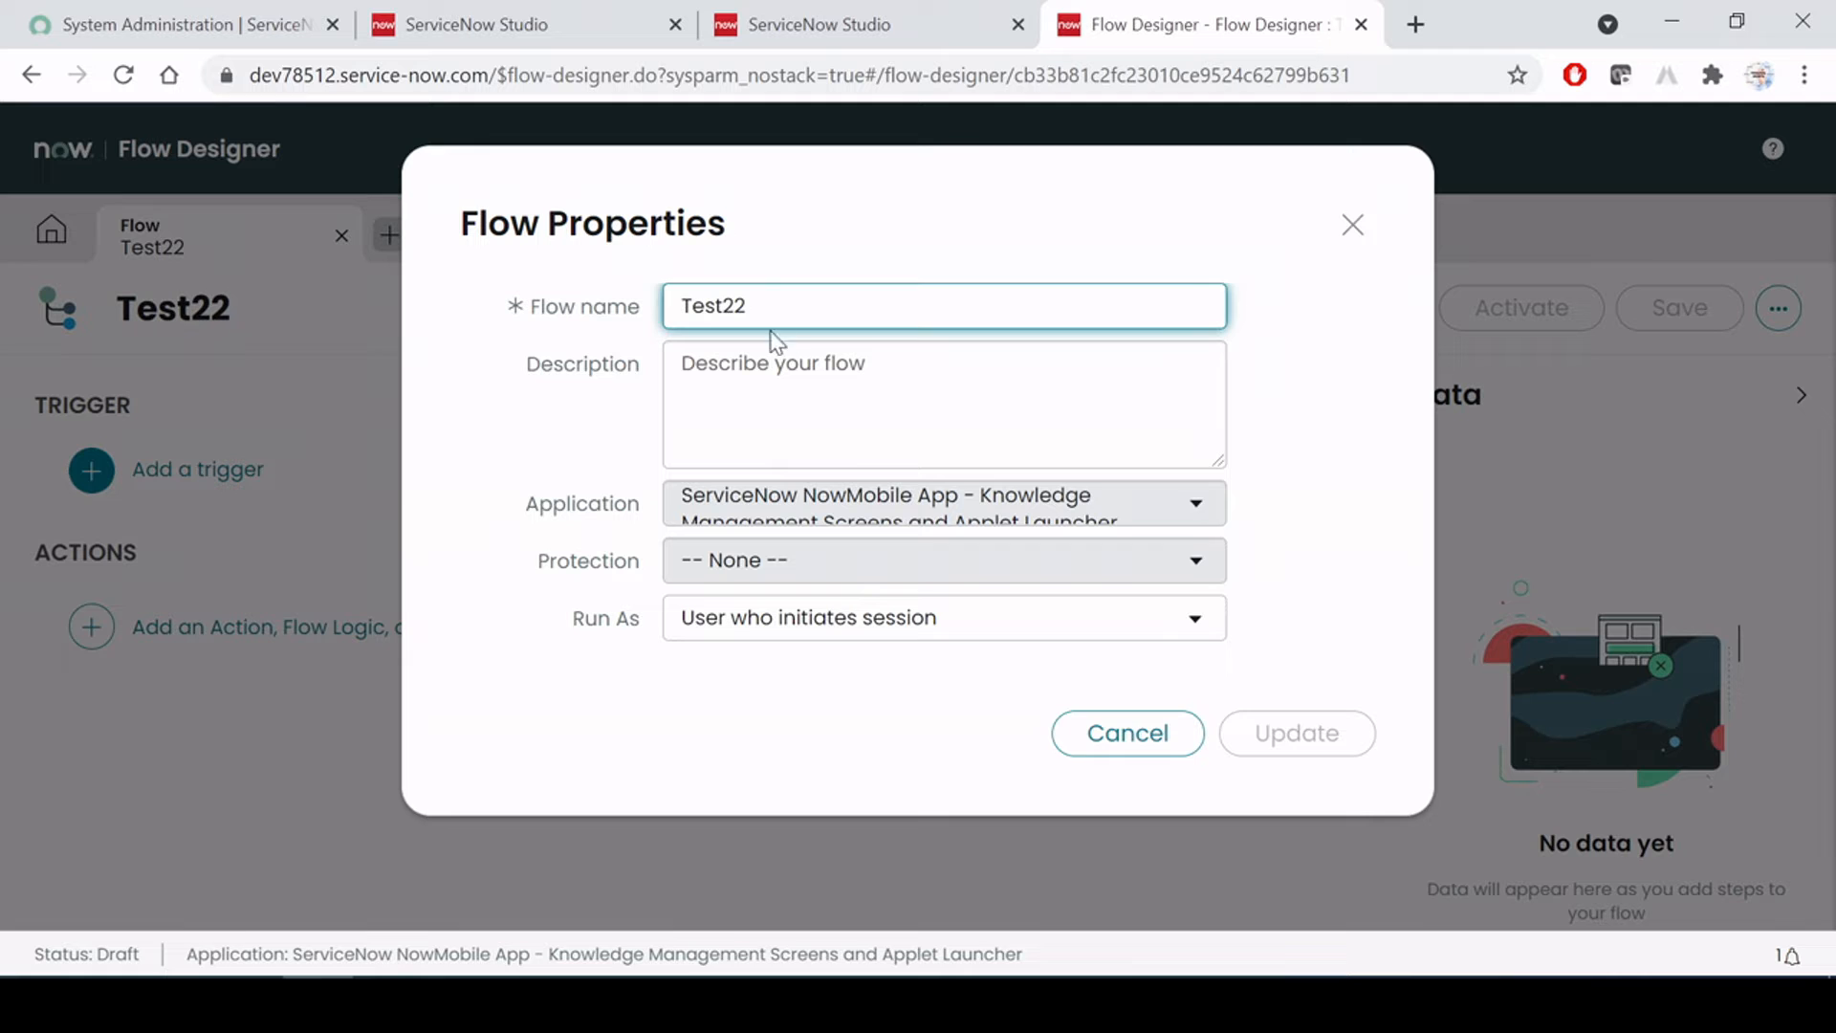
{"action": "left_click", "coordinate": [551, 359]}
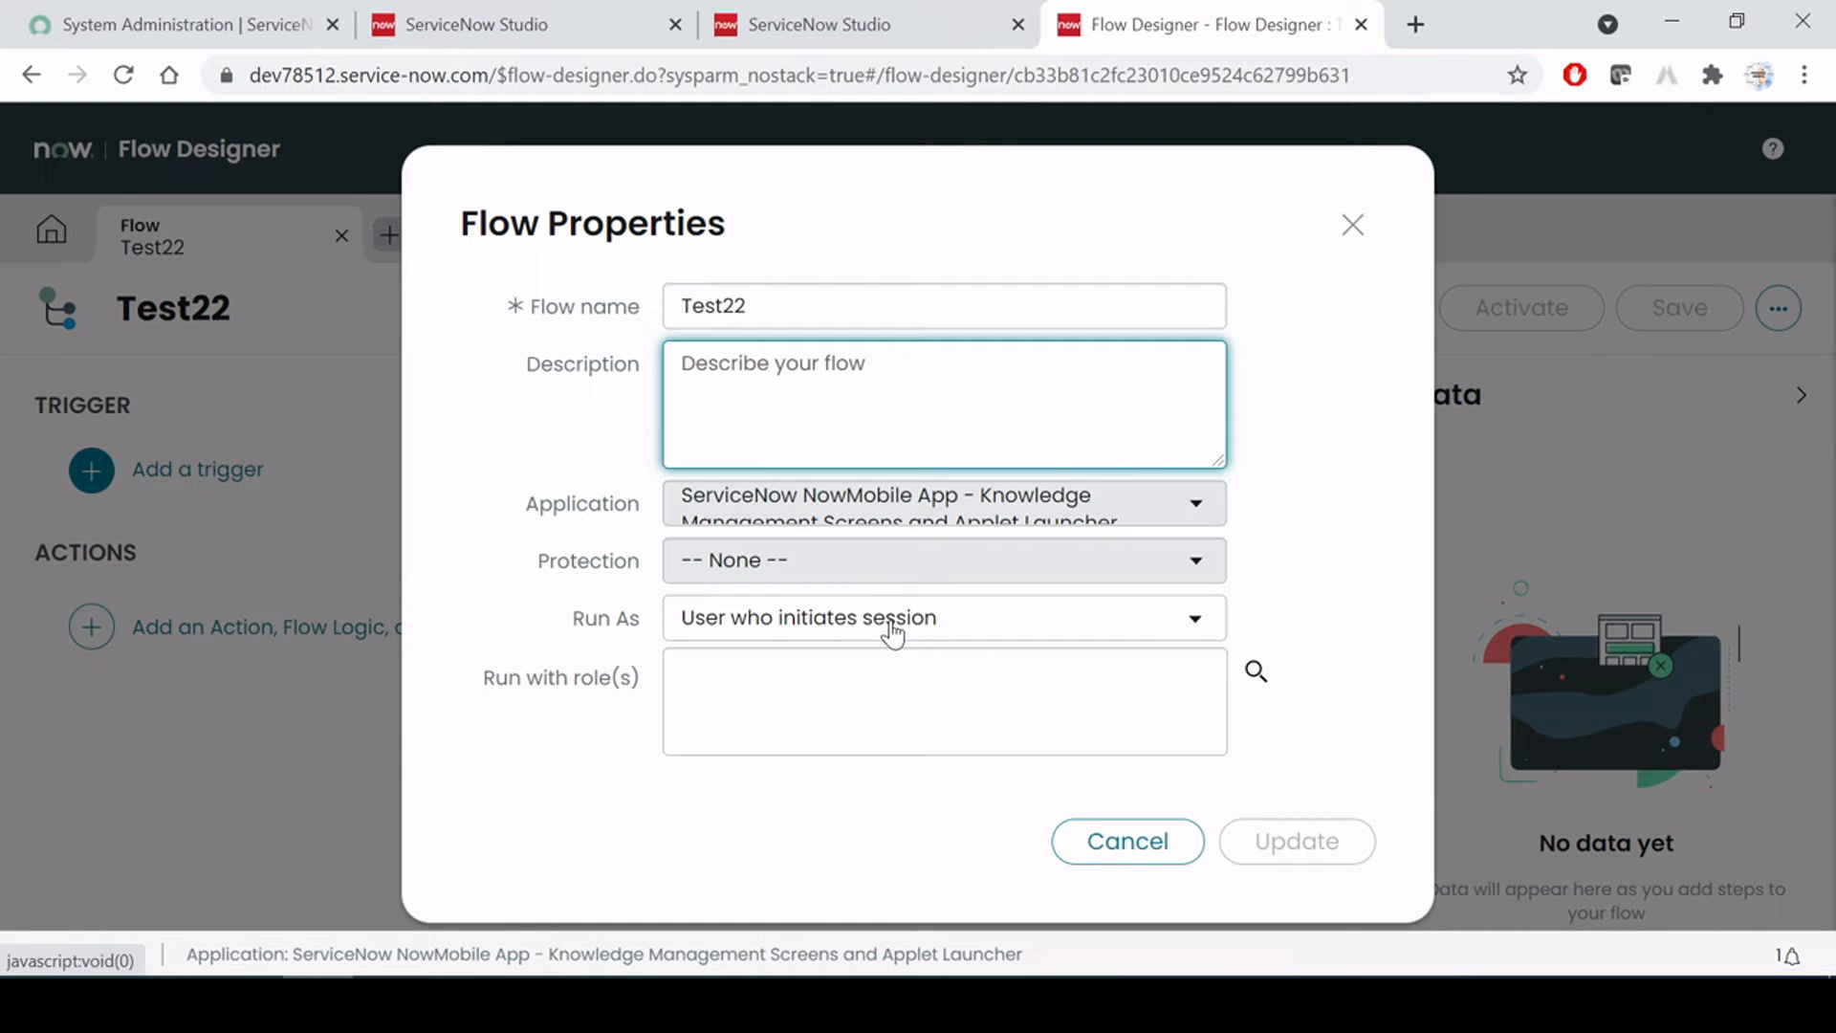
{"action": "left_click", "coordinate": [820, 673]}
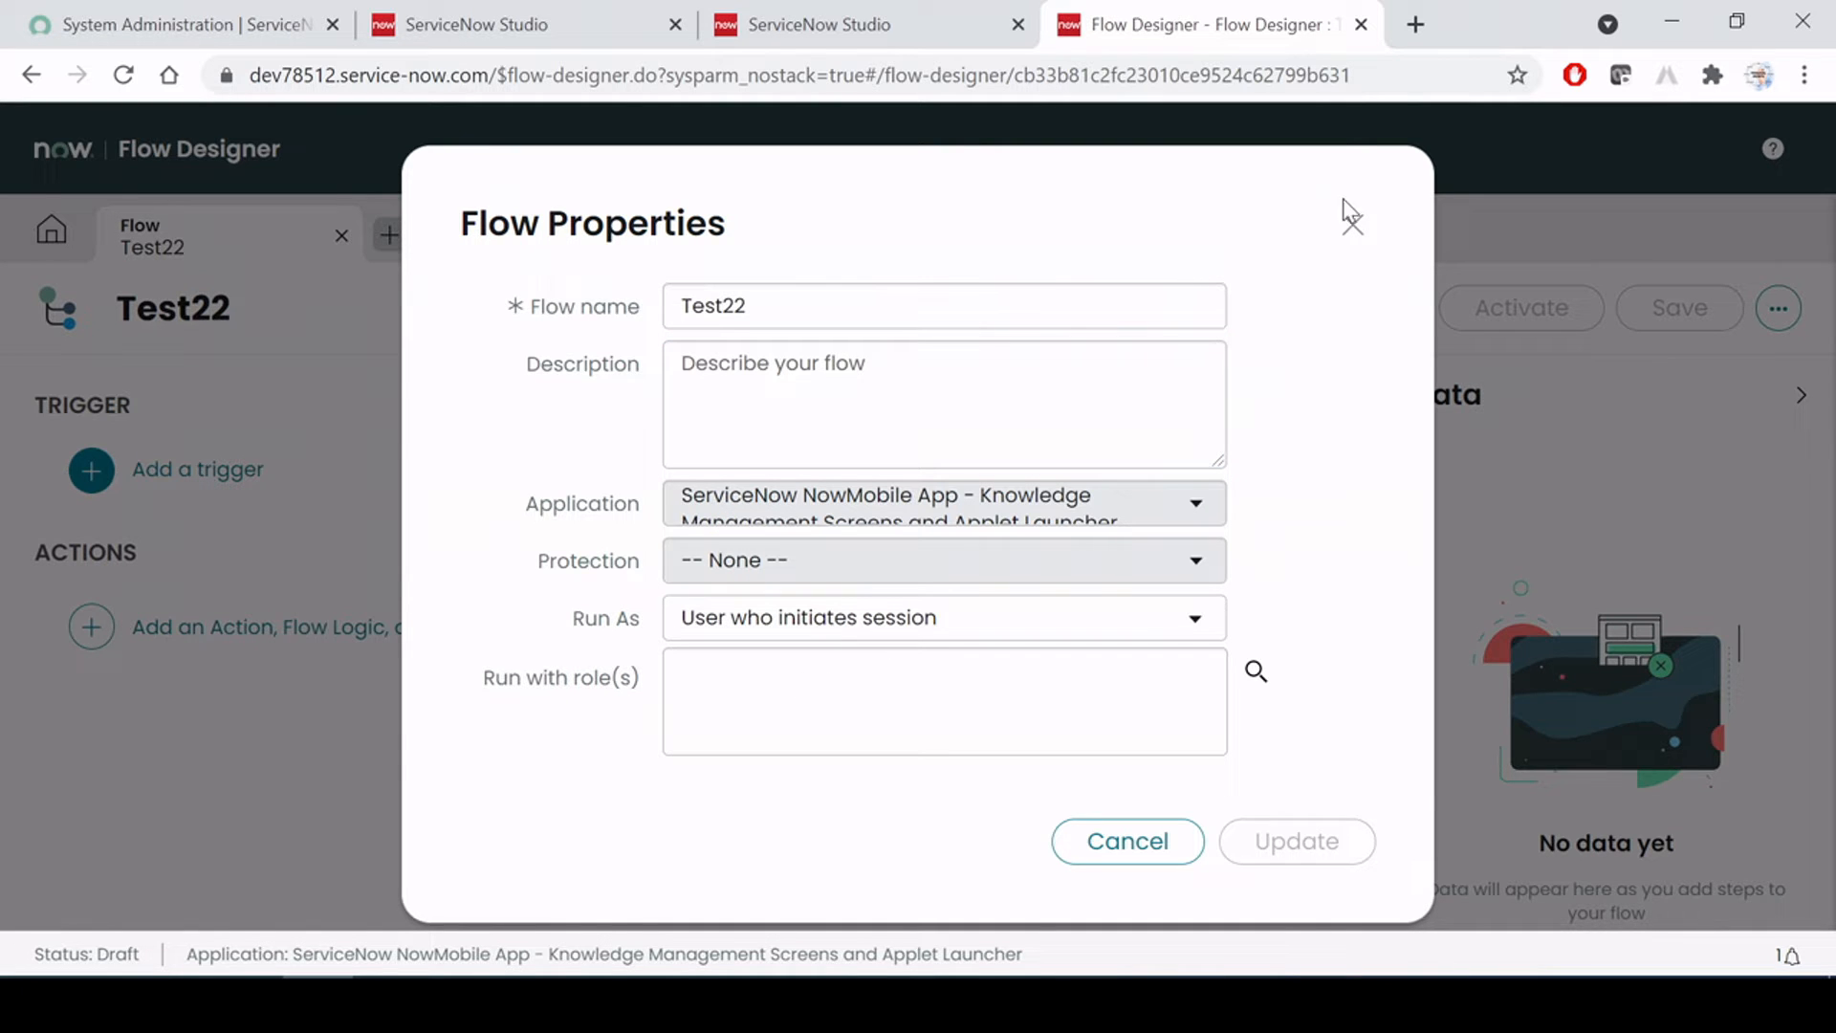
{"action": "left_click", "coordinate": [1351, 226]}
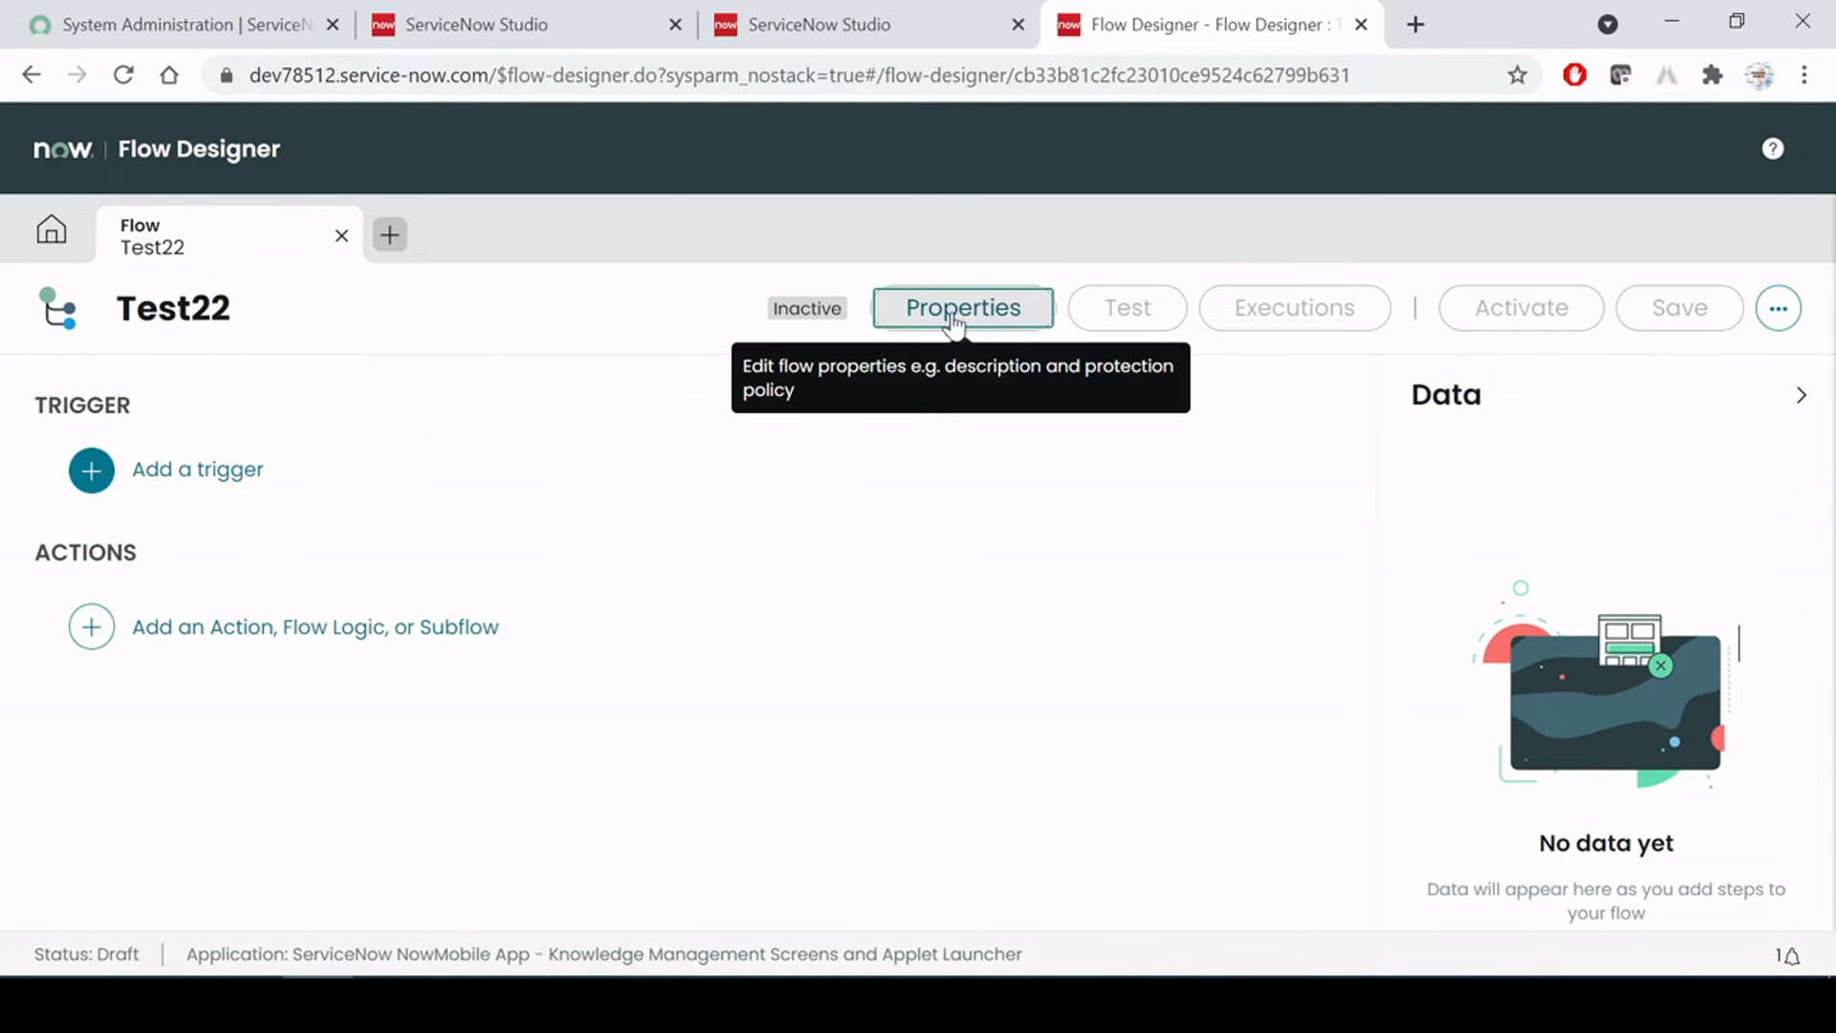
{"action": "key", "text": "alt+Tab"}
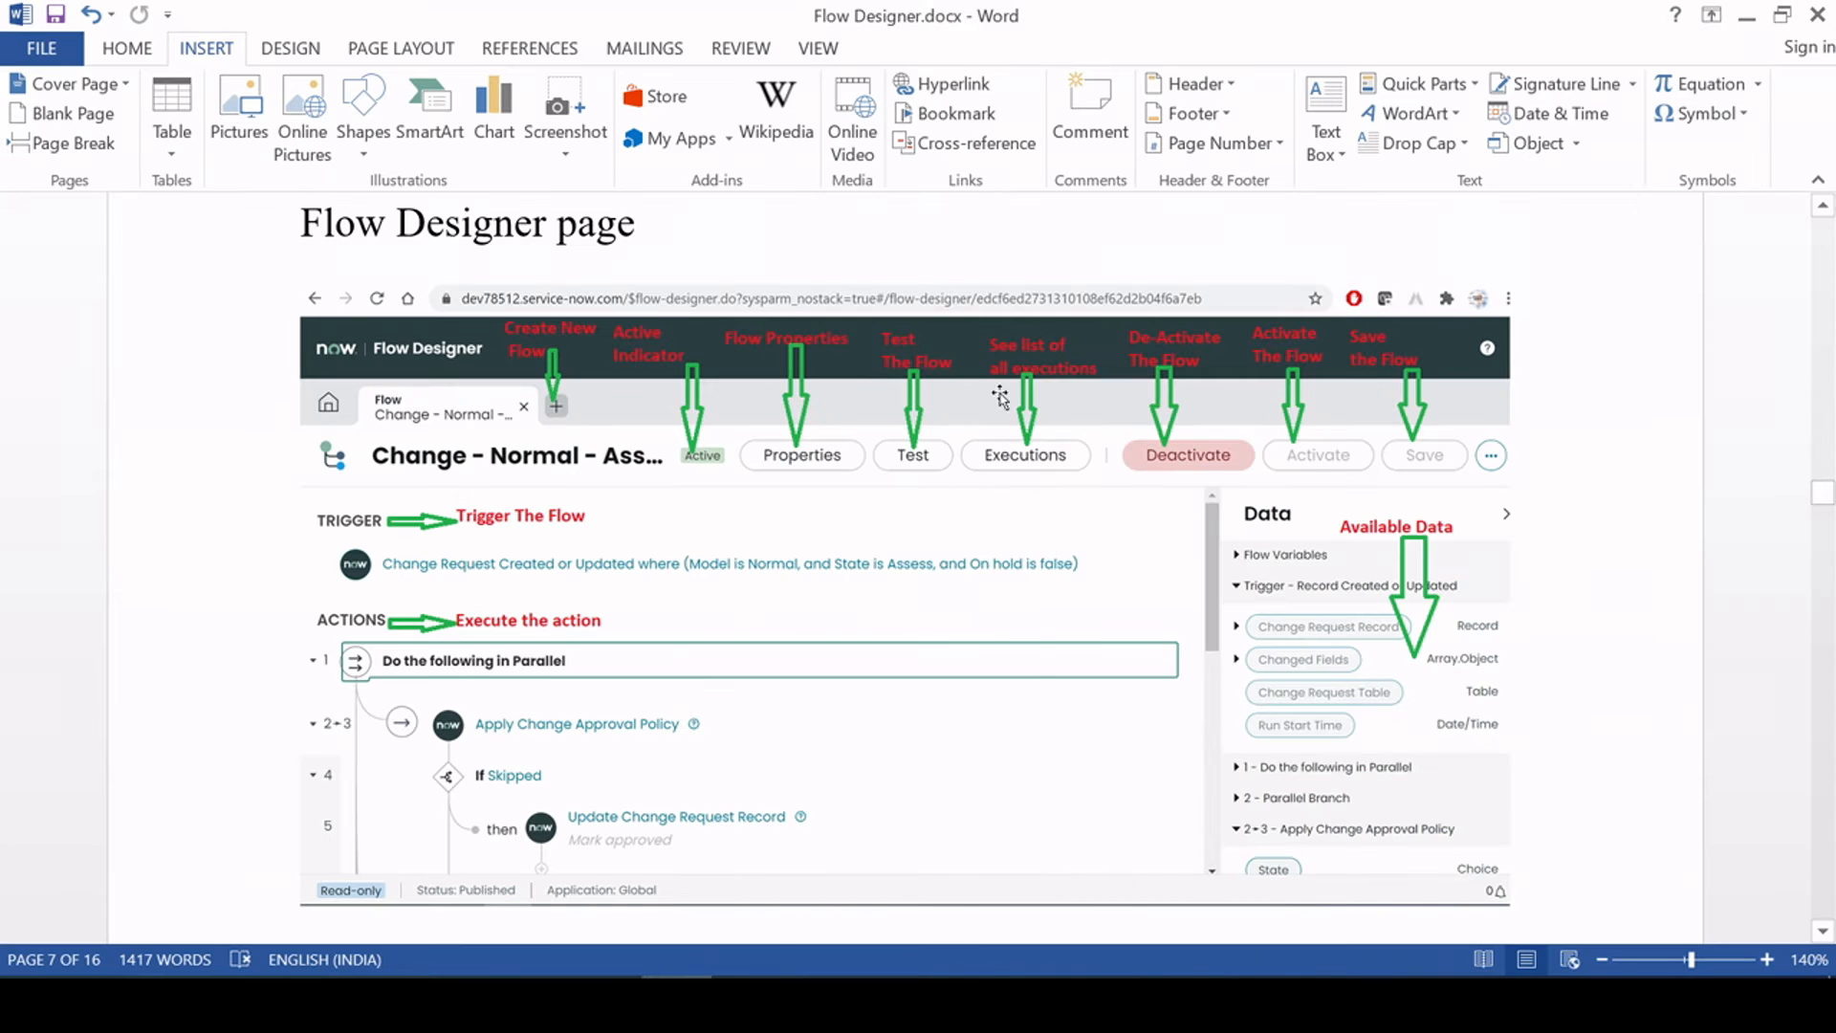
{"action": "key", "text": "alt+Tab"}
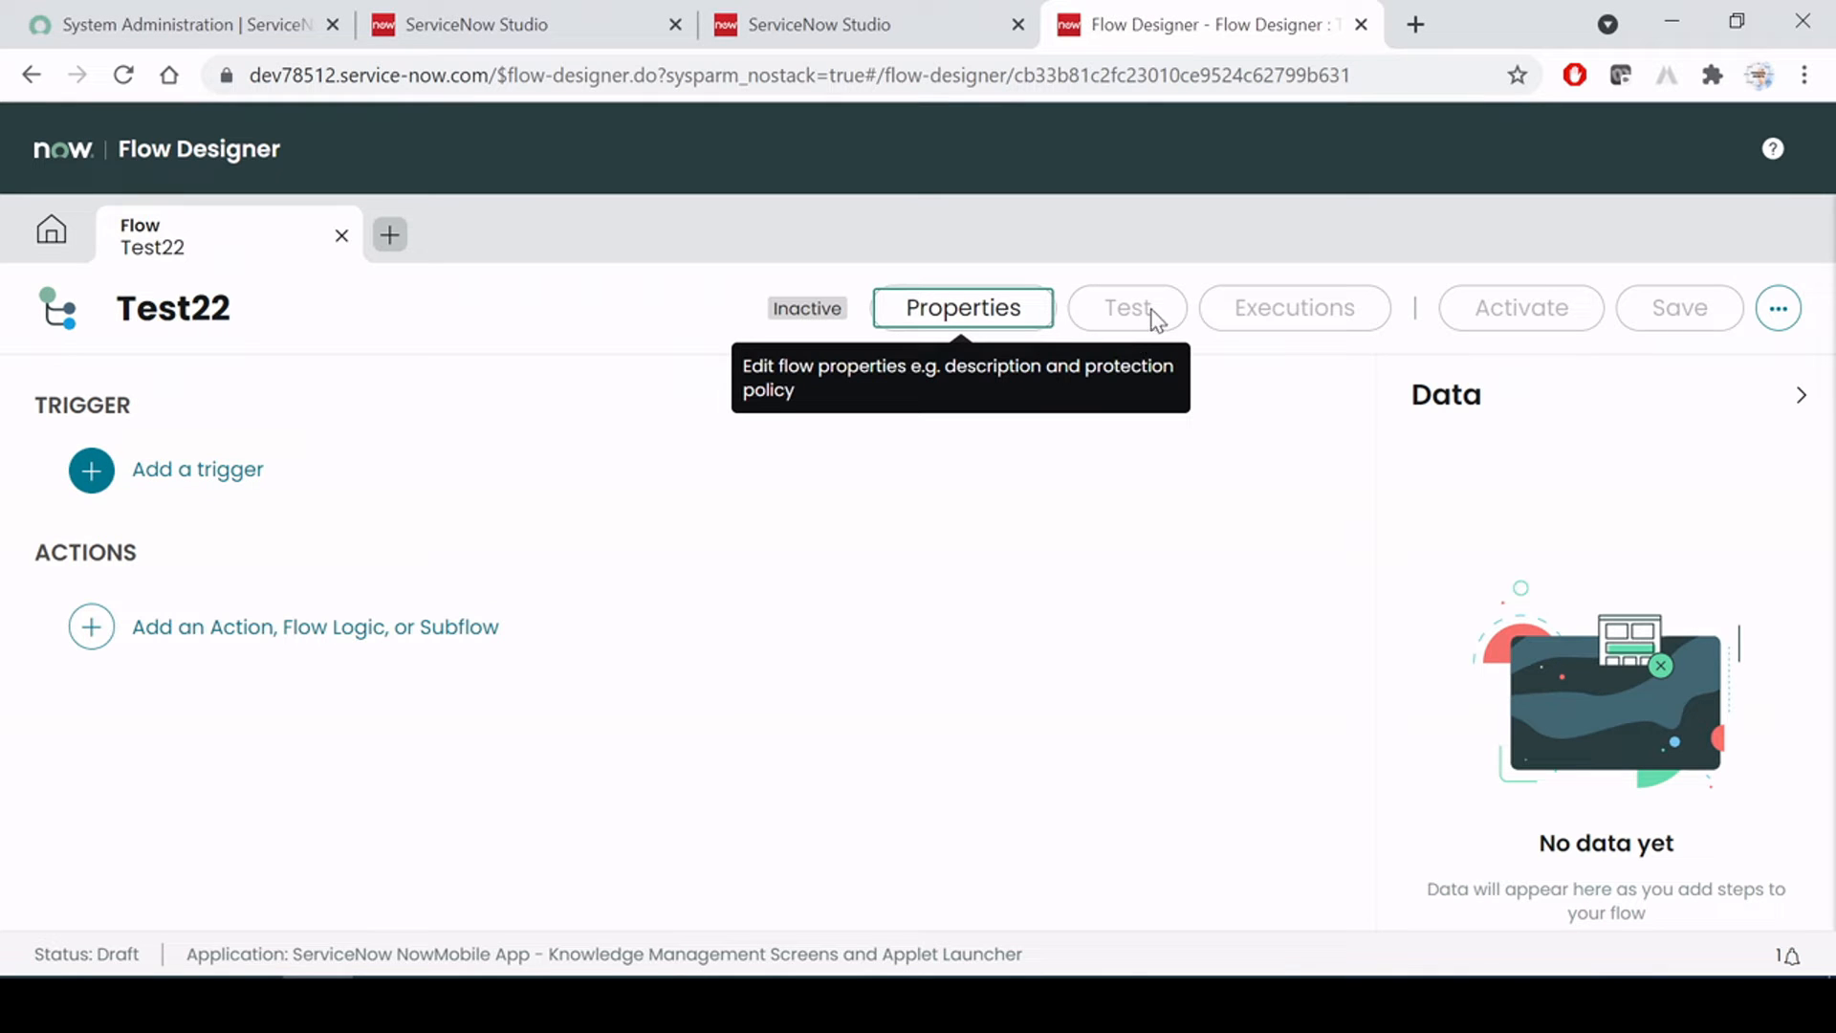
Compare the Test, Executions and Activate controls of Test22 with their annotations in the Word screenshot
{"action": "key", "text": "alt+Tab"}
{"action": "key", "text": "alt+Tab"}
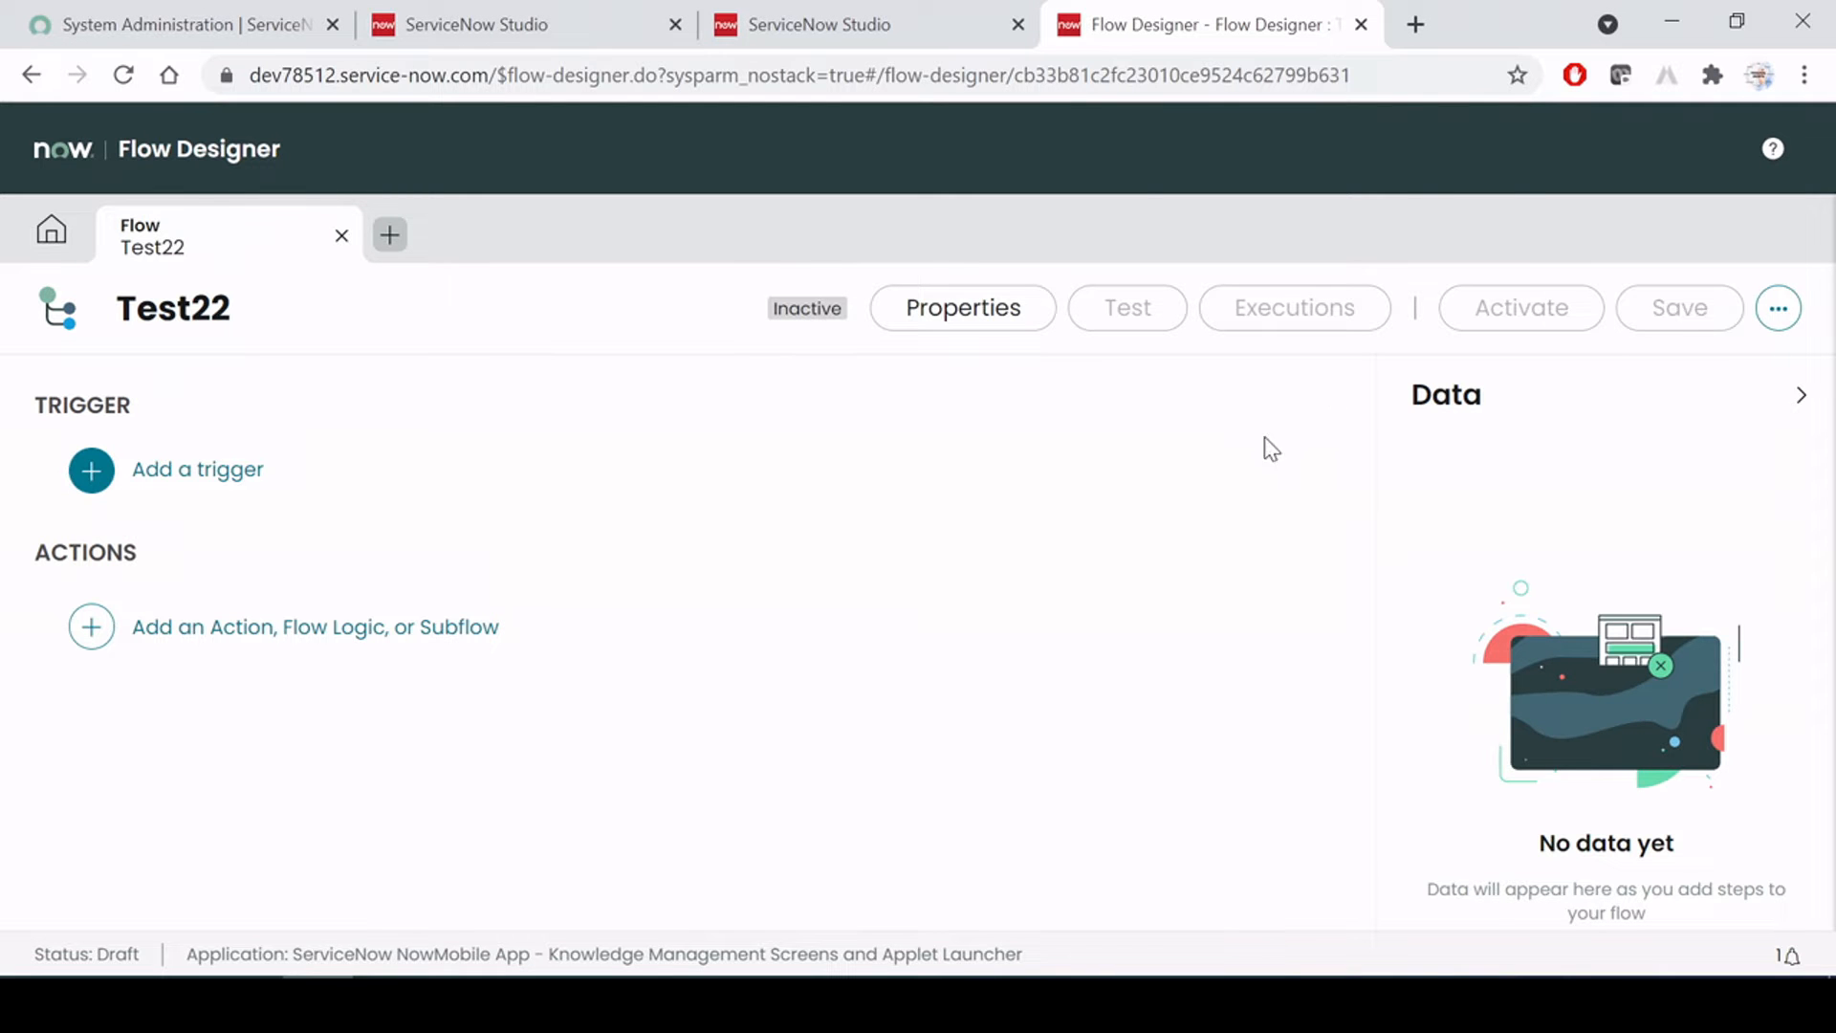
{"action": "key", "text": "alt+Tab"}
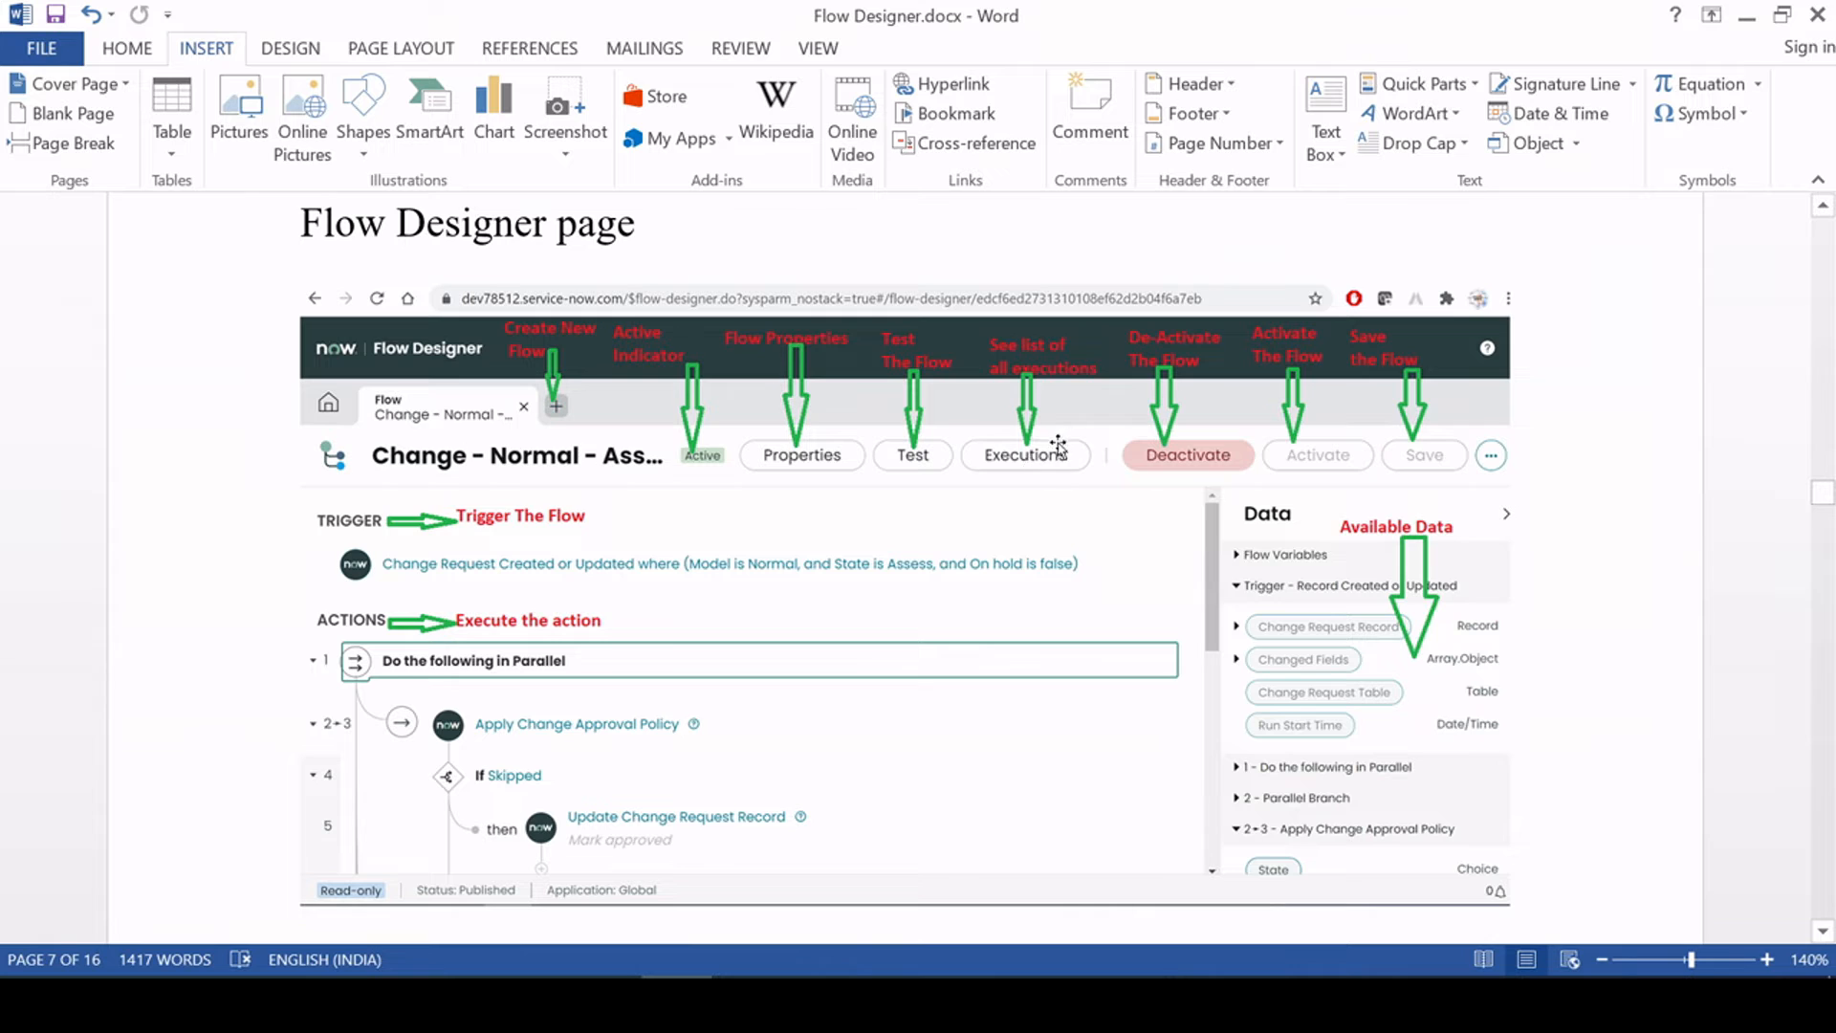
{"action": "key", "text": "alt+Tab"}
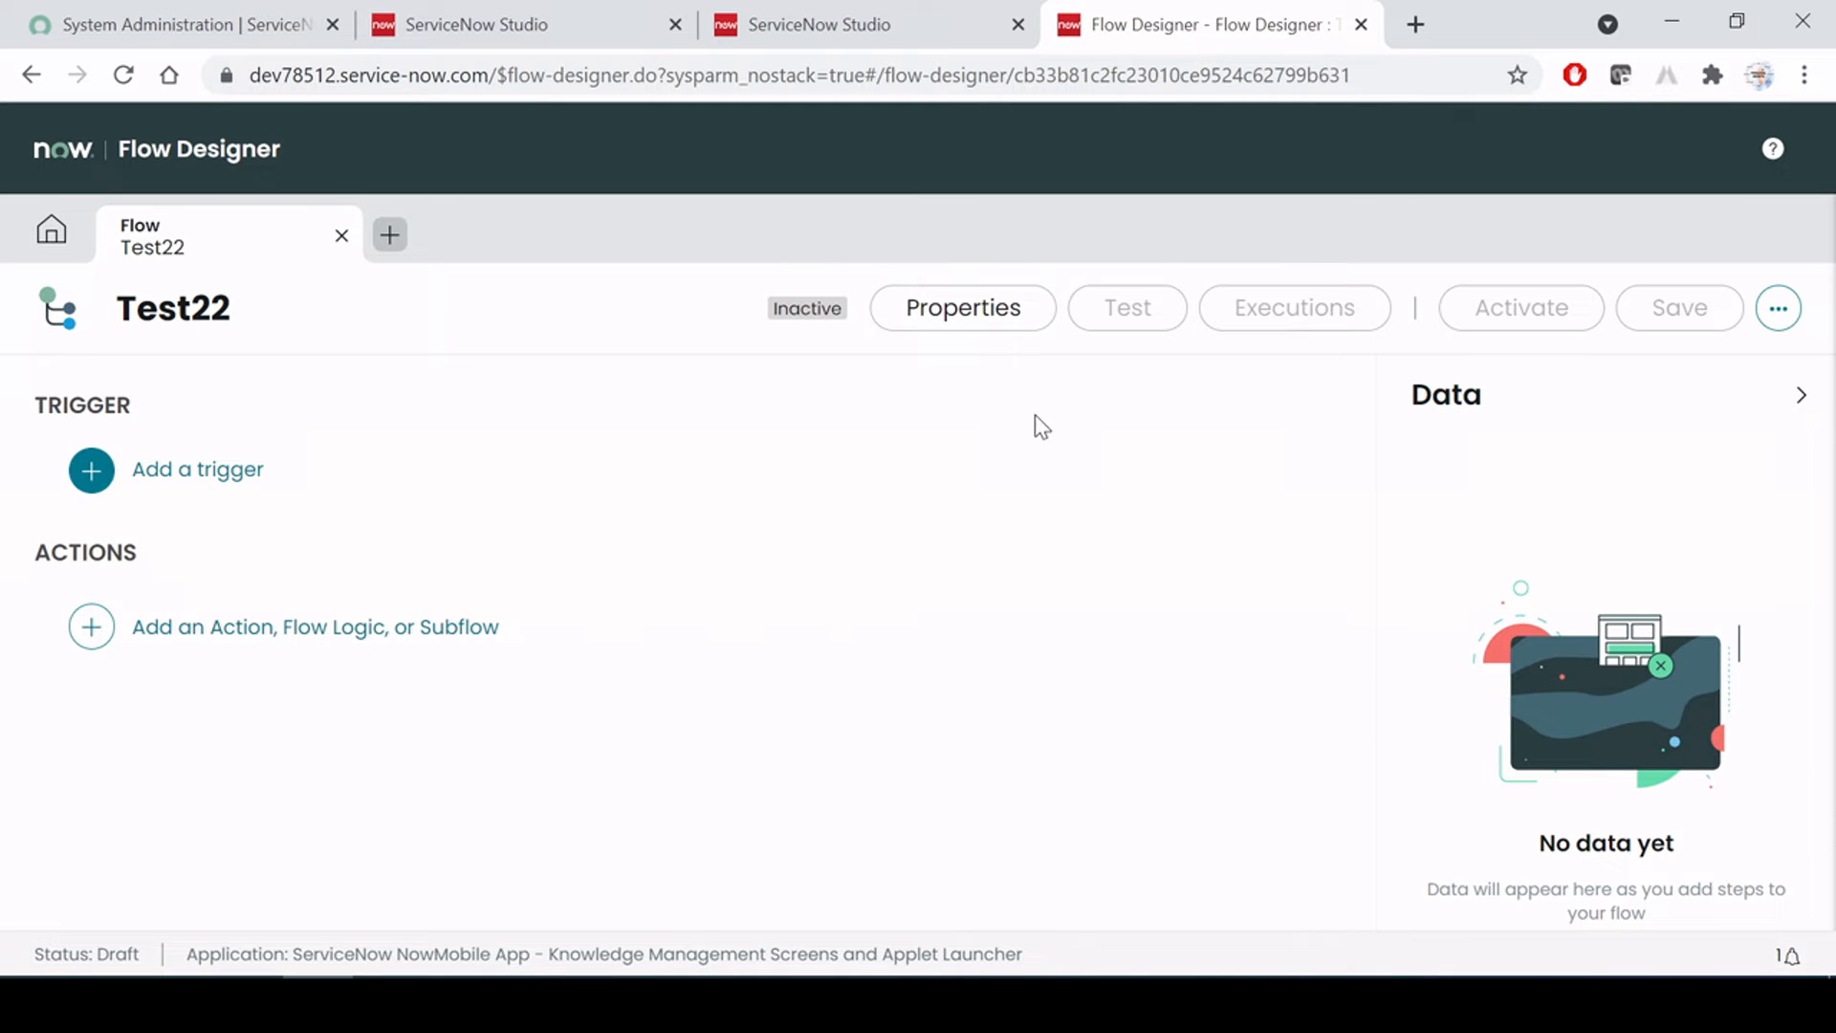
{"action": "key", "text": "alt+Tab"}
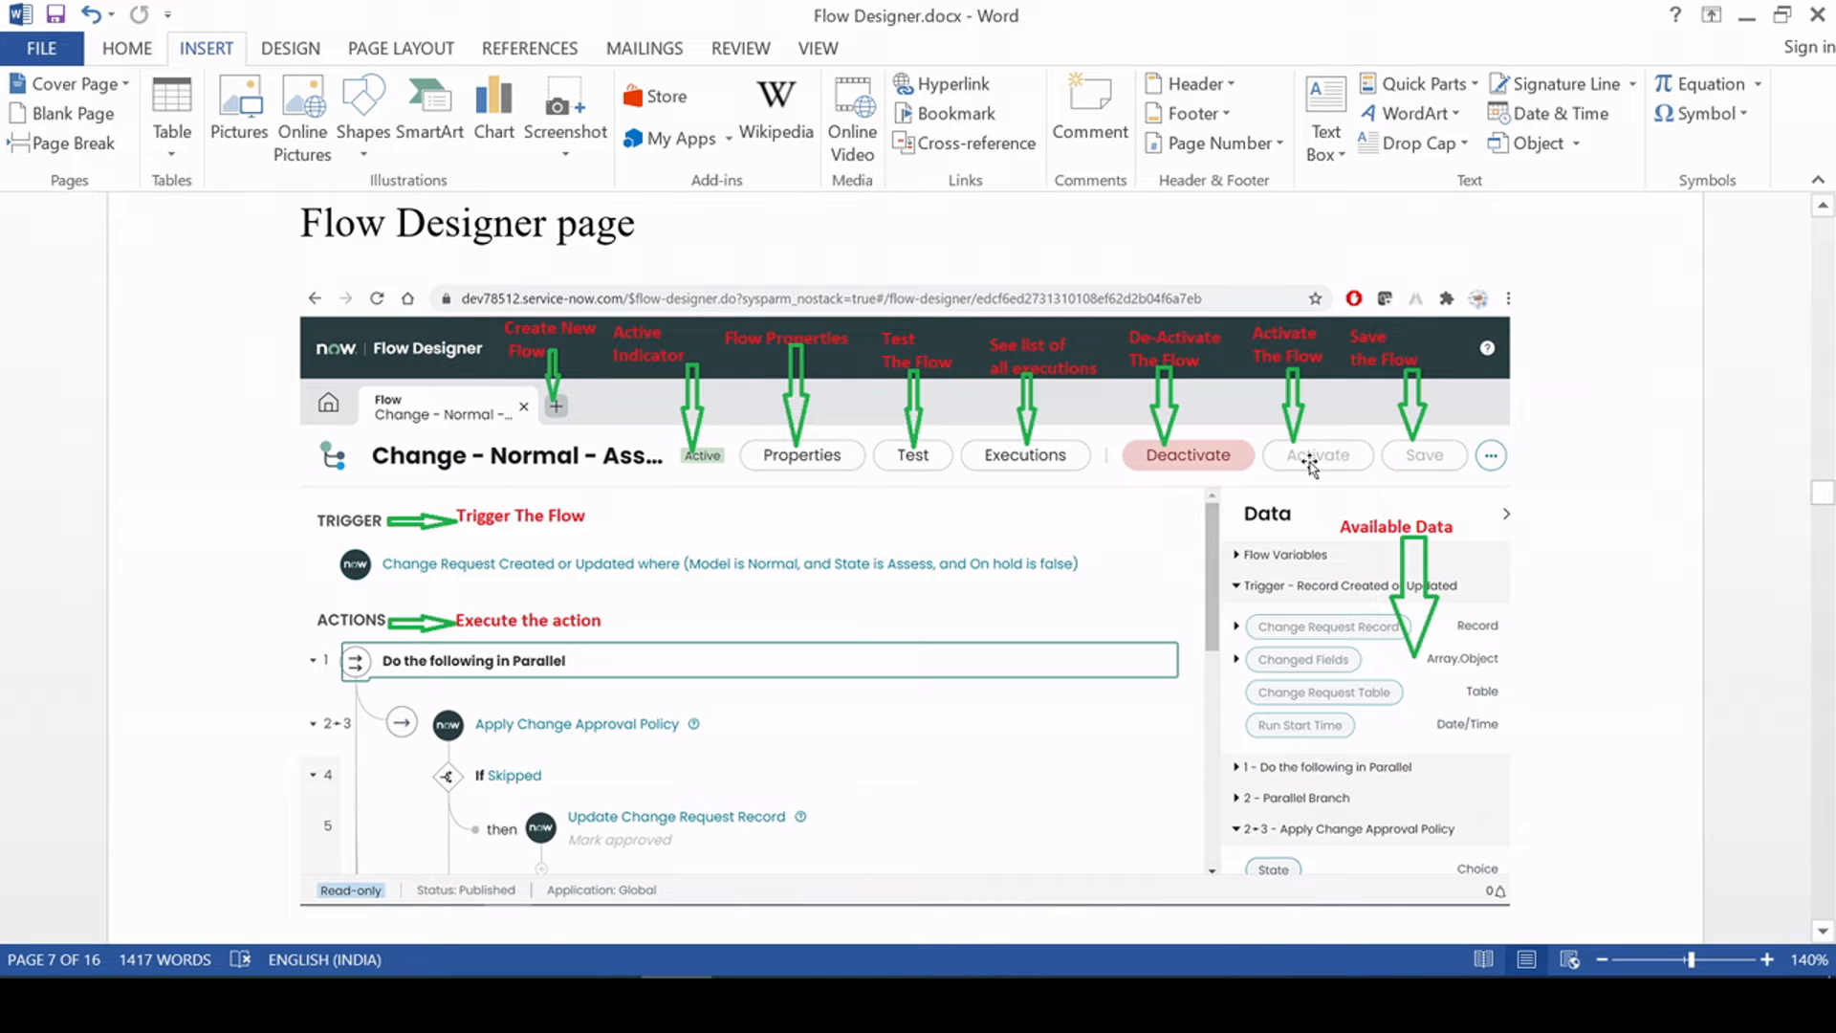
{"action": "key", "text": "alt+Tab"}
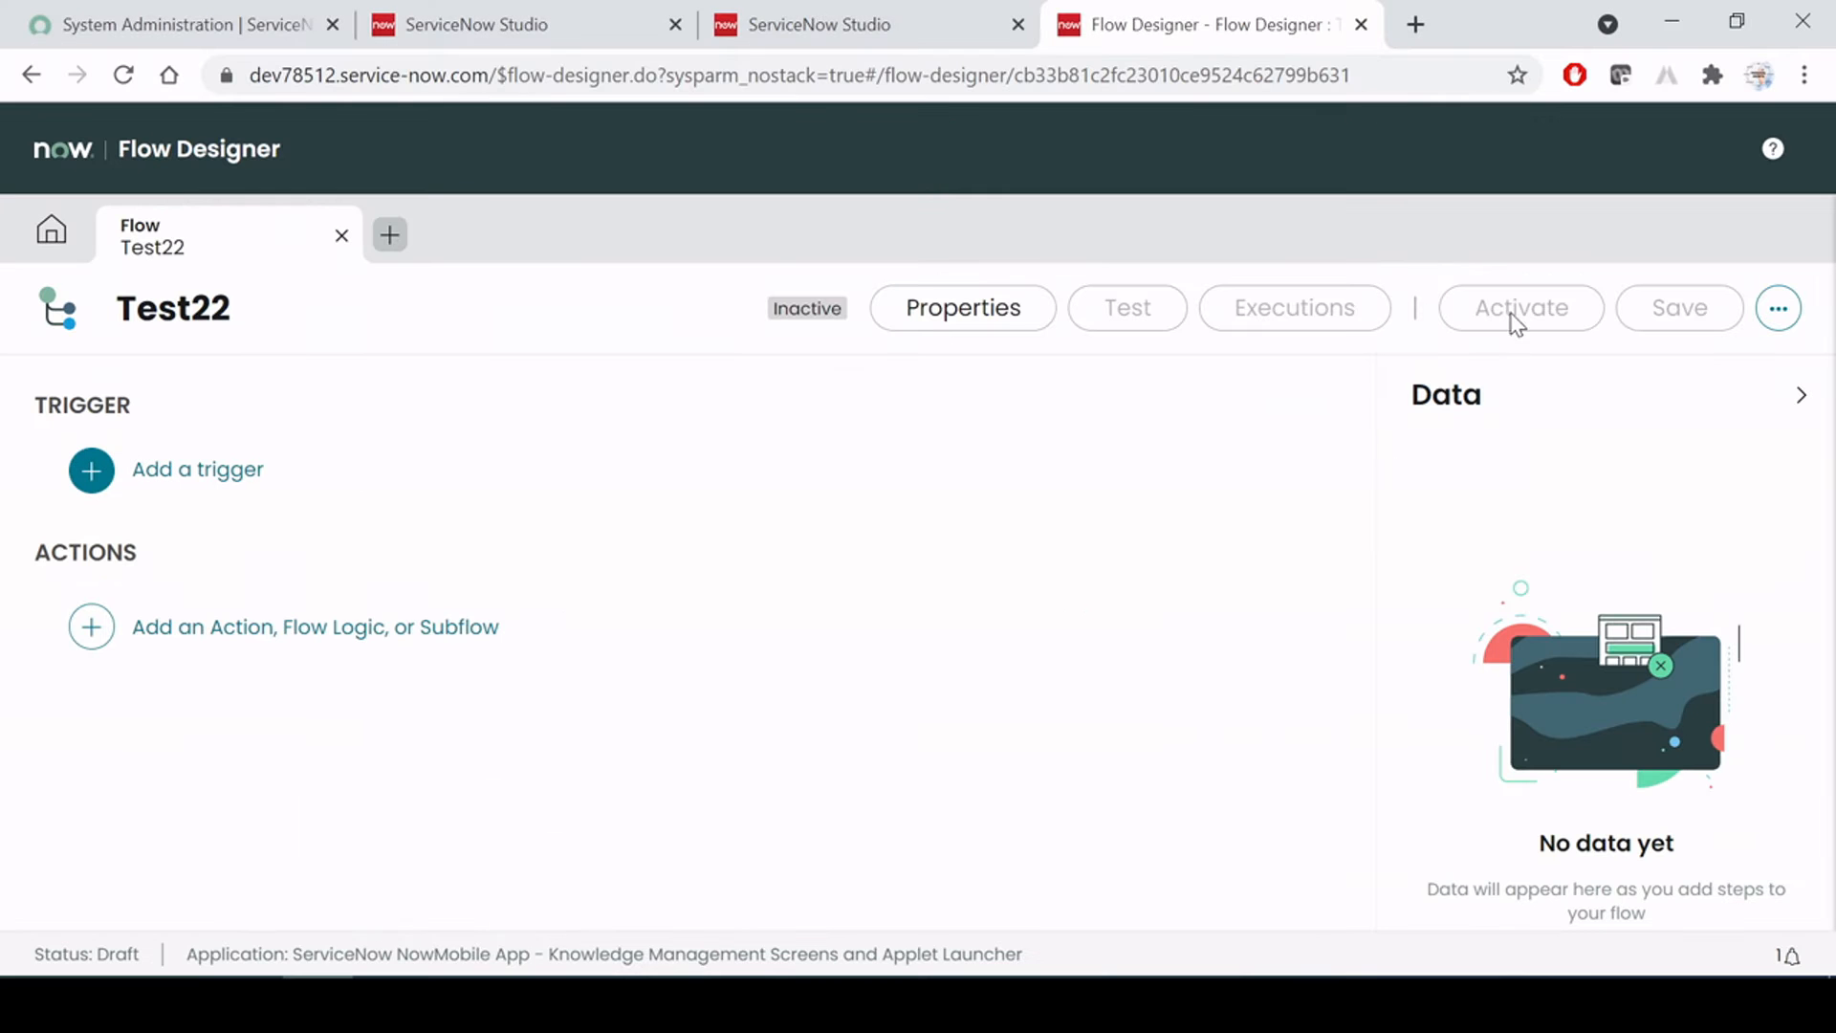
{"action": "key", "text": "alt+Tab"}
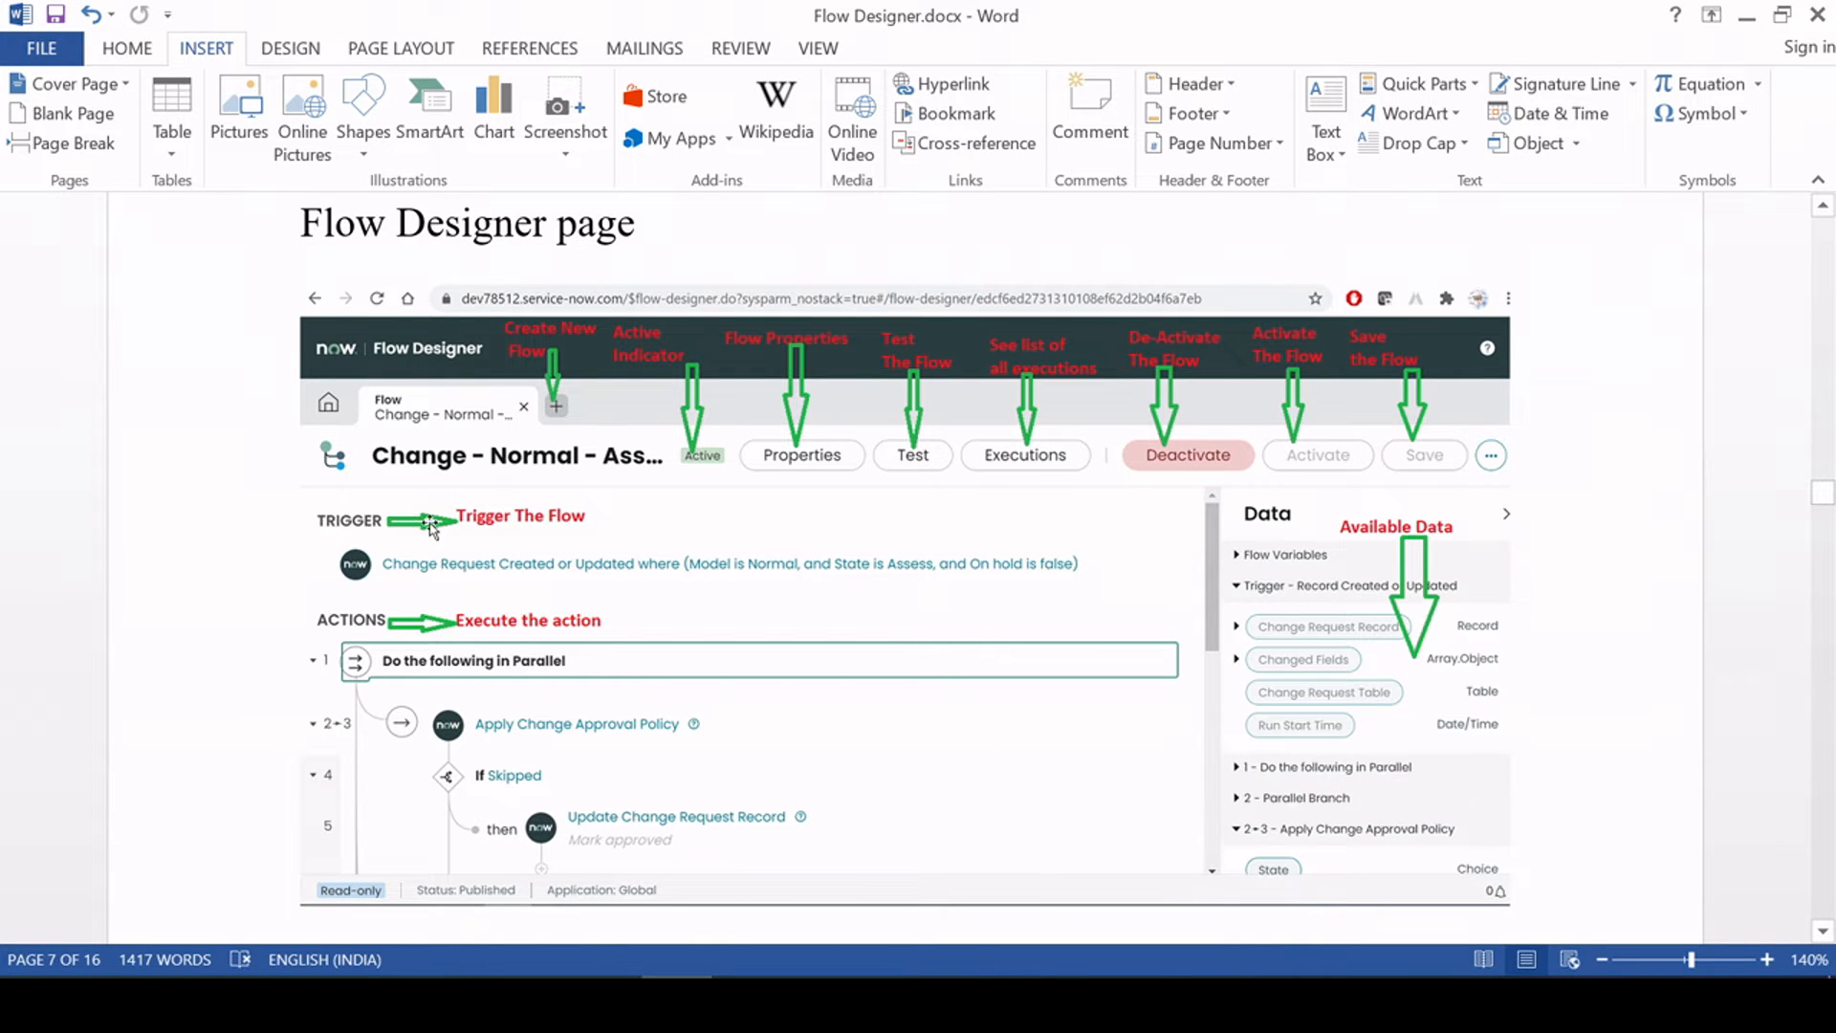
In Flow Designer, start adding a trigger to Test22, review the available trigger types, and close the list without choosing one
{"action": "key", "text": "alt+Tab"}
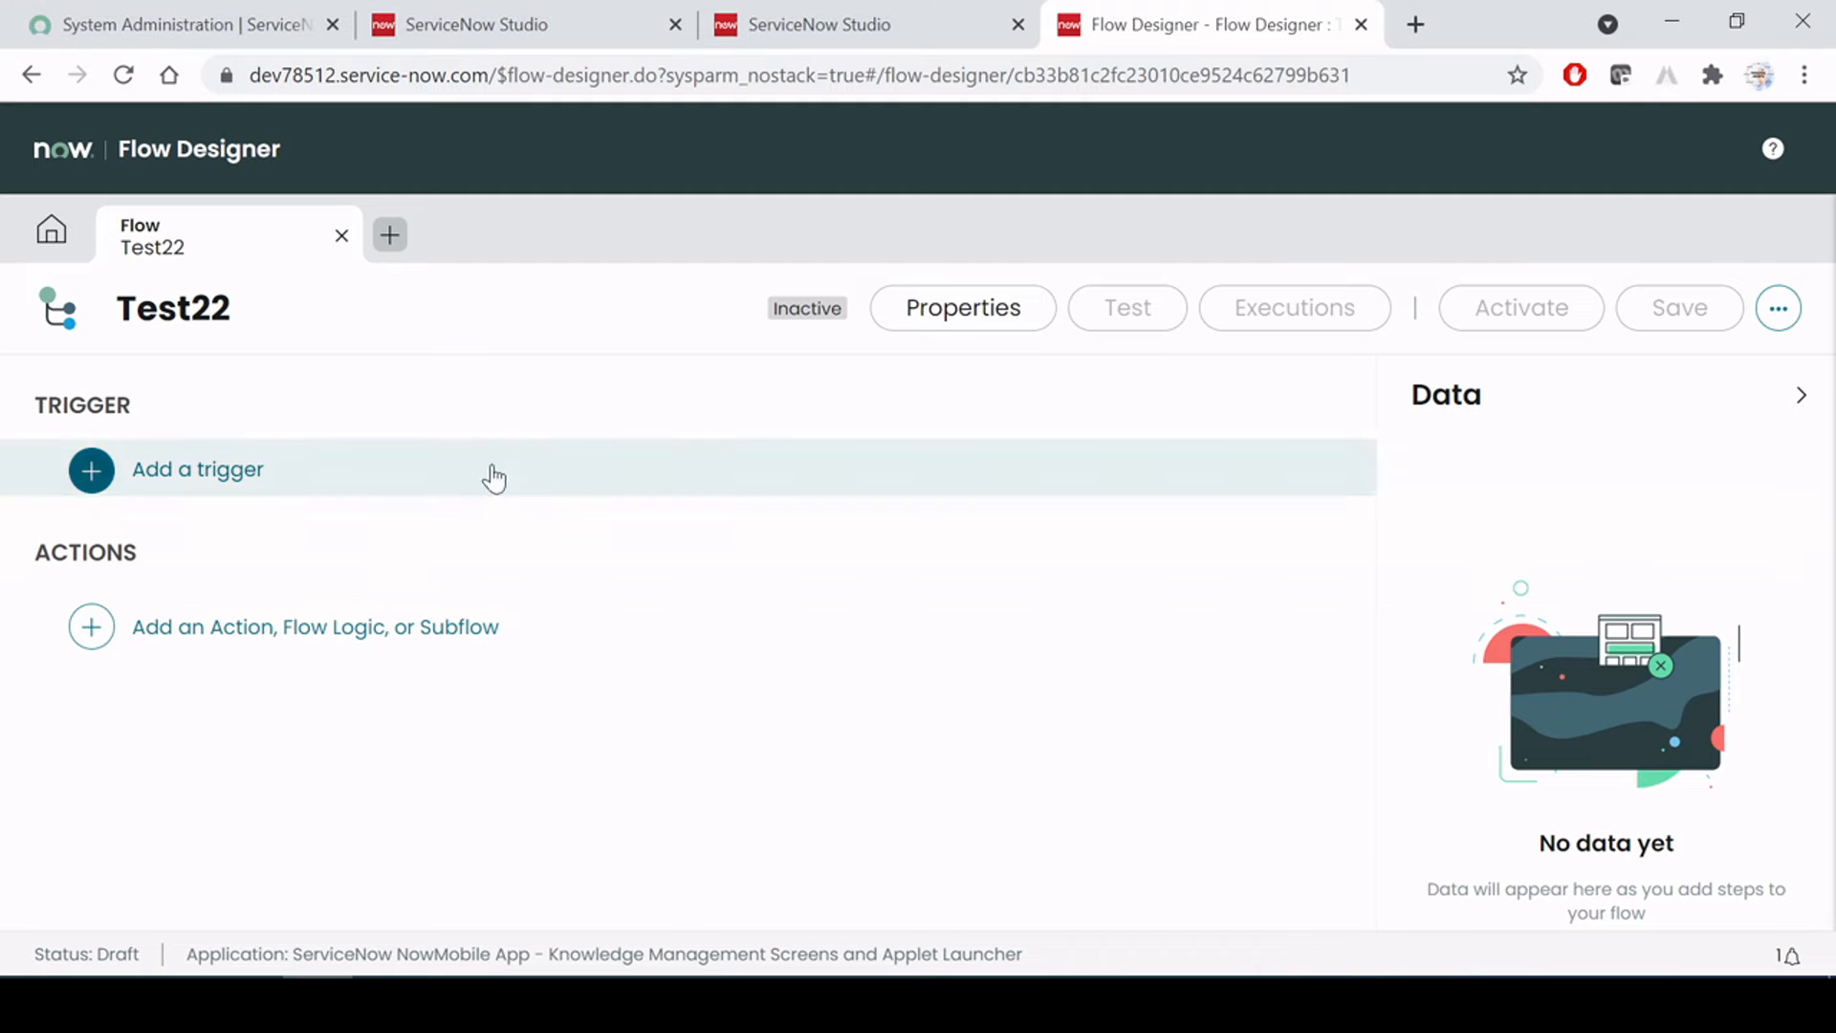
{"action": "left_click", "coordinate": [195, 478]}
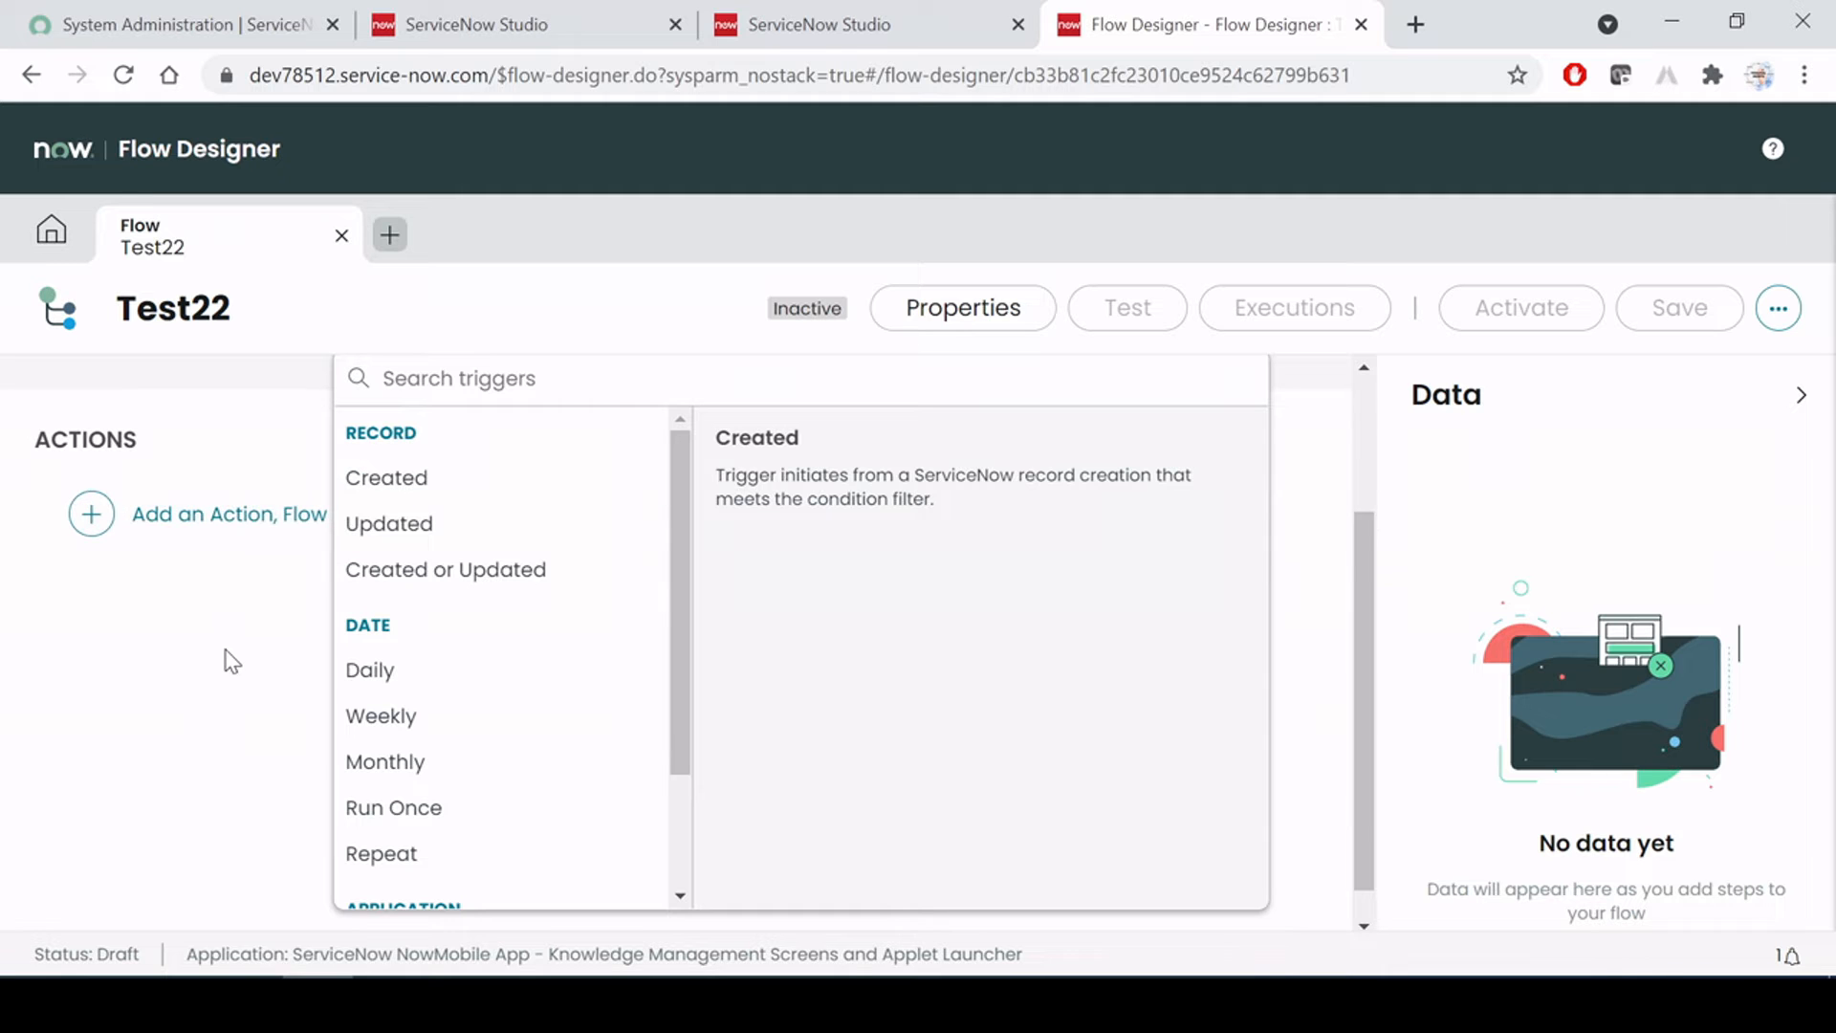
{"action": "left_click_drag", "start_coordinate": [1362, 611], "coordinate": [1356, 457]}
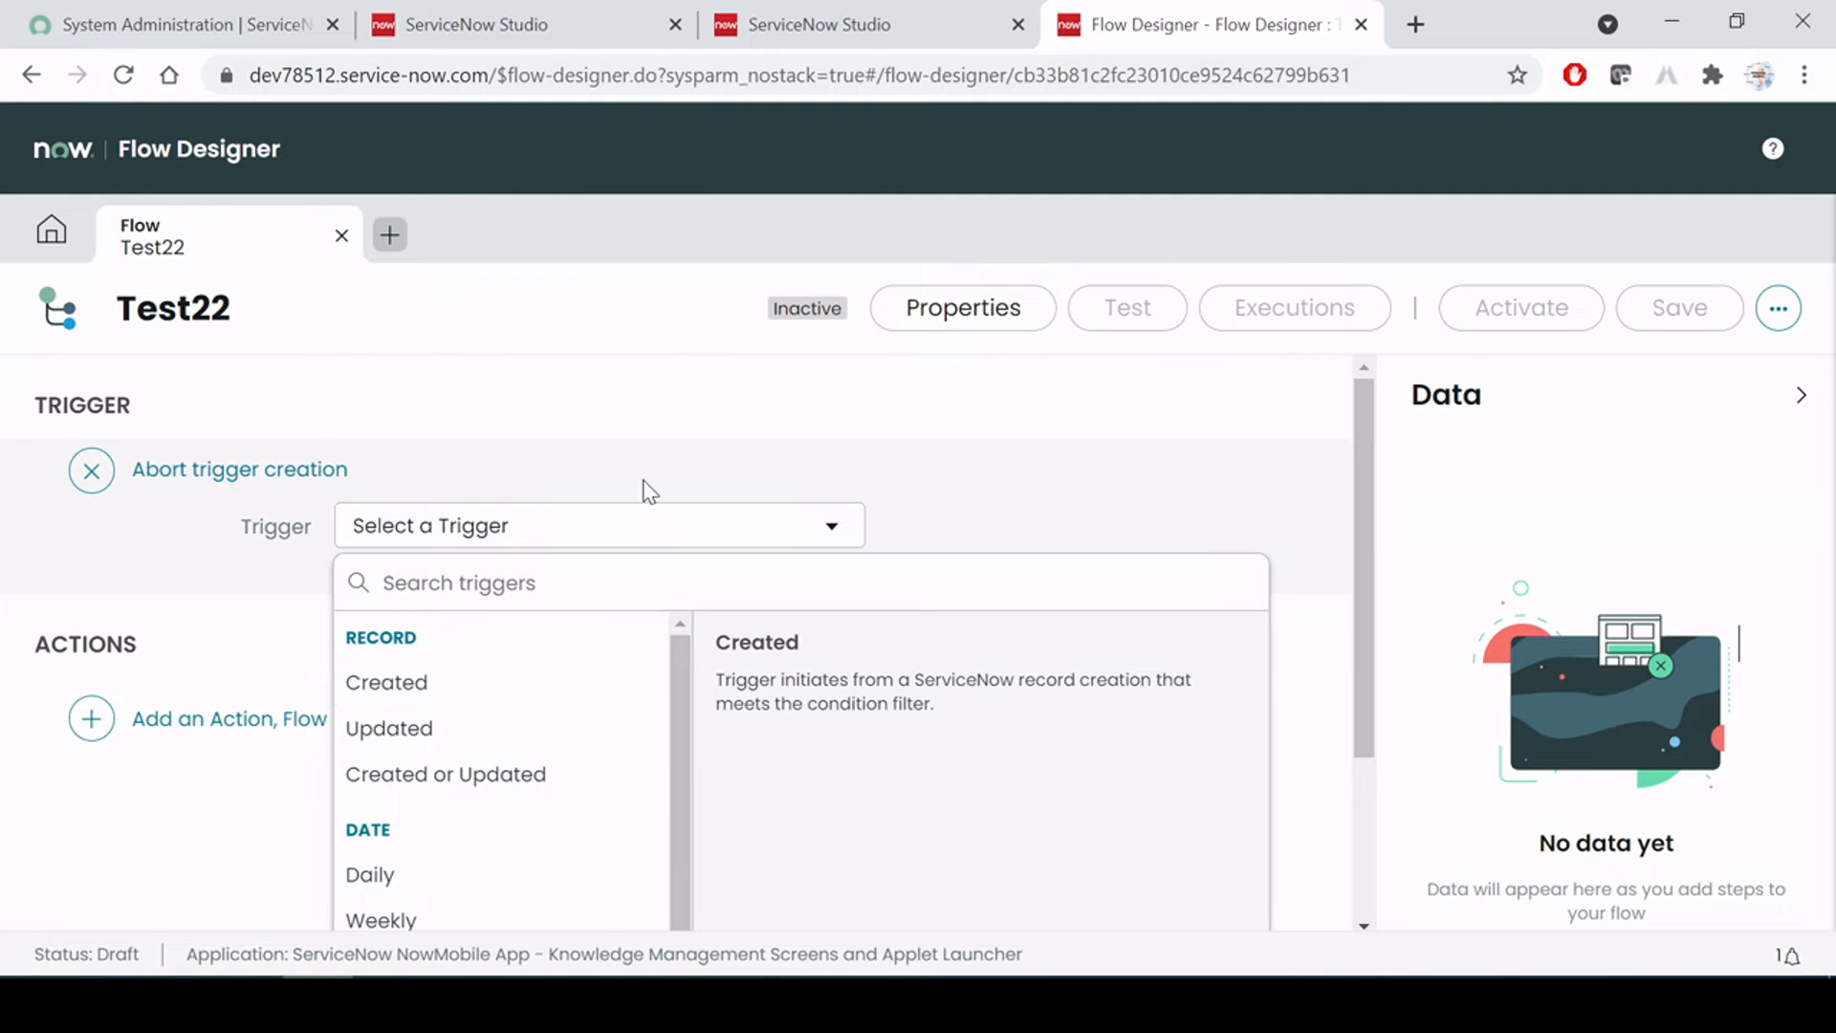
{"action": "left_click", "coordinate": [730, 440]}
Check the Actions annotation in Word, mark out the Actions and Data areas of Test22 with rectangles, and clear the markings
{"action": "key", "text": "alt+Tab"}
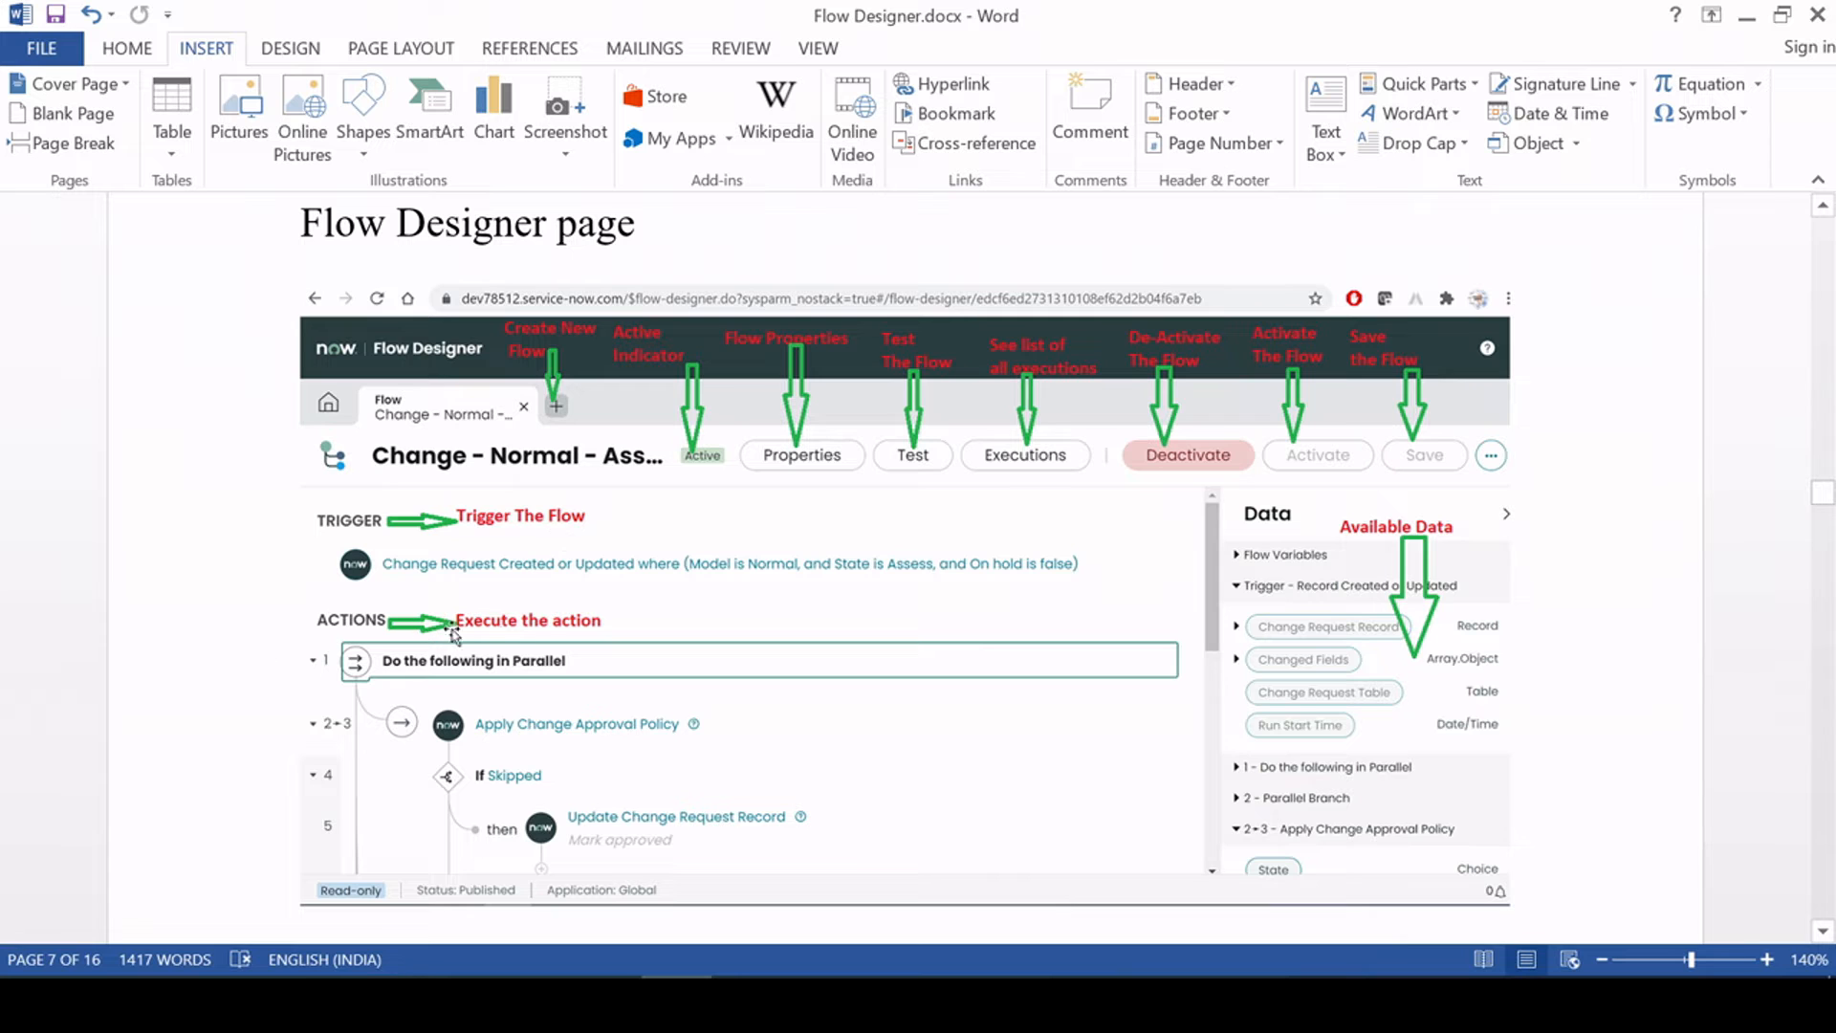
{"action": "key", "text": "alt+Tab"}
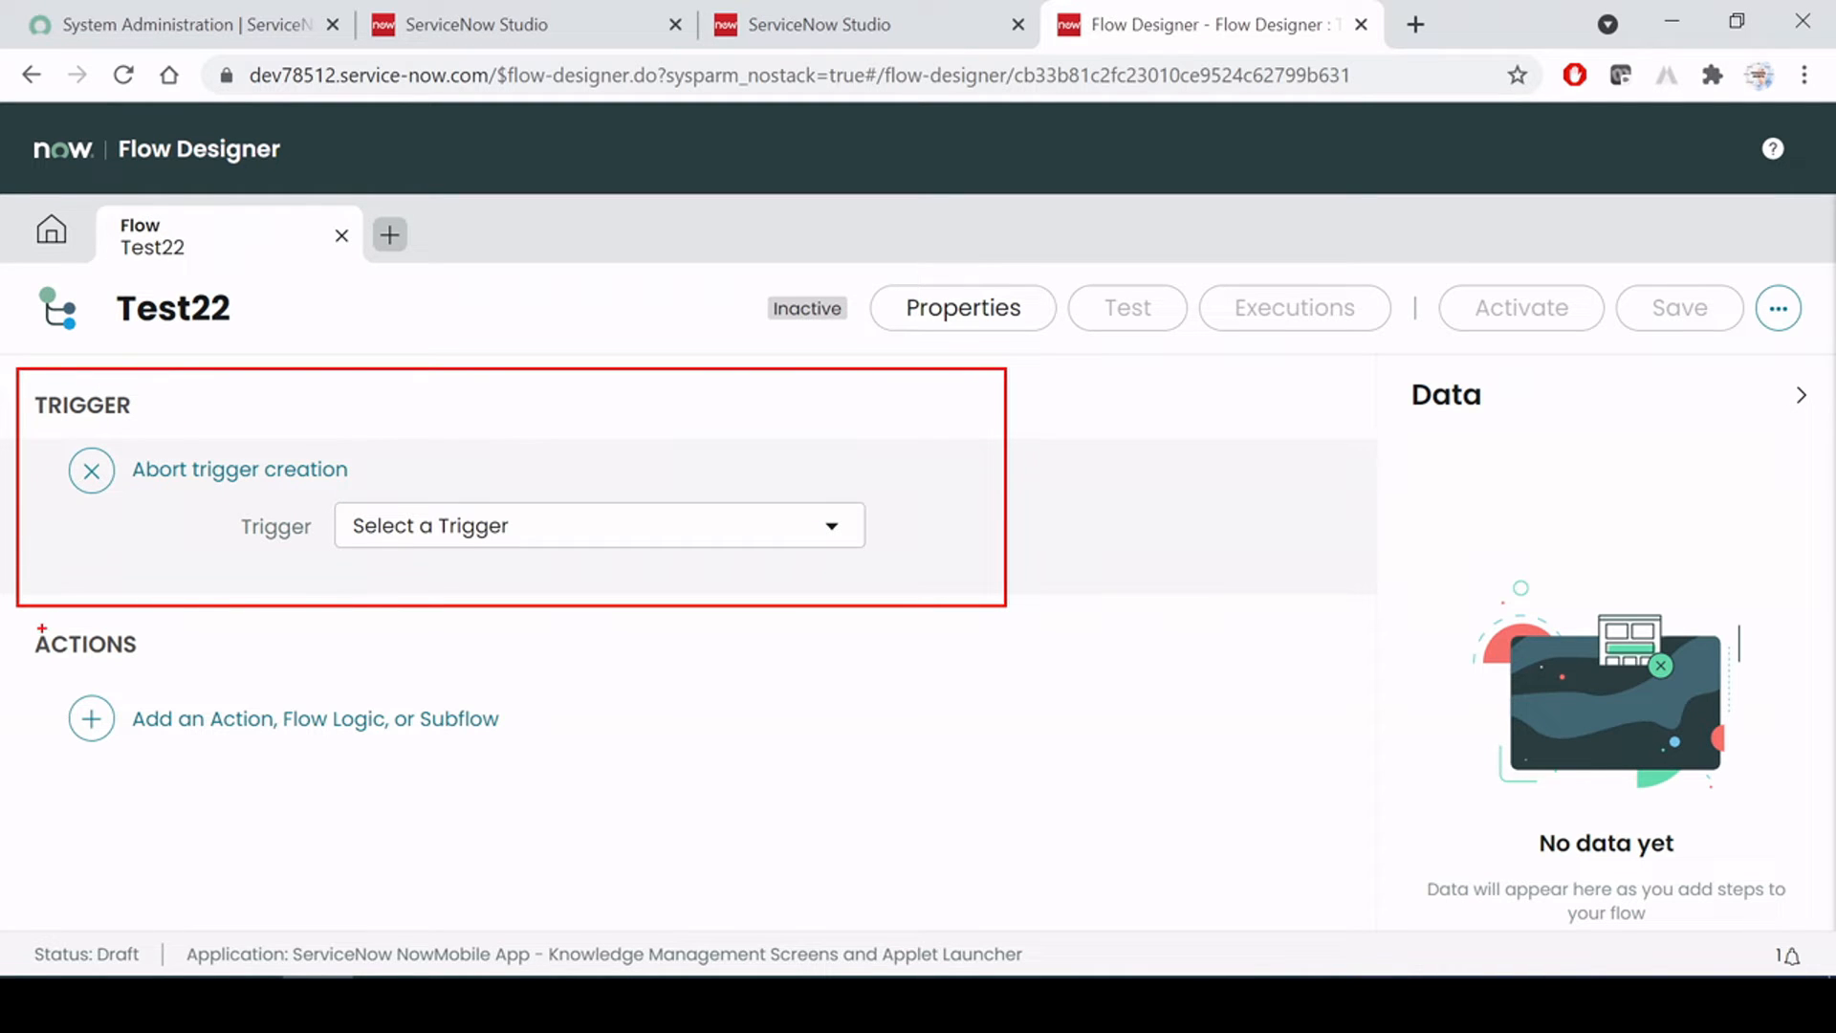
{"action": "mouse_move", "coordinate": [16, 623]}
{"action": "left_mouse_down"}
{"action": "mouse_move", "coordinate": [532, 787]}
{"action": "mouse_move", "coordinate": [991, 811]}
{"action": "mouse_move", "coordinate": [985, 825]}
{"action": "left_mouse_up"}
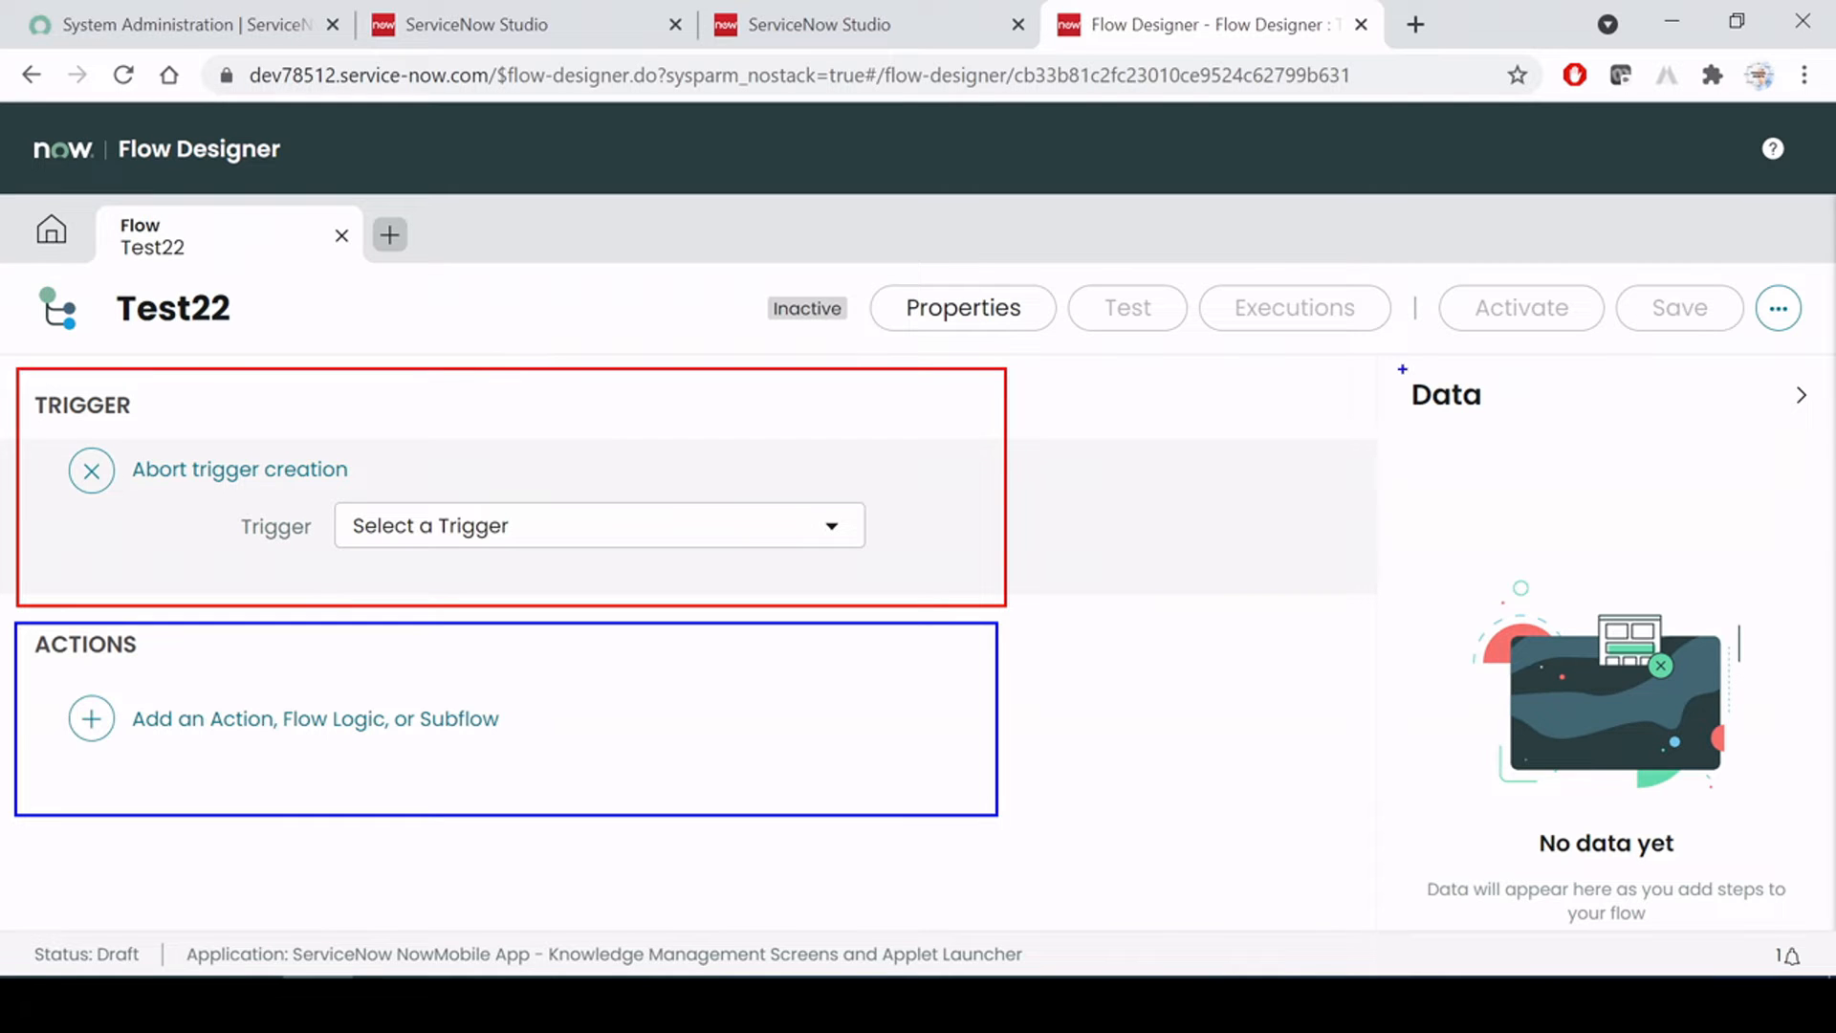
{"action": "mouse_move", "coordinate": [1397, 364]}
{"action": "left_mouse_down"}
{"action": "mouse_move", "coordinate": [1623, 594]}
{"action": "mouse_move", "coordinate": [1798, 826]}
{"action": "left_mouse_up"}
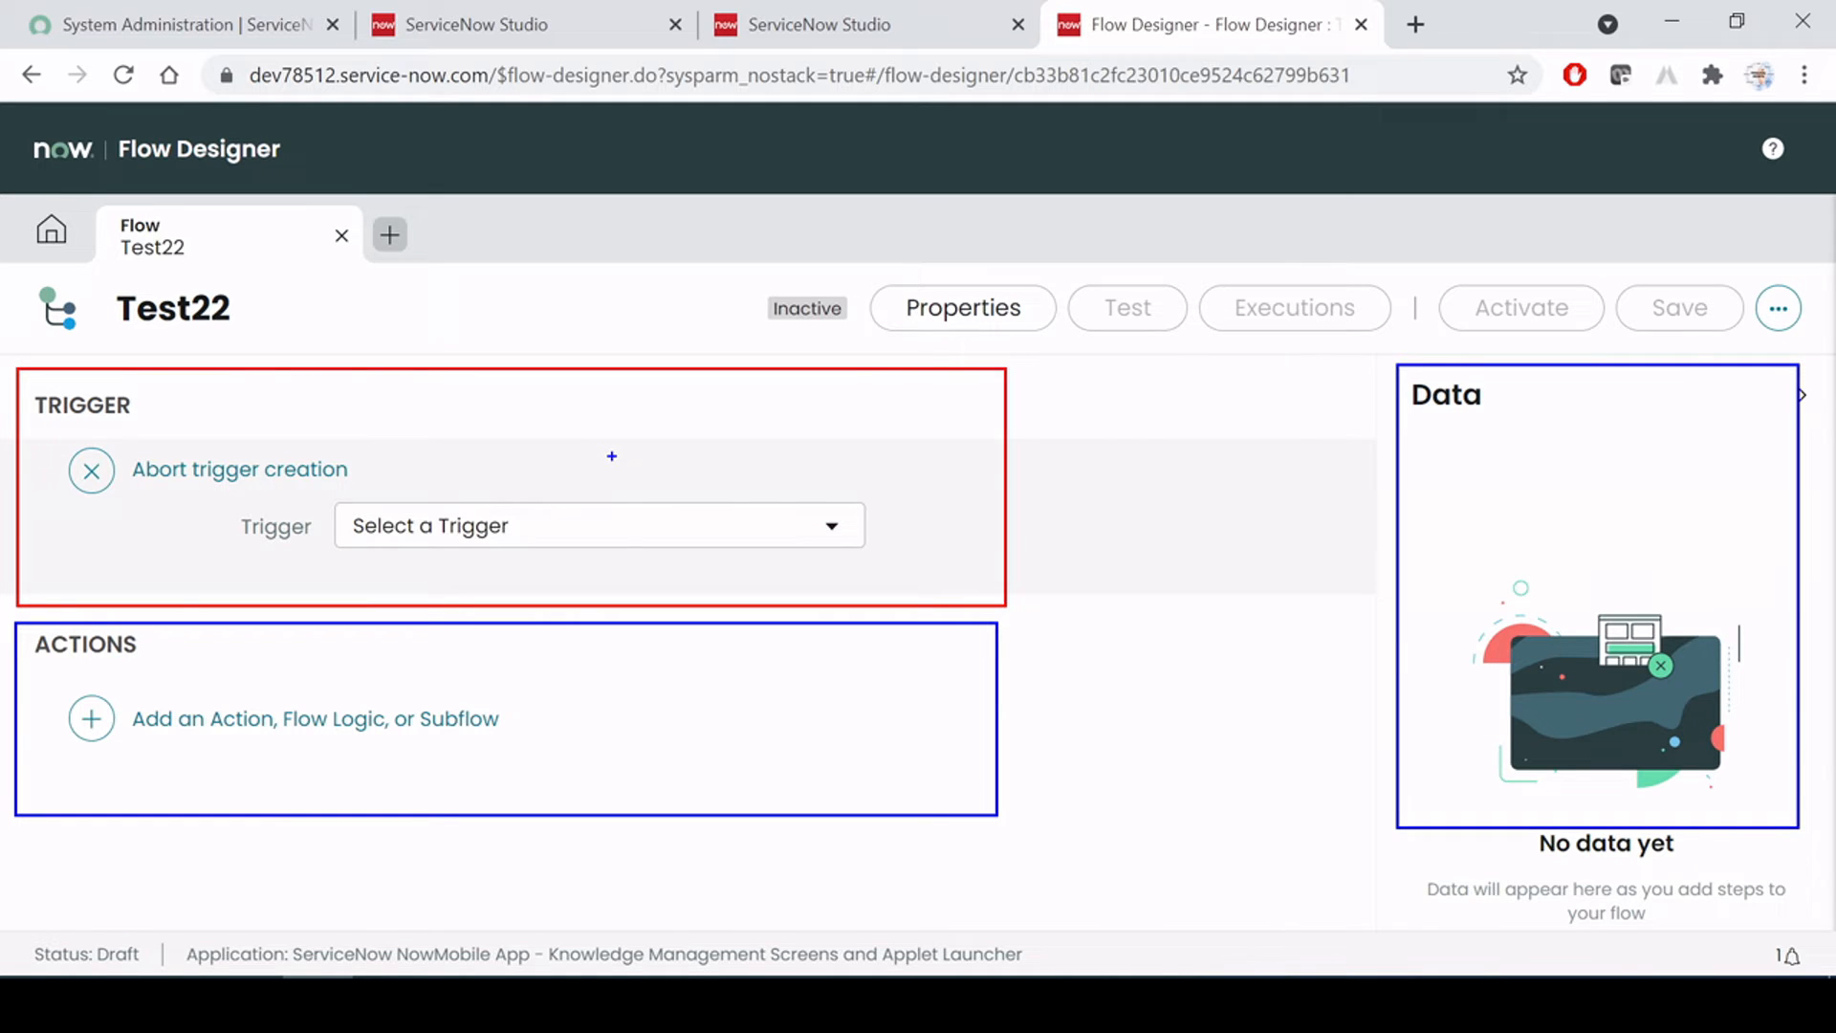
{"action": "key", "text": "Escape"}
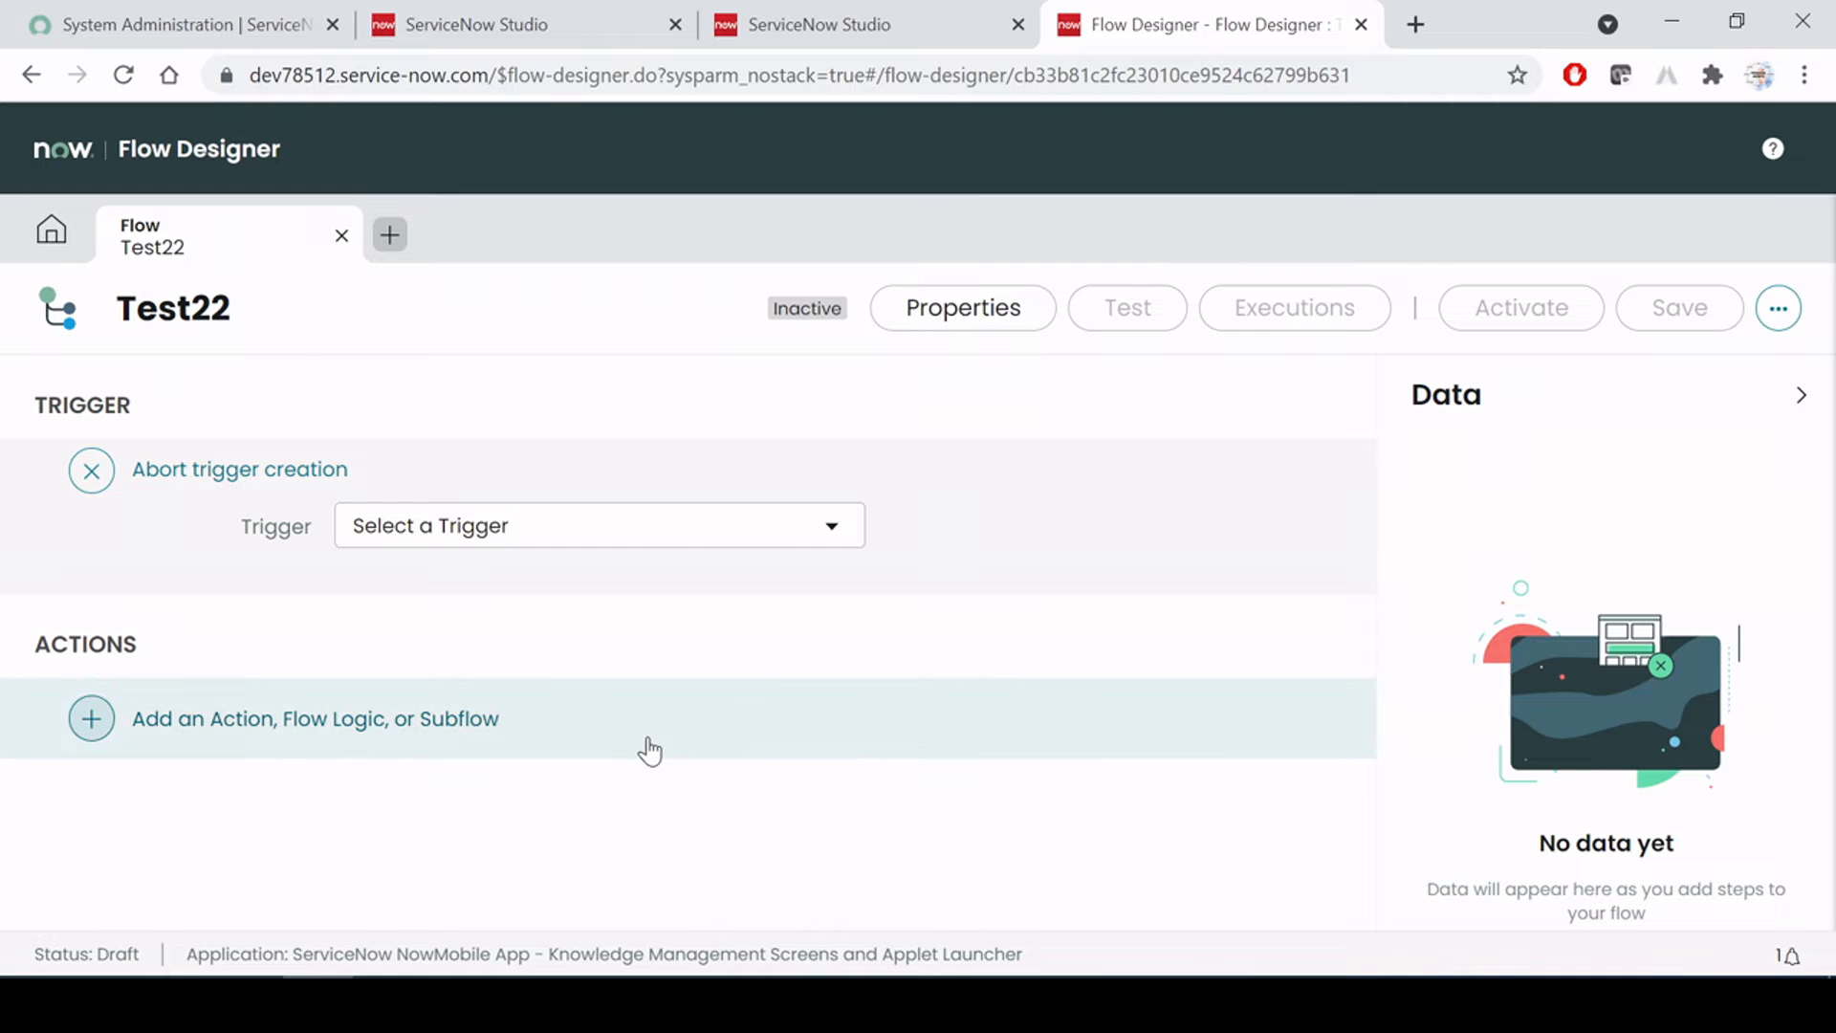
Go to section 6, Flow Properties, in the Word document and view its example form at 100% zoom
{"action": "key", "text": "alt+Tab"}
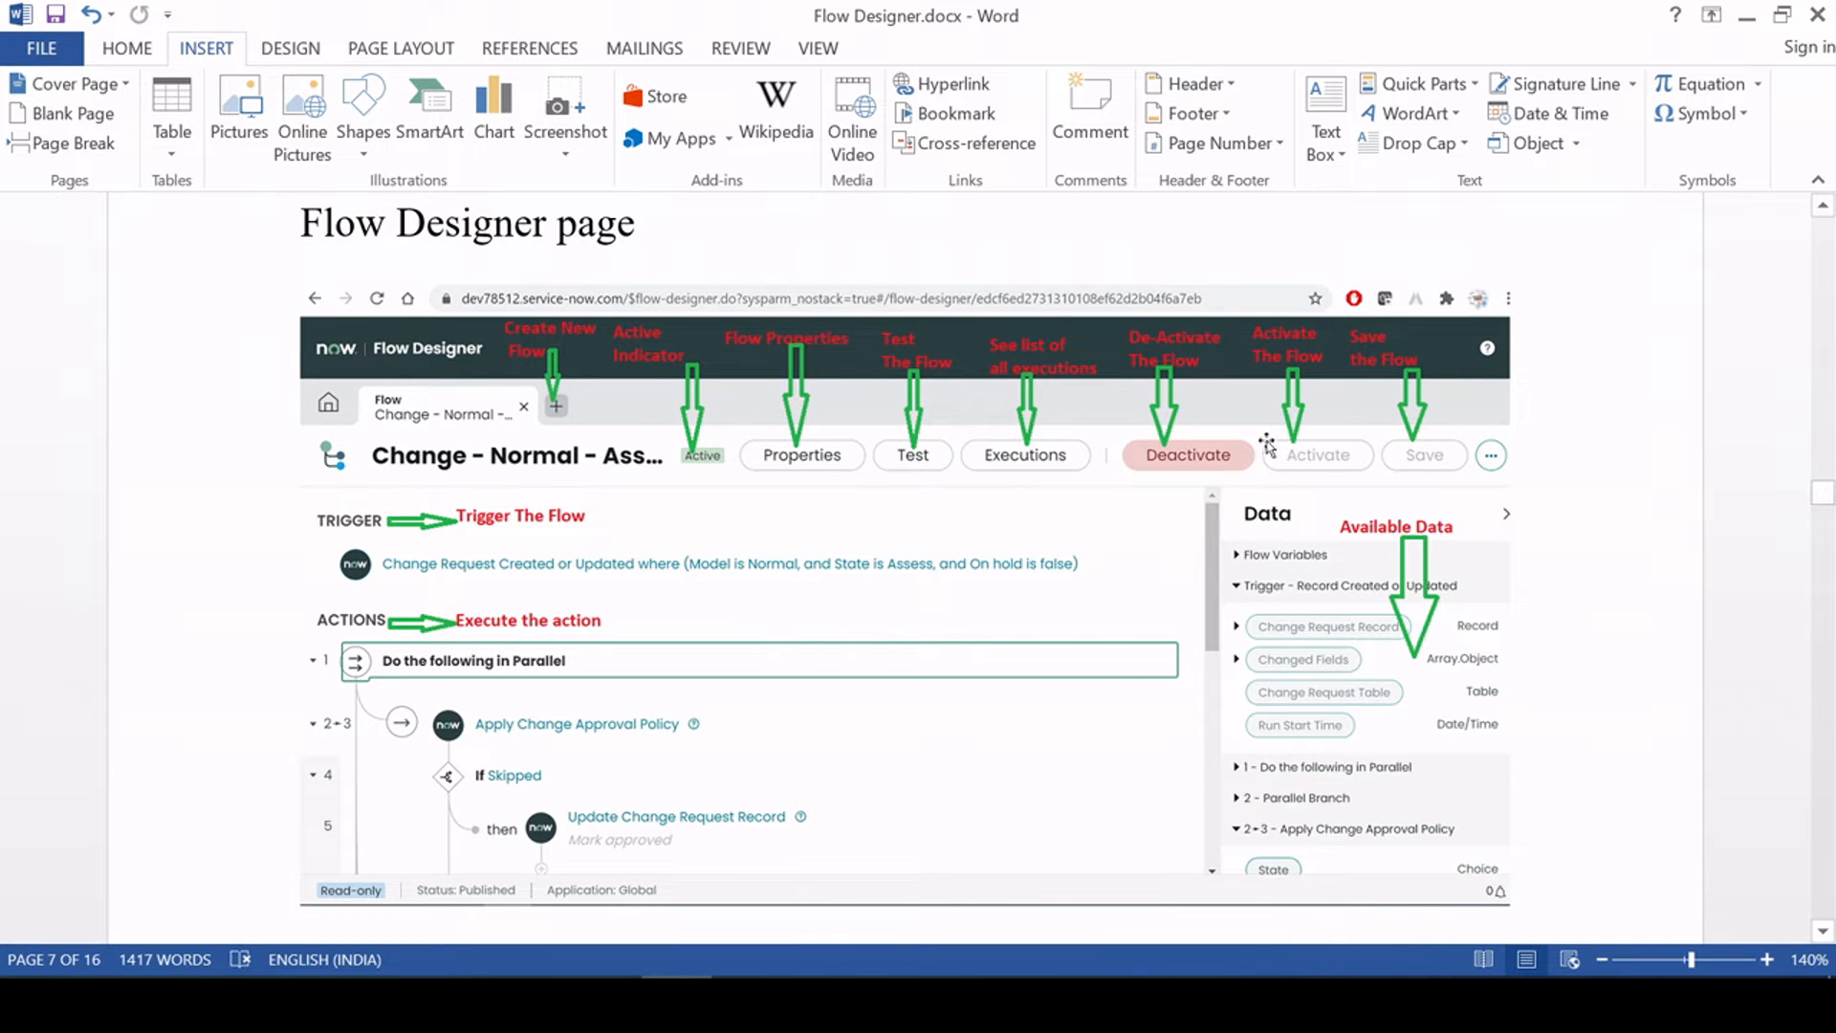
{"action": "scroll", "coordinate": [1219, 713], "scroll_direction": "down", "scroll_amount": 3}
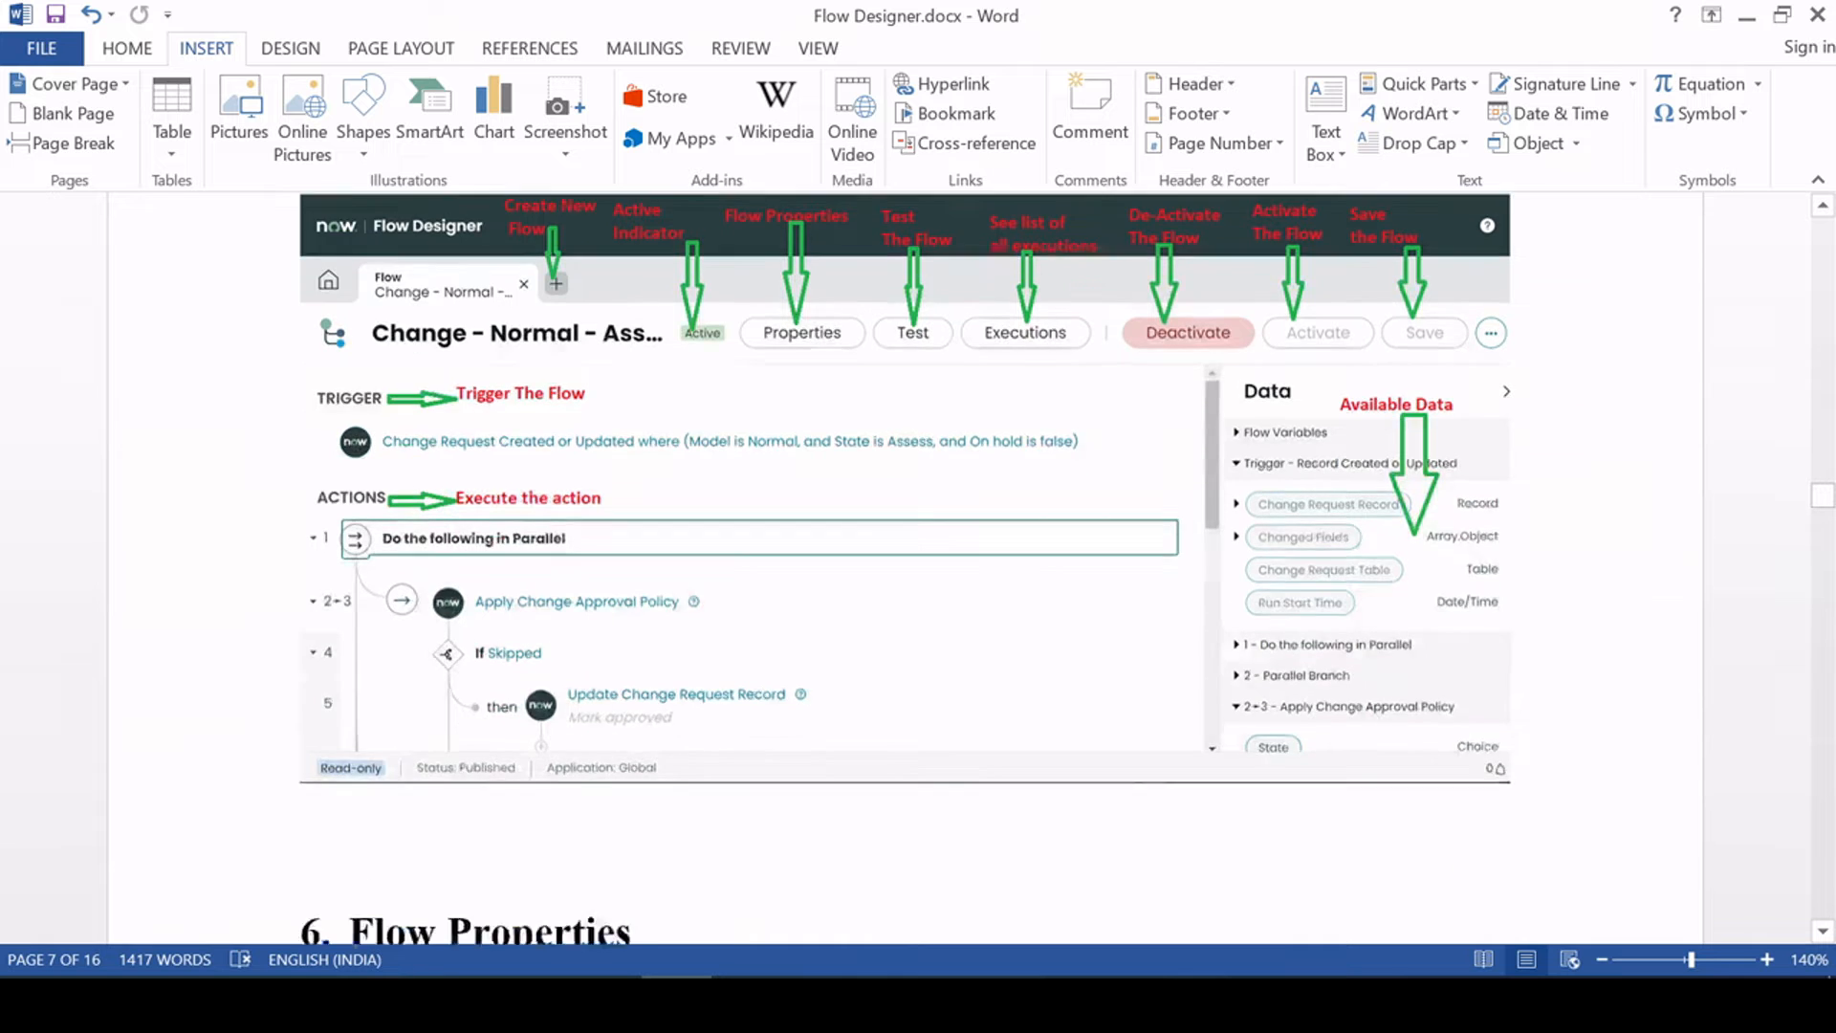
{"action": "scroll", "coordinate": [1219, 707], "scroll_direction": "up", "scroll_amount": 4}
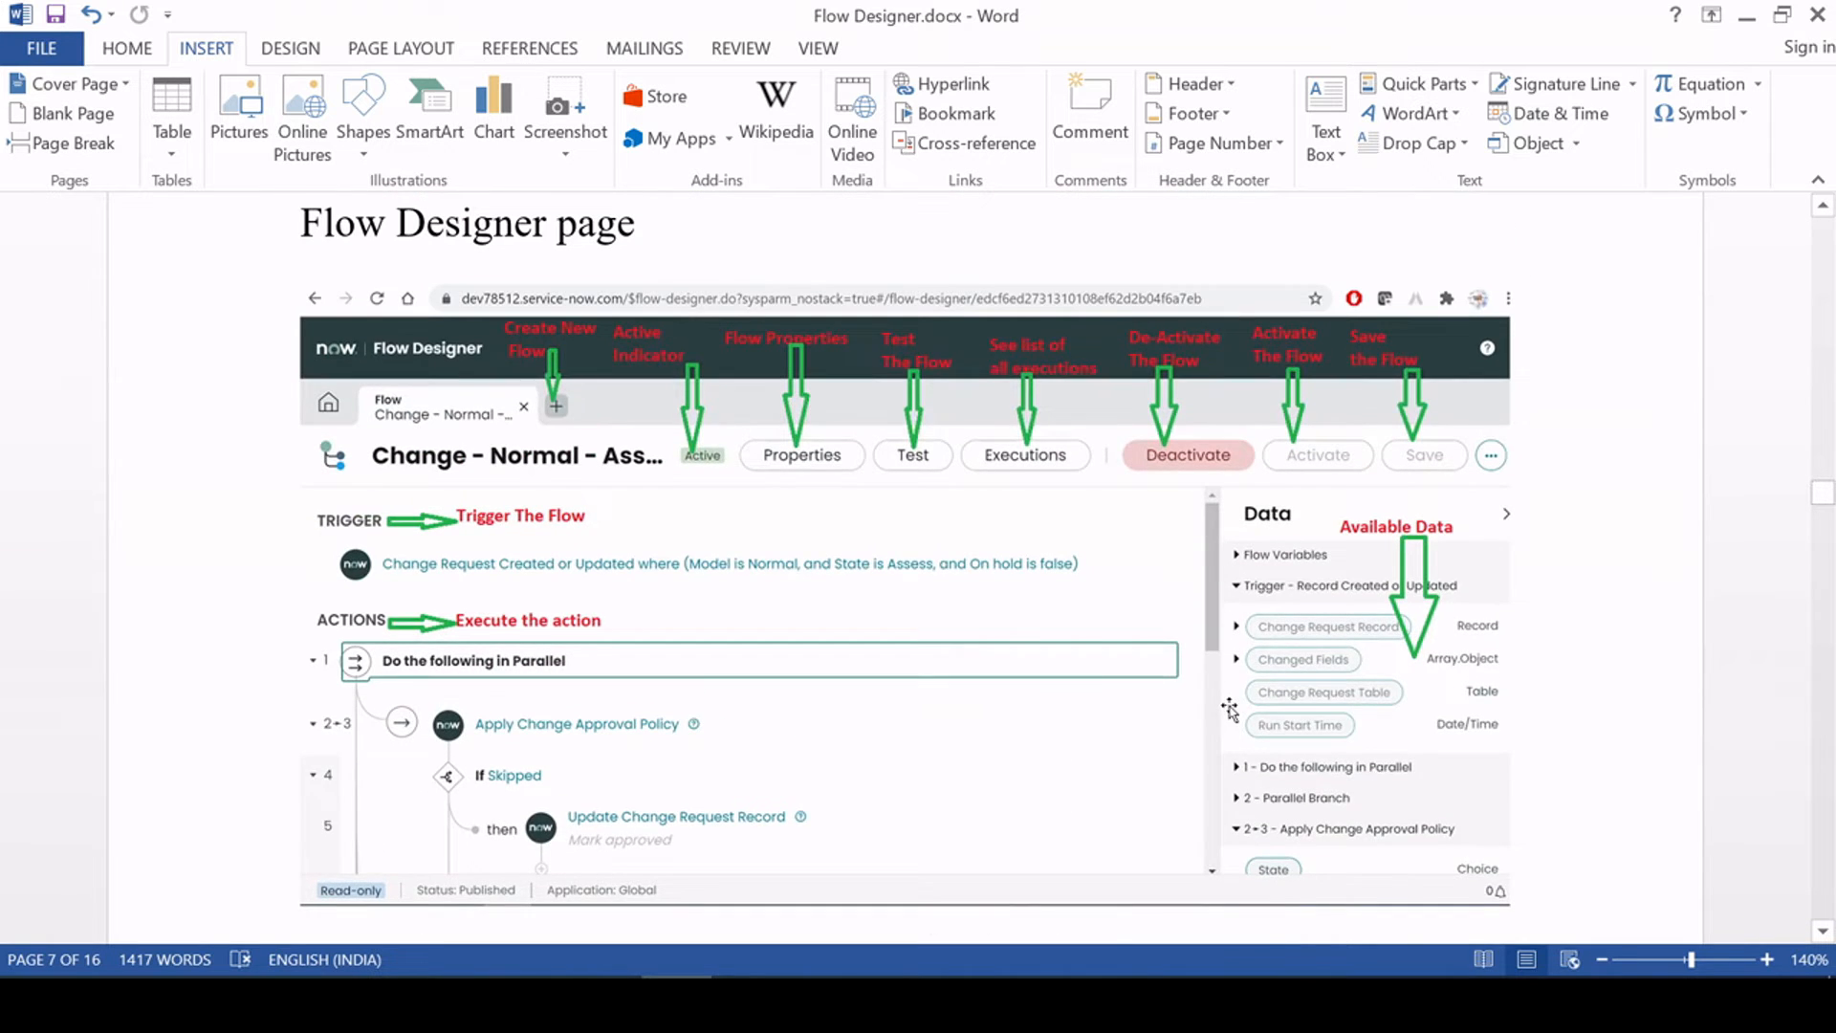
{"action": "scroll", "coordinate": [1219, 708], "scroll_direction": "down", "scroll_amount": 3}
{"action": "scroll", "coordinate": [1224, 709], "scroll_direction": "down", "scroll_amount": 3}
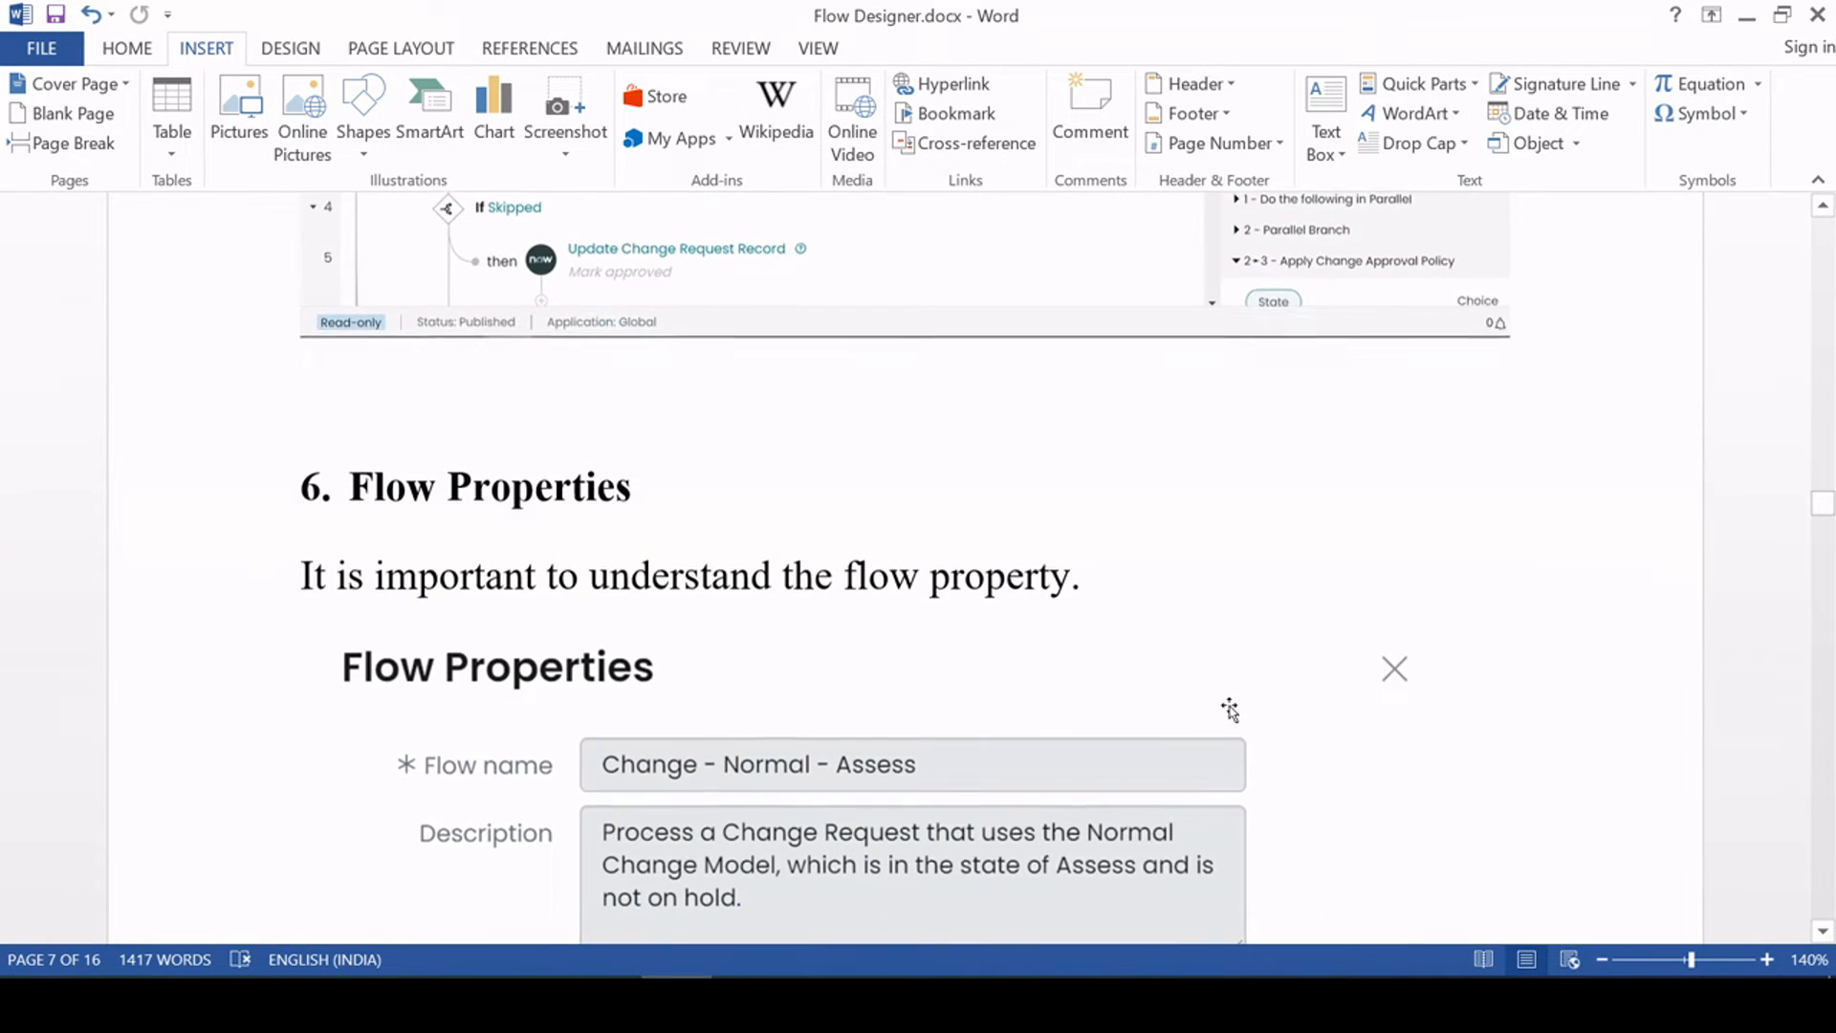
{"action": "left_click", "coordinate": [1603, 959]}
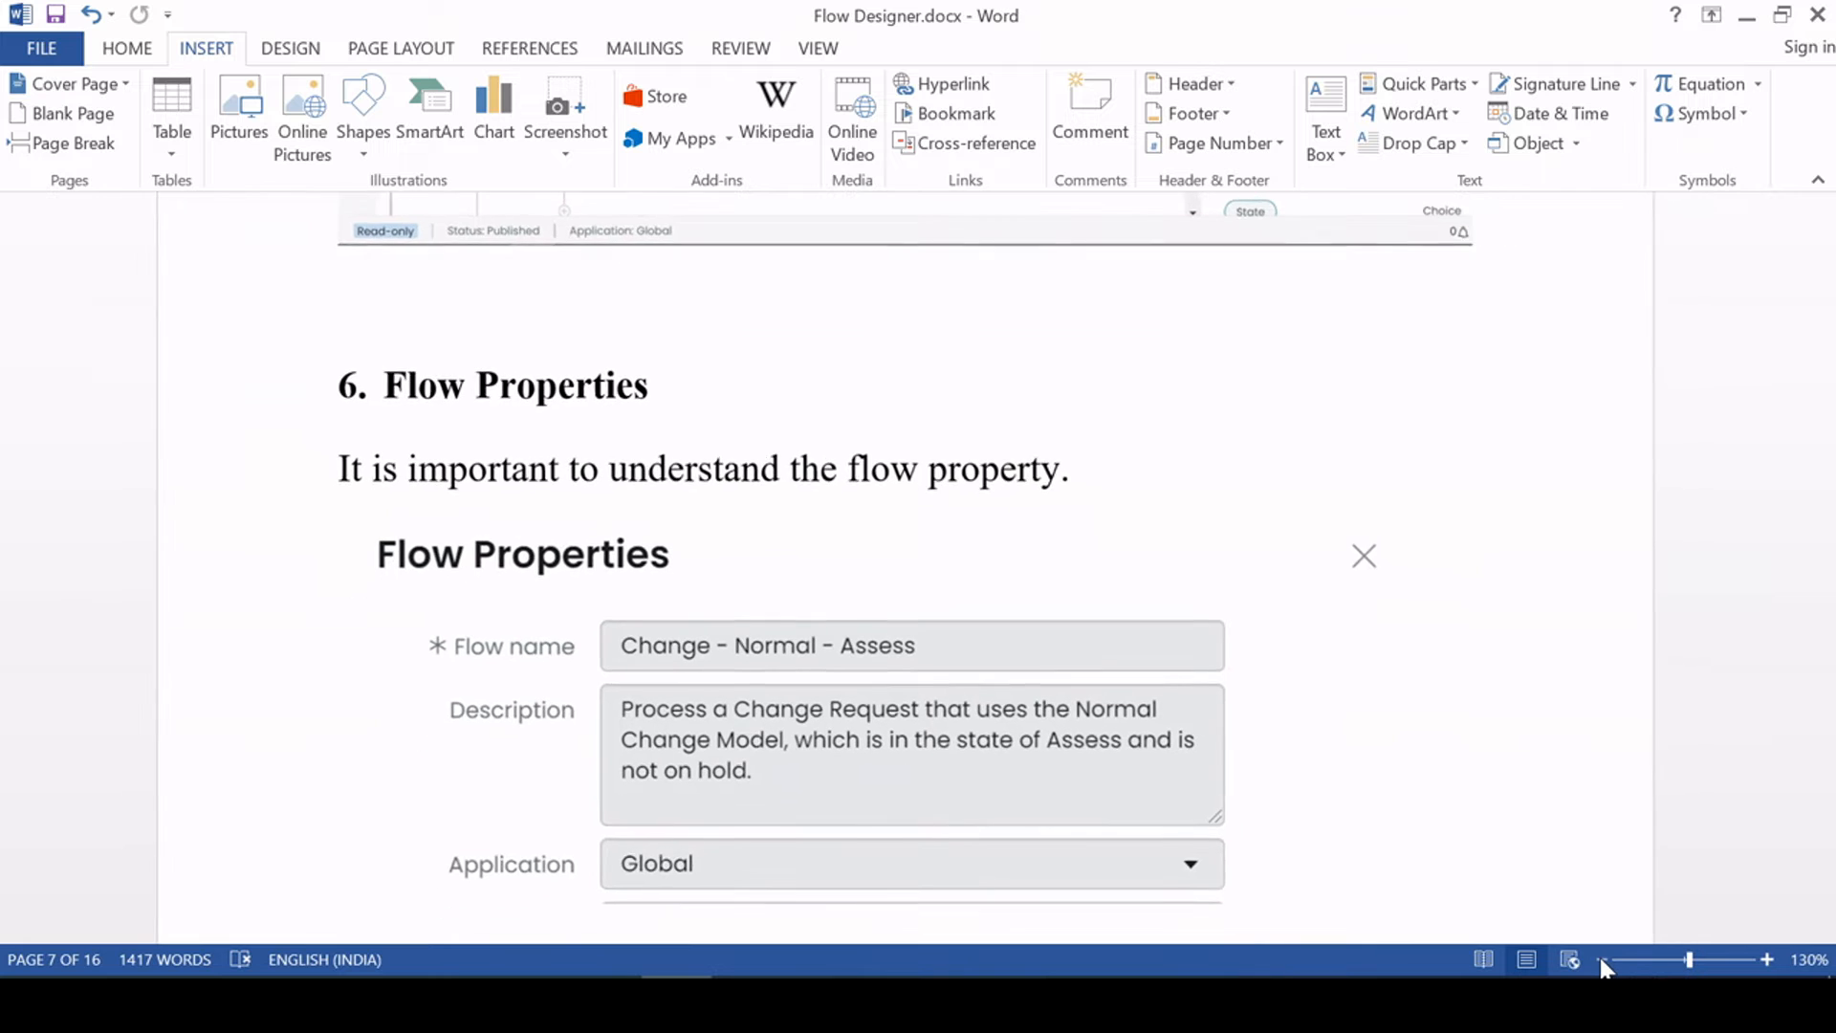
{"action": "left_click", "coordinate": [1604, 960]}
{"action": "left_click", "coordinate": [1603, 960]}
{"action": "left_click", "coordinate": [1603, 960]}
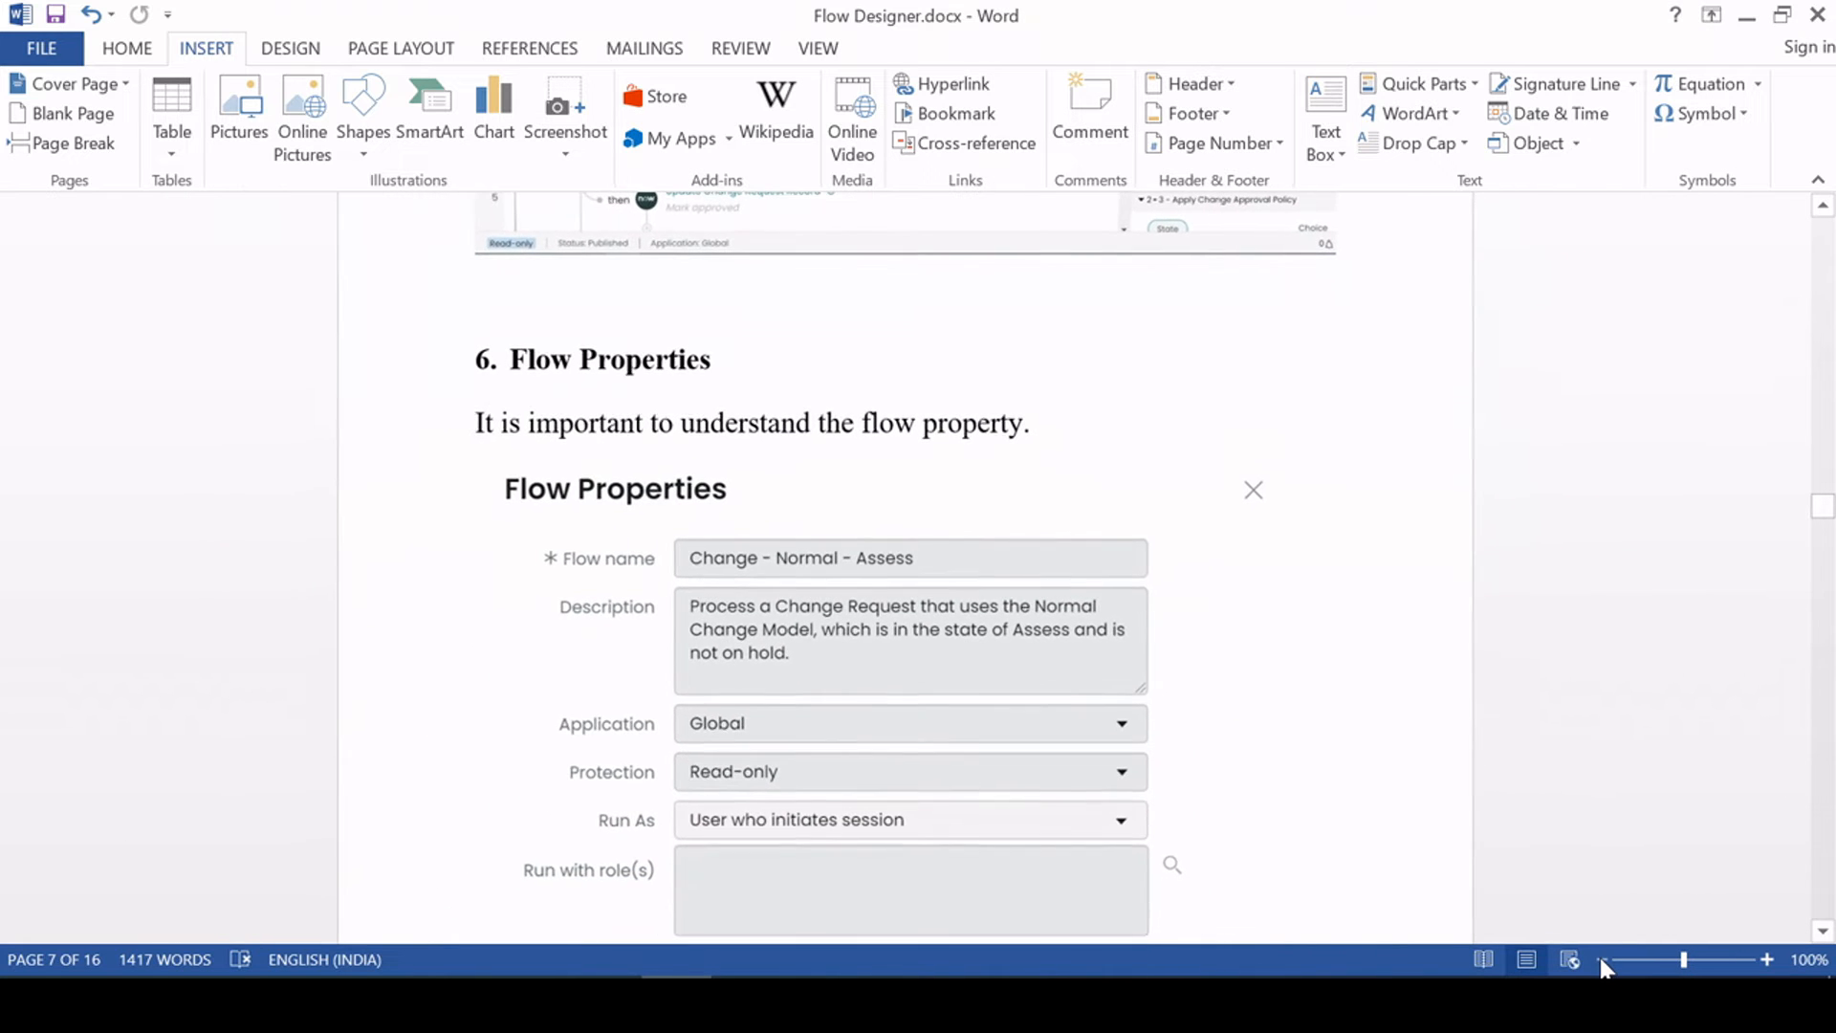
{"action": "scroll", "coordinate": [1283, 741], "scroll_direction": "down", "scroll_amount": 1}
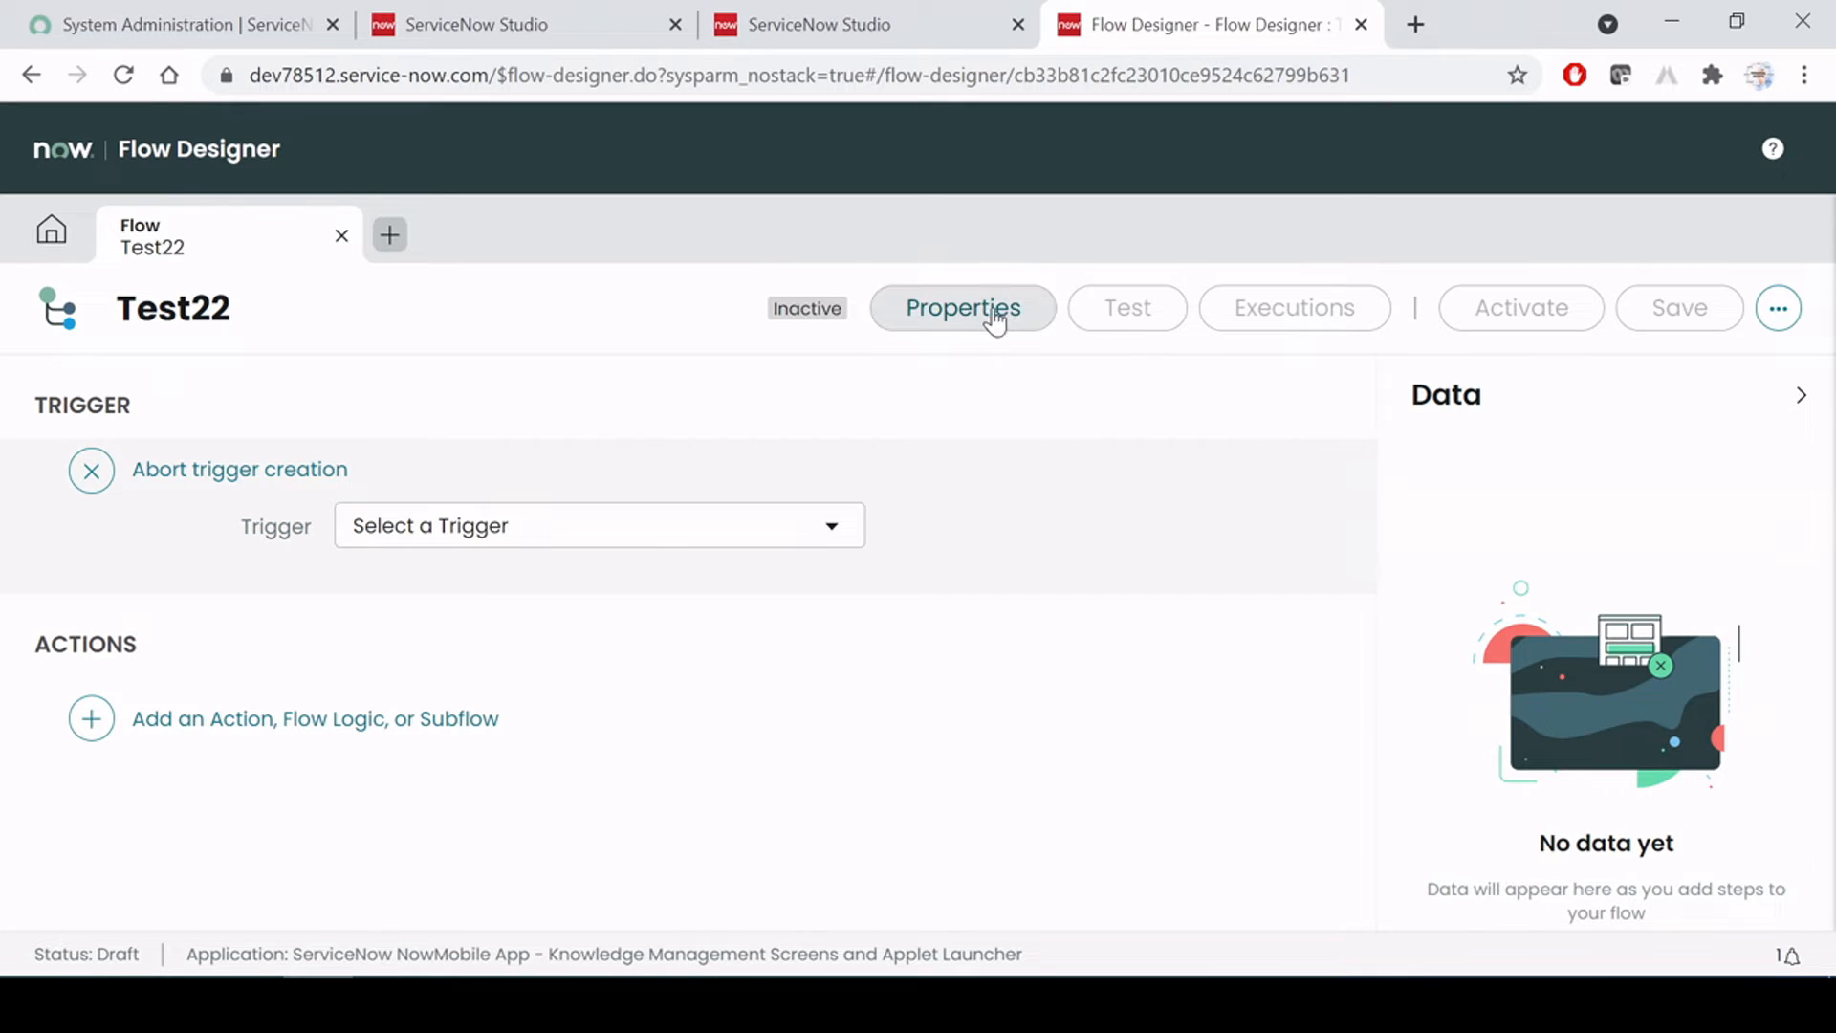
Open Test22's flow properties in Flow Designer and compare the flow name and description fields with the Word example
{"action": "left_click", "coordinate": [992, 314]}
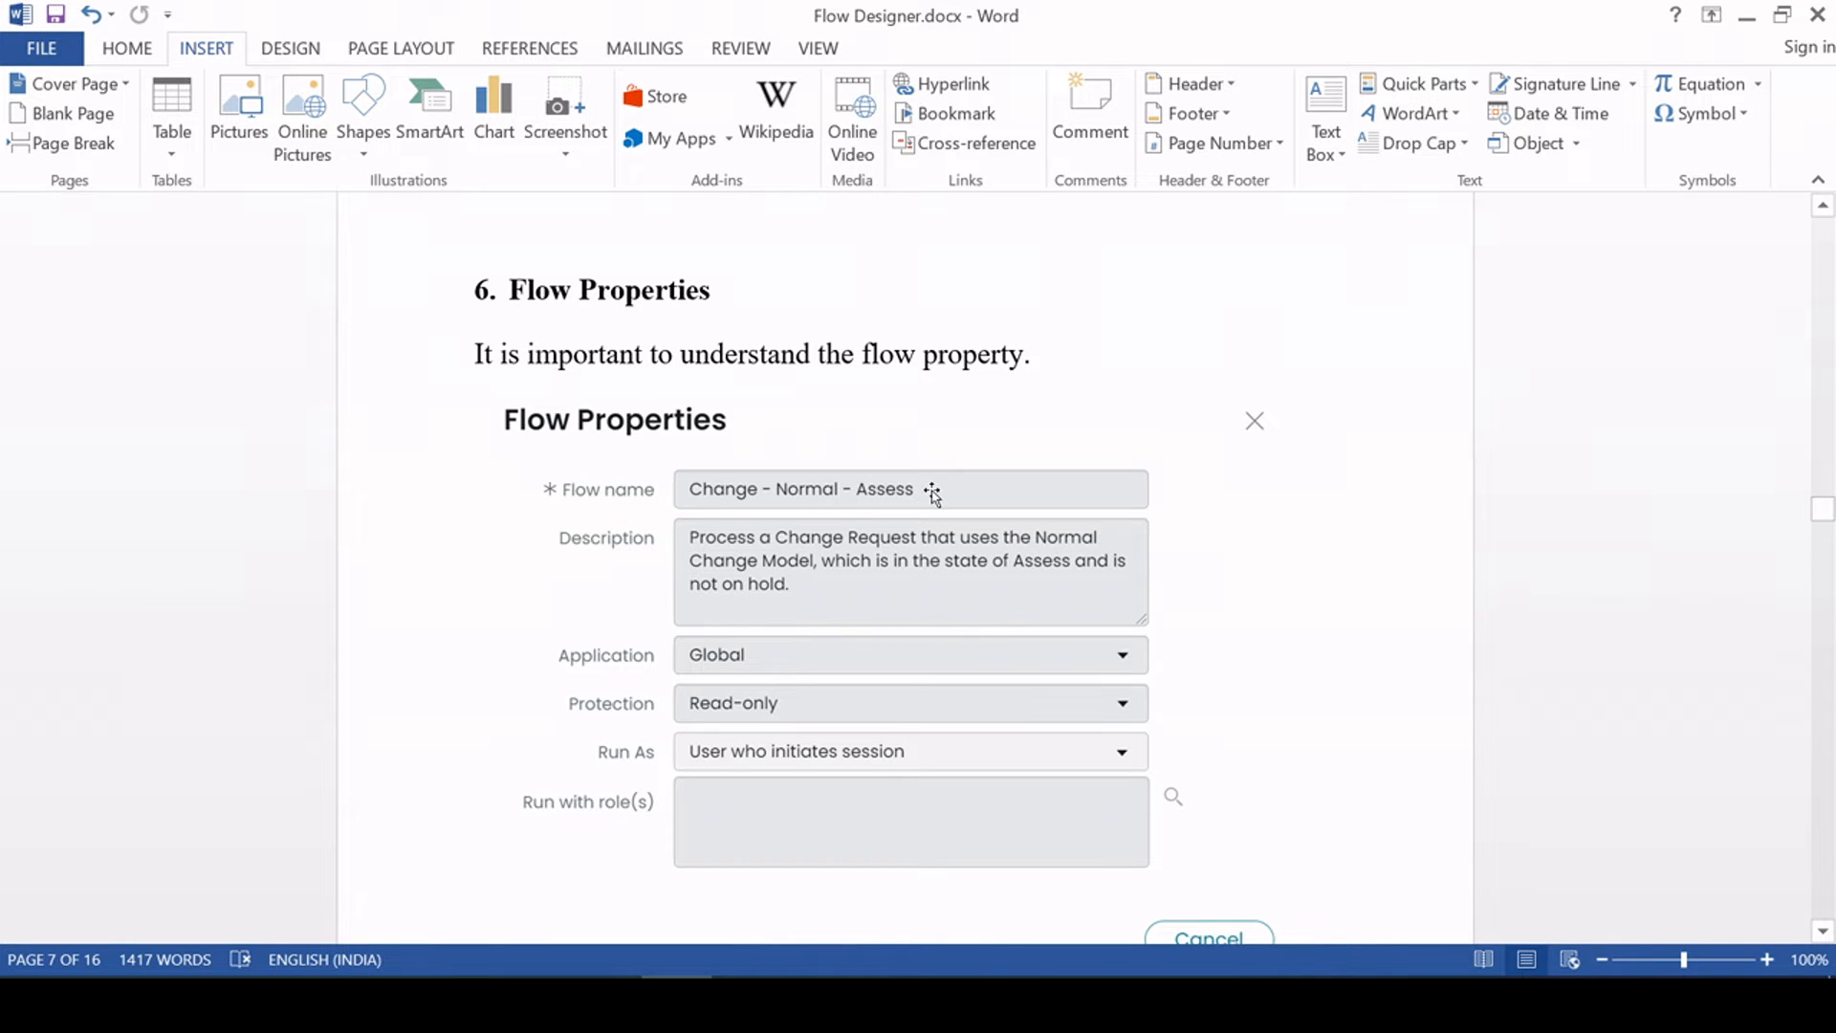
{"action": "key", "text": "alt+Tab"}
{"action": "left_click", "coordinate": [628, 318]}
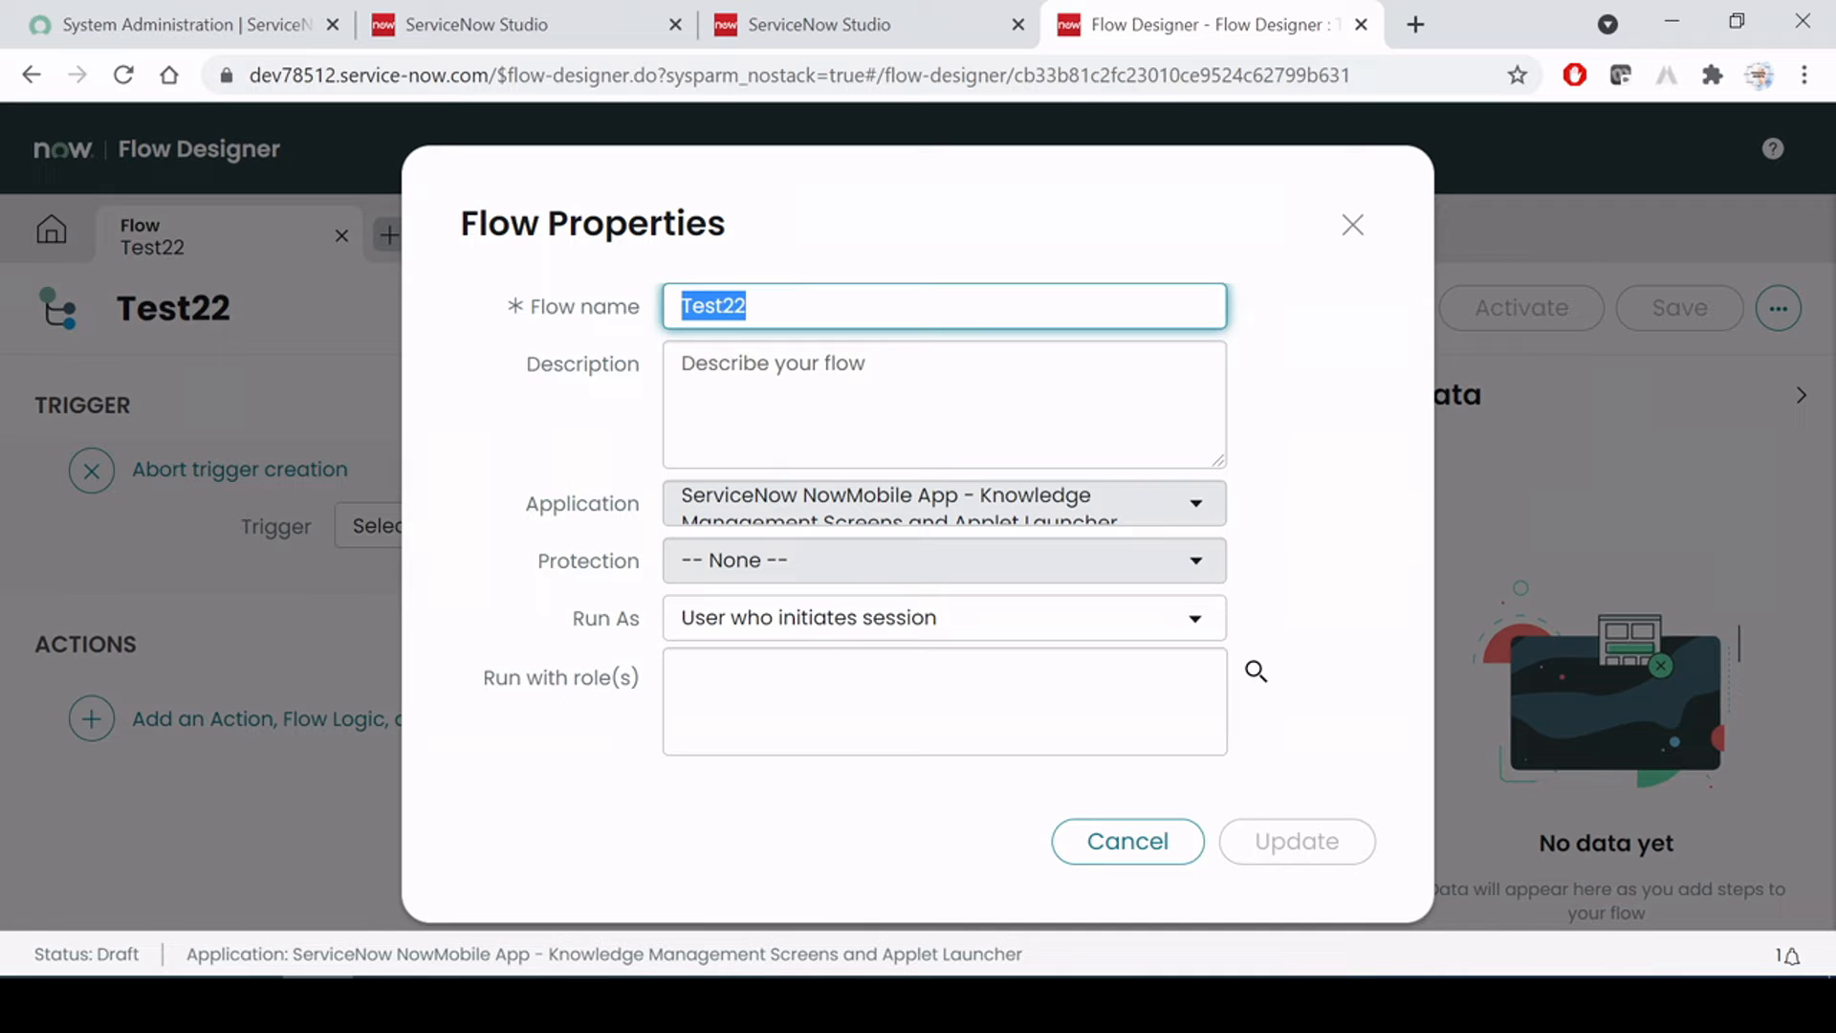
{"action": "key", "text": "Tab"}
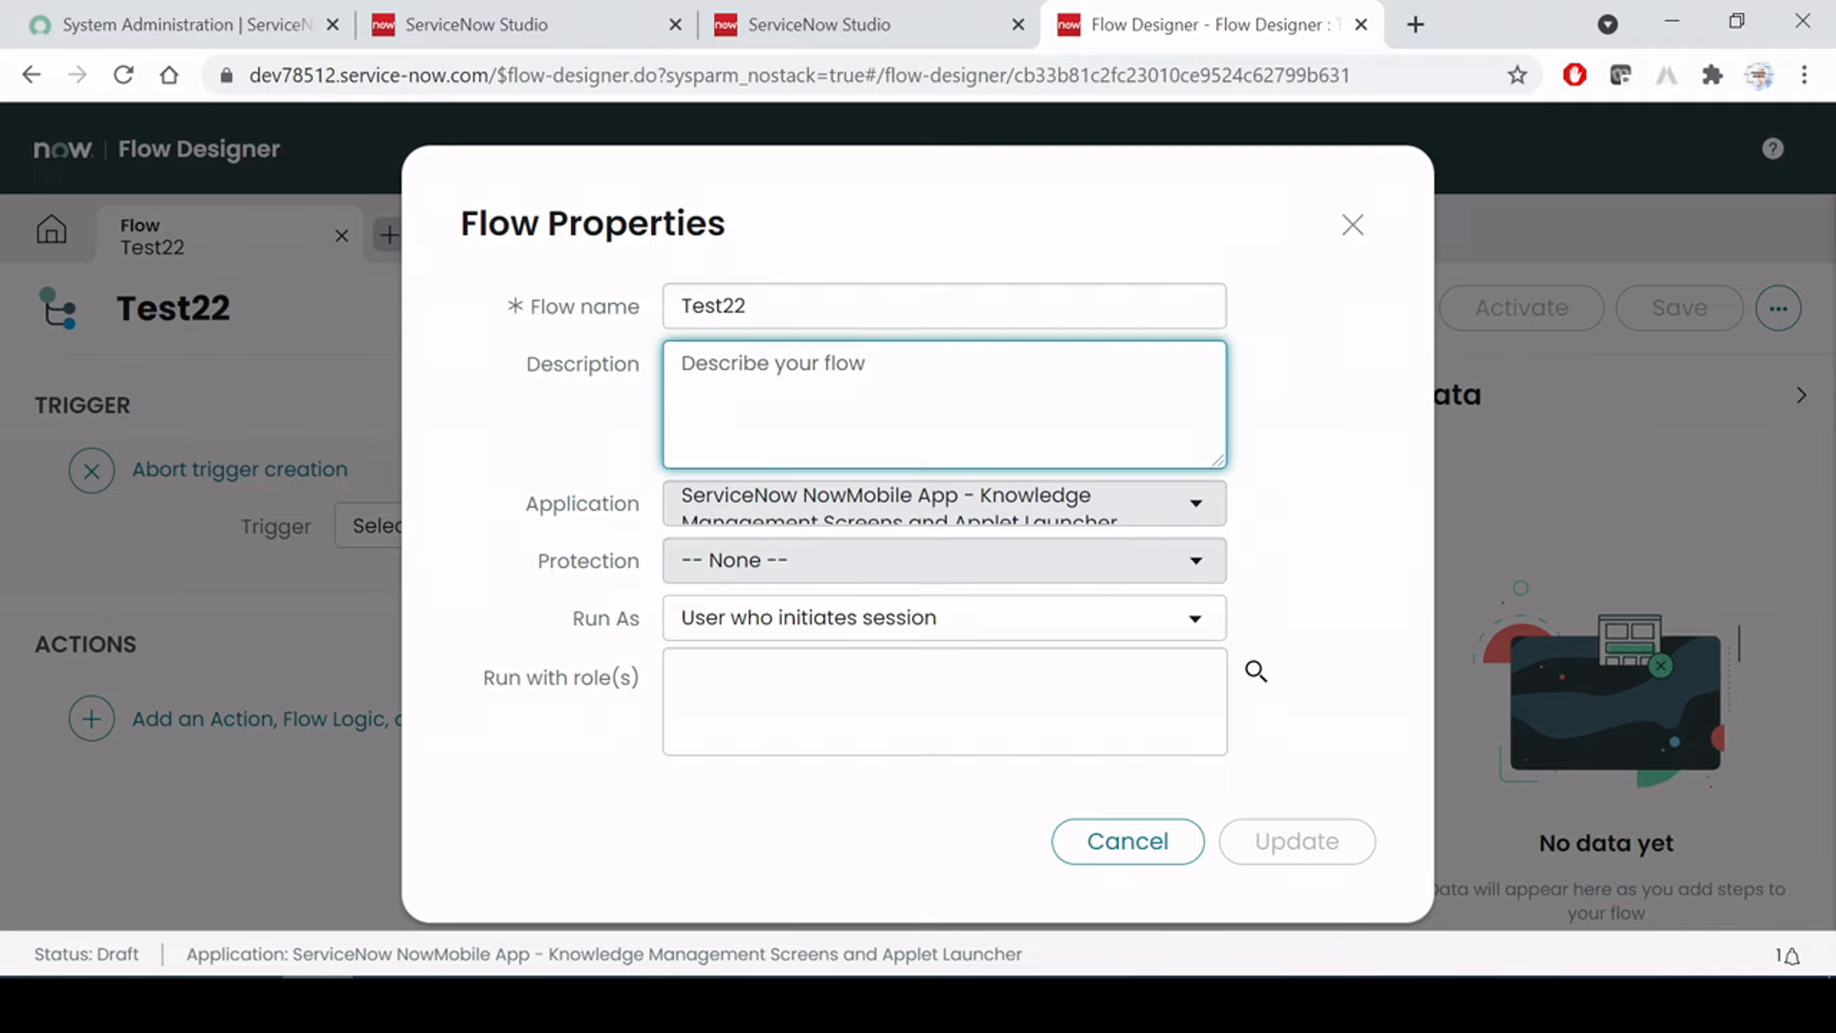
Look through the application choices in Test22's flow properties, then highlight the flow name
{"action": "left_click", "coordinate": [1201, 508]}
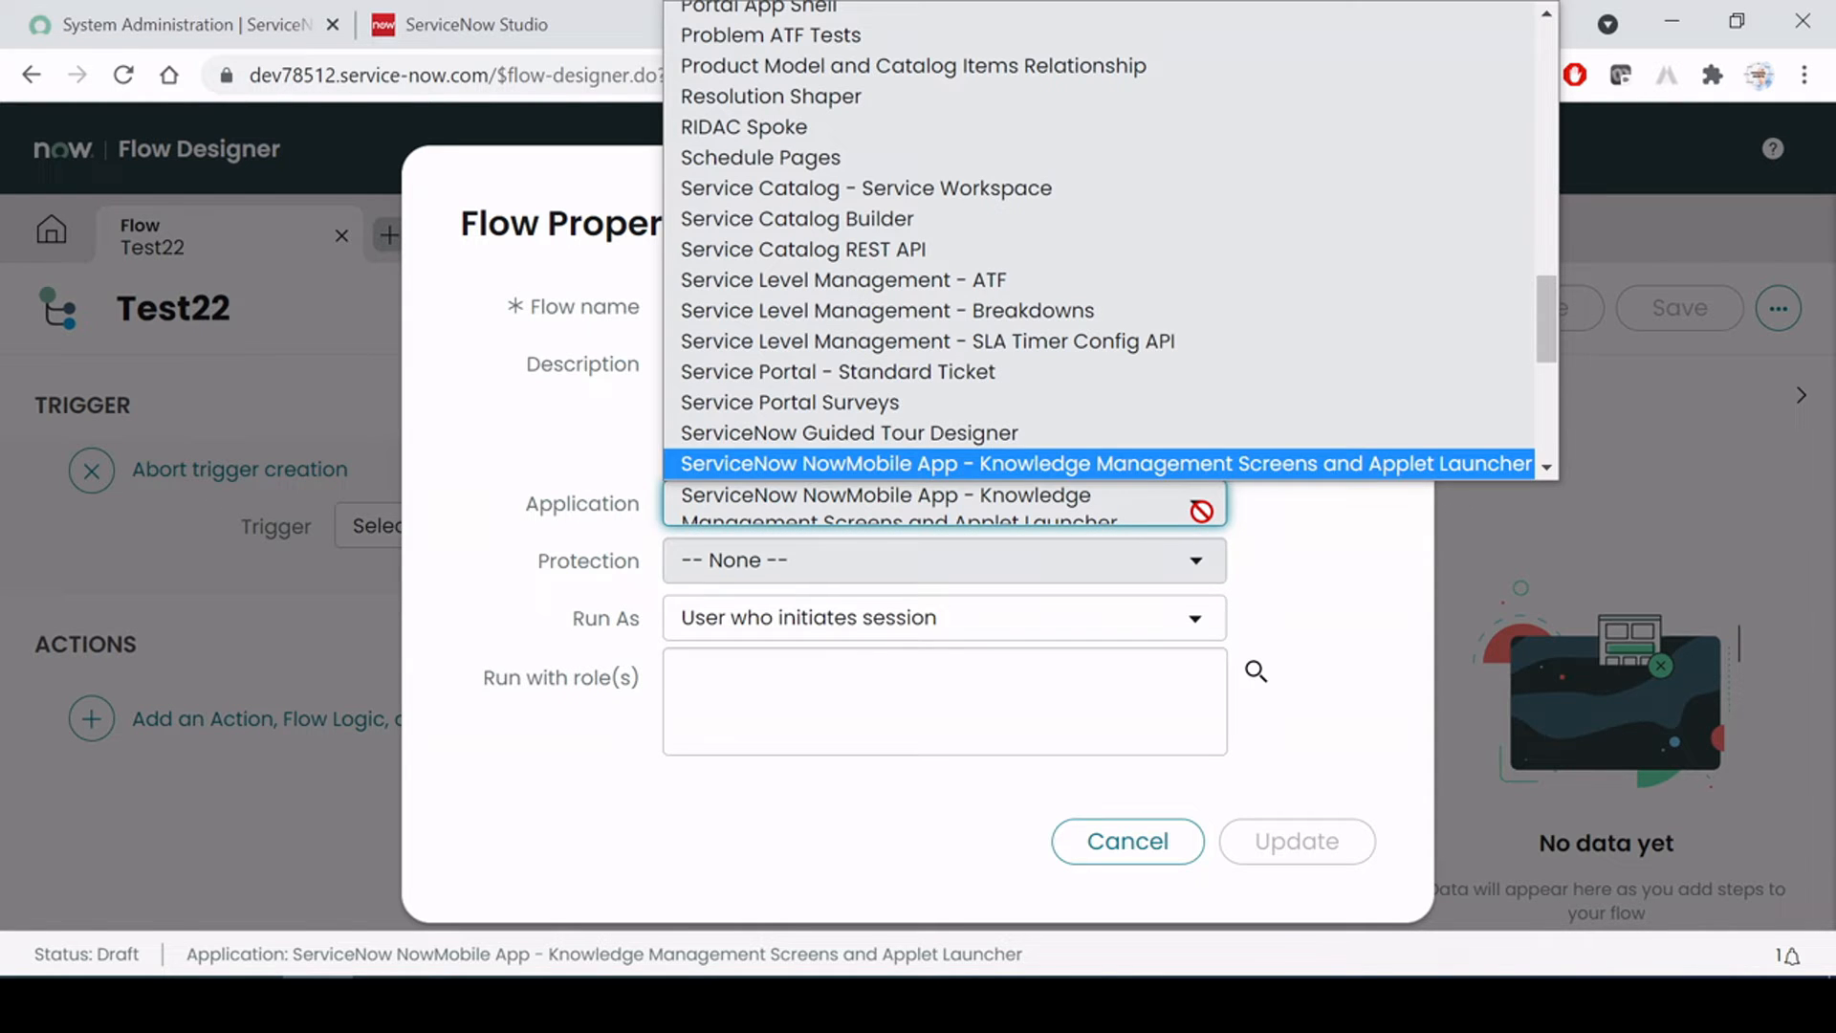
{"action": "left_click", "coordinate": [619, 453]}
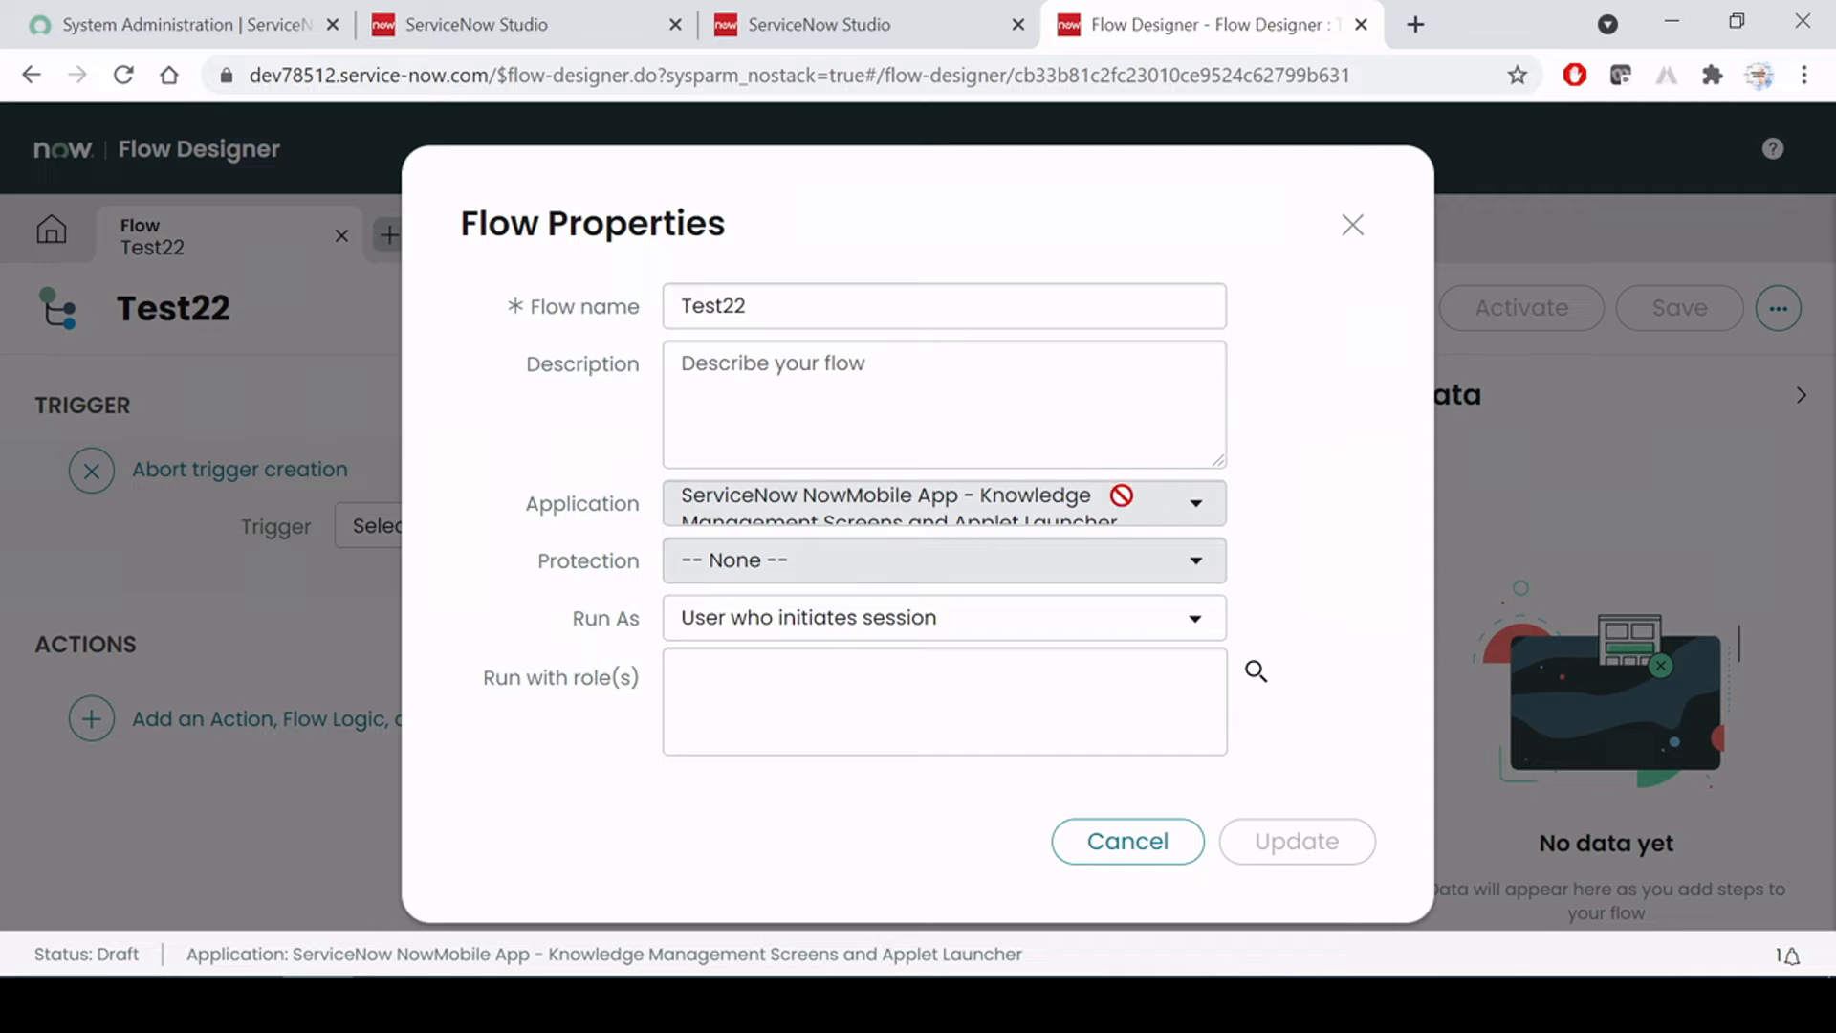
{"action": "left_click", "coordinate": [1002, 505]}
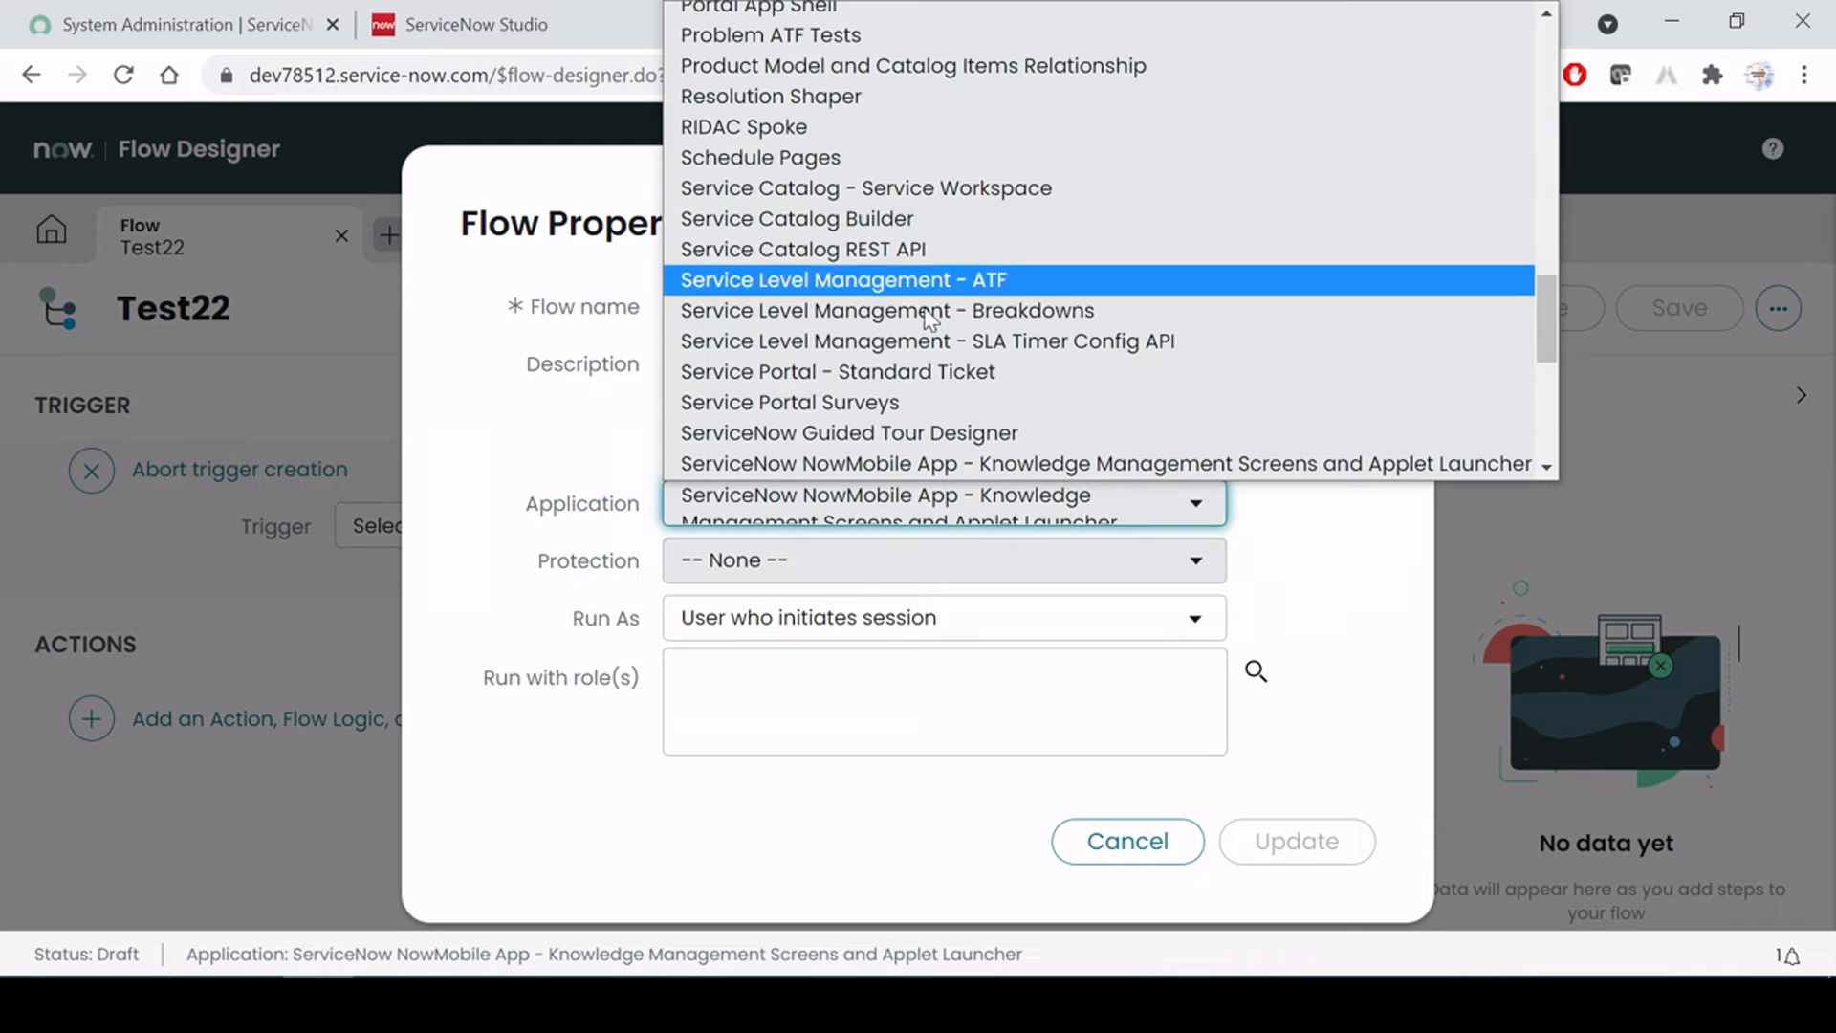
{"action": "left_click", "coordinate": [578, 485]}
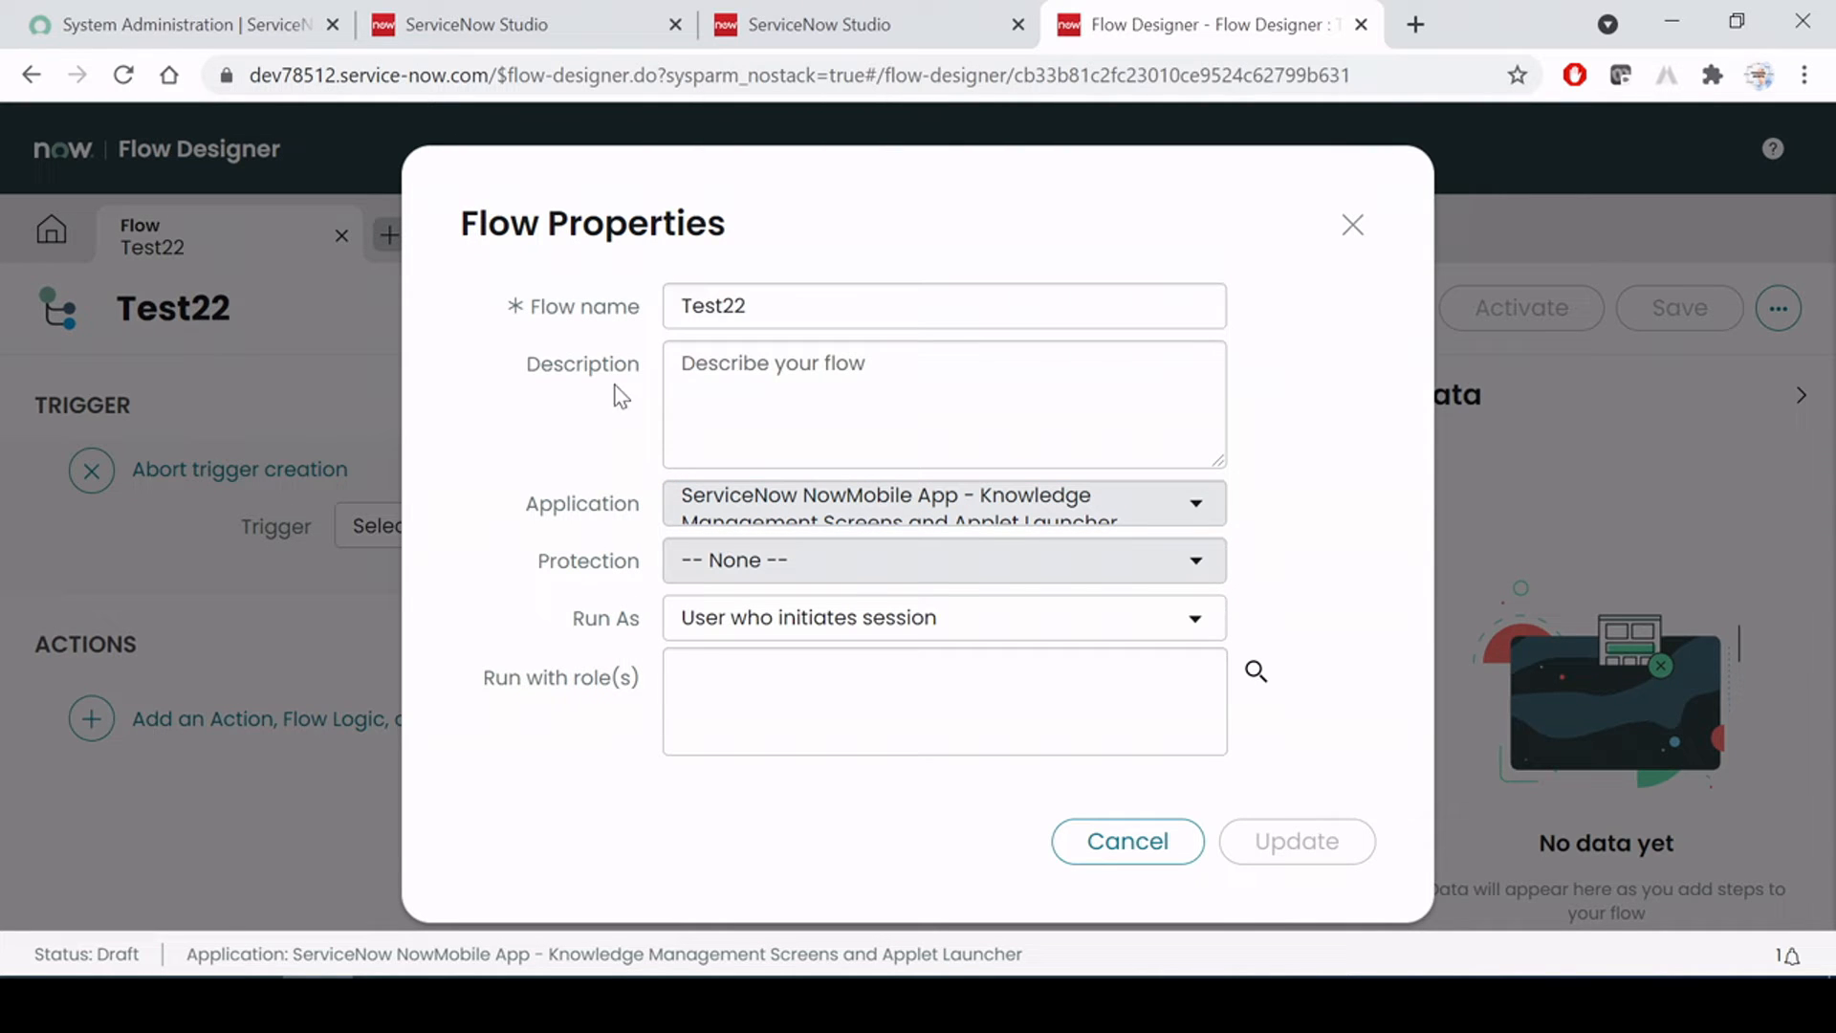
{"action": "left_click_drag", "start_coordinate": [770, 308], "coordinate": [489, 333]}
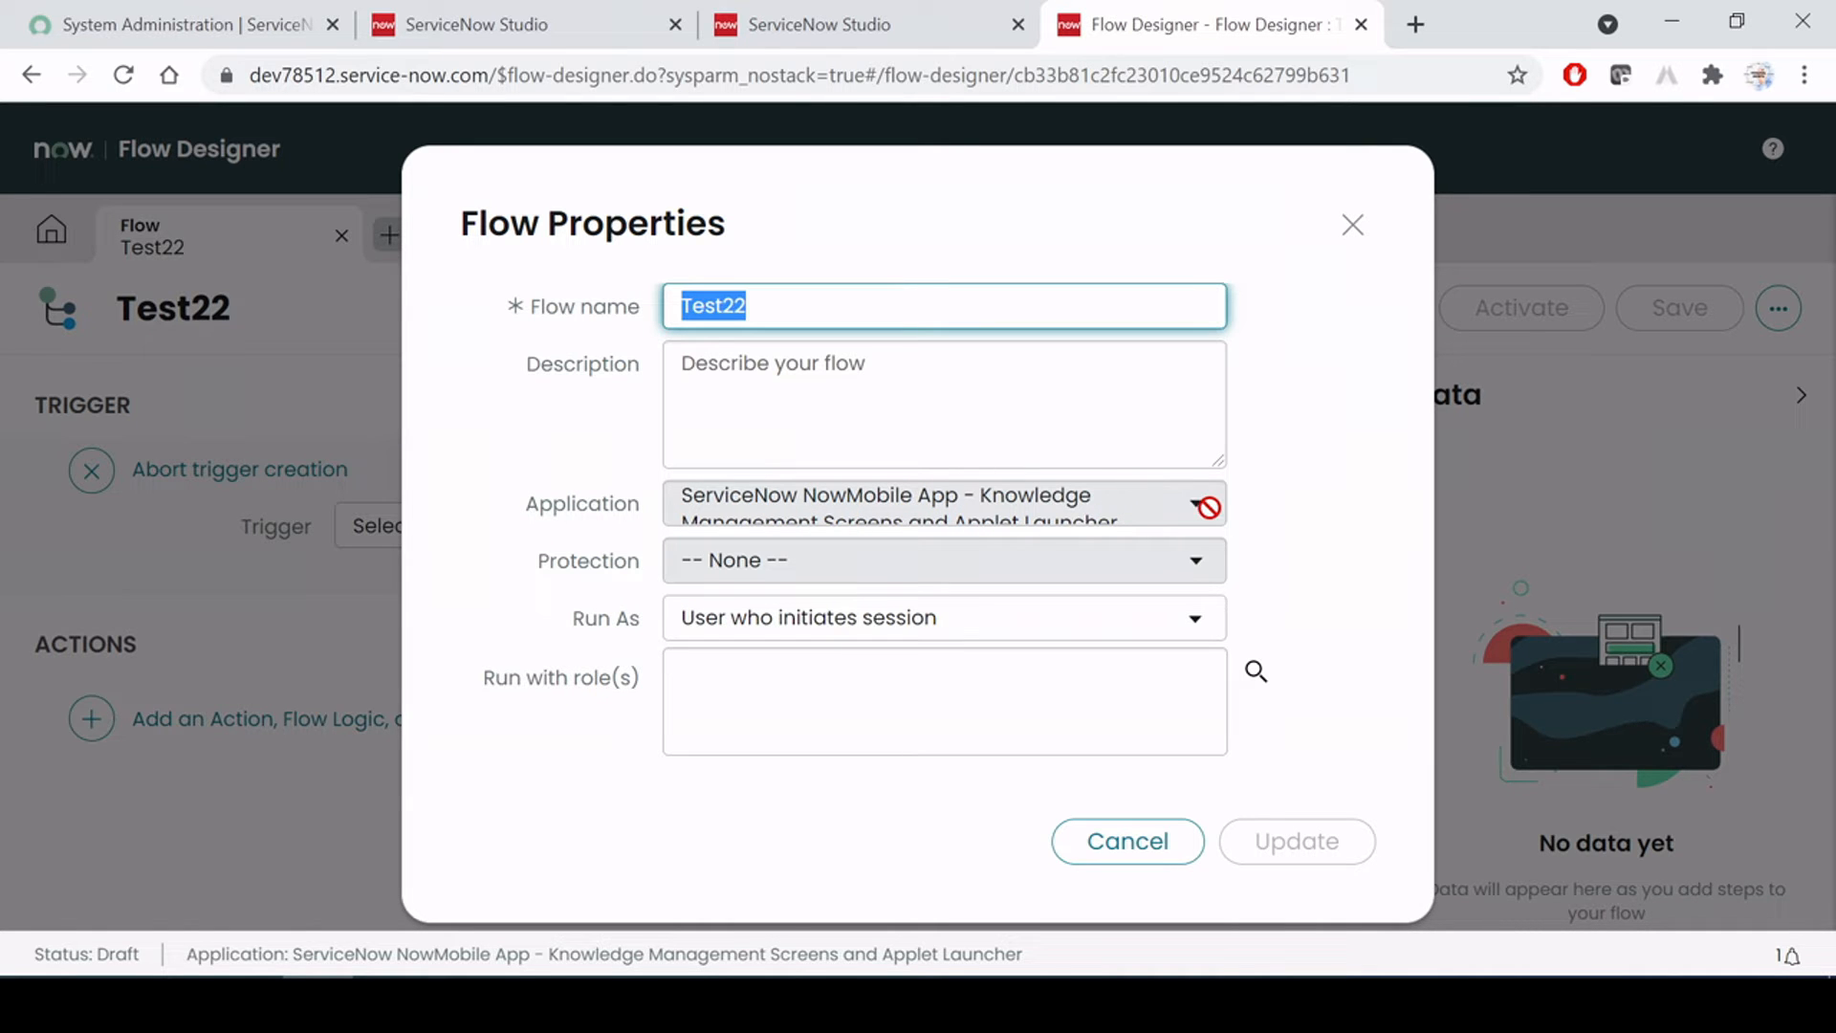
Try to set Test22's application to Global, then look at the application choices again and close them
{"action": "left_click", "coordinate": [1207, 507]}
{"action": "scroll", "coordinate": [1346, 254], "scroll_direction": "up", "scroll_amount": 15}
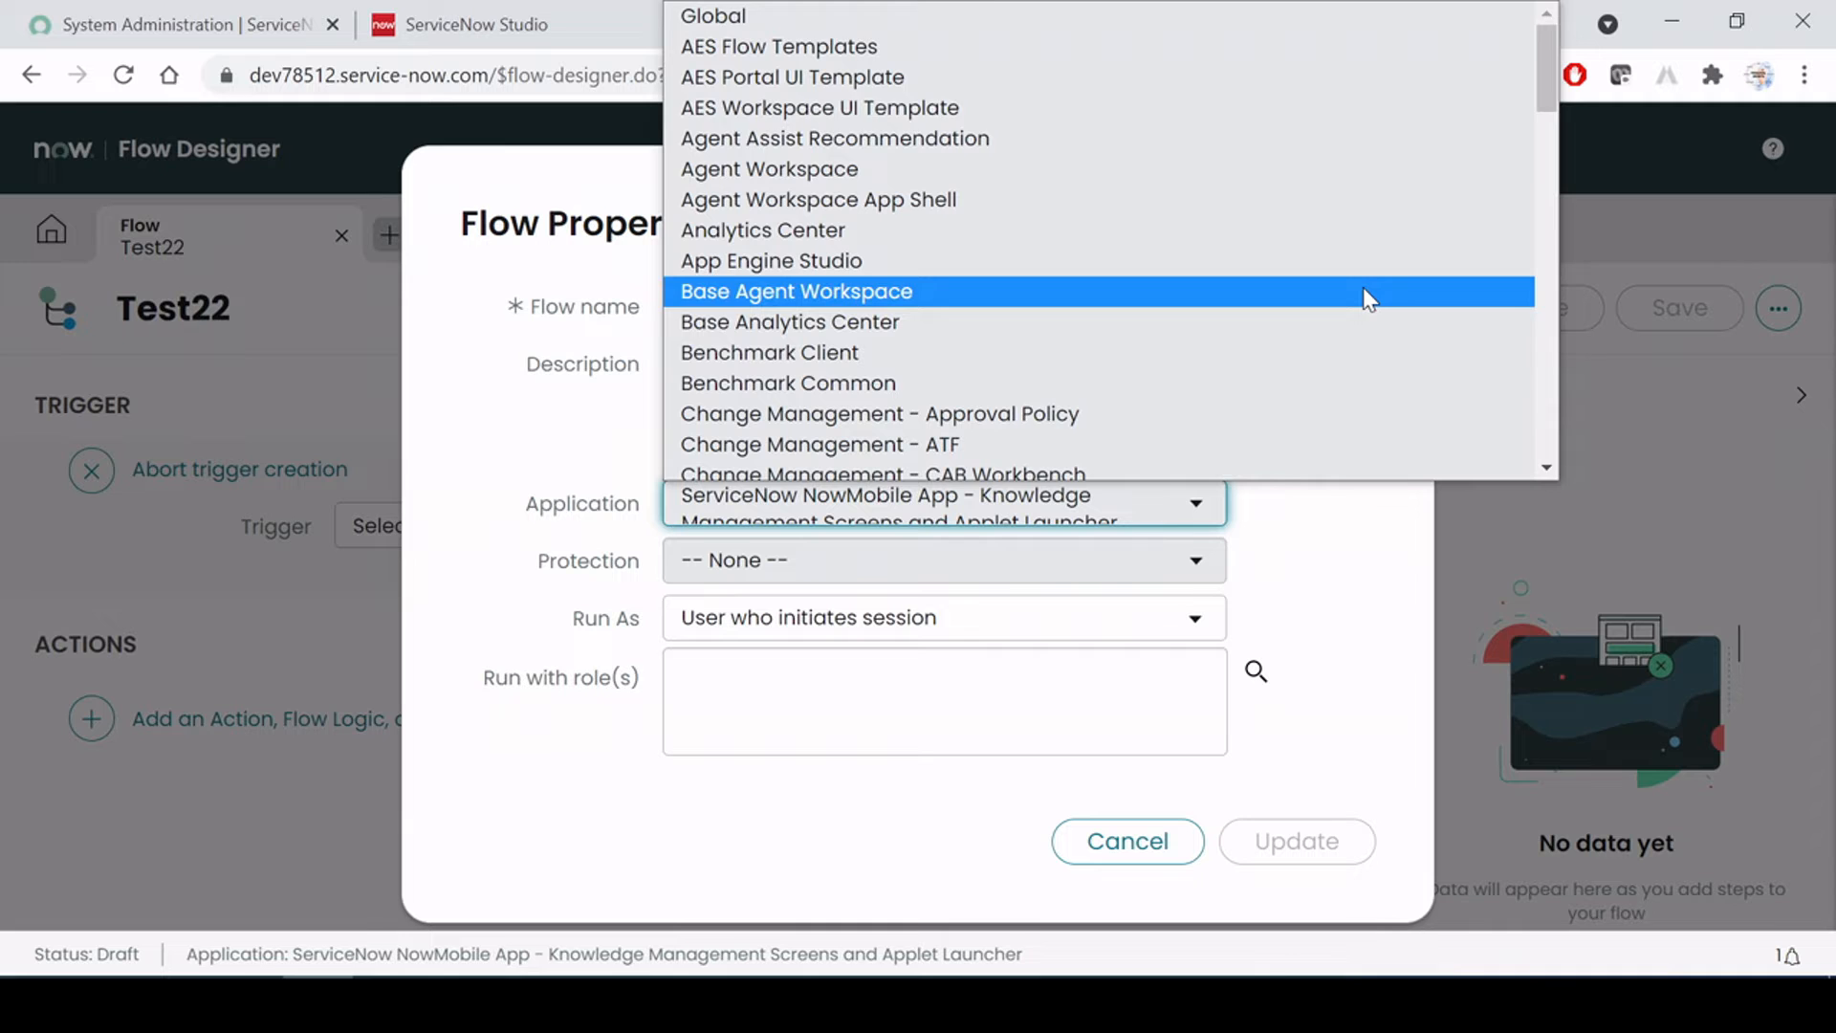
{"action": "left_click", "coordinate": [776, 13]}
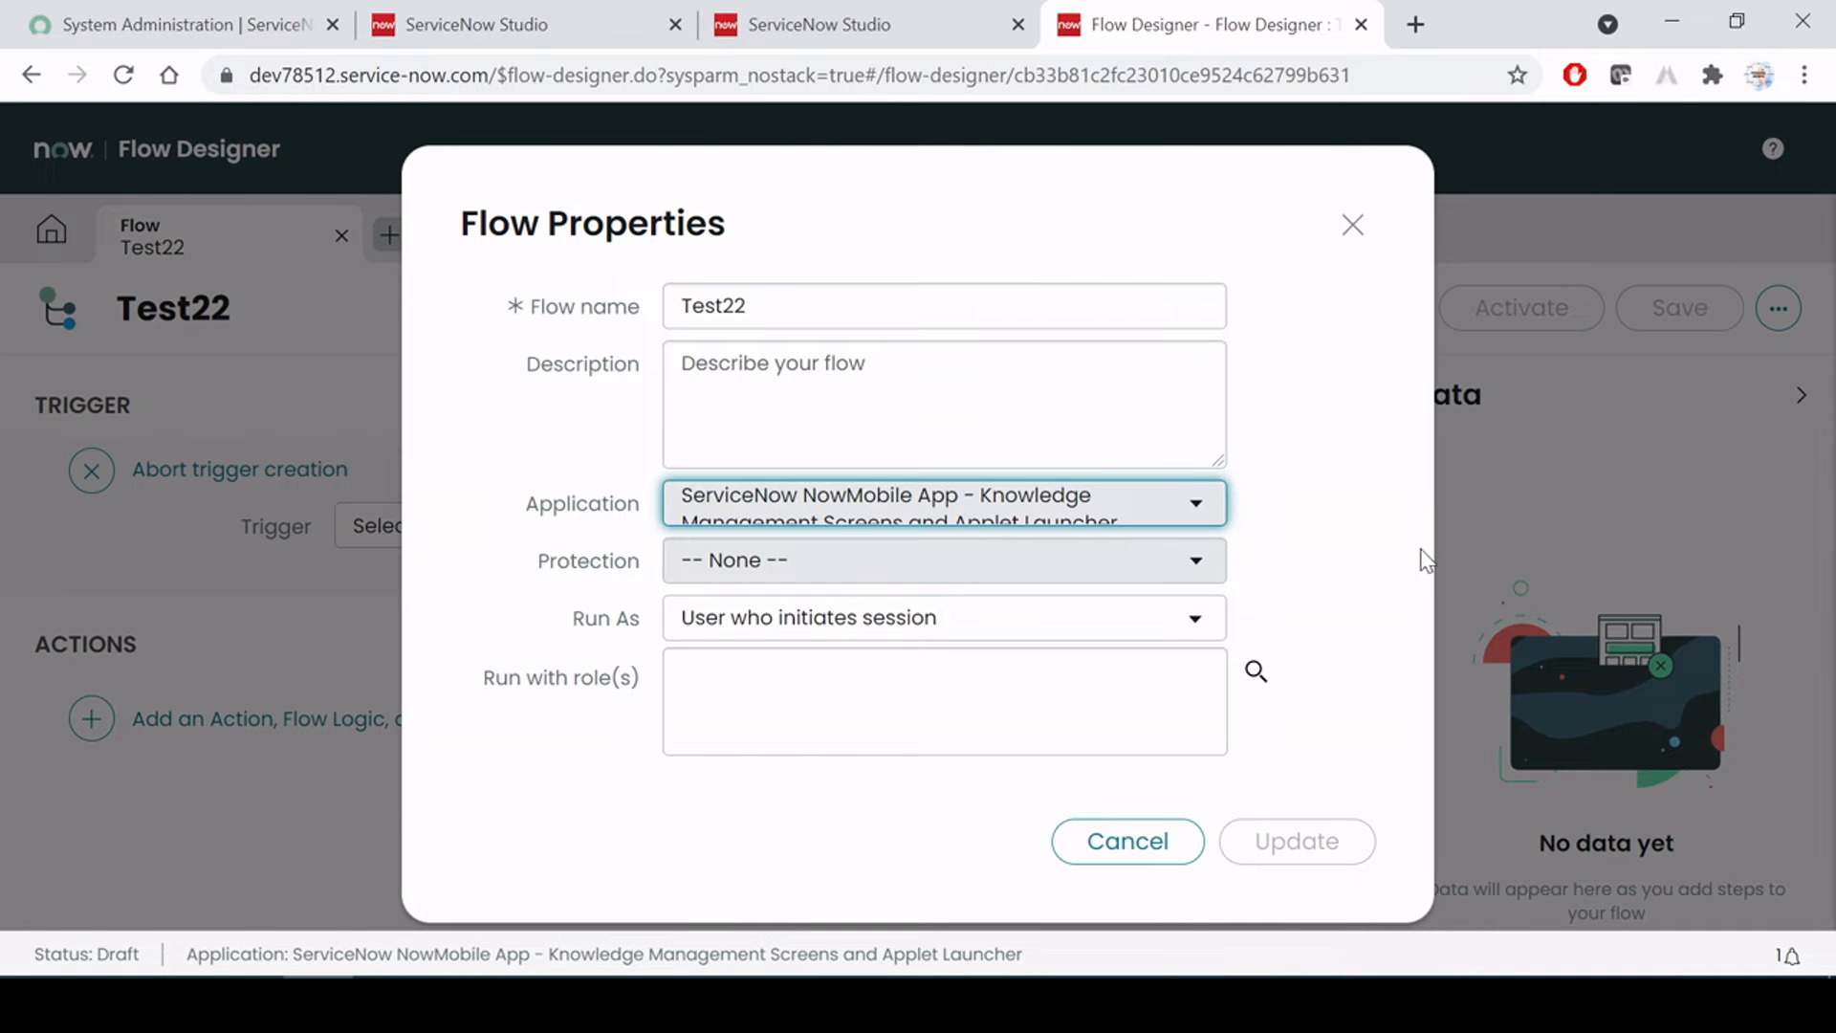
{"action": "left_click", "coordinate": [1188, 503]}
{"action": "scroll", "coordinate": [853, 382], "scroll_direction": "up", "scroll_amount": 15}
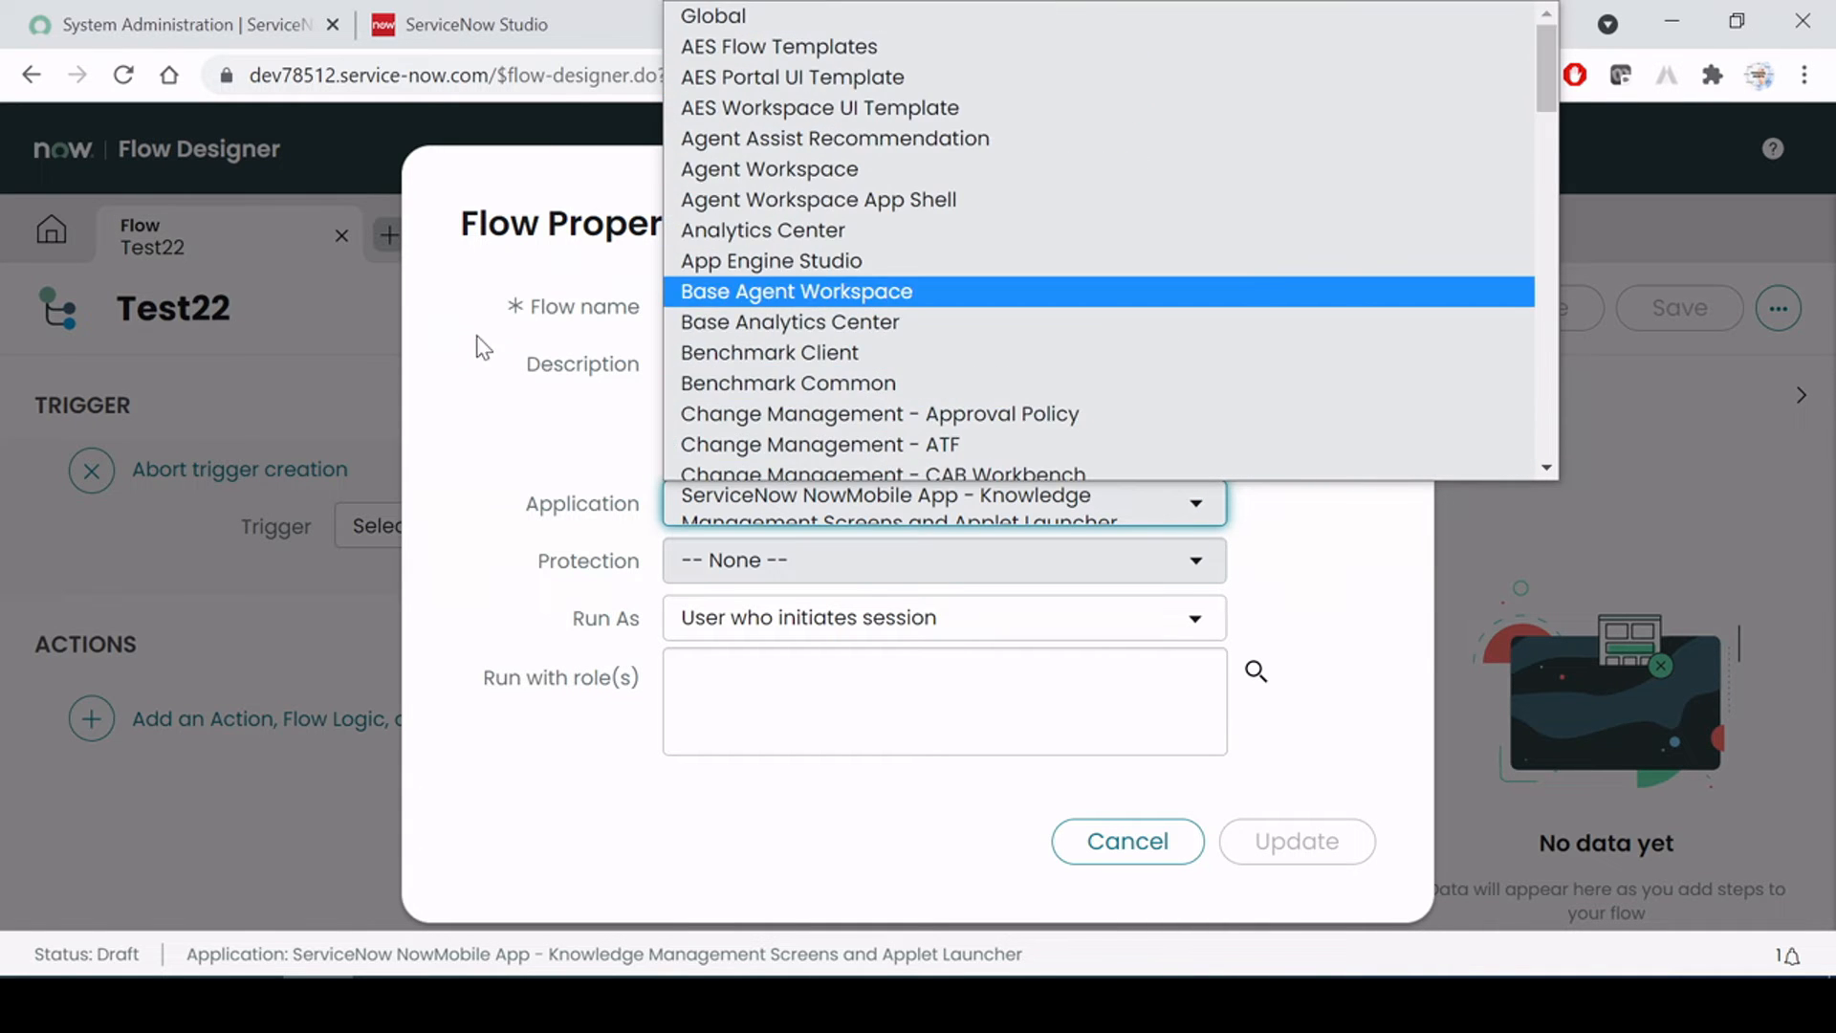
{"action": "left_click", "coordinate": [507, 442]}
Review the Protection options, leaving None selected, and display the Run As options in Test22's flow properties
{"action": "left_click", "coordinate": [865, 560]}
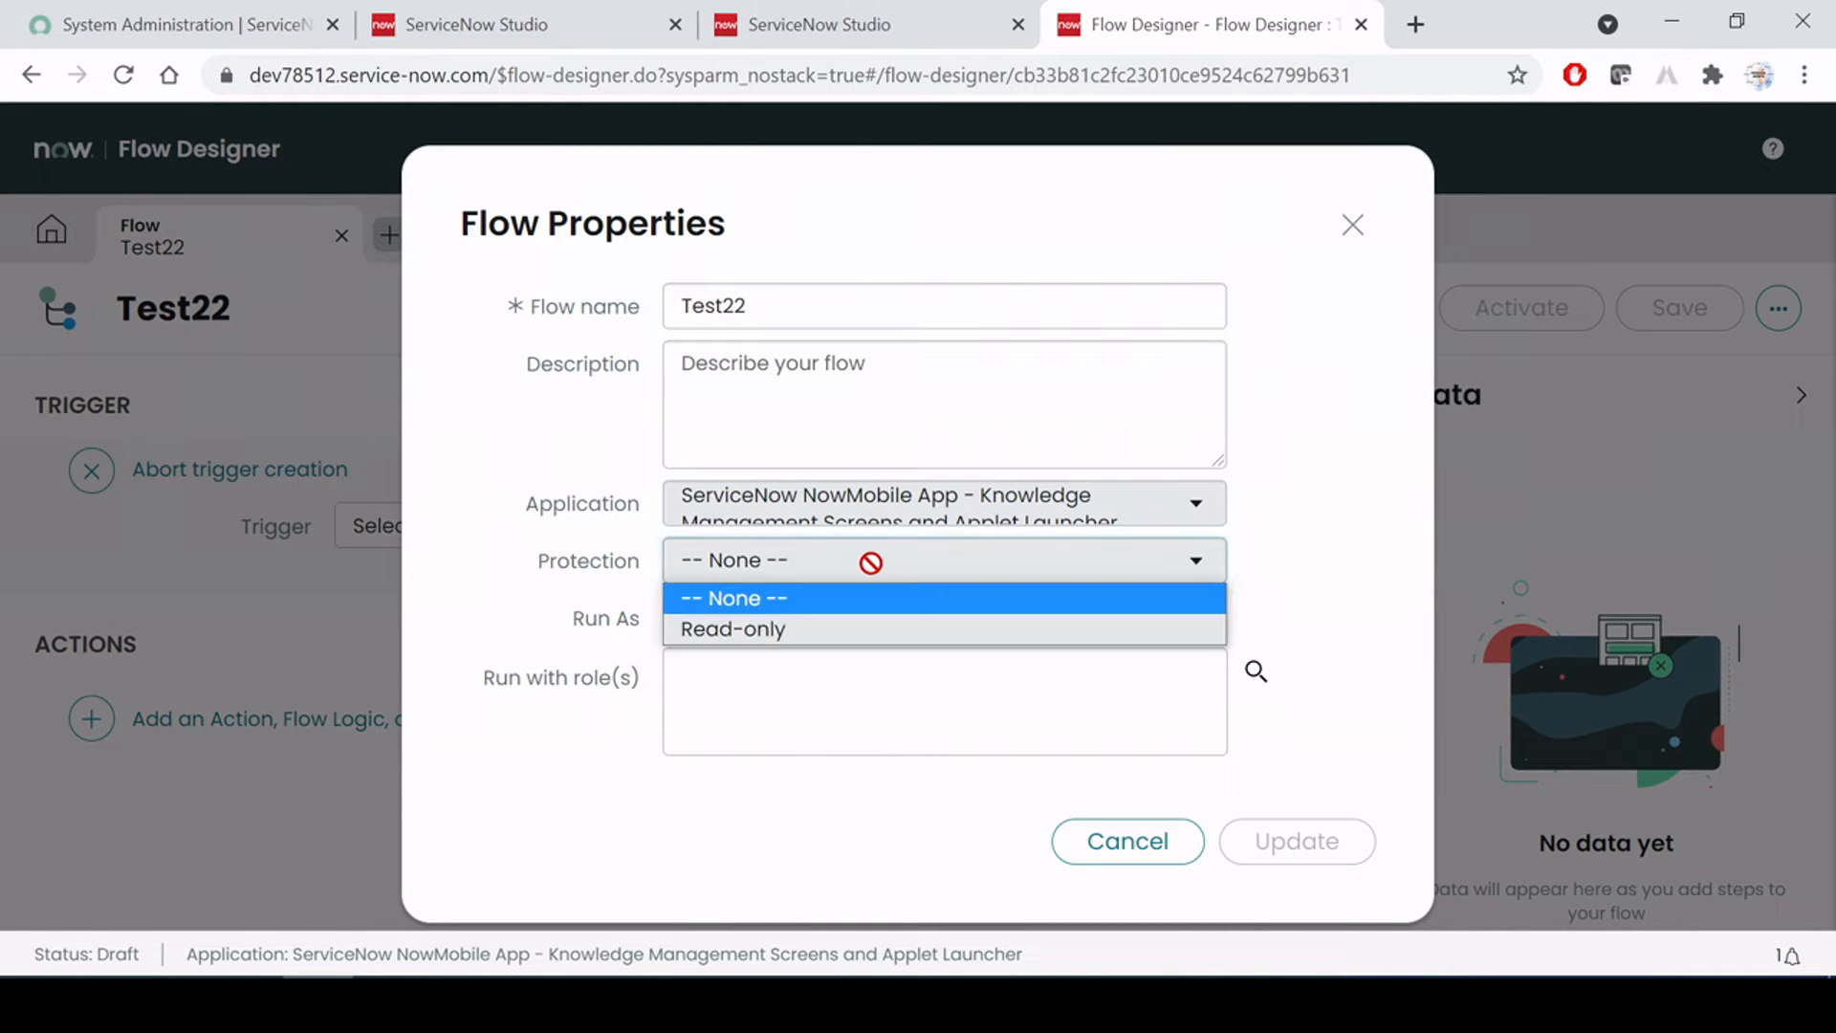
{"action": "left_click", "coordinate": [828, 593]}
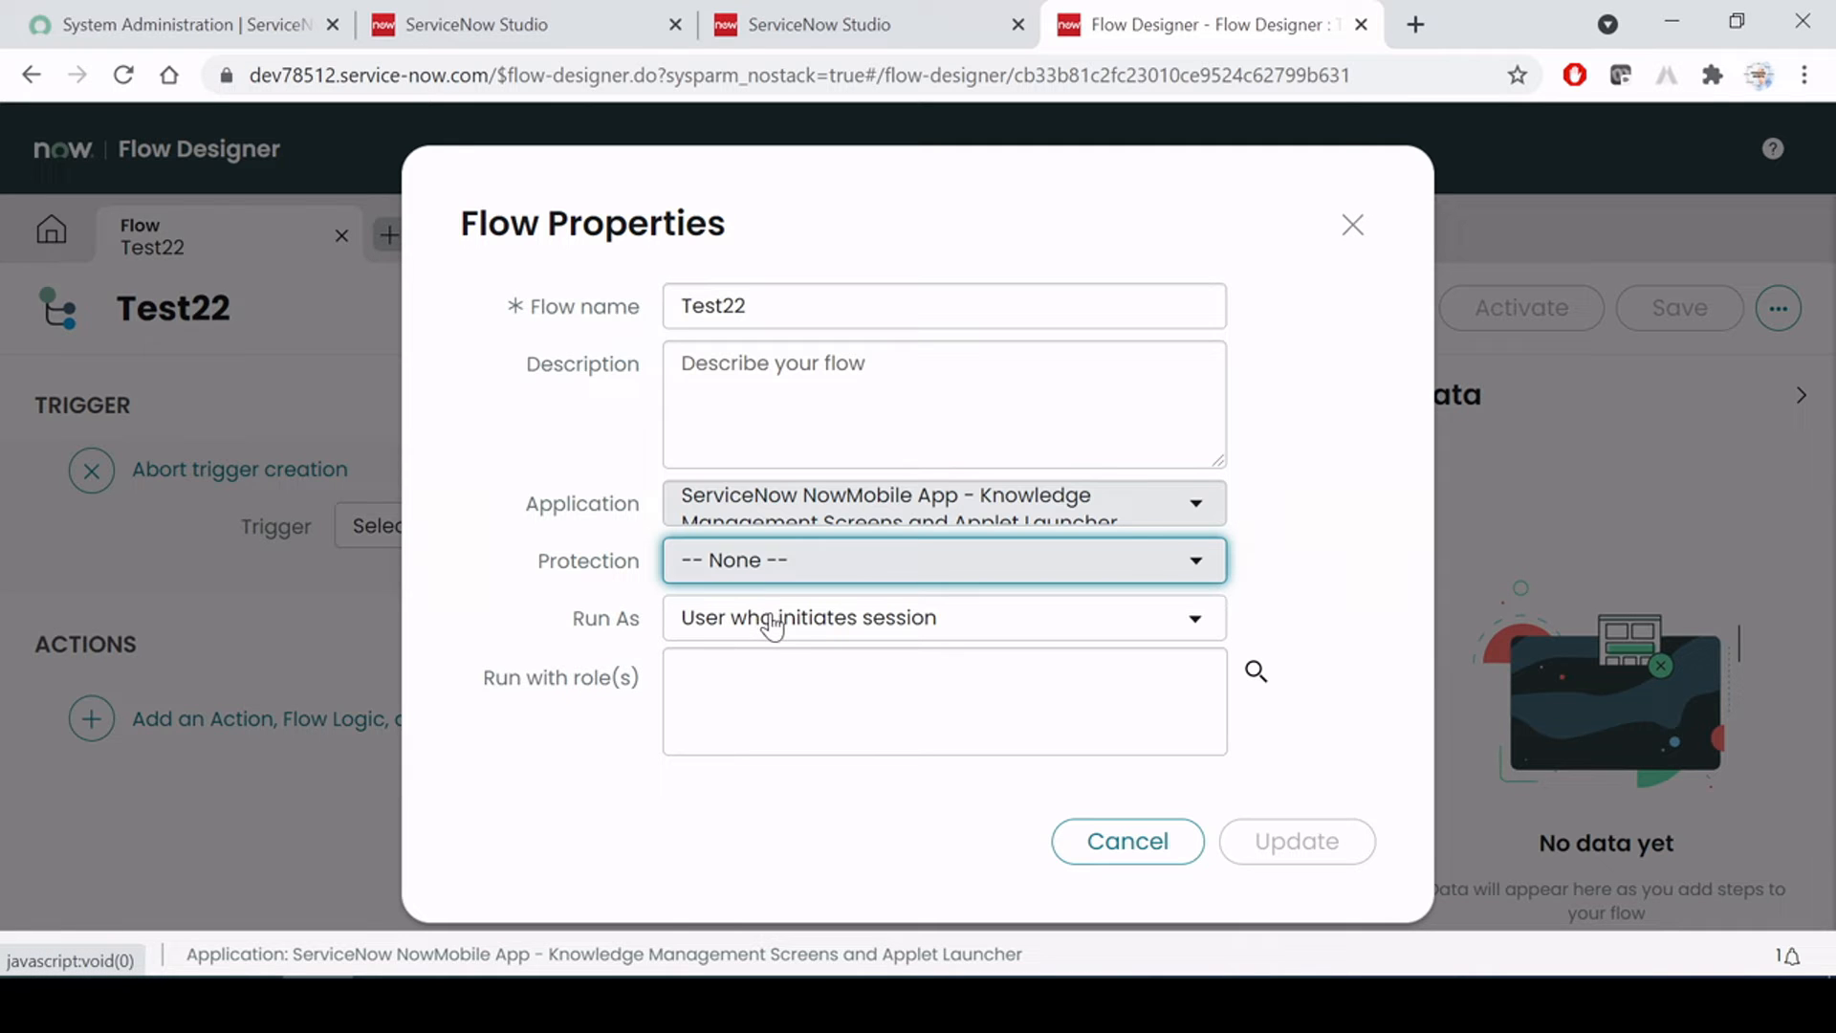
{"action": "left_click", "coordinate": [924, 626]}
{"action": "left_click", "coordinate": [924, 626]}
{"action": "left_click", "coordinate": [793, 631]}
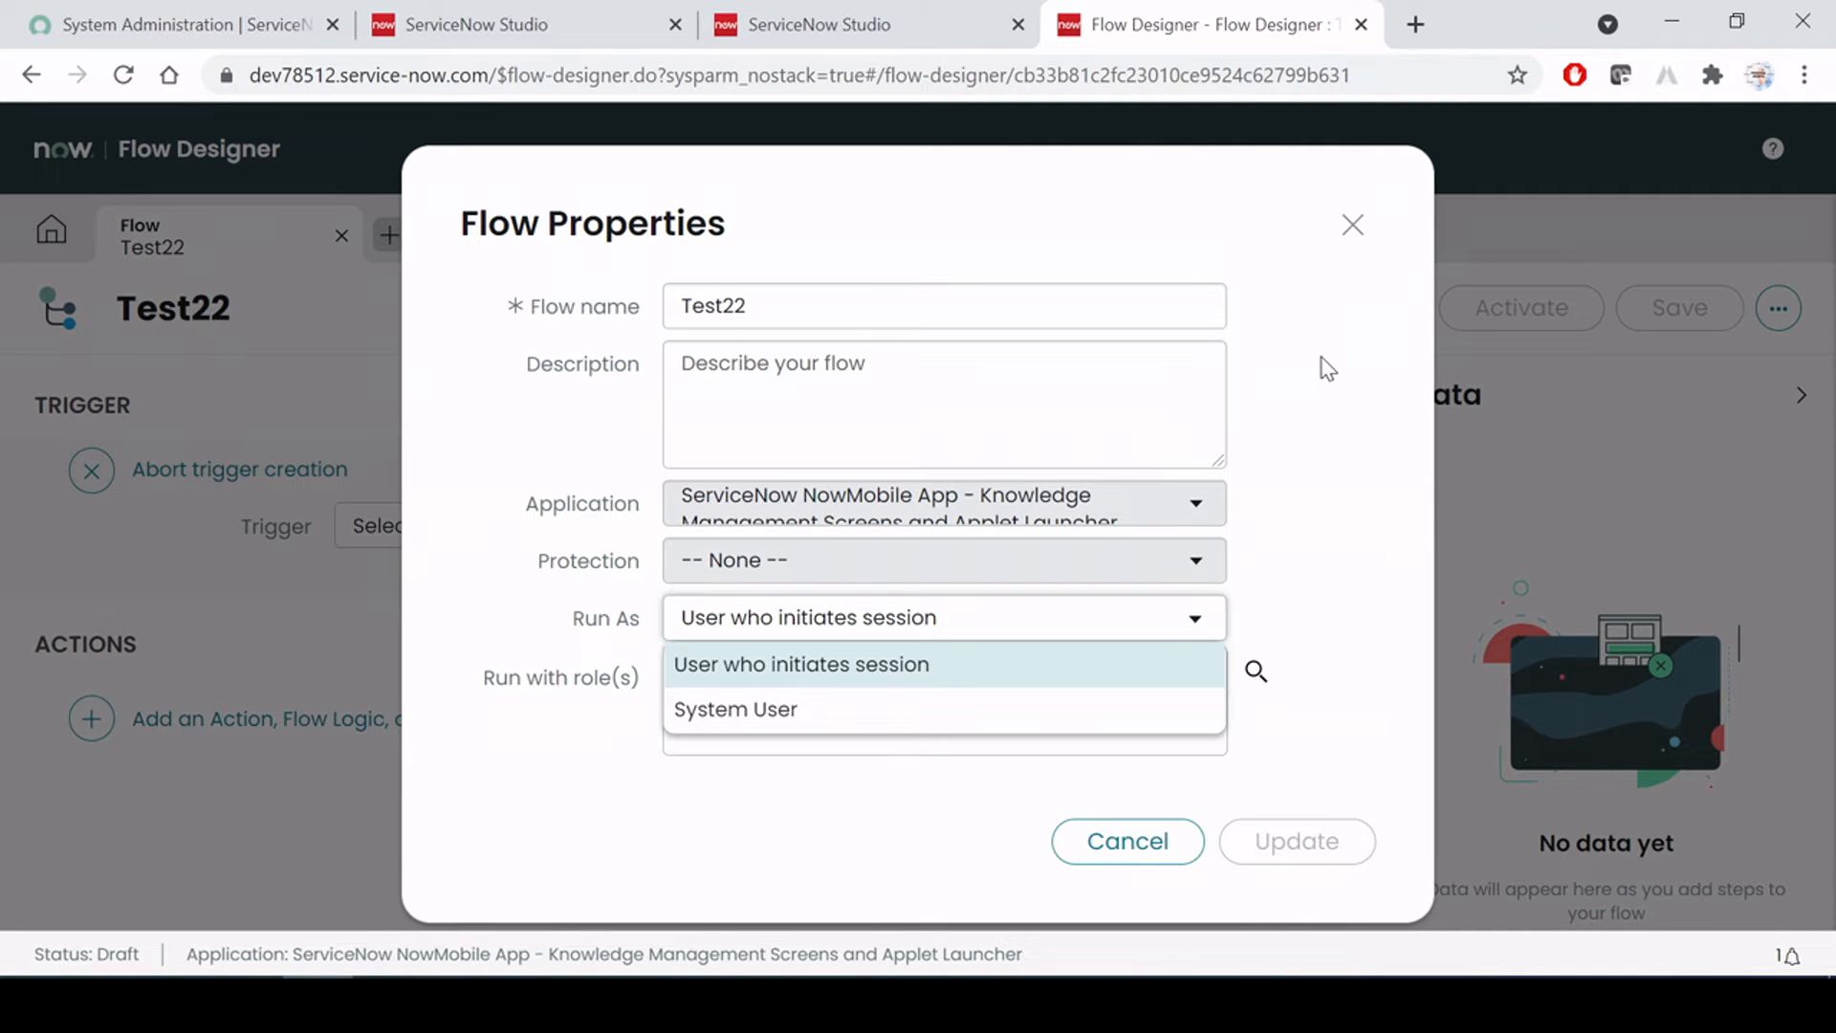
Try System User as Test22's Run As option, and set it back to User who initiates session
{"action": "left_click", "coordinate": [753, 710]}
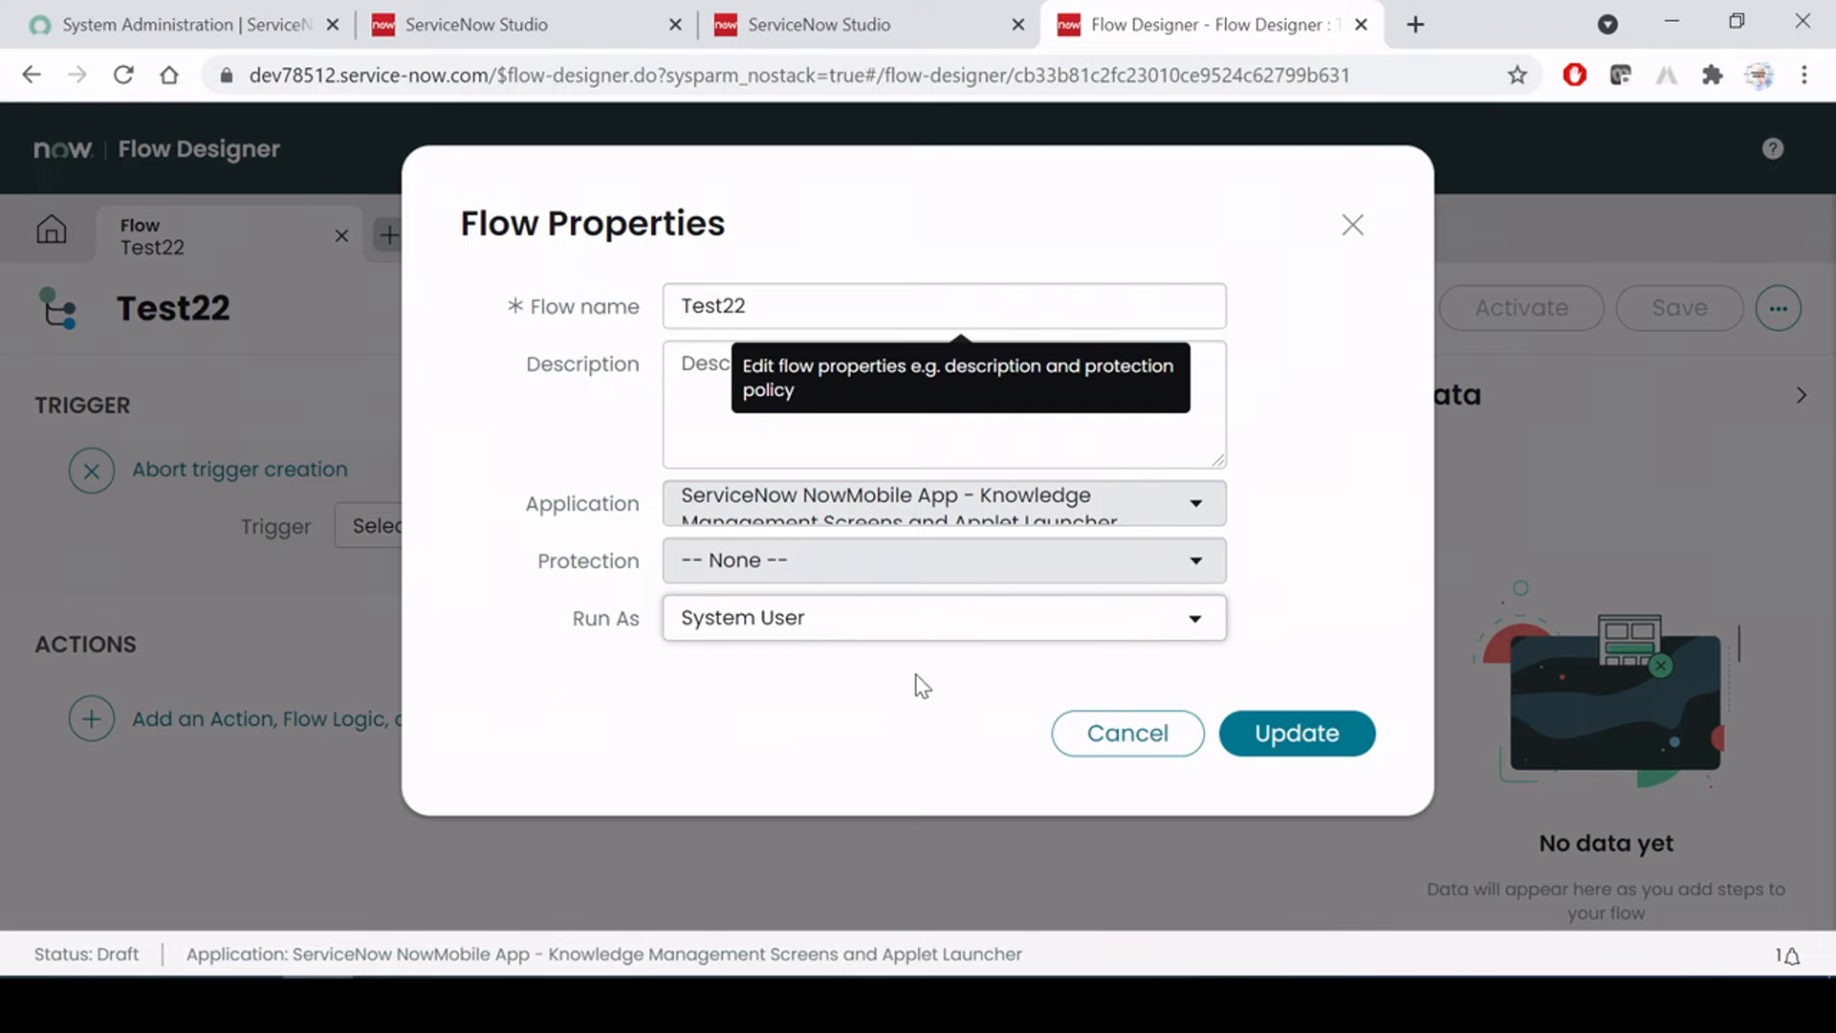
{"action": "left_click", "coordinate": [878, 629]}
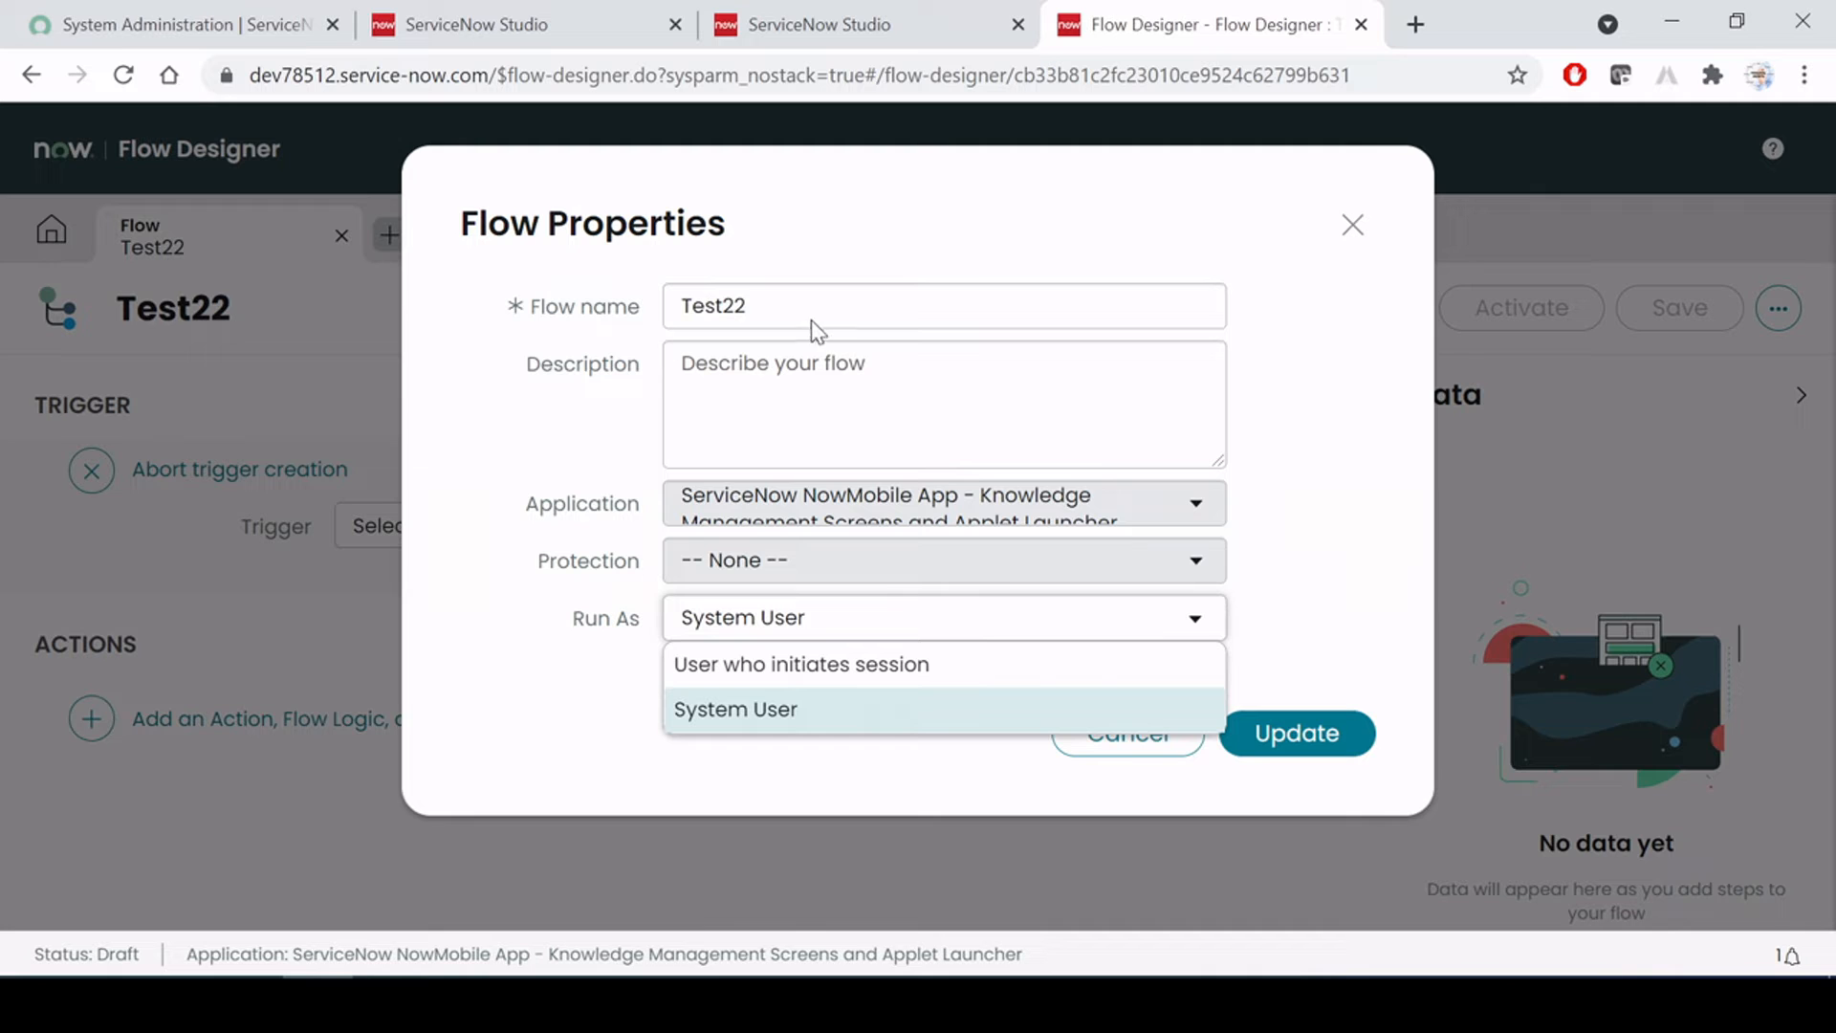
{"action": "left_click", "coordinate": [901, 665]}
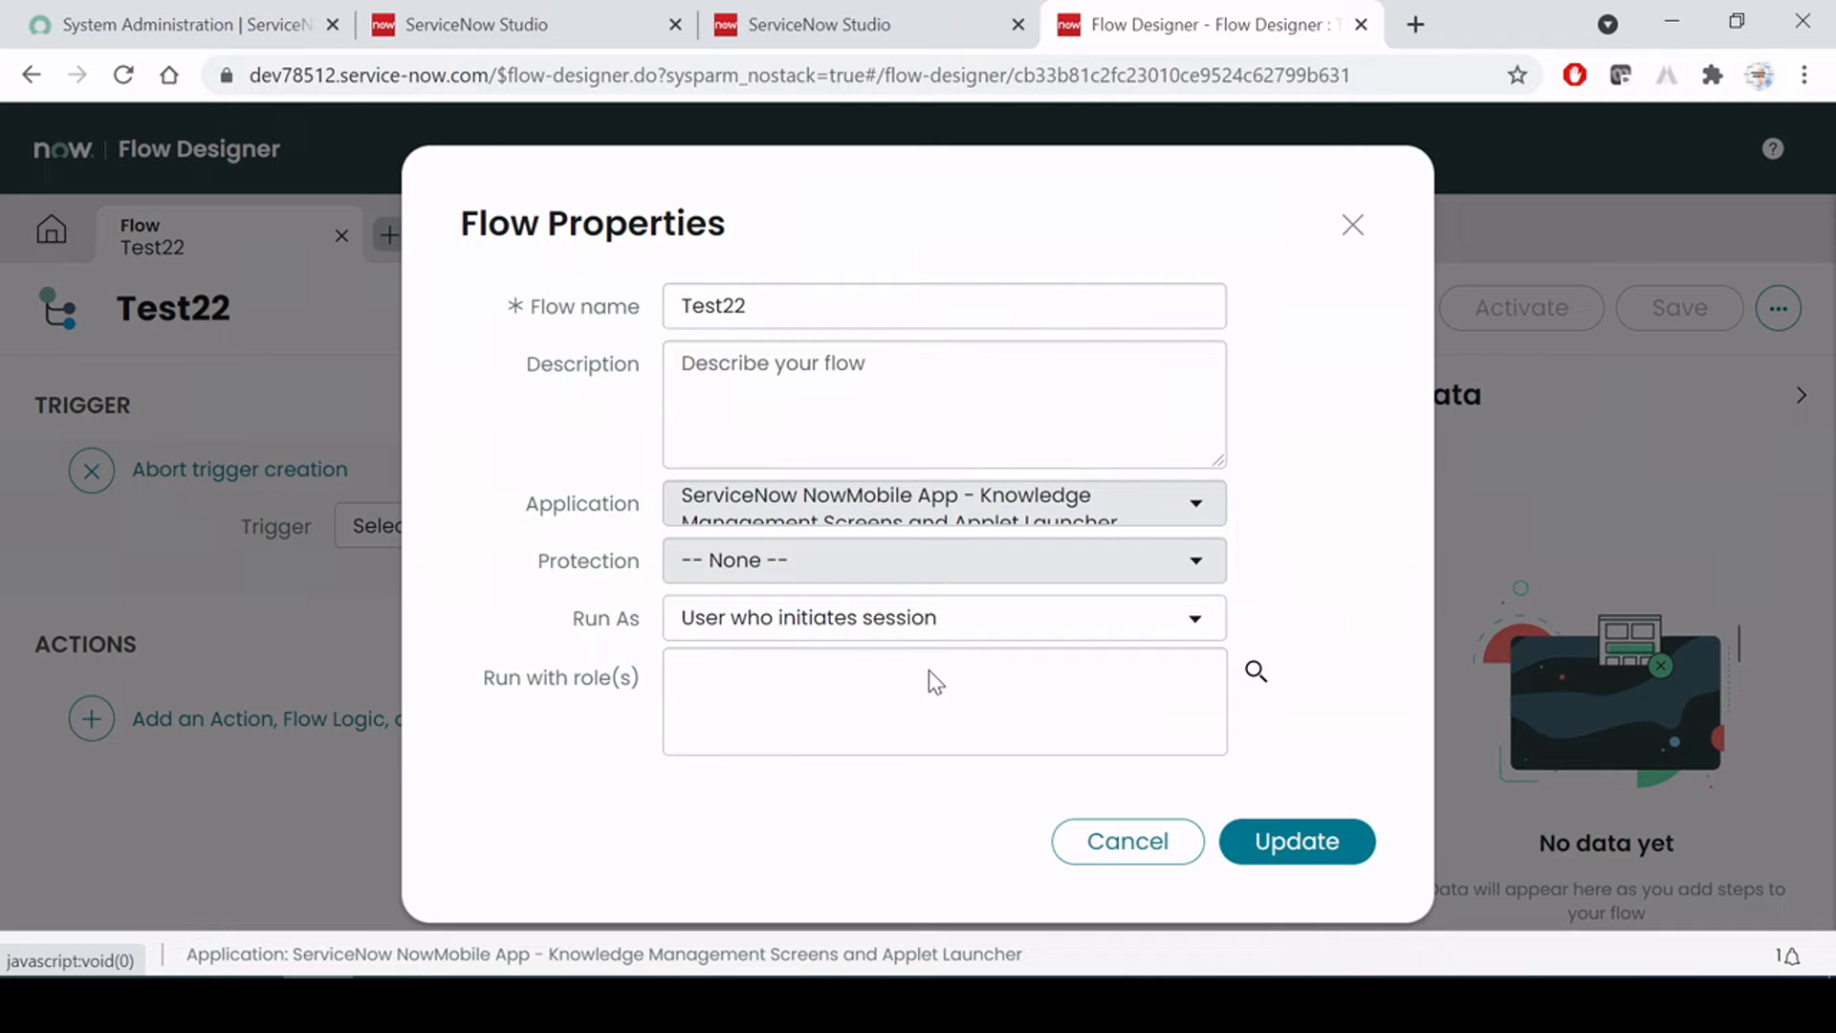
Add the itil role to Test22's Run with role(s), remove it again, and update the flow properties
{"action": "left_click", "coordinate": [1256, 674]}
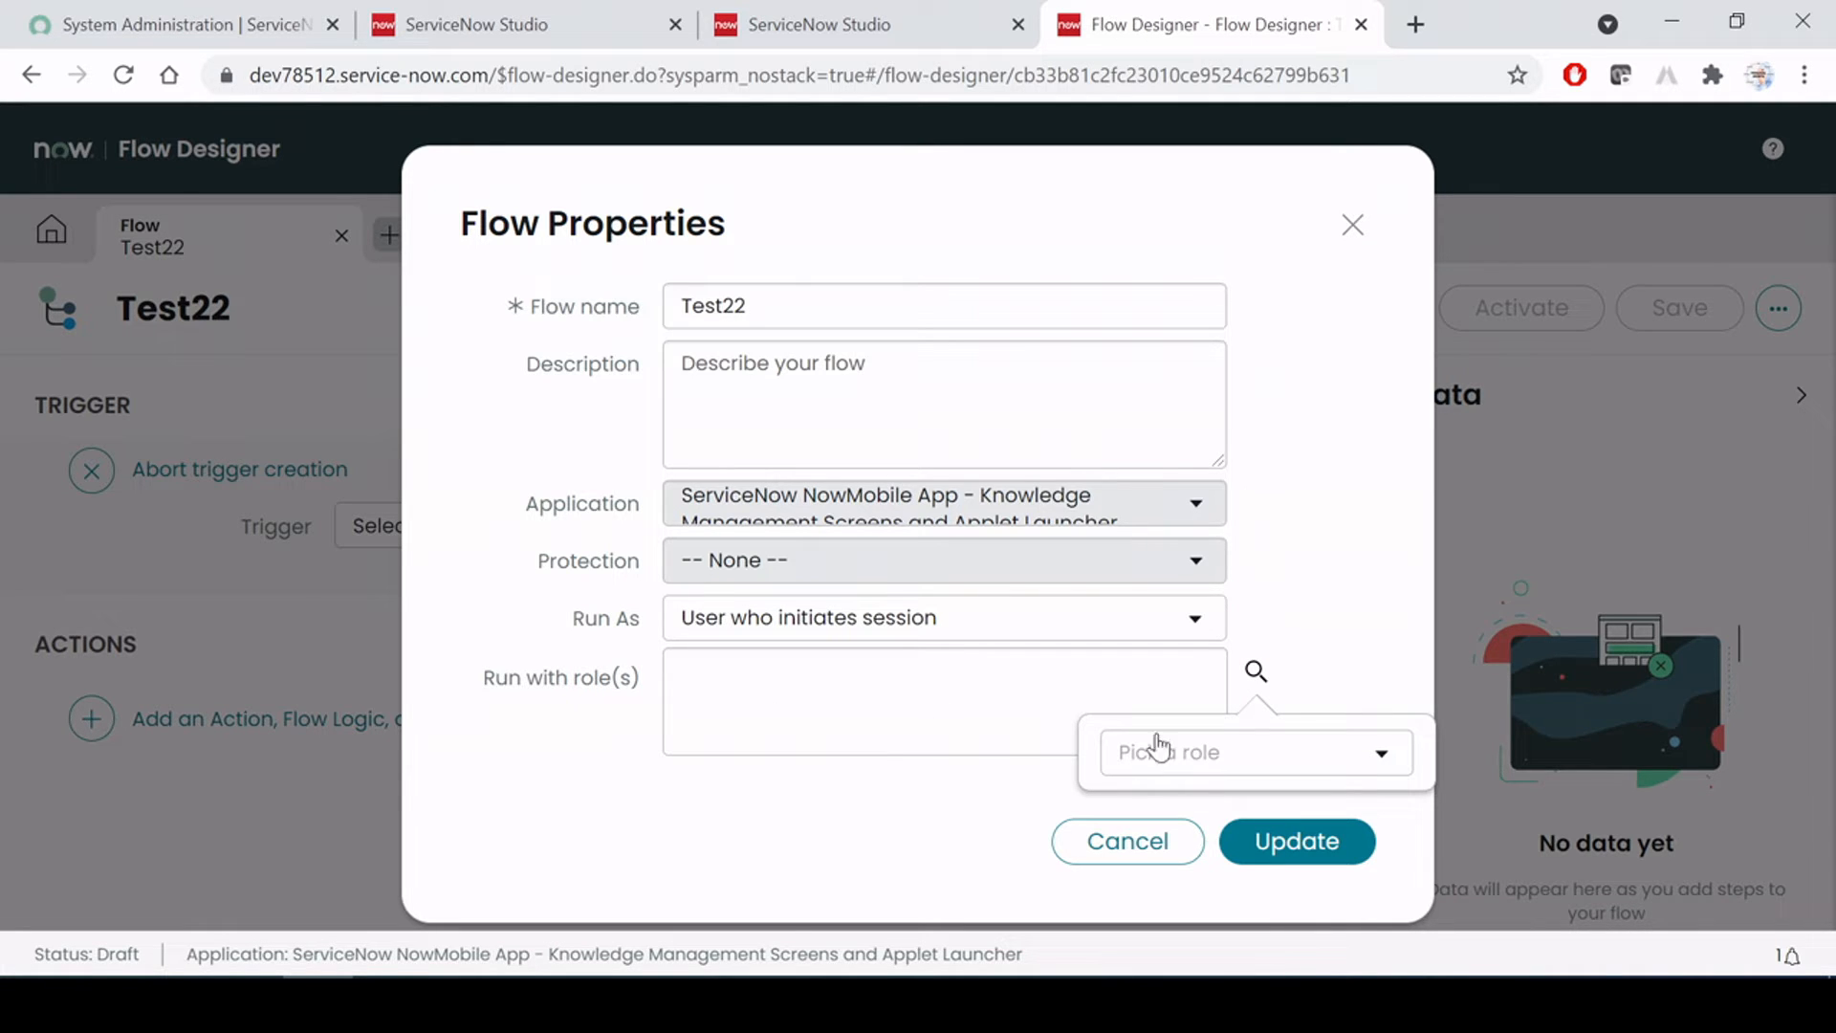
{"action": "left_click", "coordinate": [1186, 755]}
{"action": "type", "text": "iti"}
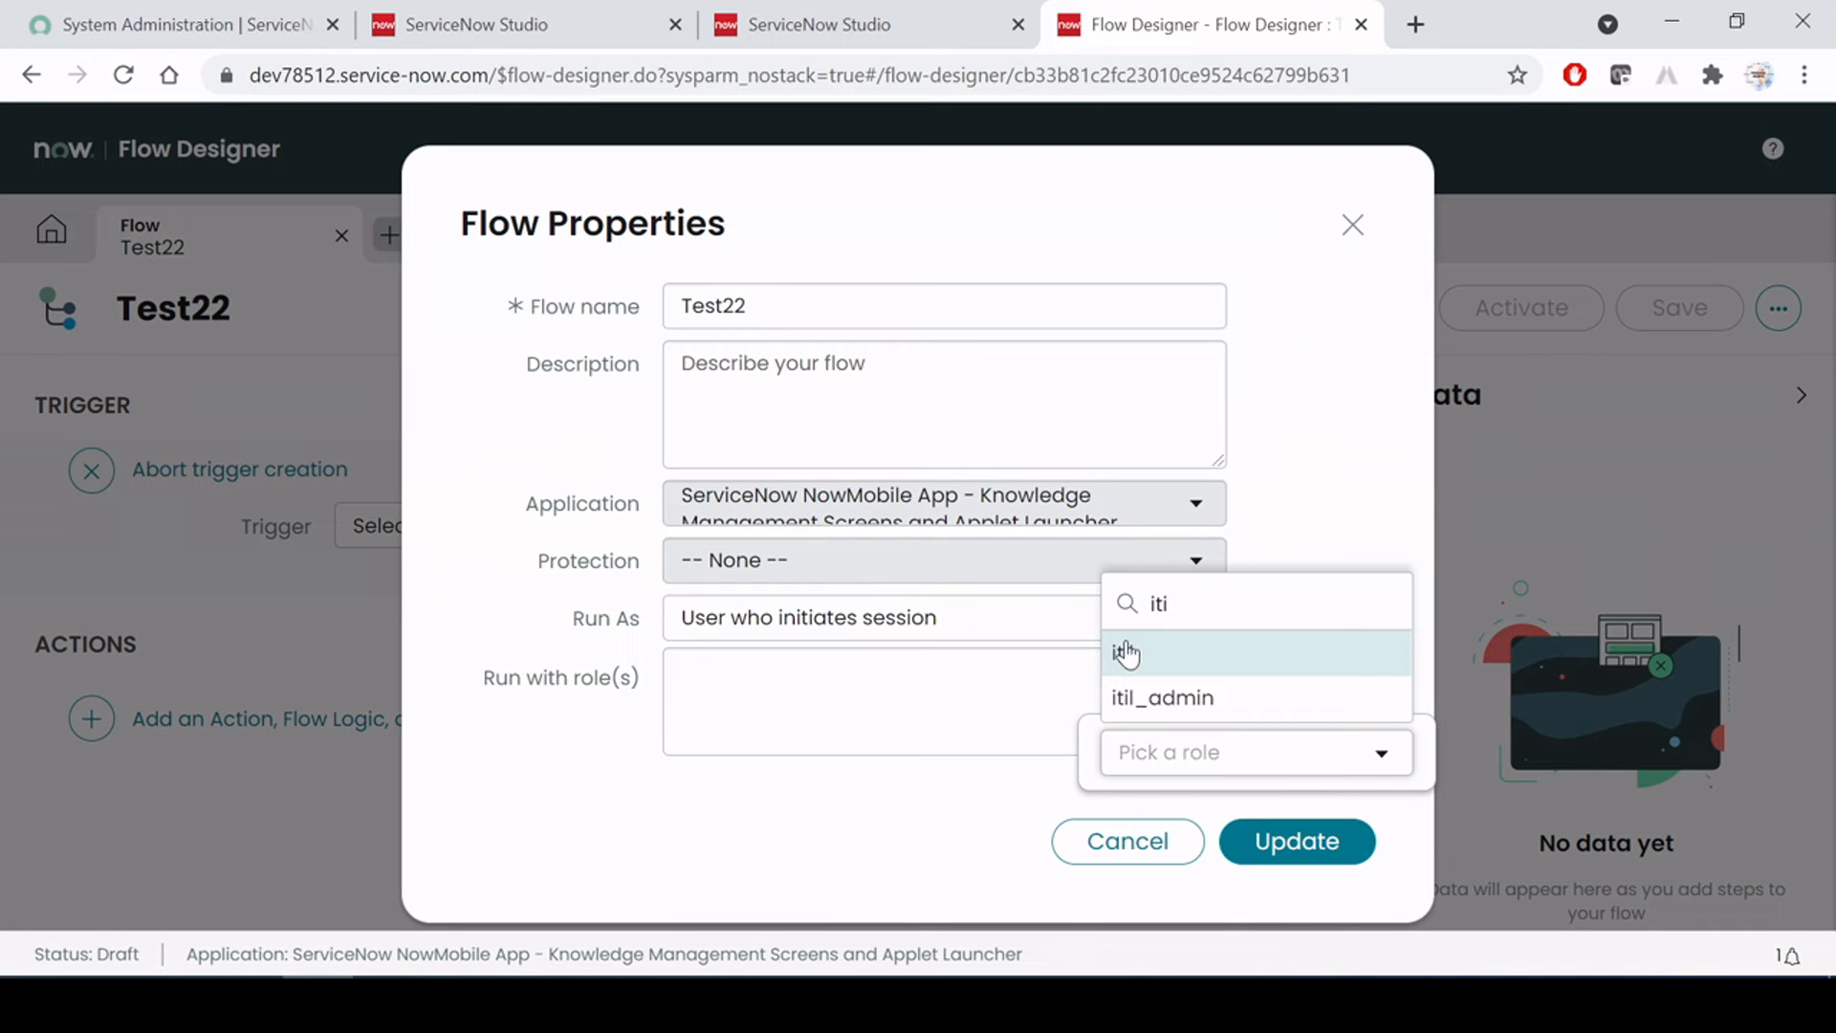
{"action": "left_click", "coordinate": [1128, 652]}
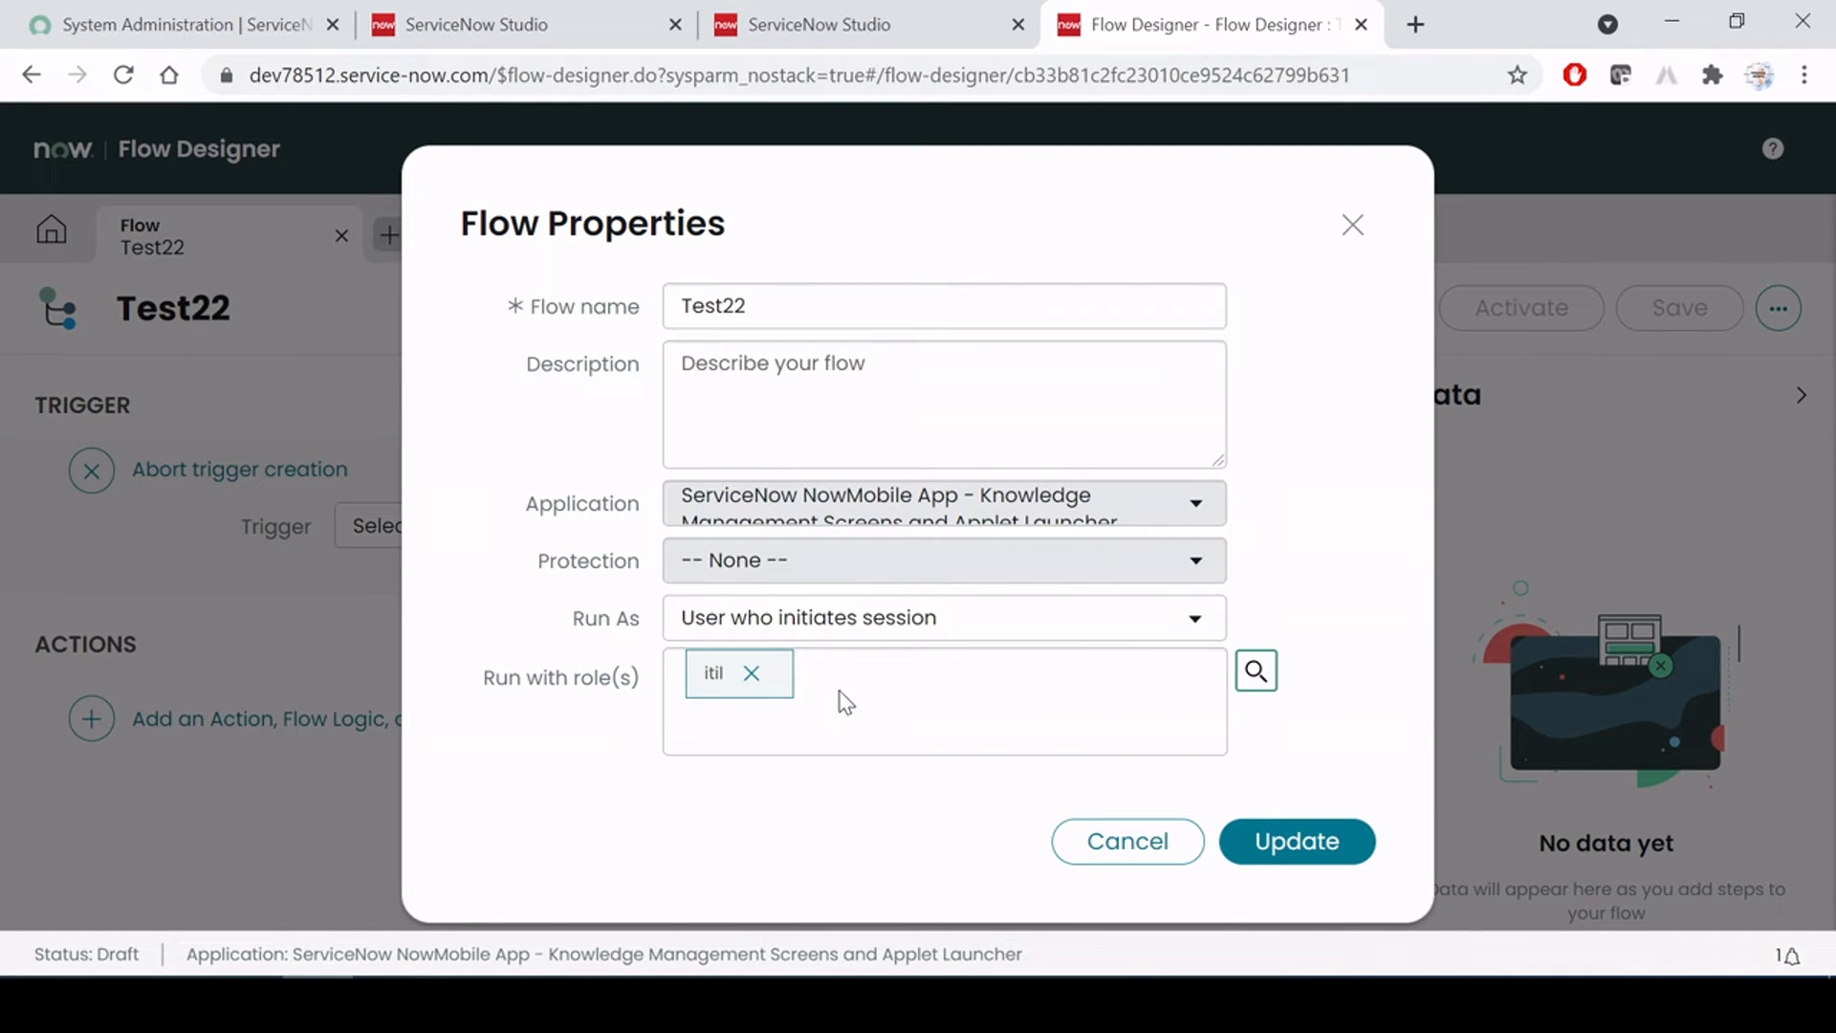
{"action": "left_click", "coordinate": [752, 677]}
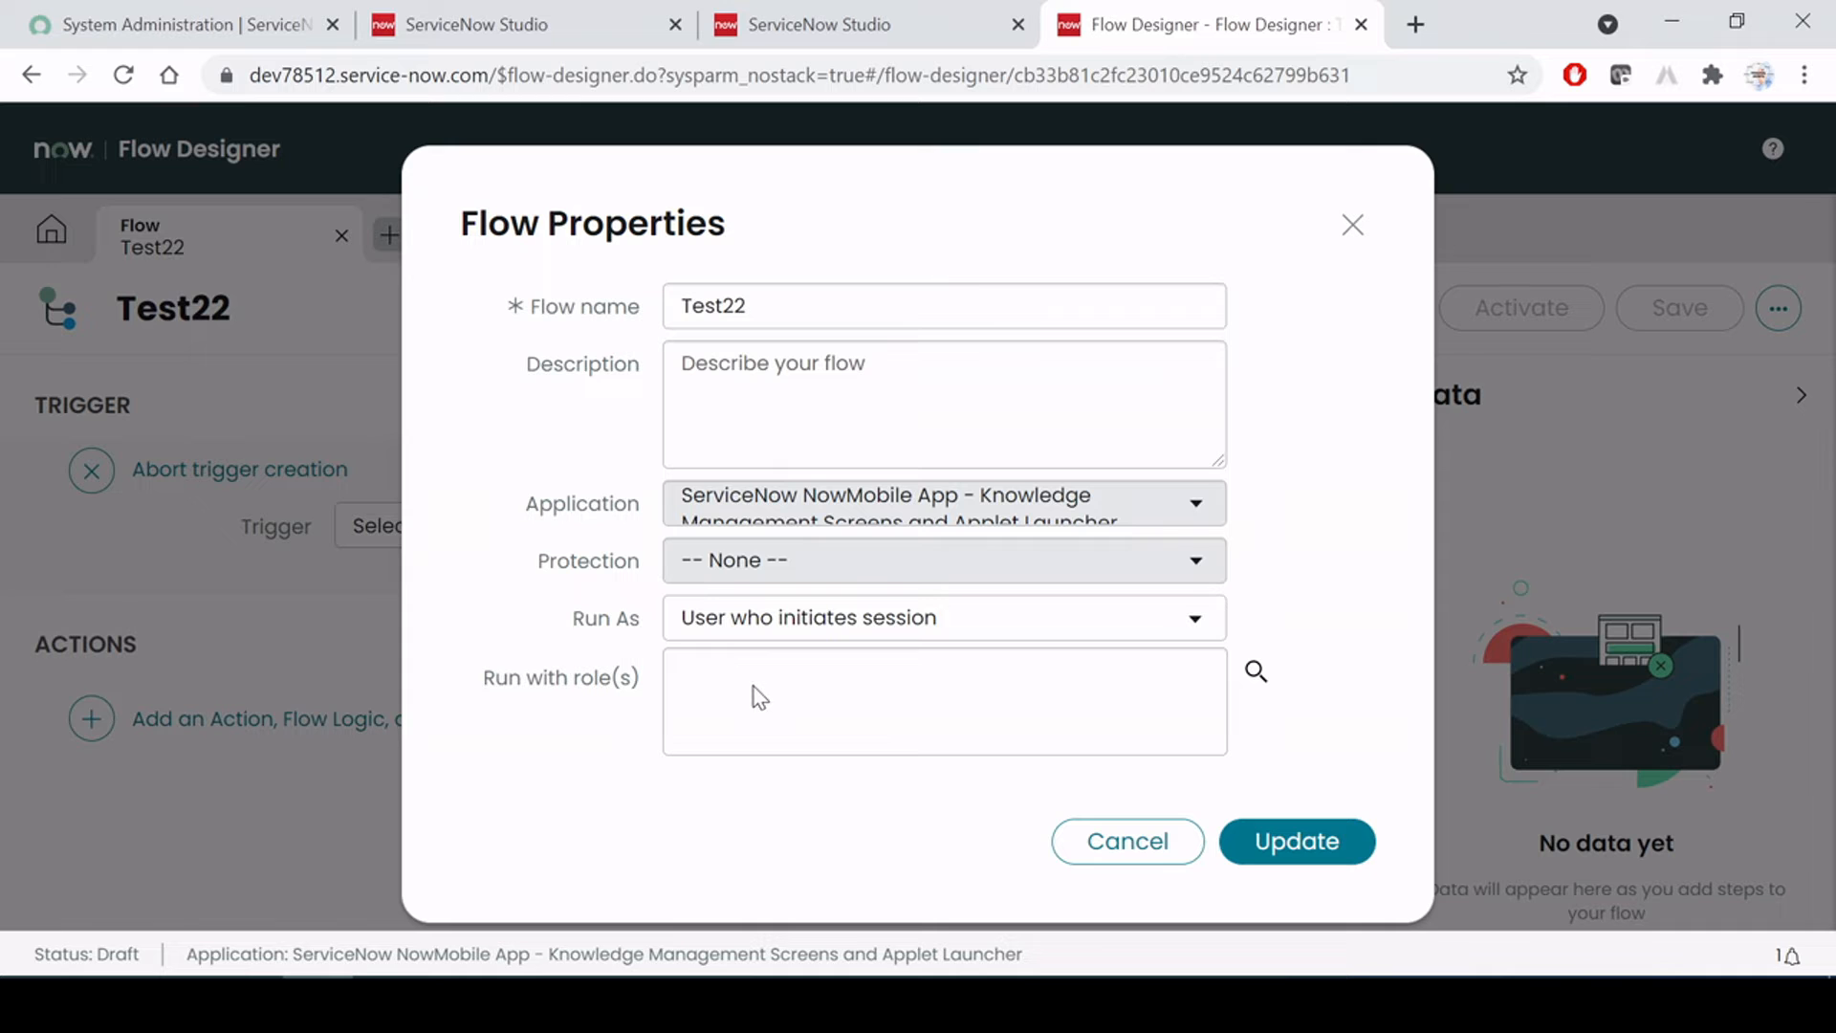
{"action": "left_click", "coordinate": [1322, 844]}
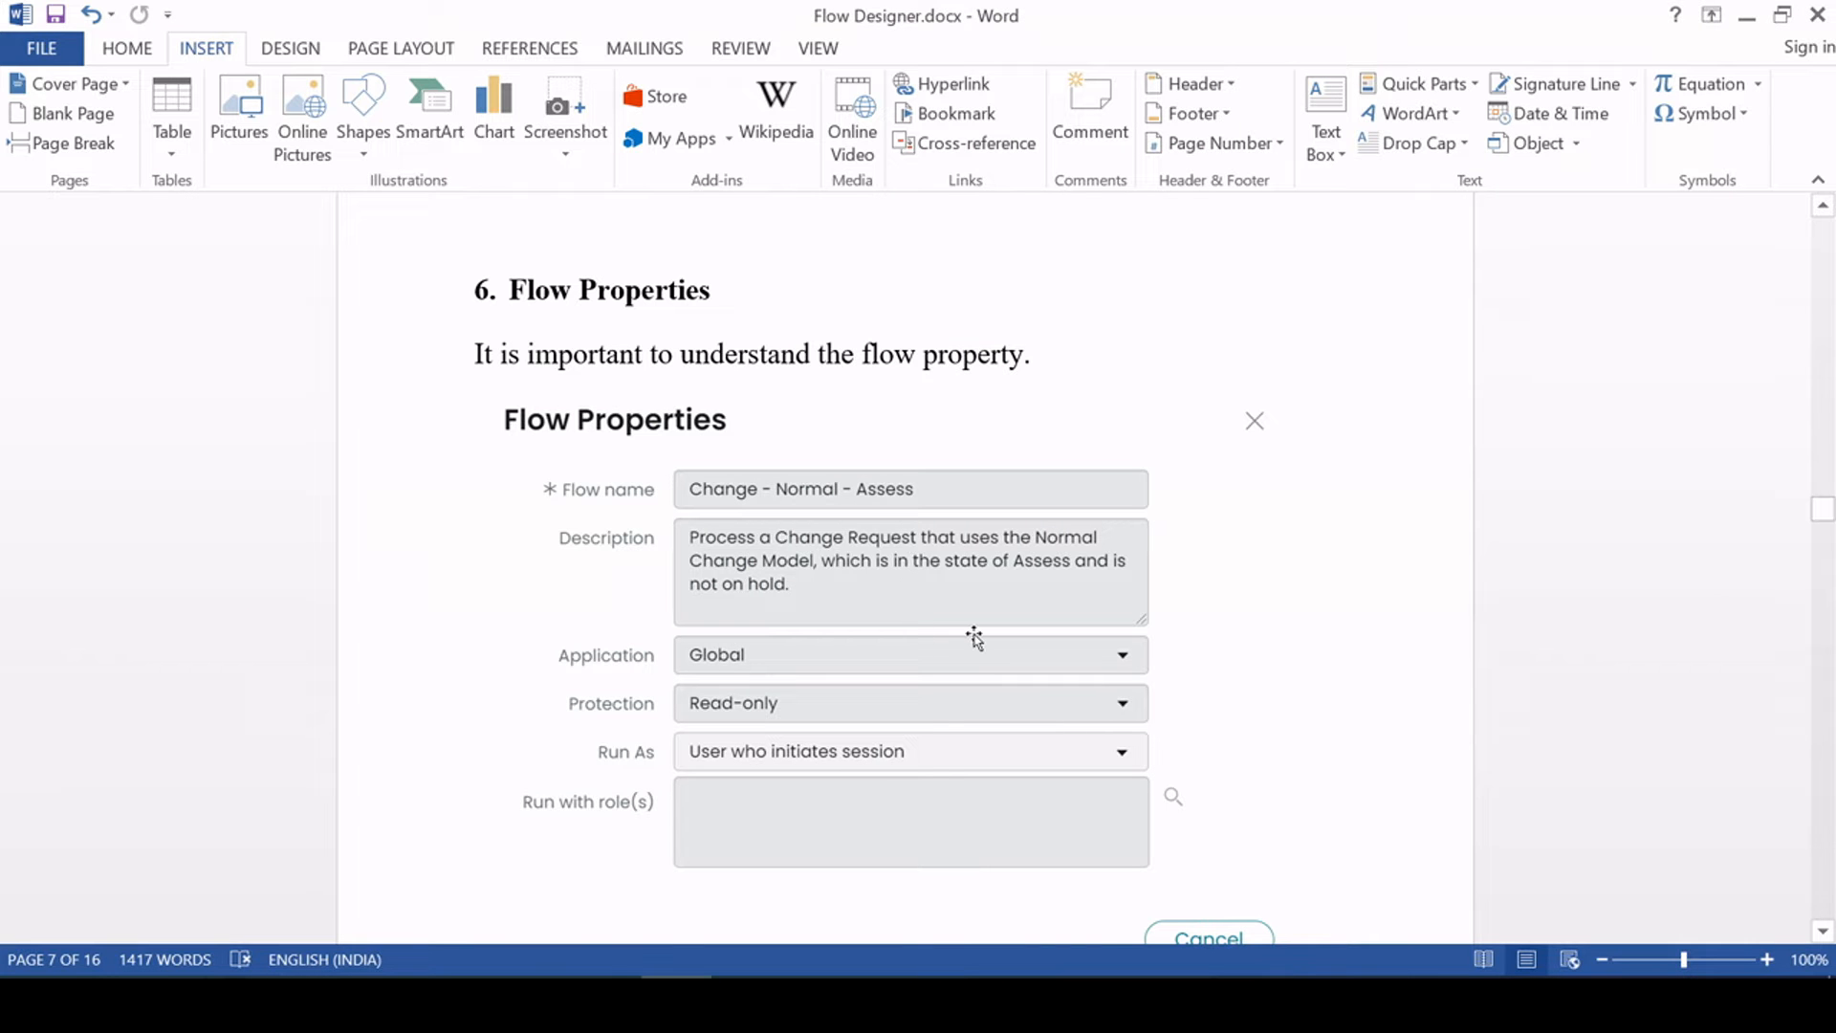
Switch to Flow Designer.docx in Word, examine the Flow Processing diagram at 130% zoom, and continue to the Create a Flow section
{"action": "scroll", "coordinate": [974, 637], "scroll_direction": "down", "scroll_amount": 10}
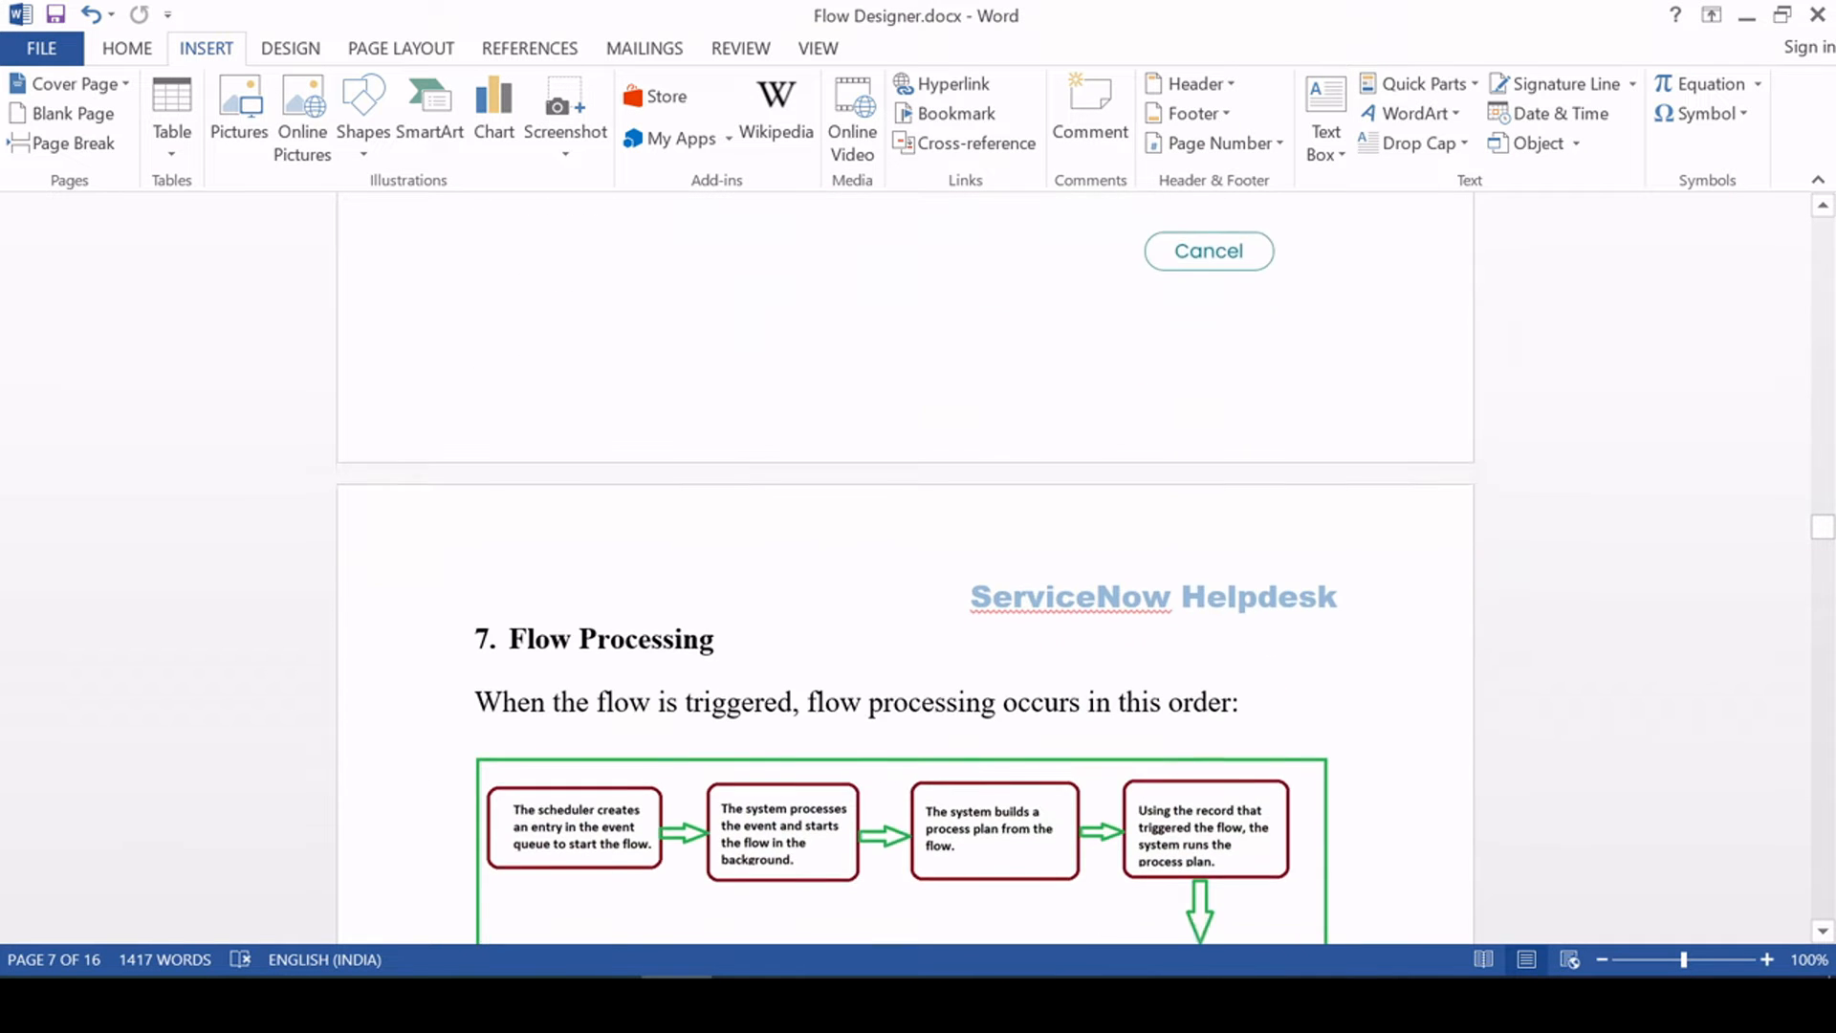
{"action": "scroll", "coordinate": [978, 638], "scroll_direction": "down", "scroll_amount": 3}
{"action": "scroll", "coordinate": [978, 639], "scroll_direction": "up", "scroll_amount": 2}
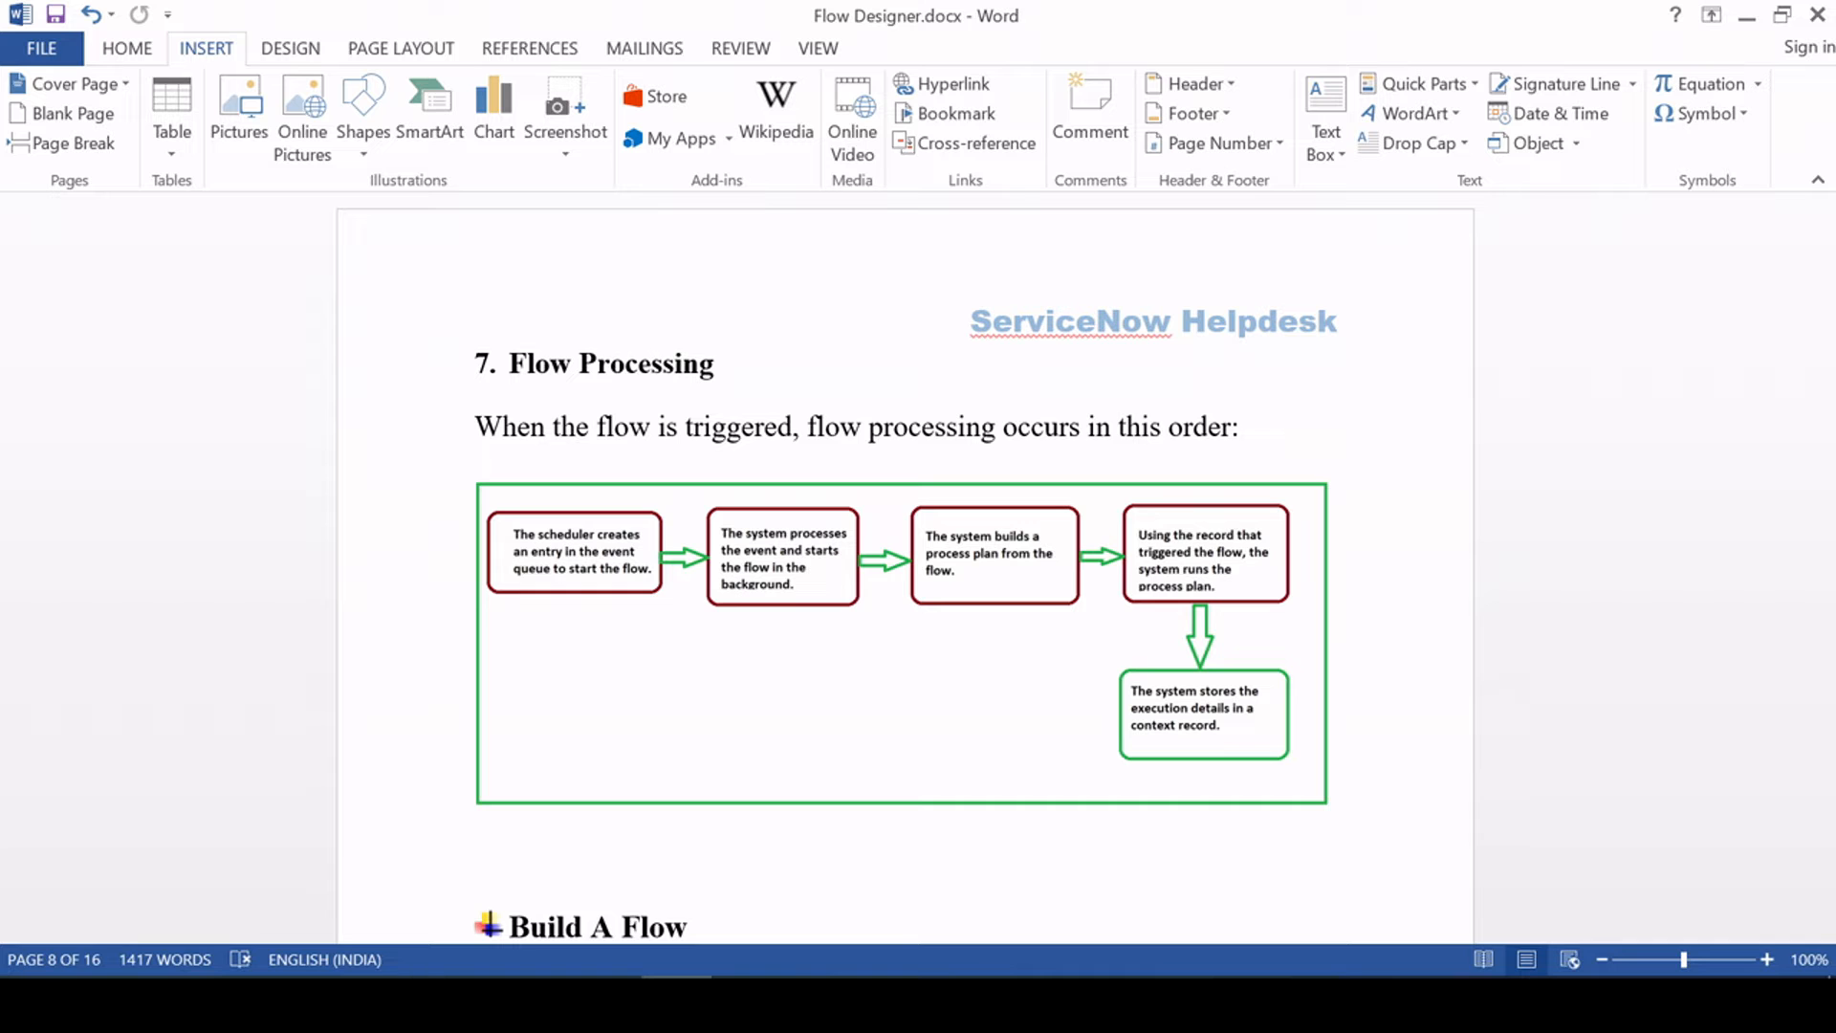
{"action": "left_click", "coordinate": [1765, 959]}
{"action": "double_click", "coordinate": [1766, 959]}
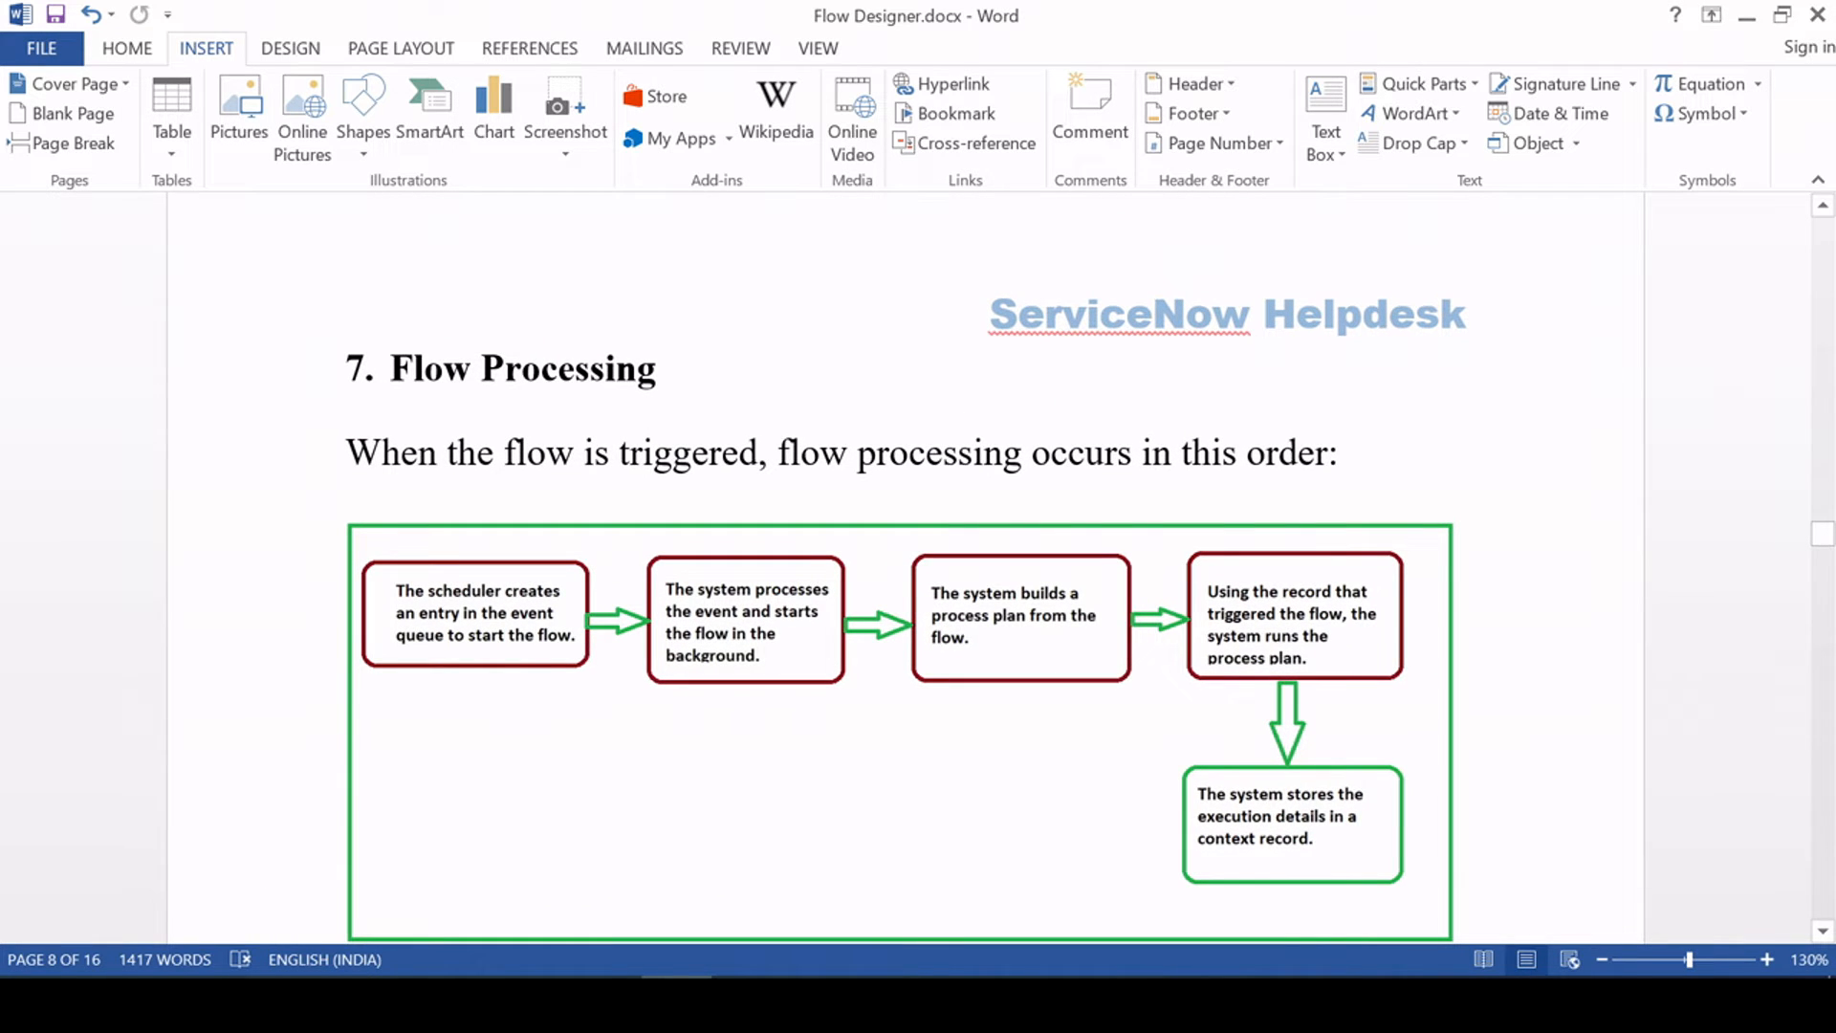
{"action": "scroll", "coordinate": [1442, 558], "scroll_direction": "down", "scroll_amount": 1}
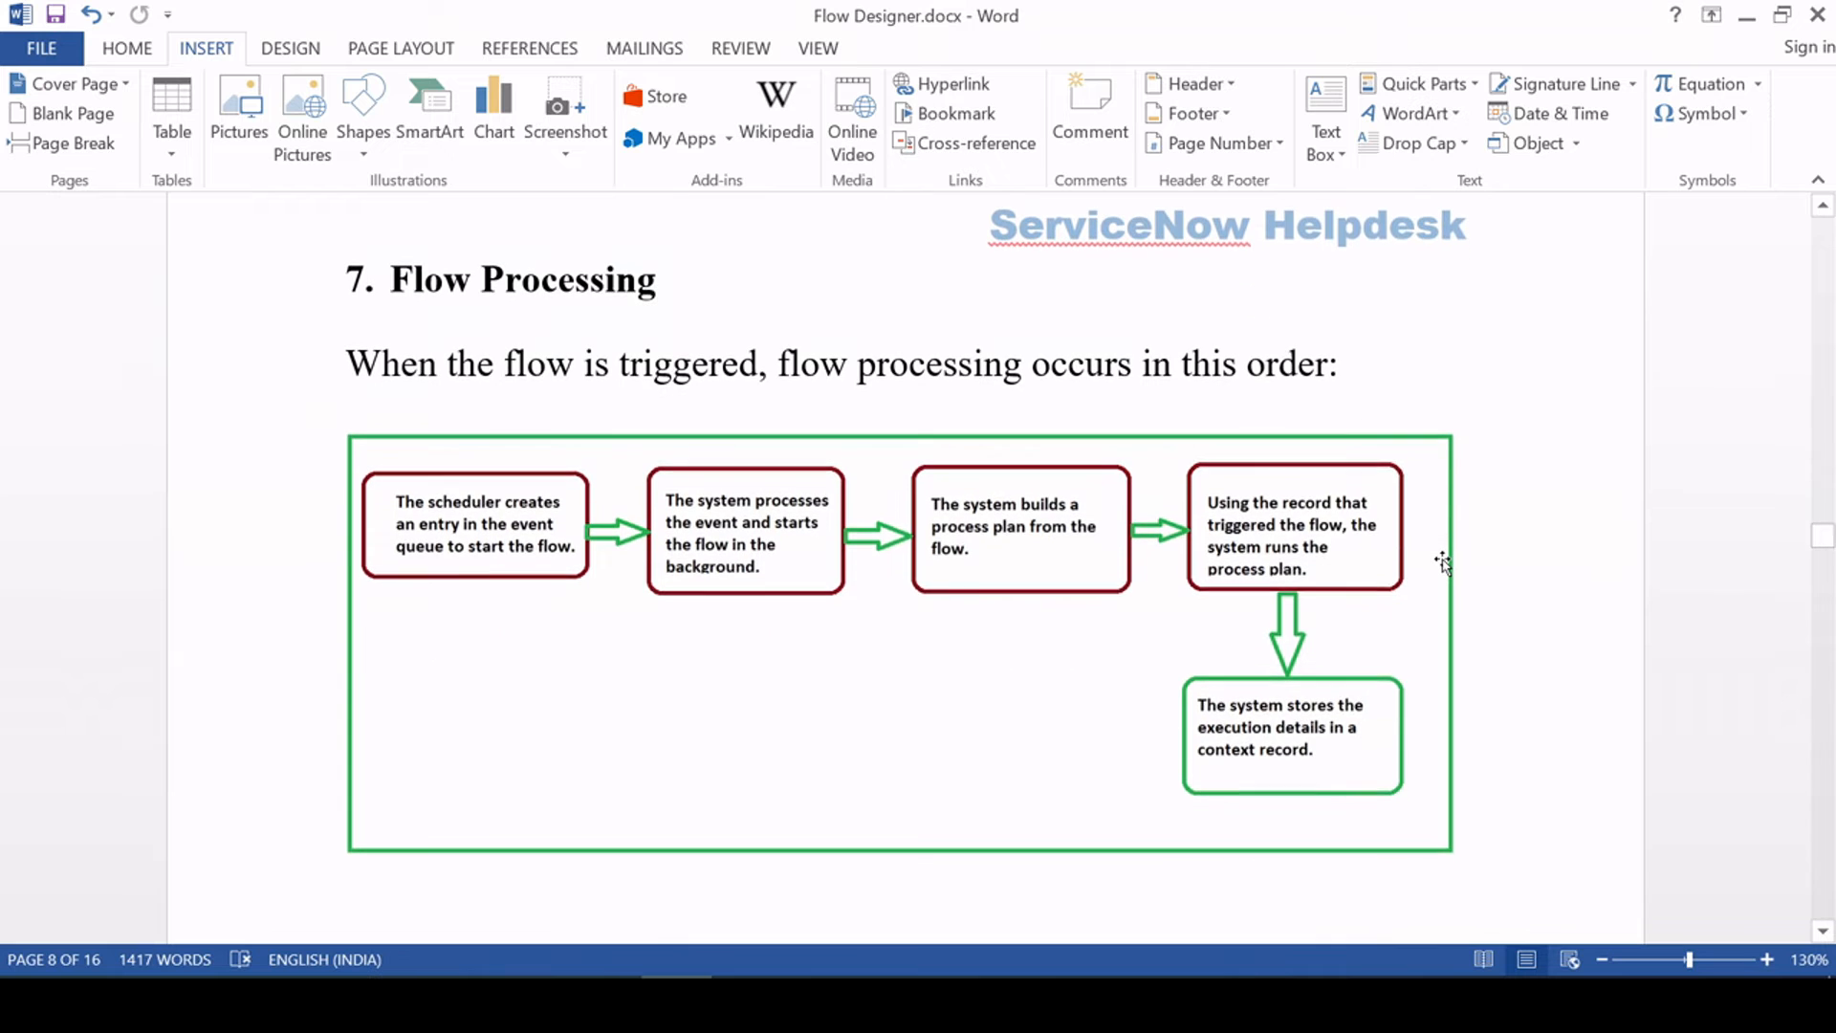
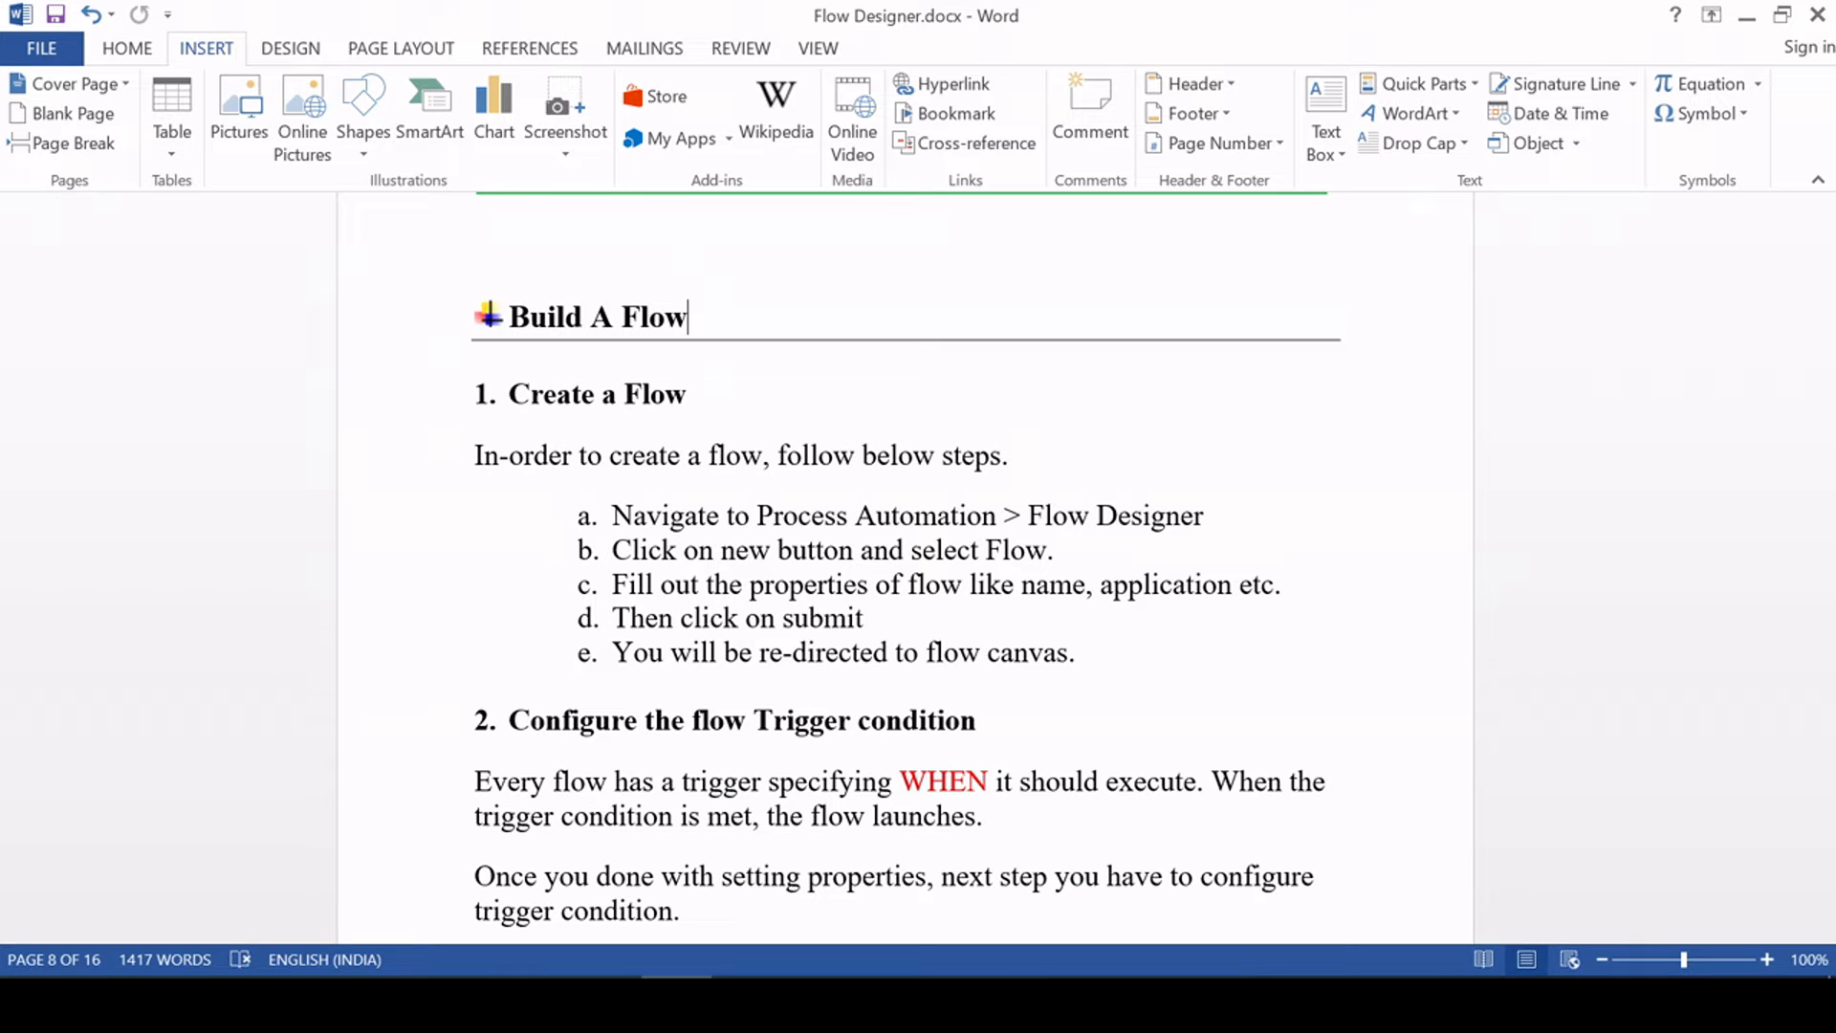
{"action": "left_click", "coordinate": [689, 394]}
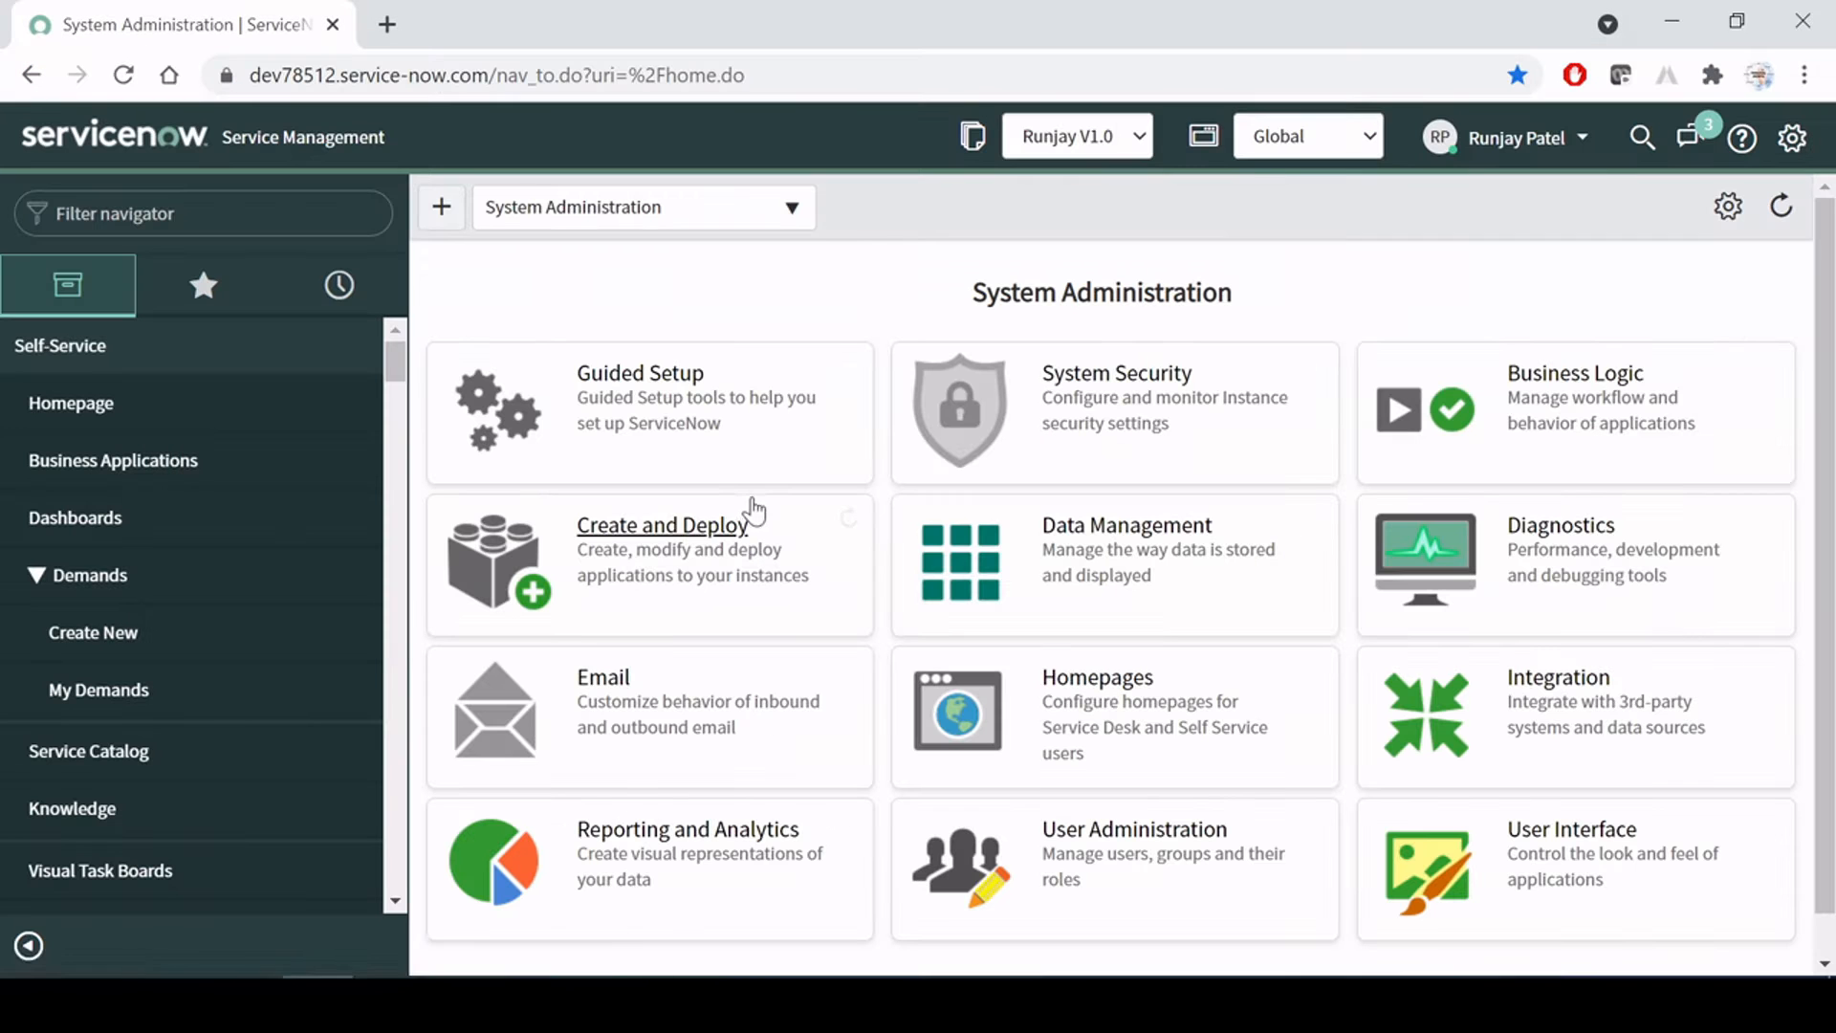
Switch to ServiceNow in the browser, filter the navigator by "flow", and open Flow Designer
{"action": "left_click", "coordinate": [172, 213]}
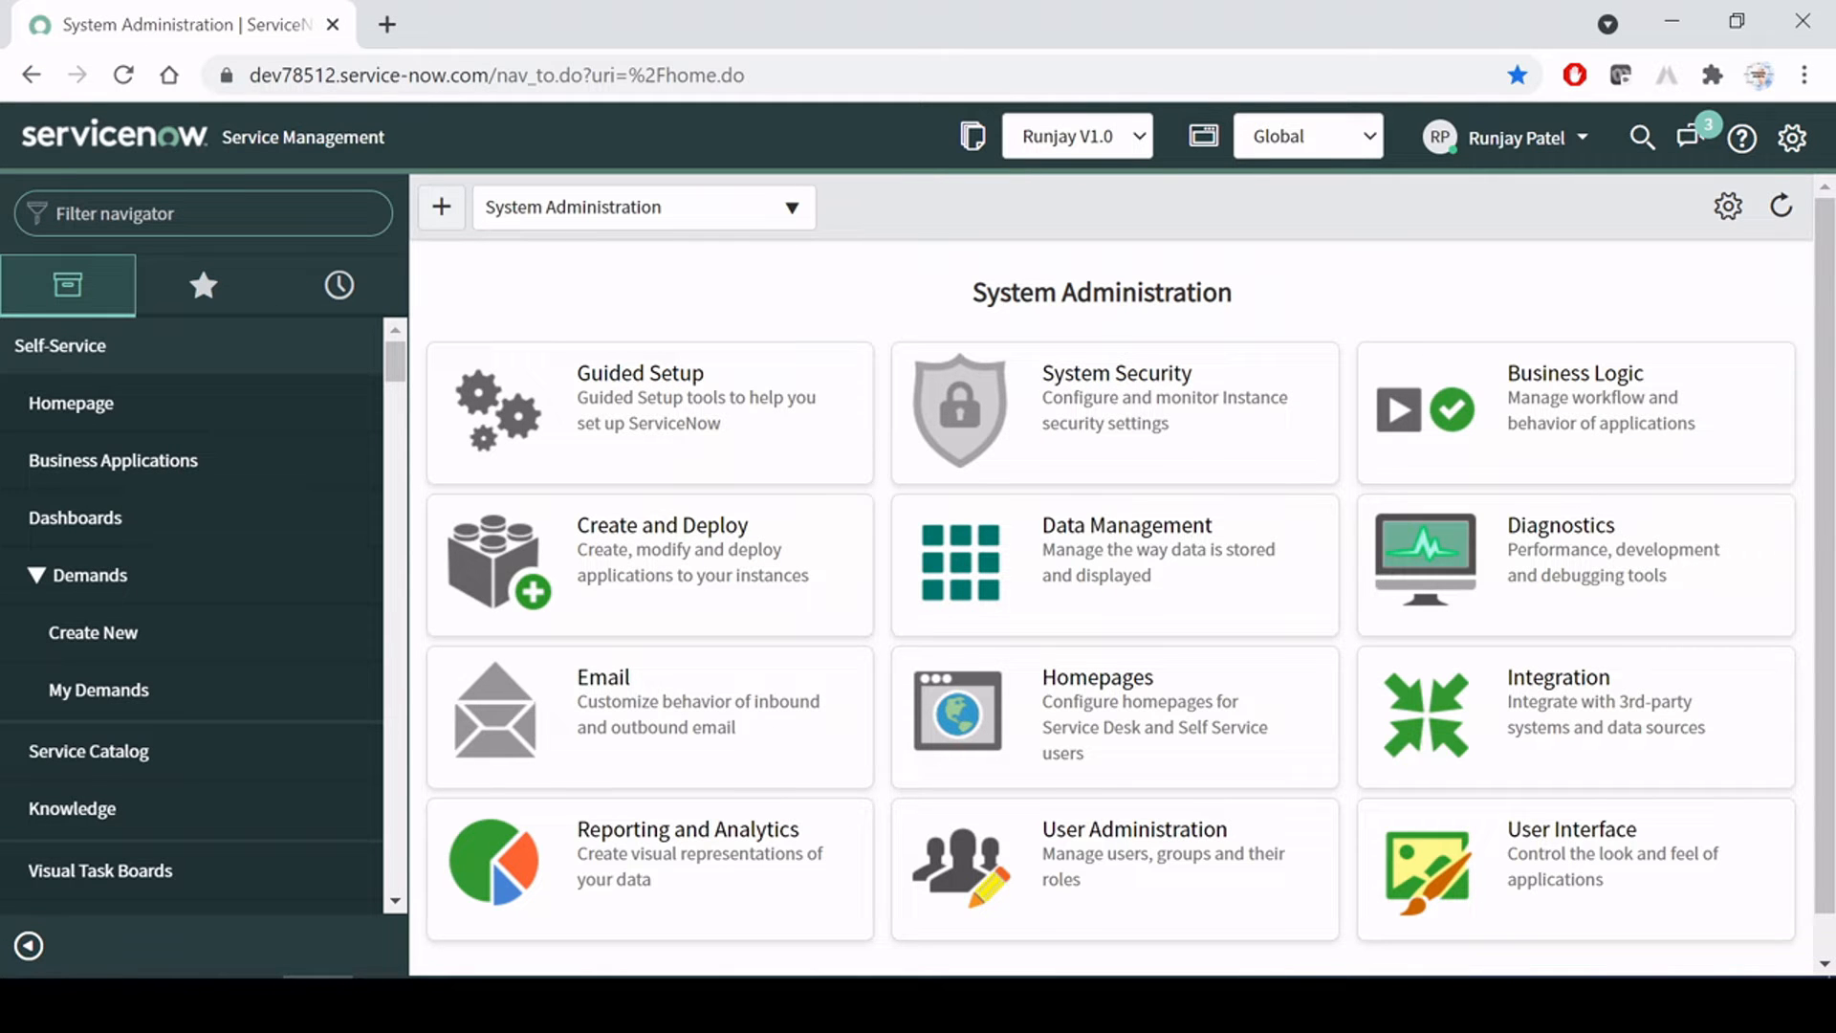
{"action": "type", "text": "flow"}
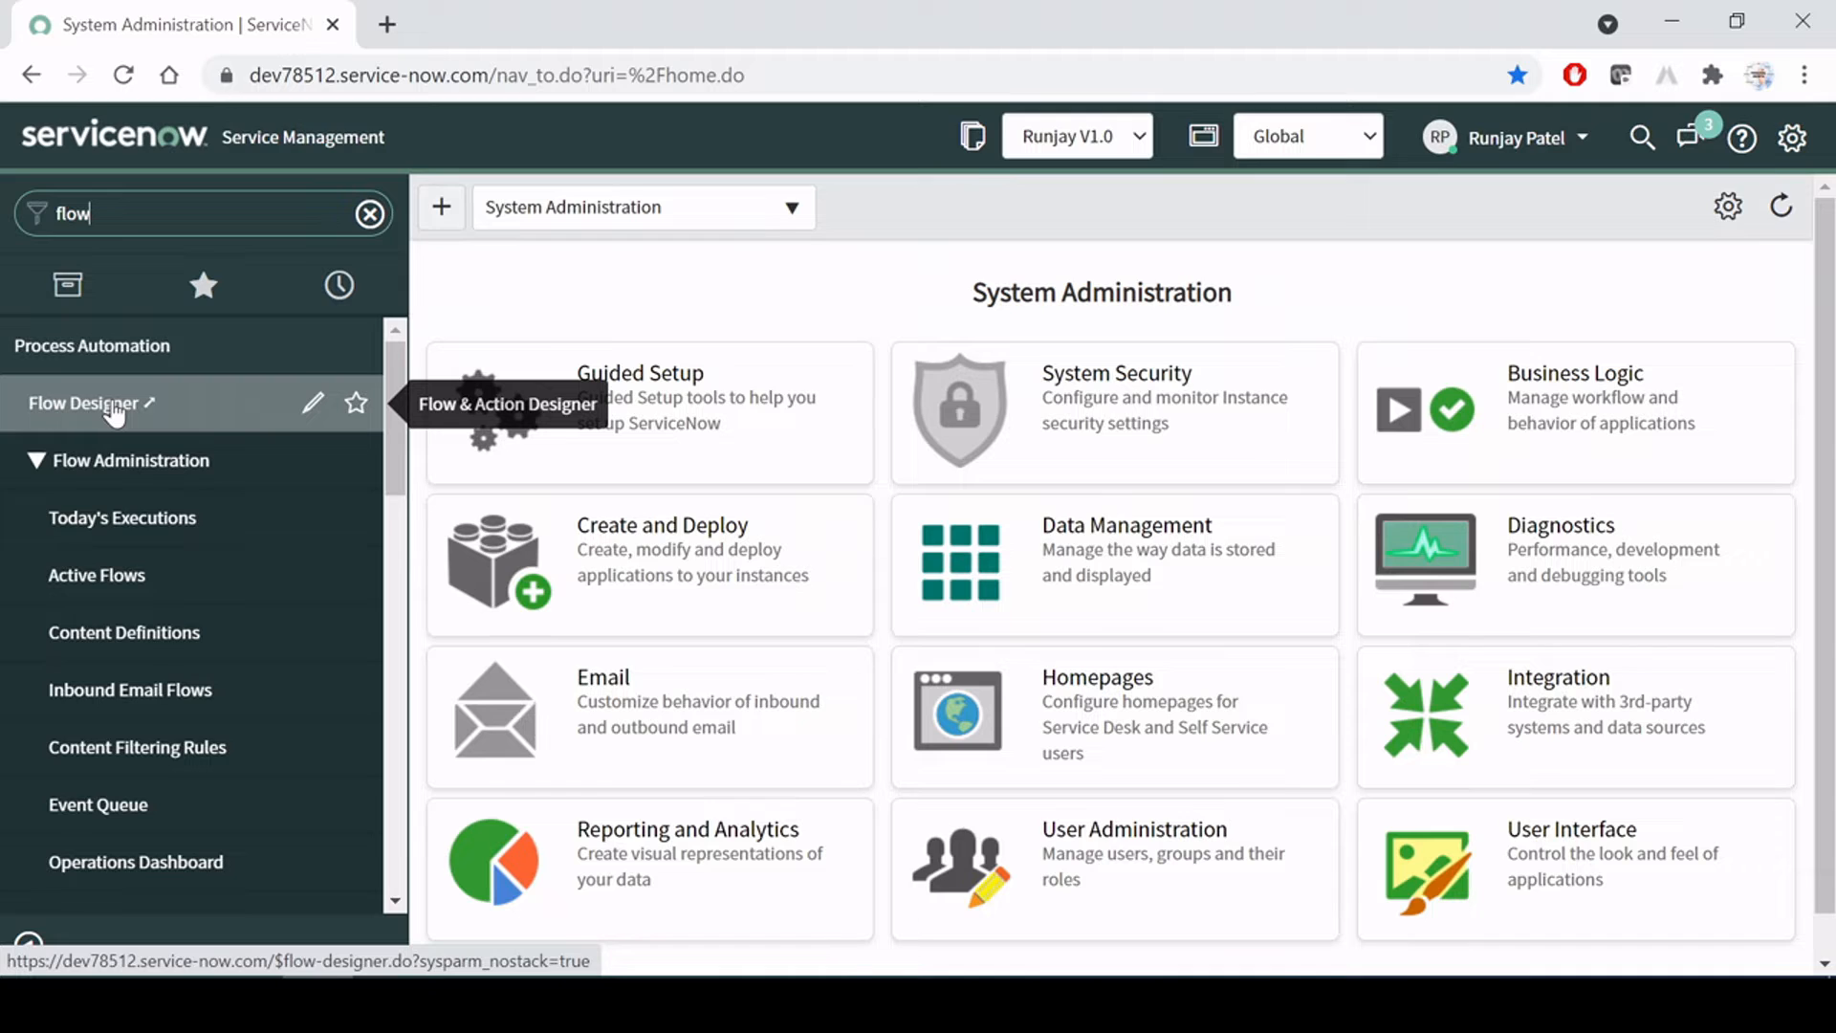
{"action": "left_click", "coordinate": [114, 411]}
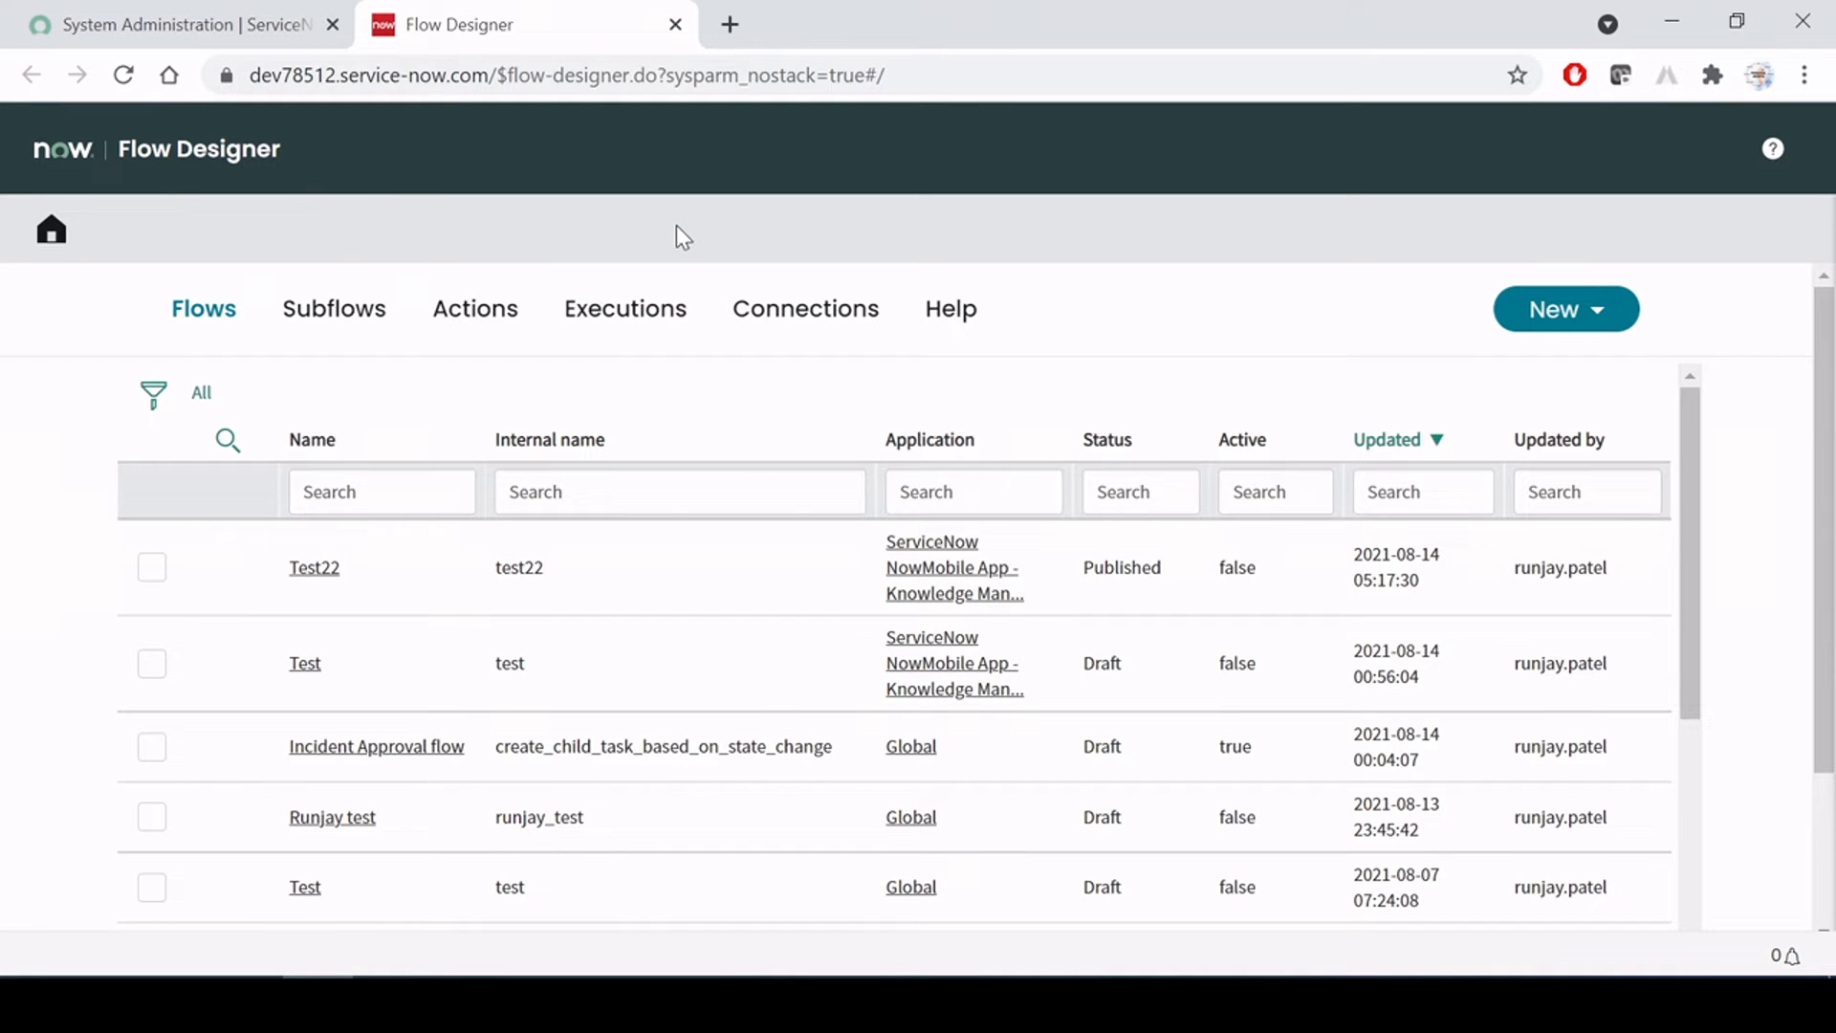
Start a new flow named "Incident Demo" with the description "Will update incident based on conditions"
{"action": "left_click", "coordinate": [1568, 310]}
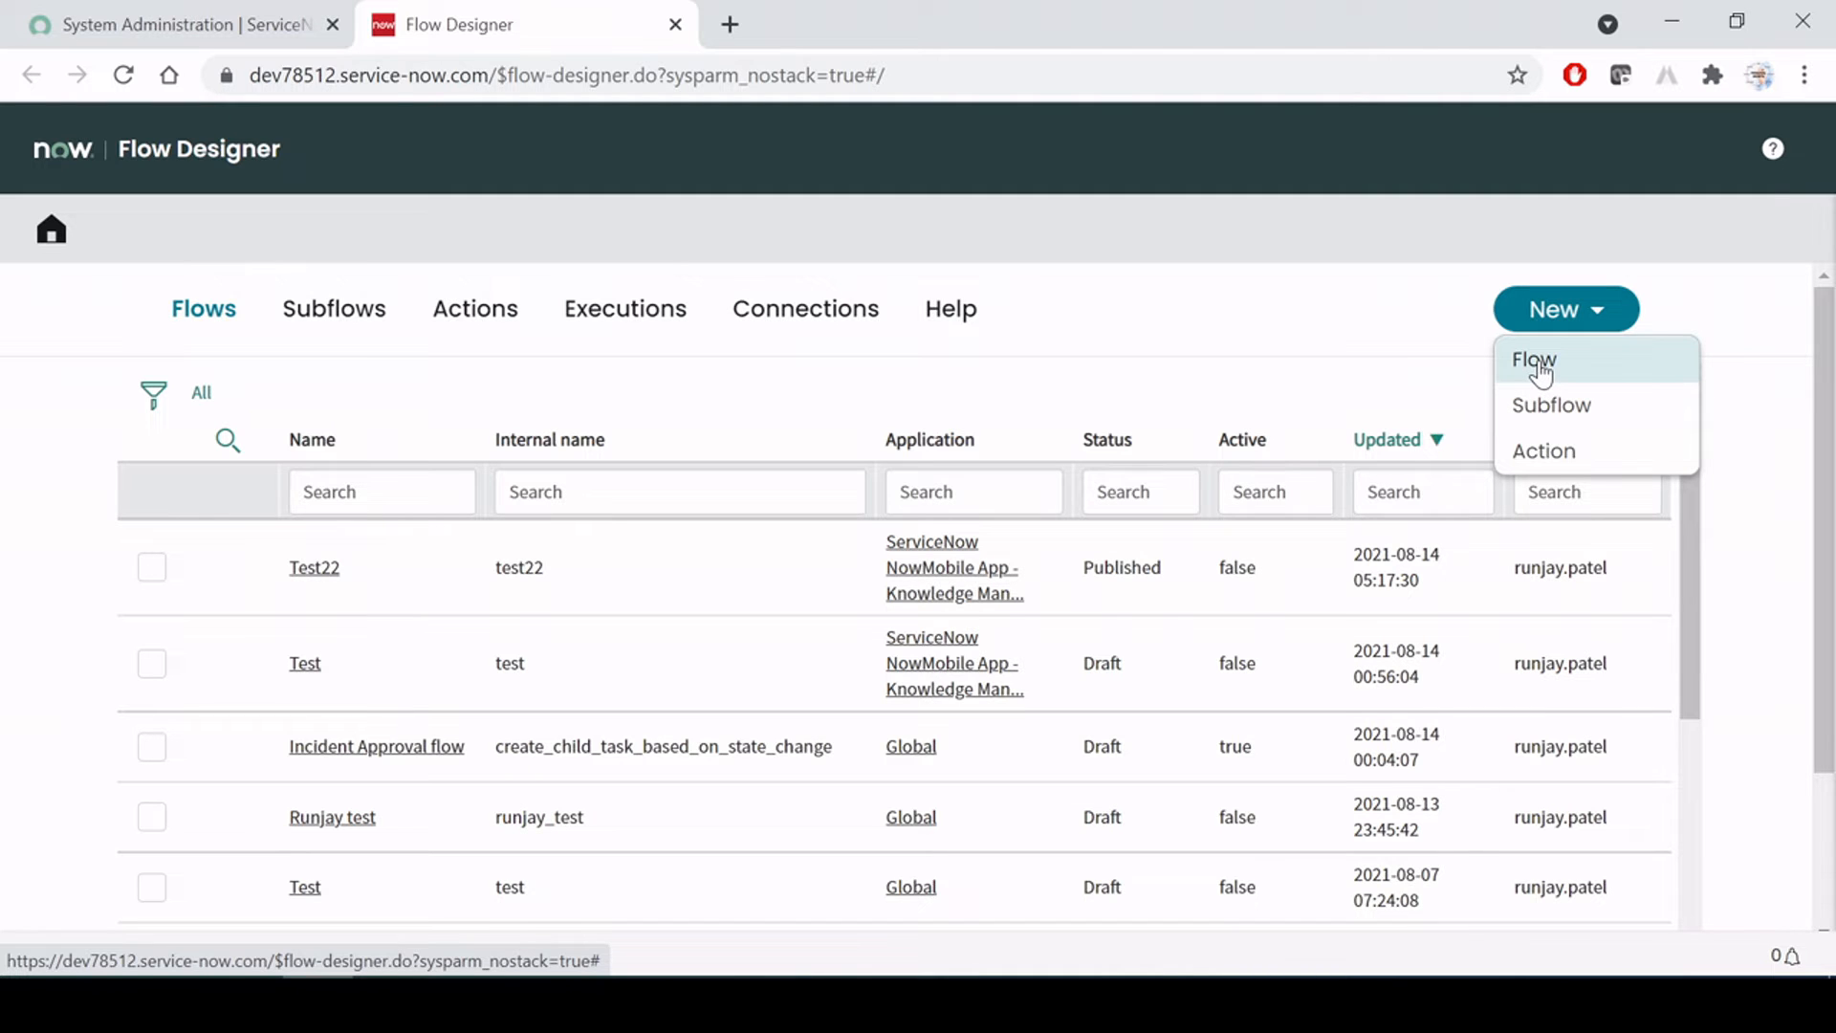
{"action": "left_click", "coordinate": [1537, 369]}
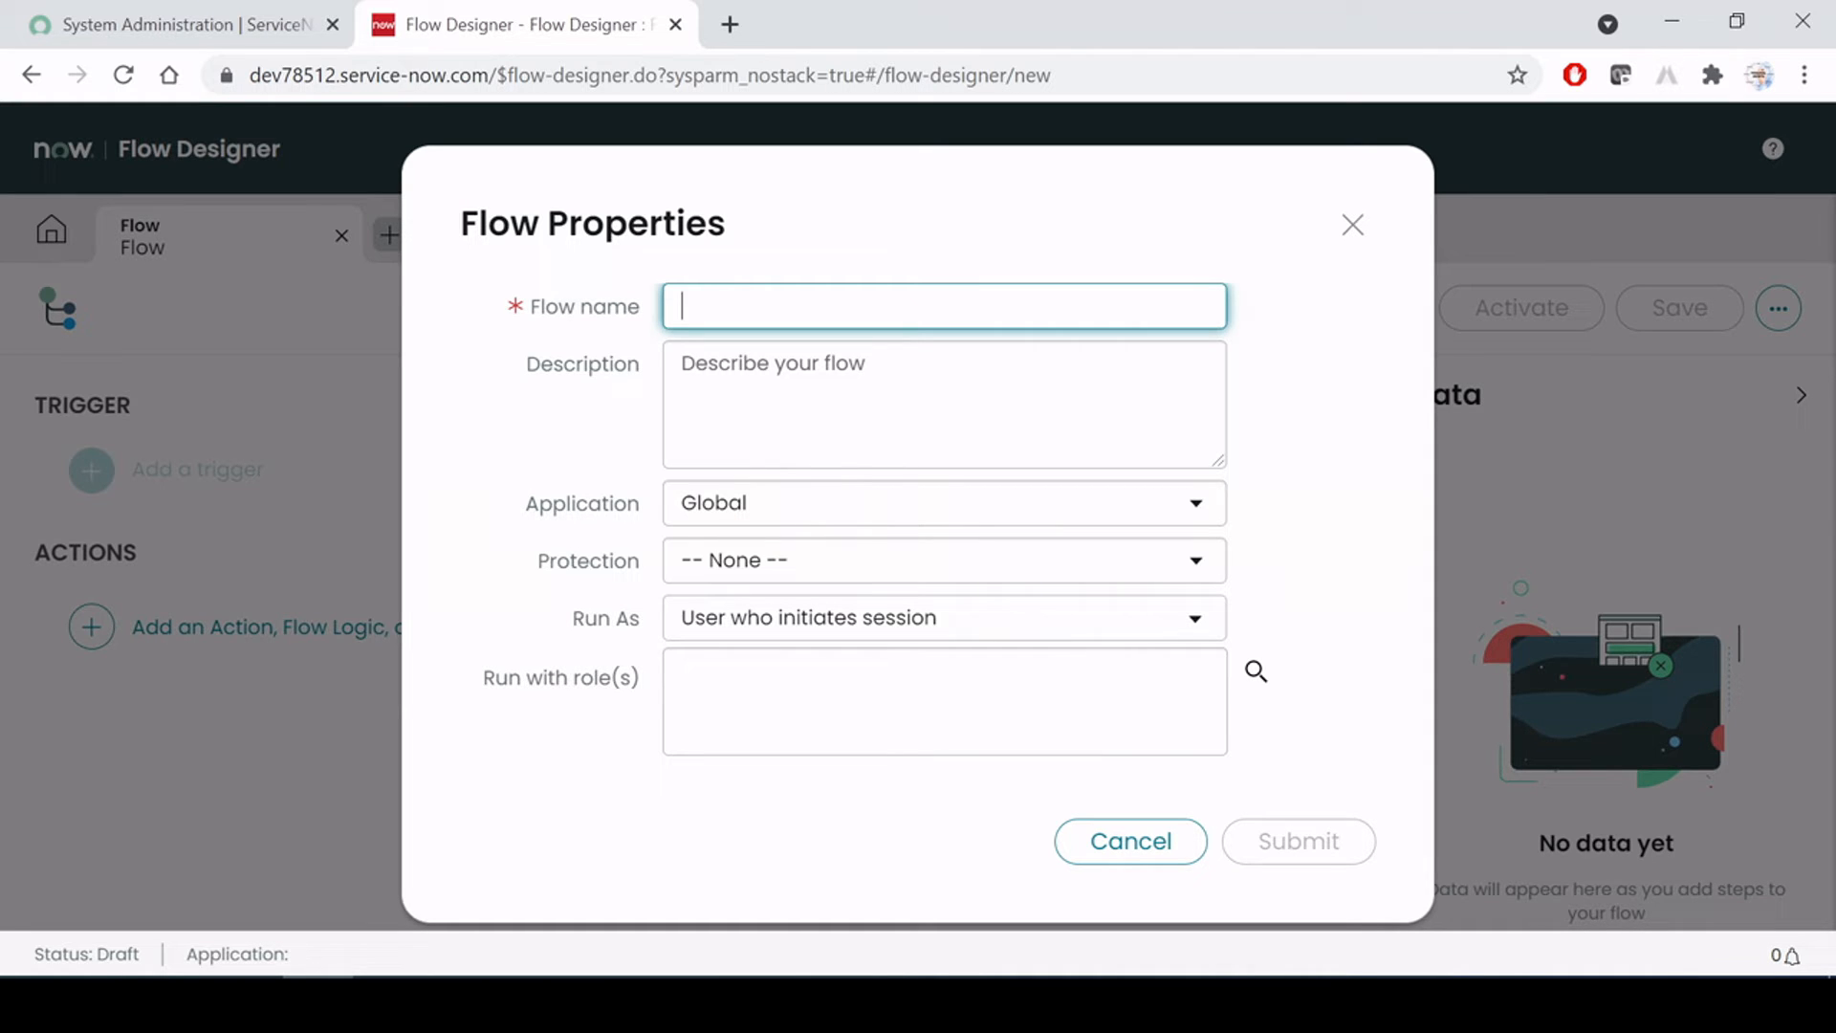
{"action": "type", "text": "Incident Demo"}
{"action": "left_click", "coordinate": [683, 363]}
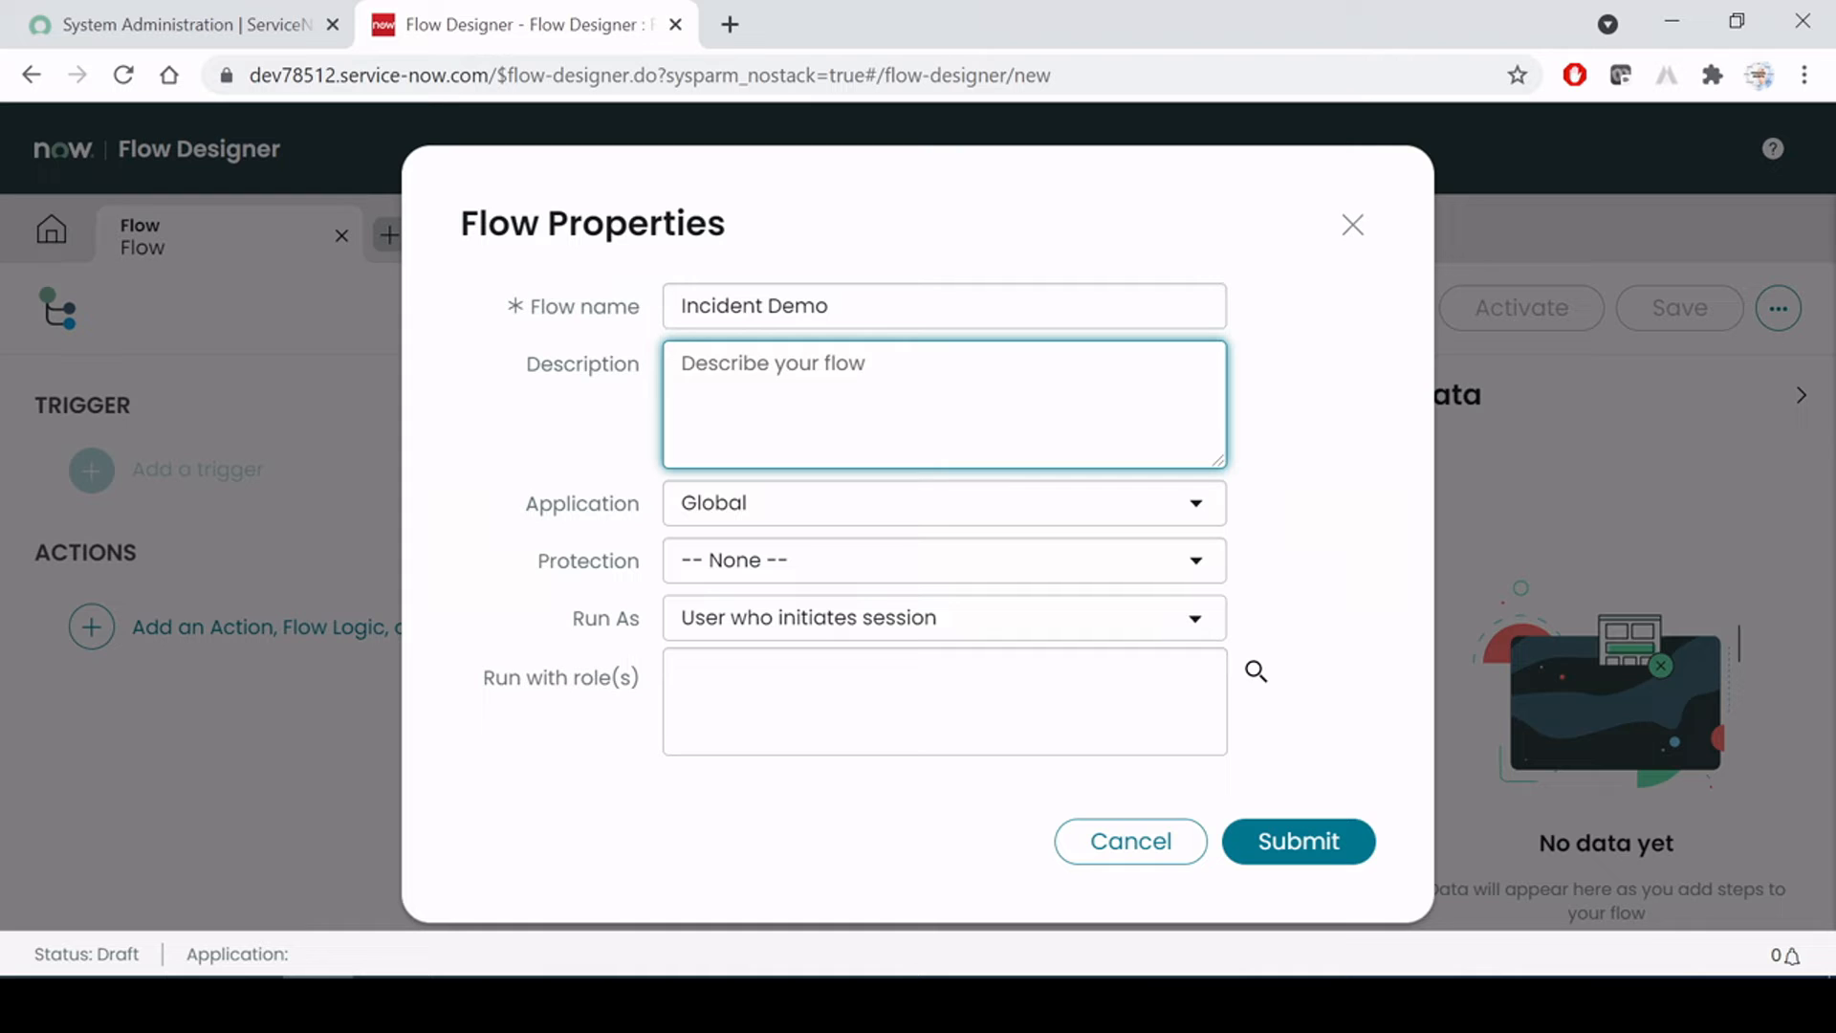
{"action": "type", "text": "Will update incident based on "}
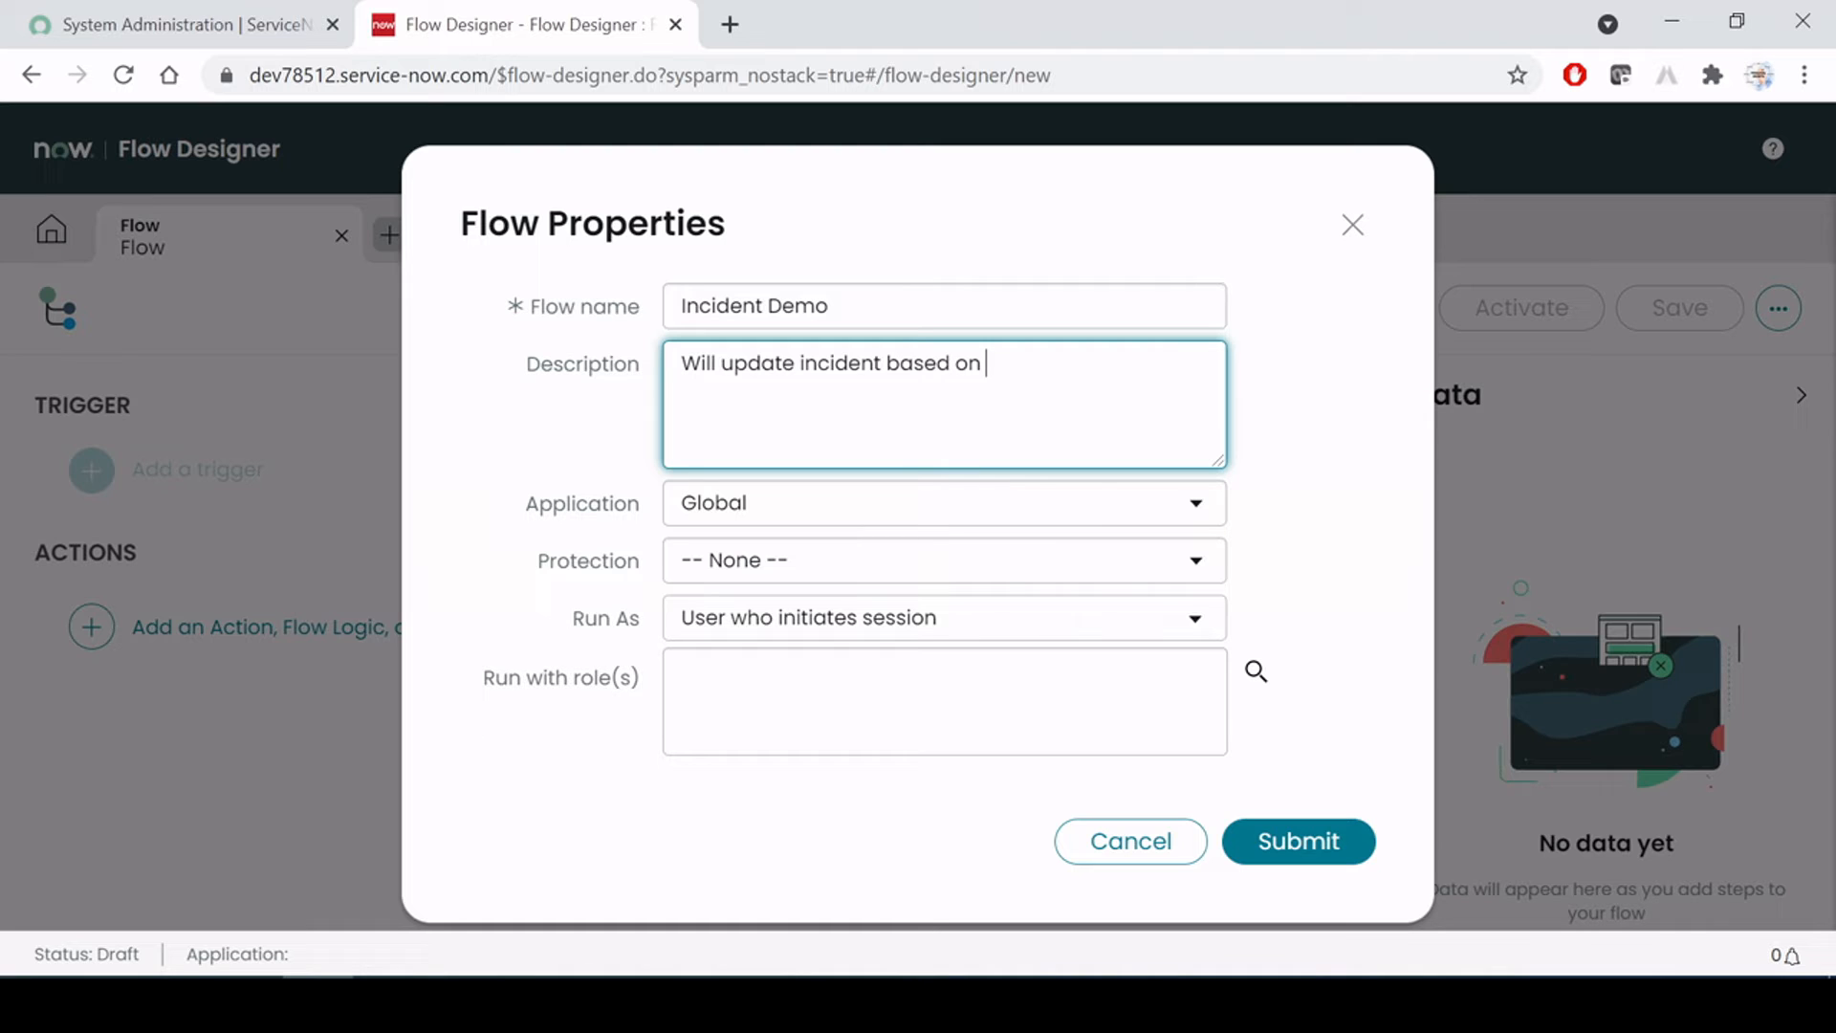
{"action": "type", "text": "conditions"}
{"action": "left_click_drag", "start_coordinate": [1100, 365], "coordinate": [518, 370]}
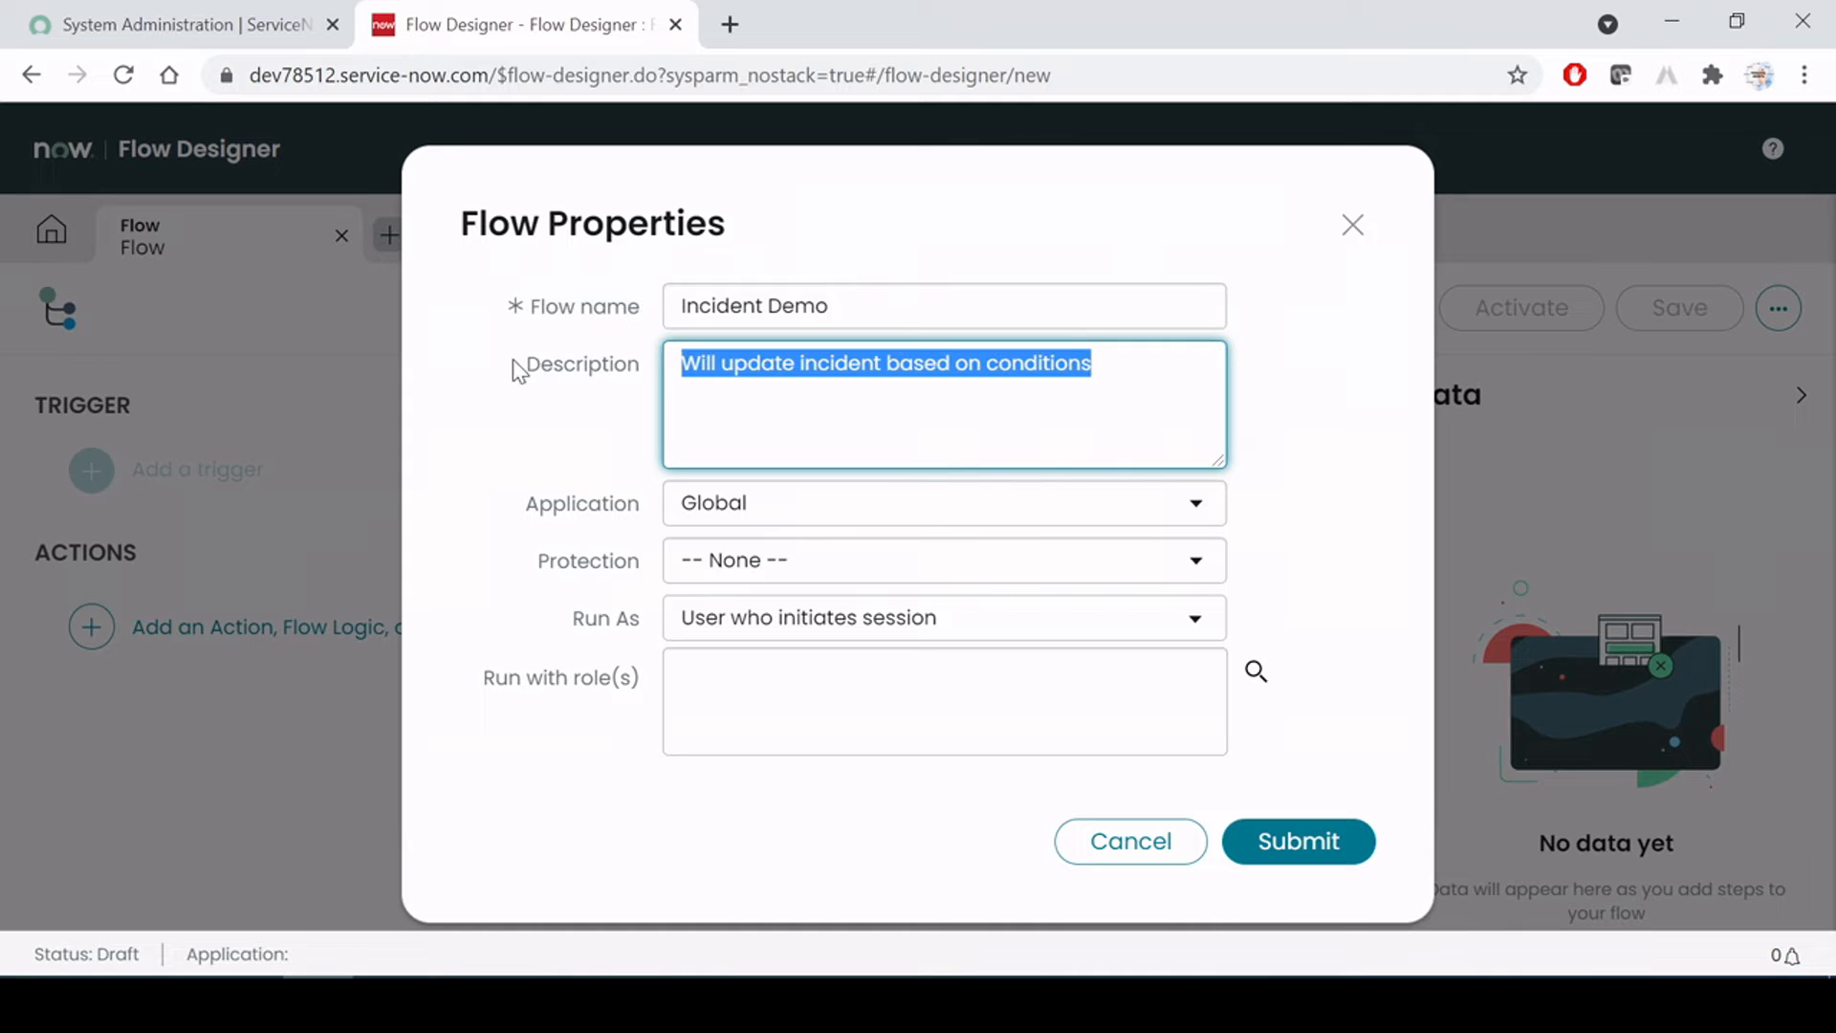
{"action": "left_click", "coordinate": [817, 367]}
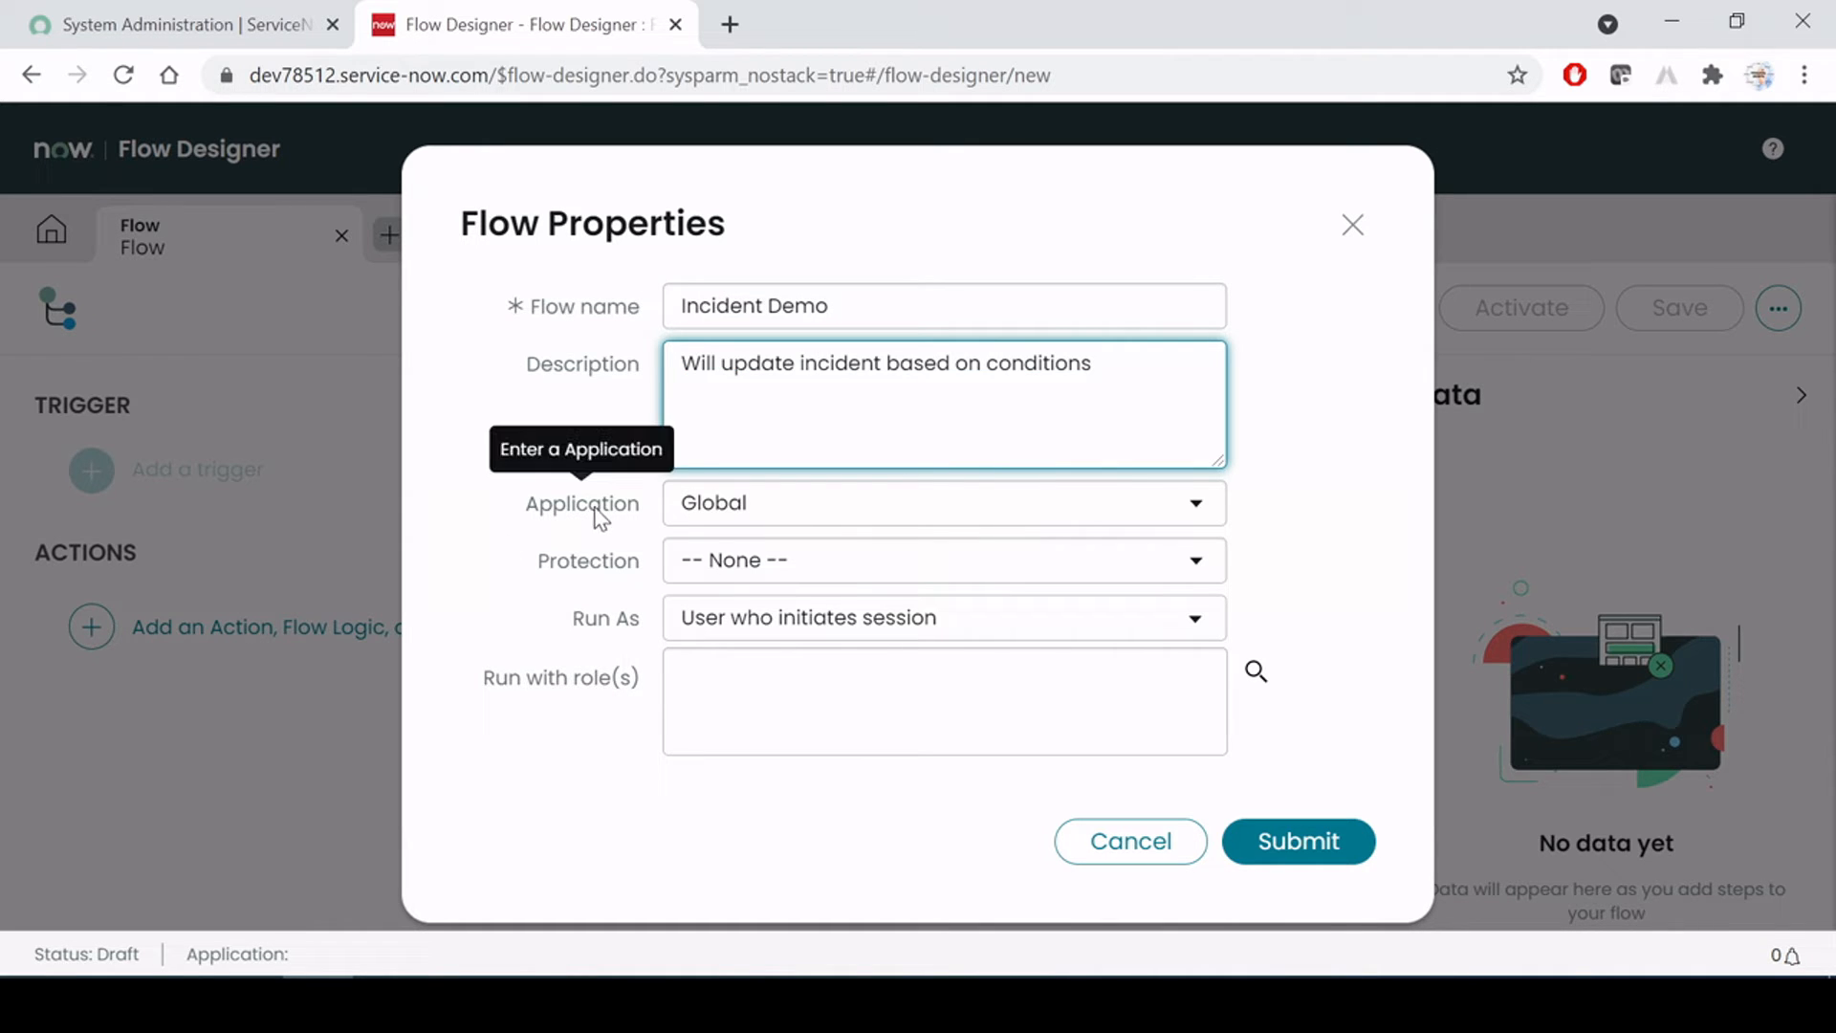
Check the new flow's application and protection choices, keep Global and None, and submit the flow properties
{"action": "left_click", "coordinate": [786, 507]}
{"action": "left_click", "coordinate": [555, 468]}
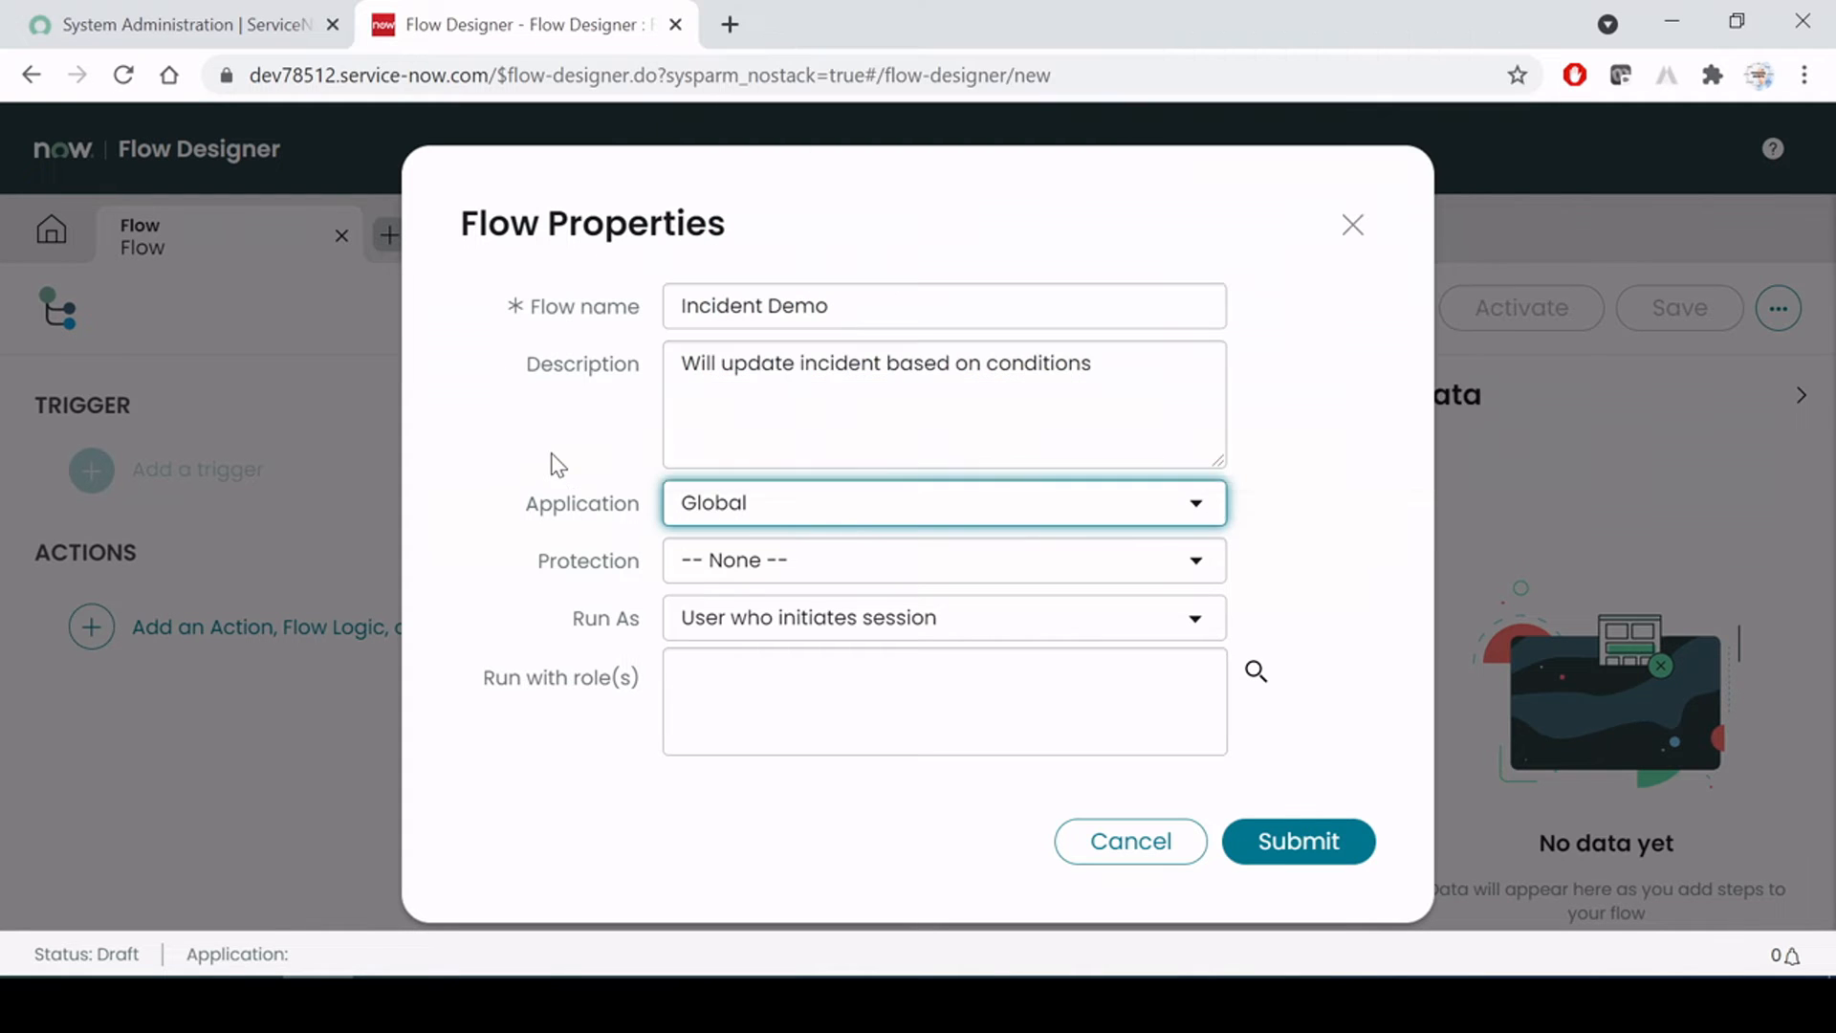
{"action": "left_click", "coordinate": [798, 568]}
{"action": "left_click", "coordinate": [585, 617]}
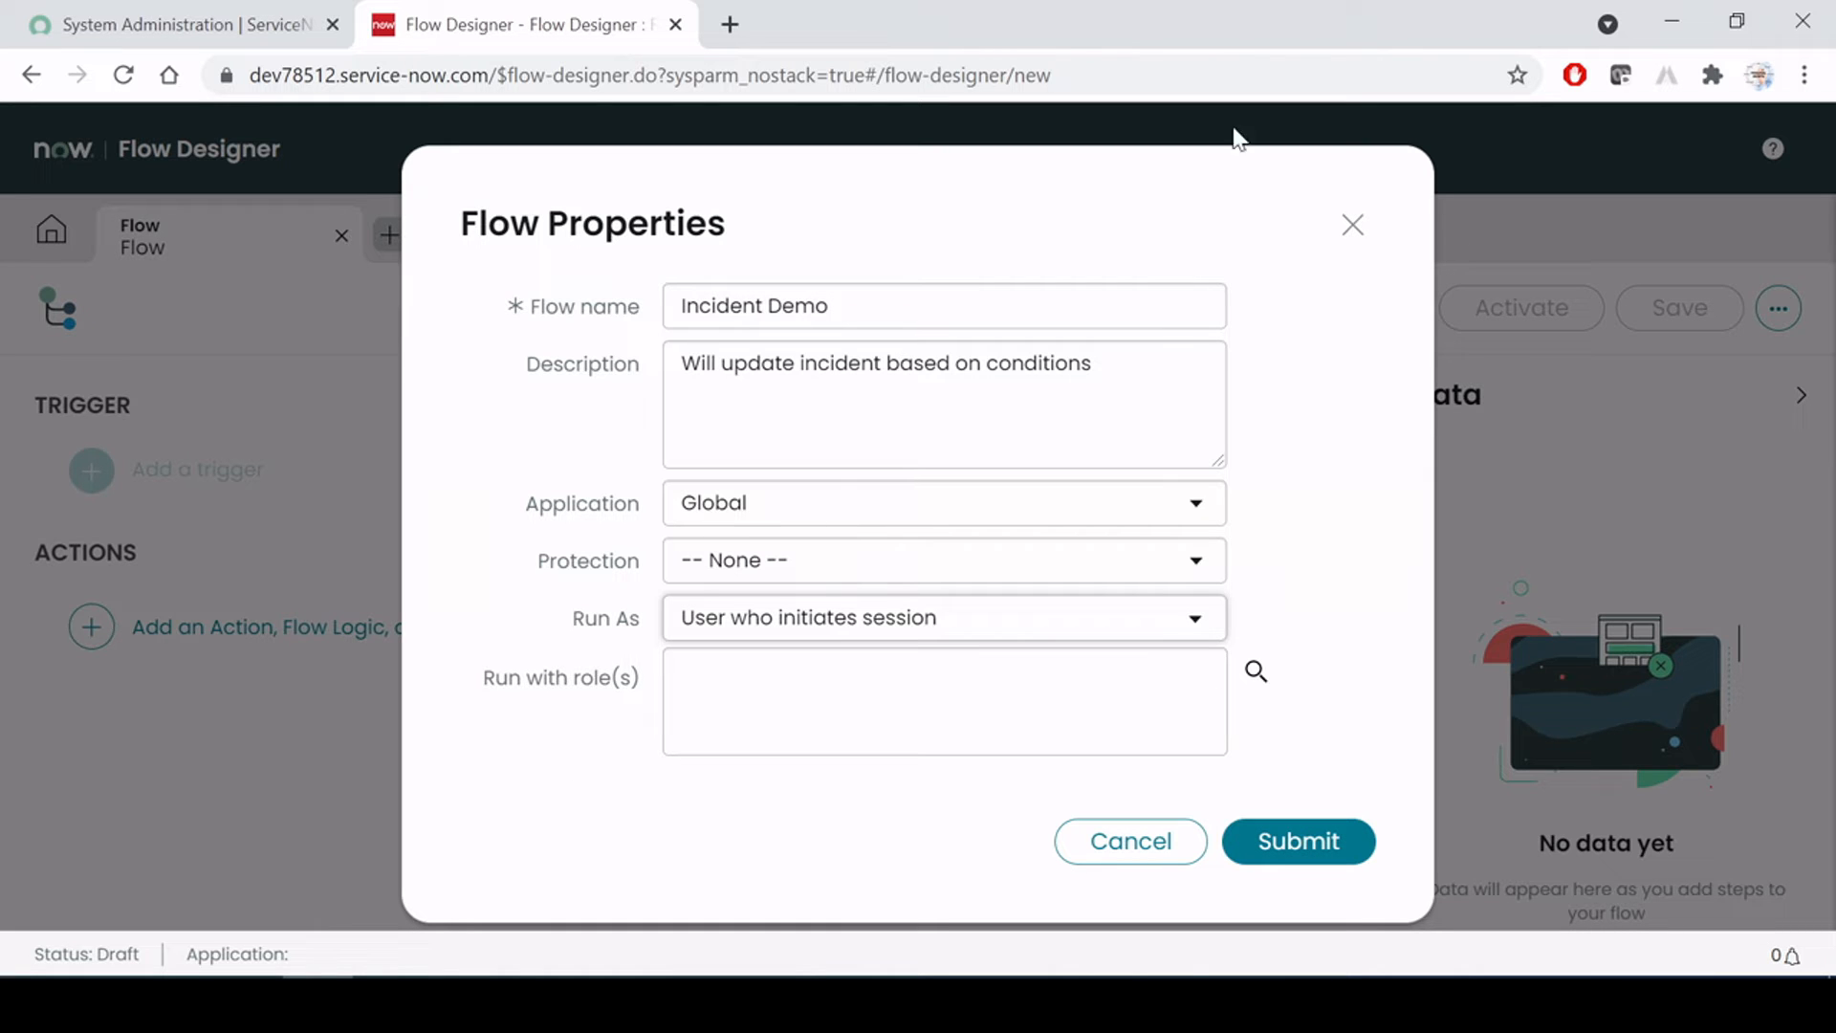
{"action": "left_click", "coordinate": [1303, 851]}
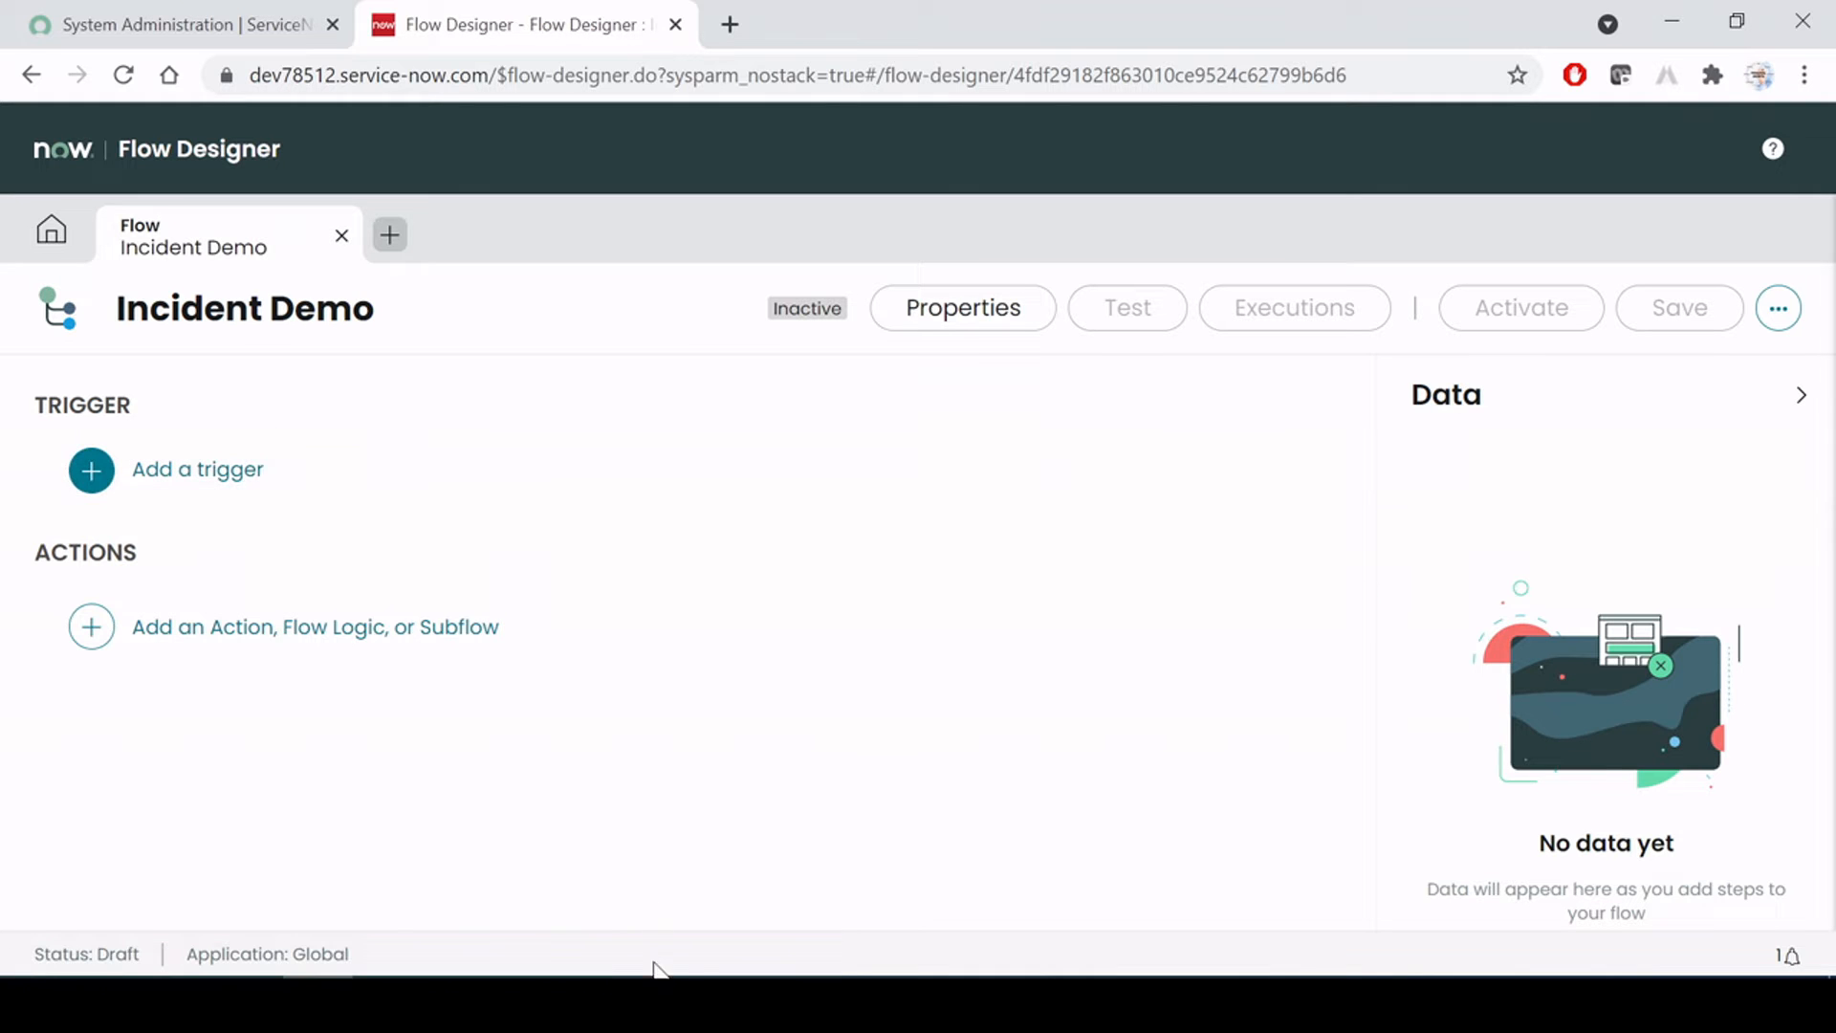
Switch to the Word document and highlight the Create a Flow heading and its steps a to e
{"action": "left_click", "coordinate": [677, 1004]}
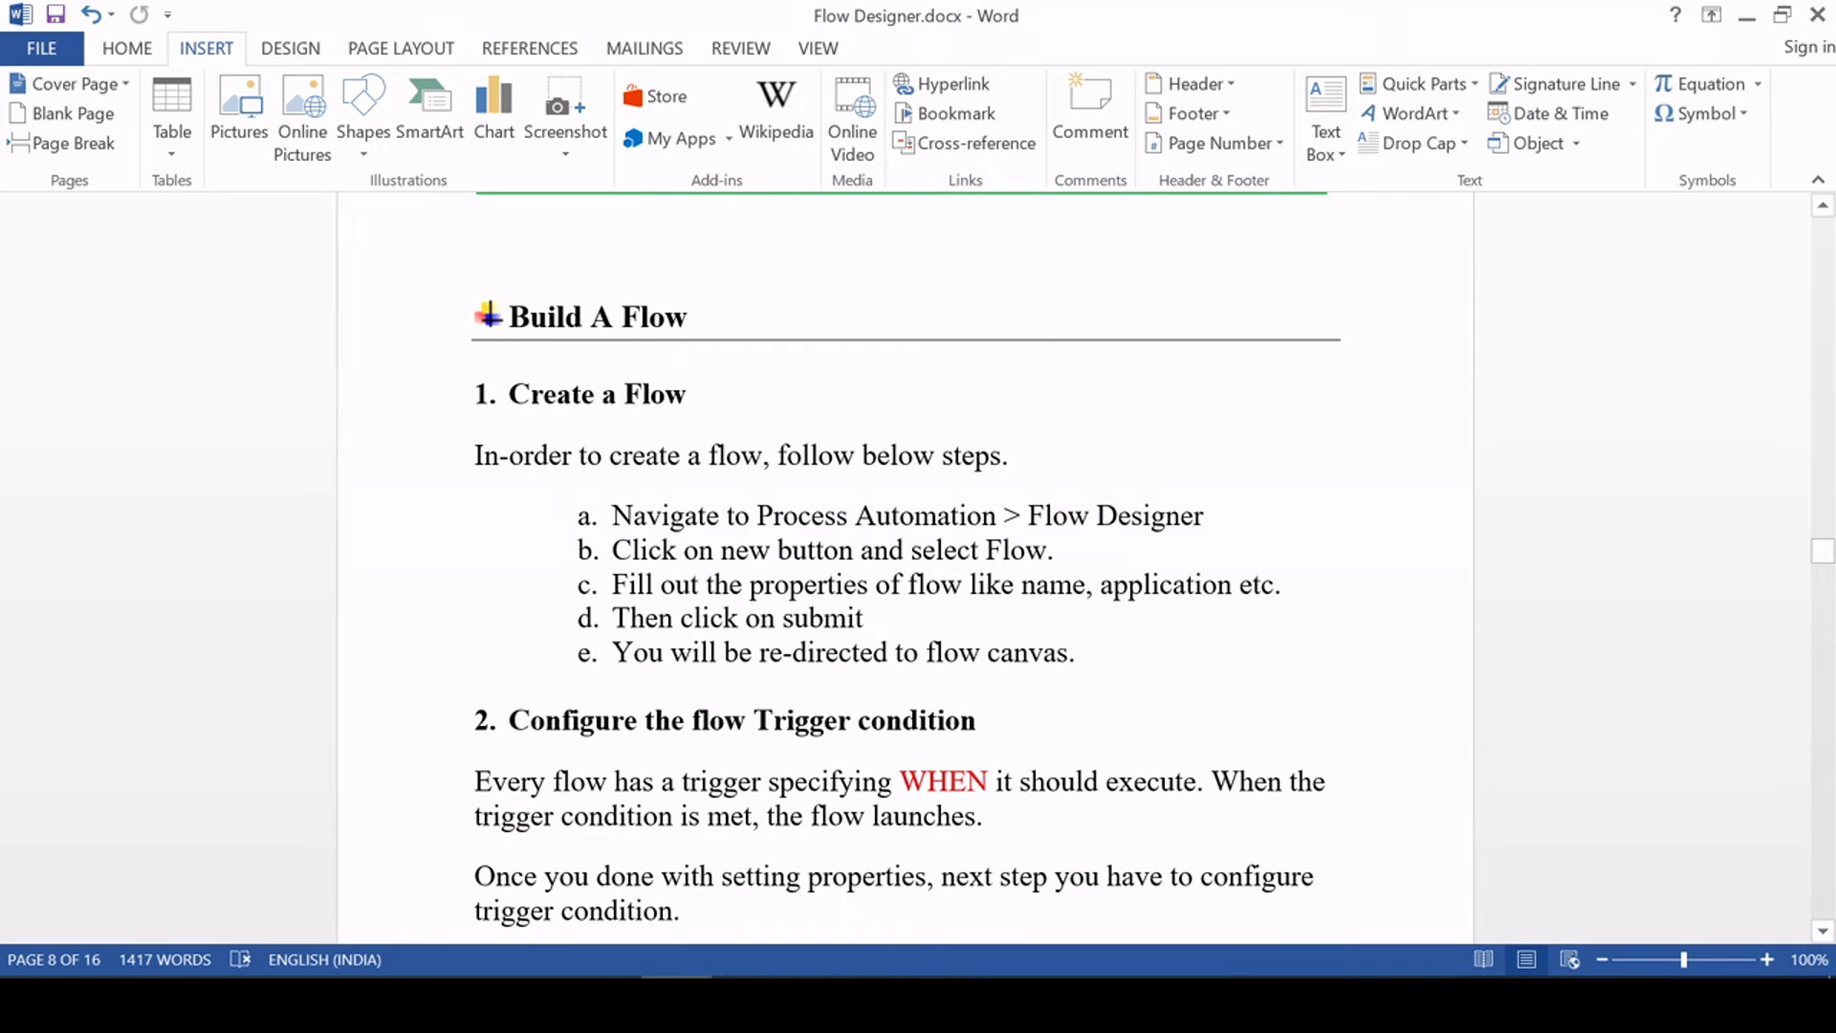
{"action": "left_click_drag", "start_coordinate": [613, 518], "coordinate": [1077, 658]}
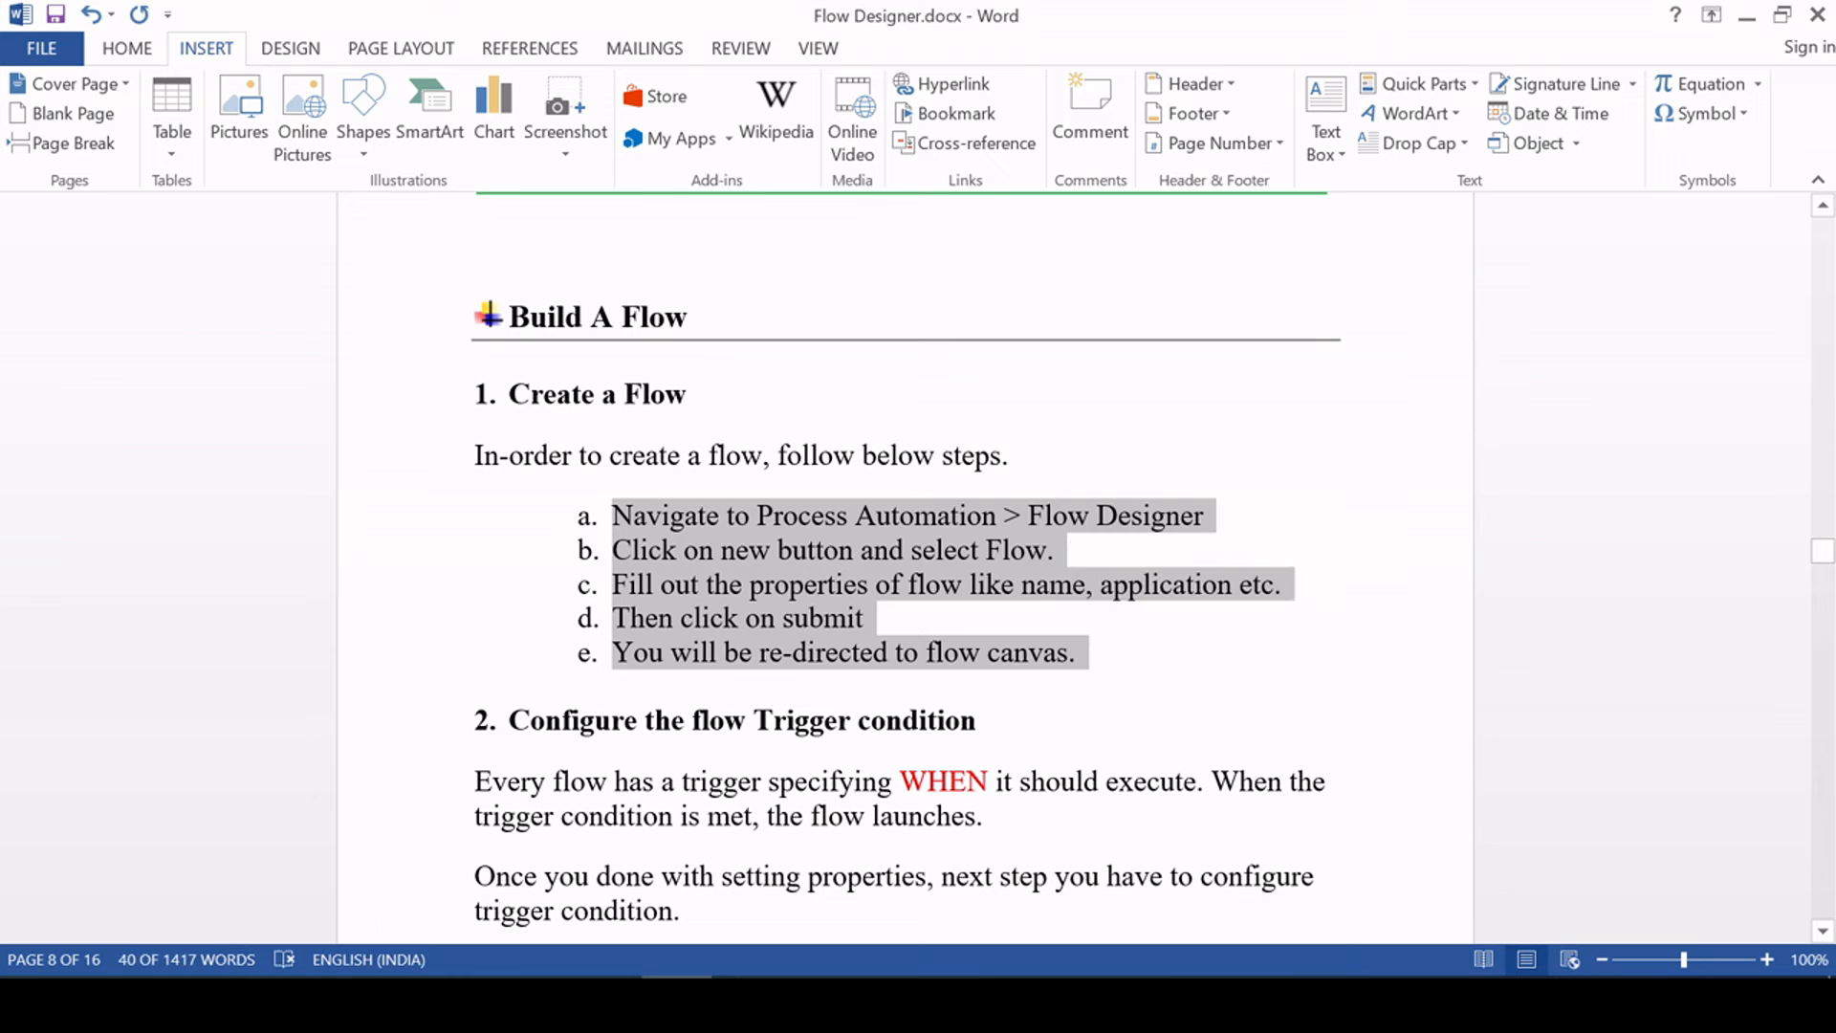
{"action": "left_click", "coordinate": [571, 395]}
{"action": "left_click_drag", "start_coordinate": [508, 395], "coordinate": [702, 397]}
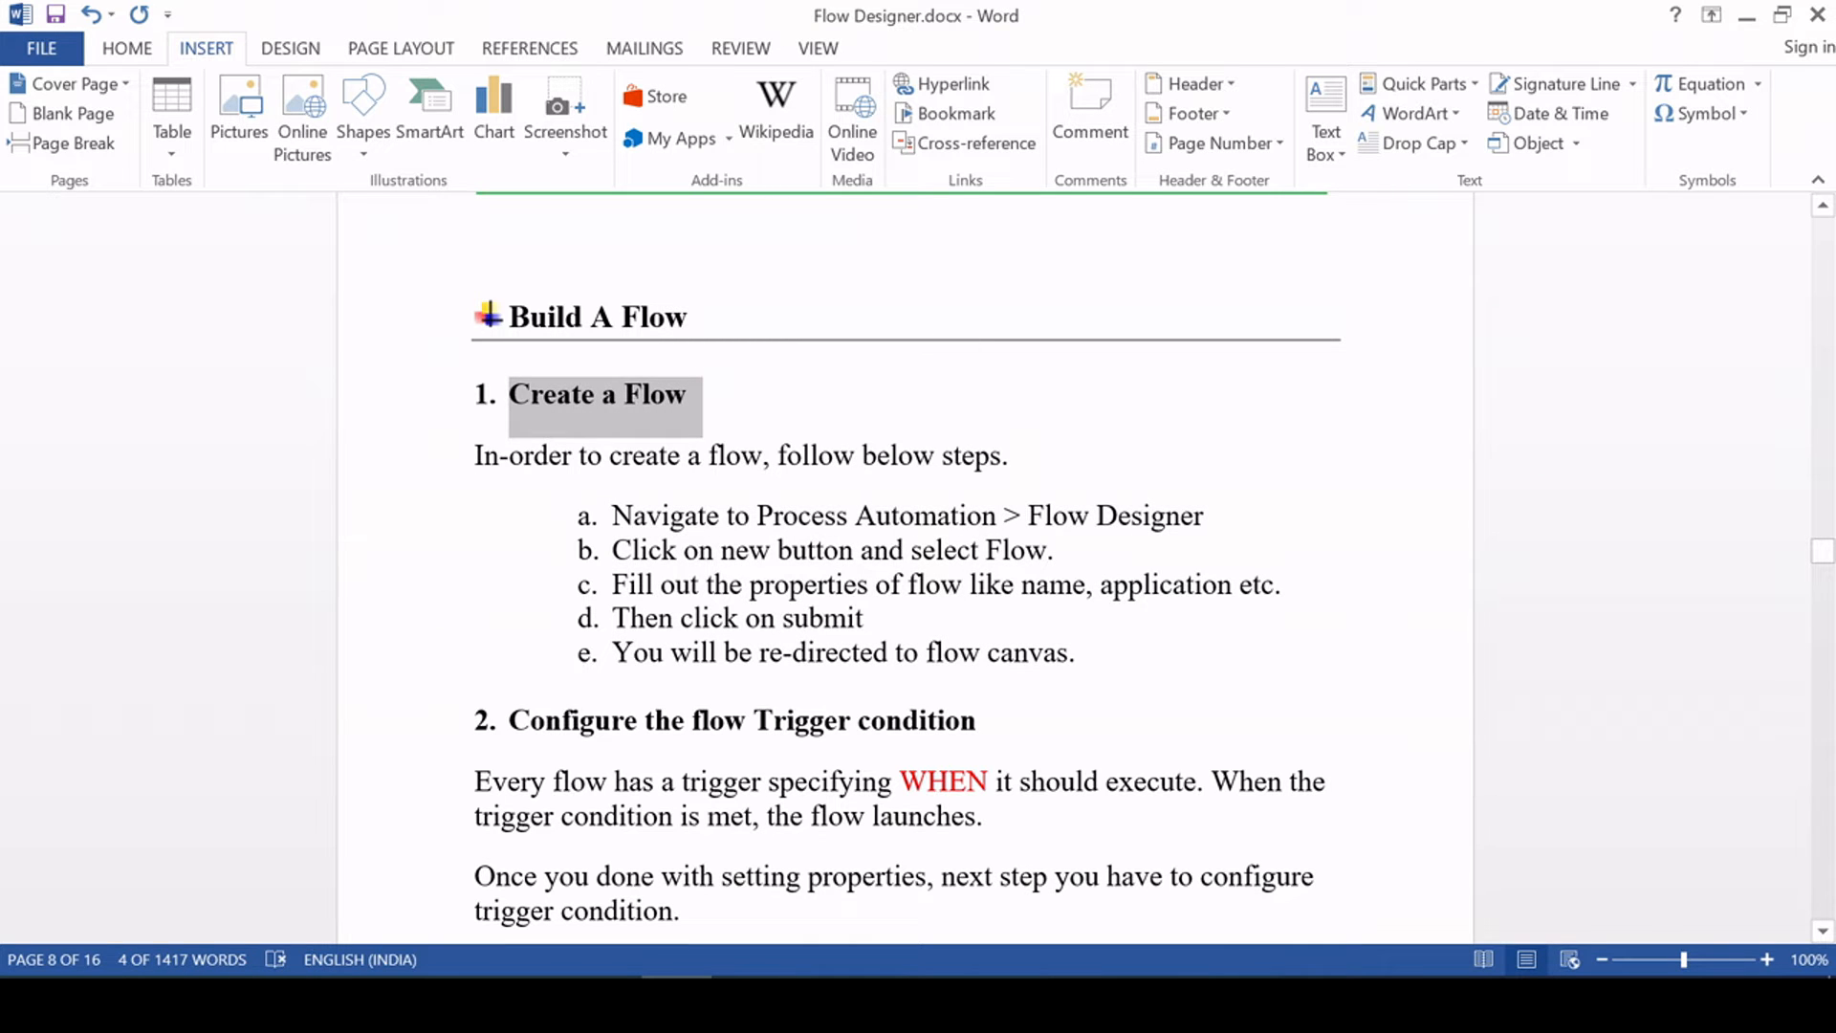
{"action": "left_click", "coordinate": [865, 618]}
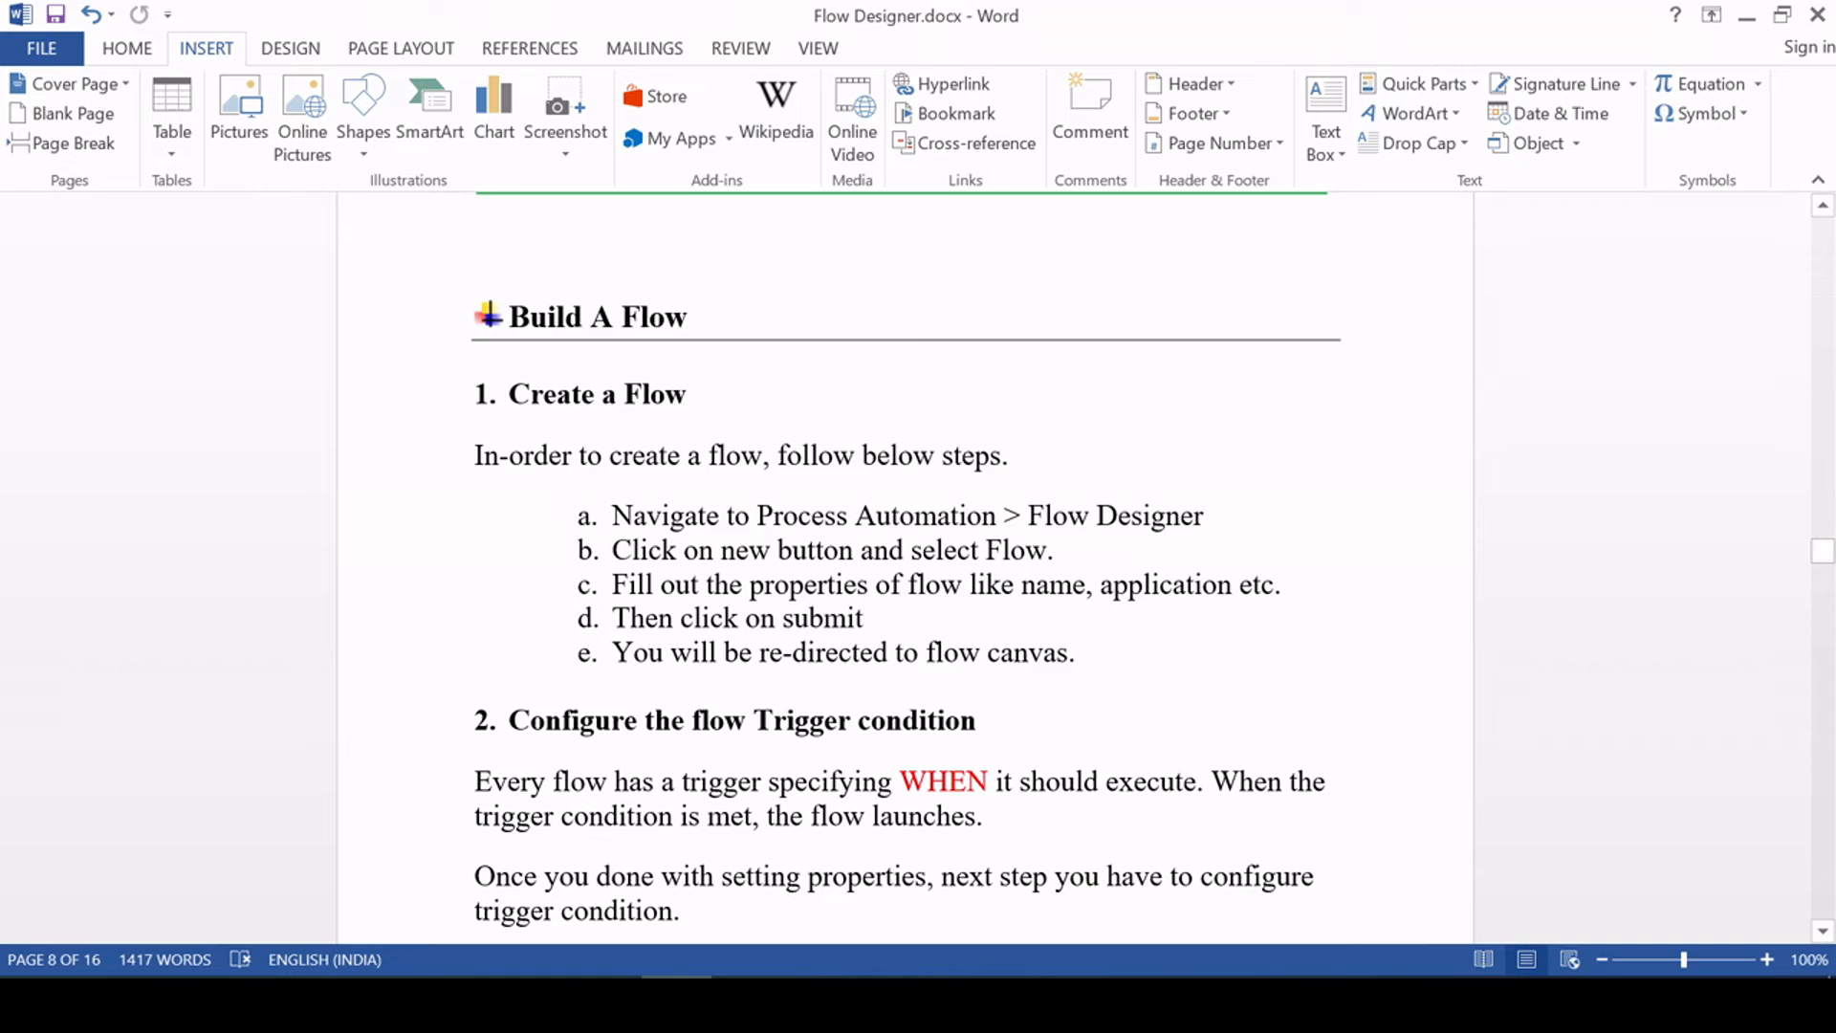
Switch back to ServiceNow, review the Flow Designer entry under the "flow" navigator filter, and return to the Incident Demo flow
{"action": "left_click", "coordinate": [317, 1004]}
{"action": "double_click", "coordinate": [94, 213]}
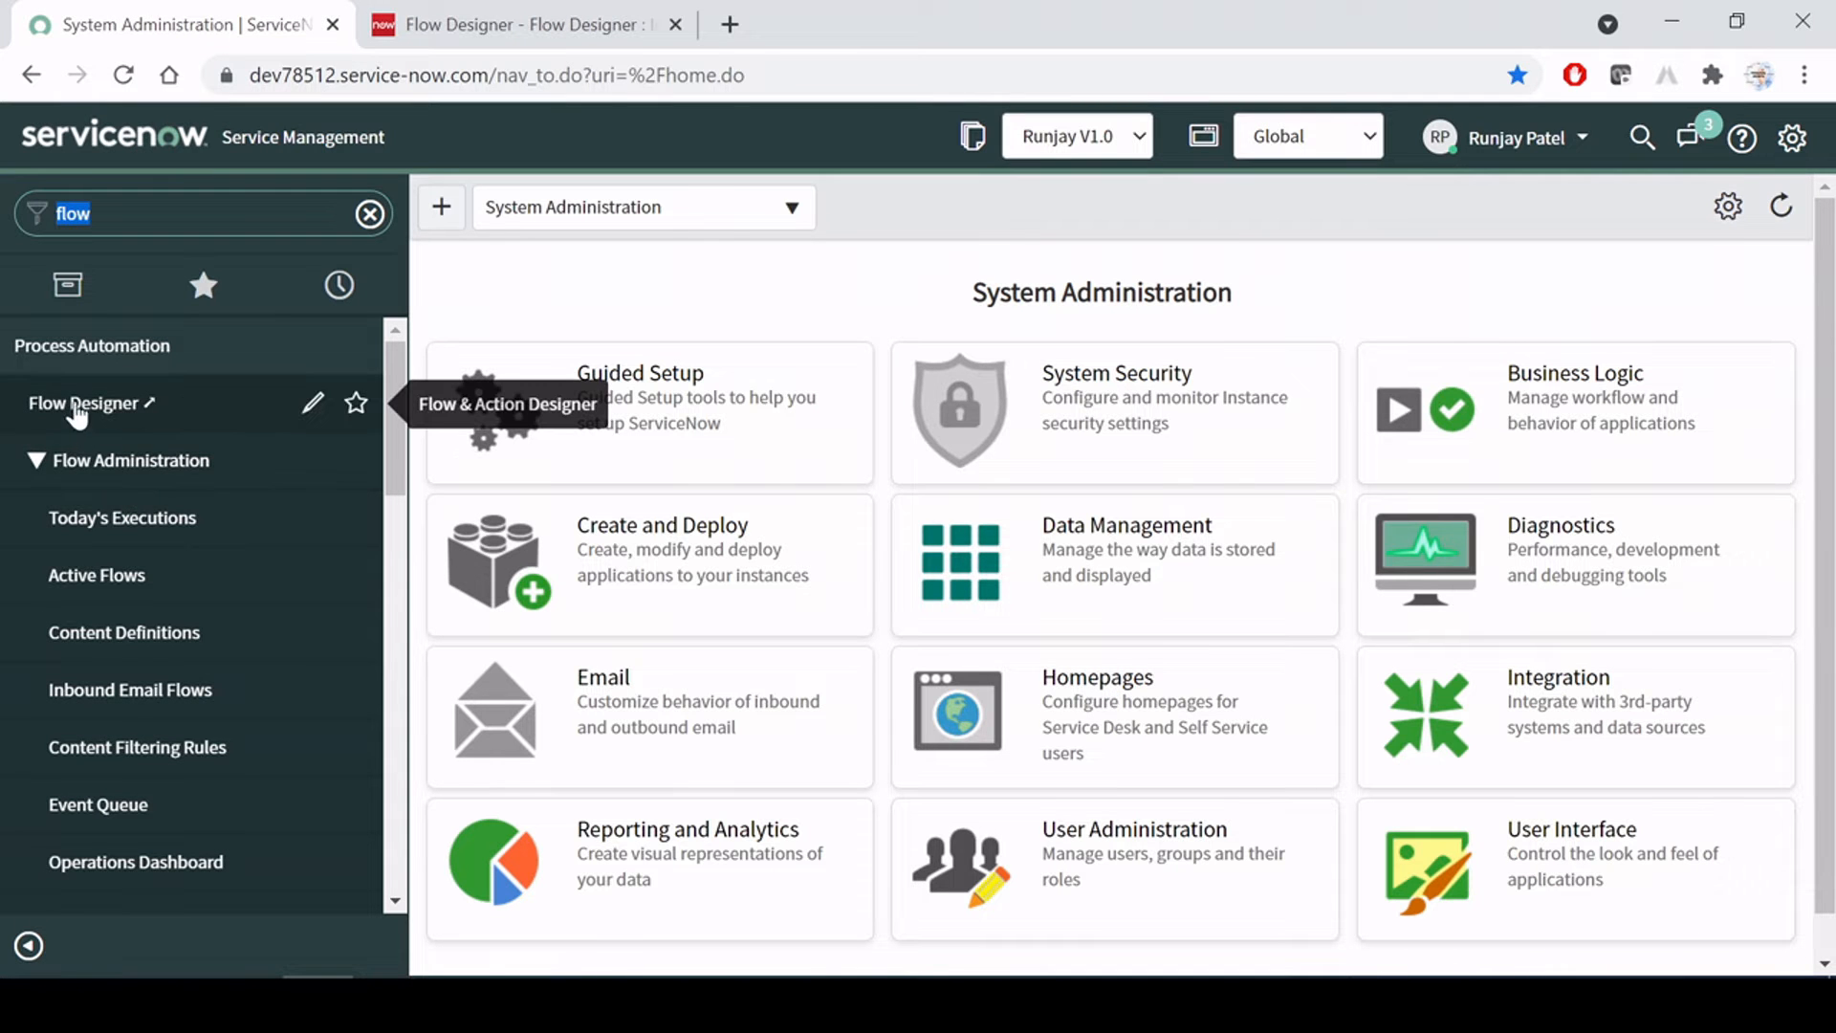
{"action": "left_click", "coordinate": [440, 26]}
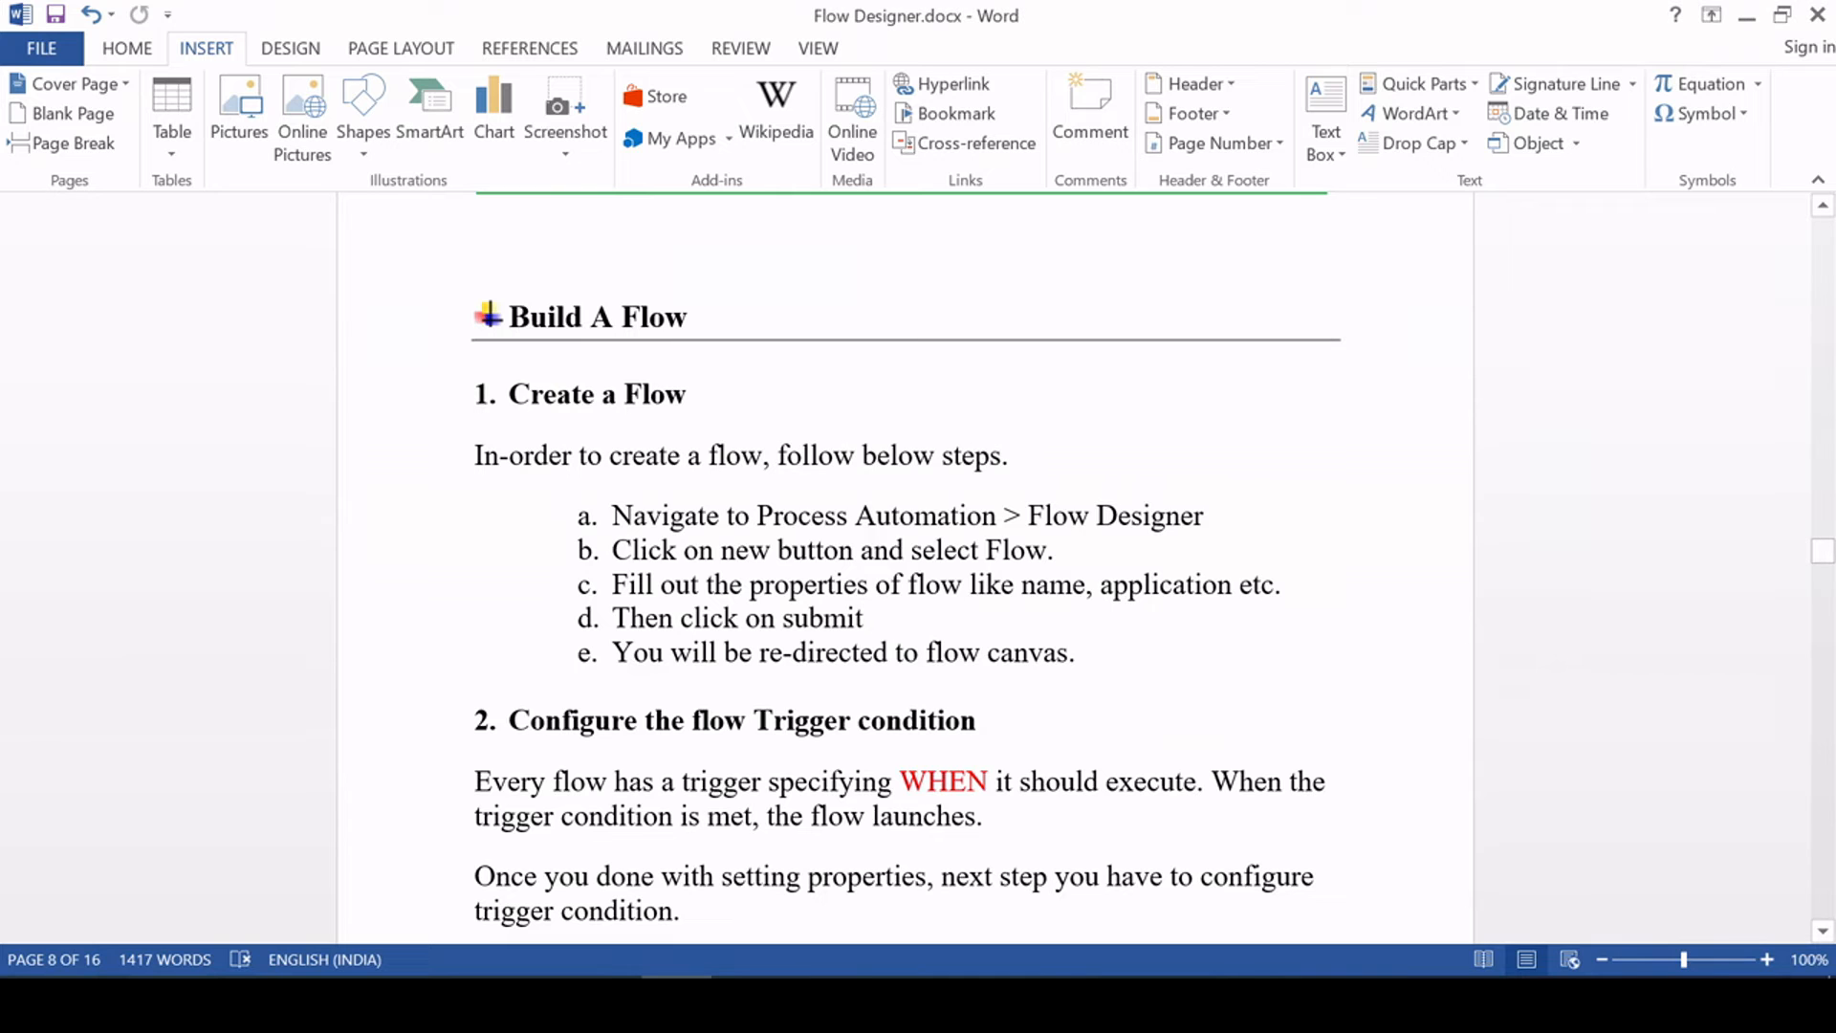
Return to the Word document and go over the flow creation steps again, from opening Flow Designer to reaching the flow canvas
{"action": "left_click_drag", "start_coordinate": [612, 515], "coordinate": [864, 618]}
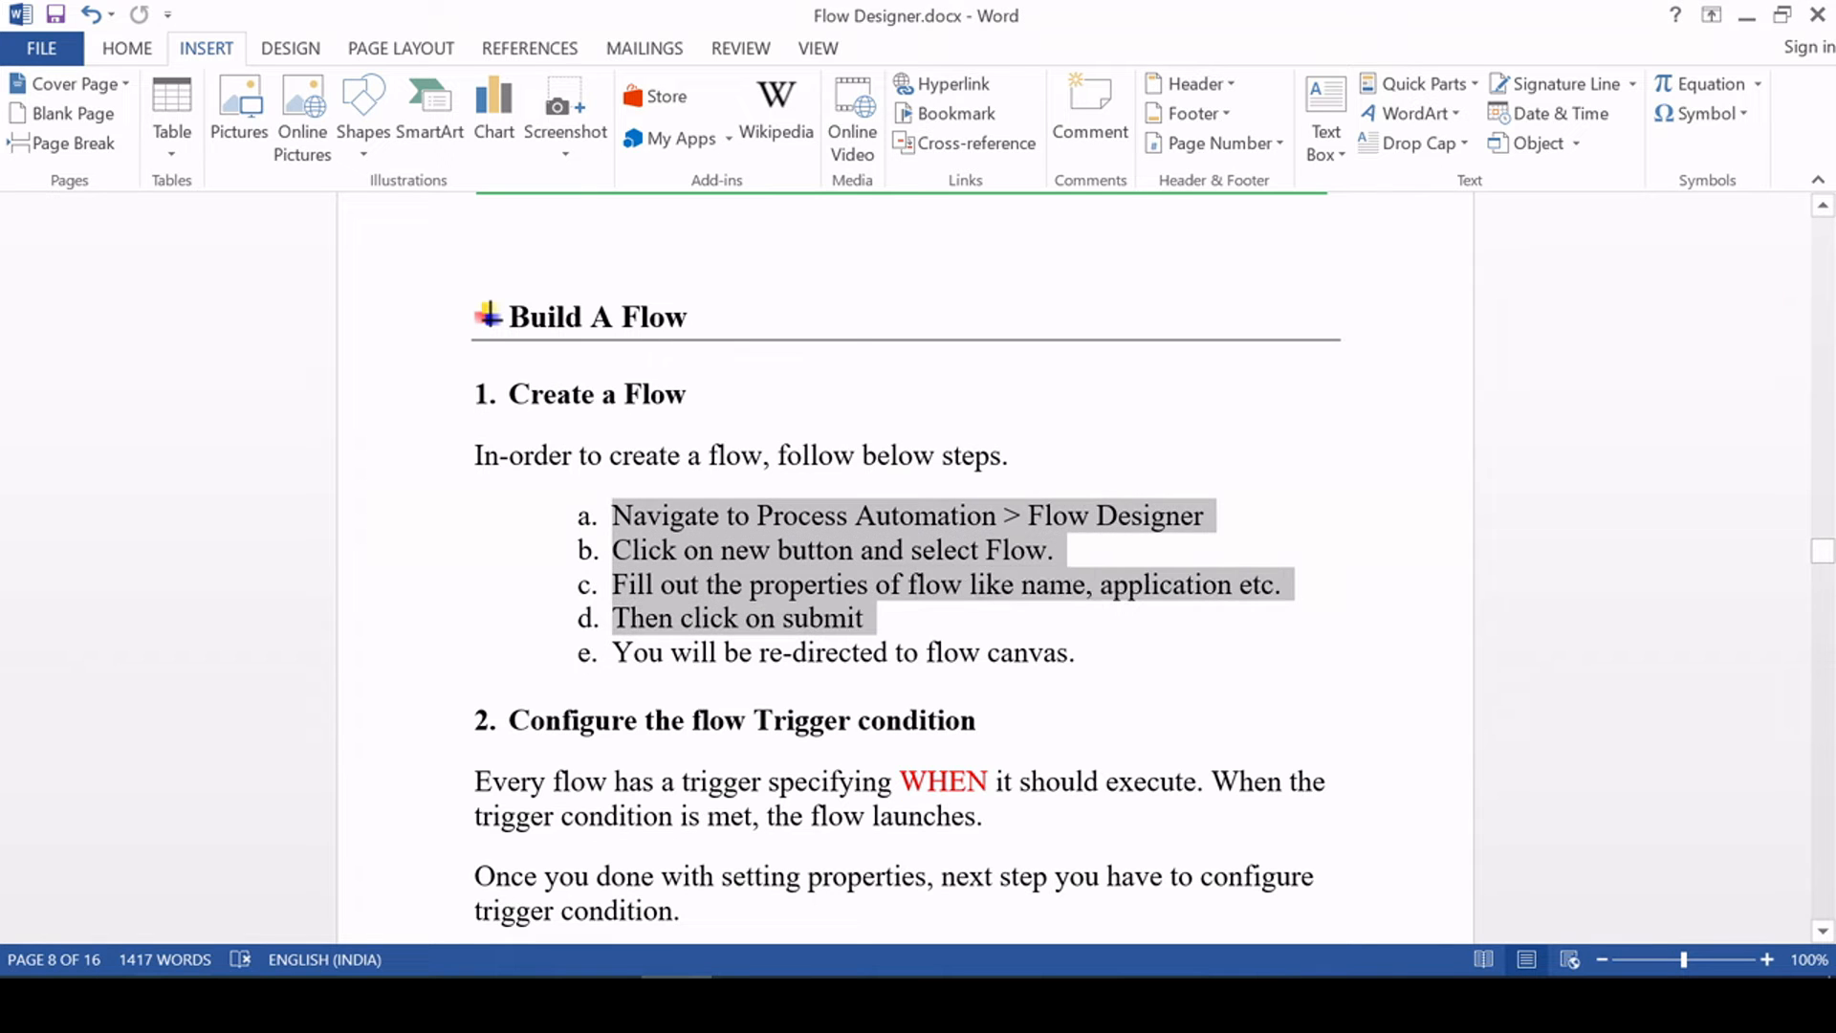
{"action": "left_click", "coordinate": [988, 654]}
{"action": "left_click_drag", "start_coordinate": [1076, 654], "coordinate": [710, 459]}
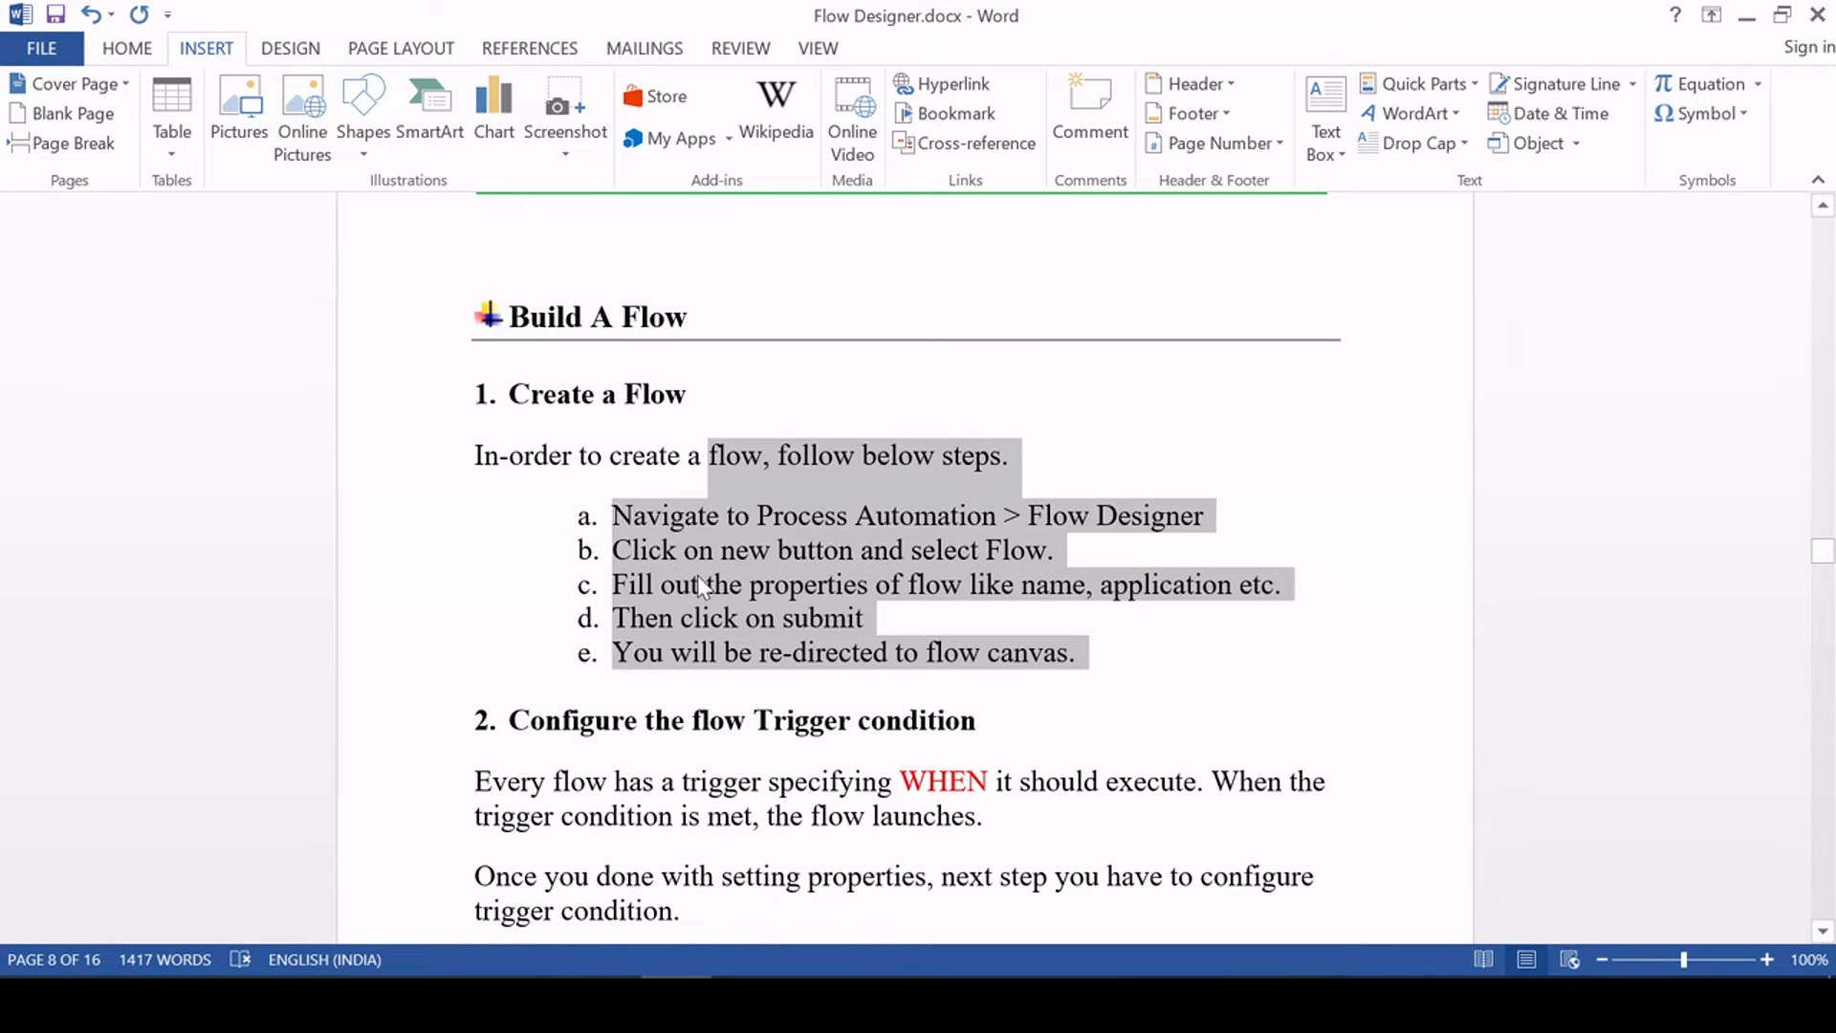
{"action": "left_click", "coordinate": [715, 584]}
{"action": "scroll", "coordinate": [904, 564], "scroll_direction": "down", "scroll_amount": 4}
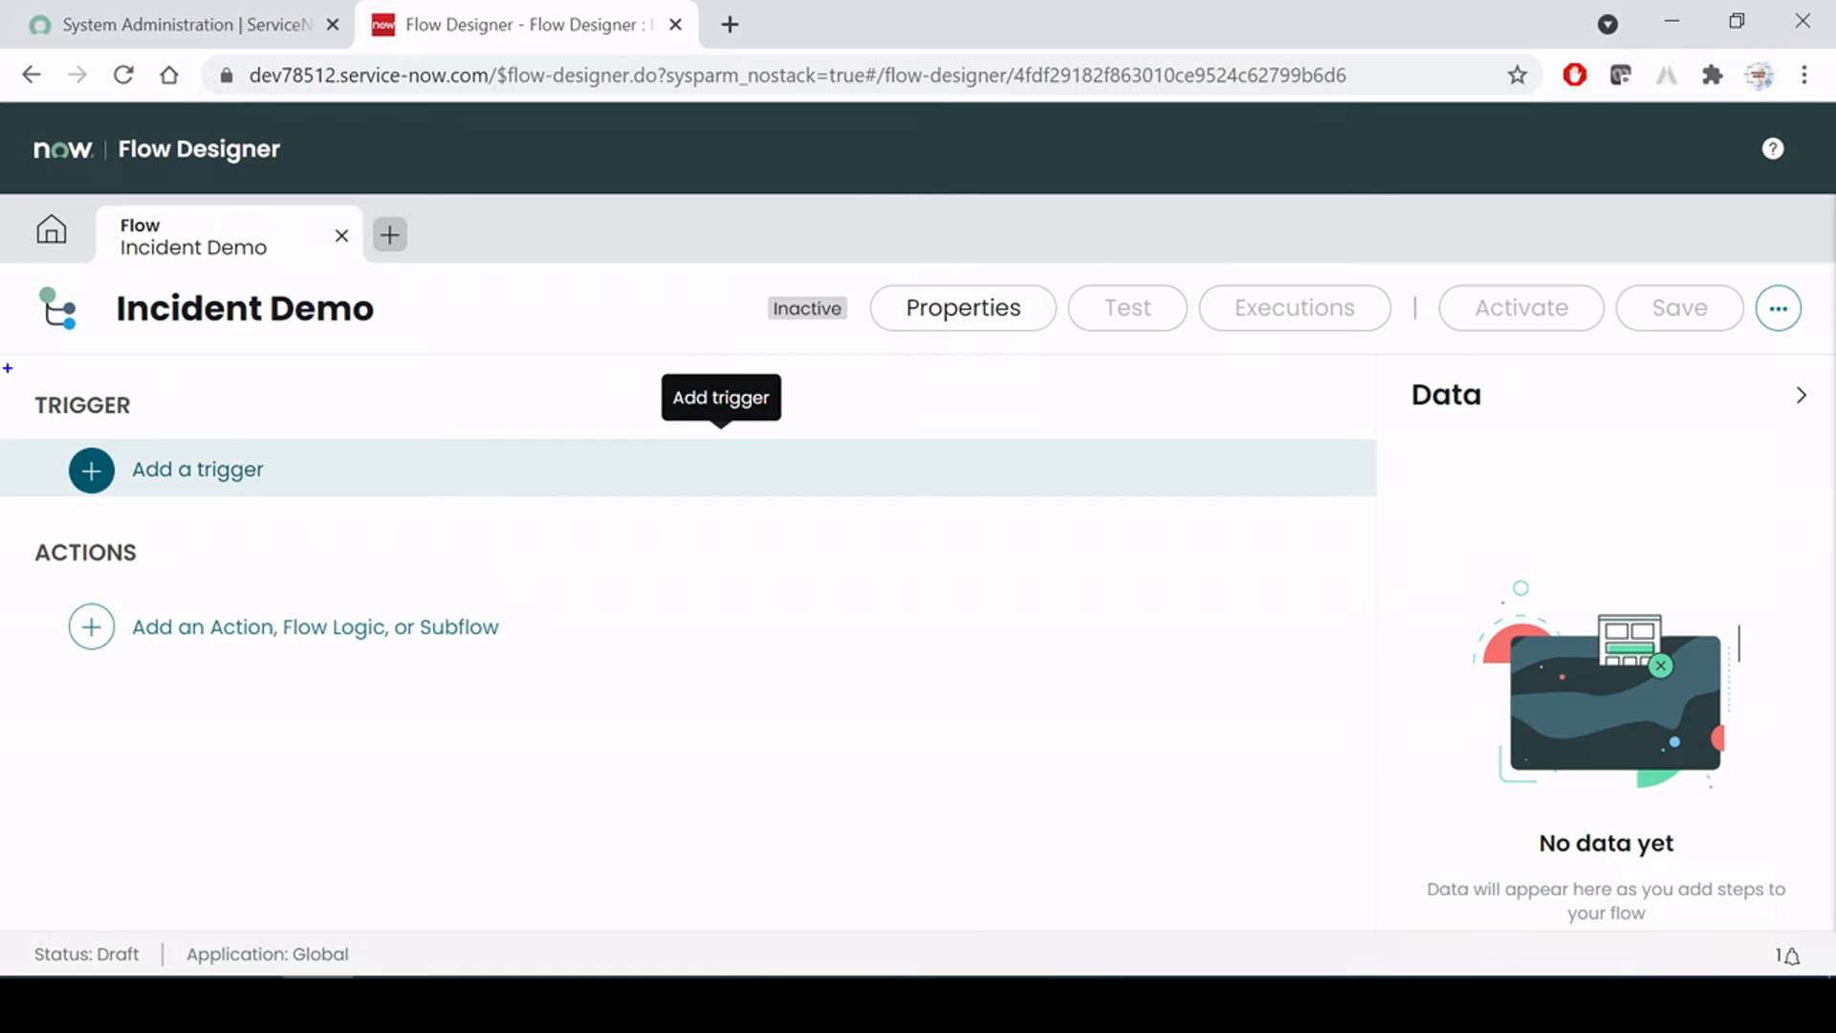
Mark the trigger area of the flow canvas, and read the Configure the flow Trigger condition section in the Word document
{"action": "mouse_move", "coordinate": [5, 368]}
{"action": "left_mouse_down"}
{"action": "mouse_move", "coordinate": [183, 536]}
{"action": "mouse_move", "coordinate": [657, 538]}
{"action": "left_mouse_up"}
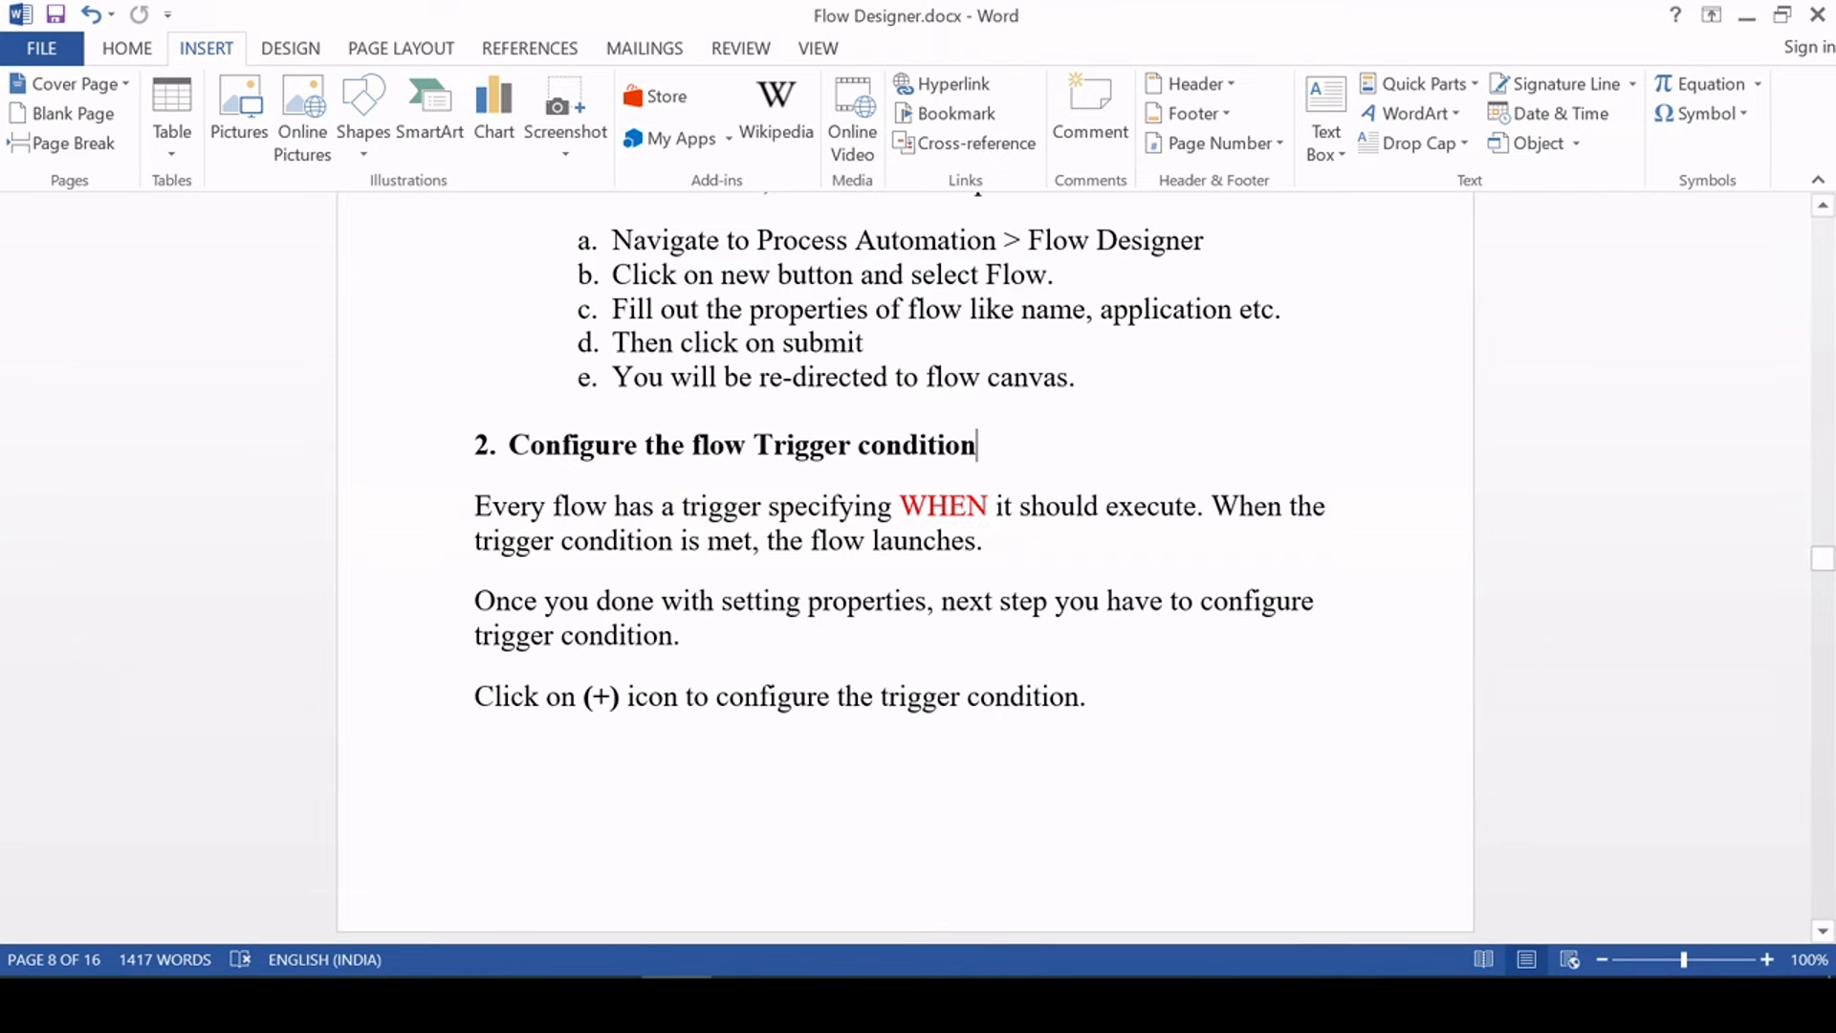
{"action": "scroll", "coordinate": [903, 565], "scroll_direction": "down", "scroll_amount": 1}
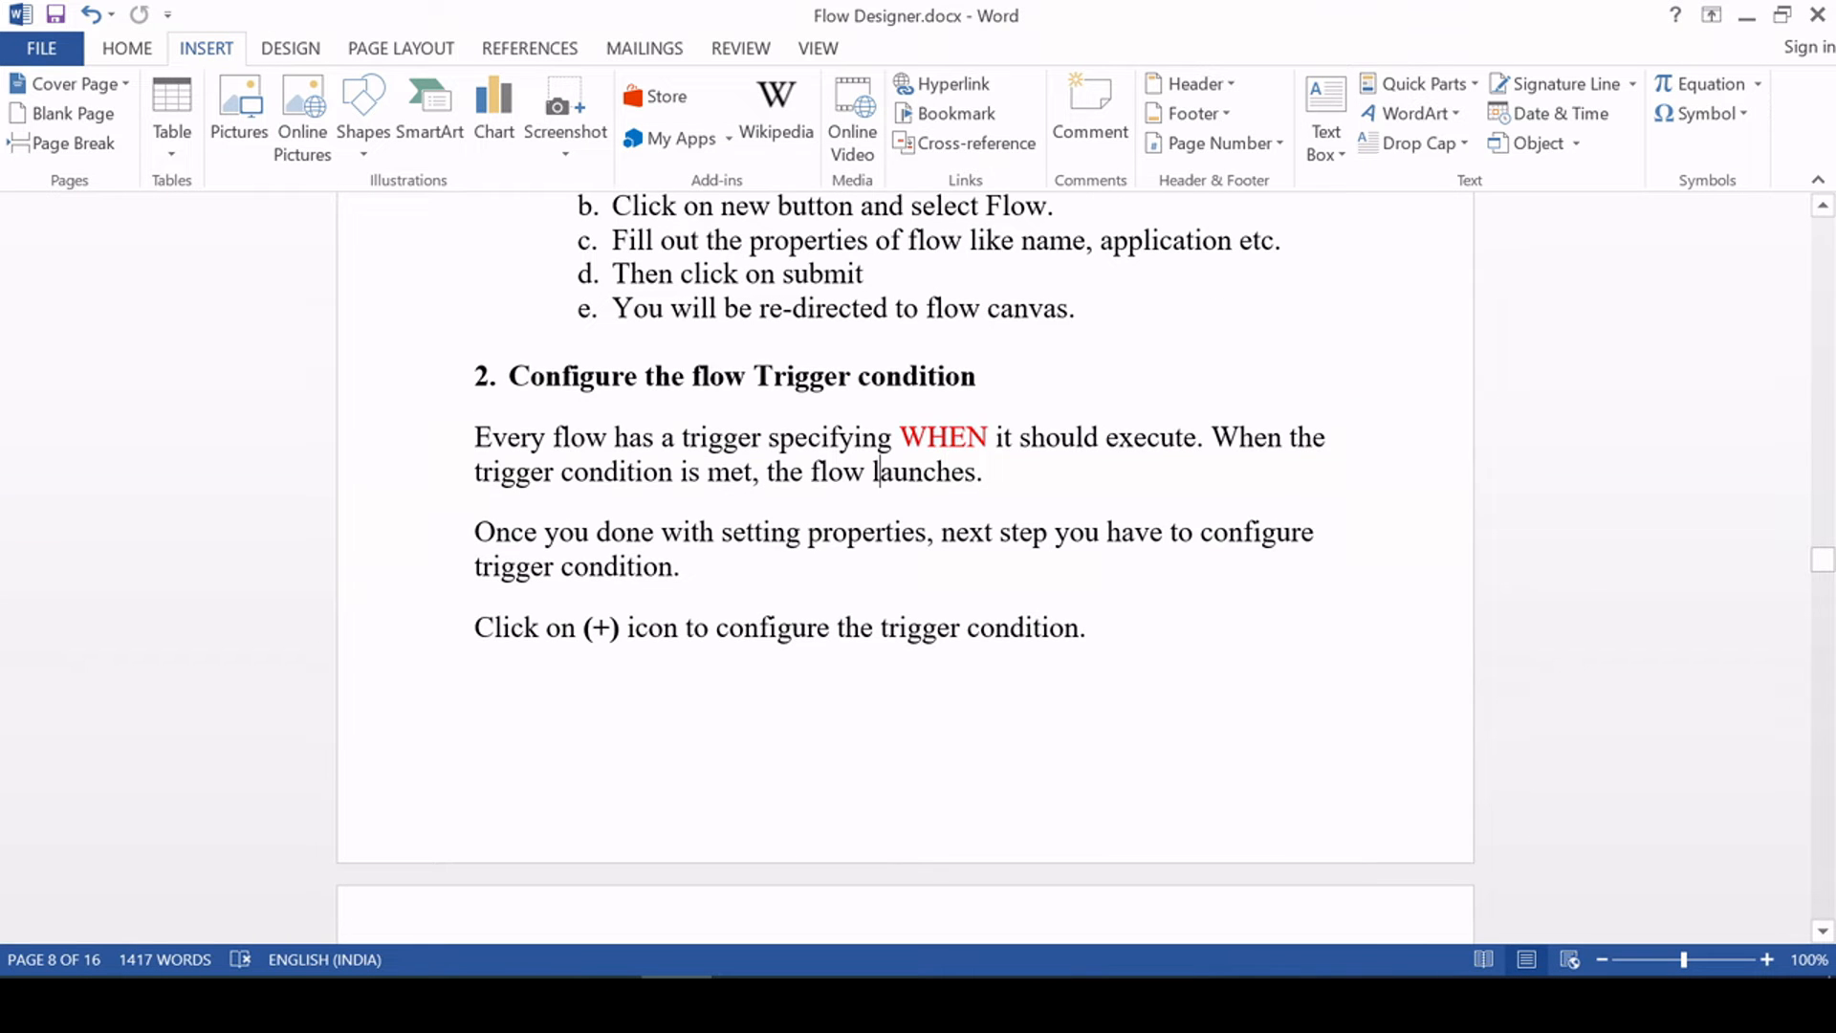
{"action": "scroll", "coordinate": [903, 535], "scroll_direction": "down", "scroll_amount": 3}
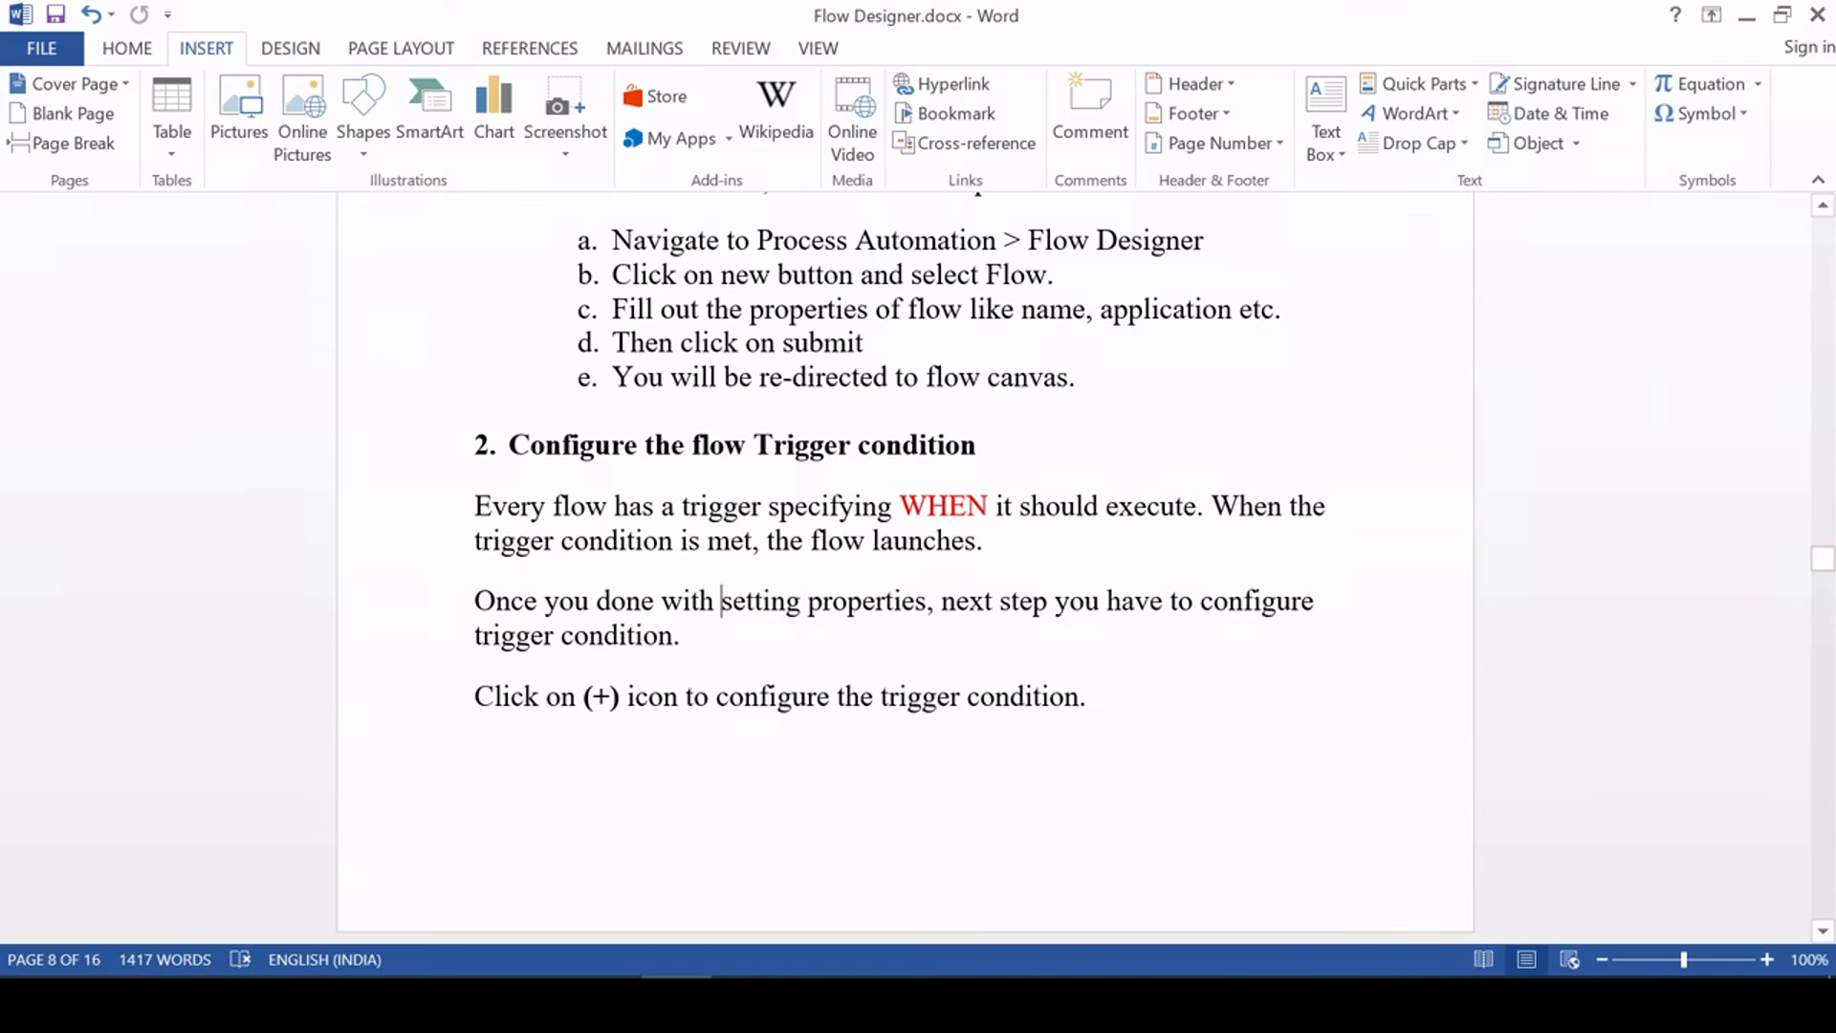
{"action": "left_click_drag", "start_coordinate": [476, 700], "coordinate": [784, 717]}
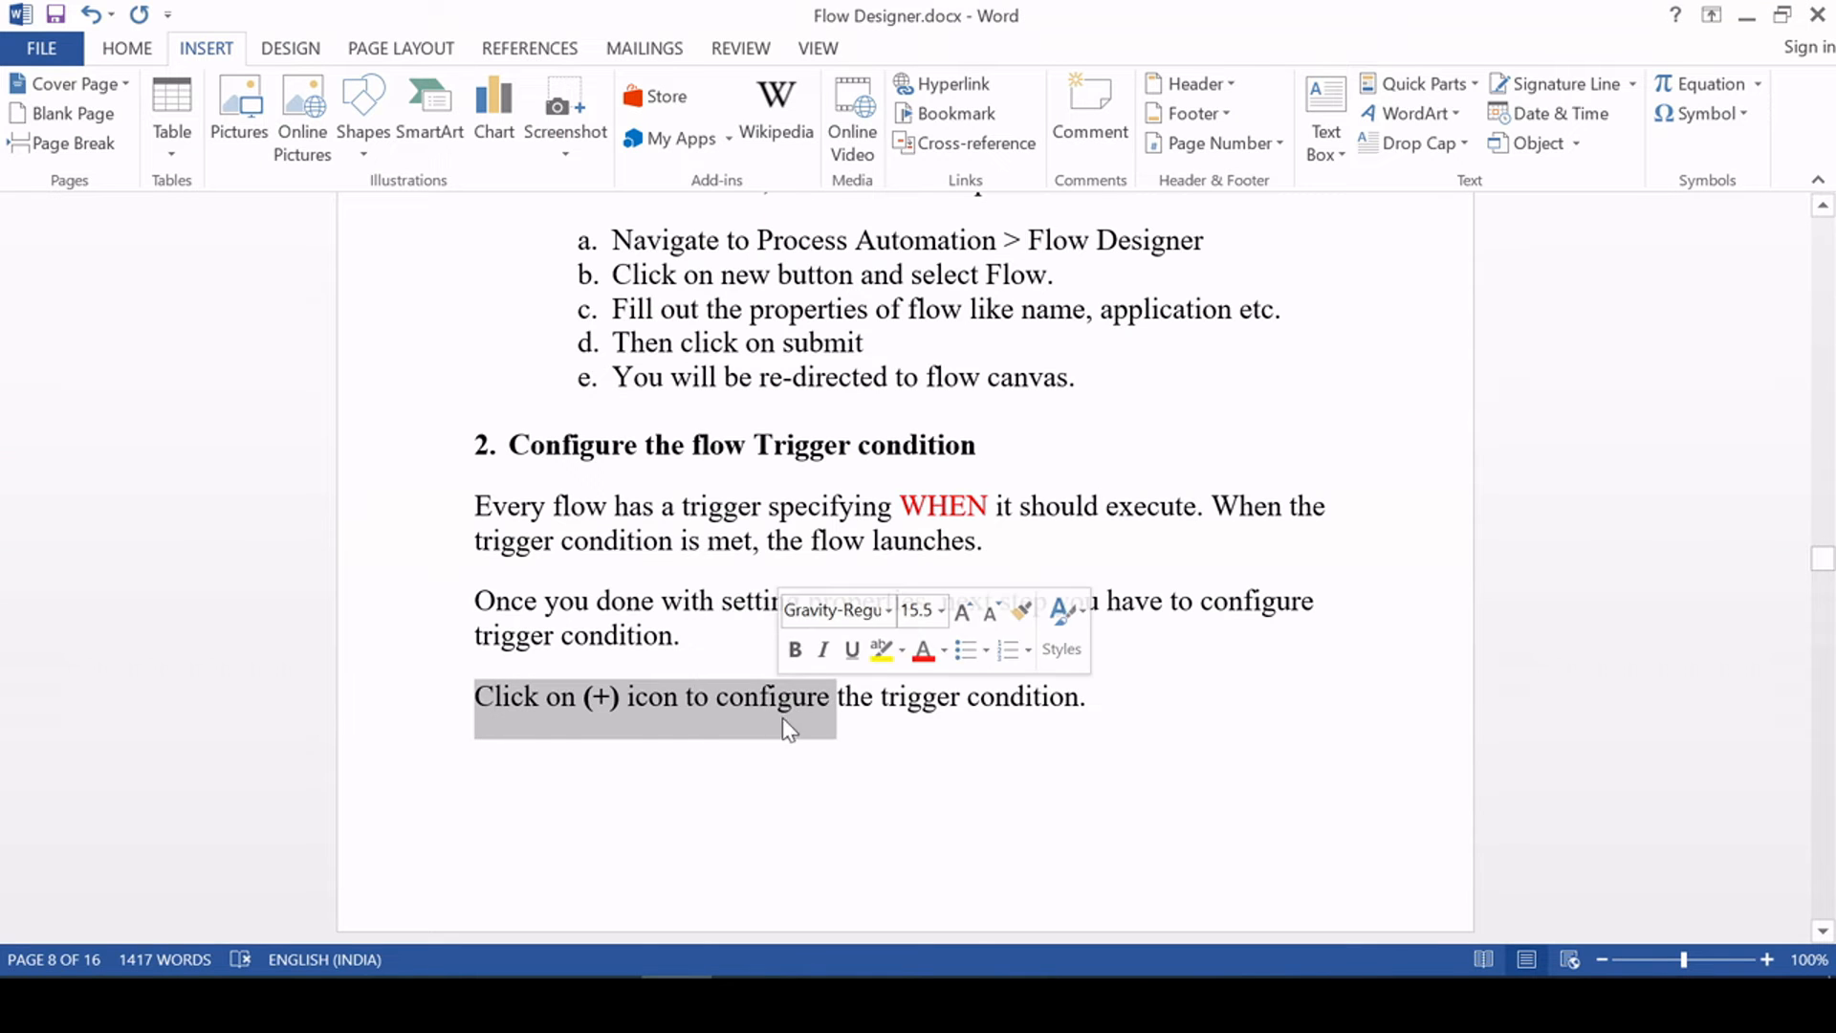
{"action": "left_click", "coordinate": [661, 603]}
{"action": "scroll", "coordinate": [903, 536], "scroll_direction": "up", "scroll_amount": 2}
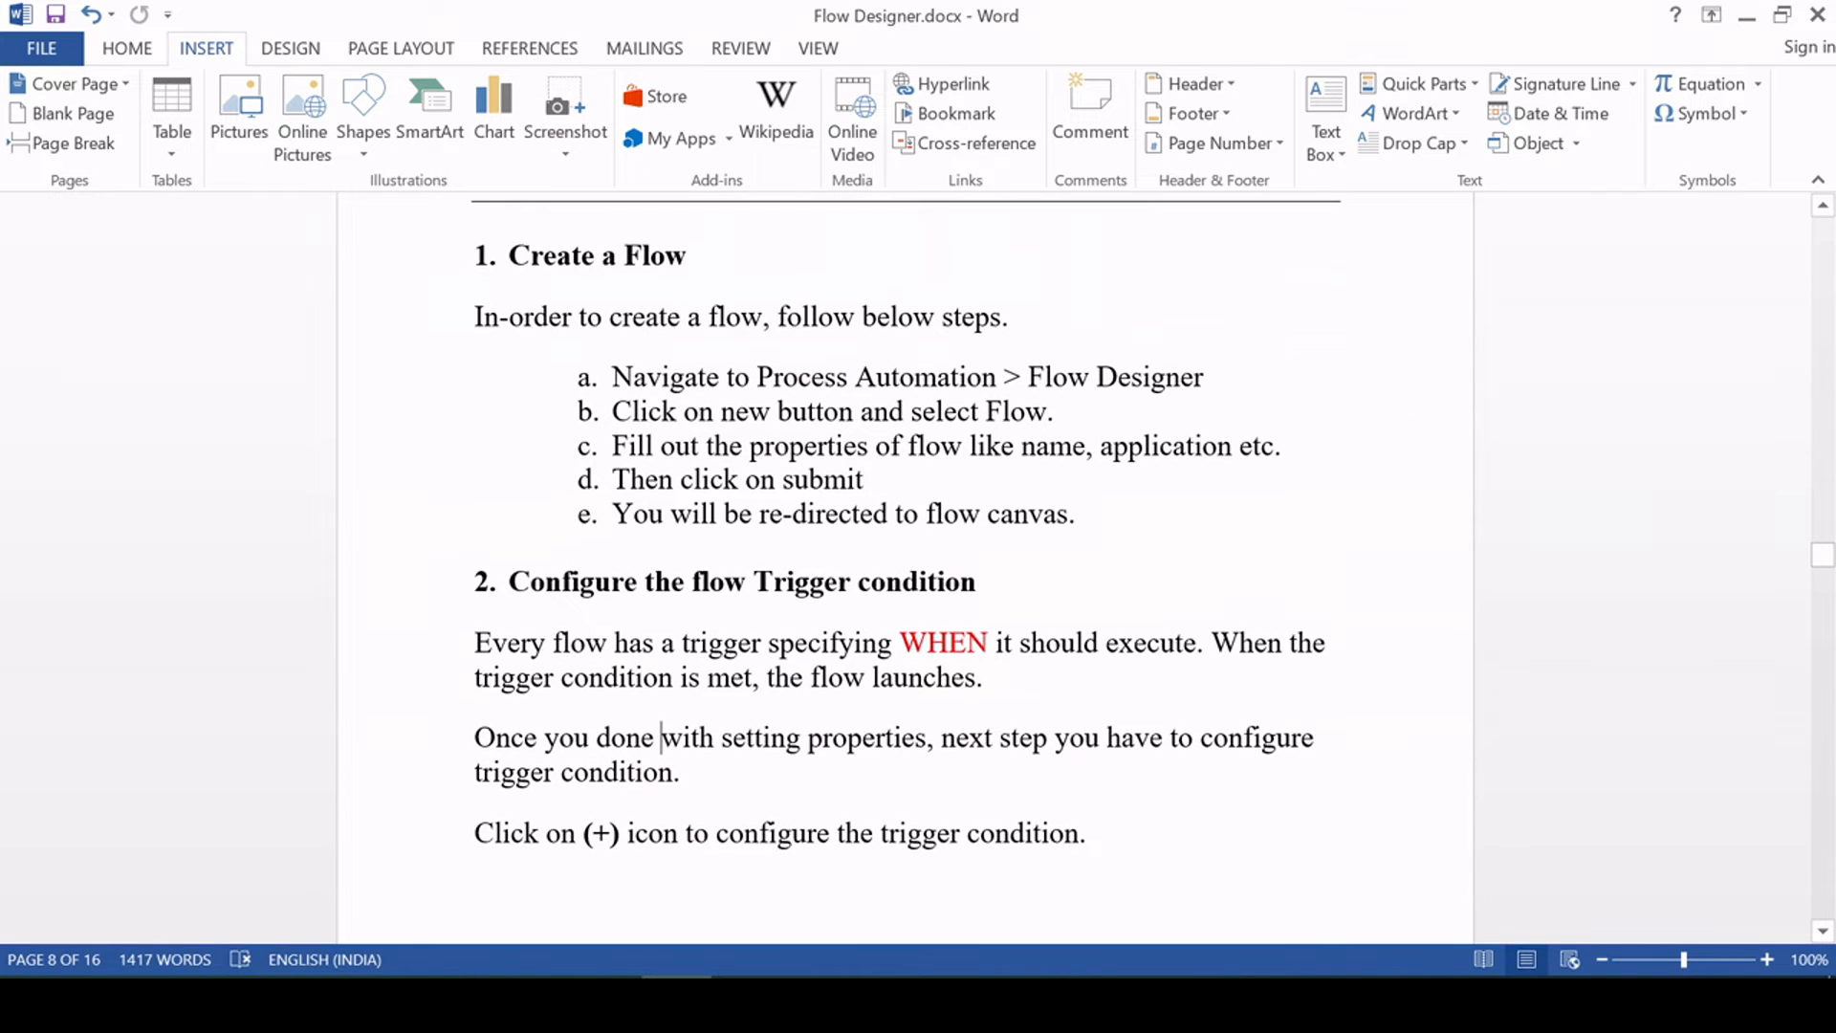
Highlight the Configure the flow Trigger condition heading and the Create a Flow steps a to e in the document
{"action": "left_click_drag", "start_coordinate": [509, 583], "coordinate": [985, 585]}
{"action": "left_click", "coordinate": [762, 739]}
{"action": "left_click_drag", "start_coordinate": [580, 319], "coordinate": [1076, 516]}
{"action": "left_click", "coordinate": [950, 737]}
Go to the Trigger Type section of the Word document and compare it with the Add a trigger entry in ServiceNow
{"action": "key", "text": "alt+Tab"}
{"action": "scroll", "coordinate": [951, 737], "scroll_direction": "down", "scroll_amount": 7}
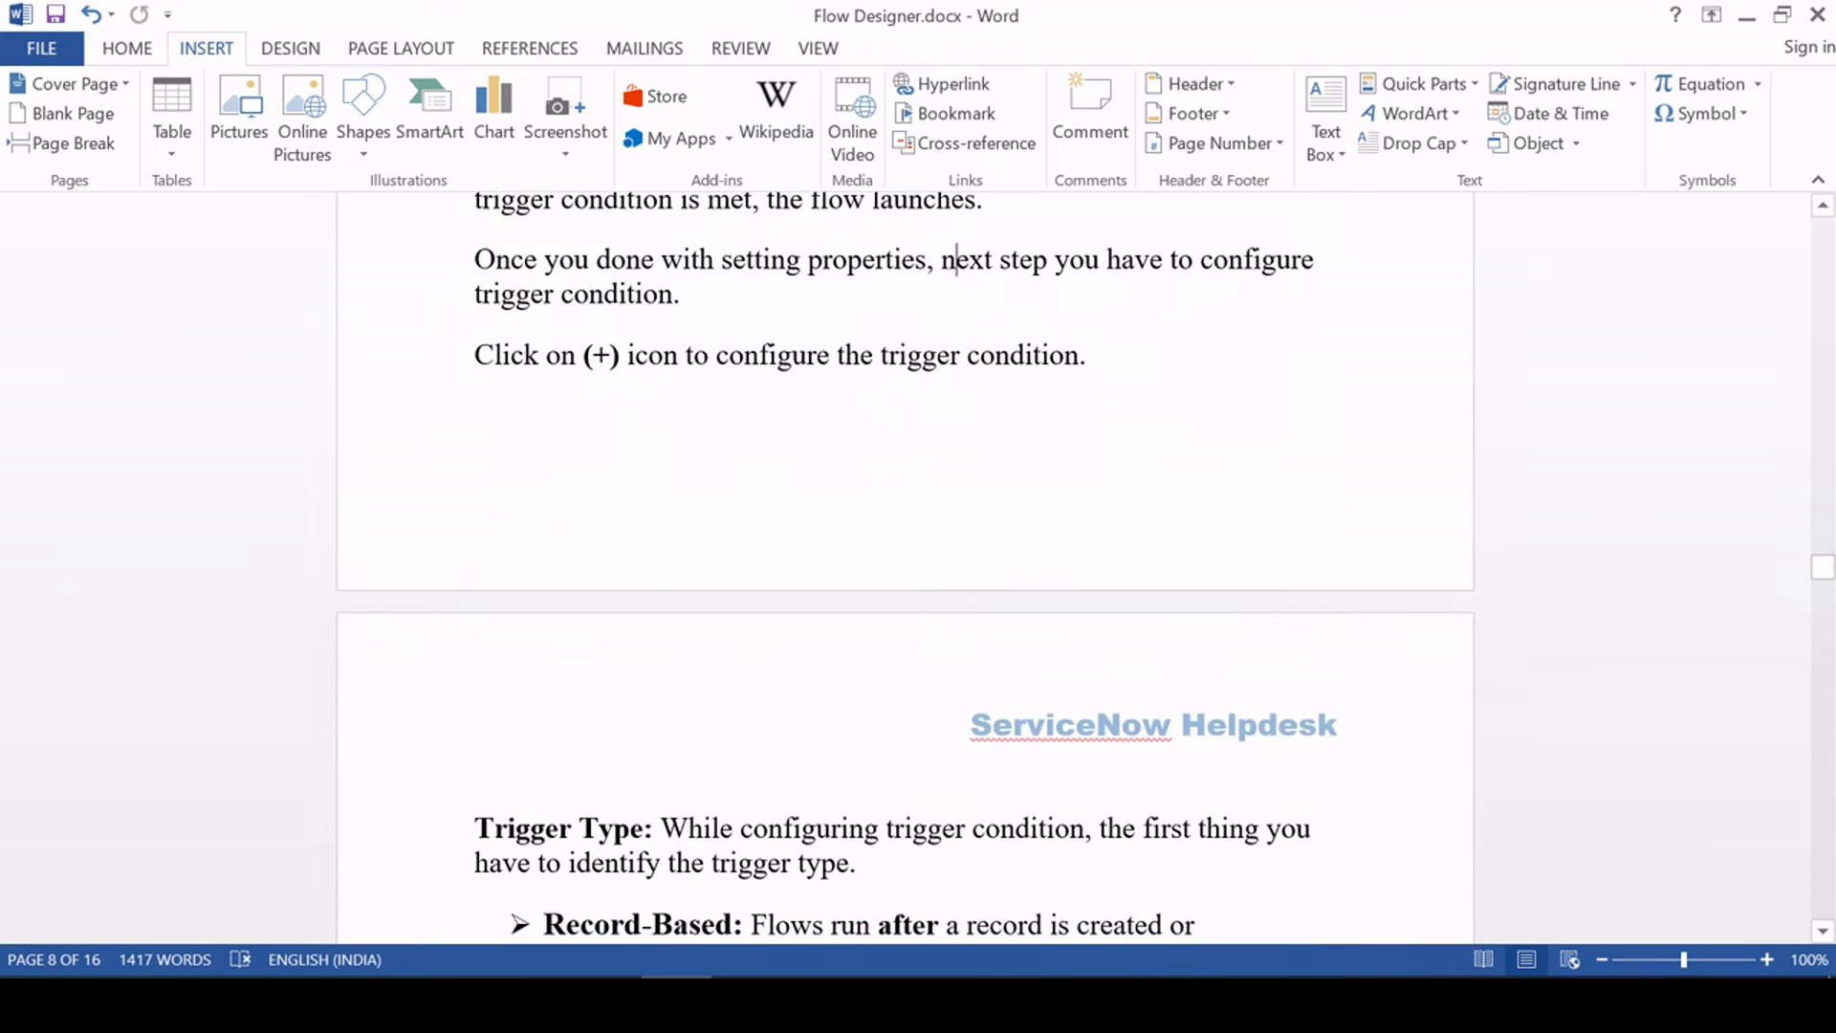
{"action": "scroll", "coordinate": [951, 533], "scroll_direction": "down", "scroll_amount": 1}
{"action": "scroll", "coordinate": [950, 532], "scroll_direction": "up", "scroll_amount": 6}
{"action": "scroll", "coordinate": [950, 533], "scroll_direction": "down", "scroll_amount": 5}
{"action": "scroll", "coordinate": [905, 564], "scroll_direction": "down", "scroll_amount": 2}
{"action": "scroll", "coordinate": [904, 564], "scroll_direction": "down", "scroll_amount": 2}
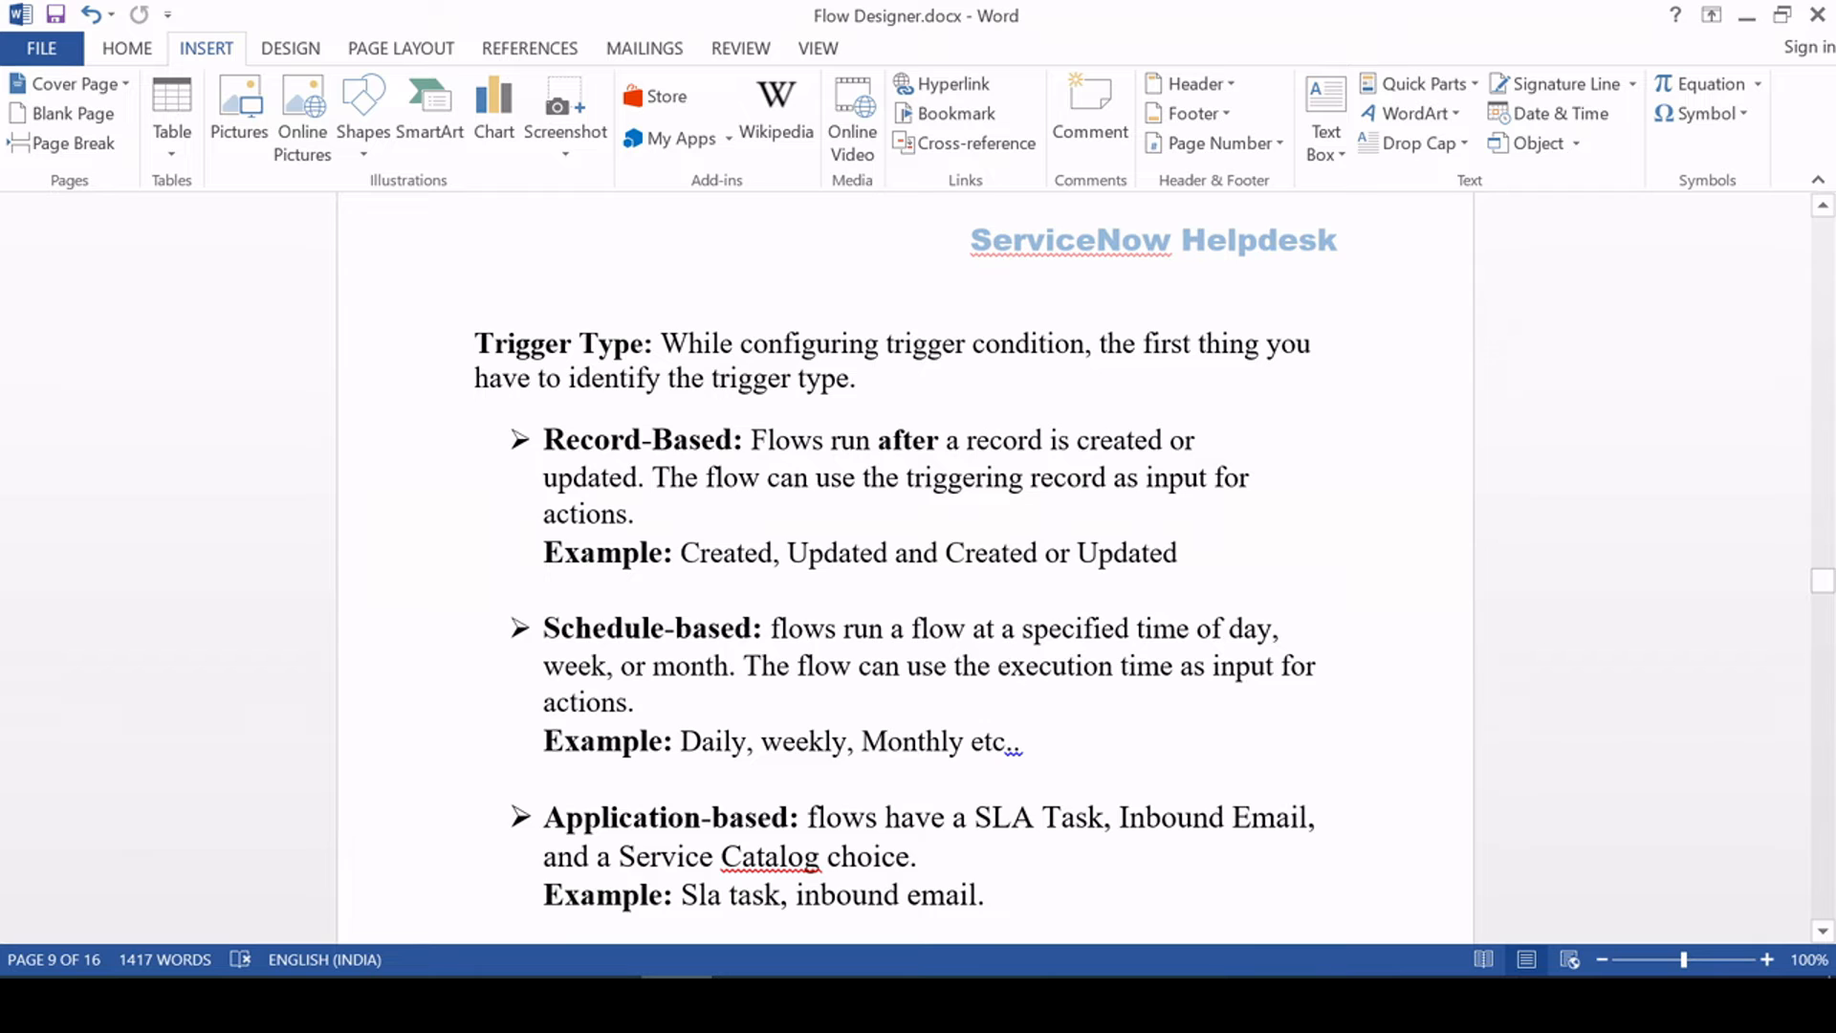
{"action": "key", "text": "alt+Tab"}
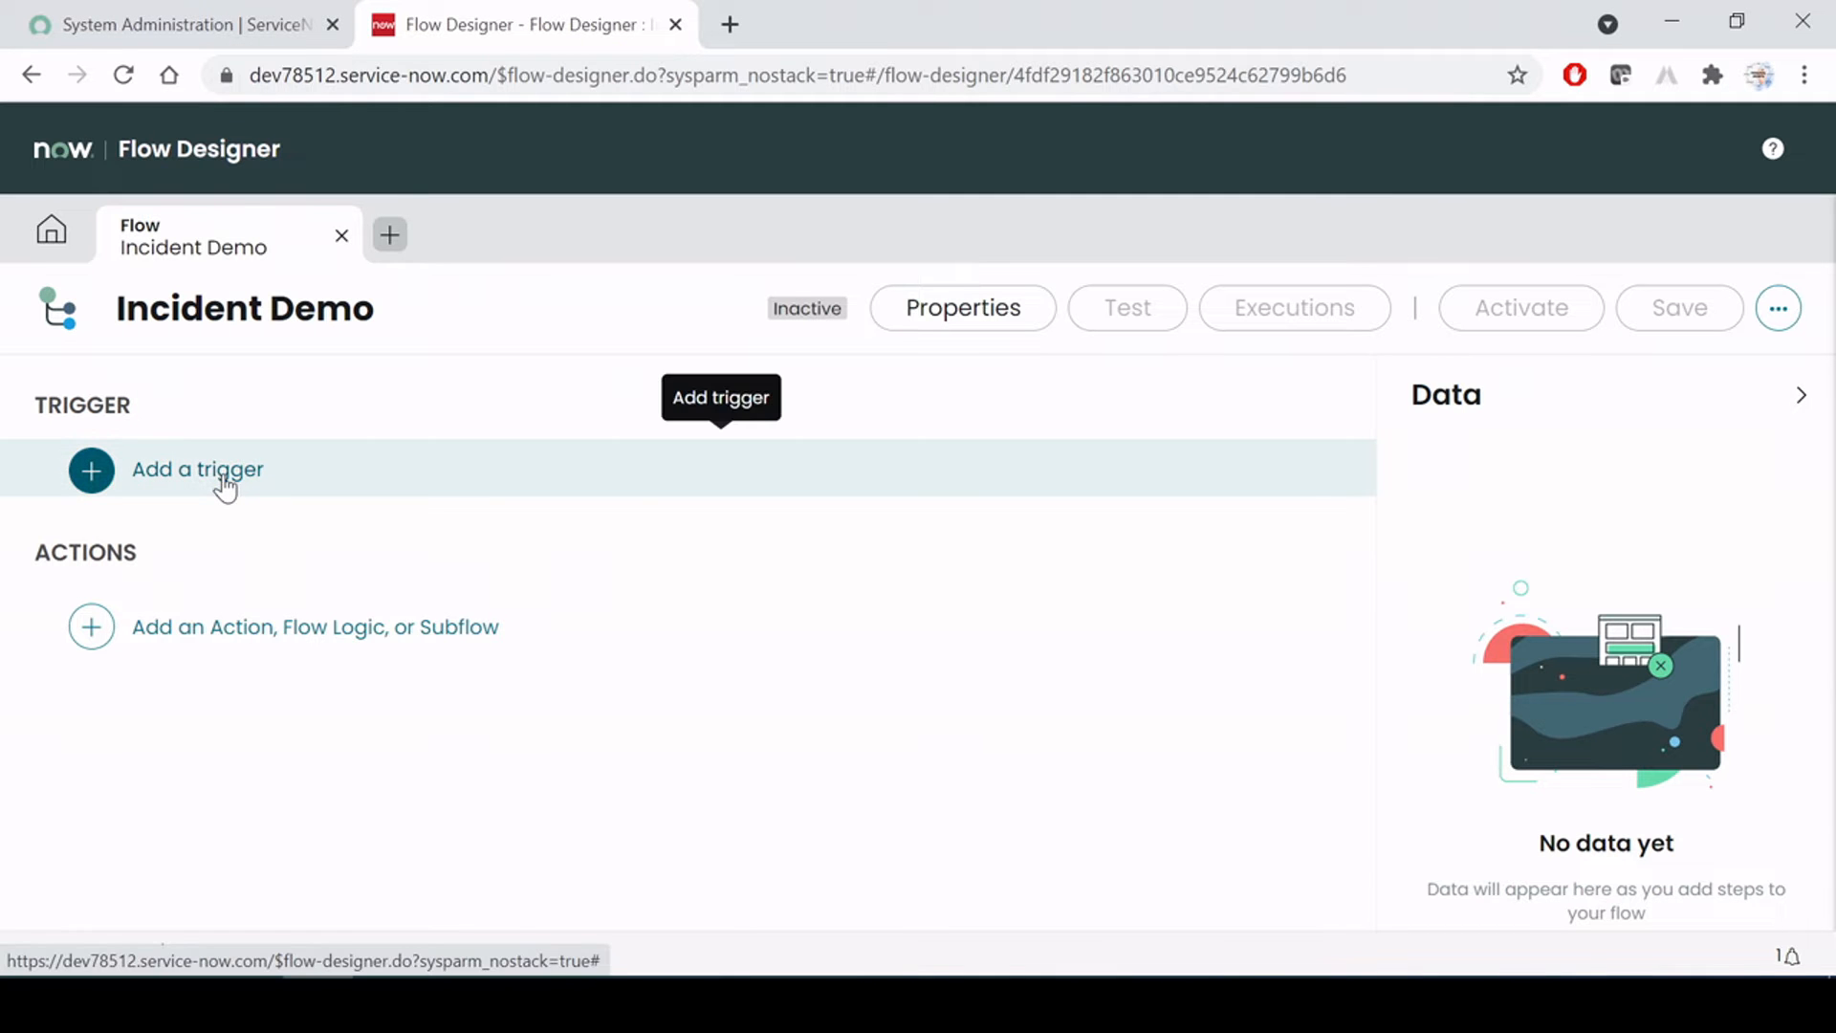
{"action": "key", "text": "alt+Tab"}
{"action": "scroll", "coordinate": [904, 564], "scroll_direction": "down", "scroll_amount": 1}
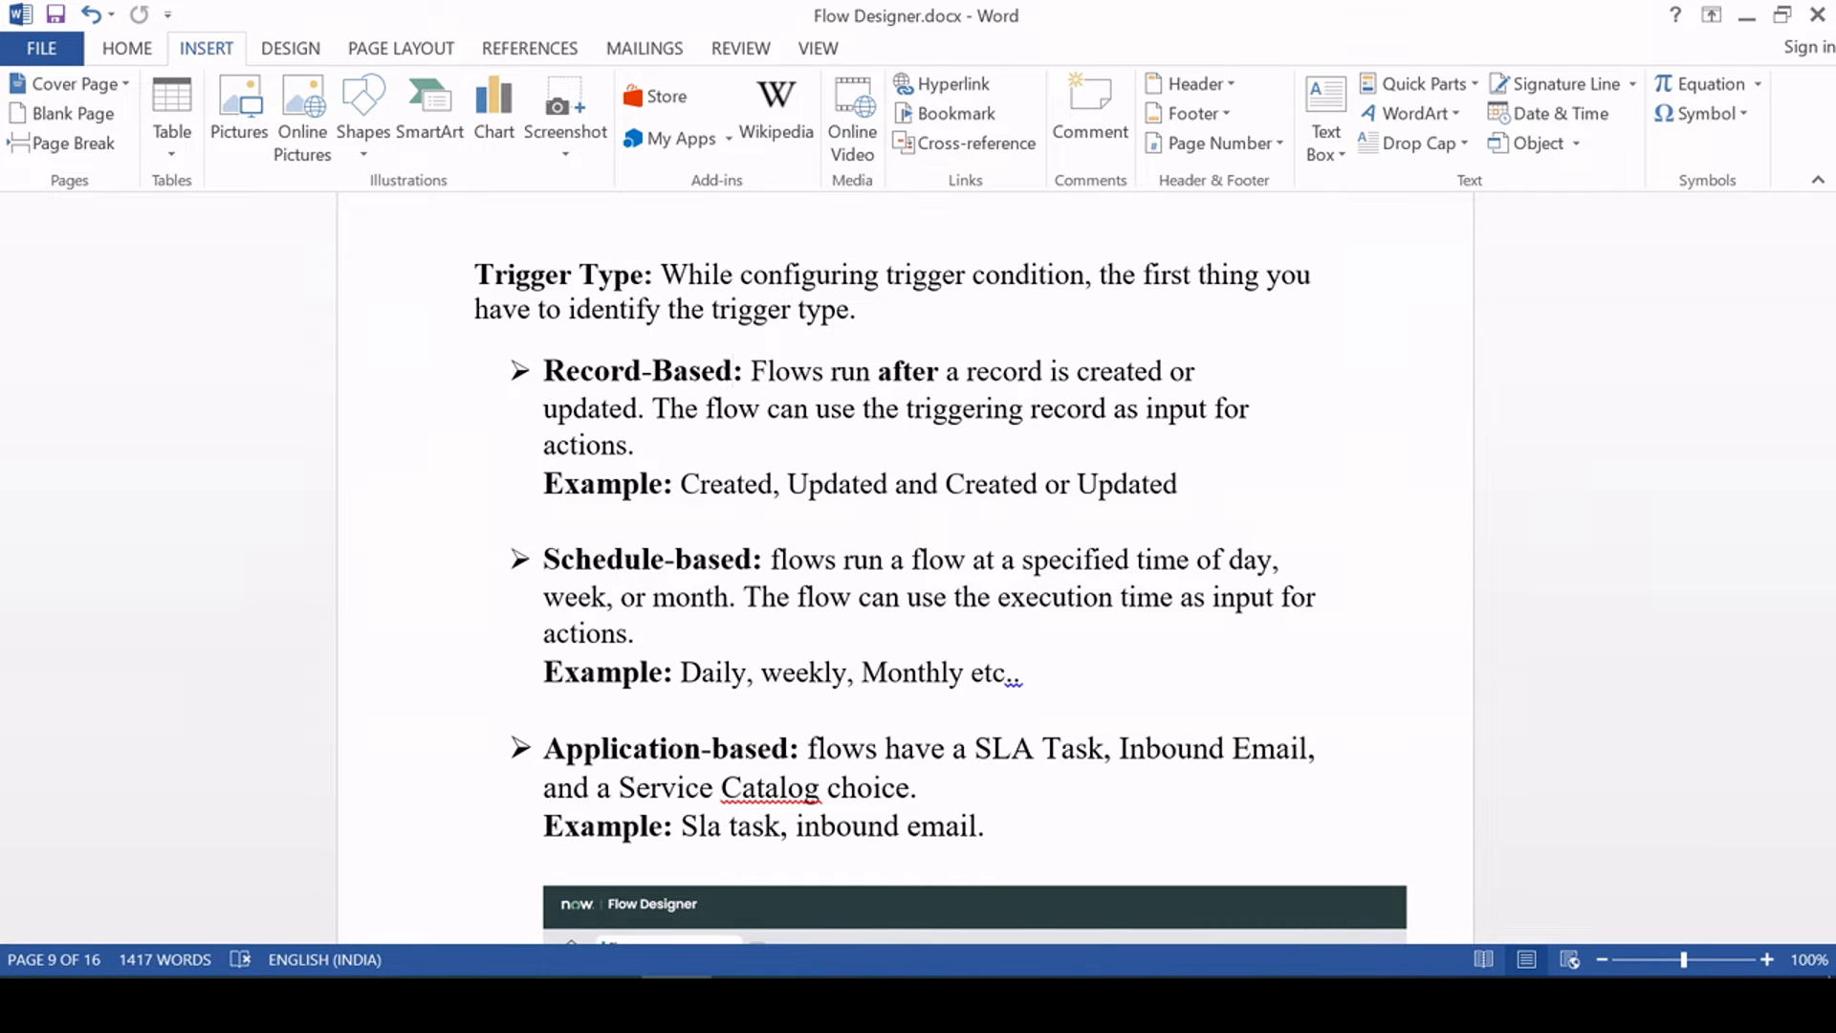
Go over the Record-Based trigger examples Created, Updated and Created or Updated, and highlight the Record-Based heading
{"action": "left_click", "coordinate": [679, 484]}
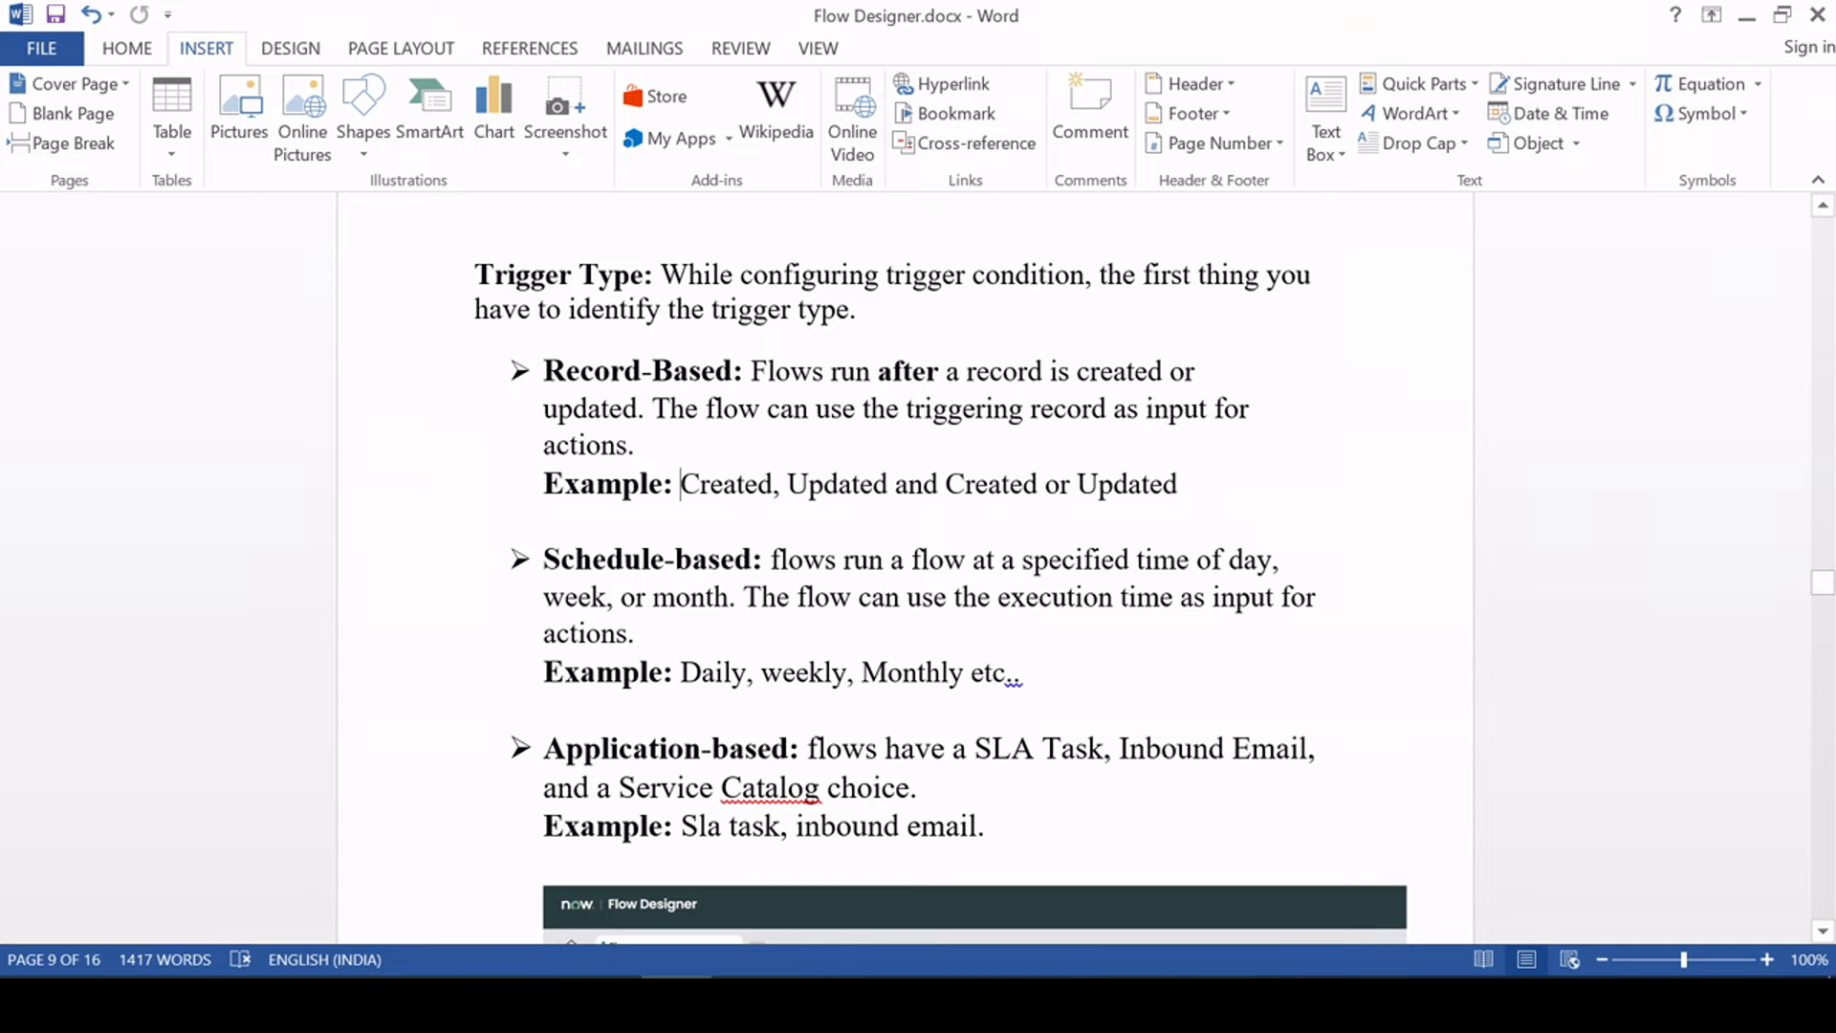
{"action": "left_click", "coordinate": [757, 484]}
{"action": "left_click", "coordinate": [839, 483]}
{"action": "left_click_drag", "start_coordinate": [945, 483], "coordinate": [1175, 496]}
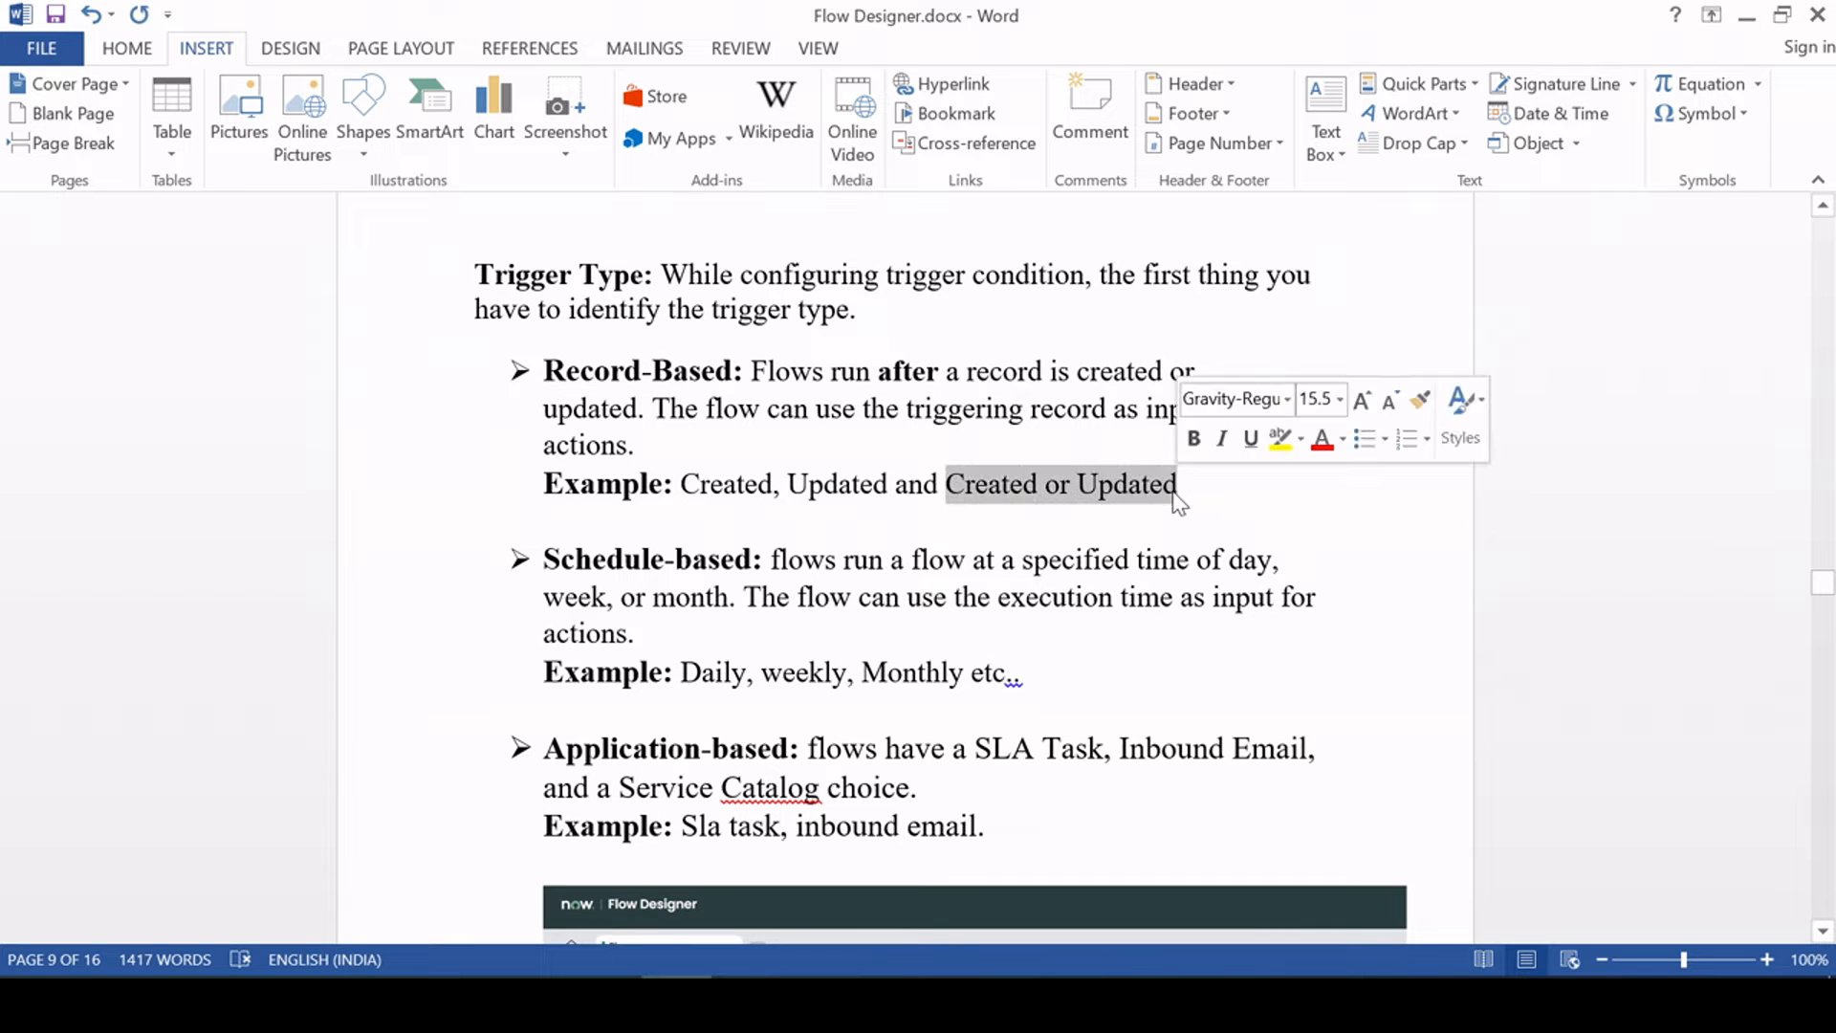
{"action": "key", "text": "Right"}
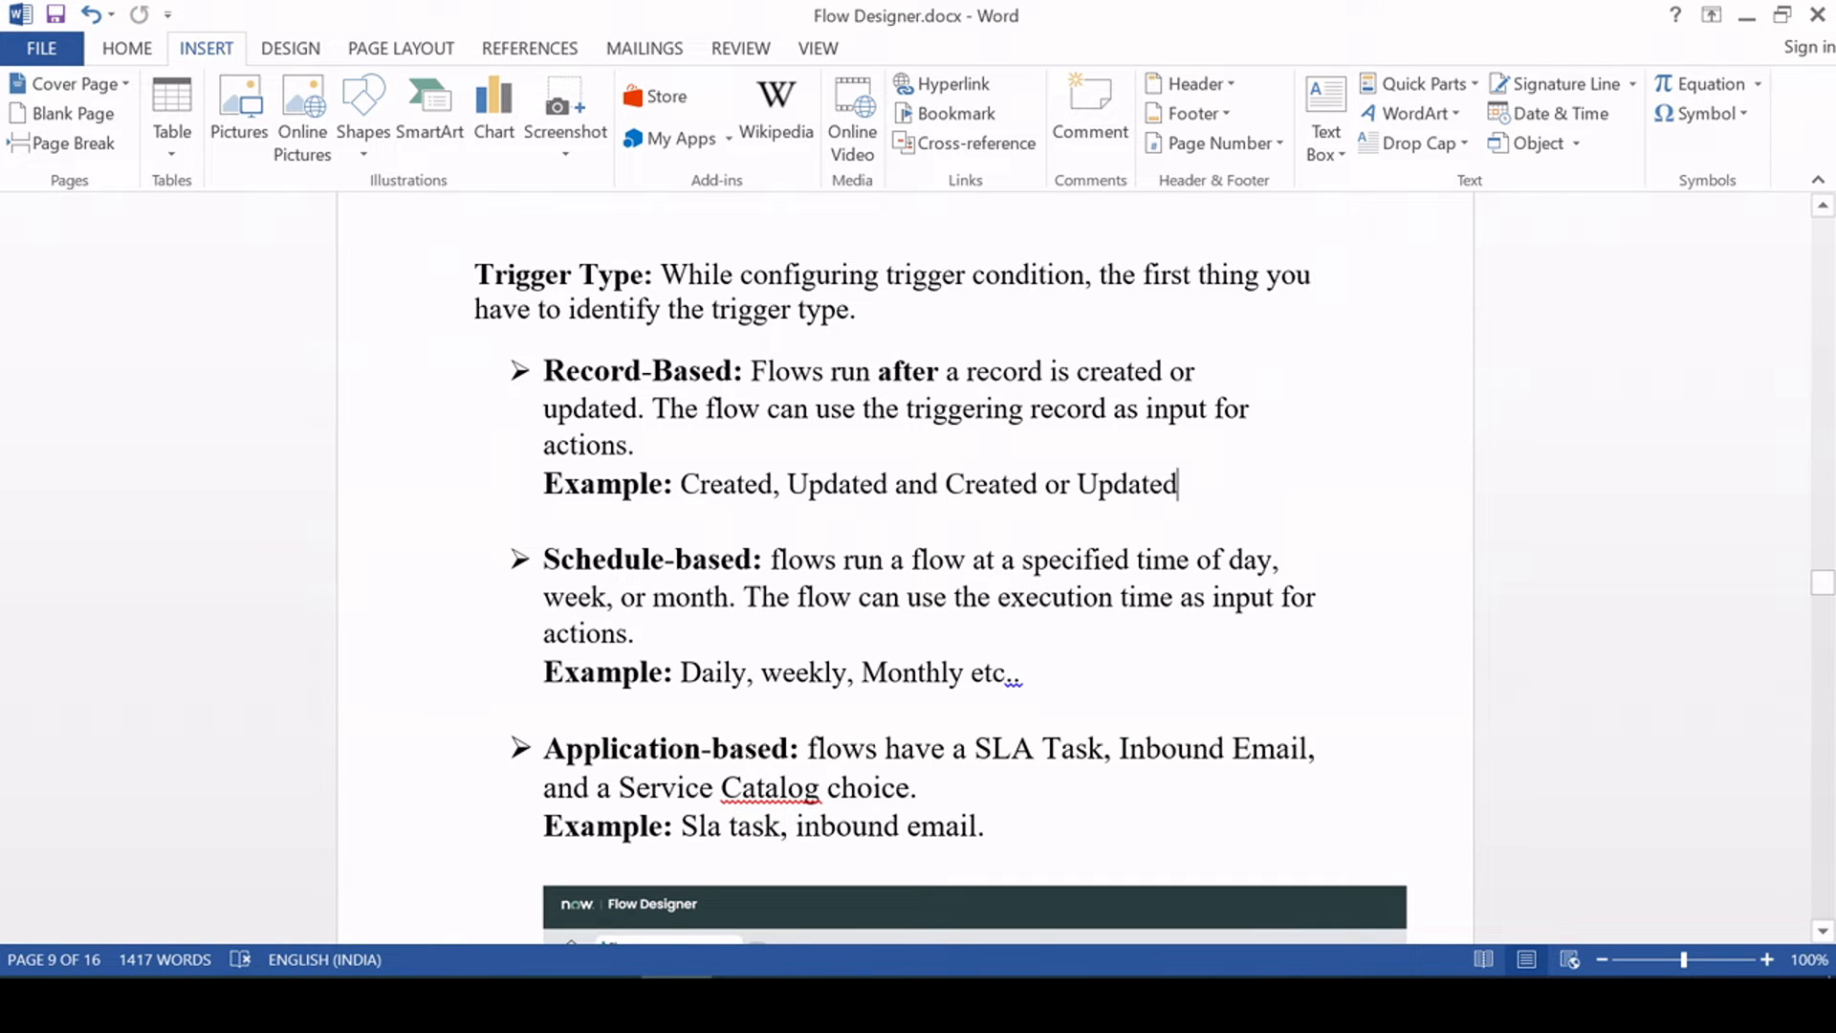
{"action": "left_click_drag", "start_coordinate": [544, 371], "coordinate": [731, 373]}
{"action": "left_click", "coordinate": [721, 559]}
Examine the Schedule-based and Application-based descriptions and the sample trigger configuration screenshot below them
{"action": "scroll", "coordinate": [918, 574], "scroll_direction": "down", "scroll_amount": 2}
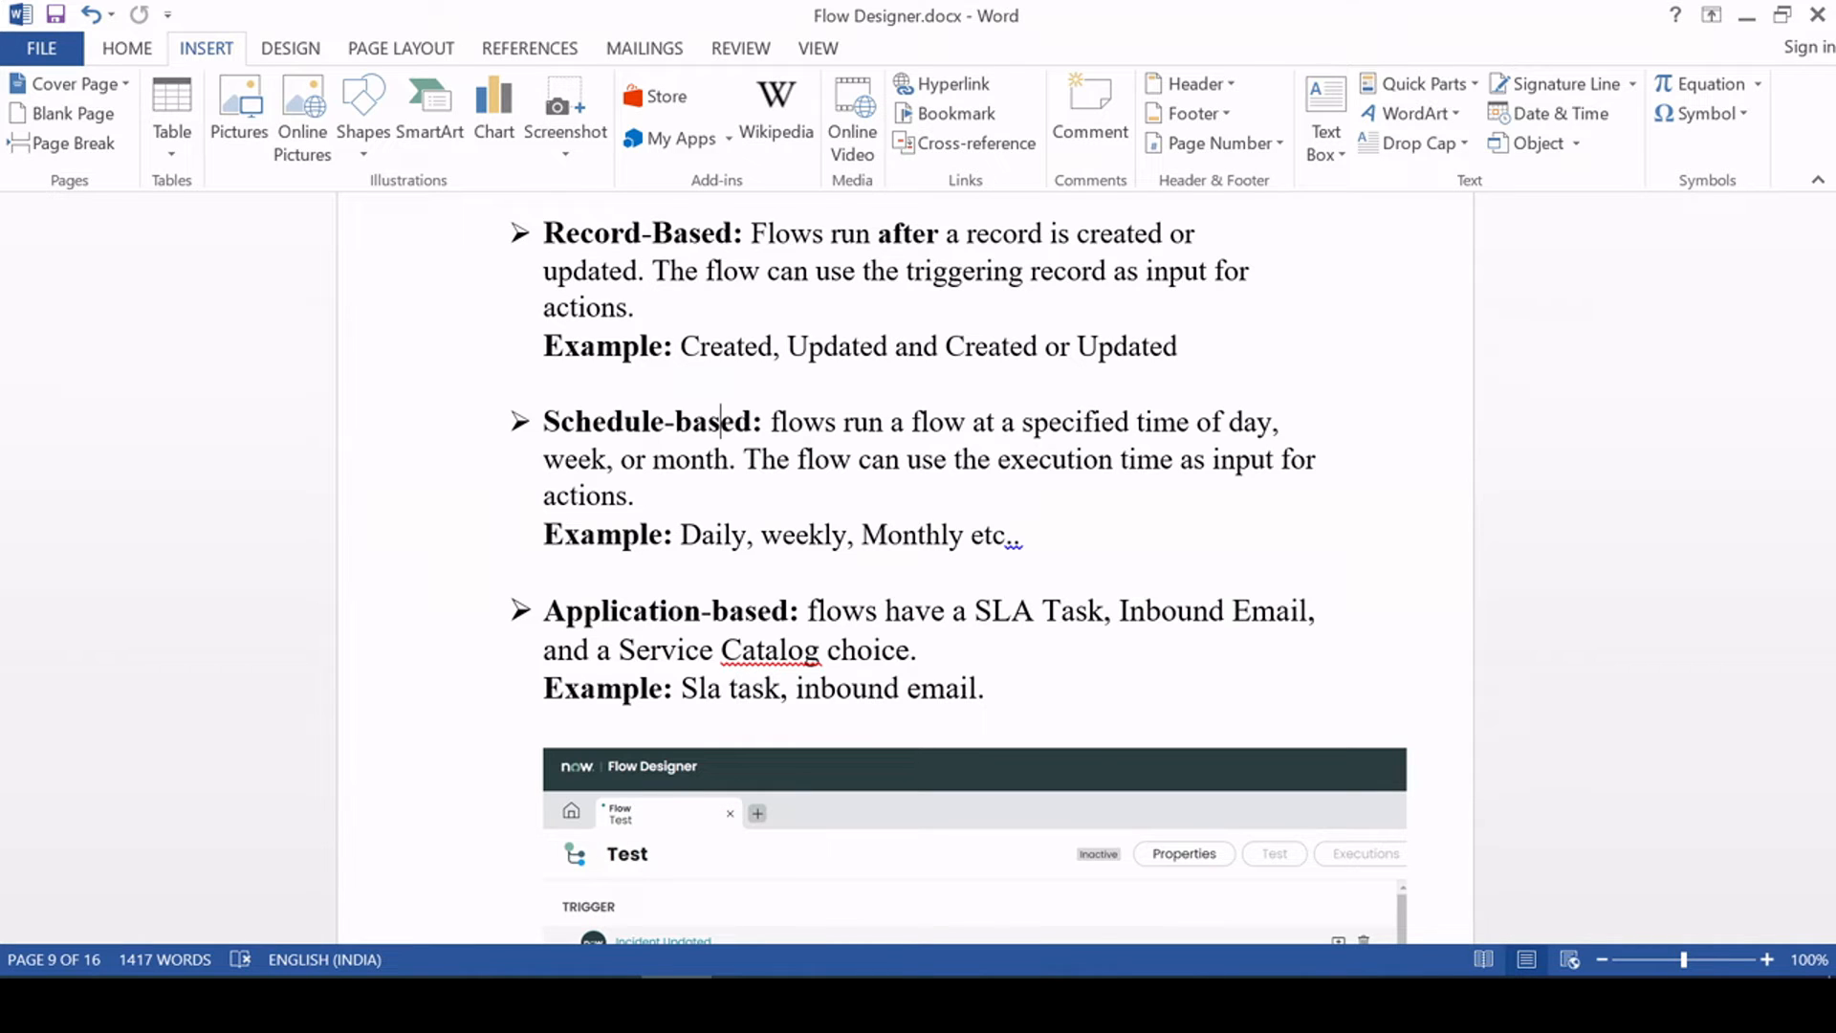
{"action": "scroll", "coordinate": [1014, 564], "scroll_direction": "down", "scroll_amount": 5}
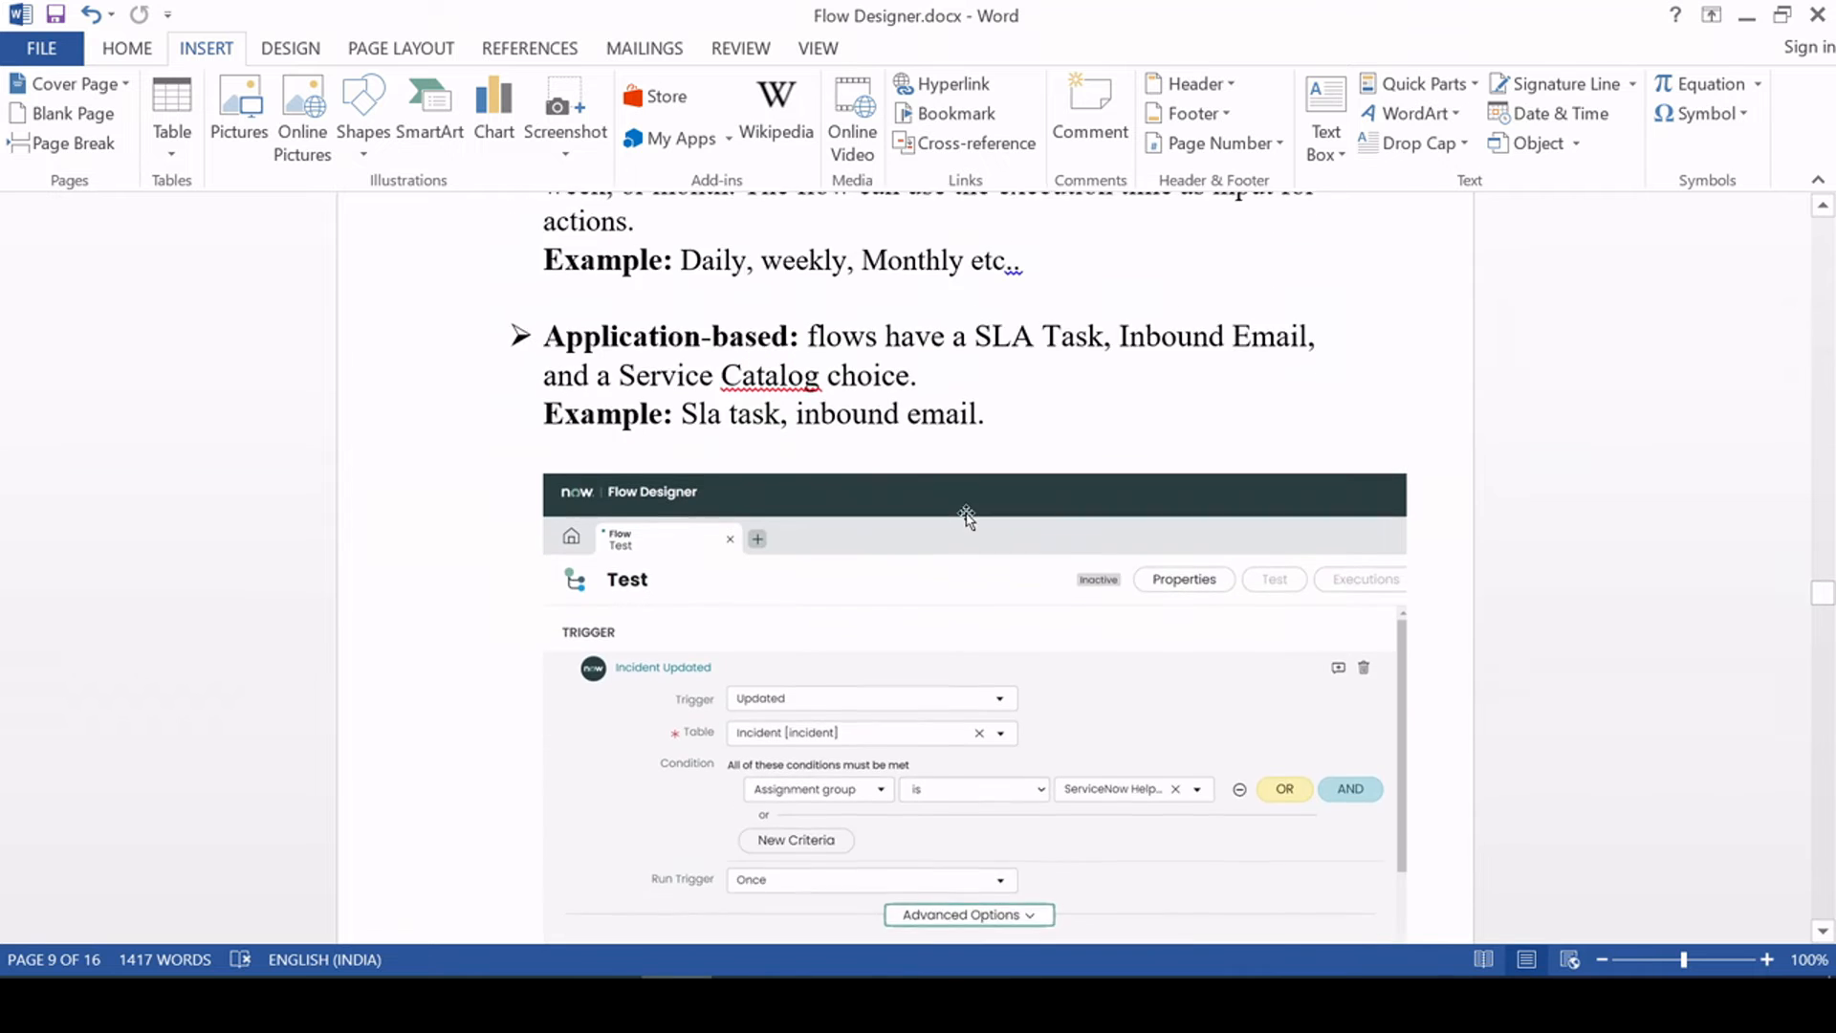
{"action": "scroll", "coordinate": [1029, 612], "scroll_direction": "up", "scroll_amount": 2}
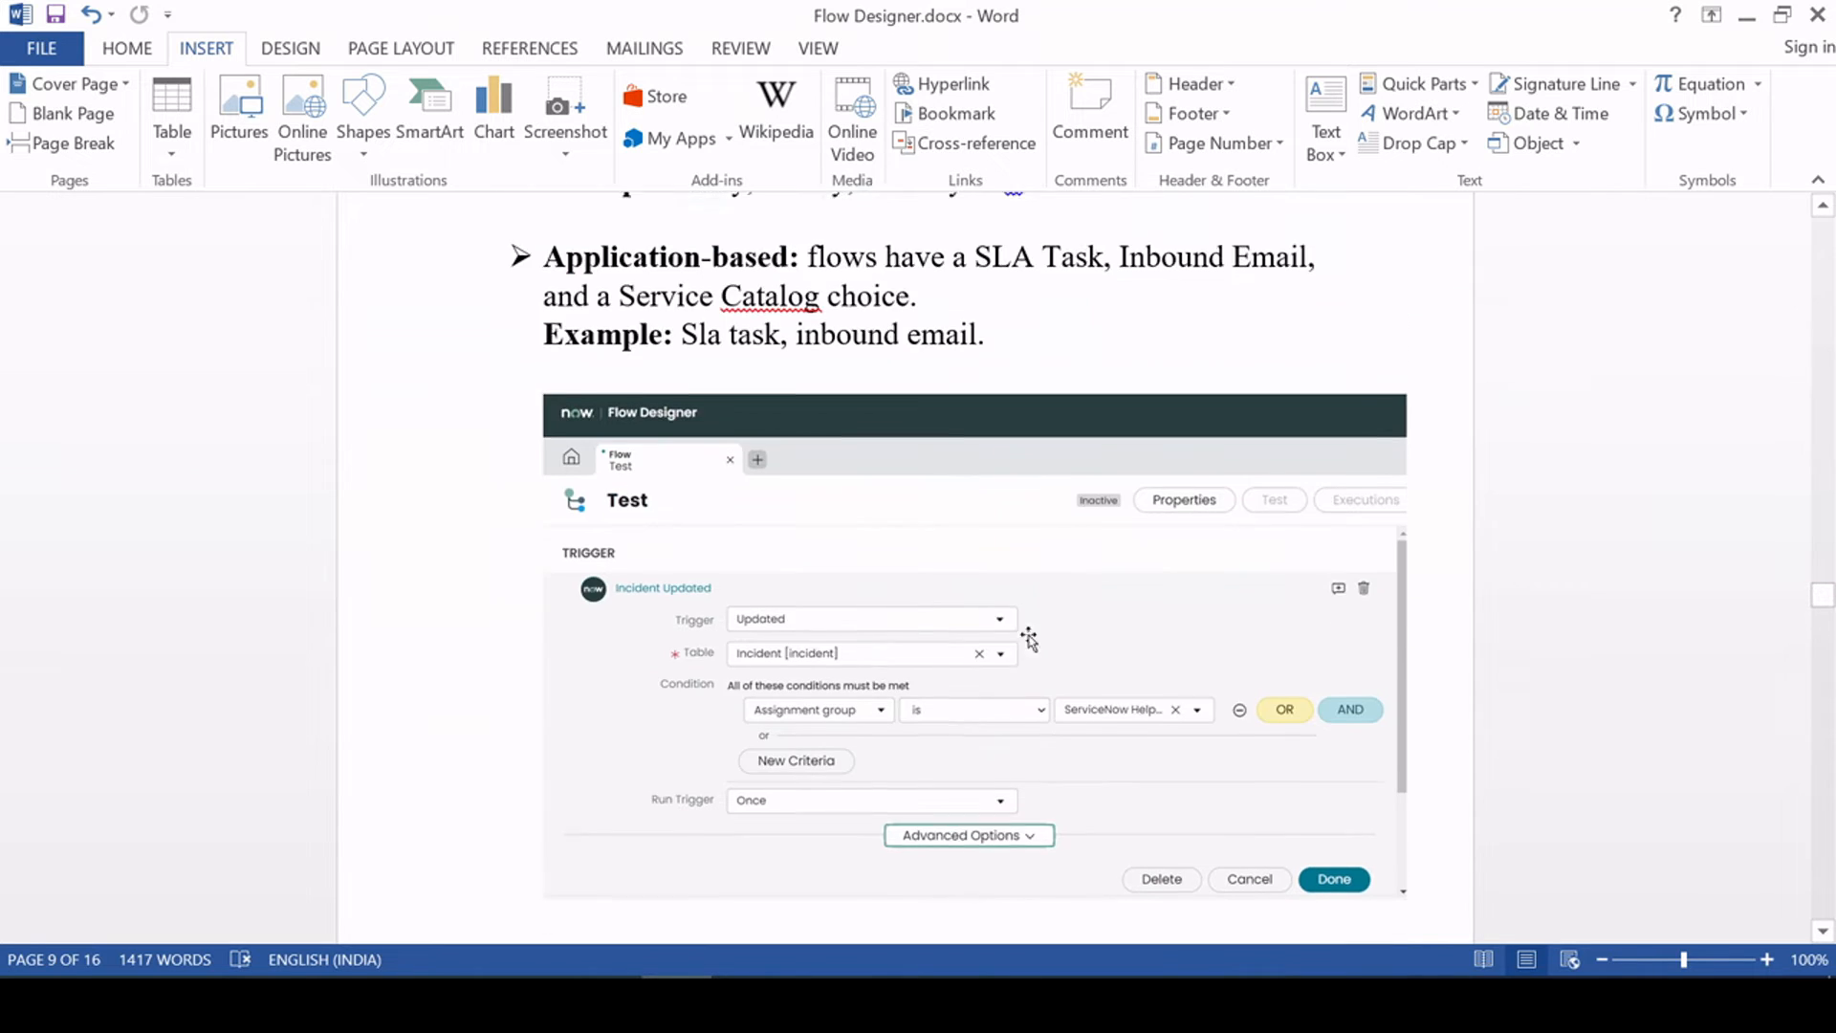
{"action": "scroll", "coordinate": [956, 603], "scroll_direction": "down", "scroll_amount": 2}
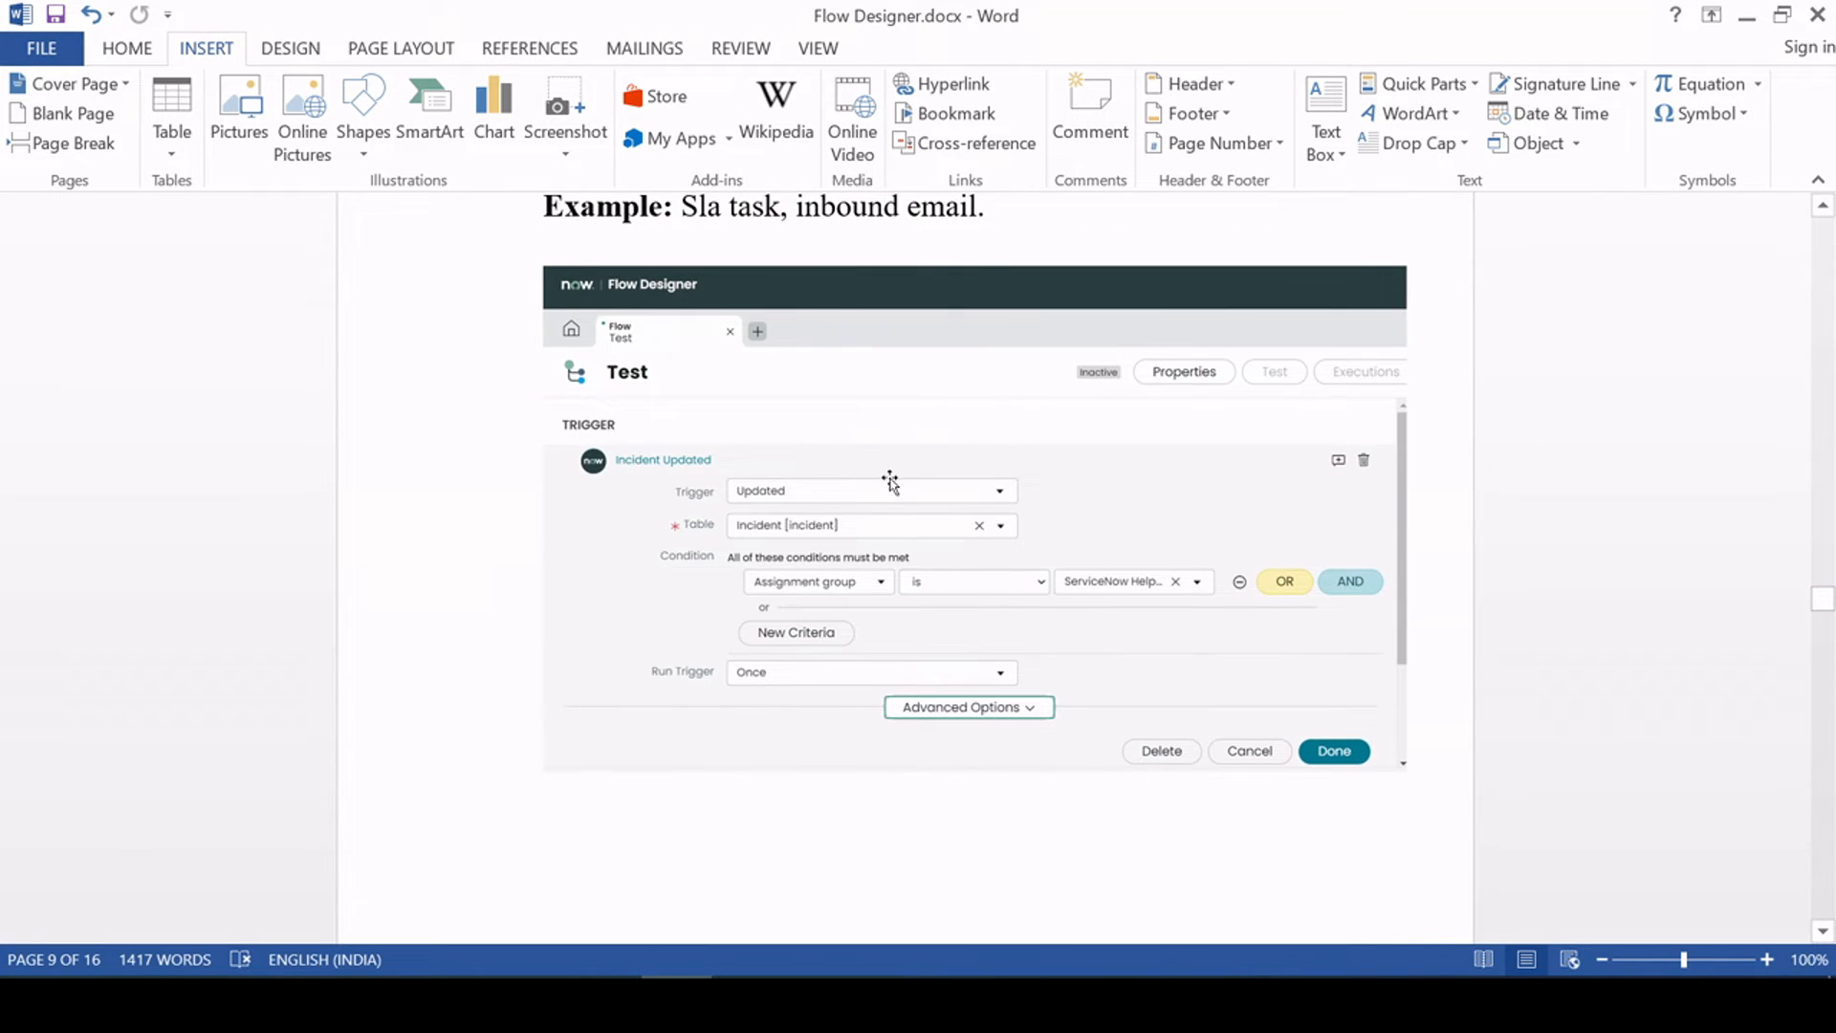
{"action": "scroll", "coordinate": [950, 552], "scroll_direction": "down", "scroll_amount": 4}
{"action": "scroll", "coordinate": [956, 558], "scroll_direction": "up", "scroll_amount": 7}
Switch to ServiceNow, open the trigger choices for Incident Demo, and review the Record, Date and Application categories and the Created or Updated description
{"action": "key", "text": "alt+Tab"}
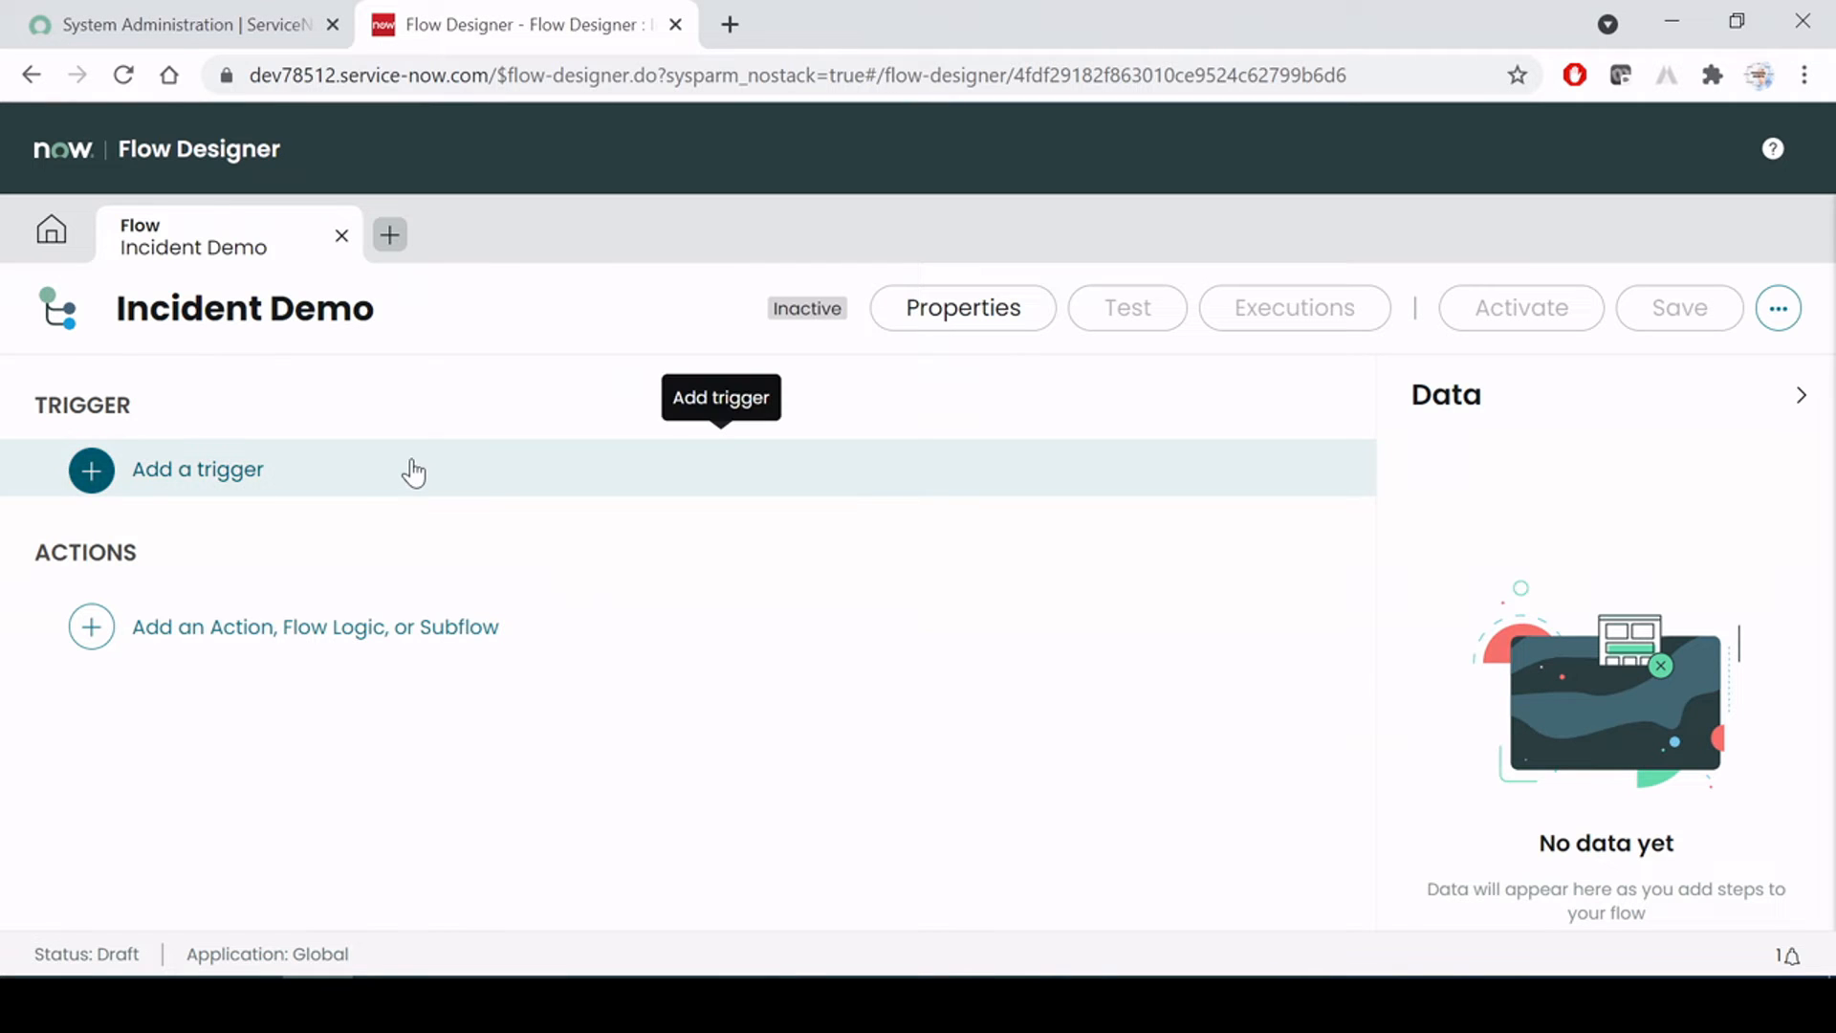
{"action": "left_click", "coordinate": [197, 474]}
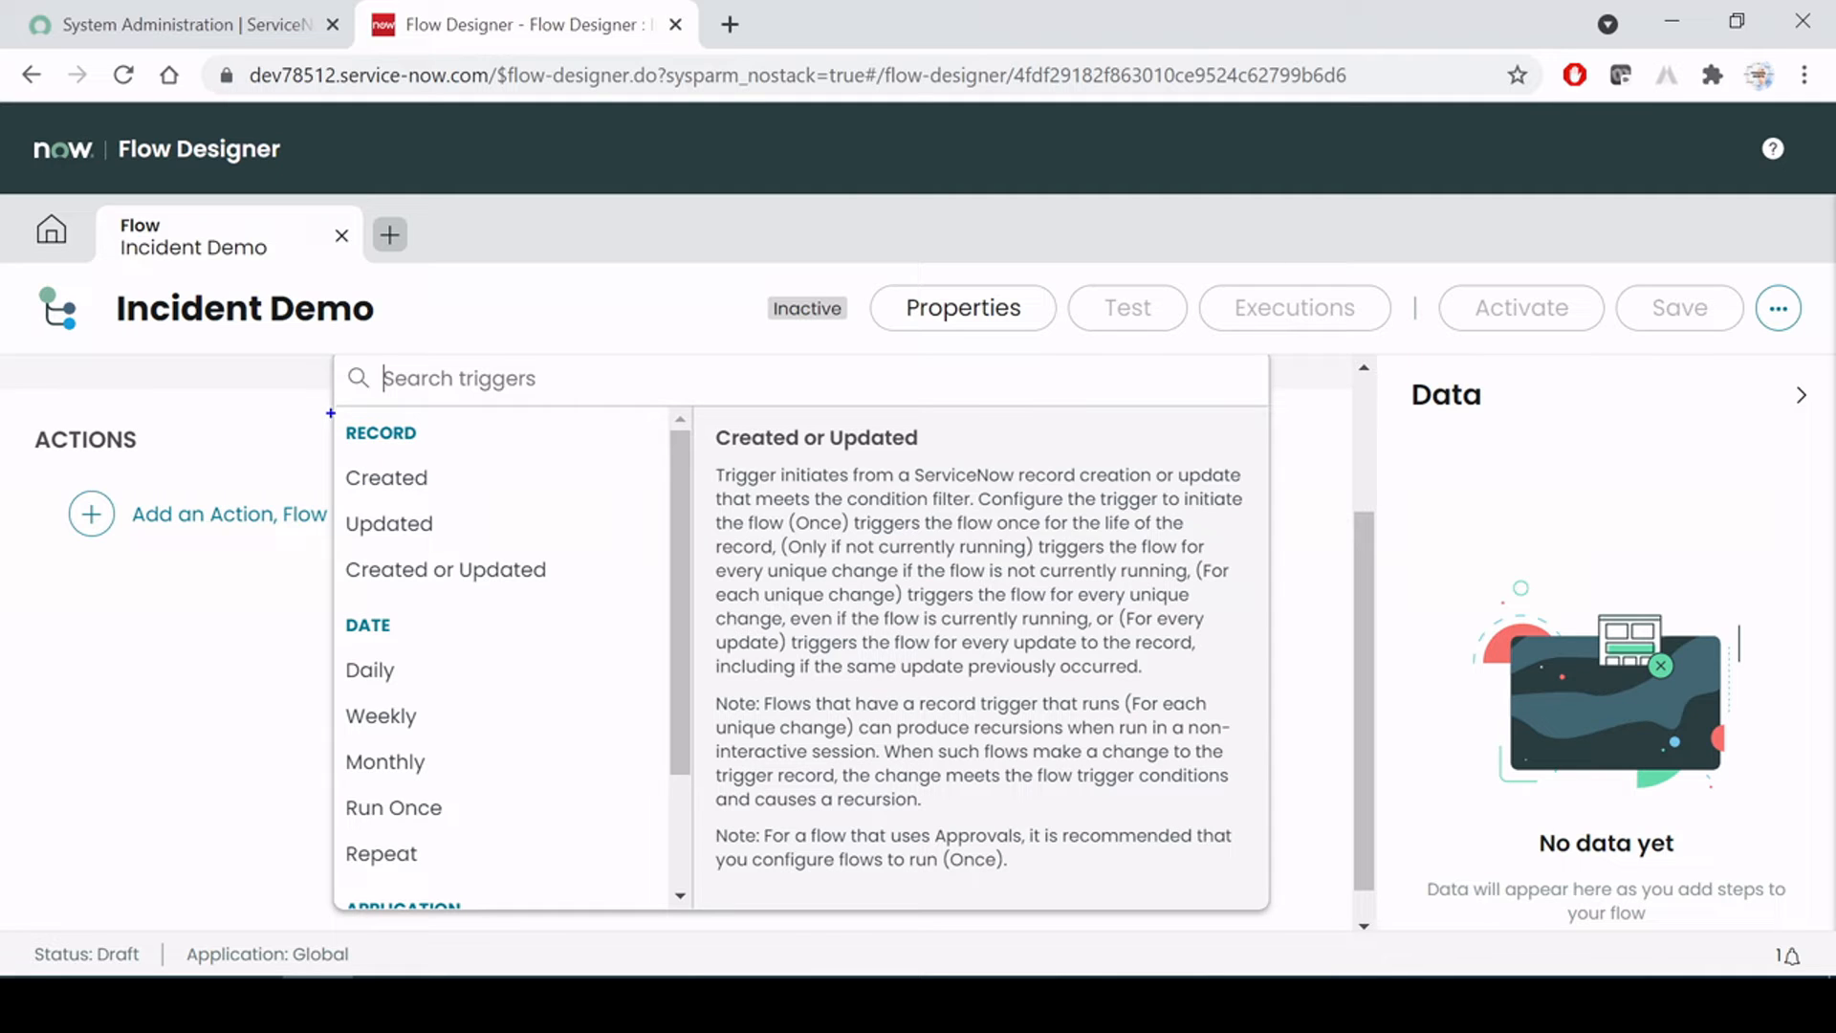
{"action": "left_click_drag", "start_coordinate": [325, 409], "coordinate": [452, 454]}
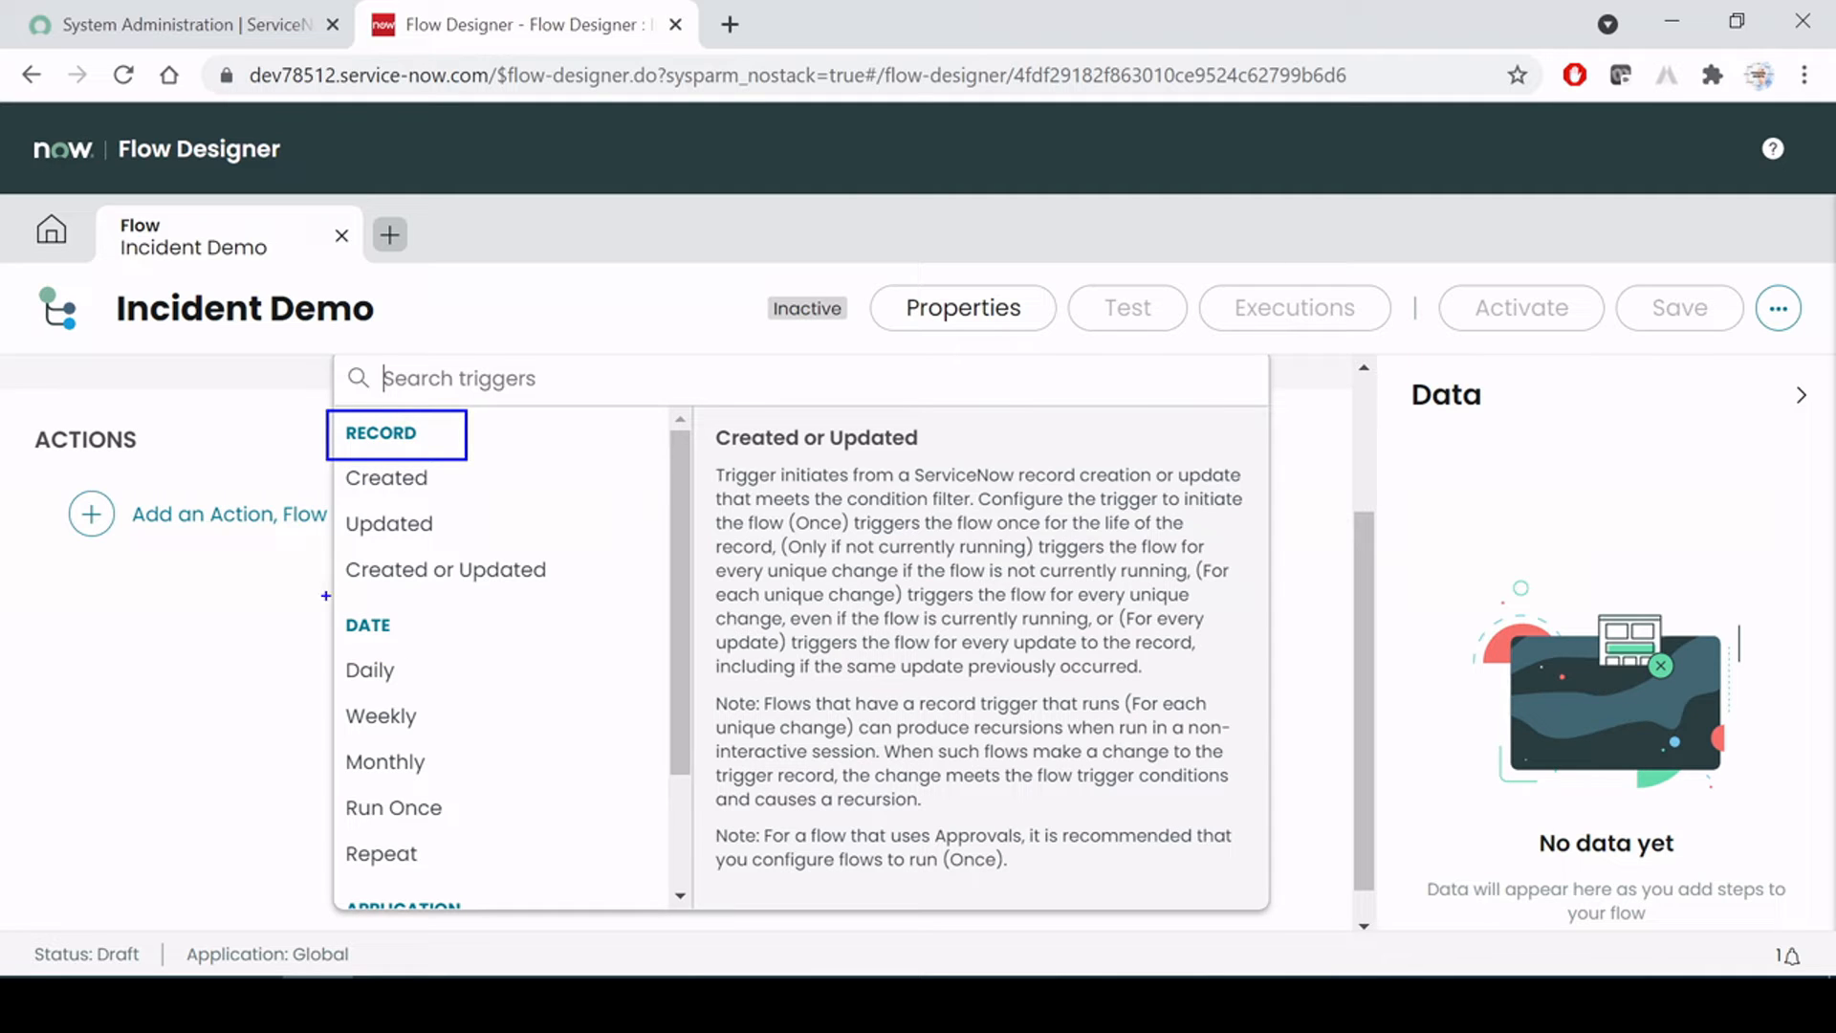
{"action": "left_click_drag", "start_coordinate": [315, 599], "coordinate": [463, 657]}
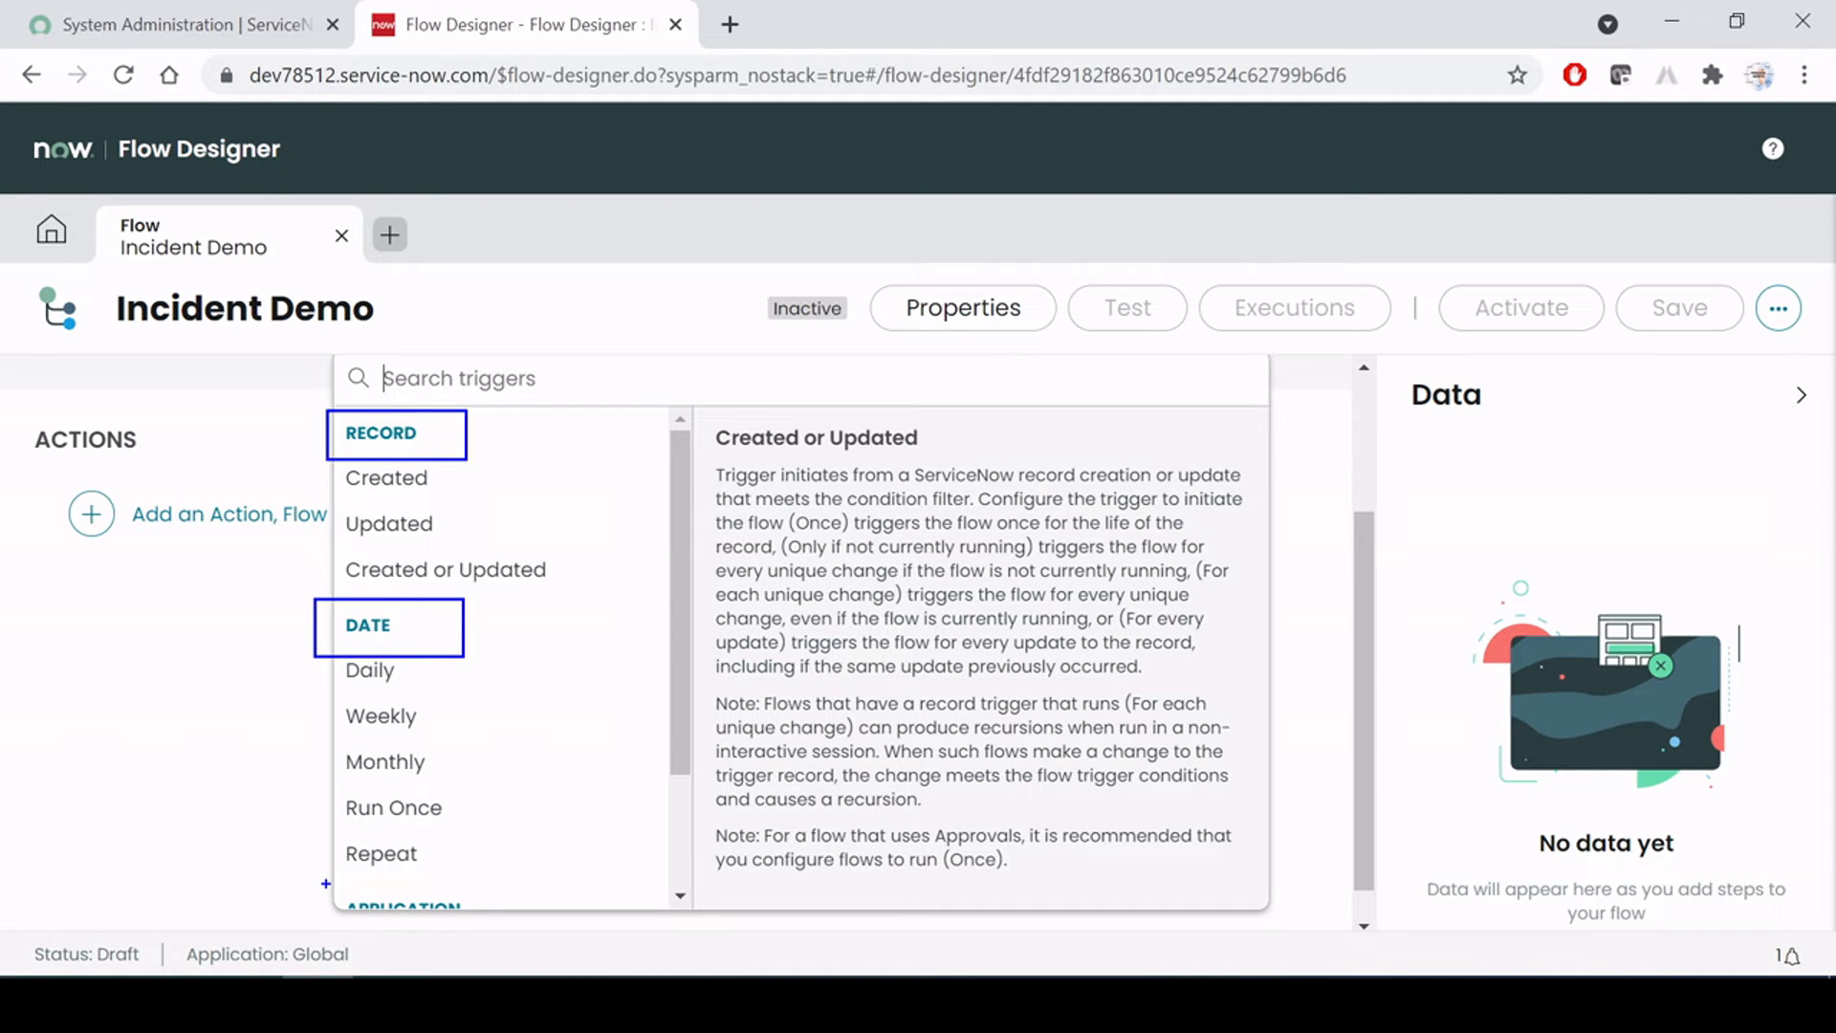
{"action": "left_click_drag", "start_coordinate": [325, 882], "coordinate": [482, 938]}
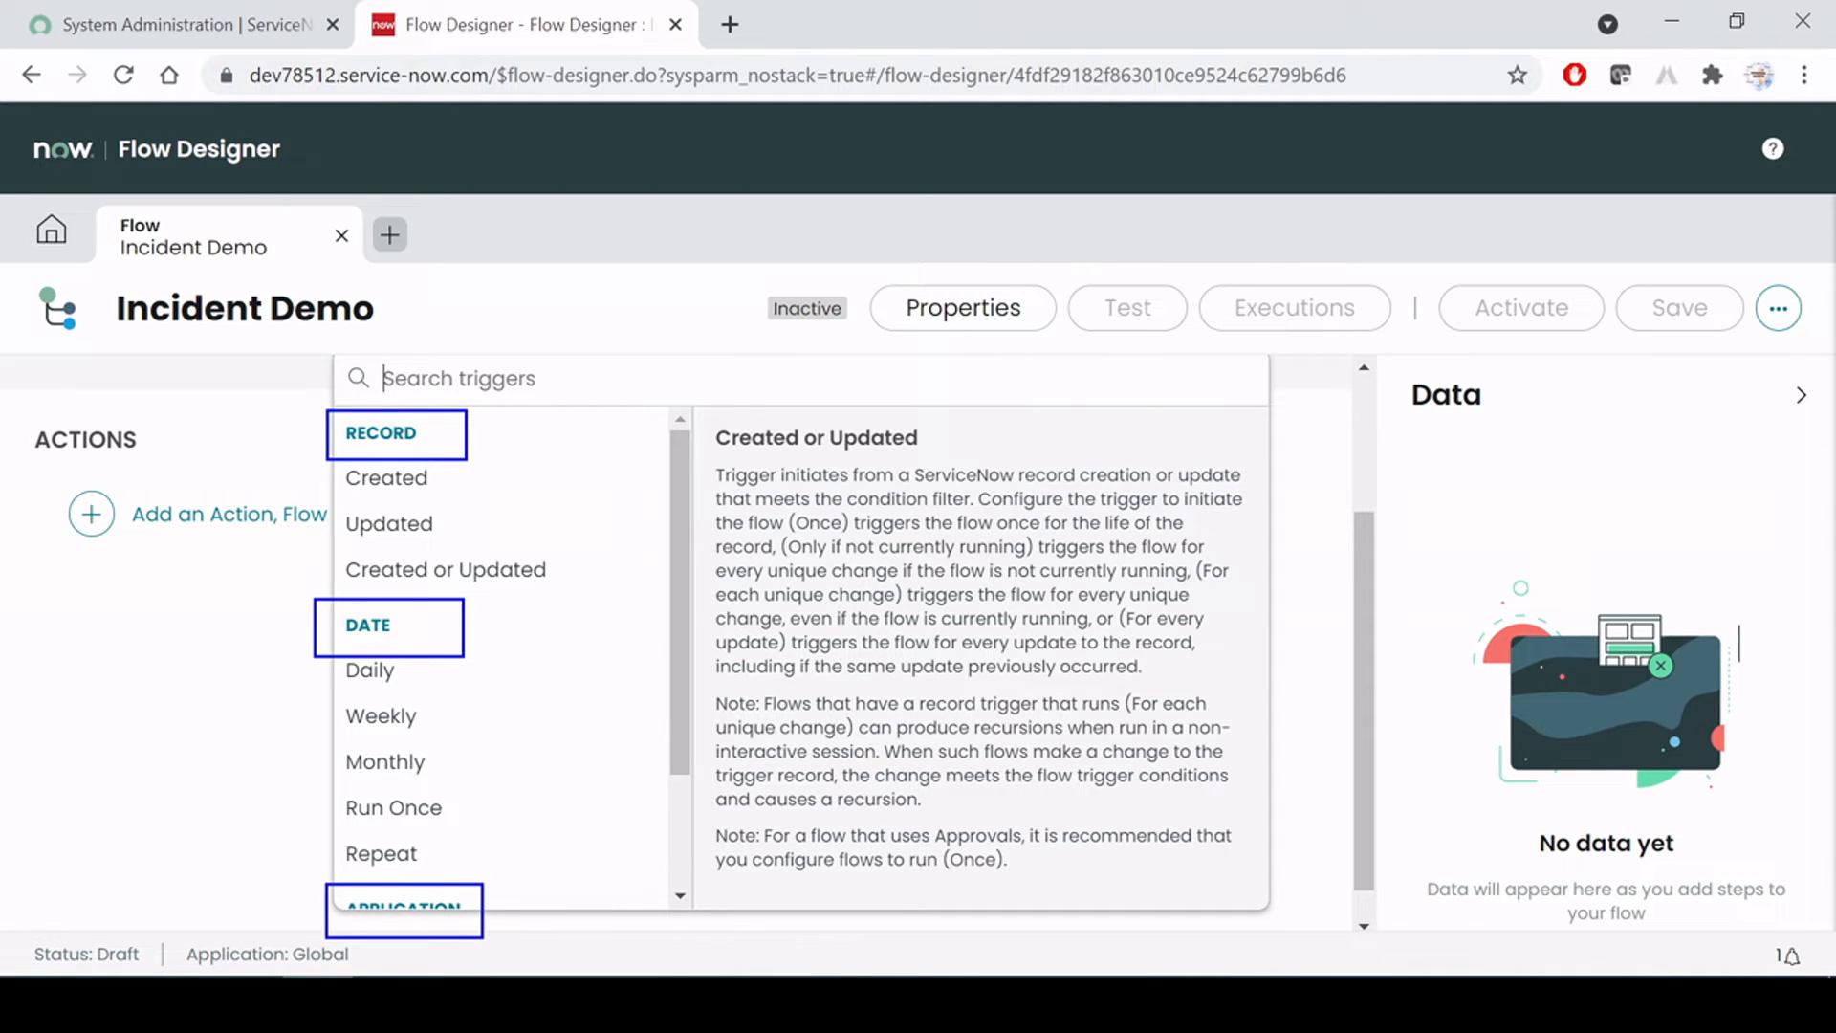
{"action": "scroll", "coordinate": [378, 758], "scroll_direction": "down", "scroll_amount": 2}
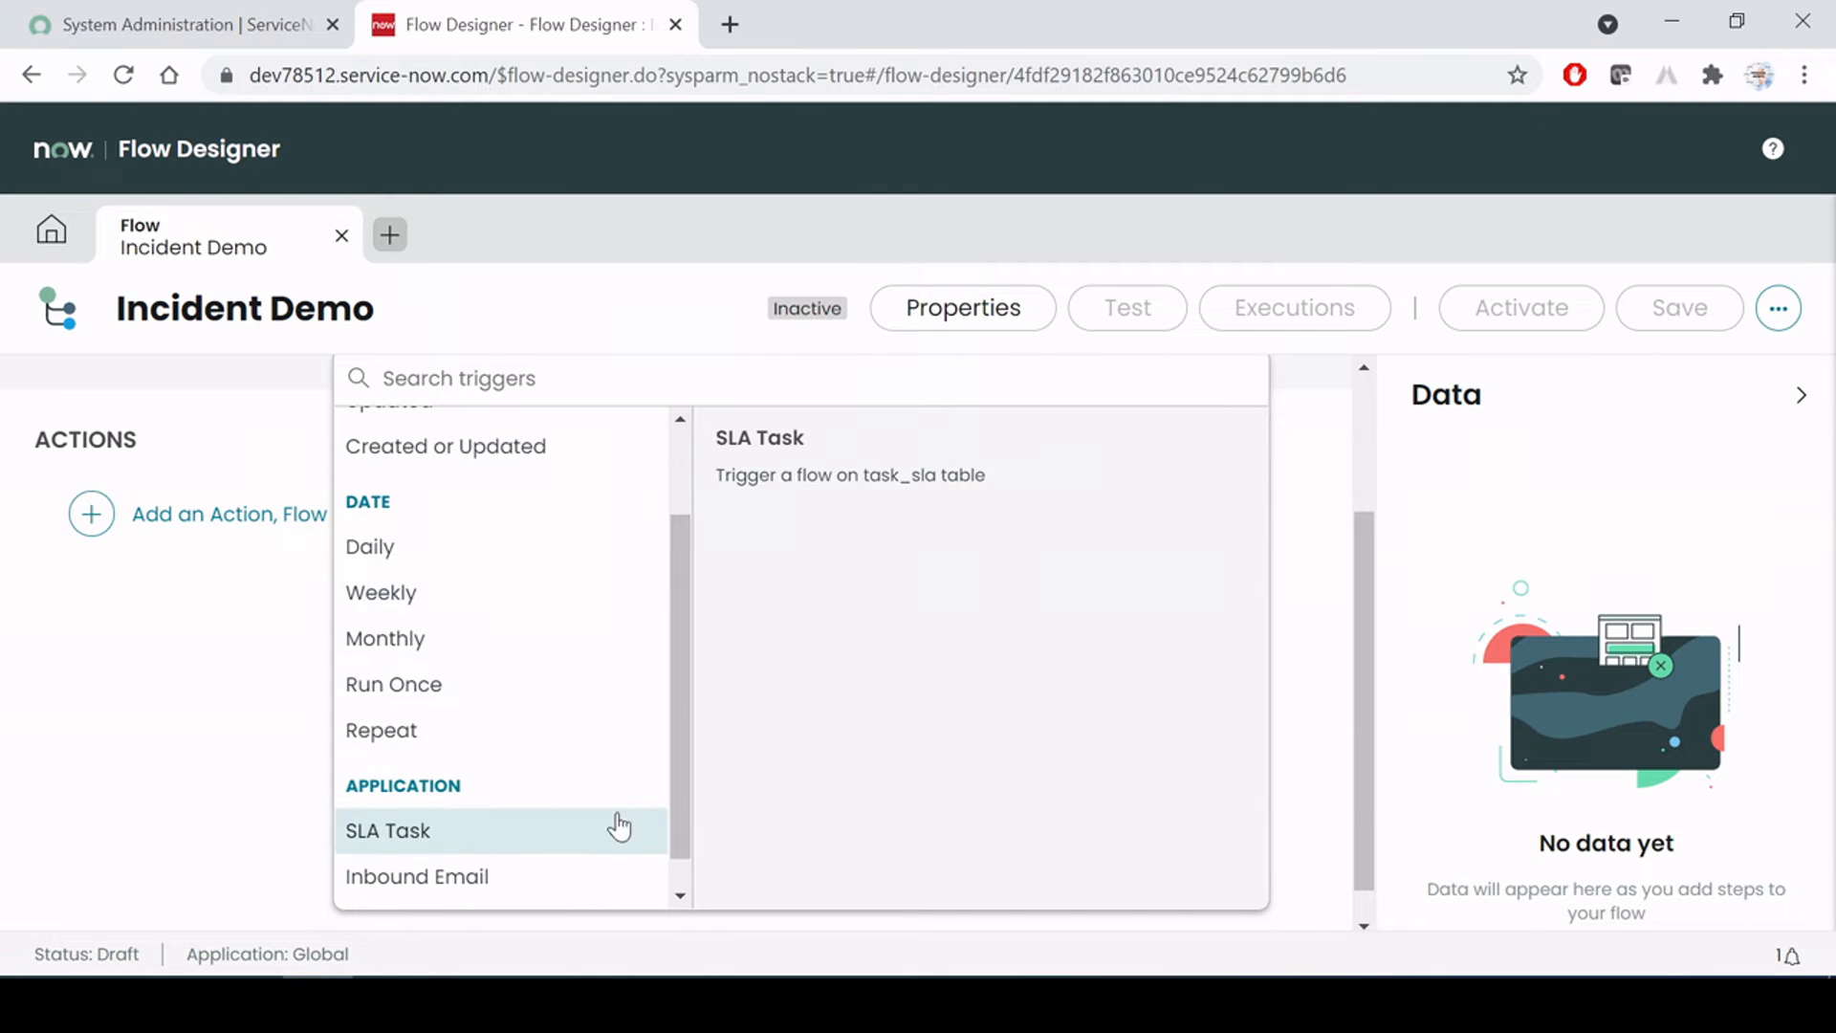
{"action": "left_click_drag", "start_coordinate": [675, 725], "coordinate": [680, 560]}
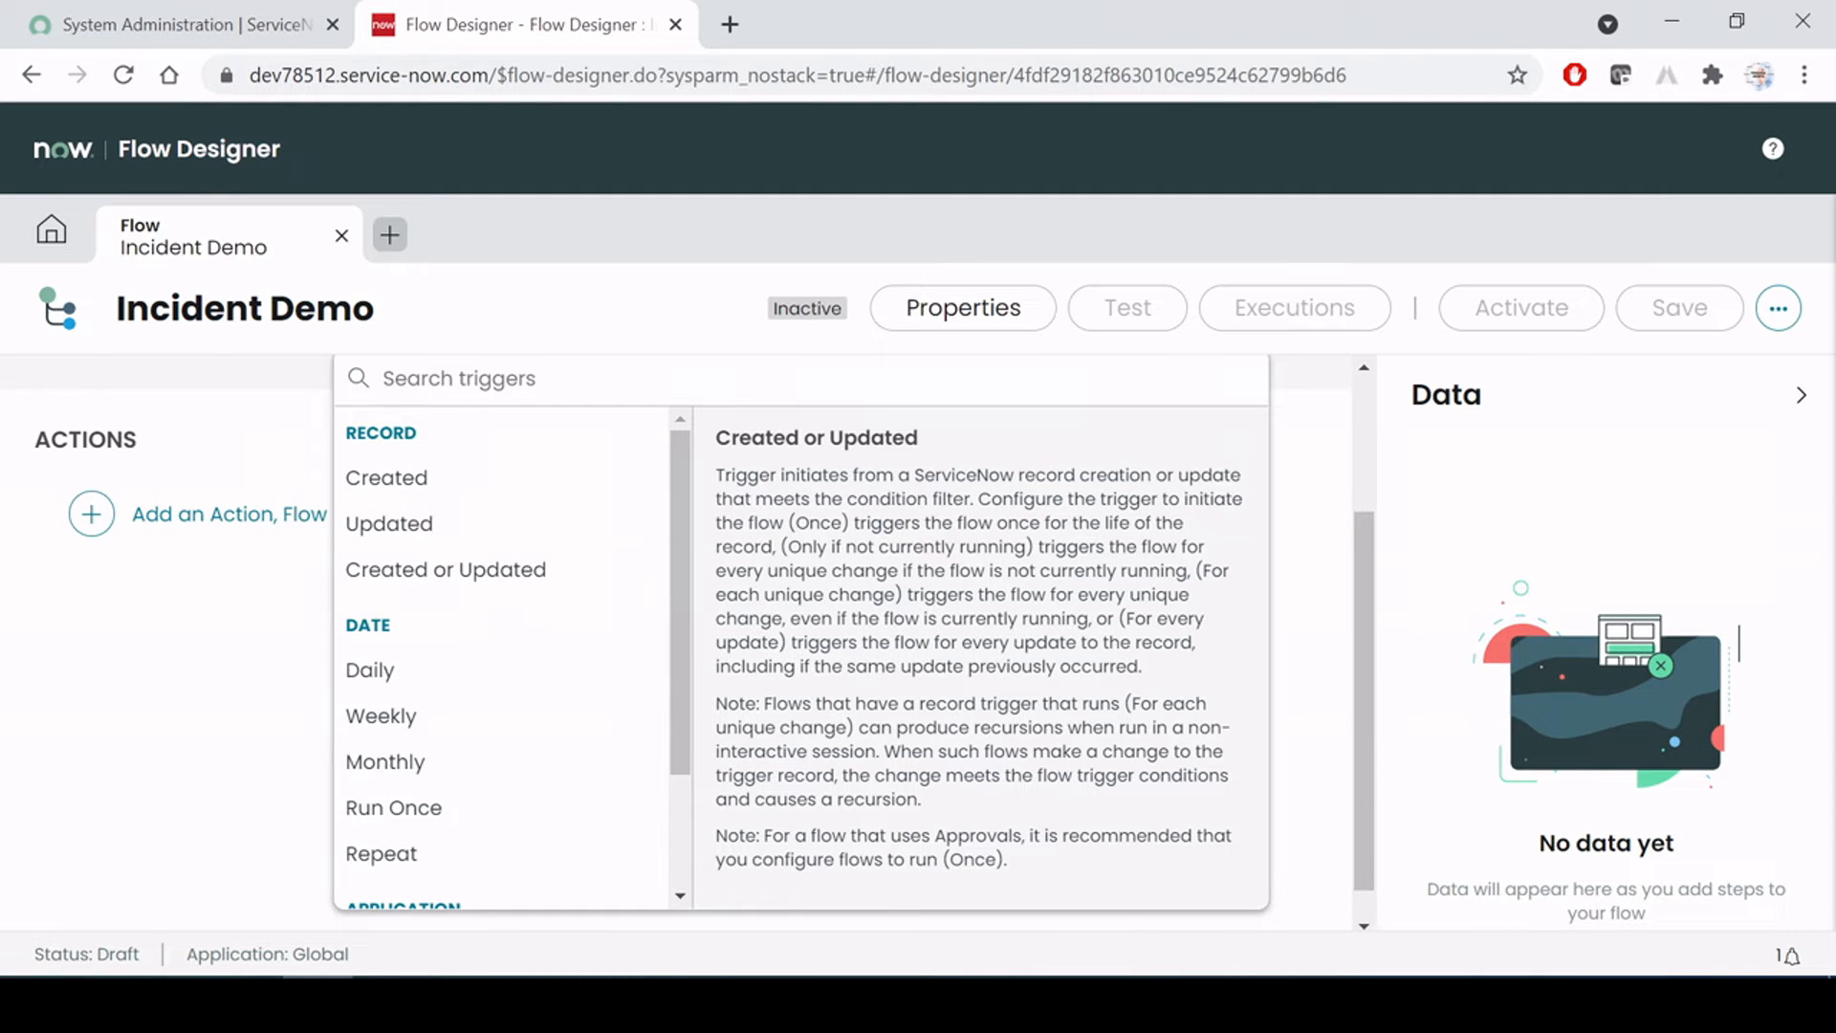
{"action": "left_click_drag", "start_coordinate": [760, 474], "coordinate": [996, 834]}
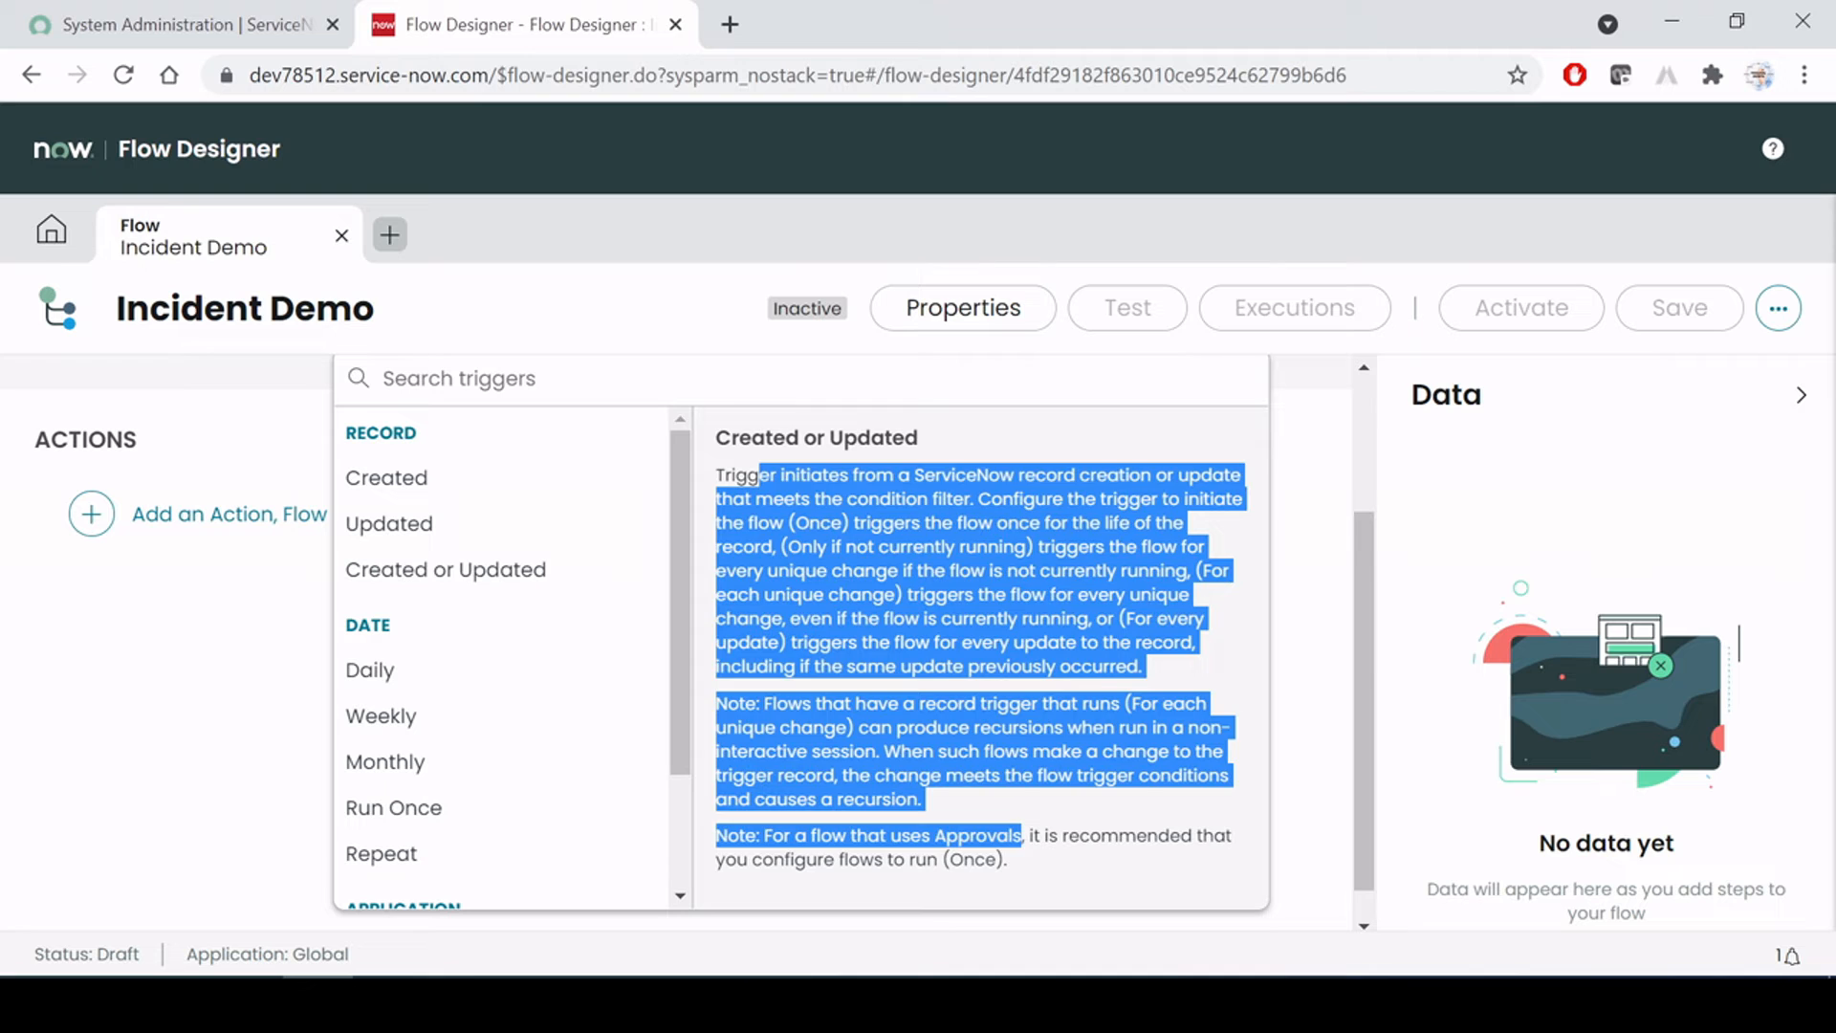
{"action": "left_click", "coordinate": [1022, 836]}
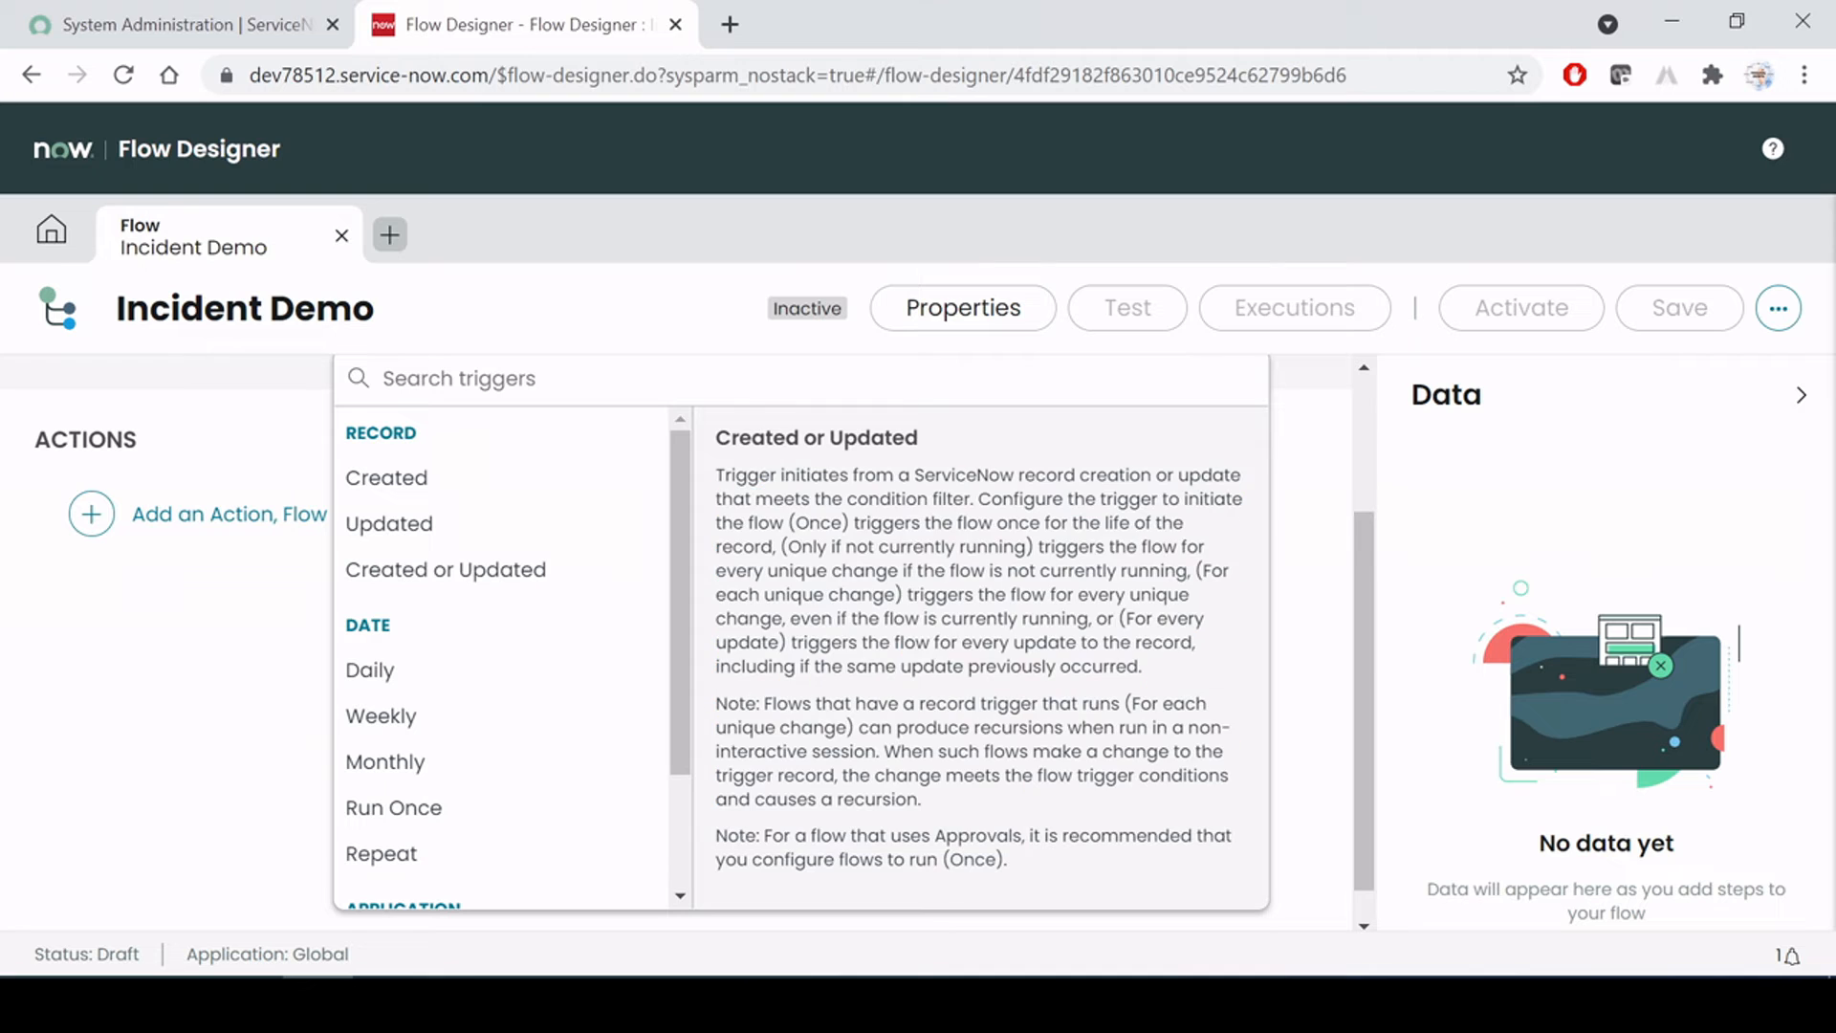
Try the Daily trigger and look through the other date, application and record trigger choices
{"action": "left_click", "coordinate": [382, 677]}
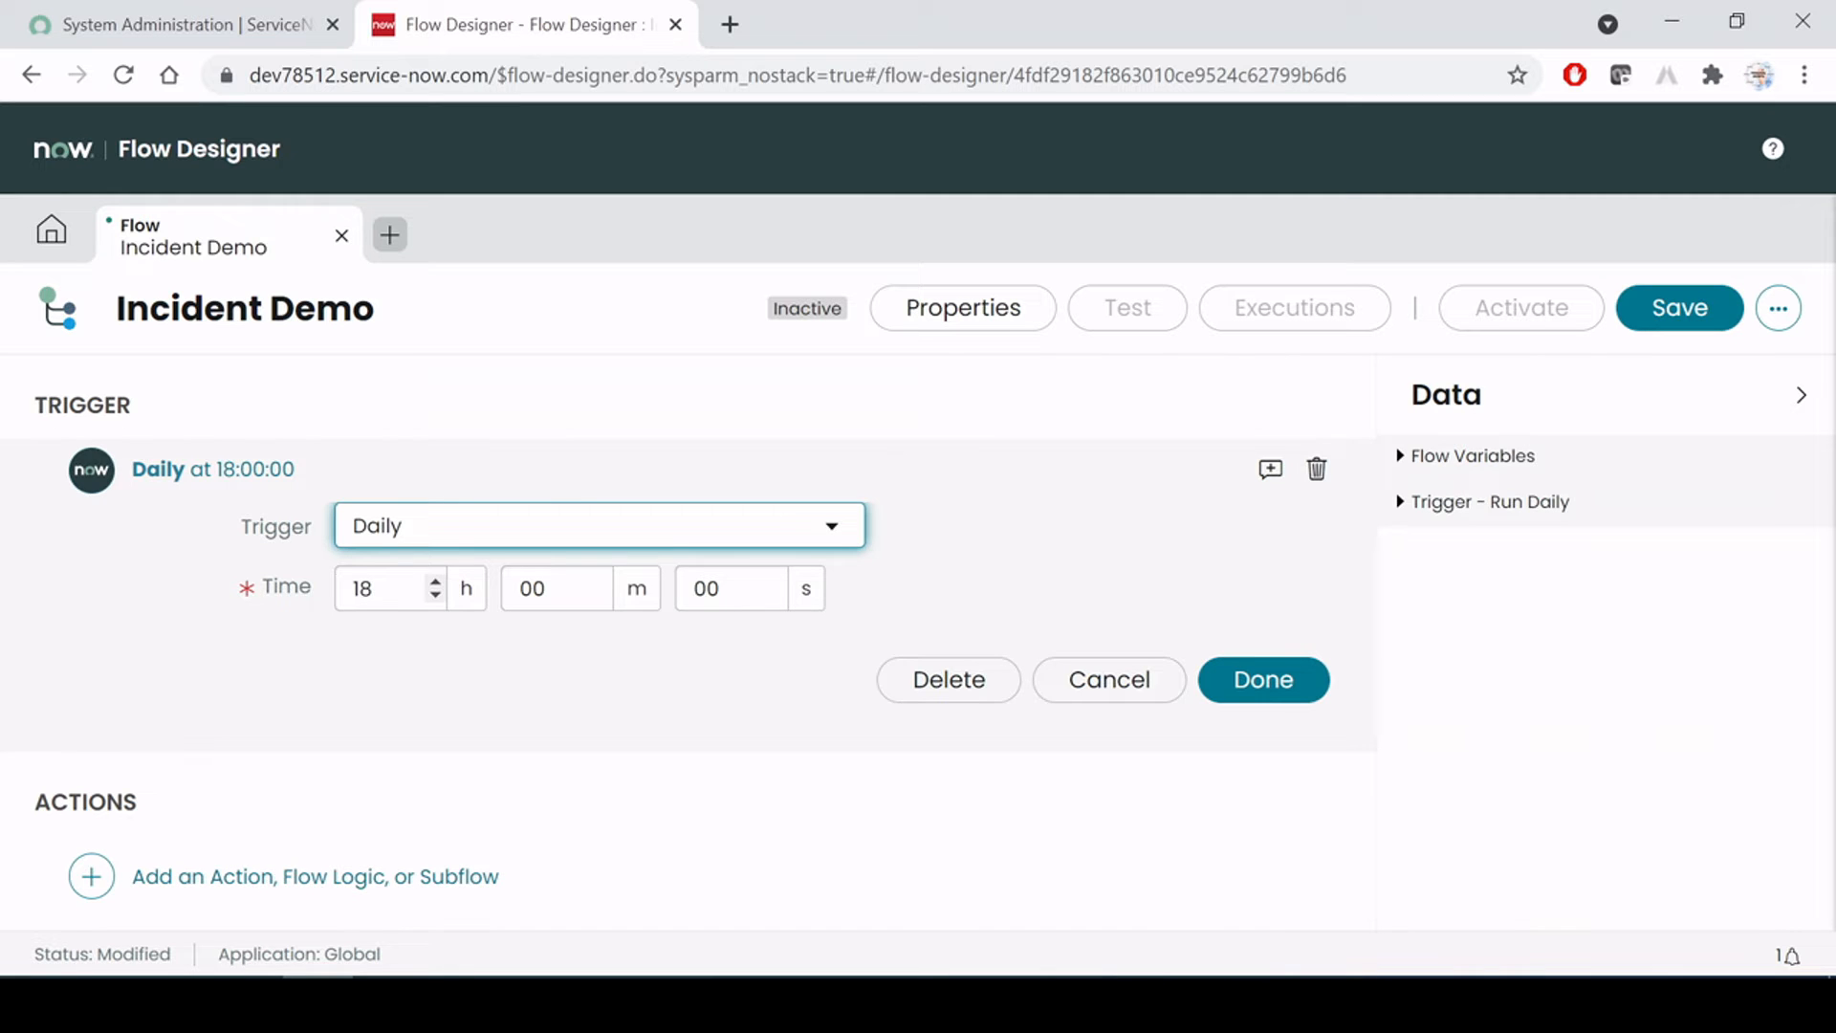
{"action": "left_click", "coordinate": [748, 524]}
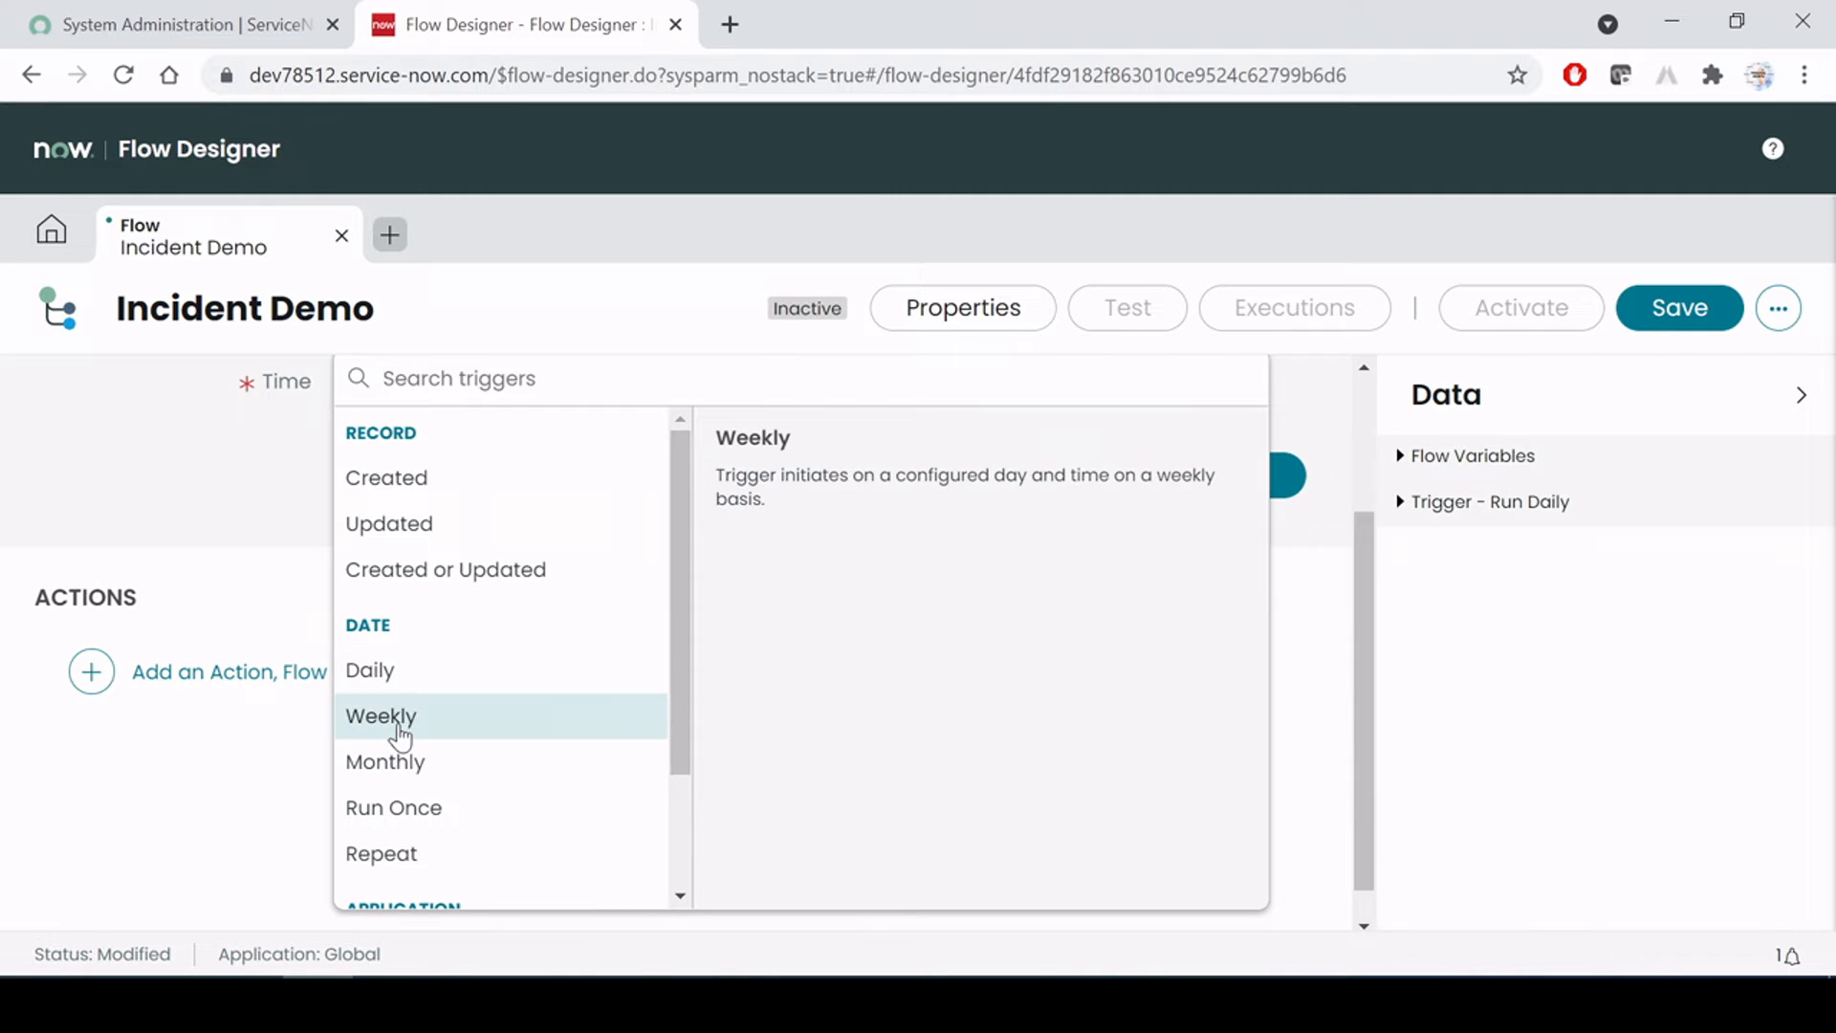
{"action": "scroll", "coordinate": [459, 793], "scroll_direction": "down", "scroll_amount": 2}
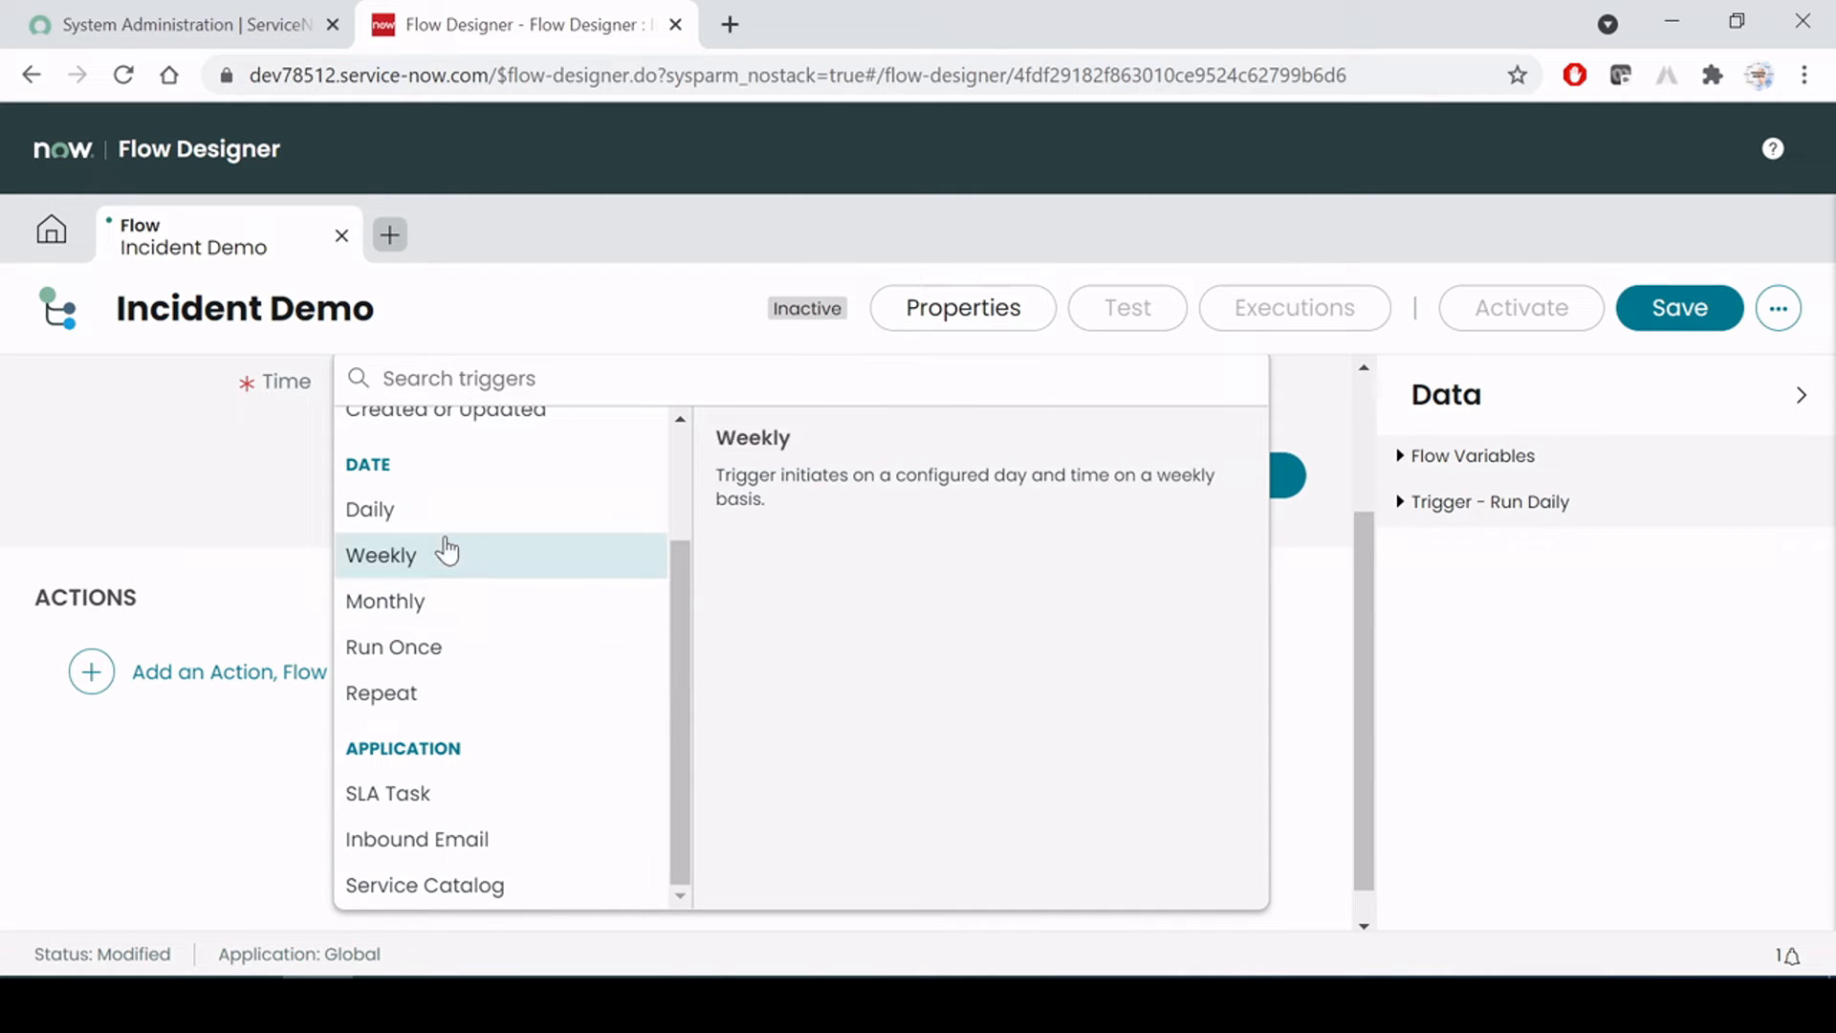
{"action": "scroll", "coordinate": [459, 727], "scroll_direction": "up", "scroll_amount": 2}
{"action": "scroll", "coordinate": [483, 736], "scroll_direction": "down", "scroll_amount": 2}
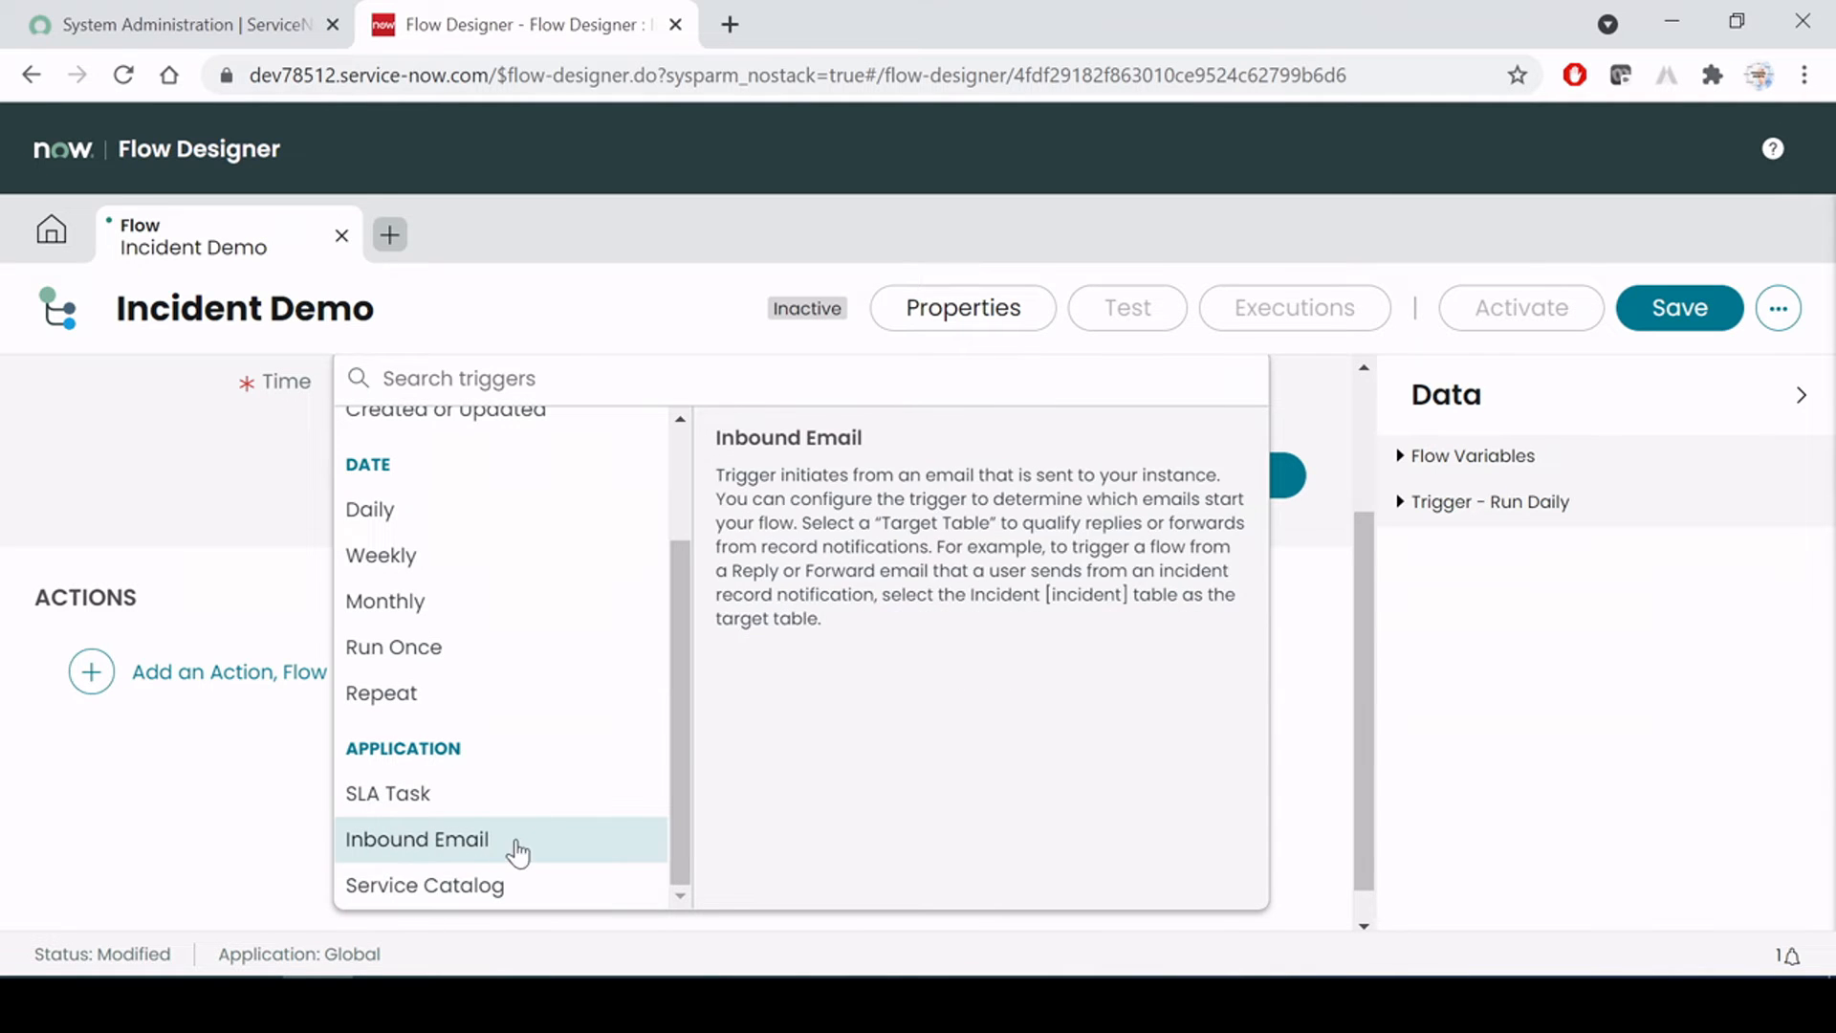
{"action": "scroll", "coordinate": [530, 828], "scroll_direction": "up", "scroll_amount": 2}
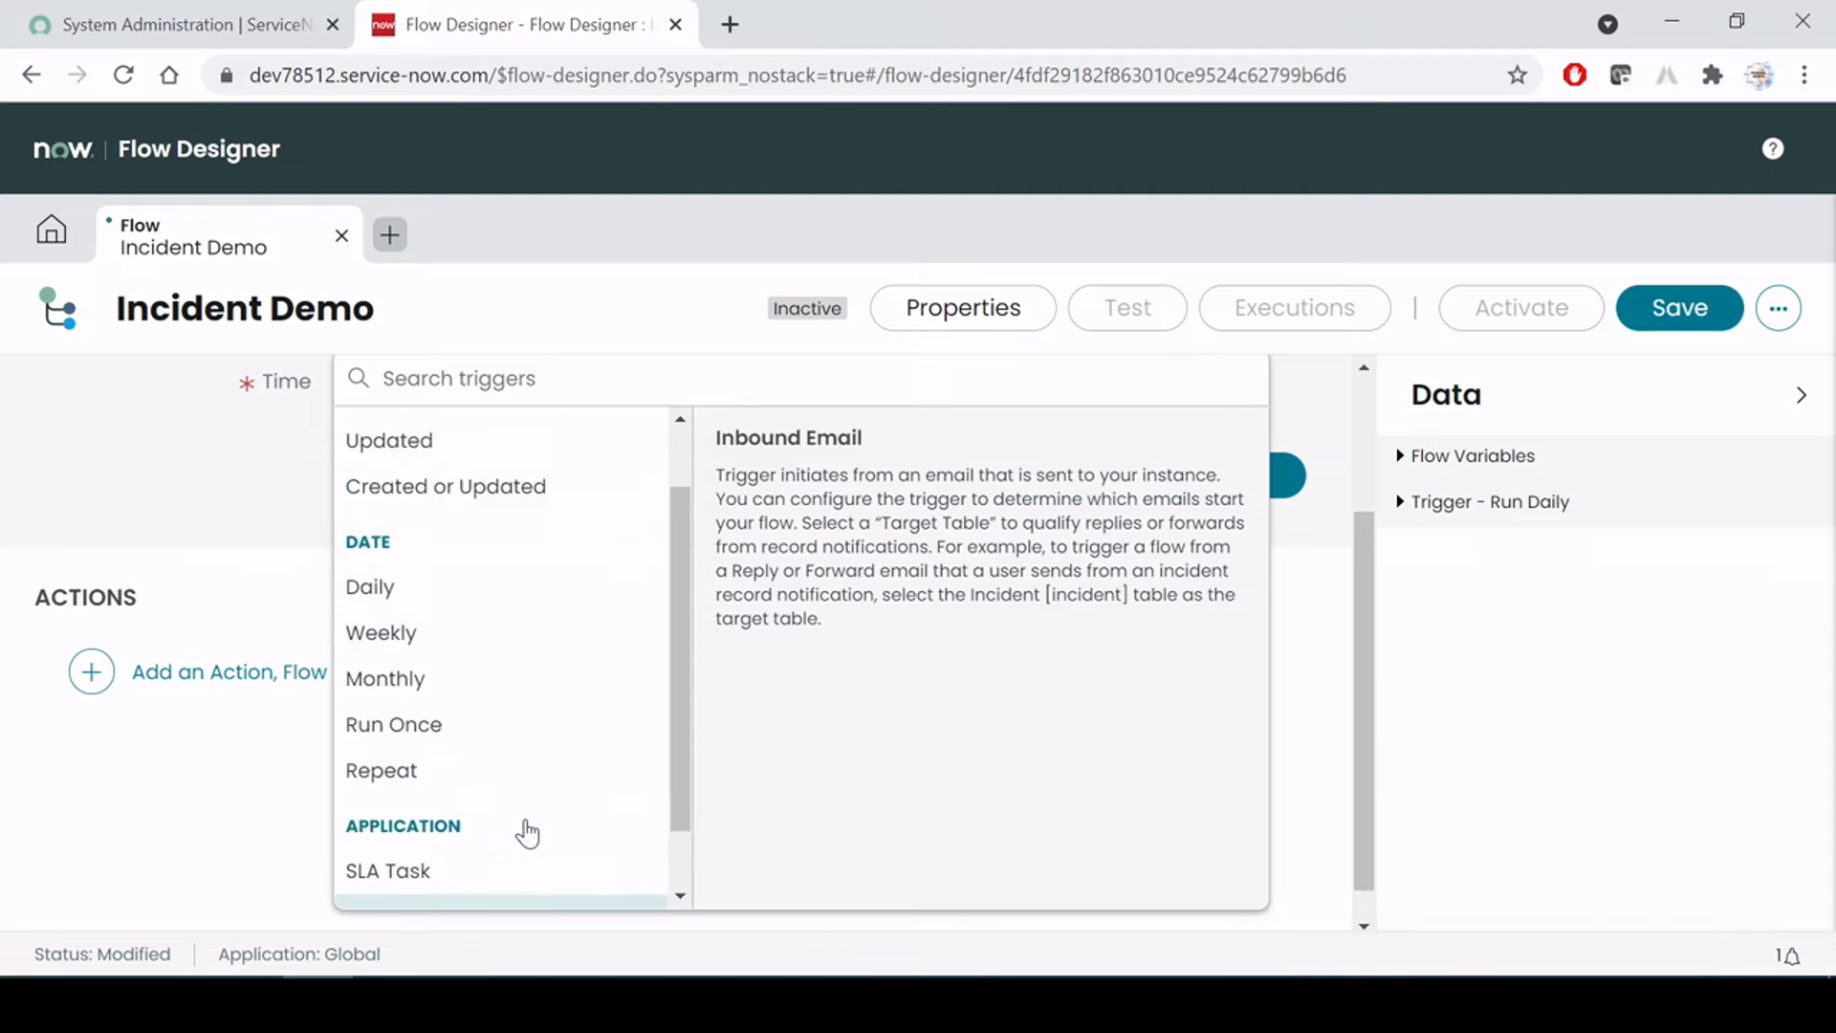
{"action": "scroll", "coordinate": [459, 592], "scroll_direction": "up", "scroll_amount": 1}
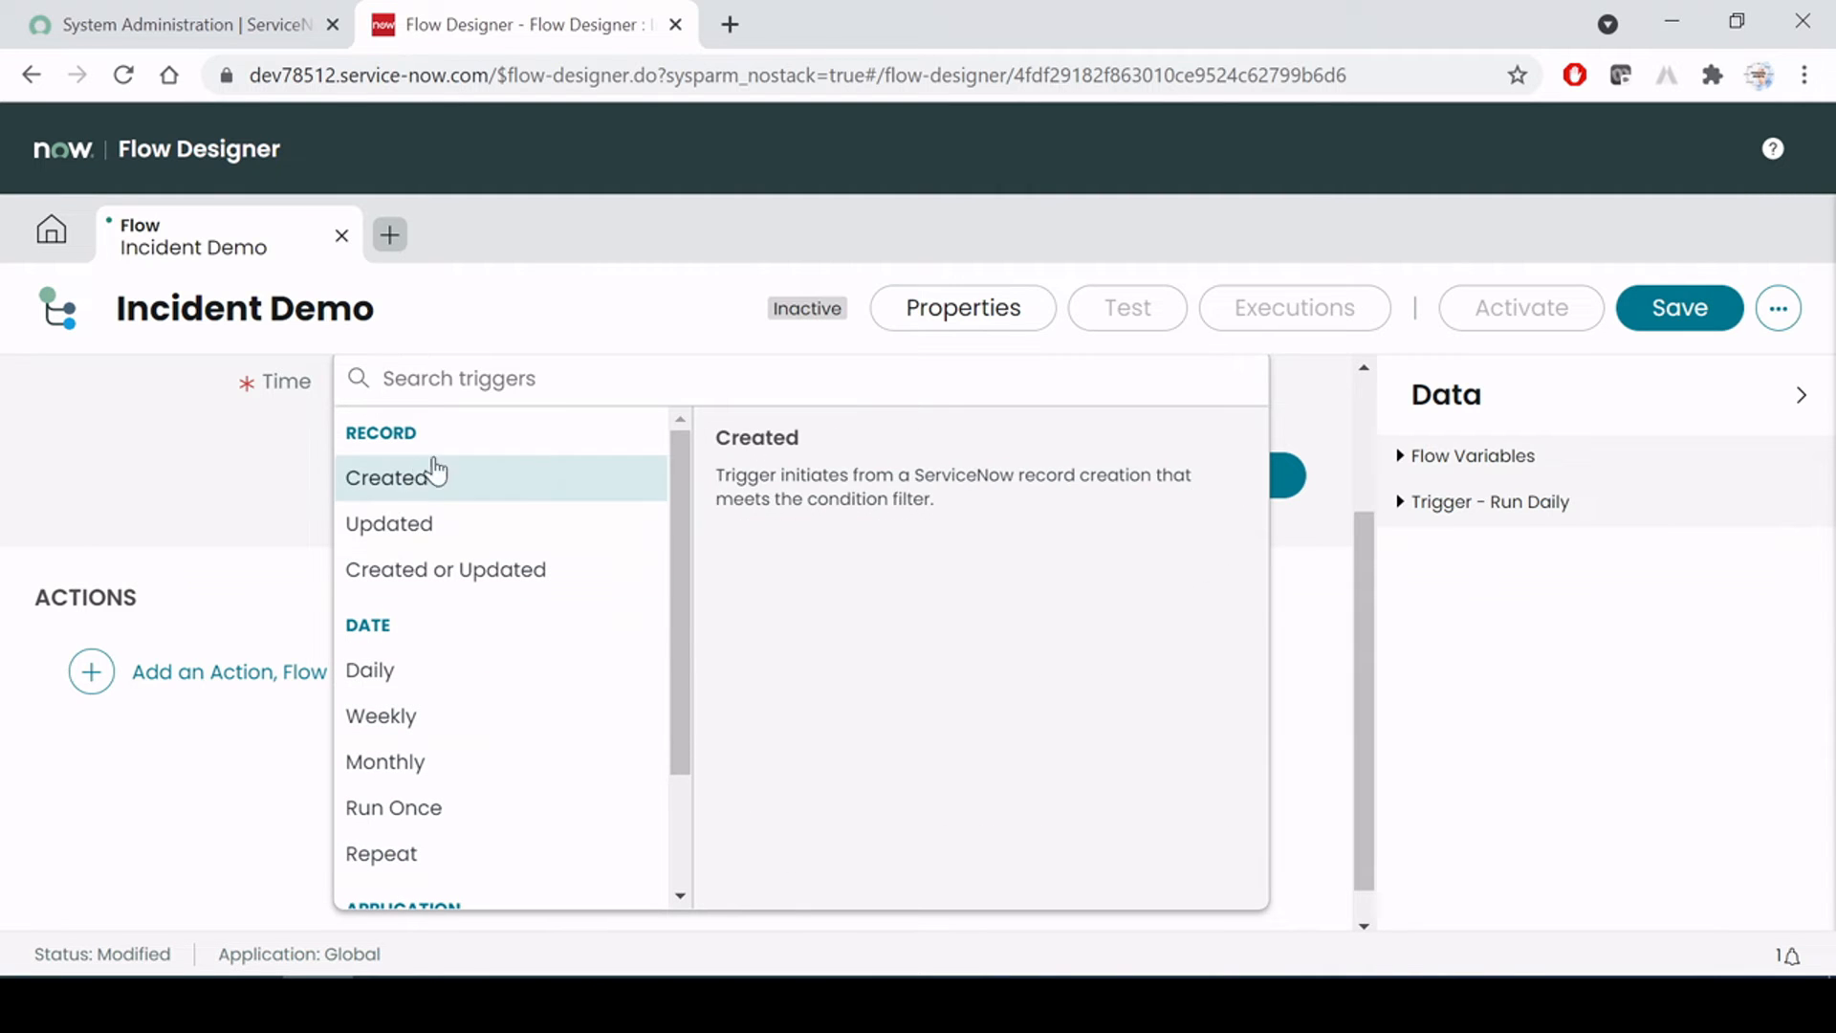
Set the trigger to Created or Updated on the Incident [incident] table
{"action": "left_click", "coordinate": [457, 585]}
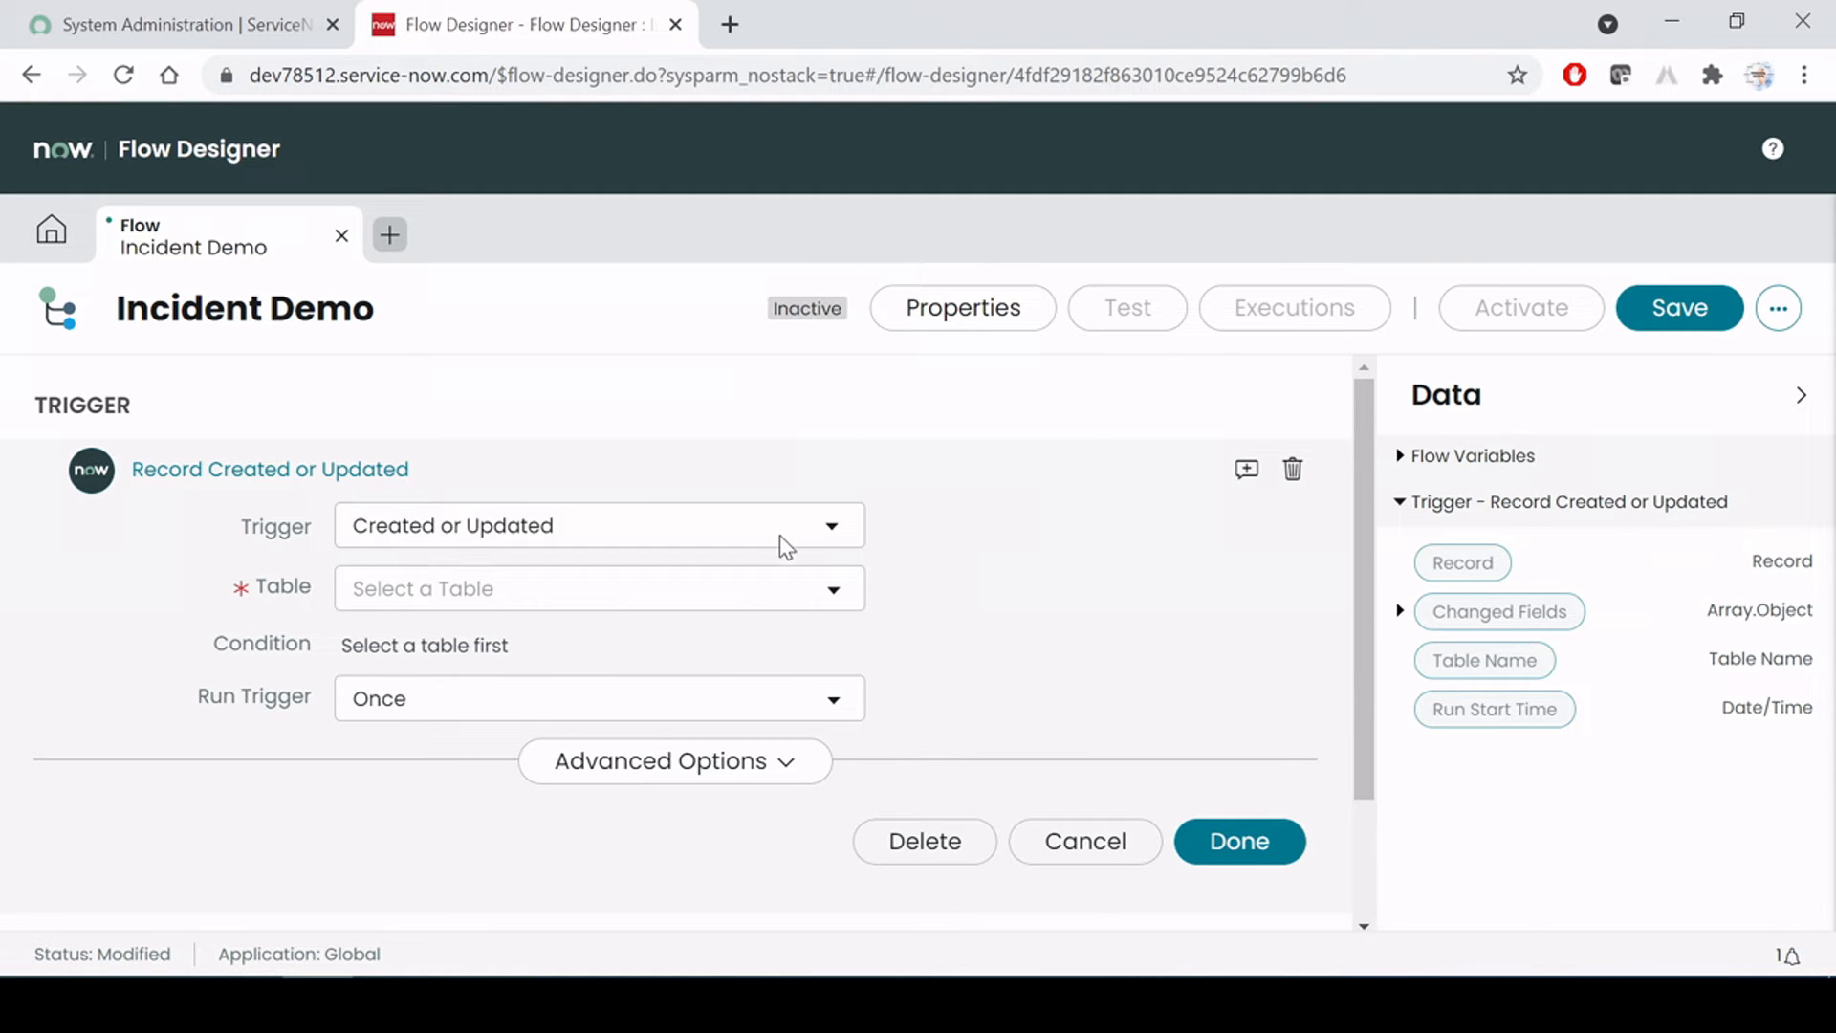
{"action": "left_click", "coordinate": [835, 592]}
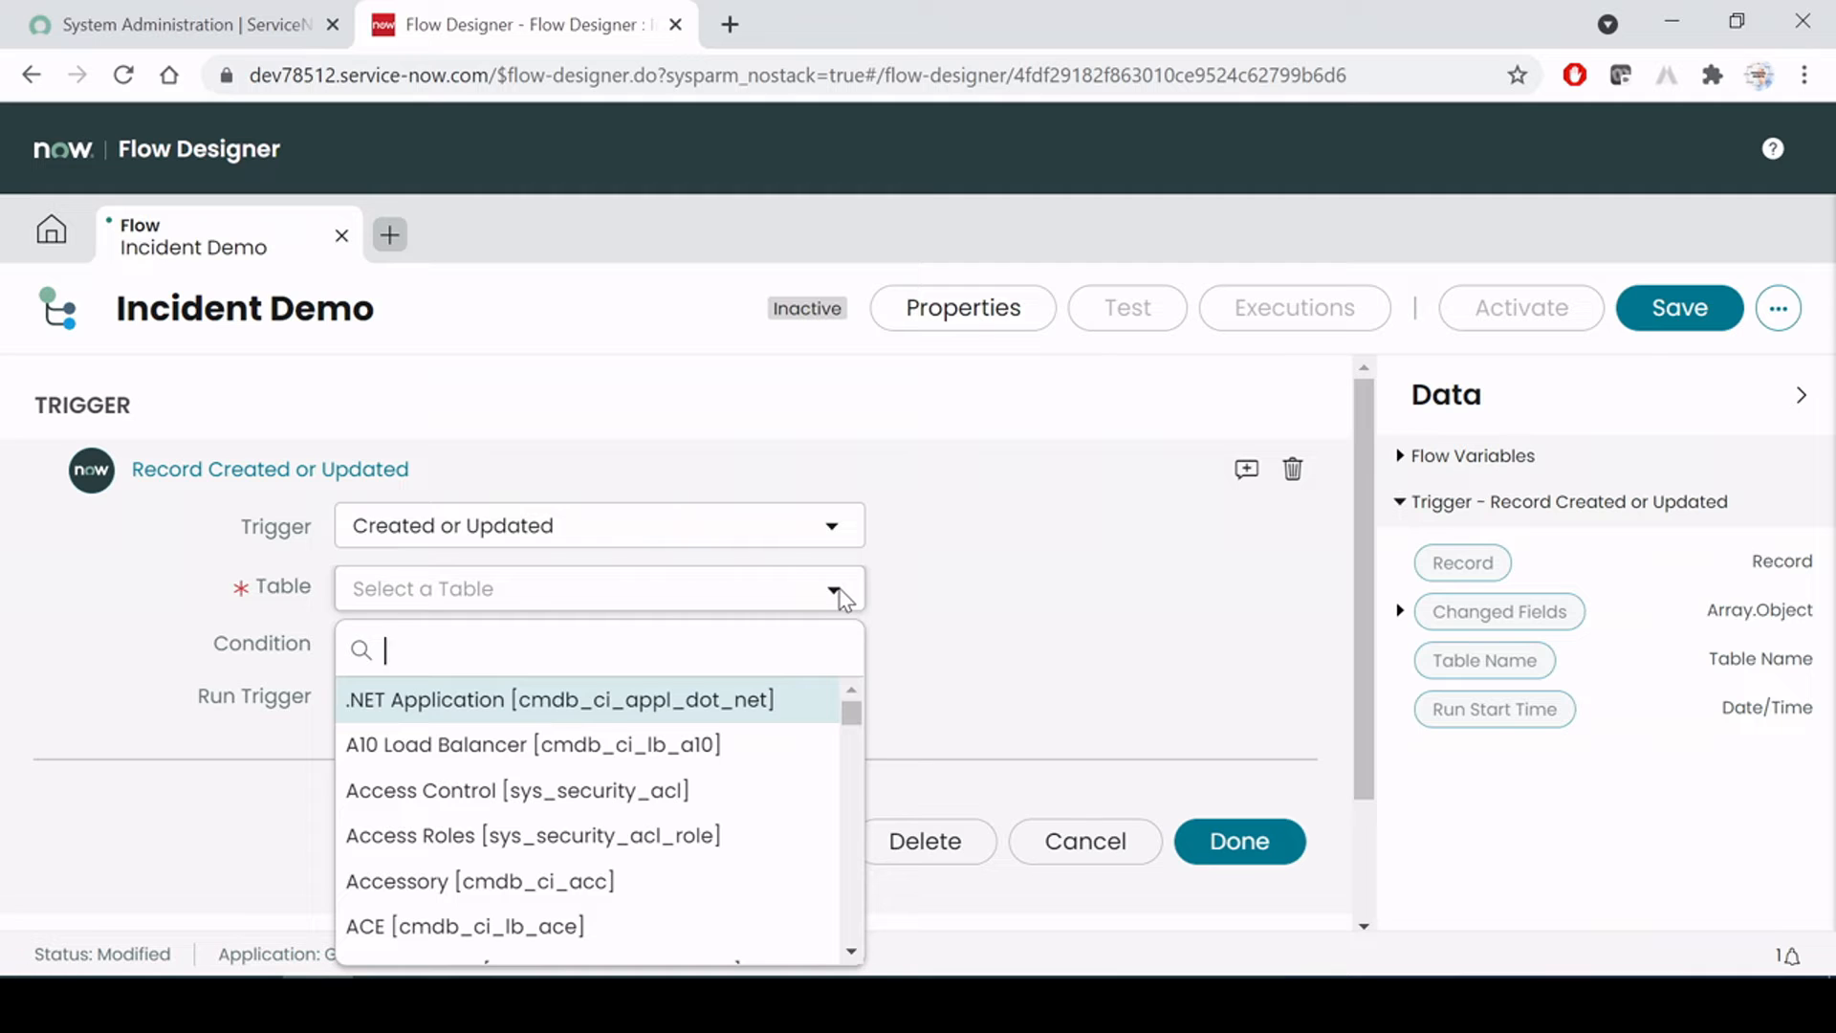
{"action": "type", "text": "incide"}
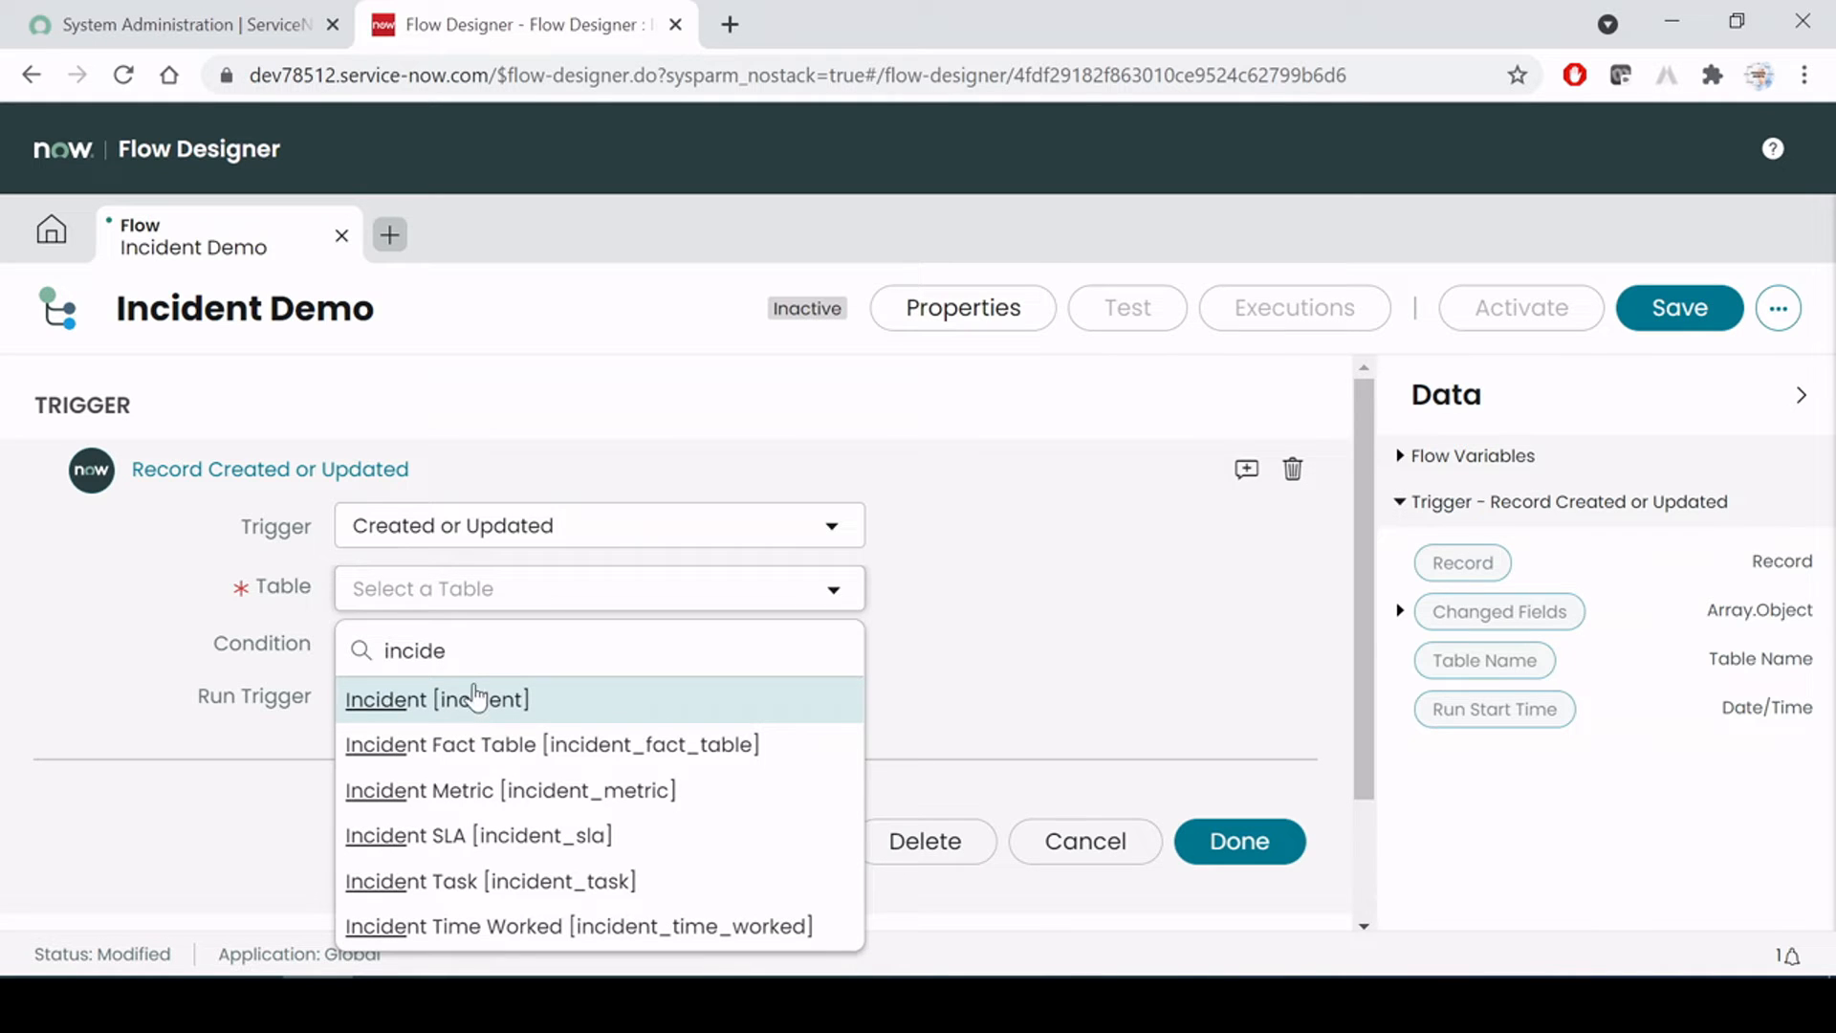
{"action": "left_click", "coordinate": [476, 708]}
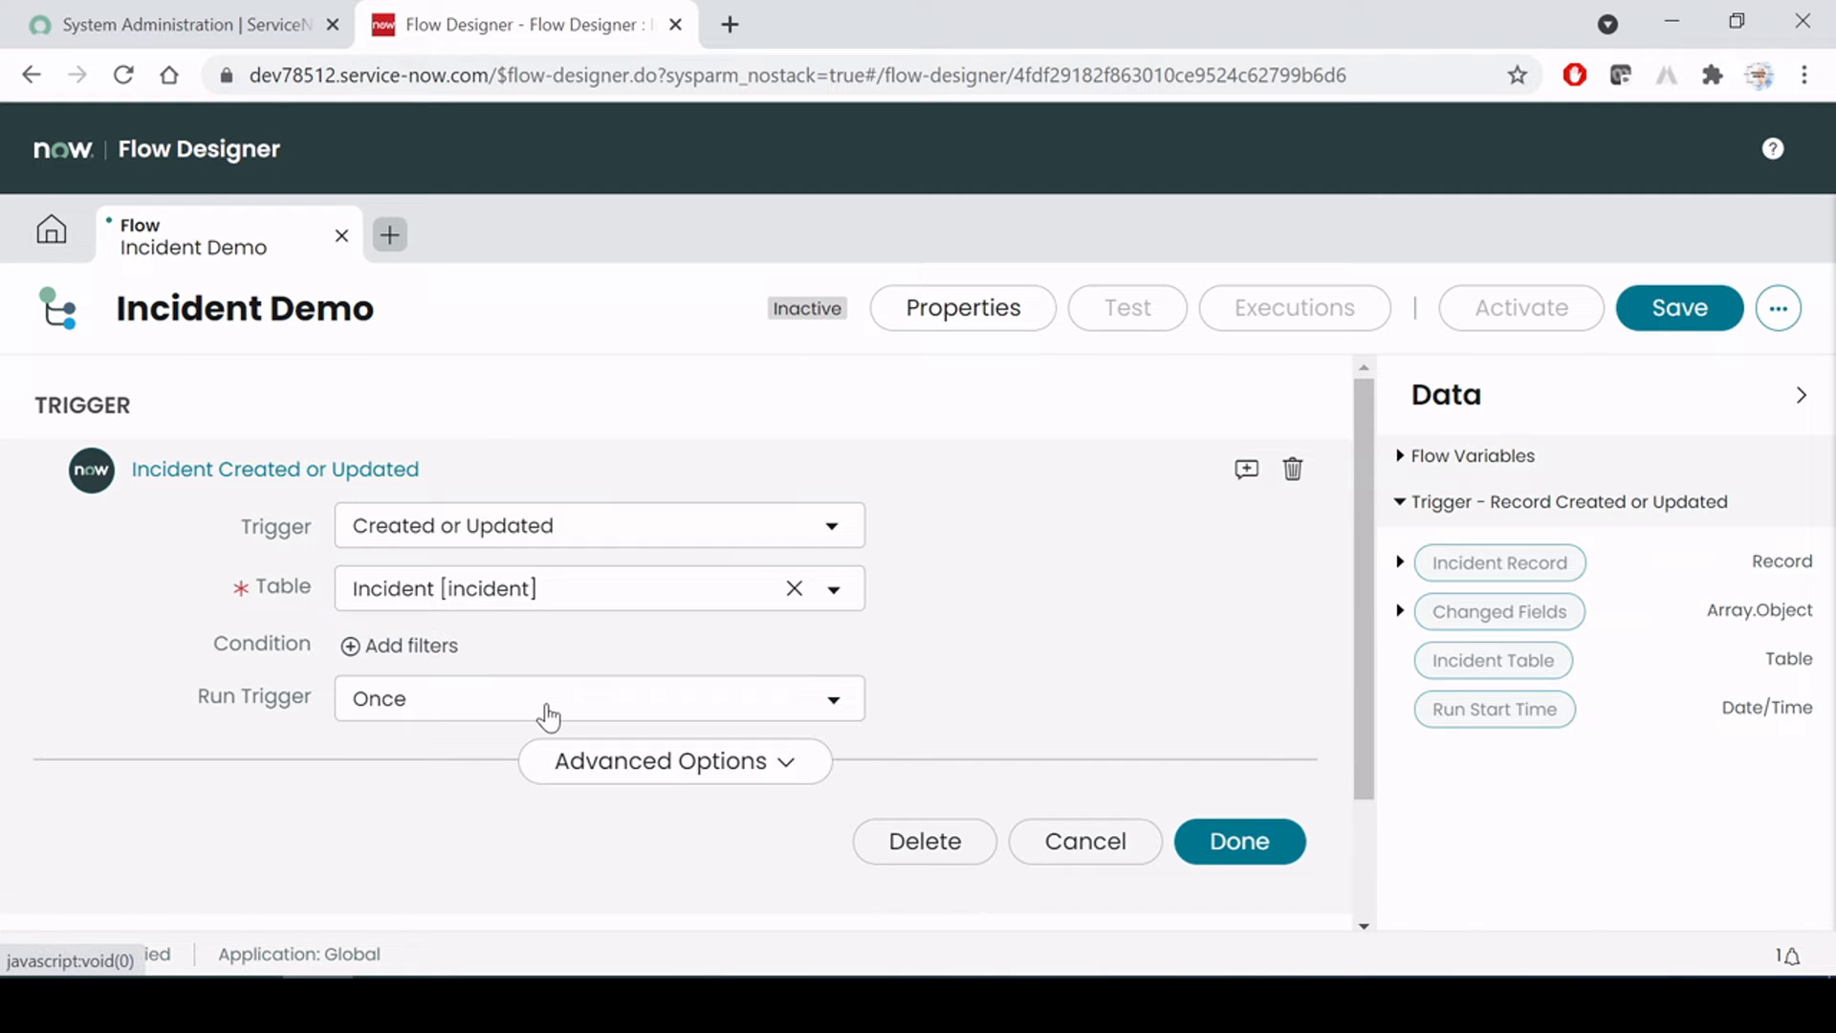
Review the Run Trigger choices, and show the trigger's advanced options to review which session types the flow can run for
{"action": "left_click", "coordinate": [610, 708]}
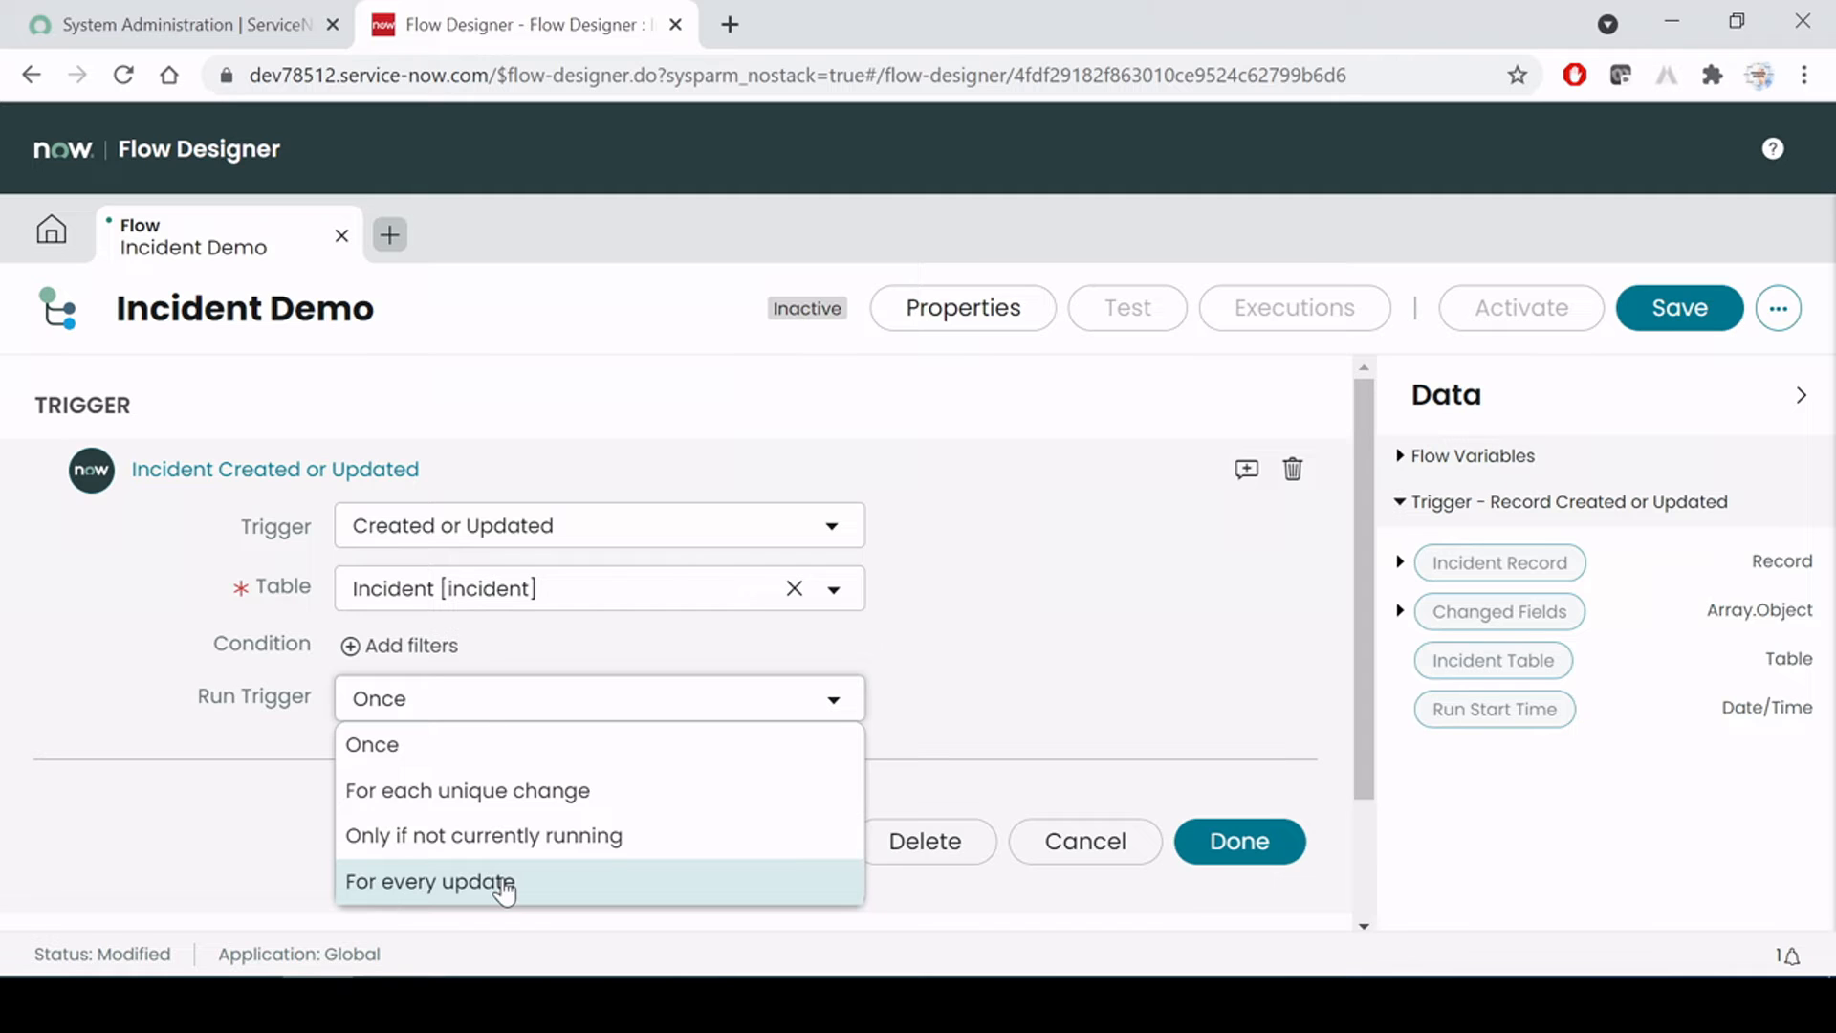
{"action": "left_click", "coordinate": [153, 701]}
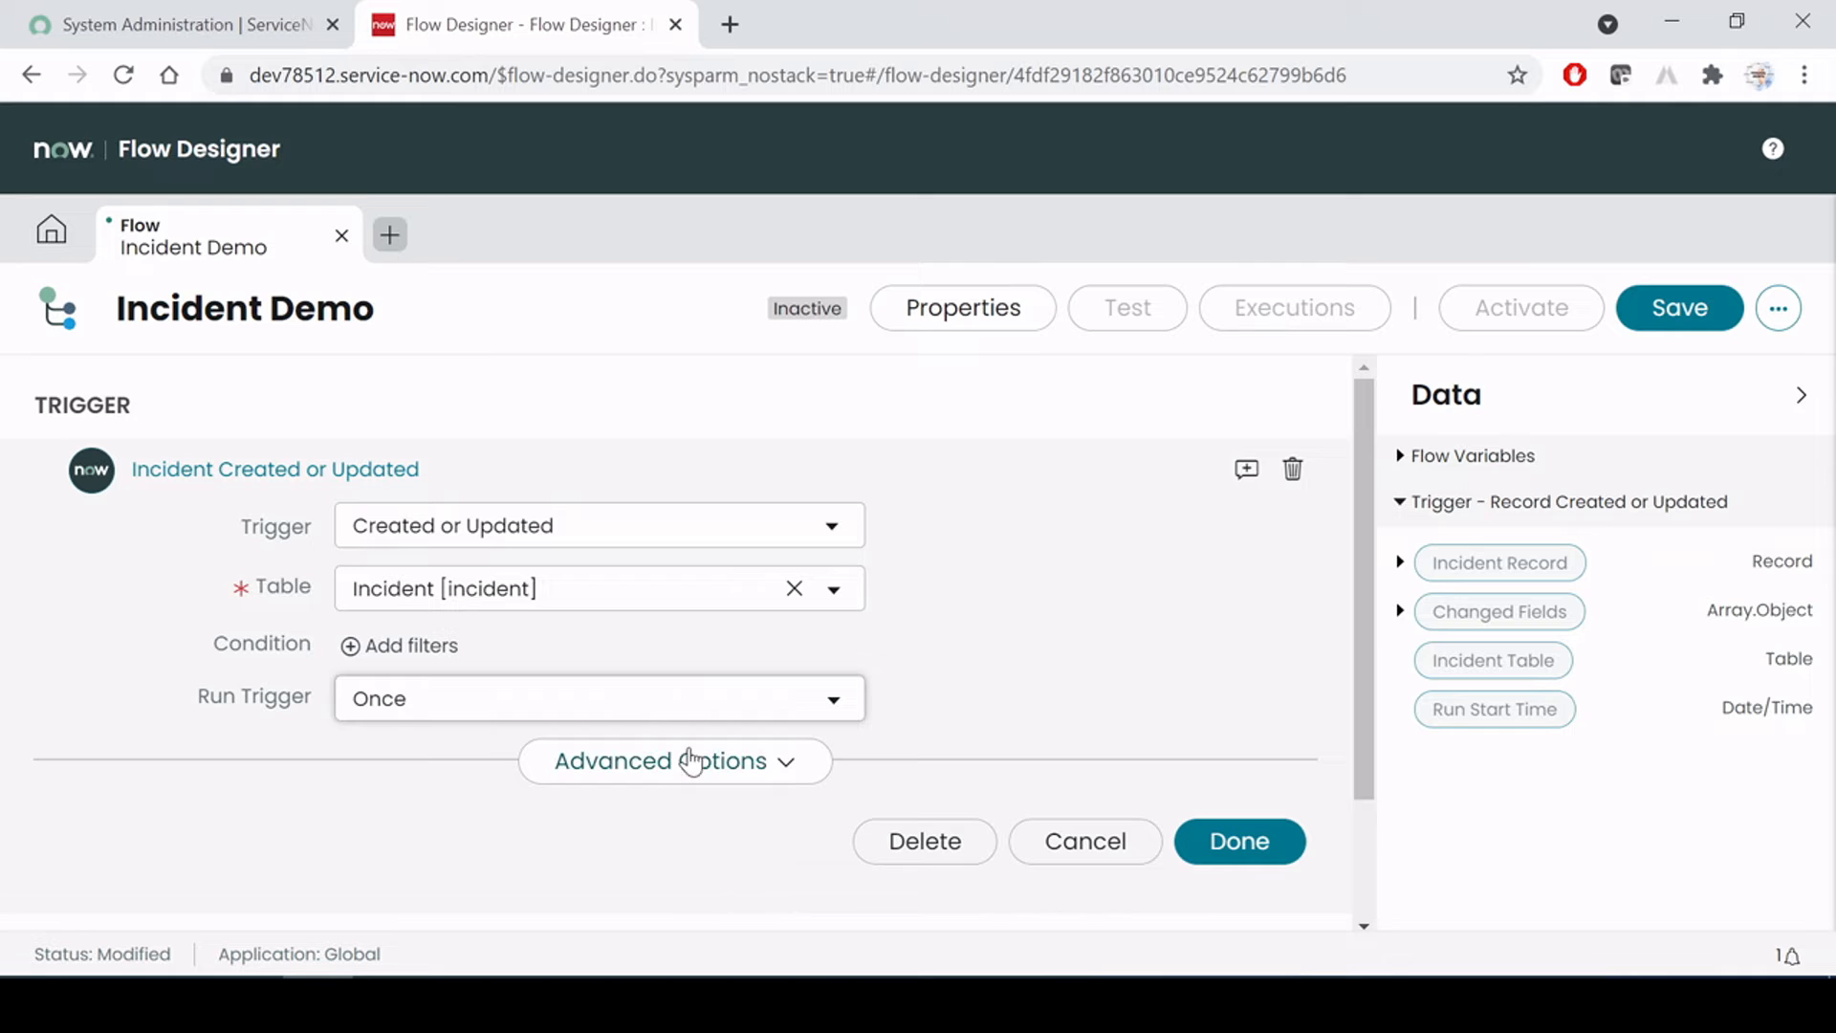
{"action": "left_click", "coordinate": [672, 765]}
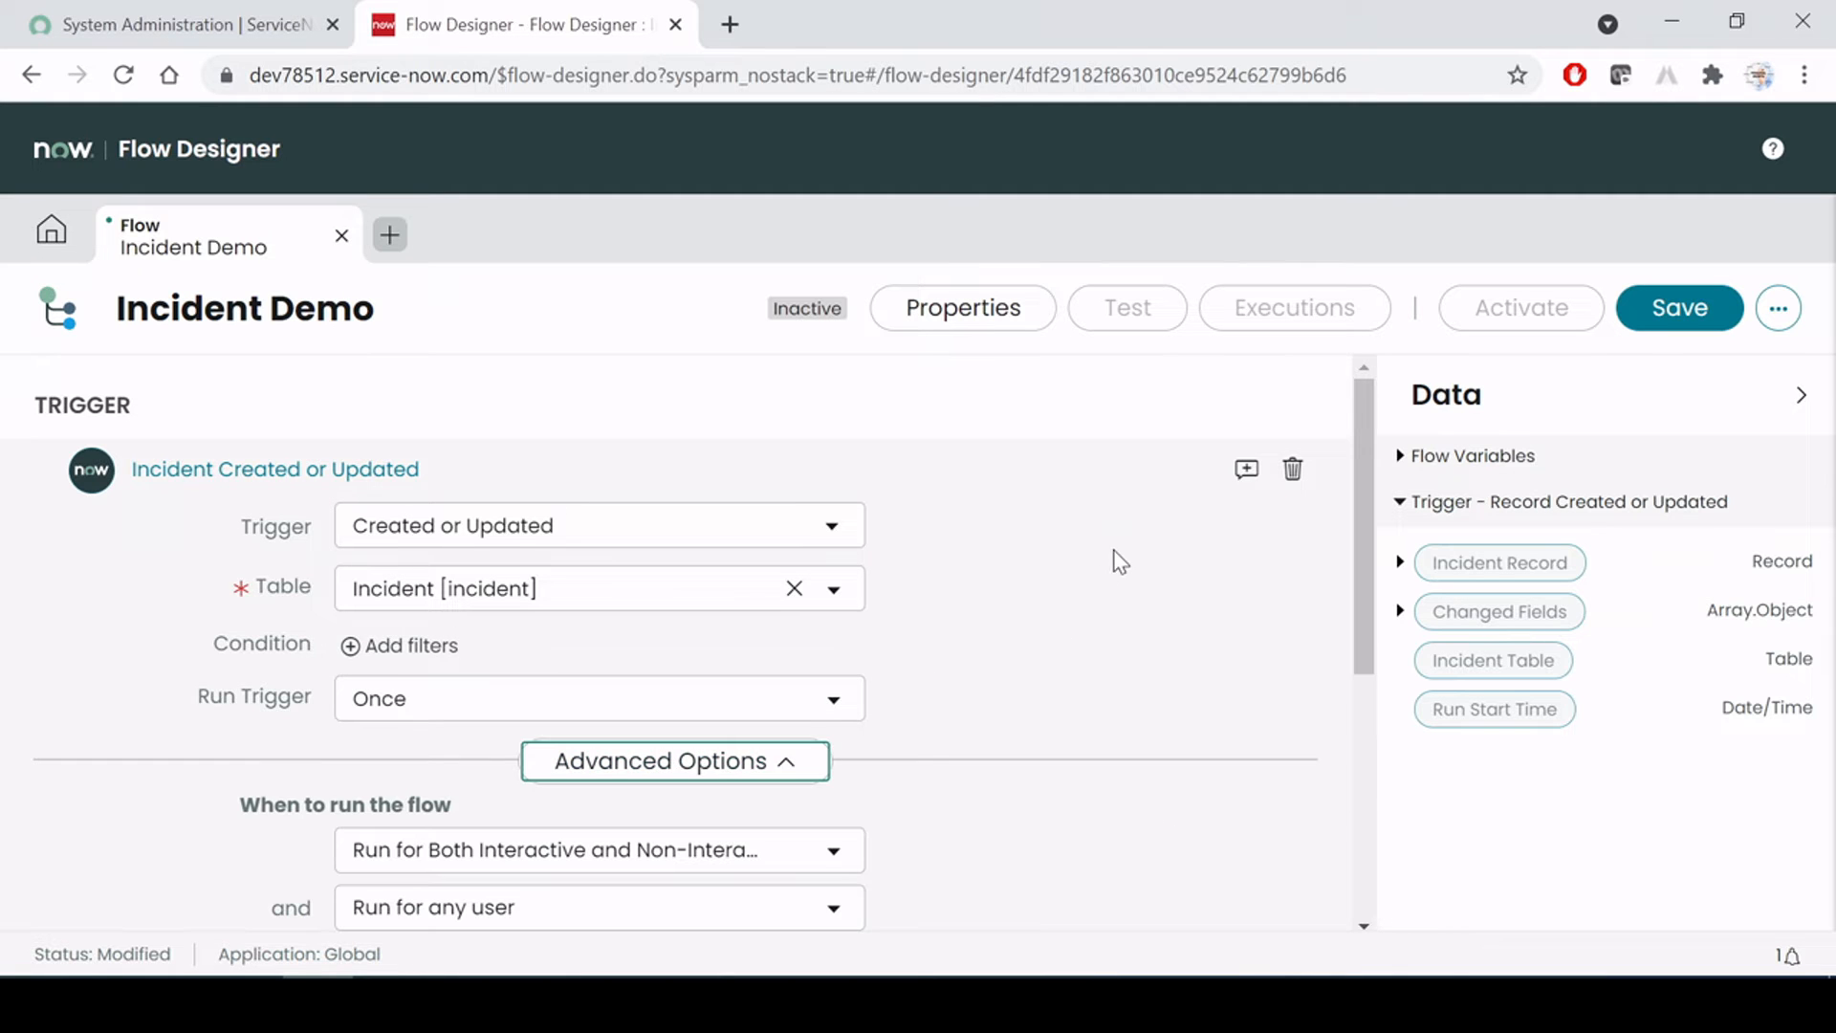
{"action": "scroll", "coordinate": [1114, 566], "scroll_direction": "down", "scroll_amount": 3}
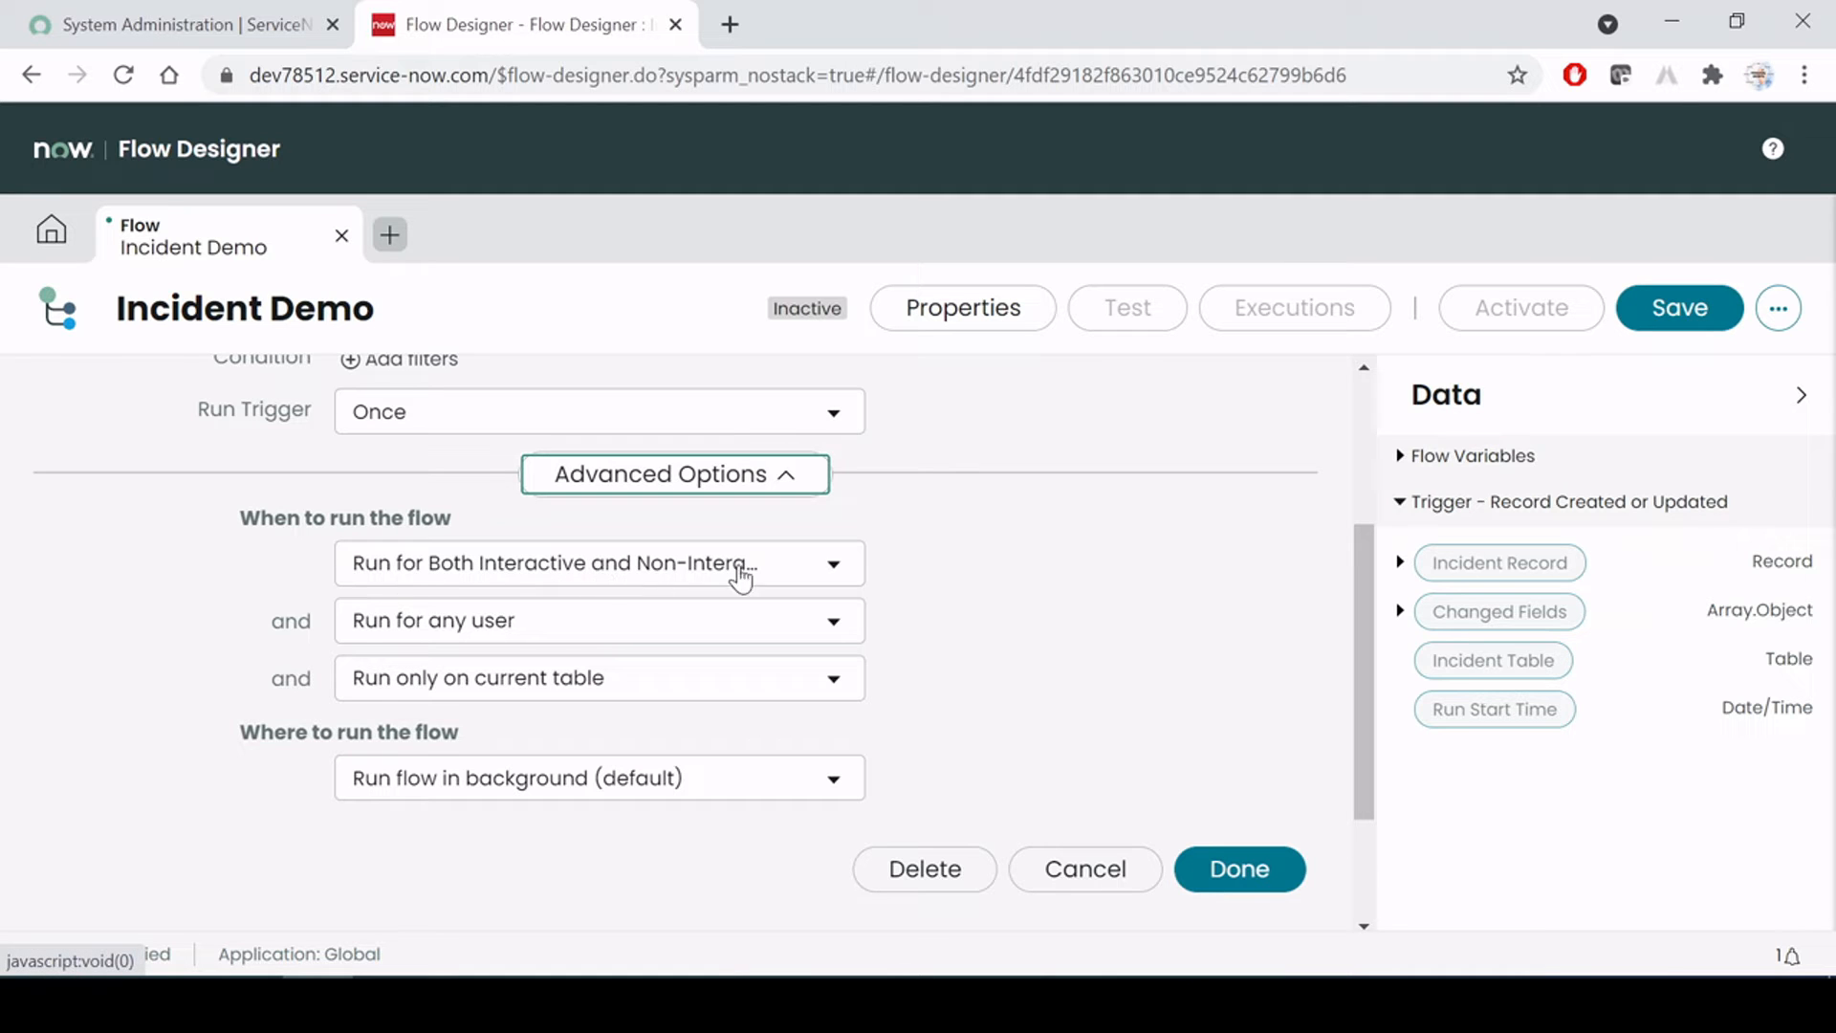
{"action": "left_click", "coordinate": [760, 566]}
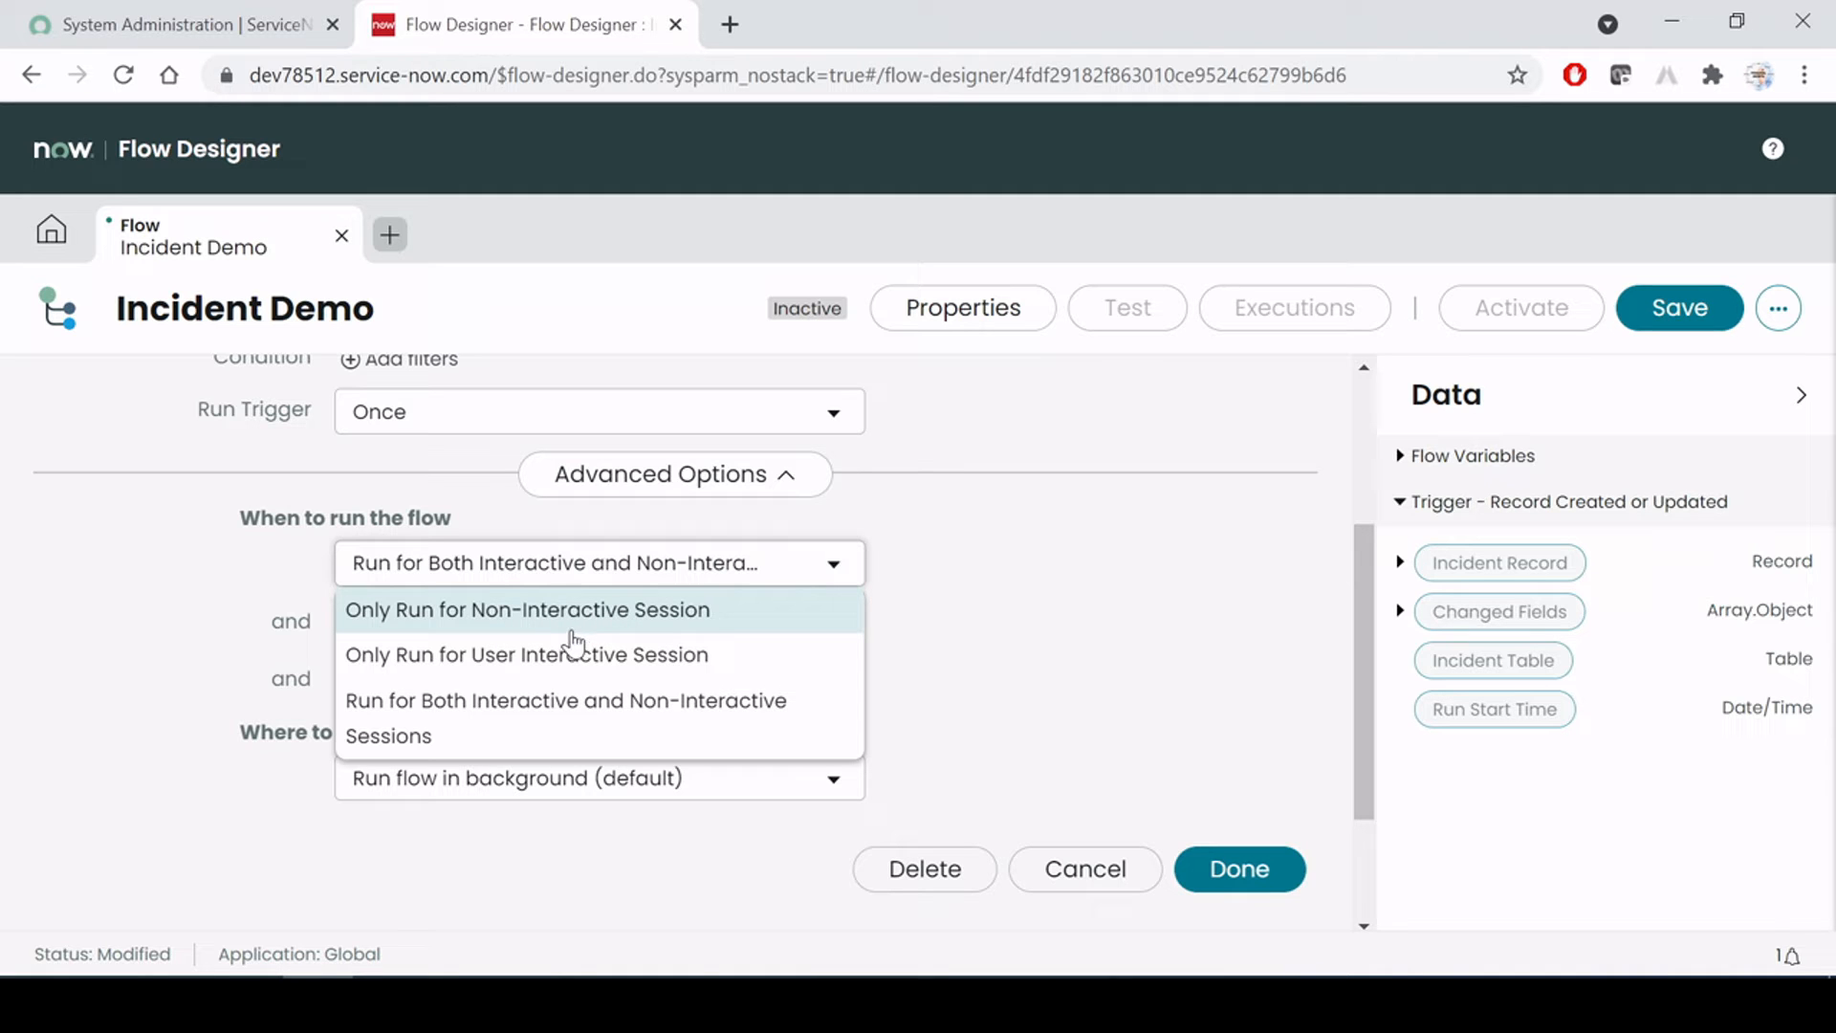
{"action": "left_click", "coordinate": [995, 601]}
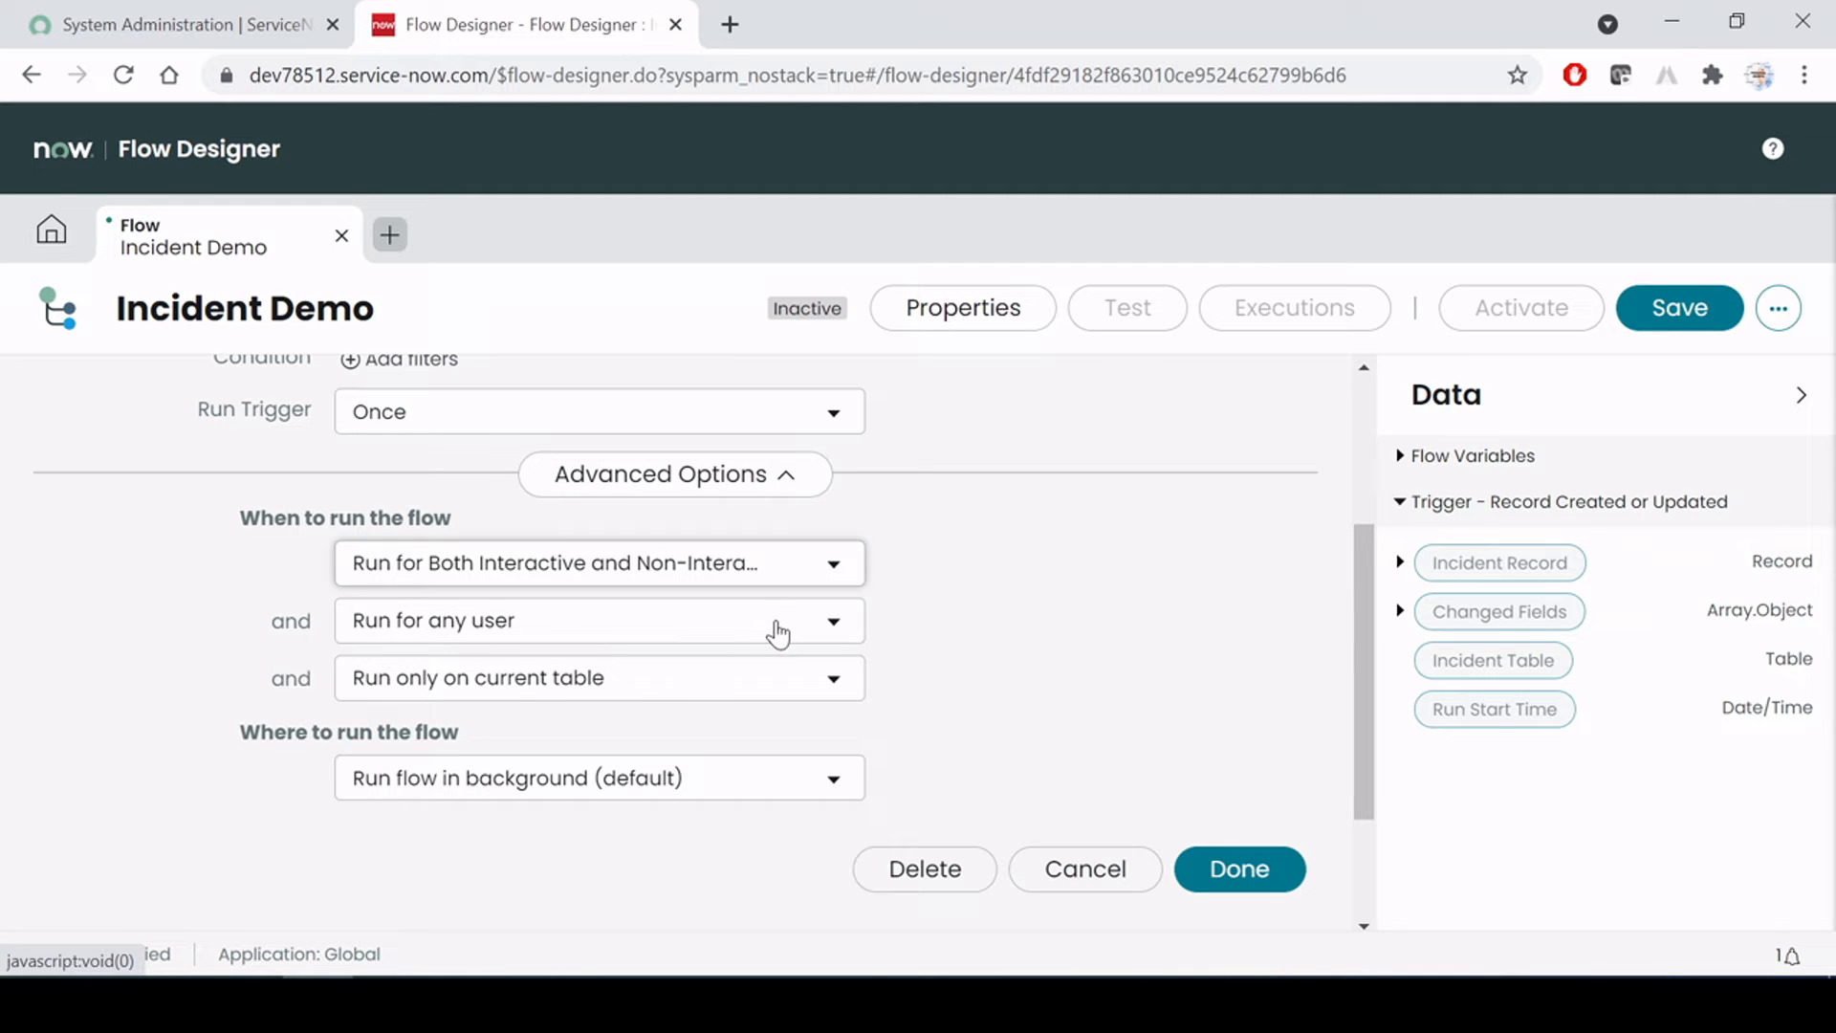
Try the "Do not run if triggered by the following users" restriction and set it back to "Run for any user"
{"action": "left_click", "coordinate": [778, 631]}
{"action": "left_click", "coordinate": [1035, 596]}
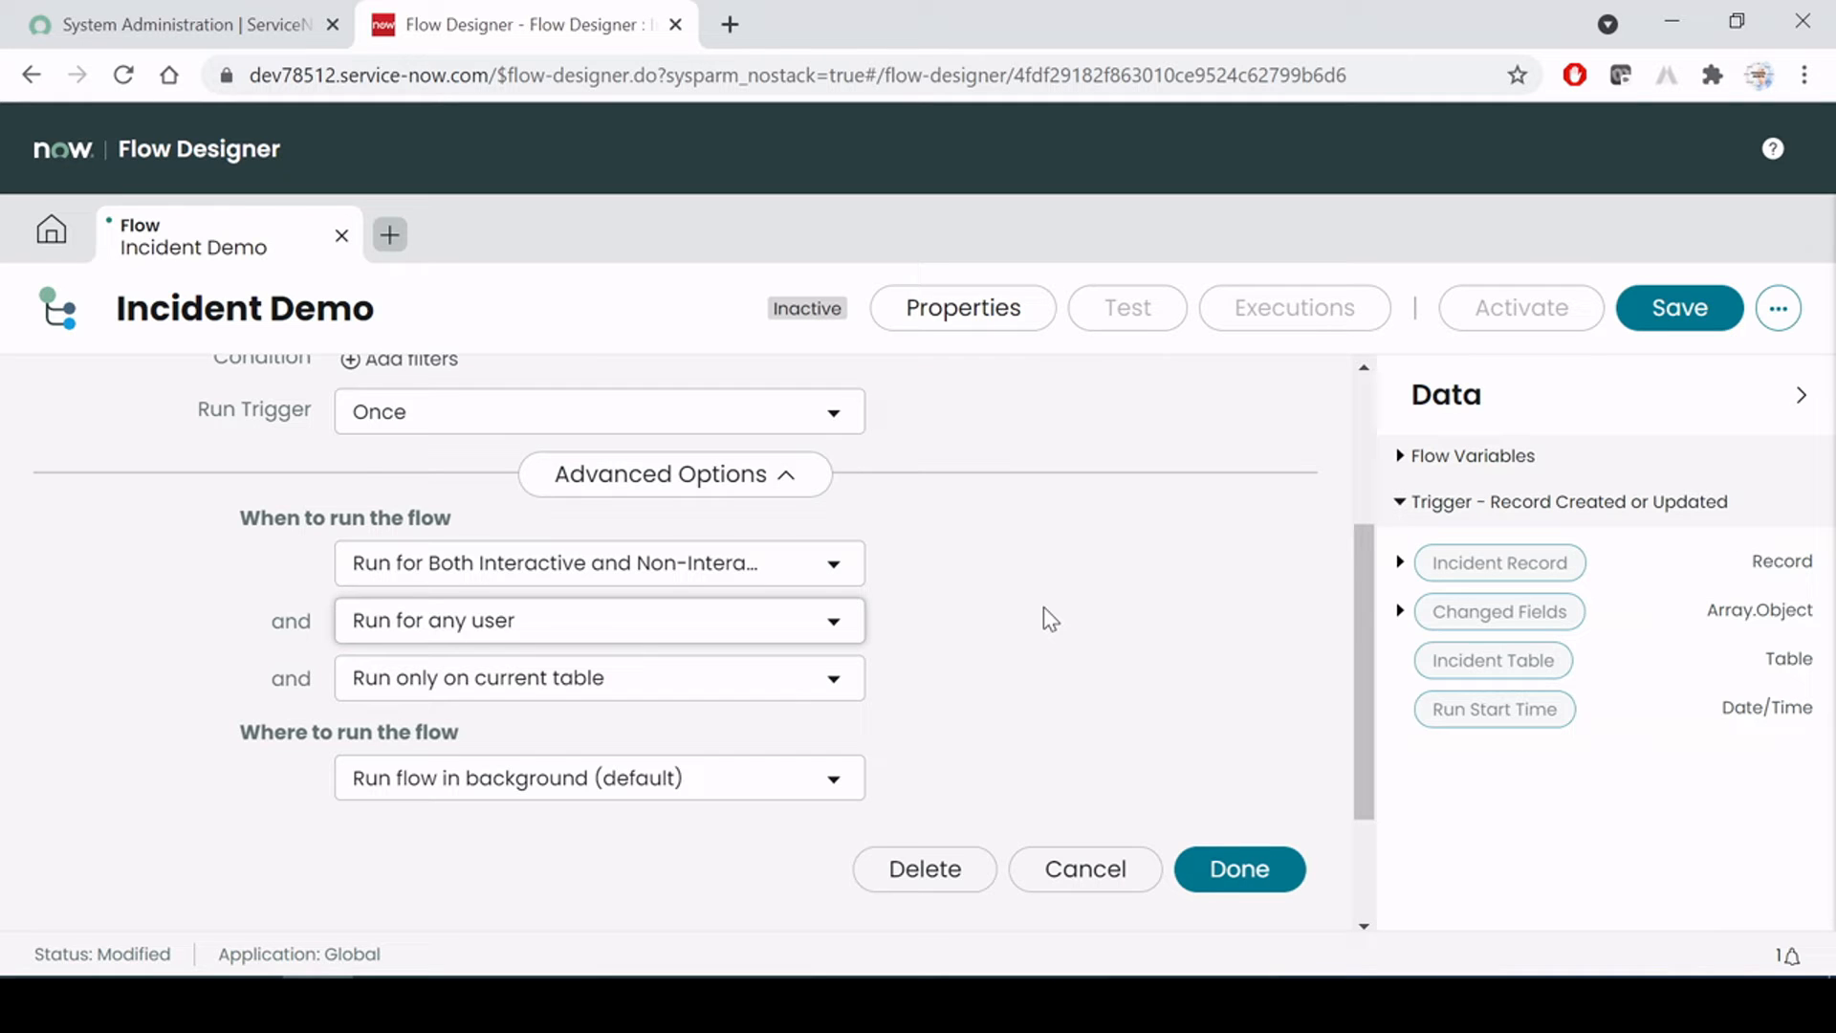
{"action": "left_click", "coordinate": [794, 620]}
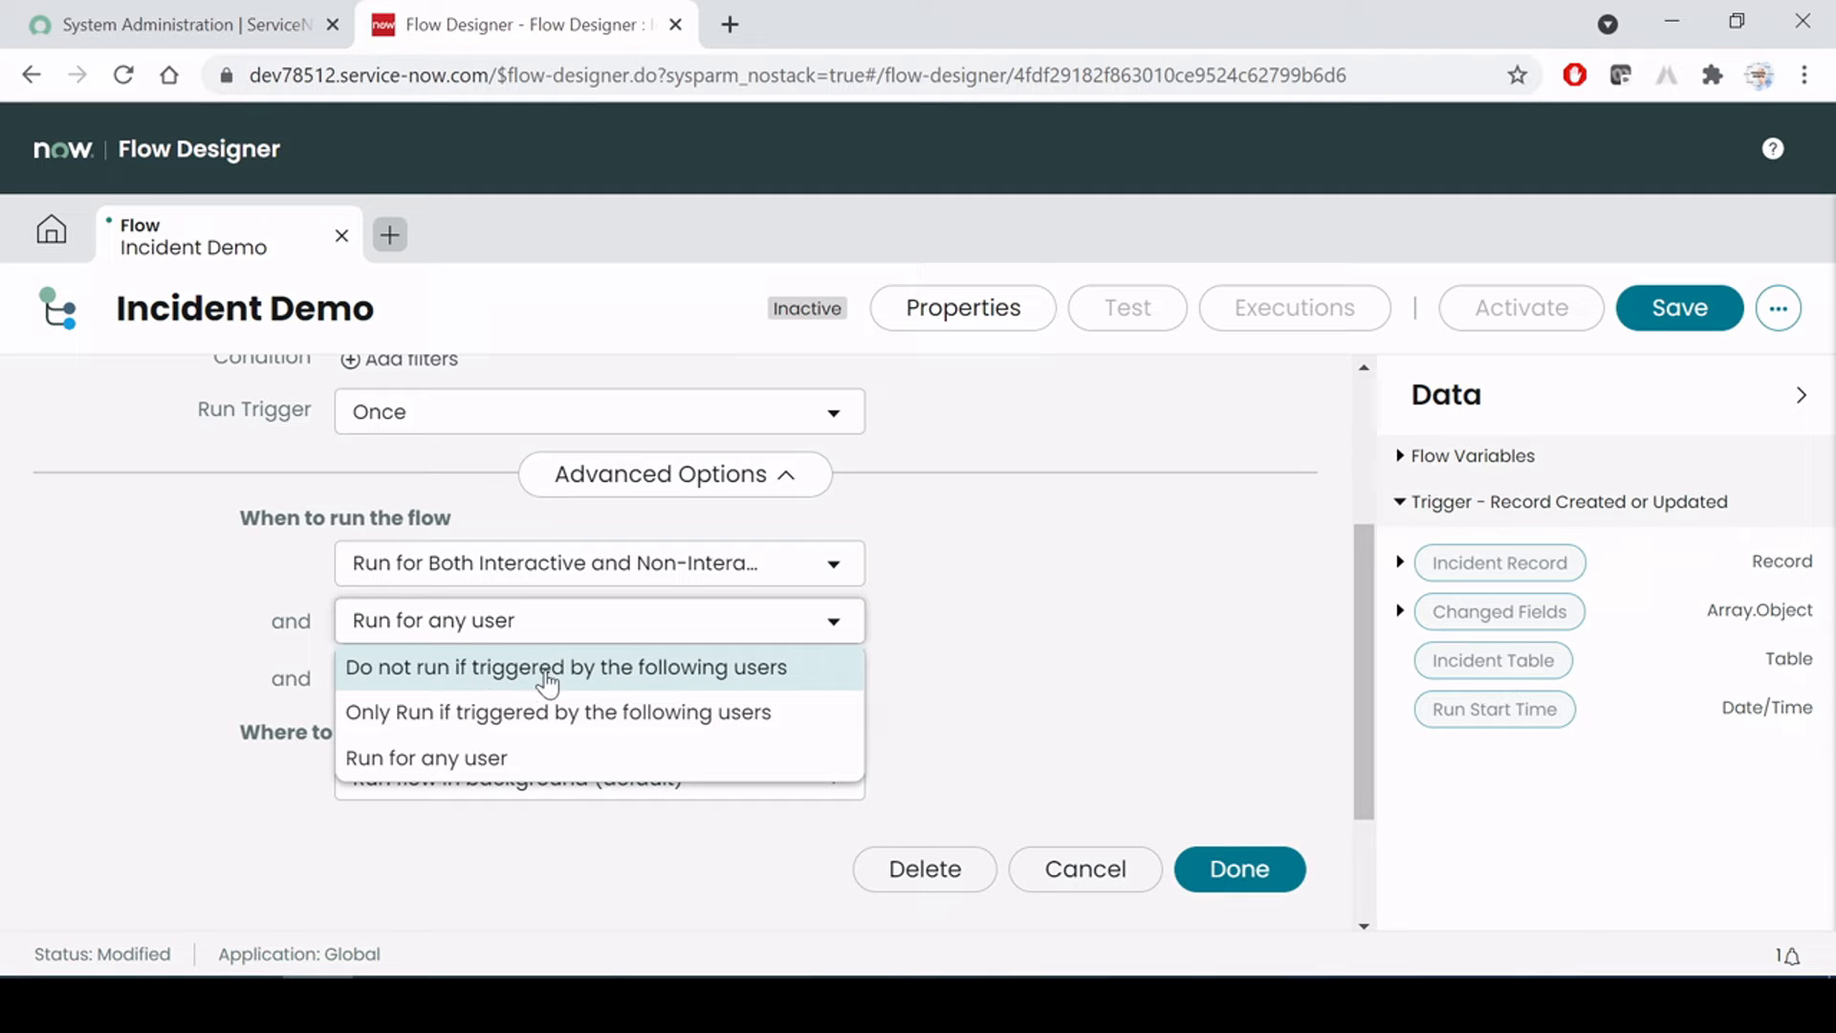
{"action": "left_click", "coordinate": [704, 669]}
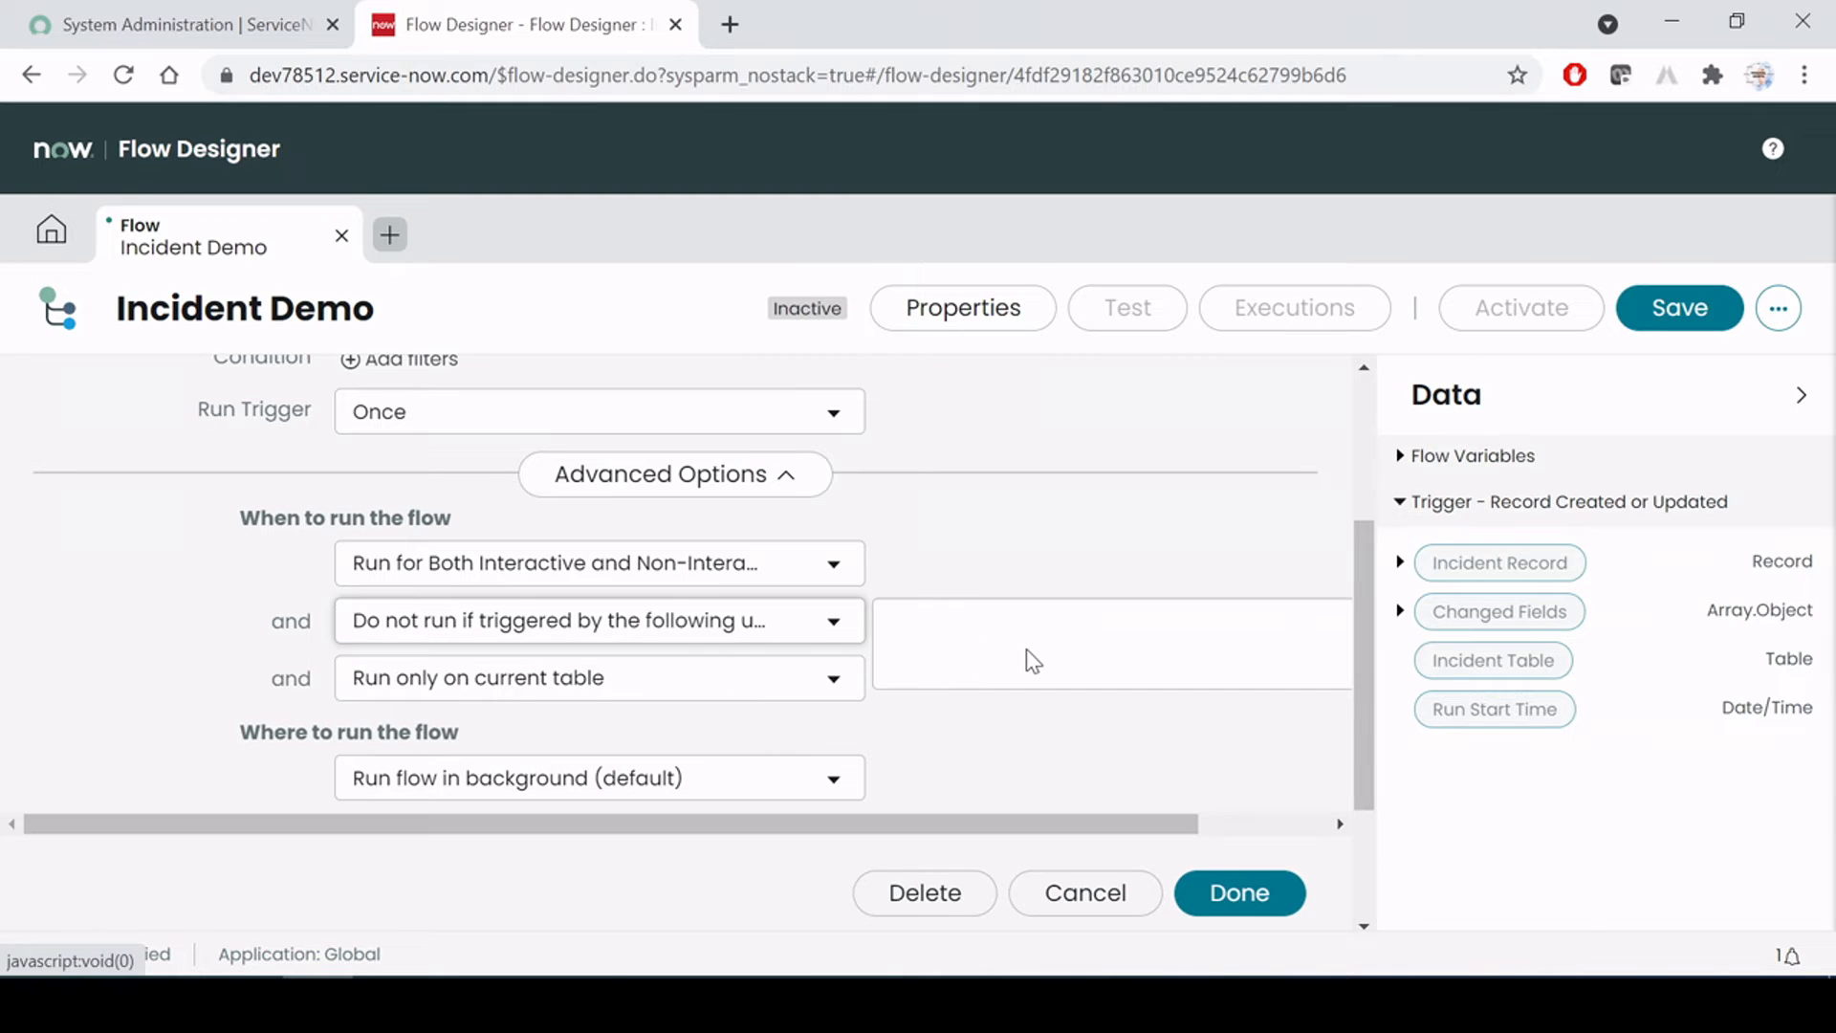
{"action": "left_click", "coordinate": [808, 625]}
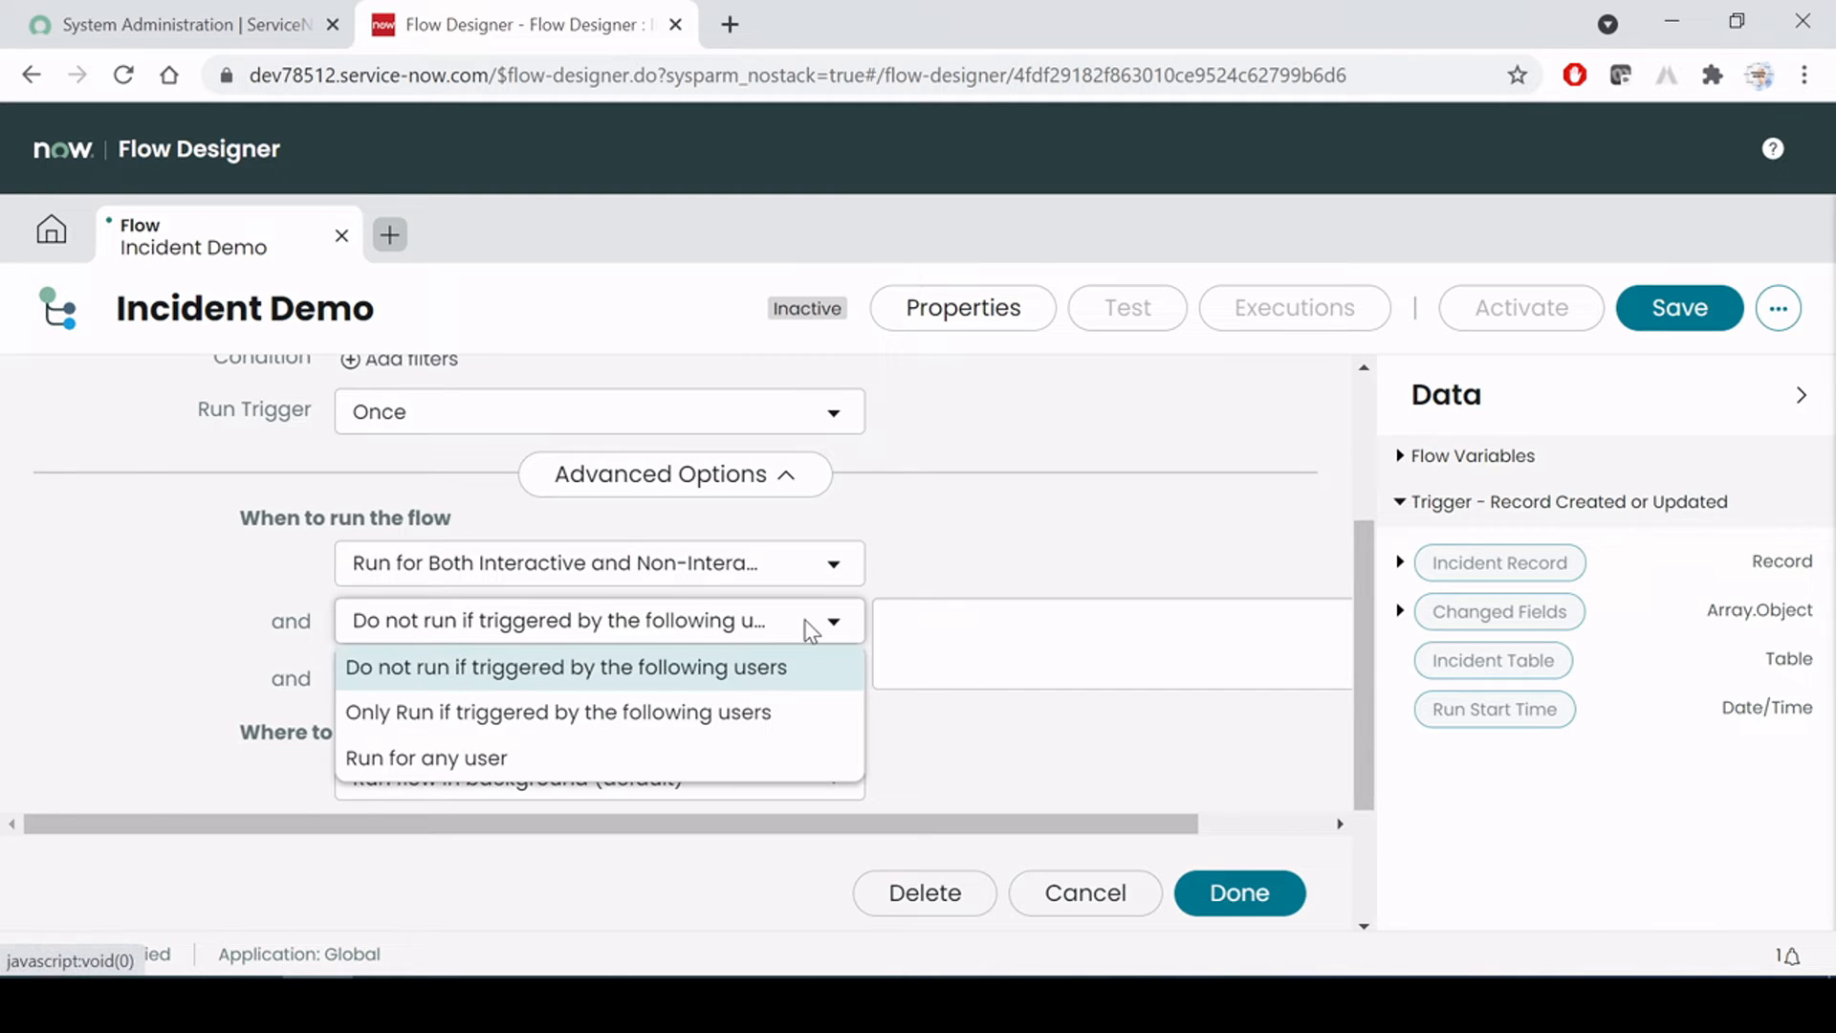
{"action": "left_click", "coordinate": [574, 760]}
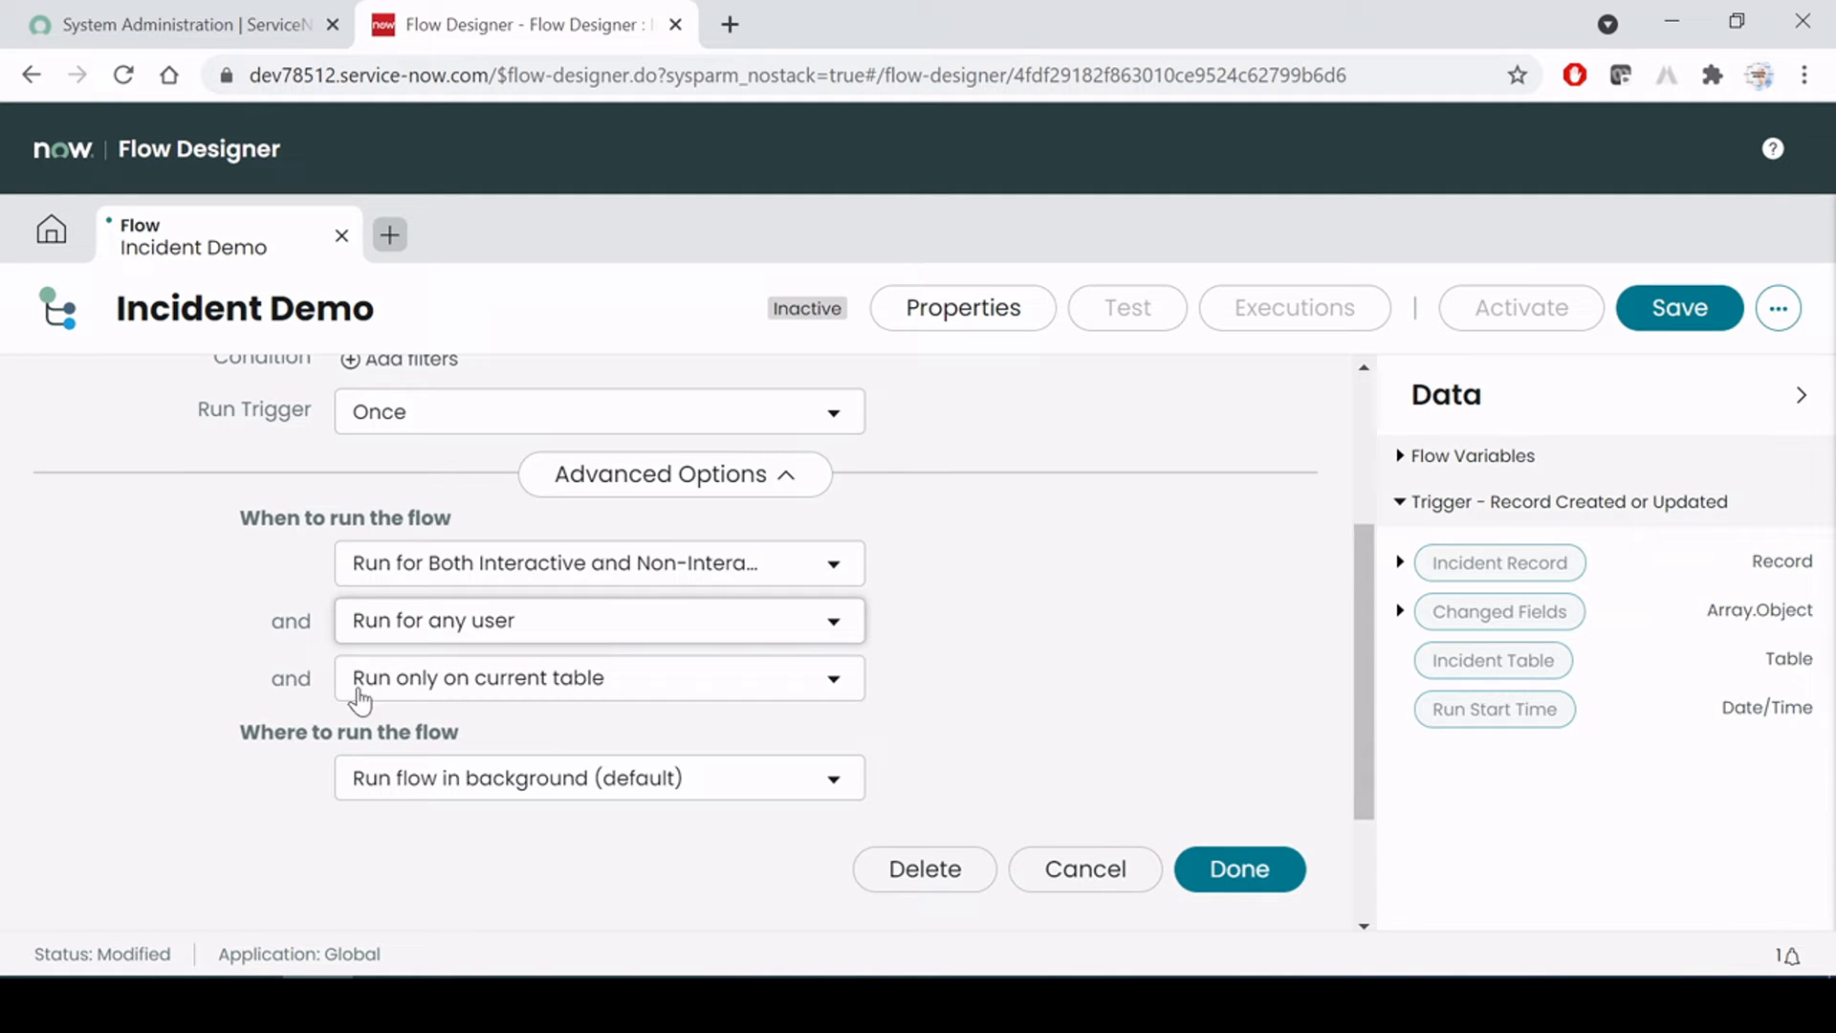
Review the choices for running on current or extended tables and for running the flow in background or foreground
{"action": "left_click", "coordinate": [593, 688]}
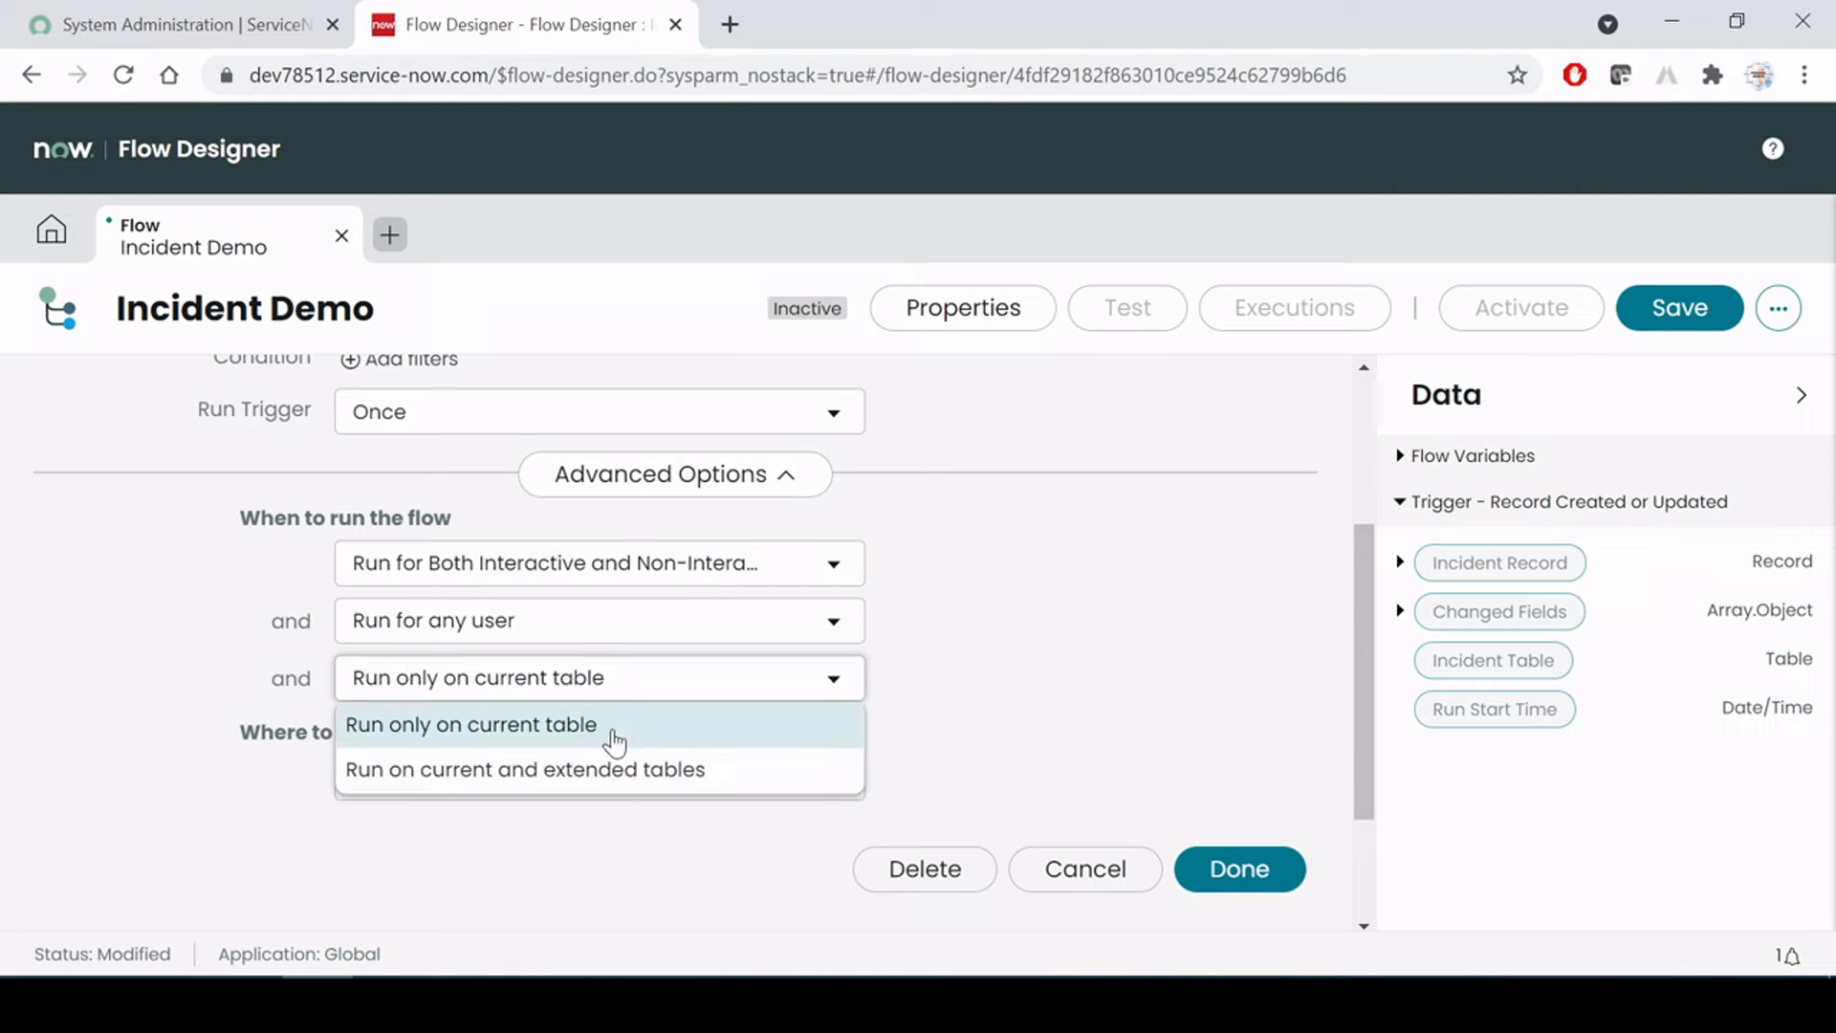
{"action": "left_click", "coordinate": [953, 668]}
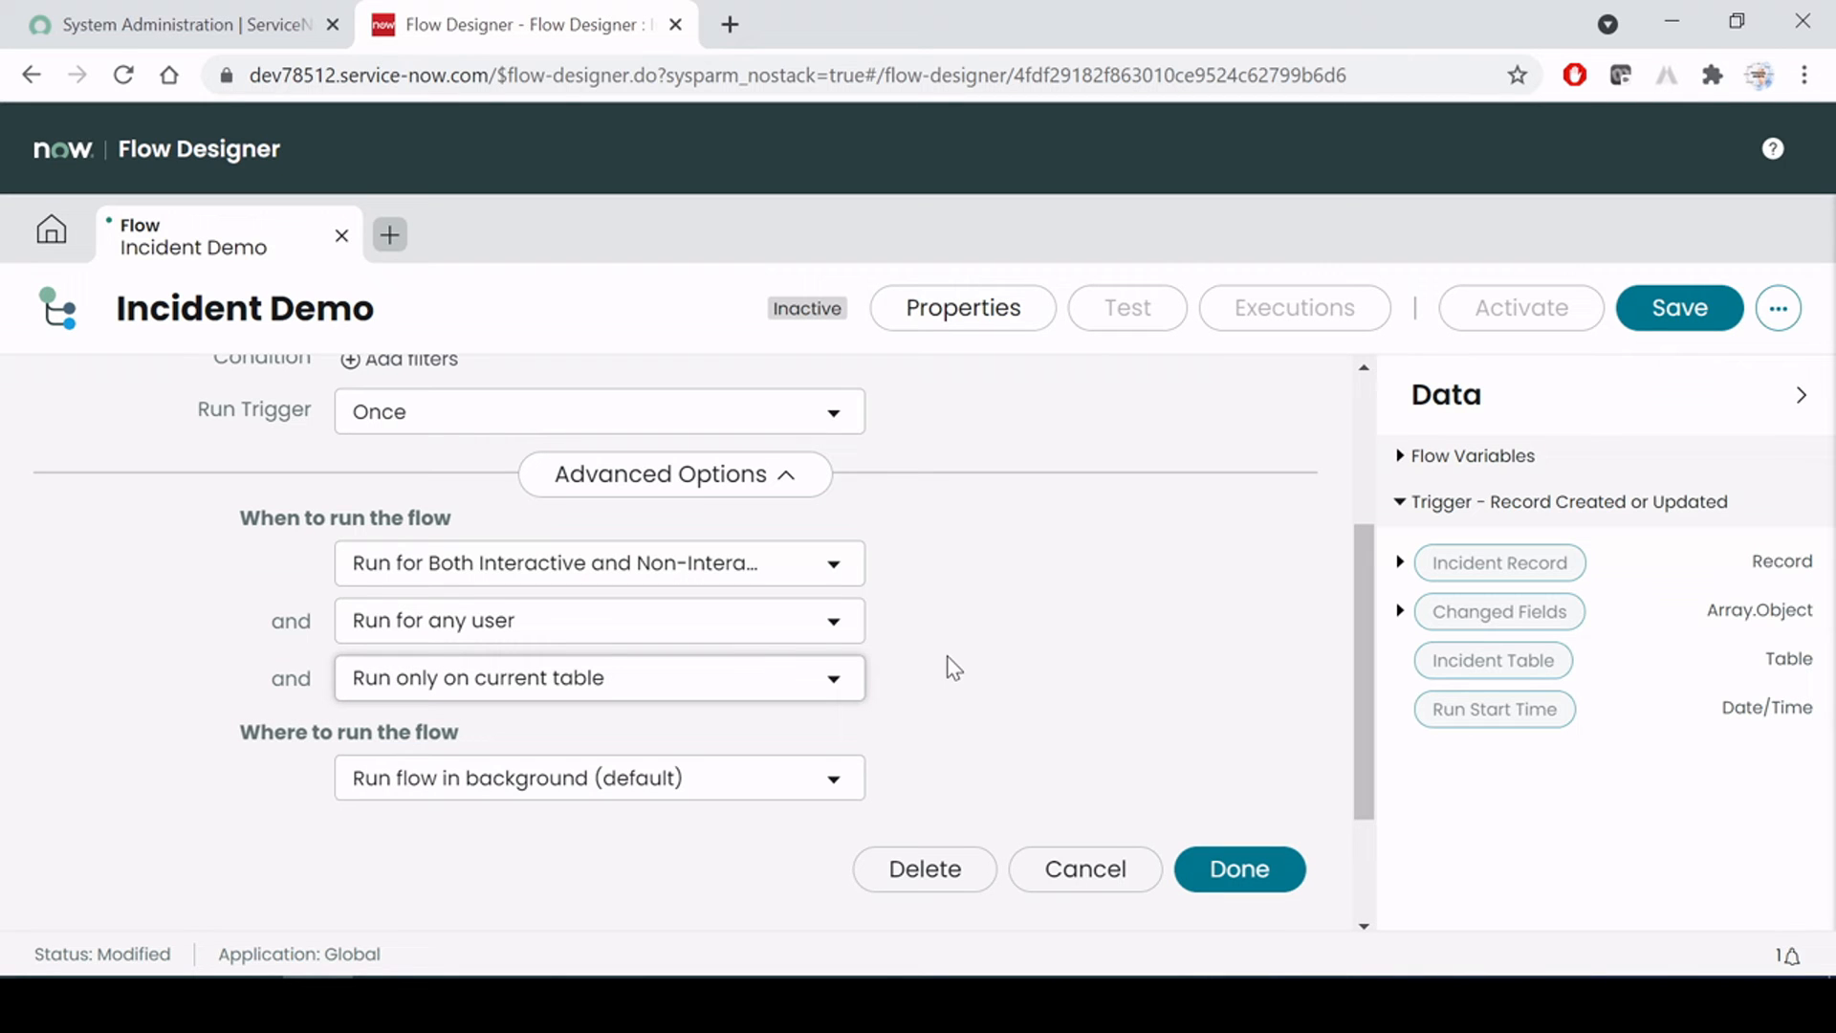
{"action": "left_click", "coordinate": [701, 677]}
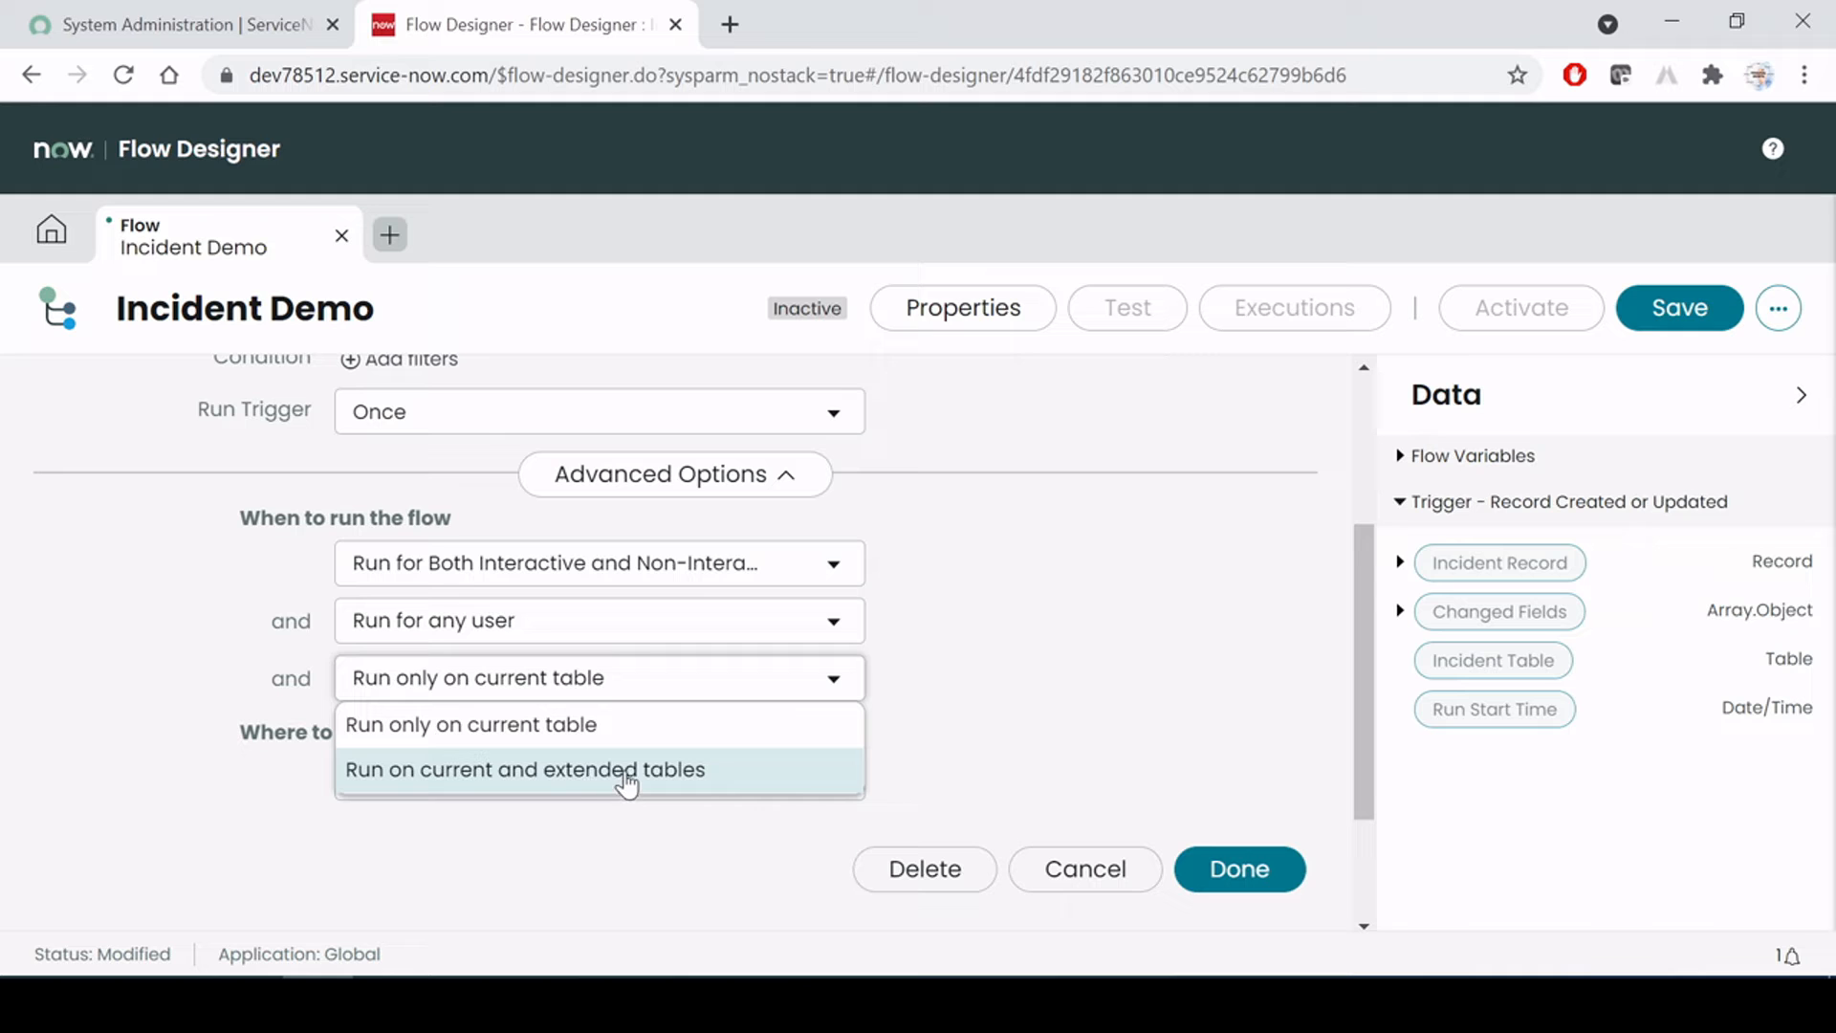
{"action": "left_click", "coordinate": [1037, 662]}
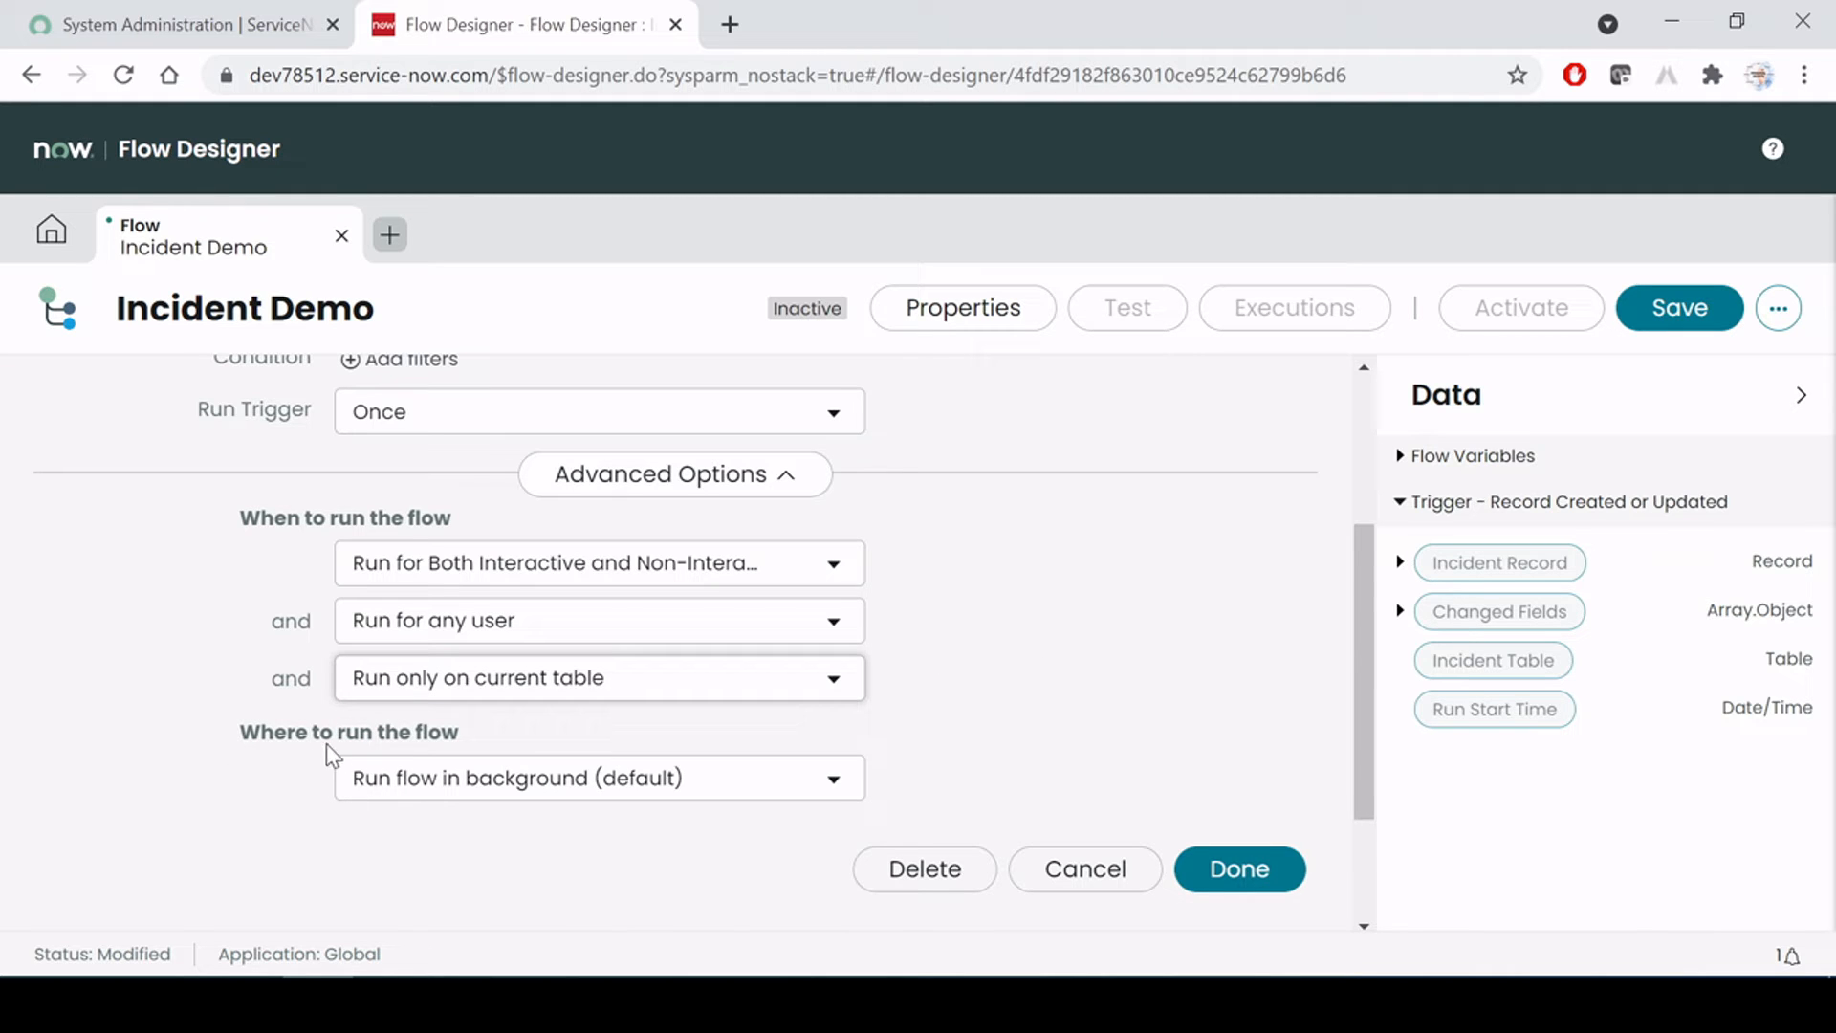
{"action": "left_click", "coordinate": [684, 784]}
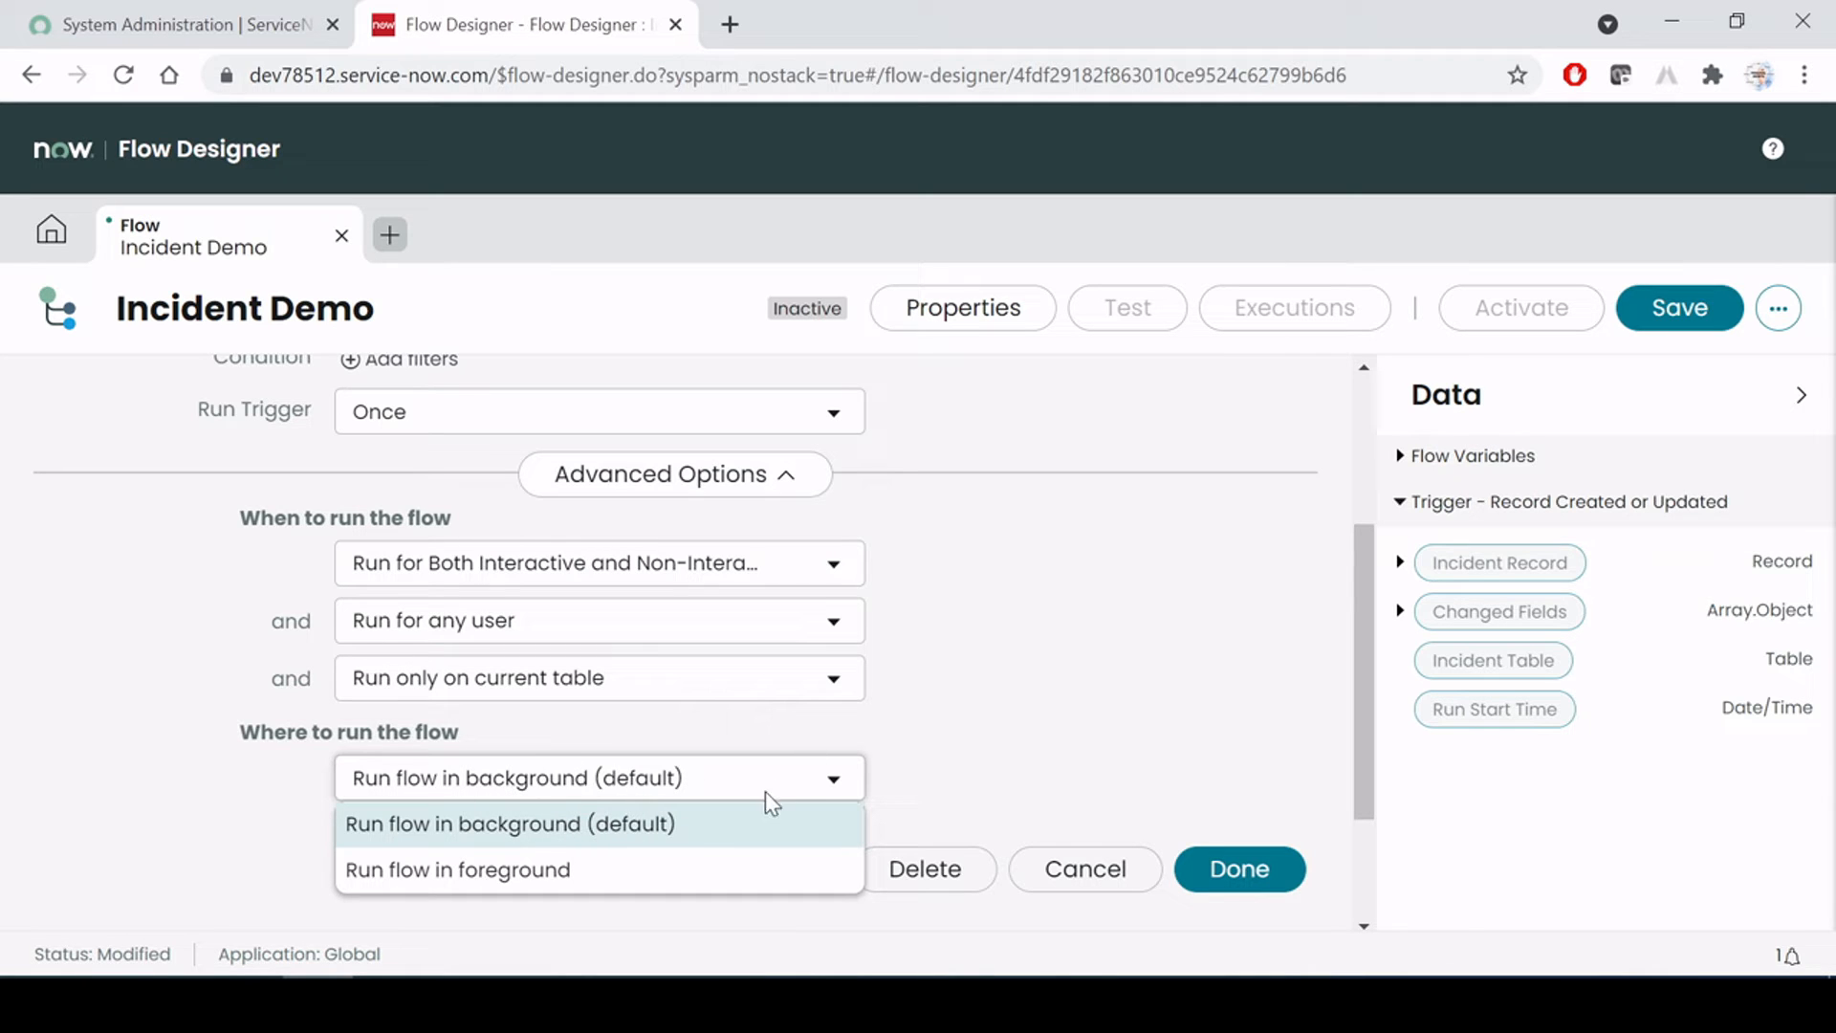
{"action": "left_click", "coordinate": [1061, 674]}
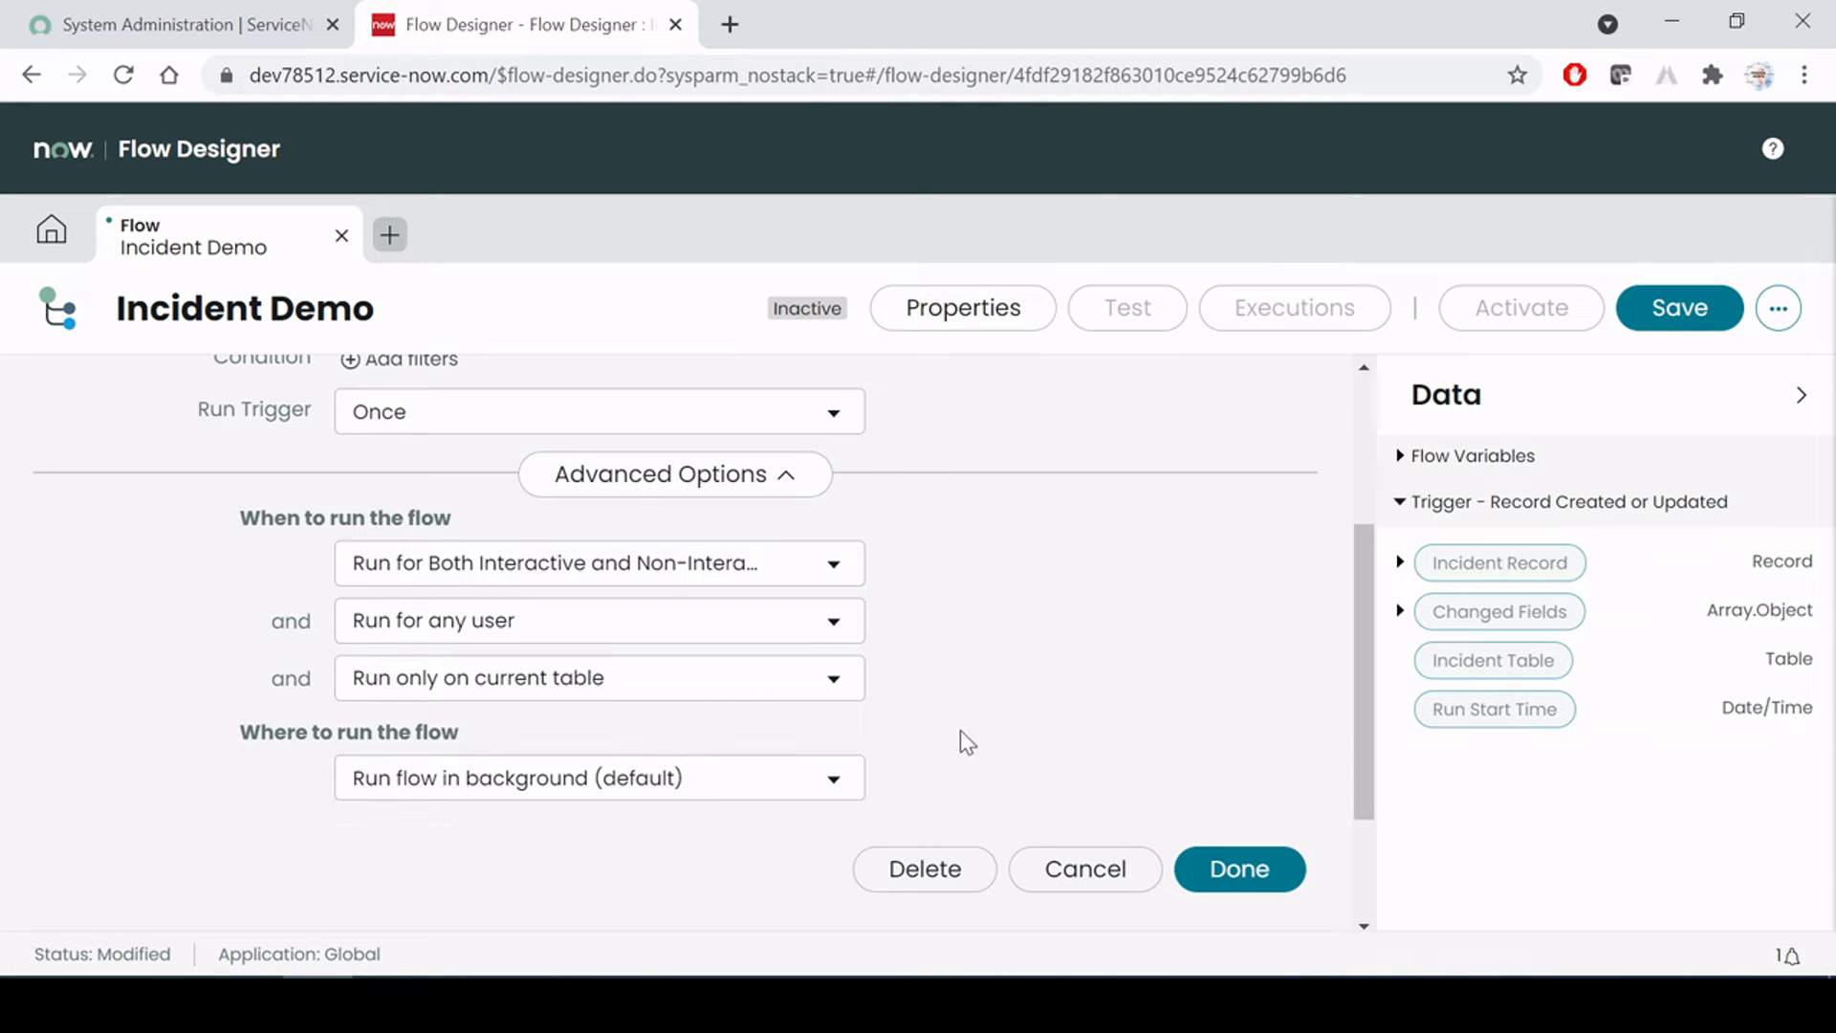
{"action": "left_click", "coordinate": [710, 790]}
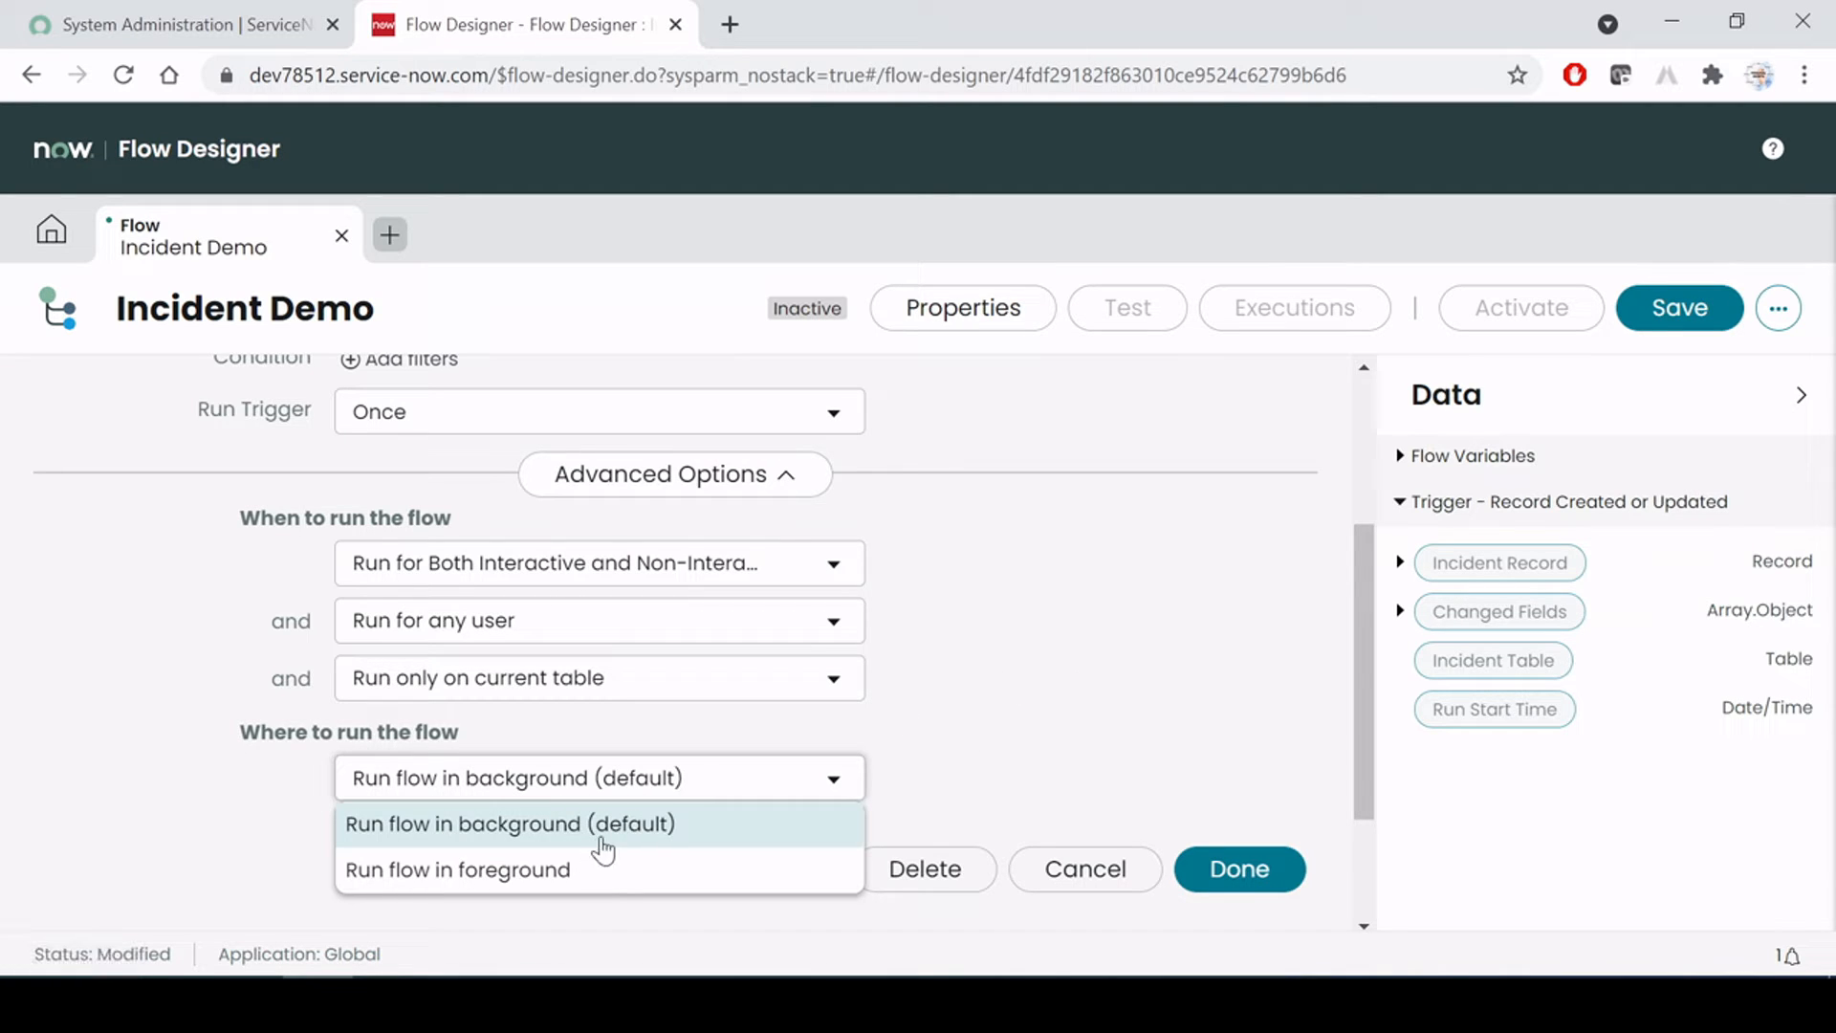
{"action": "left_click", "coordinate": [1040, 715]}
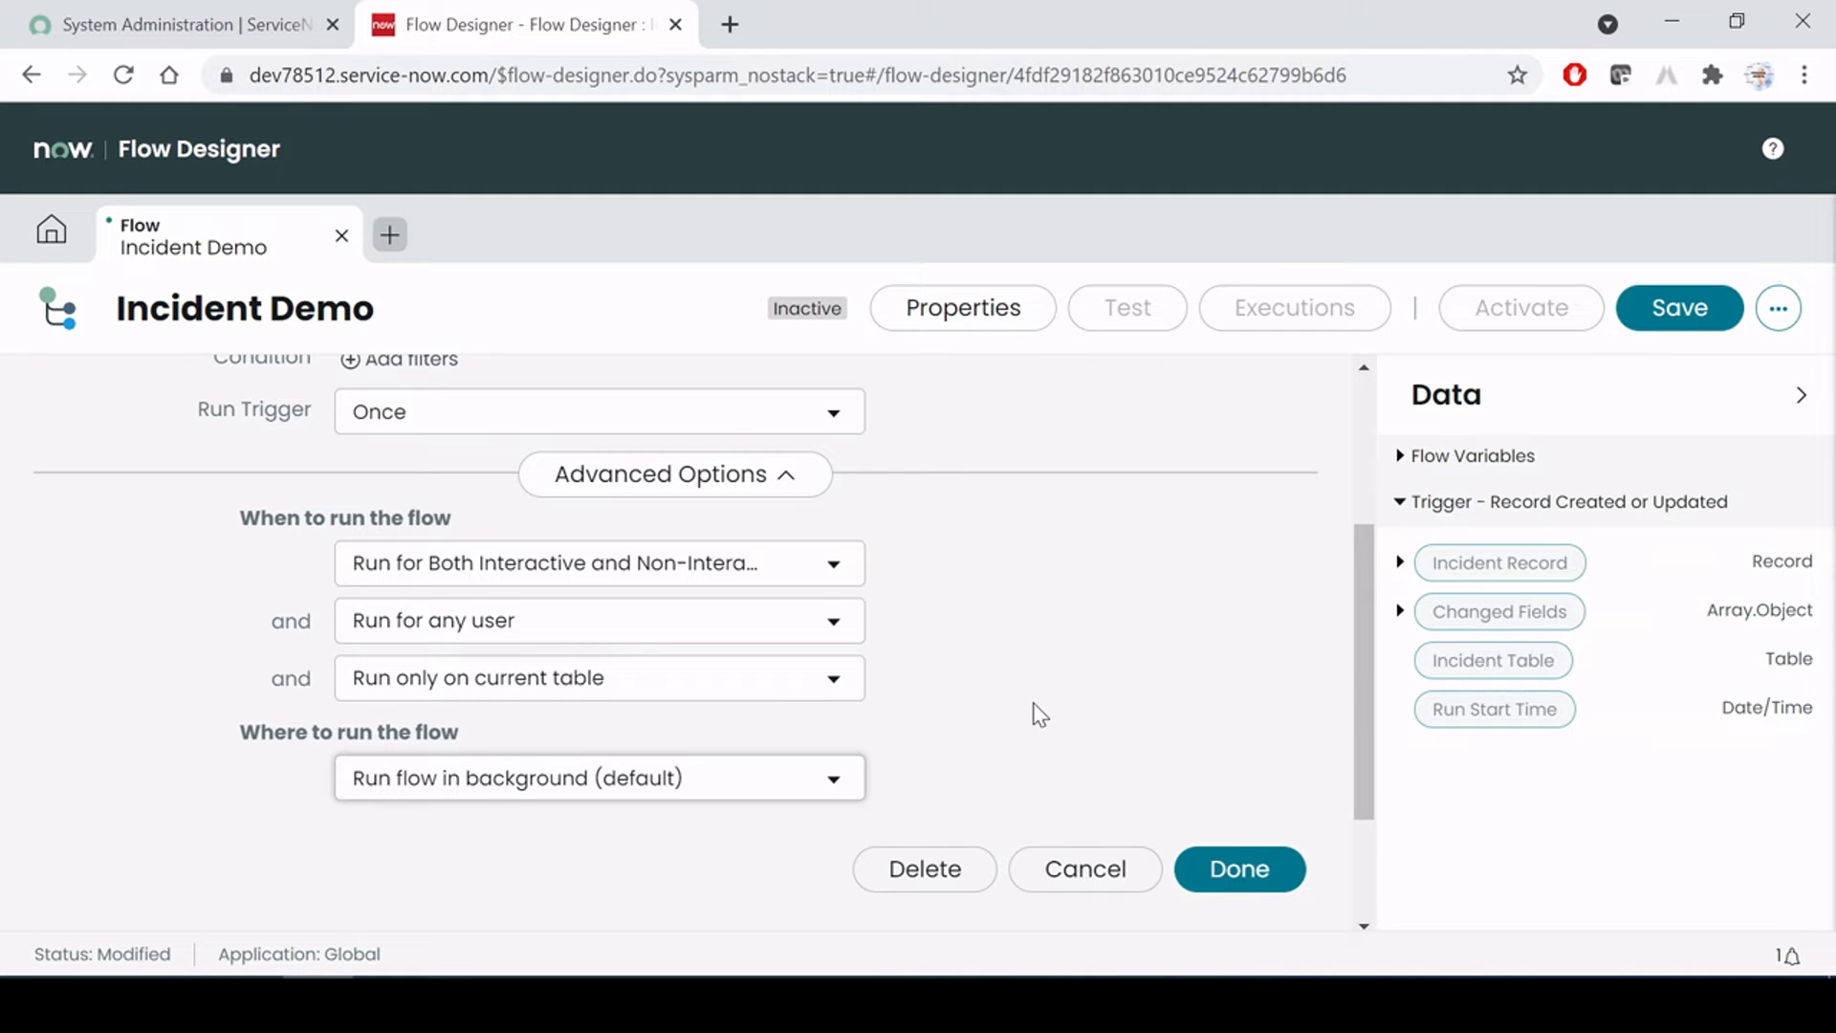
Collapse the advanced options and finish the Created or Updated trigger configuration for the Incident table
{"action": "scroll", "coordinate": [1006, 637], "scroll_direction": "up", "scroll_amount": 3}
{"action": "scroll", "coordinate": [1006, 637], "scroll_direction": "down", "scroll_amount": 5}
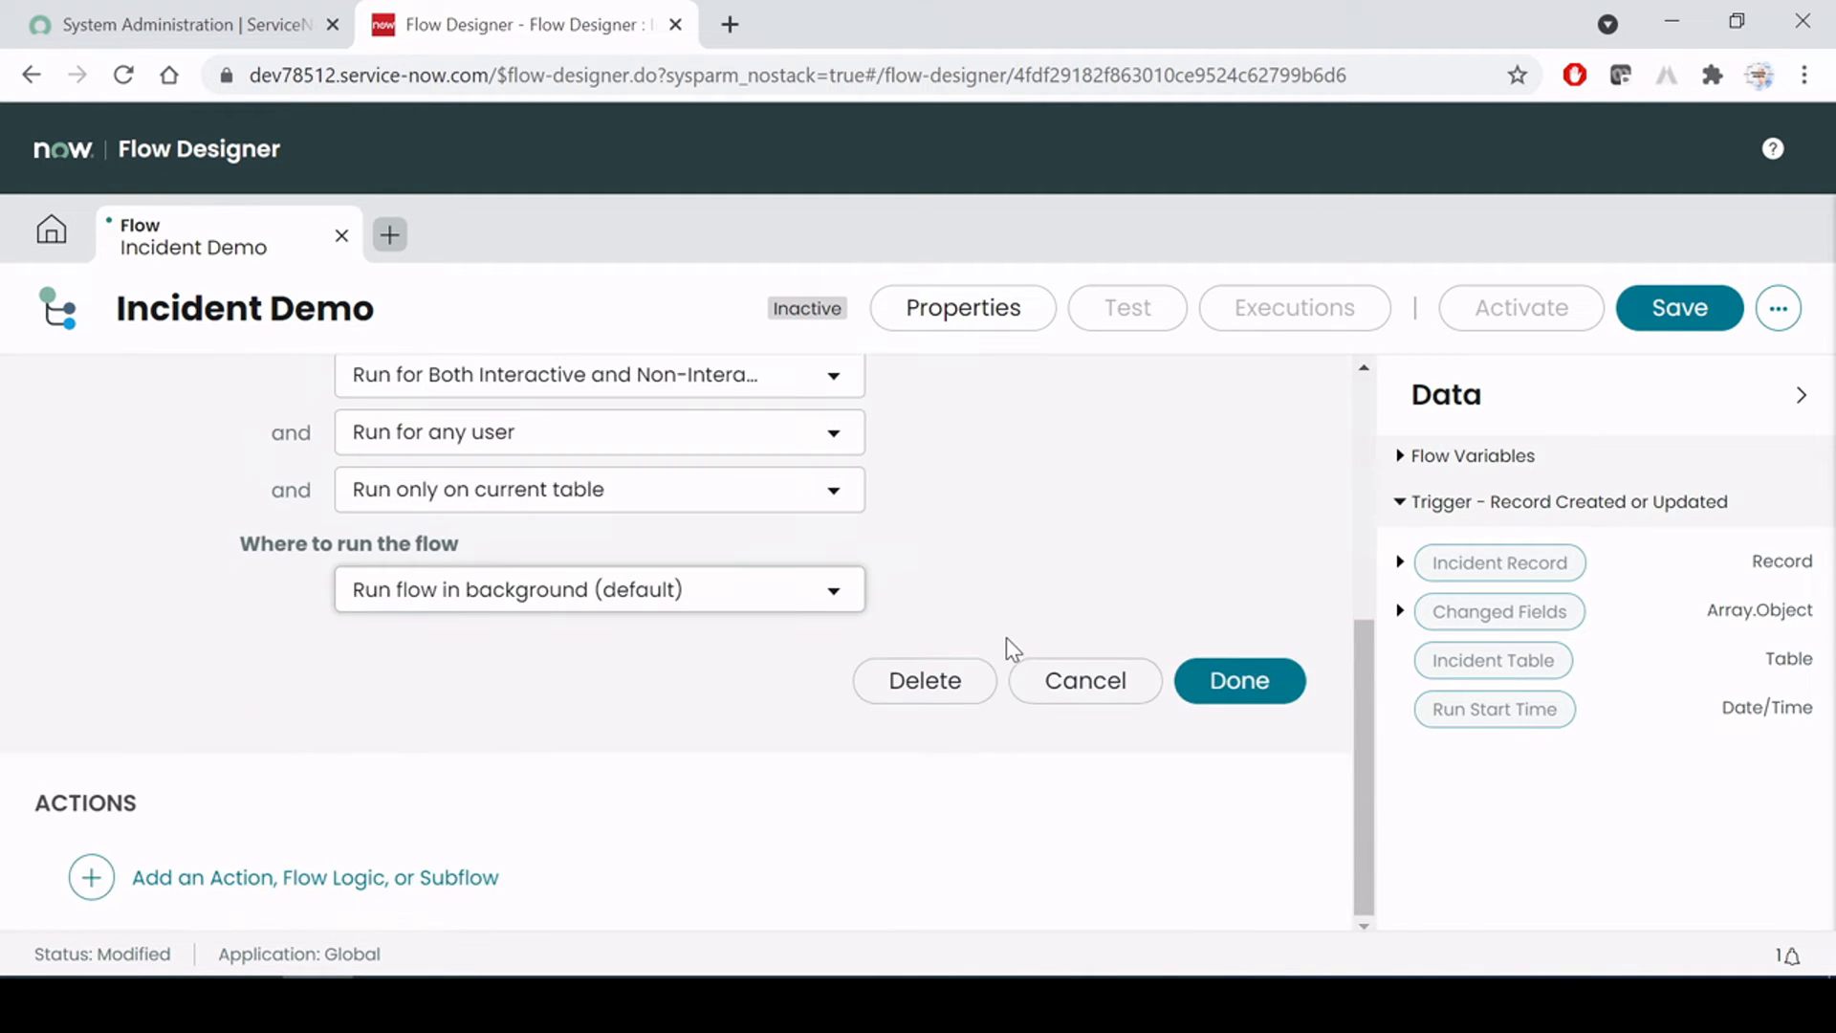
{"action": "scroll", "coordinate": [1005, 641], "scroll_direction": "up", "scroll_amount": 4}
{"action": "left_click", "coordinate": [702, 713]}
{"action": "scroll", "coordinate": [1176, 698], "scroll_direction": "down", "scroll_amount": 1}
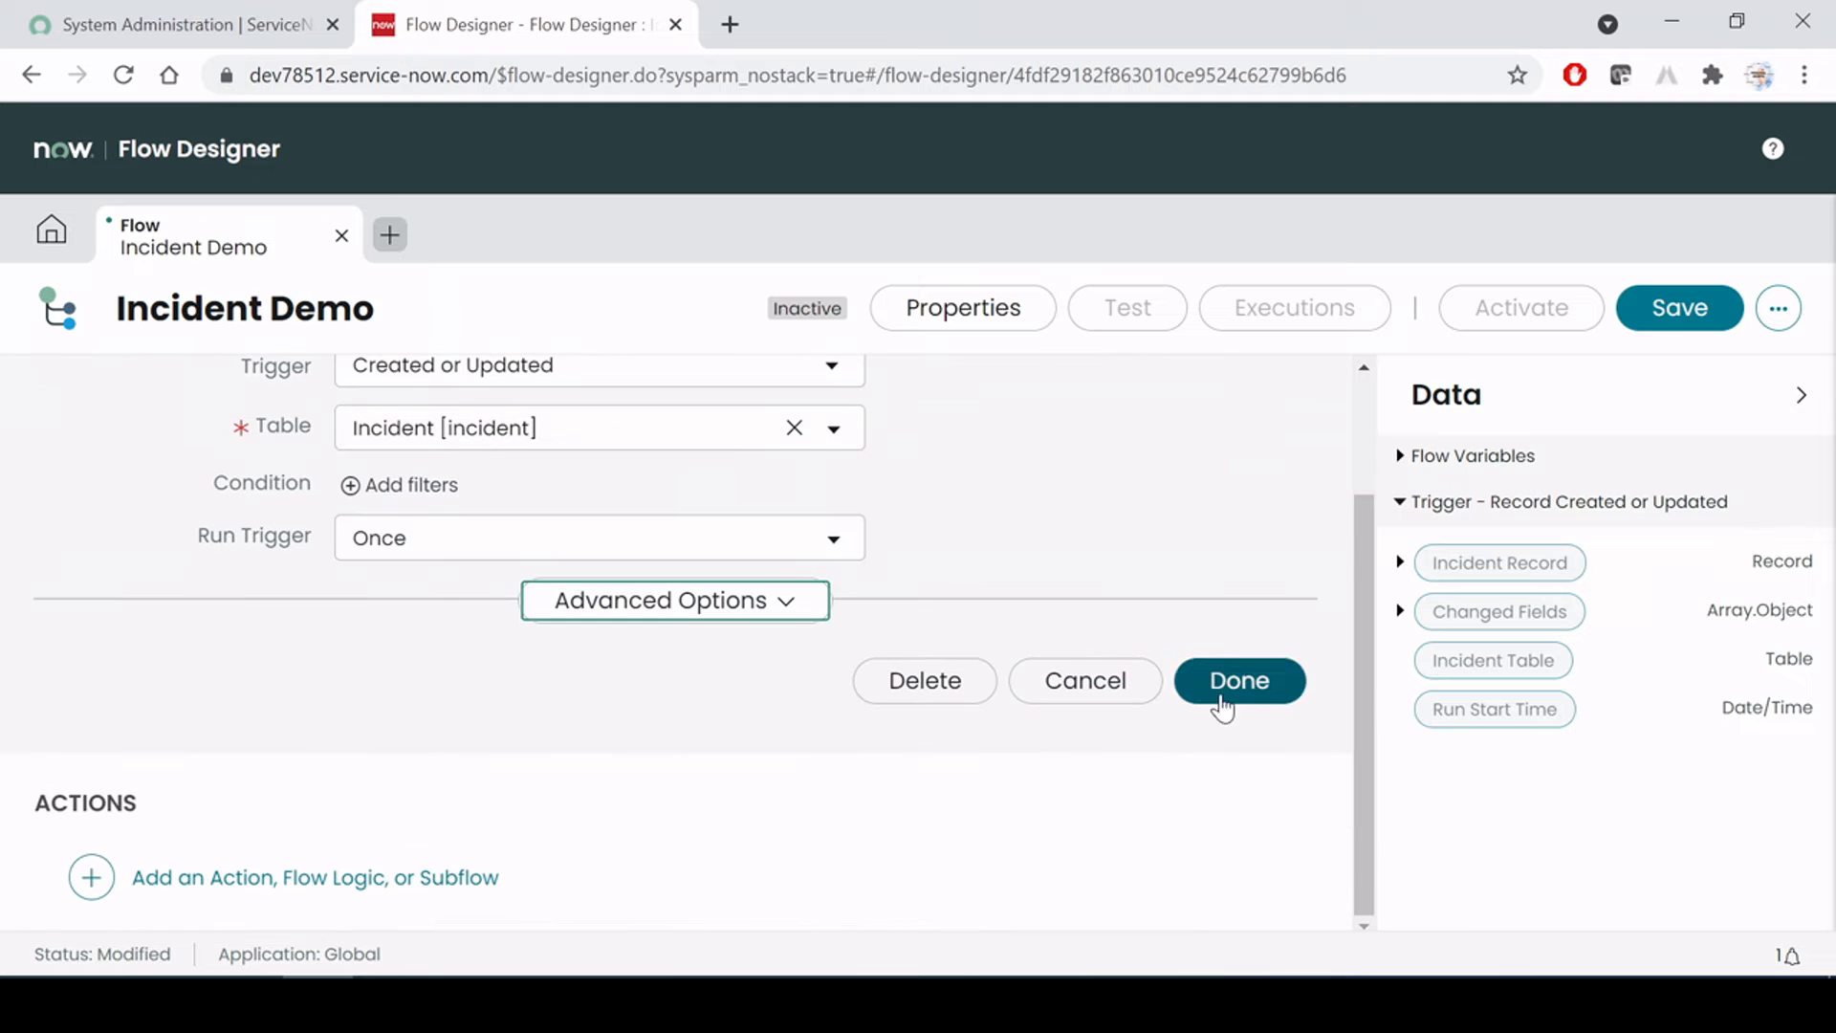
{"action": "left_click", "coordinate": [755, 602]}
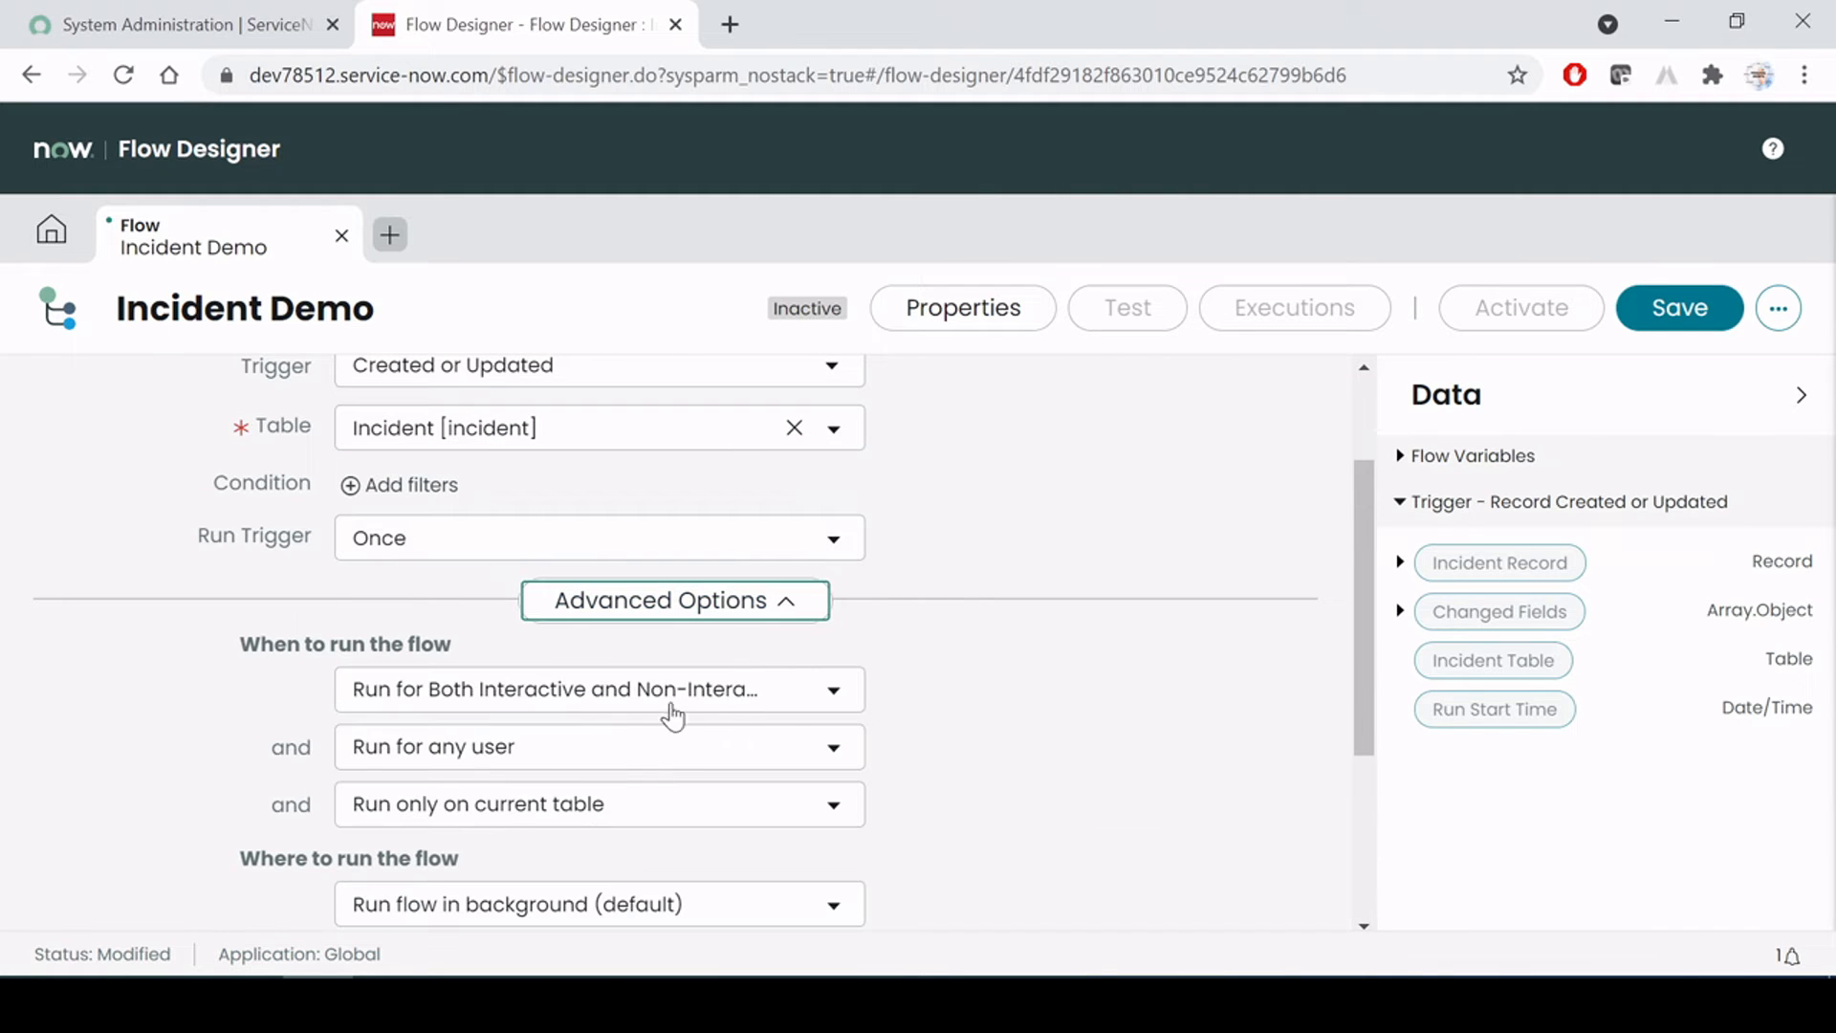
{"action": "left_click", "coordinate": [742, 606]}
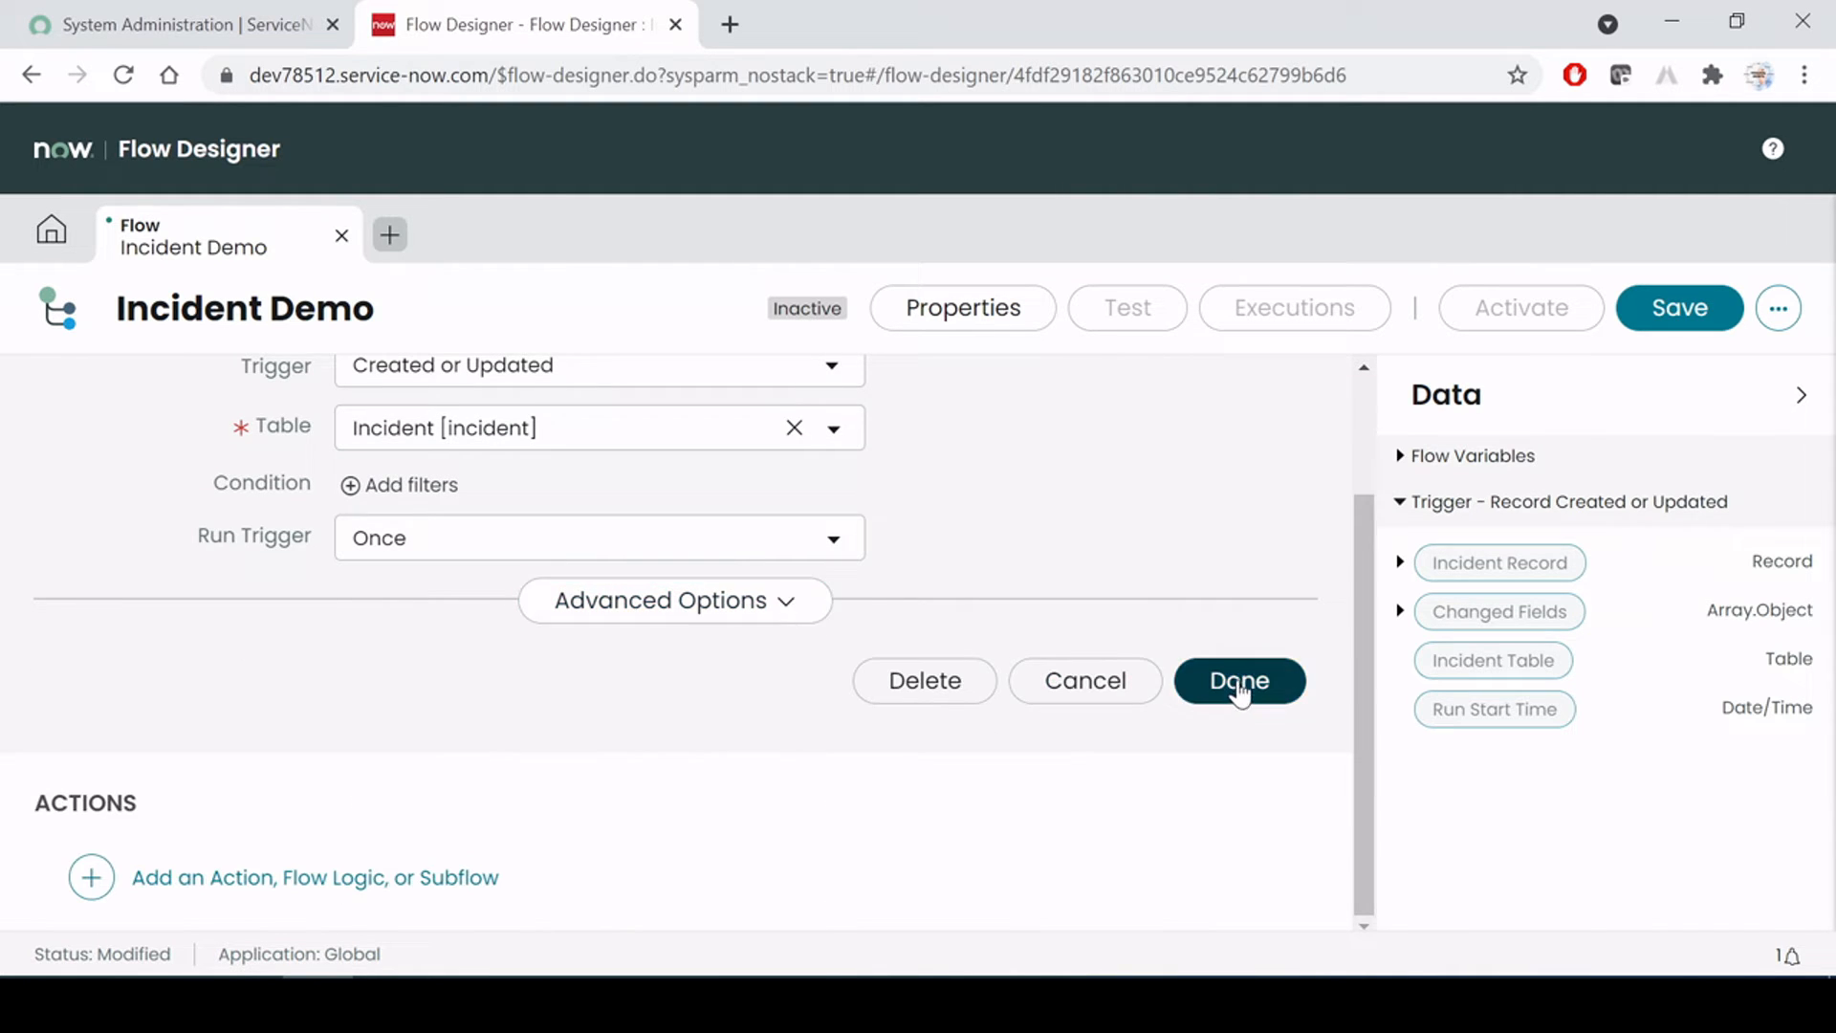
{"action": "left_click", "coordinate": [1240, 684]}
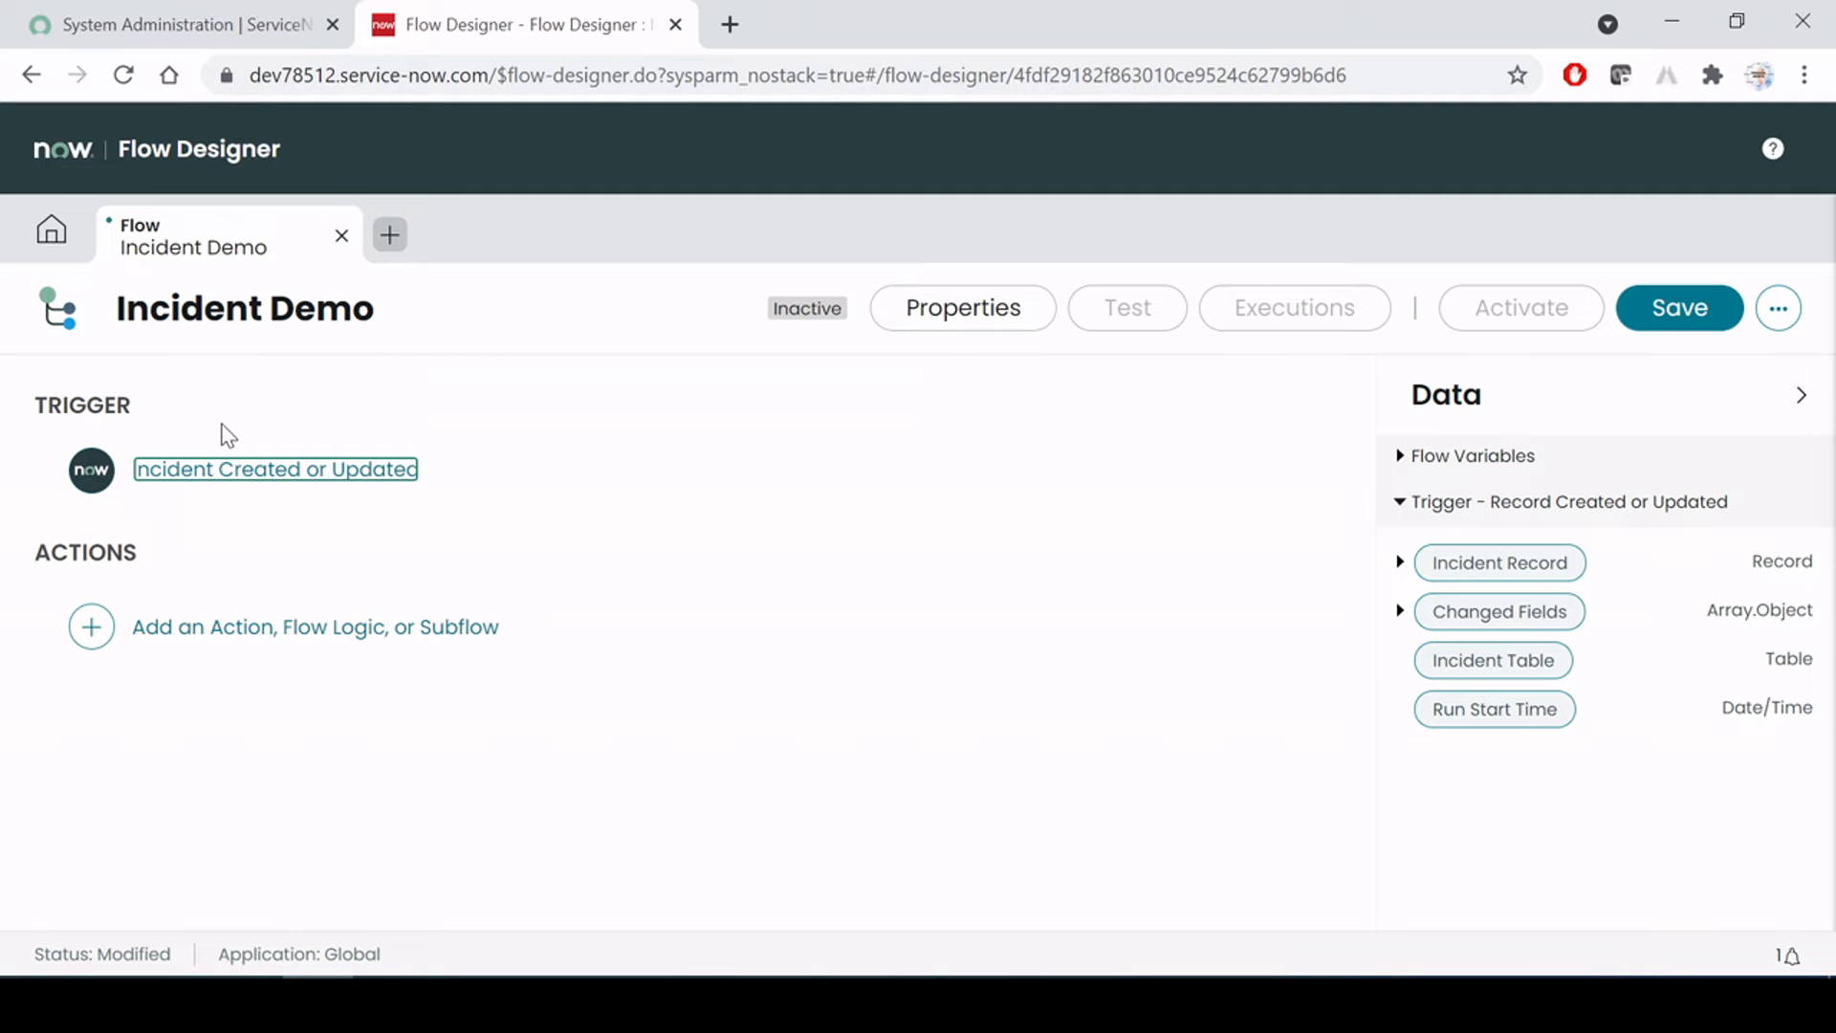
Reopen the Incident Created or Updated trigger to check it, close it again, and save the Incident Demo flow
{"action": "left_click", "coordinate": [306, 474]}
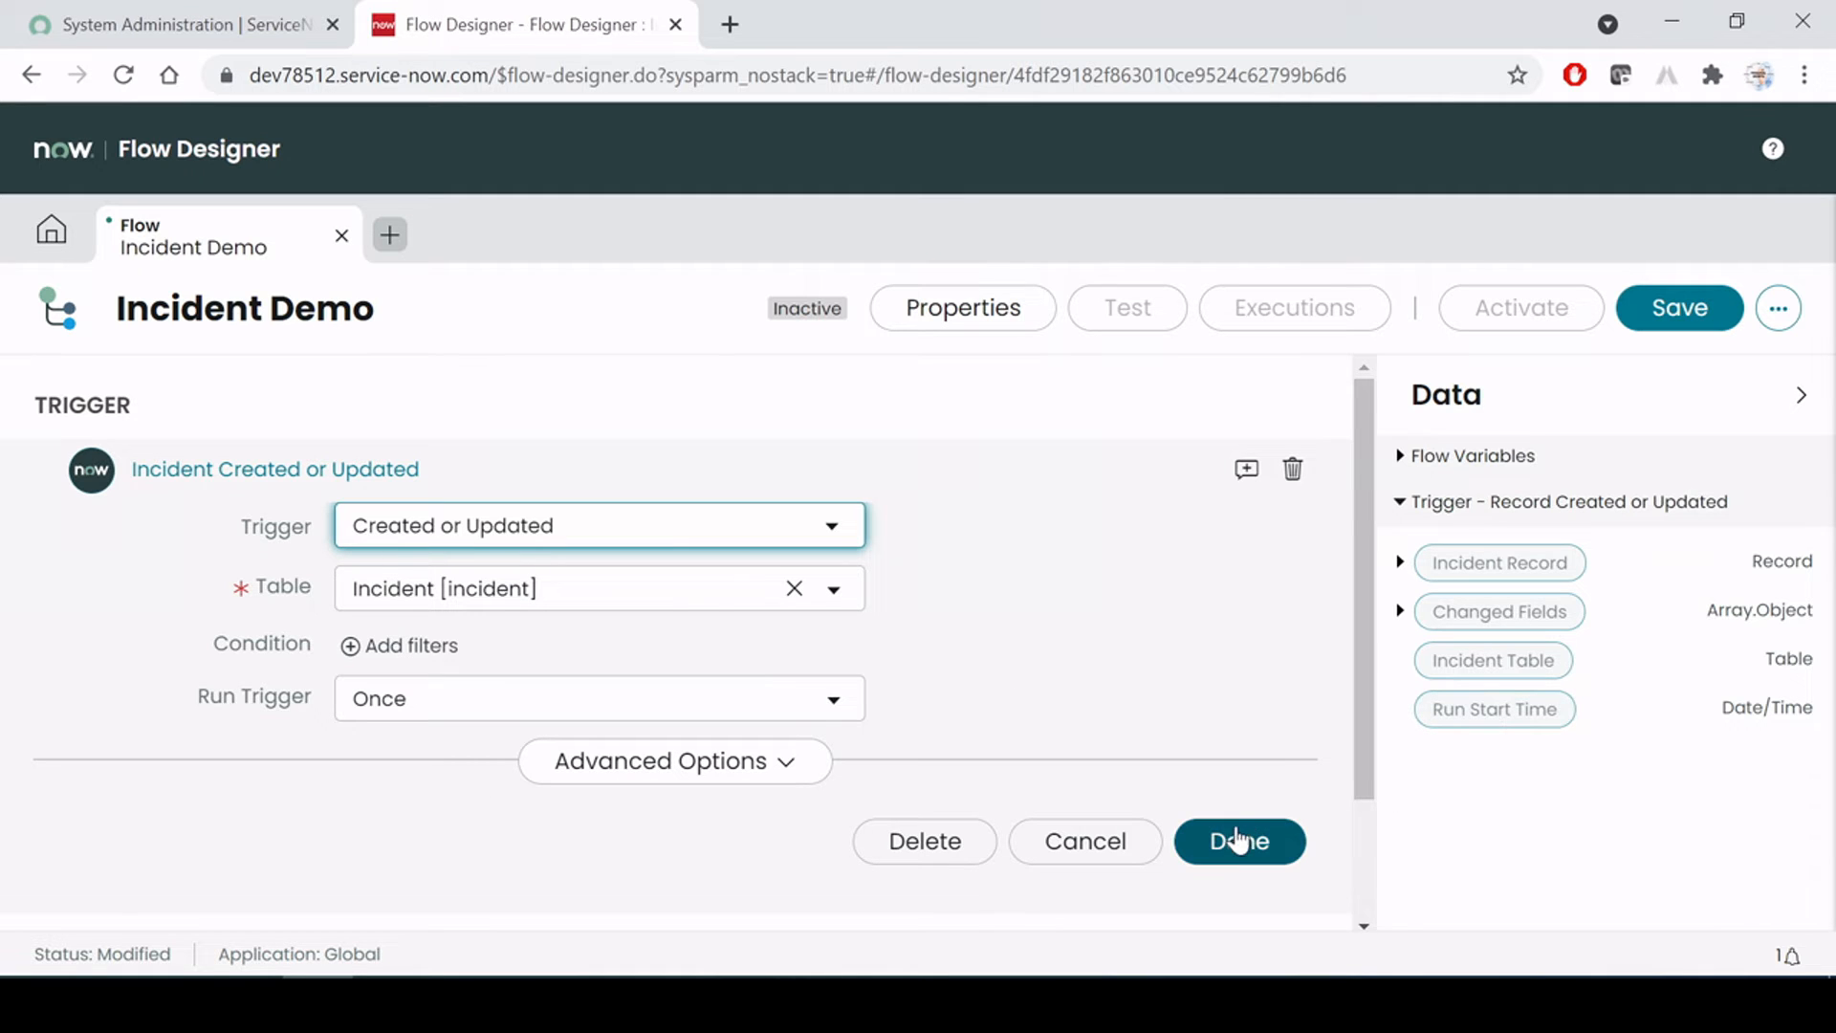
{"action": "left_click", "coordinate": [1237, 839]}
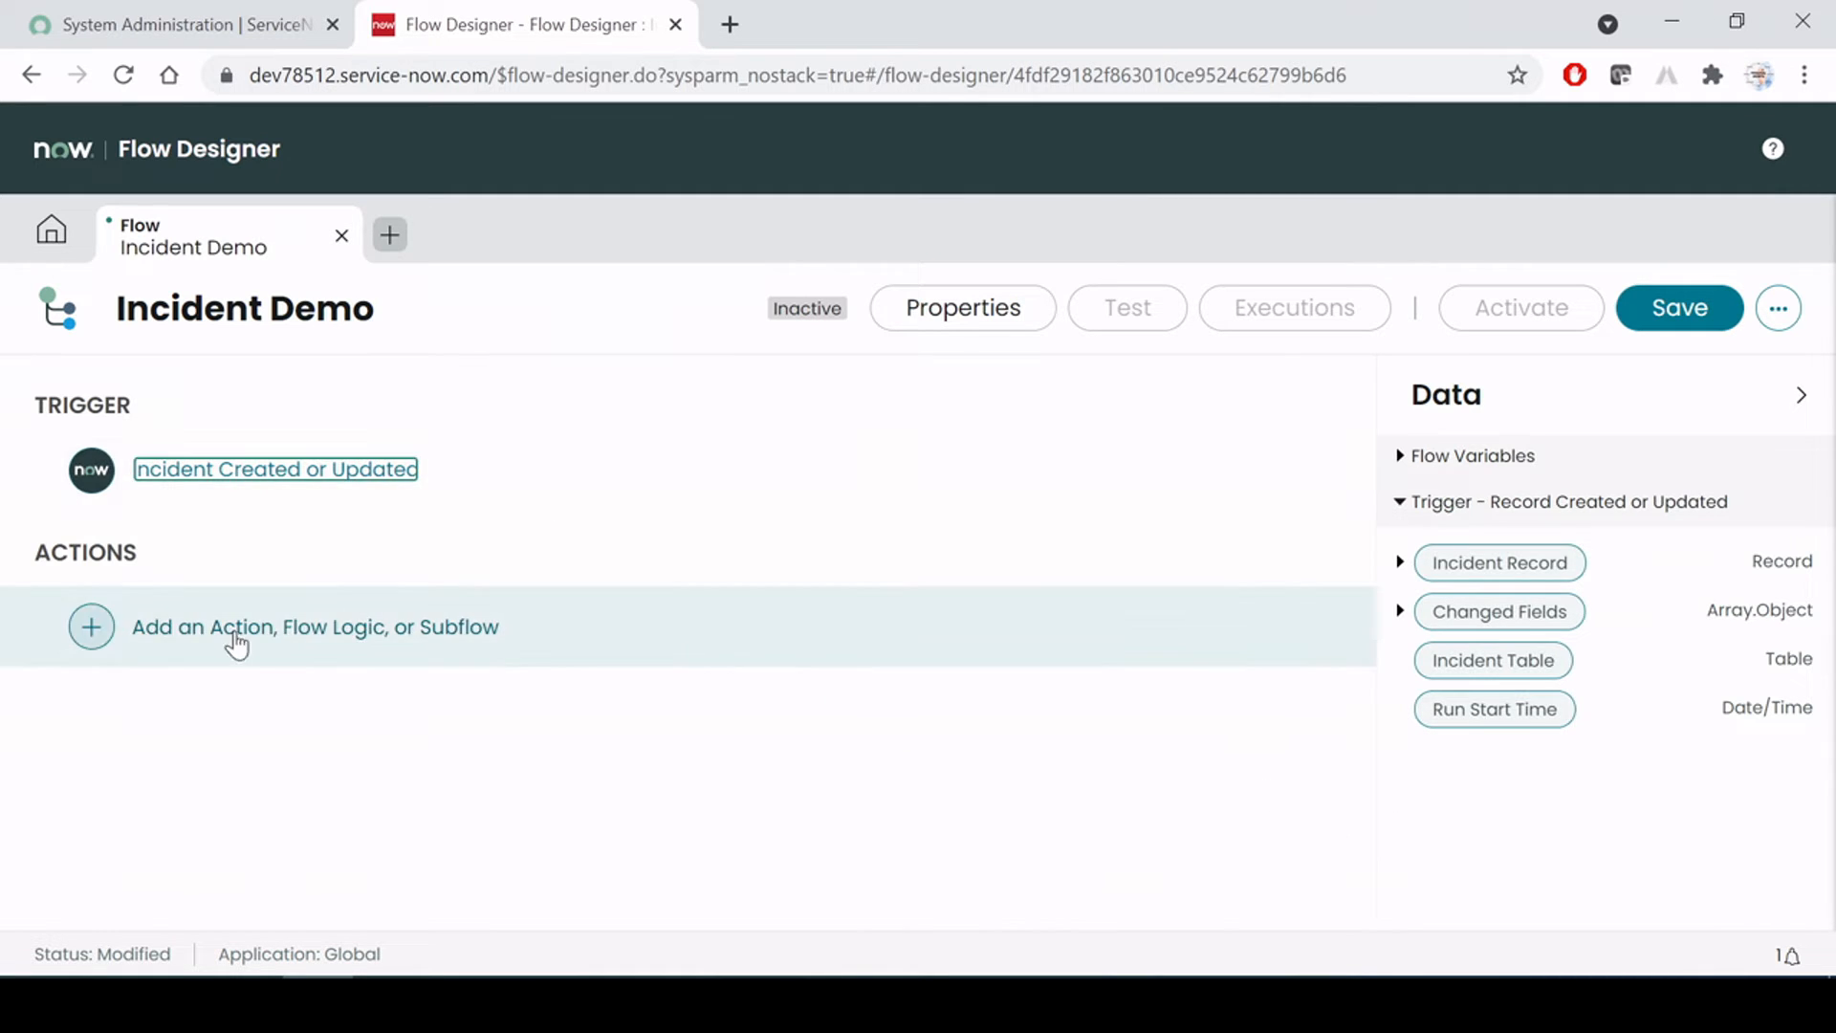
{"action": "left_click", "coordinate": [1679, 314]}
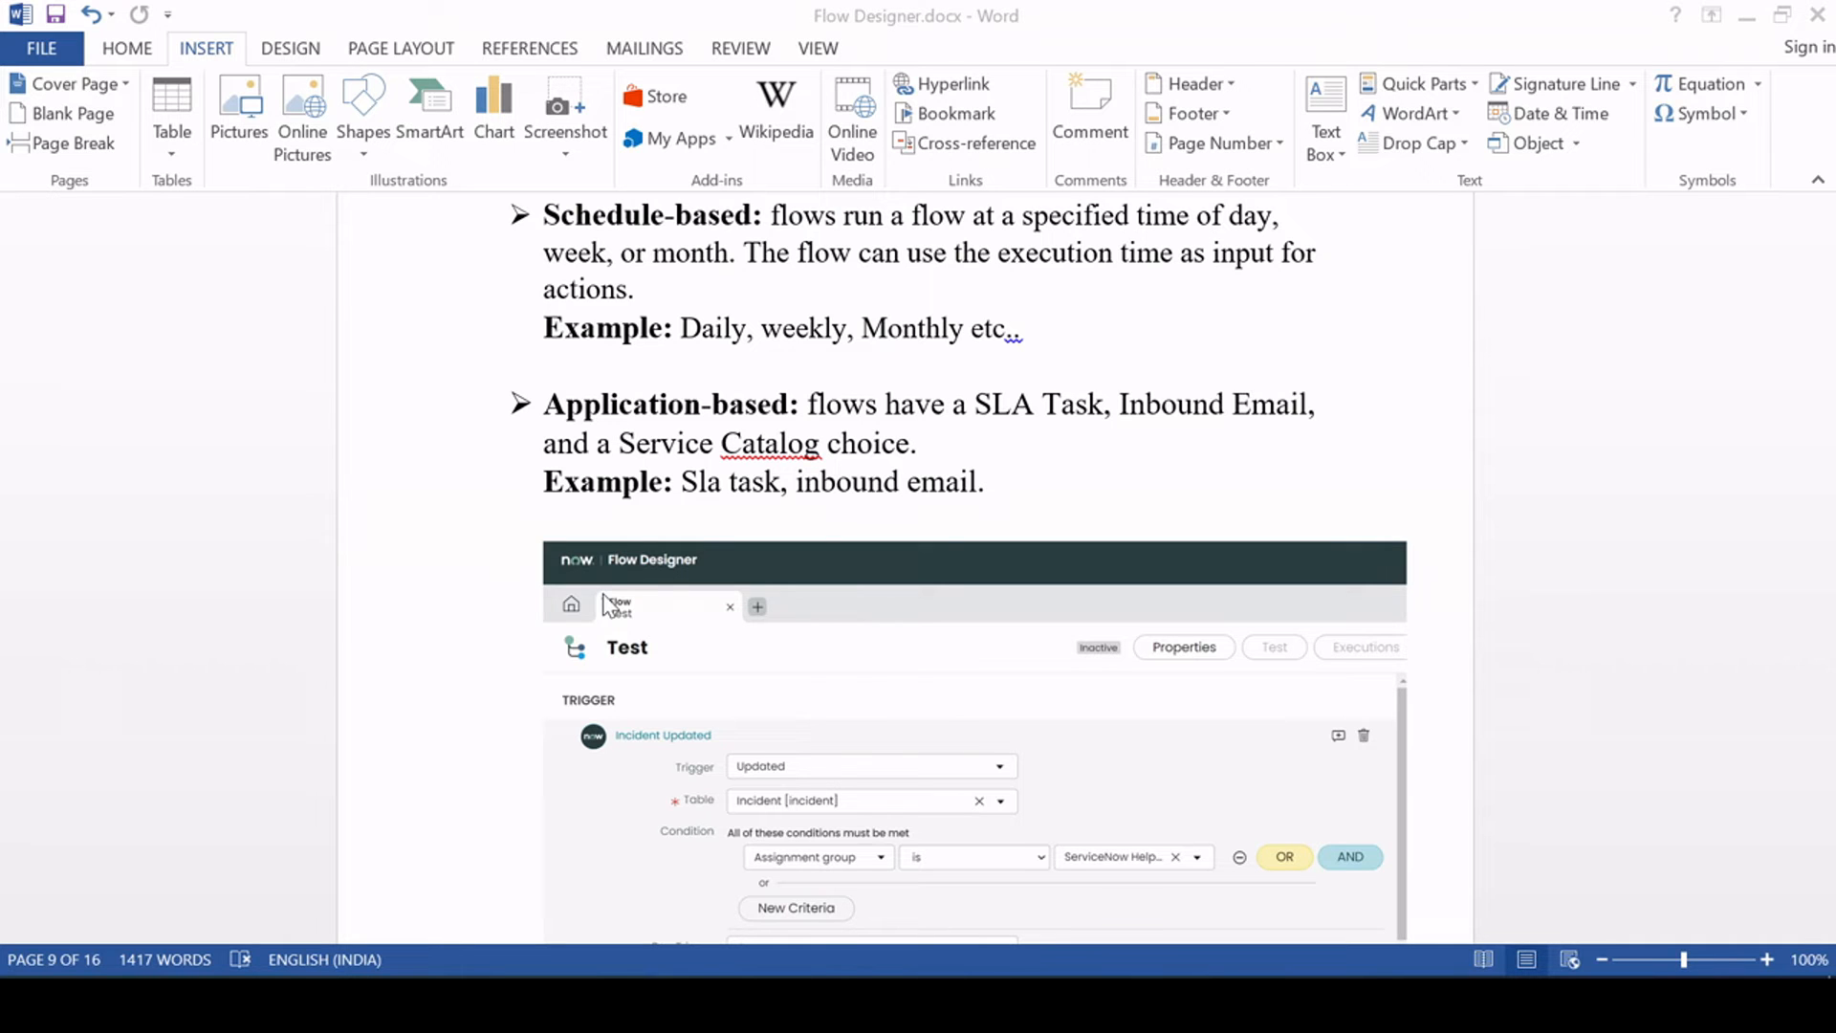
Switch to Flow Designer.docx in Word and examine the Configure Actions section and its note about the default action limit
{"action": "scroll", "coordinate": [904, 564], "scroll_direction": "down", "scroll_amount": 8}
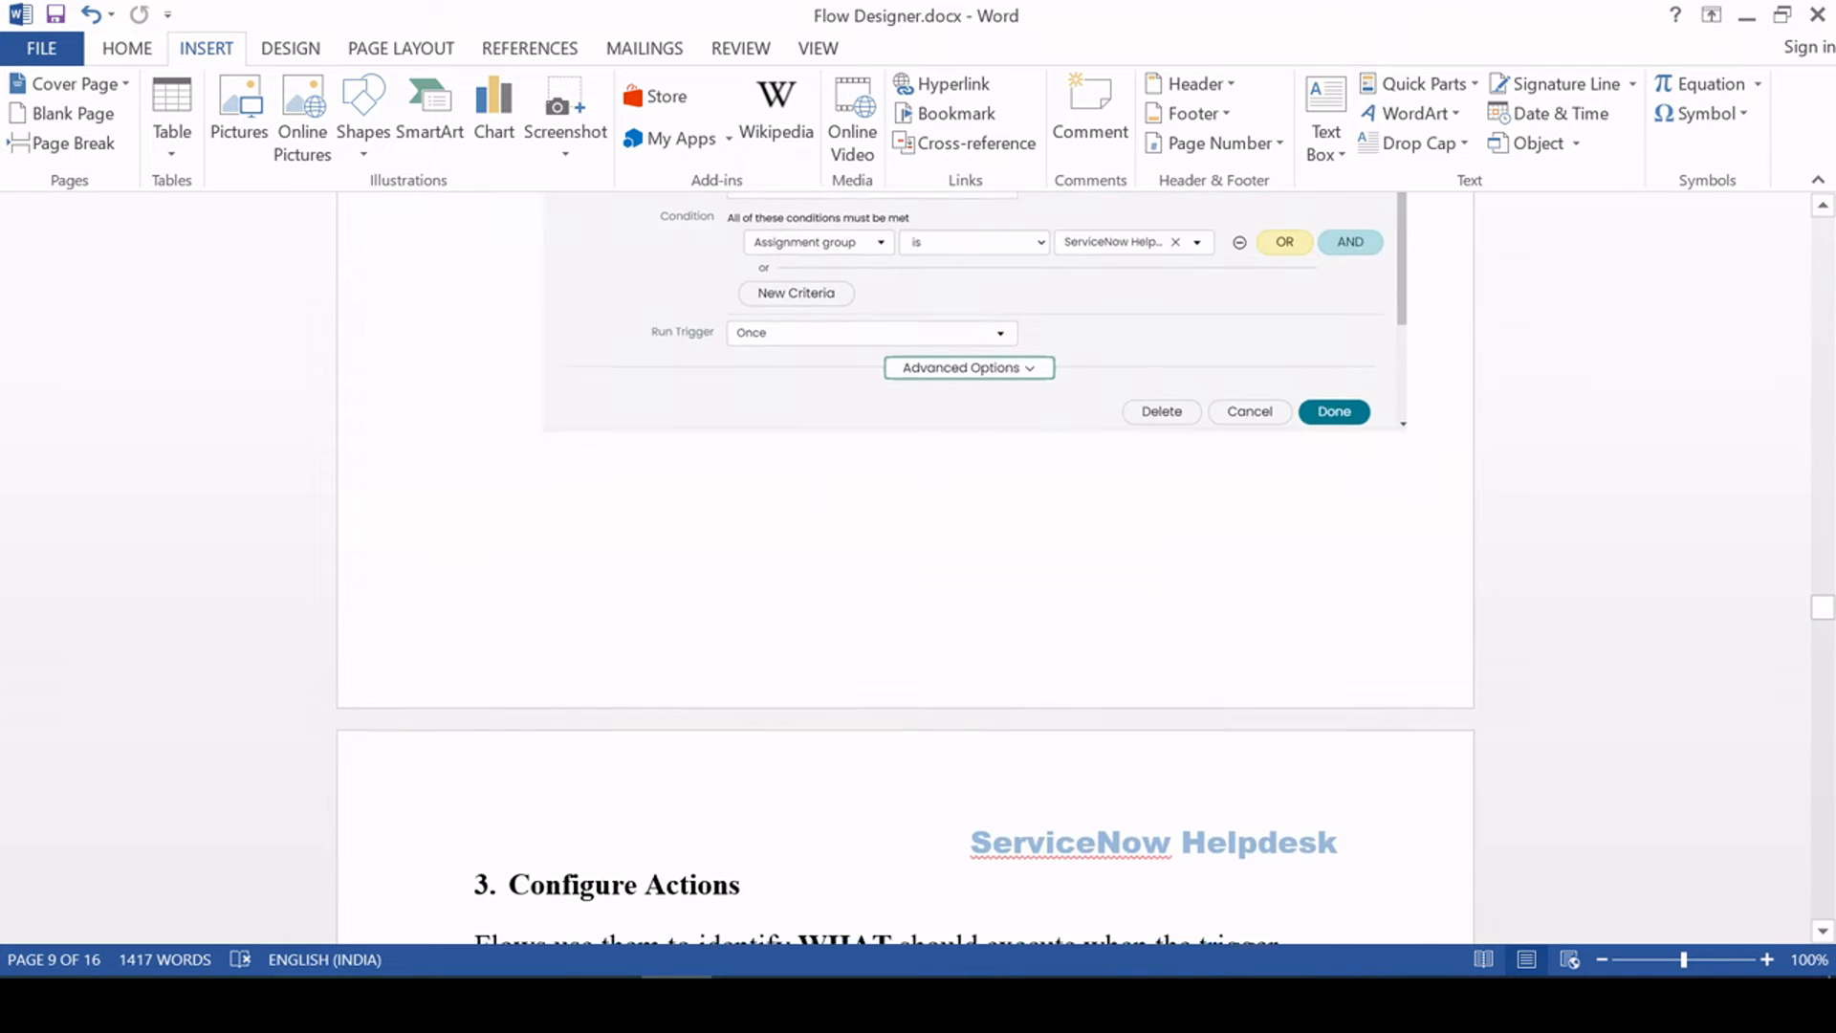
{"action": "scroll", "coordinate": [901, 500], "scroll_direction": "down", "scroll_amount": 1}
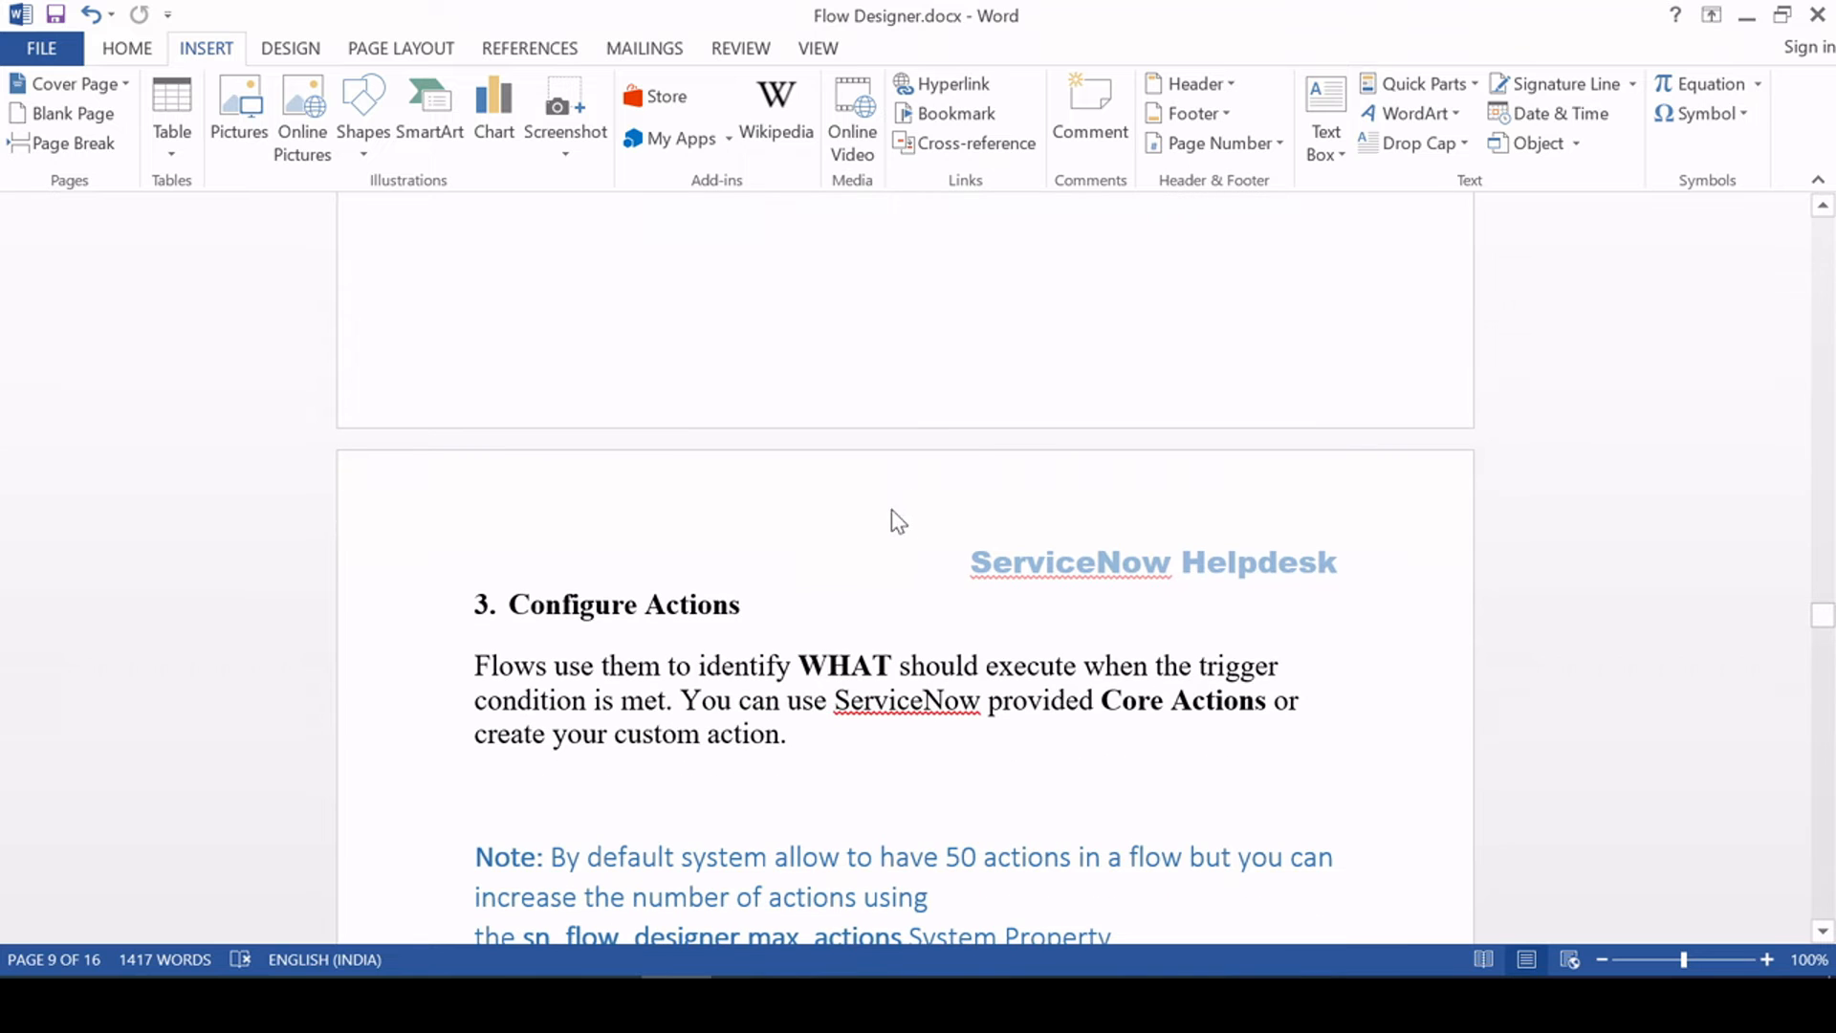
{"action": "left_click_drag", "start_coordinate": [690, 665], "coordinate": [785, 735]}
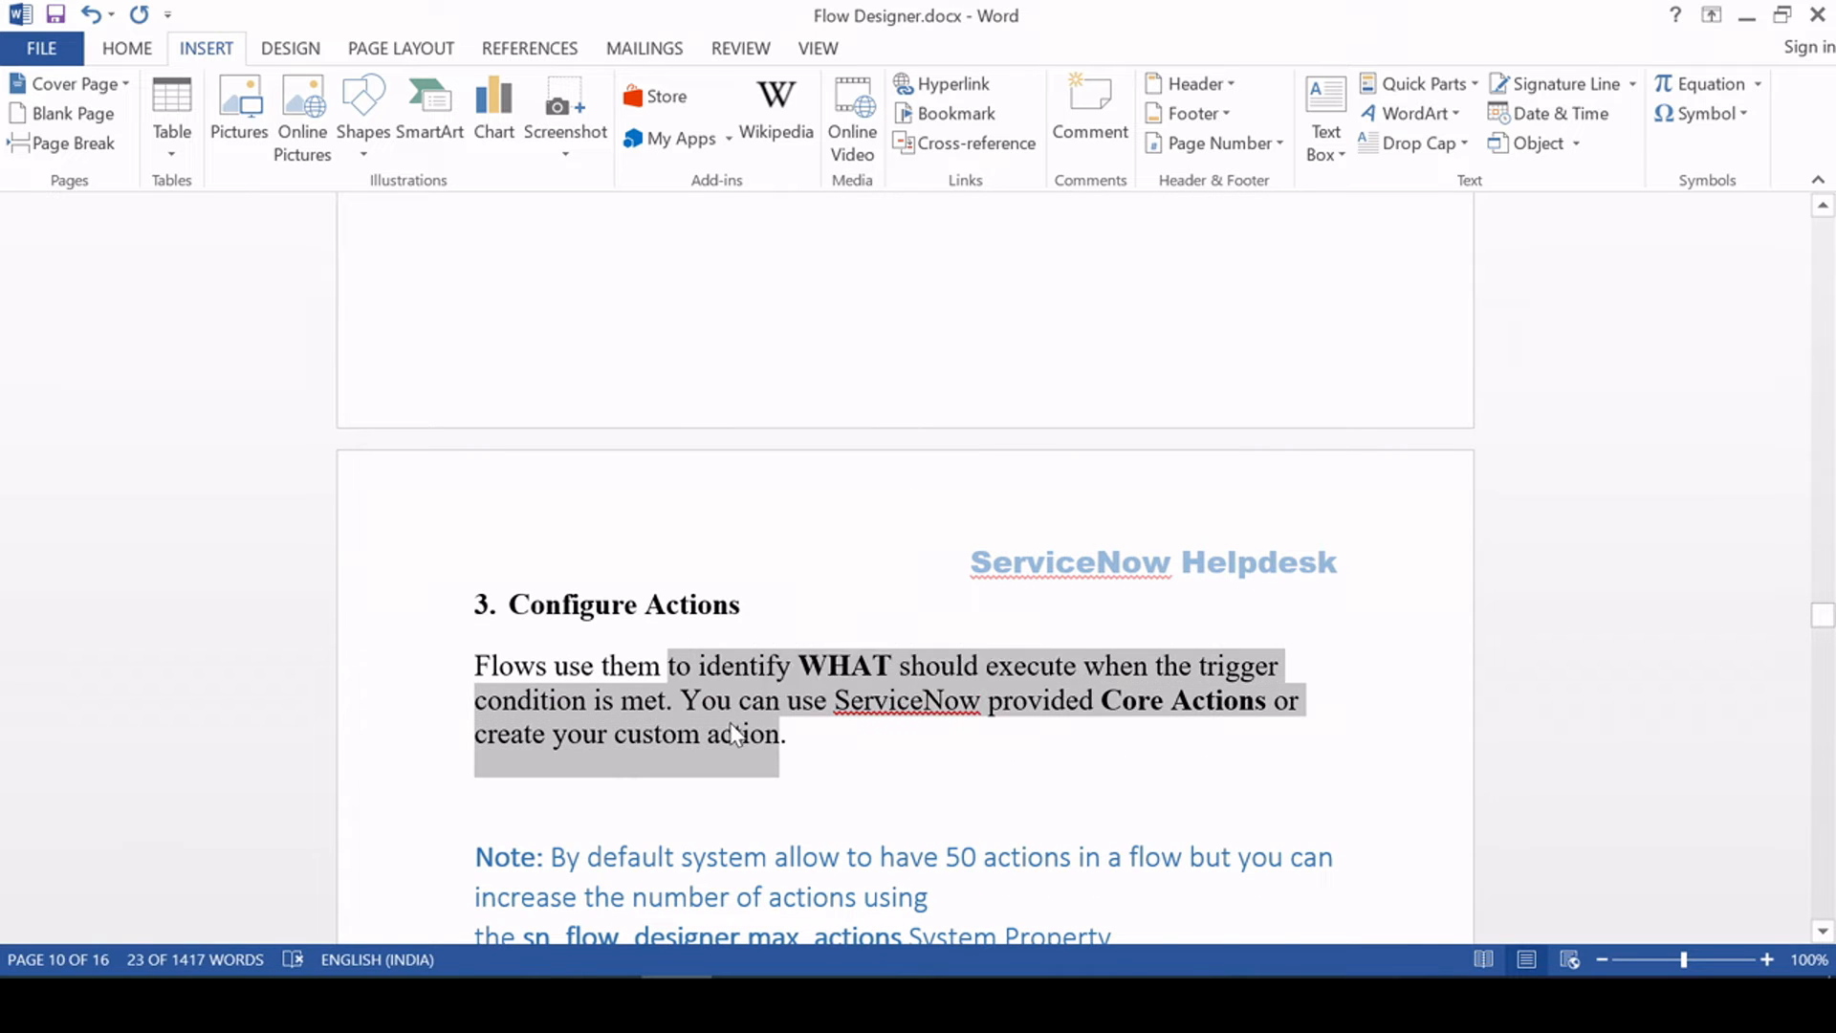
{"action": "left_click", "coordinate": [794, 469]}
{"action": "scroll", "coordinate": [791, 431], "scroll_direction": "up", "scroll_amount": 12}
{"action": "scroll", "coordinate": [803, 447], "scroll_direction": "up", "scroll_amount": 20}
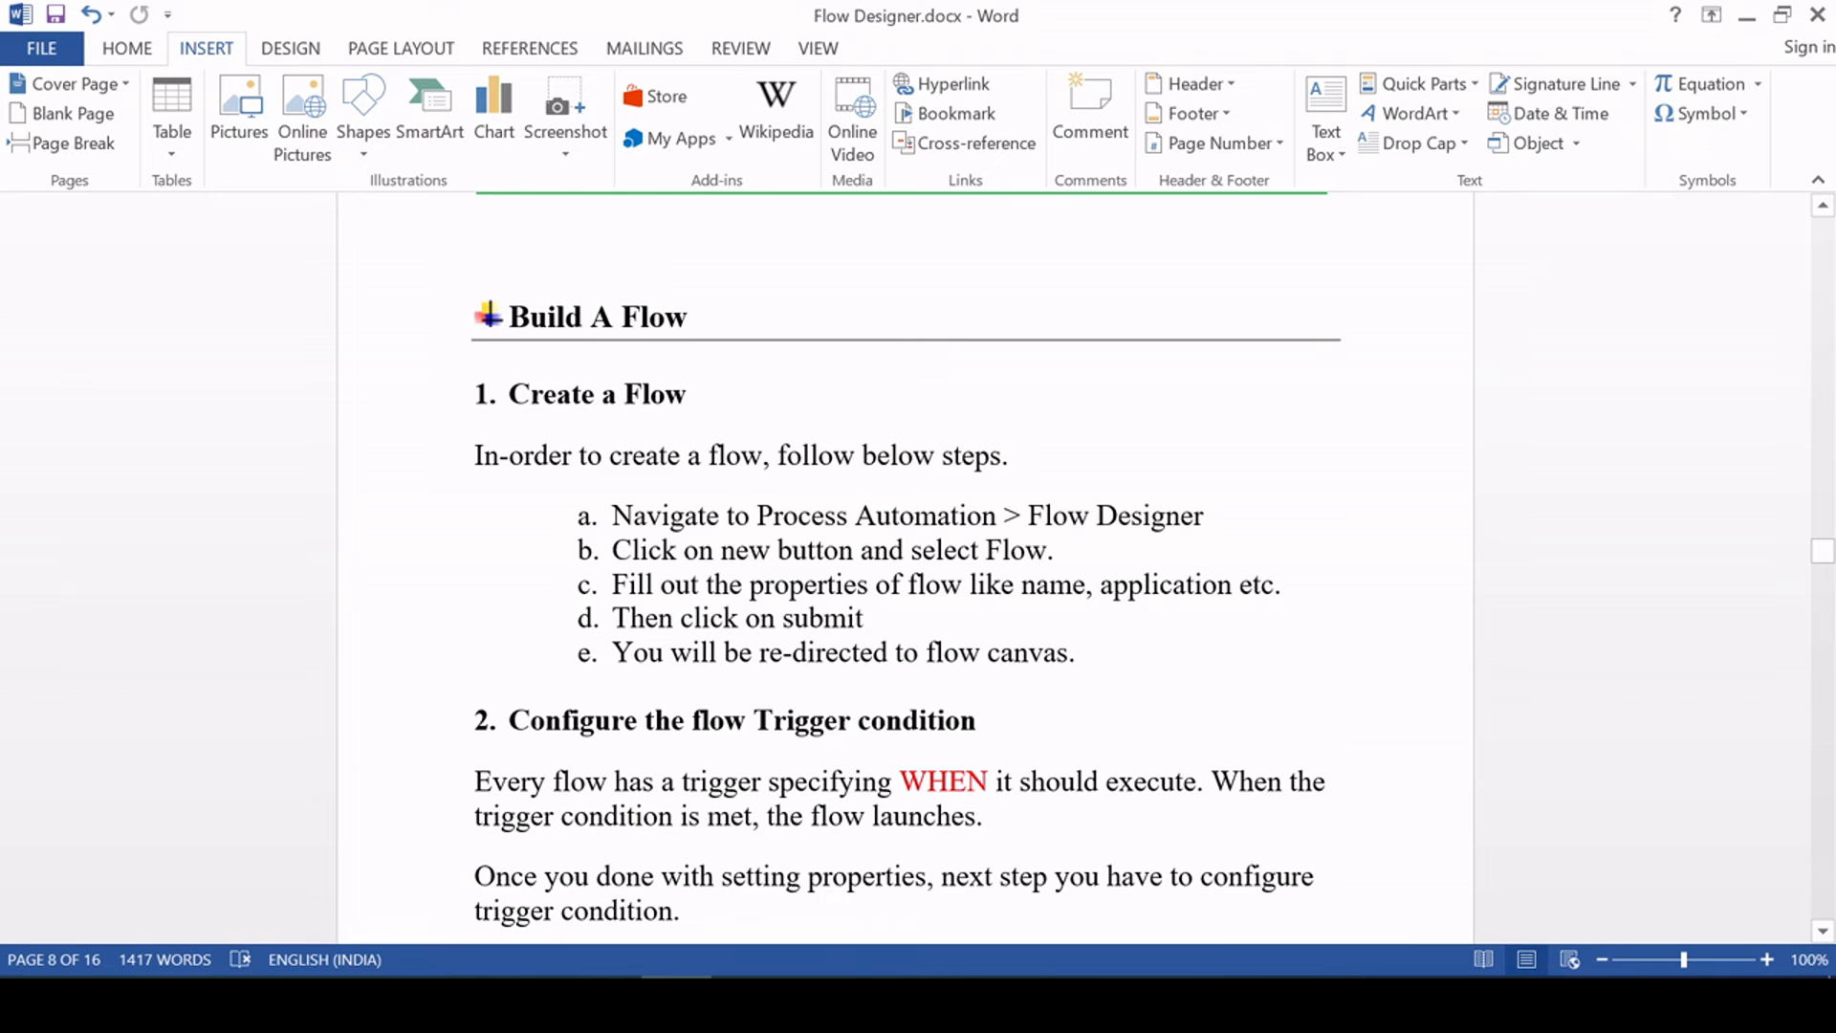
{"action": "scroll", "coordinate": [756, 660], "scroll_direction": "down", "scroll_amount": 20}
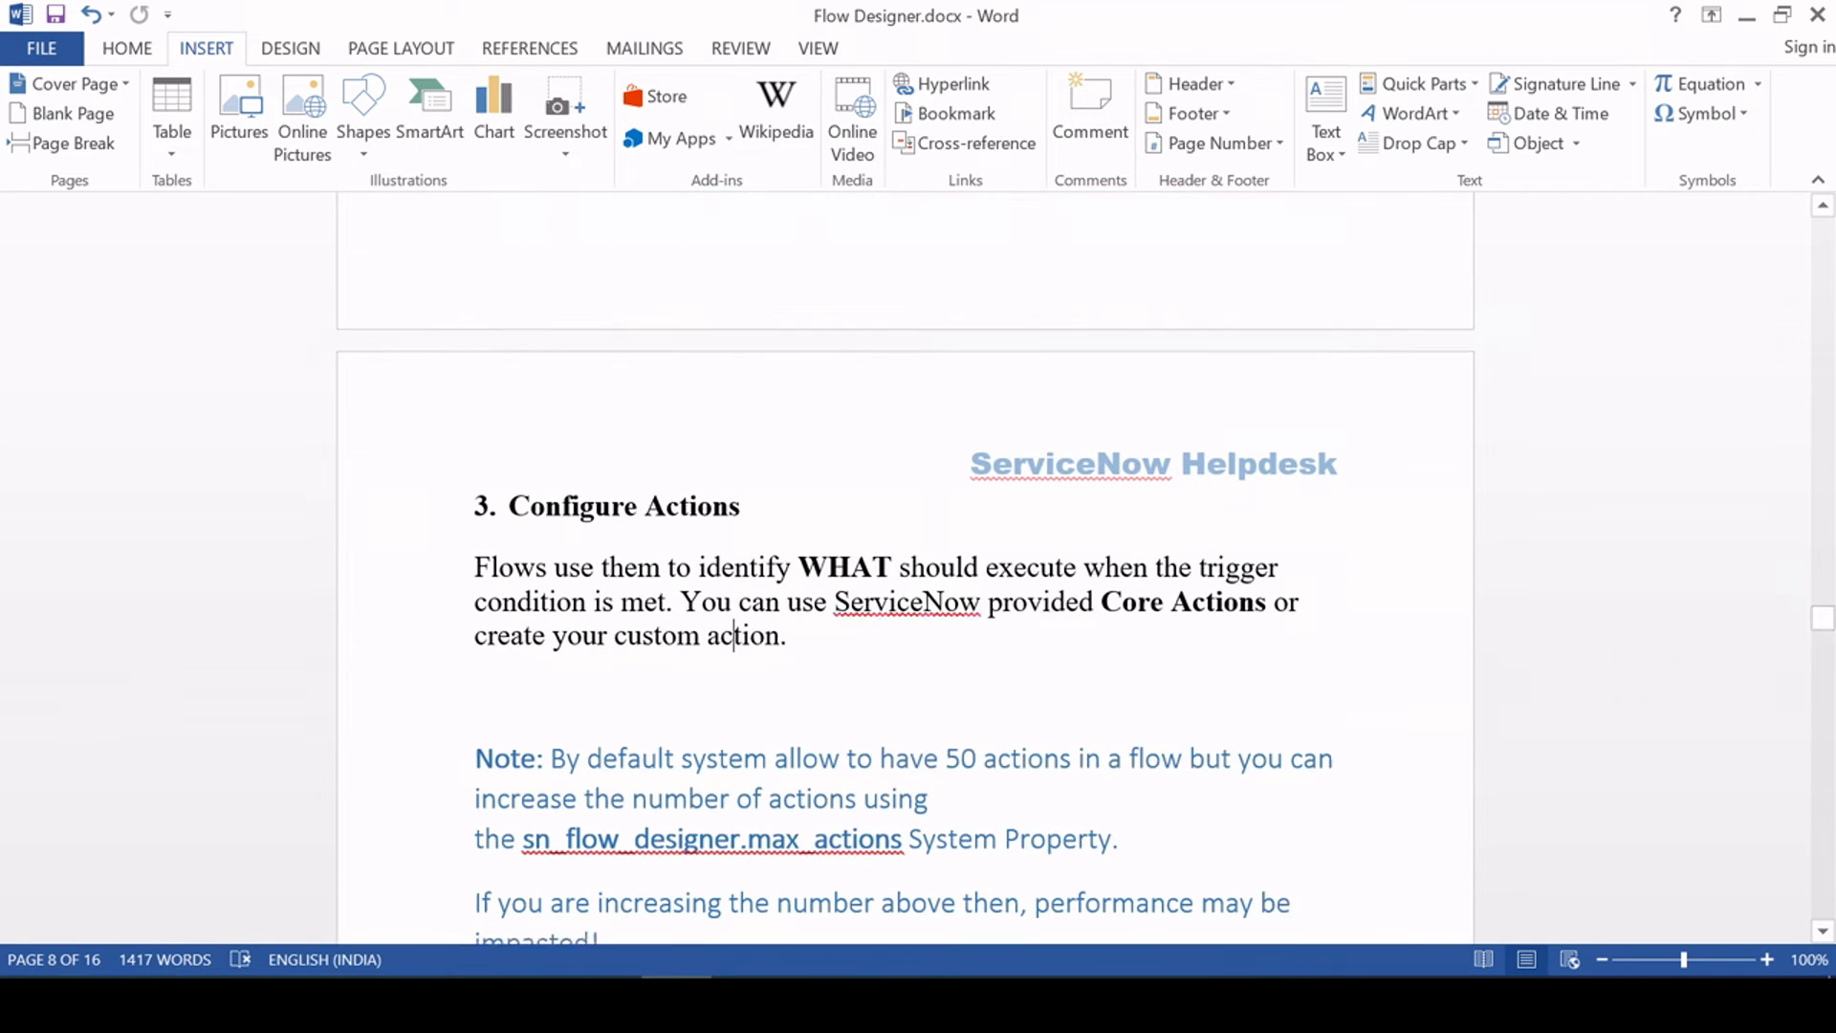
{"action": "scroll", "coordinate": [734, 635], "scroll_direction": "down", "scroll_amount": 1}
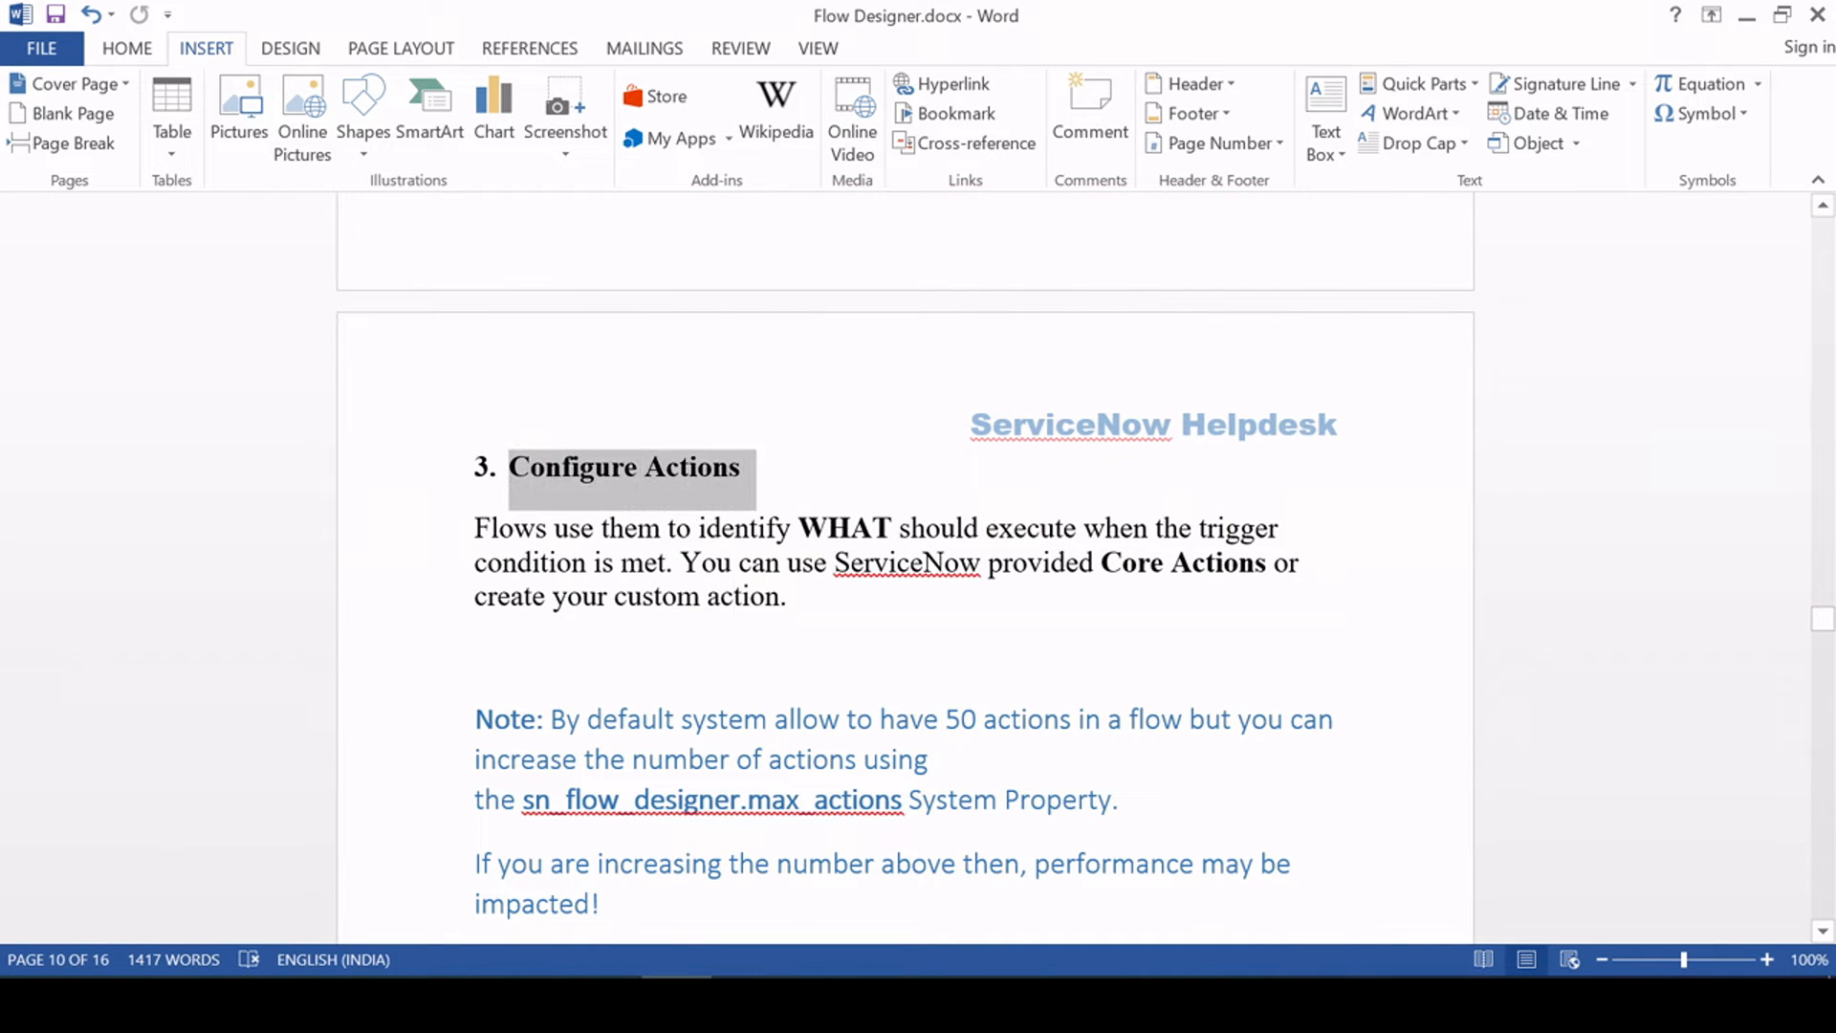
{"action": "scroll", "coordinate": [735, 596], "scroll_direction": "down", "scroll_amount": 5}
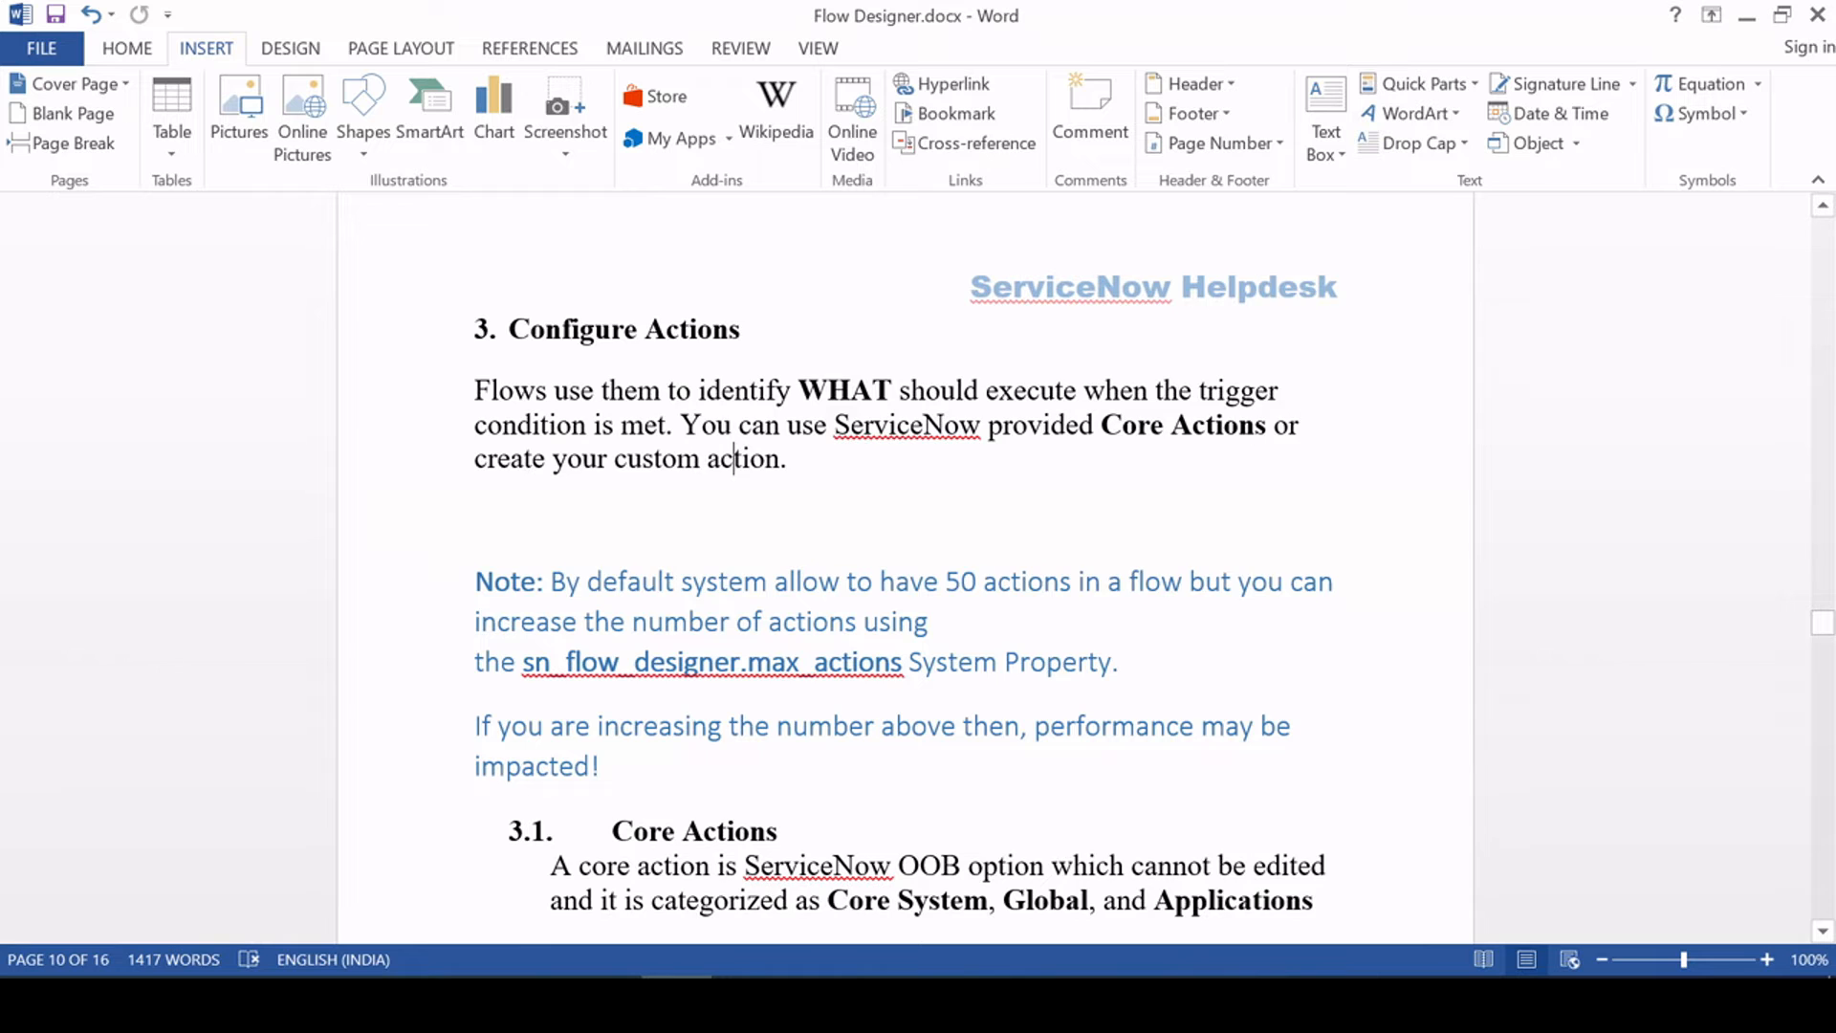
{"action": "scroll", "coordinate": [906, 568], "scroll_direction": "up", "scroll_amount": 3}
{"action": "left_click_drag", "start_coordinate": [946, 583], "coordinate": [996, 604]}
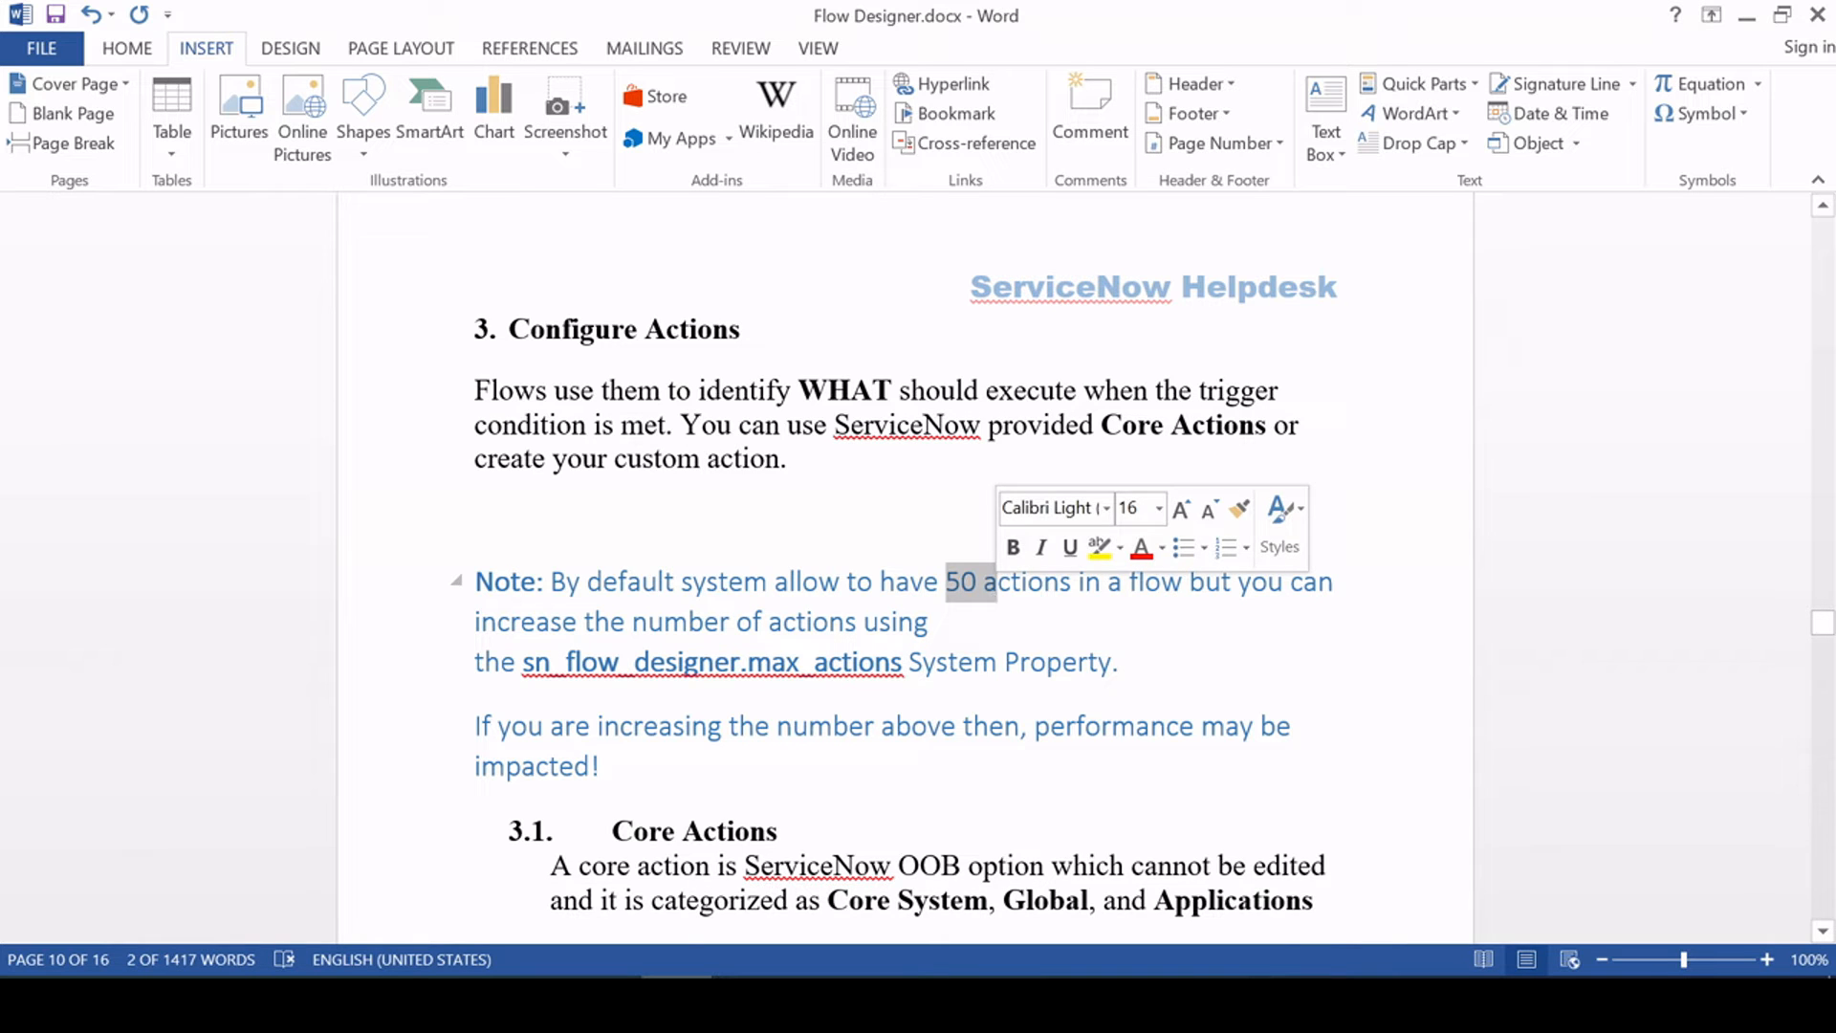
Examine the note on the default number of actions in a flow and how that number can be increased
{"action": "left_click", "coordinate": [1044, 581]}
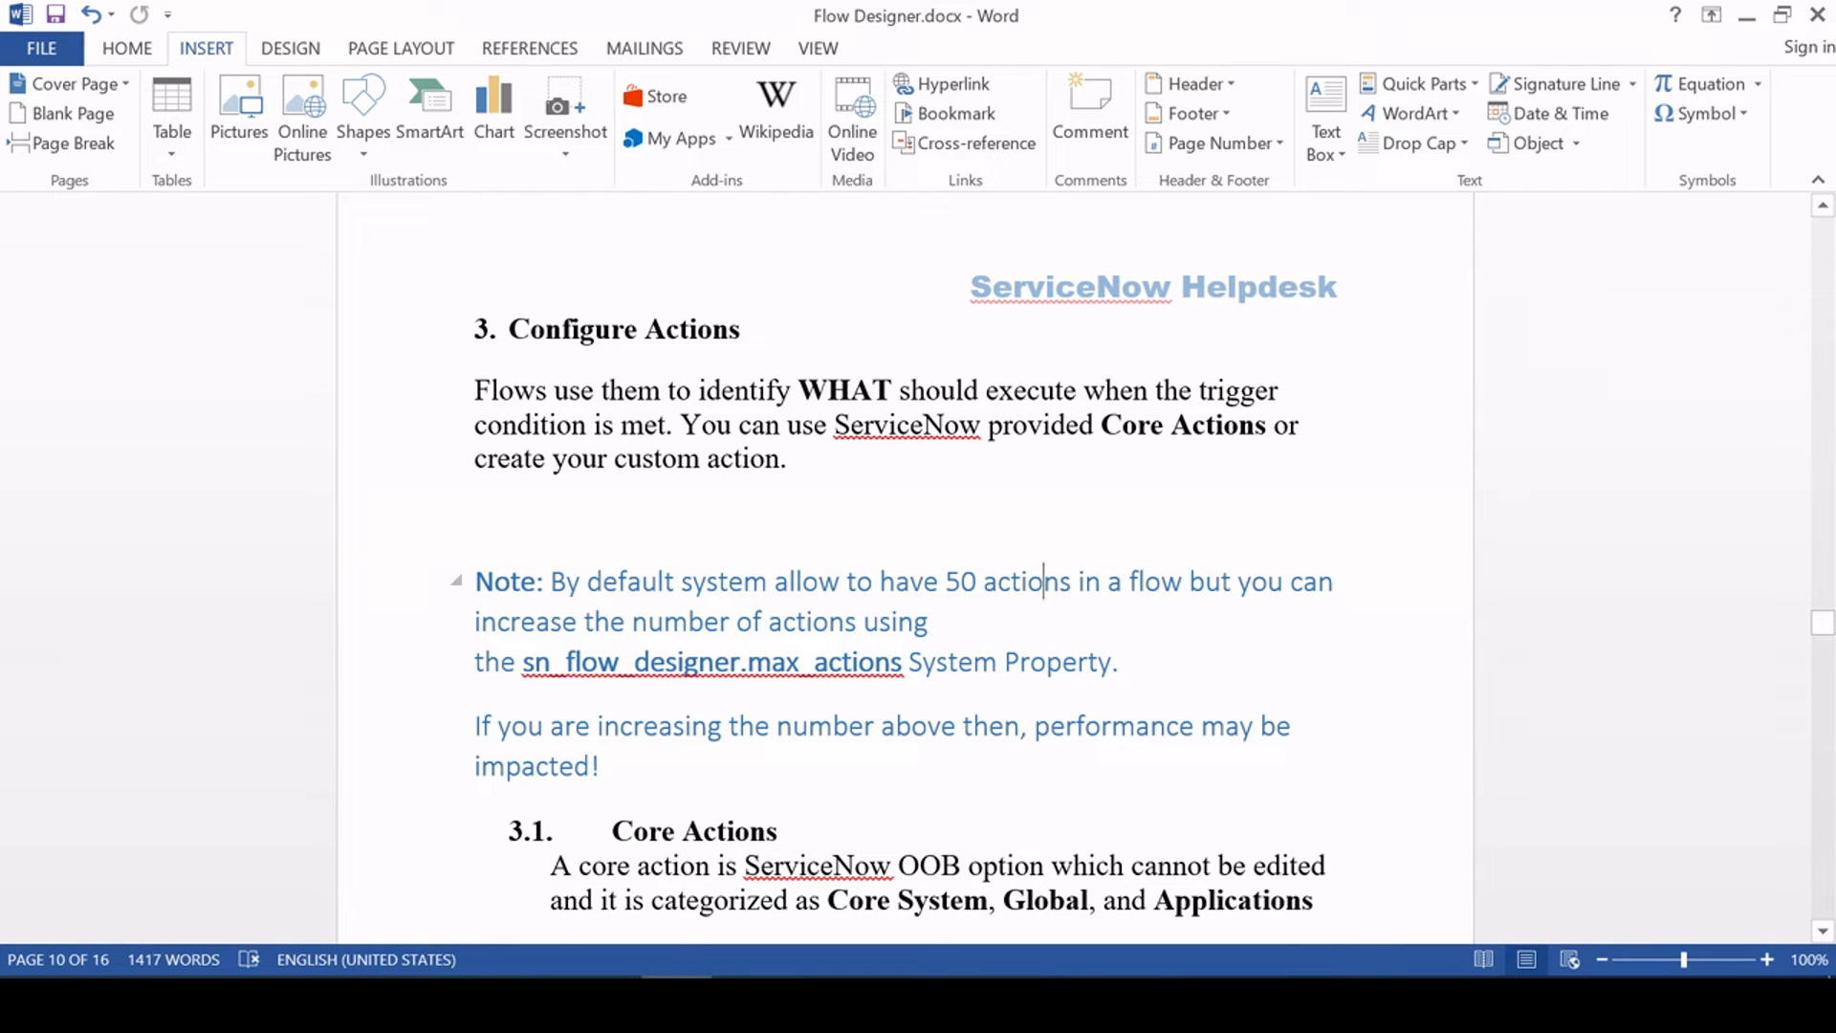
{"action": "left_click", "coordinate": [936, 621]}
{"action": "left_click_drag", "start_coordinate": [936, 621], "coordinate": [551, 584]}
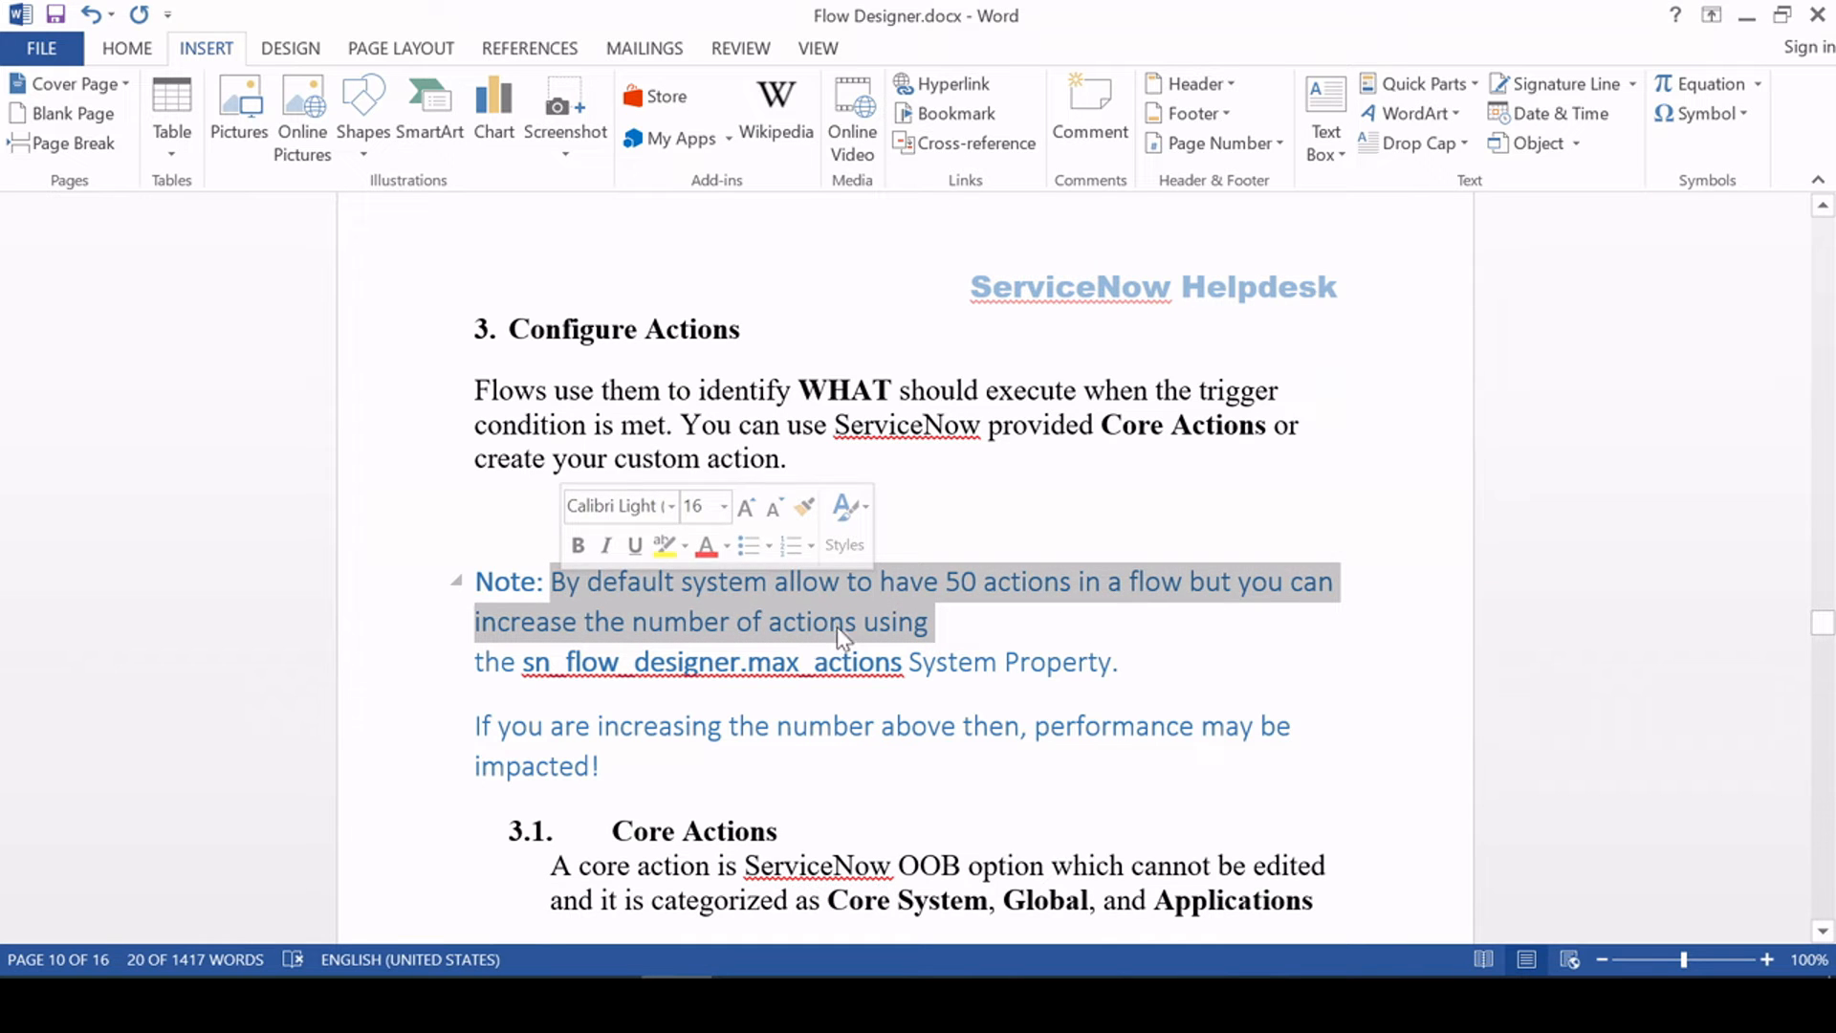
{"action": "left_click", "coordinate": [946, 581]}
{"action": "double_click", "coordinate": [959, 581]}
{"action": "left_click", "coordinate": [936, 621]}
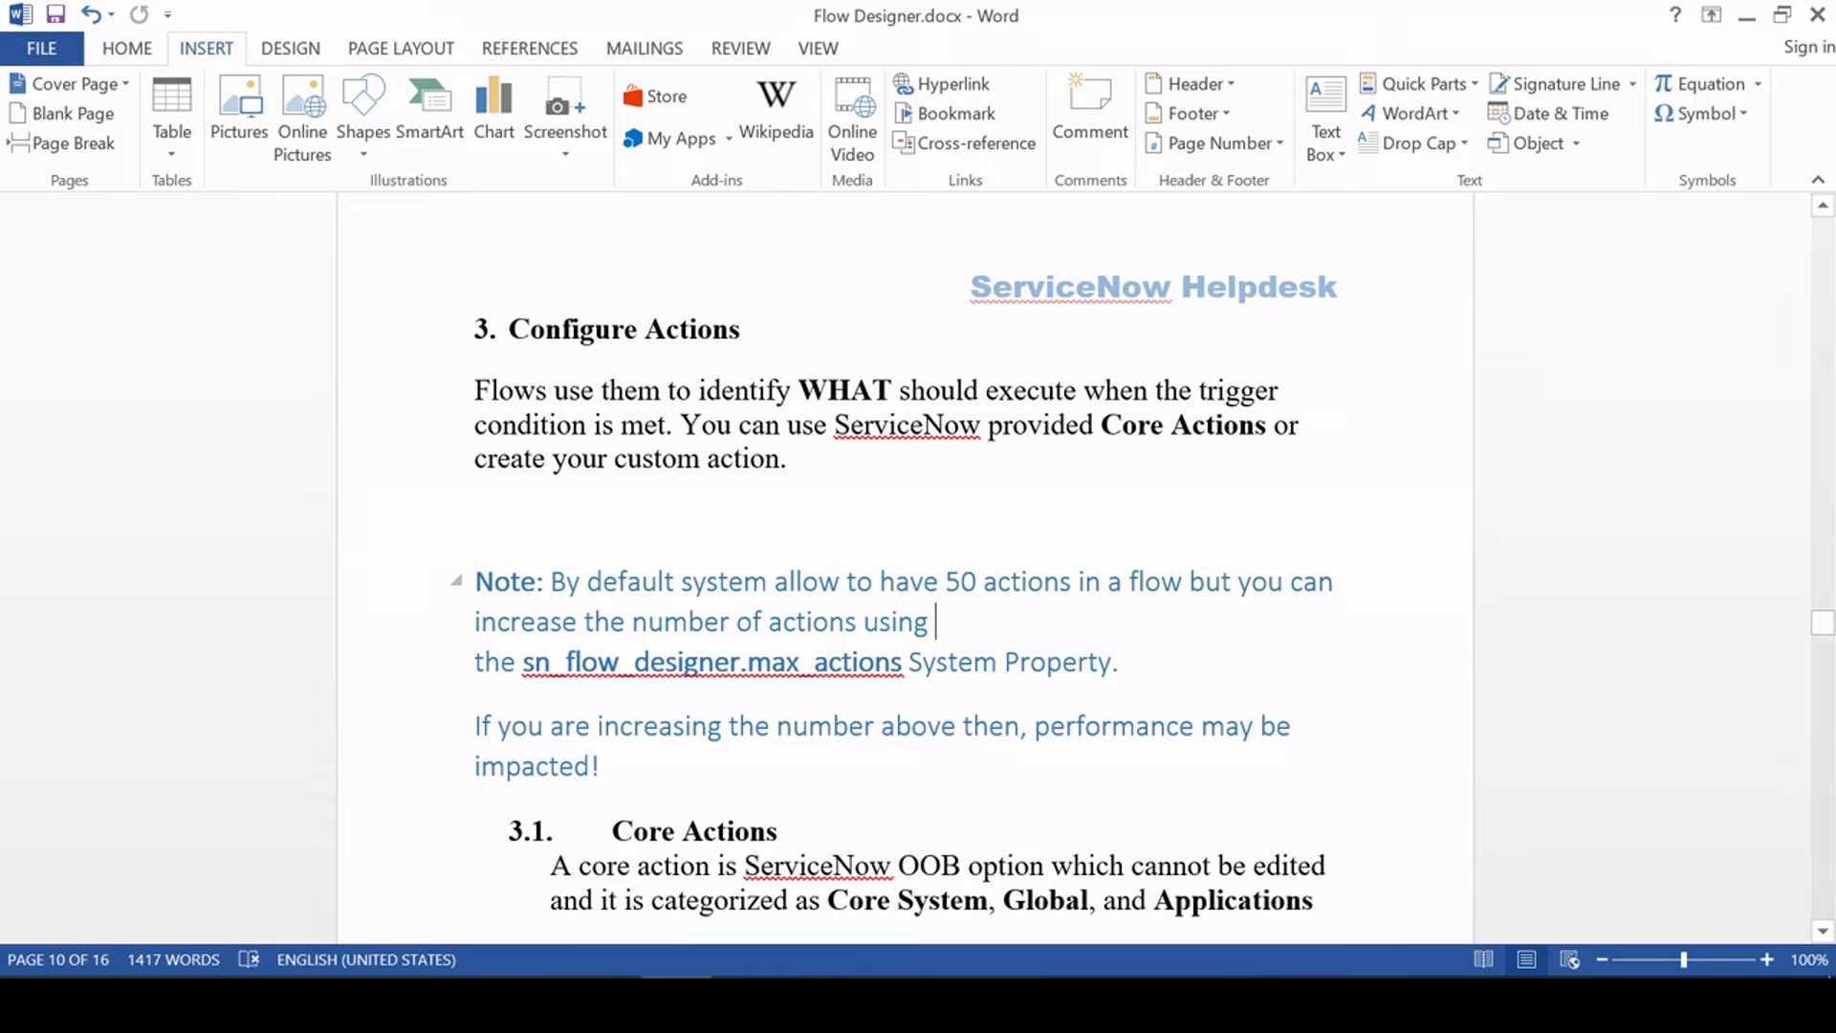
{"action": "scroll", "coordinate": [1143, 582], "scroll_direction": "down", "scroll_amount": 1}
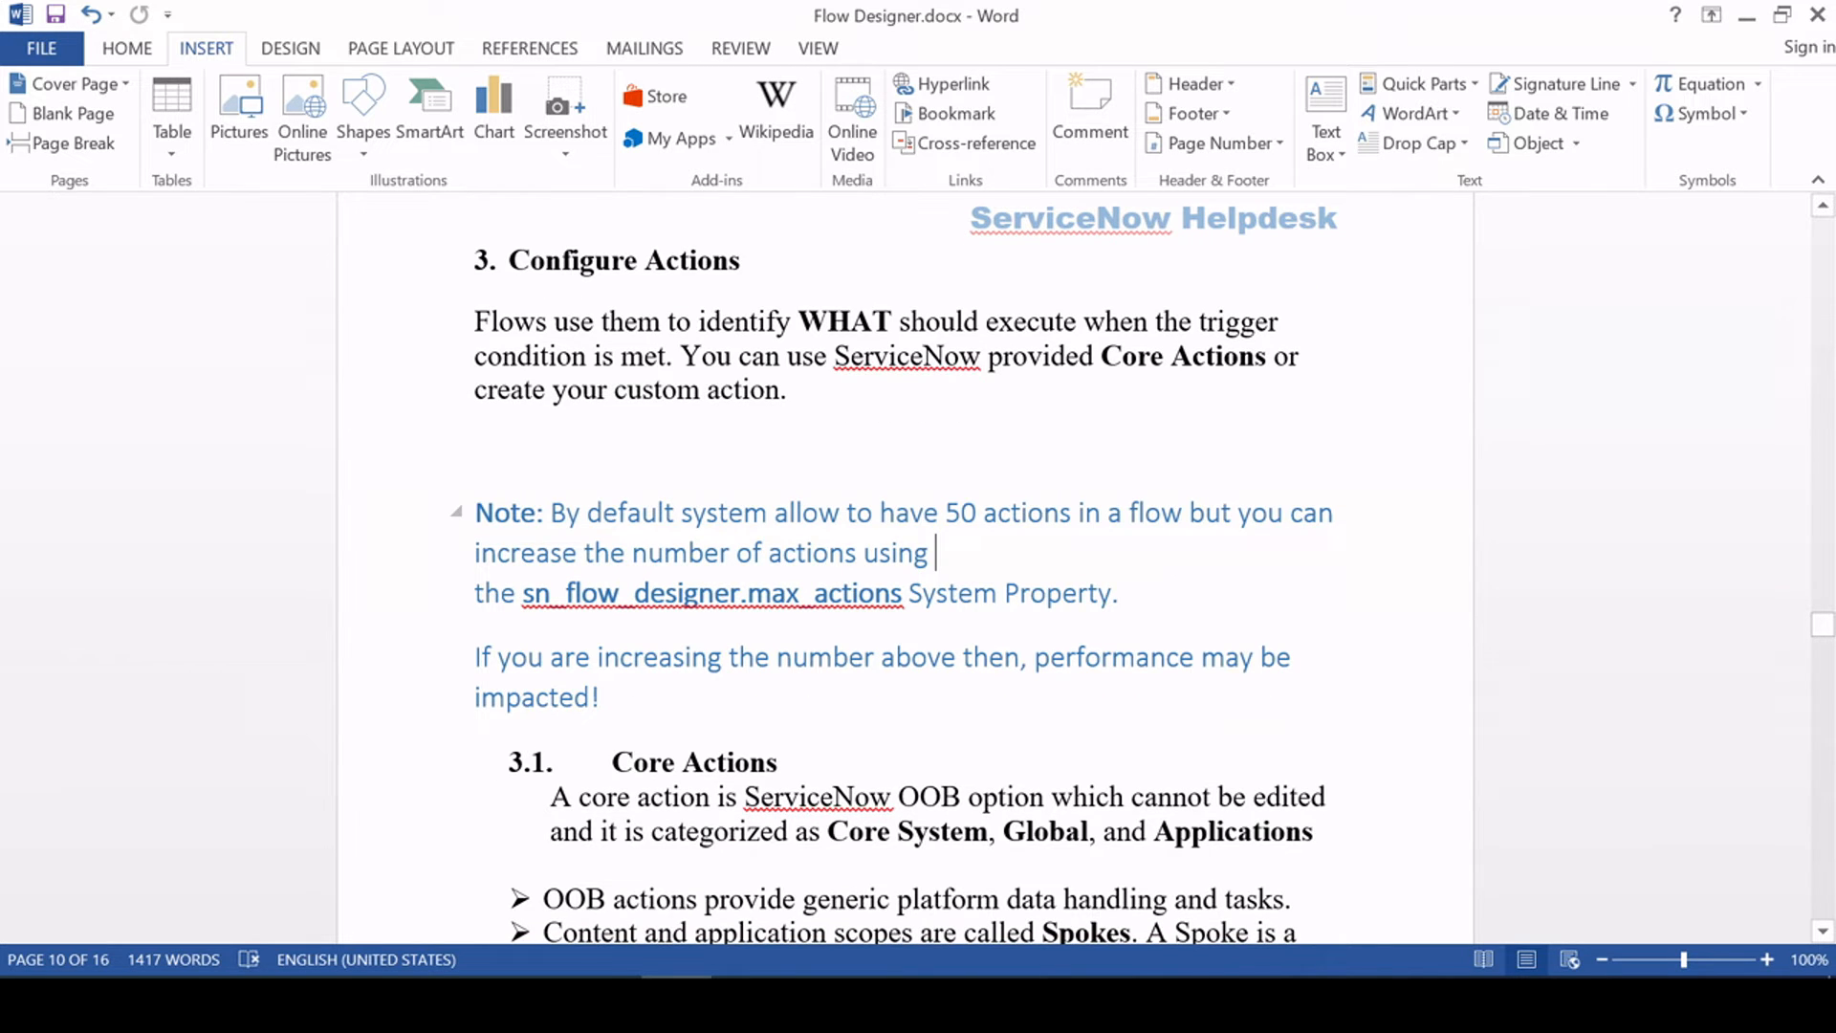
Copy the system property name sn_flow_designer.max_actions from the note on the action limit
{"action": "double_click", "coordinate": [959, 514]}
{"action": "left_click", "coordinate": [935, 553]}
{"action": "left_click_drag", "start_coordinate": [522, 592], "coordinate": [907, 593]}
{"action": "key", "text": "ctrl+c"}
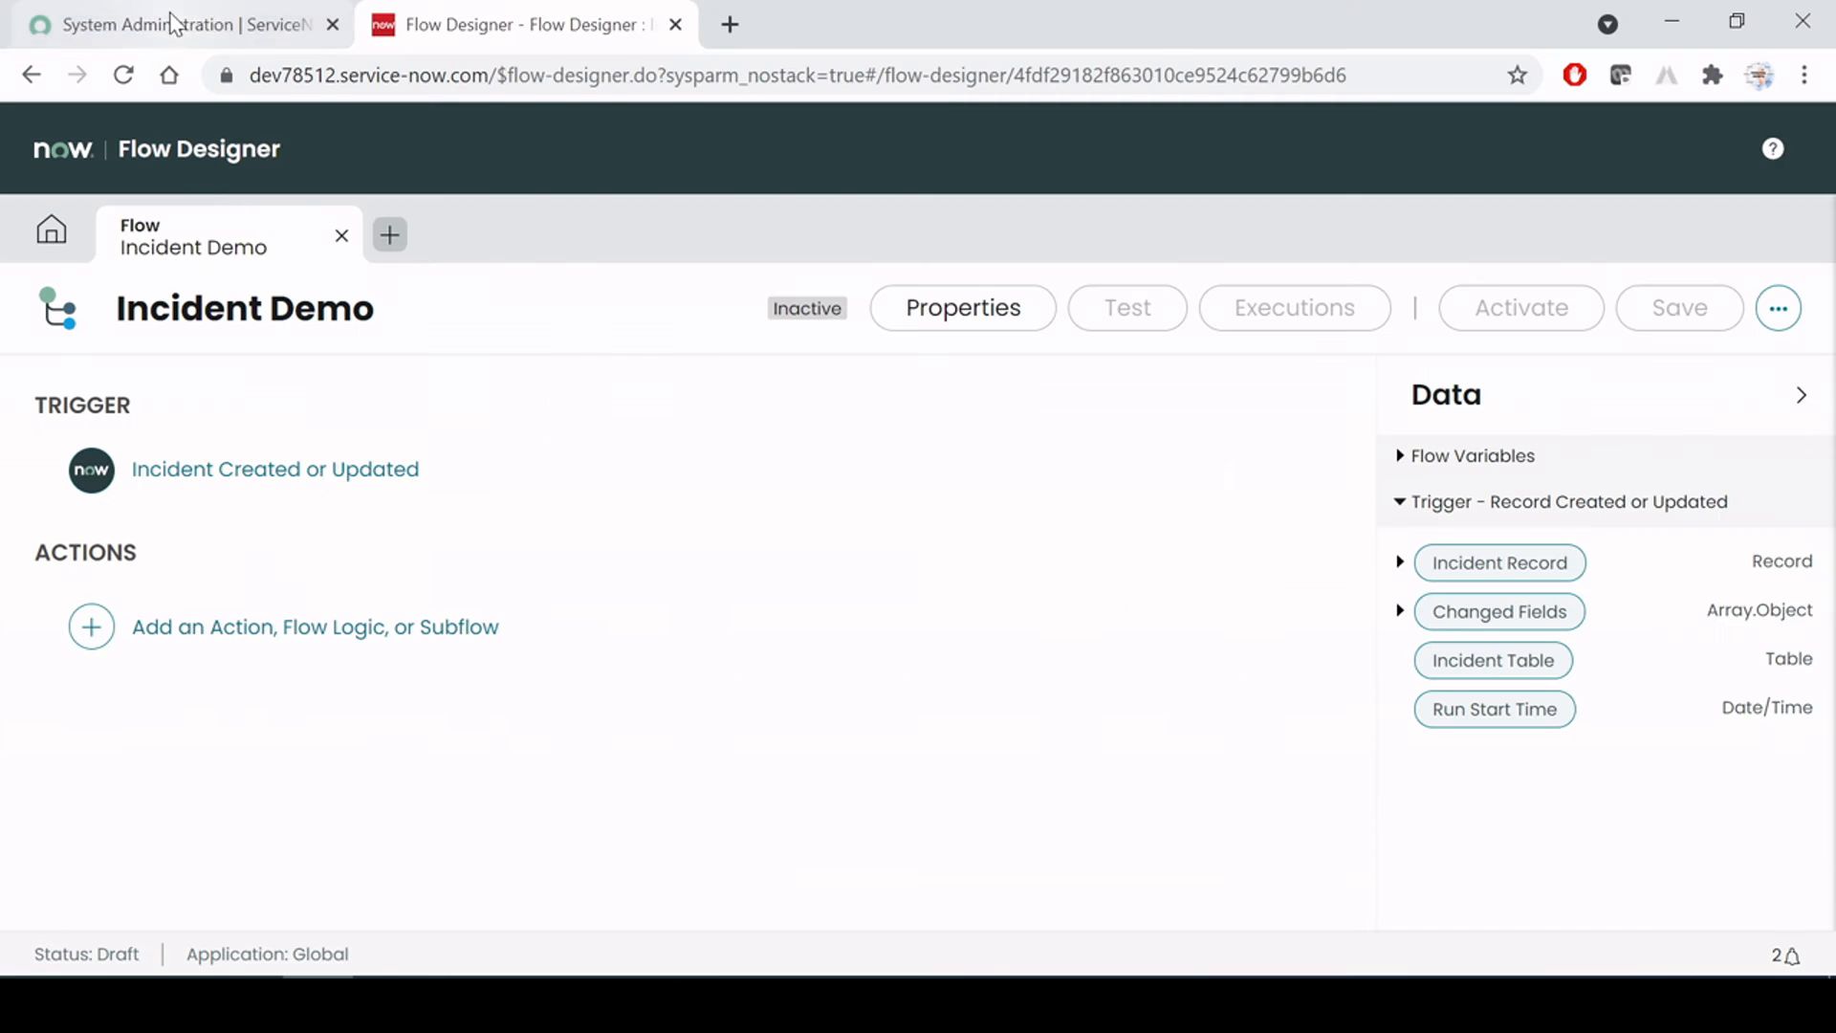
Switch to ServiceNow, open the system properties list with sys_properties.LIST, and filter it by the name sn_flow_designer.max_actions
{"action": "left_click", "coordinate": [172, 23]}
{"action": "key", "text": "BackSpace"}
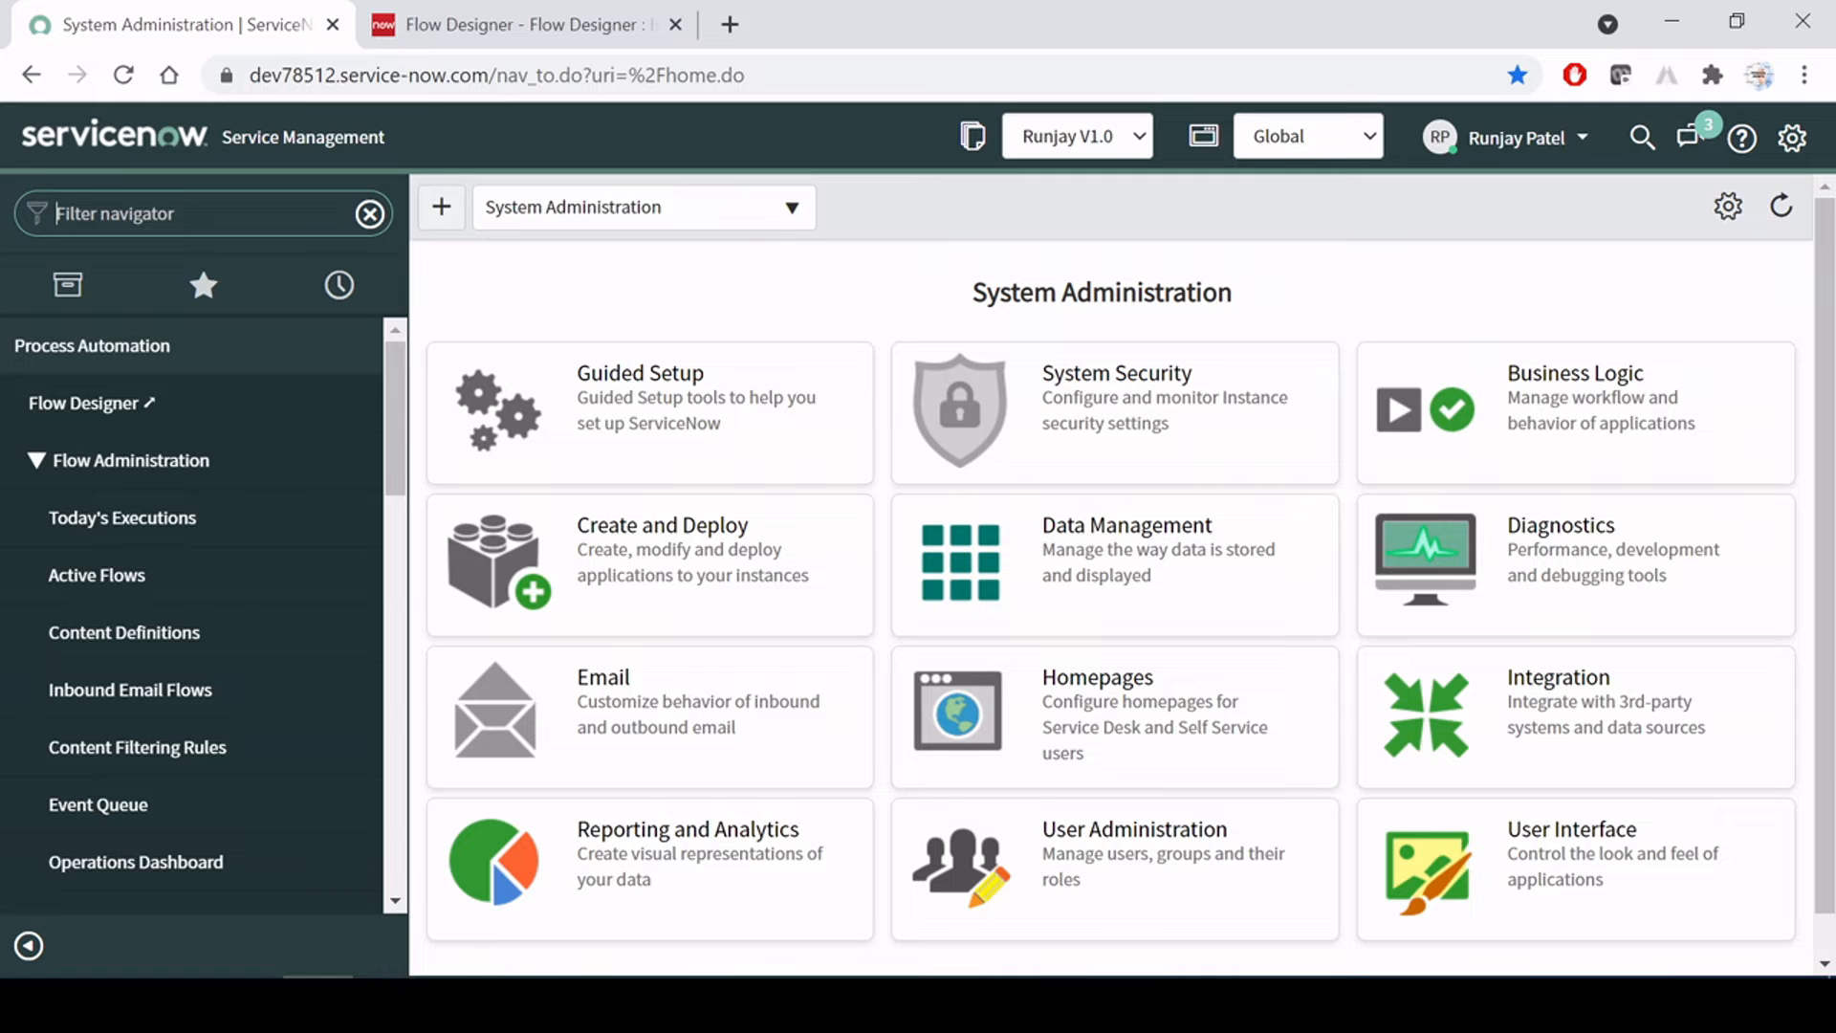
{"action": "type", "text": "sys"}
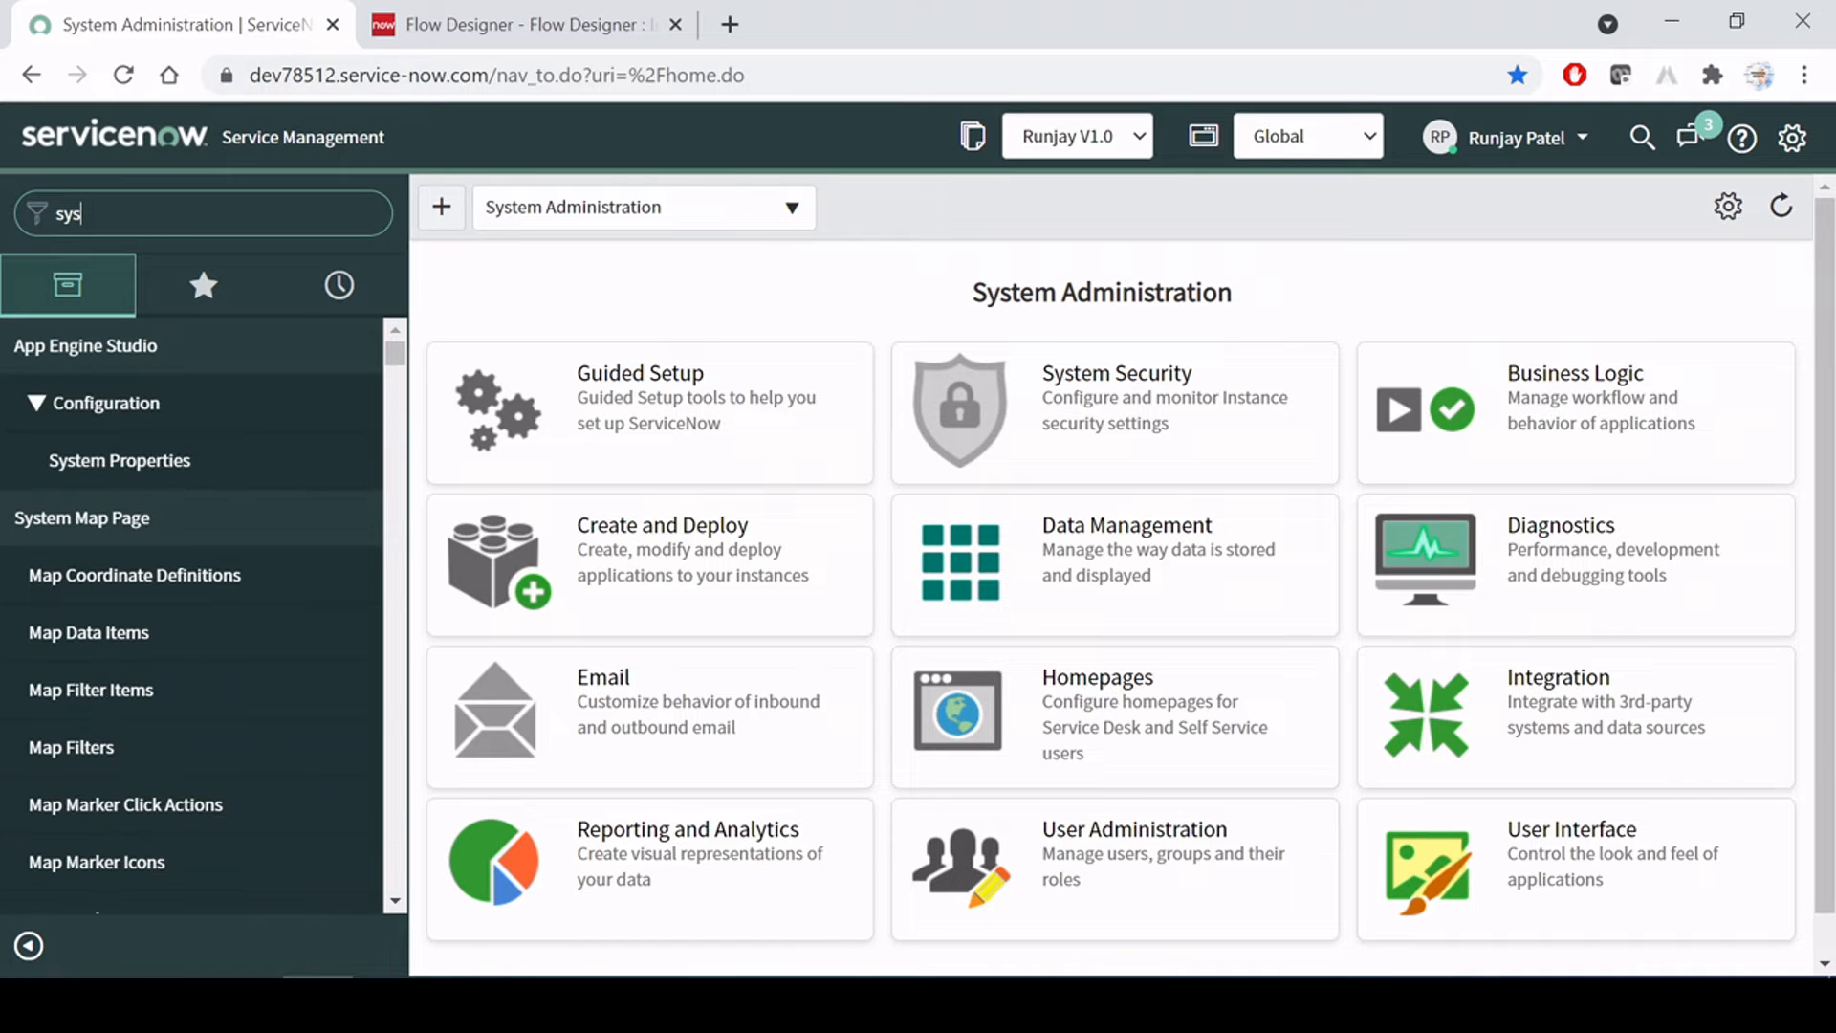
{"action": "type", "text": "_properties.LIST"}
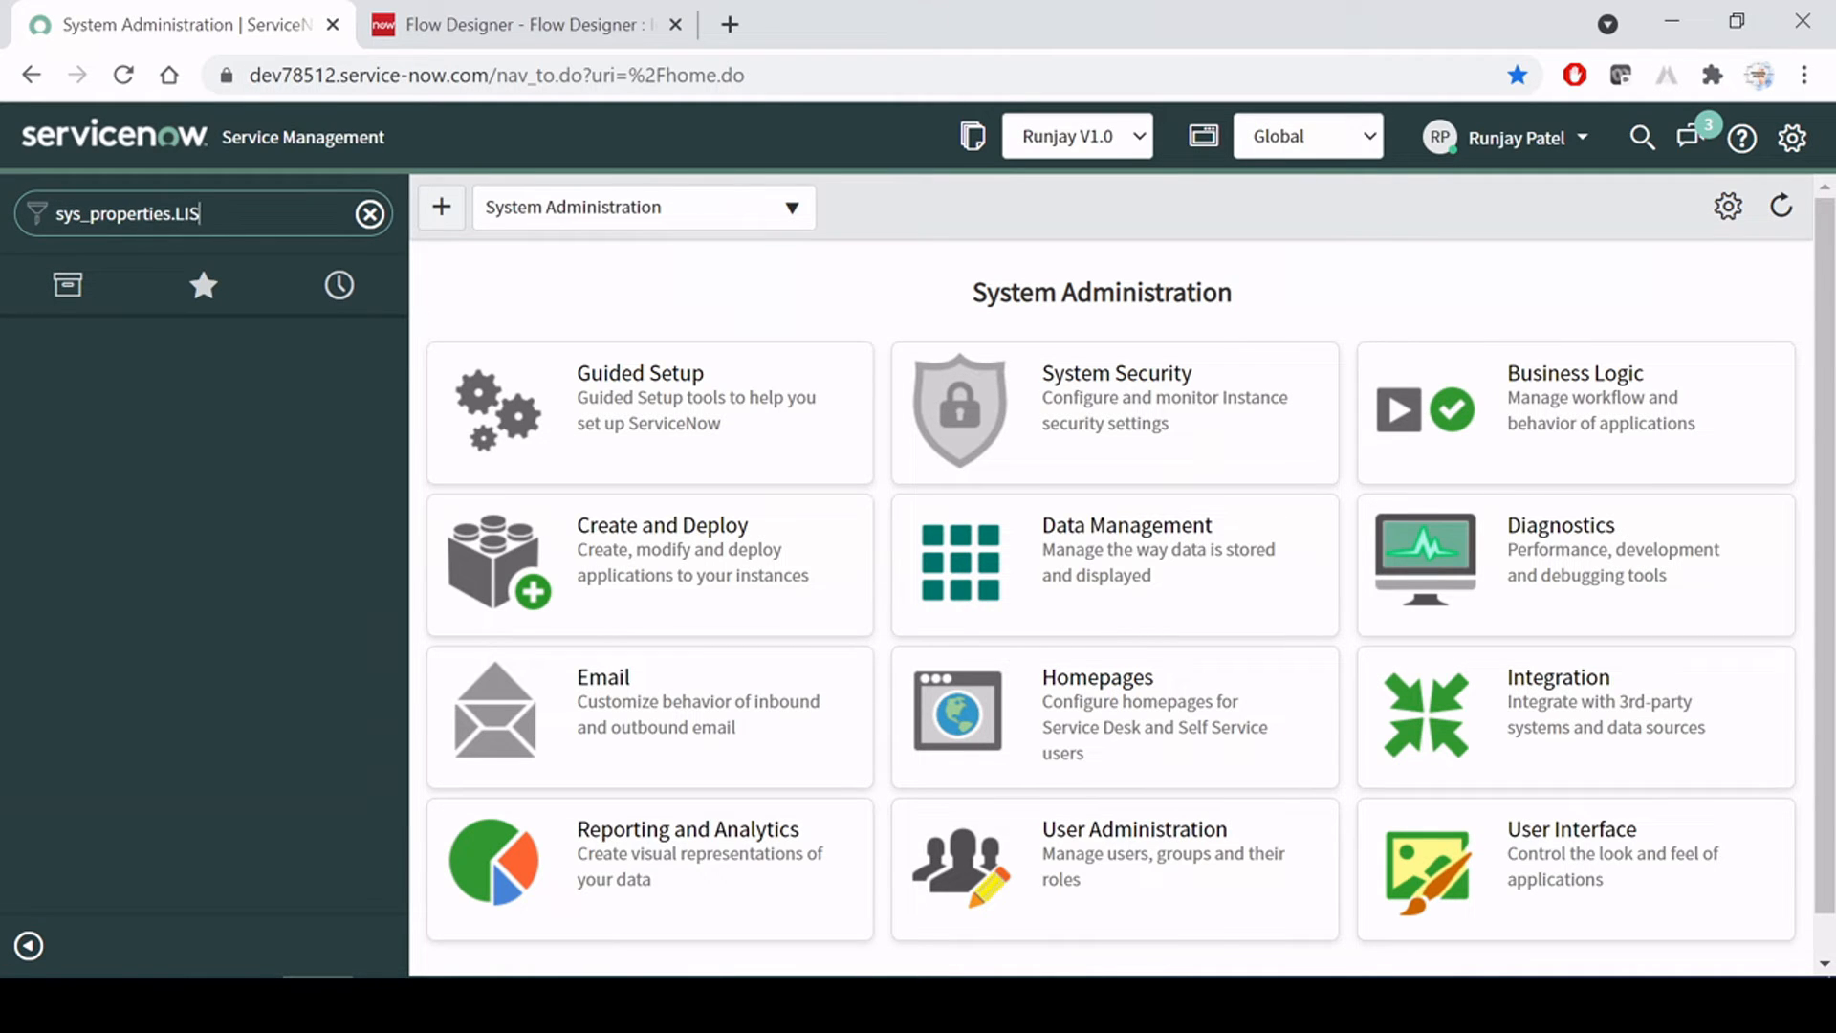
{"action": "key", "text": "Return"}
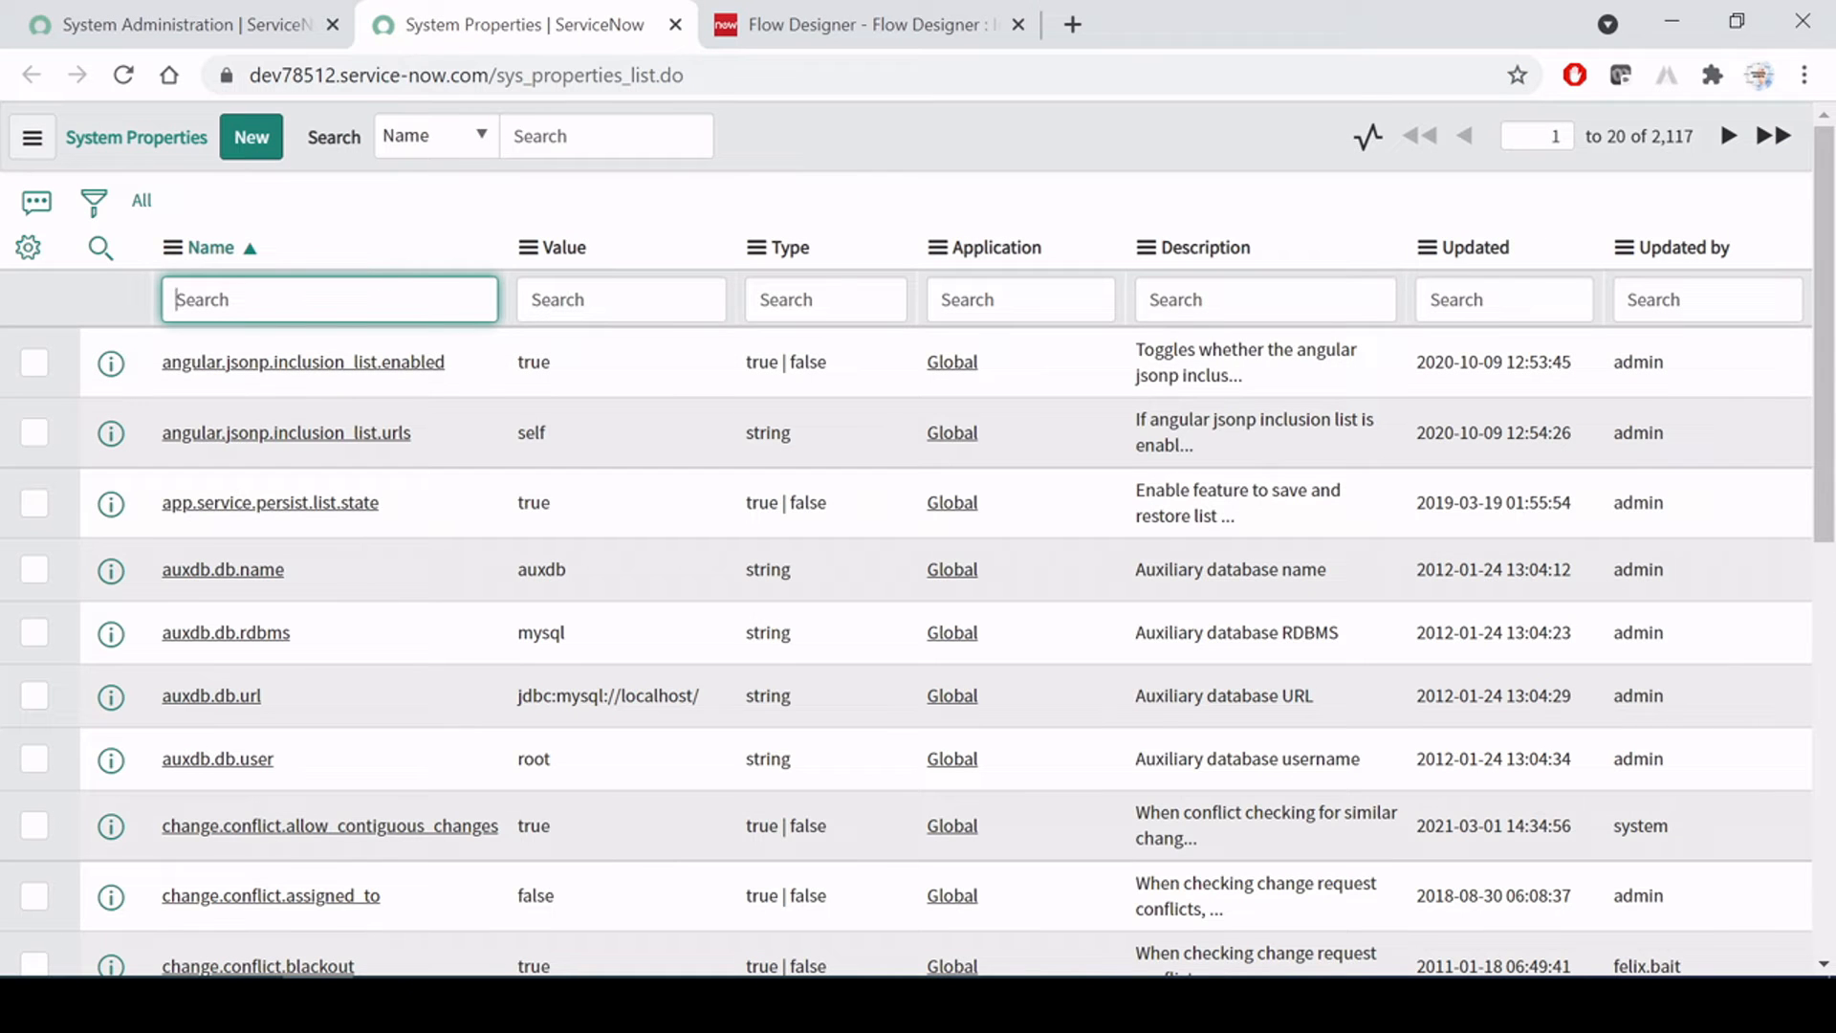
{"action": "key", "text": "ctrl+v"}
{"action": "key", "text": "Return"}
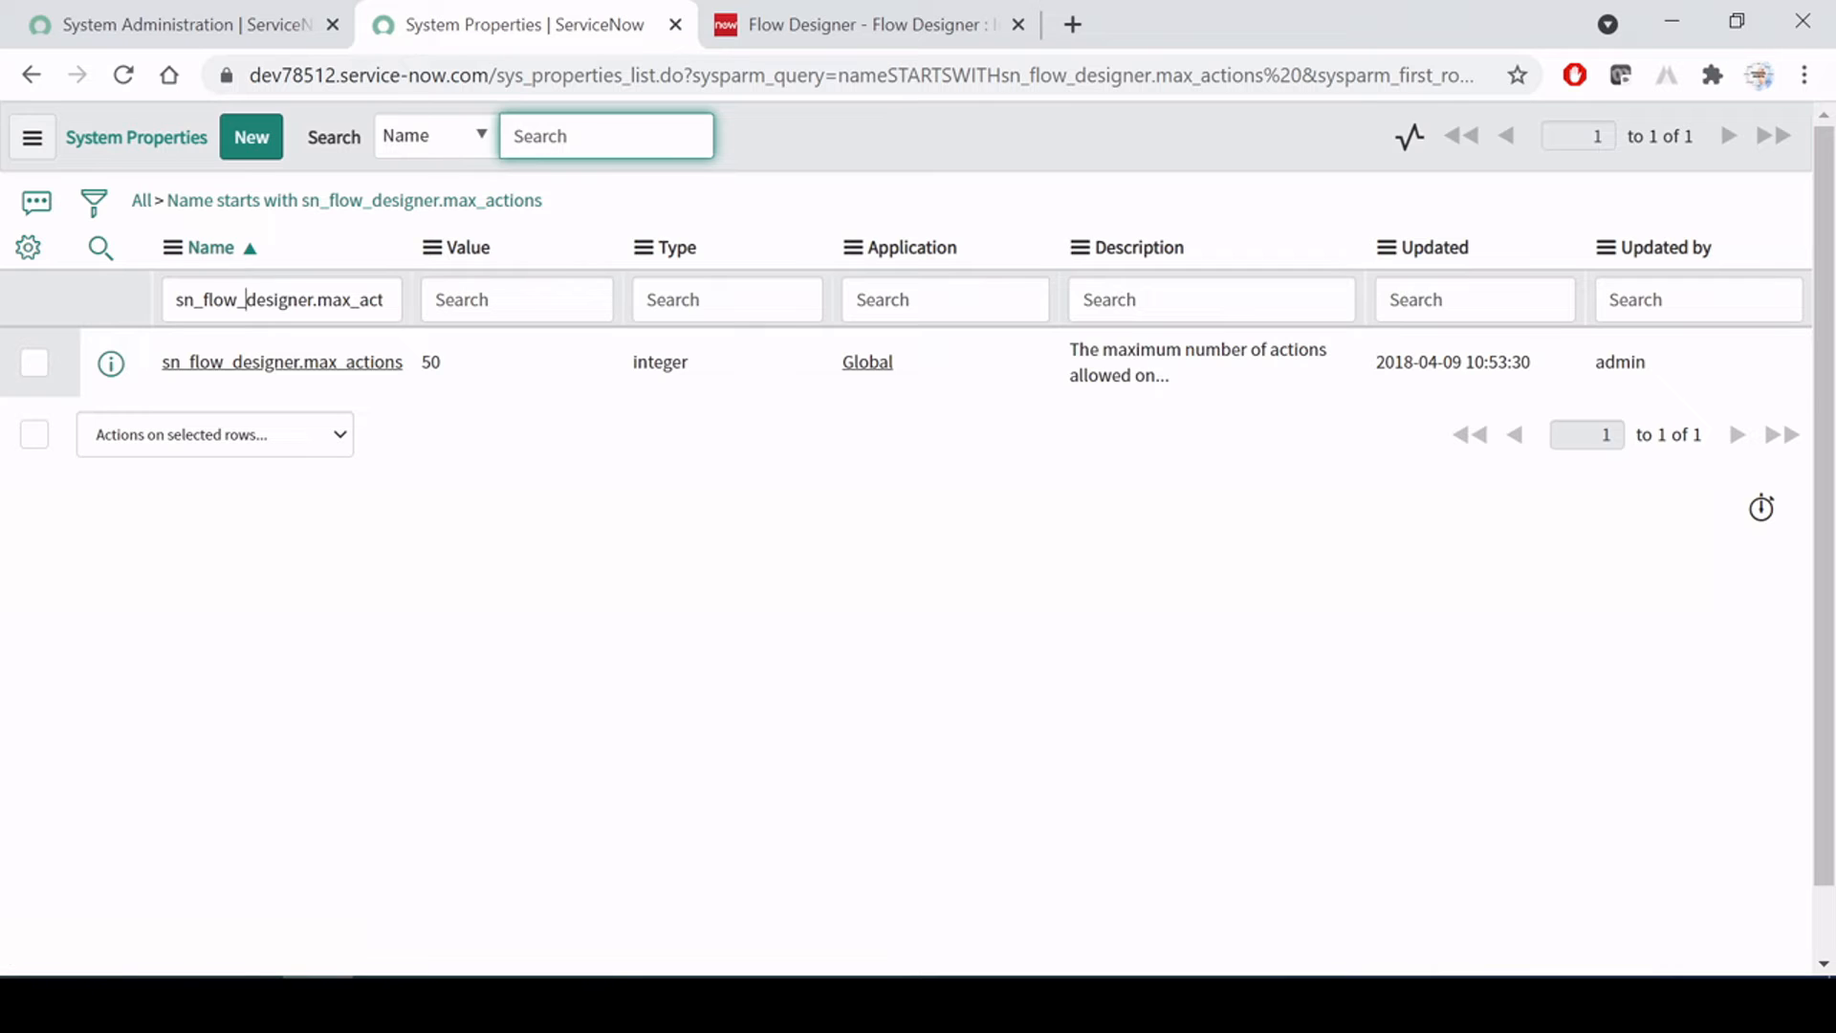
Inspect the value of the sn_flow_designer.max_actions property, open it for editing in the list, and cancel the edit
{"action": "double_click", "coordinate": [428, 363]}
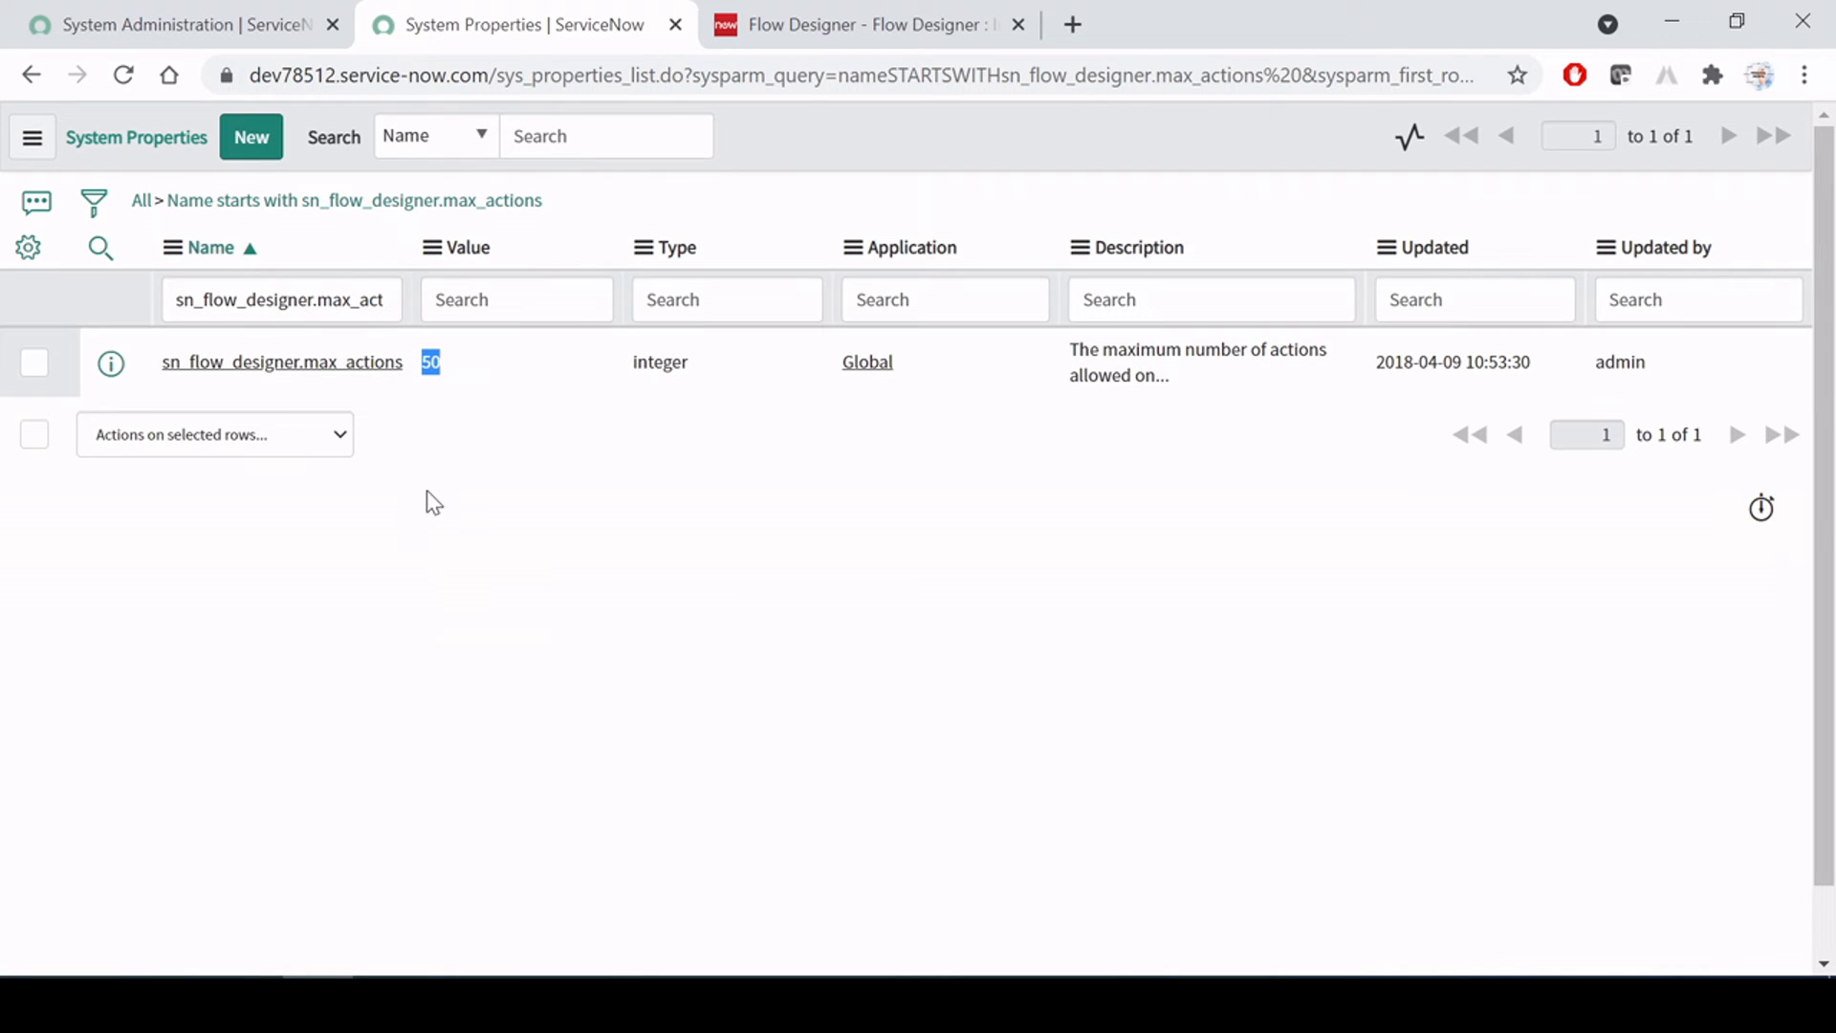
{"action": "double_click", "coordinate": [489, 369]}
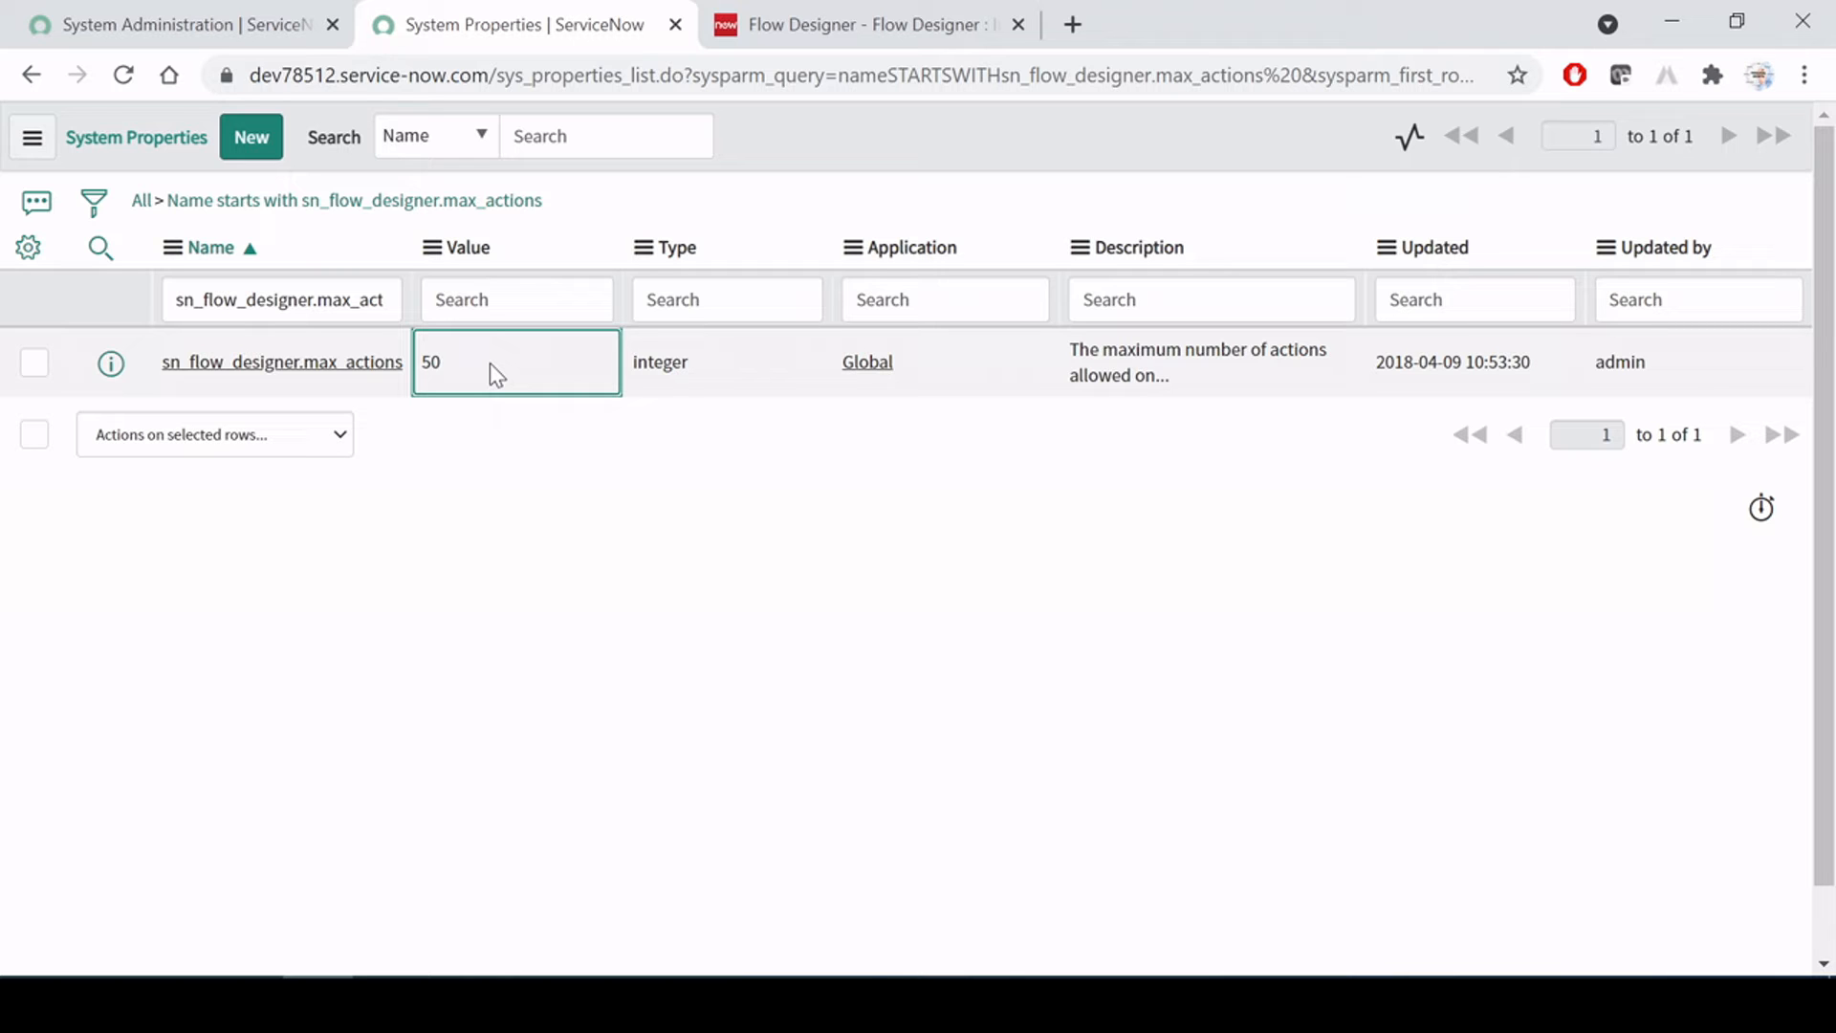
{"action": "double_click", "coordinate": [555, 353]}
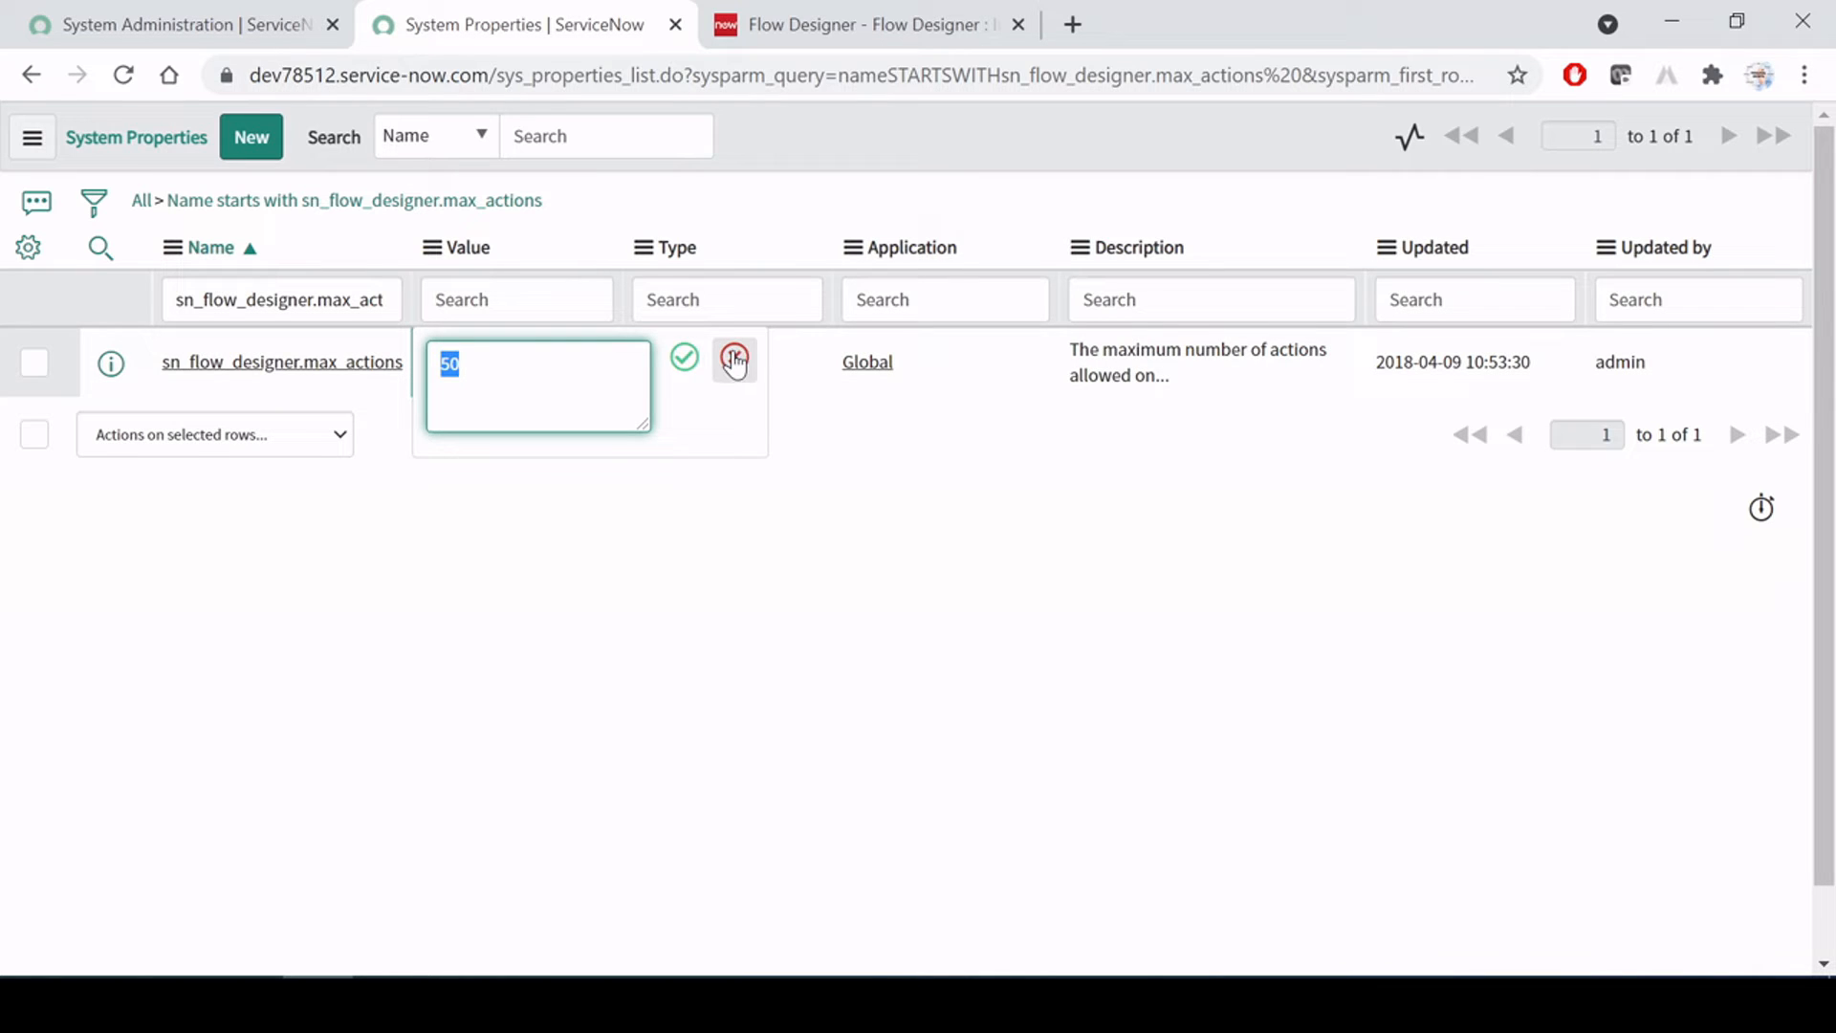
{"action": "left_click", "coordinate": [736, 359]}
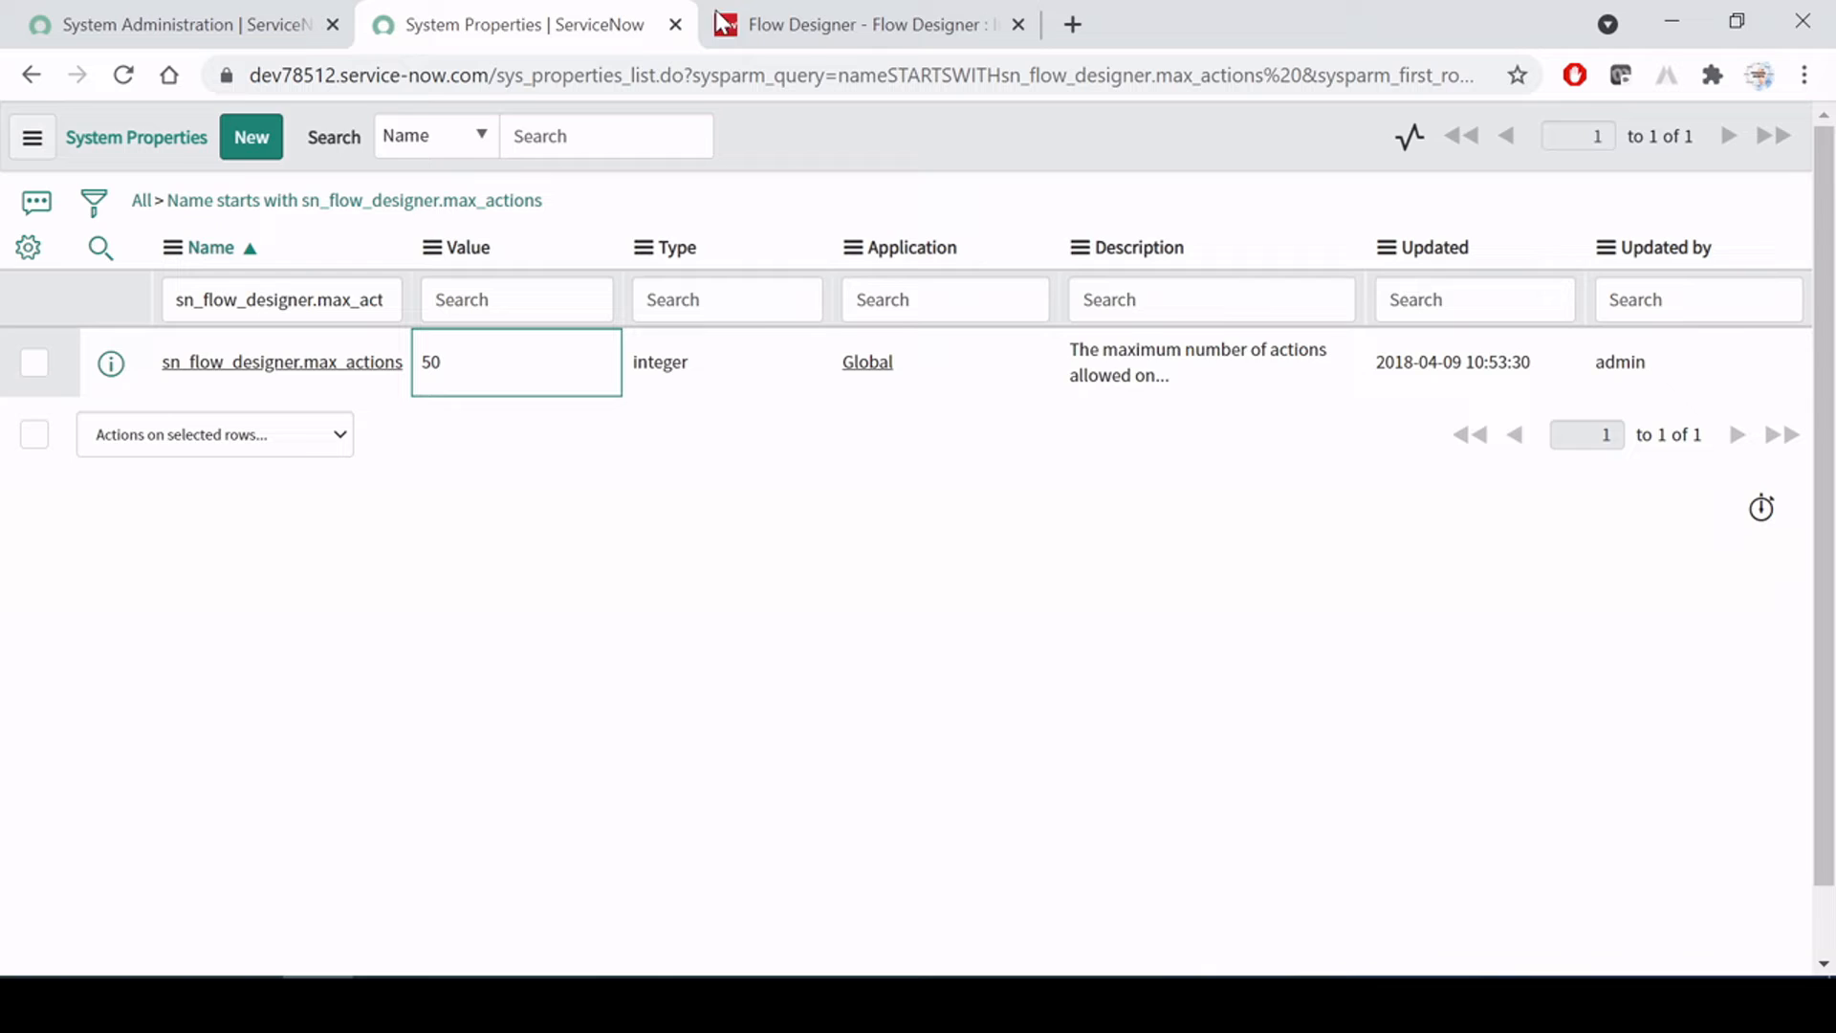
Return to Flow Designer.docx in Word and review the action limit note together with its warning about performance
{"action": "left_click", "coordinate": [832, 24]}
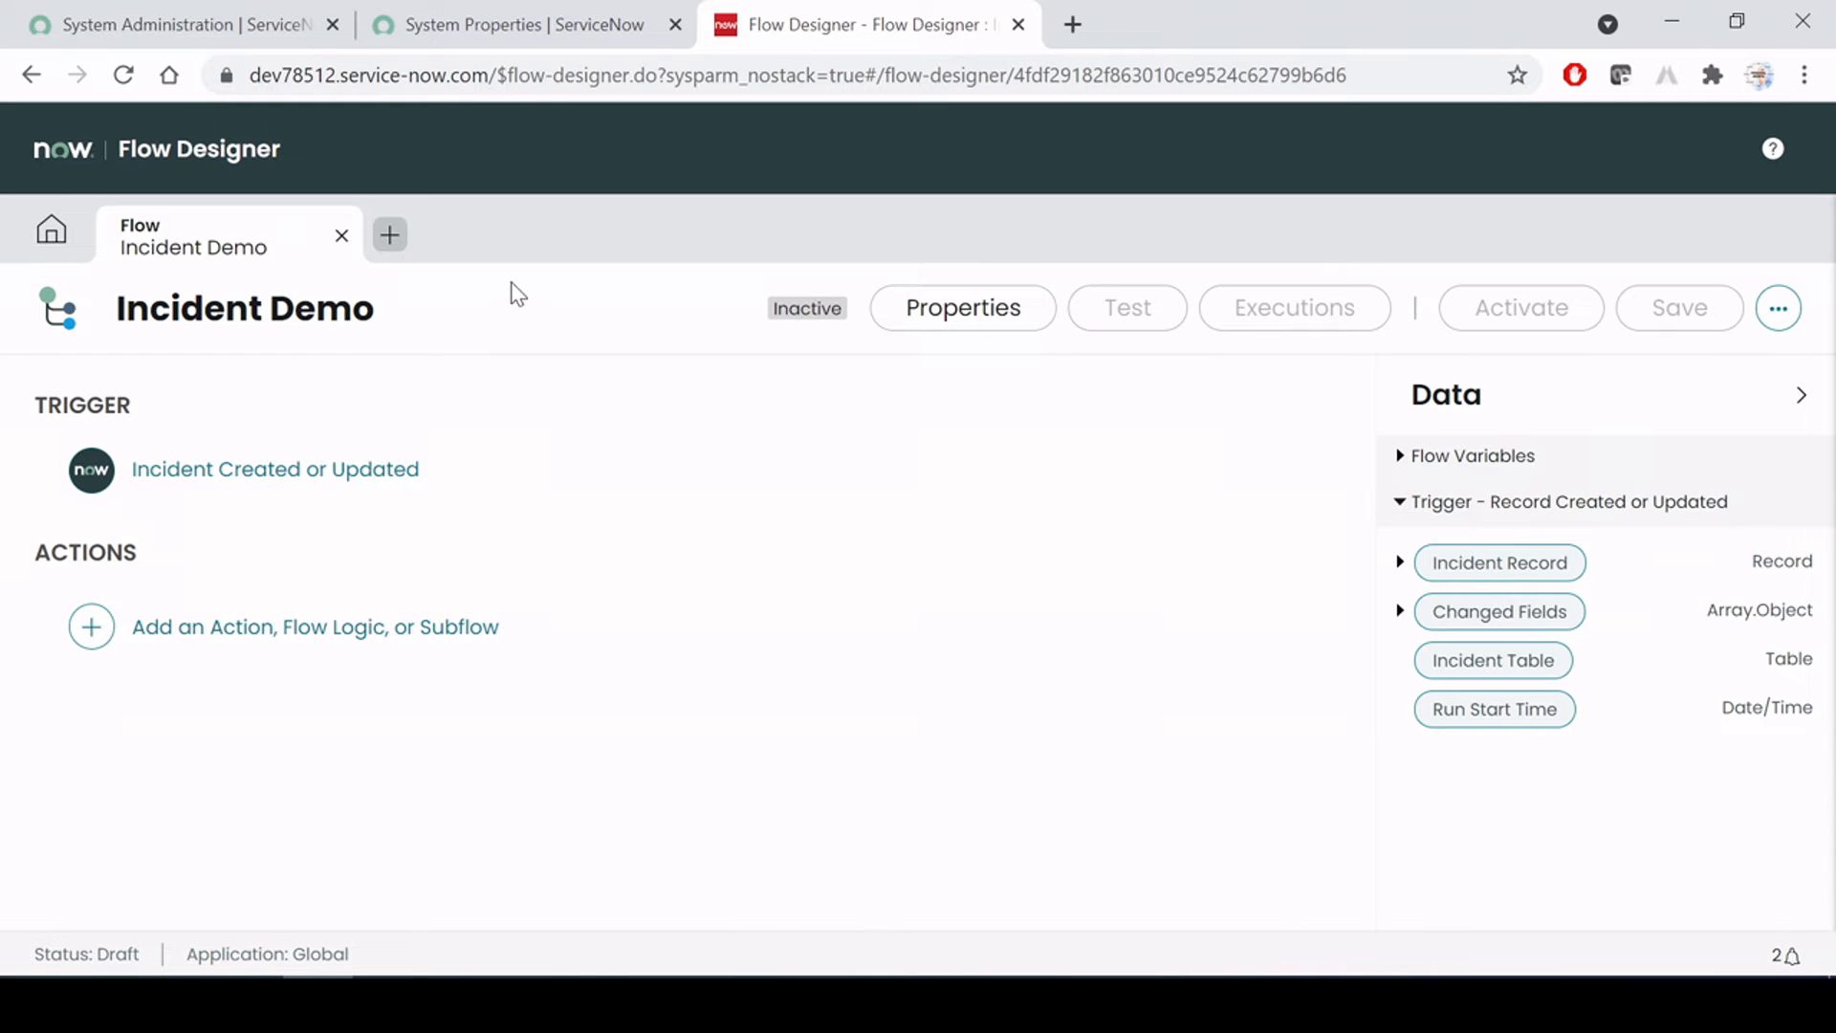
{"action": "left_click", "coordinate": [677, 1004]}
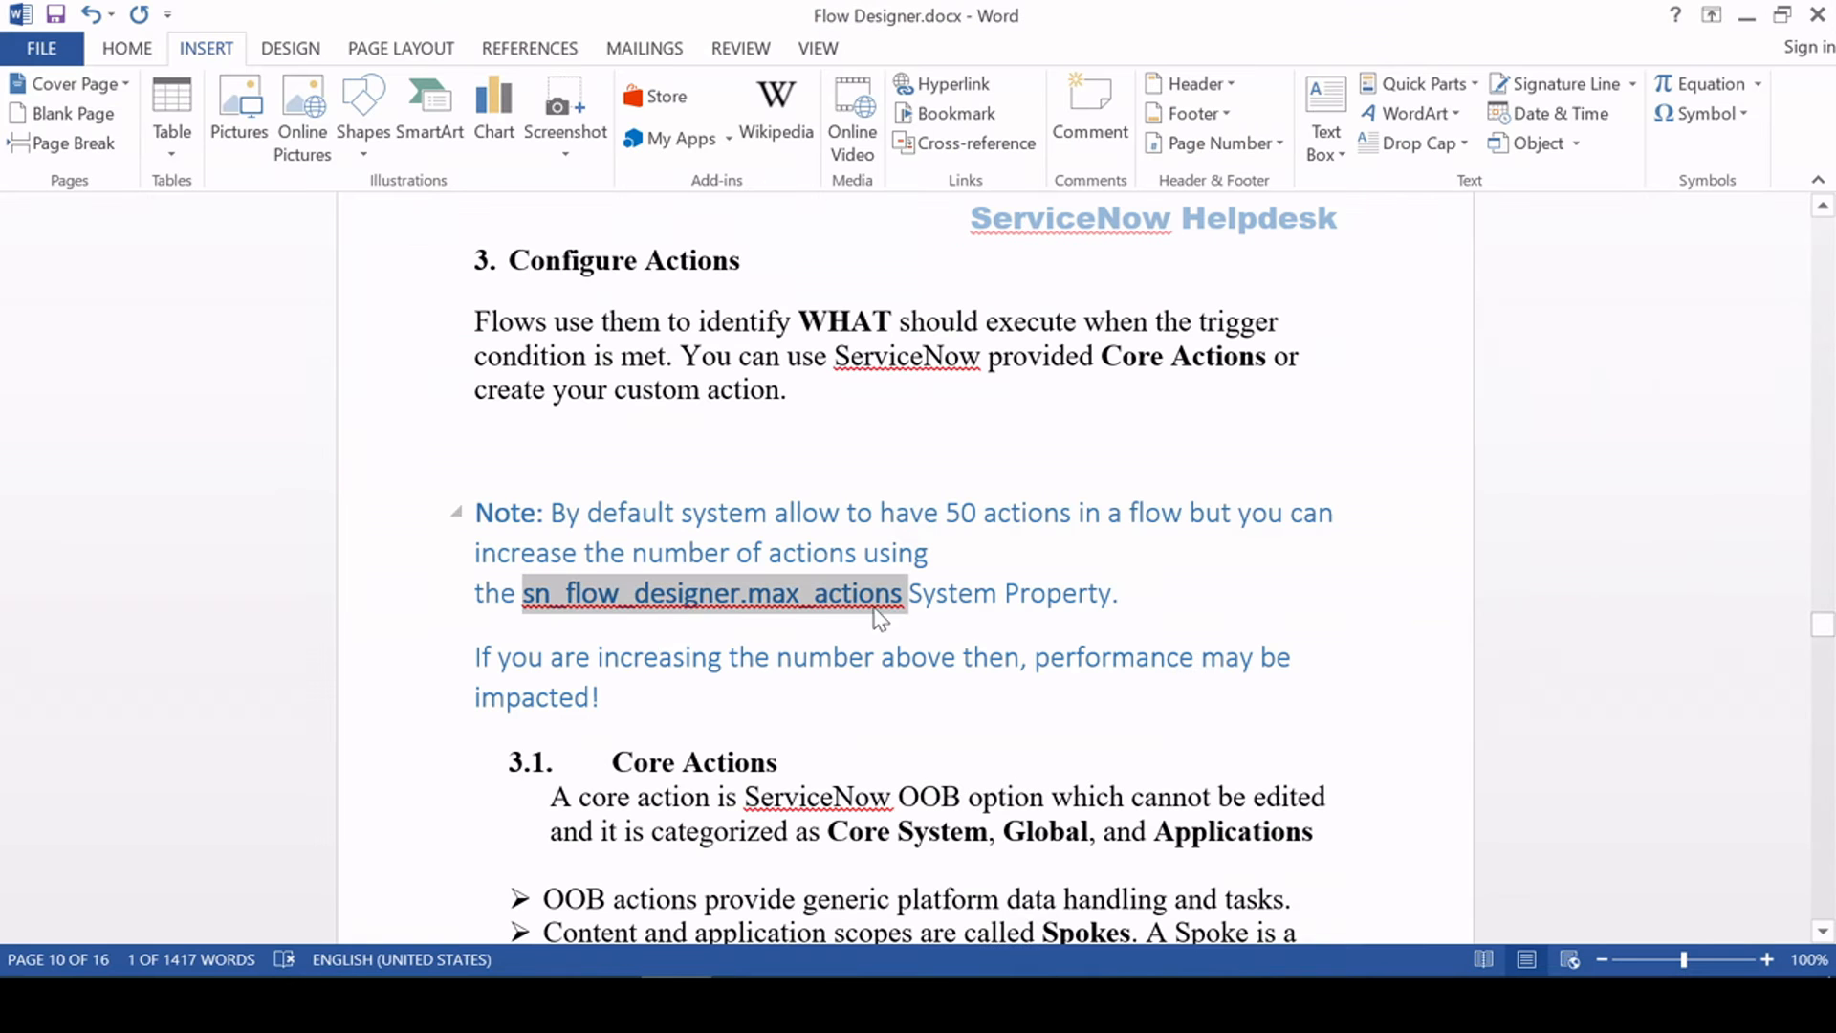
{"action": "left_click", "coordinate": [848, 656]}
{"action": "key", "text": "Down"}
{"action": "left_click_drag", "start_coordinate": [601, 698], "coordinate": [657, 658]}
{"action": "left_click", "coordinate": [594, 552]}
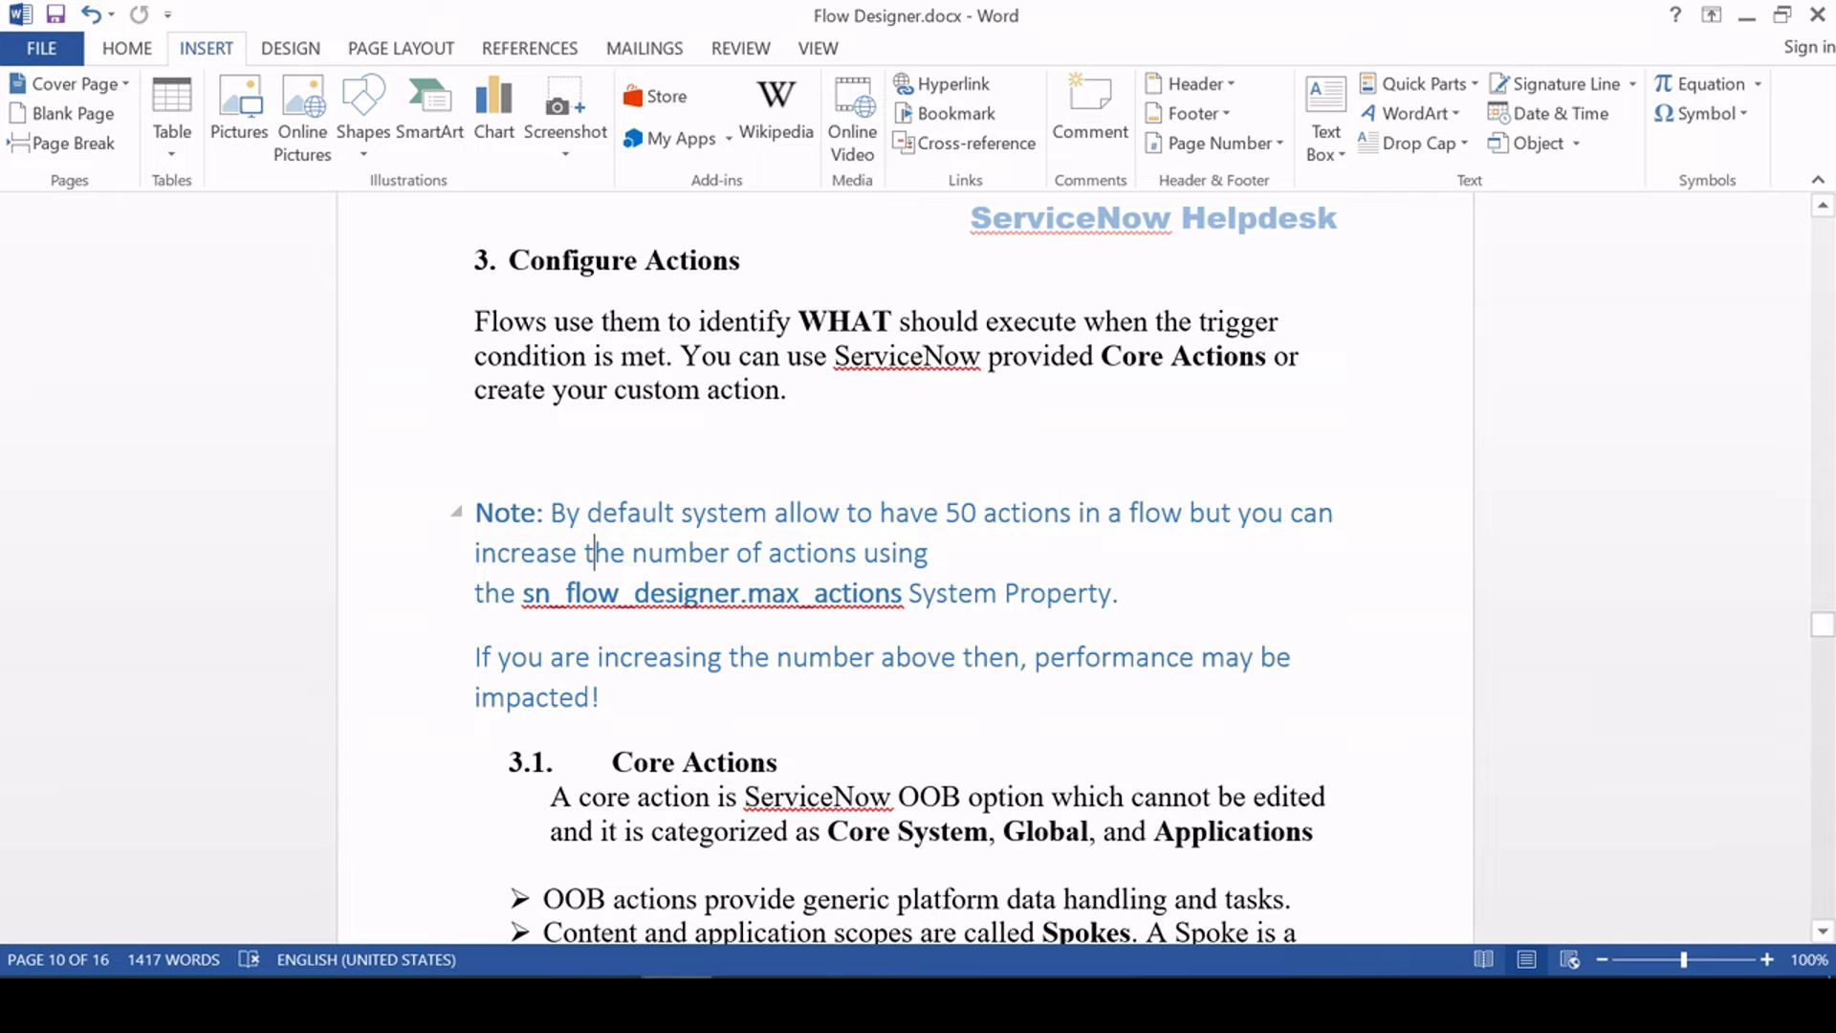
{"action": "left_click_drag", "start_coordinate": [475, 513], "coordinate": [663, 658]}
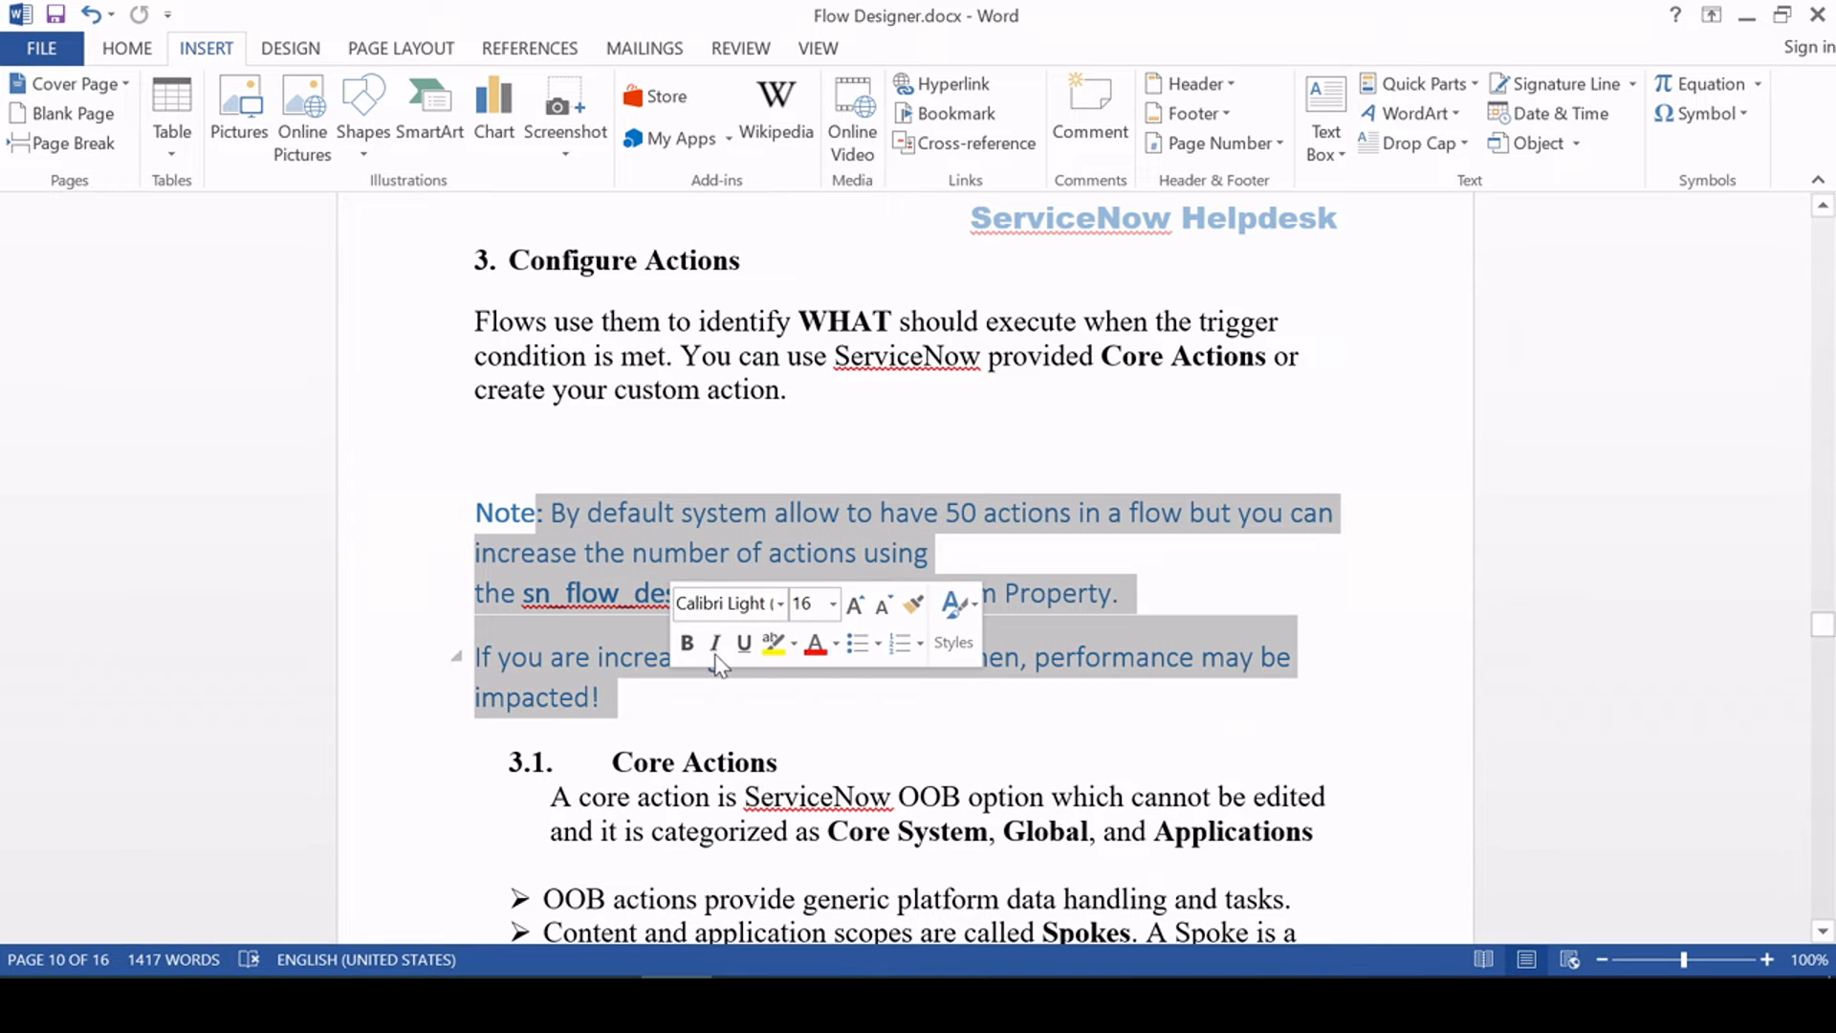
Read section 3.1 Core Actions in the document, highlighting the Core System, Global and Applications categories
{"action": "left_click", "coordinate": [961, 514]}
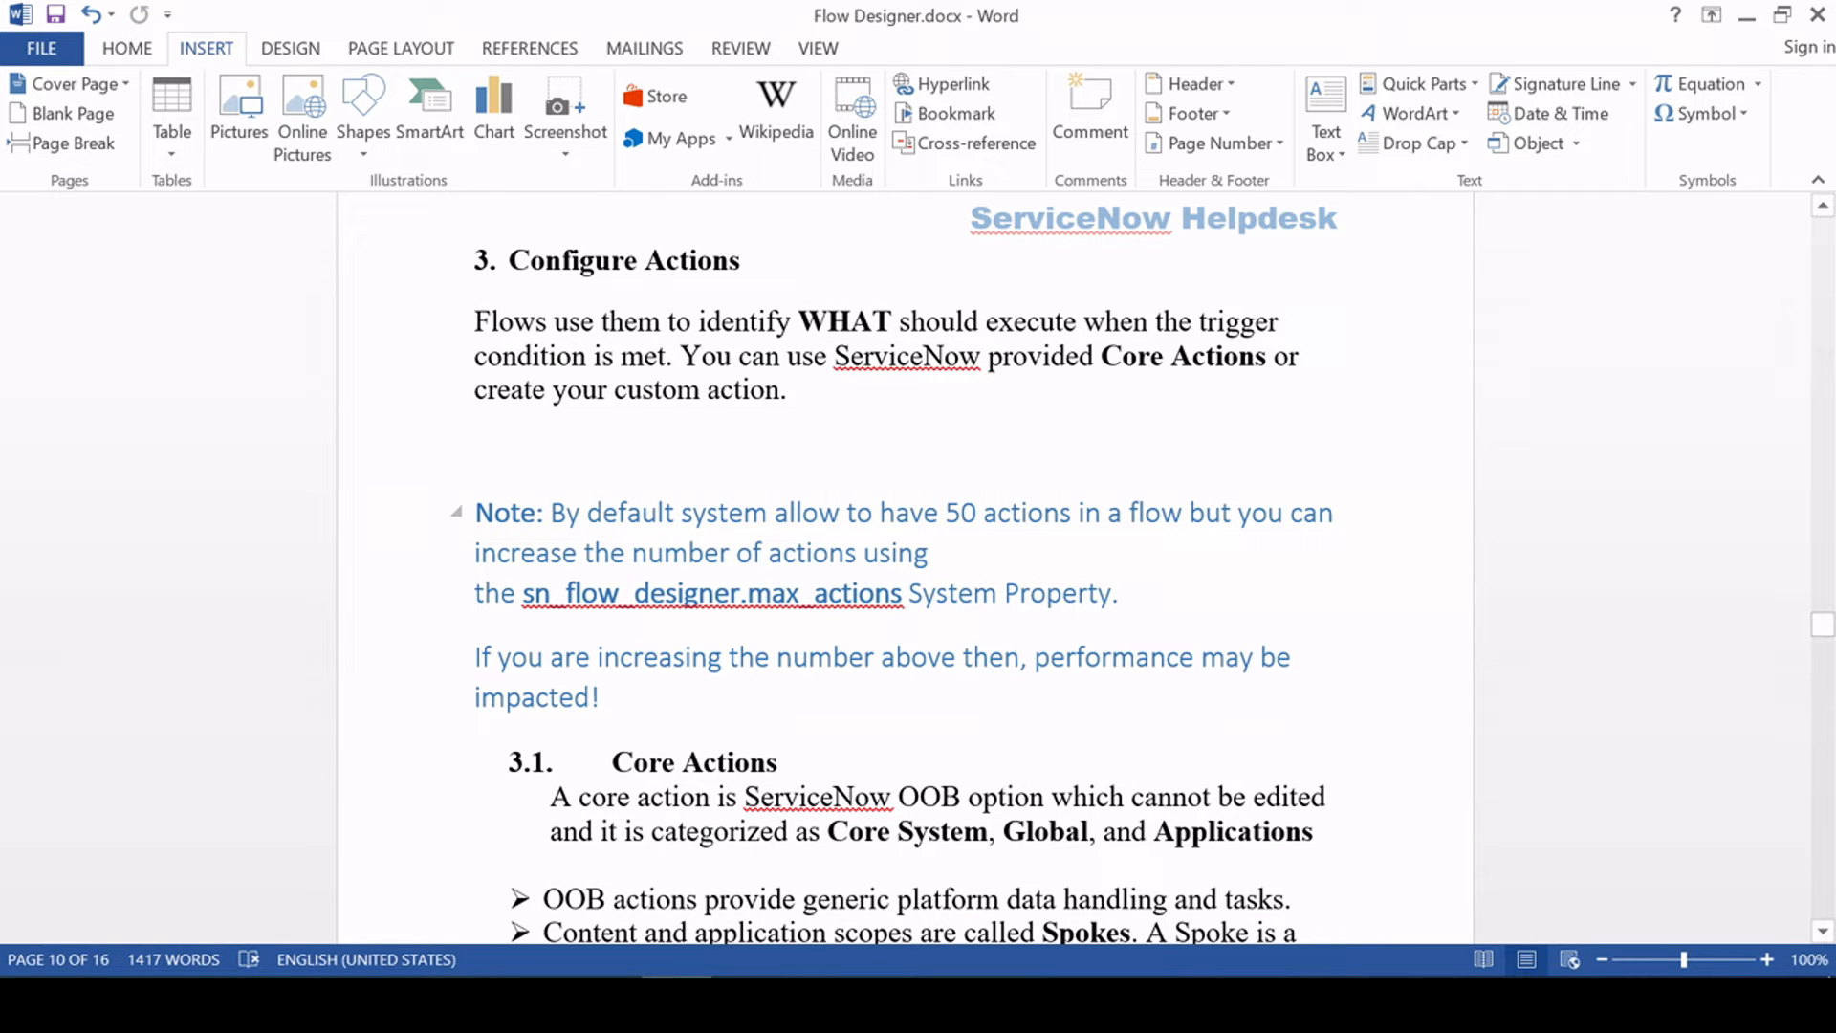
{"action": "scroll", "coordinate": [904, 569], "scroll_direction": "down", "scroll_amount": 3}
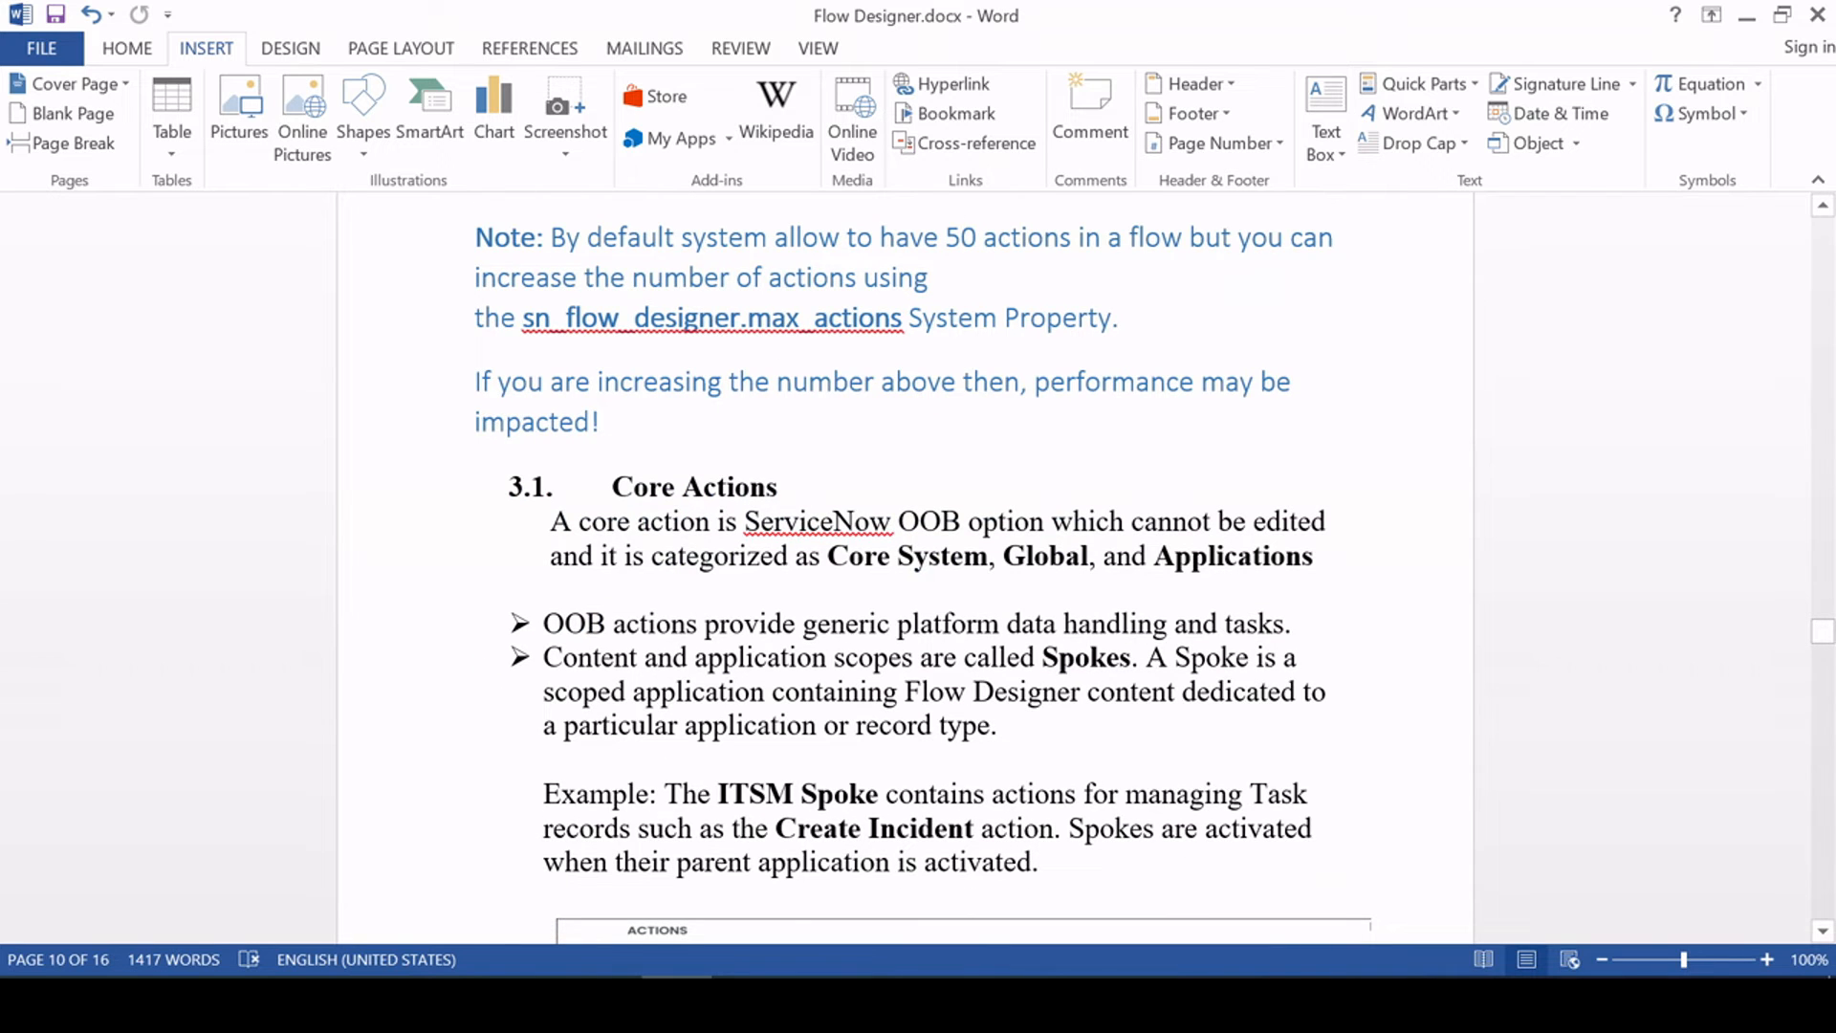
{"action": "scroll", "coordinate": [904, 569], "scroll_direction": "down", "scroll_amount": 2}
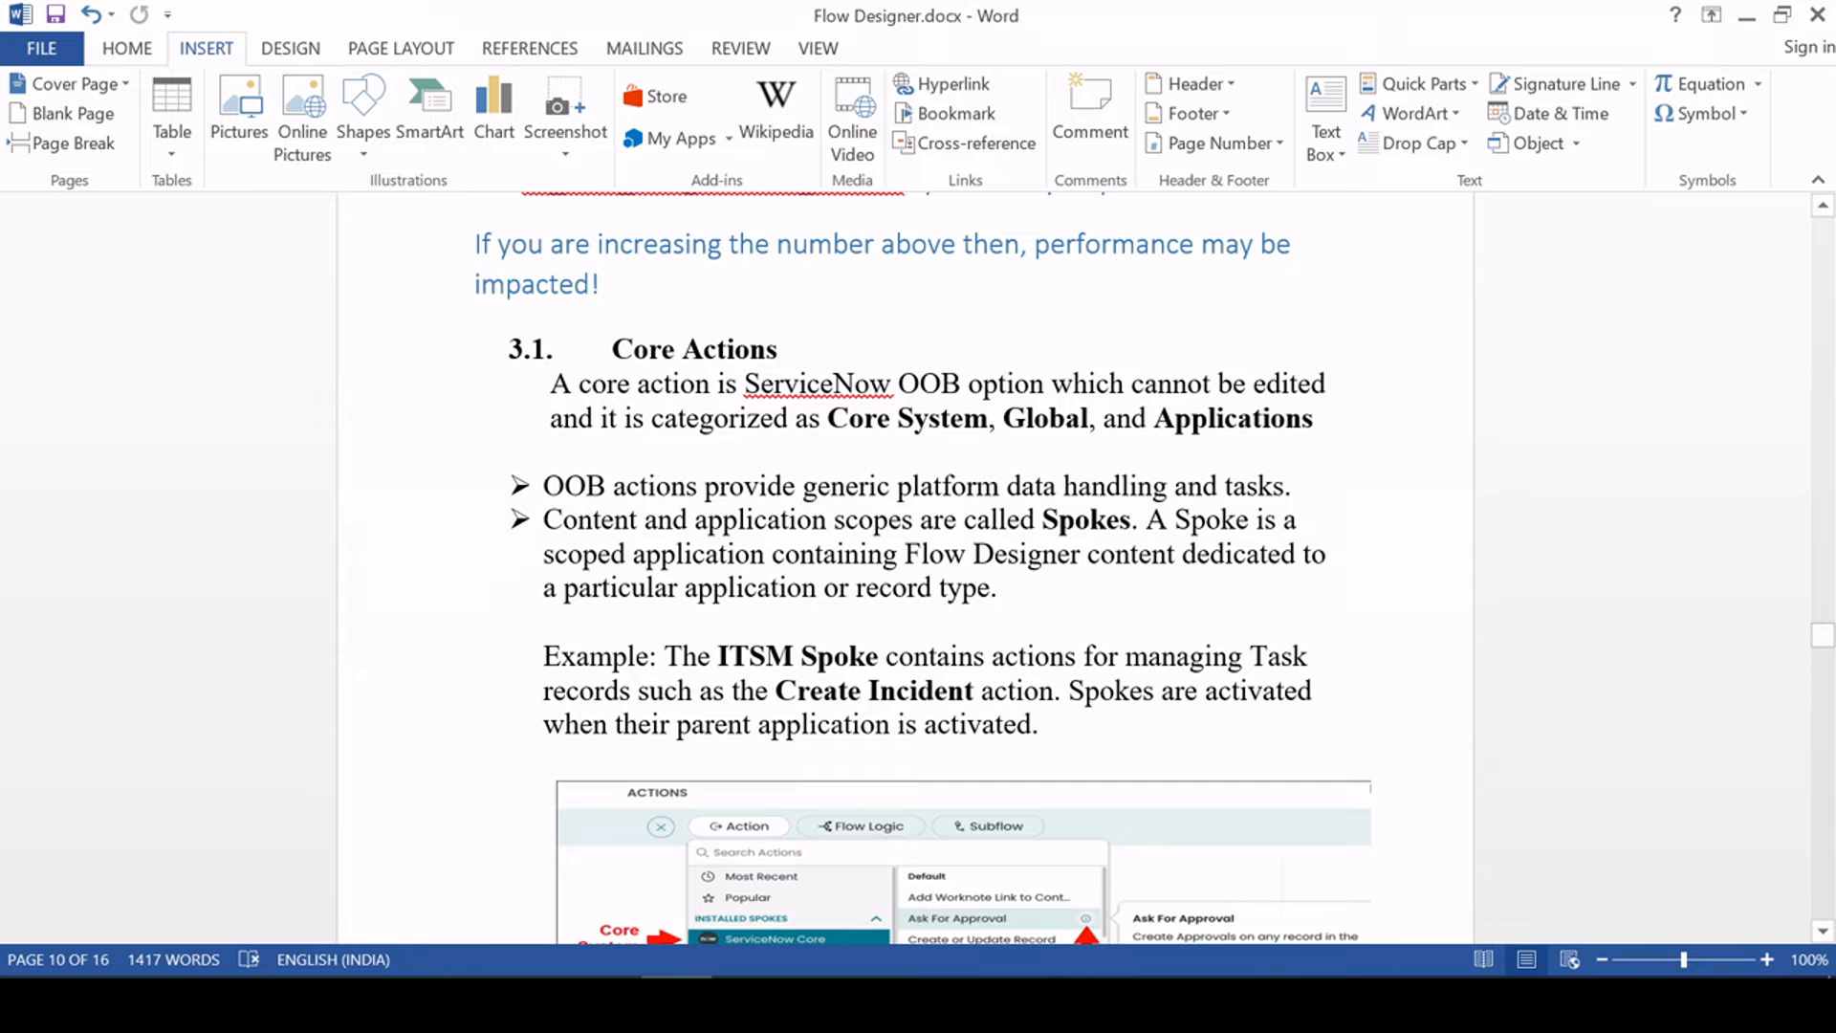
{"action": "left_click_drag", "start_coordinate": [826, 418], "coordinate": [988, 418]}
{"action": "left_click", "coordinate": [1050, 418]}
{"action": "left_click_drag", "start_coordinate": [1188, 418], "coordinate": [1239, 418]}
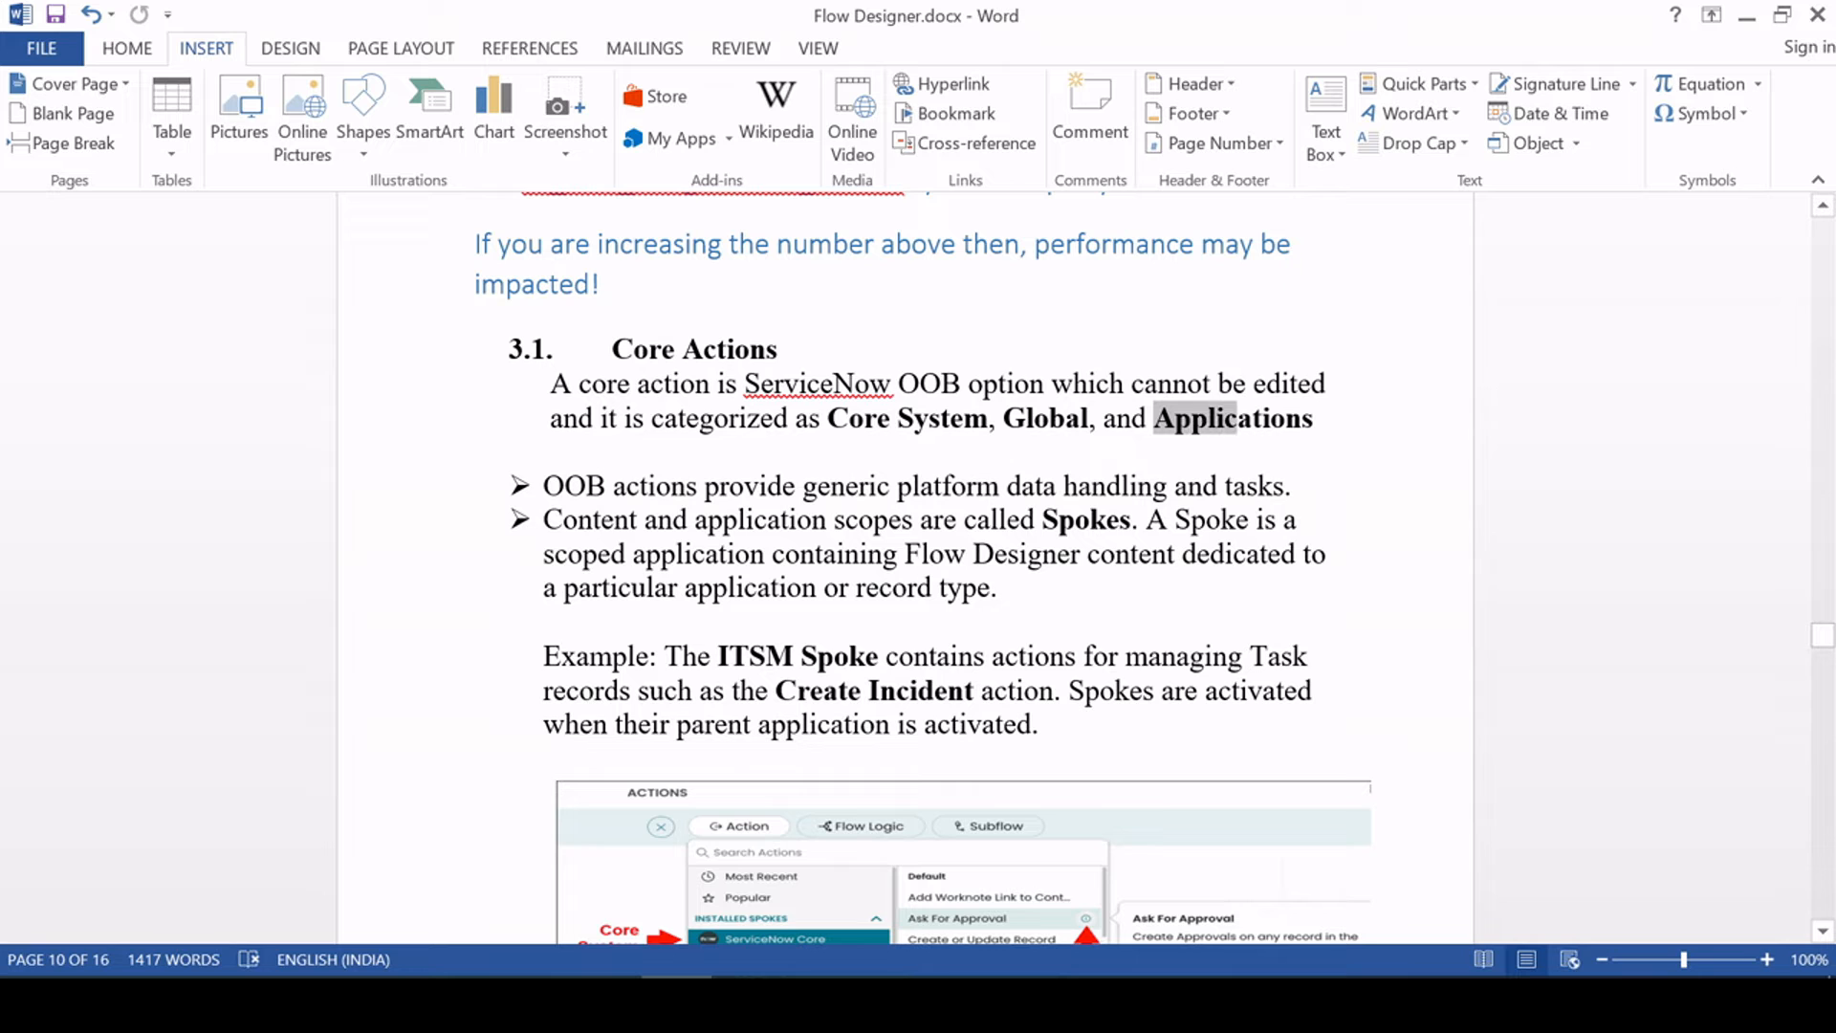
{"action": "left_click", "coordinate": [834, 520]}
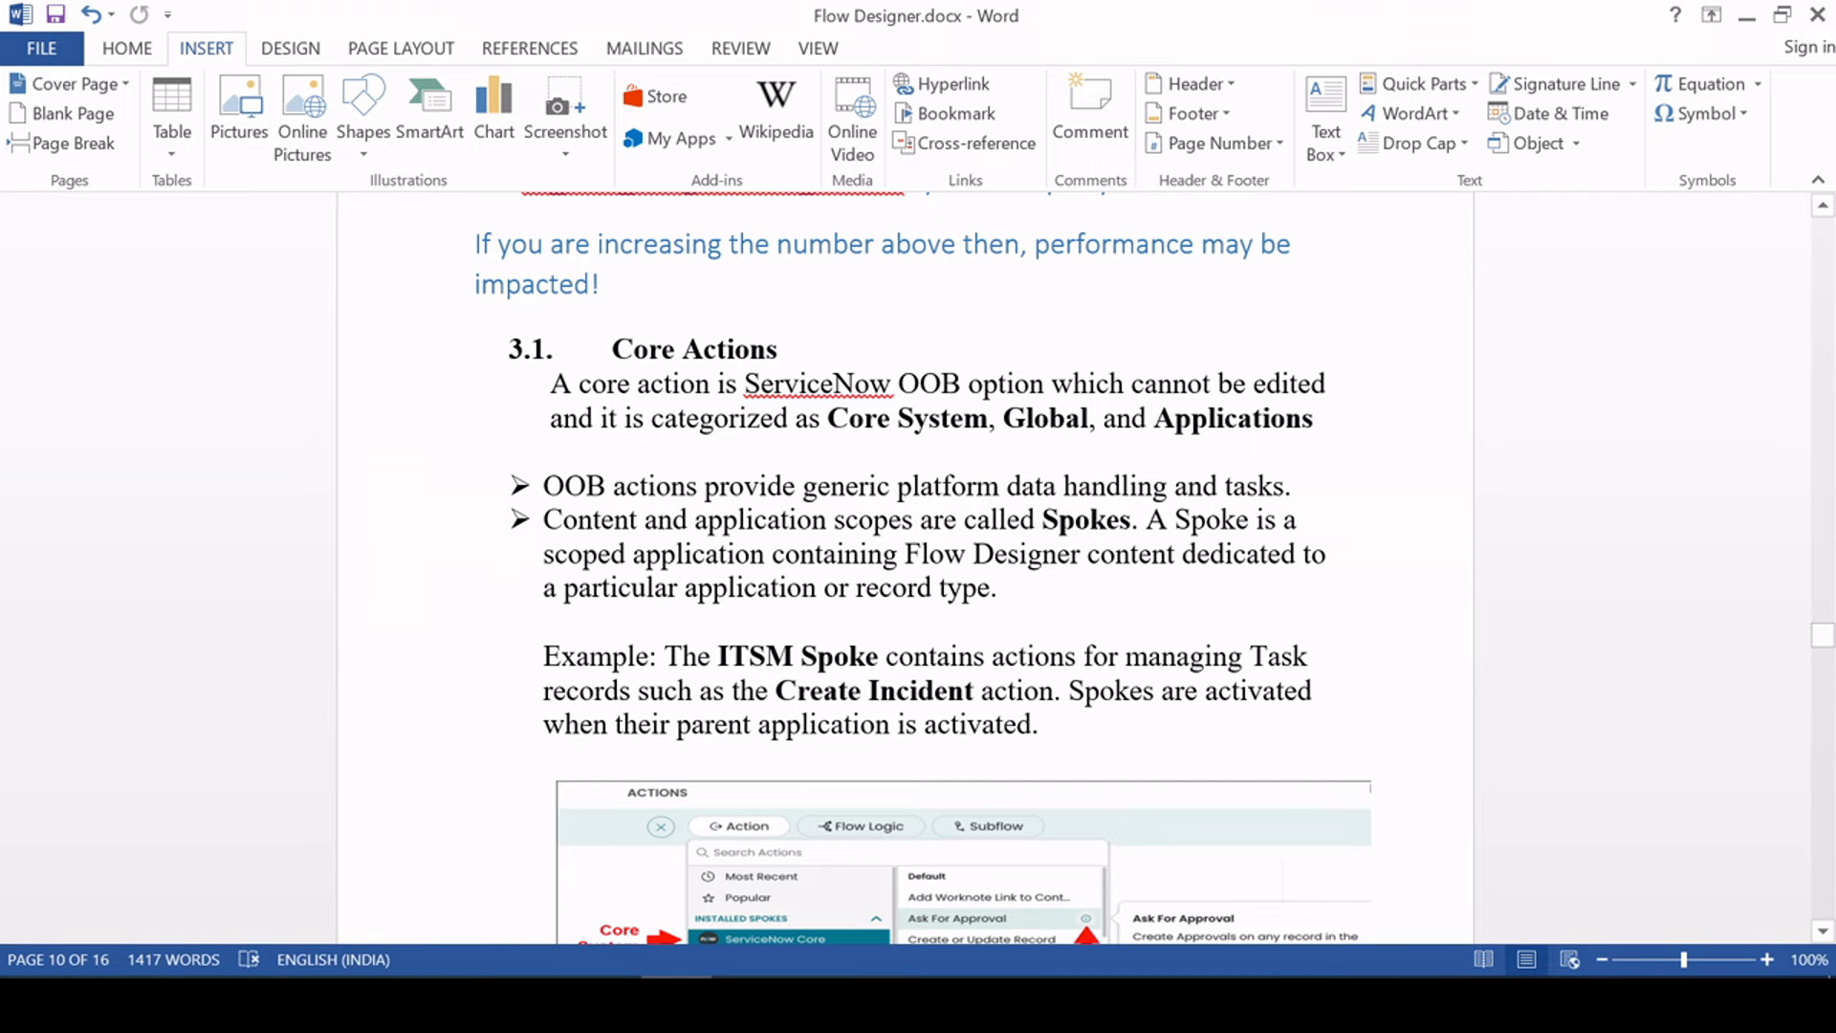
Switch to Flow Designer in the browser and open the action picker for a new action in the Incident Demo flow
{"action": "key", "text": "alt+Tab"}
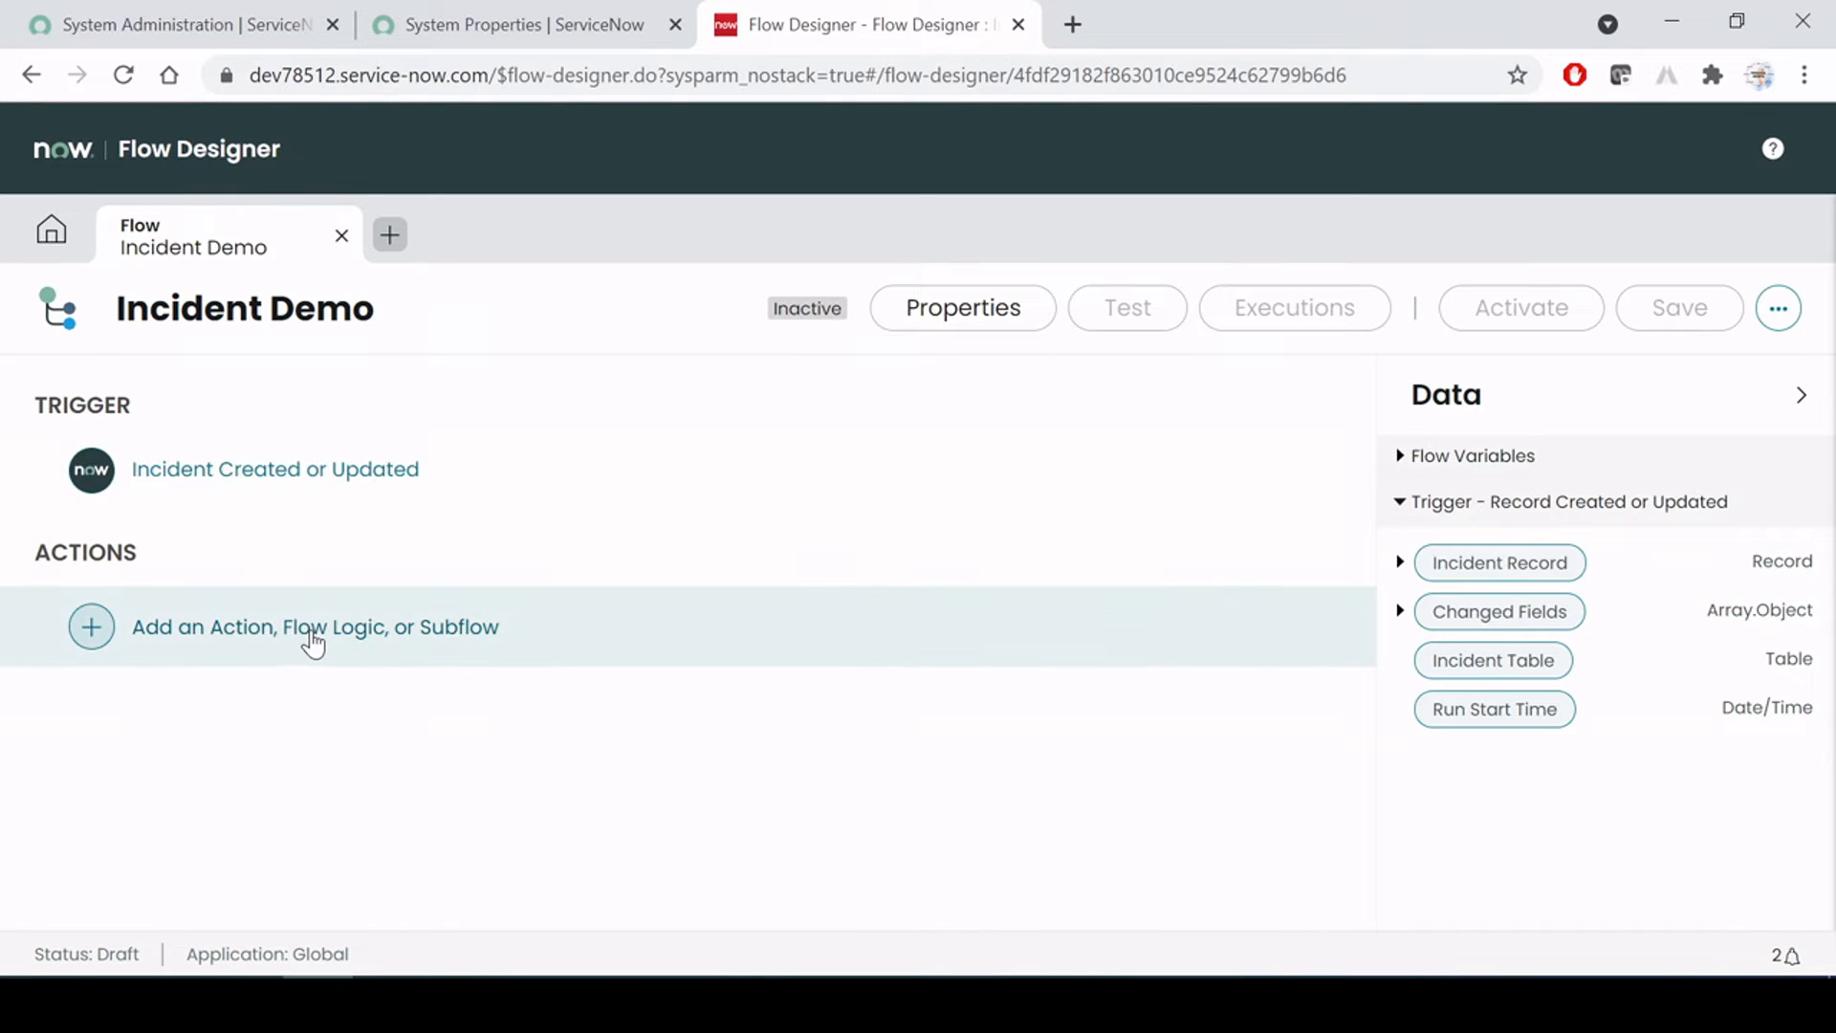
{"action": "left_click", "coordinate": [308, 636]}
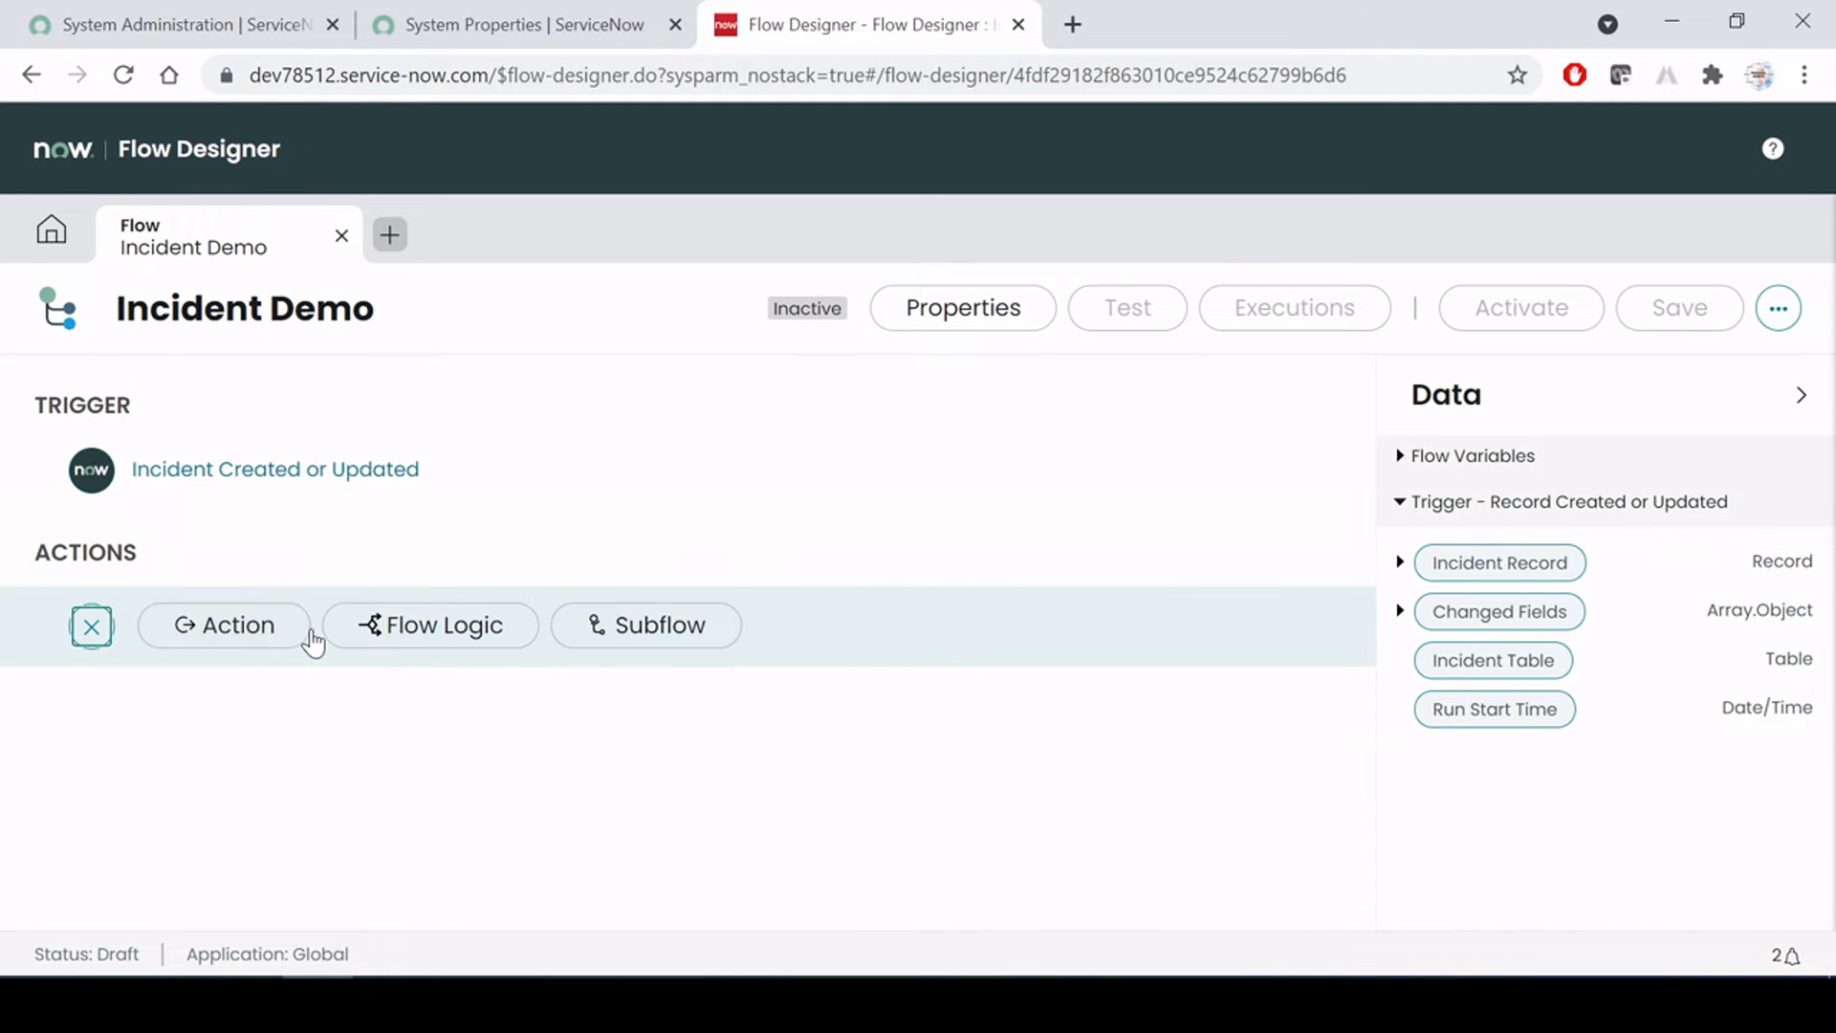
{"action": "left_click", "coordinate": [240, 638]}
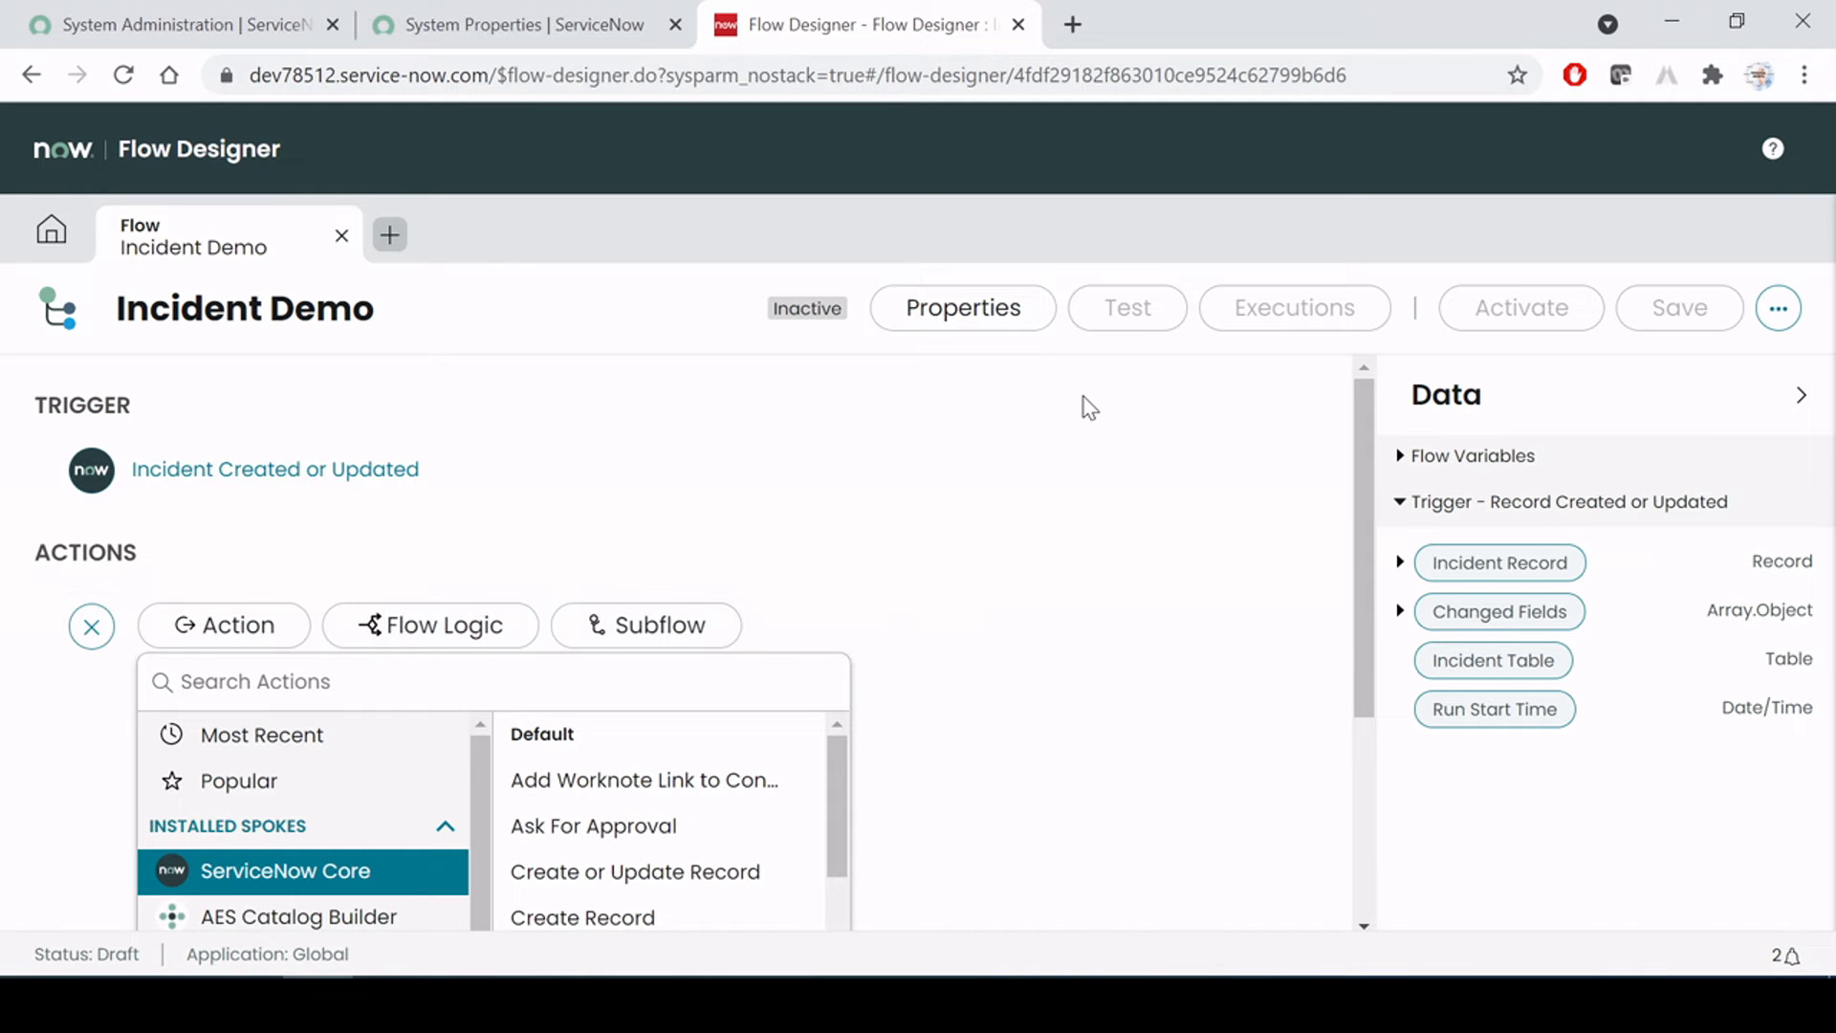
Look through the actions offered by the ServiceNow Core spoke
{"action": "scroll", "coordinate": [1081, 402], "scroll_direction": "down", "scroll_amount": 3}
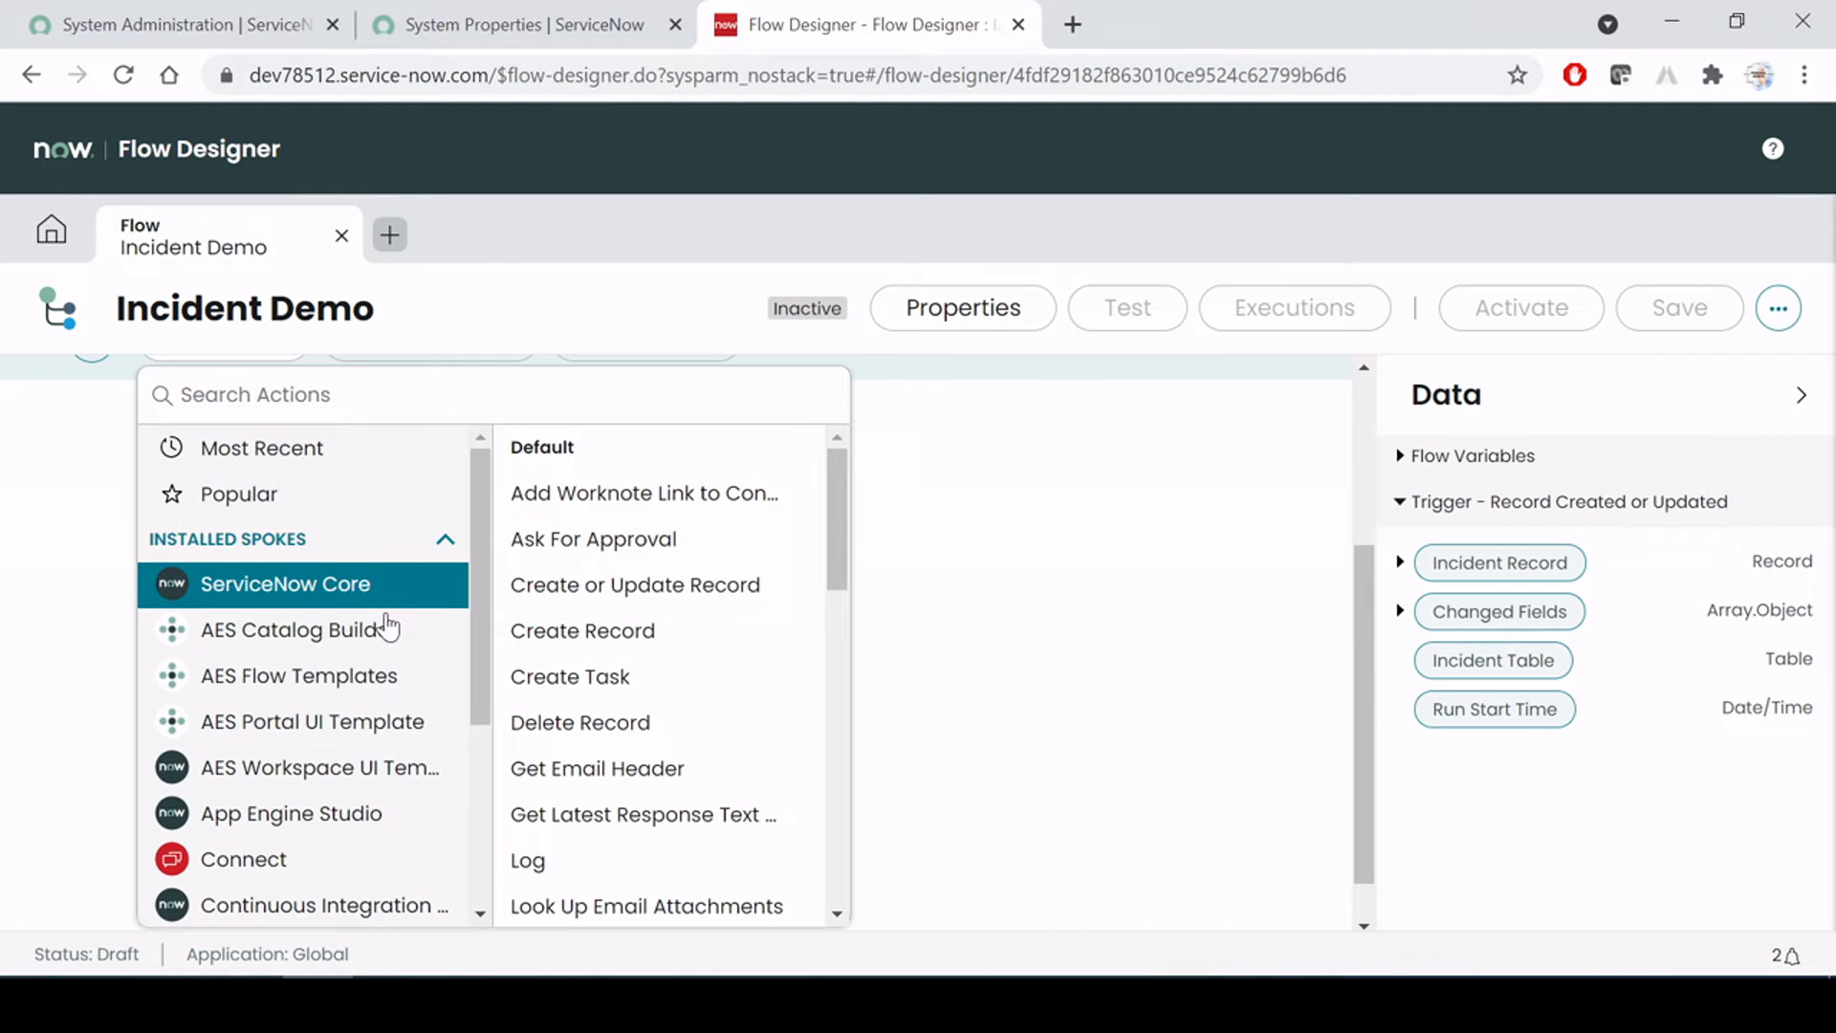
{"action": "scroll", "coordinate": [382, 624], "scroll_direction": "up", "scroll_amount": 3}
{"action": "scroll", "coordinate": [492, 545], "scroll_direction": "down", "scroll_amount": 4}
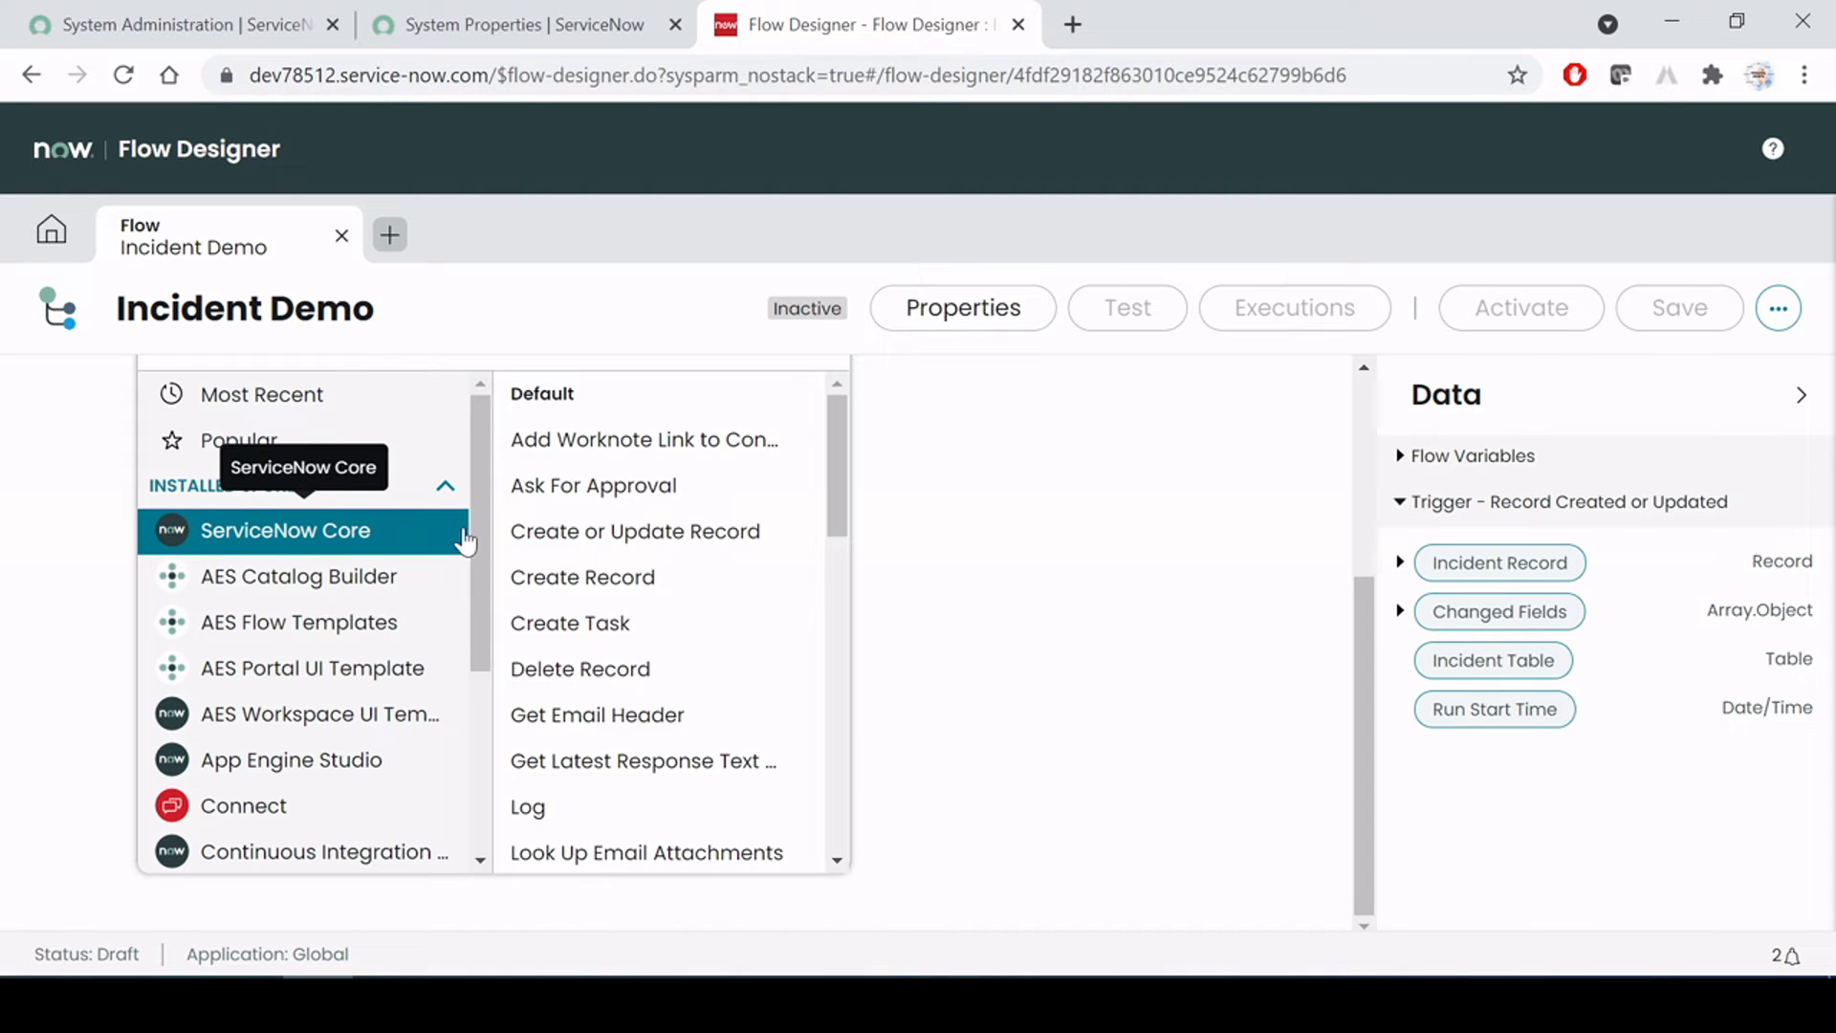
{"action": "scroll", "coordinate": [659, 588], "scroll_direction": "down", "scroll_amount": 7}
{"action": "scroll", "coordinate": [659, 600], "scroll_direction": "down", "scroll_amount": 5}
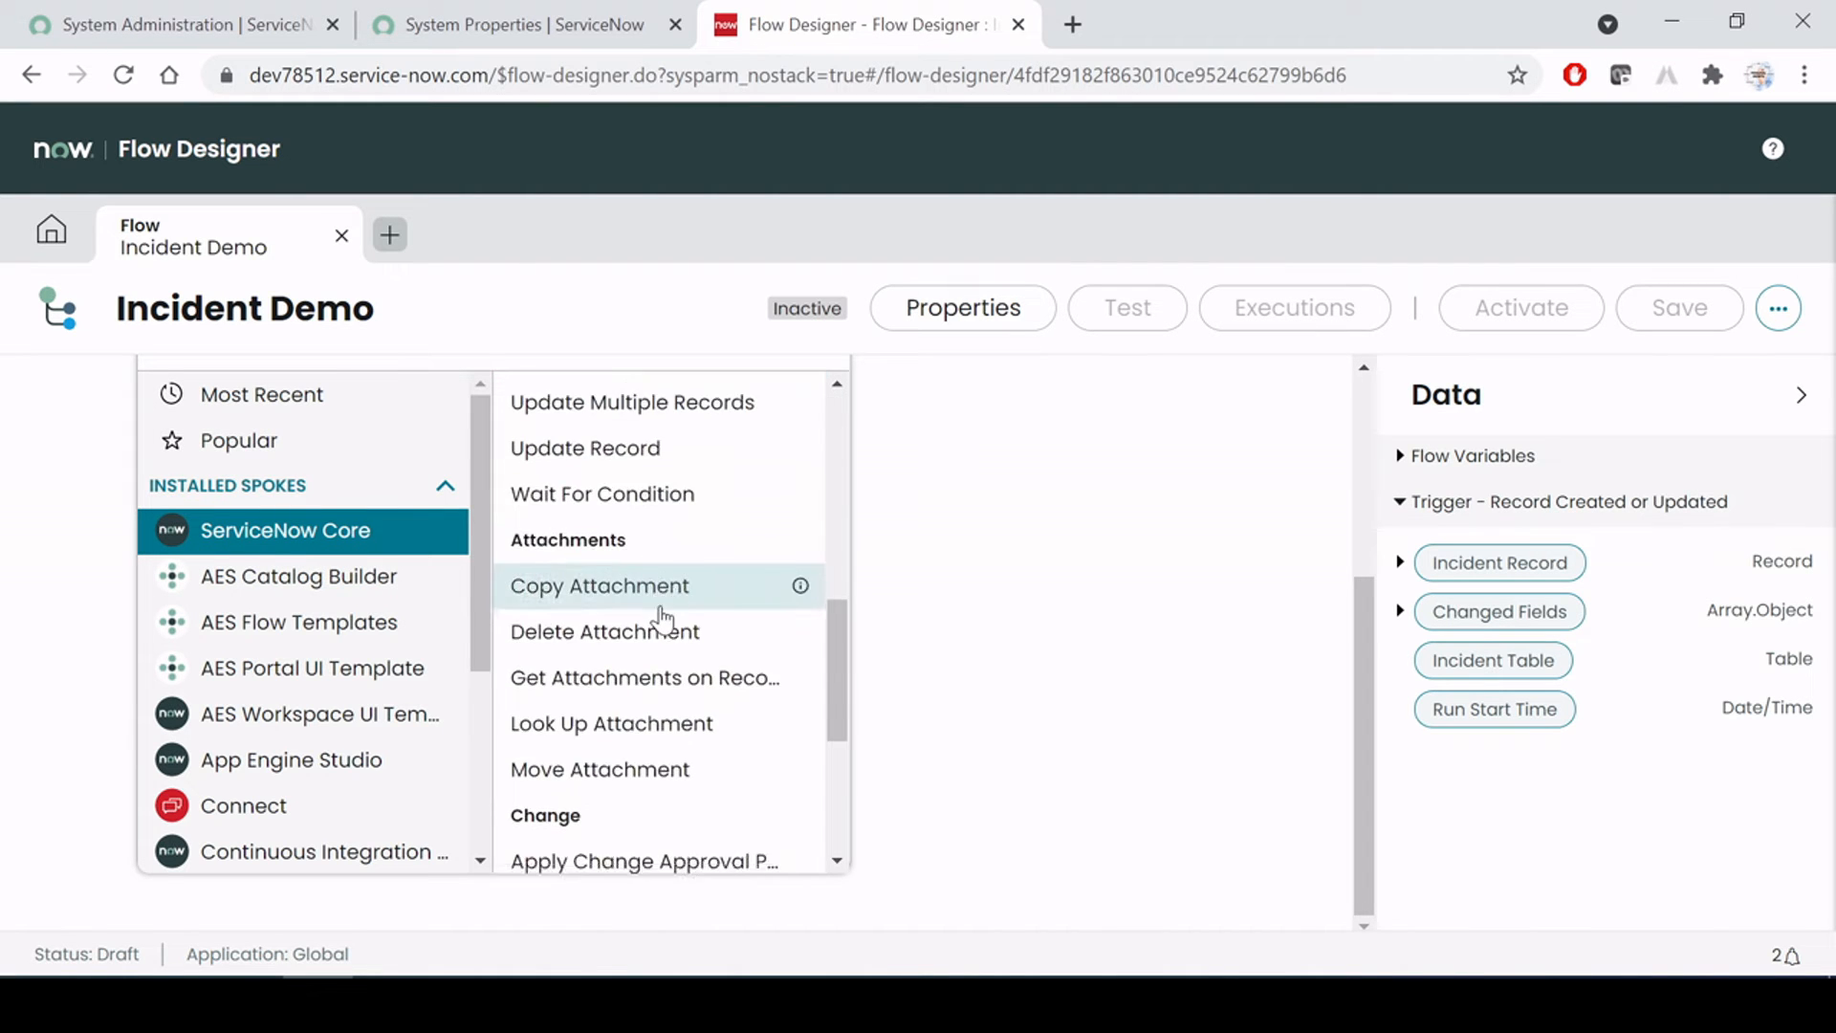
{"action": "scroll", "coordinate": [659, 617], "scroll_direction": "up", "scroll_amount": 12}
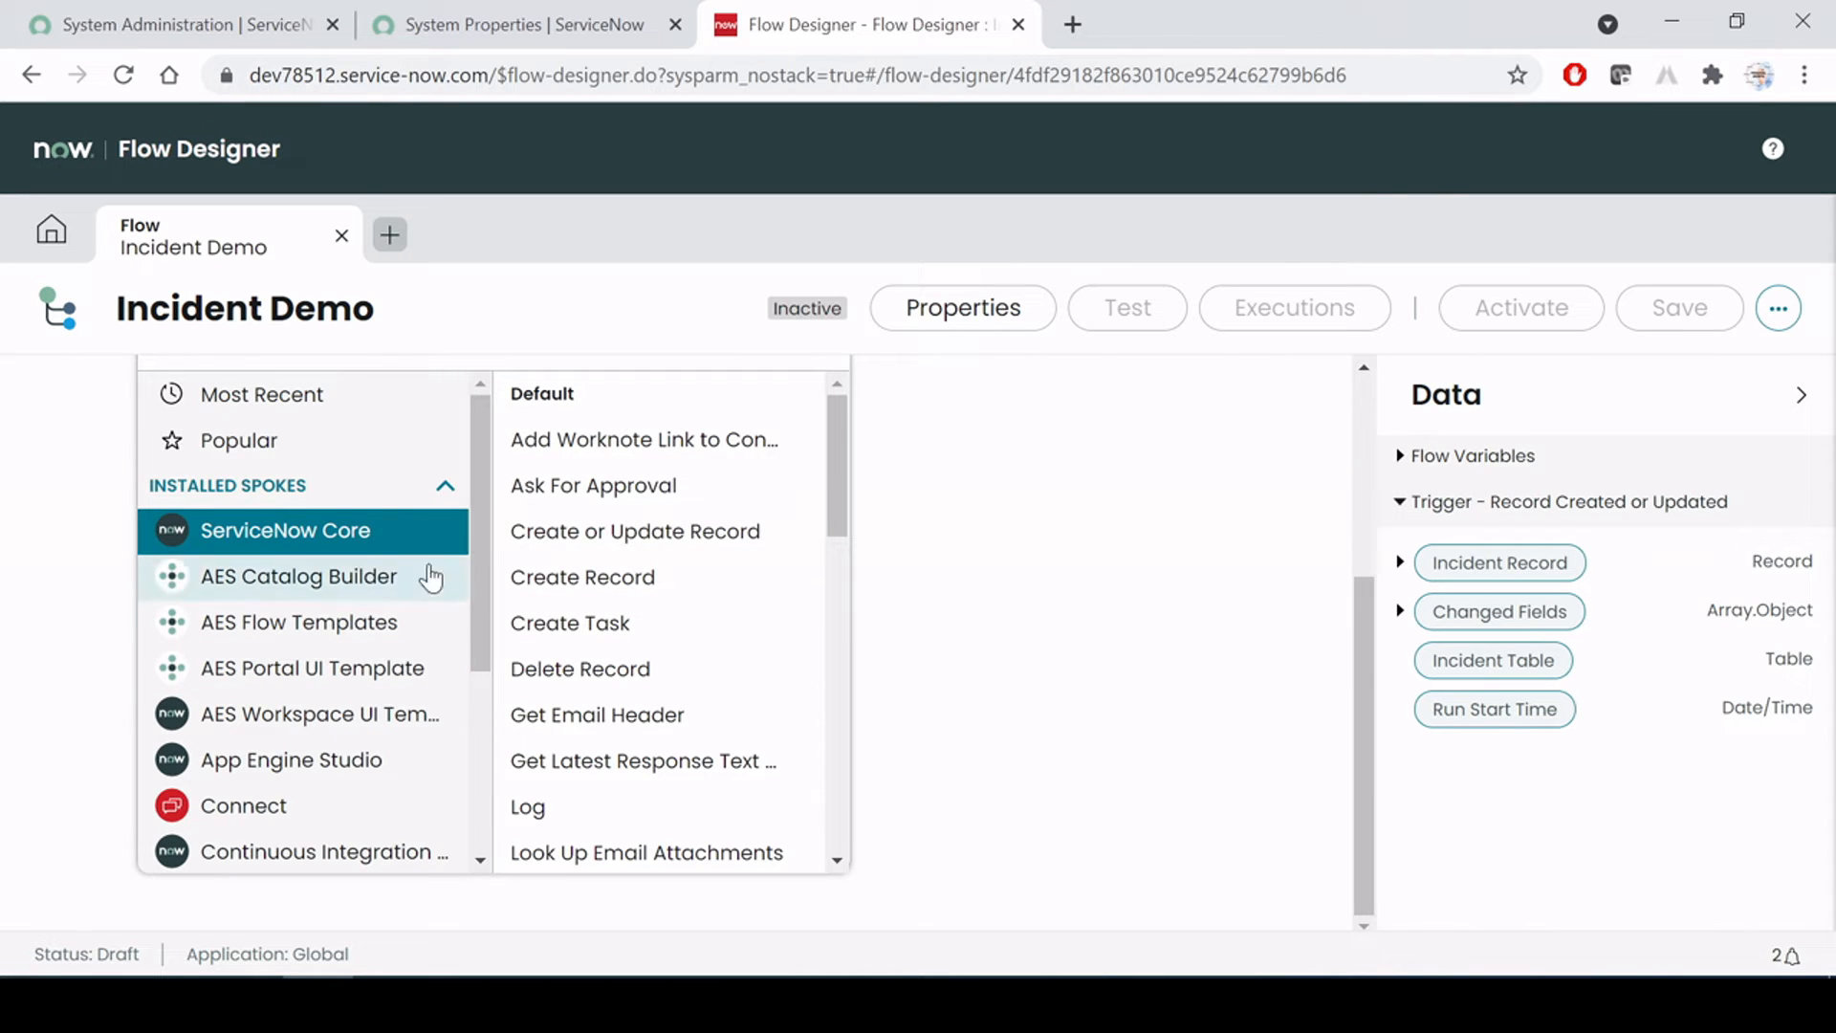
Select the ITSM spoke among the installed spokes and look through its assignment, change, incident and problem actions
{"action": "left_click_drag", "start_coordinate": [475, 480], "coordinate": [470, 624]}
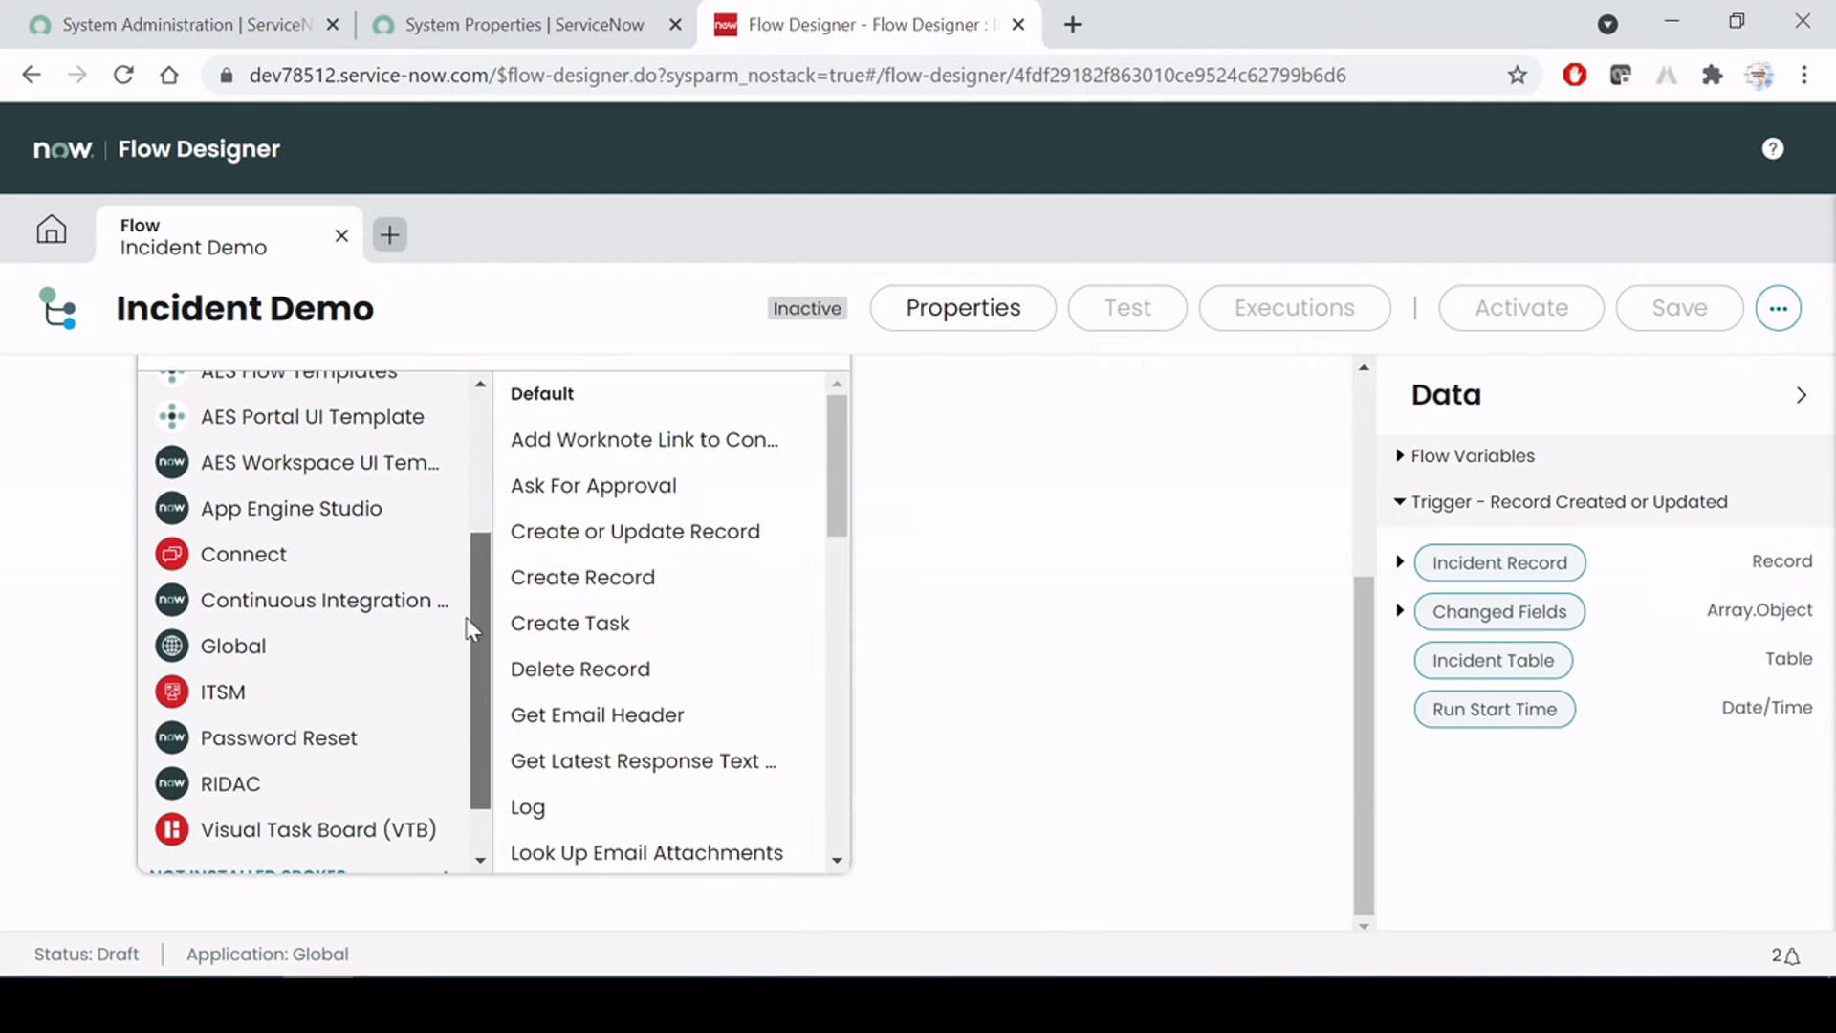
{"action": "left_click", "coordinate": [225, 694]}
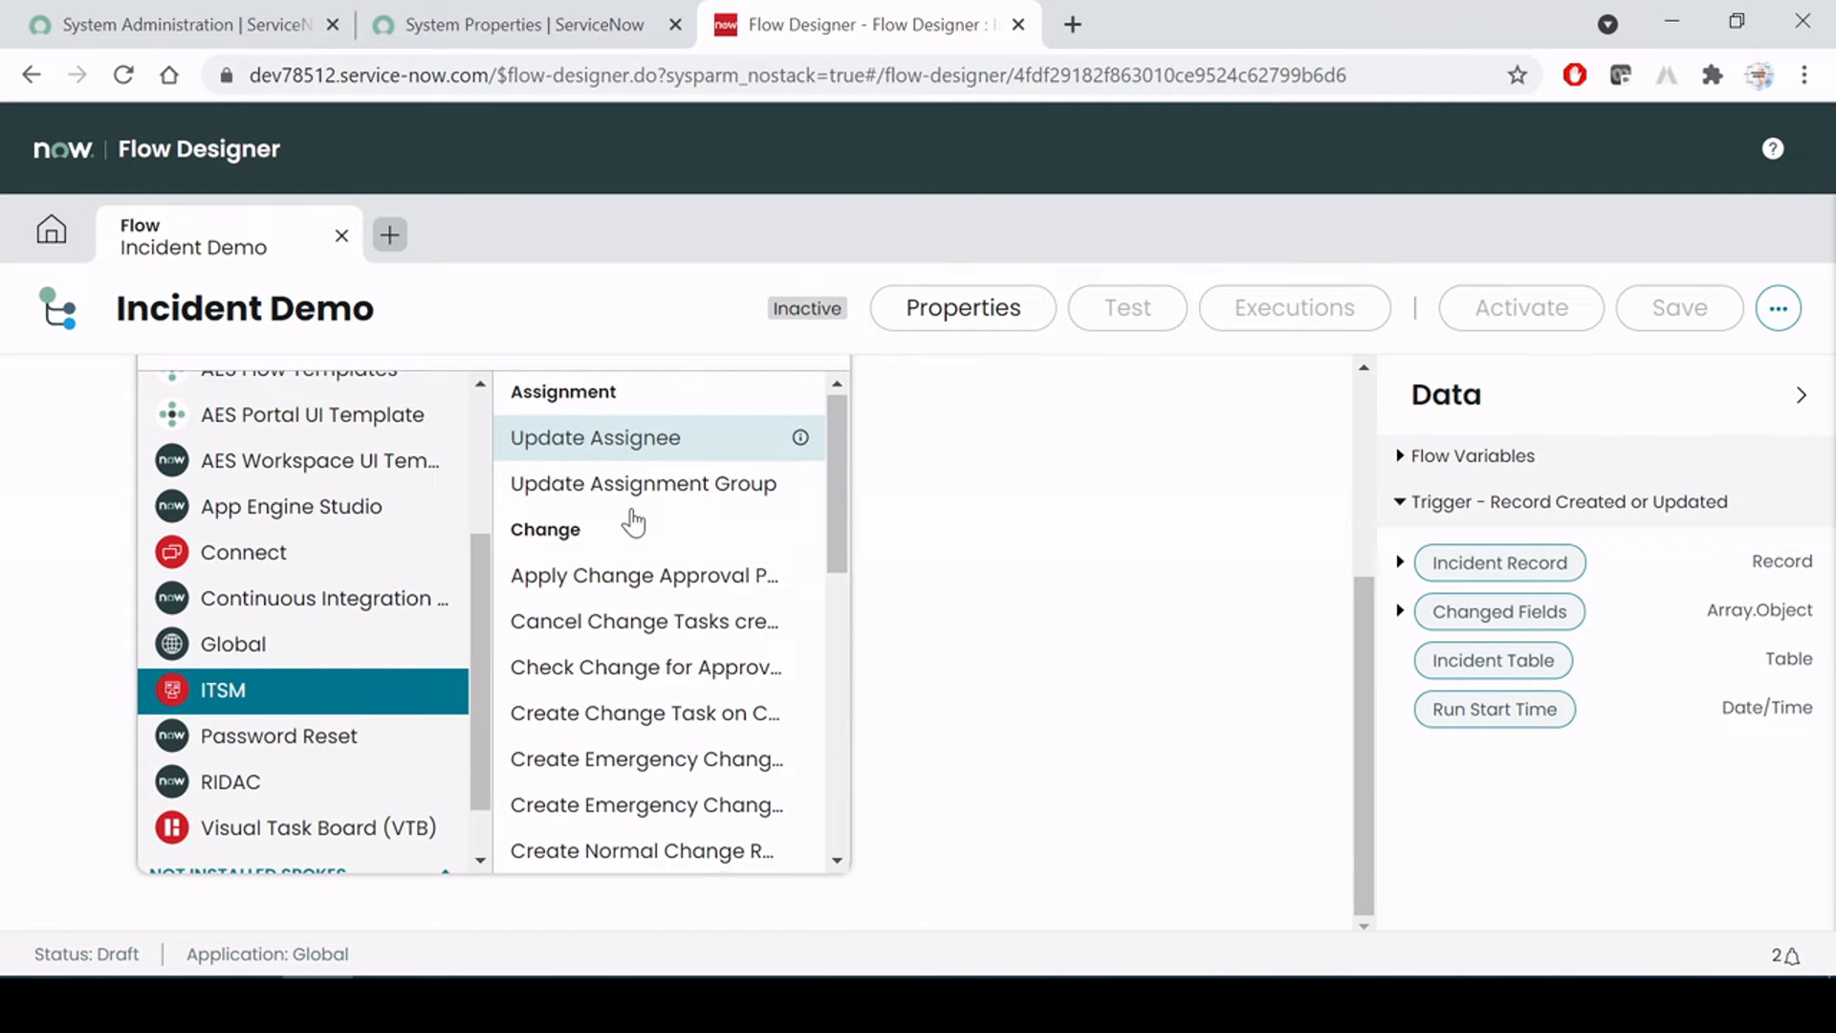
{"action": "scroll", "coordinate": [634, 521], "scroll_direction": "down", "scroll_amount": 5}
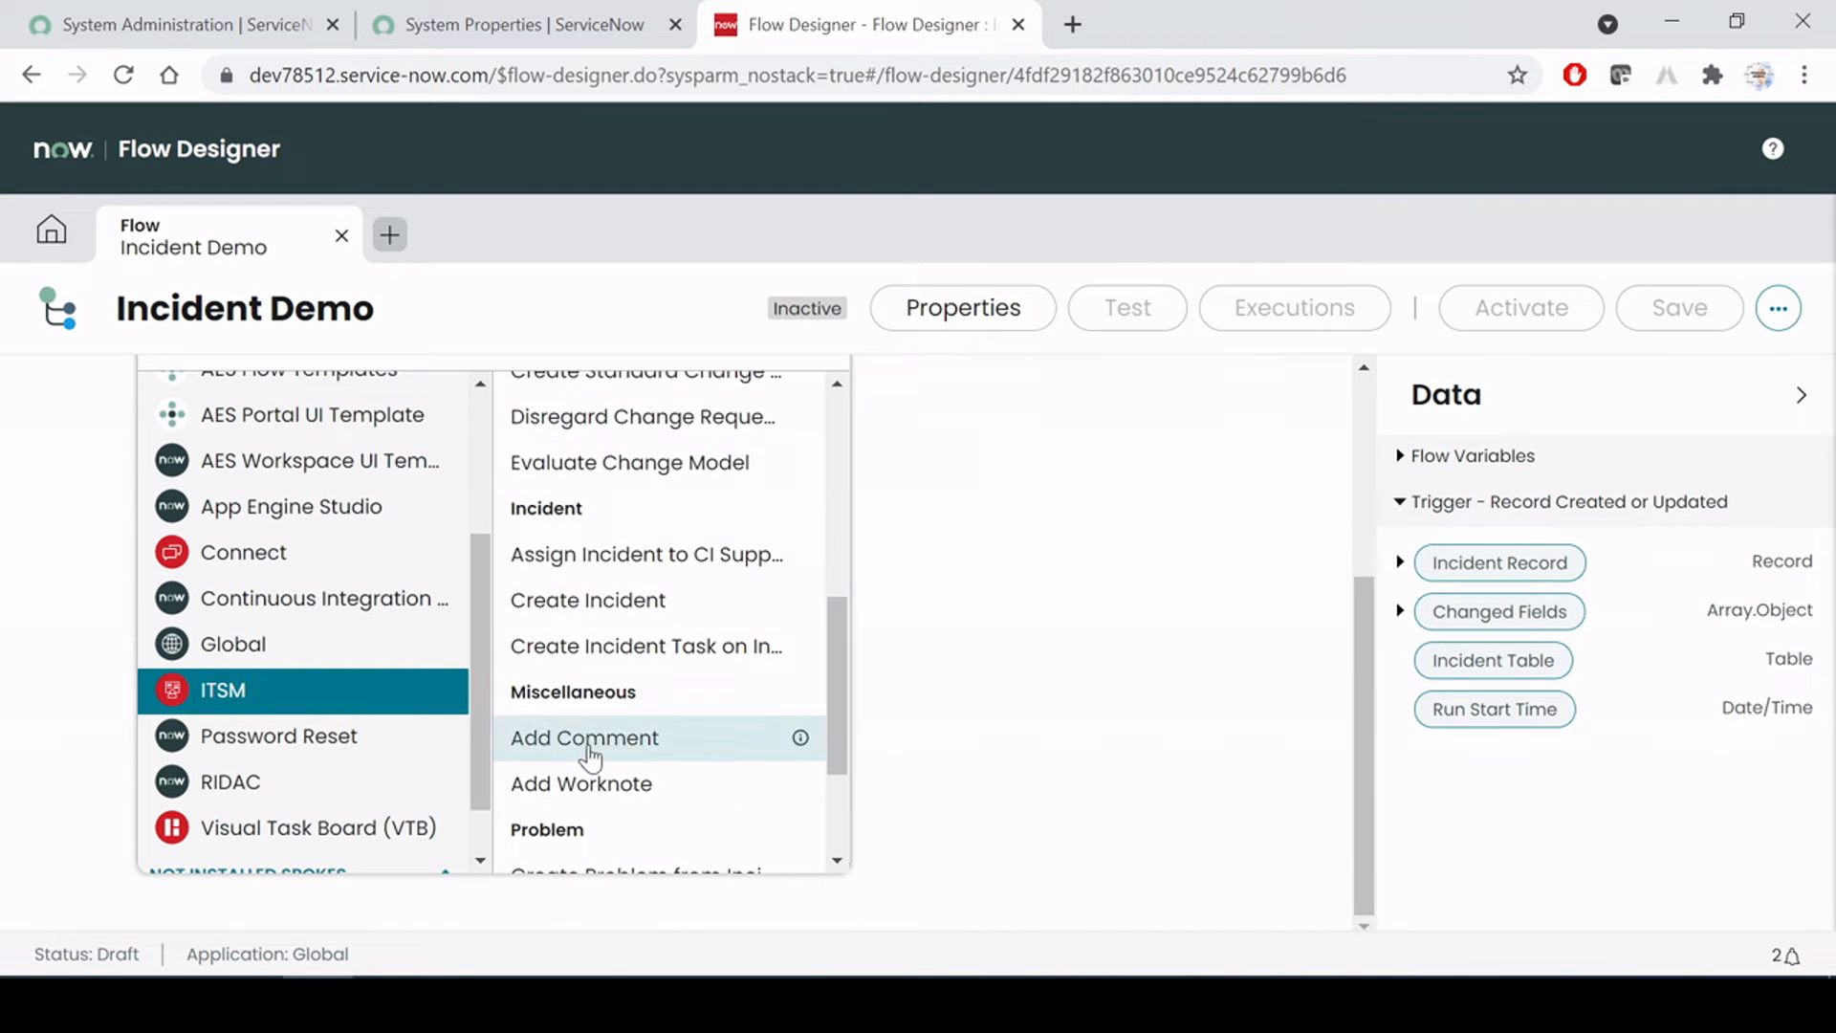
{"action": "scroll", "coordinate": [612, 722], "scroll_direction": "down", "scroll_amount": 2}
{"action": "scroll", "coordinate": [624, 698], "scroll_direction": "up", "scroll_amount": 7}
{"action": "scroll", "coordinate": [626, 702], "scroll_direction": "up", "scroll_amount": 1}
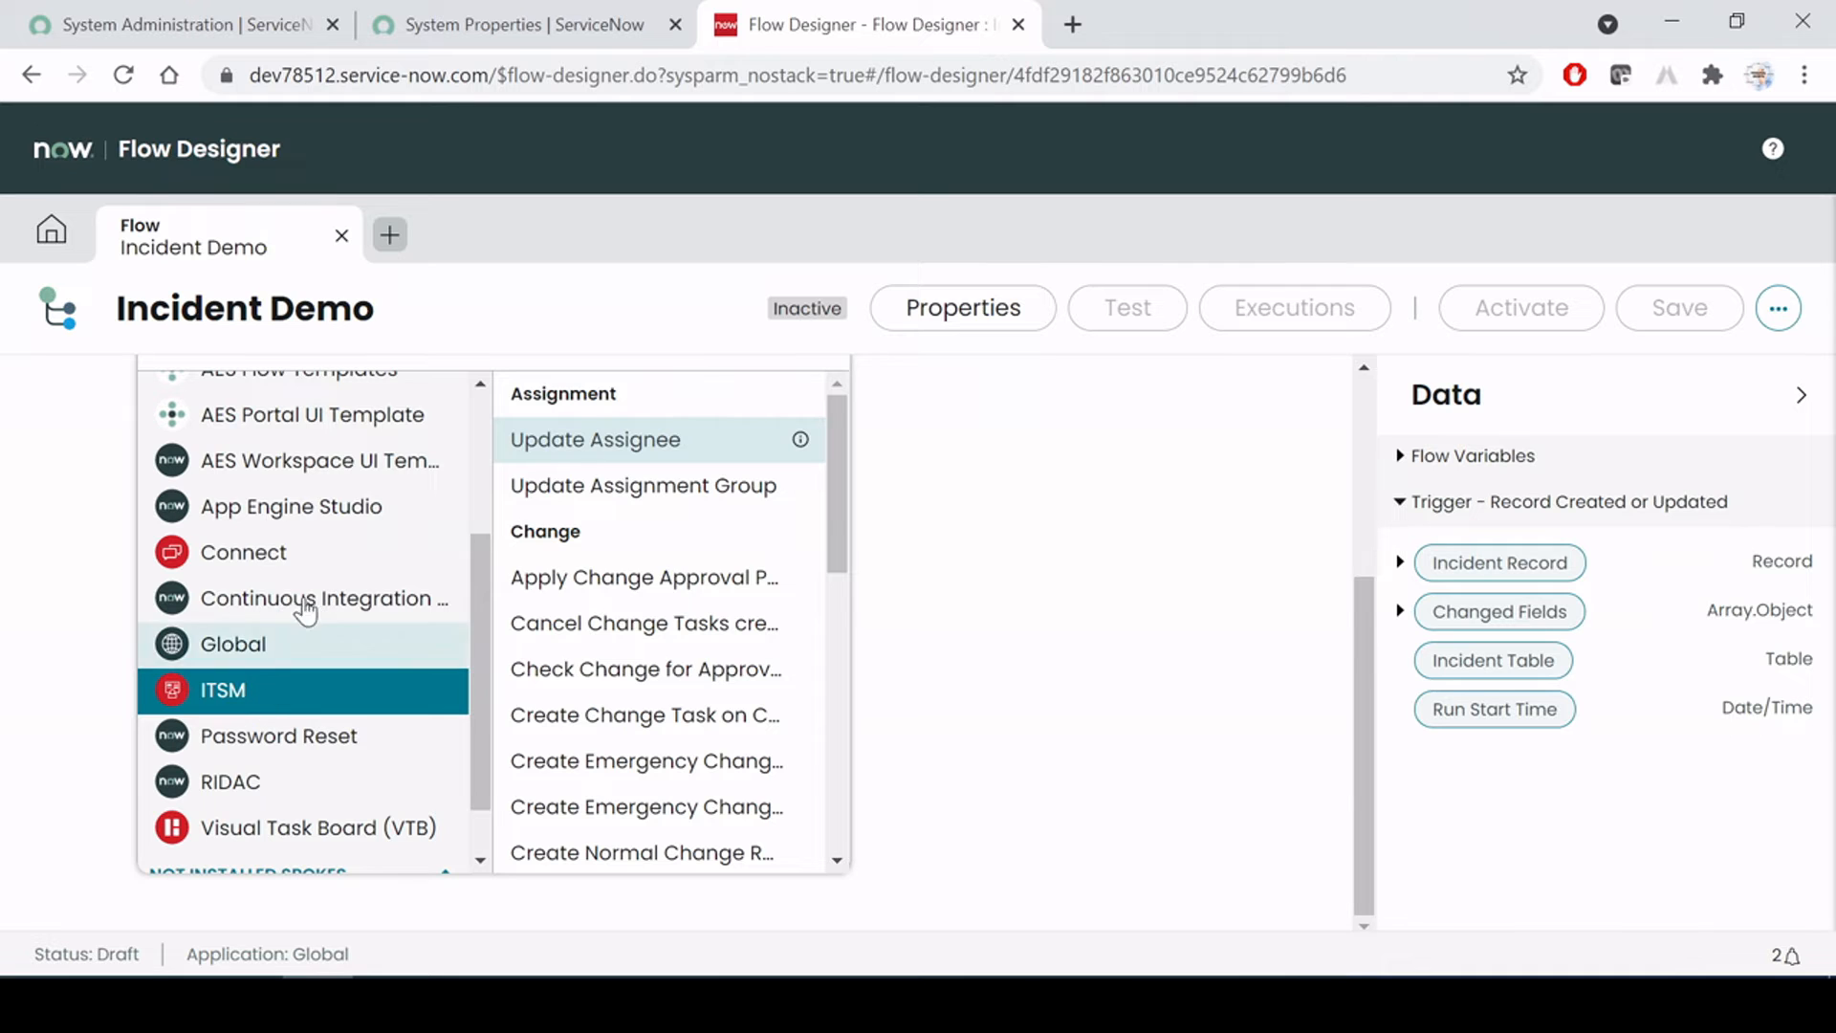
Show the Global spoke's actions and compare them with the Core Actions categories in the Word document
{"action": "left_click", "coordinate": [241, 653]}
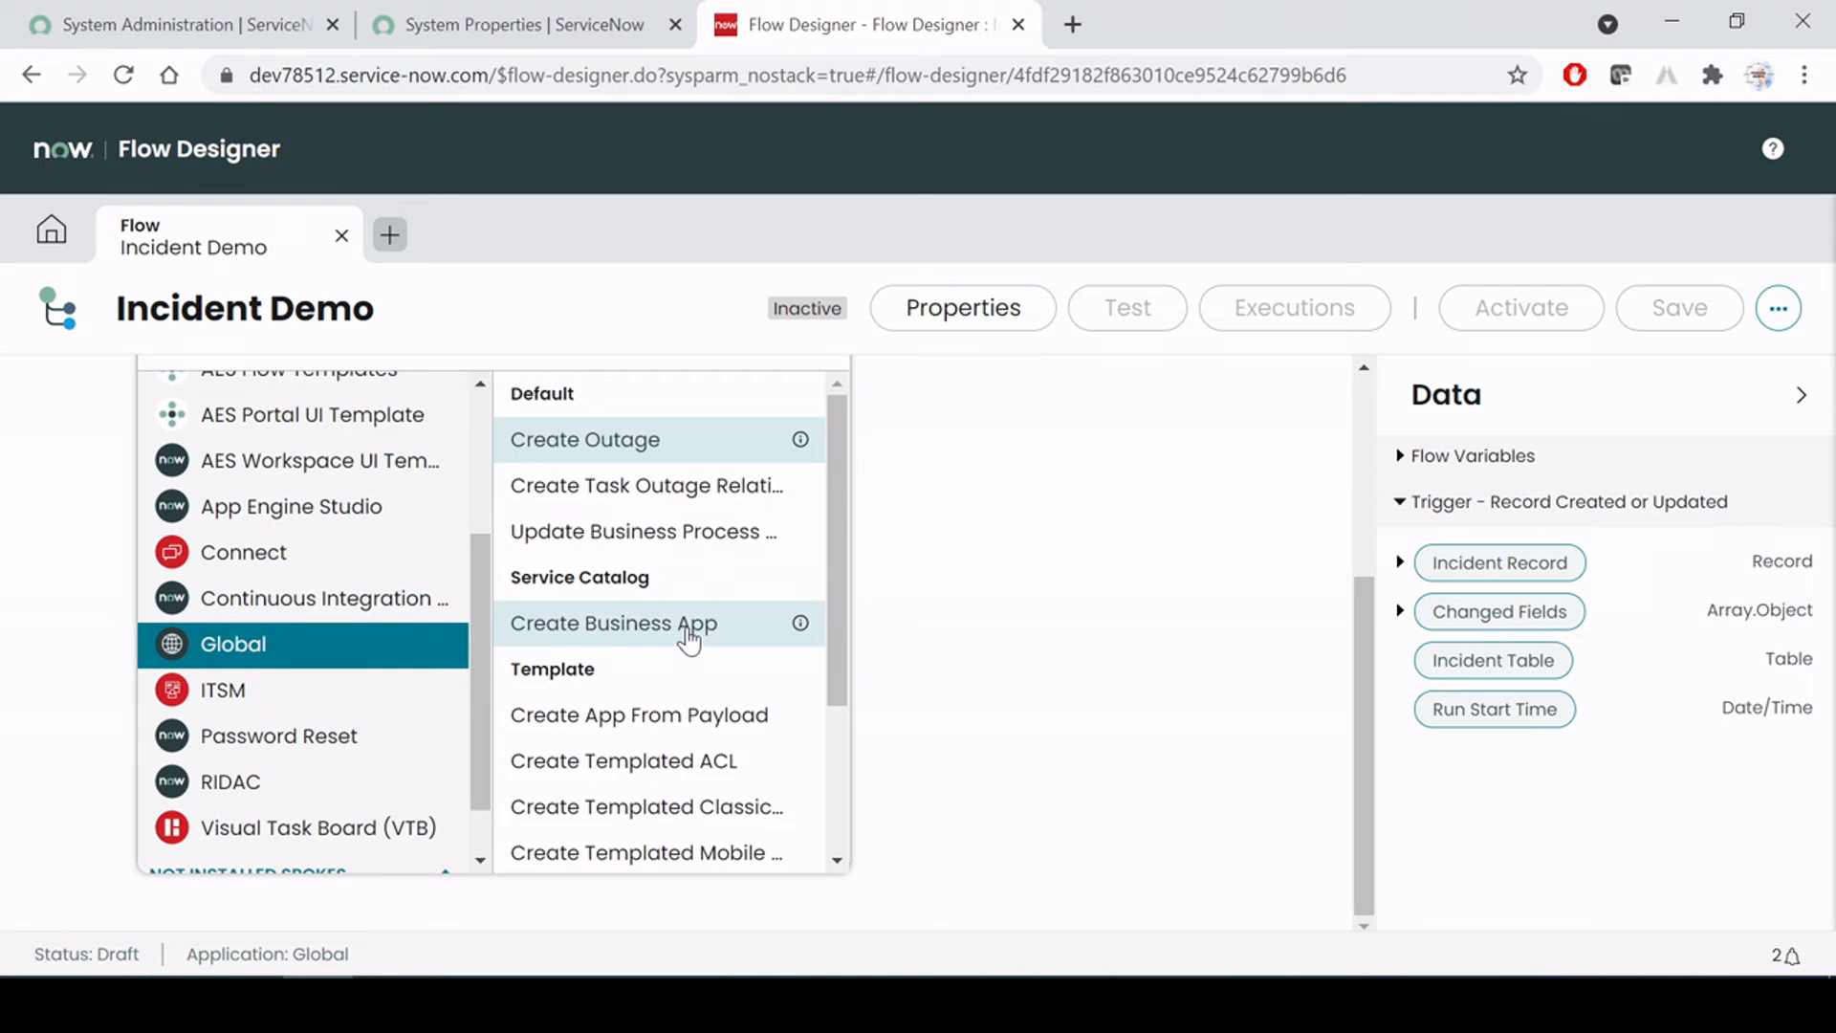
{"action": "scroll", "coordinate": [688, 635], "scroll_direction": "down", "scroll_amount": 3}
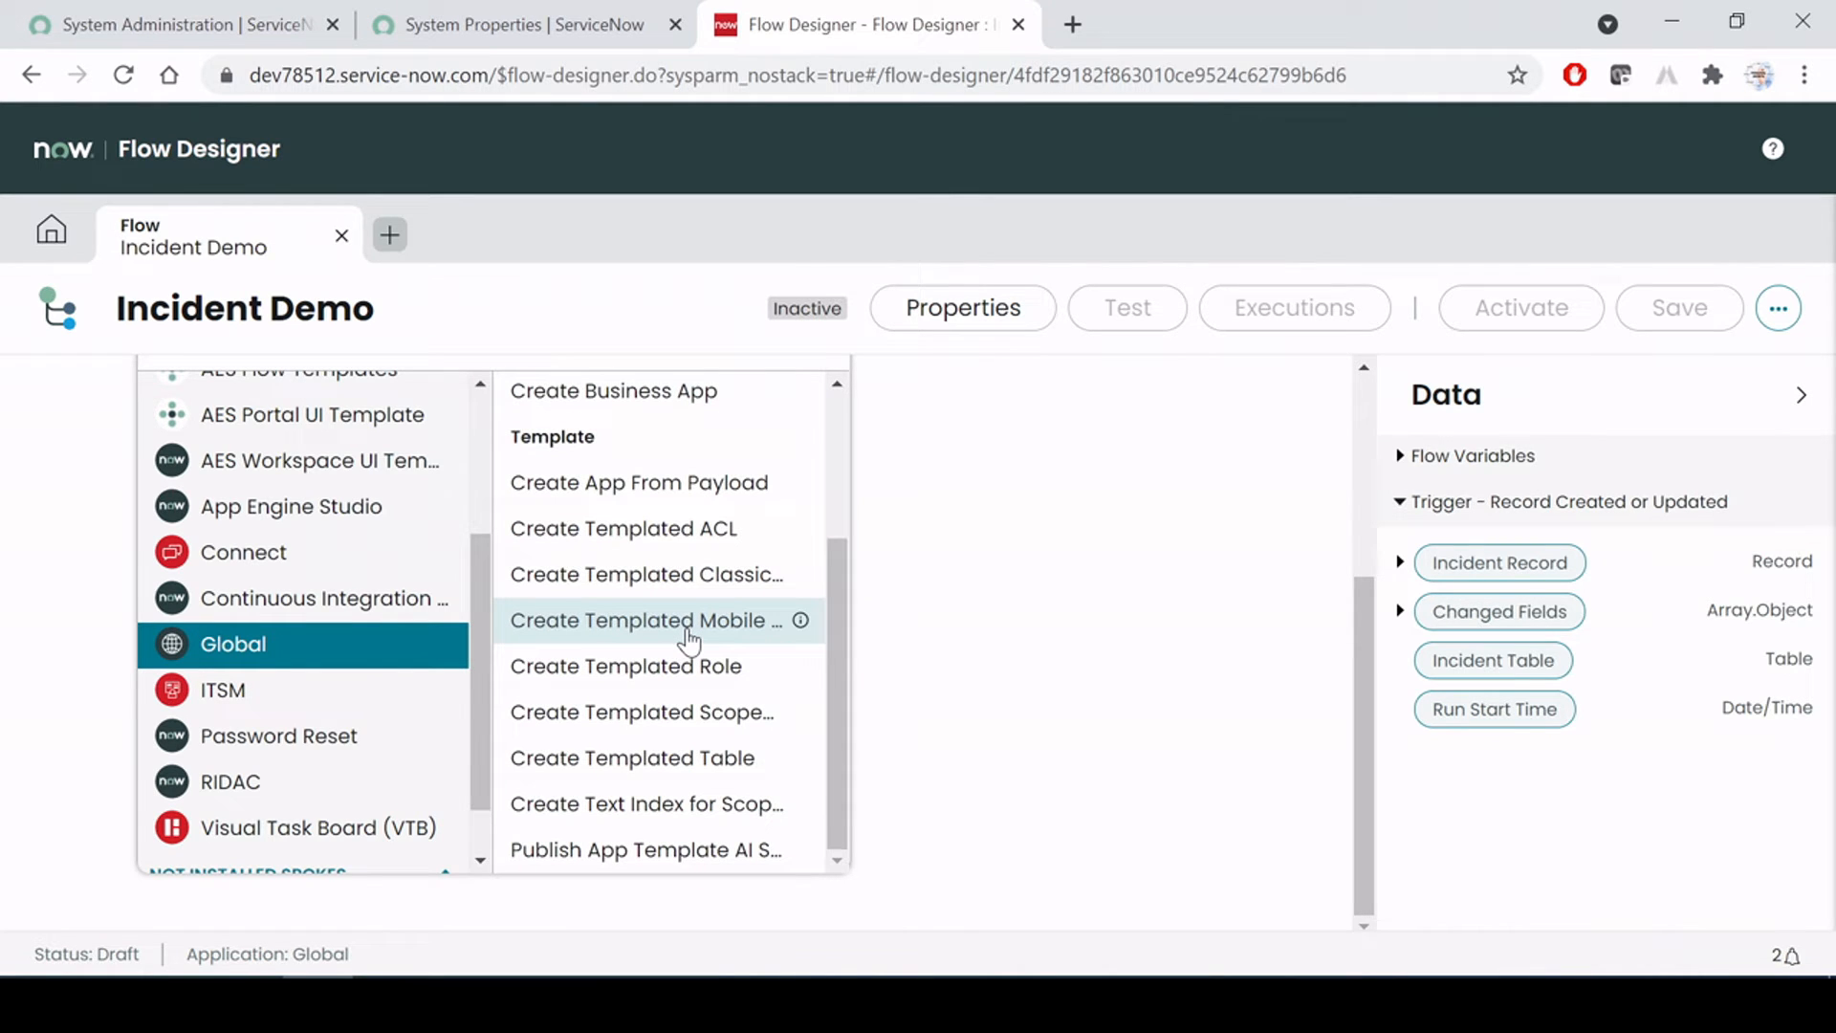
{"action": "key", "text": "alt+Tab"}
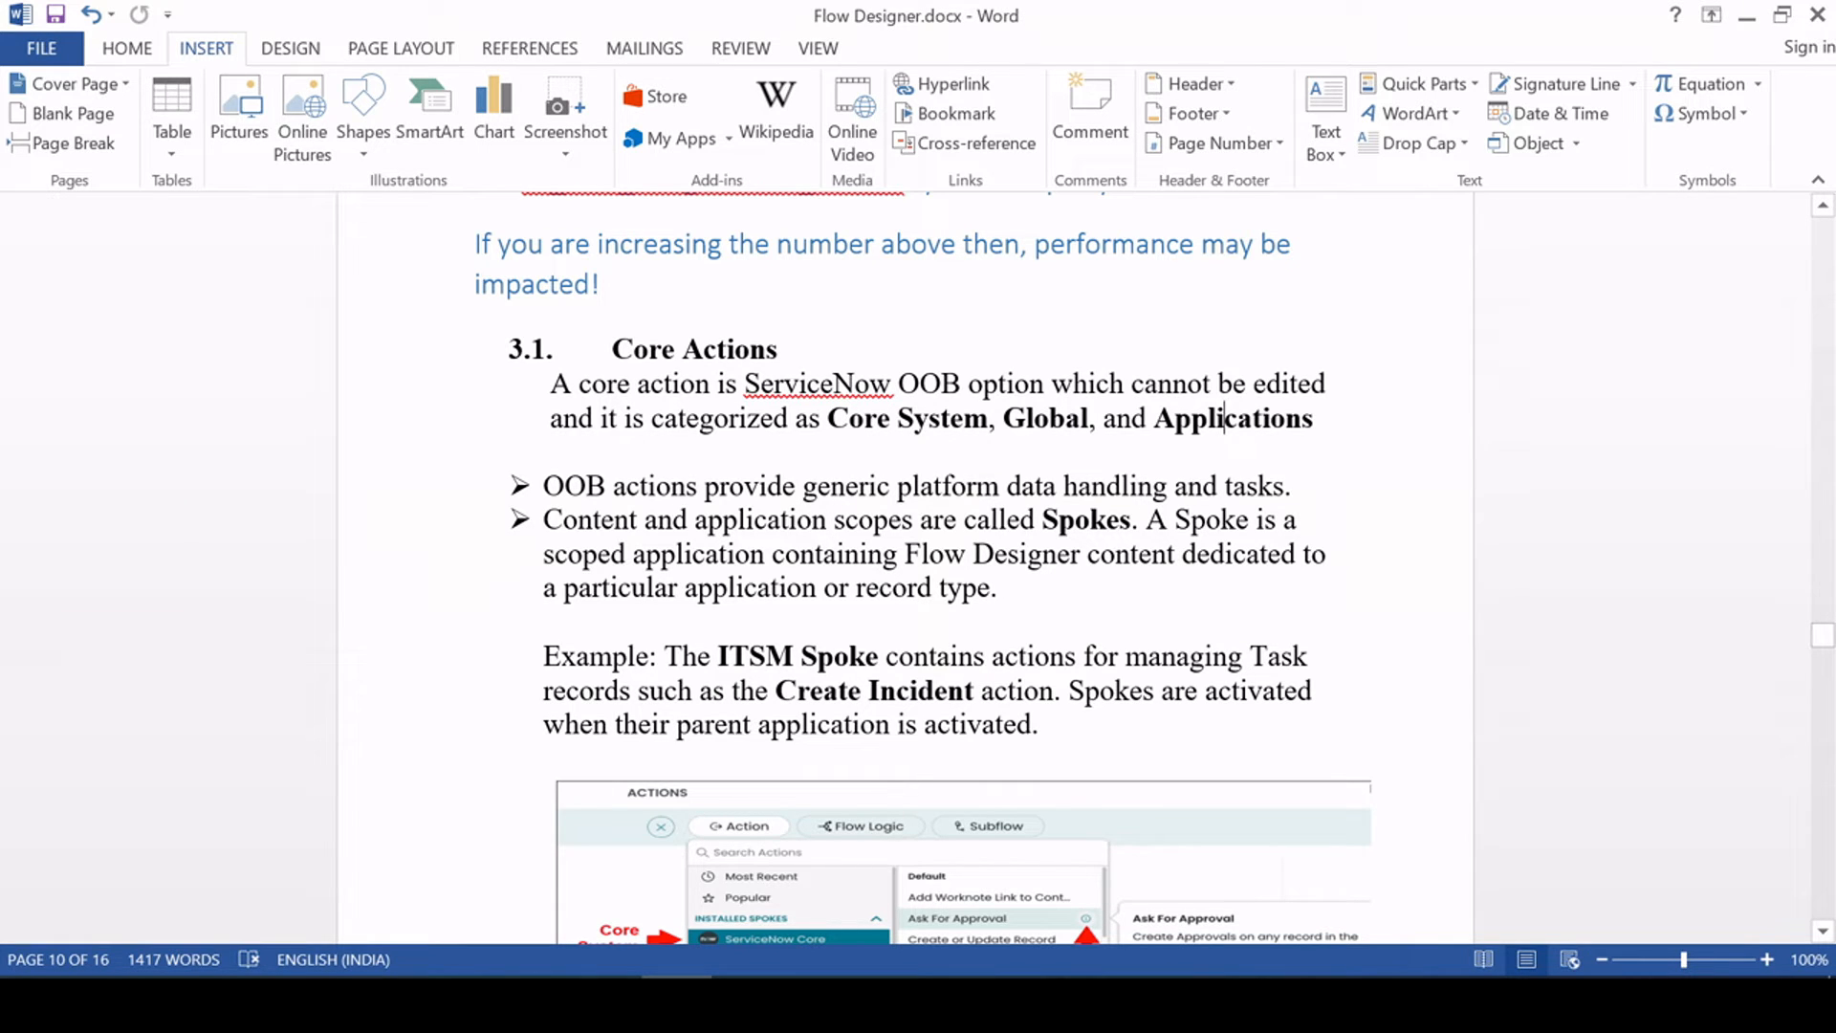
{"action": "key", "text": "alt+Tab"}
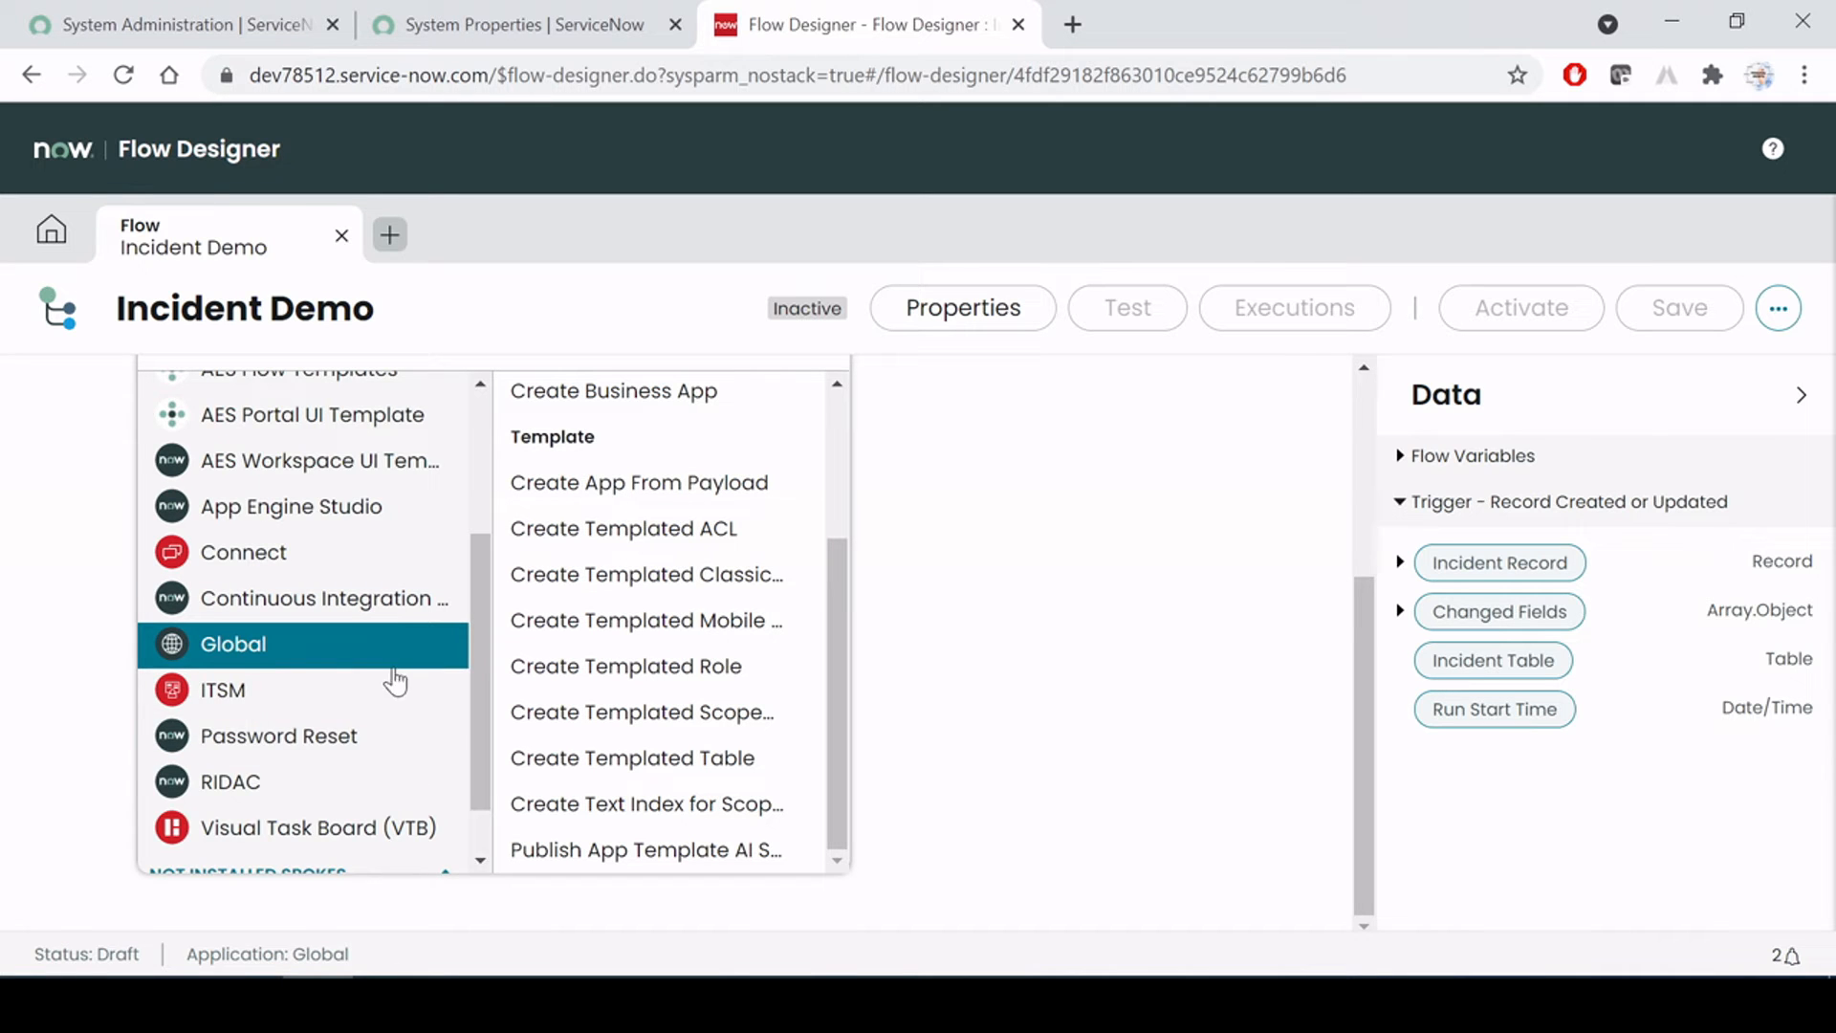
Examine the installed and not installed spokes, viewing the ITSM actions and the IntegrationHub description
{"action": "scroll", "coordinate": [392, 689], "scroll_direction": "down", "scroll_amount": 1}
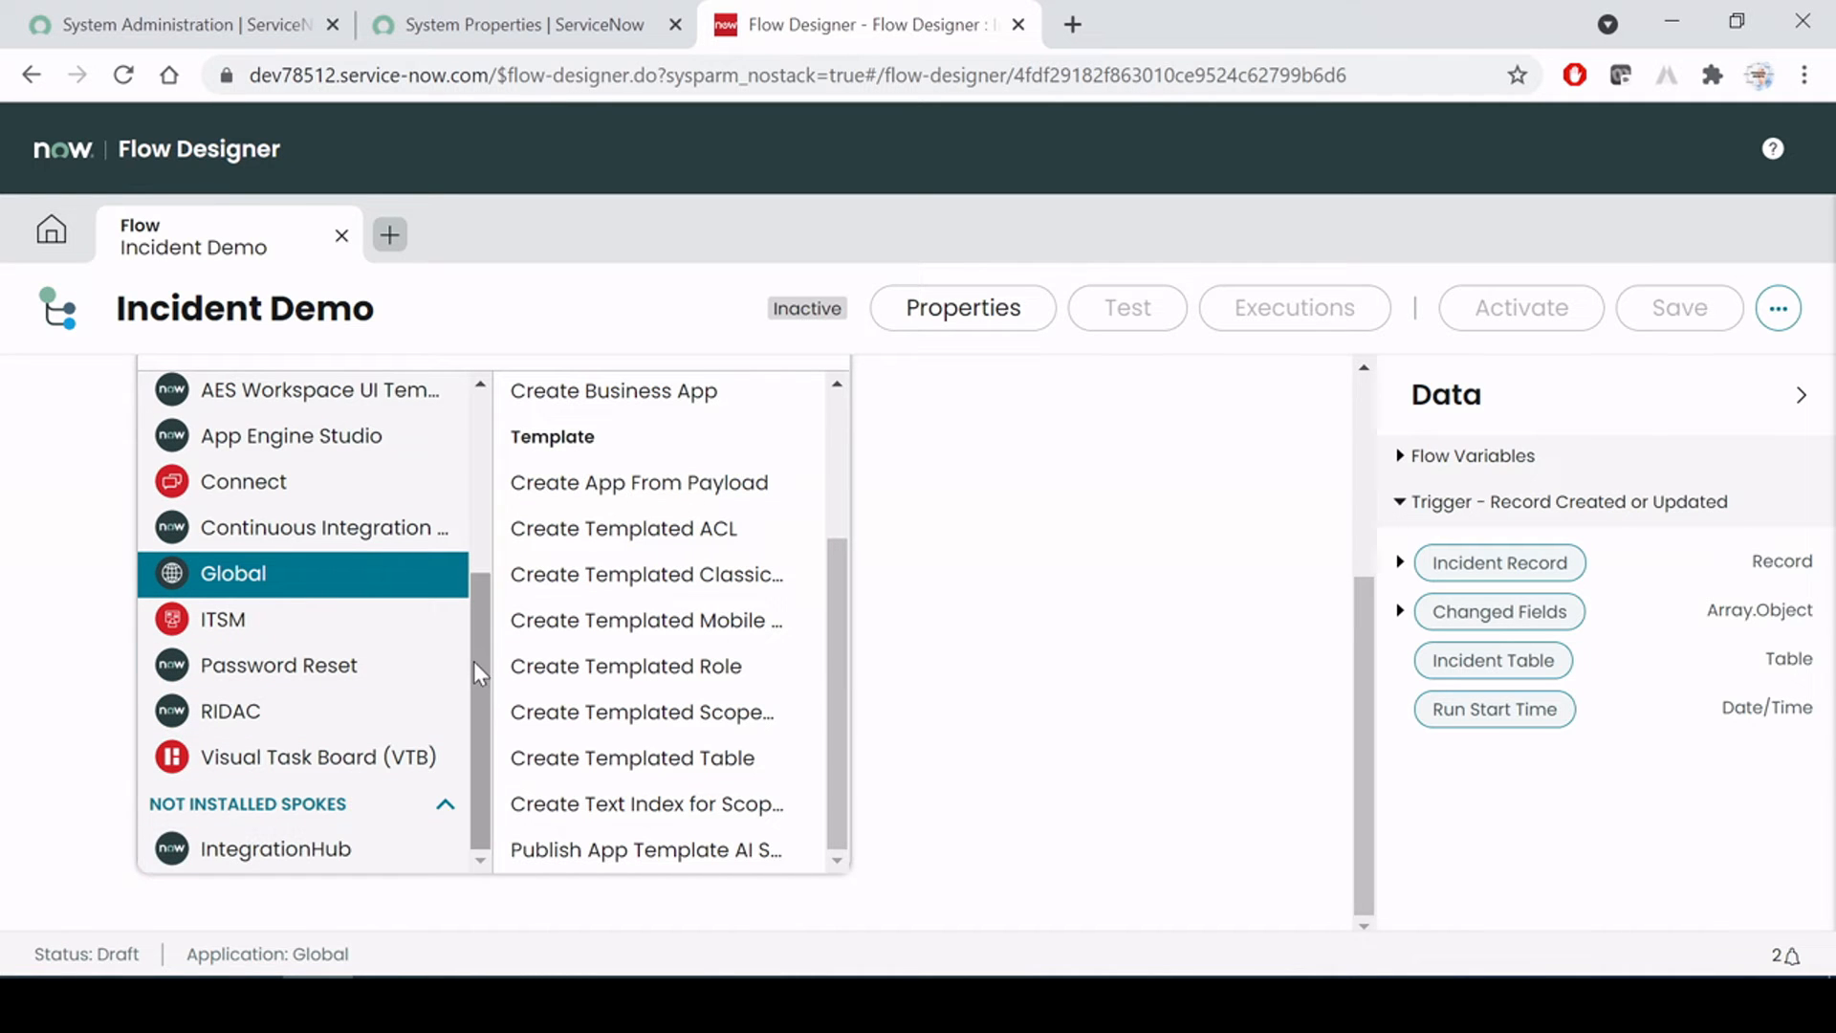
{"action": "scroll", "coordinate": [478, 683], "scroll_direction": "up", "scroll_amount": 2}
{"action": "scroll", "coordinate": [474, 645], "scroll_direction": "down", "scroll_amount": 2}
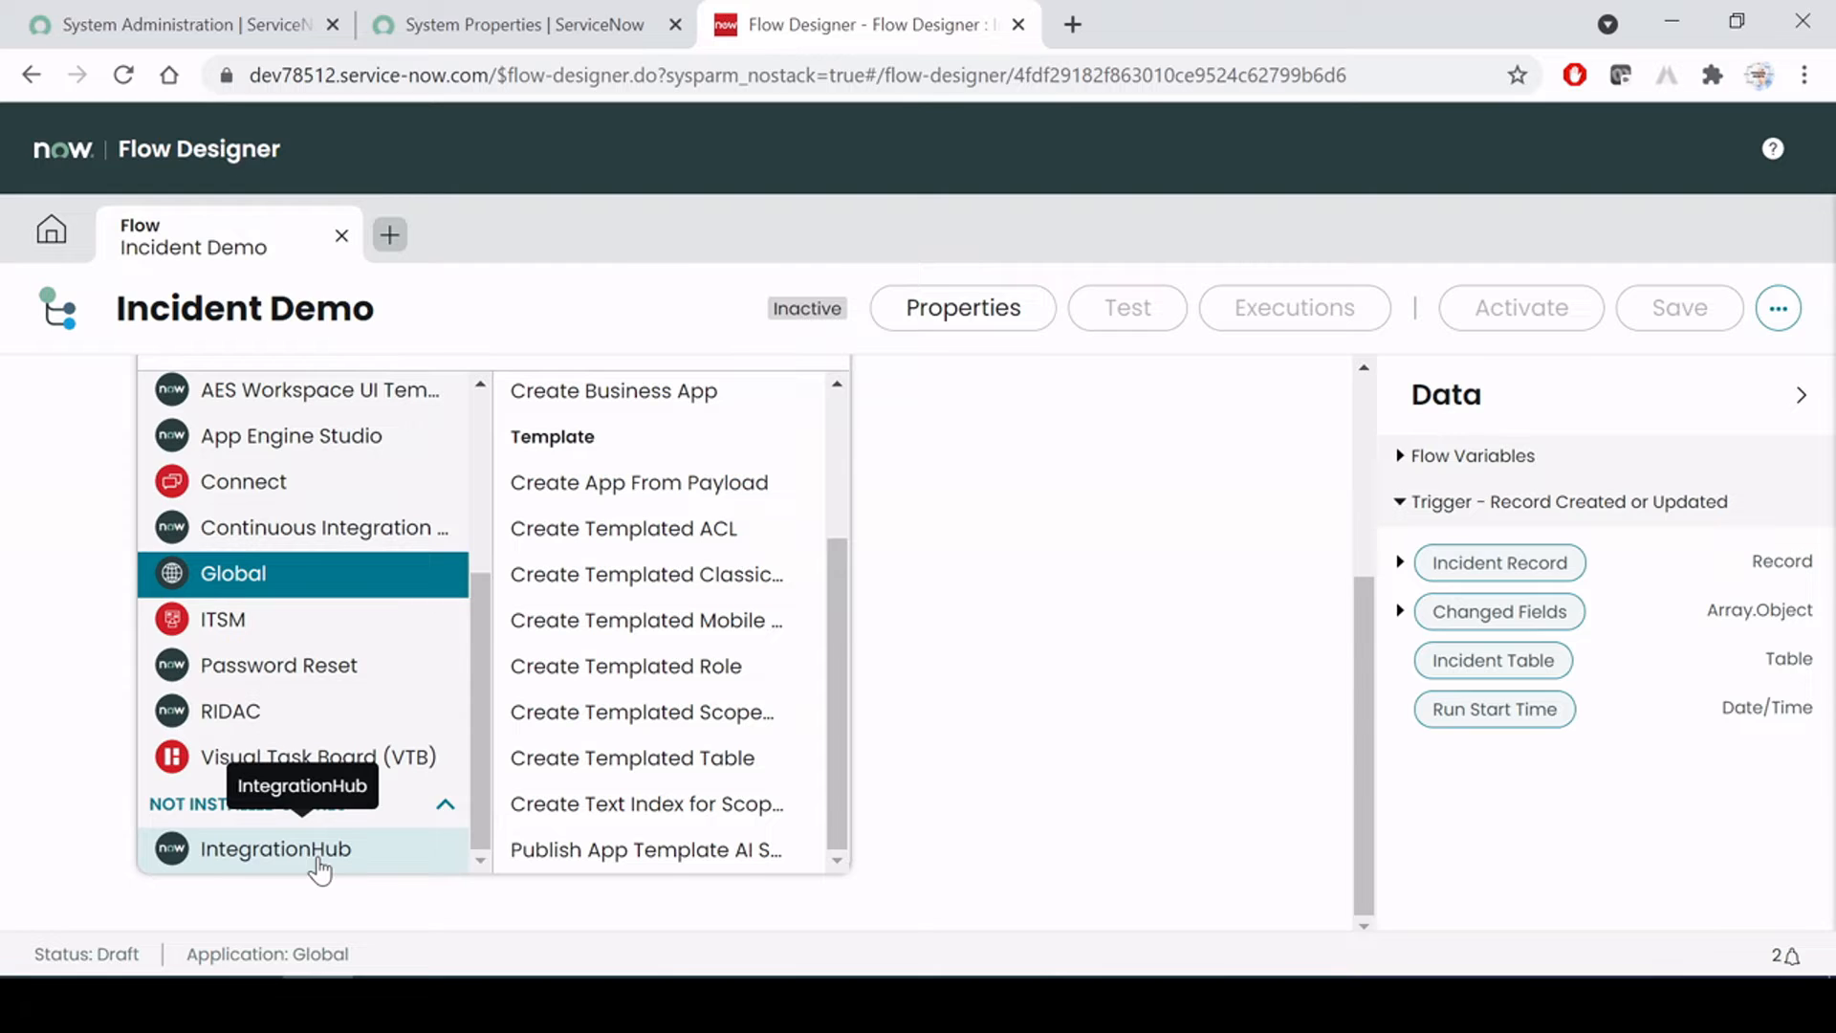
{"action": "key", "text": "alt+Tab"}
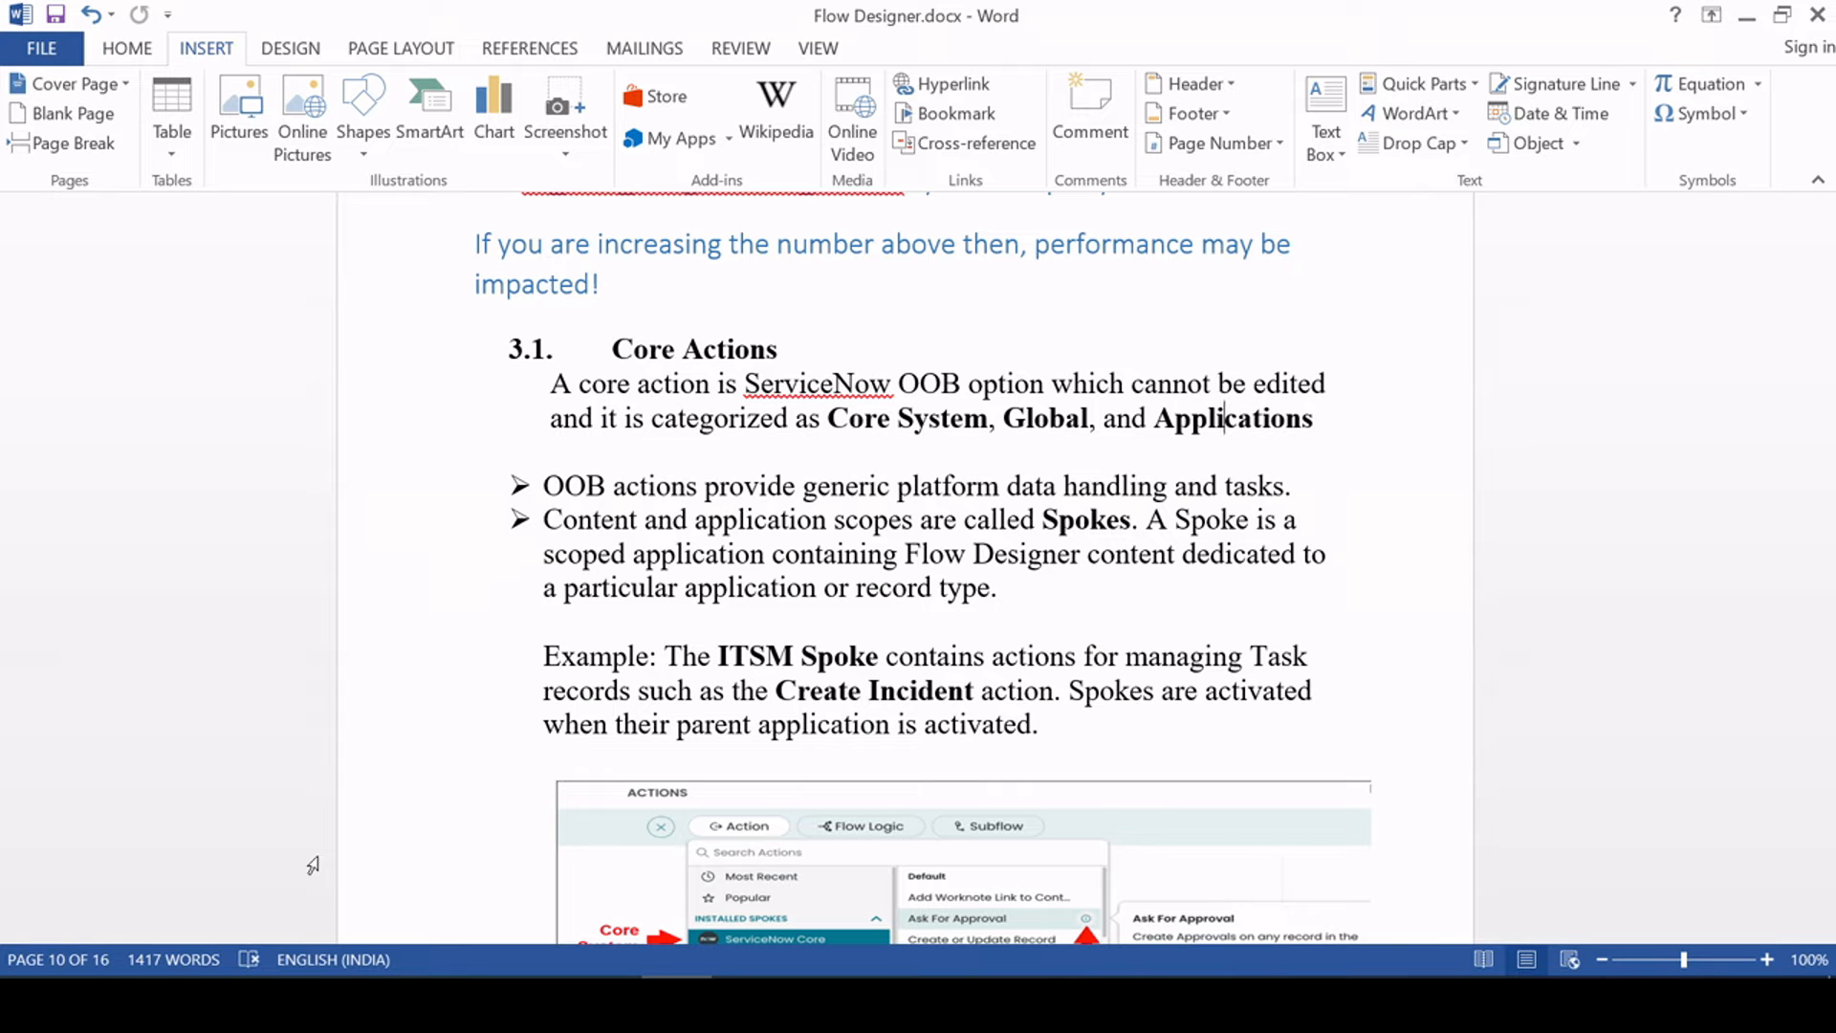
{"action": "key", "text": "alt+Tab"}
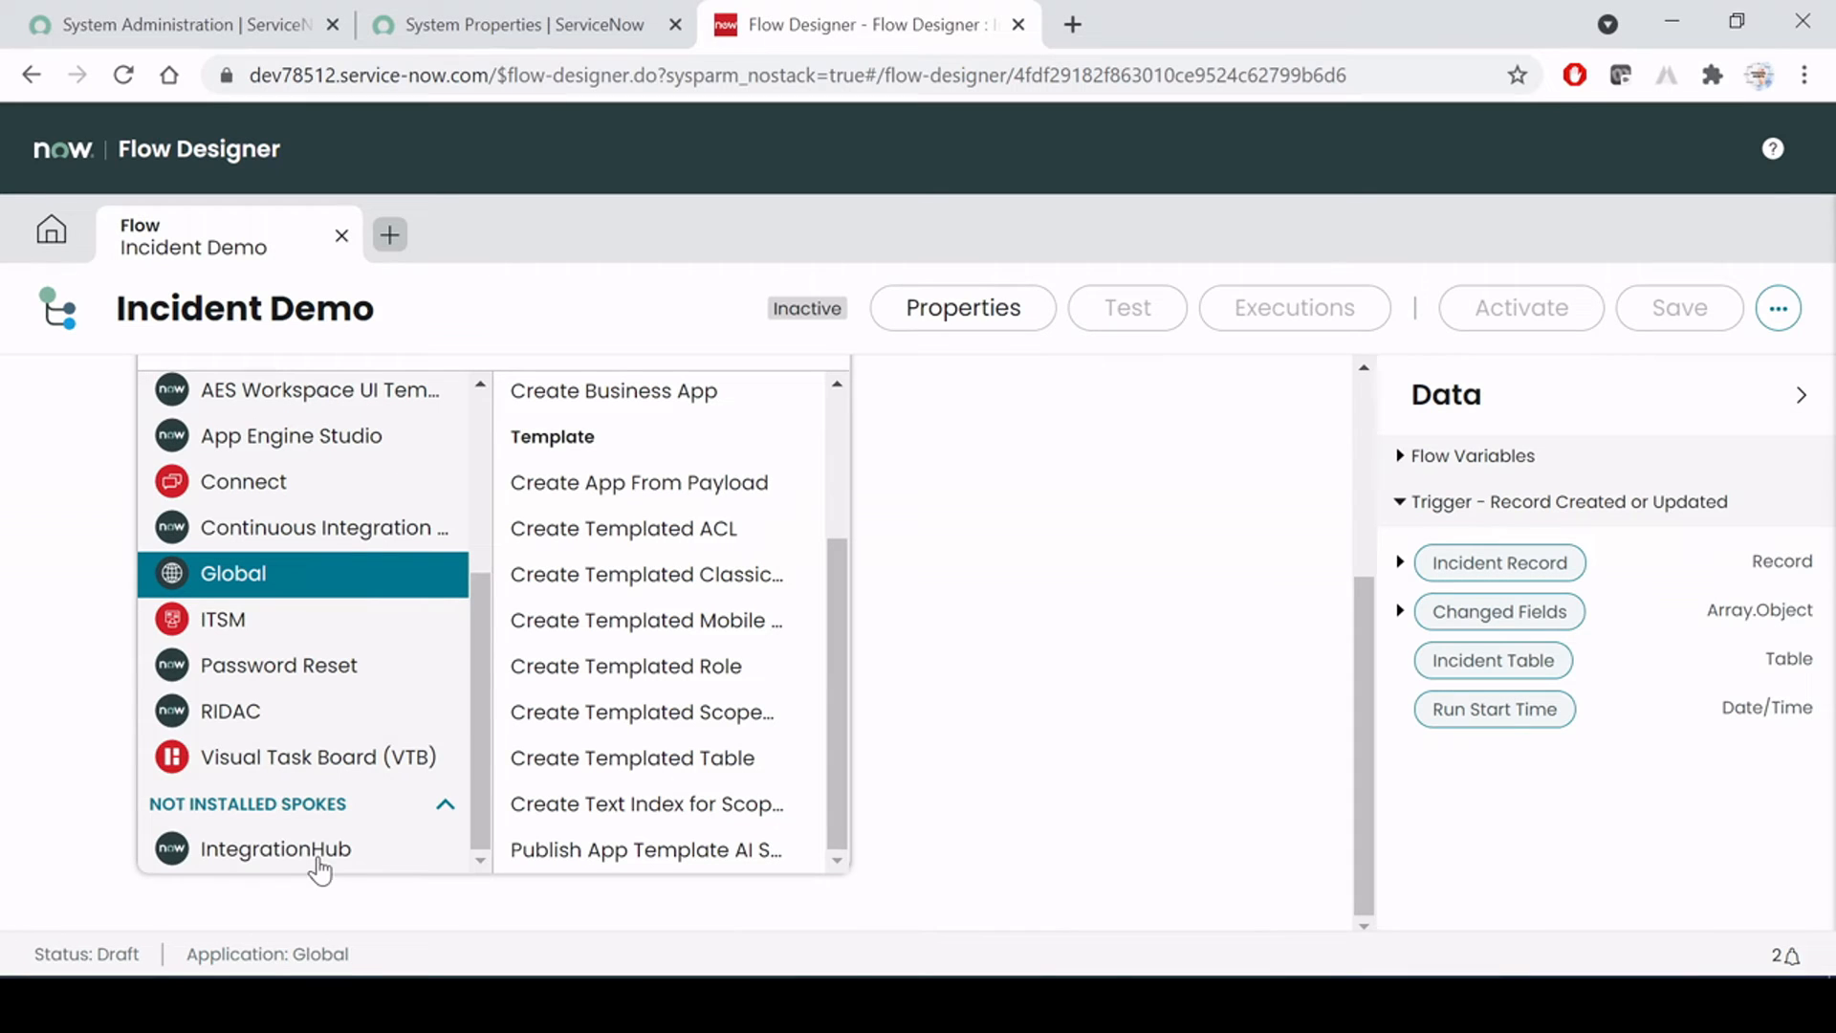
{"action": "left_click", "coordinate": [227, 631]}
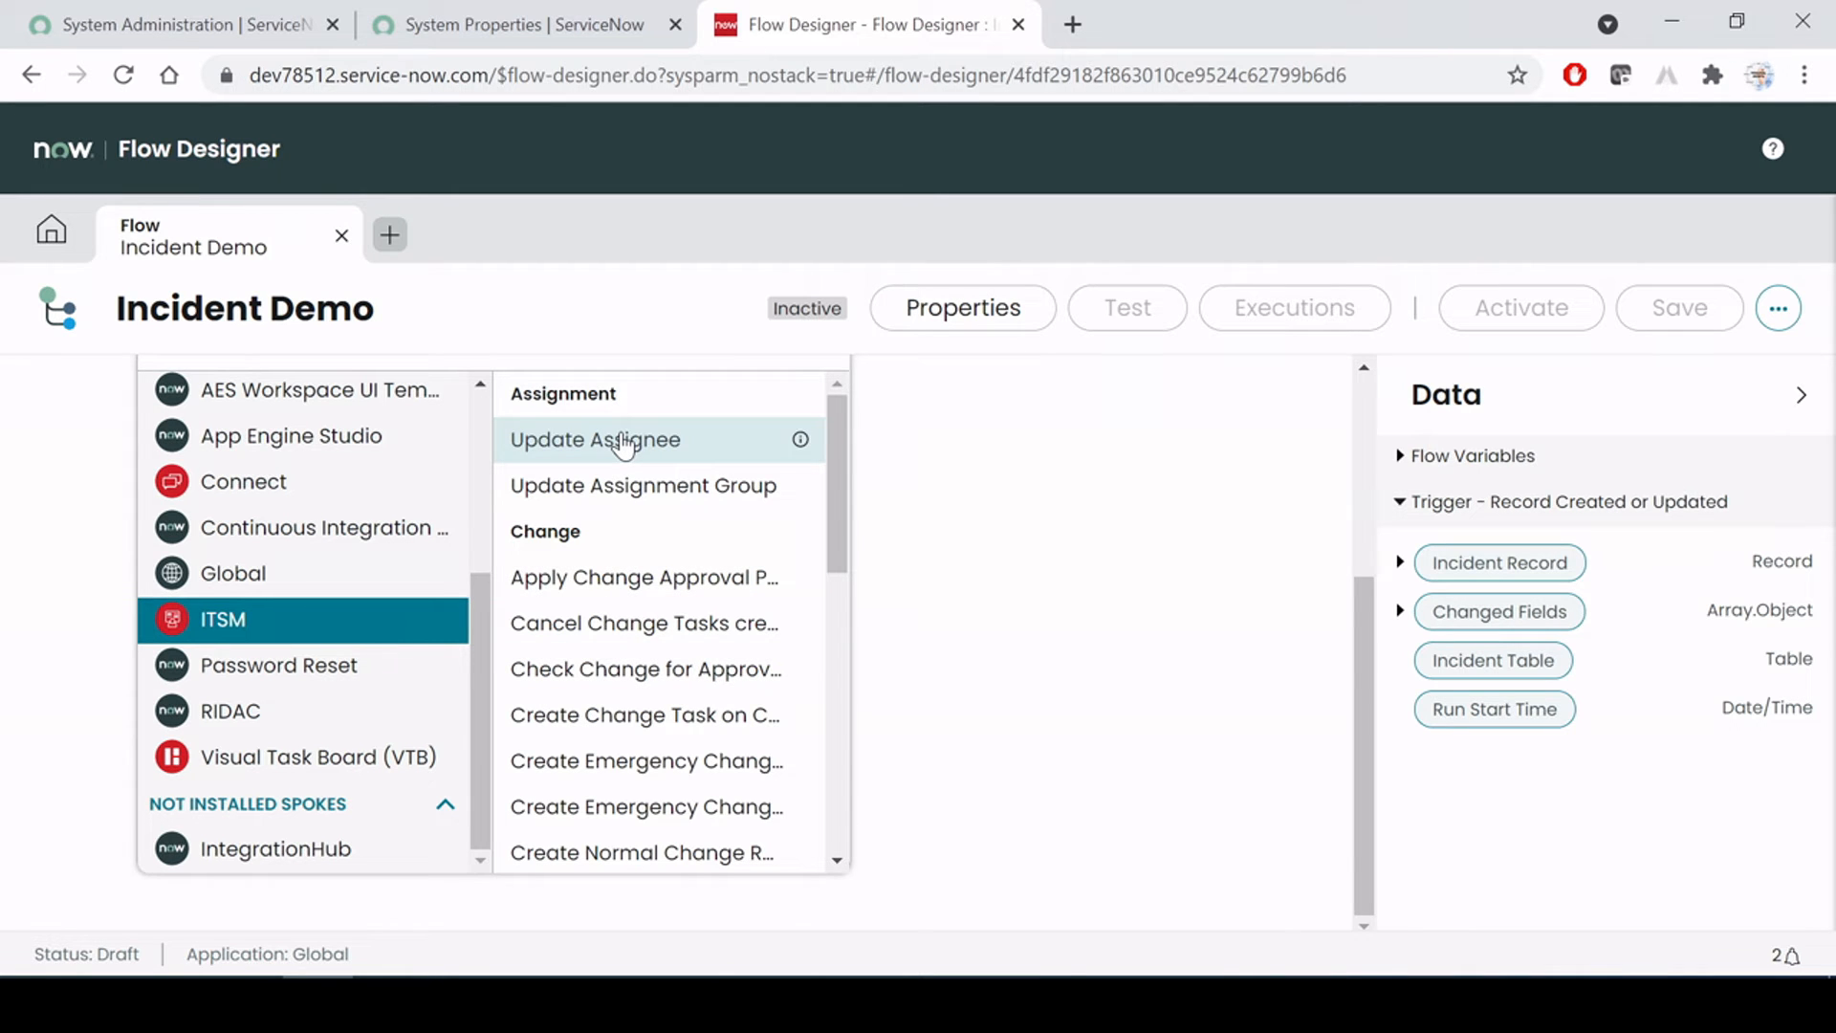
{"action": "left_click", "coordinate": [314, 849]}
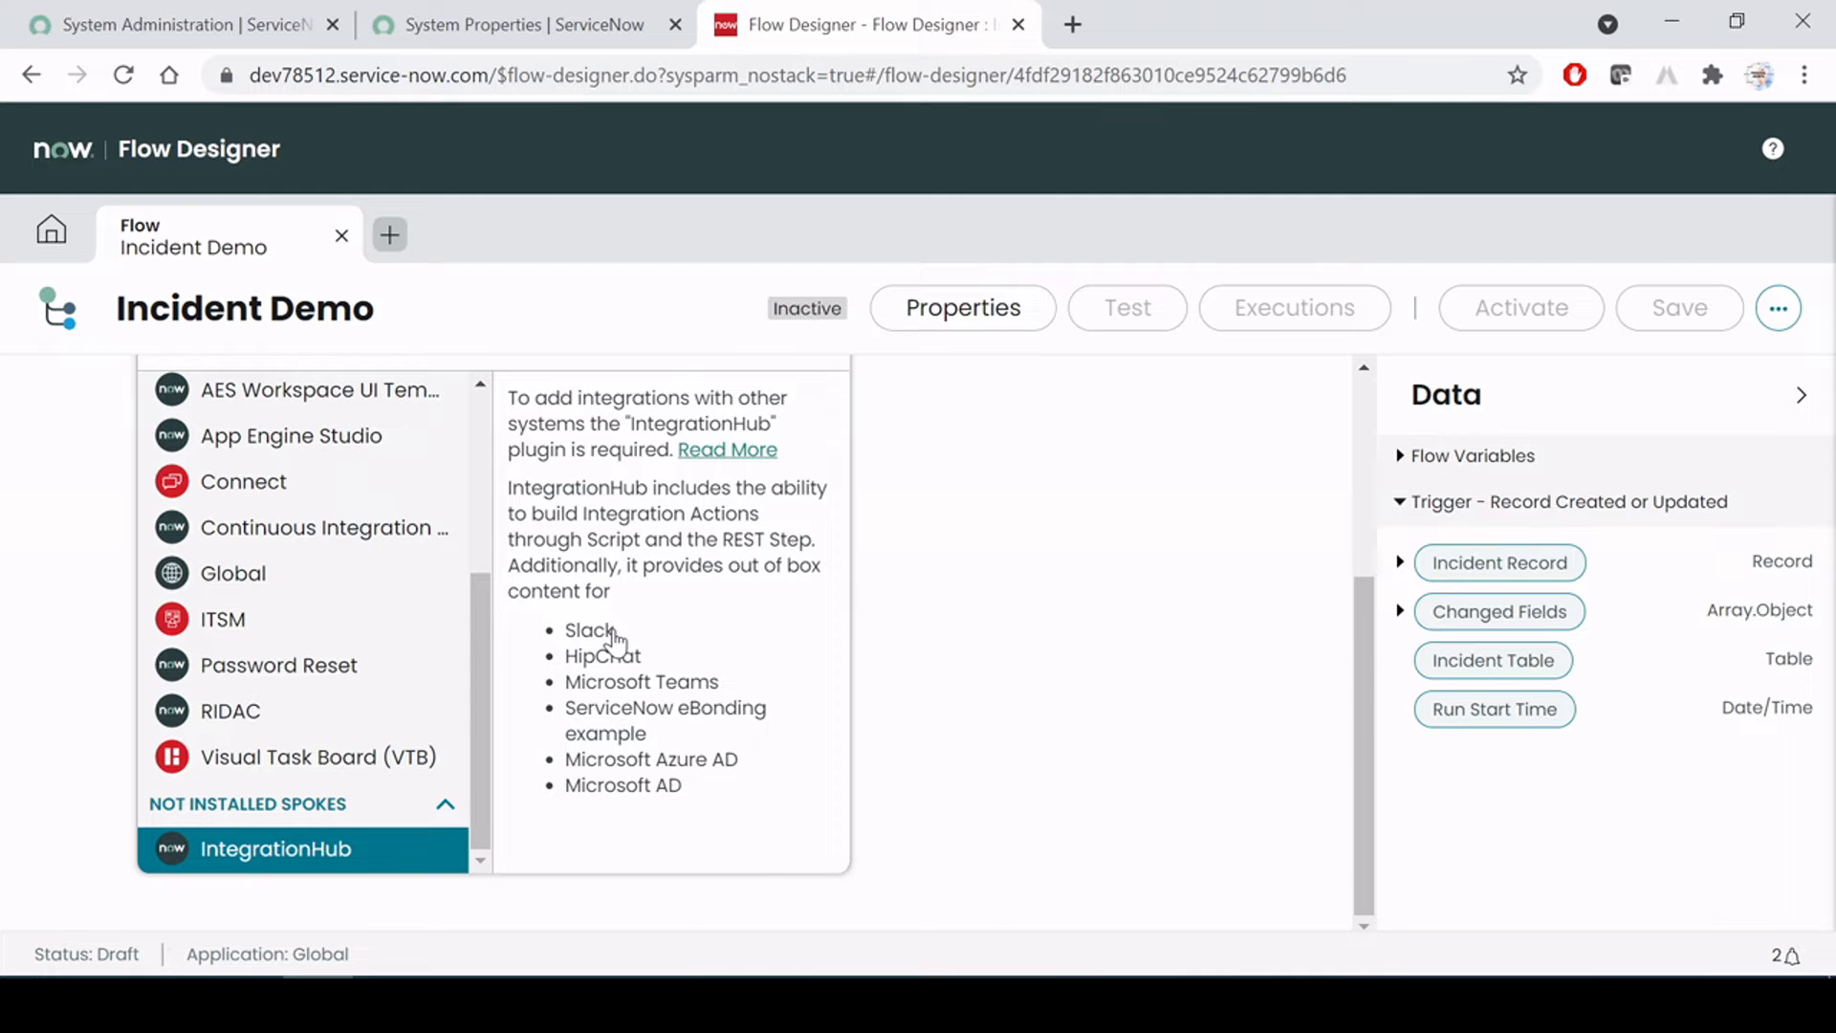
Switch to the Word document and read the definition of Spokes, highlighting the term and its explanation
{"action": "key", "text": "alt+Tab"}
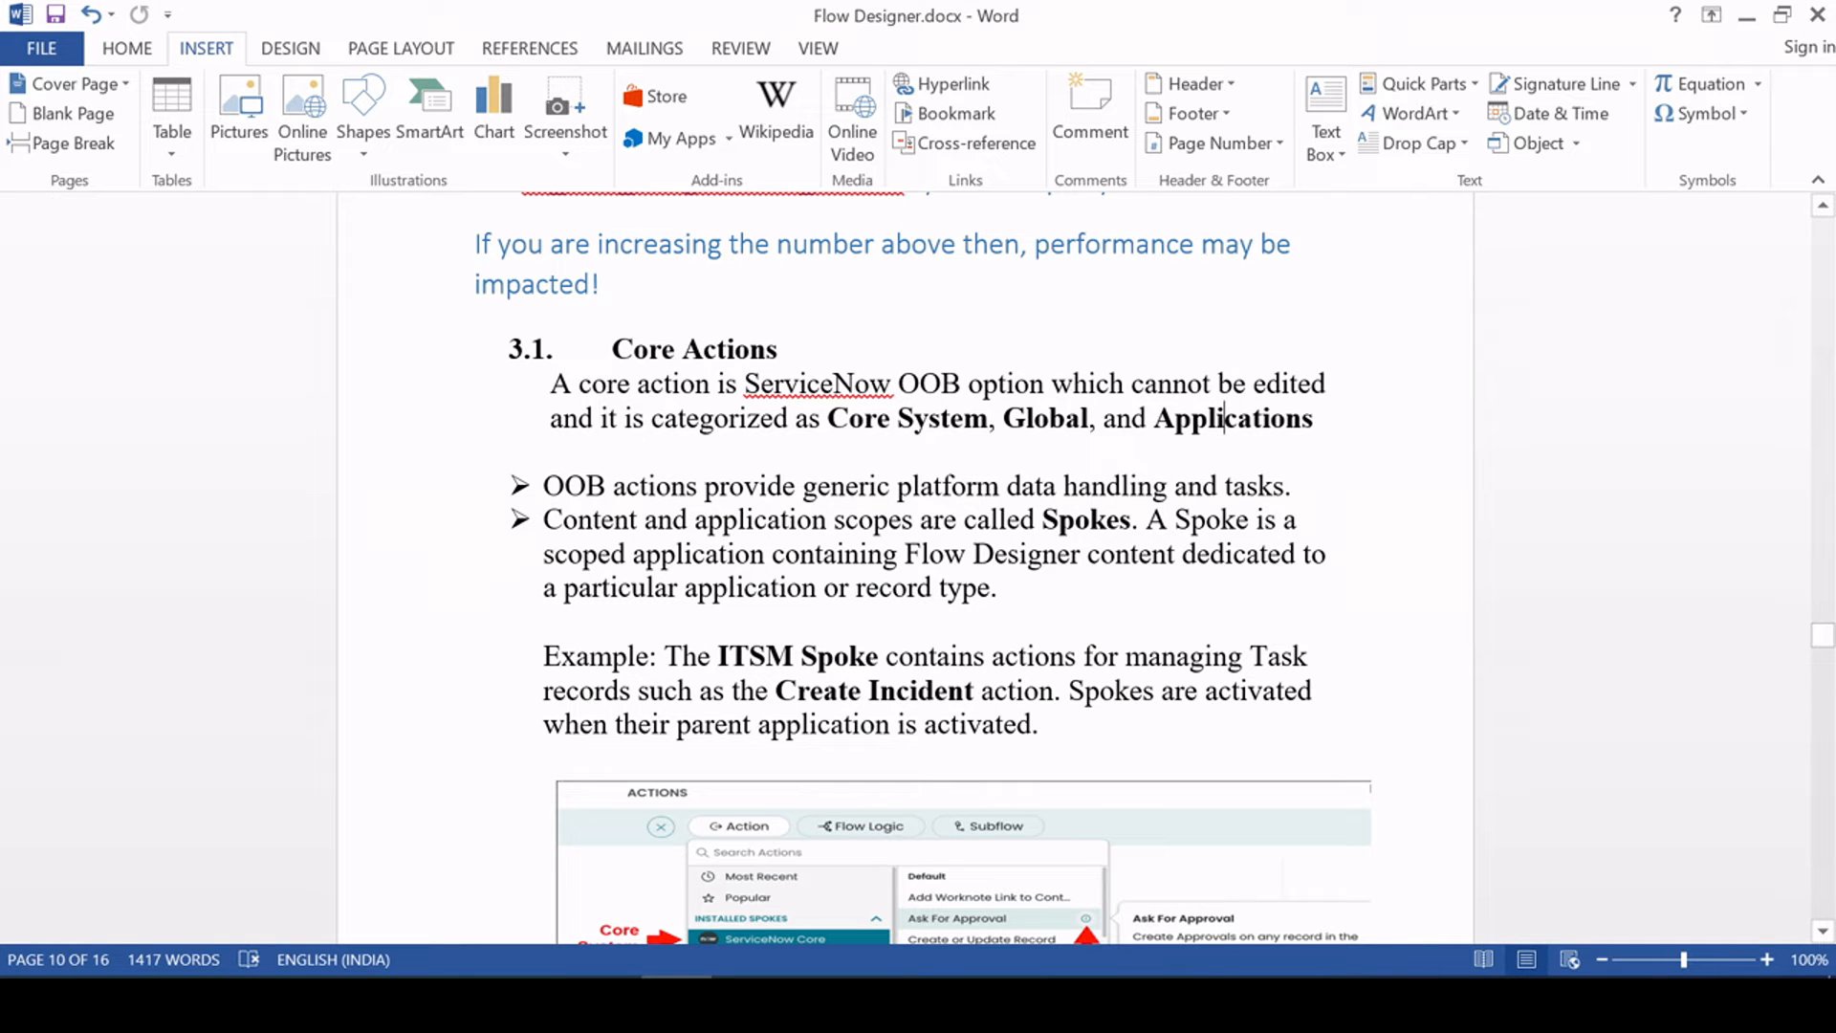
{"action": "left_click_drag", "start_coordinate": [1042, 519], "coordinate": [1130, 519]}
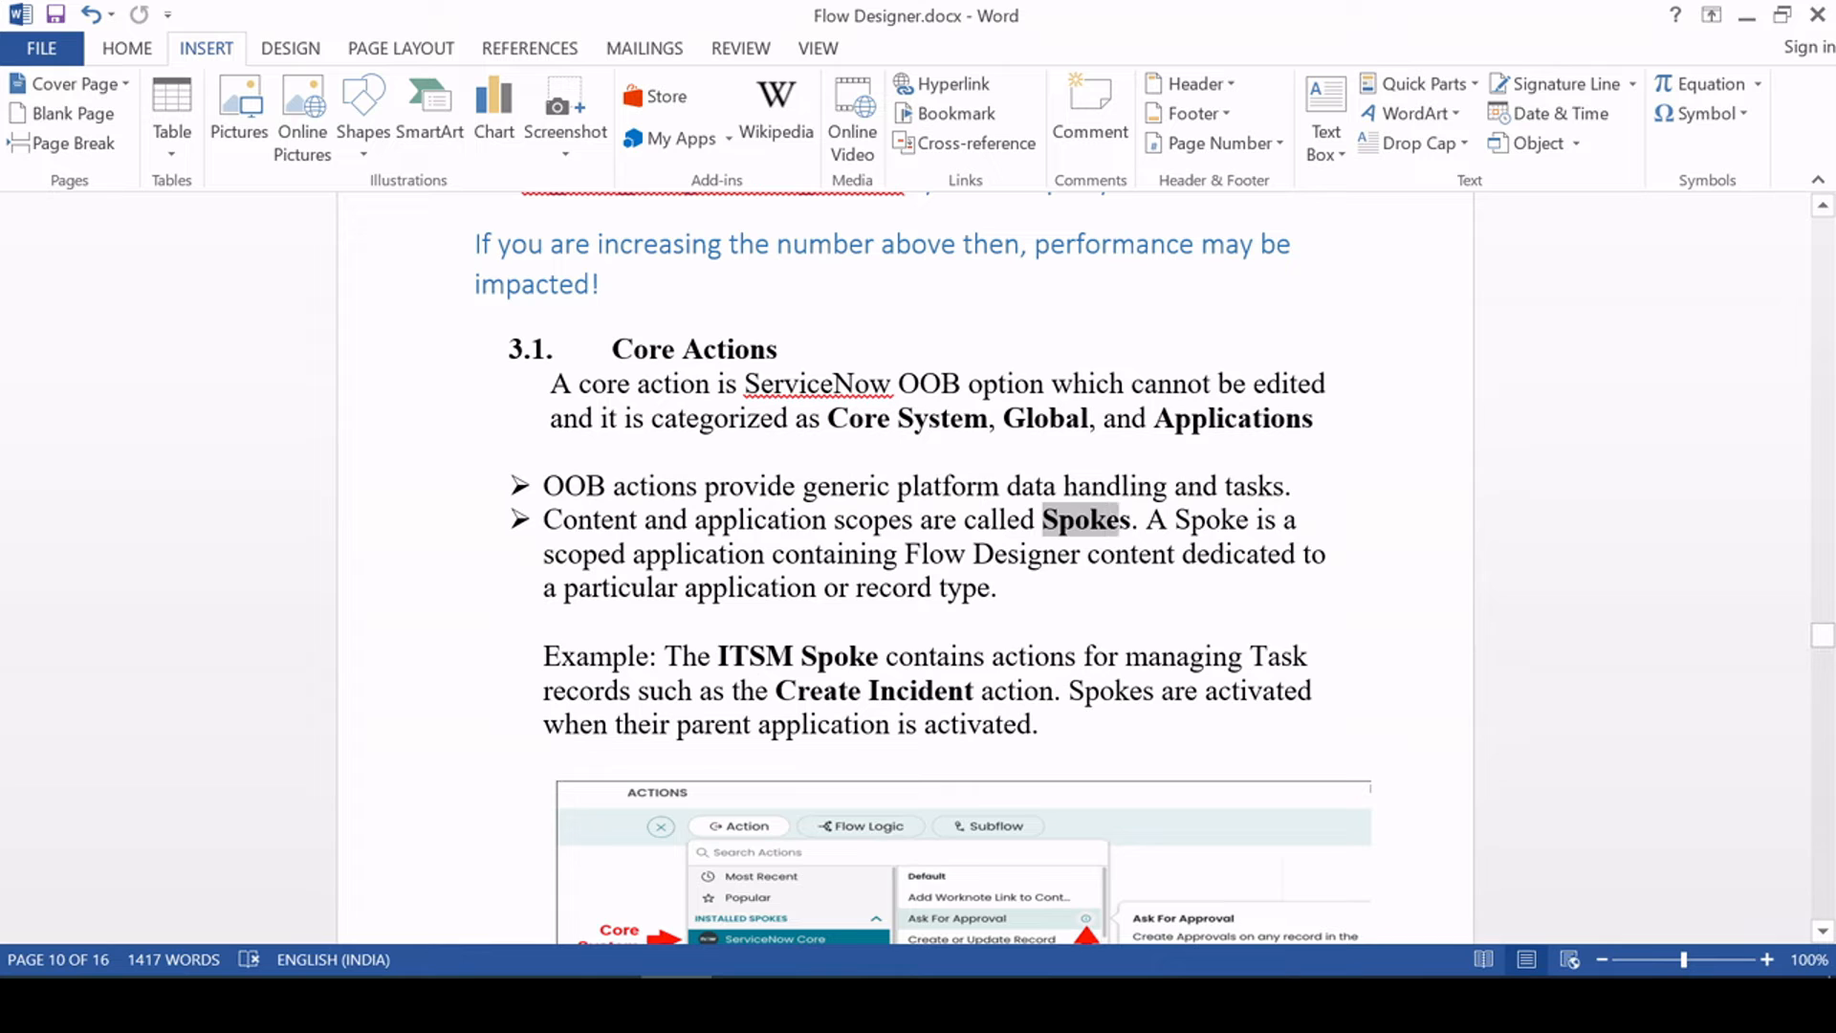
{"action": "left_click", "coordinate": [1121, 519]}
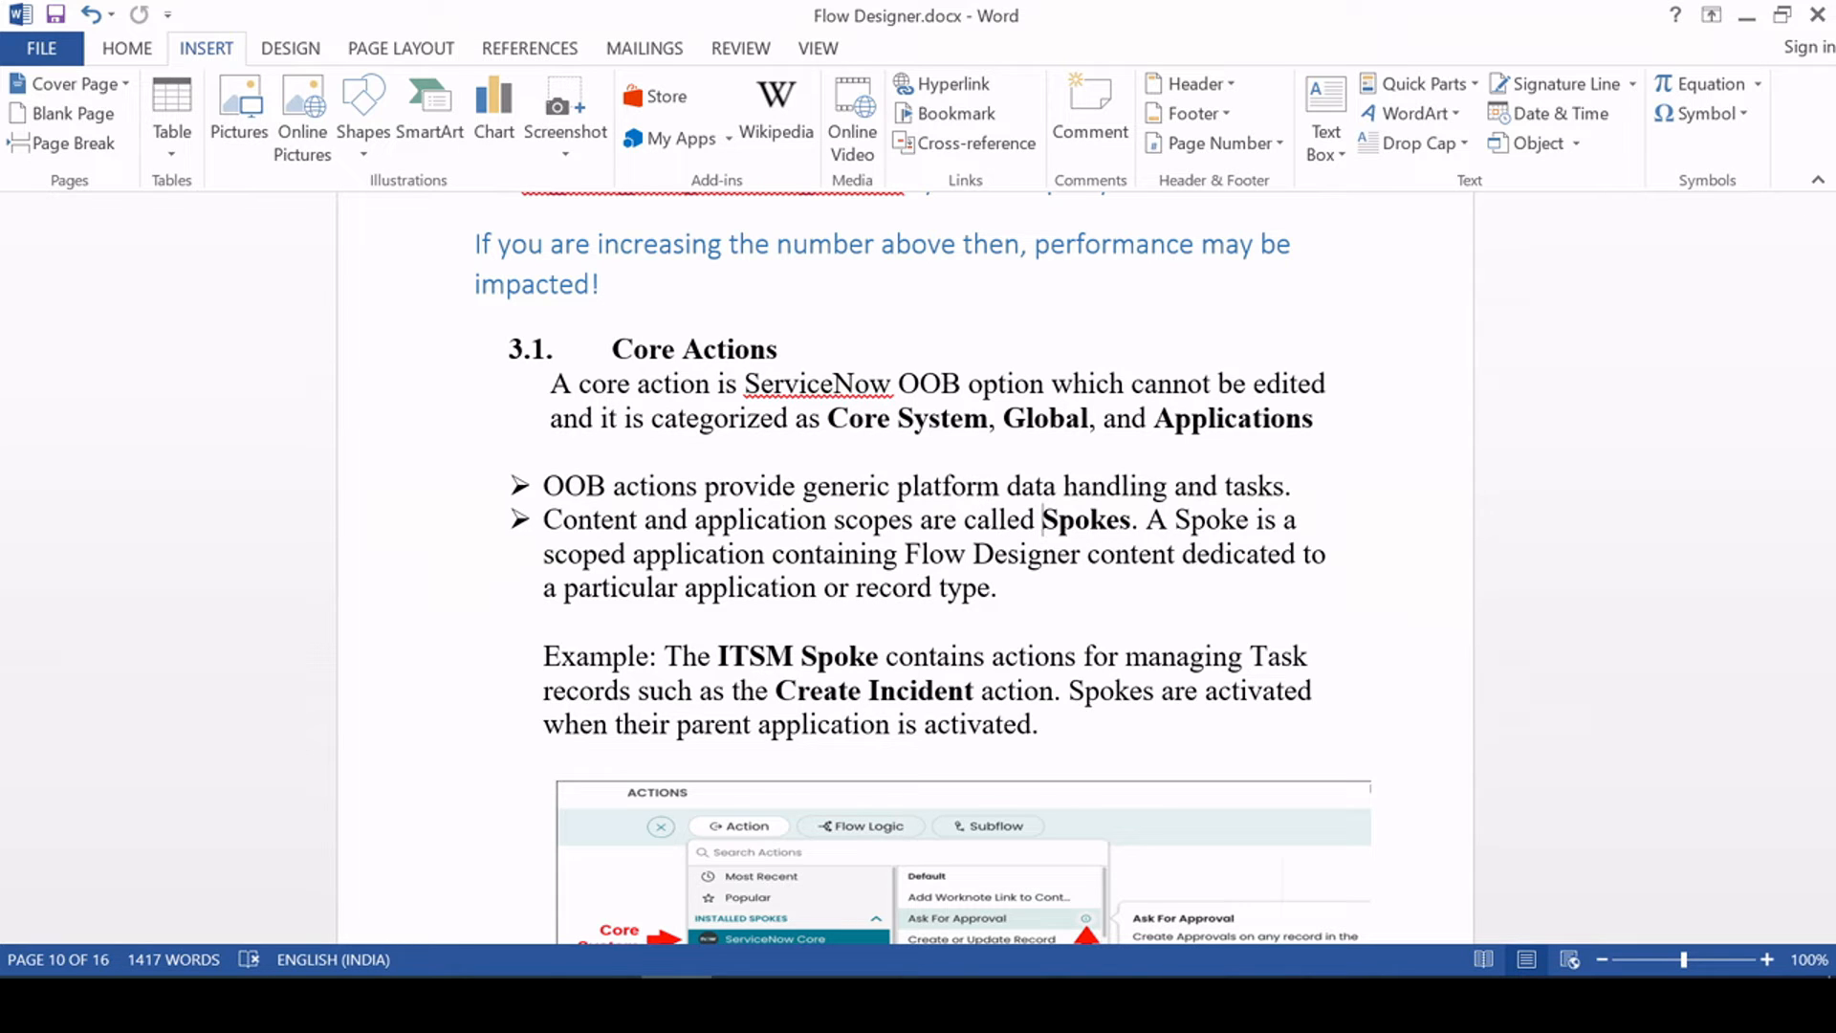
{"action": "left_click", "coordinate": [1145, 520]}
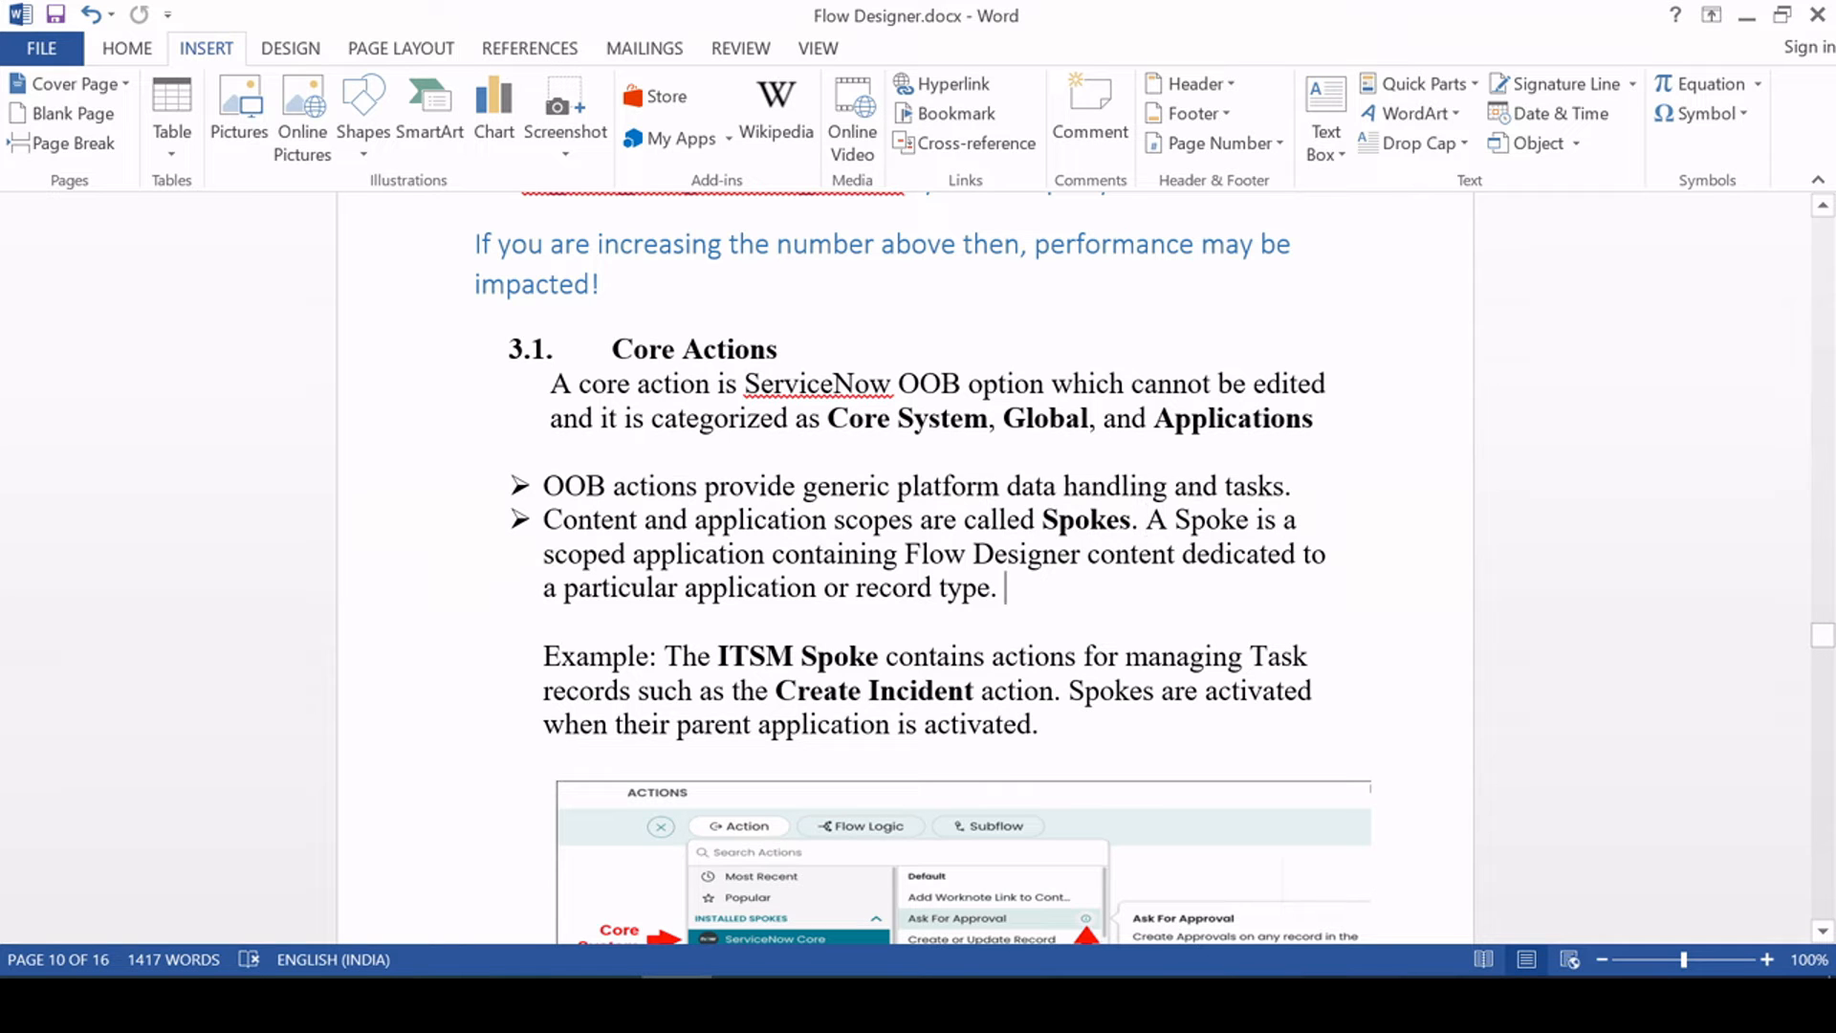
{"action": "left_click_drag", "start_coordinate": [1005, 587], "coordinate": [1143, 519]}
{"action": "left_click", "coordinate": [1064, 532]}
Review the action picker in Flow Designer again, and return to Word to view the ITSM Spoke example and its annotated screenshot
{"action": "key", "text": "alt+Tab"}
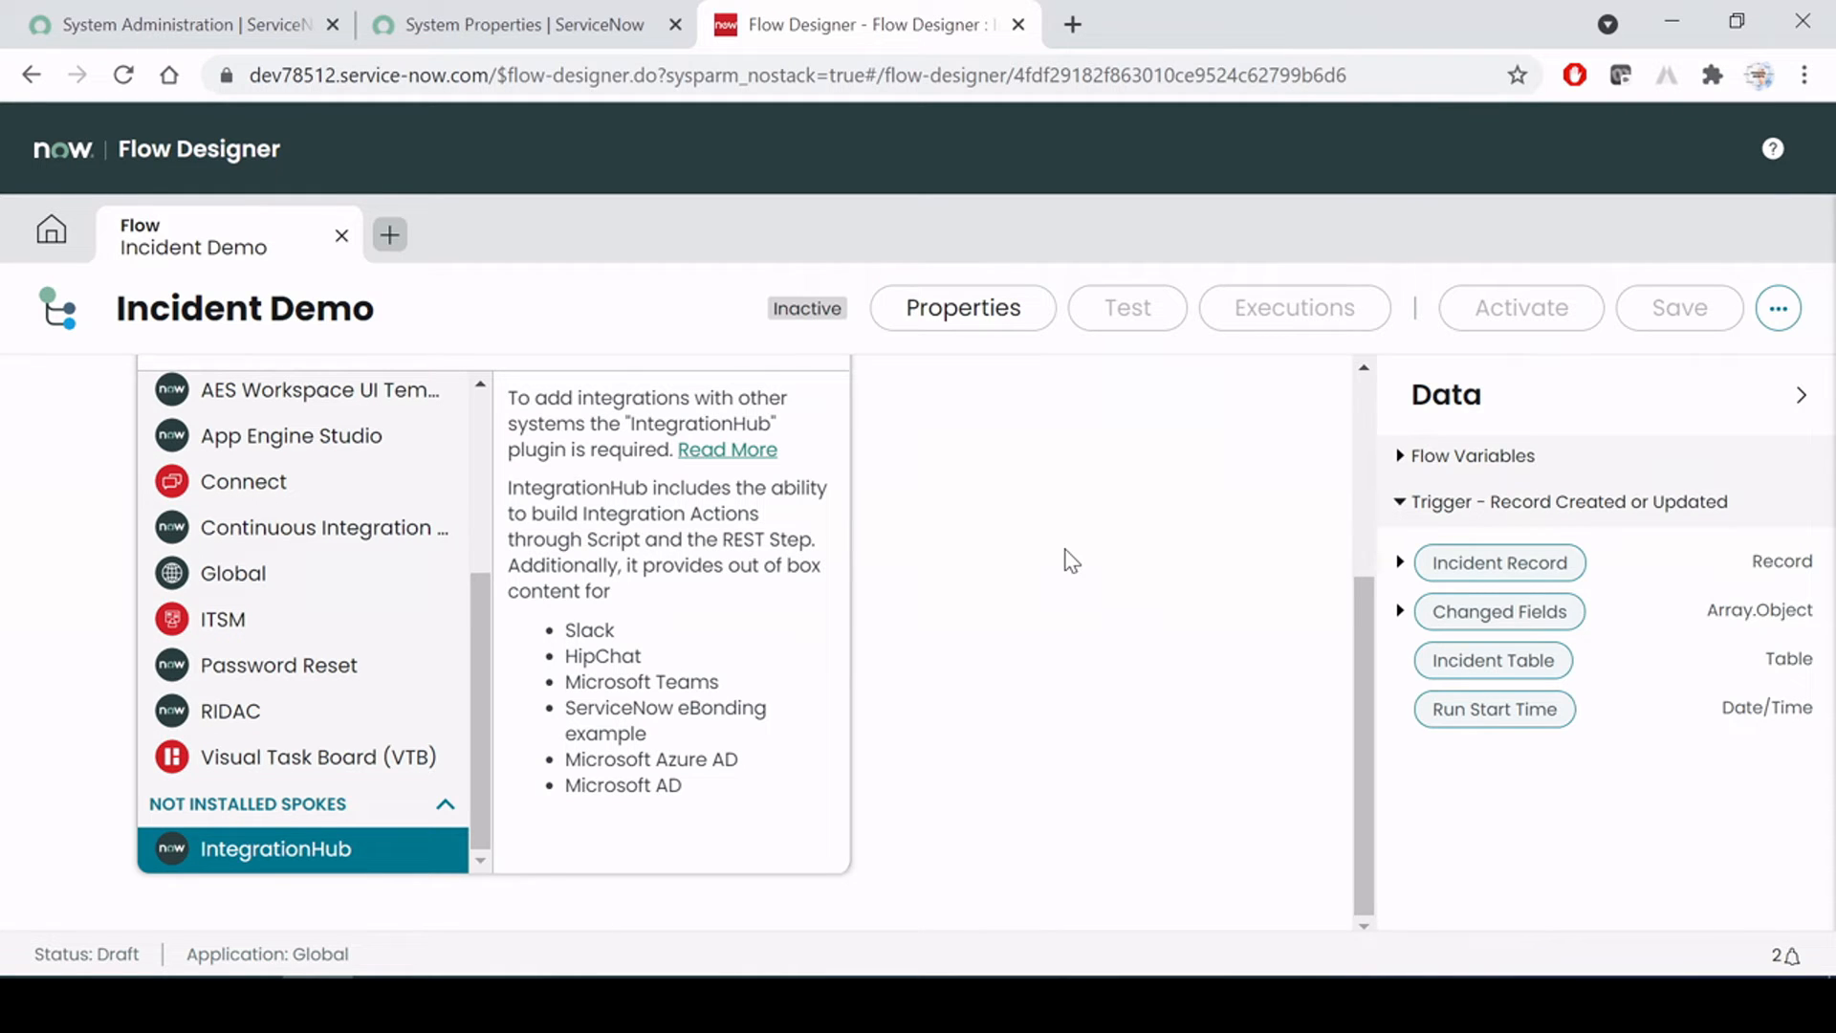
{"action": "scroll", "coordinate": [1143, 640], "scroll_direction": "up", "scroll_amount": 3}
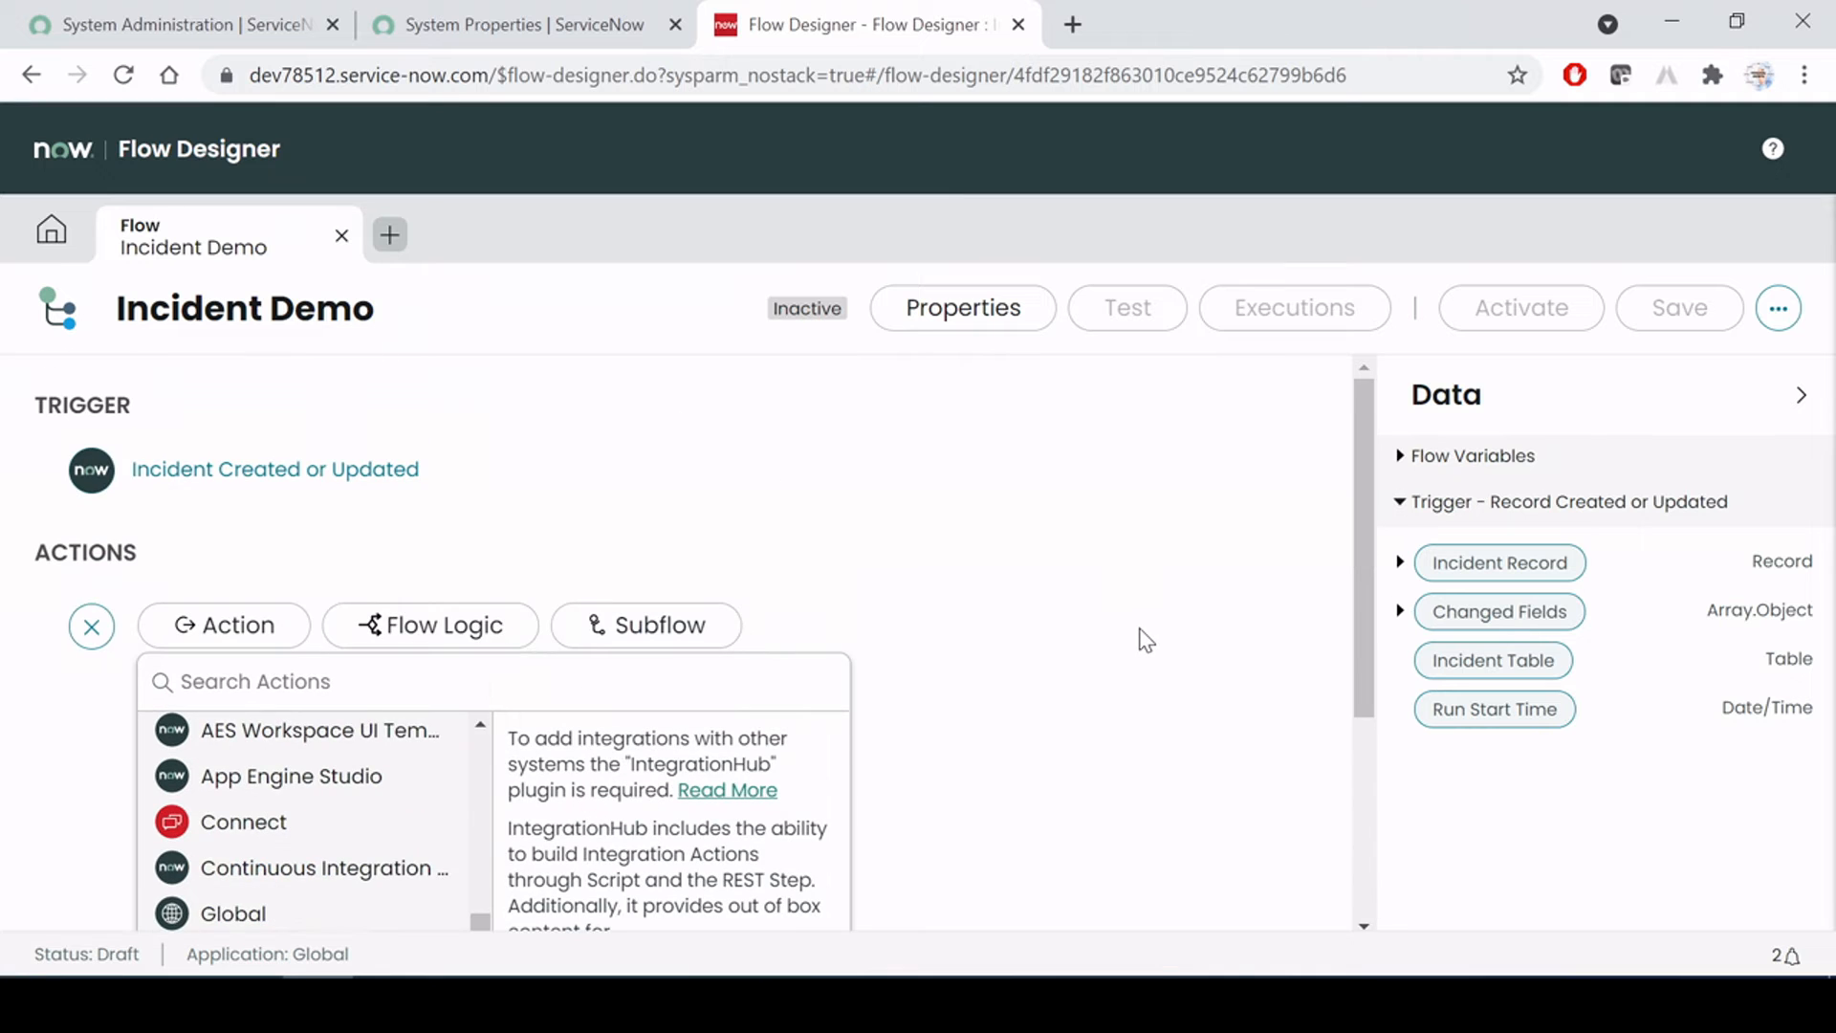
{"action": "scroll", "coordinate": [1143, 638], "scroll_direction": "down", "scroll_amount": 3}
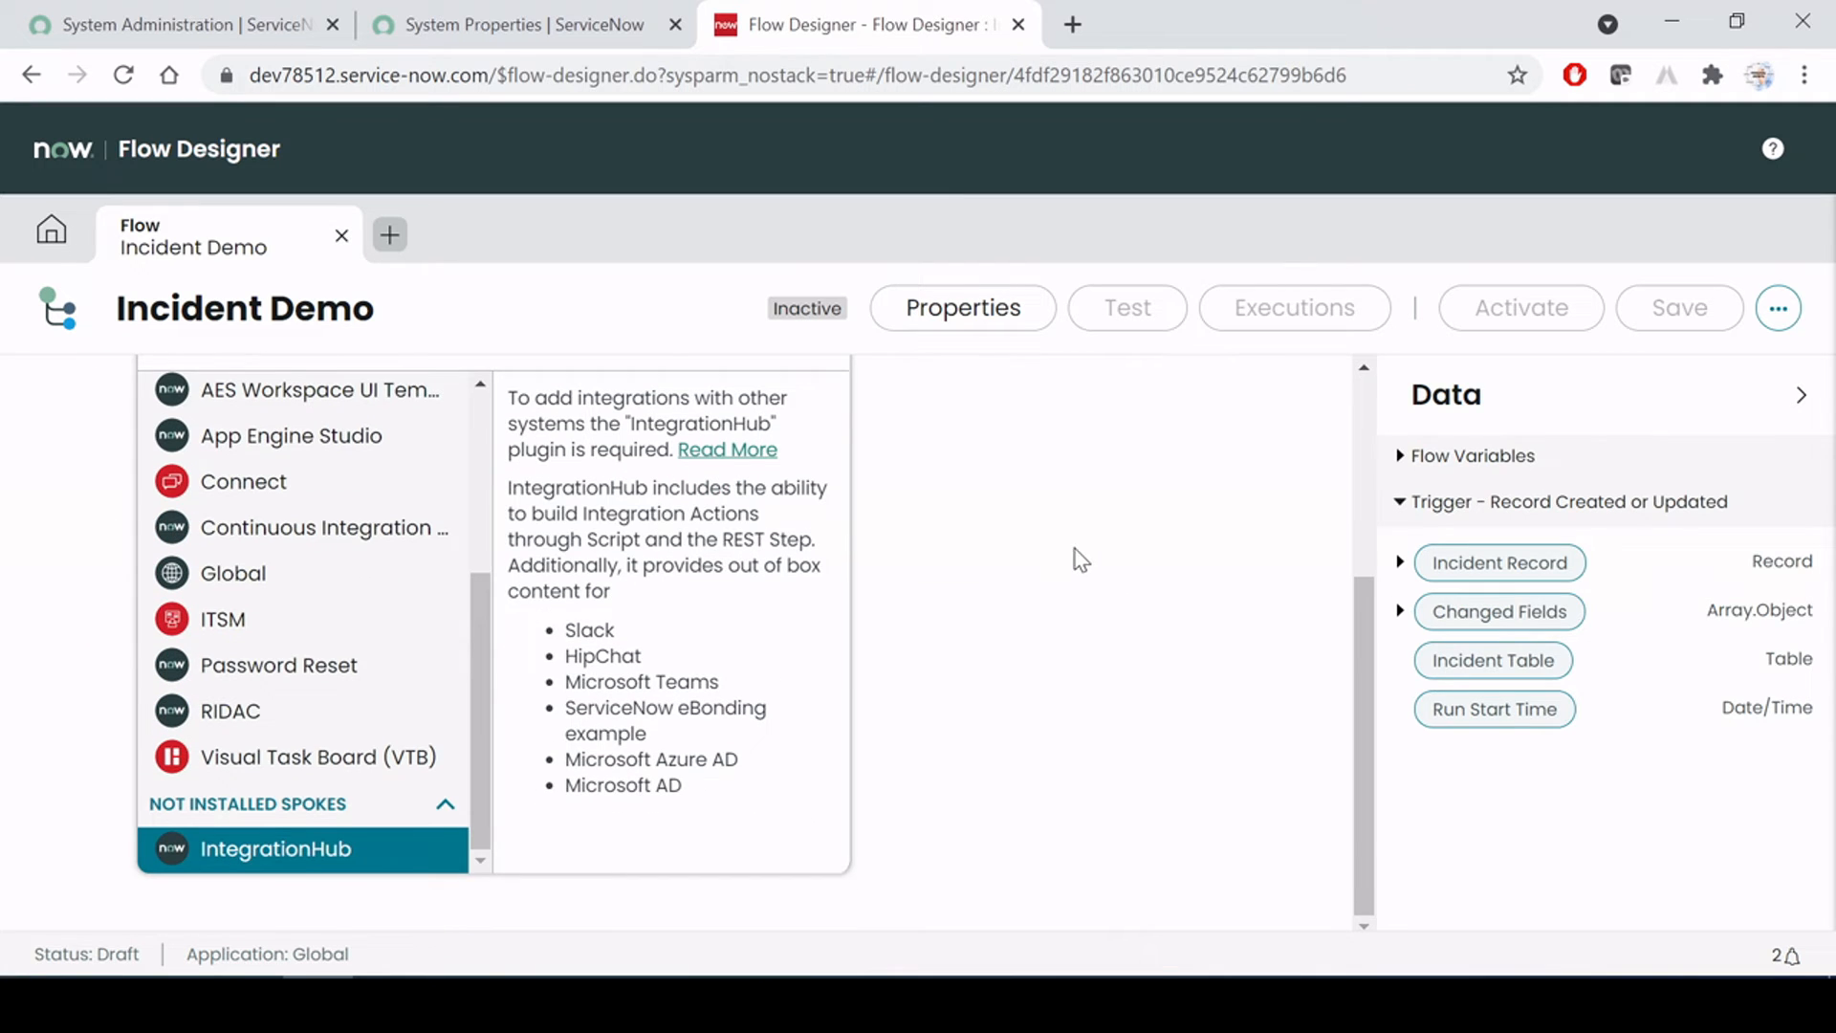
{"action": "scroll", "coordinate": [1080, 559], "scroll_direction": "up", "scroll_amount": 3}
{"action": "scroll", "coordinate": [1088, 600], "scroll_direction": "down", "scroll_amount": 3}
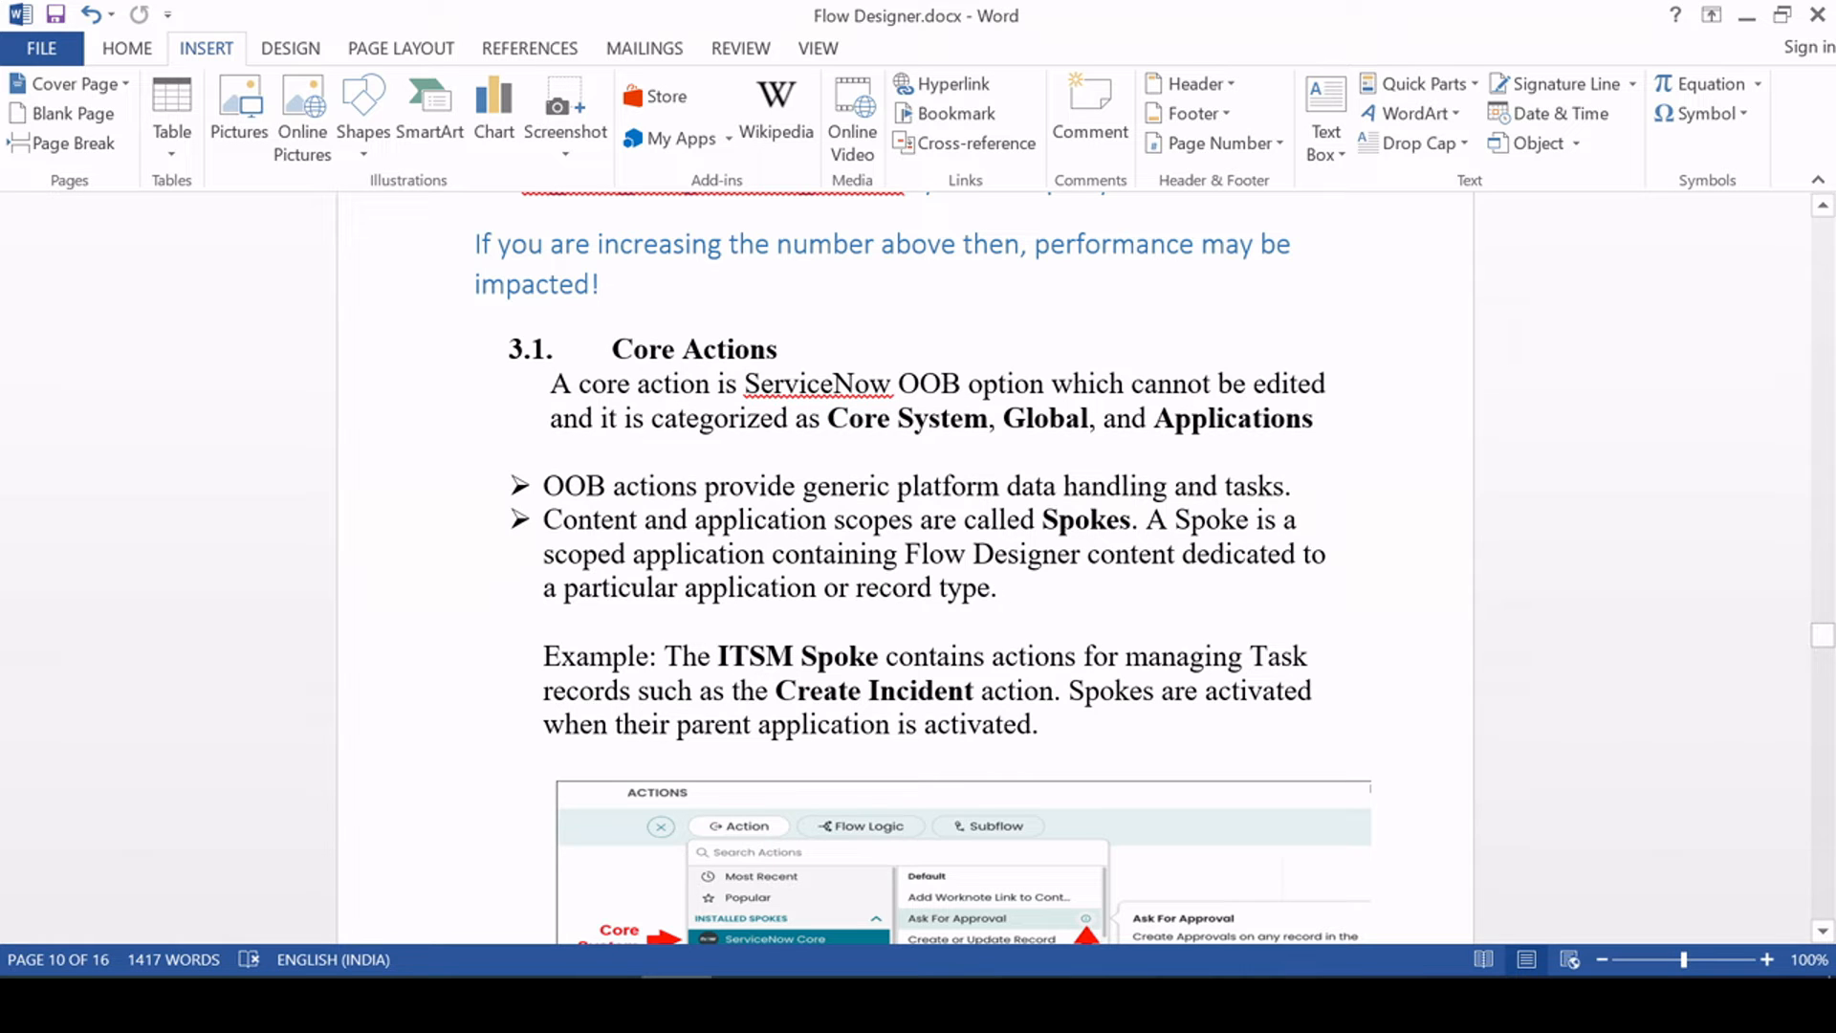
{"action": "scroll", "coordinate": [918, 564], "scroll_direction": "down", "scroll_amount": 3}
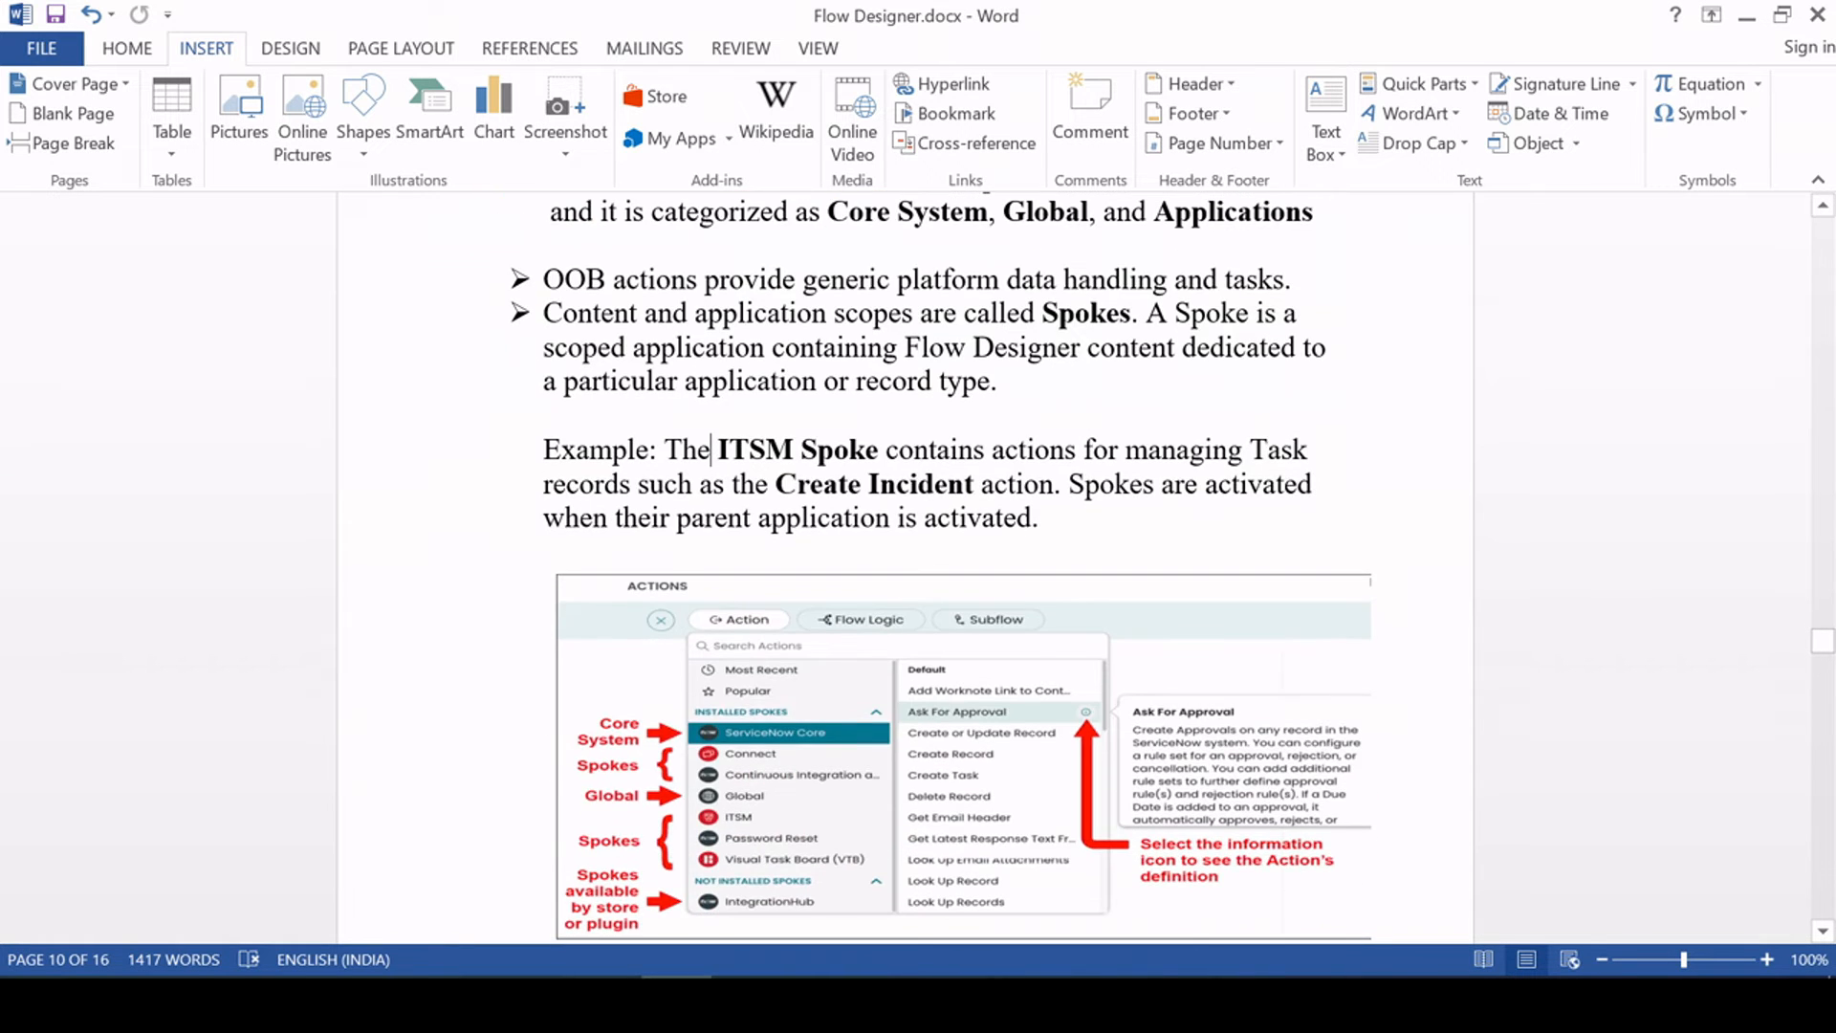
Highlight the ITSM Spoke example in Word, examine the ITSM spoke's actions in Flow Designer, and return to the annotated screenshot in Word
{"action": "left_click_drag", "start_coordinate": [717, 449], "coordinate": [878, 450]}
{"action": "left_click", "coordinate": [878, 450]}
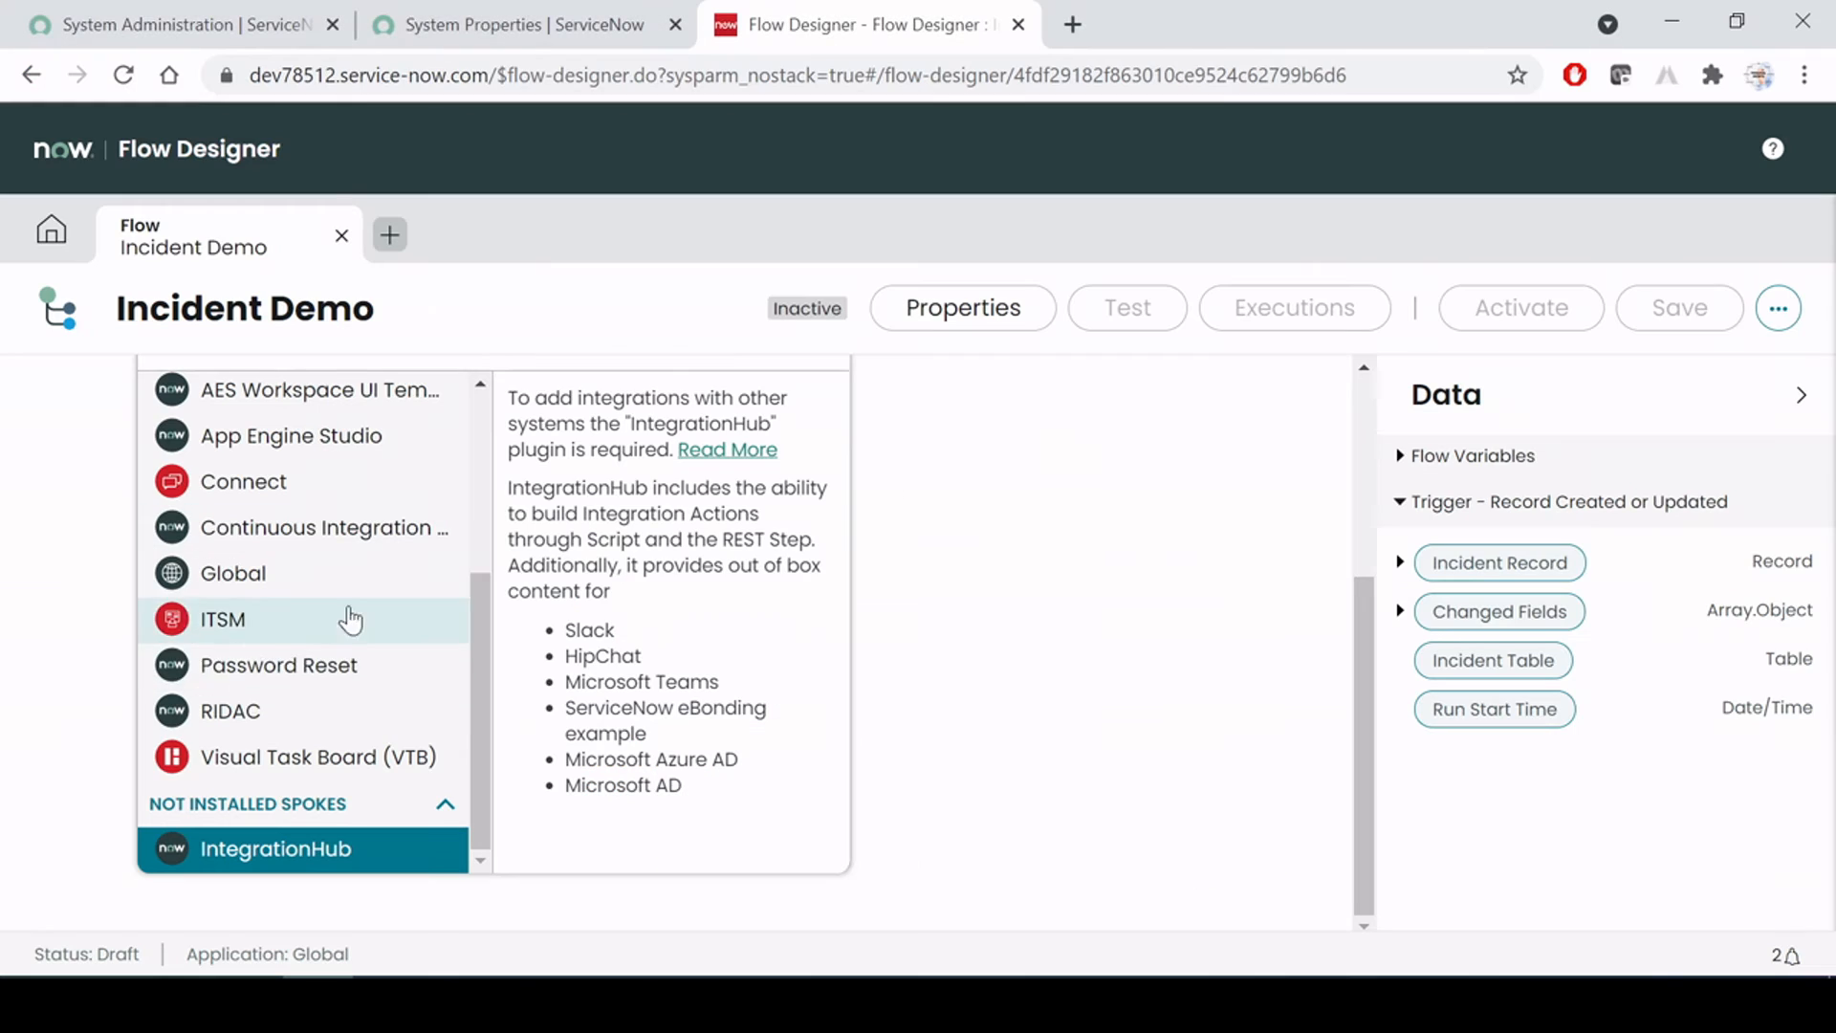
{"action": "left_click", "coordinate": [268, 631]}
{"action": "scroll", "coordinate": [646, 525], "scroll_direction": "down", "scroll_amount": 10}
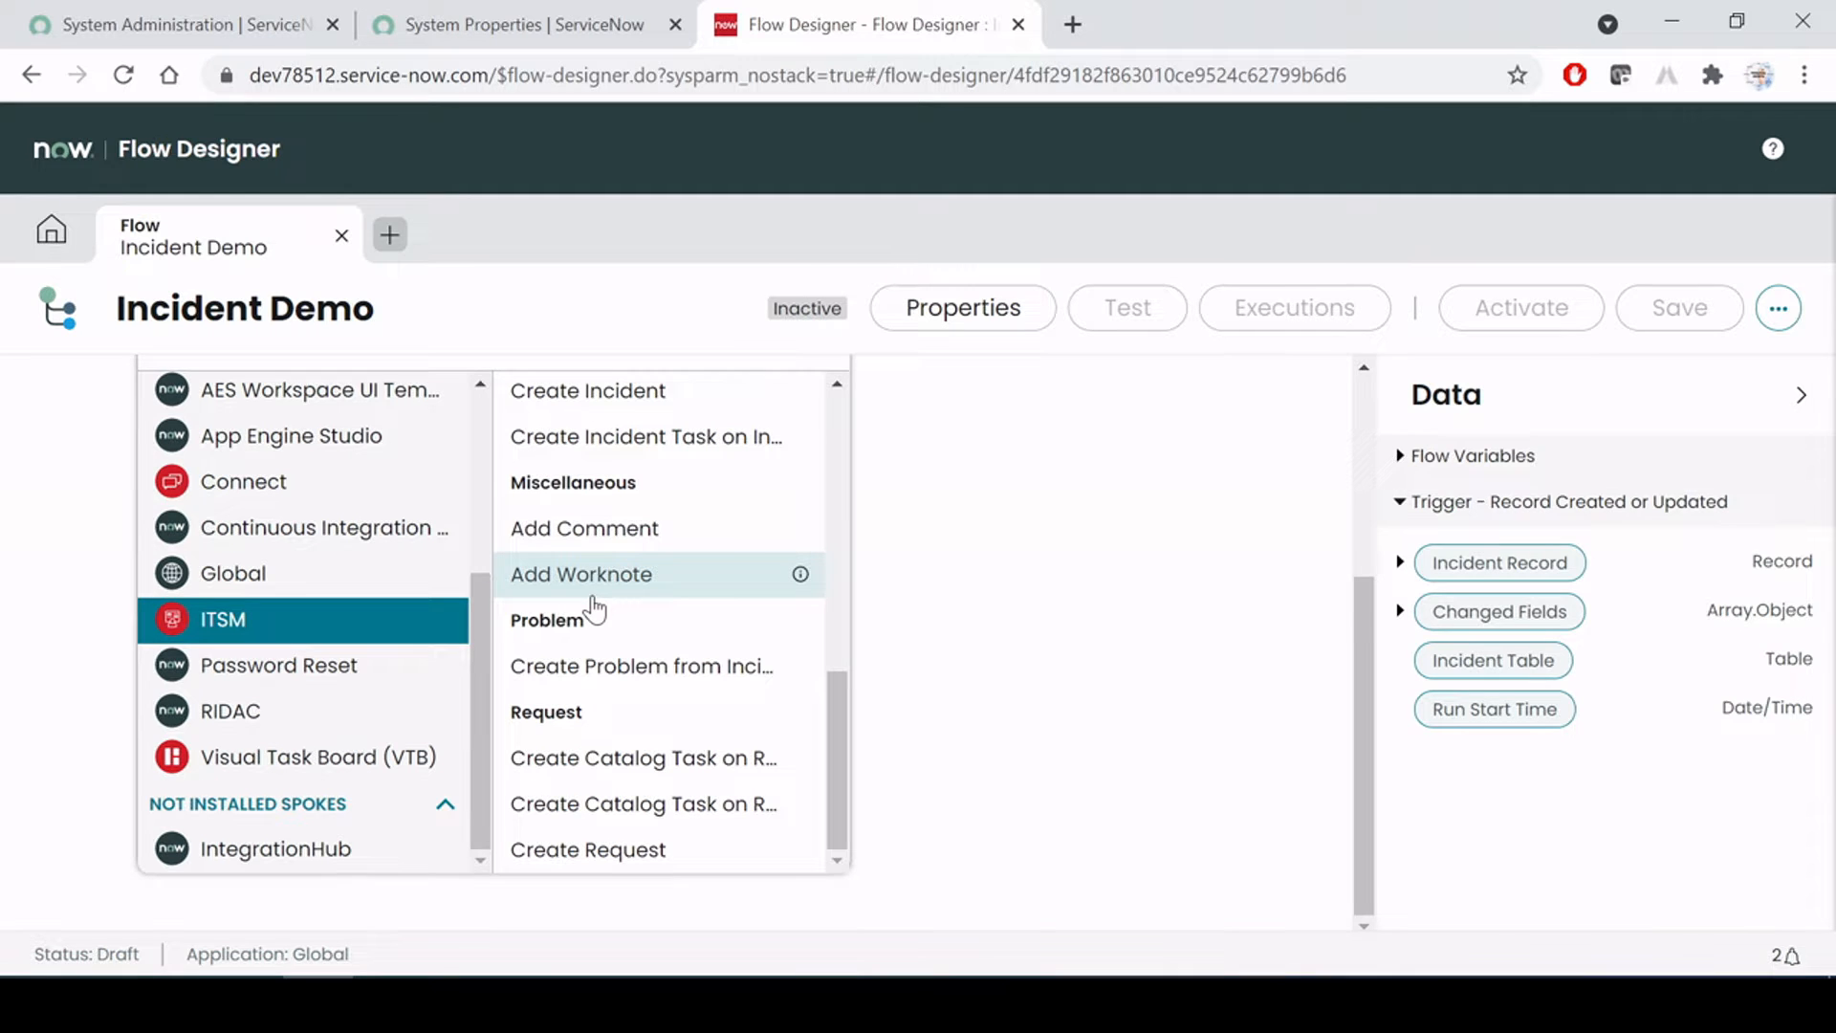
{"action": "key", "text": "alt+Tab"}
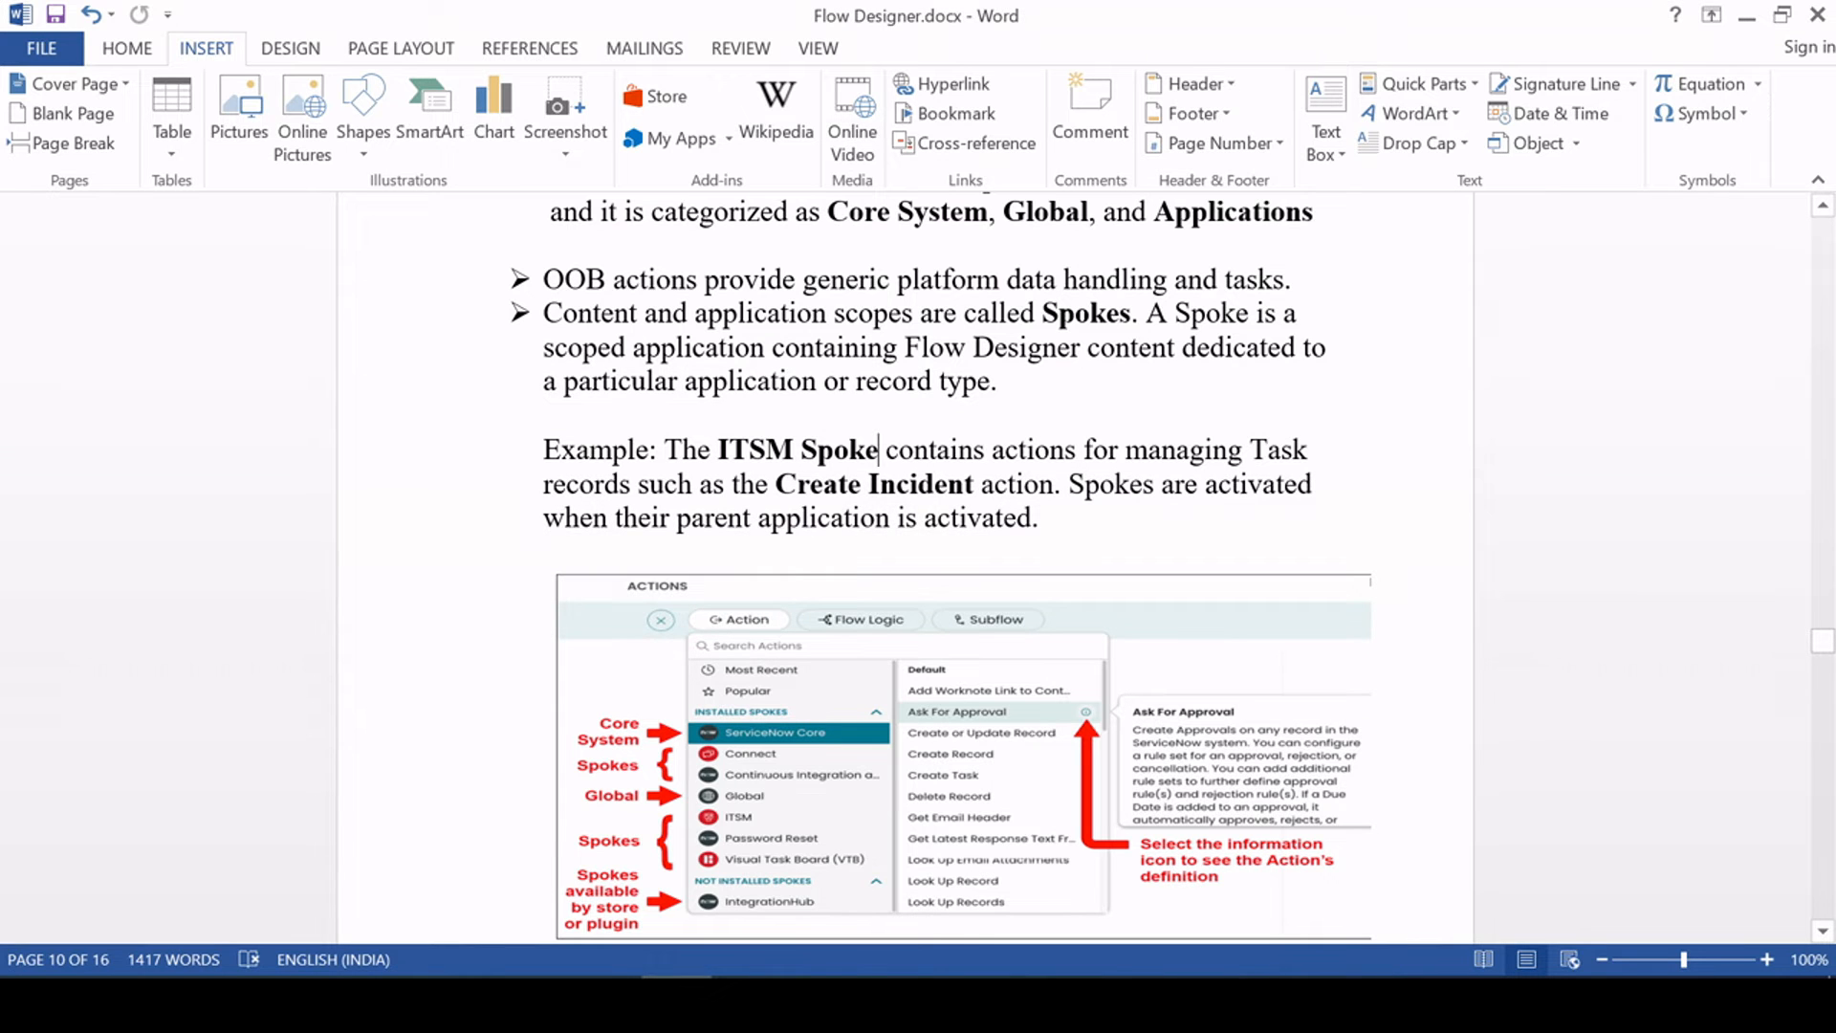
{"action": "scroll", "coordinate": [926, 509], "scroll_direction": "down", "scroll_amount": 3}
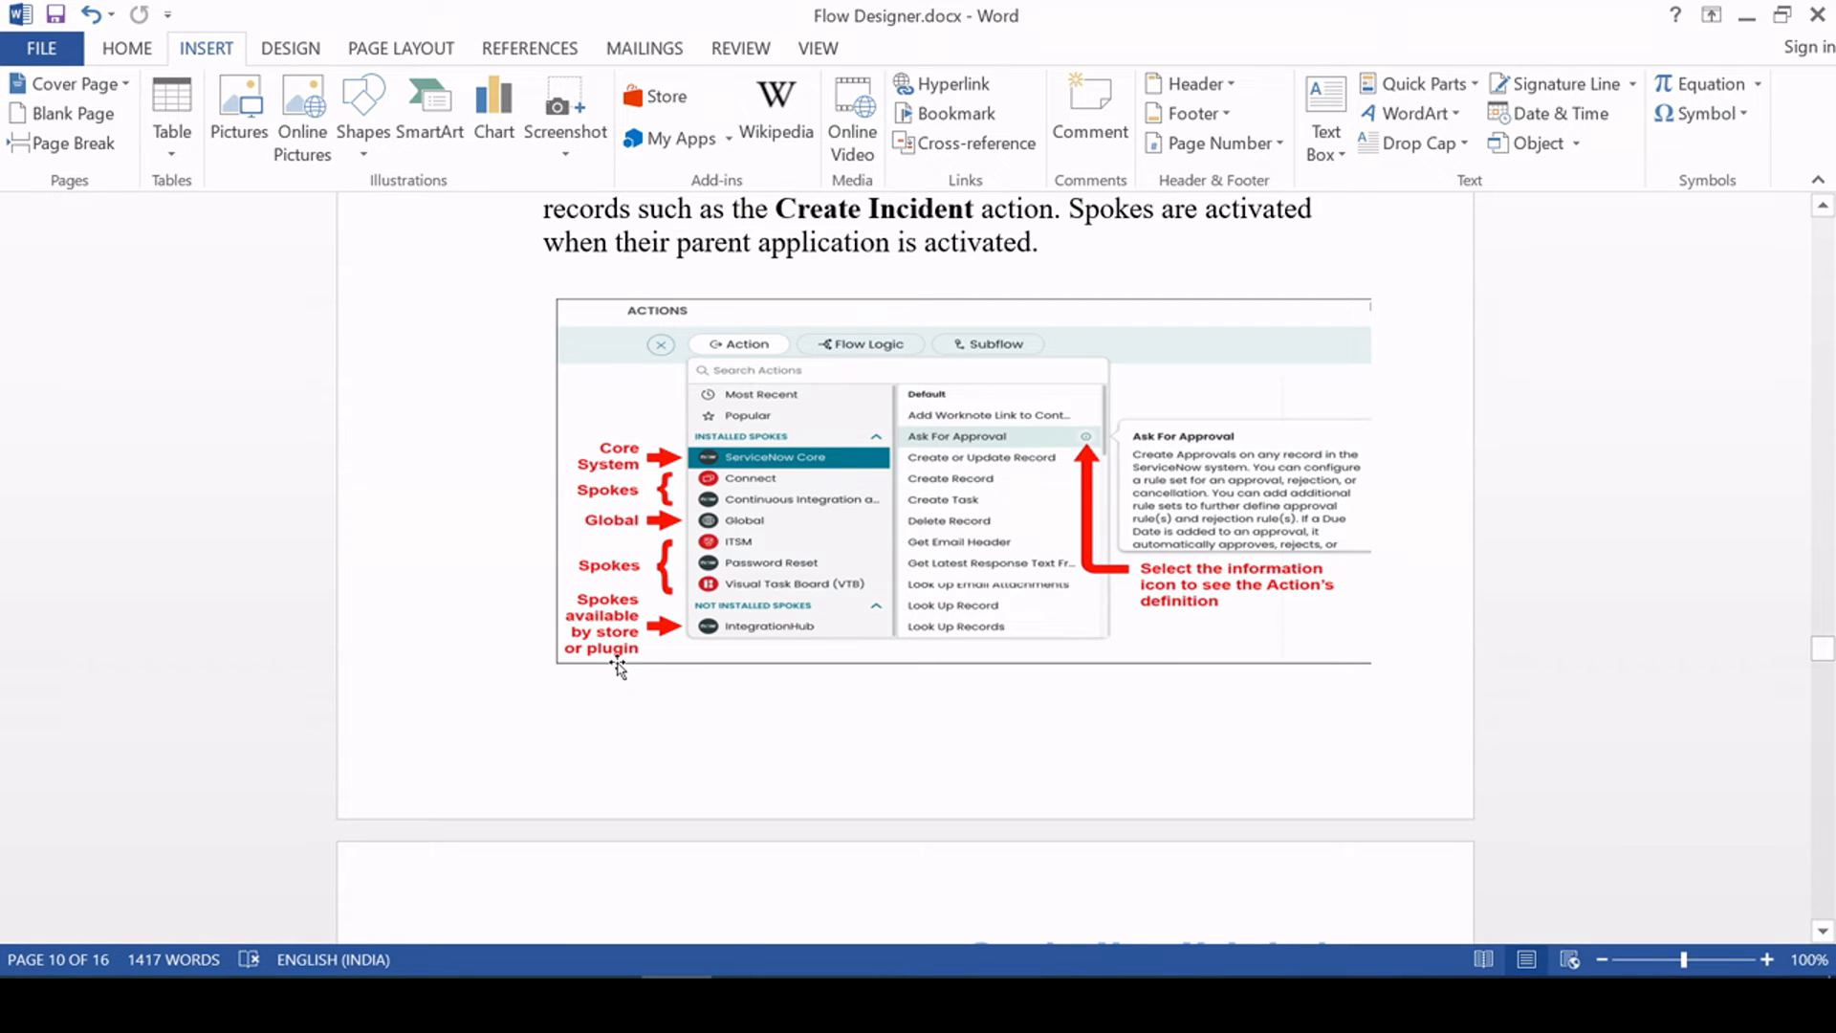
Read the IntegrationHub description under the not installed spokes in Flow Designer and compare it with Word's annotated screenshot
{"action": "key", "text": "alt+Tab"}
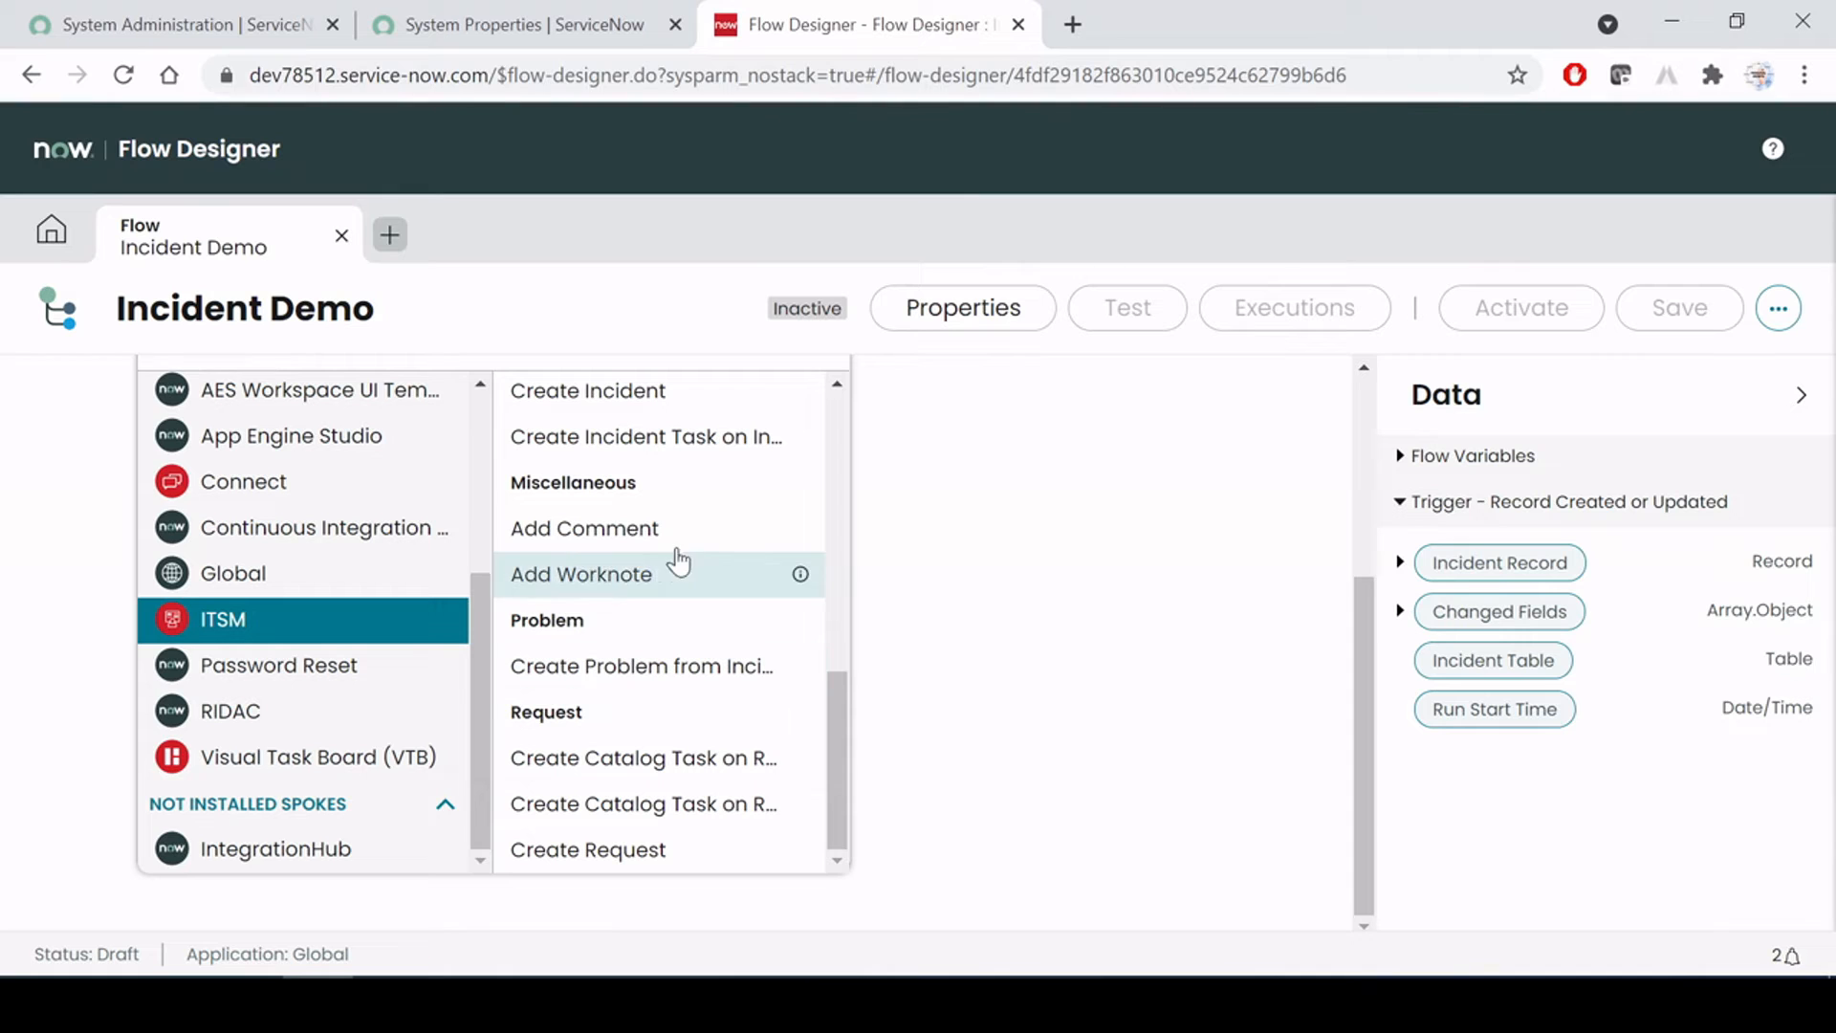
{"action": "left_click", "coordinate": [266, 854]}
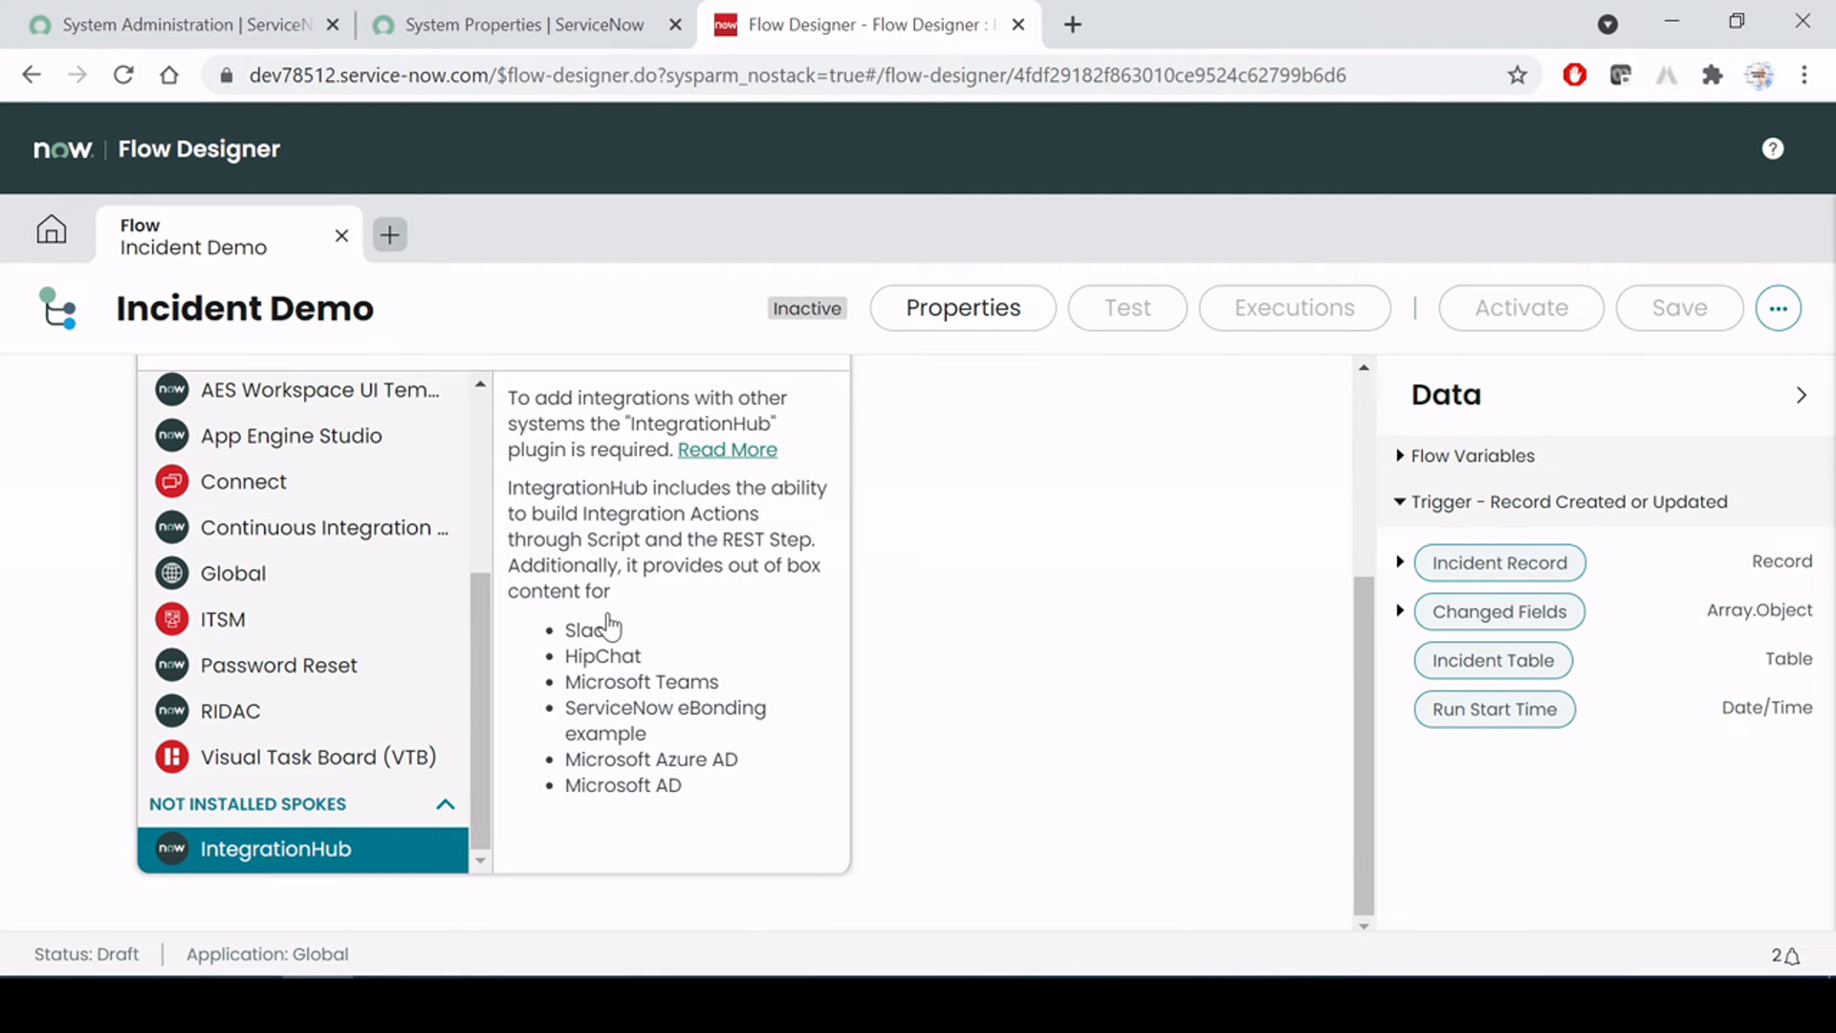
{"action": "key", "text": "alt+Tab"}
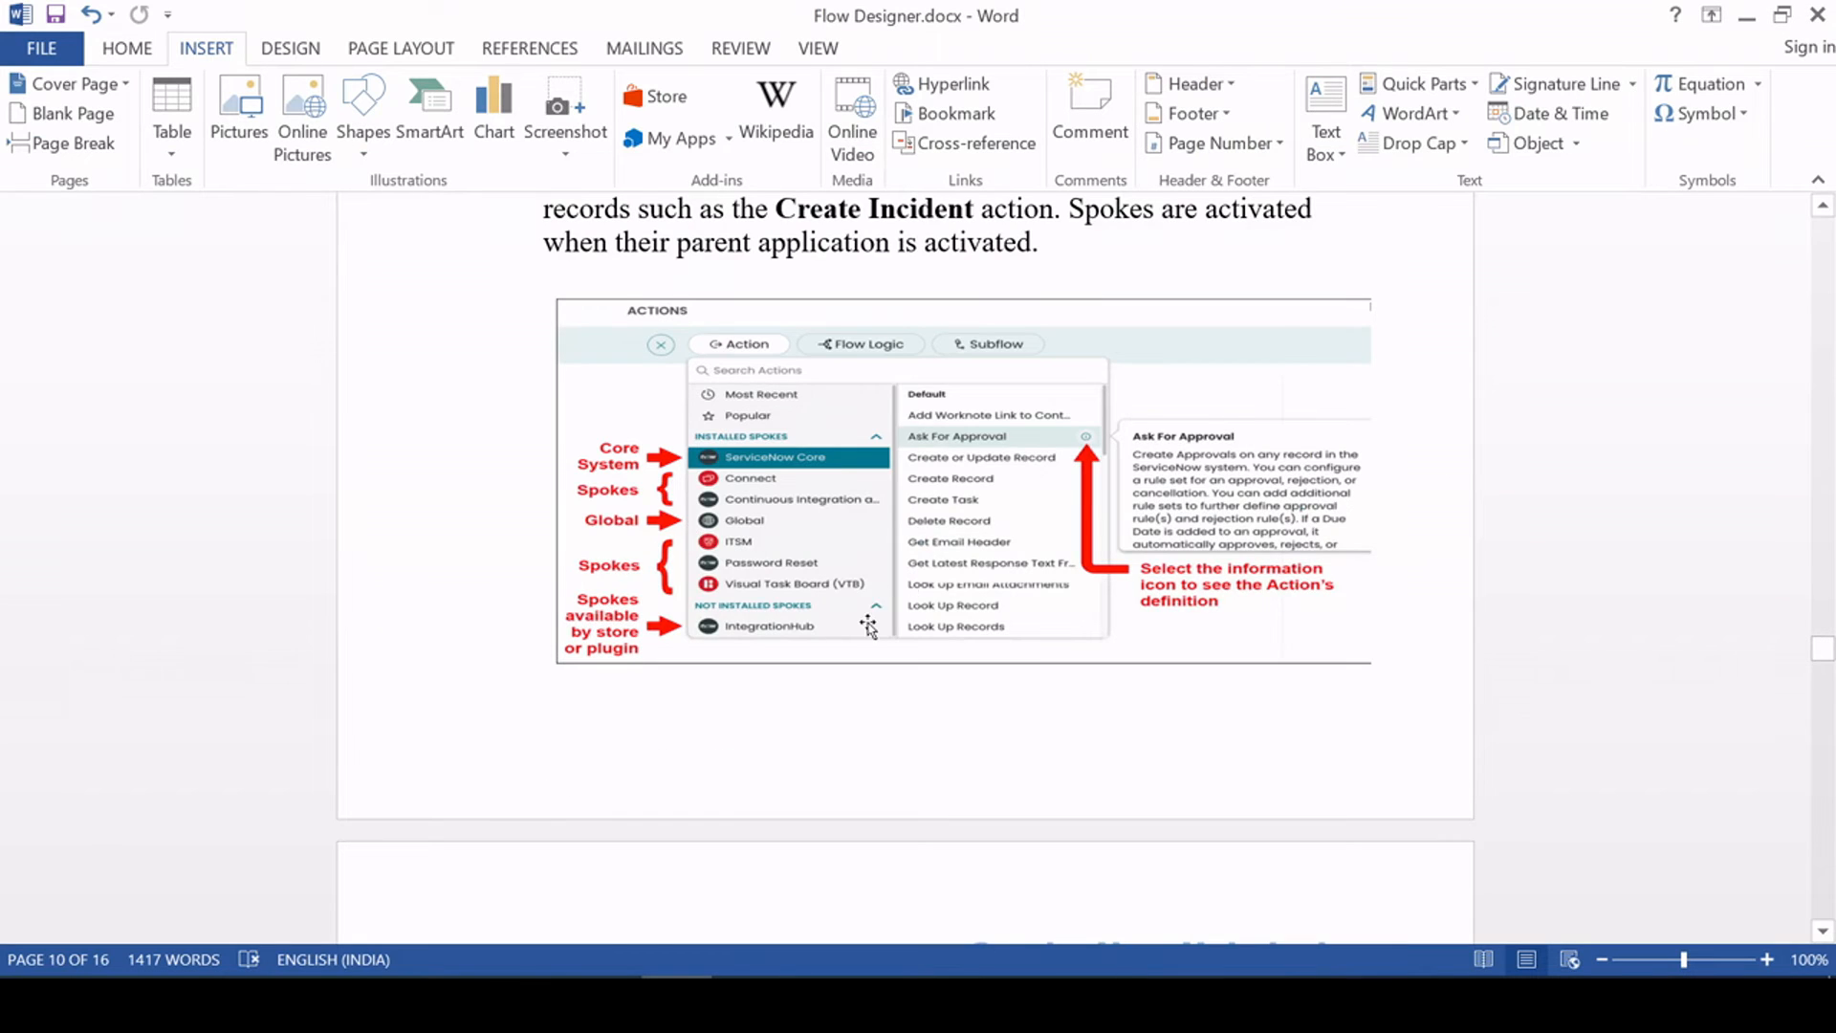
{"action": "scroll", "coordinate": [889, 612], "scroll_direction": "up", "scroll_amount": 3}
{"action": "scroll", "coordinate": [875, 622], "scroll_direction": "down", "scroll_amount": 3}
{"action": "scroll", "coordinate": [872, 631], "scroll_direction": "up", "scroll_amount": 1}
Switch to Flow Designer and search the ServiceNow Core actions for "update" to add an Update Record action to the Incident Demo flow
{"action": "key", "text": "alt+Tab"}
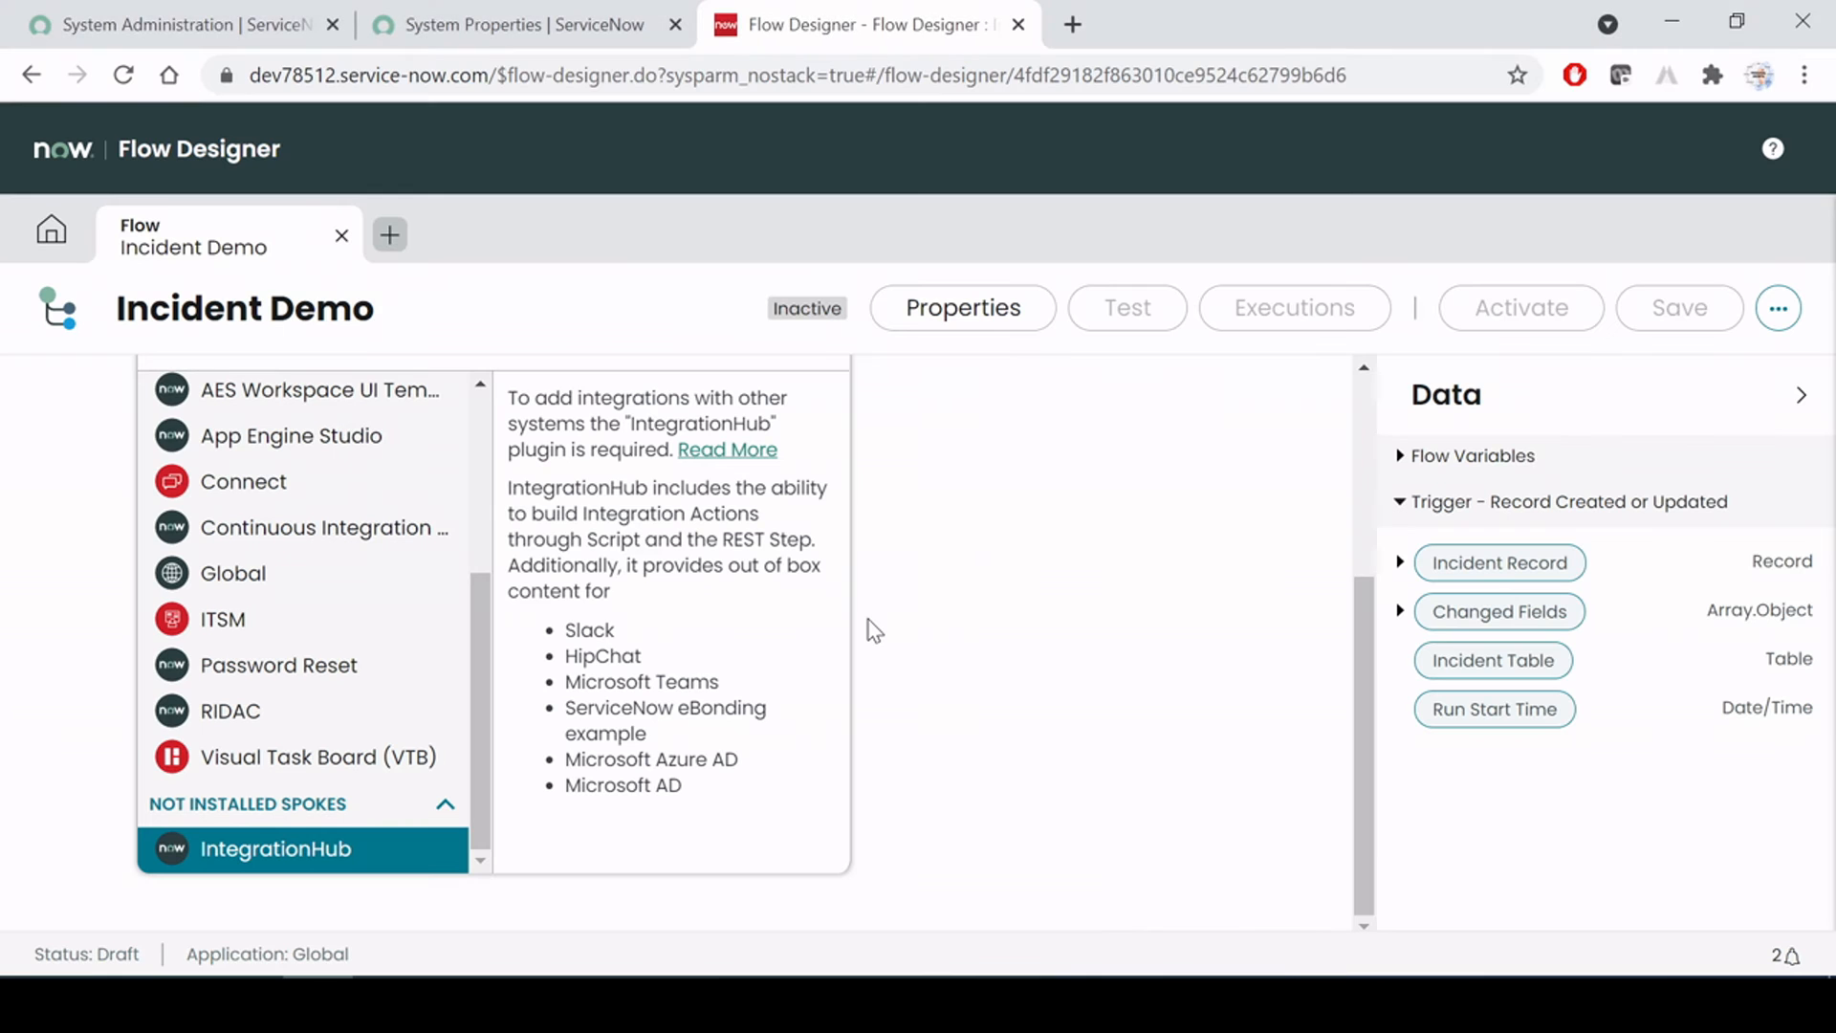
{"action": "scroll", "coordinate": [873, 597], "scroll_direction": "up", "scroll_amount": 4}
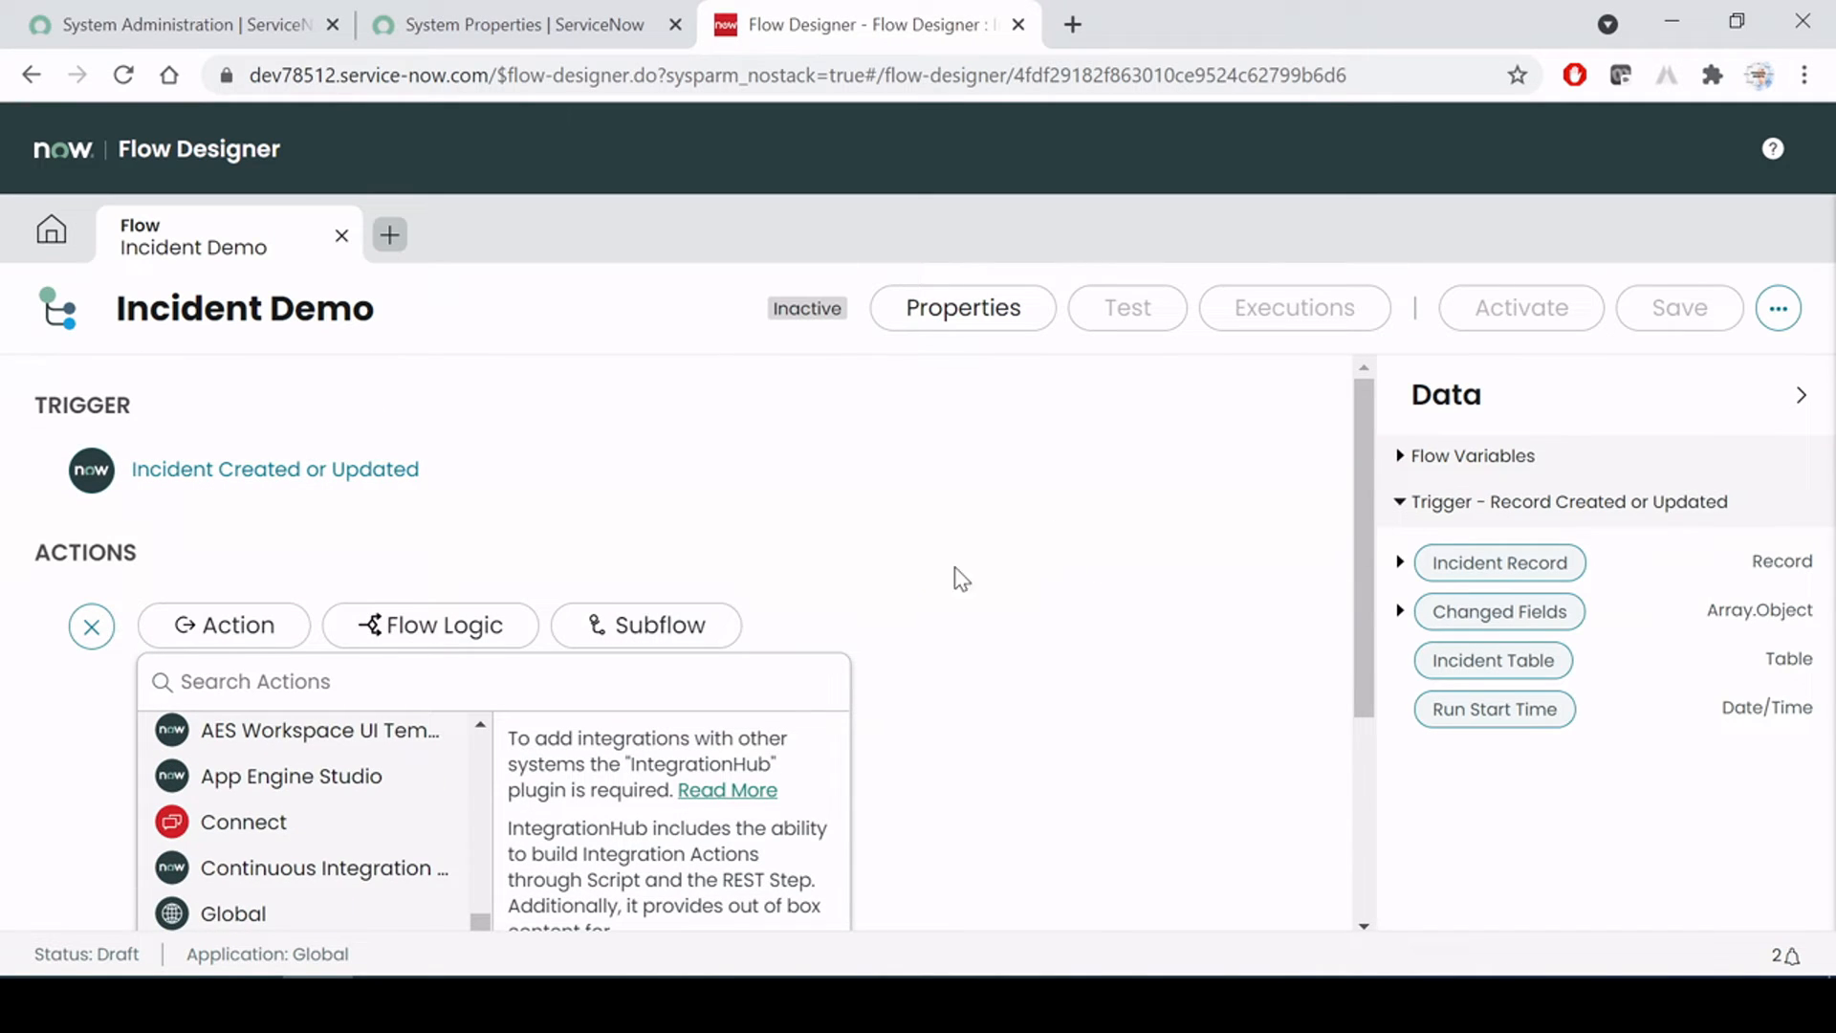
{"action": "scroll", "coordinate": [942, 577], "scroll_direction": "down", "scroll_amount": 3}
{"action": "scroll", "coordinate": [938, 578], "scroll_direction": "up", "scroll_amount": 3}
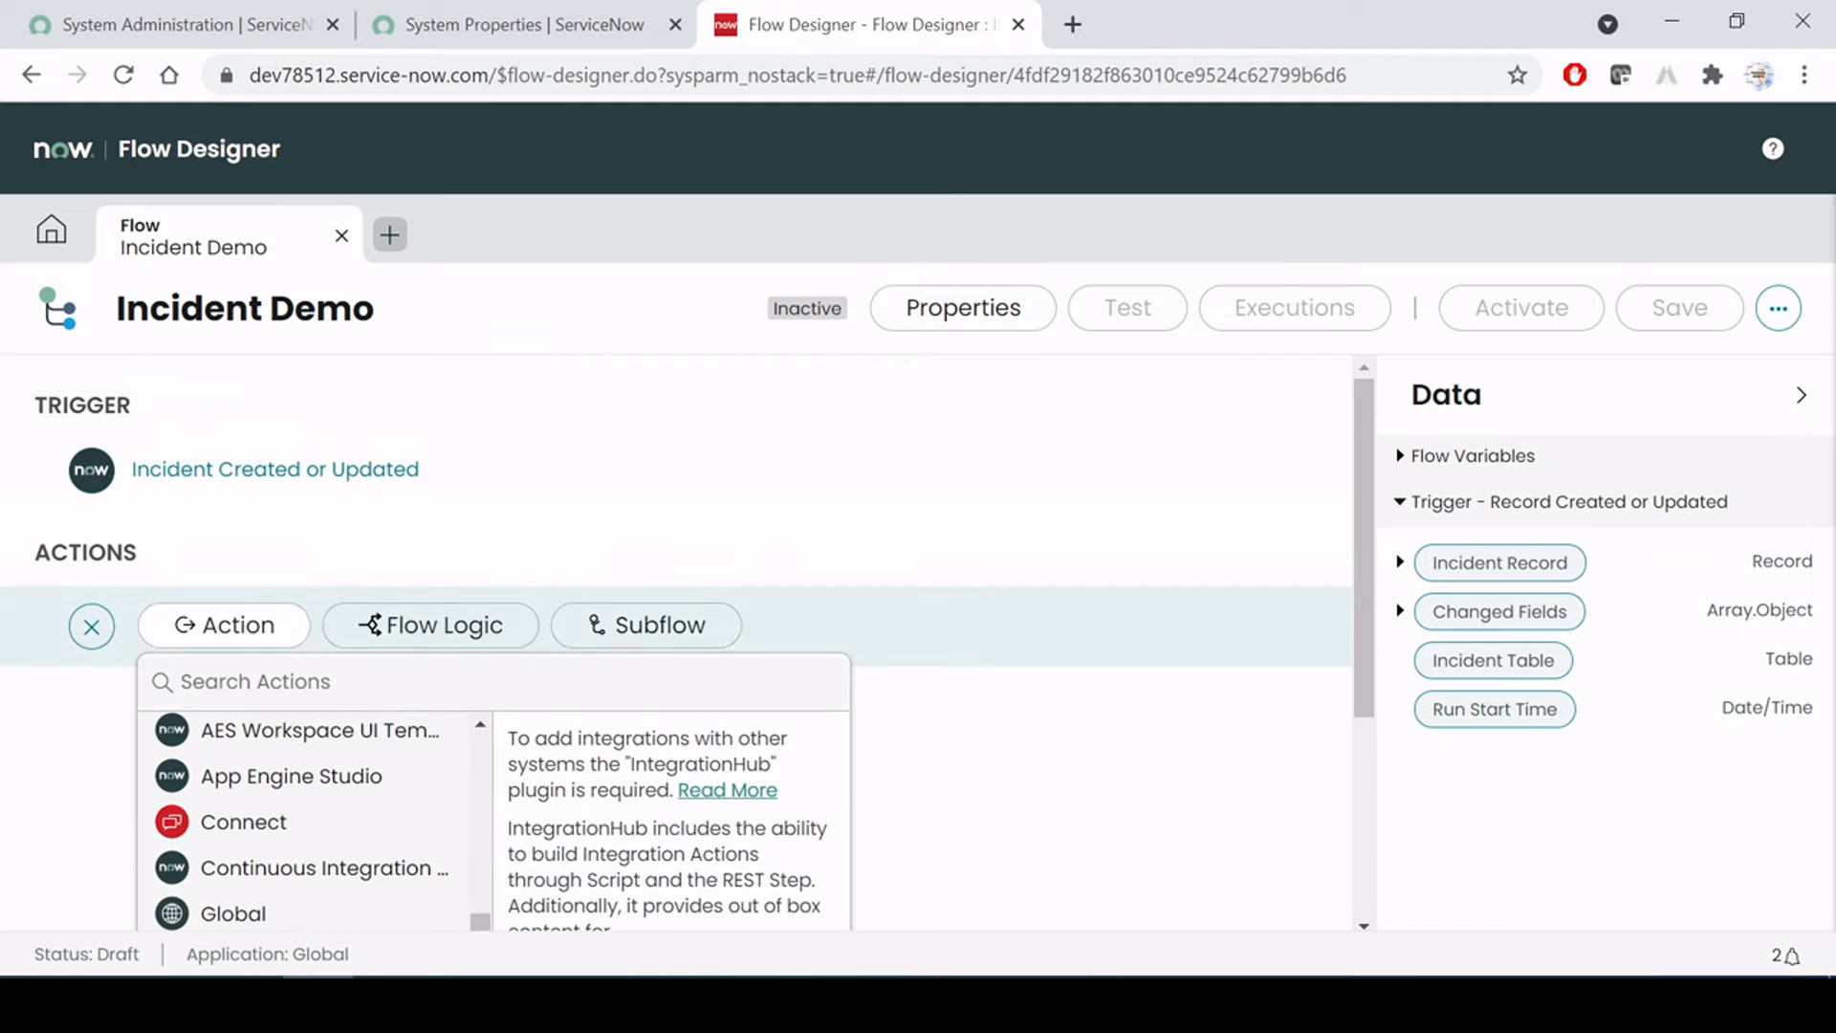
{"action": "scroll", "coordinate": [1077, 516], "scroll_direction": "down", "scroll_amount": 2}
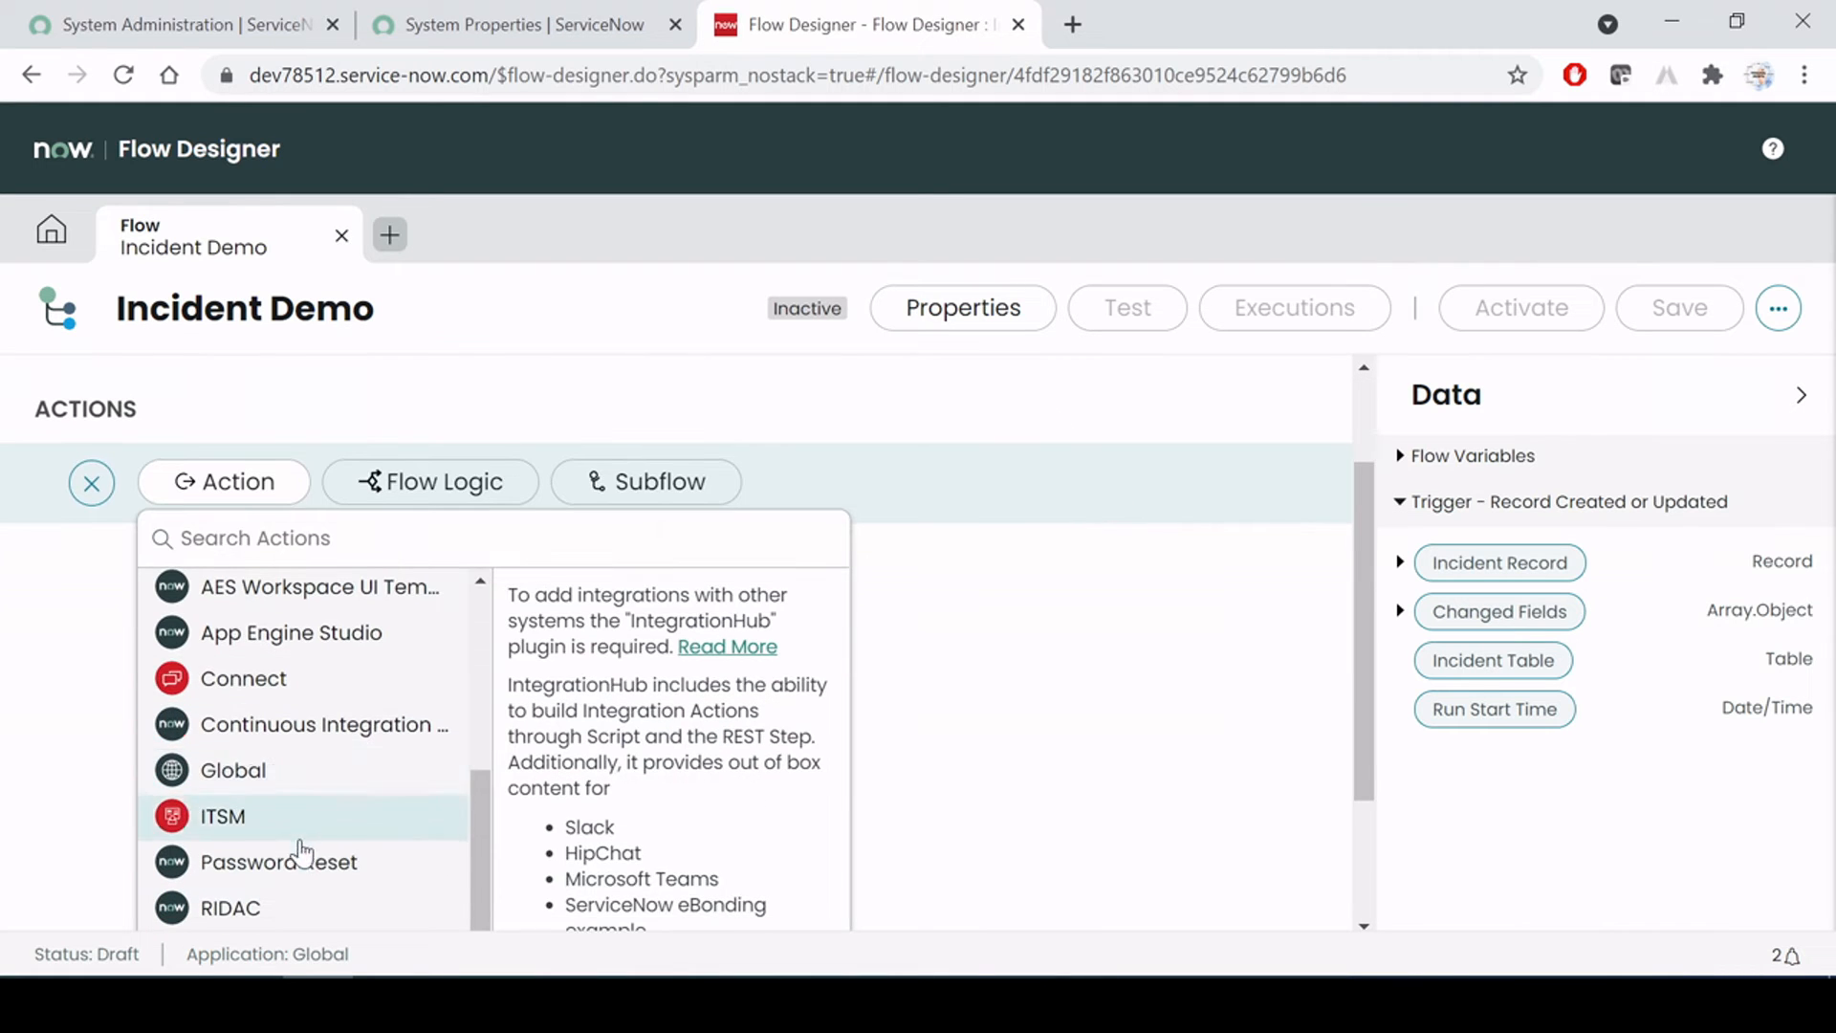
{"action": "scroll", "coordinate": [439, 758], "scroll_direction": "up", "scroll_amount": 4}
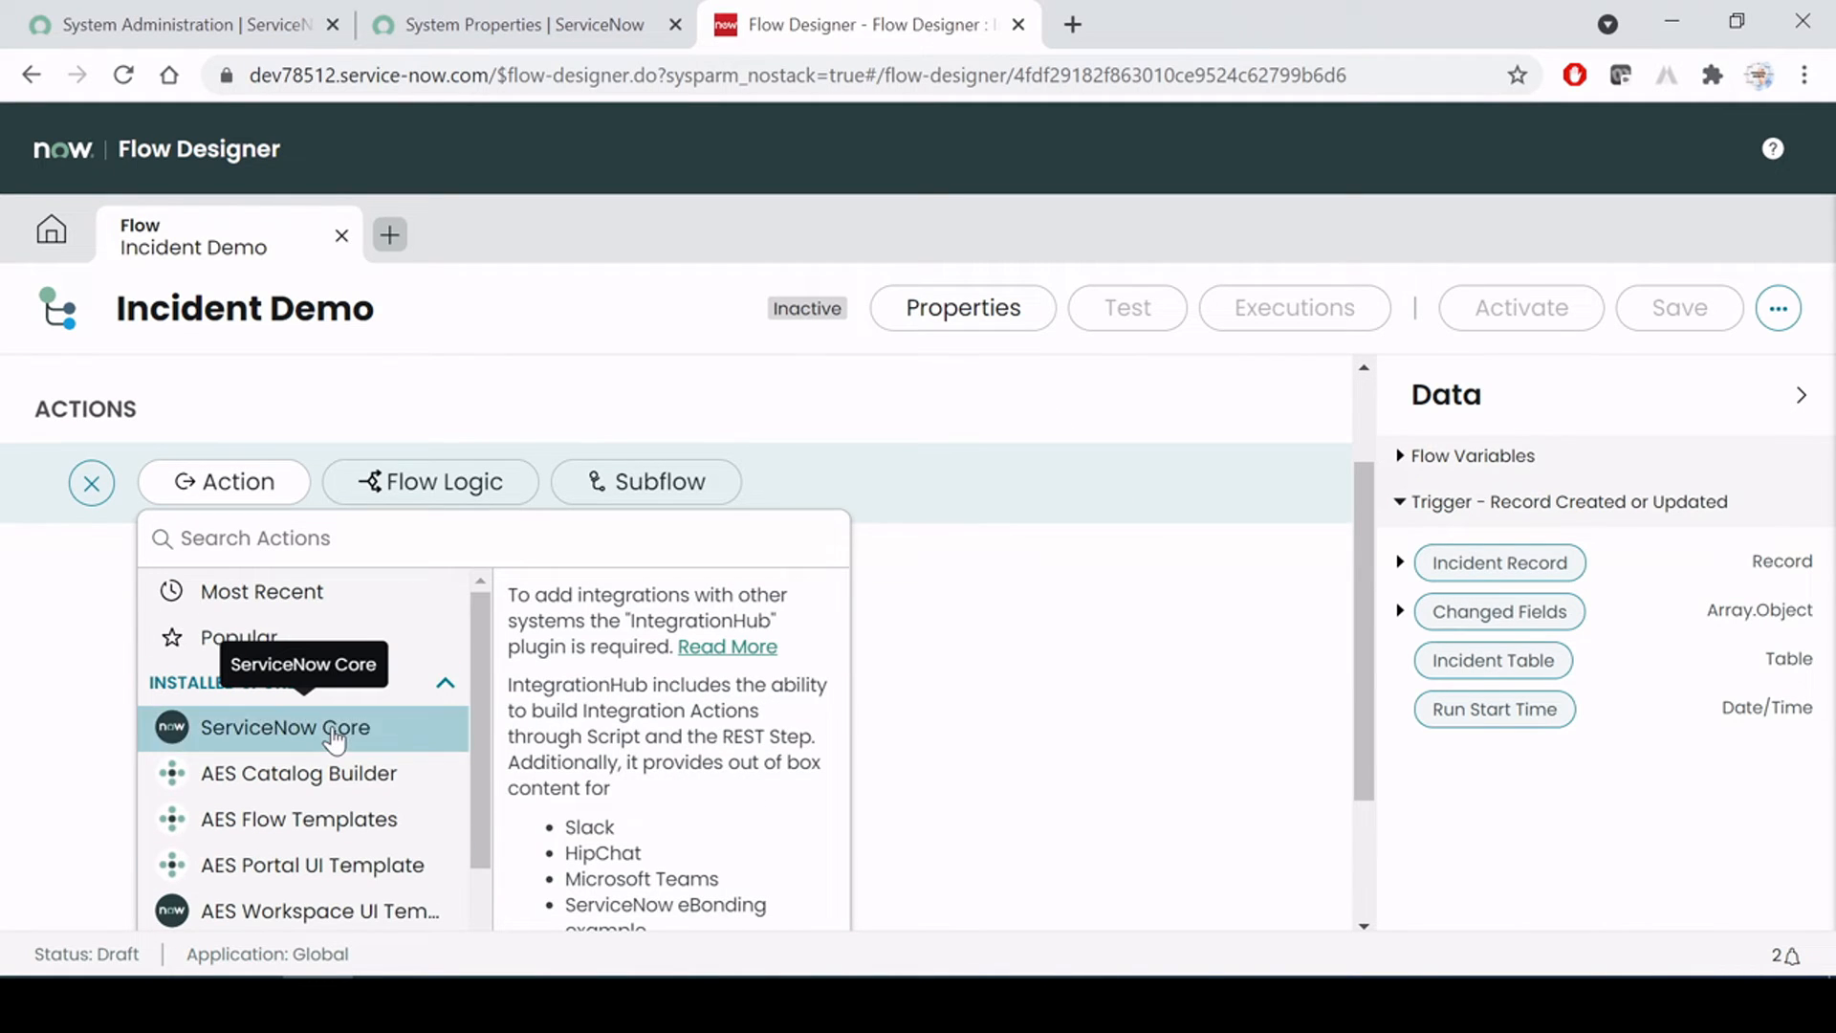
{"action": "left_click", "coordinate": [334, 731]}
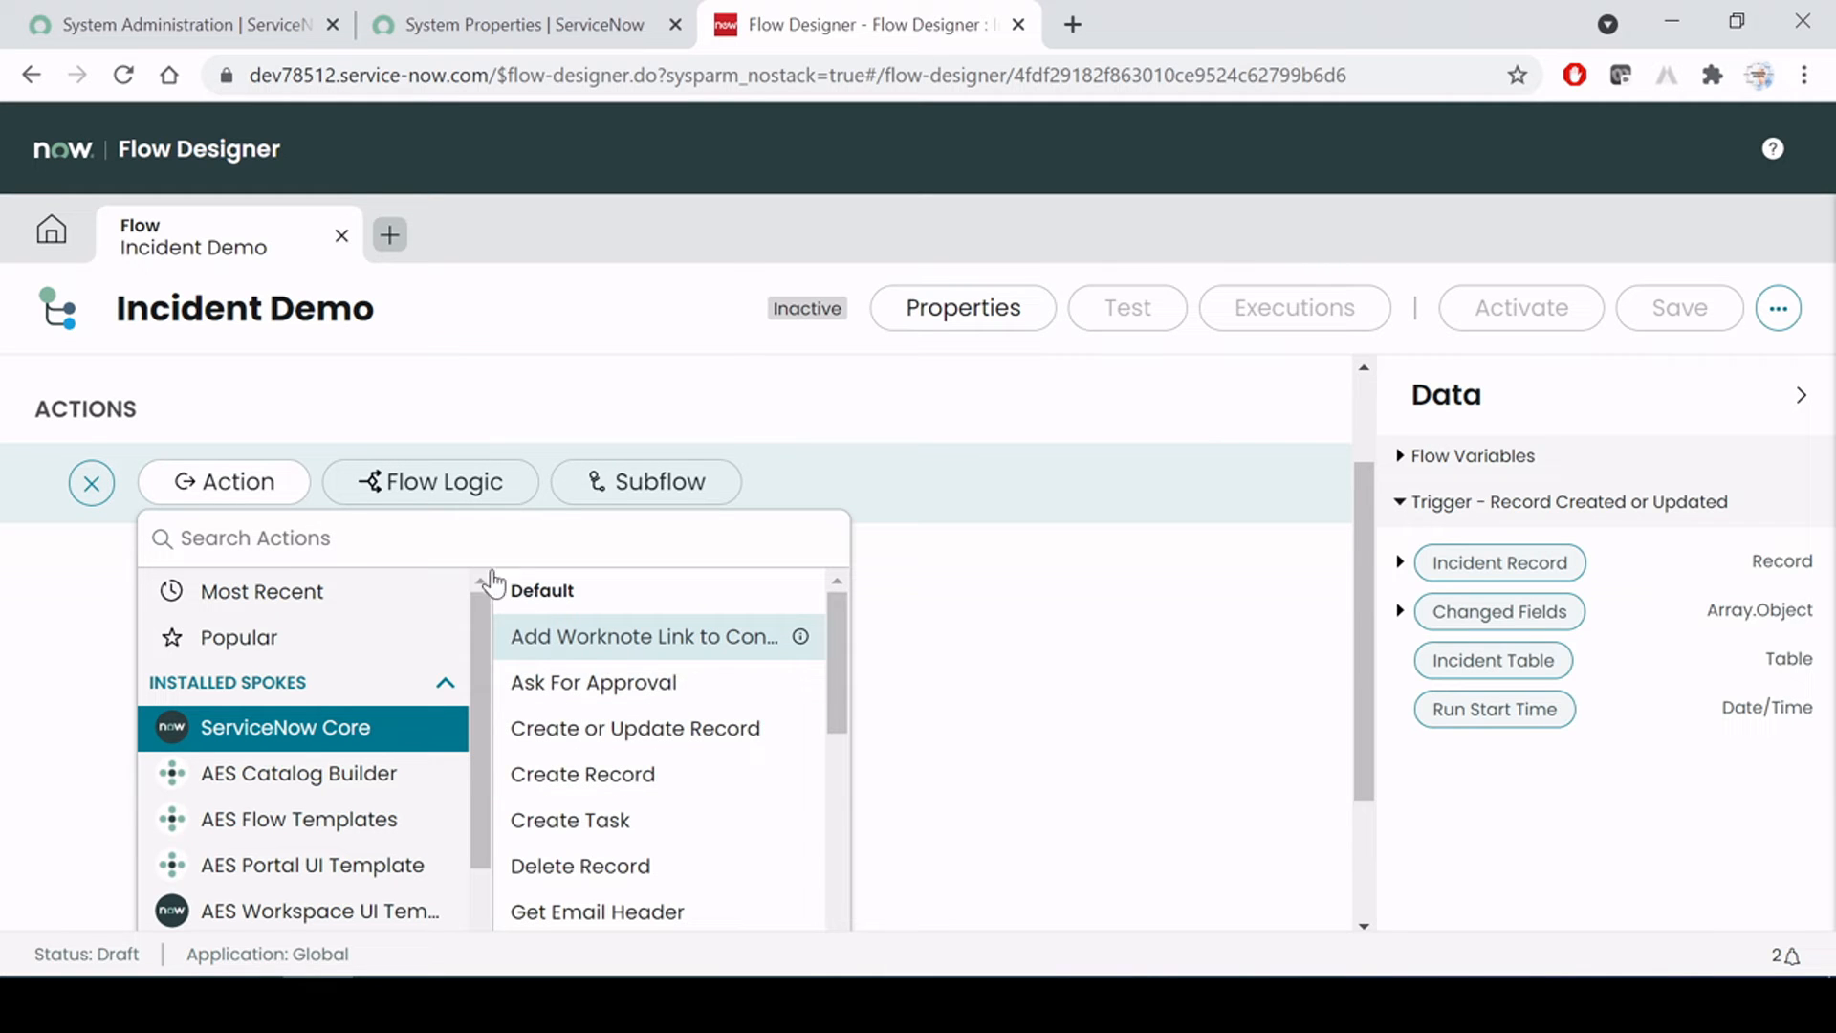
{"action": "left_click", "coordinate": [182, 537]}
{"action": "type", "text": "update"}
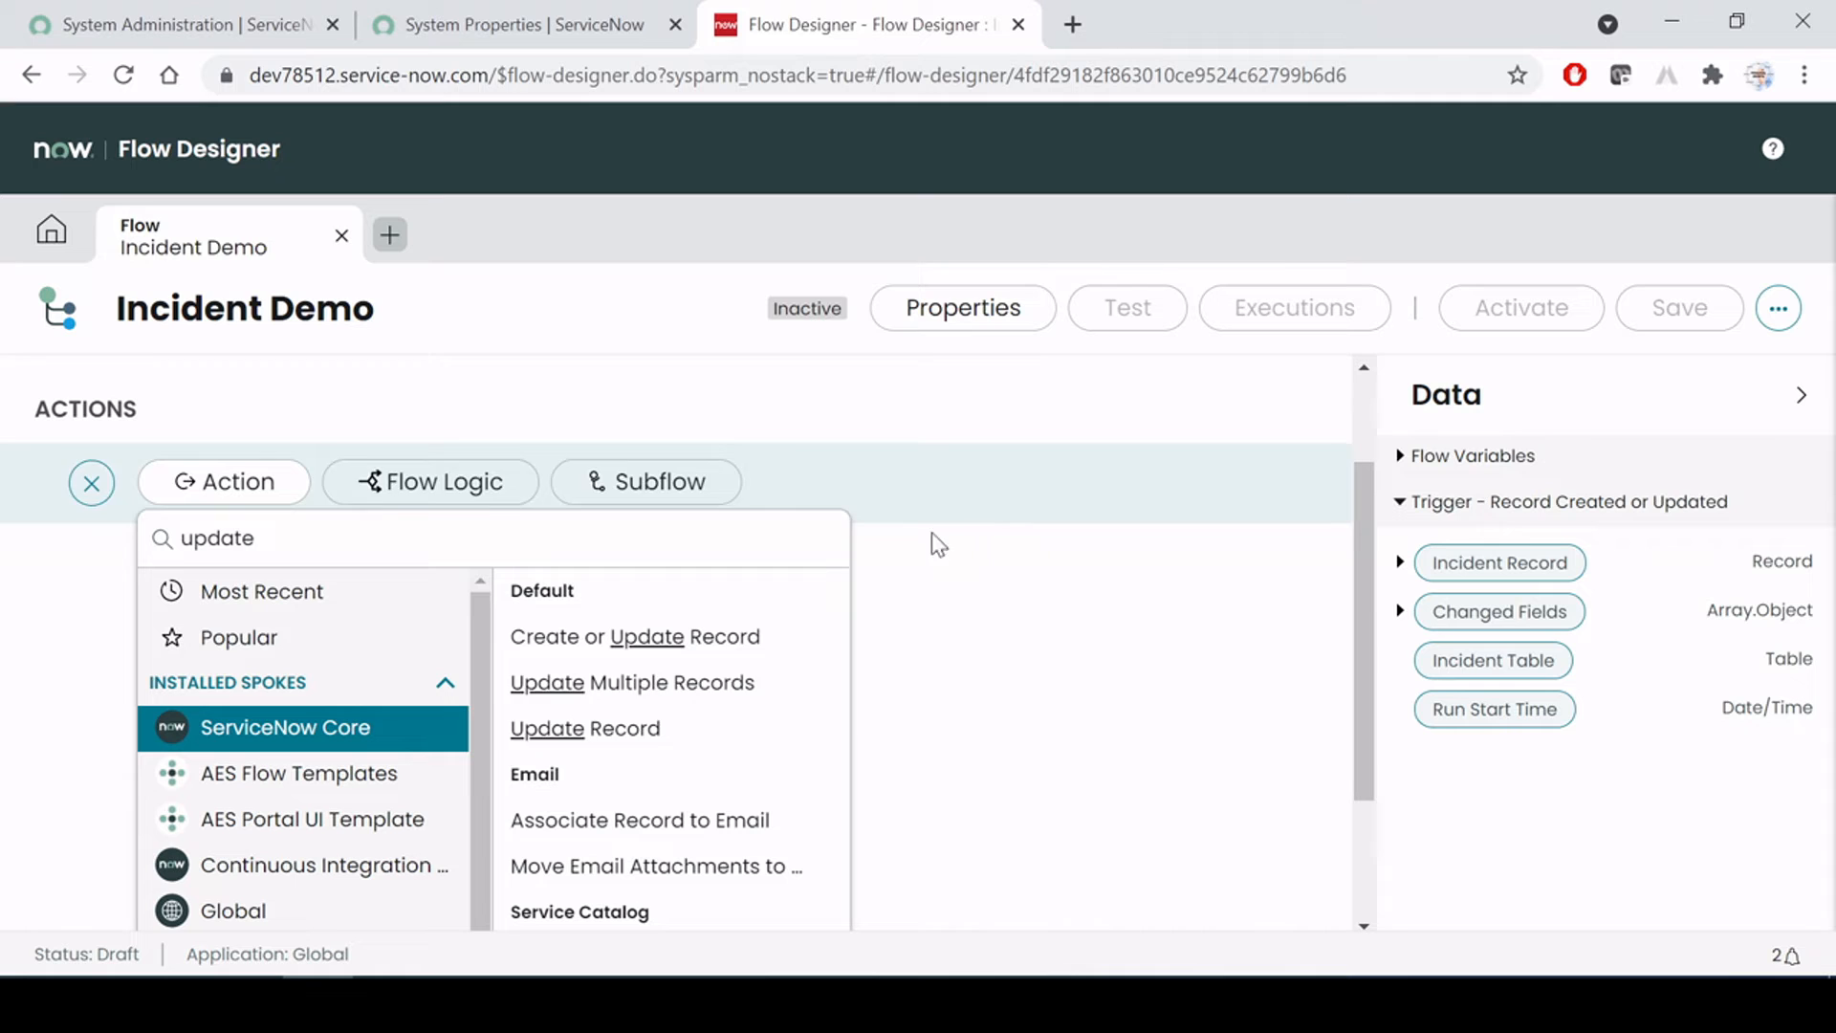
{"action": "left_click", "coordinate": [622, 734]}
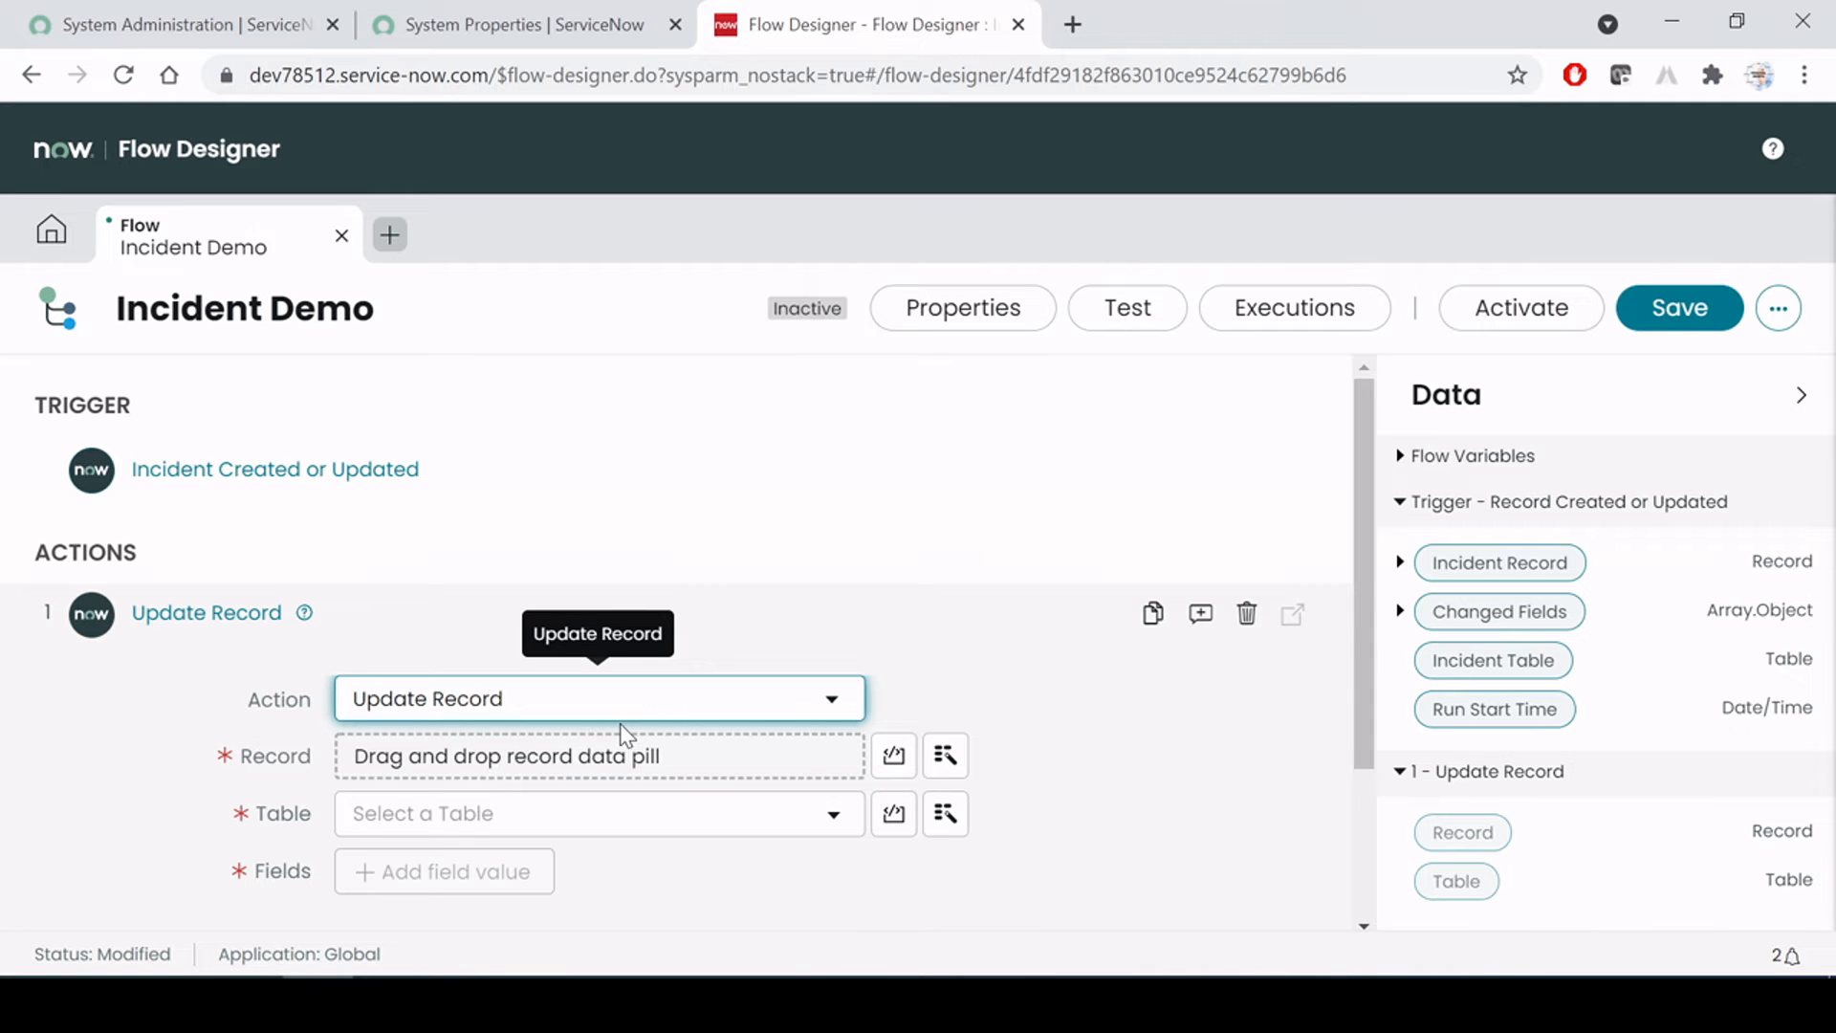
Place the trigger's Incident Record data pill in the Update Record action's Record field, and clear the filled-in selection again
{"action": "scroll", "coordinate": [1019, 521], "scroll_direction": "down", "scroll_amount": 2}
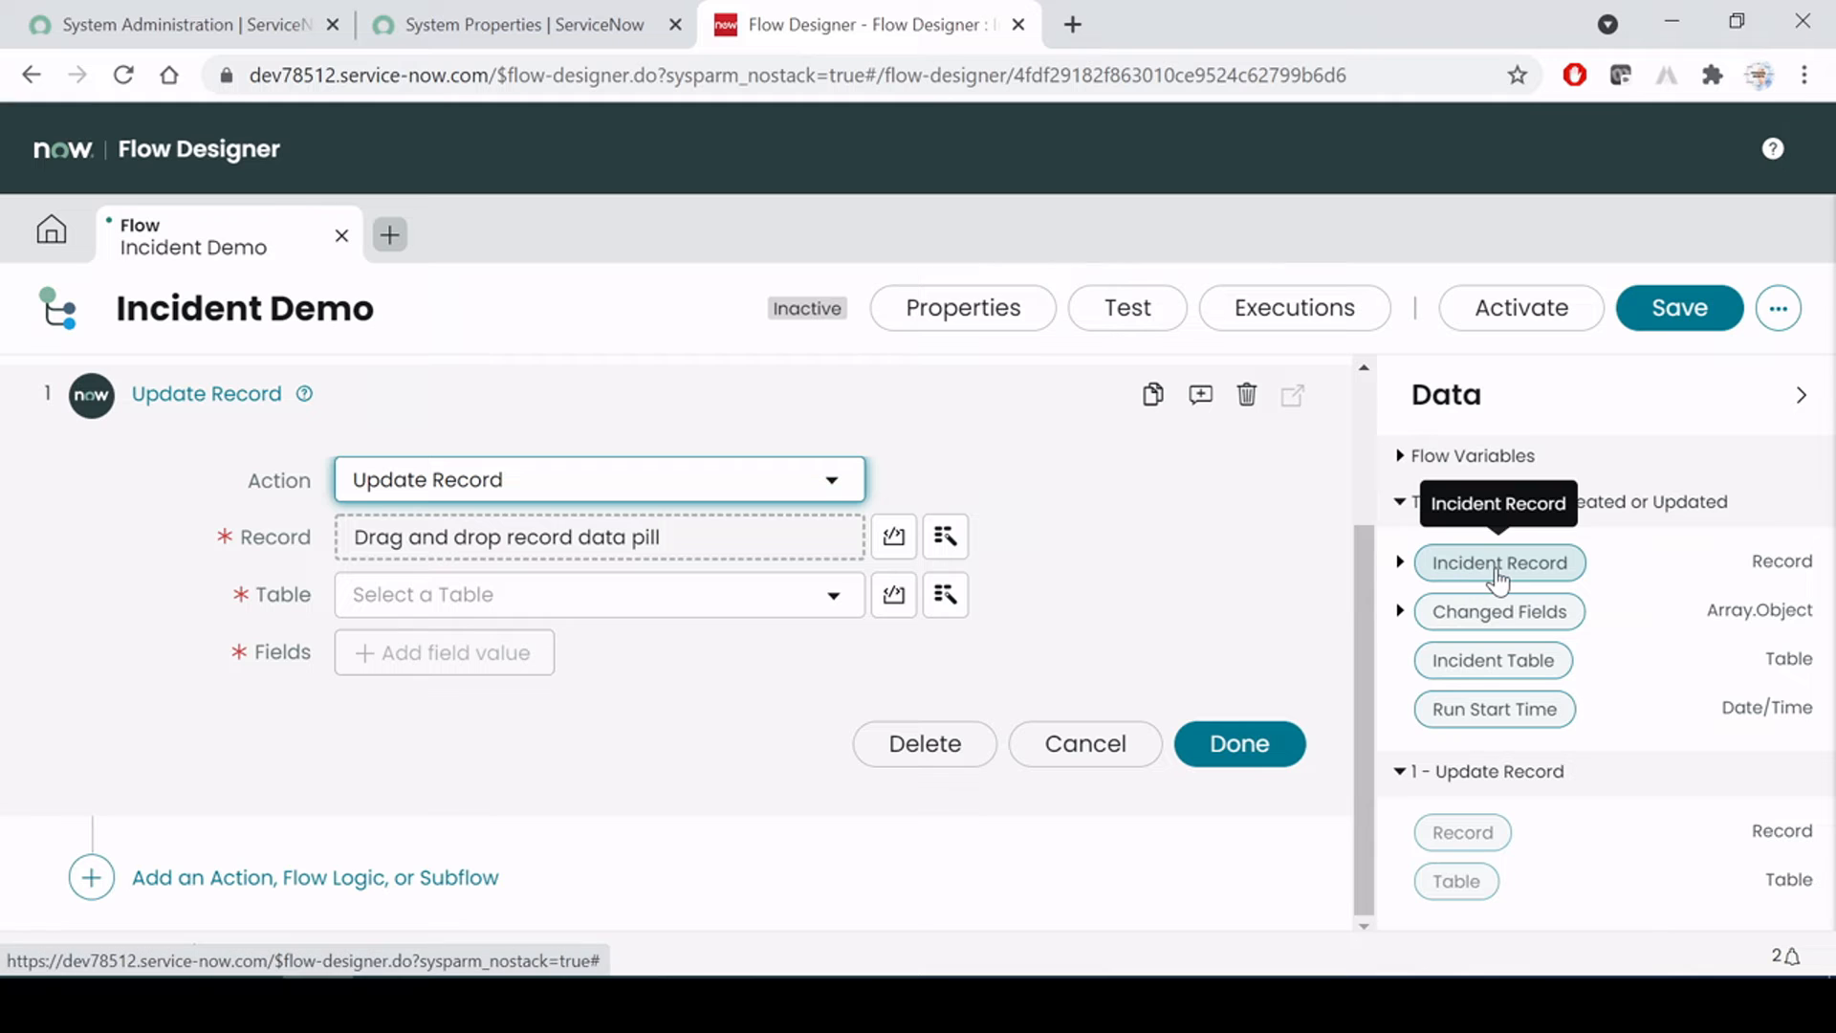
{"action": "scroll", "coordinate": [492, 526], "scroll_direction": "up", "scroll_amount": 2}
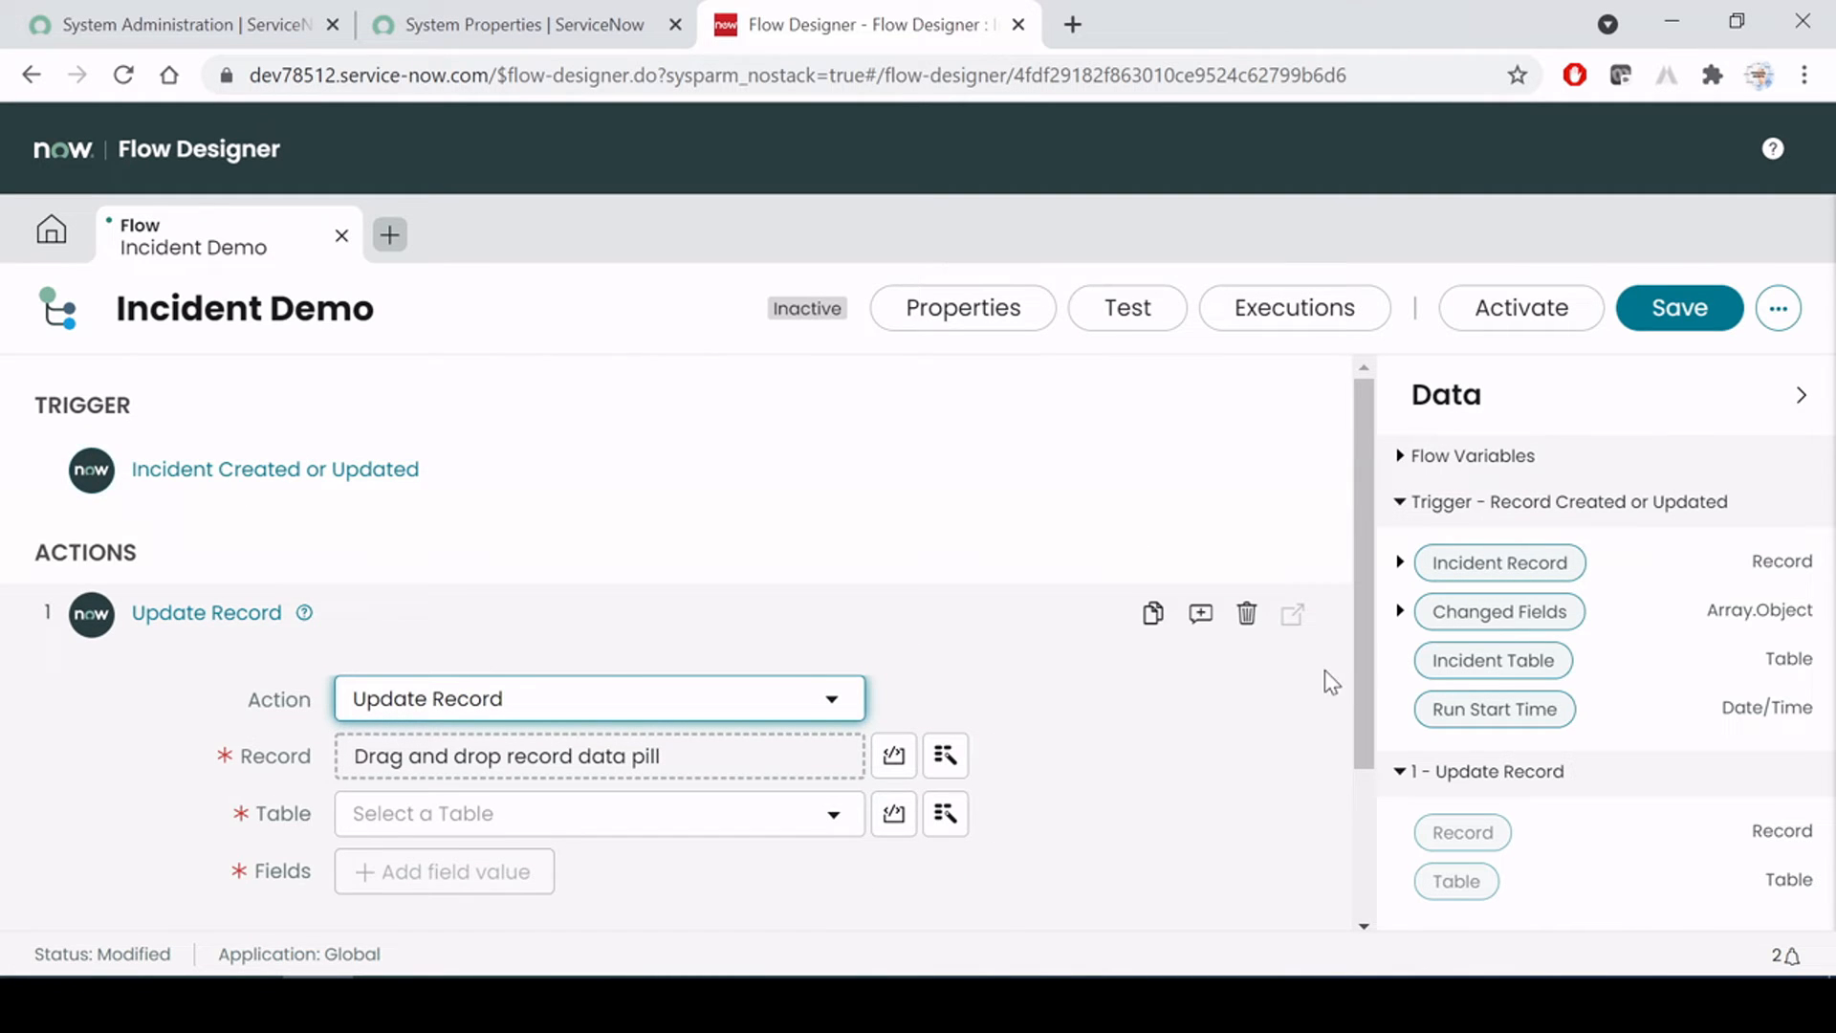
{"action": "scroll", "coordinate": [1188, 688], "scroll_direction": "down", "scroll_amount": 2}
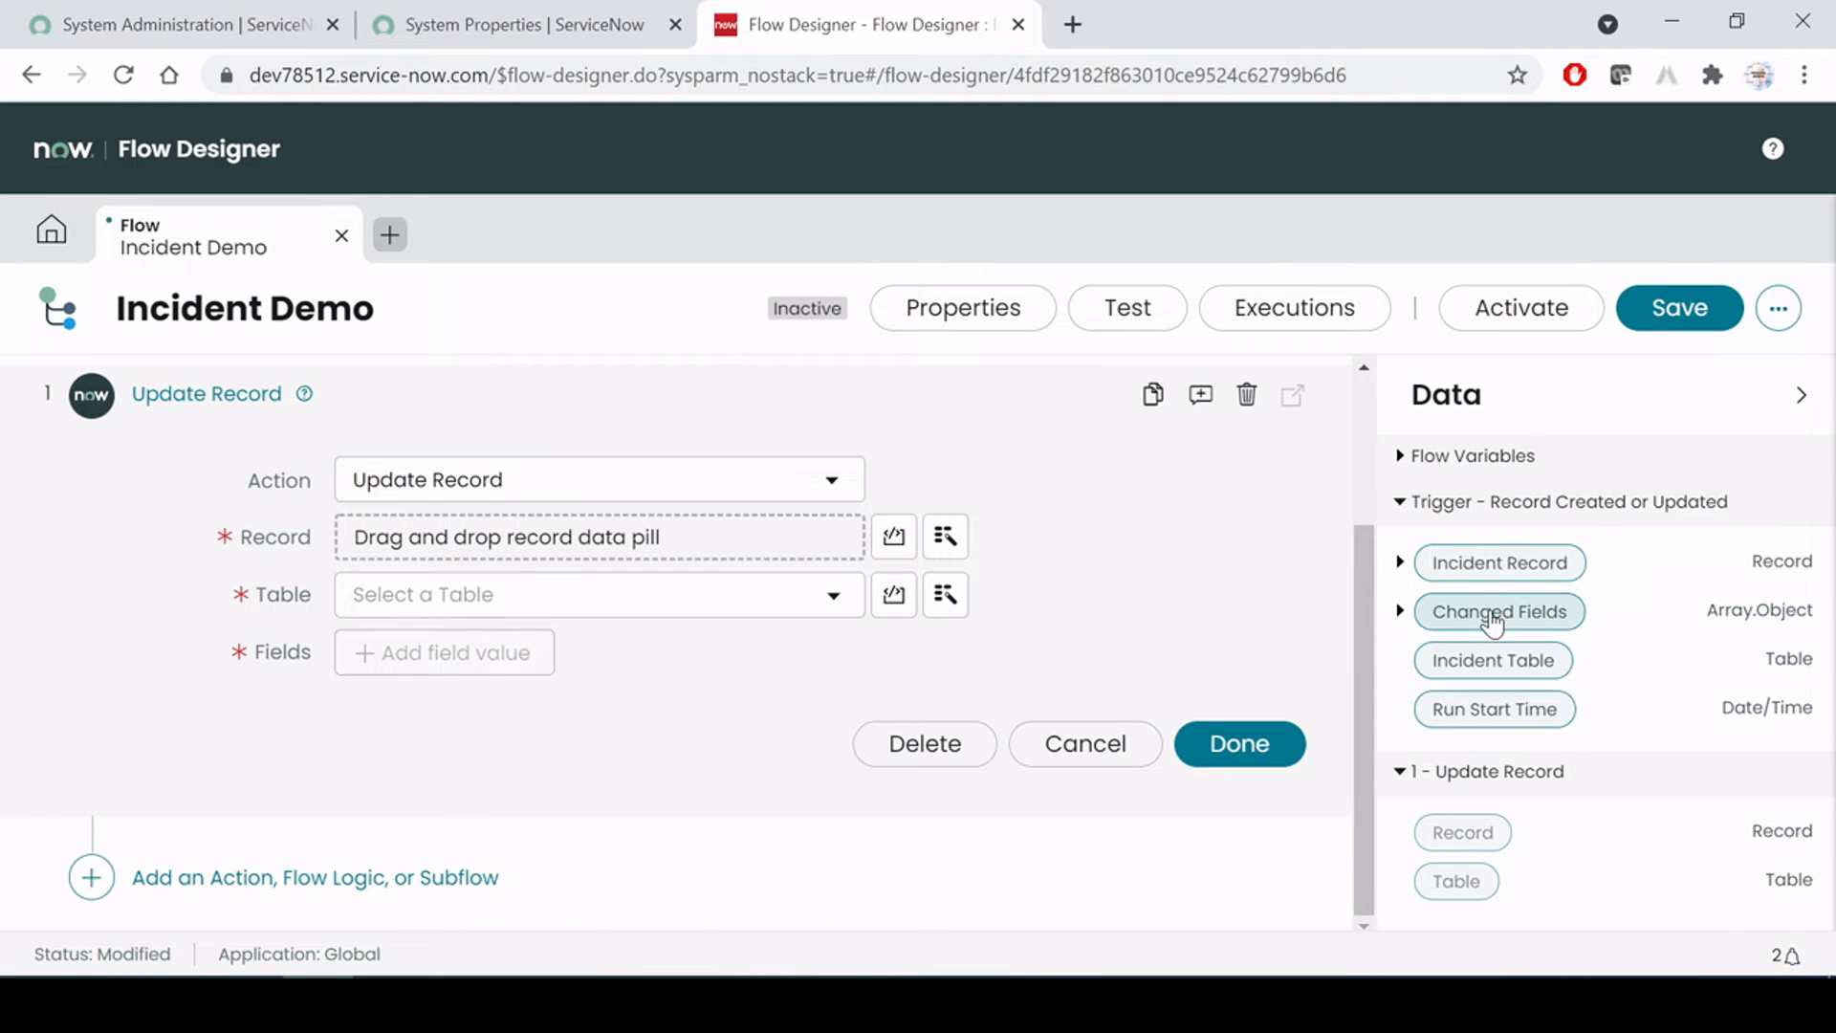
{"action": "left_click", "coordinate": [1505, 572]}
{"action": "left_click_drag", "start_coordinate": [1524, 566], "coordinate": [518, 529]}
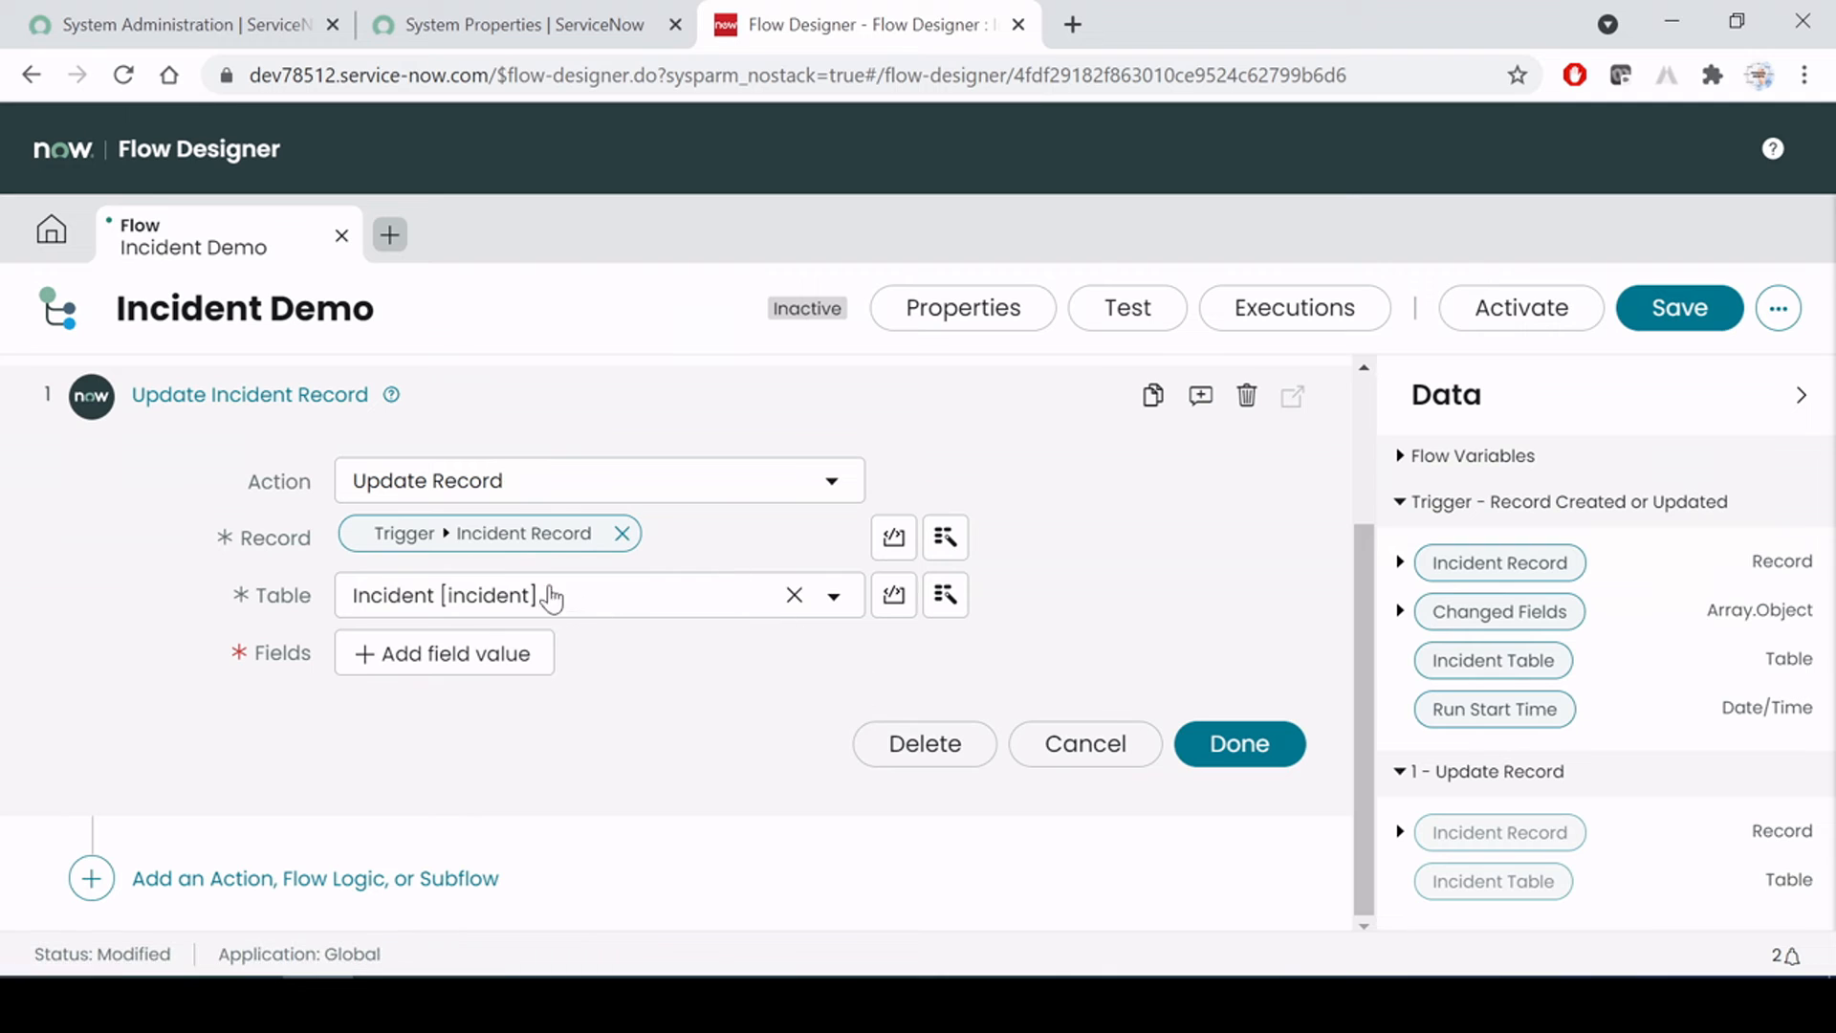
{"action": "mouse_move", "coordinate": [426, 533]}
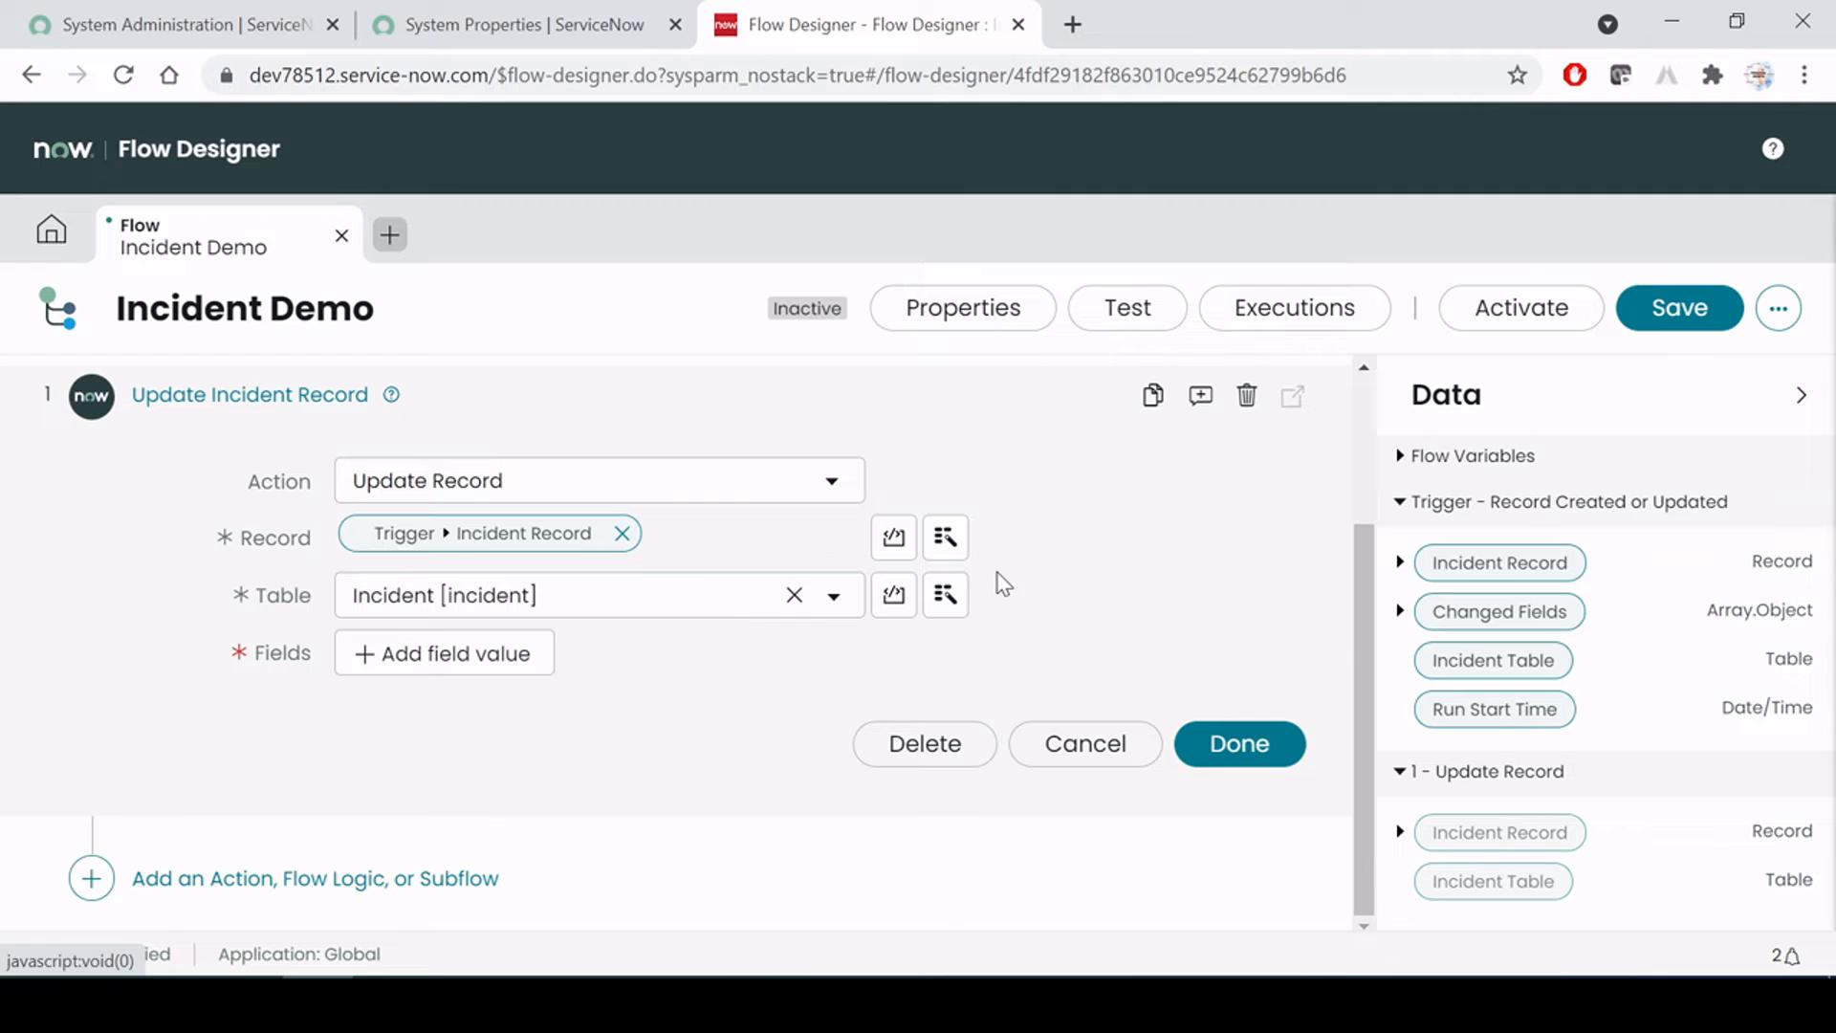
{"action": "left_click", "coordinate": [790, 604]}
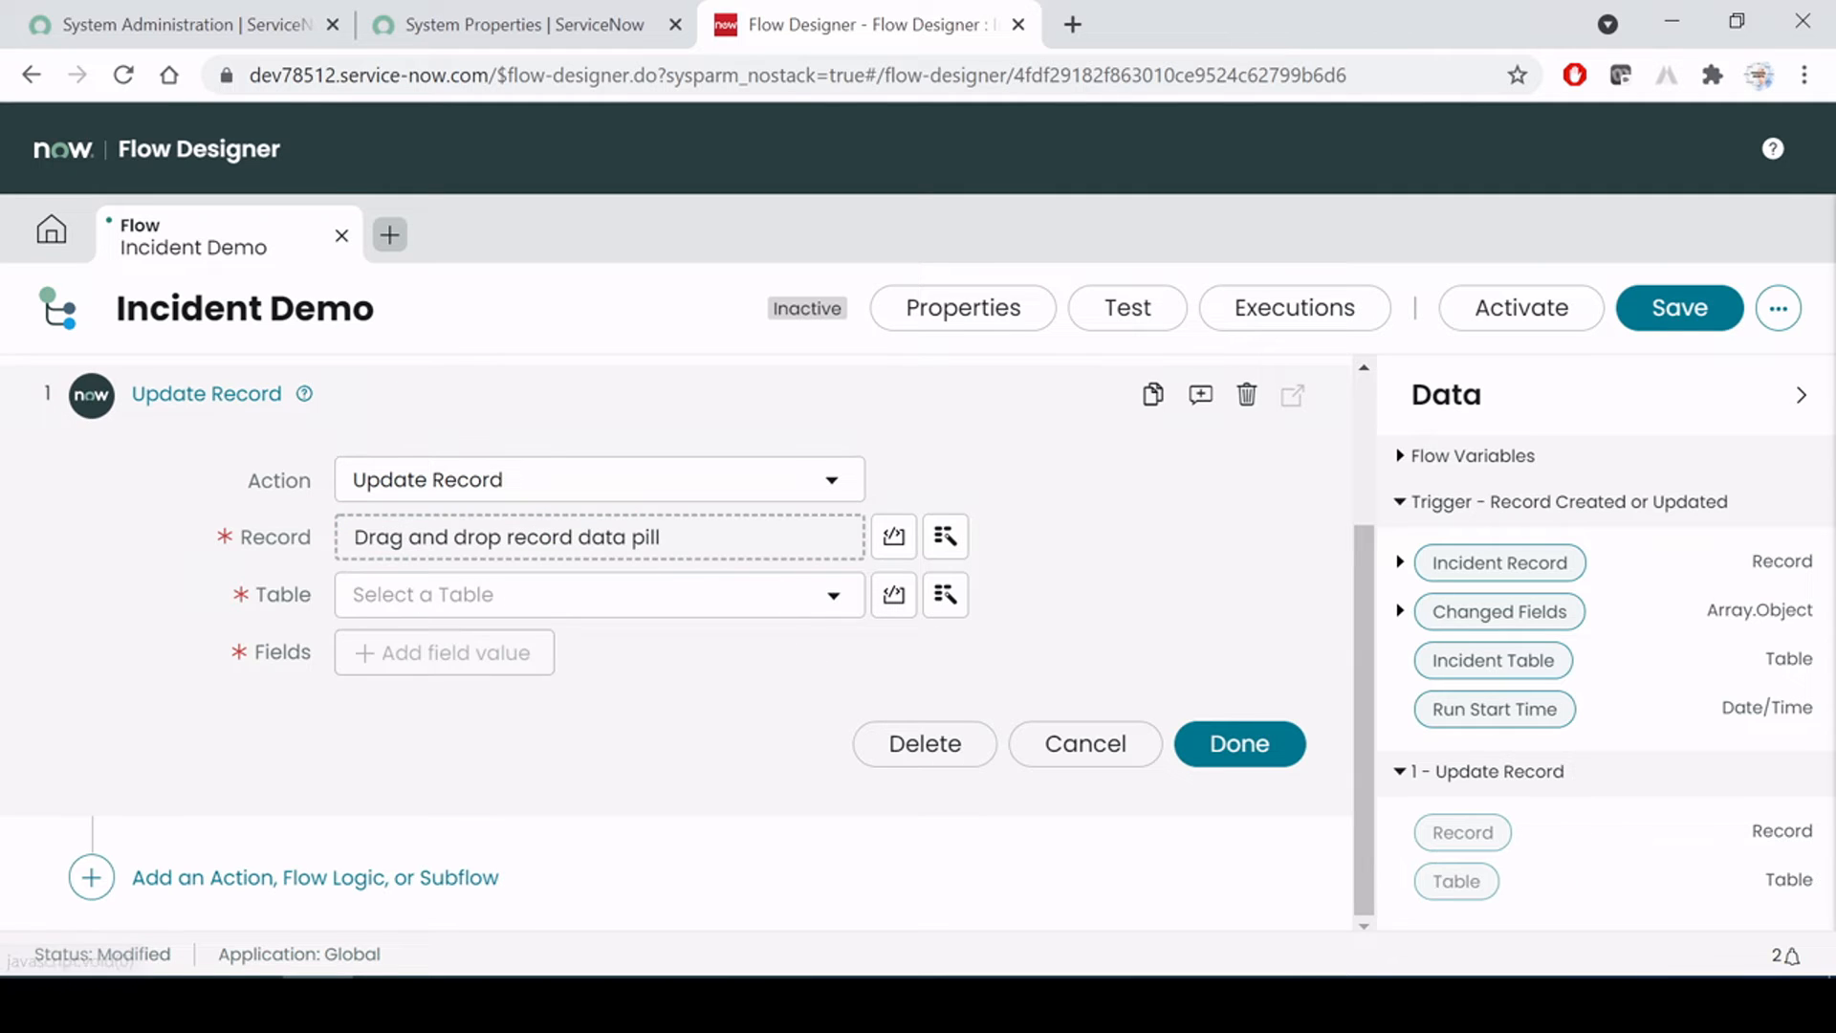
Set the action's Record to the trigger's Incident Record using the data pill picker
{"action": "left_click", "coordinate": [945, 537]}
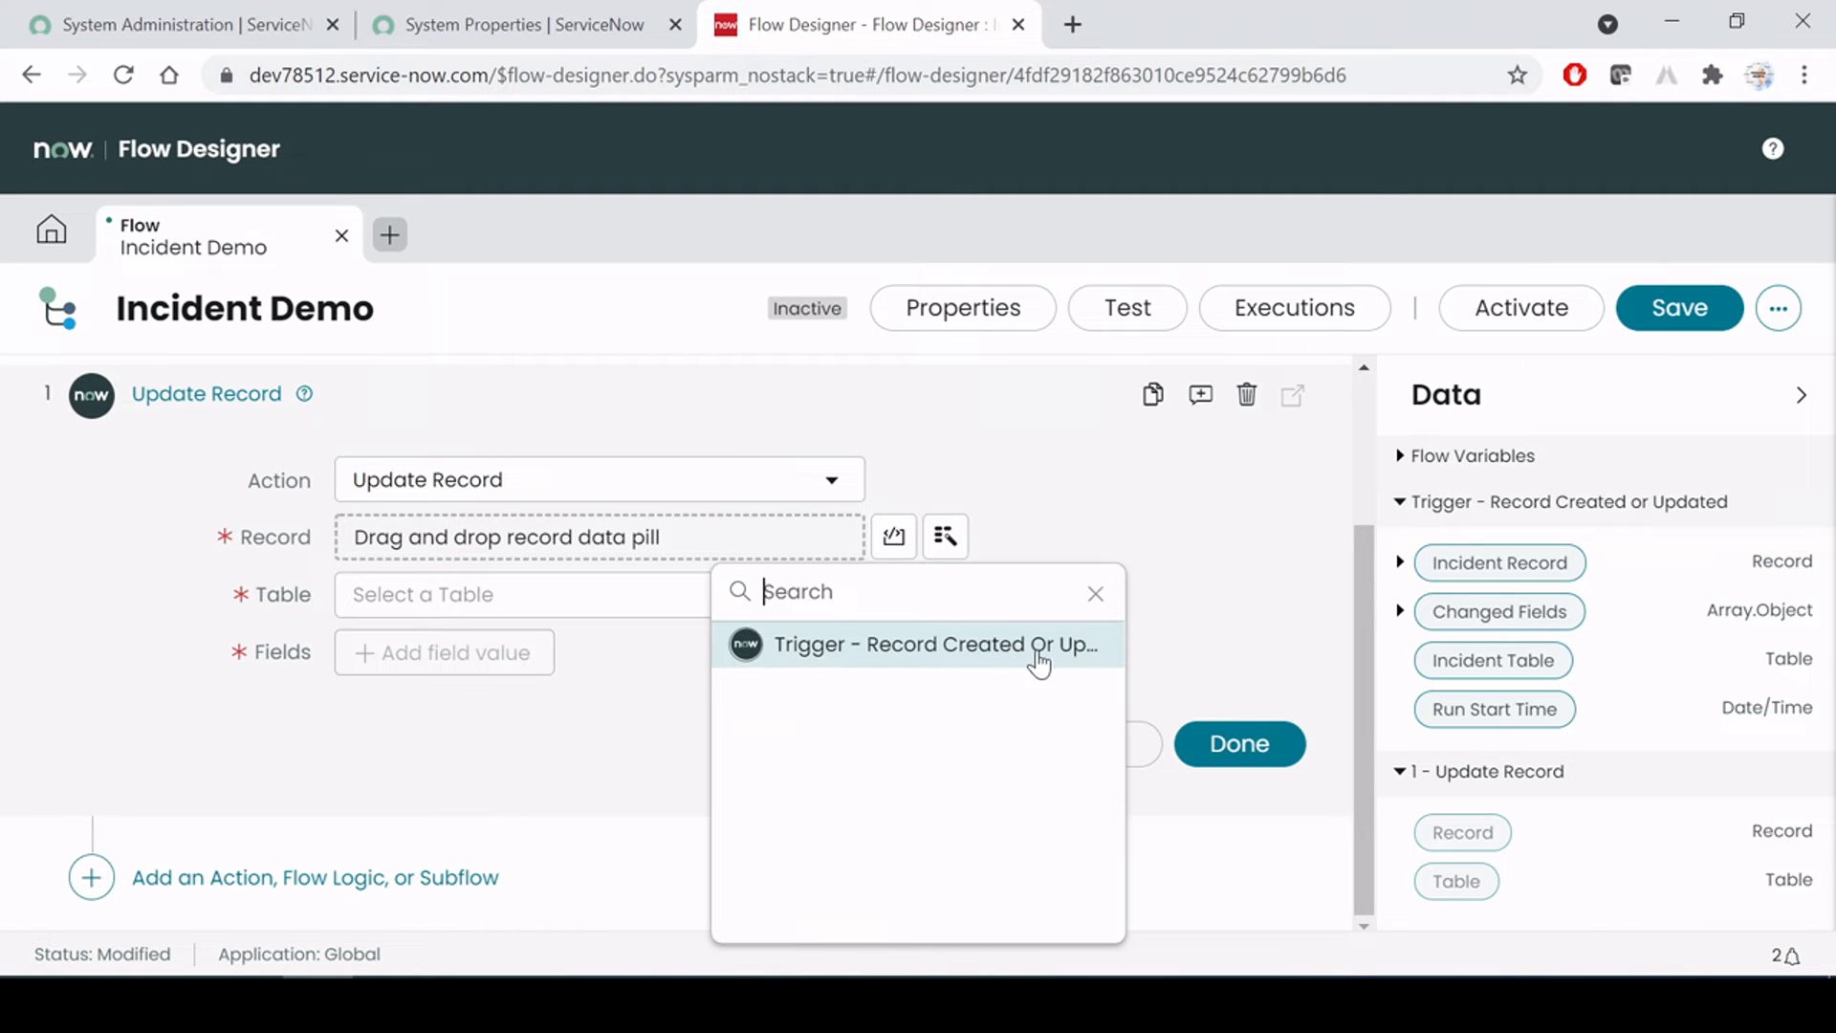
{"action": "left_click", "coordinate": [1002, 657]}
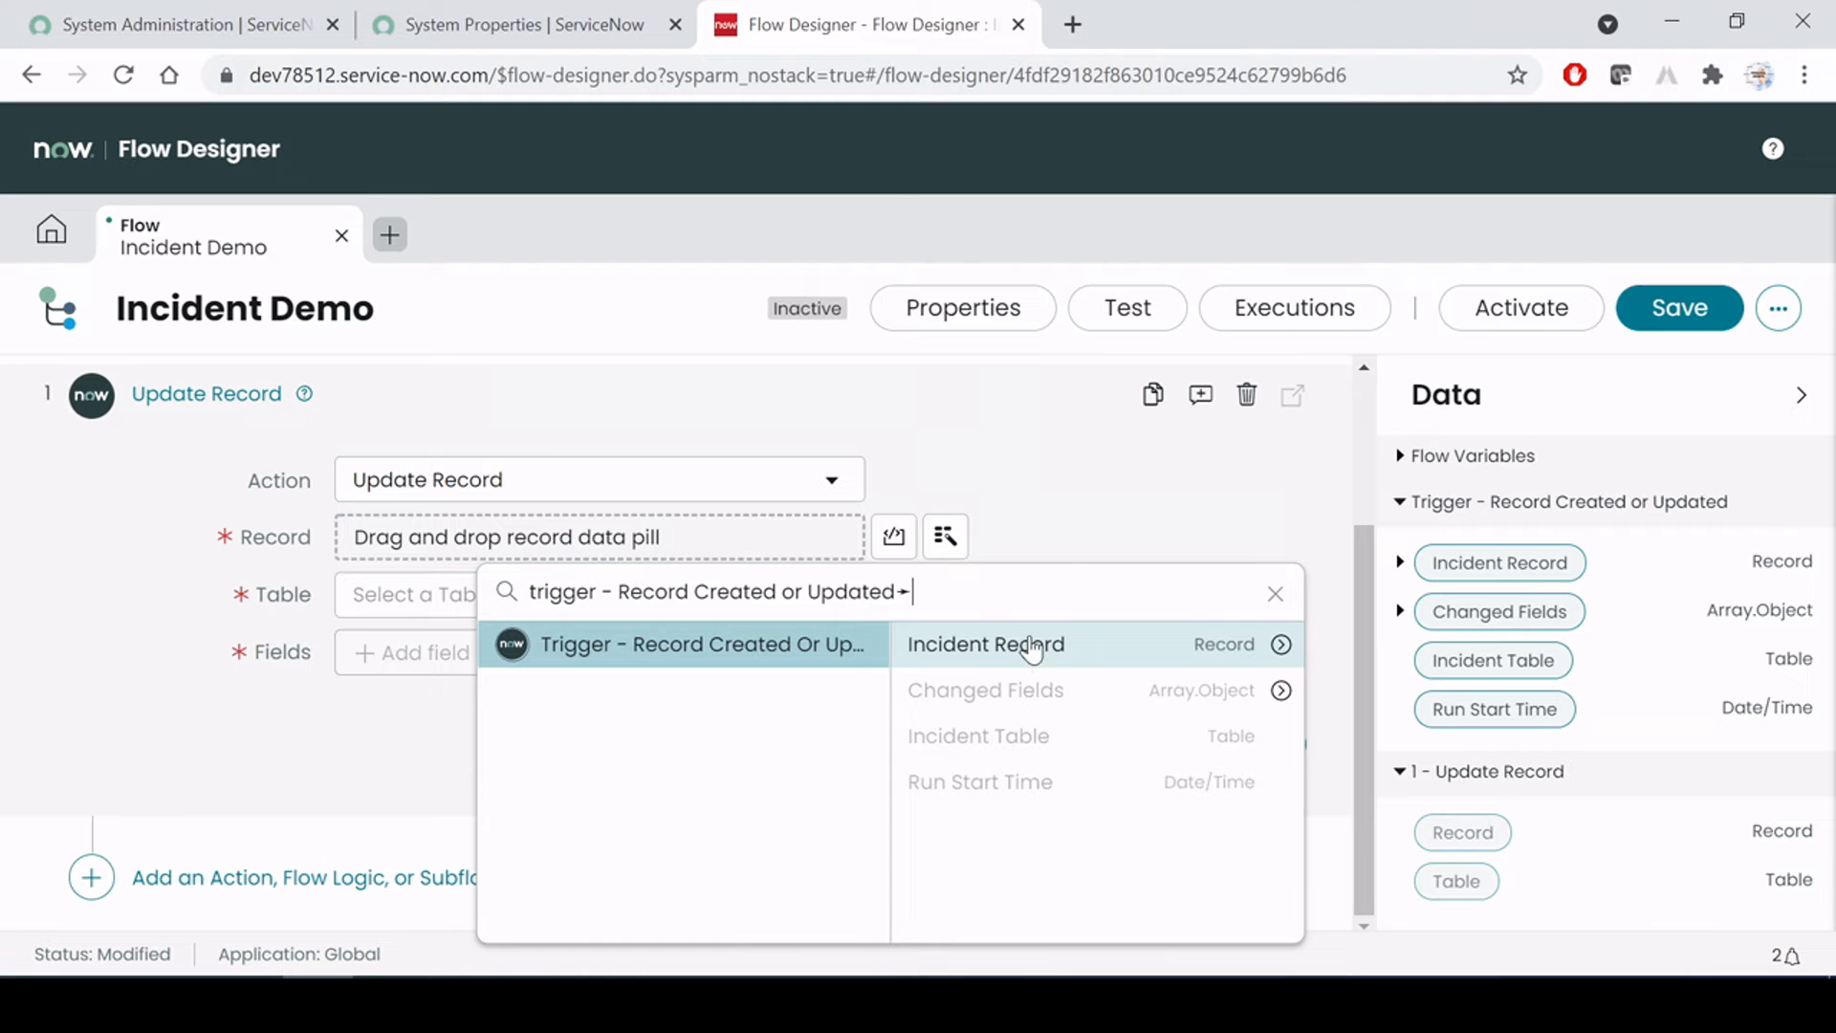
{"action": "left_click", "coordinate": [1040, 660]}
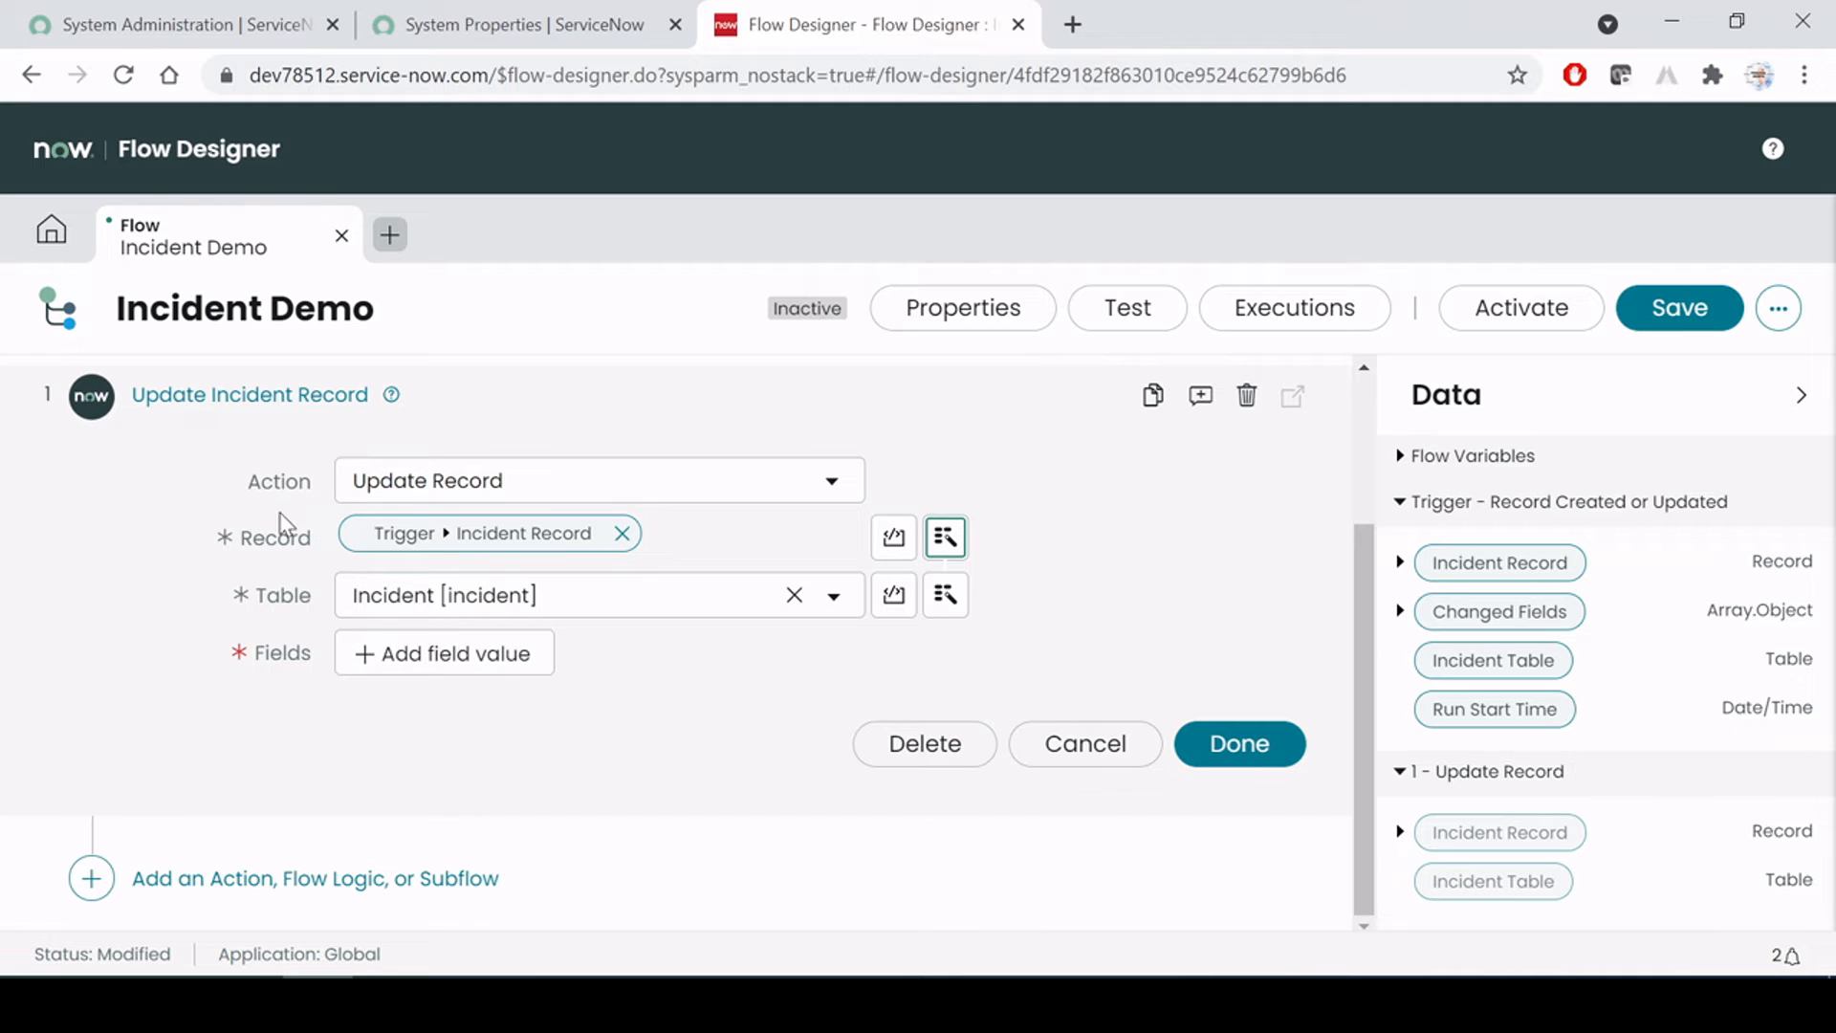
Add a field value to the Update Record action, choose Assigned to as the field, and view its available users without selecting one
{"action": "left_click", "coordinate": [489, 670]}
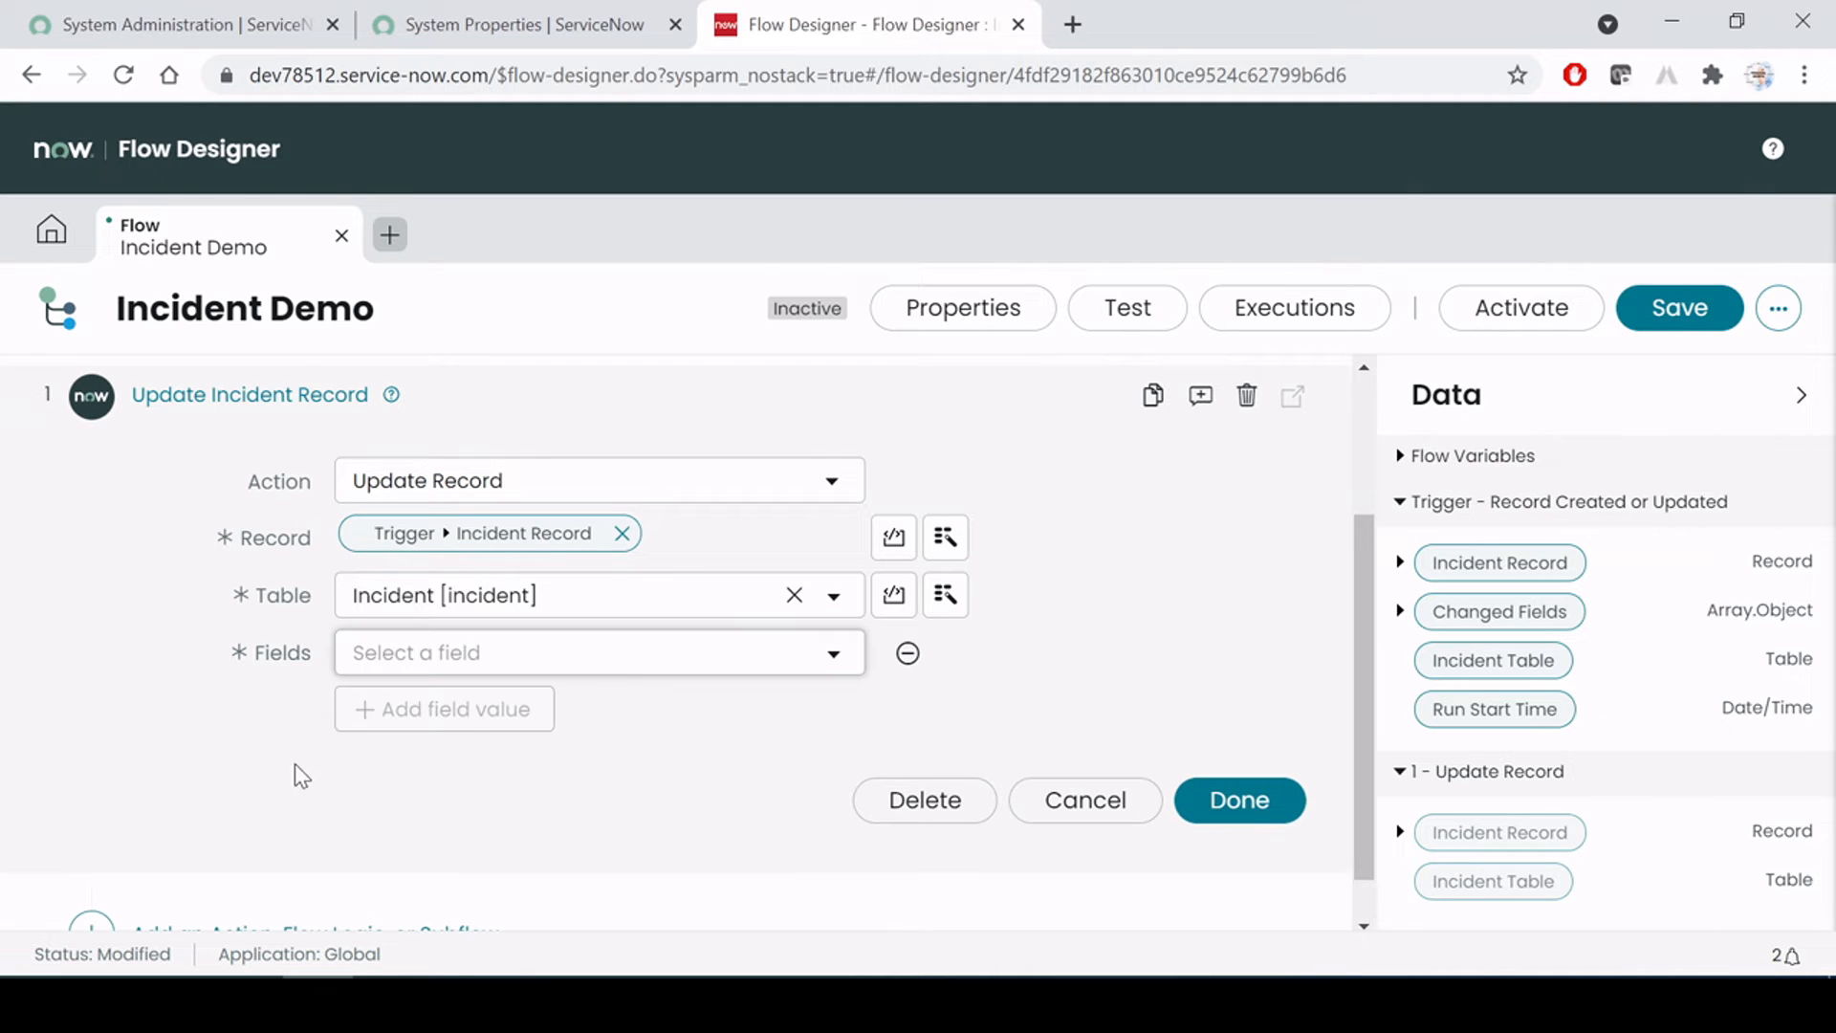
{"action": "left_click", "coordinate": [625, 660]}
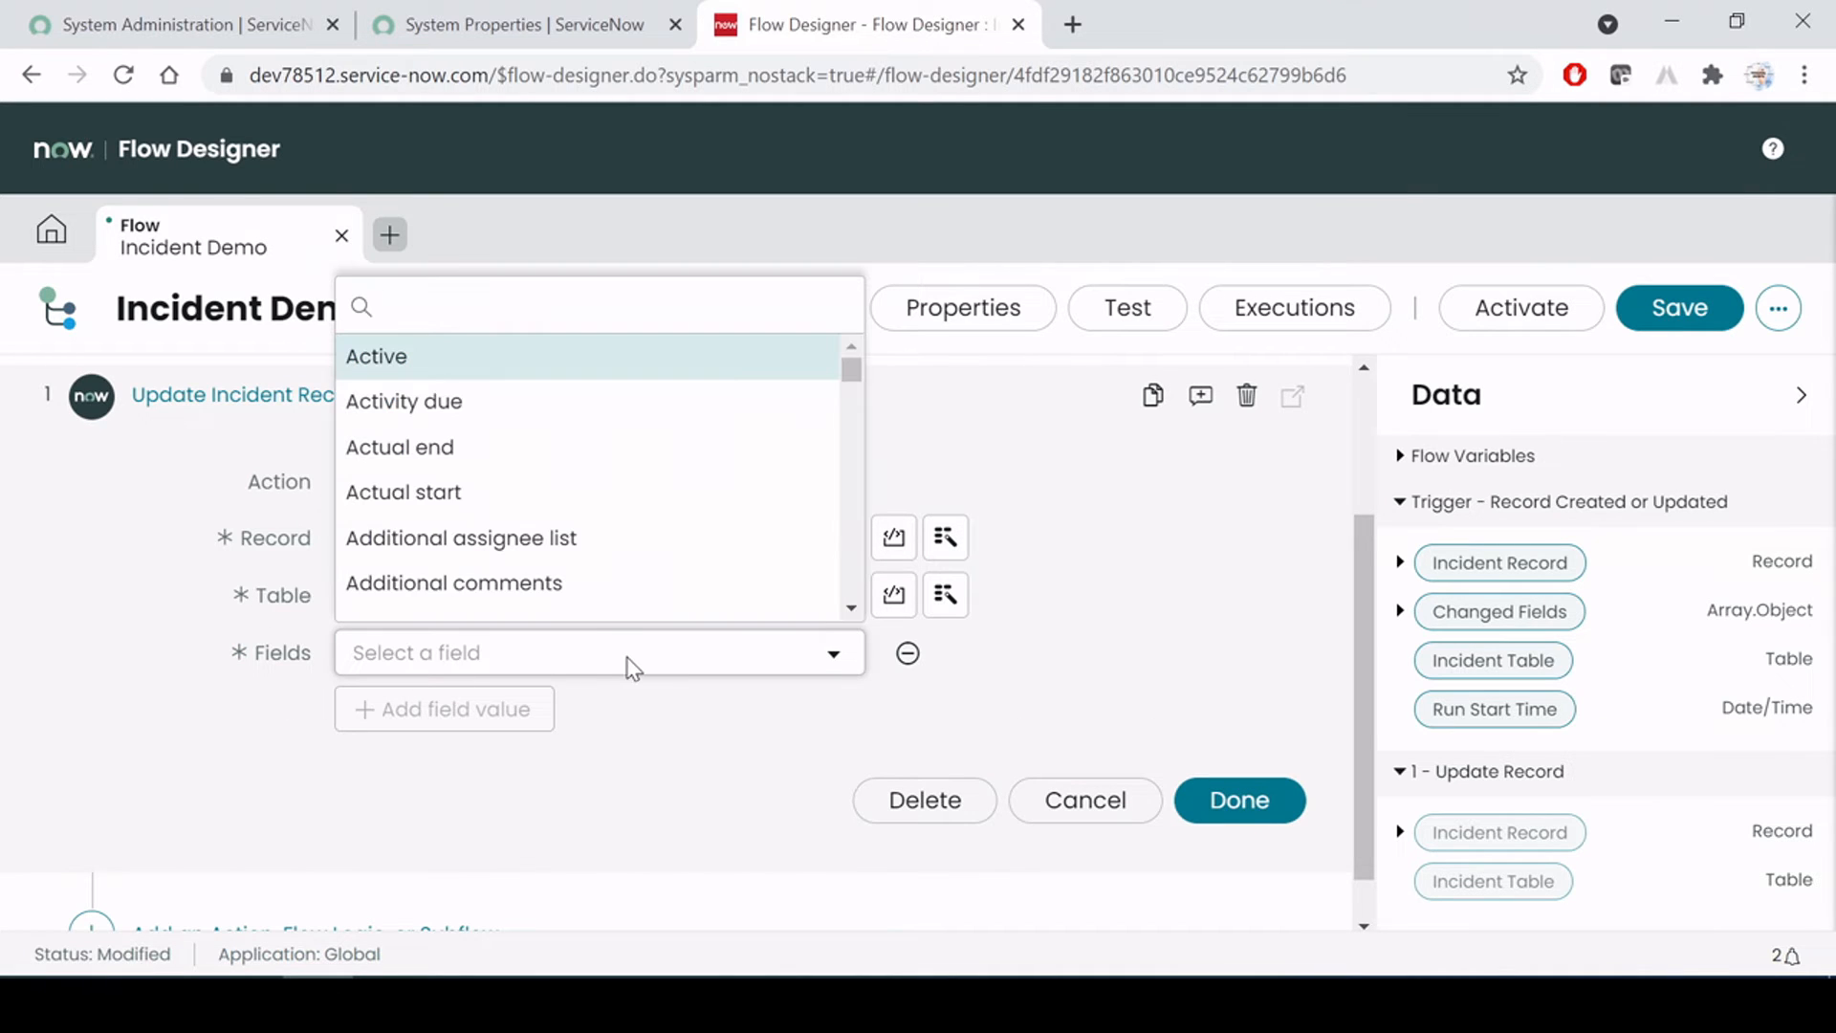
{"action": "type", "text": "ass"}
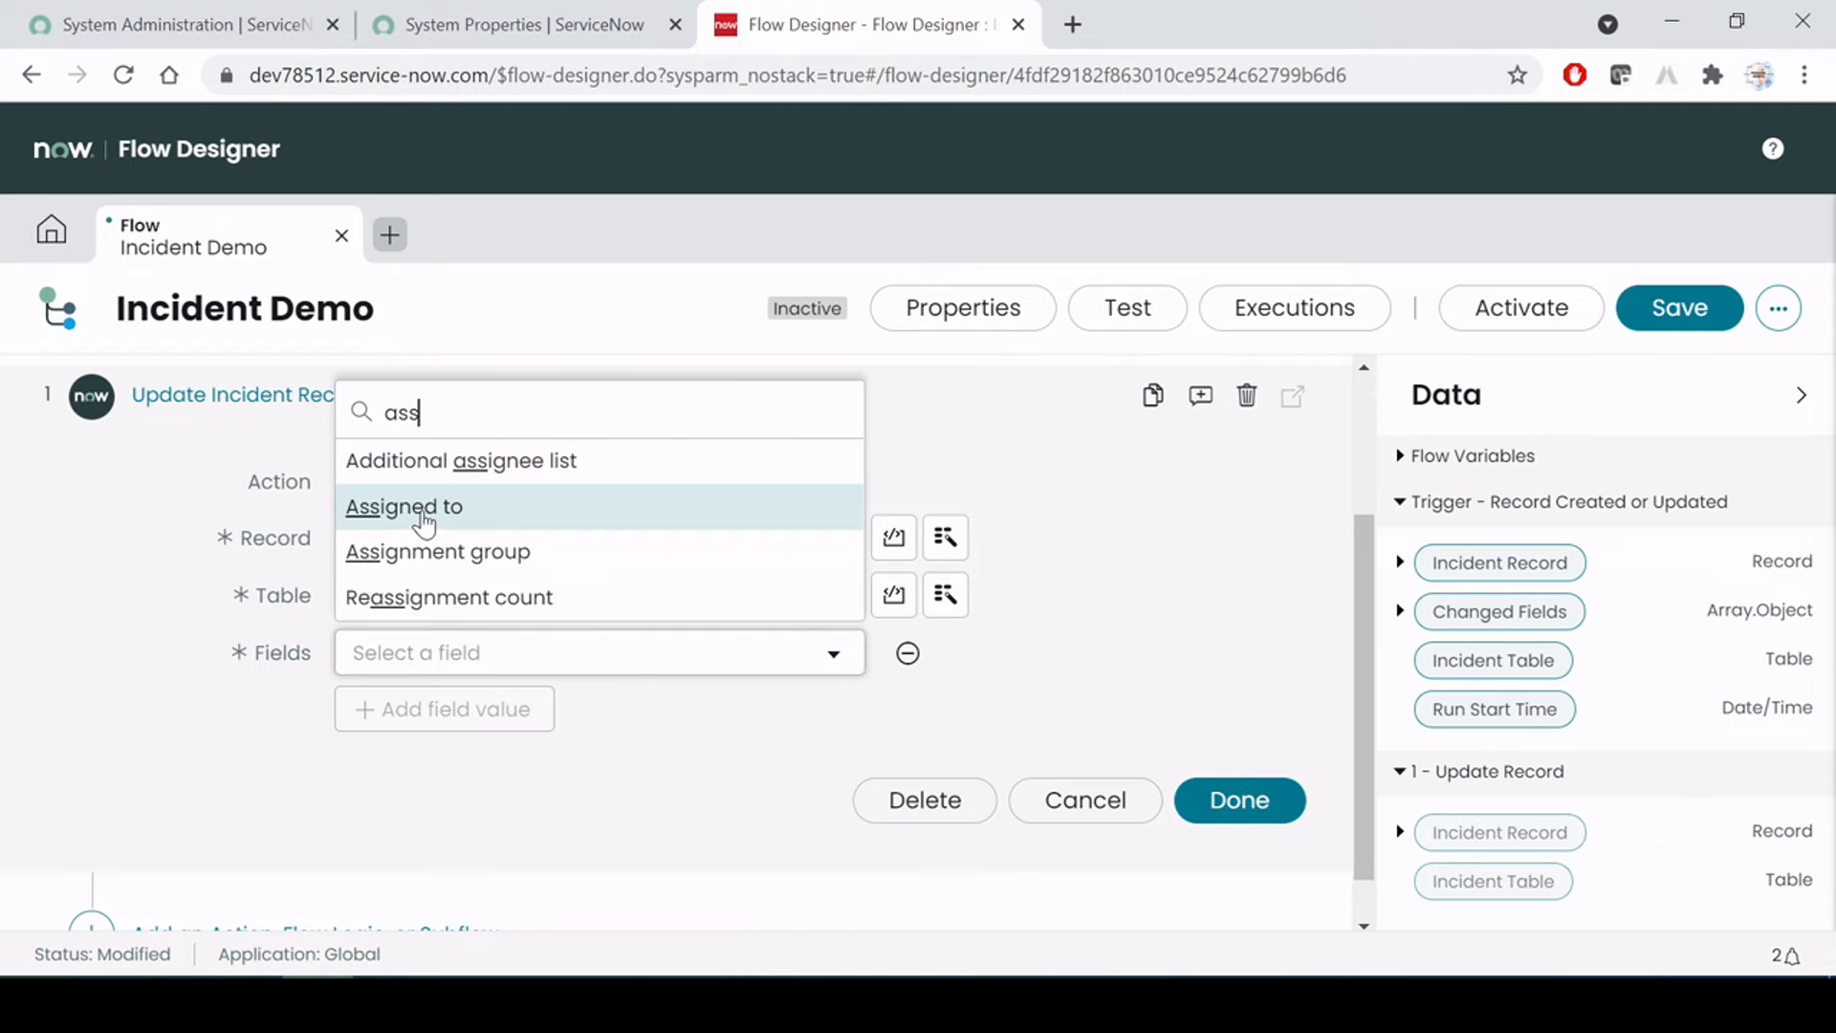
{"action": "left_click", "coordinate": [425, 522]}
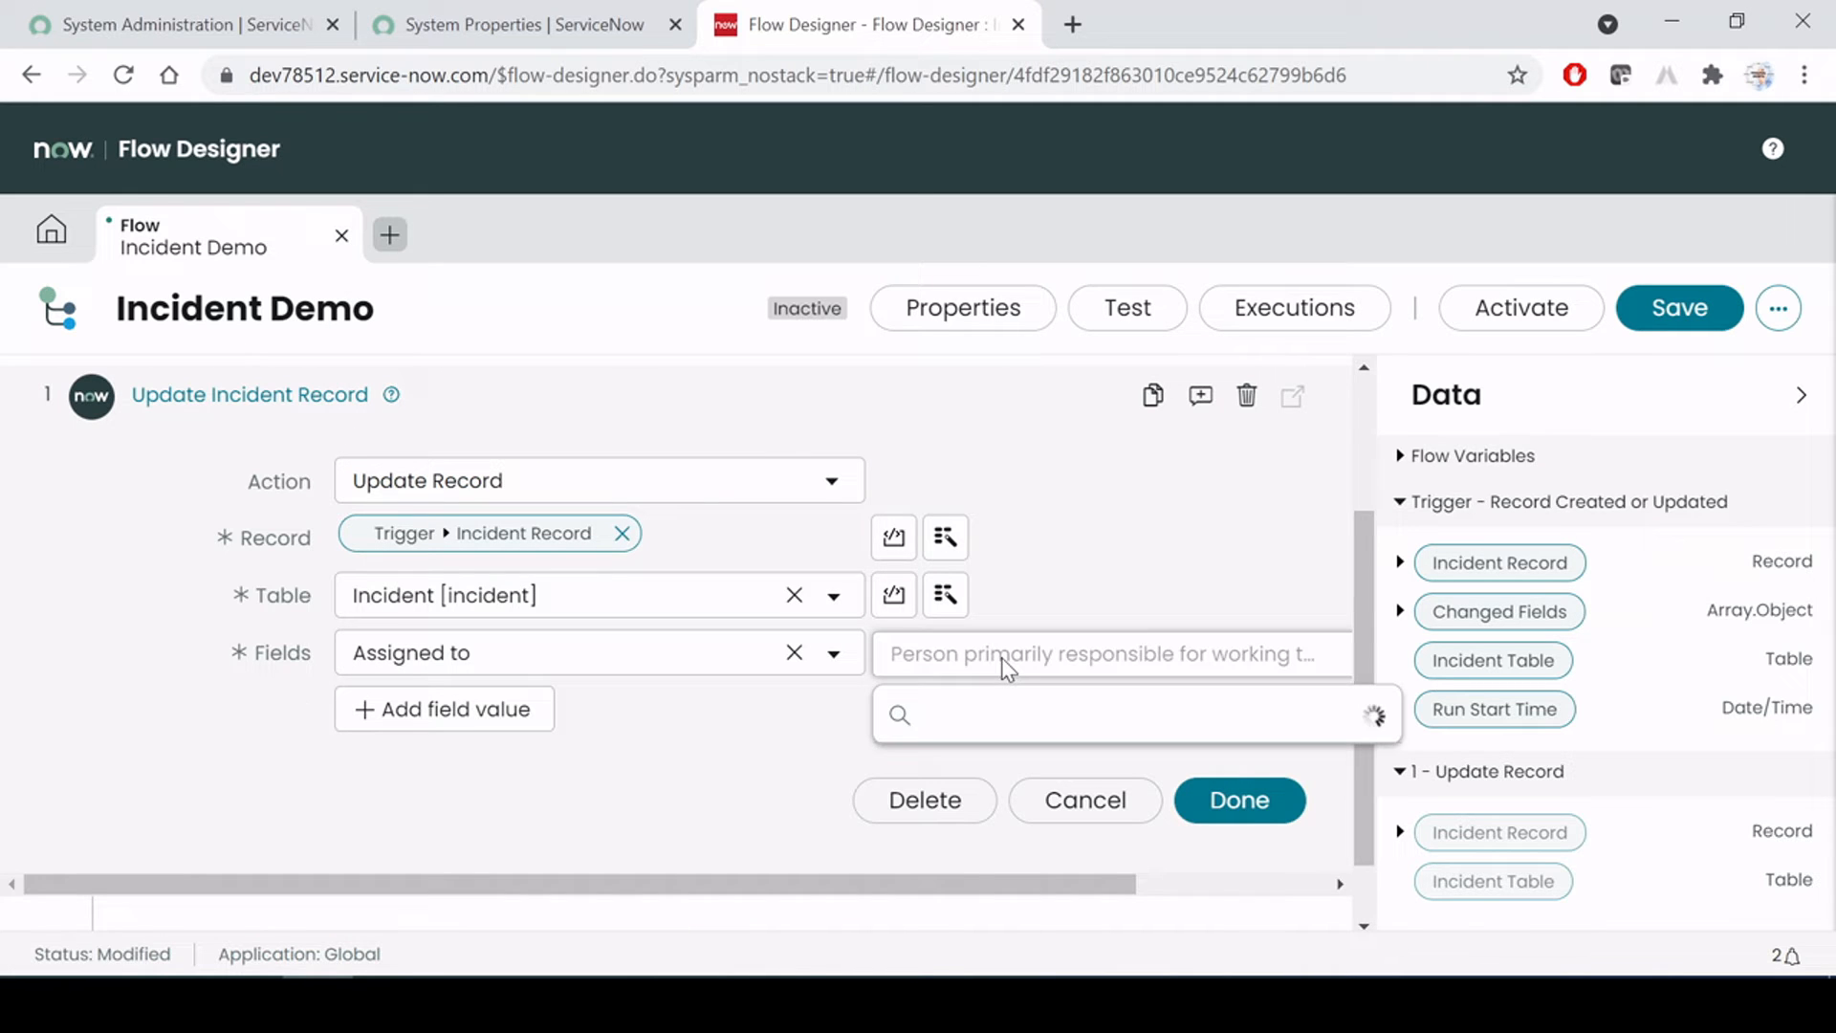
{"action": "scroll", "coordinate": [988, 430], "scroll_direction": "down", "scroll_amount": 1}
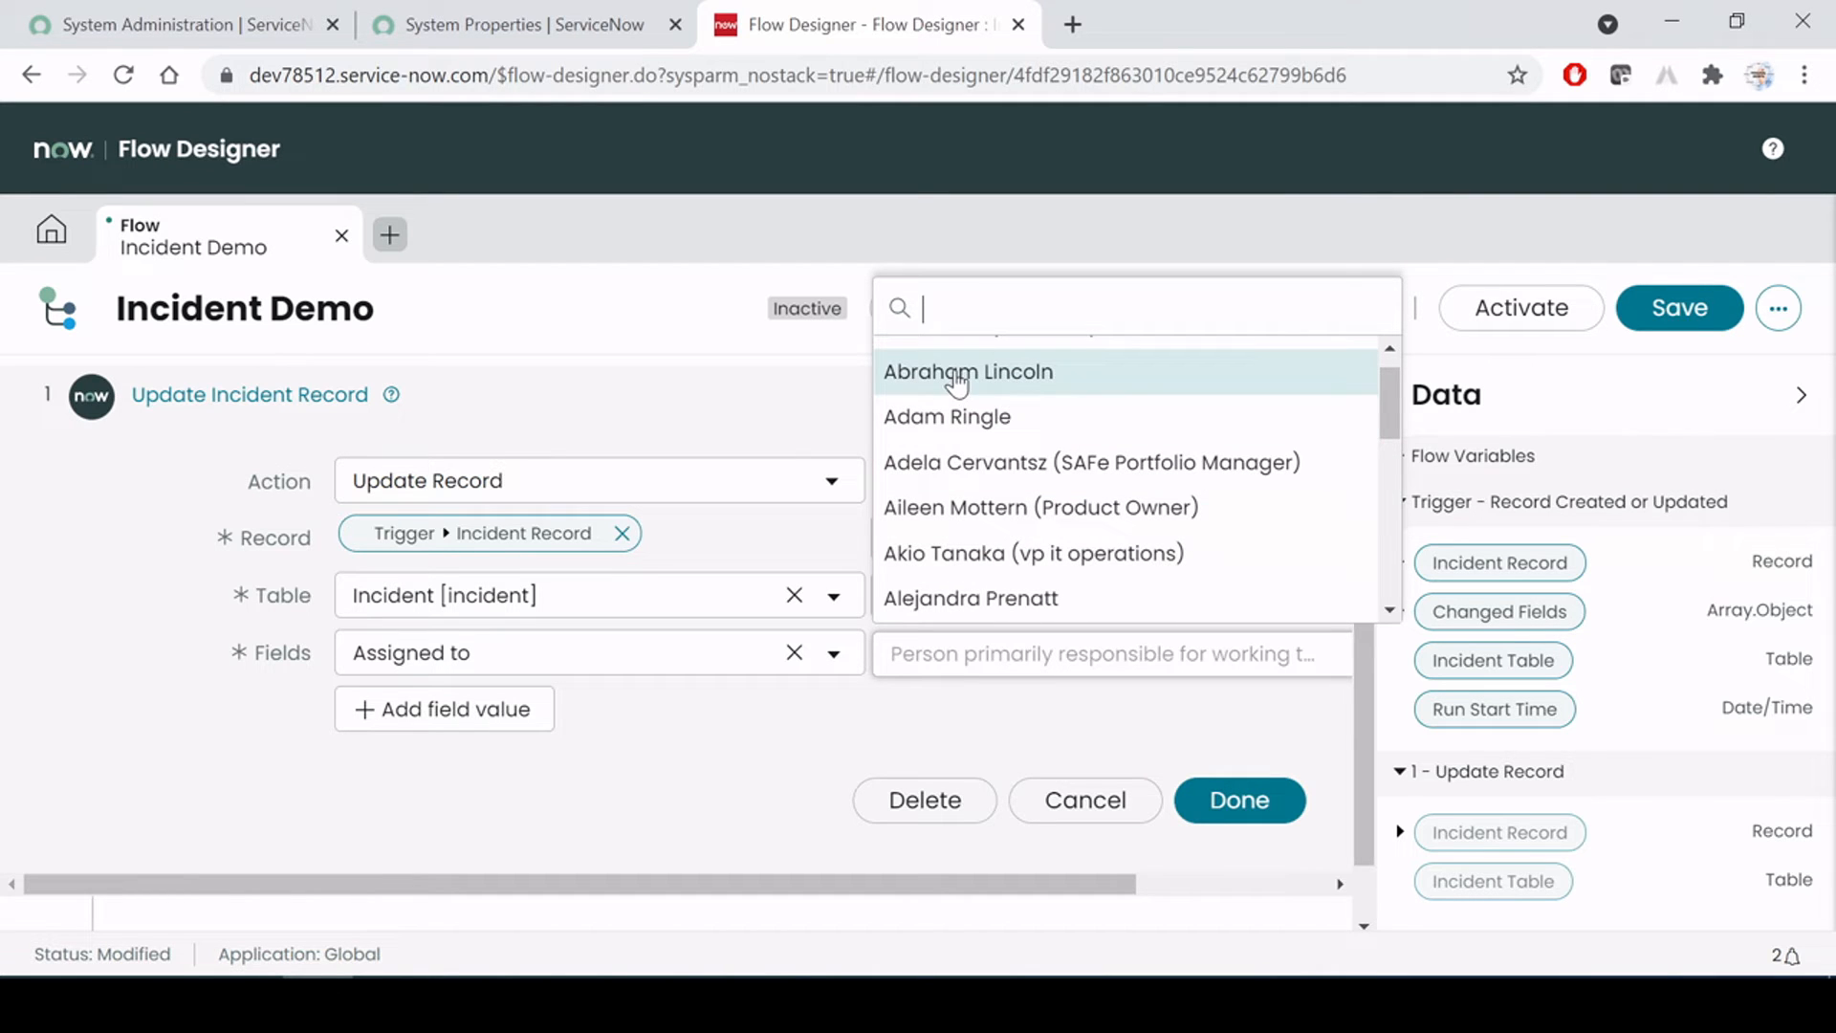
{"action": "left_click", "coordinate": [766, 751]}
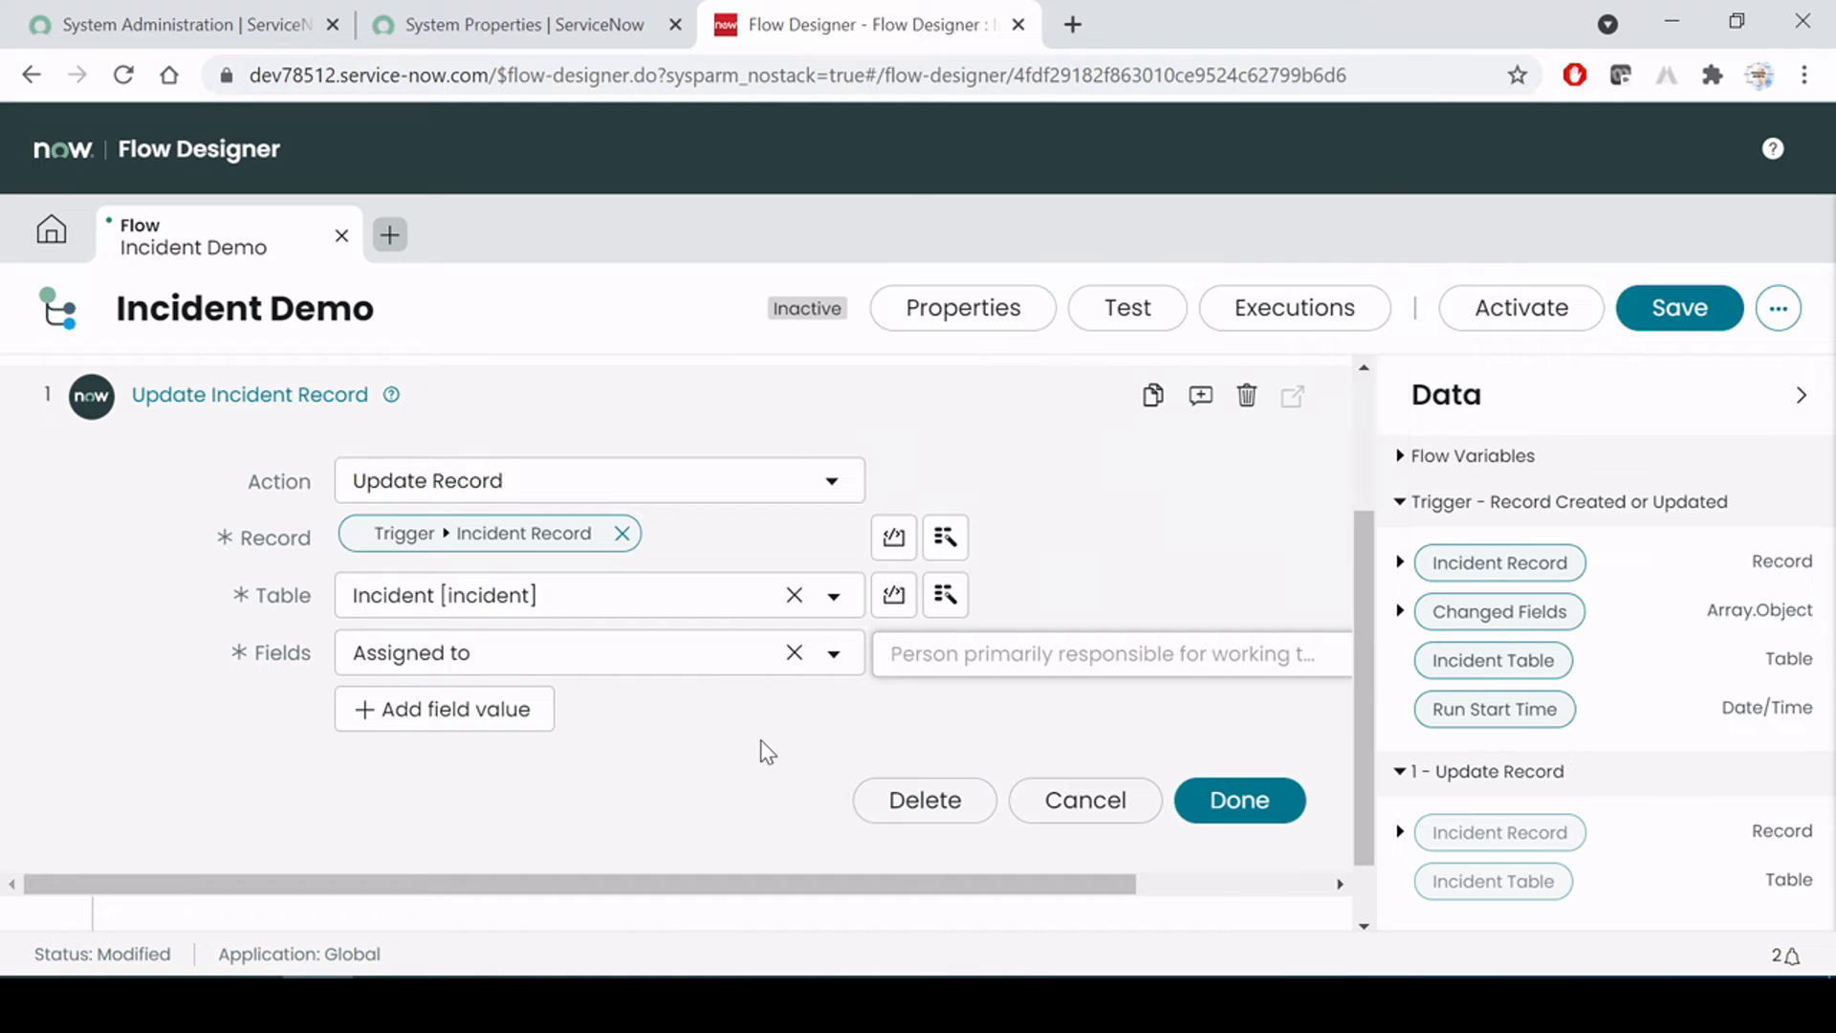
Change the field to update to Assignment group and set its value to Service Desk
{"action": "left_click", "coordinate": [768, 656]}
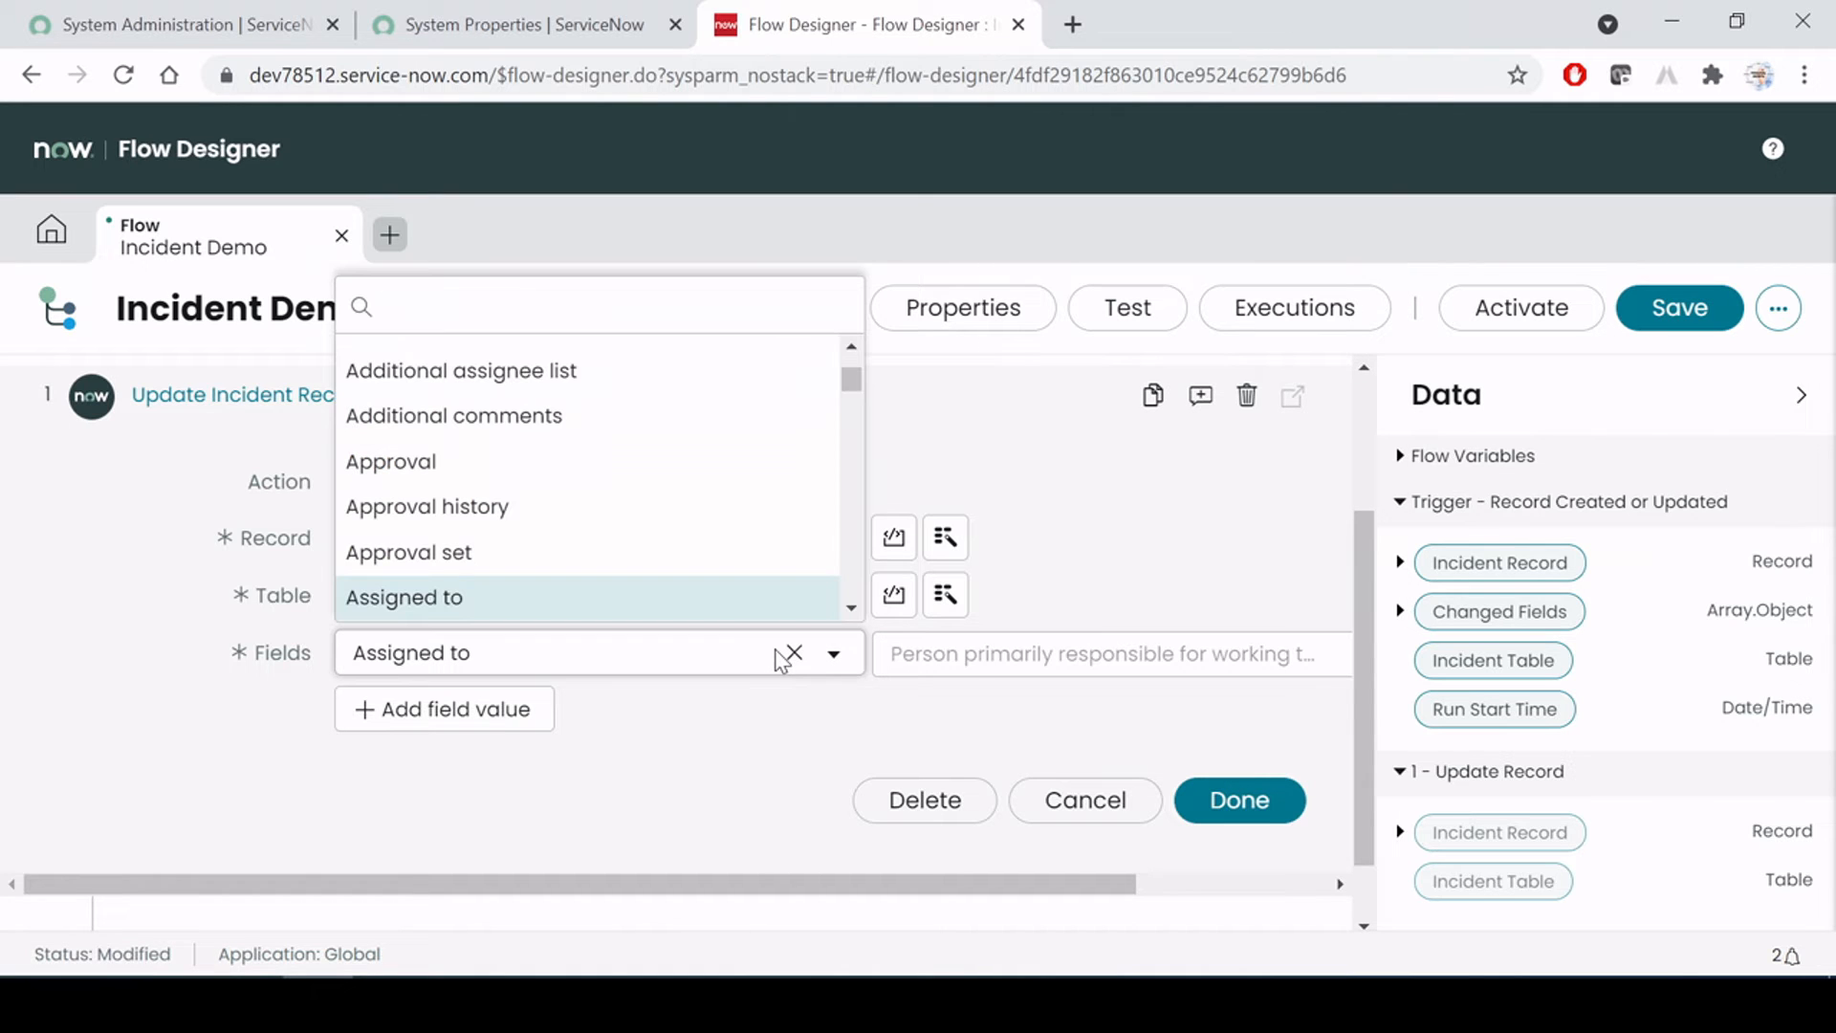
{"action": "scroll", "coordinate": [520, 603], "scroll_direction": "down", "scroll_amount": 1}
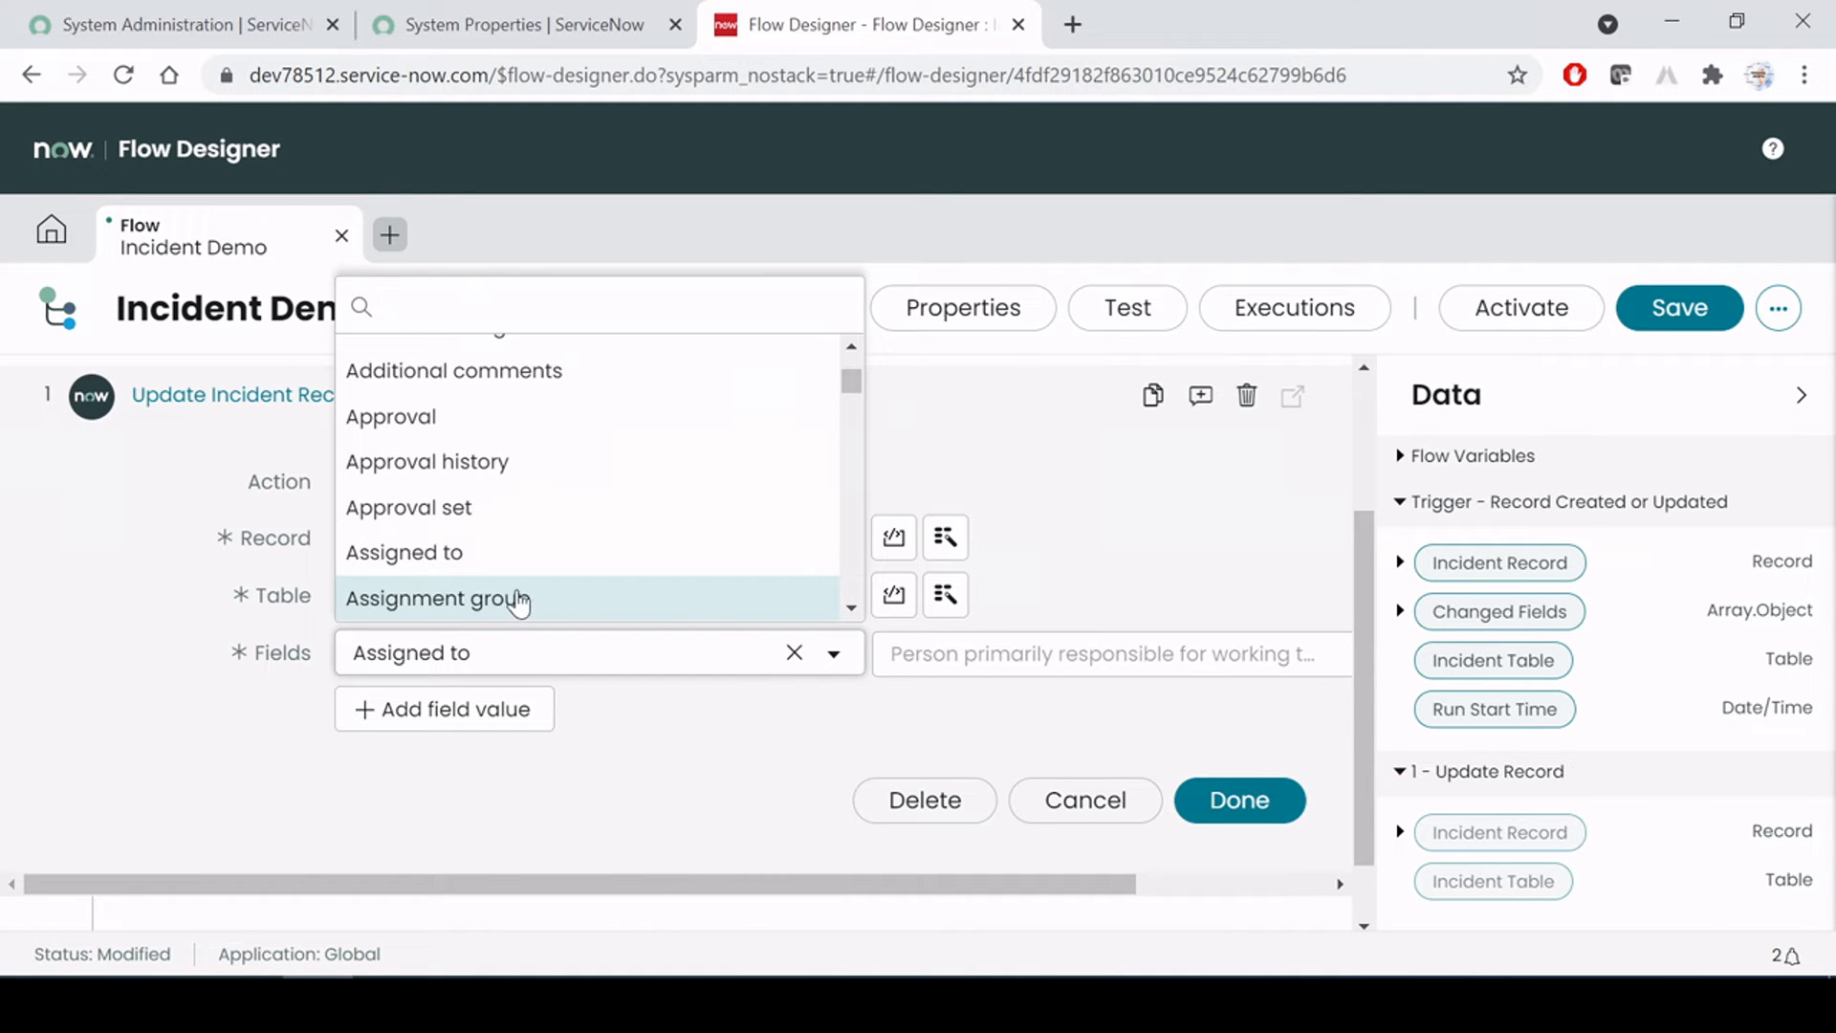
{"action": "left_click", "coordinate": [493, 600]}
{"action": "left_click", "coordinate": [1107, 656]}
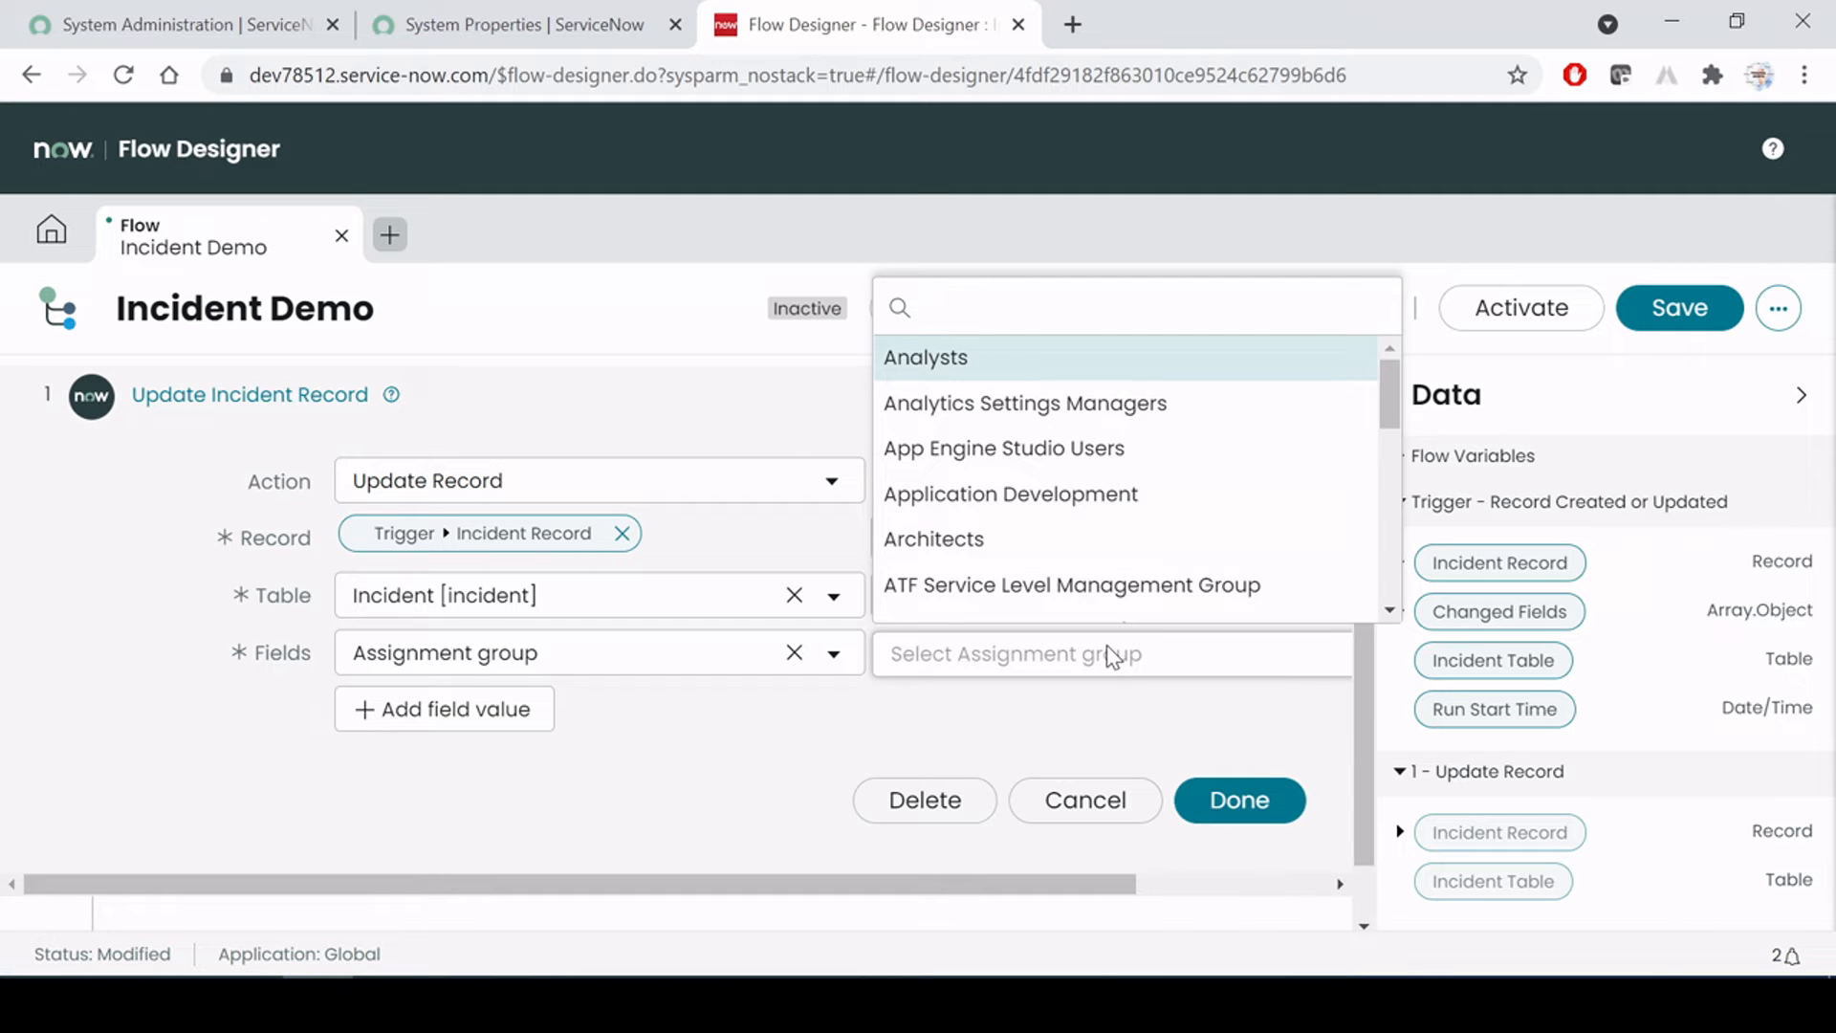
{"action": "type", "text": "ser"}
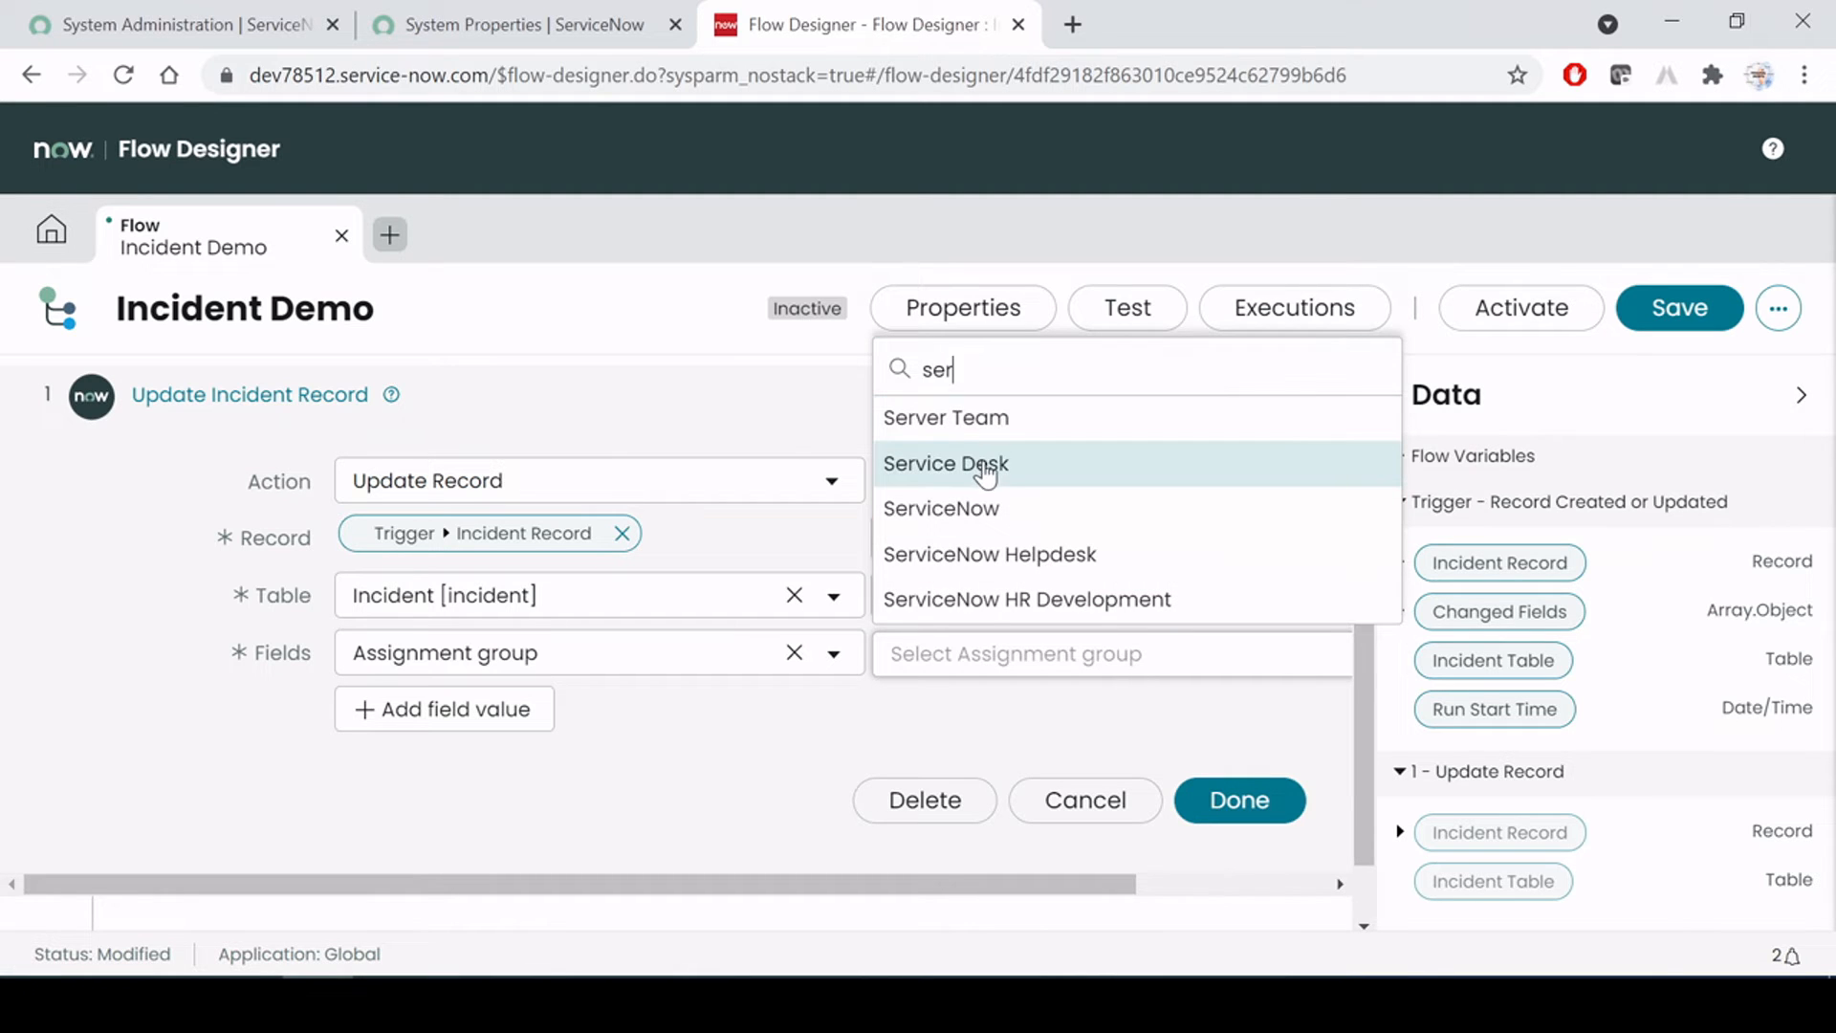
{"action": "left_click", "coordinate": [985, 471]}
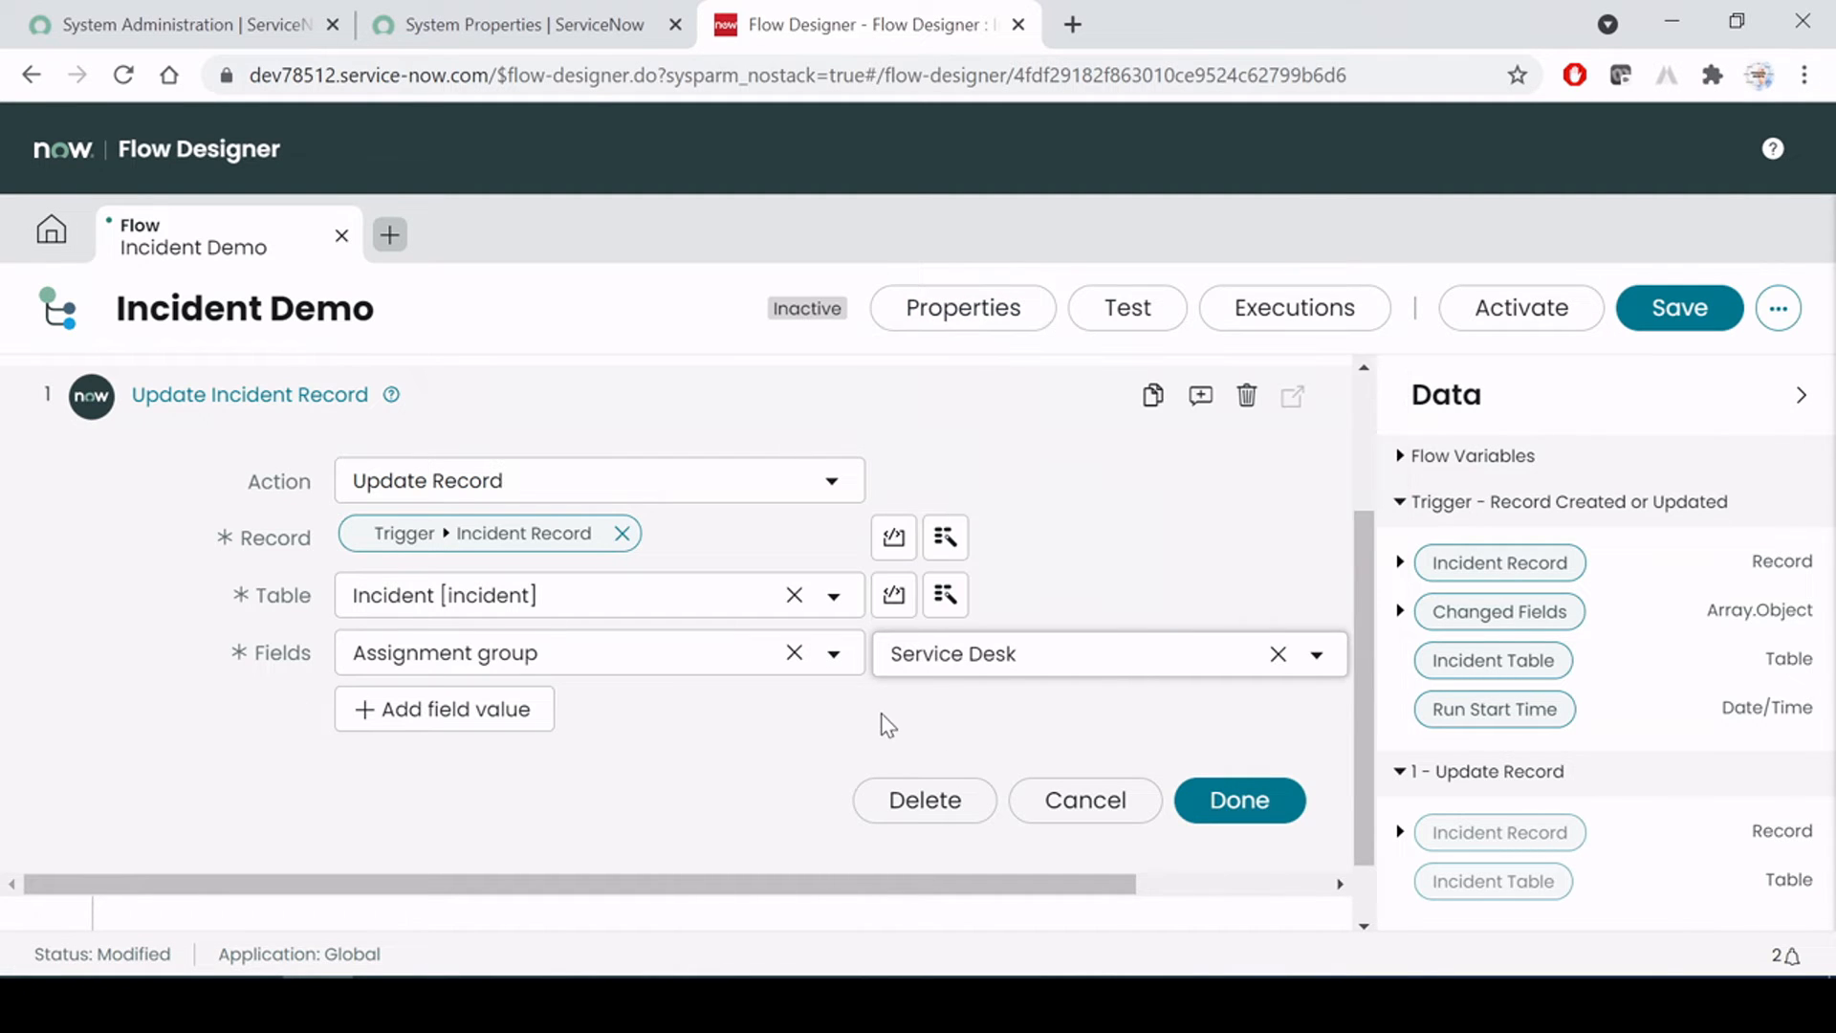
{"action": "left_click", "coordinate": [519, 710]}
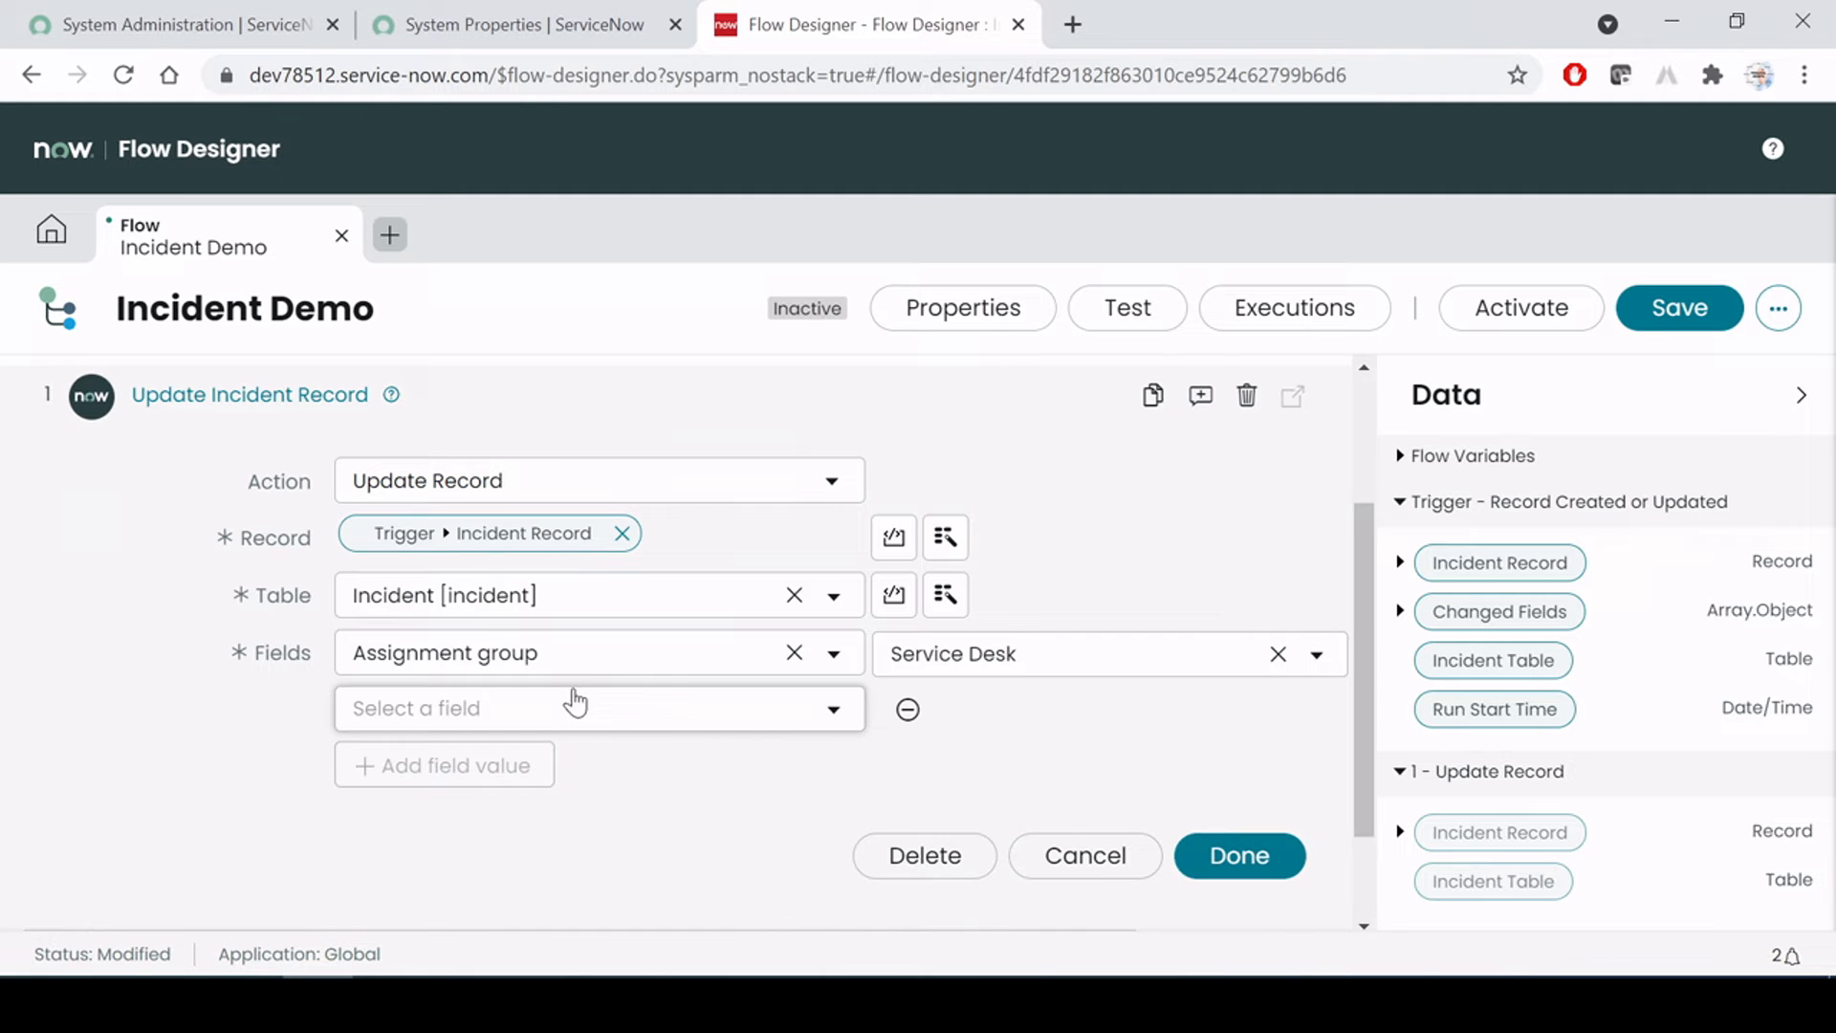
{"action": "left_click", "coordinate": [627, 722]}
{"action": "left_click", "coordinate": [925, 751]}
{"action": "left_click", "coordinate": [926, 725]}
Complete the Update Record action, then save and activate the Incident Demo flow
{"action": "left_click", "coordinate": [1239, 801]}
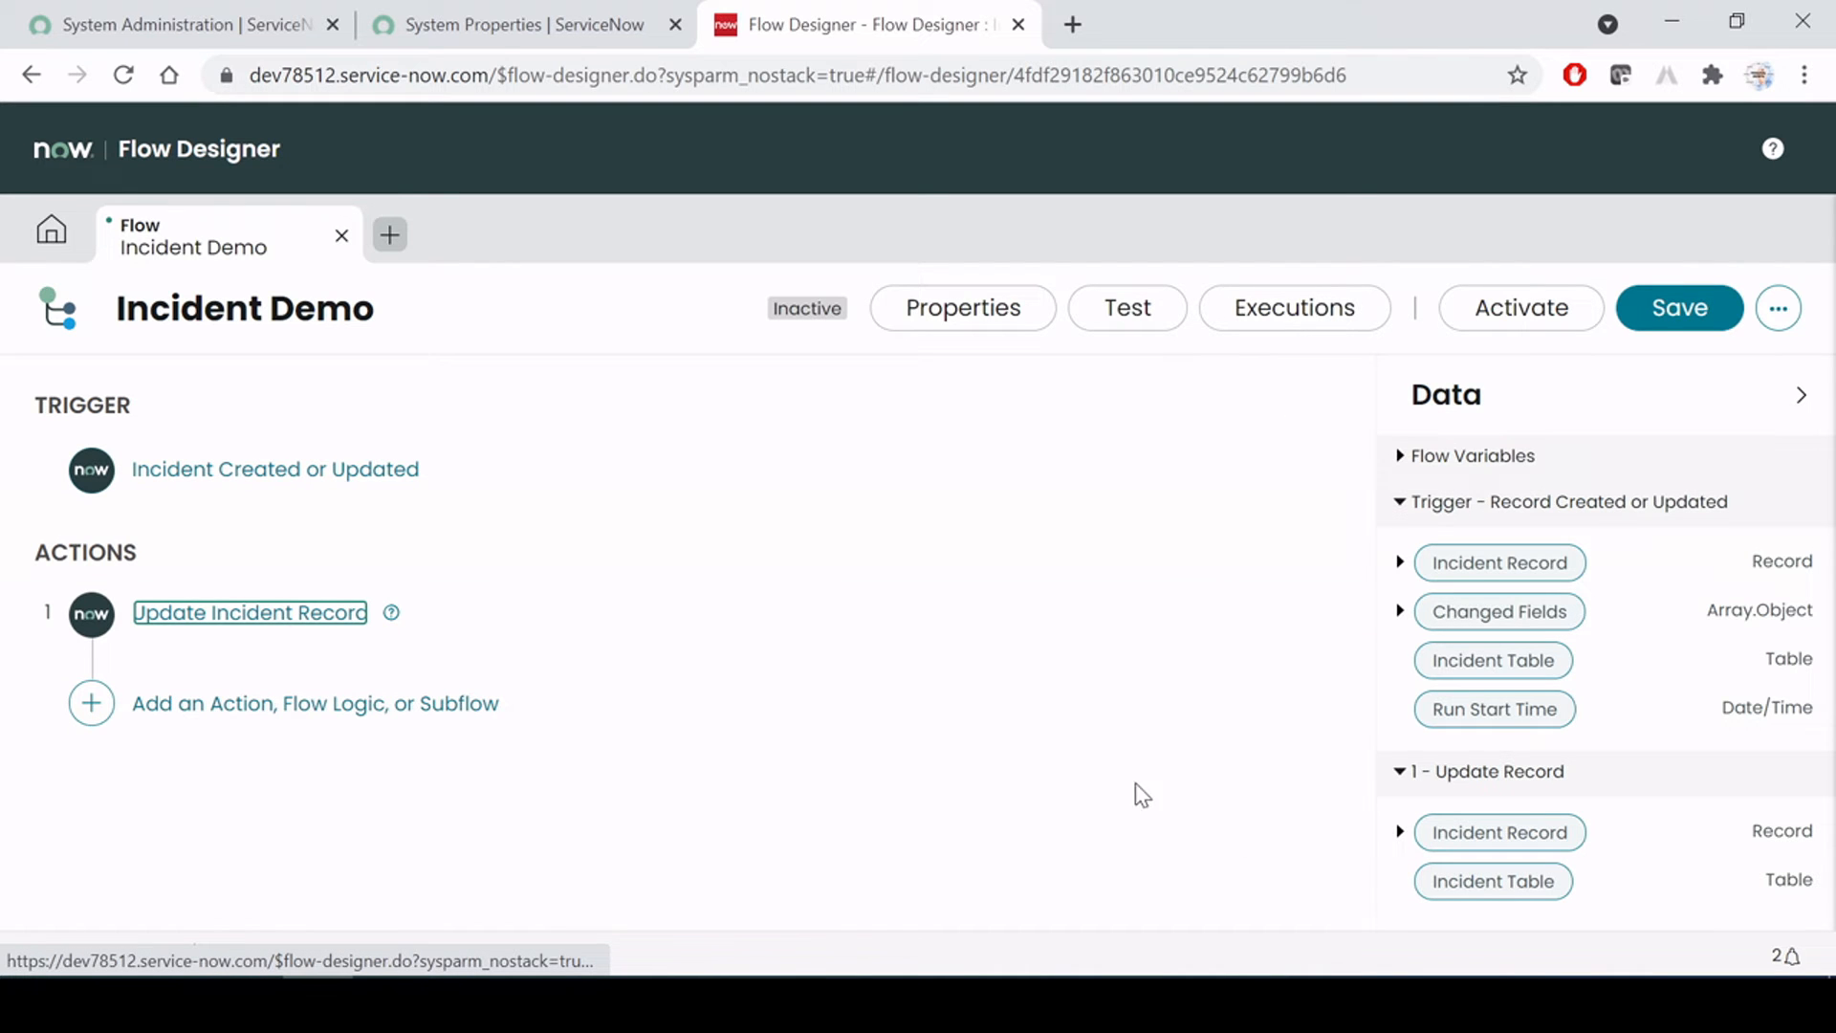
{"action": "left_click", "coordinate": [1685, 309]}
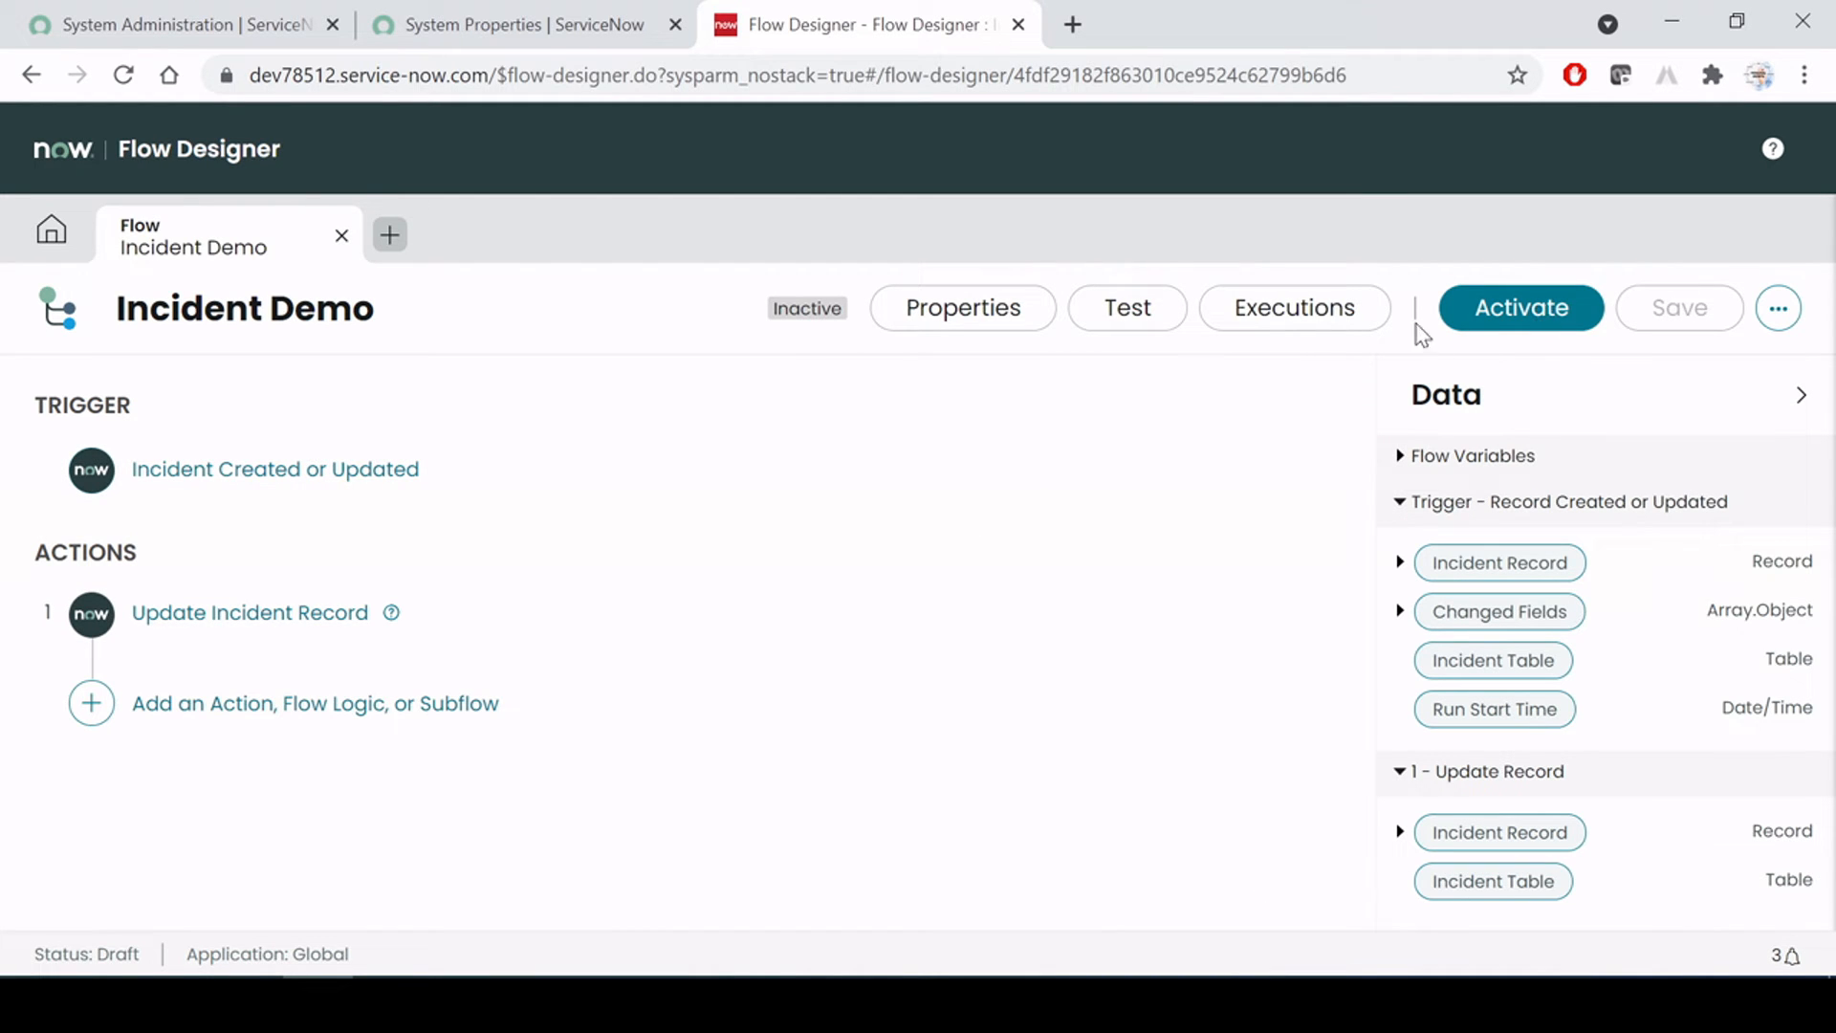
{"action": "left_click", "coordinate": [1523, 311]}
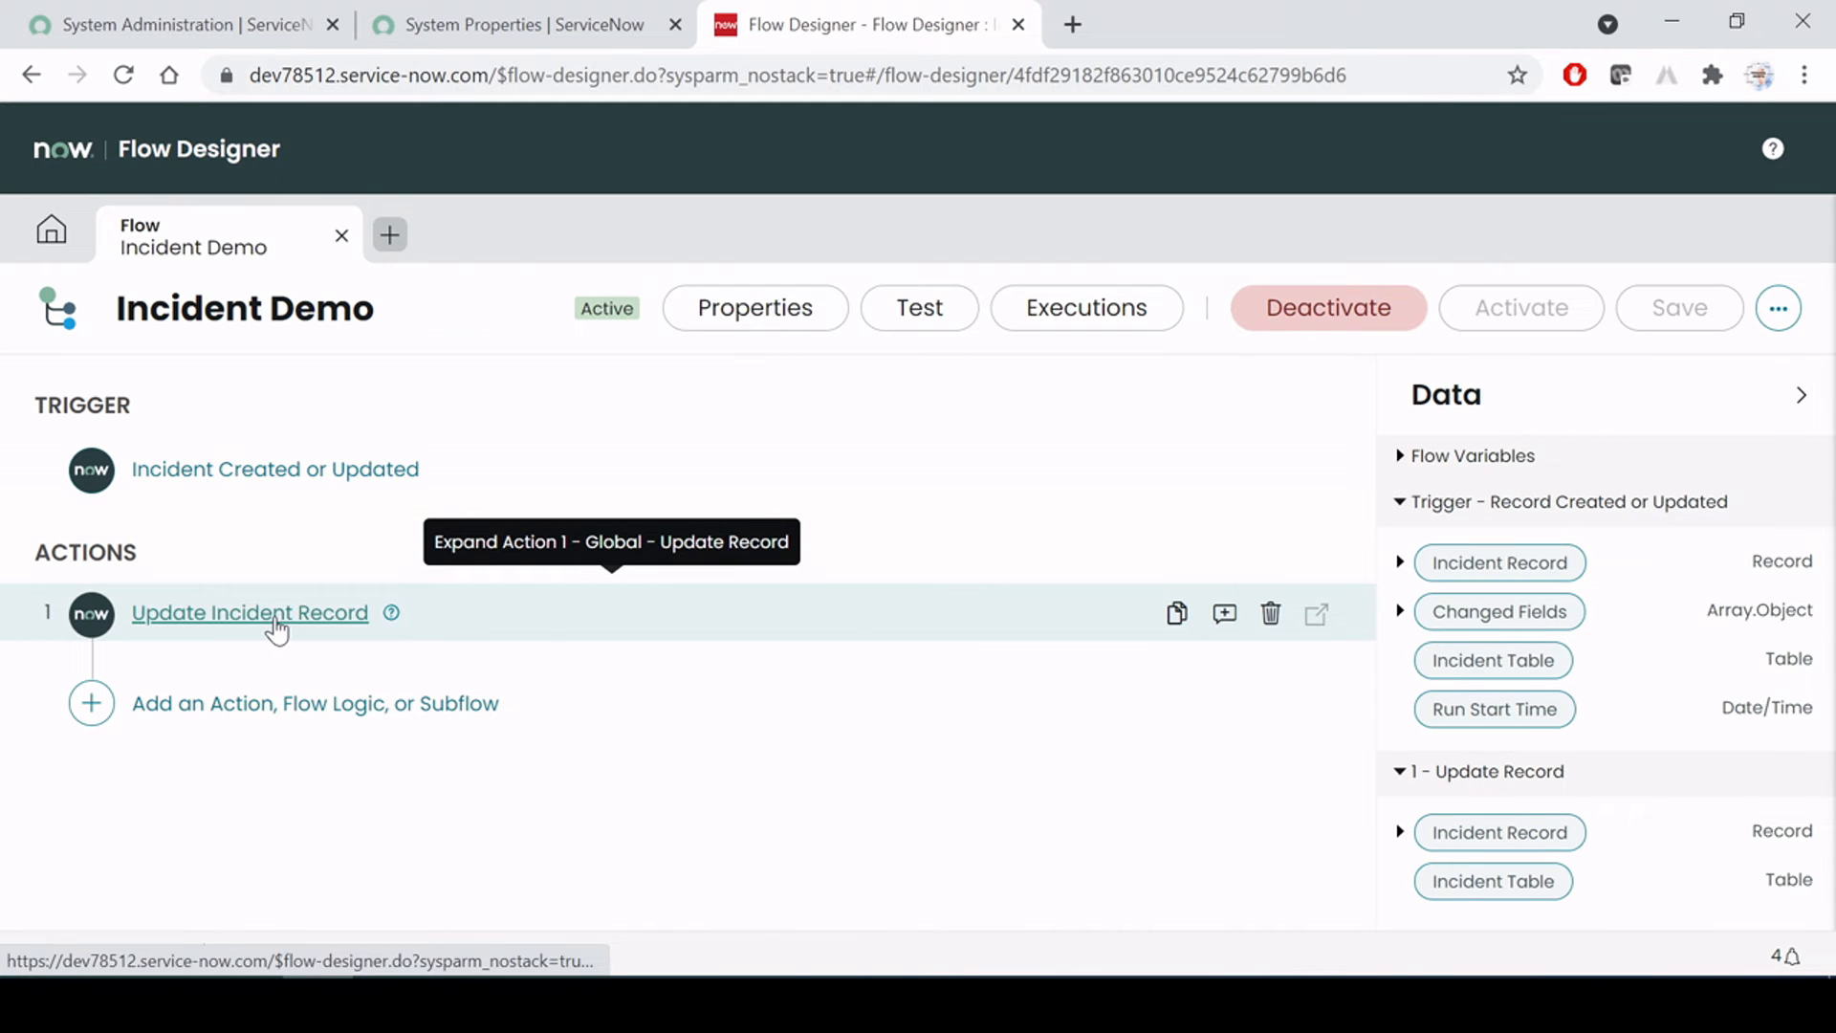
Find the Incident module from the System Administration page and open a new incident form in a separate browser tab
{"action": "left_click", "coordinate": [208, 25]}
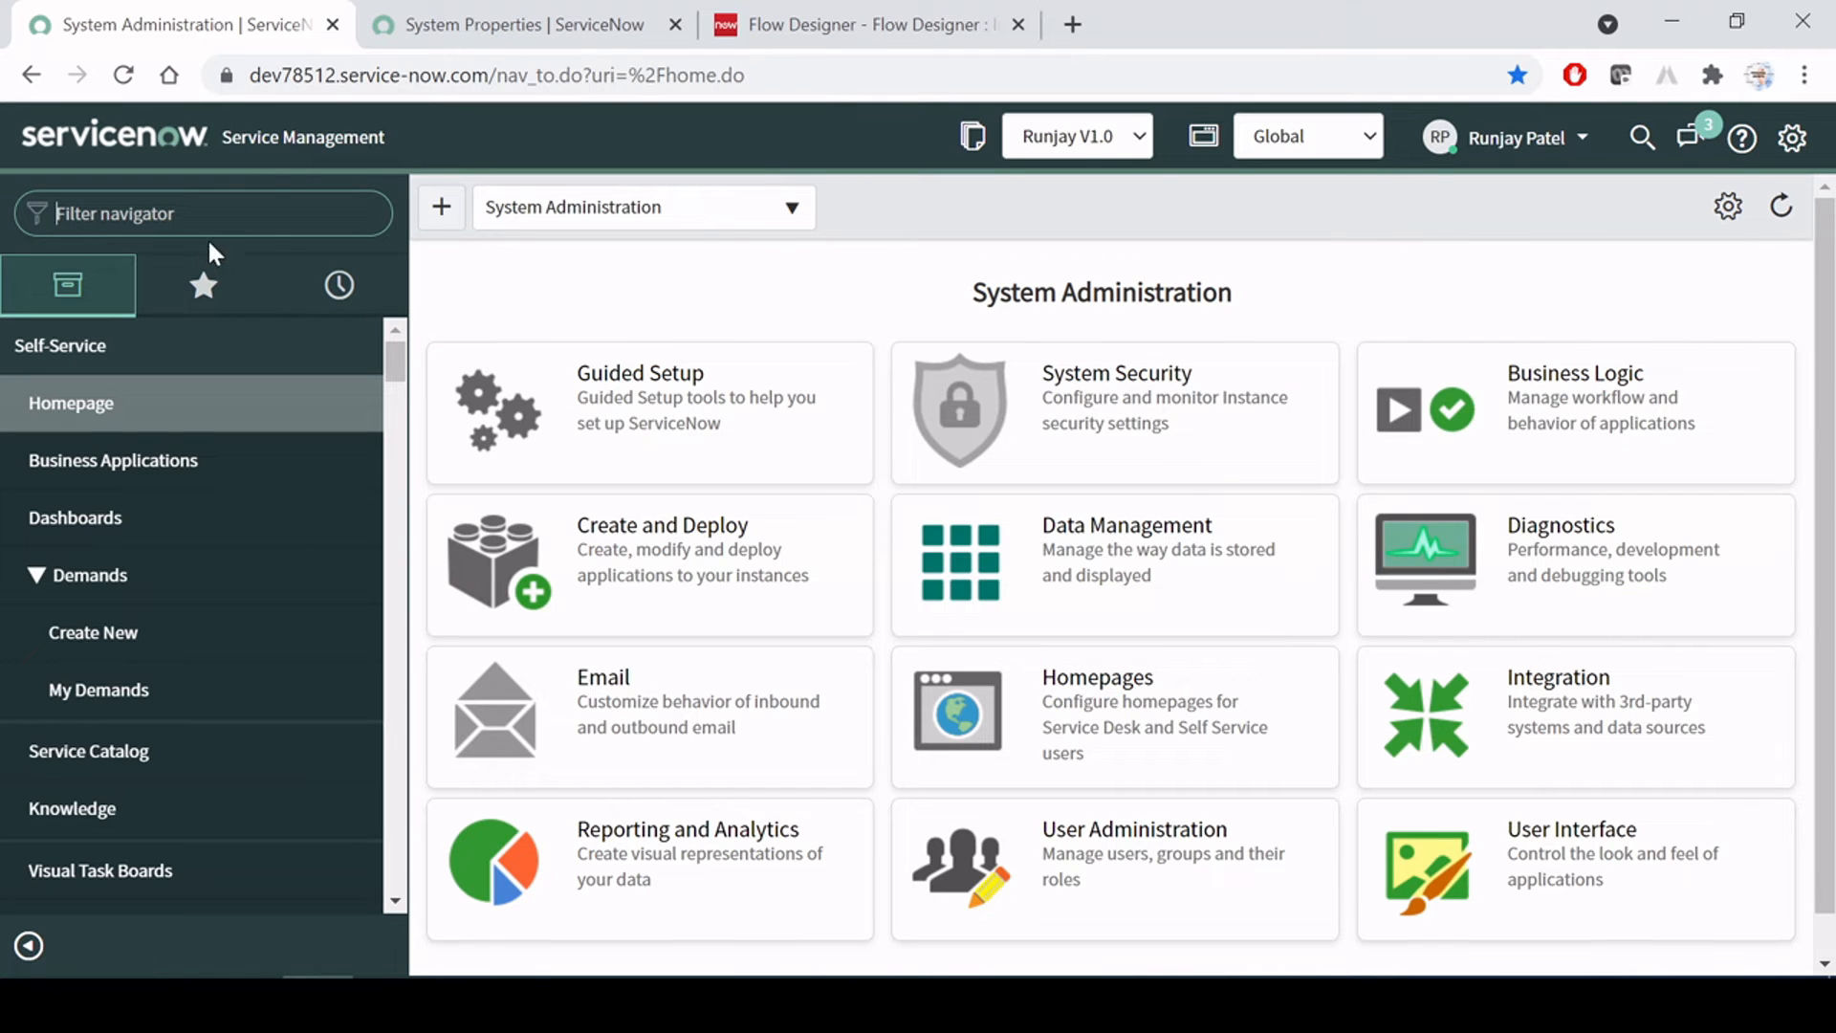
{"action": "left_click", "coordinate": [60, 214]}
{"action": "type", "text": "incide"}
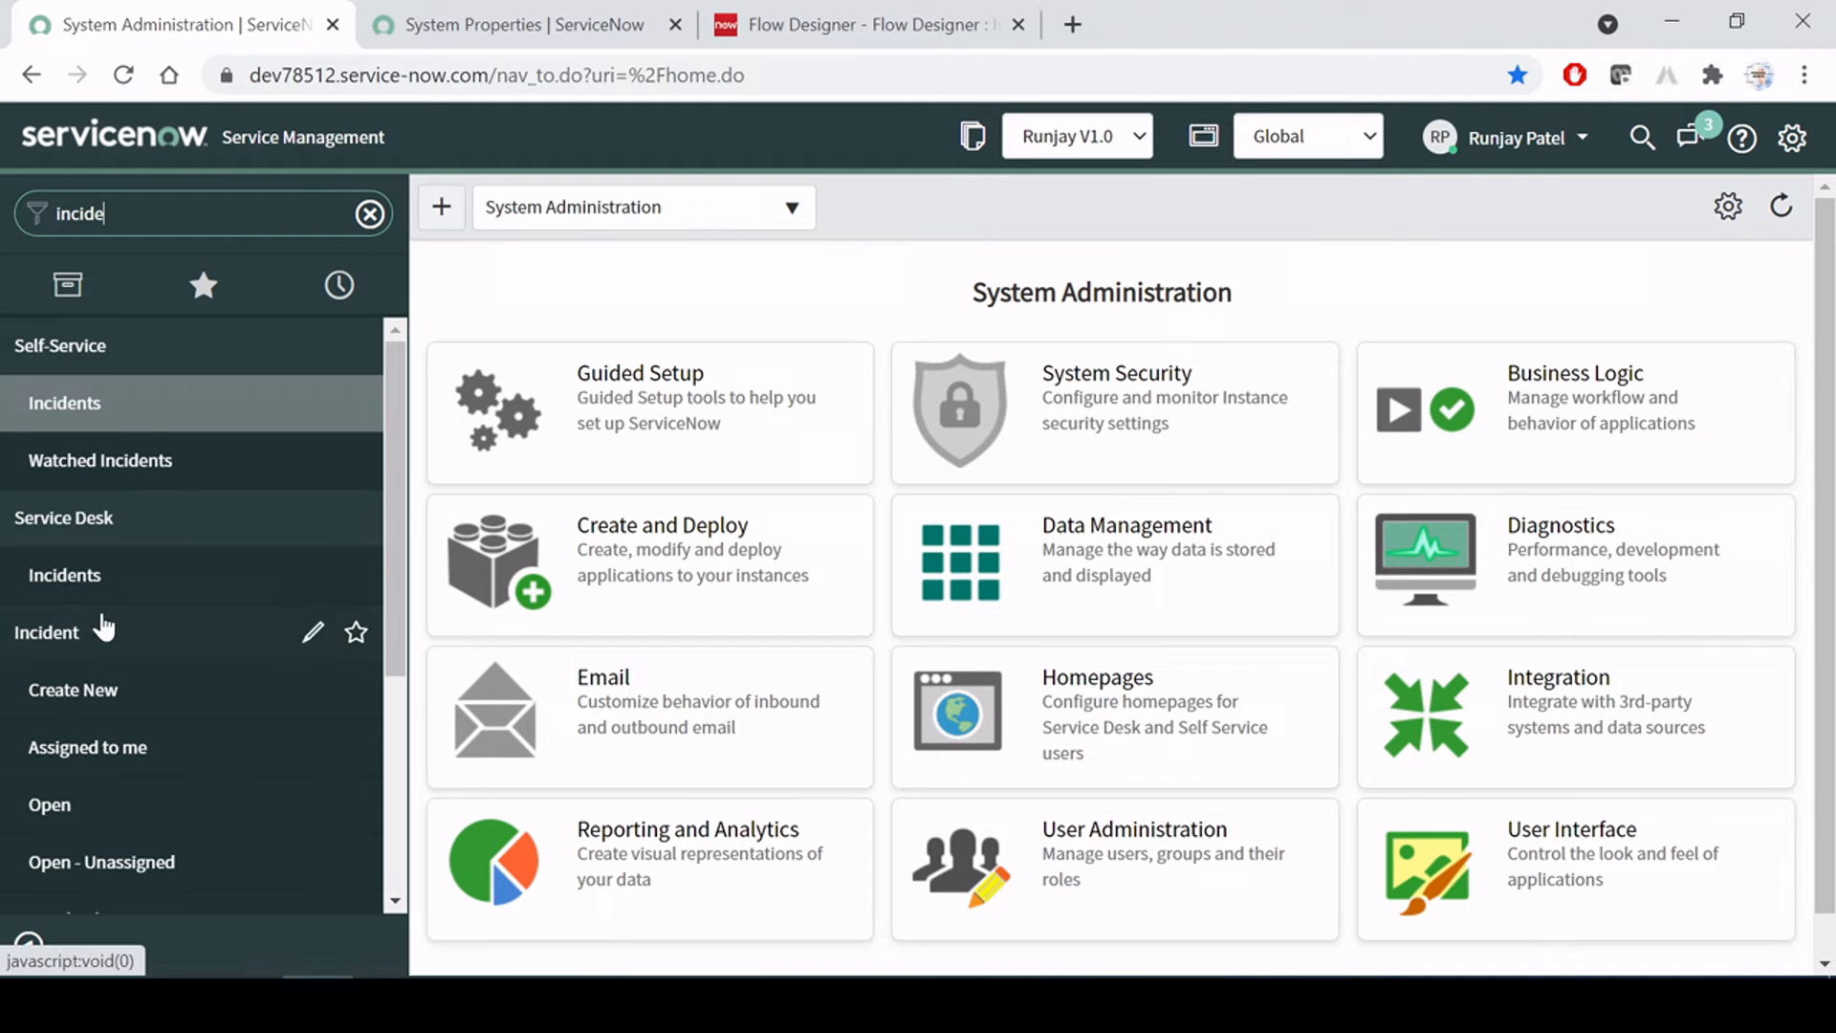
{"action": "middle_click", "coordinate": [97, 695]}
{"action": "left_click", "coordinate": [440, 21]}
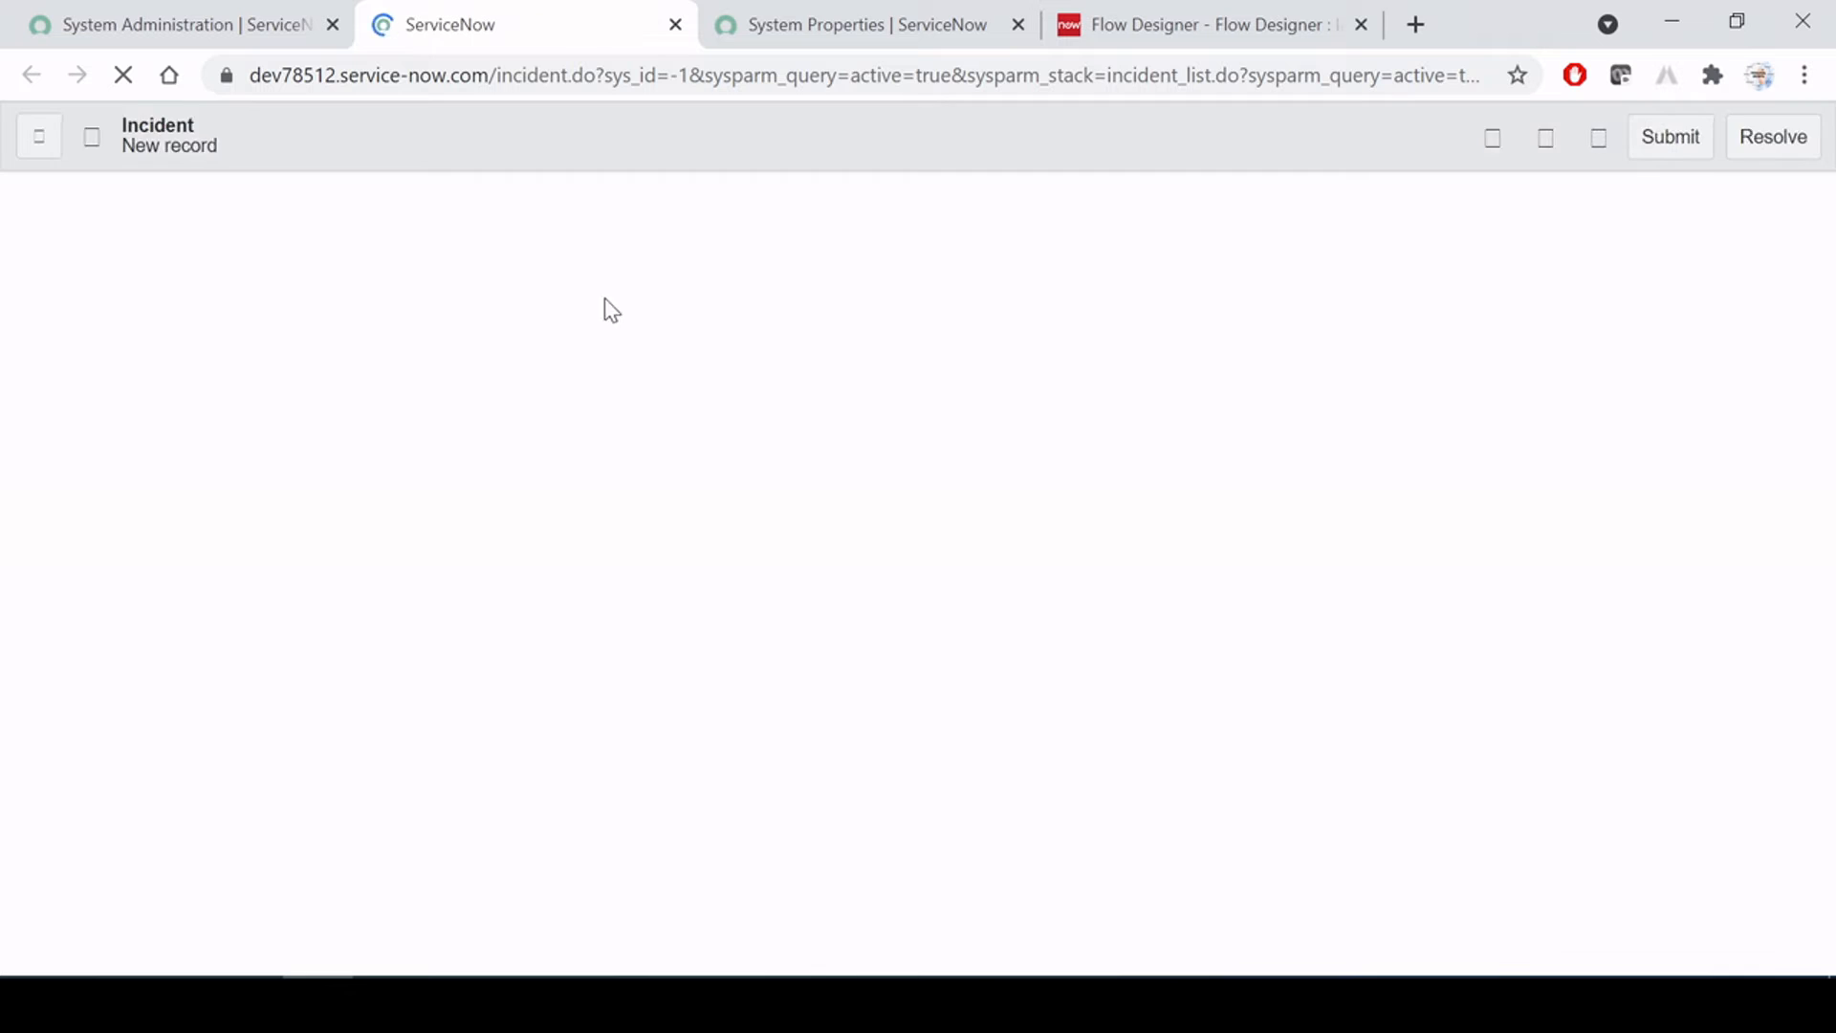
Fill in the new incident's caller from the user list, set its short description to Test, and save the record
{"action": "left_click", "coordinate": [574, 300]}
{"action": "left_click", "coordinate": [670, 300]}
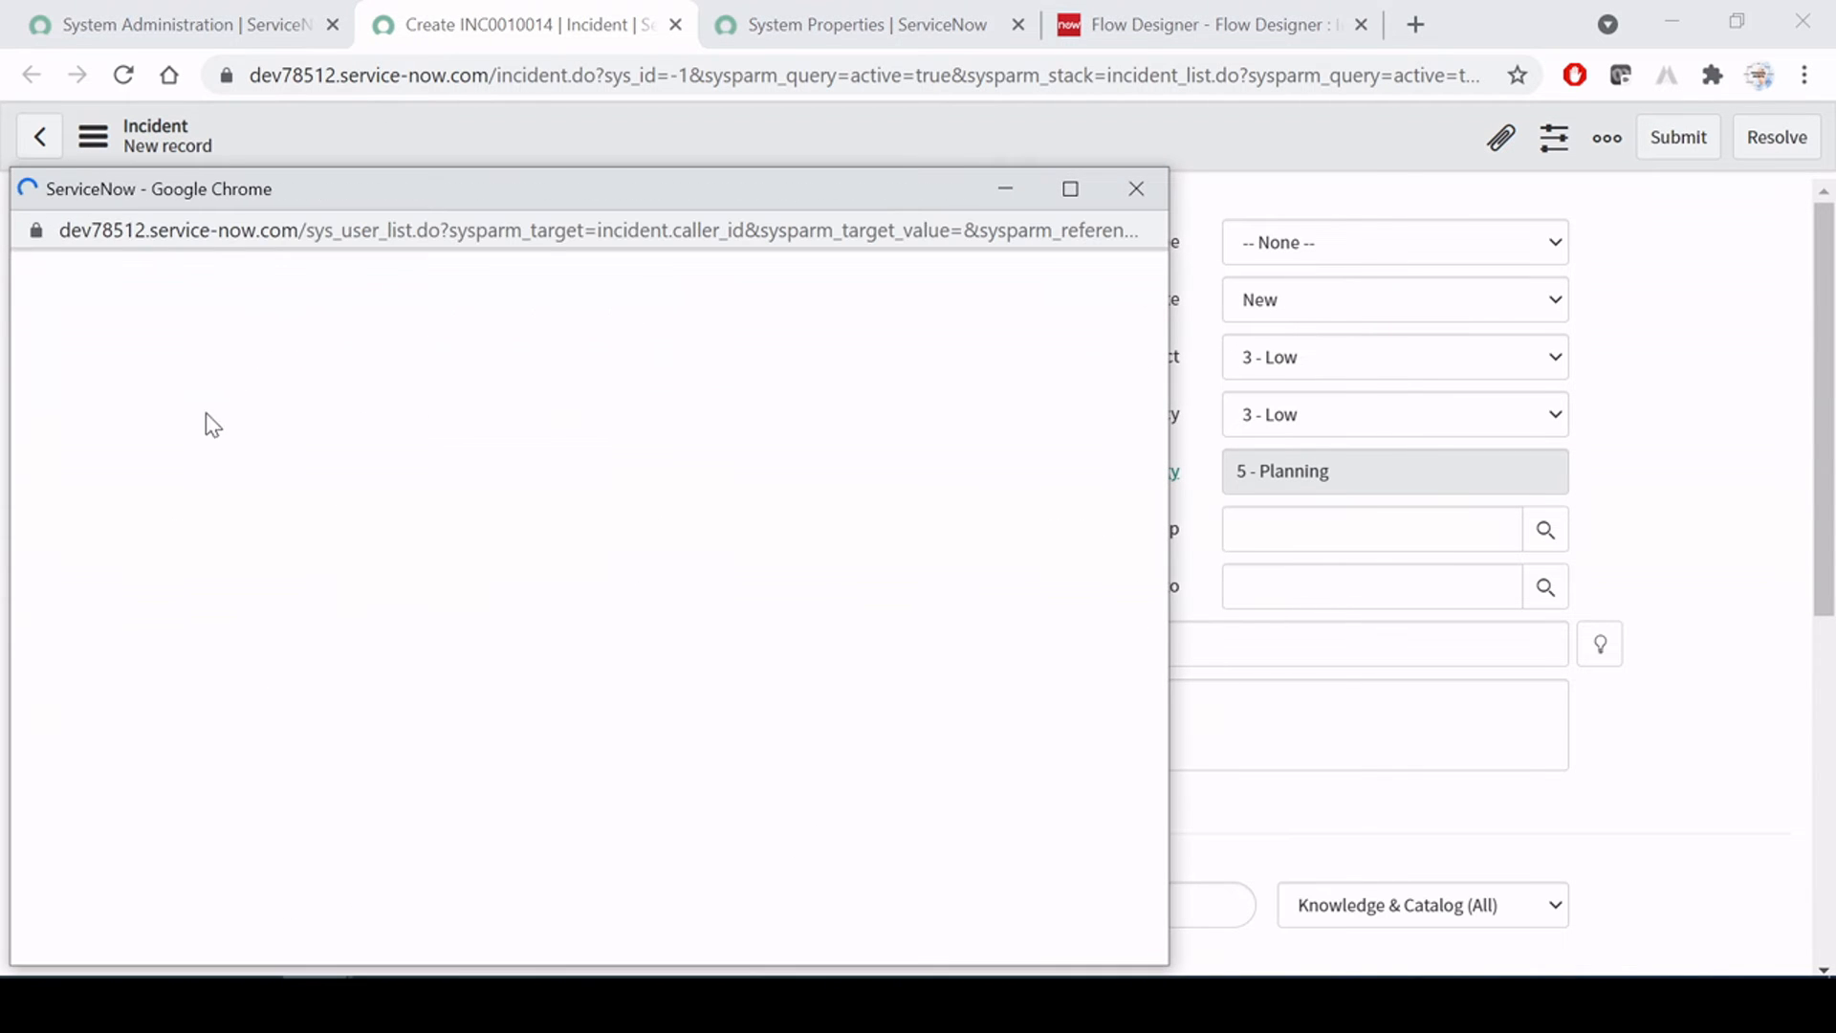
{"action": "left_click", "coordinate": [187, 507]}
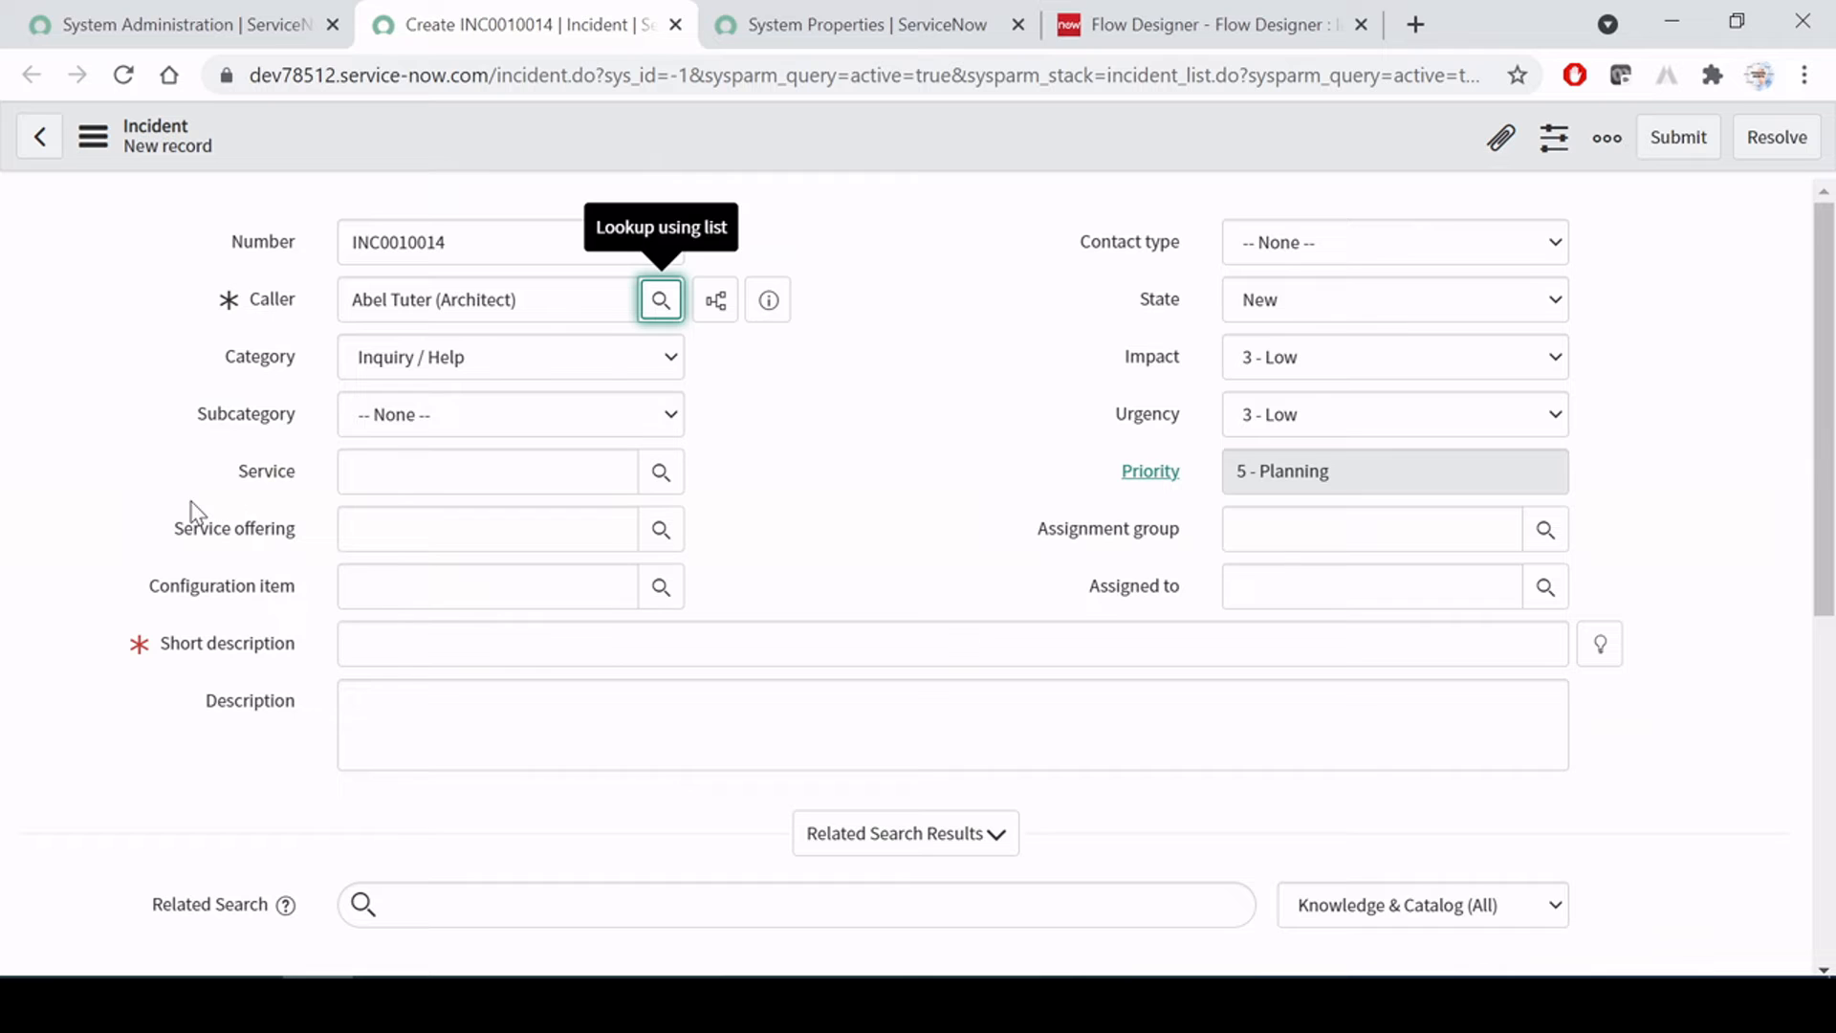
{"action": "left_click", "coordinate": [612, 643]}
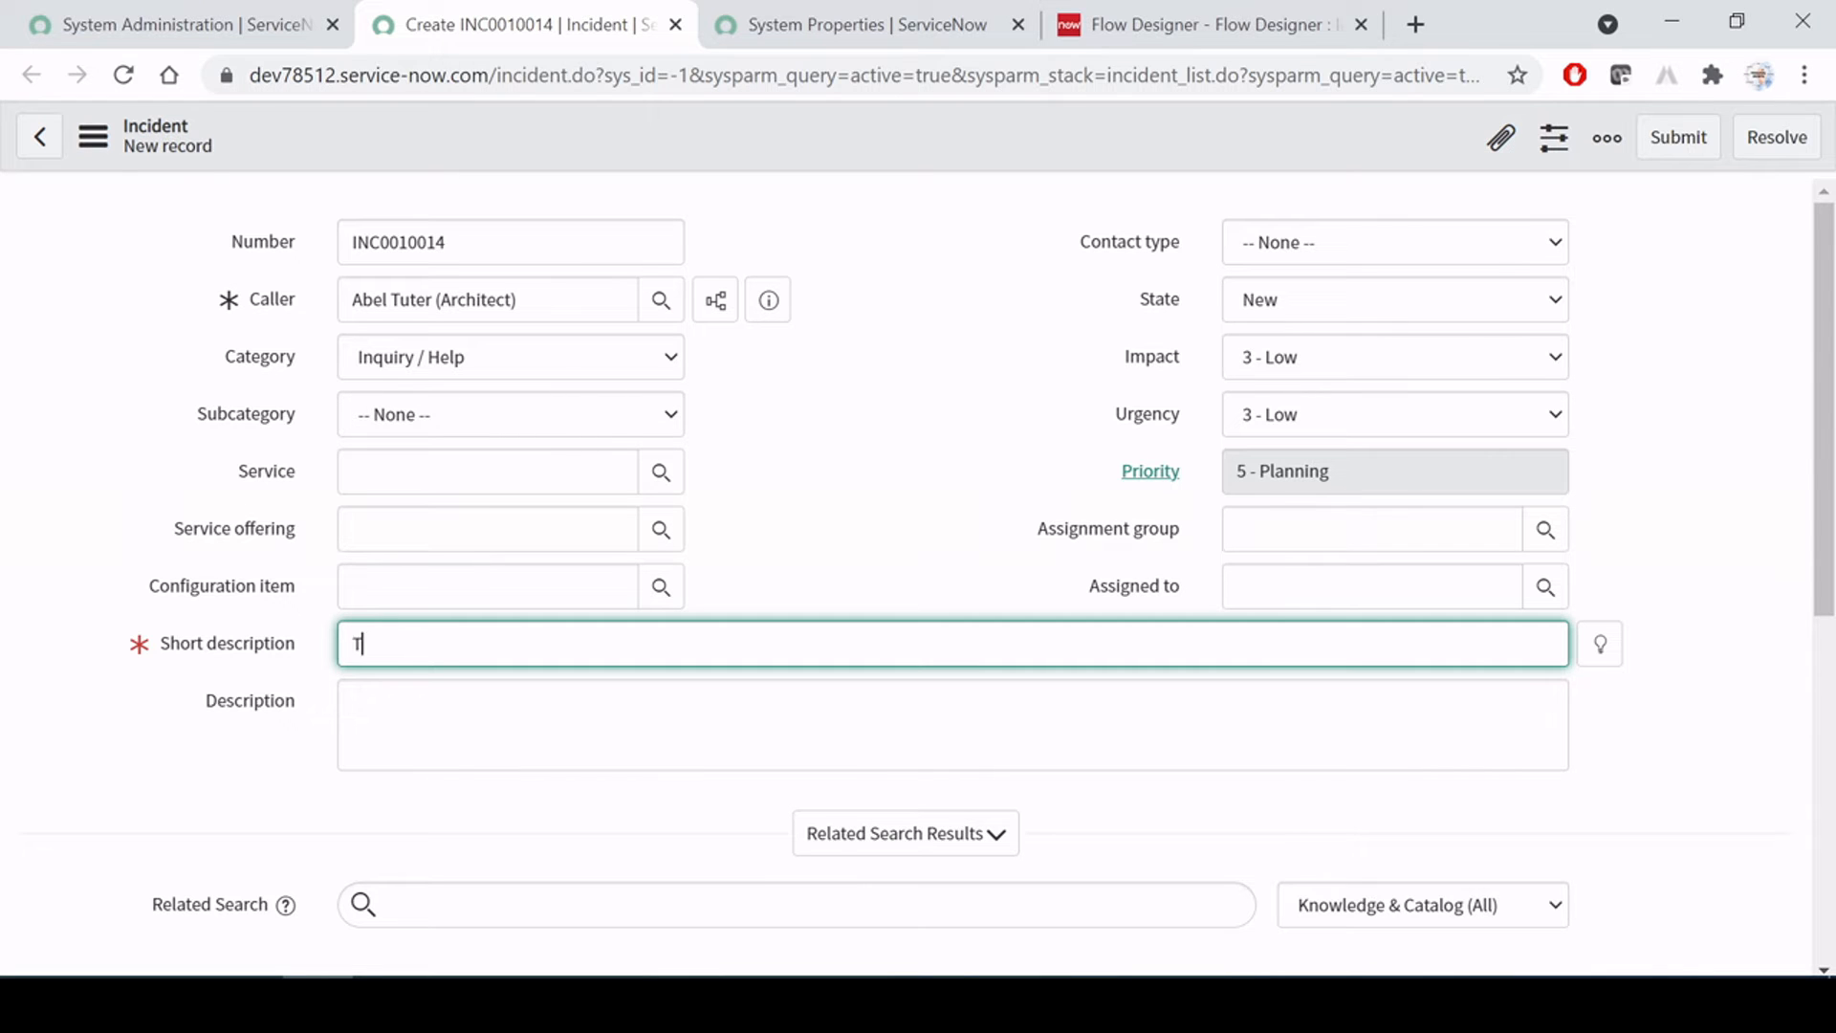
{"action": "left_click", "coordinate": [880, 474]}
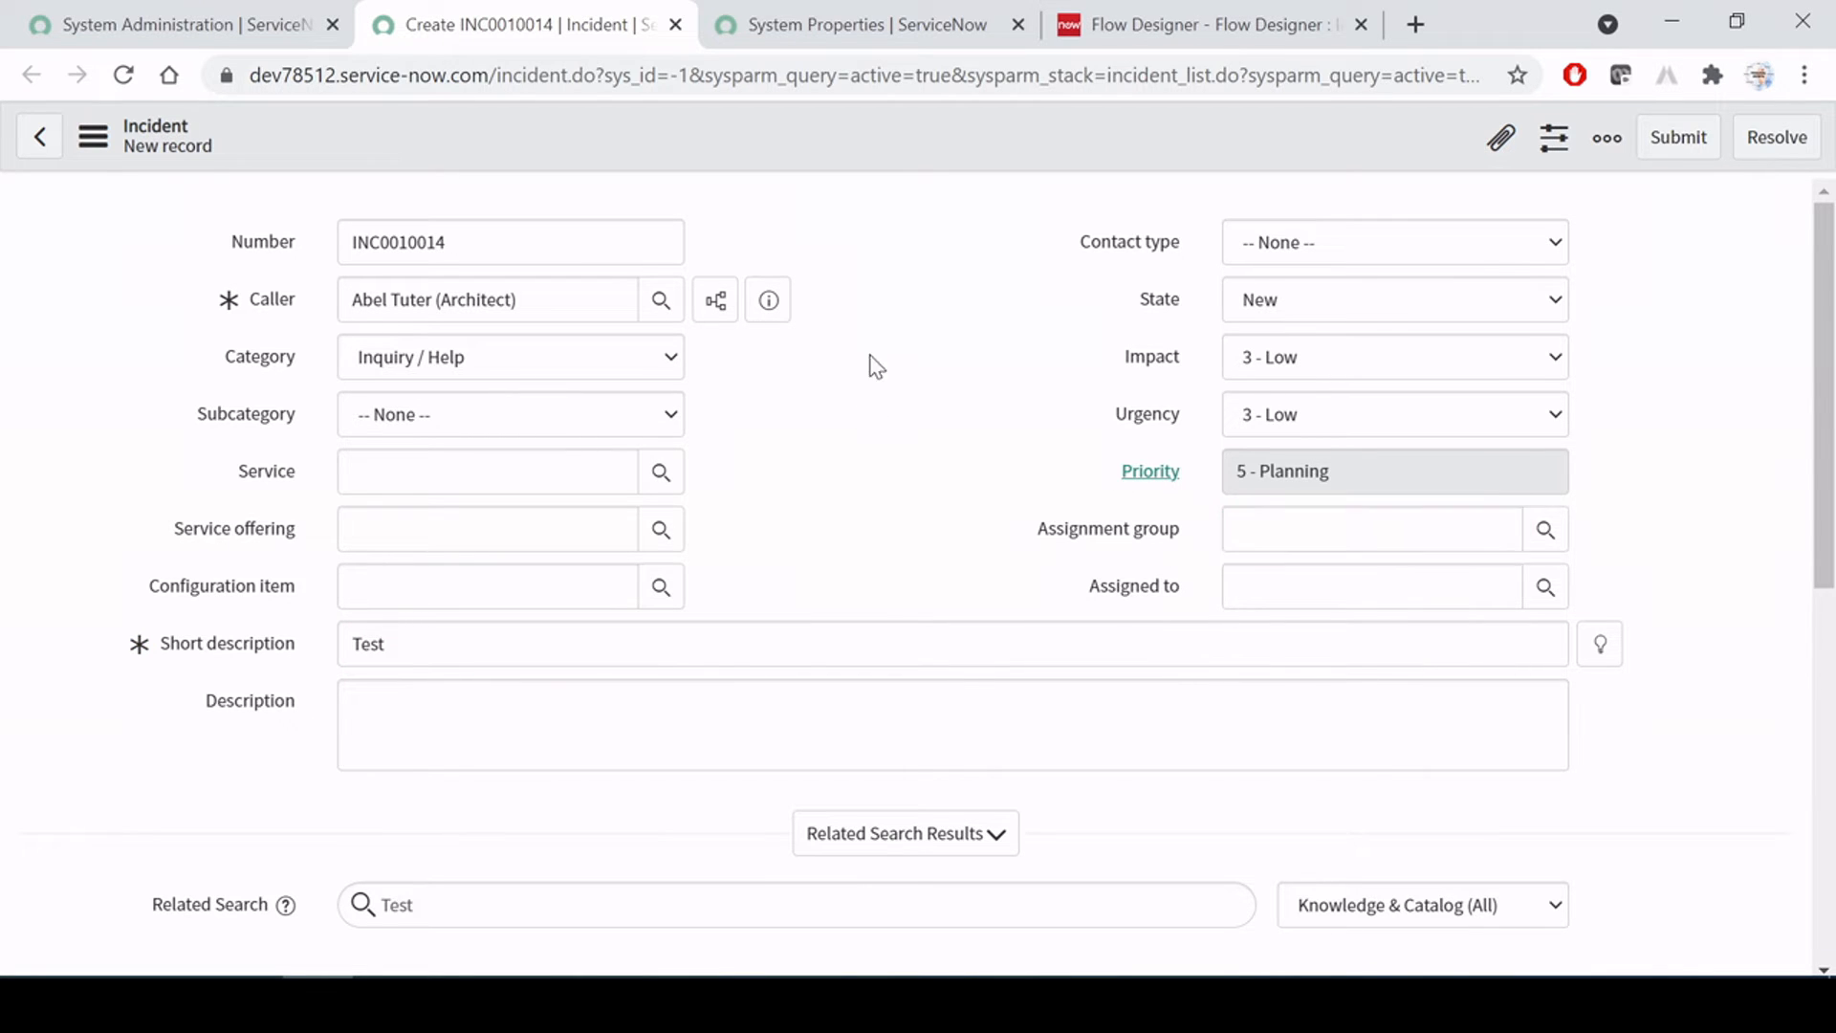
{"action": "right_click", "coordinate": [858, 145]}
{"action": "left_click", "coordinate": [894, 169]}
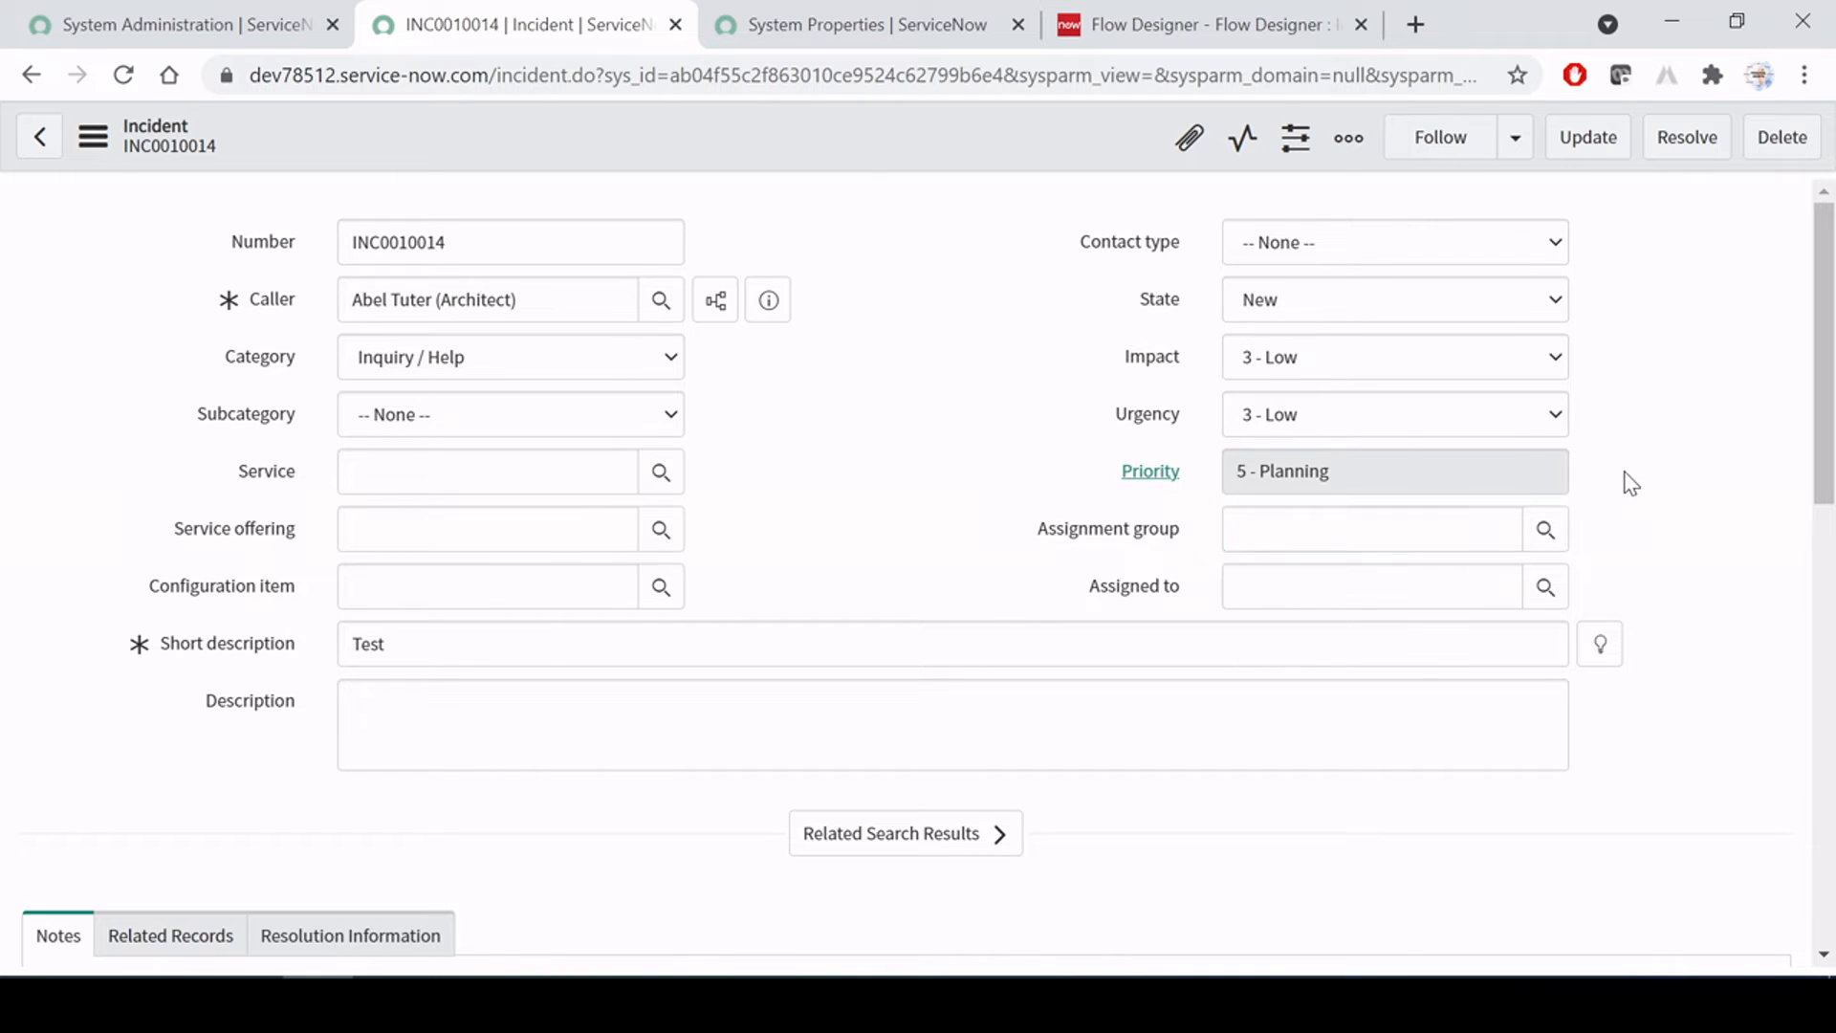
Reload the saved incident form and check its Assignment group value
{"action": "right_click", "coordinate": [885, 148]}
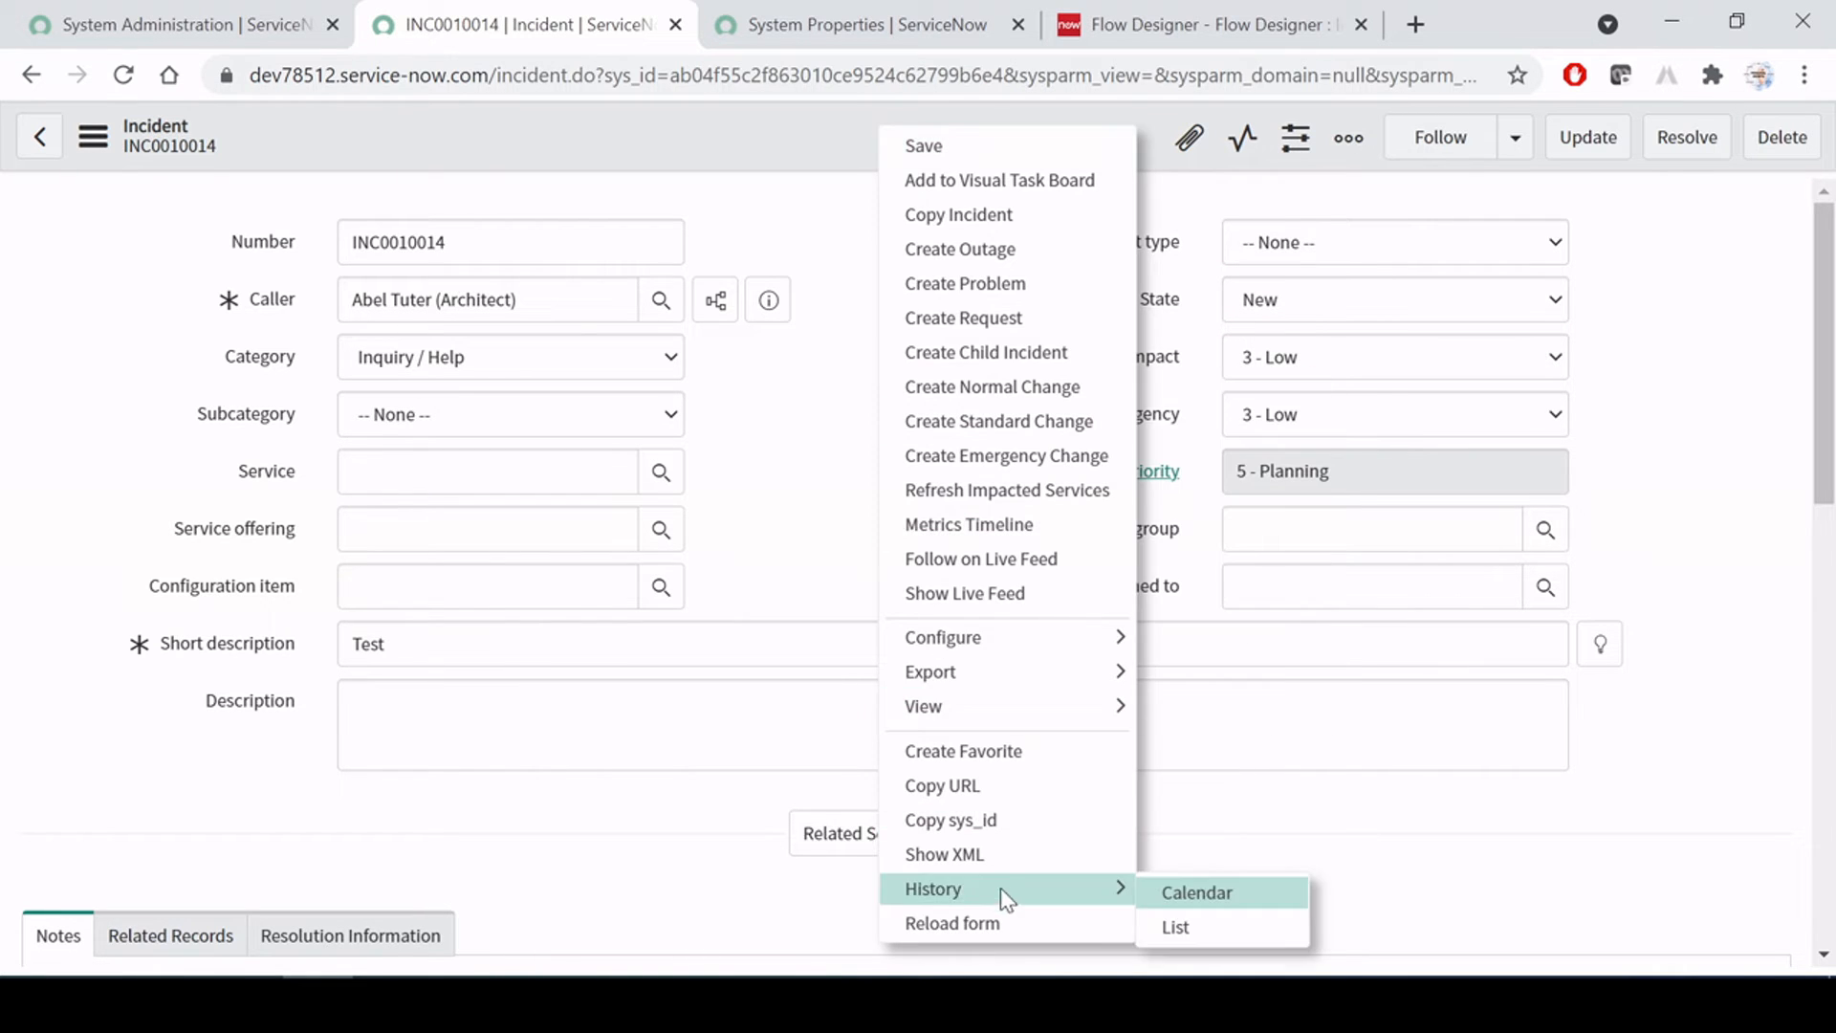
{"action": "left_click", "coordinate": [984, 923]}
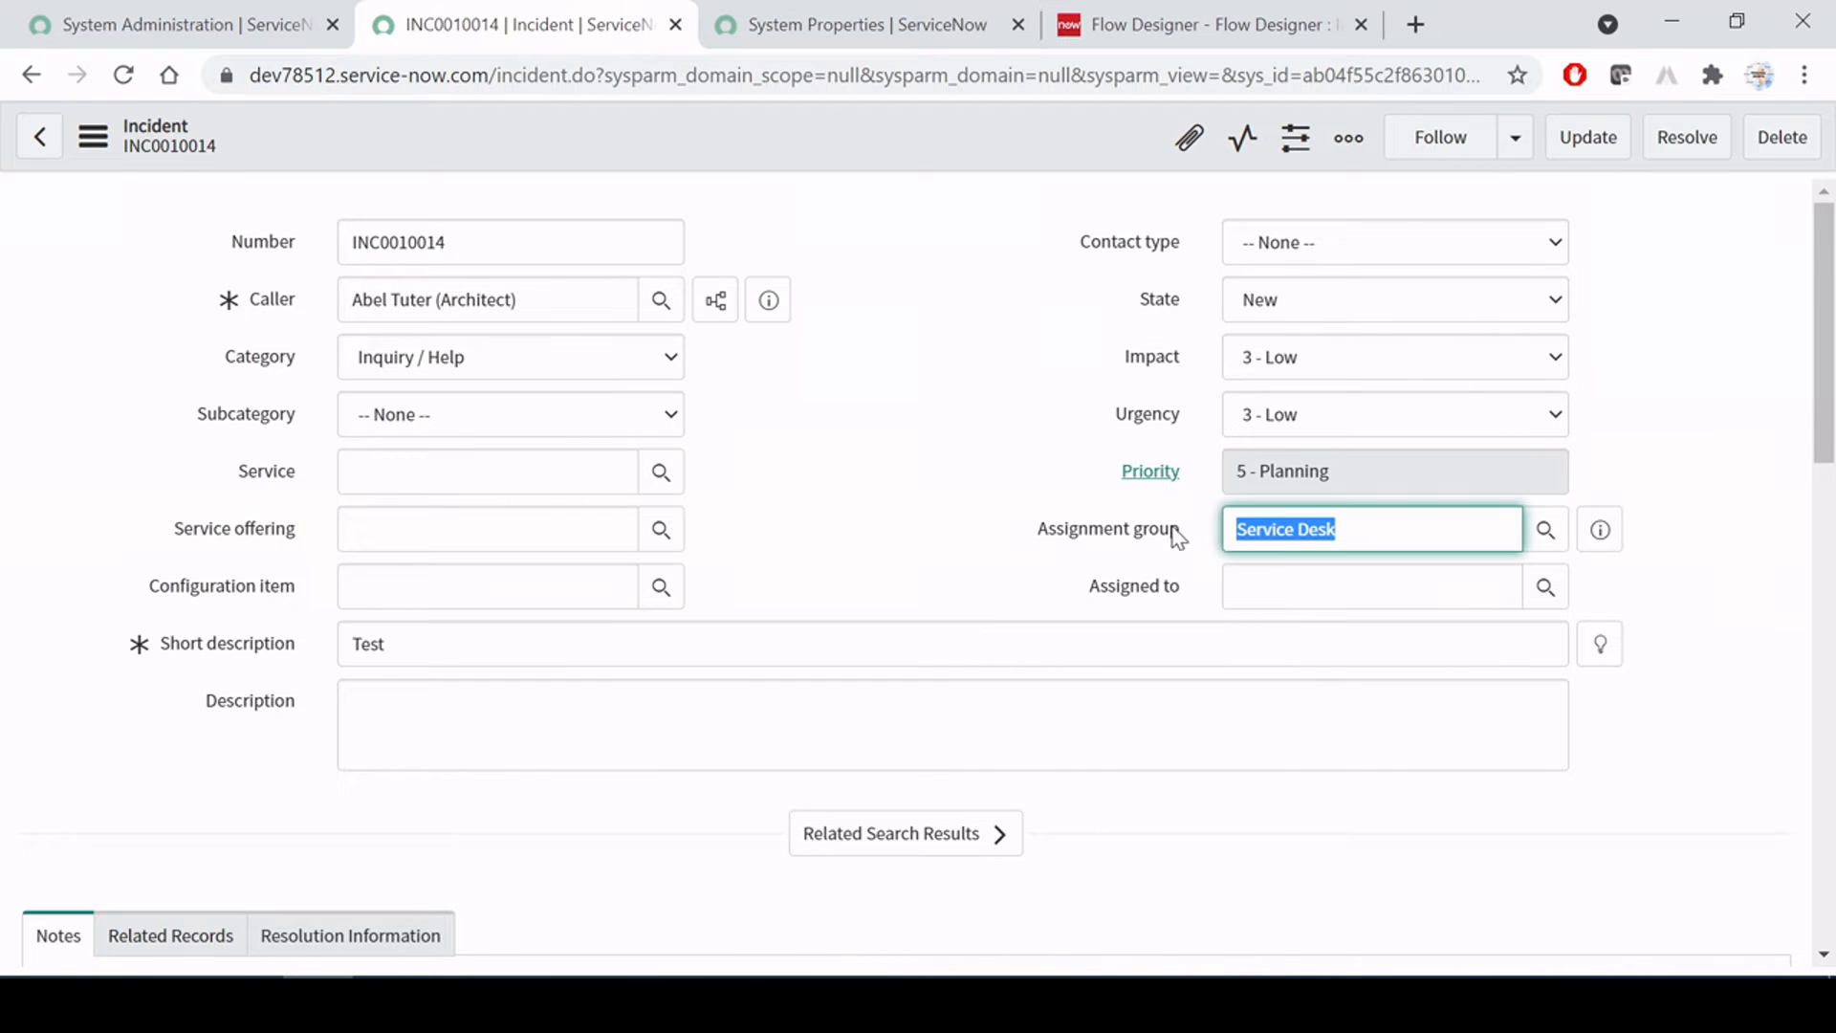
{"action": "left_click", "coordinate": [778, 430]}
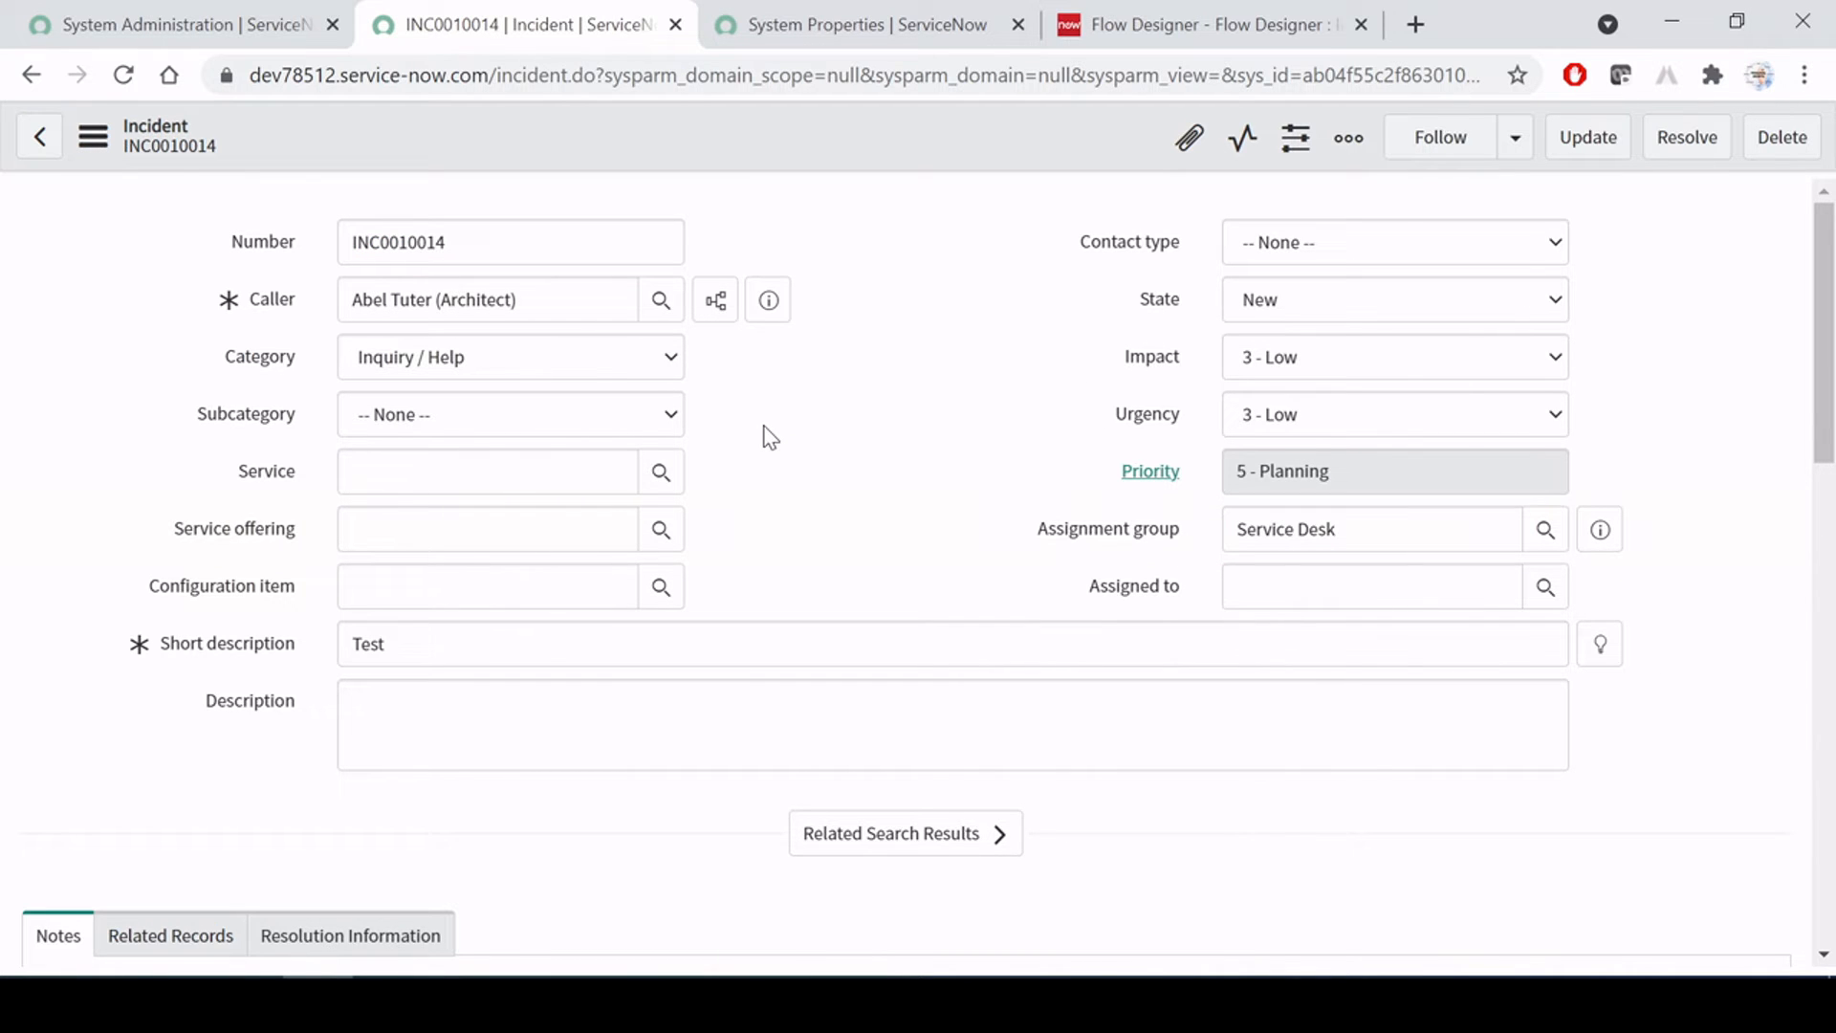
{"action": "left_click", "coordinate": [1186, 24]}
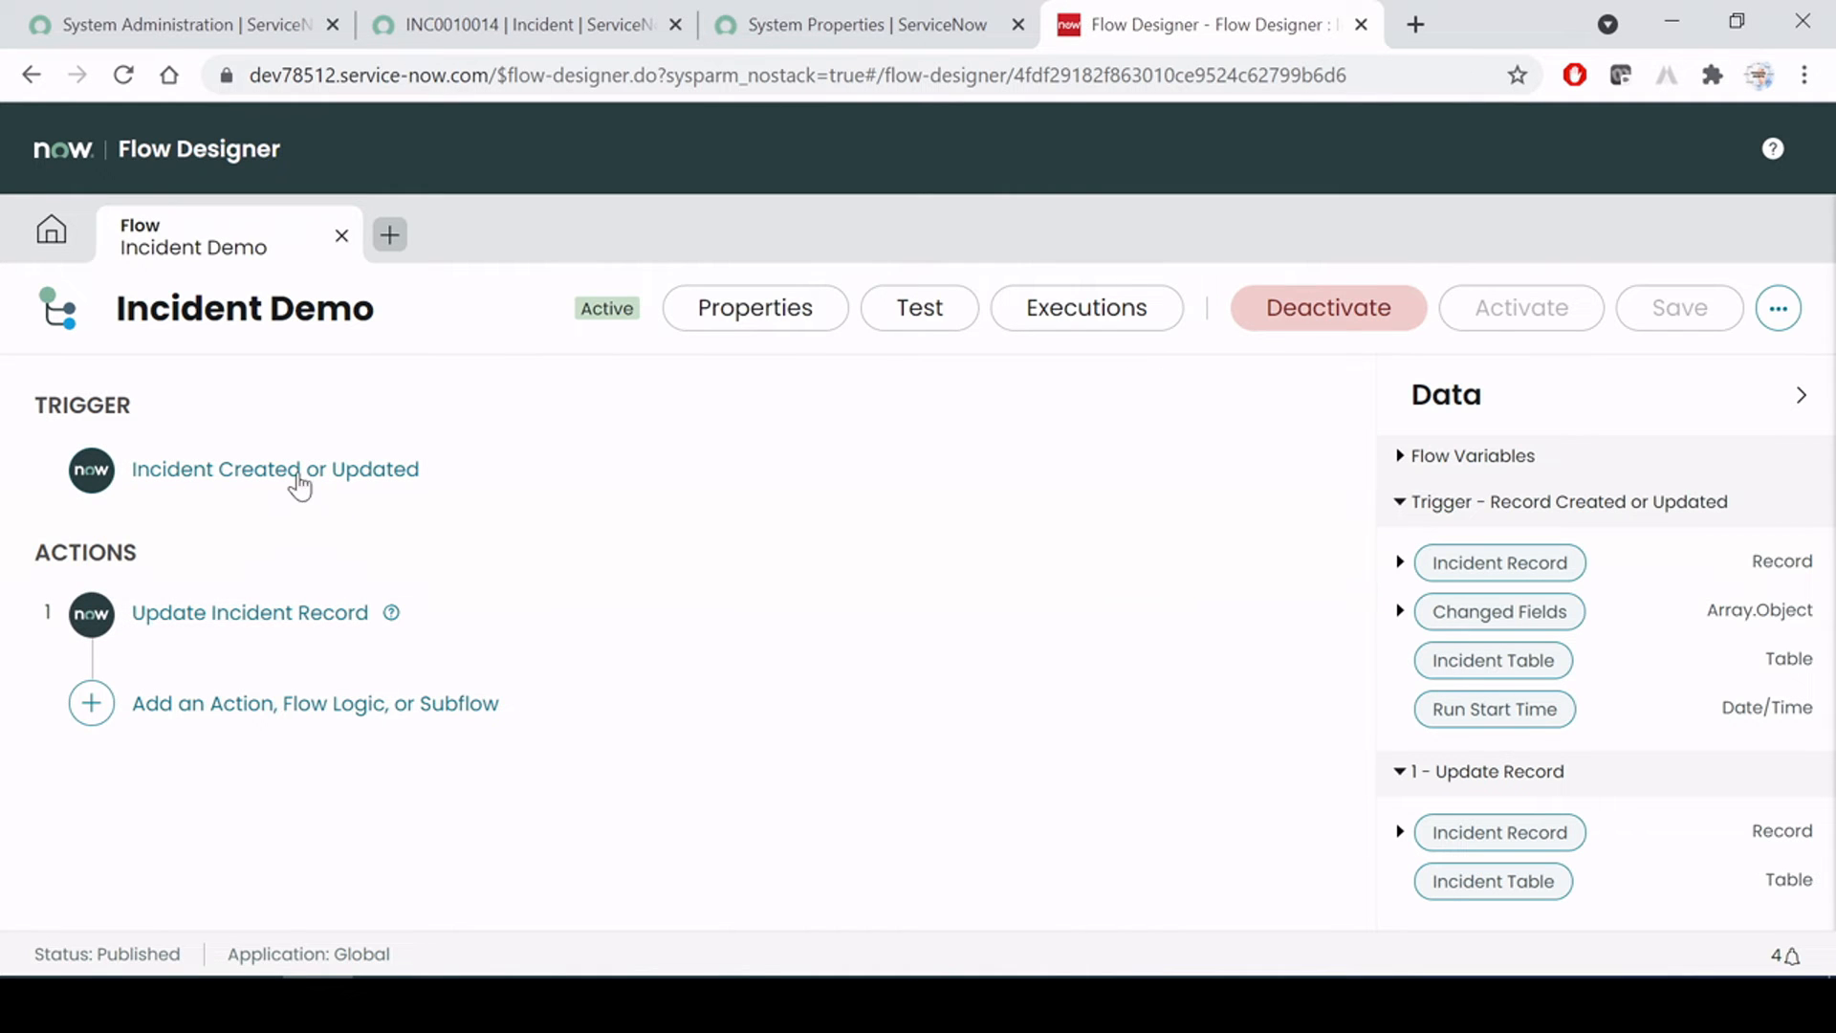
{"action": "left_click", "coordinate": [808, 24]}
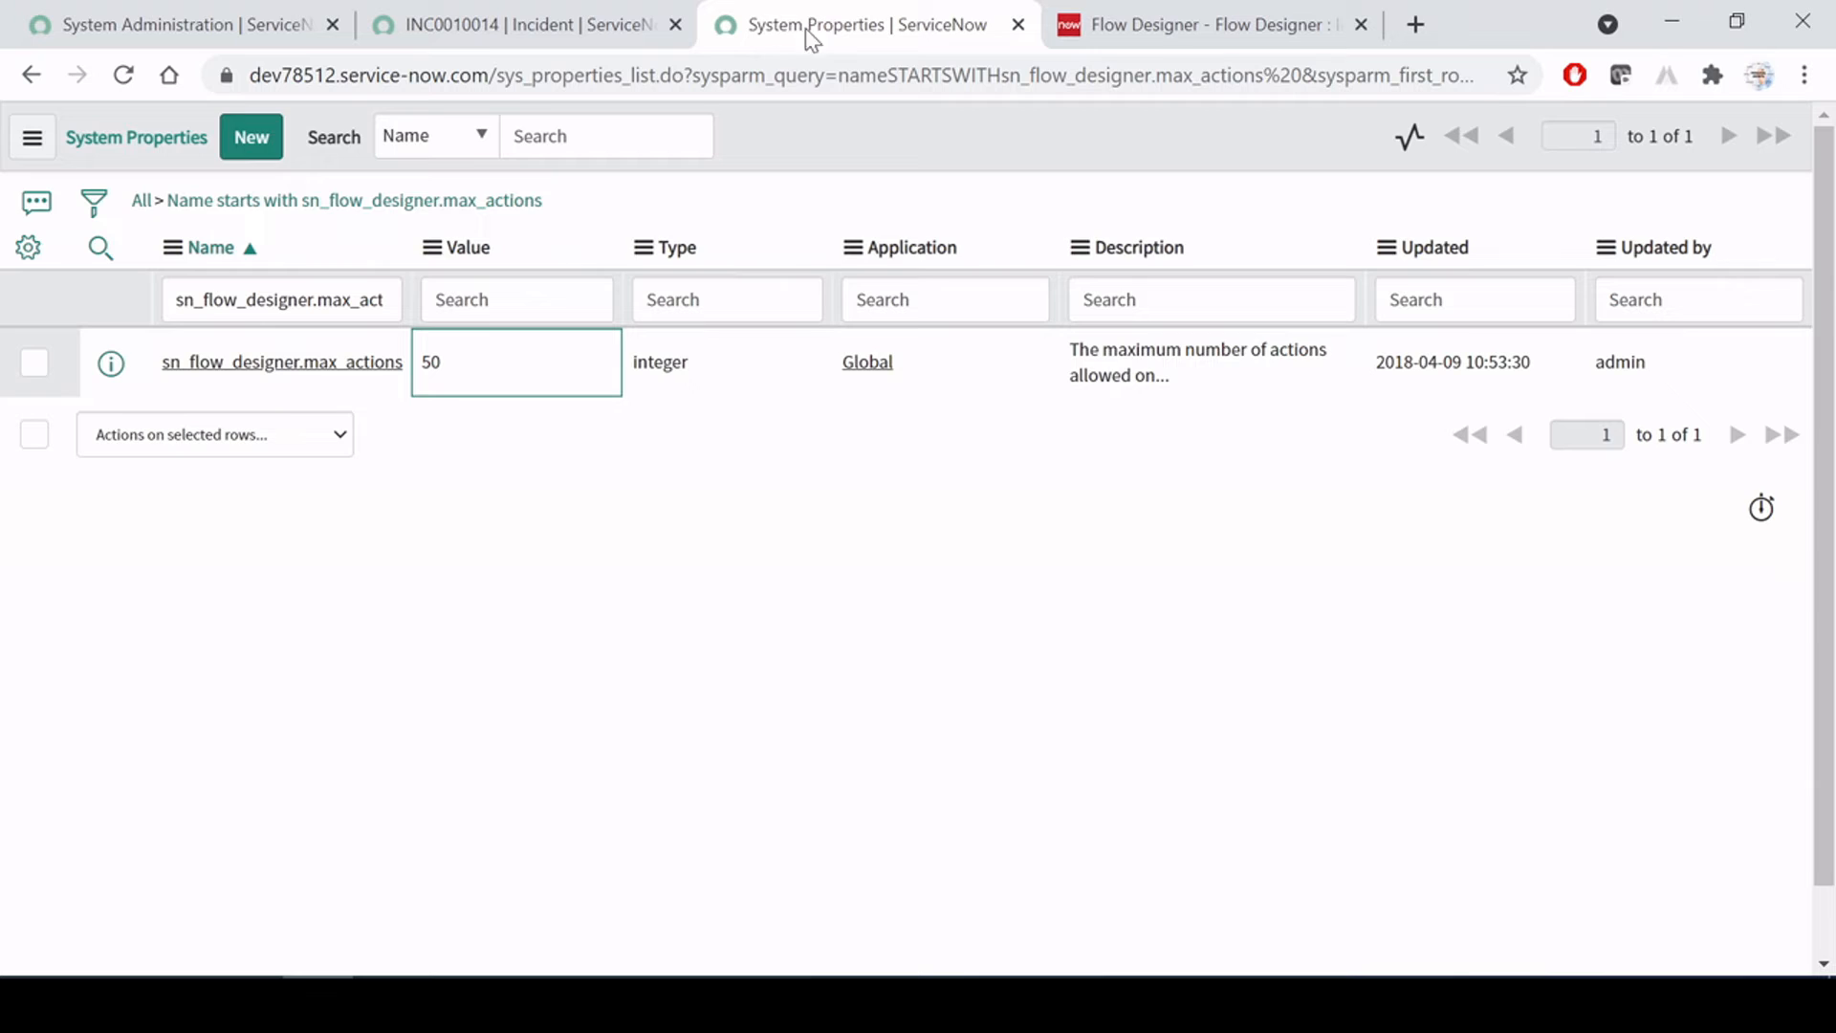
{"action": "left_click", "coordinate": [491, 23]}
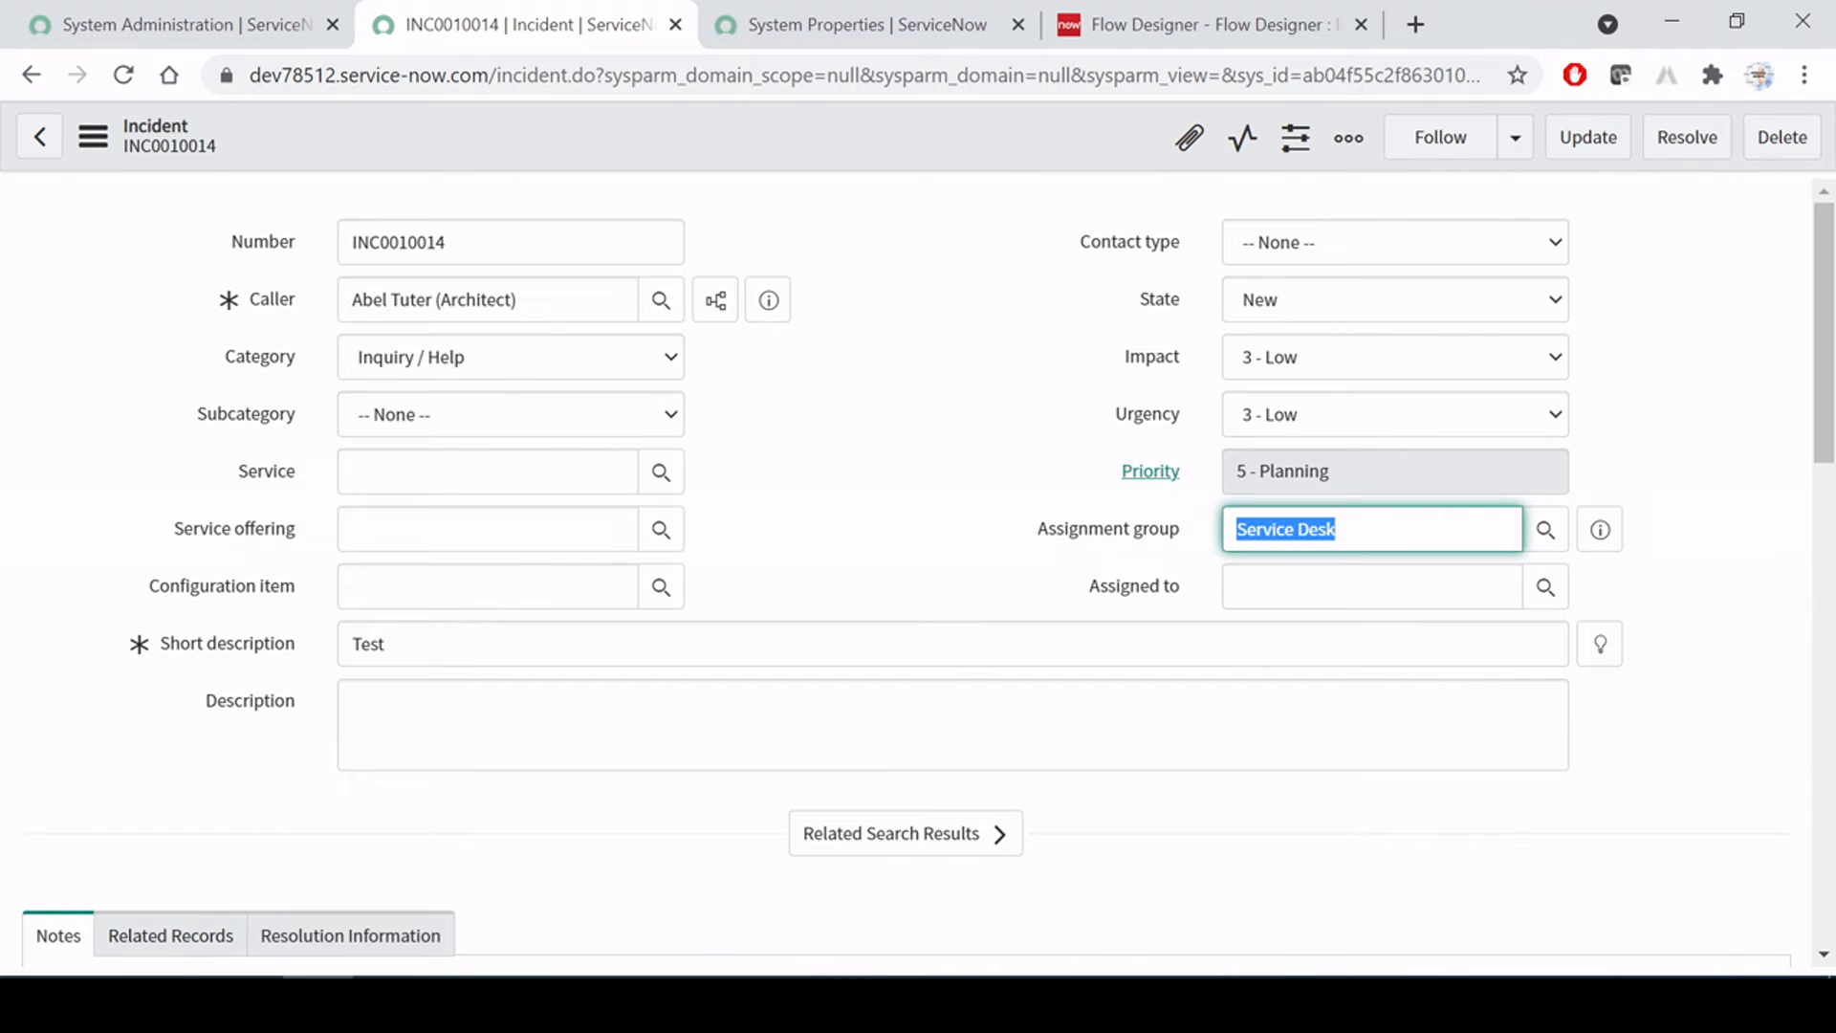
Switch to the Flow Designer document in Word and review the Configure Actions and Core Actions sections
{"action": "key", "text": "alt+Tab"}
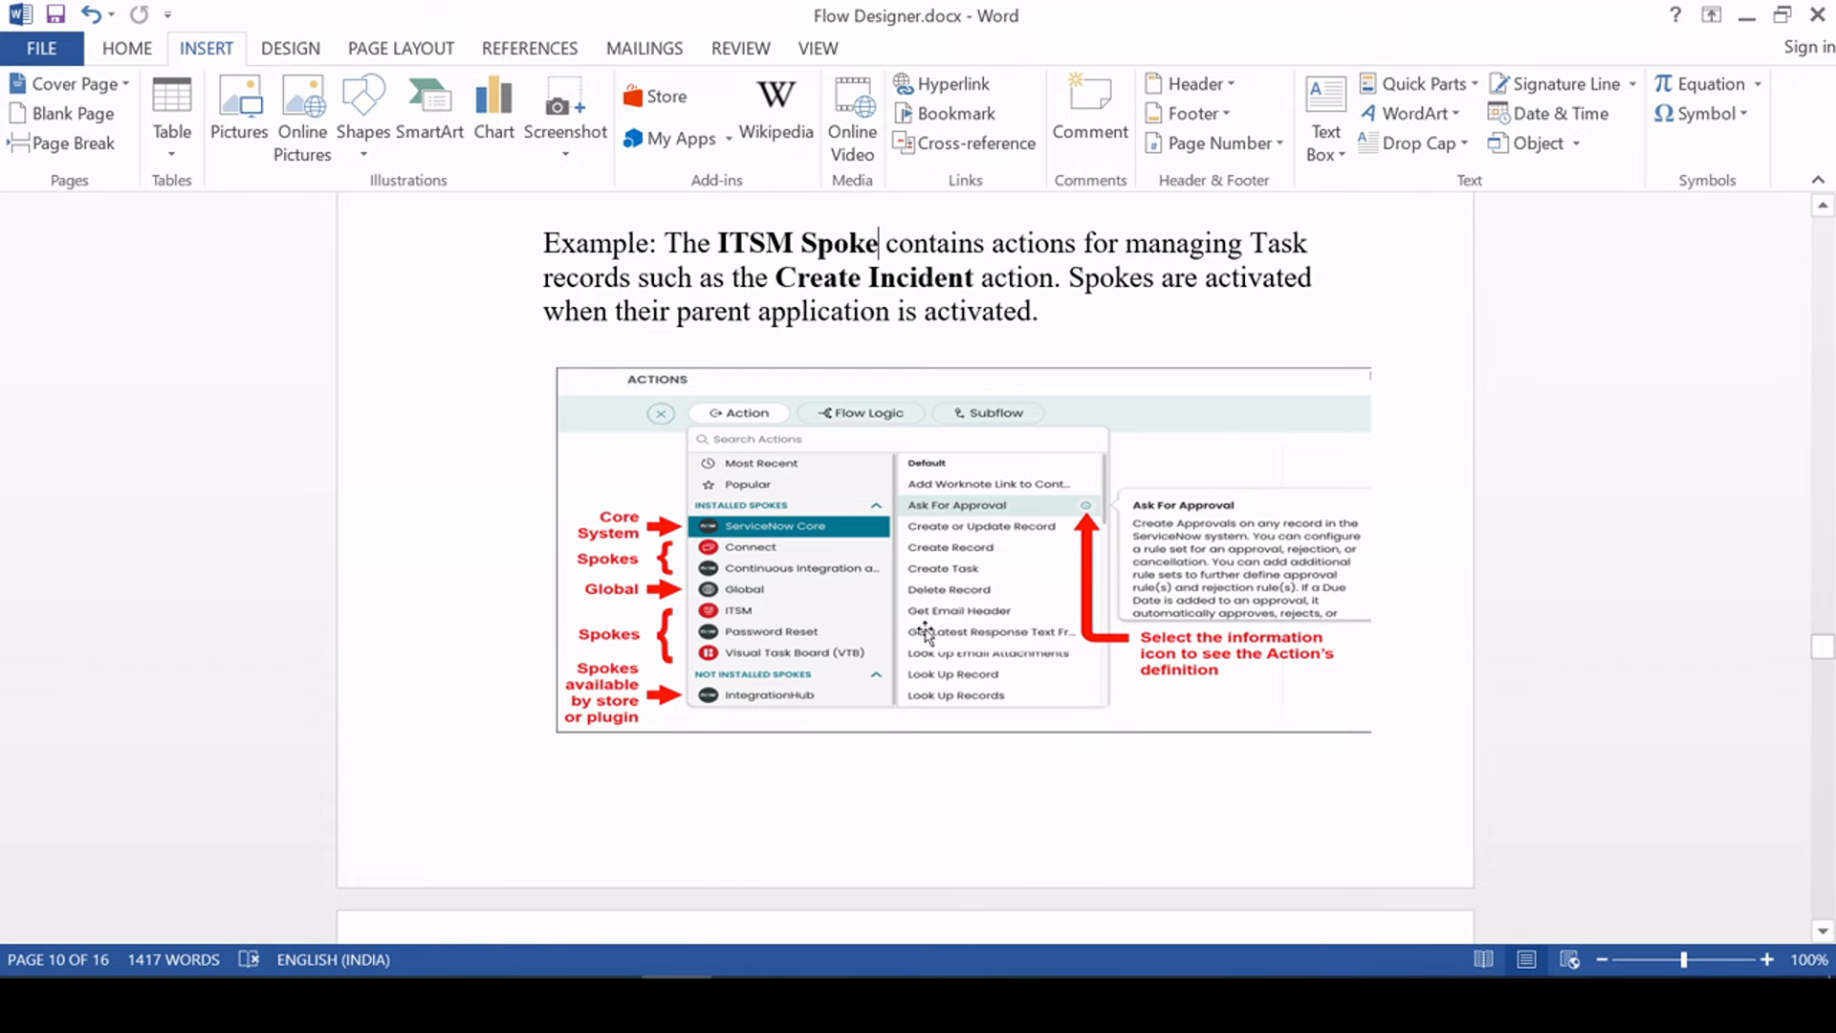
{"action": "scroll", "coordinate": [922, 660], "scroll_direction": "up", "scroll_amount": 15}
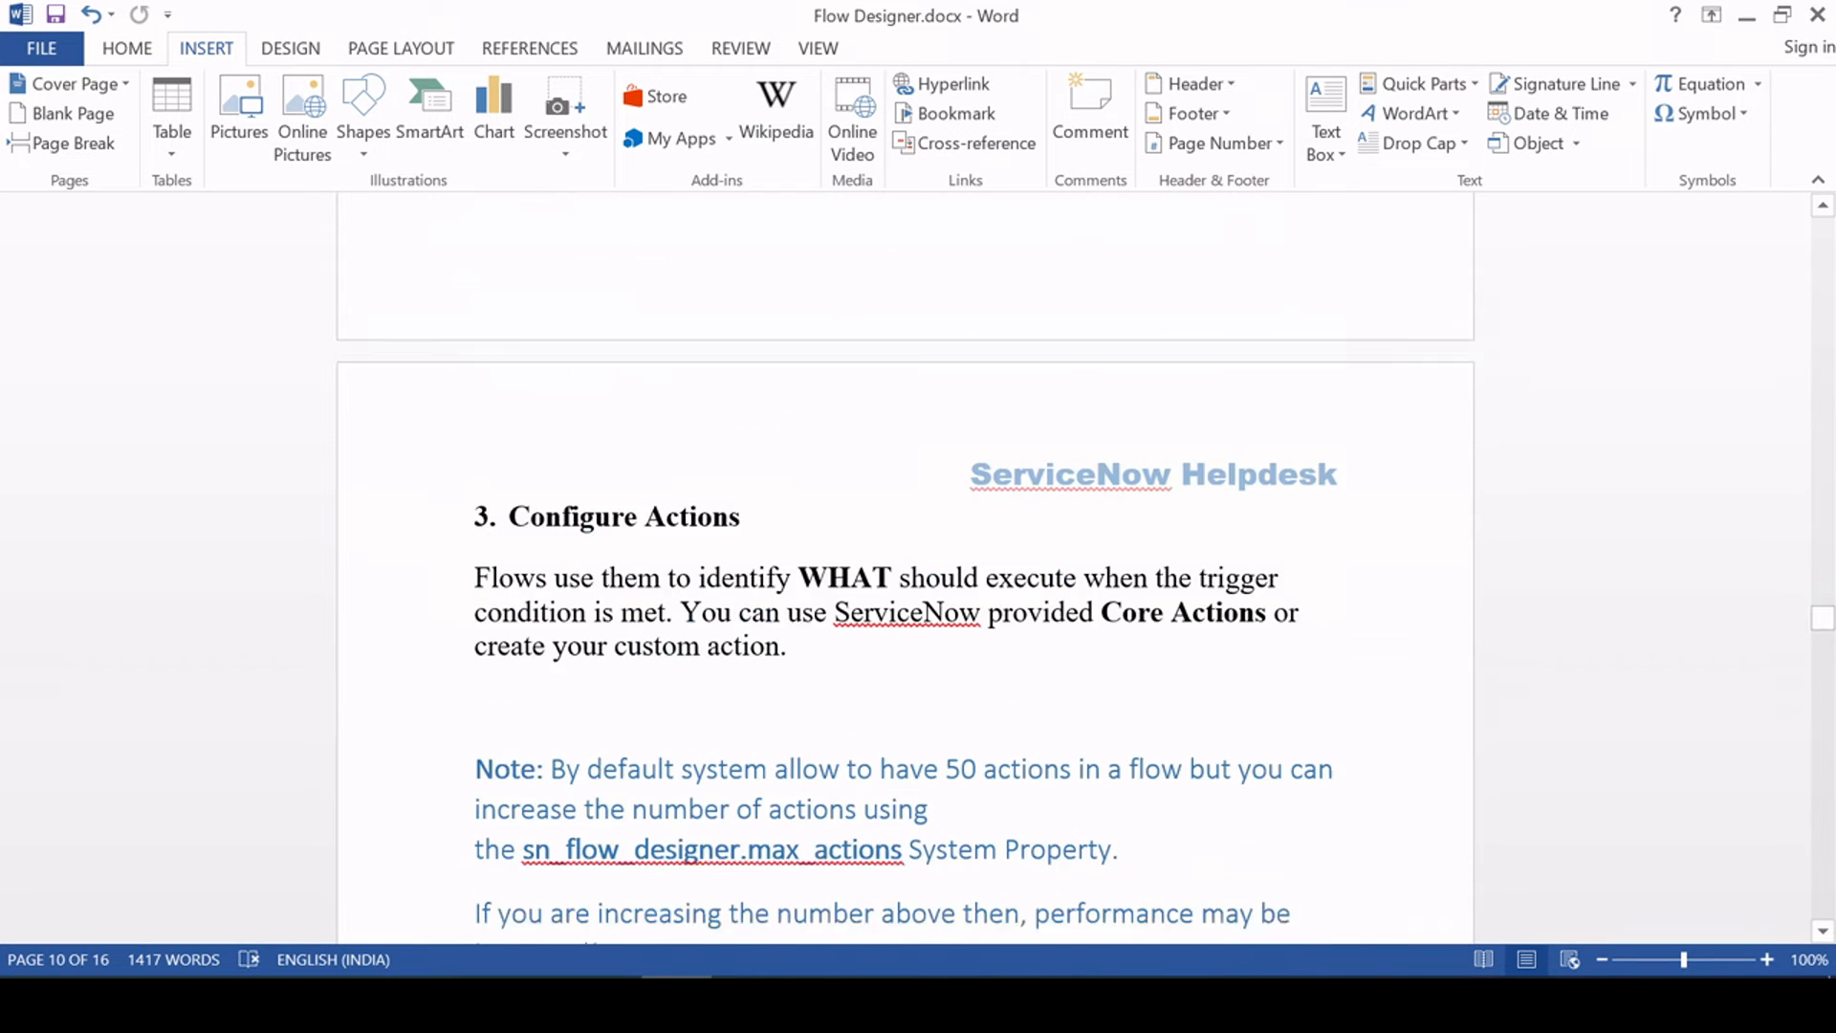
{"action": "scroll", "coordinate": [904, 574], "scroll_direction": "down", "scroll_amount": 6}
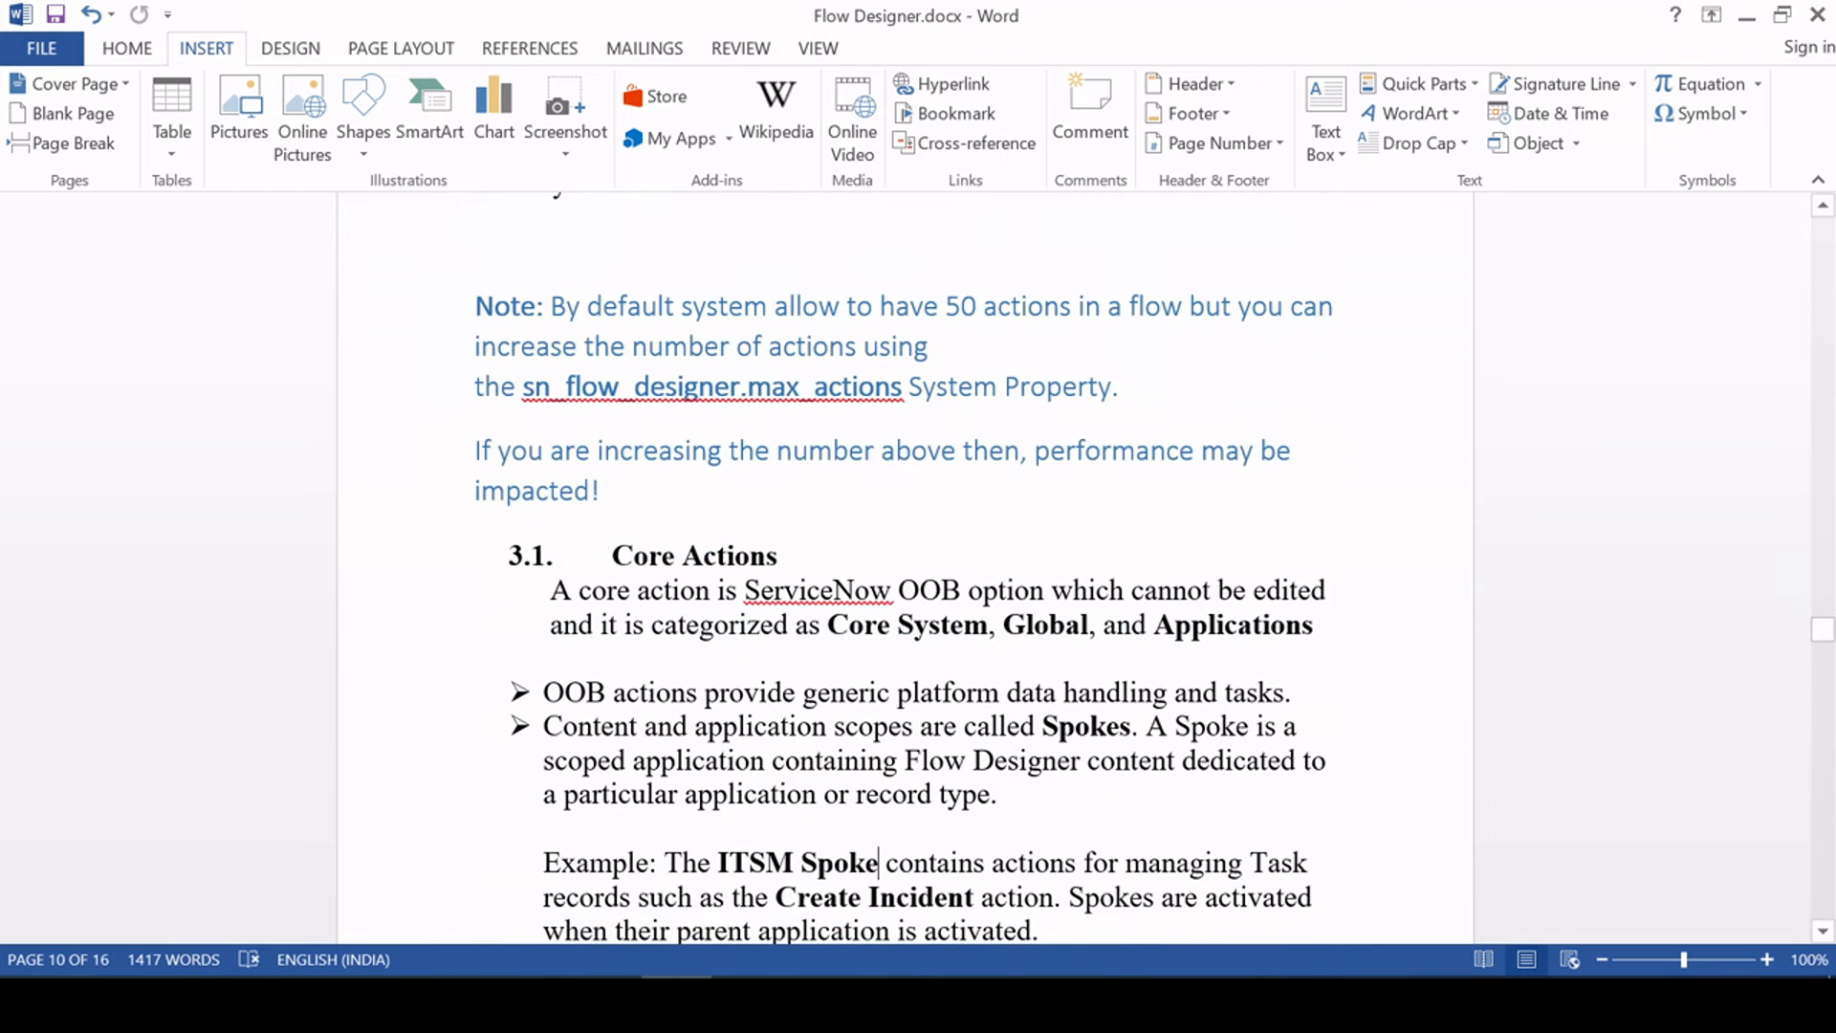
{"action": "scroll", "coordinate": [920, 658], "scroll_direction": "down", "scroll_amount": 20}
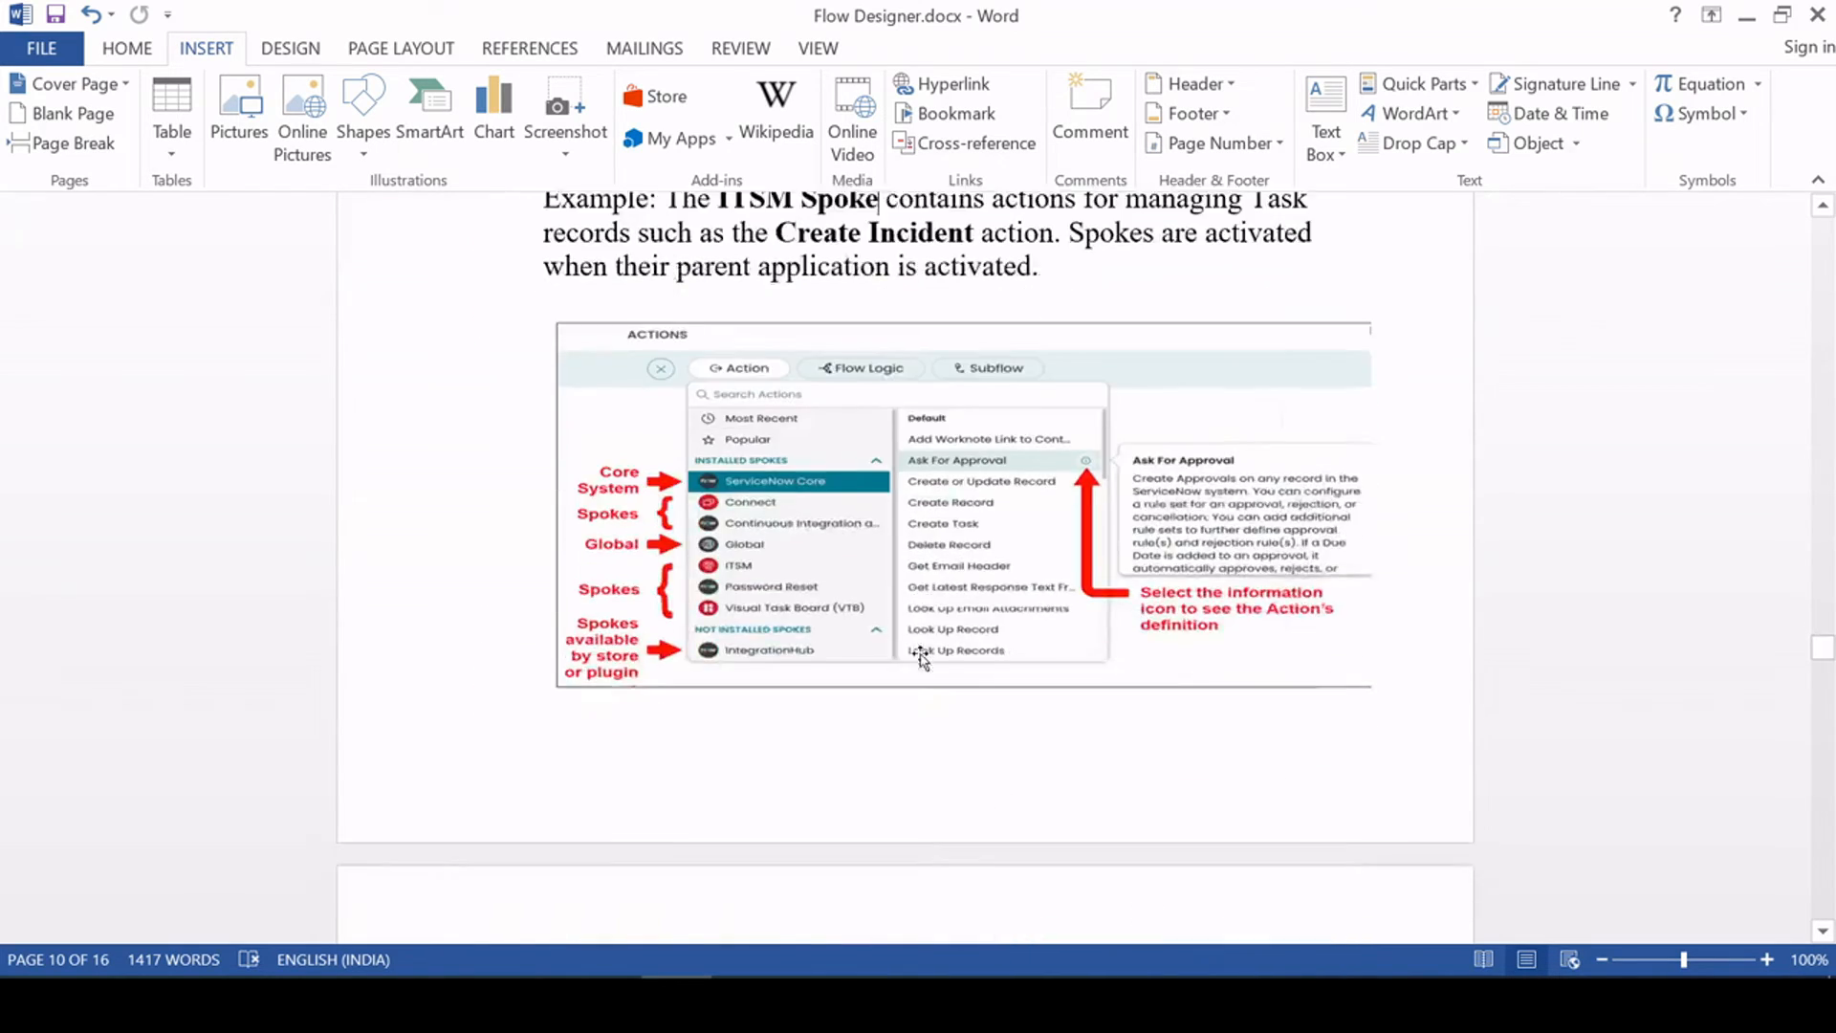
{"action": "scroll", "coordinate": [920, 657], "scroll_direction": "up", "scroll_amount": 20}
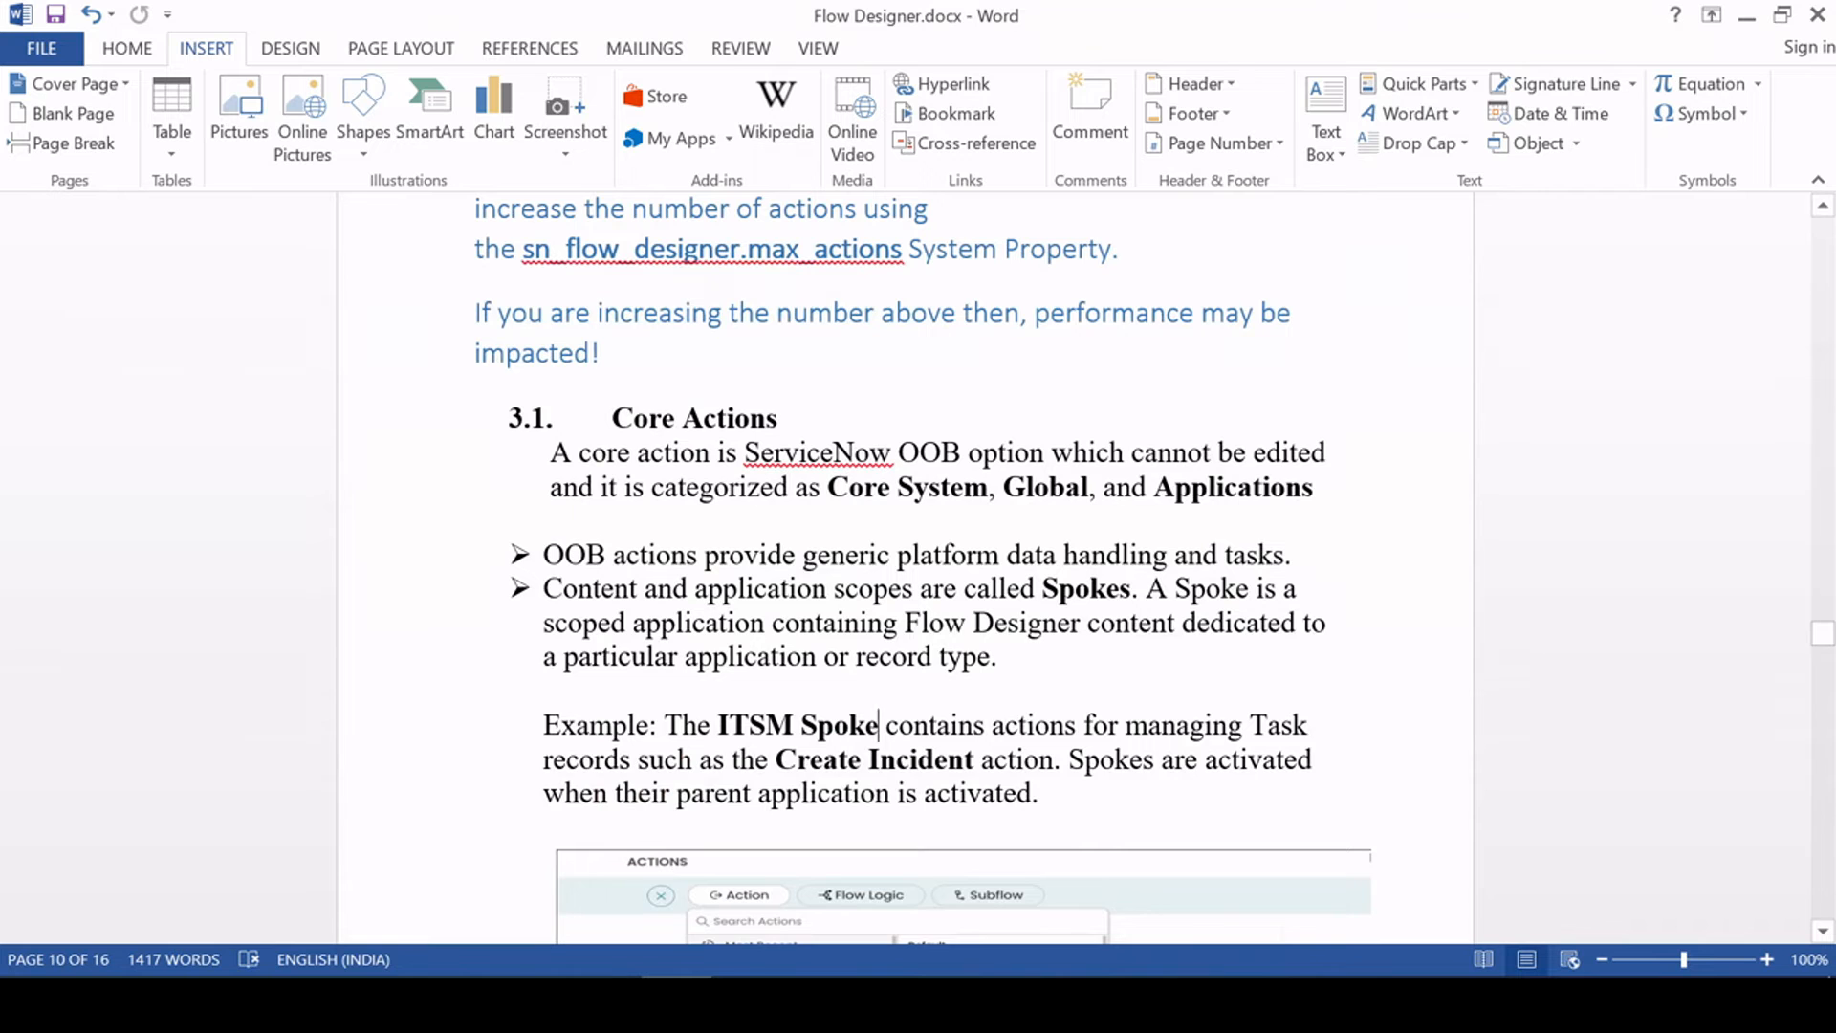
{"action": "scroll", "coordinate": [904, 566], "scroll_direction": "down", "scroll_amount": 12}
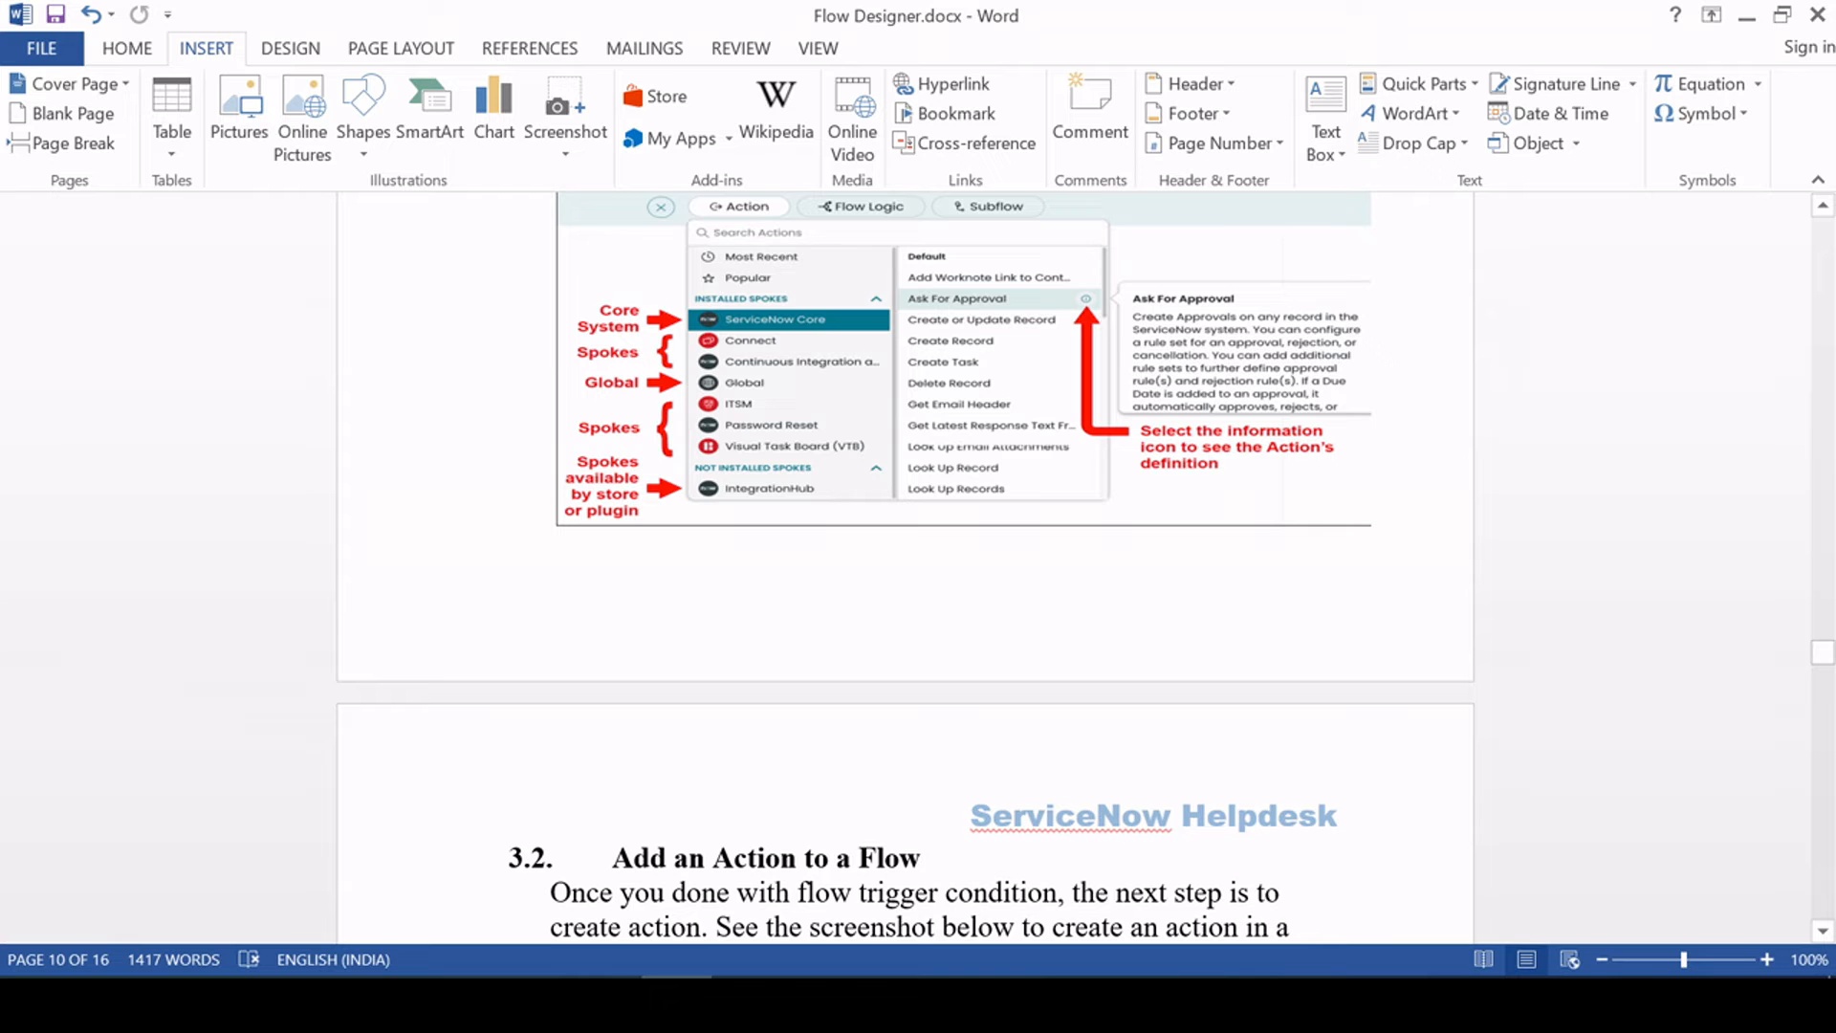
Read on through the Add an Action to a Flow section and examine the Scripting section, highlighting its heading
{"action": "scroll", "coordinate": [947, 659], "scroll_direction": "down", "scroll_amount": 12}
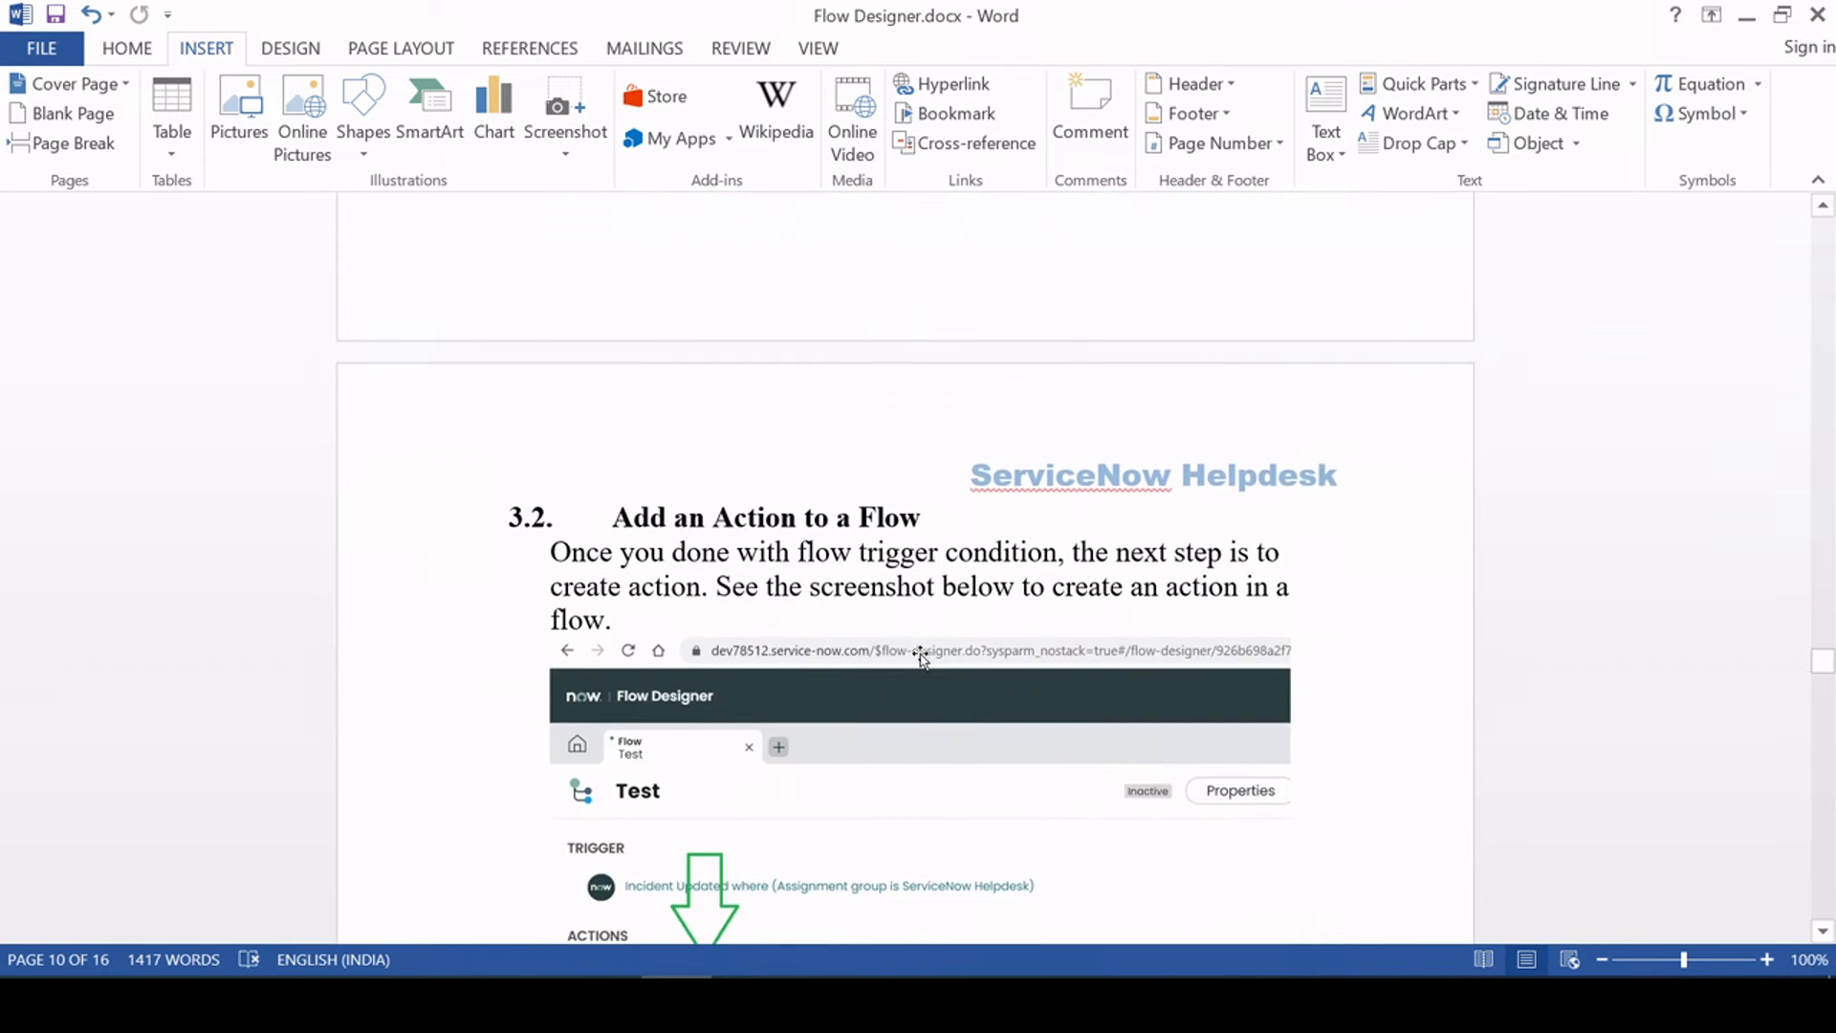
{"action": "scroll", "coordinate": [947, 659], "scroll_direction": "down", "scroll_amount": 18}
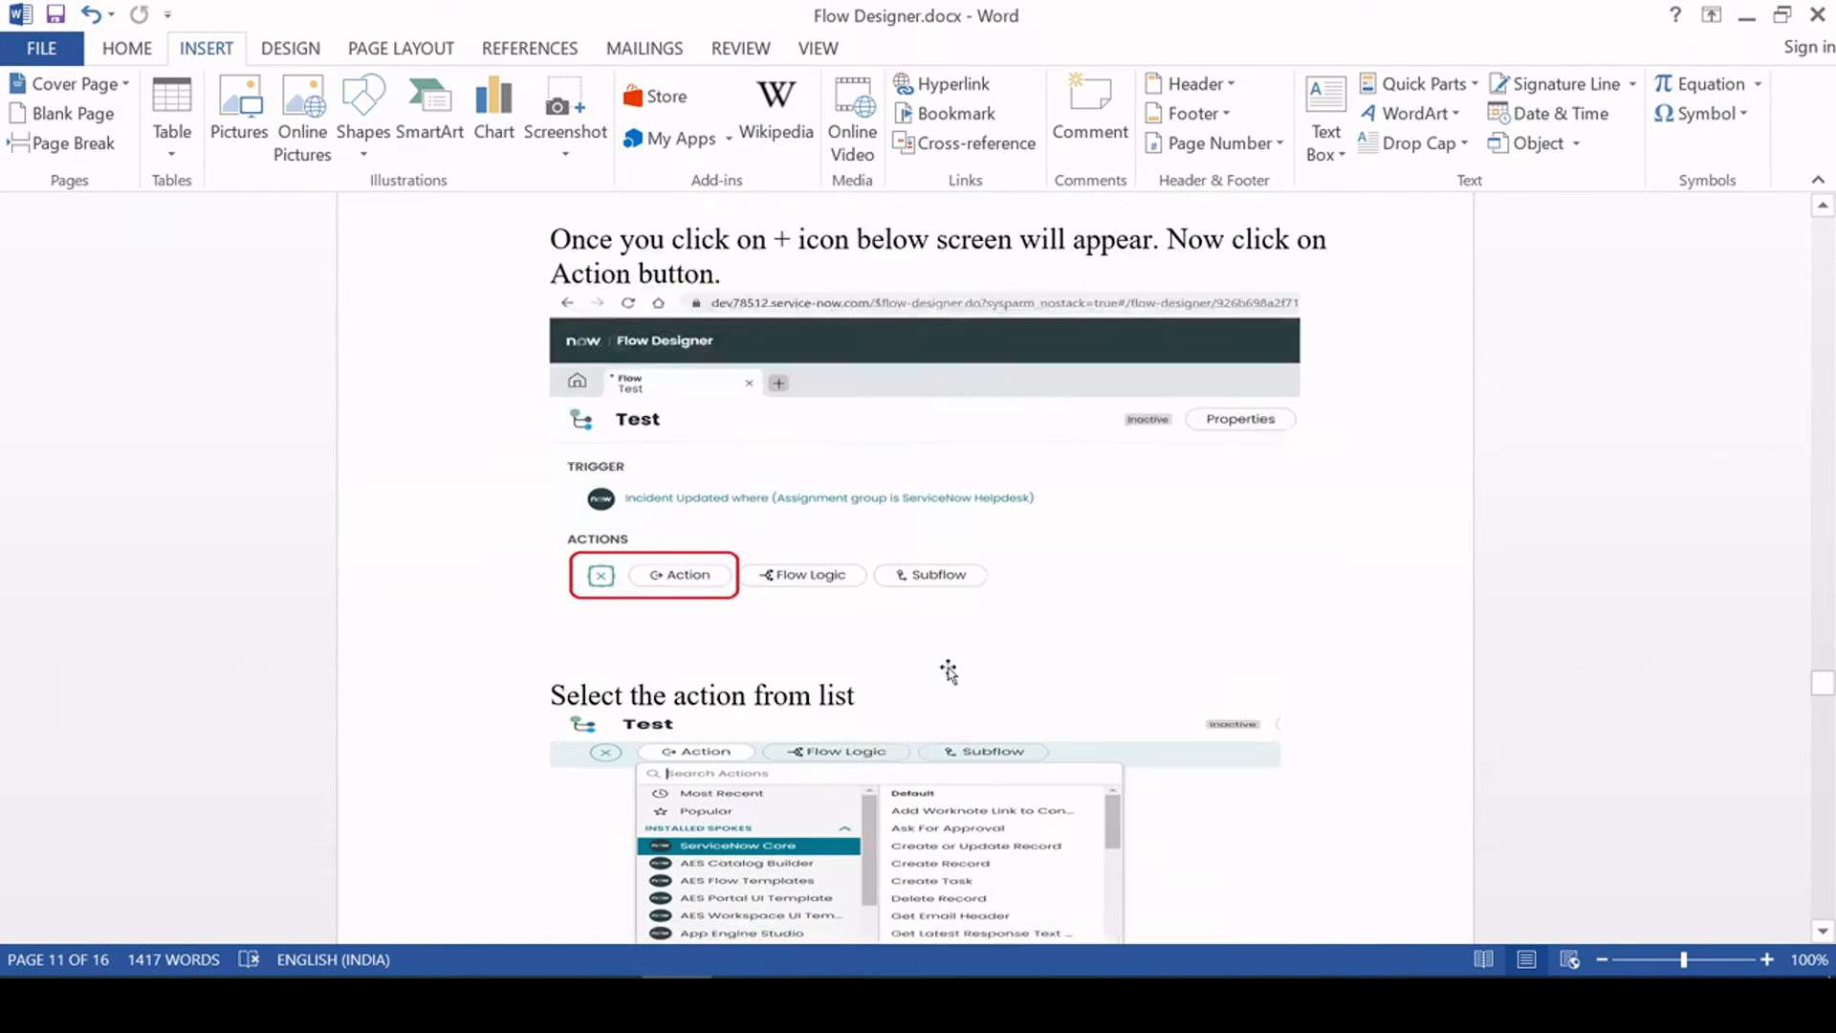
{"action": "scroll", "coordinate": [995, 585], "scroll_direction": "down", "scroll_amount": 8}
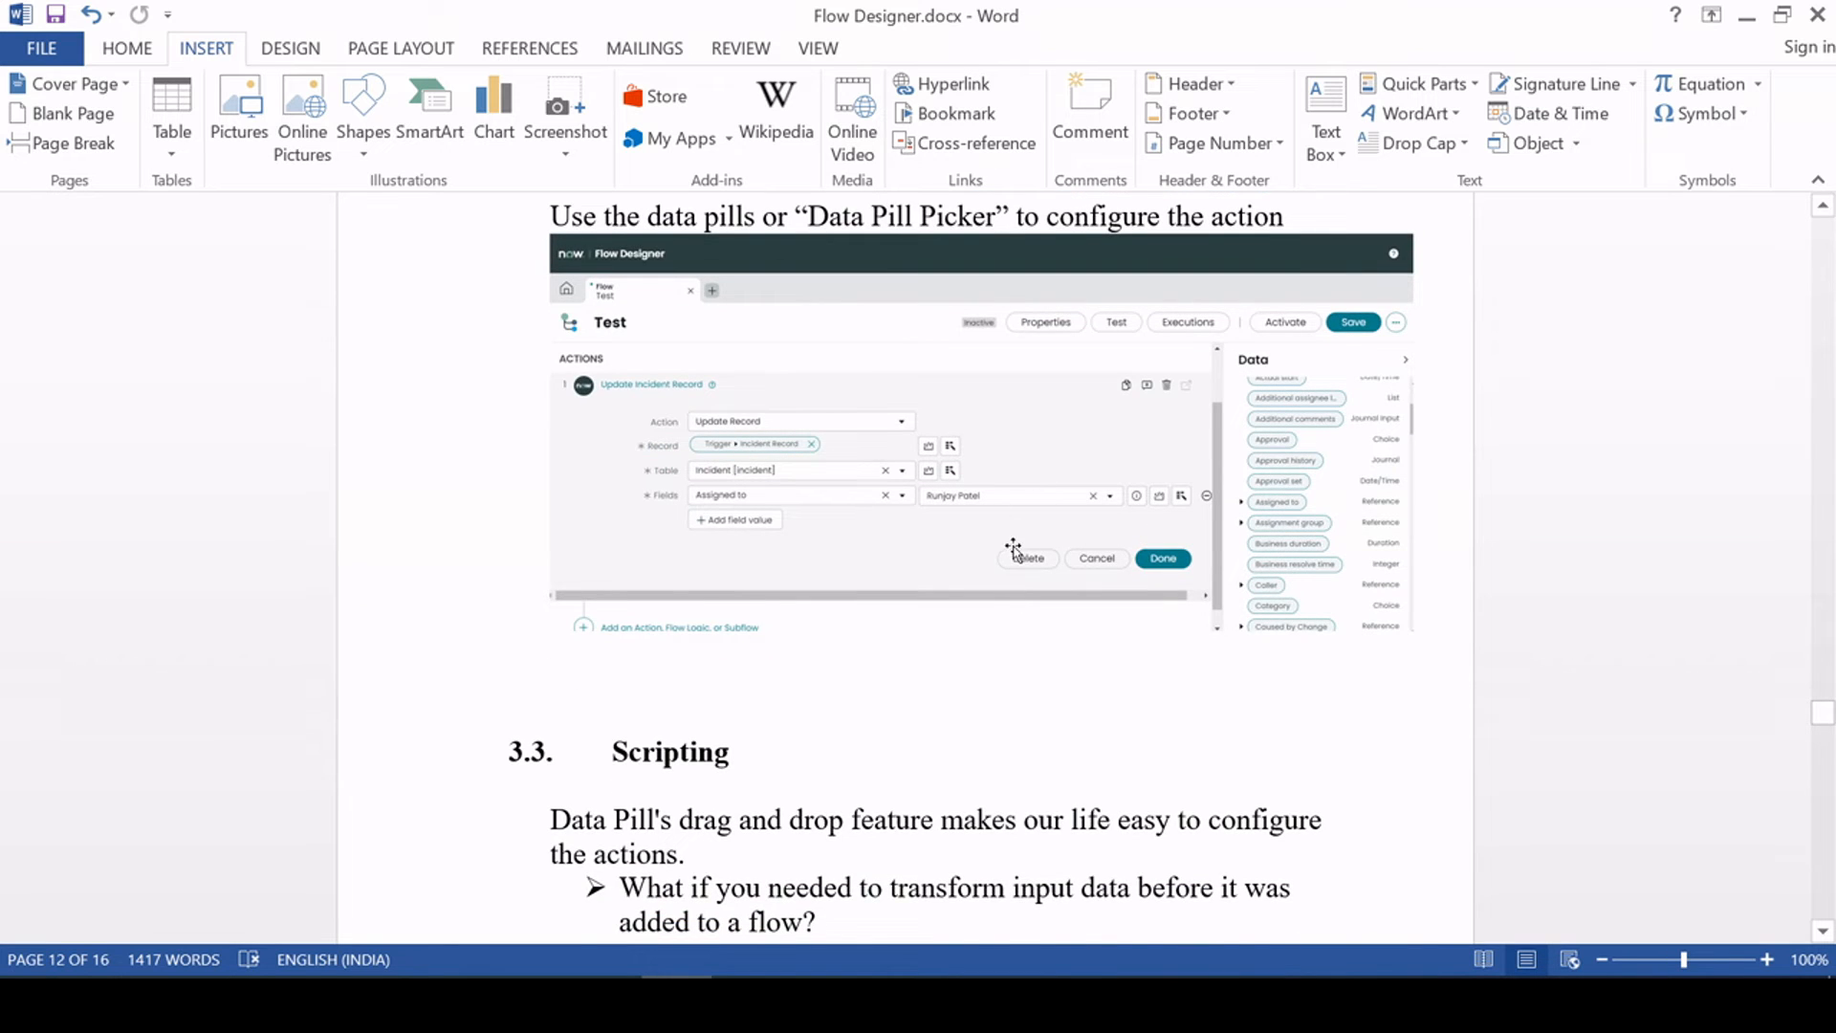
{"action": "scroll", "coordinate": [1009, 540], "scroll_direction": "down", "scroll_amount": 6}
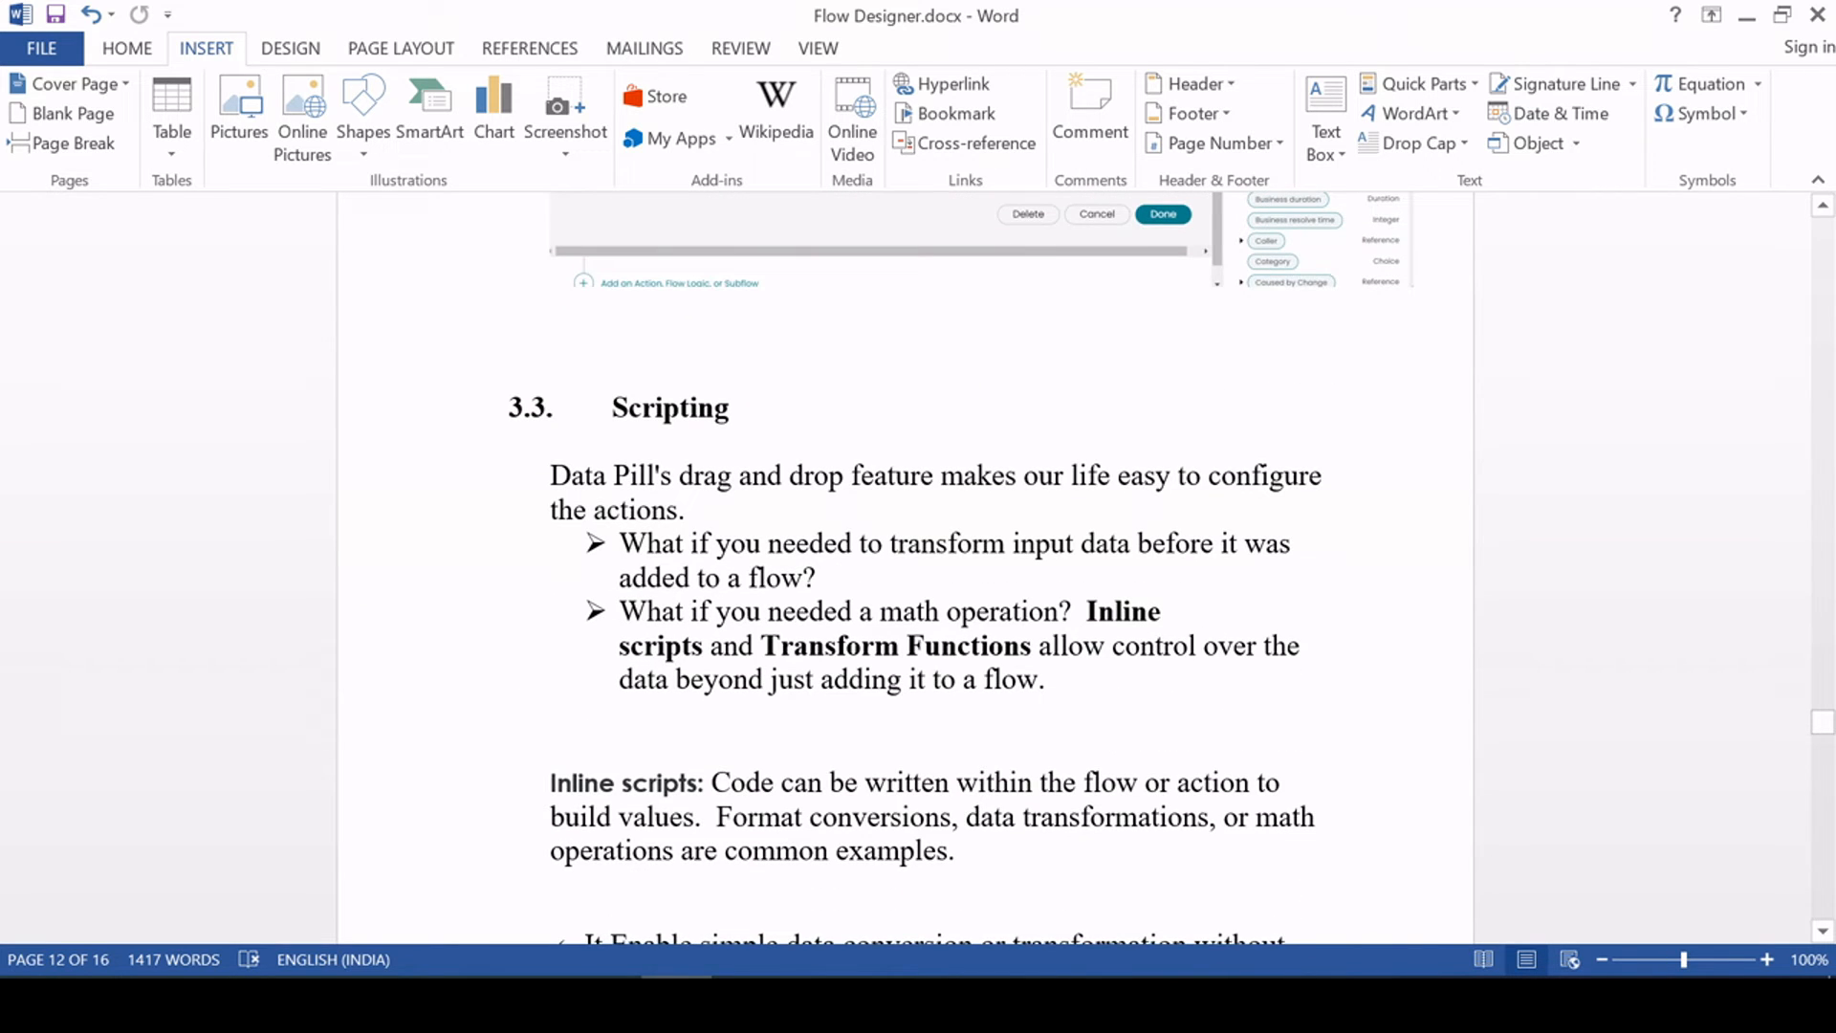
{"action": "left_click_drag", "start_coordinate": [612, 407], "coordinate": [745, 406]}
{"action": "left_click", "coordinate": [746, 543]}
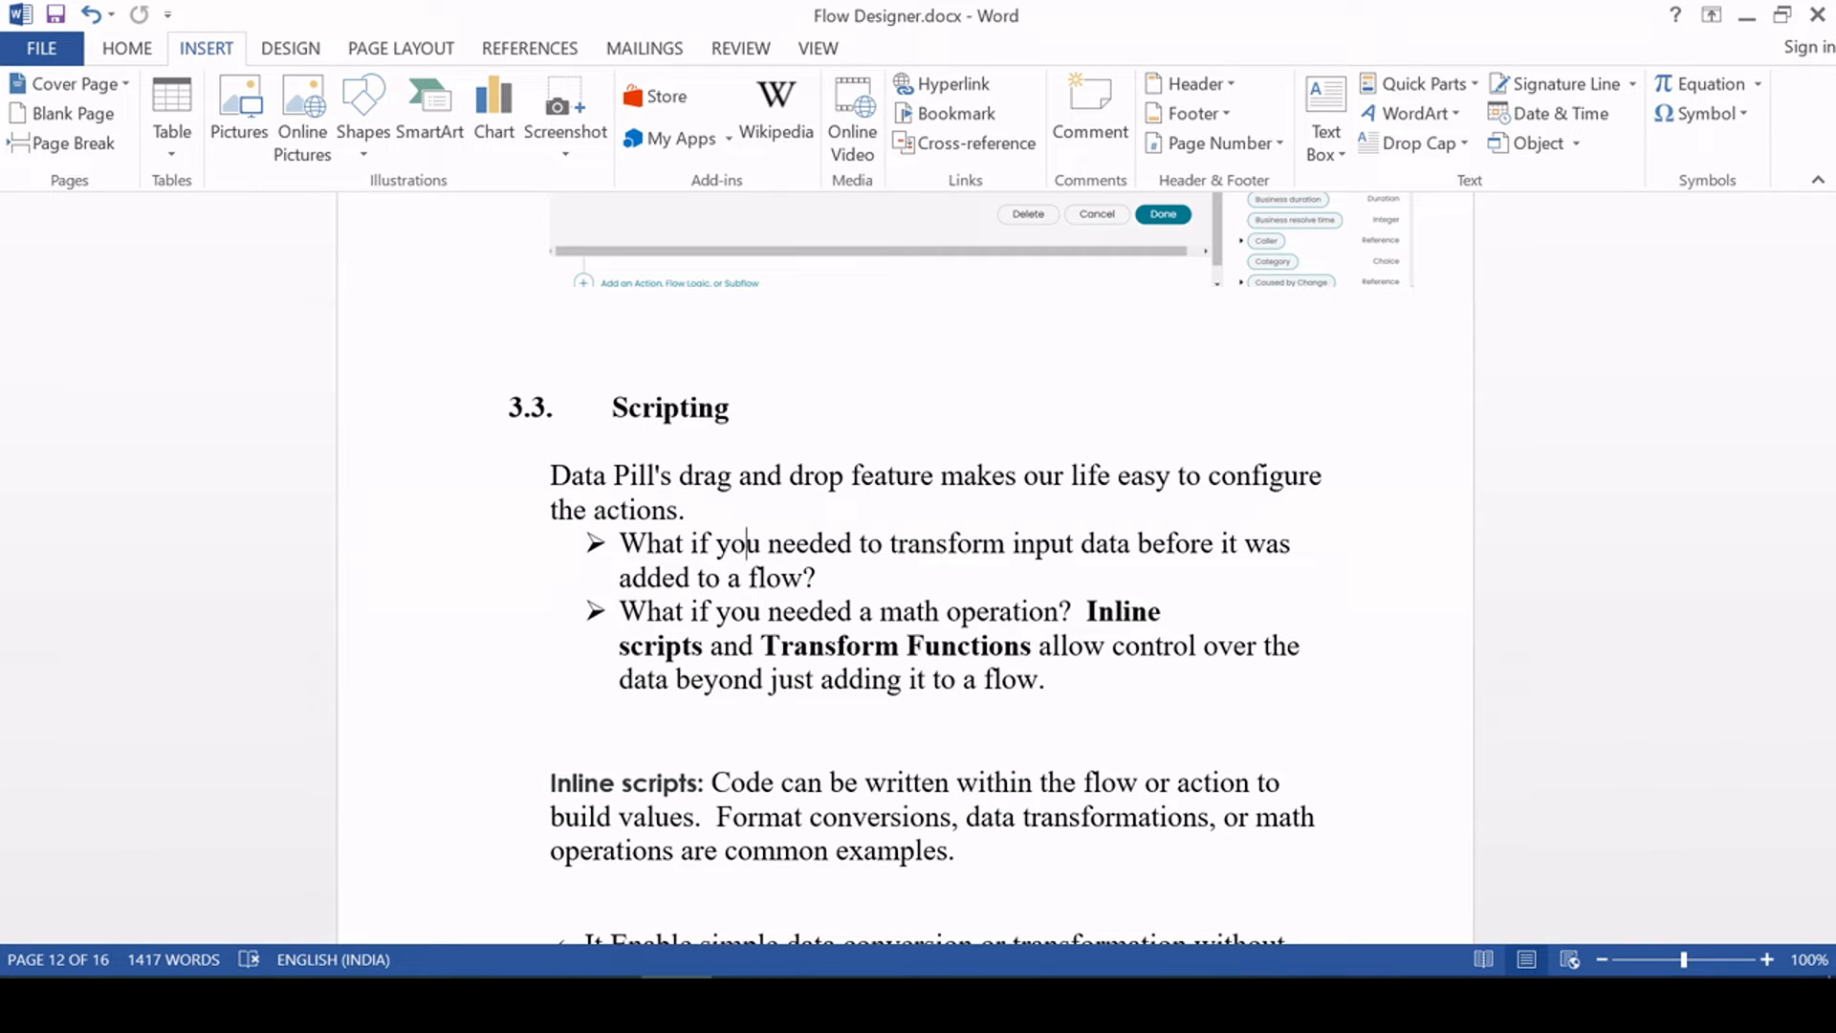
{"action": "left_click_drag", "start_coordinate": [612, 408], "coordinate": [744, 409]}
{"action": "left_click", "coordinate": [817, 577]}
{"action": "key", "text": "alt+Tab"}
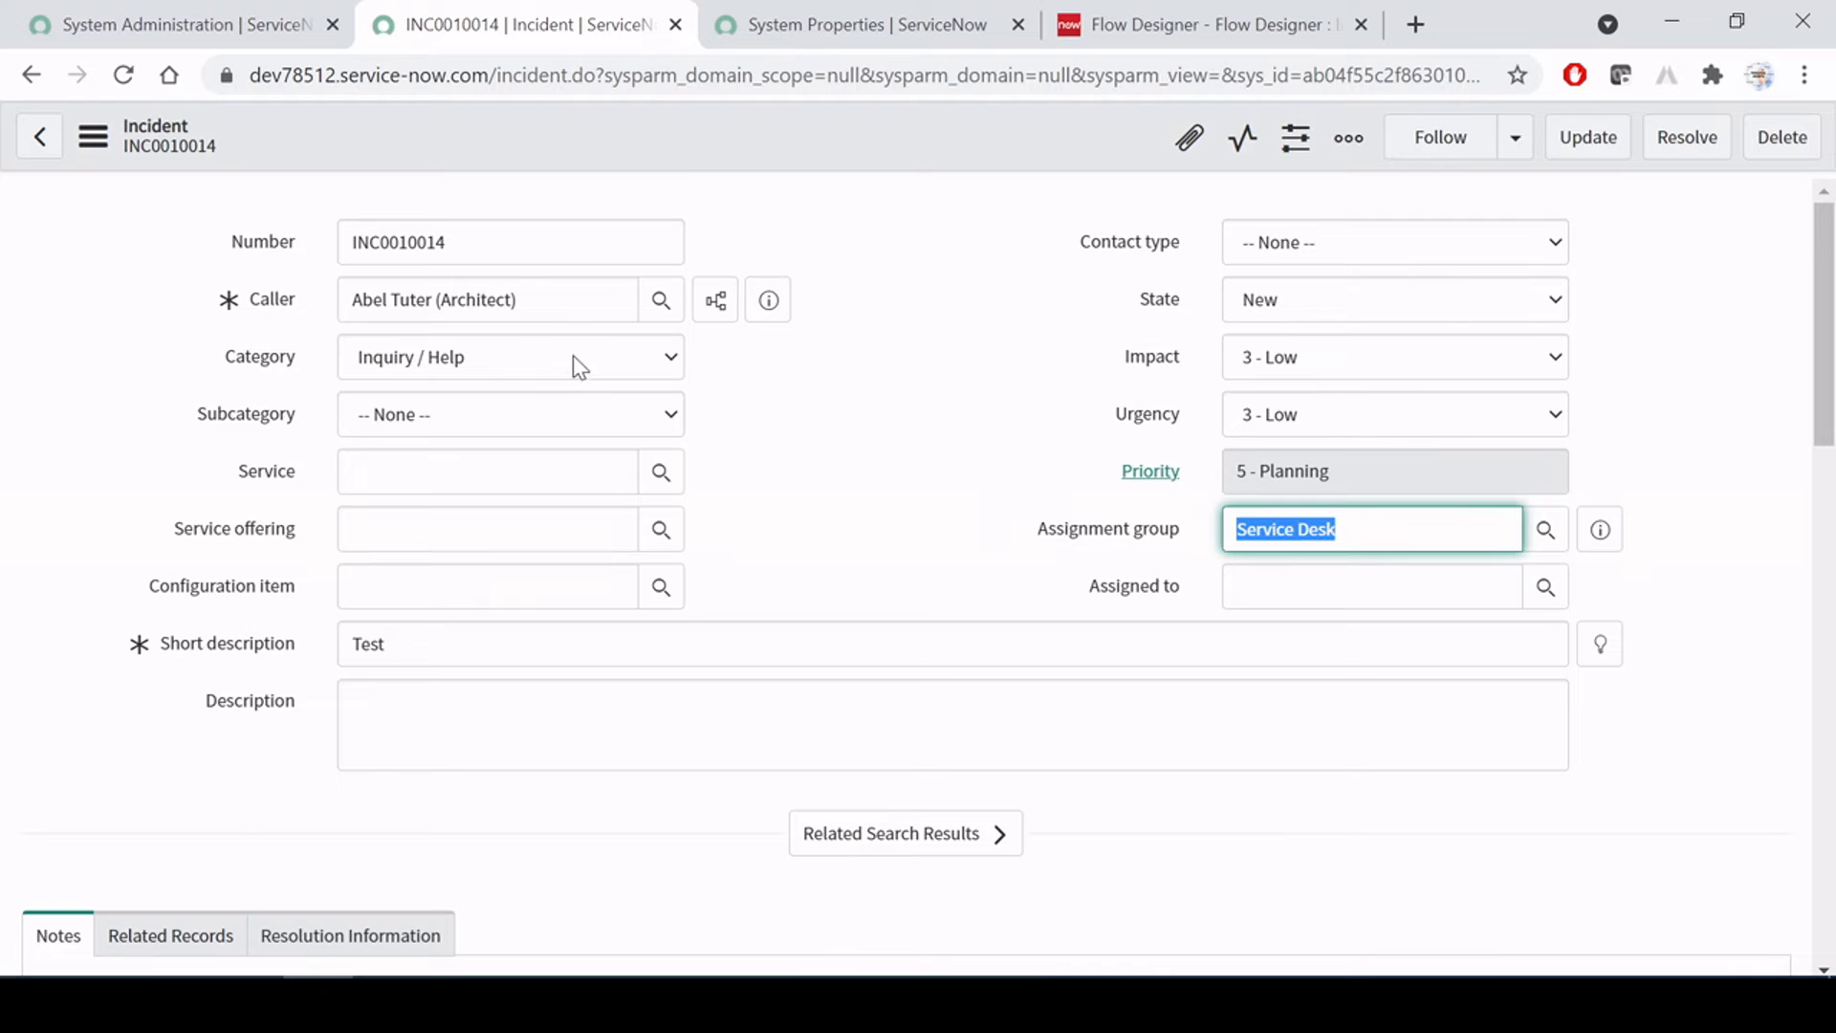
{"action": "left_click", "coordinate": [1183, 26]}
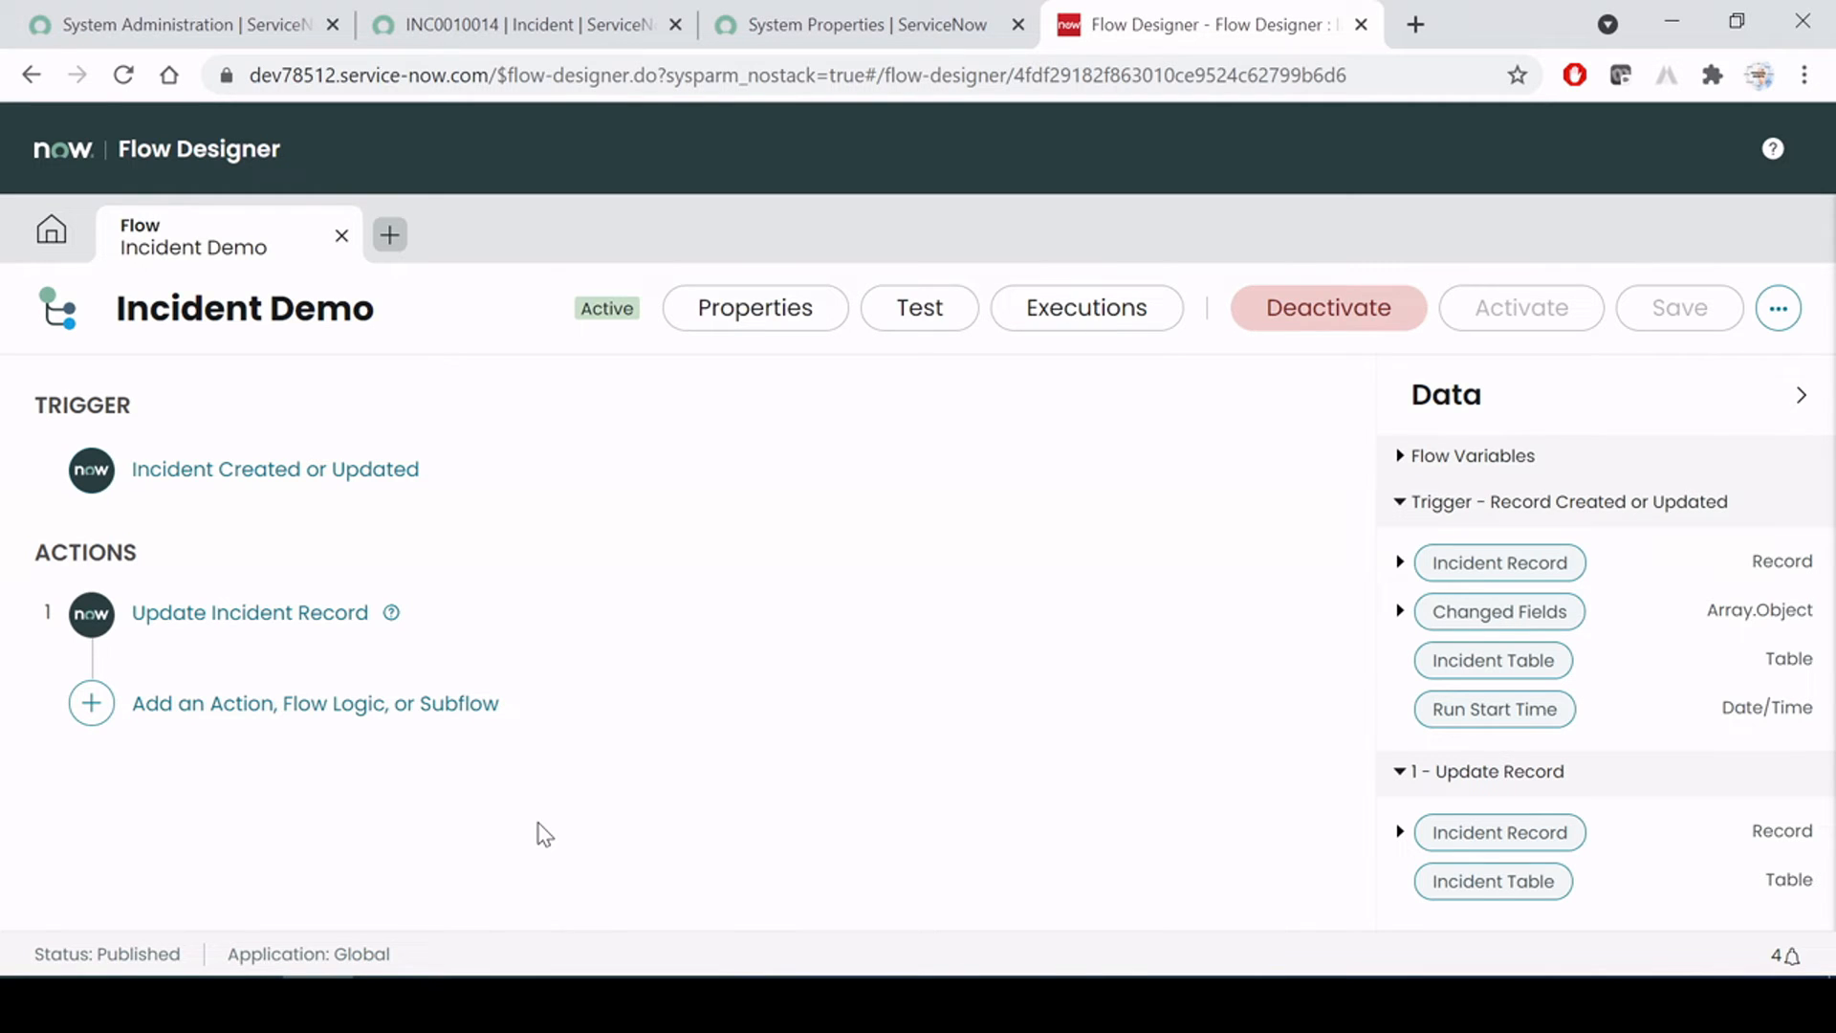
{"action": "key", "text": "alt+Tab"}
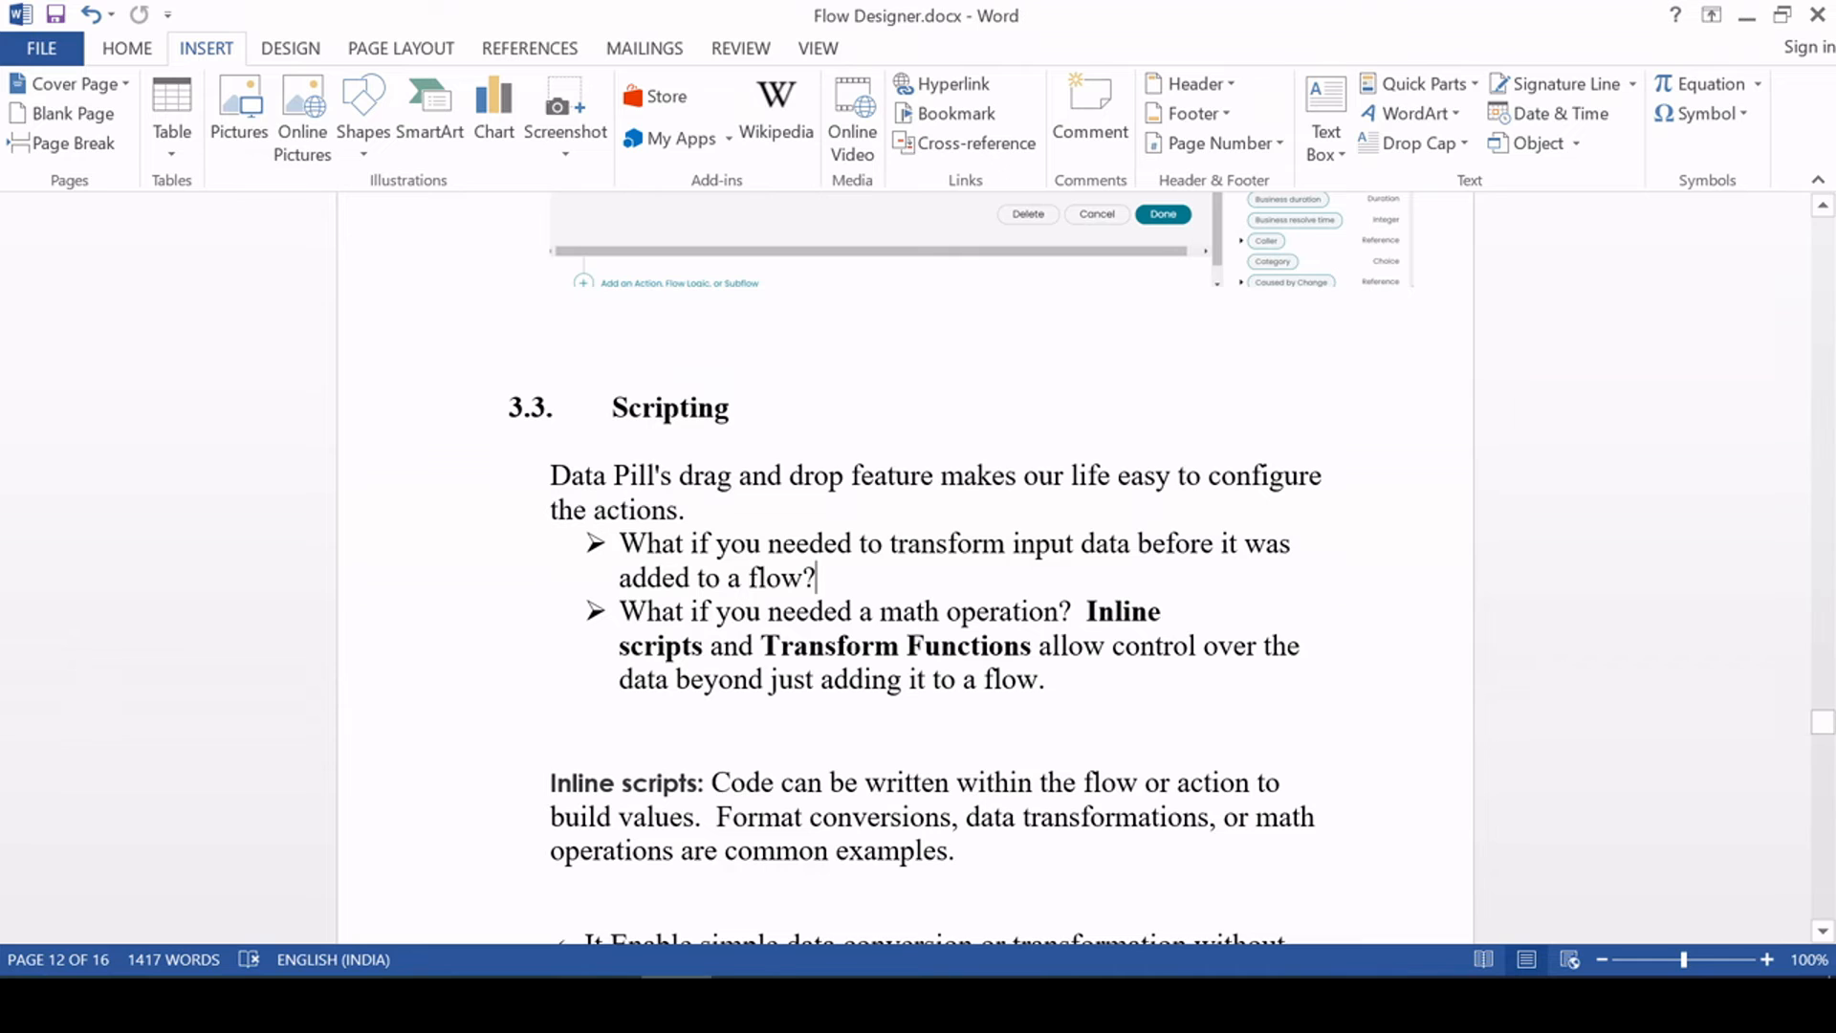
{"action": "key", "text": "alt+Tab"}
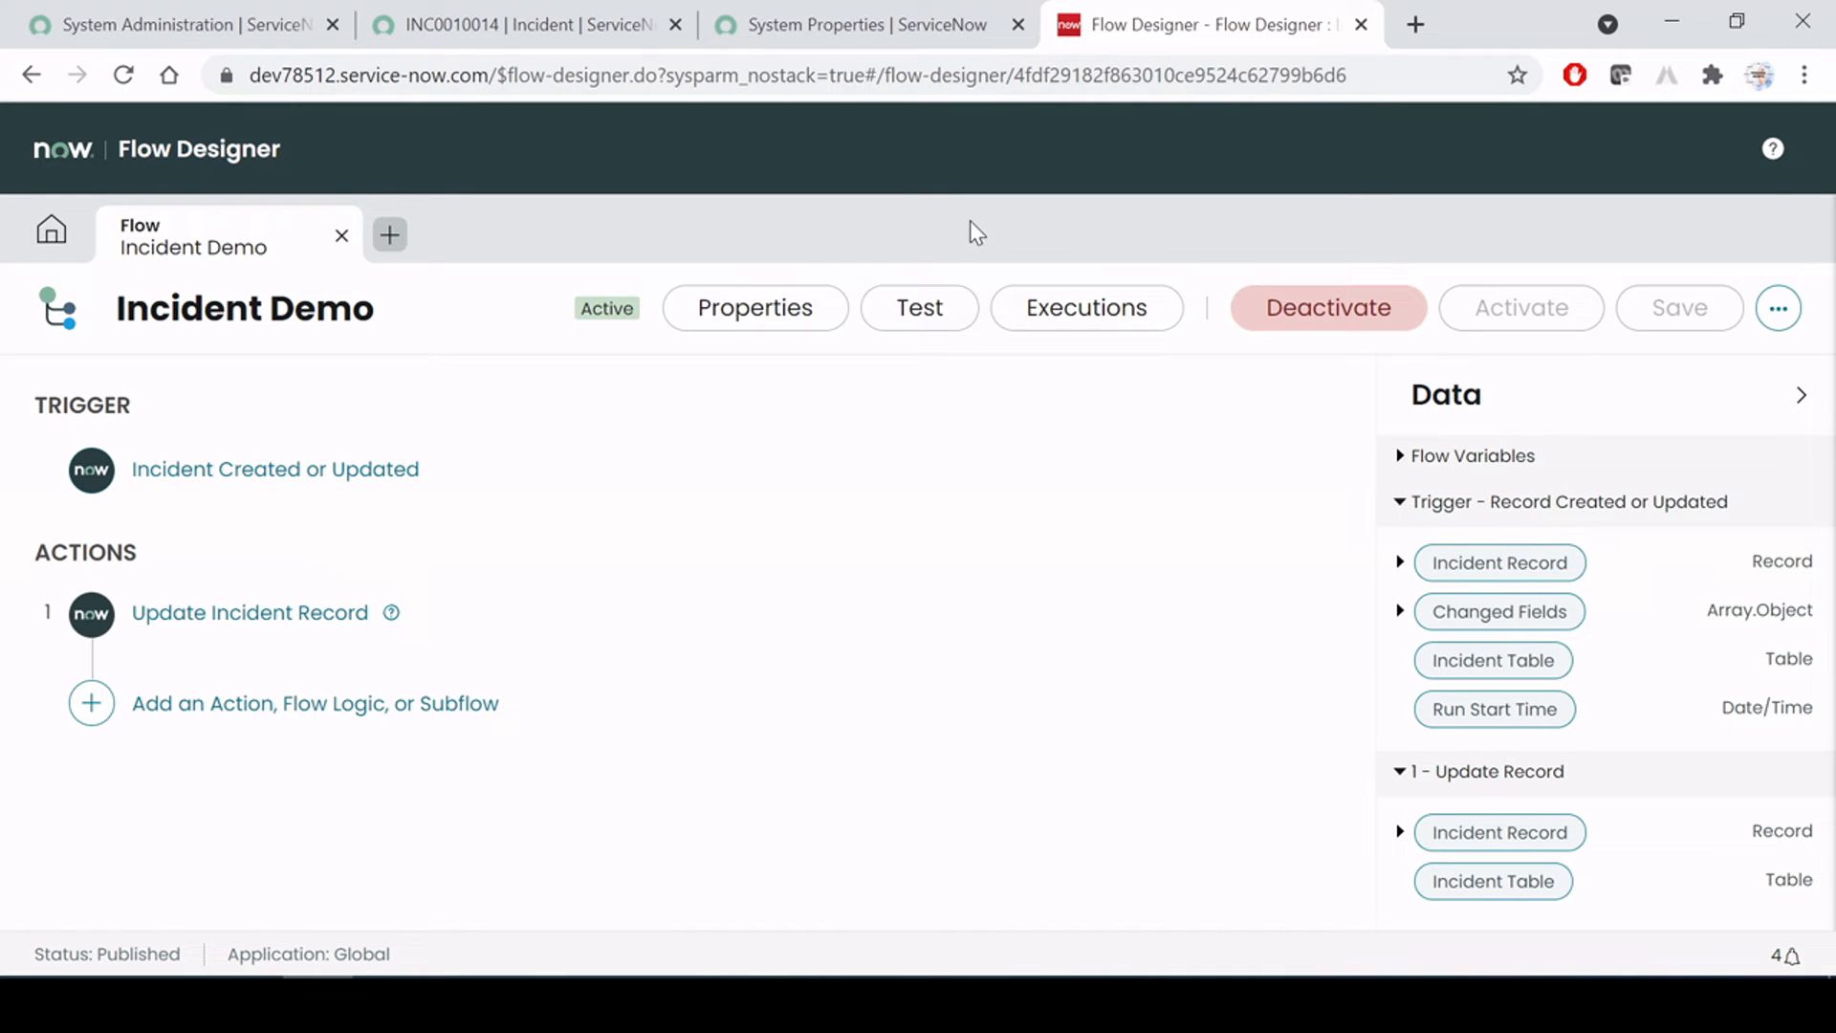
Find Flow Designer by filtering the ServiceNow navigator for flow, and open the Incident Demo flow
{"action": "key", "text": "alt+Tab"}
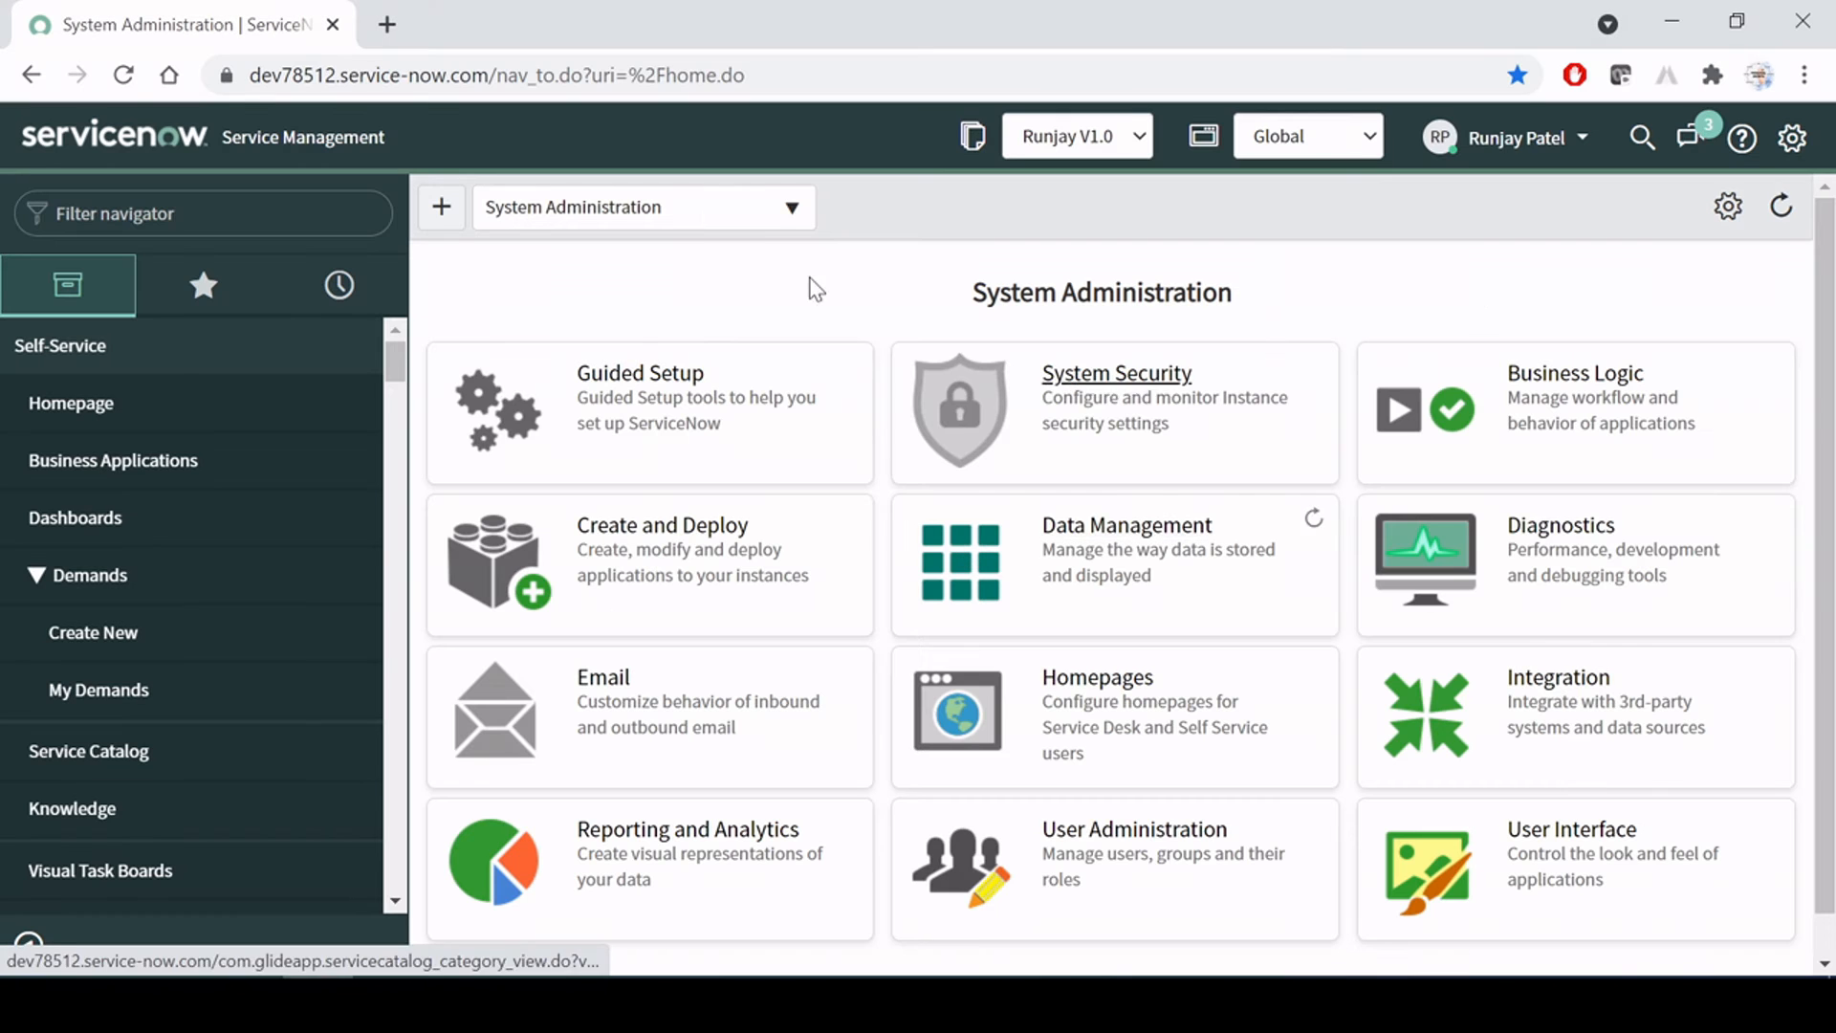
{"action": "left_click", "coordinate": [203, 214]}
{"action": "type", "text": "flow"}
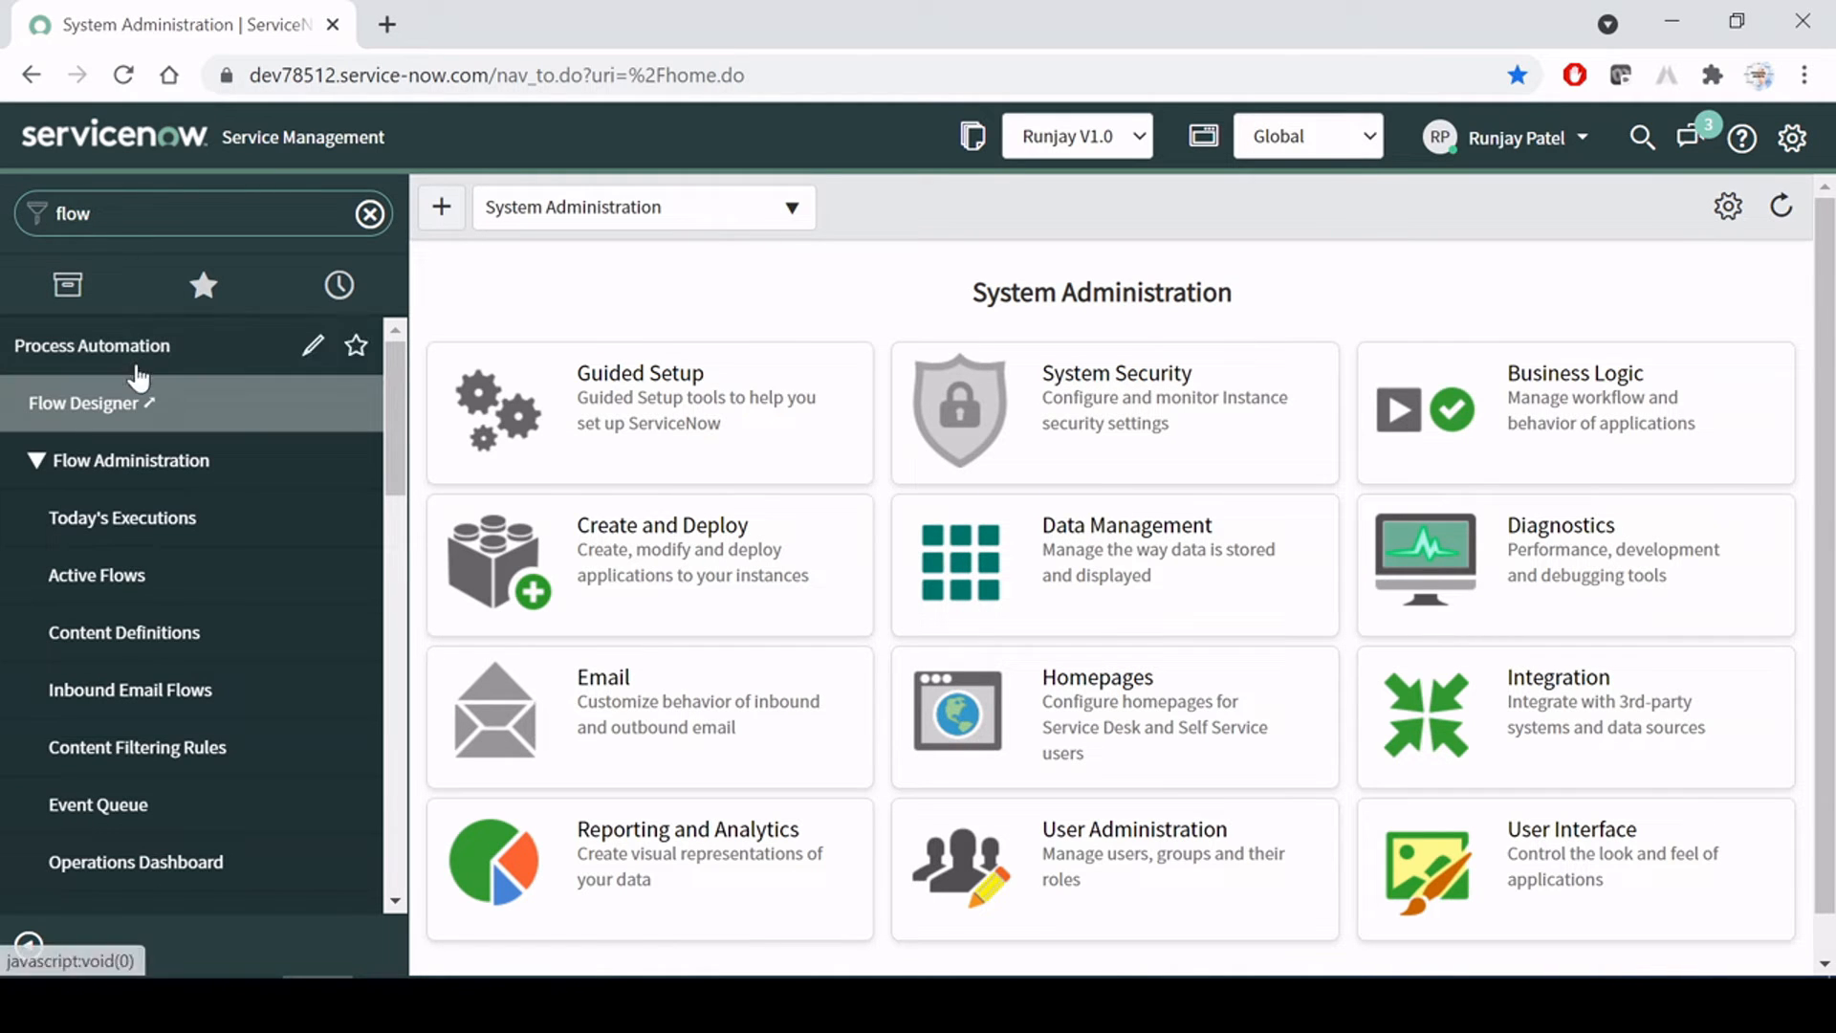
{"action": "left_click", "coordinate": [137, 405]}
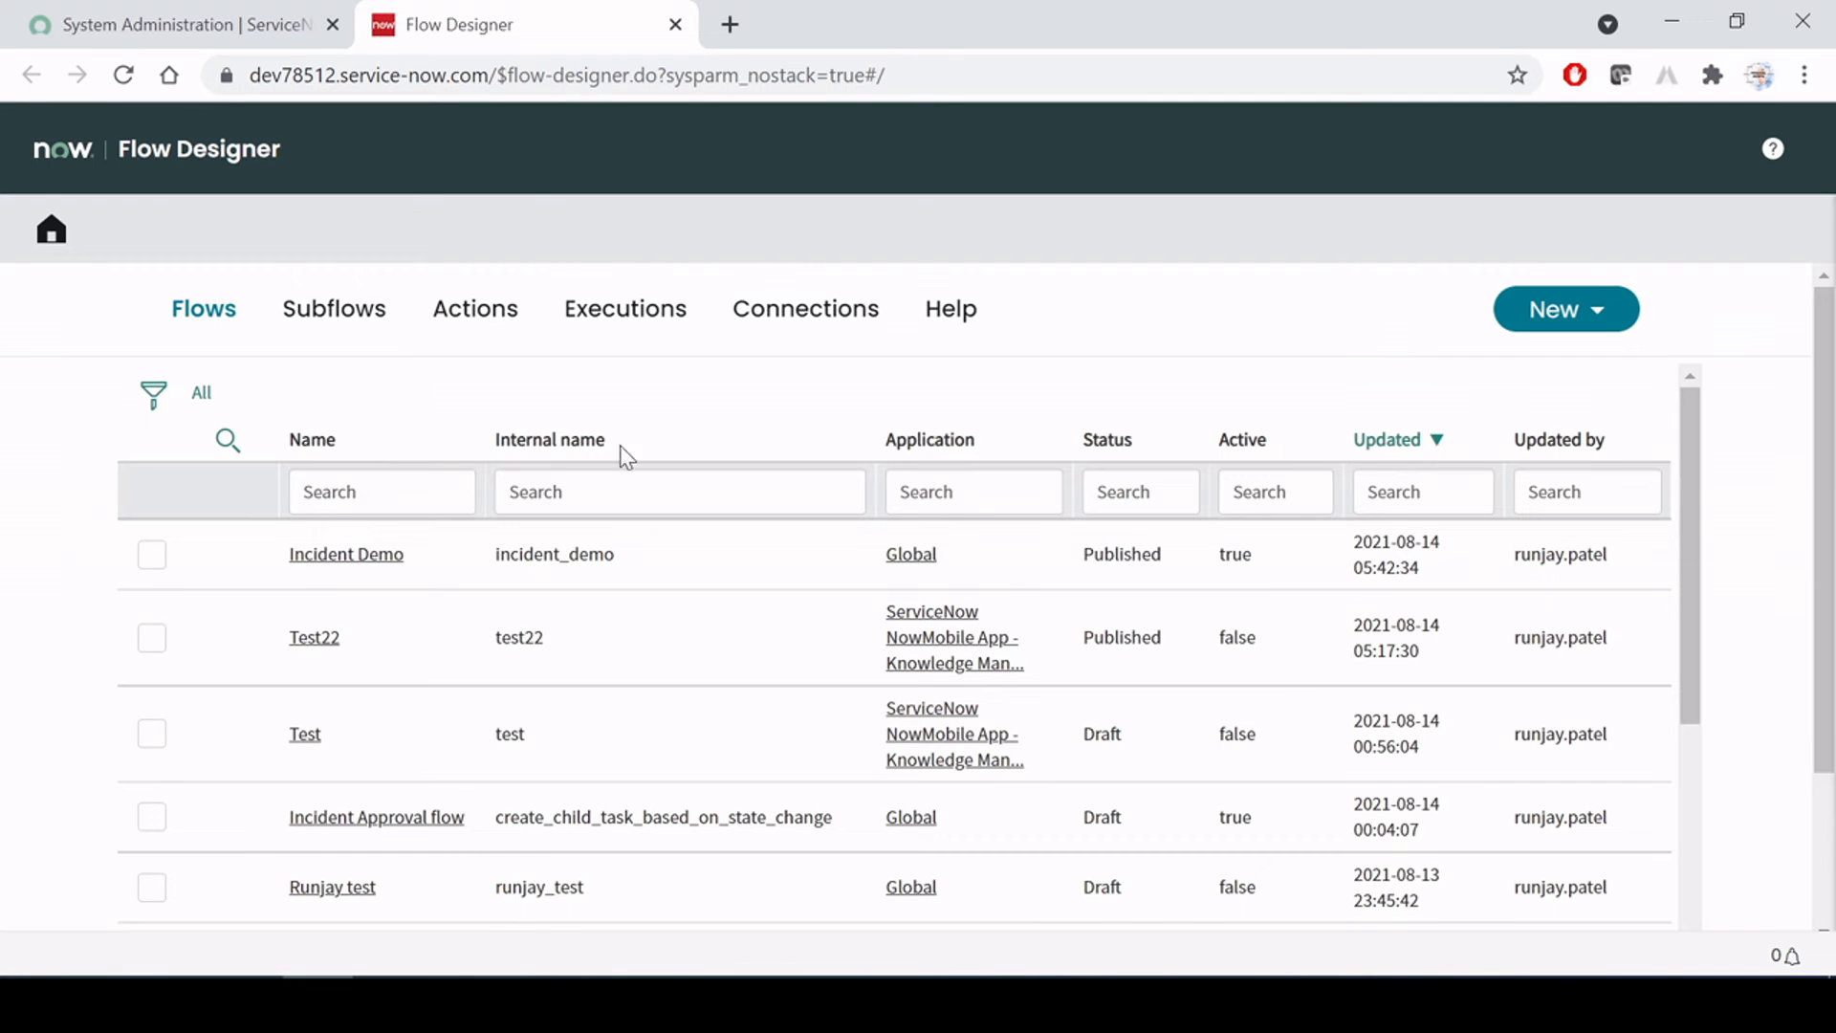
{"action": "left_click", "coordinate": [362, 559]}
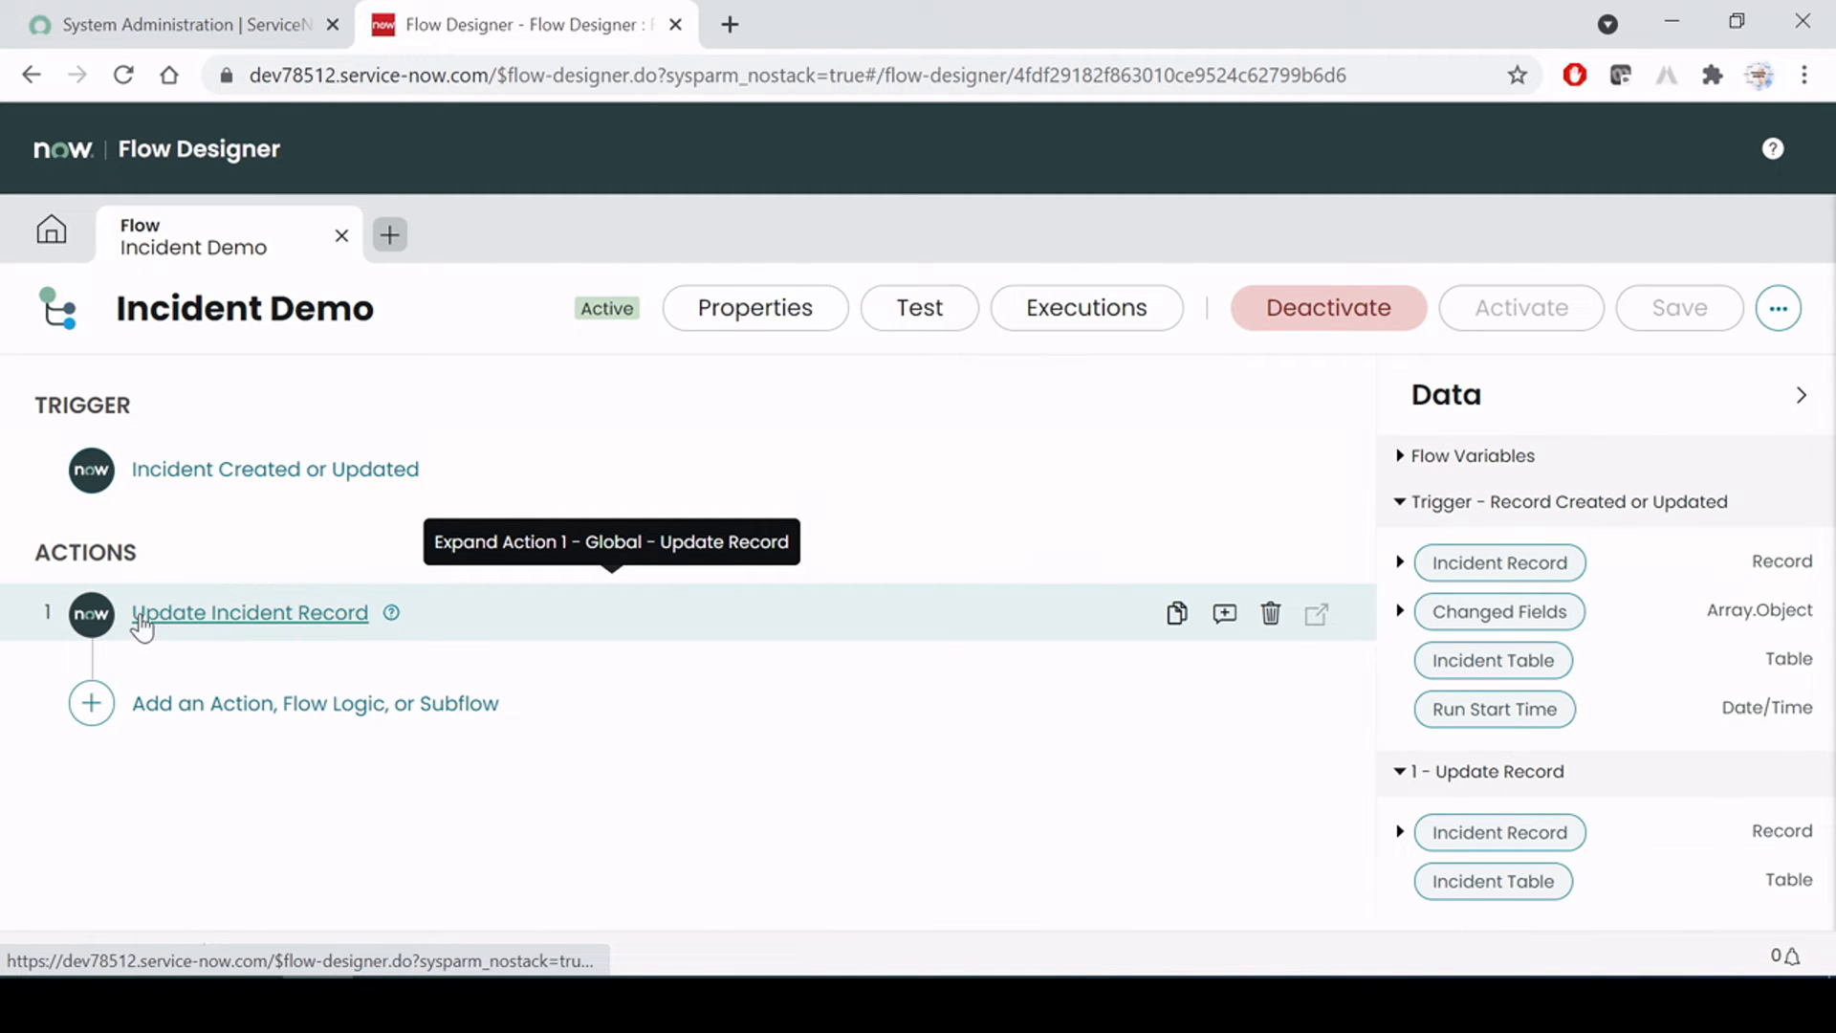
Expand the Update Incident Record action and review its record, table and field settings
{"action": "left_click", "coordinate": [254, 616]}
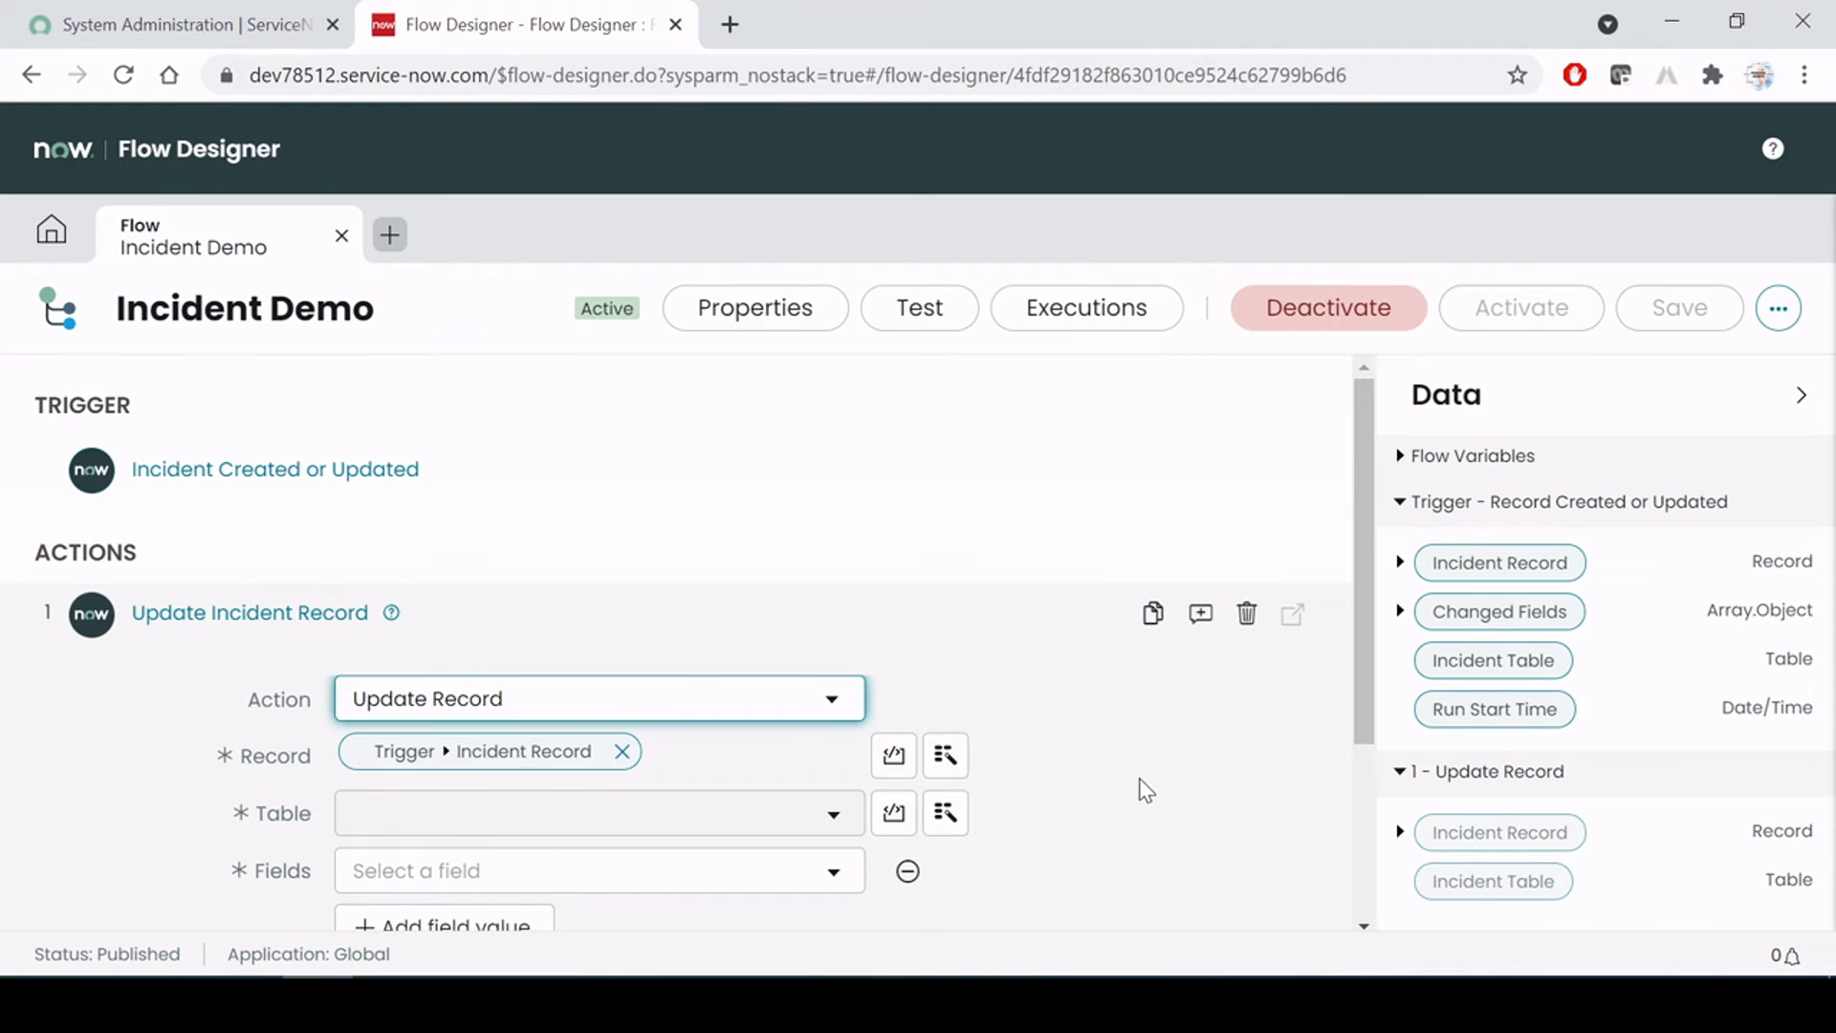
{"action": "scroll", "coordinate": [1146, 790], "scroll_direction": "down", "scroll_amount": 3}
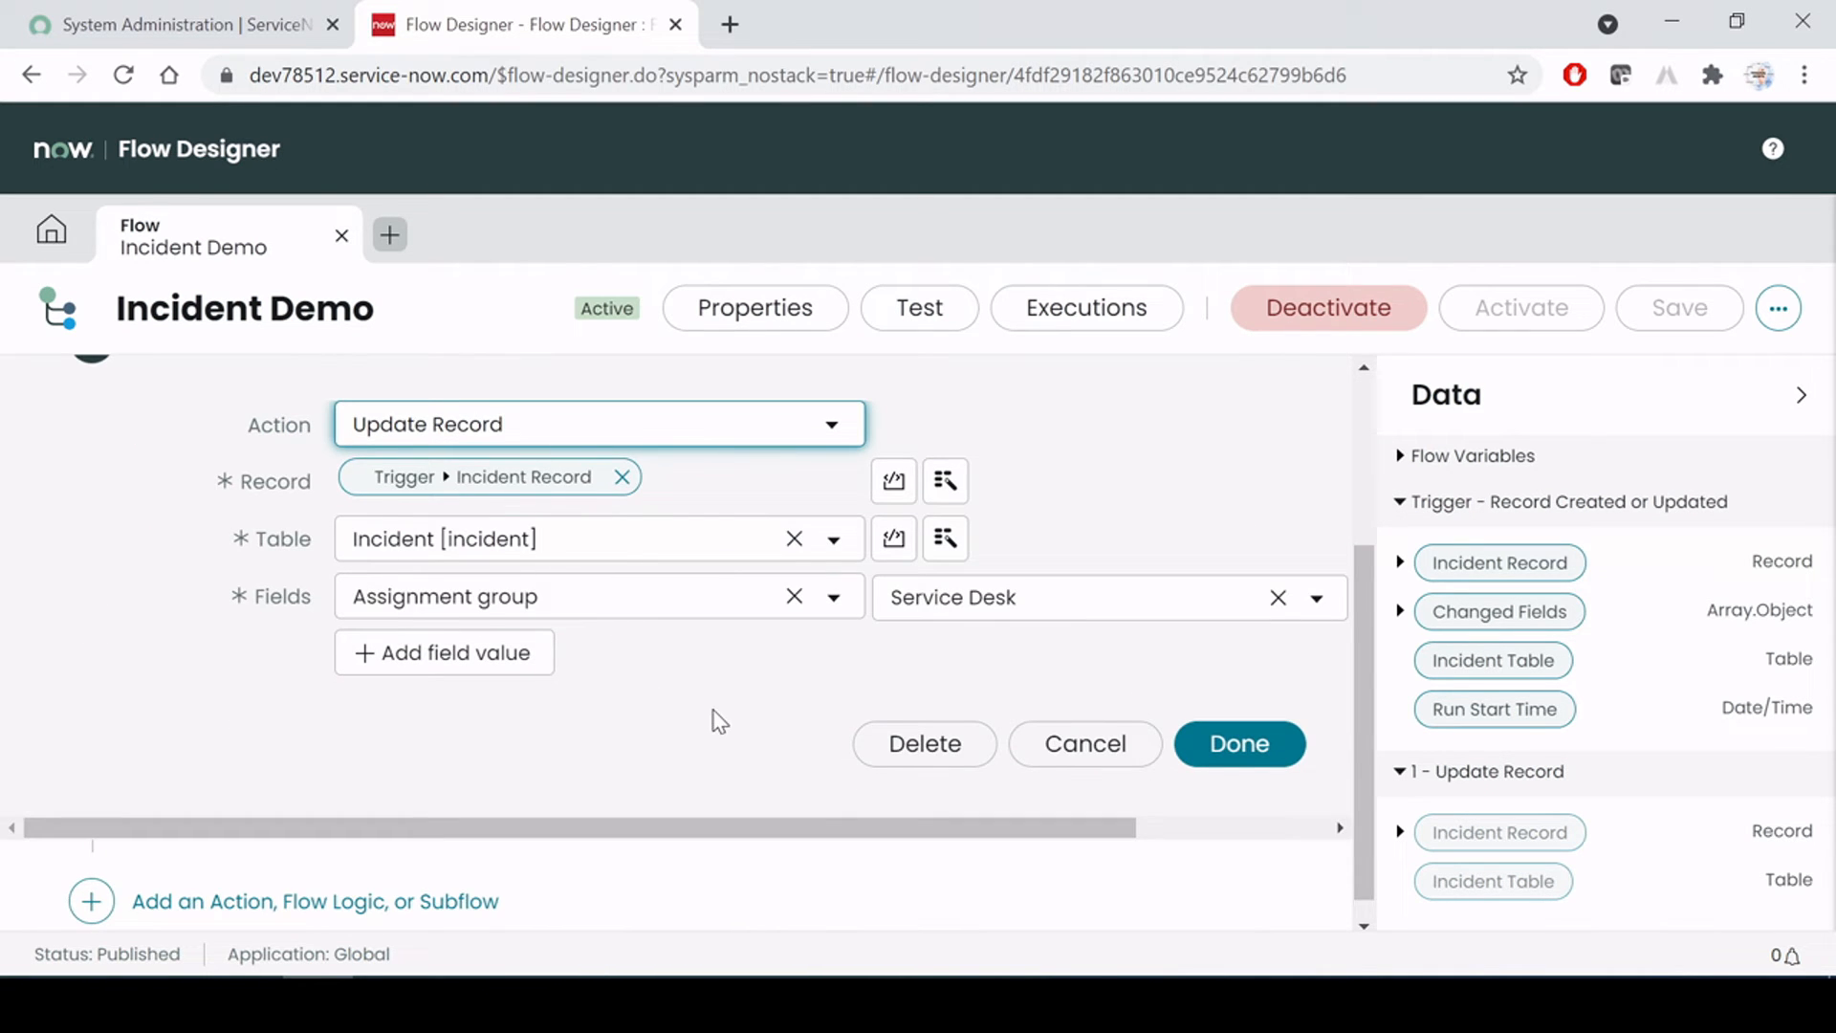
{"action": "scroll", "coordinate": [721, 724], "scroll_direction": "up", "scroll_amount": 2}
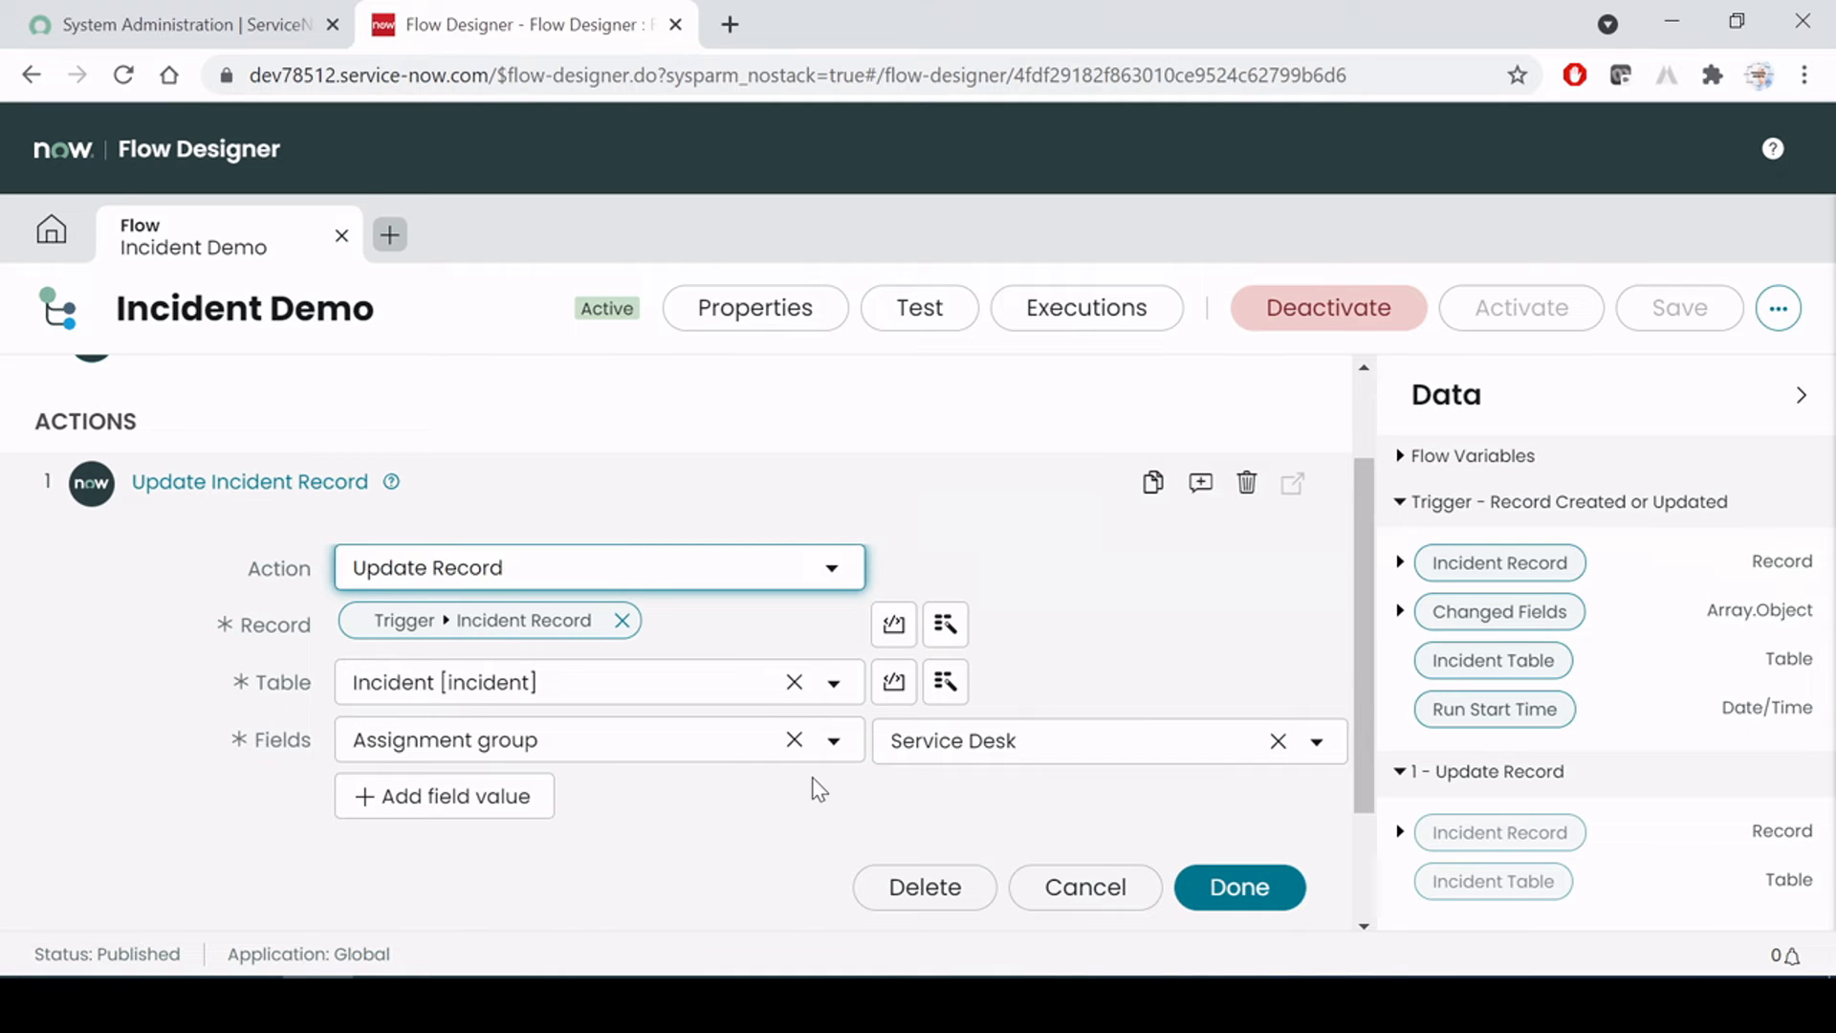
{"action": "scroll", "coordinate": [819, 789], "scroll_direction": "down", "scroll_amount": 2}
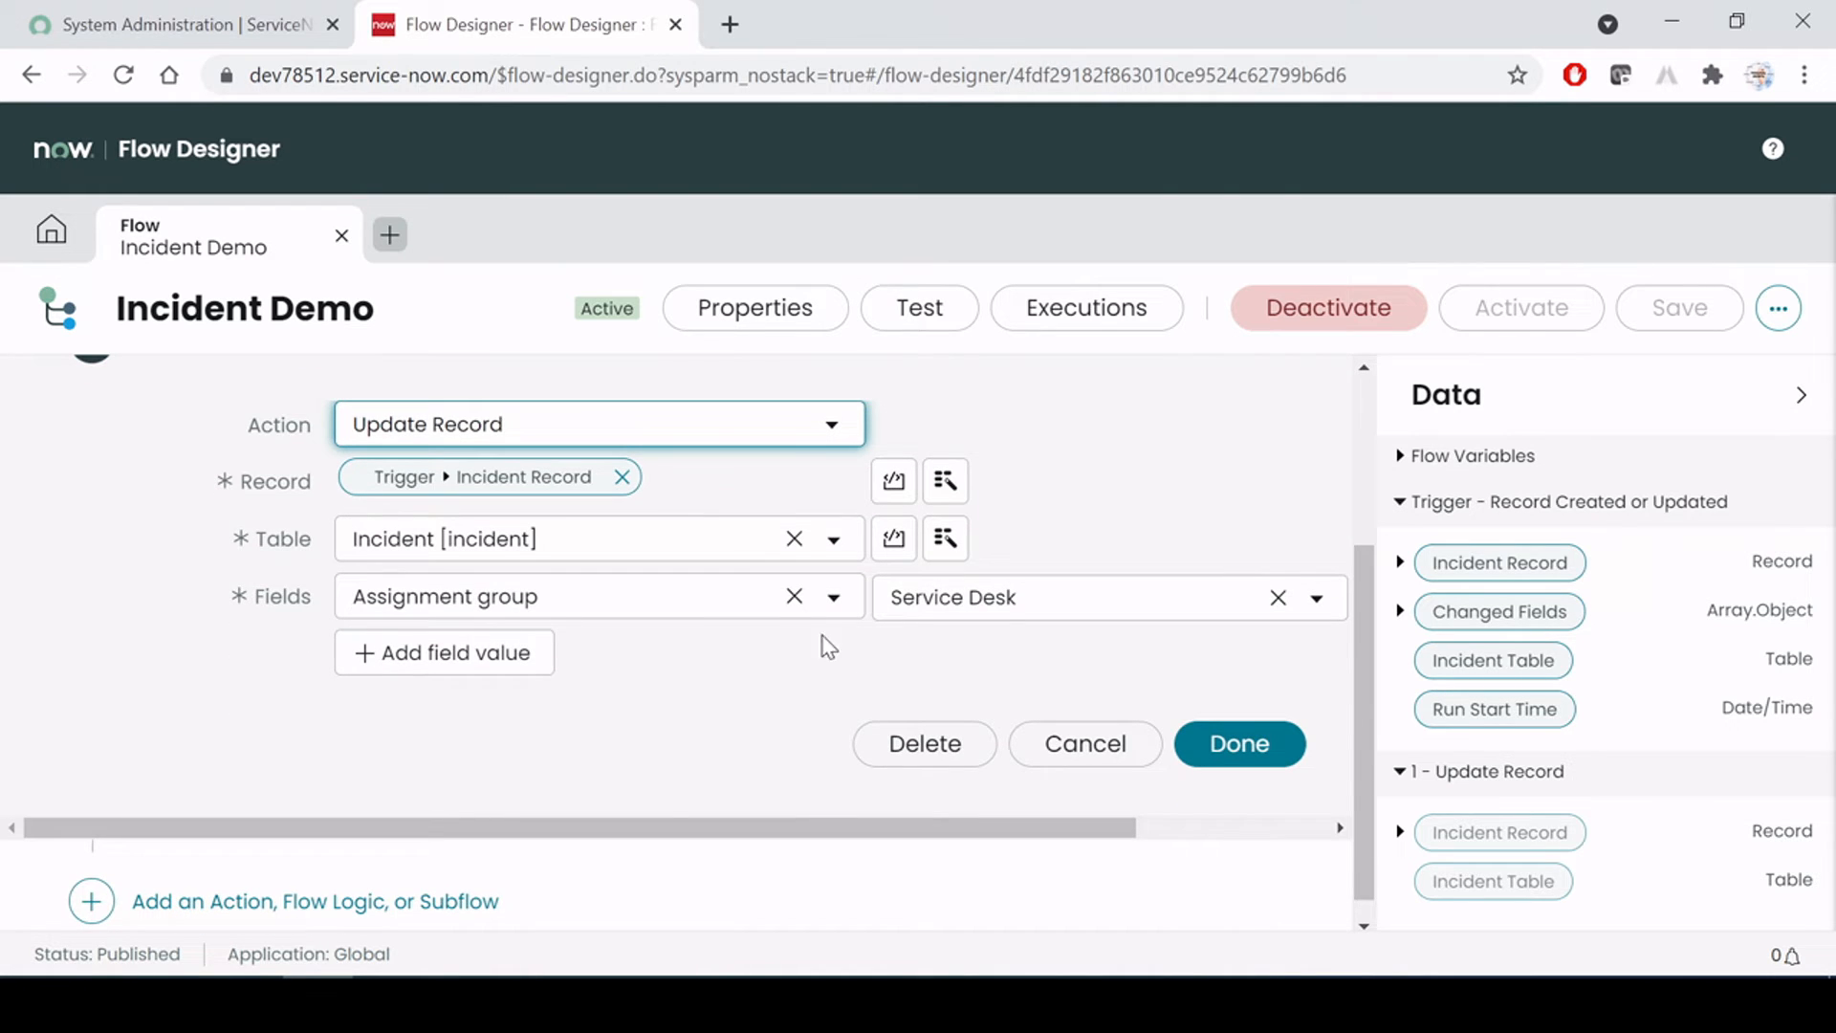
{"action": "scroll", "coordinate": [719, 690], "scroll_direction": "up", "scroll_amount": 2}
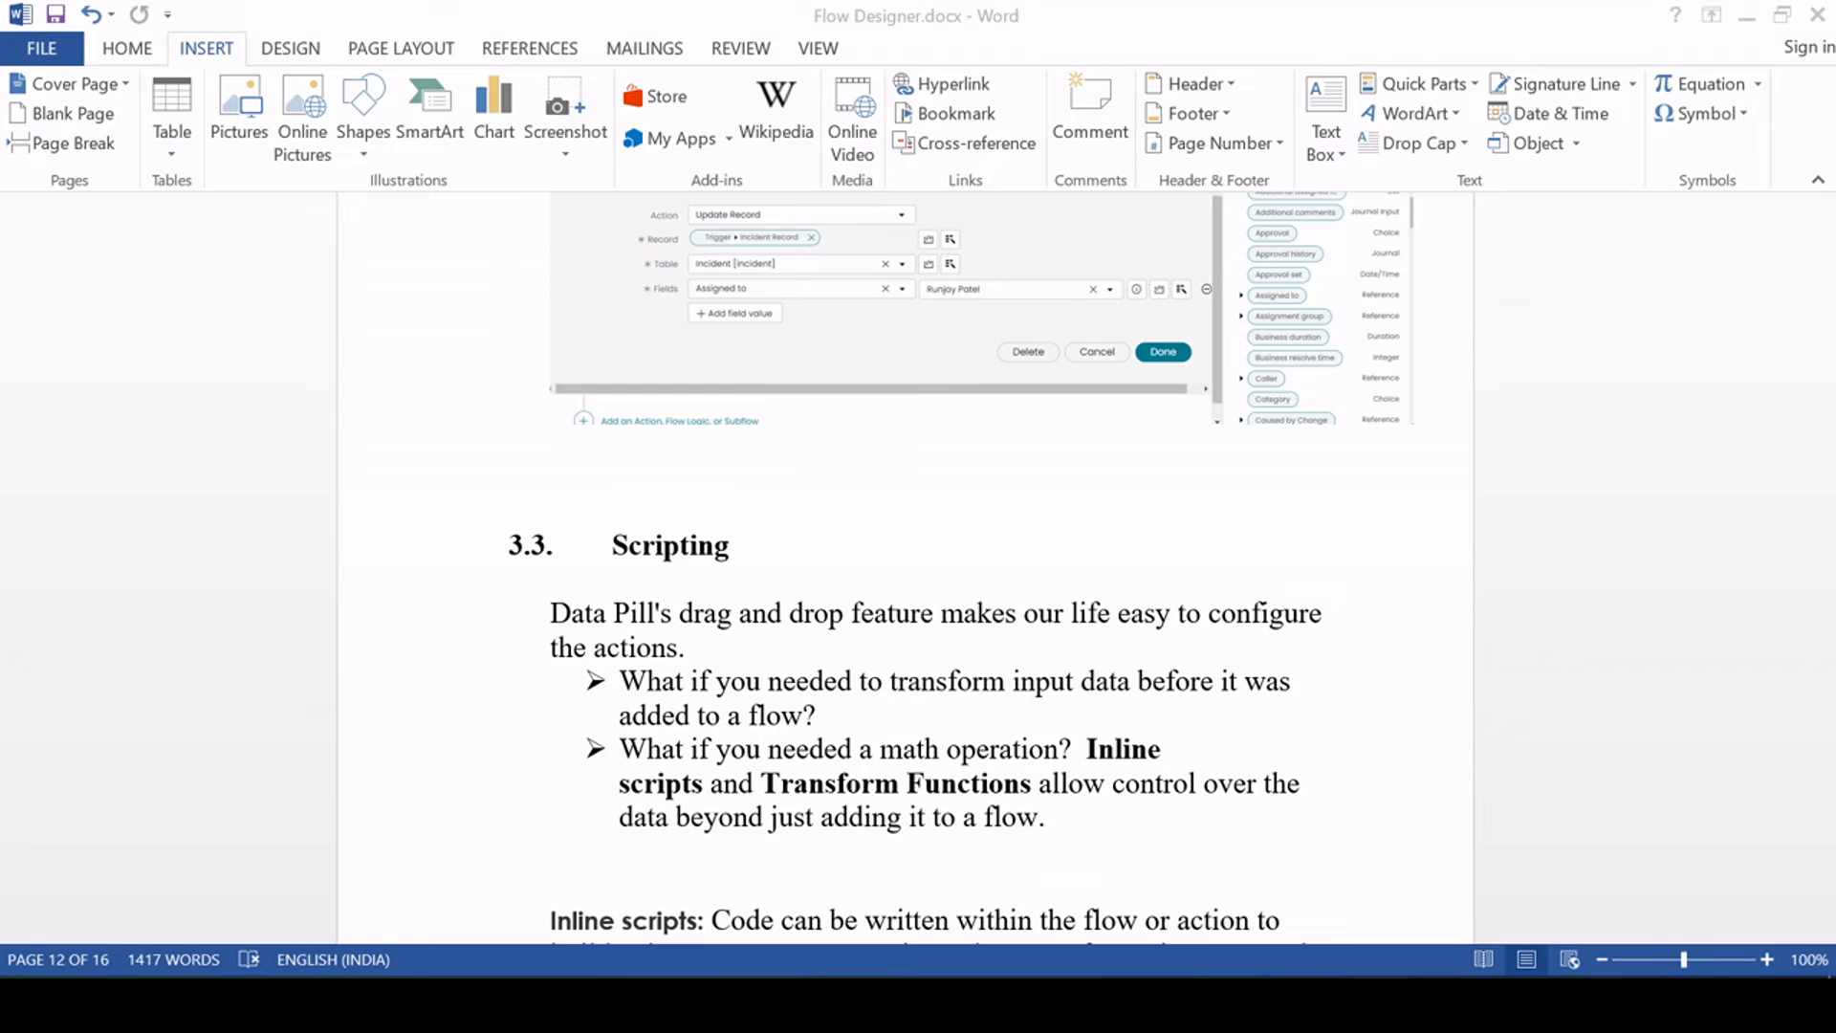
Switch to the Flow Designer document in Word and read through the Scripting section, including the inline scripts bullets
{"action": "scroll", "coordinate": [904, 564], "scroll_direction": "up", "scroll_amount": 2}
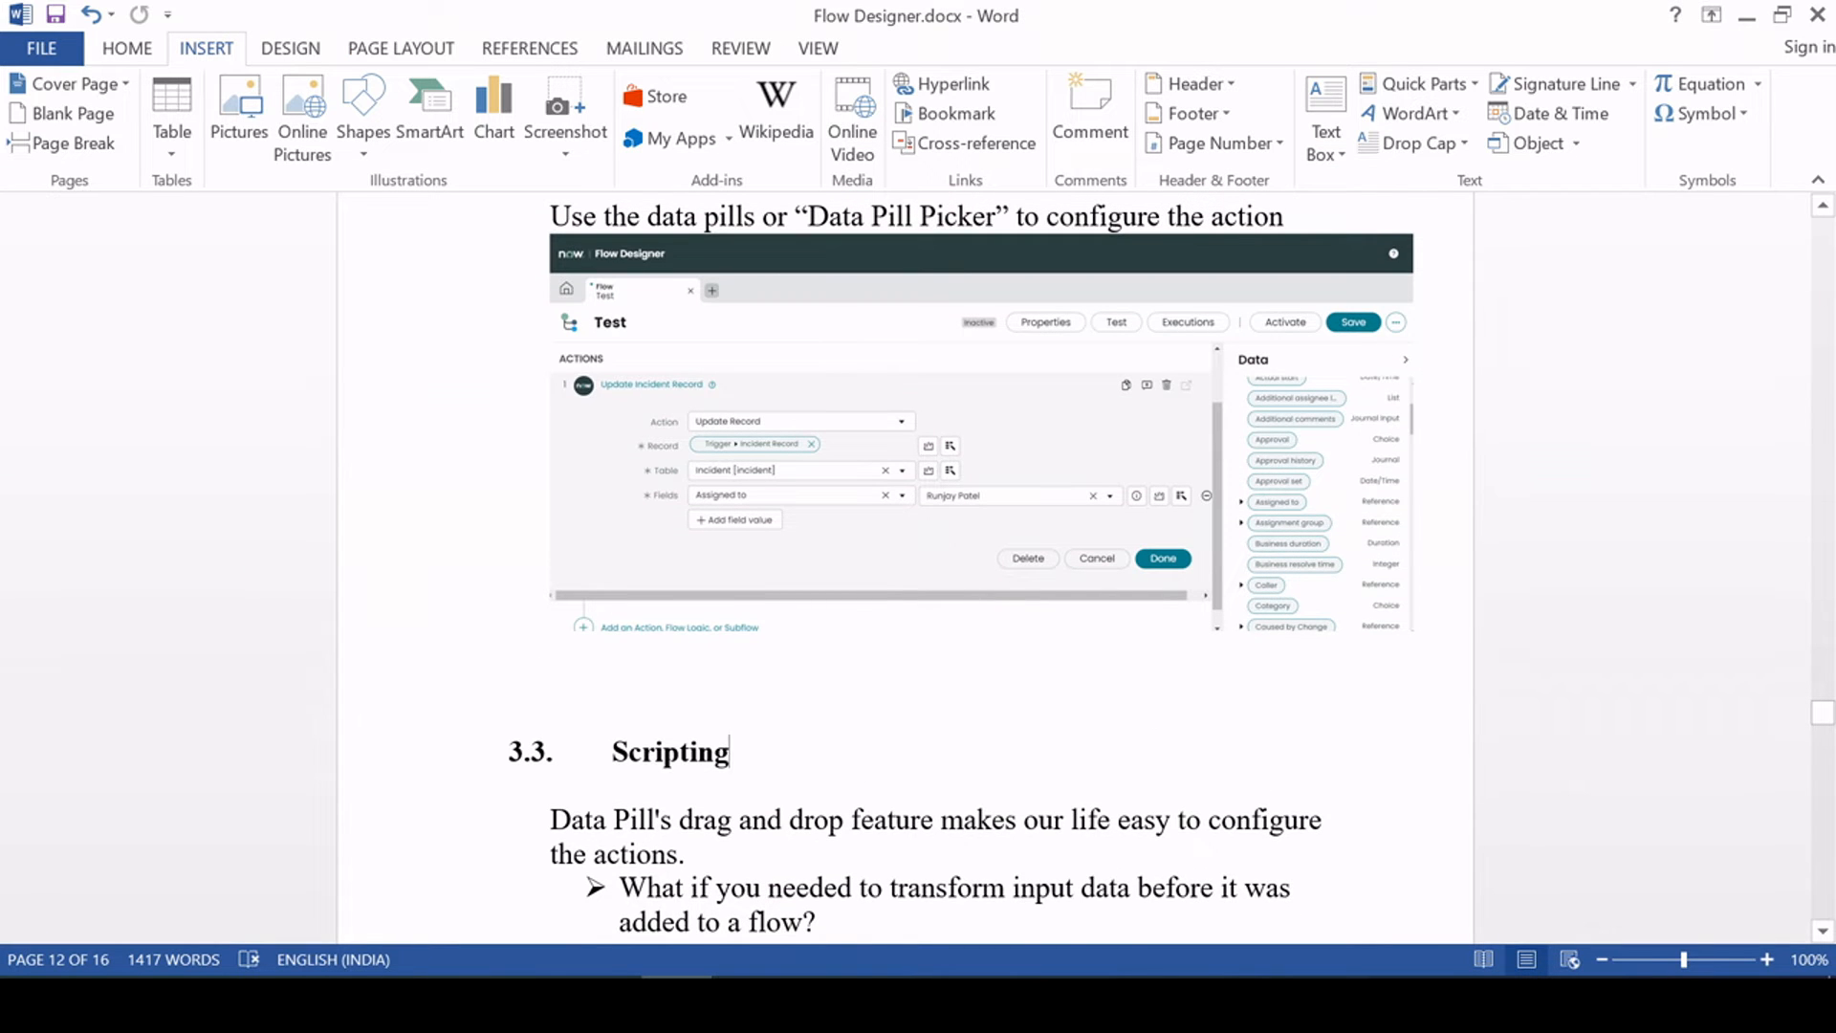
{"action": "scroll", "coordinate": [905, 564], "scroll_direction": "down", "scroll_amount": 3}
{"action": "scroll", "coordinate": [905, 564], "scroll_direction": "down", "scroll_amount": 2}
{"action": "scroll", "coordinate": [904, 564], "scroll_direction": "up", "scroll_amount": 1}
{"action": "scroll", "coordinate": [905, 564], "scroll_direction": "up", "scroll_amount": 1}
{"action": "scroll", "coordinate": [905, 564], "scroll_direction": "down", "scroll_amount": 2}
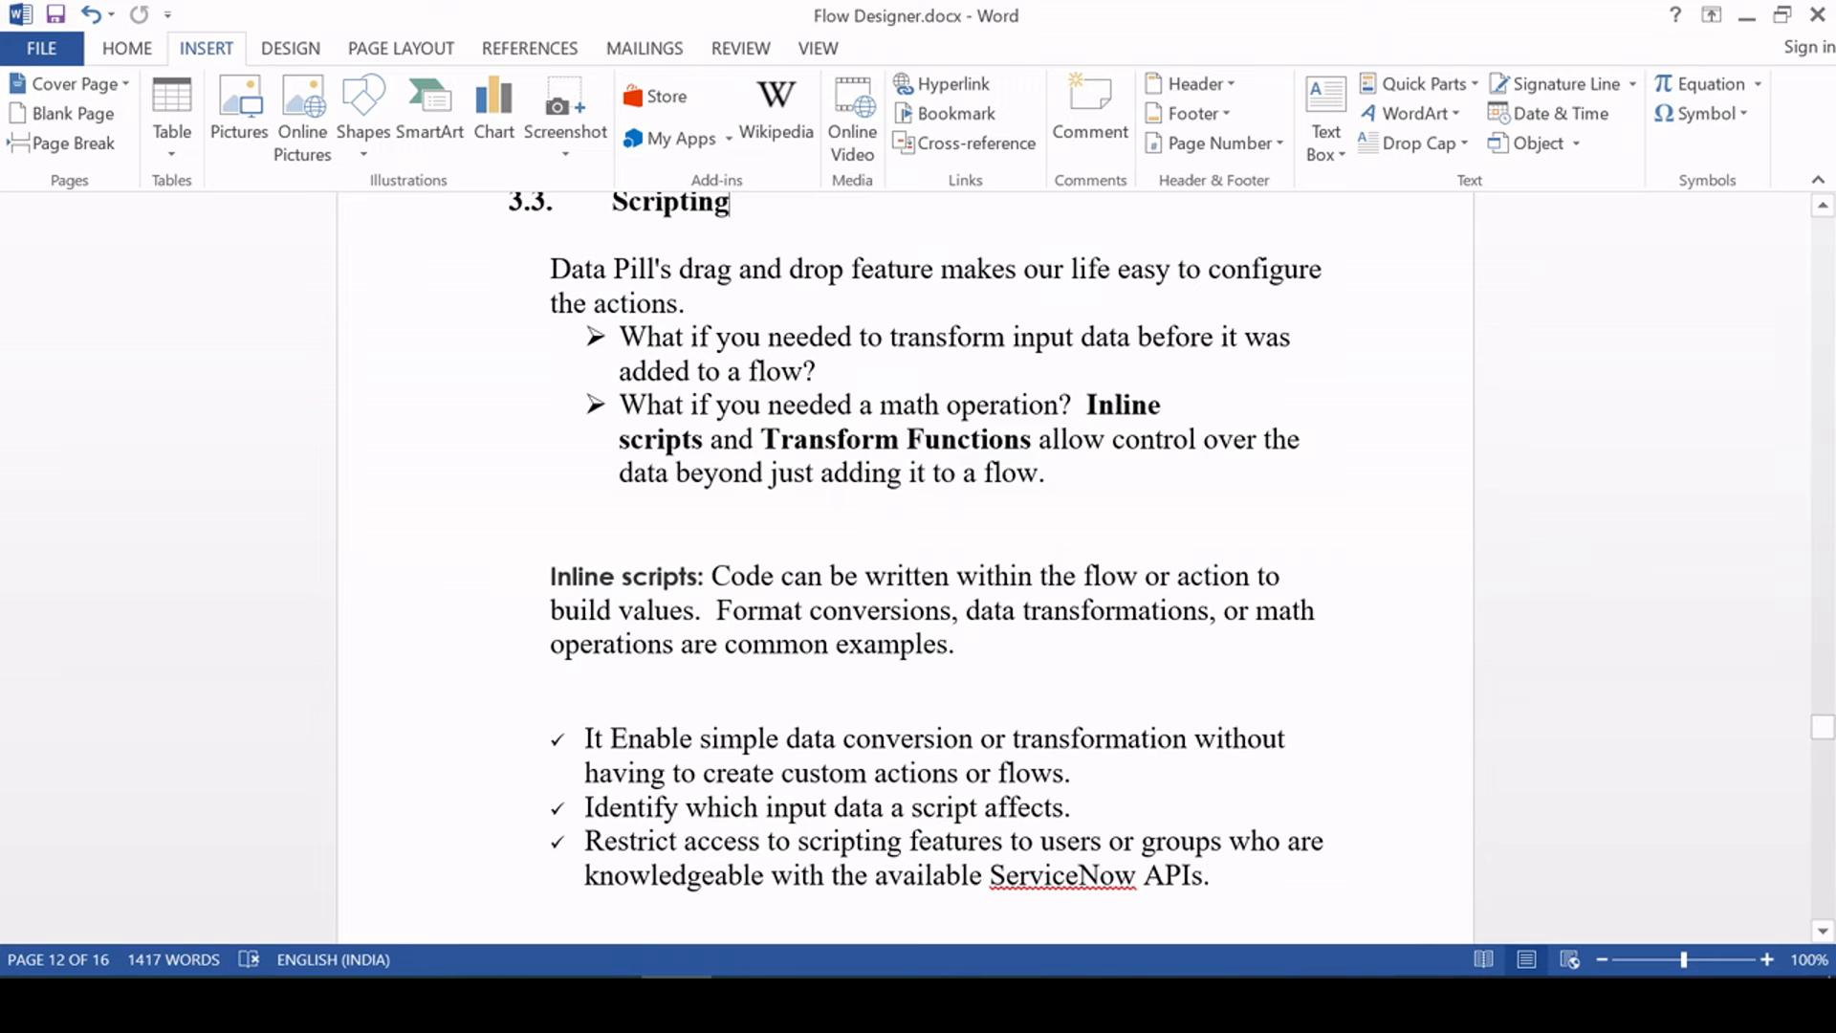
{"action": "scroll", "coordinate": [913, 709], "scroll_direction": "down", "scroll_amount": 7}
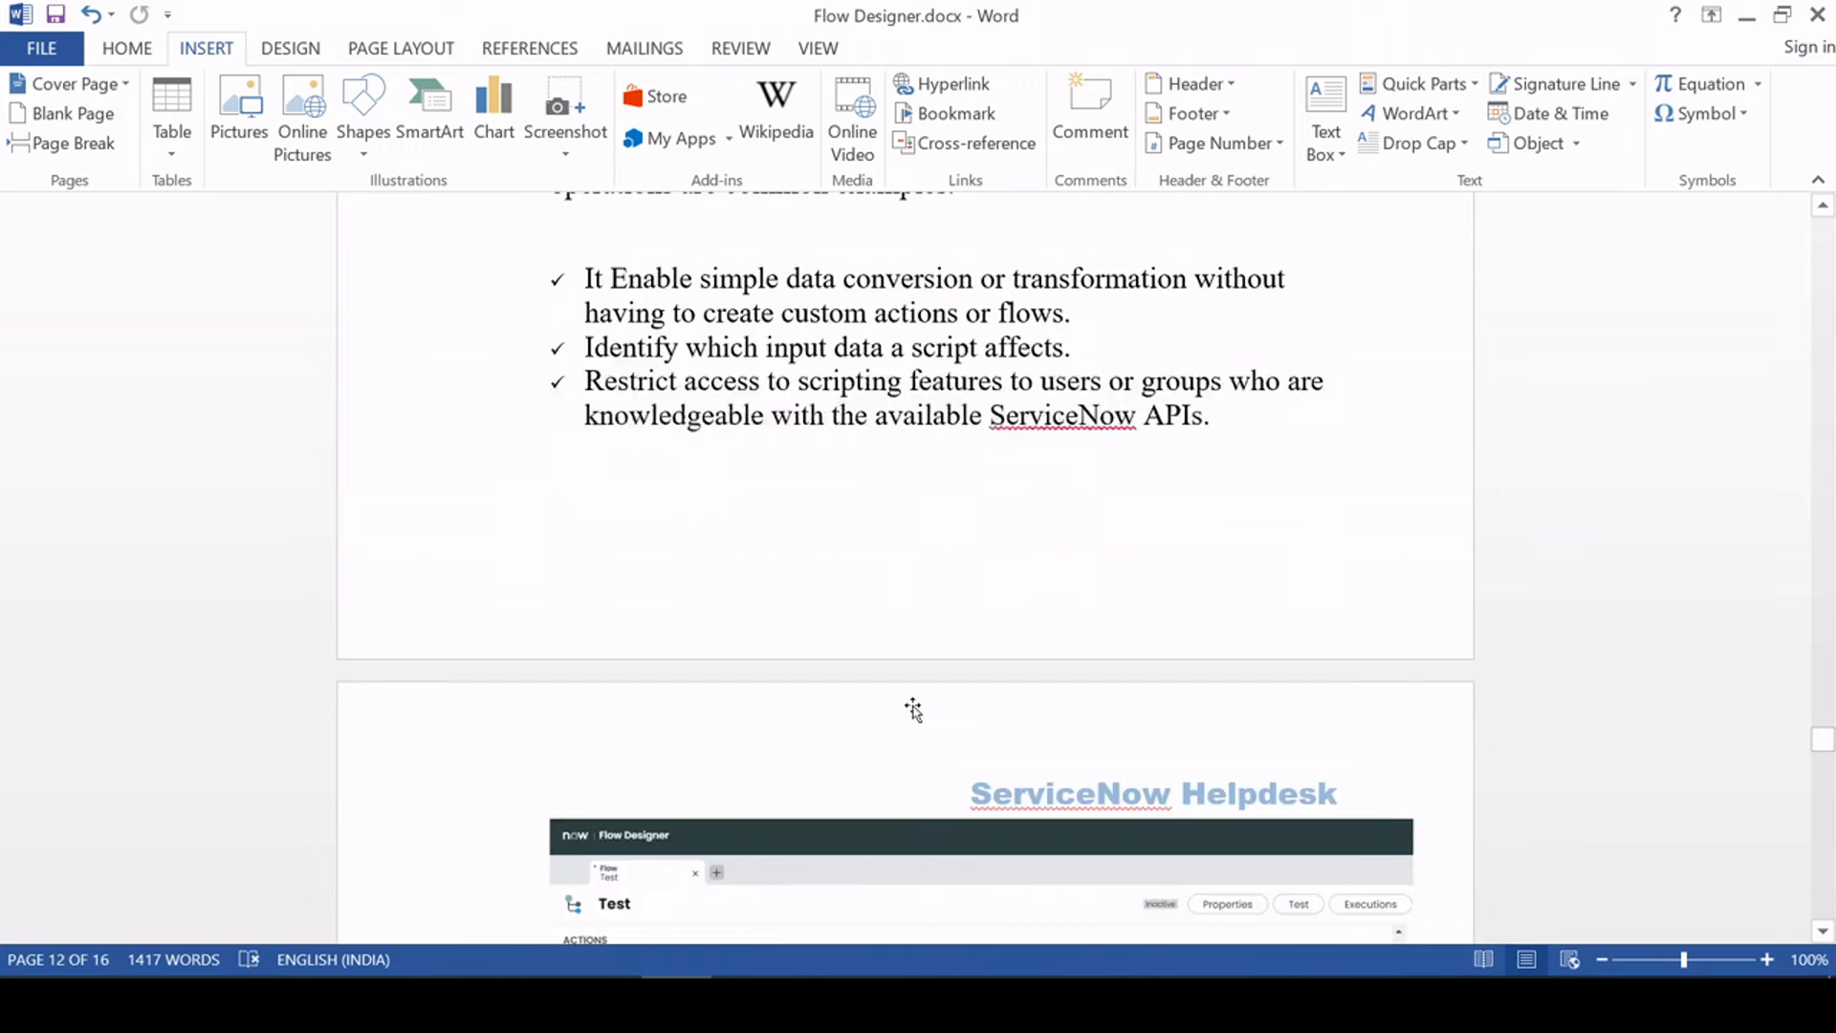
{"action": "scroll", "coordinate": [913, 709], "scroll_direction": "up", "scroll_amount": 10}
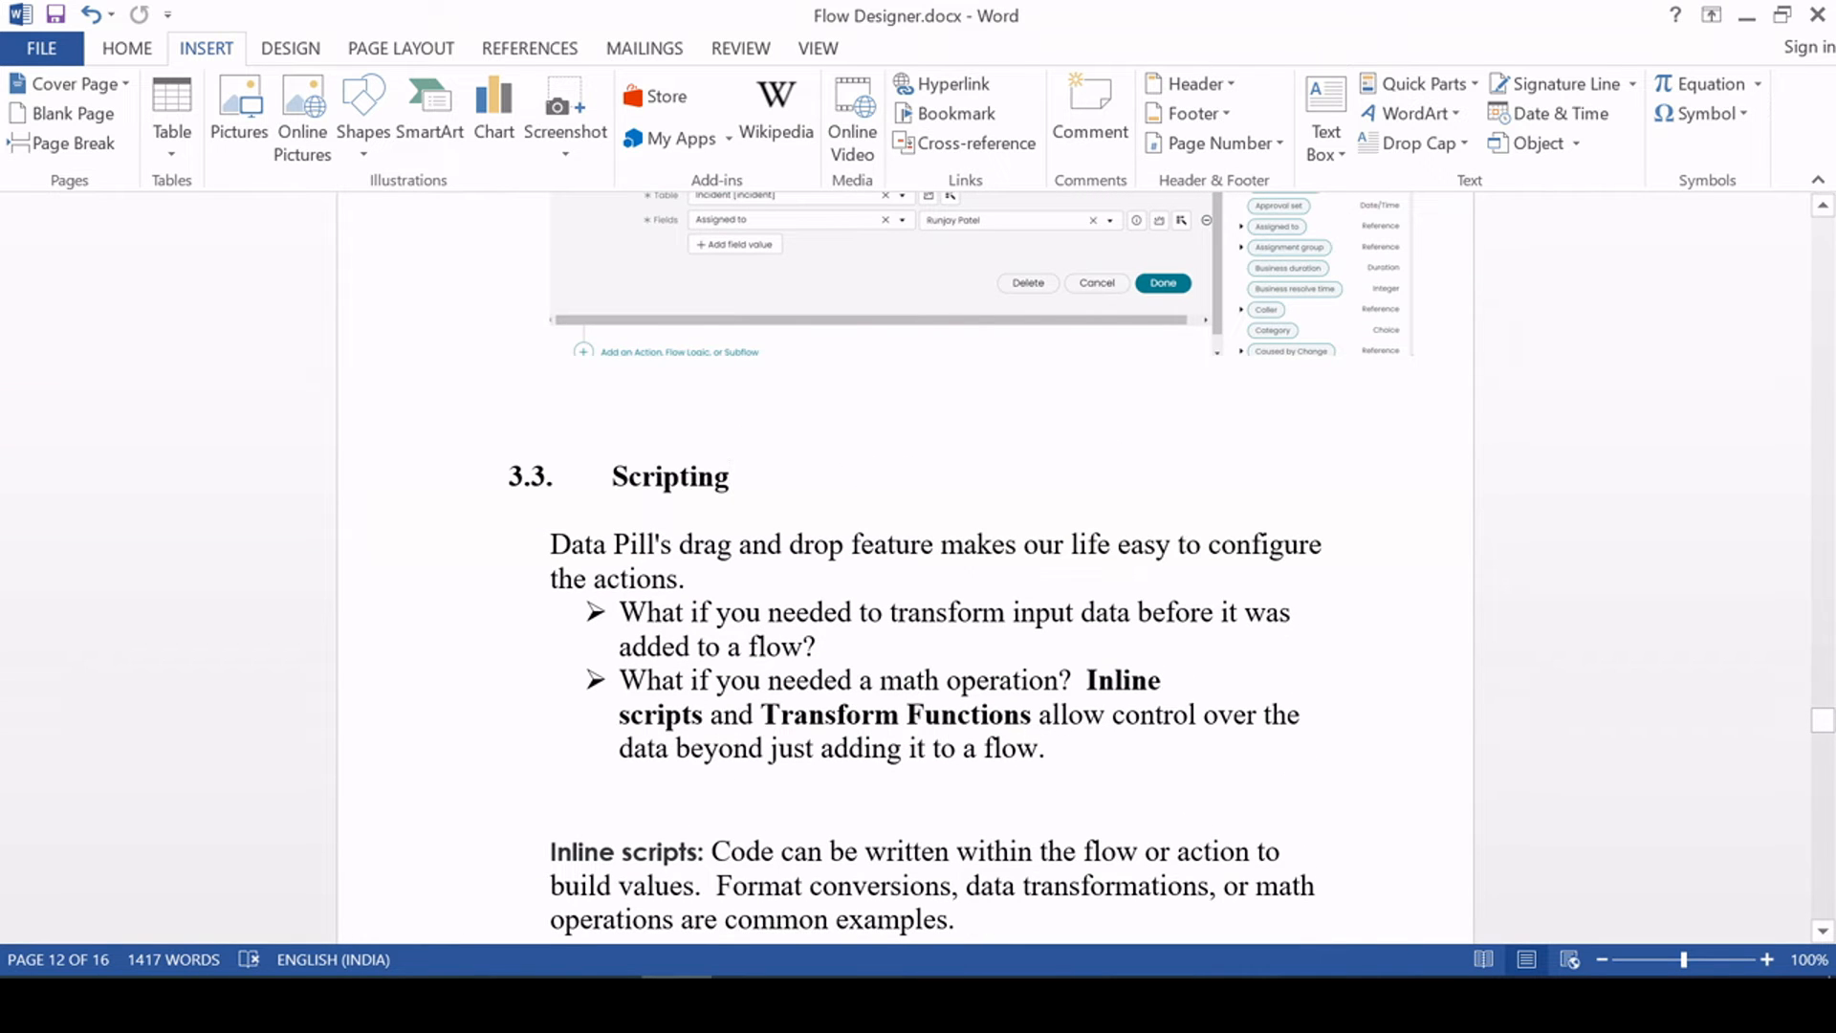
Highlight the mention of inline scripts and Transform Functions in the Scripting section, and the question about transforming input data
{"action": "left_click", "coordinate": [679, 476]}
{"action": "left_click_drag", "start_coordinate": [1086, 681], "coordinate": [1034, 714]}
{"action": "left_click", "coordinate": [779, 714]}
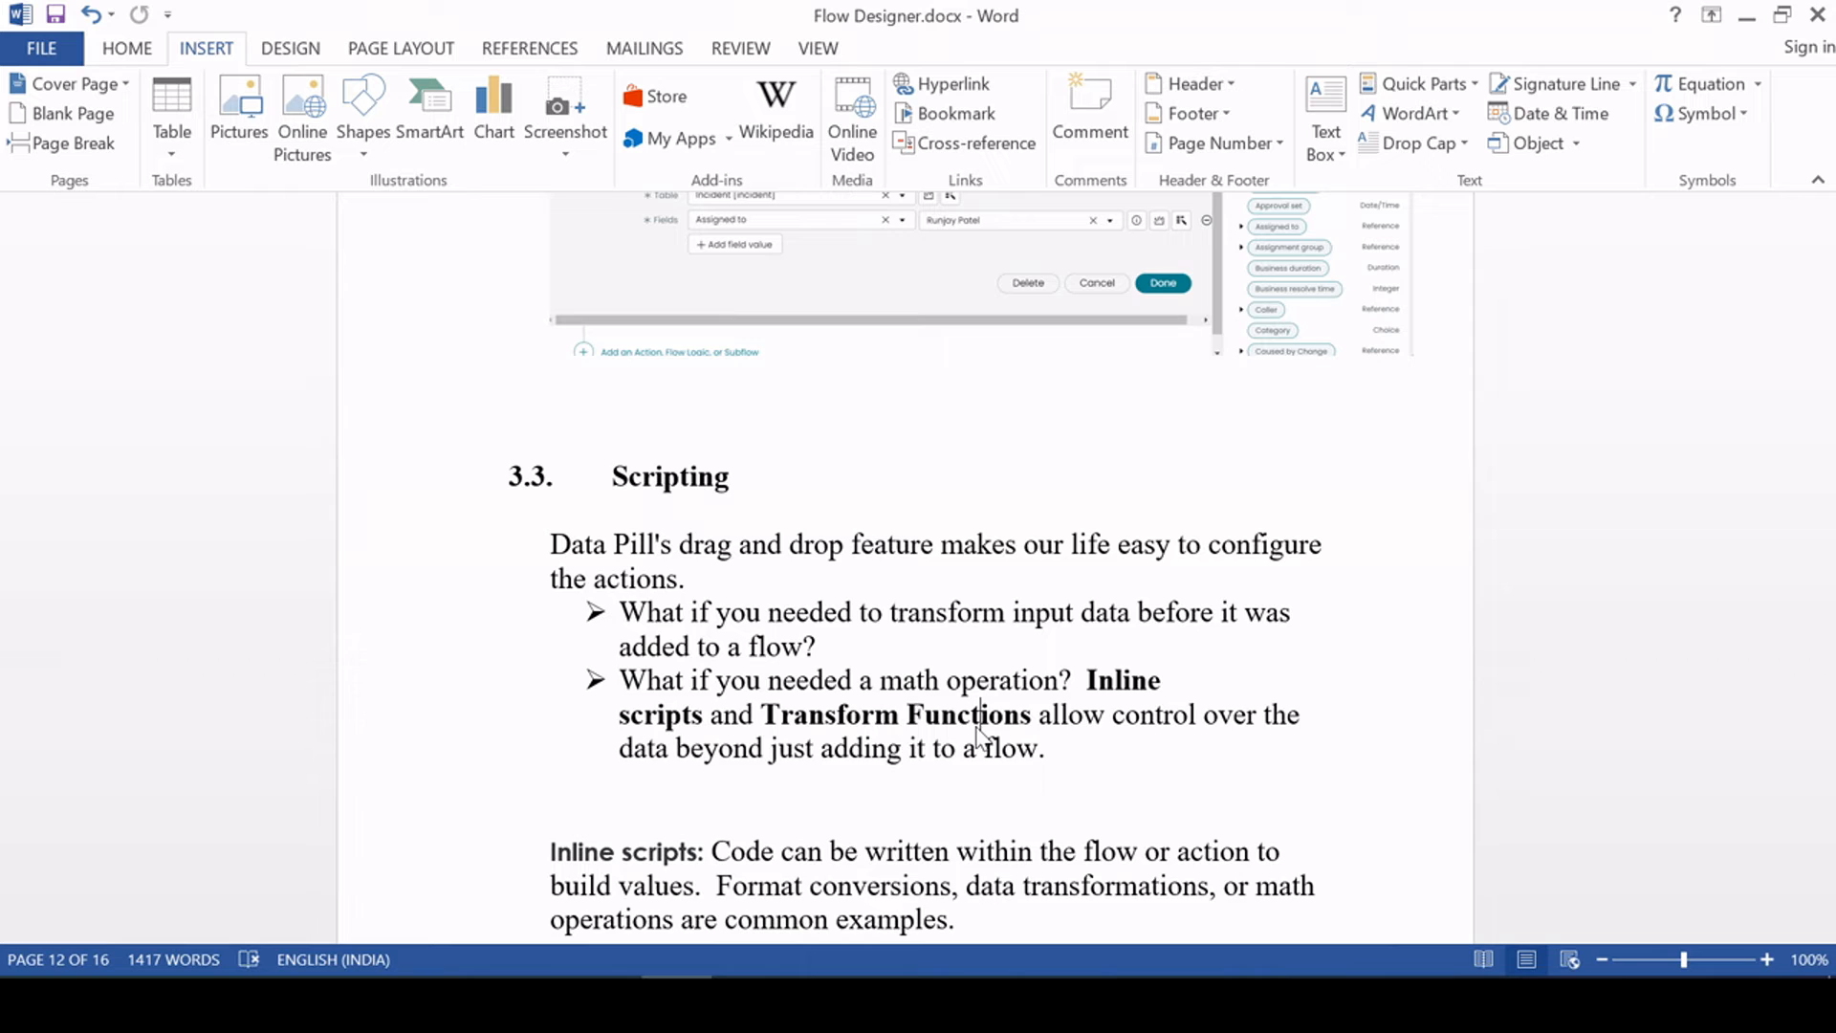
{"action": "left_click", "coordinate": [978, 727]}
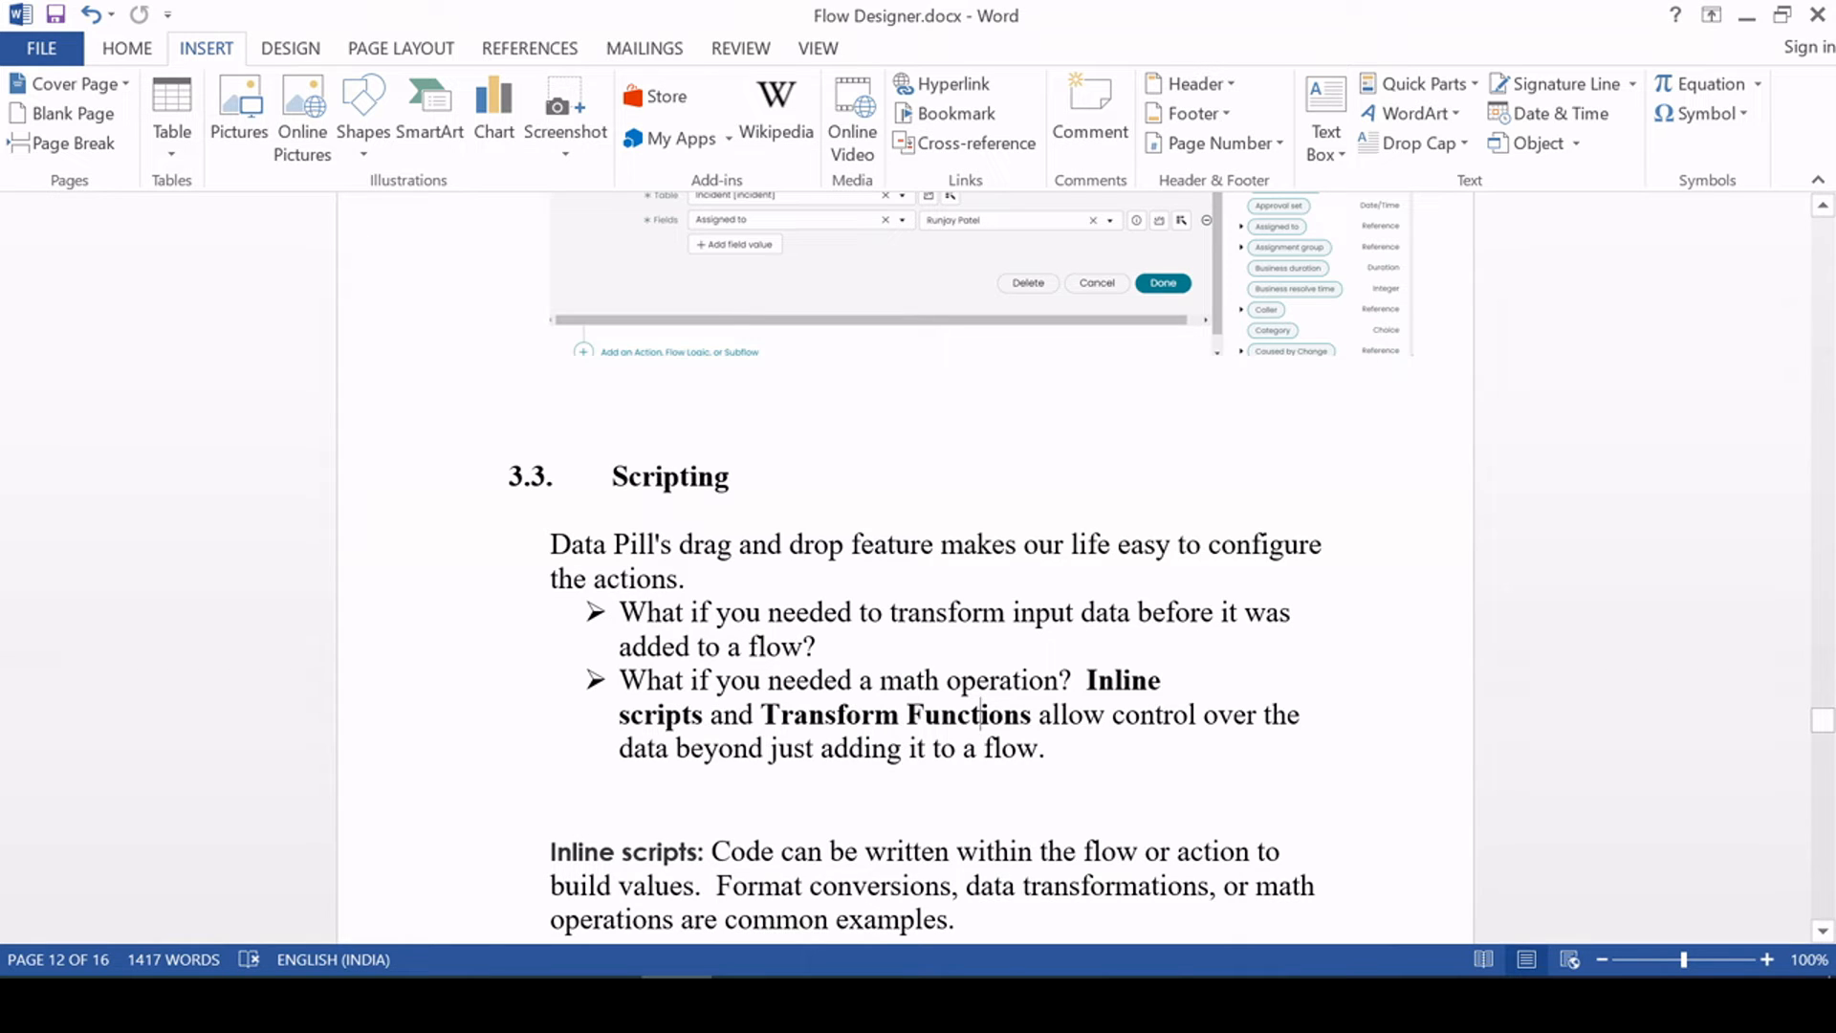
{"action": "left_click", "coordinate": [692, 578]}
{"action": "left_click_drag", "start_coordinate": [818, 647], "coordinate": [696, 614]}
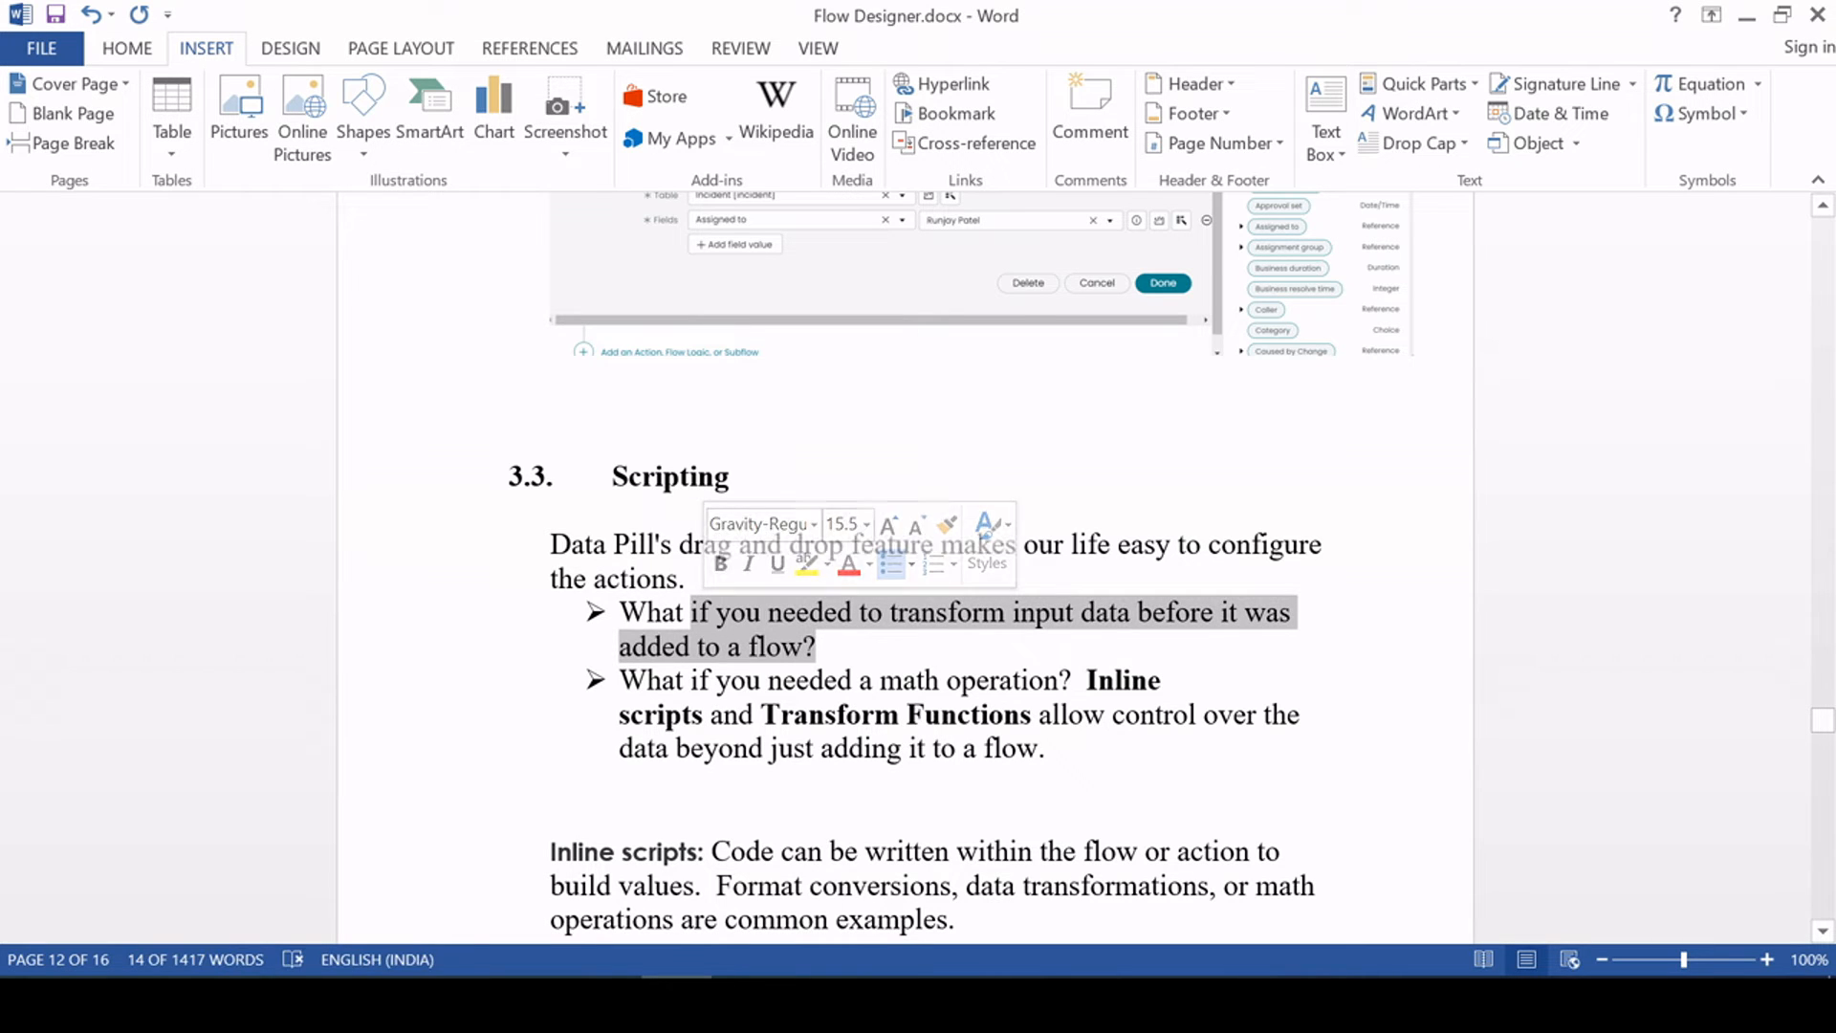
{"action": "left_click", "coordinate": [1026, 652]}
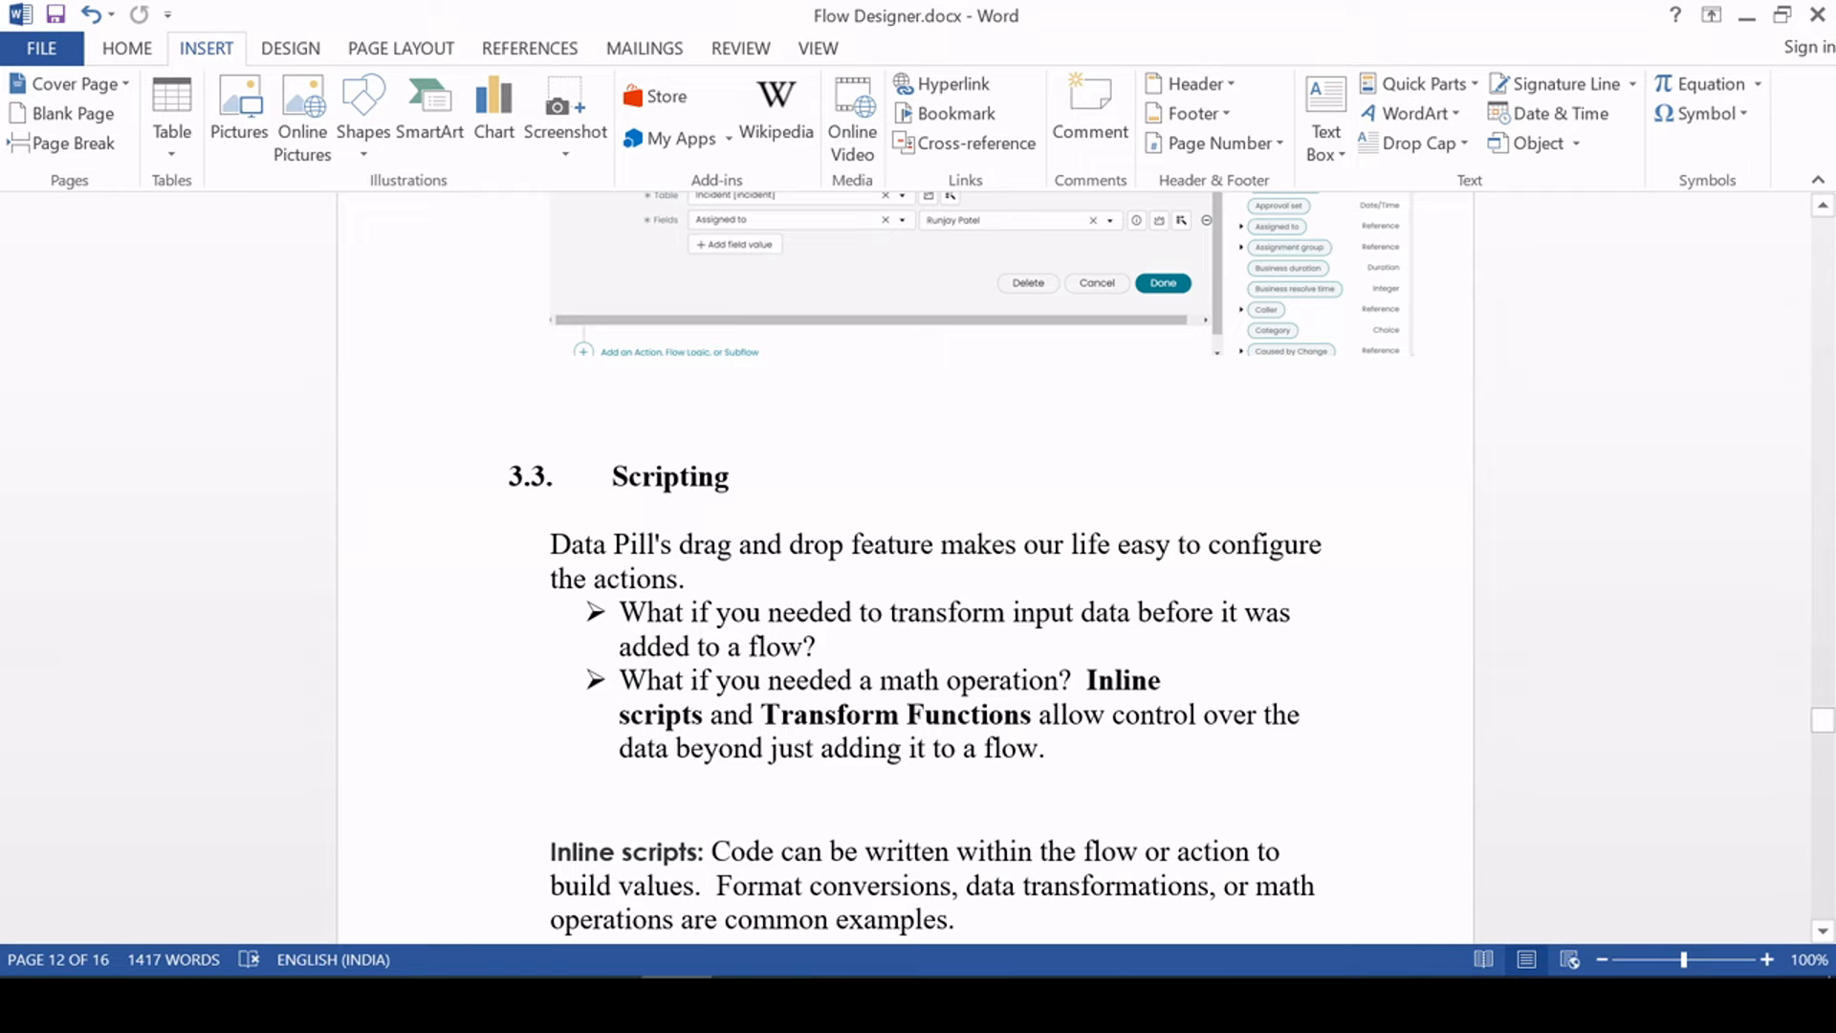
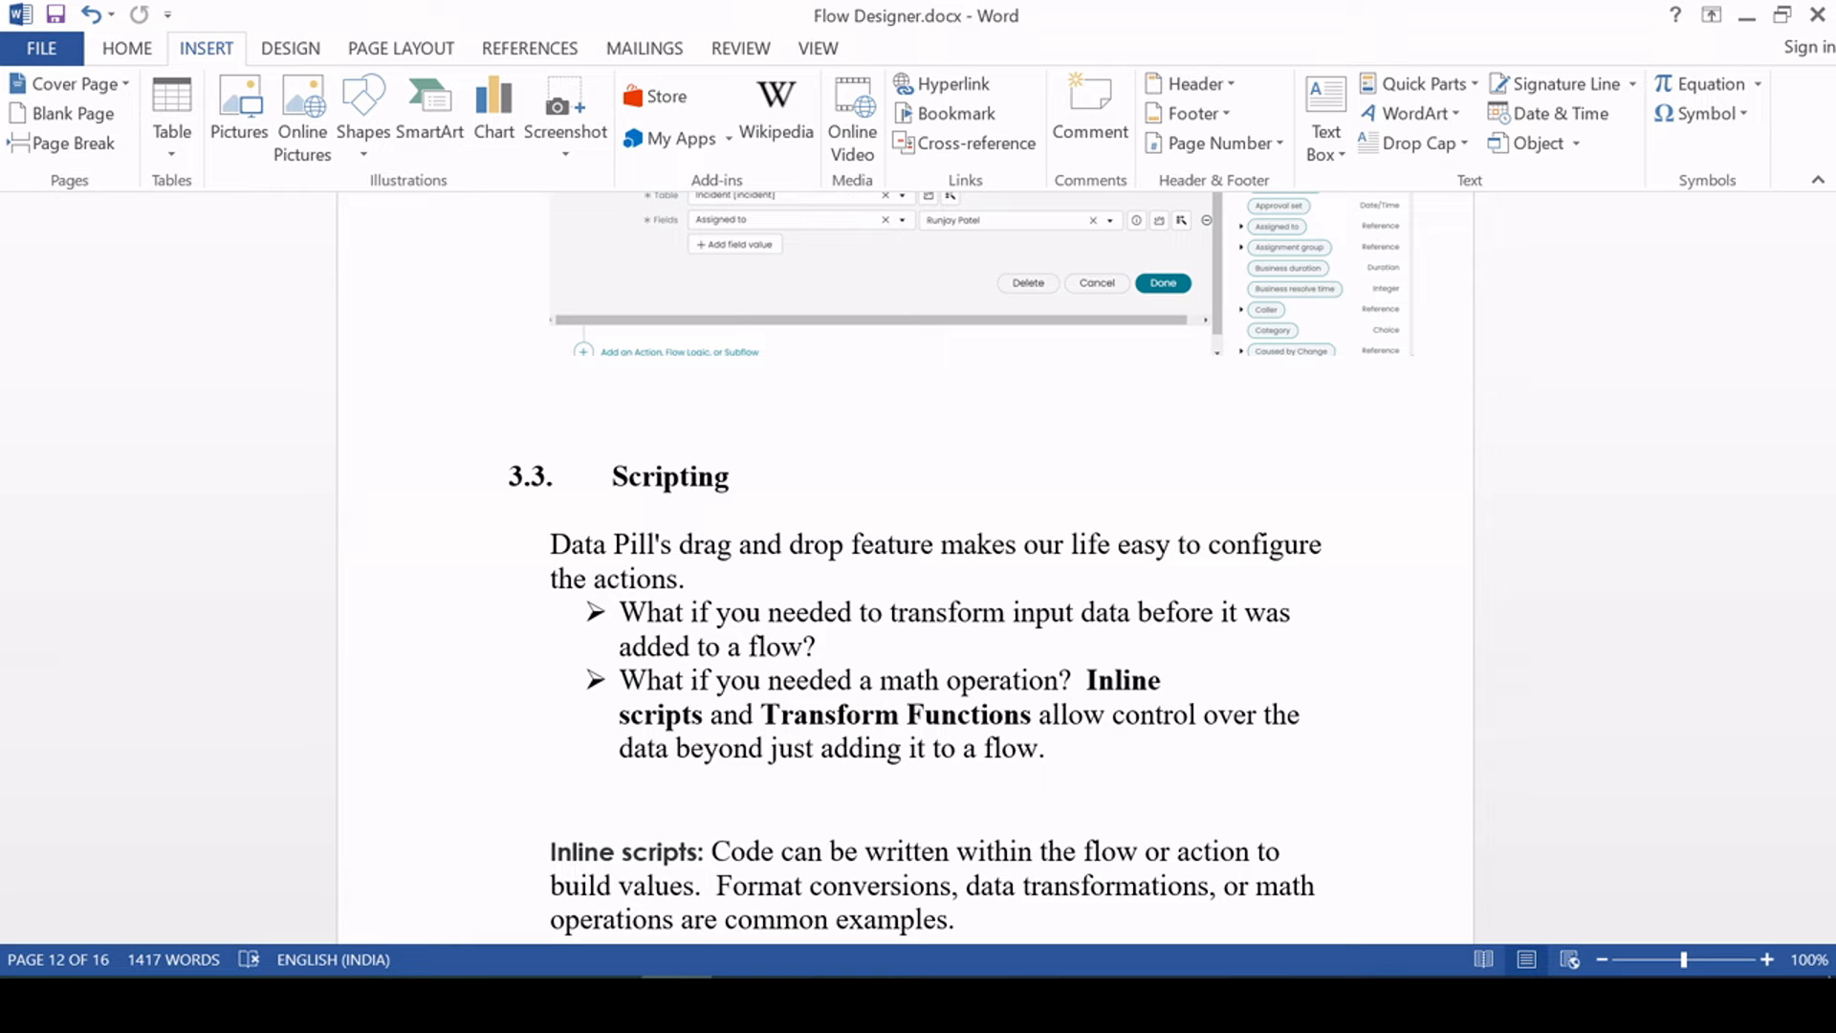
Highlight the inline scripts and Transform Functions terms in the math operation bullet and continue to the Inline scripts definition
{"action": "left_click_drag", "start_coordinate": [1086, 680], "coordinate": [1036, 717]}
{"action": "left_click", "coordinate": [719, 749]}
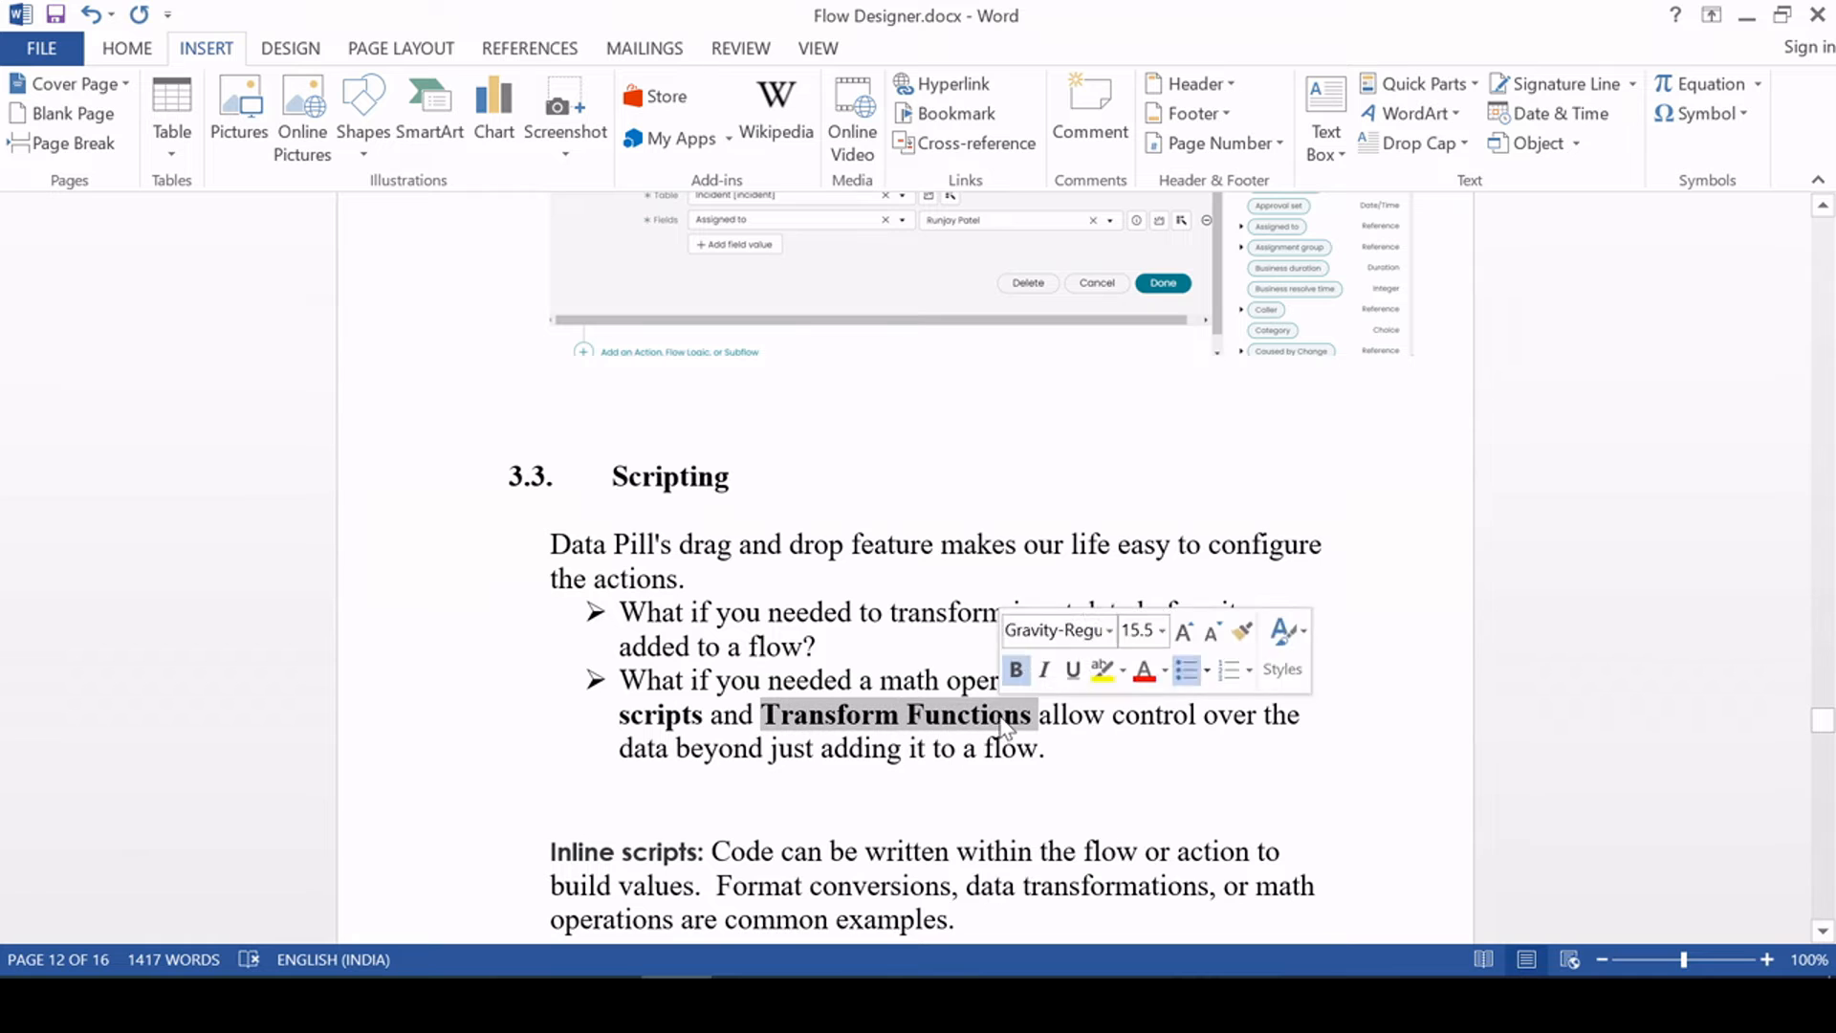
{"action": "left_click", "coordinate": [550, 817]}
{"action": "scroll", "coordinate": [550, 817], "scroll_direction": "down", "scroll_amount": 6}
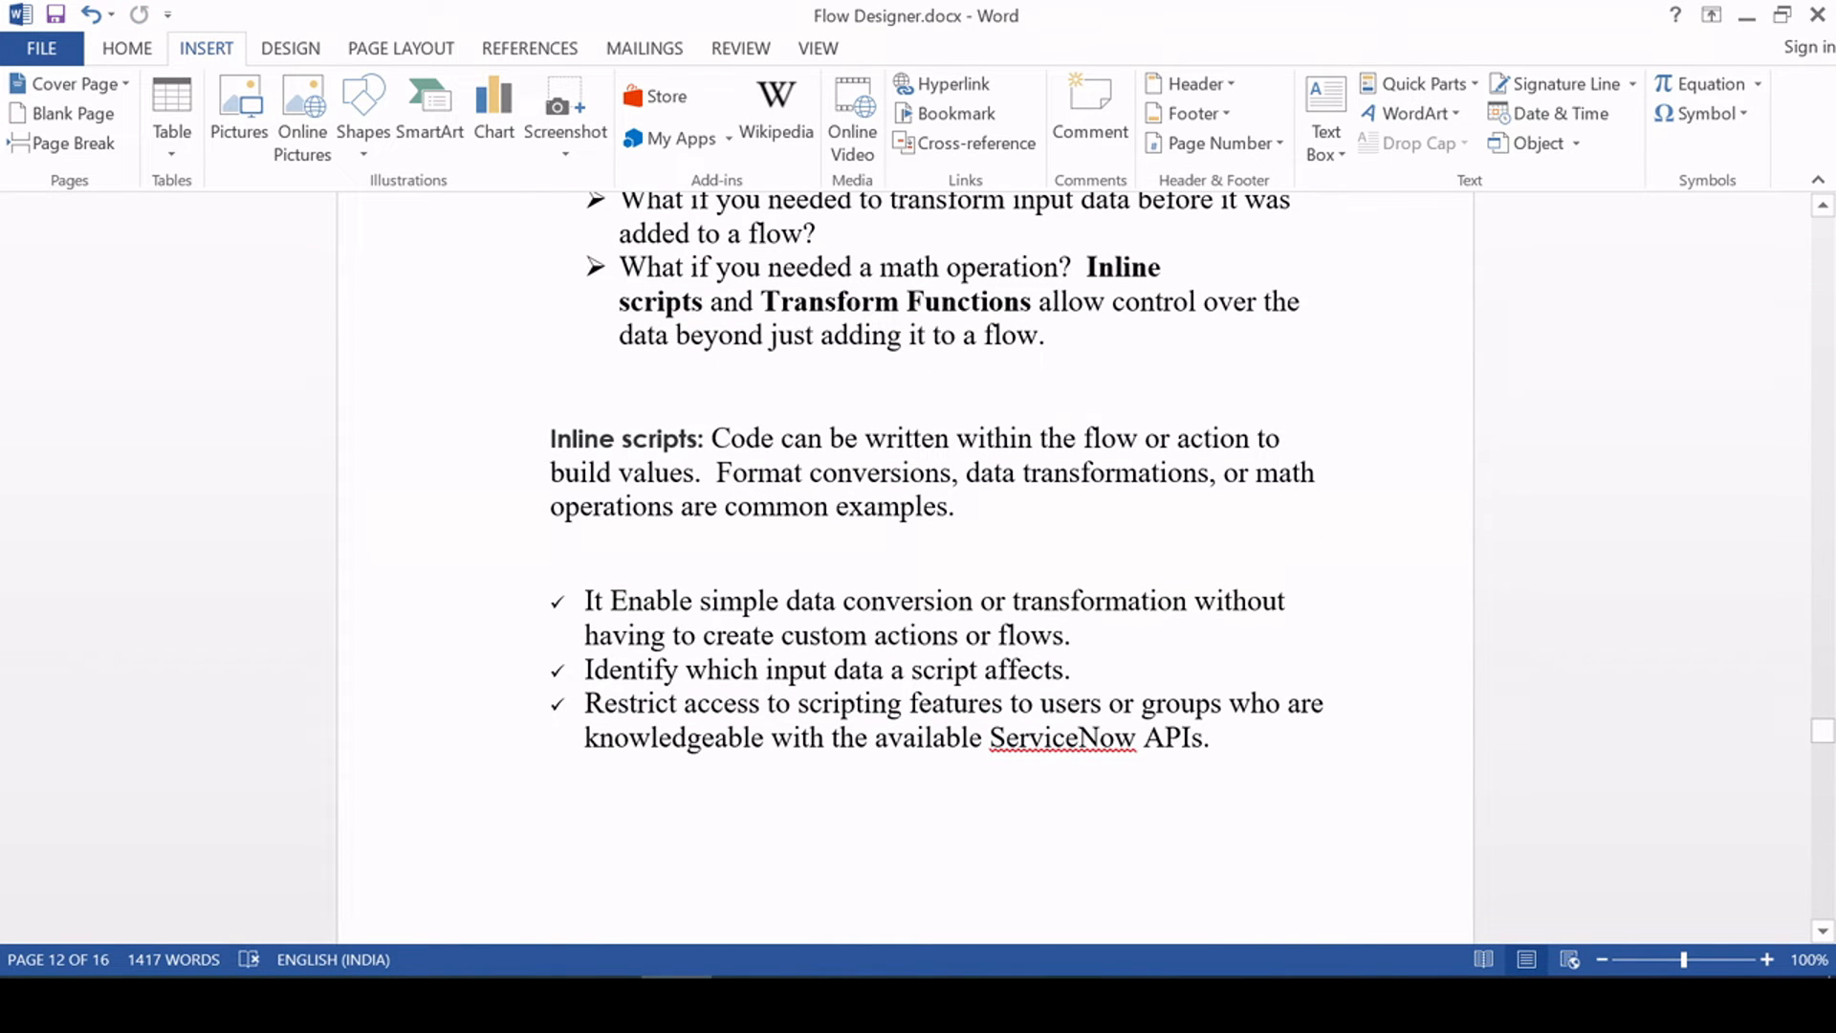
Highlight the Inline scripts term in the document and compare it with the script option beside the Table input in the Incident Demo flow
{"action": "left_click_drag", "start_coordinate": [551, 438], "coordinate": [697, 439]}
{"action": "left_click", "coordinate": [797, 538]}
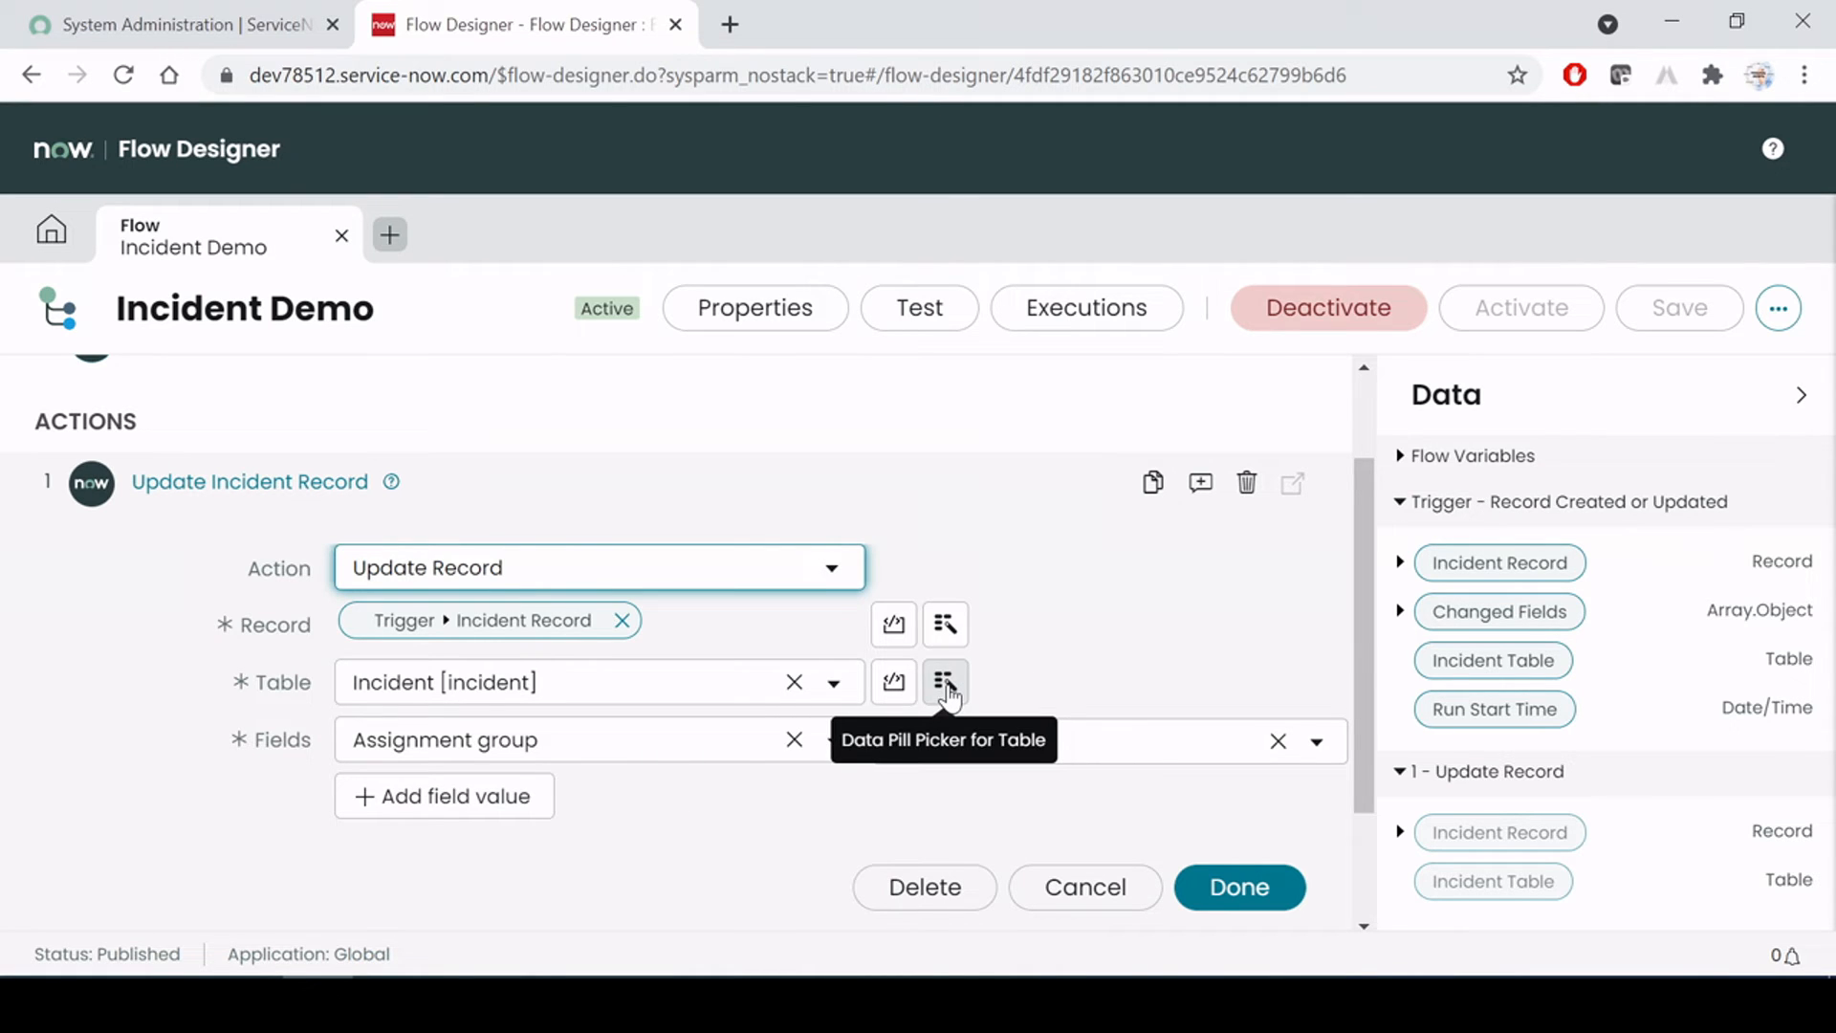
{"action": "left_click", "coordinate": [1074, 647]}
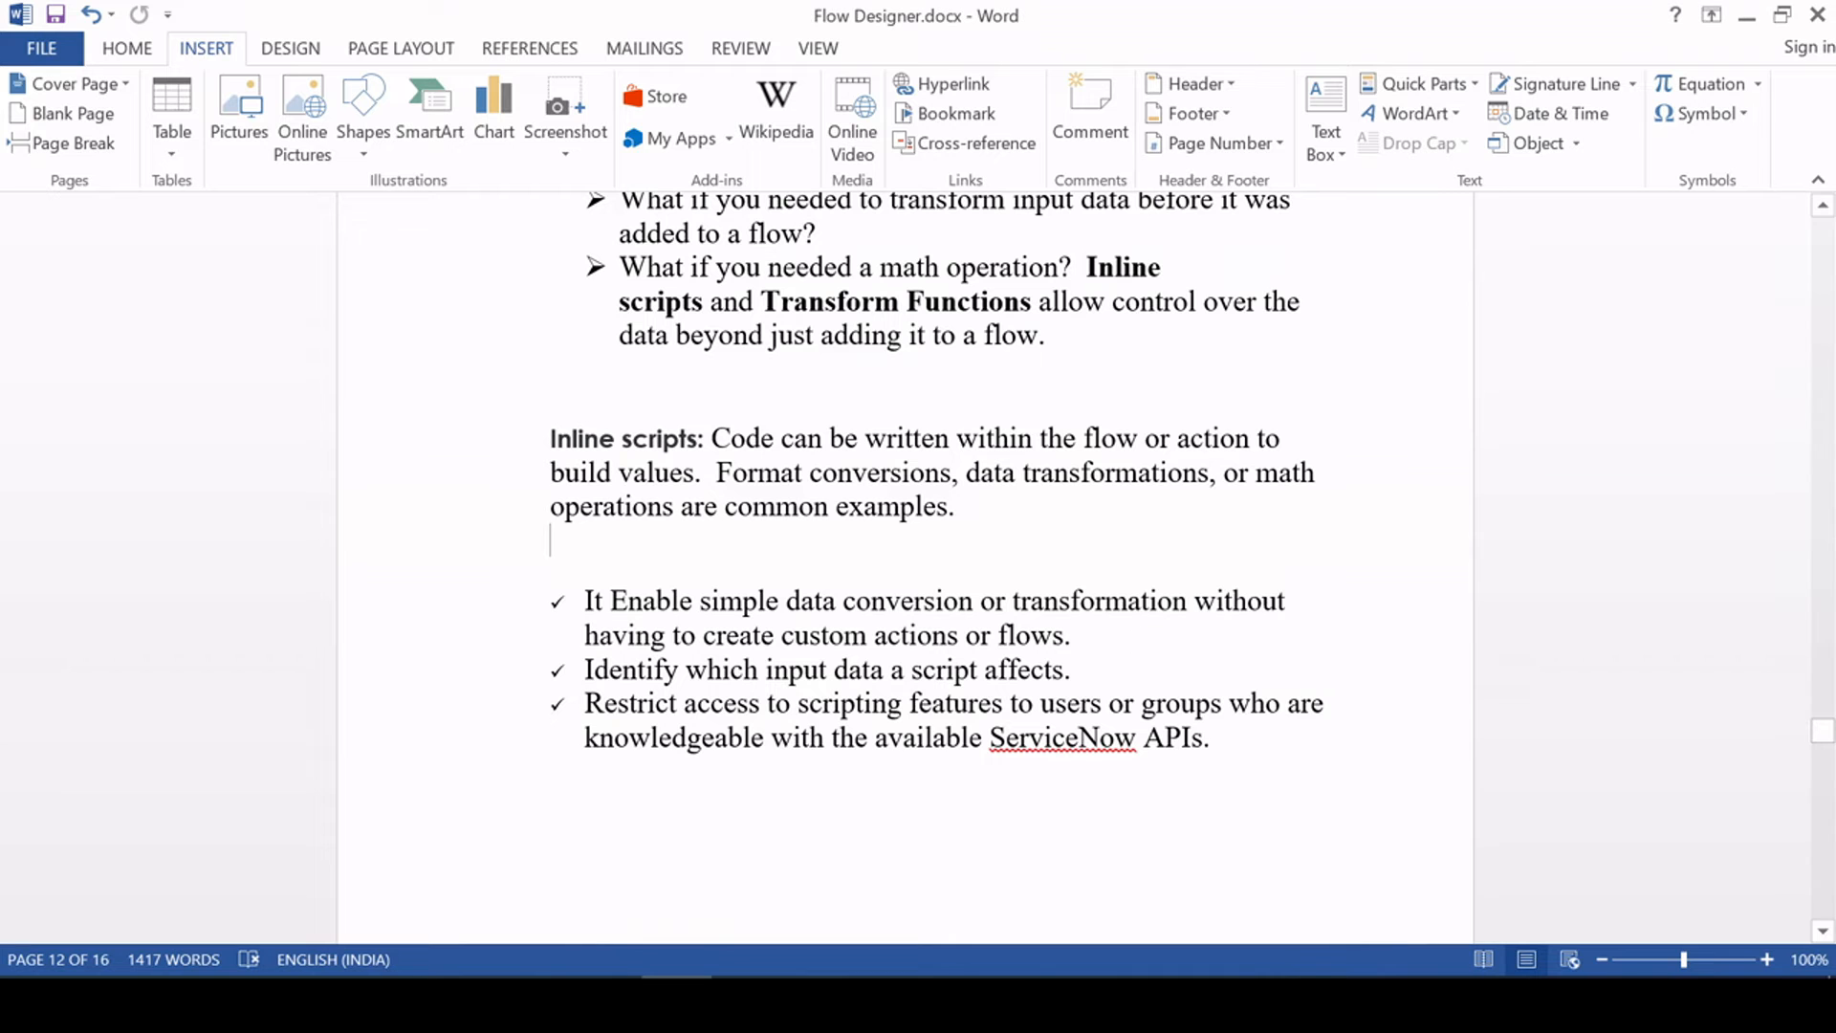
{"action": "left_click", "coordinate": [1138, 438]}
{"action": "key", "text": "alt+Tab"}
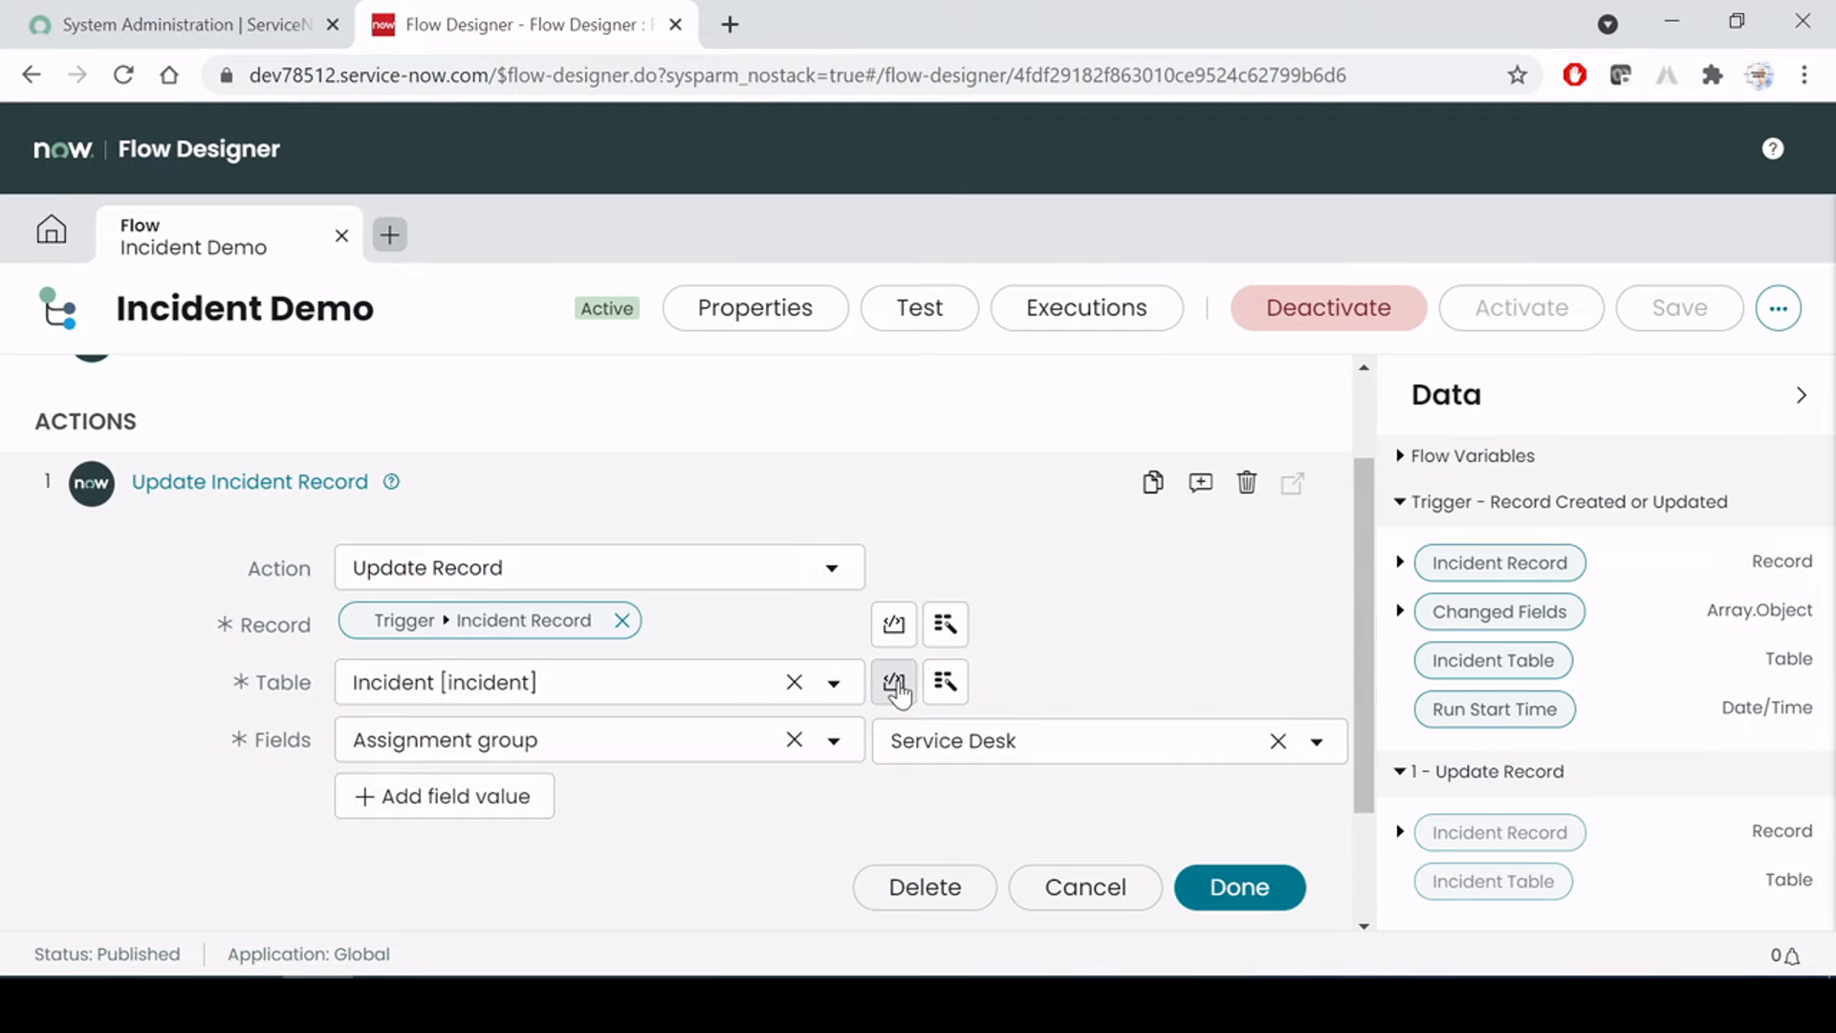
{"action": "key", "text": "alt+Tab"}
{"action": "left_click_drag", "start_coordinate": [551, 440], "coordinate": [698, 440]}
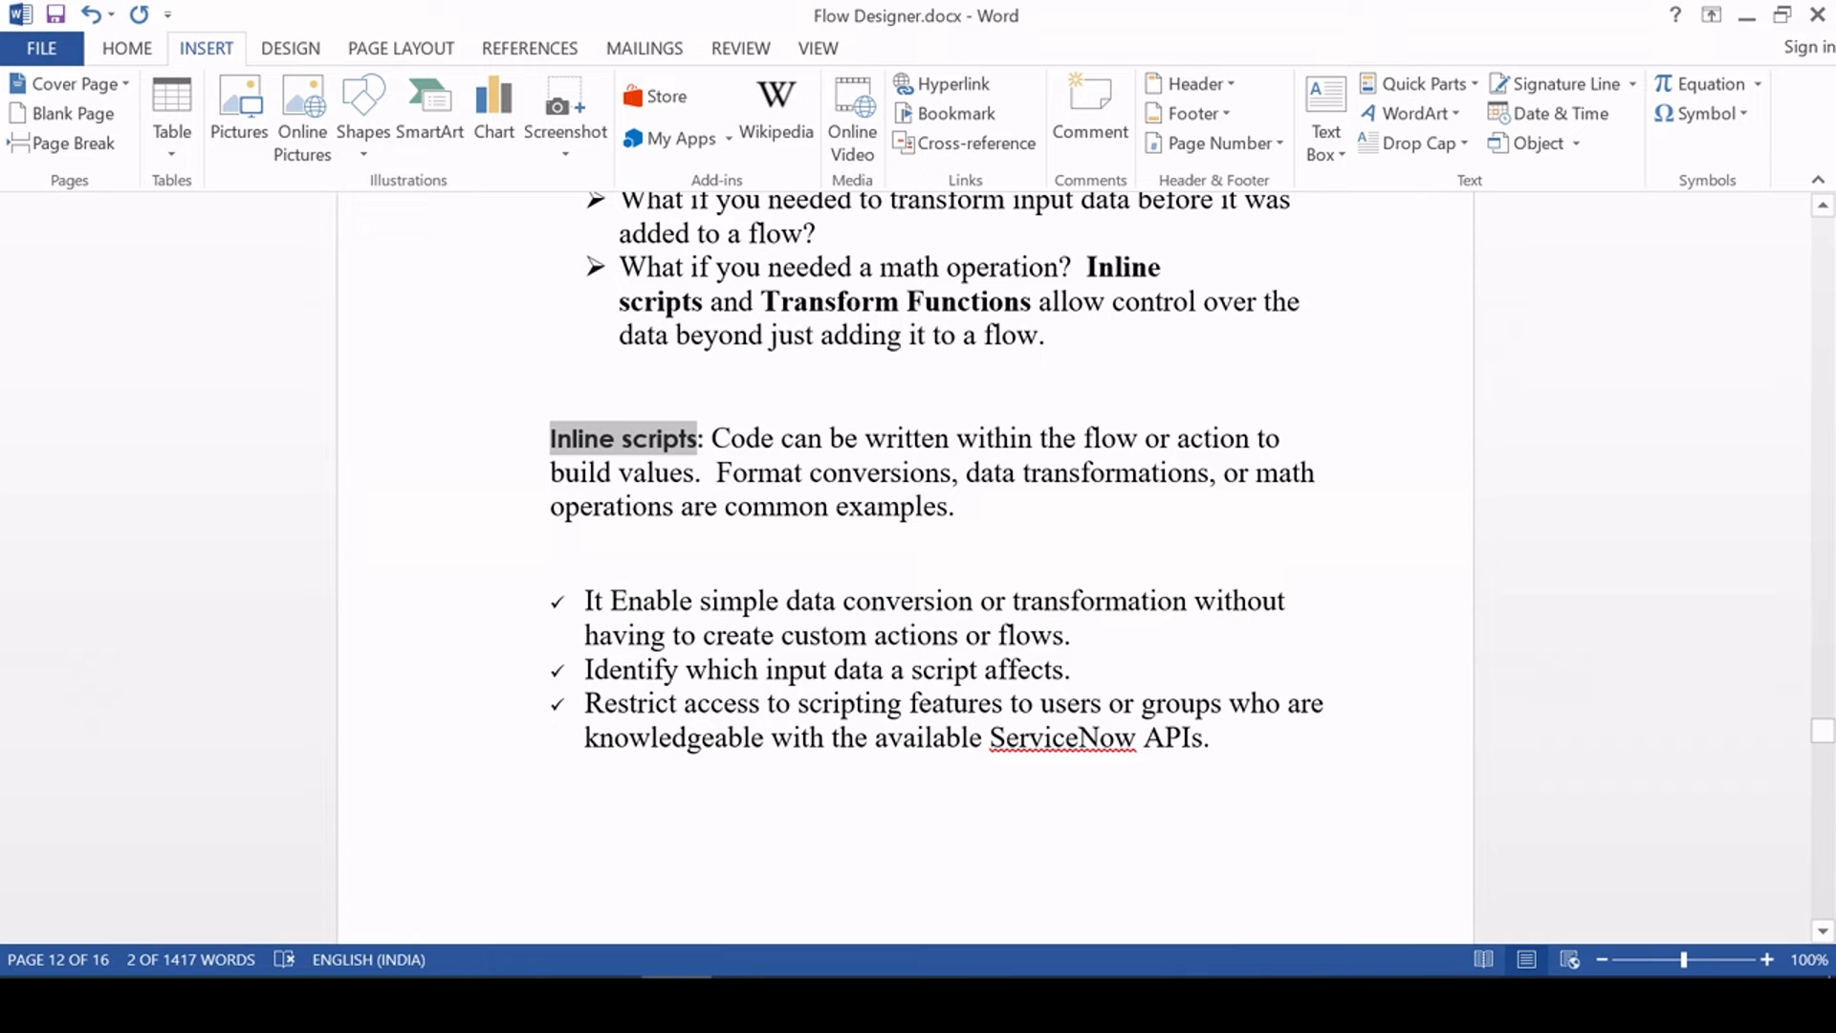
{"action": "left_click", "coordinate": [551, 540]}
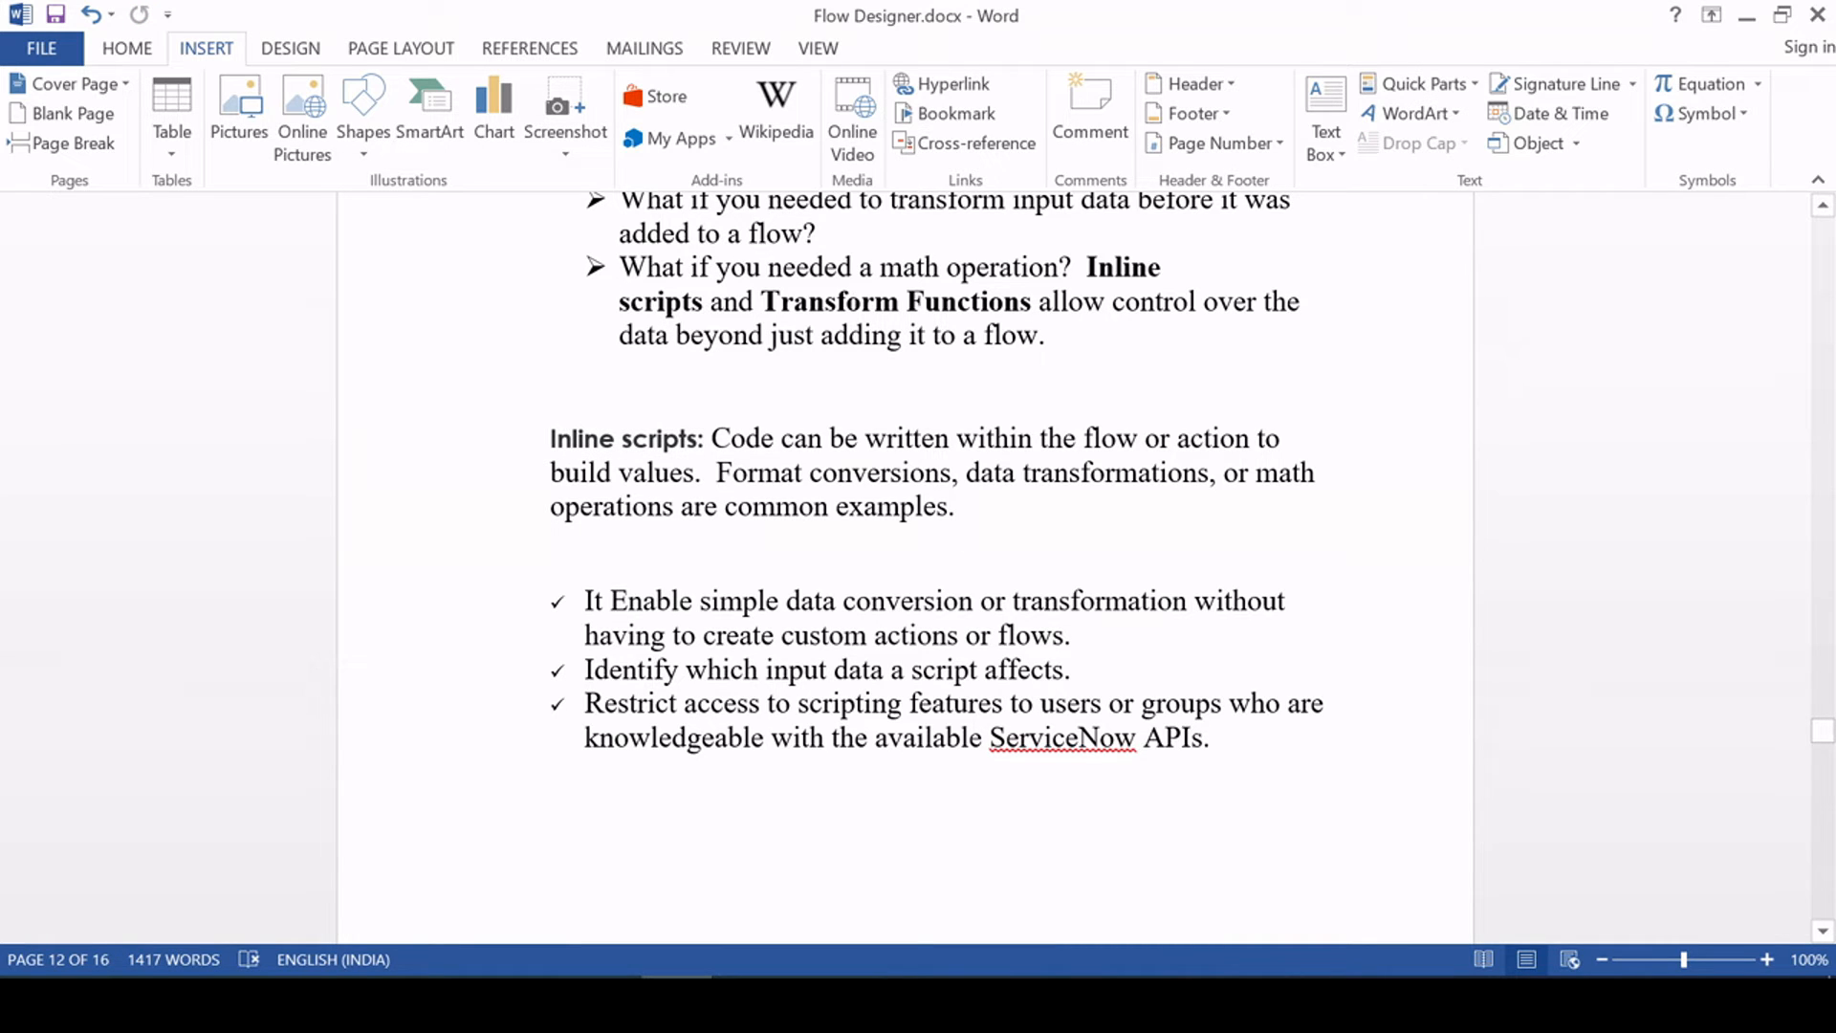
Read the inline script examples and the three benefit bullets, highlighting the text on data conversion, affected input data and restricted access
{"action": "left_click_drag", "start_coordinate": [955, 506], "coordinate": [717, 472]}
{"action": "left_click", "coordinate": [696, 635]}
{"action": "left_click_drag", "start_coordinate": [1071, 635], "coordinate": [704, 635]}
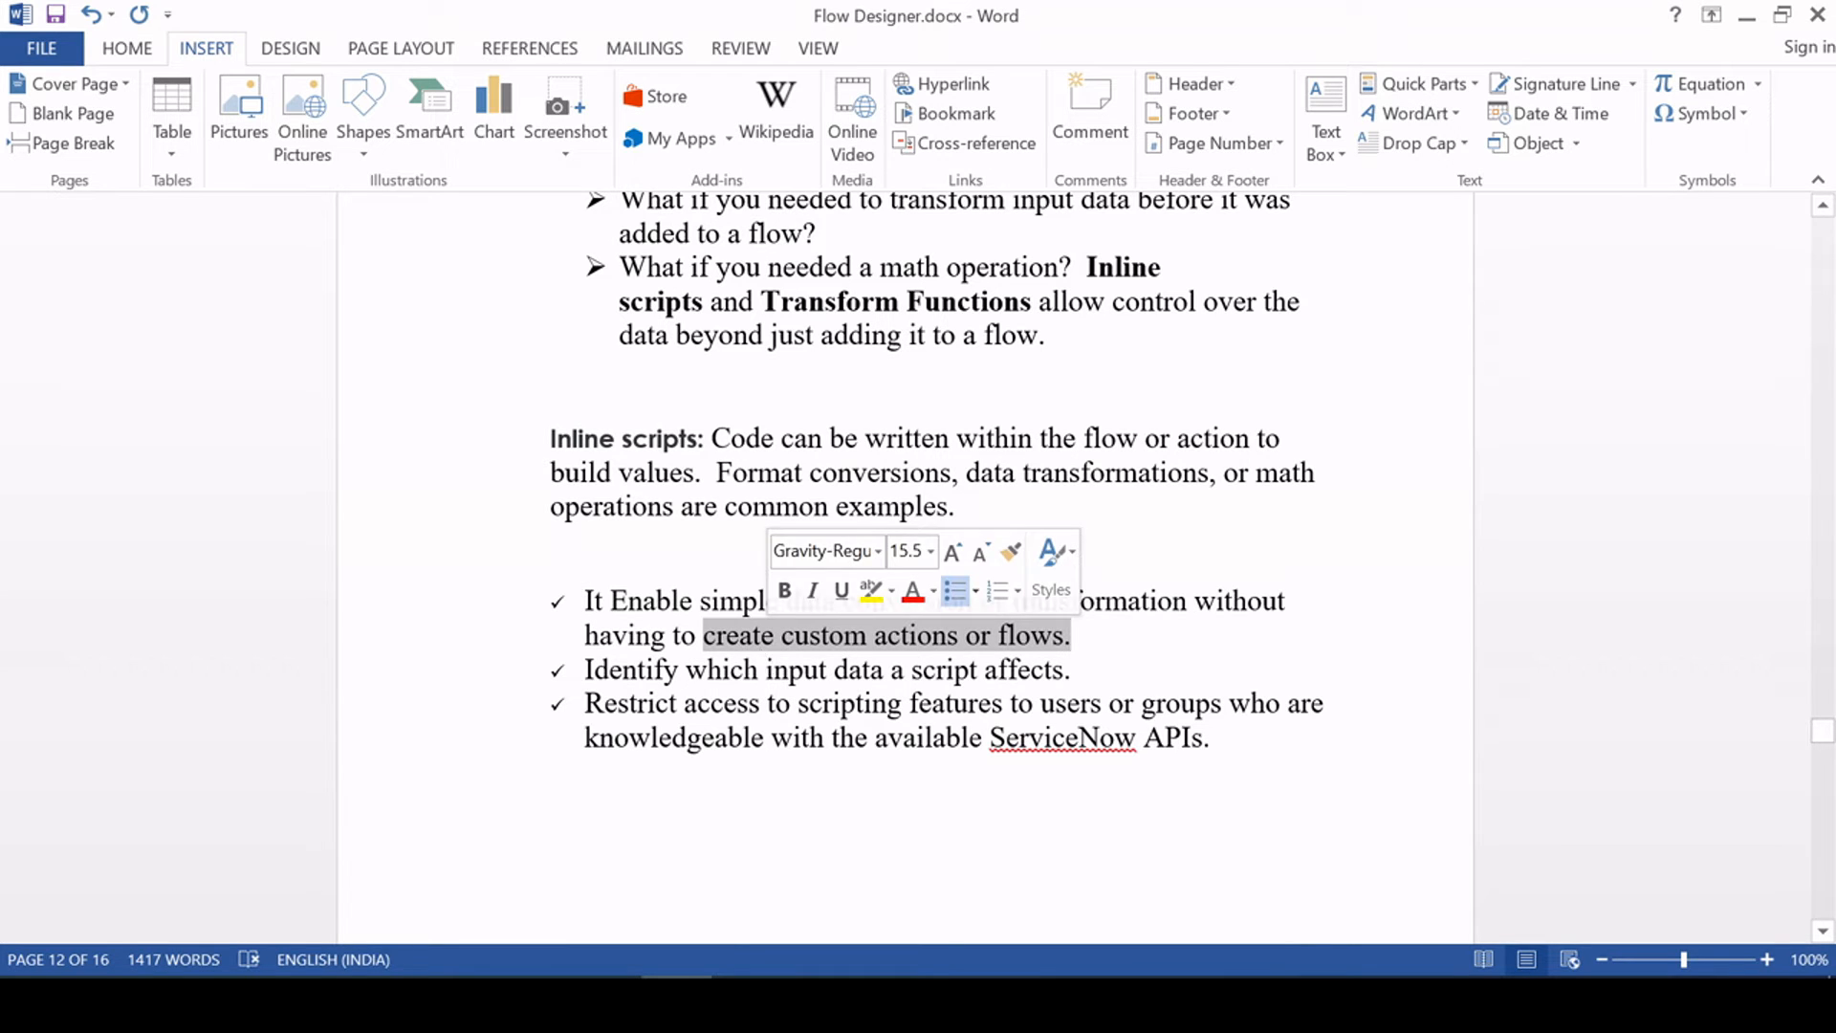
{"action": "left_click", "coordinate": [722, 638]}
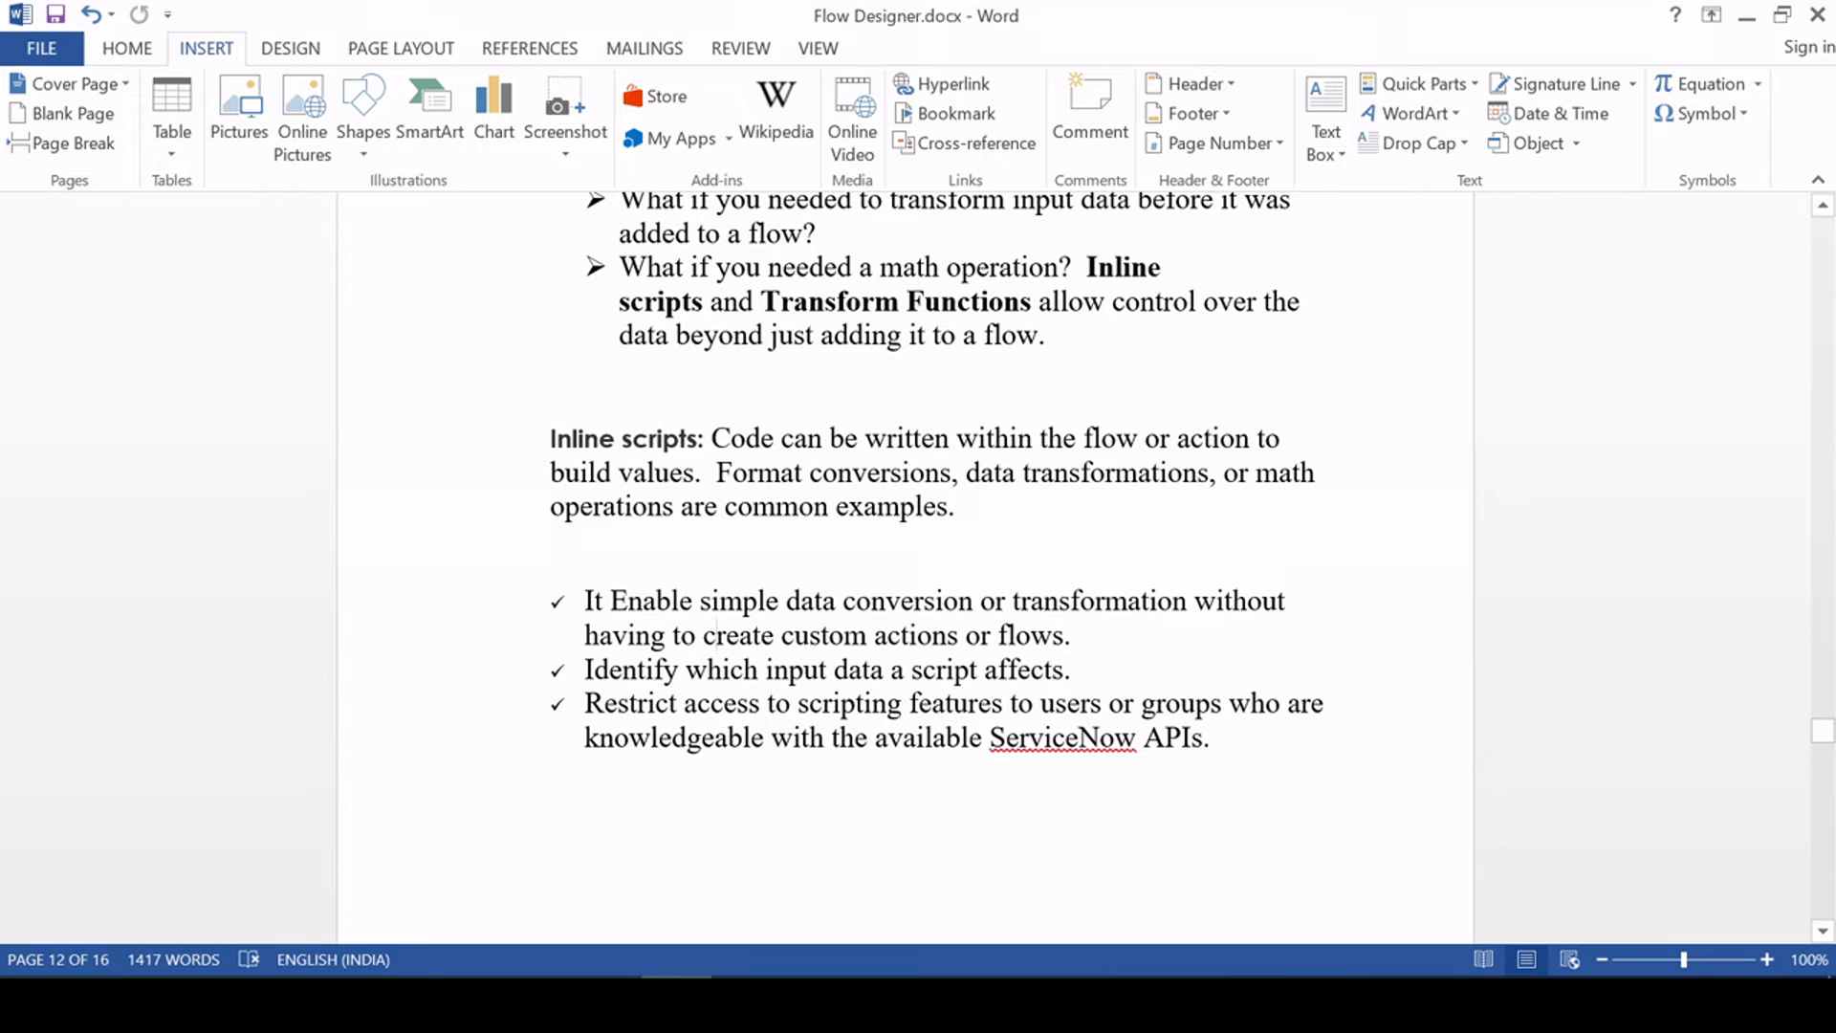
{"action": "left_click", "coordinate": [981, 601], "text": "shift"}
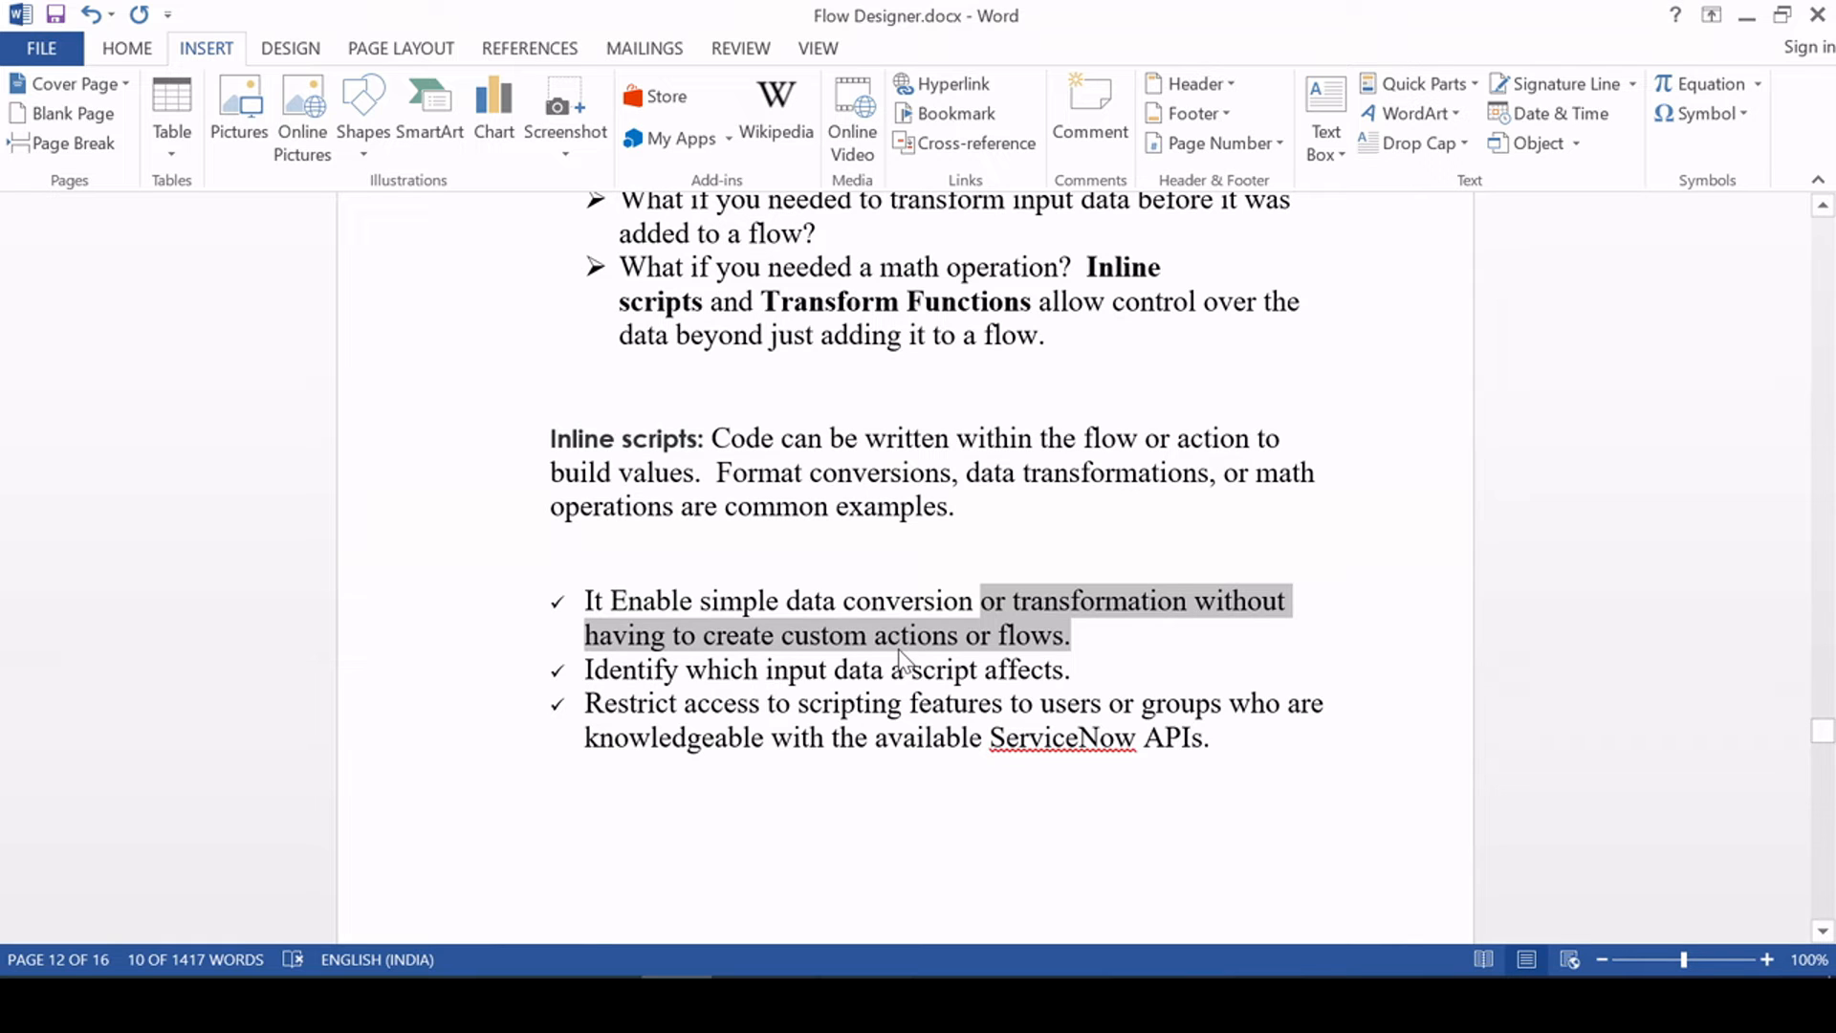
{"action": "left_click", "coordinate": [759, 669]}
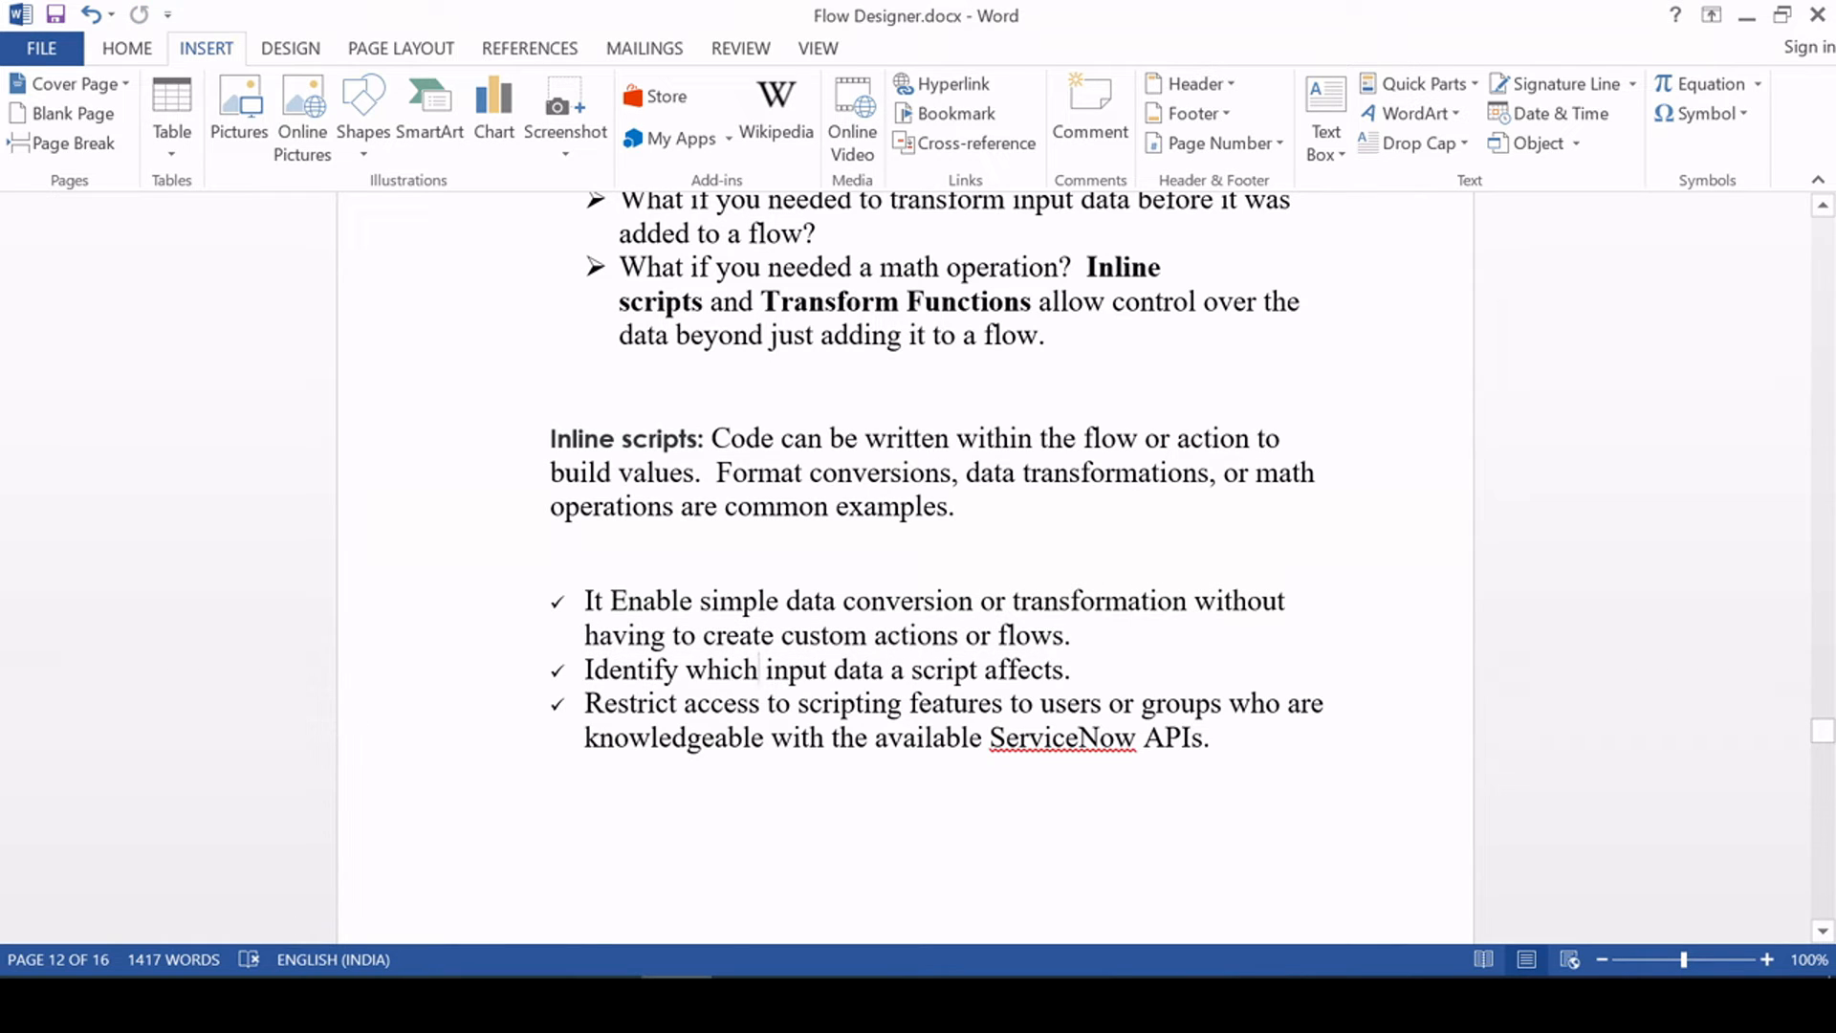
{"action": "left_click_drag", "start_coordinate": [1070, 669], "coordinate": [583, 669]}
{"action": "left_click", "coordinate": [623, 669]}
{"action": "left_click_drag", "start_coordinate": [1220, 739], "coordinate": [614, 704]}
{"action": "left_click", "coordinate": [1073, 670]}
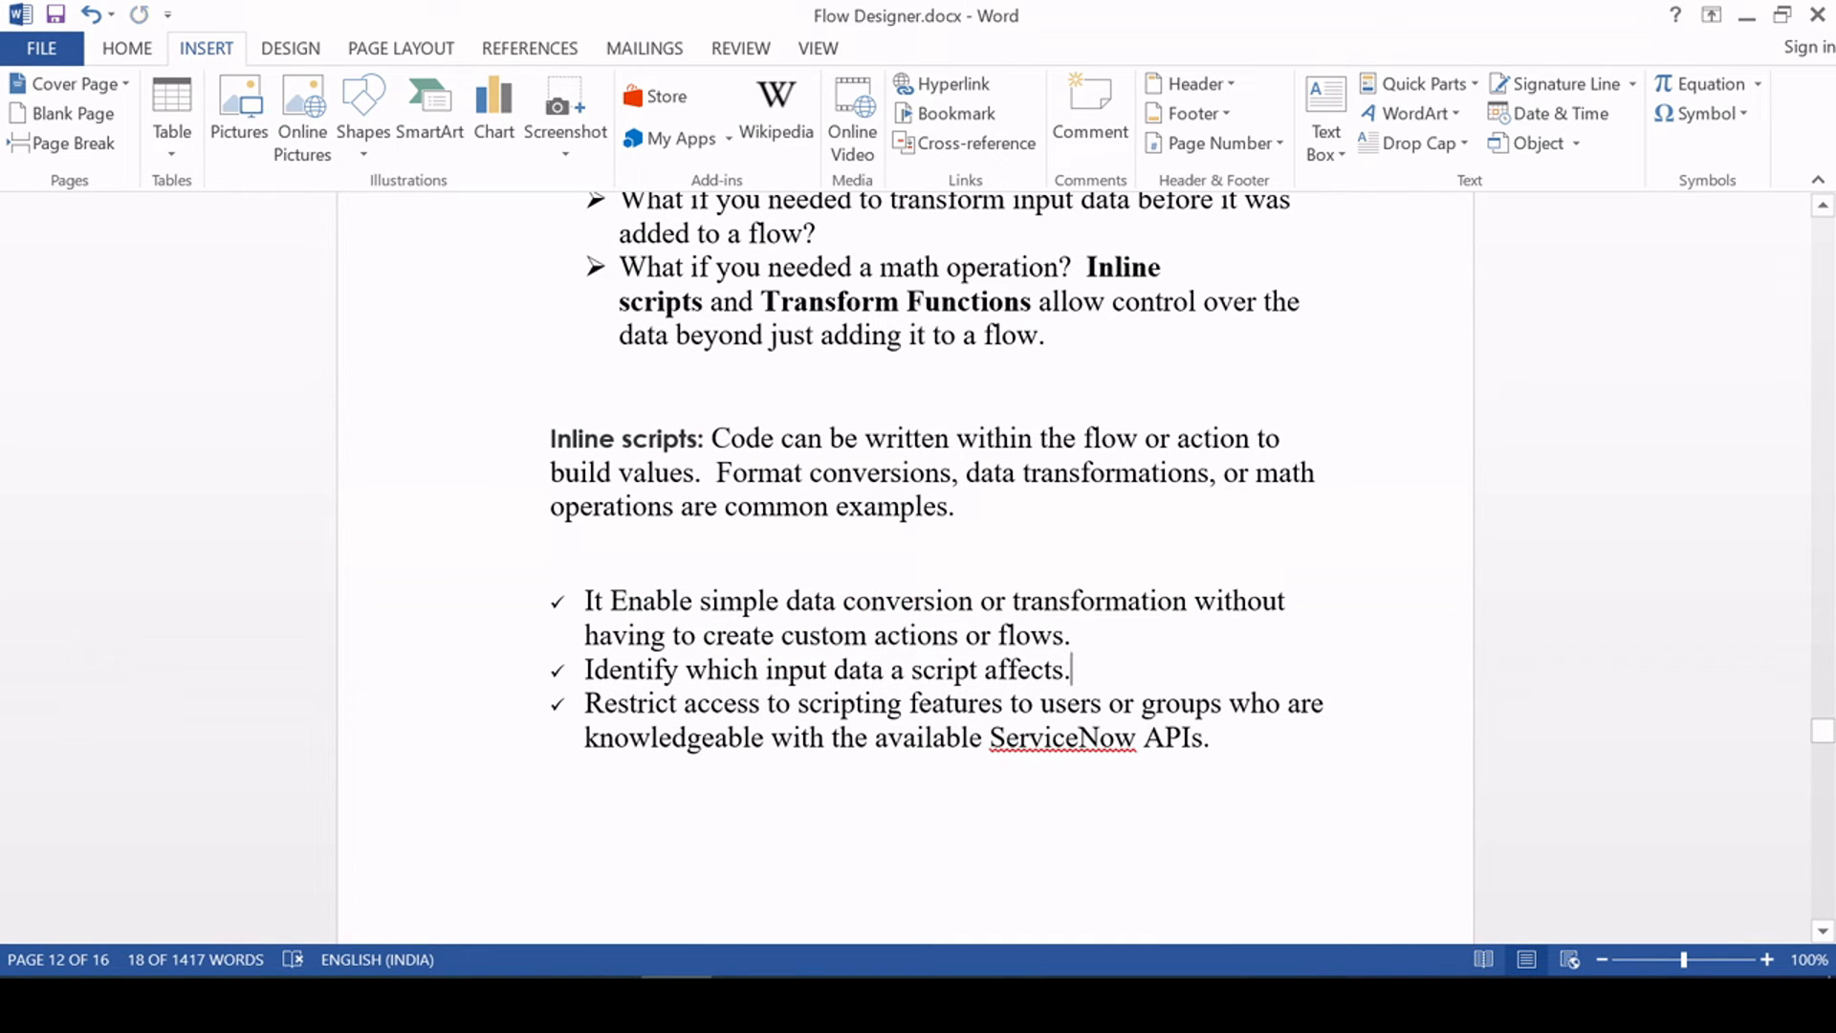
Highlight the Inline scripts label, examine the Short description script example, and highlight the start of the Transform Functions paragraph
{"action": "left_click_drag", "start_coordinate": [552, 438], "coordinate": [697, 438]}
{"action": "scroll", "coordinate": [909, 478], "scroll_direction": "down", "scroll_amount": 1}
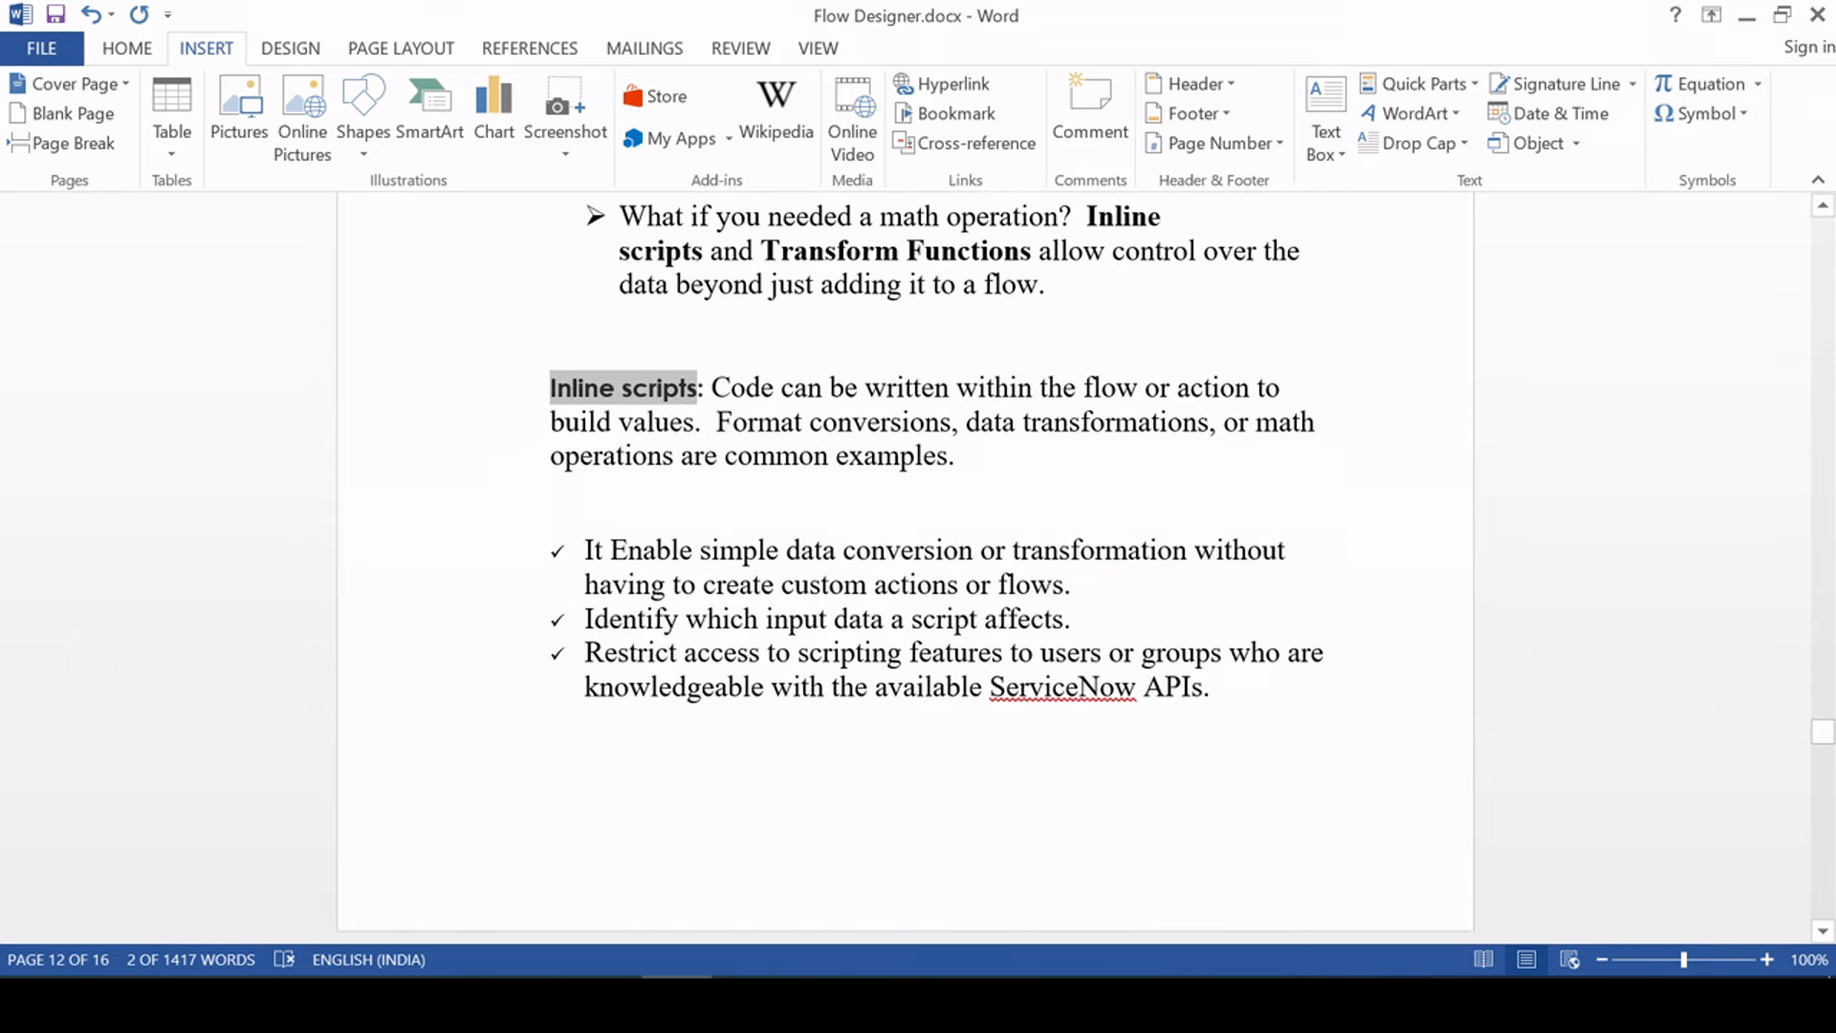
{"action": "scroll", "coordinate": [904, 564], "scroll_direction": "down", "scroll_amount": 20}
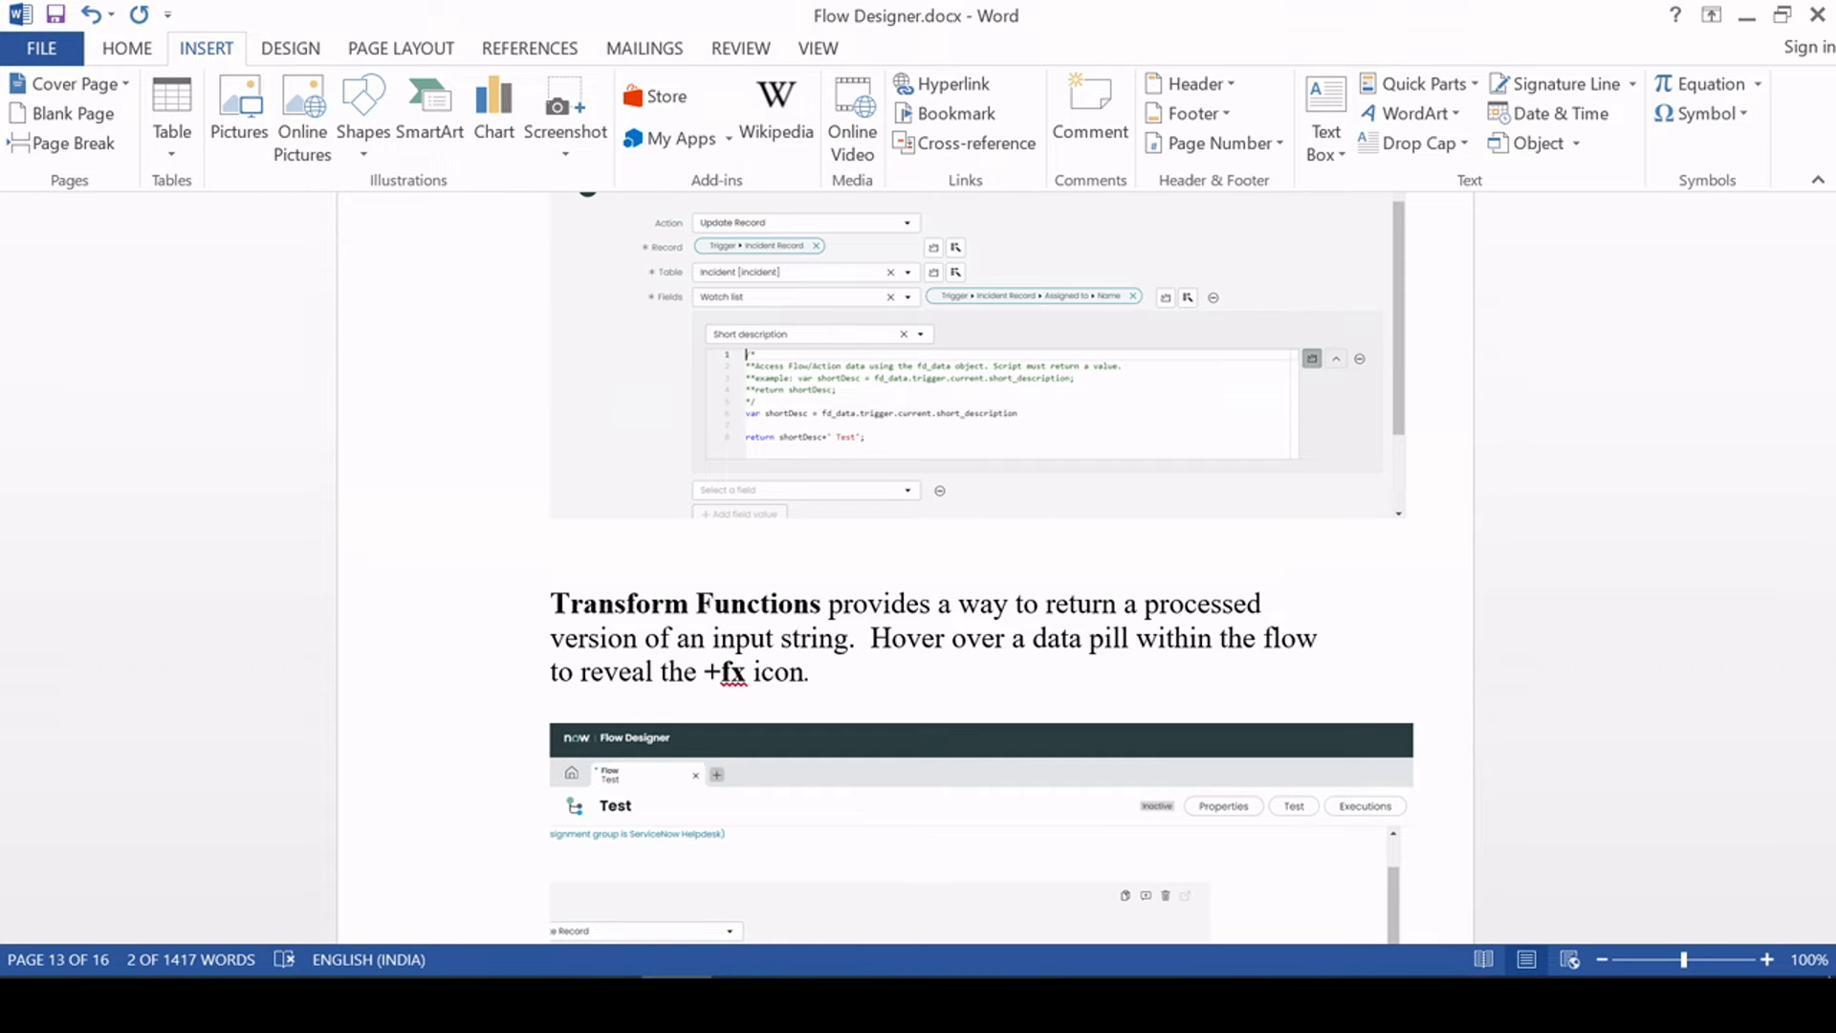
{"action": "scroll", "coordinate": [925, 598], "scroll_direction": "up", "scroll_amount": 20}
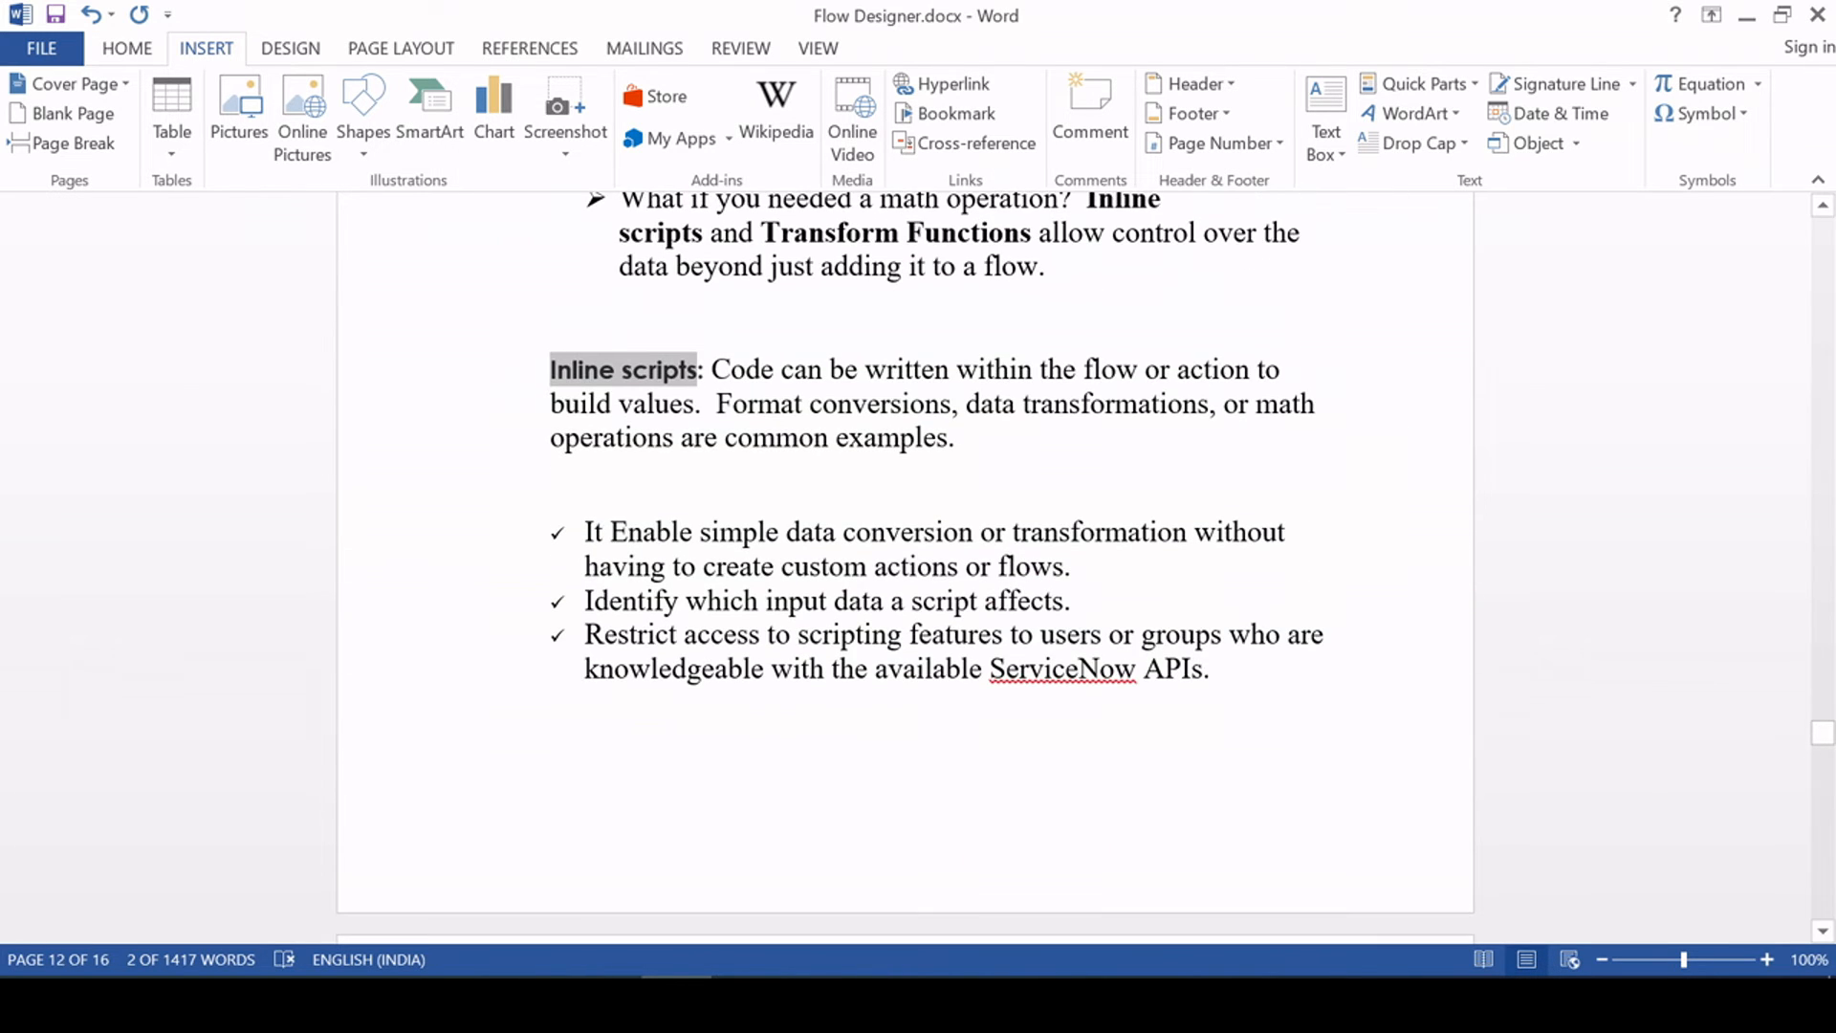
{"action": "scroll", "coordinate": [926, 622], "scroll_direction": "down", "scroll_amount": 12}
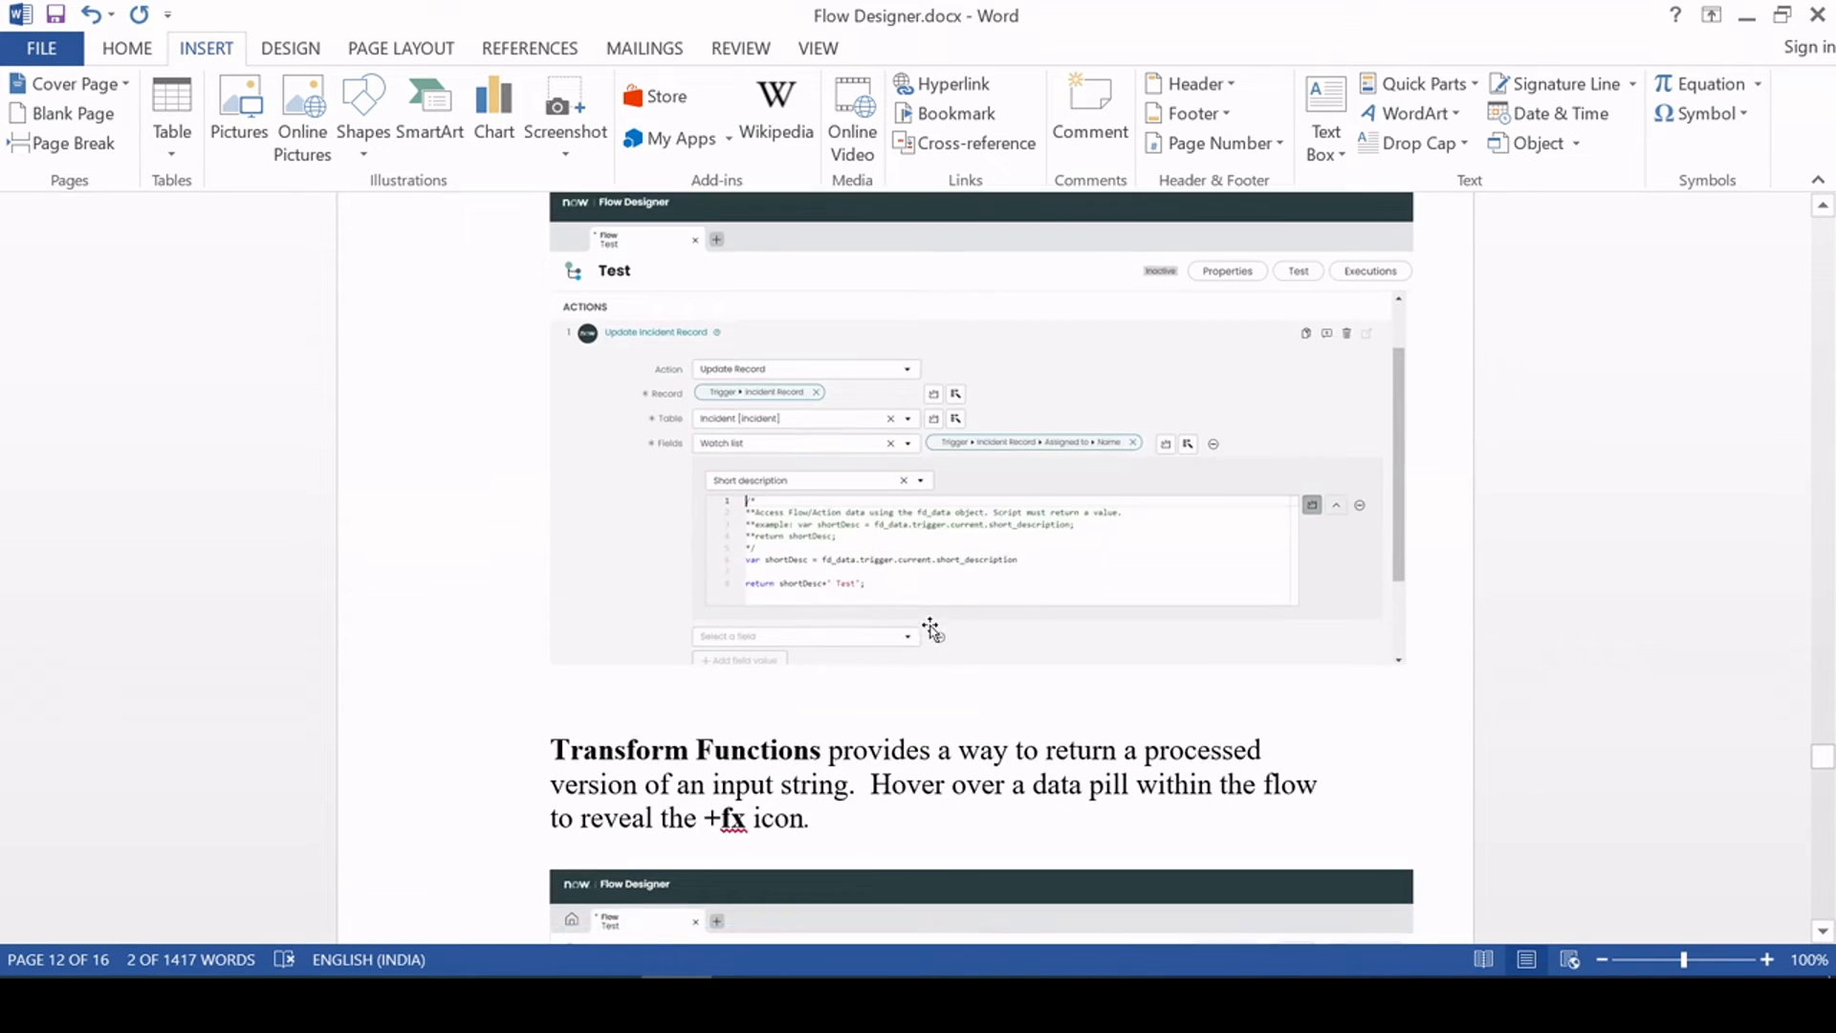
{"action": "left_click_drag", "start_coordinate": [552, 467], "coordinate": [930, 468]}
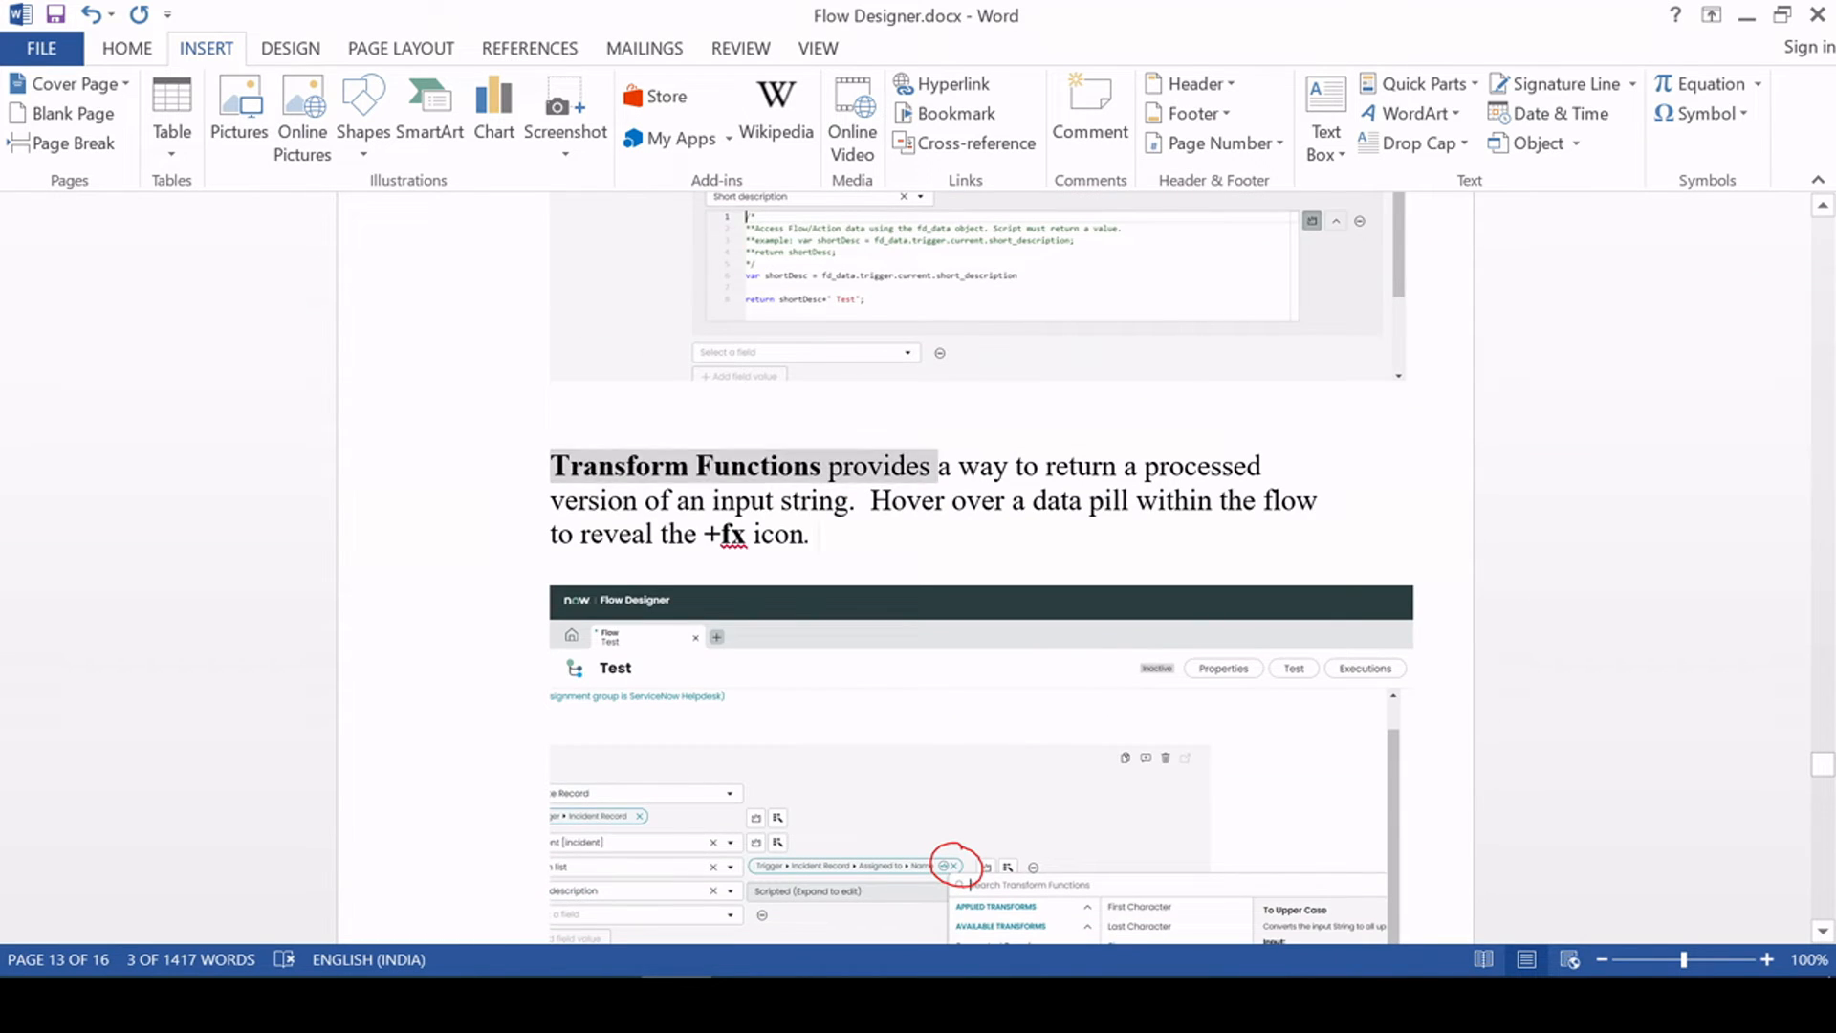
Switch to the Incident Demo flow in Flow Designer and add a Short description field to the Update Incident Record action
{"action": "left_click", "coordinate": [820, 535]}
{"action": "scroll", "coordinate": [981, 567], "scroll_direction": "up", "scroll_amount": 6}
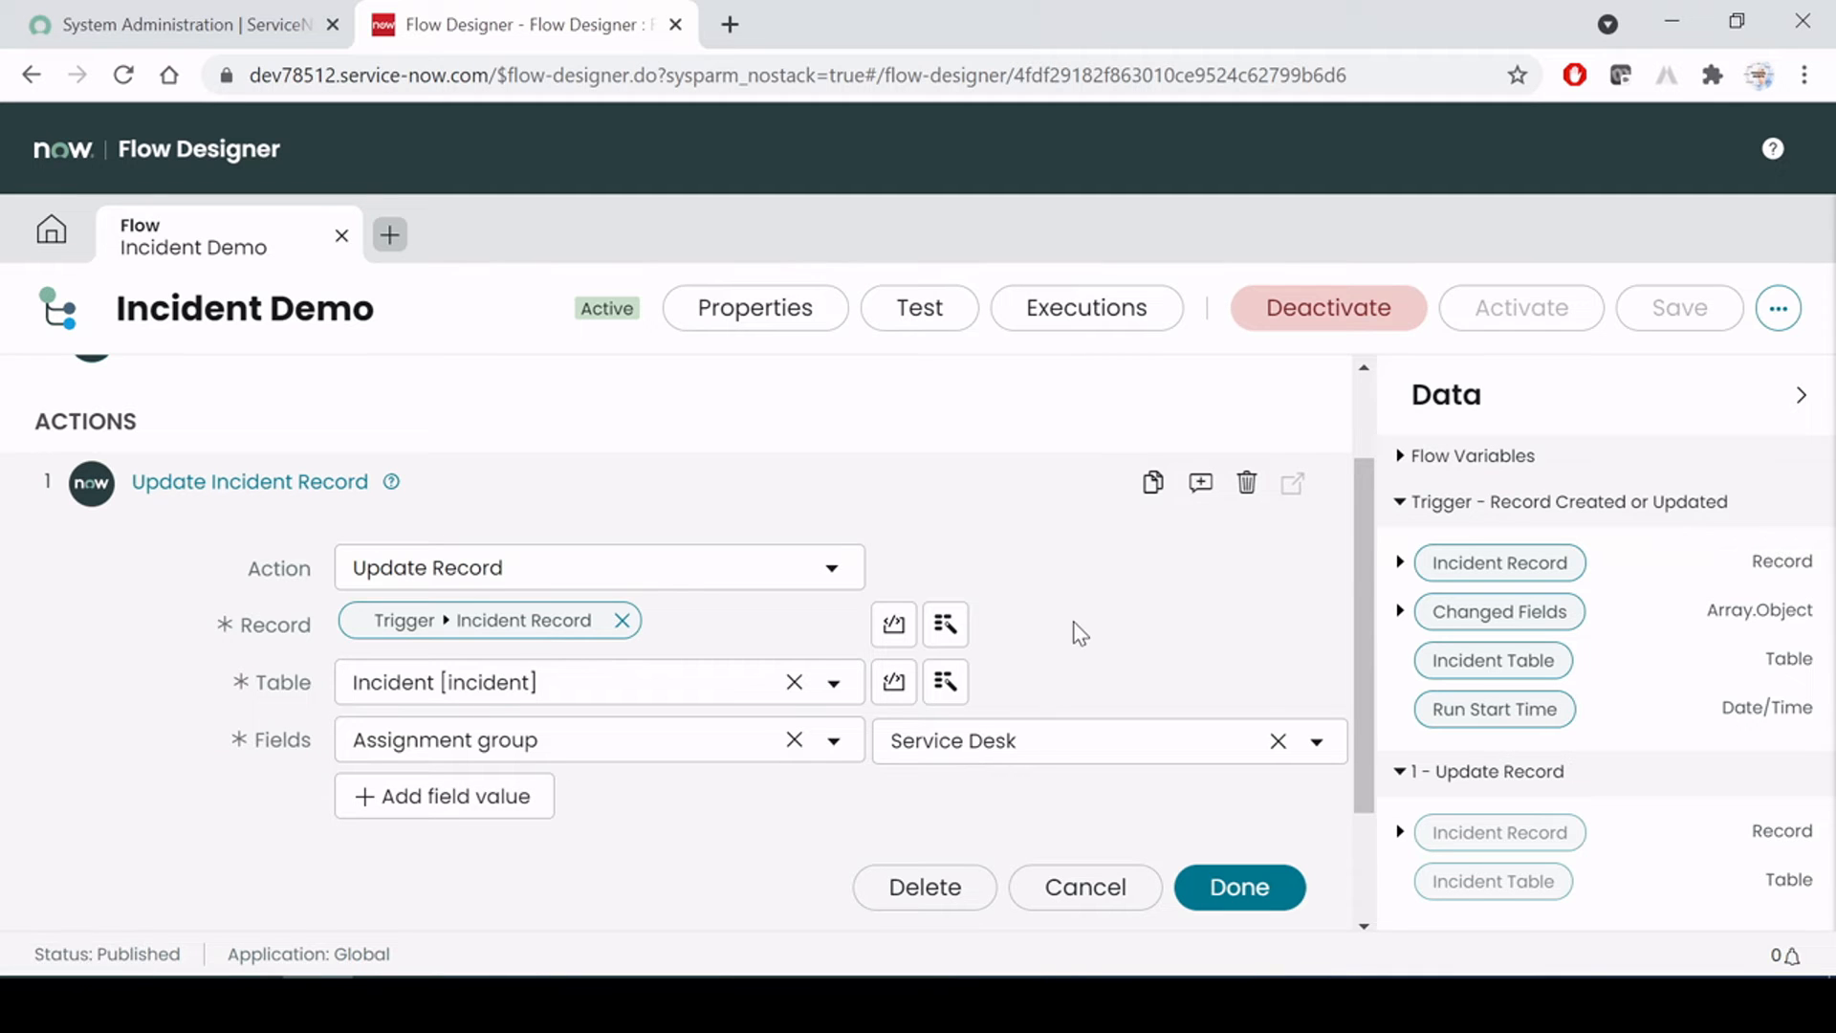
{"action": "left_click", "coordinate": [459, 794]}
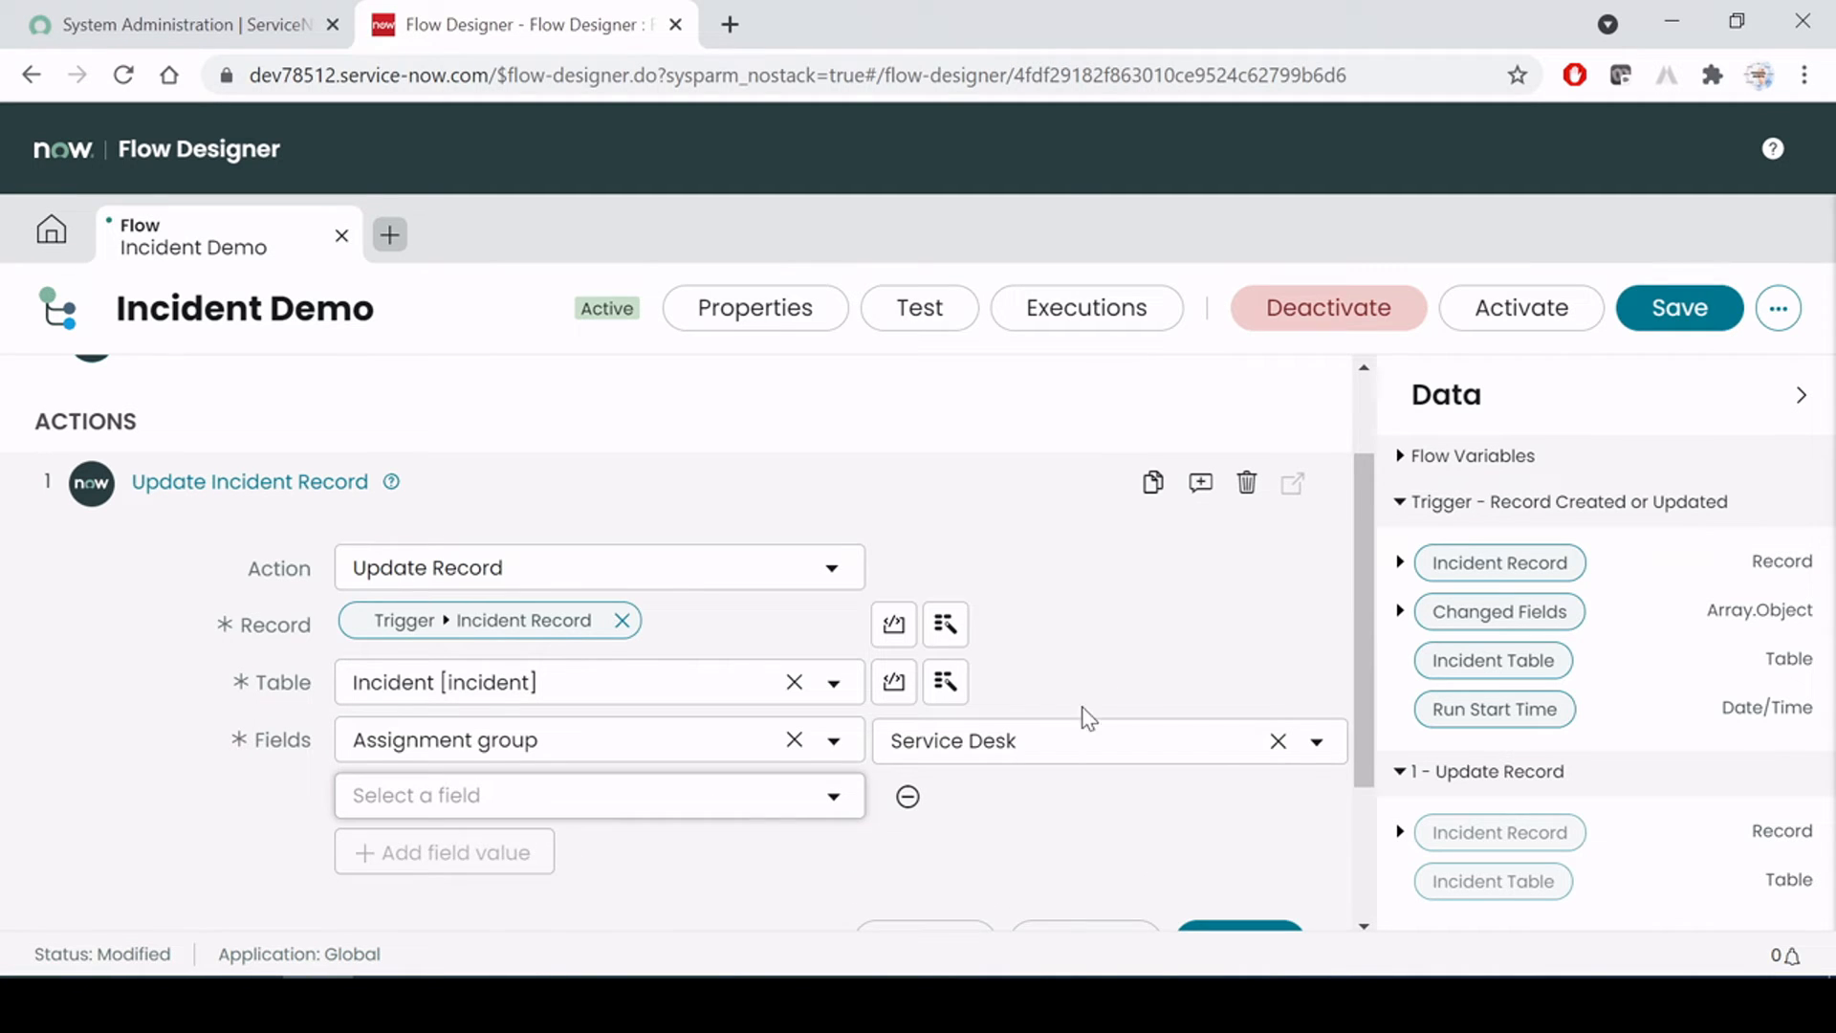
{"action": "scroll", "coordinate": [881, 554], "scroll_direction": "down", "scroll_amount": 2}
{"action": "left_click", "coordinate": [833, 572]}
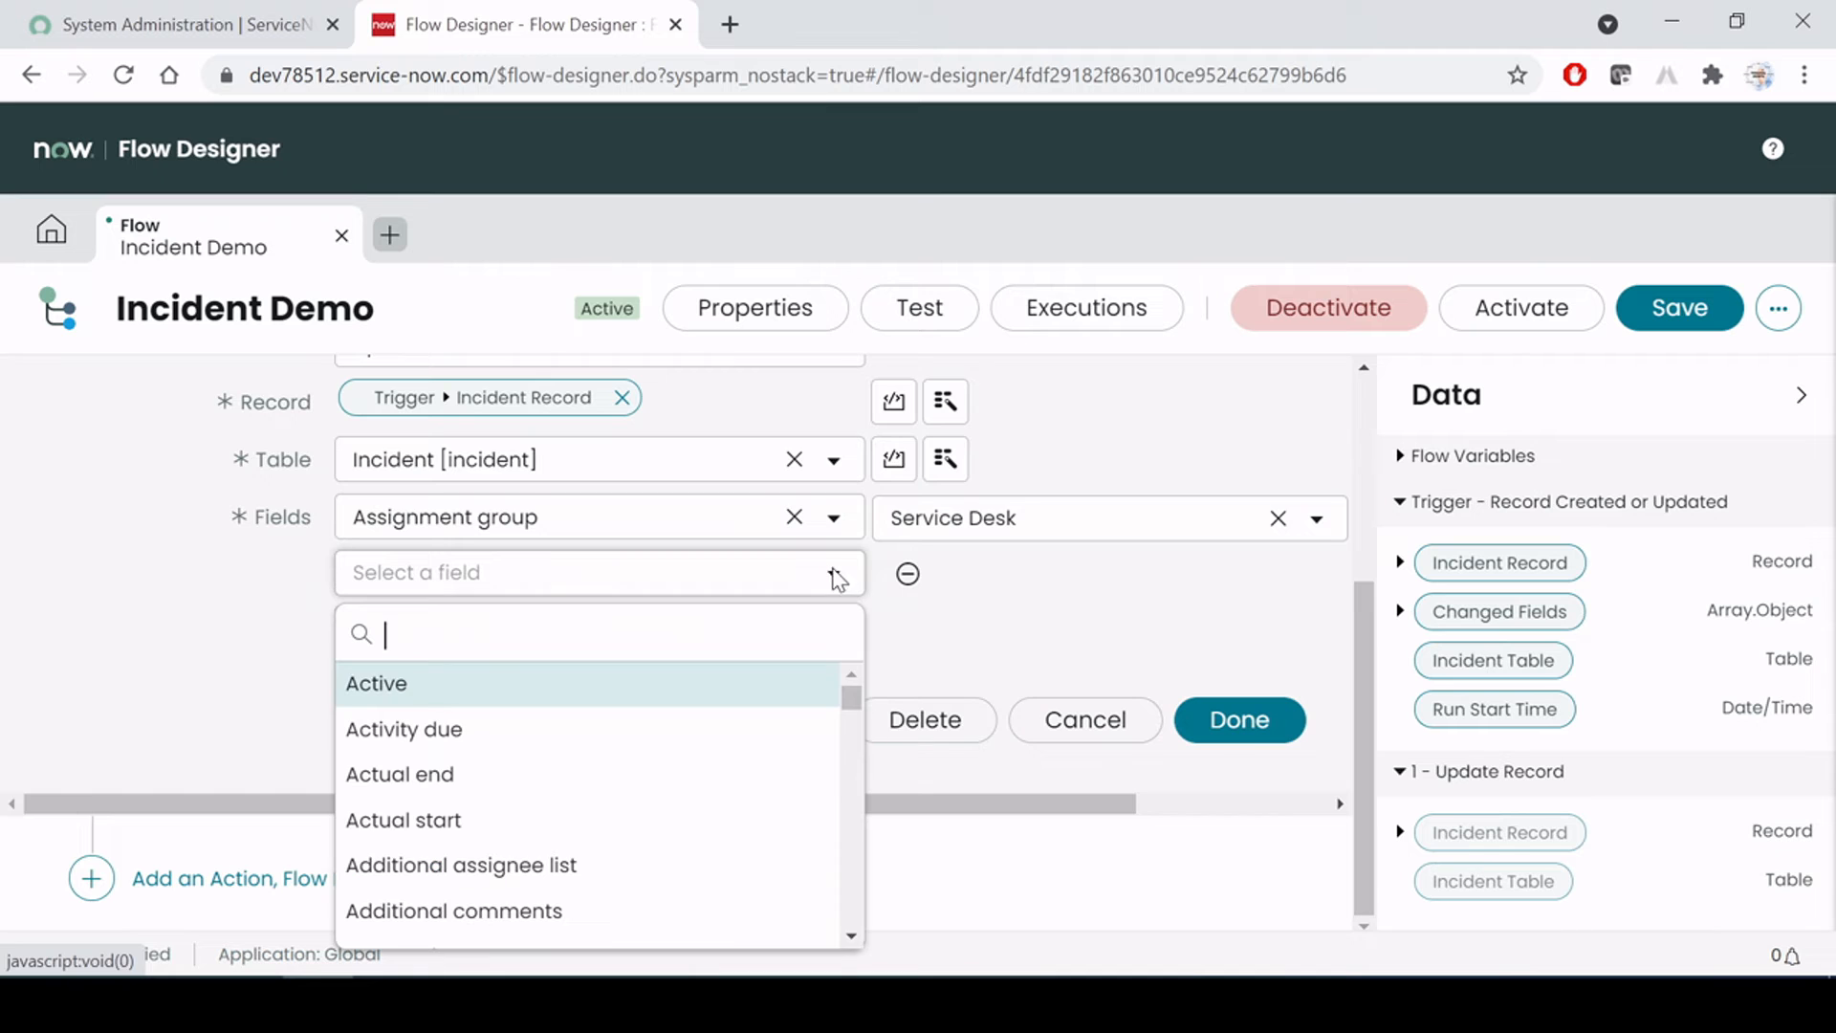
{"action": "type", "text": "shor"}
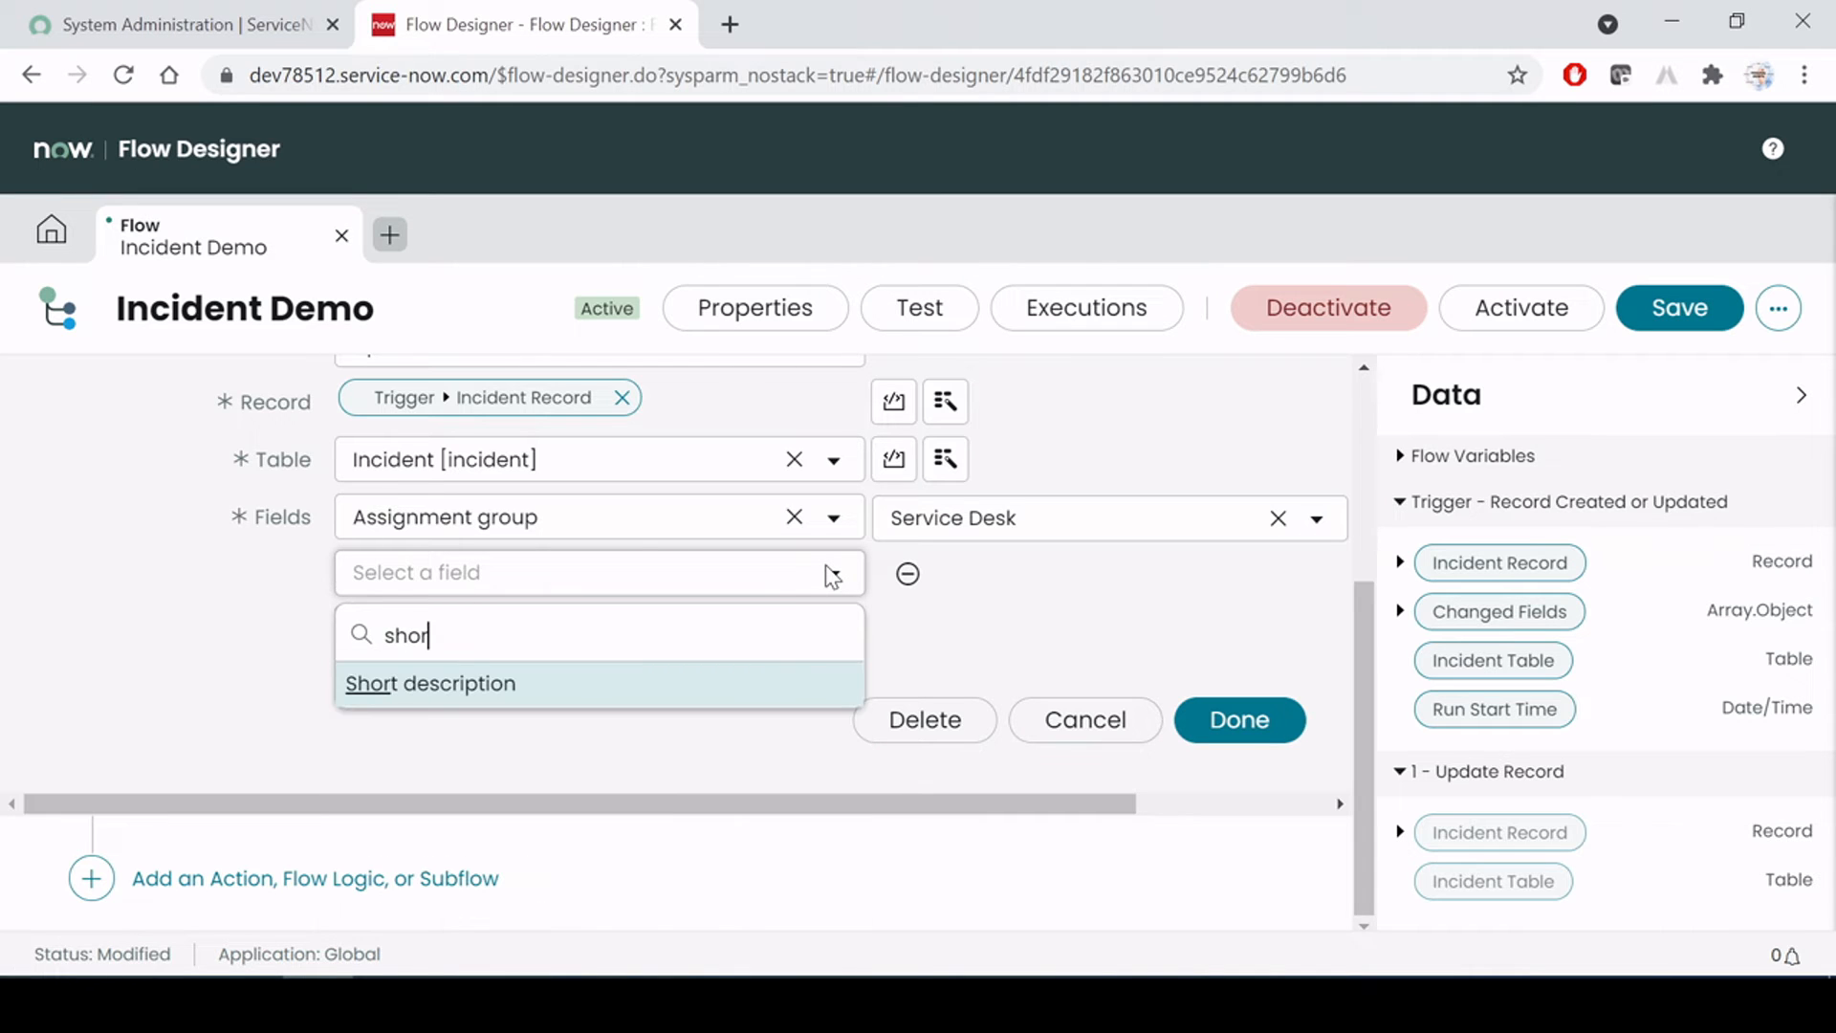
{"action": "left_click", "coordinate": [486, 684]}
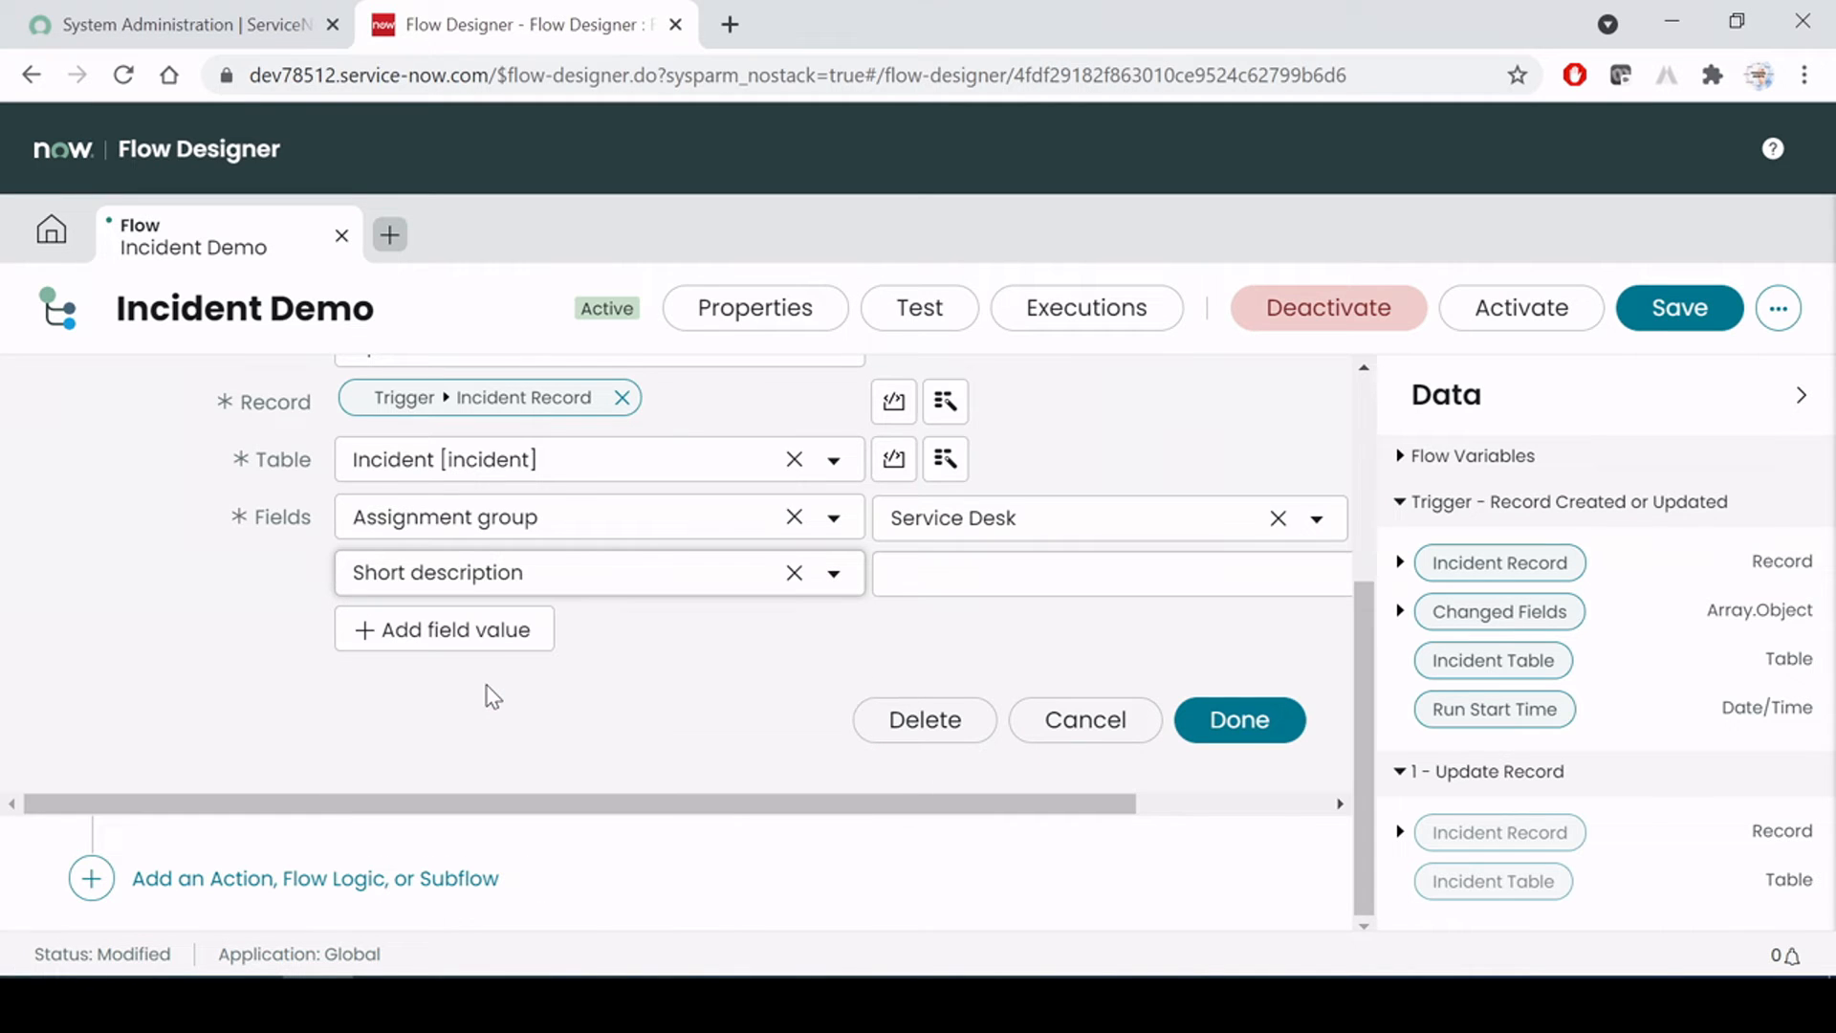
Collapse the flow's data pill list and turn on inline scripting for the Short description value
{"action": "left_click", "coordinate": [1805, 397]}
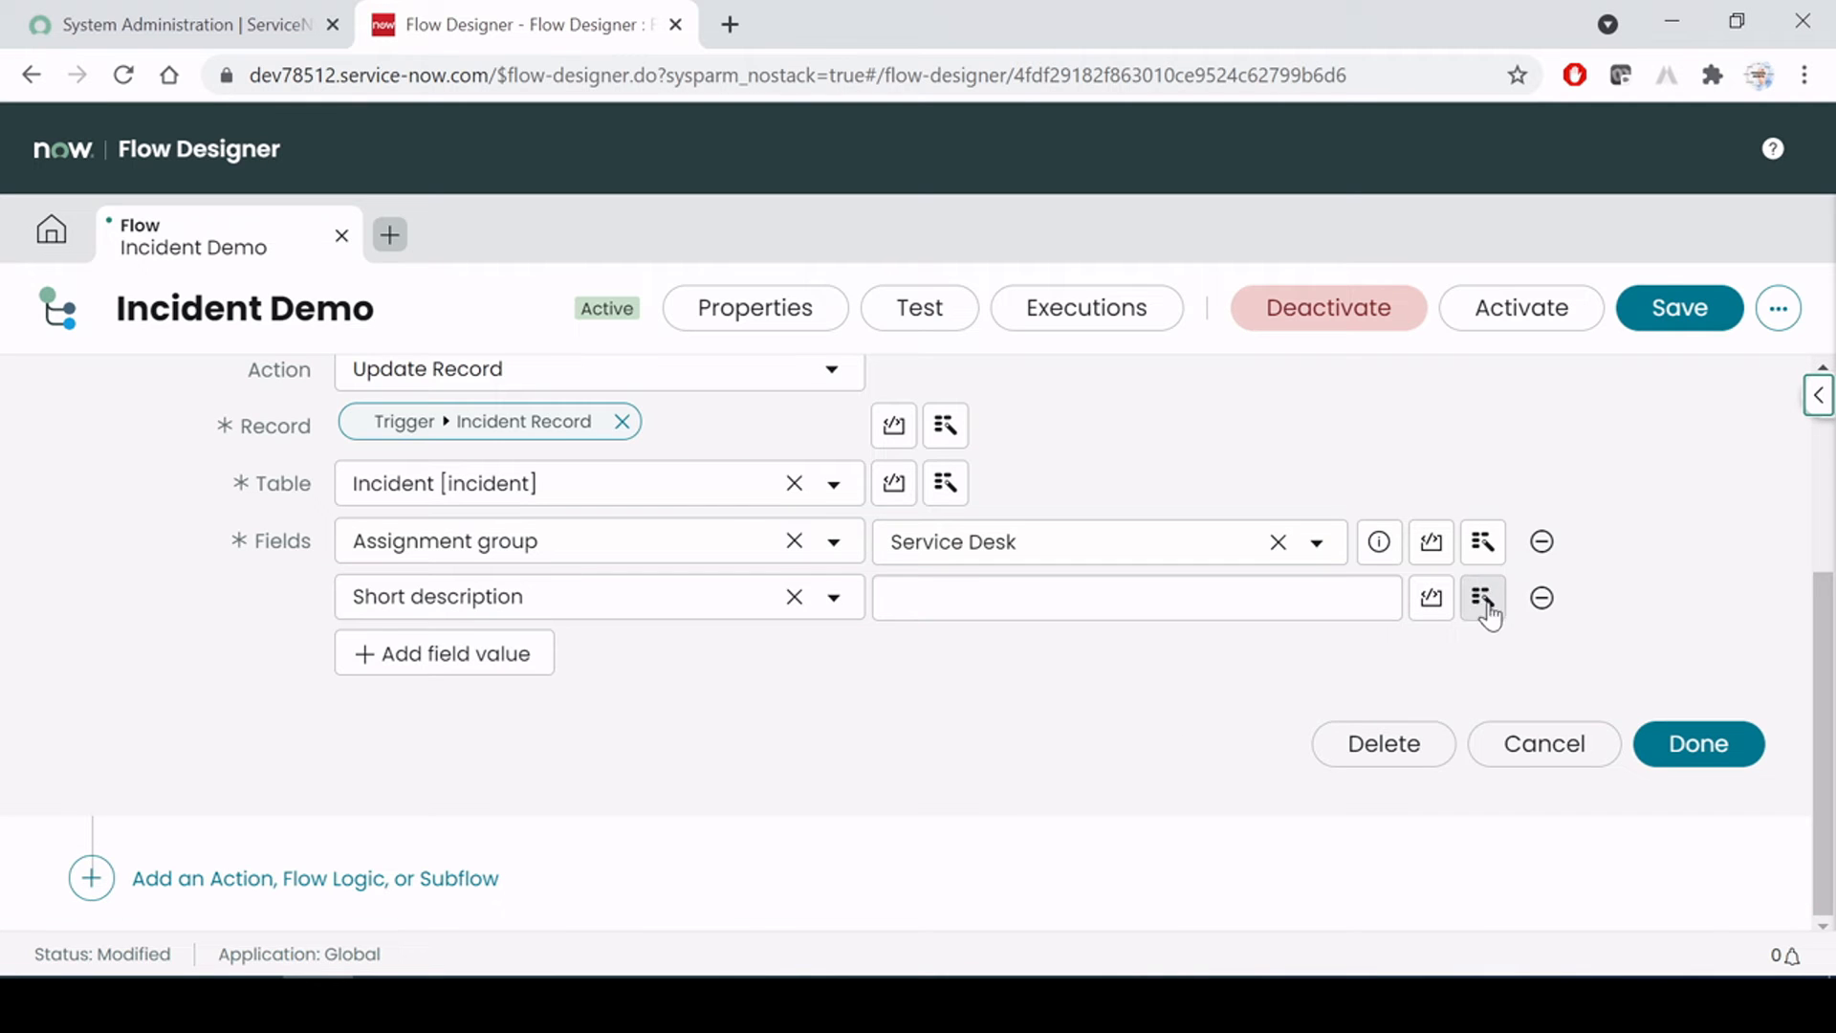
{"action": "left_click", "coordinate": [1431, 598]}
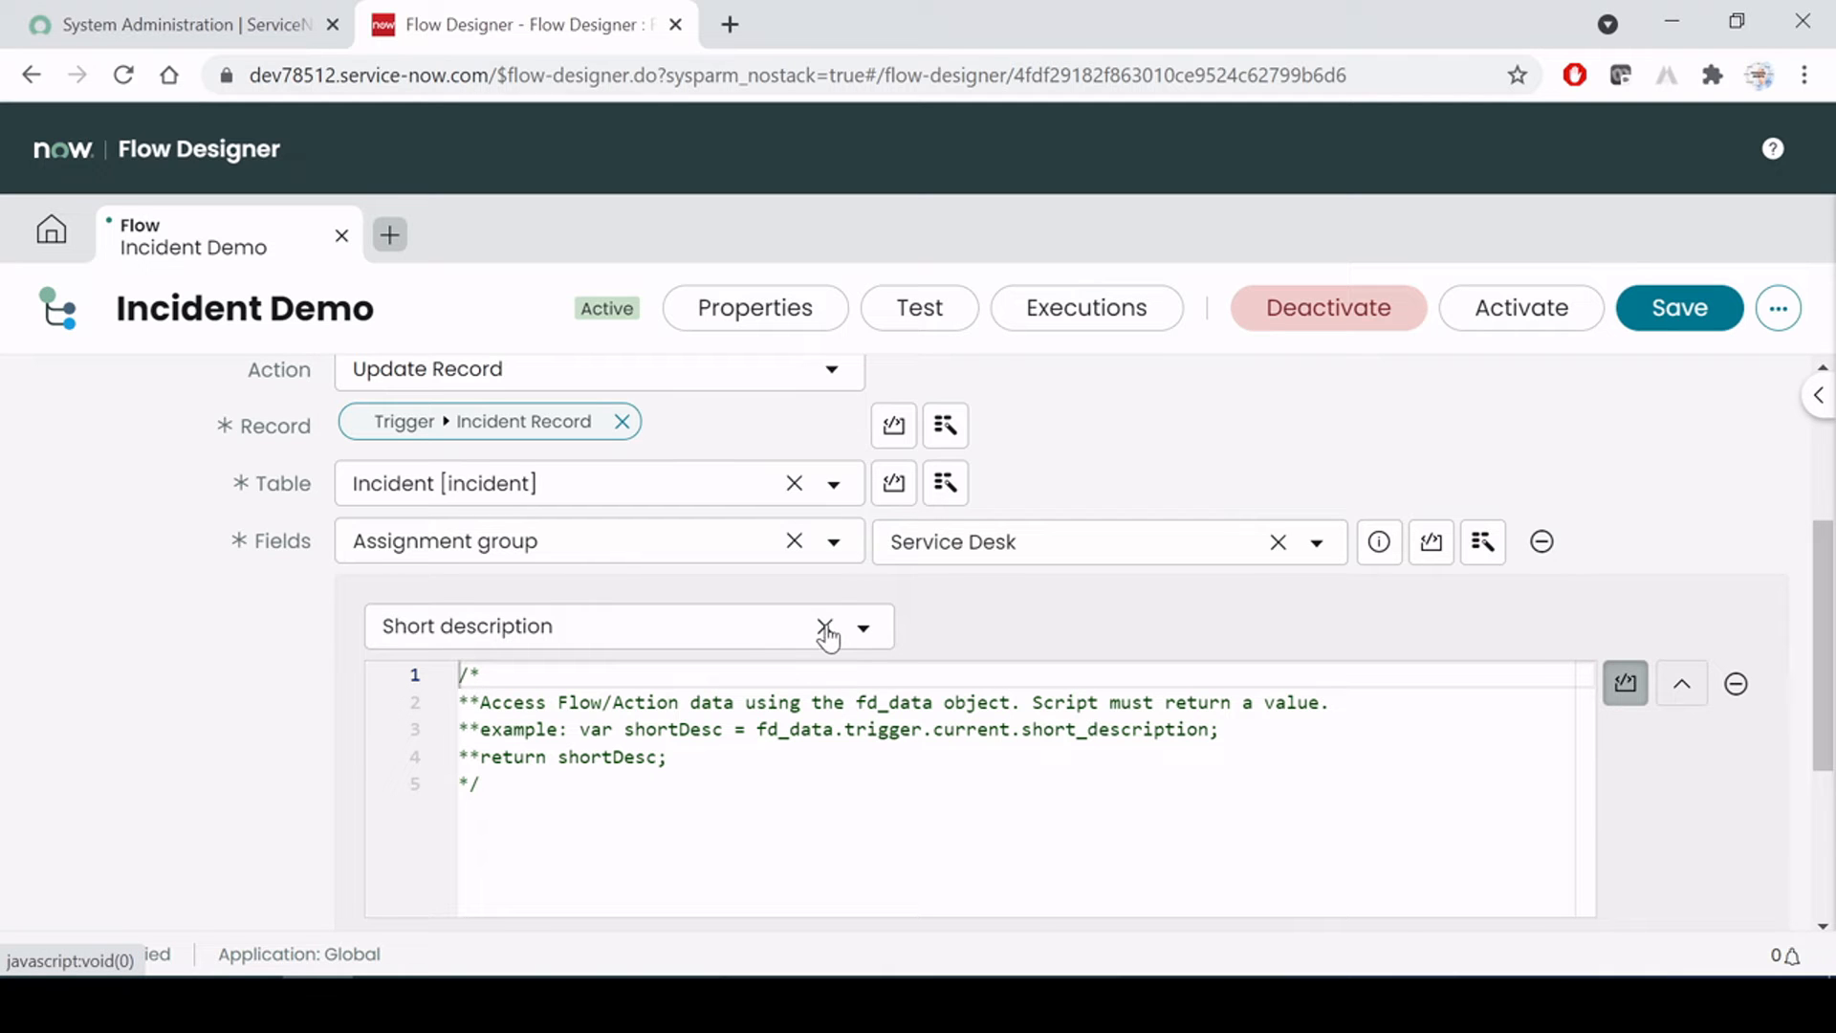
{"action": "left_click", "coordinate": [1622, 685]}
{"action": "left_click_drag", "start_coordinate": [1578, 645], "coordinate": [1656, 717]}
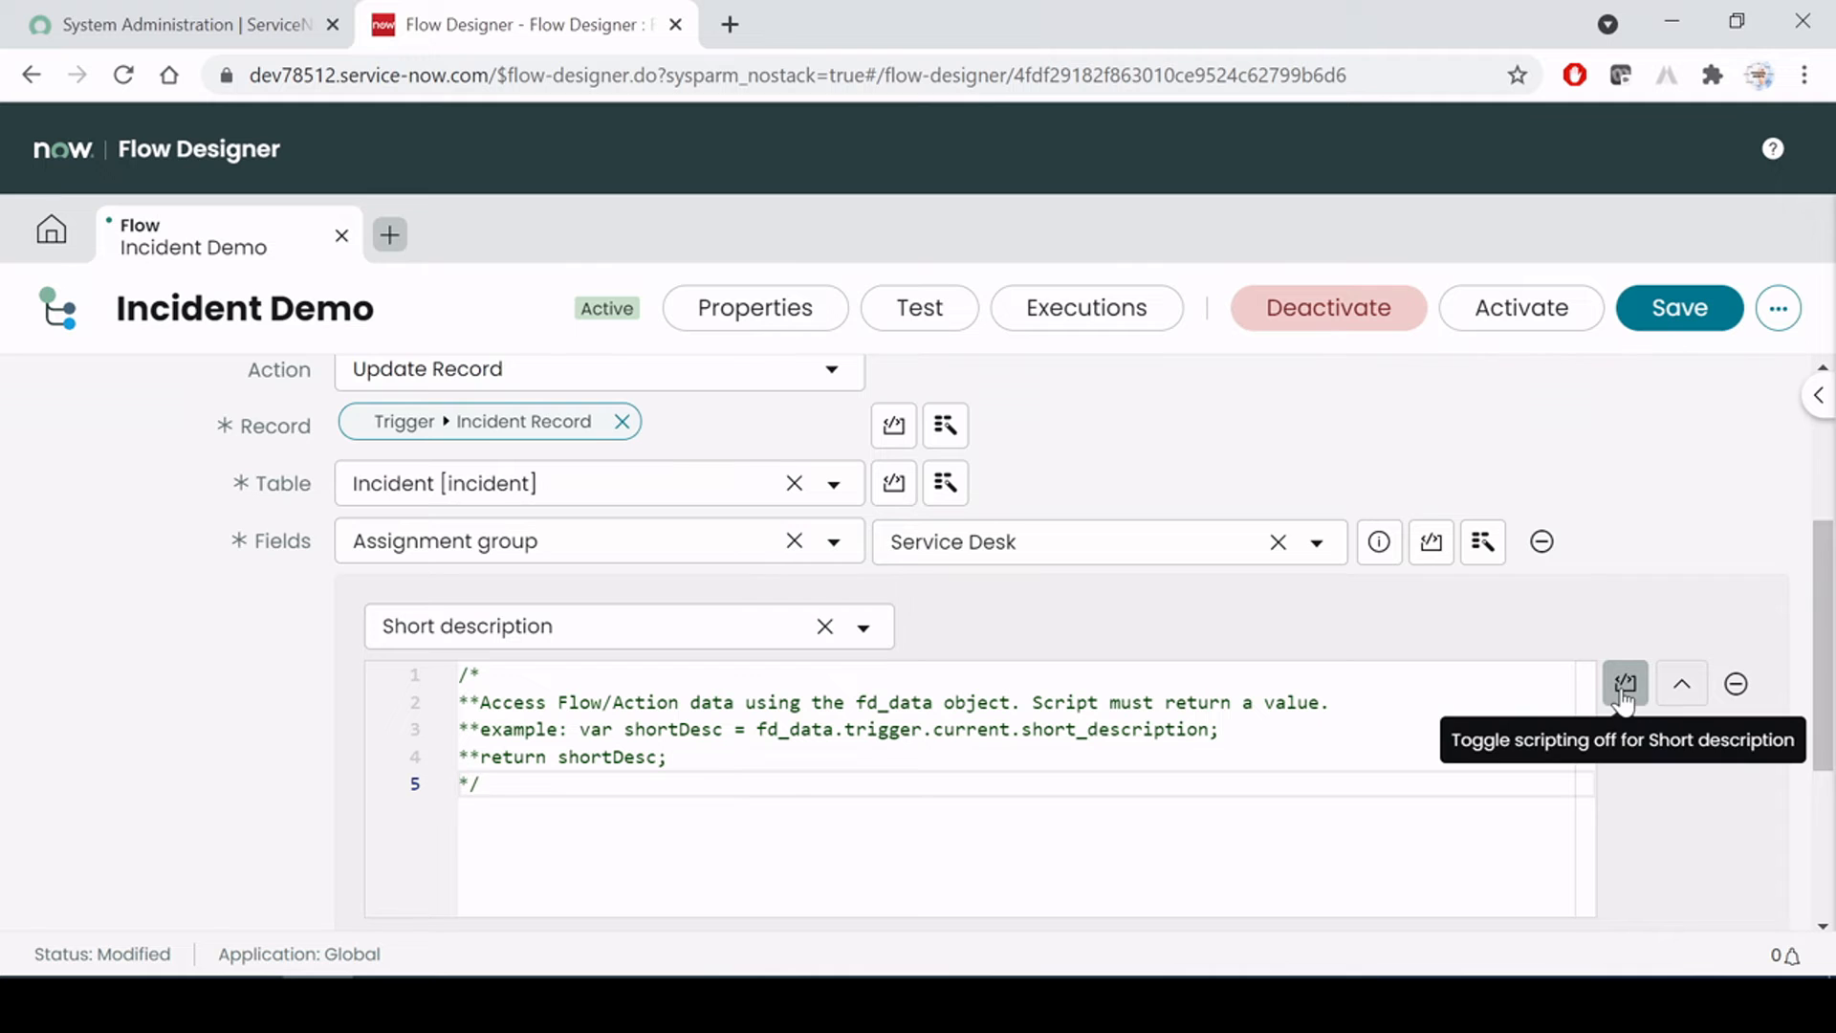
{"action": "scroll", "coordinate": [1637, 721], "scroll_direction": "down", "scroll_amount": 2}
{"action": "scroll", "coordinate": [1637, 721], "scroll_direction": "up", "scroll_amount": 1}
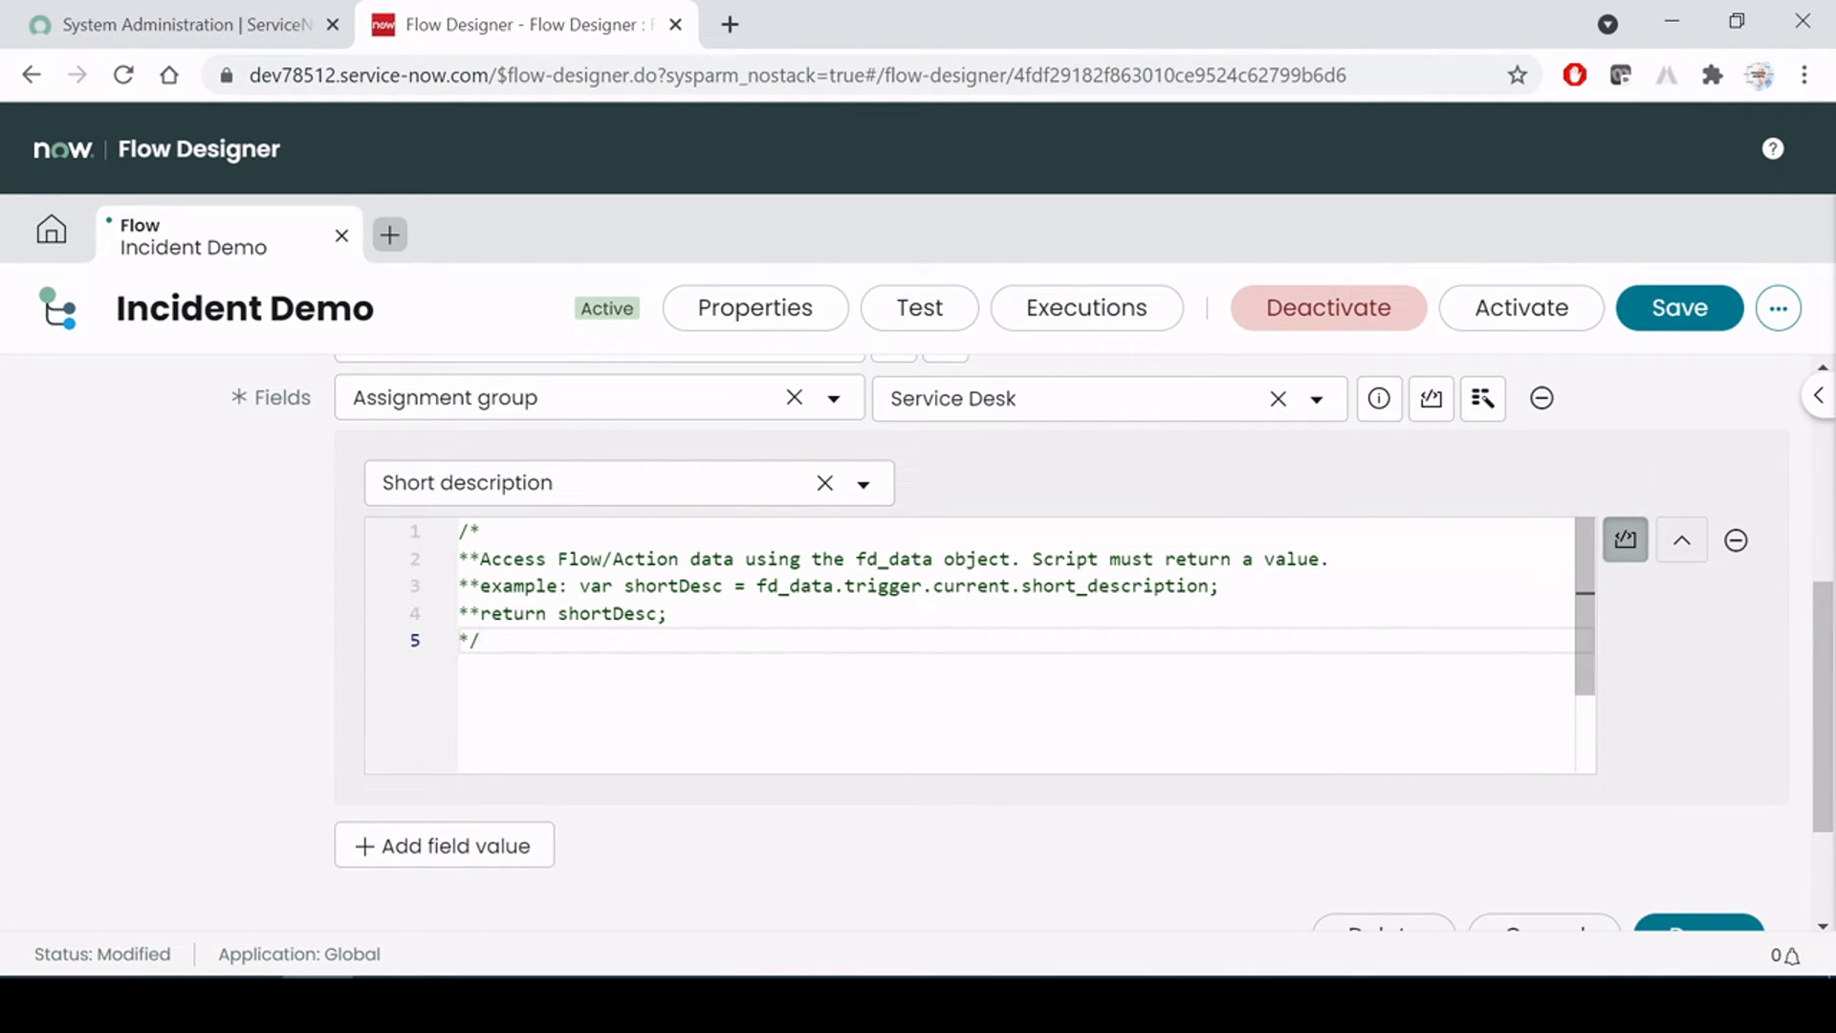
Copy the example declaration var shortDesc = fd_data.trigger.current.short_description; and paste it below the comment block, followed by blank lines
{"action": "key", "text": "ctrl+a"}
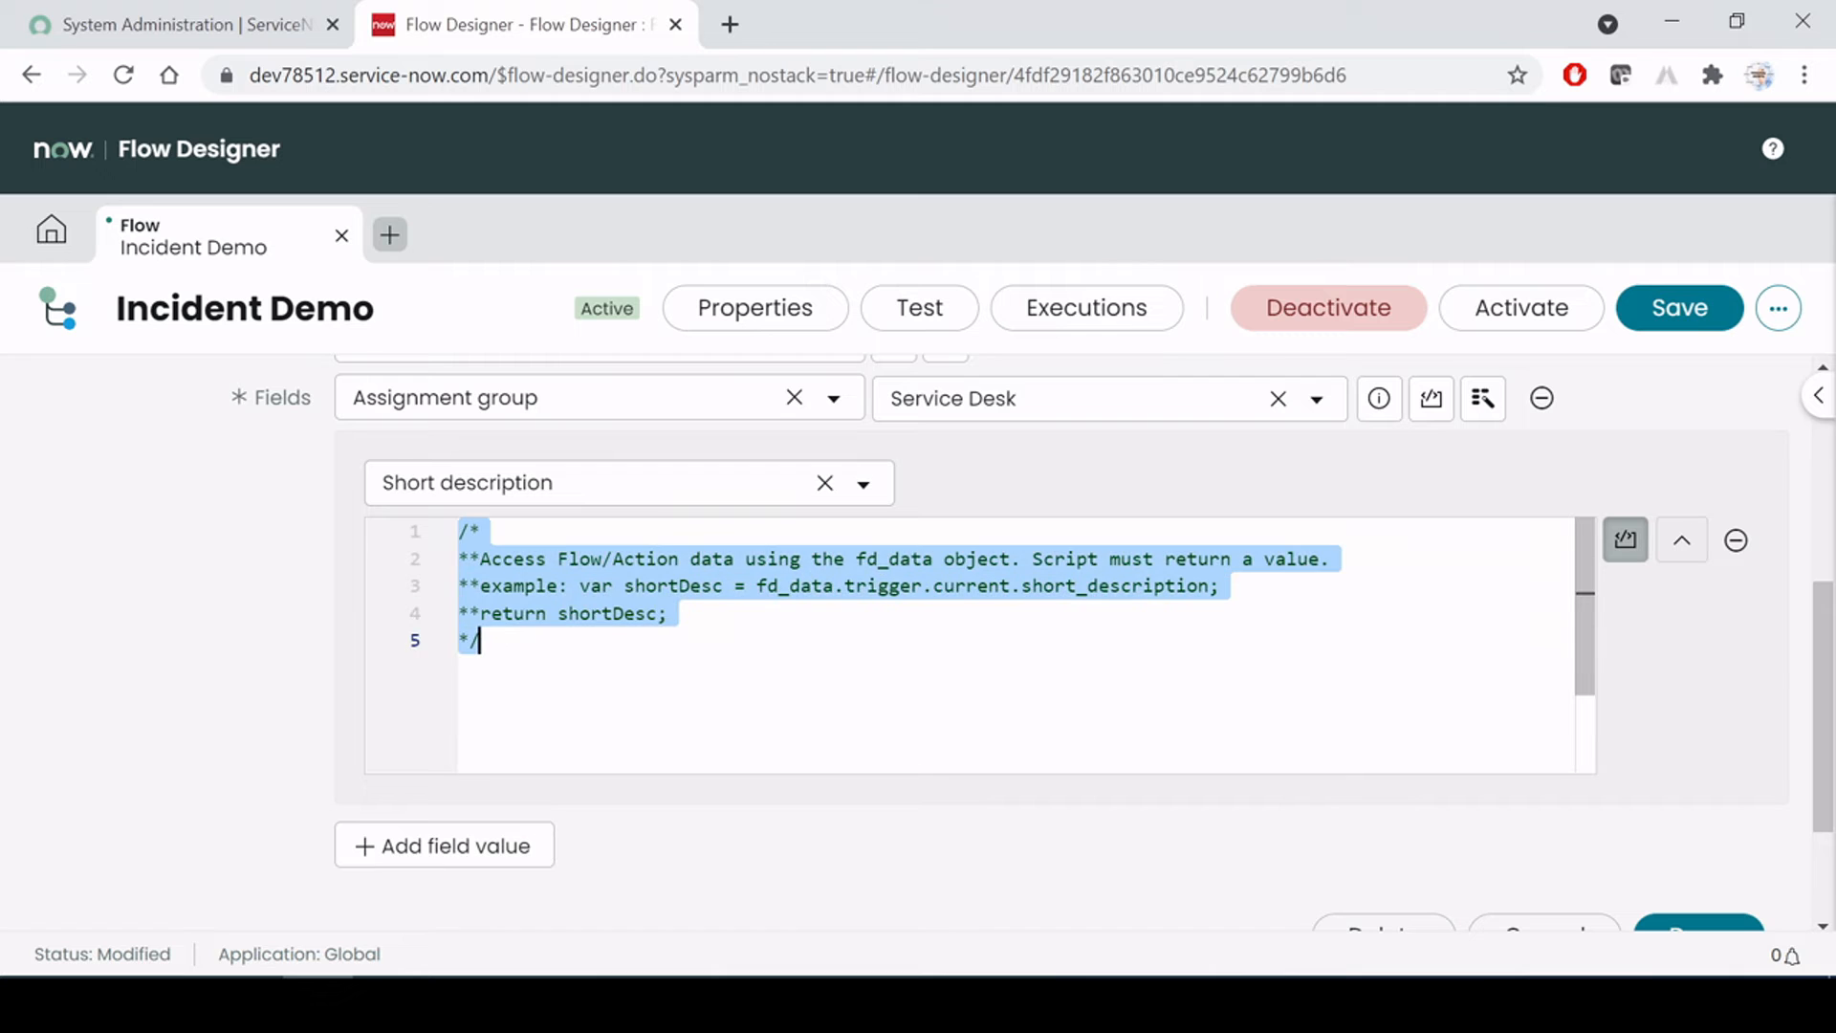
{"action": "key", "text": "Right"}
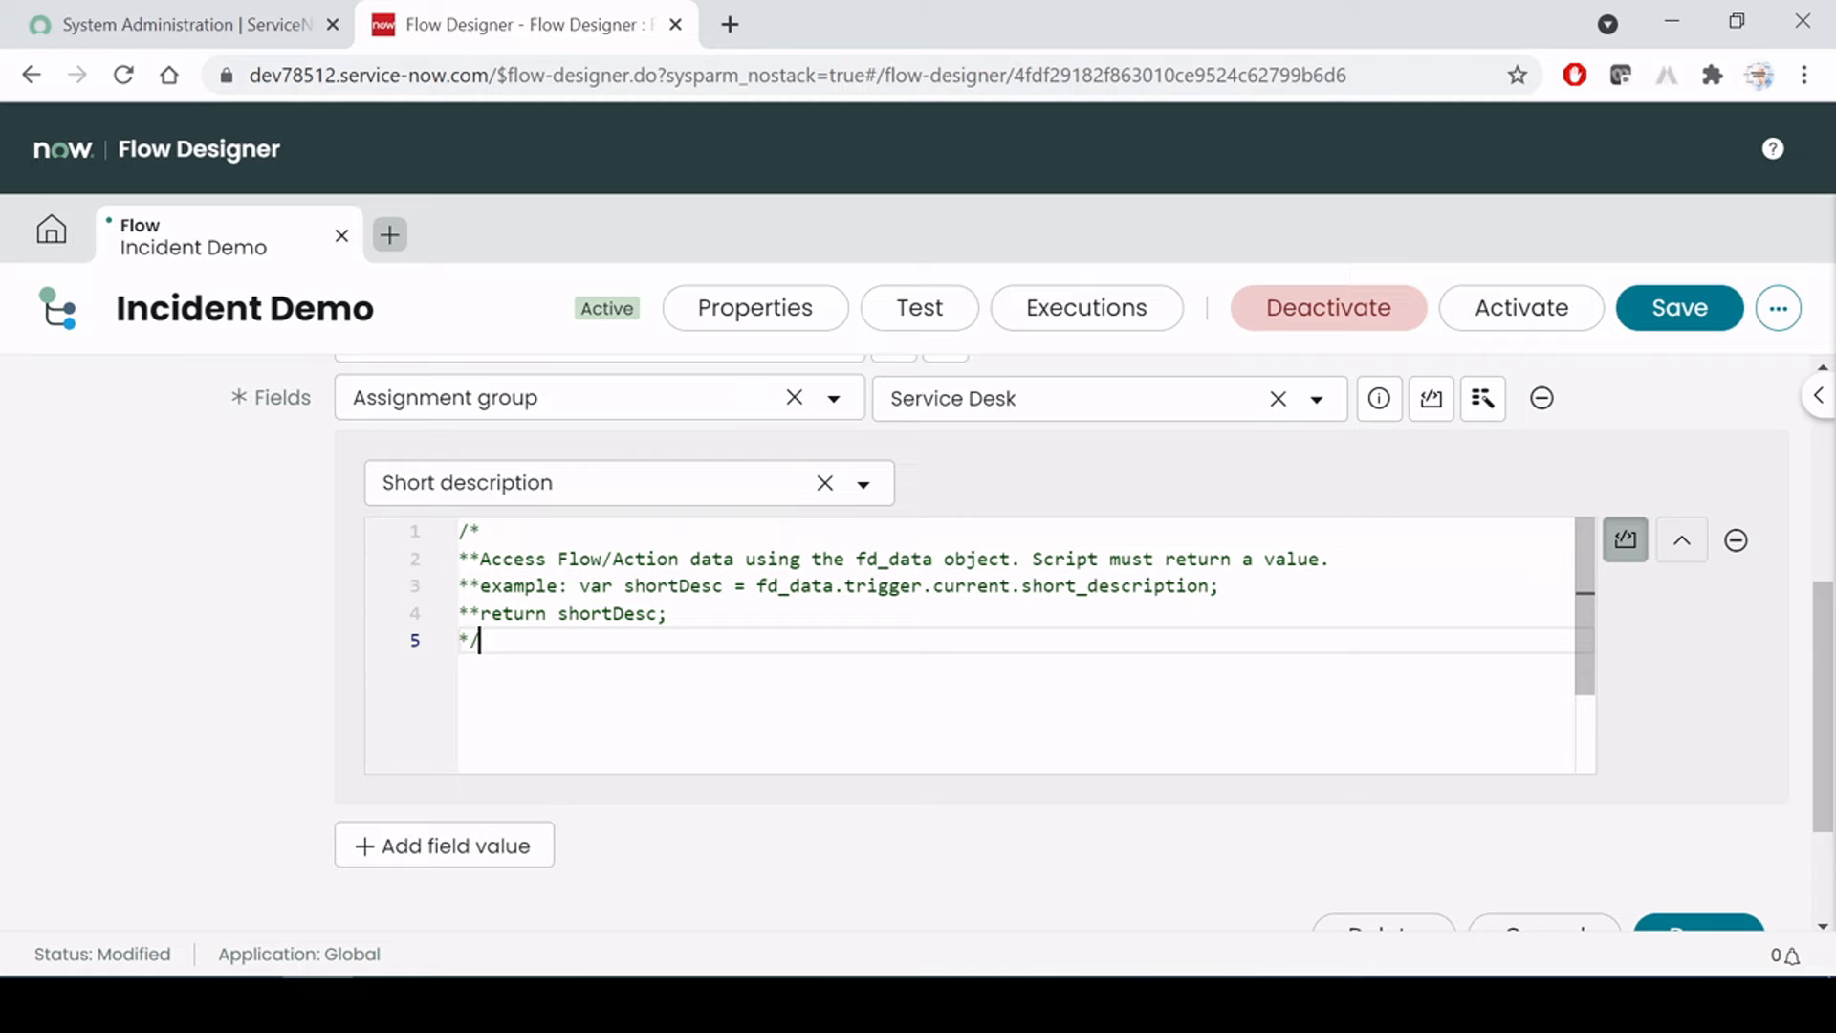
{"action": "left_click", "coordinate": [578, 585]}
{"action": "left_click_drag", "start_coordinate": [578, 585], "coordinate": [1220, 585]}
{"action": "key", "text": "ctrl+c"}
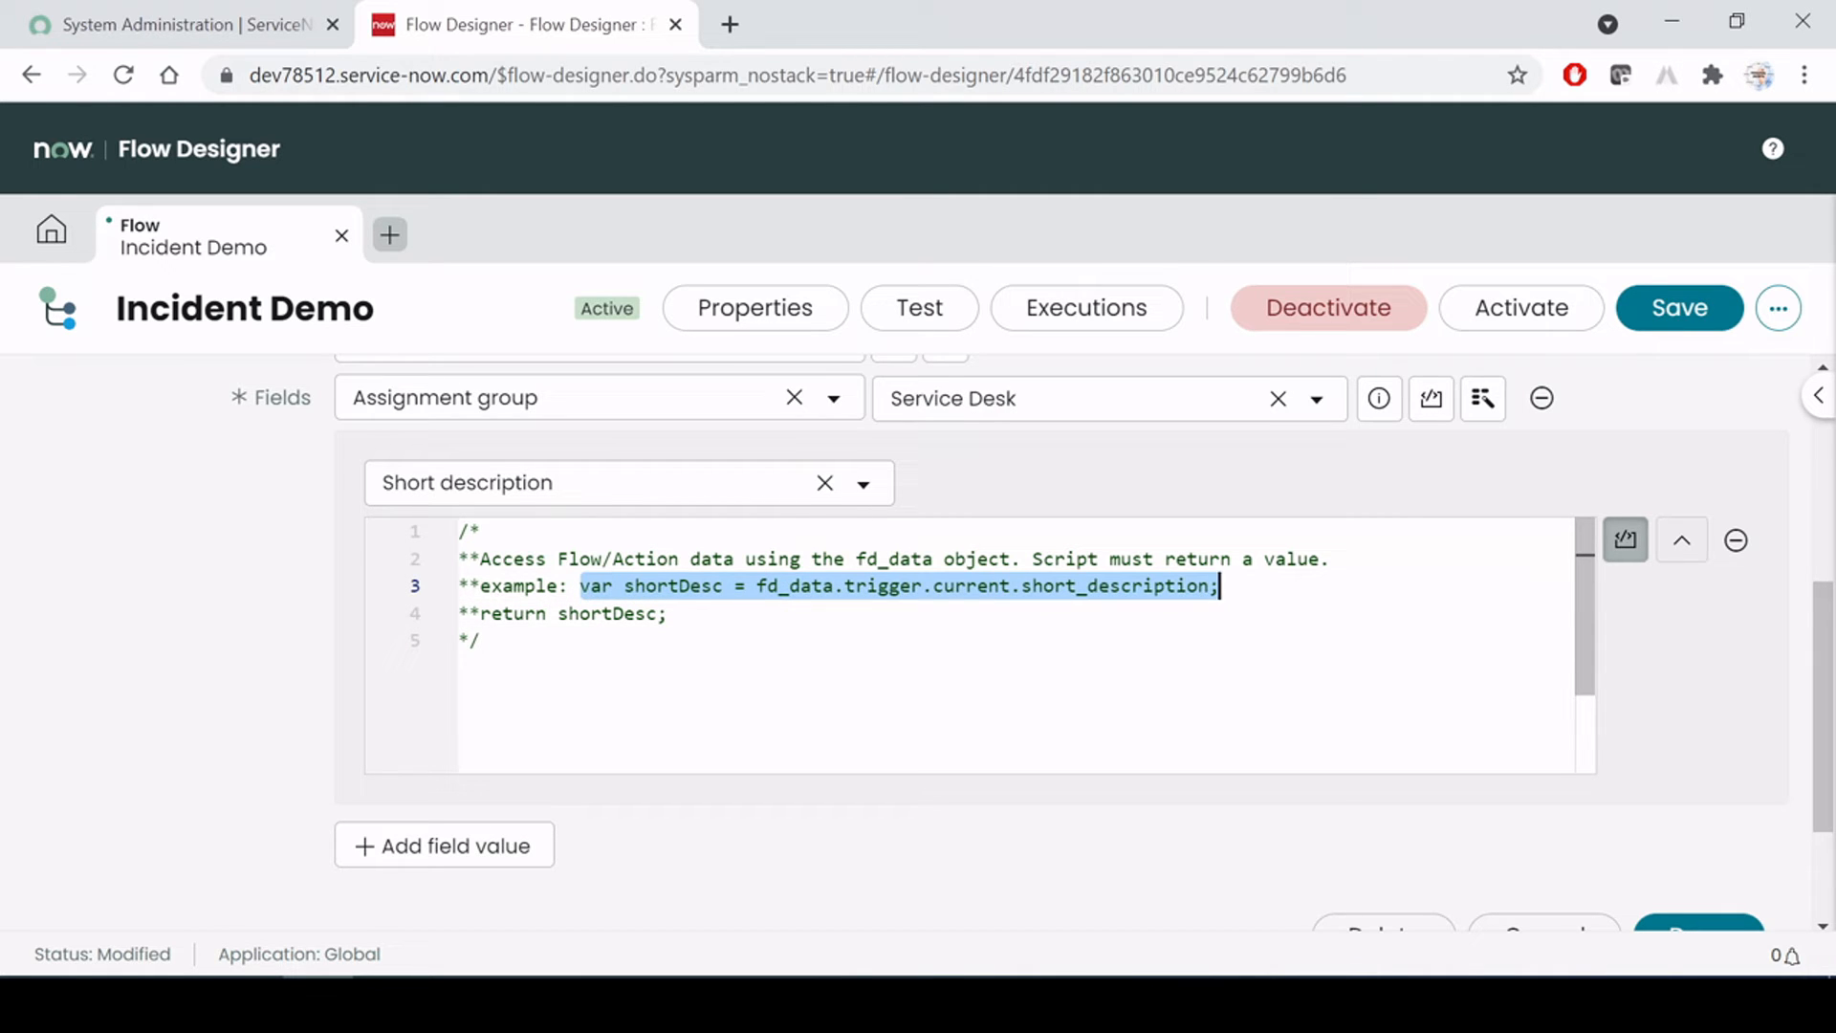
{"action": "left_click", "coordinate": [479, 640]}
{"action": "key", "text": "Return"}
{"action": "key", "text": "Return"}
{"action": "key", "text": "ctrl+v"}
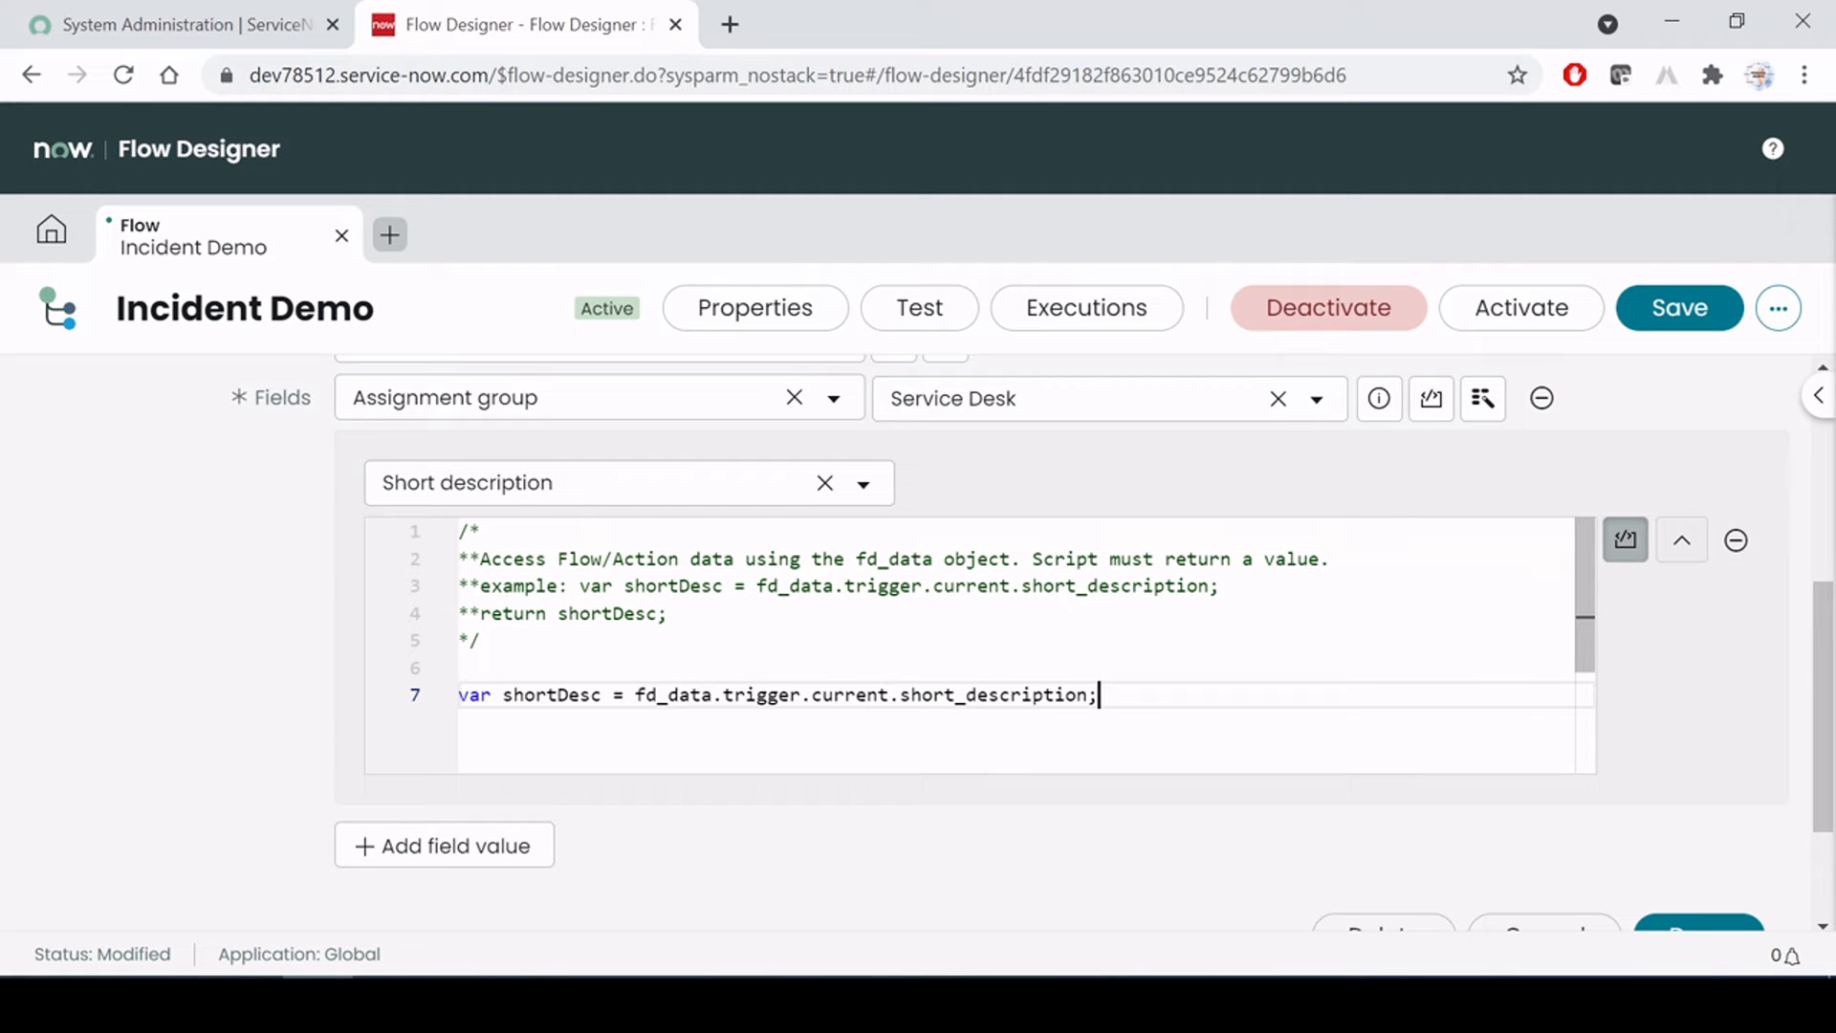
{"action": "key", "text": "Return"}
{"action": "key", "text": "Return"}
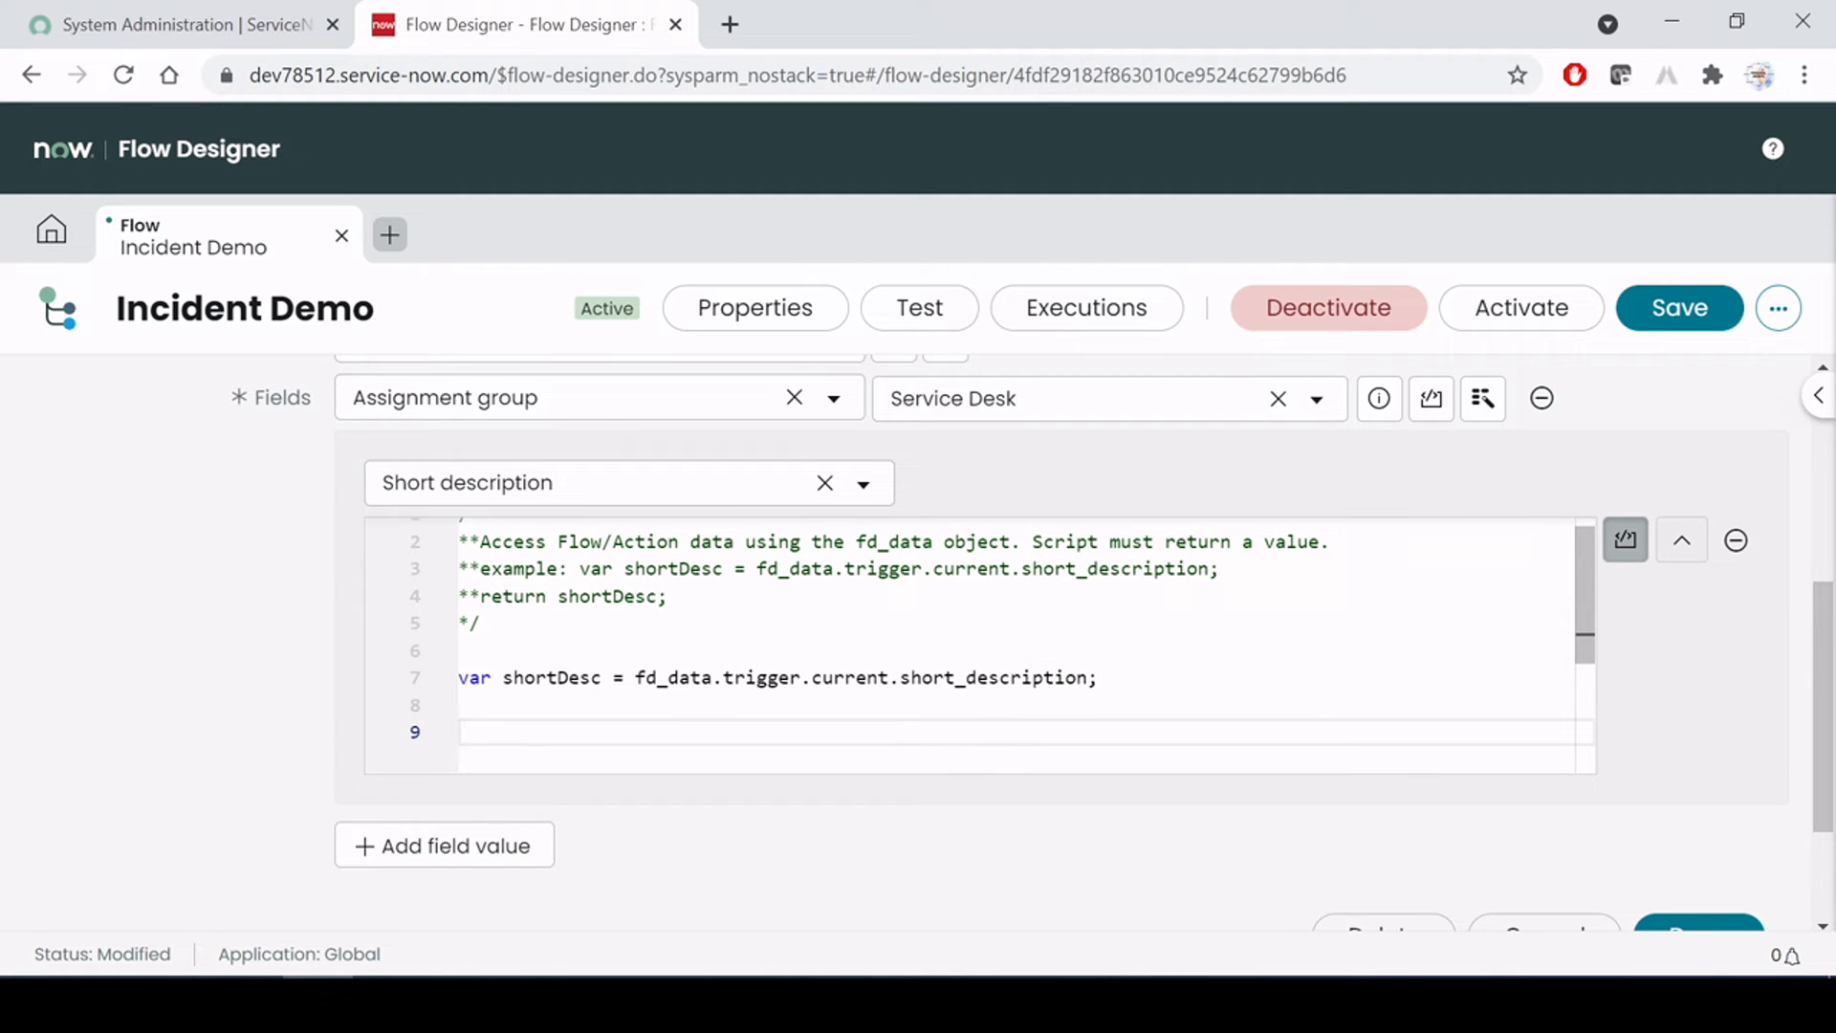
Highlight the fd_data expression assigned to shortDesc in the Short description script
{"action": "left_click", "coordinate": [635, 677]}
{"action": "left_click_drag", "start_coordinate": [1100, 677], "coordinate": [658, 677]}
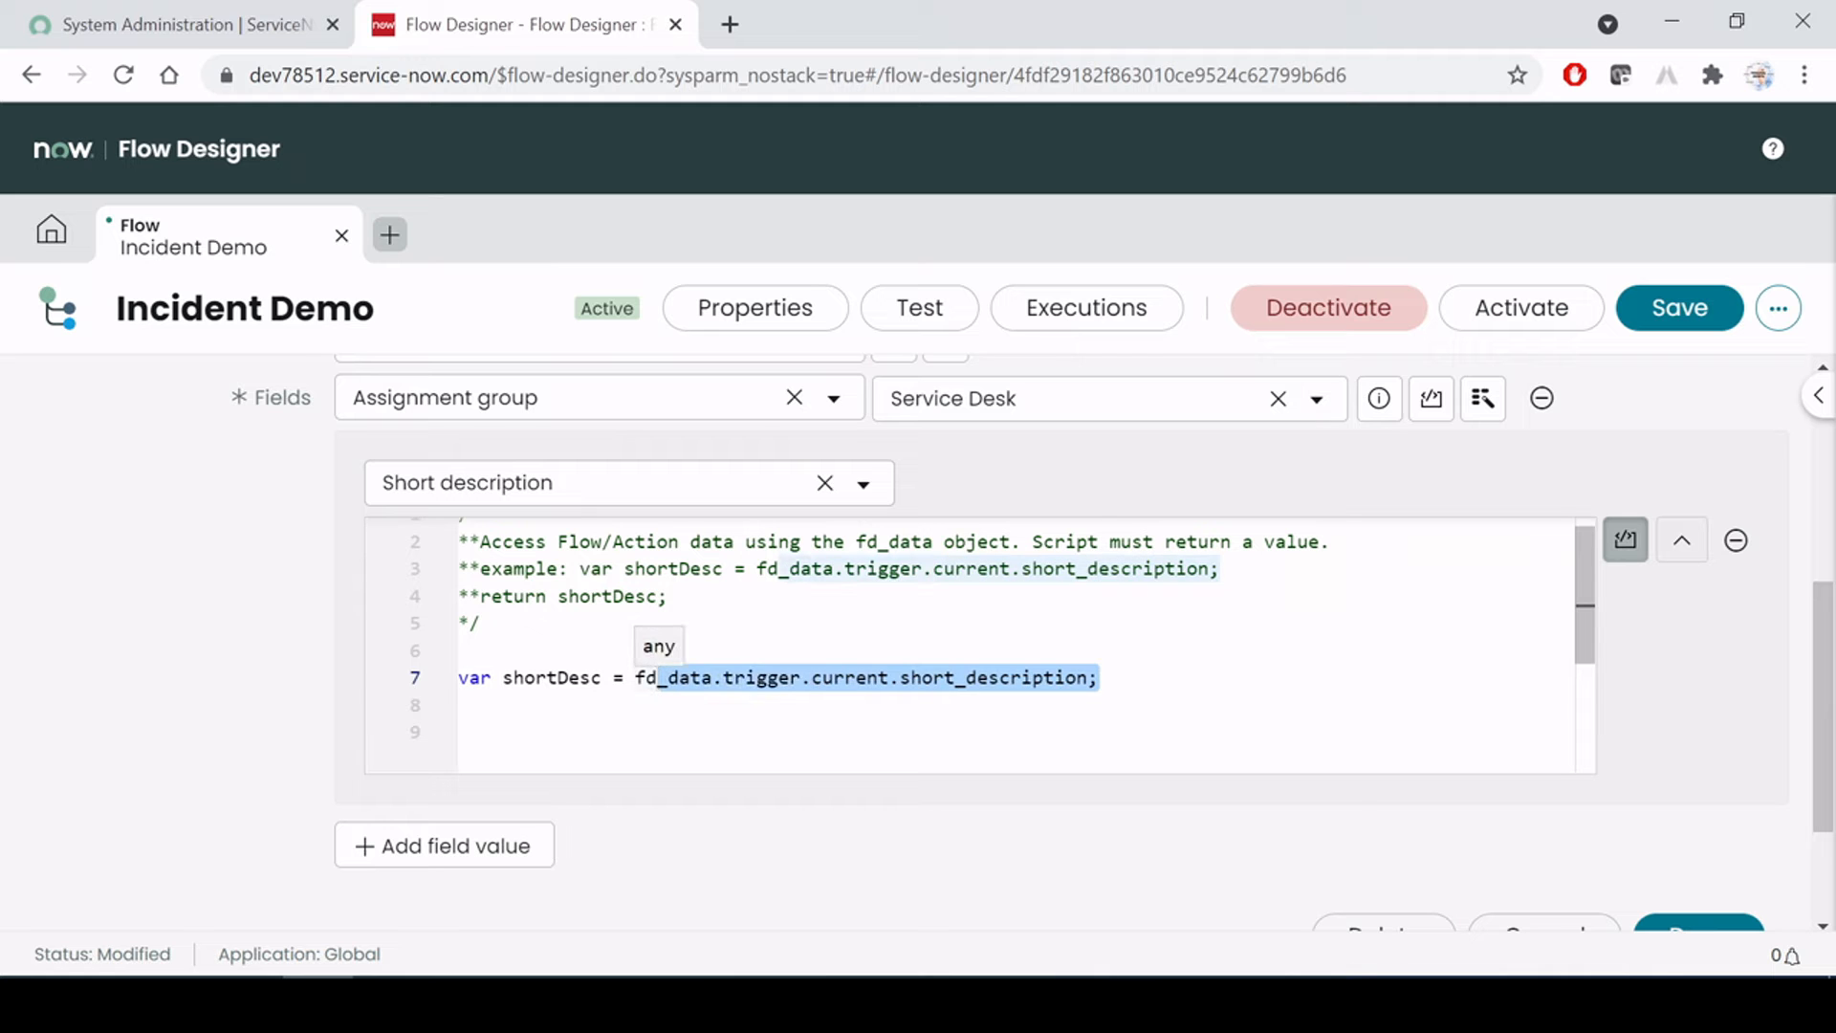
{"action": "left_click", "coordinate": [635, 677]}
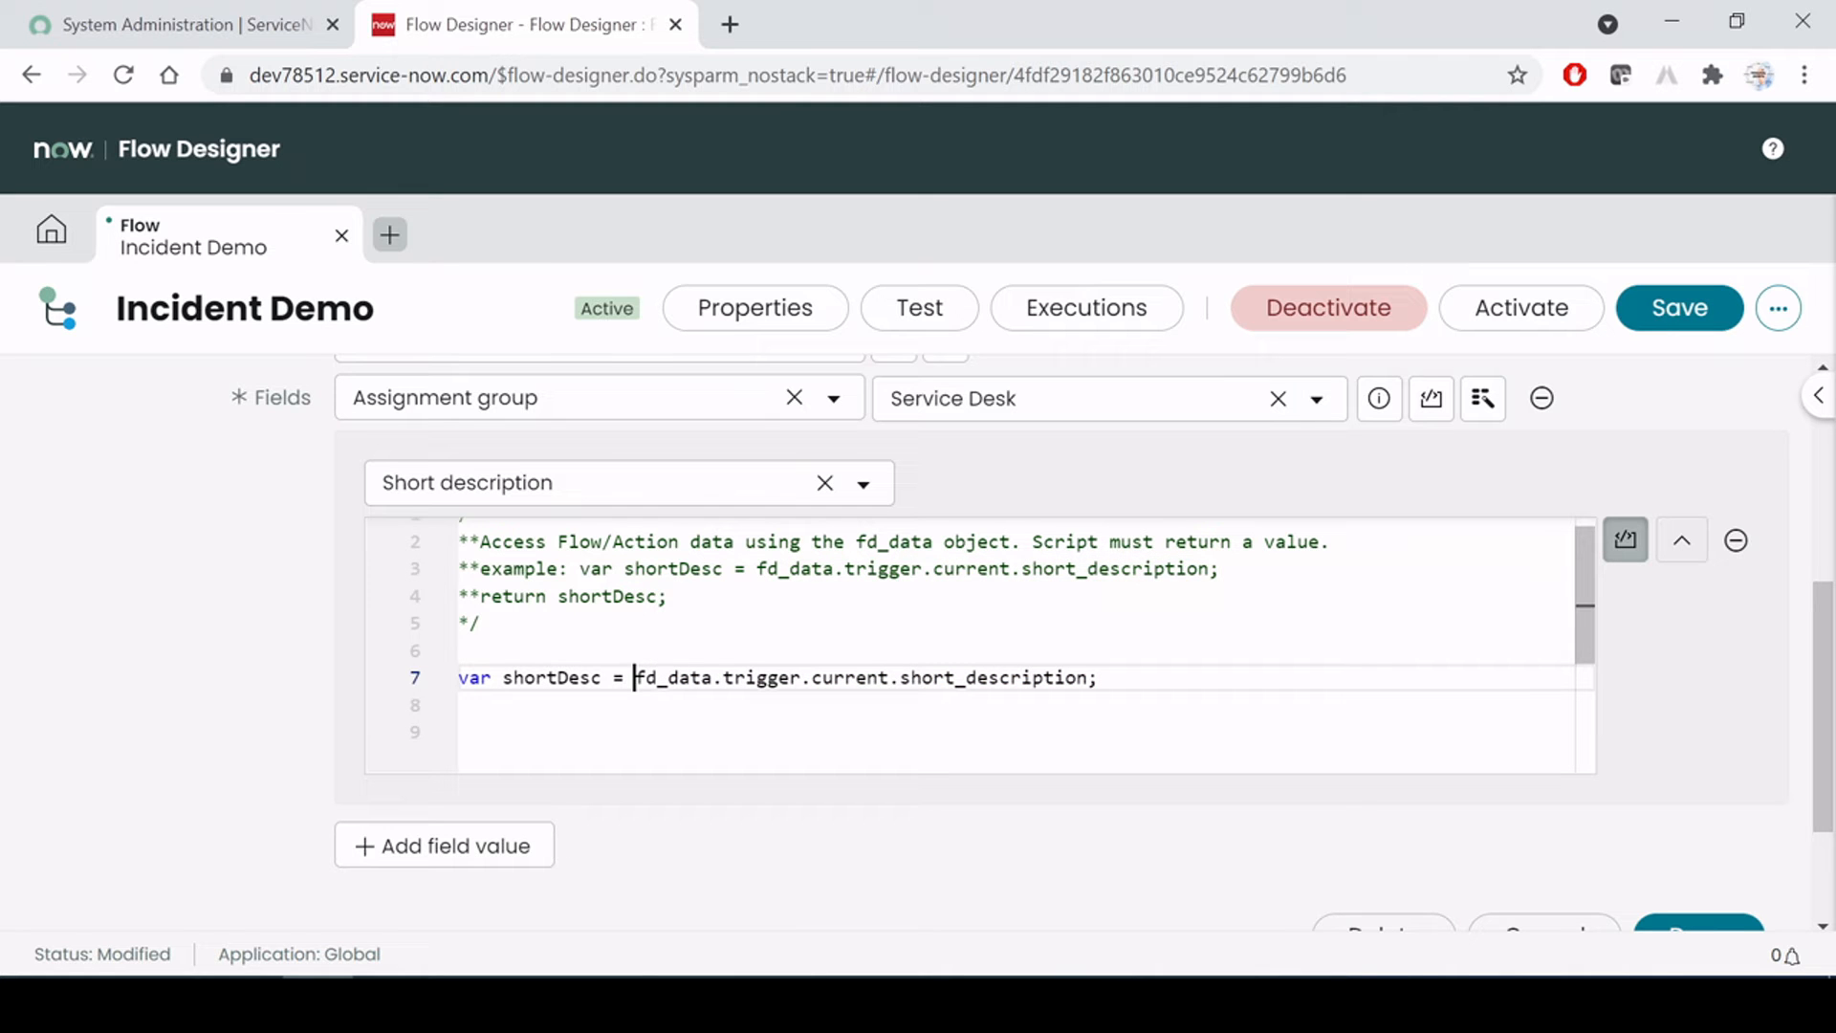
Filter the ServiceNow navigator for incident, open the new incident form in a separate tab, and place the cursor in Short description
{"action": "left_click", "coordinate": [202, 29]}
{"action": "double_click", "coordinate": [74, 214]}
{"action": "key", "text": "BackSpace"}
{"action": "type", "text": "in"}
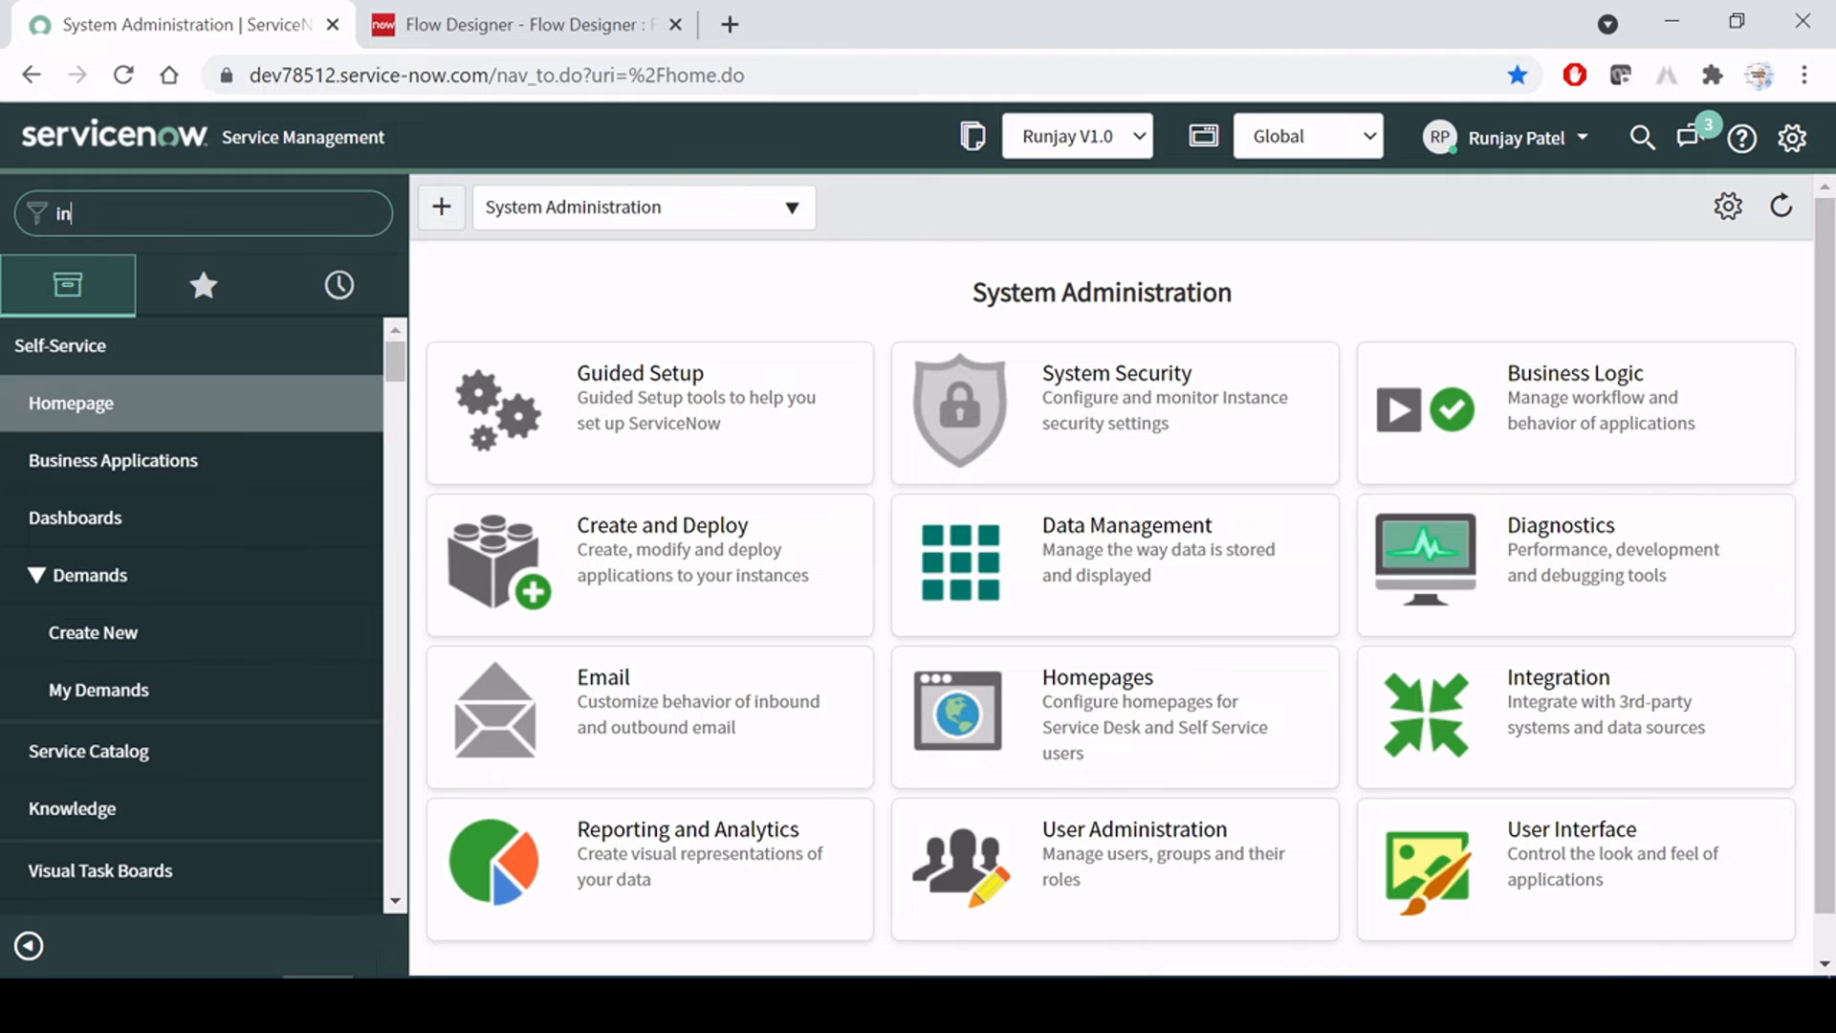
{"action": "type", "text": "cident"}
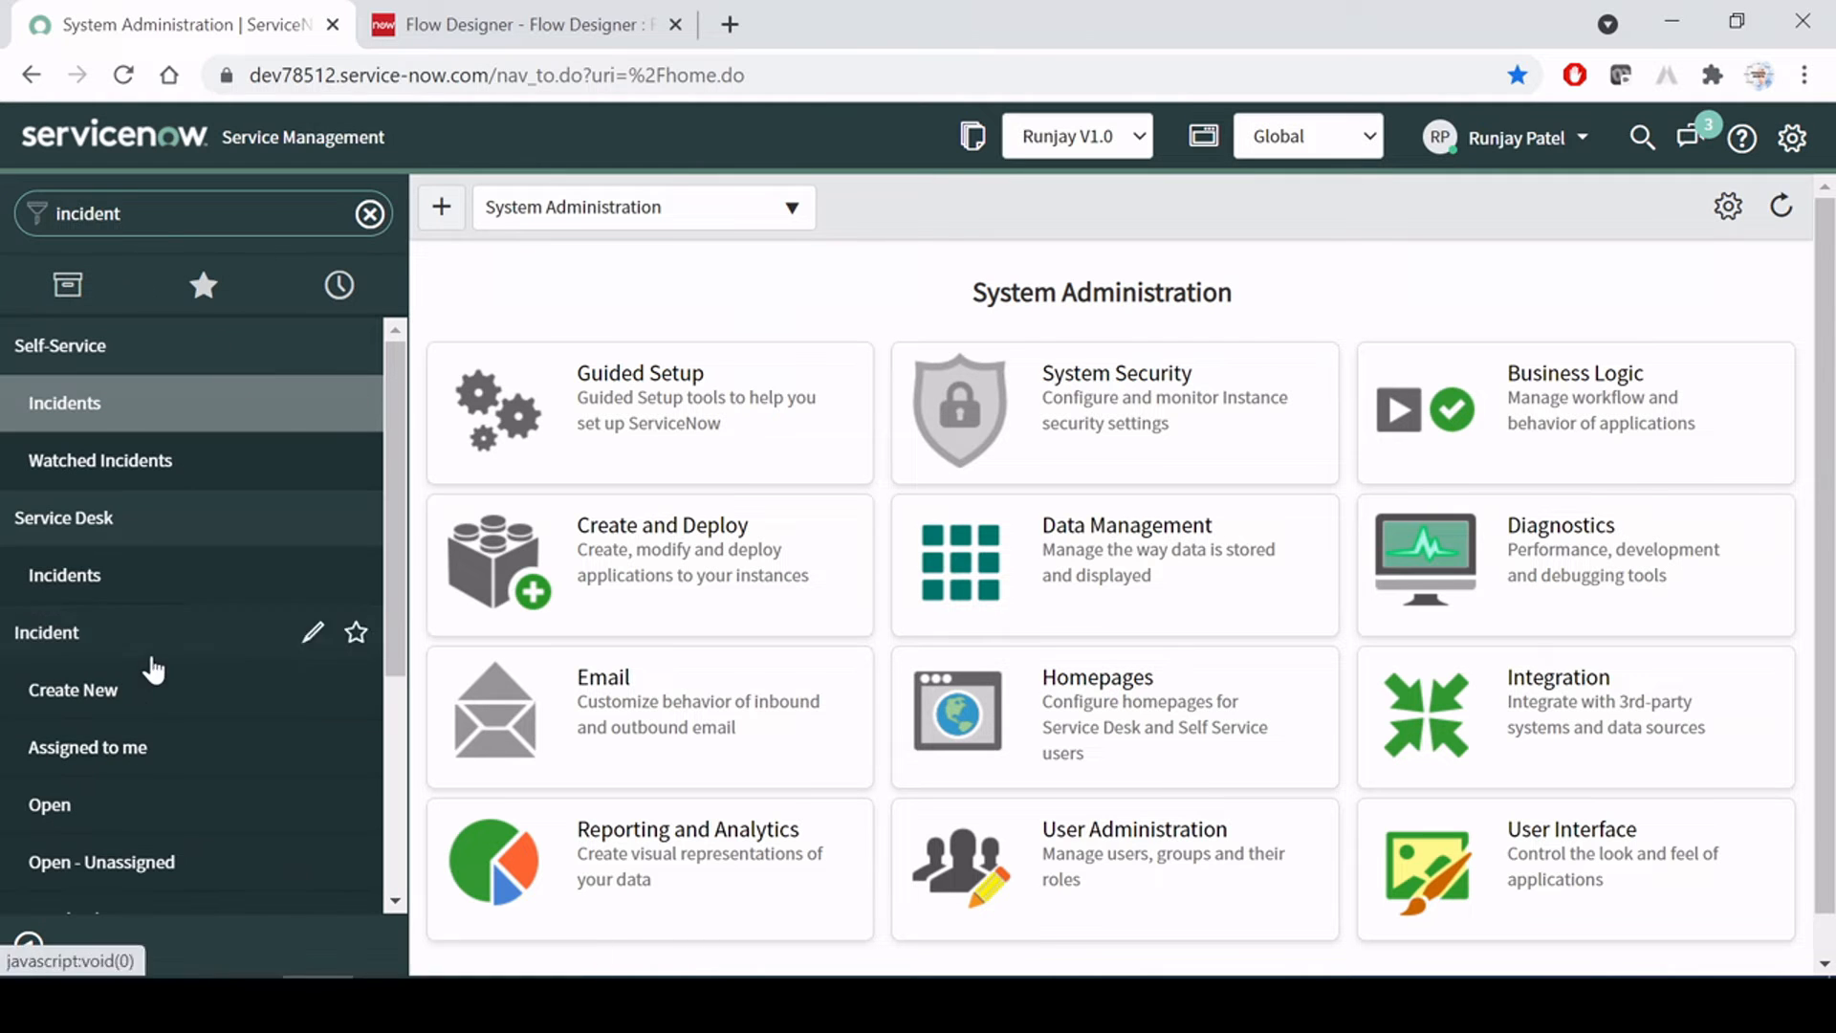
{"action": "middle_click", "coordinate": [102, 696]}
{"action": "left_click", "coordinate": [907, 13]}
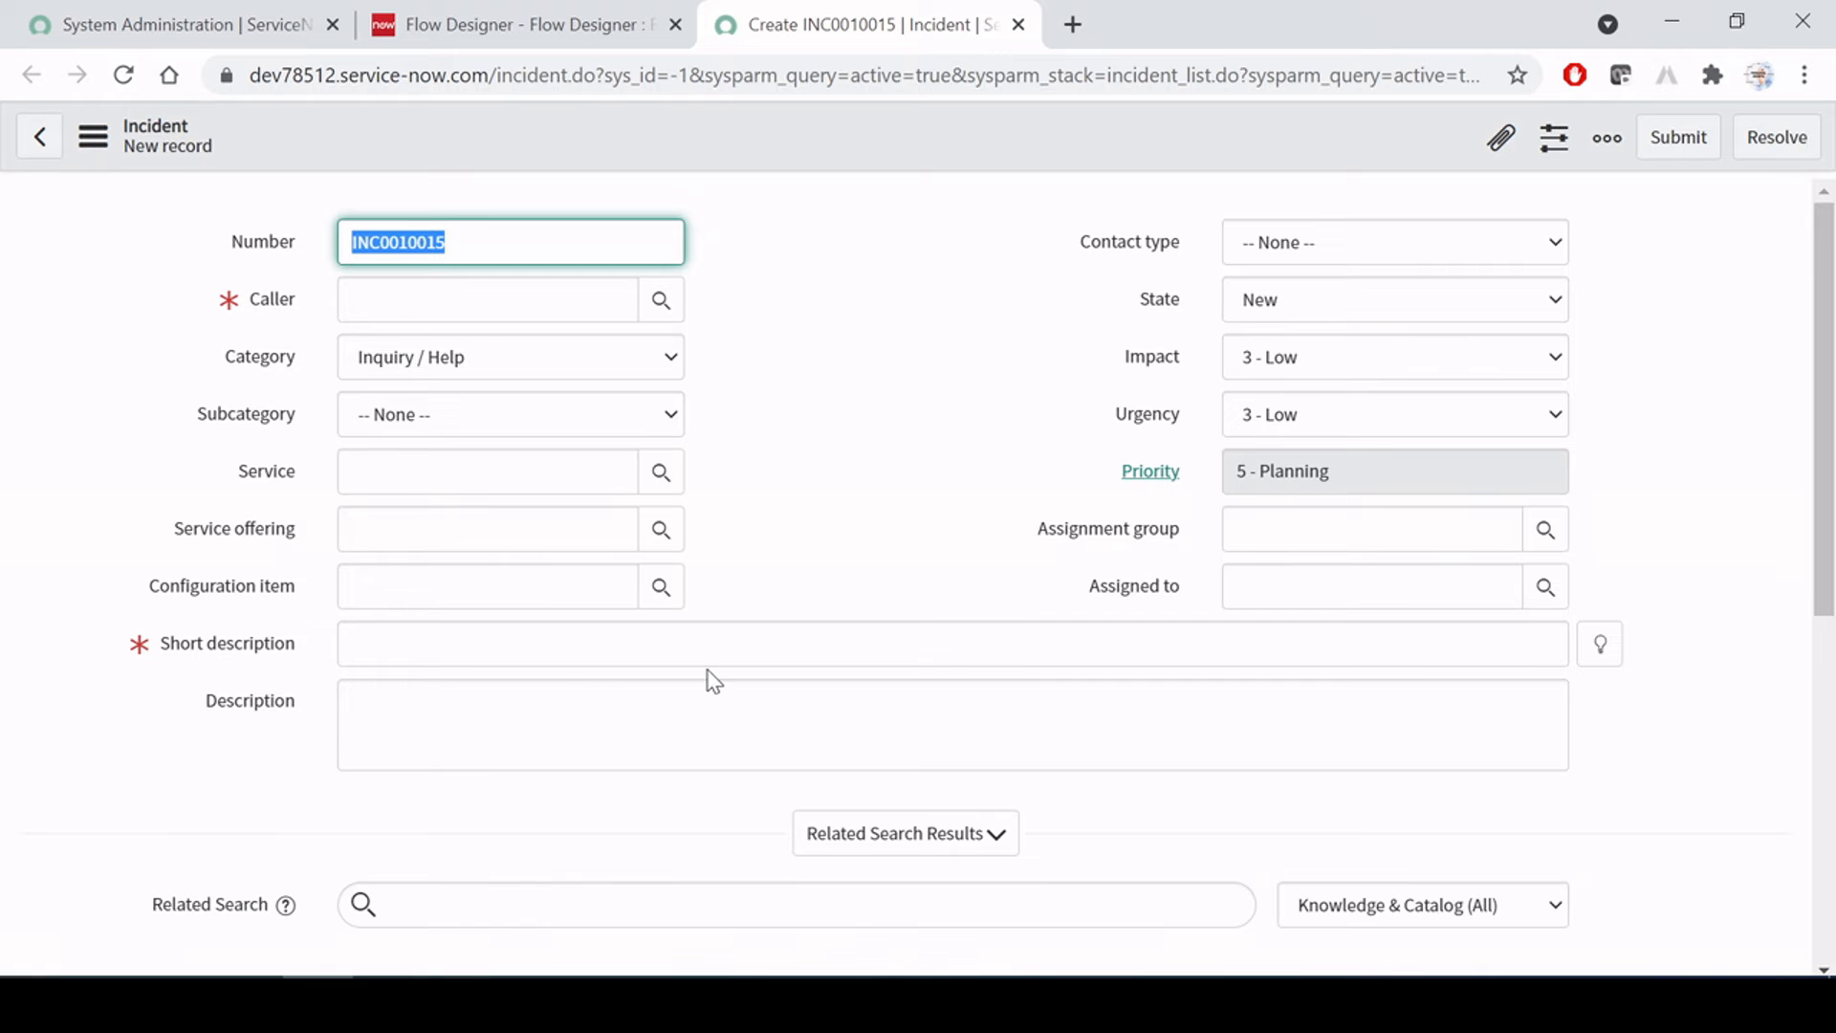
{"action": "left_click", "coordinate": [708, 645]}
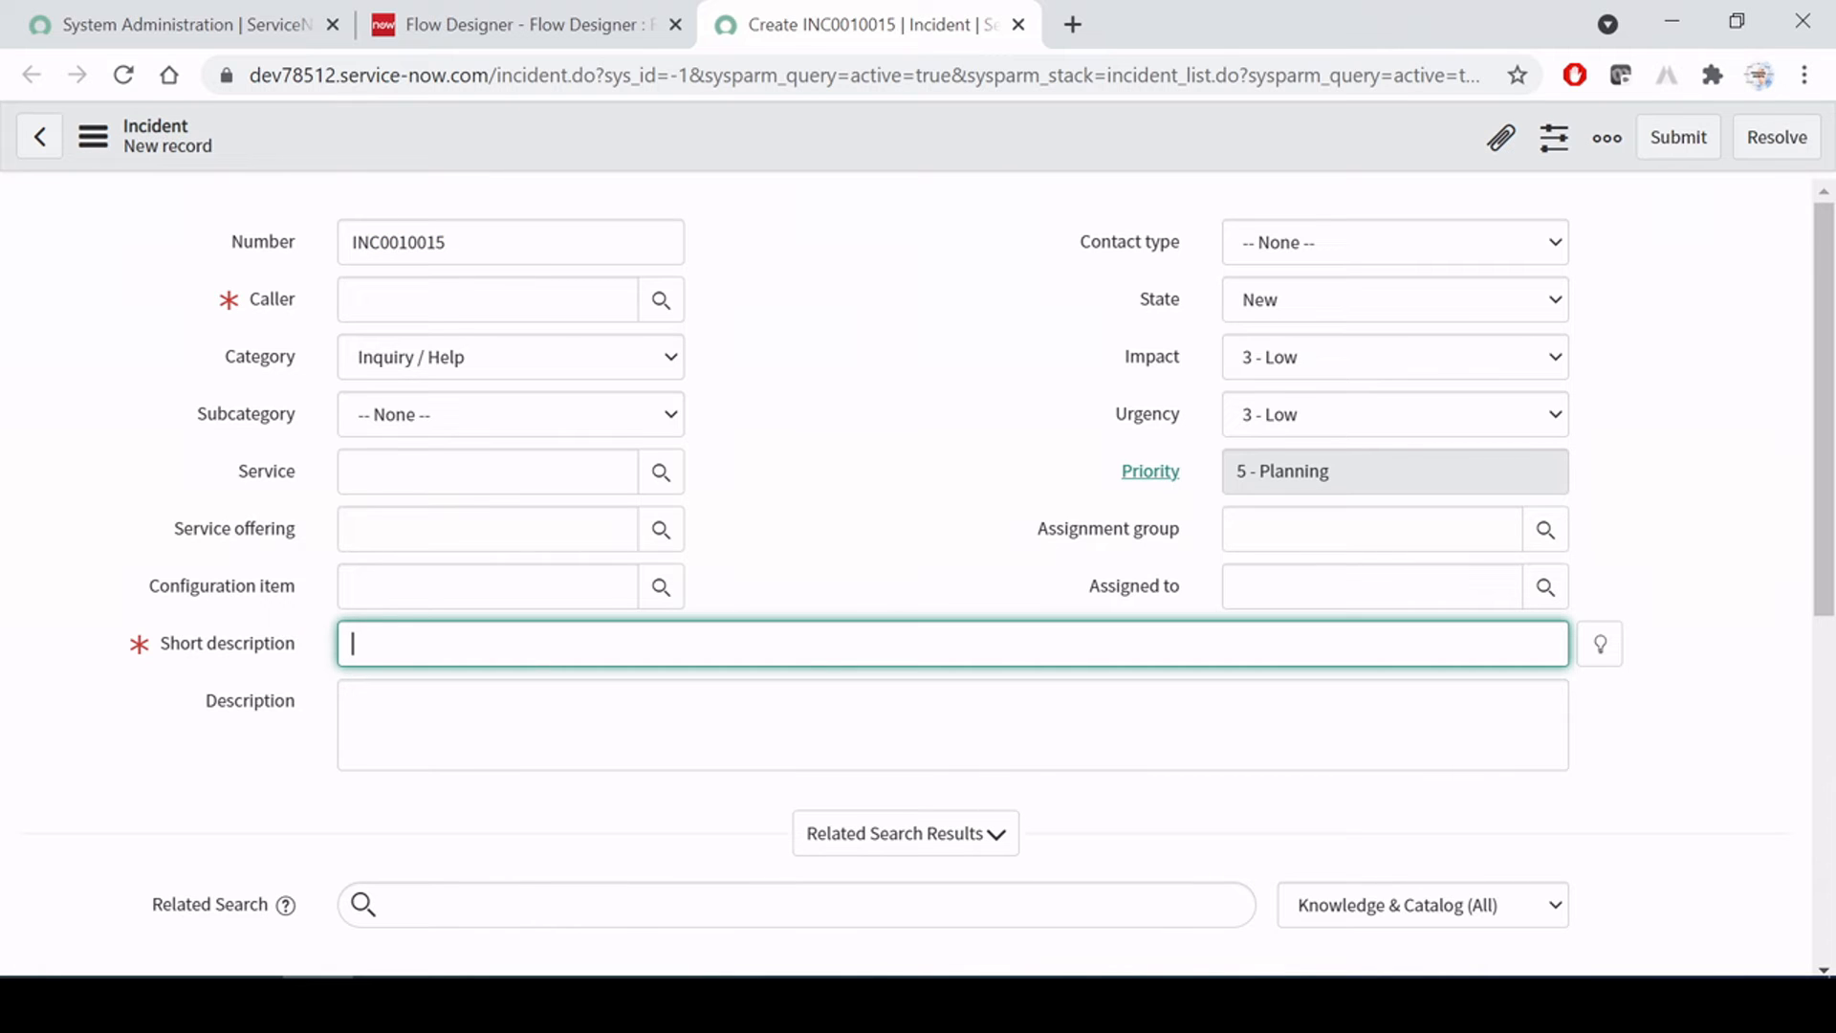
Return to the flow script and examine fd_data.trigger.current.short_description part by part, highlighting short_description
{"action": "left_click", "coordinate": [495, 4]}
{"action": "left_click_drag", "start_coordinate": [634, 677], "coordinate": [1101, 678]}
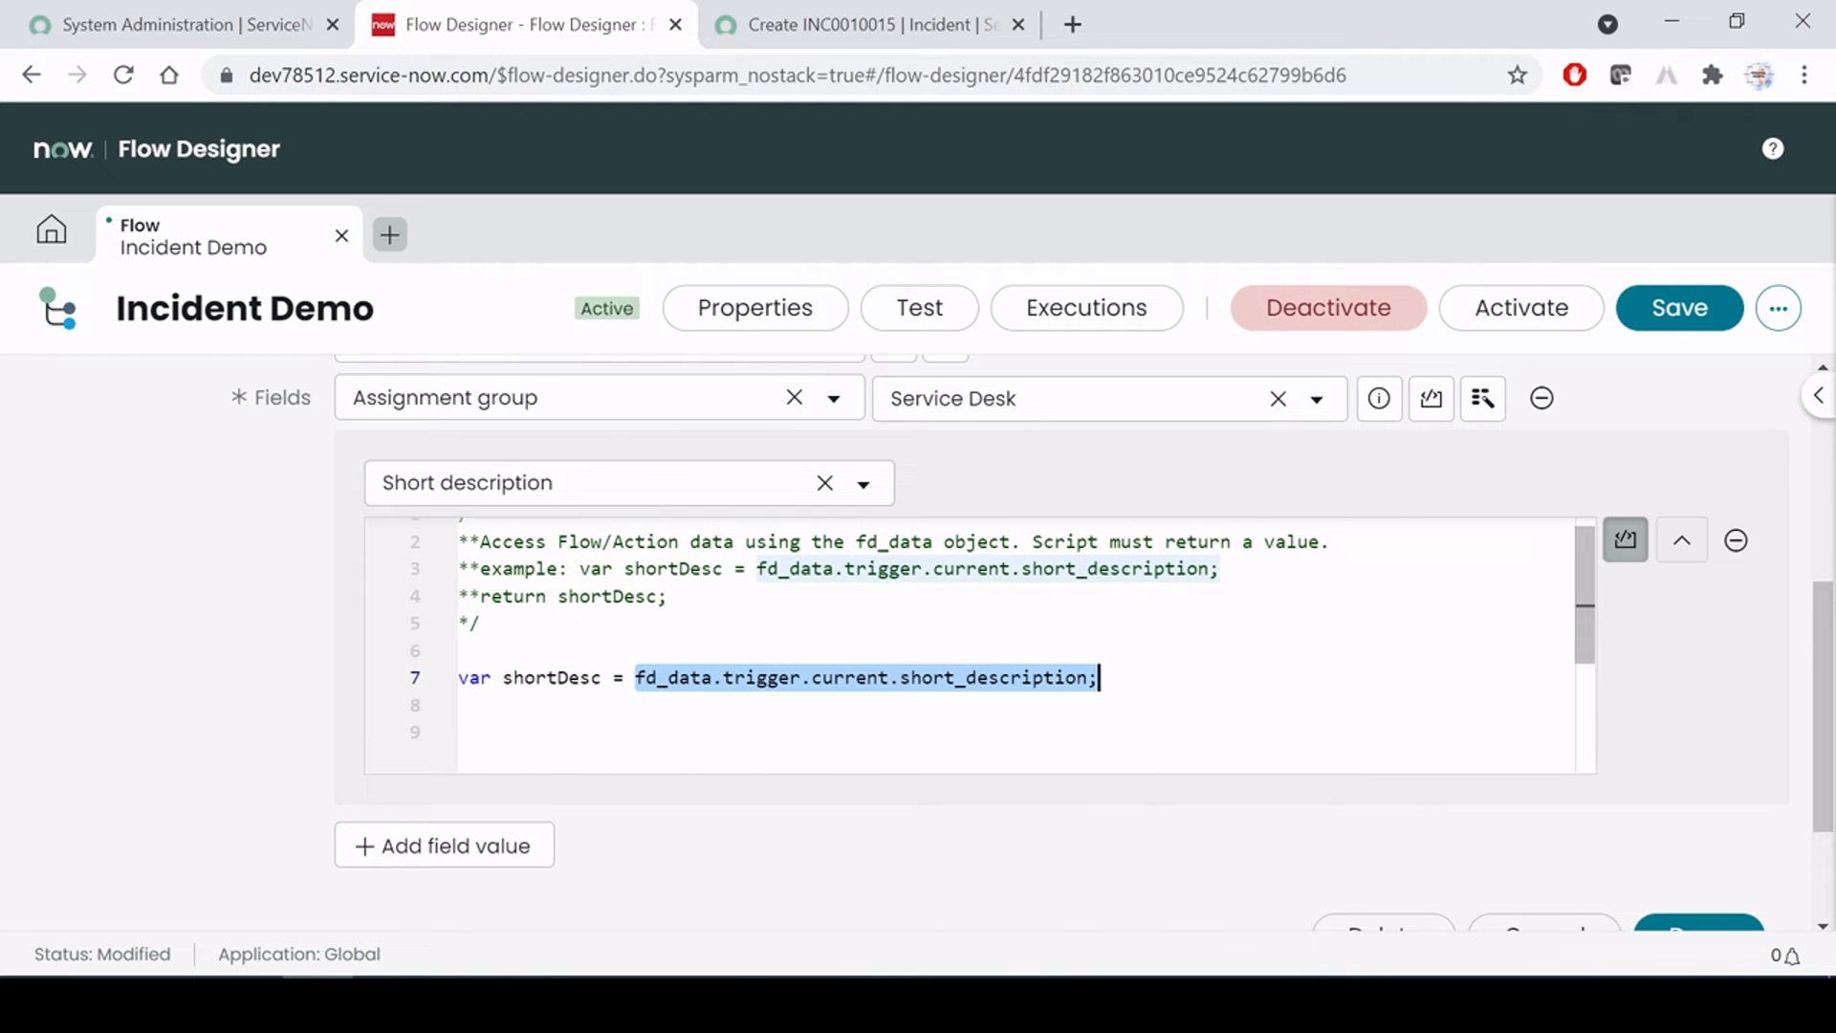
{"action": "mouse_move", "coordinate": [635, 677]}
{"action": "left_mouse_down"}
{"action": "mouse_move", "coordinate": [680, 677]}
{"action": "mouse_move", "coordinate": [656, 676]}
{"action": "left_mouse_up"}
{"action": "left_click", "coordinate": [734, 677]}
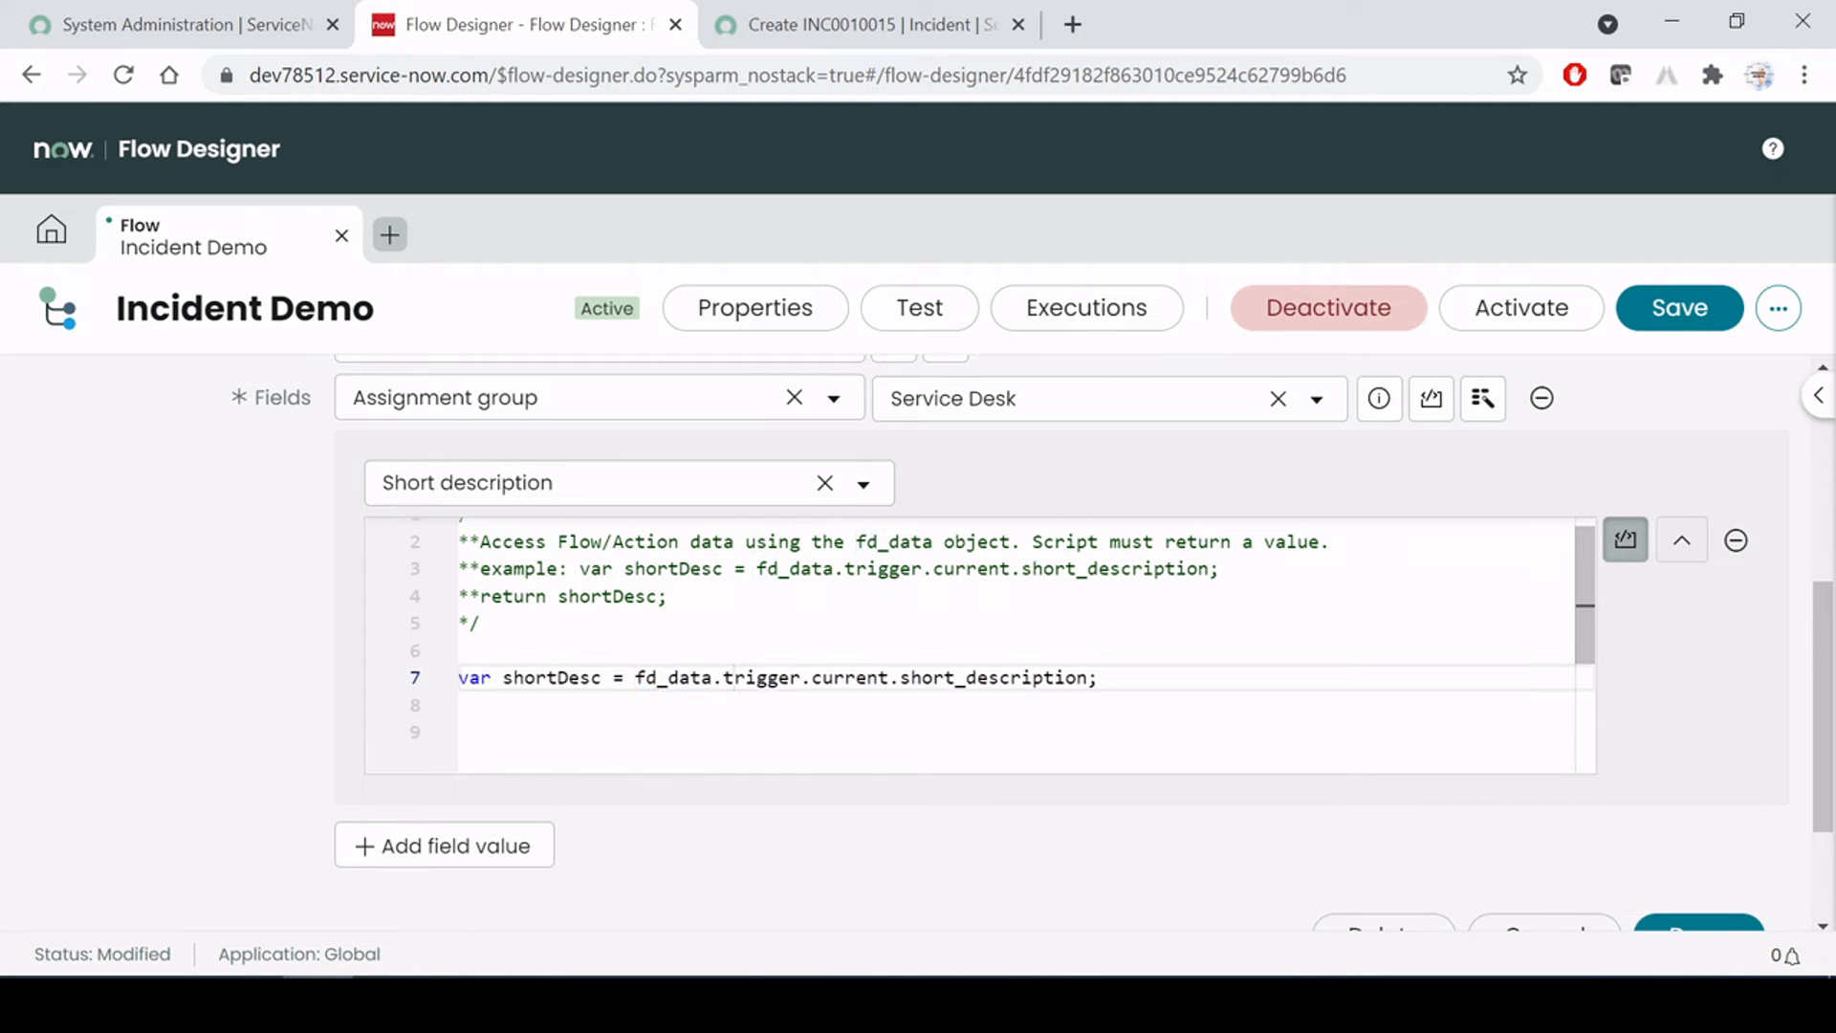
{"action": "left_click", "coordinate": [889, 677]}
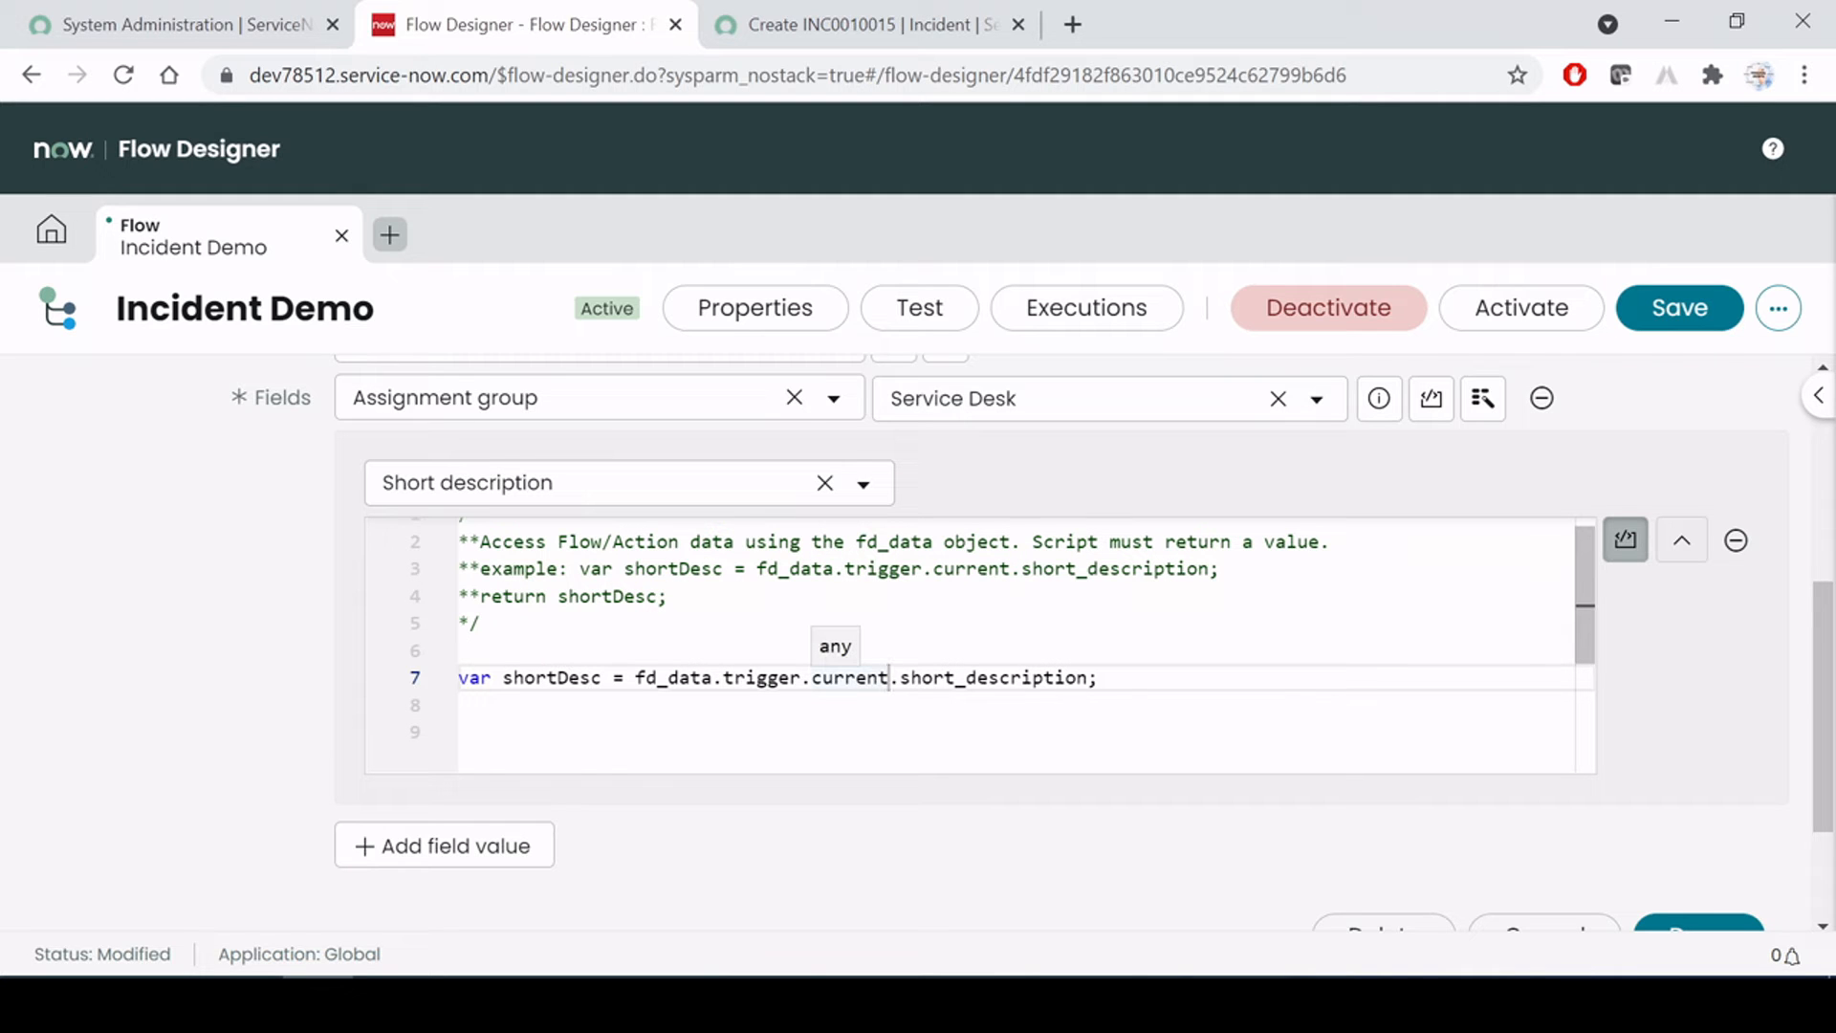
{"action": "left_click_drag", "start_coordinate": [900, 677], "coordinate": [1088, 677]}
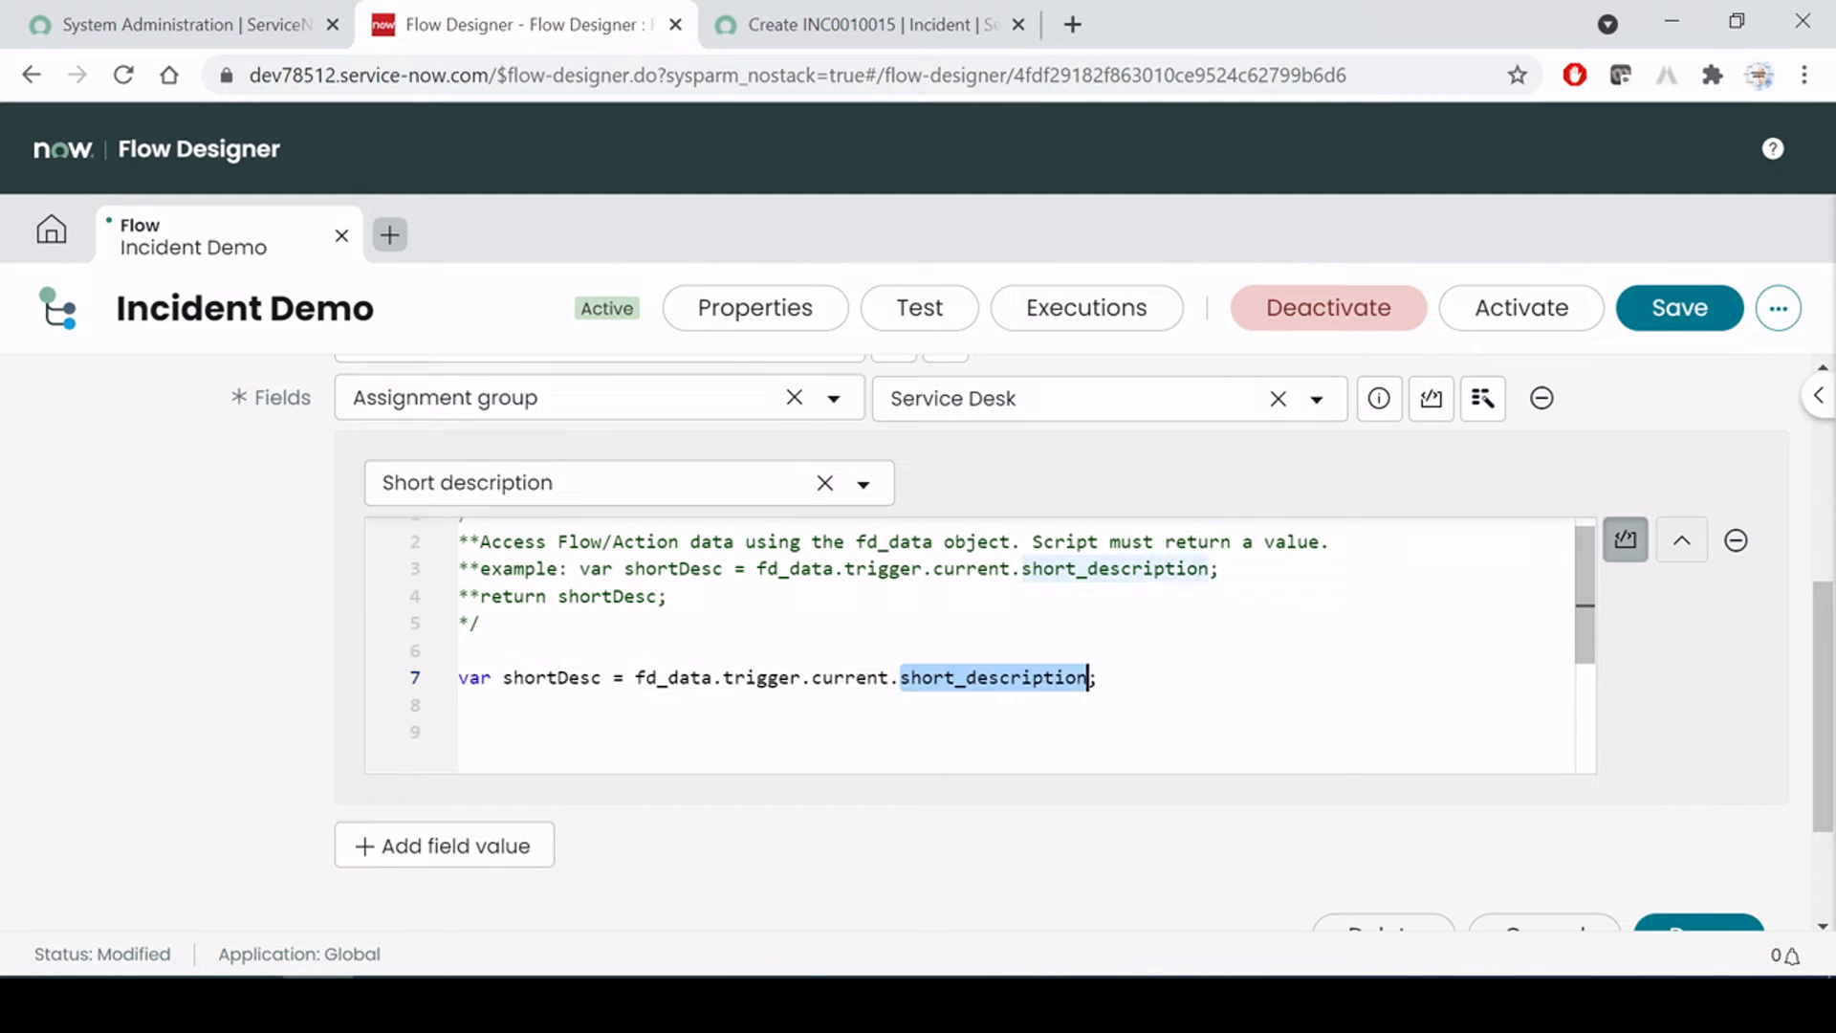
Compare the incident form's Short description field with the script, highlighting fd_data.trigger.current. and short_description in the declaration
{"action": "left_click", "coordinate": [815, 8]}
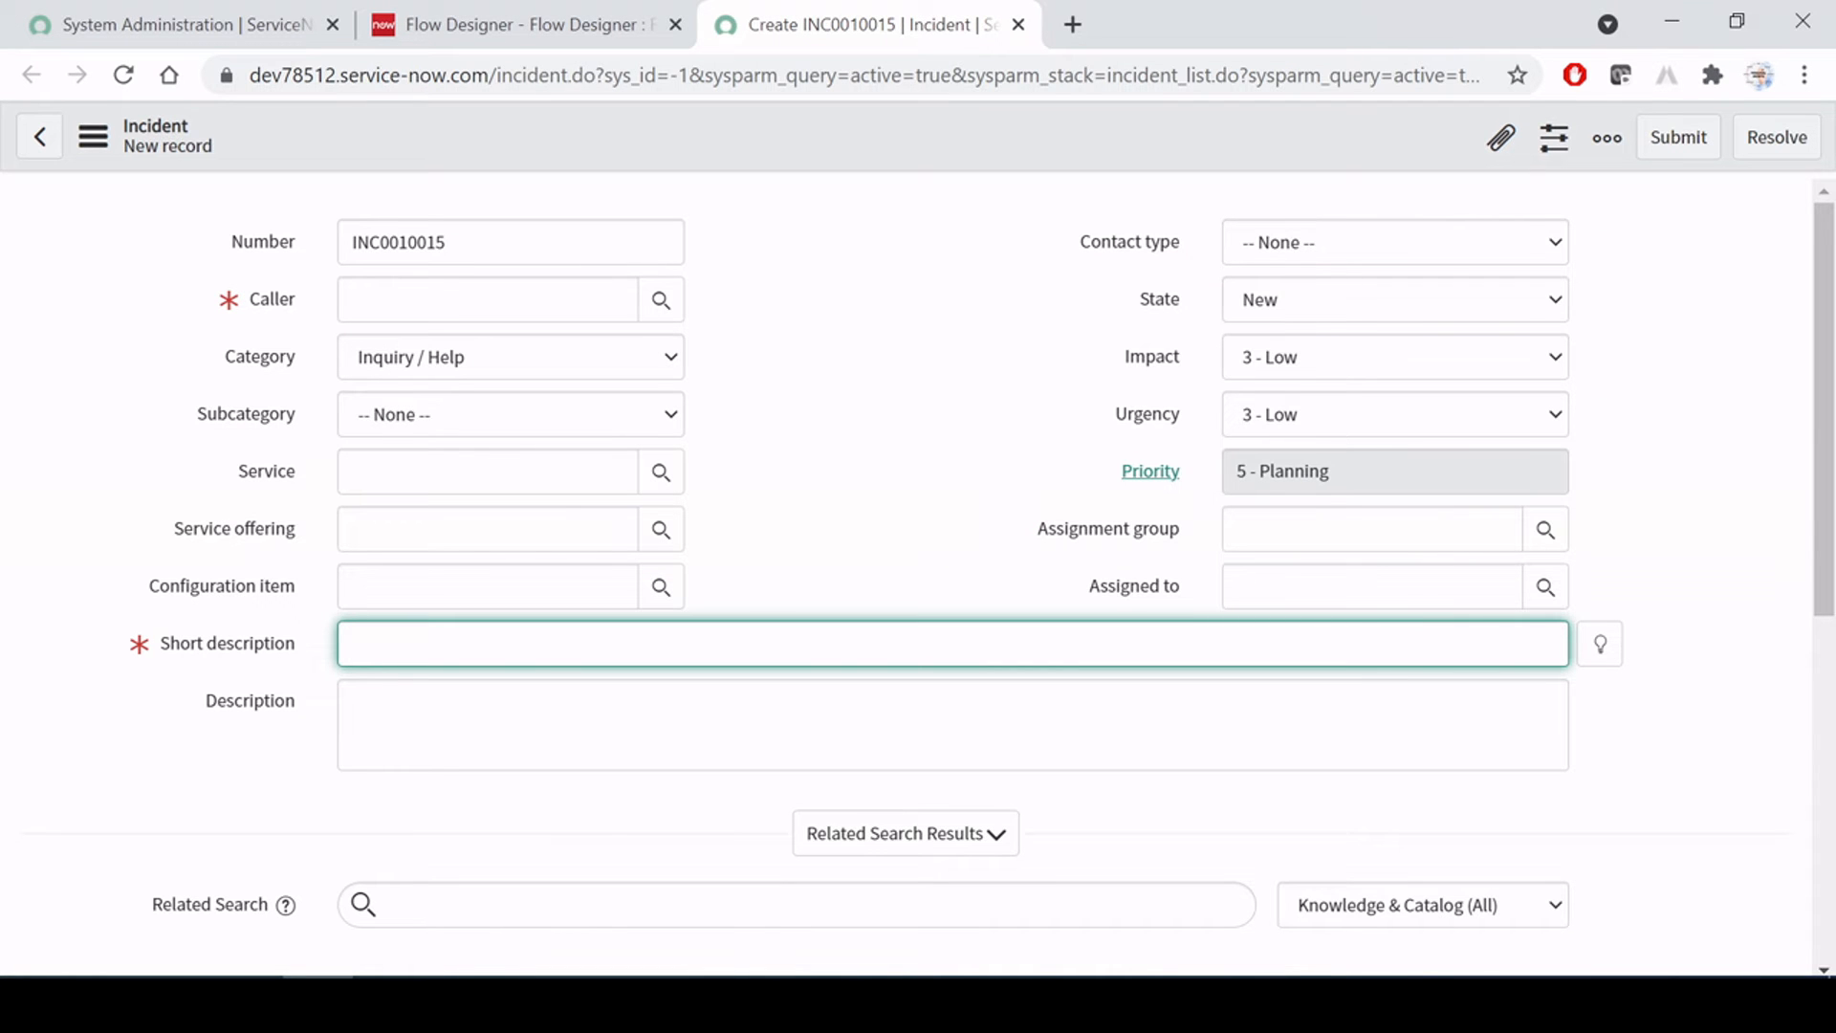
{"action": "left_click", "coordinate": [506, 24]}
{"action": "left_click", "coordinate": [900, 677]}
{"action": "left_click_drag", "start_coordinate": [900, 677], "coordinate": [634, 677]}
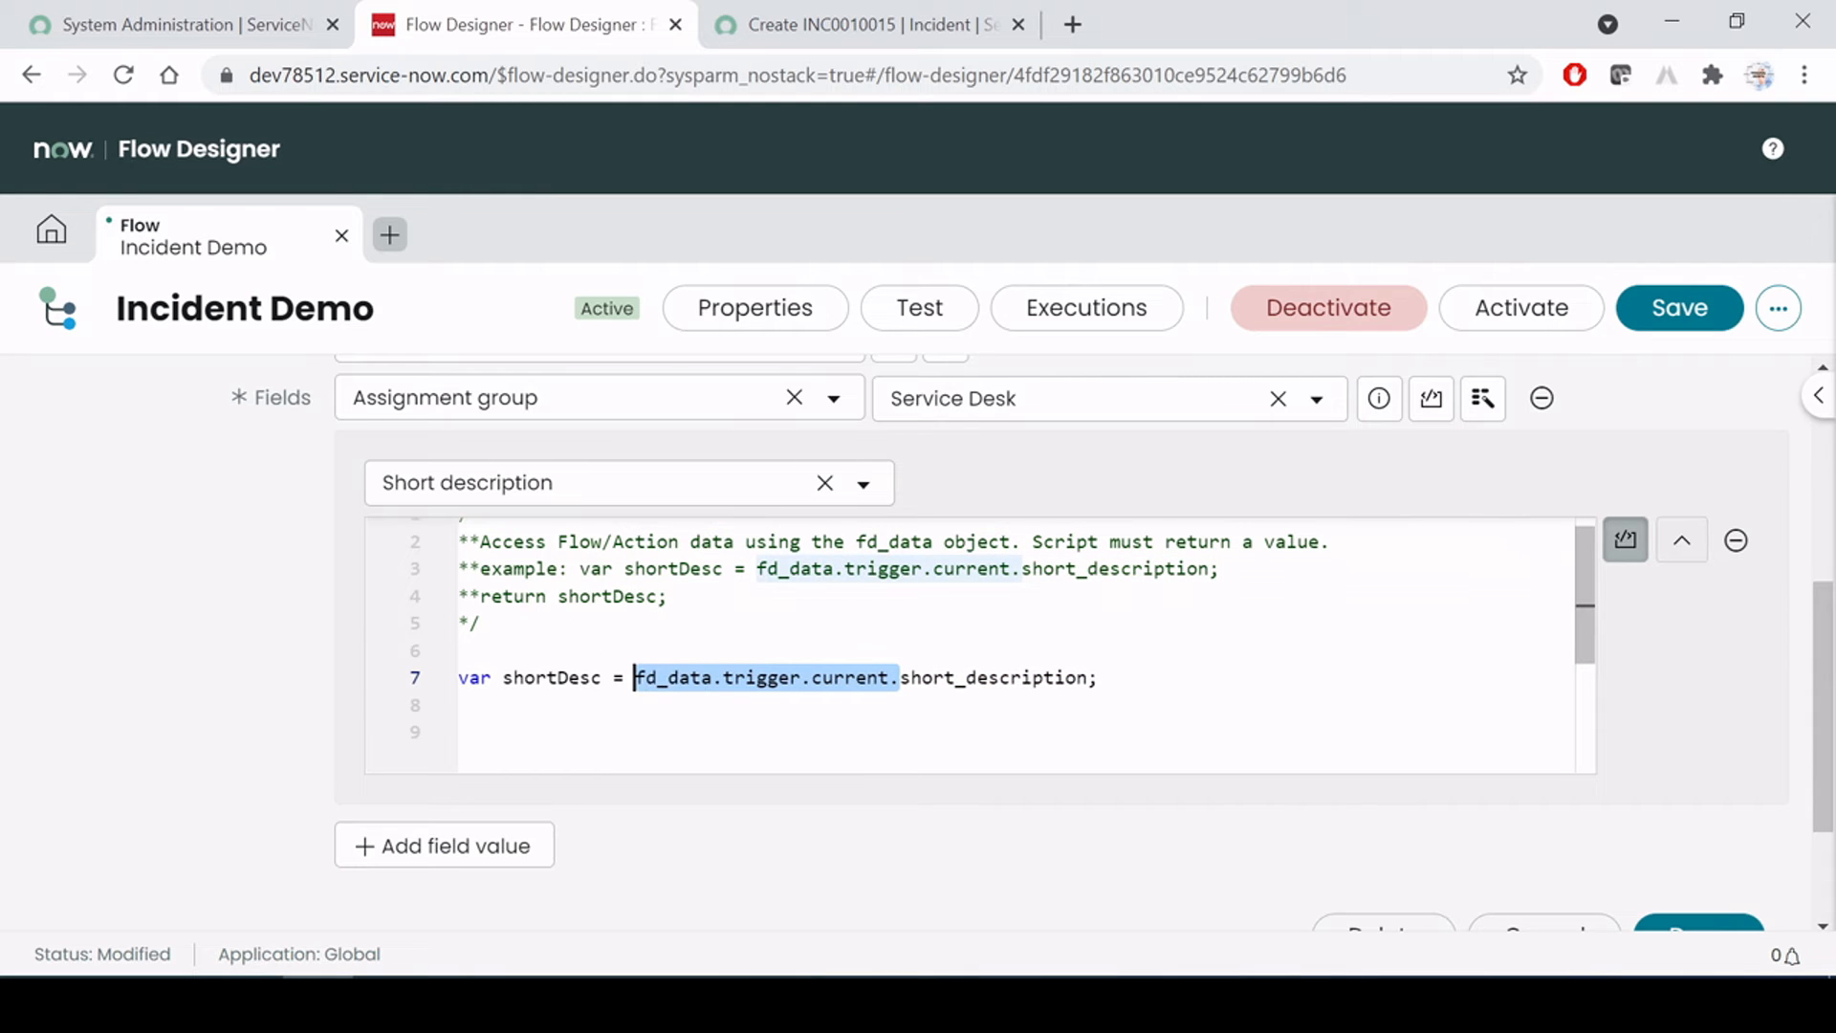
{"action": "left_click", "coordinate": [932, 677]}
{"action": "left_click_drag", "start_coordinate": [900, 676], "coordinate": [1088, 677]}
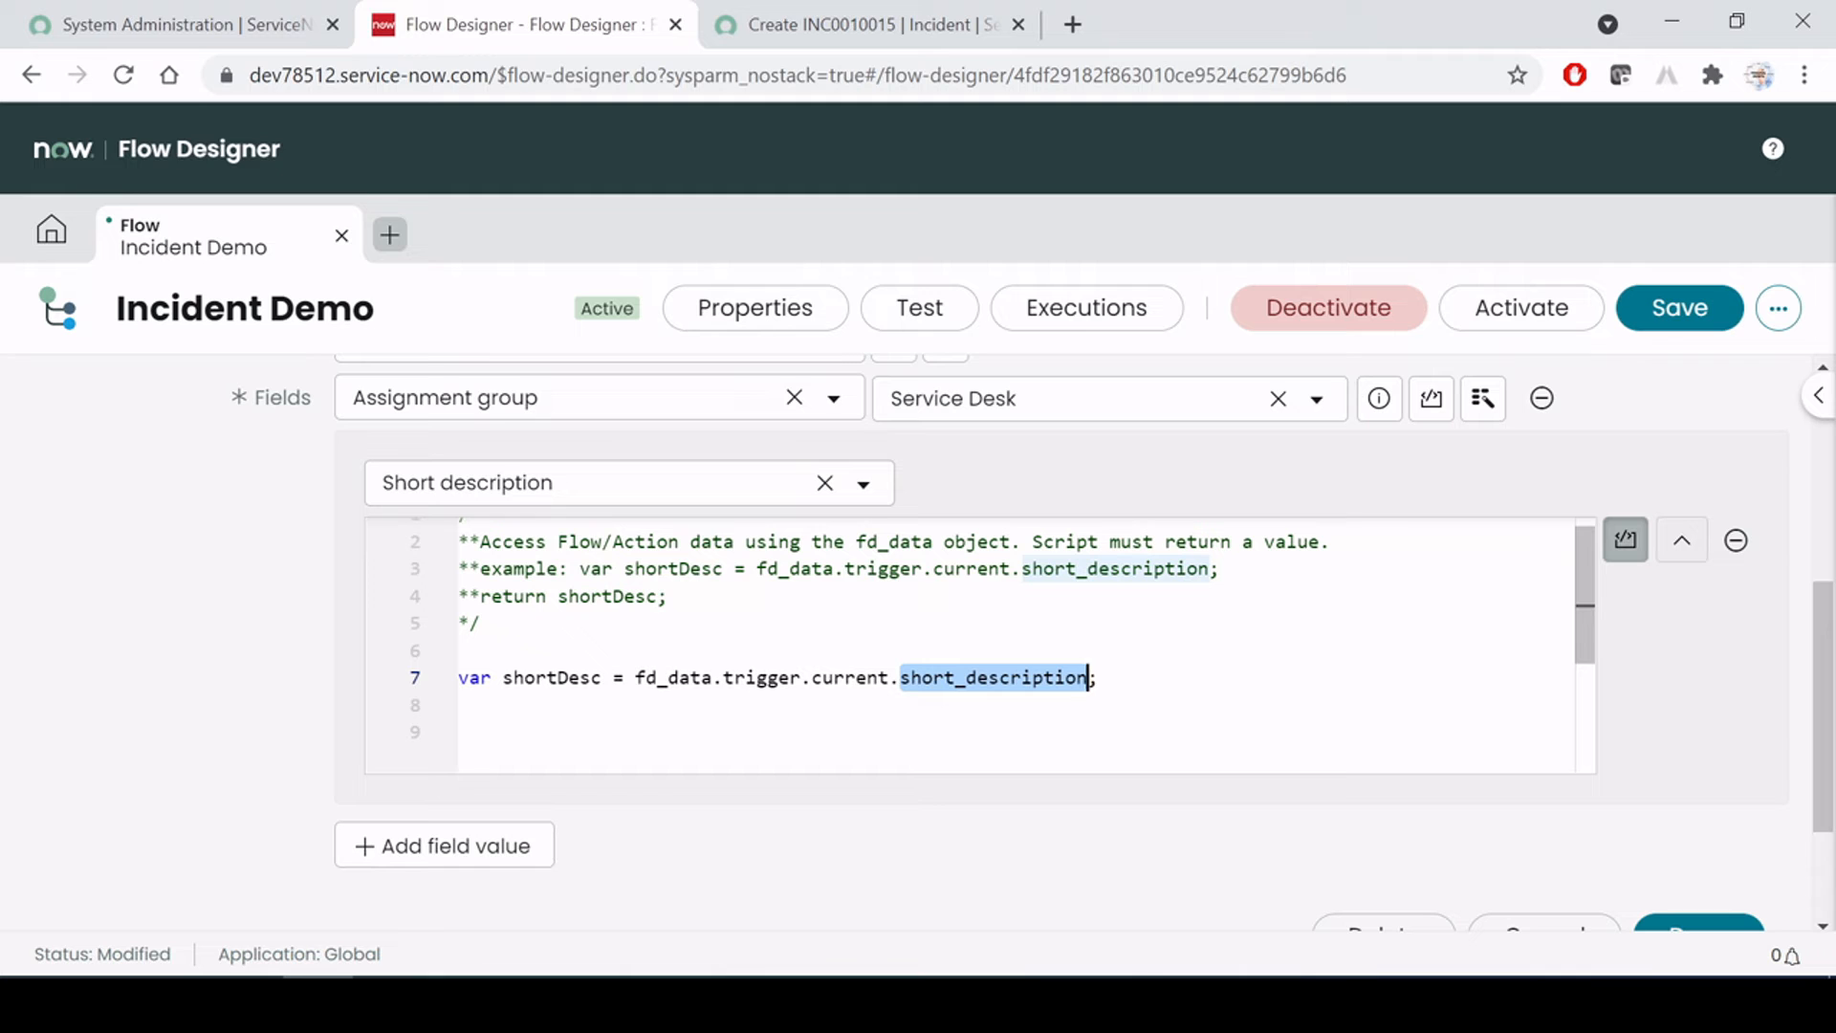
{"action": "left_click", "coordinate": [1102, 677]}
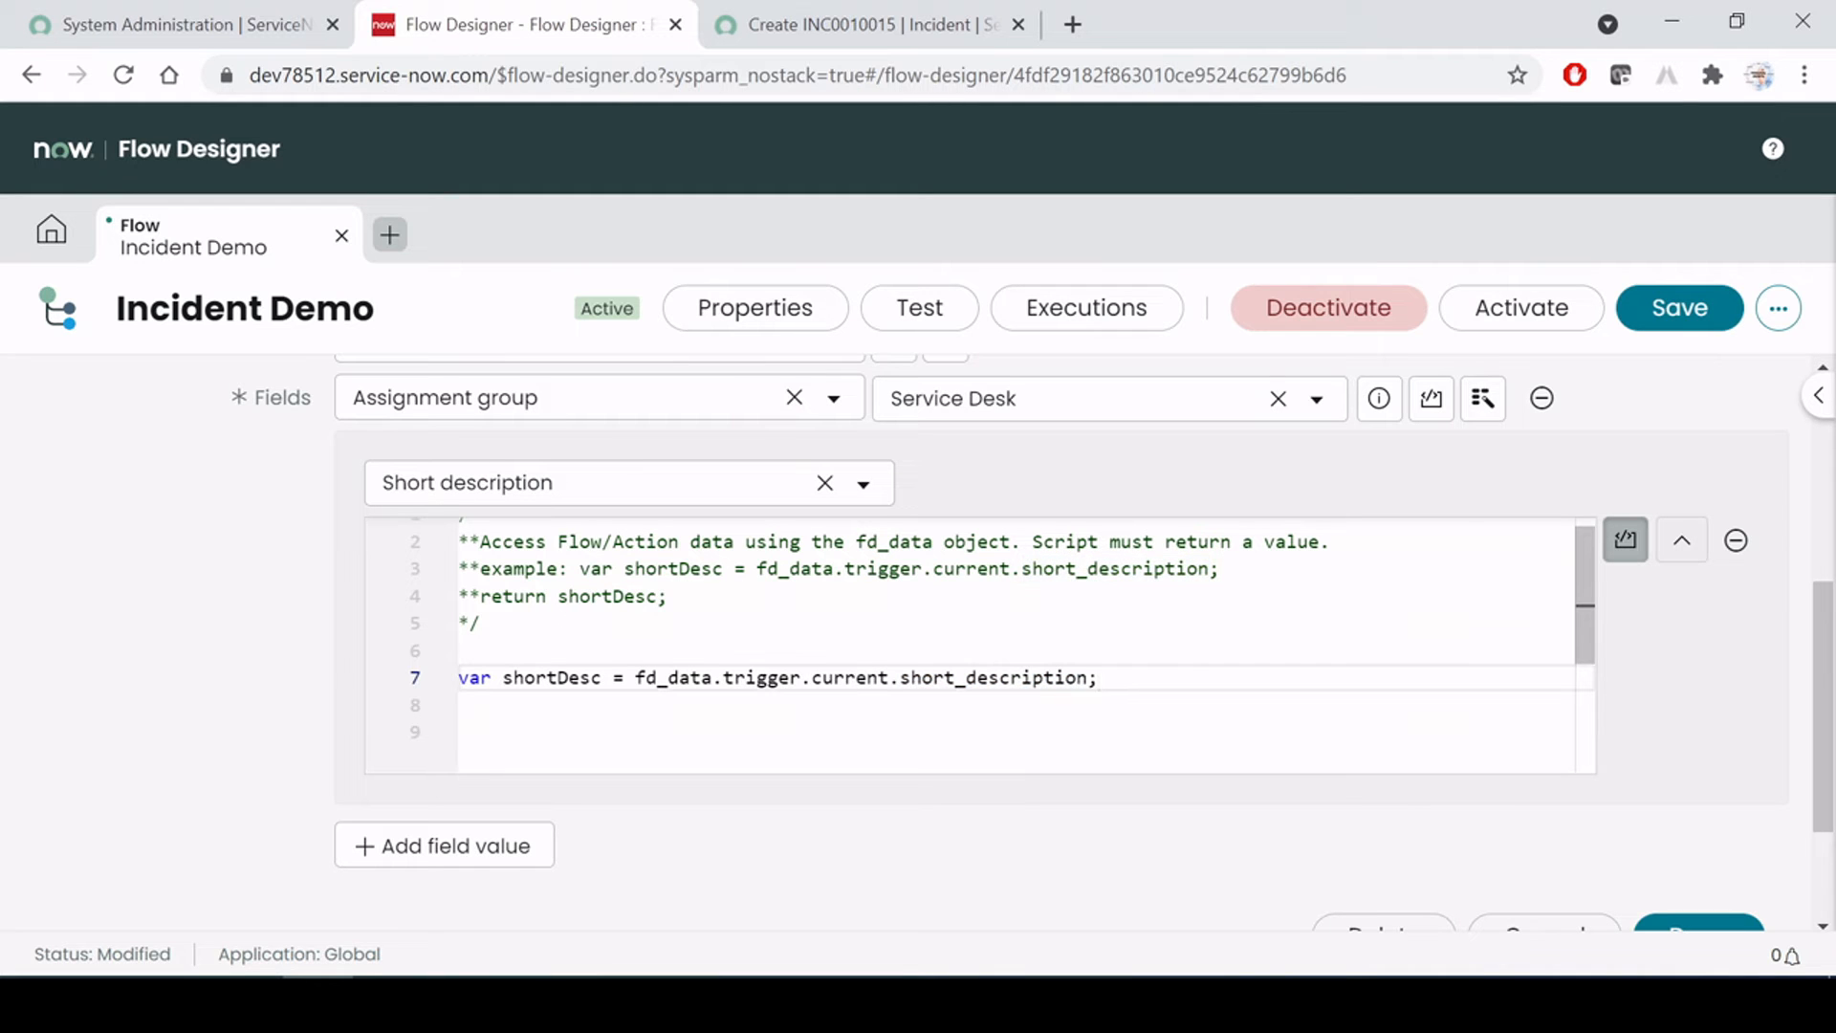
{"action": "left_click_drag", "start_coordinate": [1089, 677], "coordinate": [459, 654]}
{"action": "left_click", "coordinate": [634, 677]}
{"action": "key", "text": "End"}
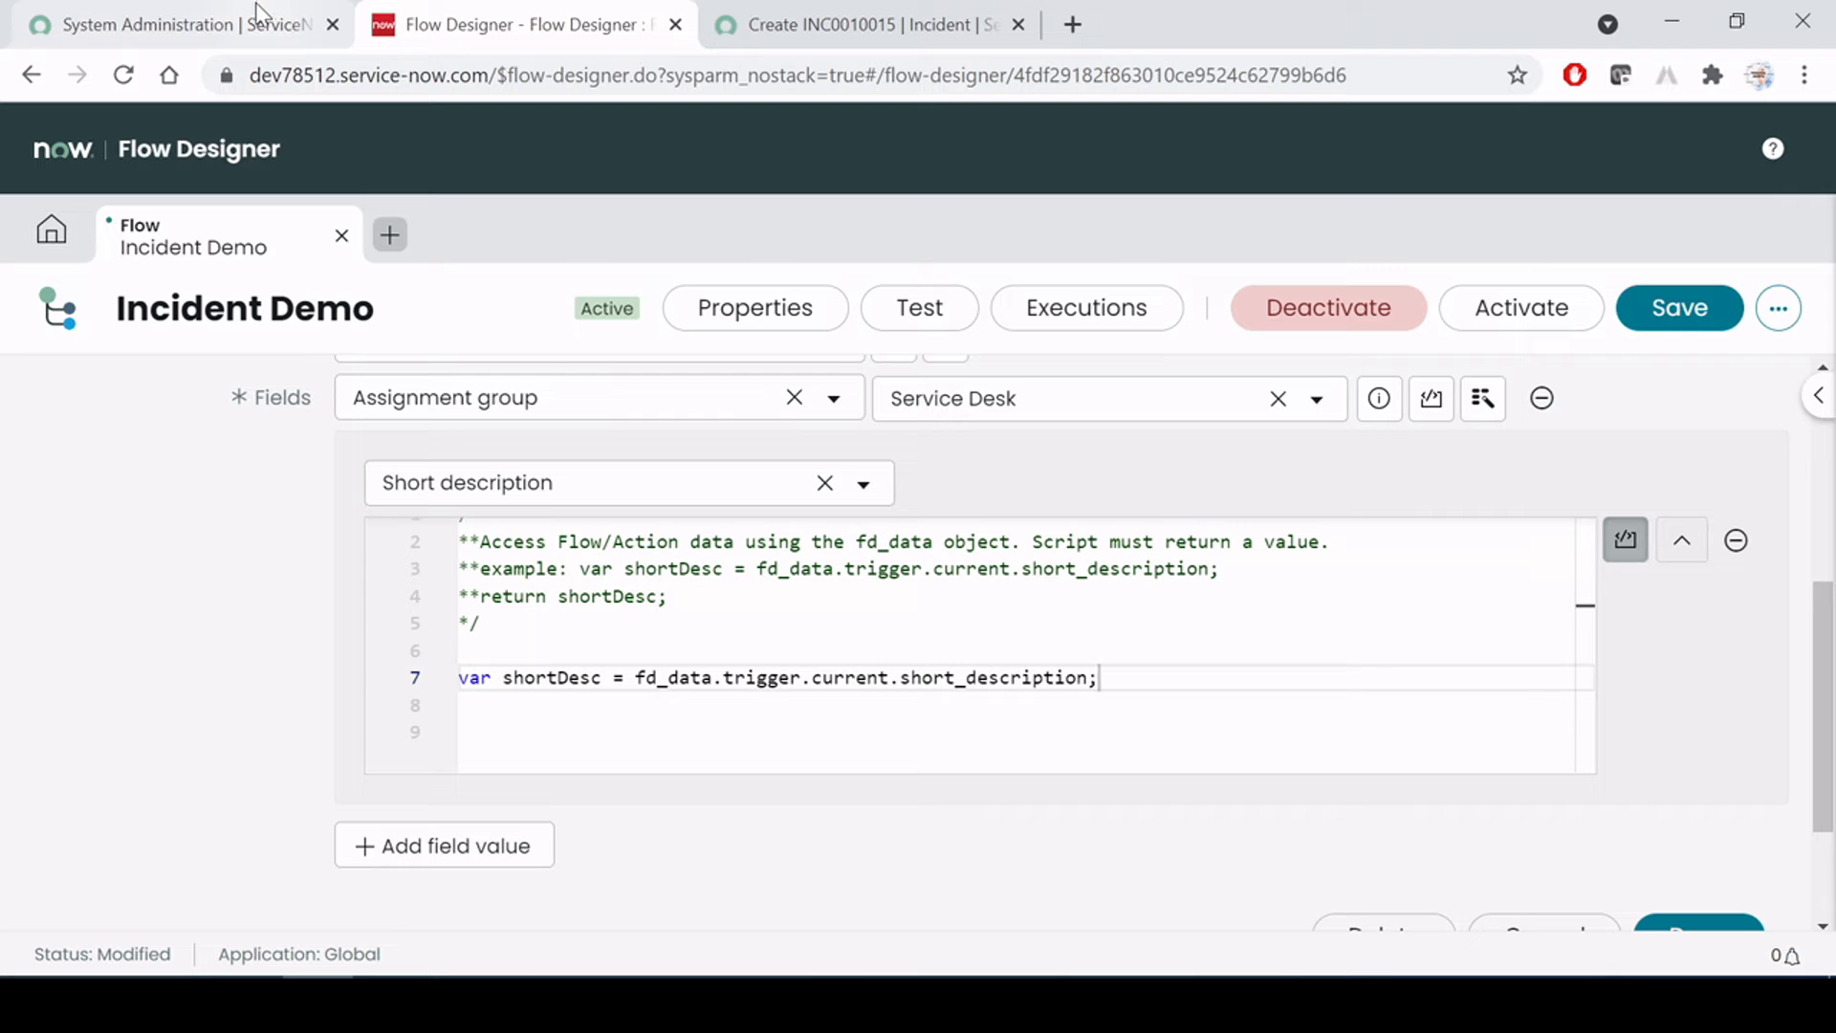
{"action": "left_click", "coordinate": [269, 24]}
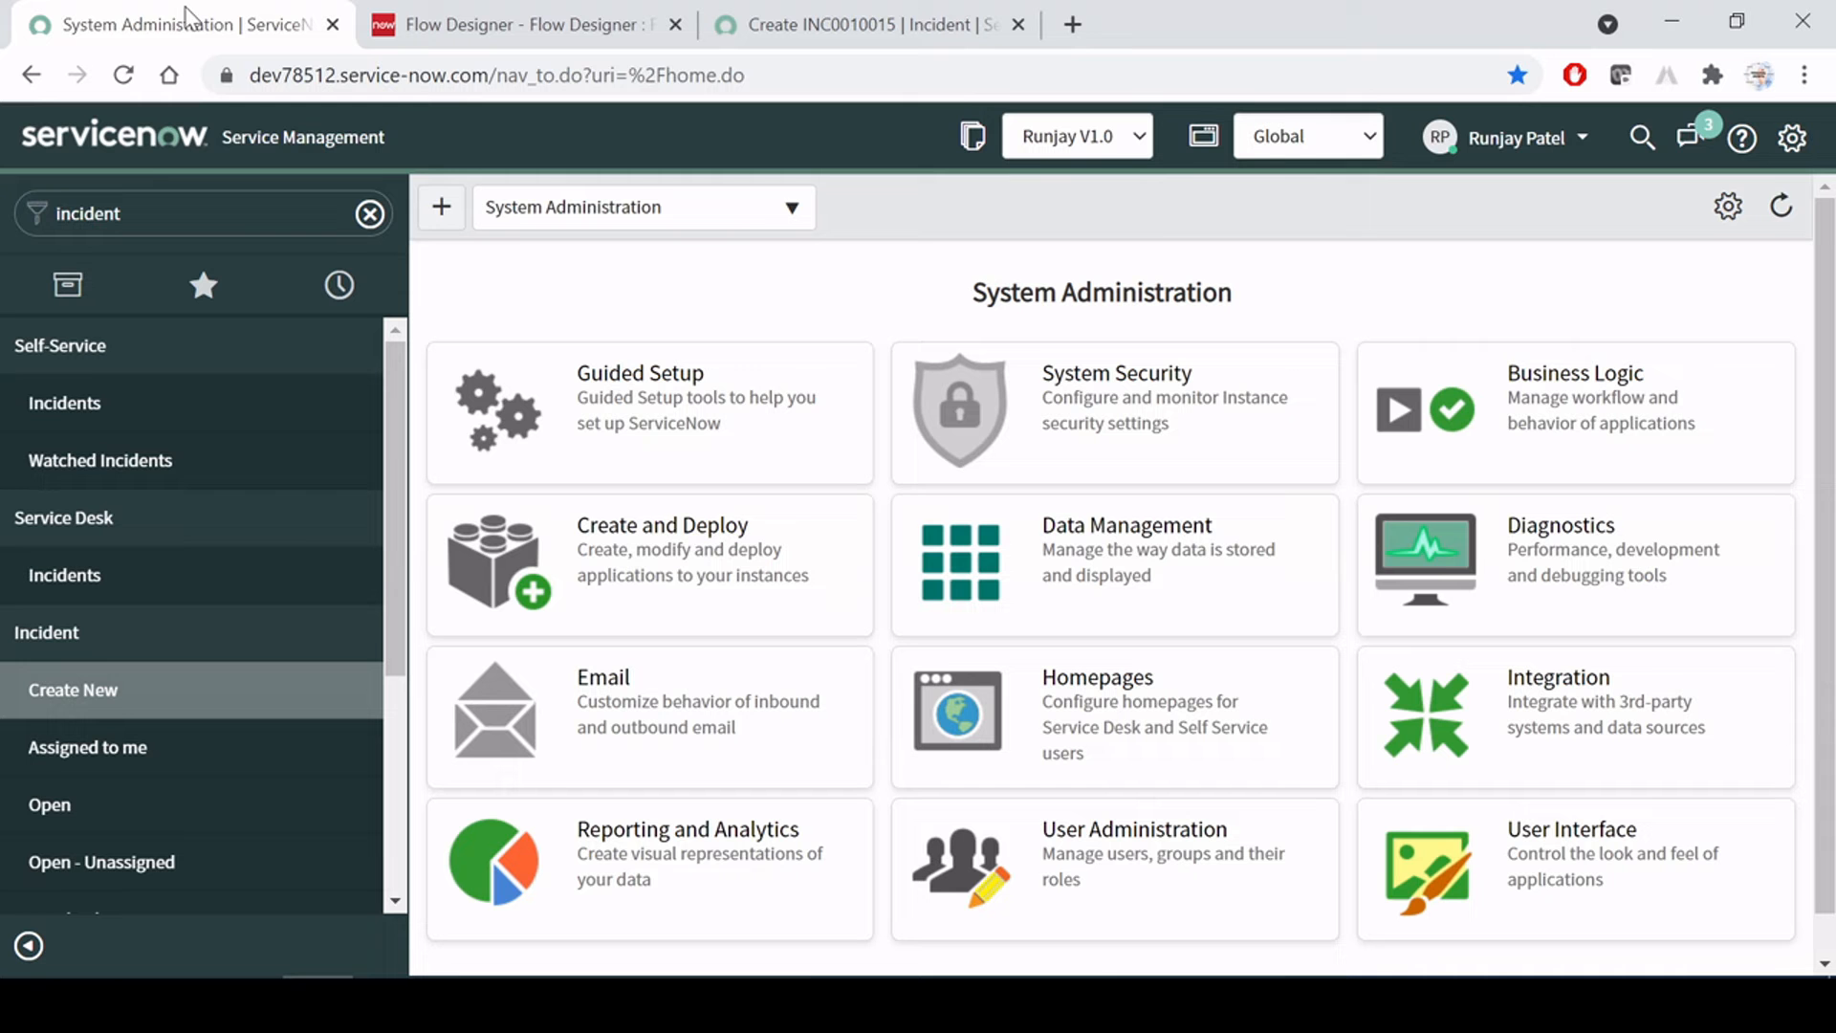
{"action": "left_click", "coordinate": [782, 23]}
{"action": "left_click", "coordinate": [507, 21]}
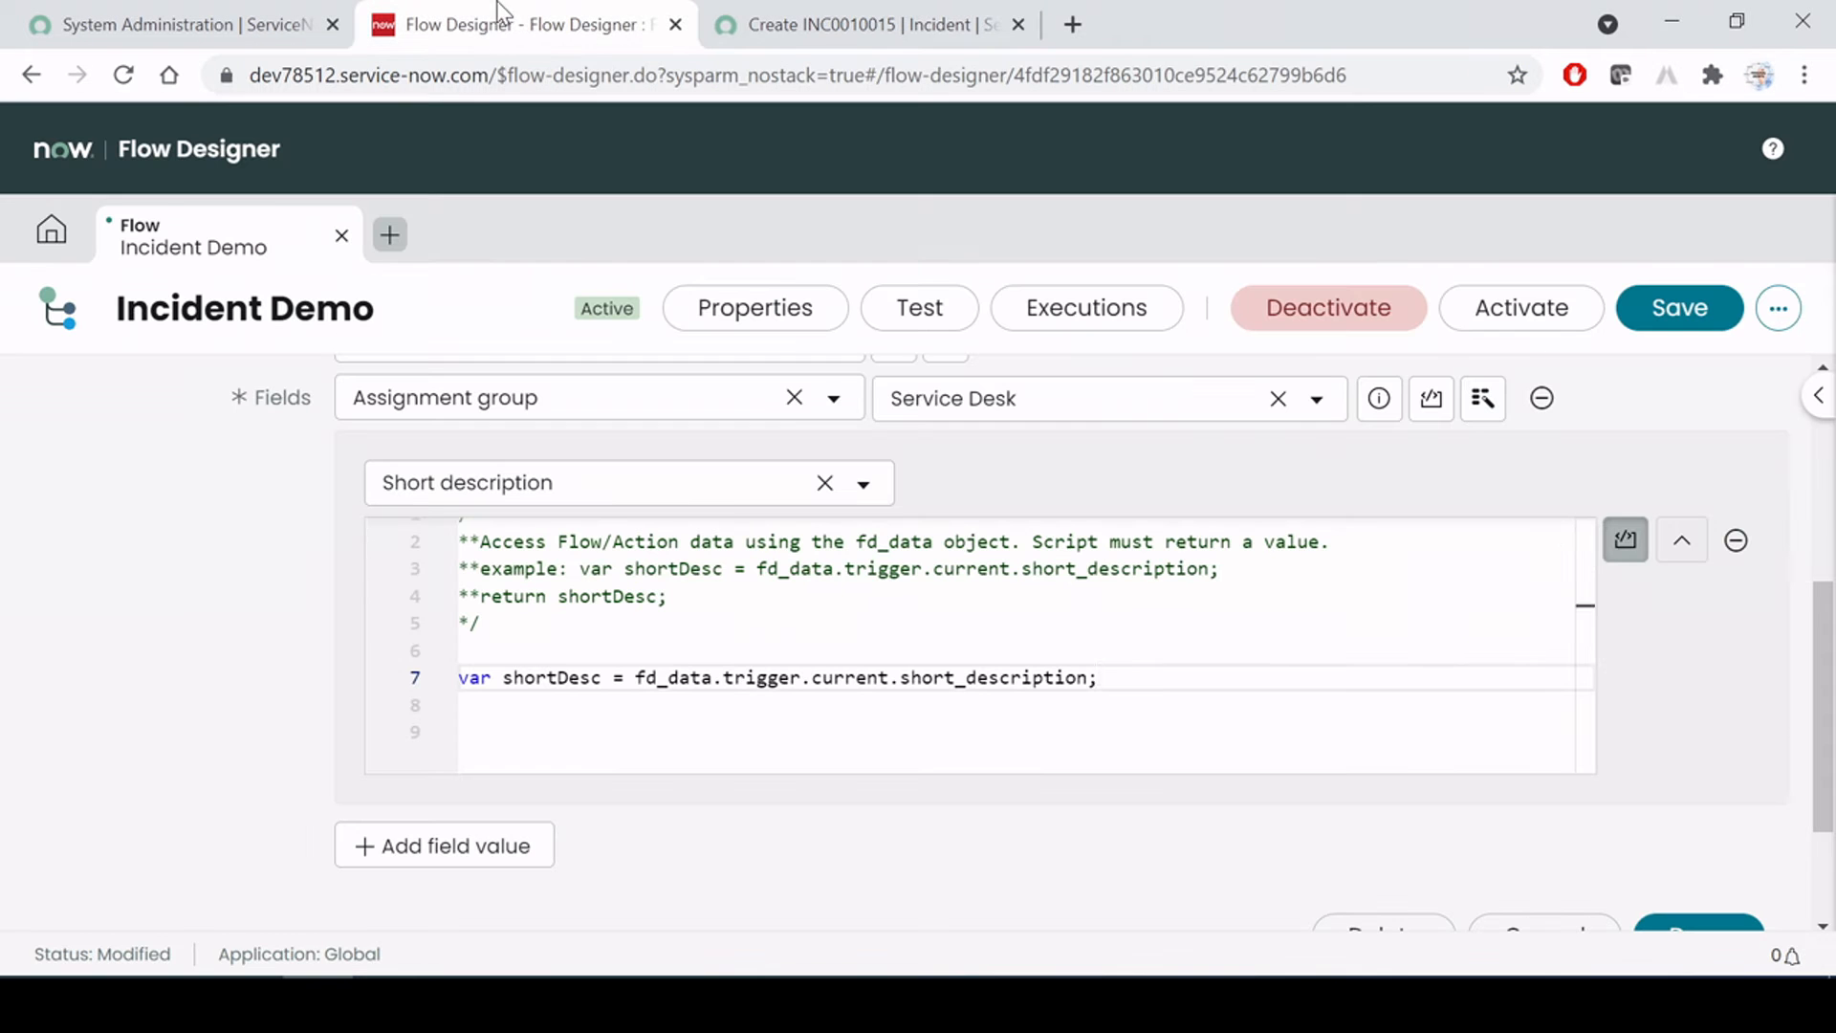
Add a return keyword below the shortDesc declaration, leaving a blank line between them
{"action": "key", "text": "Return"}
{"action": "key", "text": "Return"}
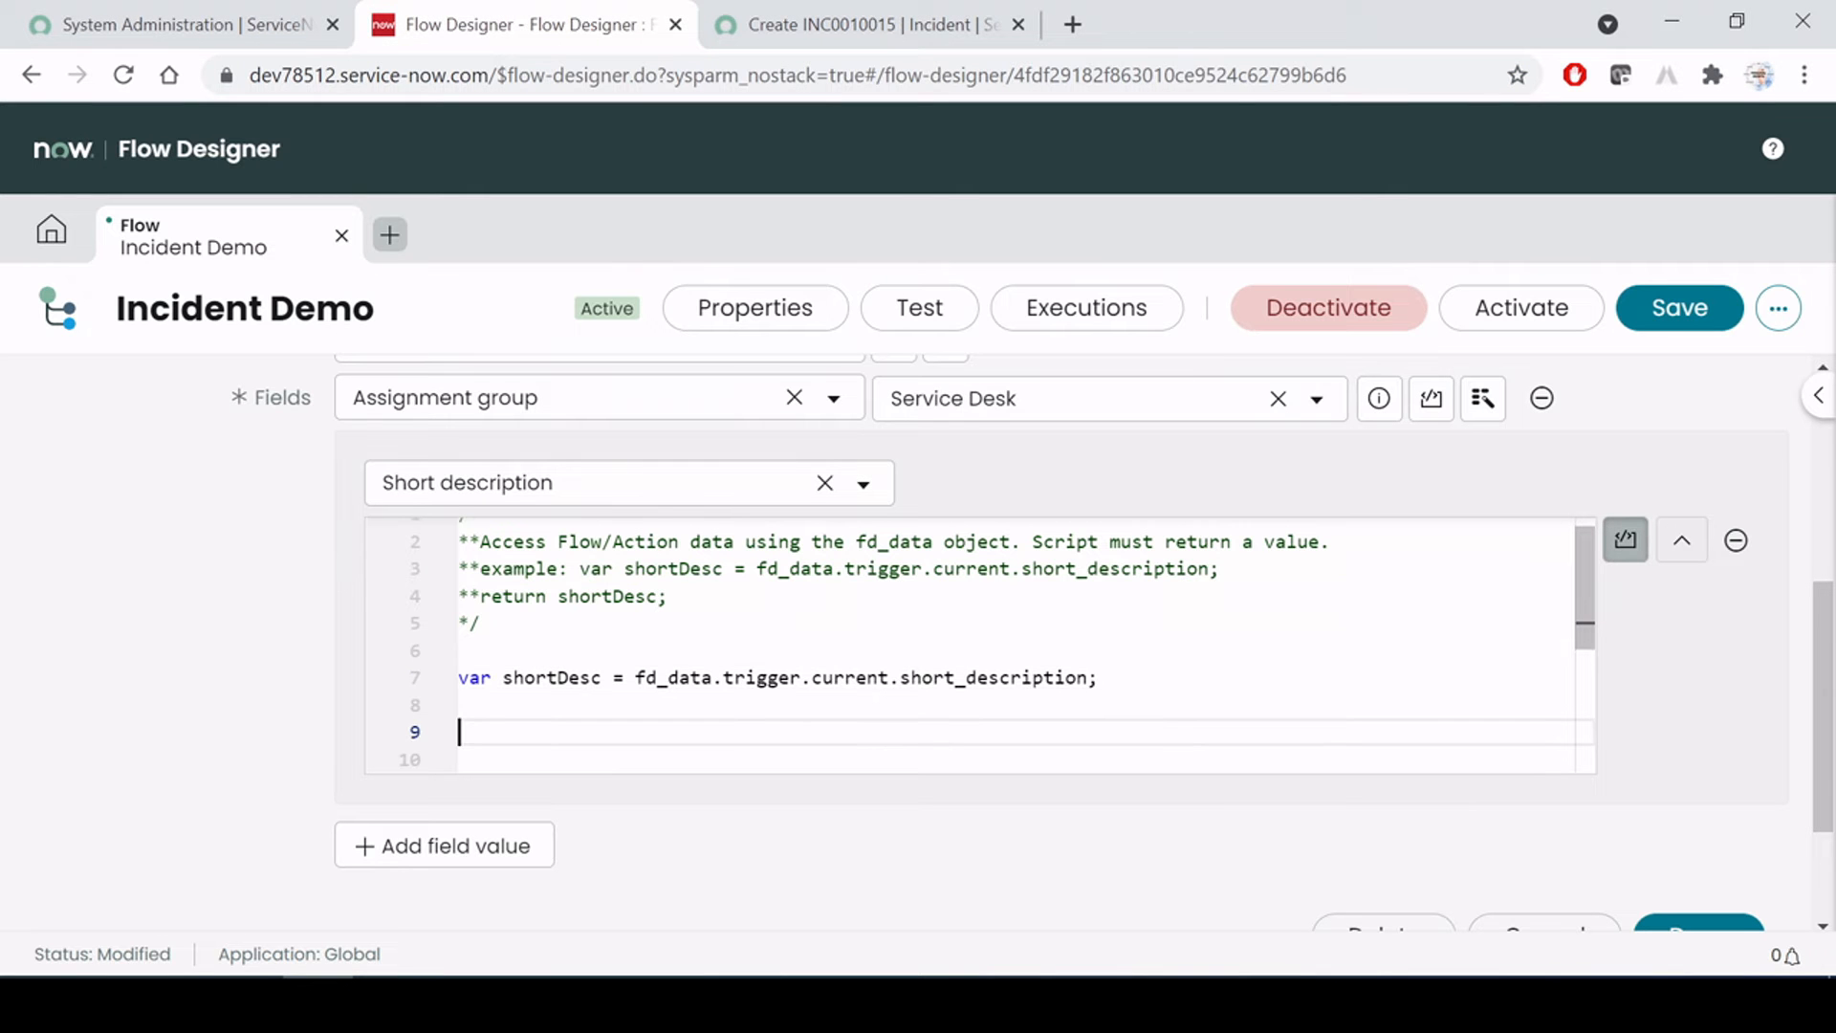
{"action": "type", "text": "ret"}
{"action": "type", "text": "urn"}
{"action": "double_click", "coordinate": [556, 677]}
{"action": "key", "text": "ctrl+c"}
{"action": "left_click", "coordinate": [537, 733]}
{"action": "key", "text": "ctrl+v"}
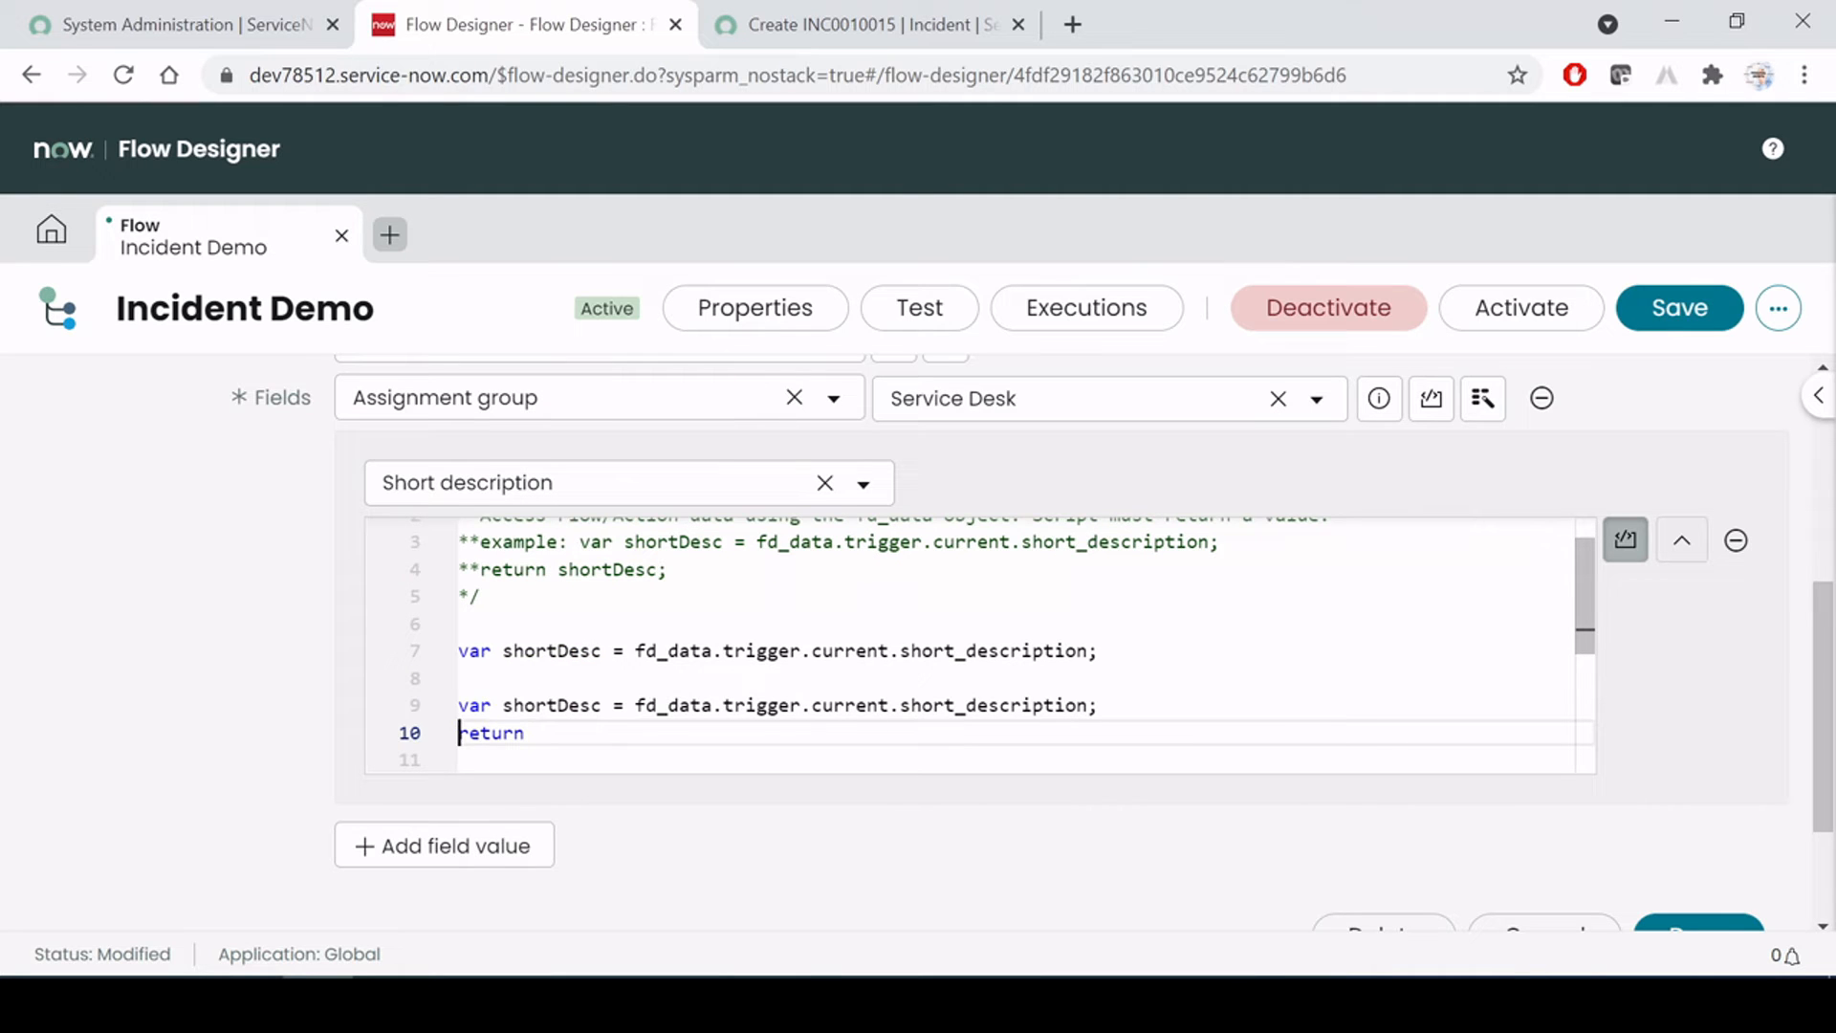
{"action": "key", "text": "ctrl+z"}
Copy the shortDesc variable name from its declaration and paste it after return to form return shortDesc
{"action": "double_click", "coordinate": [552, 651]}
{"action": "key", "text": "ctrl+c"}
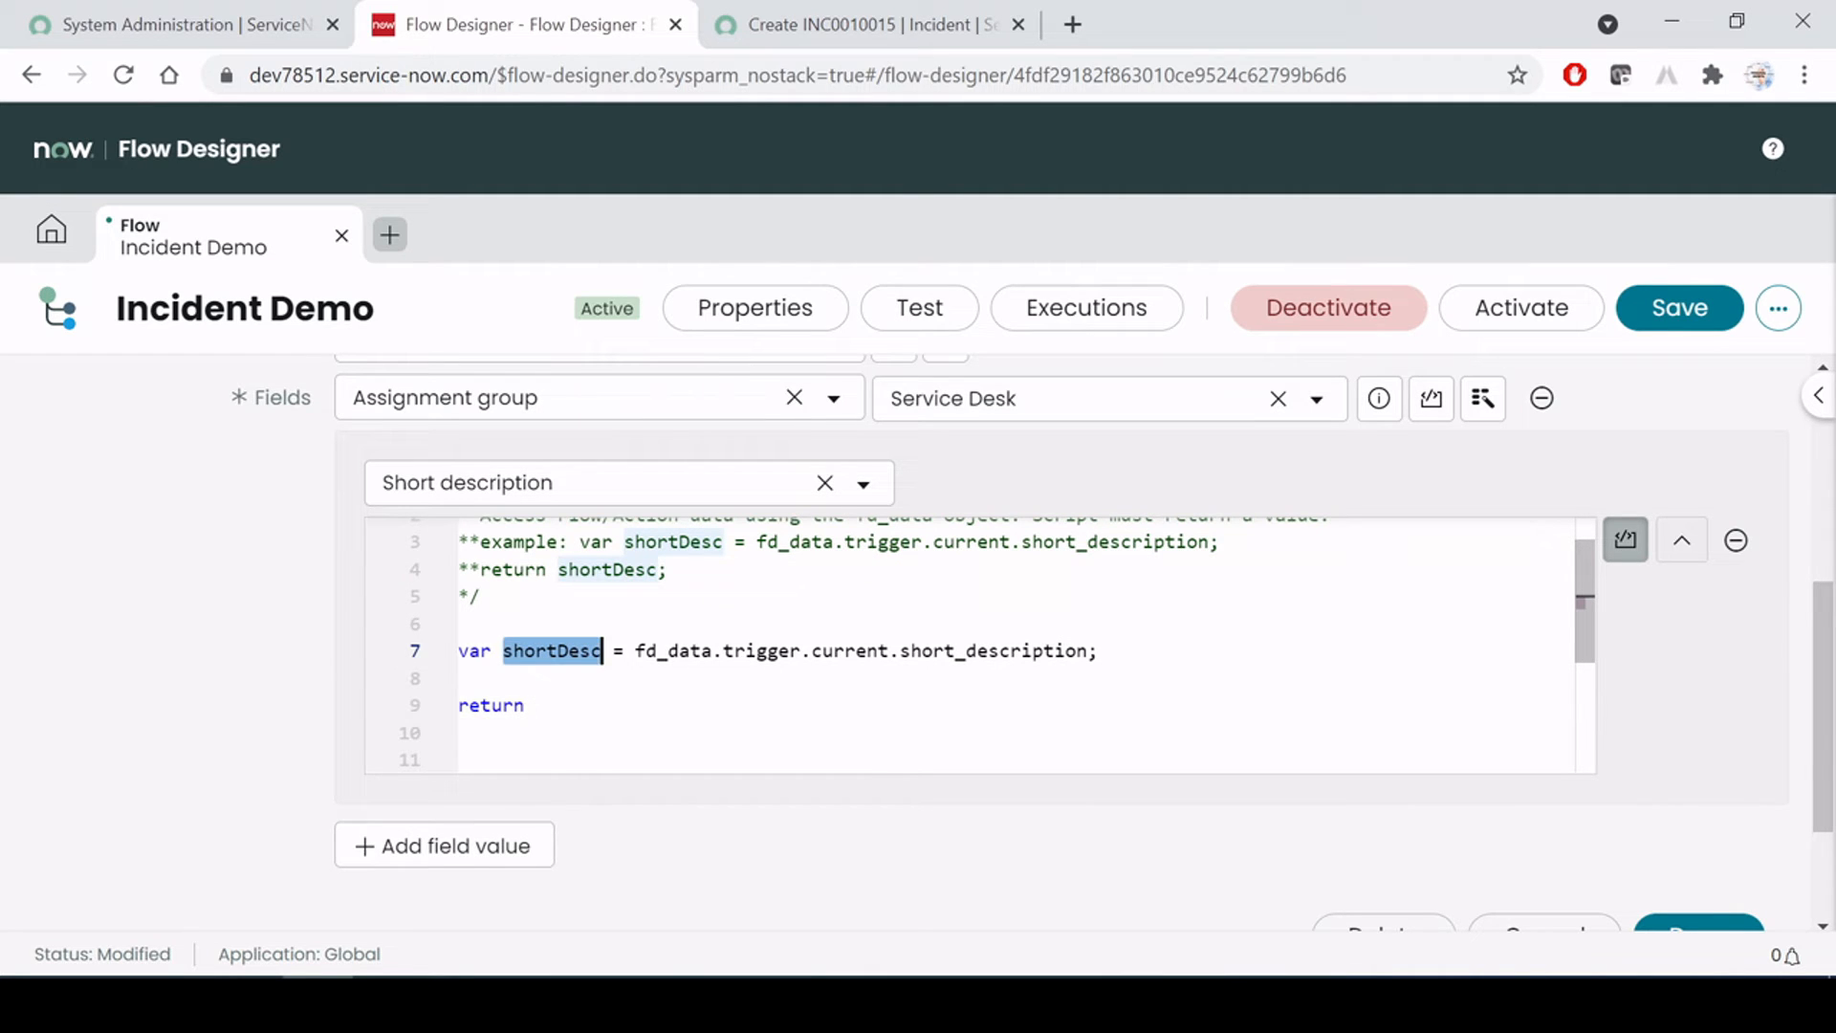
{"action": "left_click", "coordinate": [537, 705]}
{"action": "key", "text": "ctrl+v"}
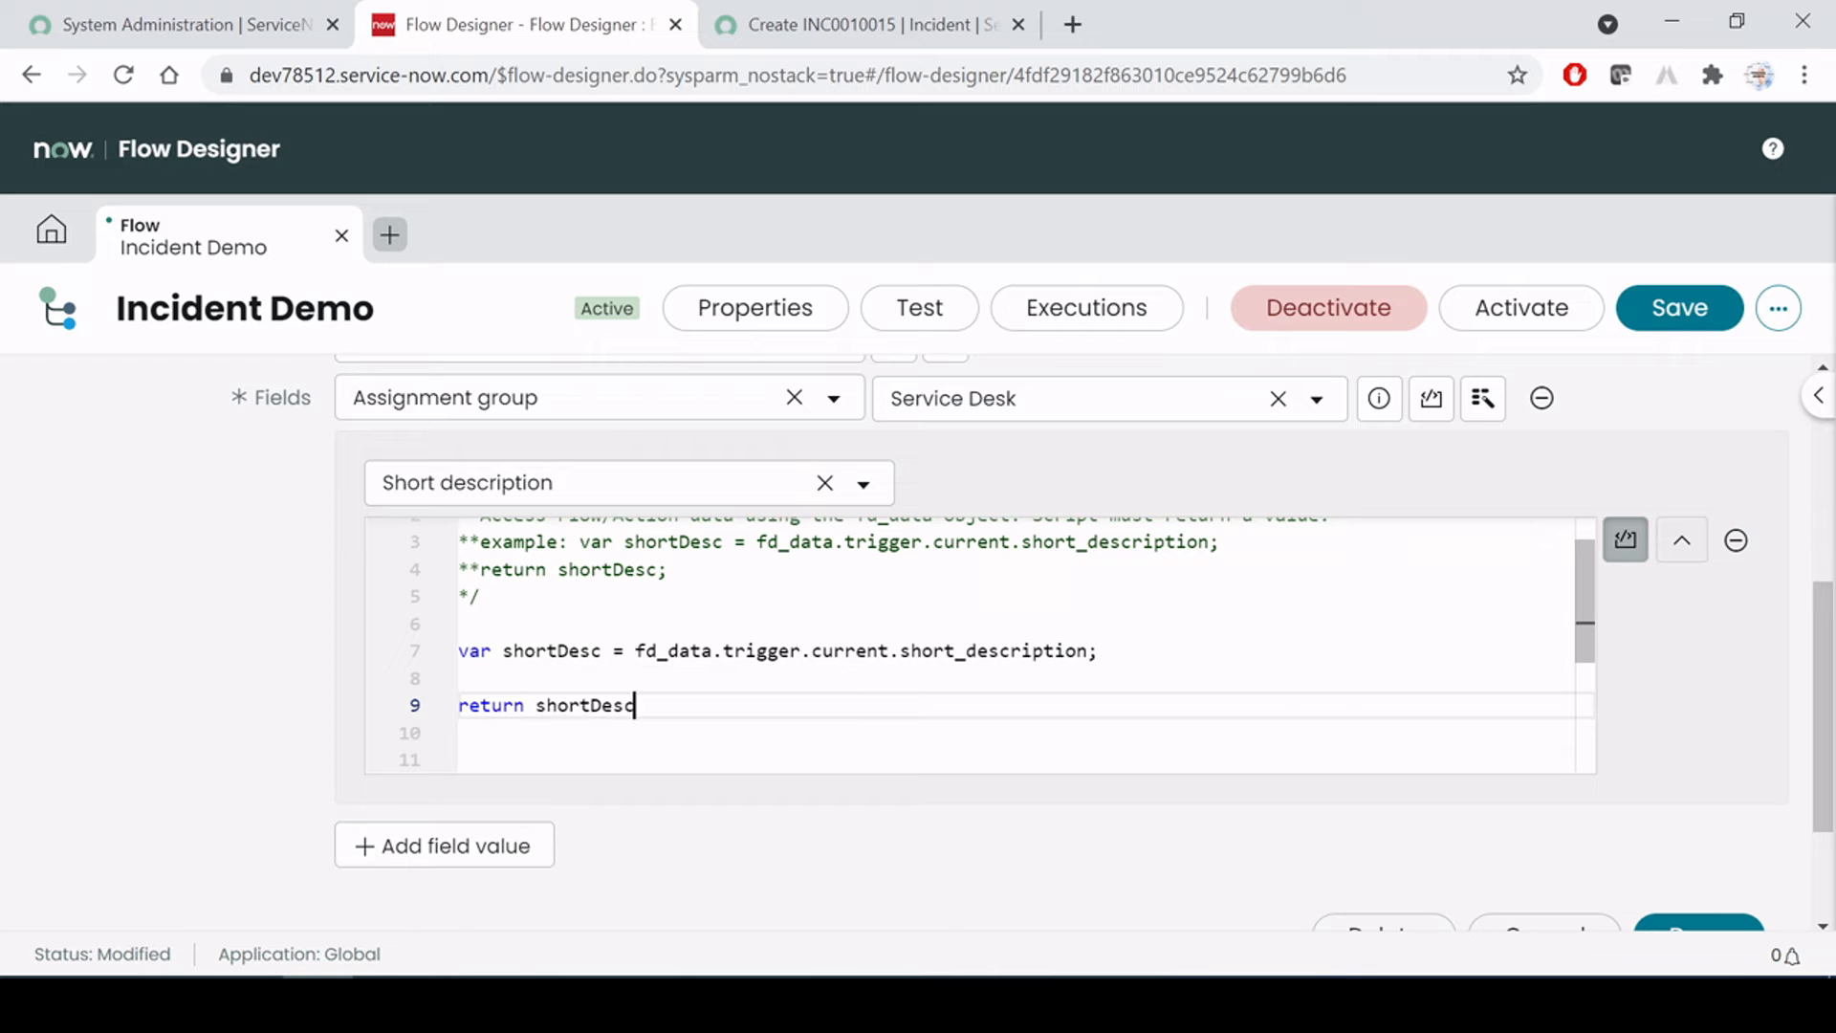
Append + " Test...."; to the return shortDesc statement and highlight the appended text
{"action": "type", "text": "+ \" \";"}
{"action": "key", "text": "Left"}
{"action": "key", "text": "Left"}
{"action": "type", "text": "Test...."}
{"action": "key", "text": "End"}
{"action": "left_click_drag", "start_coordinate": [1098, 652], "coordinate": [579, 653]}
{"action": "left_click", "coordinate": [580, 653]}
{"action": "left_click_drag", "start_coordinate": [677, 704], "coordinate": [767, 705]}
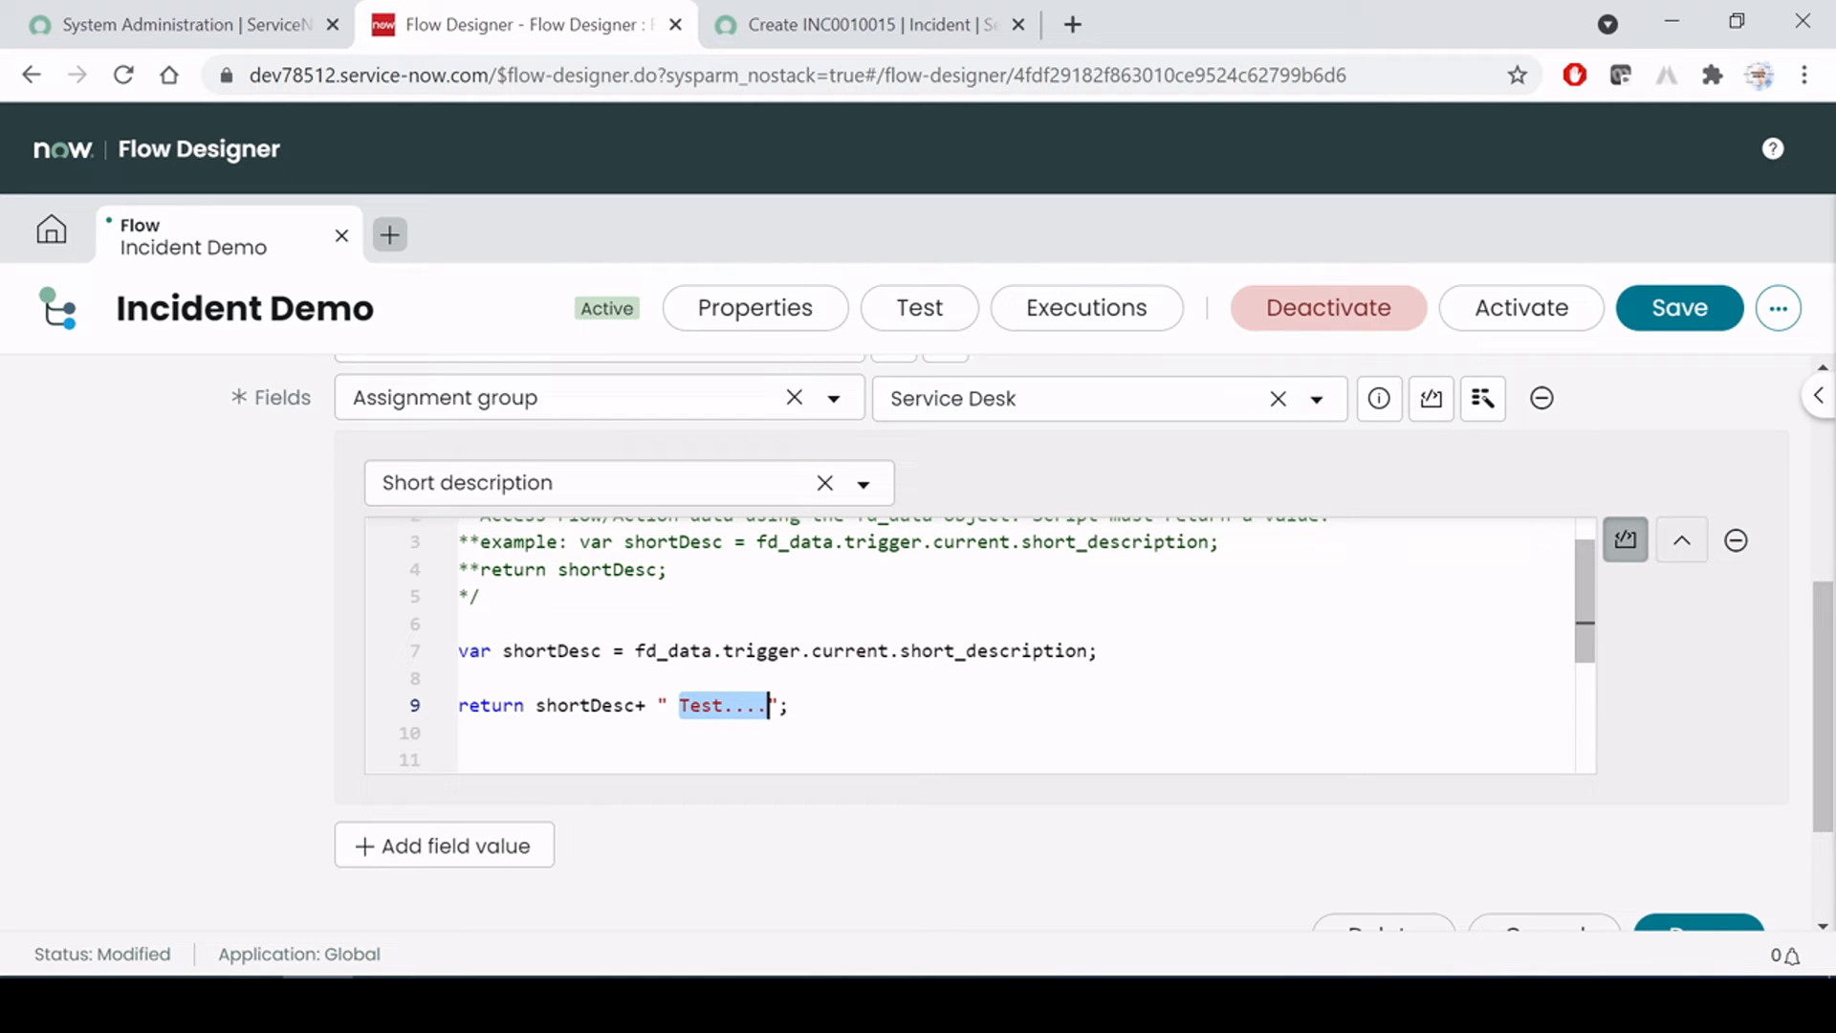
{"action": "key", "text": "End"}
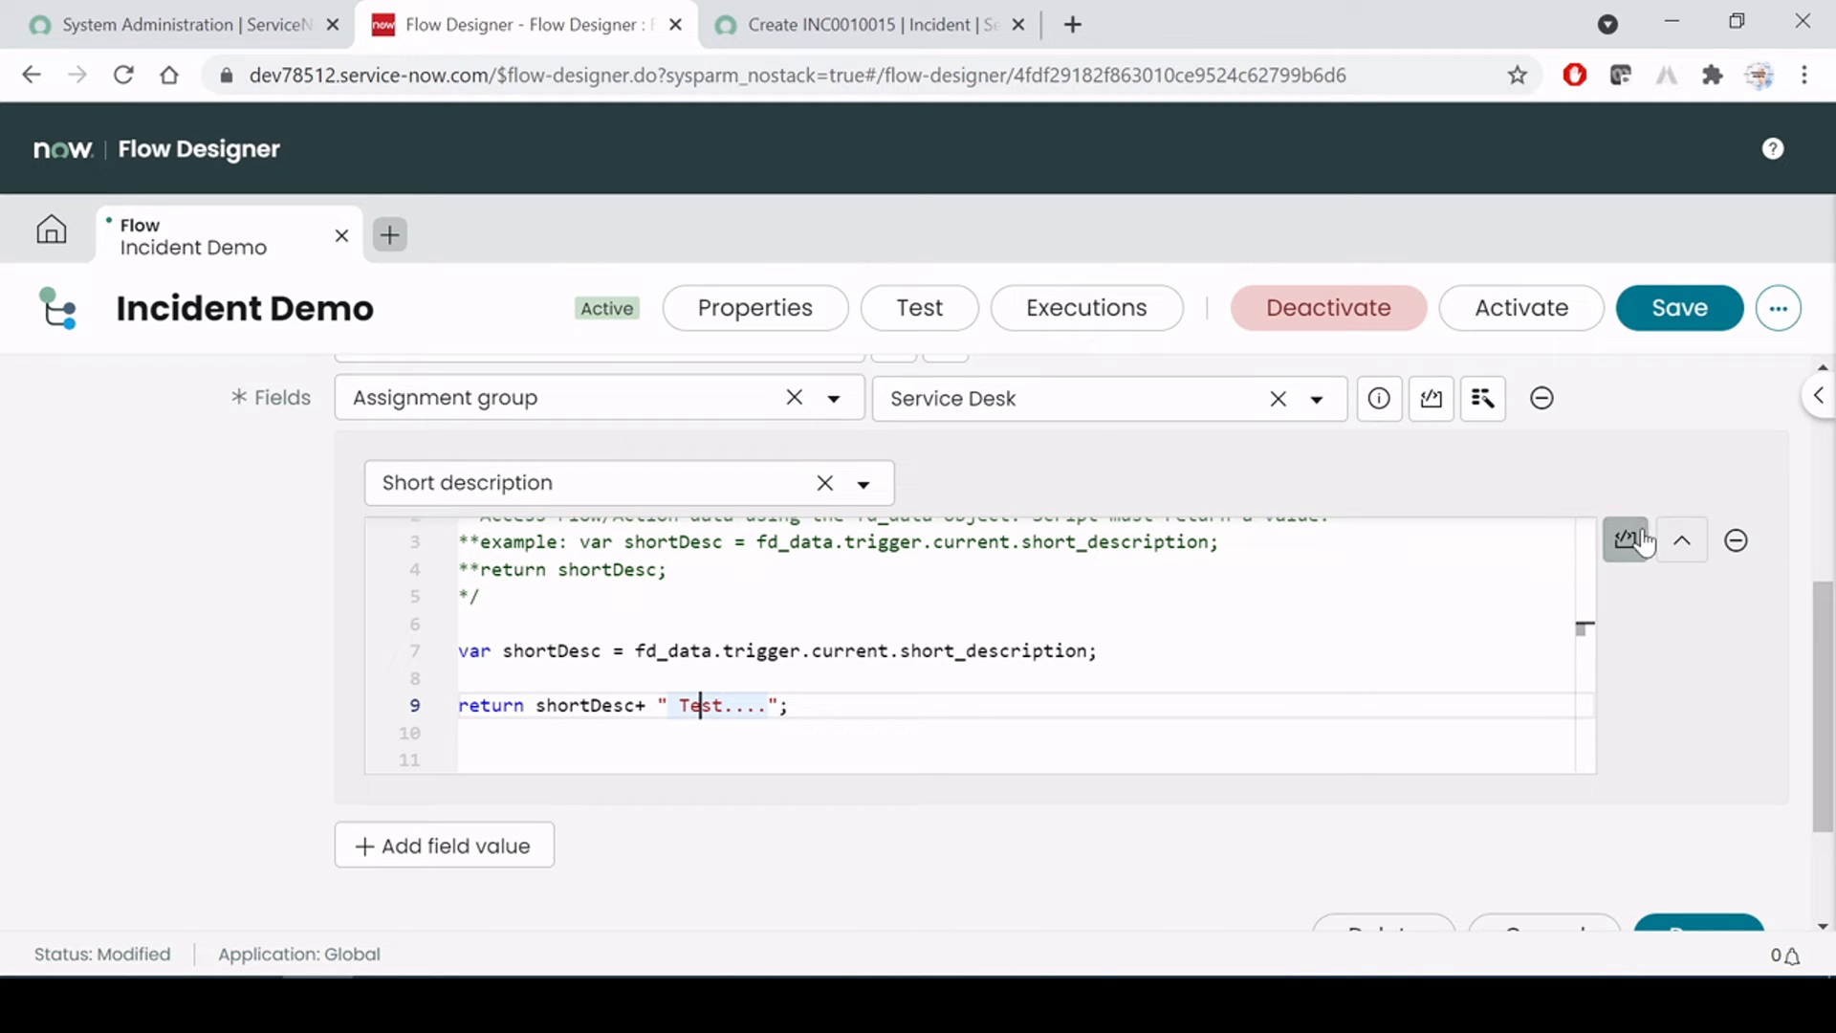
Collapse the finished script, close the update action, and save and activate the Incident Demo flow
{"action": "left_click", "coordinate": [1683, 546]}
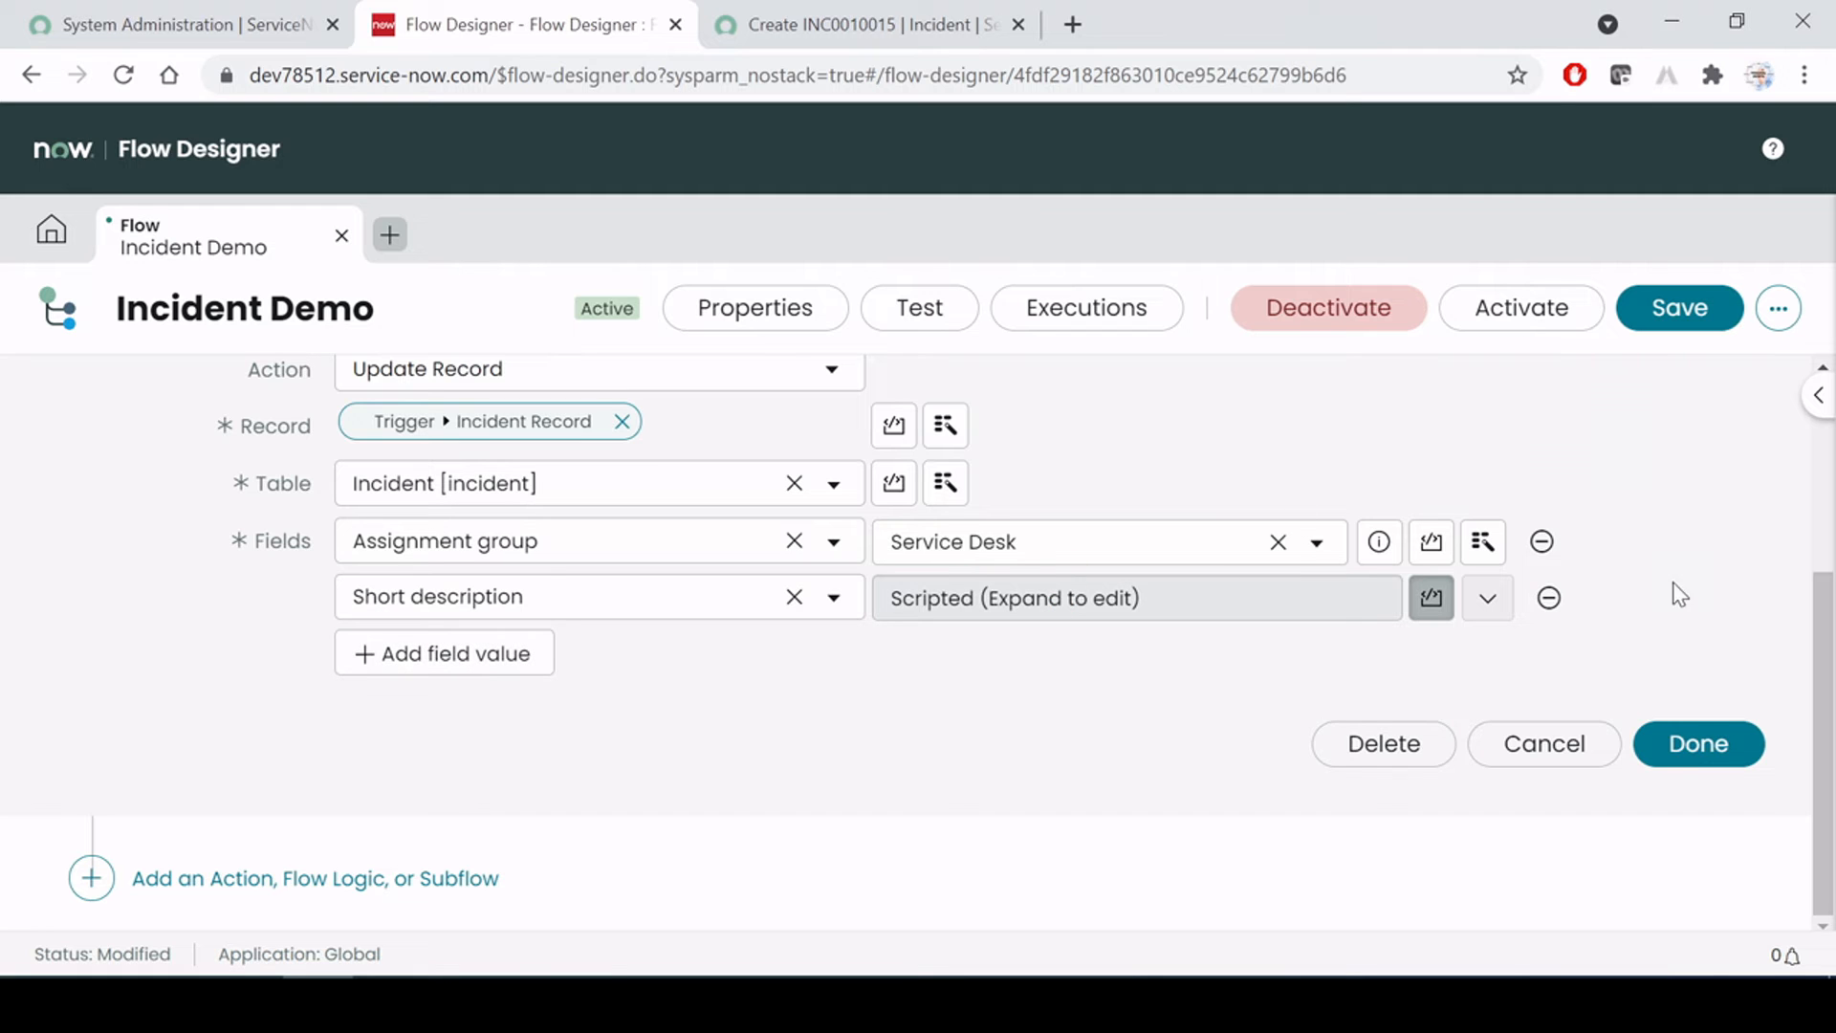
{"action": "left_click", "coordinate": [1705, 755]}
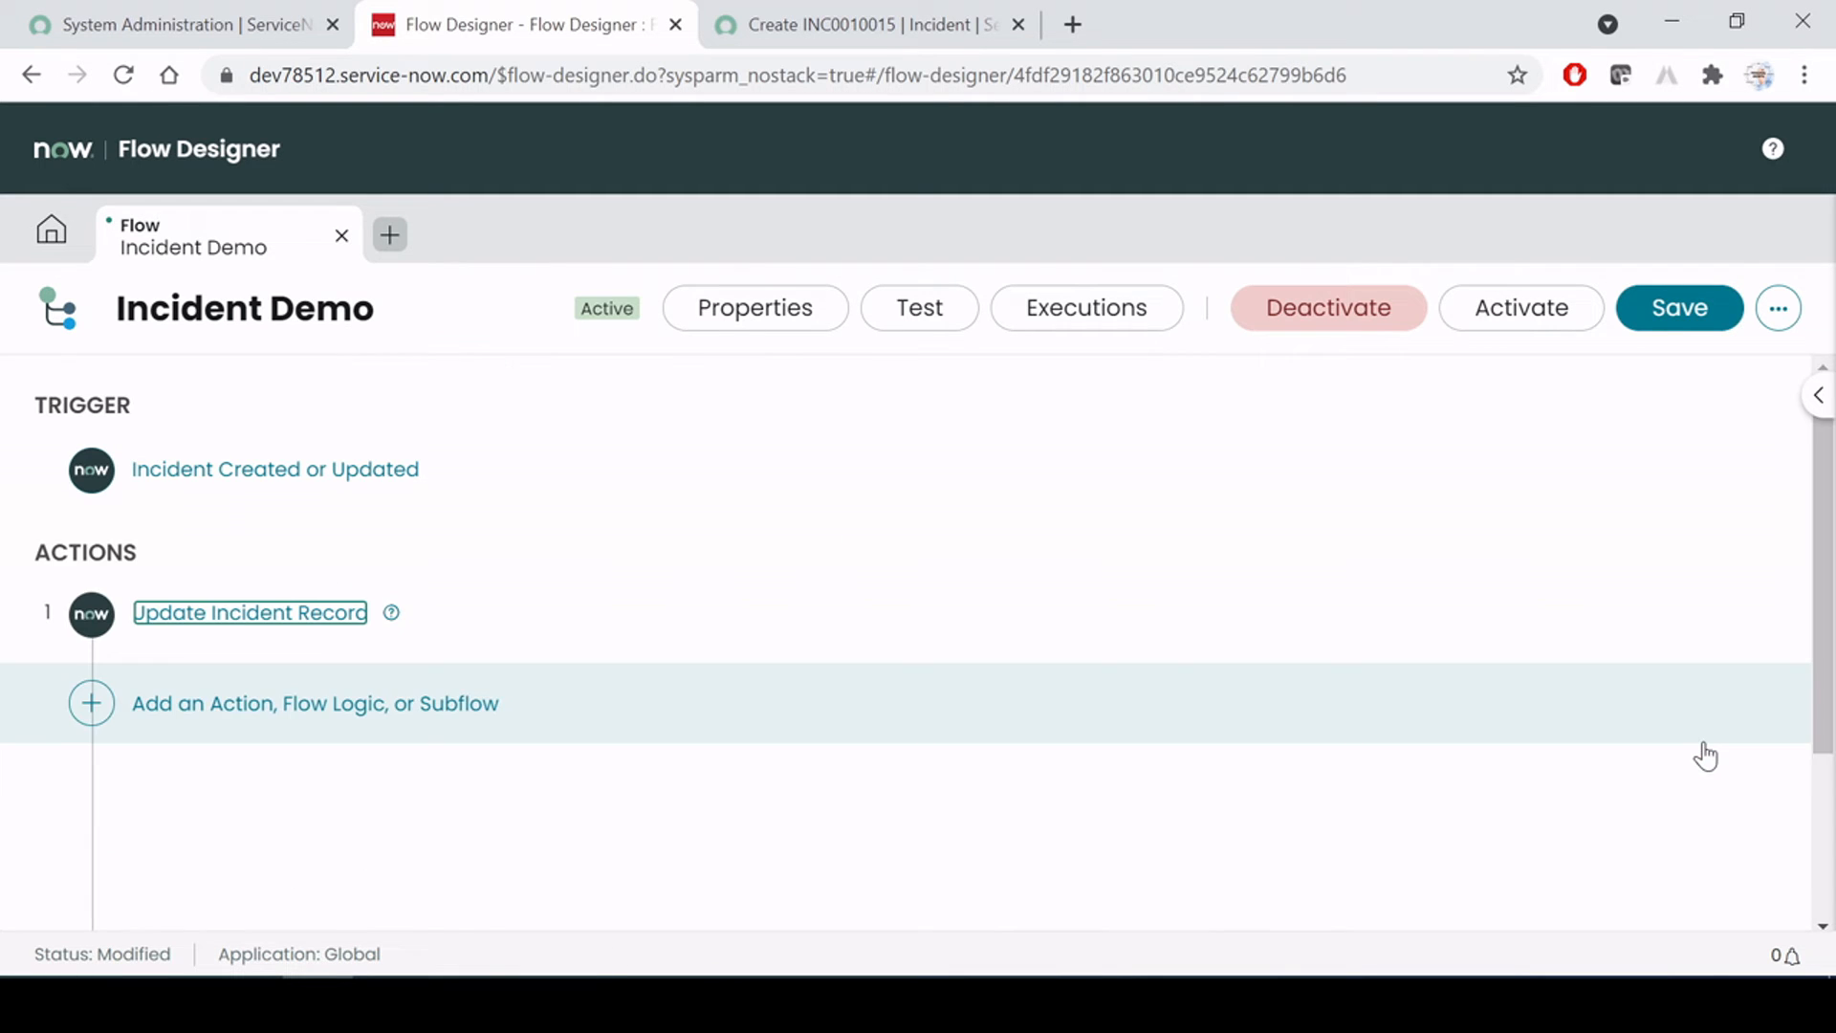
{"action": "left_click", "coordinate": [1673, 311]}
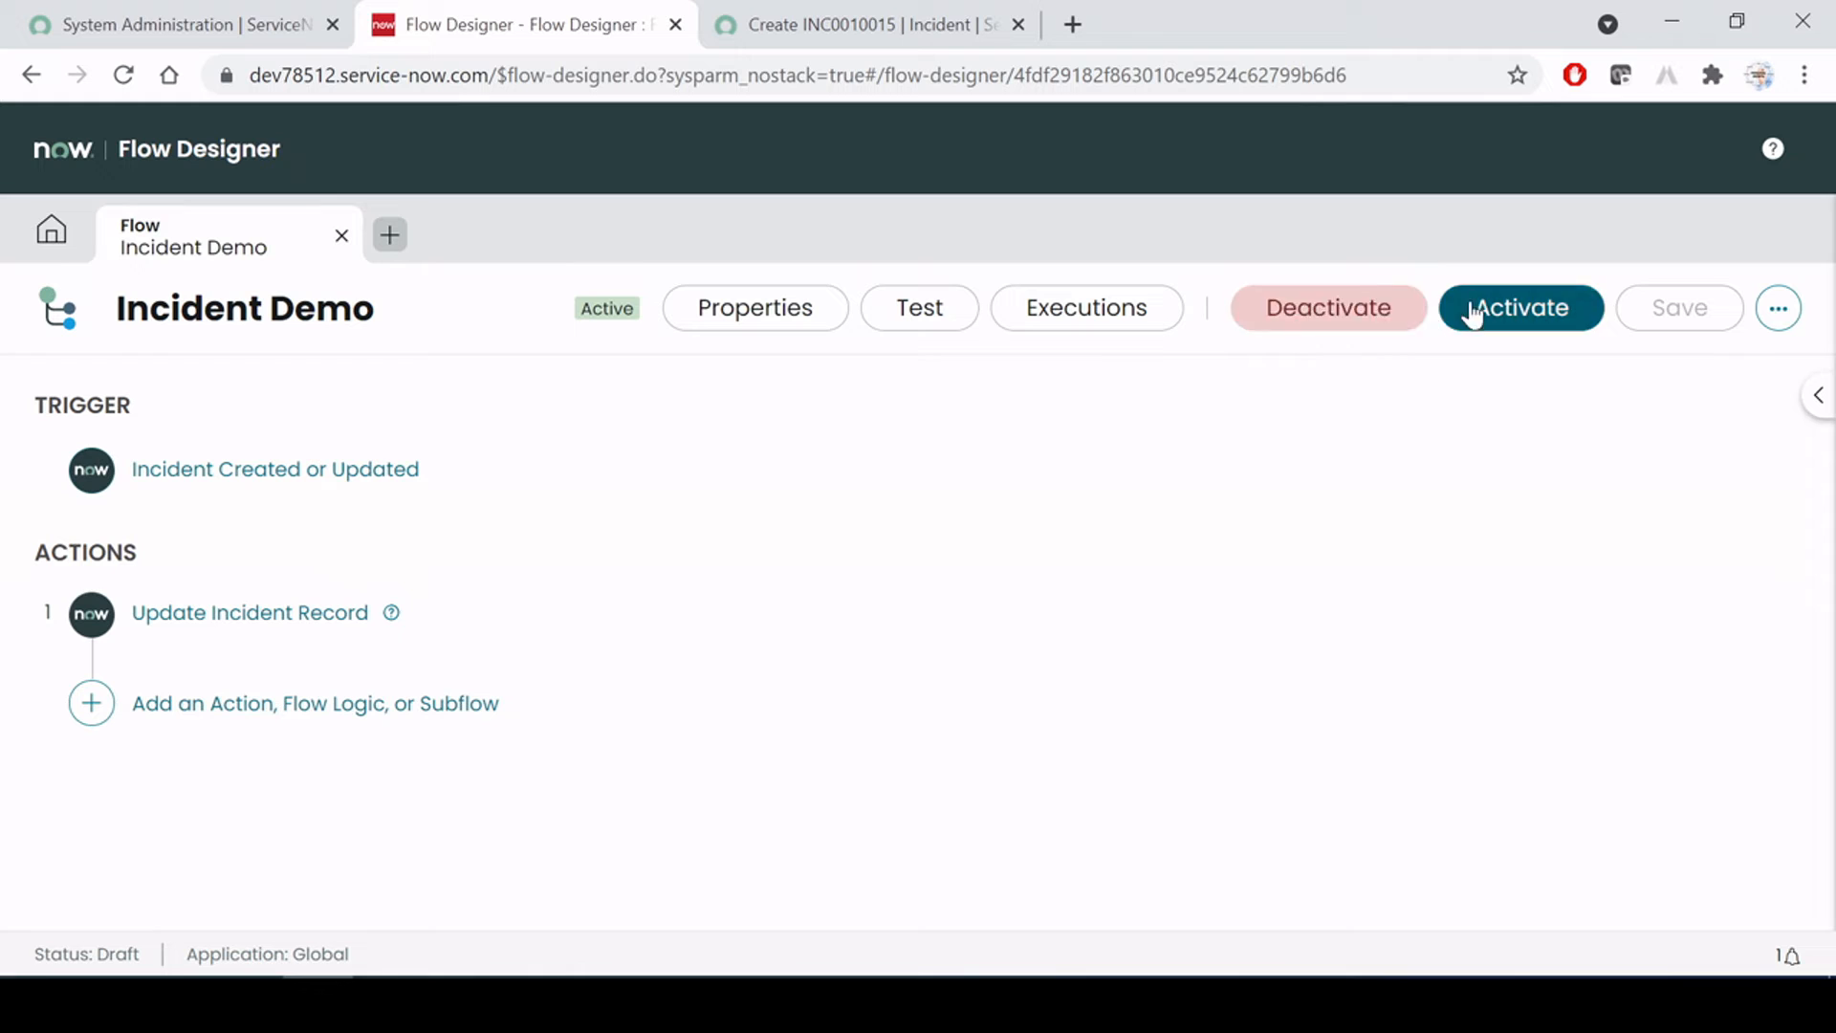
{"action": "left_click", "coordinate": [1536, 307]}
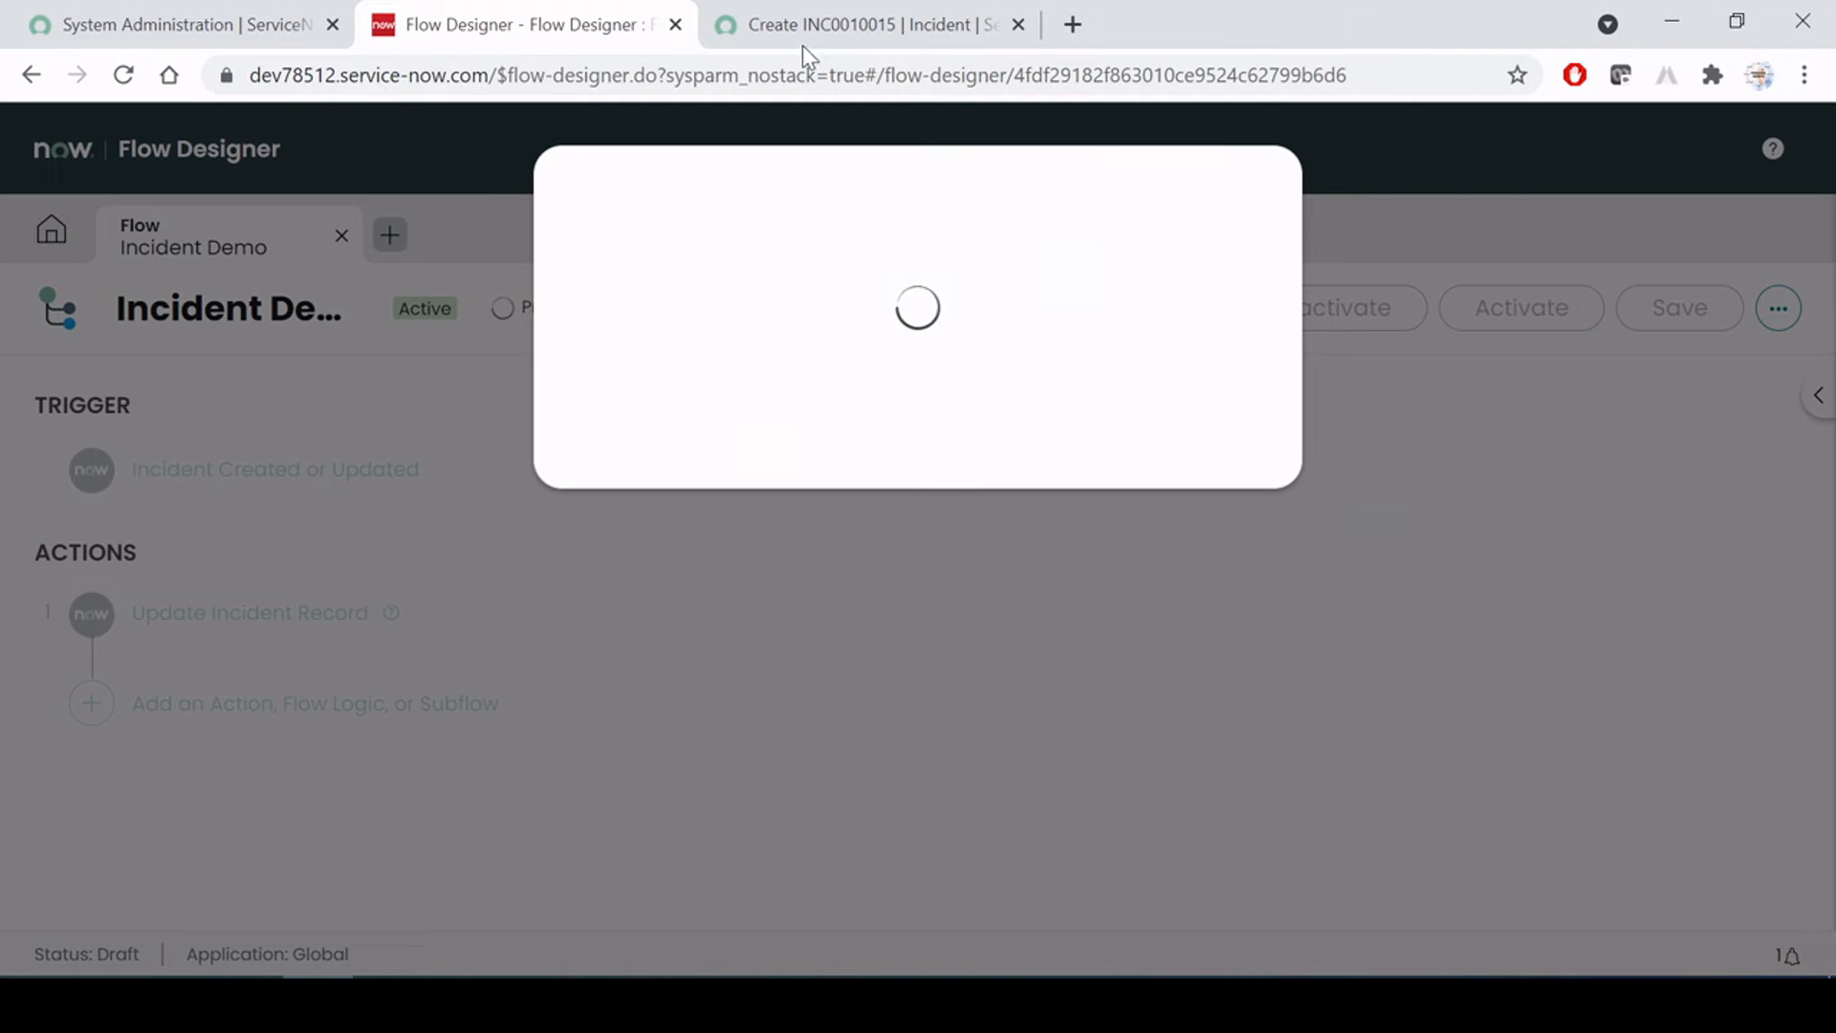
In the new incident form, choose a caller, set the short description to 12345, and save the record
{"action": "left_click", "coordinate": [839, 19]}
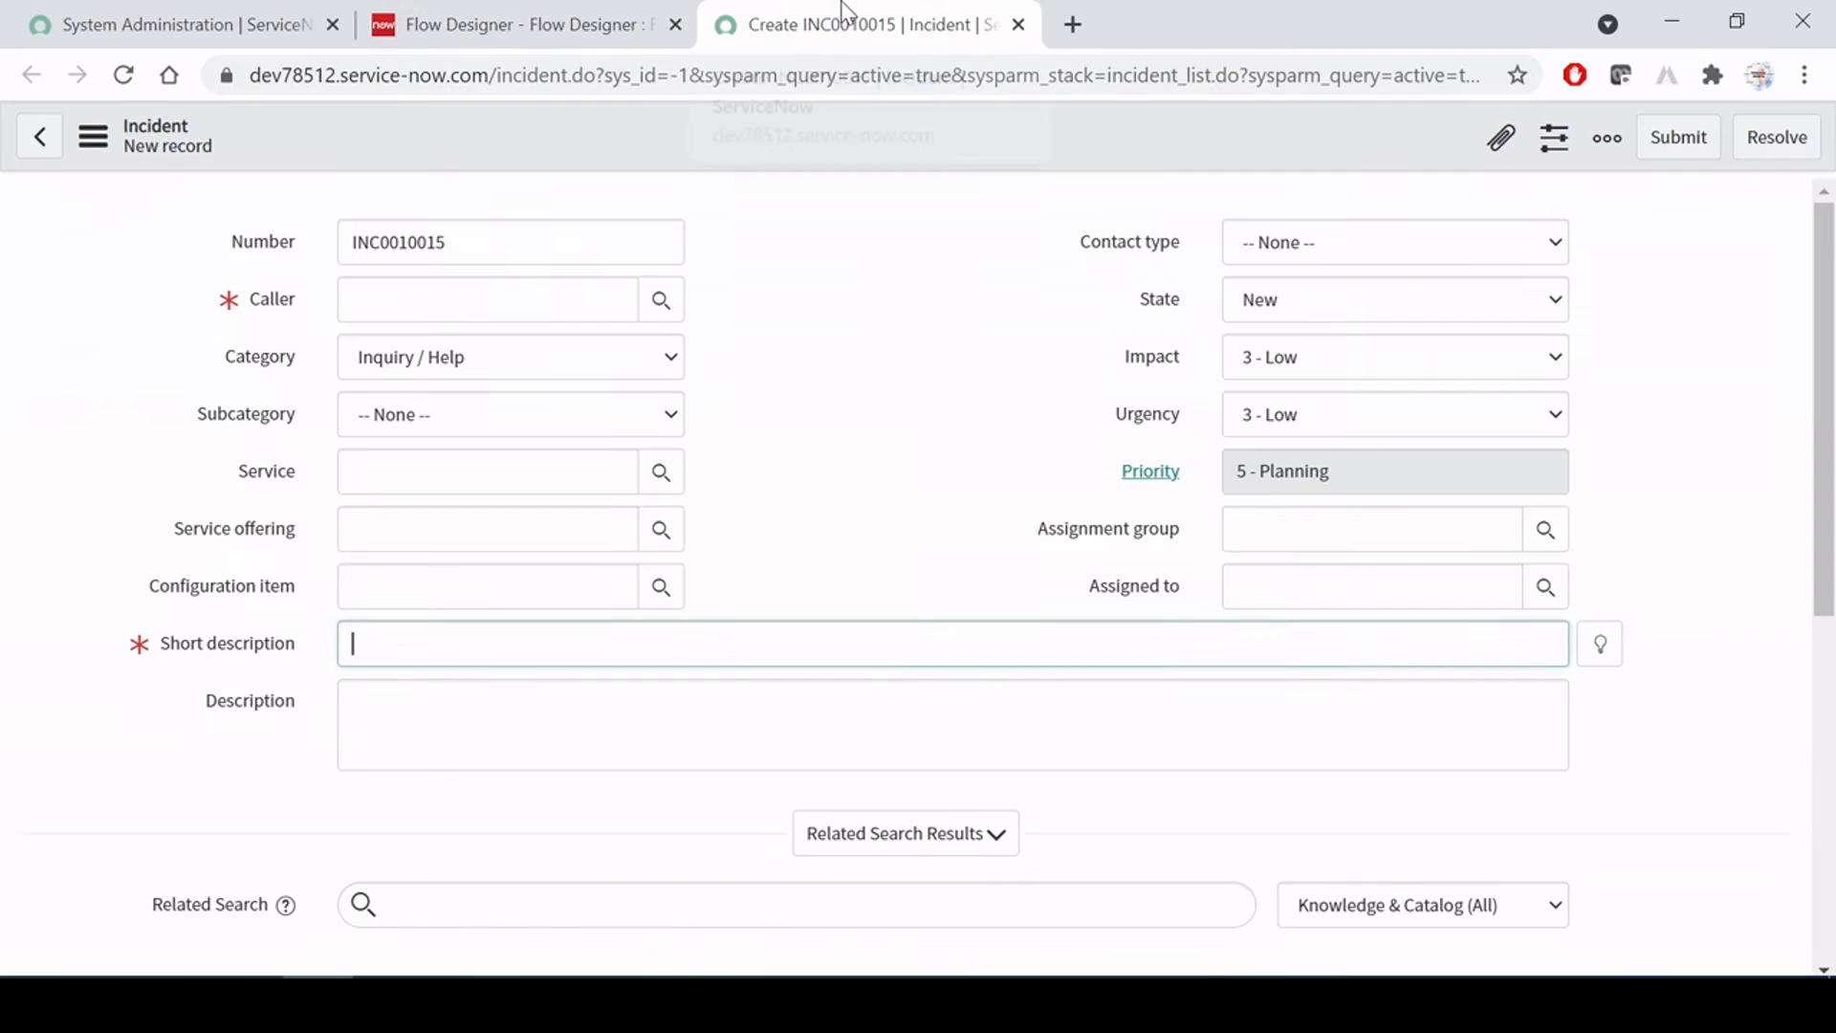
{"action": "left_click", "coordinate": [486, 299]}
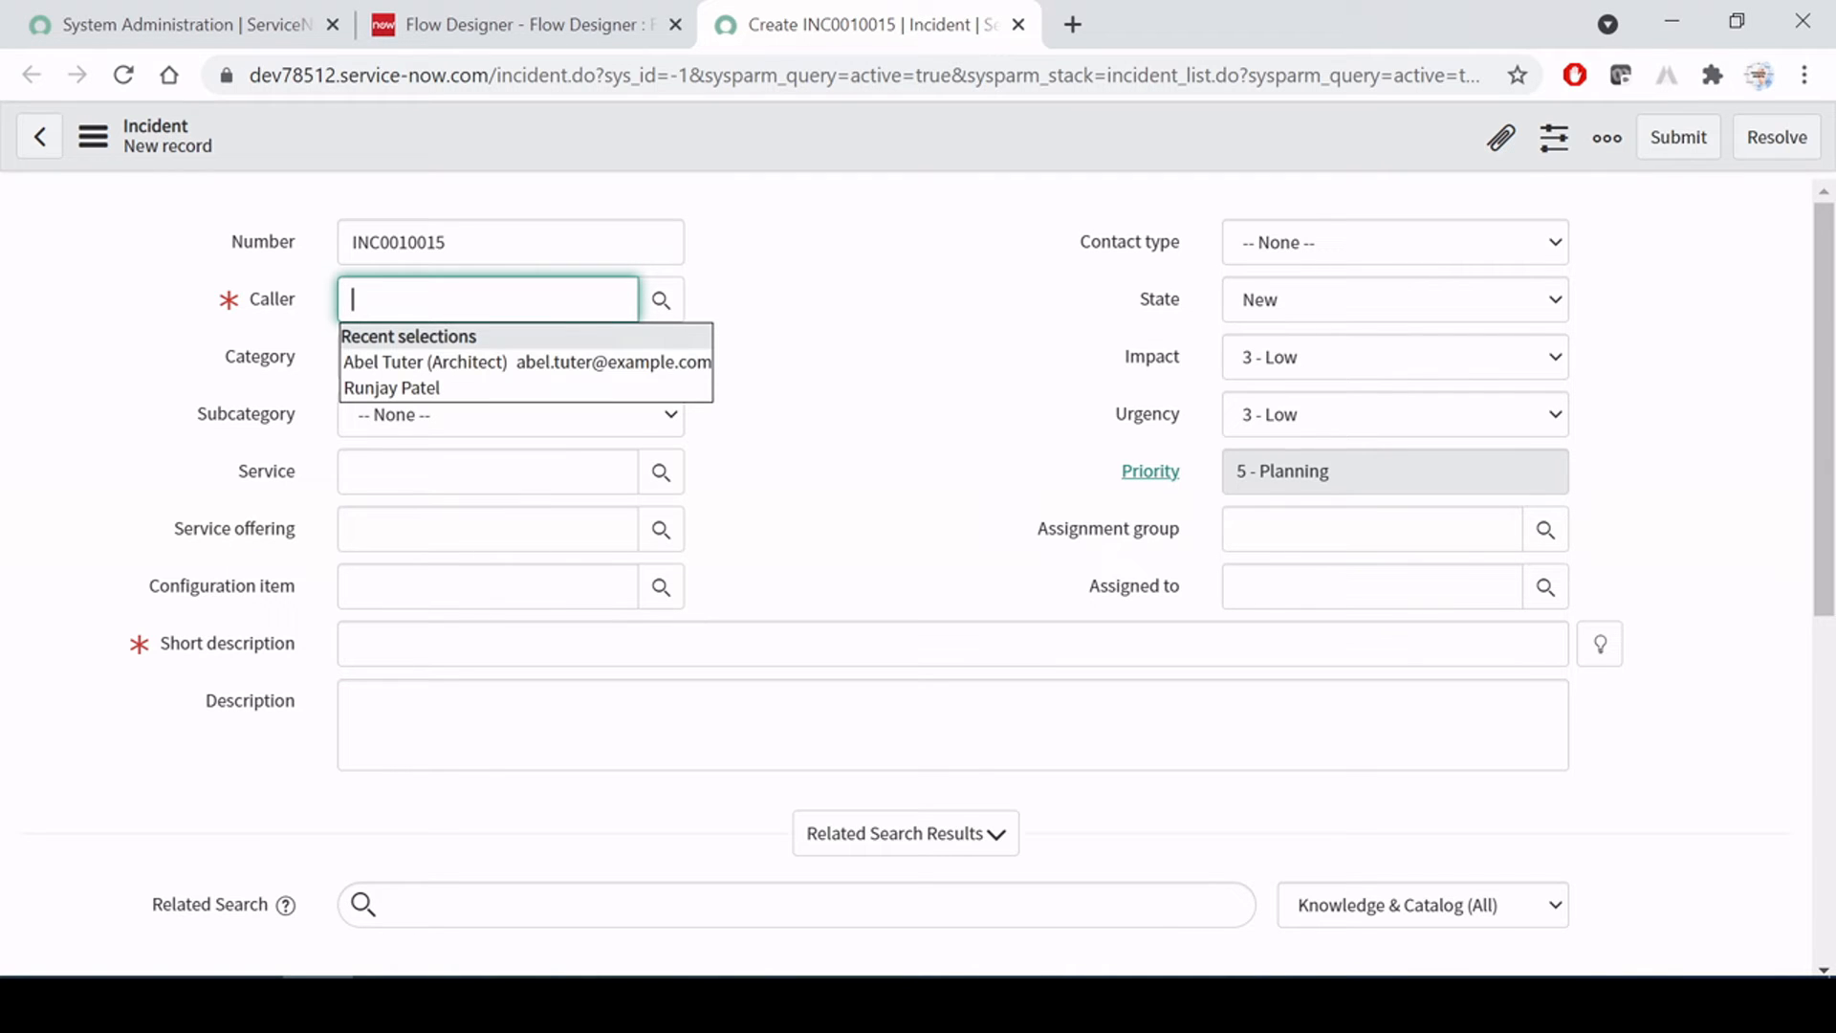
{"action": "left_click", "coordinate": [564, 361]}
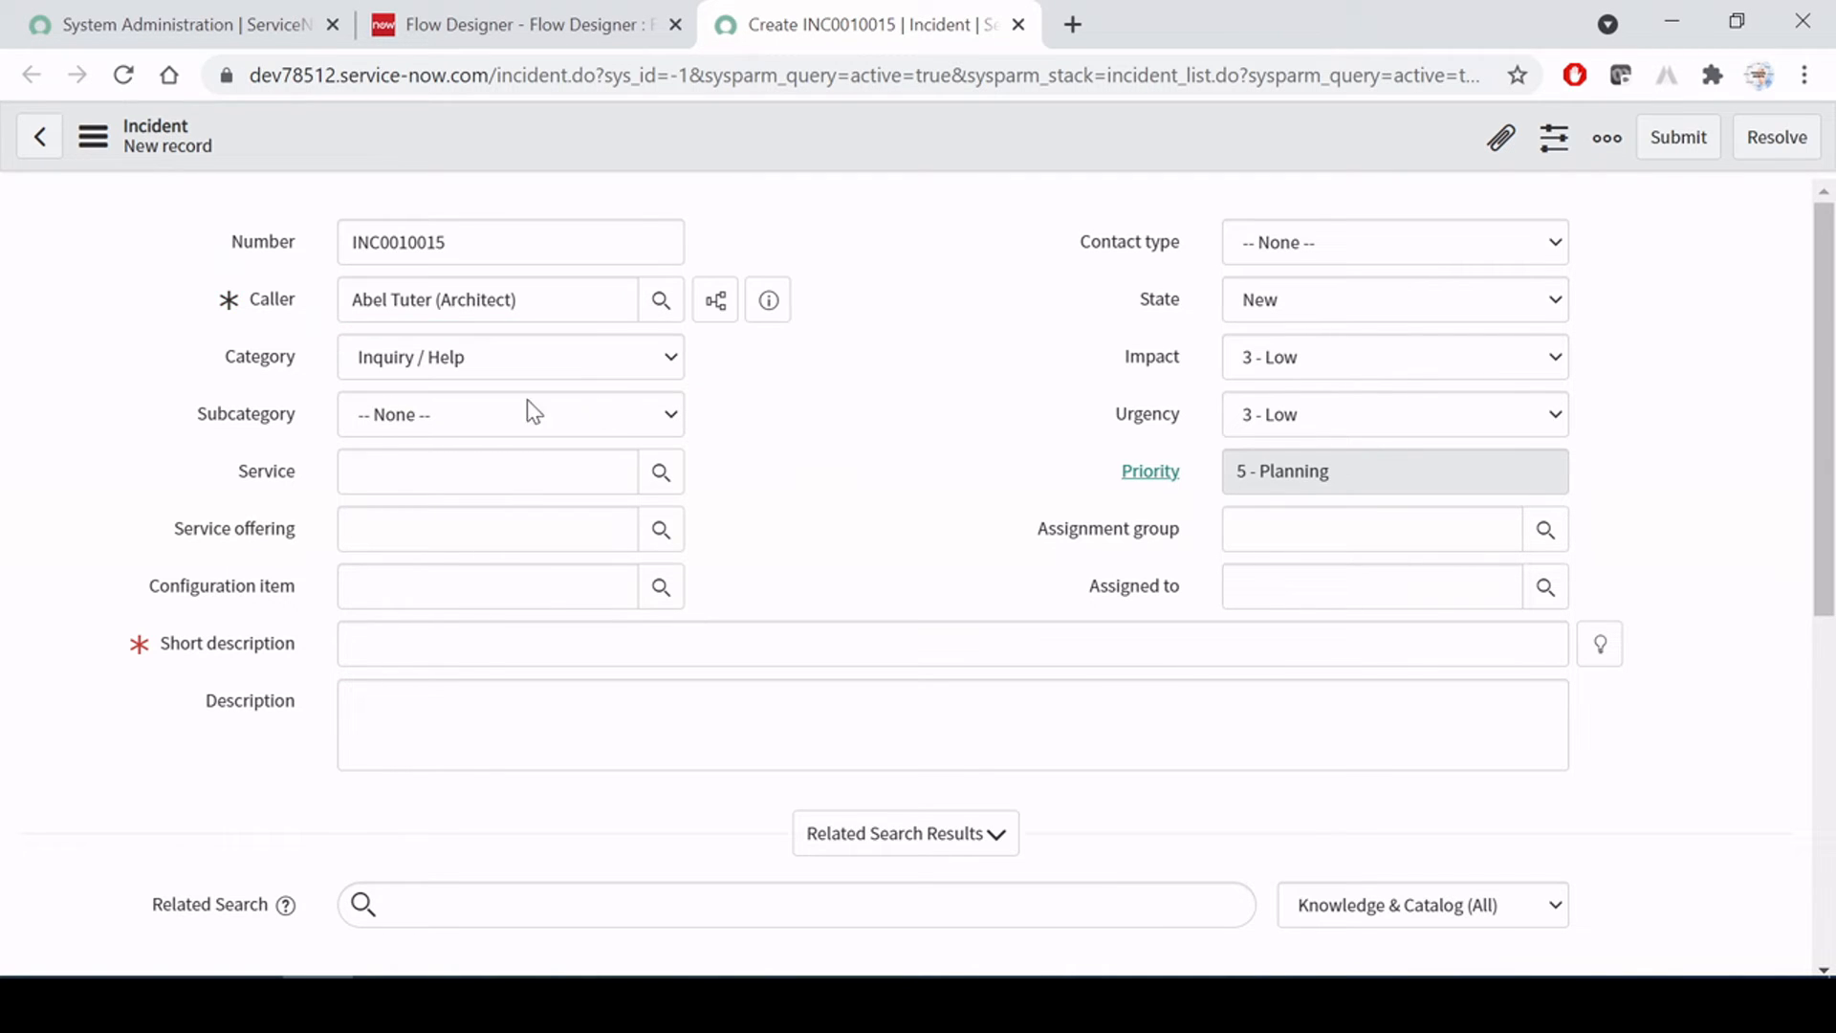
{"action": "left_click", "coordinate": [448, 643]}
{"action": "type", "text": "12345"}
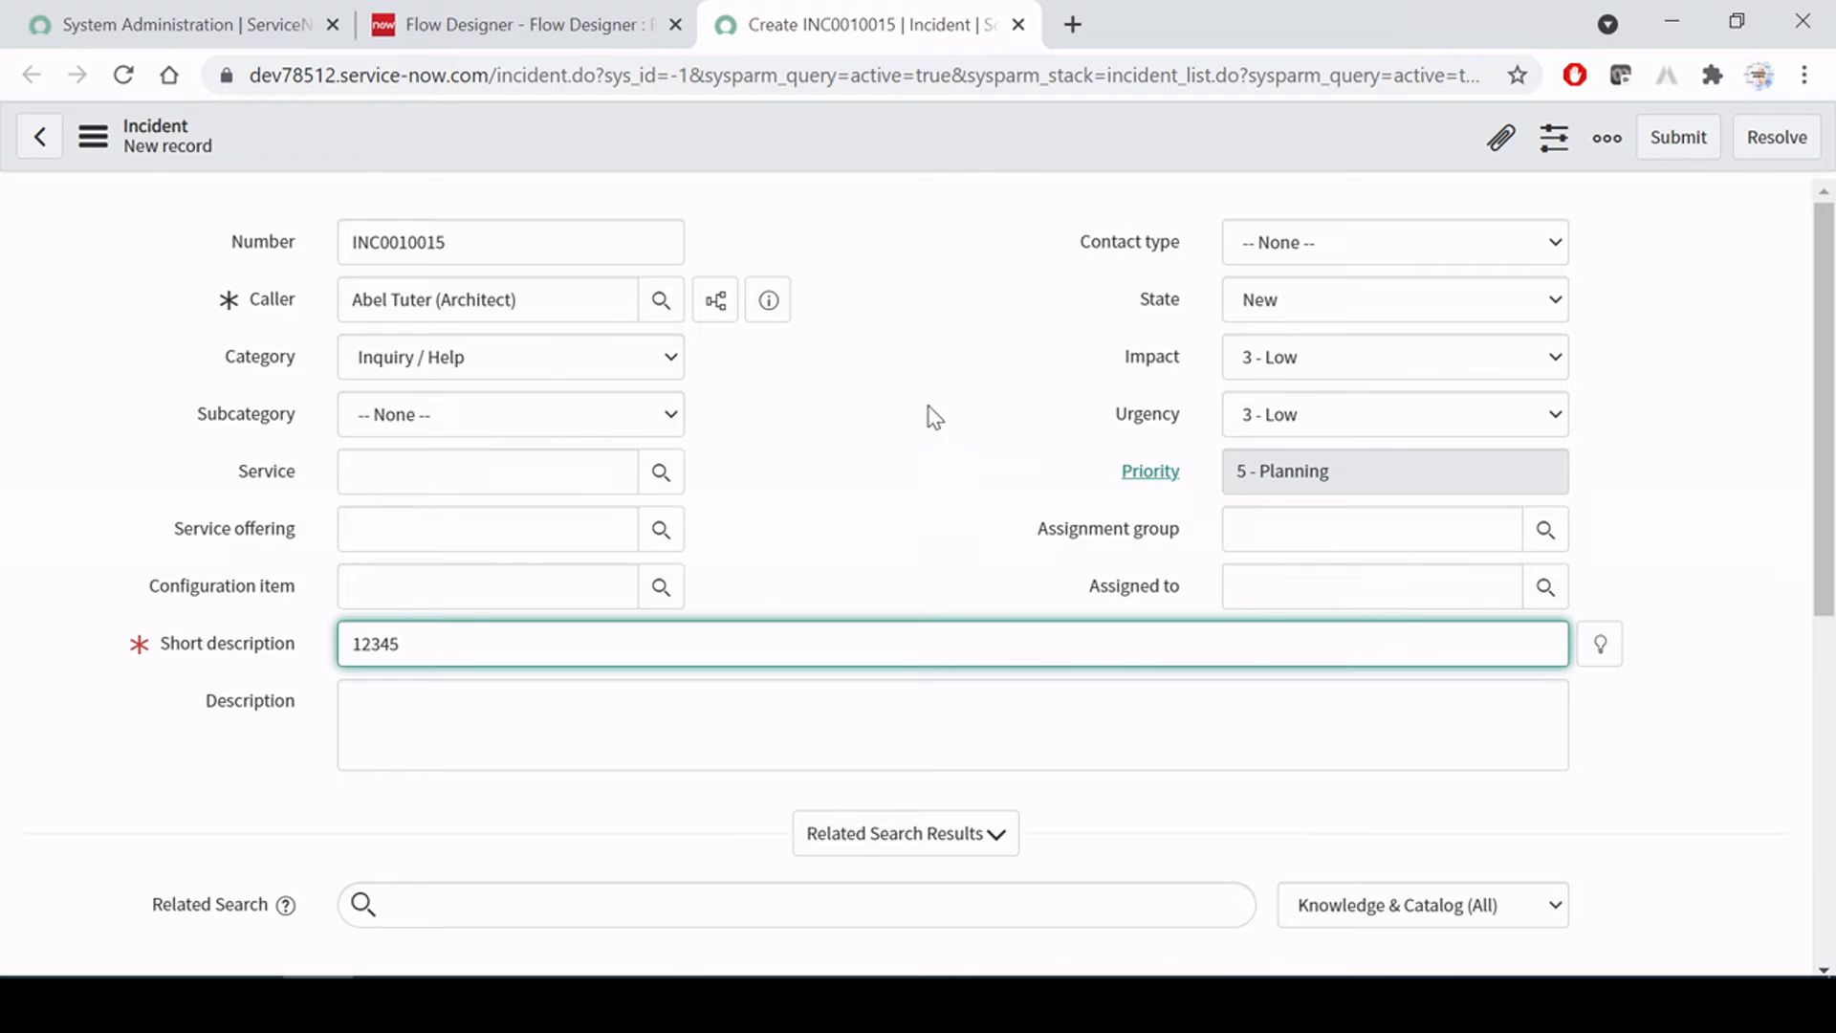
{"action": "left_click", "coordinate": [889, 136]}
{"action": "right_click", "coordinate": [891, 136]}
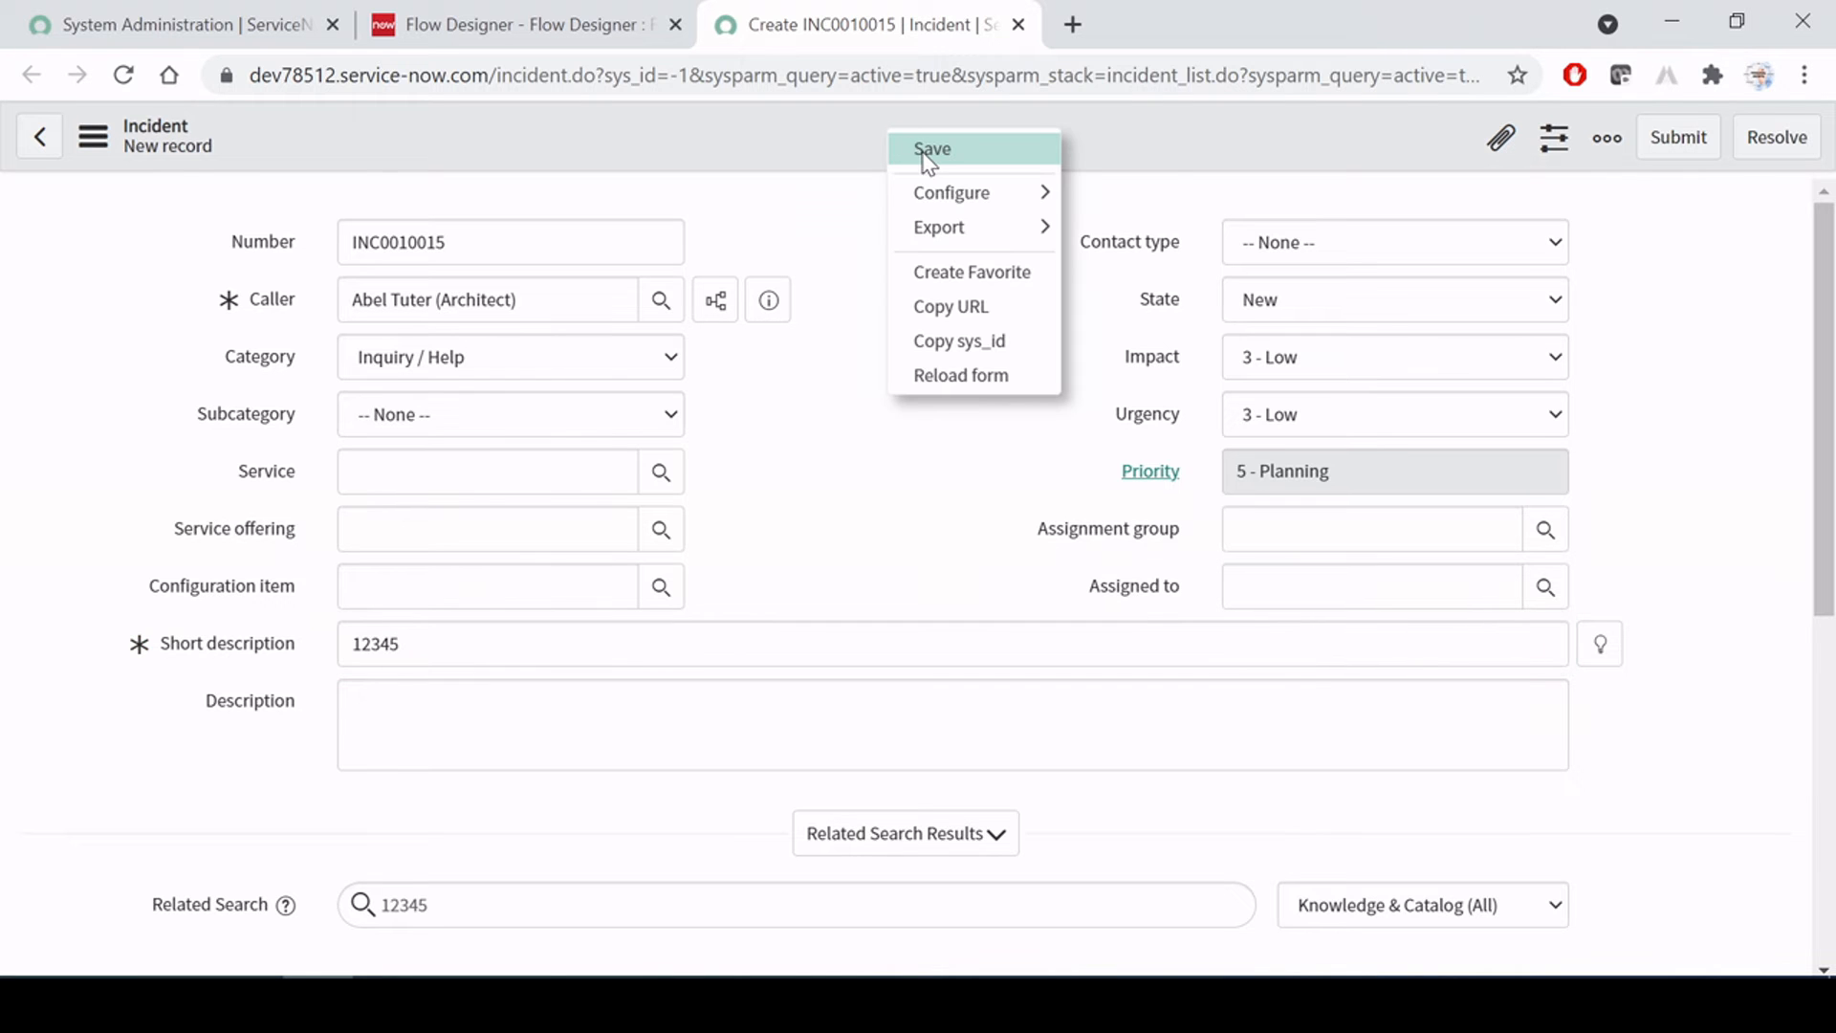
{"action": "left_click", "coordinate": [926, 151]}
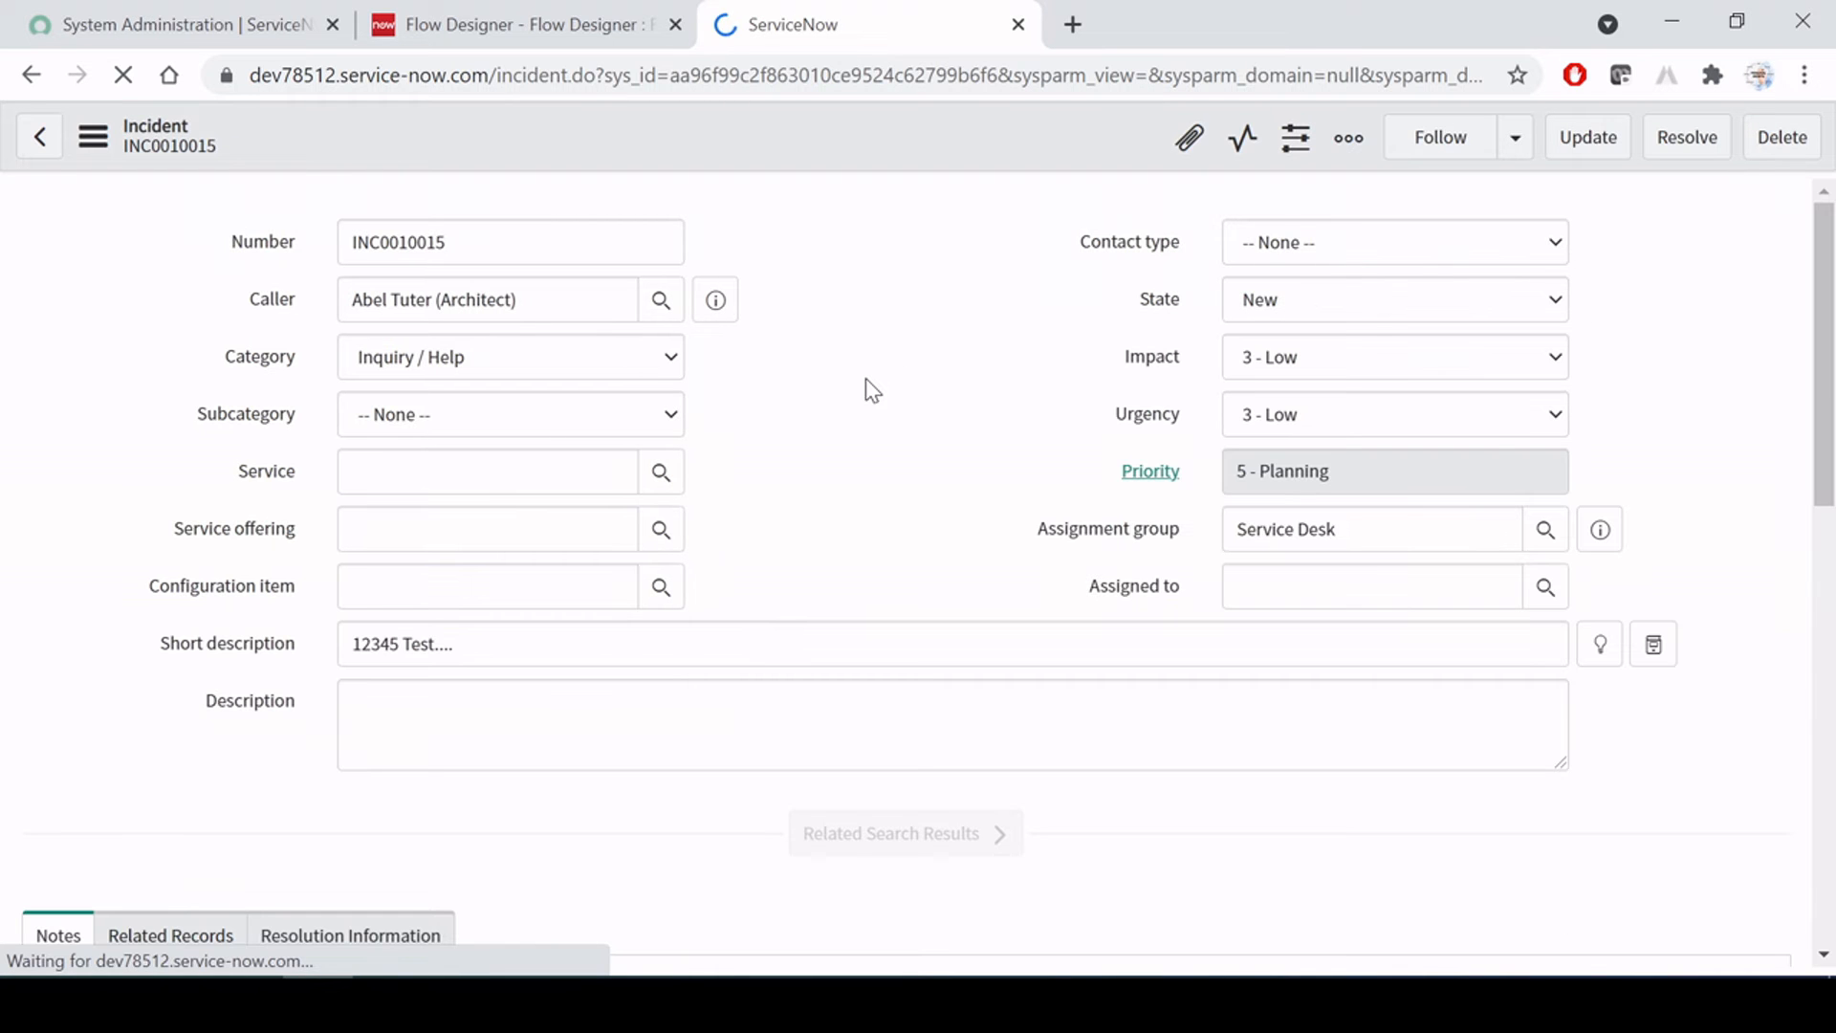
Examine the saved incident's Short description, highlighting the text that the flow script appends
{"action": "key", "text": "shift+Left"}
{"action": "key", "text": "shift+Left"}
{"action": "key", "text": "shift+Left"}
{"action": "key", "text": "shift+Left"}
{"action": "key", "text": "shift+Left"}
{"action": "key", "text": "shift+Left"}
{"action": "key", "text": "shift+Left"}
{"action": "key", "text": "shift+Left"}
{"action": "key", "text": "shift+Left"}
{"action": "key", "text": "Left"}
{"action": "key", "text": "shift+Left"}
{"action": "key", "text": "shift+Left"}
{"action": "key", "text": "shift+Left"}
{"action": "key", "text": "shift+Left"}
{"action": "key", "text": "shift+Left"}
{"action": "left_click", "coordinate": [439, 644]}
{"action": "left_click_drag", "start_coordinate": [401, 643], "coordinate": [454, 643]}
{"action": "left_click", "coordinate": [996, 390]}
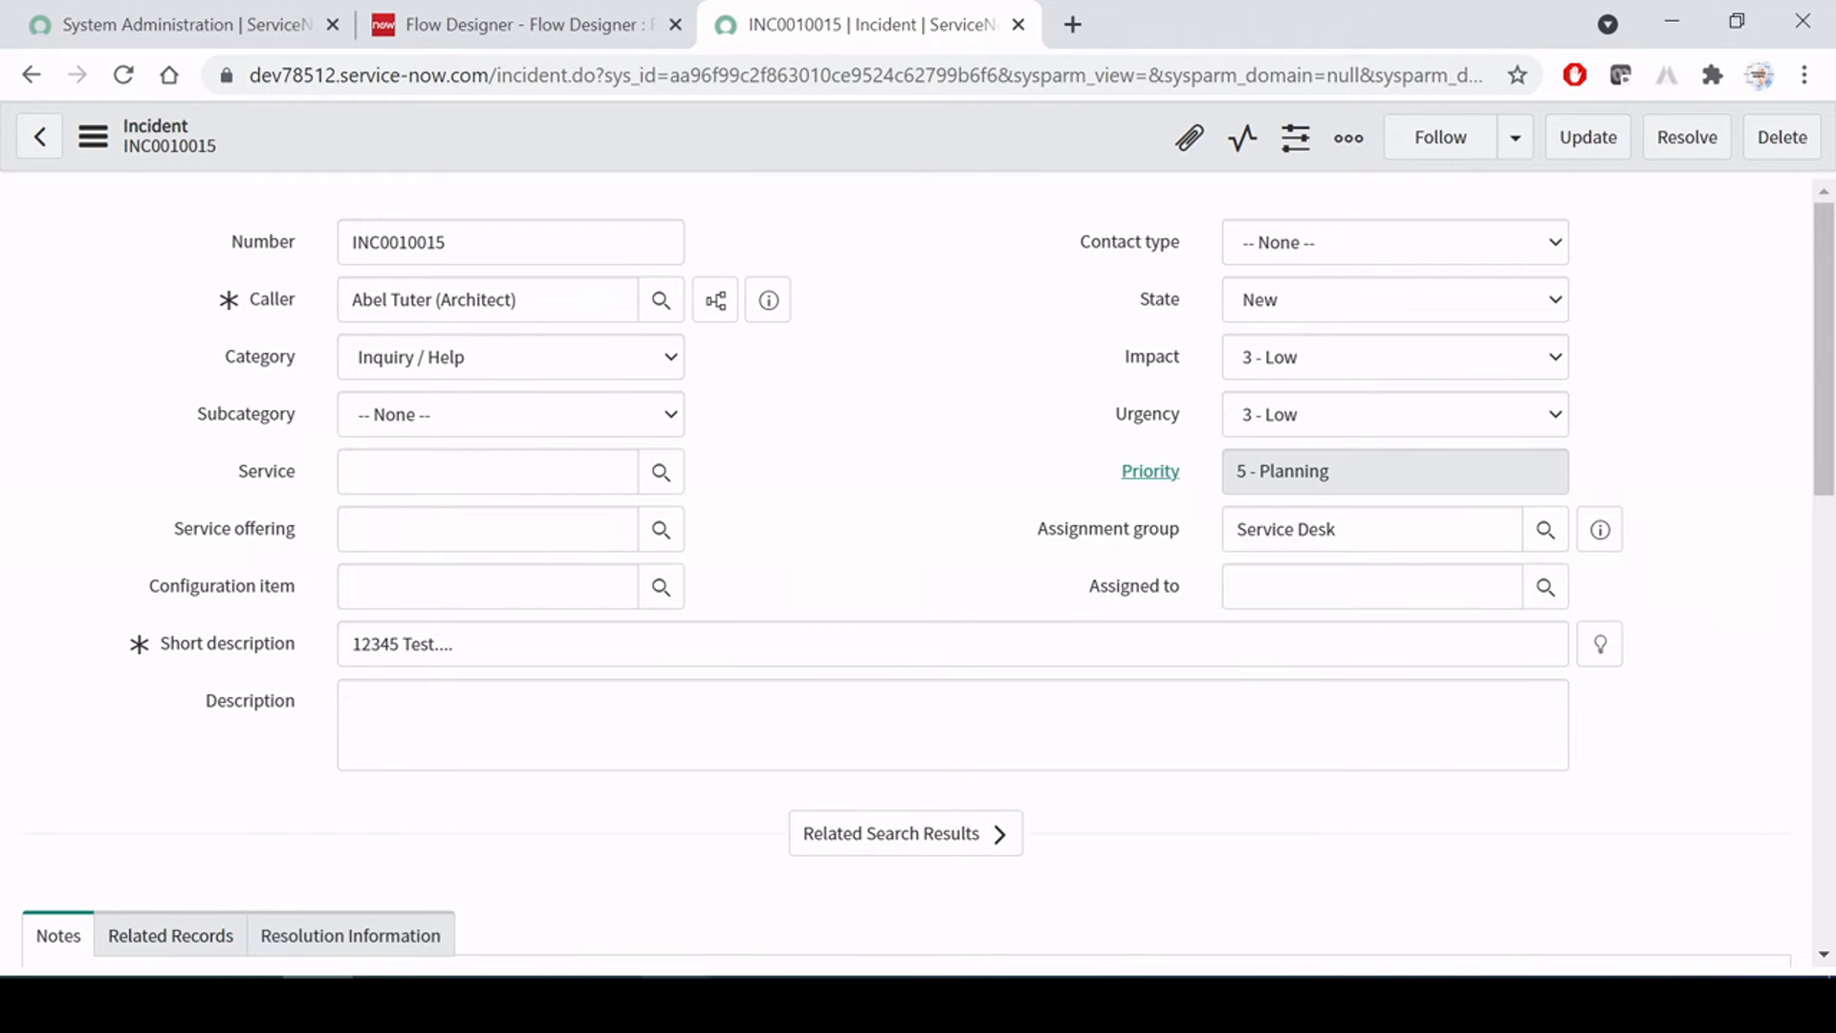
Return to the flow, reopen the update action's Short description script, and highlight the fd_data.trigger.current.short_description expression
{"action": "left_click", "coordinate": [516, 19]}
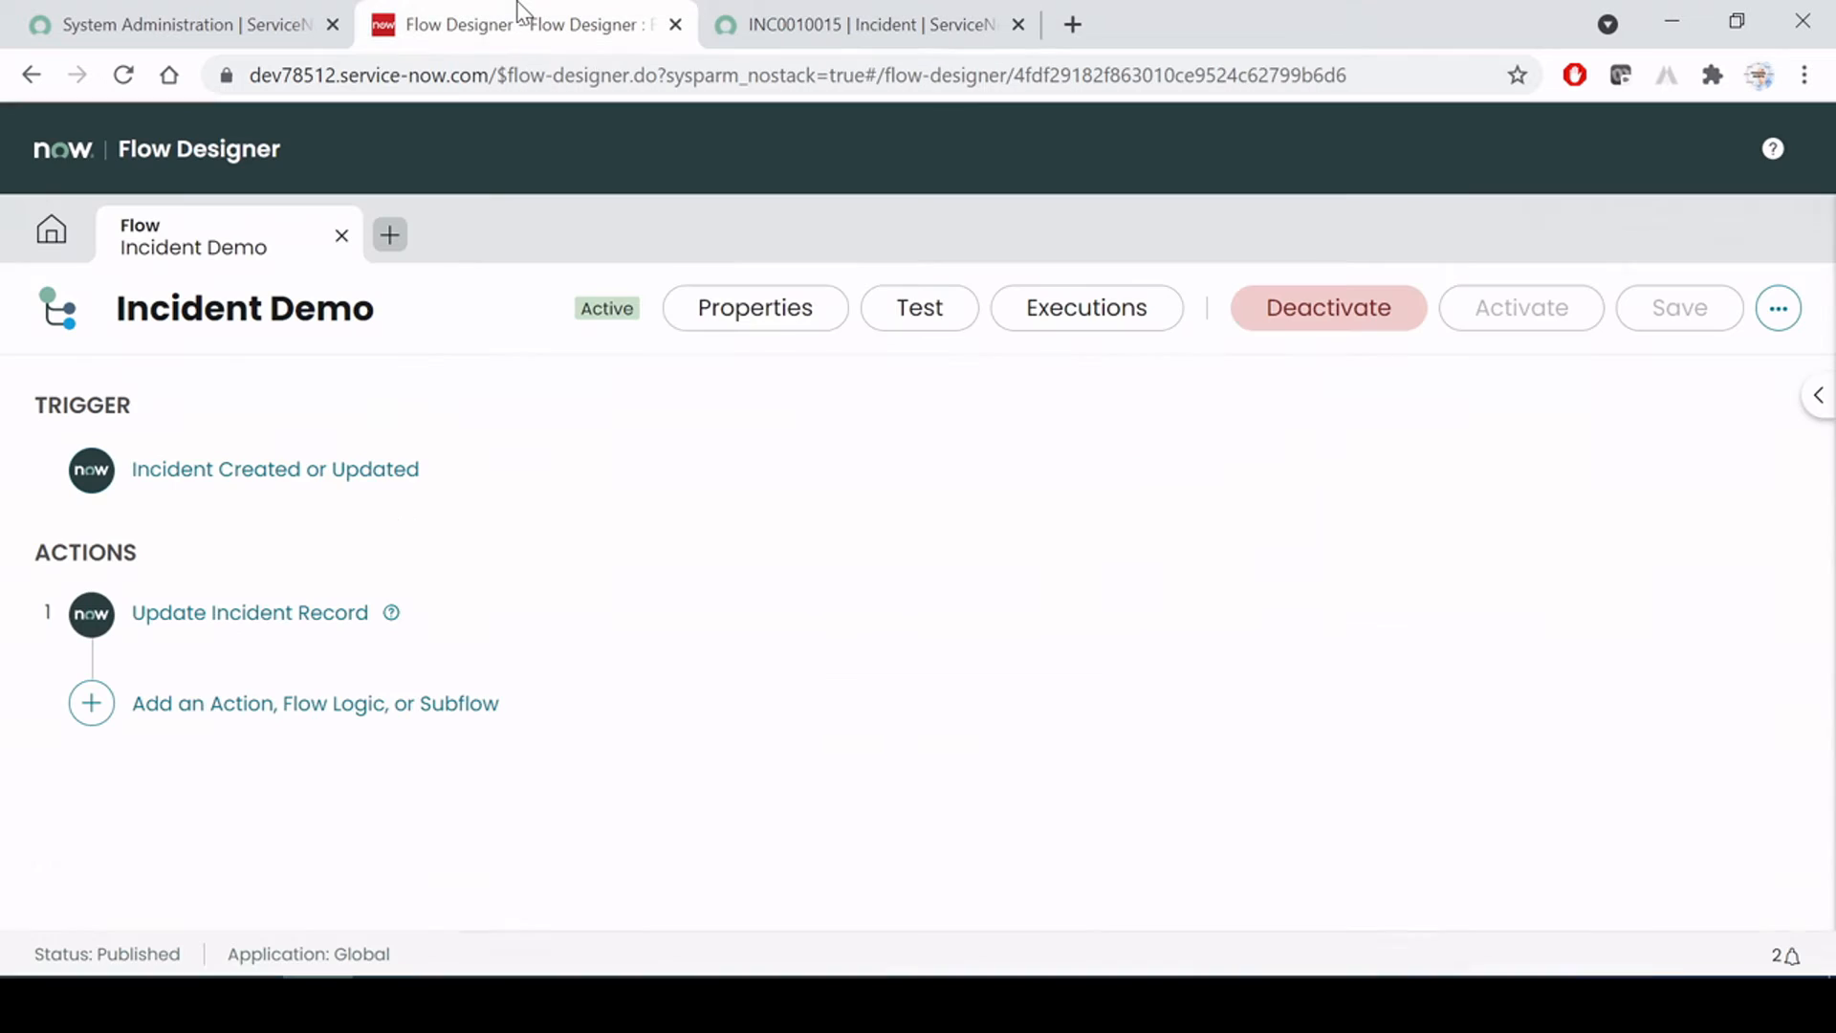
{"action": "left_click", "coordinate": [220, 618]}
{"action": "scroll", "coordinate": [932, 588], "scroll_direction": "down", "scroll_amount": 3}
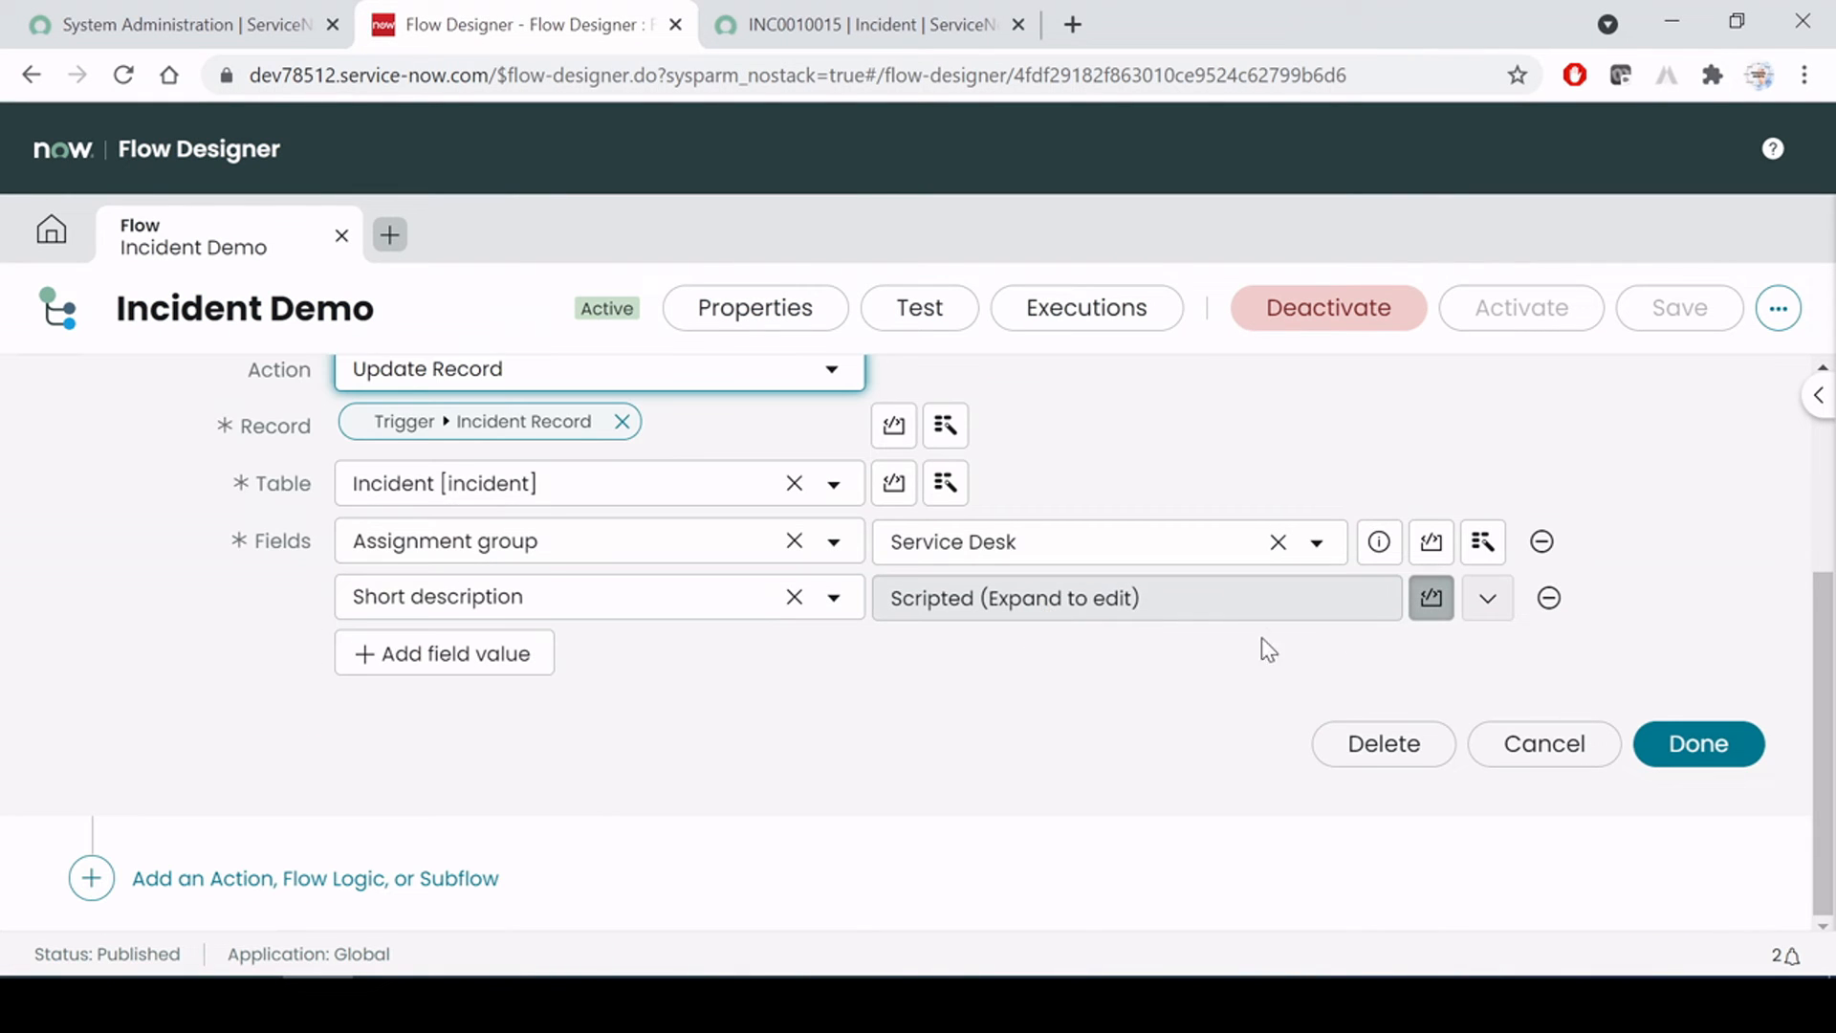
{"action": "left_click", "coordinate": [1485, 603]}
{"action": "left_click", "coordinate": [458, 811]}
{"action": "left_click_drag", "start_coordinate": [1098, 837], "coordinate": [644, 838]}
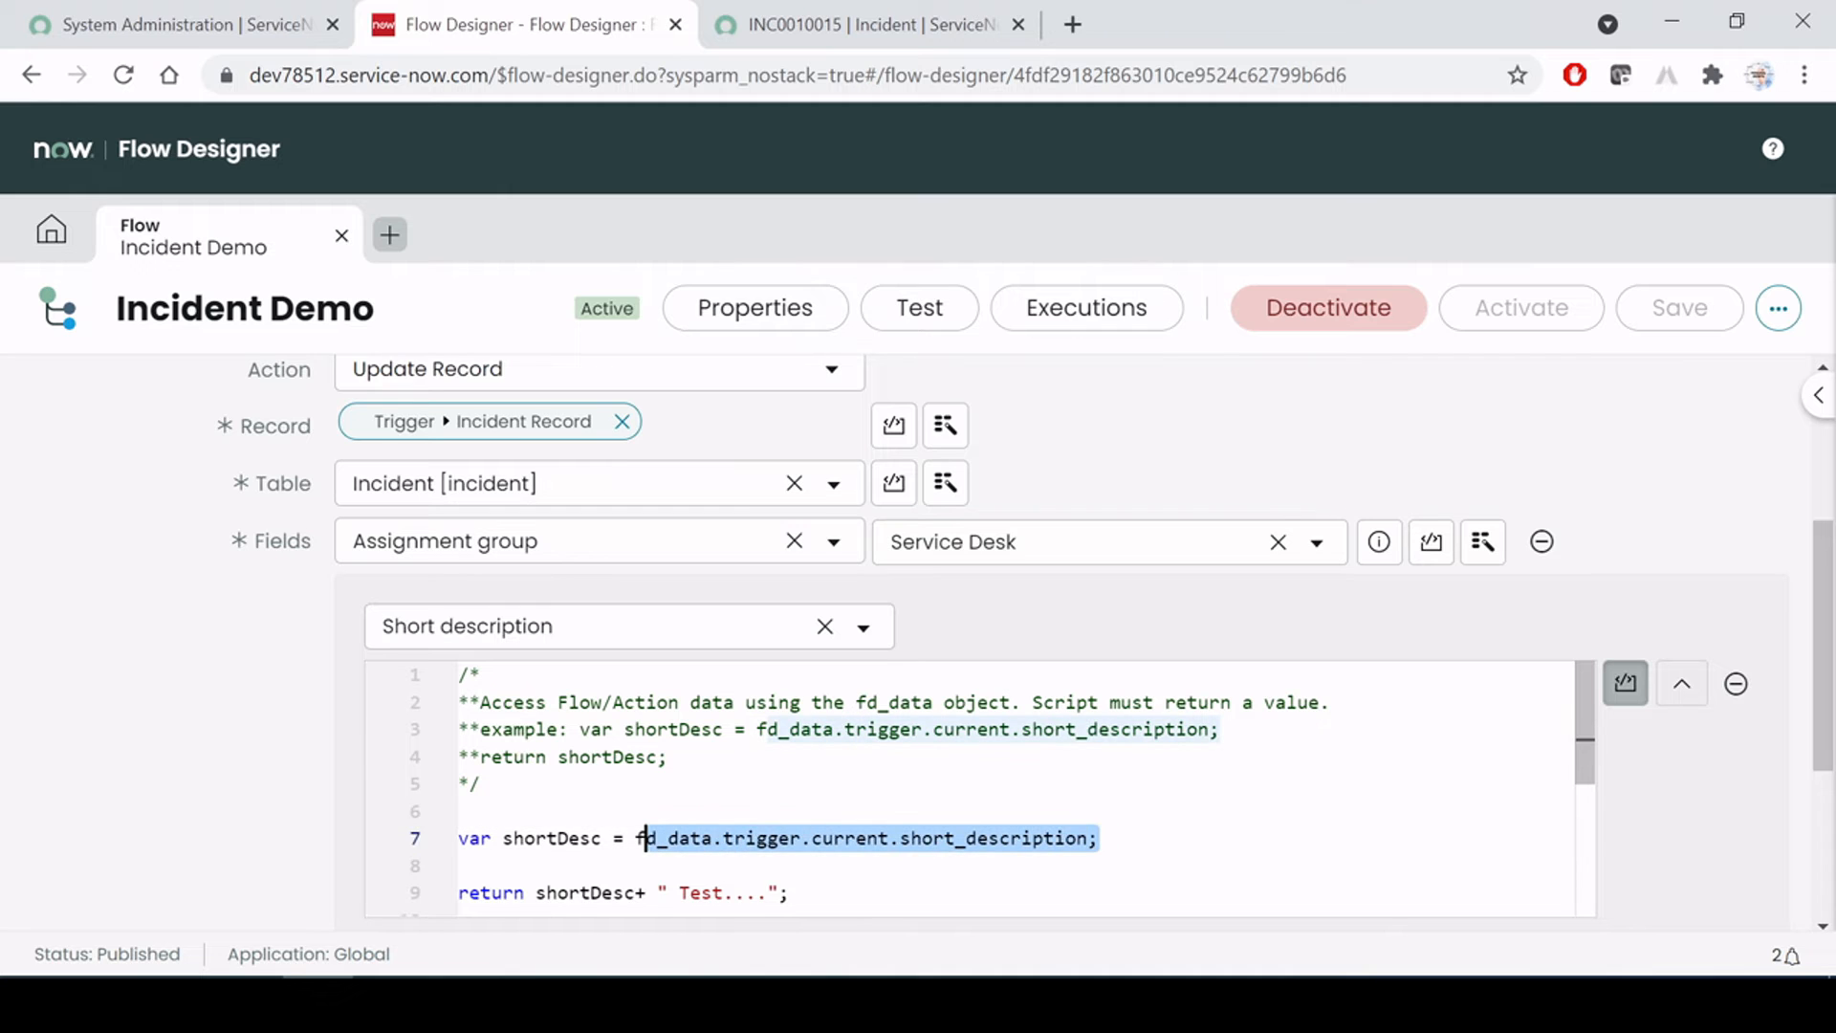
Review the return statement against the shortDesc declaration, highlighting the variable and the " Test...." string
{"action": "left_click_drag", "start_coordinate": [789, 875], "coordinate": [701, 875]}
{"action": "left_click", "coordinate": [701, 874]}
{"action": "left_click_drag", "start_coordinate": [533, 875], "coordinate": [779, 875]}
{"action": "left_click", "coordinate": [790, 875]}
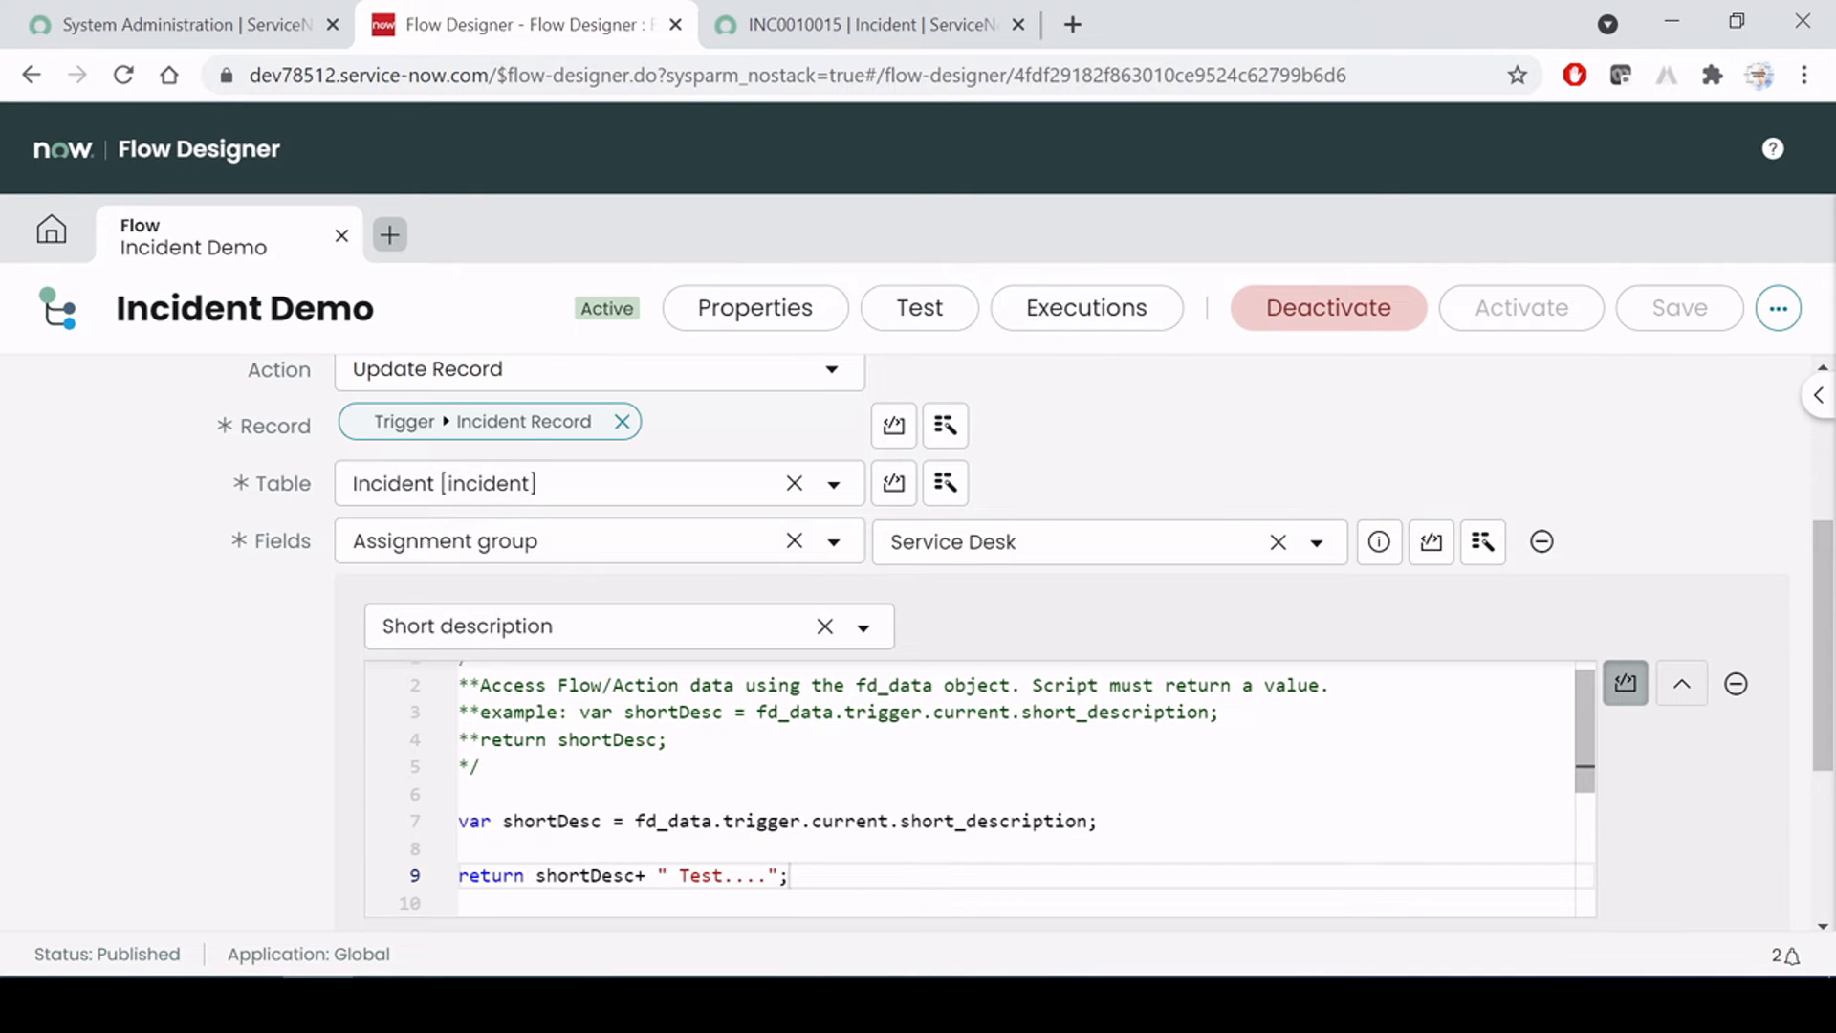
{"action": "left_click_drag", "start_coordinate": [790, 875], "coordinate": [667, 875]}
{"action": "left_click", "coordinate": [932, 820]}
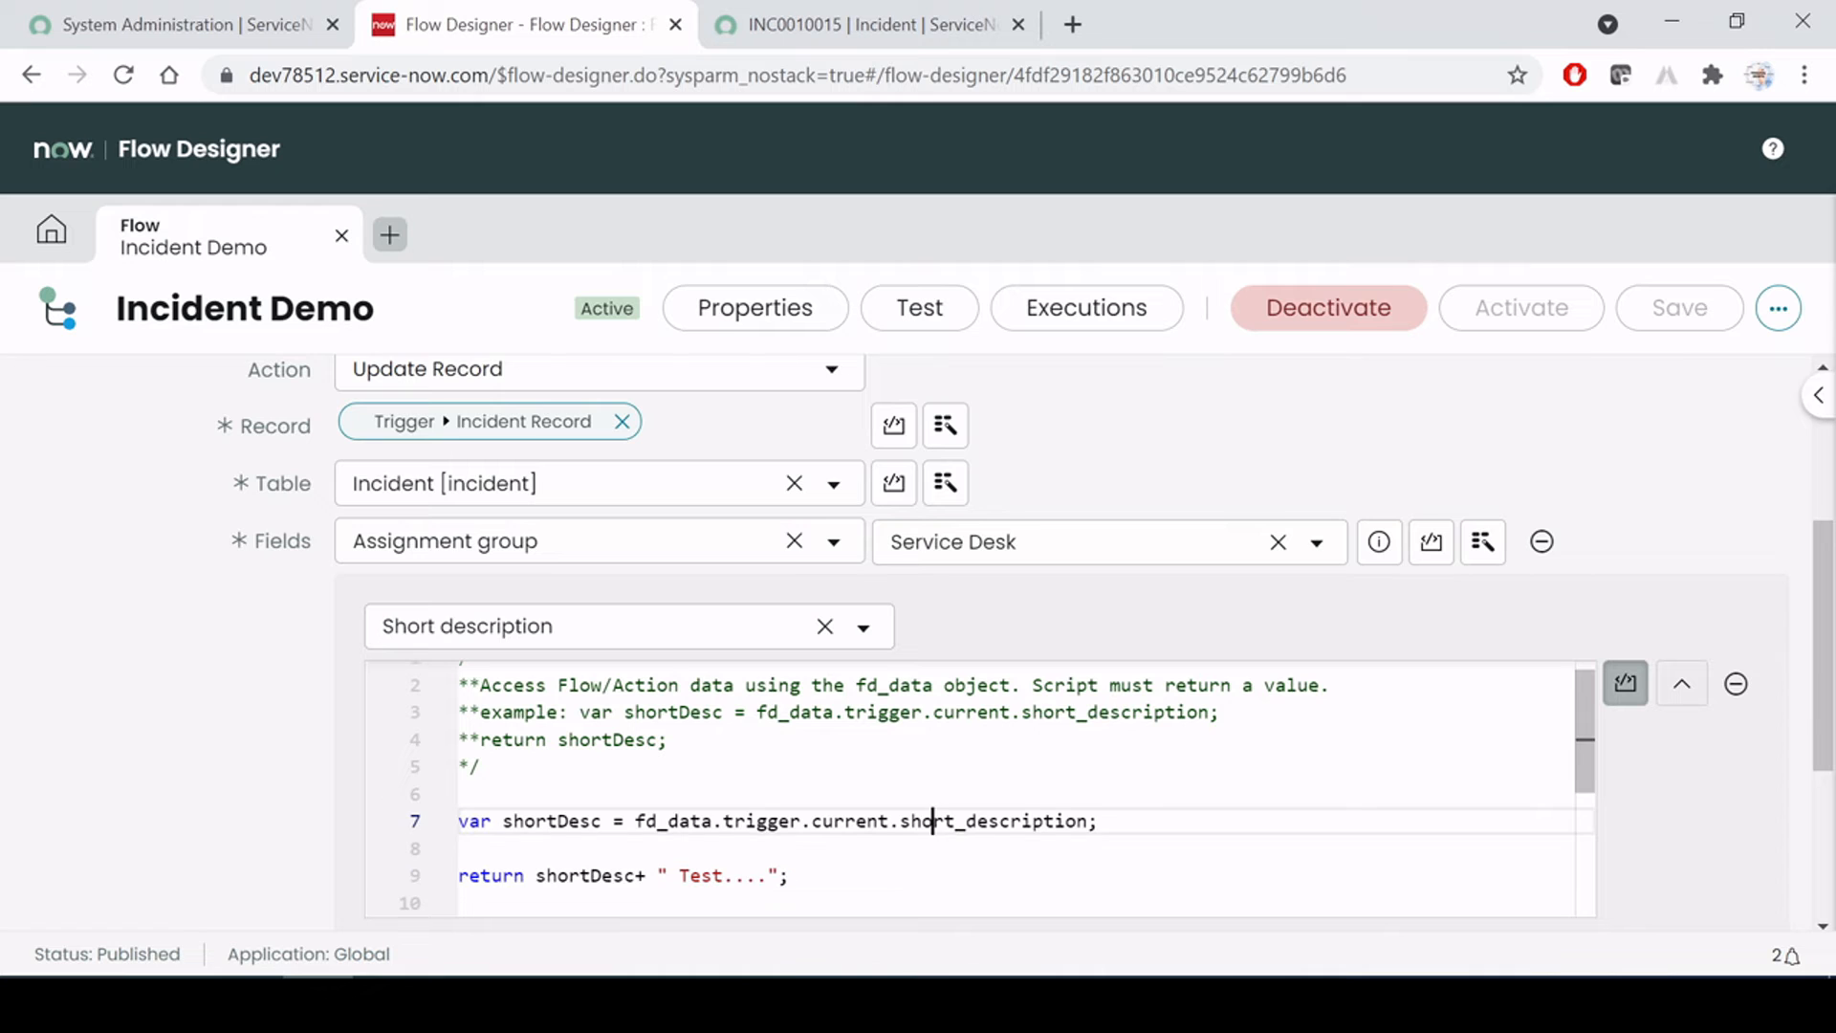
{"action": "left_click", "coordinate": [790, 875]}
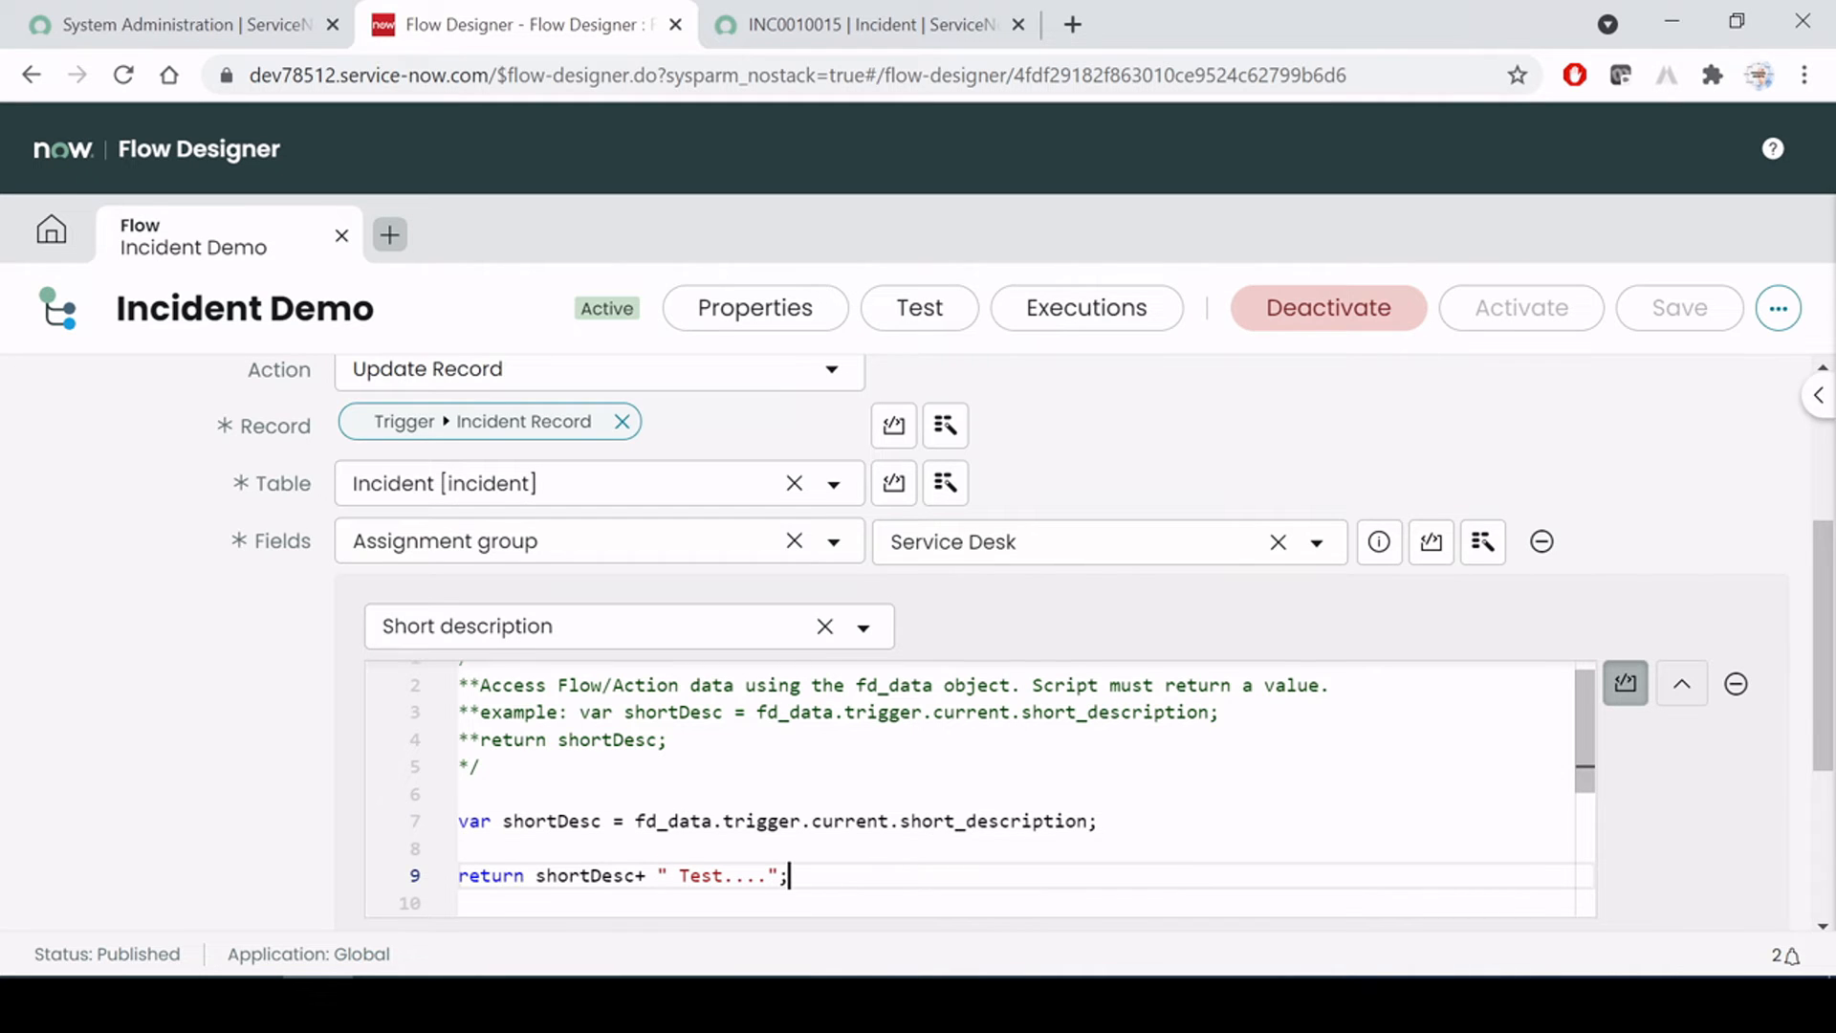
Add four blank lines below the return statement and highlight current in the shortDesc declaration
{"action": "key", "text": "Return"}
{"action": "key", "text": "Return"}
{"action": "key", "text": "Return"}
{"action": "key", "text": "Return"}
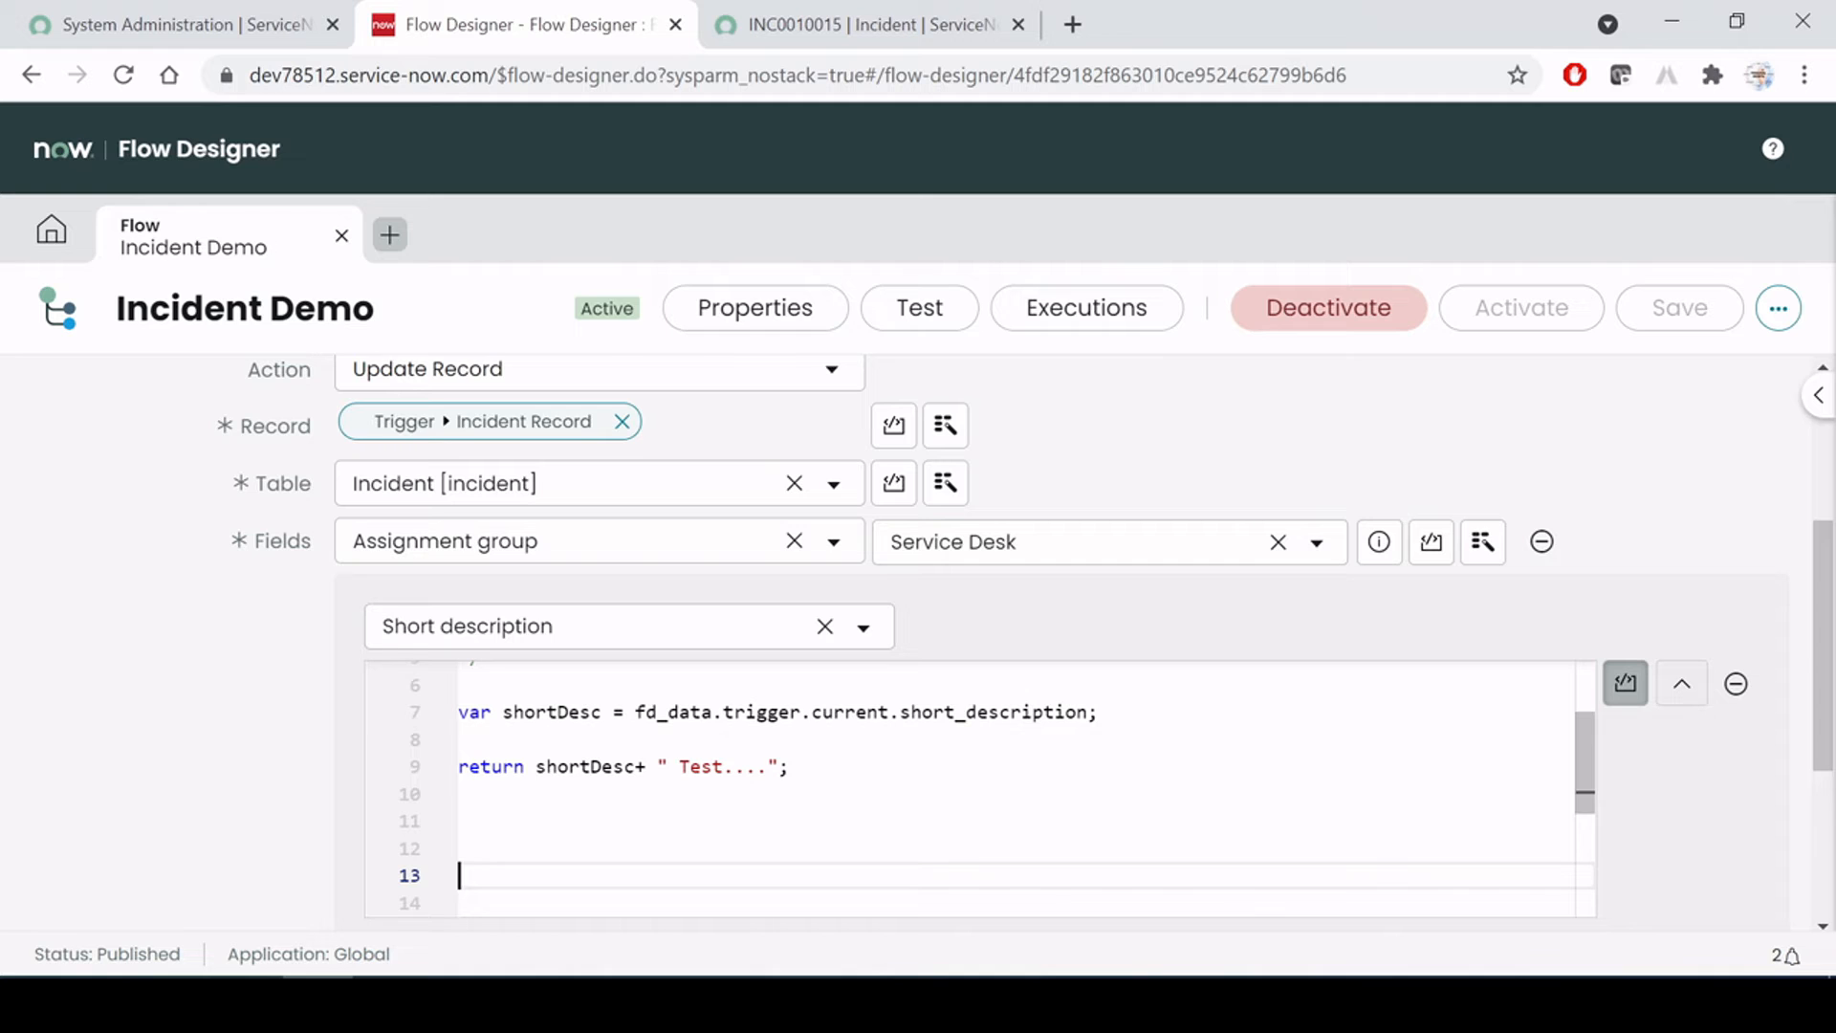
{"action": "left_click_drag", "start_coordinate": [812, 711], "coordinate": [889, 712]}
{"action": "left_click", "coordinate": [459, 794]}
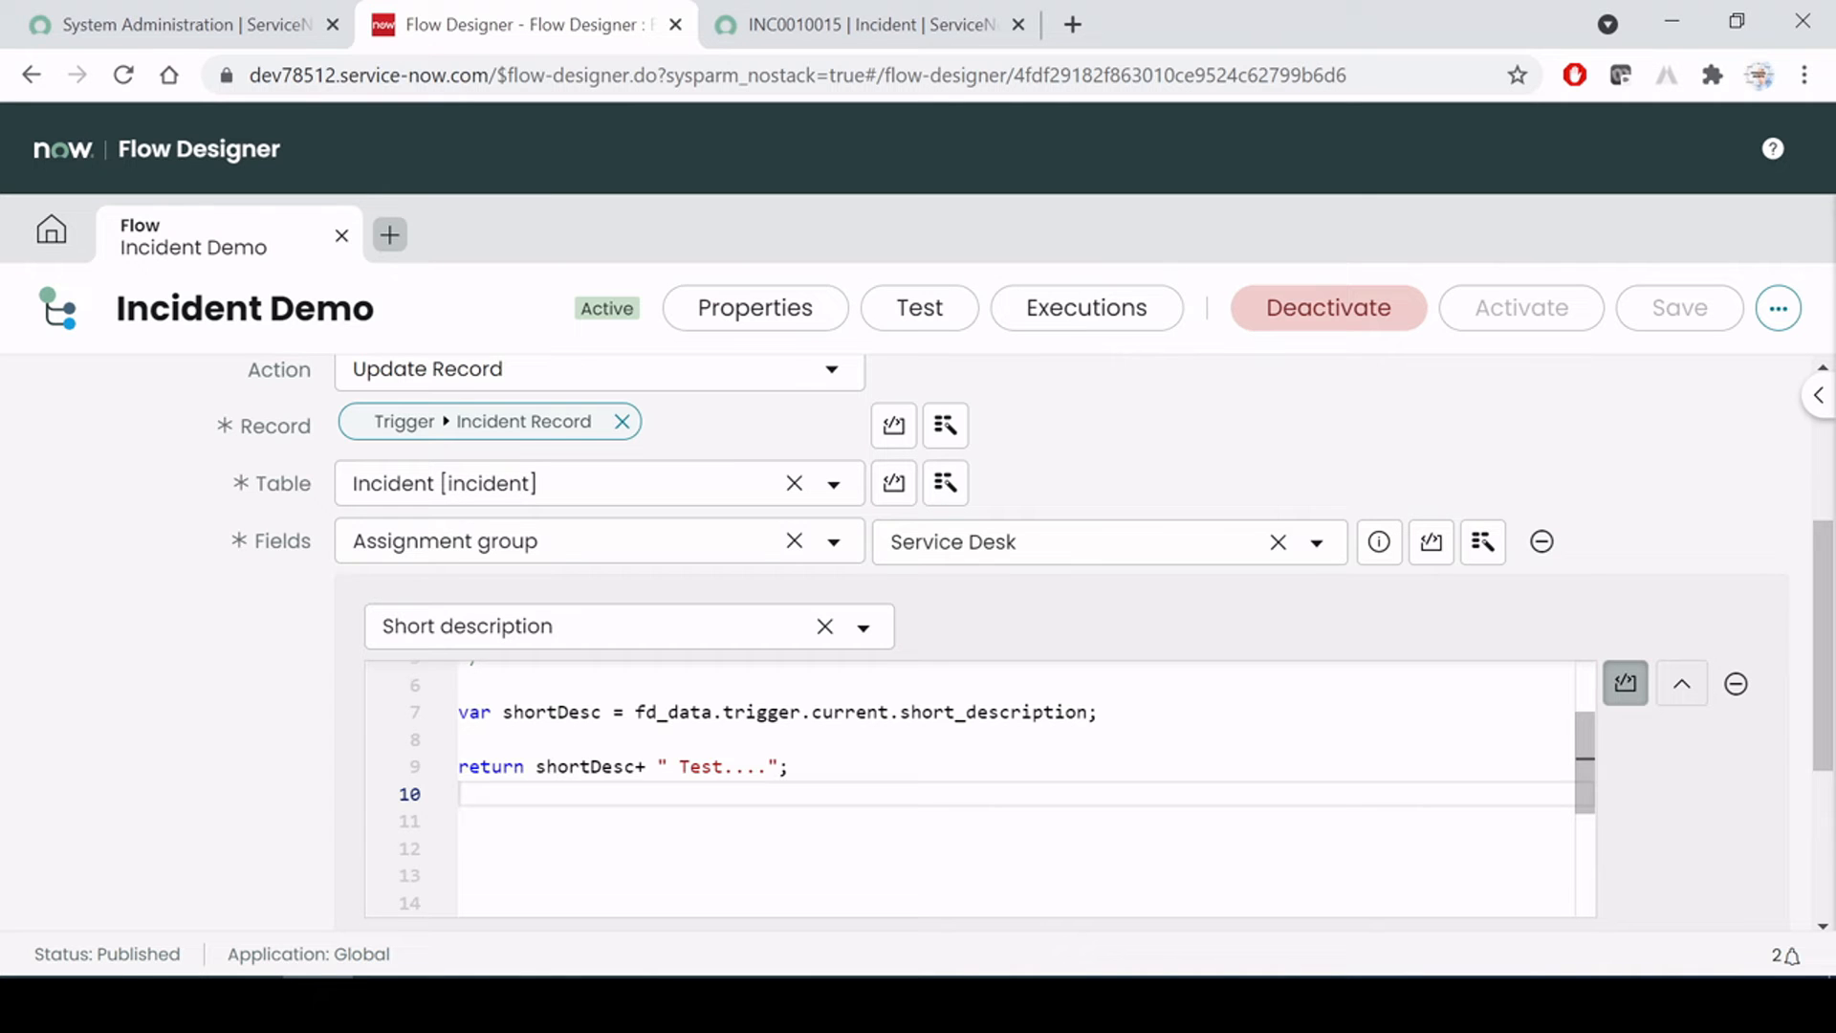
{"action": "scroll", "coordinate": [969, 789], "scroll_direction": "up", "scroll_amount": 2}
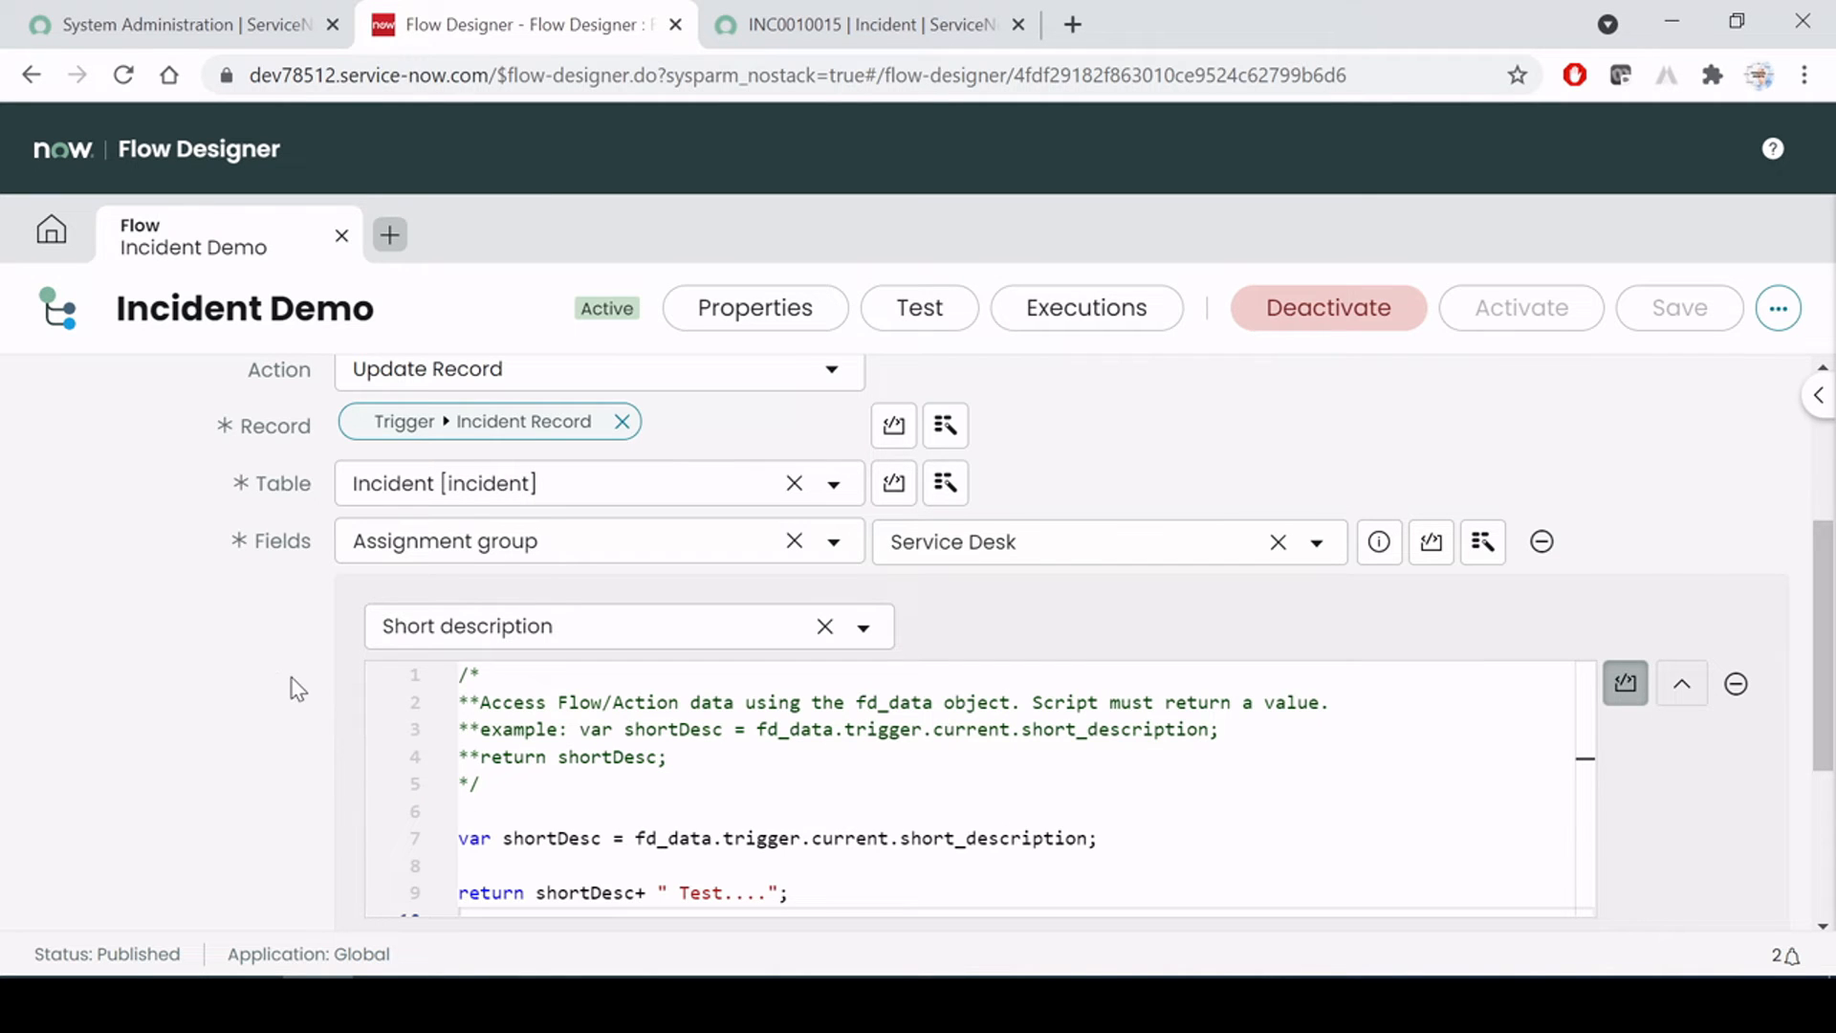
Collapse the Short description script and remove the empty field row from the update action
{"action": "left_click", "coordinate": [244, 669]}
{"action": "scroll", "coordinate": [245, 668], "scroll_direction": "down", "scroll_amount": 3}
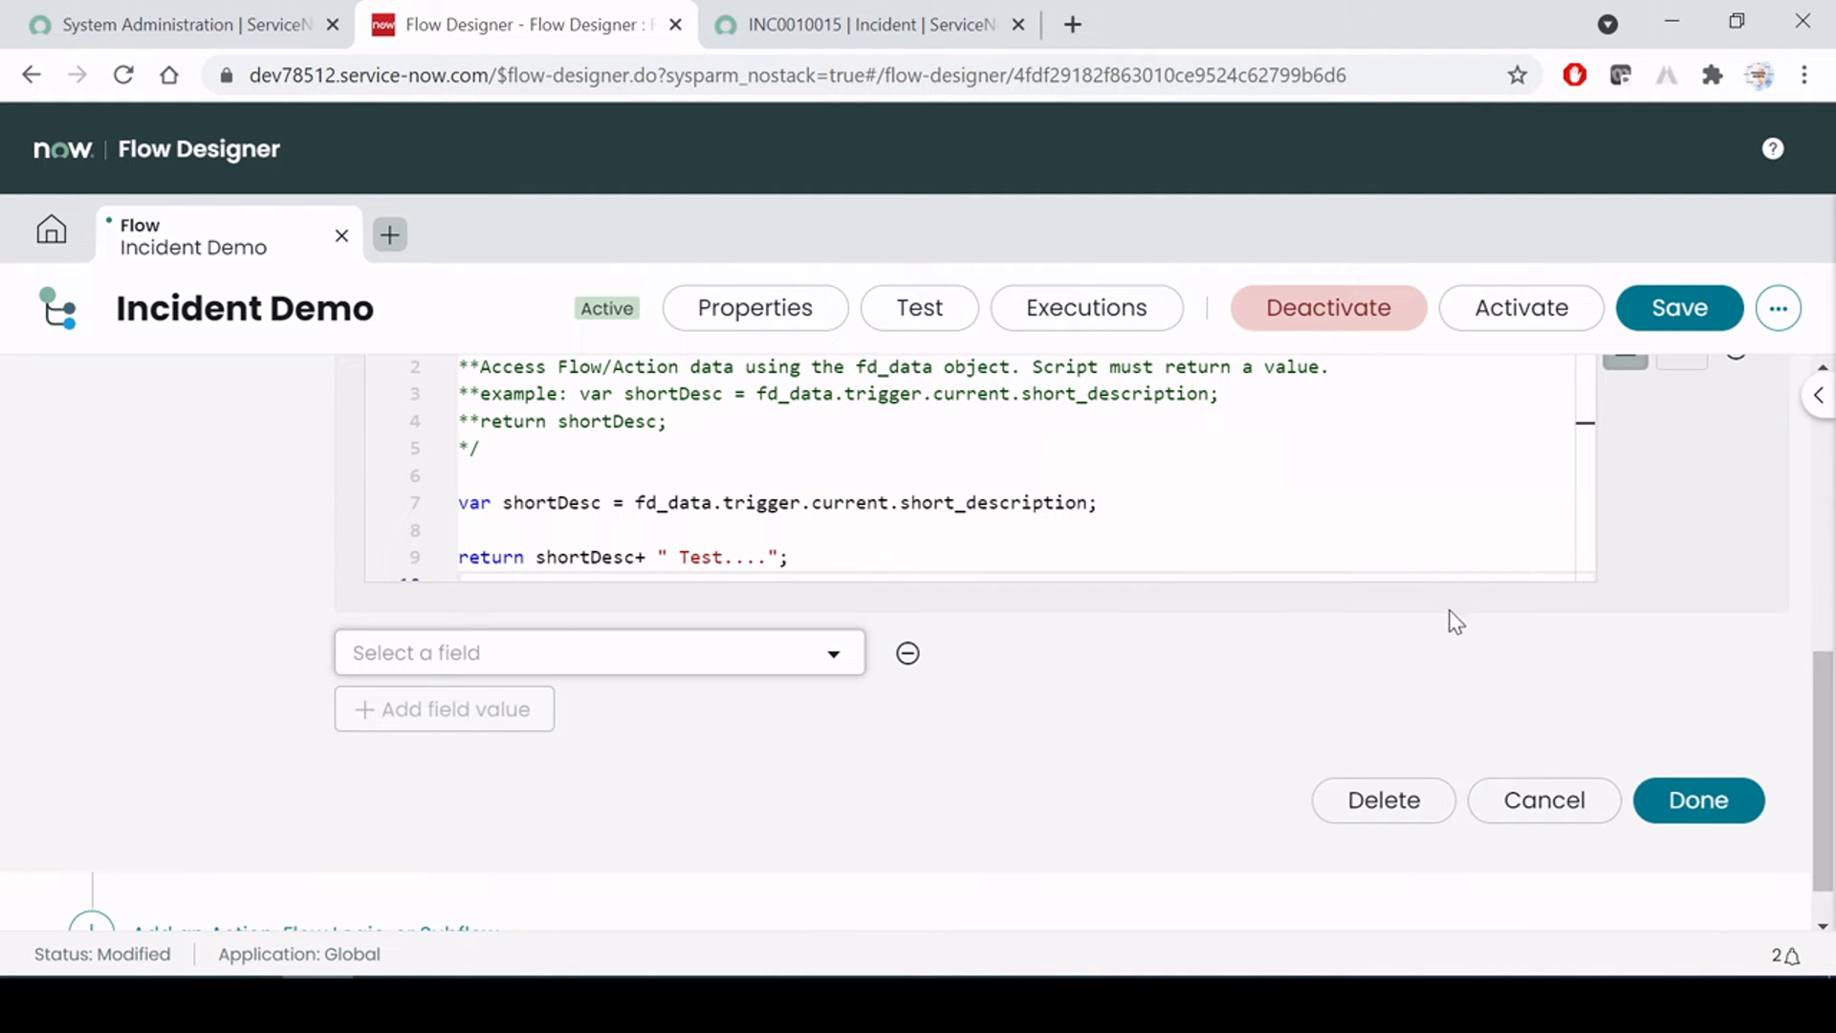
{"action": "scroll", "coordinate": [1446, 619], "scroll_direction": "up", "scroll_amount": 5}
{"action": "left_click", "coordinate": [1682, 777]}
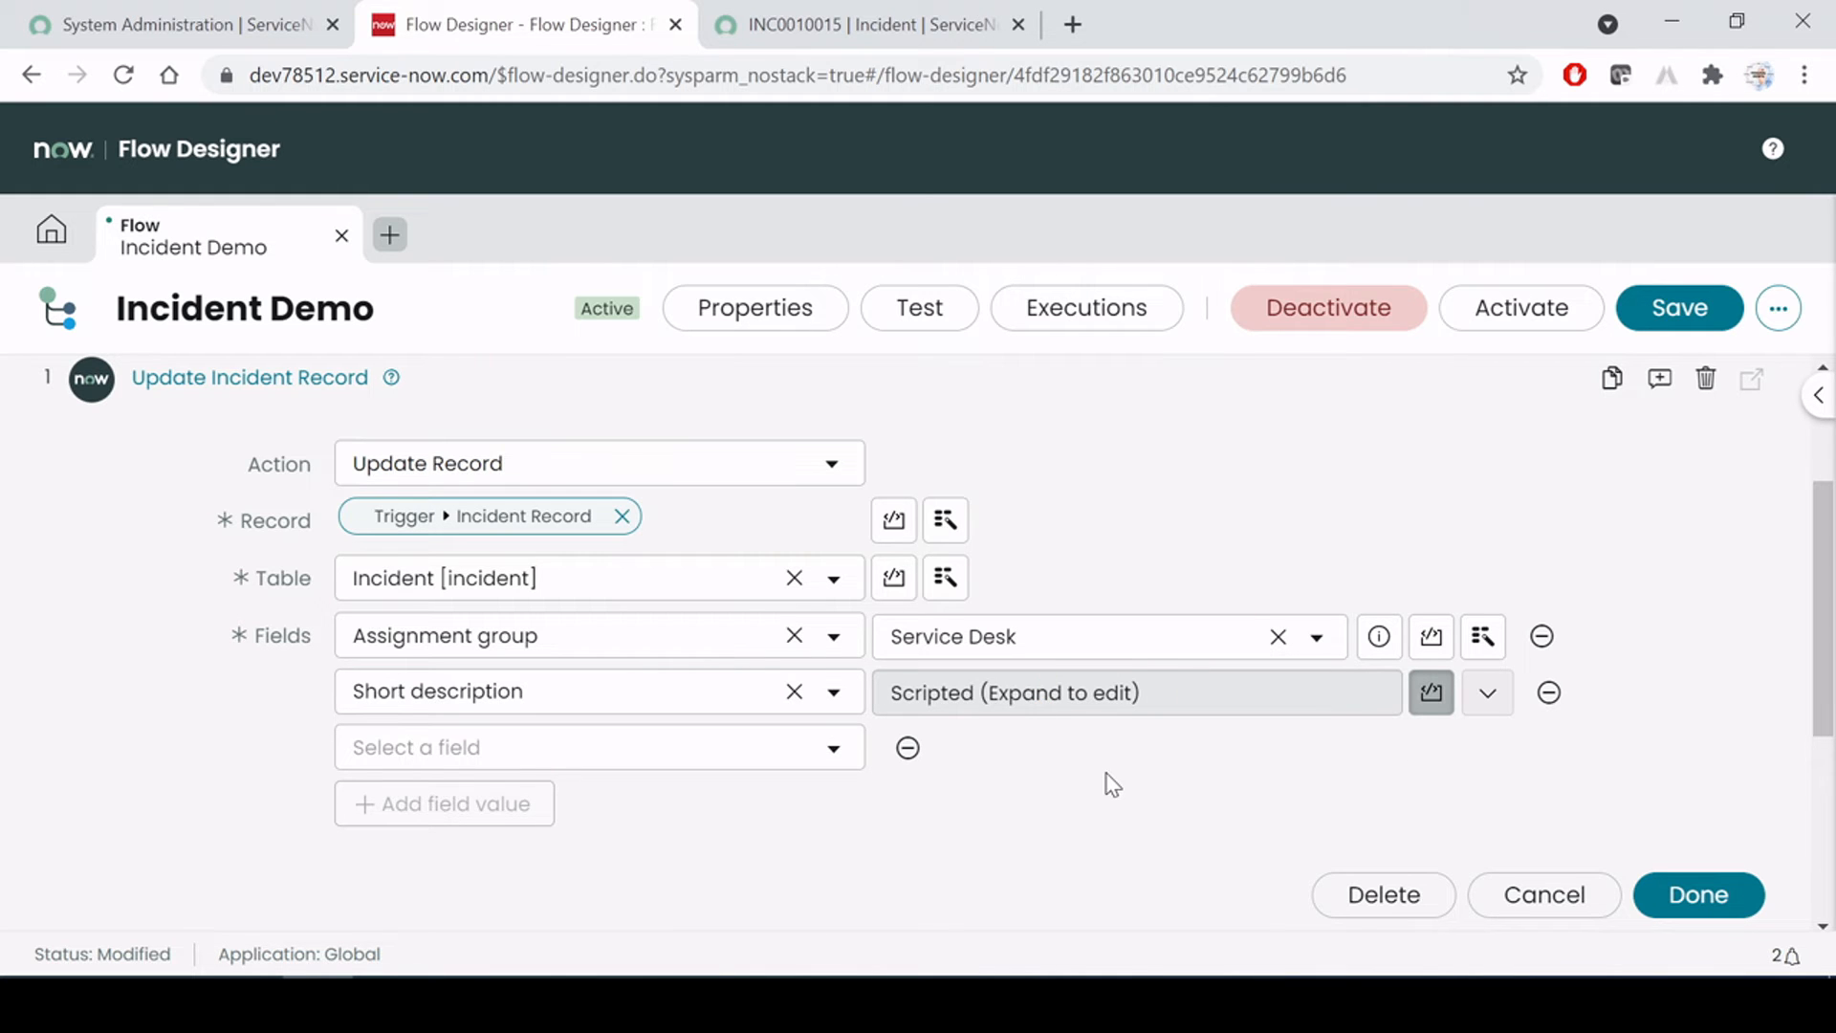
{"action": "left_click", "coordinate": [910, 749]}
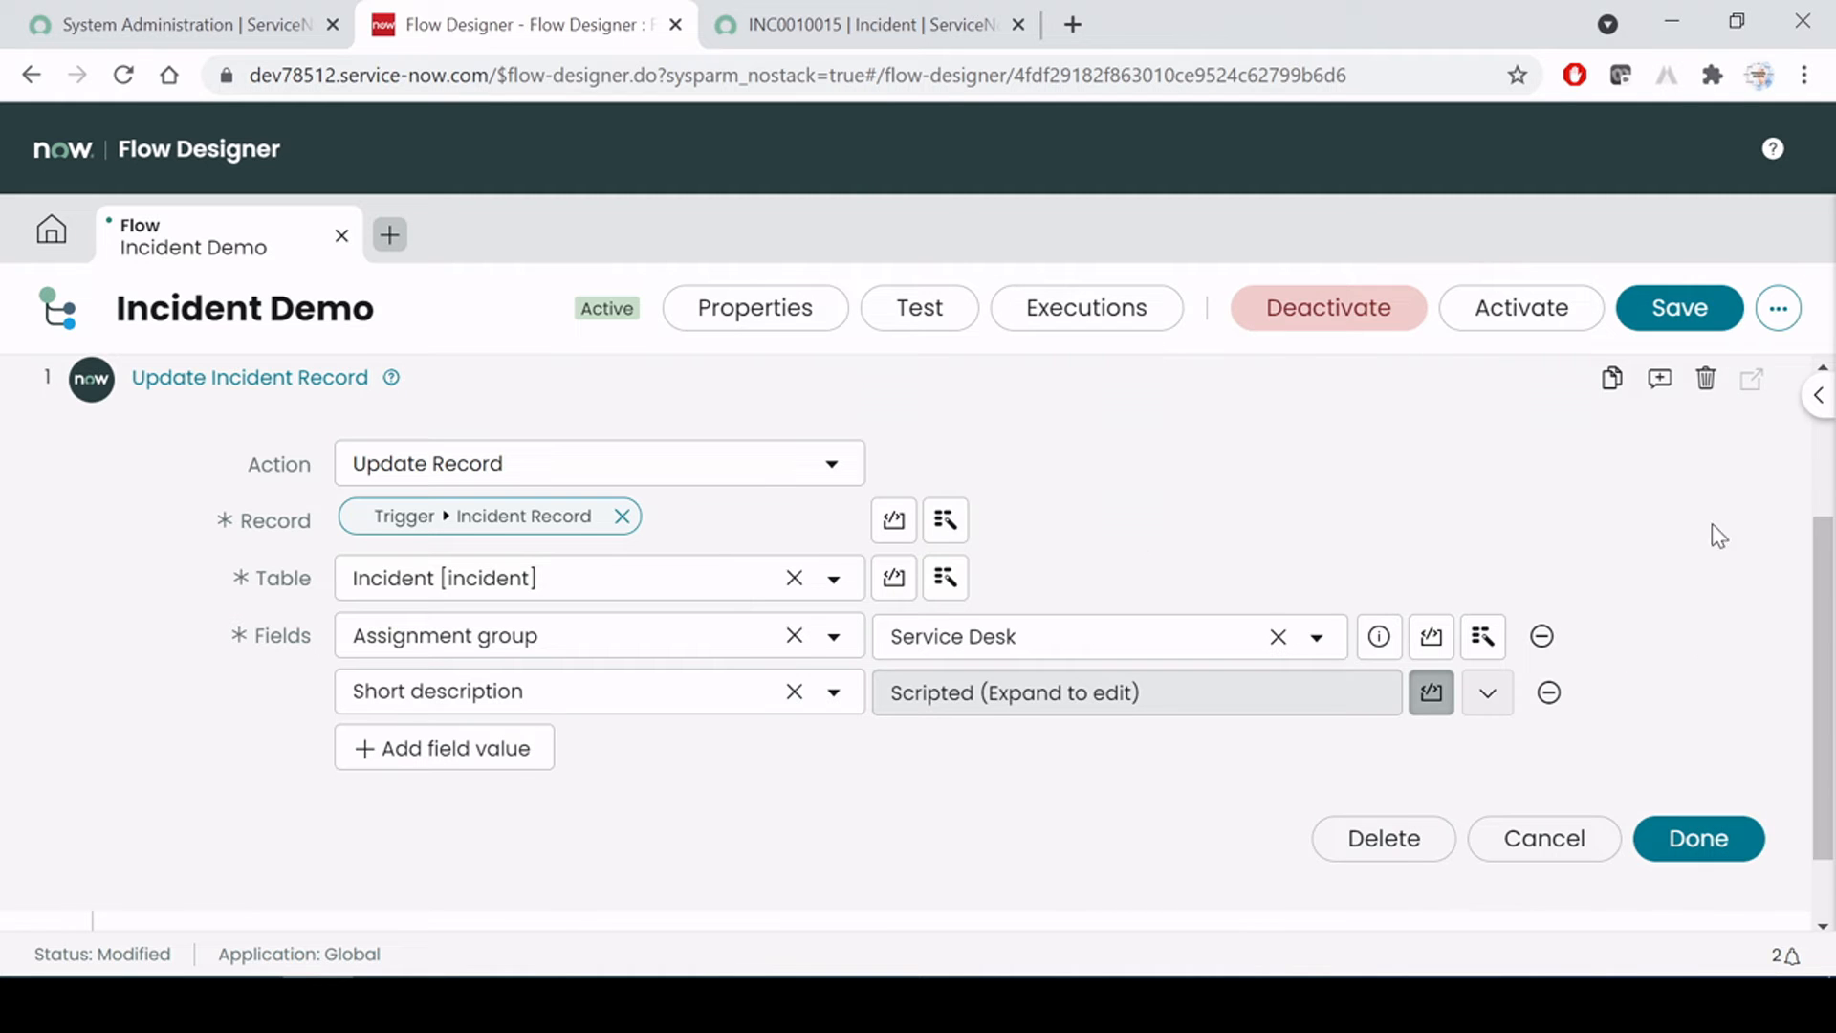
Switch to Flow Designer.docx in Word and review the Scripting section, highlighting Transform Functions
{"action": "key", "text": "alt+Tab"}
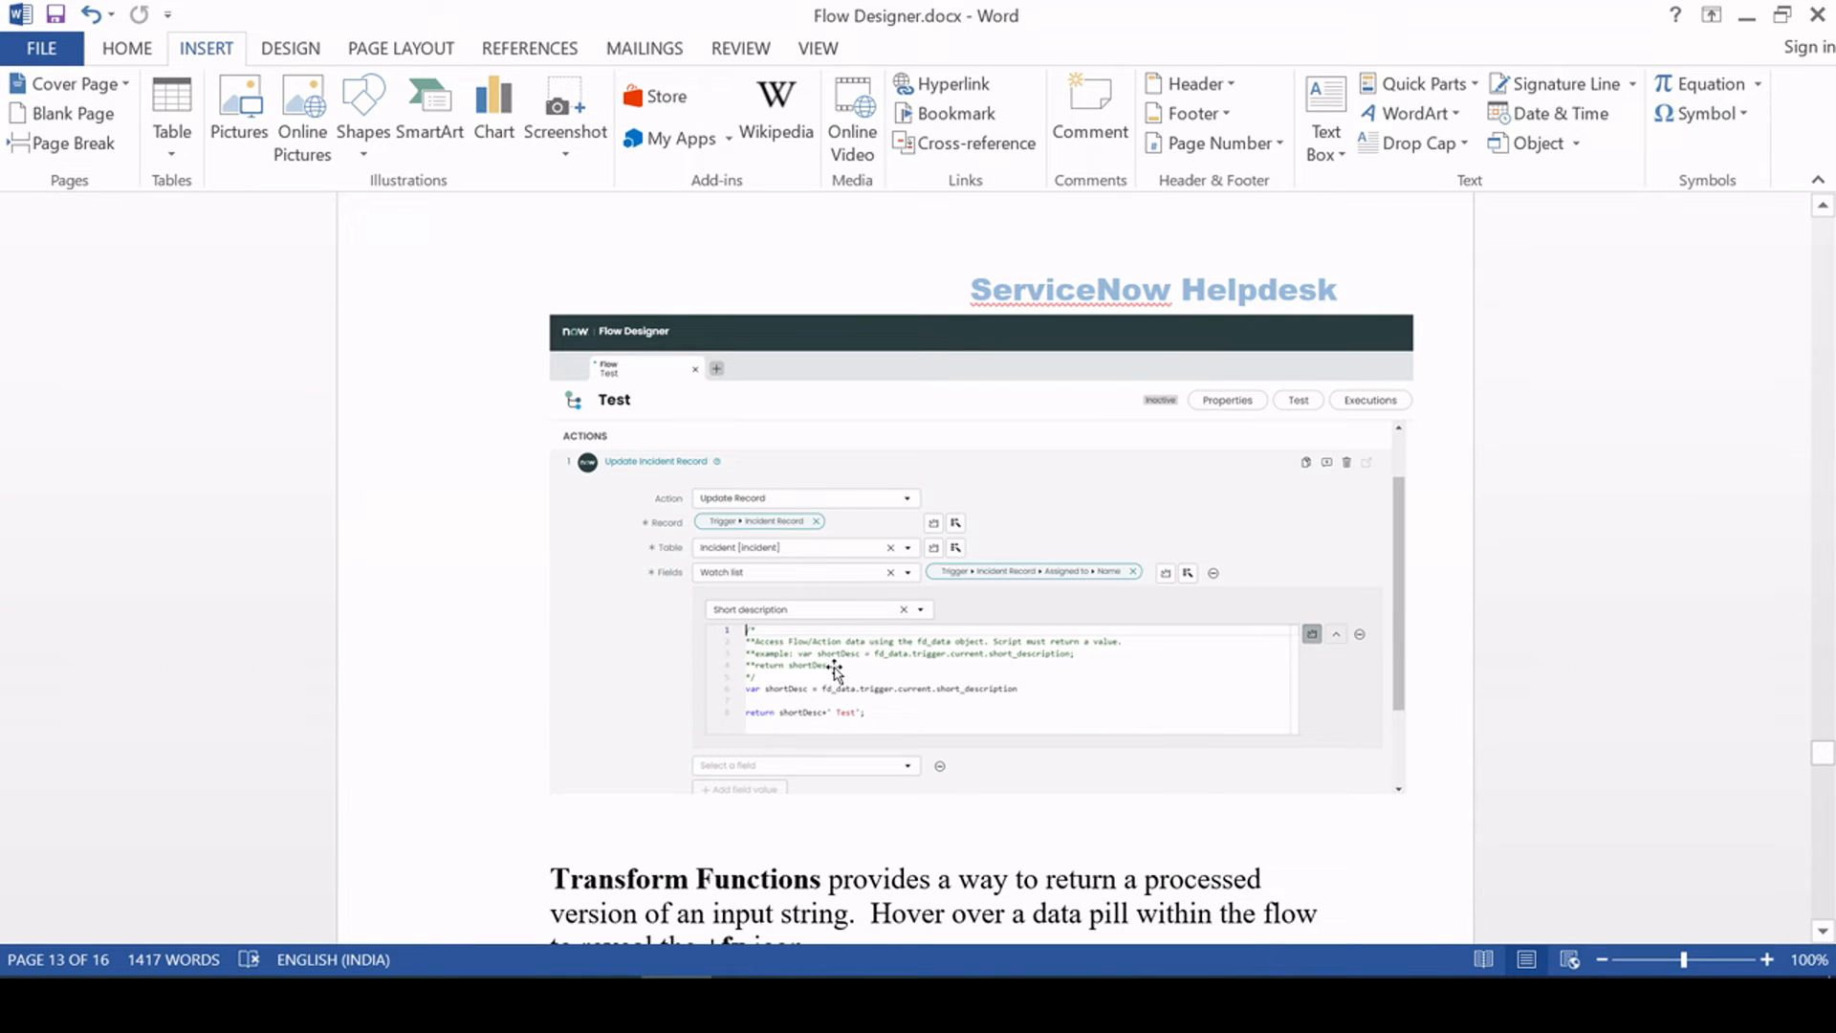
{"action": "scroll", "coordinate": [806, 626], "scroll_direction": "up", "scroll_amount": 15}
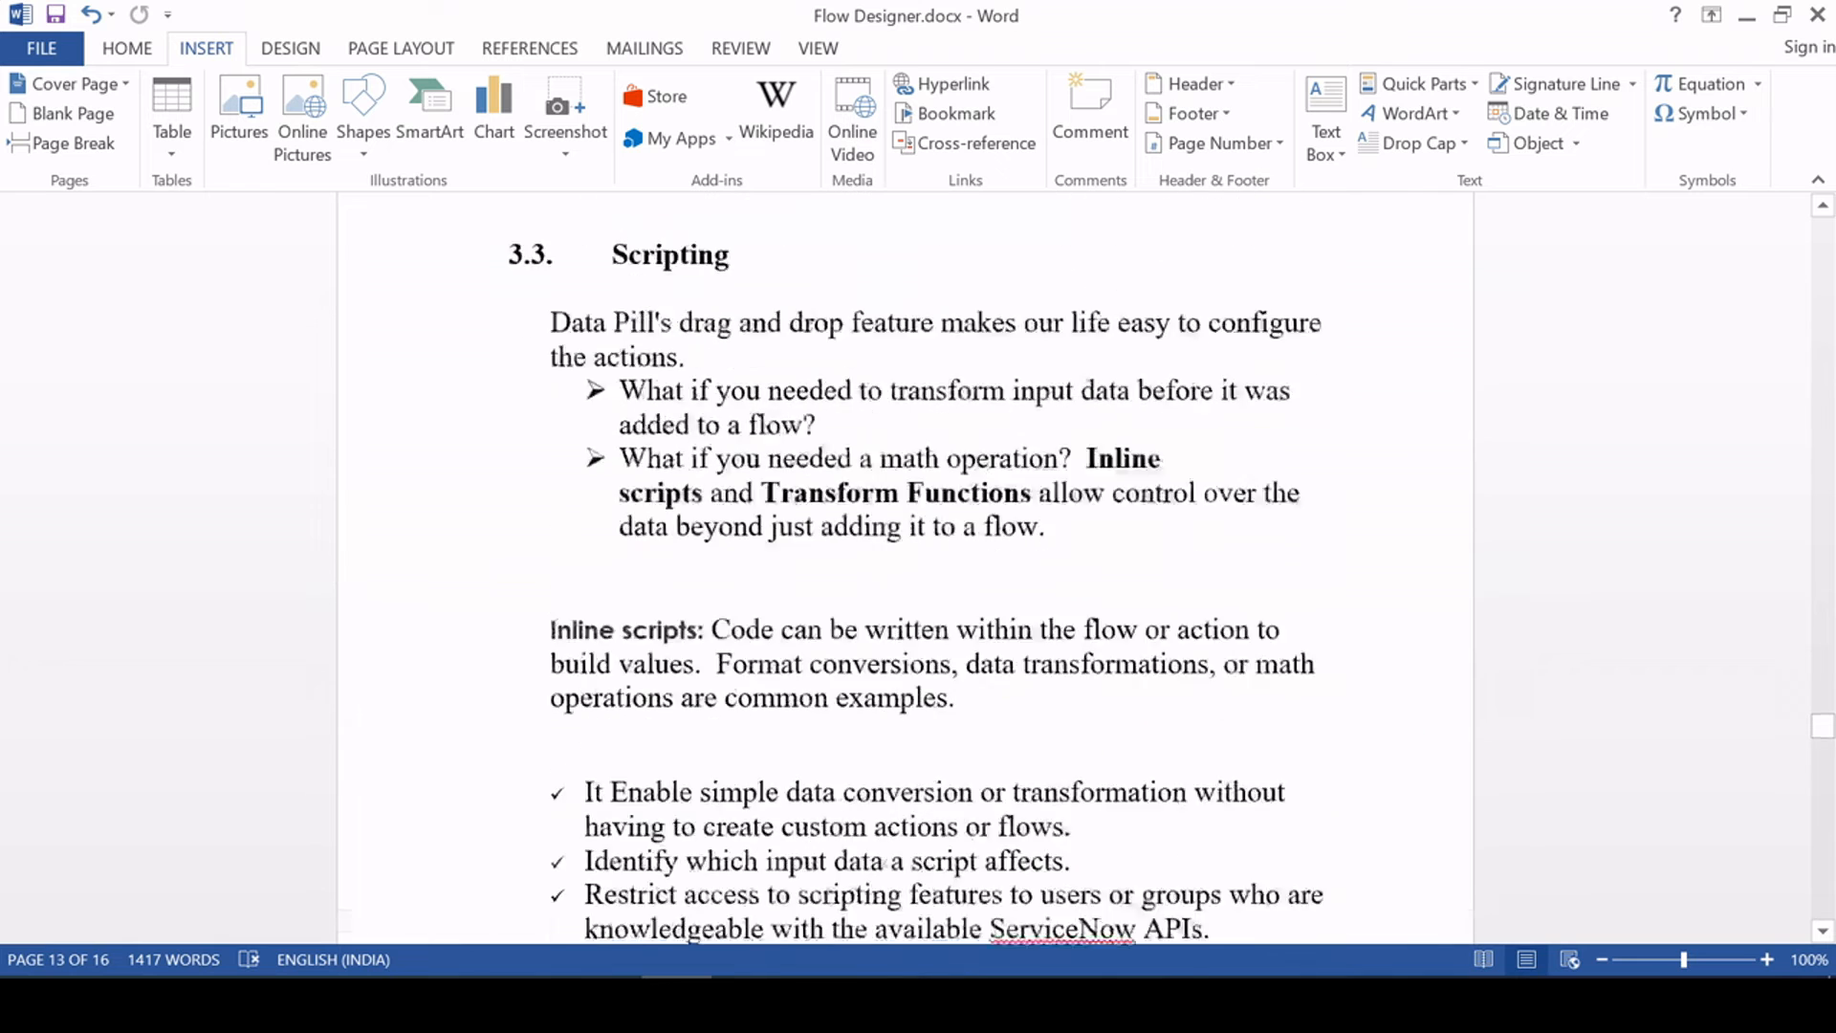
{"action": "left_click_drag", "start_coordinate": [762, 577], "coordinate": [1038, 576]}
{"action": "scroll", "coordinate": [909, 801], "scroll_direction": "down", "scroll_amount": 5}
{"action": "scroll", "coordinate": [909, 800], "scroll_direction": "down", "scroll_amount": 10}
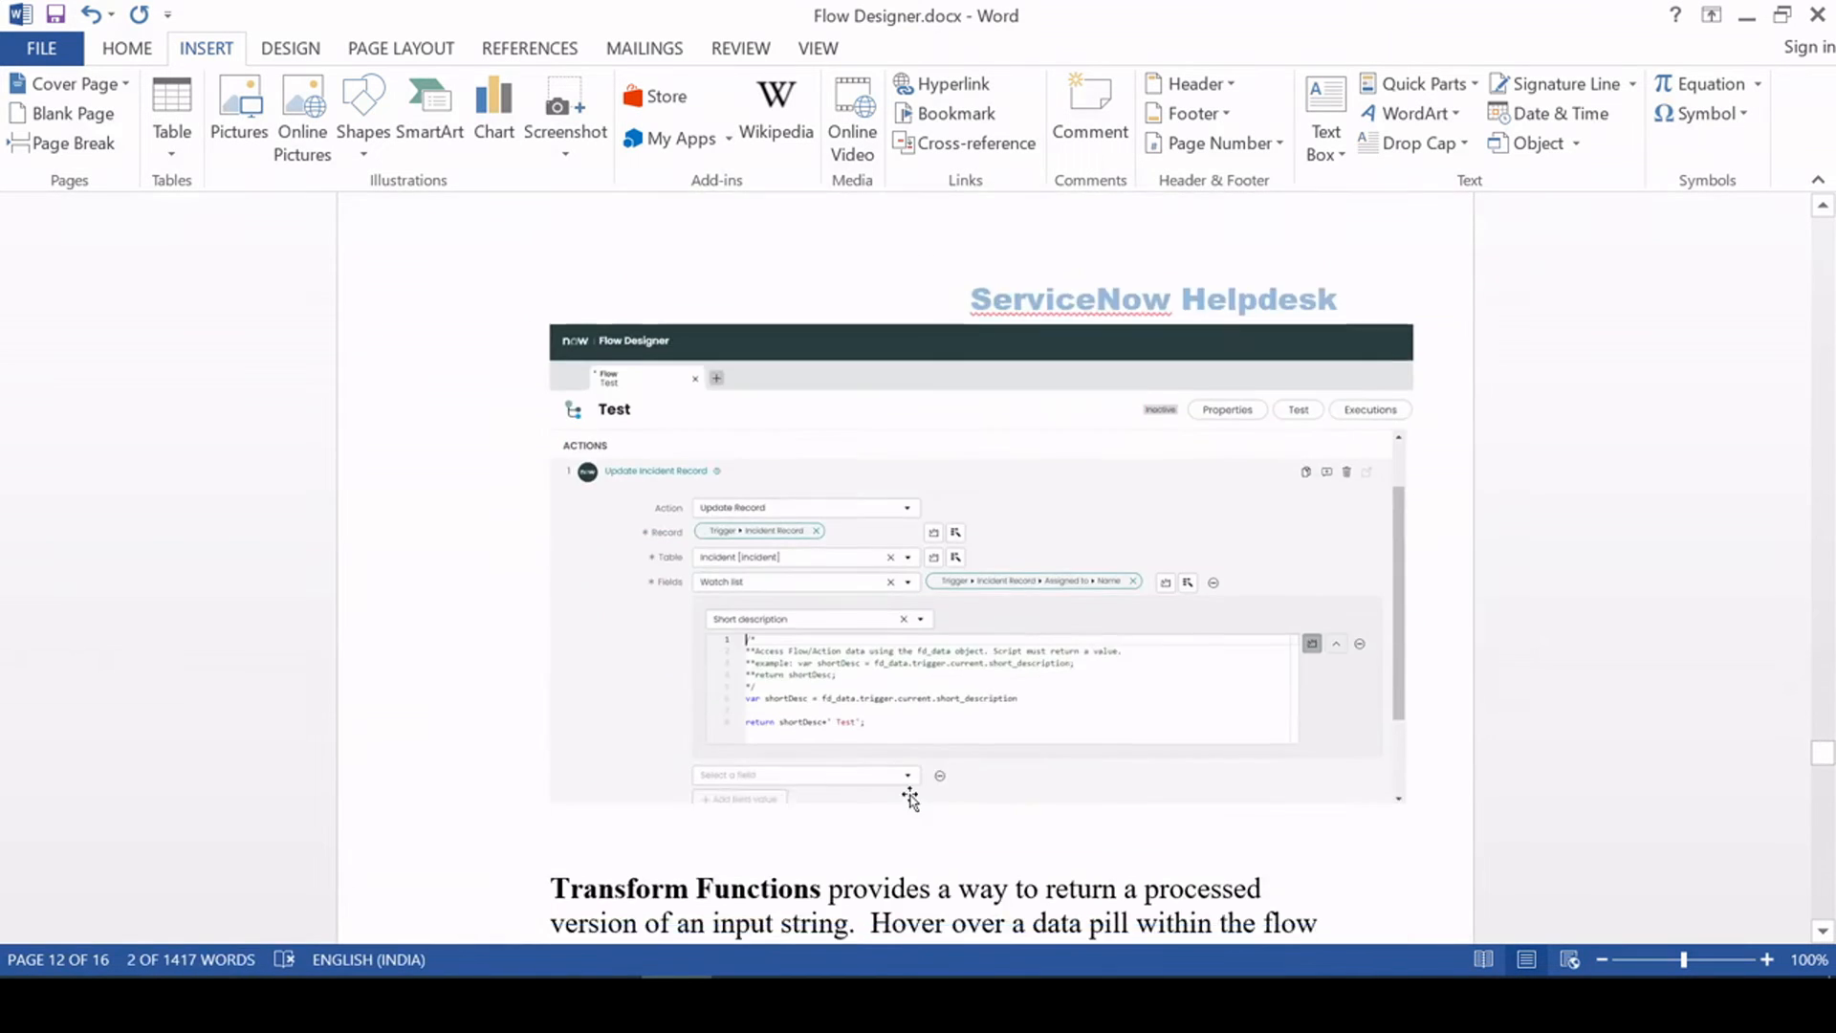
Read the Transform Functions notes and the +fx icon instructions, highlighting the Transform Functions heading
{"action": "left_click", "coordinate": [819, 465]}
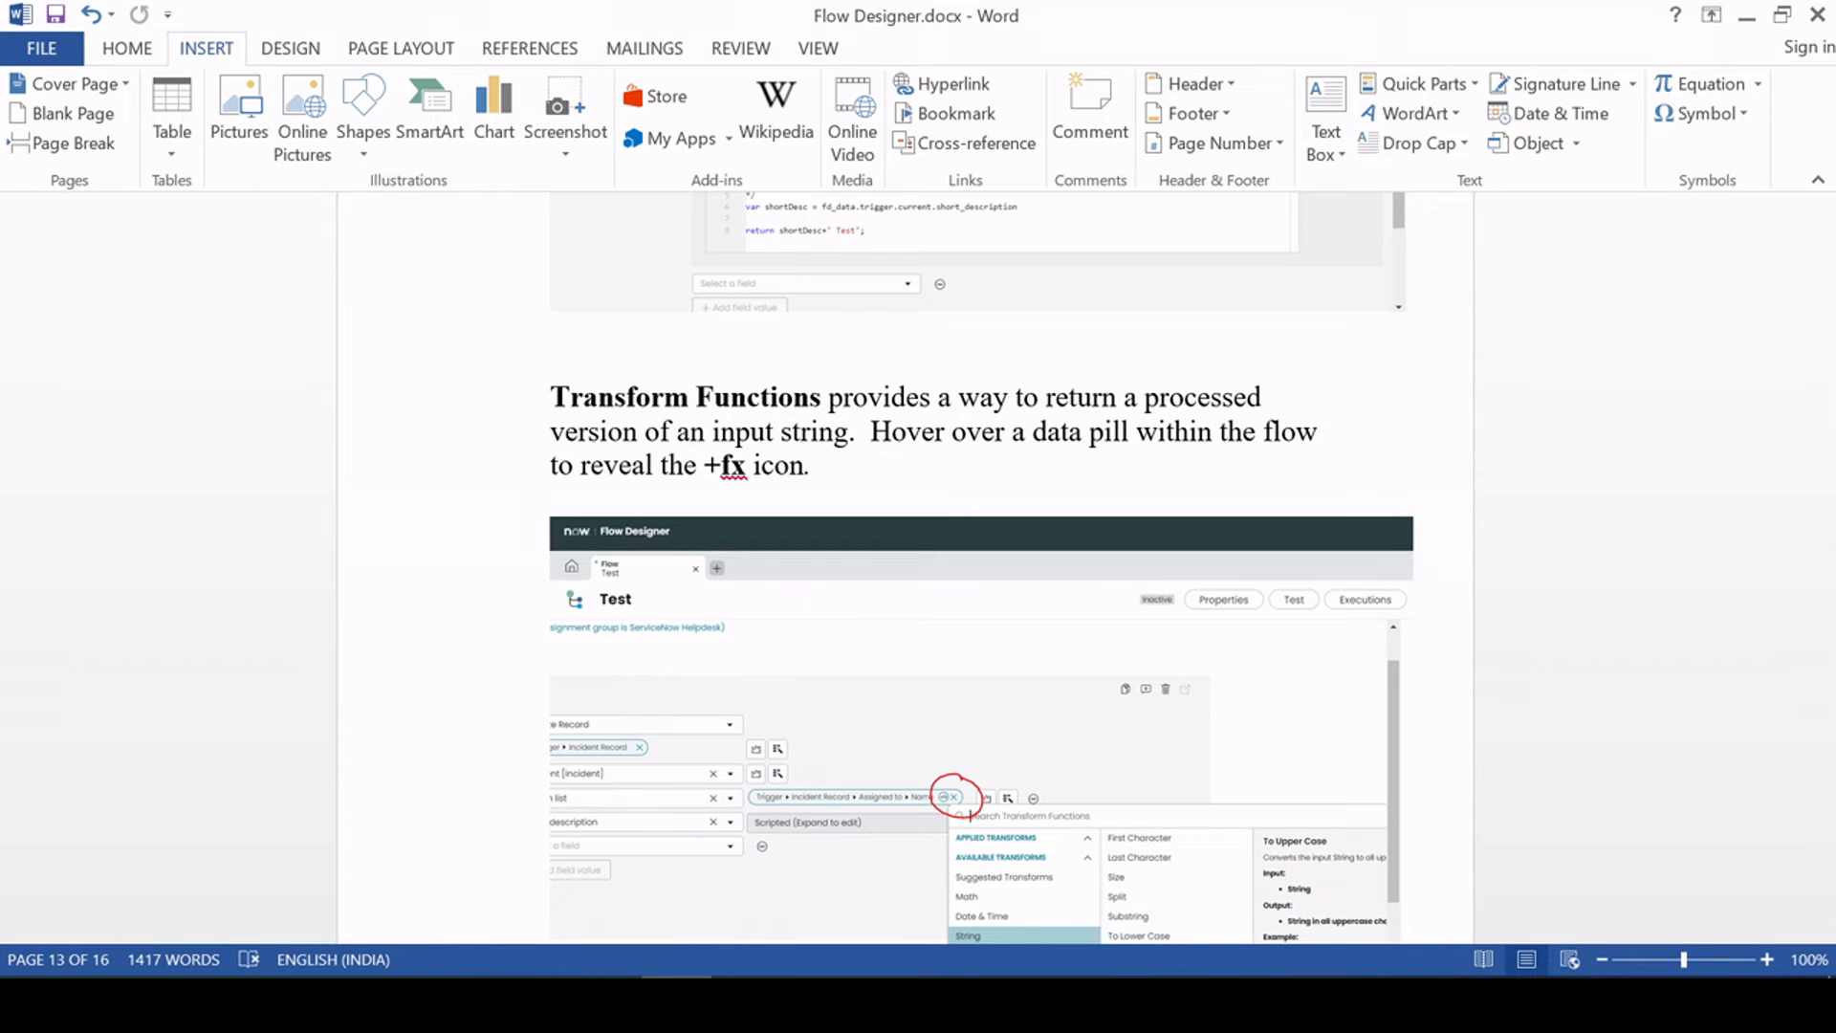
{"action": "scroll", "coordinate": [906, 581], "scroll_direction": "down", "scroll_amount": 10}
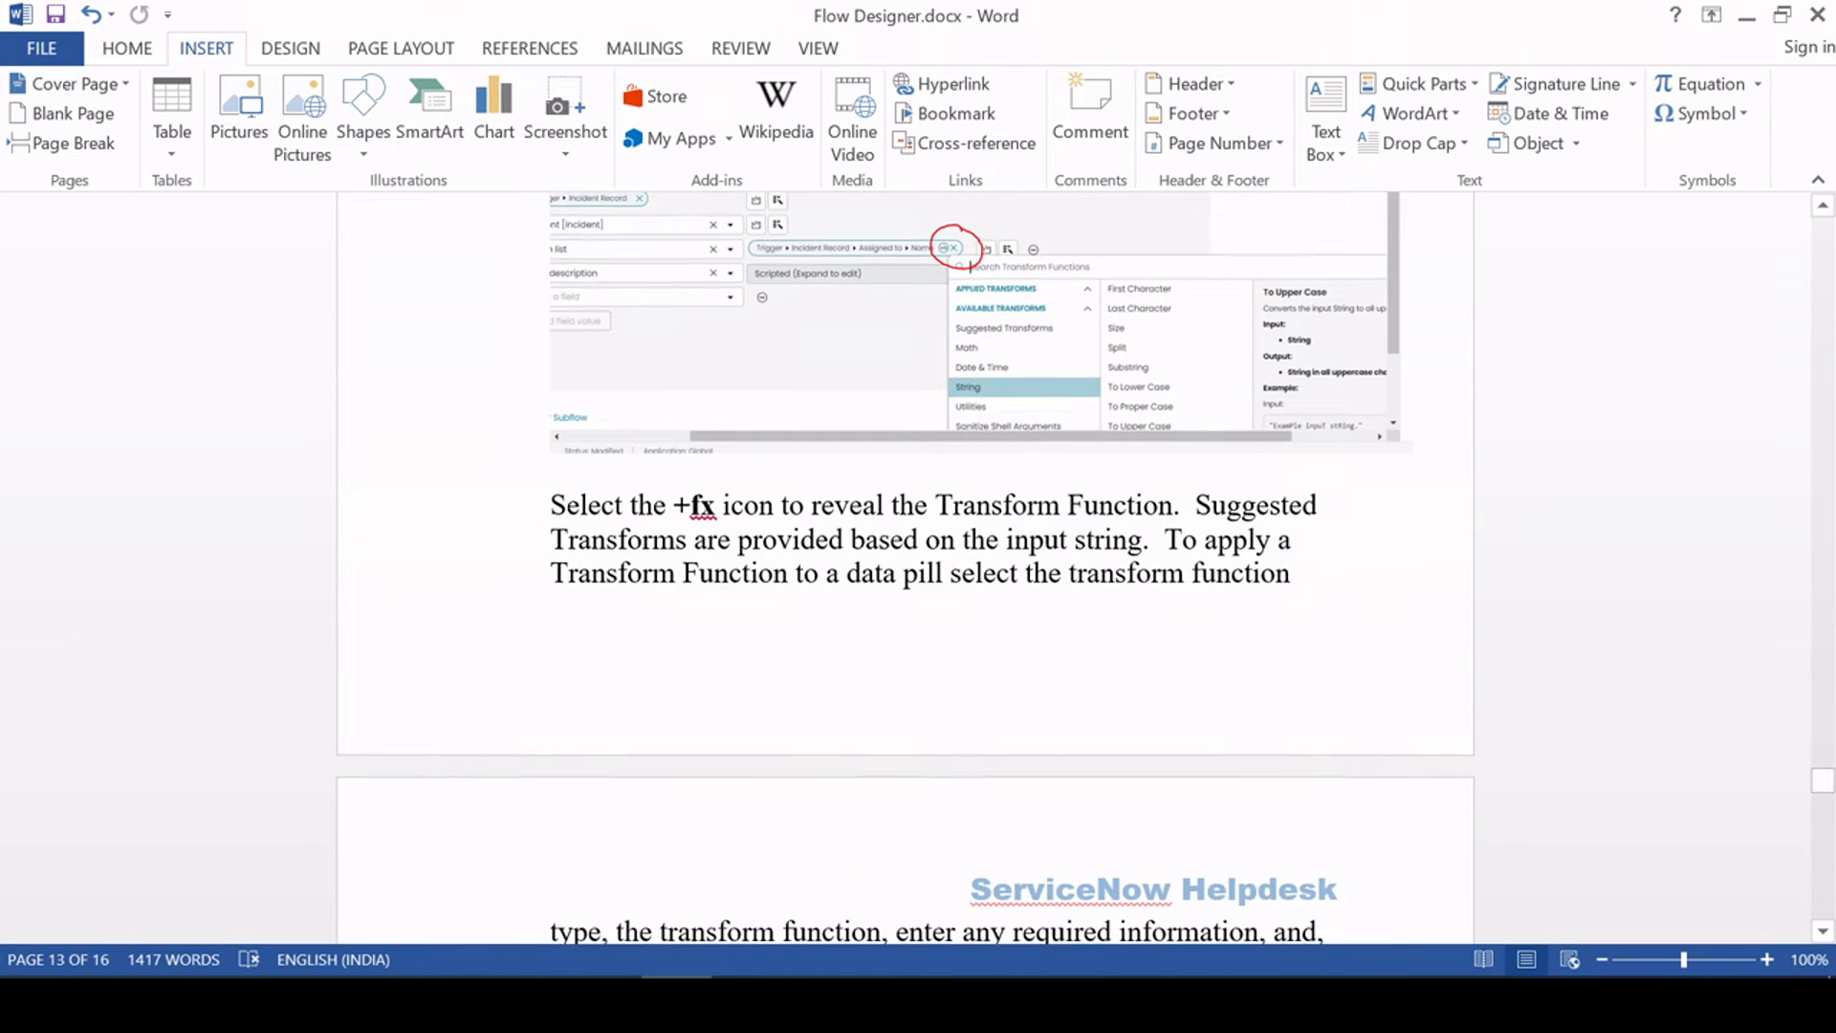
{"action": "scroll", "coordinate": [906, 581], "scroll_direction": "down", "scroll_amount": 4}
{"action": "scroll", "coordinate": [906, 582], "scroll_direction": "up", "scroll_amount": 15}
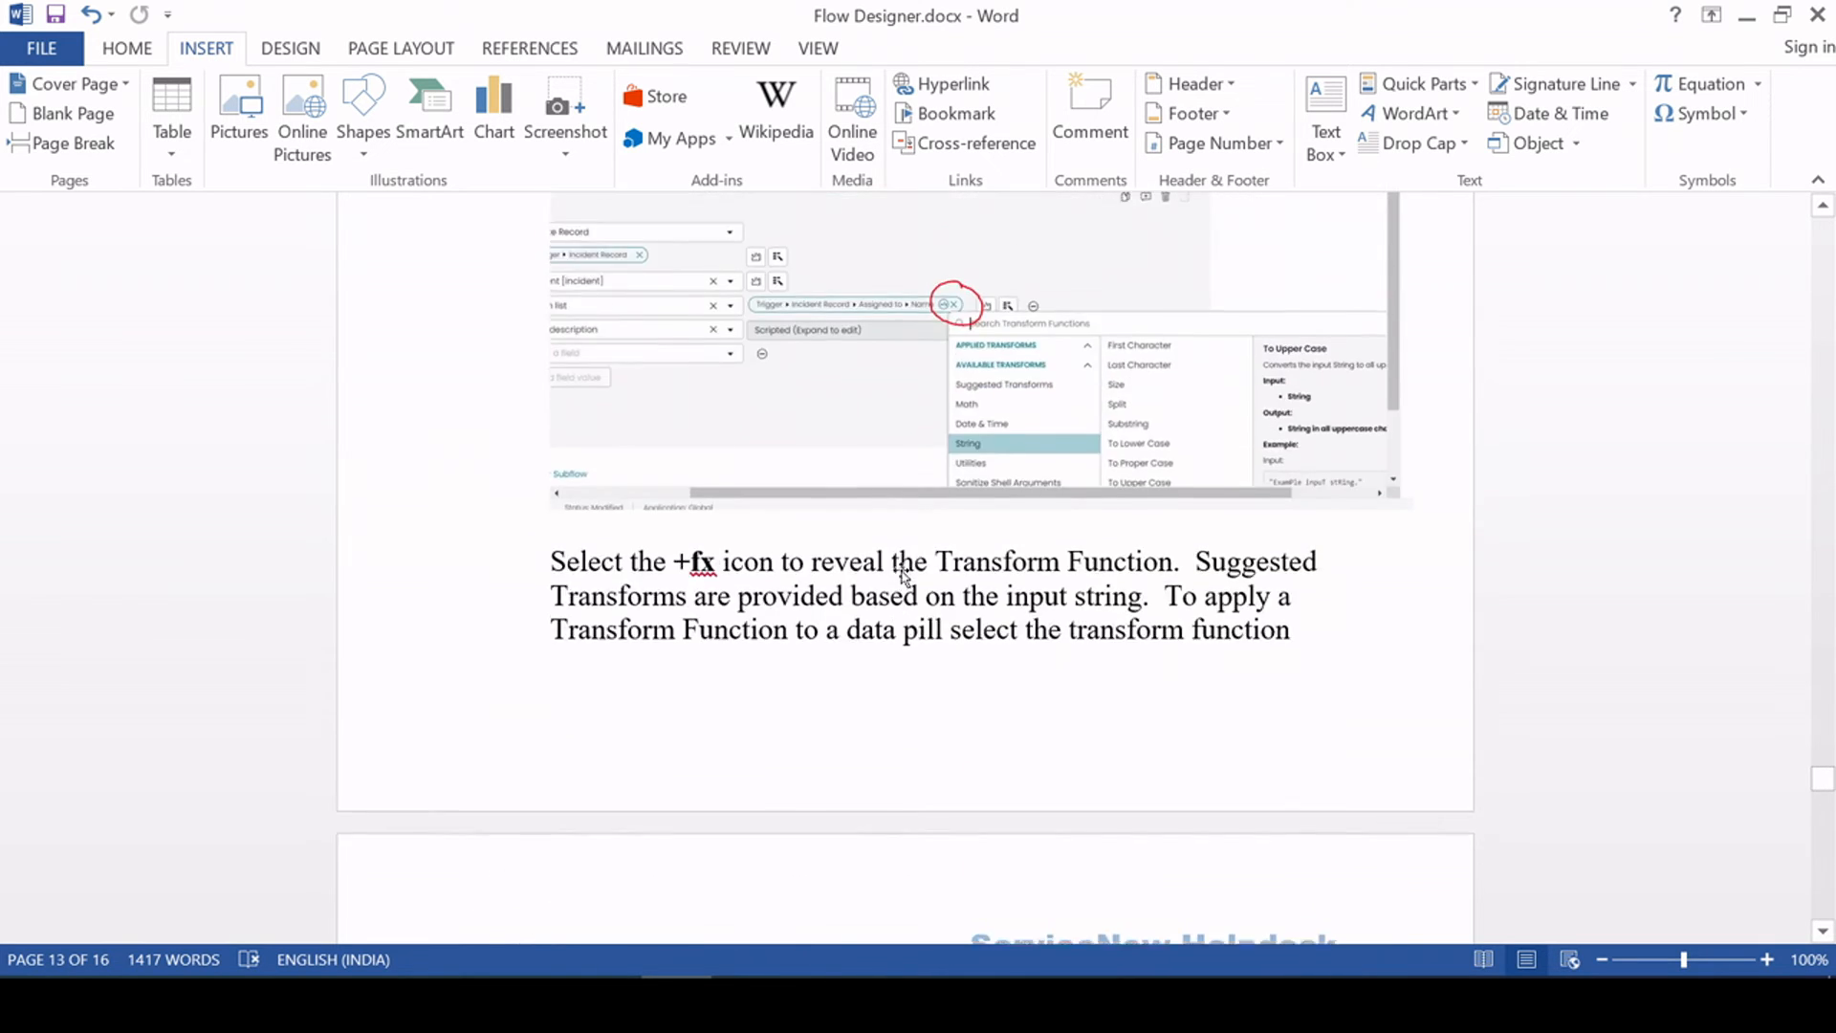
{"action": "scroll", "coordinate": [907, 582], "scroll_direction": "up", "scroll_amount": 1}
{"action": "left_click", "coordinate": [552, 500]}
{"action": "left_click_drag", "start_coordinate": [552, 535], "coordinate": [821, 535]}
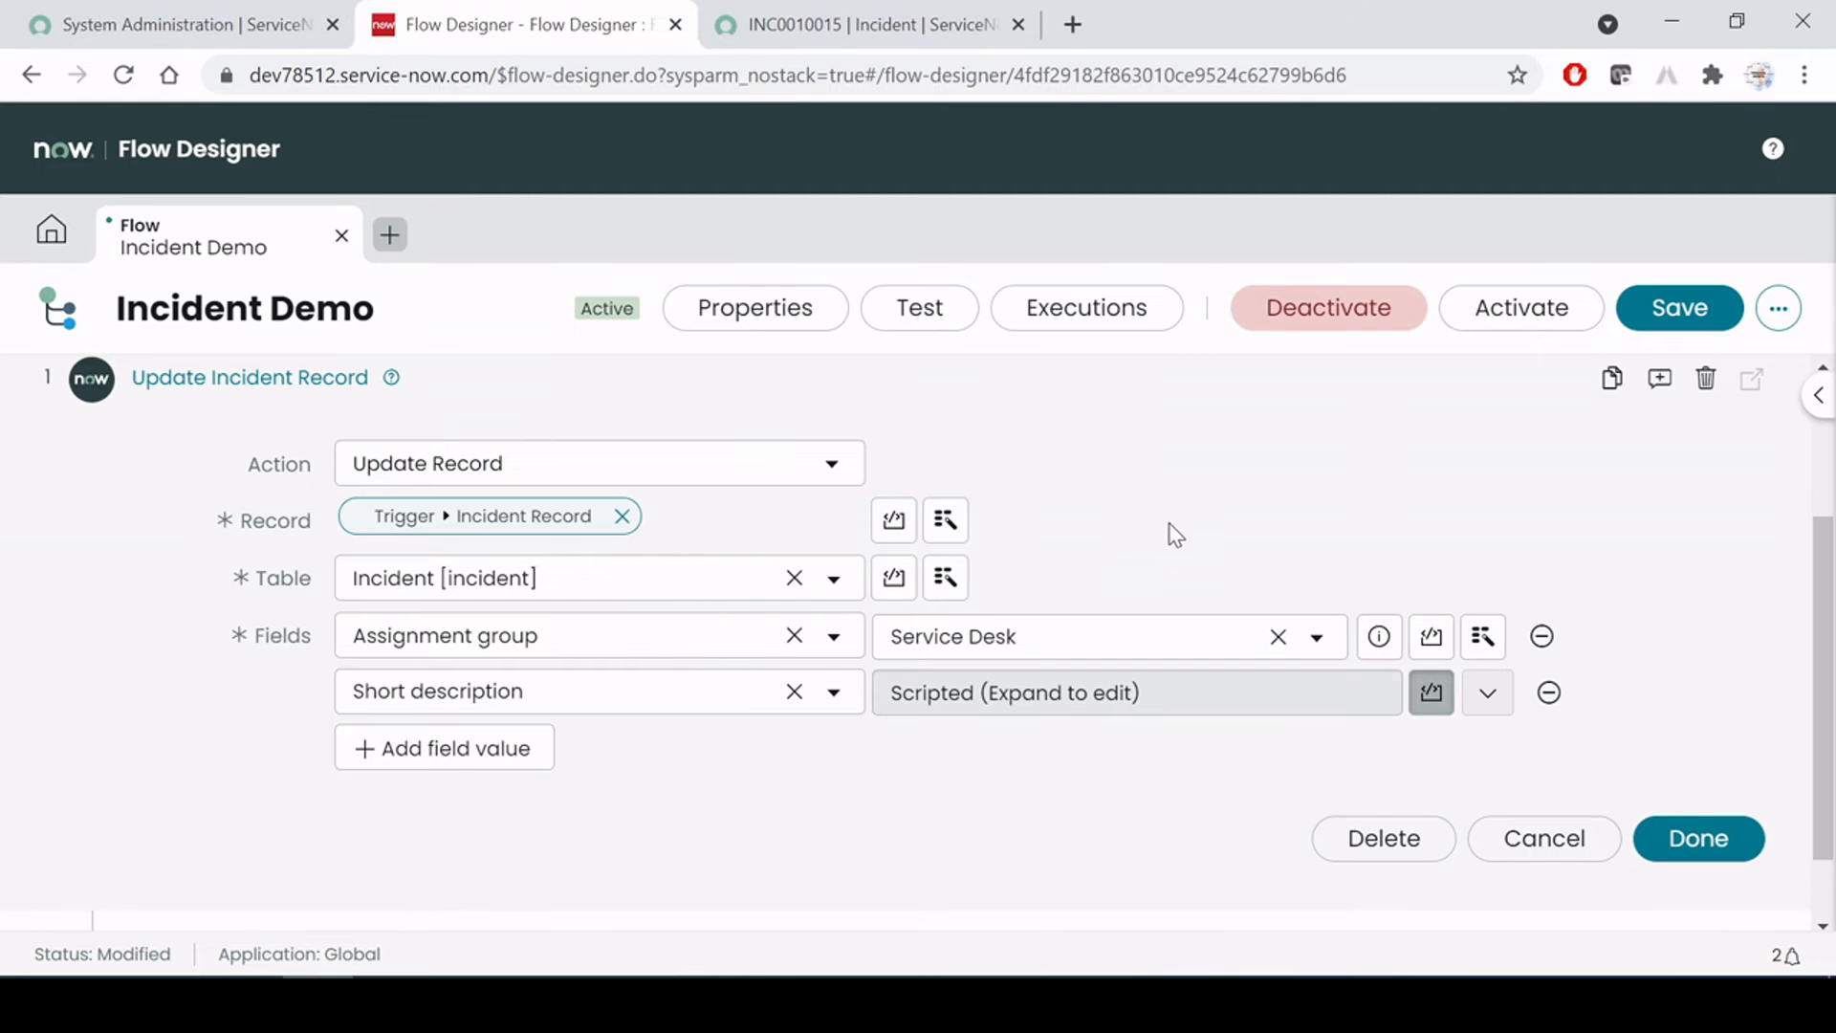
Add another field row to the Update Incident Record action and choose the Description field
{"action": "left_click", "coordinate": [450, 762]}
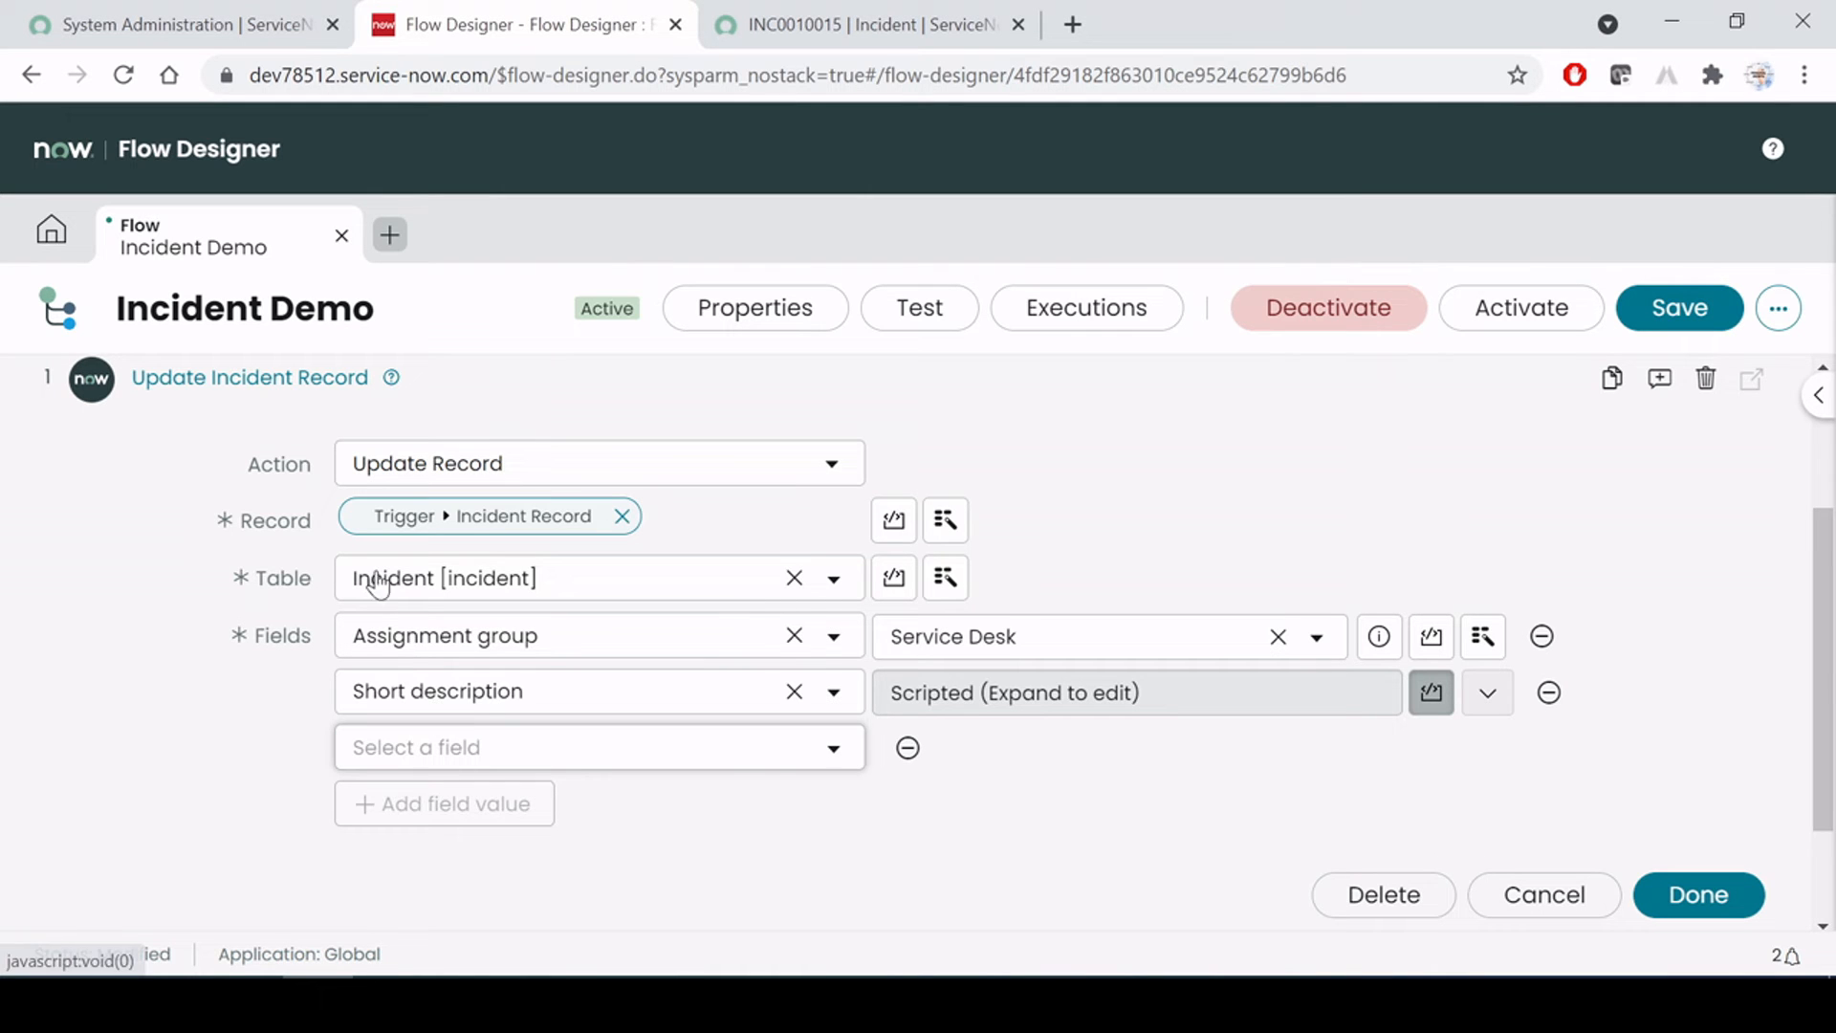
{"action": "left_click", "coordinate": [782, 750]}
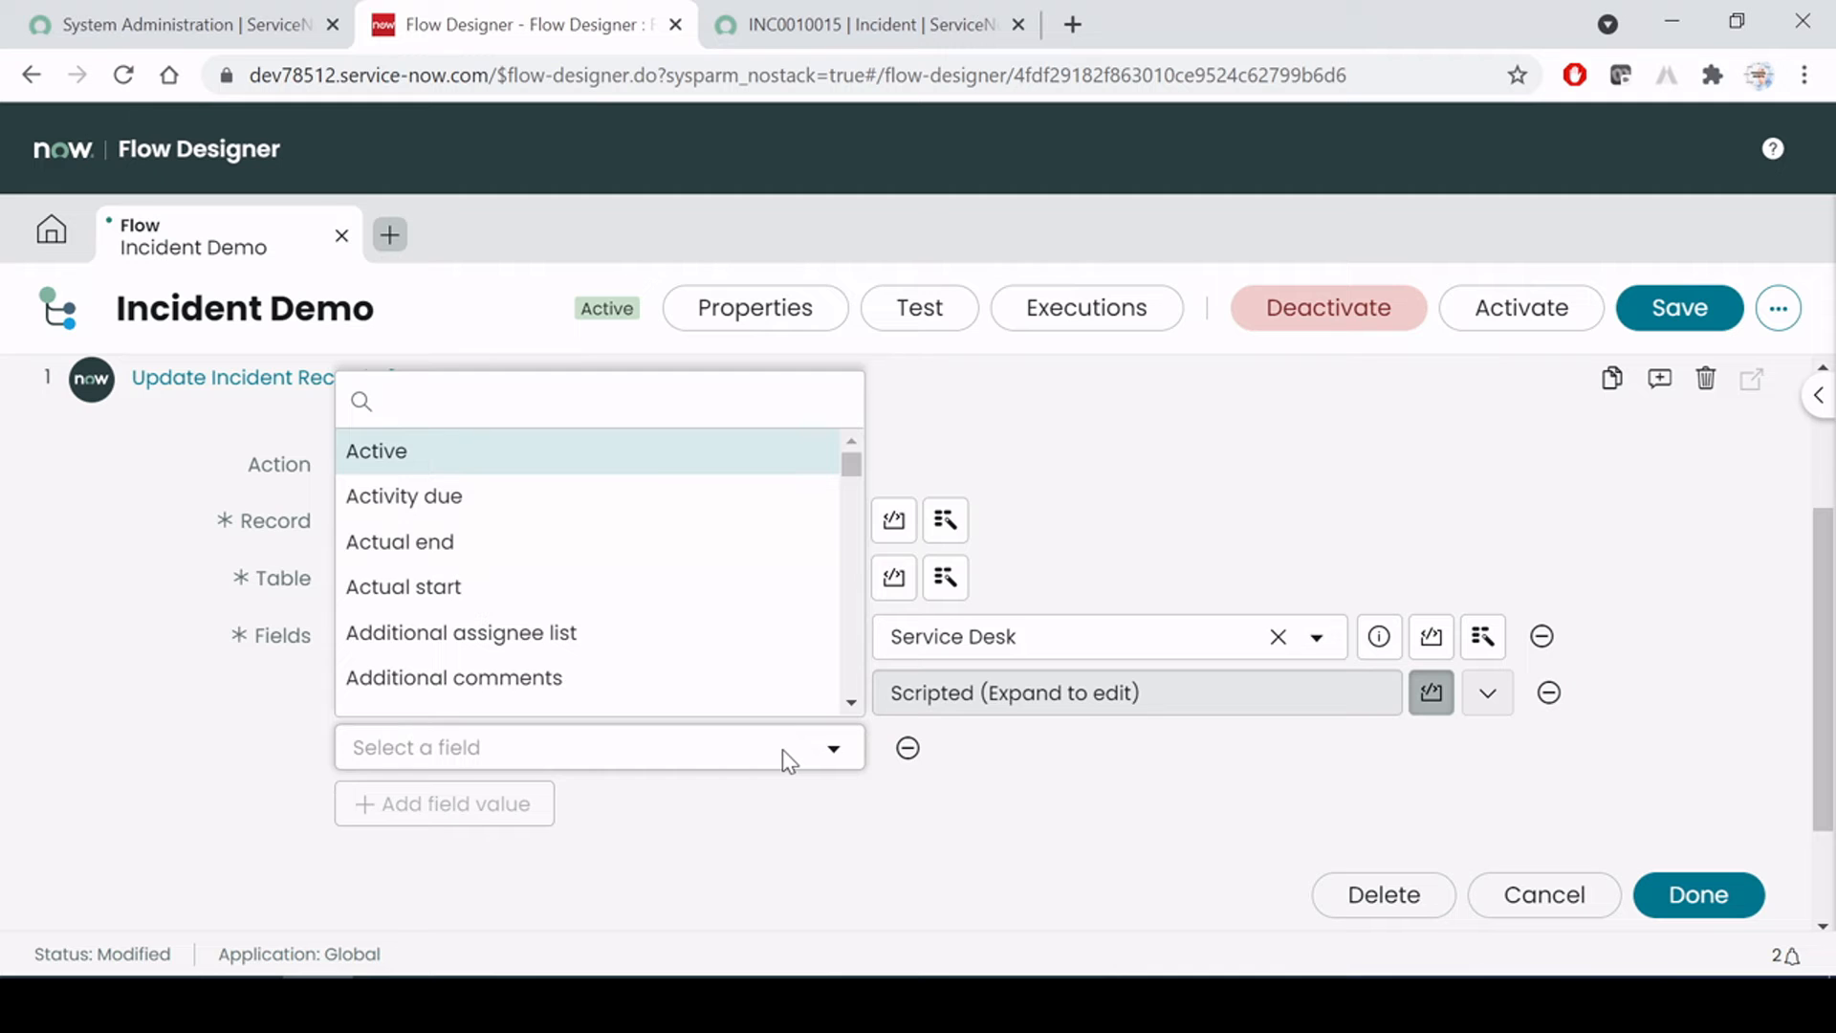
{"action": "type", "text": "sh"}
{"action": "key", "text": "BackSpace"}
{"action": "key", "text": "BackSpace"}
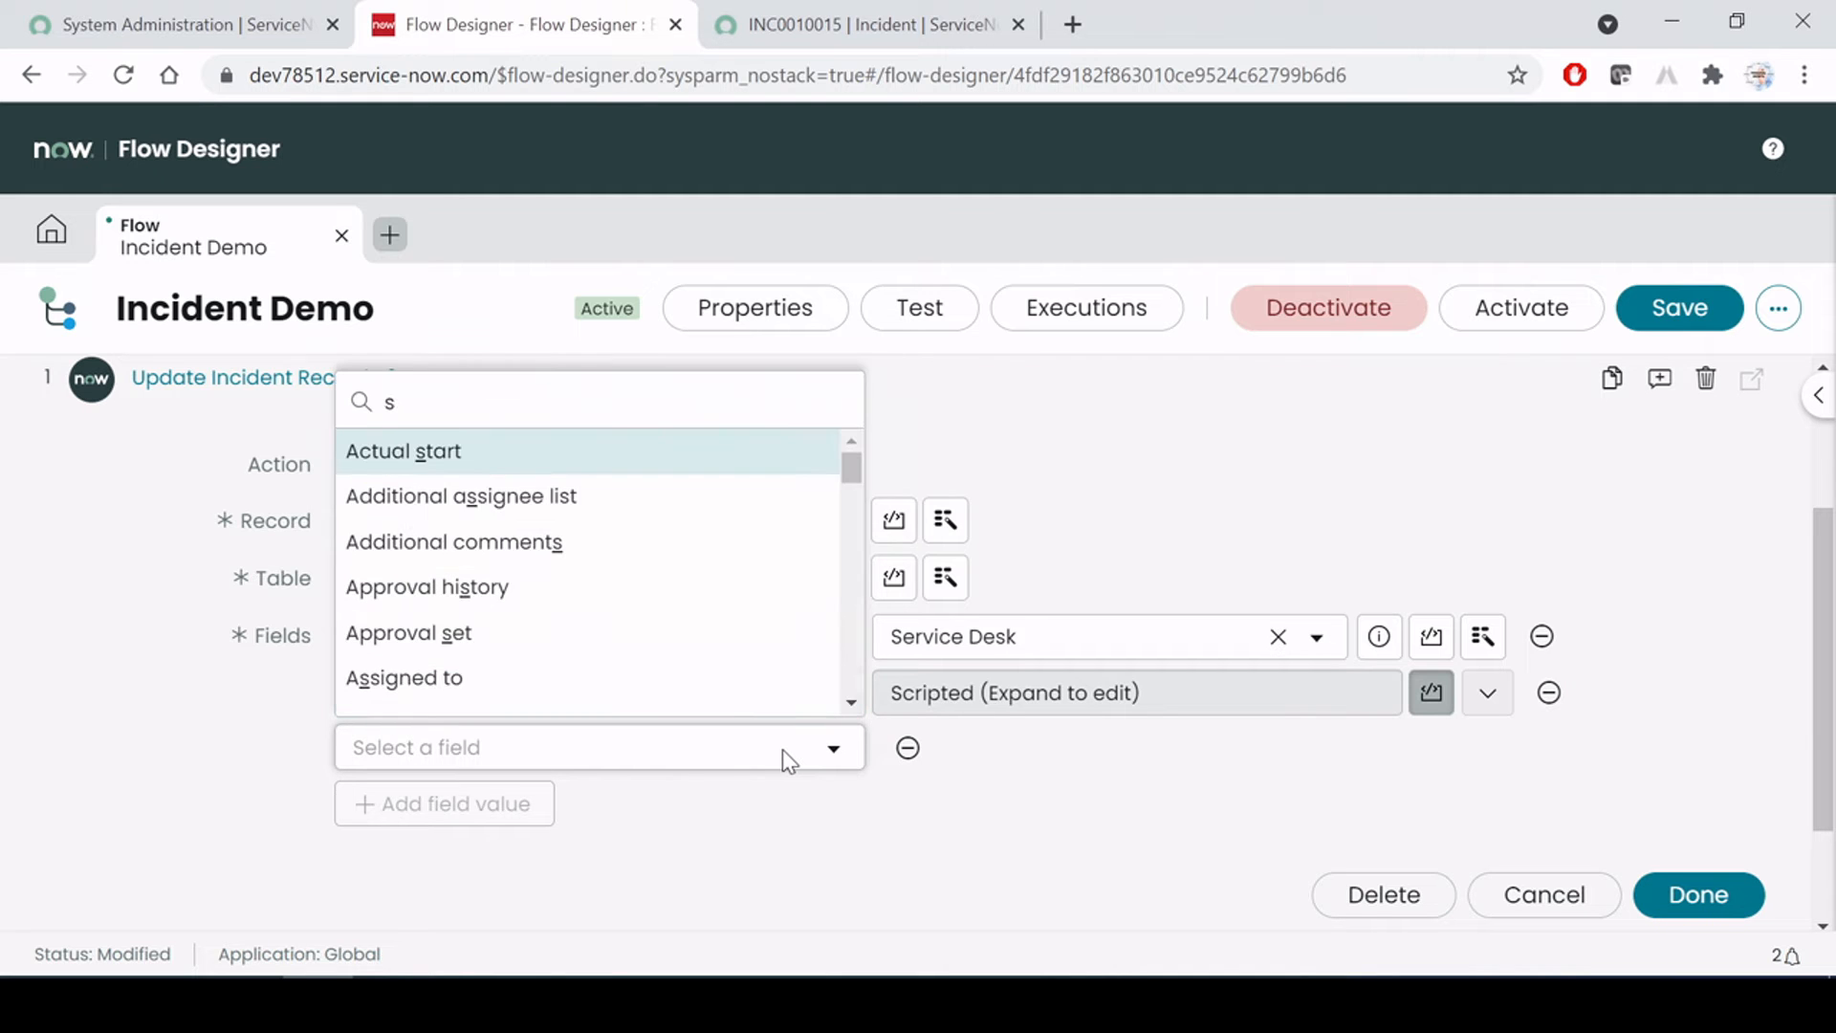
{"action": "type", "text": "desc"}
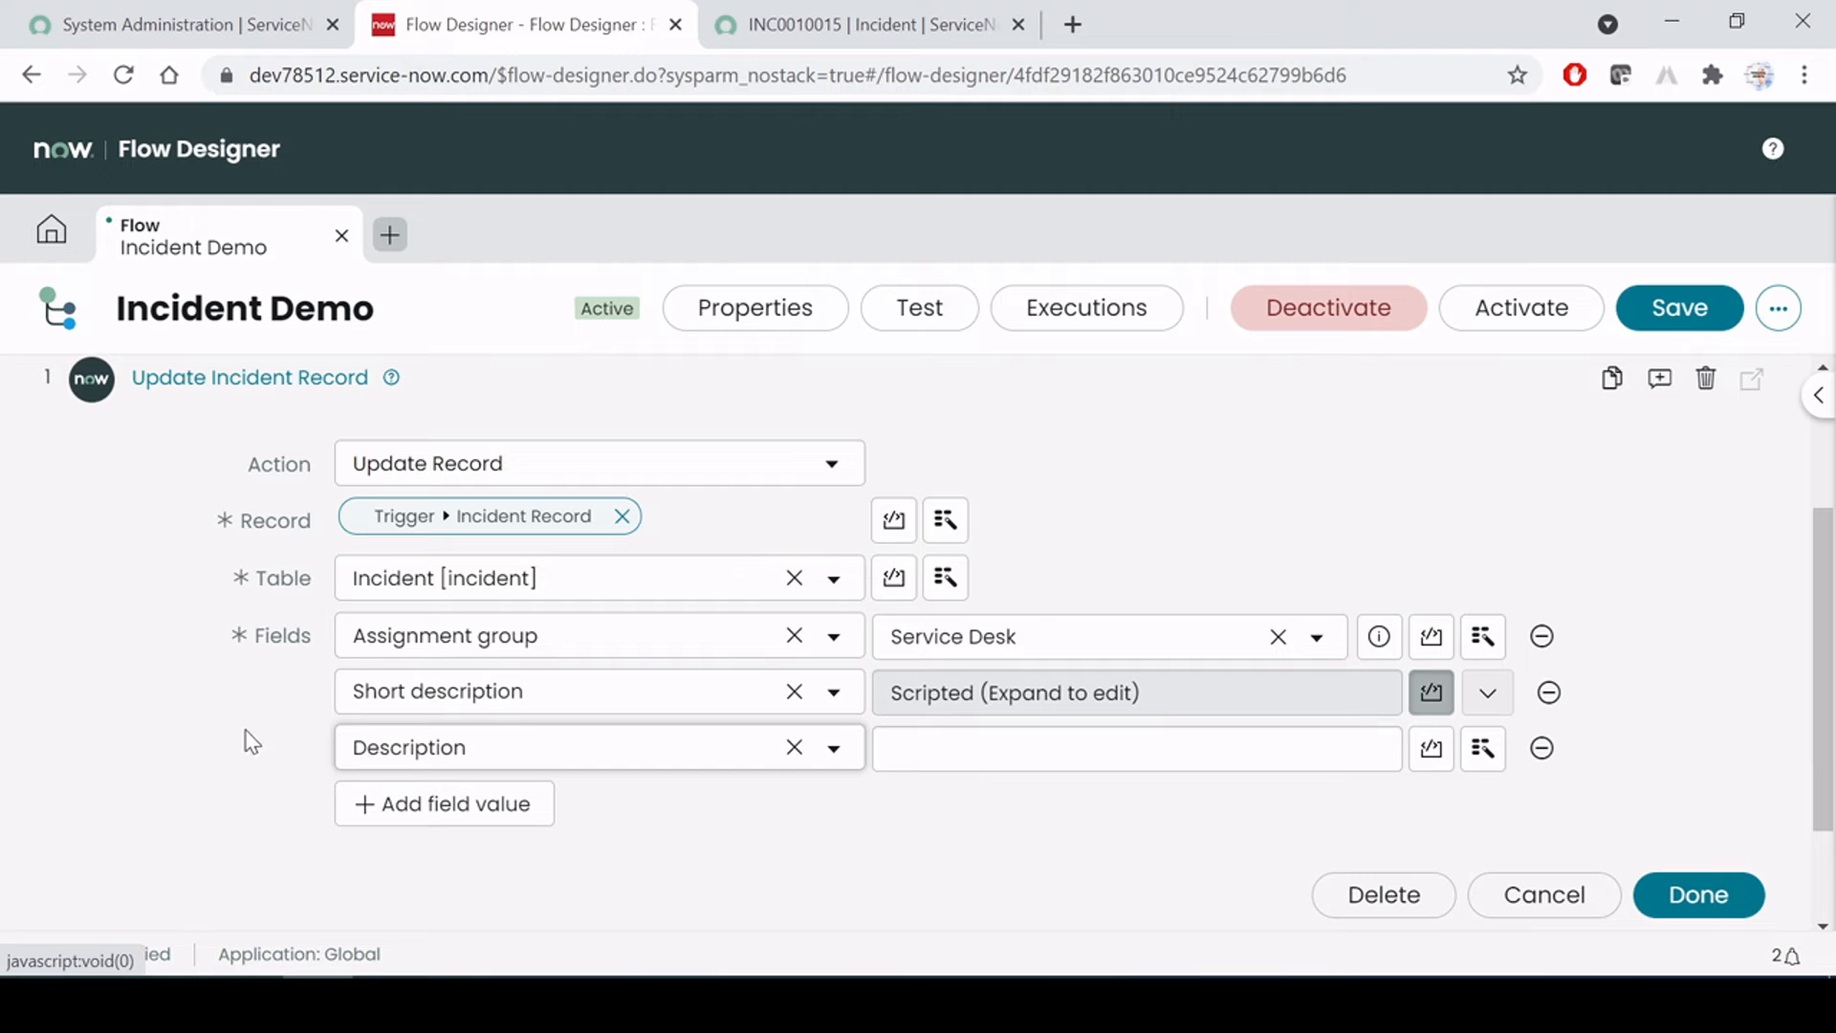
Set the Description value to the Short description data pill from the trigger's Incident Record
{"action": "left_click", "coordinate": [894, 749]}
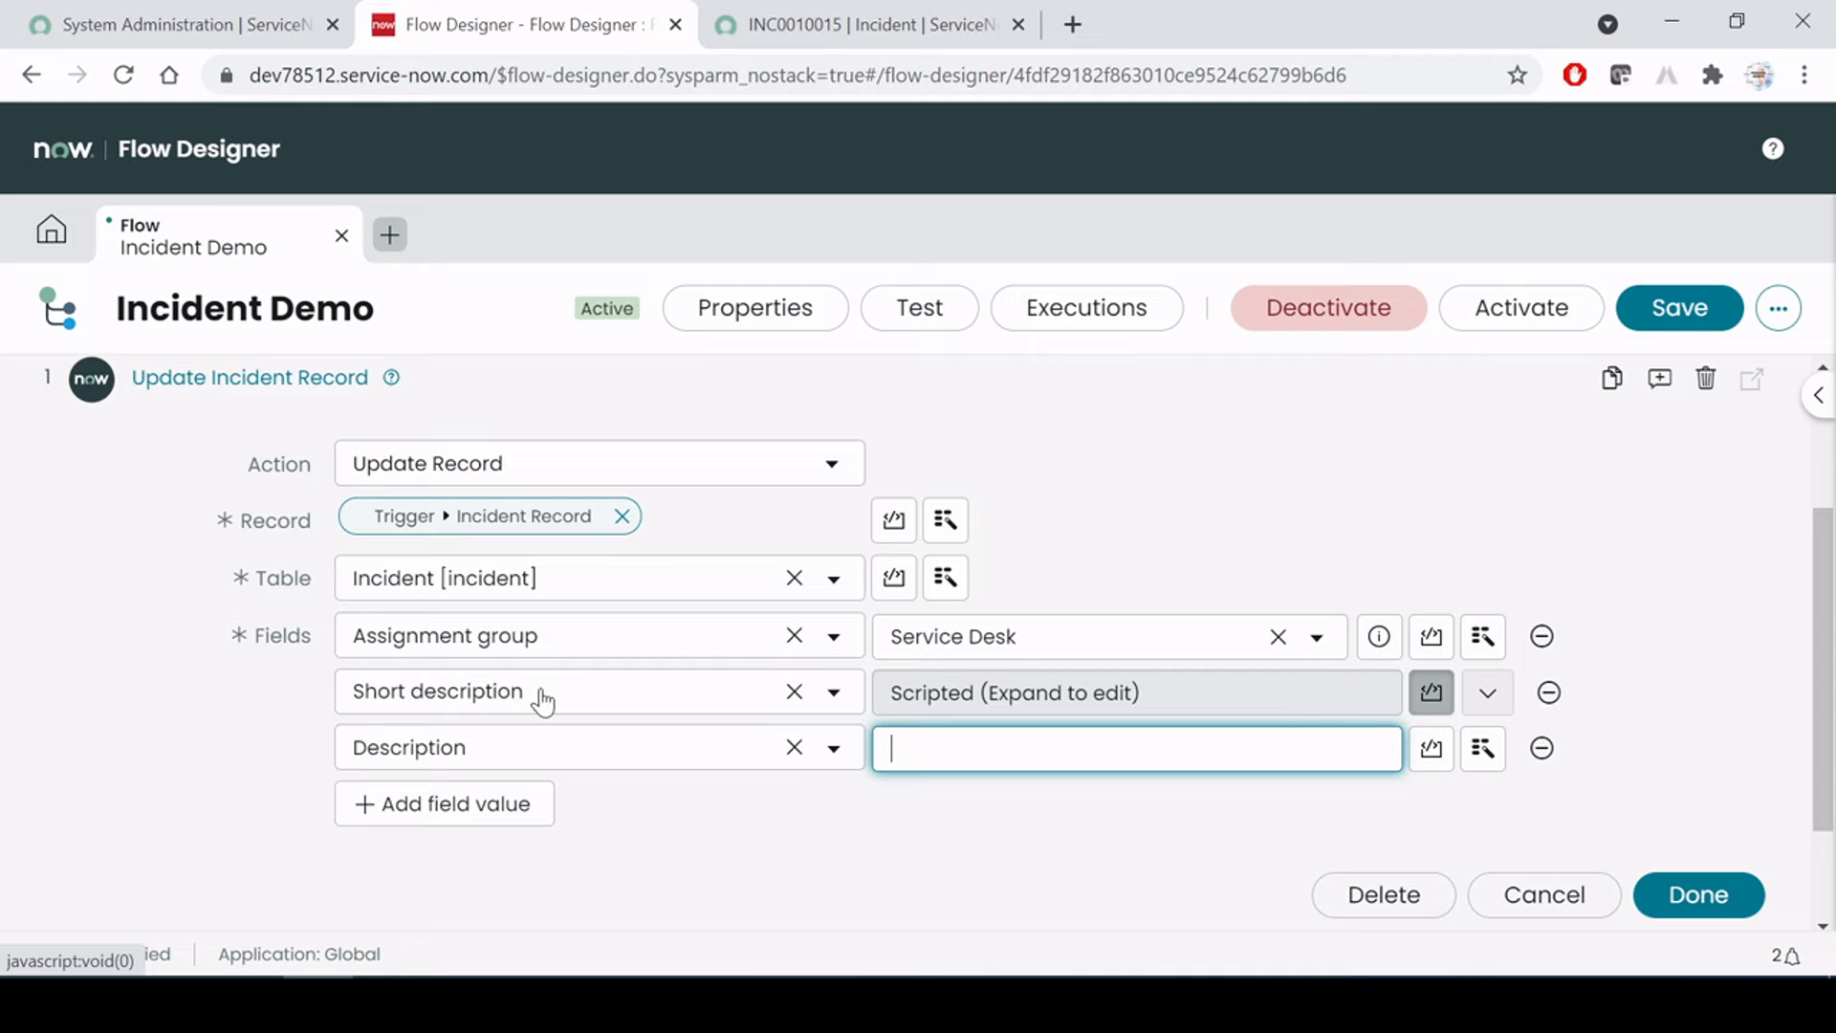
{"action": "left_click", "coordinate": [1485, 752]}
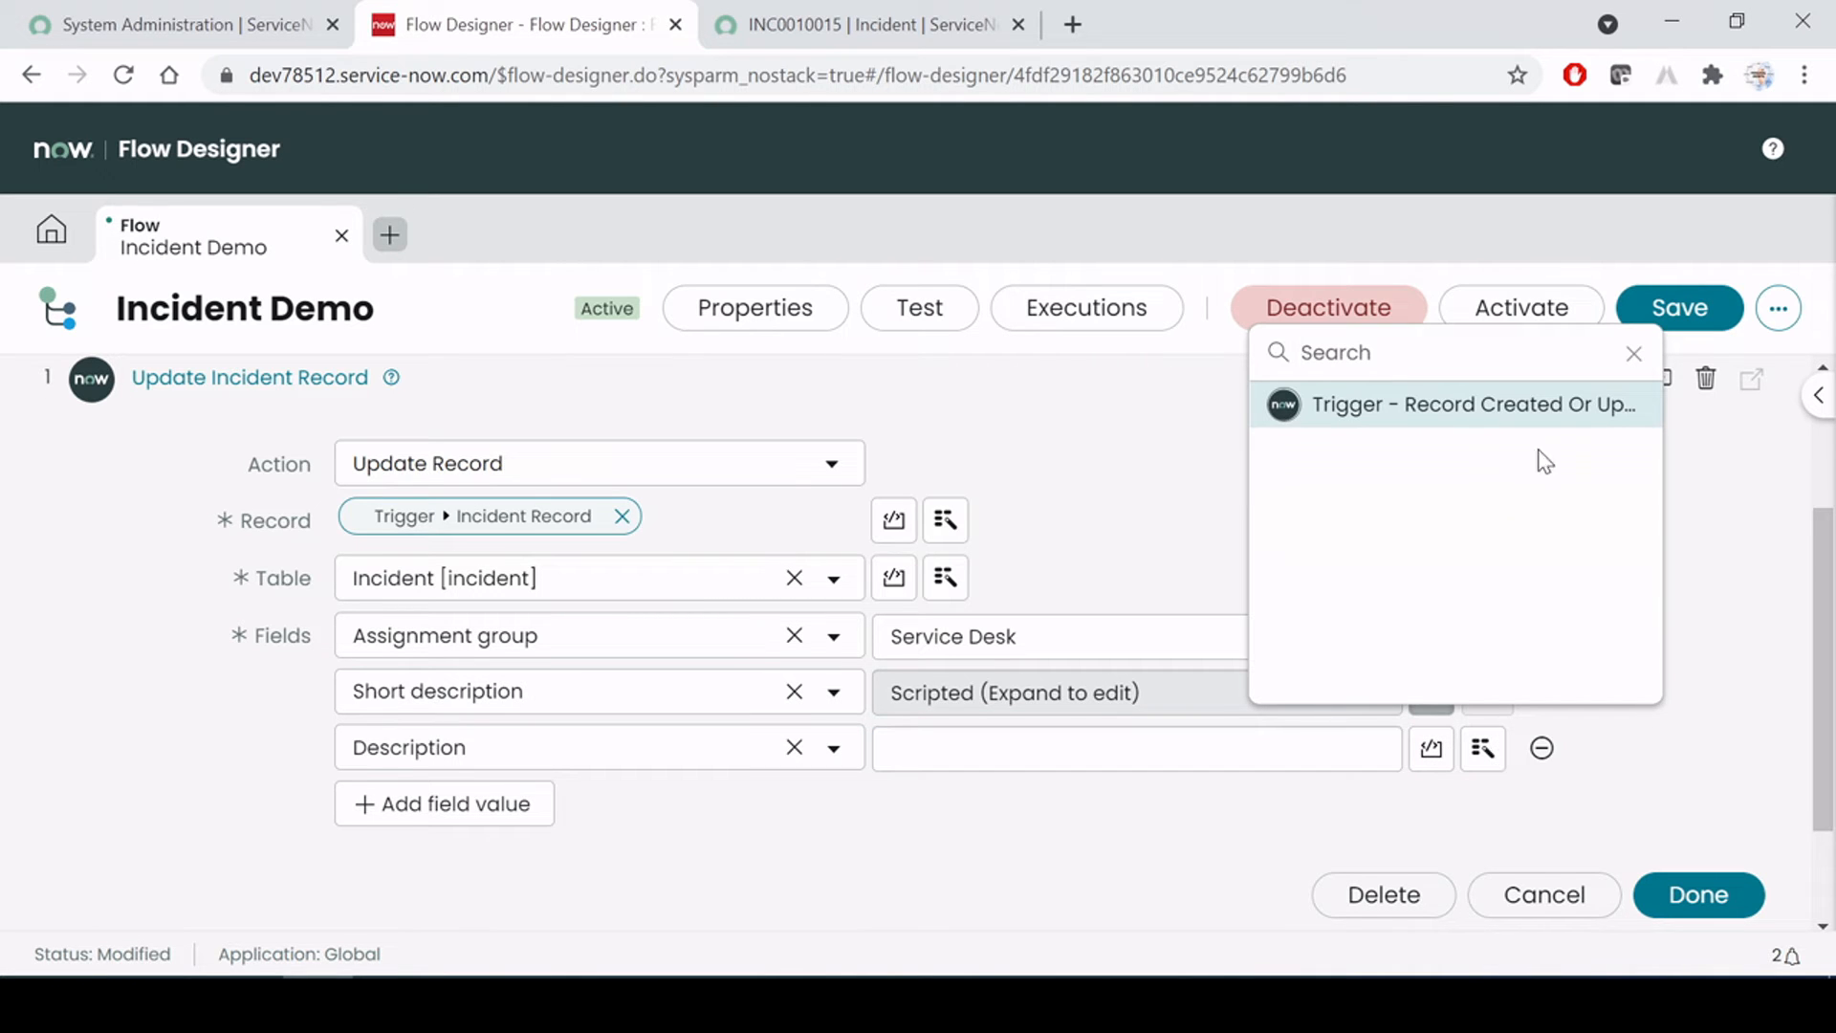
{"action": "left_click", "coordinate": [1540, 410]}
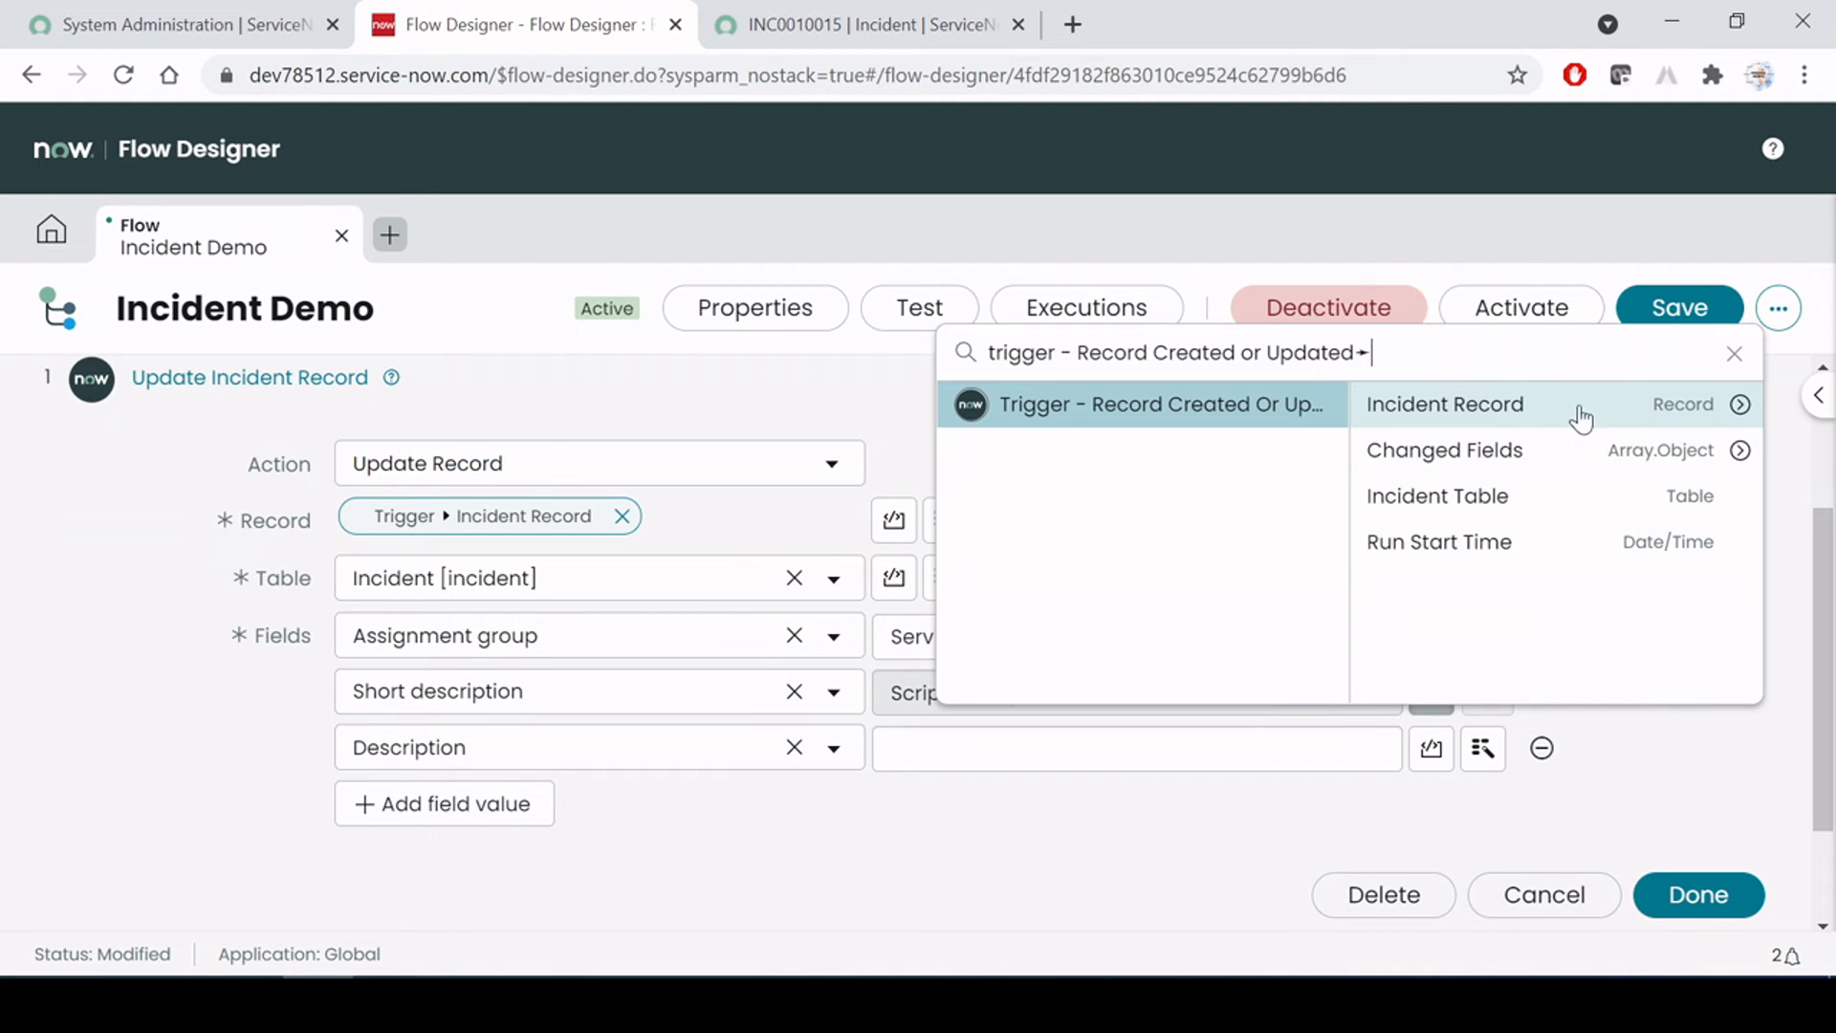
{"action": "left_click", "coordinate": [1740, 403]}
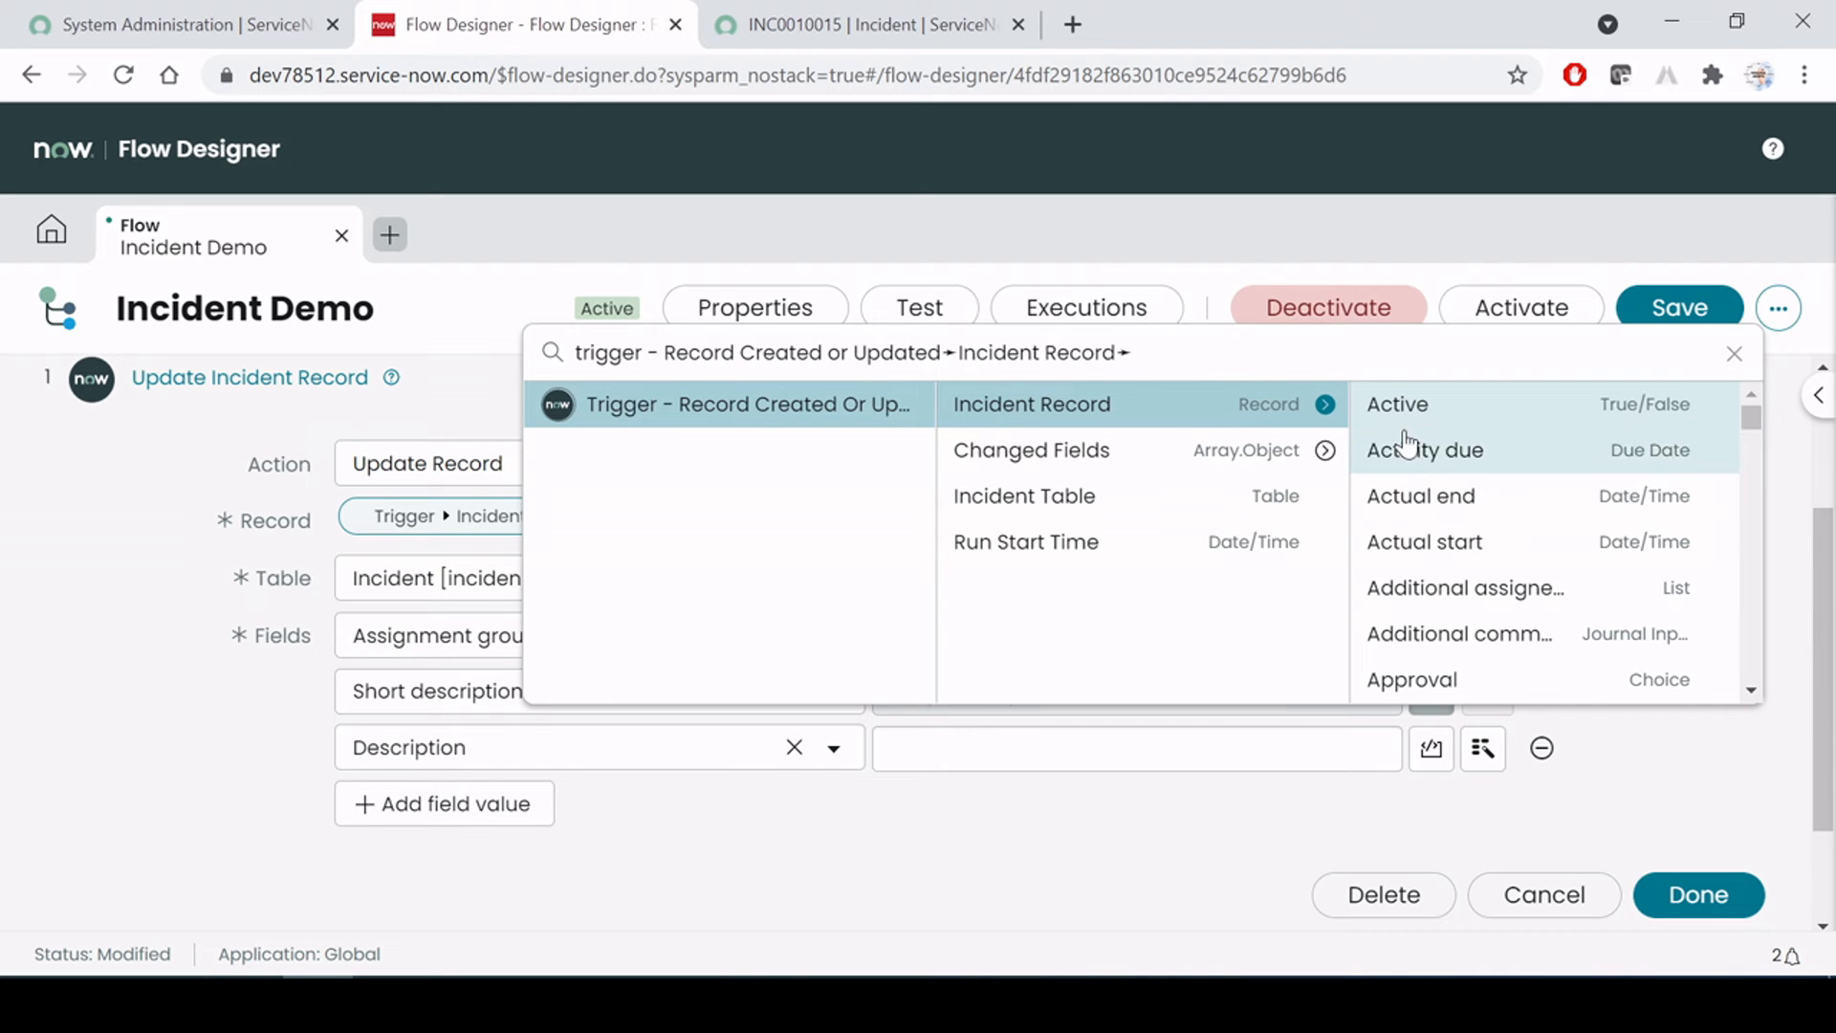
{"action": "type", "text": "sh"}
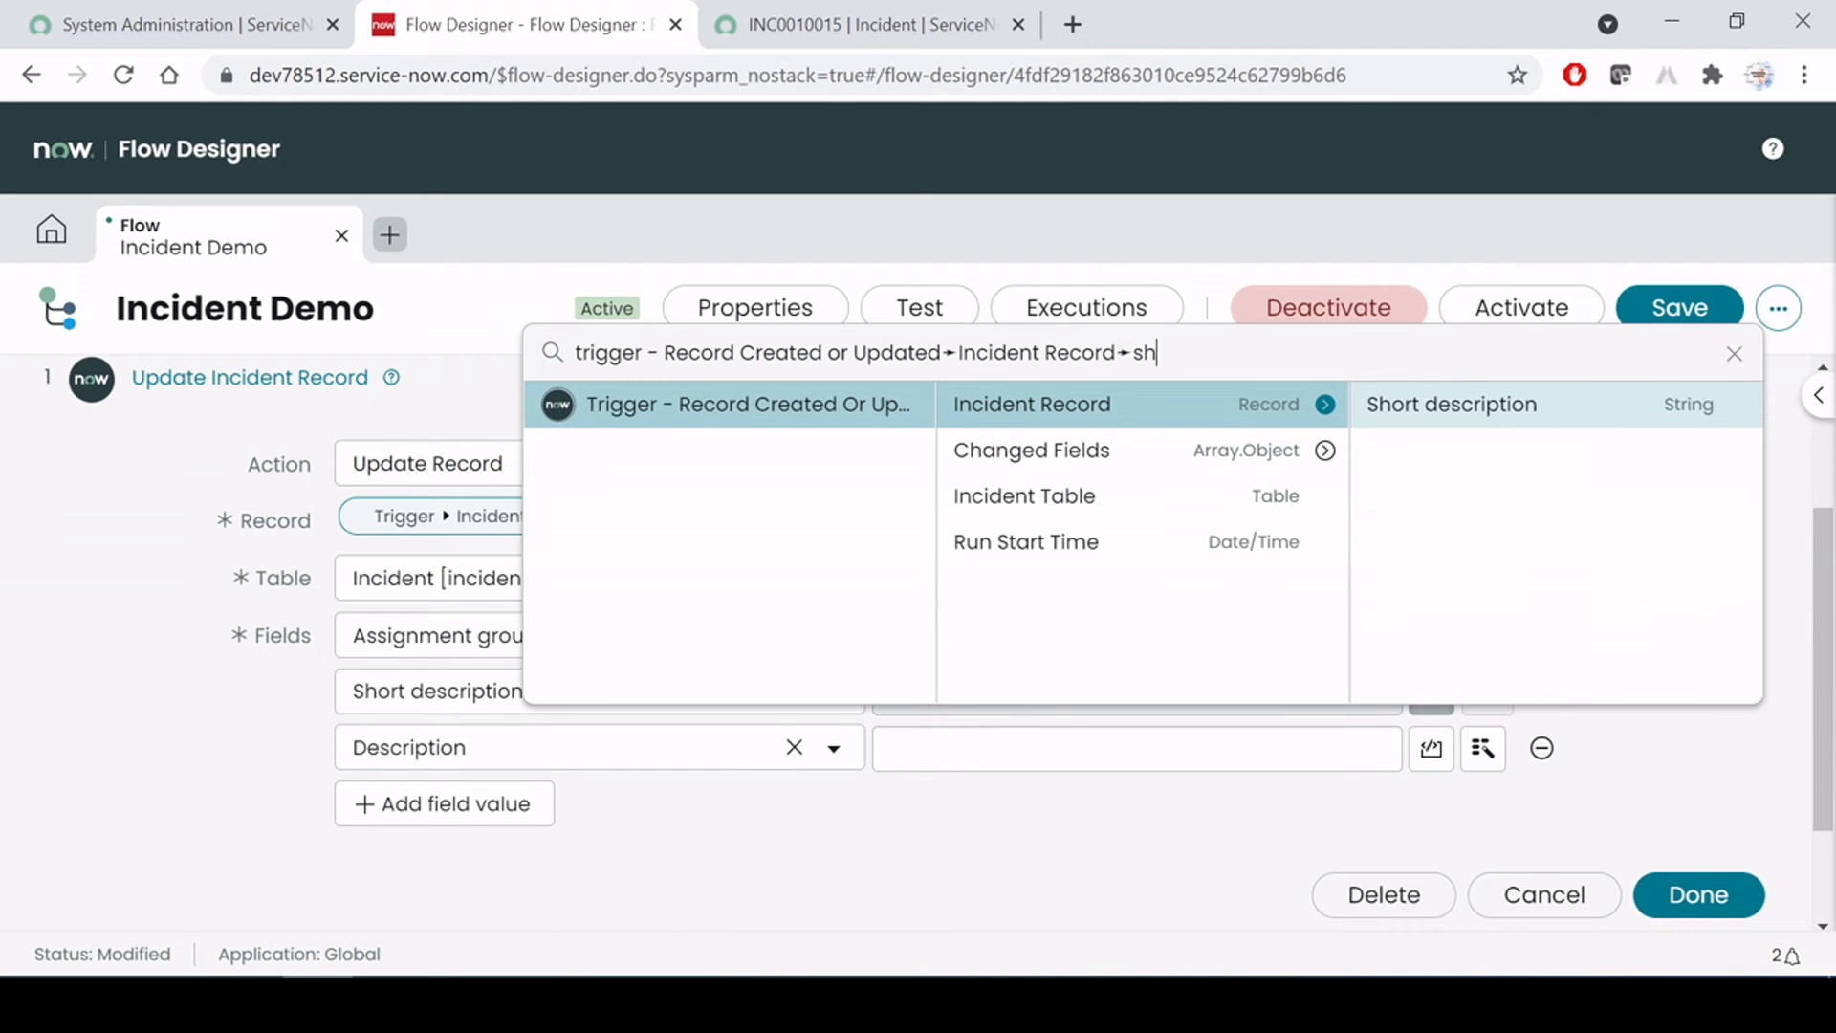
{"action": "left_click", "coordinate": [1471, 406]}
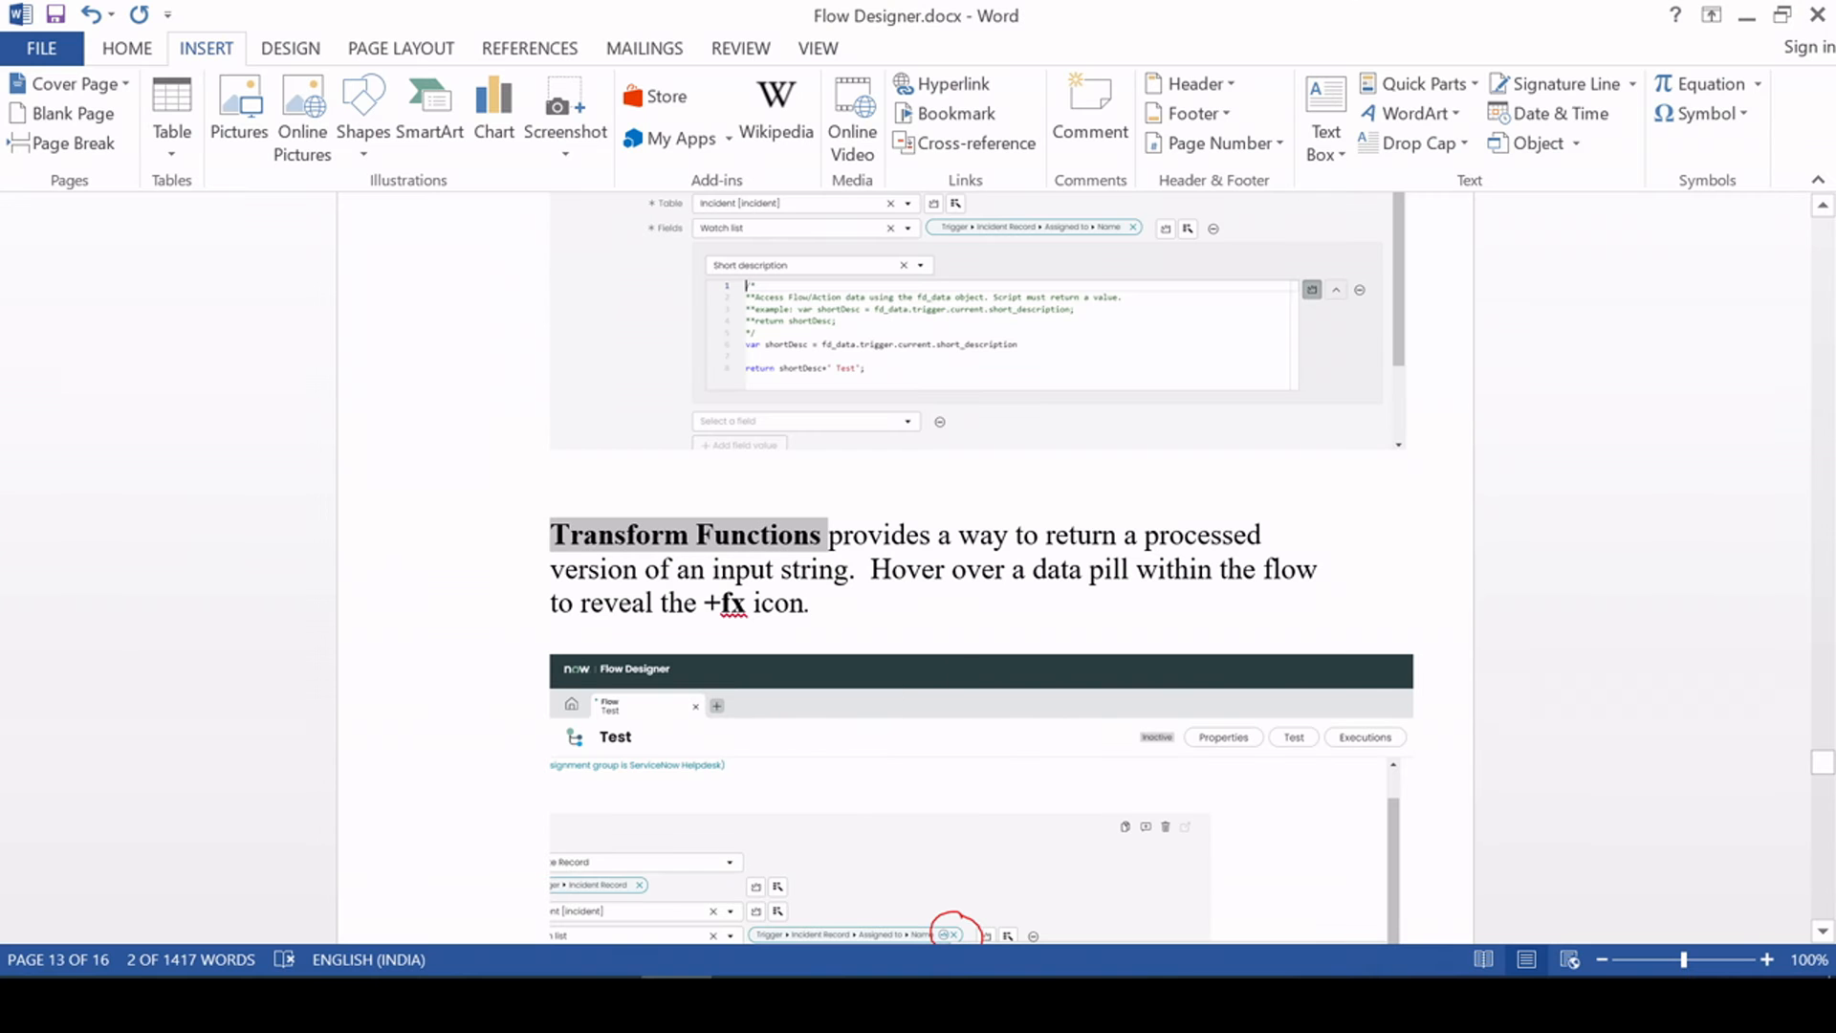
Review the Transform Functions paragraph in Flow Designer.docx in Word, highlighting the heading words and +fx
{"action": "left_click_drag", "start_coordinate": [842, 536], "coordinate": [829, 537]}
{"action": "left_click_drag", "start_coordinate": [688, 537], "coordinate": [796, 536]}
{"action": "left_click", "coordinate": [820, 604]}
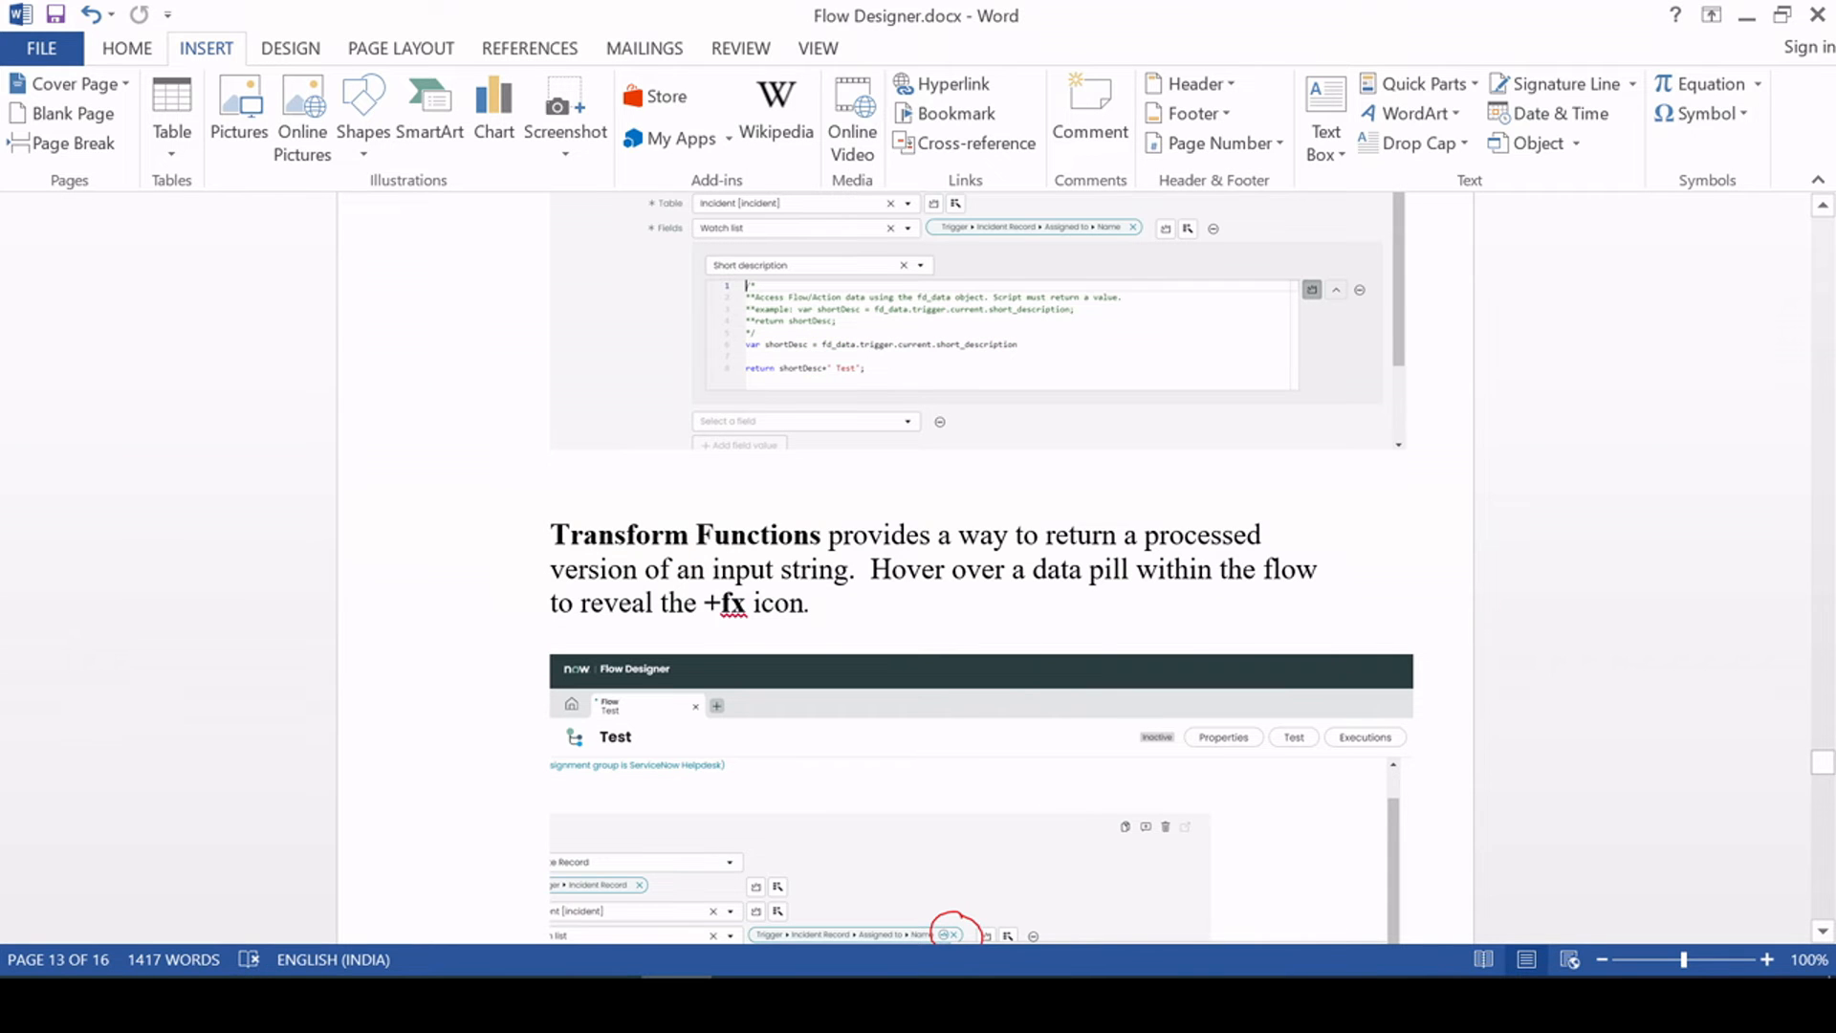
{"action": "left_click_drag", "start_coordinate": [704, 602], "coordinate": [751, 603]}
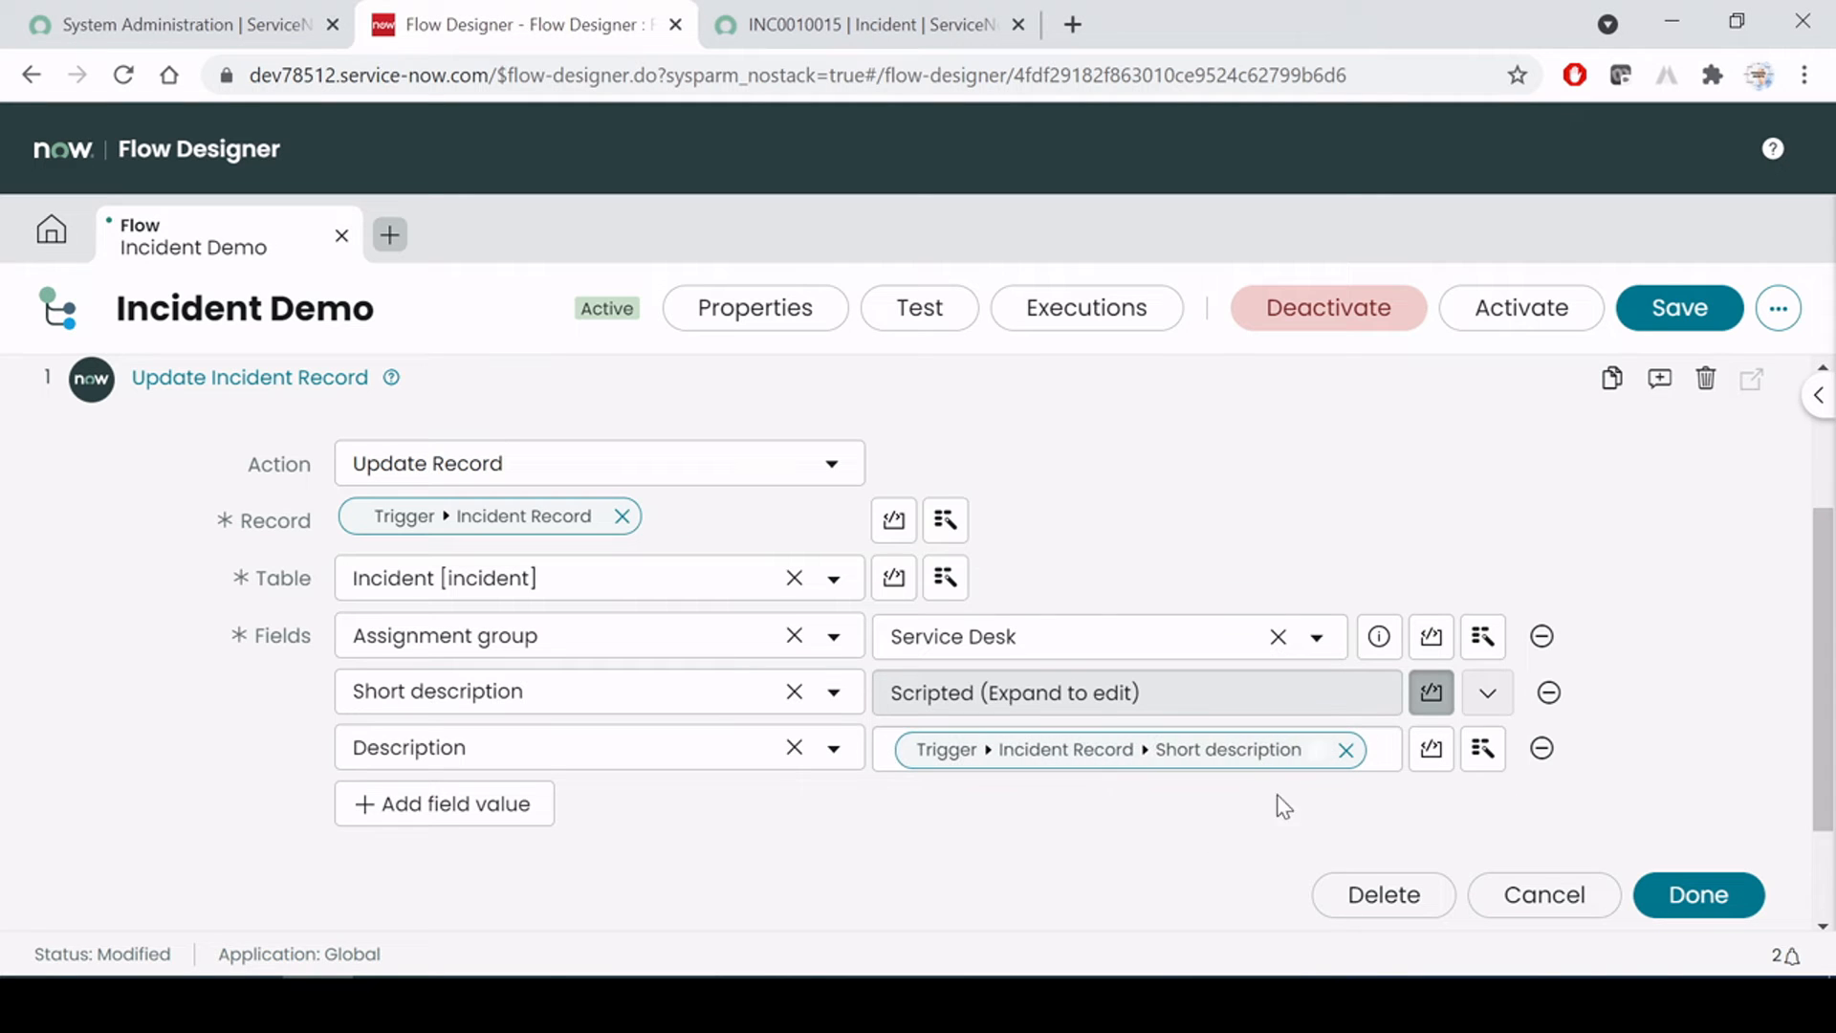
Back in Flow Designer, open the transform function picker for the Description field's Short description pill
{"action": "mouse_move", "coordinate": [1289, 760]}
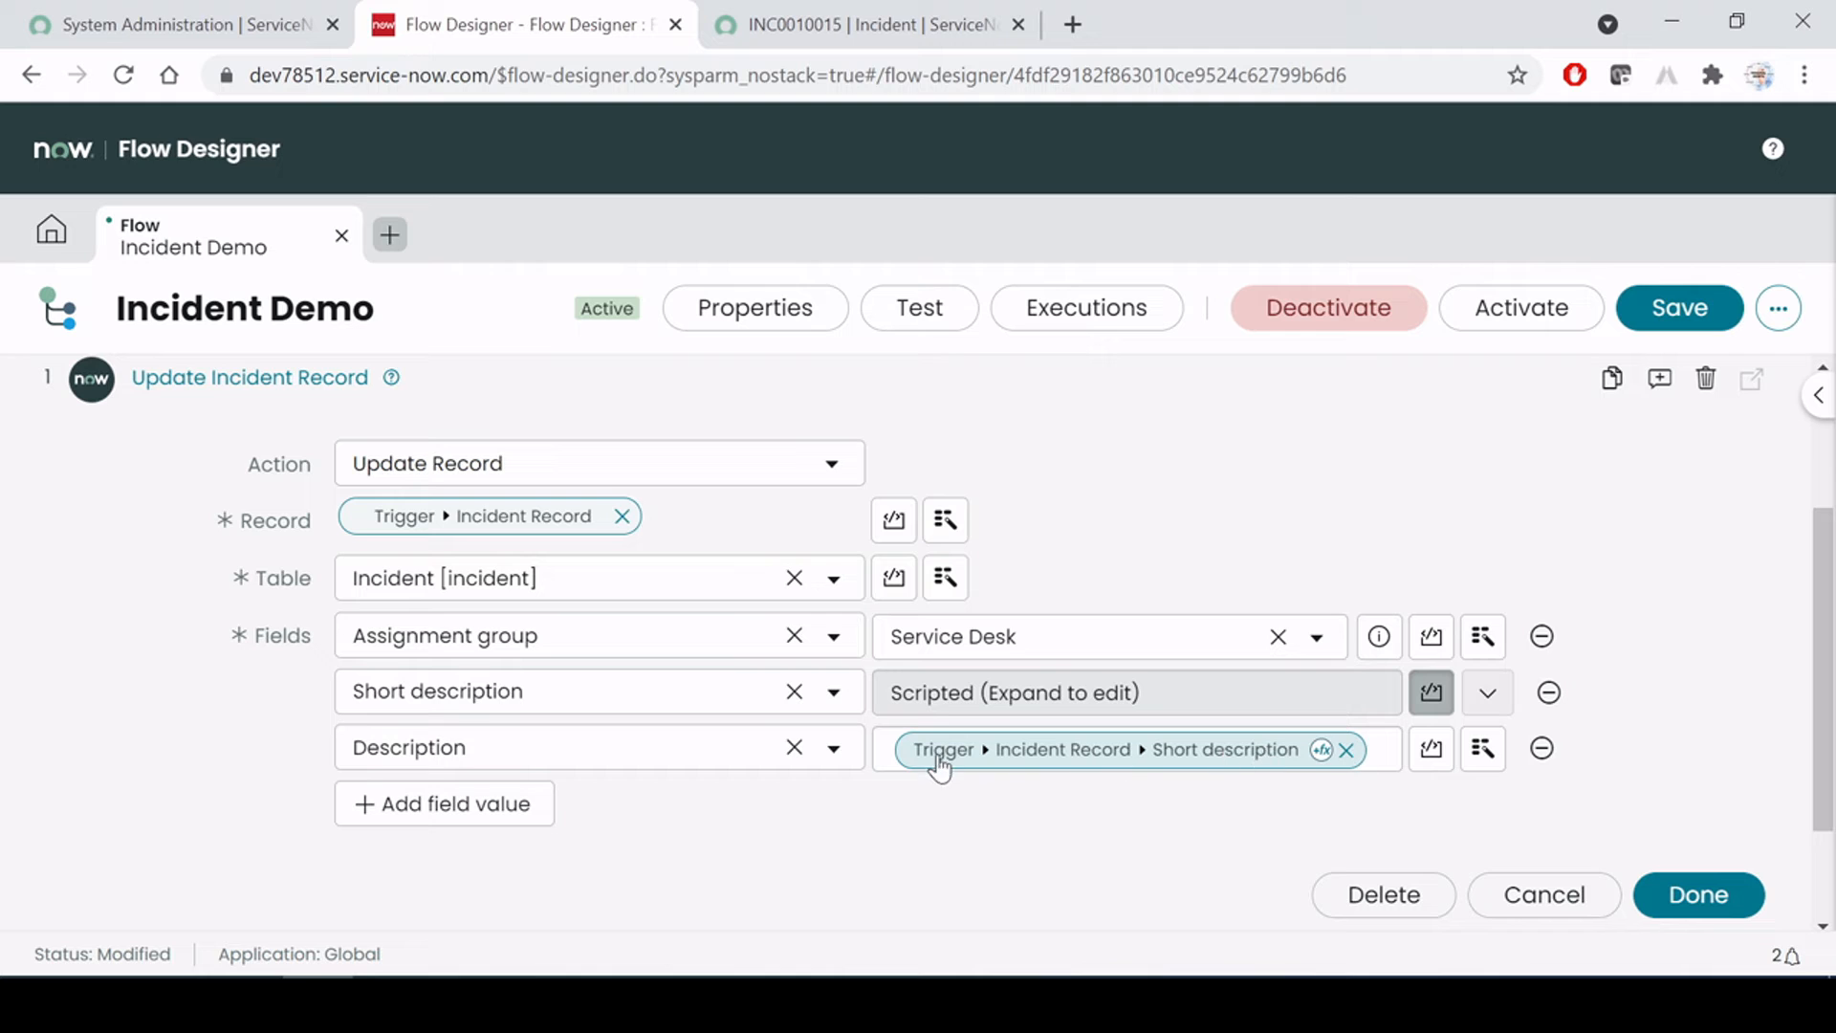
{"action": "left_click_drag", "start_coordinate": [988, 751], "coordinate": [1281, 758]}
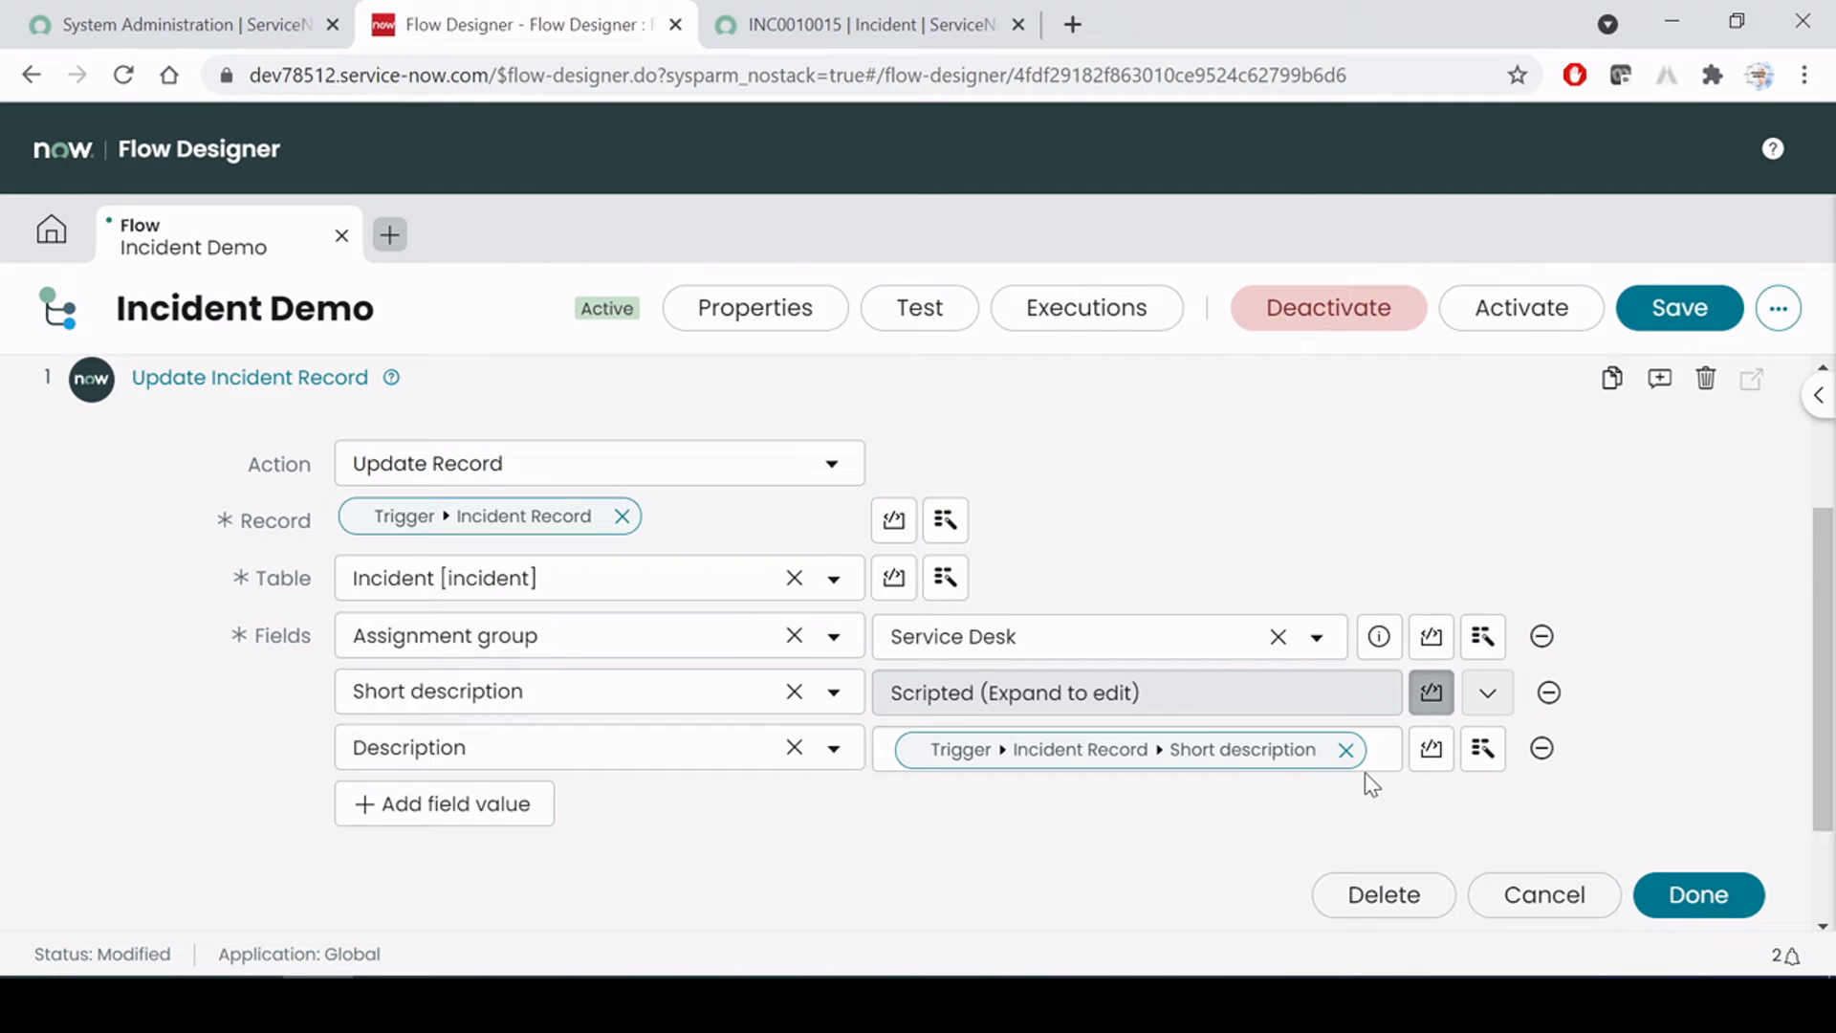
{"action": "mouse_move", "coordinate": [1308, 760]}
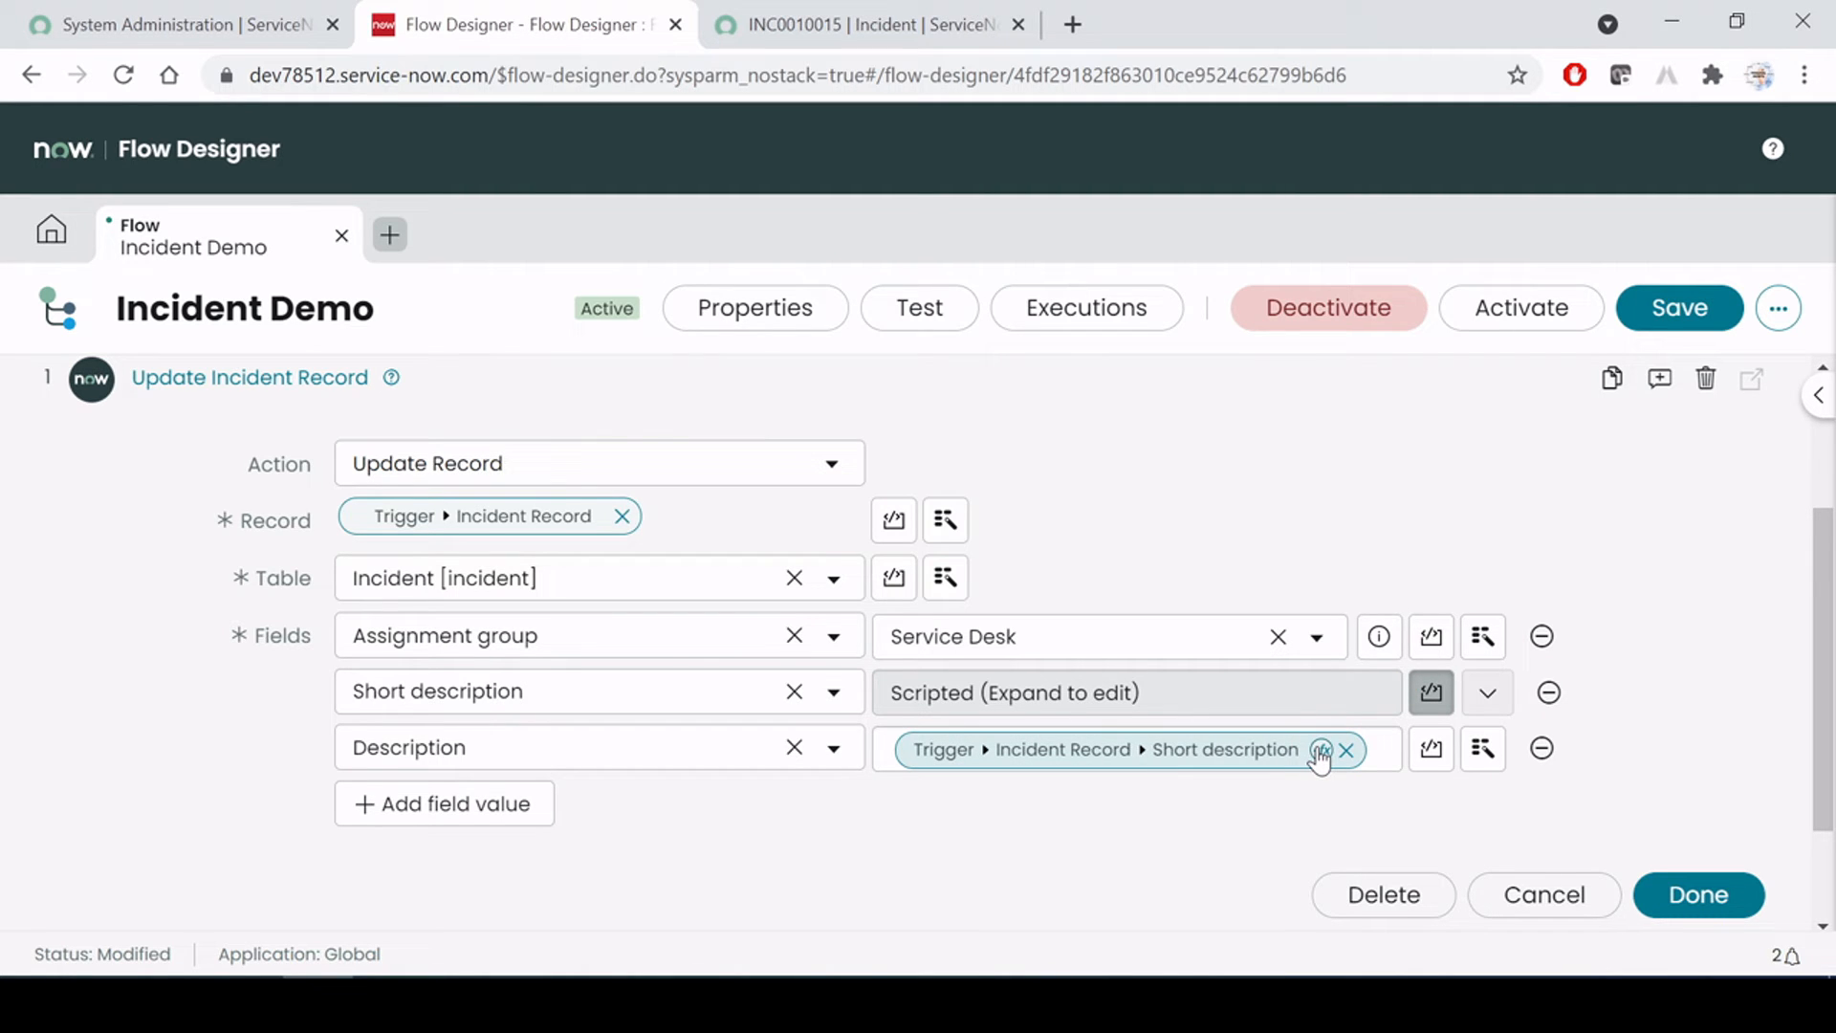
{"action": "left_click", "coordinate": [1321, 751]}
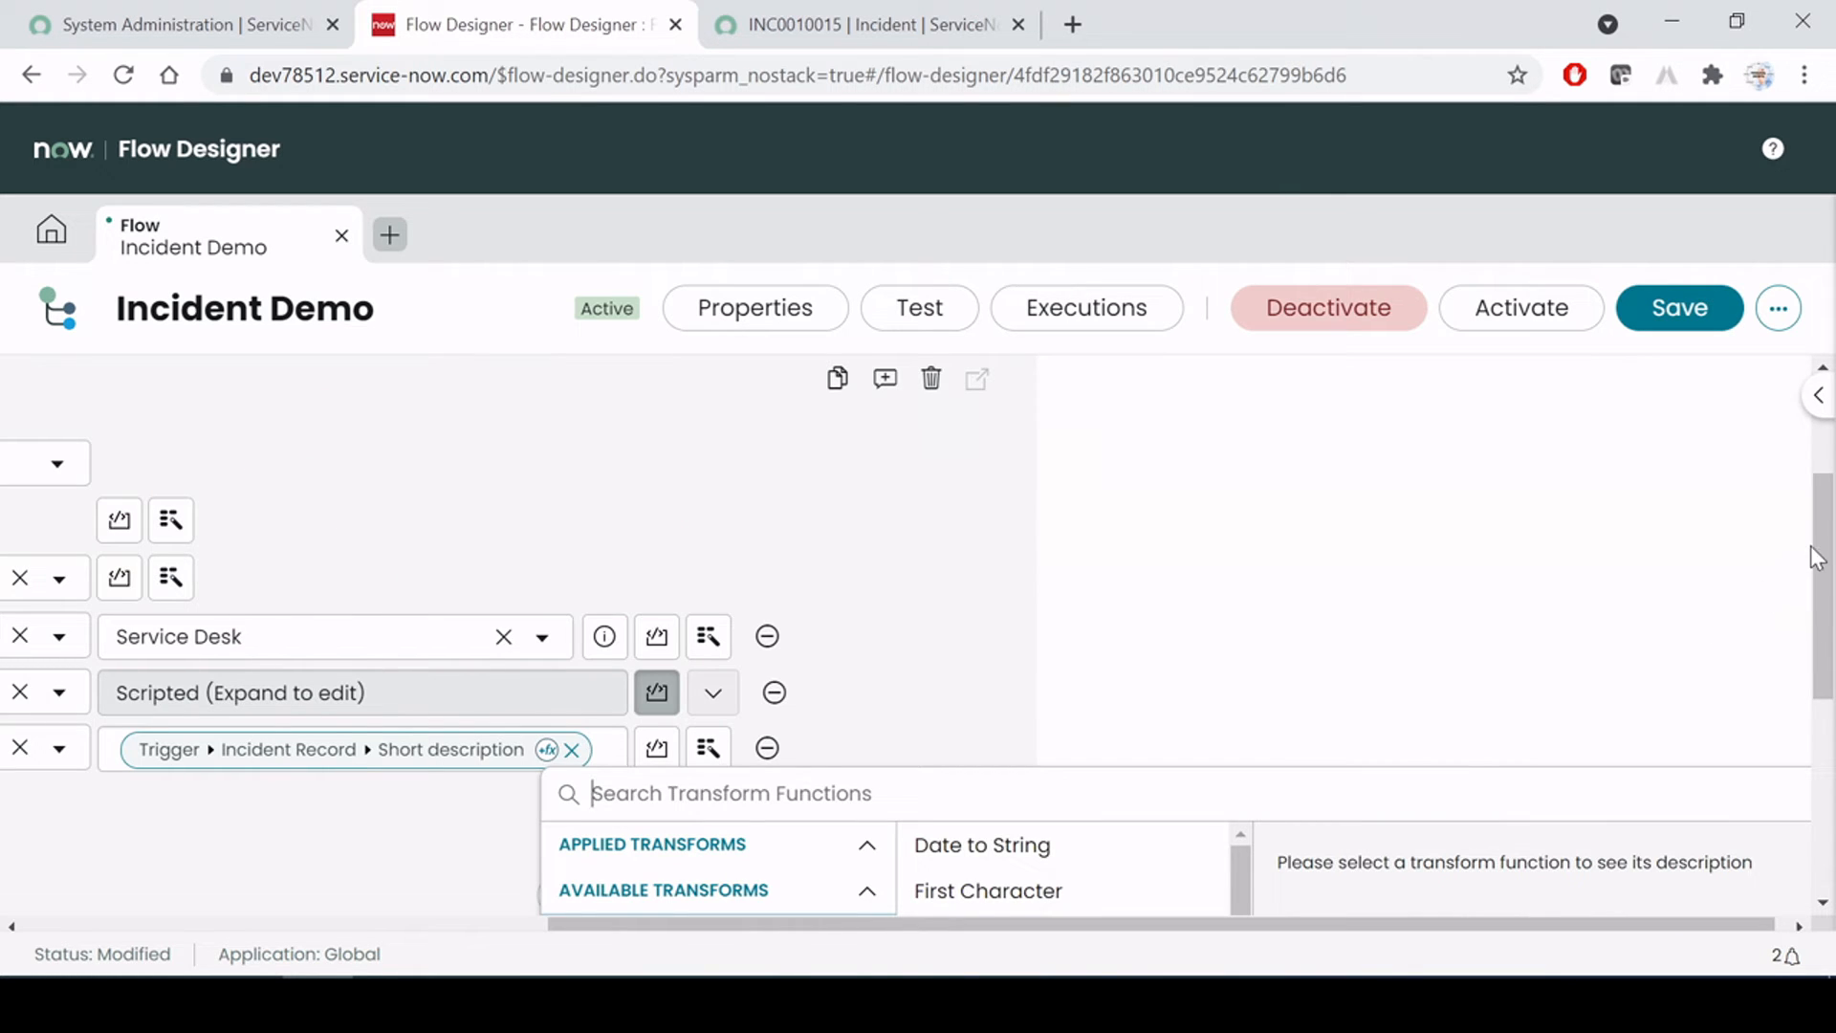
{"action": "left_click_drag", "start_coordinate": [1822, 545], "coordinate": [1833, 721]}
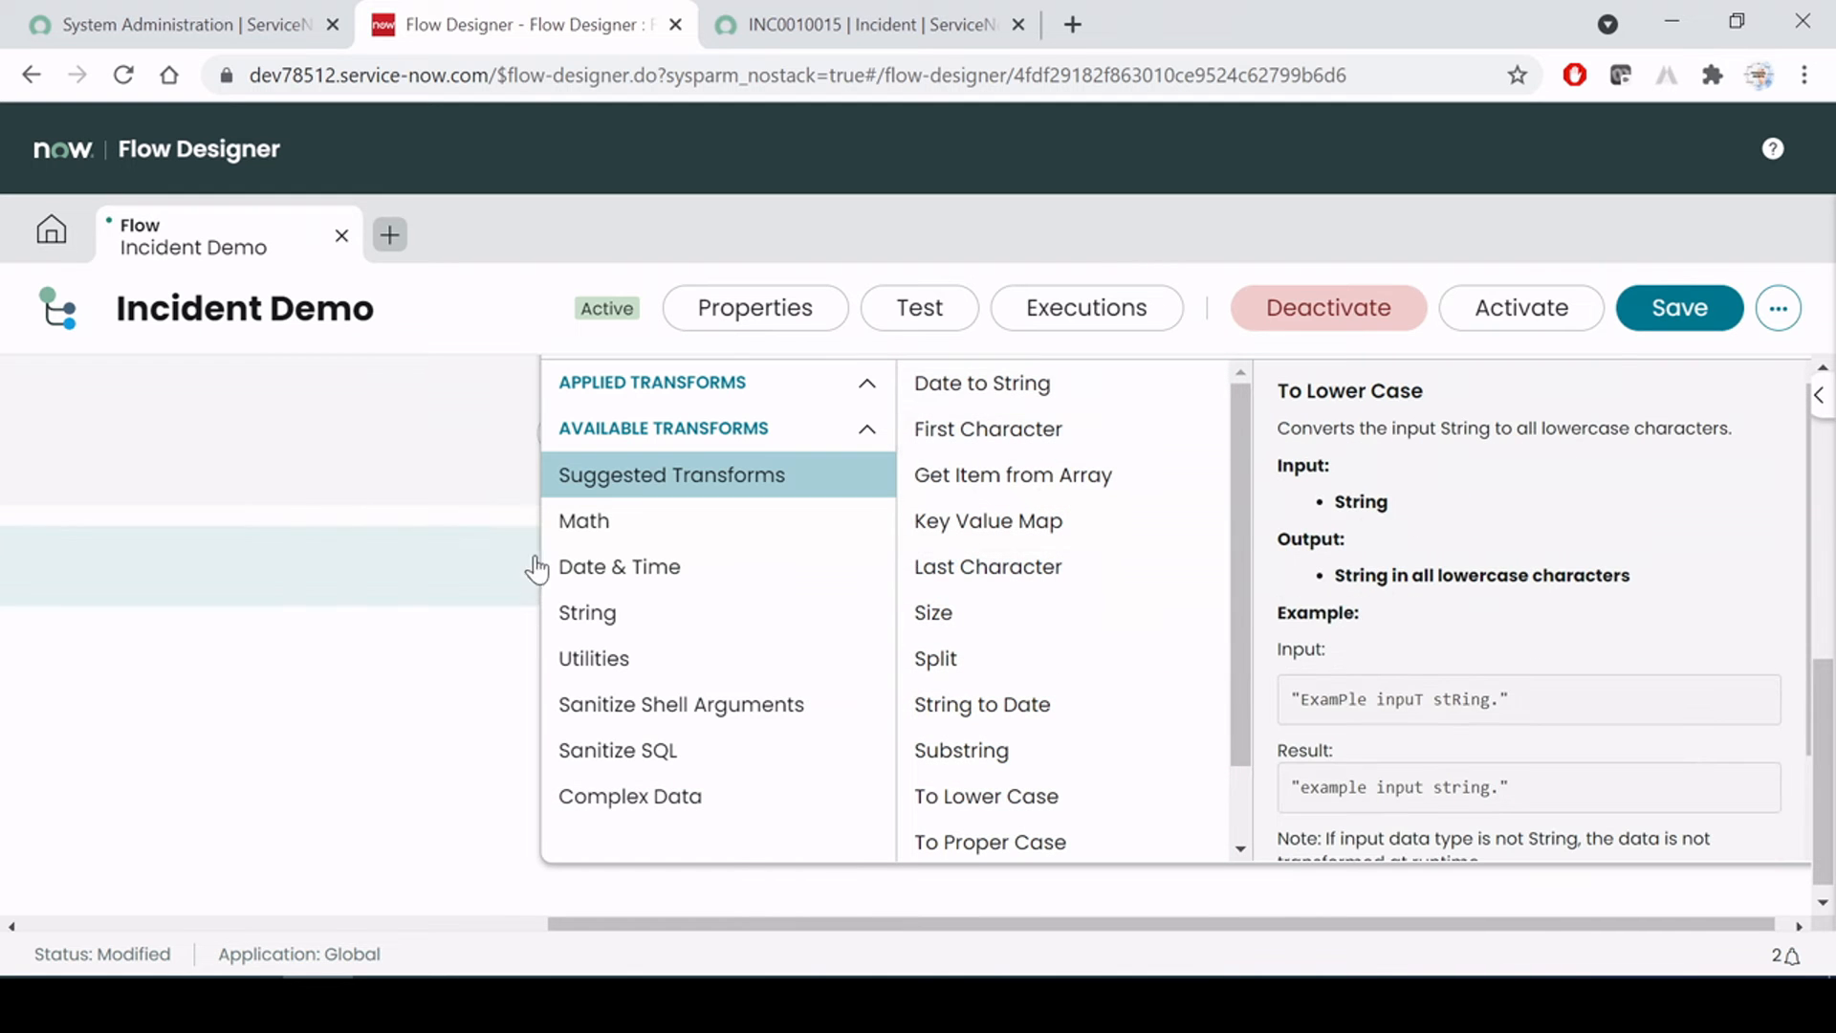
Browse the available transform categories: Math, Date & Time, String, Utilities, Sanitize Shell Arguments, Sanitize SQL and Complex Data
{"action": "left_click", "coordinate": [633, 525]}
{"action": "left_click", "coordinate": [612, 574]}
{"action": "left_click", "coordinate": [608, 626]}
{"action": "left_click", "coordinate": [612, 662]}
{"action": "left_click", "coordinate": [631, 707]}
{"action": "left_click", "coordinate": [639, 753]}
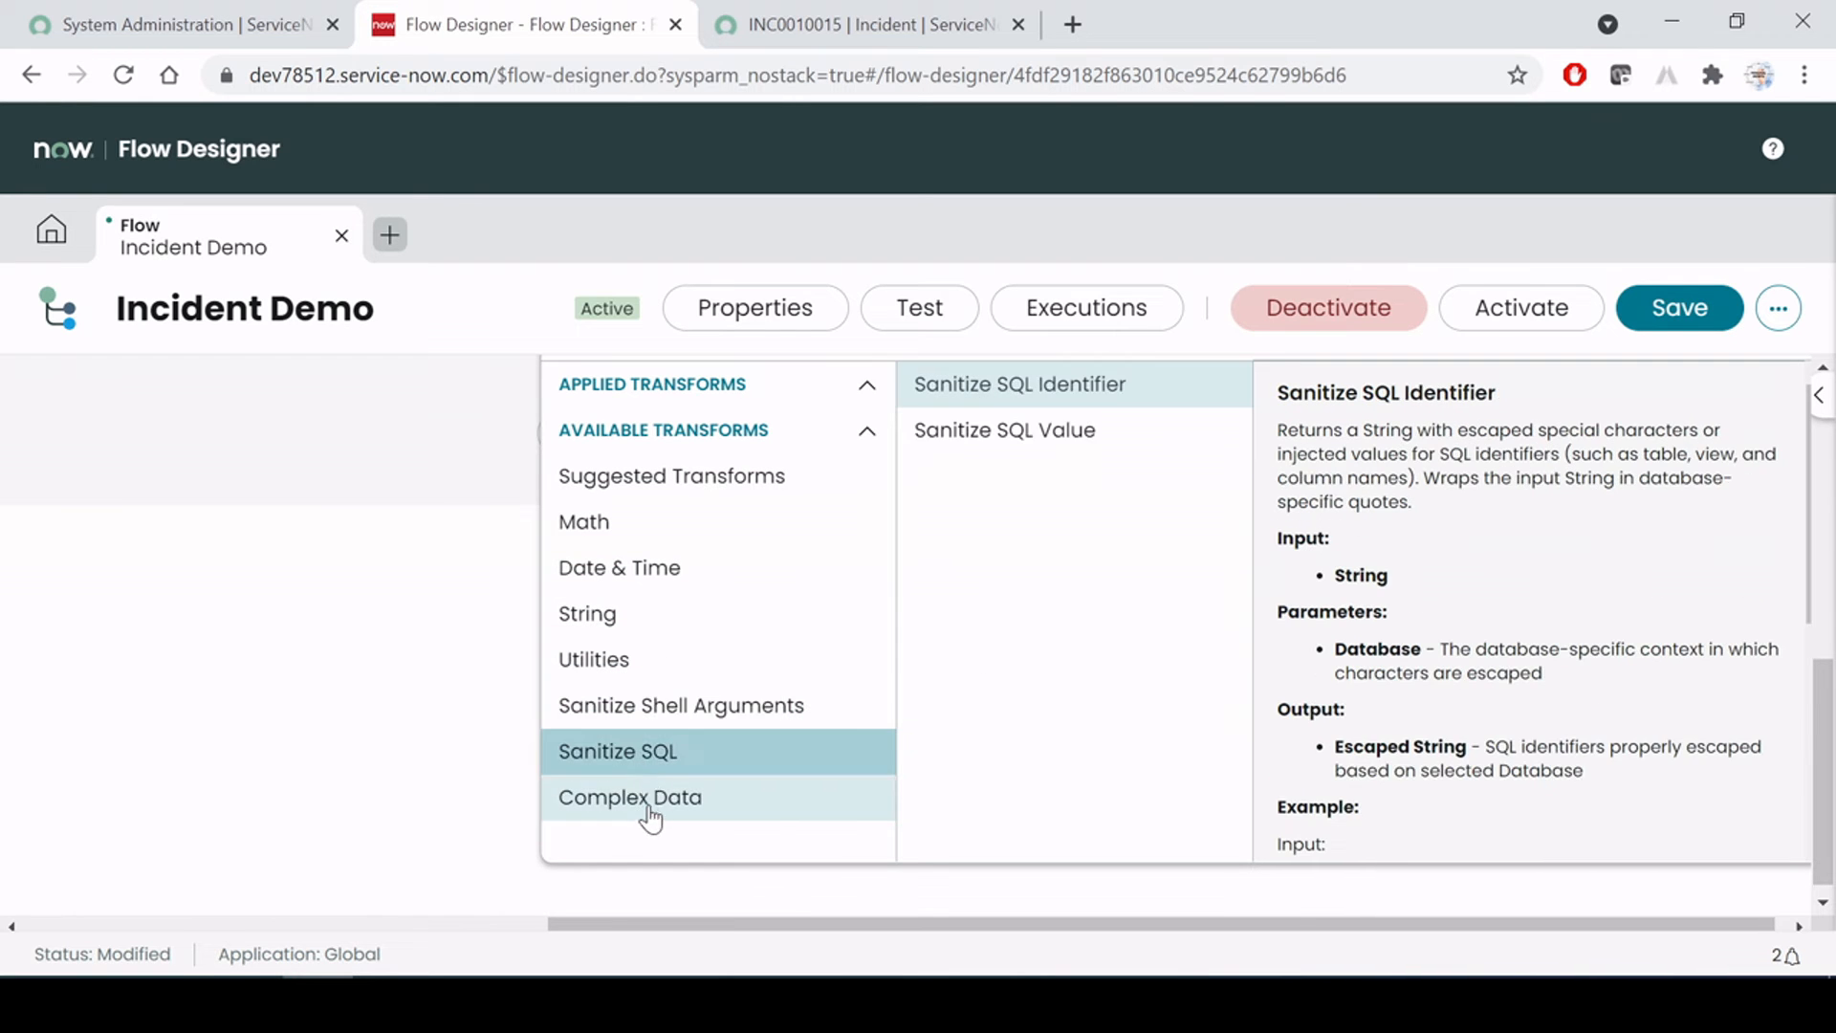
{"action": "left_click", "coordinate": [650, 813]}
Apply the To Upper Case String transform to the Description field's Short description pill and close the picker
{"action": "left_click", "coordinate": [610, 623]}
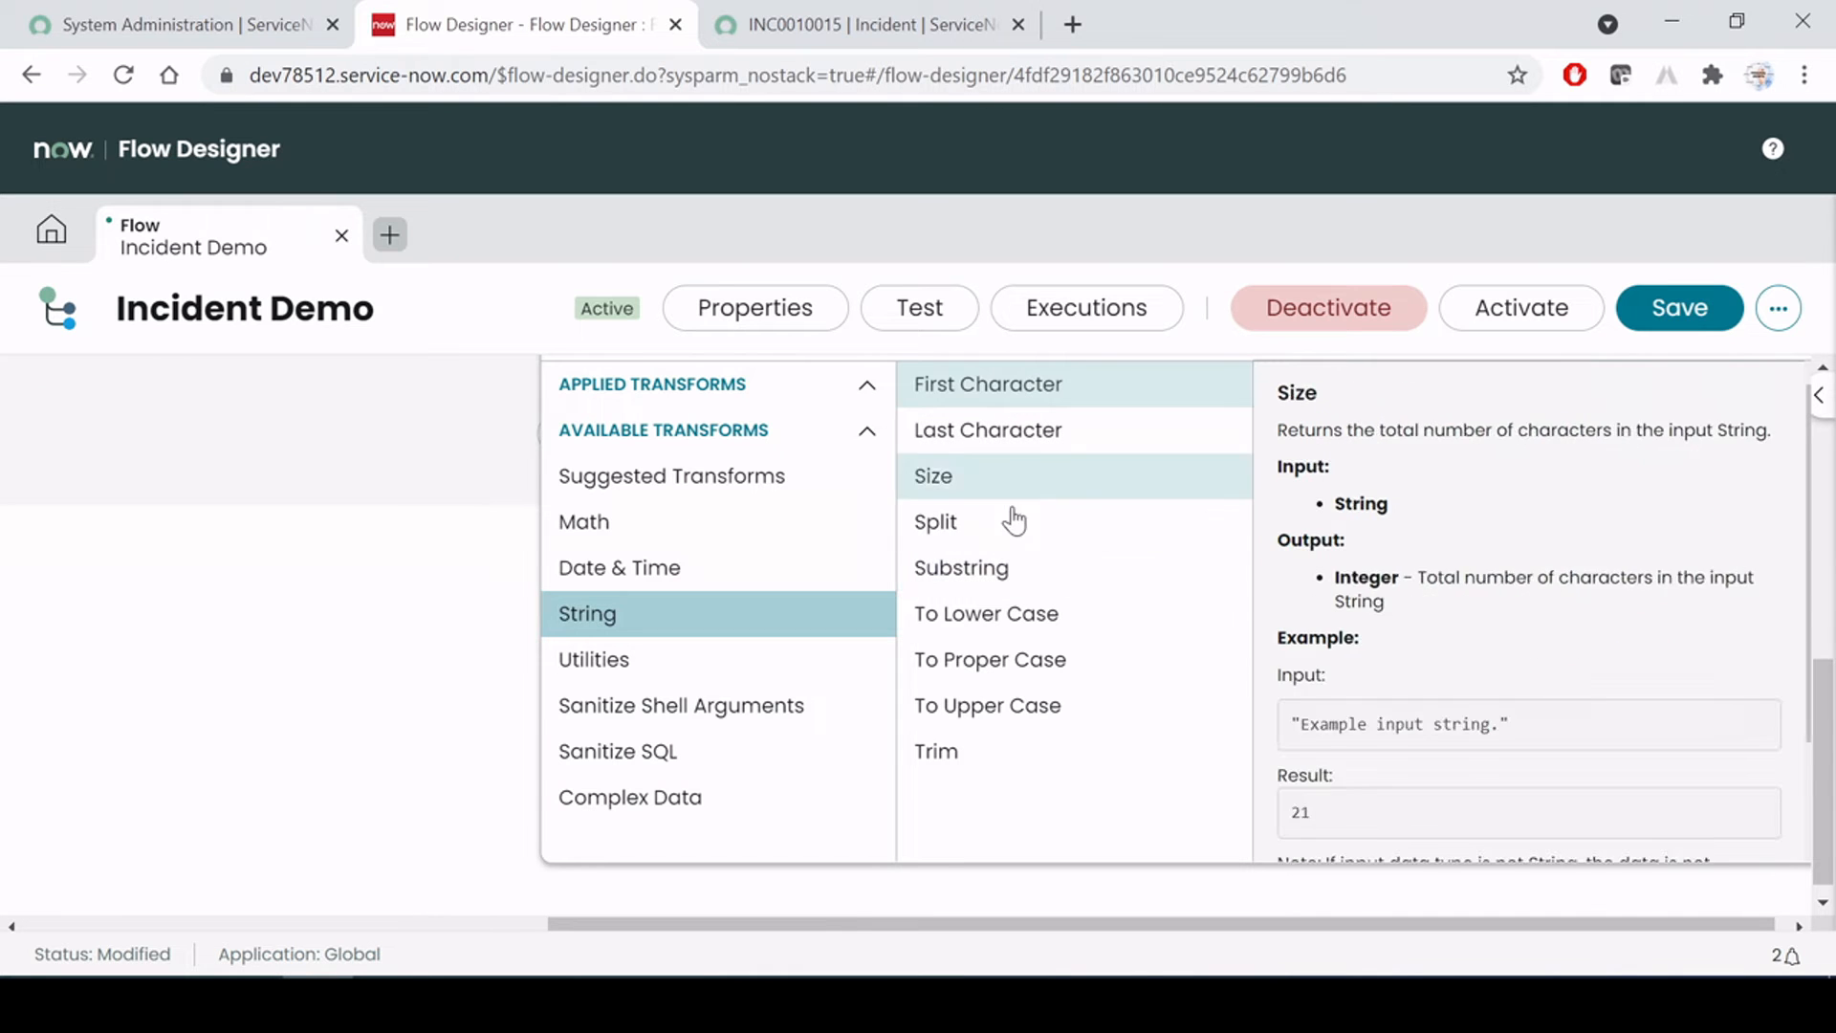
{"action": "left_click", "coordinate": [982, 720]}
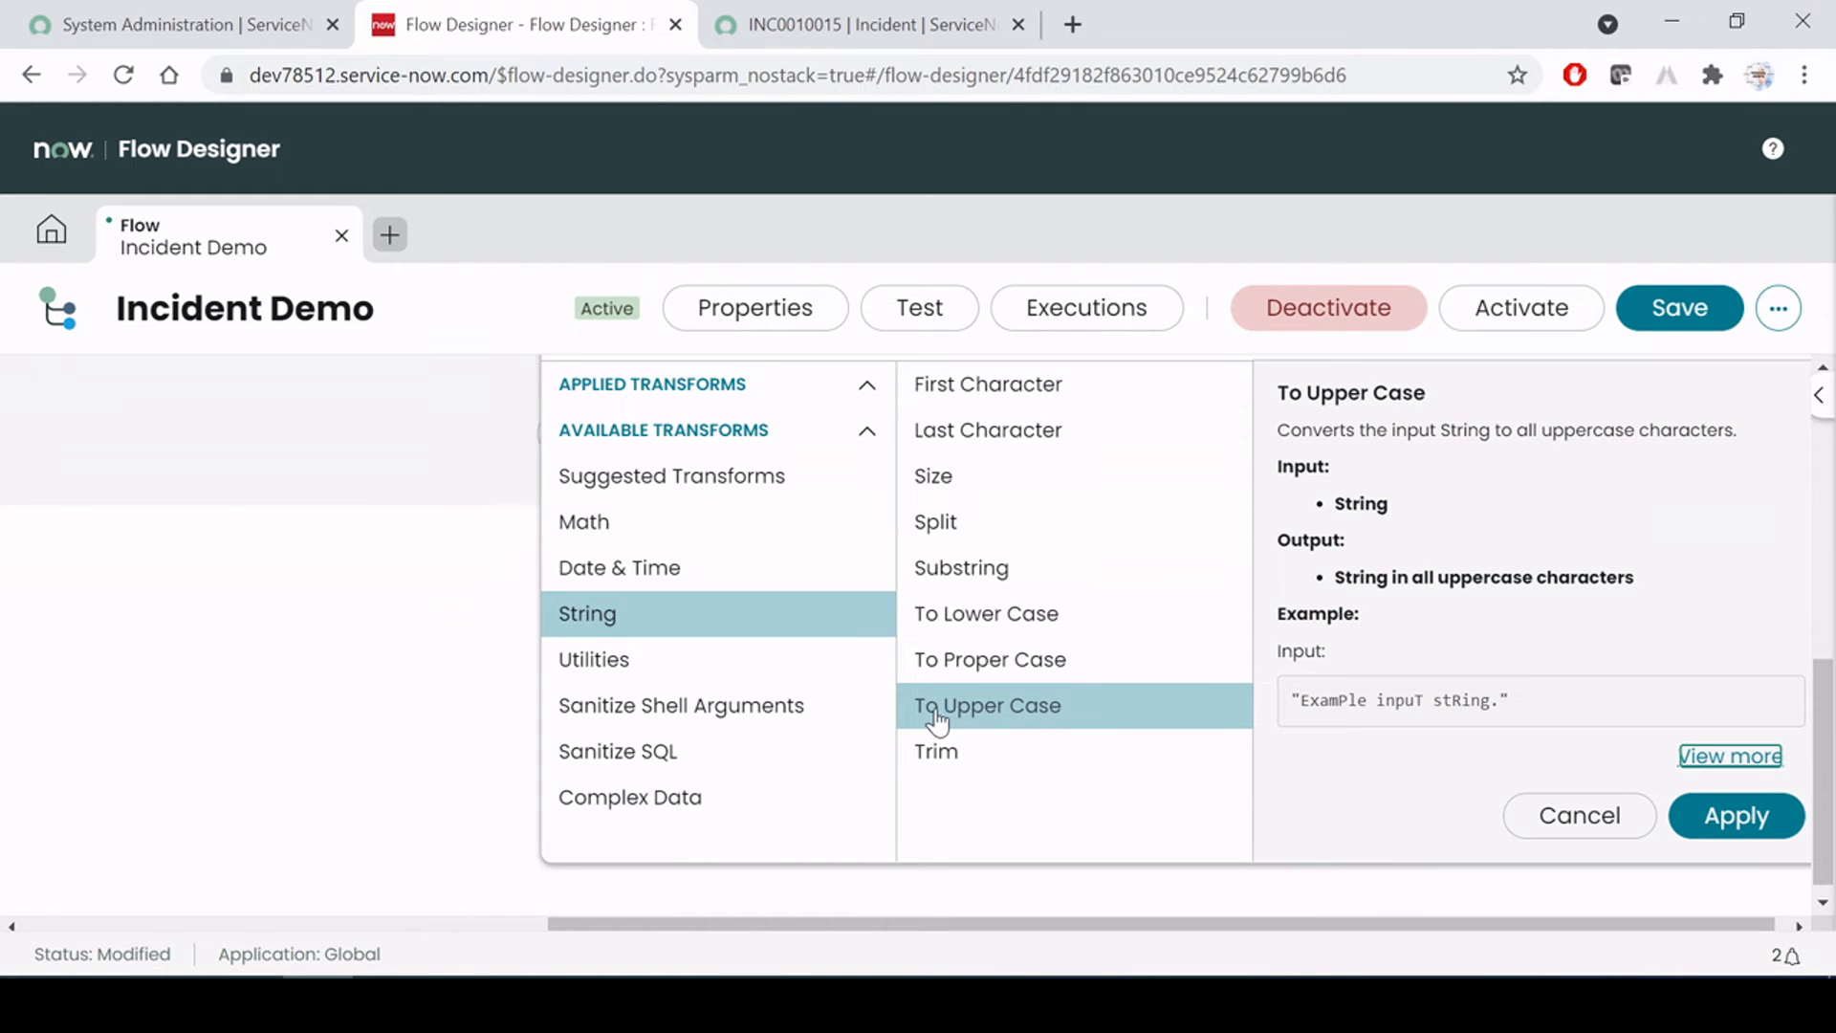
{"action": "left_click", "coordinate": [1738, 820]}
{"action": "left_click_drag", "start_coordinate": [1277, 382], "coordinate": [1360, 616]}
{"action": "left_click_drag", "start_coordinate": [1300, 431], "coordinate": [1732, 431]}
{"action": "left_click_drag", "start_coordinate": [1335, 503], "coordinate": [1388, 504]}
{"action": "left_click", "coordinate": [1735, 818]}
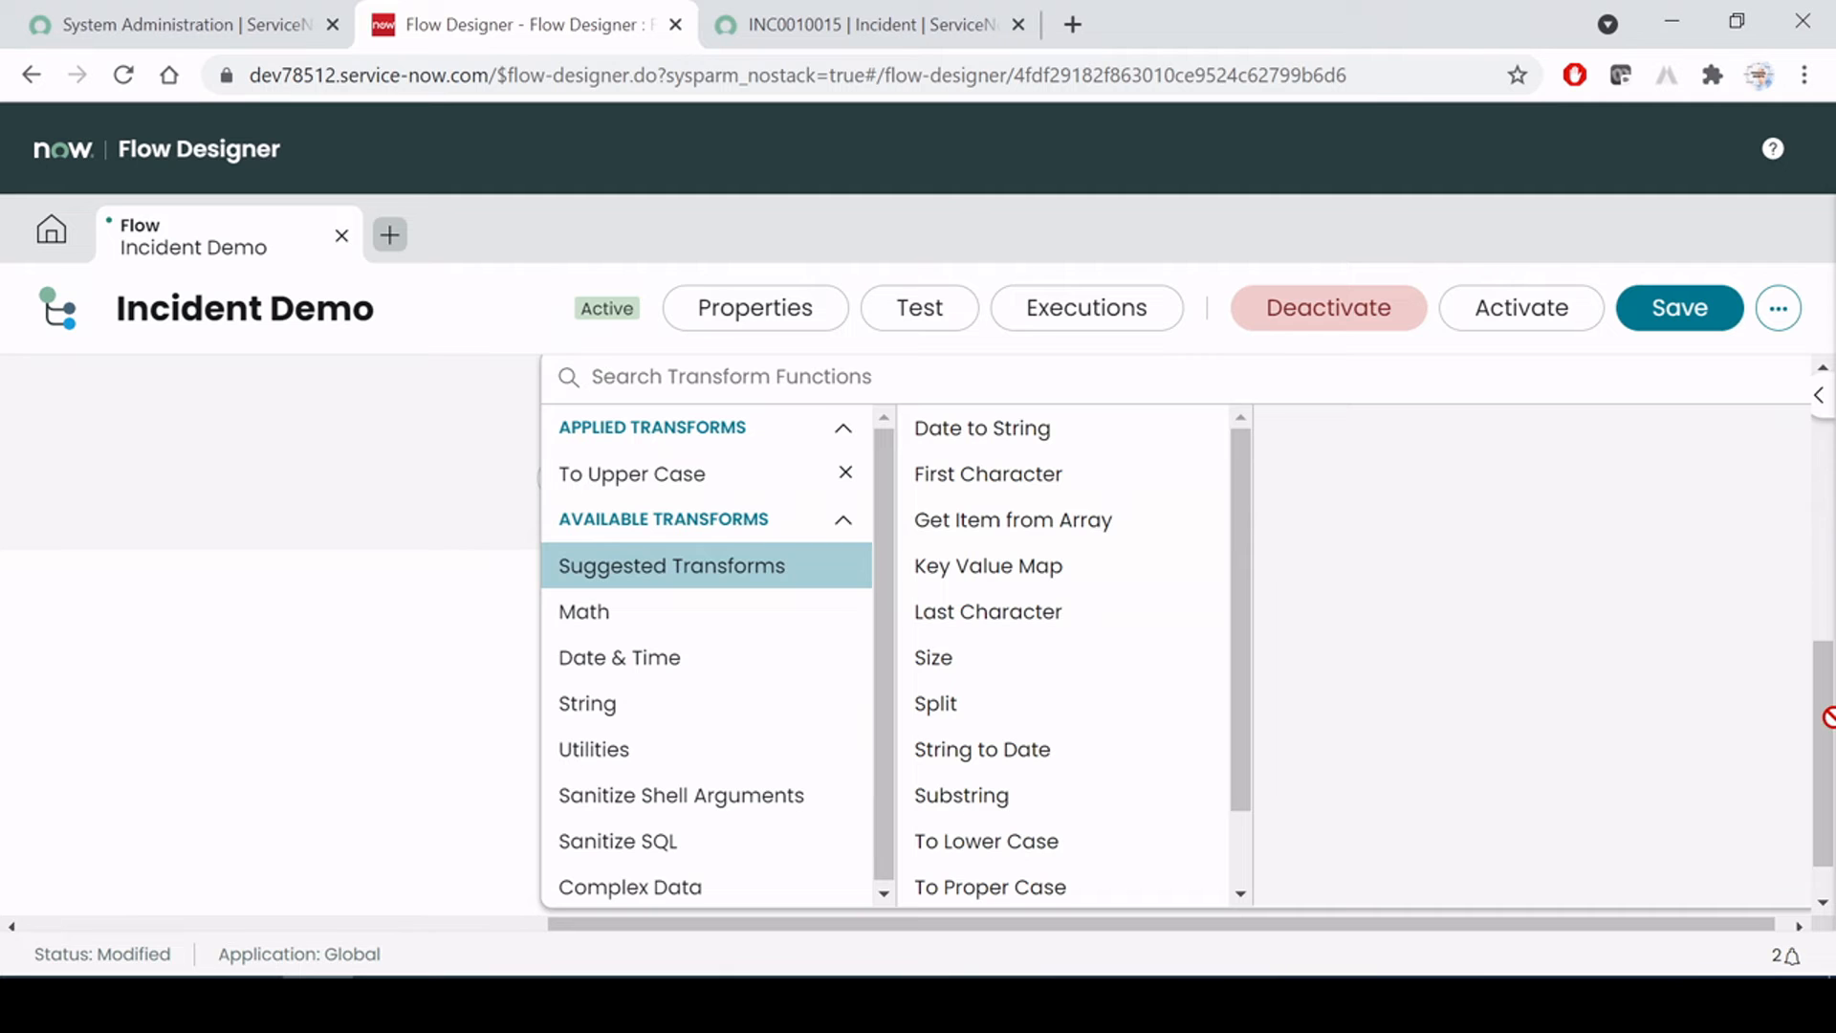
{"action": "left_click", "coordinate": [1828, 530]}
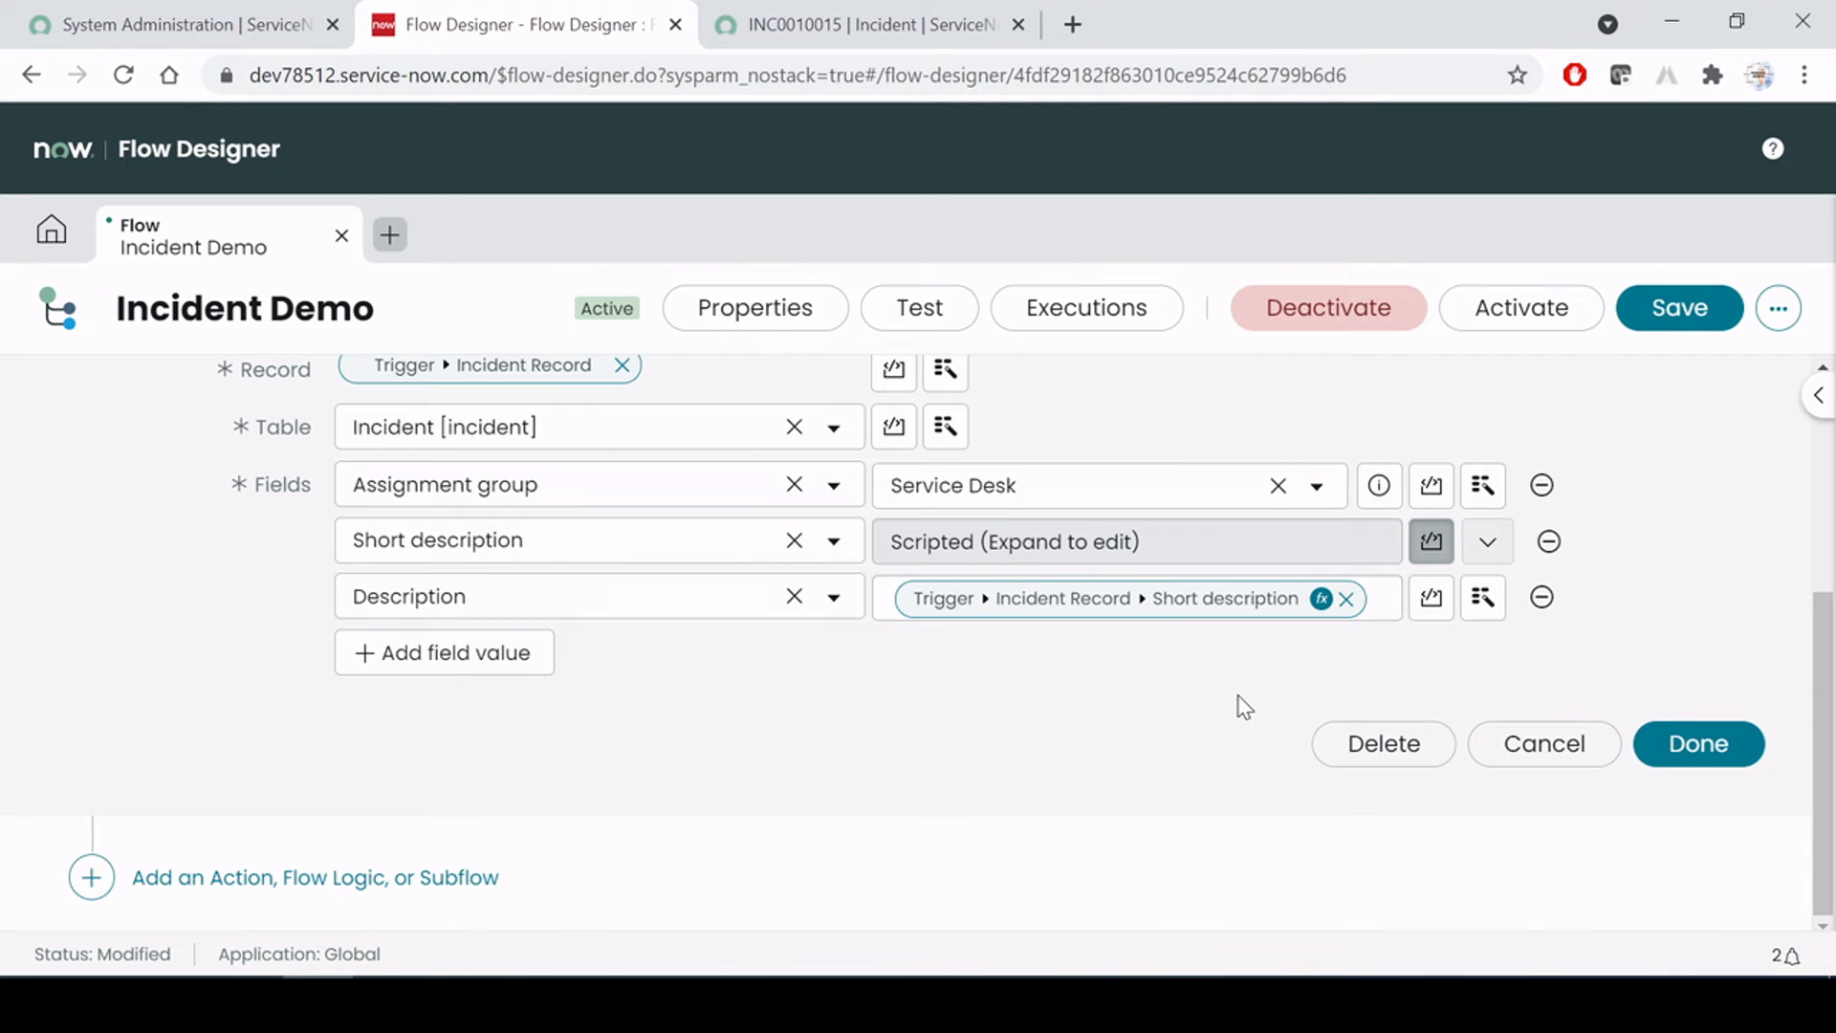
Revisit the Transform Functions definition in the Word notes, highlight its heading, and return to Flow Designer
{"action": "key", "text": "alt+Tab"}
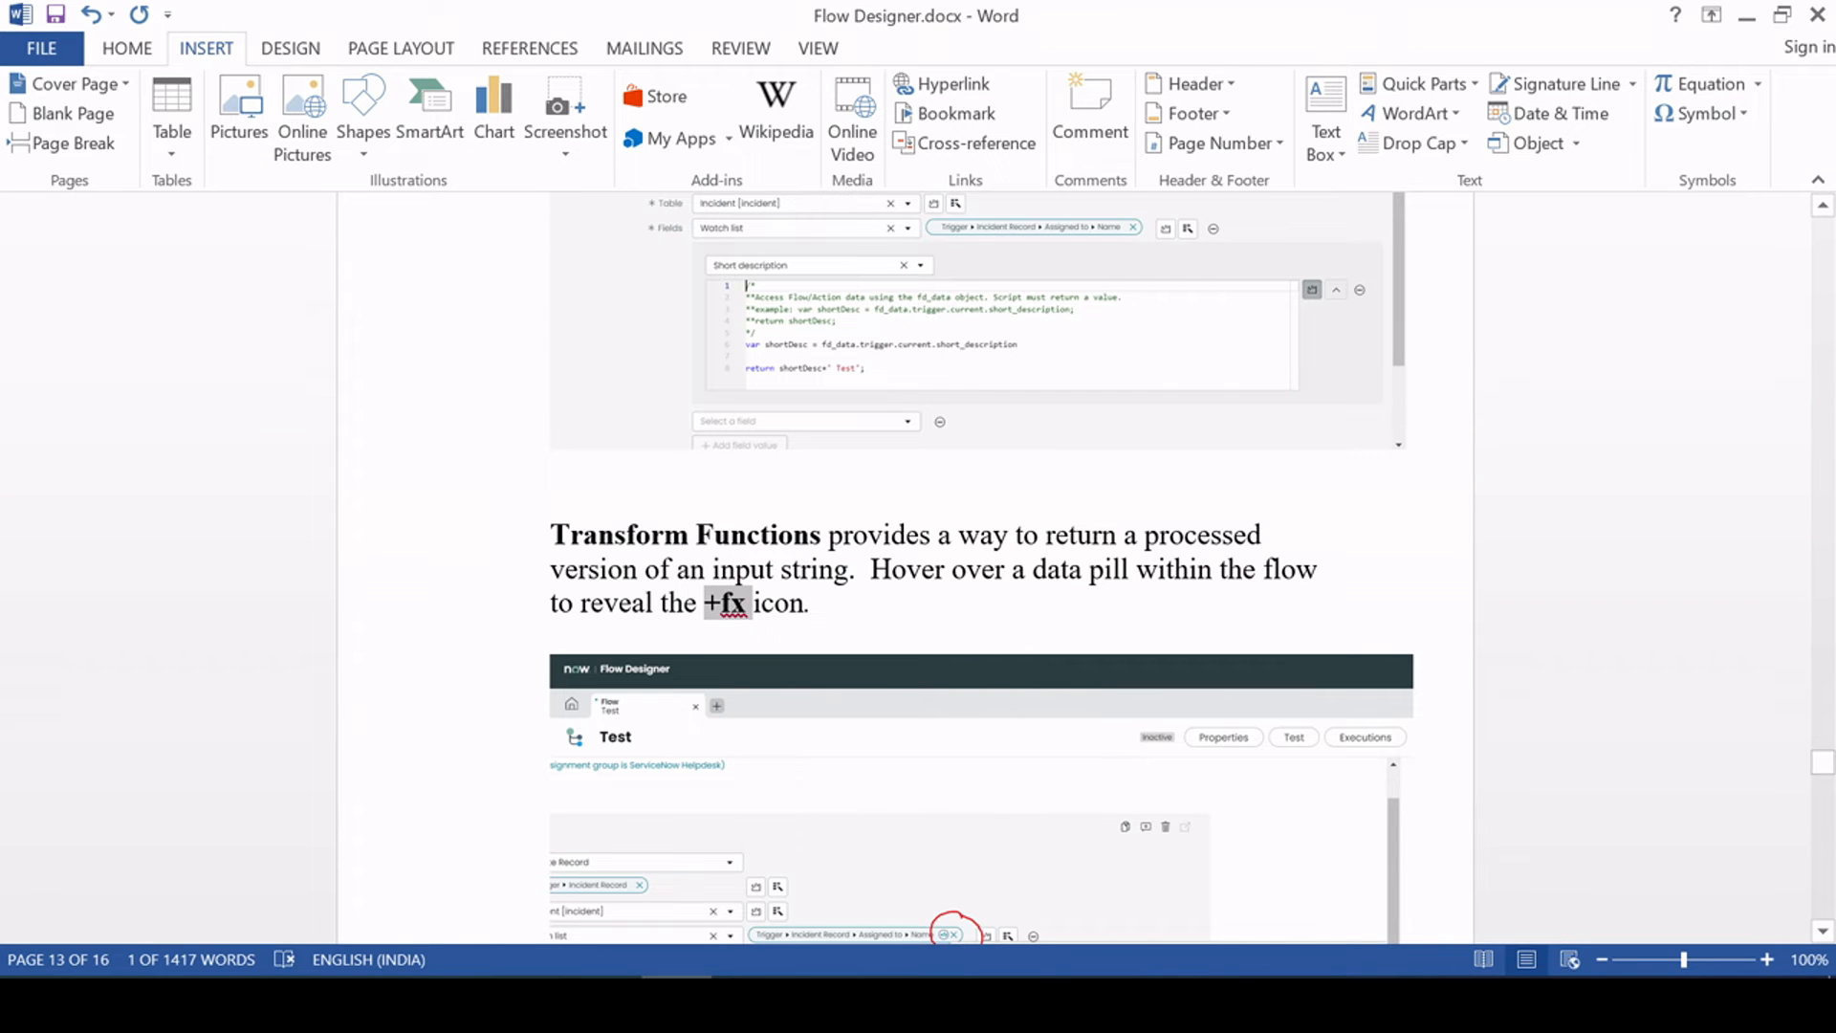
{"action": "left_click_drag", "start_coordinate": [571, 536], "coordinate": [765, 535]}
{"action": "key", "text": "alt+Tab"}
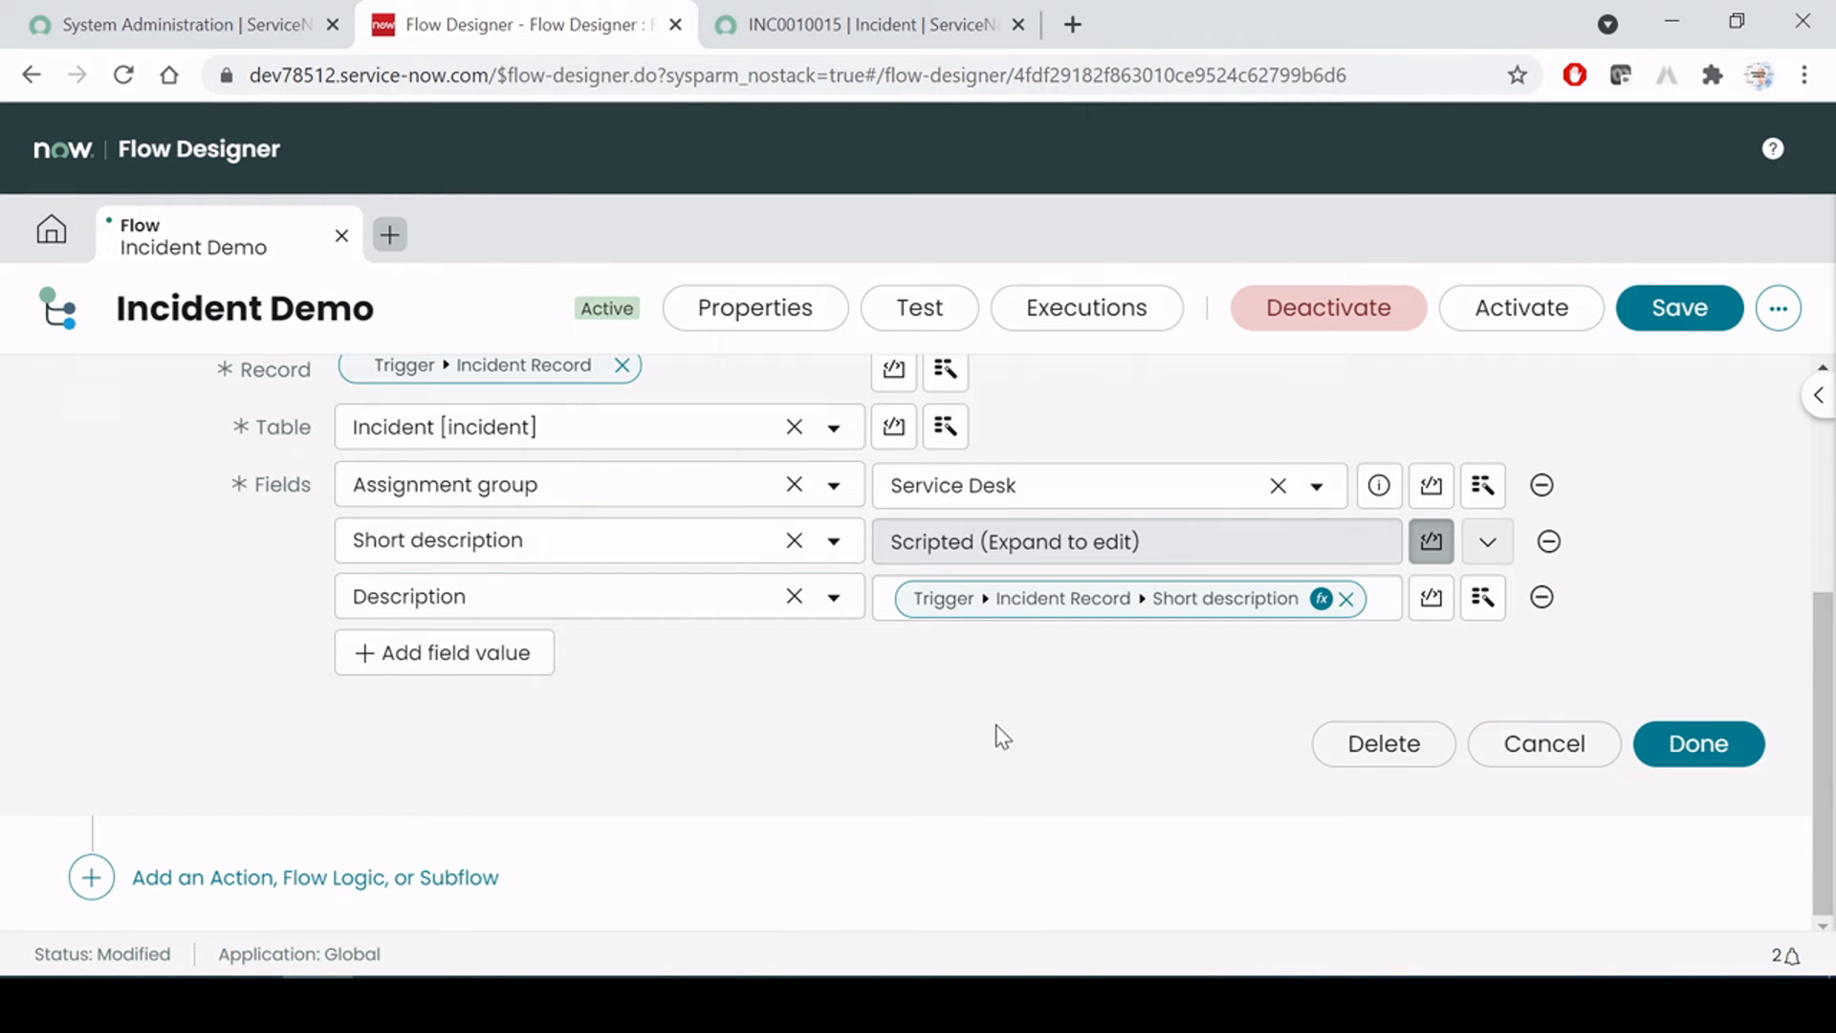
Finish editing the Update Incident Record action and save the Incident Demo flow
{"action": "scroll", "coordinate": [999, 736], "scroll_direction": "up", "scroll_amount": 2}
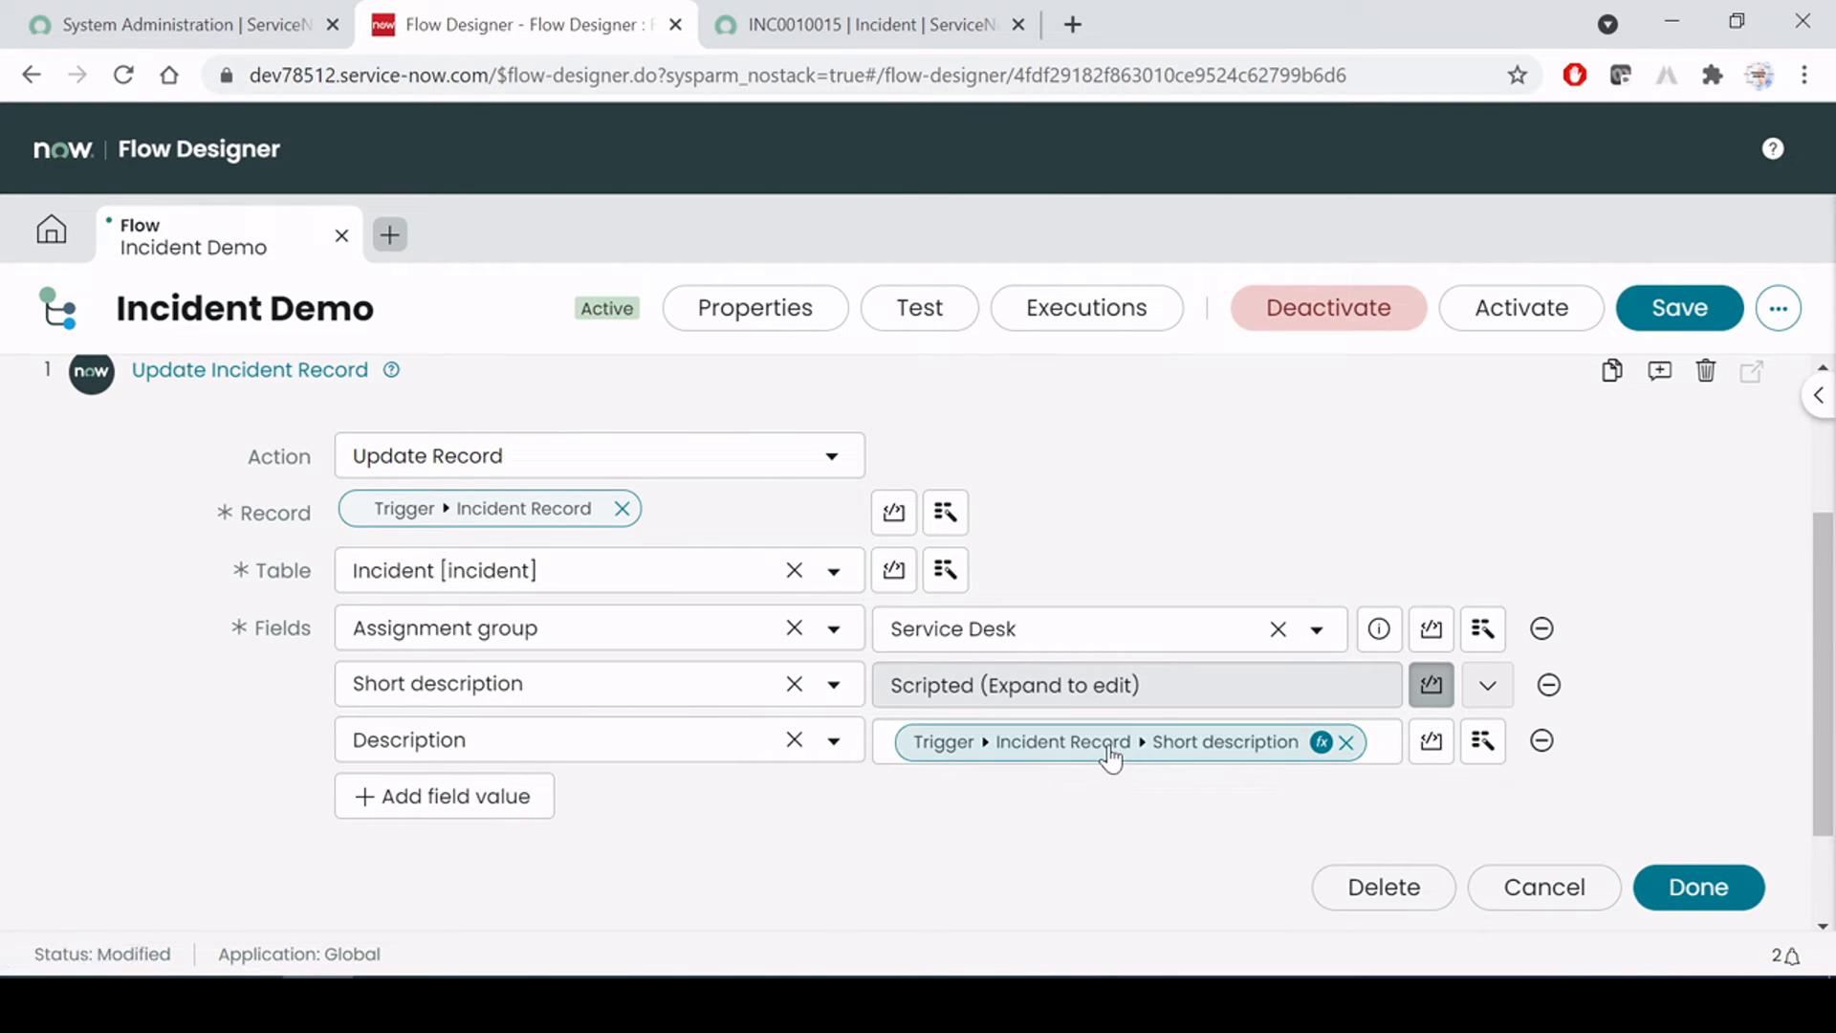
{"action": "left_click", "coordinate": [1710, 887]}
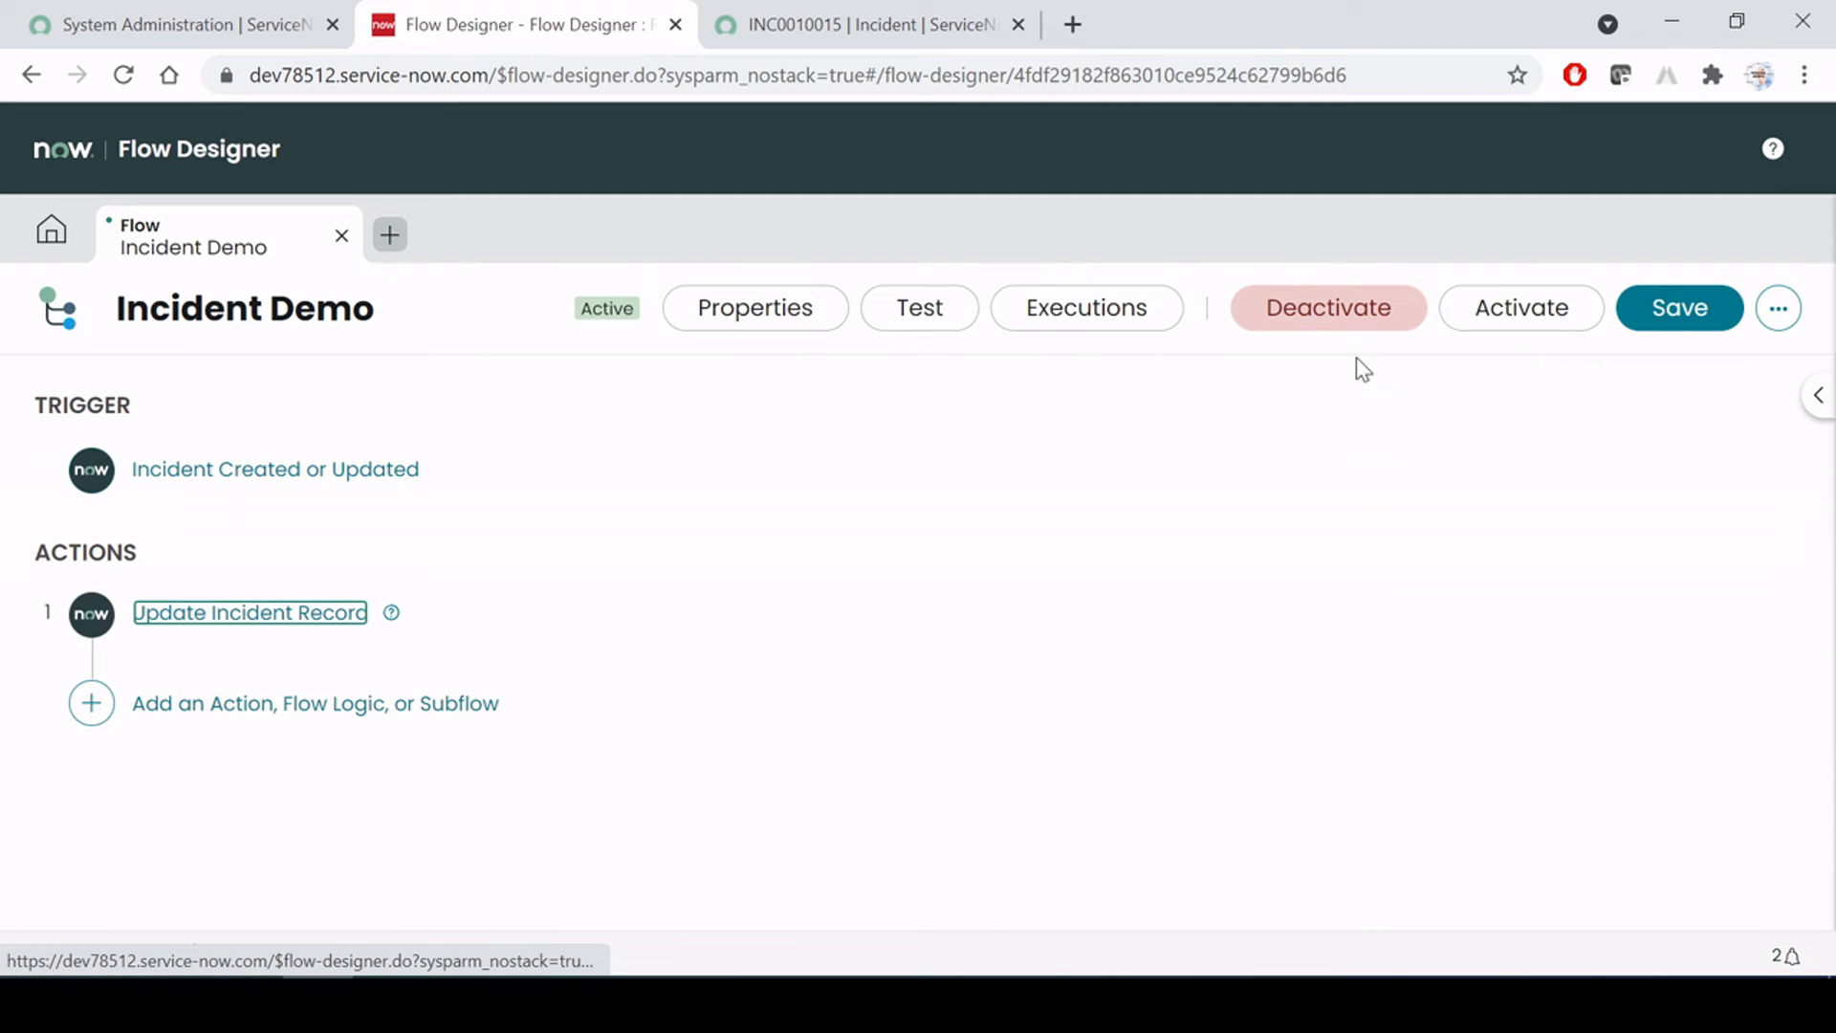
{"action": "left_click", "coordinate": [1679, 307]}
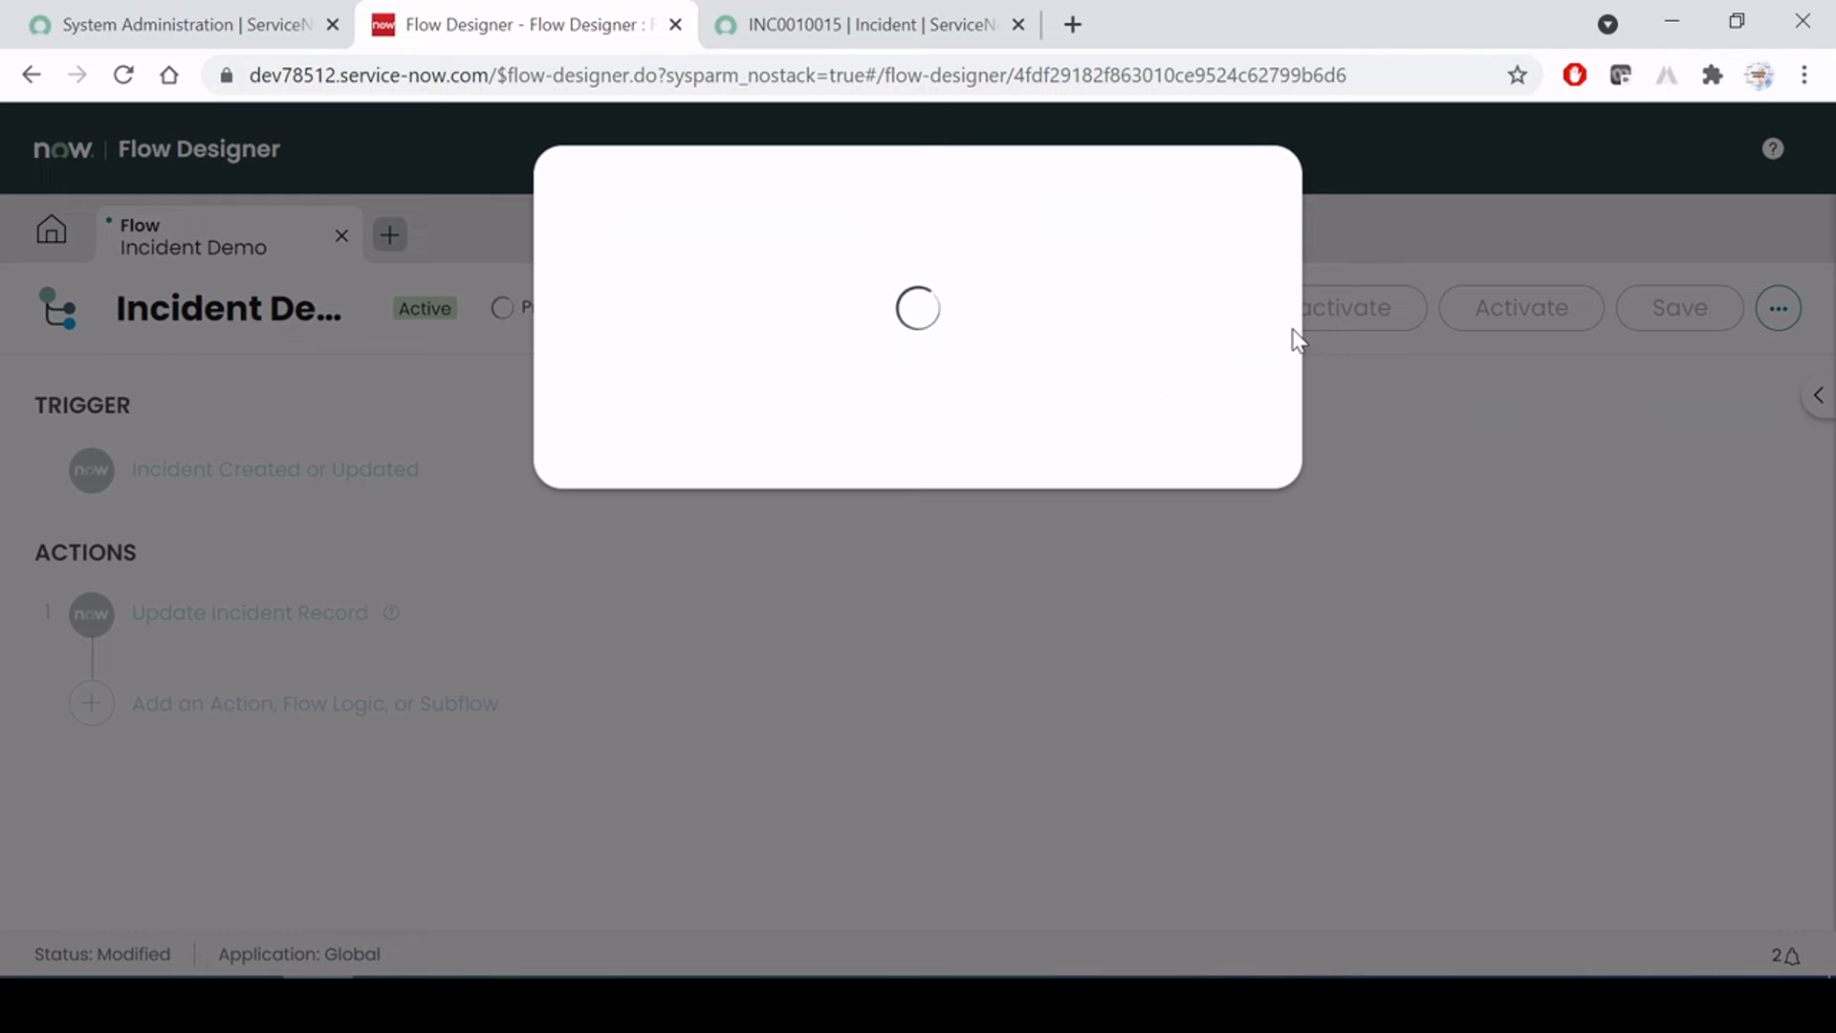
Switch to the incident record, reload its form, check that the flow is saved, and inspect the Description field
{"action": "left_click", "coordinate": [847, 21]}
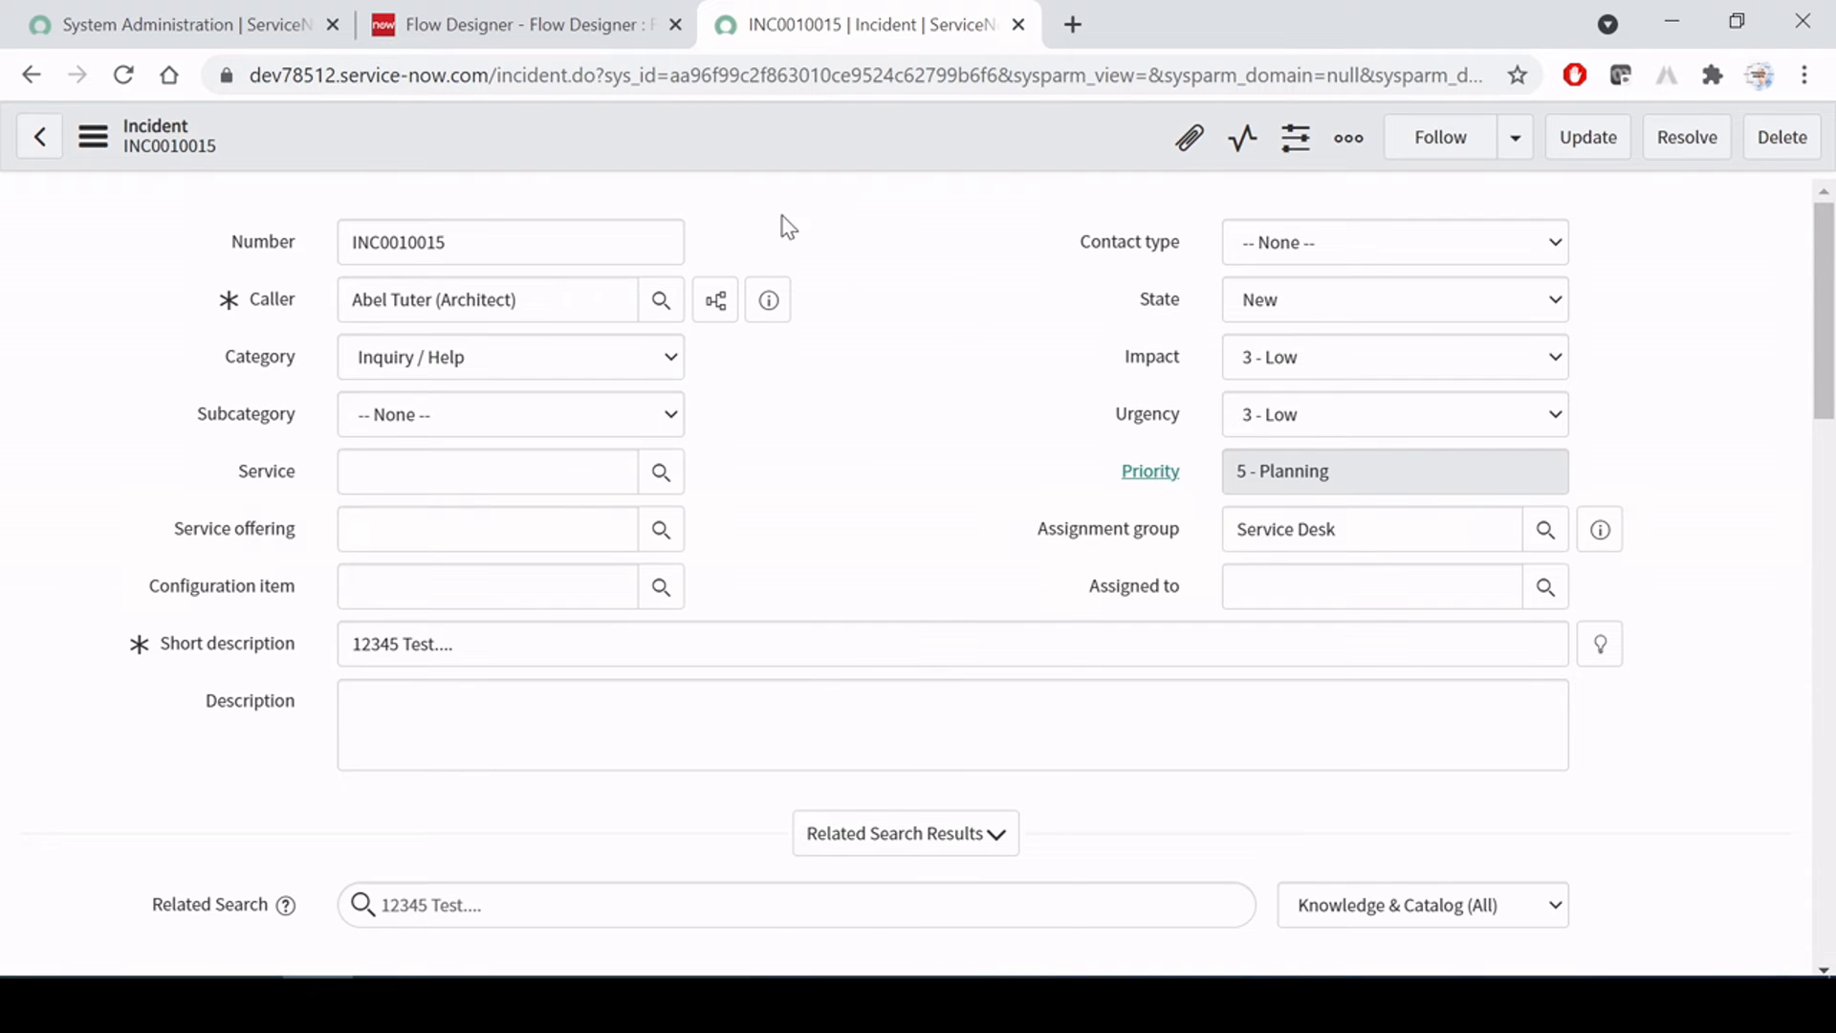
{"action": "right_click", "coordinate": [796, 136]}
{"action": "left_click", "coordinate": [901, 927]}
{"action": "left_click", "coordinate": [908, 724]}
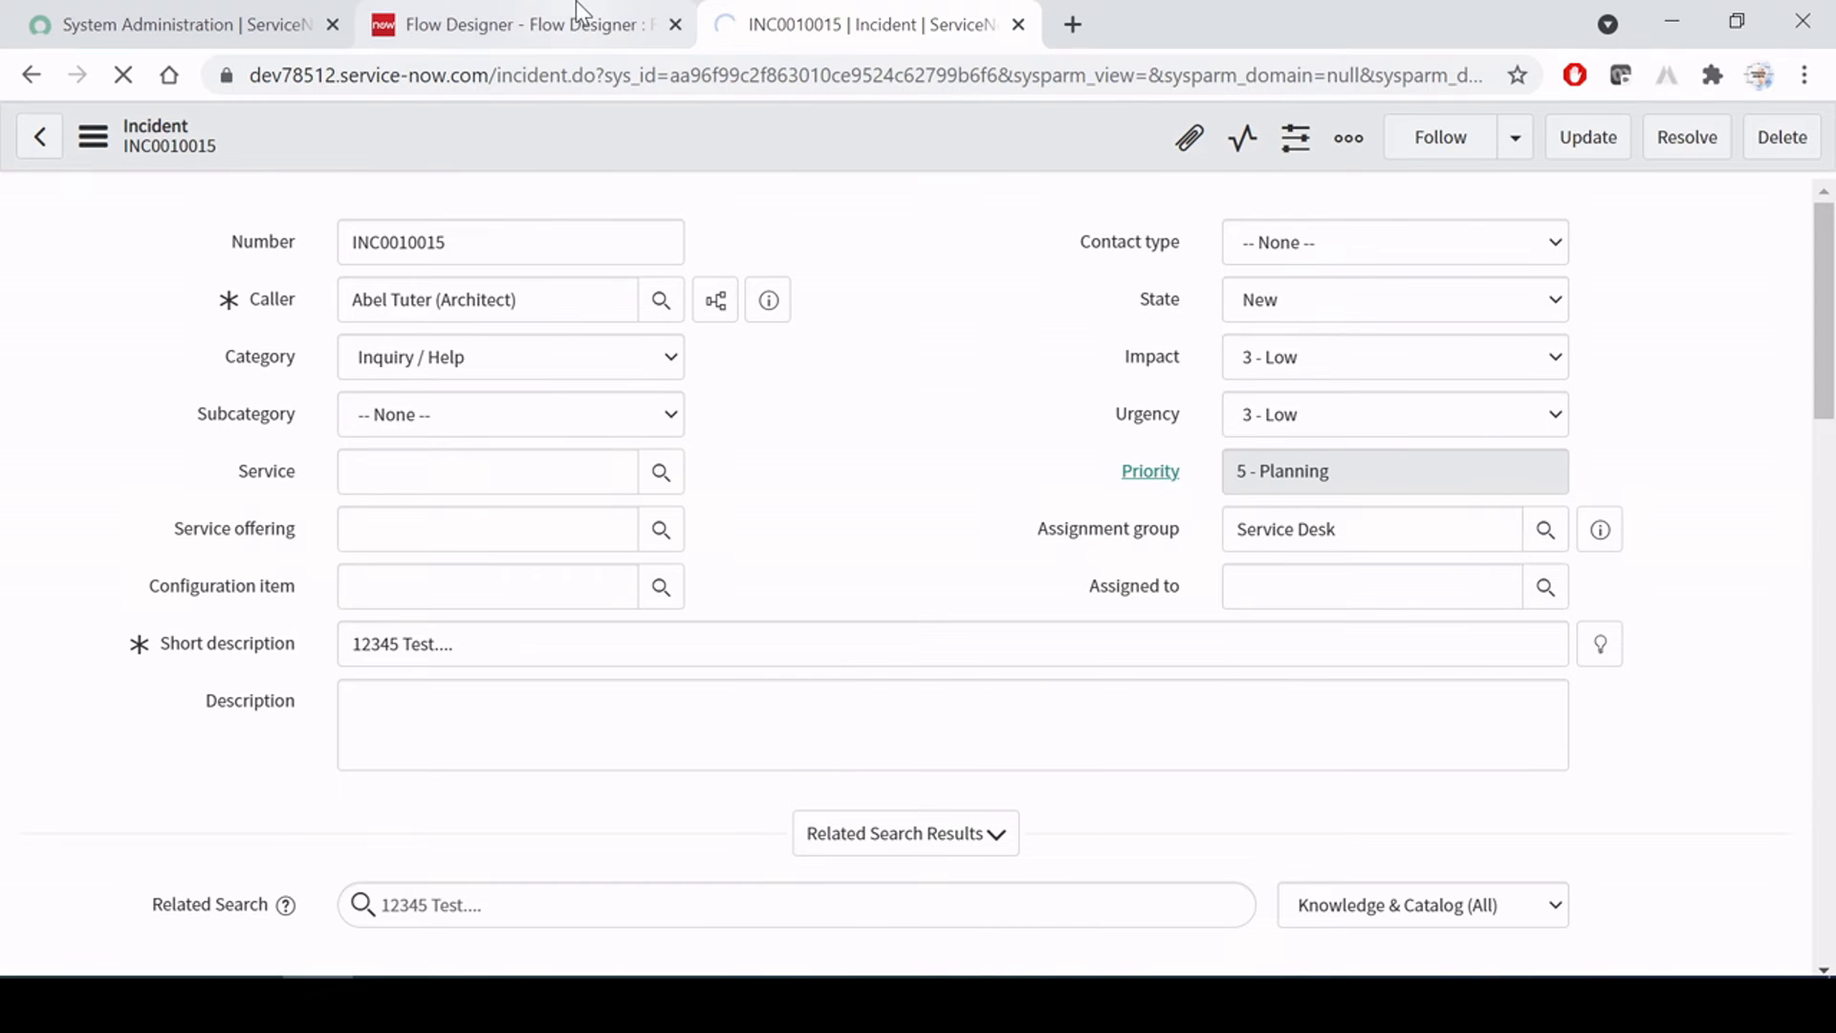
{"action": "left_click", "coordinate": [574, 14]}
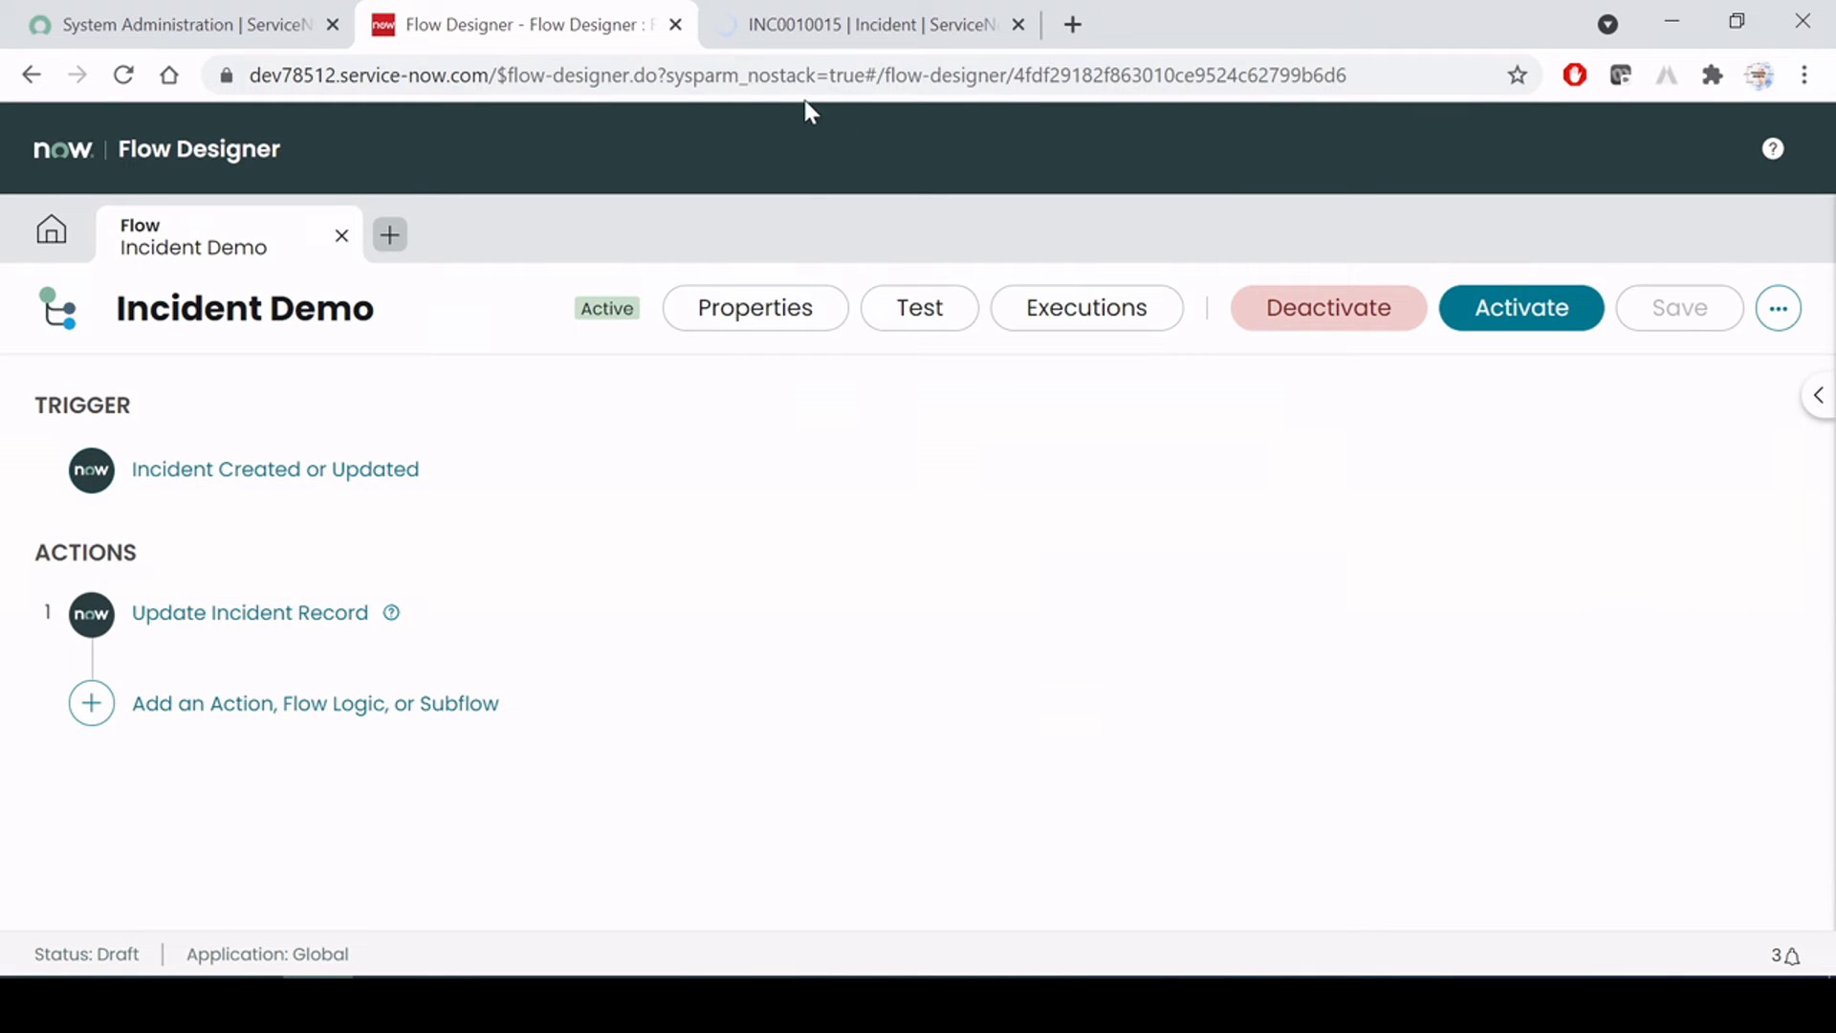
{"action": "left_click", "coordinate": [819, 26]}
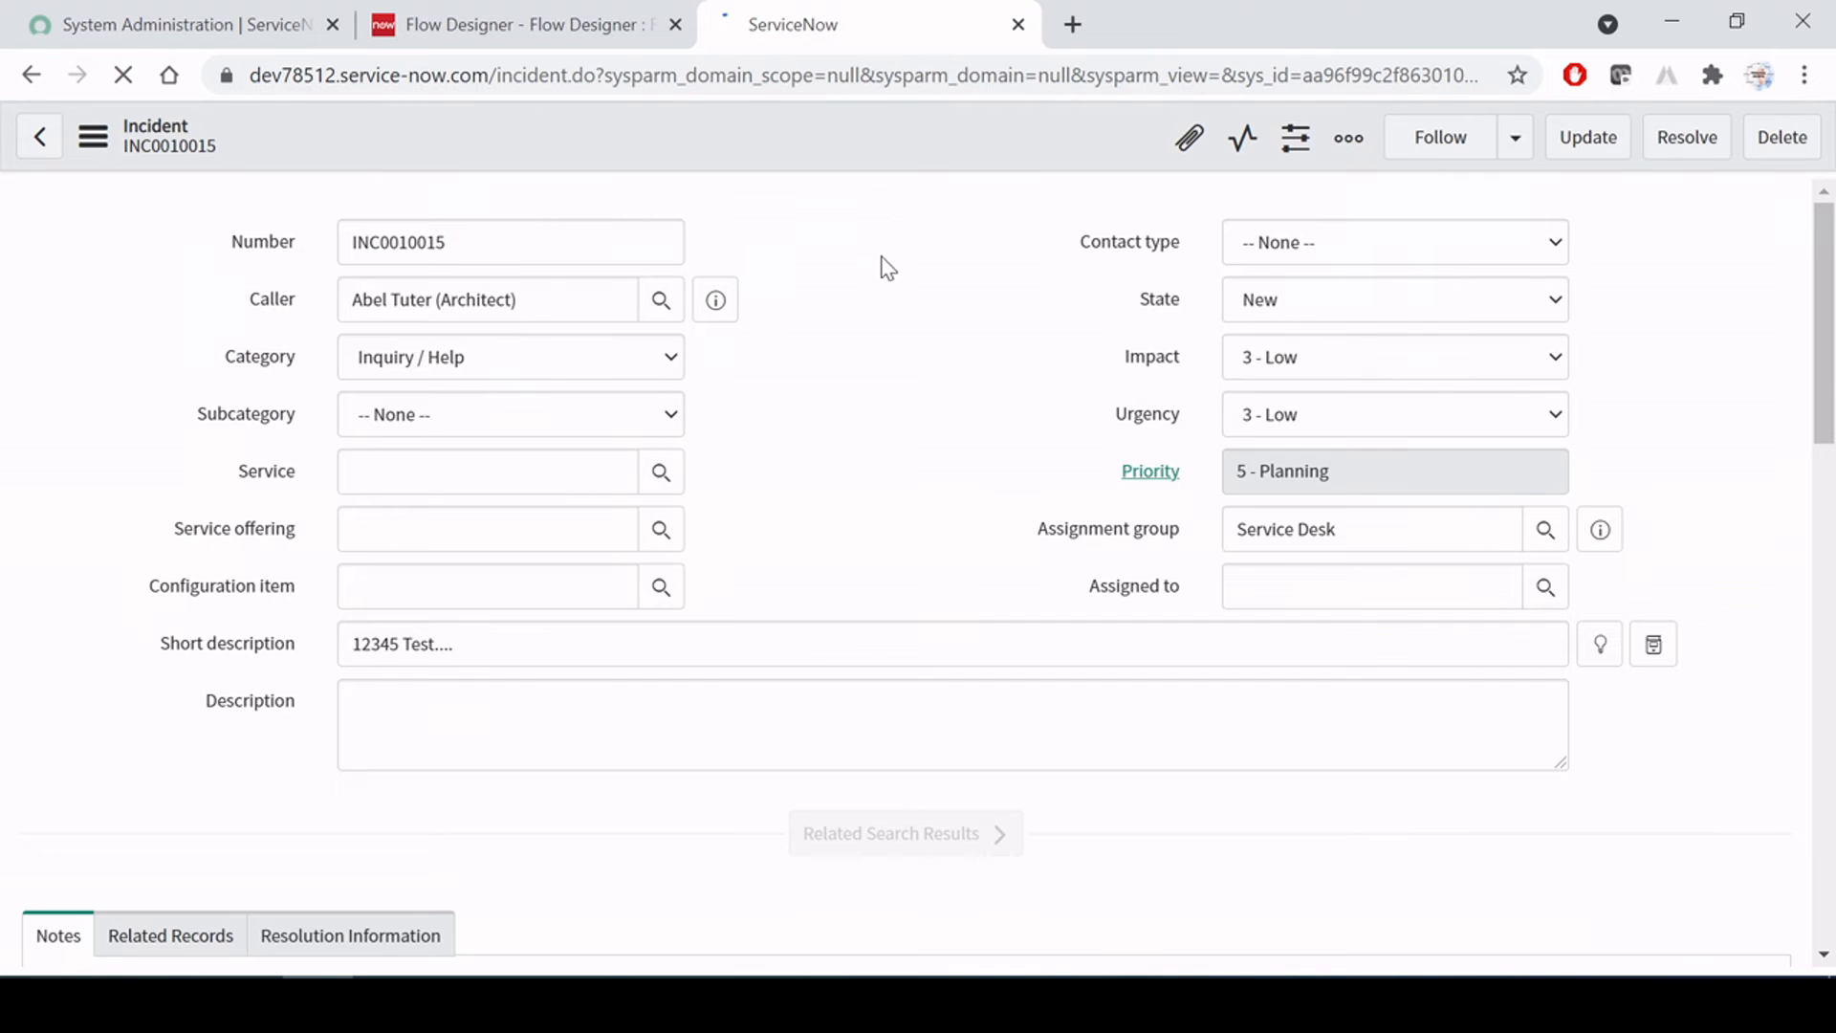
{"action": "left_click", "coordinate": [340, 719]}
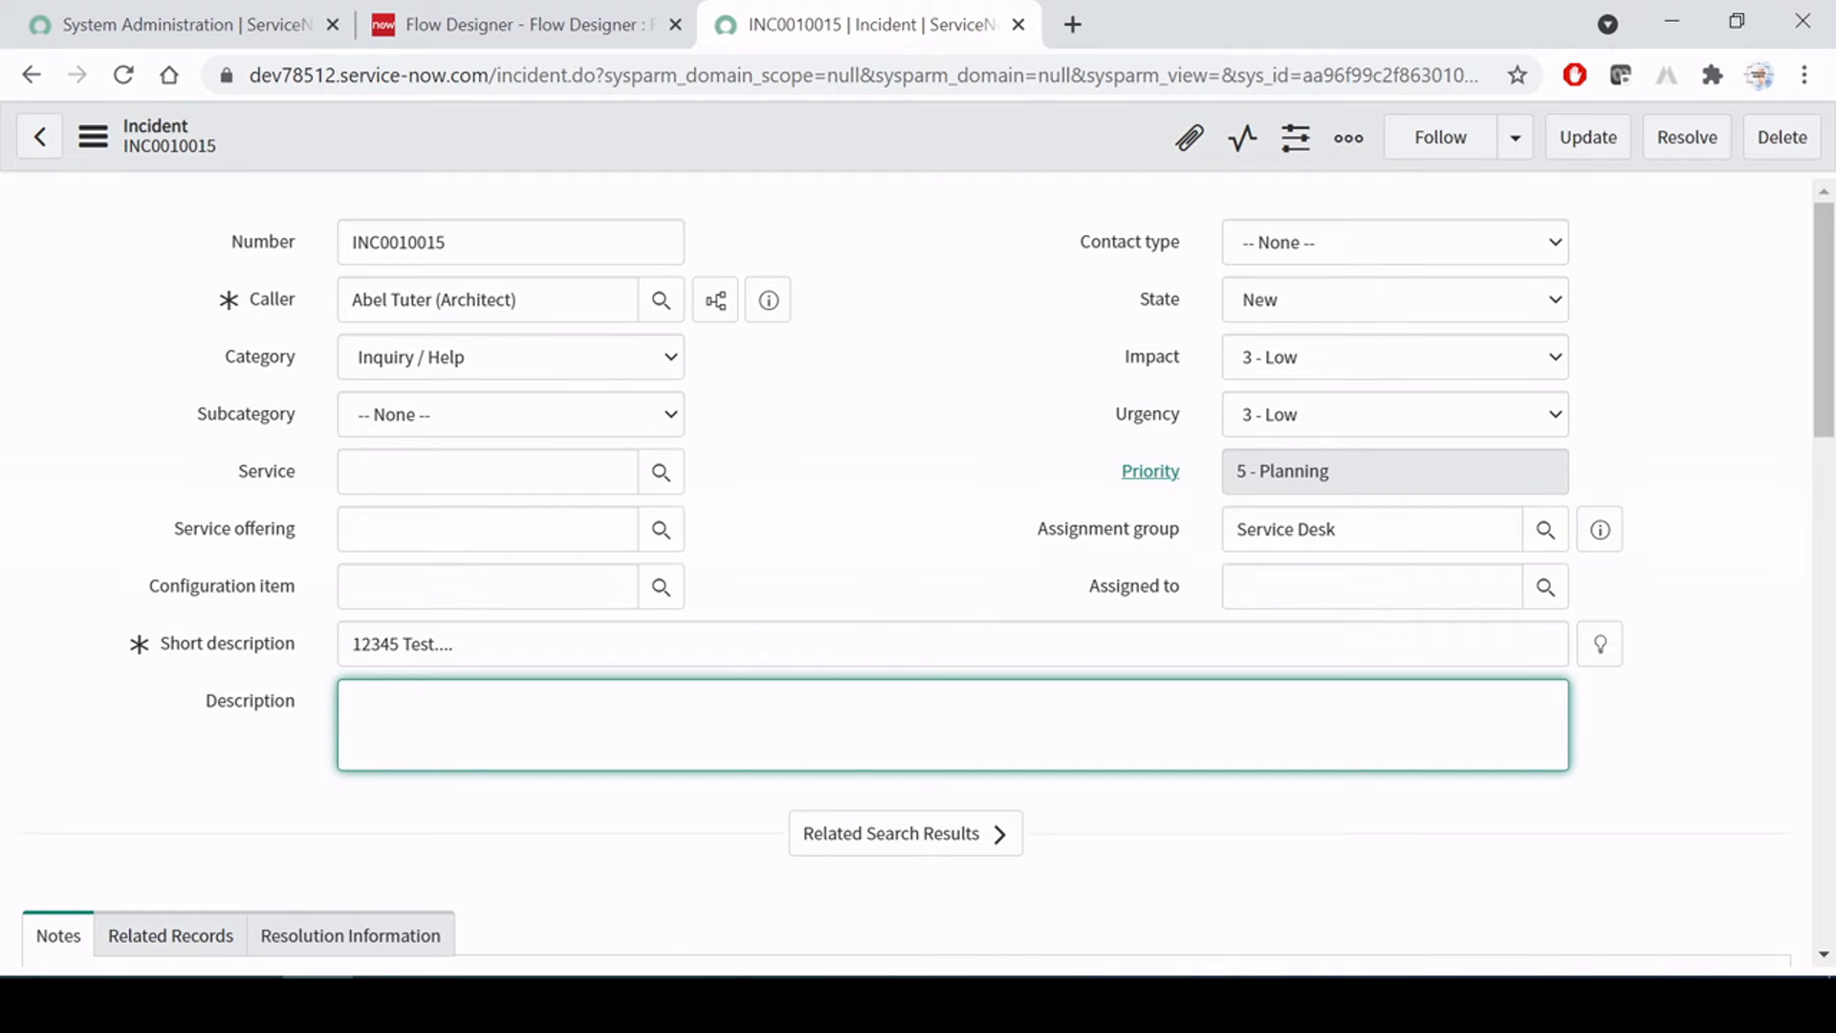
{"action": "left_click", "coordinate": [909, 242]}
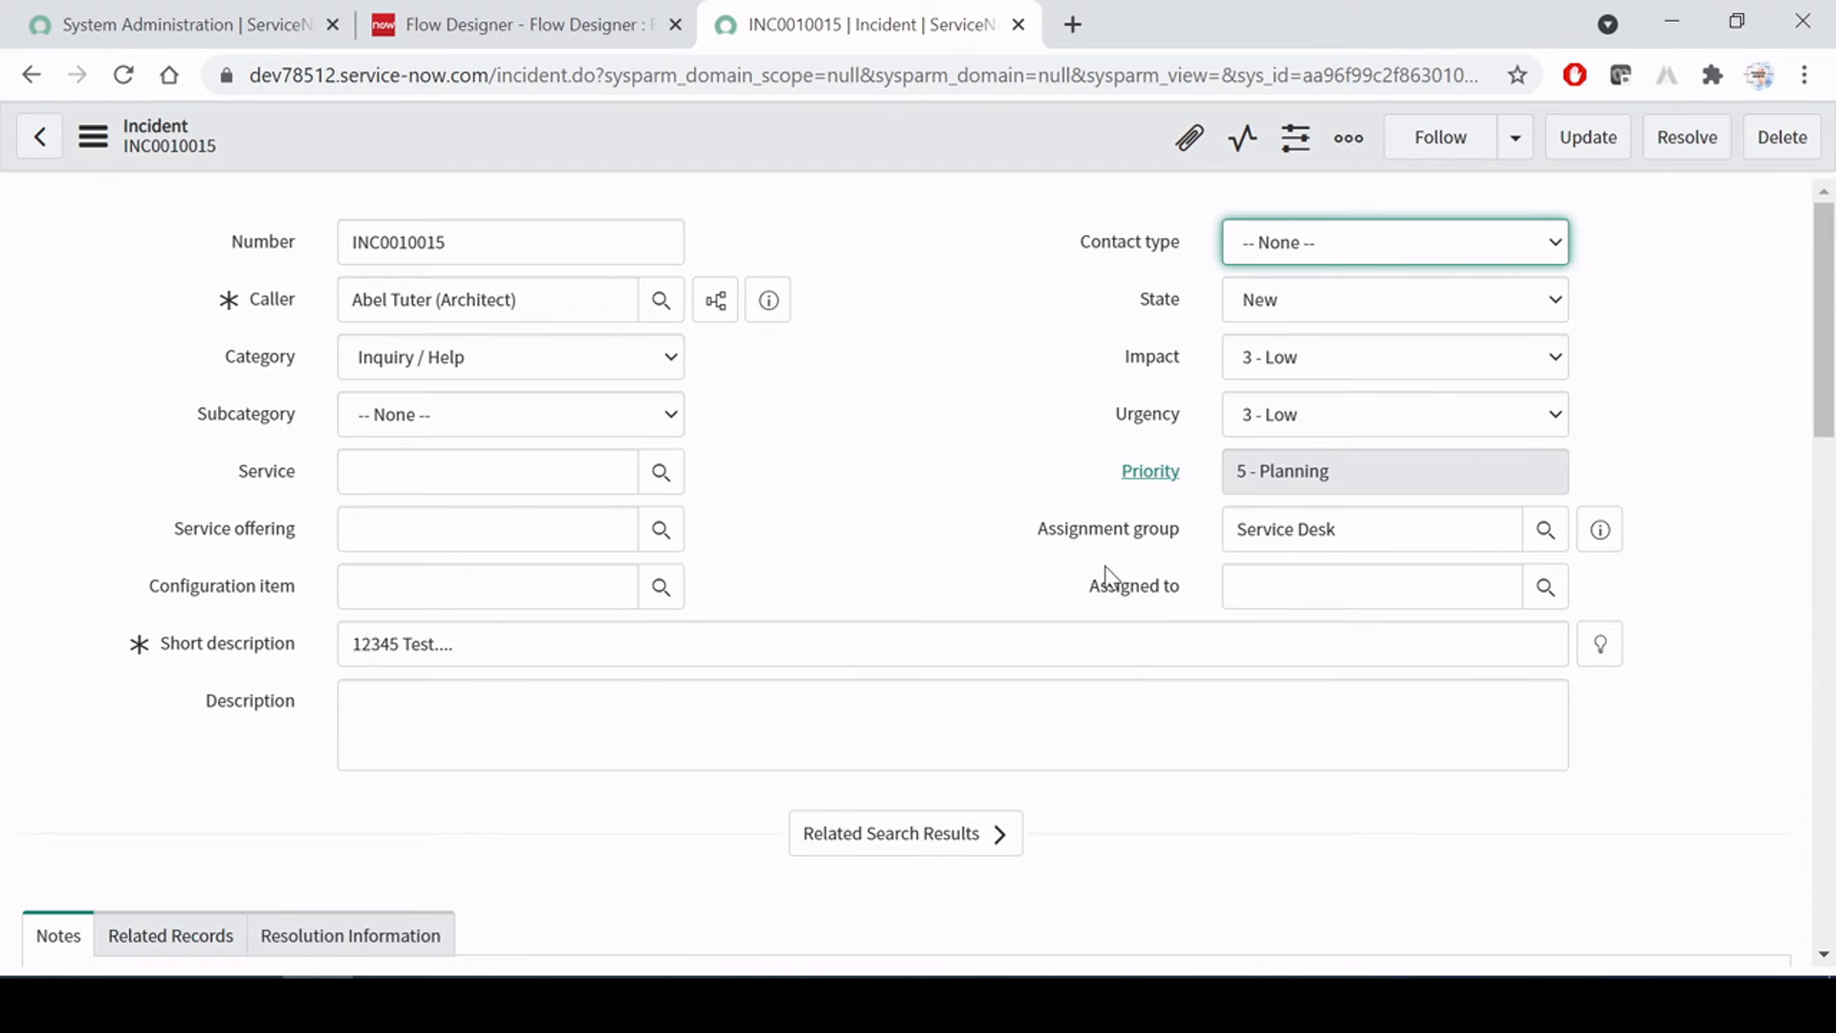
Set the incident's Subcategory to Antivirus and save the record
{"action": "left_click", "coordinate": [642, 422]}
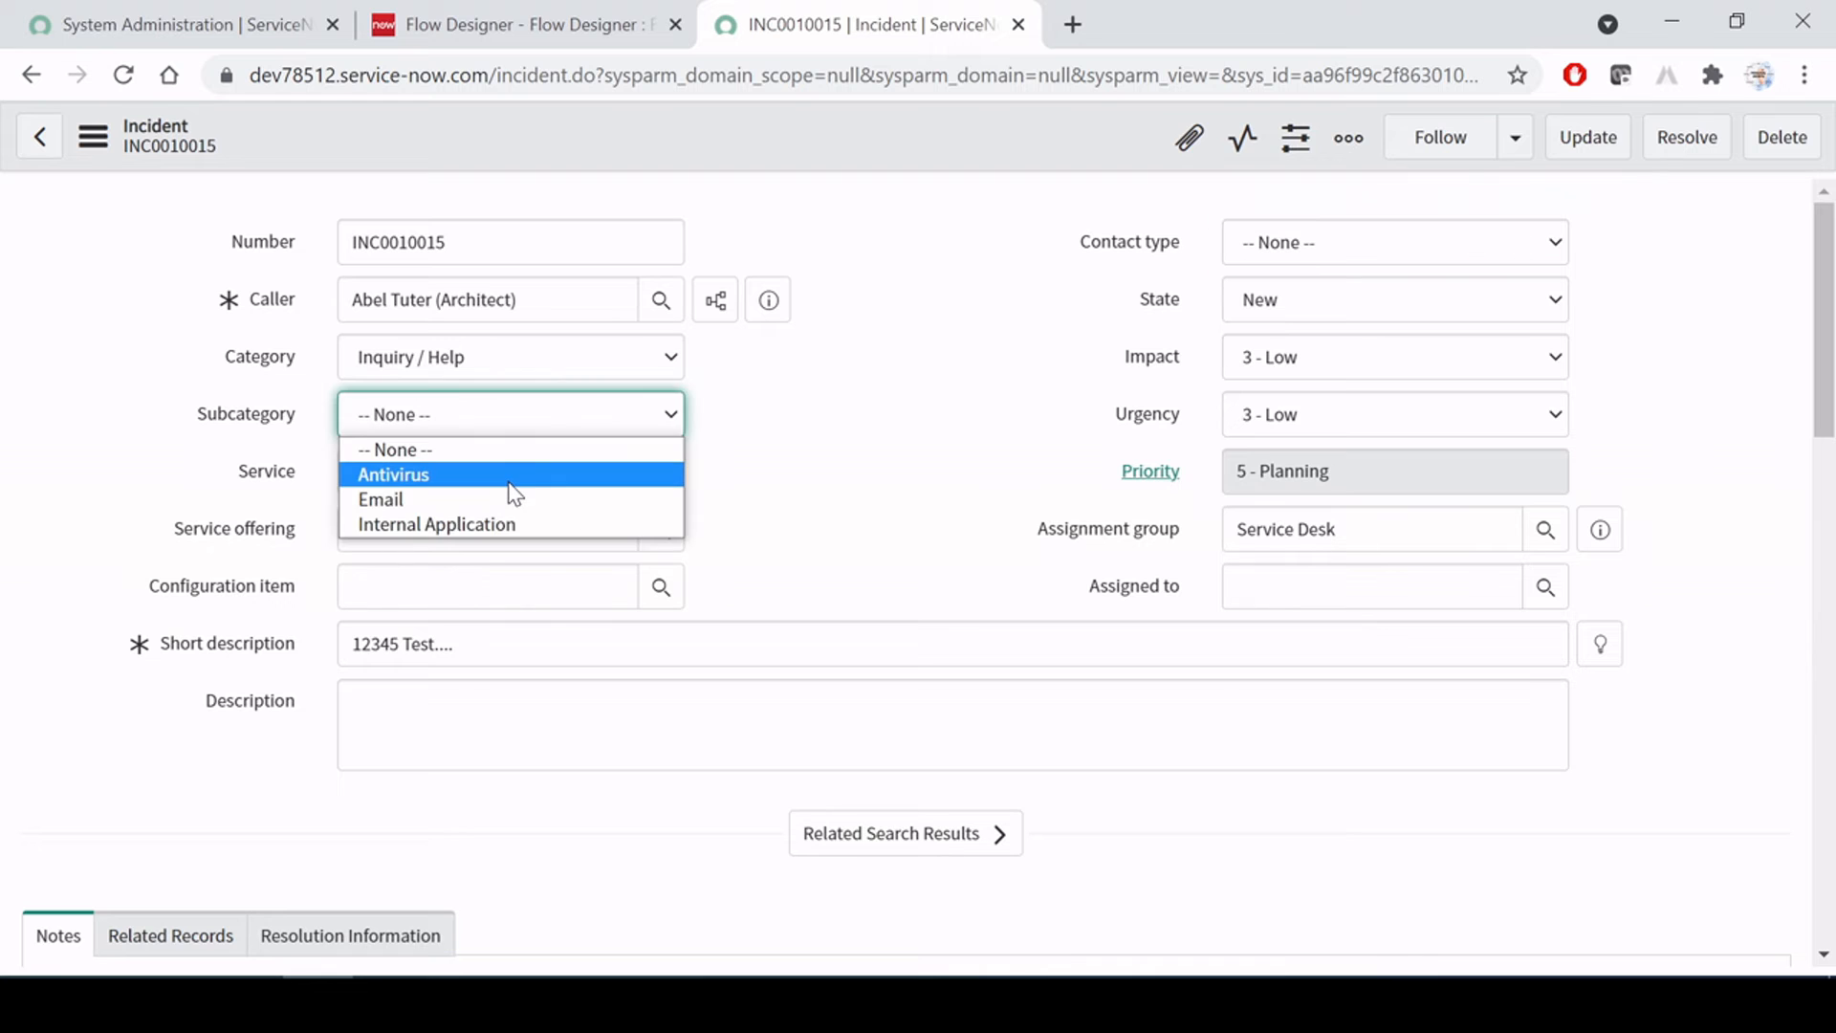
{"action": "left_click", "coordinate": [512, 478]}
{"action": "right_click", "coordinate": [866, 125]}
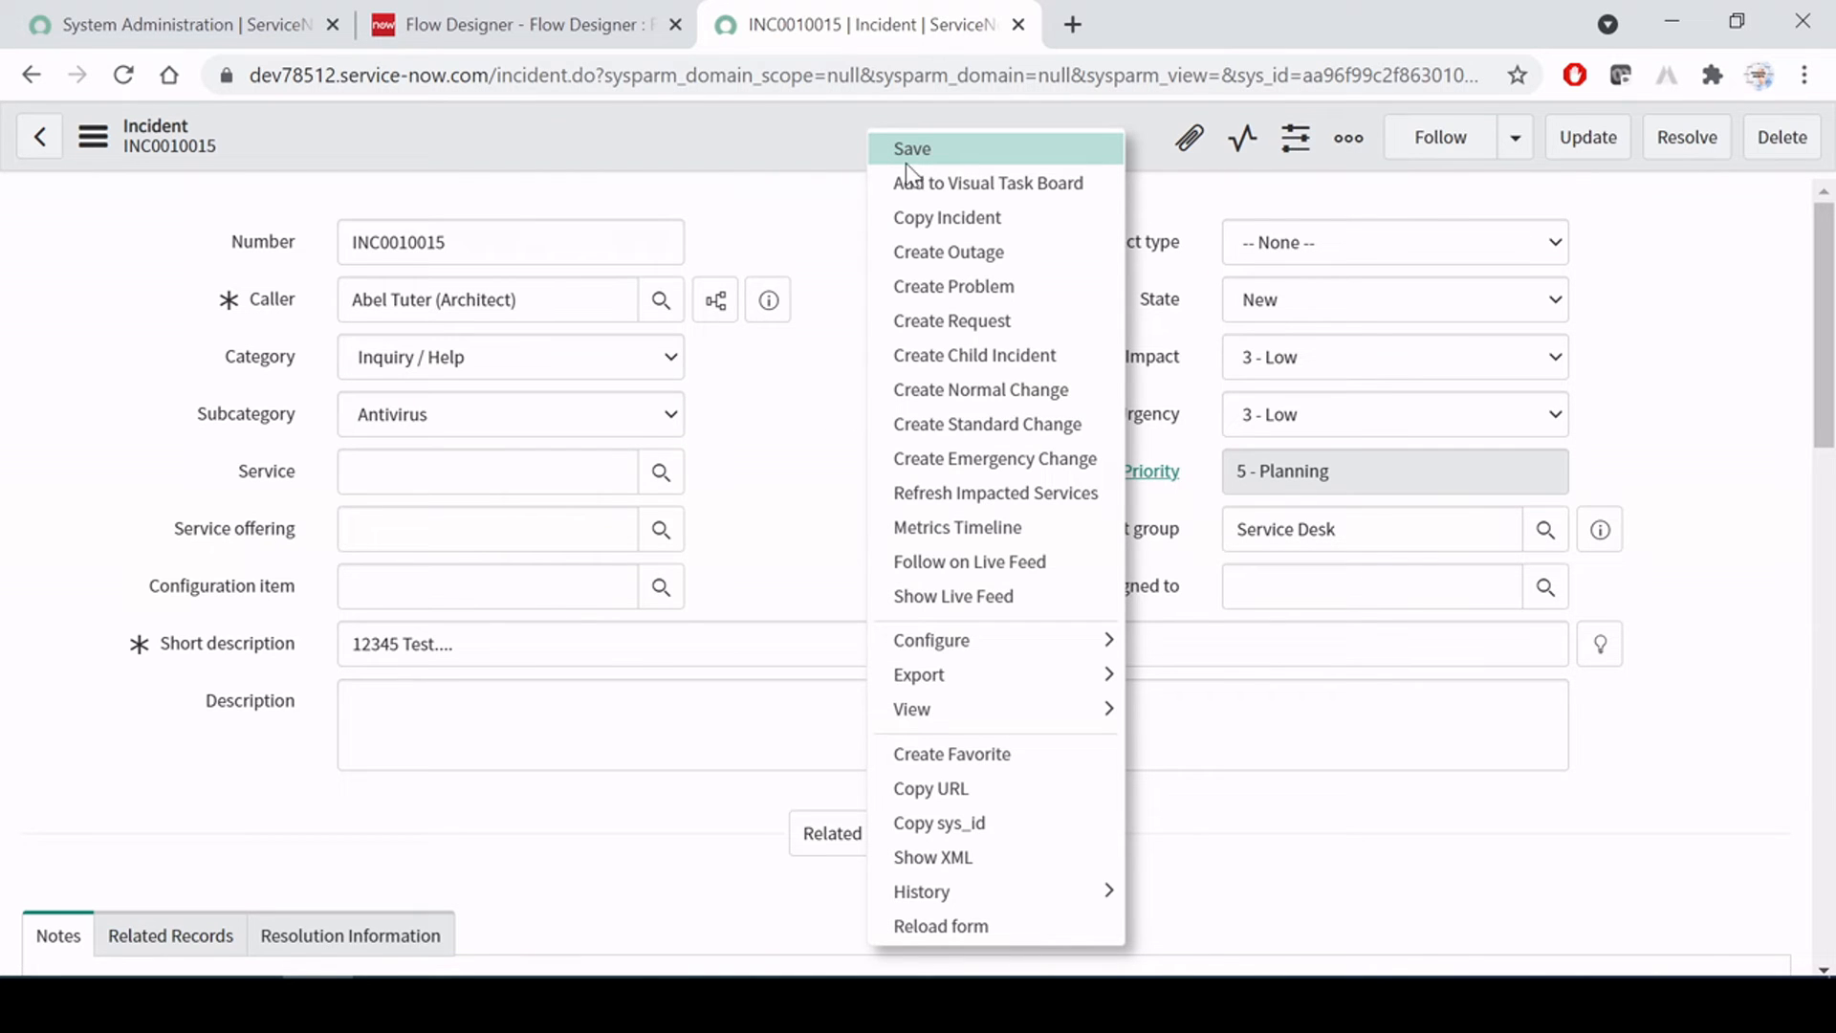
{"action": "left_click", "coordinate": [926, 150]}
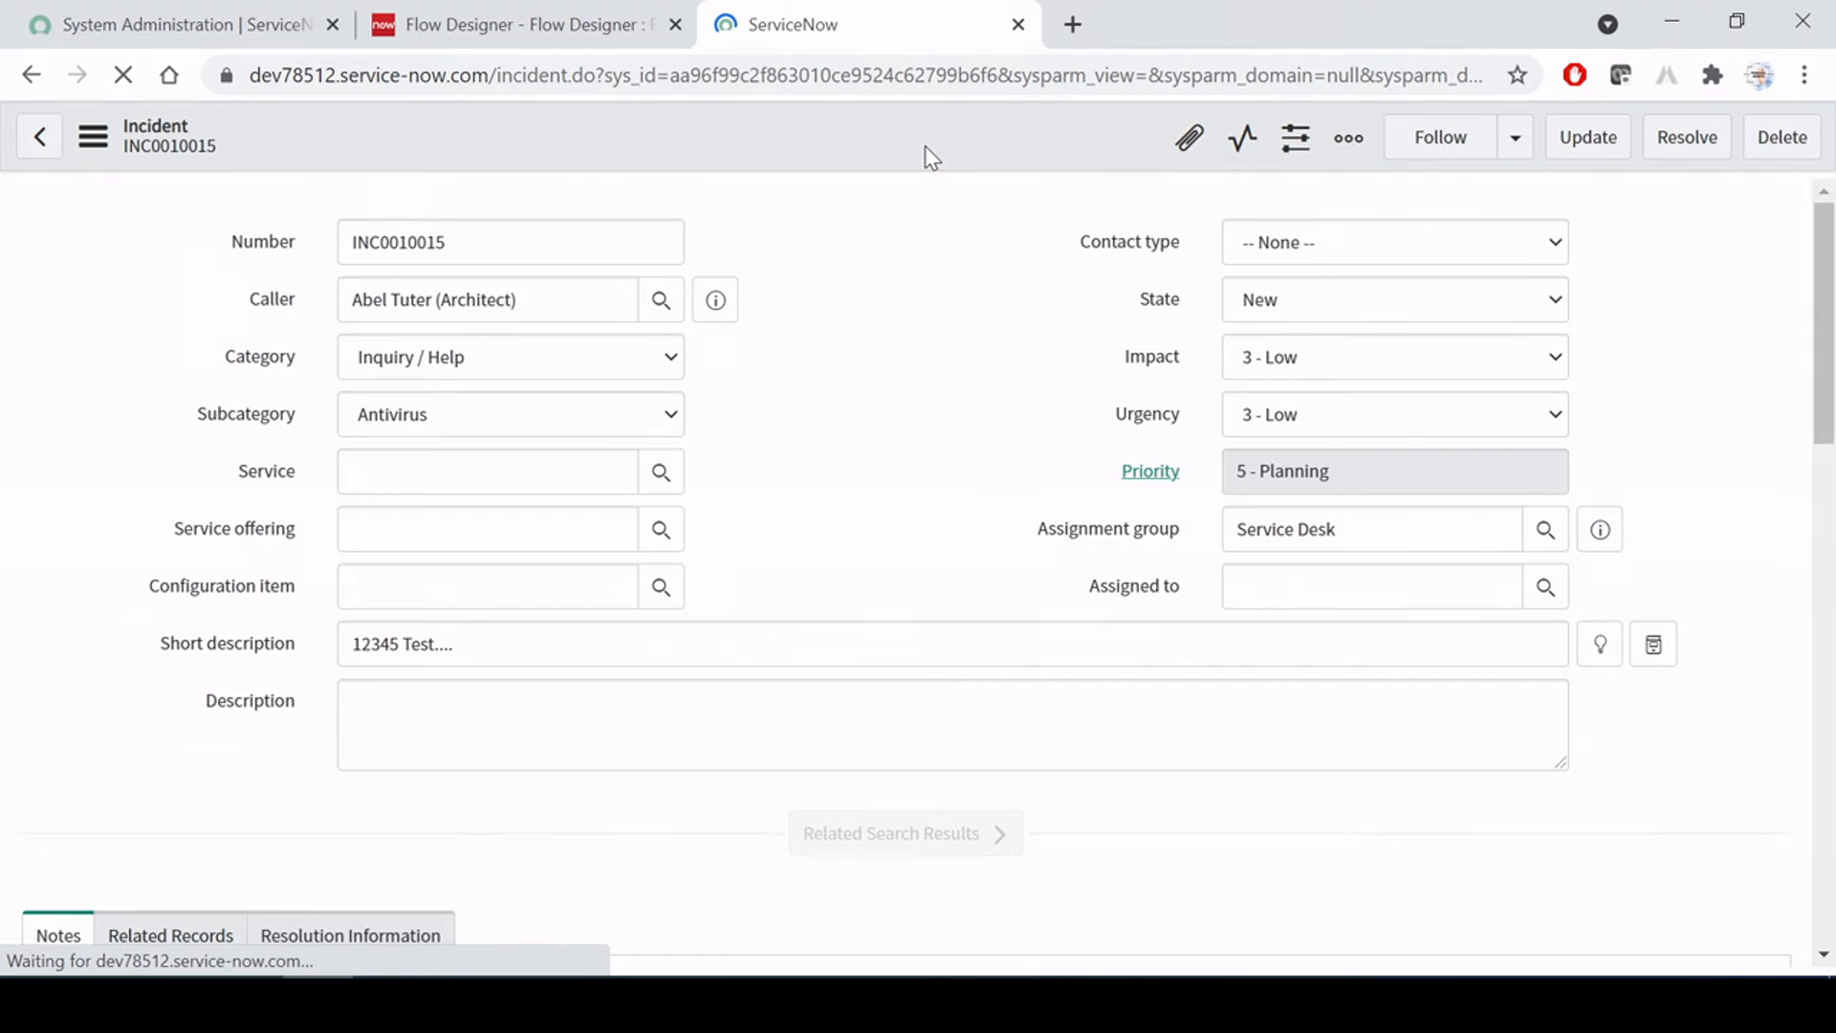
Reload the incident form and compare the Description field with the Short description
{"action": "left_click", "coordinate": [942, 722]}
{"action": "left_click", "coordinate": [836, 449]}
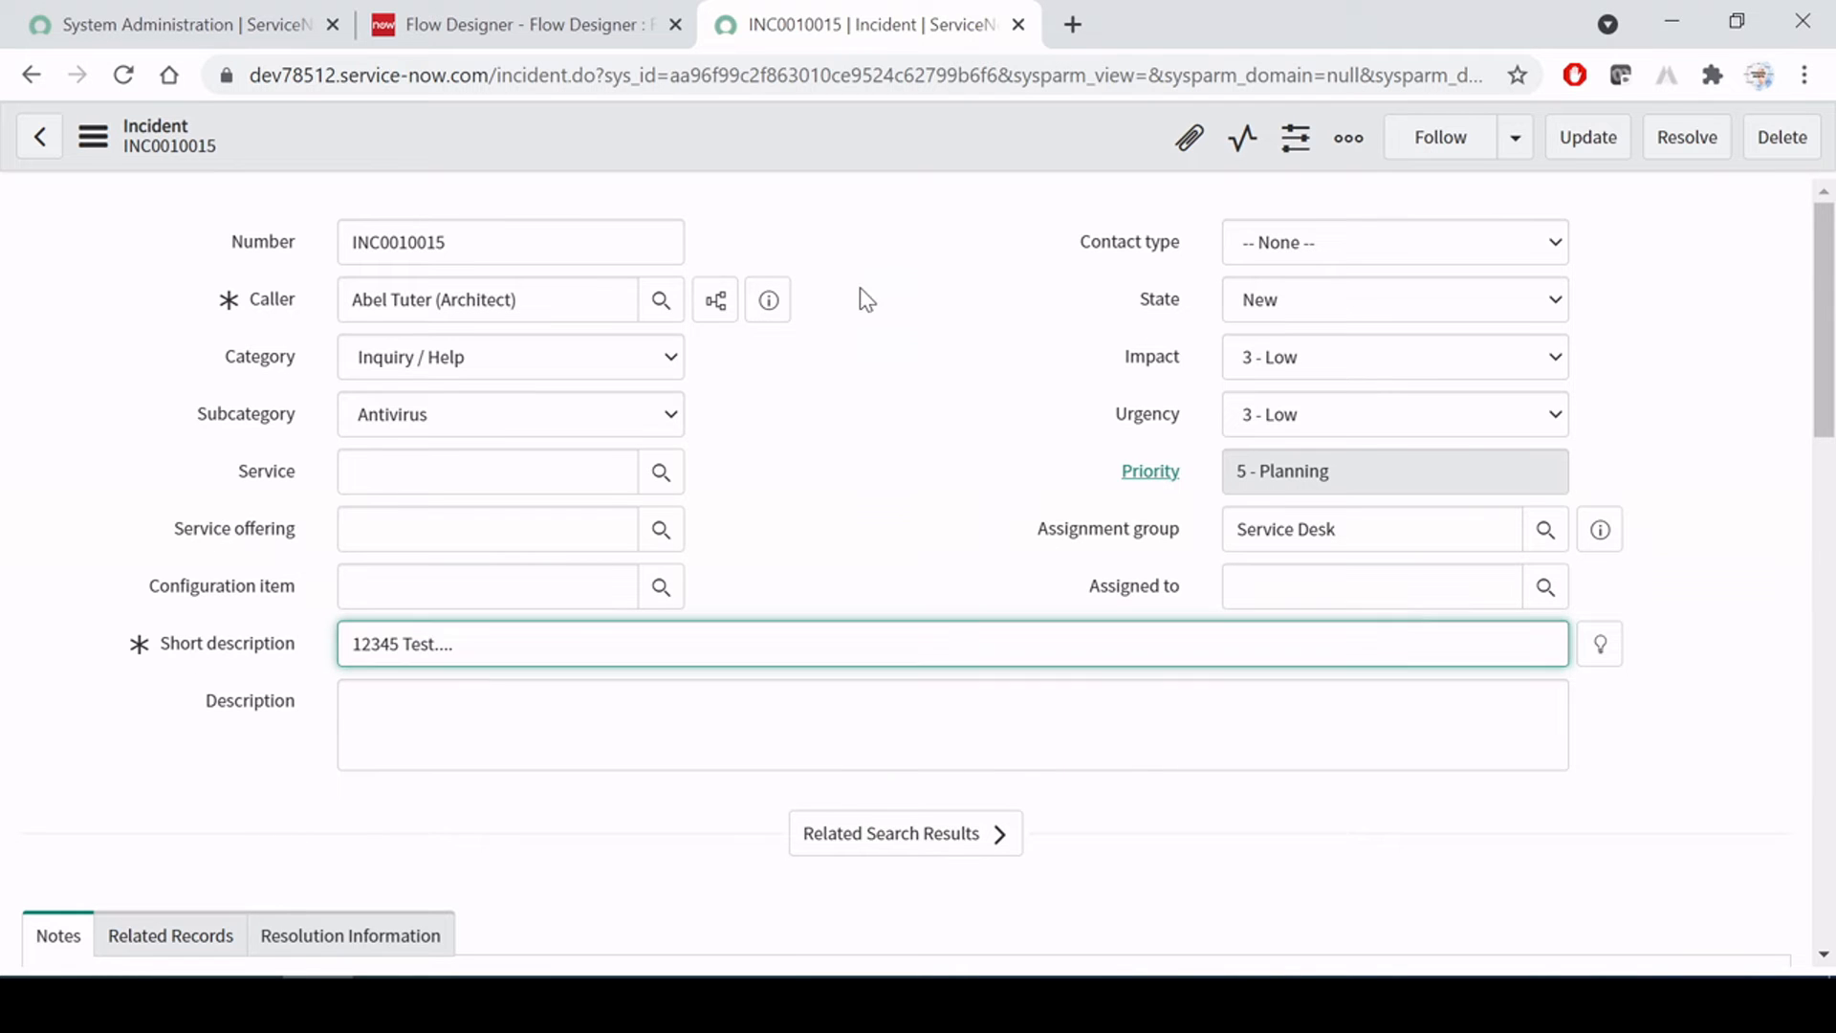
{"action": "right_click", "coordinate": [887, 125]}
{"action": "left_click", "coordinate": [995, 923]}
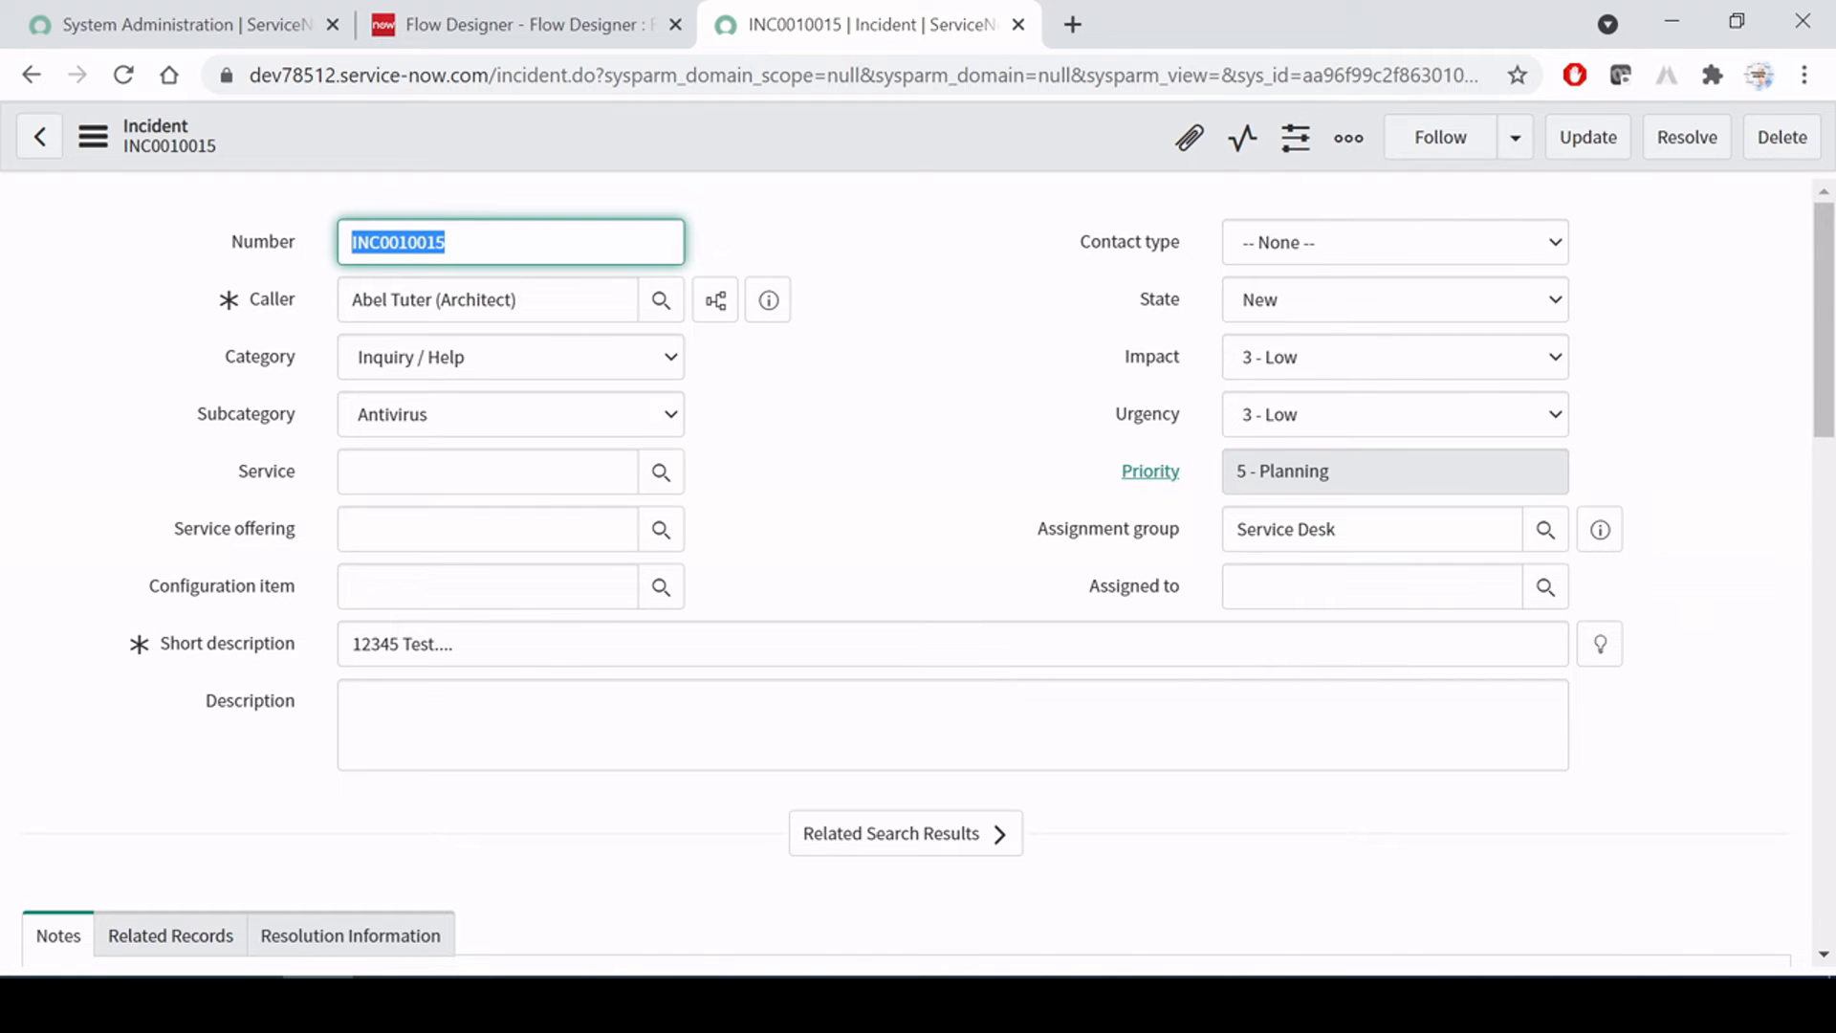
{"action": "left_click", "coordinate": [353, 701]}
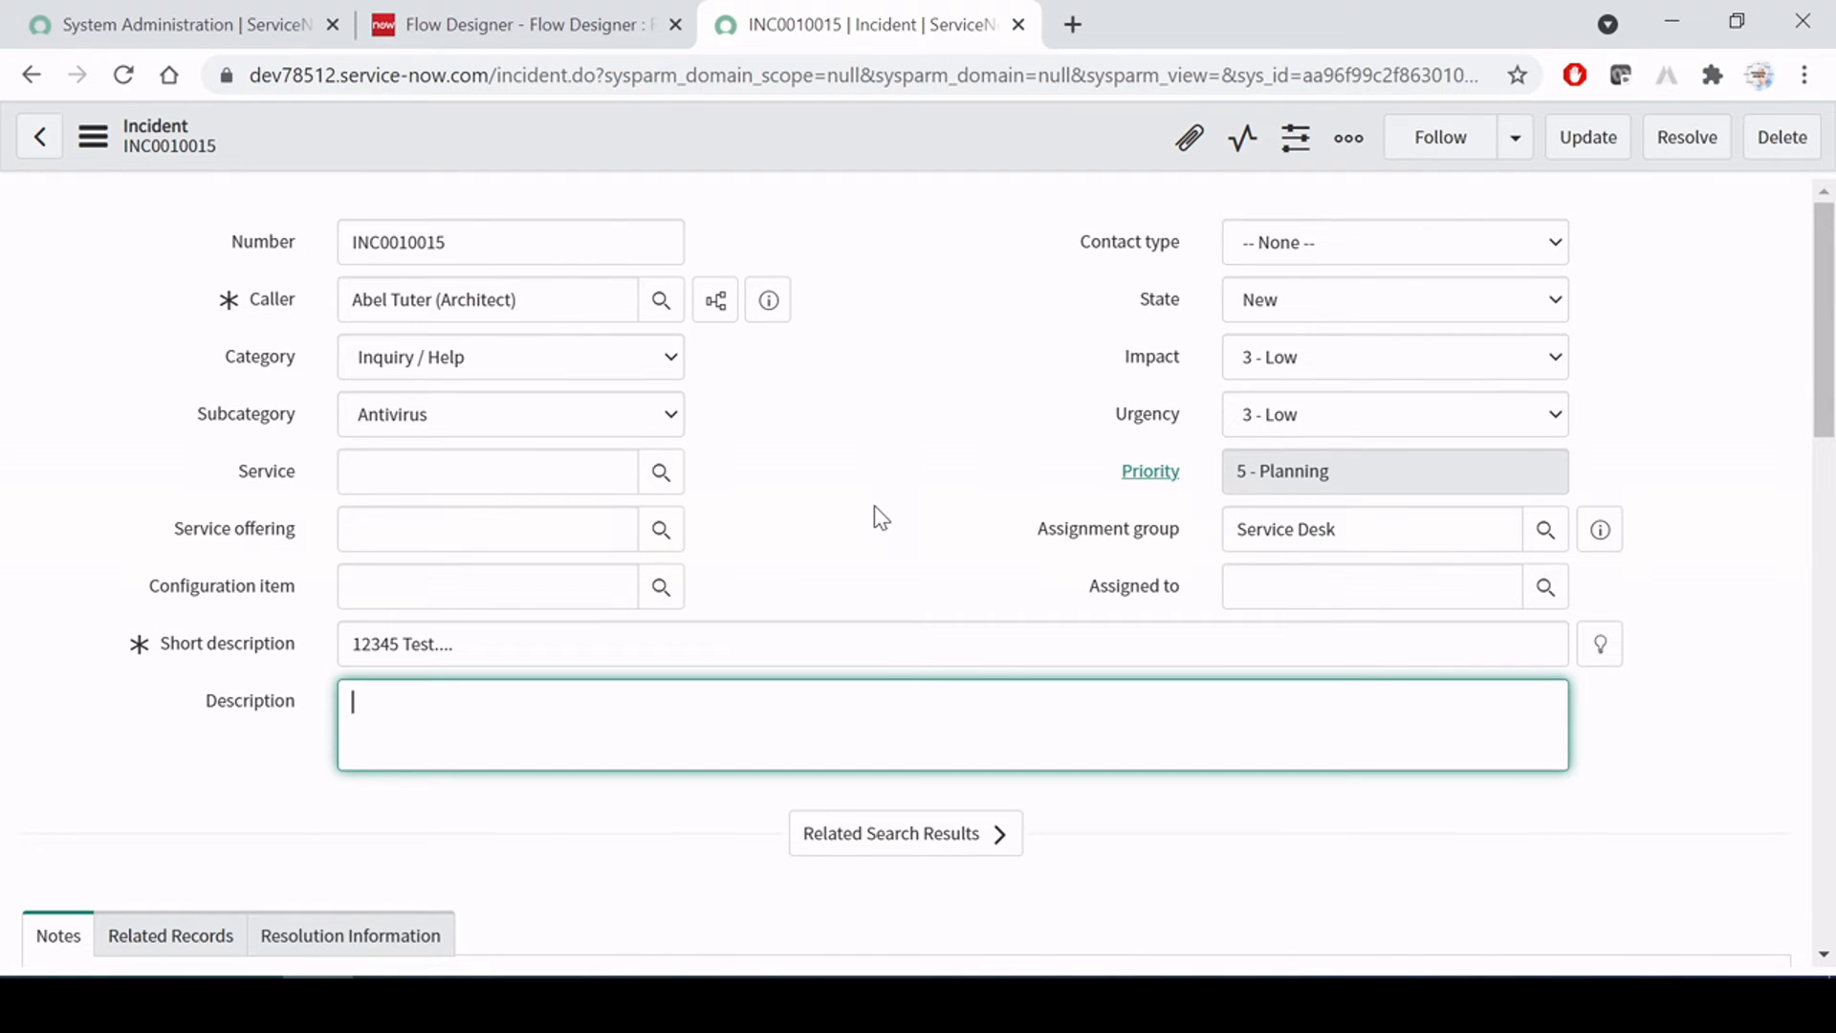
{"action": "left_click", "coordinate": [835, 479]}
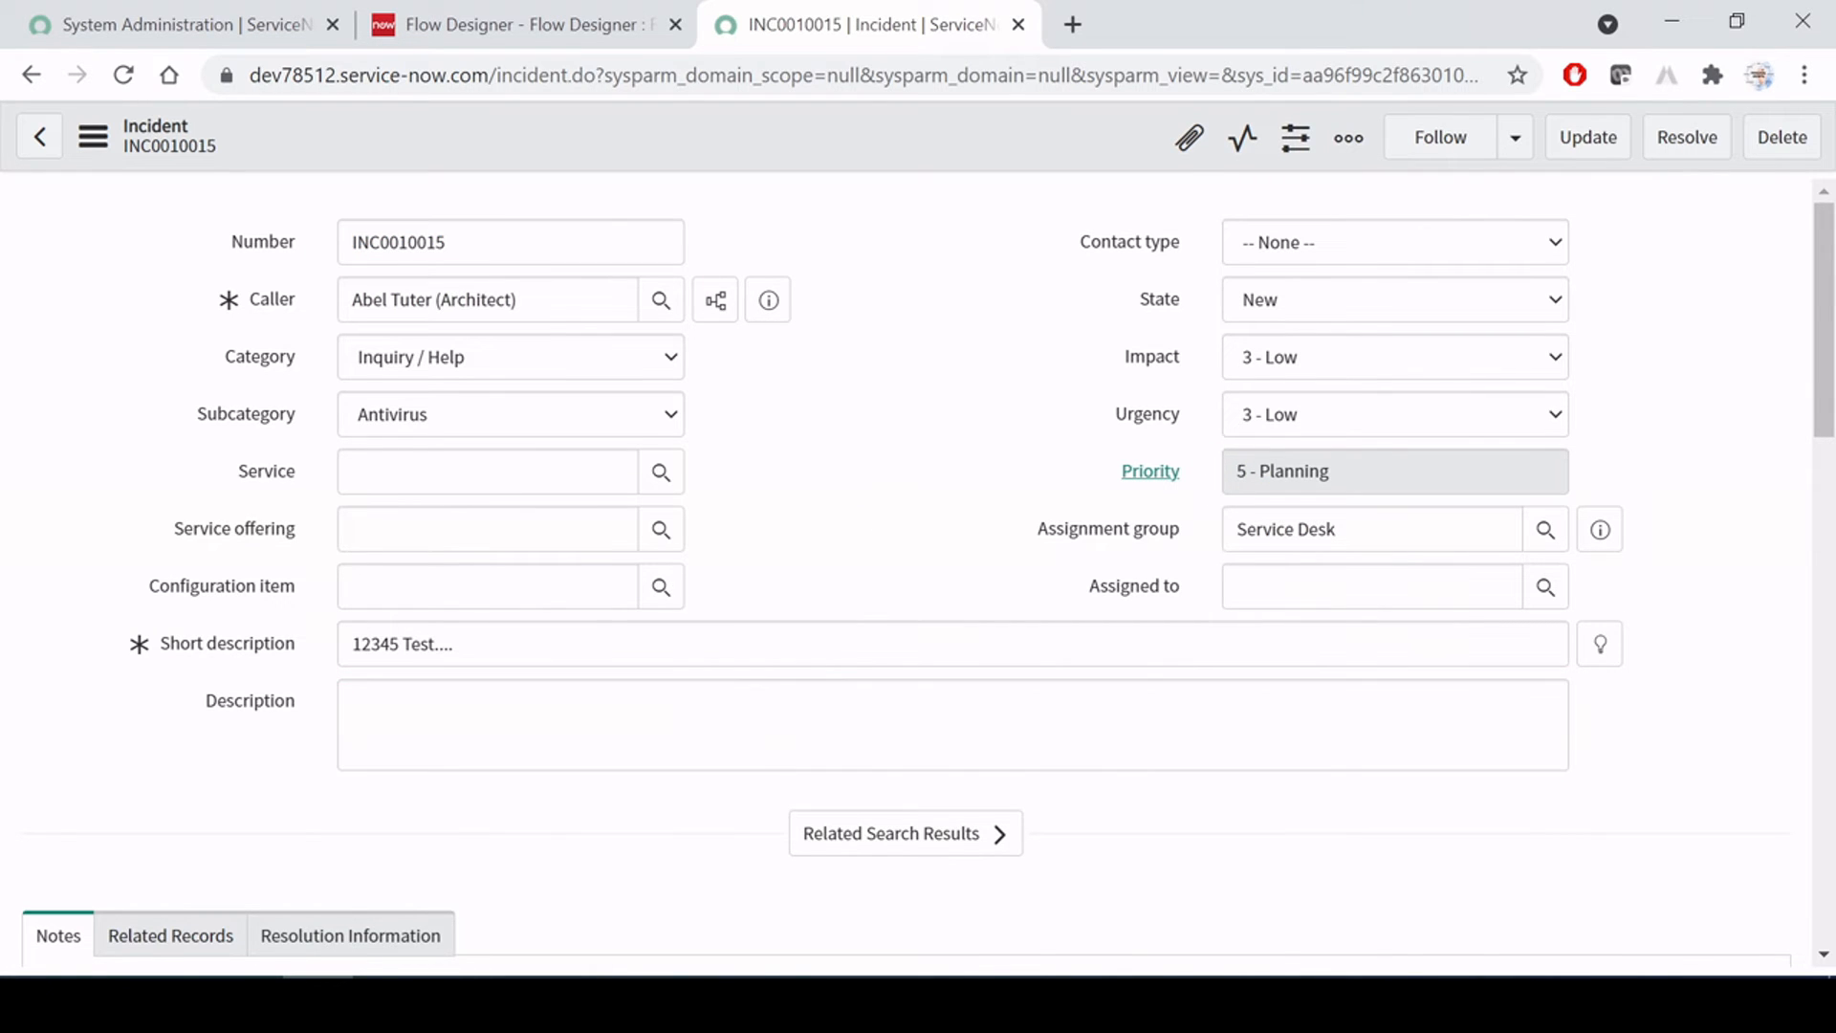
{"action": "left_click", "coordinate": [271, 663]}
{"action": "left_click", "coordinate": [893, 451]}
{"action": "left_click_drag", "start_coordinate": [455, 645], "coordinate": [295, 695]}
{"action": "left_click", "coordinate": [353, 702]}
{"action": "left_click", "coordinate": [879, 488]}
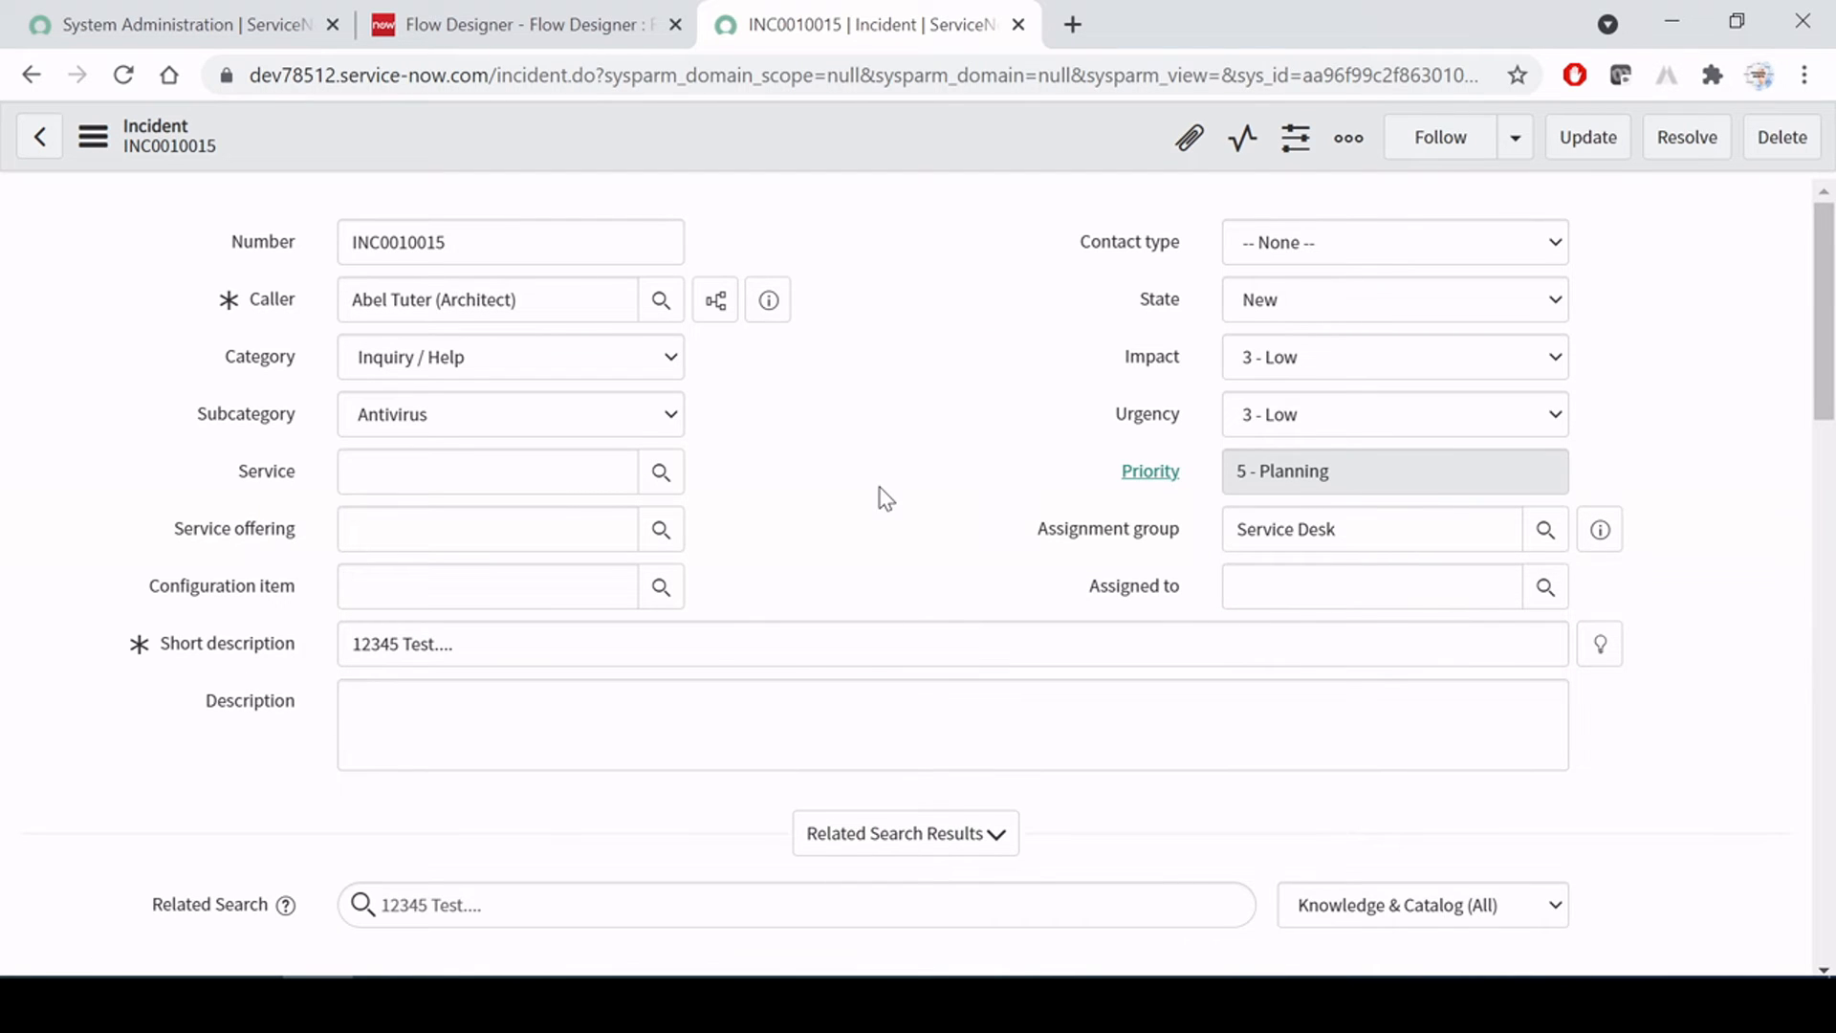
Activate the Incident Demo flow in Flow Designer, check its activation status, and return to the incident record
{"action": "left_click", "coordinate": [524, 19]}
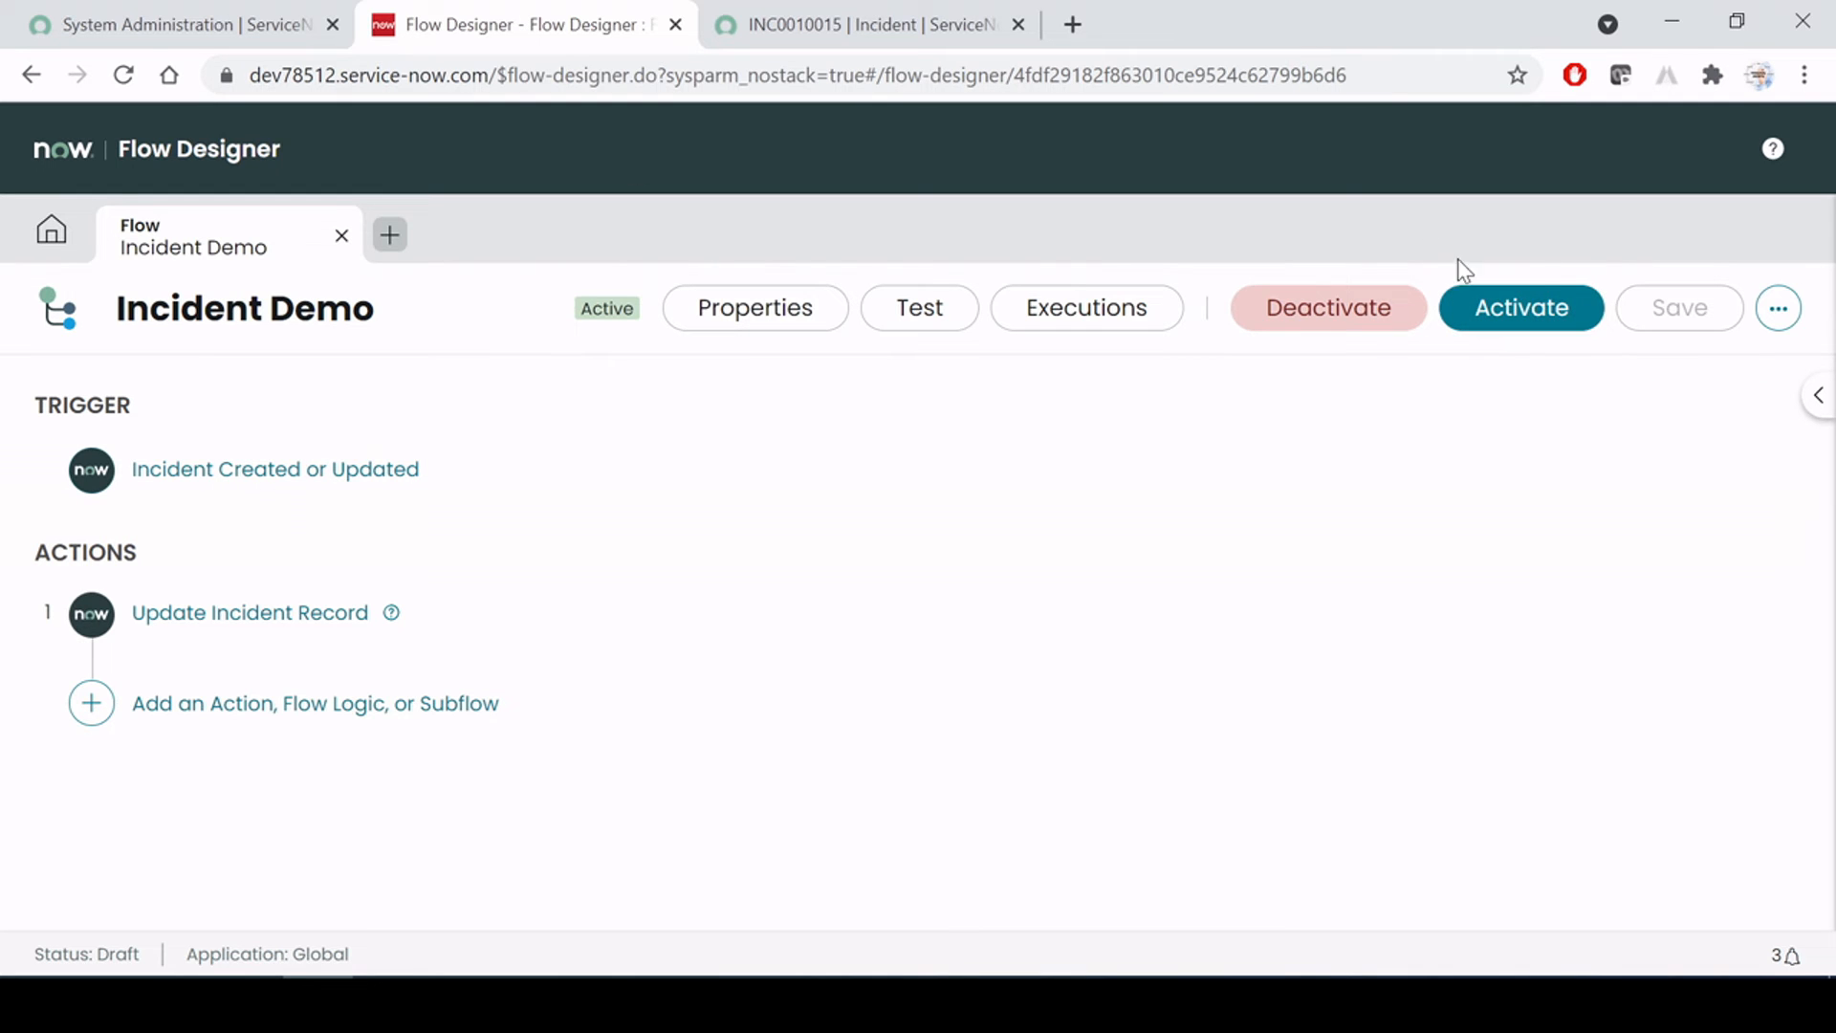
{"action": "left_click", "coordinate": [1523, 311]}
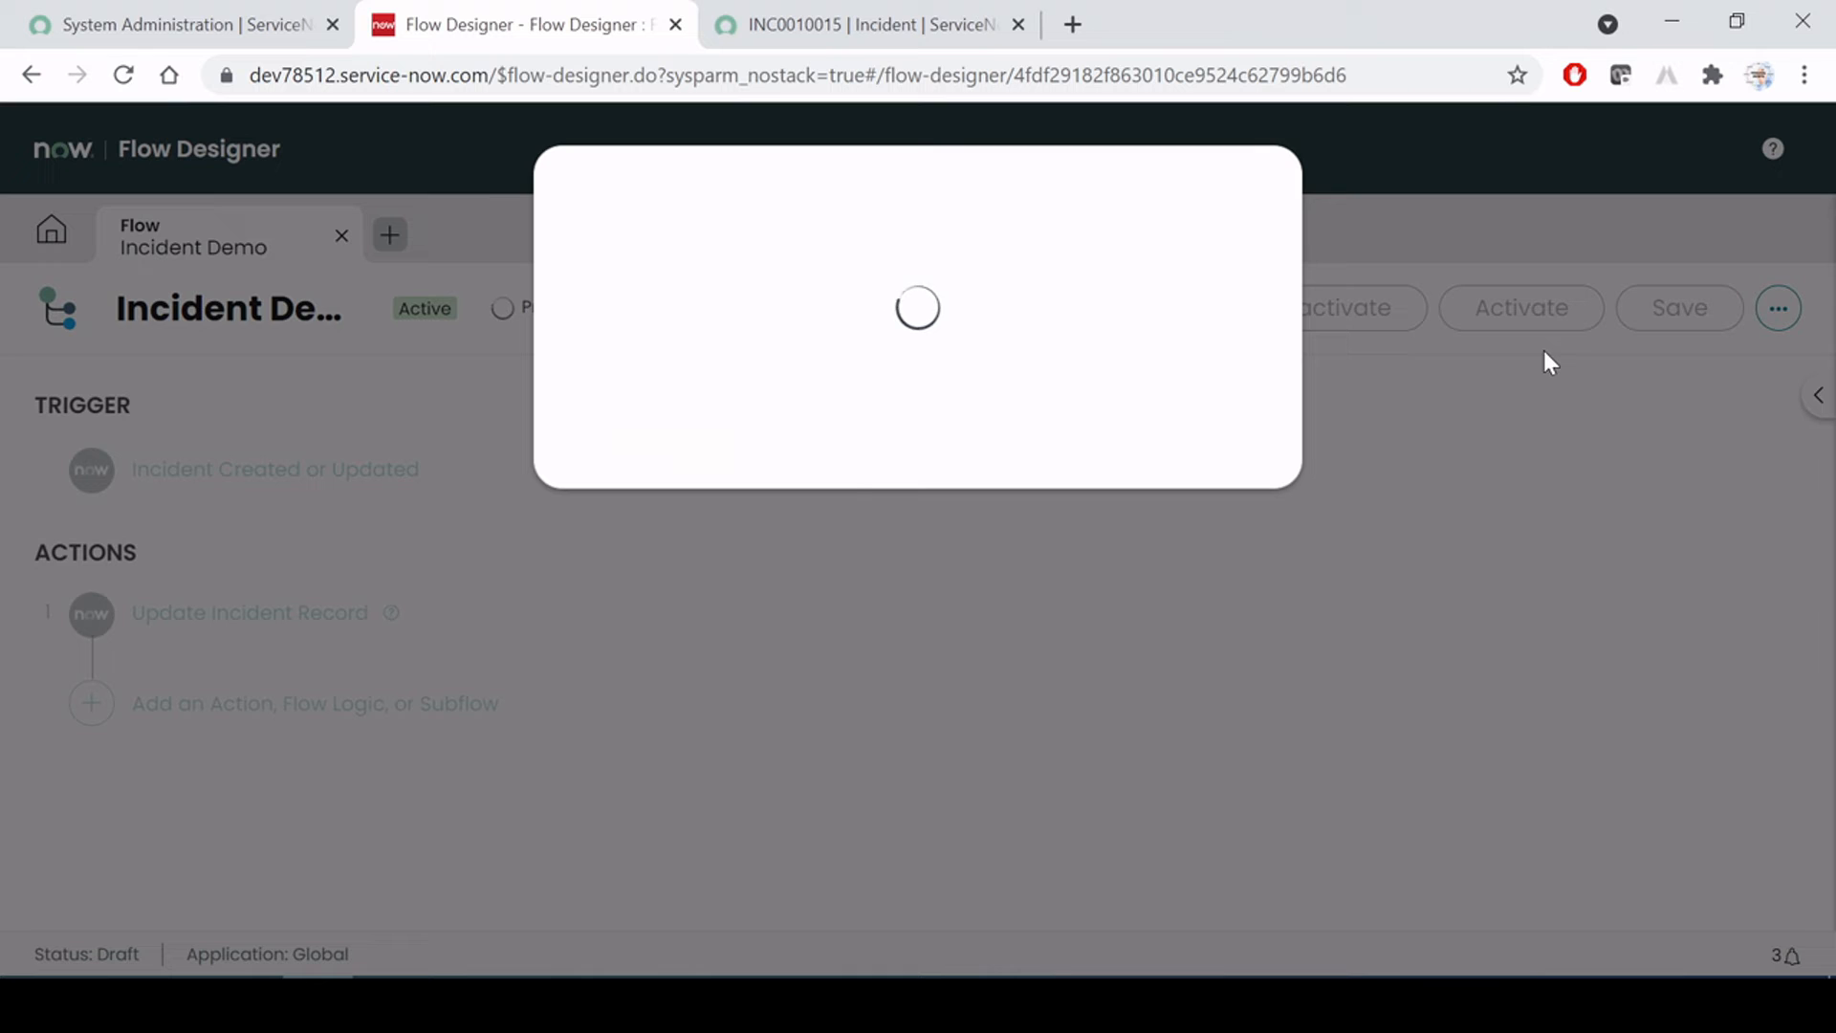
{"action": "left_click", "coordinate": [863, 12]}
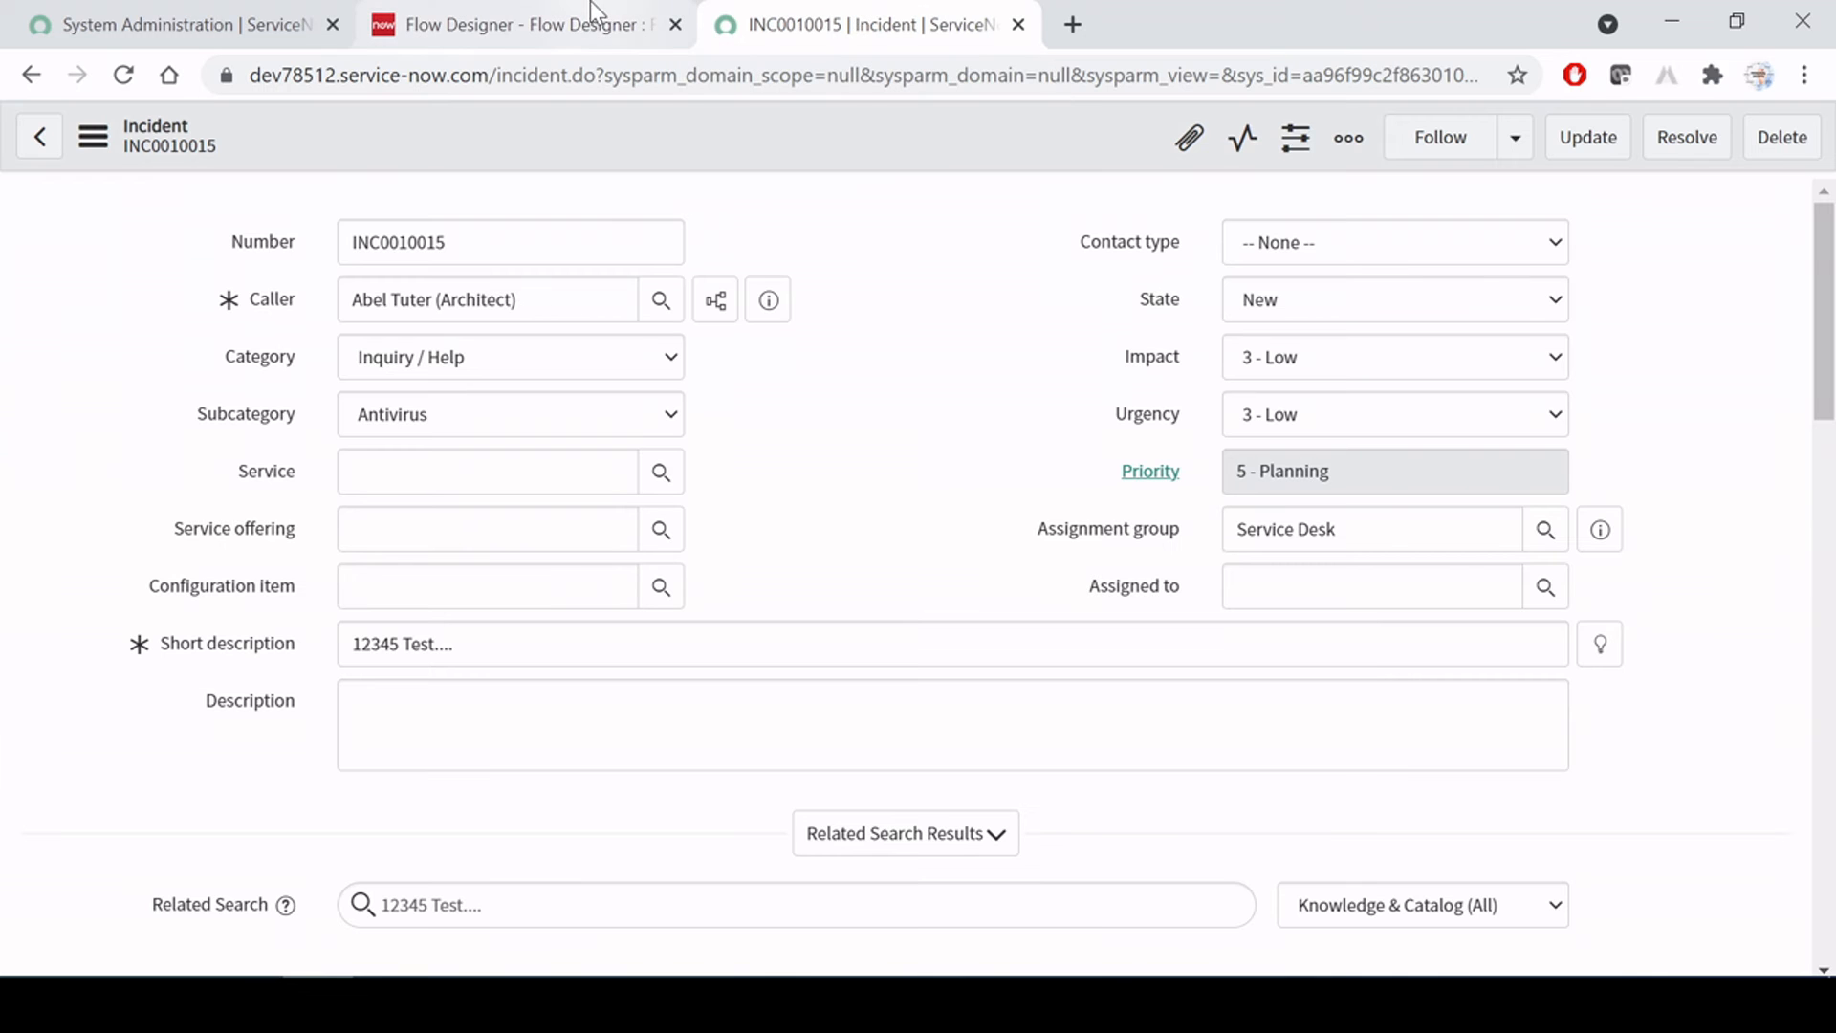
{"action": "left_click", "coordinate": [453, 644]}
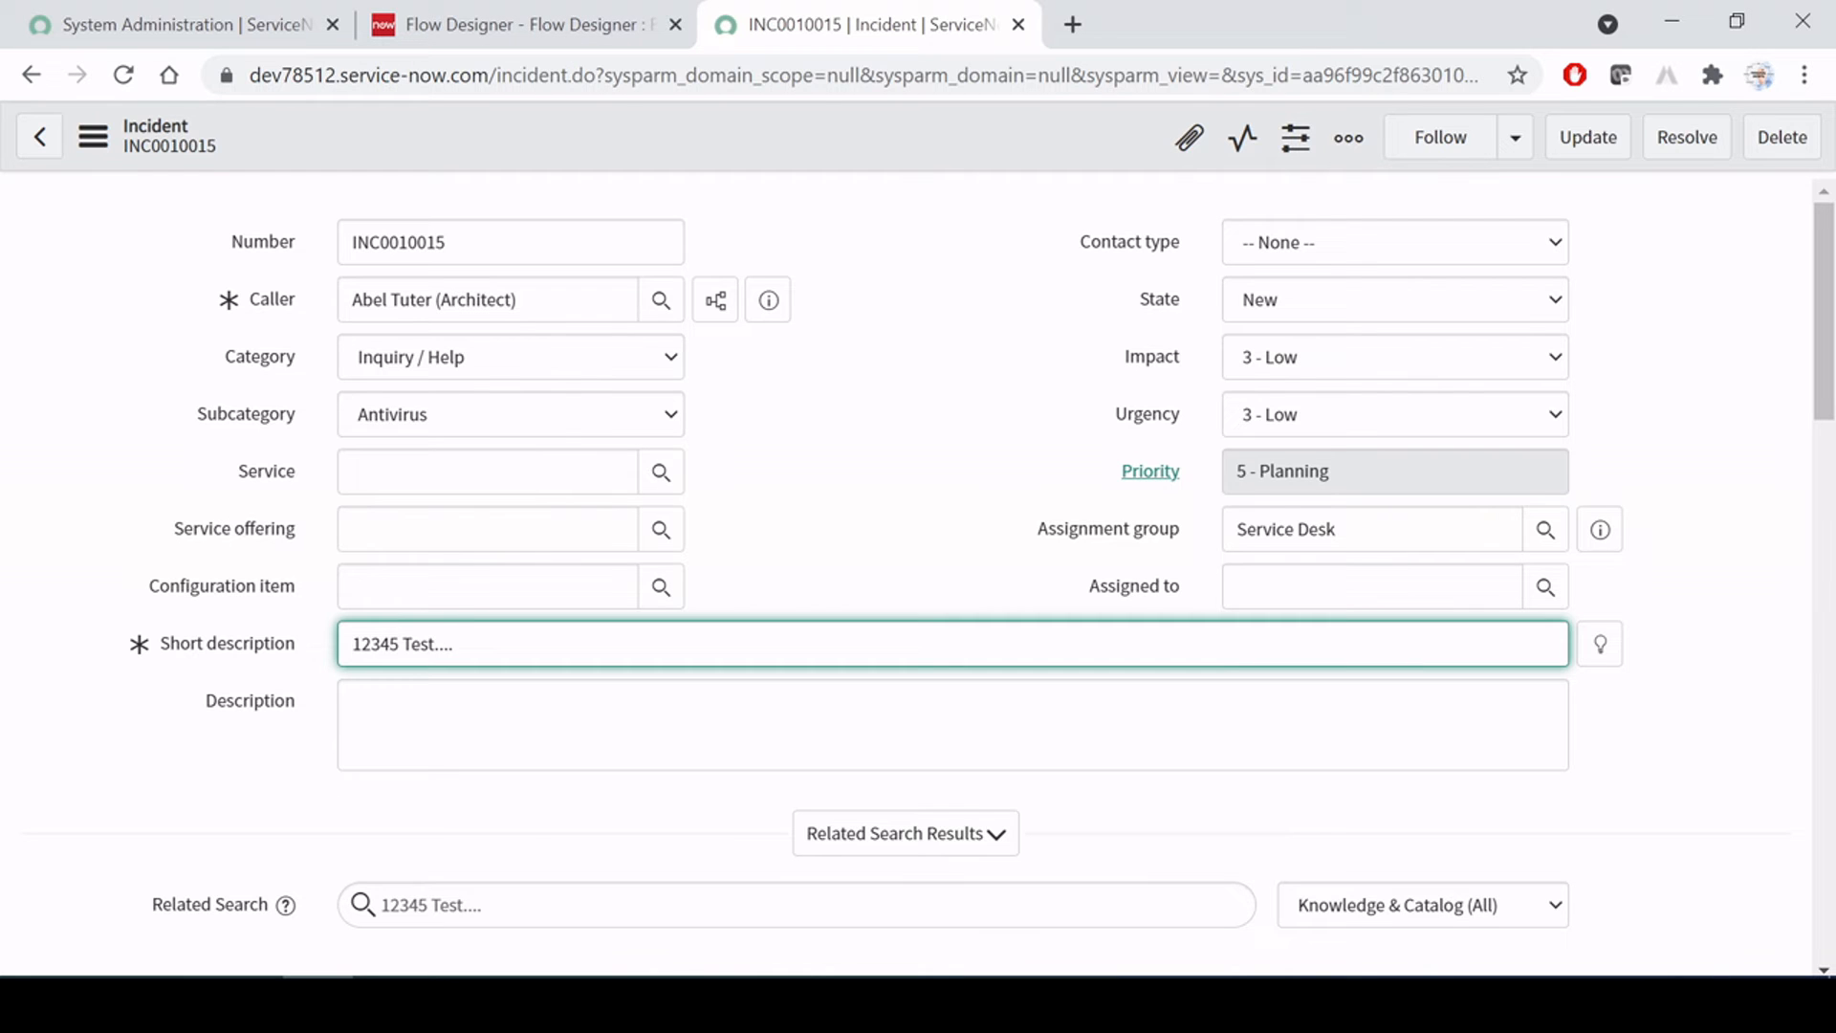
{"action": "left_click", "coordinate": [454, 717]}
{"action": "key", "text": "shift+Tab"}
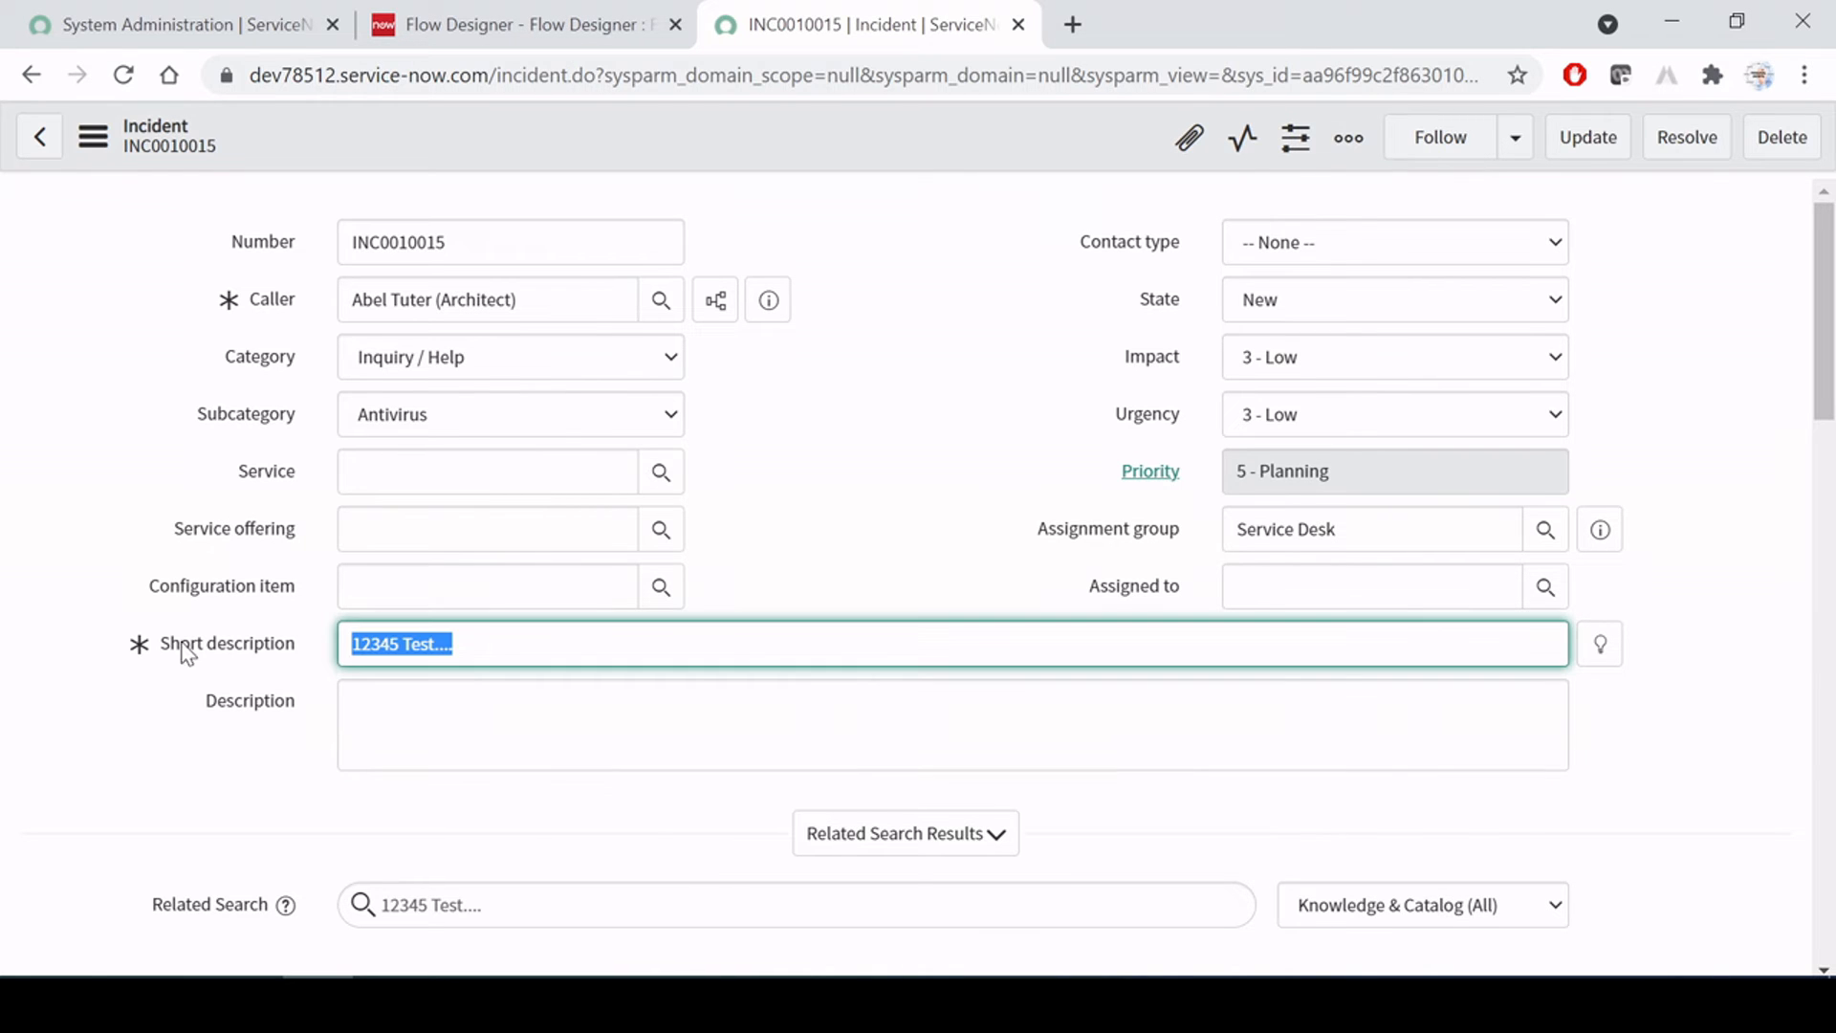
{"action": "left_click", "coordinate": [516, 19]}
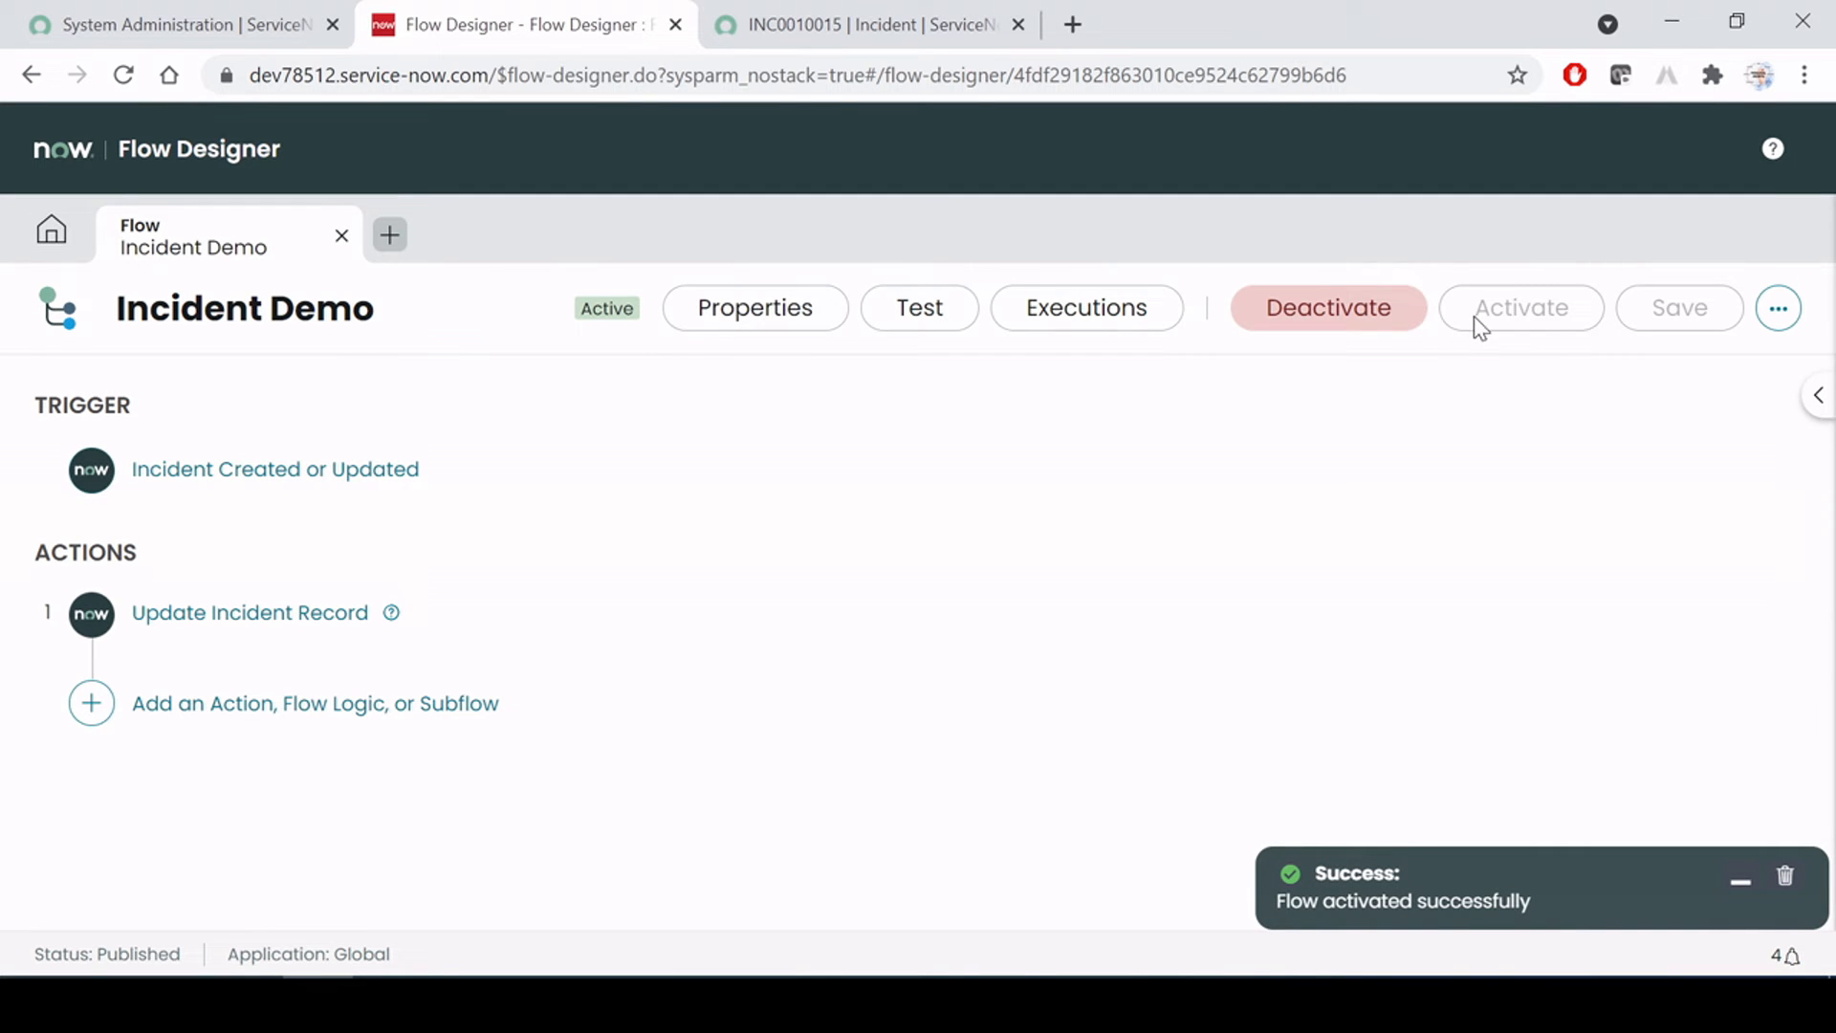
{"action": "left_click", "coordinate": [860, 24]}
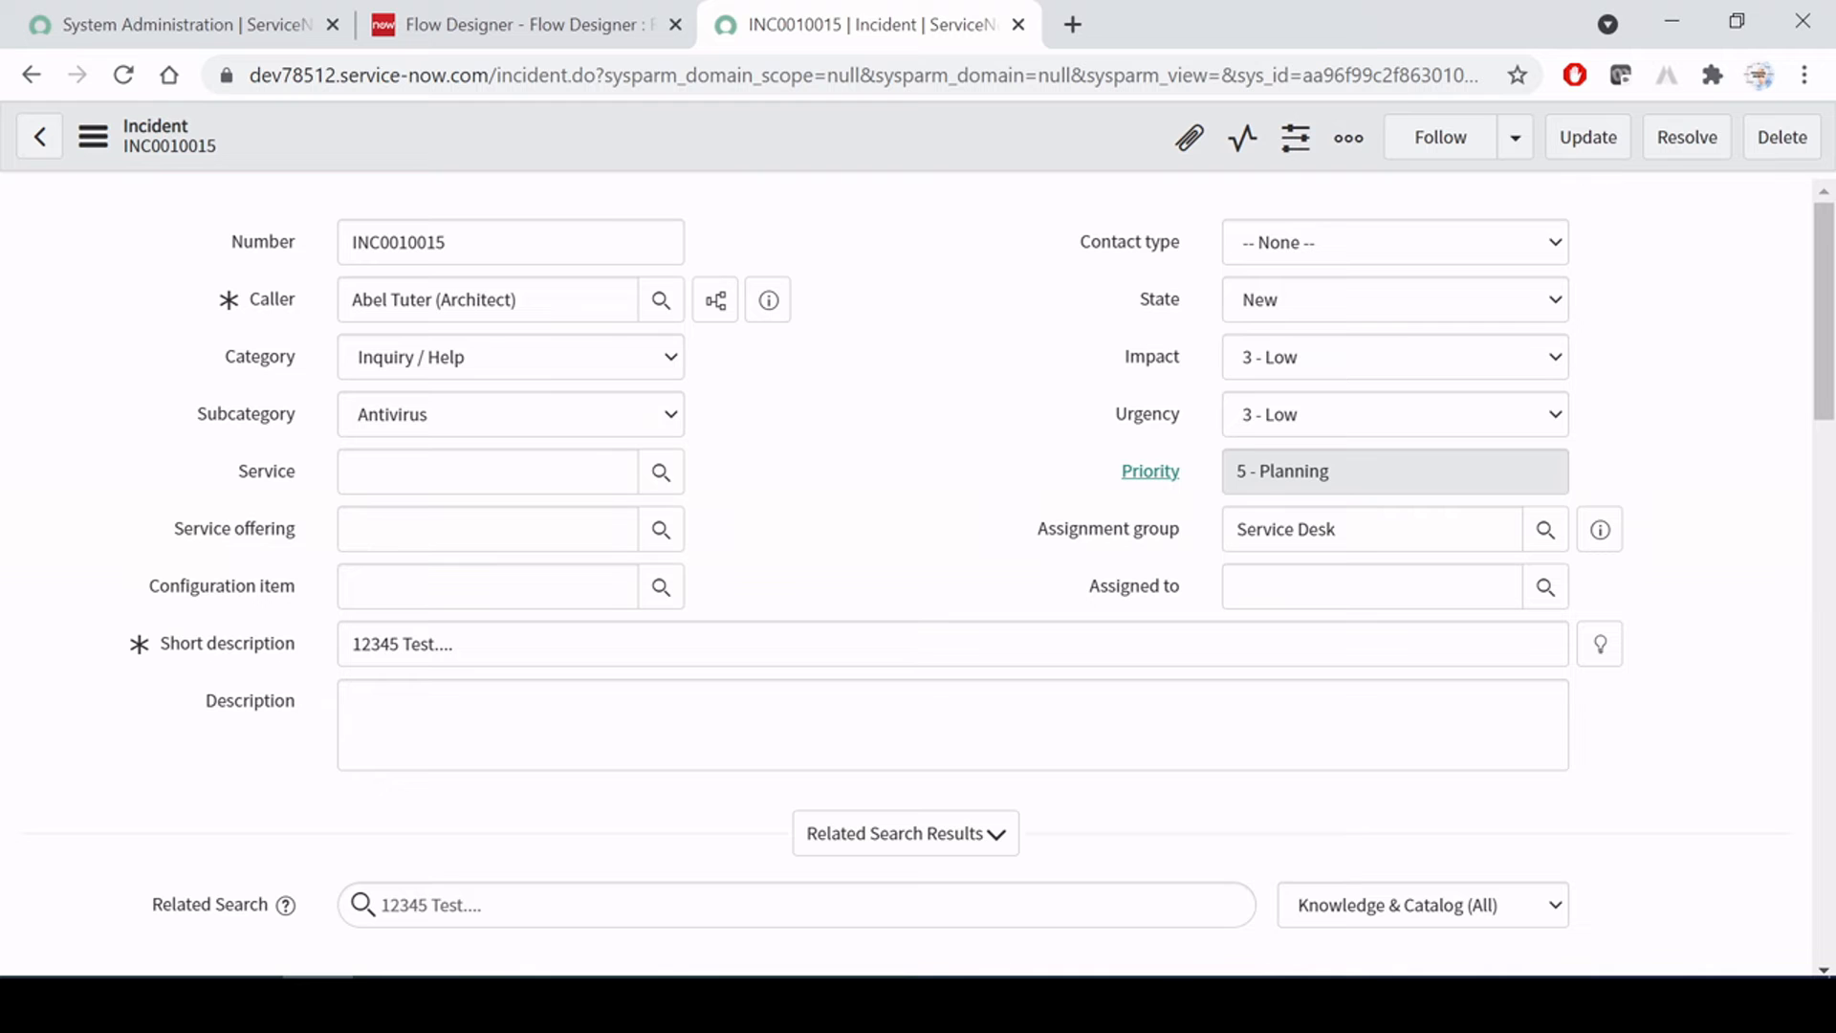
Set the incident's Contact type to Phone and save the record
{"action": "left_click", "coordinate": [650, 483]}
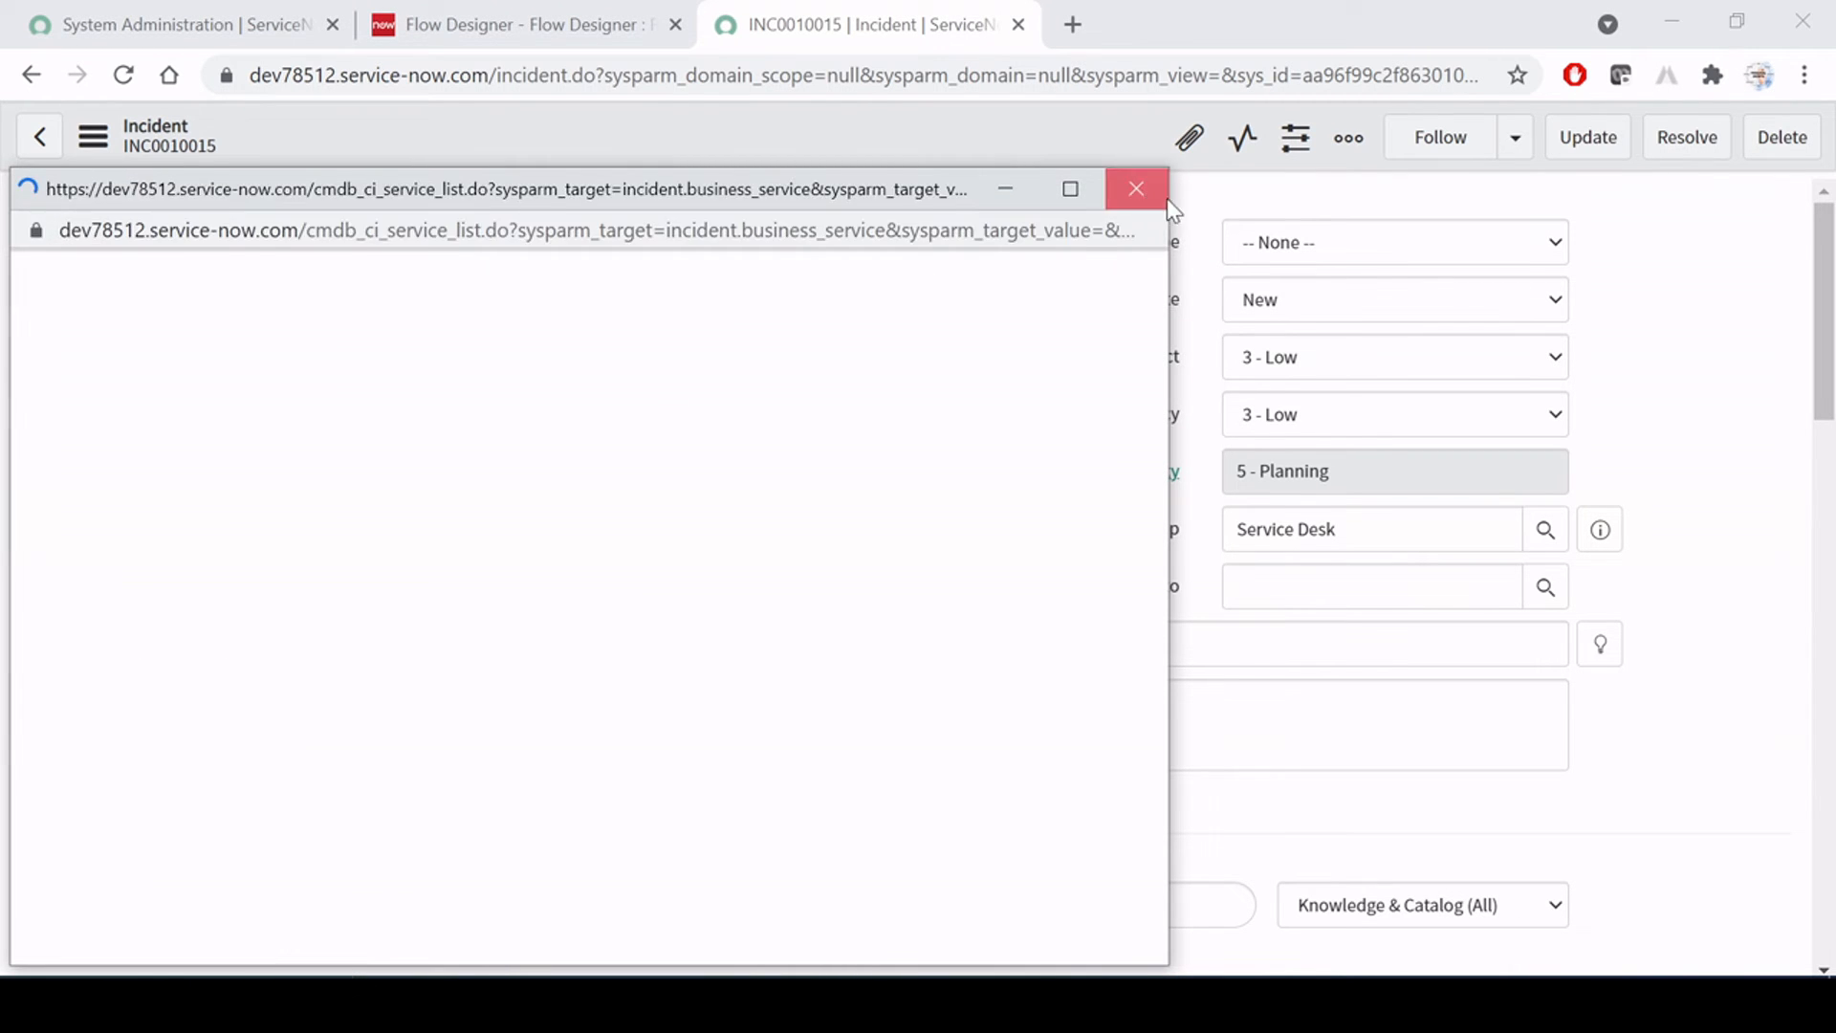
{"action": "left_click", "coordinate": [1136, 188]}
{"action": "left_click", "coordinate": [1325, 241]}
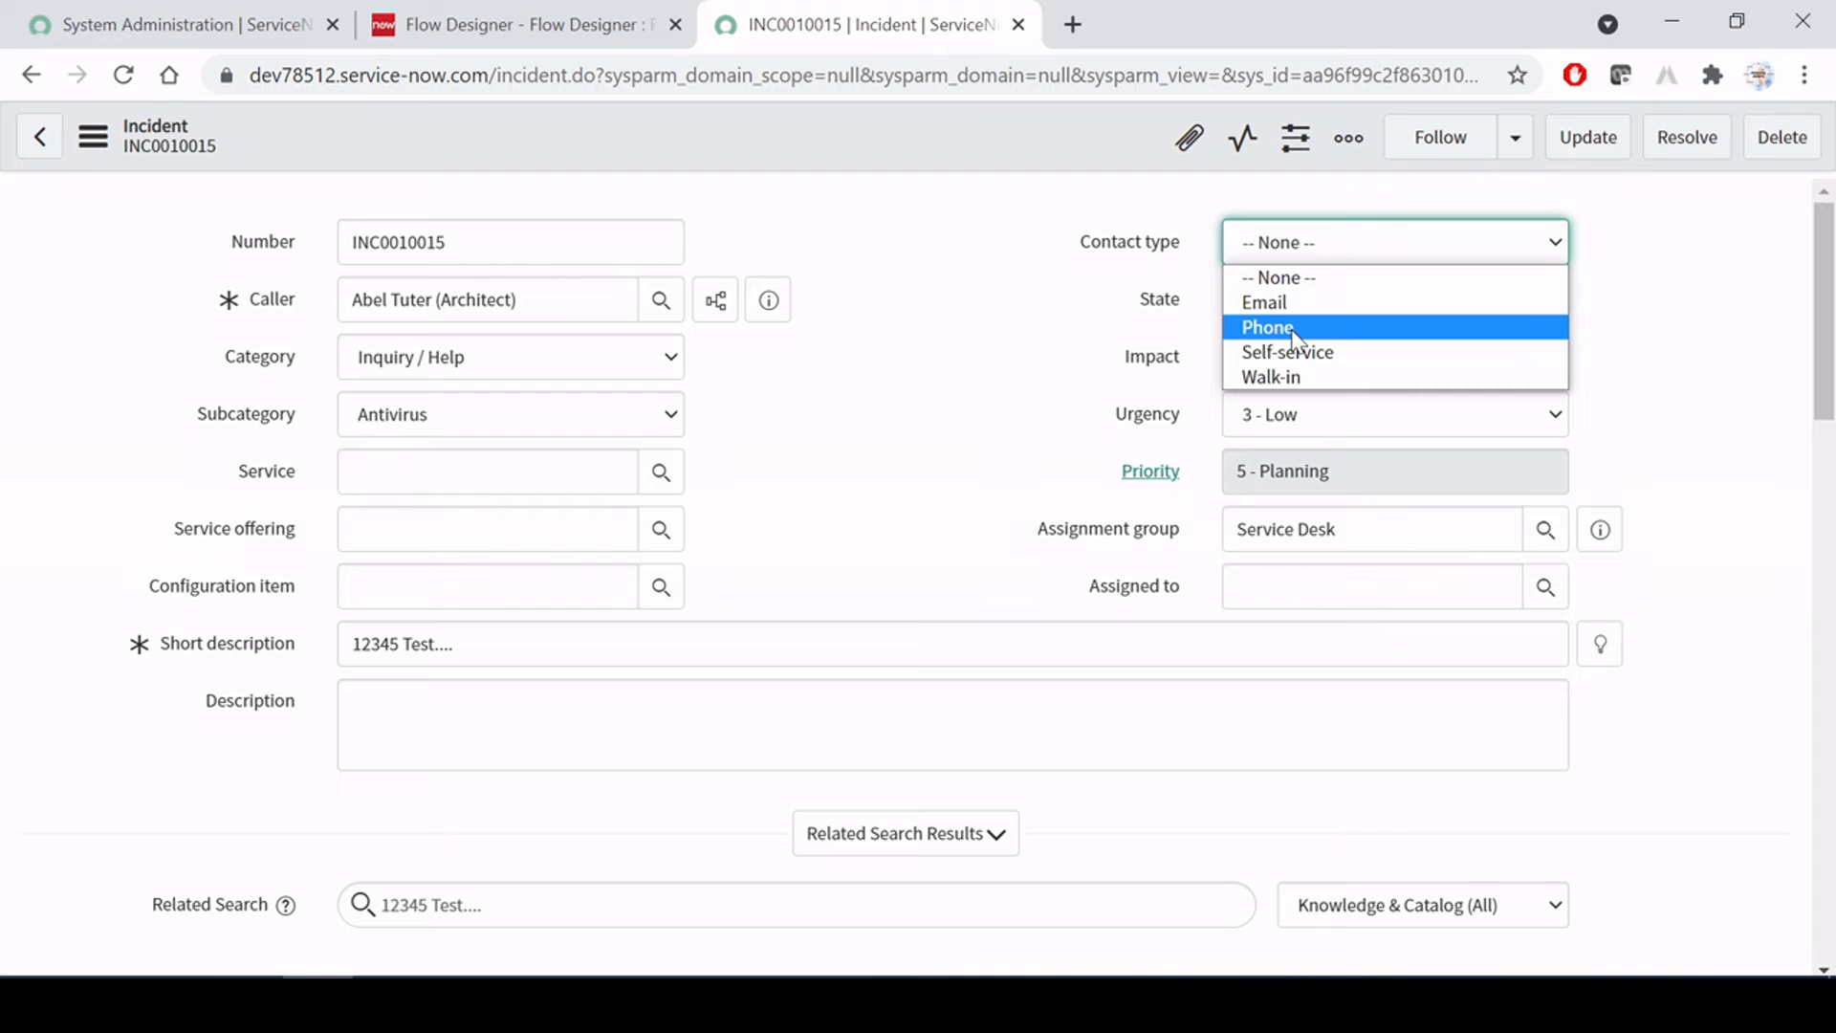
{"action": "left_click", "coordinate": [1292, 327]}
{"action": "right_click", "coordinate": [928, 145]}
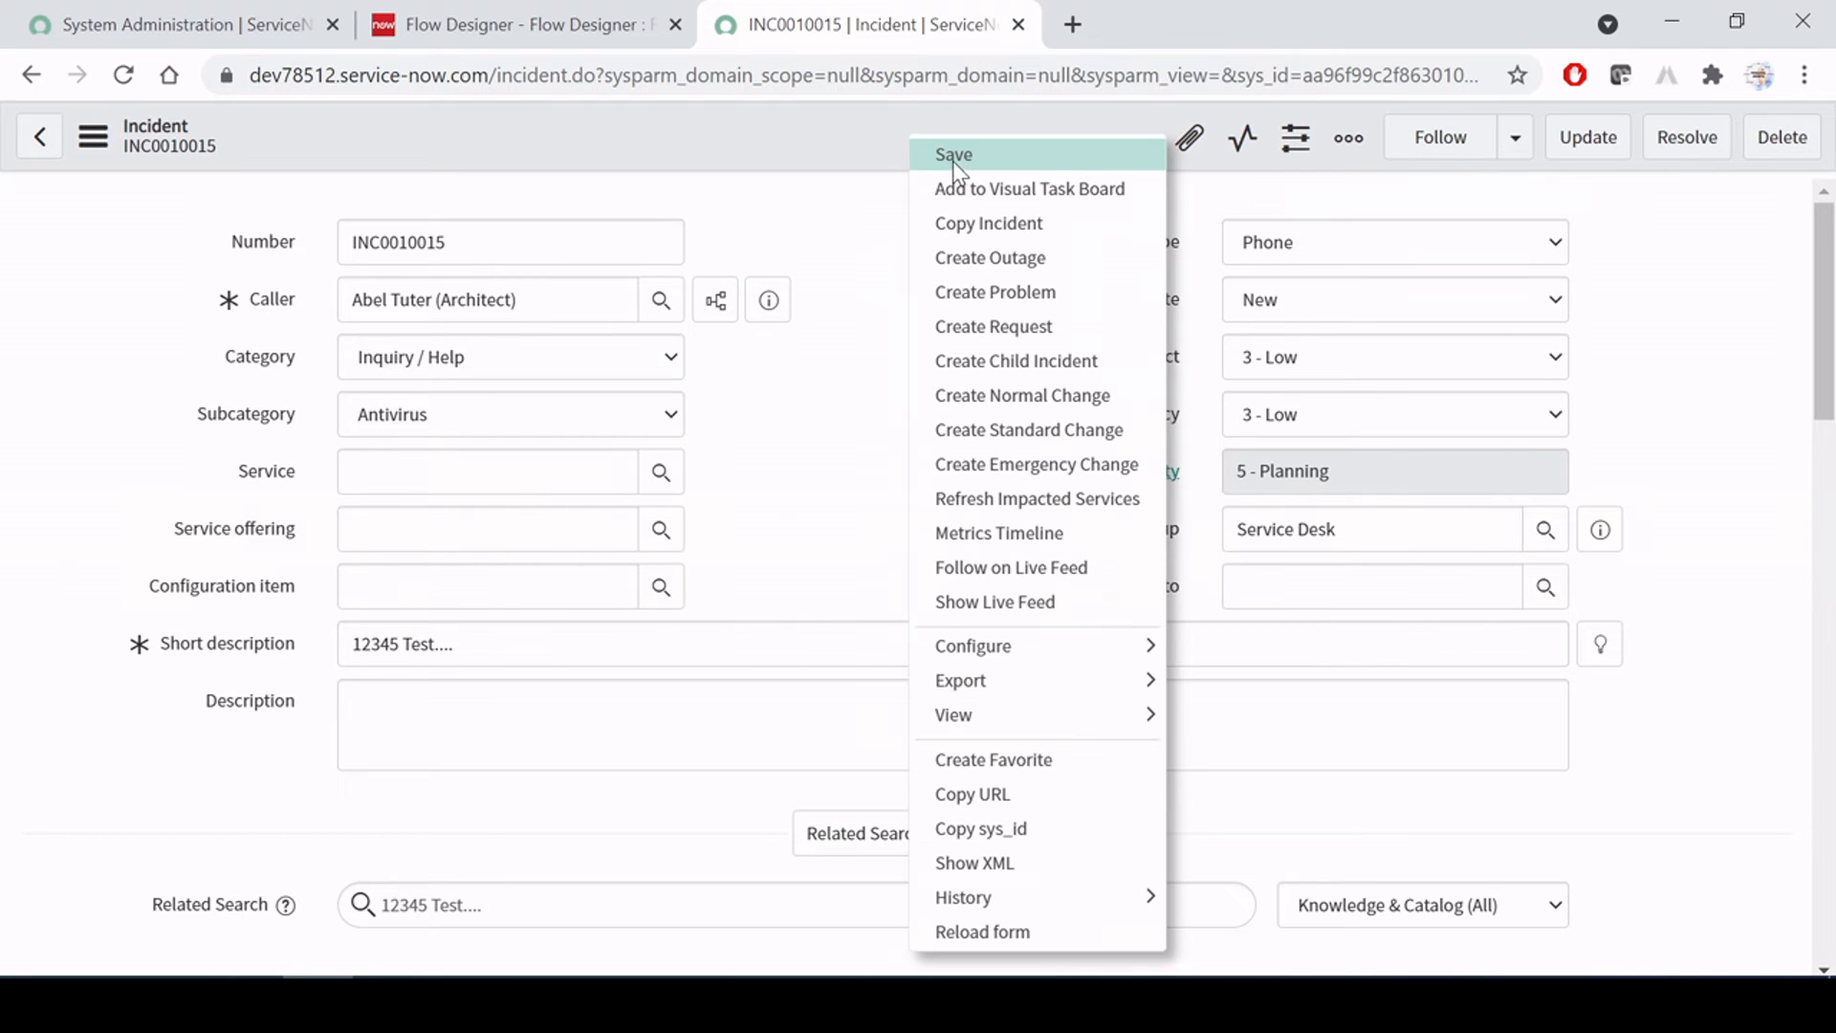
{"action": "left_click", "coordinate": [954, 157]}
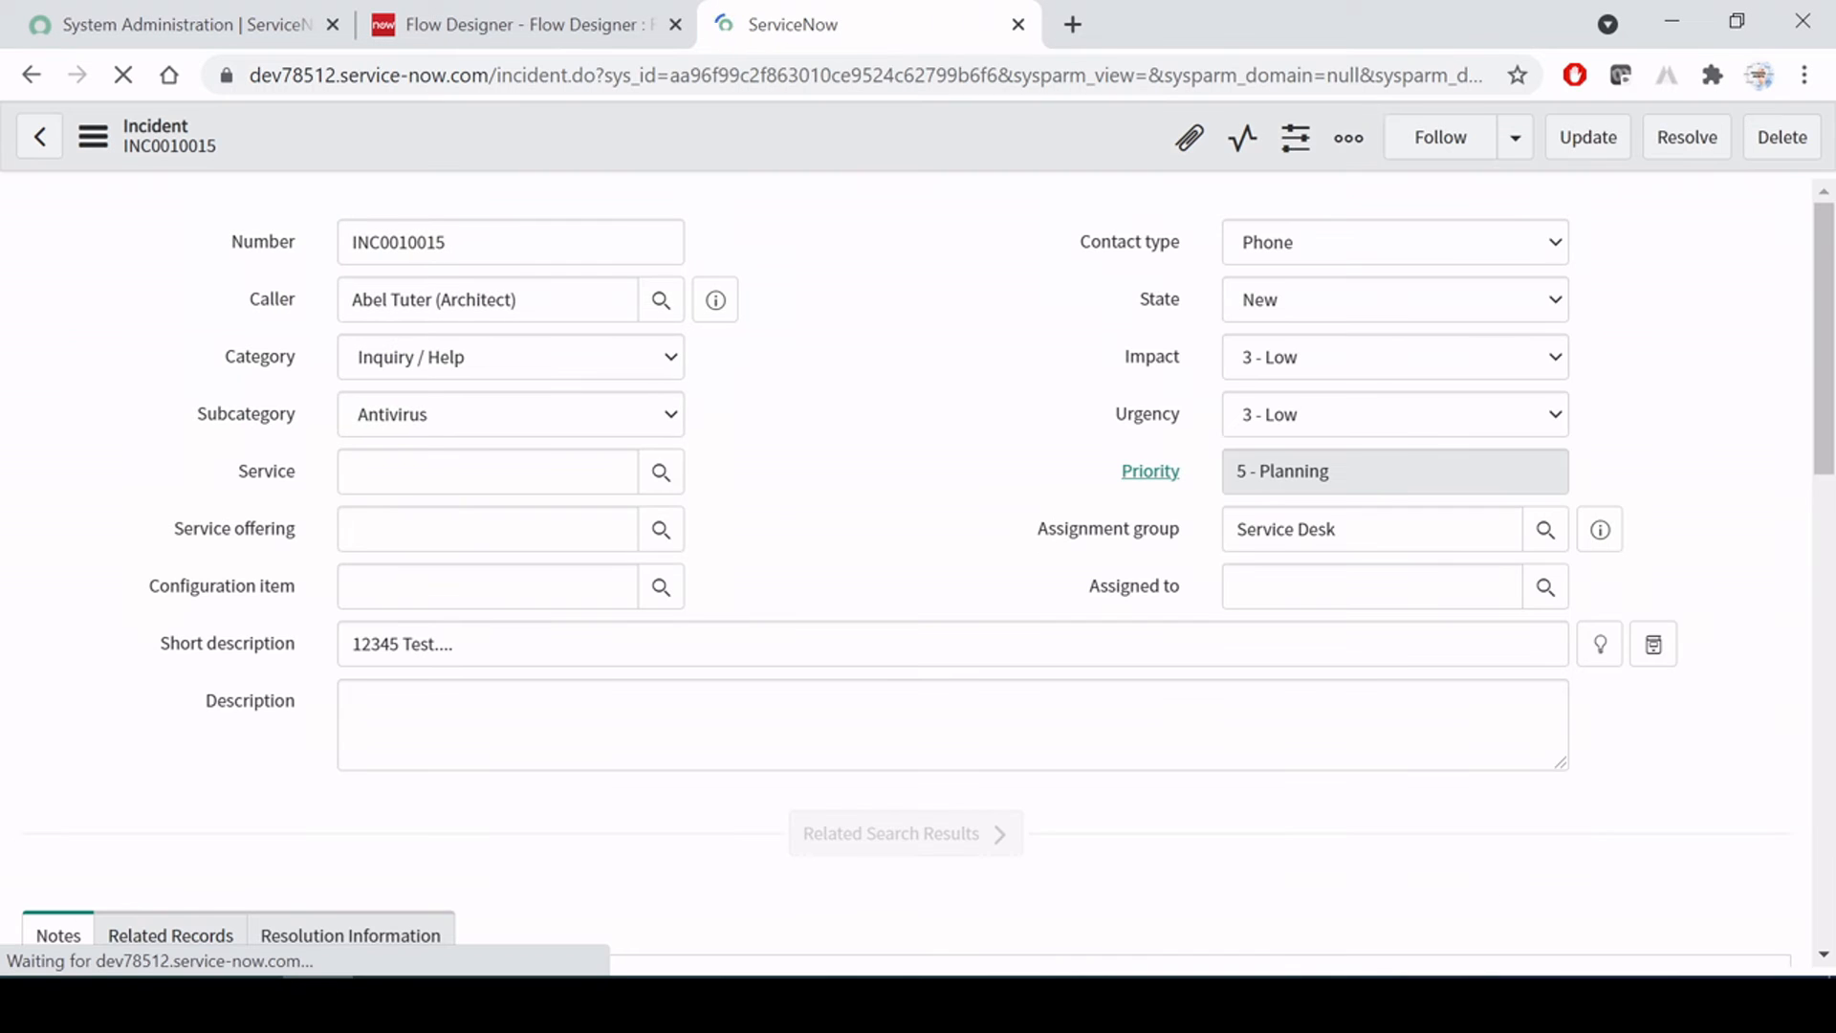
Reload the incident form twice and check the Description field
{"action": "right_click", "coordinate": [880, 124]}
{"action": "left_click", "coordinate": [985, 928]}
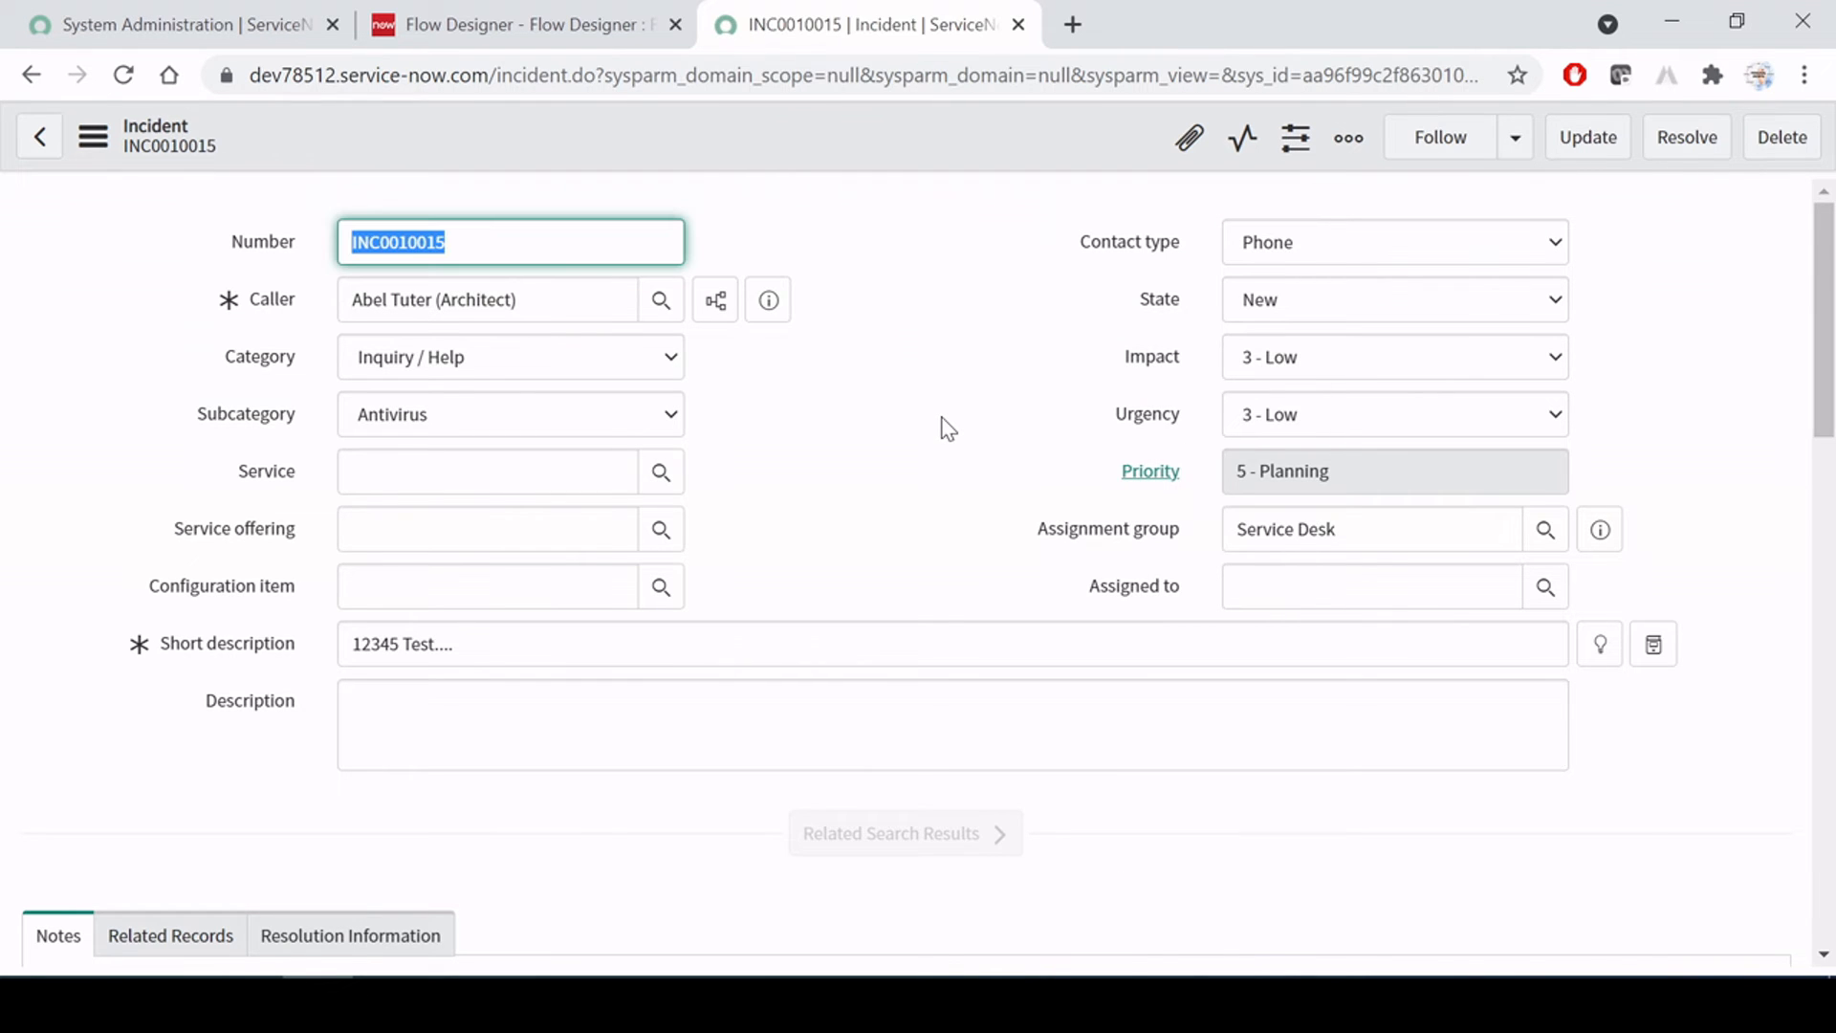
{"action": "right_click", "coordinate": [859, 126]}
{"action": "left_click", "coordinate": [956, 929]}
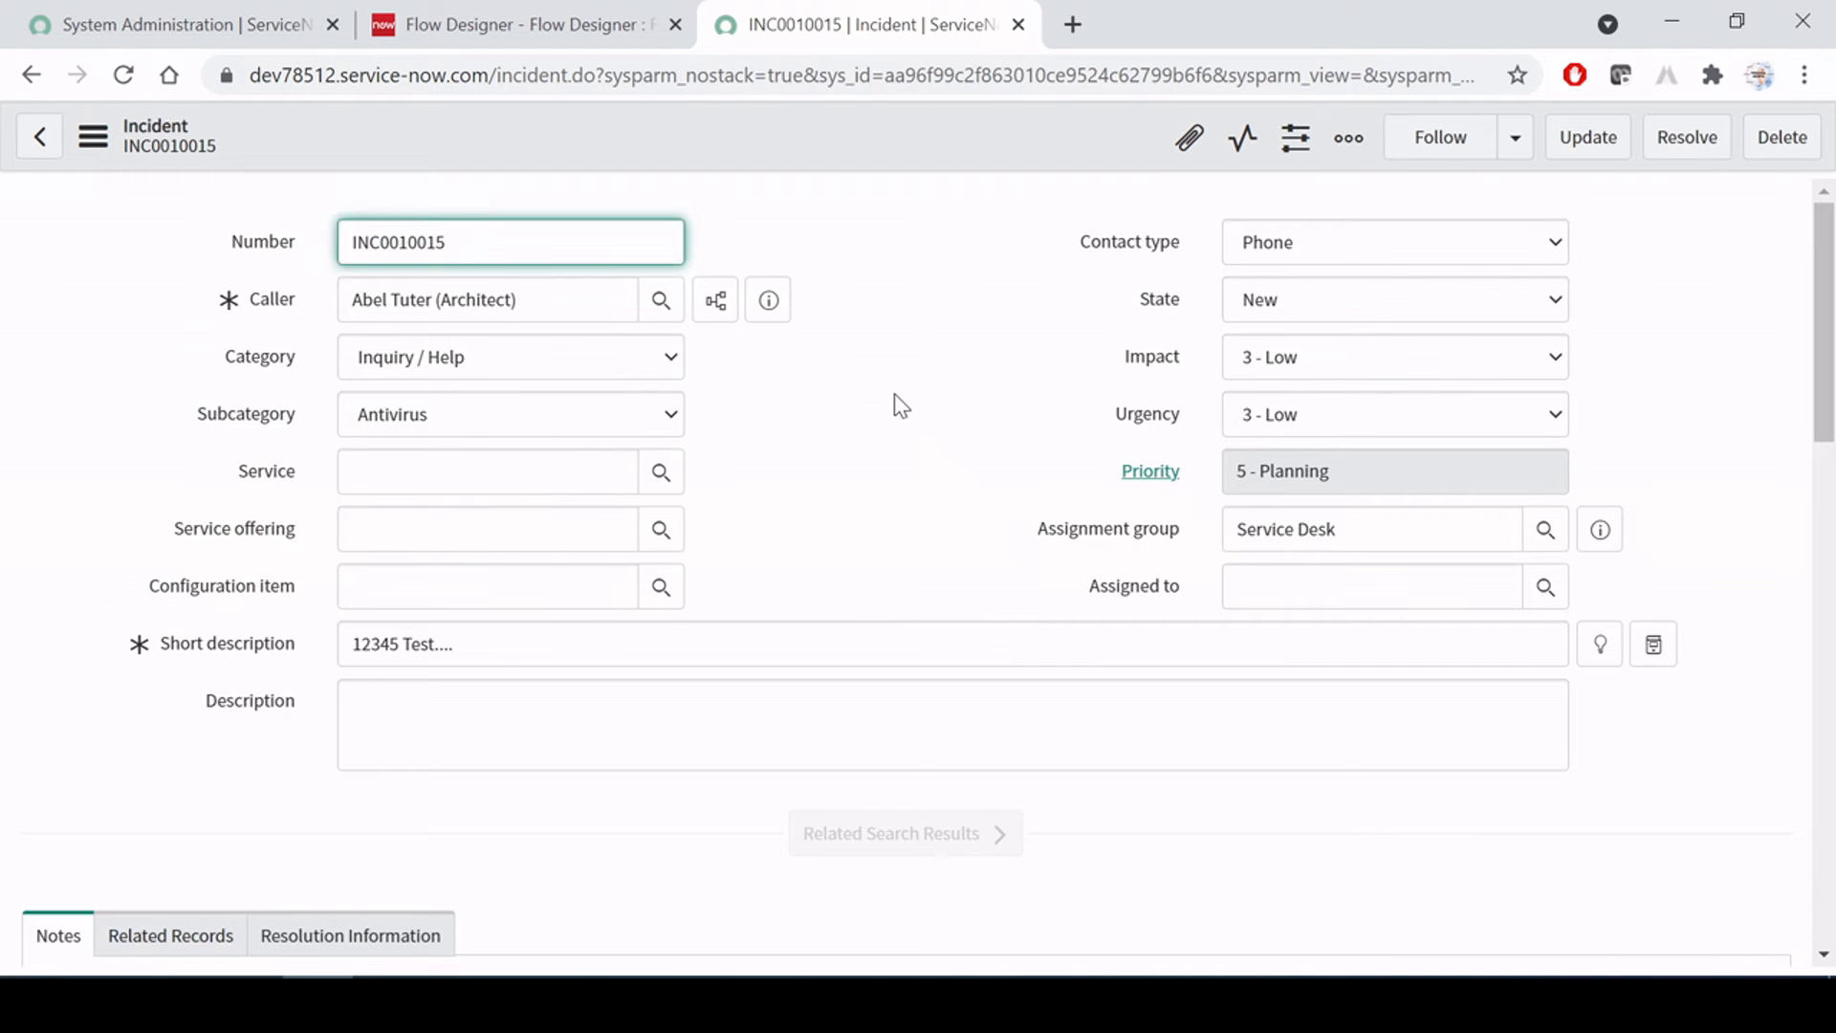
Reopen the Update Incident Record action in the flow and review the Short description script down to its return line
{"action": "left_click", "coordinate": [559, 21]}
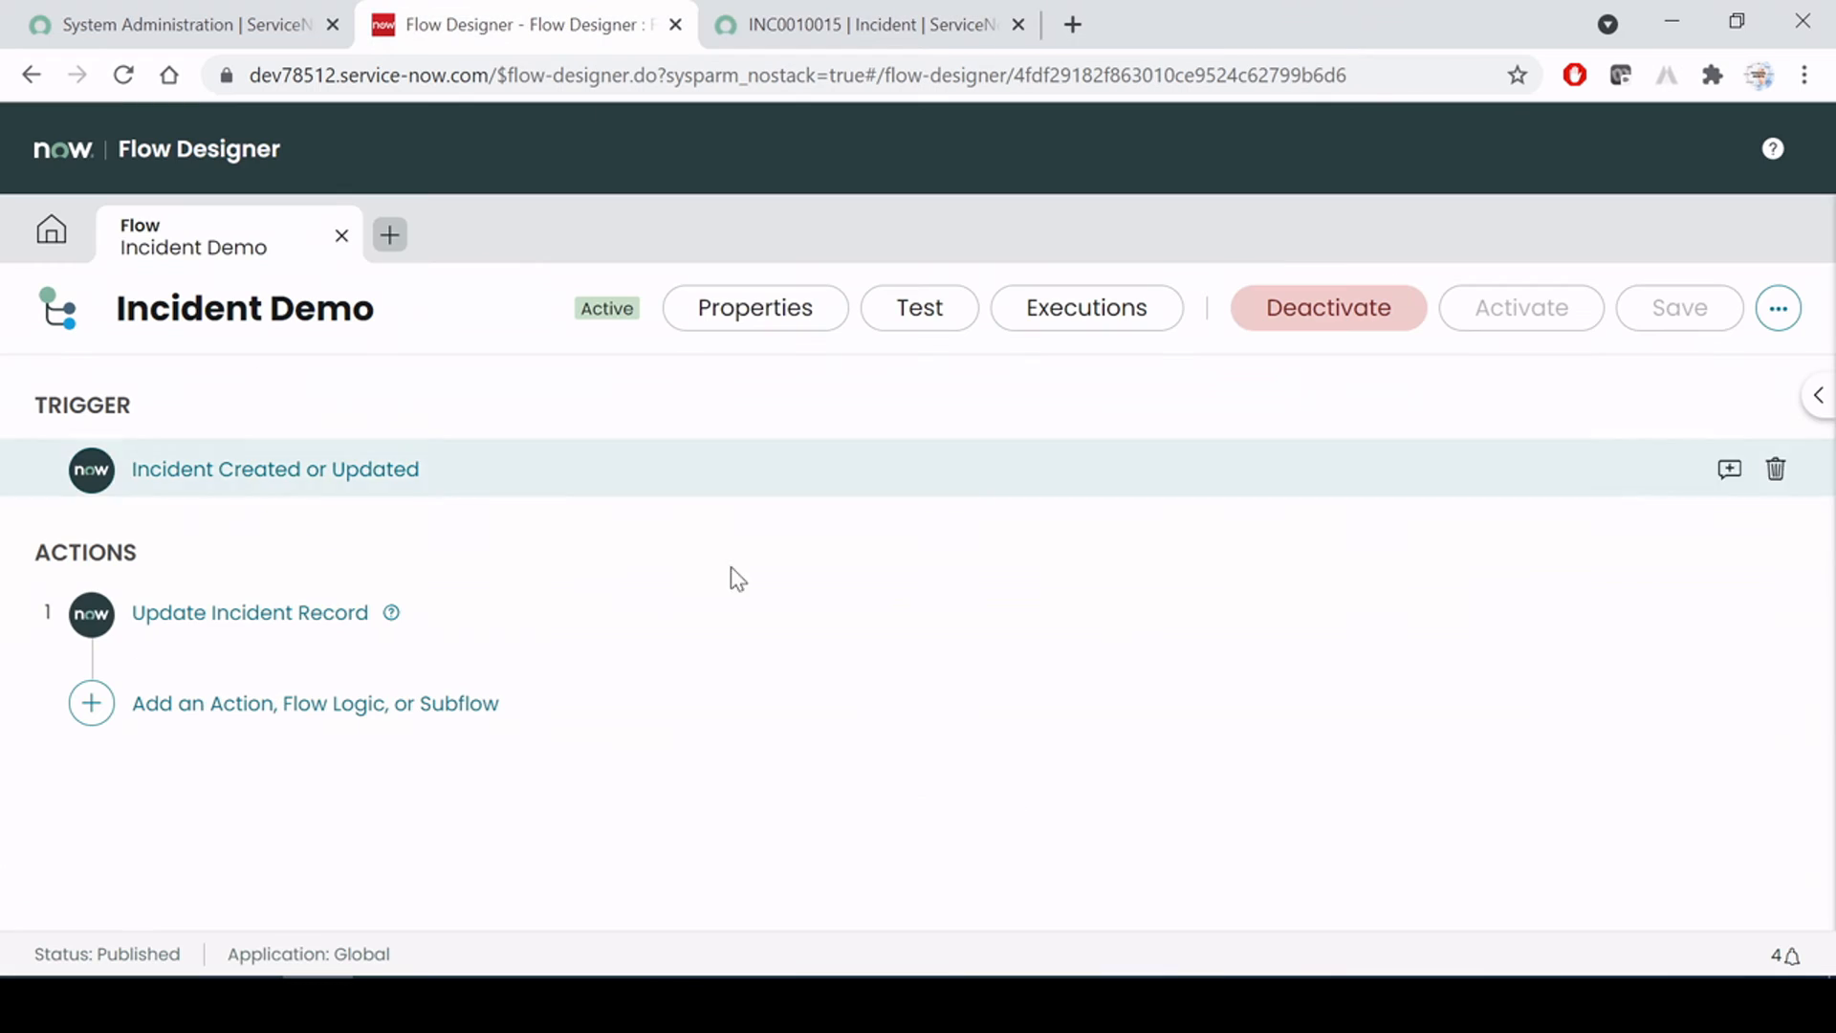
{"action": "left_click", "coordinate": [315, 634]}
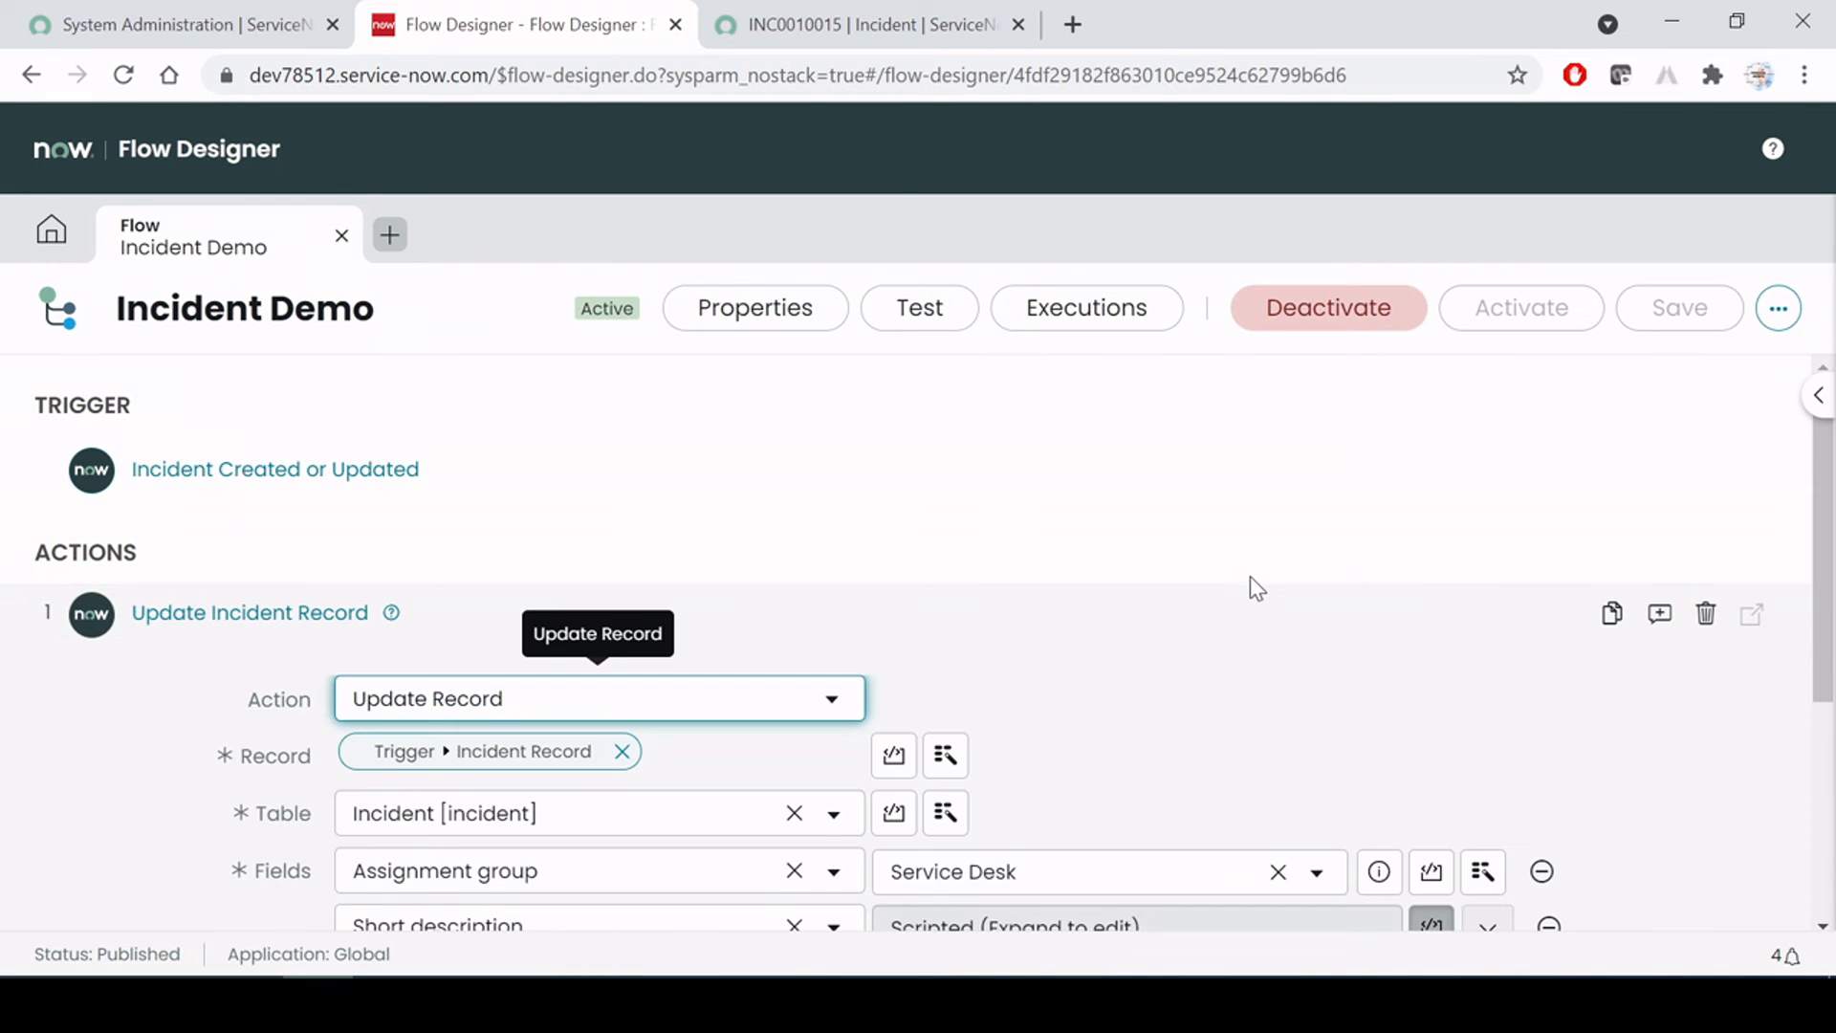
{"action": "scroll", "coordinate": [1249, 576], "scroll_direction": "down", "scroll_amount": 3}
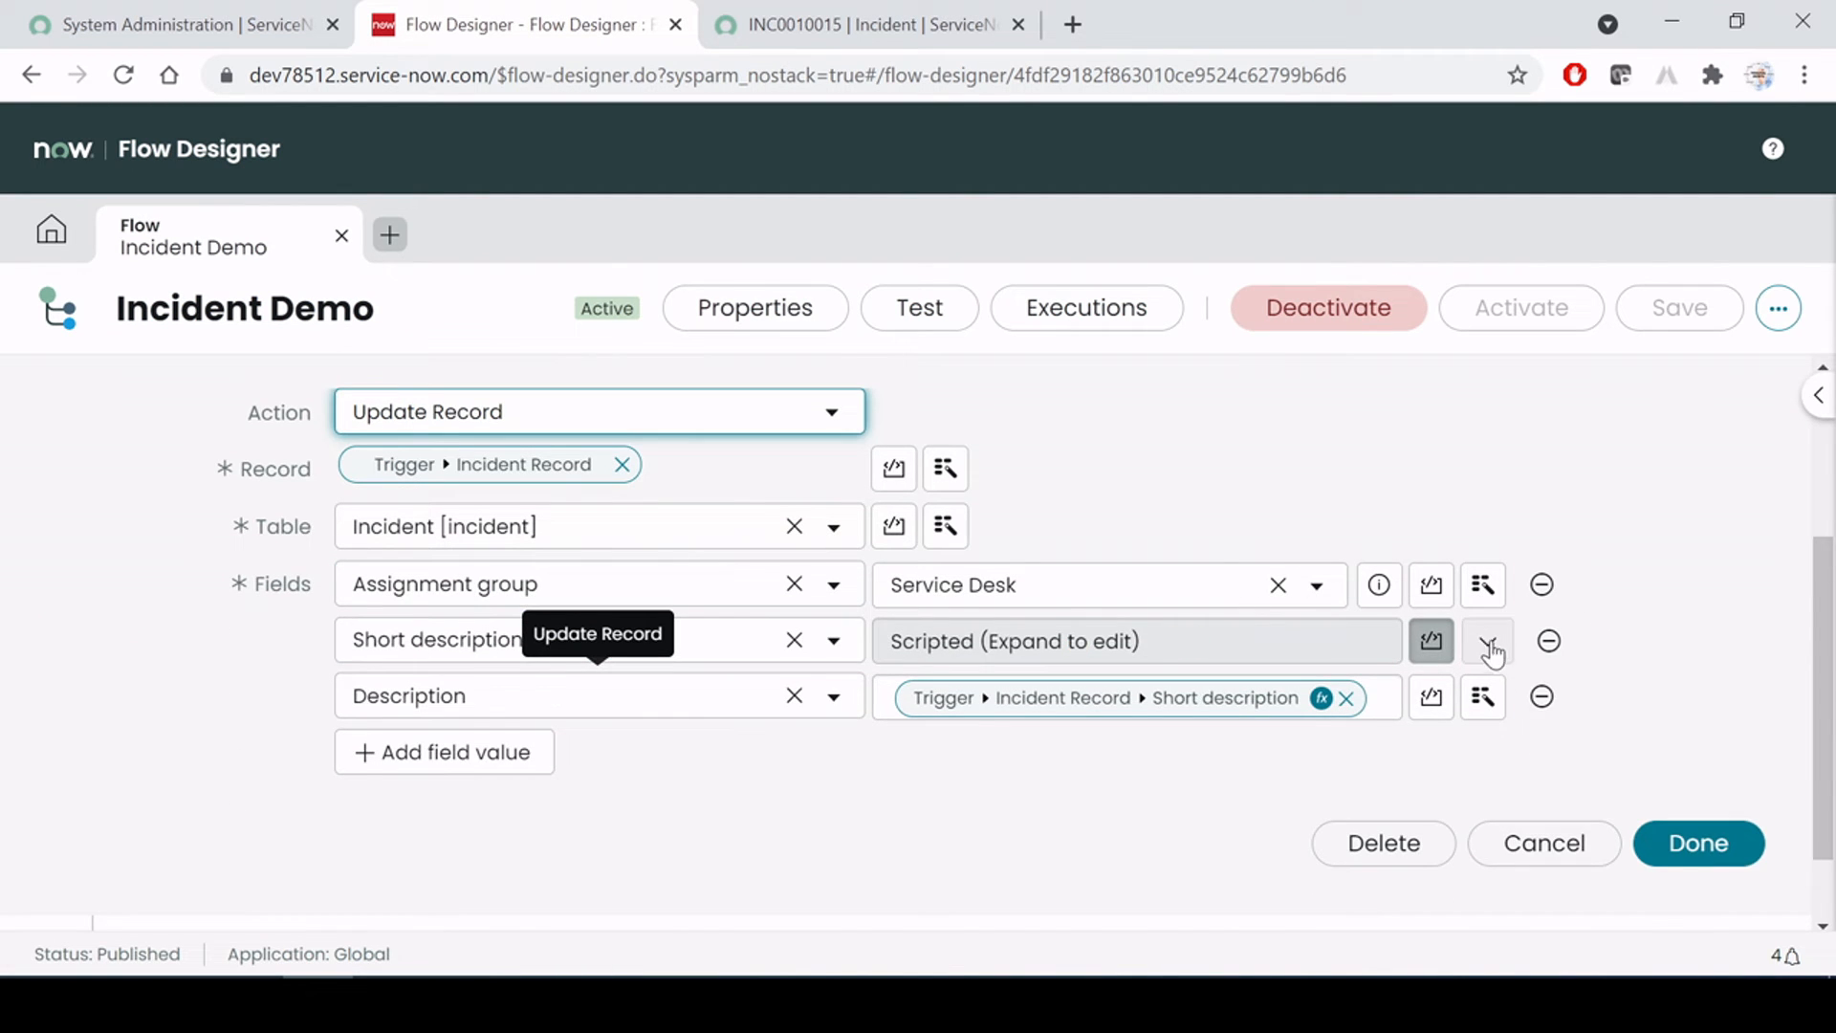
{"action": "left_click", "coordinate": [1487, 645]}
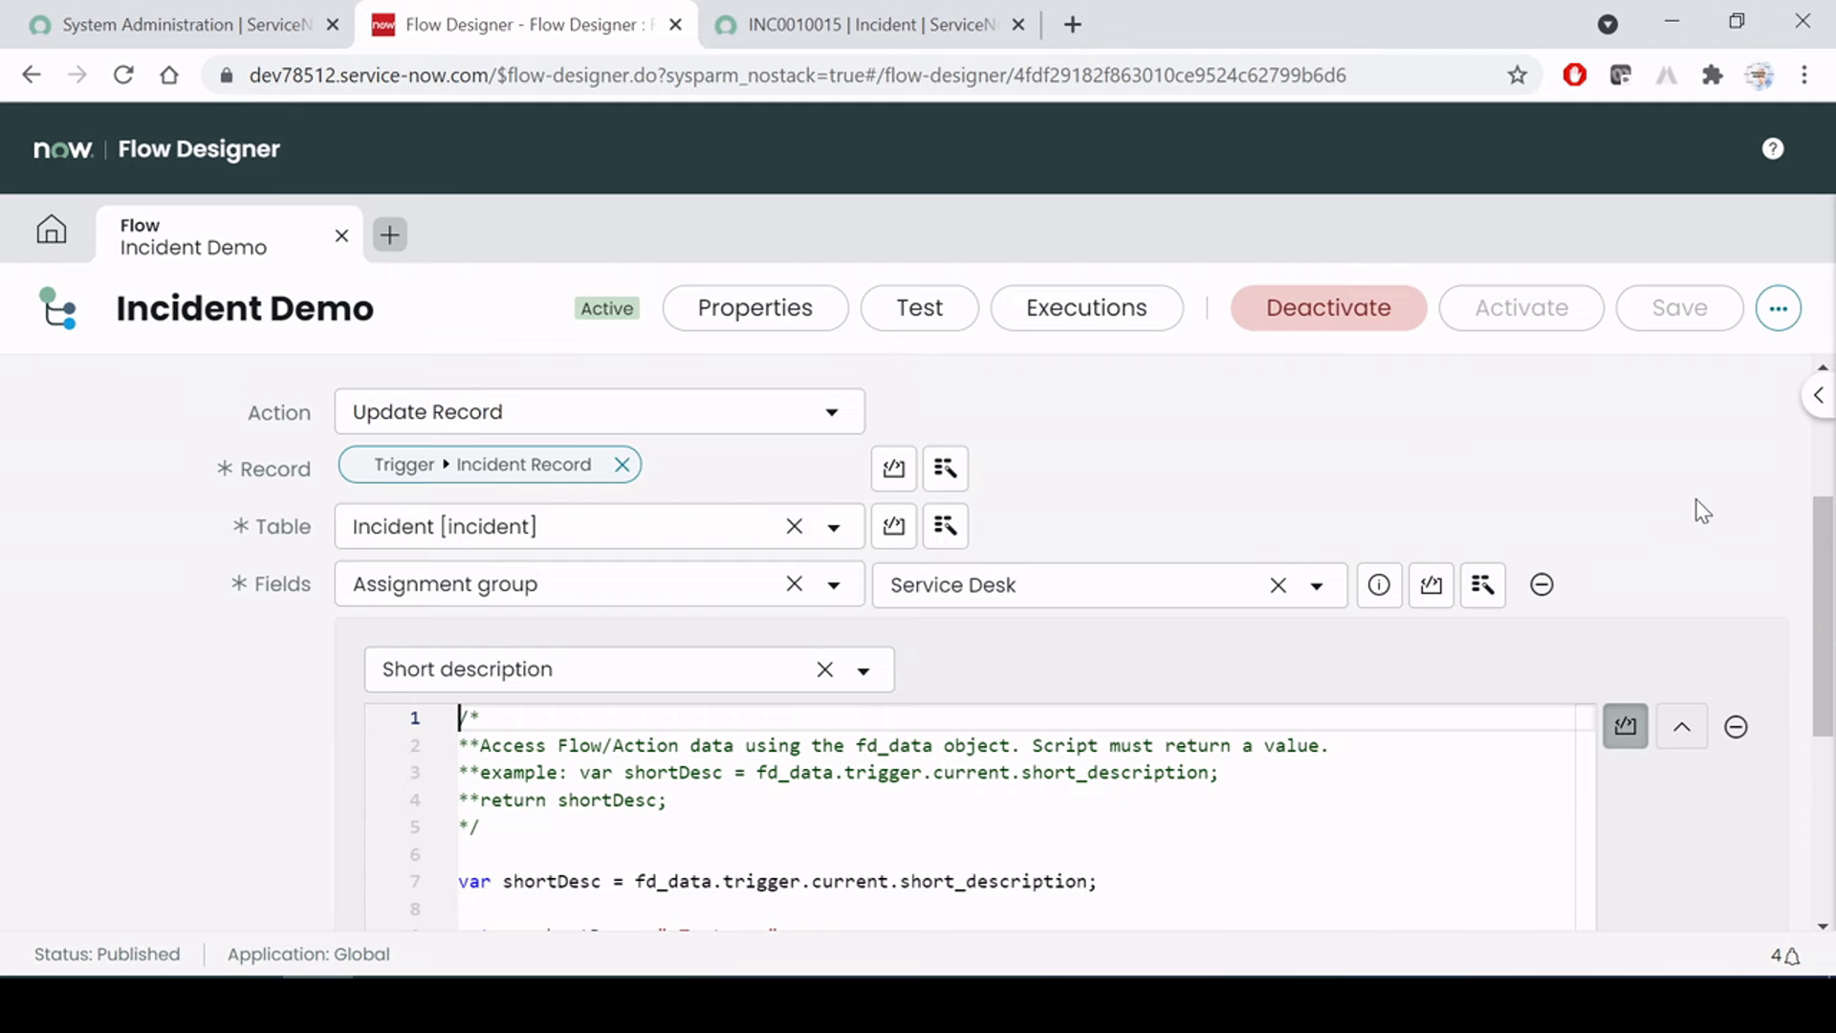
{"action": "scroll", "coordinate": [1699, 513], "scroll_direction": "down", "scroll_amount": 3}
{"action": "left_click", "coordinate": [861, 648]}
{"action": "left_click_drag", "start_coordinate": [794, 634], "coordinate": [793, 657]}
{"action": "left_click", "coordinate": [461, 577]}
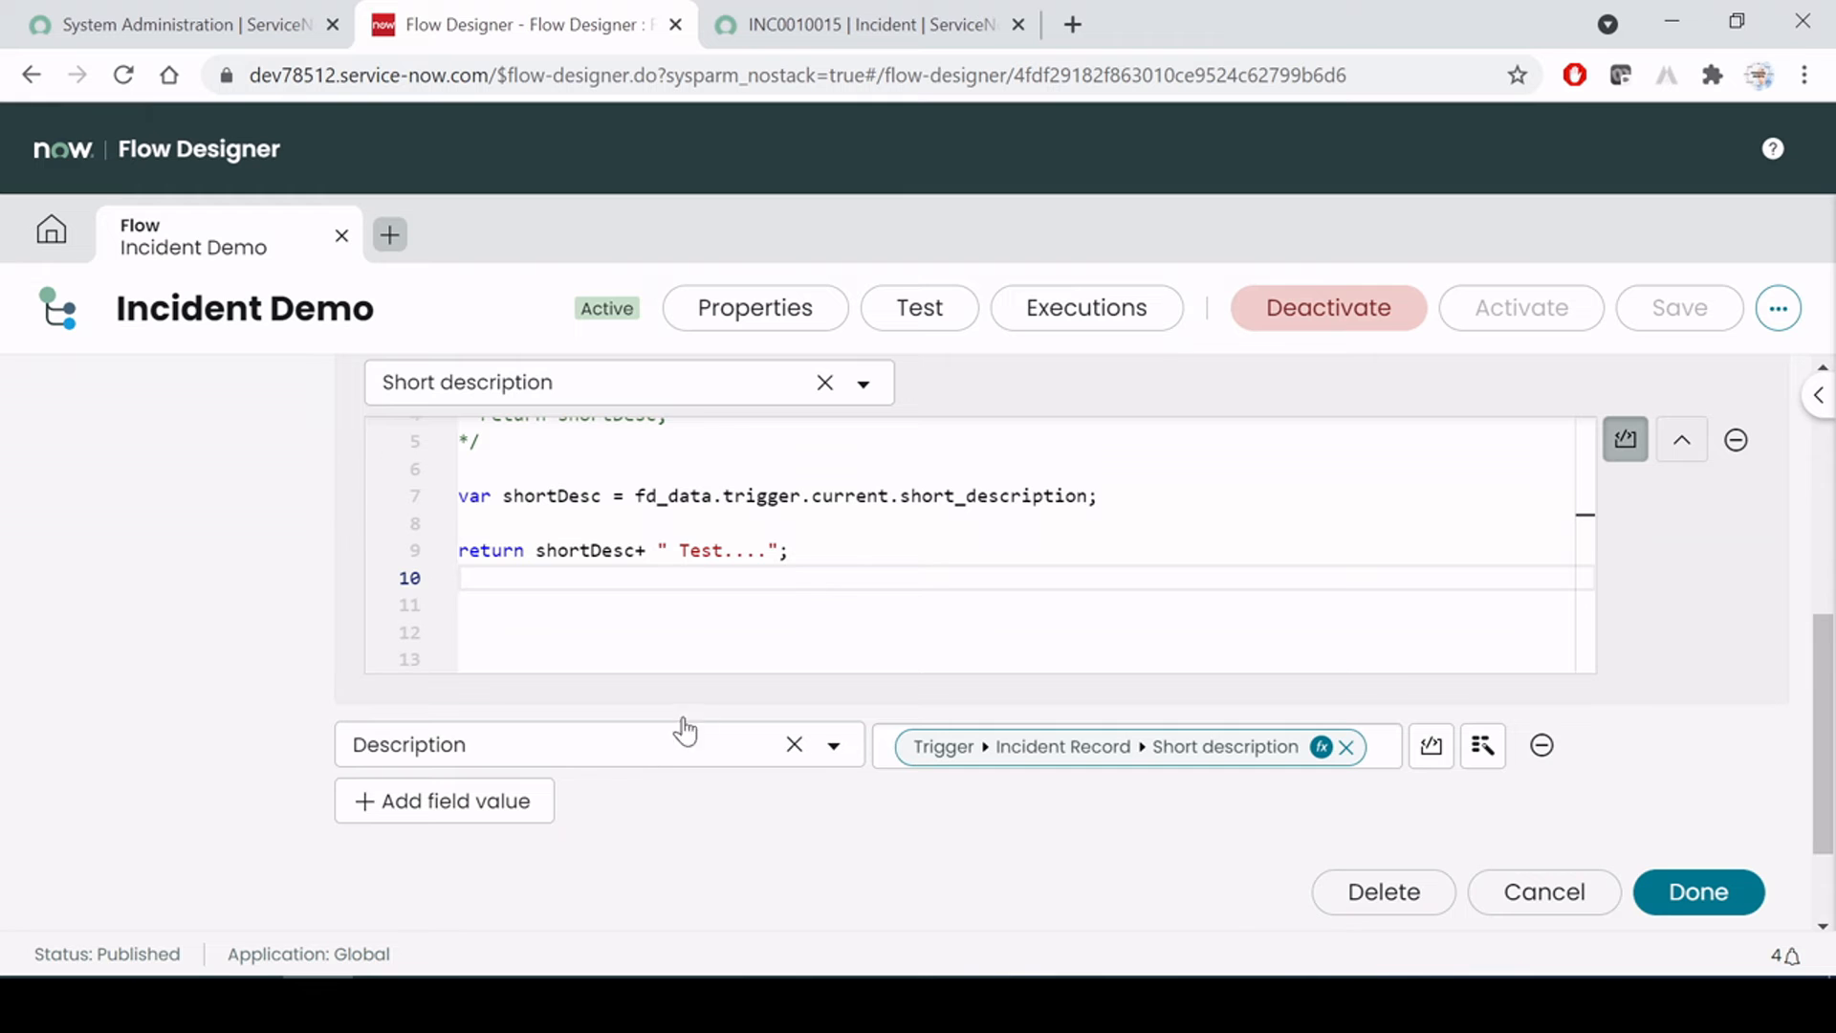
Expand the Incident Created or Updated trigger and review its settings against the incident record
{"action": "left_click", "coordinate": [857, 10]}
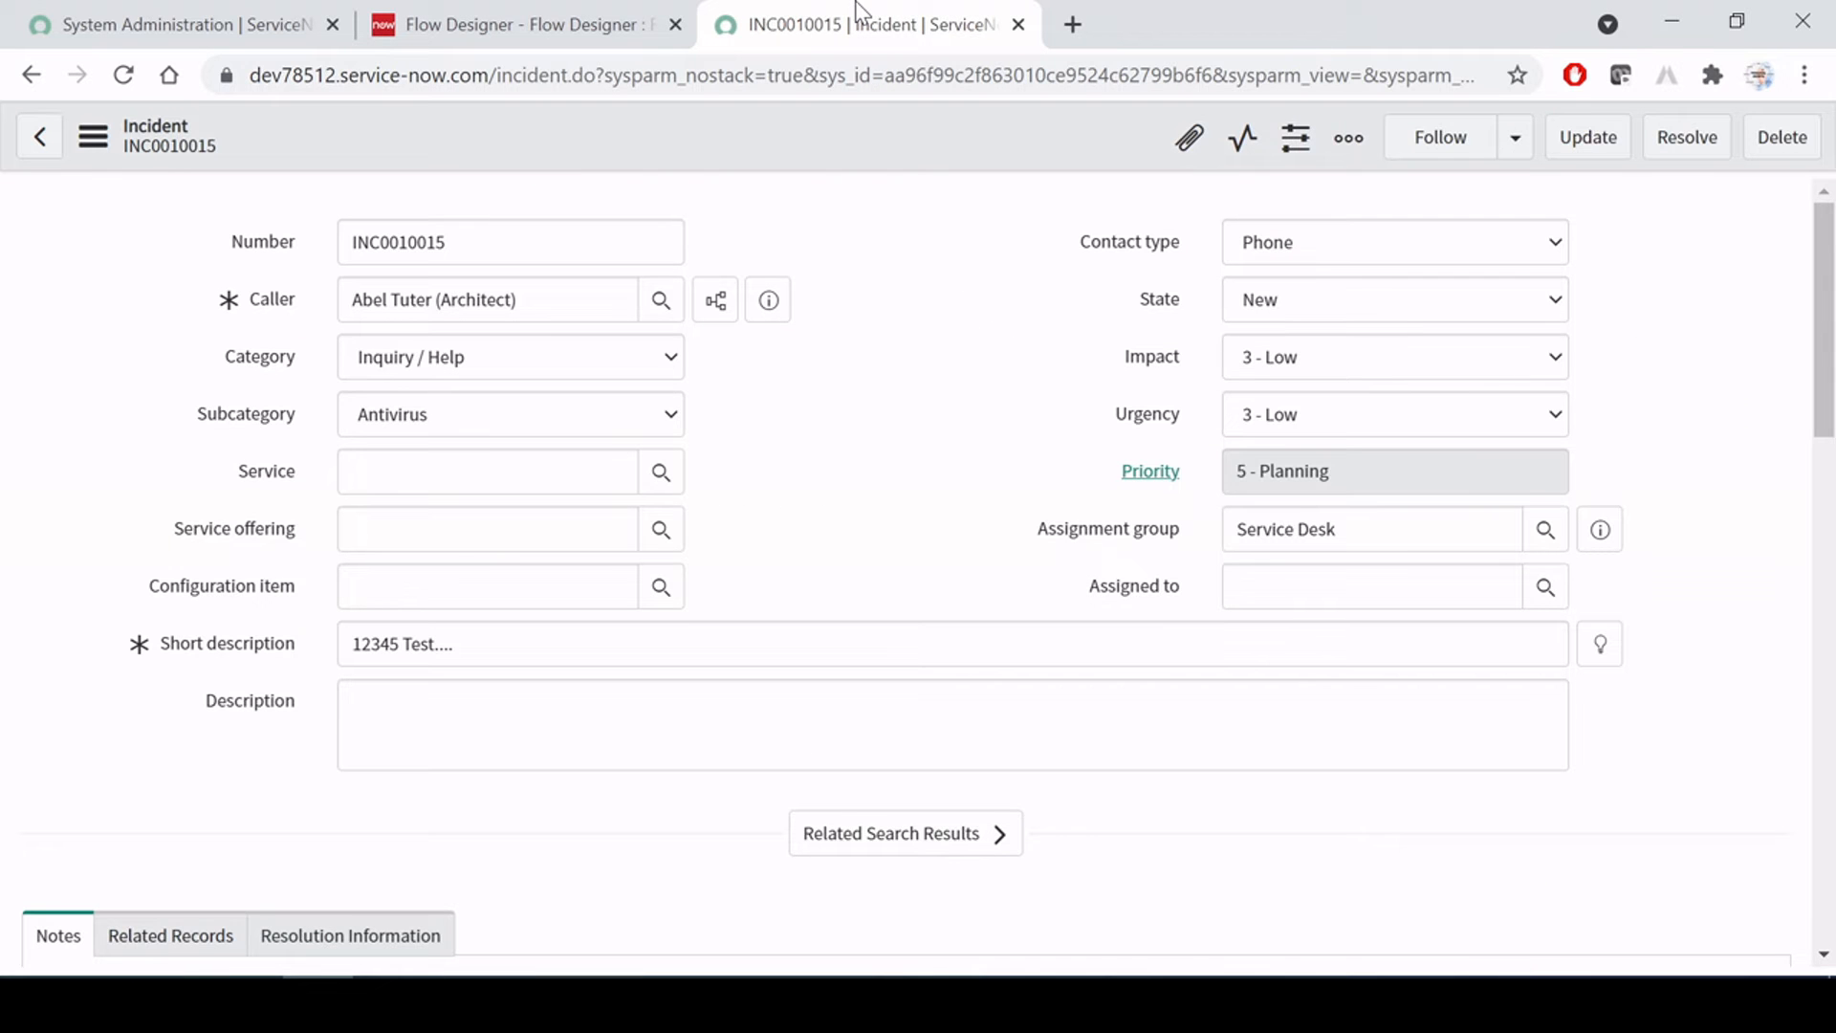
{"action": "left_click", "coordinate": [612, 22]}
{"action": "scroll", "coordinate": [172, 545], "scroll_direction": "up", "scroll_amount": 5}
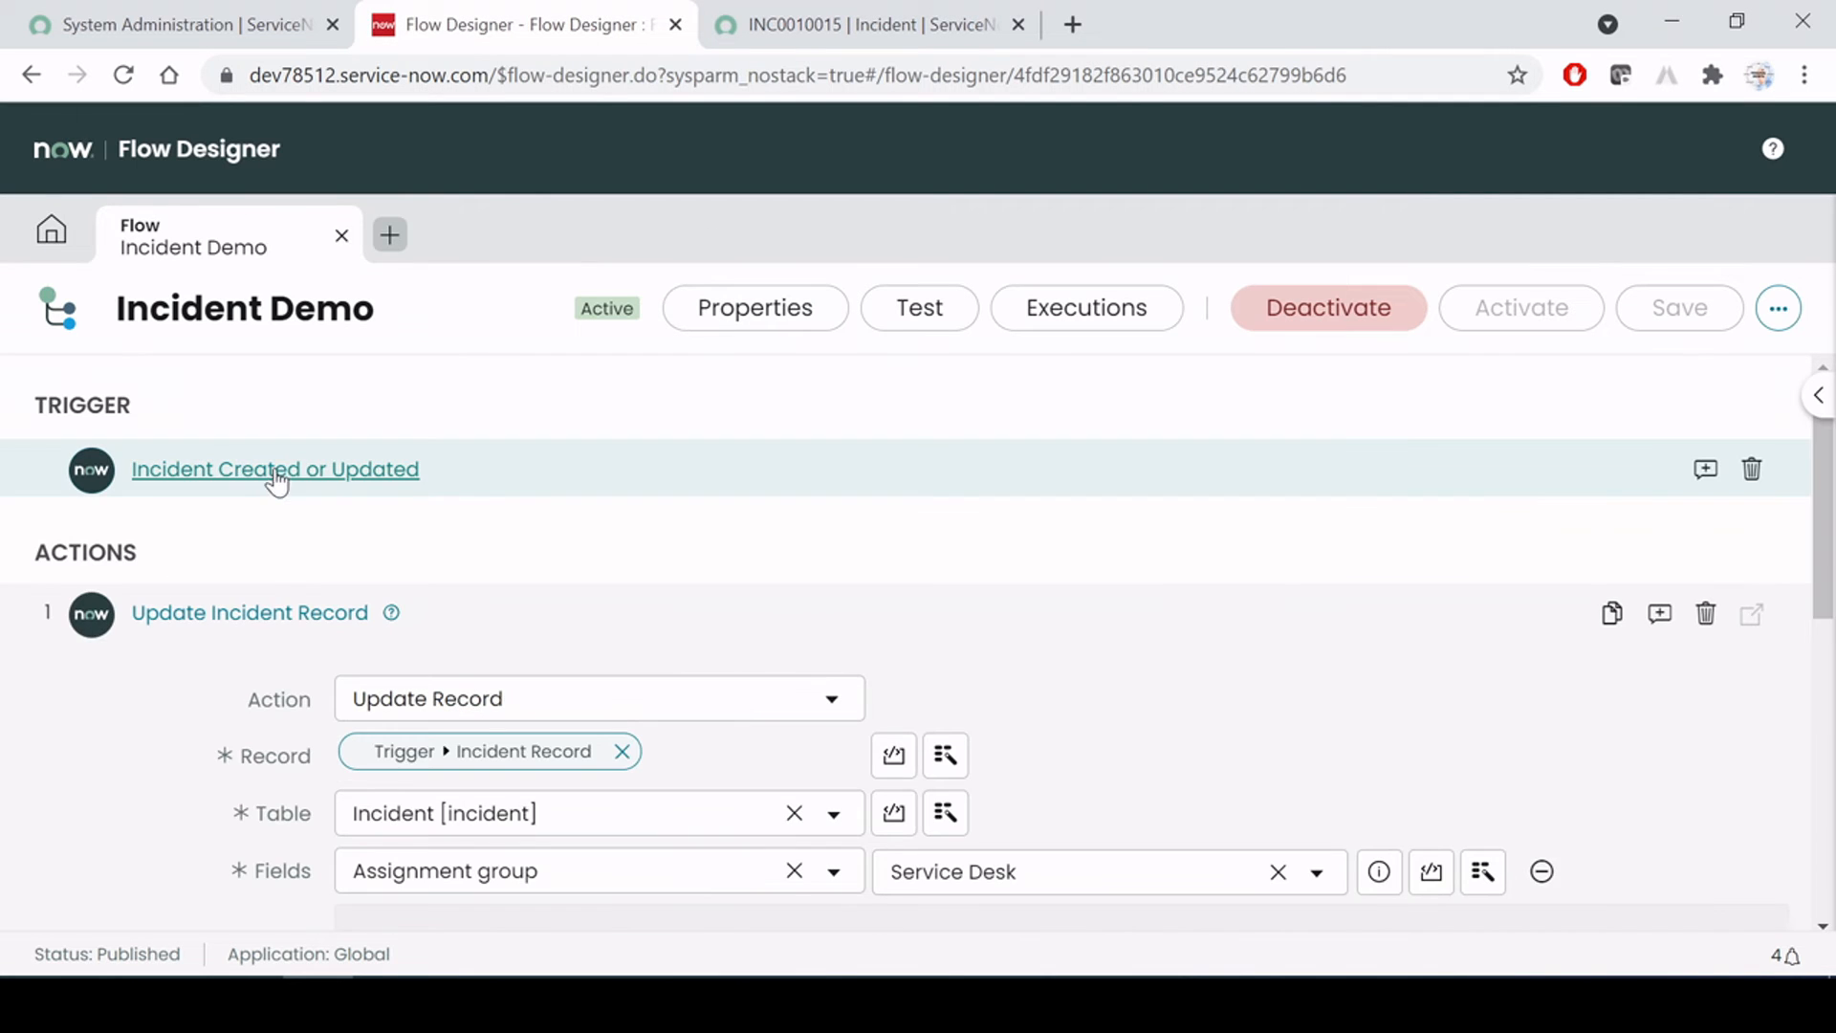
{"action": "left_click", "coordinate": [275, 472]}
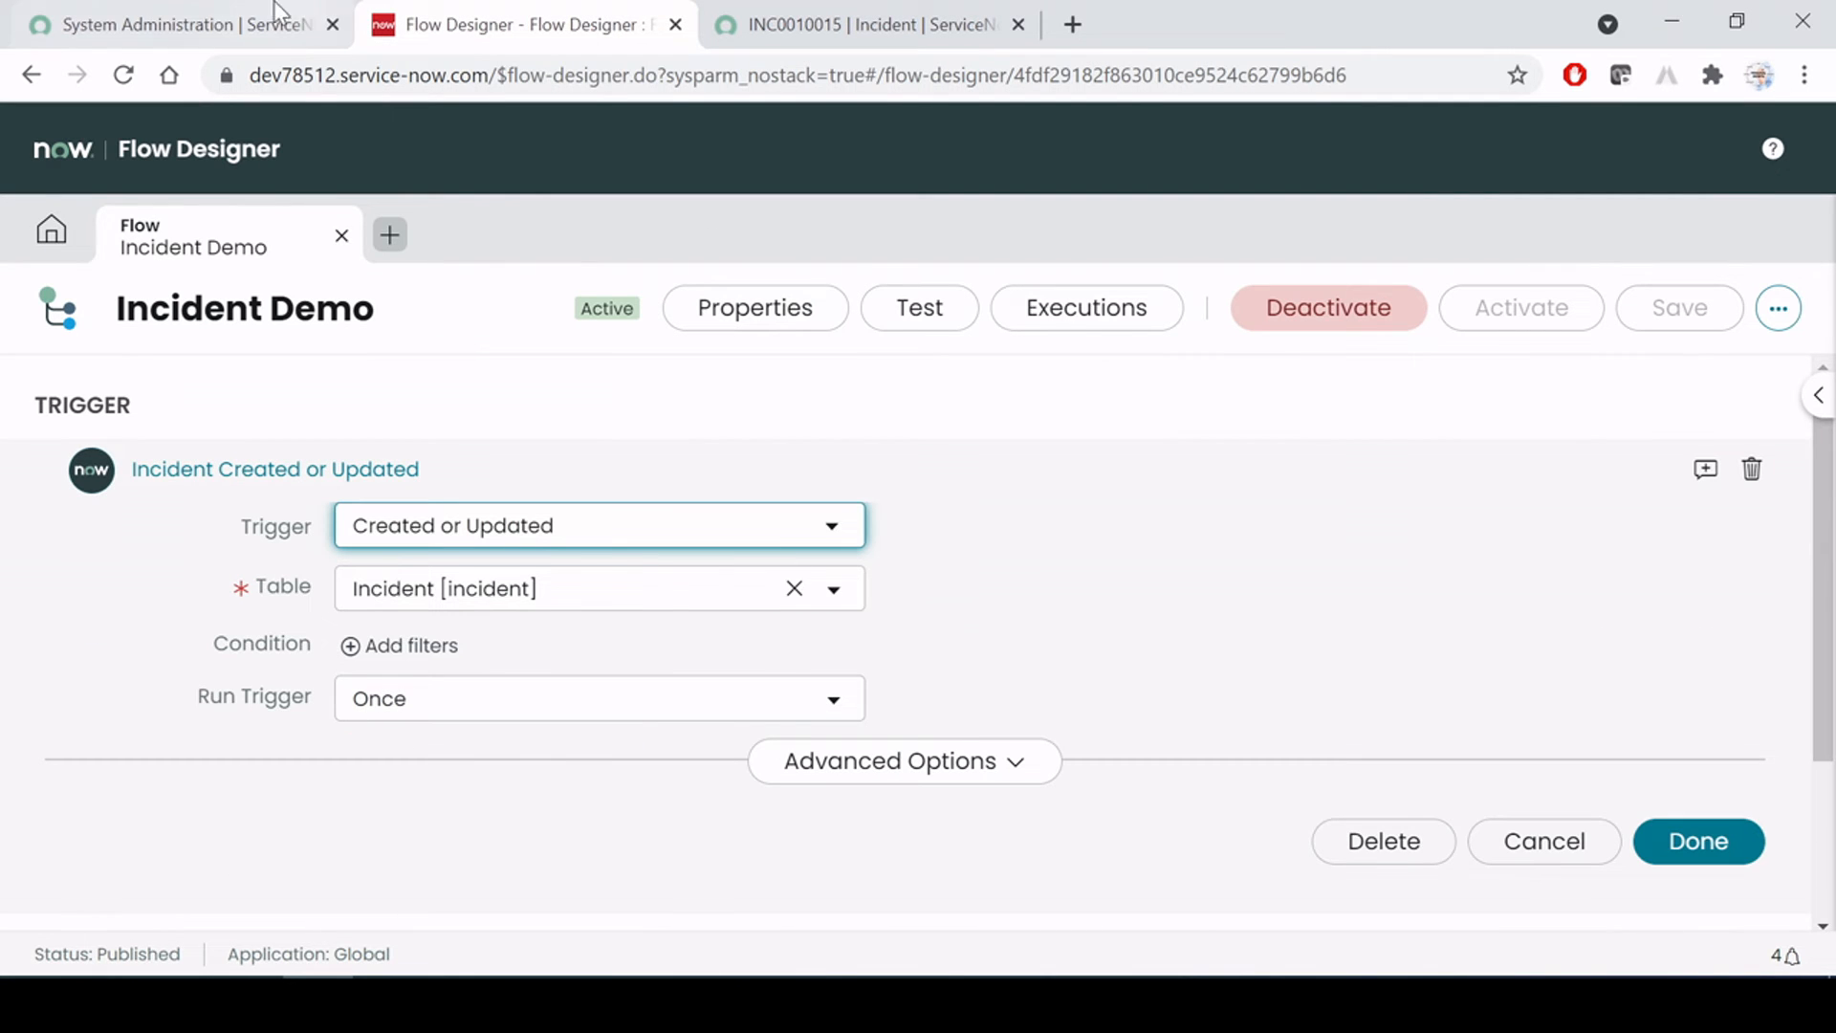
{"action": "left_click", "coordinate": [945, 4]}
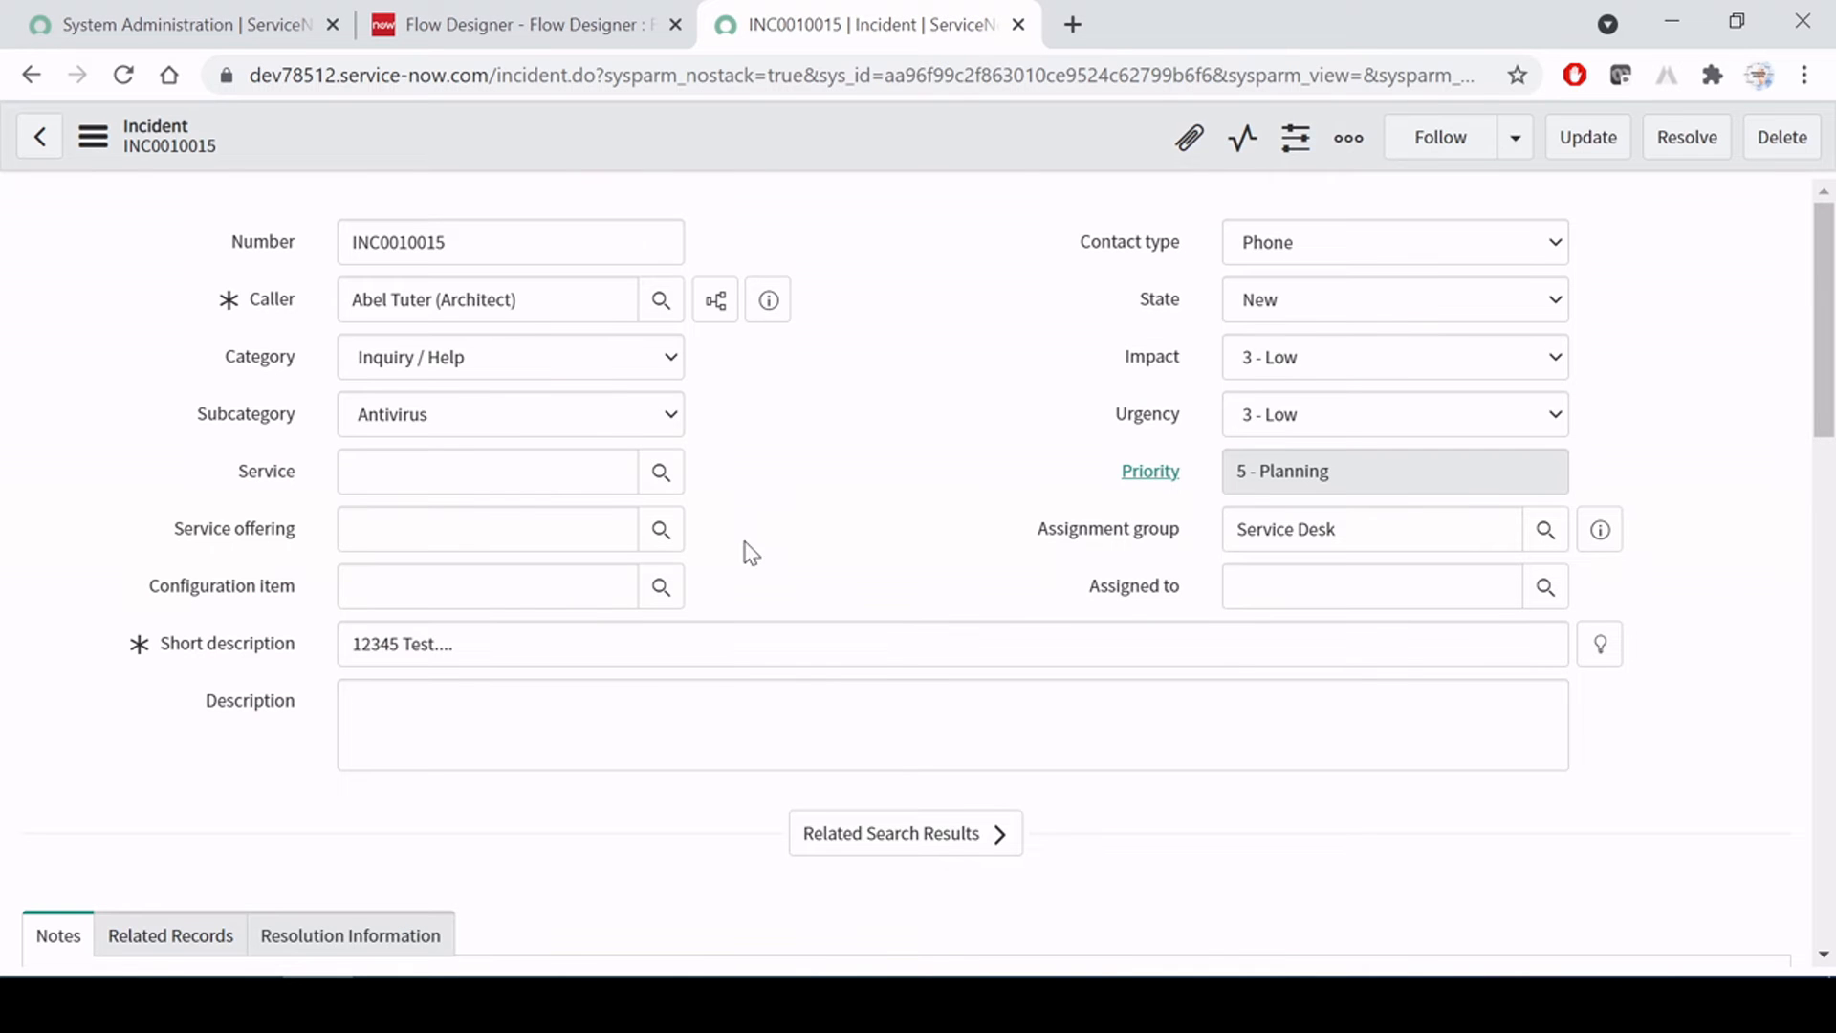
{"action": "left_click", "coordinate": [583, 24]}
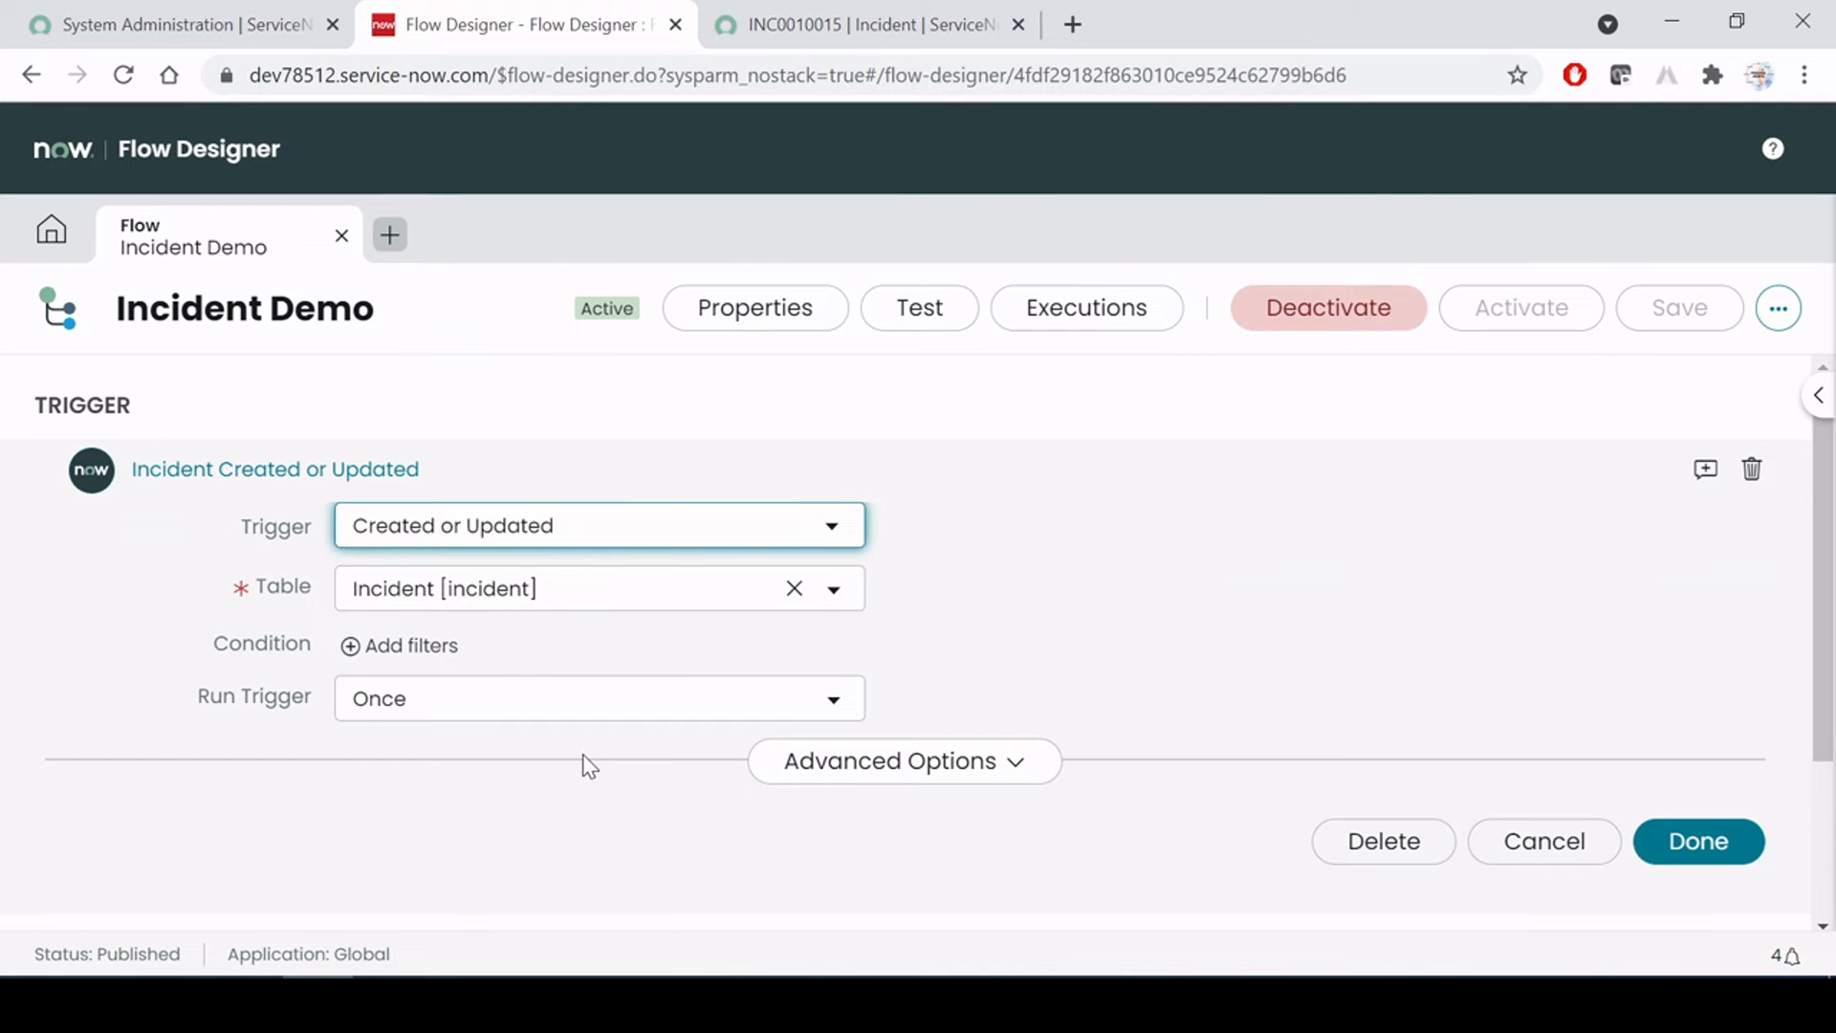
Reopen the Update Incident Record action and remove the Short description value mapped to the Description field
{"action": "scroll", "coordinate": [582, 762], "scroll_direction": "down", "scroll_amount": 2}
{"action": "left_click", "coordinate": [364, 787]}
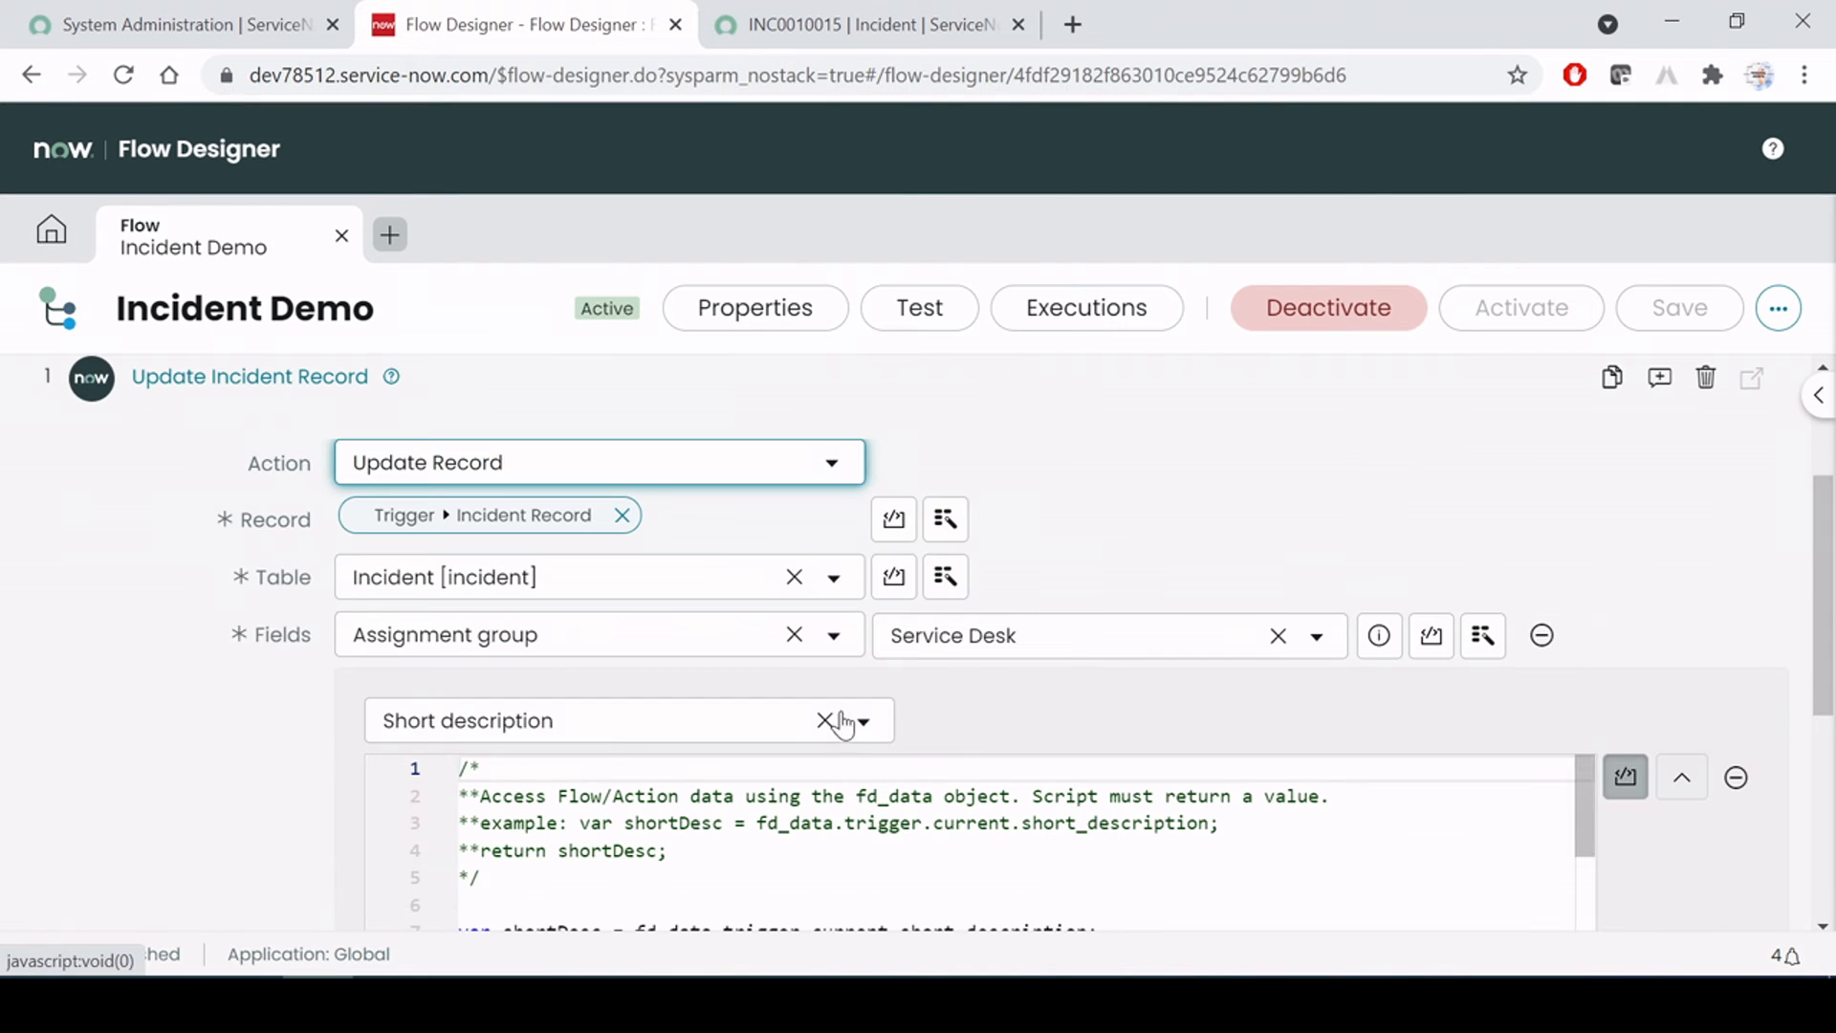
{"action": "scroll", "coordinate": [298, 789], "scroll_direction": "down", "scroll_amount": 5}
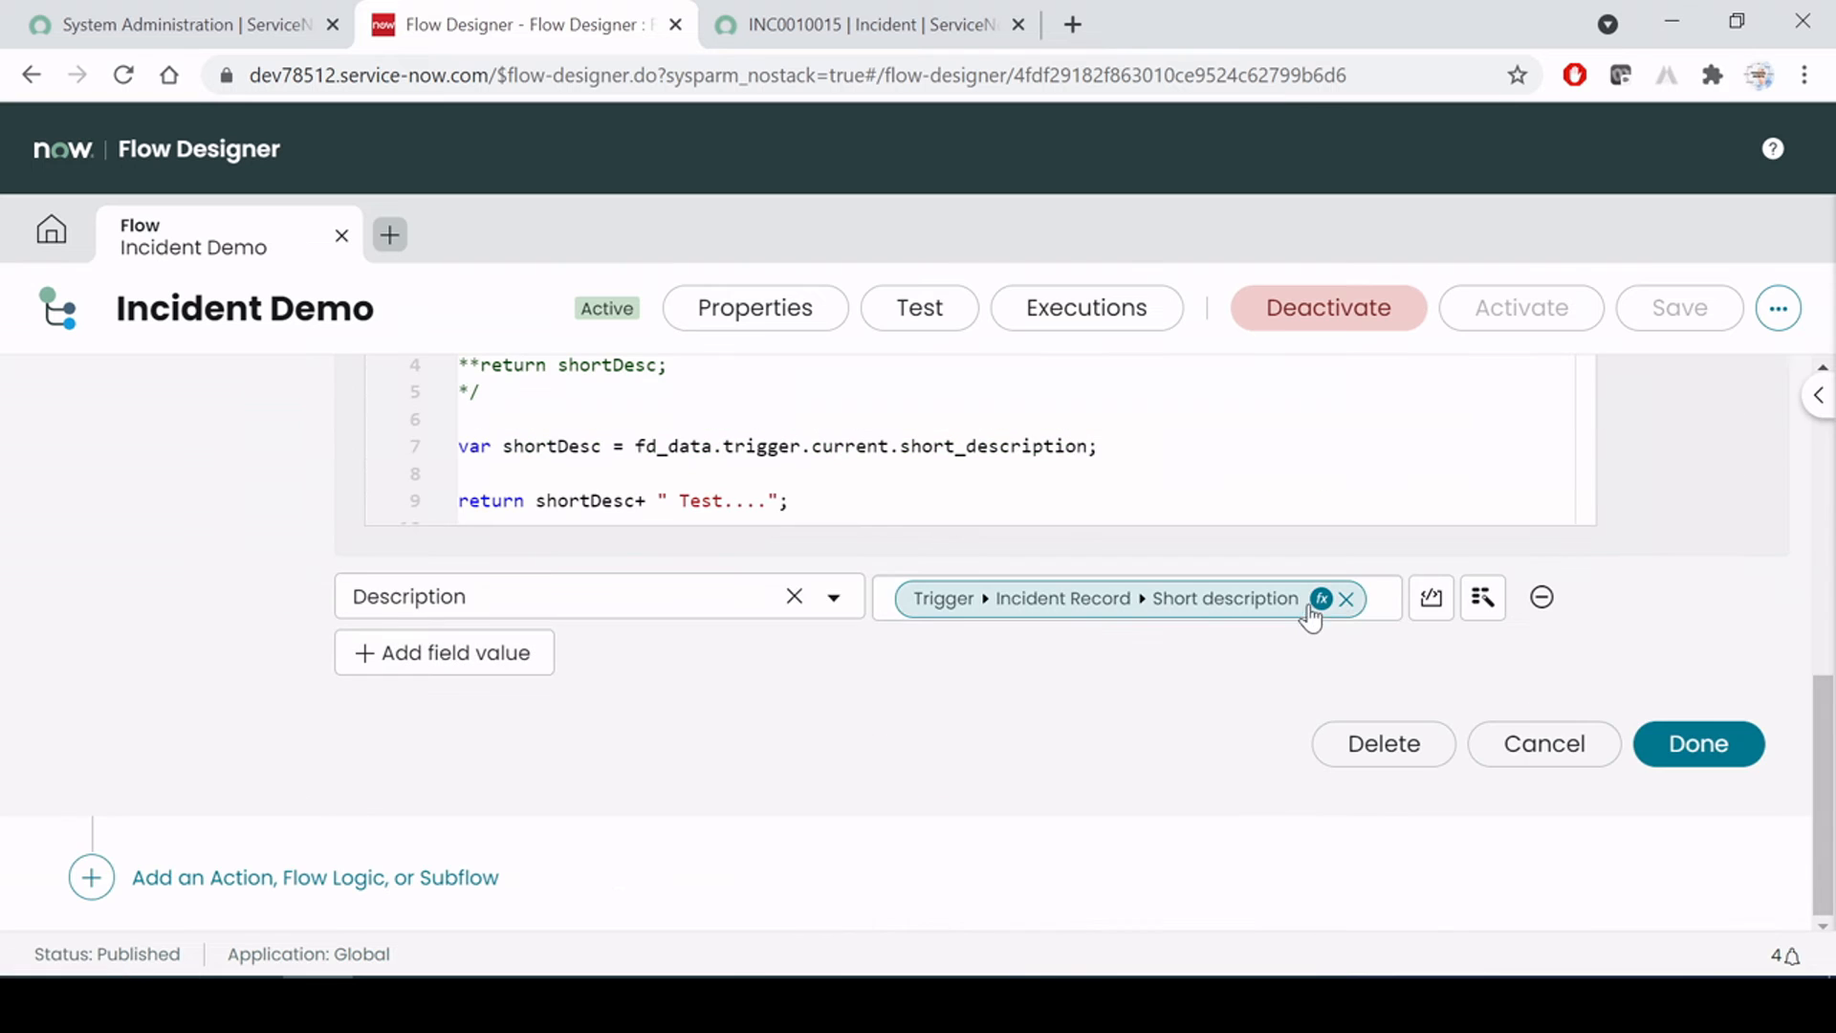
{"action": "left_click", "coordinate": [1345, 599]}
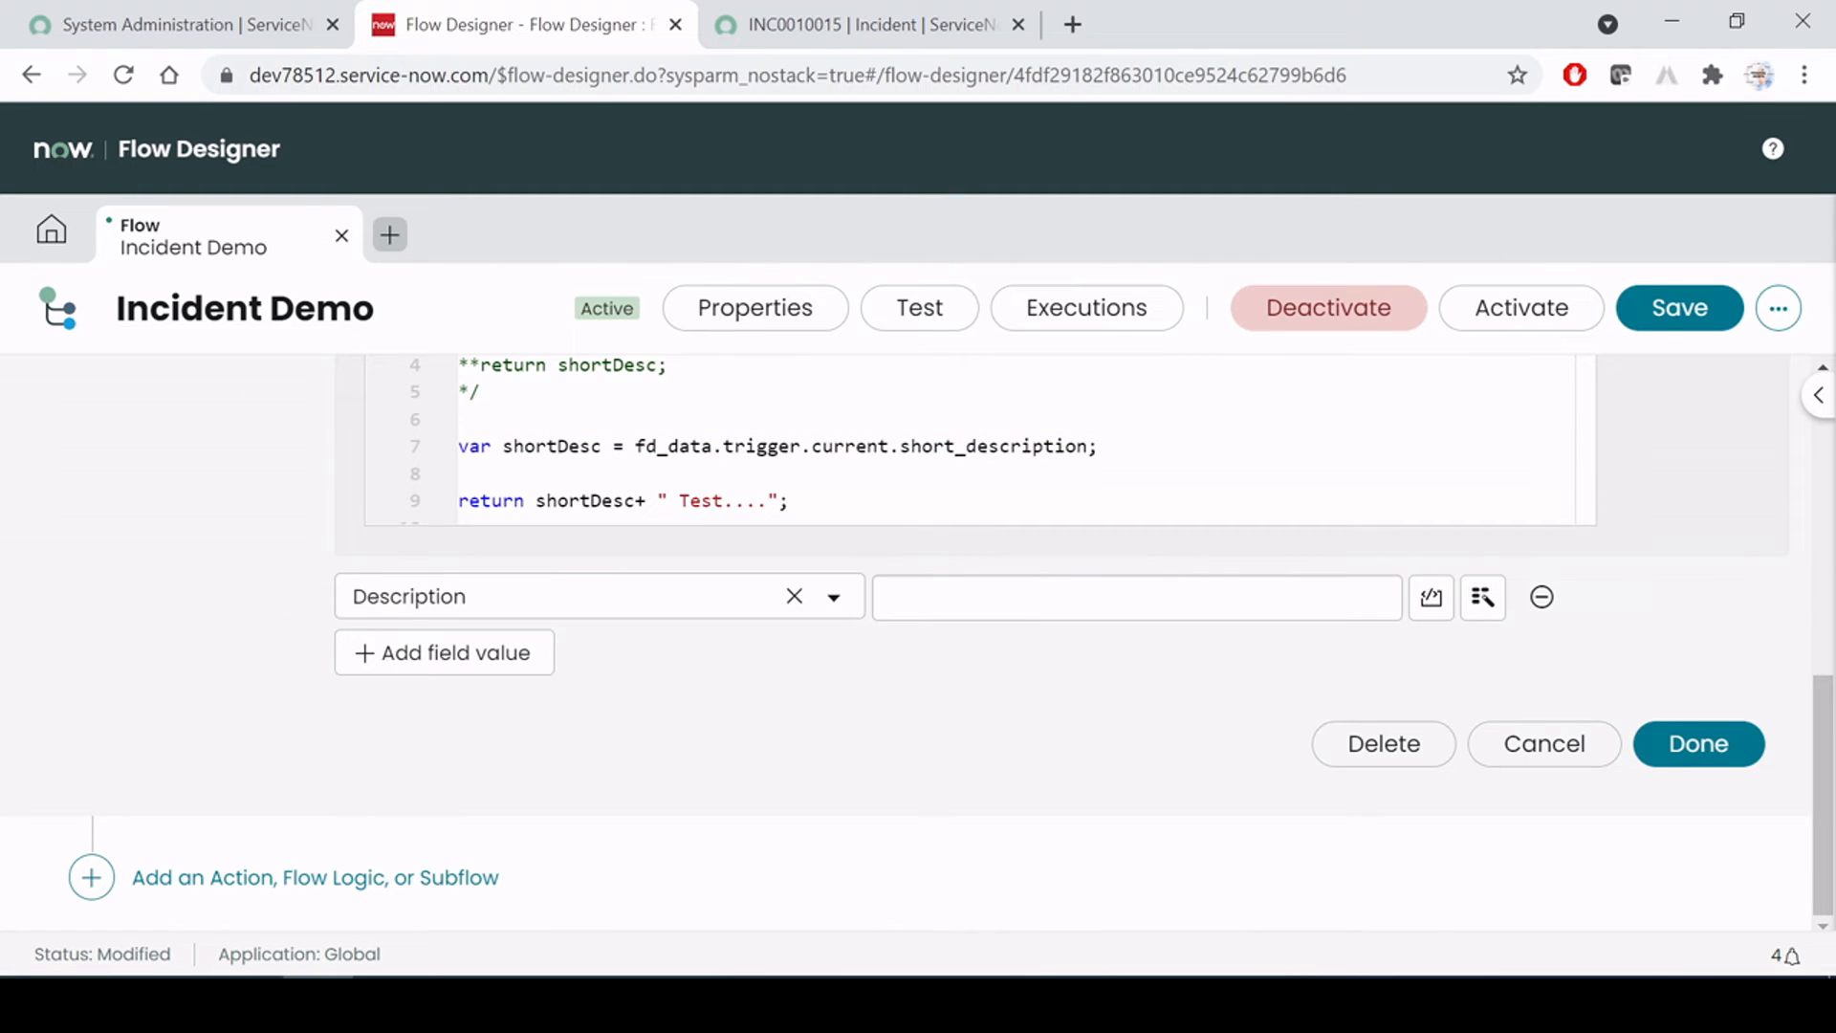
{"action": "left_click", "coordinate": [1482, 596]}
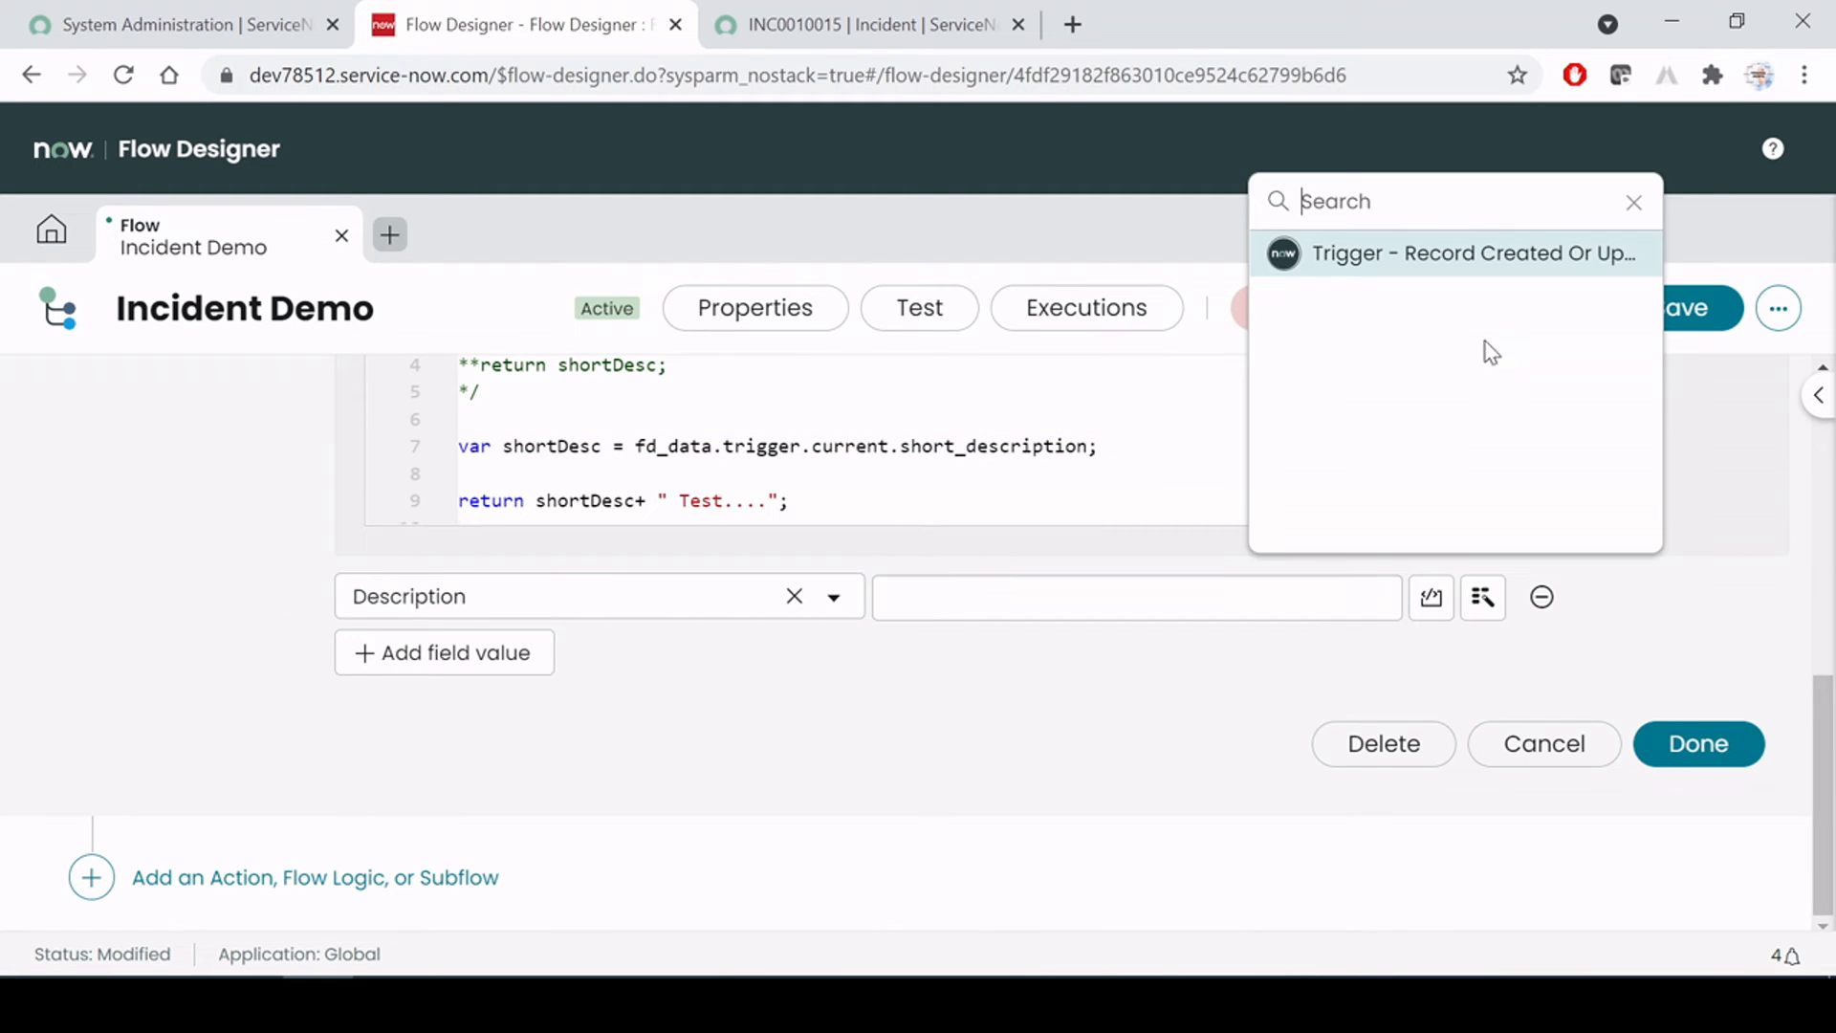
{"action": "left_click", "coordinate": [1582, 260]}
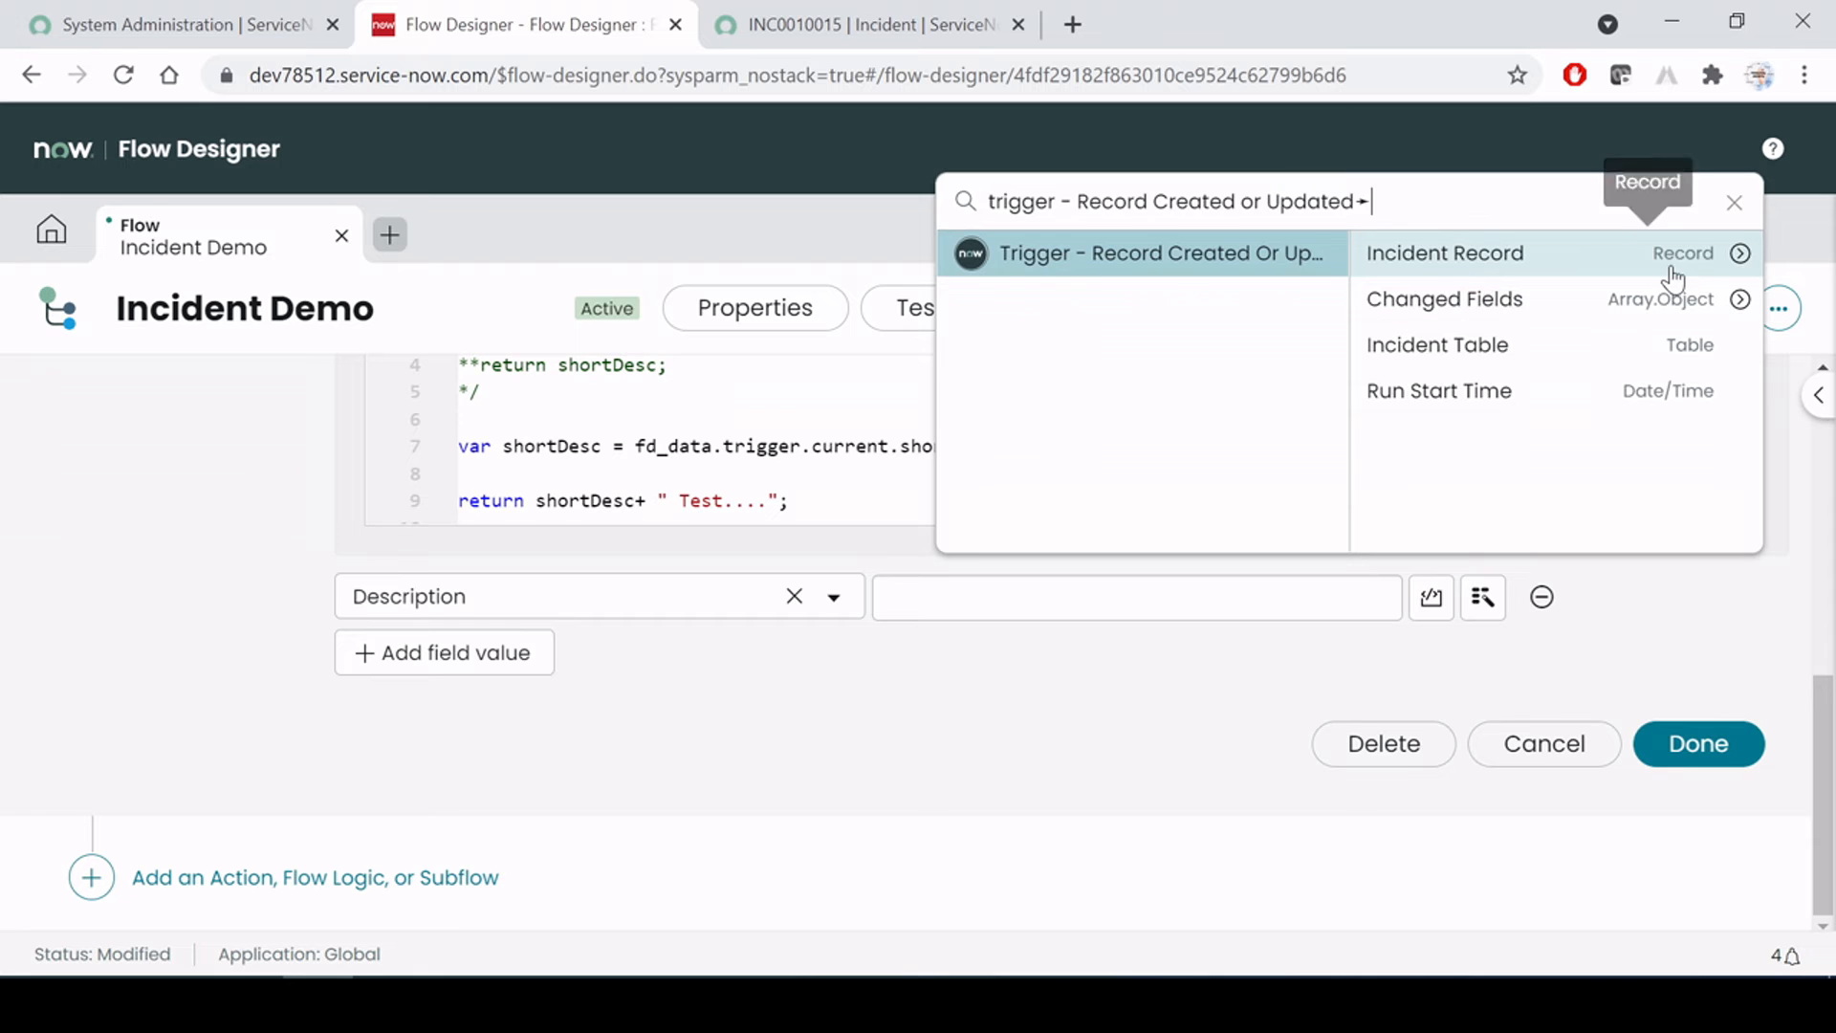
{"action": "left_click", "coordinate": [1740, 257]}
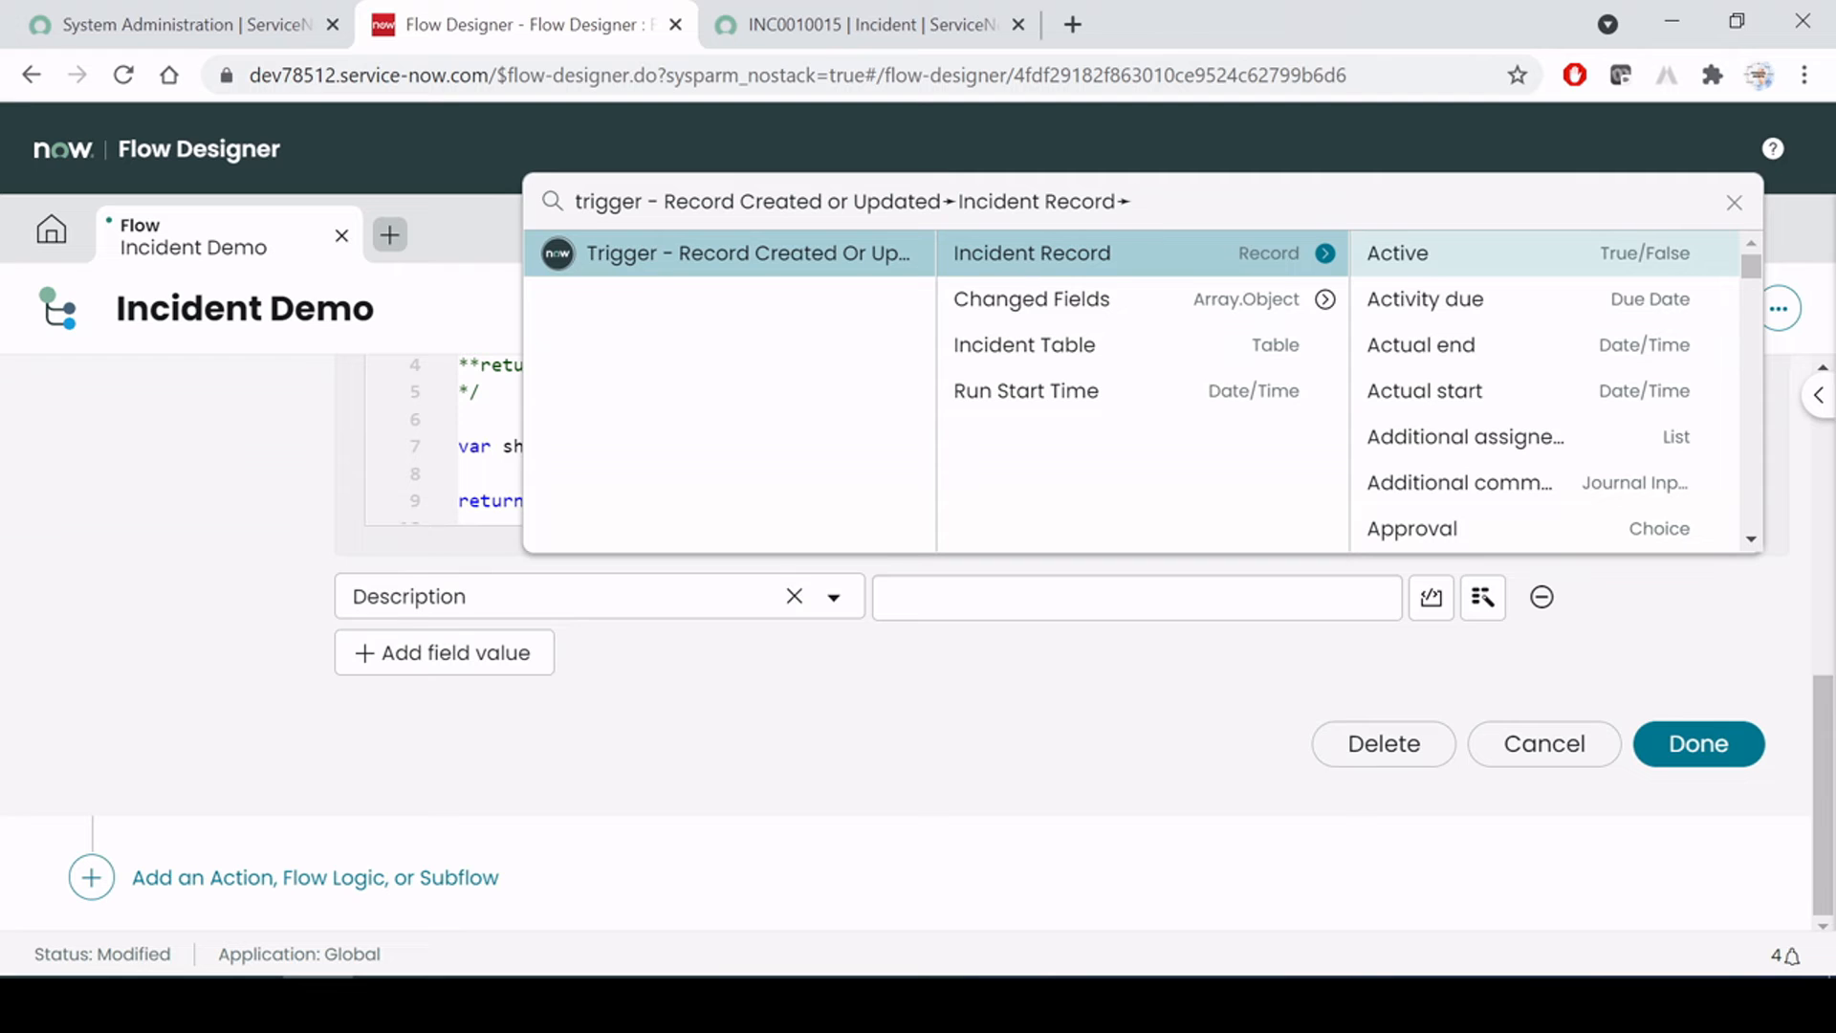
{"action": "type", "text": "ass"}
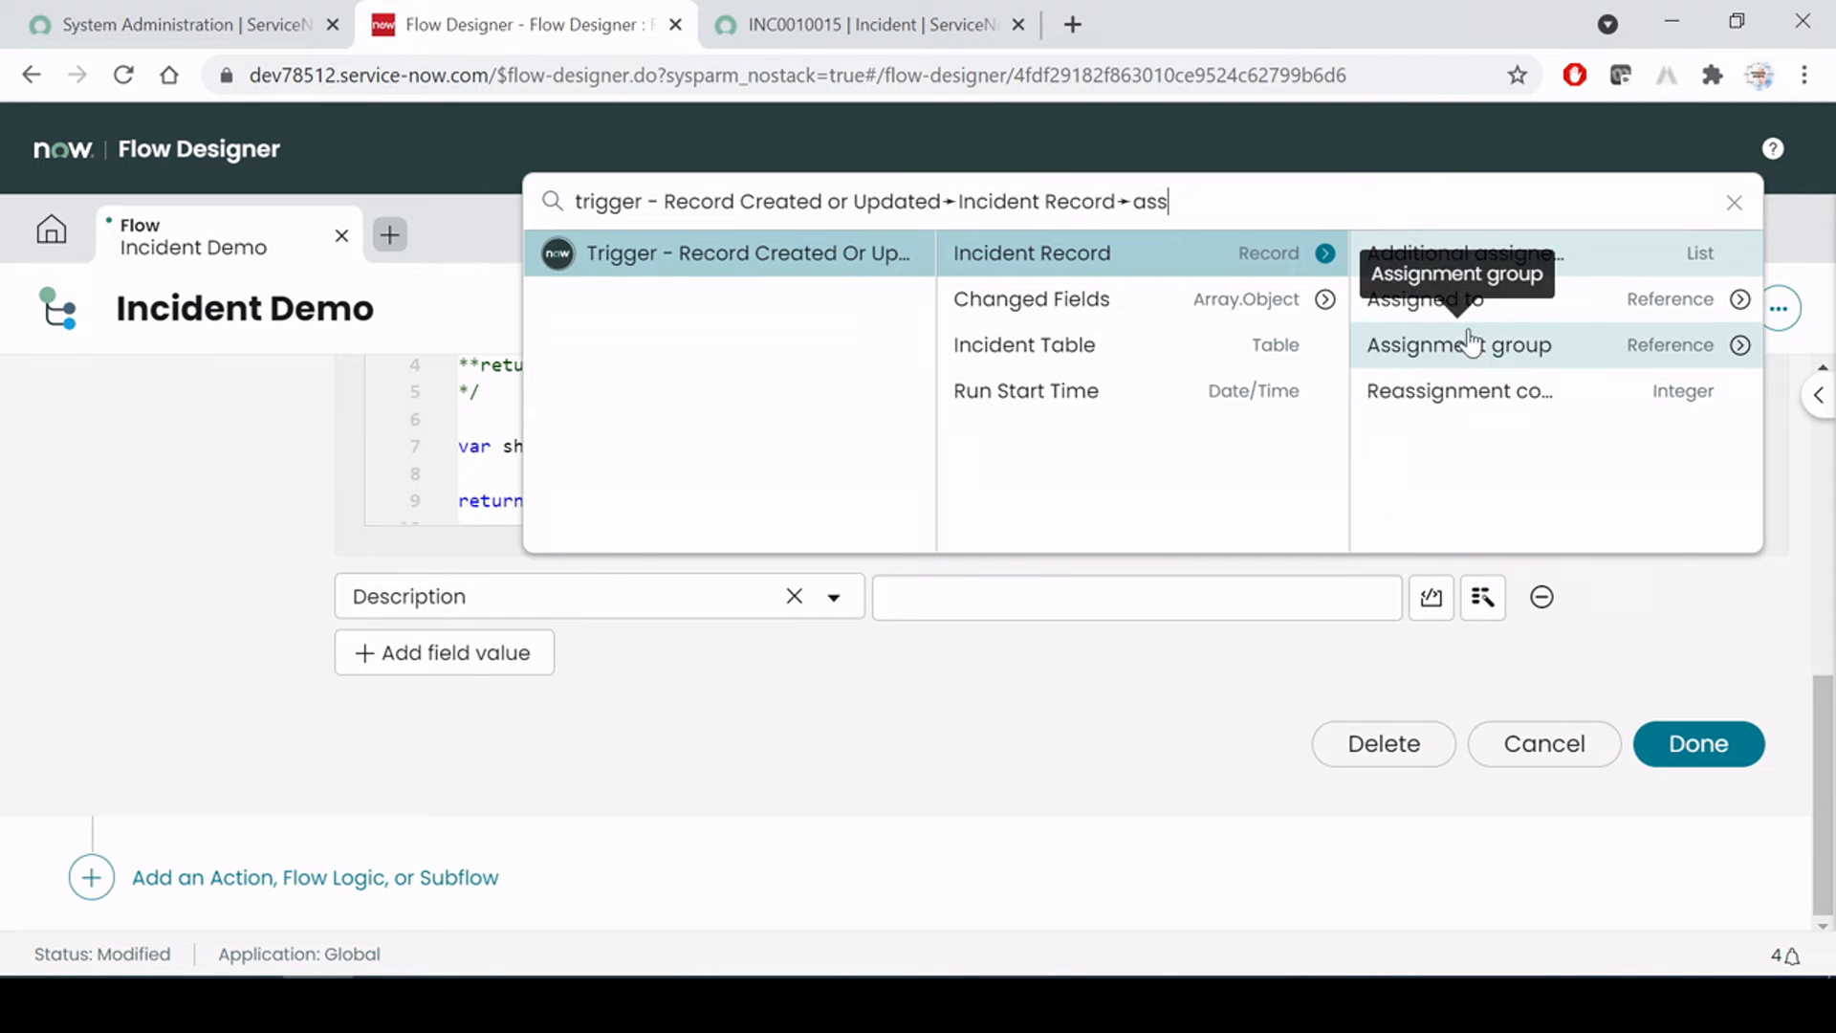
{"action": "left_click", "coordinate": [1506, 348]}
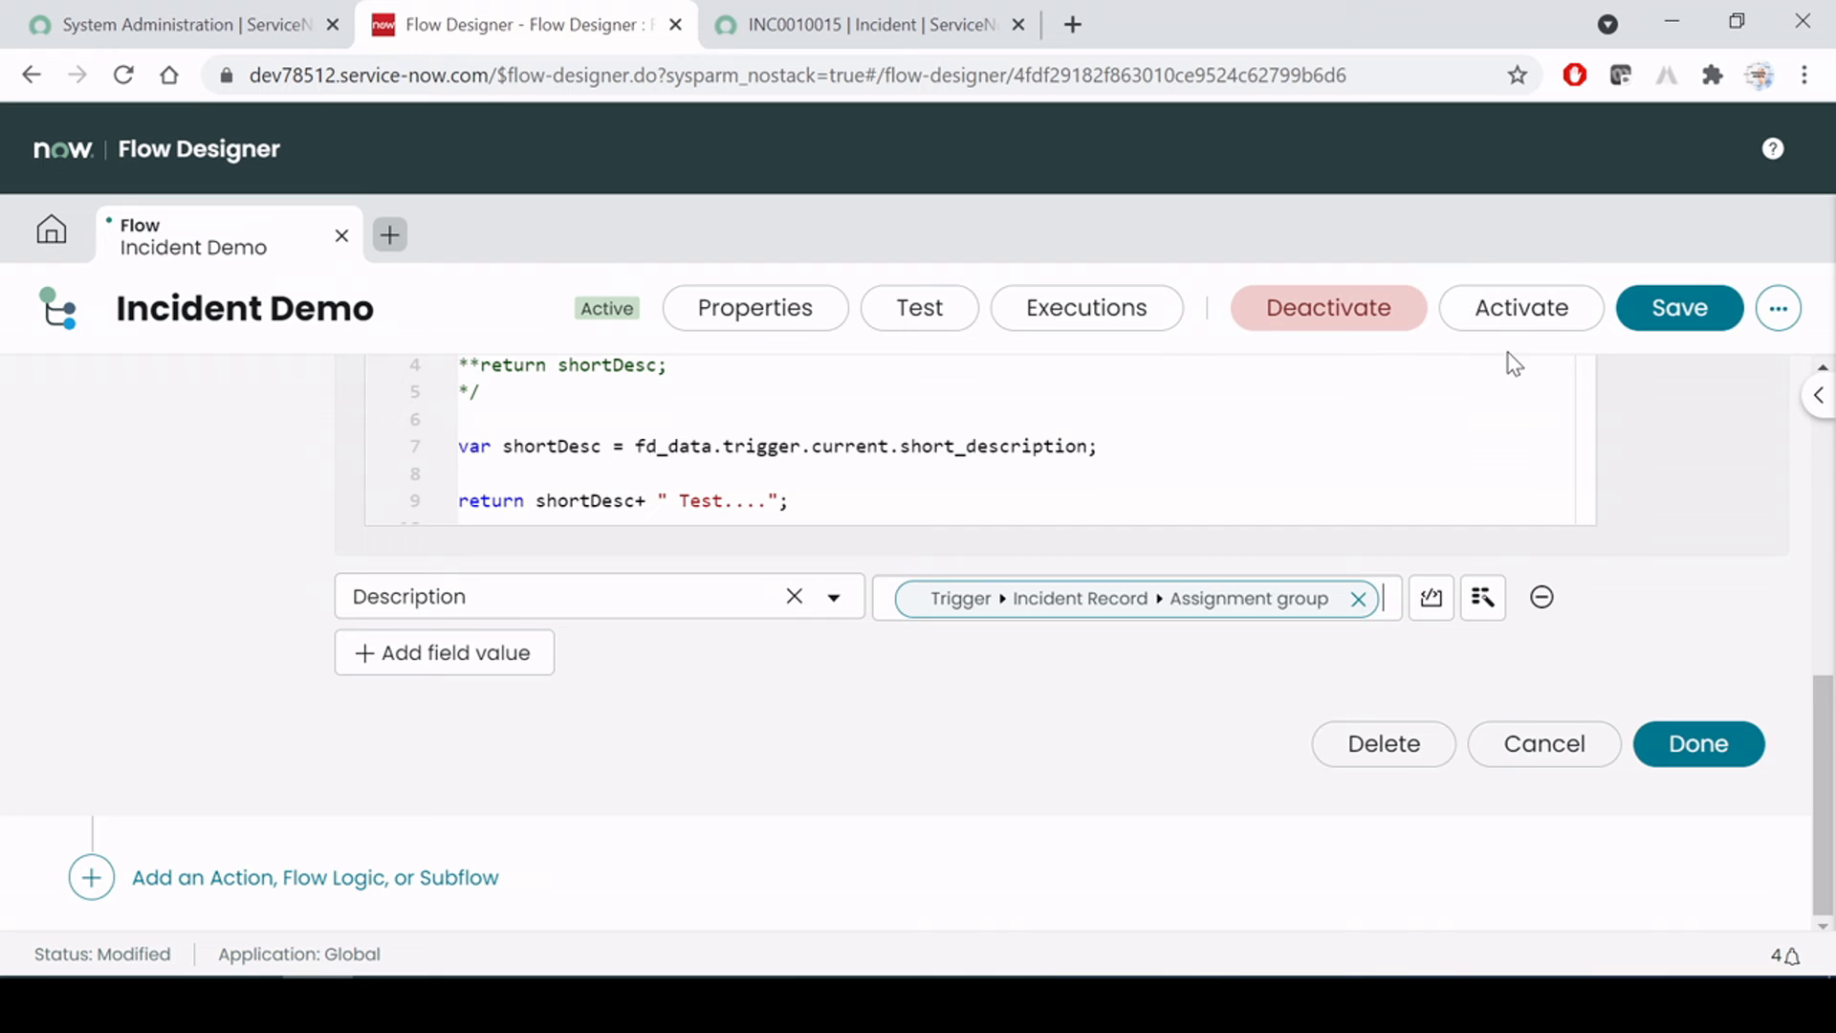
{"action": "left_click", "coordinate": [1357, 598]}
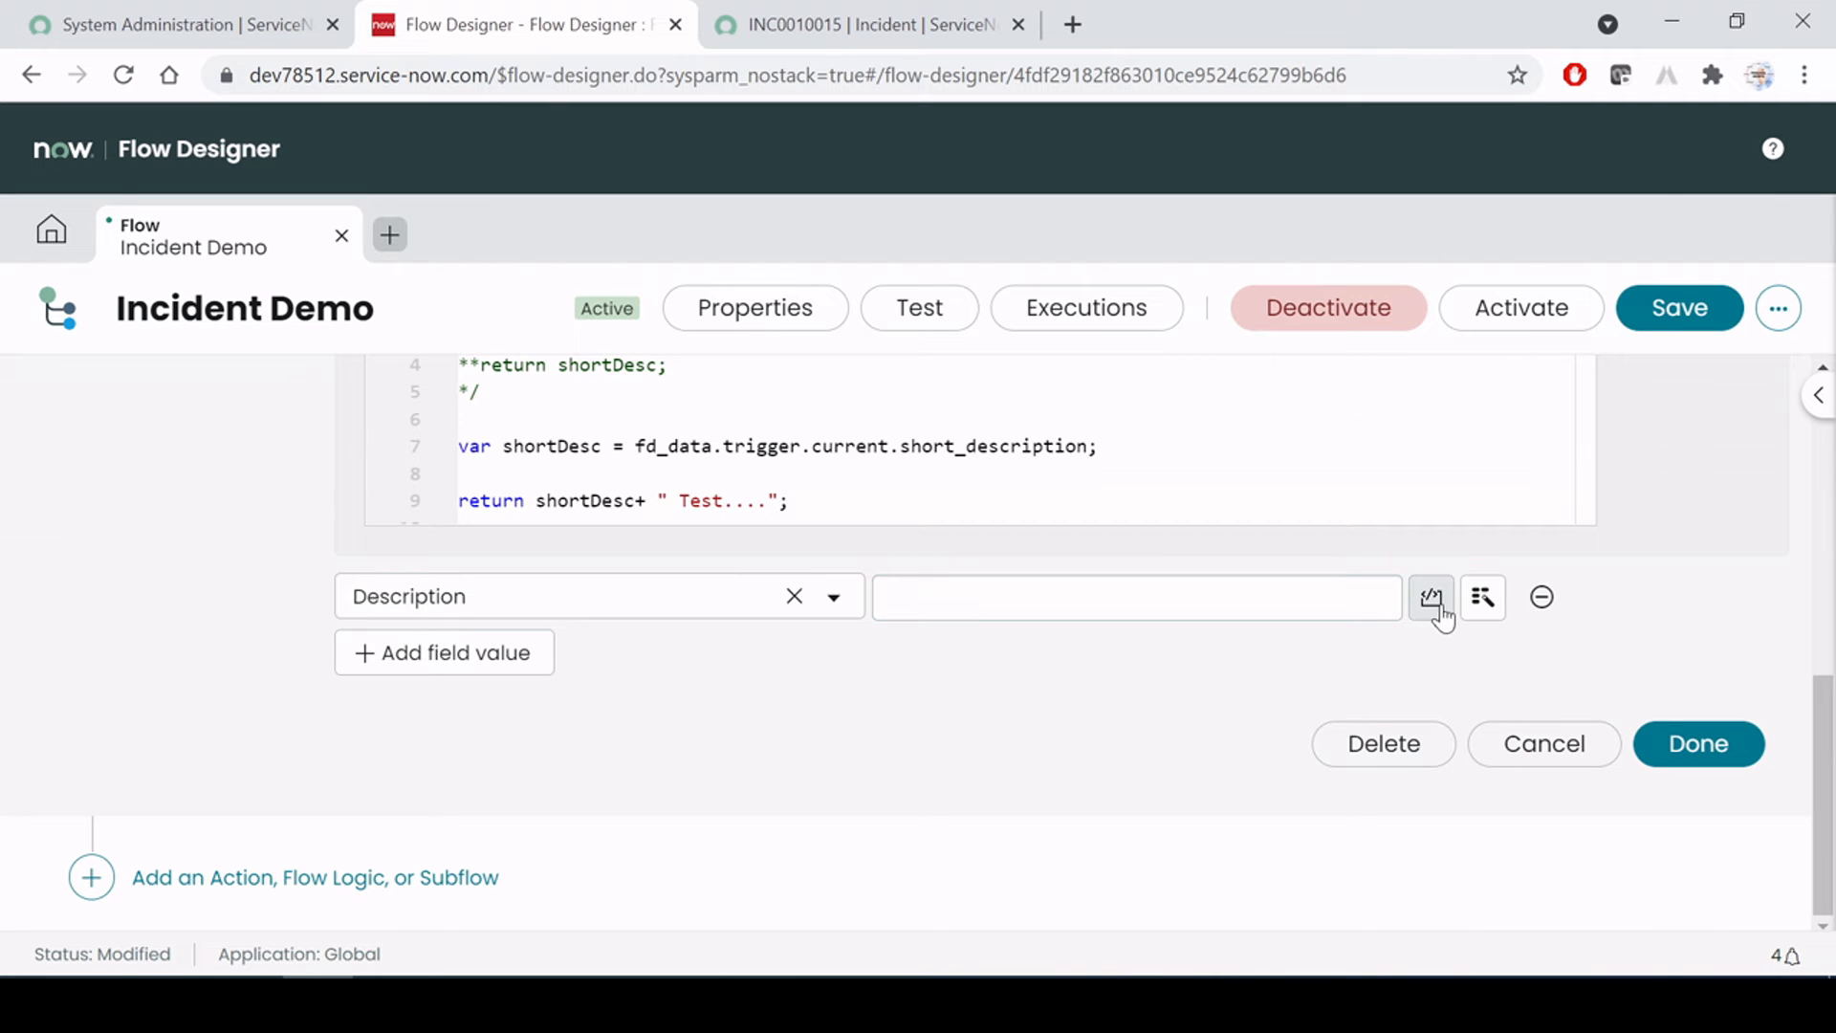
Map the Description field to the Name of the Assignment group on the trigger's Incident Record
{"action": "left_click", "coordinate": [1482, 597]}
{"action": "left_click", "coordinate": [1565, 268]}
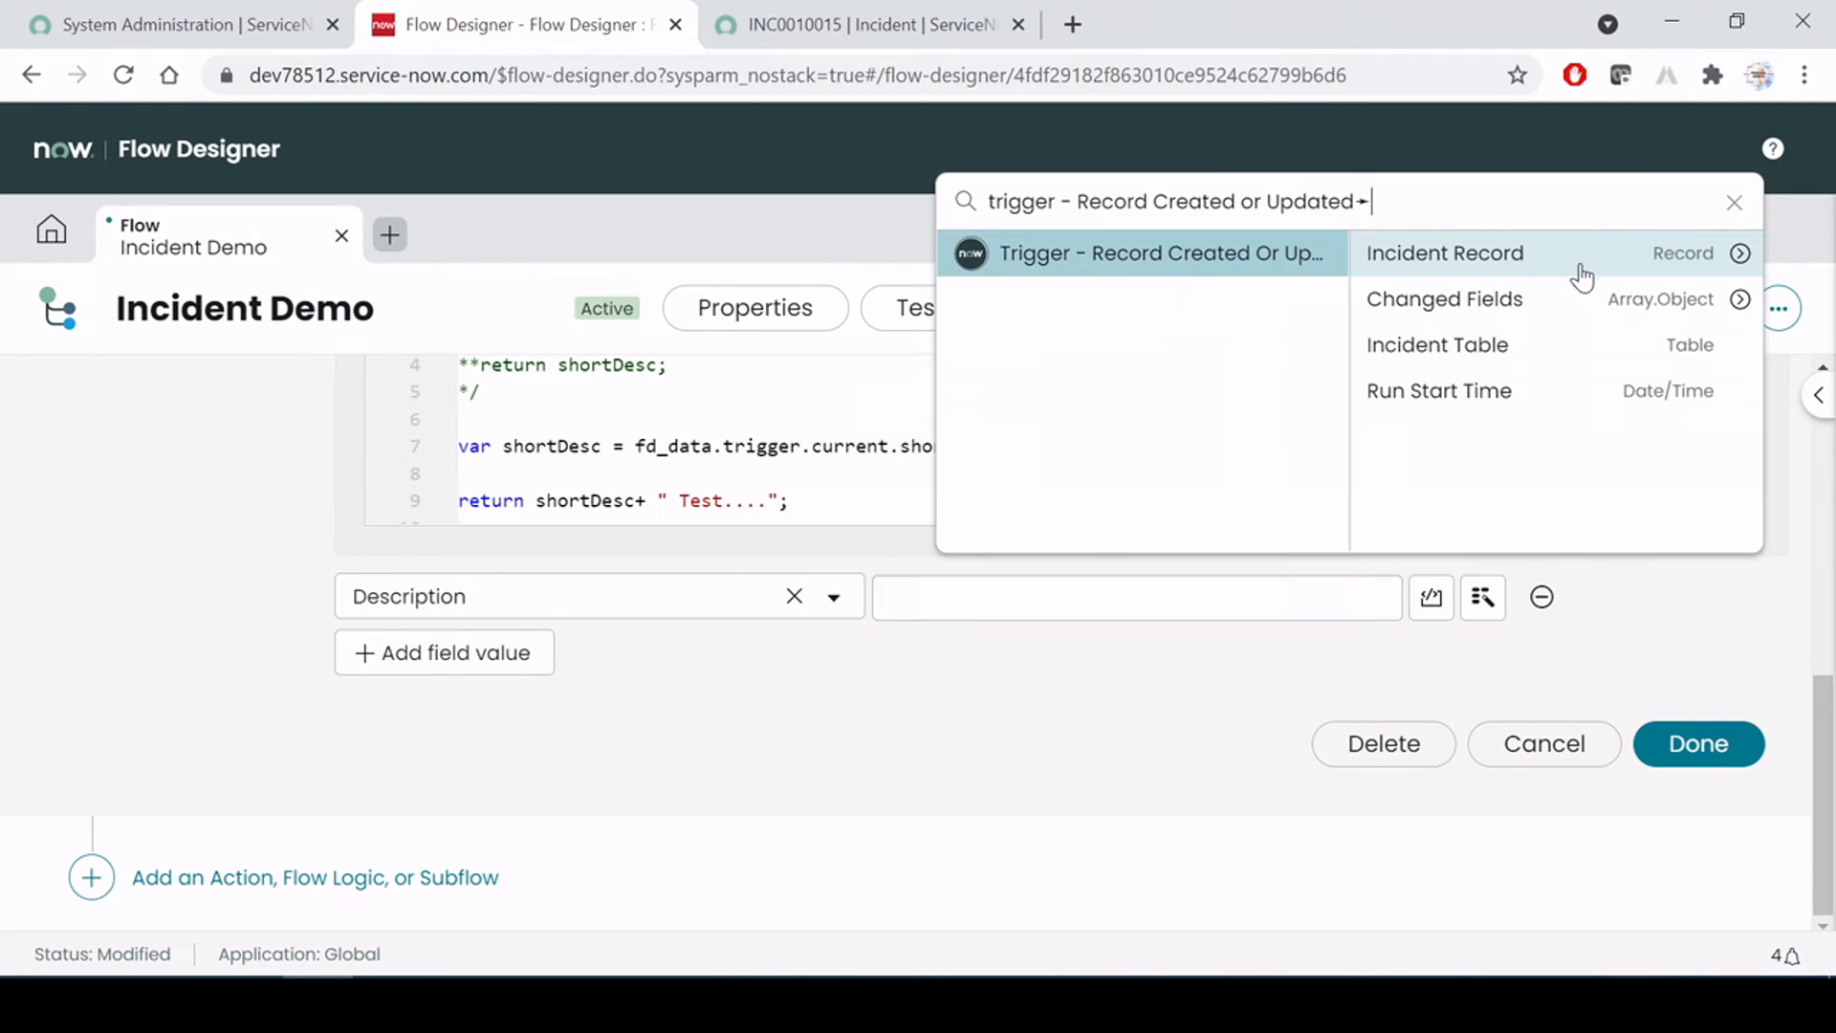
{"action": "left_click", "coordinate": [1741, 254]}
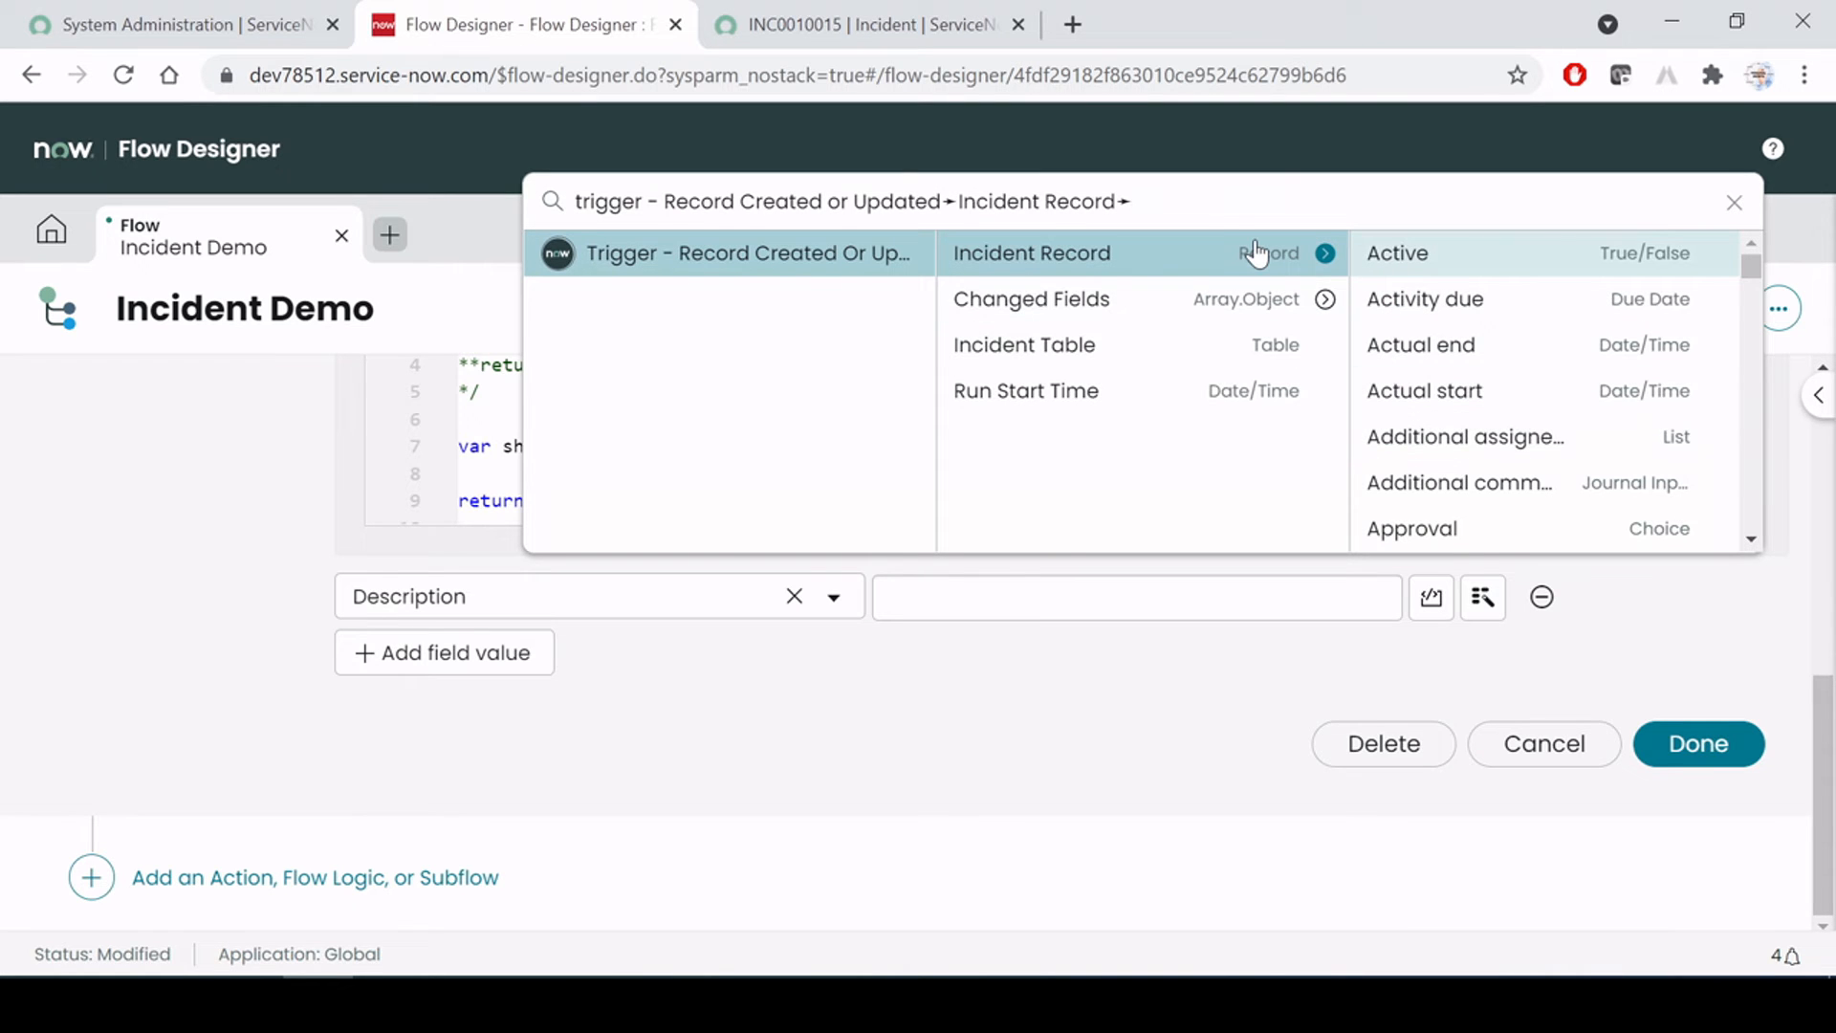
{"action": "type", "text": "ass"}
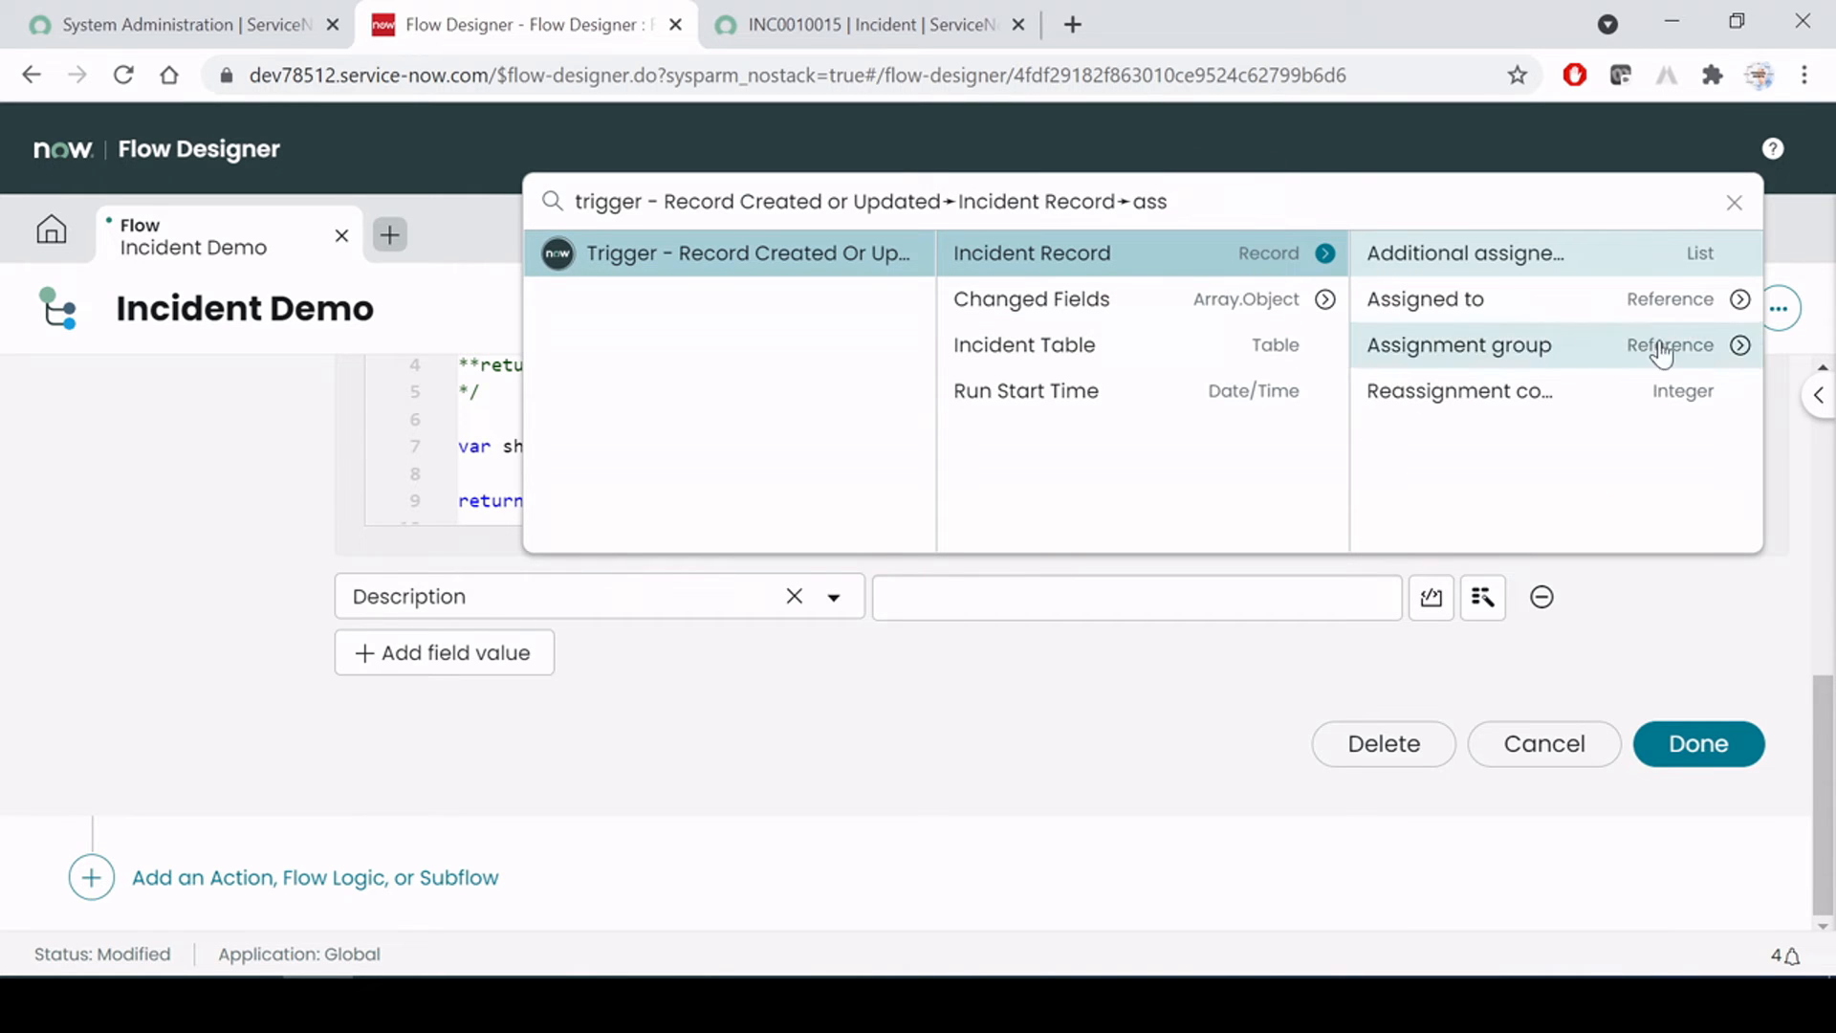
{"action": "left_click", "coordinate": [1740, 348]}
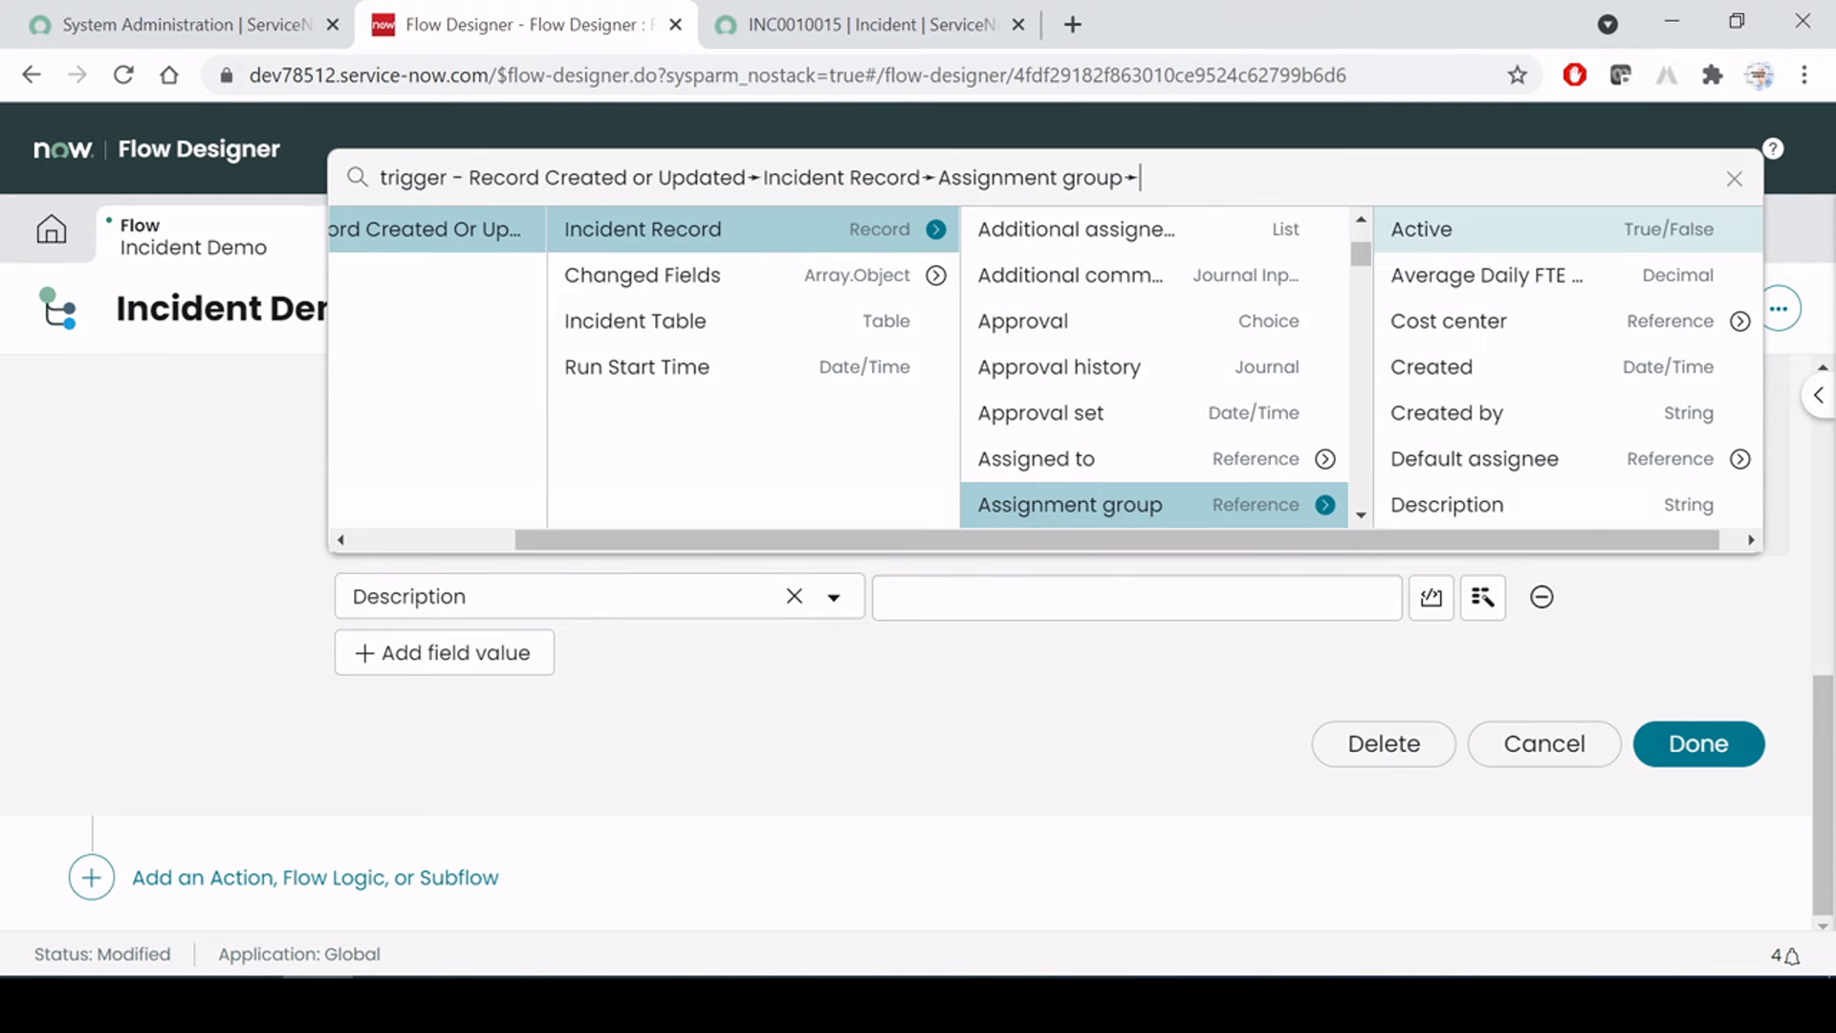
{"action": "type", "text": "nam"}
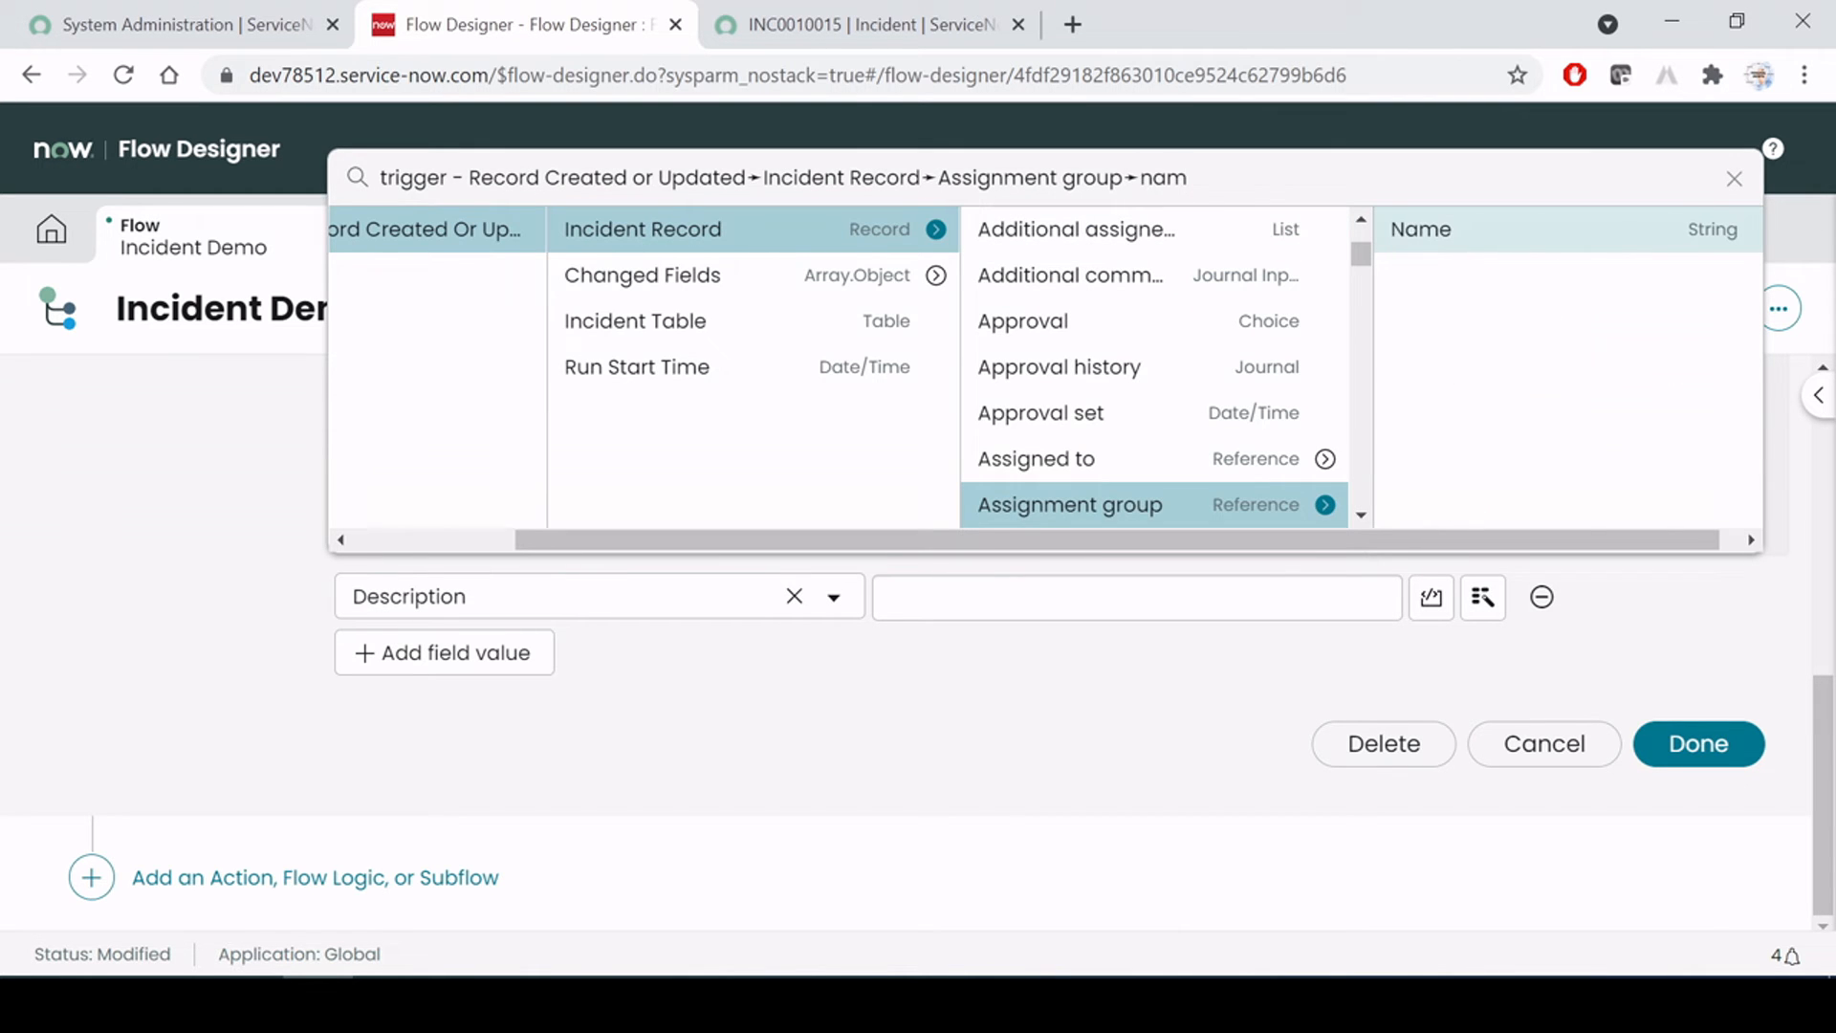
{"action": "left_click", "coordinate": [1427, 229]}
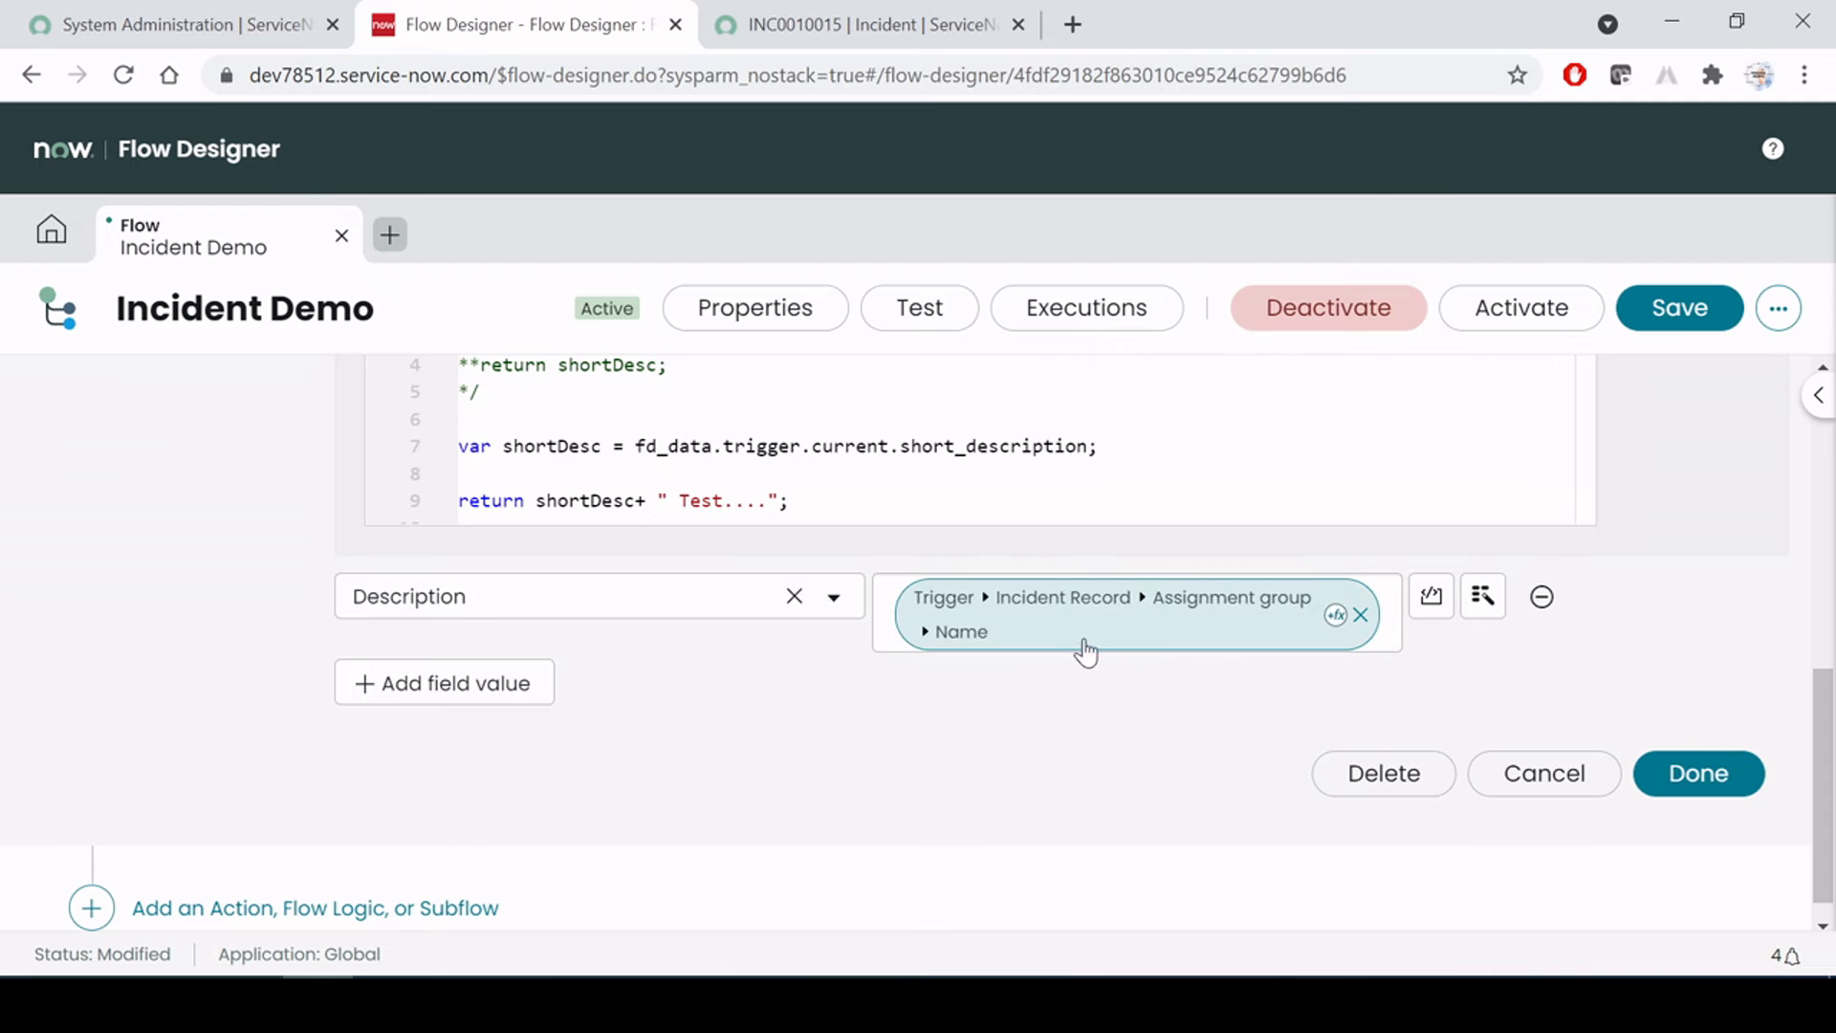
Apply the To Upper Case string transform to the Assignment group Name value in the Description field
{"action": "left_click", "coordinate": [1336, 616]}
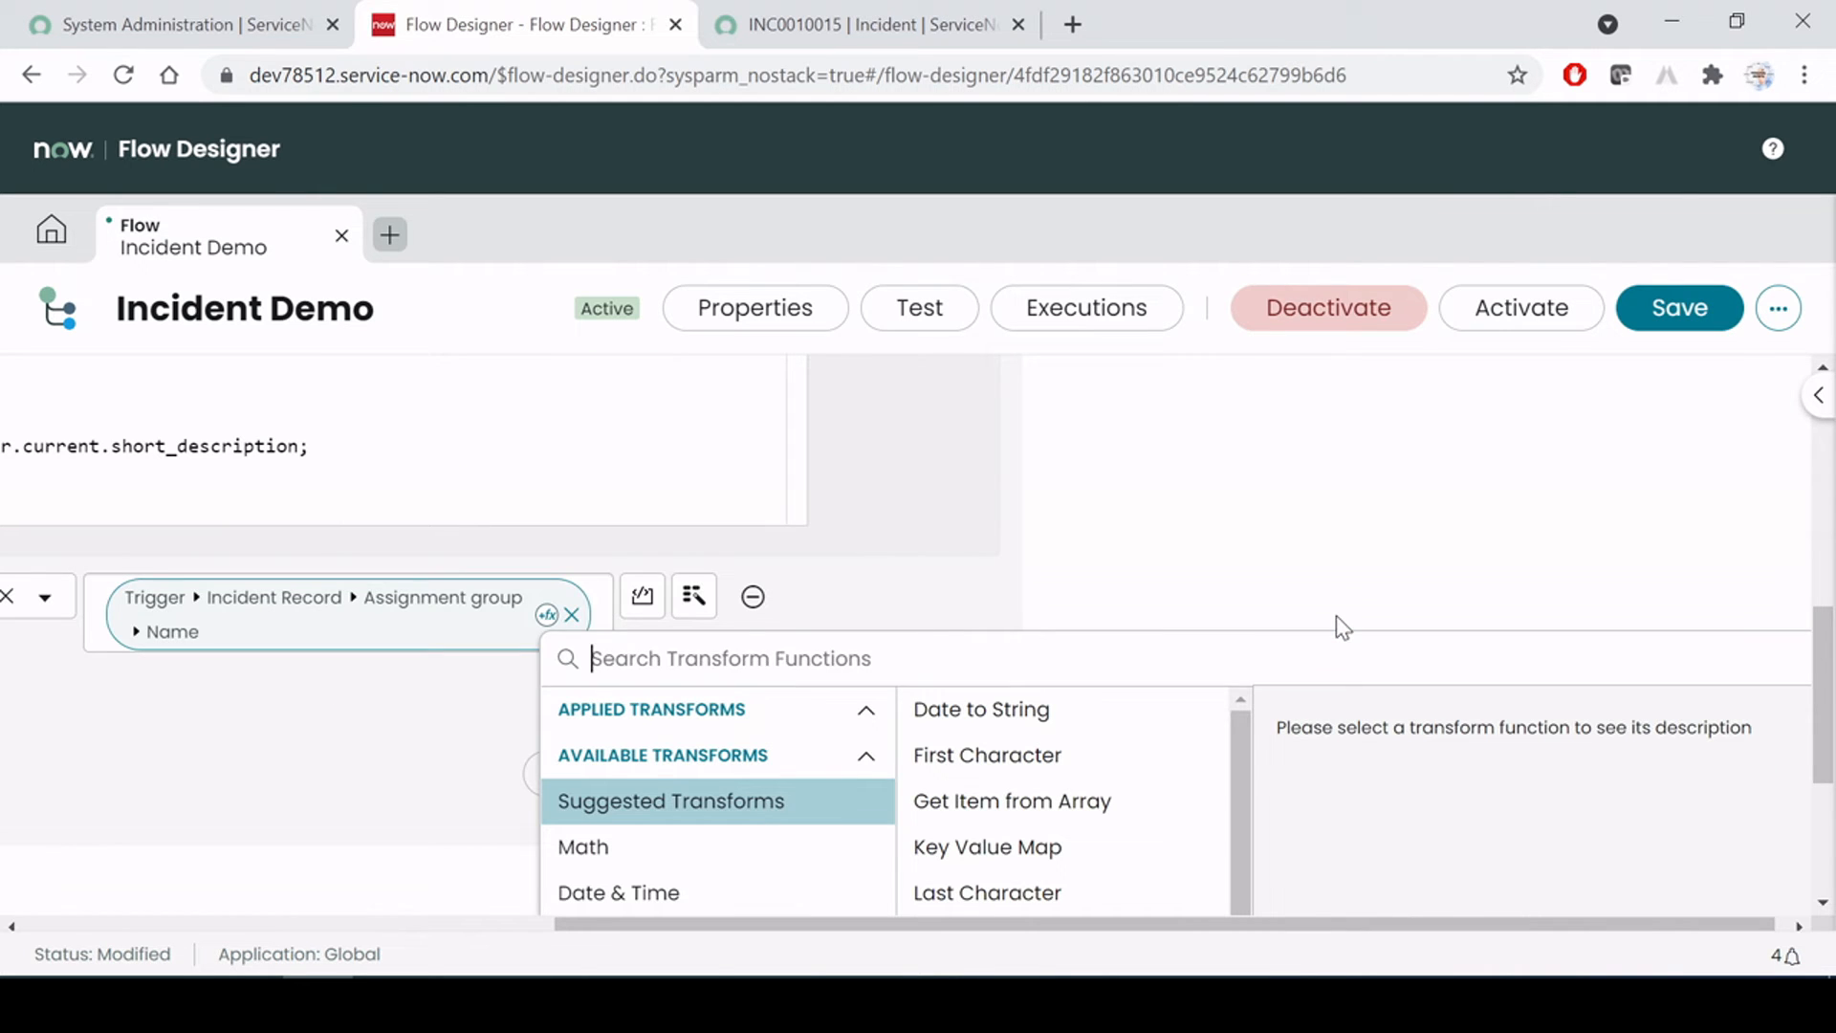
{"action": "left_click_drag", "start_coordinate": [1824, 663], "coordinate": [1827, 777]}
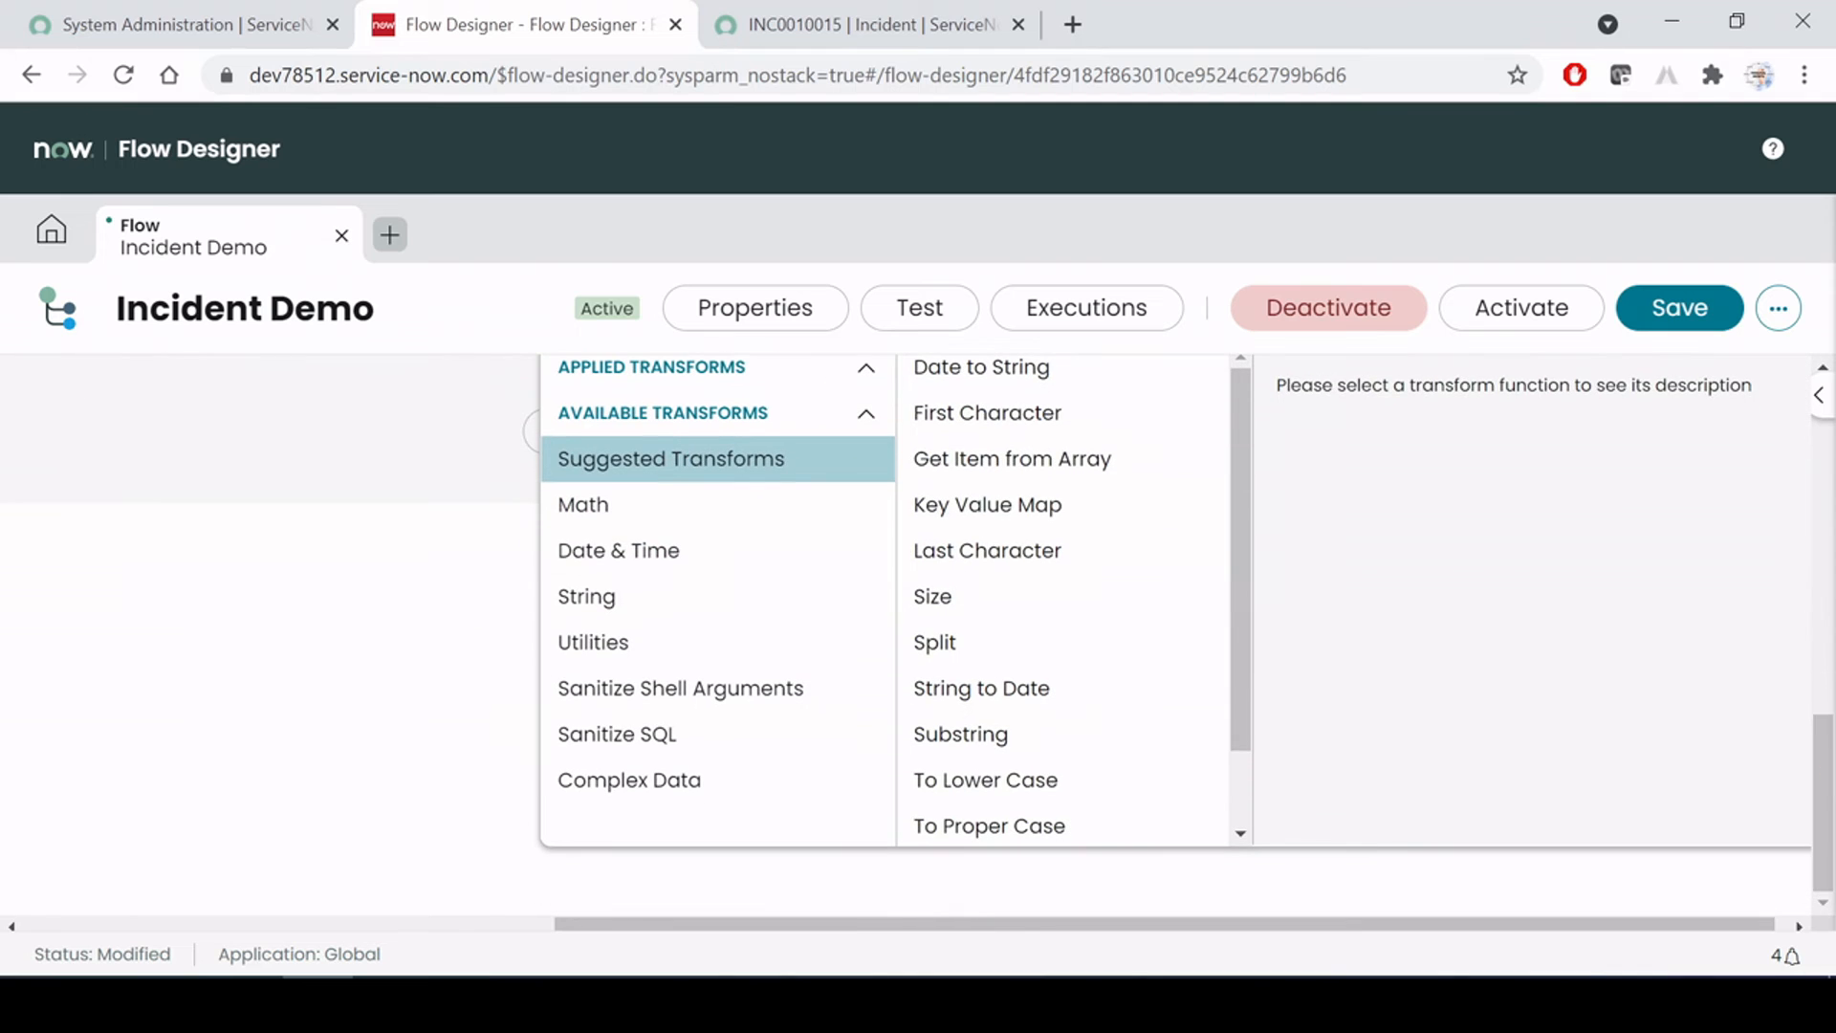
{"action": "left_click", "coordinate": [626, 606]}
{"action": "left_click", "coordinate": [1004, 703]}
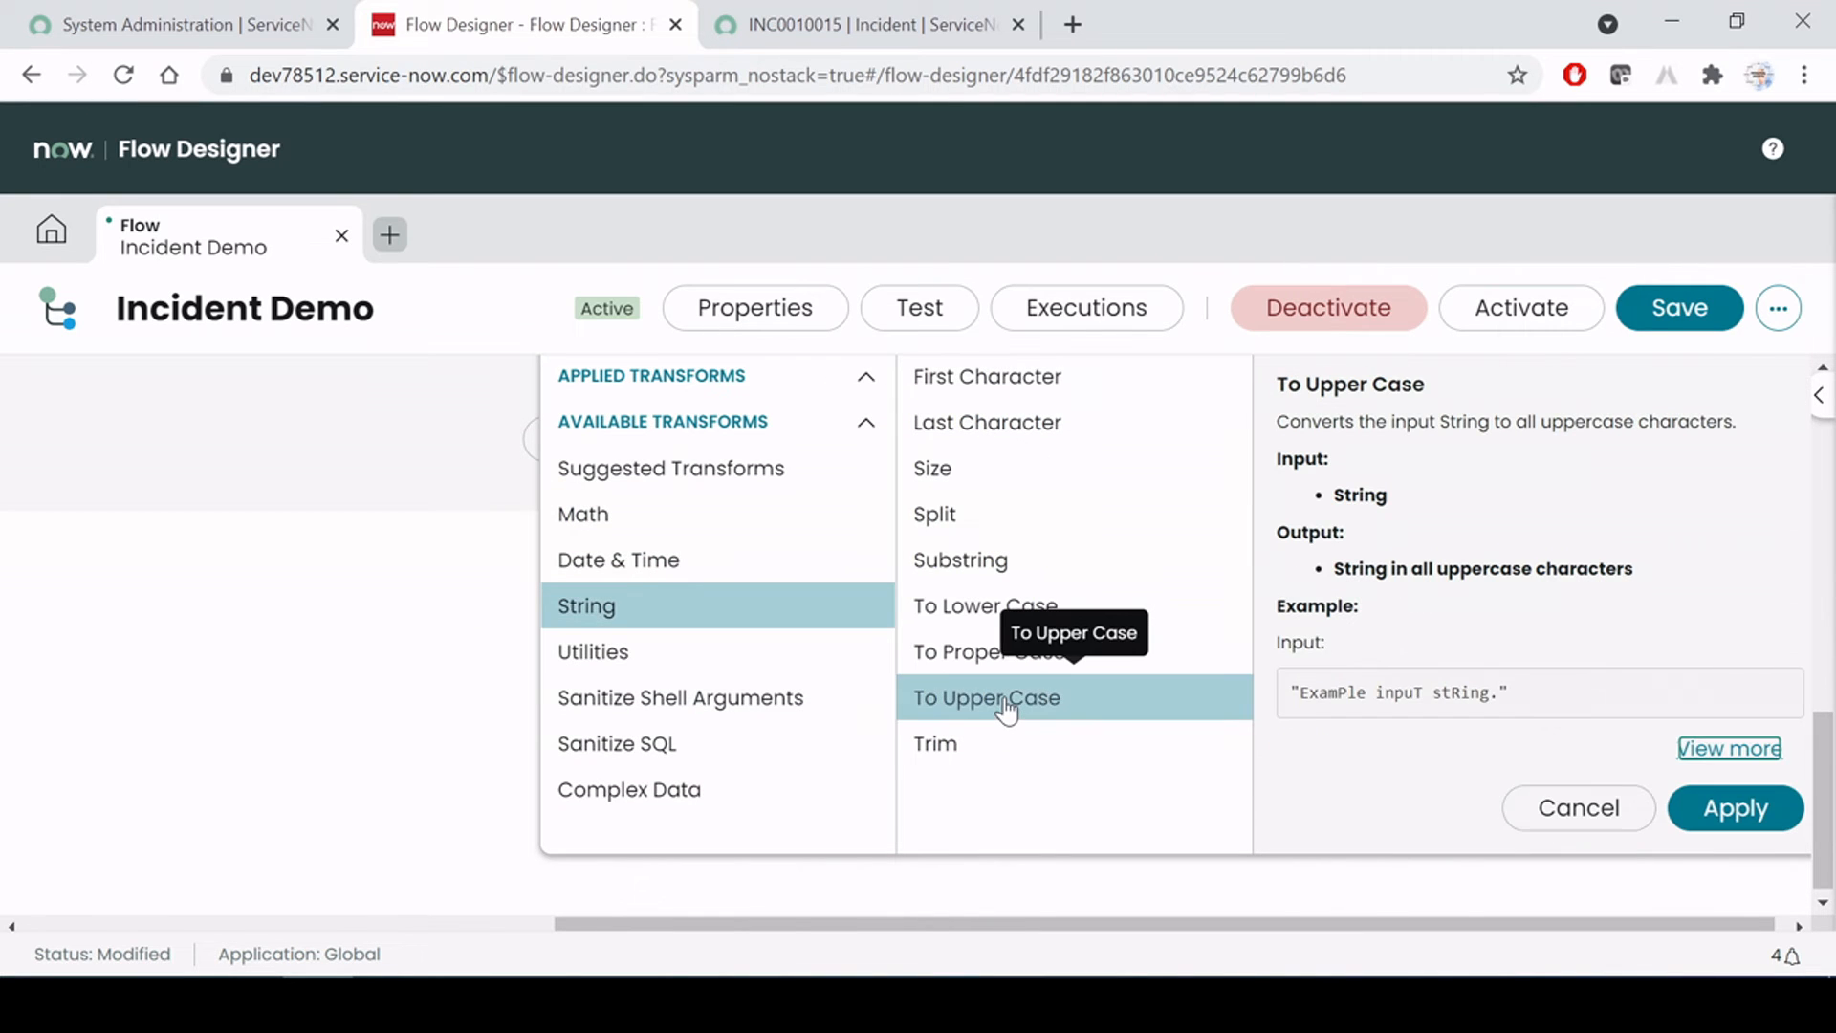
{"action": "left_click", "coordinate": [1726, 809]}
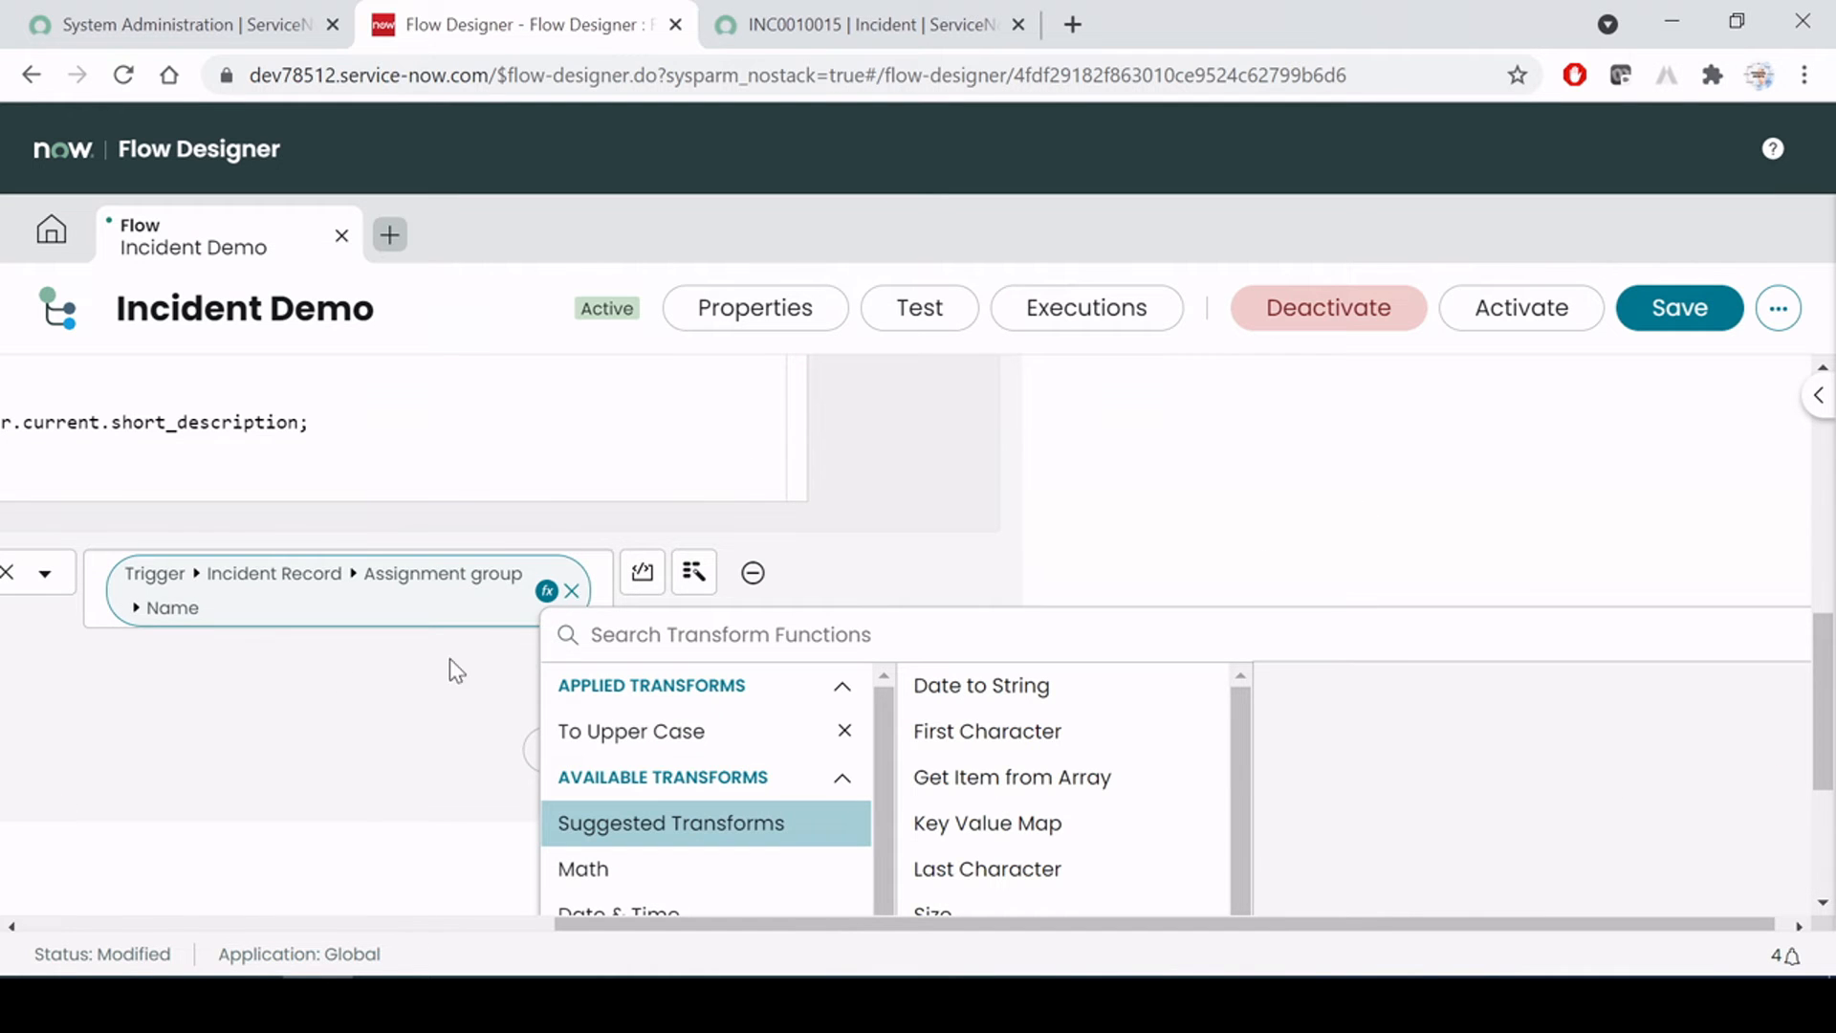
{"action": "left_click", "coordinate": [453, 713]}
Save and activate the Incident Demo flow, reloading the incident form in between
{"action": "scroll", "coordinate": [1069, 811], "scroll_direction": "up", "scroll_amount": 2}
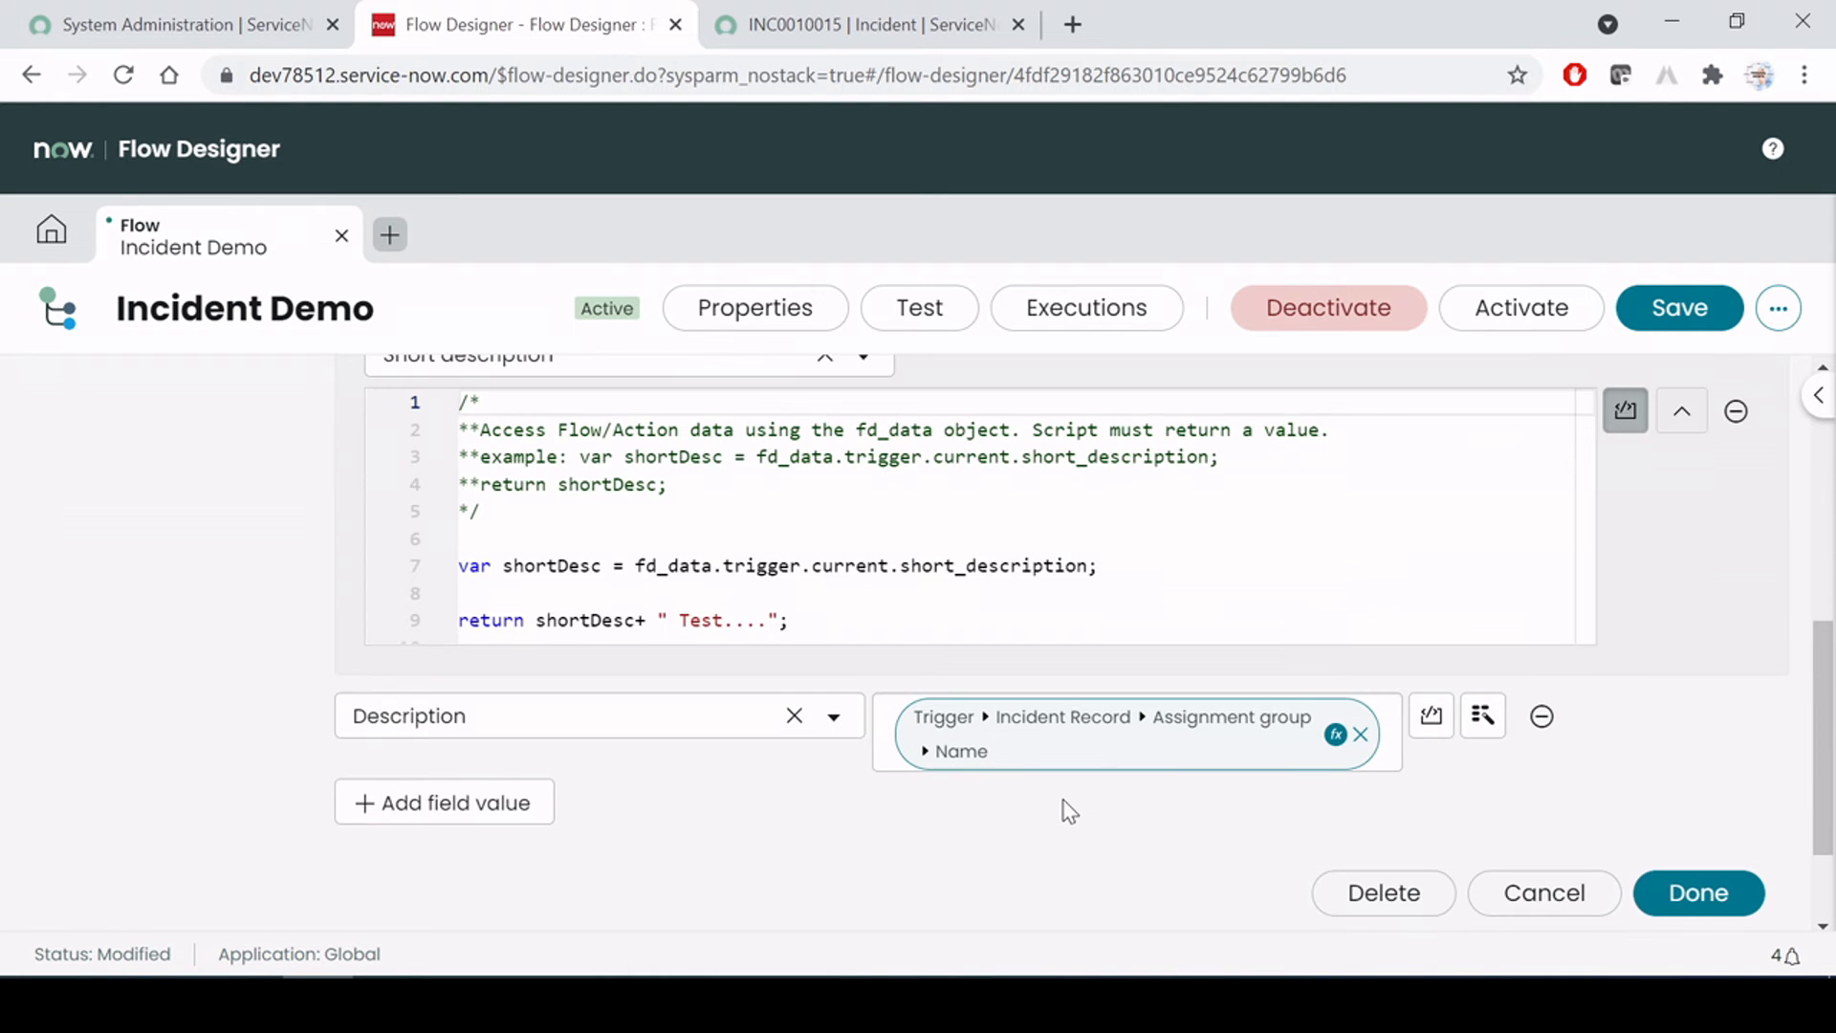
{"action": "scroll", "coordinate": [1732, 688], "scroll_direction": "up", "scroll_amount": 3}
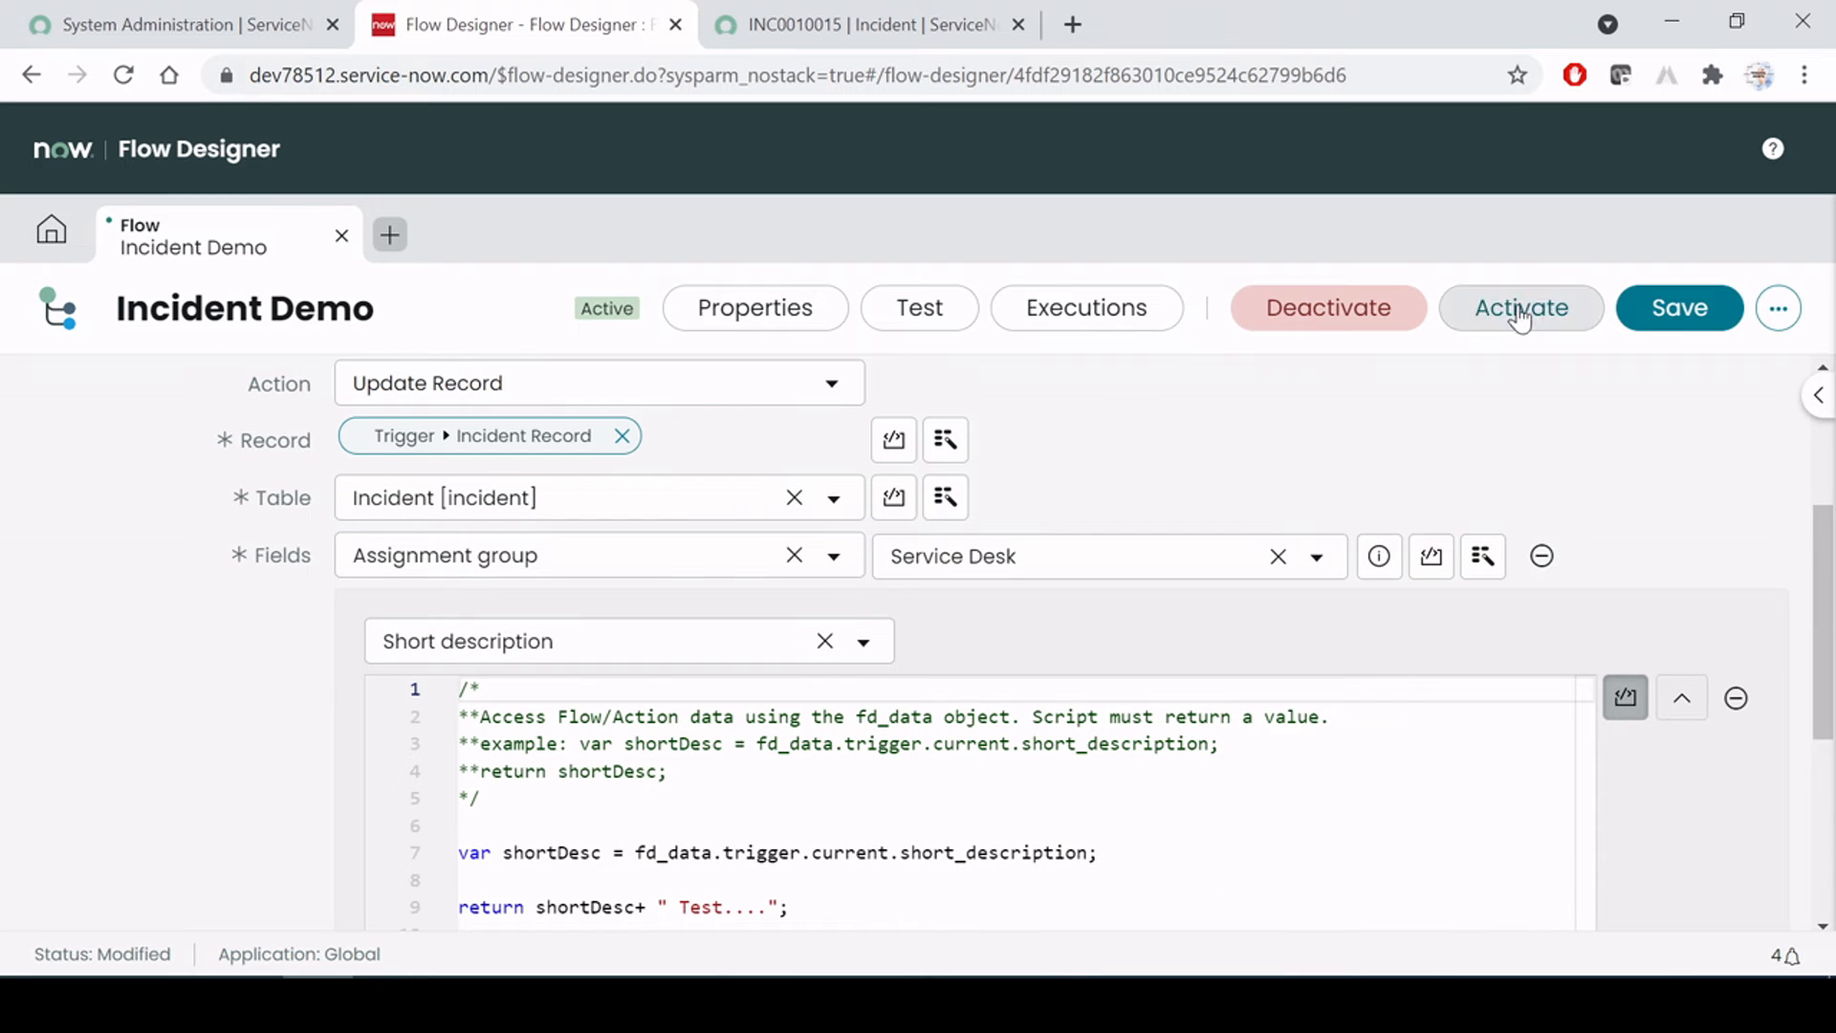
{"action": "left_click", "coordinate": [1671, 308]}
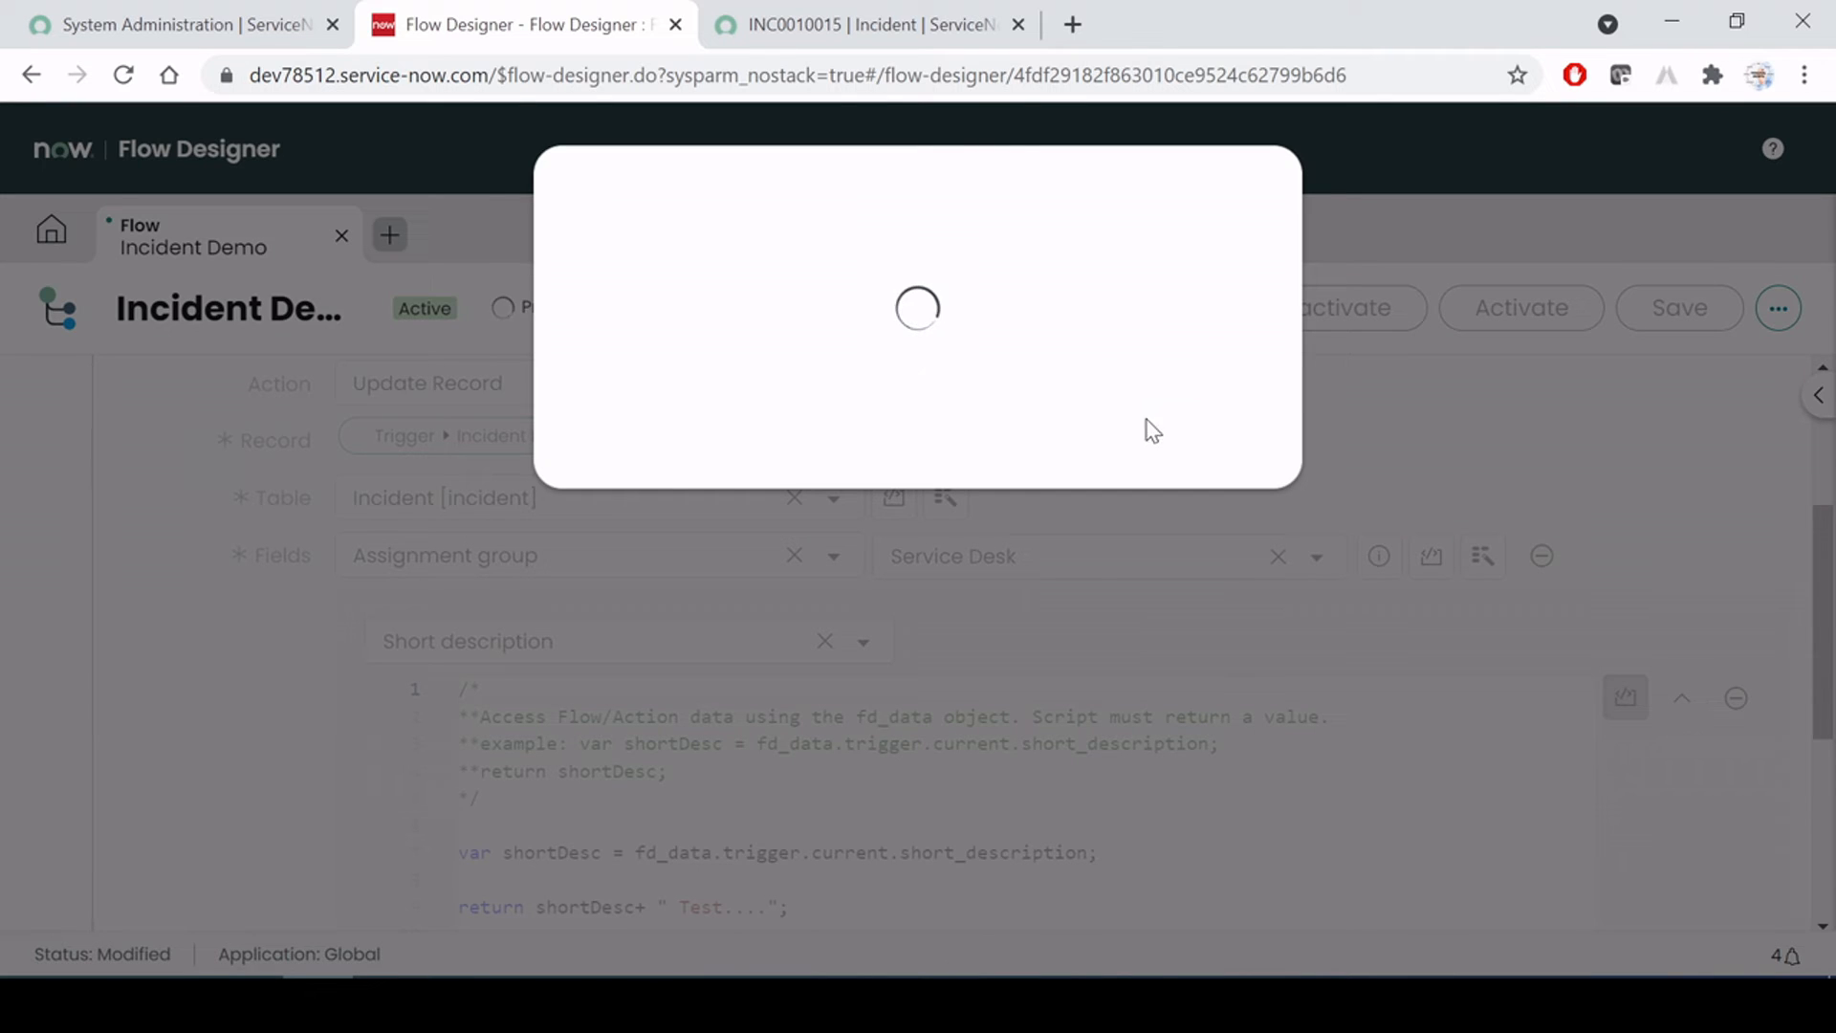
{"action": "left_click", "coordinate": [875, 24]}
{"action": "right_click", "coordinate": [883, 117]}
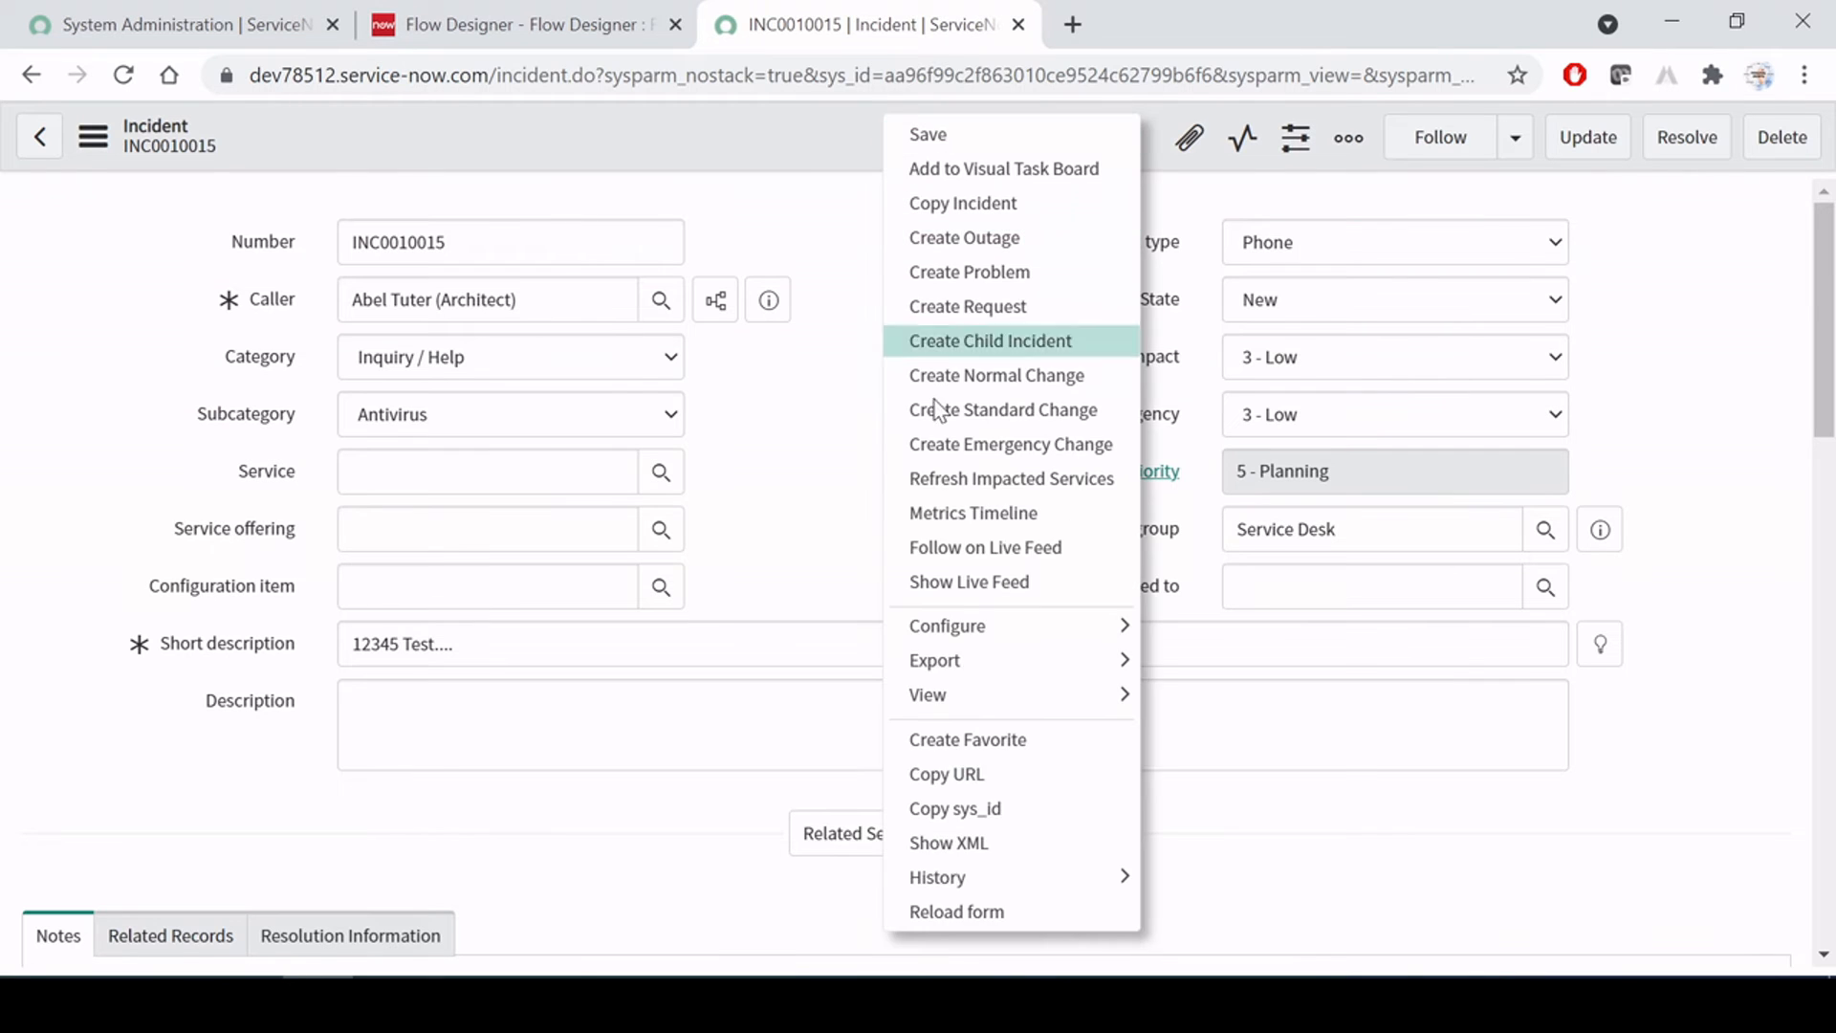
{"action": "left_click", "coordinate": [966, 899]}
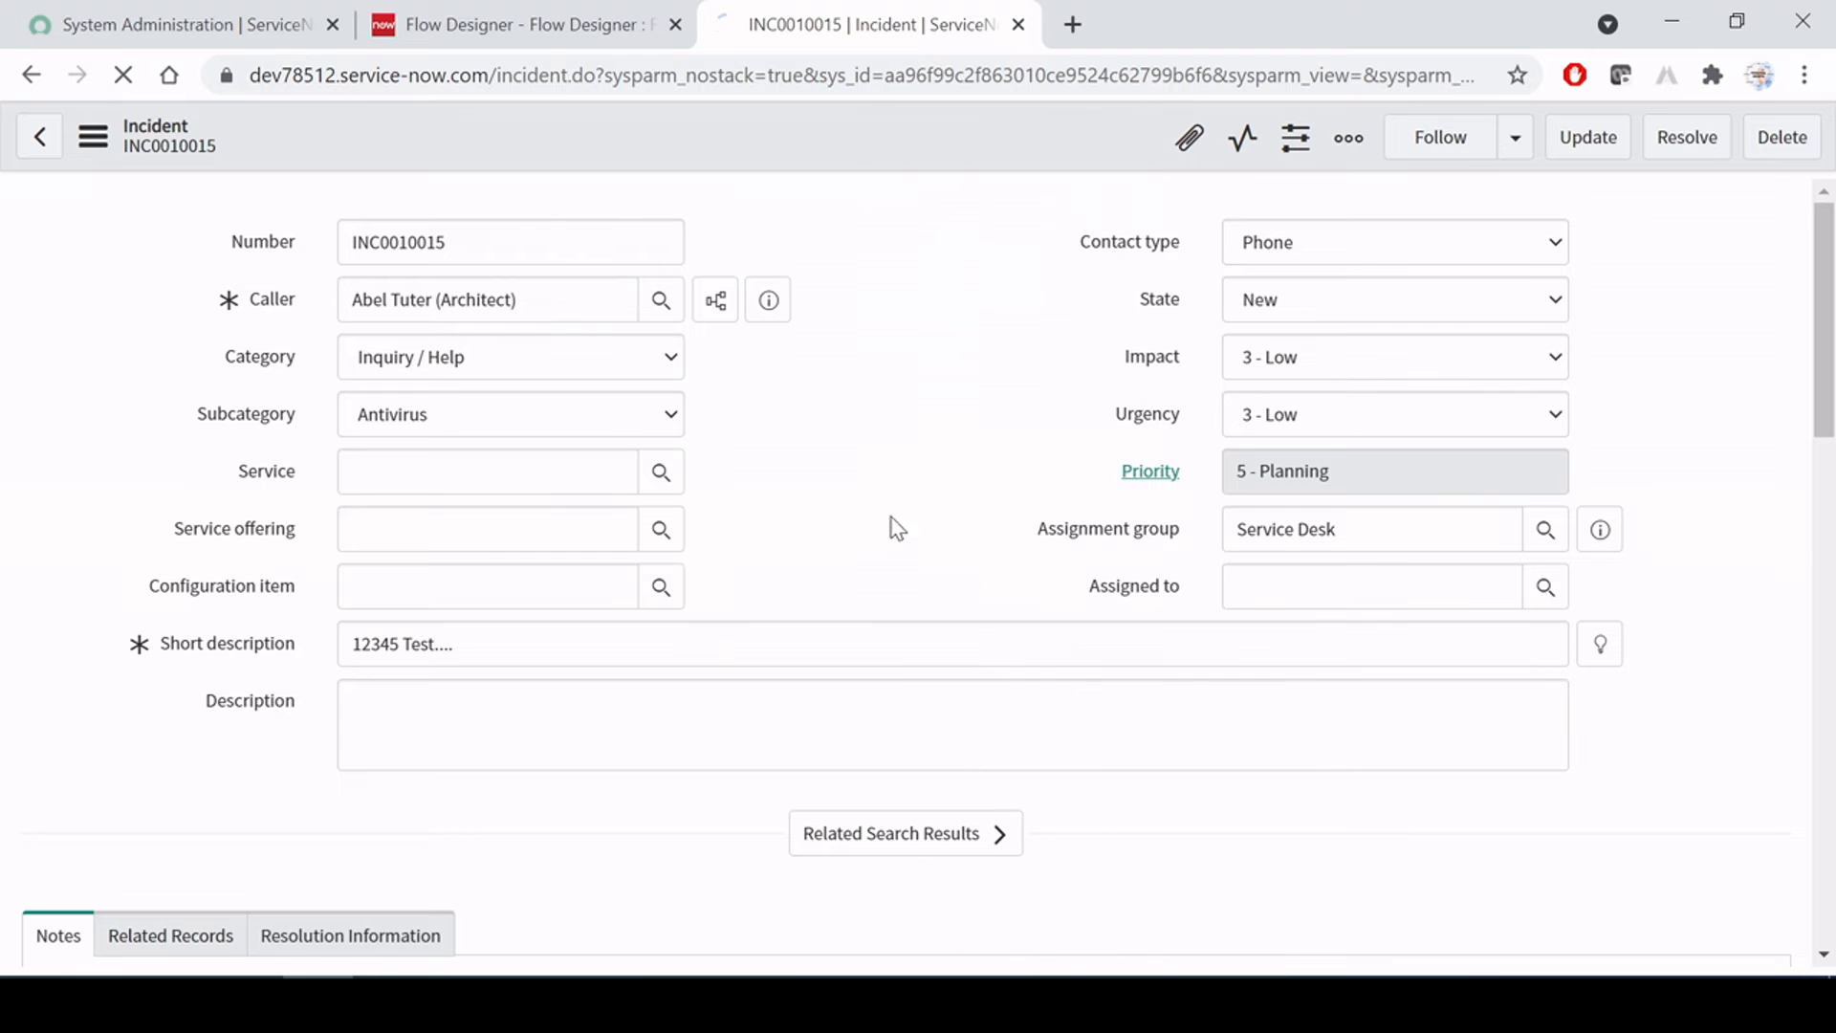
{"action": "left_click", "coordinate": [581, 3]}
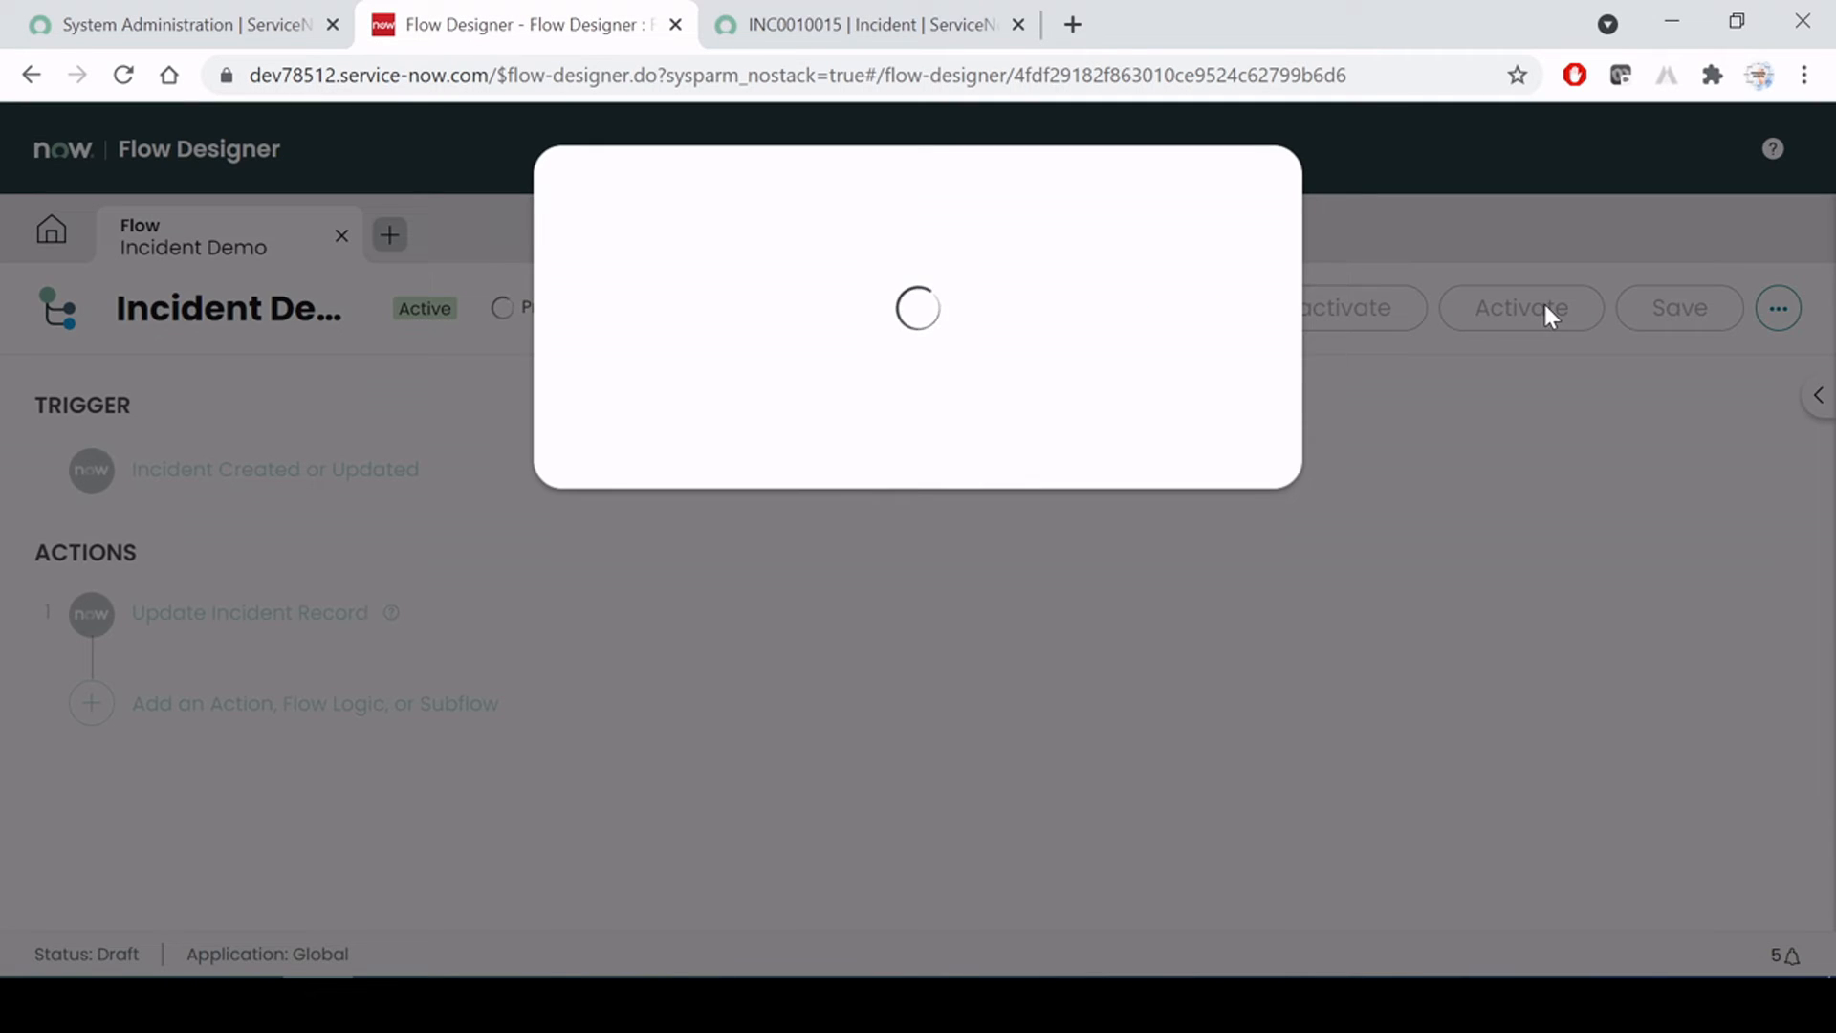
Return to the incident record, set its State to In Progress and save the record
{"action": "left_click", "coordinate": [913, 23]}
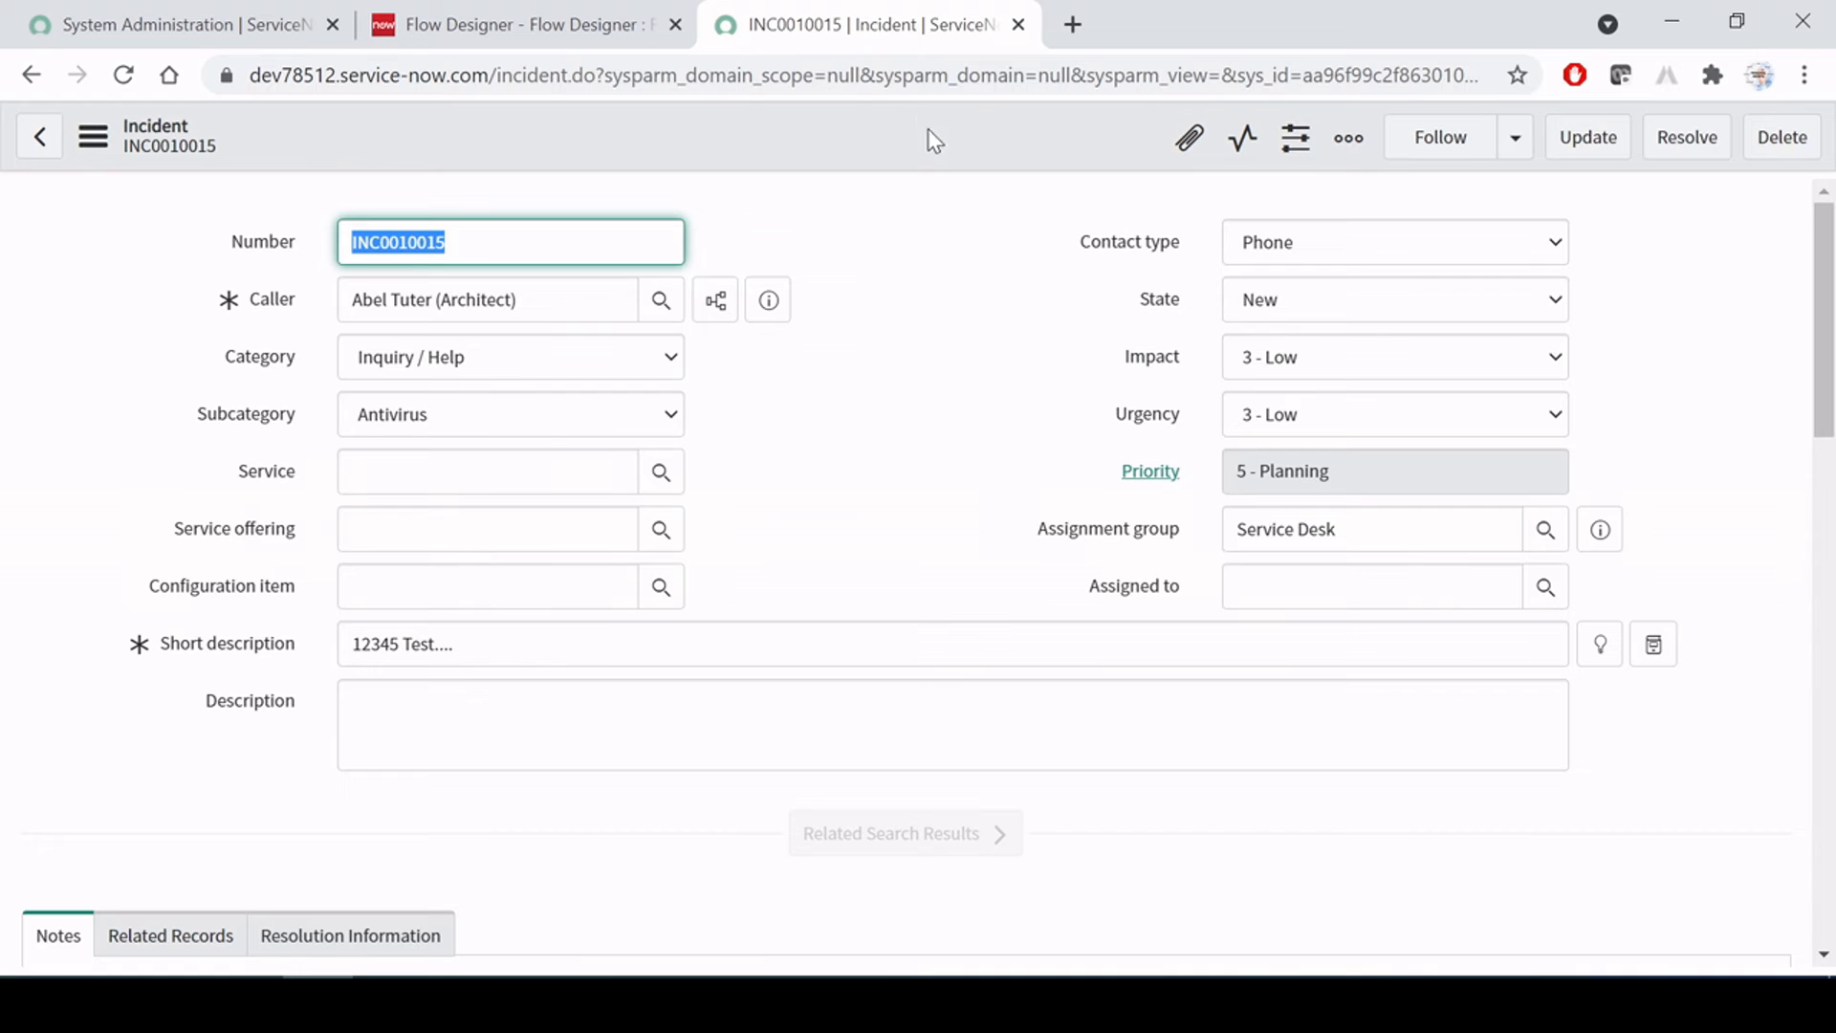
{"action": "left_click", "coordinate": [916, 289]}
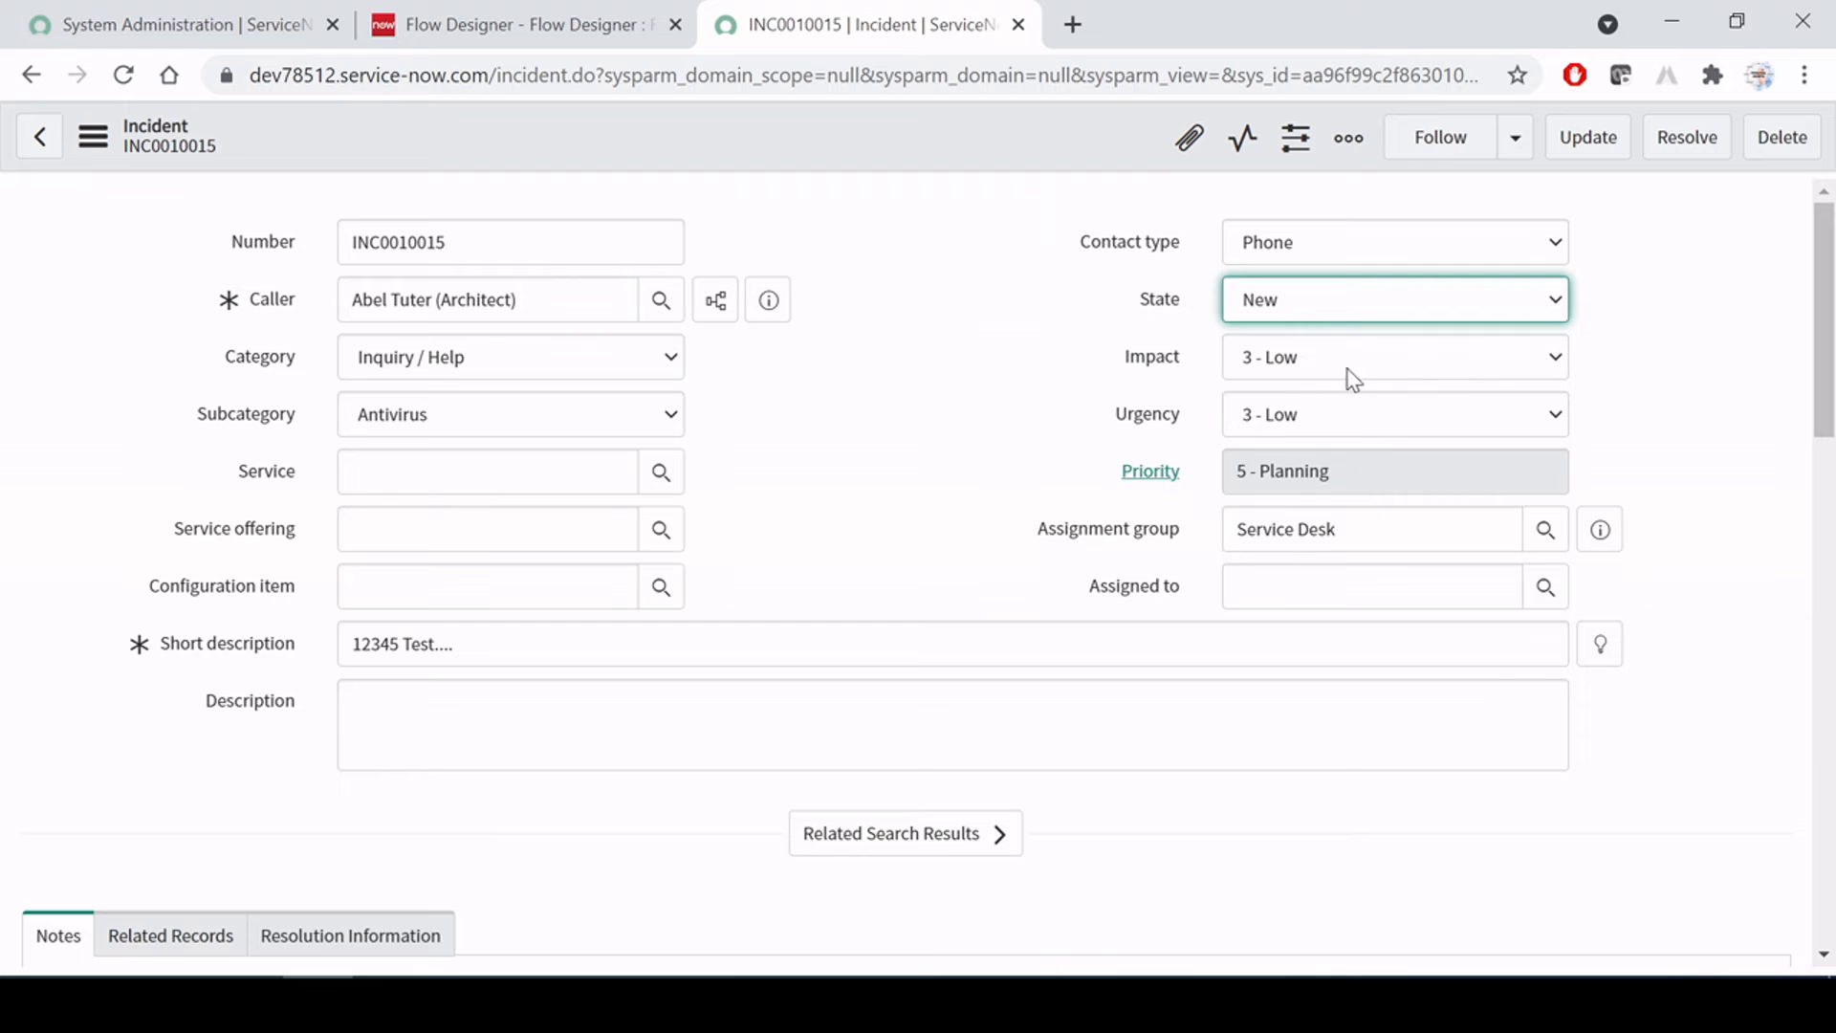
{"action": "left_click_drag", "start_coordinate": [1361, 531], "coordinate": [819, 549]}
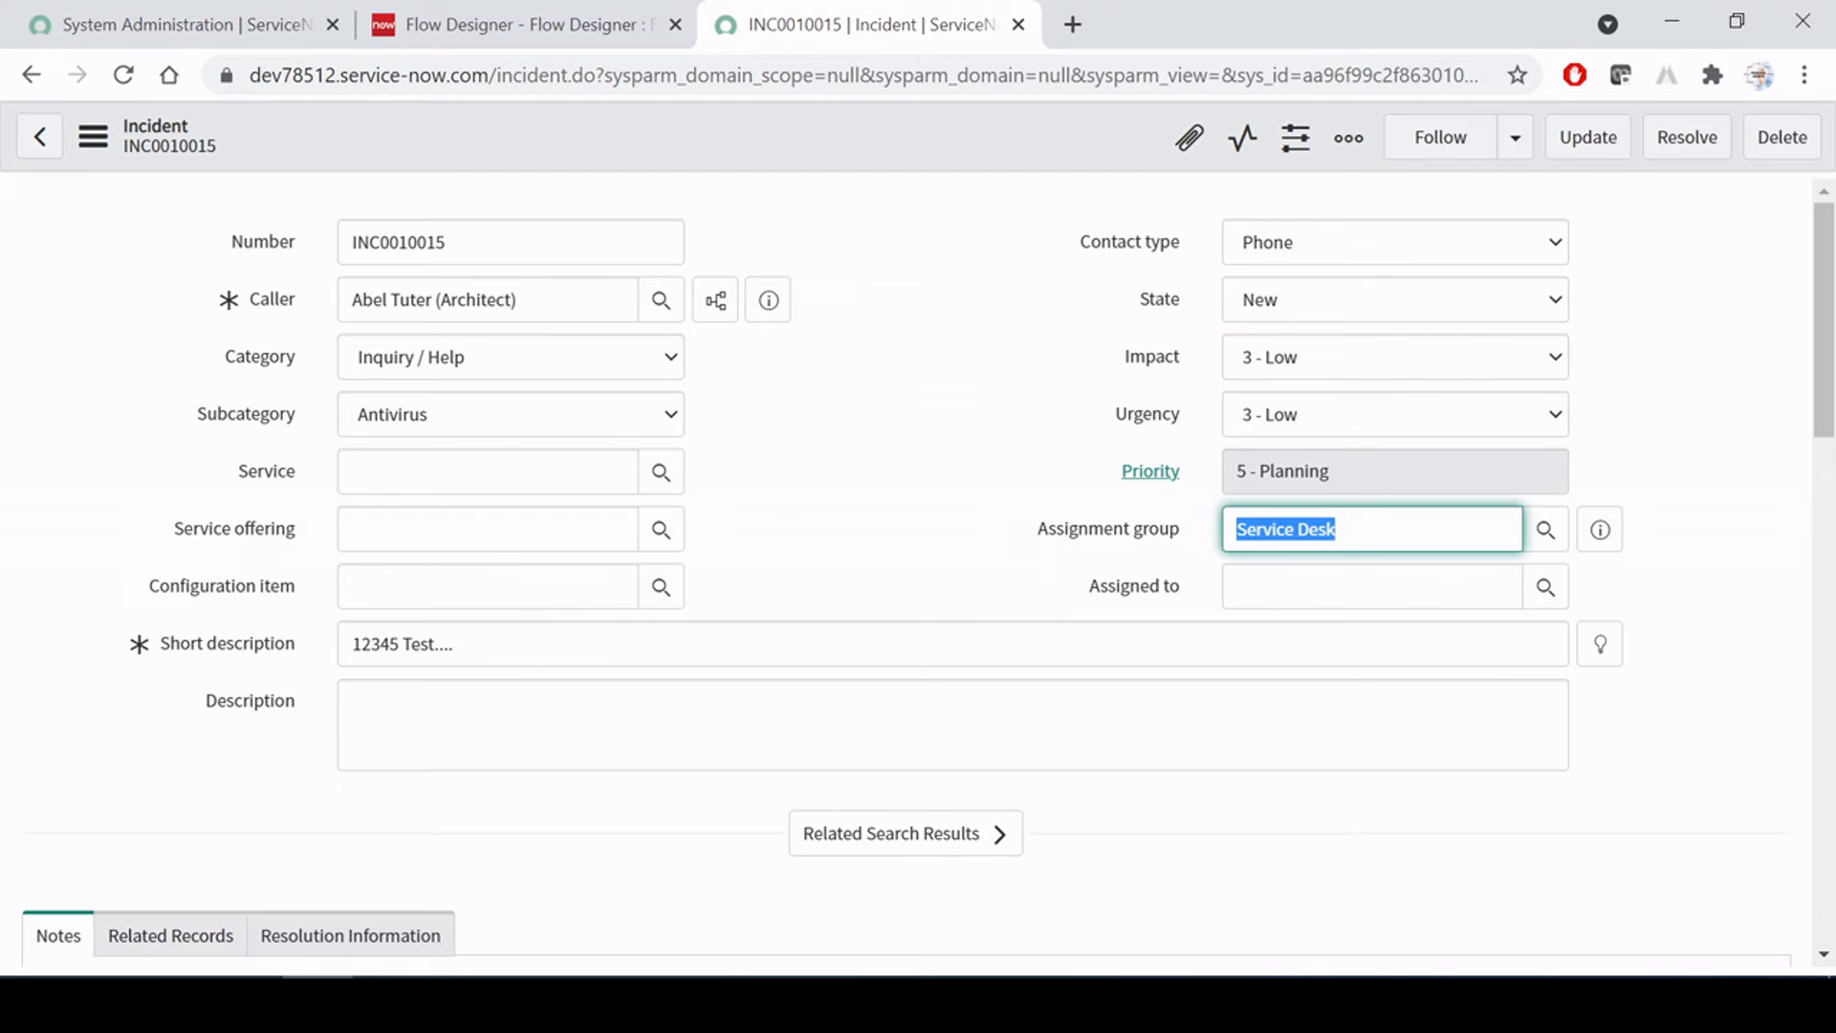
{"action": "left_click", "coordinate": [750, 707]}
{"action": "left_click", "coordinate": [822, 452]}
{"action": "left_click", "coordinate": [1380, 311]}
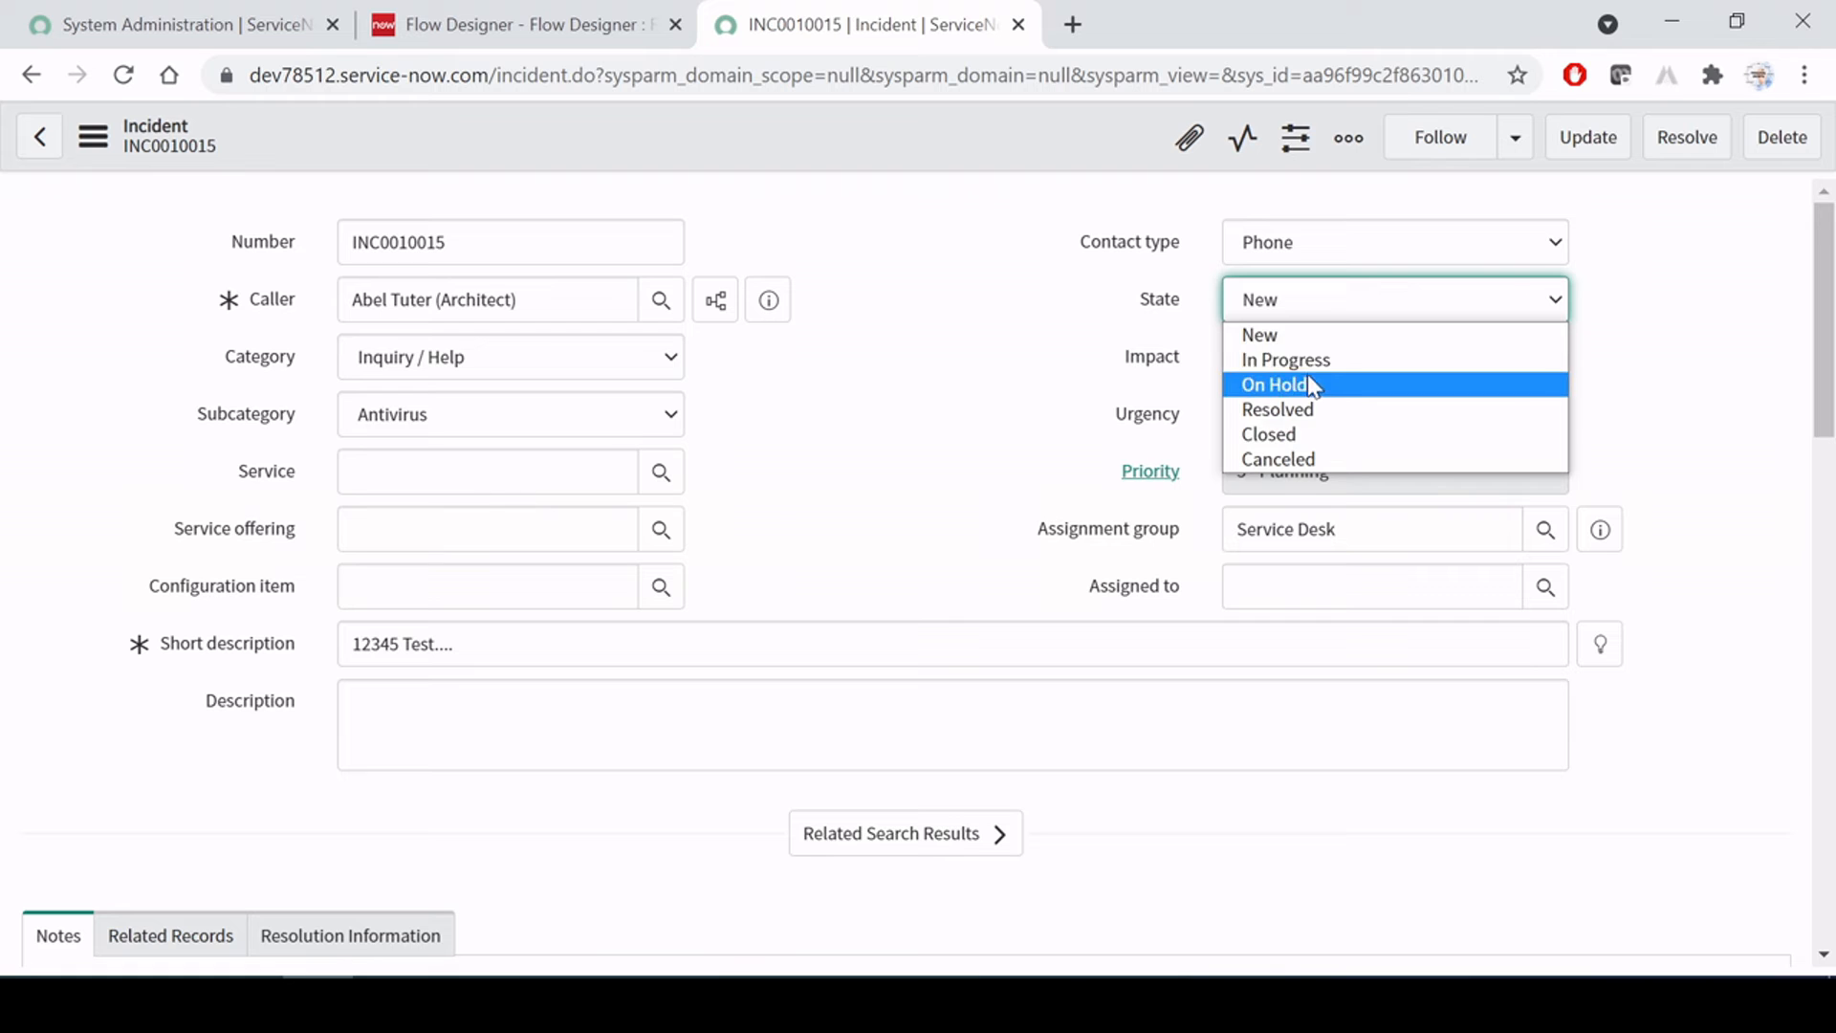
{"action": "left_click", "coordinate": [1281, 356]}
{"action": "right_click", "coordinate": [869, 126]}
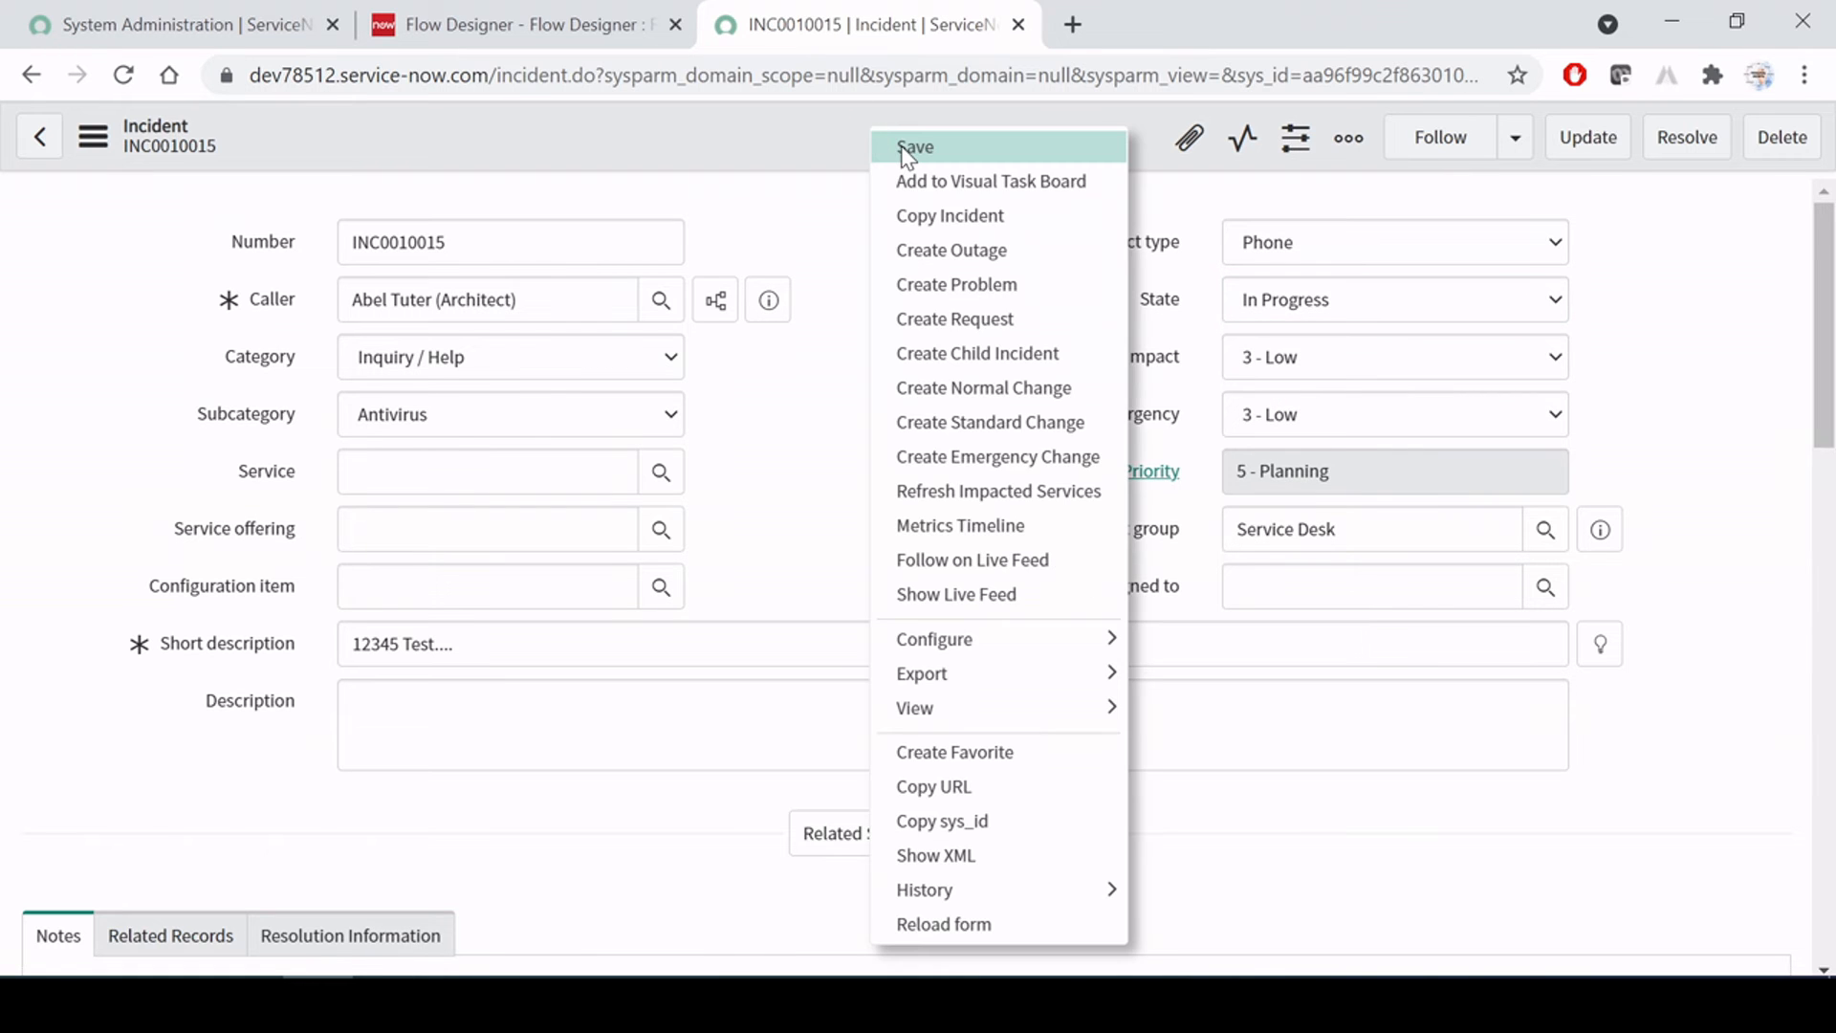
{"action": "left_click", "coordinate": [904, 147]}
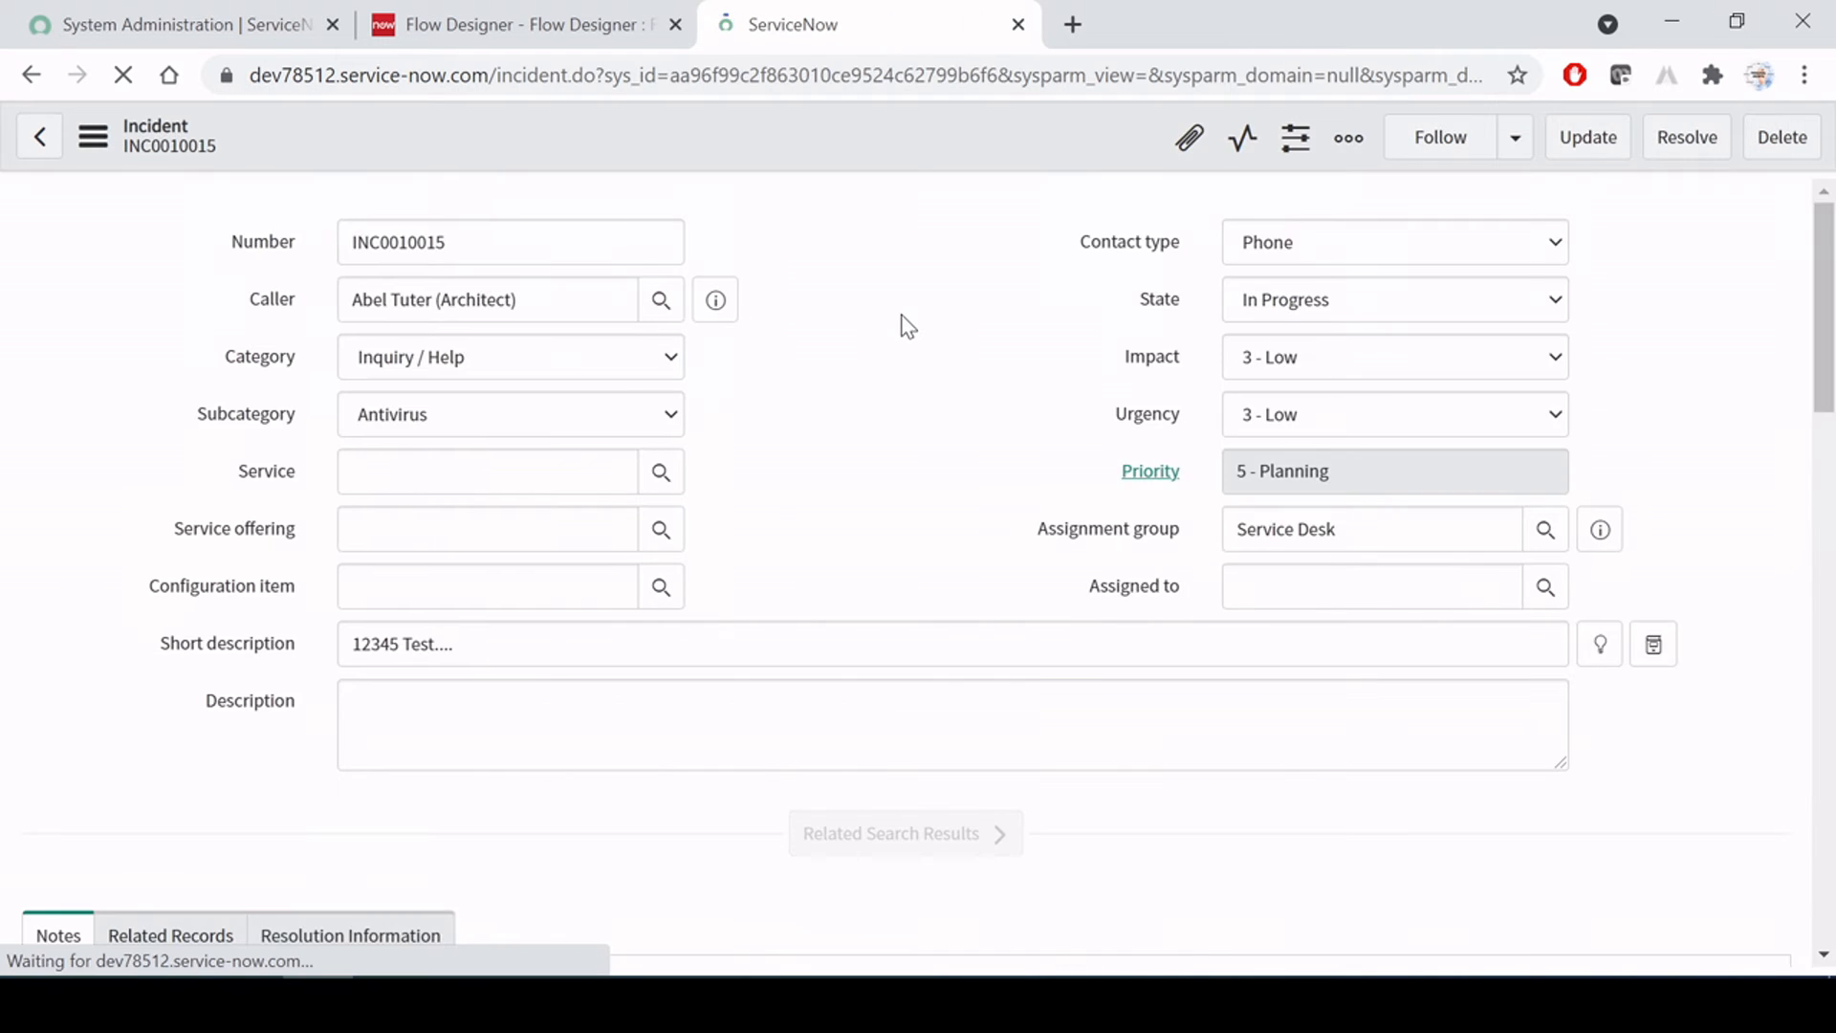
Reload the saved incident form twice to check whether the flow fills in the Description
{"action": "right_click", "coordinate": [864, 141]}
{"action": "left_click", "coordinate": [979, 939]}
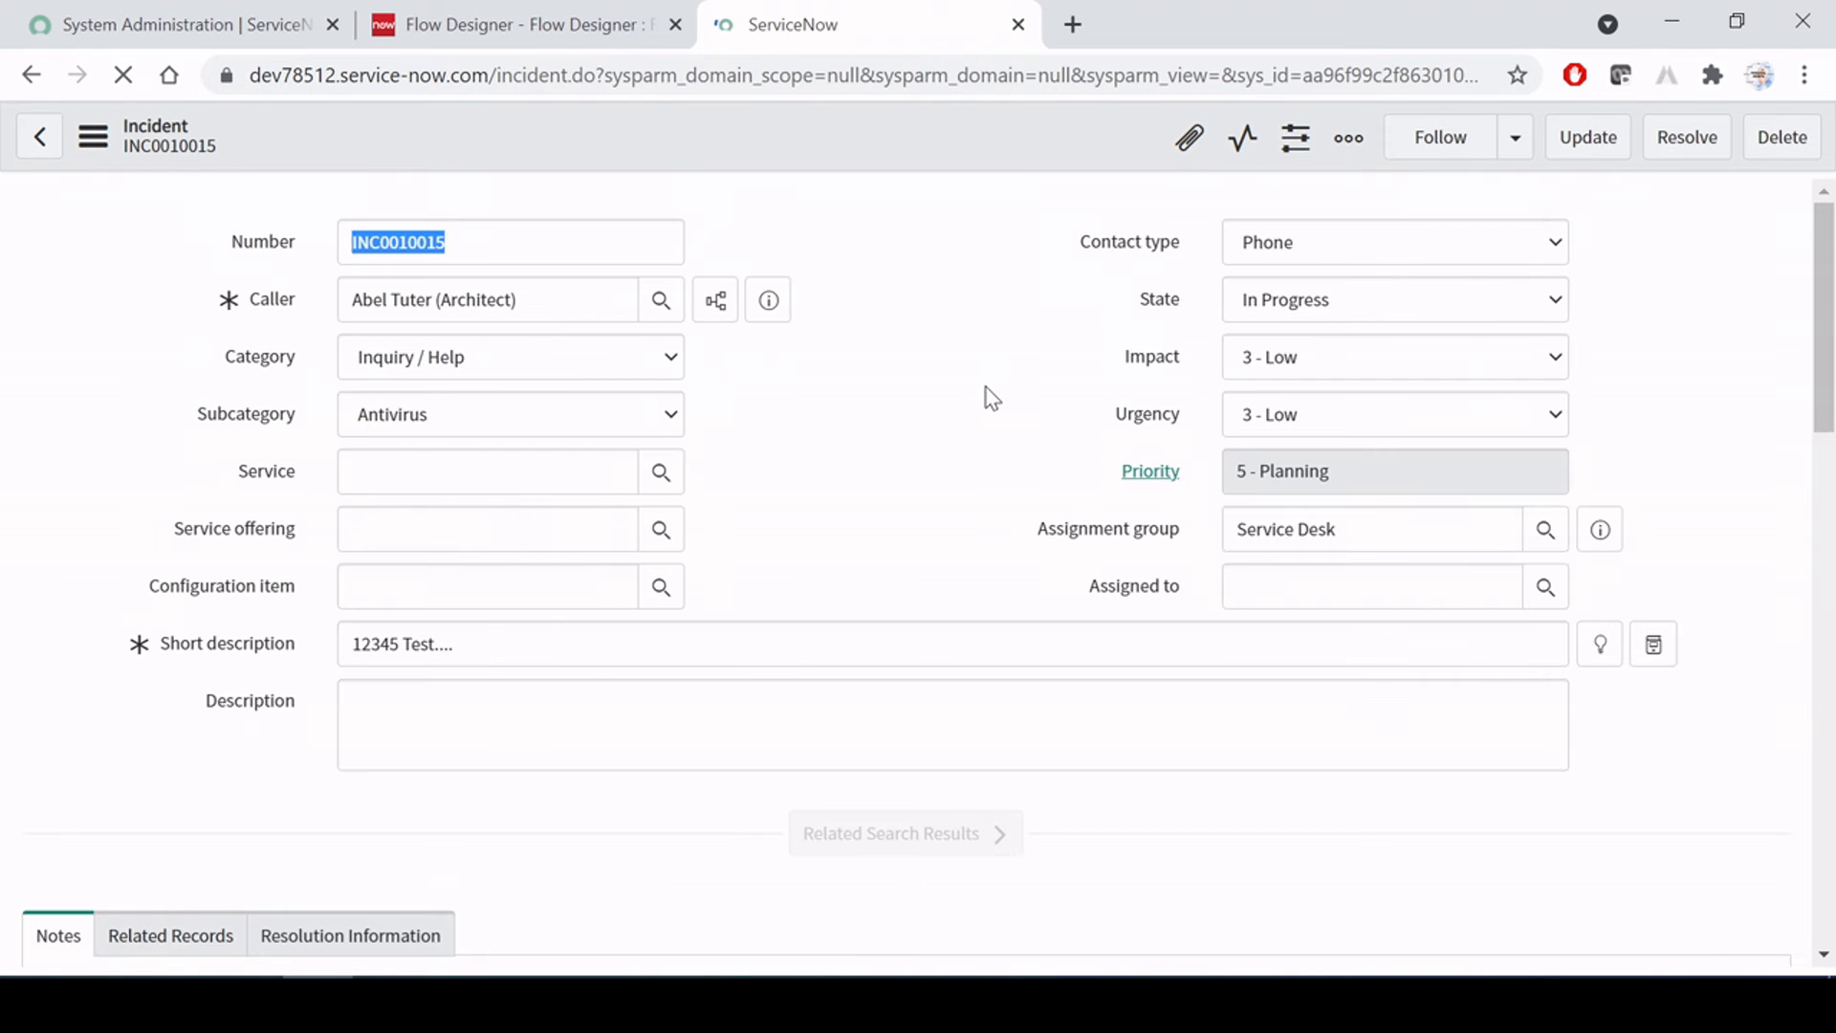
{"action": "left_click", "coordinate": [951, 347]}
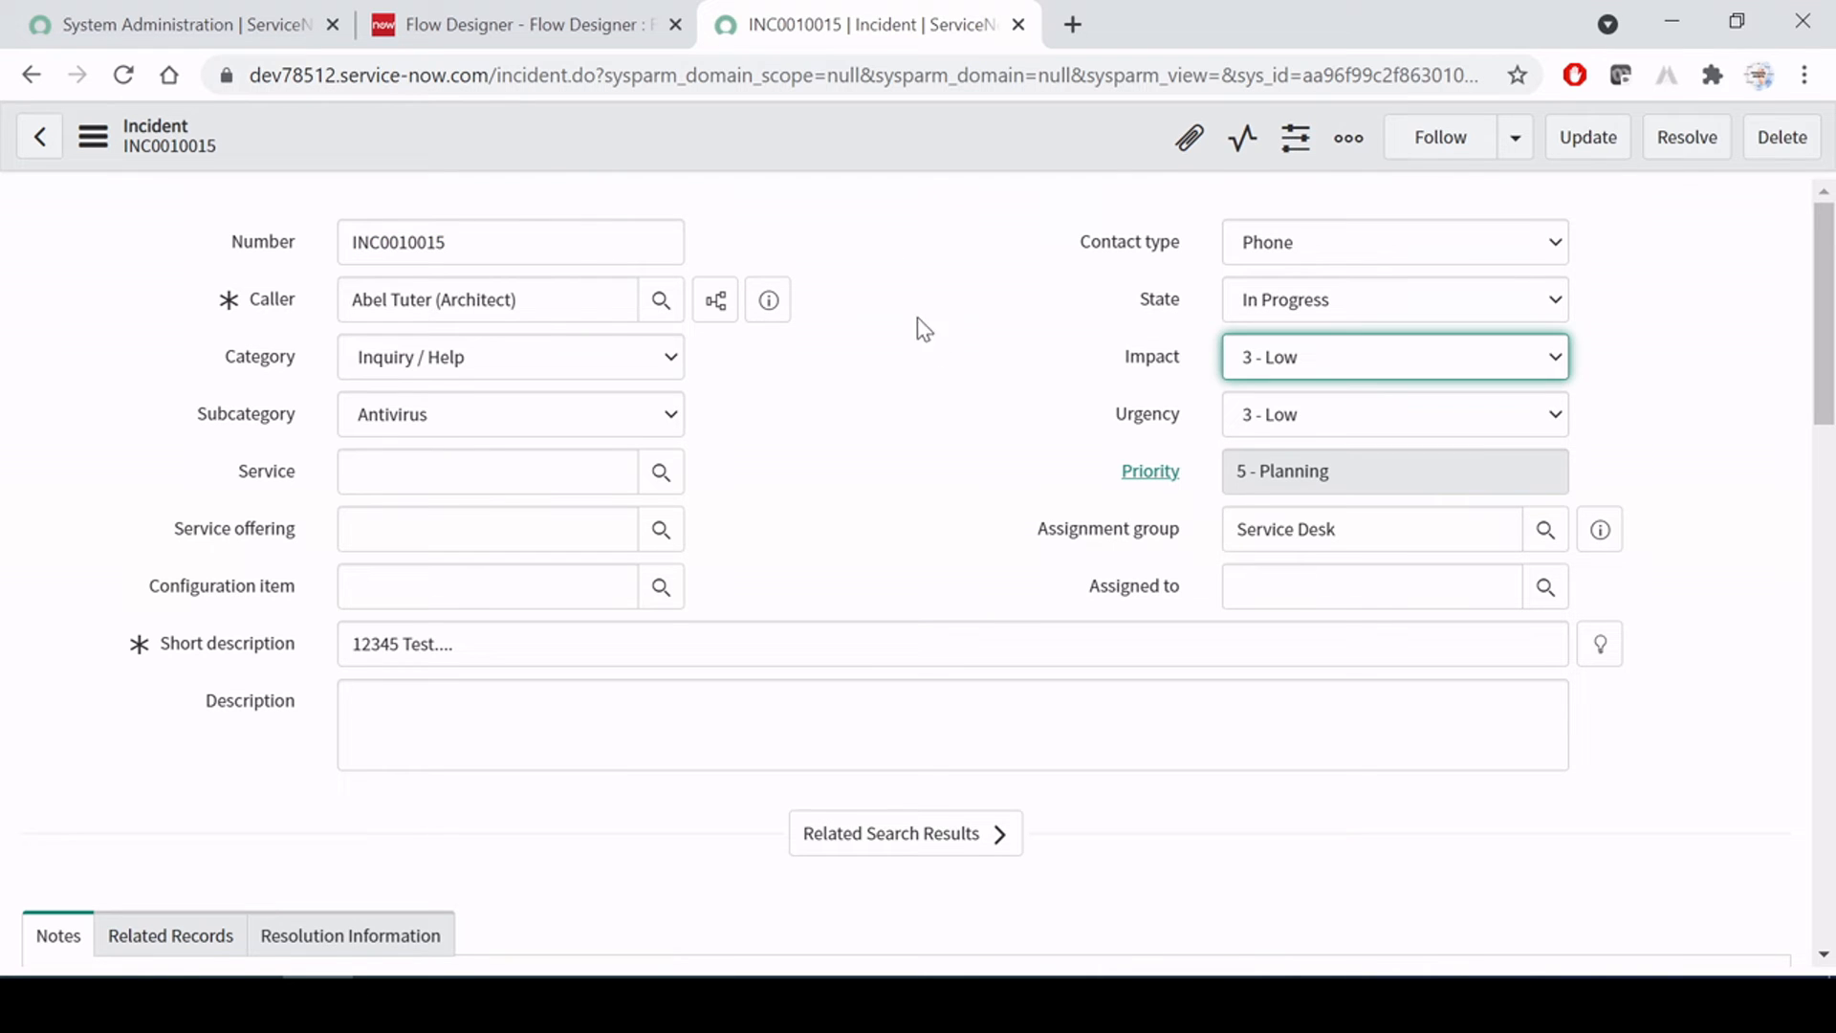
{"action": "right_click", "coordinate": [848, 134]}
{"action": "left_click", "coordinate": [922, 918]}
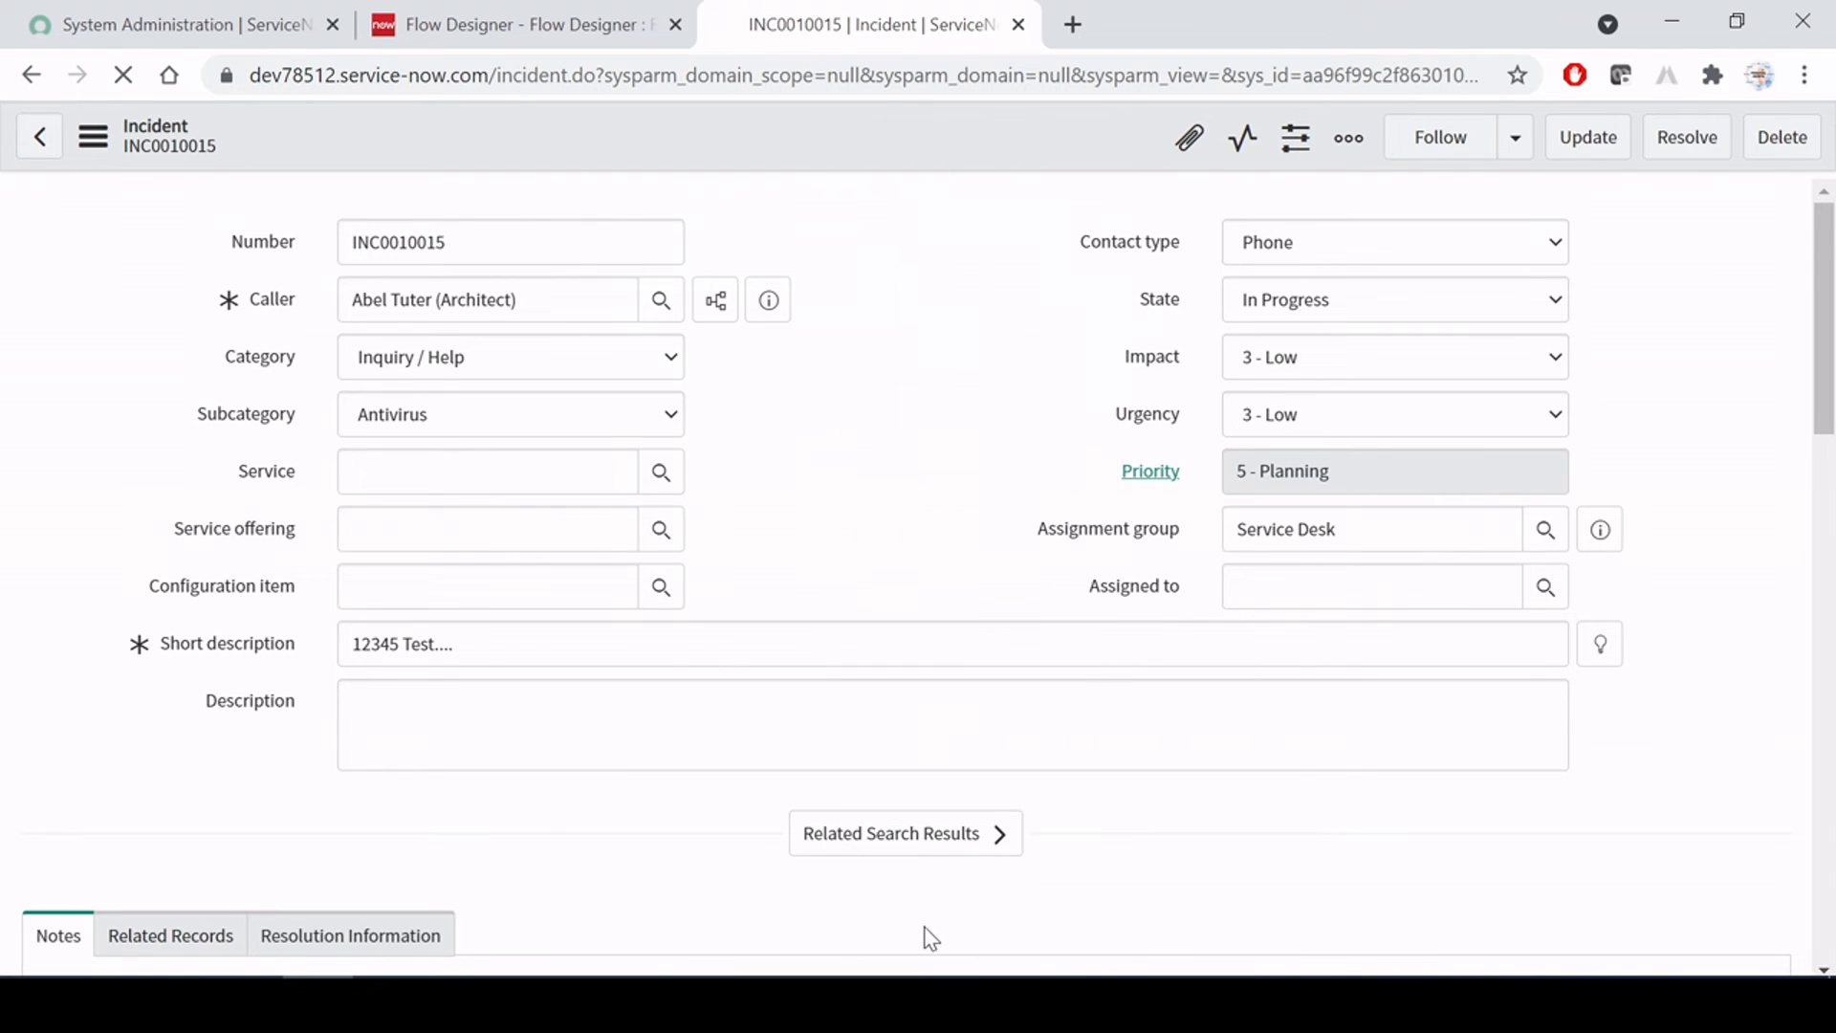
{"action": "left_click", "coordinate": [899, 429]}
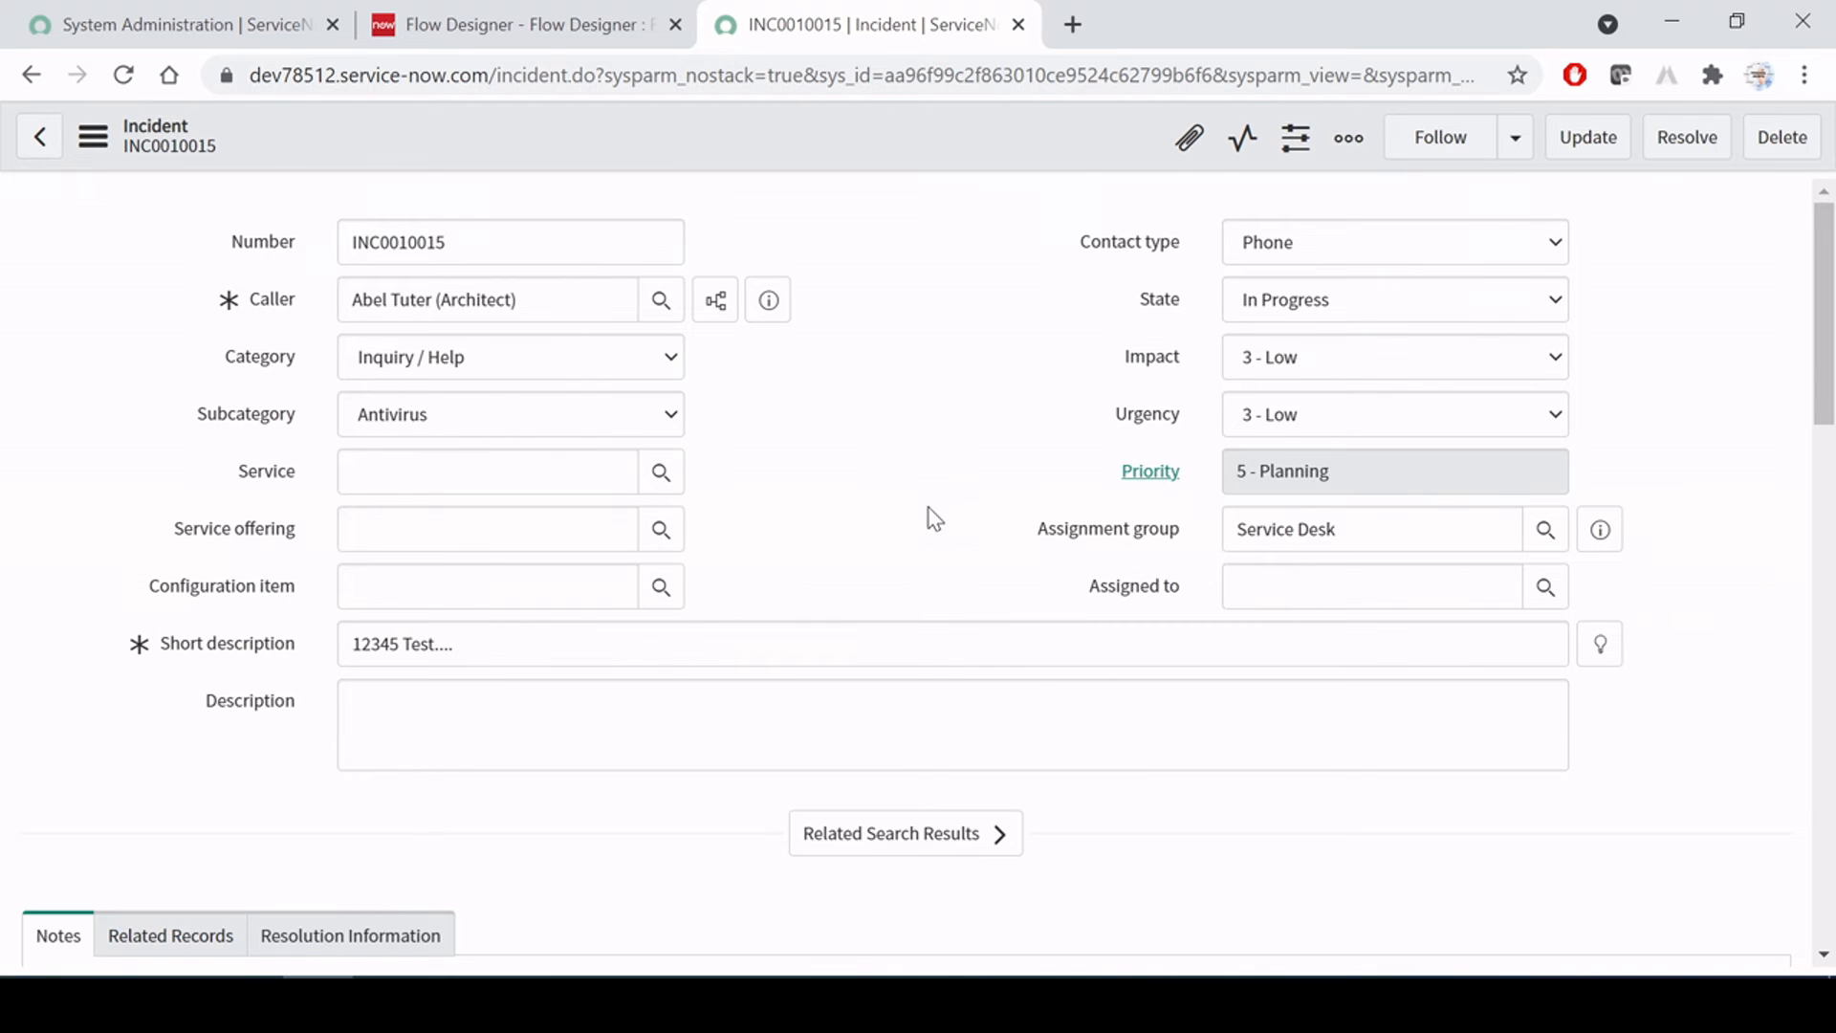
Review the incident form, switch to the Incident Demo flow and examine the Update Incident Record action's Short description script
{"action": "scroll", "coordinate": [935, 517], "scroll_direction": "down", "scroll_amount": 9}
{"action": "scroll", "coordinate": [934, 525], "scroll_direction": "up", "scroll_amount": 9}
{"action": "left_click", "coordinate": [516, 23]}
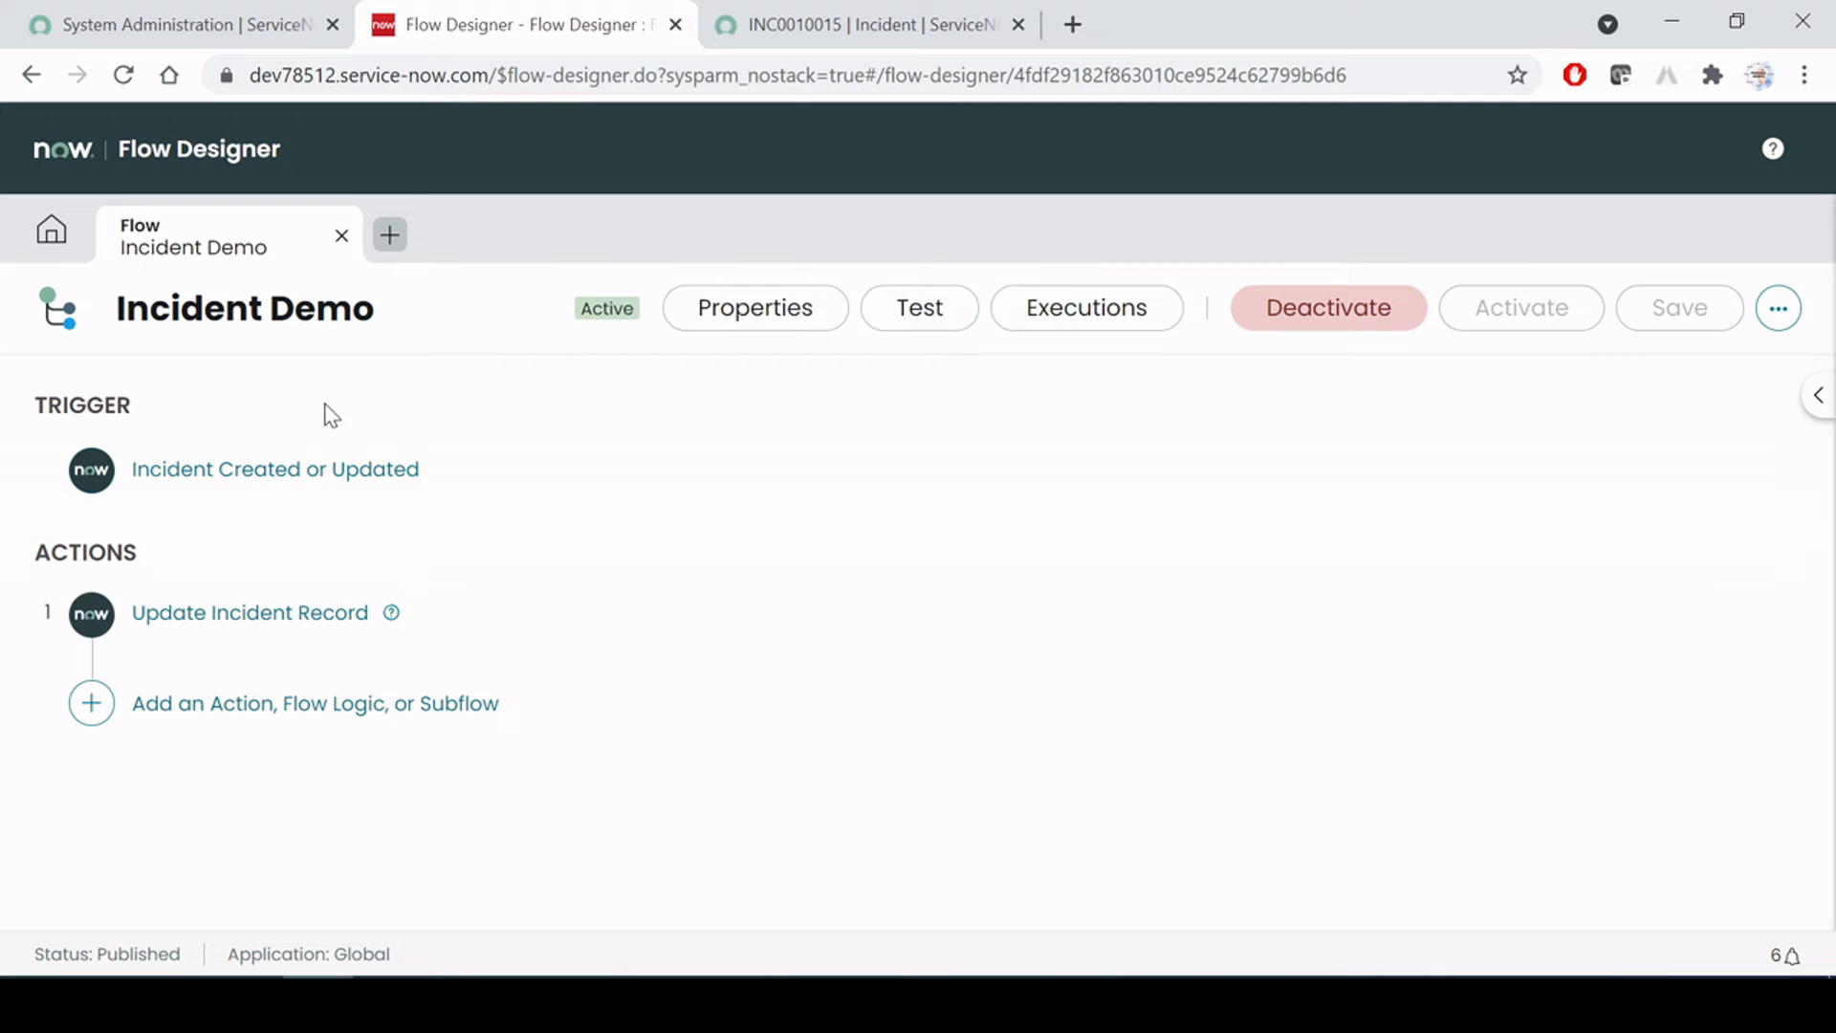
{"action": "left_click", "coordinate": [267, 619]}
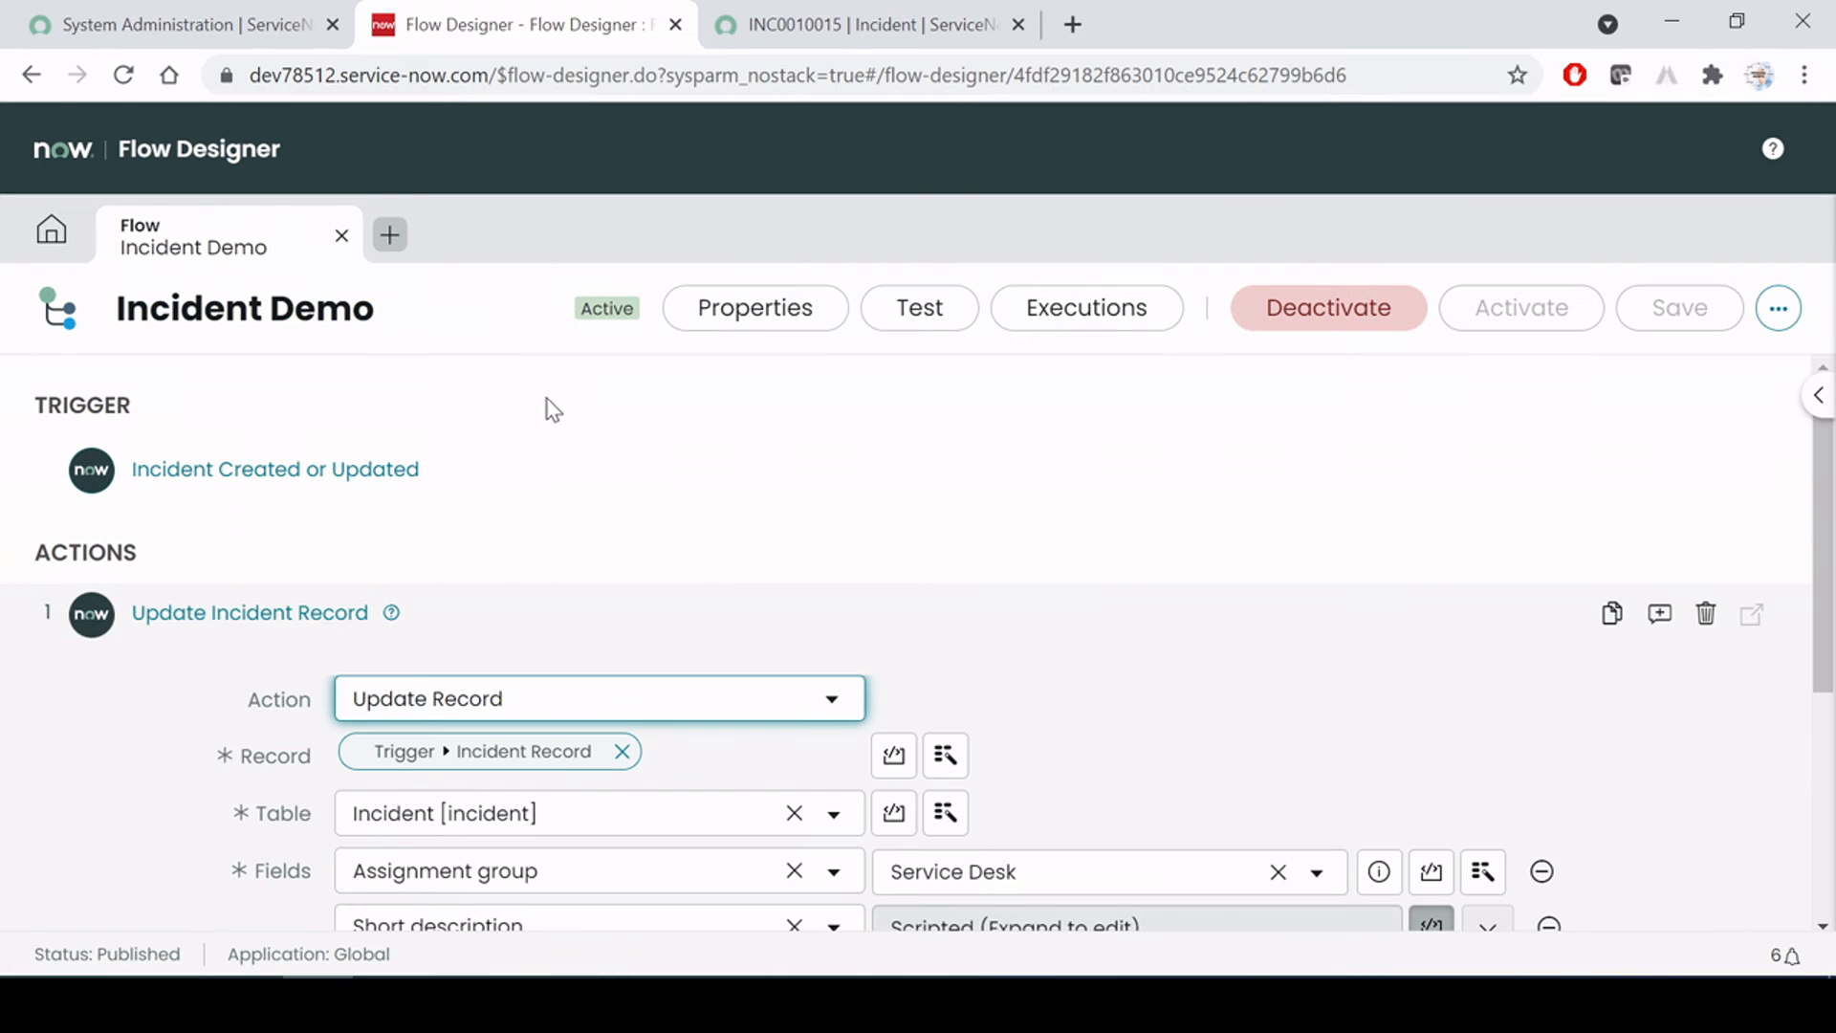
{"action": "scroll", "coordinate": [153, 737], "scroll_direction": "down", "scroll_amount": 5}
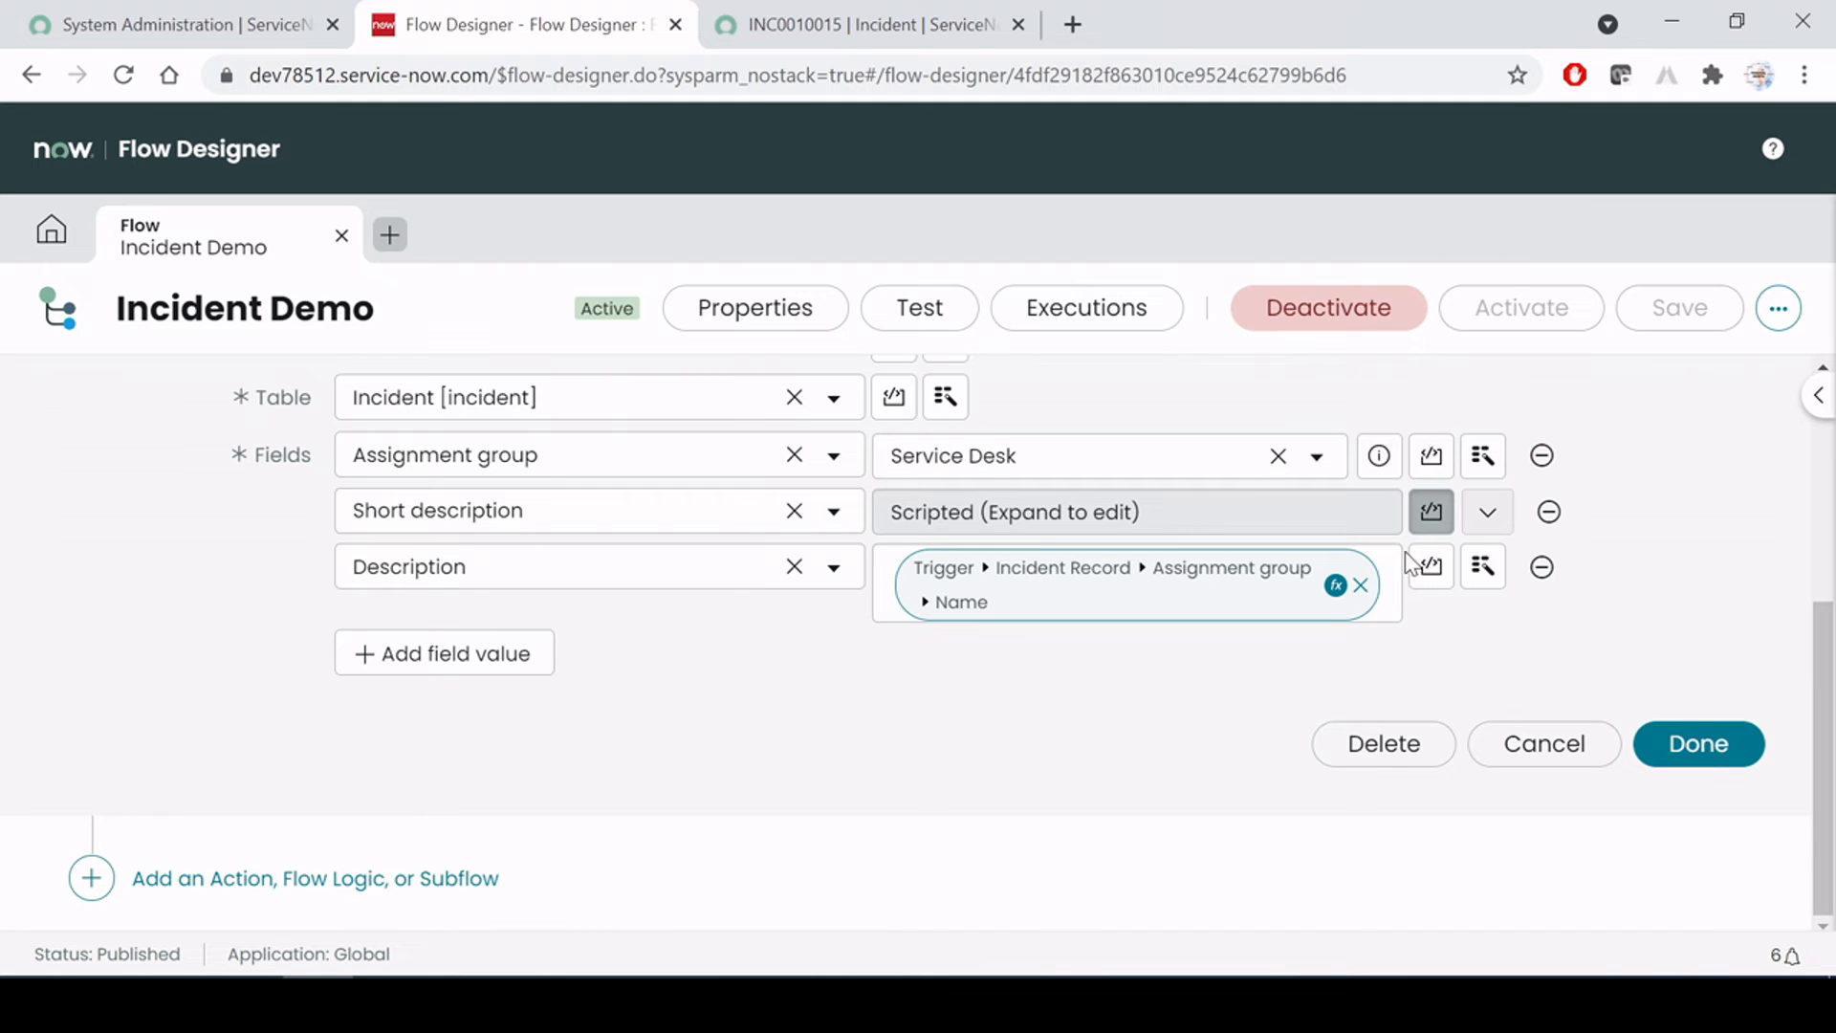
{"action": "left_click", "coordinate": [1486, 512]}
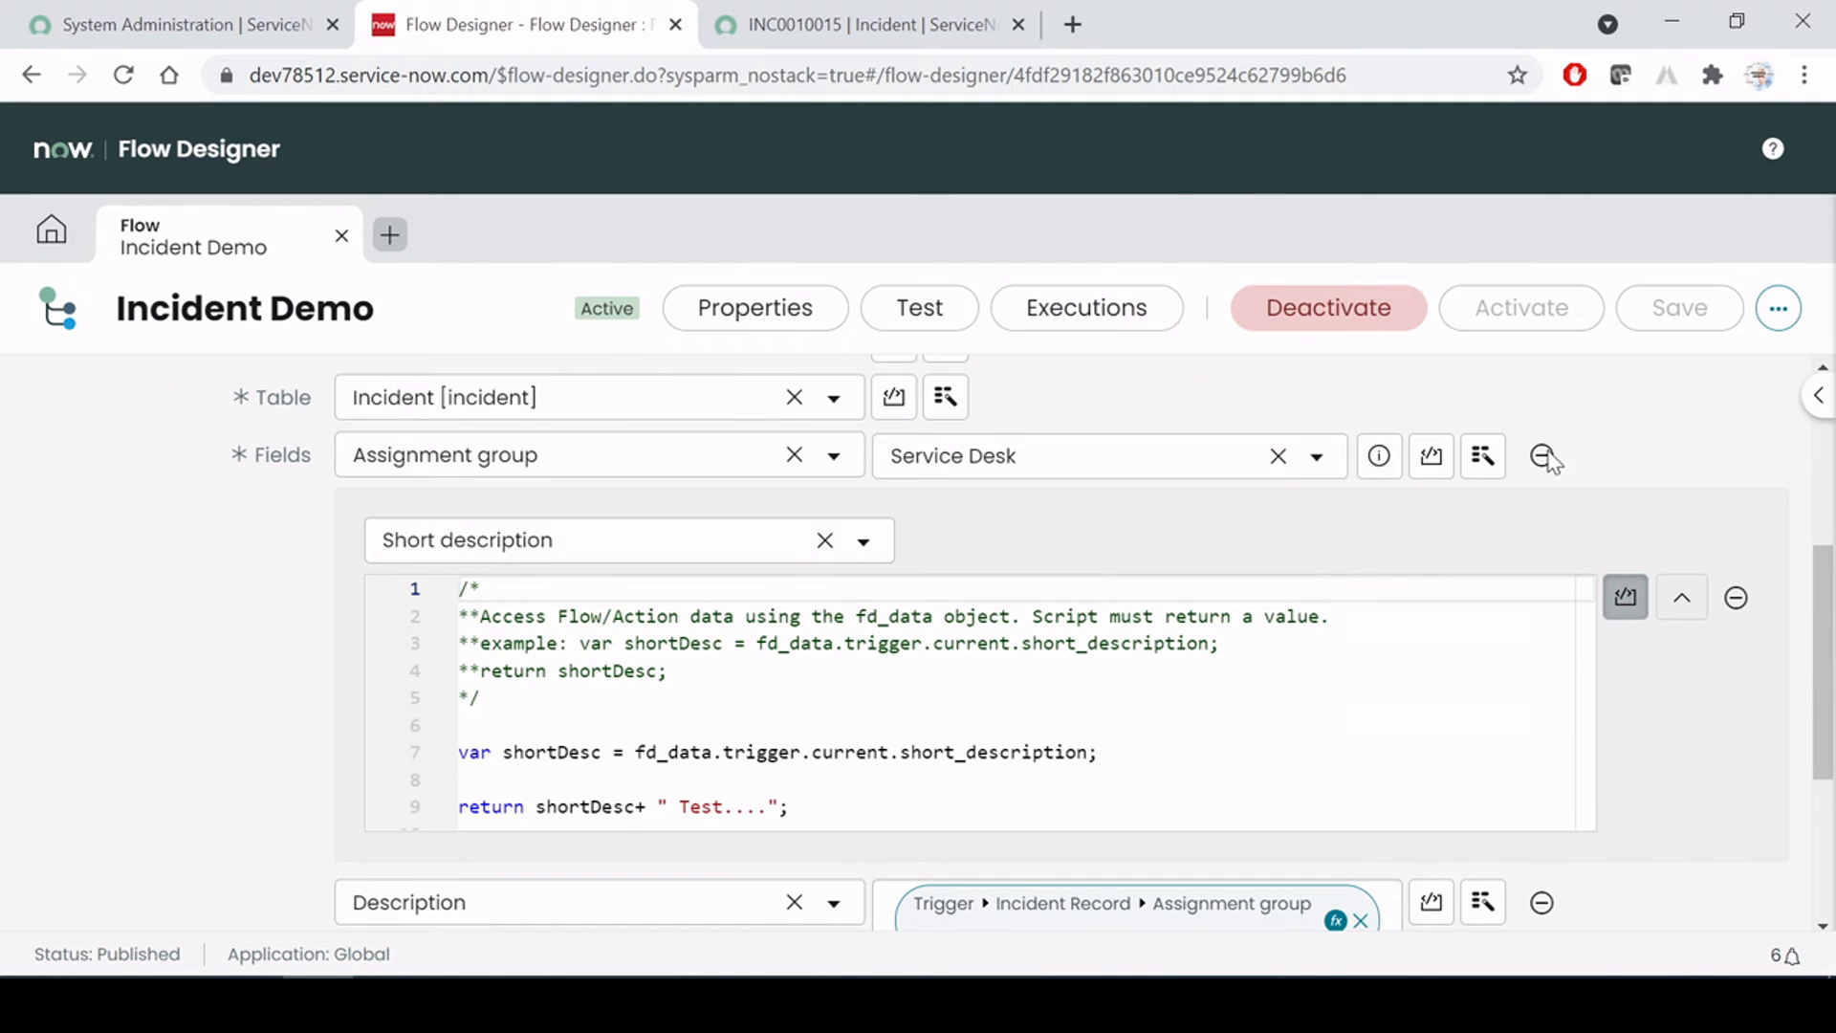
{"action": "left_click", "coordinate": [460, 725]}
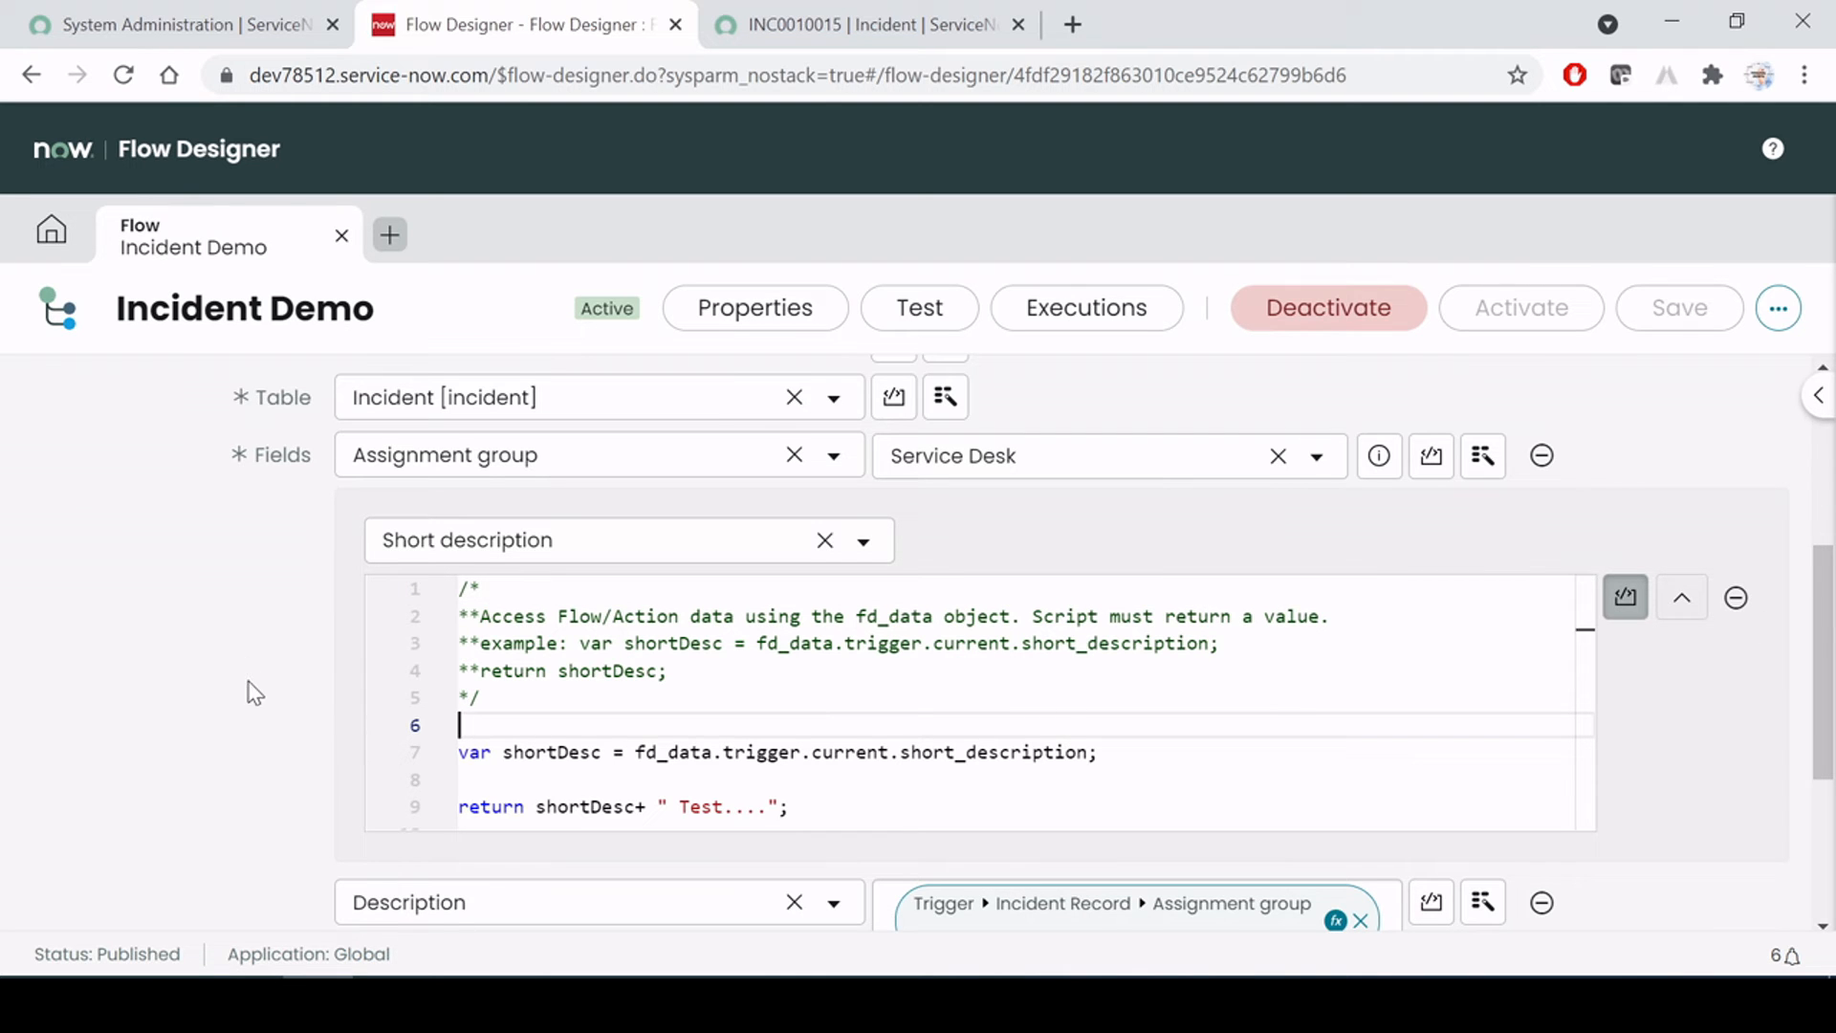
{"action": "scroll", "coordinate": [250, 695], "scroll_direction": "up", "scroll_amount": 5}
{"action": "scroll", "coordinate": [196, 695], "scroll_direction": "down", "scroll_amount": 5}
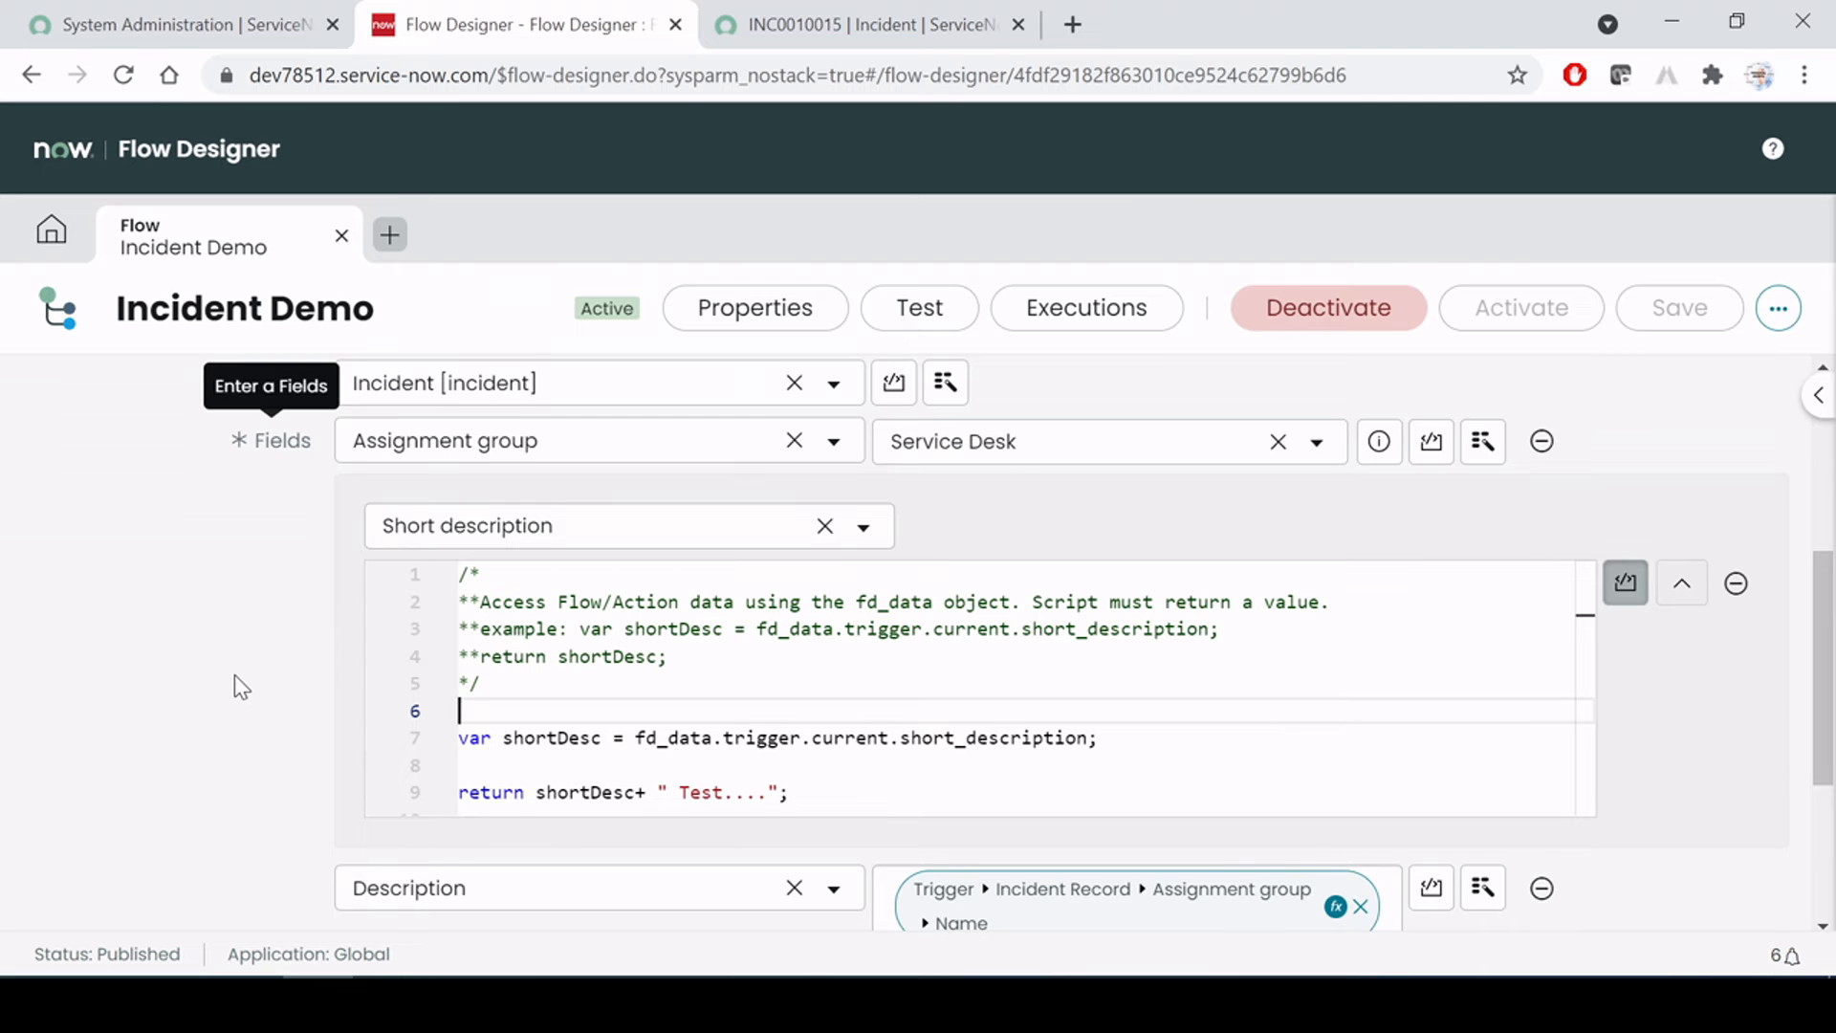
{"action": "left_click", "coordinate": [461, 765]}
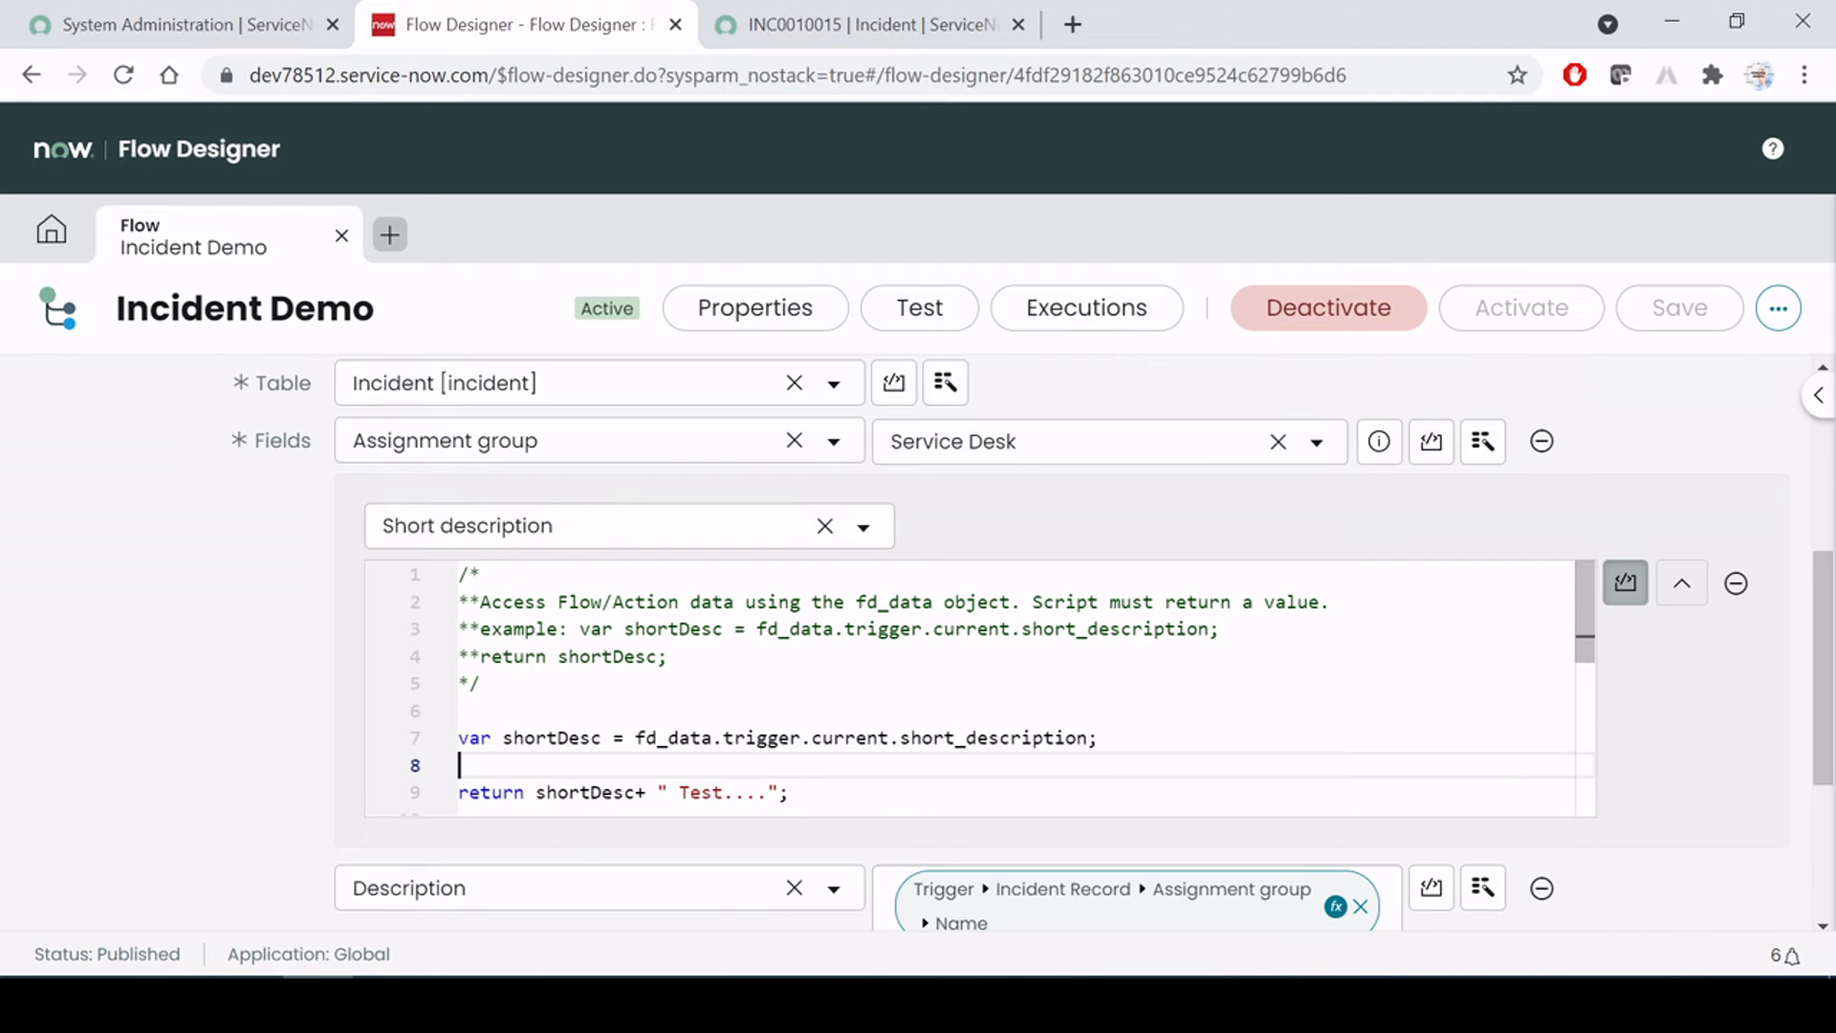
Remove the empty trailing lines below the return statement in the Short description script
{"action": "left_click", "coordinate": [461, 809]}
{"action": "left_click", "coordinate": [460, 721]}
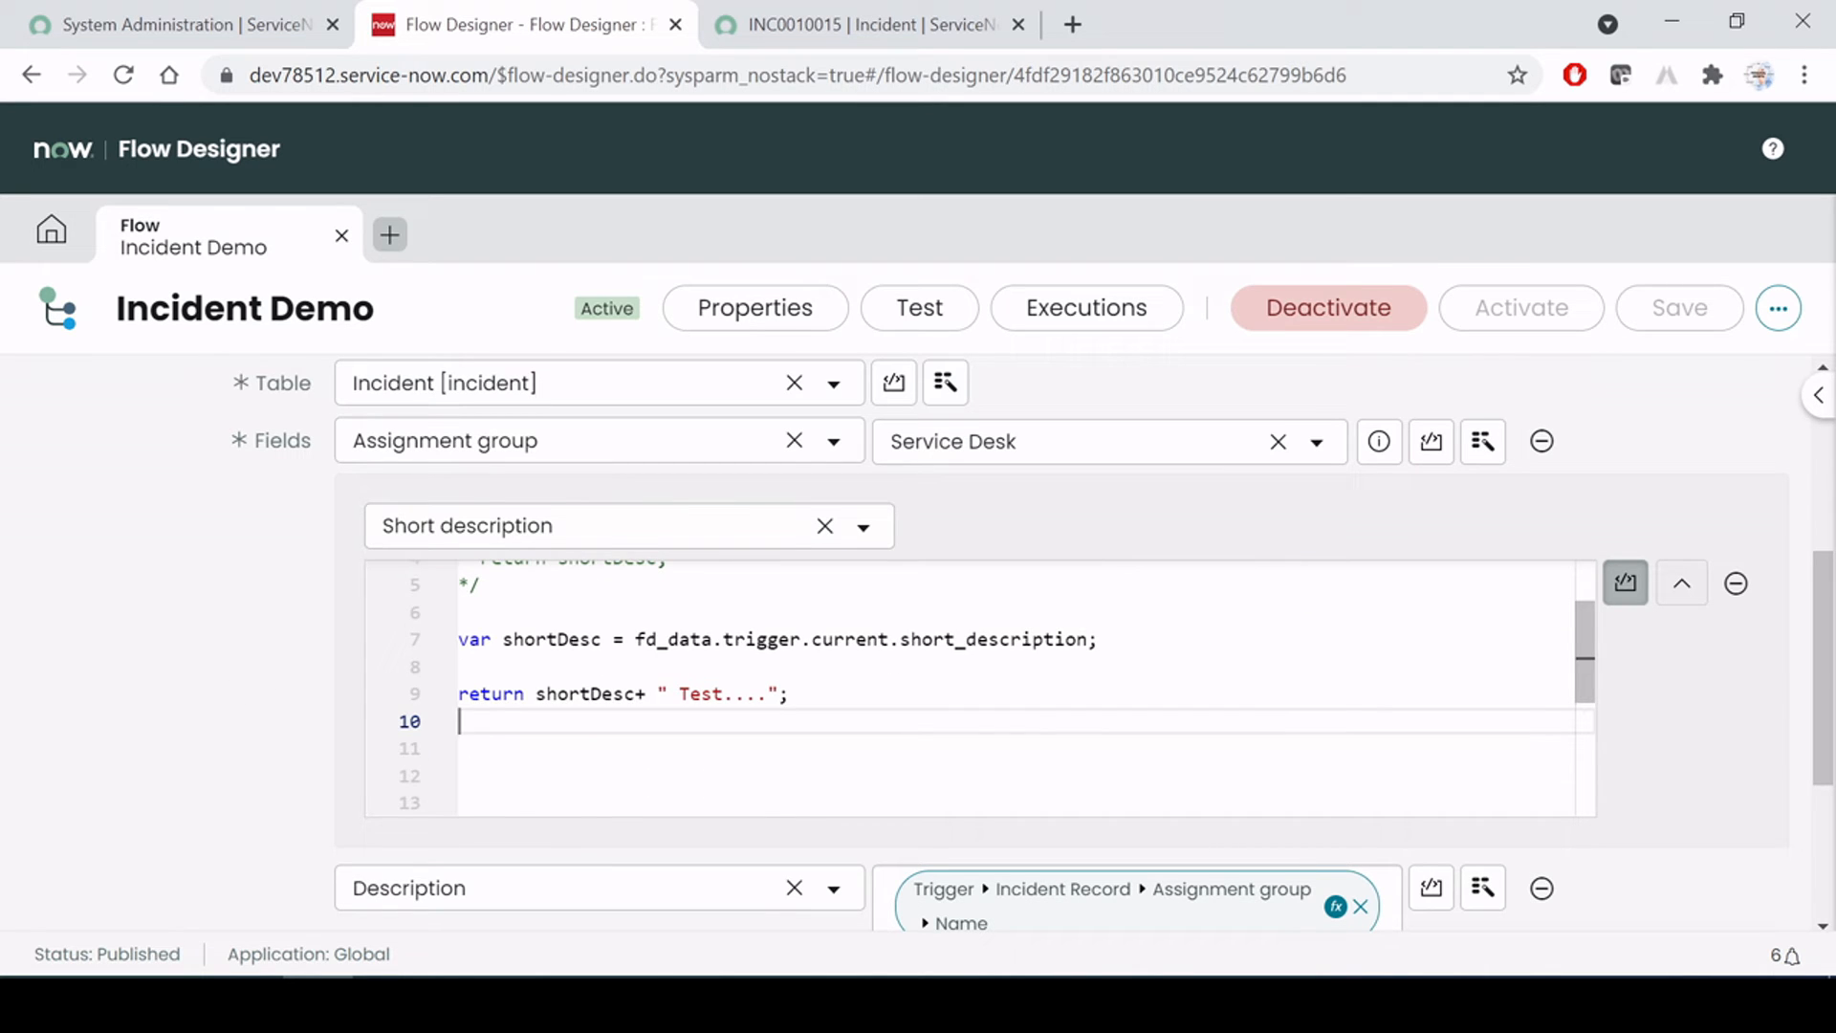
{"action": "key", "text": "Return"}
{"action": "key", "text": "Return"}
{"action": "key", "text": "Return"}
{"action": "key", "text": "Return"}
{"action": "key", "text": "Return"}
{"action": "key", "text": "BackSpace"}
{"action": "key", "text": "BackSpace"}
{"action": "key", "text": "BackSpace"}
{"action": "key", "text": "BackSpace"}
{"action": "key", "text": "BackSpace"}
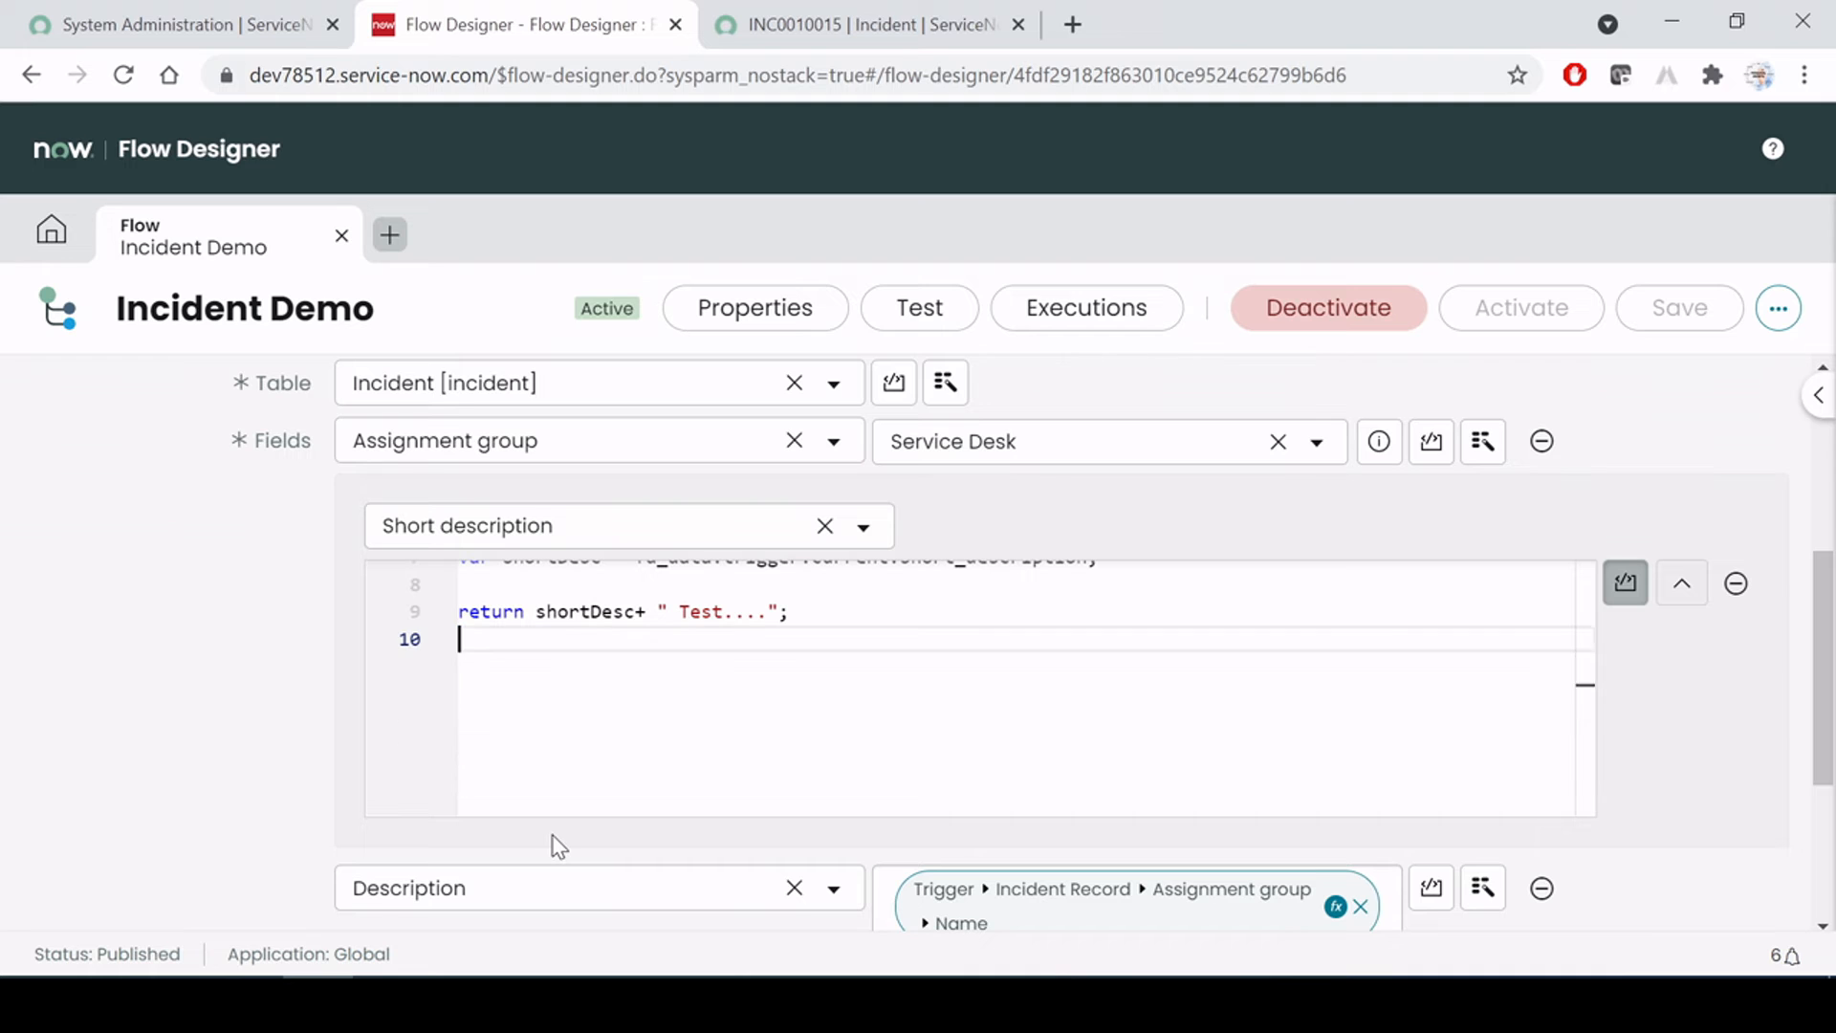
{"action": "left_click", "coordinate": [790, 612]}
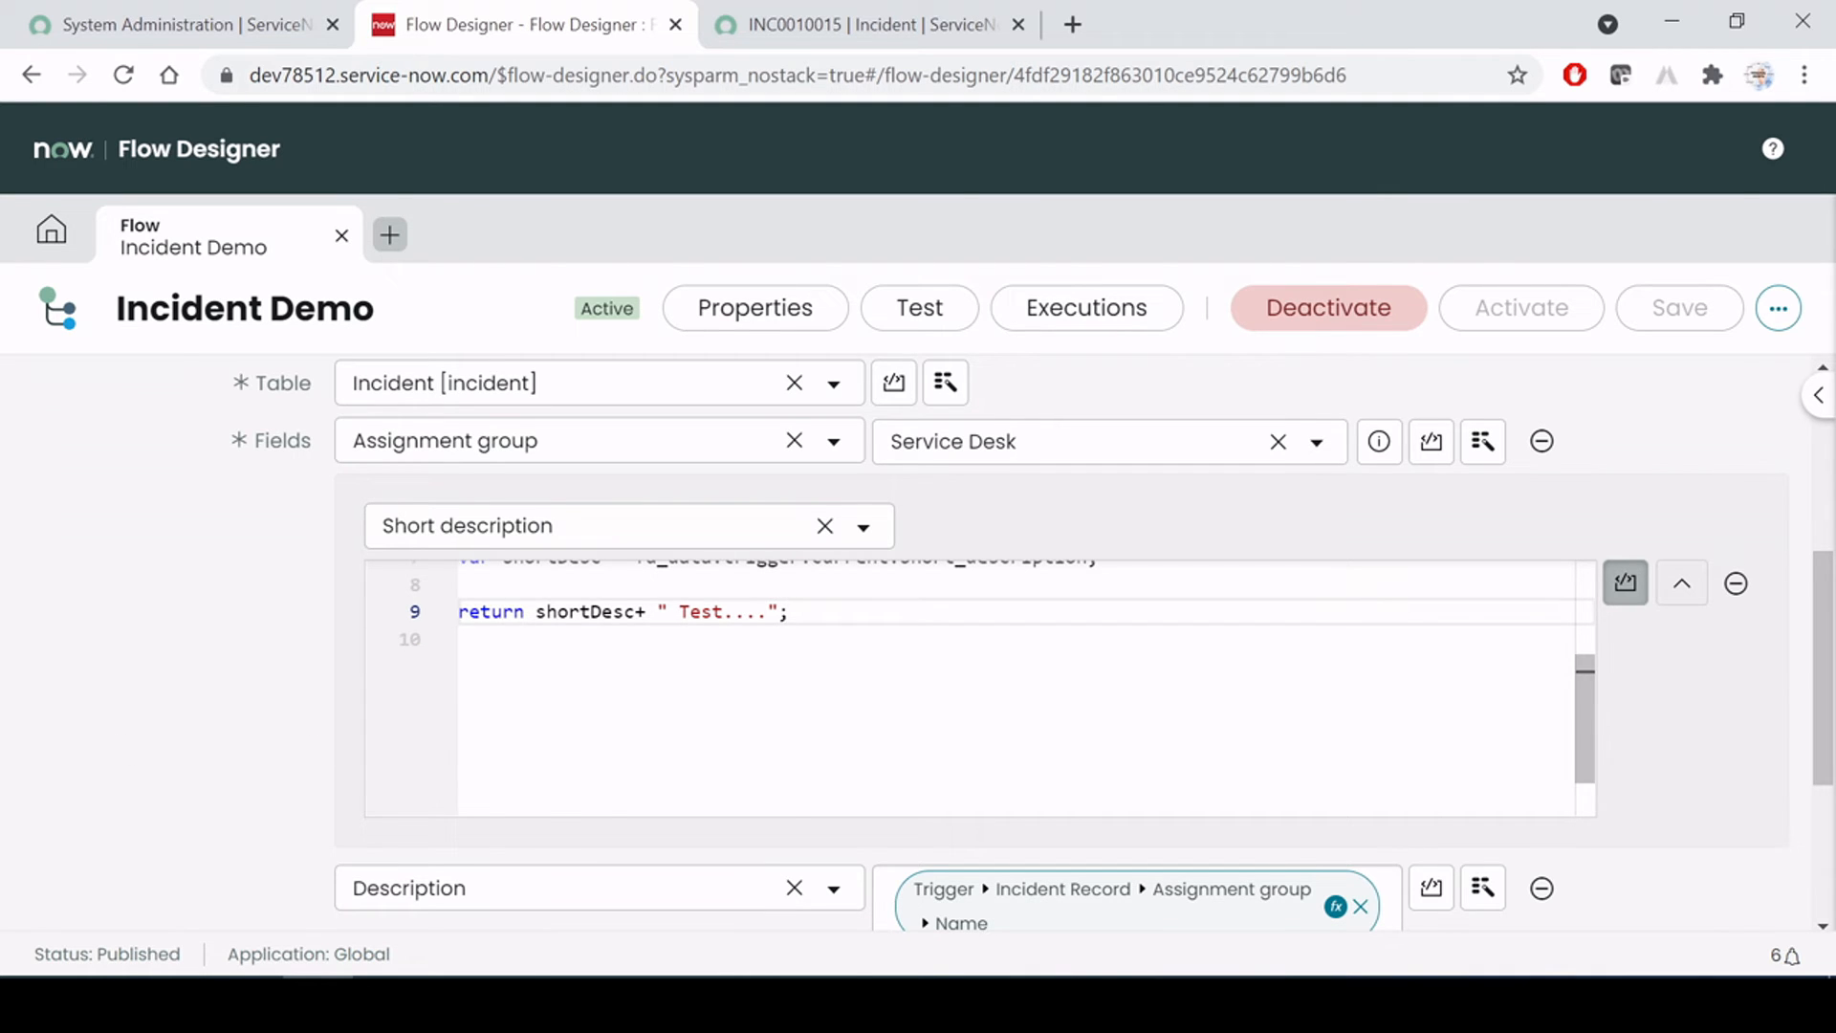
Compare the flow's Description mapping with the Description field on the incident form
{"action": "scroll", "coordinate": [213, 746], "scroll_direction": "down", "scroll_amount": 3}
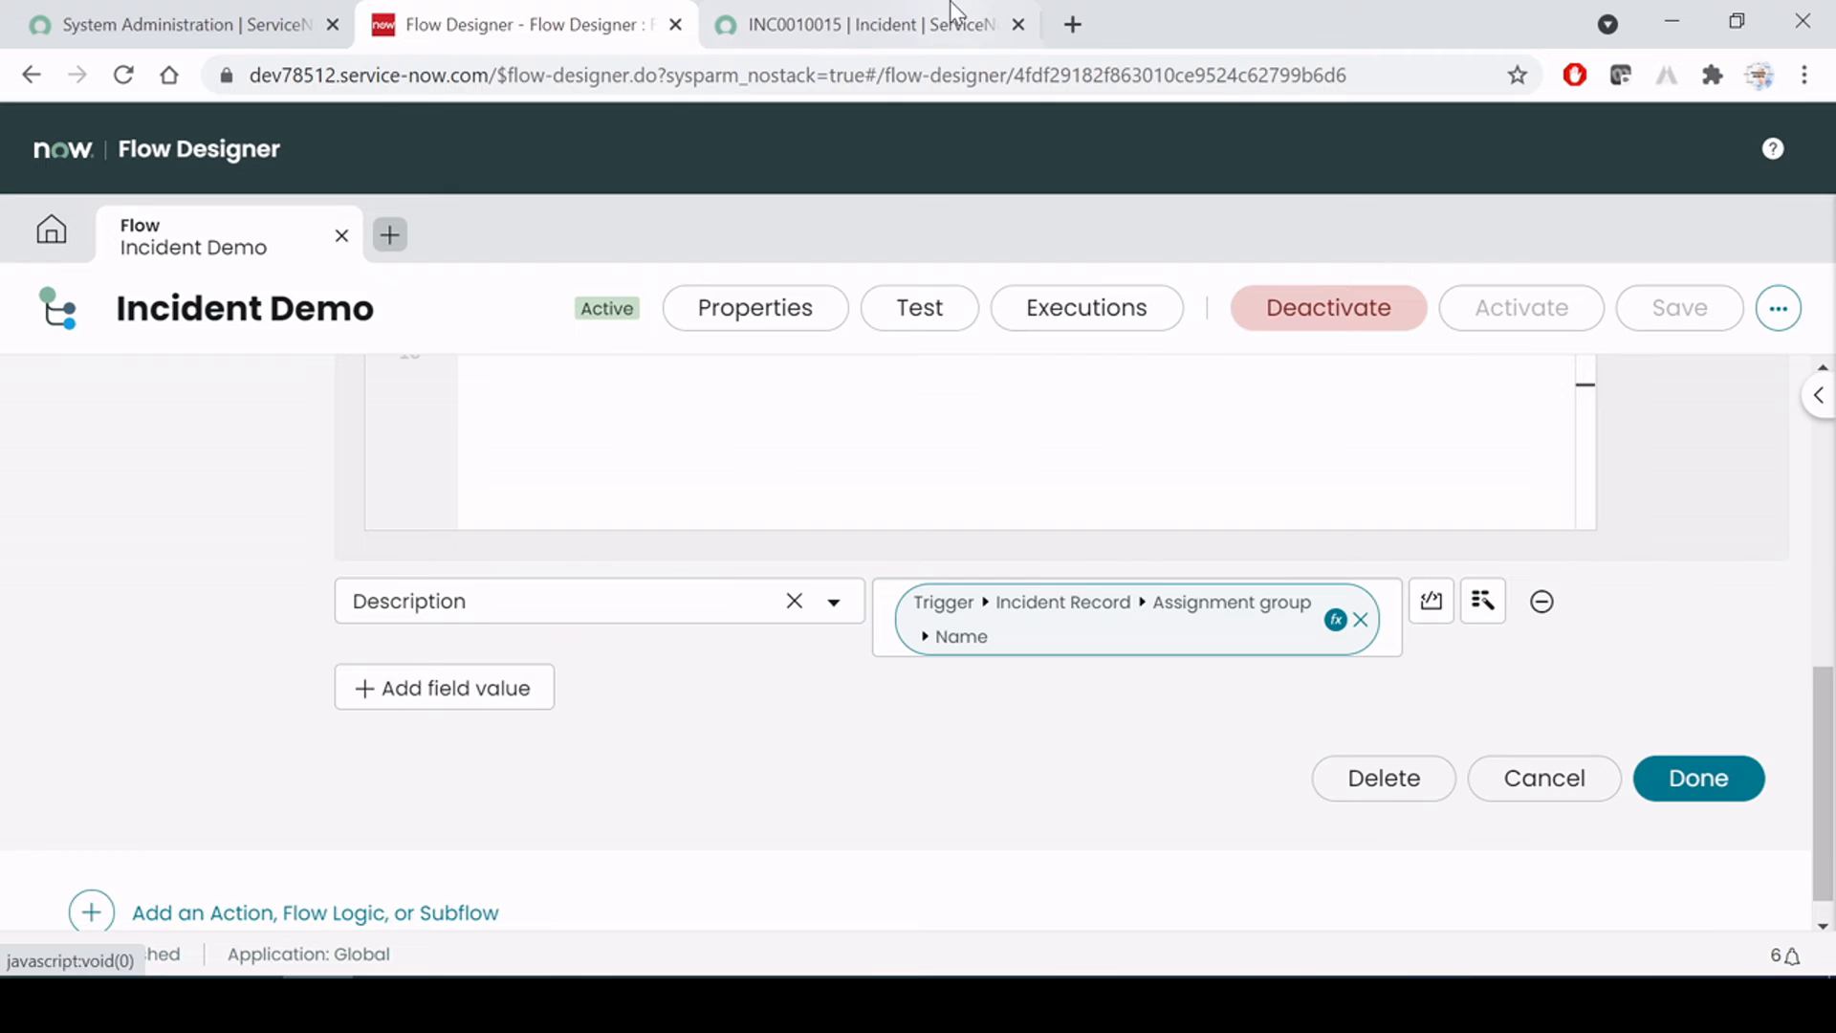
{"action": "left_click", "coordinate": [841, 27]}
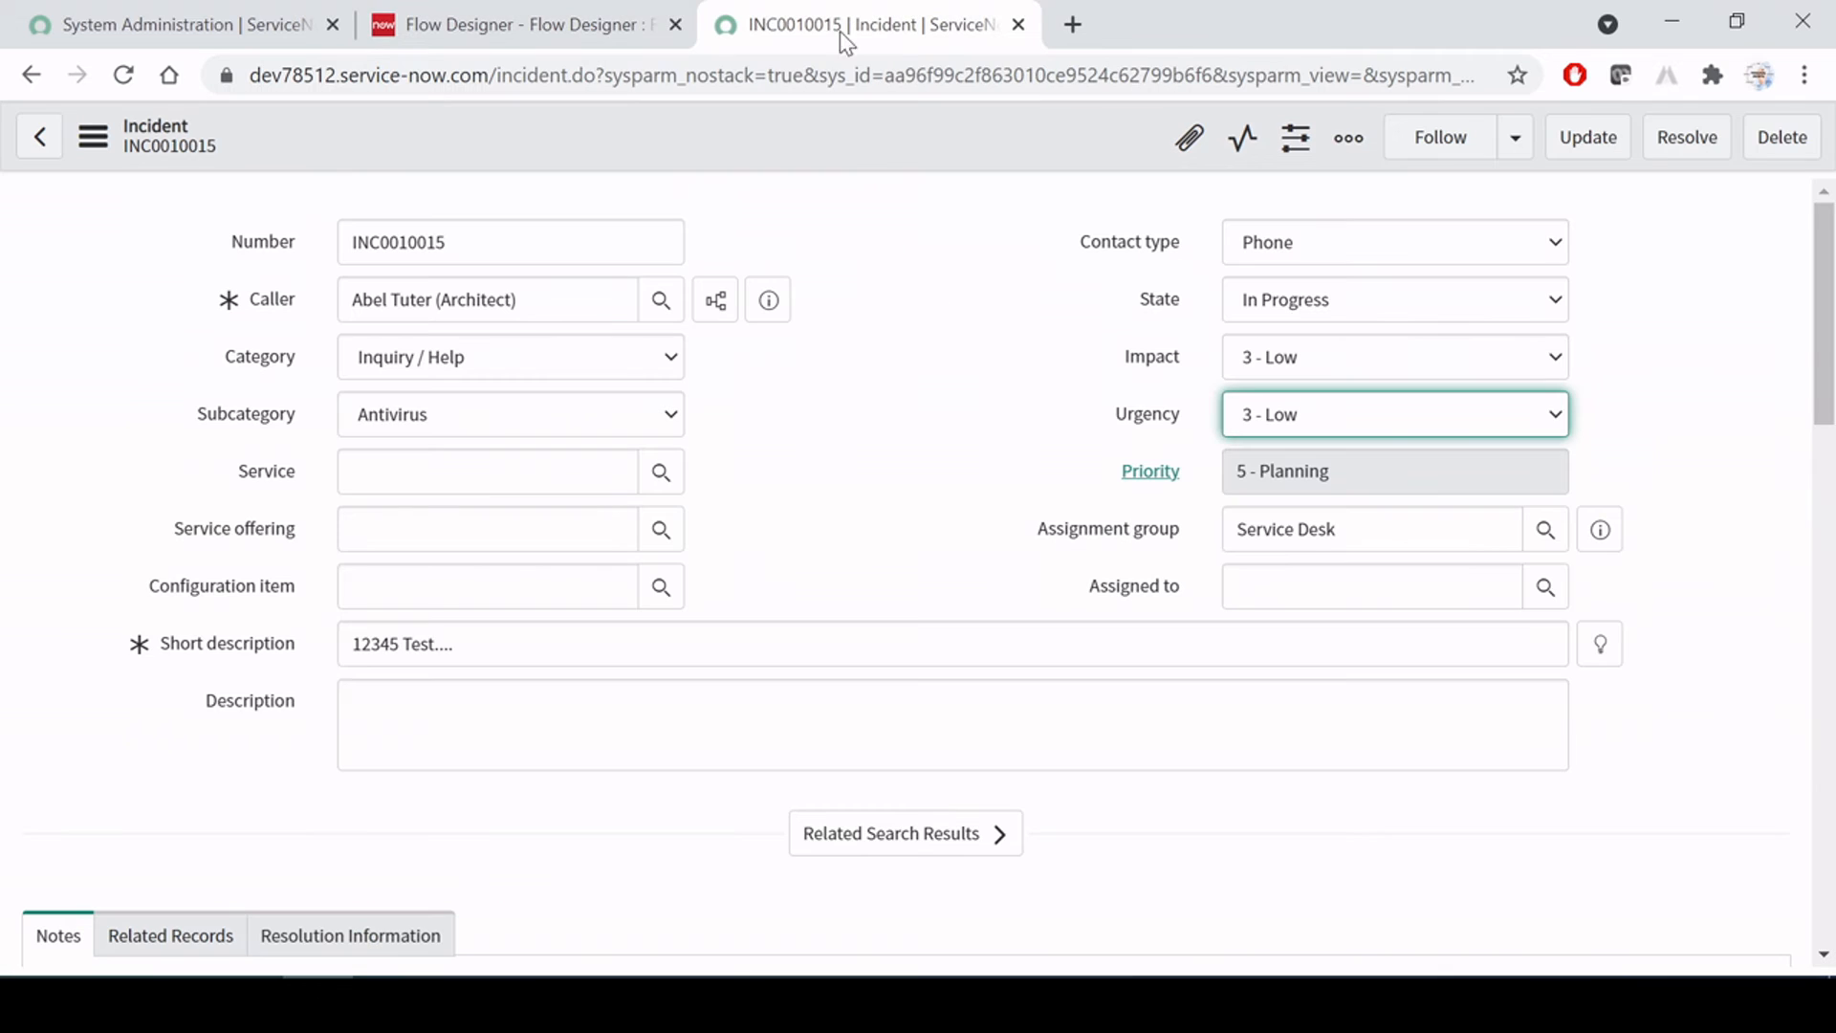
{"action": "right_click", "coordinate": [275, 701]}
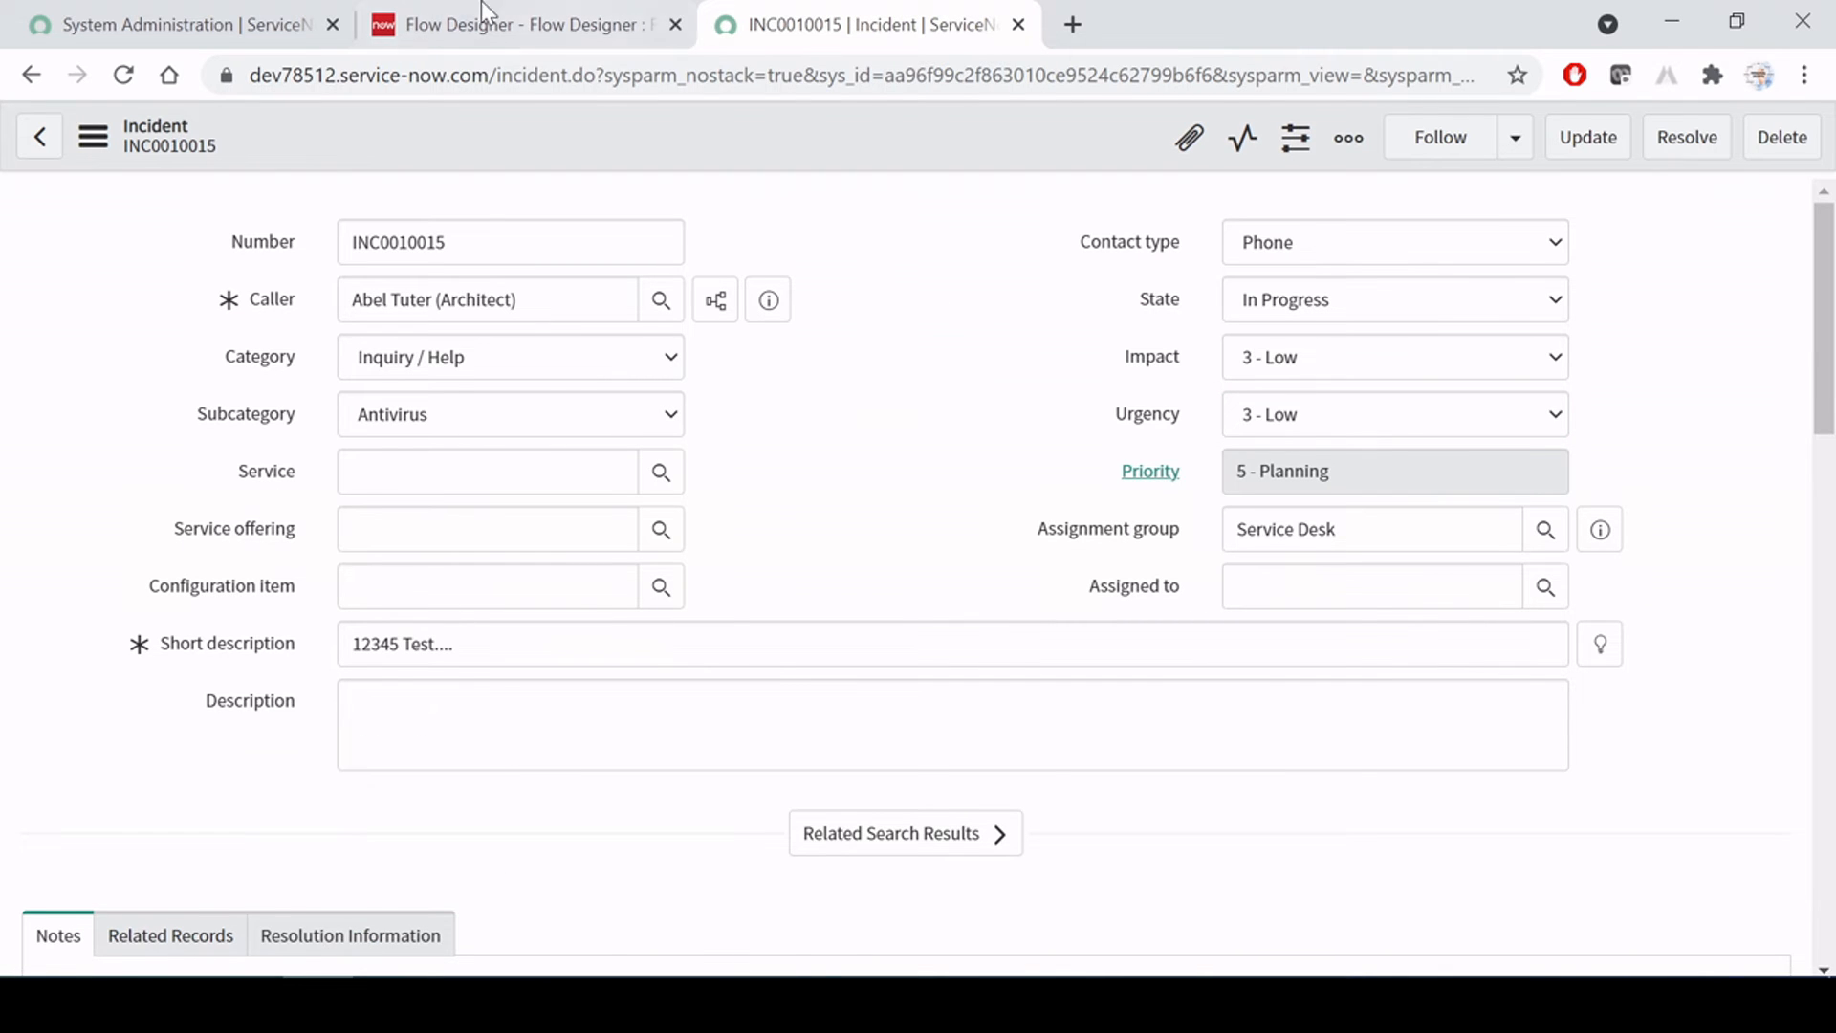
Return to the flow, remove the Description field from the Update Incident Record action and collapse the Short description script
{"action": "left_click", "coordinate": [507, 25]}
{"action": "left_click", "coordinate": [1208, 626]}
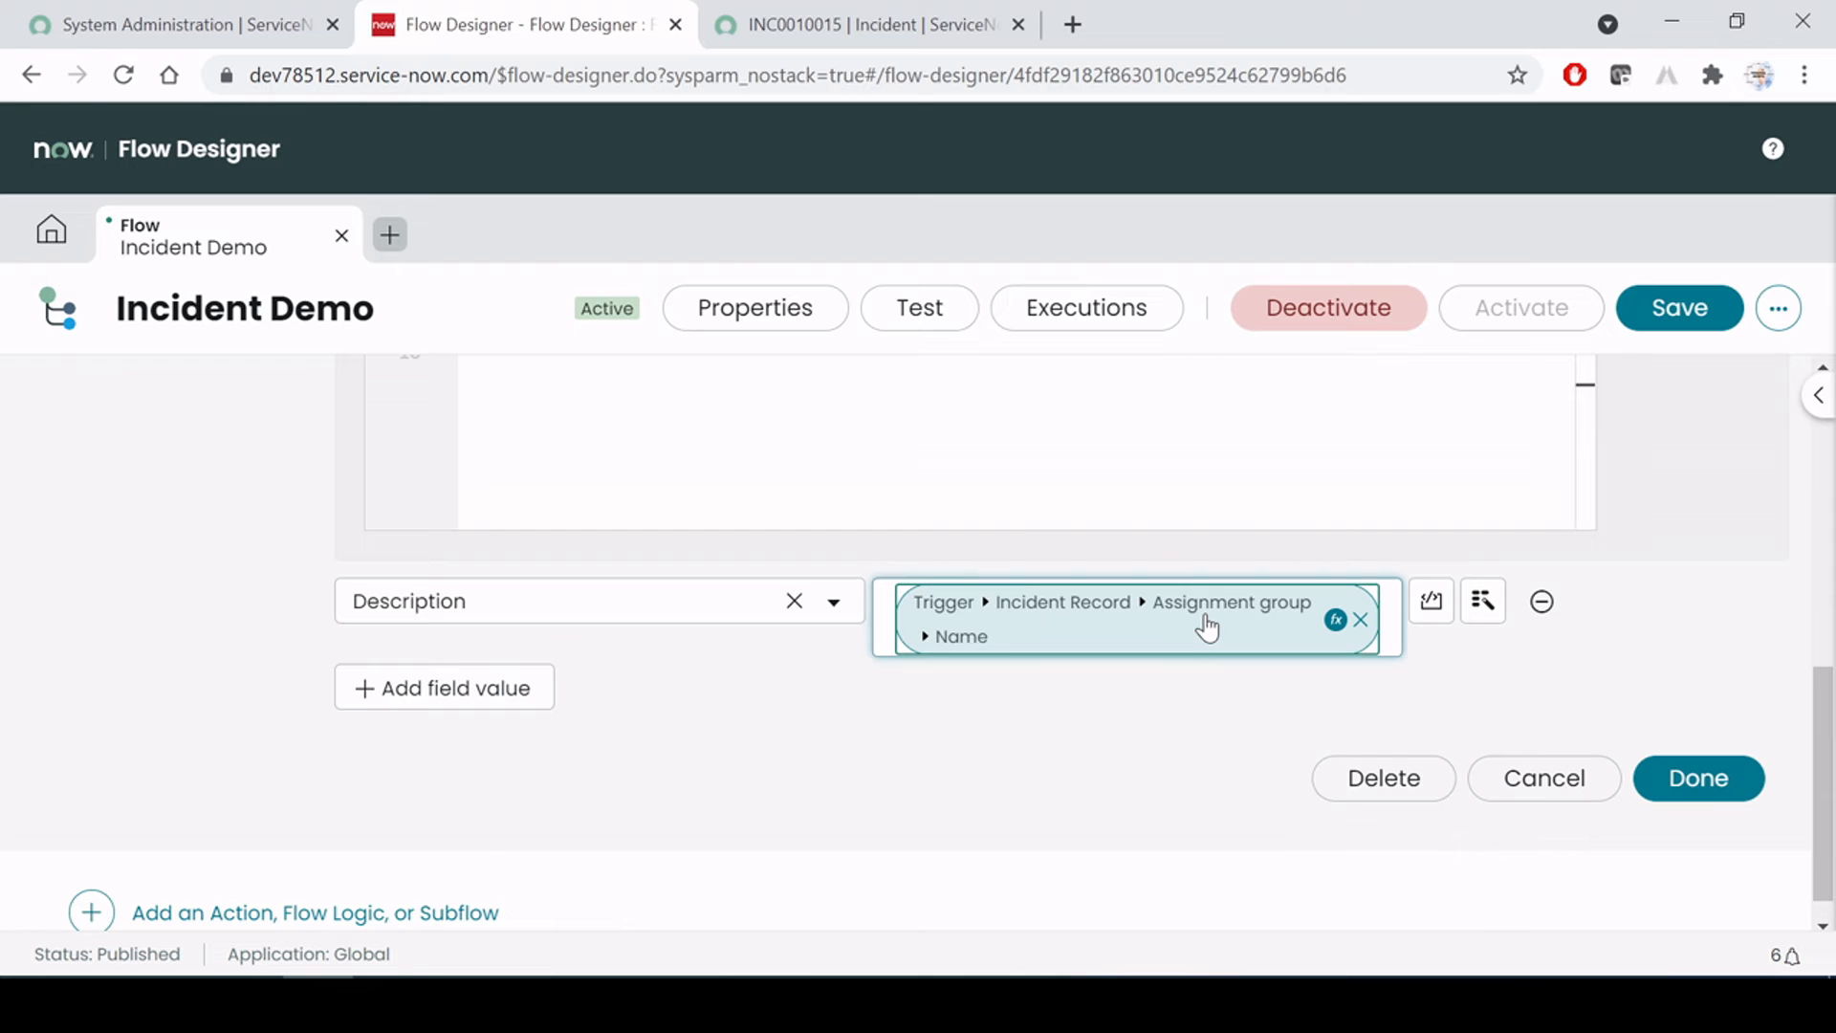
{"action": "left_click", "coordinate": [1541, 602]}
{"action": "scroll", "coordinate": [1043, 645], "scroll_direction": "up", "scroll_amount": 3}
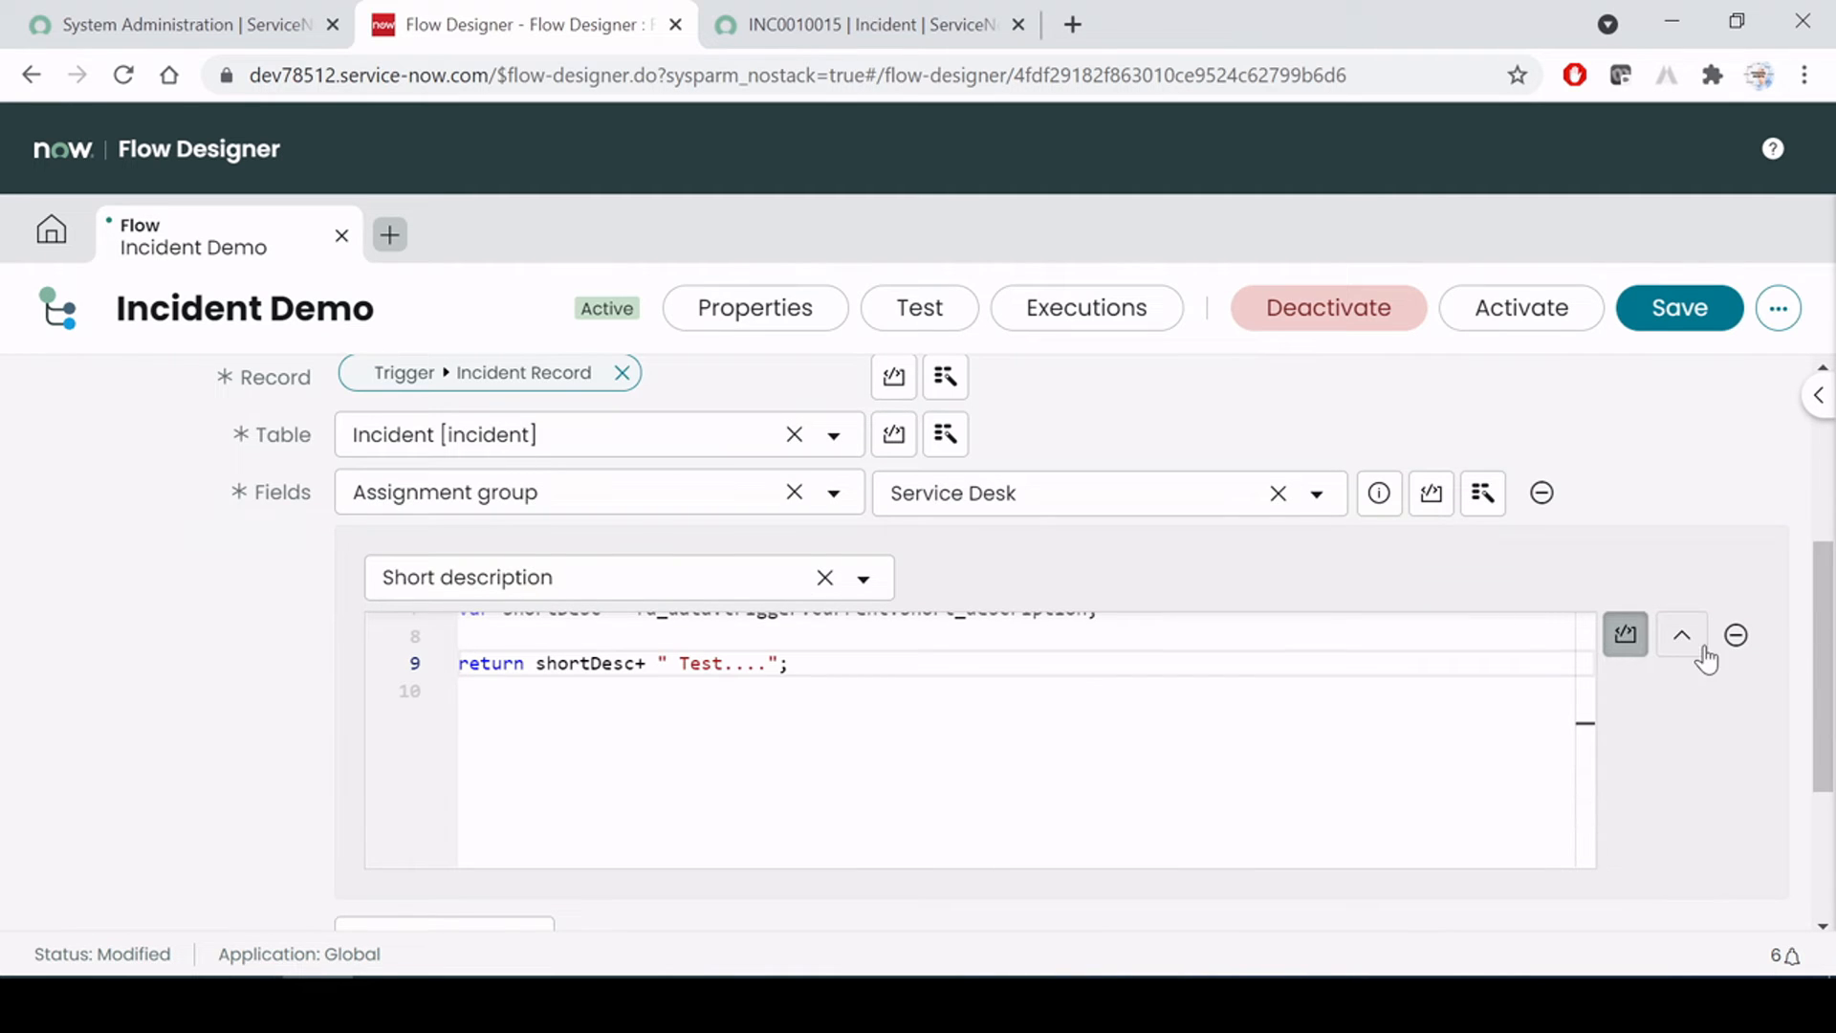
{"action": "left_click", "coordinate": [1683, 639]}
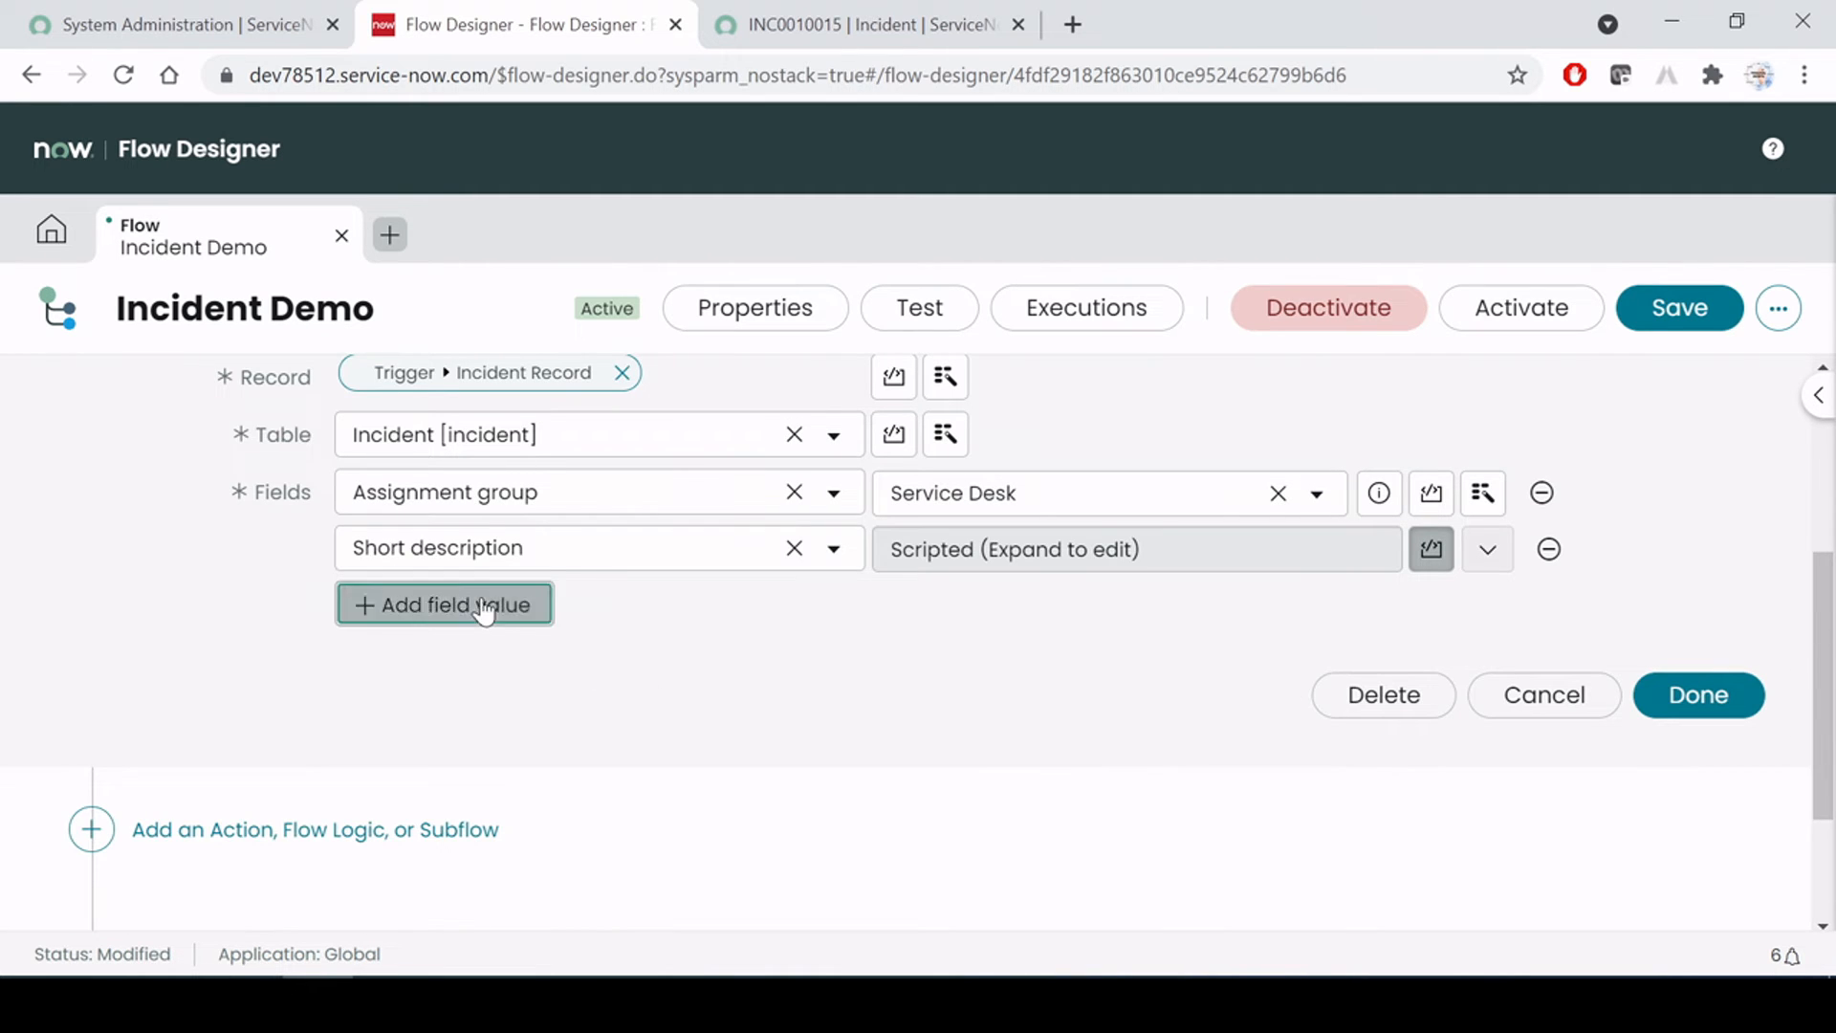
Add a new field value row to the Update Incident Record action and choose Description as its field
{"action": "left_click", "coordinate": [484, 606]}
{"action": "left_click", "coordinate": [674, 613]}
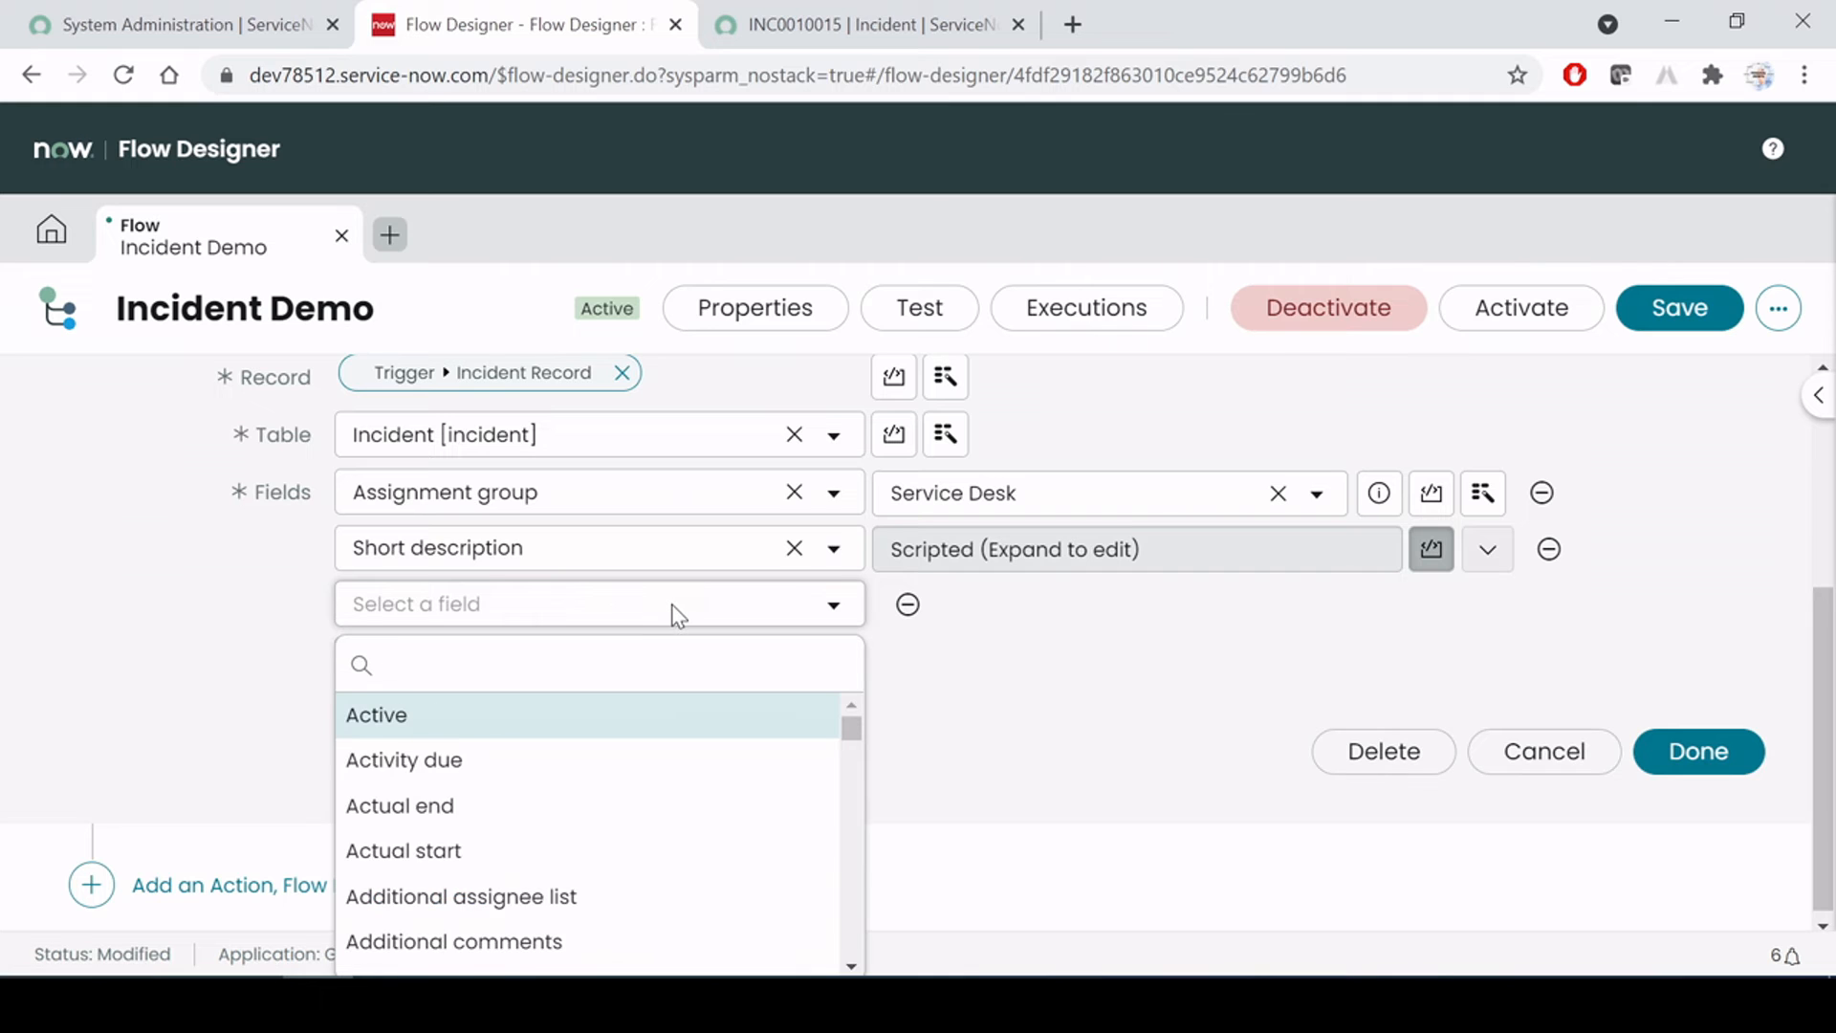
{"action": "type", "text": "desc"}
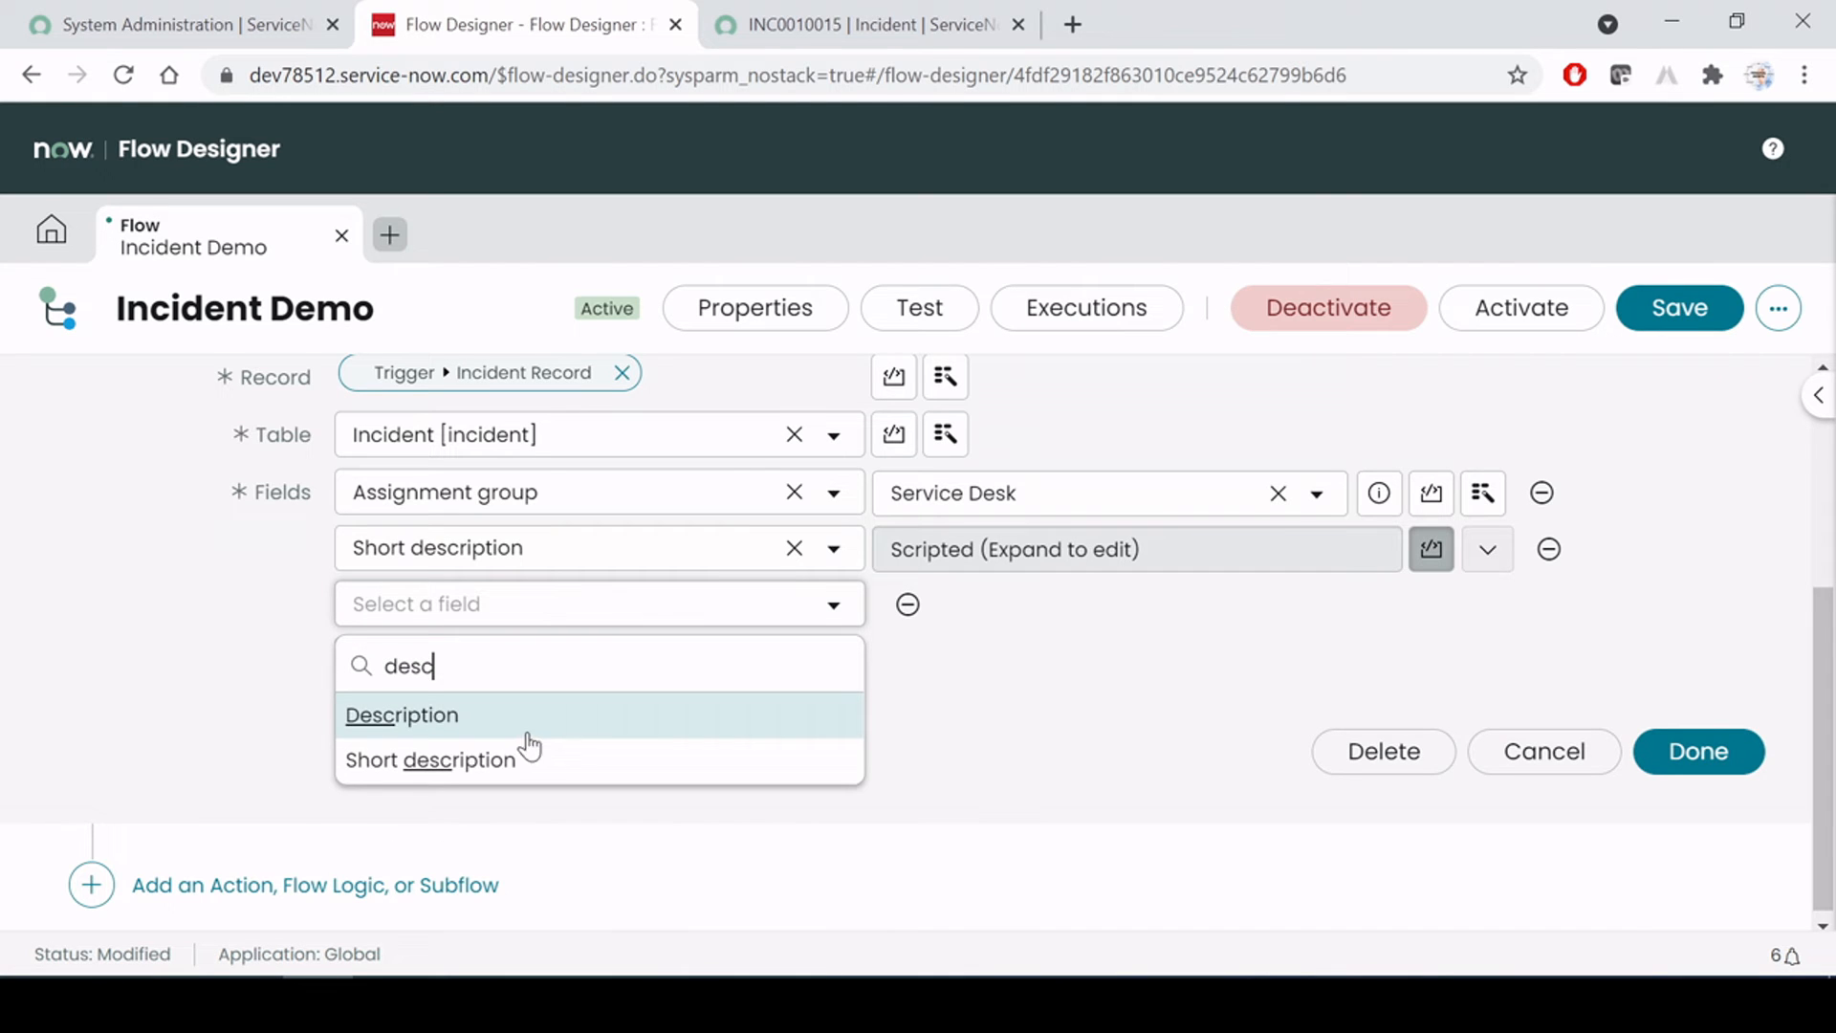
{"action": "left_click", "coordinate": [505, 725]}
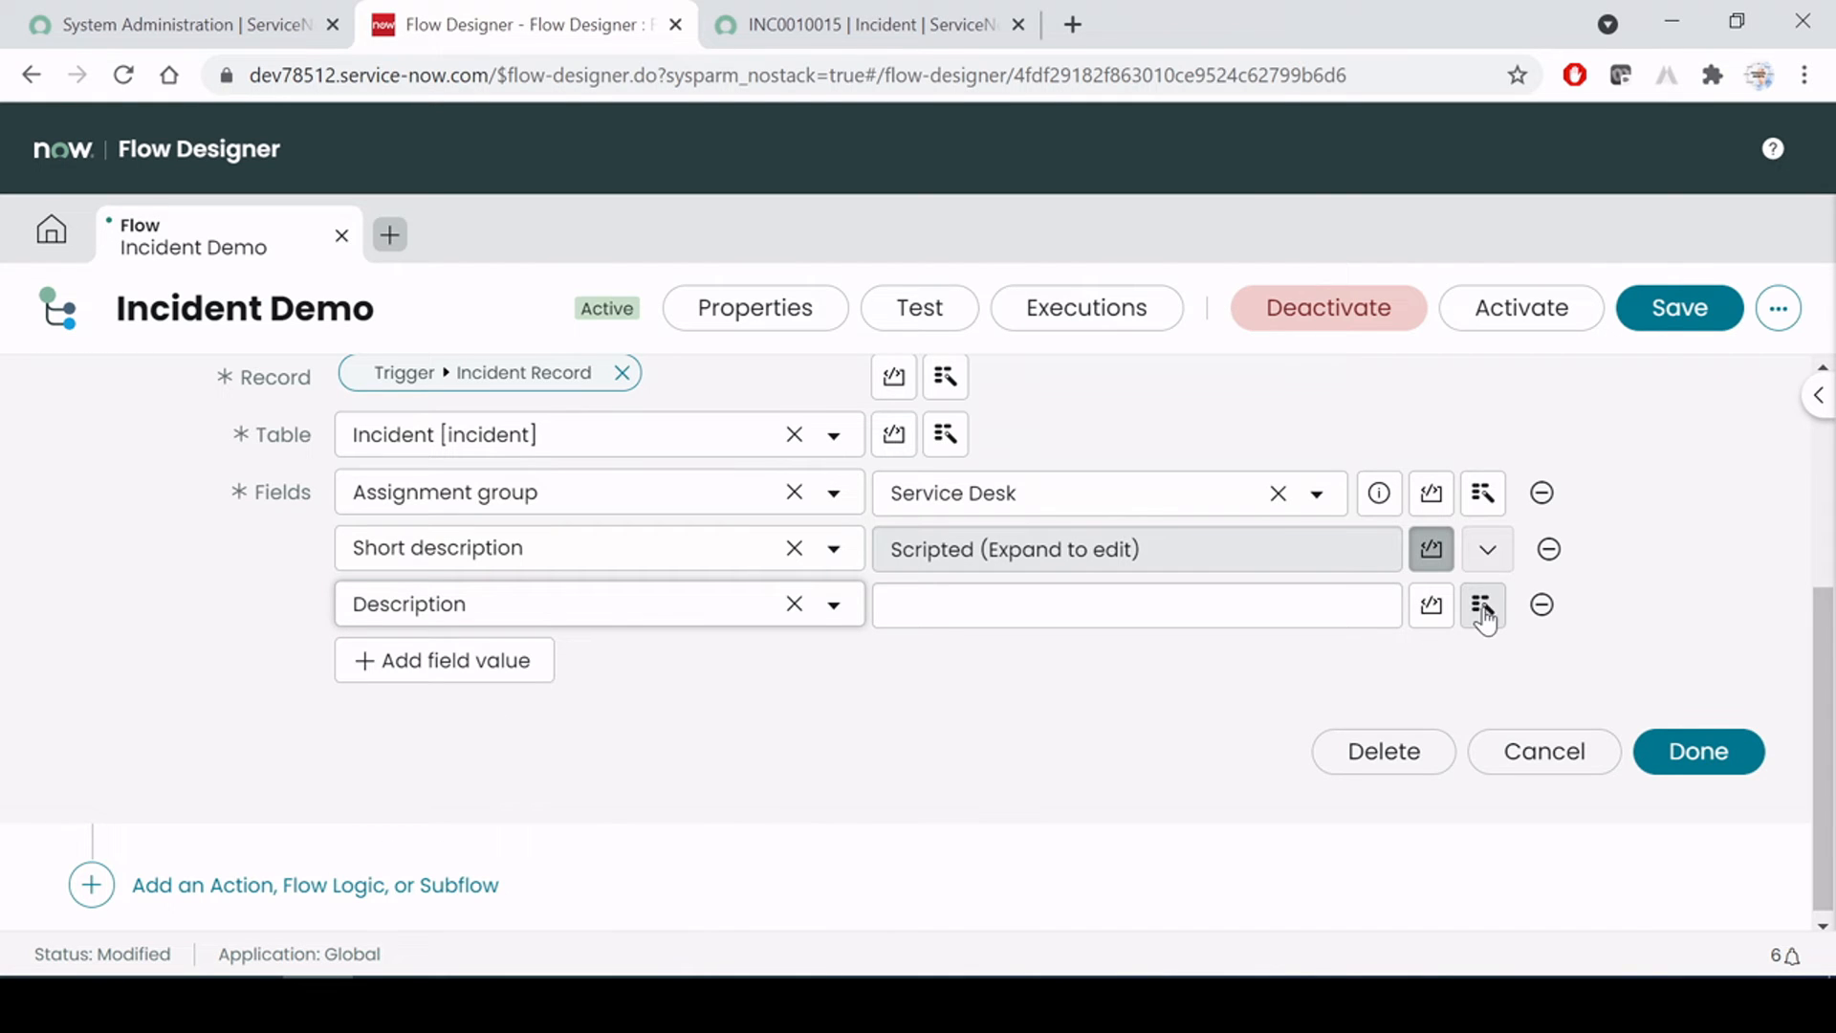
Set the Description value to the trigger's Incident Record > Assigned to > Name data pill
{"action": "left_click", "coordinate": [1483, 612]}
{"action": "left_click", "coordinate": [1573, 266]}
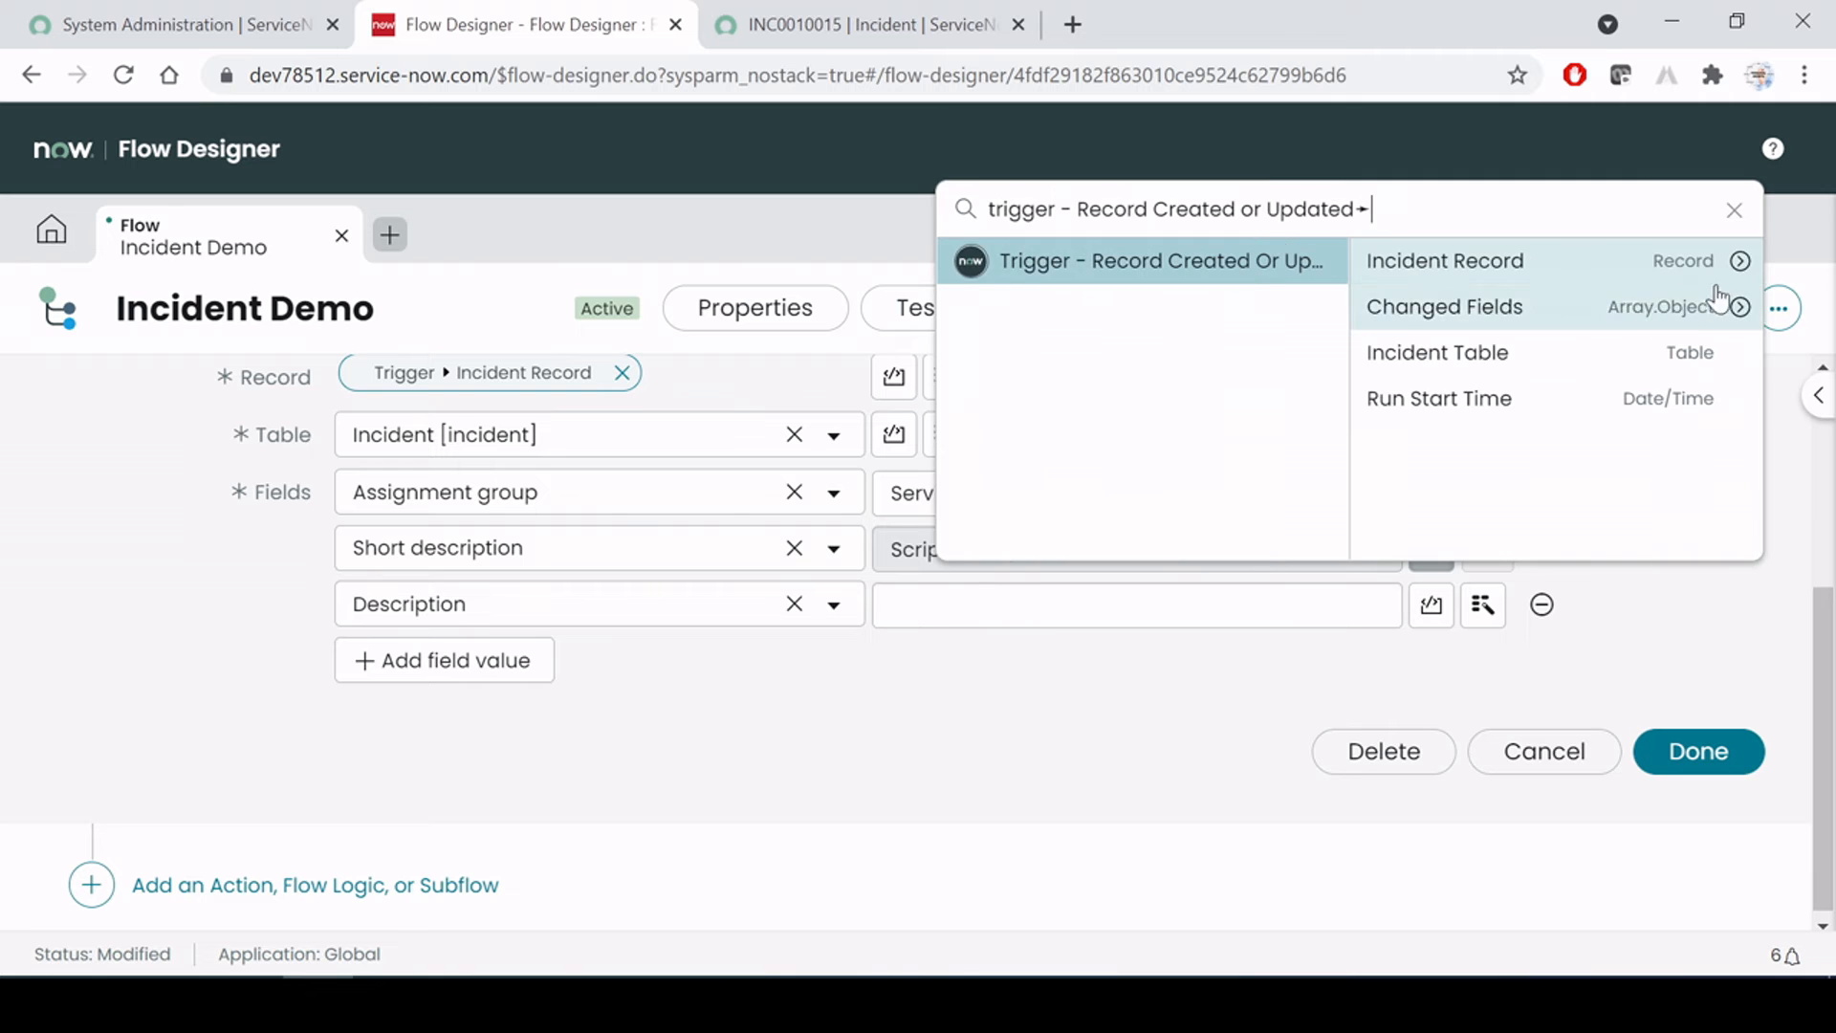
{"action": "left_click", "coordinate": [1739, 261]}
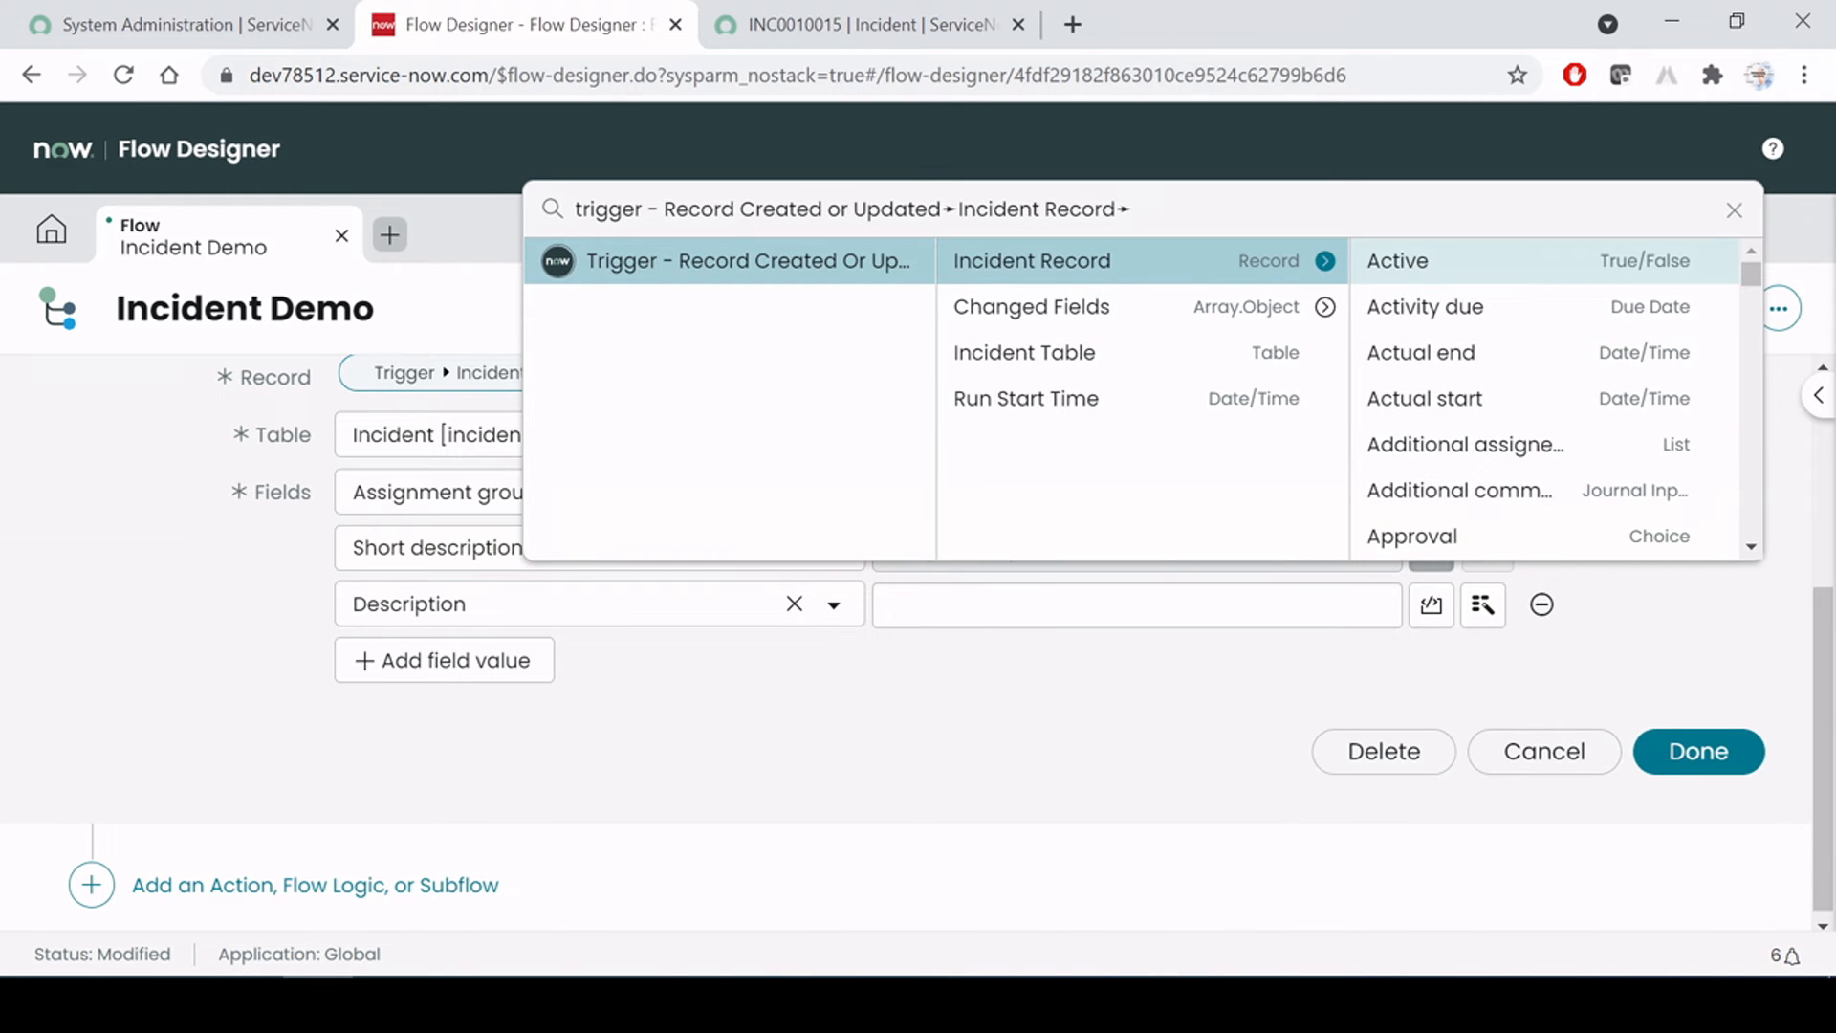
{"action": "type", "text": "as"}
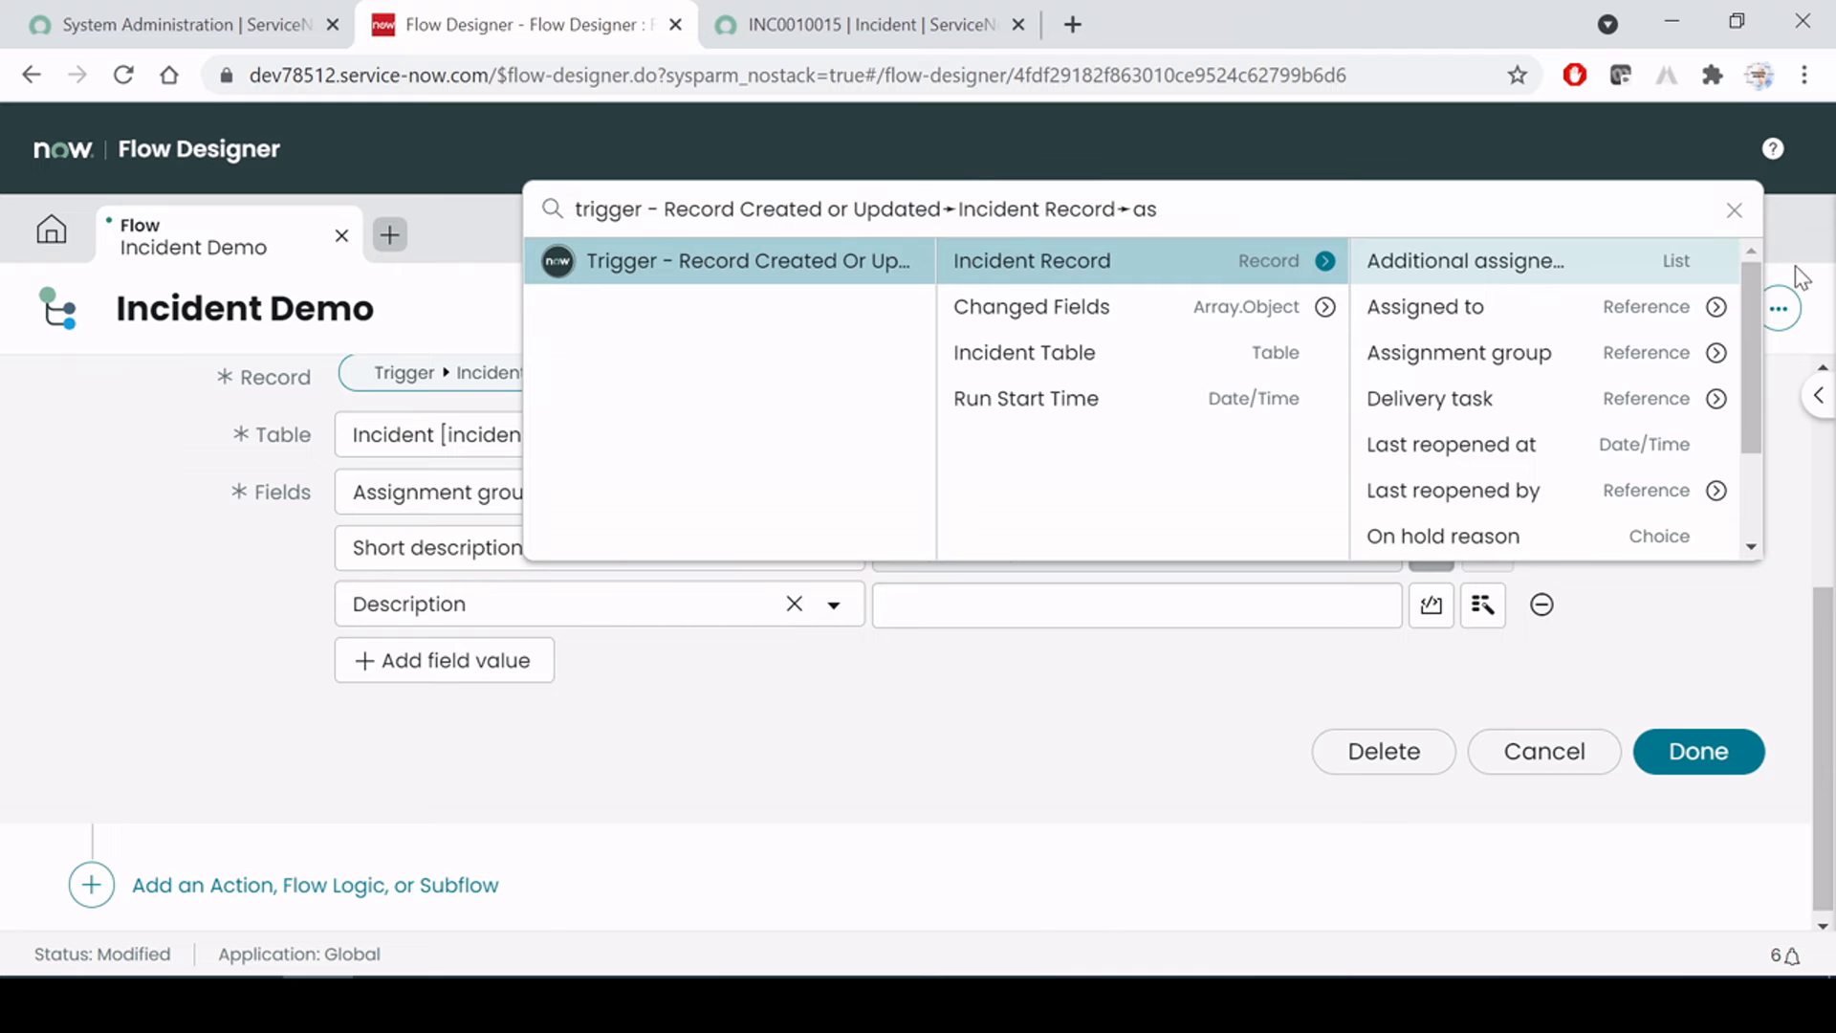
{"action": "left_click", "coordinate": [1454, 299]}
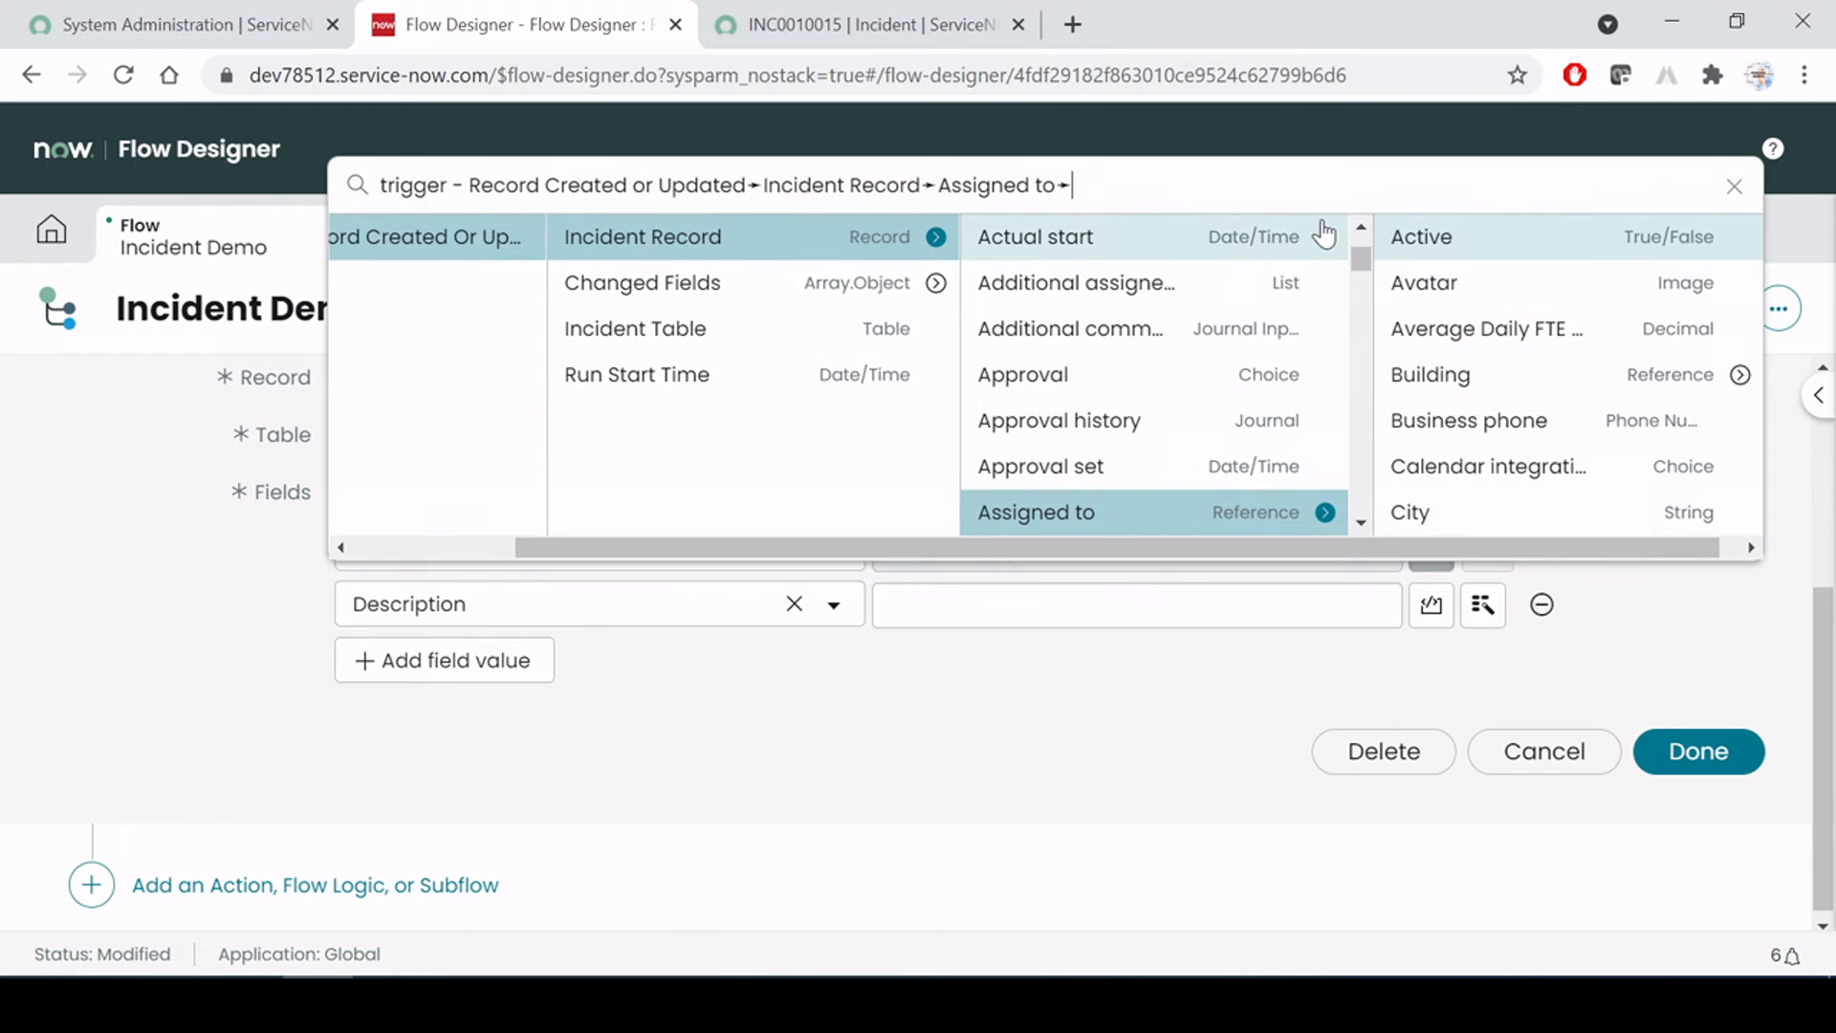
{"action": "type", "text": "nam"}
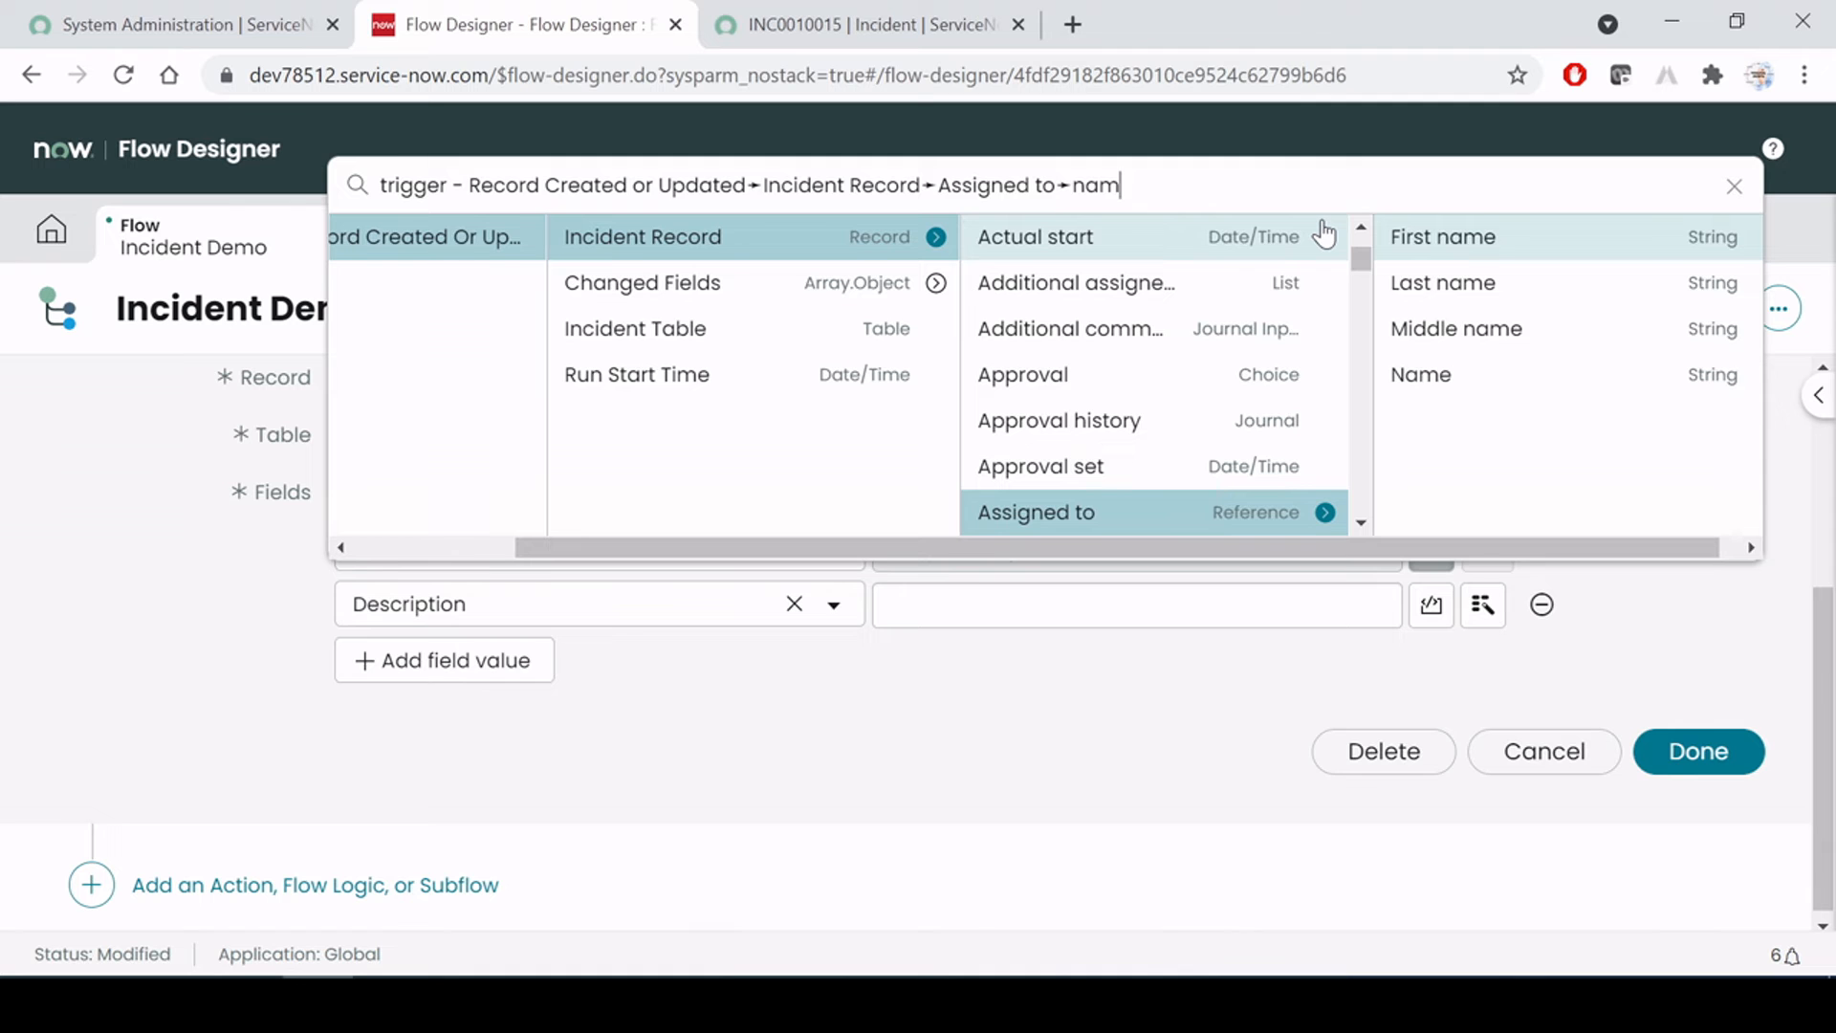
{"action": "left_click", "coordinate": [1451, 379]}
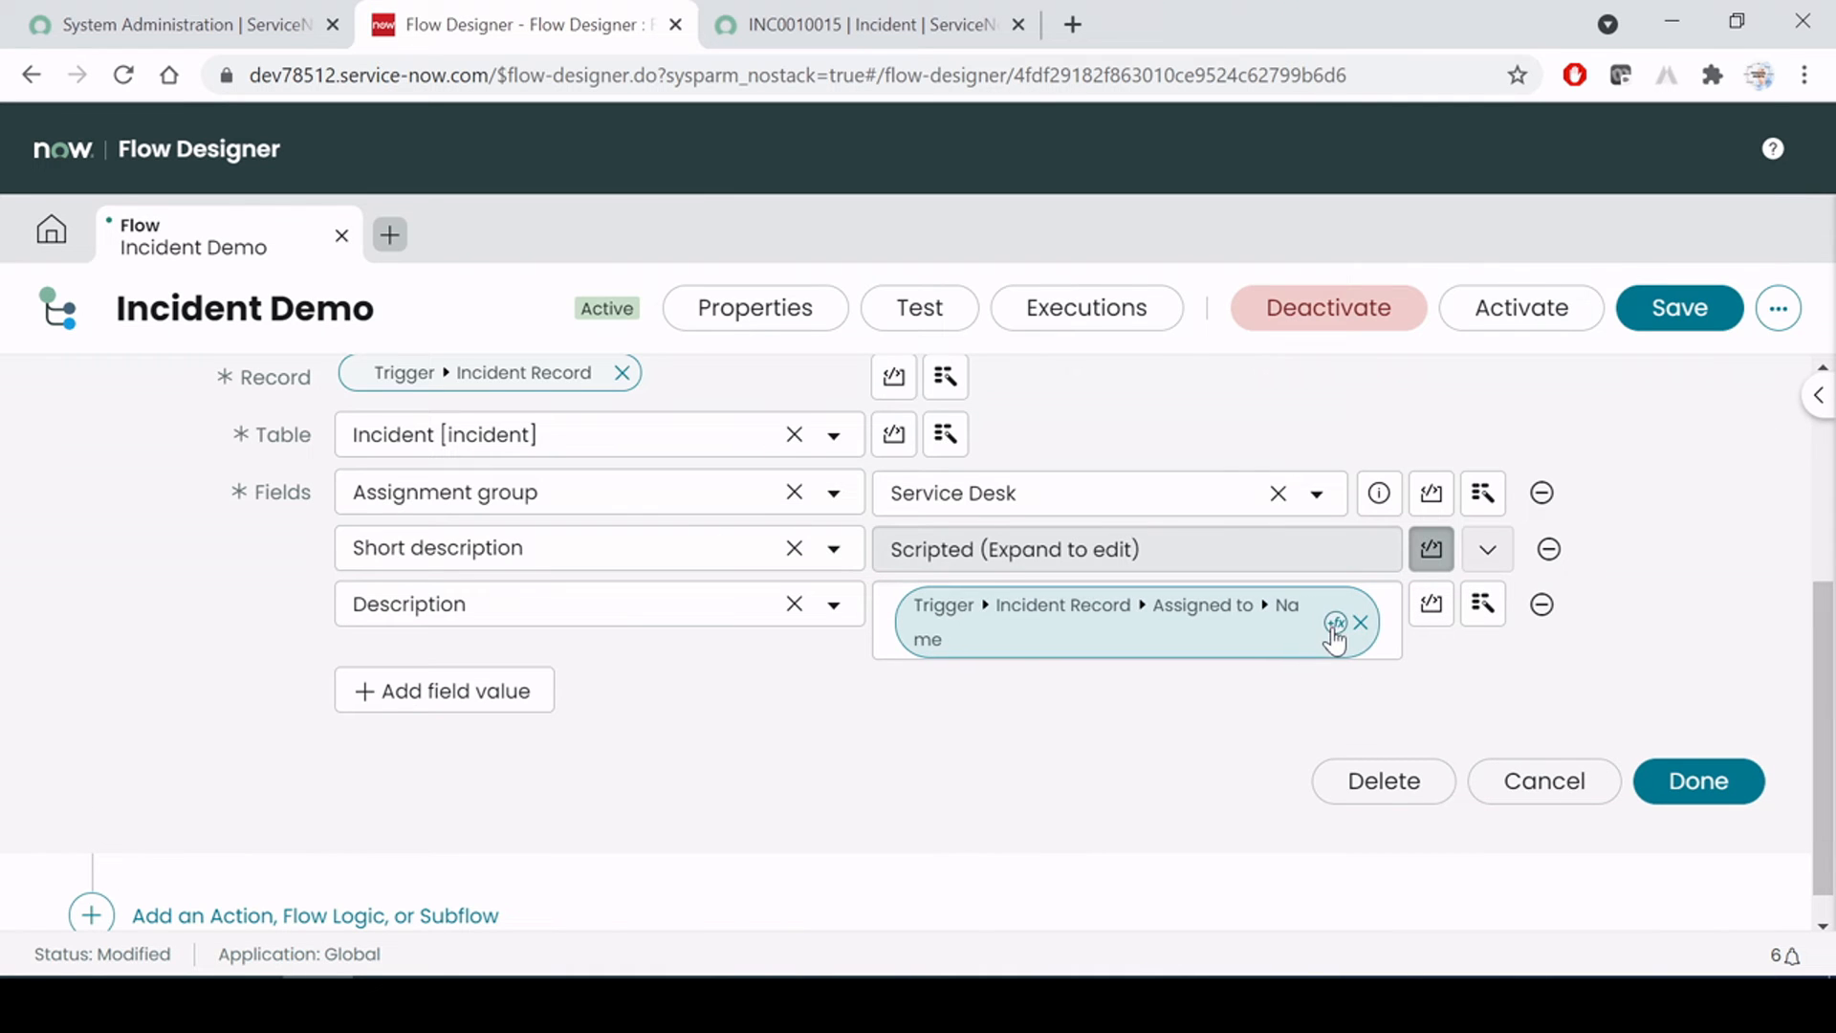
Apply the To Upper Case string transform to the Assigned to Name data pill in the Description field
{"action": "left_click", "coordinate": [1334, 623]}
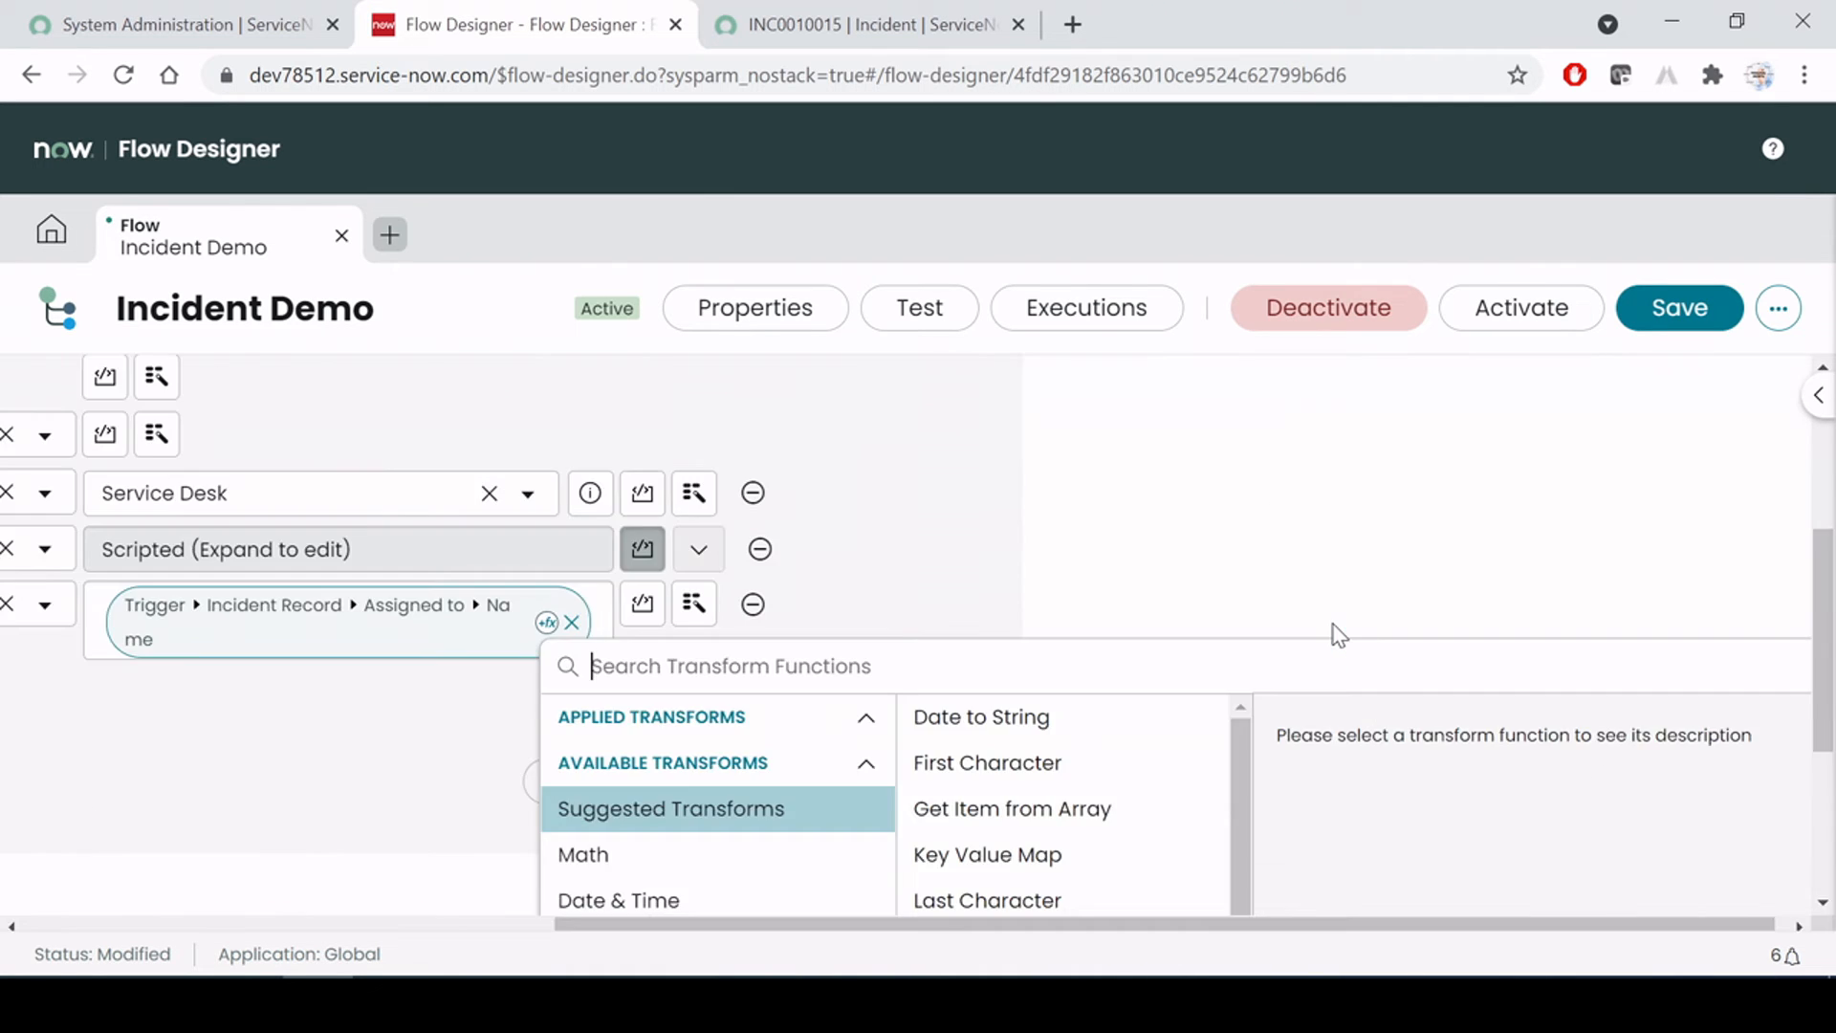
{"action": "mouse_move", "coordinate": [1827, 630]}
{"action": "left_mouse_down"}
{"action": "mouse_move", "coordinate": [1828, 687]}
{"action": "mouse_move", "coordinate": [1827, 622]}
{"action": "left_mouse_up"}
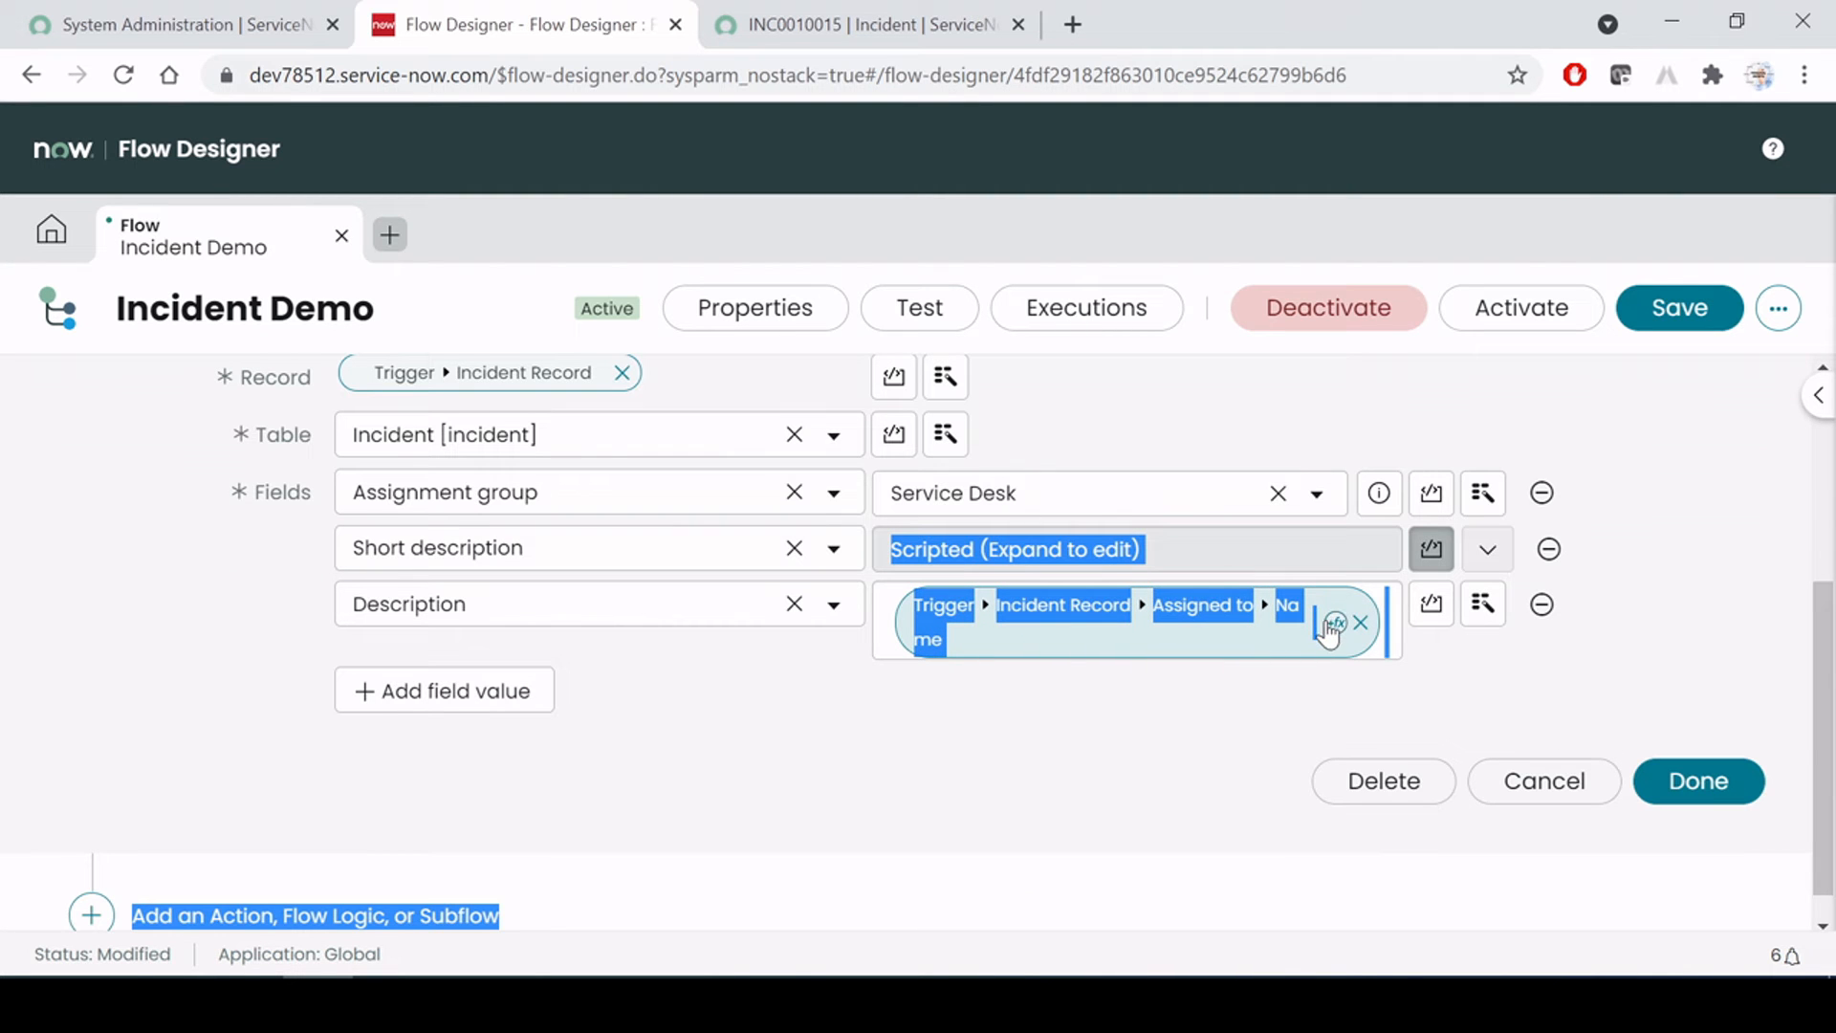
{"action": "left_click", "coordinate": [1331, 622]}
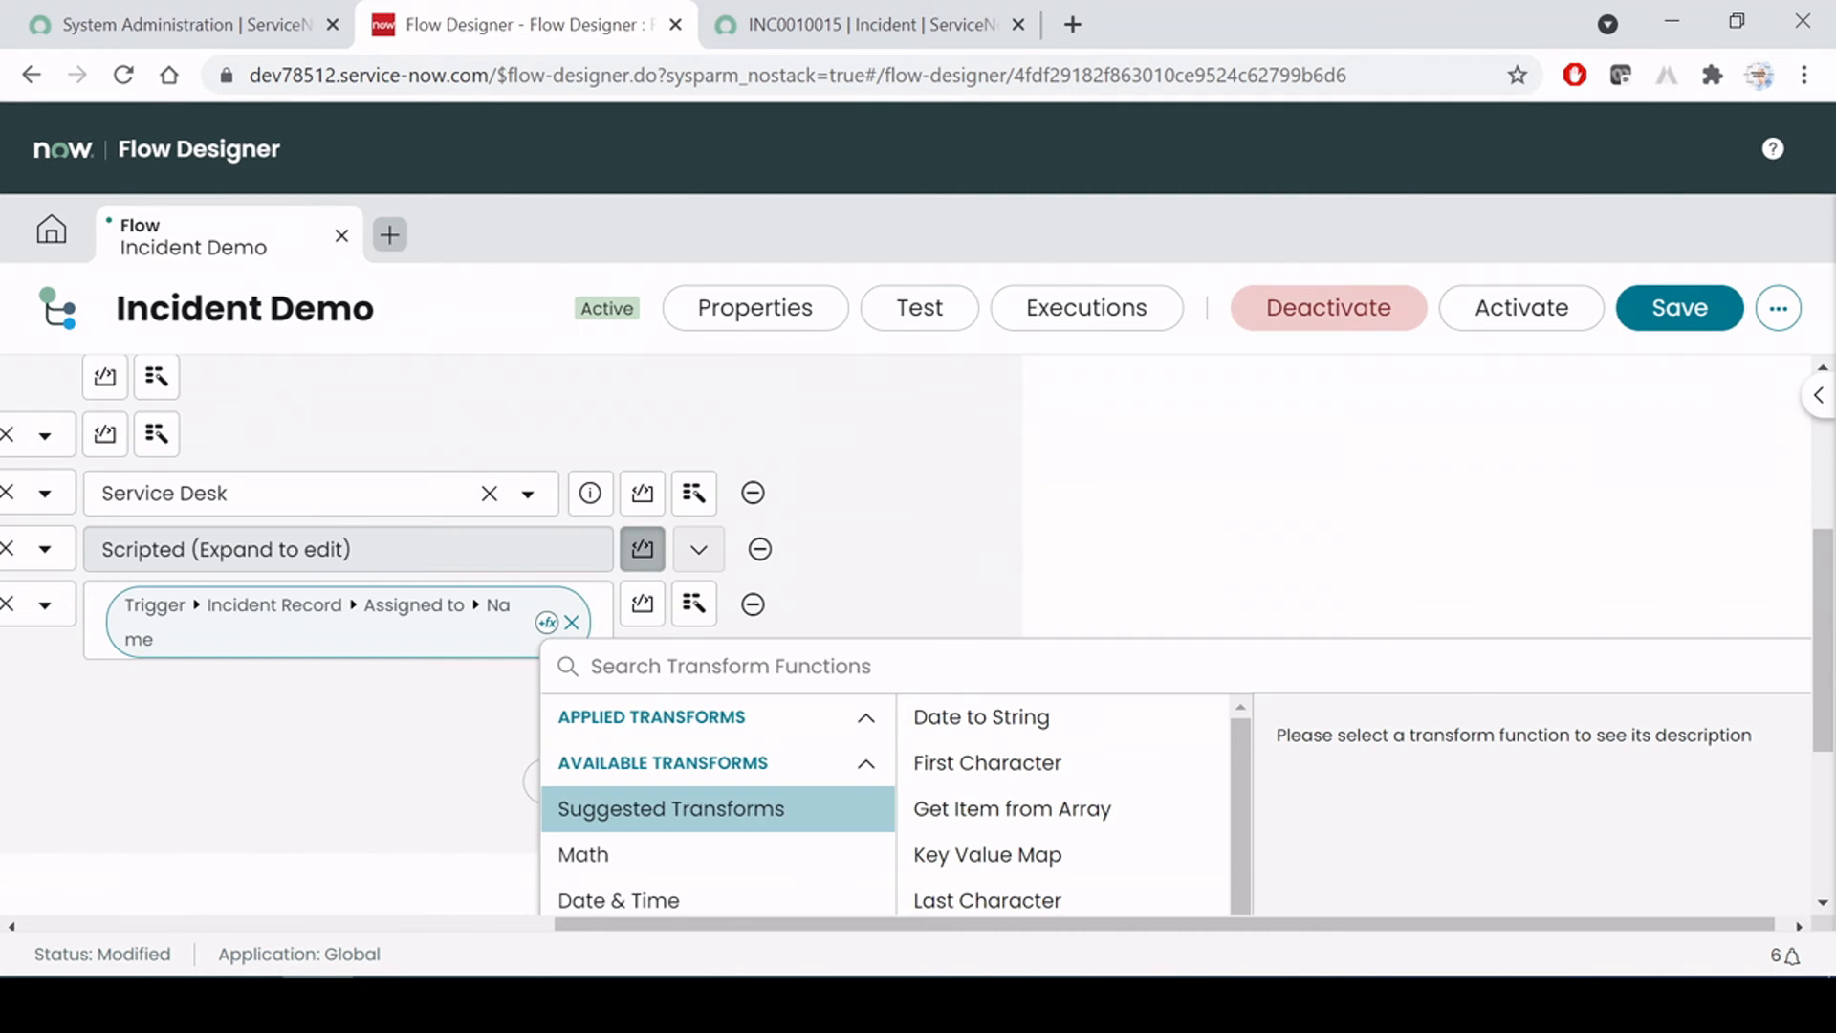
{"action": "scroll", "coordinate": [708, 669], "scroll_direction": "down", "scroll_amount": 4}
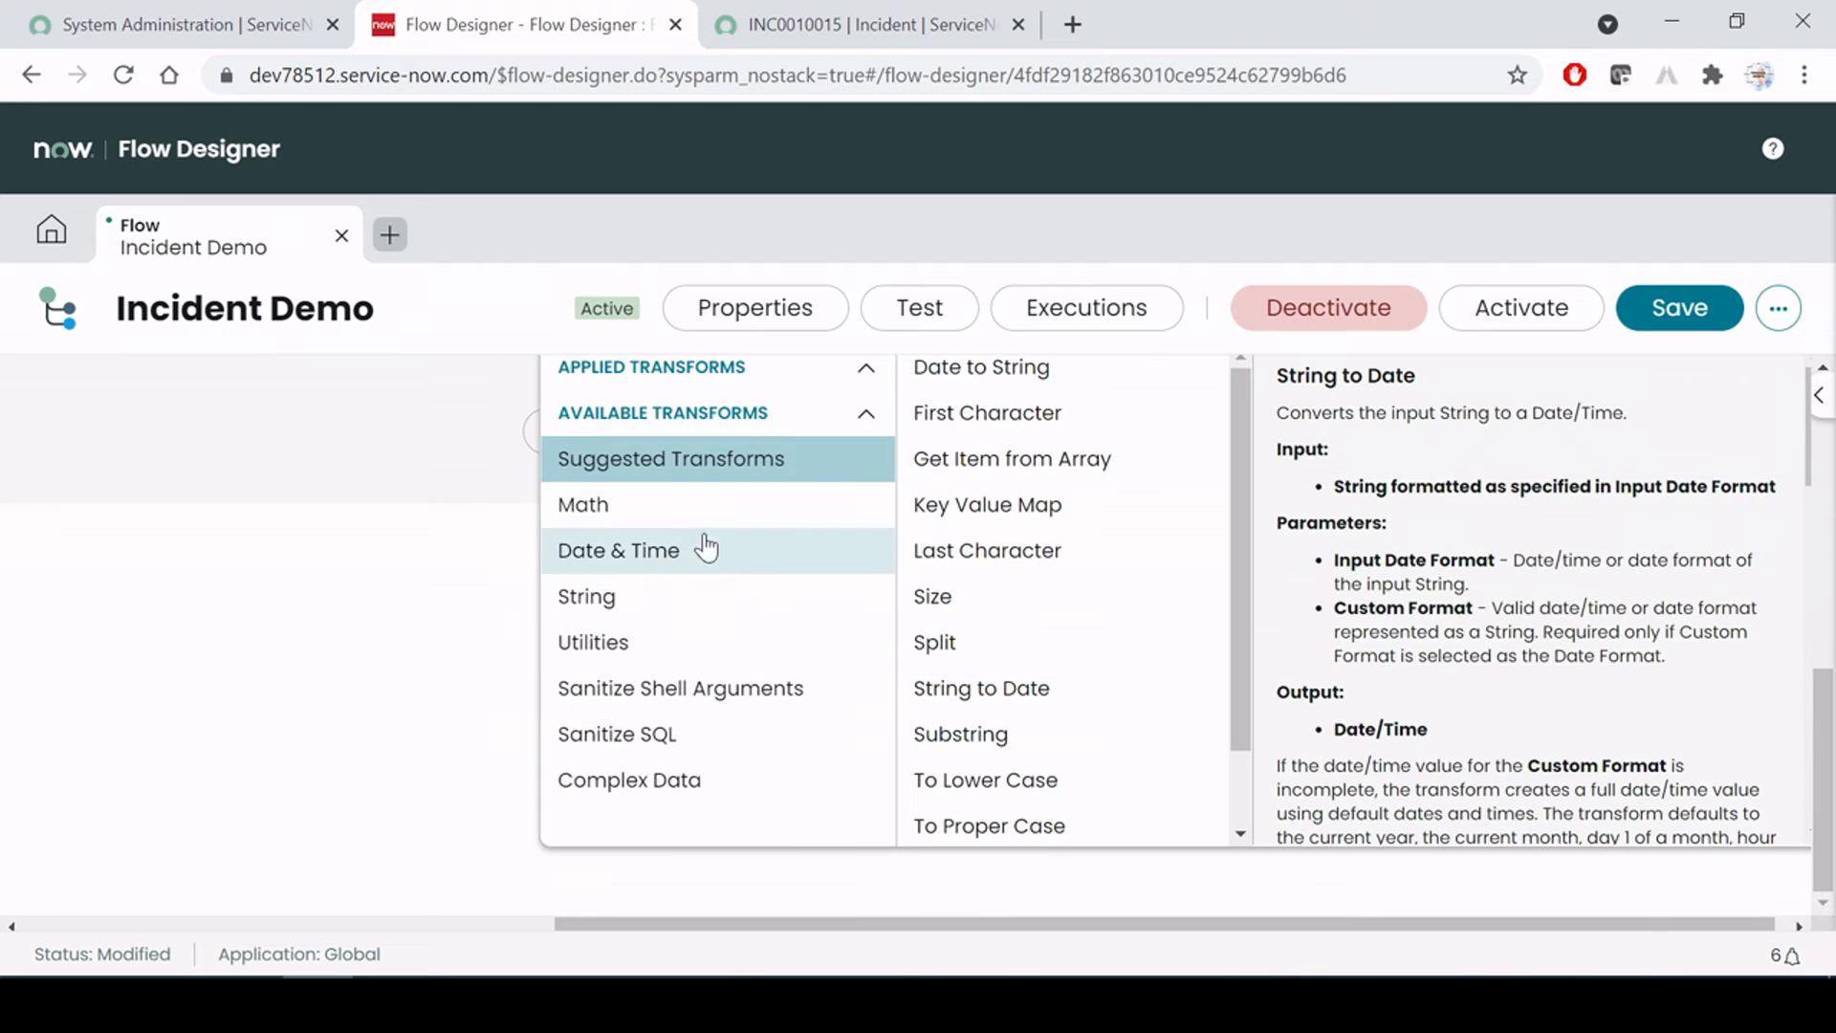
{"action": "scroll", "coordinate": [1071, 651], "scroll_direction": "down", "scroll_amount": 1}
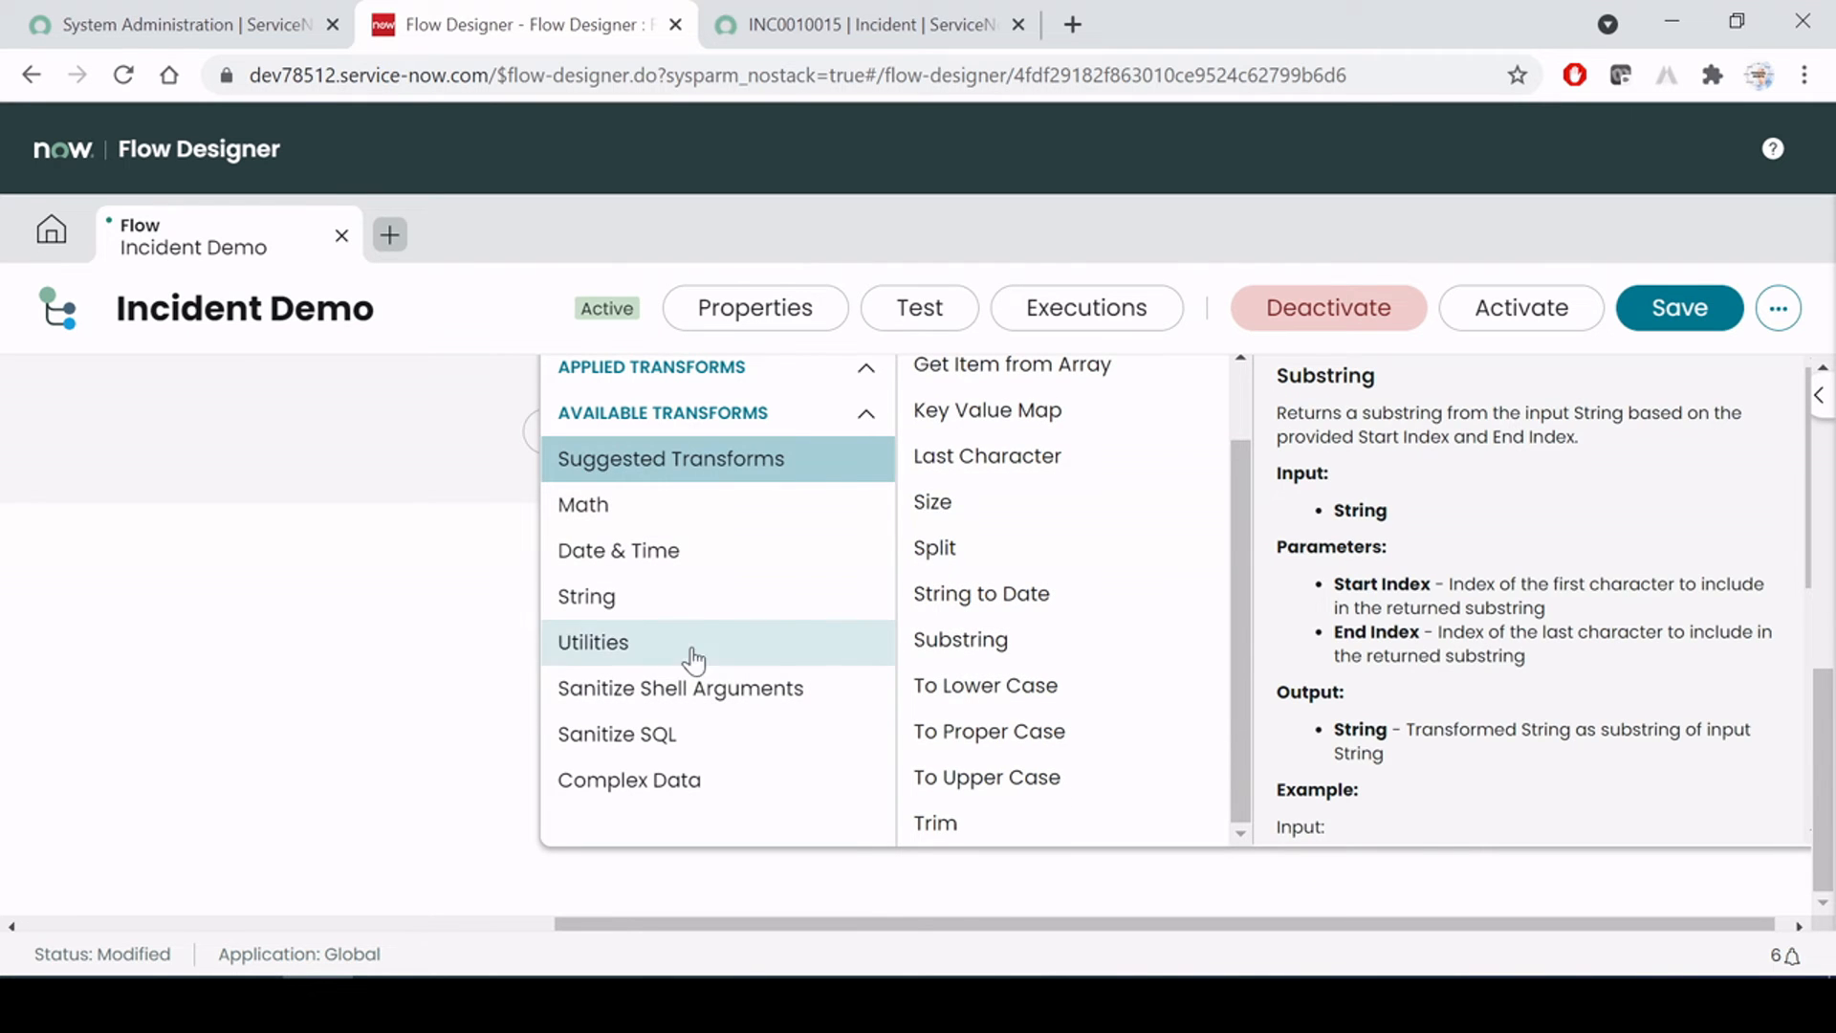
{"action": "left_click", "coordinate": [633, 606]}
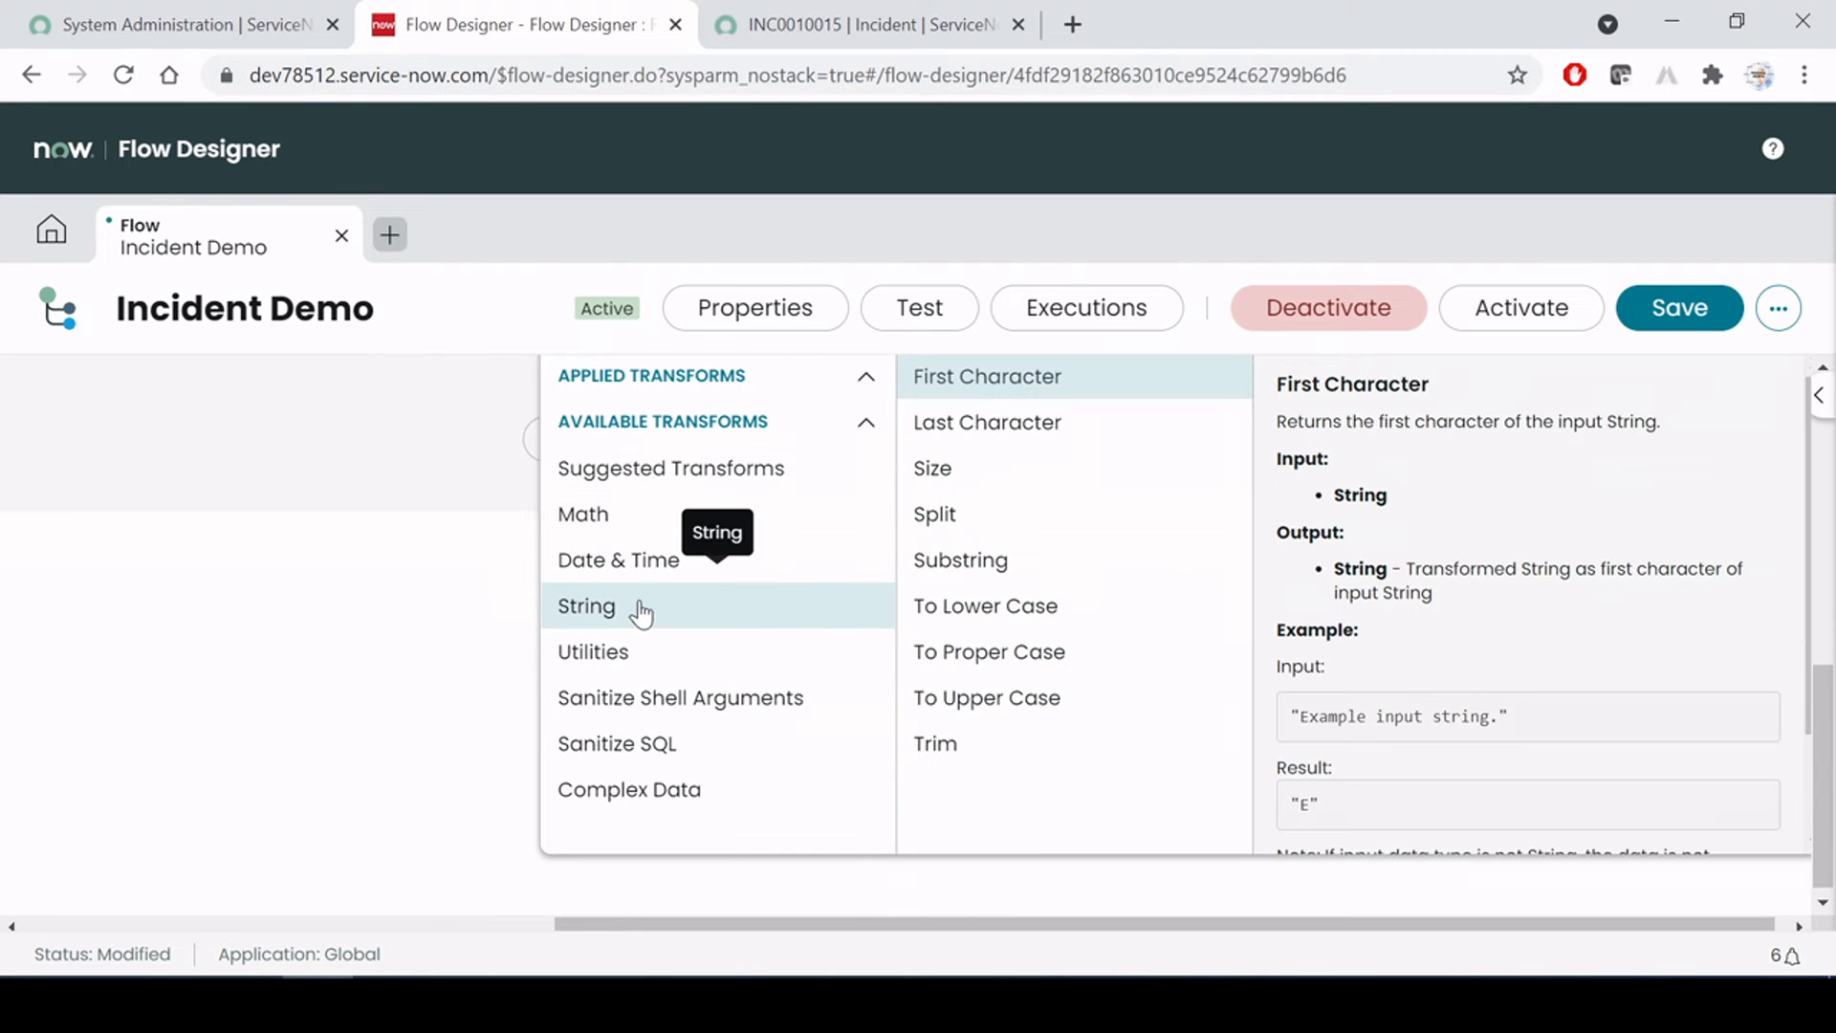
{"action": "left_click", "coordinate": [1024, 711]}
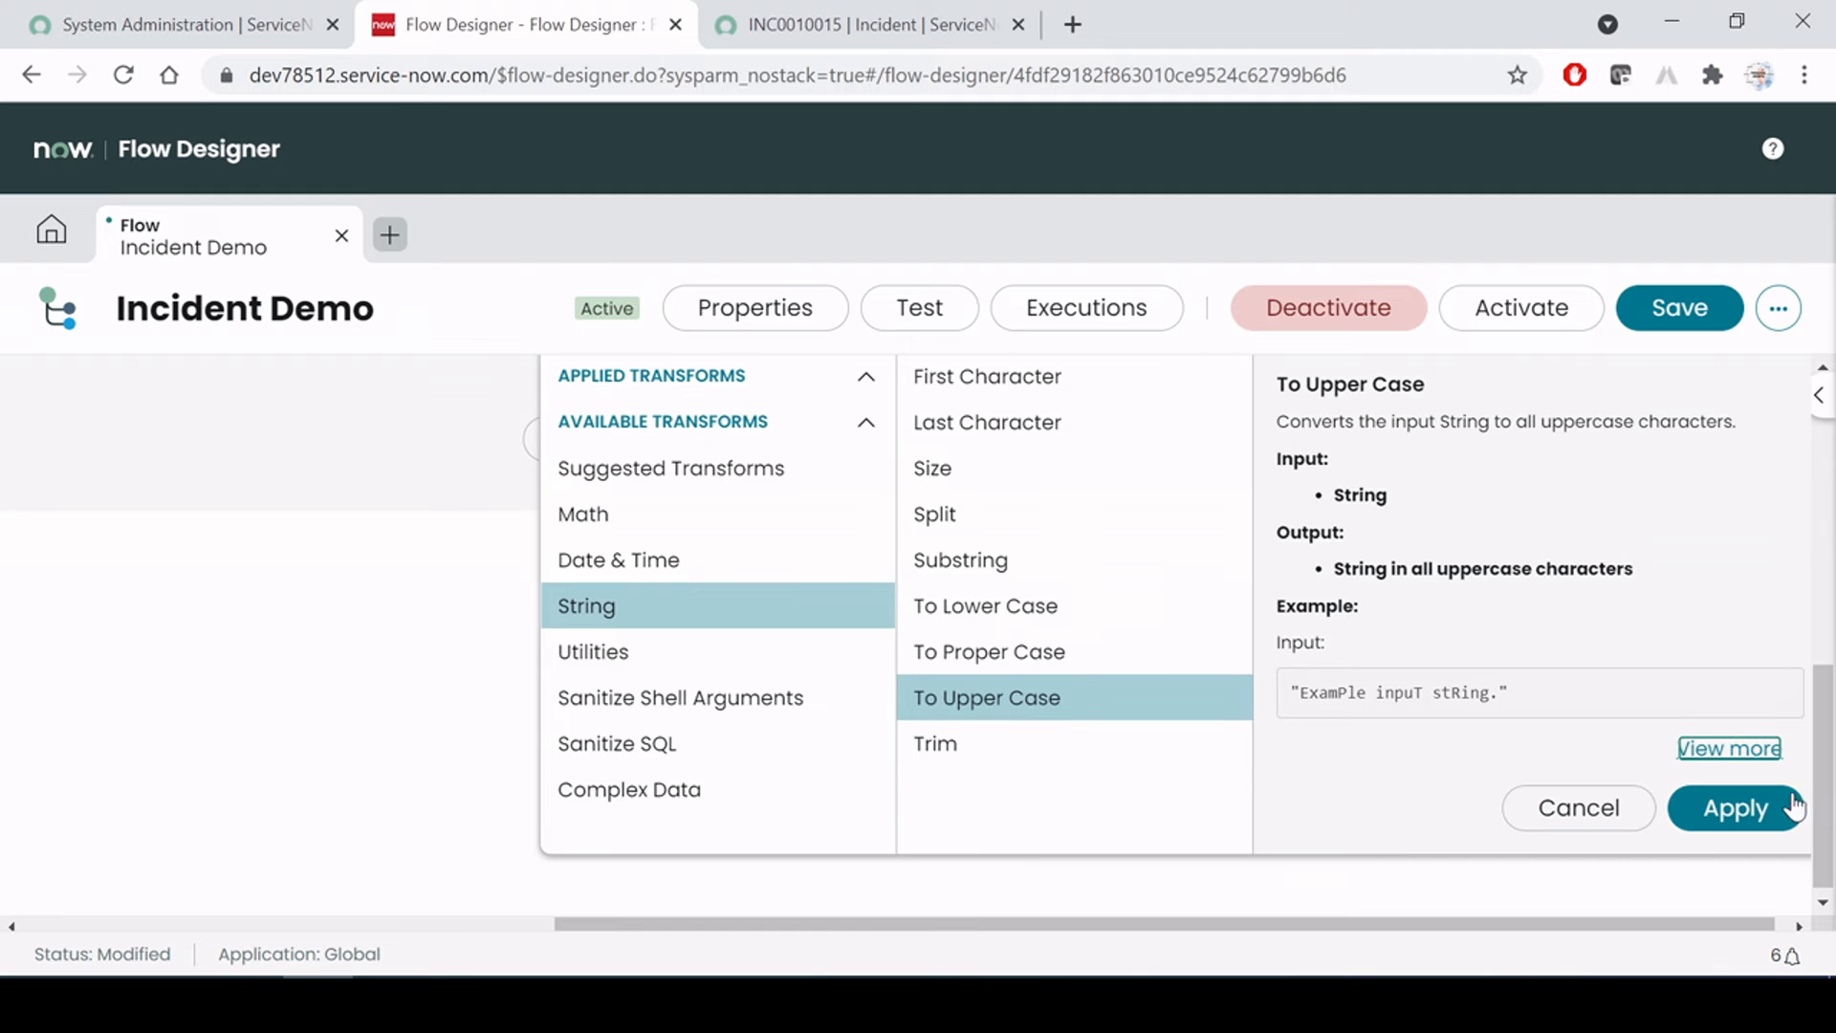
{"action": "left_click", "coordinate": [1750, 810]}
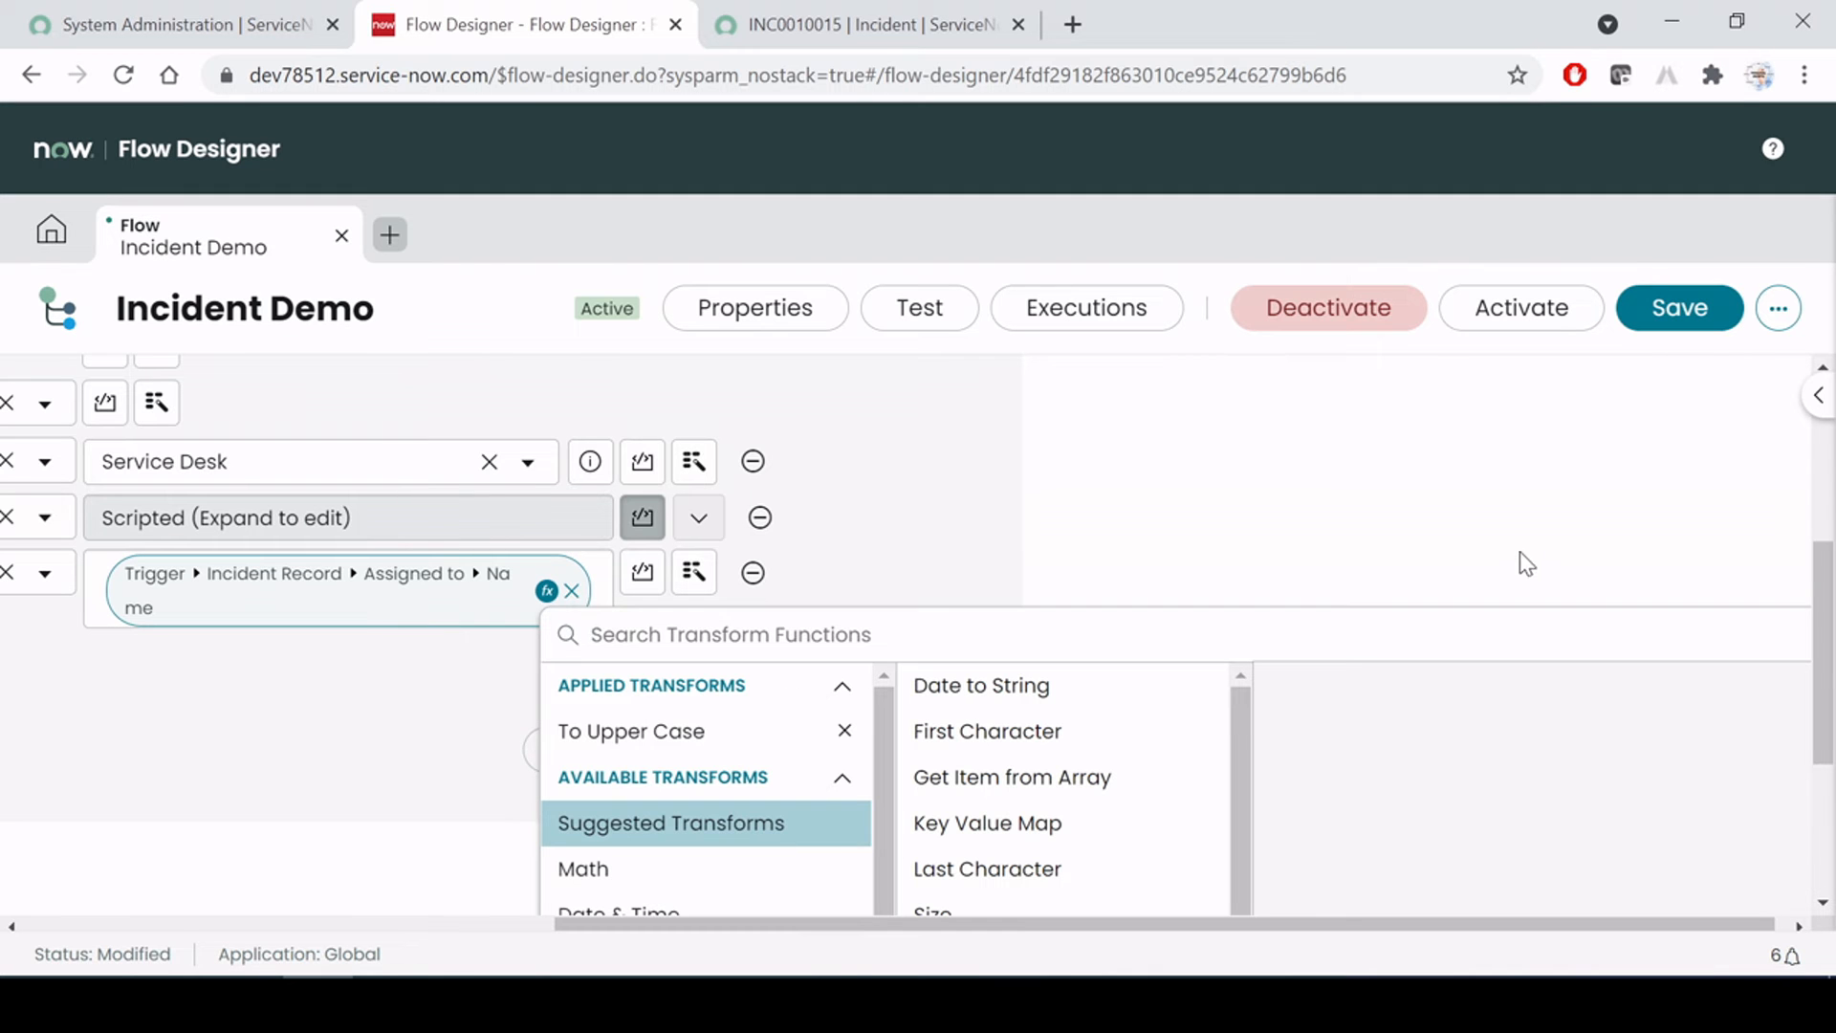
{"action": "left_click", "coordinate": [1524, 486]}
Save the Incident Demo flow, check the field values of its Update Incident Record action, and activate the flow
{"action": "left_click", "coordinate": [1686, 316]}
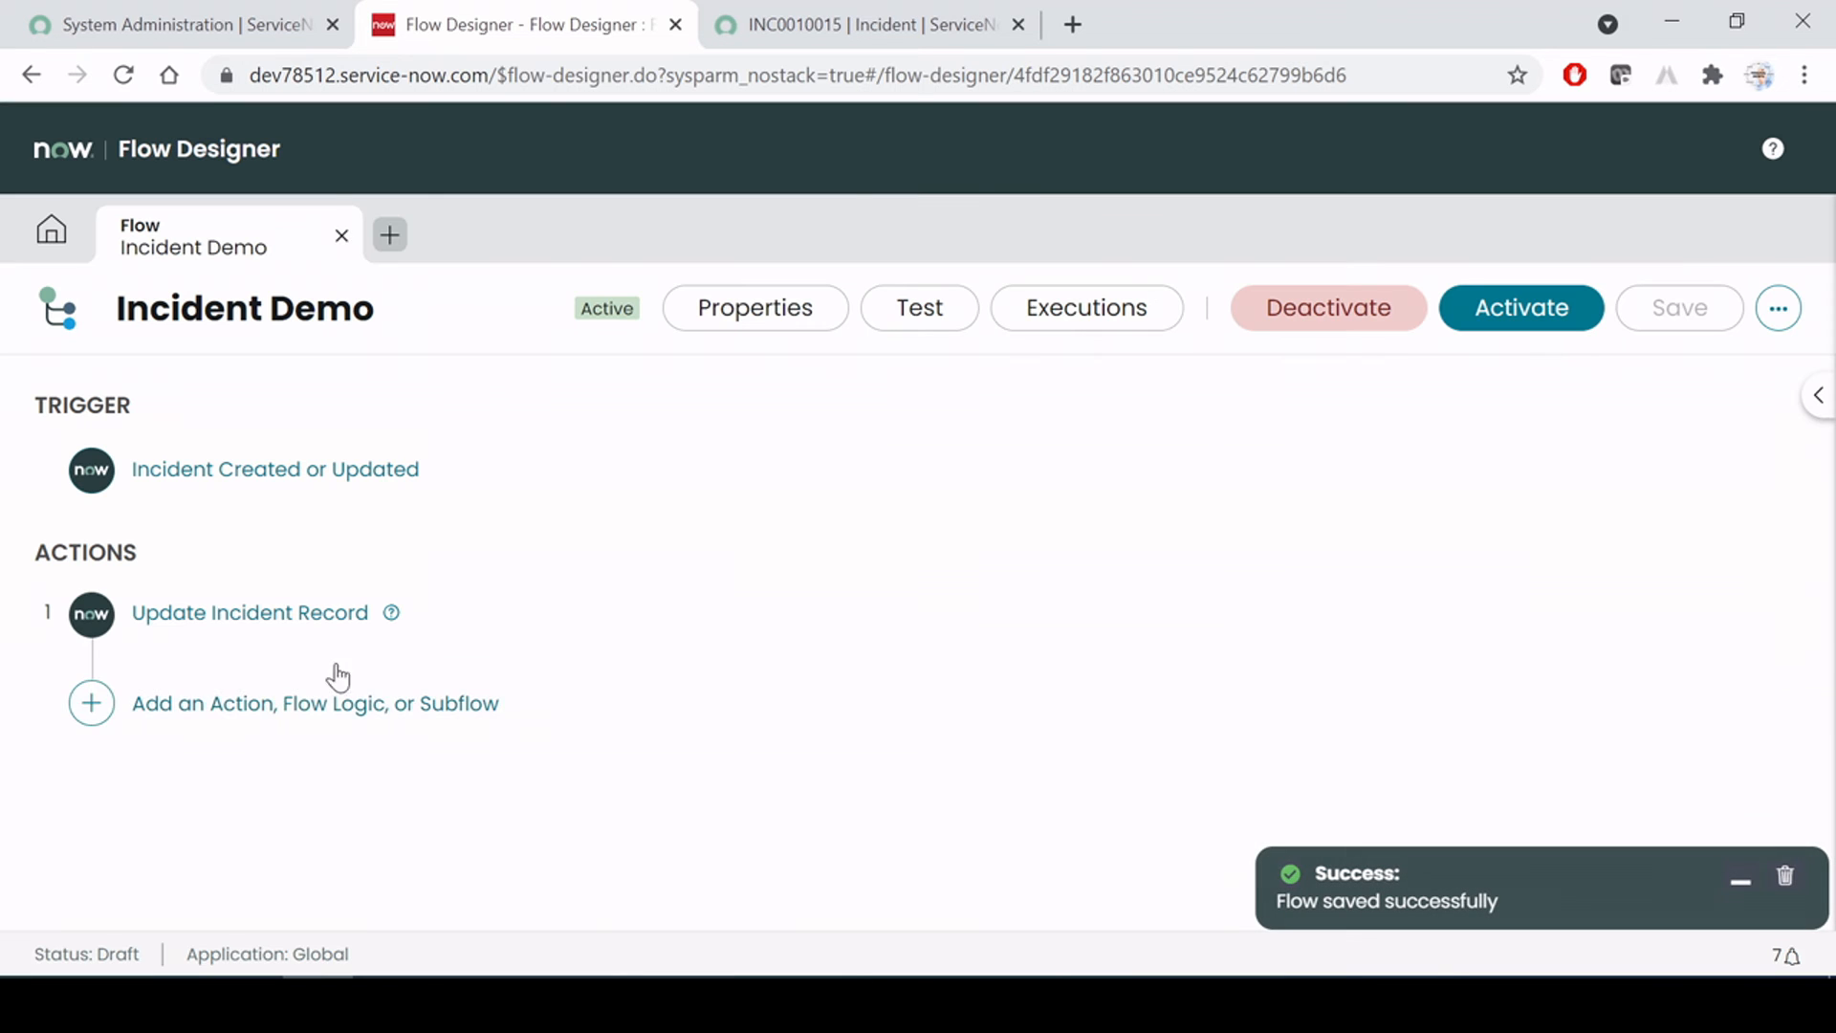
{"action": "left_click", "coordinate": [292, 617]}
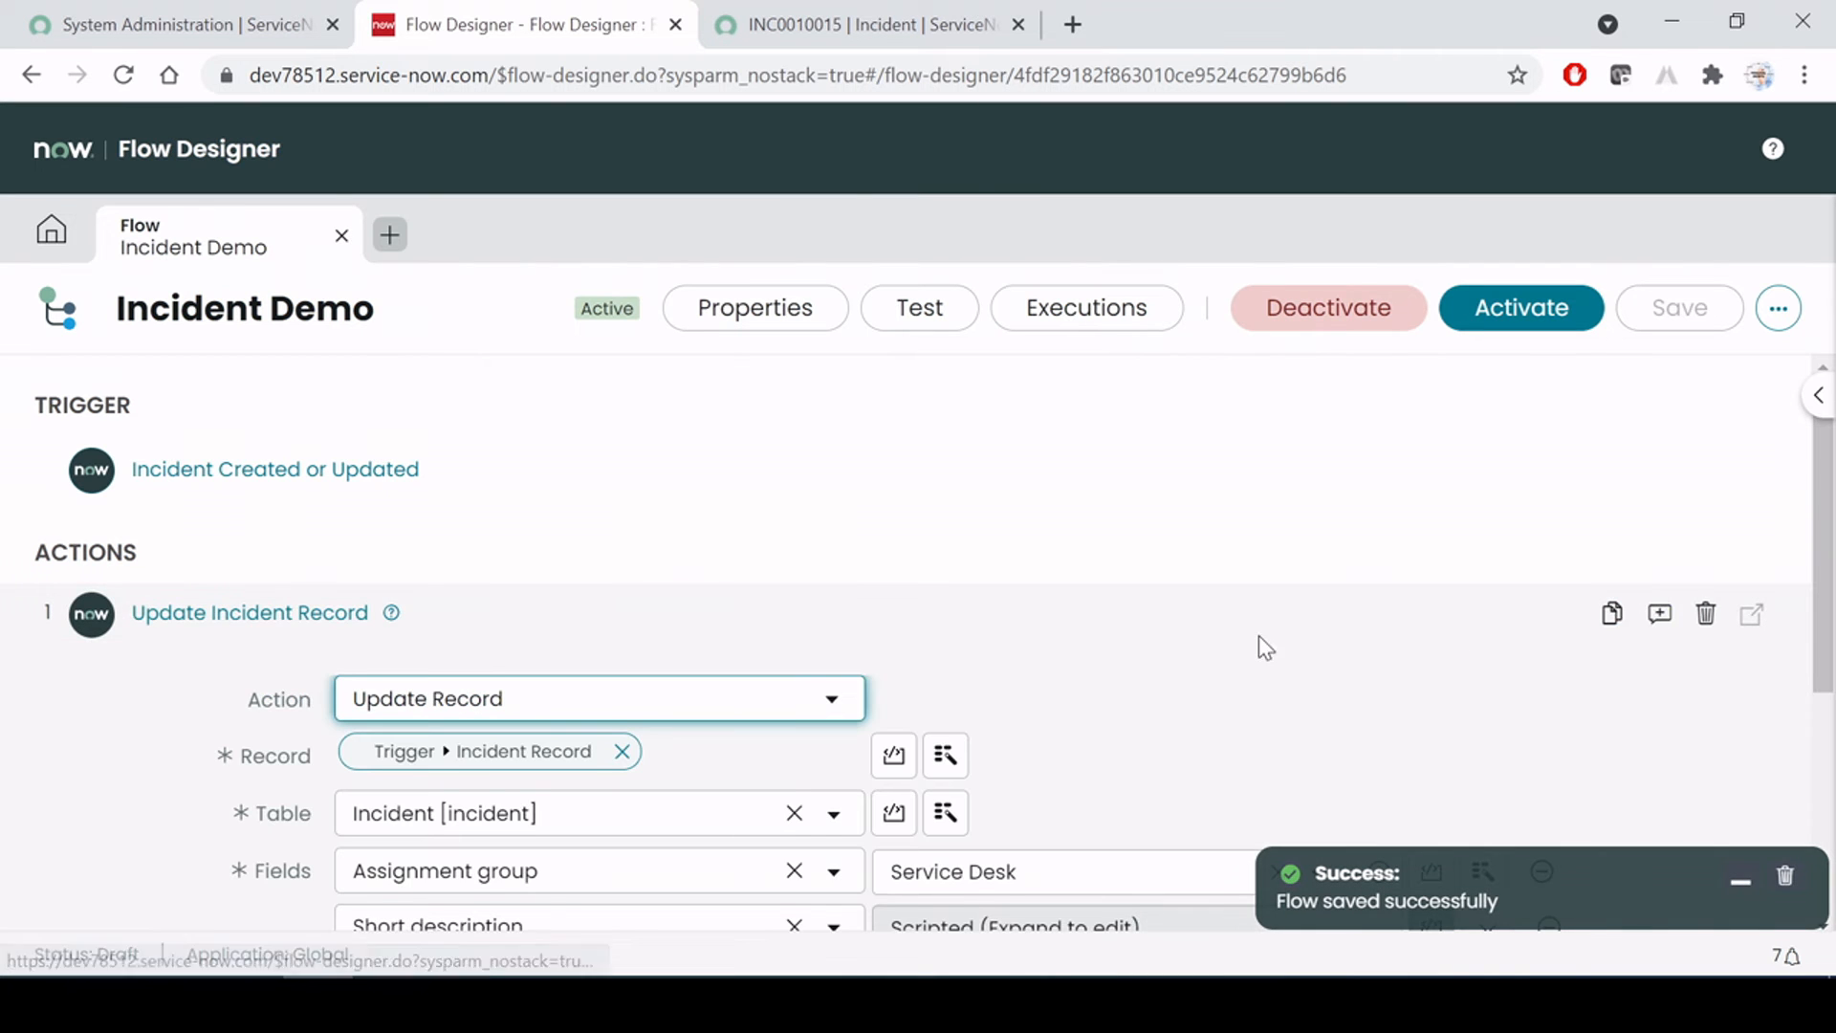
{"action": "scroll", "coordinate": [1621, 533], "scroll_direction": "down", "scroll_amount": 3}
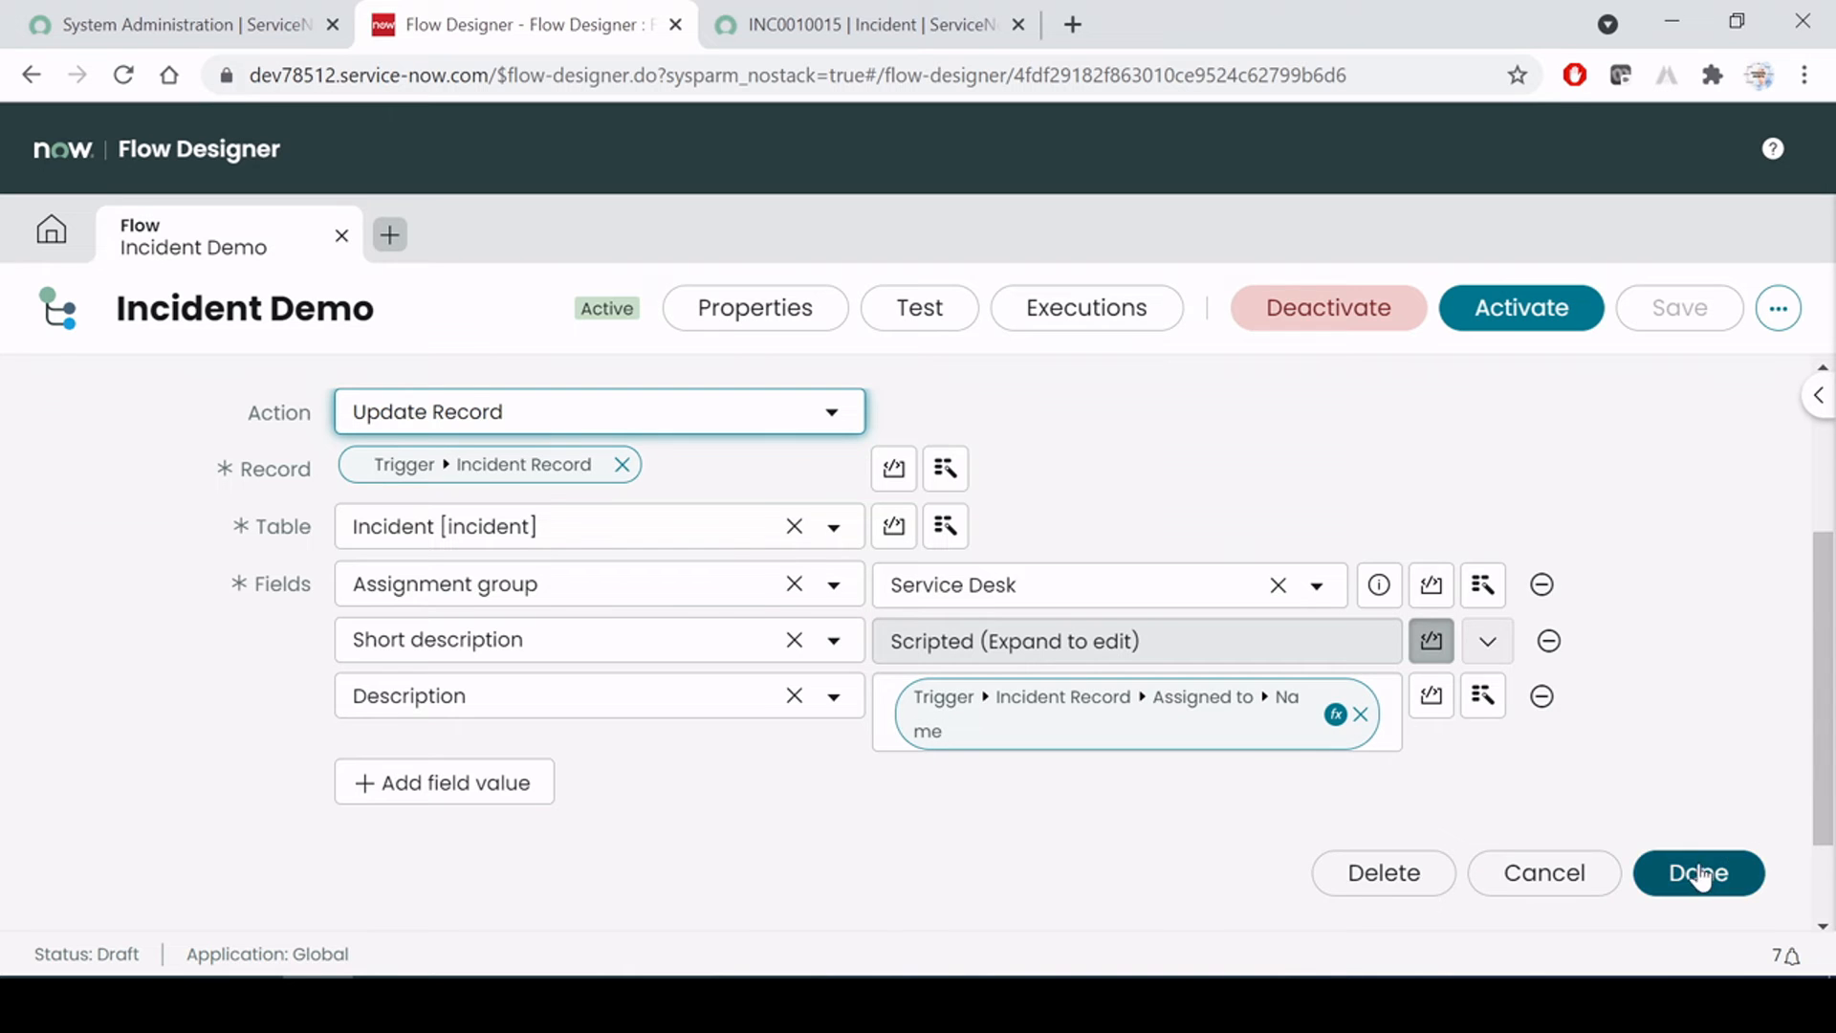
{"action": "left_click", "coordinate": [1691, 870]}
{"action": "left_click", "coordinate": [1522, 308]}
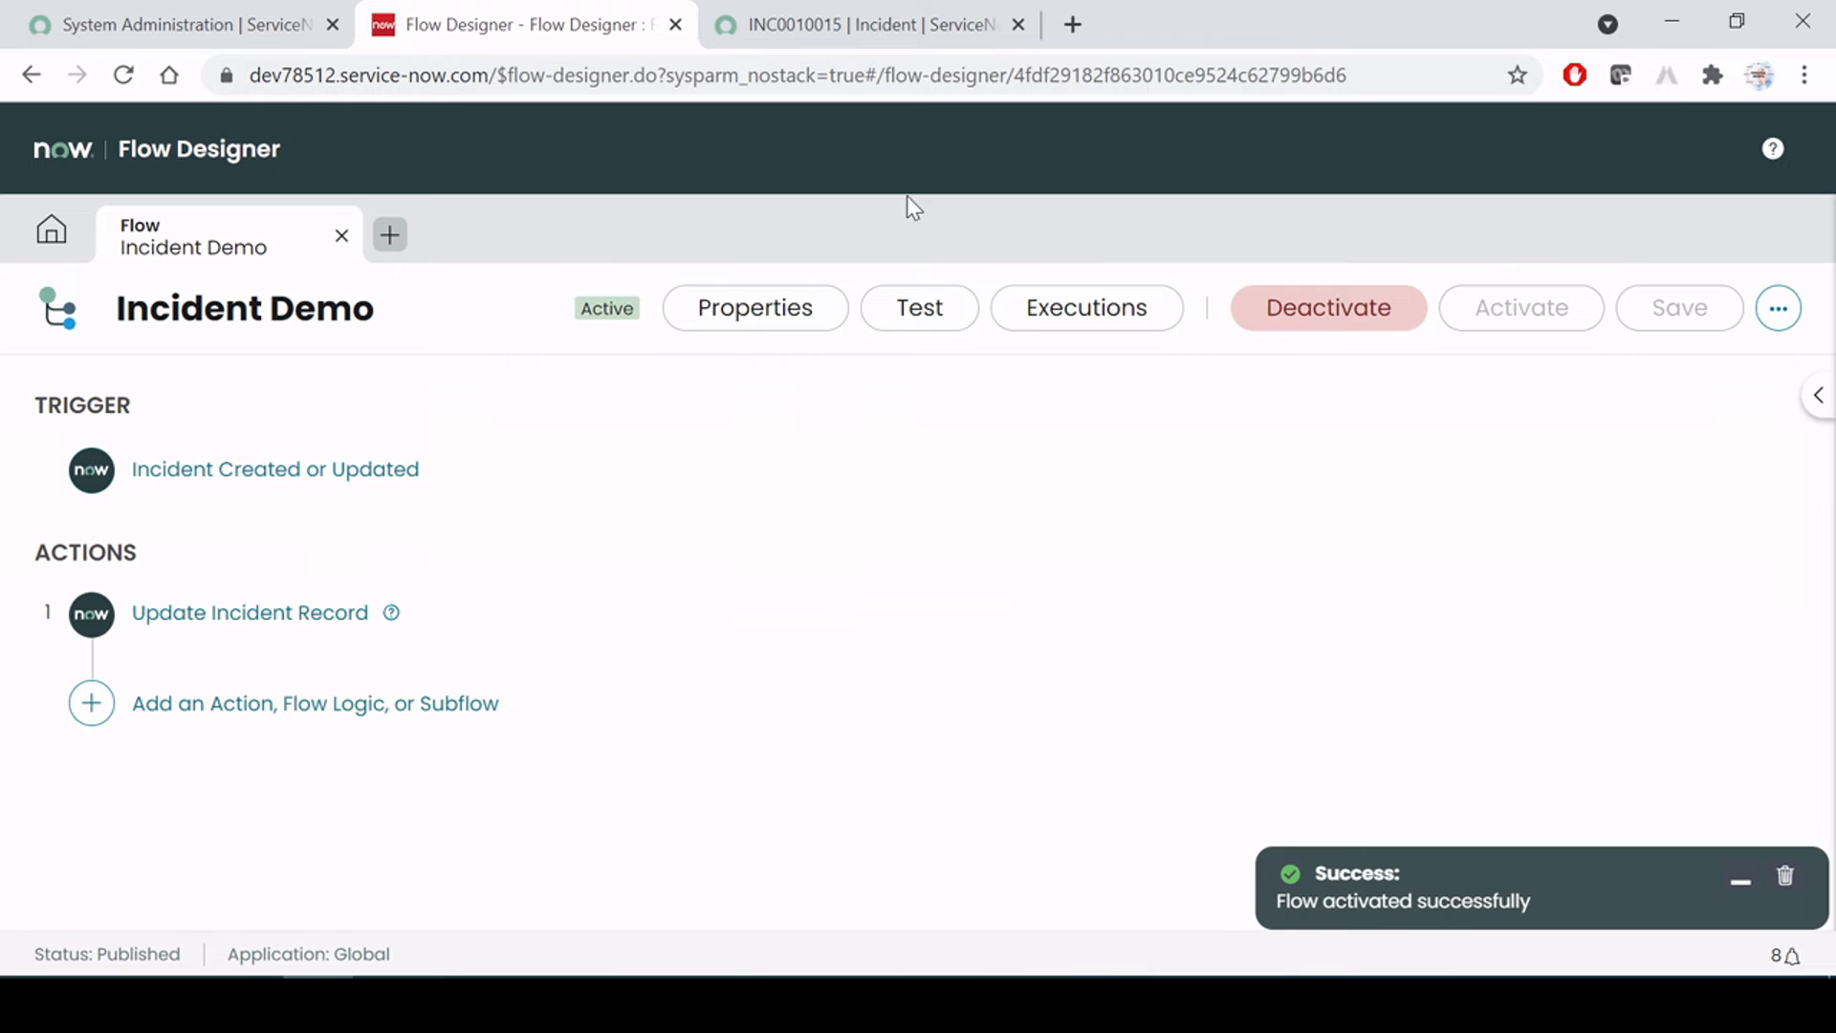
In the open incident record INC0010015, set the Impact to 2 - Medium
{"action": "left_click", "coordinate": [829, 19]}
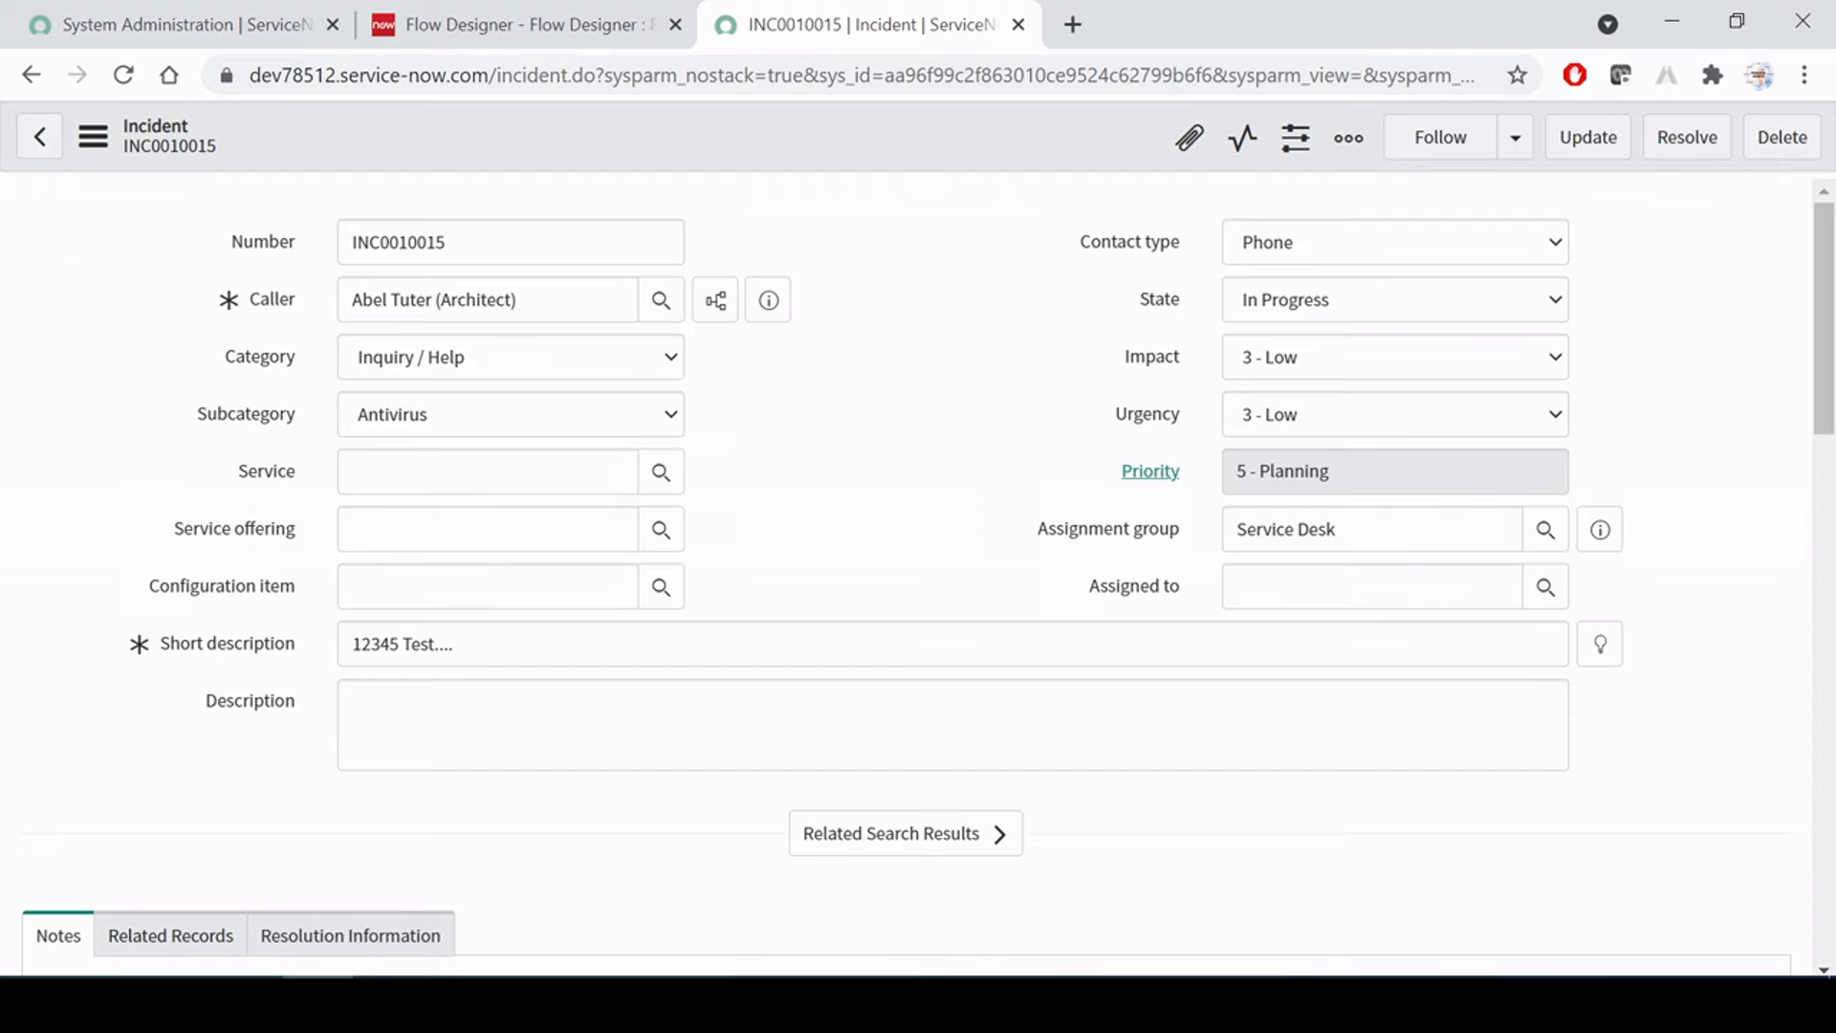
{"action": "left_click", "coordinate": [1351, 308]}
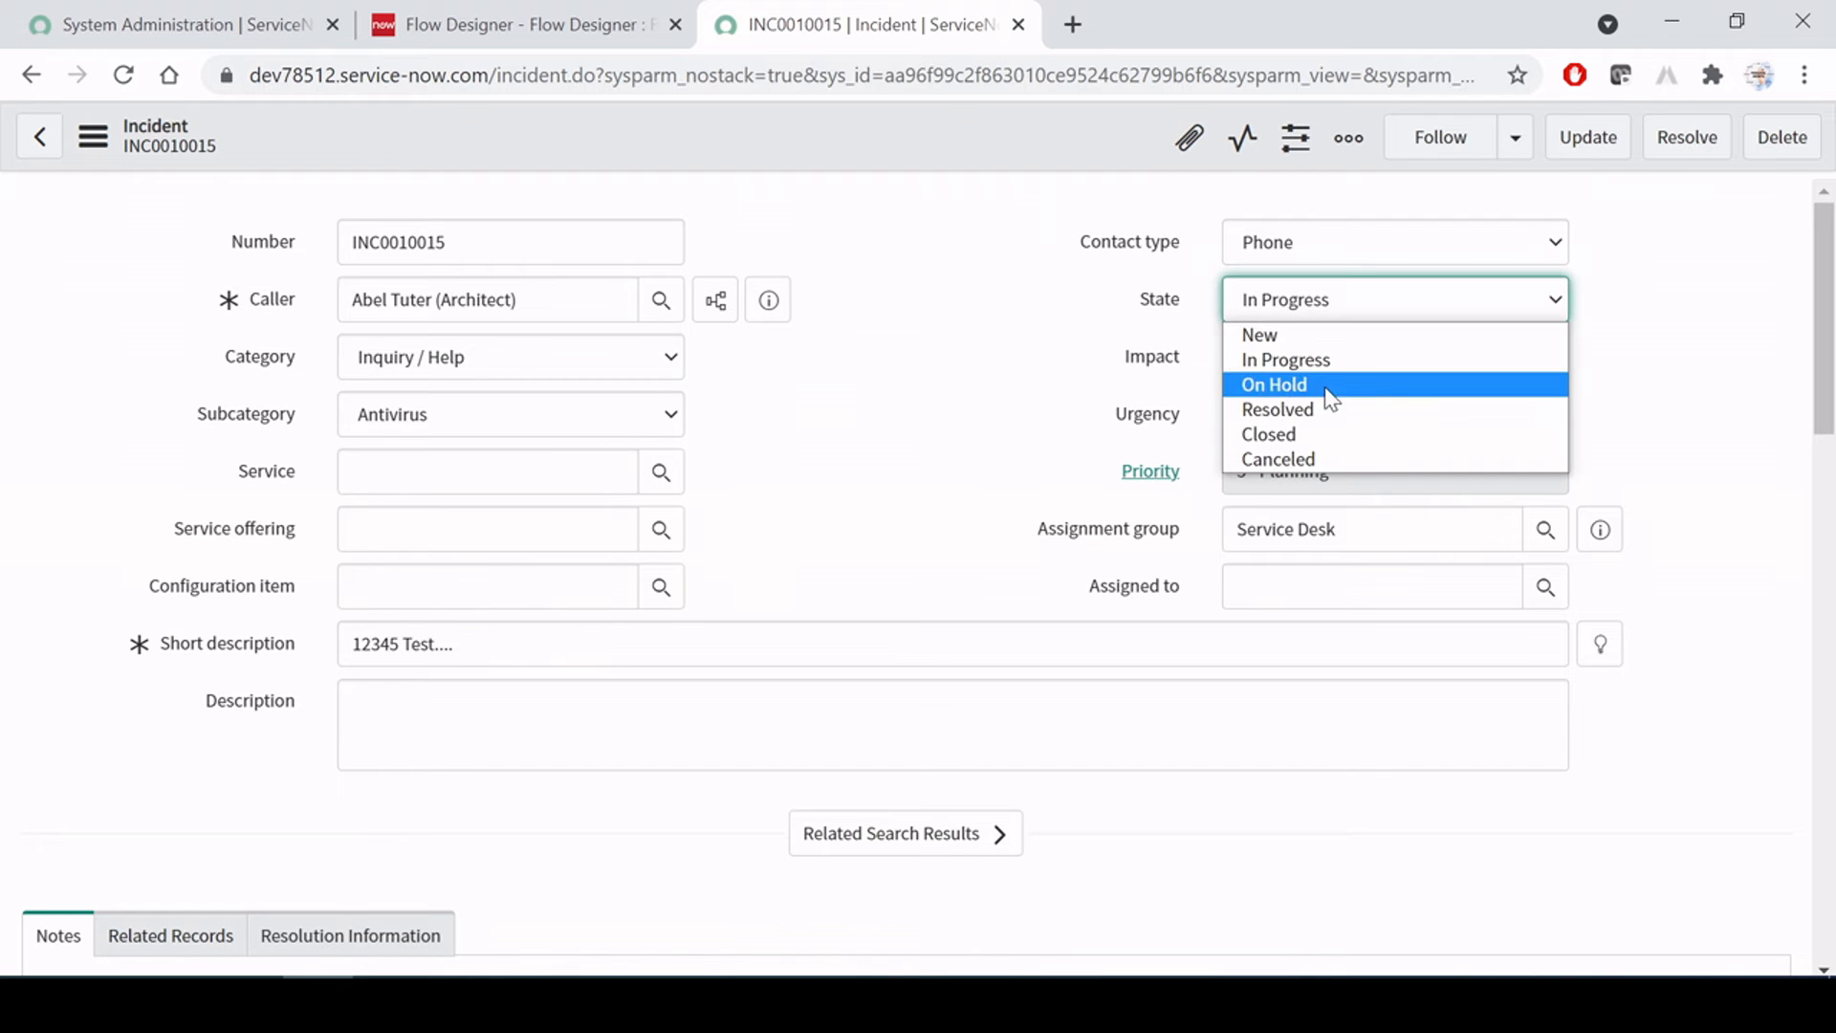
{"action": "left_click", "coordinate": [1171, 355]}
{"action": "left_click", "coordinate": [1318, 354]}
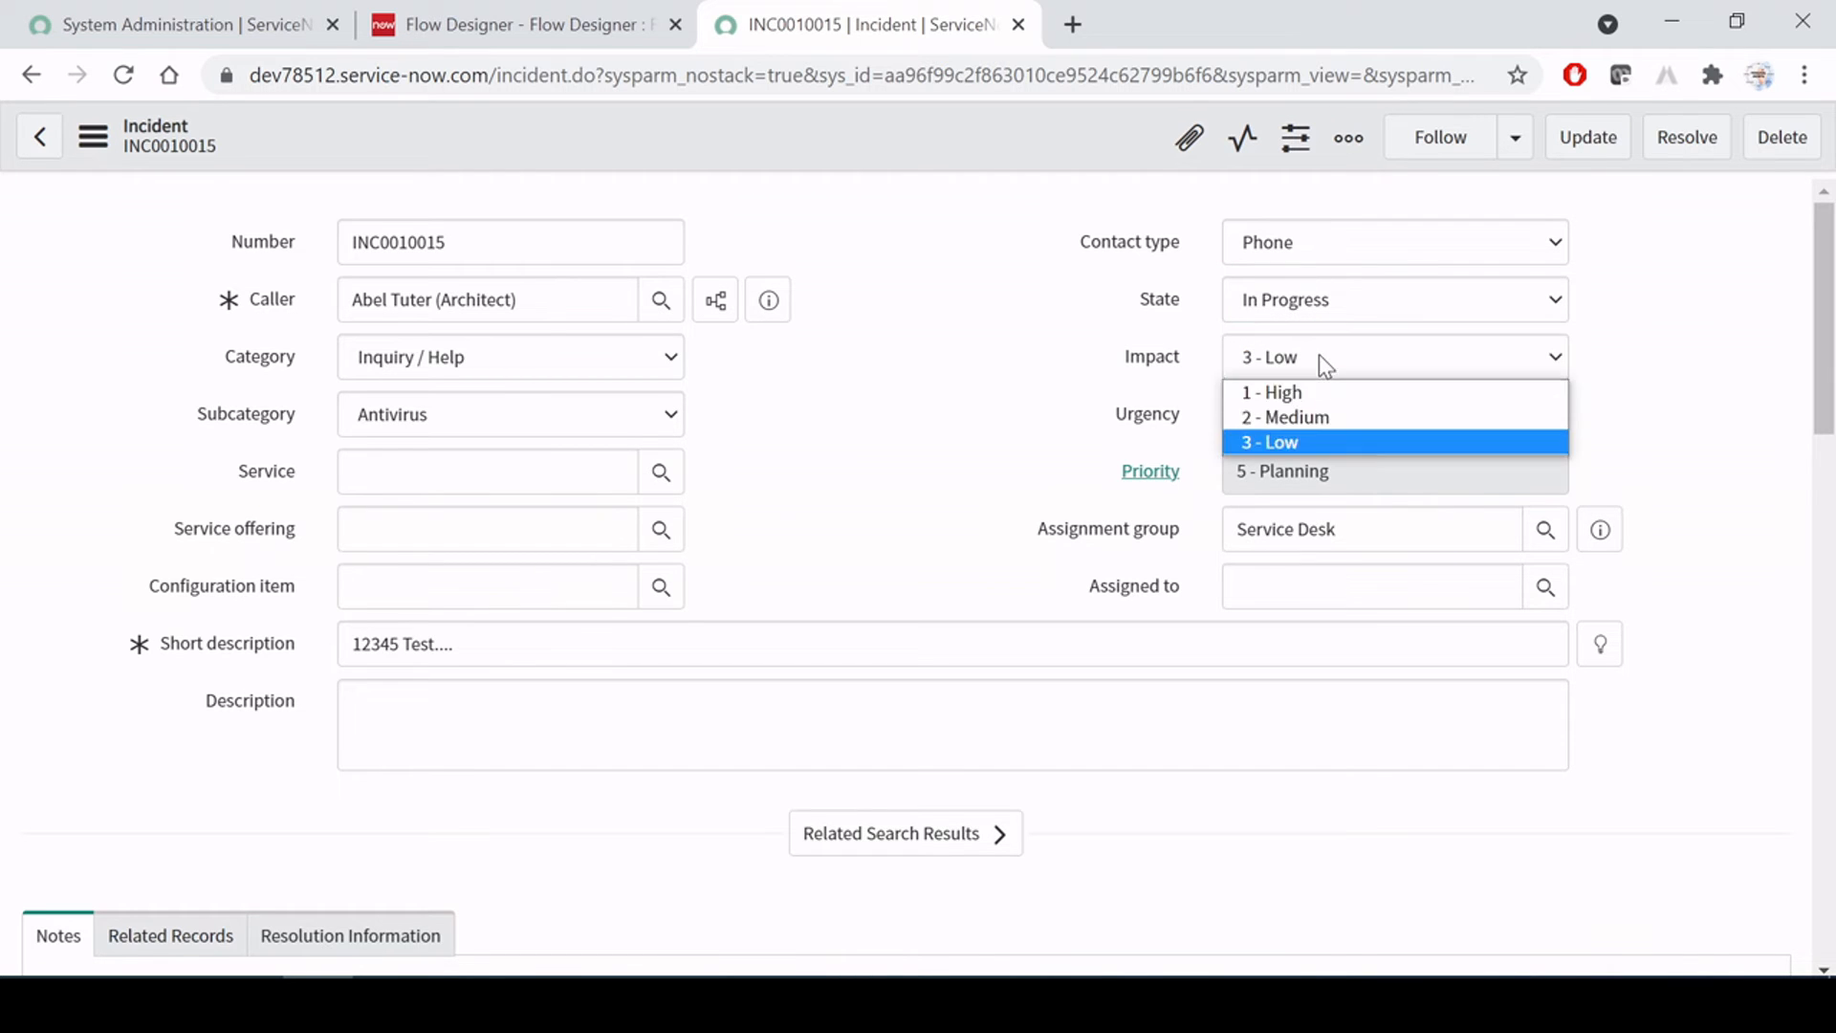
{"action": "left_click", "coordinate": [1293, 414]}
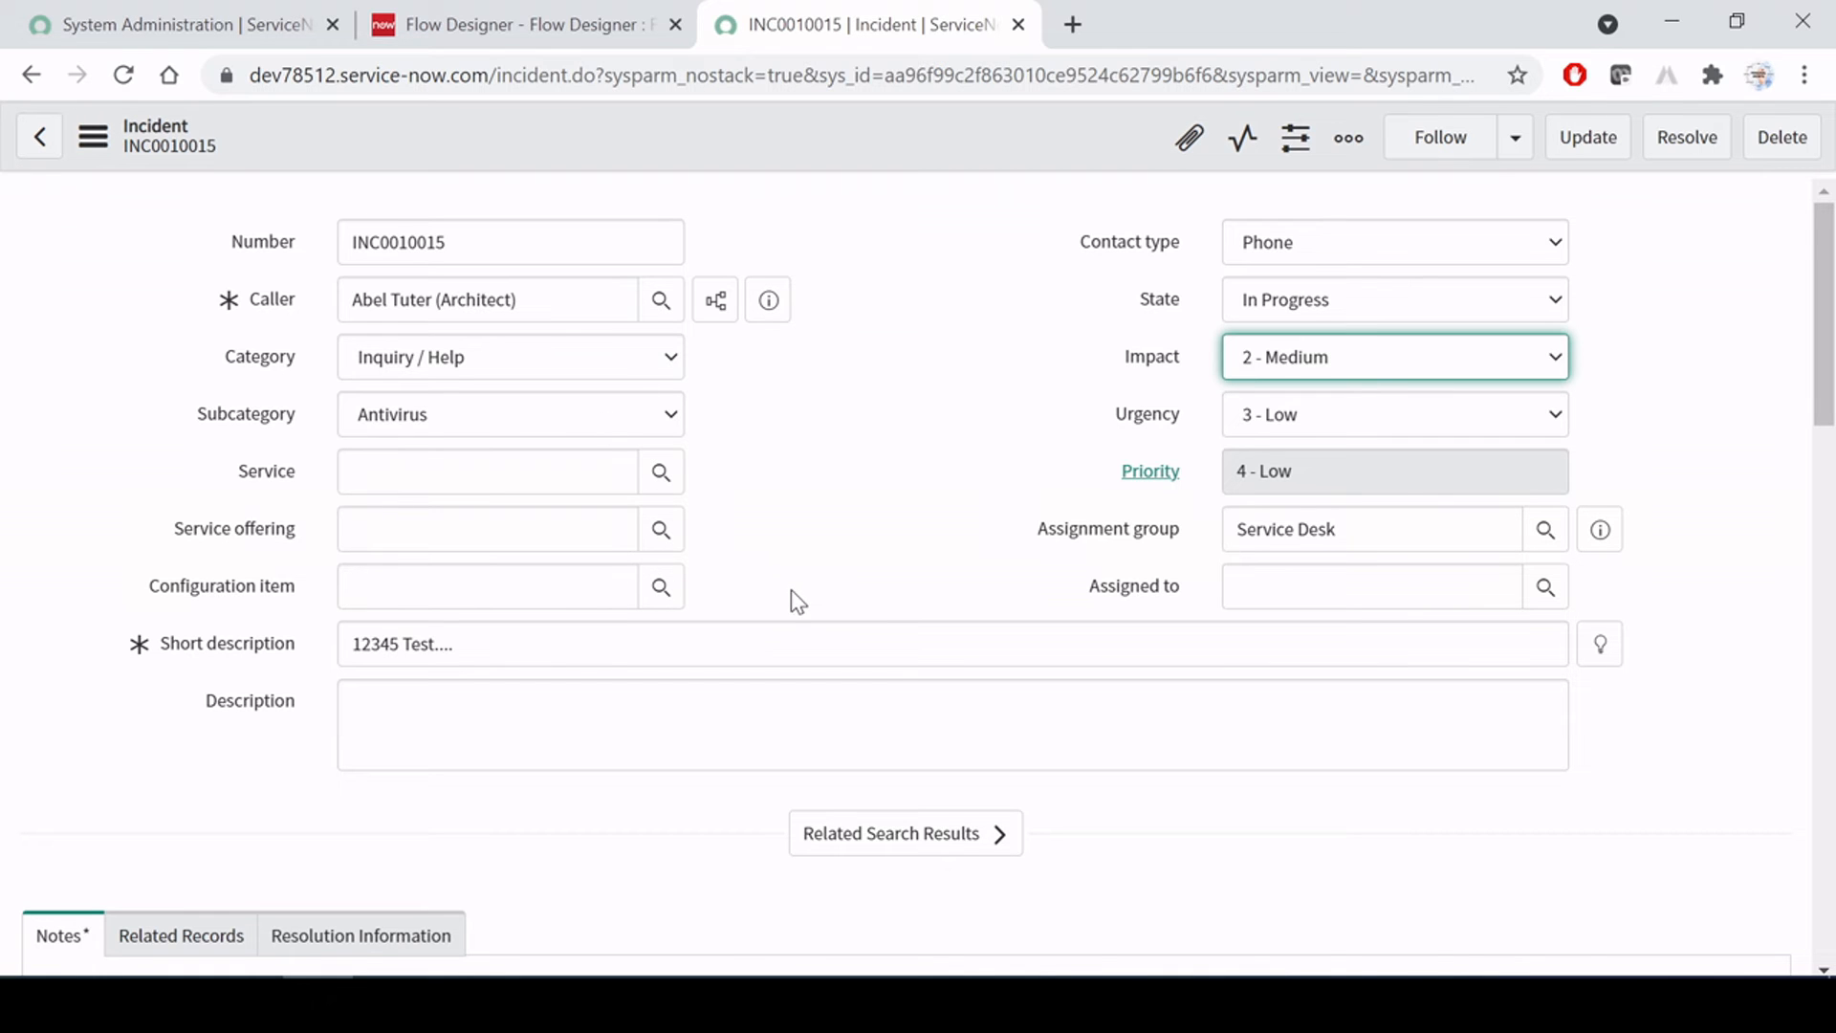
Enter "test" in the incident's mandatory work notes, save the record and reload the form
{"action": "right_click", "coordinate": [912, 142]}
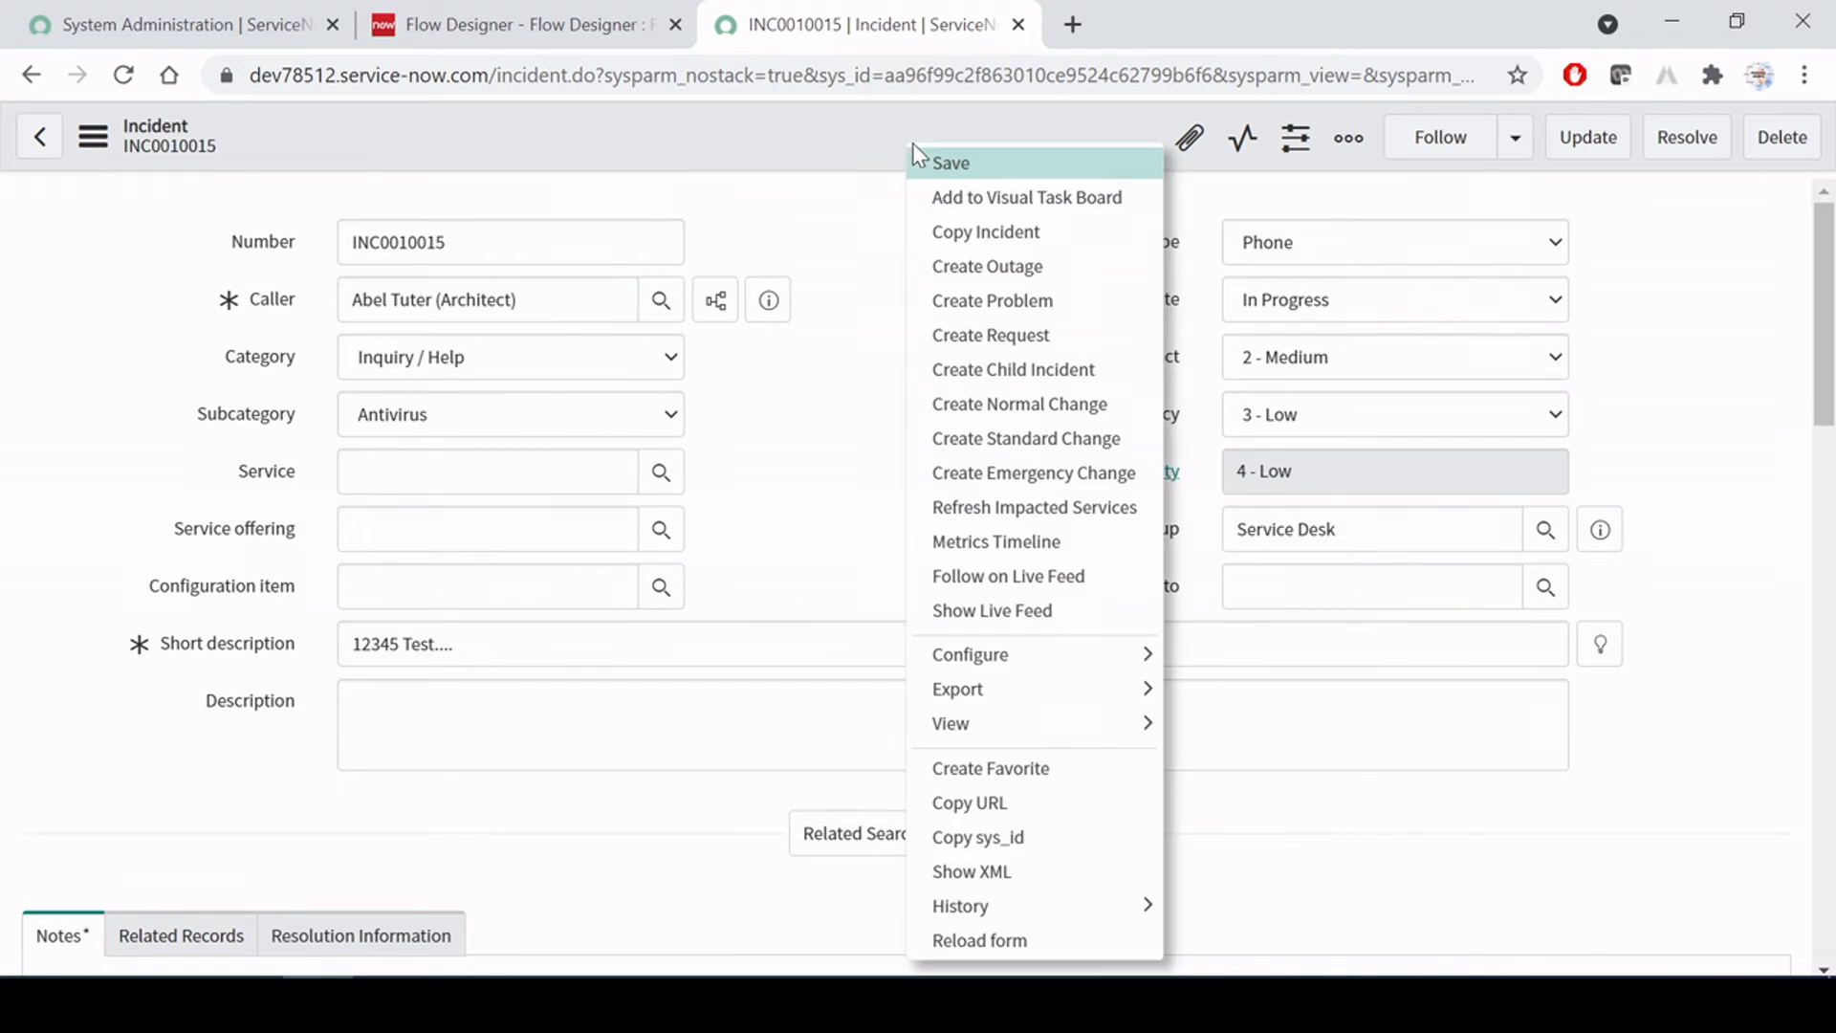
{"action": "left_click", "coordinate": [957, 161]}
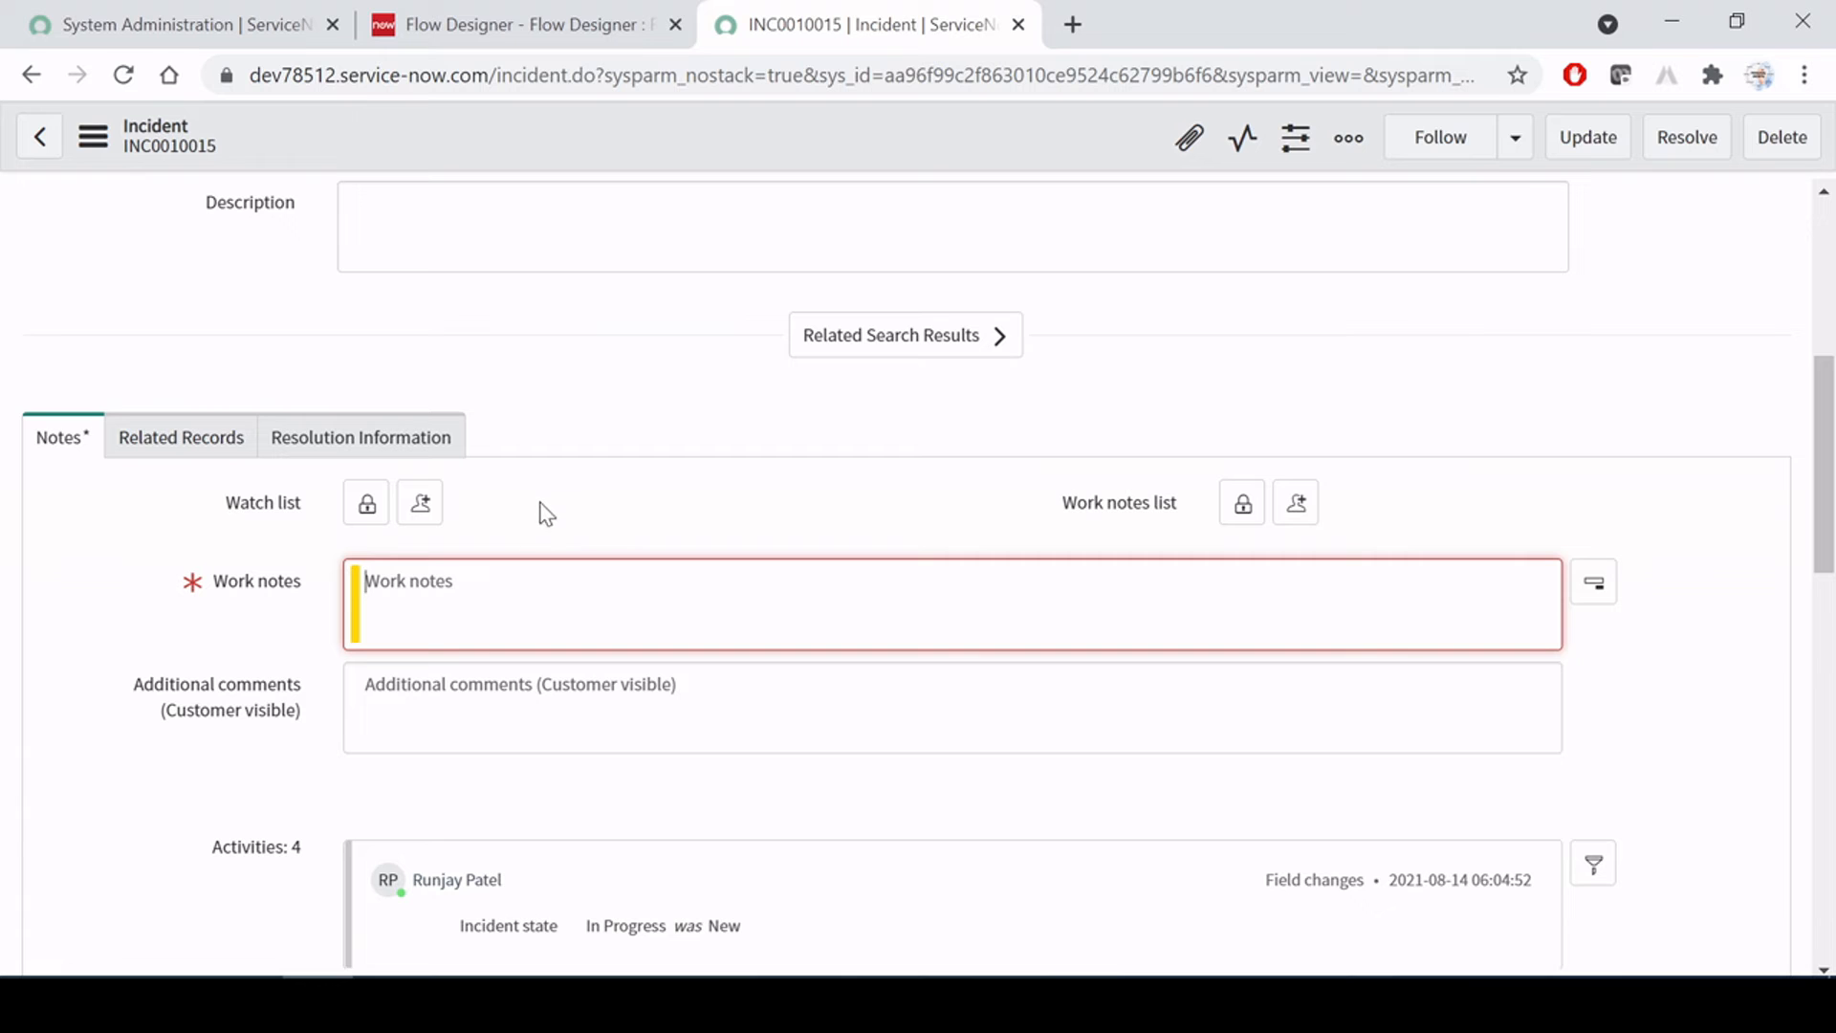
{"action": "type", "text": "tes"}
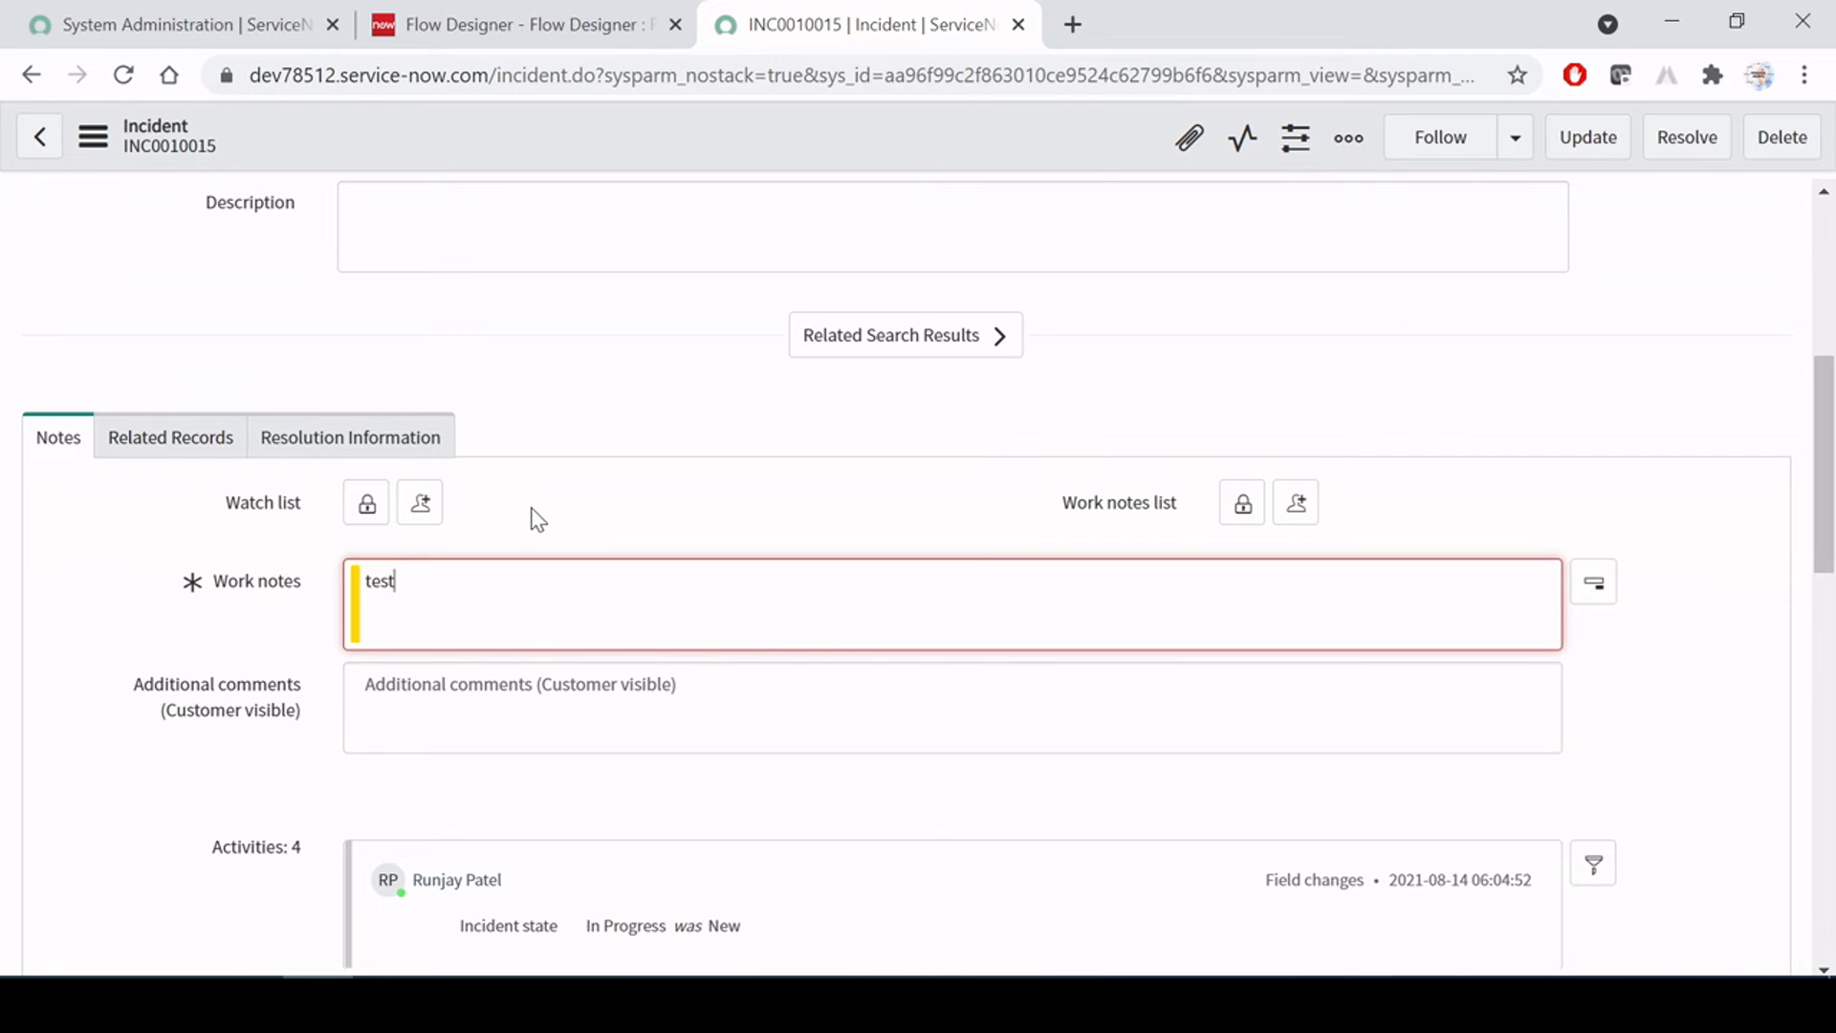
{"action": "type", "text": "t"}
{"action": "scroll", "coordinate": [534, 517], "scroll_direction": "down", "scroll_amount": 2}
{"action": "right_click", "coordinate": [878, 143]}
{"action": "left_click", "coordinate": [918, 153]}
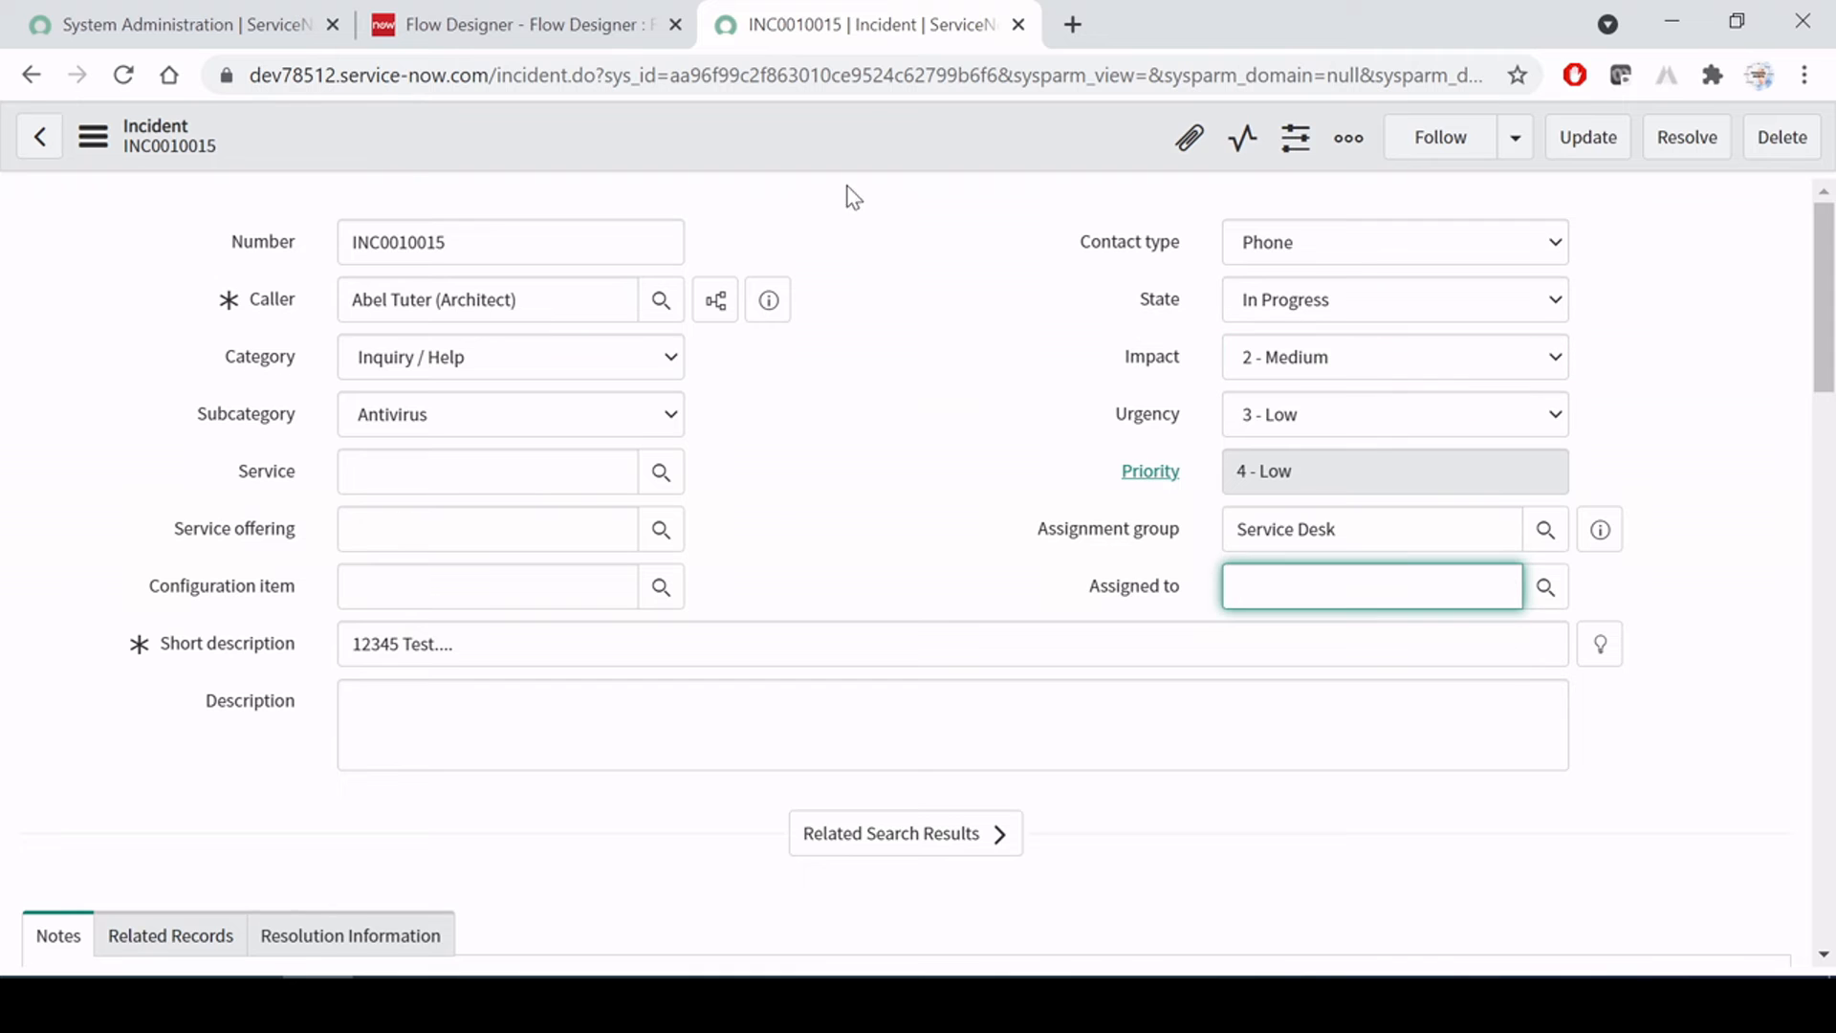
{"action": "right_click", "coordinate": [865, 123]}
{"action": "left_click", "coordinate": [950, 912]}
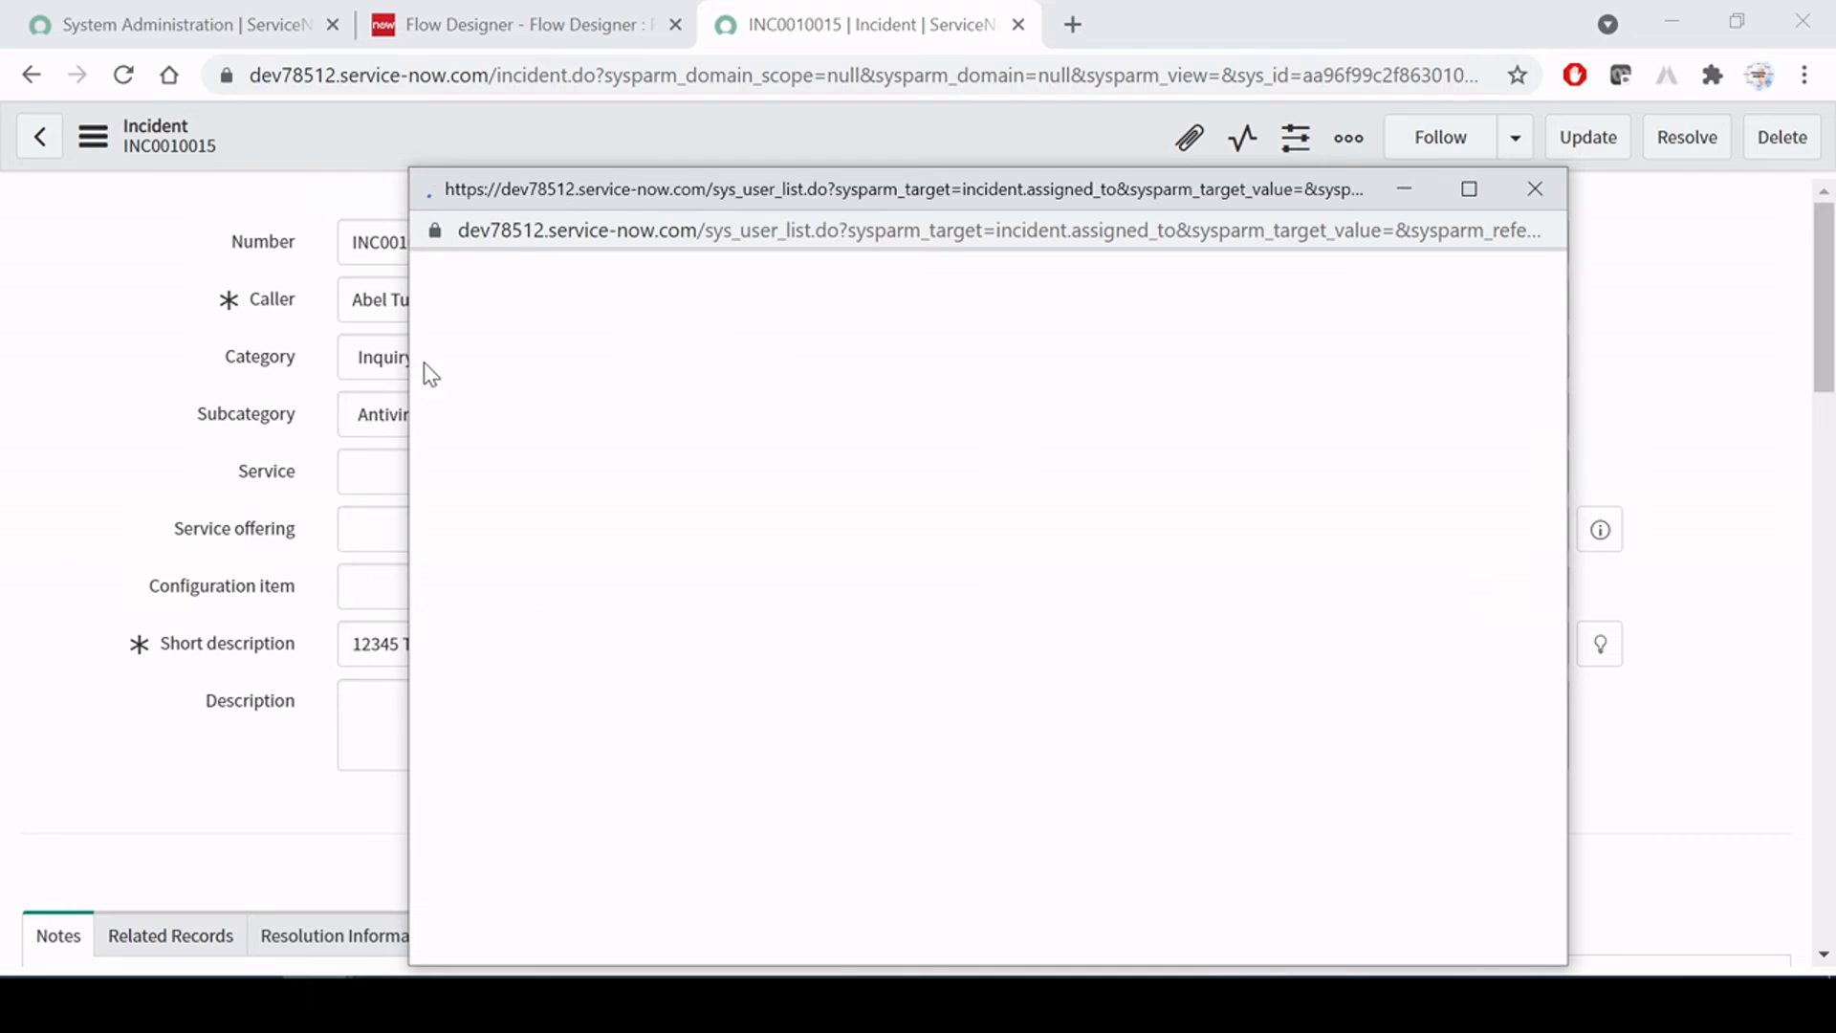
Assign the incident to the first user in the Assigned to lookup, save the record and reload the form
{"action": "left_click", "coordinate": [593, 521]}
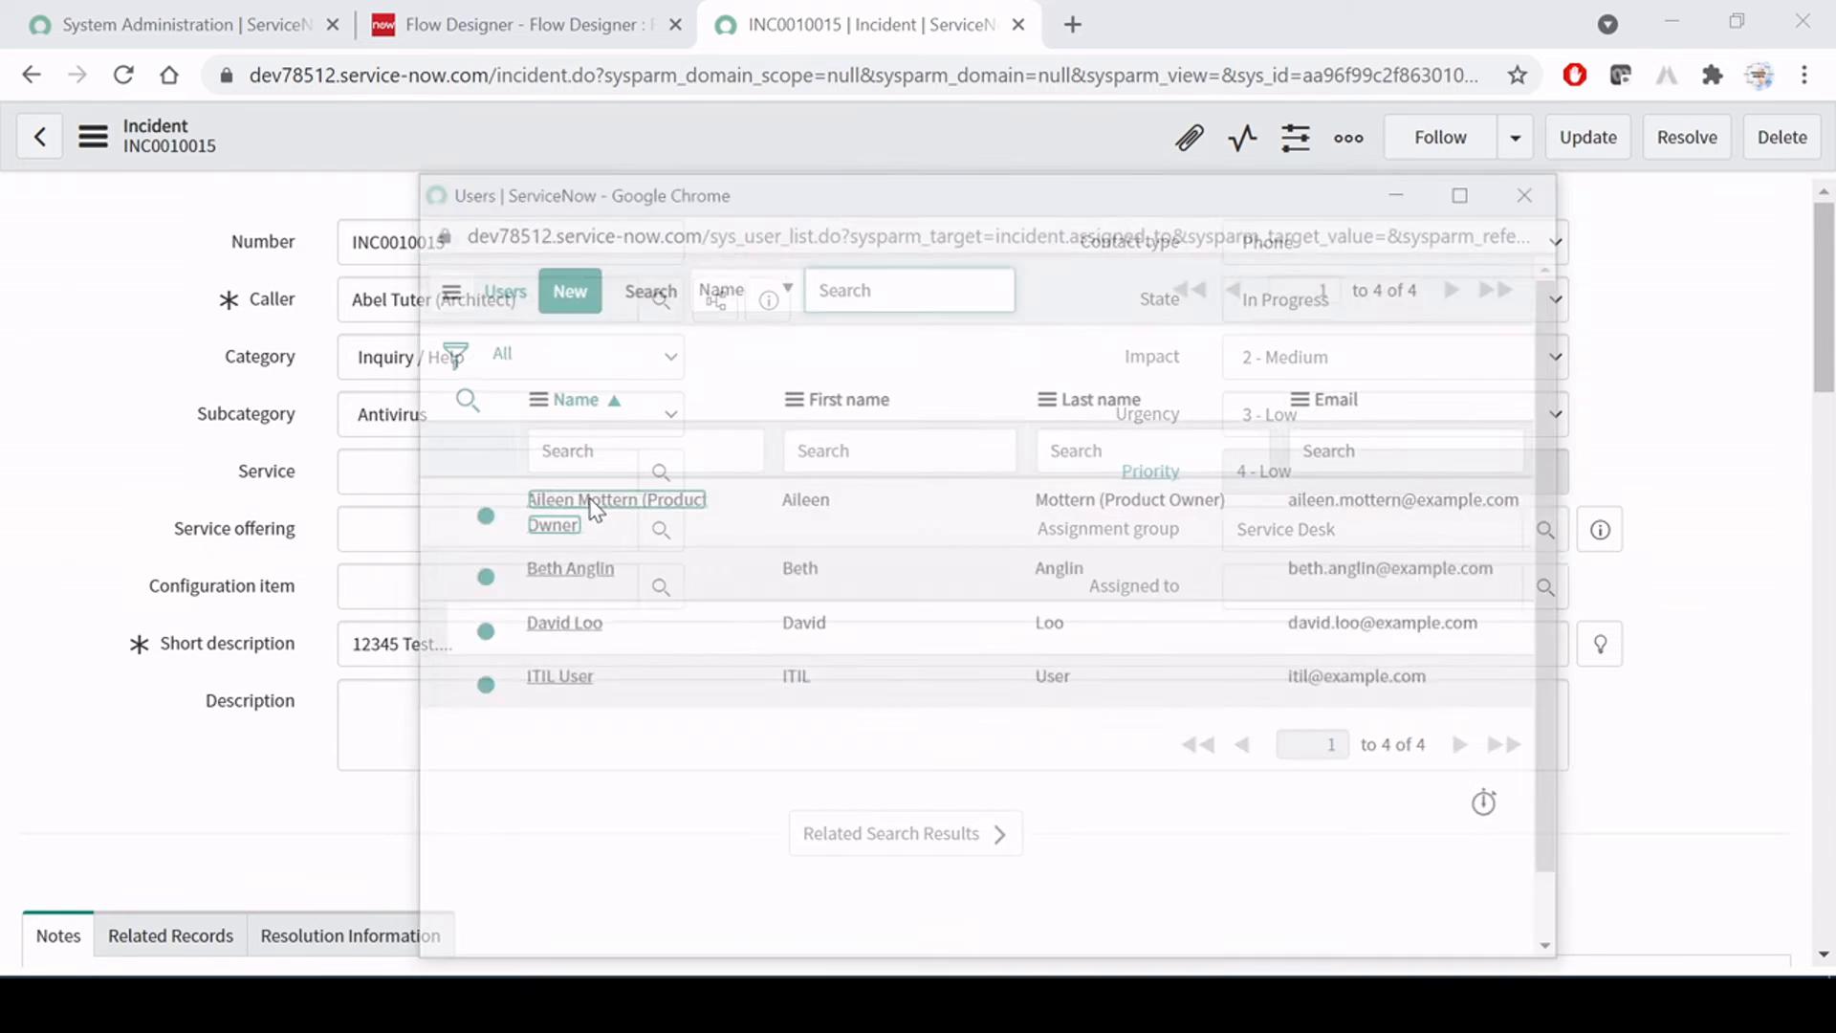
{"action": "right_click", "coordinate": [889, 121]}
{"action": "left_click", "coordinate": [905, 125]}
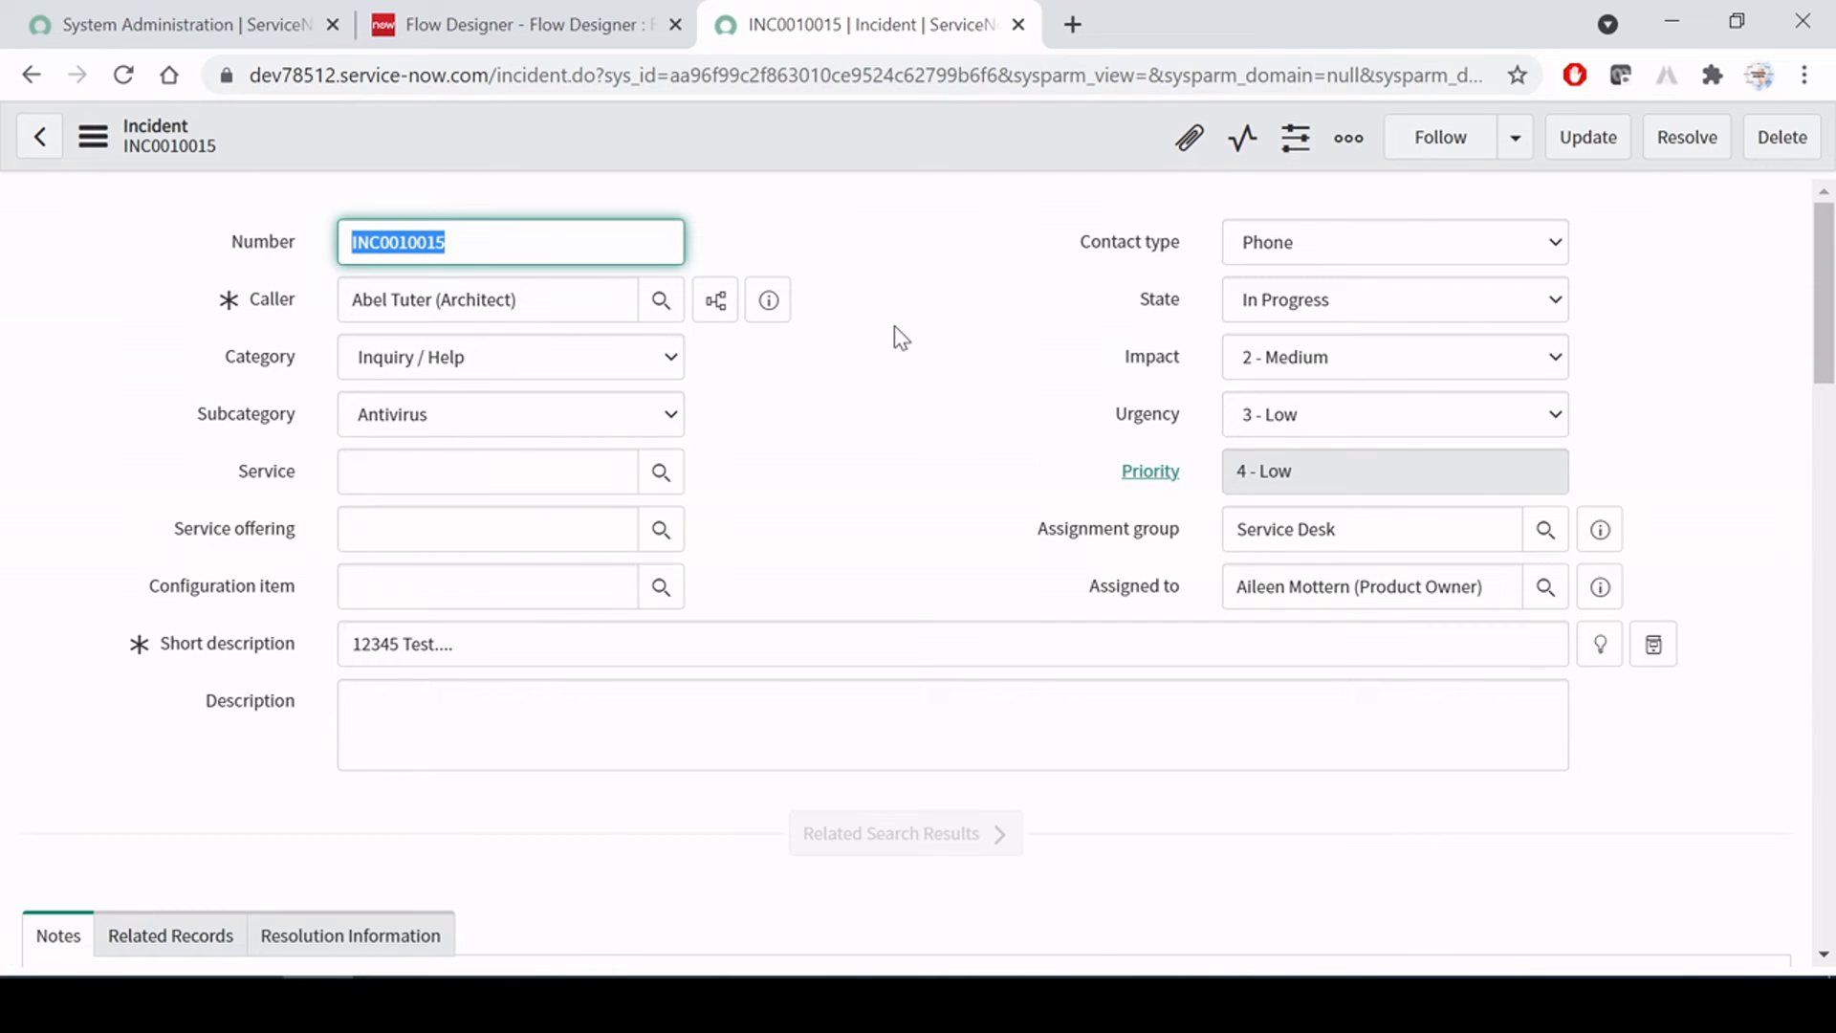
{"action": "right_click", "coordinate": [889, 153]}
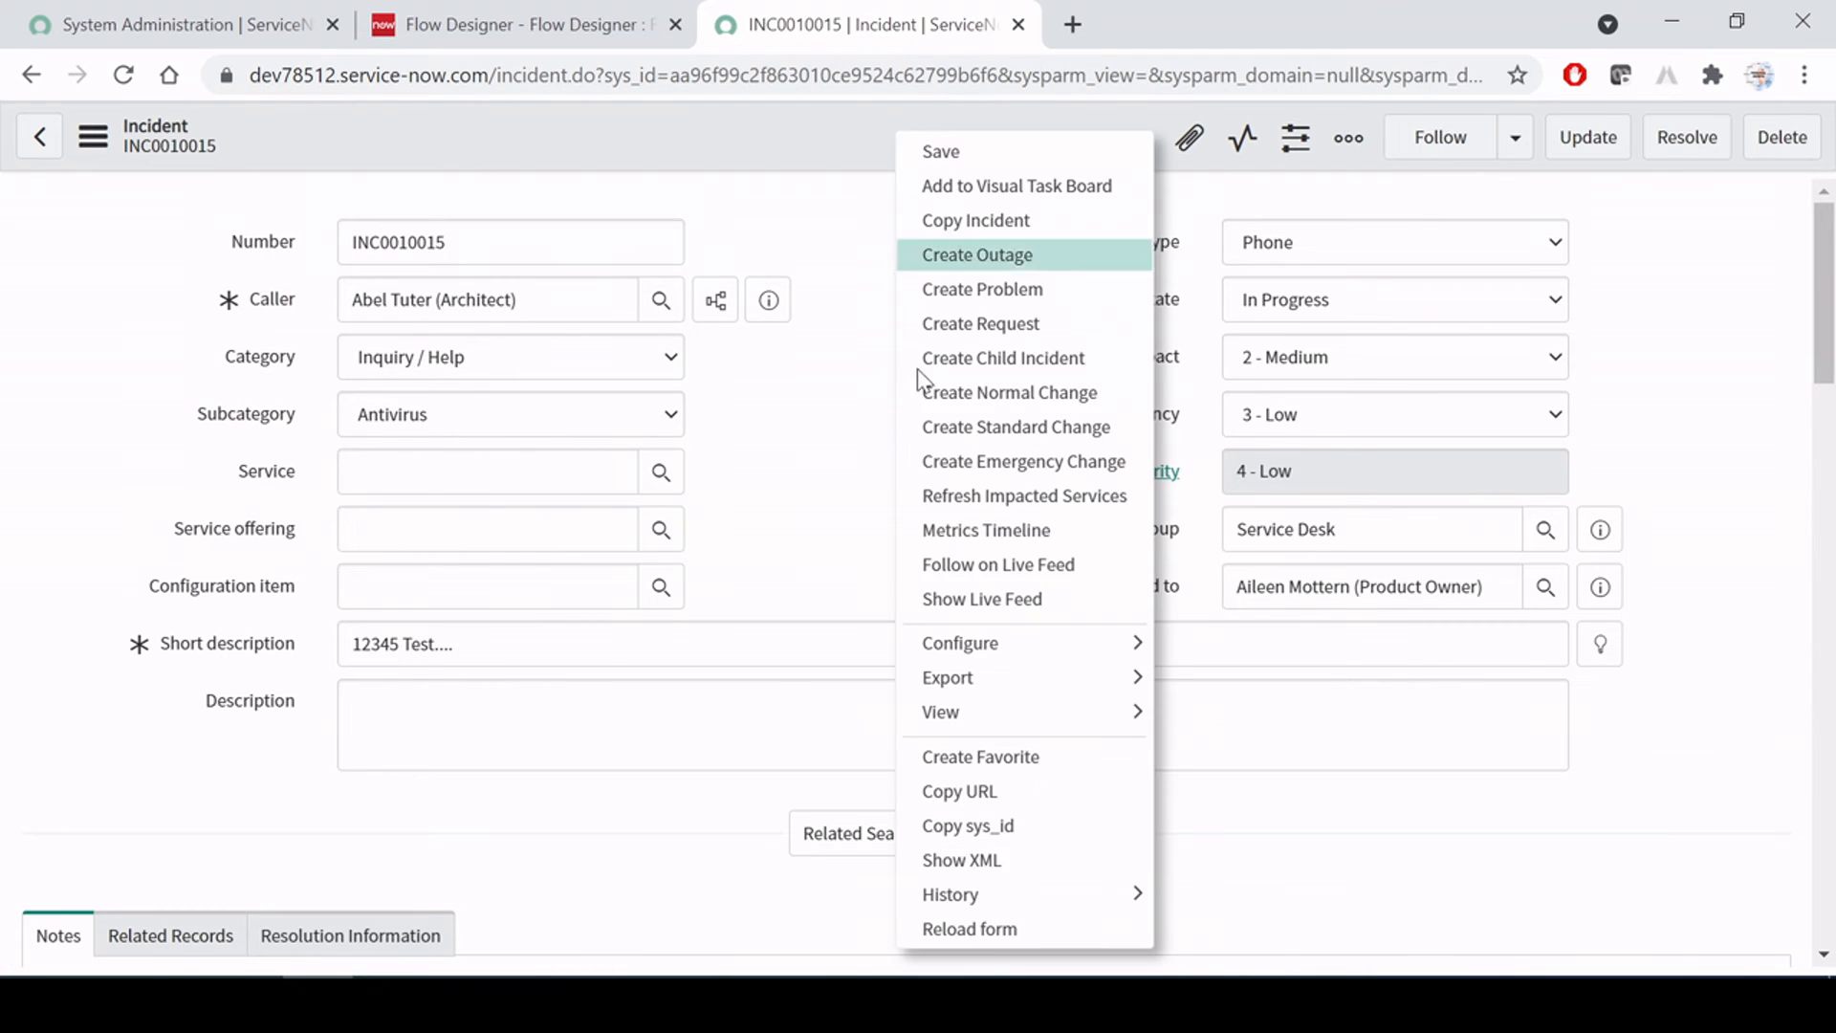
{"action": "left_click", "coordinate": [988, 925]}
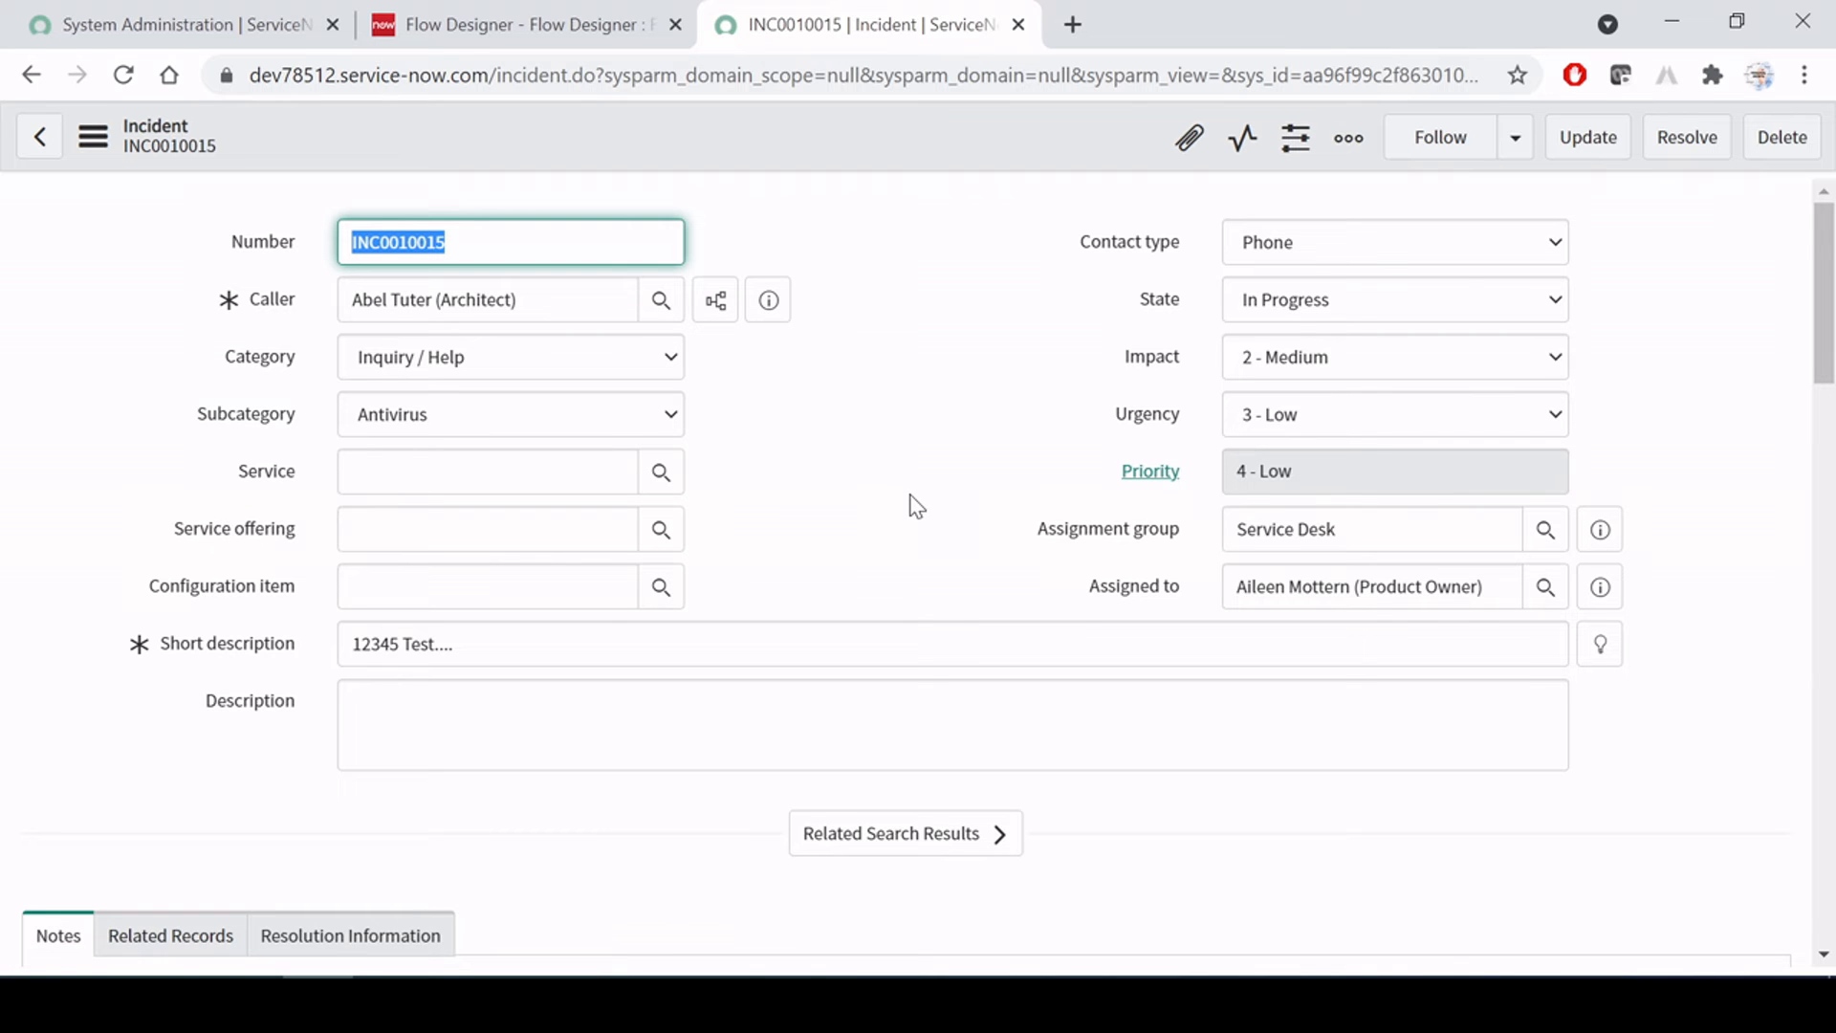
{"action": "left_click", "coordinate": [910, 279]}
Switch to the Flow Designer.docx notes in Word and read the section on testing flows in the designer
{"action": "left_click", "coordinate": [519, 12]}
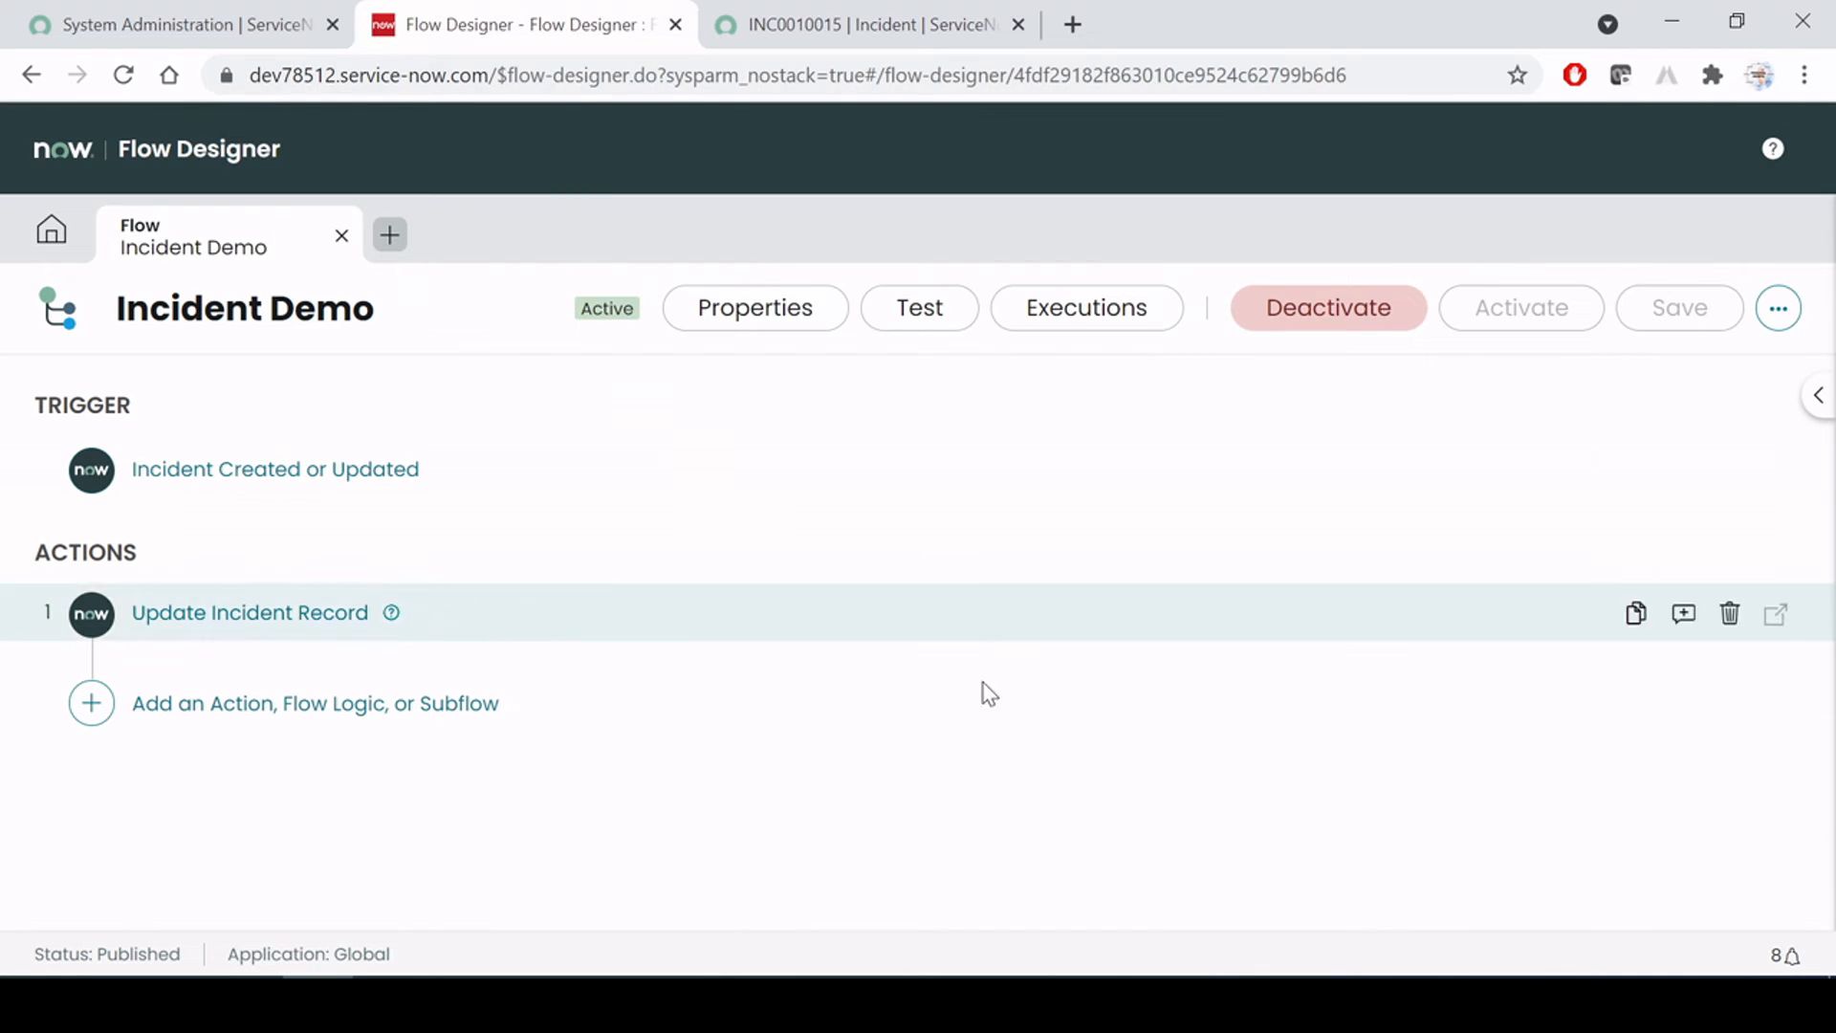
{"action": "left_click", "coordinate": [676, 1002]}
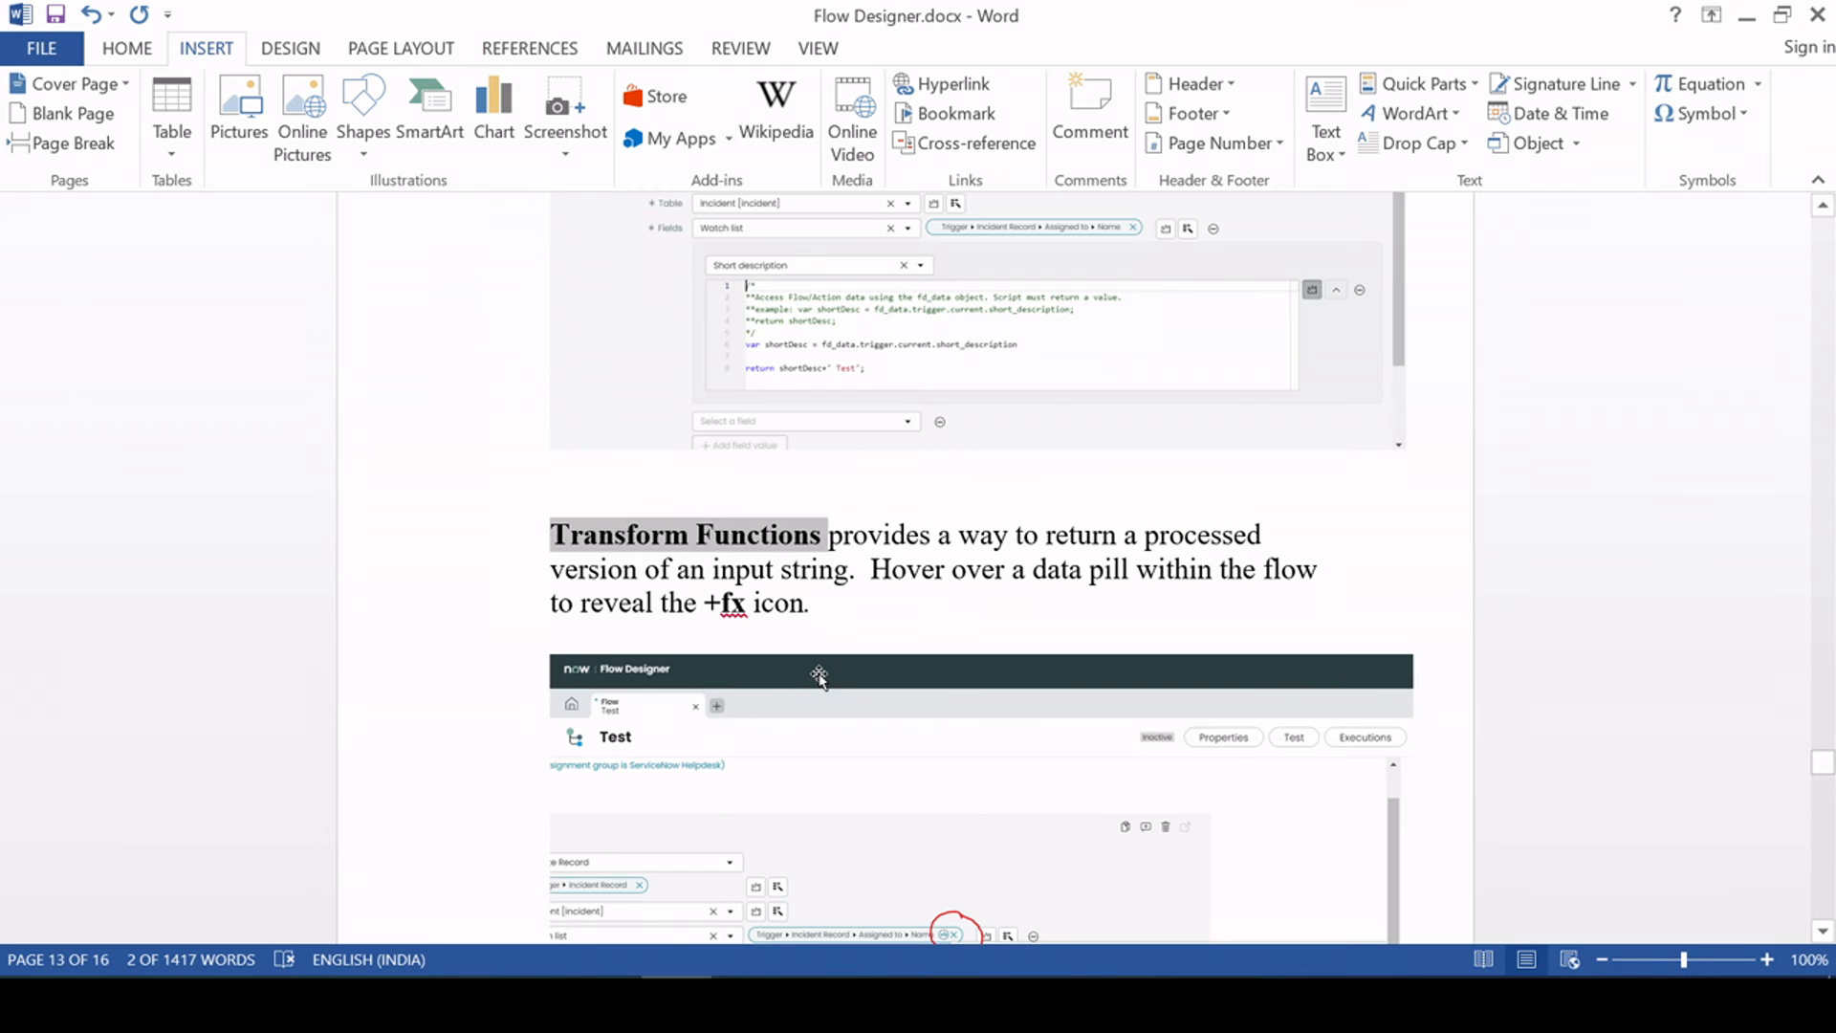
{"action": "scroll", "coordinate": [821, 676], "scroll_direction": "down", "scroll_amount": 10}
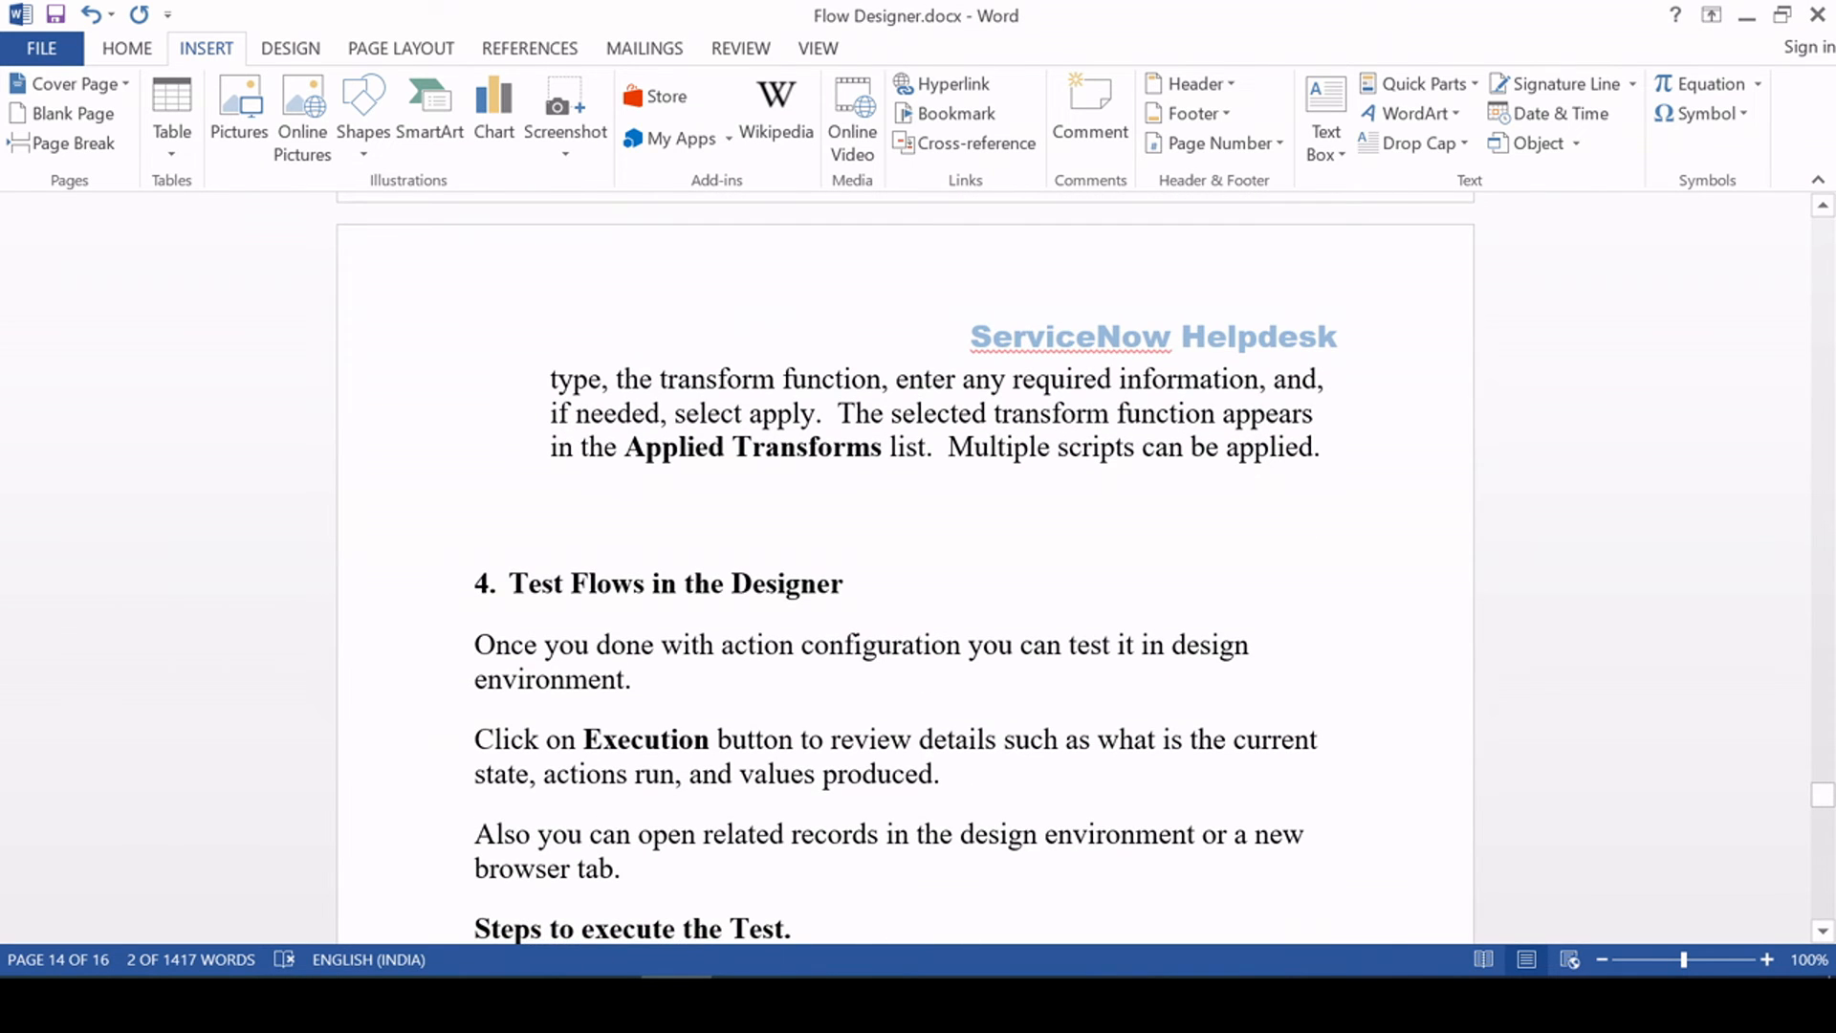
{"action": "scroll", "coordinate": [905, 568], "scroll_direction": "down", "scroll_amount": 3}
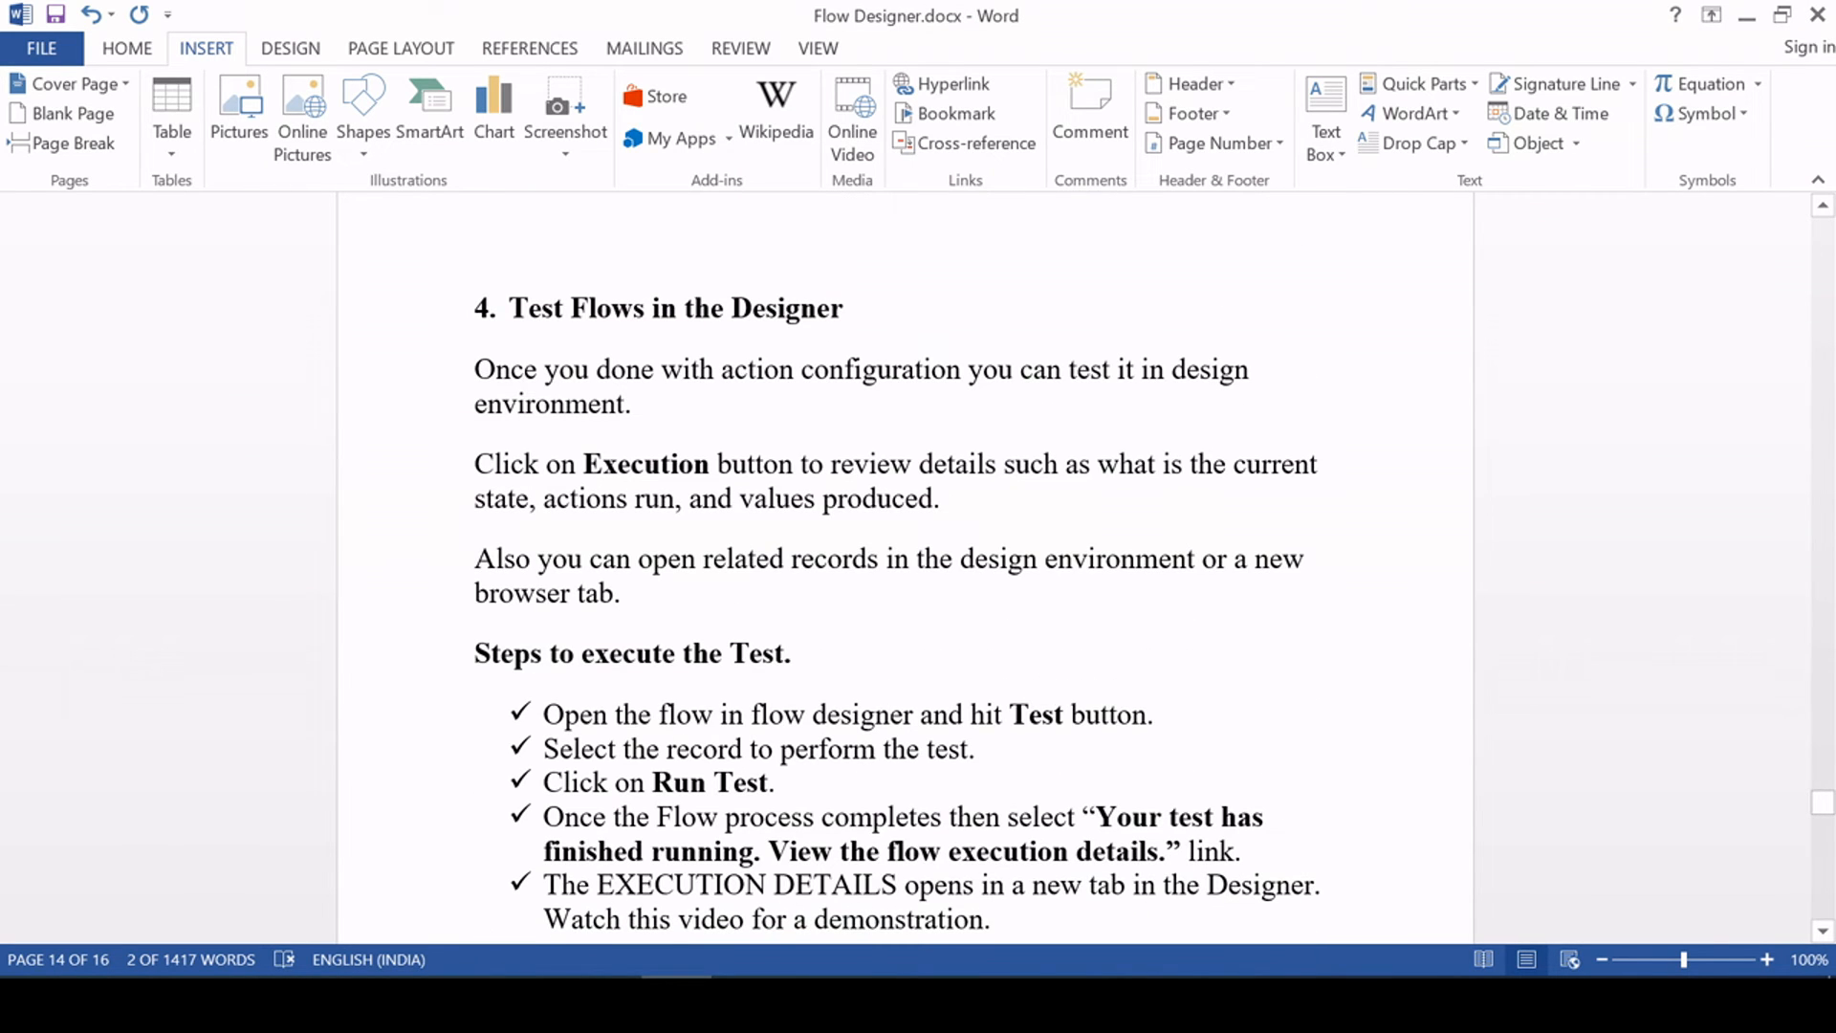
Back in Flow Designer, run a test of the Incident Demo flow on incident INC0010015 and open its execution details
{"action": "key", "text": "alt+Tab"}
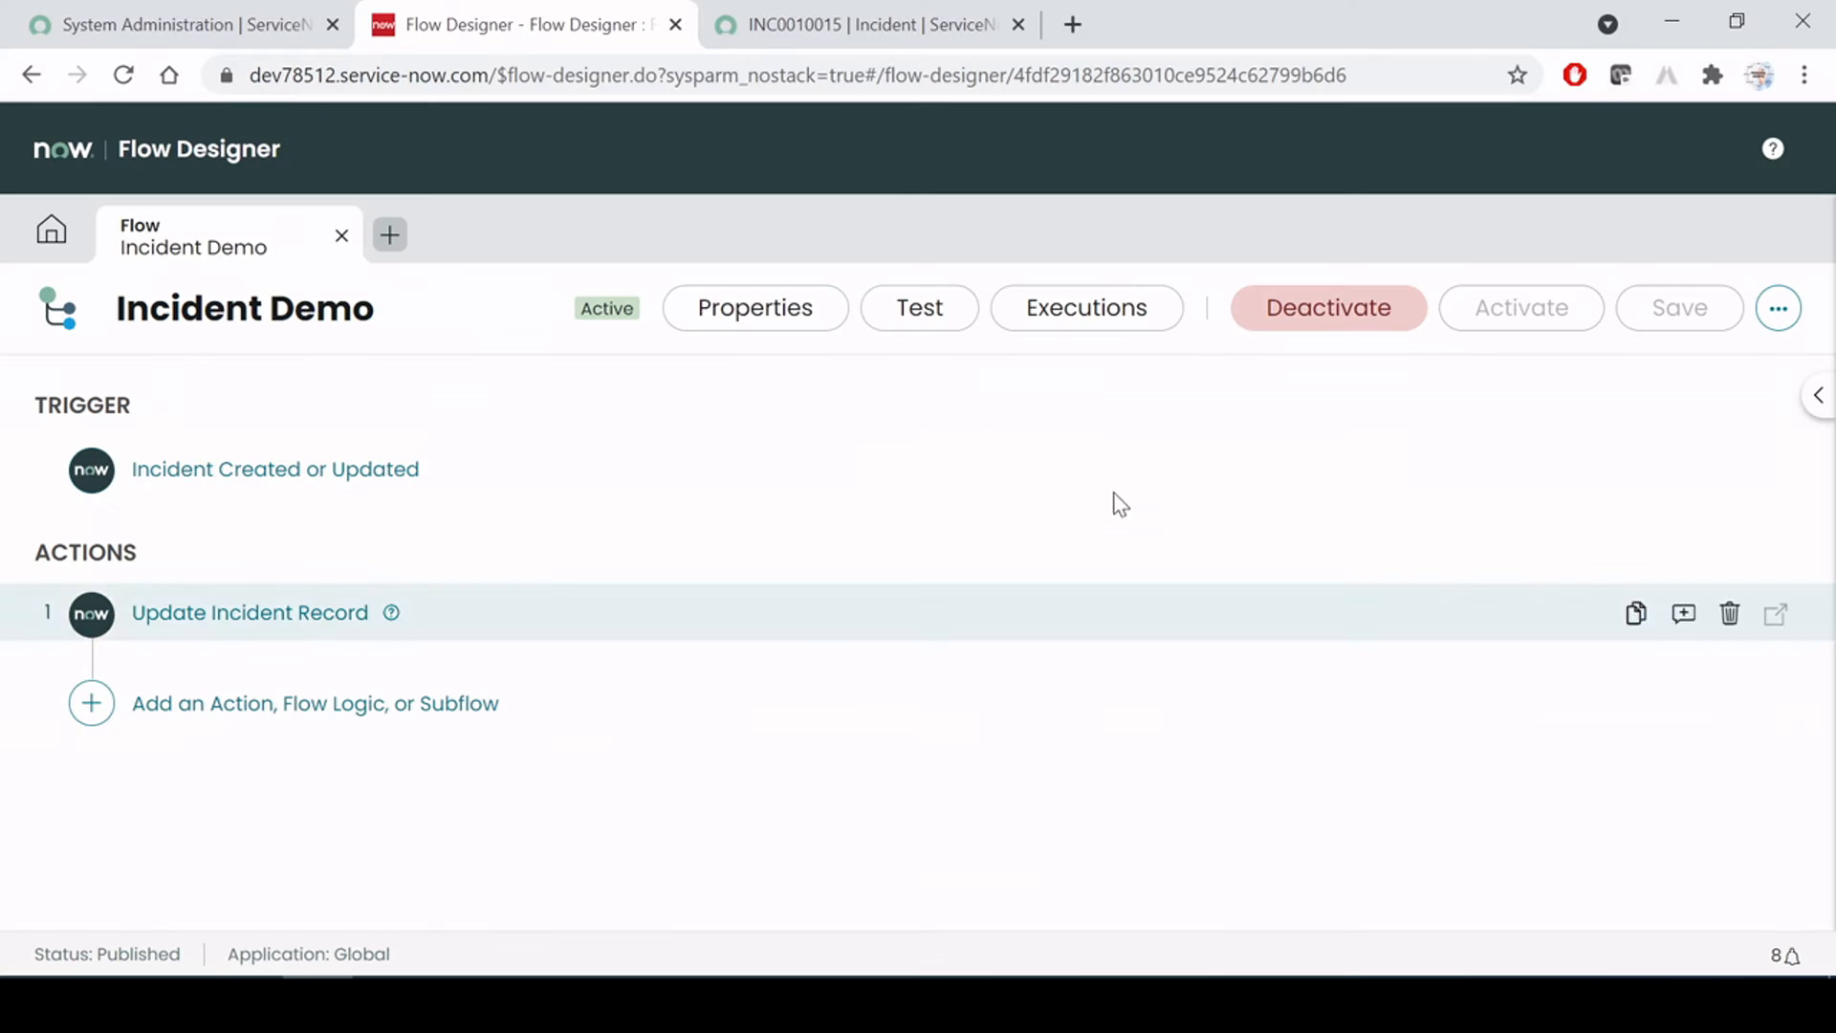
{"action": "left_click", "coordinate": [932, 320]}
{"action": "left_click", "coordinate": [845, 413]}
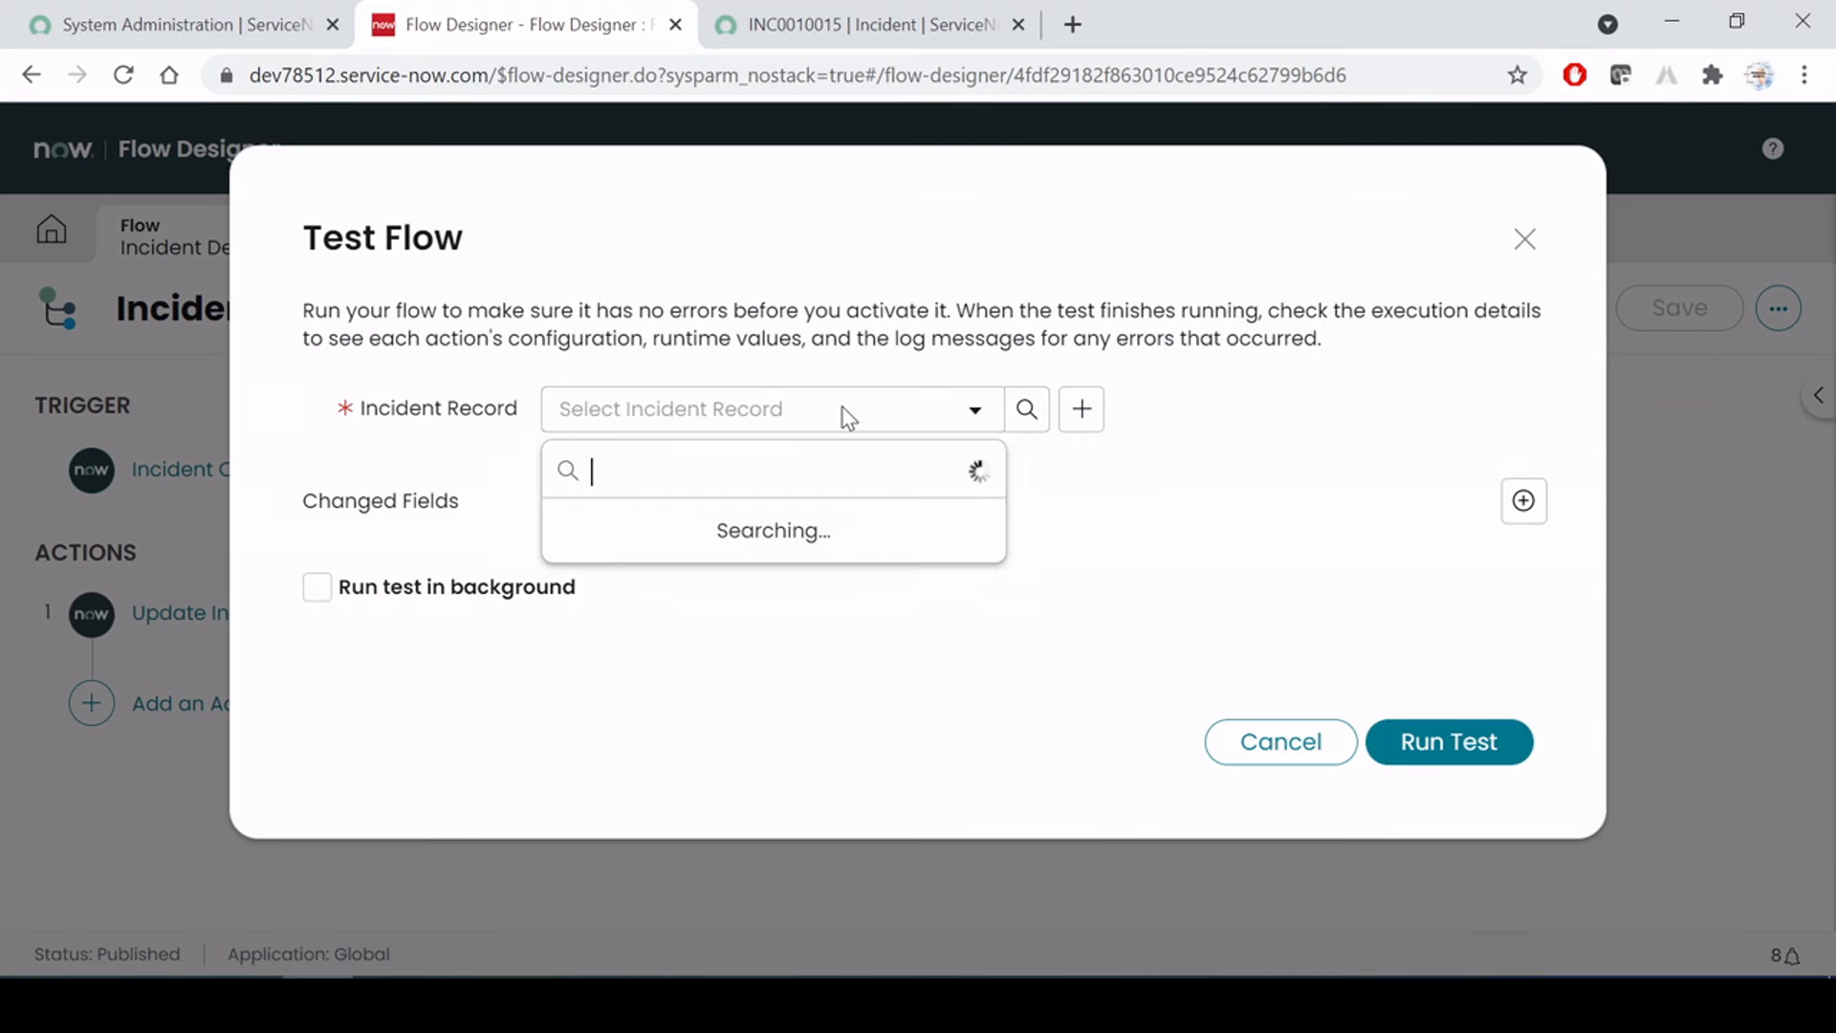
{"action": "type", "text": "INC0010015"}
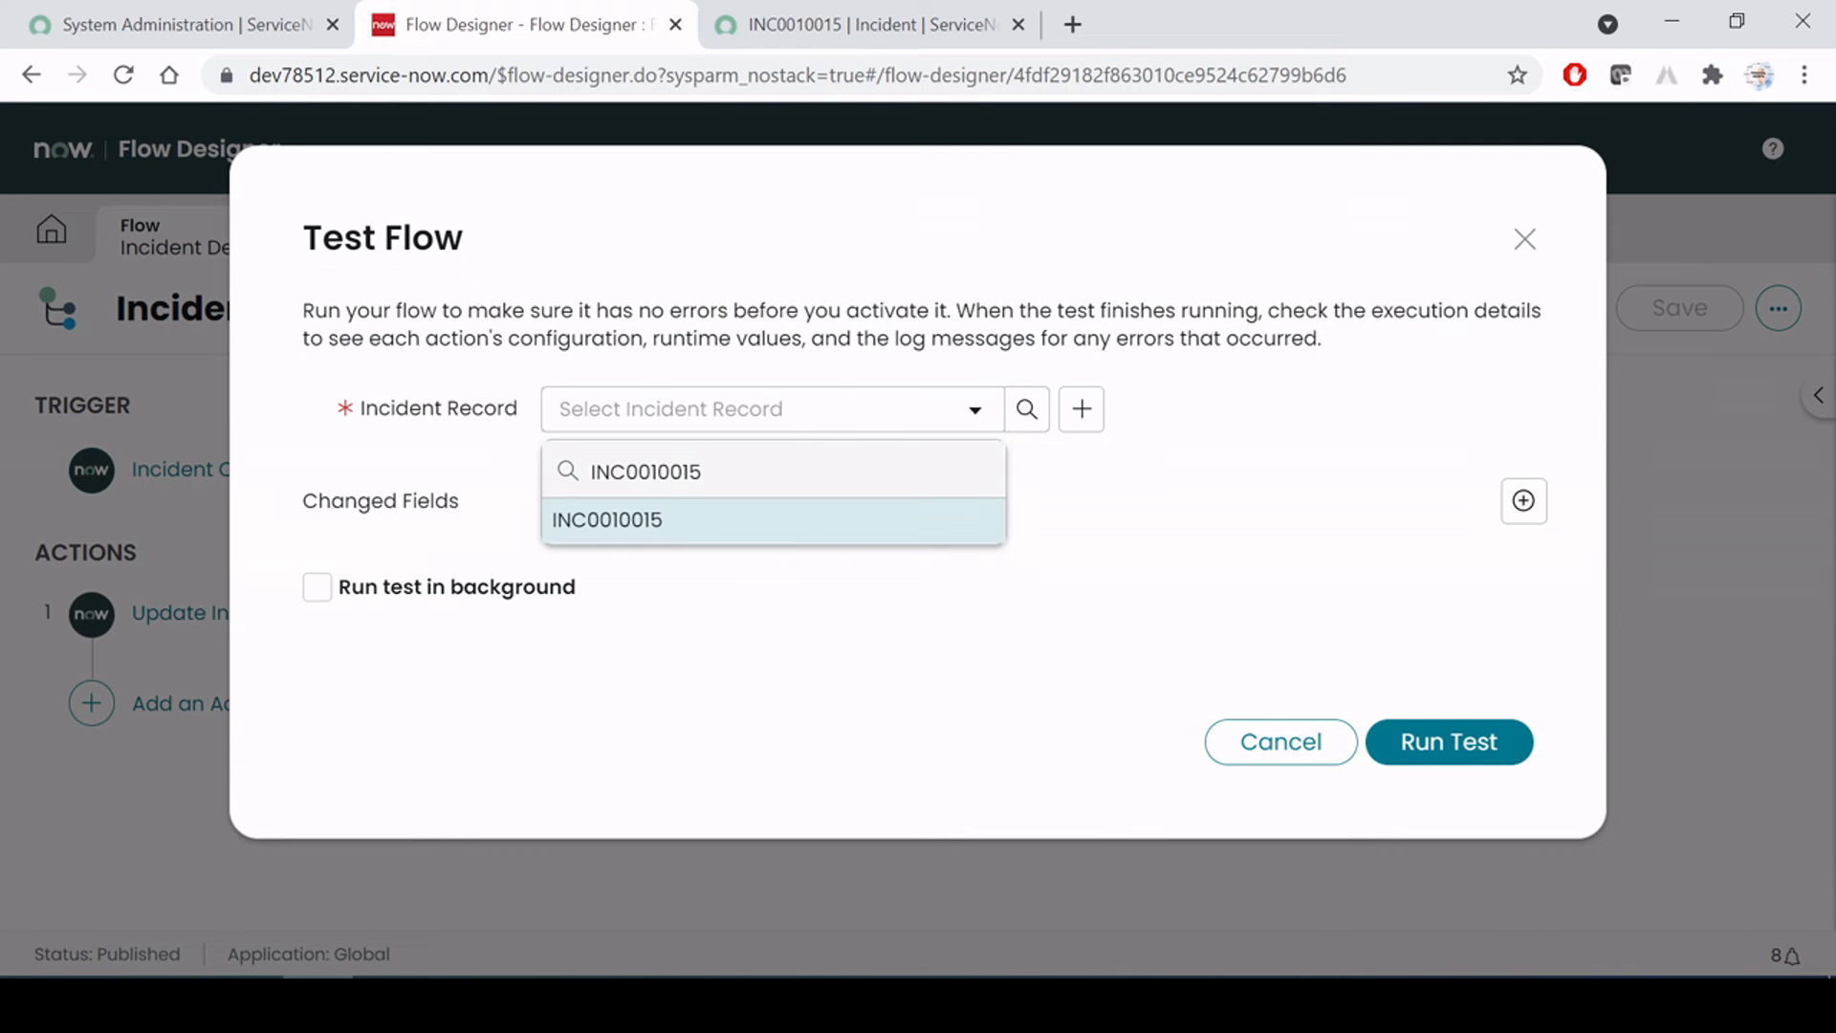
{"action": "left_click", "coordinate": [643, 524]}
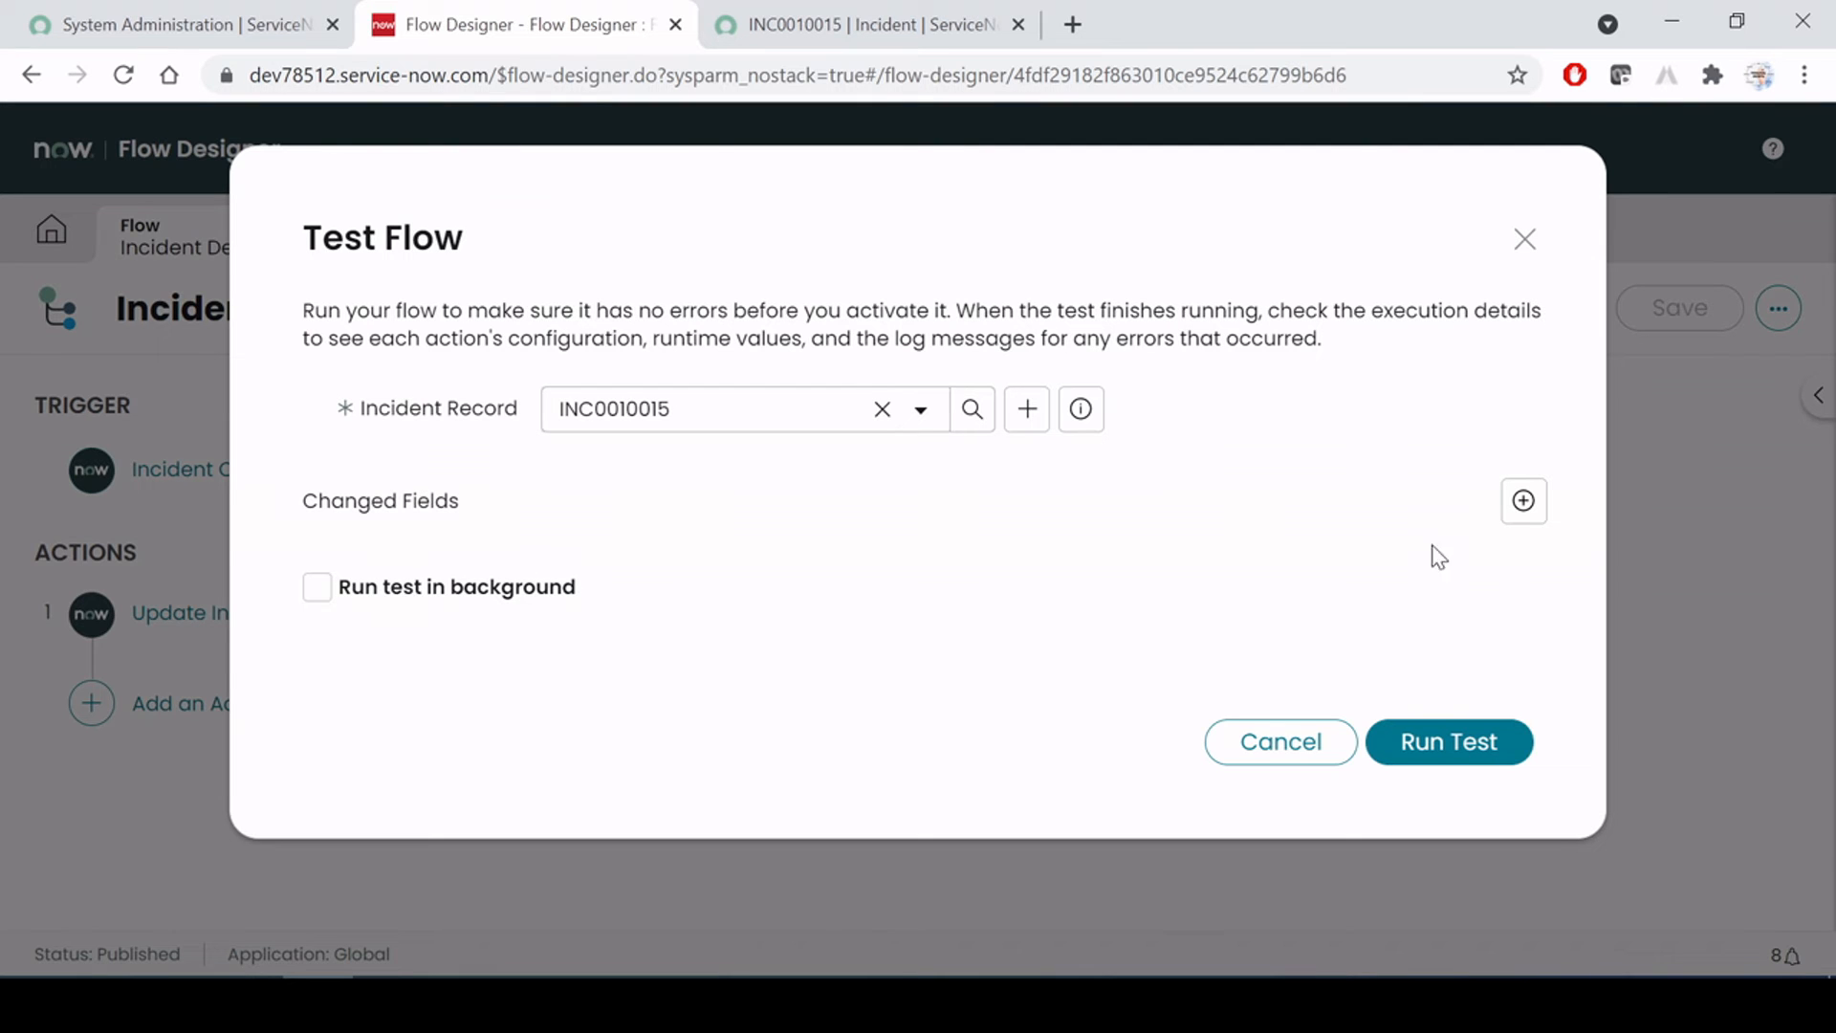
{"action": "left_click", "coordinate": [1450, 752]}
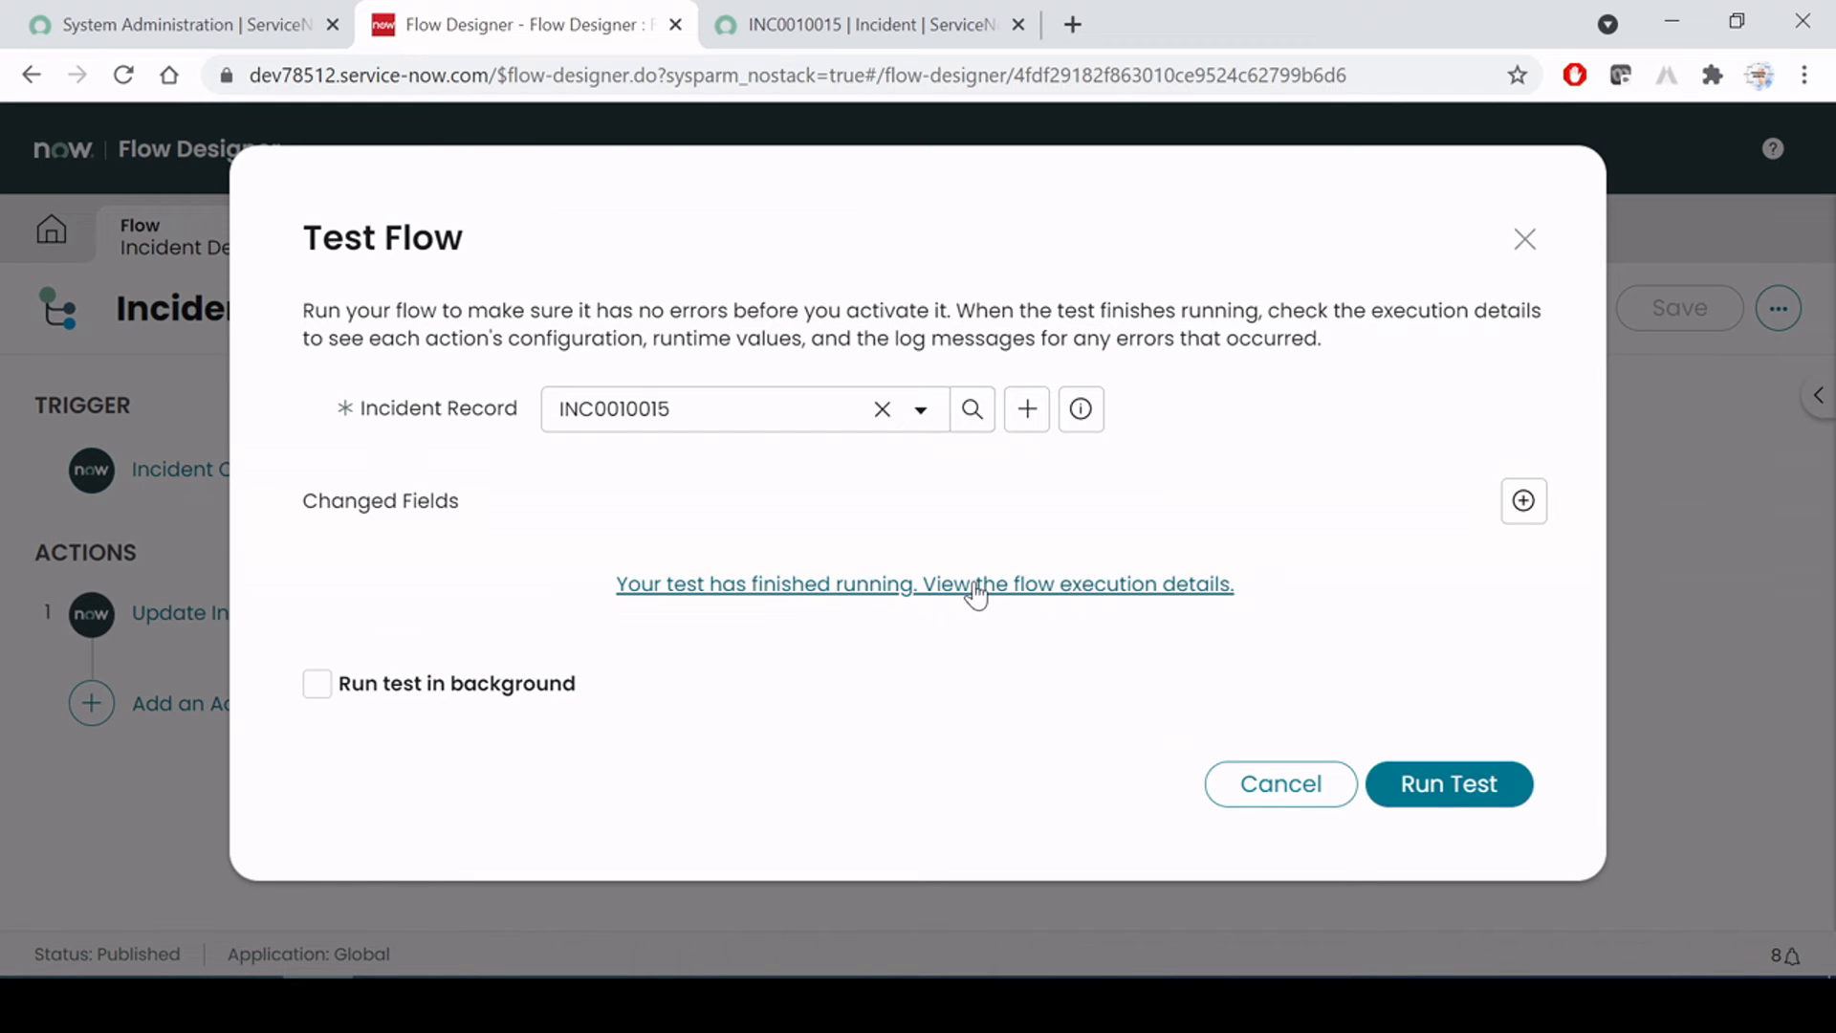
{"action": "left_click", "coordinate": [977, 597]}
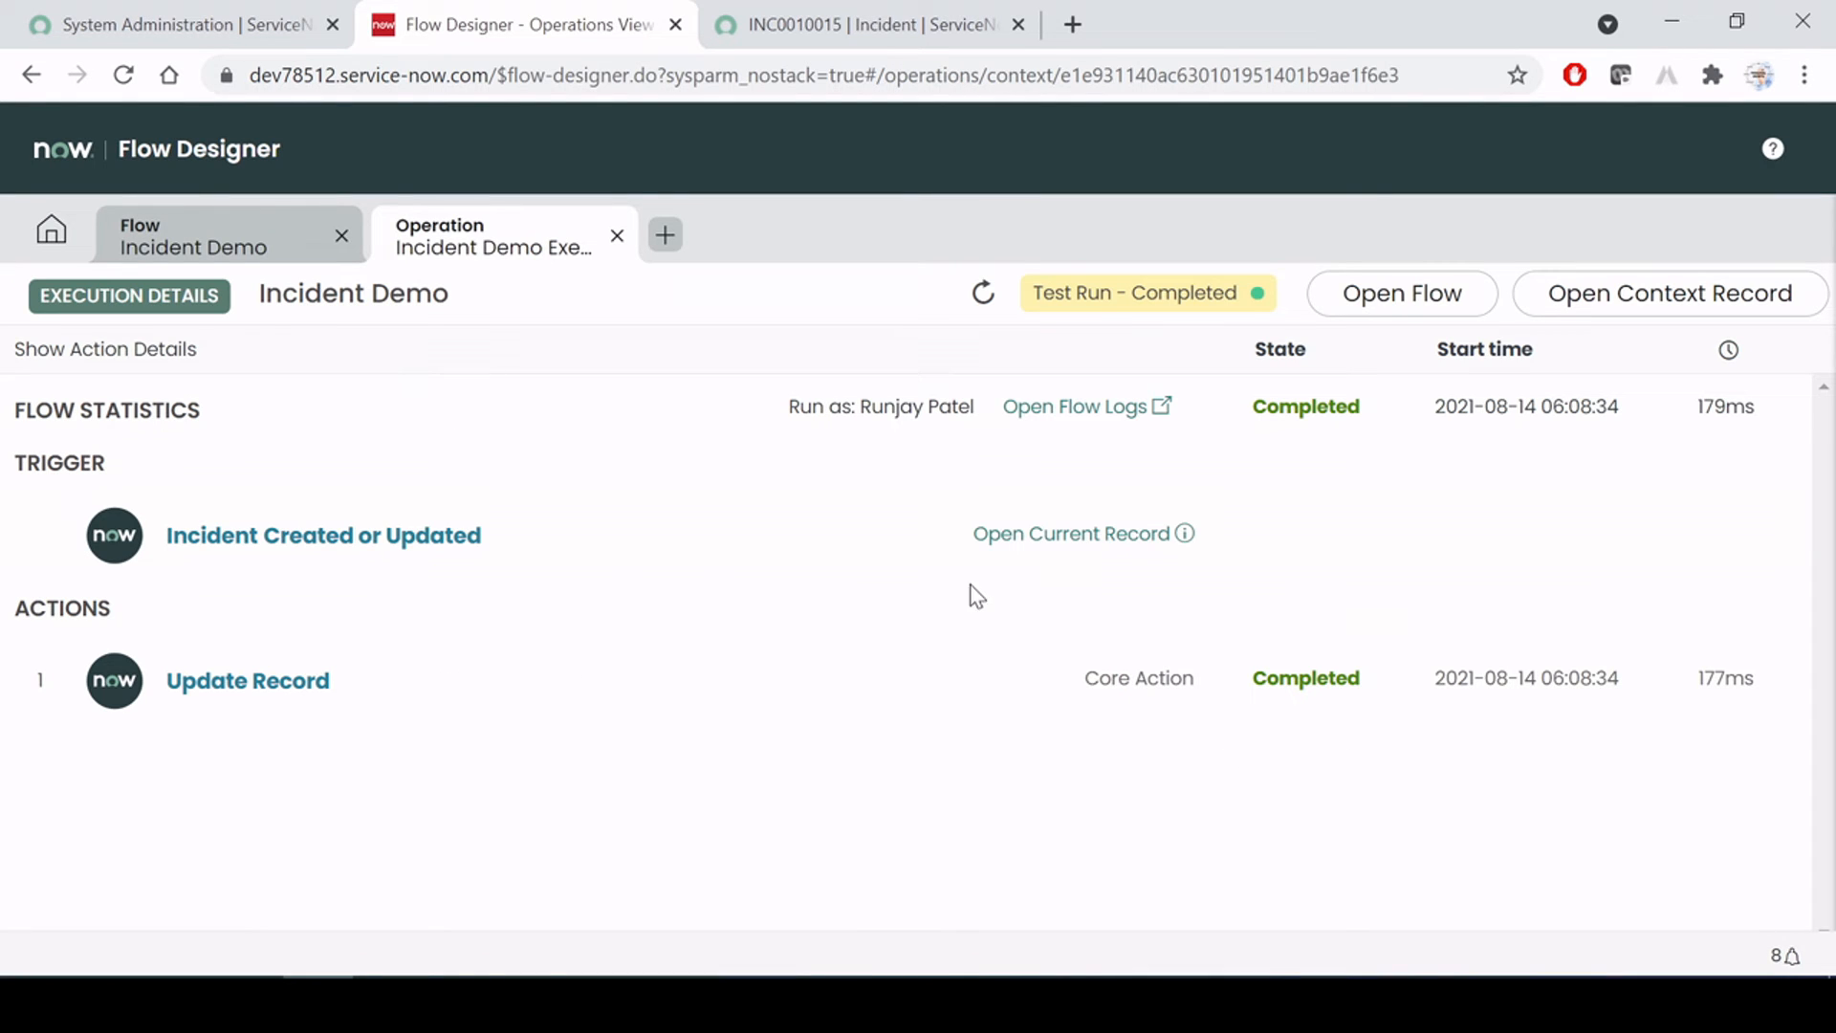
Expand the Update Record action in the execution details, review its configuration, runtime values and output data, and return to the flow
{"action": "left_click", "coordinate": [301, 686]}
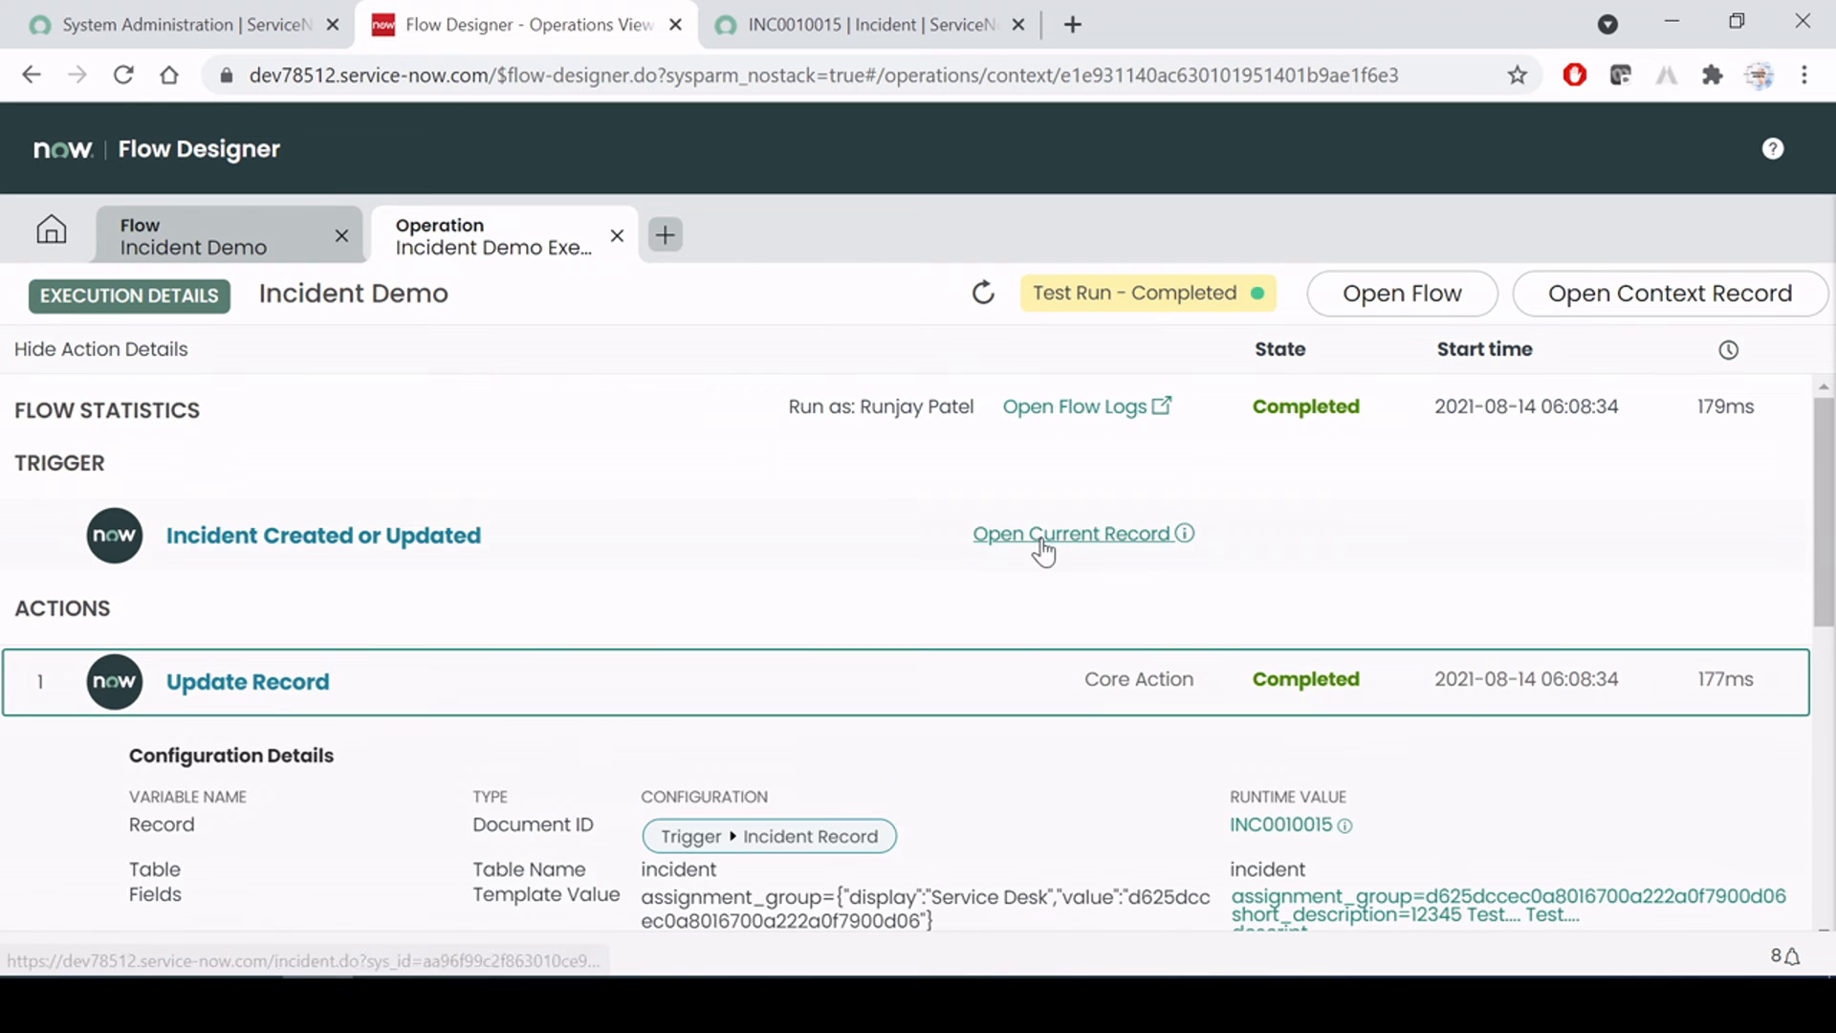
{"action": "scroll", "coordinate": [1042, 553], "scroll_direction": "down", "scroll_amount": 5}
{"action": "scroll", "coordinate": [1454, 709], "scroll_direction": "up", "scroll_amount": 2}
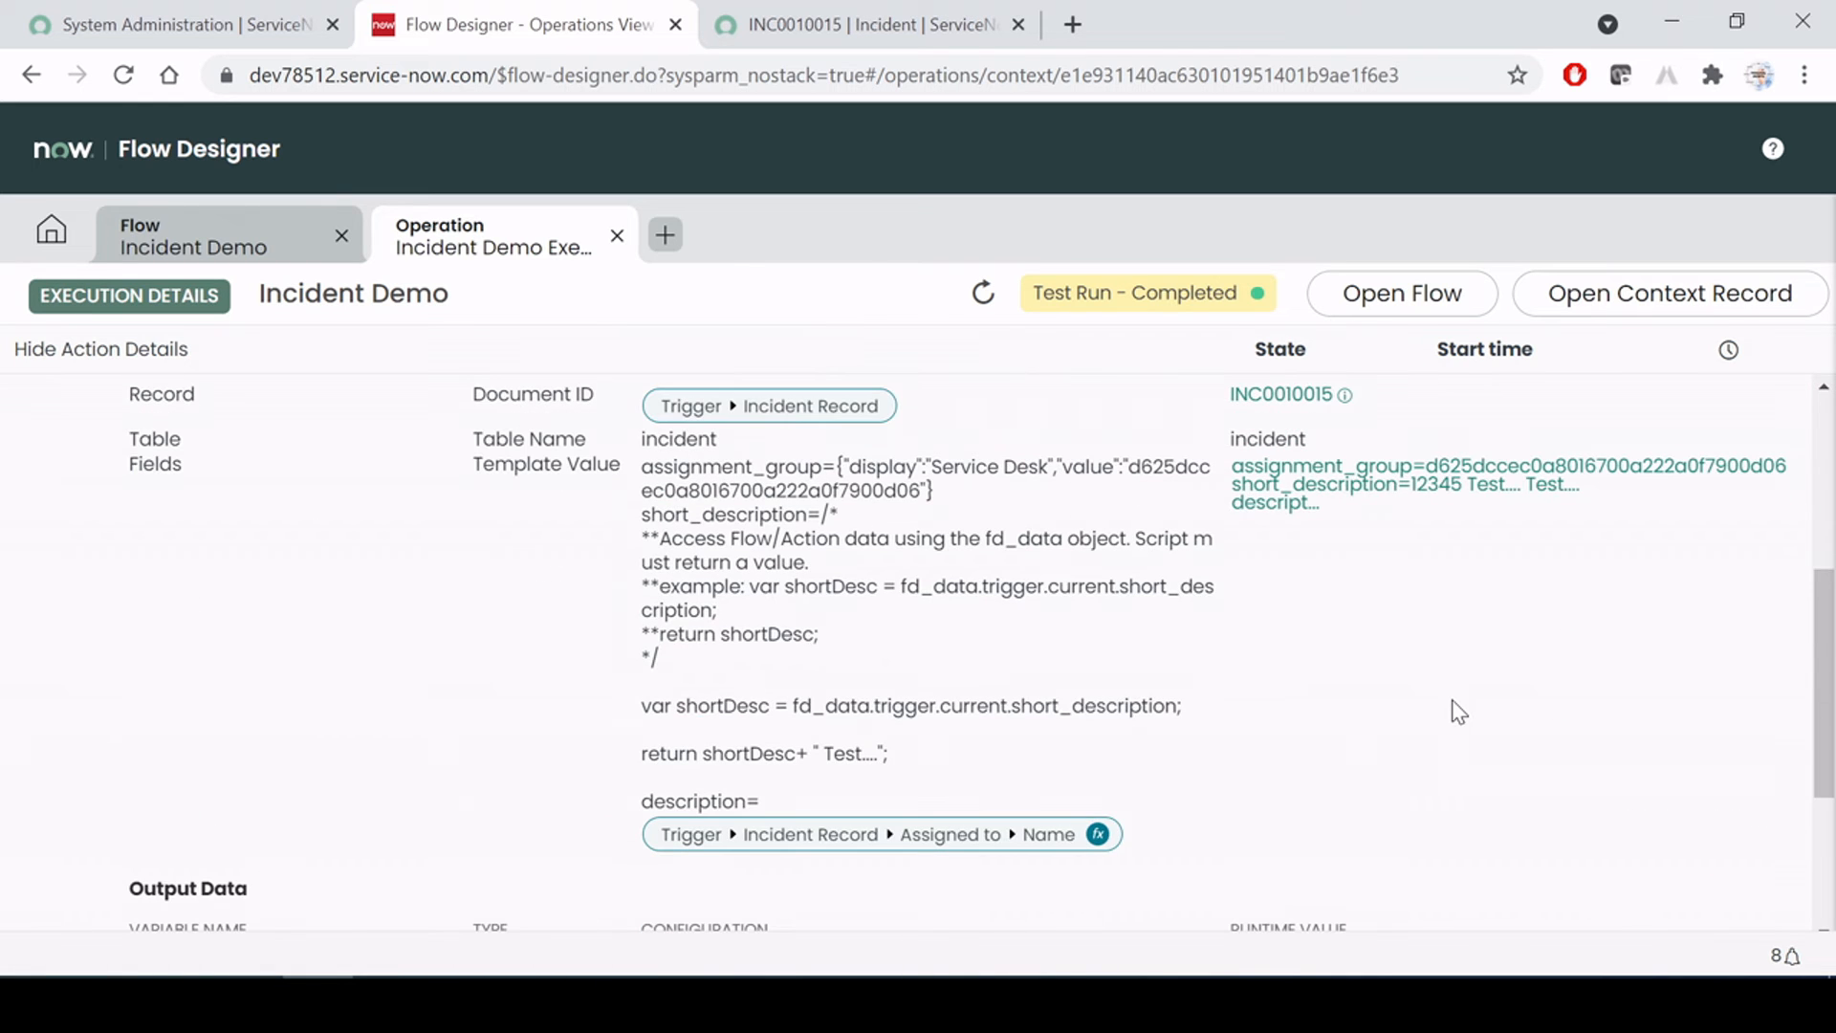
{"action": "left_click_drag", "start_coordinate": [820, 755], "coordinate": [893, 763]}
{"action": "left_click", "coordinate": [773, 799]}
{"action": "scroll", "coordinate": [1226, 713], "scroll_direction": "down", "scroll_amount": 3}
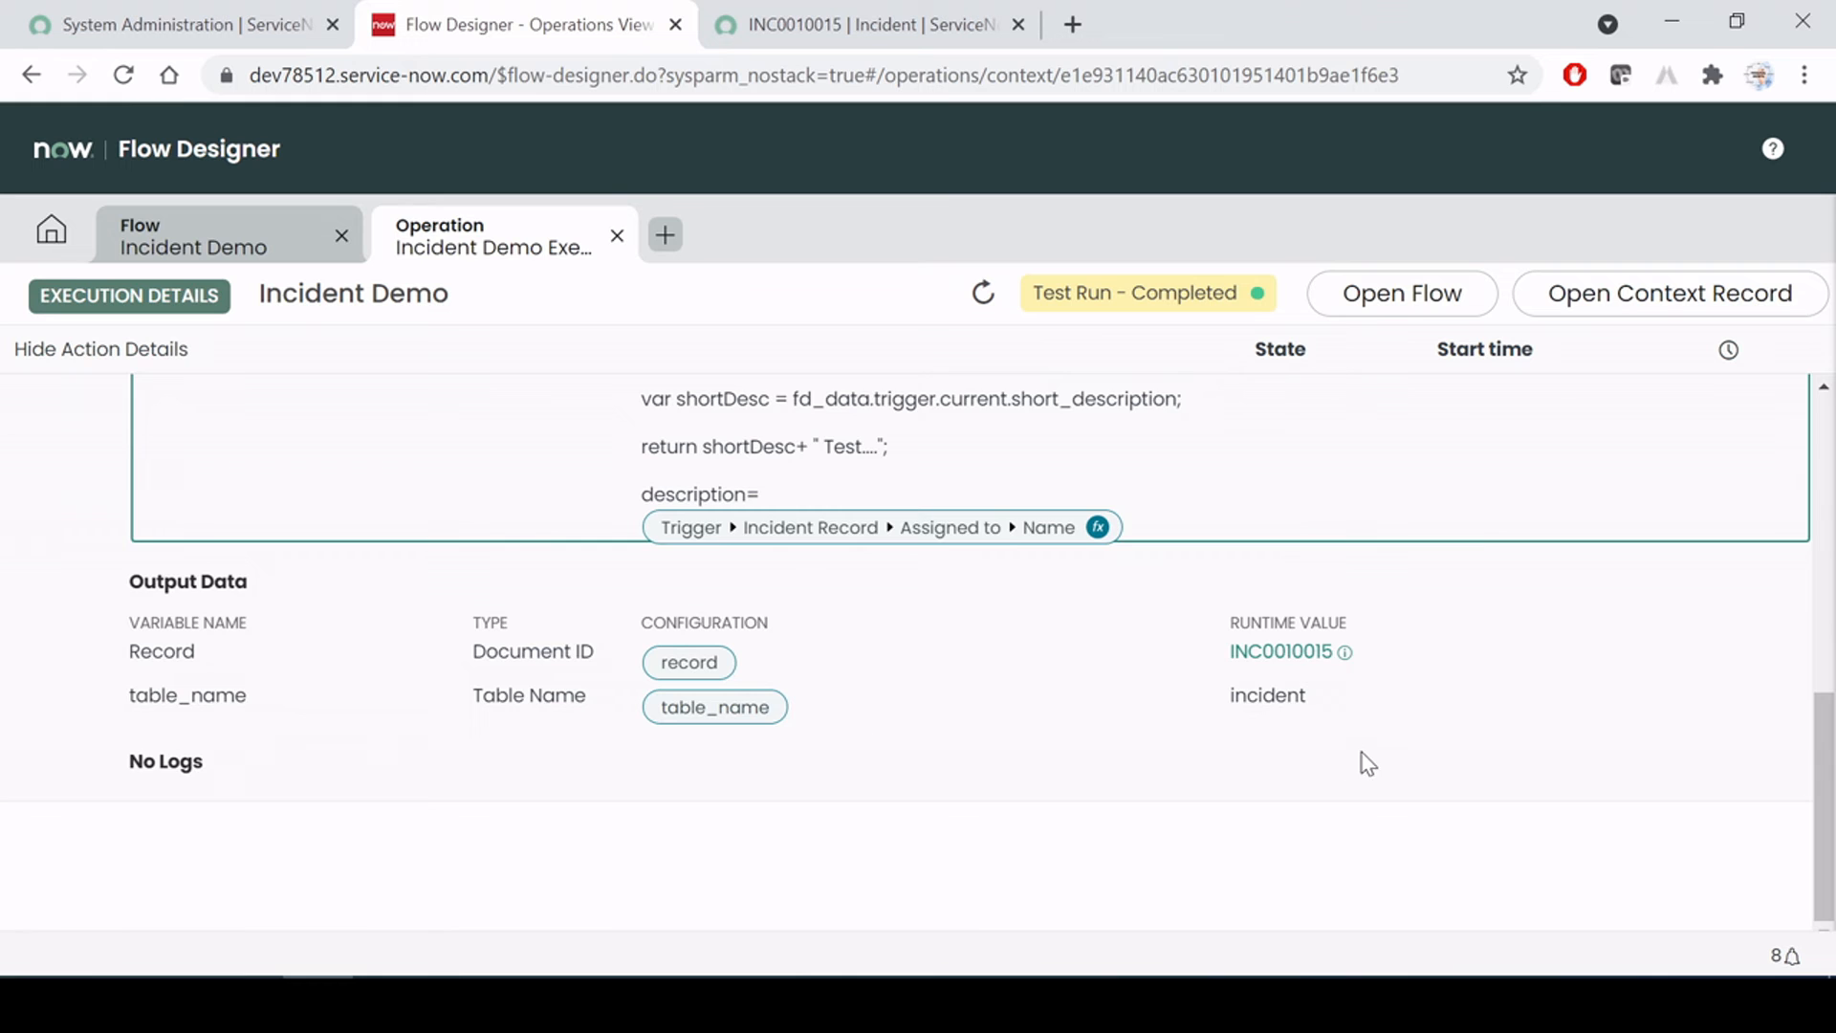
{"action": "scroll", "coordinate": [1367, 763], "scroll_direction": "up", "scroll_amount": 5}
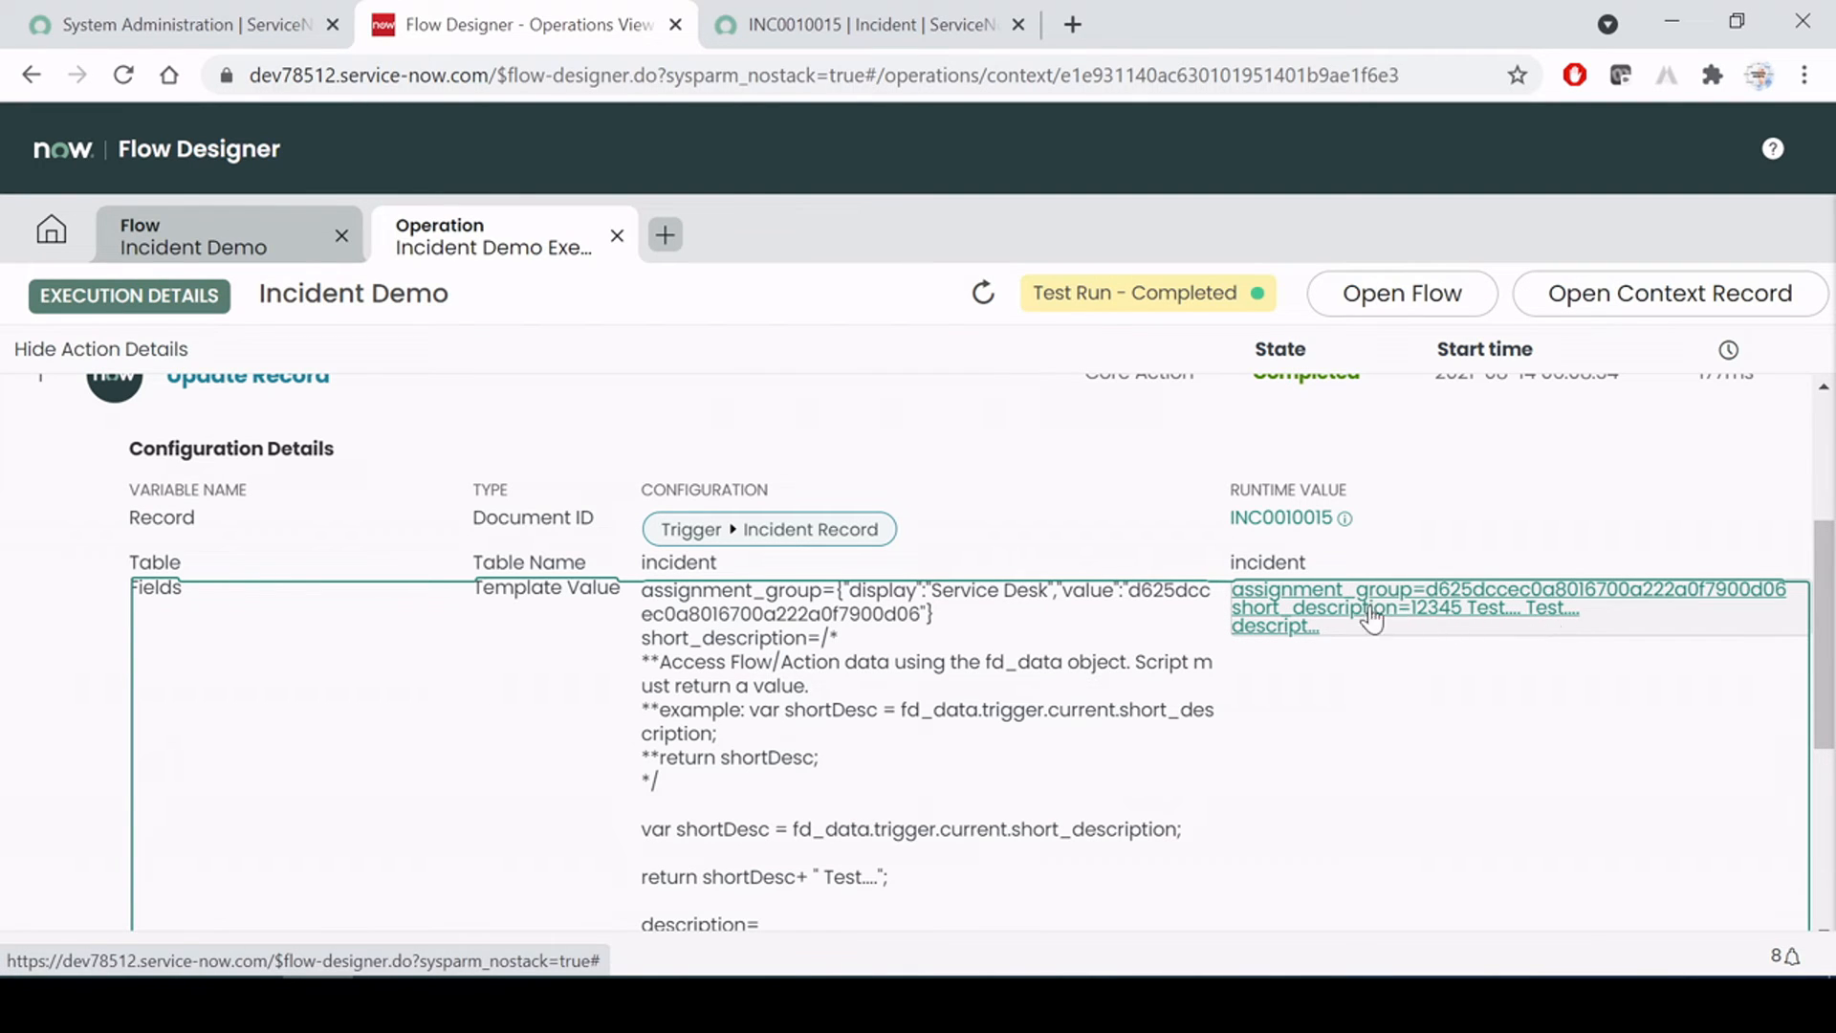
{"action": "scroll", "coordinate": [1382, 672], "scroll_direction": "up", "scroll_amount": 2}
{"action": "scroll", "coordinate": [1382, 672], "scroll_direction": "down", "scroll_amount": 3}
{"action": "scroll", "coordinate": [1377, 673], "scroll_direction": "up", "scroll_amount": 1}
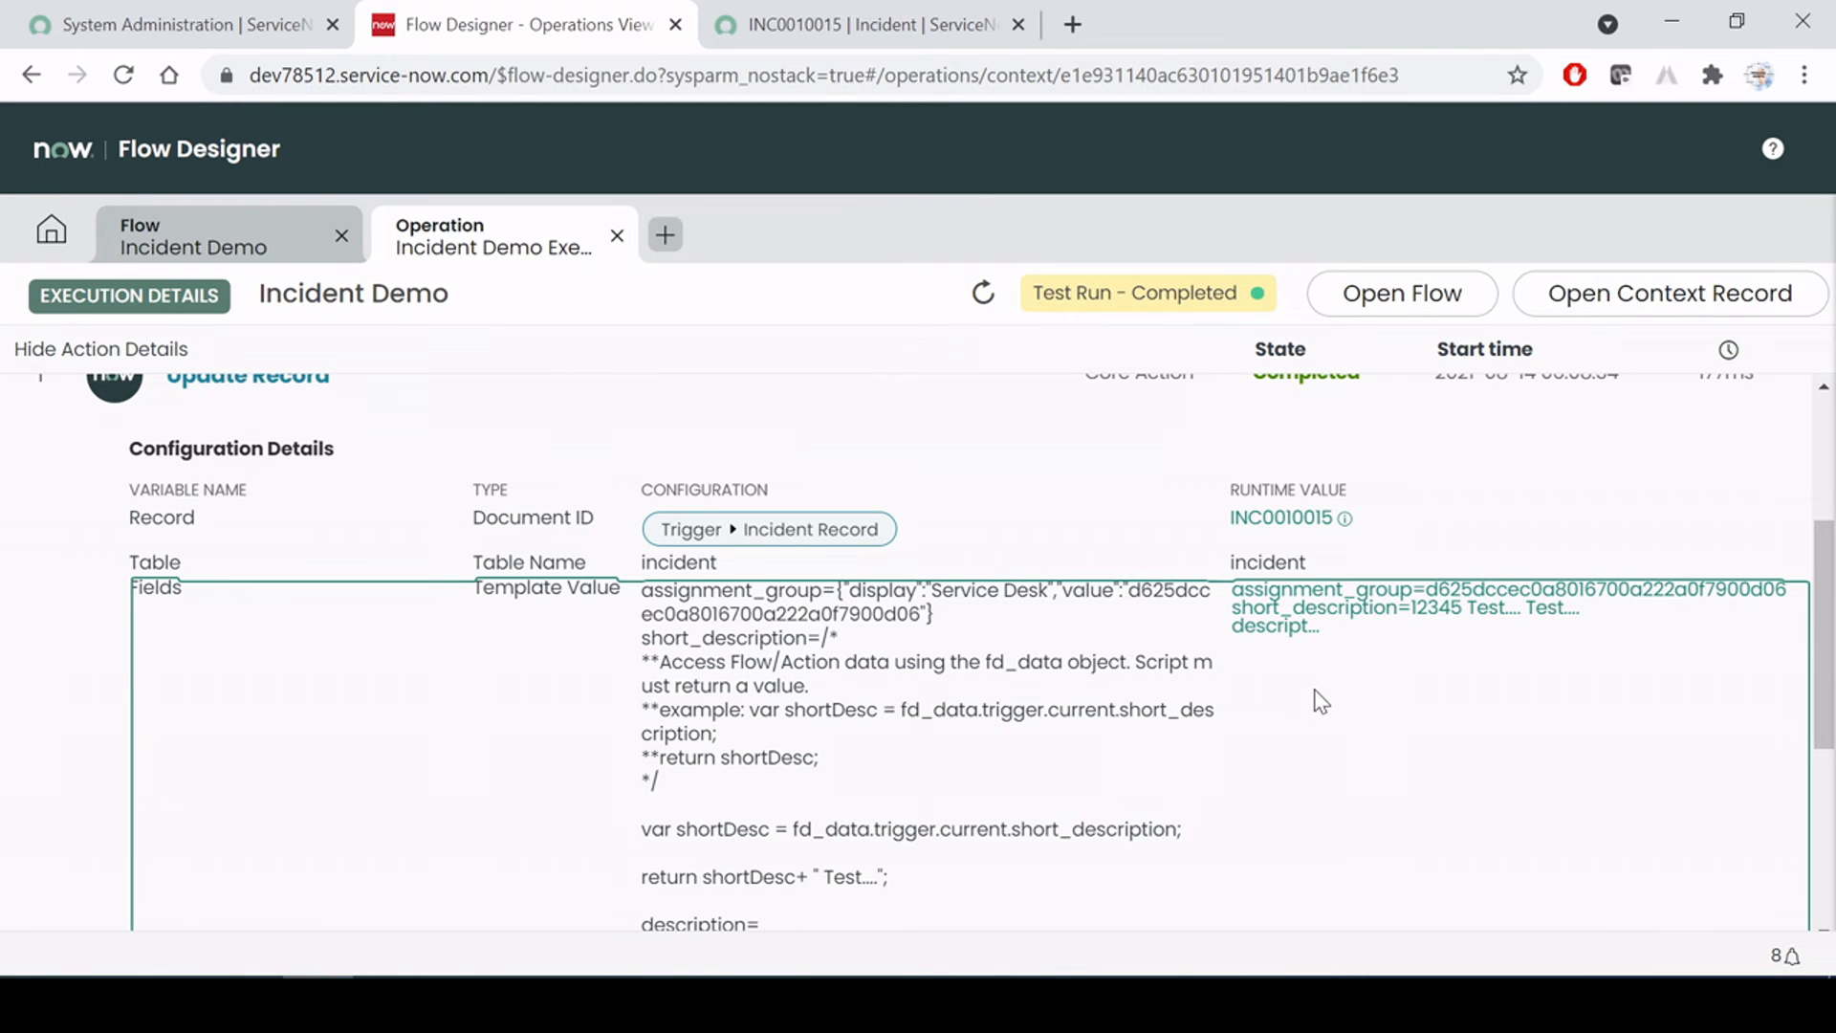
{"action": "scroll", "coordinate": [1177, 712], "scroll_direction": "down", "scroll_amount": 2}
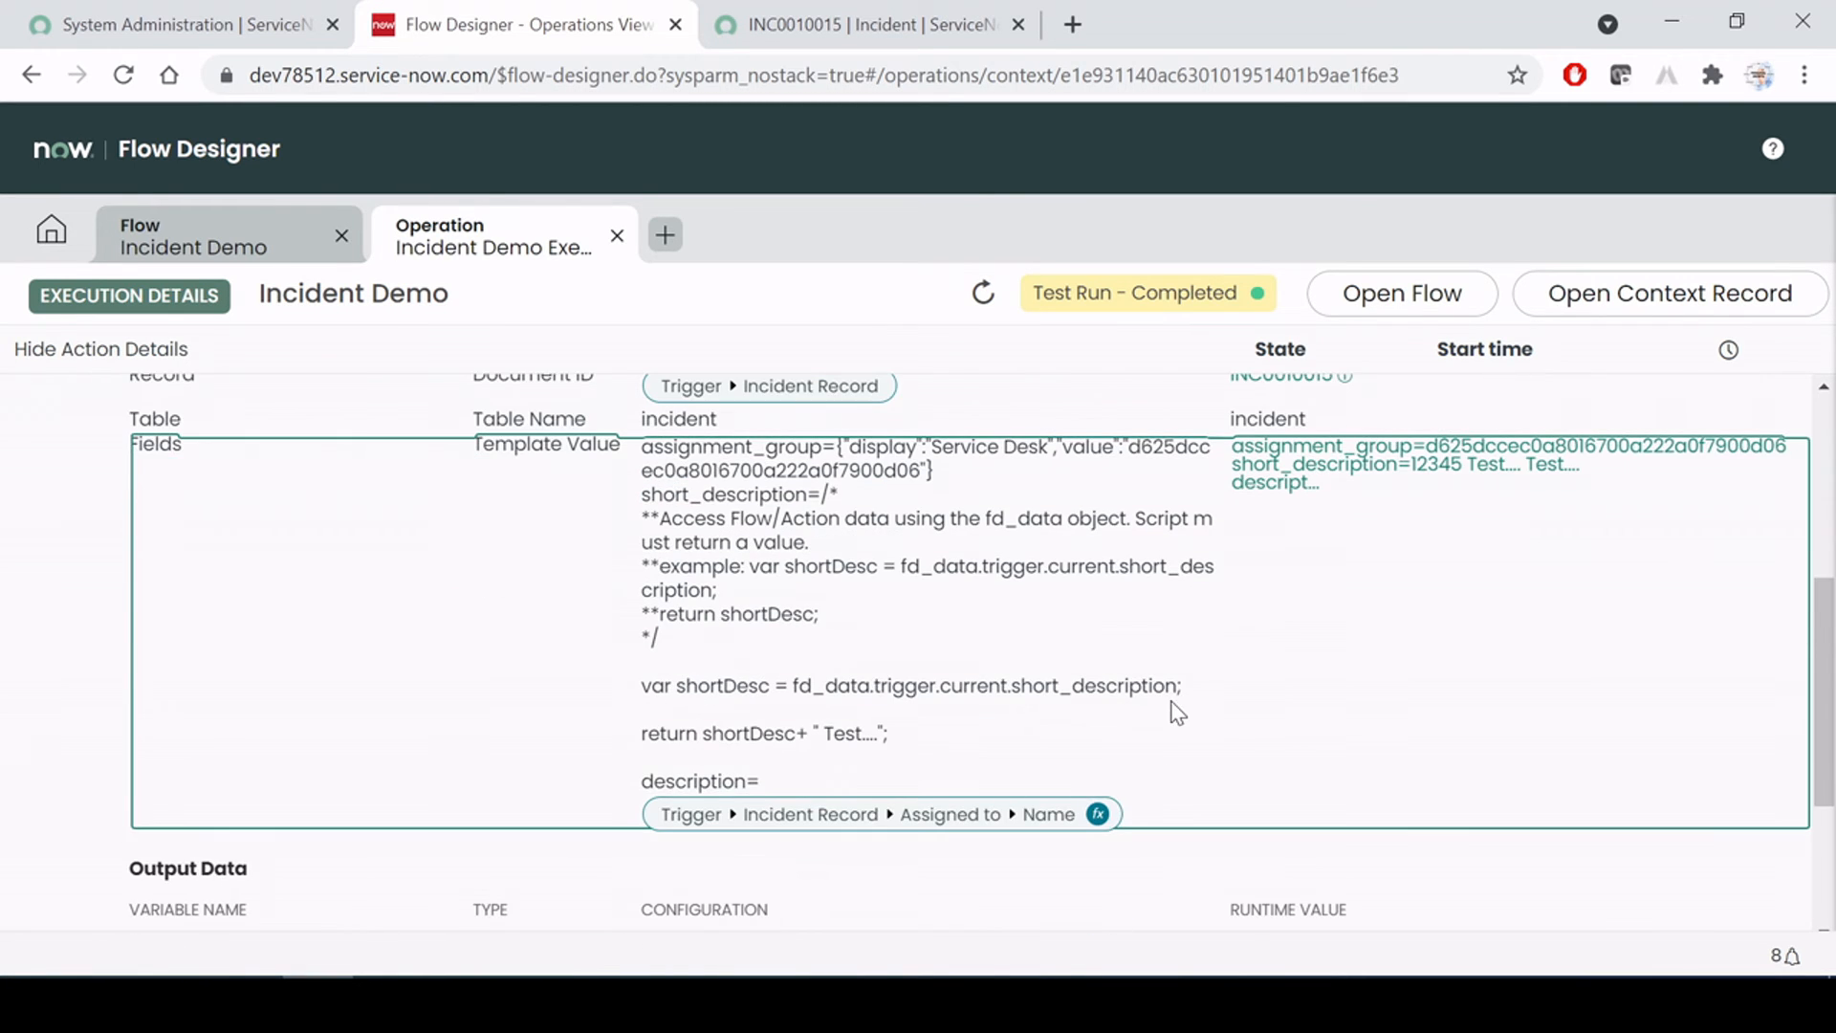
{"action": "scroll", "coordinate": [1032, 664], "scroll_direction": "down", "scroll_amount": 4}
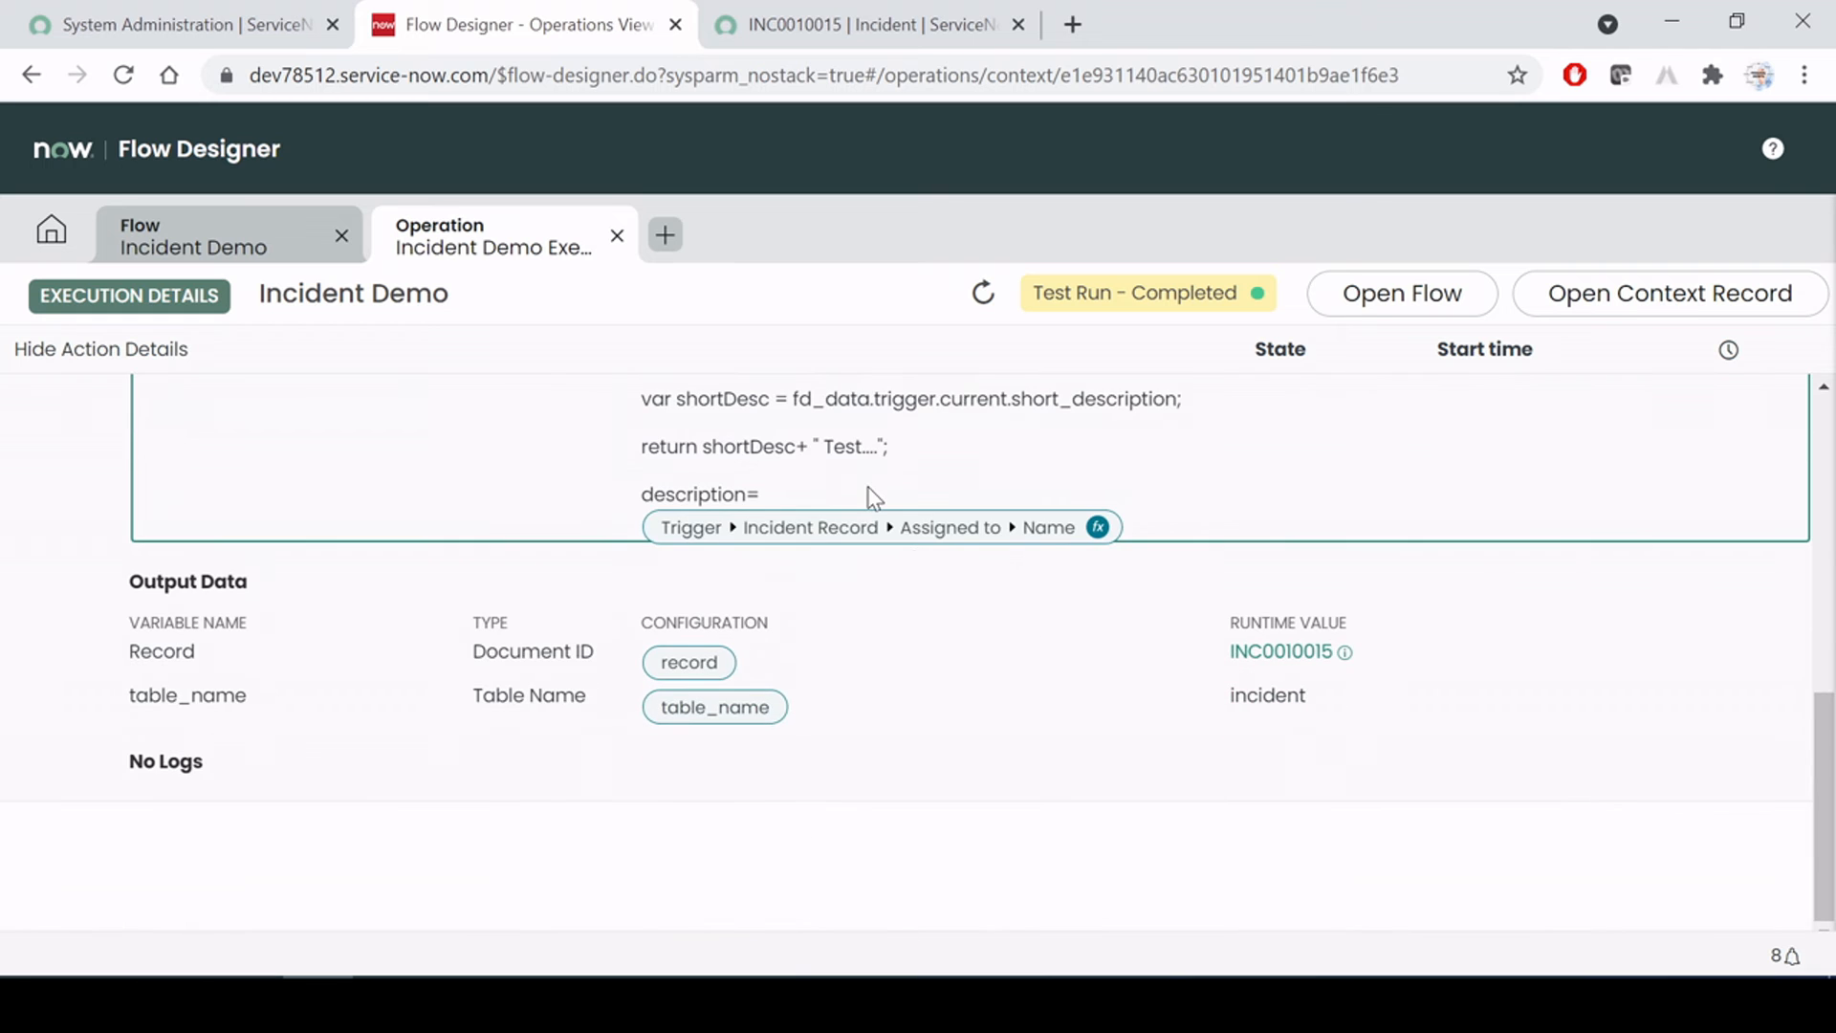
{"action": "scroll", "coordinate": [872, 496], "scroll_direction": "up", "scroll_amount": 10}
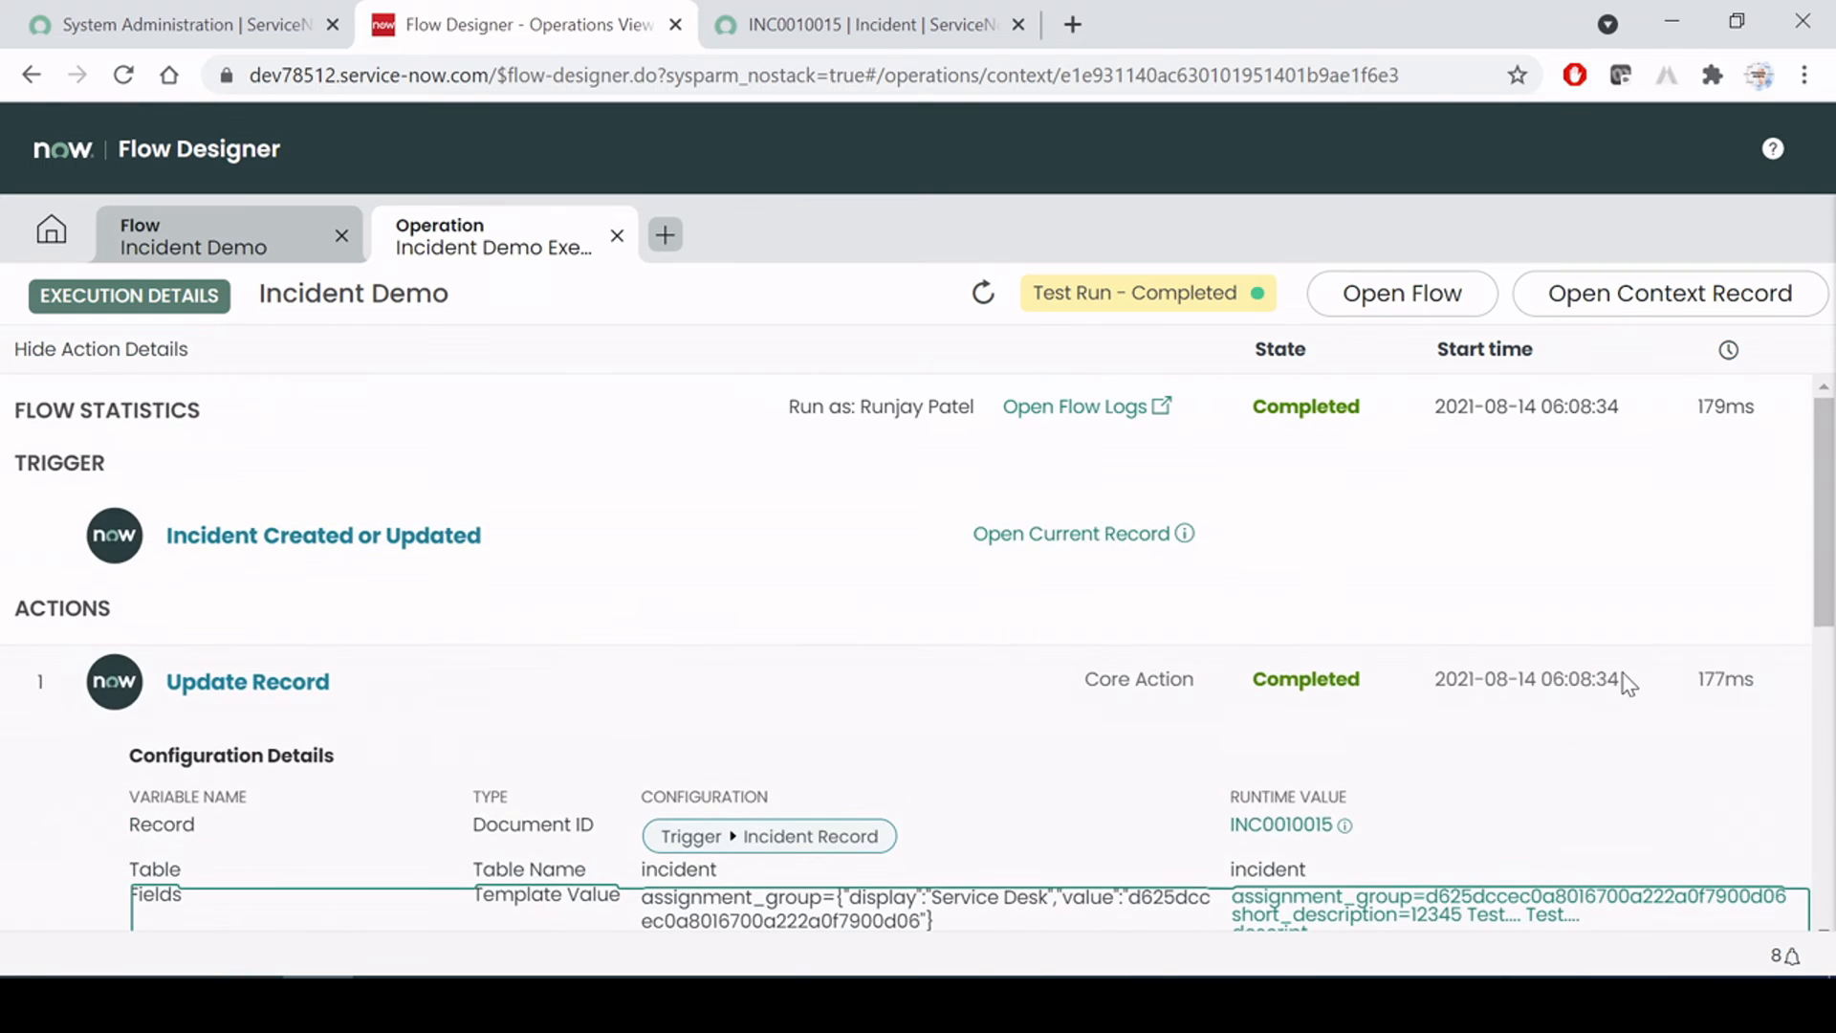
{"action": "scroll", "coordinate": [1625, 680], "scroll_direction": "down", "scroll_amount": 5}
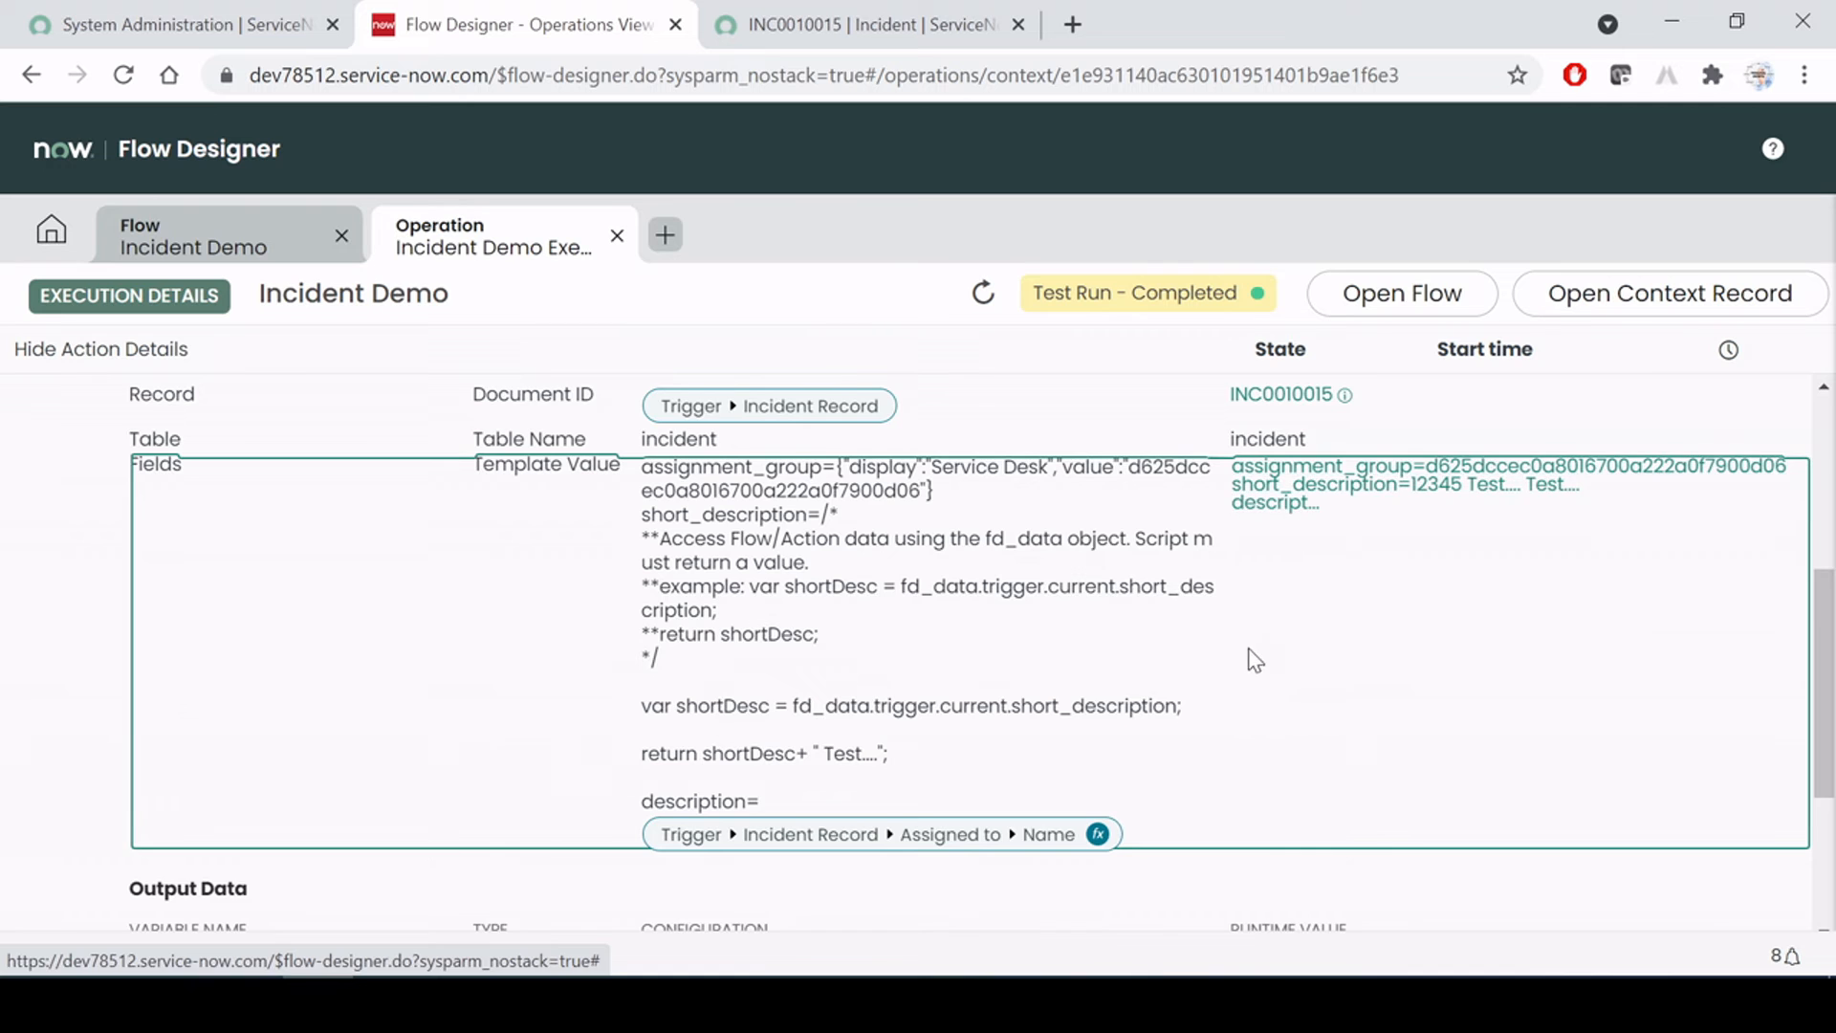
{"action": "scroll", "coordinate": [1249, 656], "scroll_direction": "down", "scroll_amount": 2}
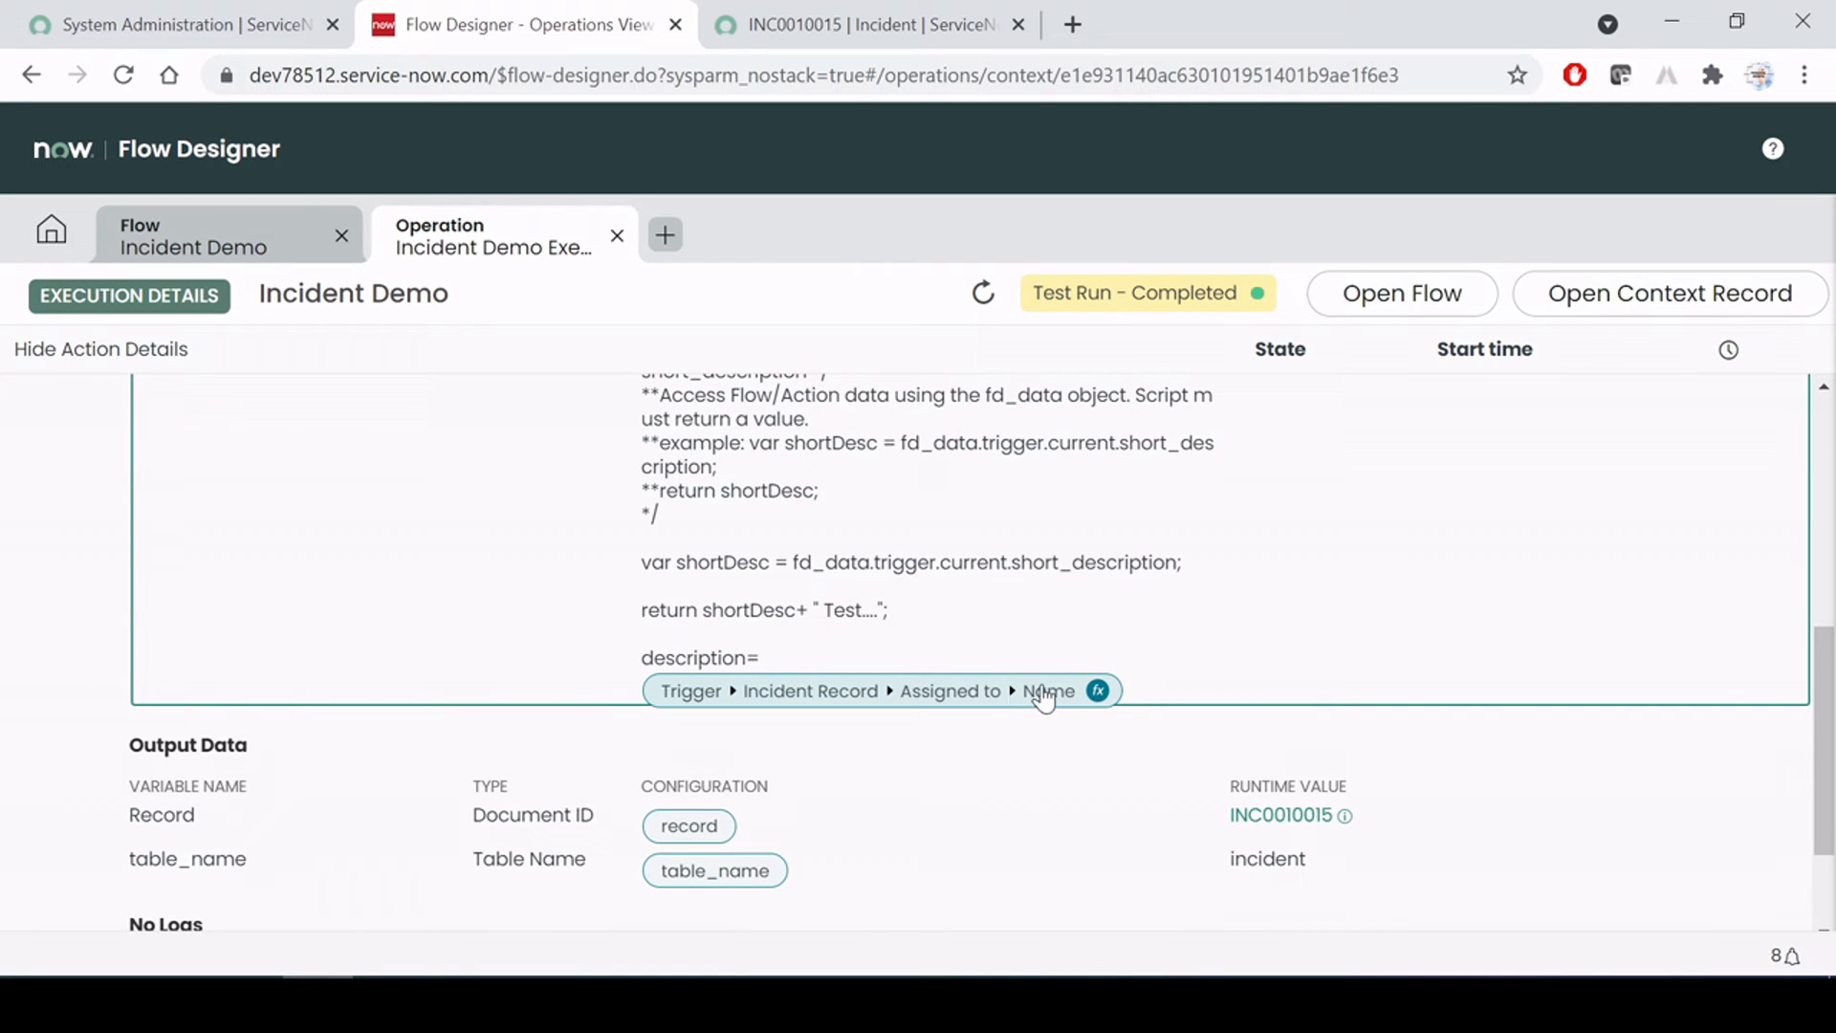
{"action": "scroll", "coordinate": [985, 662], "scroll_direction": "up", "scroll_amount": 3}
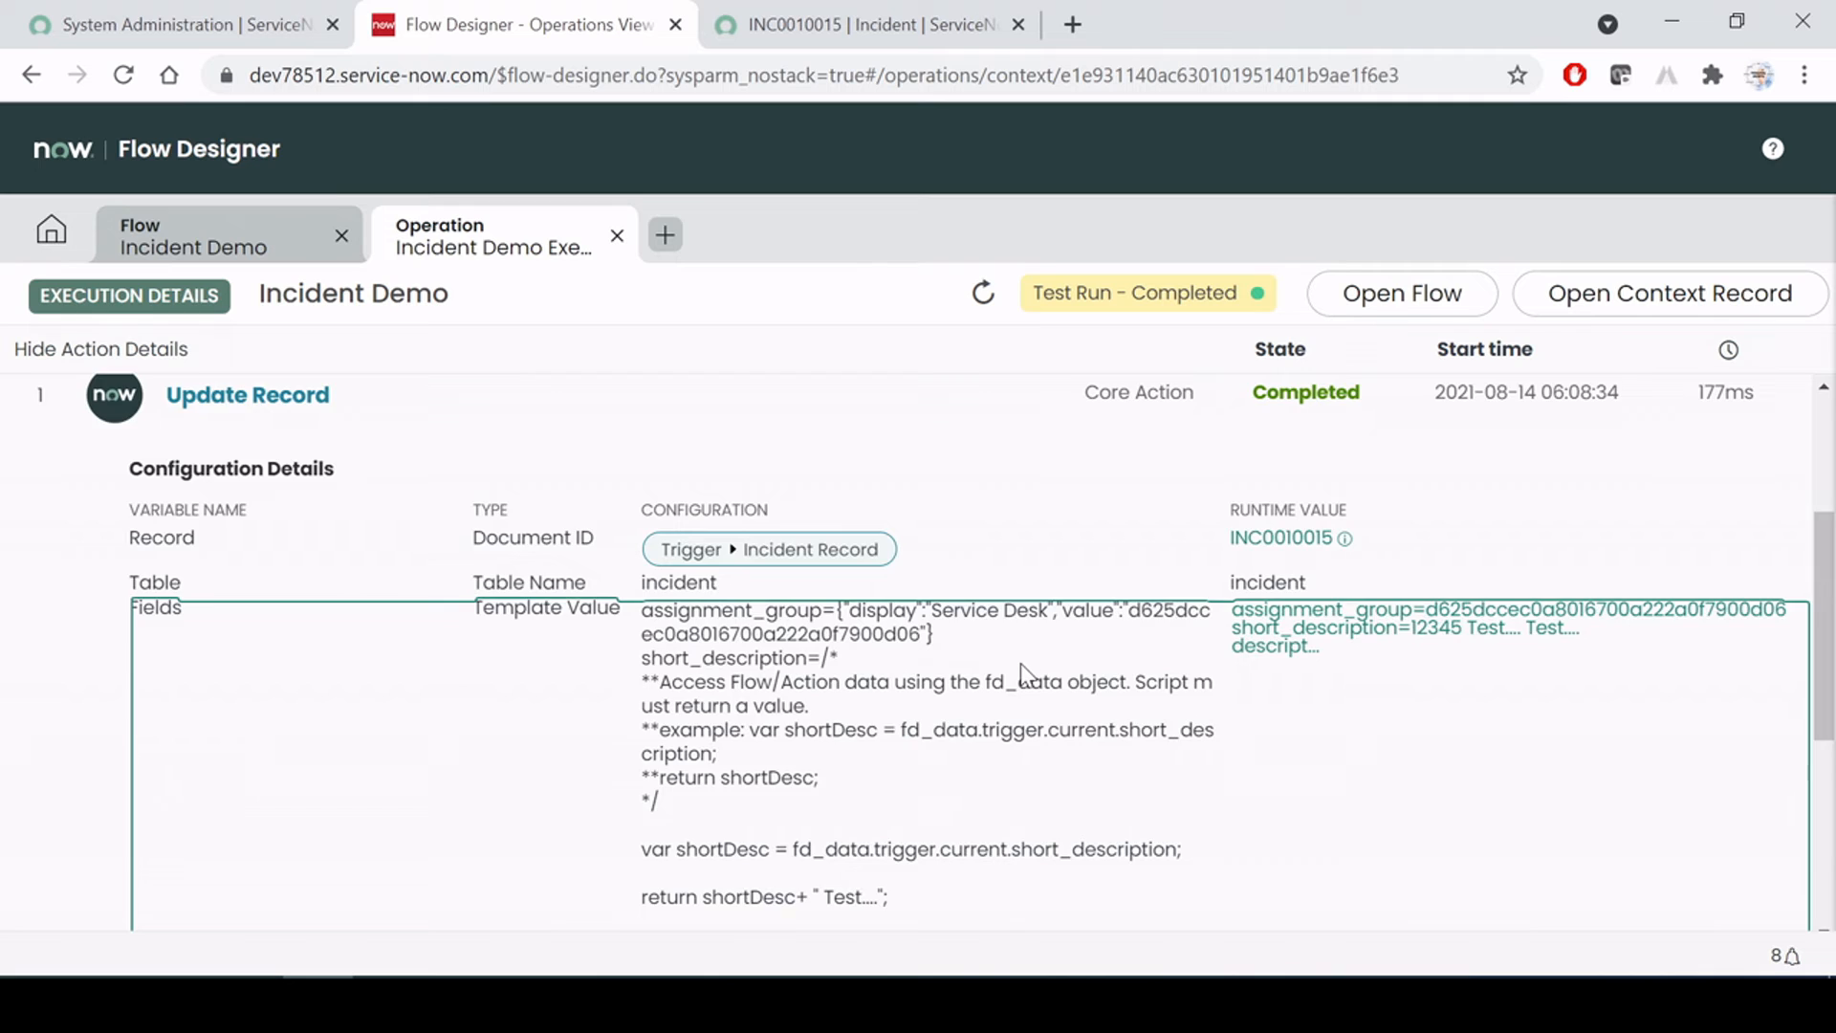
{"action": "scroll", "coordinate": [1025, 676], "scroll_direction": "down", "scroll_amount": 5}
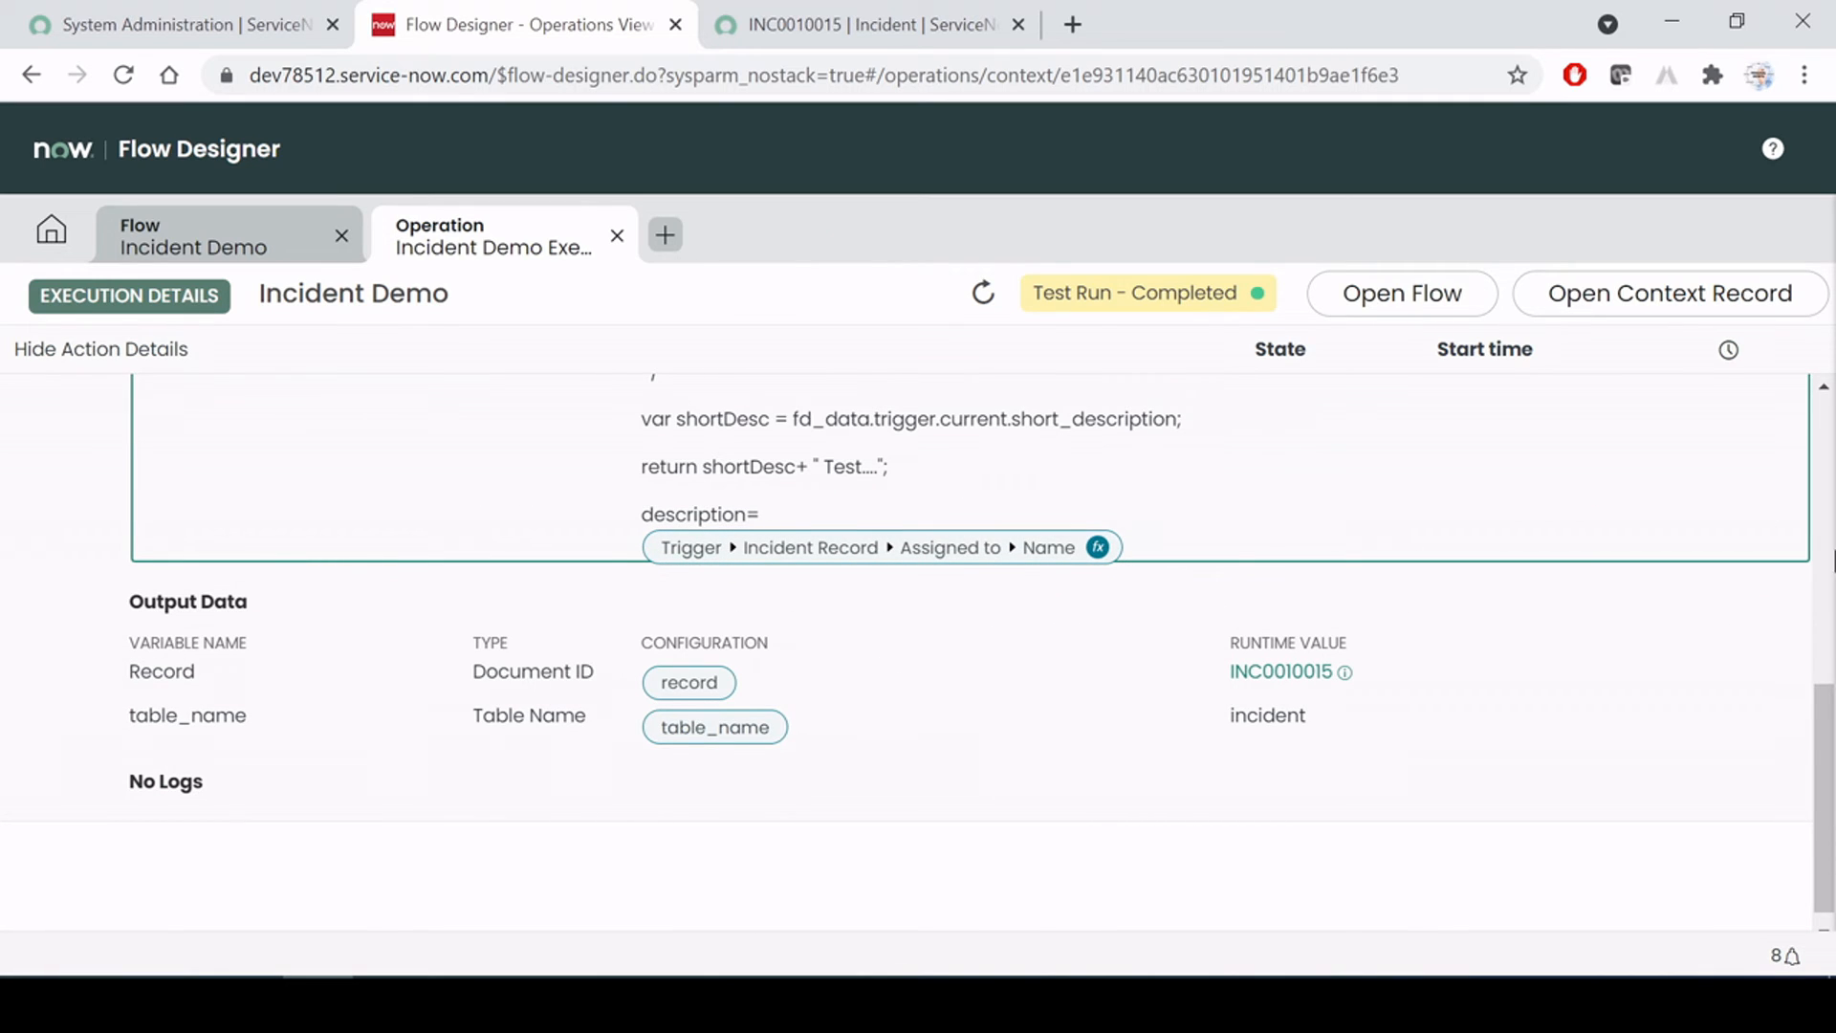
{"action": "left_click", "coordinate": [616, 235]}
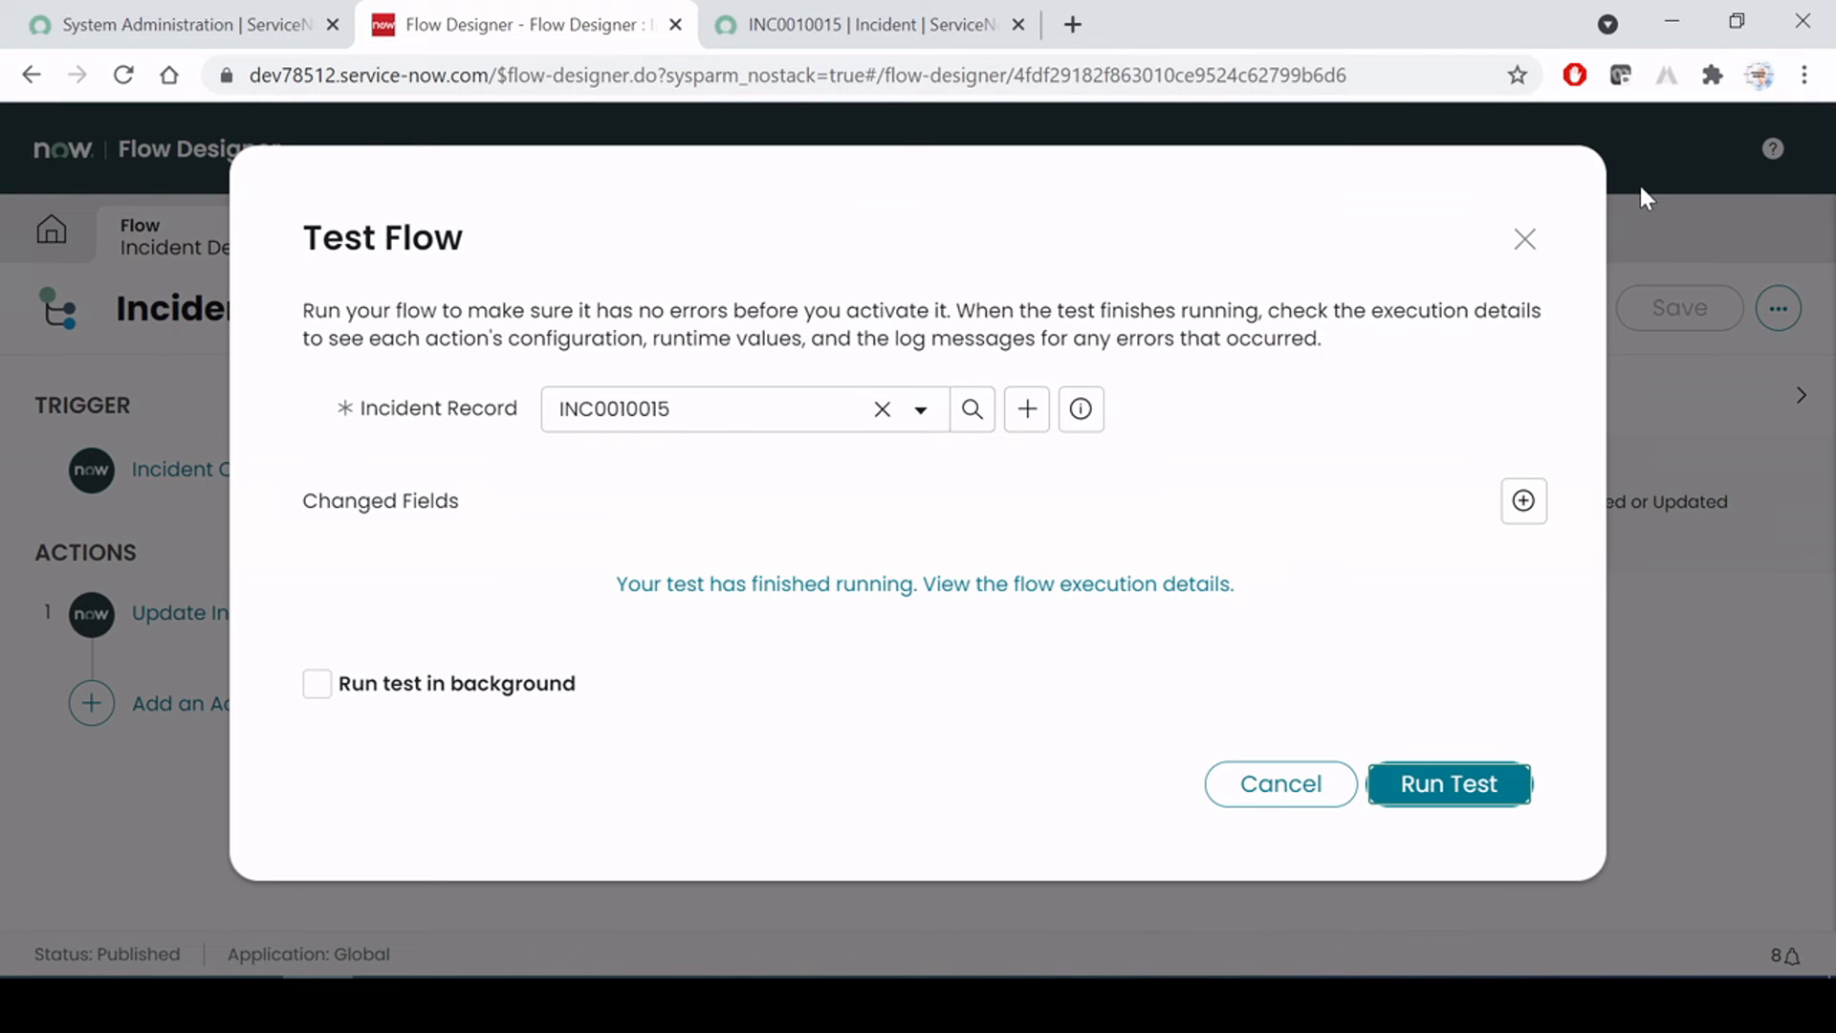
{"action": "left_click", "coordinate": [1526, 240]}
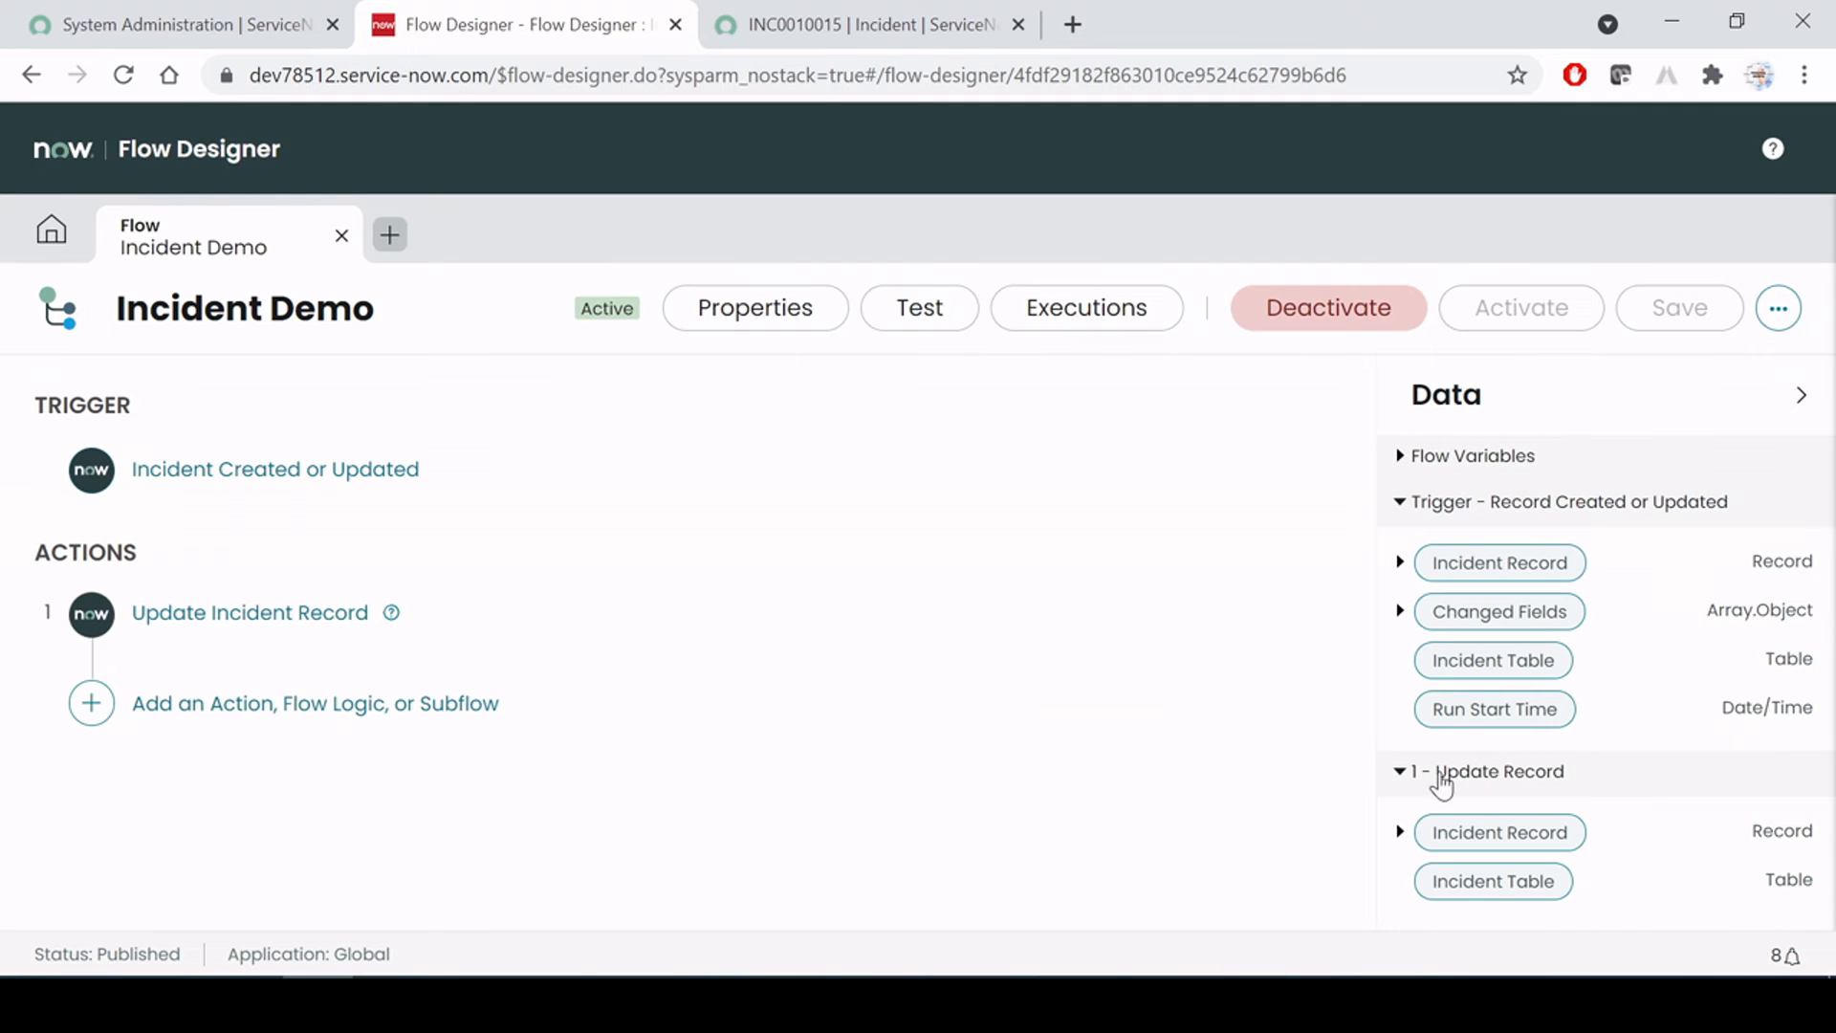
Remove the Description field value from the Update Incident Record action and save the flow
{"action": "left_click", "coordinate": [274, 615]}
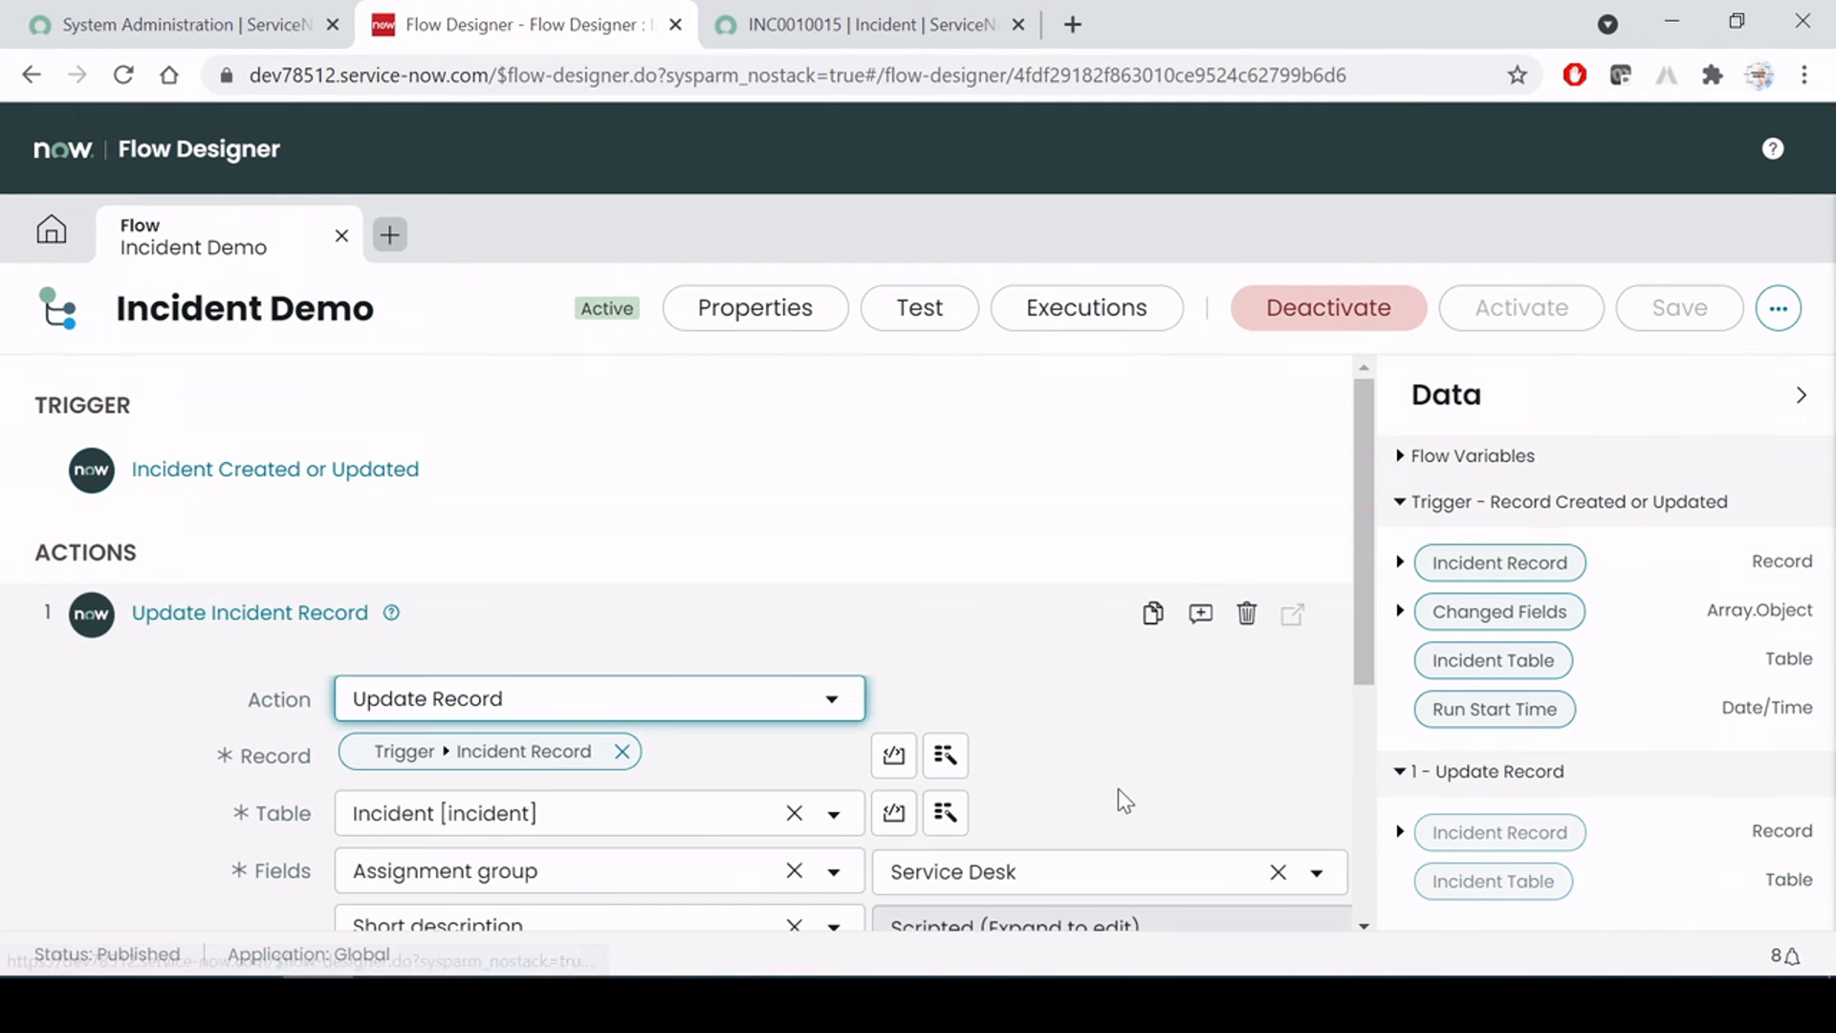
{"action": "scroll", "coordinate": [96, 621], "scroll_direction": "down", "scroll_amount": 3}
{"action": "scroll", "coordinate": [483, 670], "scroll_direction": "up", "scroll_amount": 2}
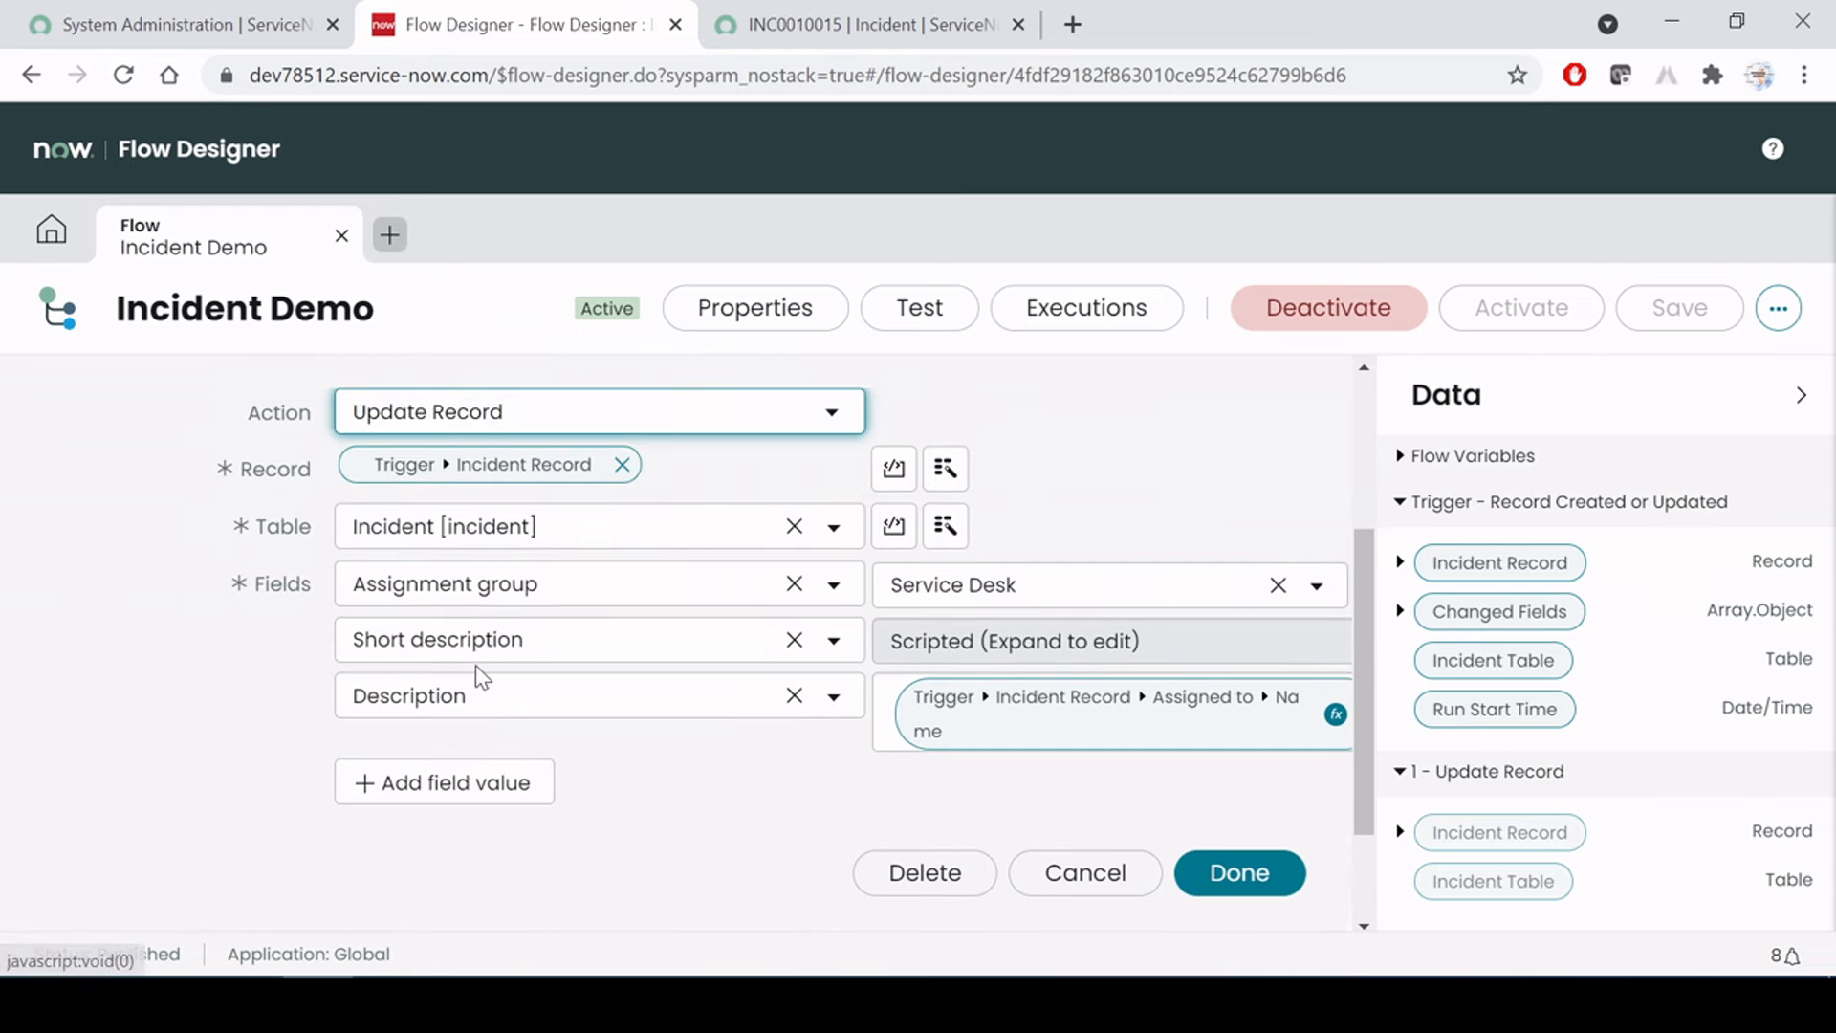
{"action": "left_click", "coordinate": [1800, 395]}
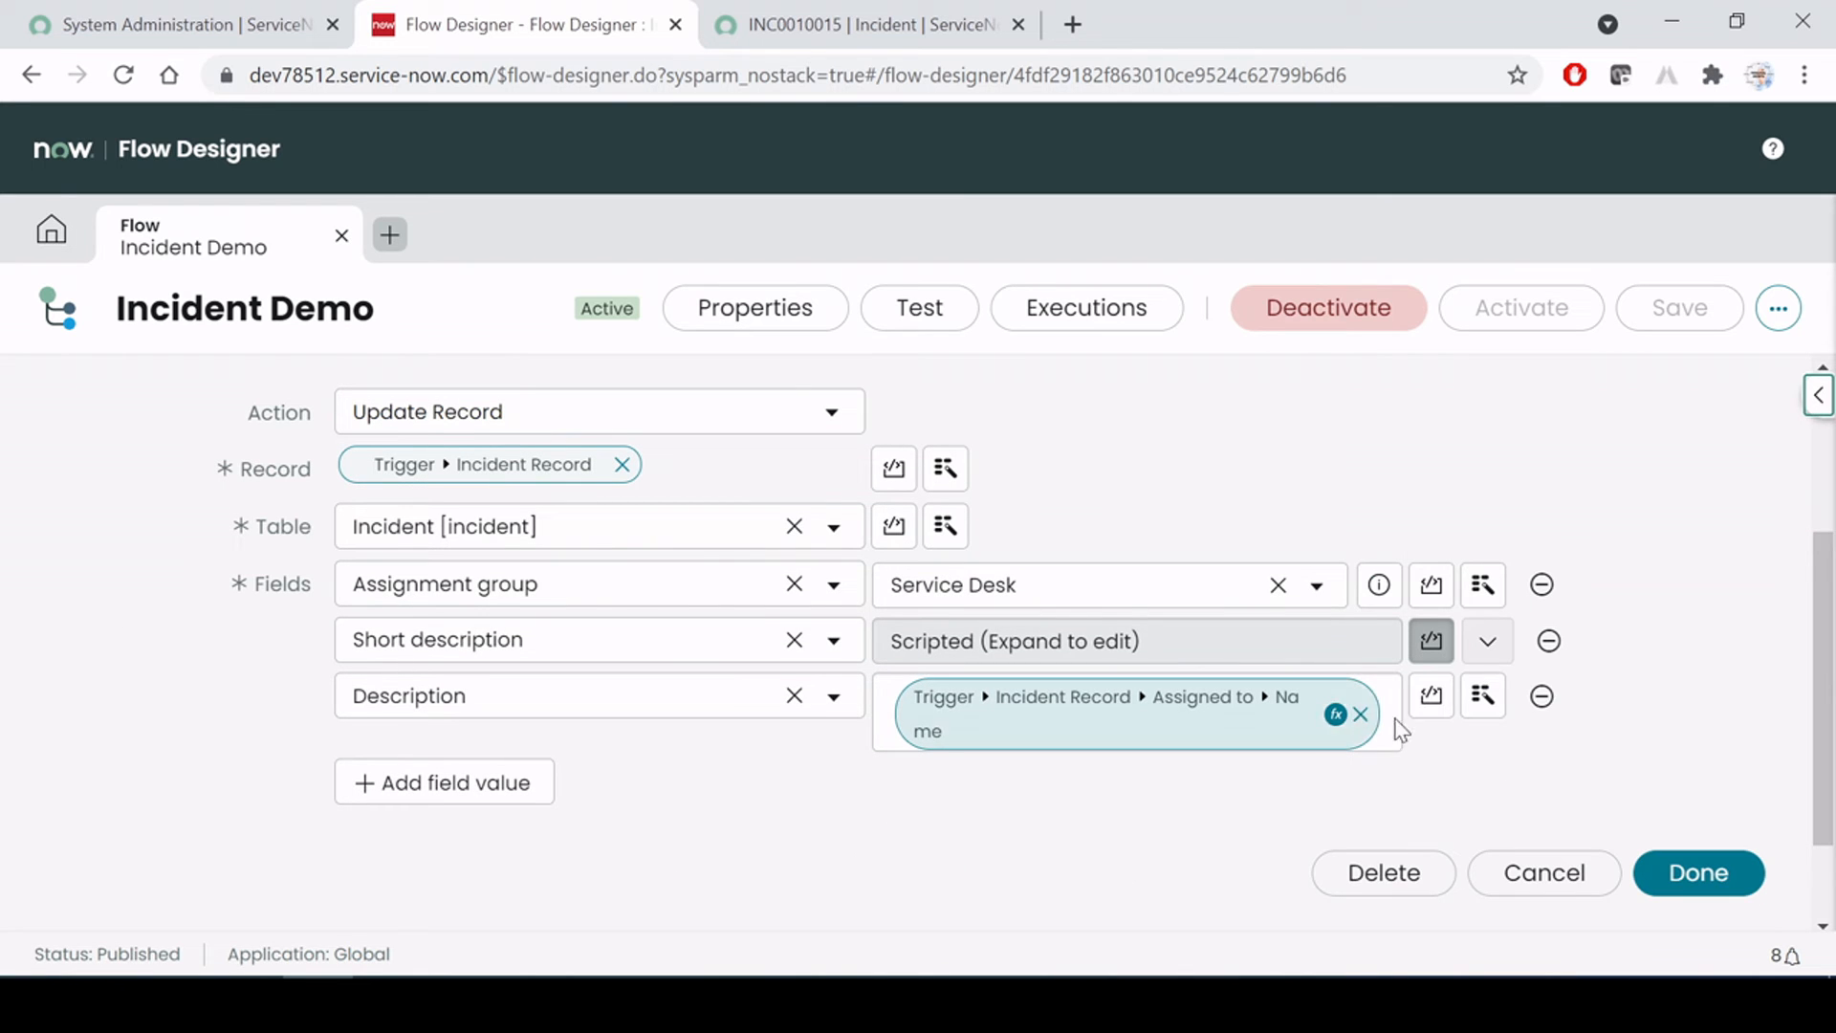
{"action": "left_click", "coordinate": [1541, 698]}
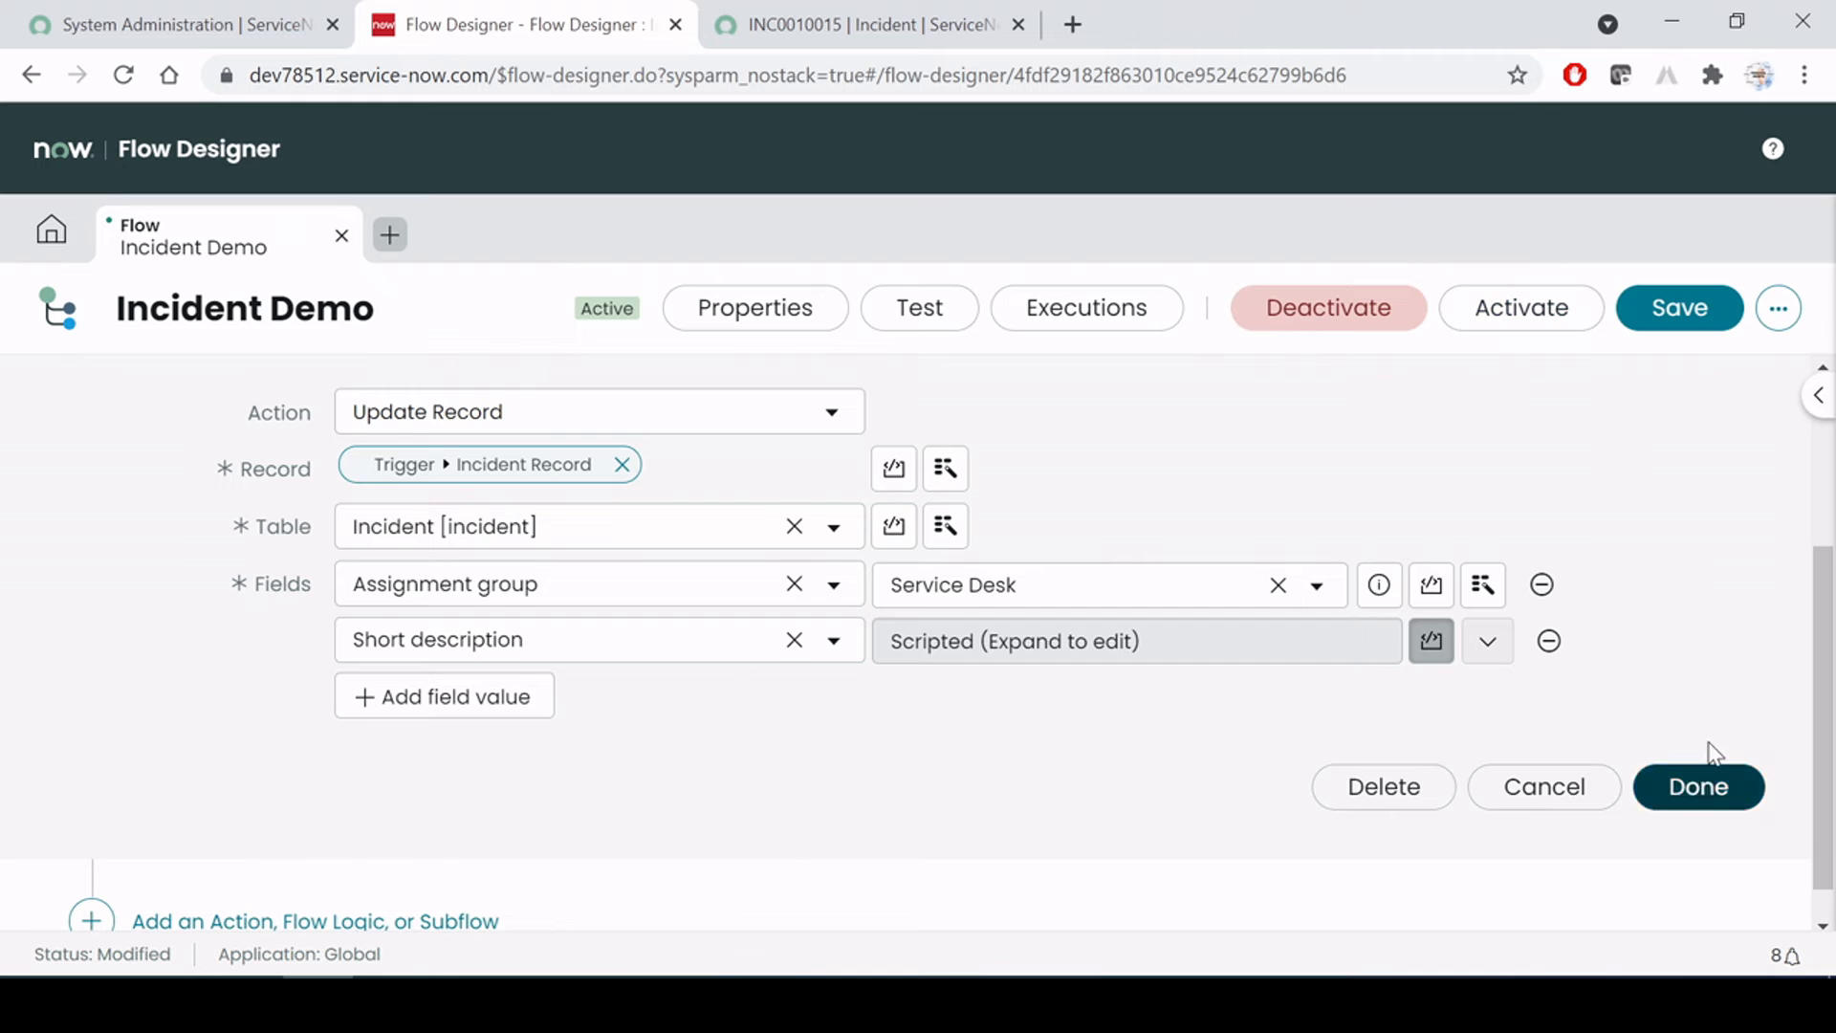
{"action": "left_click", "coordinate": [1706, 779]}
{"action": "left_click", "coordinate": [1689, 312]}
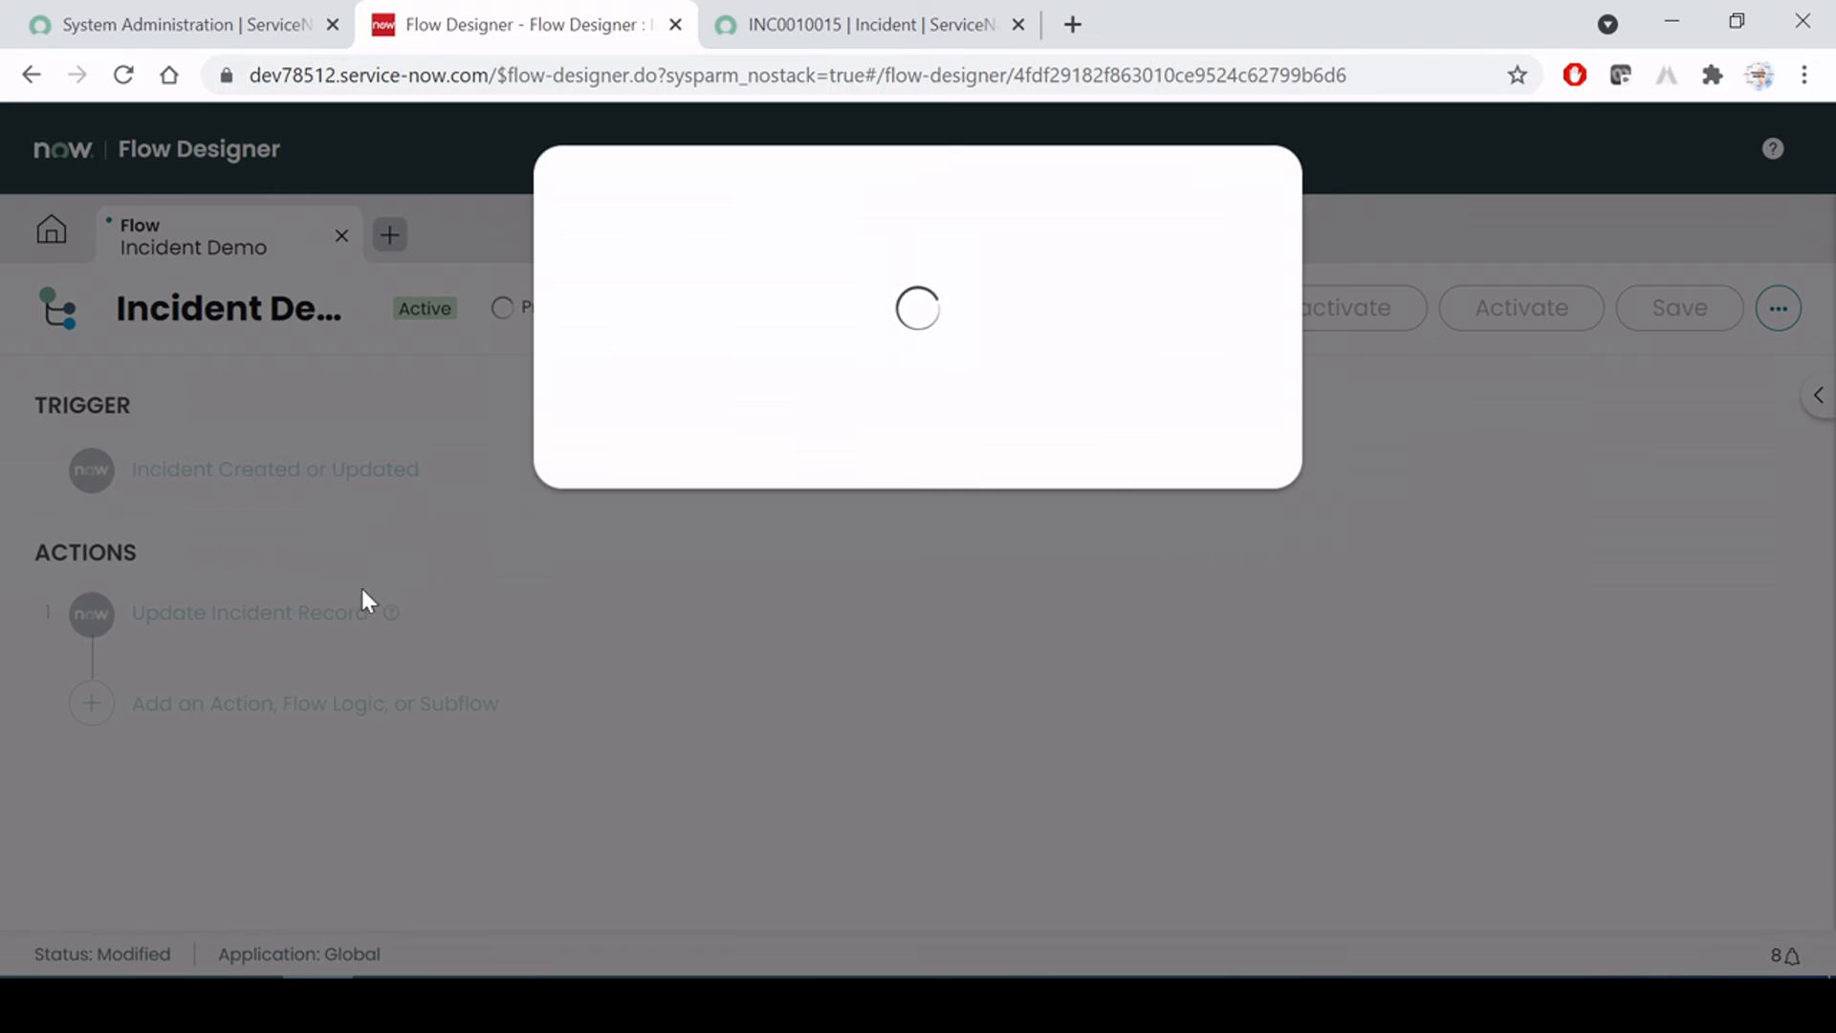
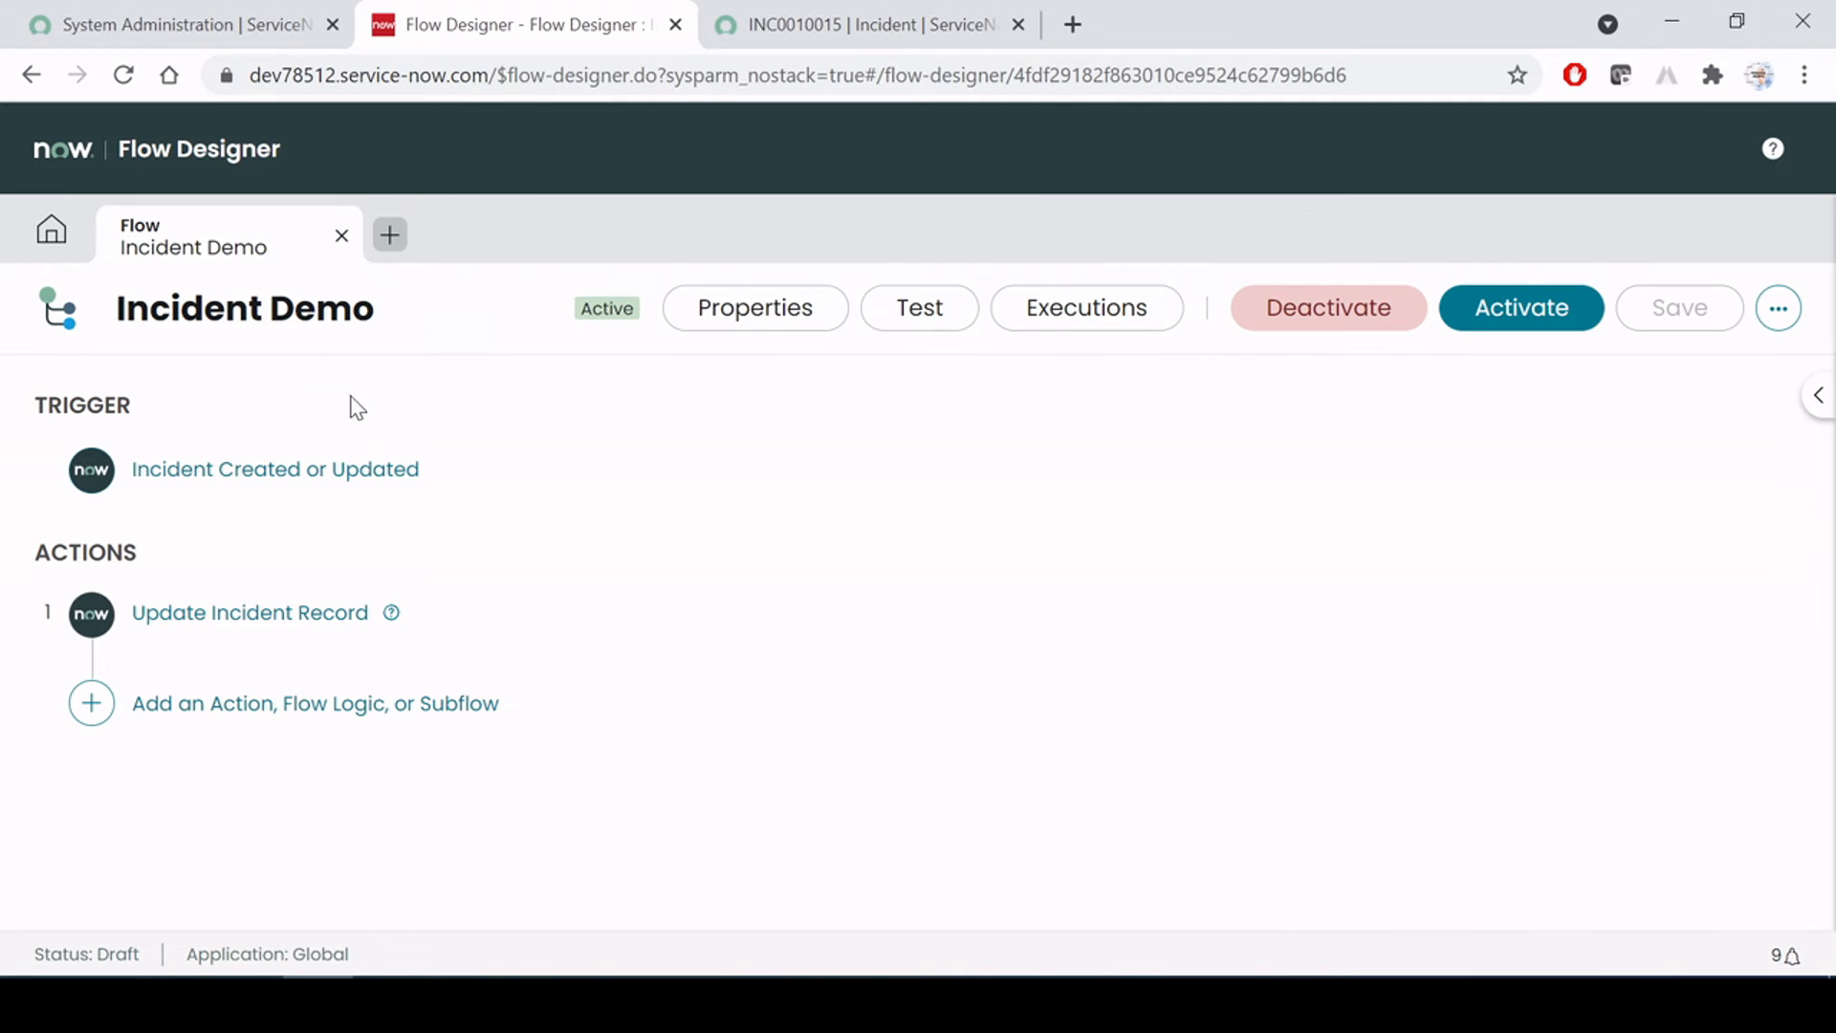
Activate the Incident Demo flow and check the open incident record before returning to the flow
{"action": "left_click", "coordinate": [1507, 313]}
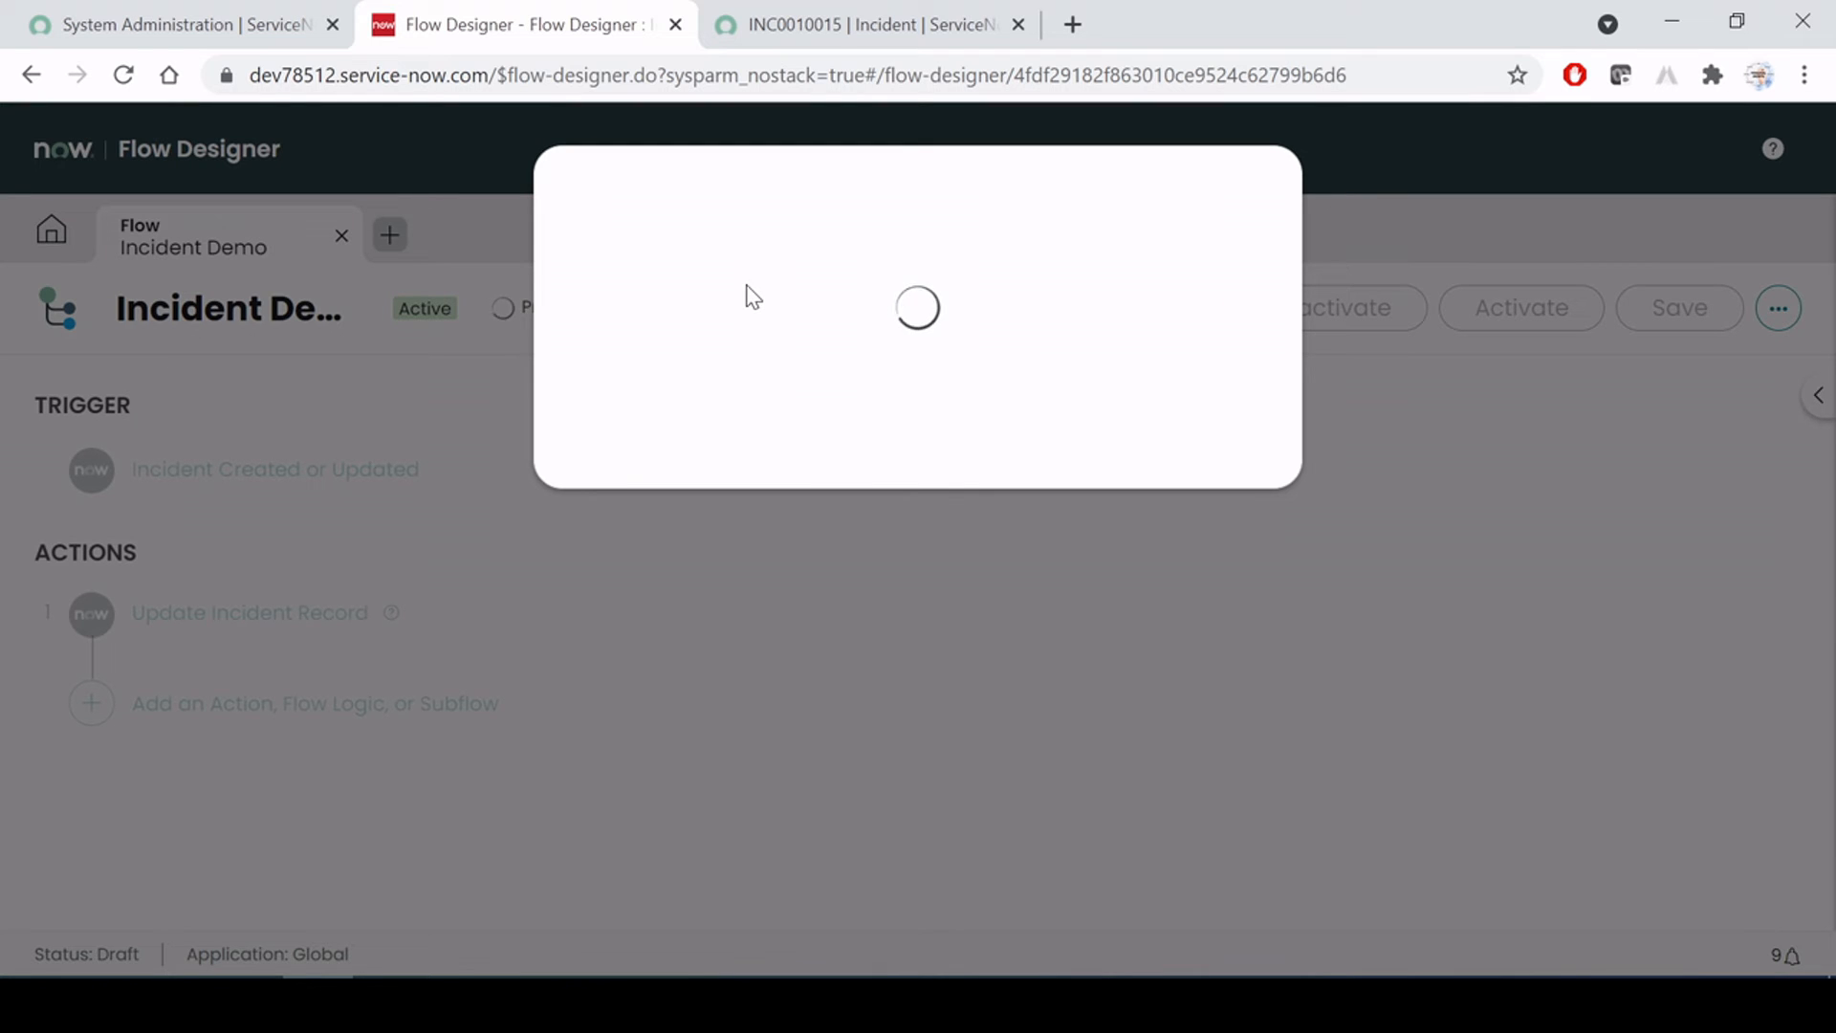
{"action": "left_click", "coordinate": [864, 24]}
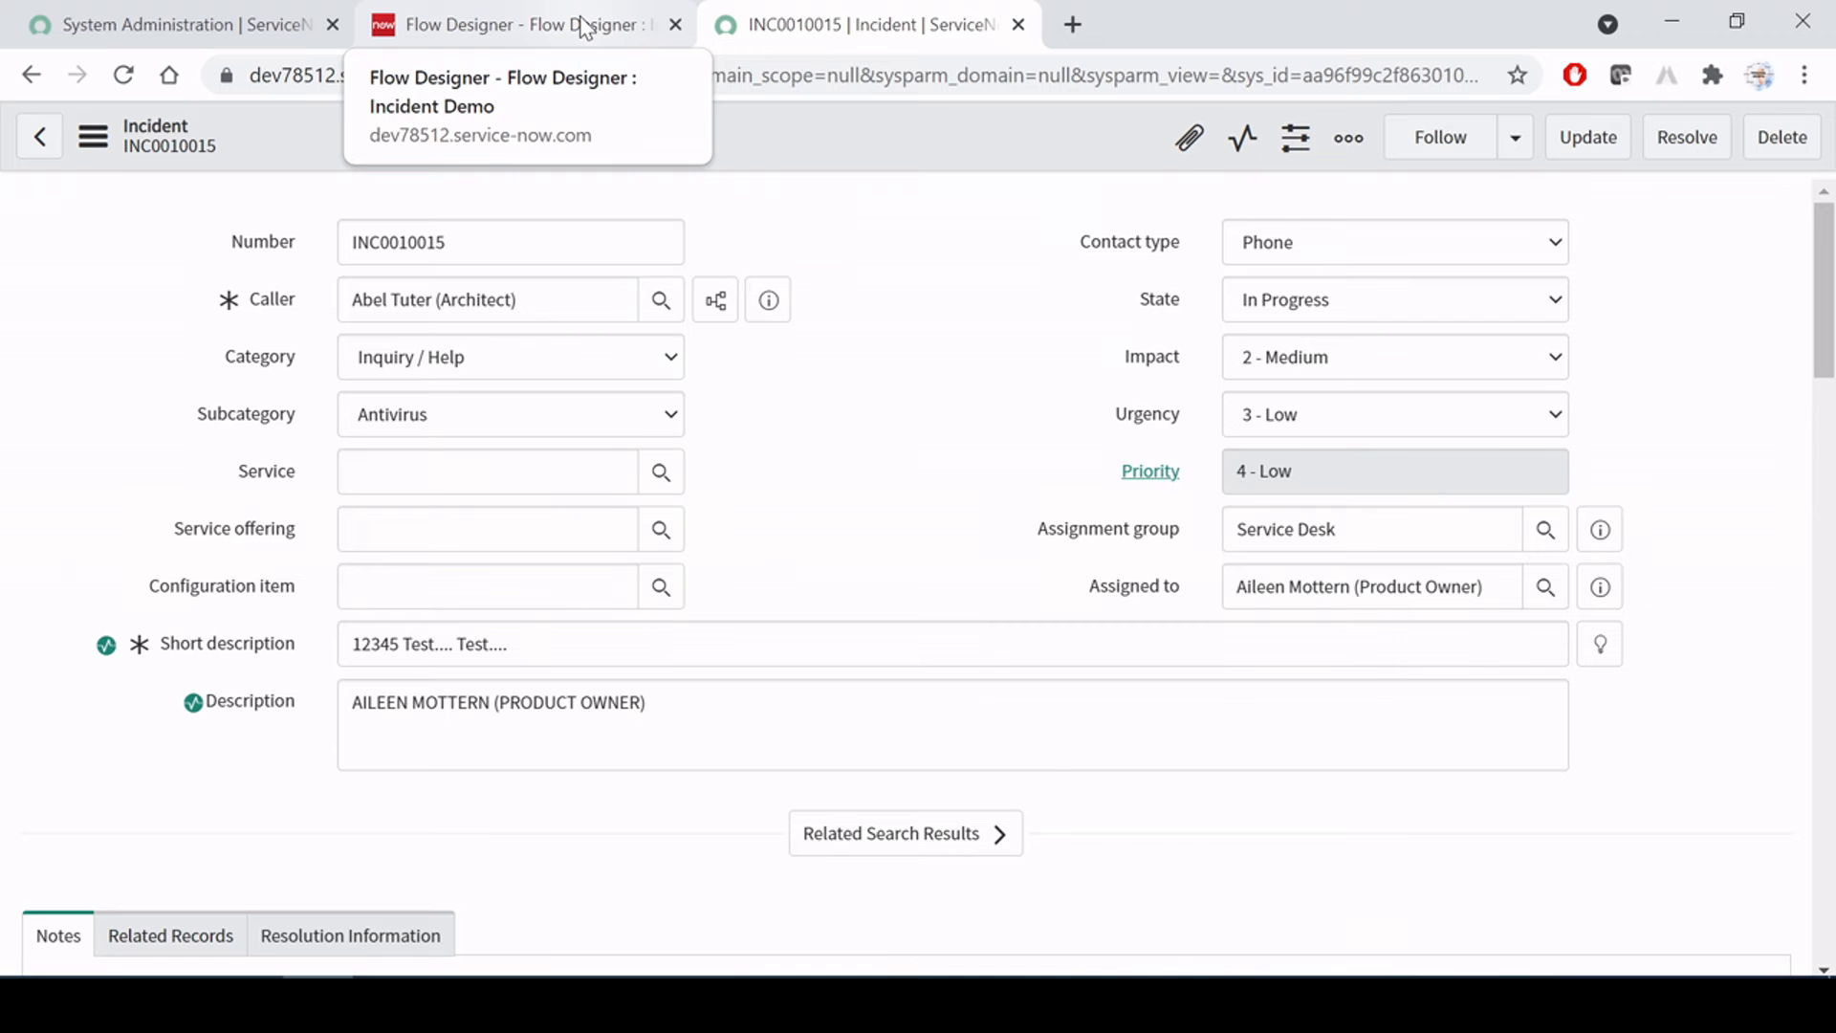
{"action": "left_click", "coordinate": [529, 23]}
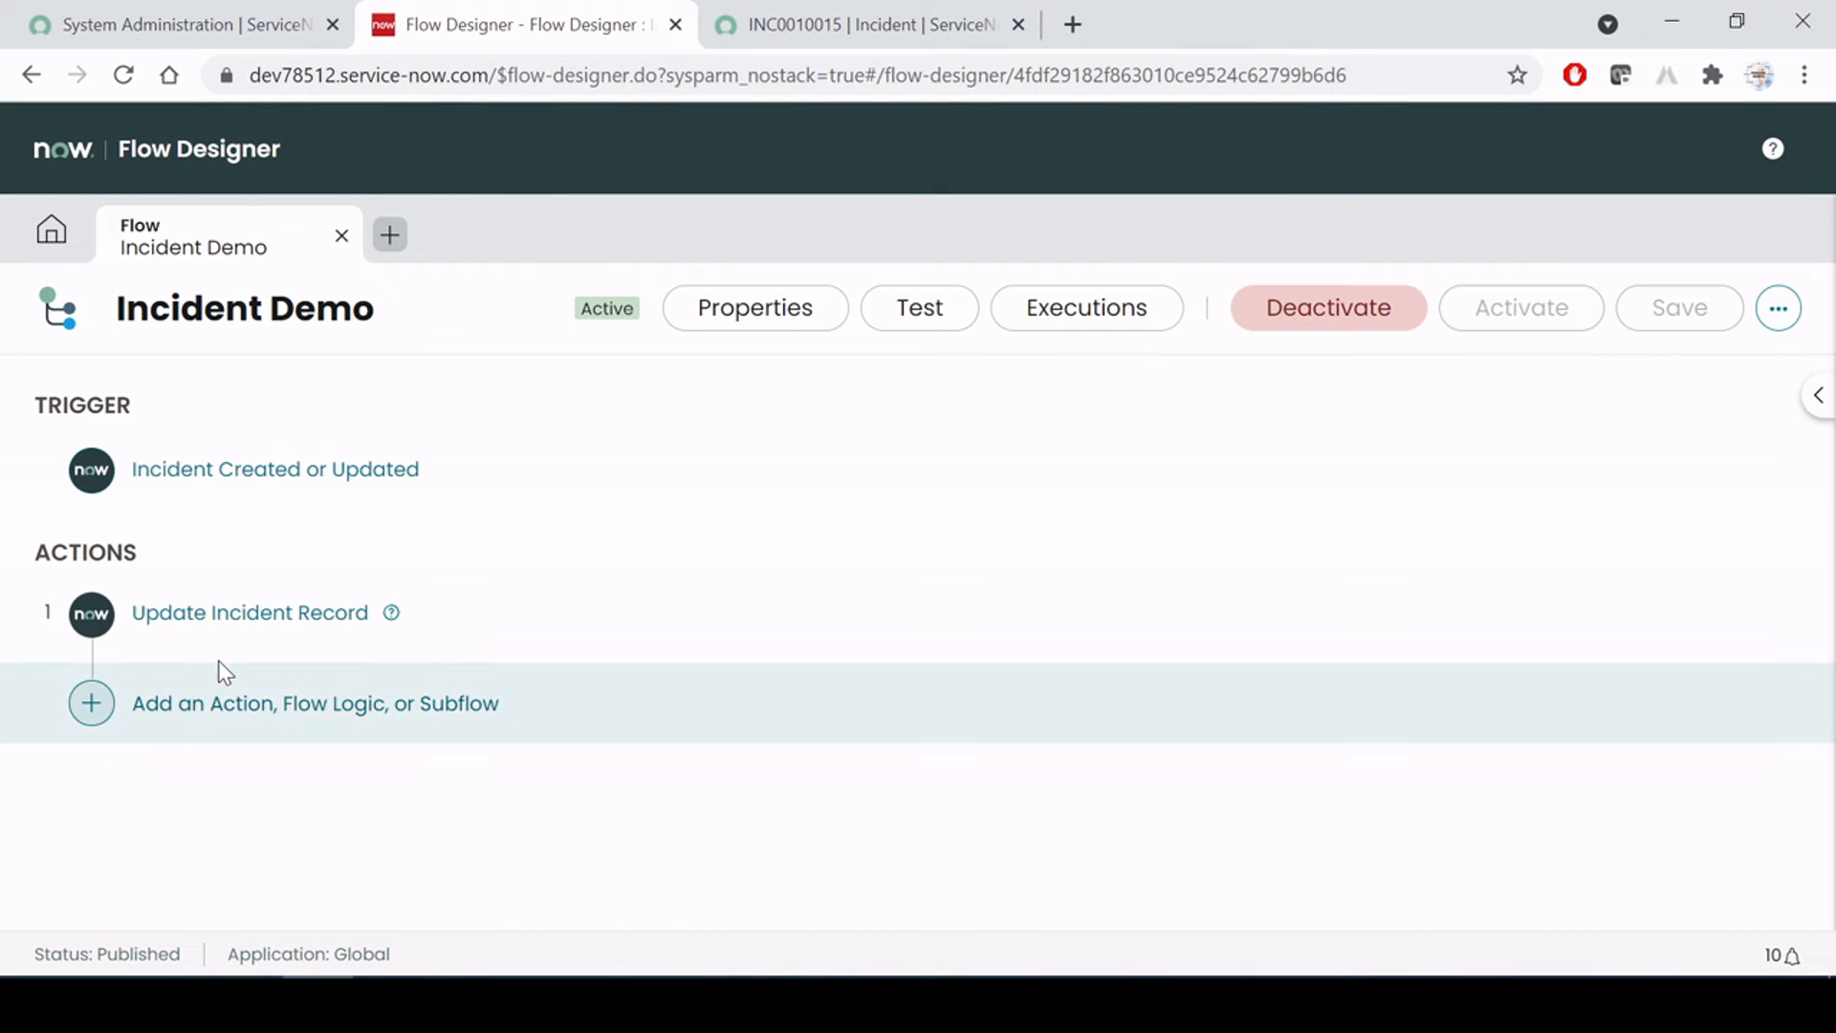
Reopen the Update Incident Record action and add a field value row for Description
{"action": "left_click", "coordinate": [229, 619]}
{"action": "left_click", "coordinate": [819, 13]}
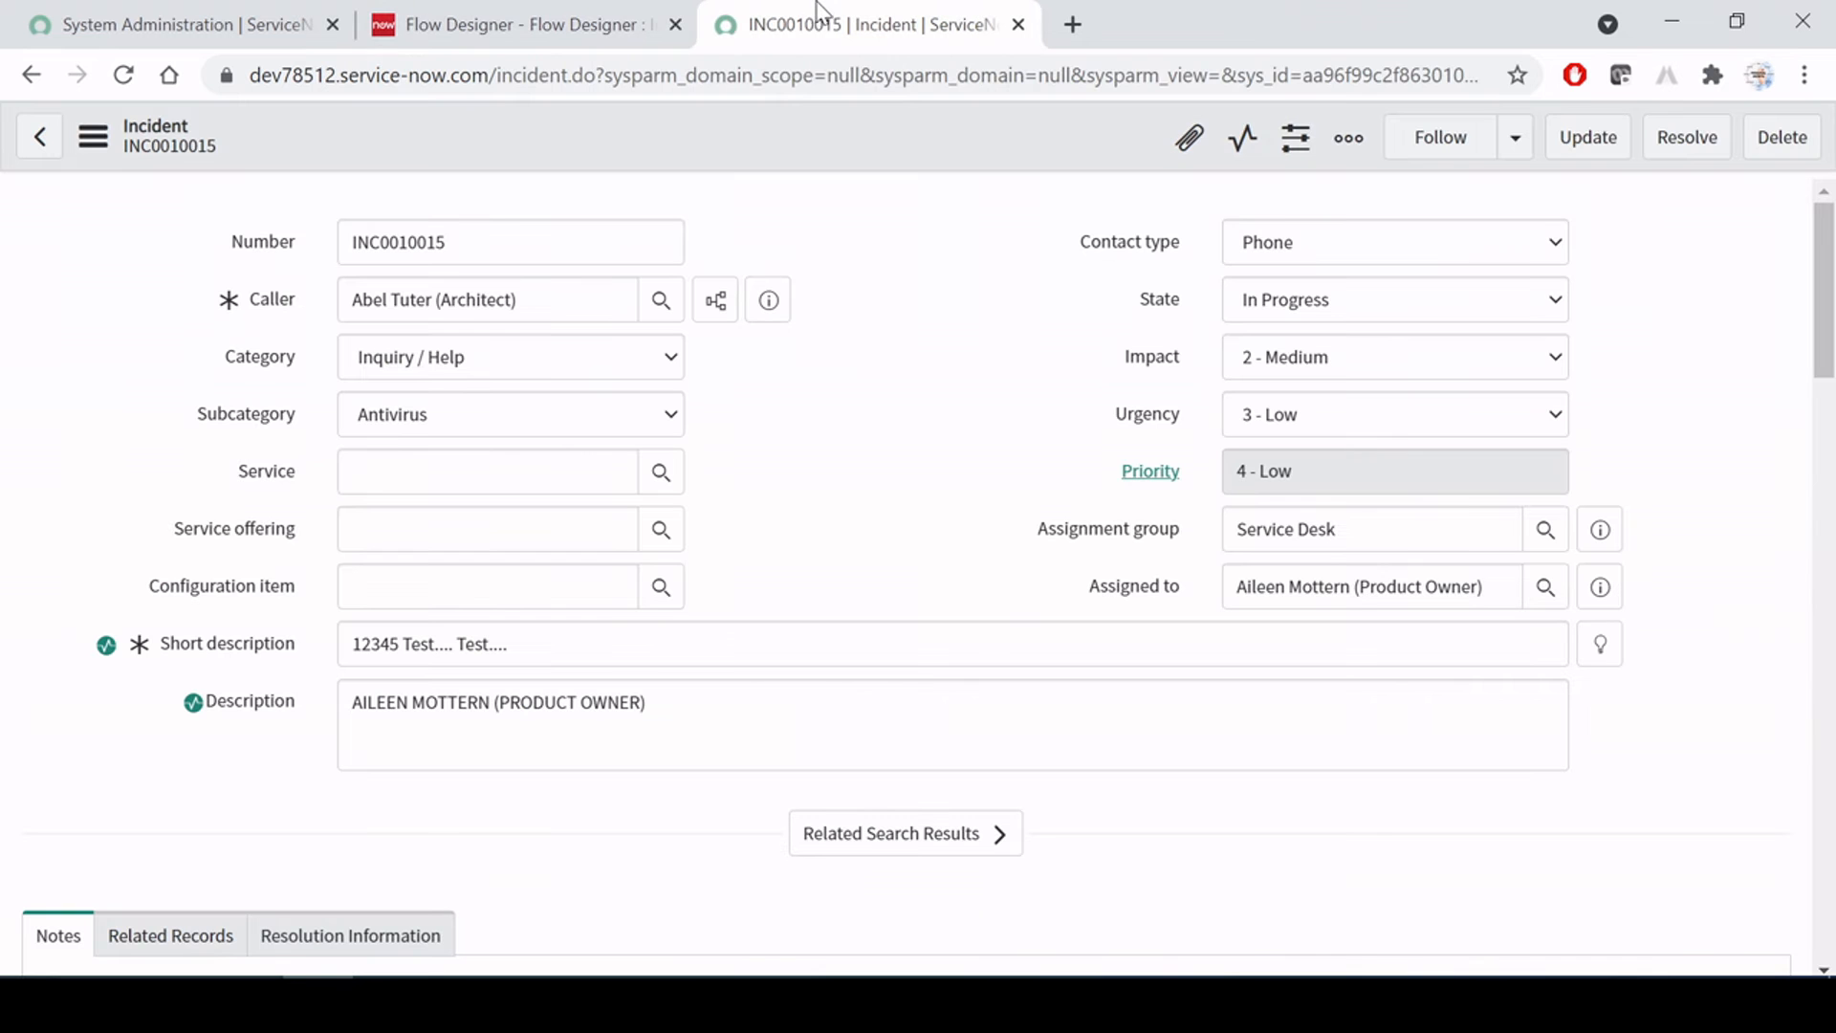
{"action": "left_click", "coordinate": [555, 17]}
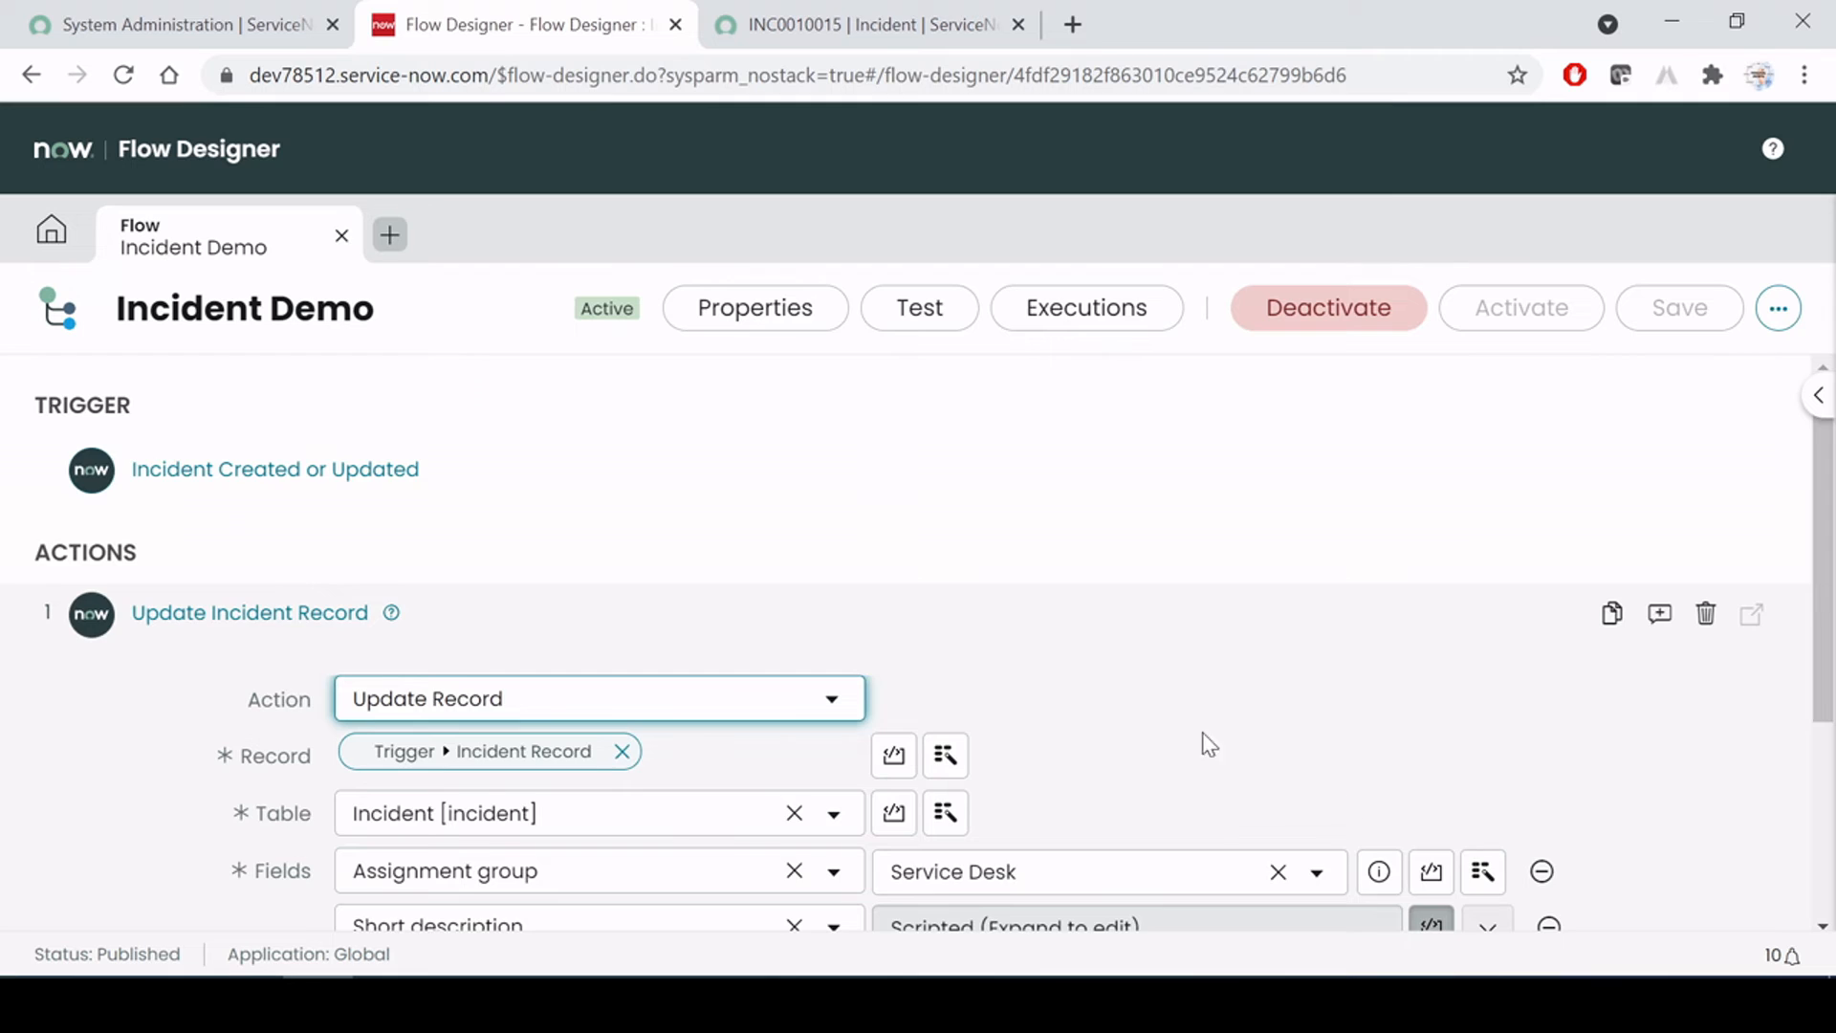
{"action": "scroll", "coordinate": [1578, 773], "scroll_direction": "down", "scroll_amount": 1}
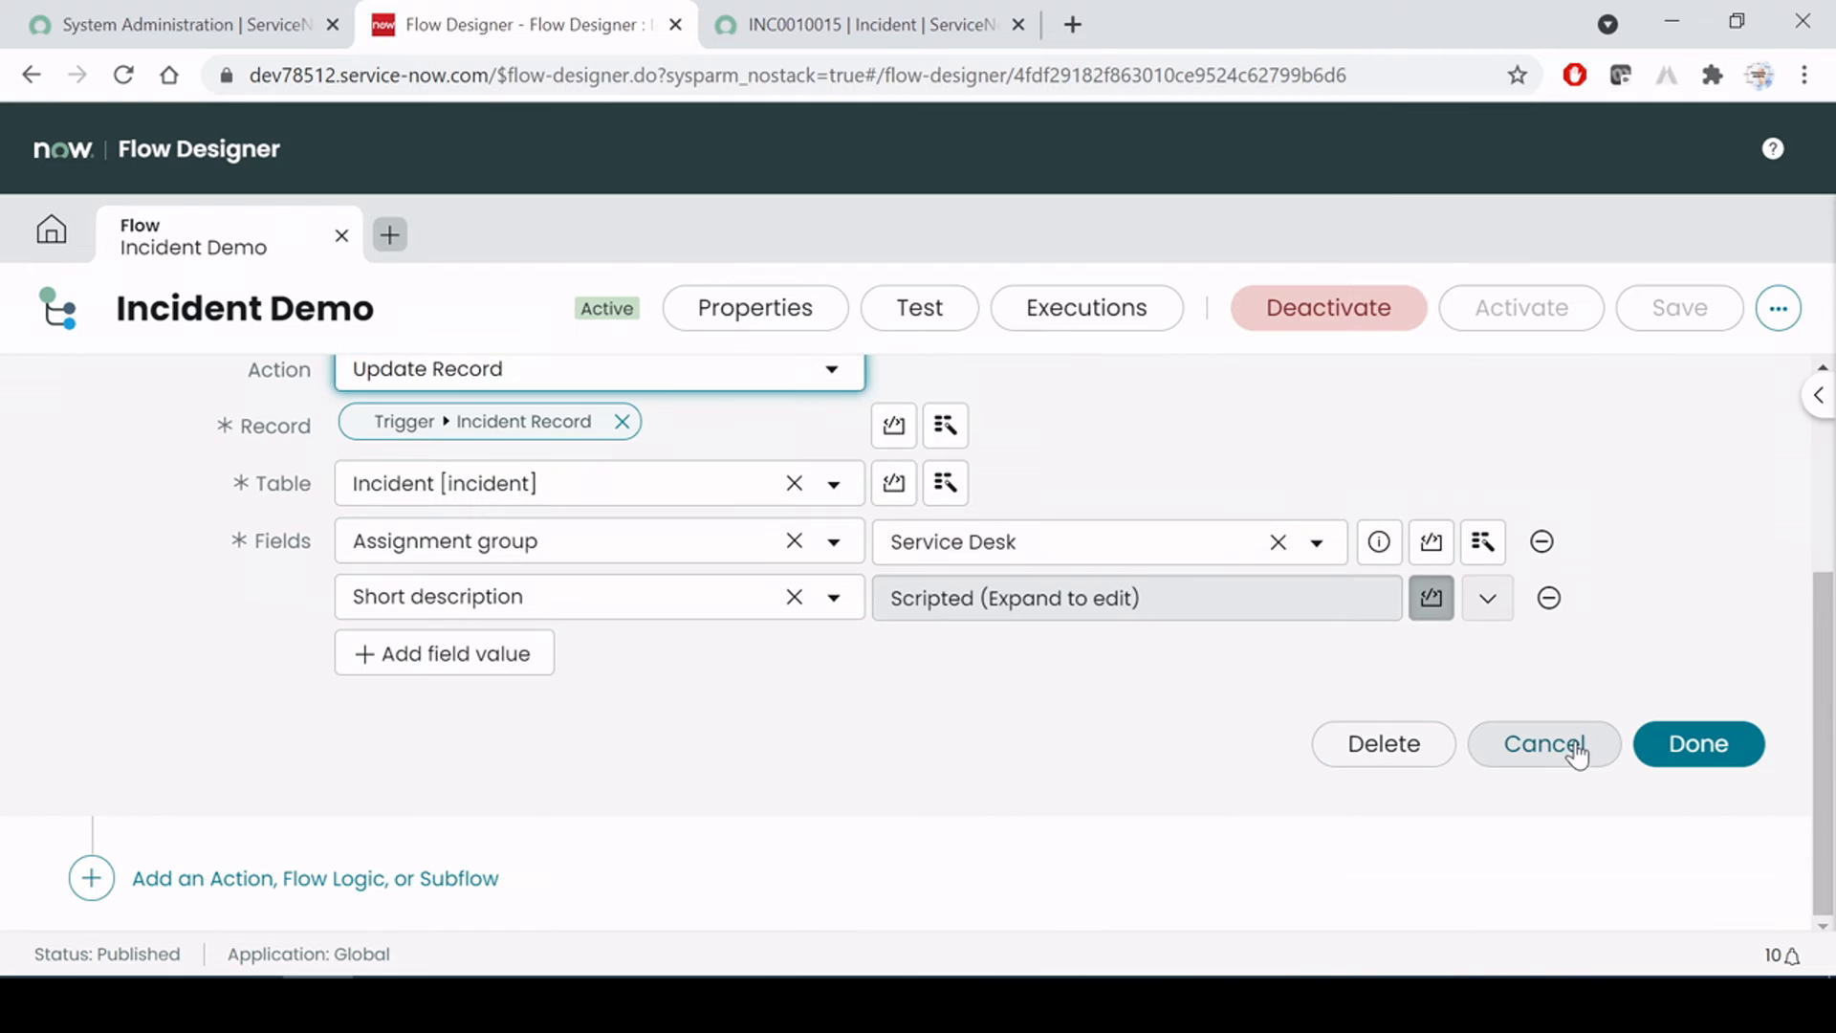
{"action": "left_click", "coordinate": [455, 658]}
{"action": "left_click", "coordinate": [734, 667]}
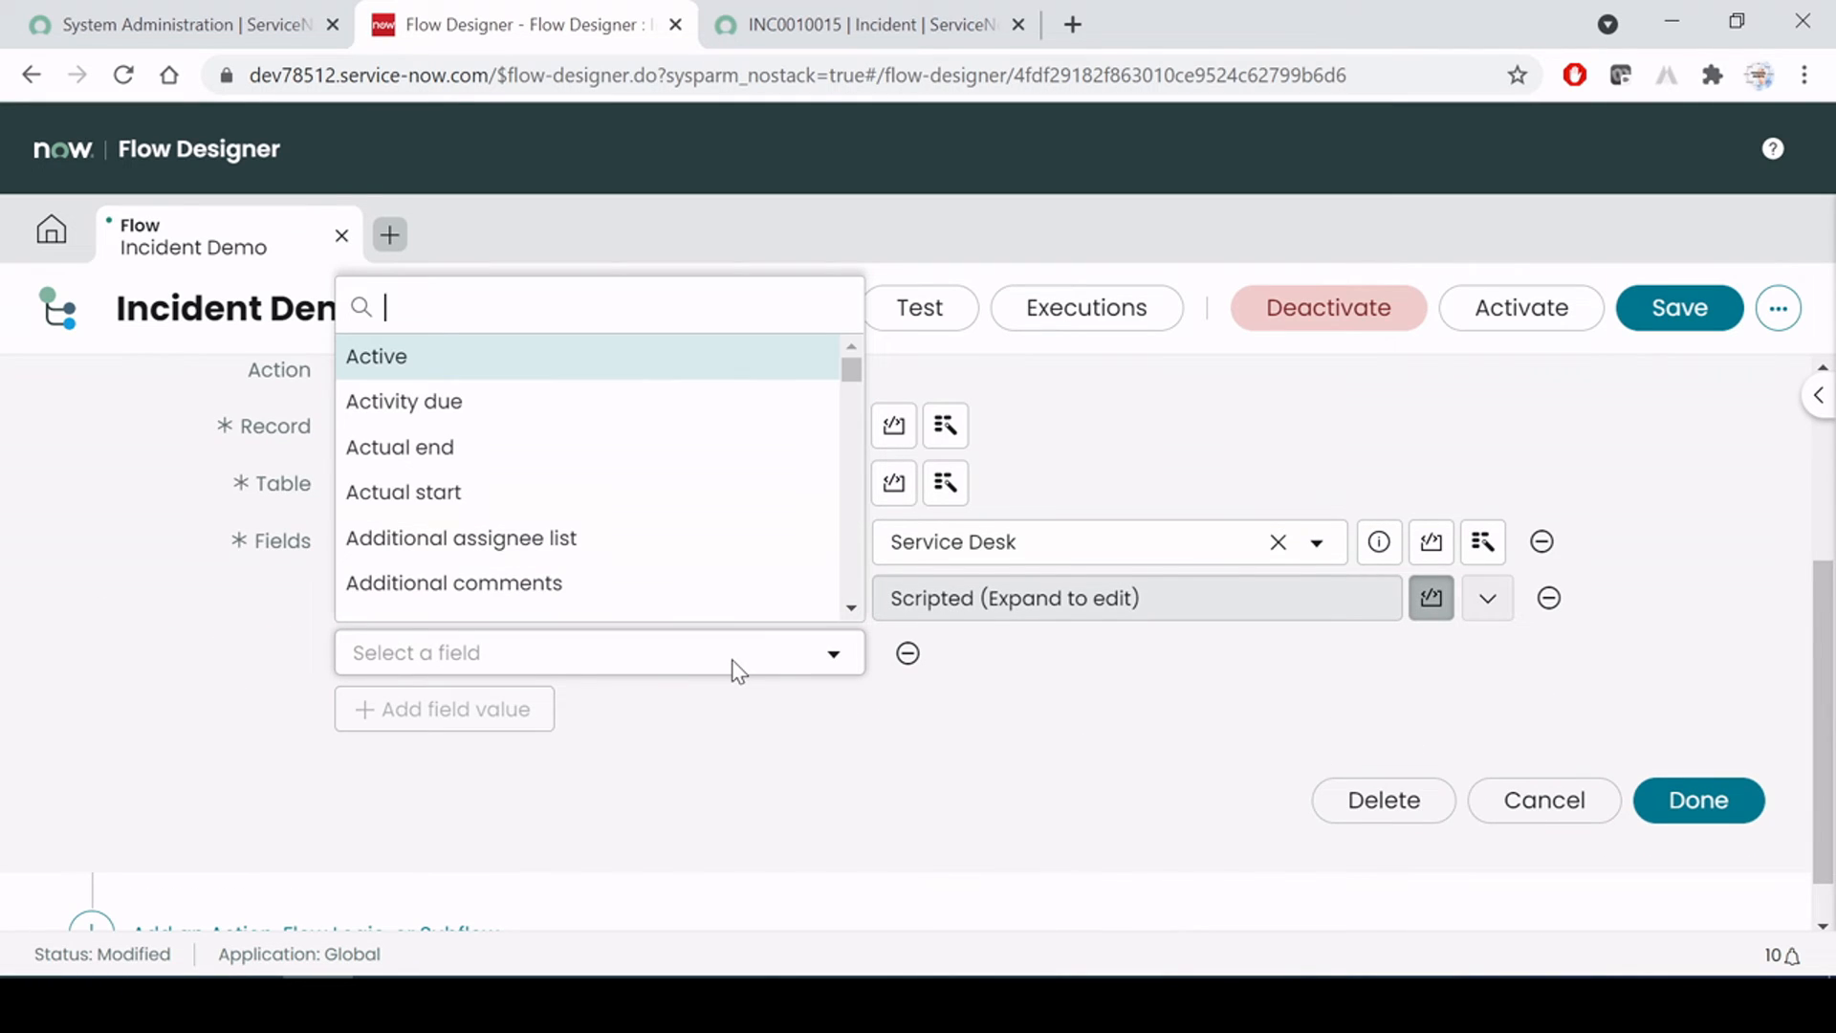
{"action": "type", "text": "sho"}
{"action": "key", "text": "BackSpace"}
{"action": "key", "text": "BackSpace"}
{"action": "key", "text": "BackSpace"}
{"action": "type", "text": "des"}
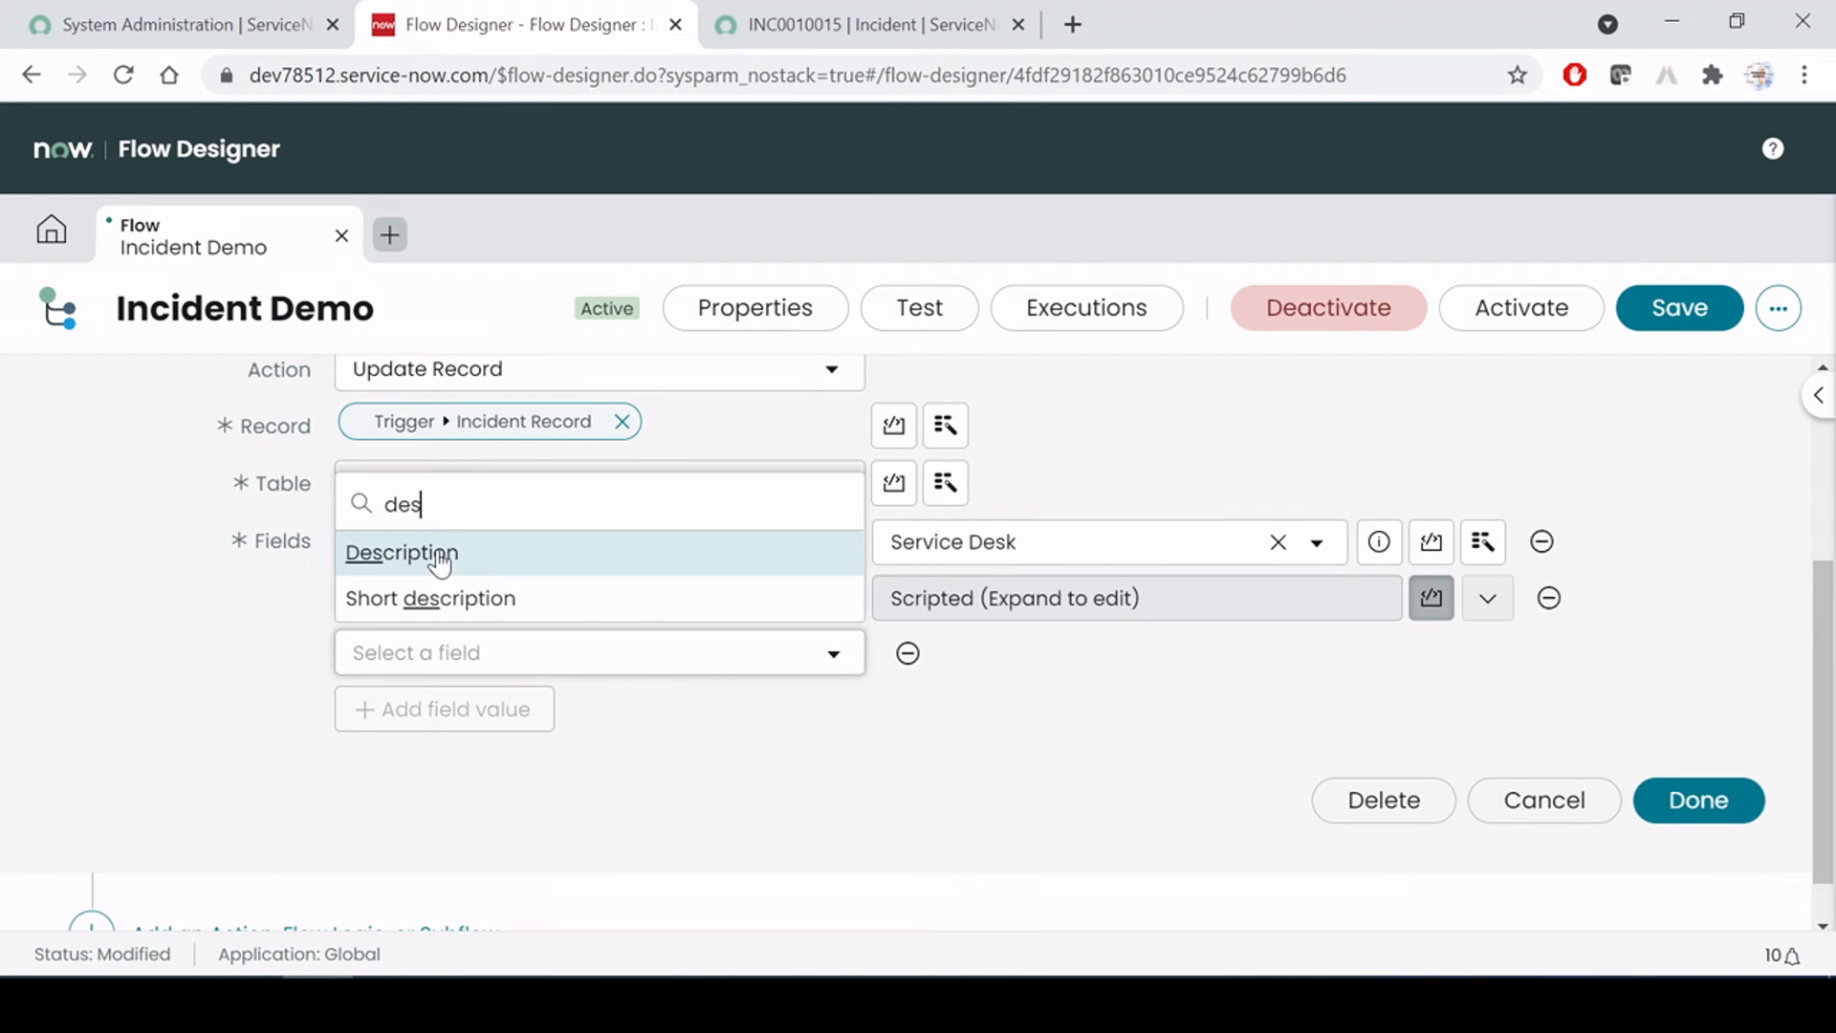
{"action": "left_click", "coordinate": [478, 572]}
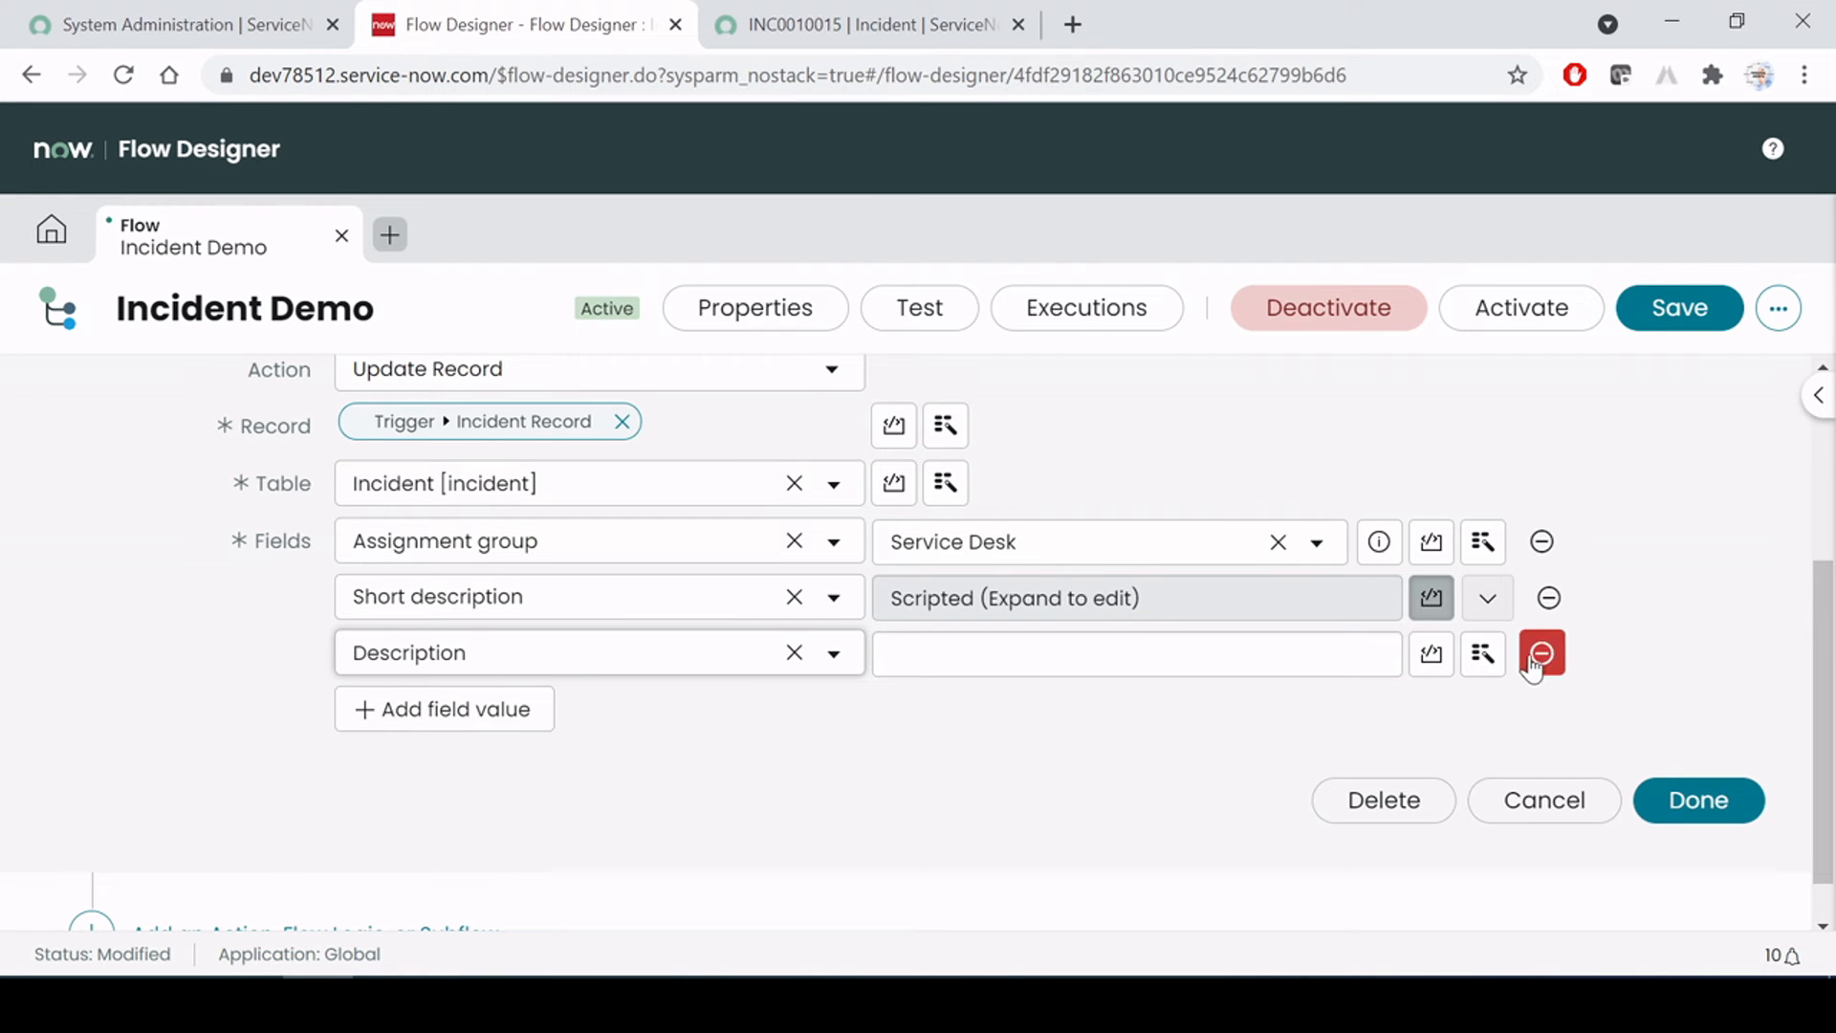
Set the Description value to the trigger's Incident Record > Assigned to > Name data pill
{"action": "left_click", "coordinate": [1482, 658]}
{"action": "left_click", "coordinate": [1505, 313]}
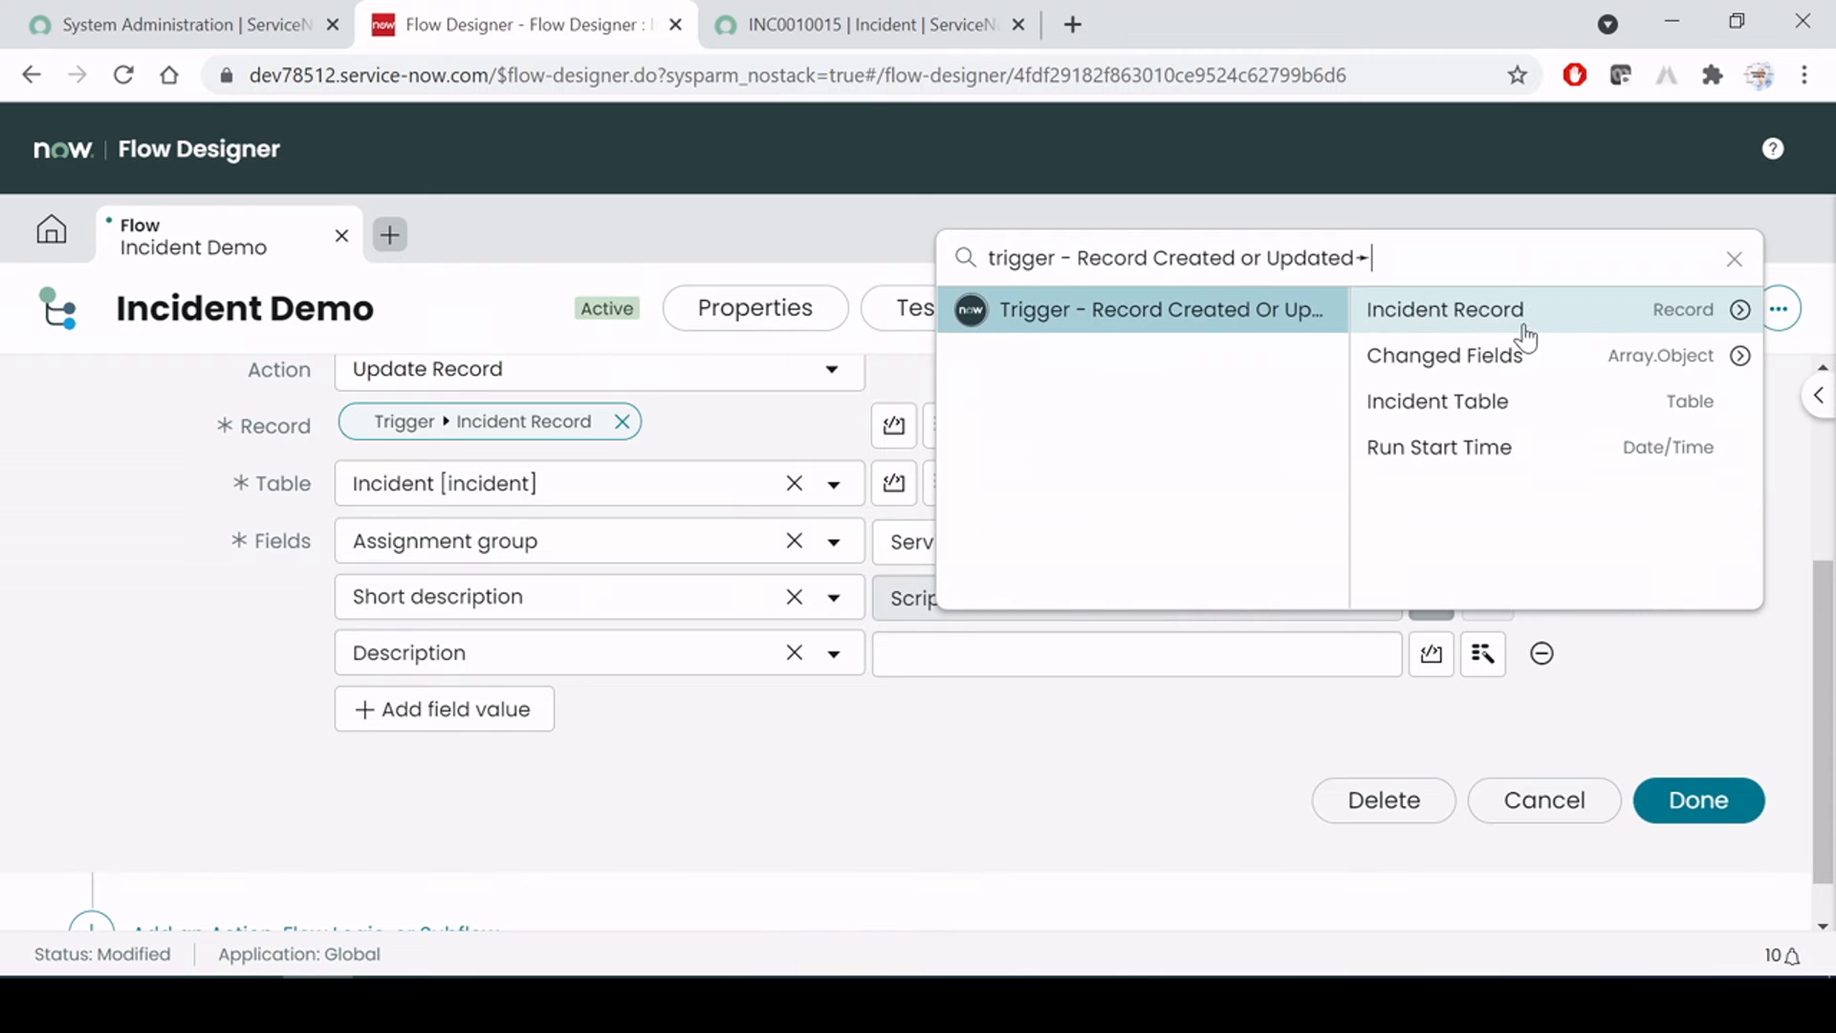
{"action": "left_click", "coordinate": [1742, 308]}
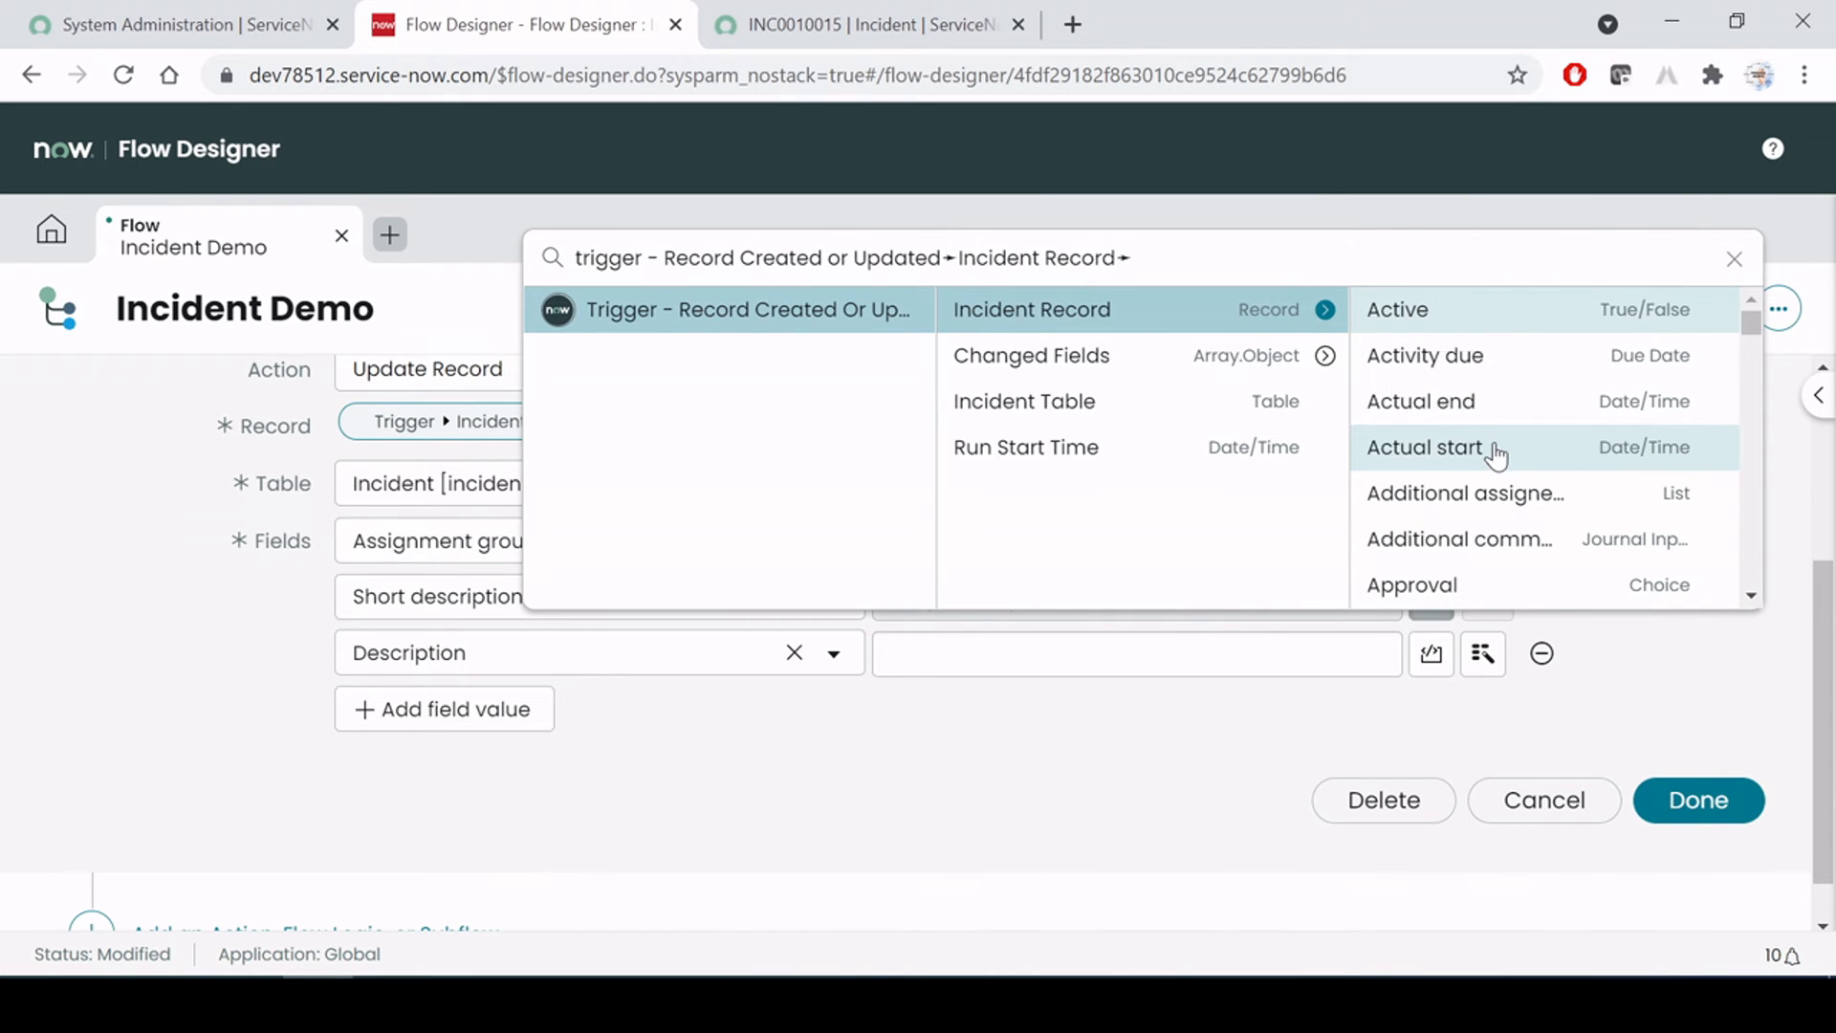
{"action": "type", "text": "ass"}
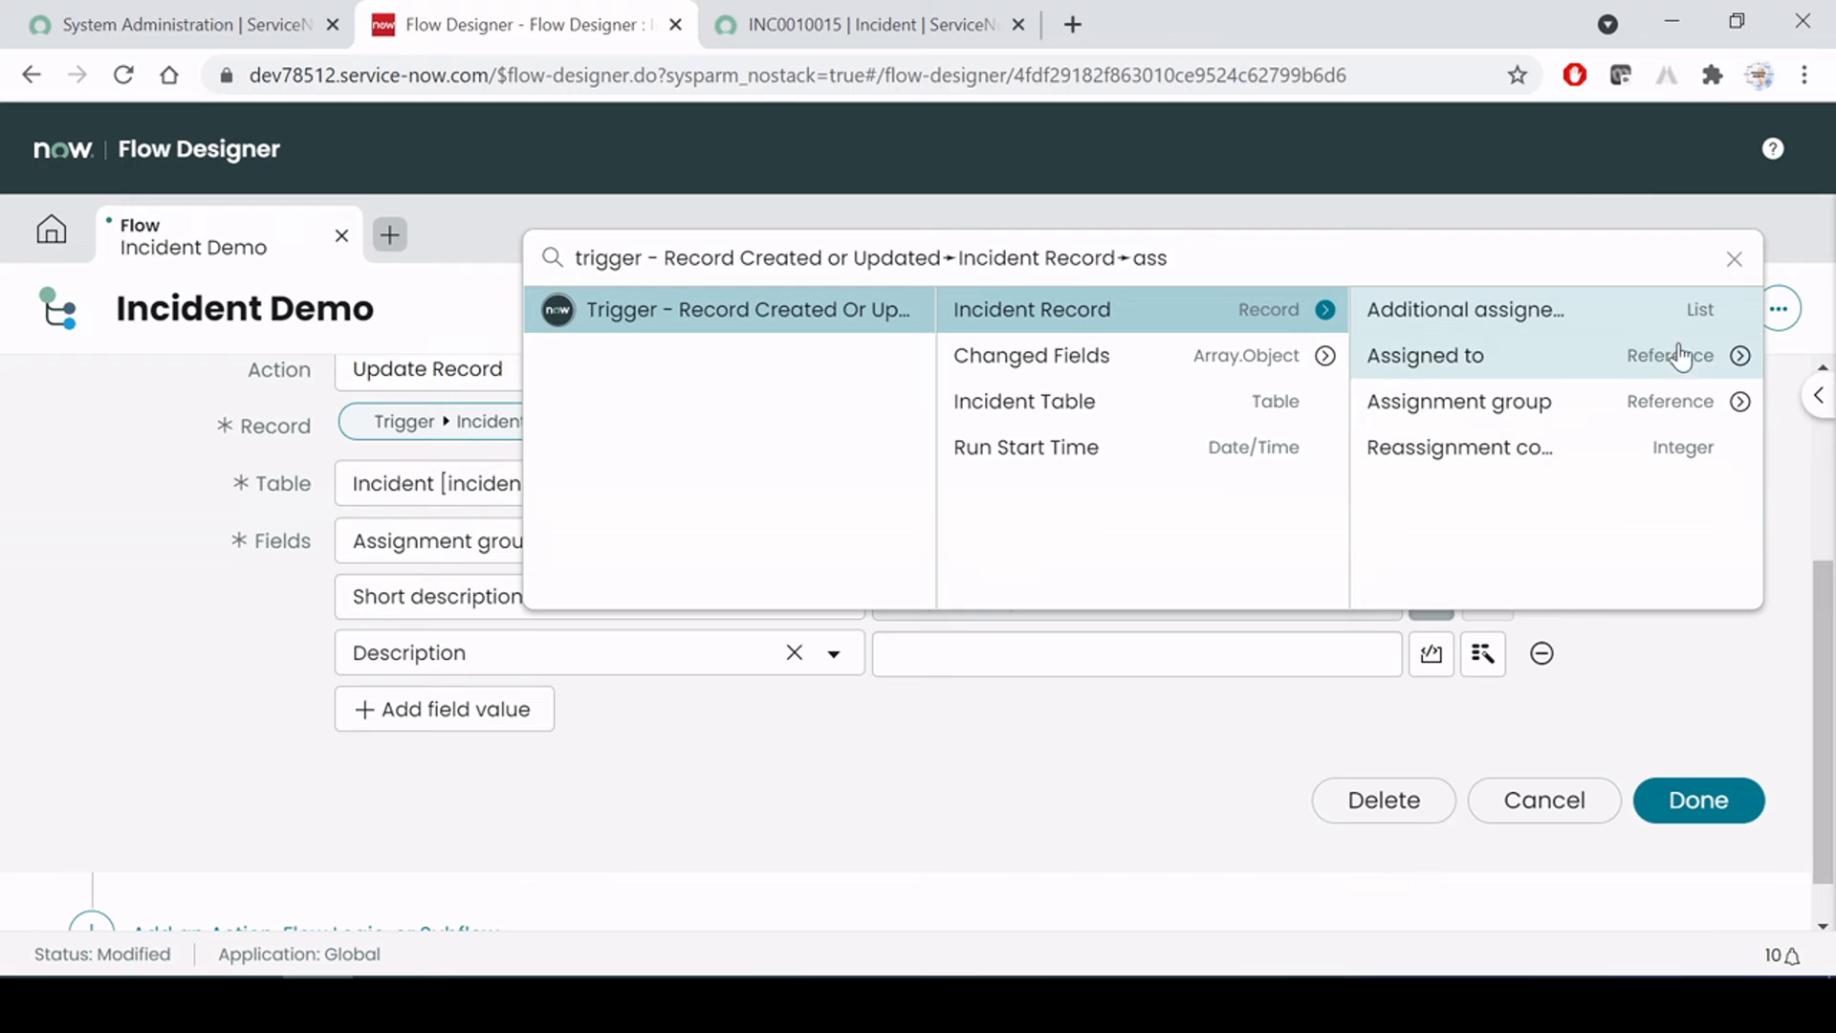
{"action": "left_click", "coordinate": [1739, 354]}
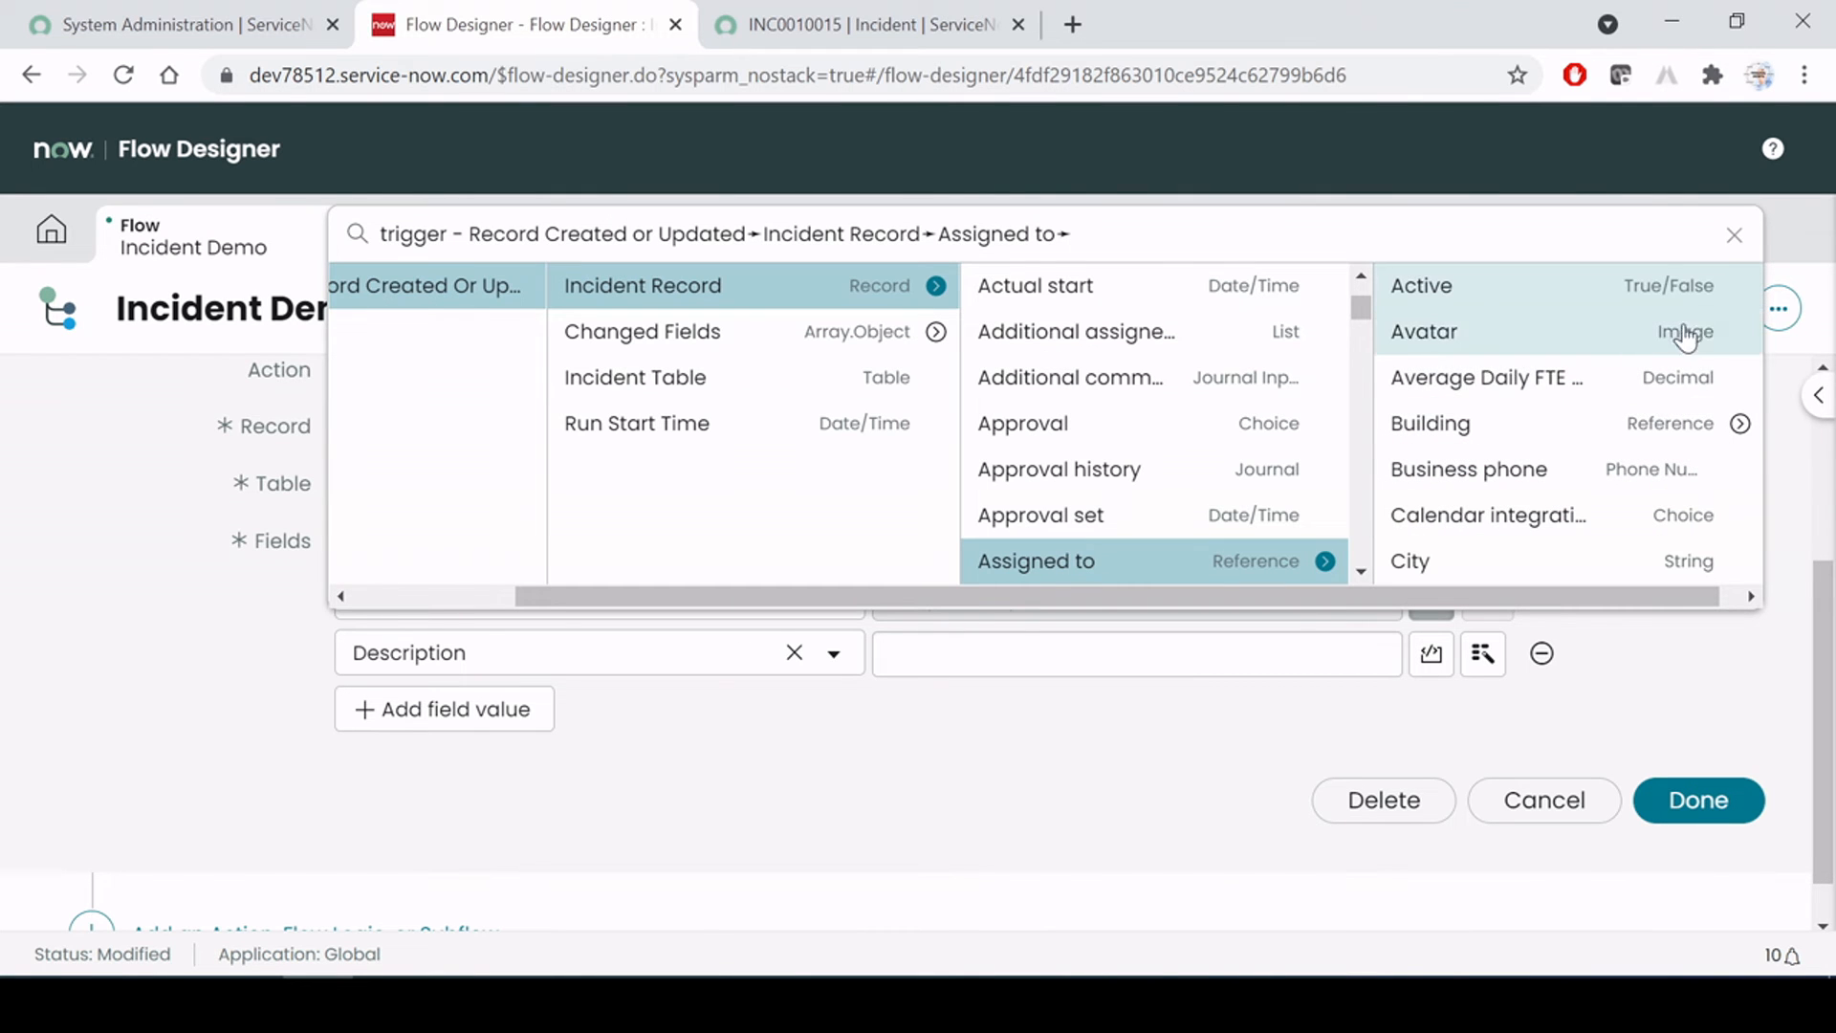
{"action": "type", "text": "na"}
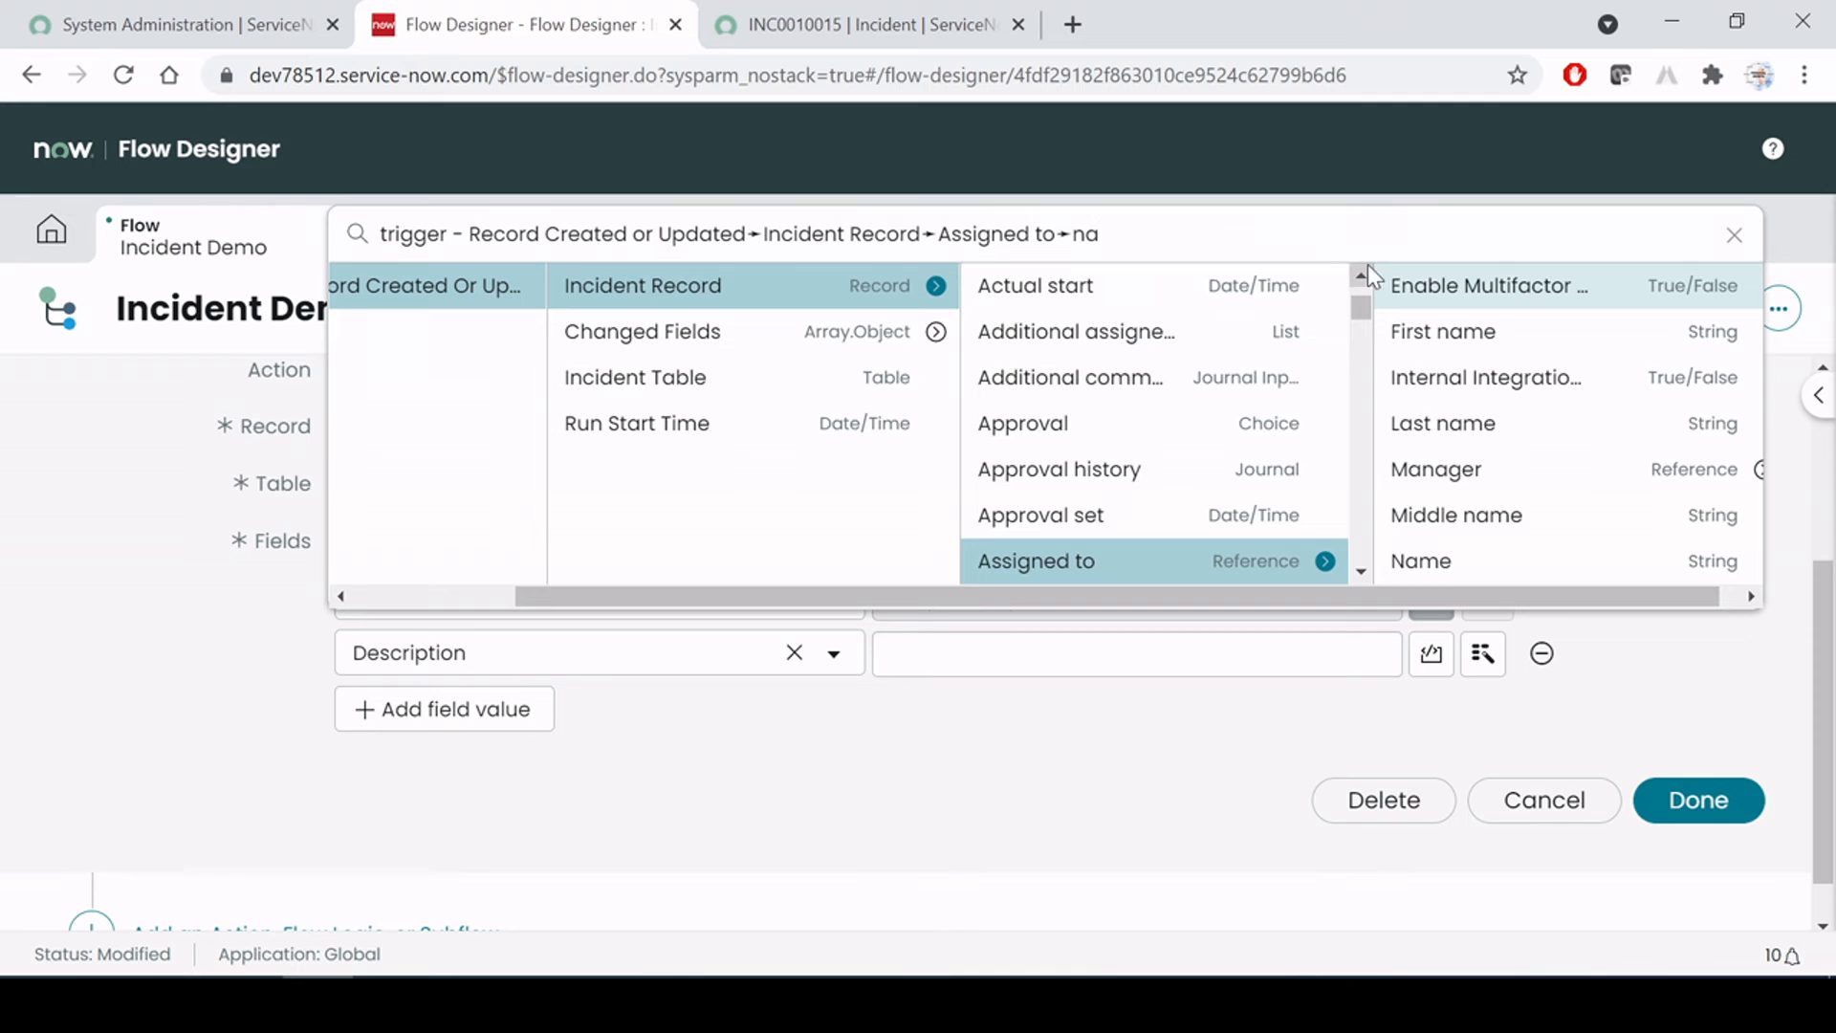
{"action": "left_click", "coordinate": [1455, 569]}
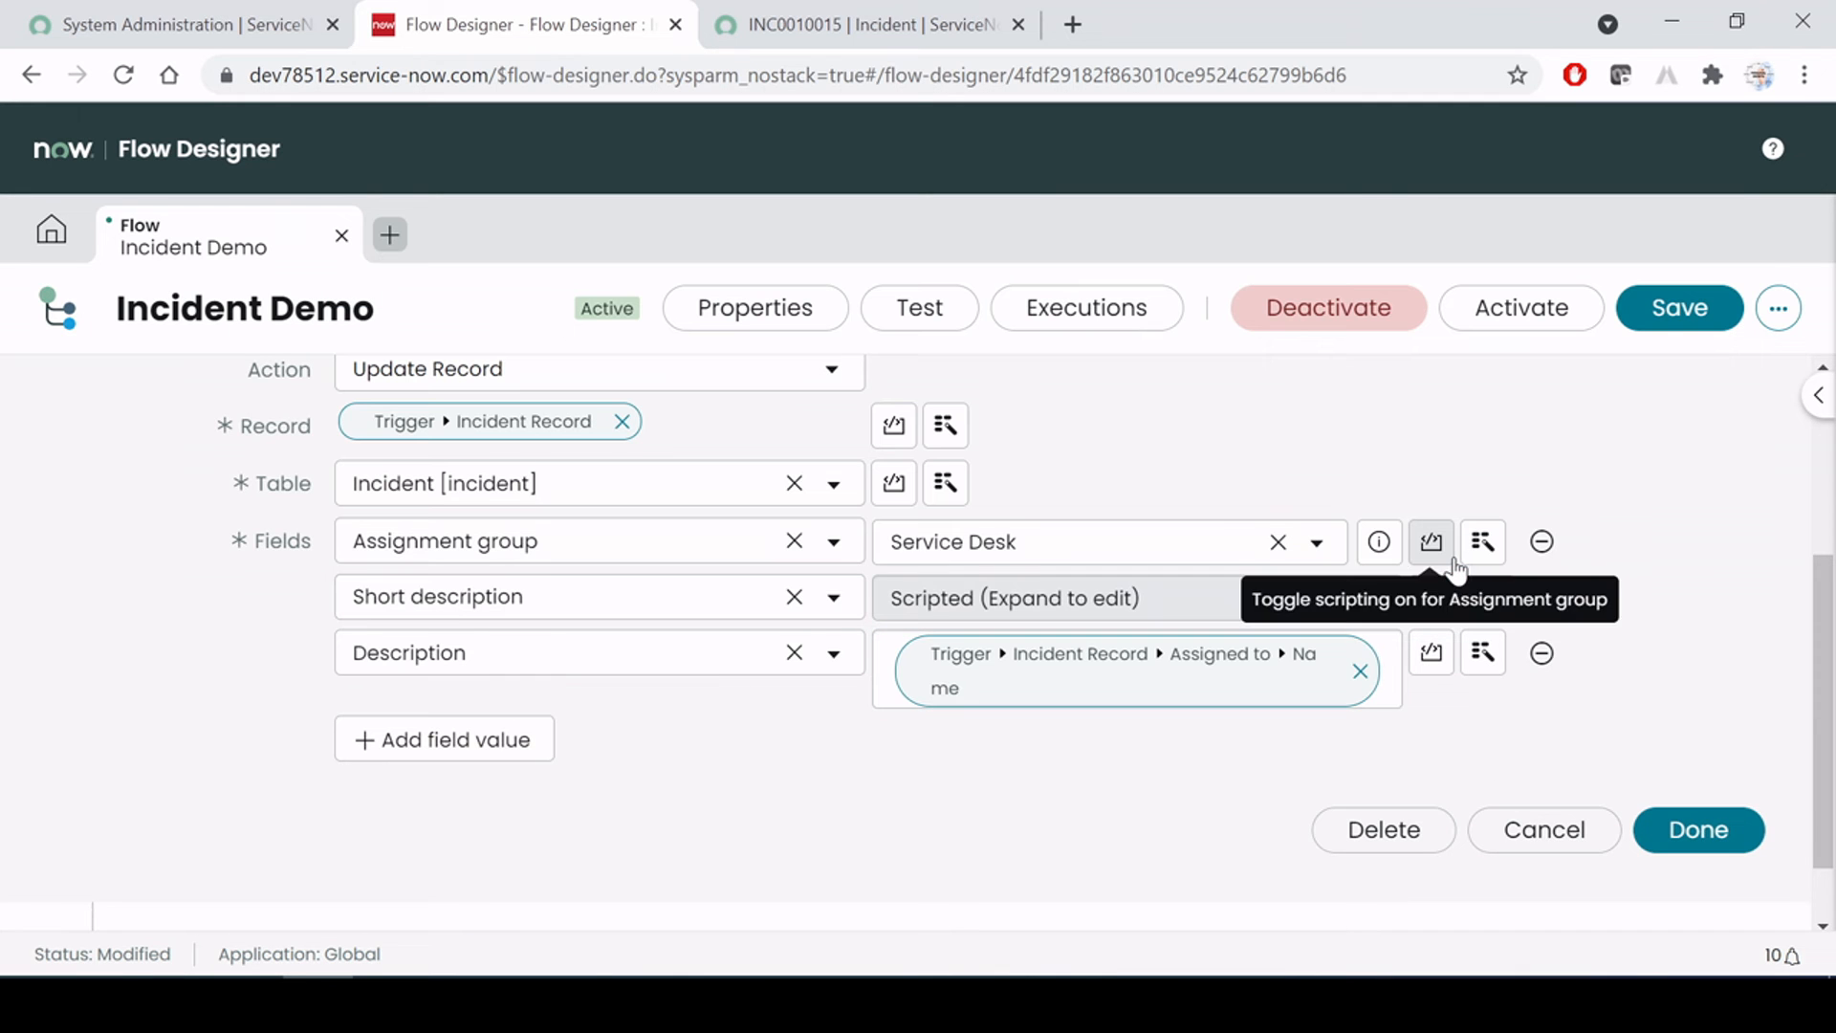
Apply the To Upper Case string transform to the Assigned to > Name data pill in the Description value
{"action": "left_click", "coordinate": [1335, 672]}
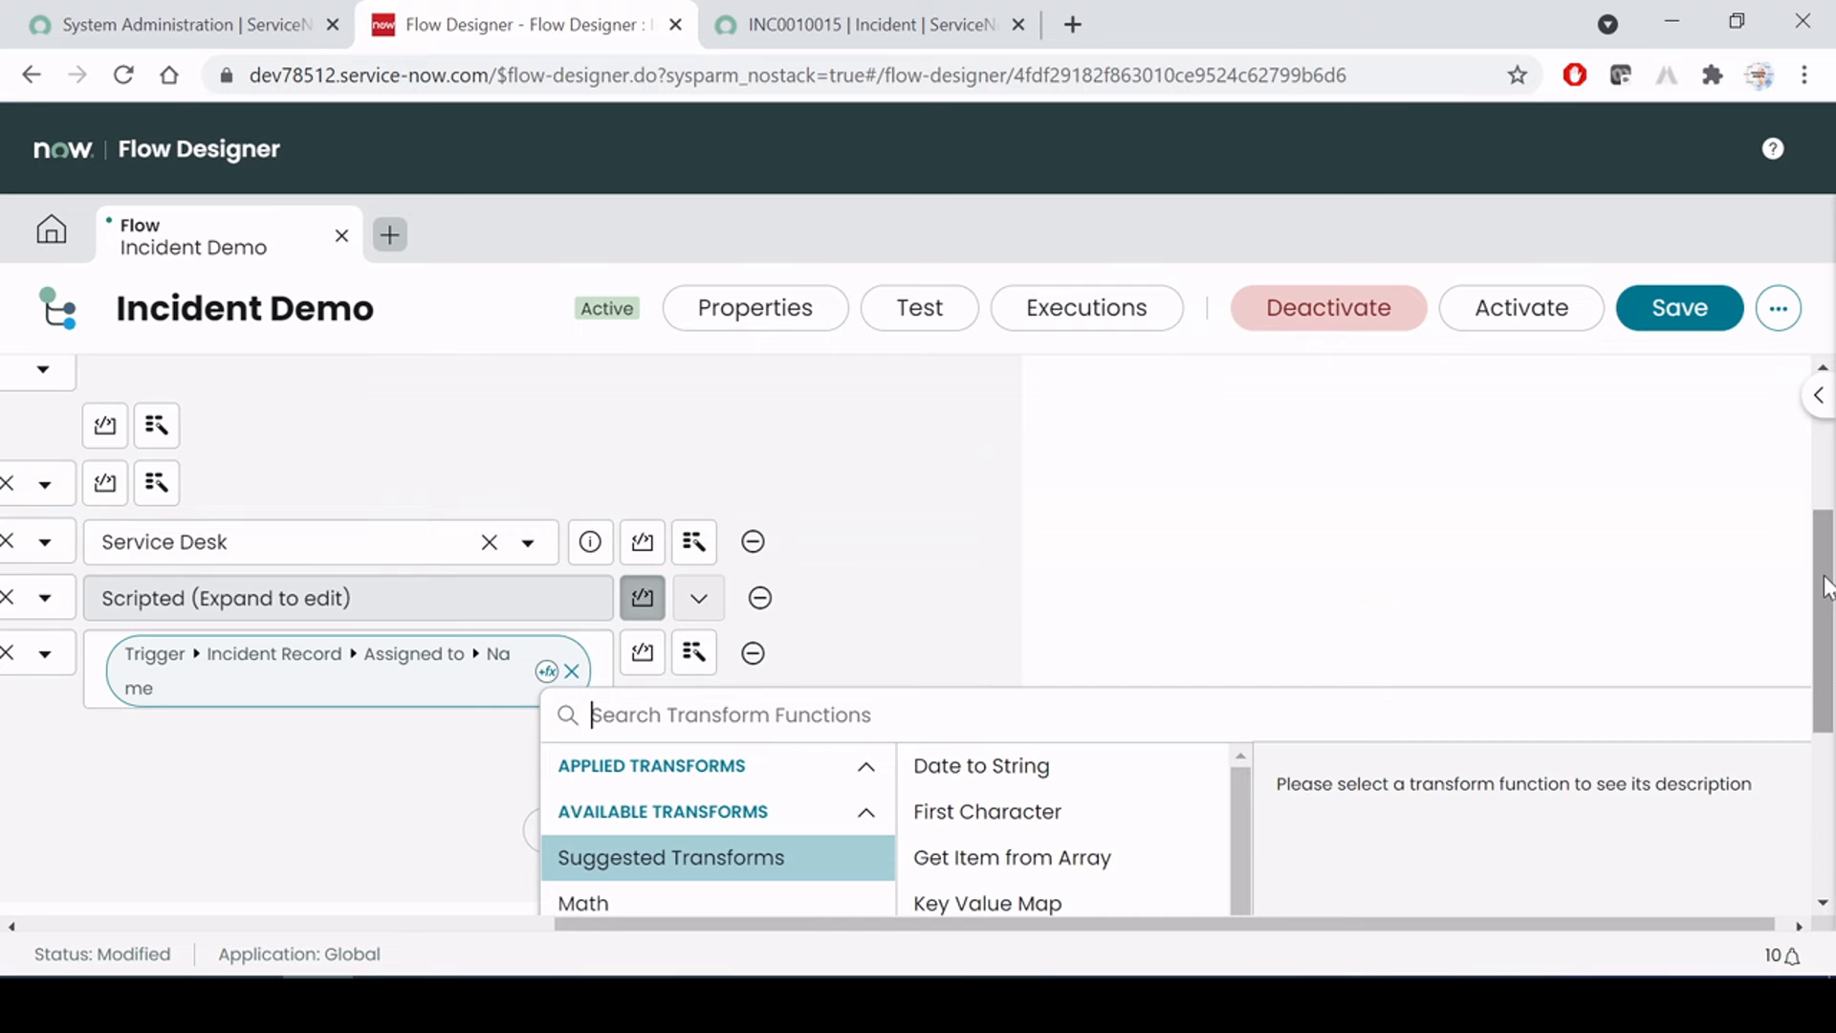
{"action": "scroll", "coordinate": [1826, 703], "scroll_direction": "down", "scroll_amount": 3}
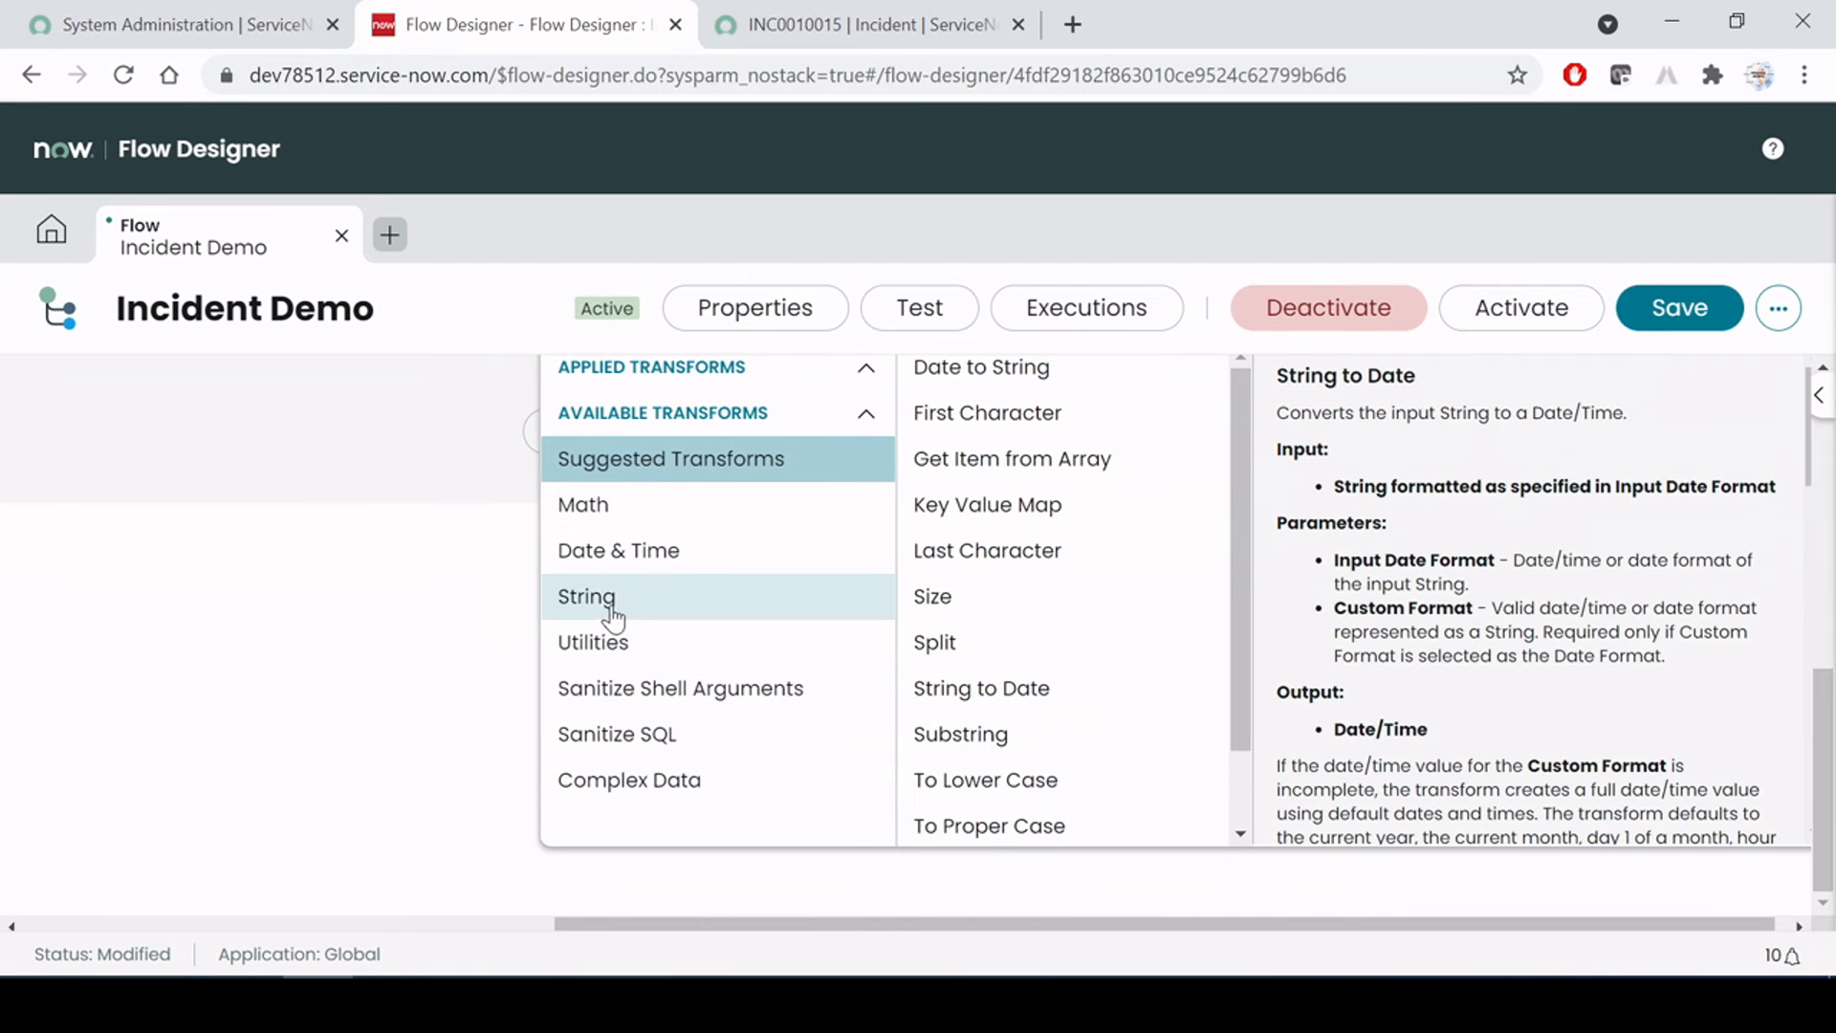
{"action": "left_click", "coordinate": [604, 603]}
{"action": "left_click", "coordinate": [1009, 709]}
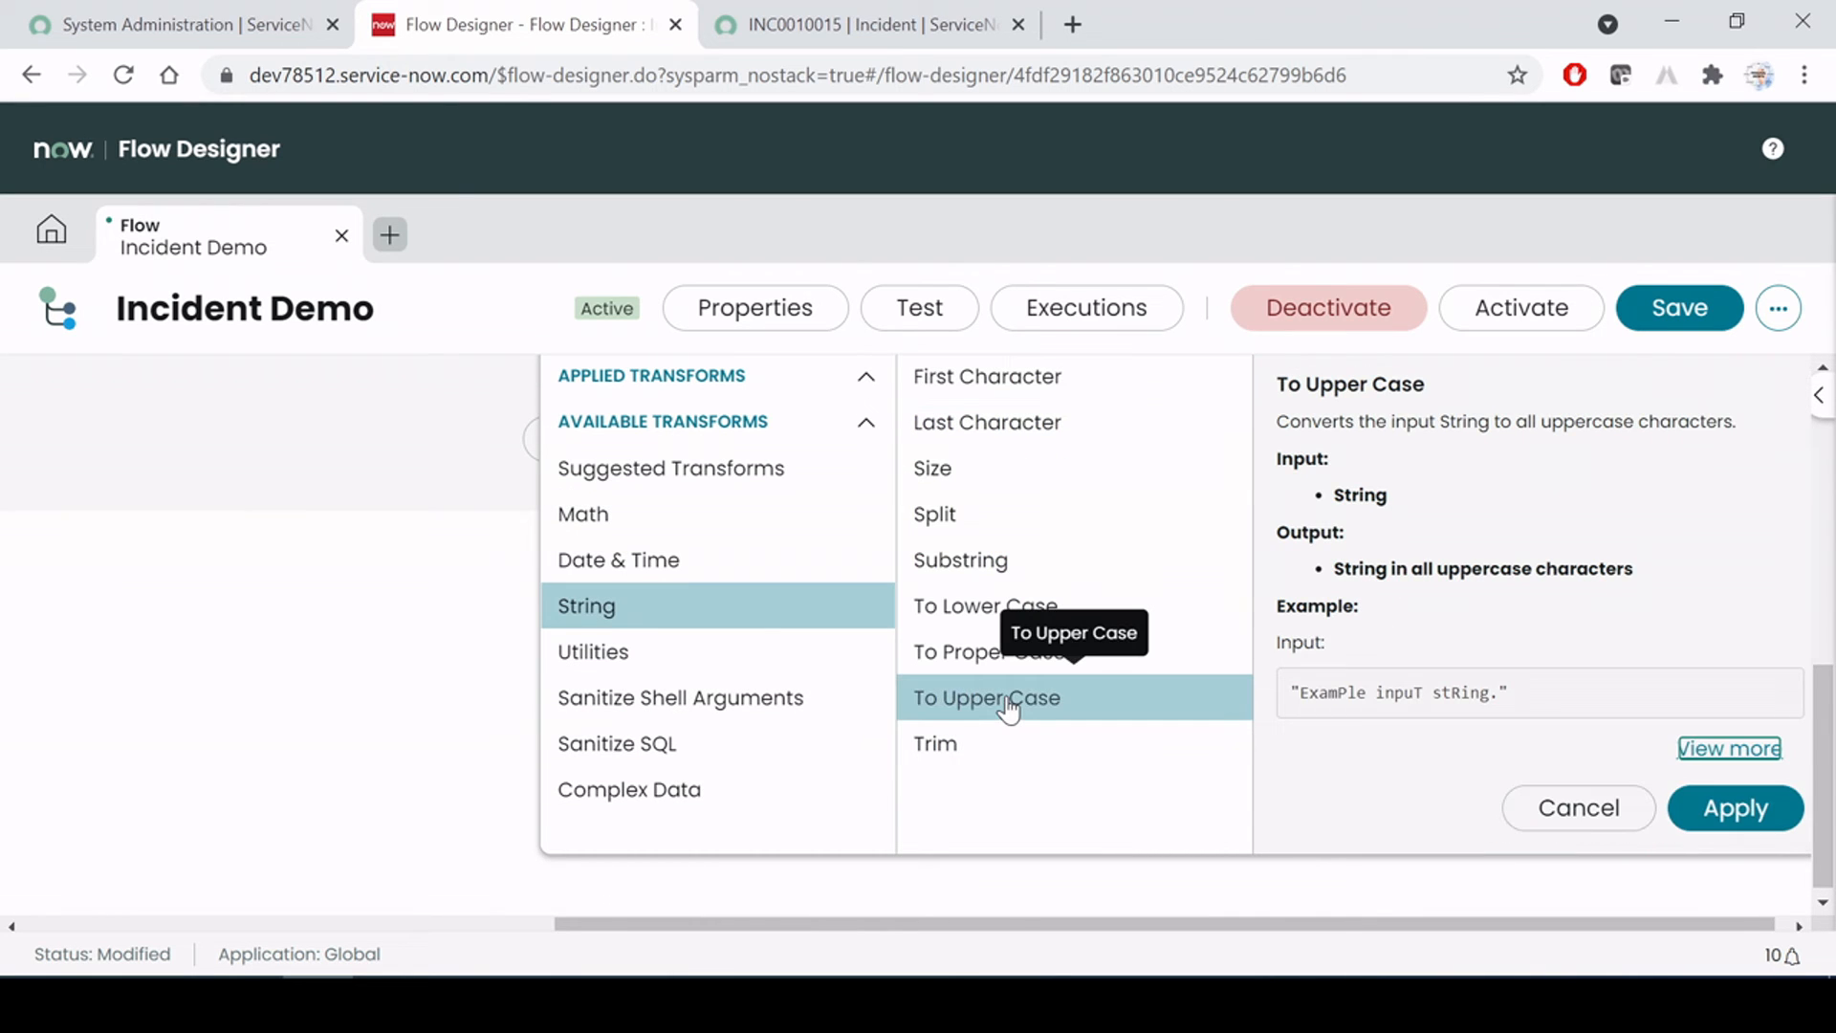
{"action": "left_click", "coordinate": [1749, 807]}
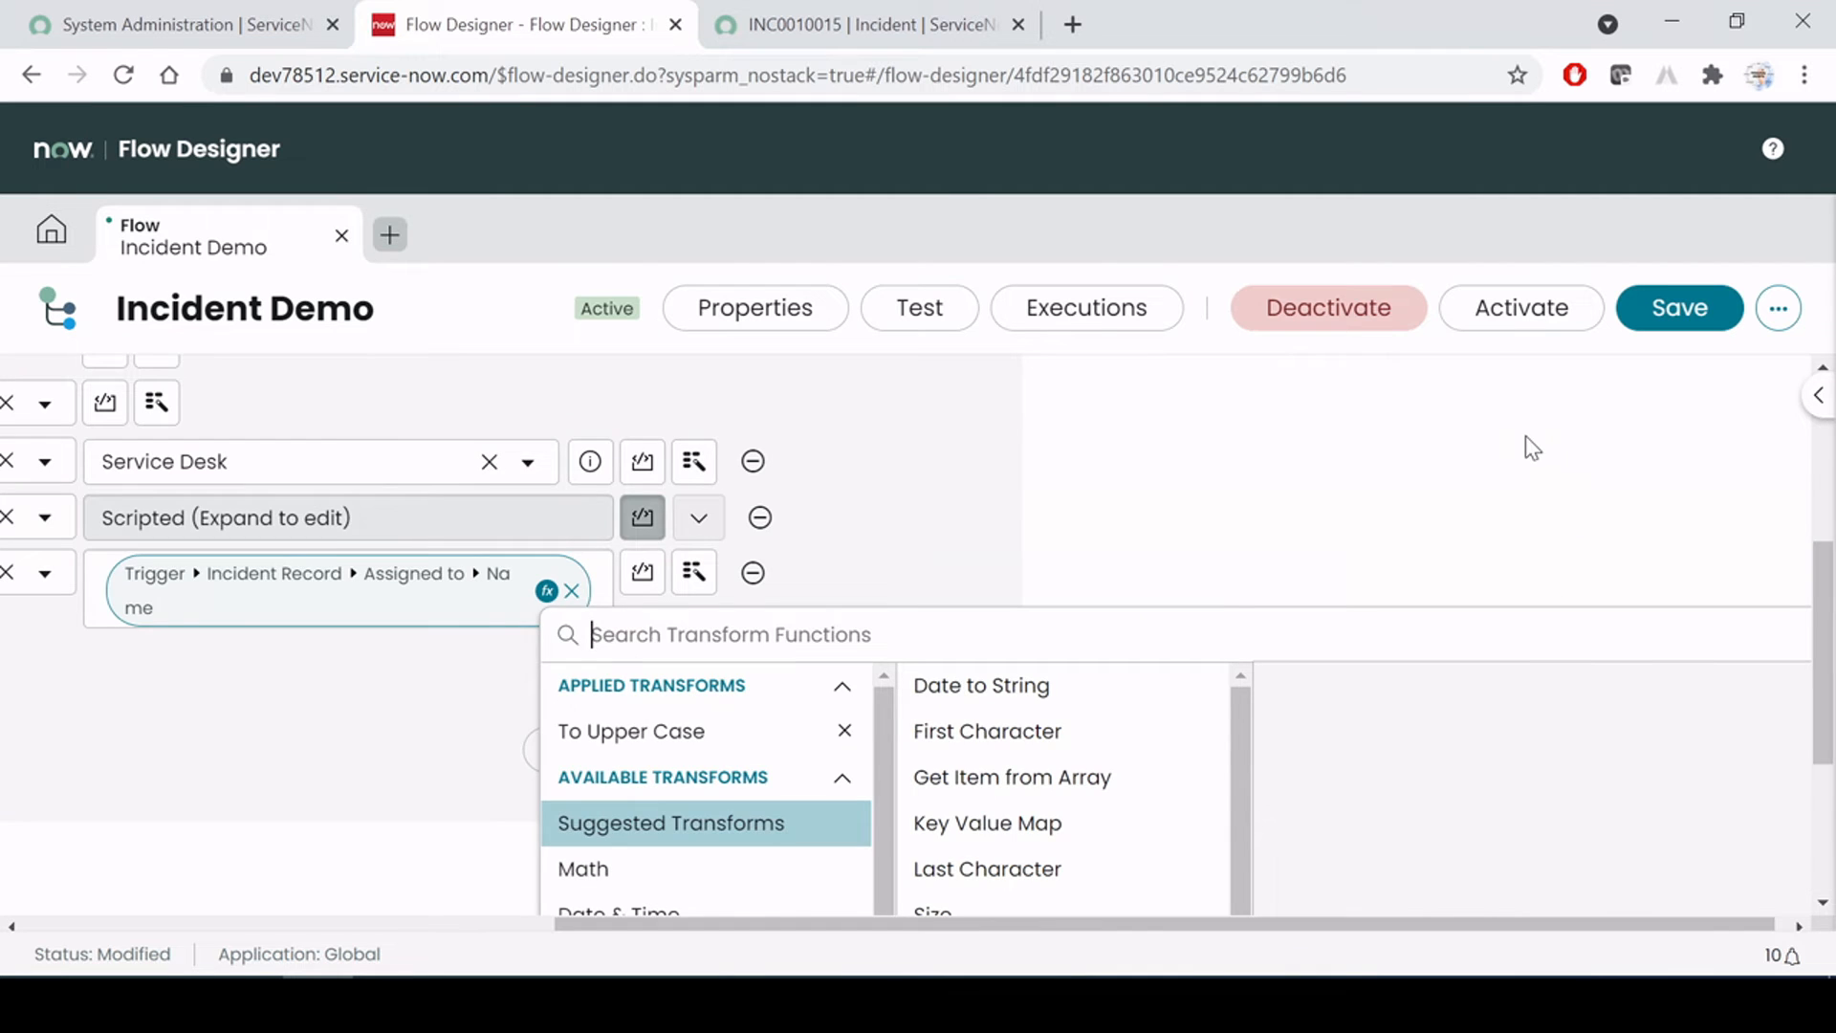
{"action": "left_click", "coordinate": [1526, 441]}
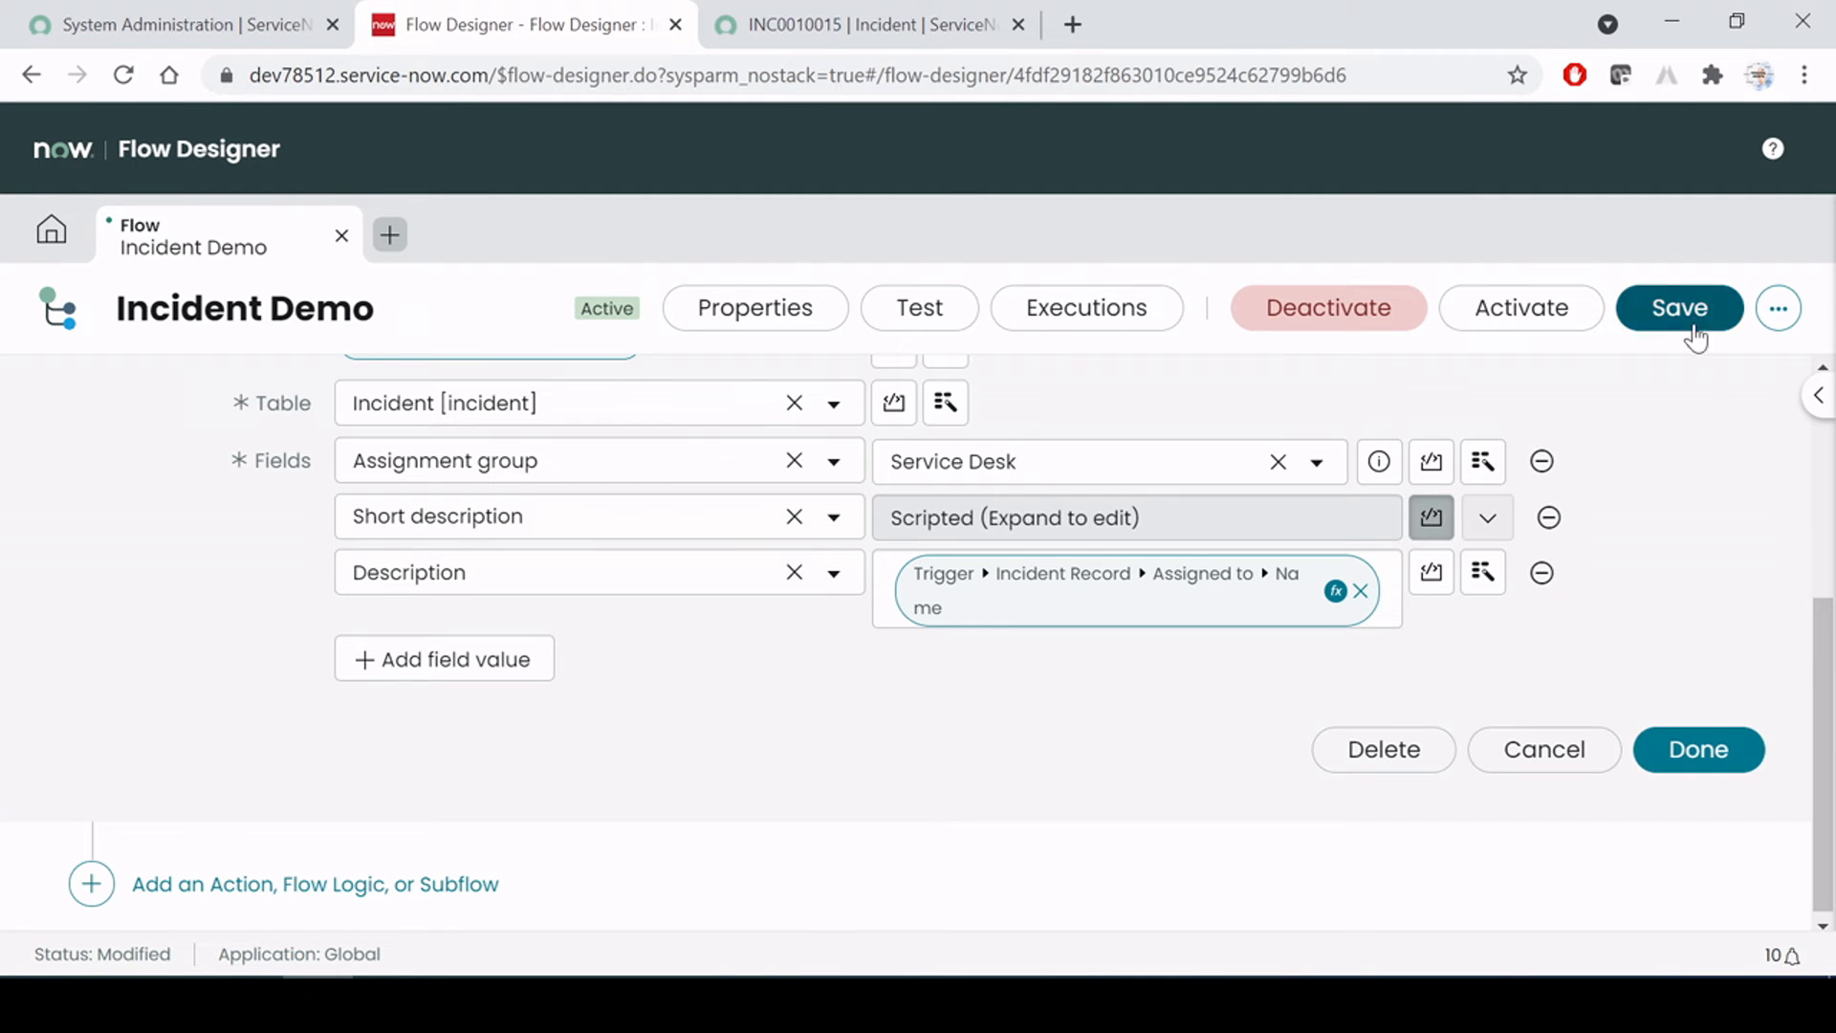
Finish editing the Update Incident Record action, then save and activate the Incident Demo flow
{"action": "left_click", "coordinate": [1701, 750]}
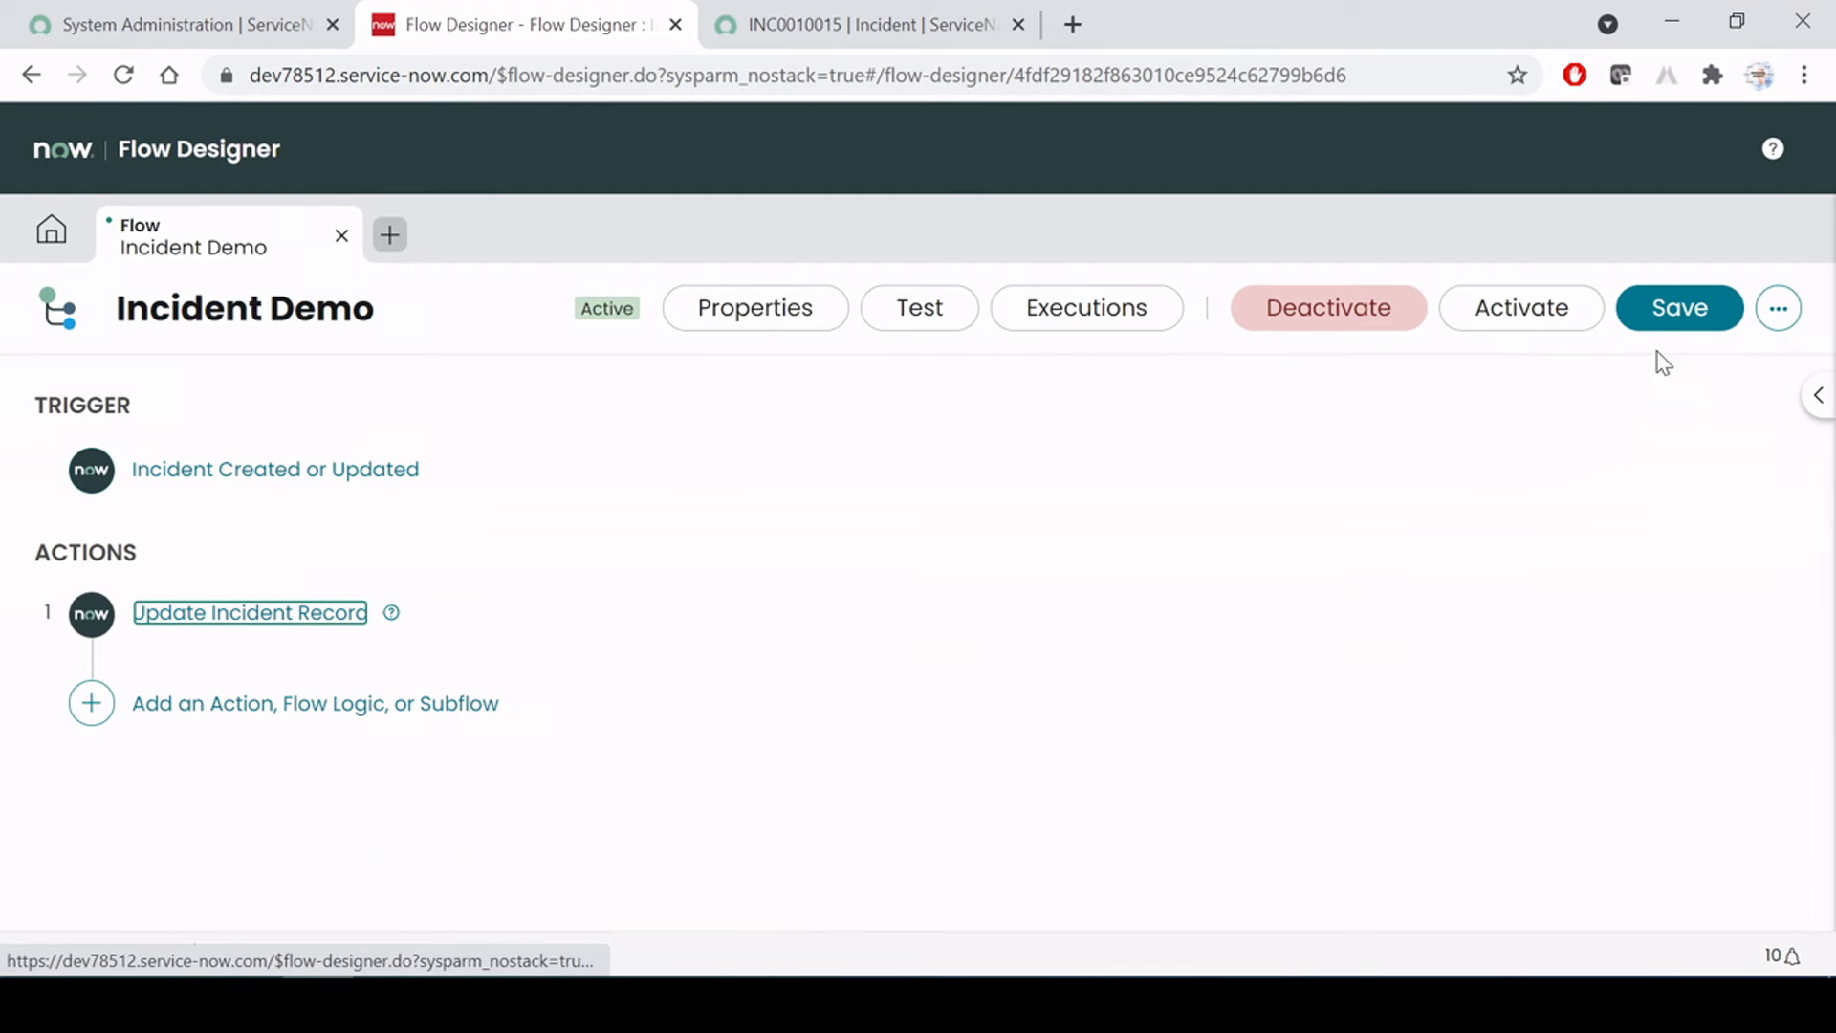
{"action": "left_click", "coordinate": [1680, 308]}
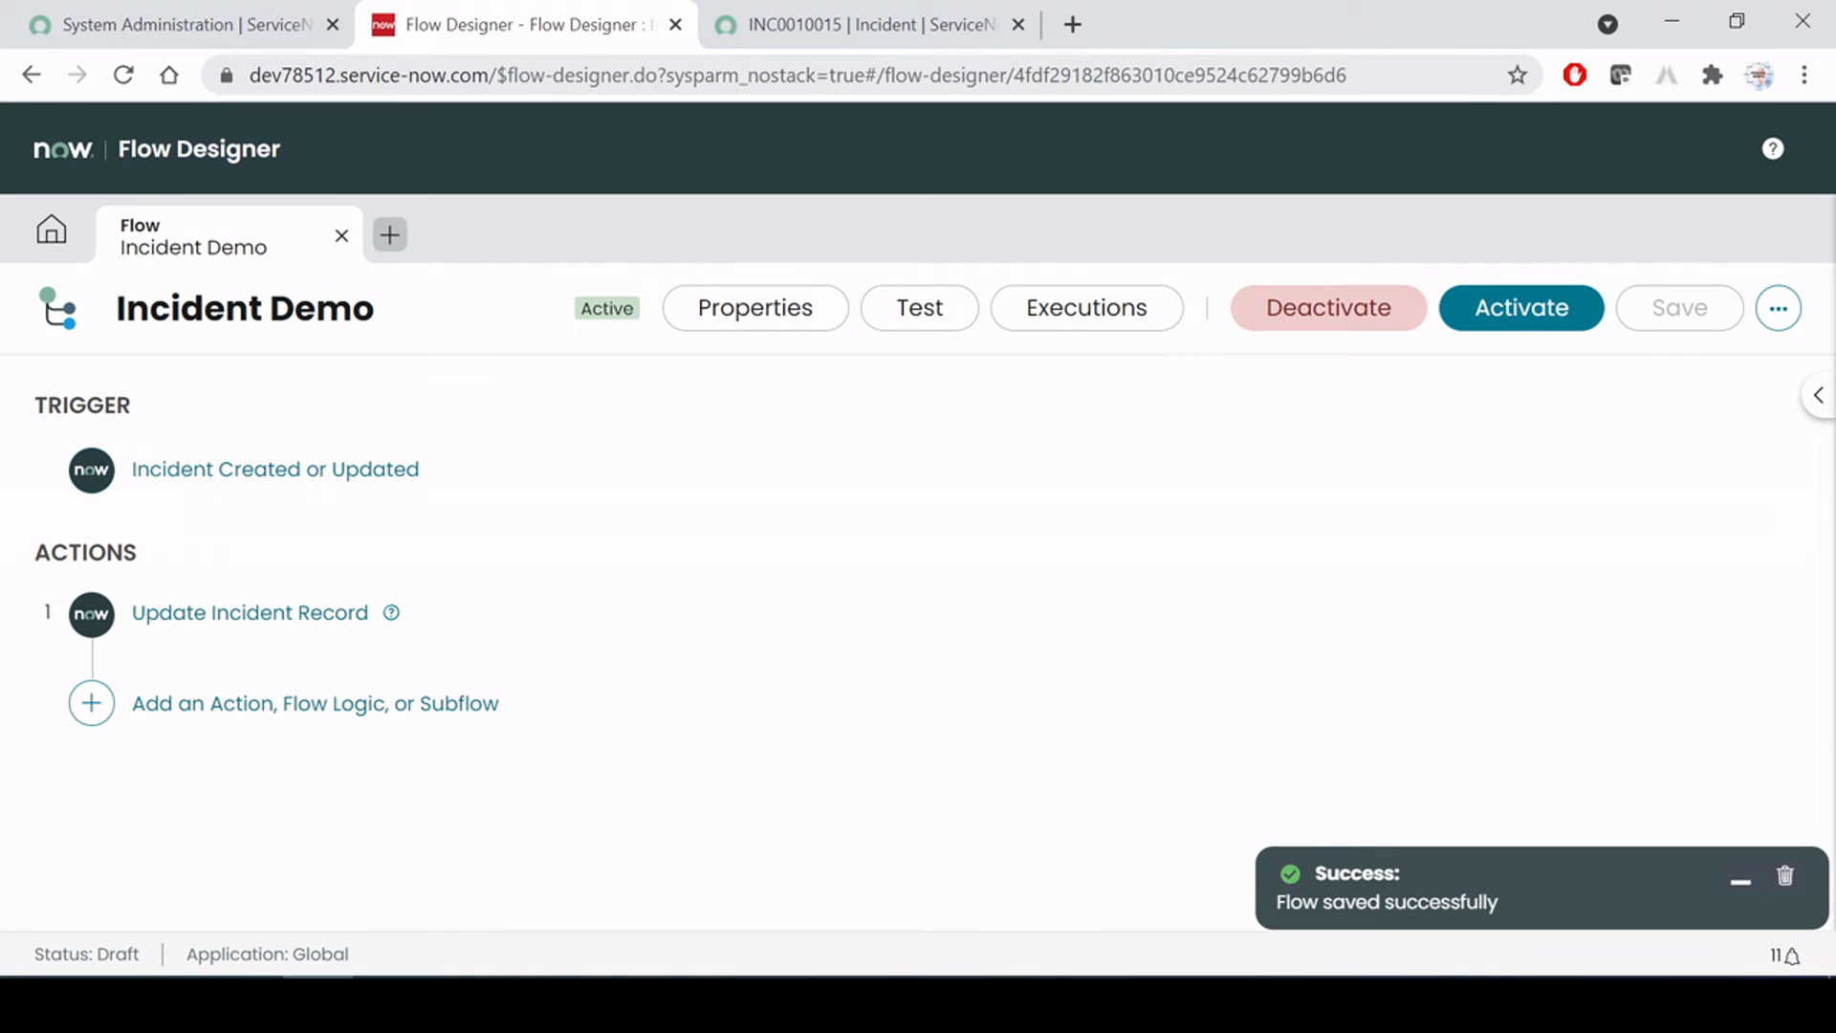
{"action": "left_click", "coordinate": [1526, 323]}
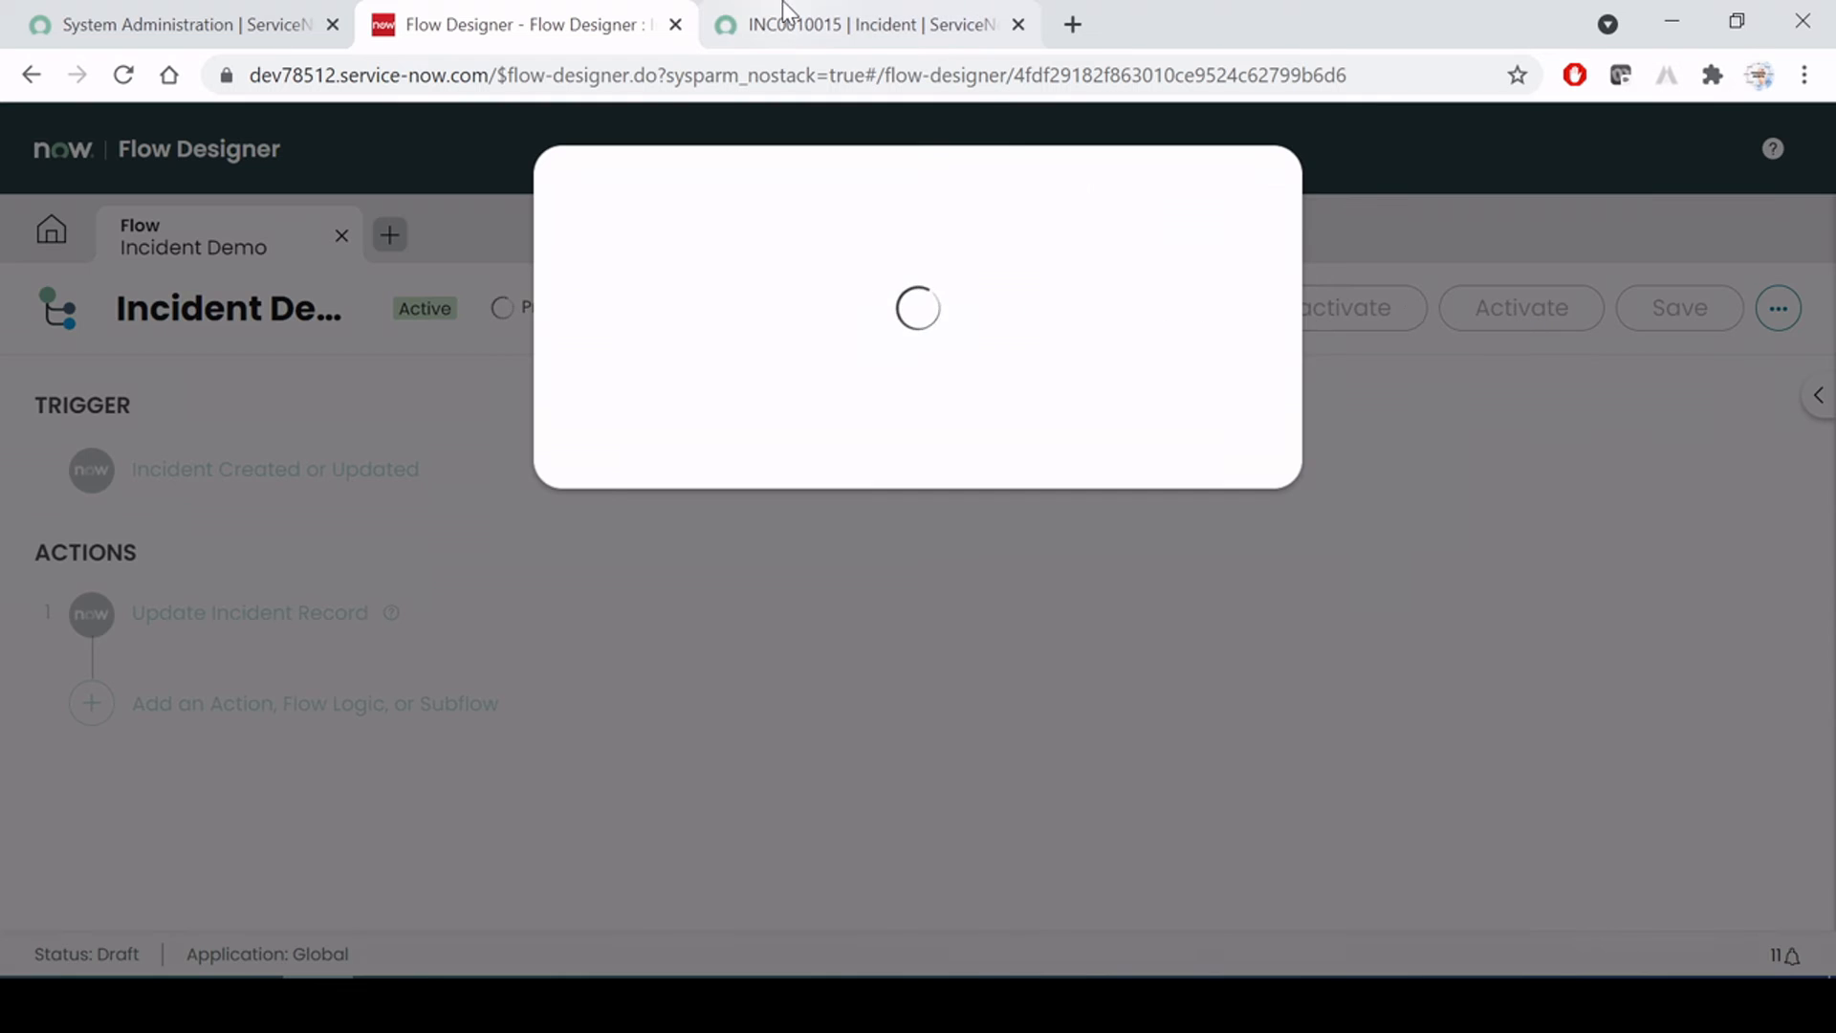
Refresh the open incident record, reassign it to the third user in the Assigned to lookup list, and save it
{"action": "left_click", "coordinate": [853, 38]}
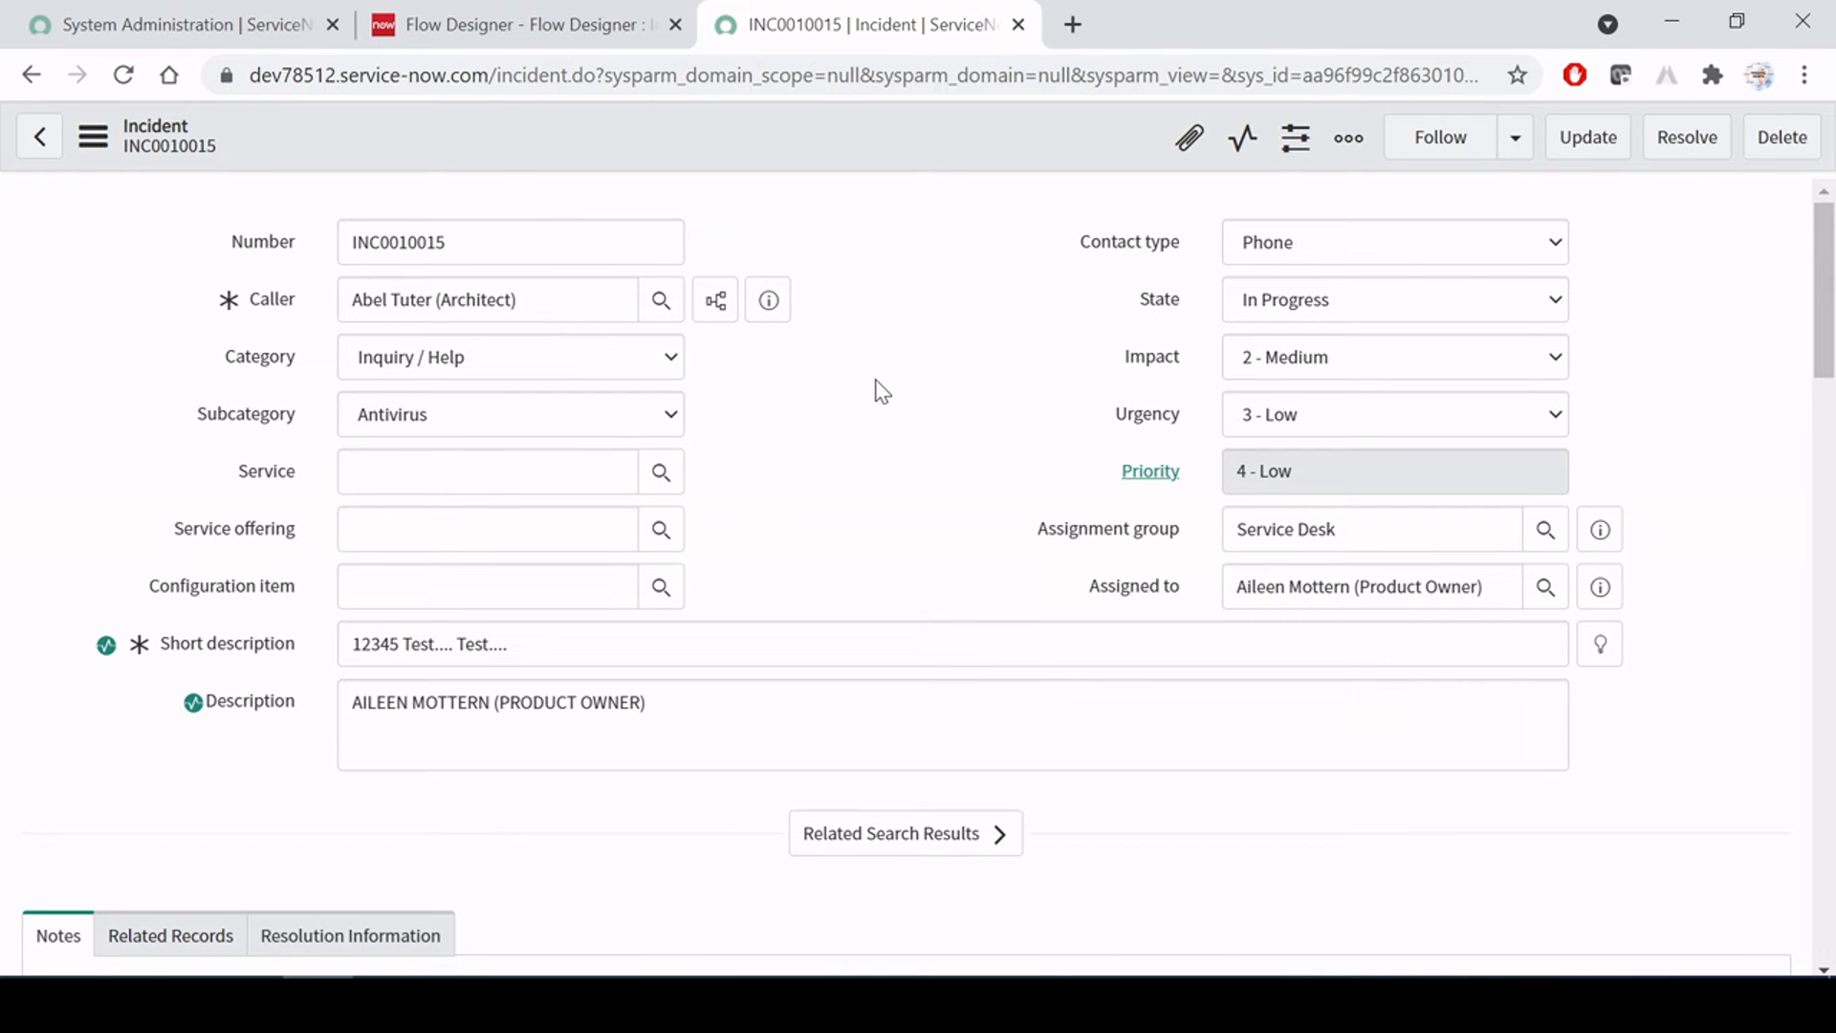
{"action": "left_click", "coordinate": [122, 79]}
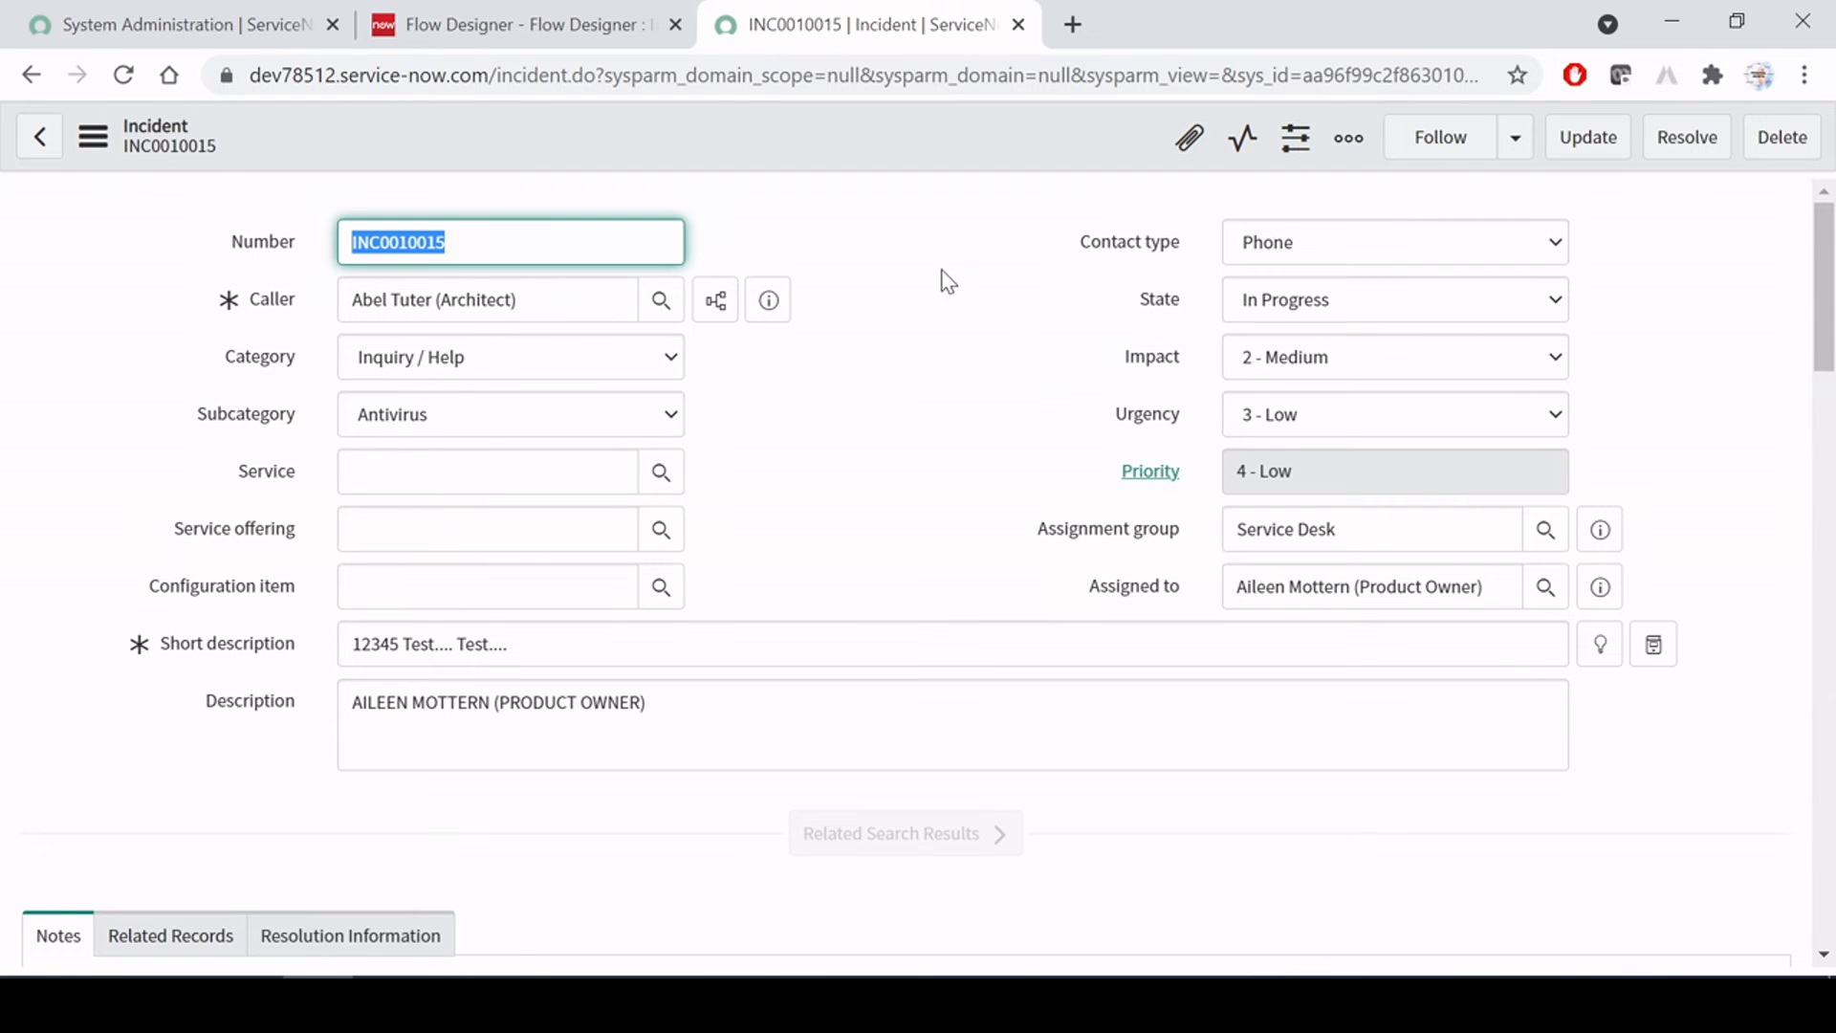
{"action": "left_click", "coordinate": [1545, 586]}
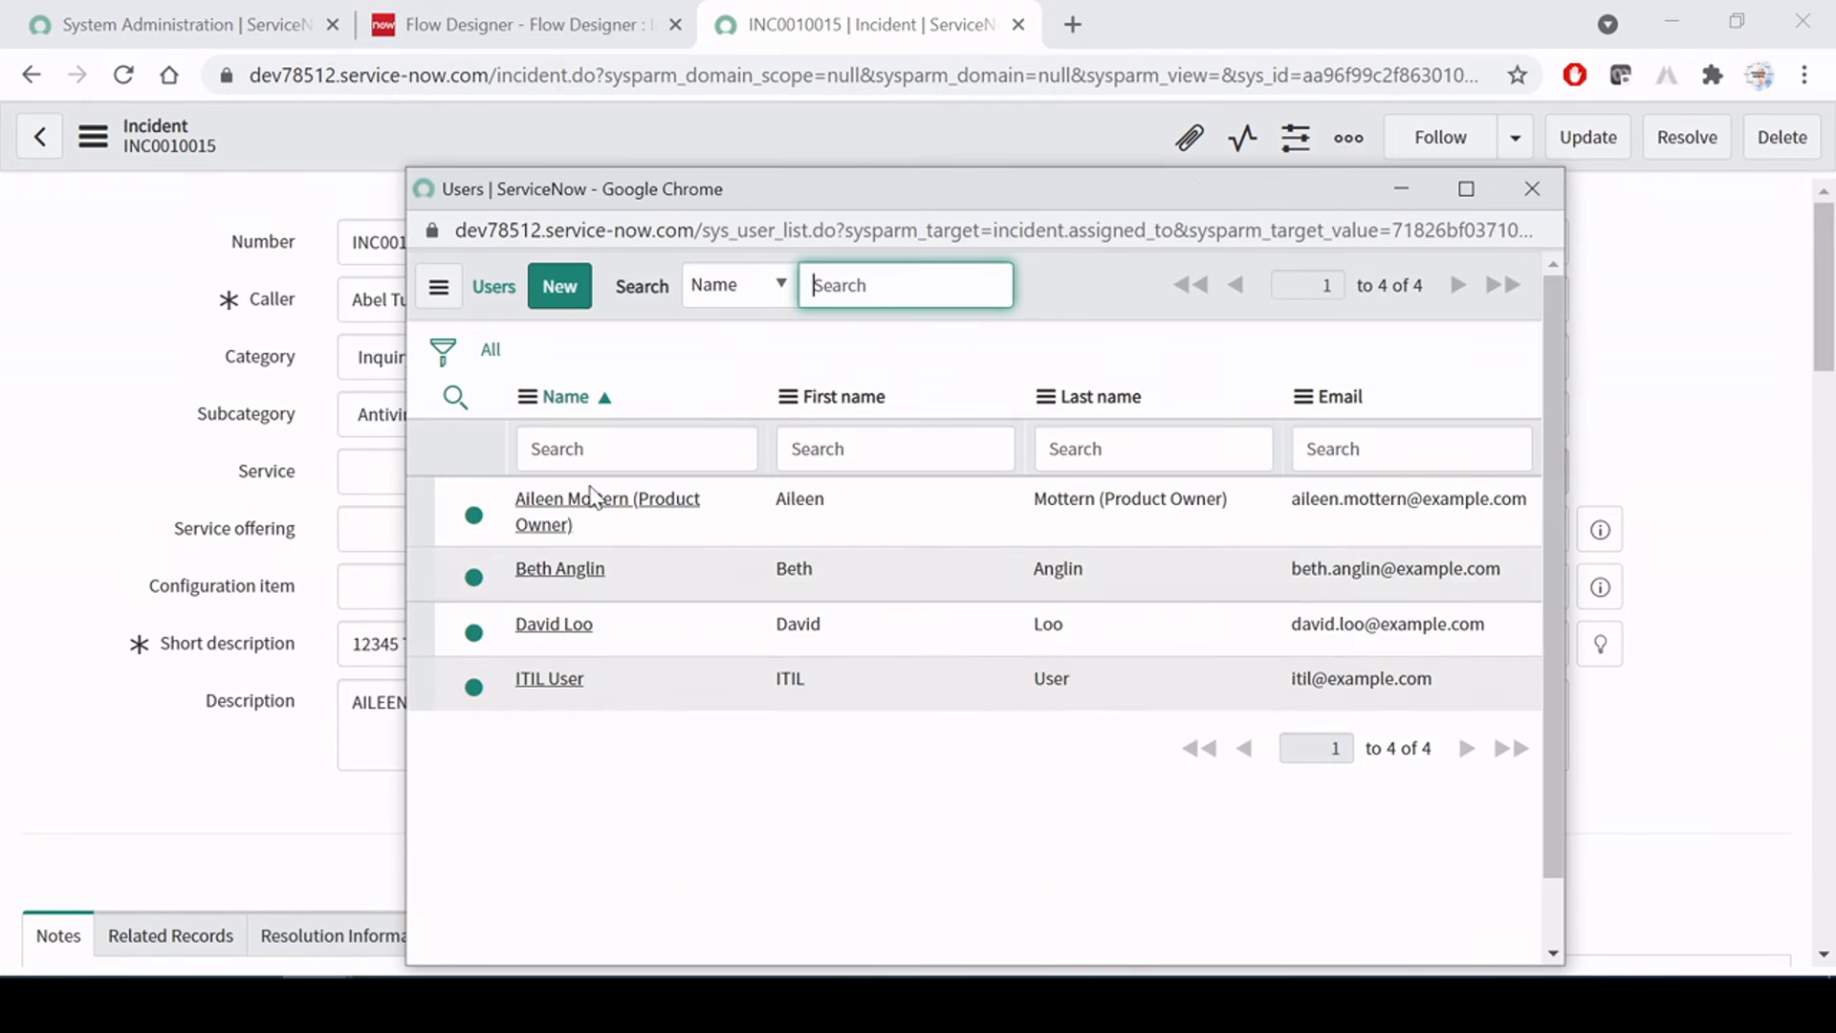
{"action": "left_click", "coordinate": [563, 631]}
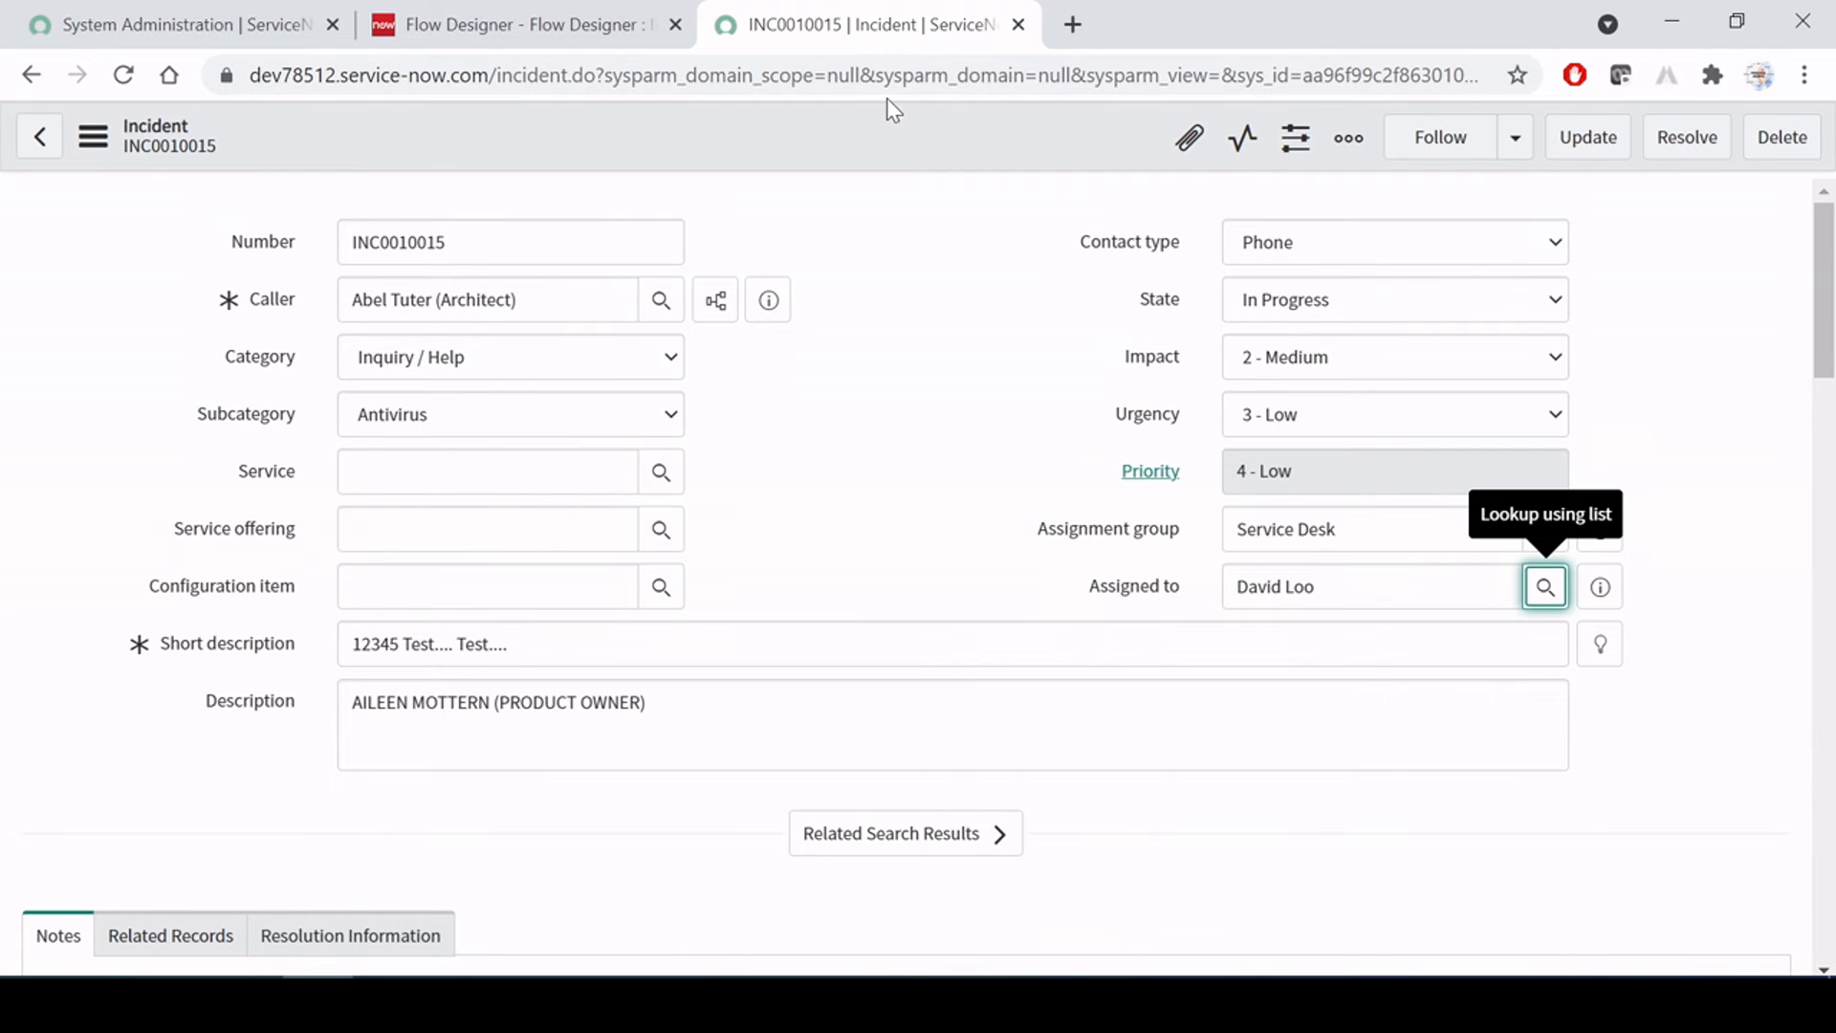
{"action": "right_click", "coordinate": [883, 139]}
{"action": "left_click", "coordinate": [935, 171]}
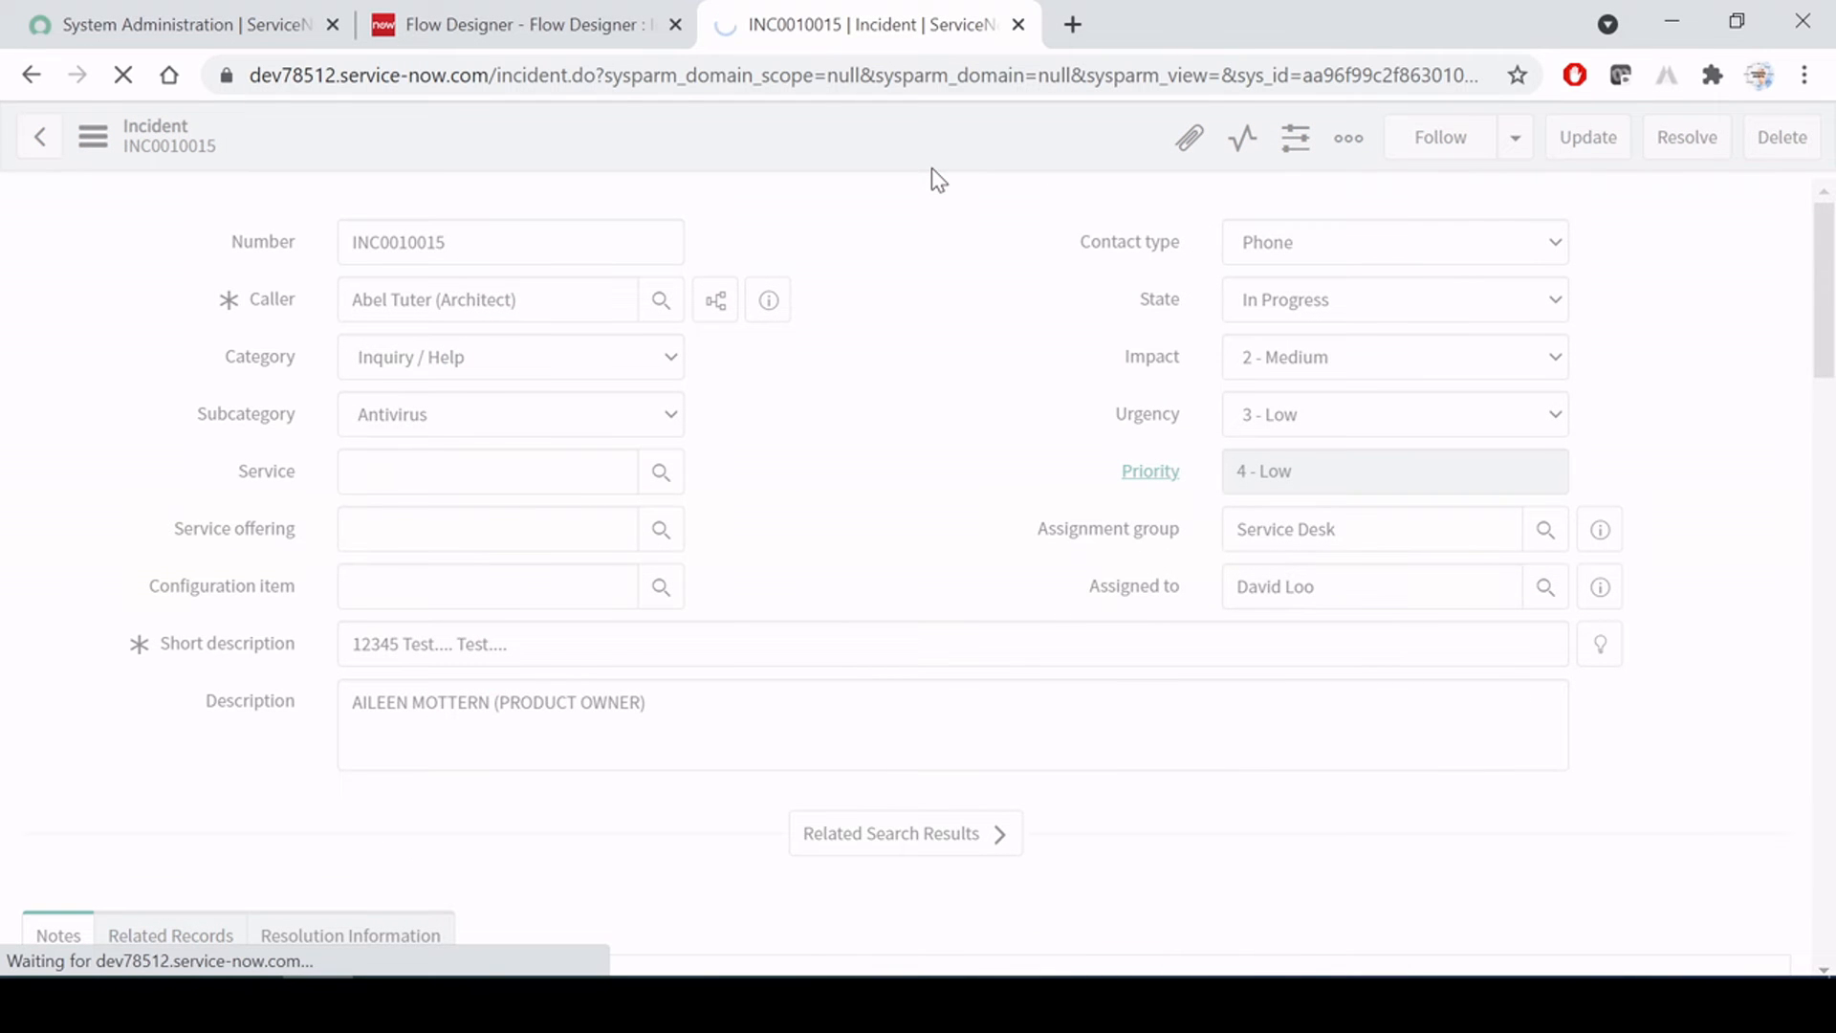
Check the flow's status and reload the incident form to examine its Description value
{"action": "left_click", "coordinate": [500, 10]}
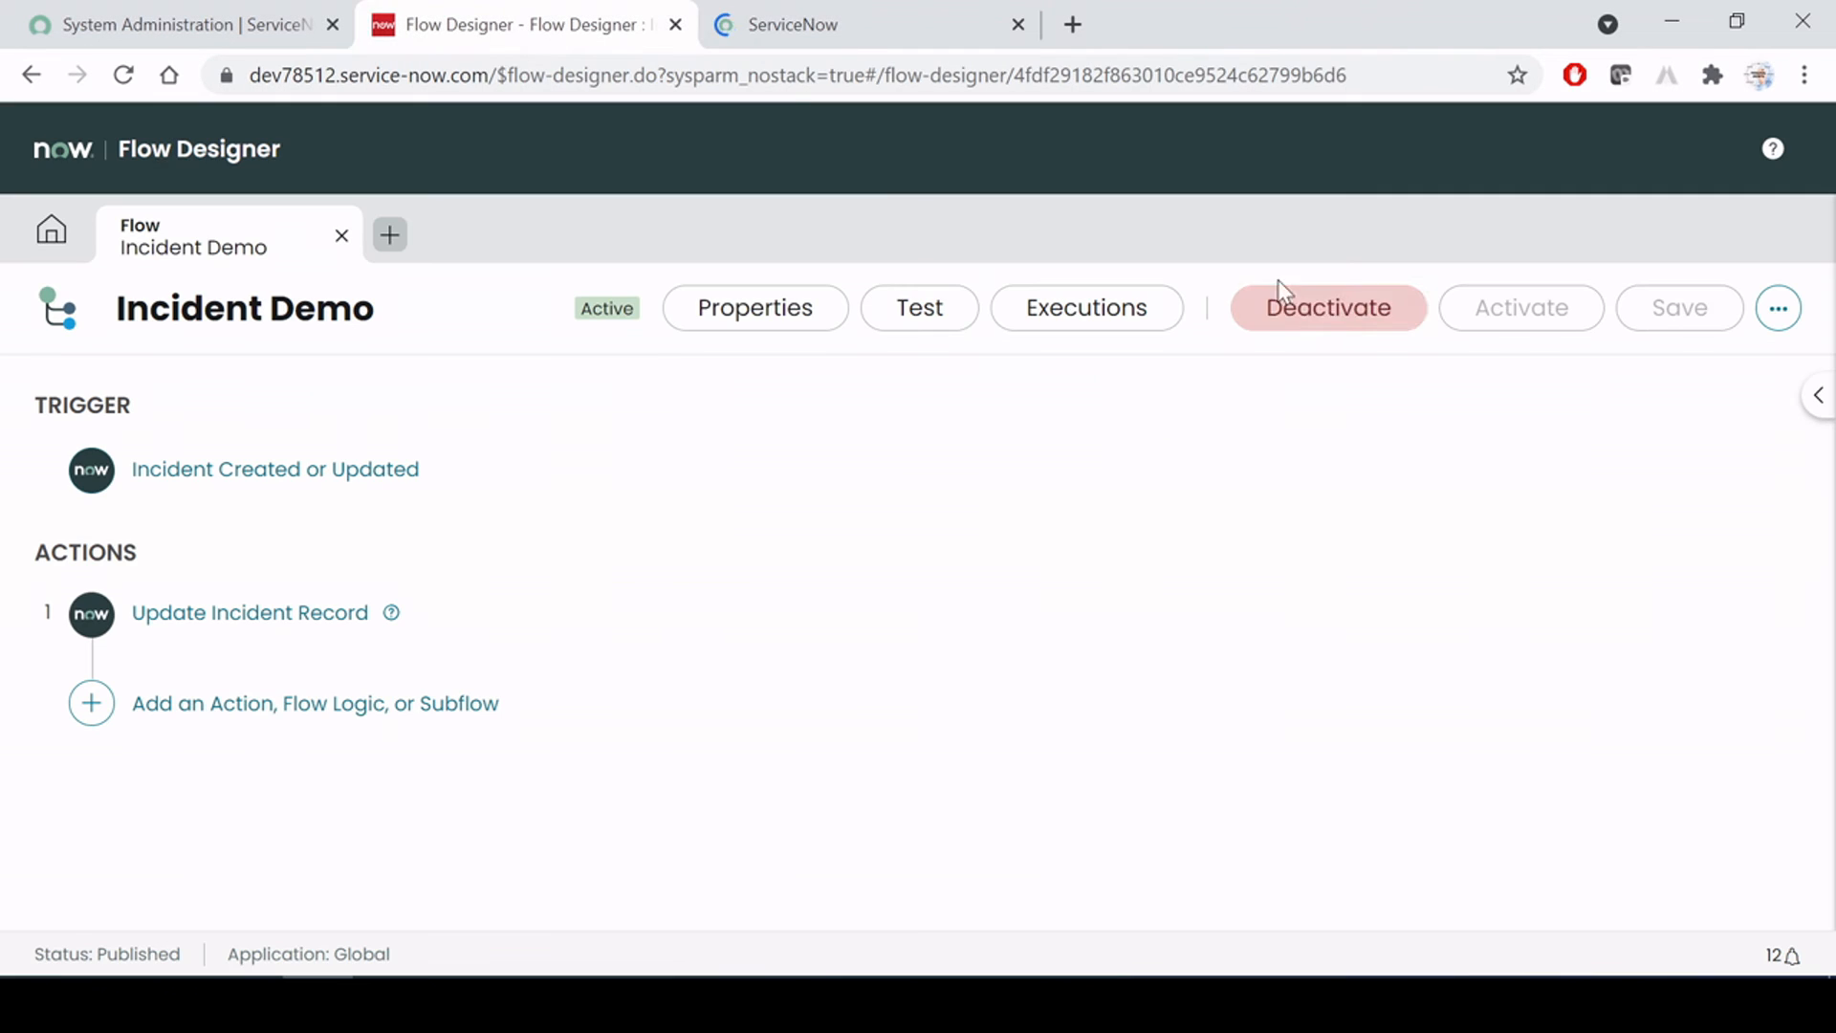
{"action": "left_click", "coordinate": [803, 24]}
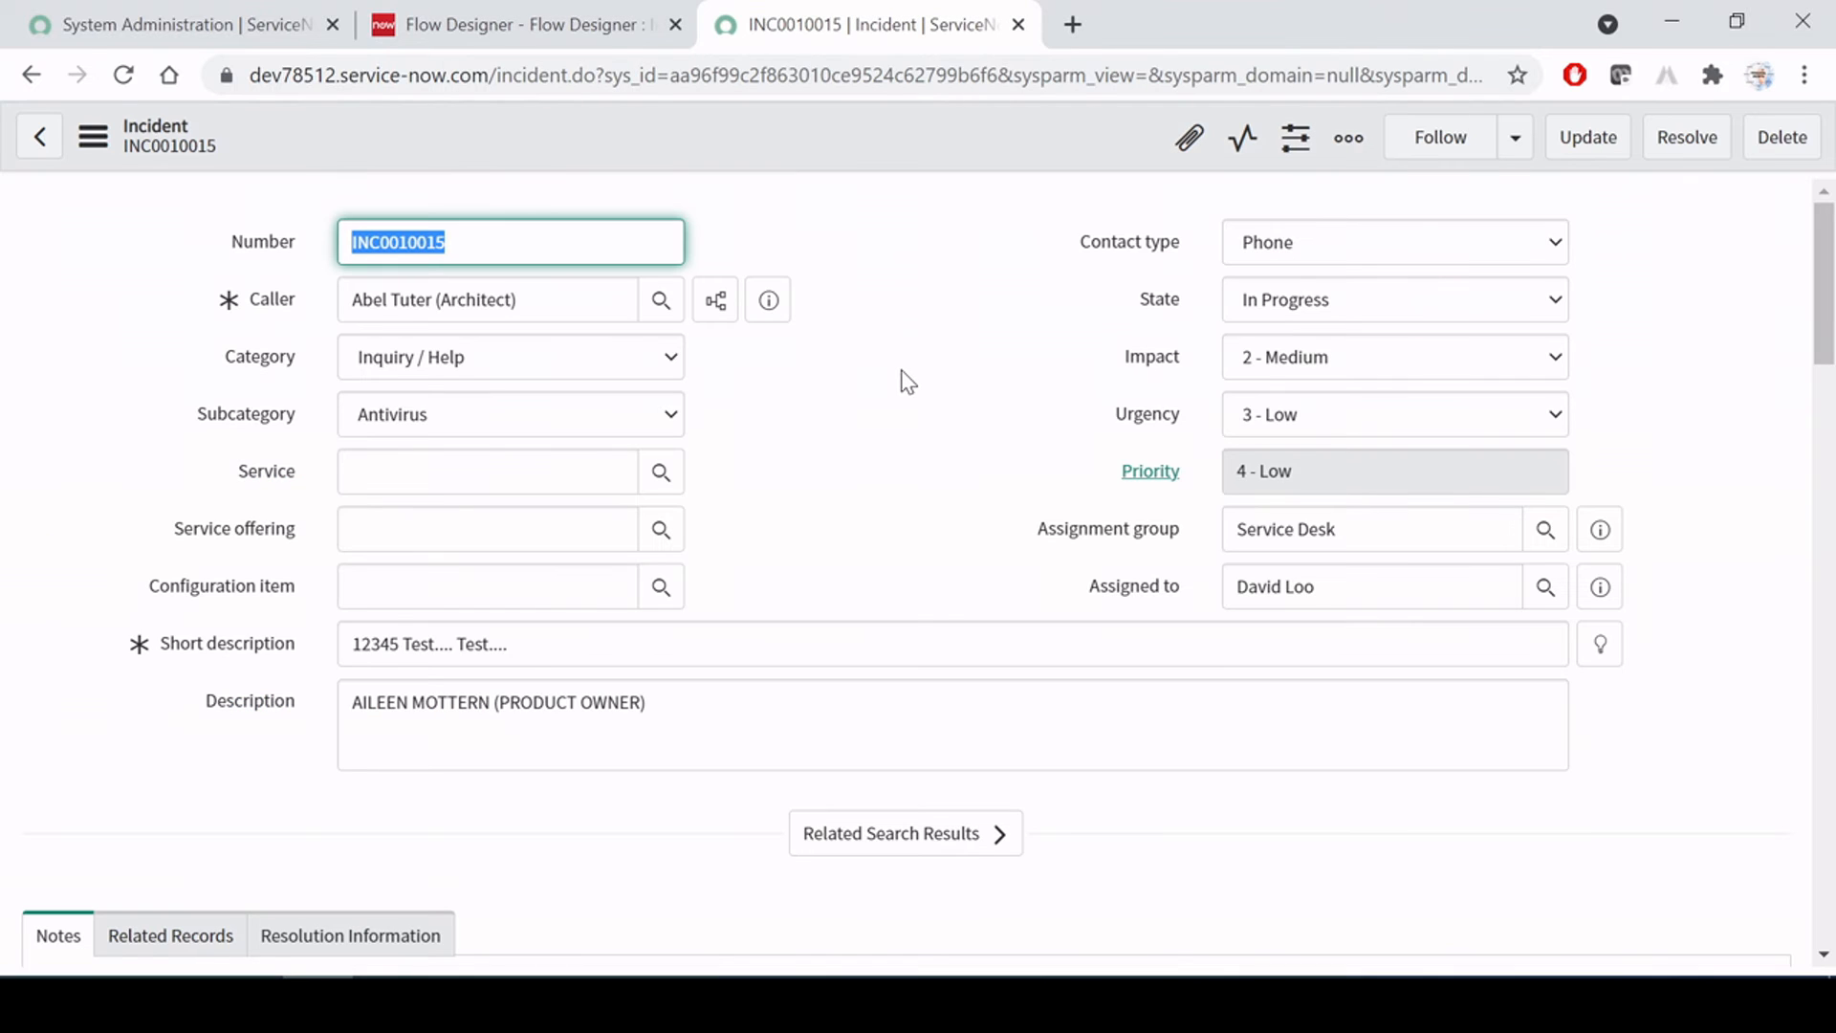
{"action": "right_click", "coordinate": [796, 133]}
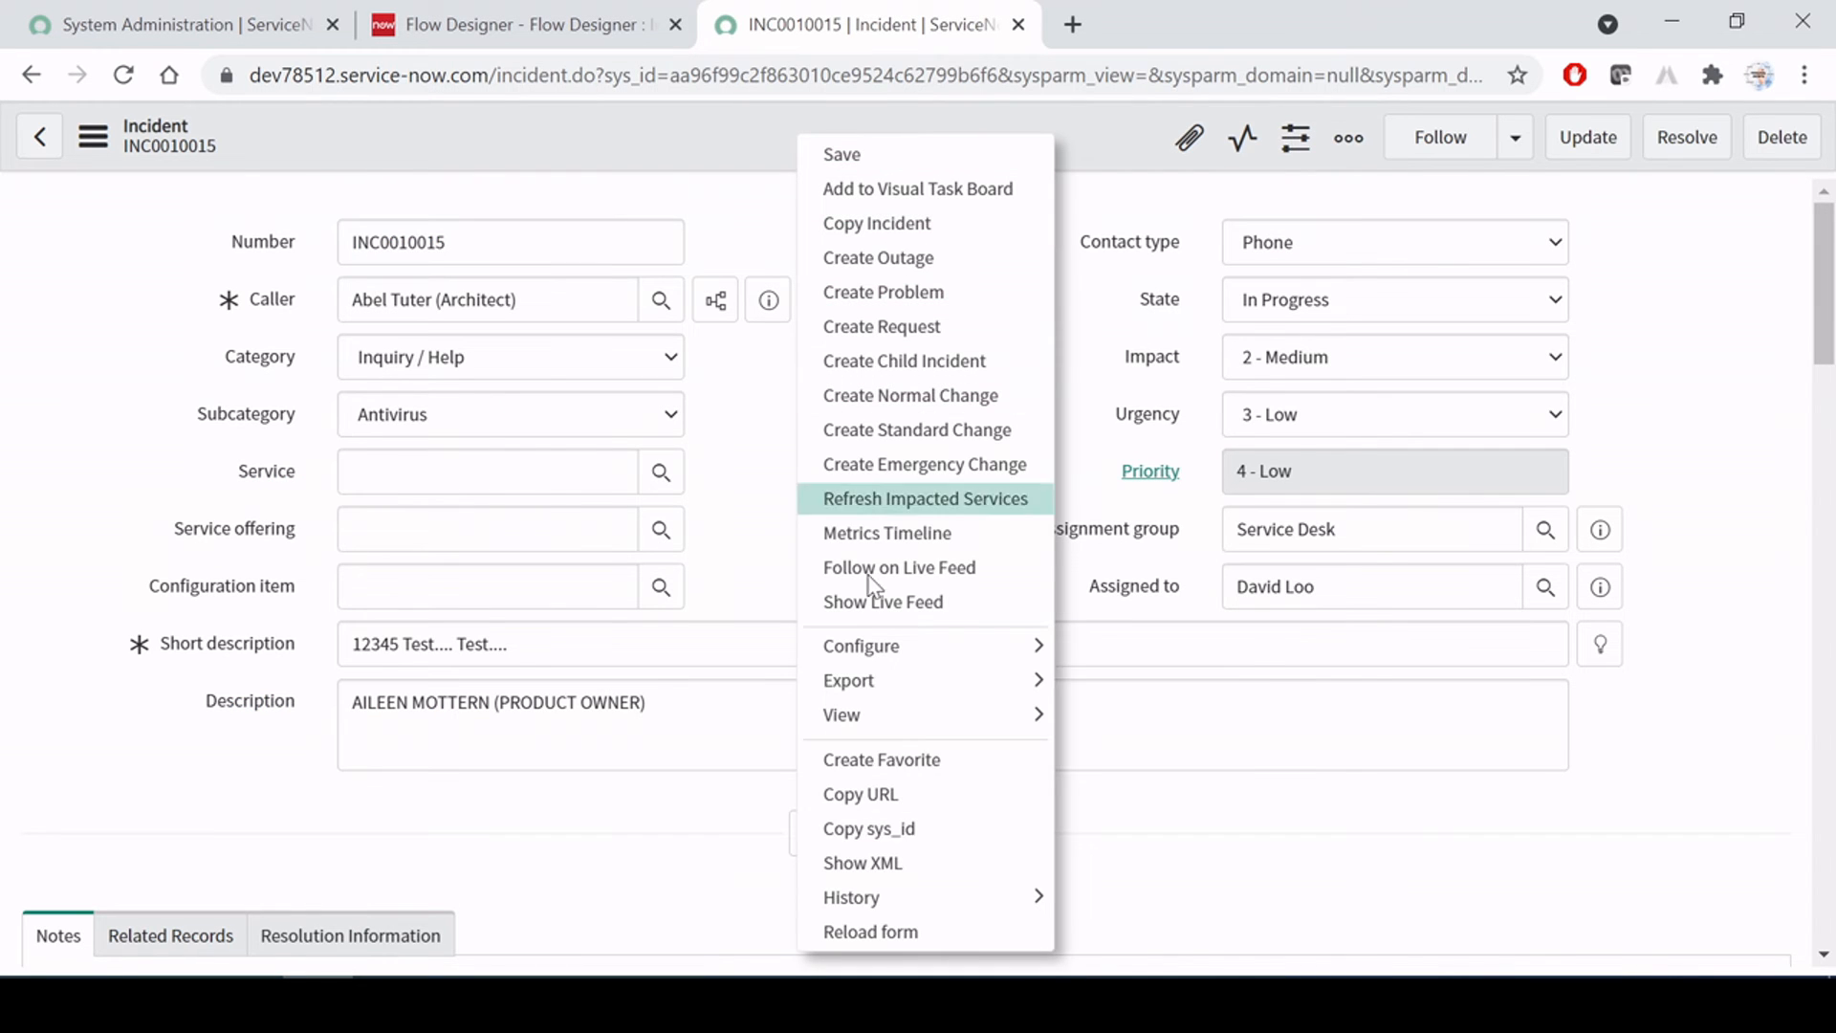
{"action": "left_click", "coordinate": [891, 929]}
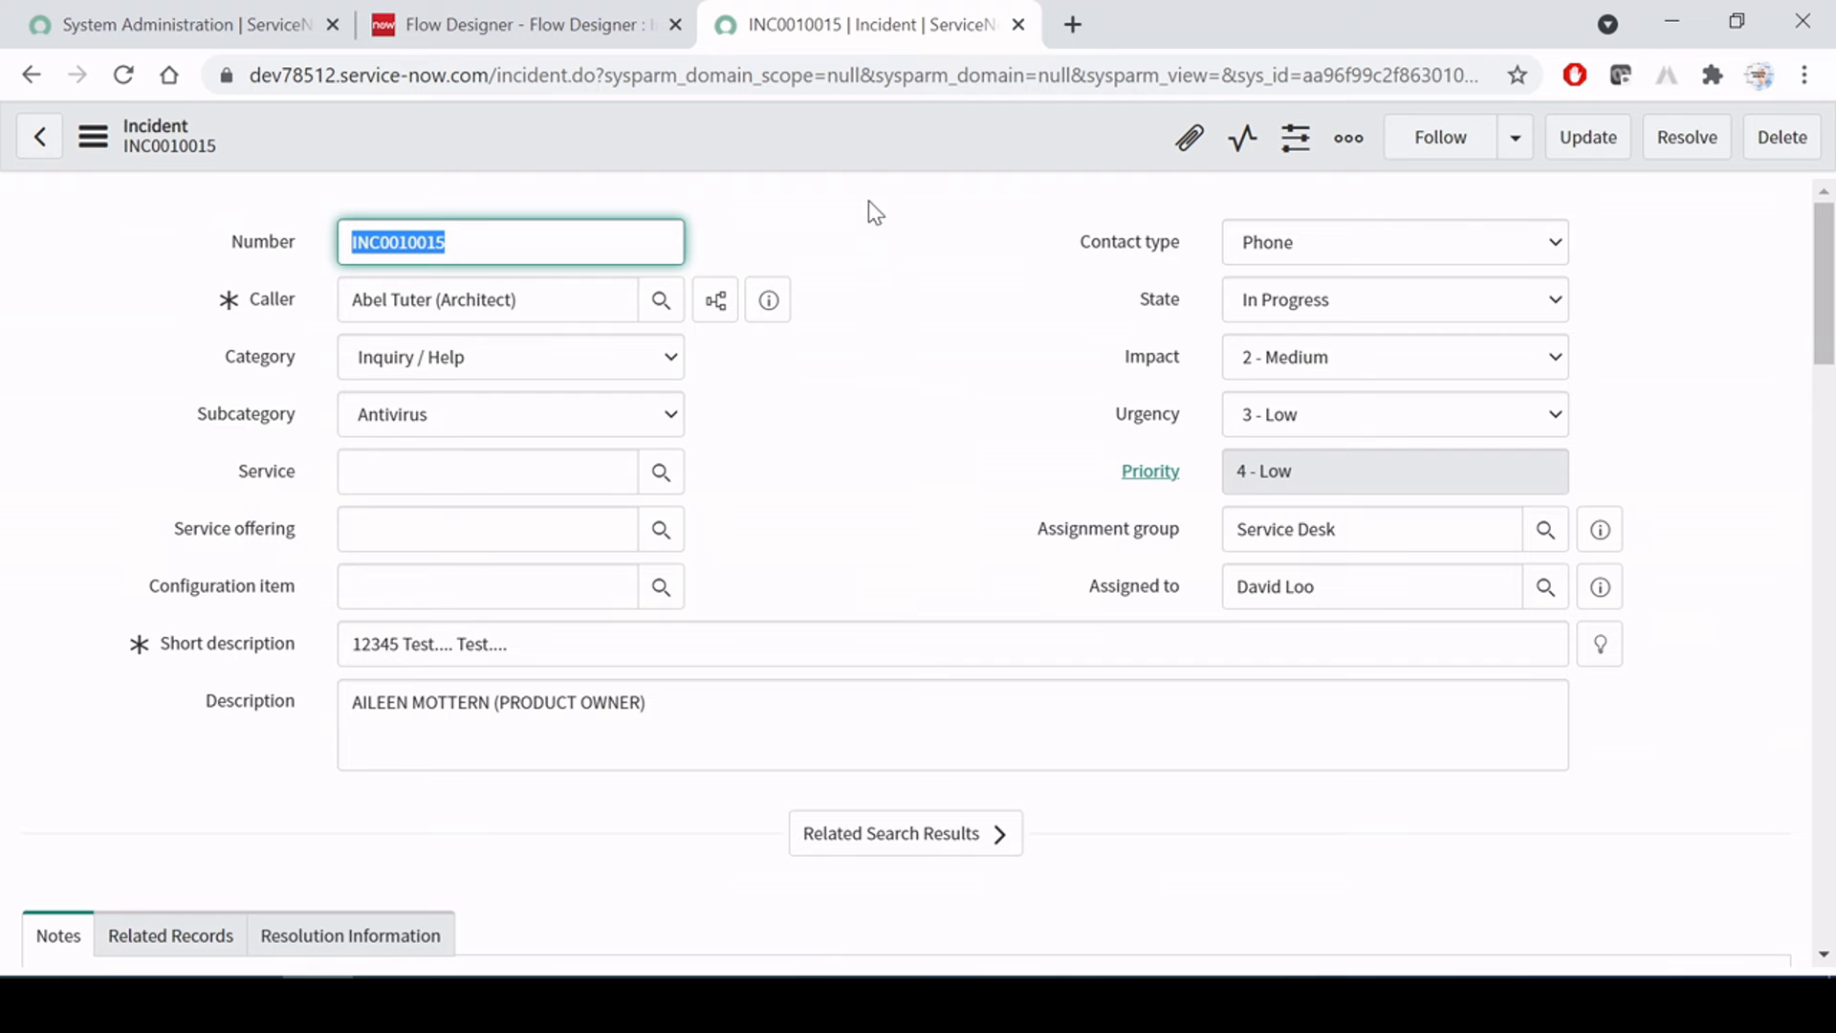
{"action": "right_click", "coordinate": [842, 123]}
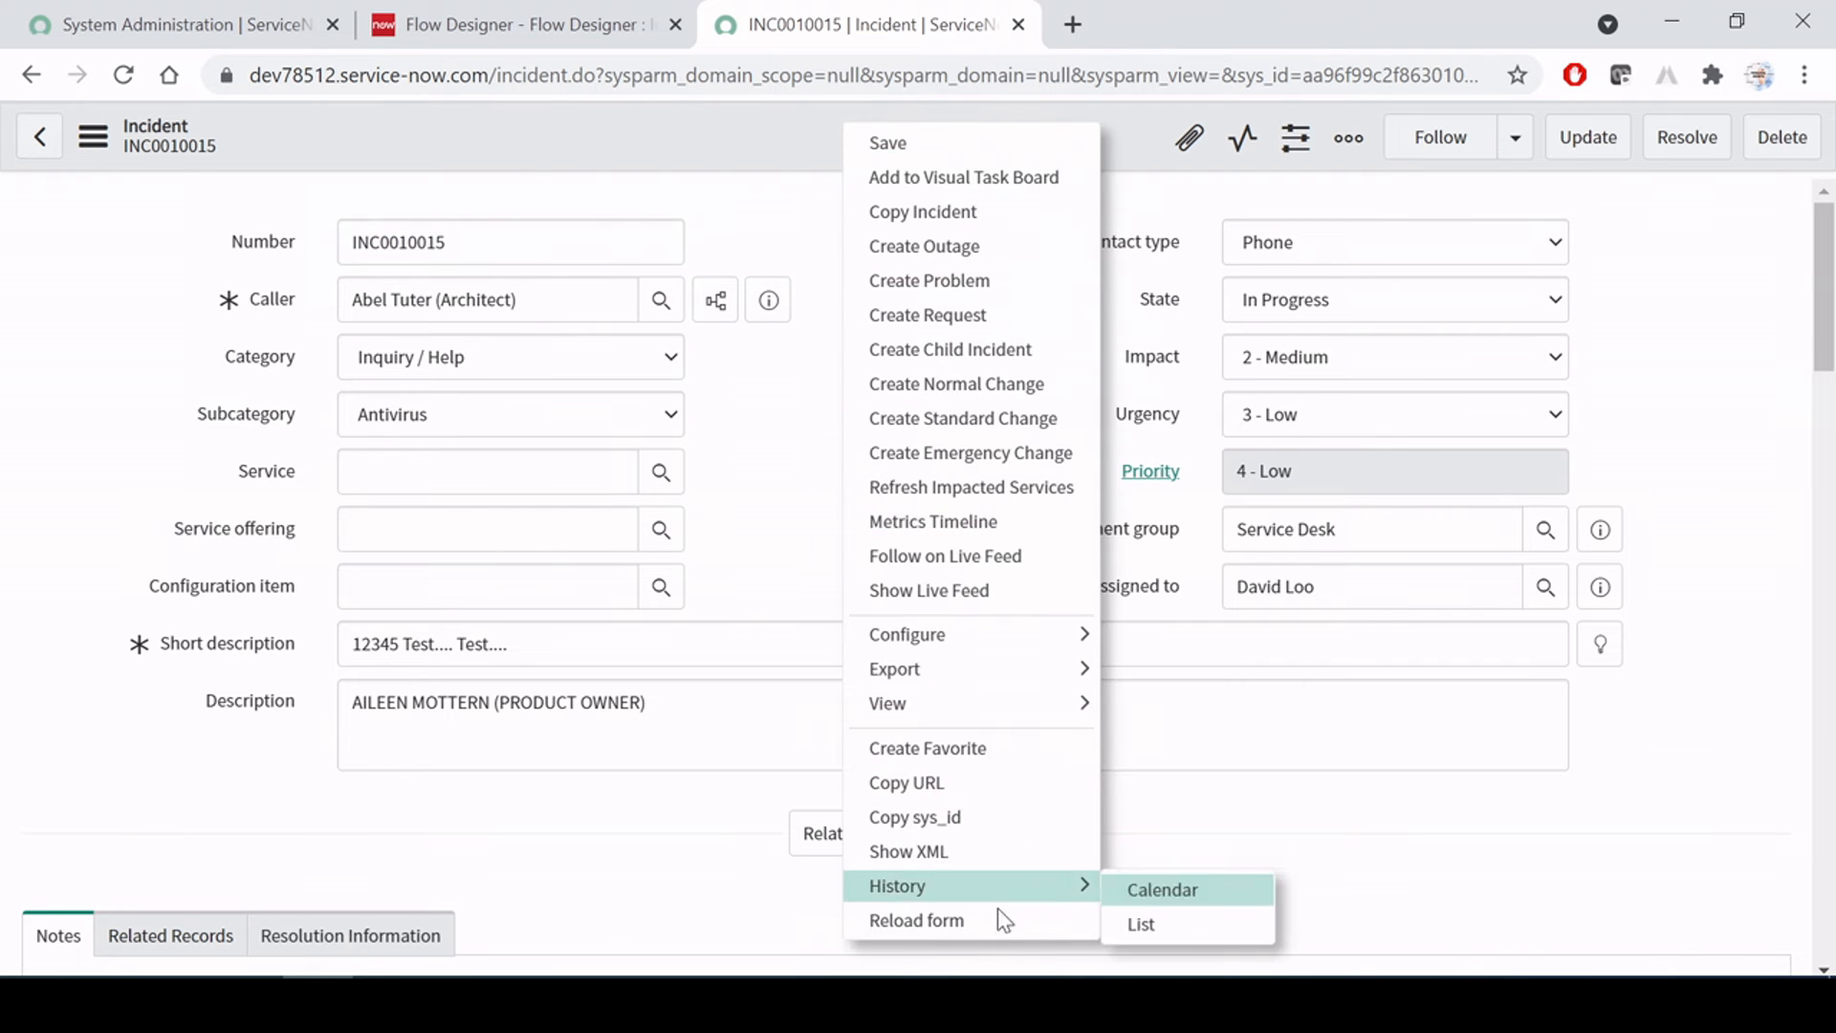
{"action": "left_click", "coordinate": [966, 919]}
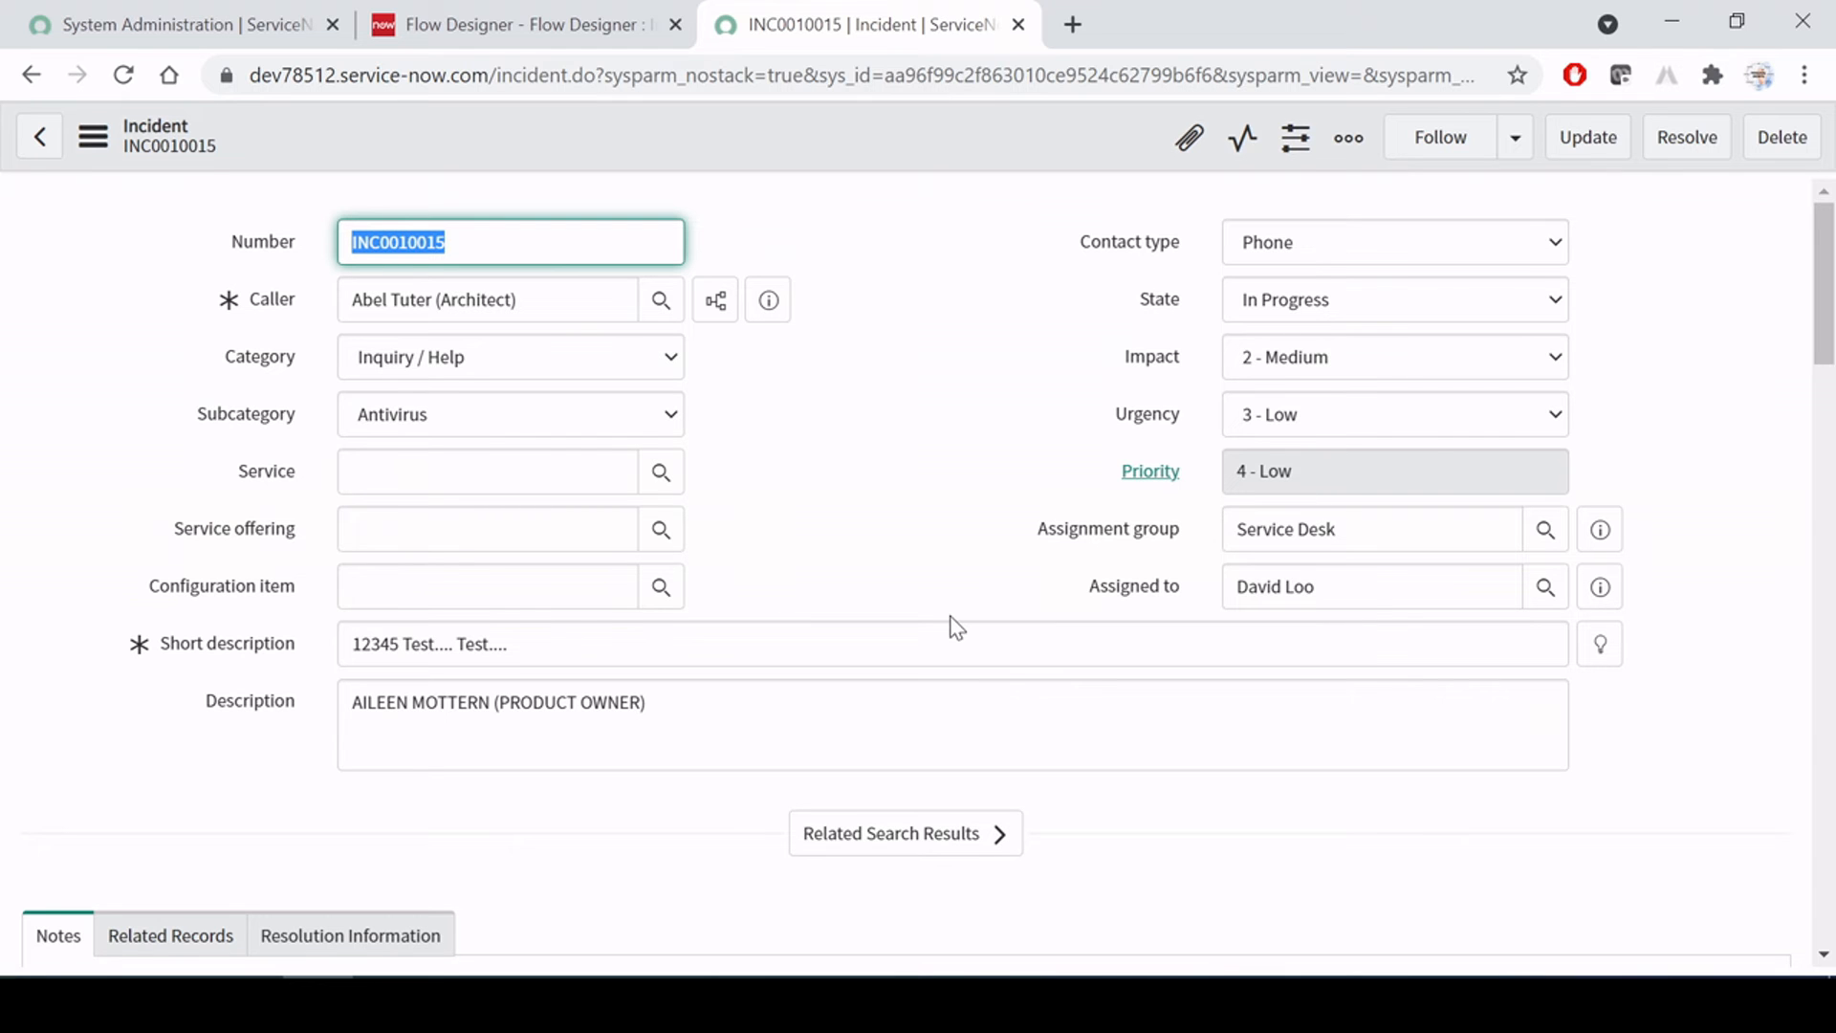
Set Run Trigger to For every update in the flow's Incident Created or Updated trigger
{"action": "left_click", "coordinate": [483, 24]}
{"action": "left_click", "coordinate": [334, 472]}
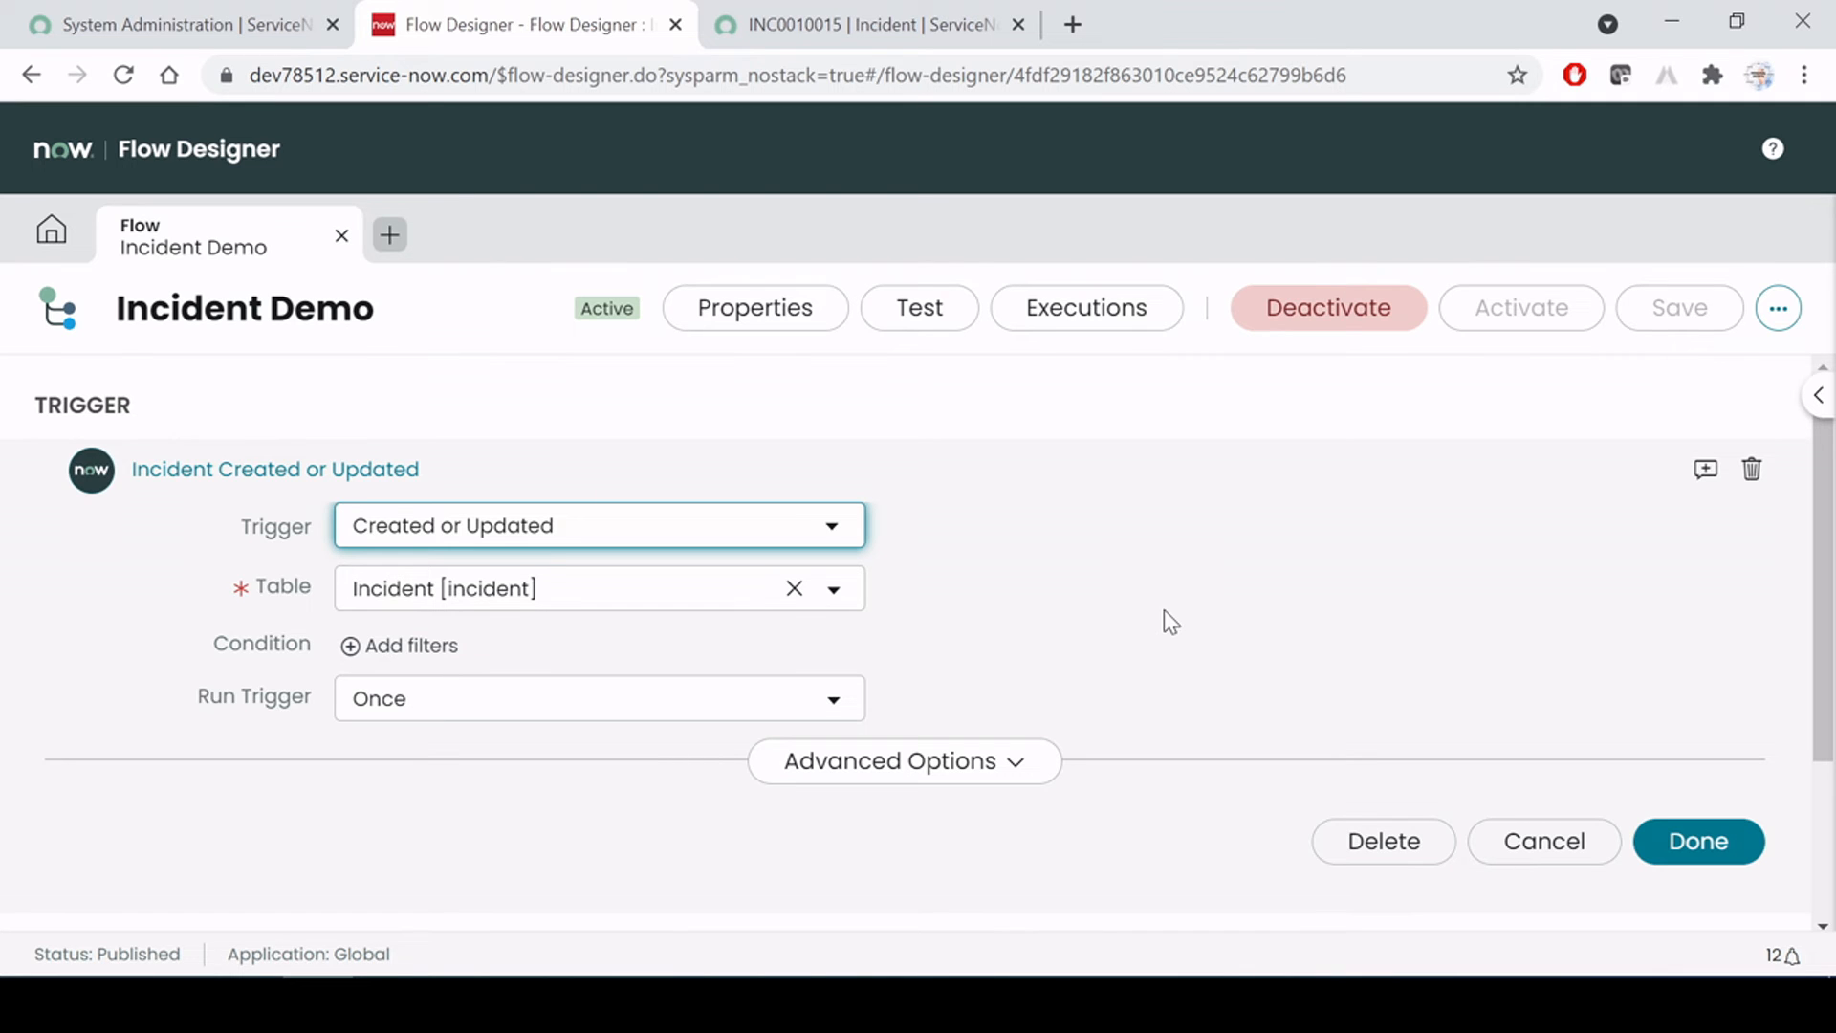
{"action": "left_click", "coordinate": [780, 696]}
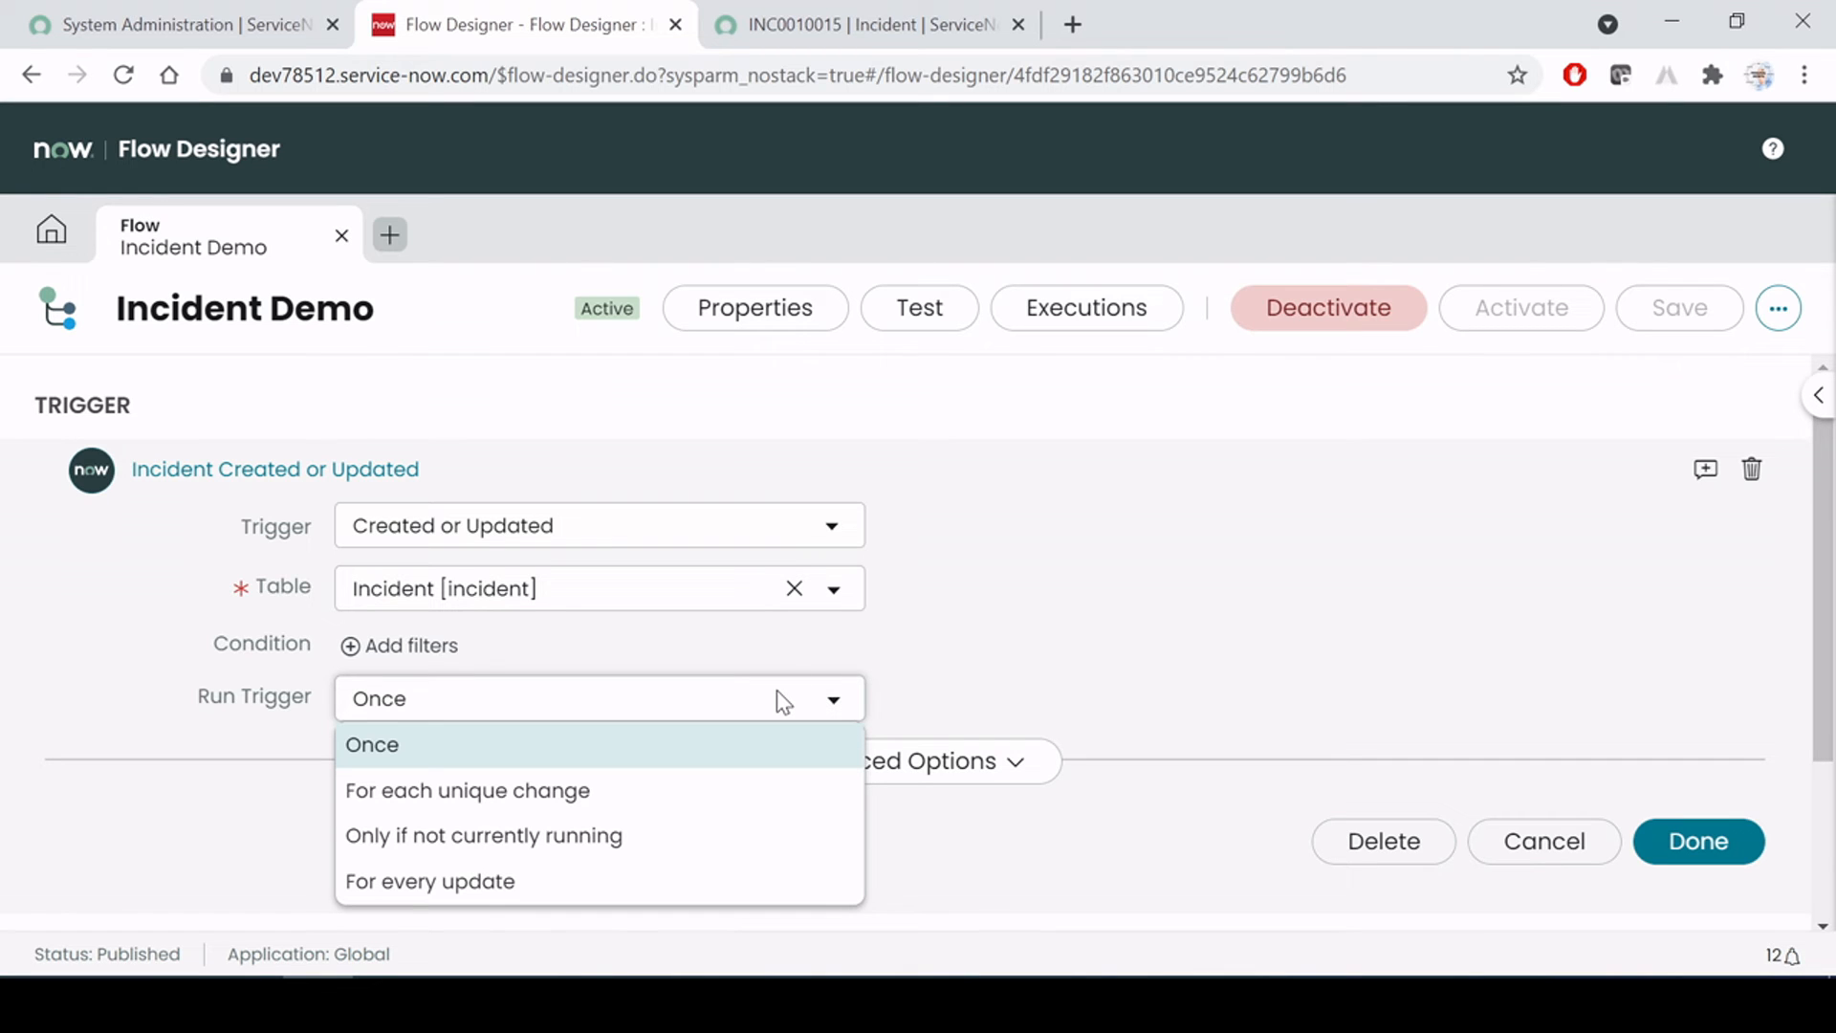
{"action": "left_click", "coordinate": [1006, 532]}
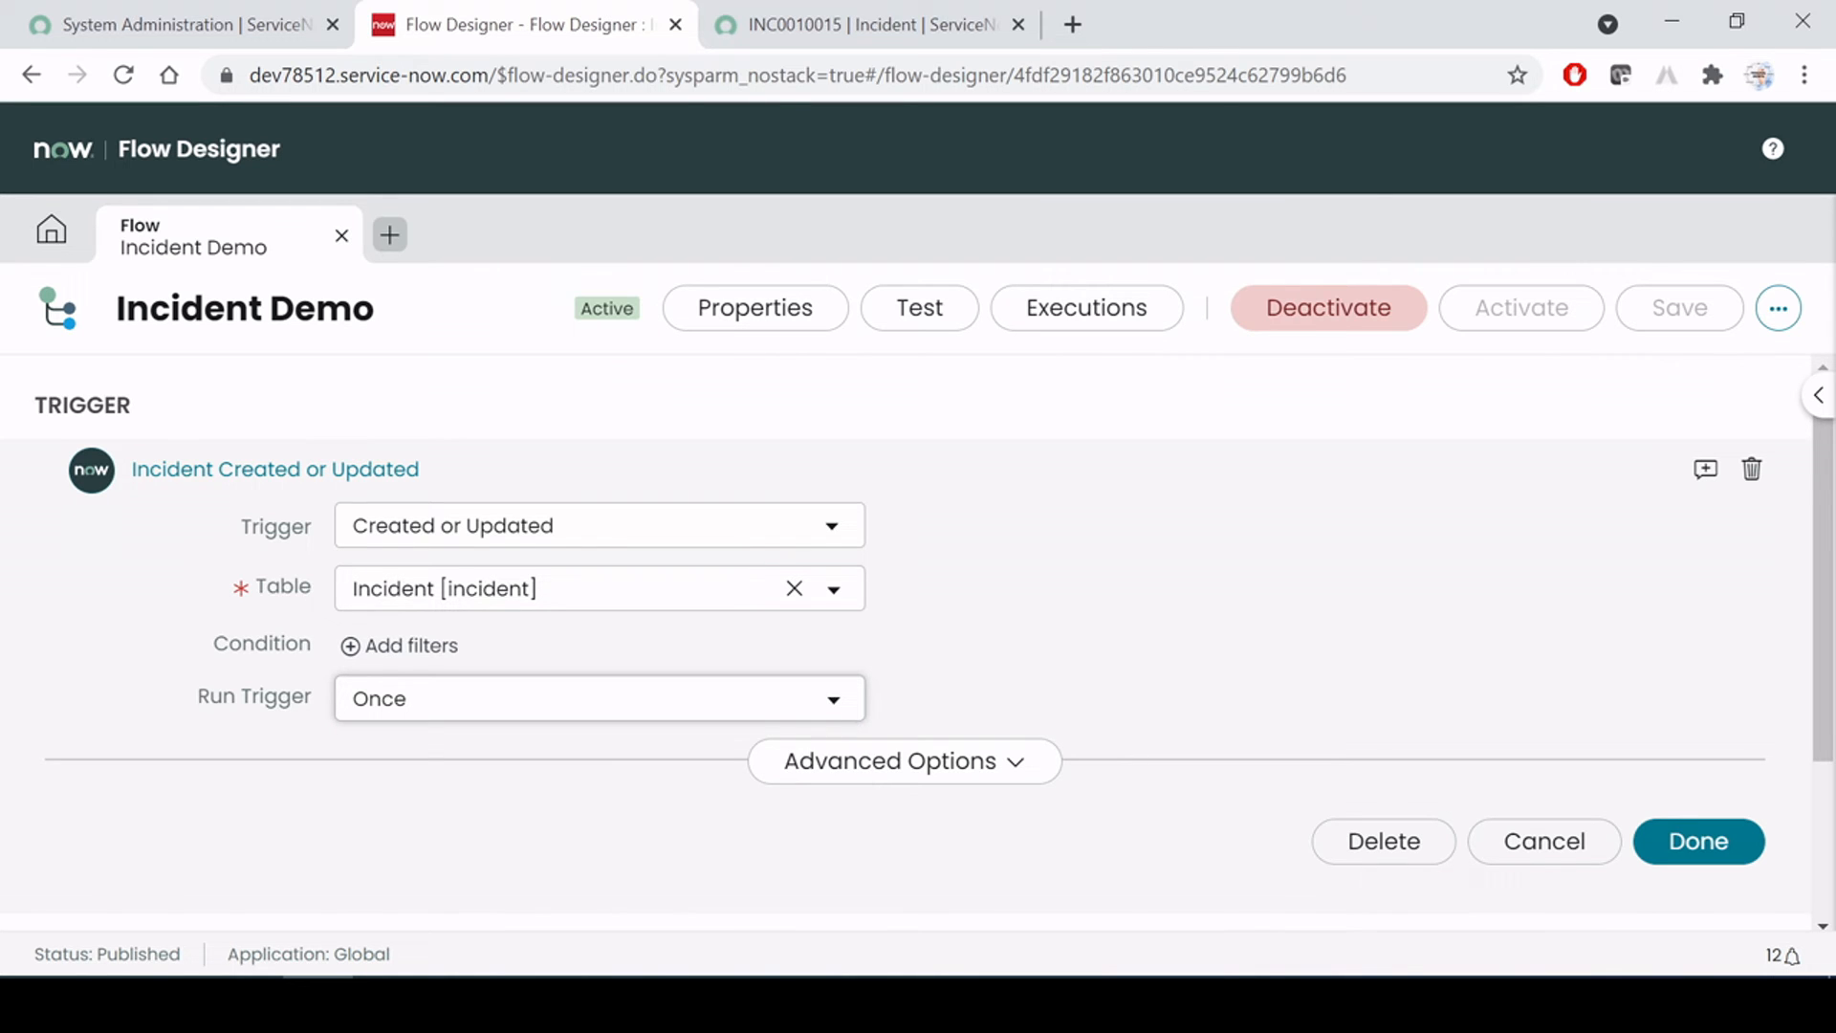
{"action": "left_click", "coordinate": [828, 27]}
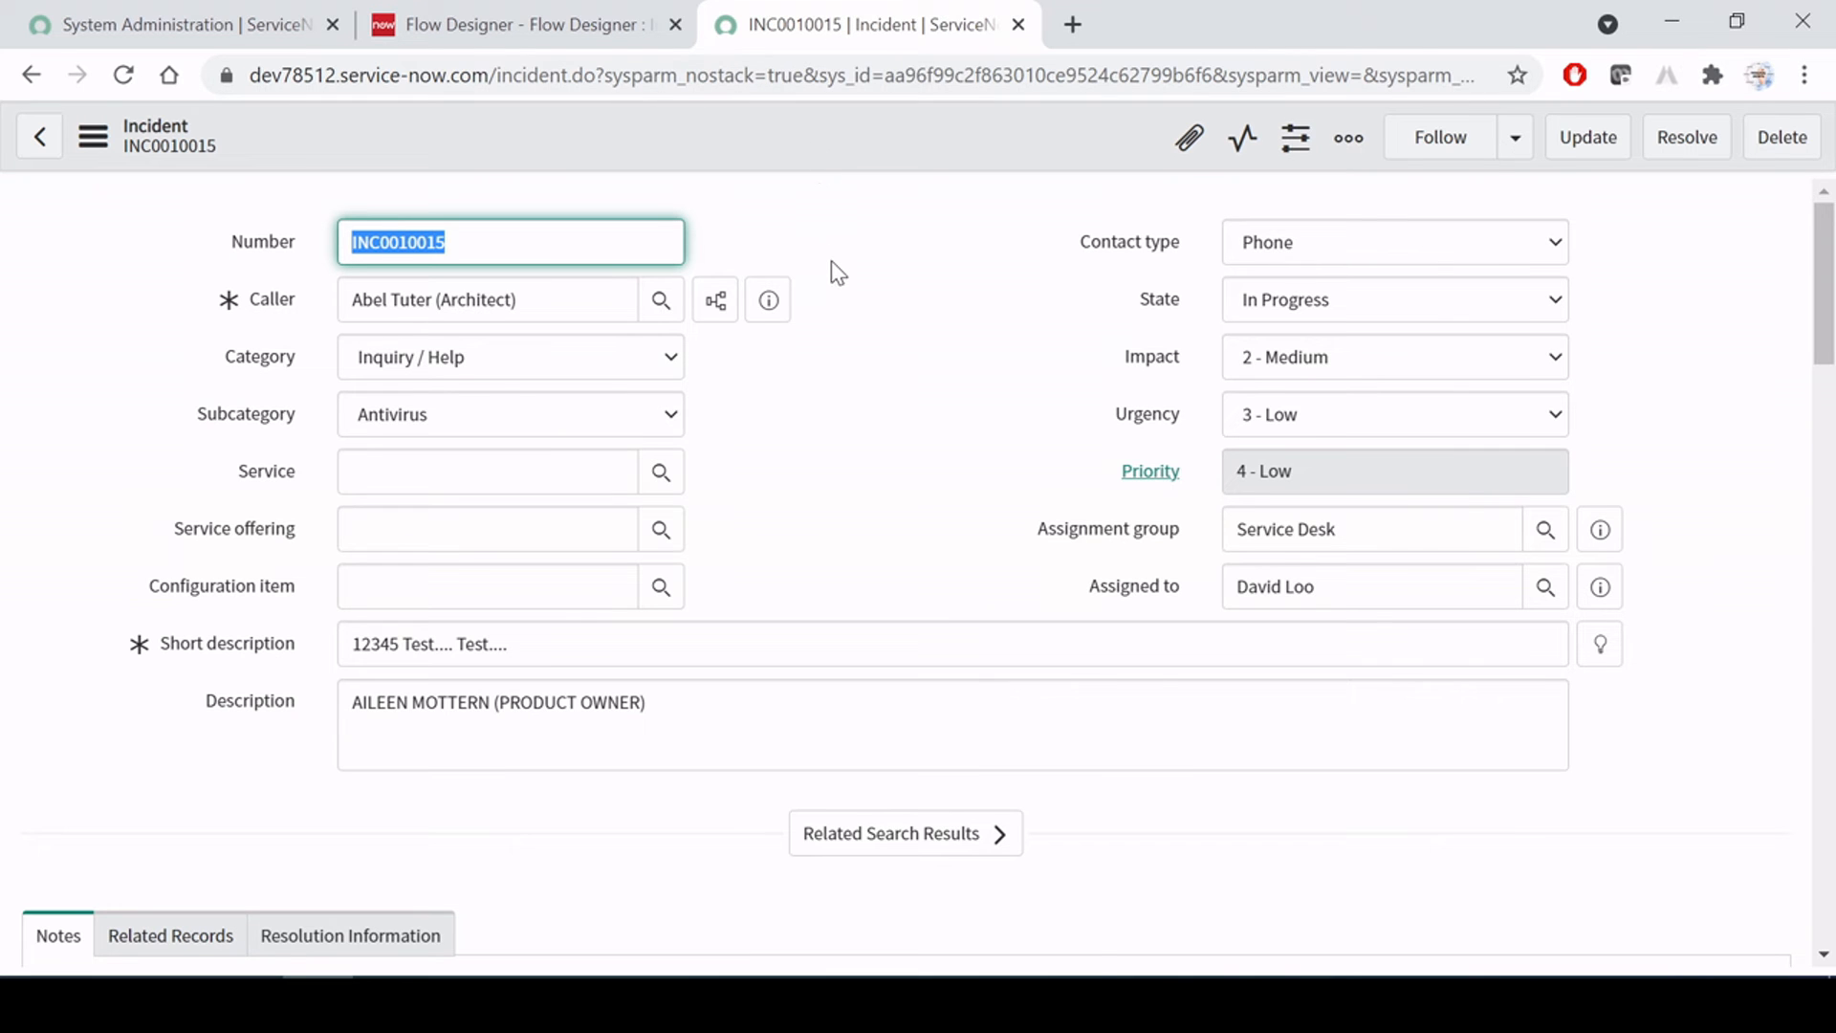
{"action": "left_click", "coordinate": [600, 23]}
{"action": "left_click", "coordinate": [658, 700]}
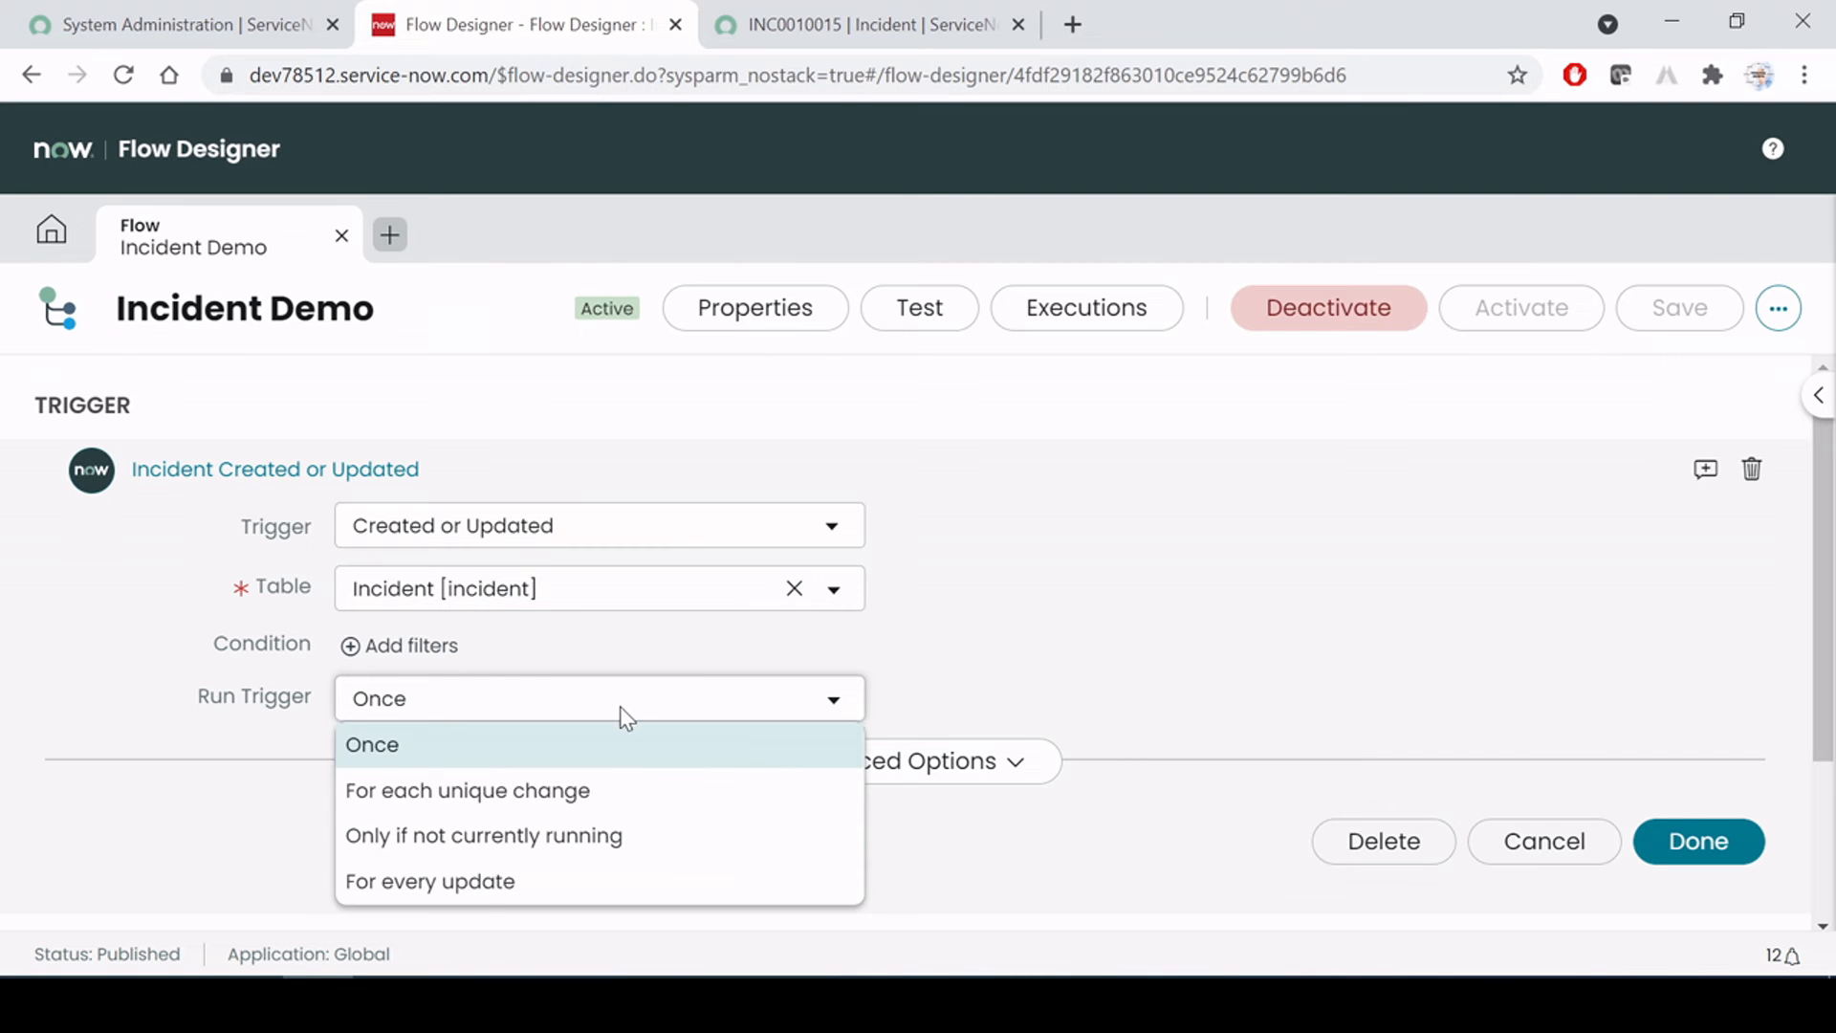
{"action": "left_click", "coordinate": [490, 882]}
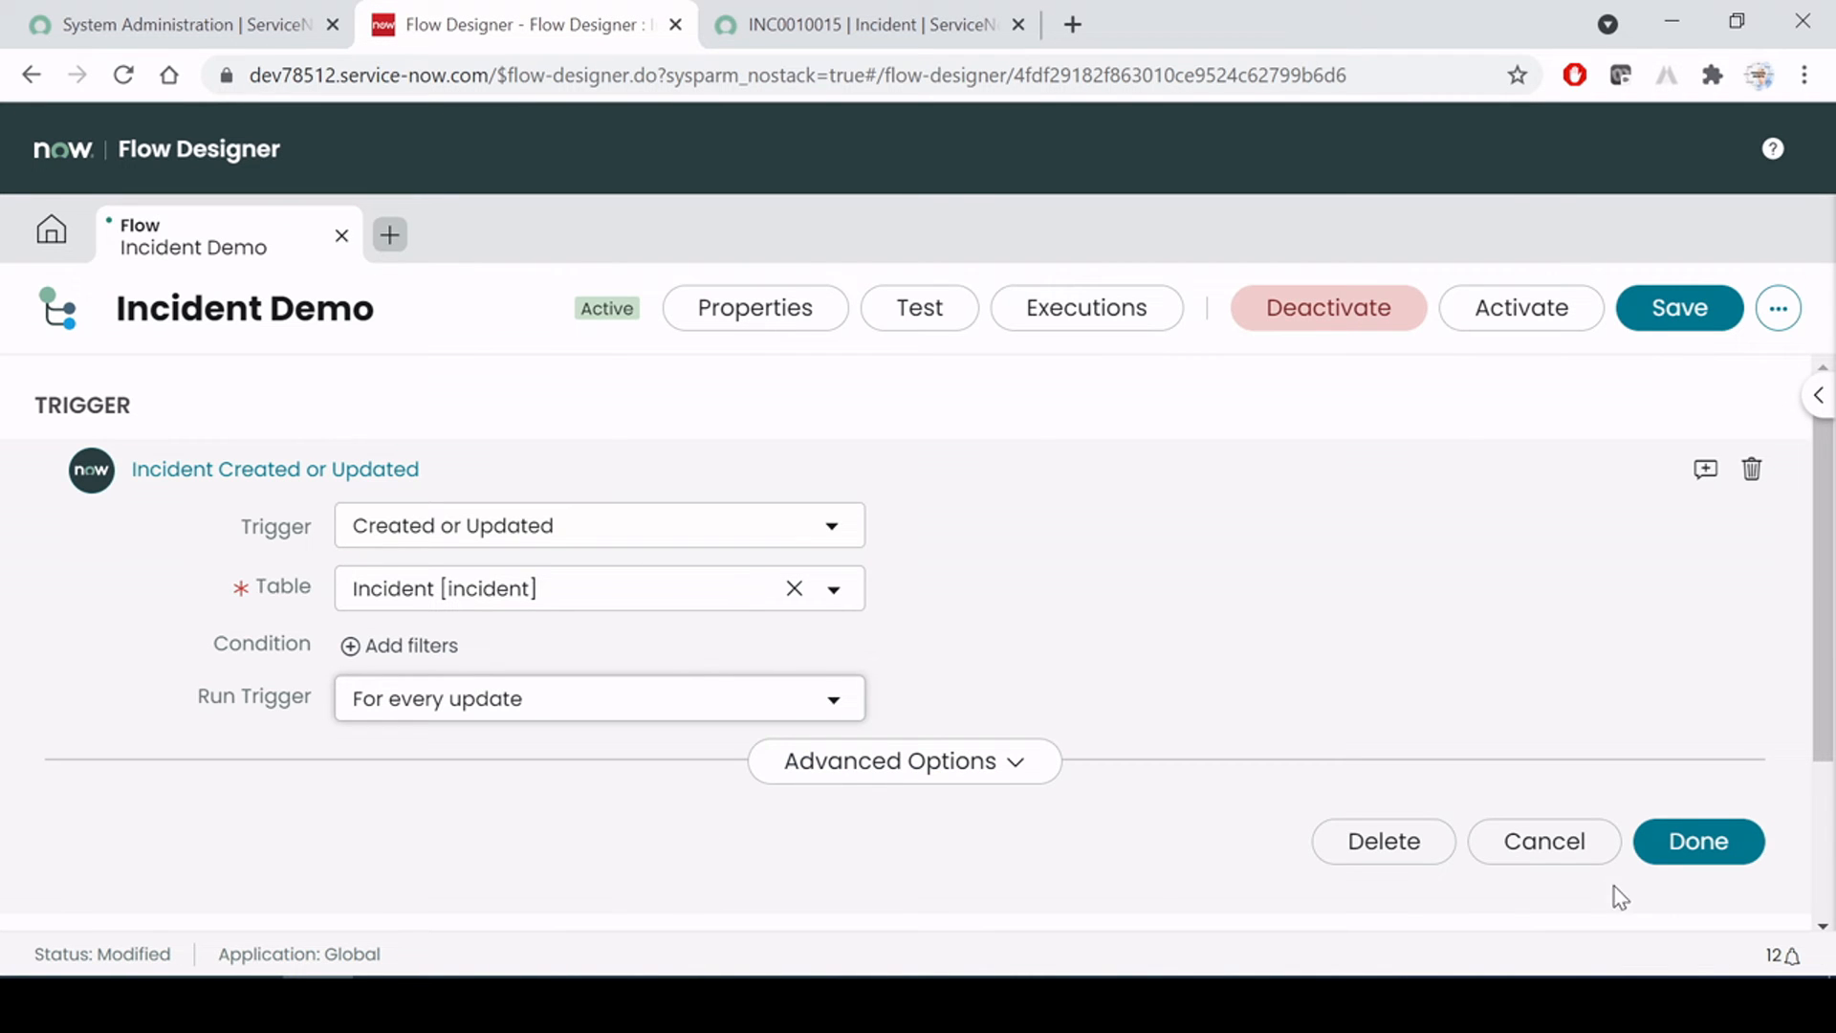
{"action": "left_click", "coordinate": [1706, 845]}
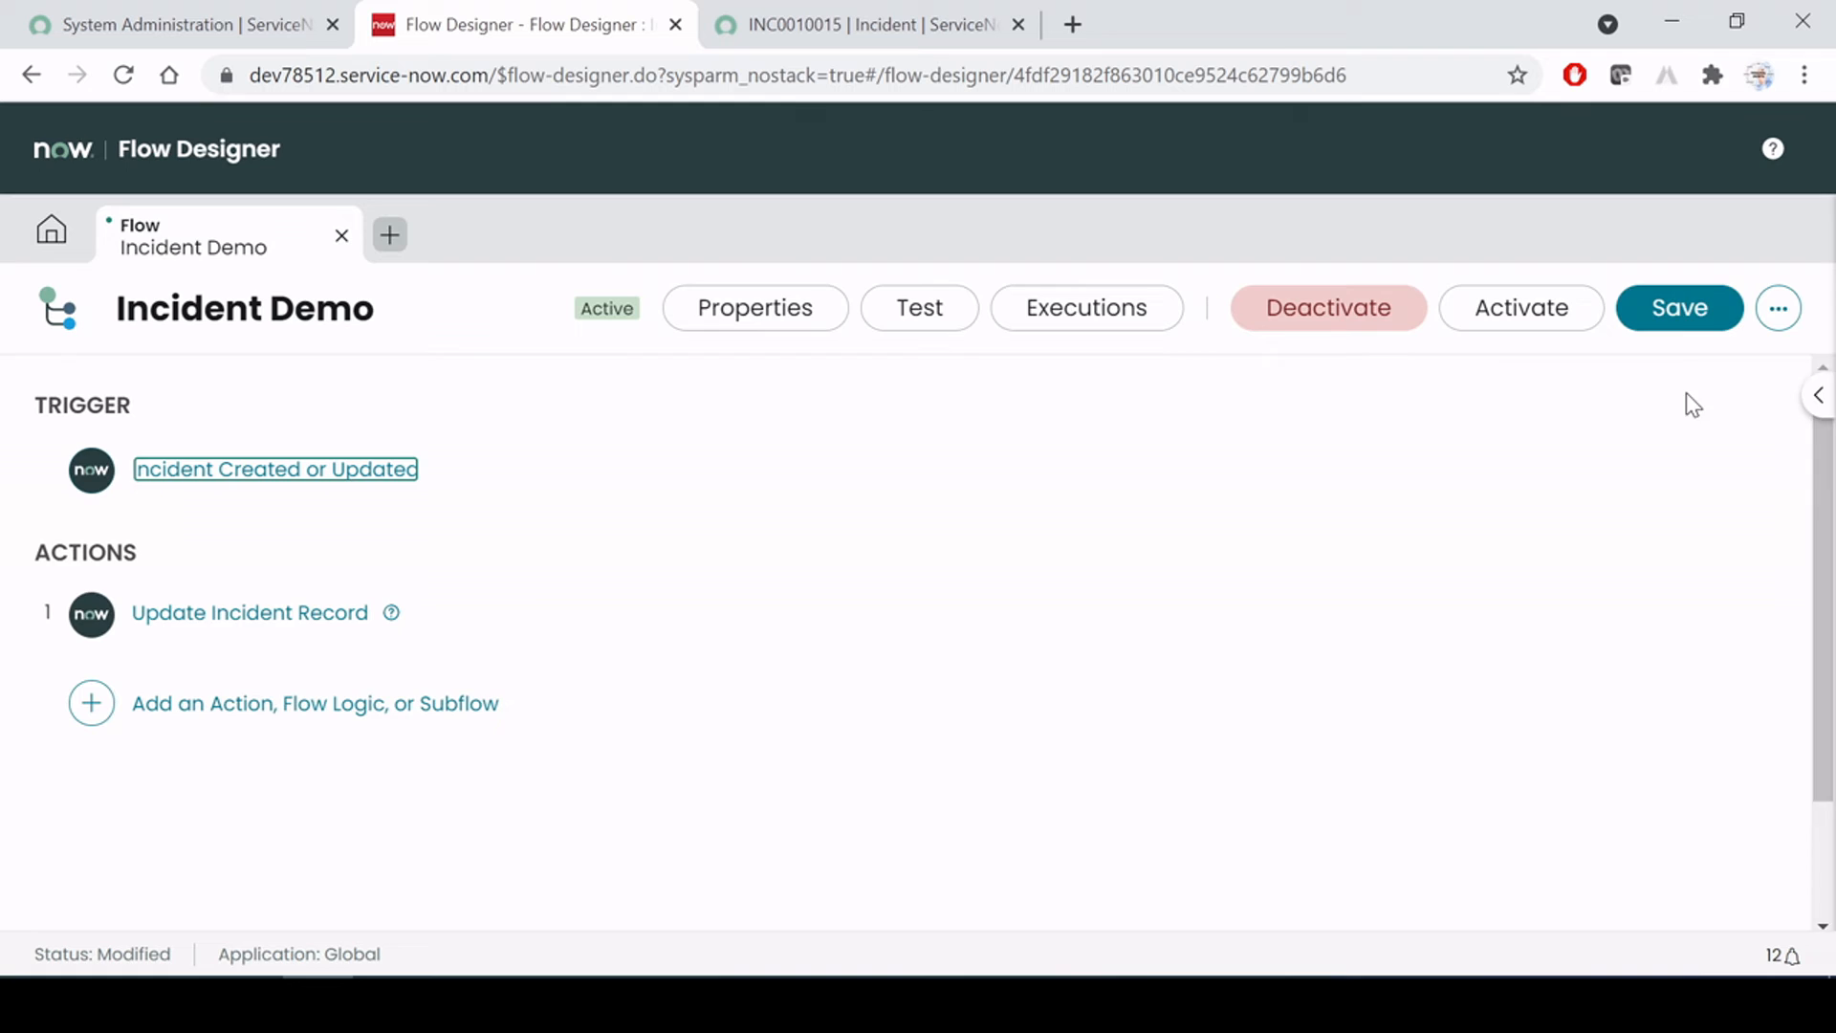
Save and activate the Incident Demo flow, then reload the incident form
{"action": "left_click", "coordinate": [1681, 323]}
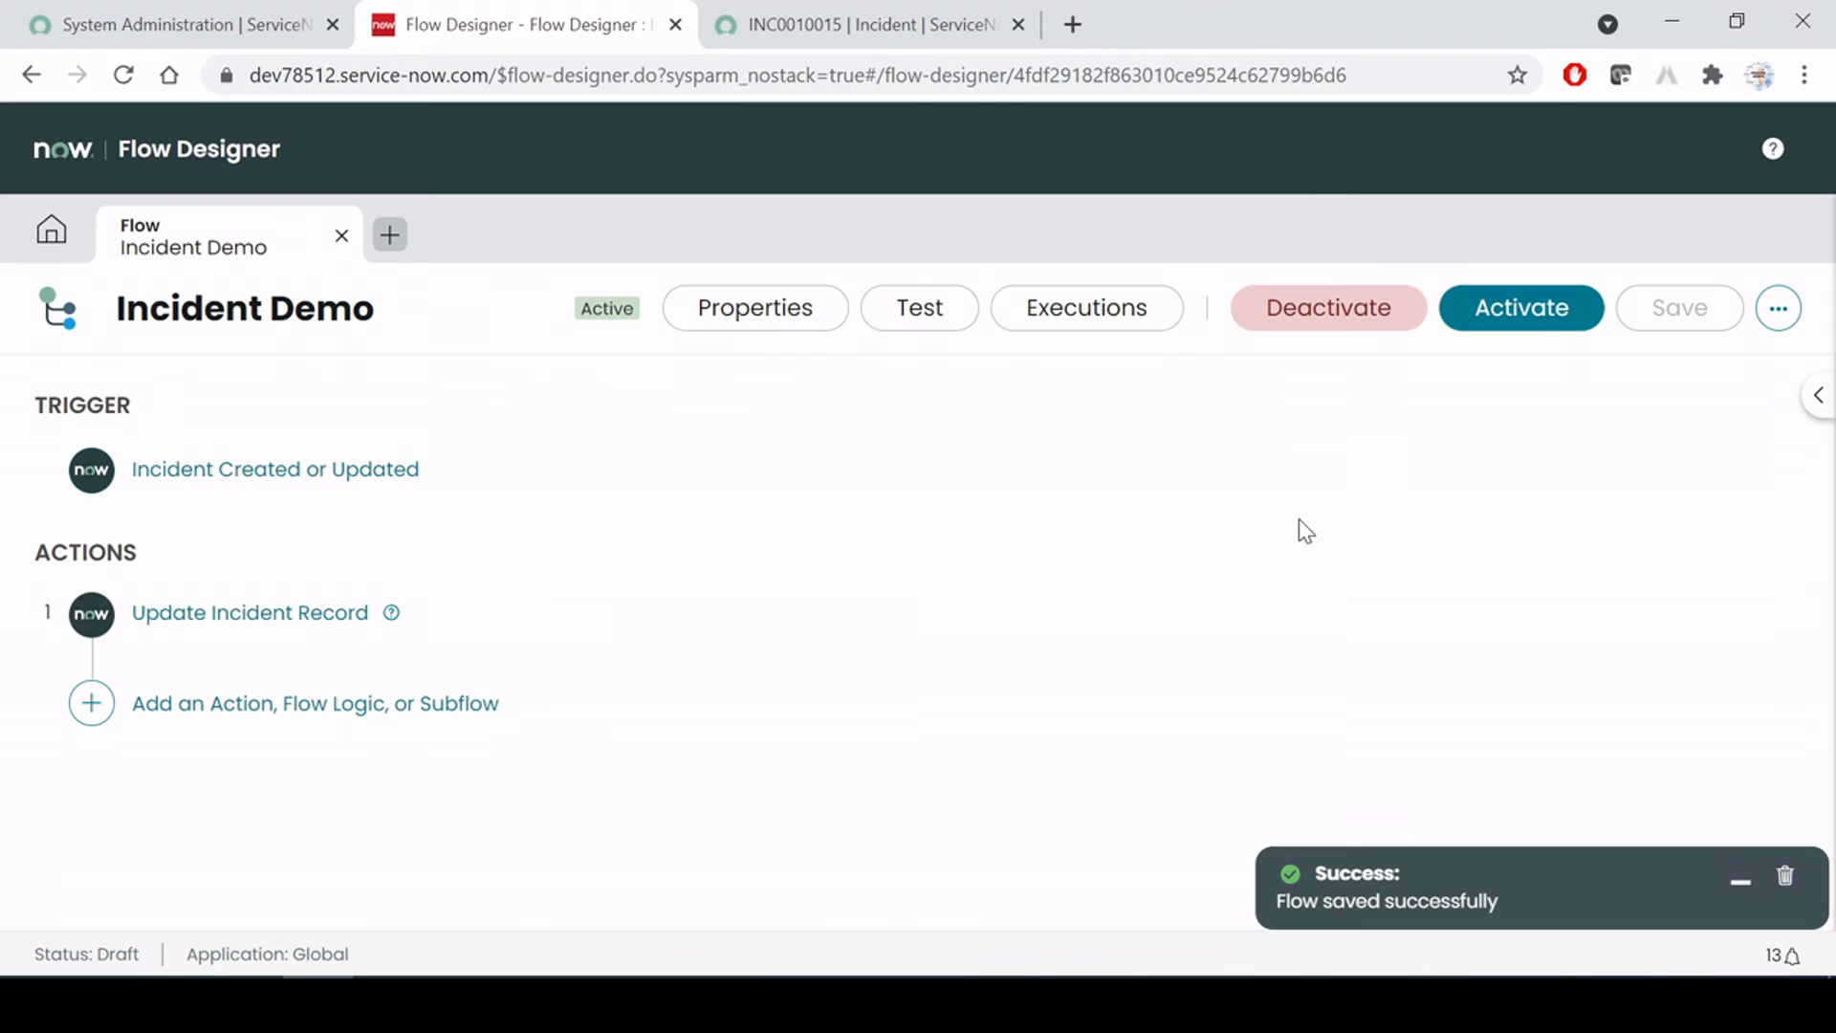
{"action": "left_click", "coordinate": [1516, 315]}
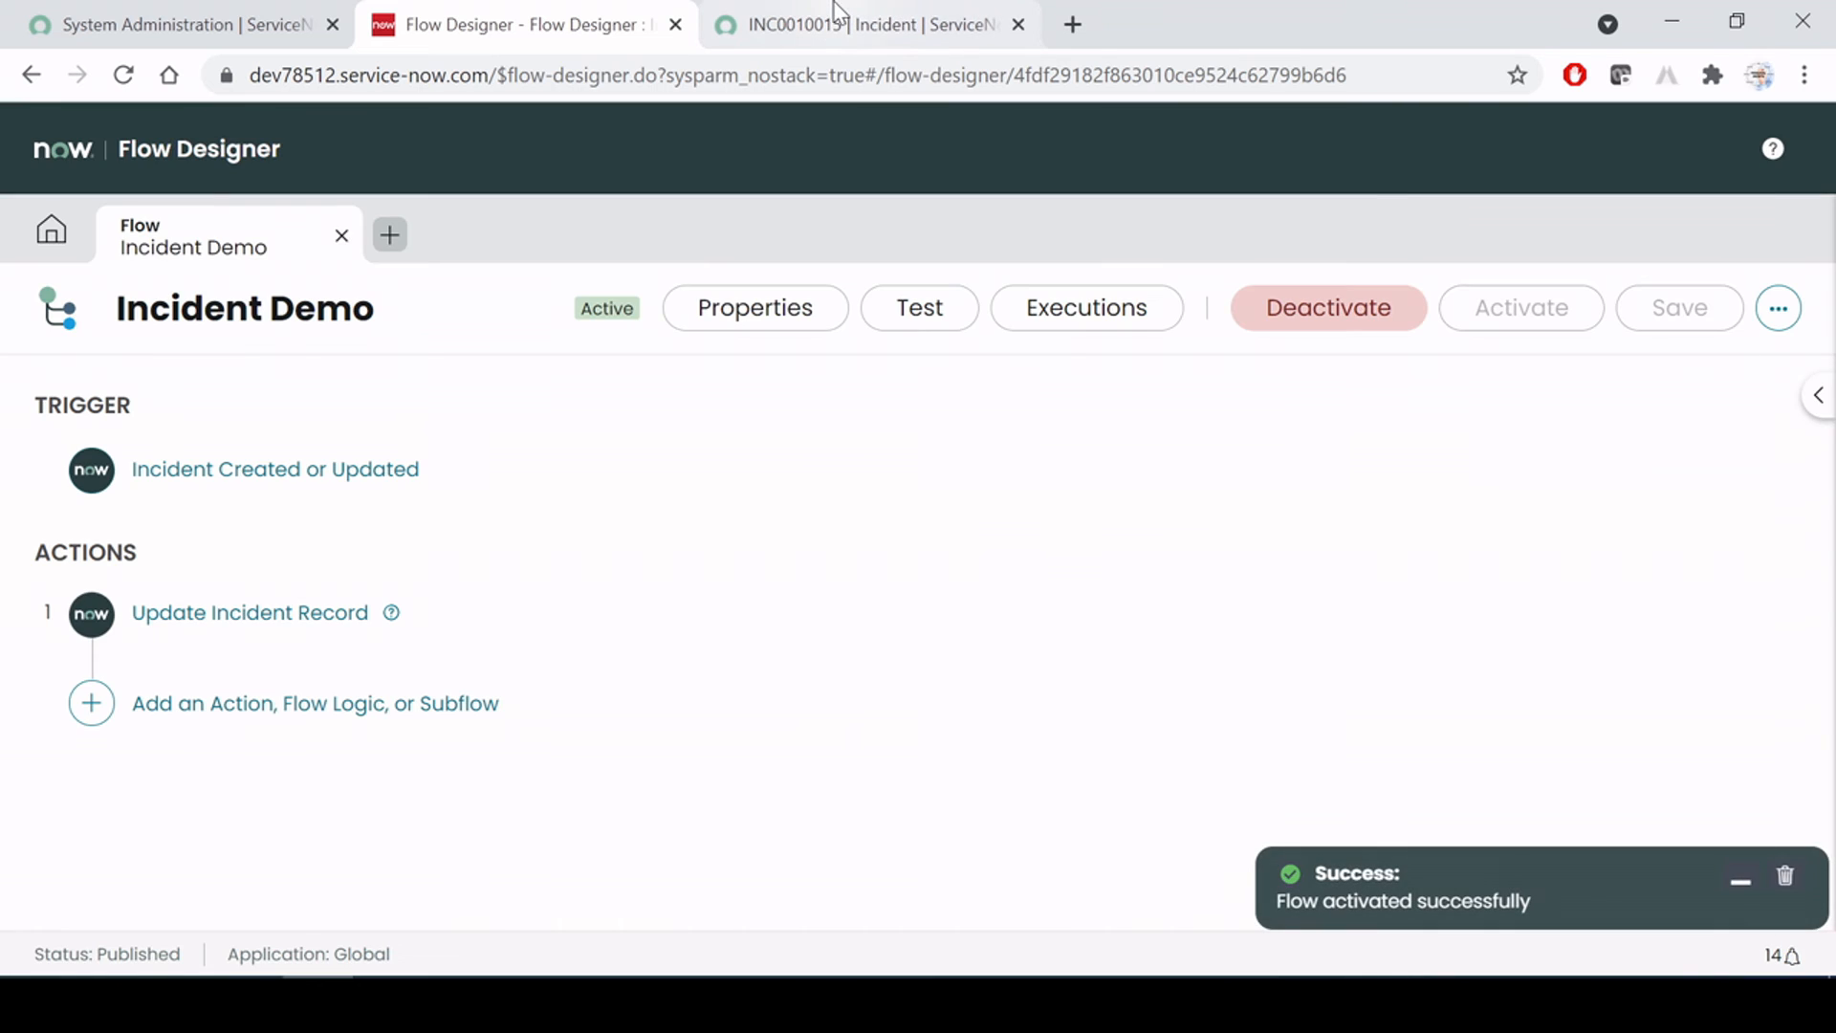
{"action": "left_click", "coordinate": [835, 11]}
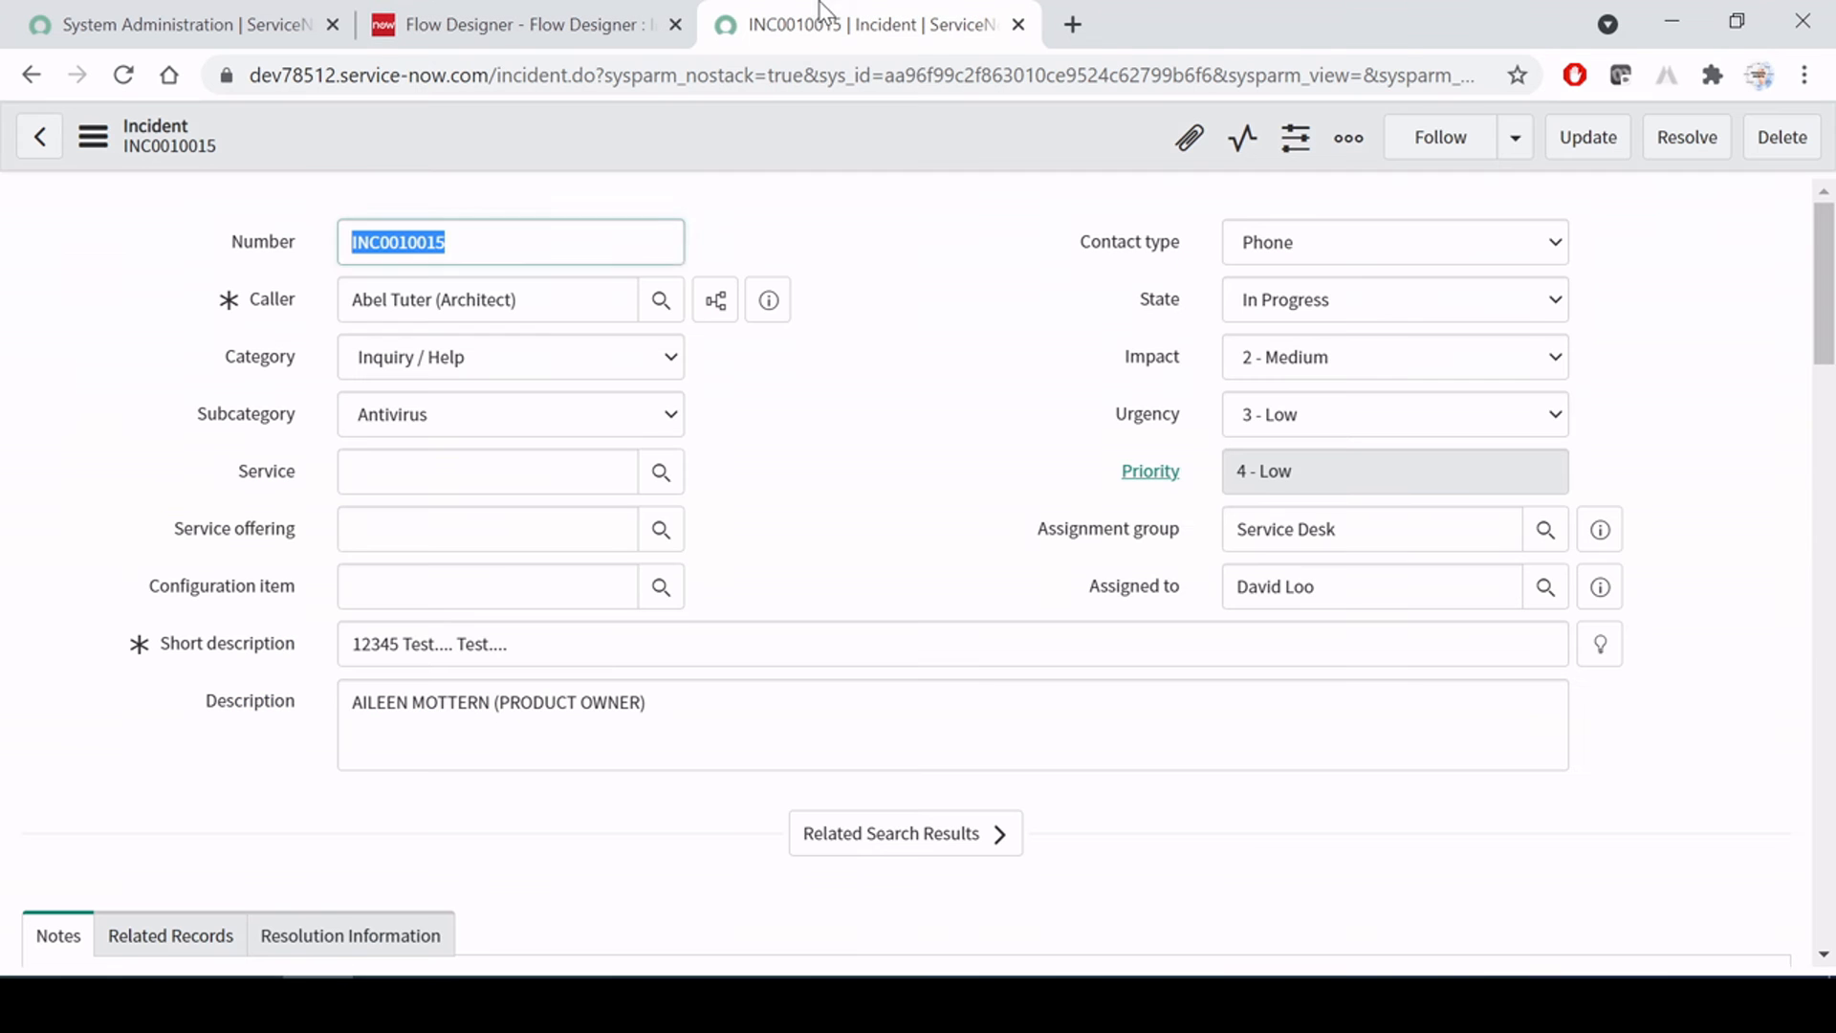
{"action": "right_click", "coordinate": [708, 127]}
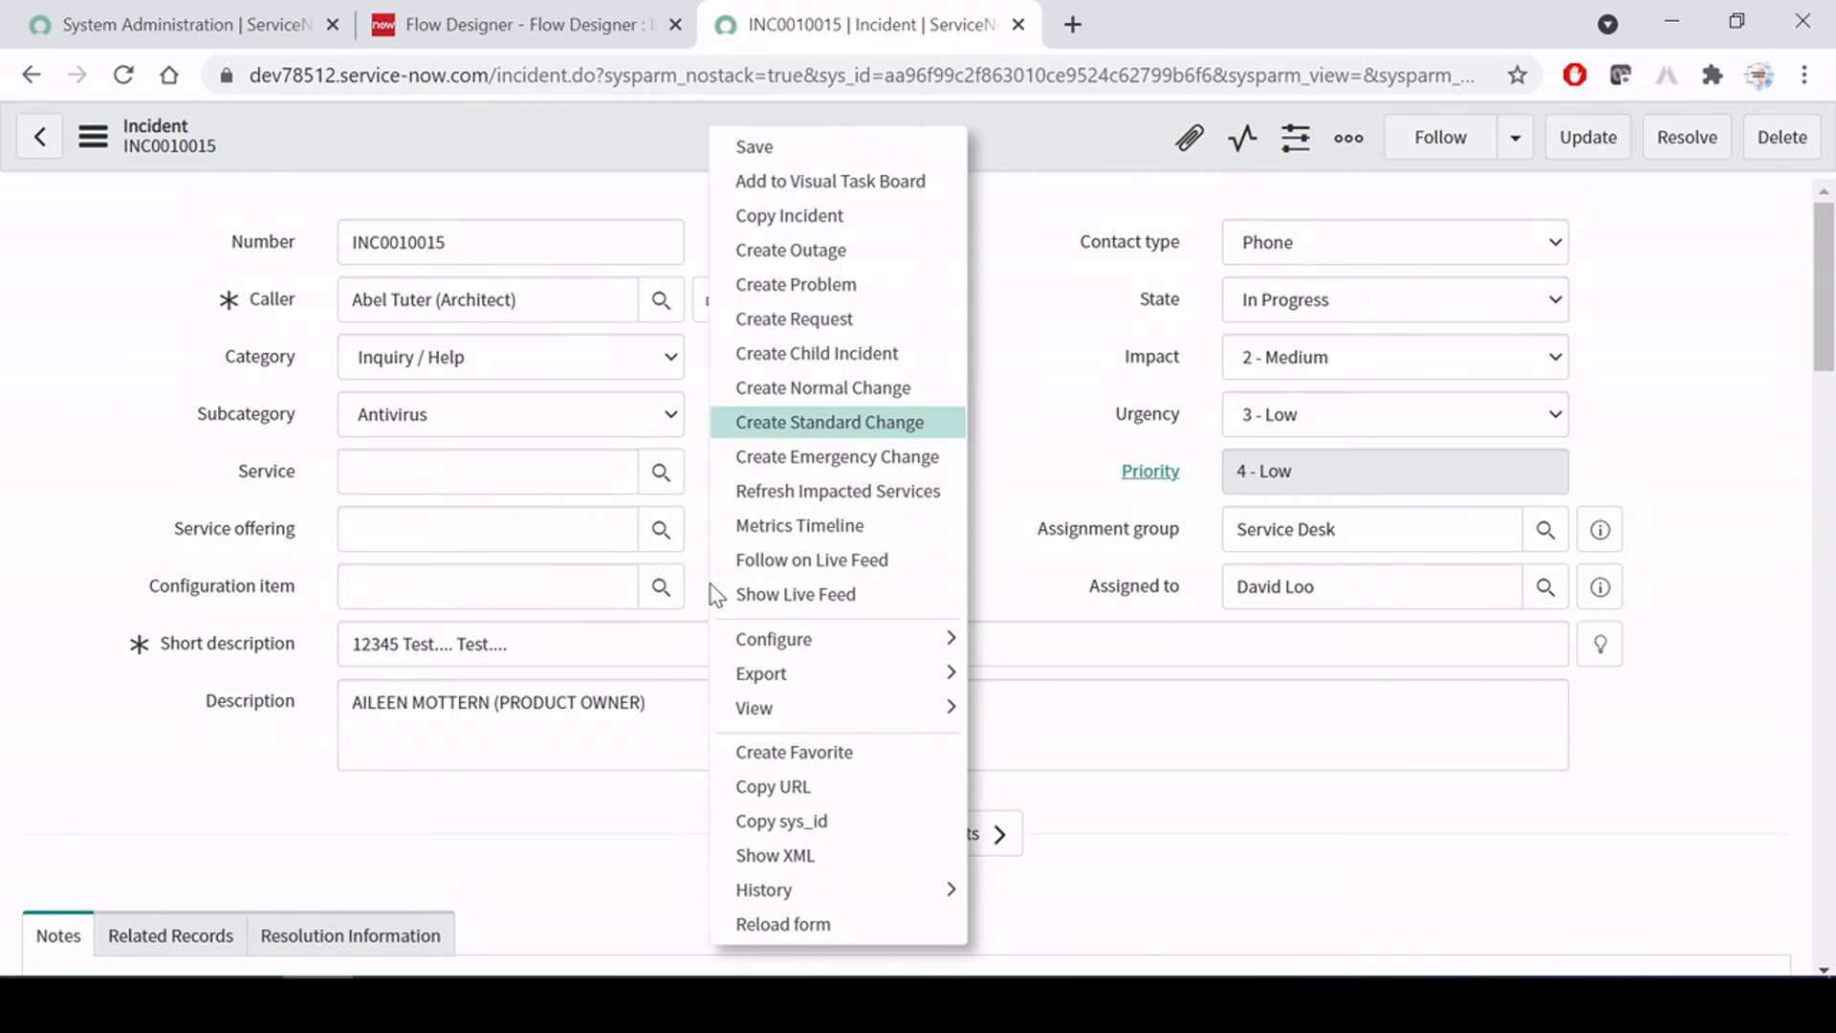
{"action": "left_click", "coordinate": [729, 923]}
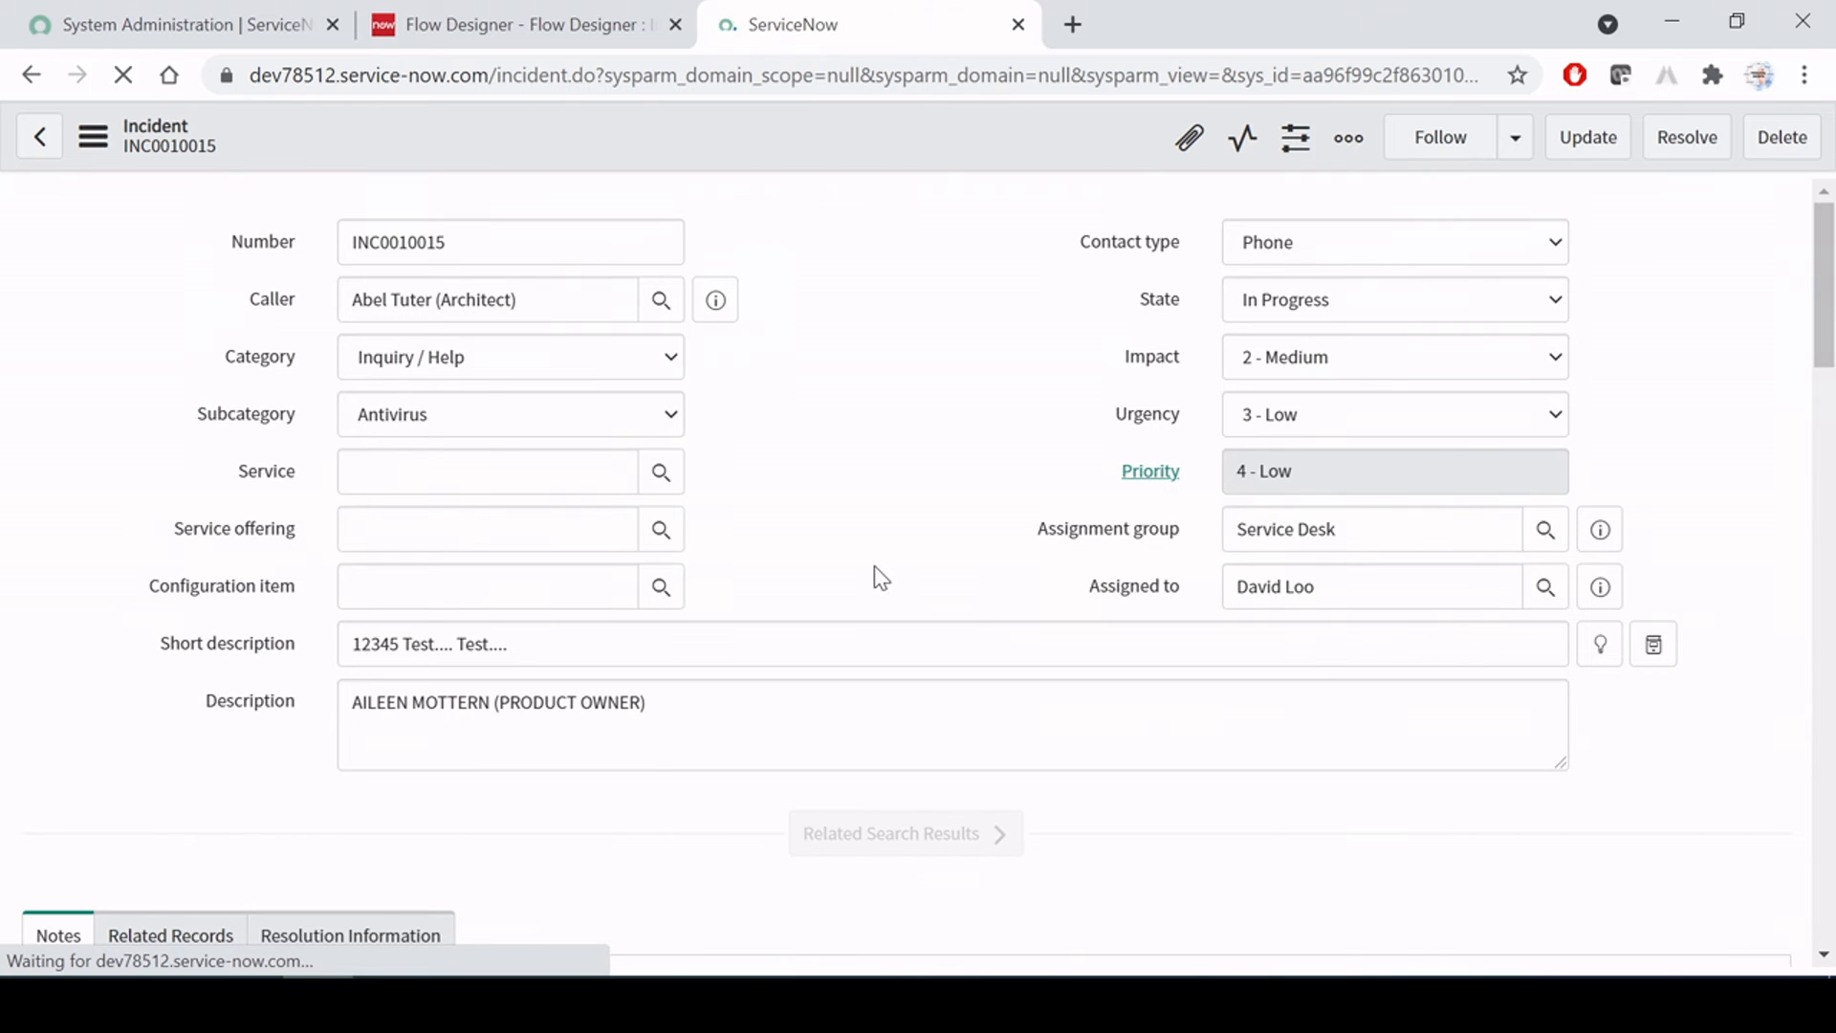
Reassign incident INC0010015 to the second user in the Assigned to lookup list and save the record
{"action": "left_click", "coordinate": [1545, 586]}
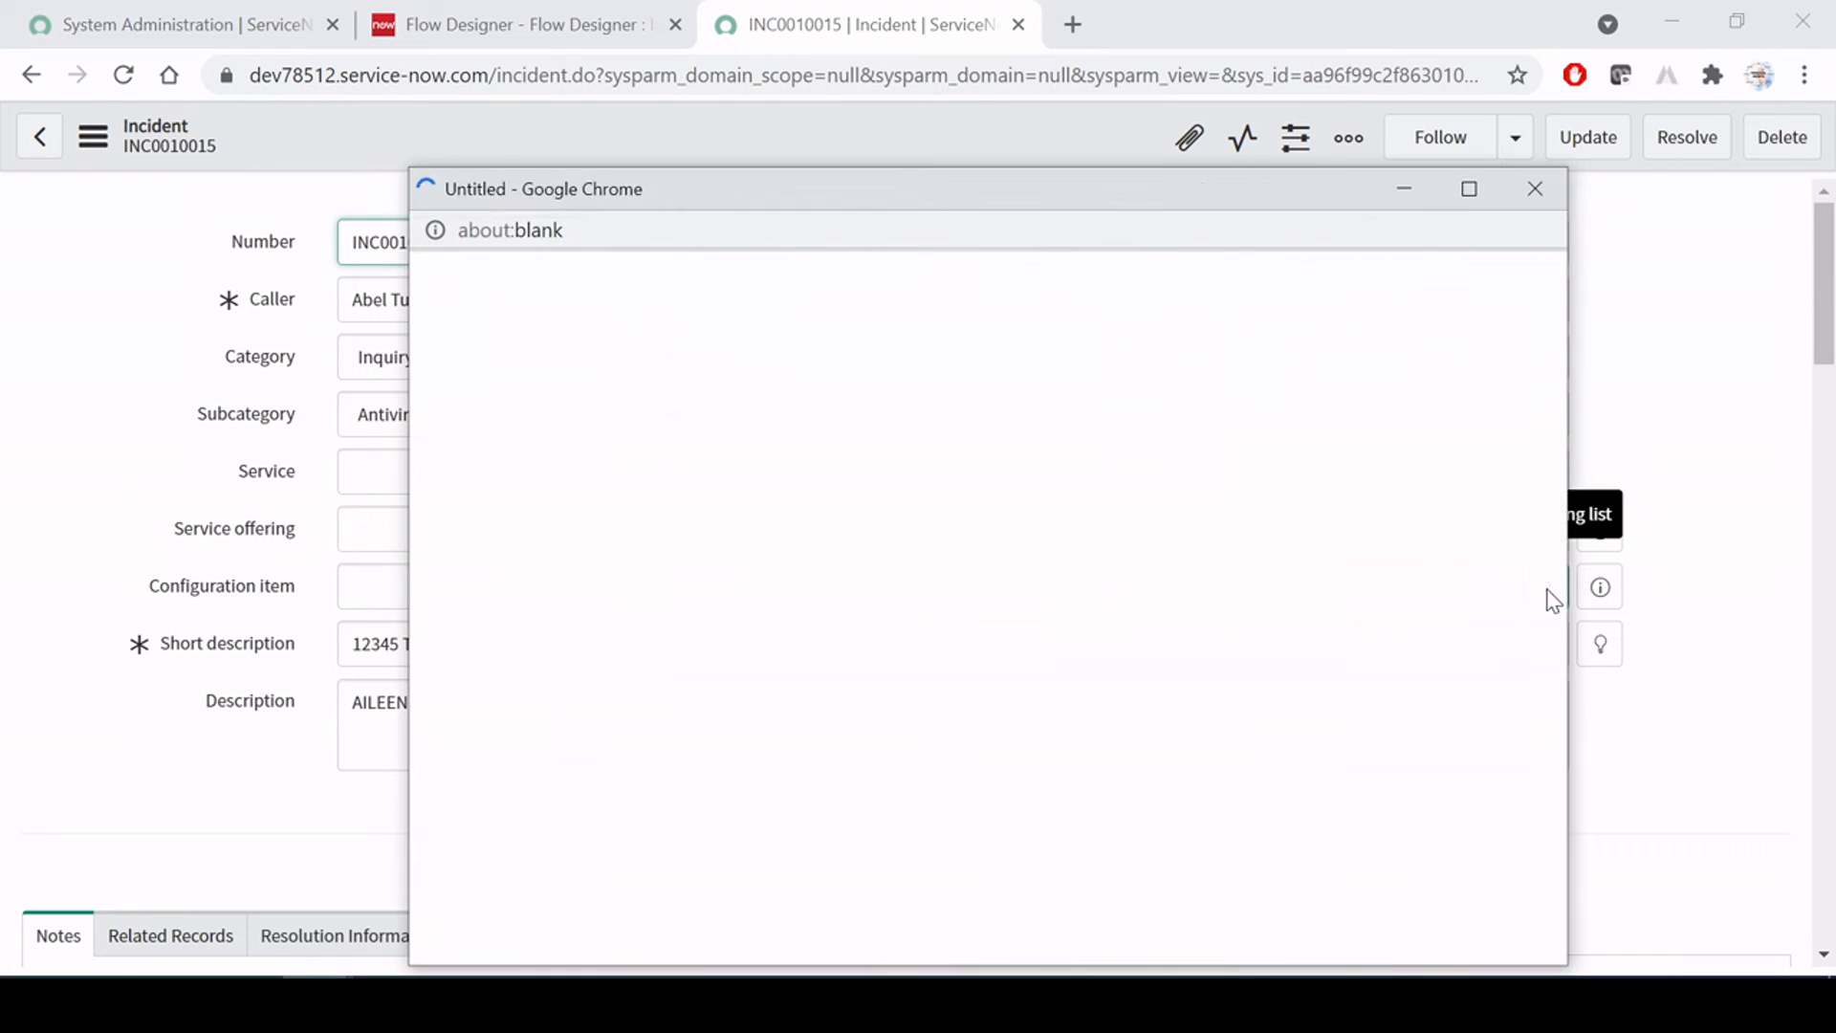
{"action": "left_click", "coordinate": [564, 572]}
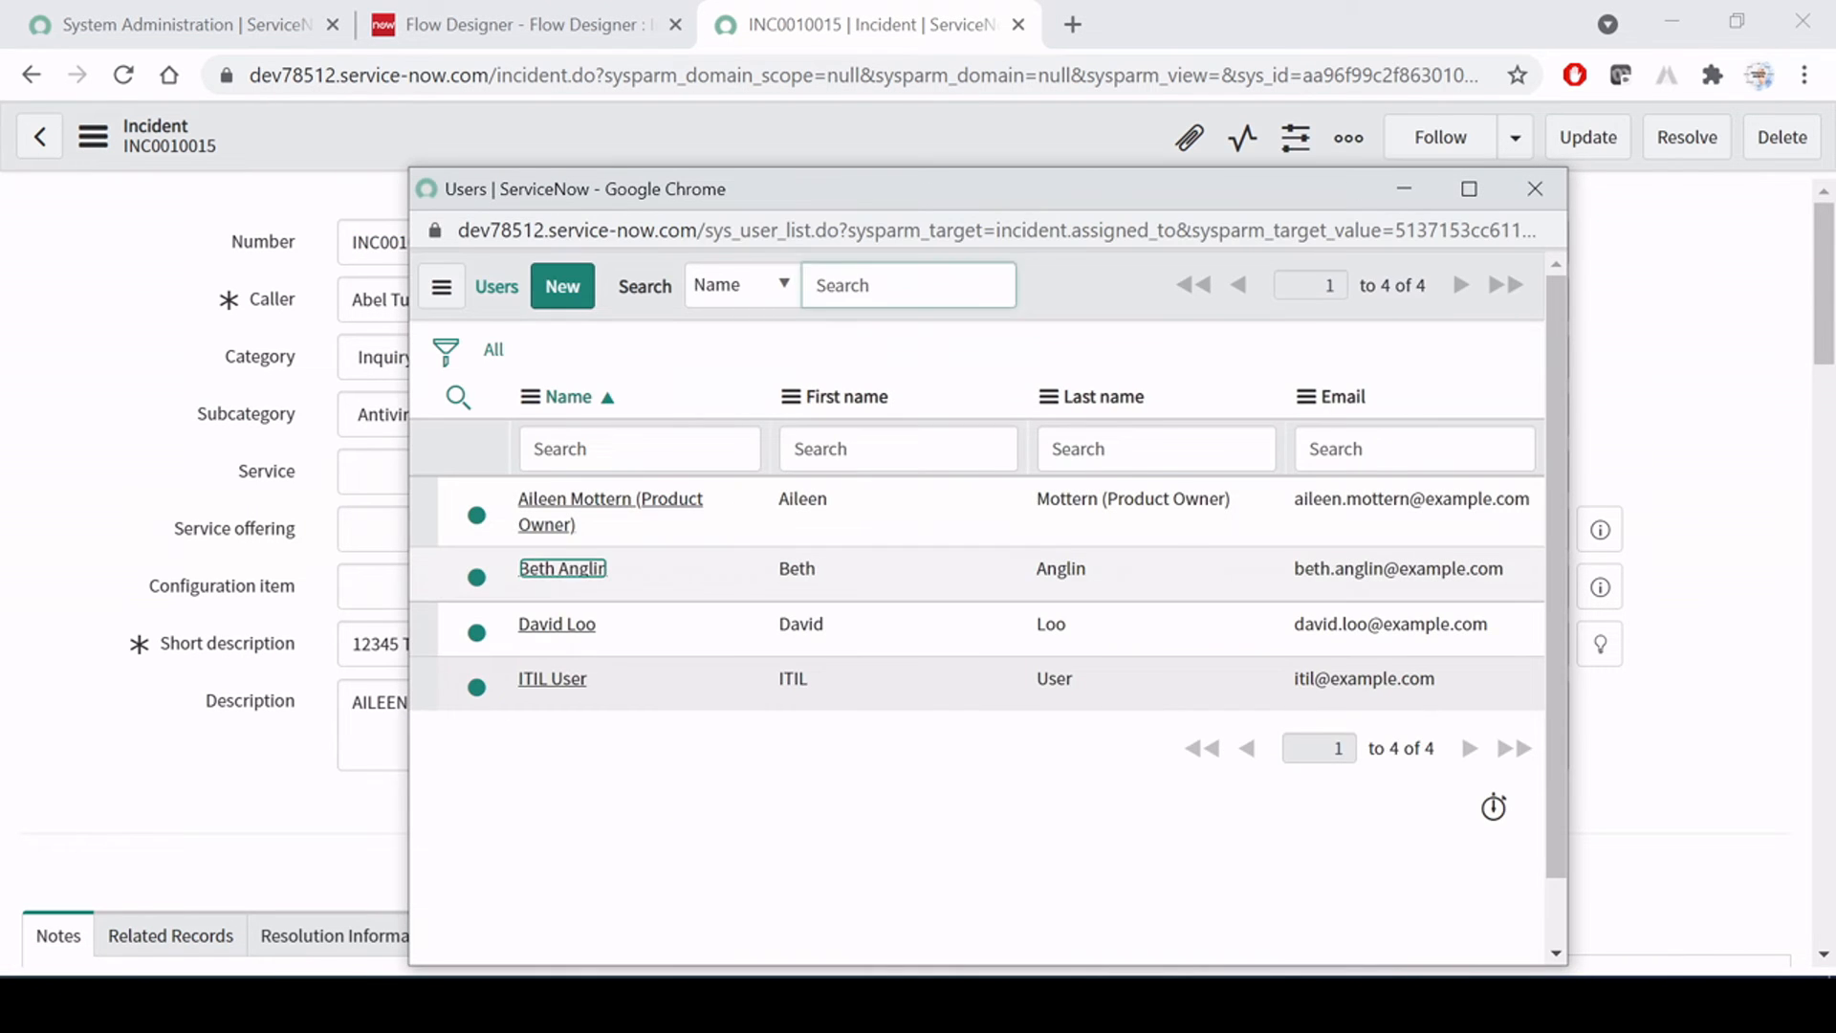
{"action": "right_click", "coordinate": [801, 161]}
{"action": "left_click", "coordinate": [832, 164]}
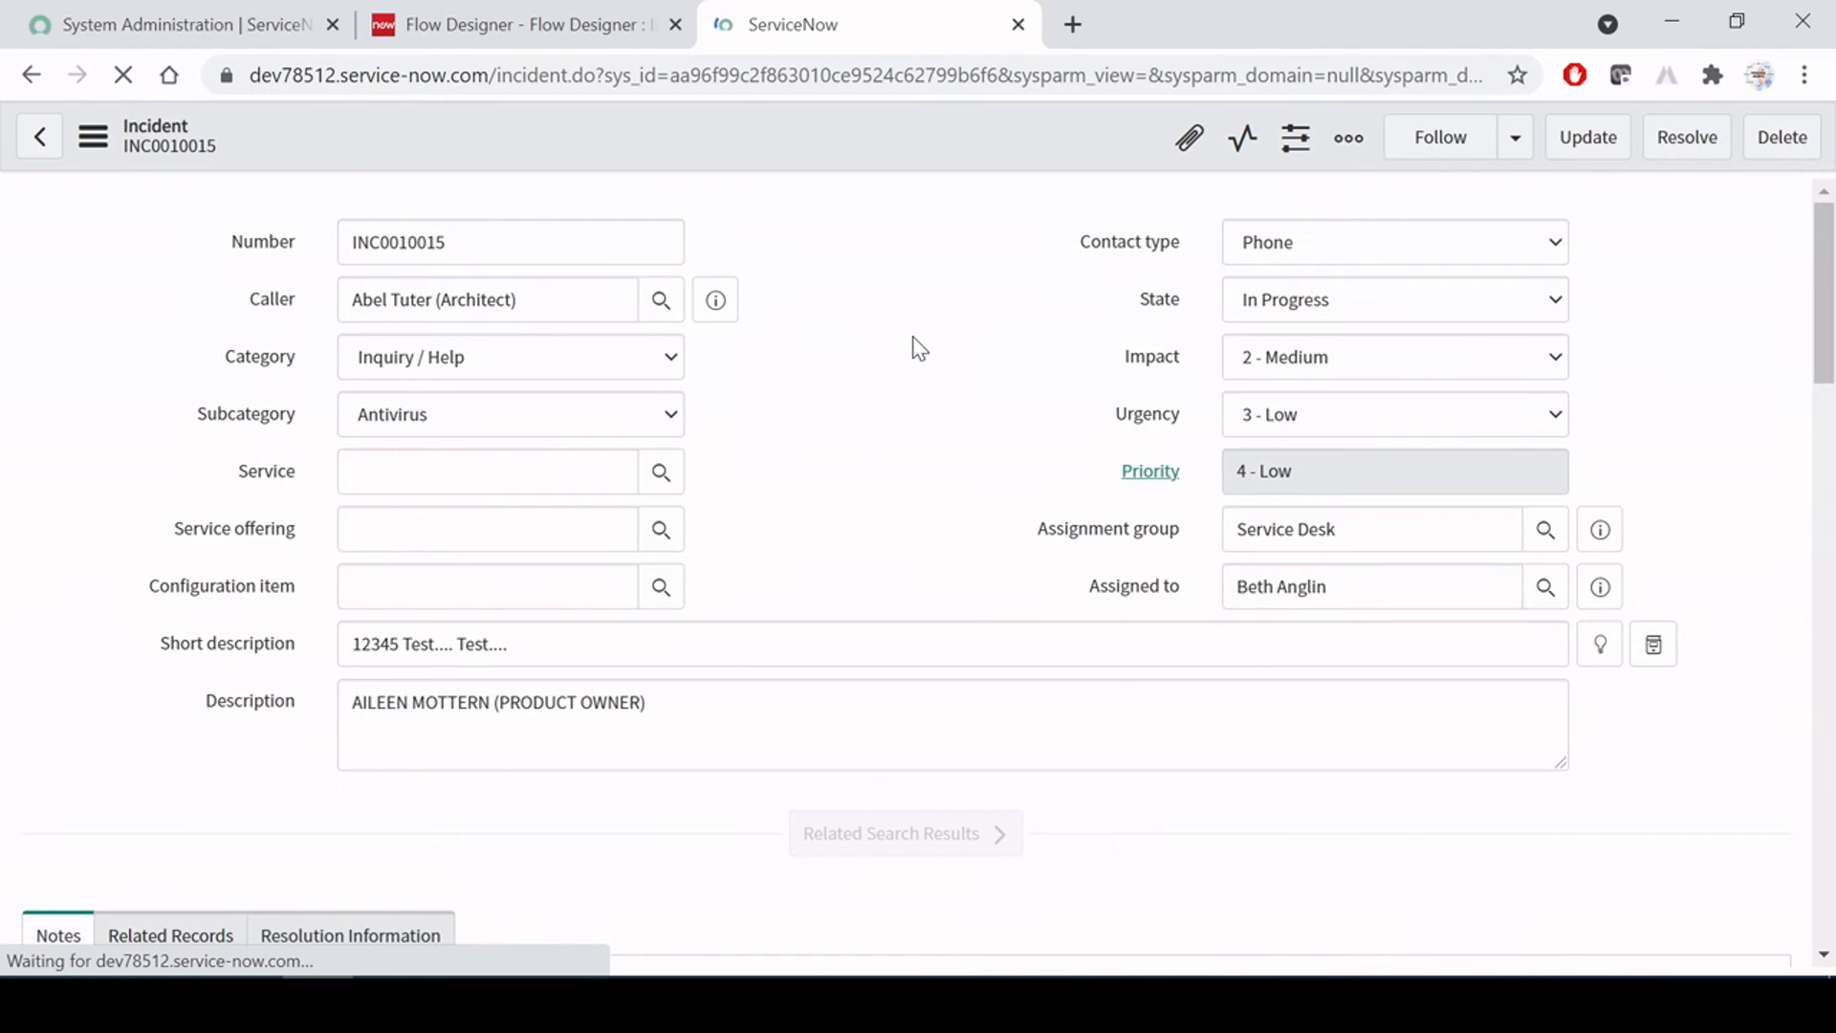
Reload the incident form and check its Short description and Description values
{"action": "right_click", "coordinate": [823, 128]}
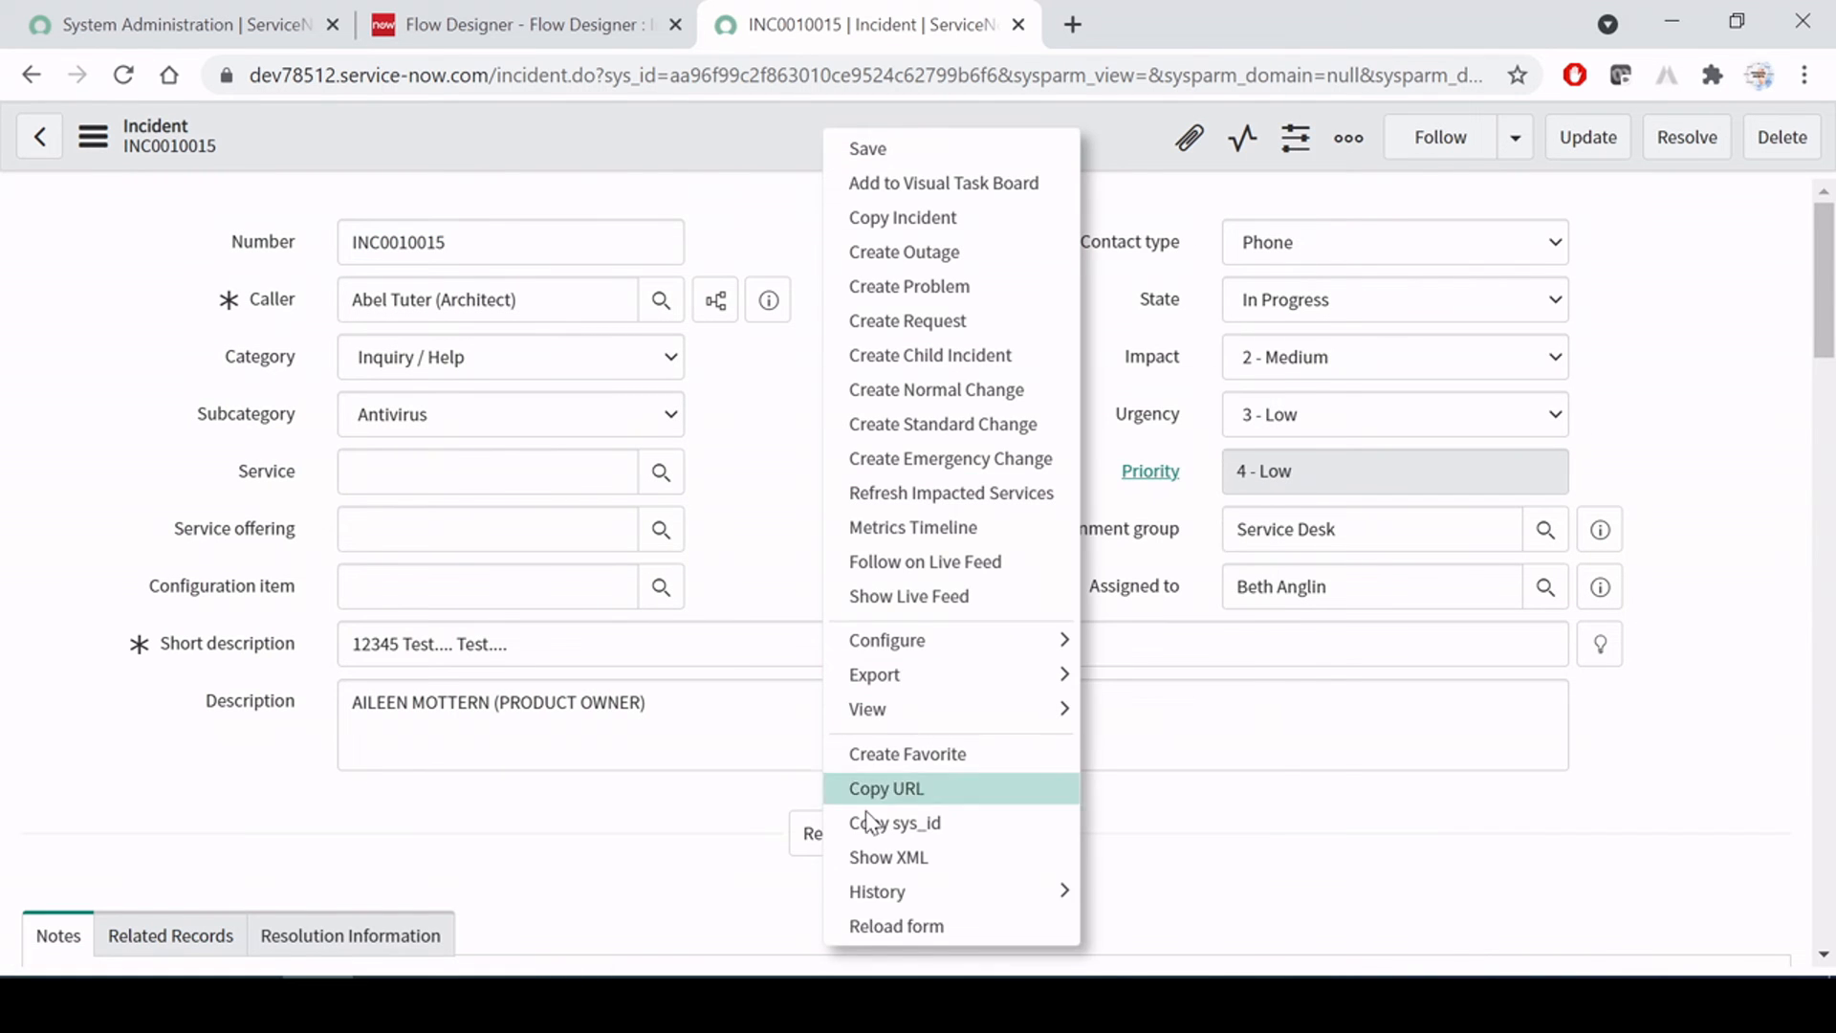
{"action": "left_click", "coordinate": [877, 921]}
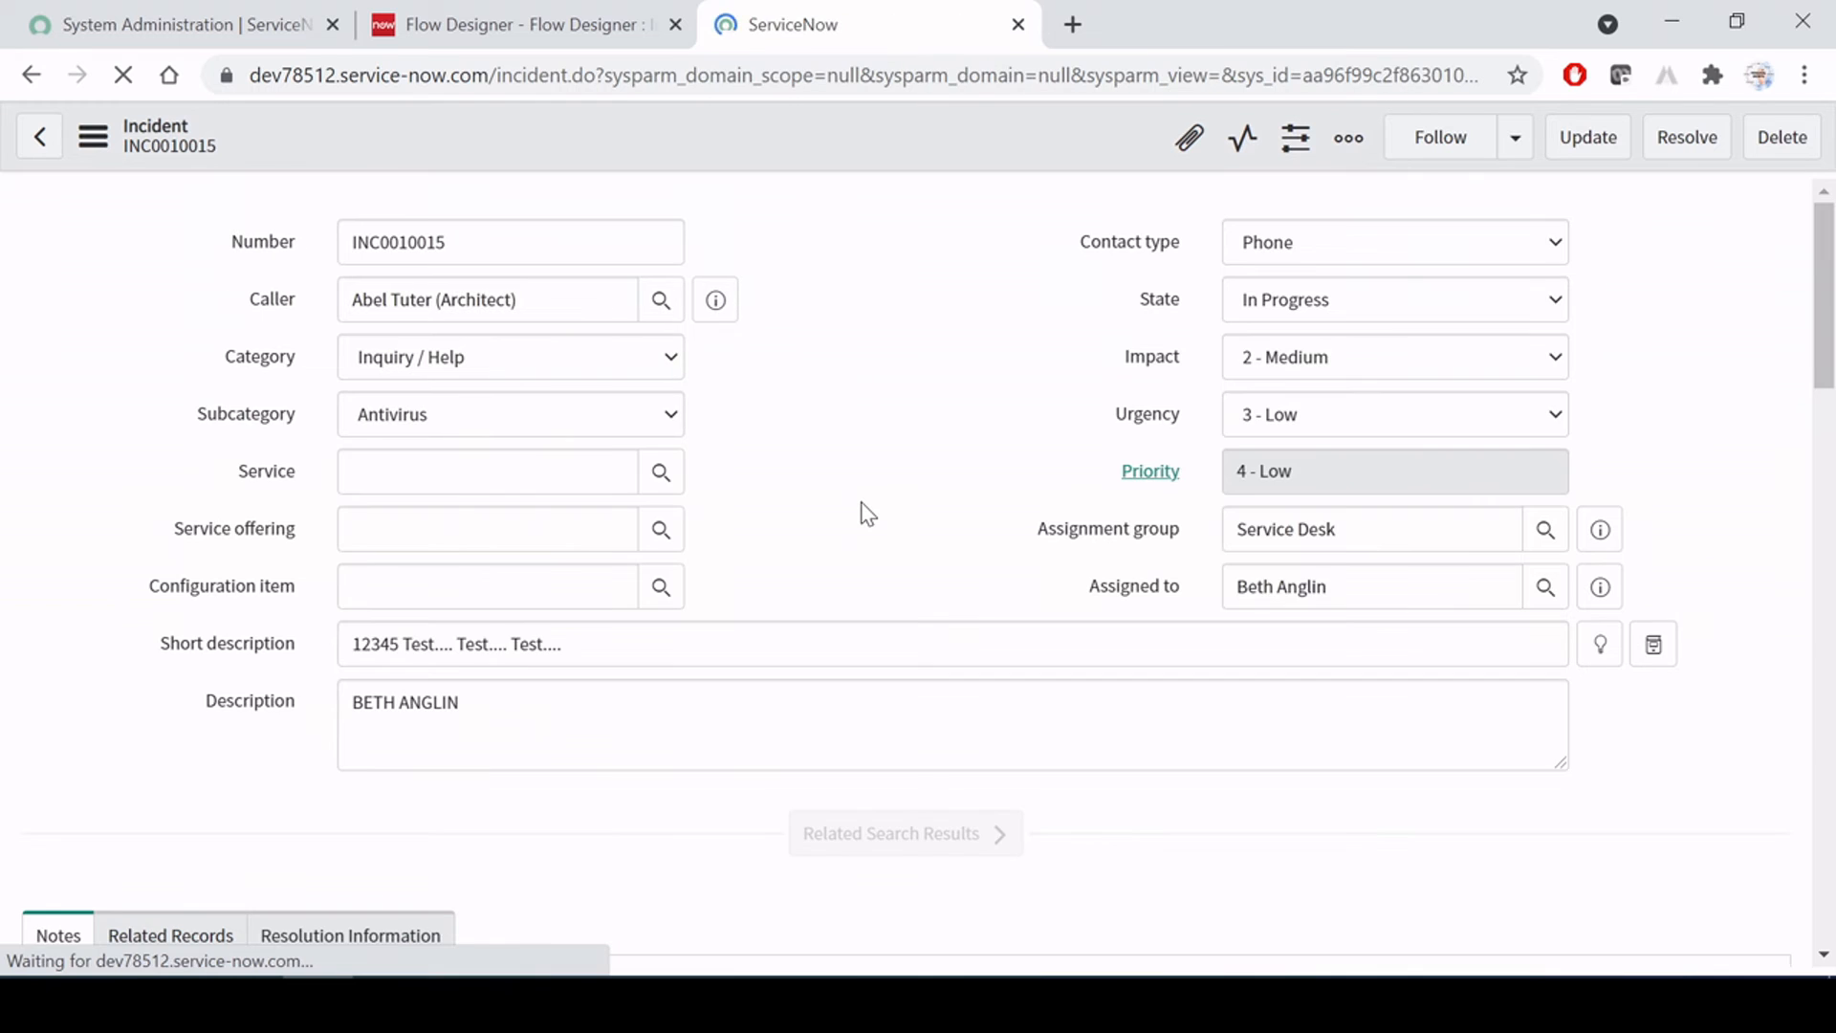
{"action": "left_click", "coordinate": [913, 397]}
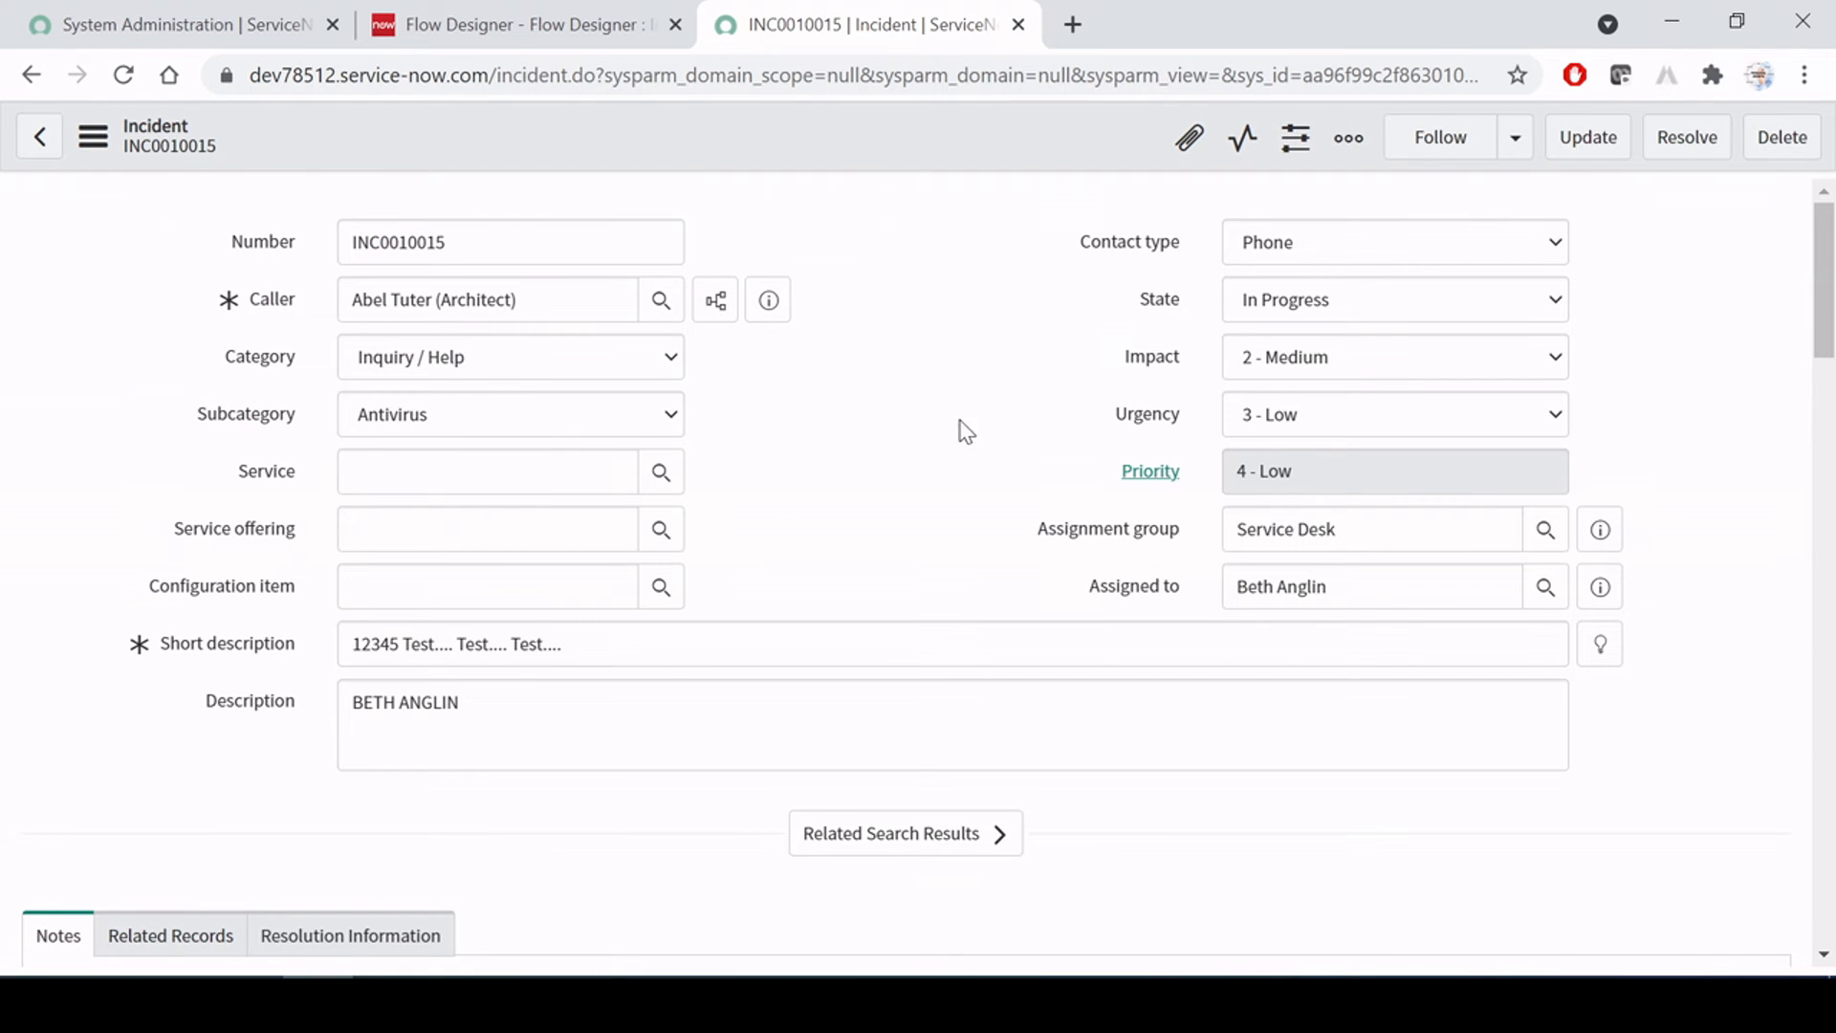
{"action": "left_click", "coordinate": [950, 394]}
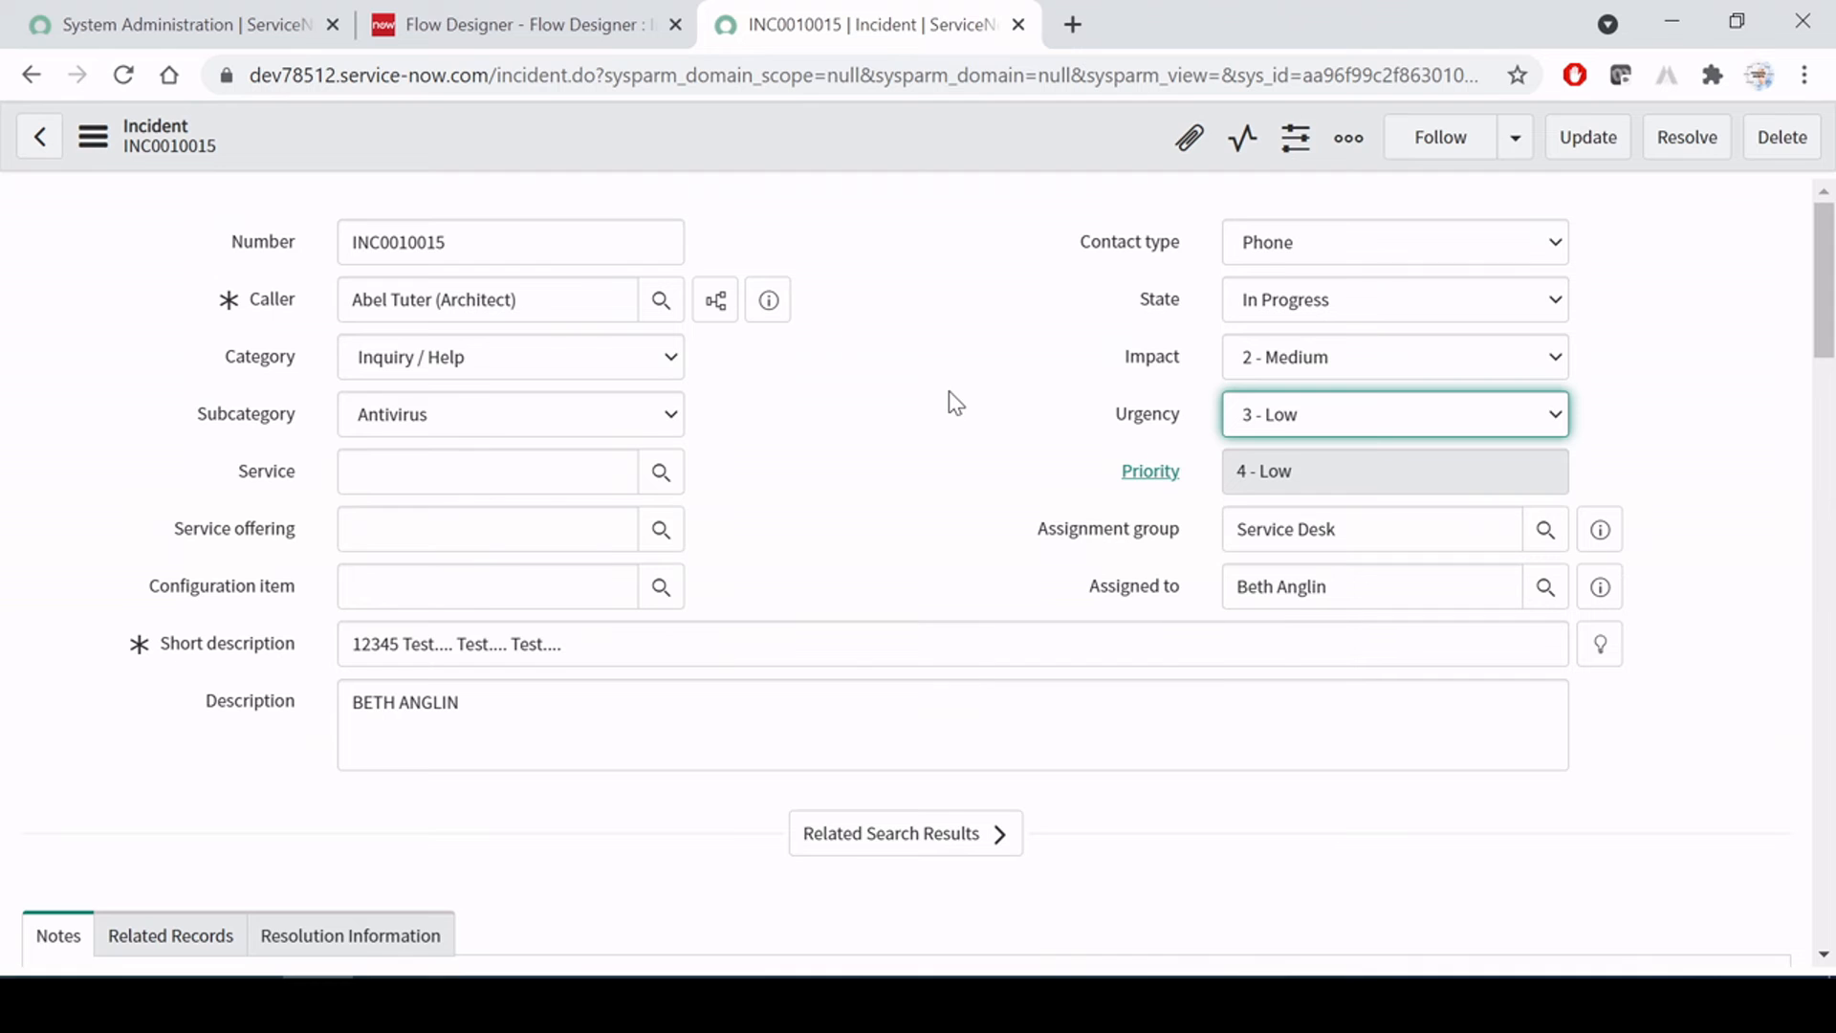
Review the Run Trigger options in the Incident Demo flow's Incident Created or Updated trigger
{"action": "left_click", "coordinate": [585, 21]}
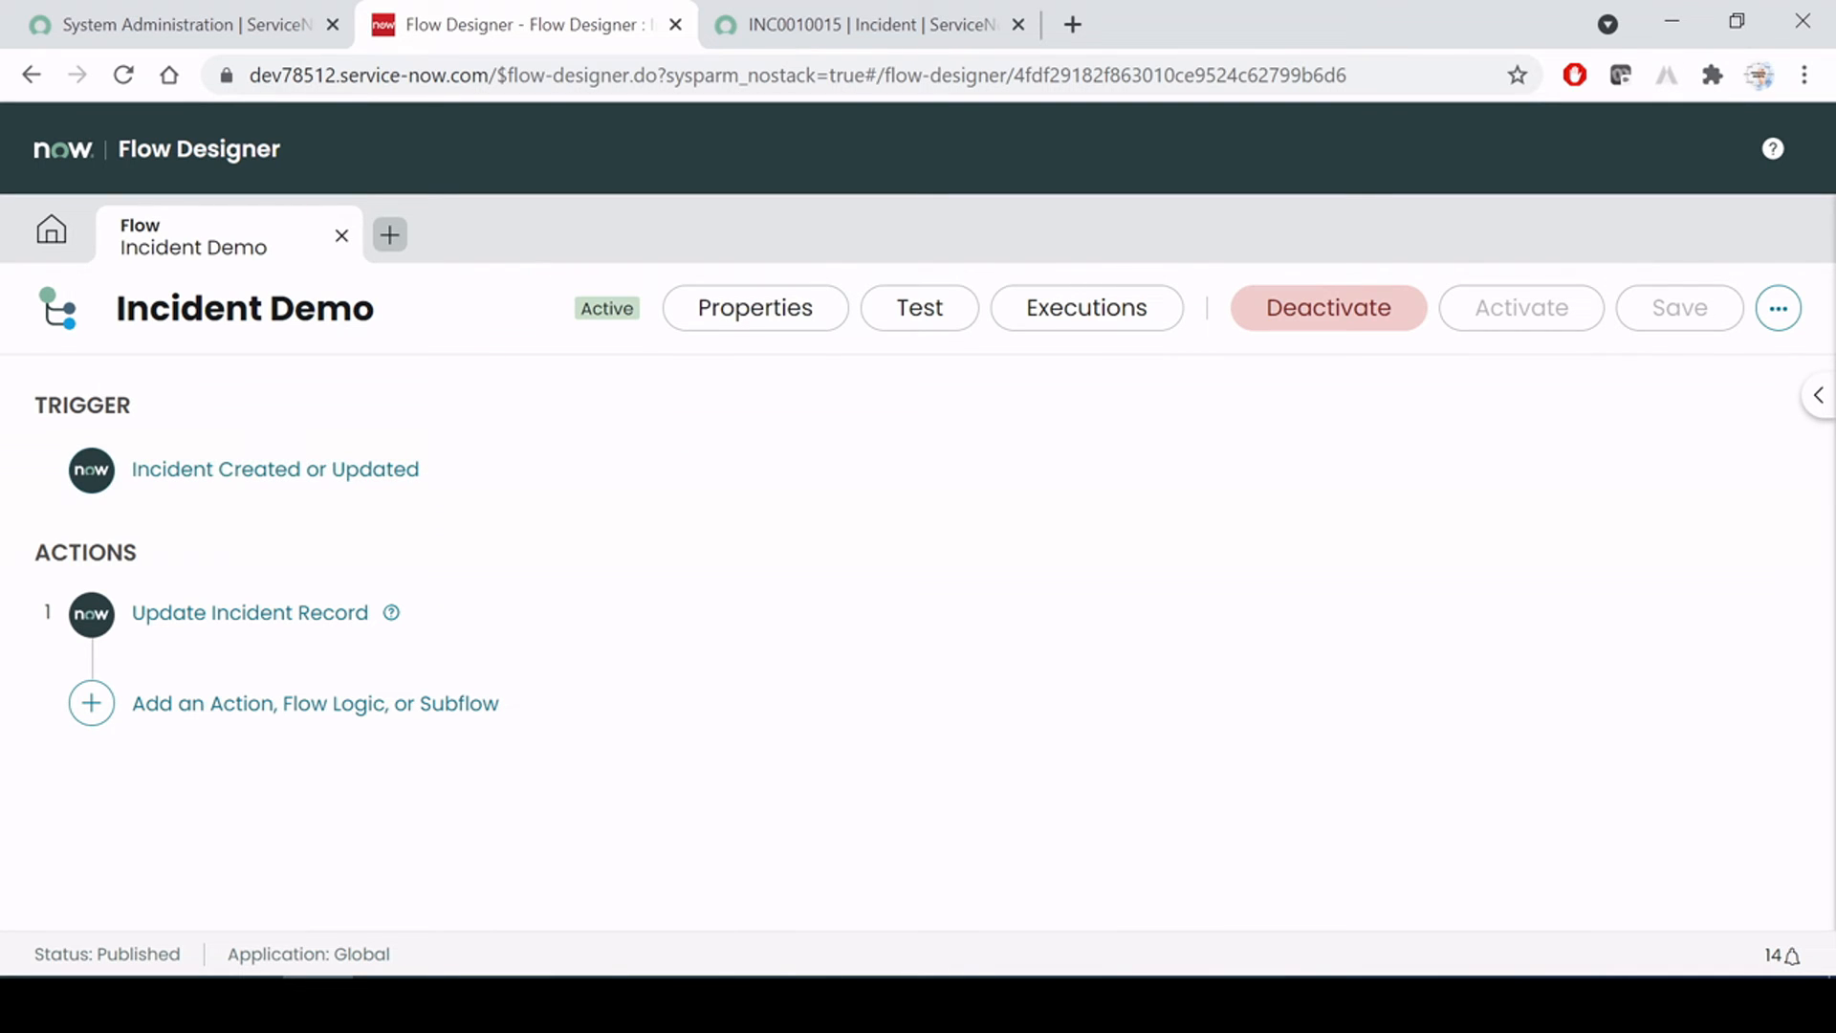
{"action": "left_click", "coordinate": [349, 475]}
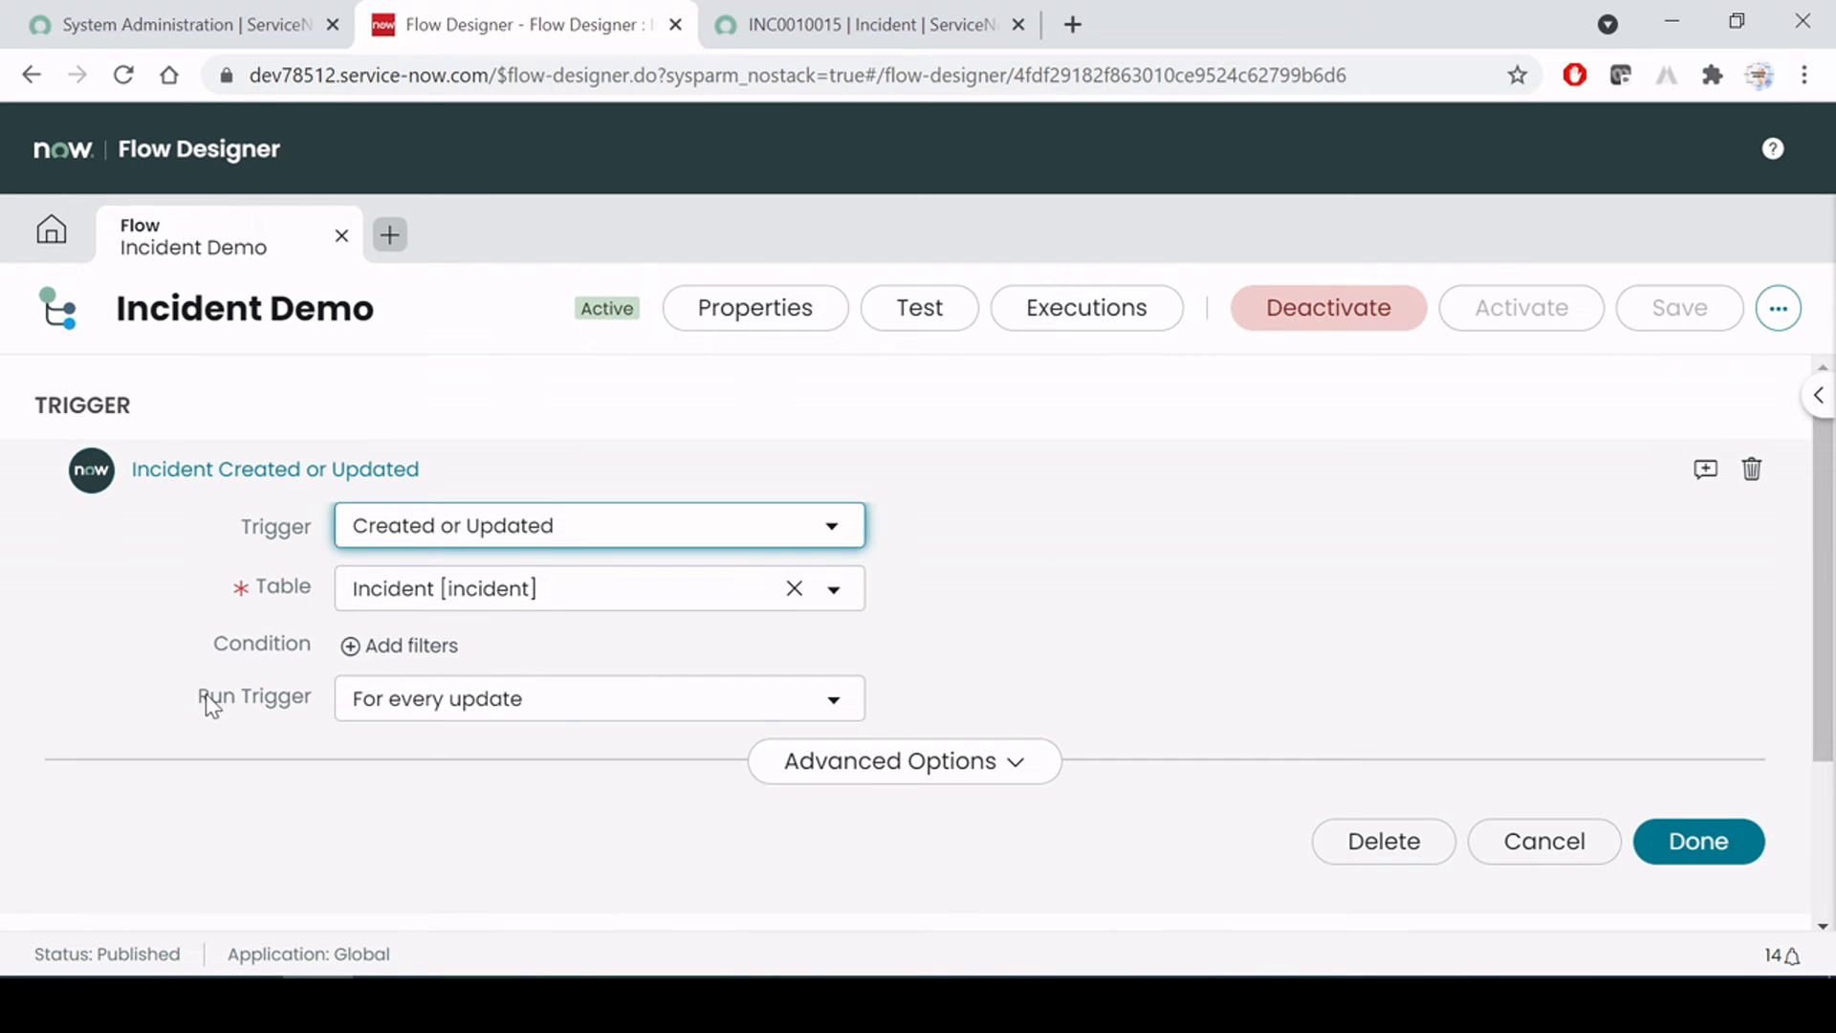
{"action": "left_click", "coordinate": [538, 705]}
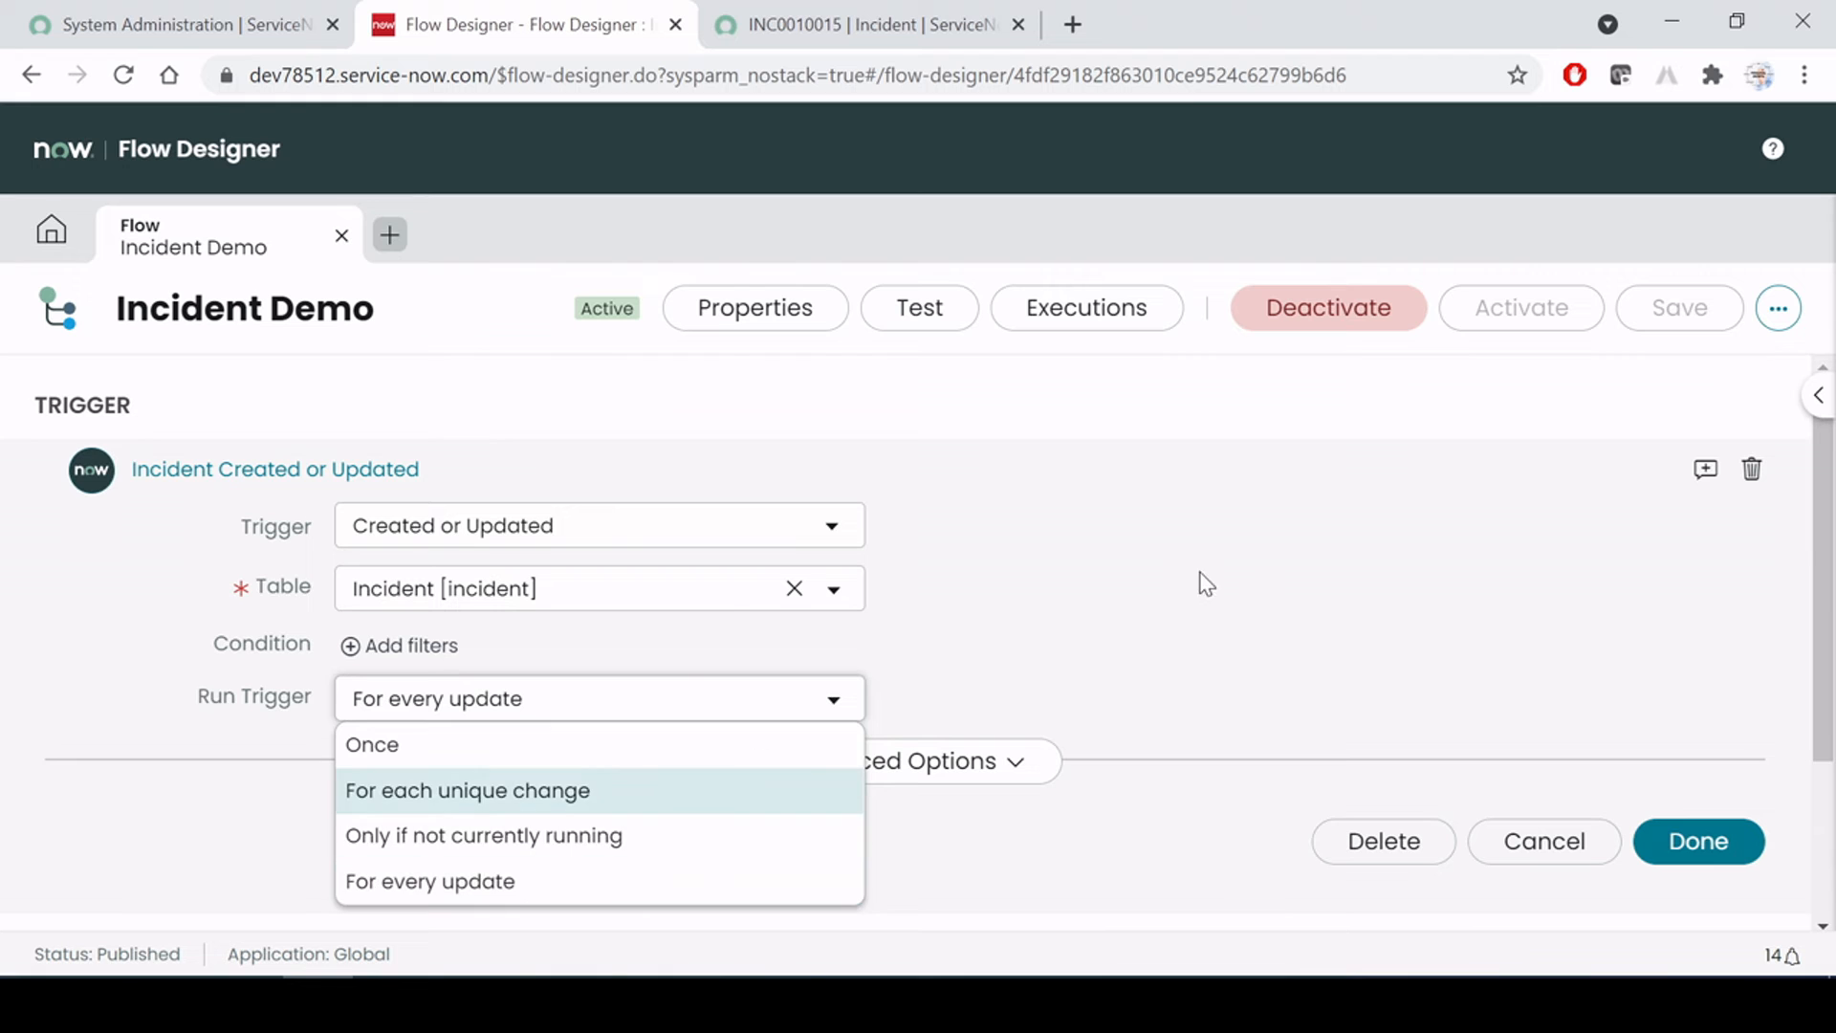
{"action": "left_click", "coordinate": [1238, 566]}
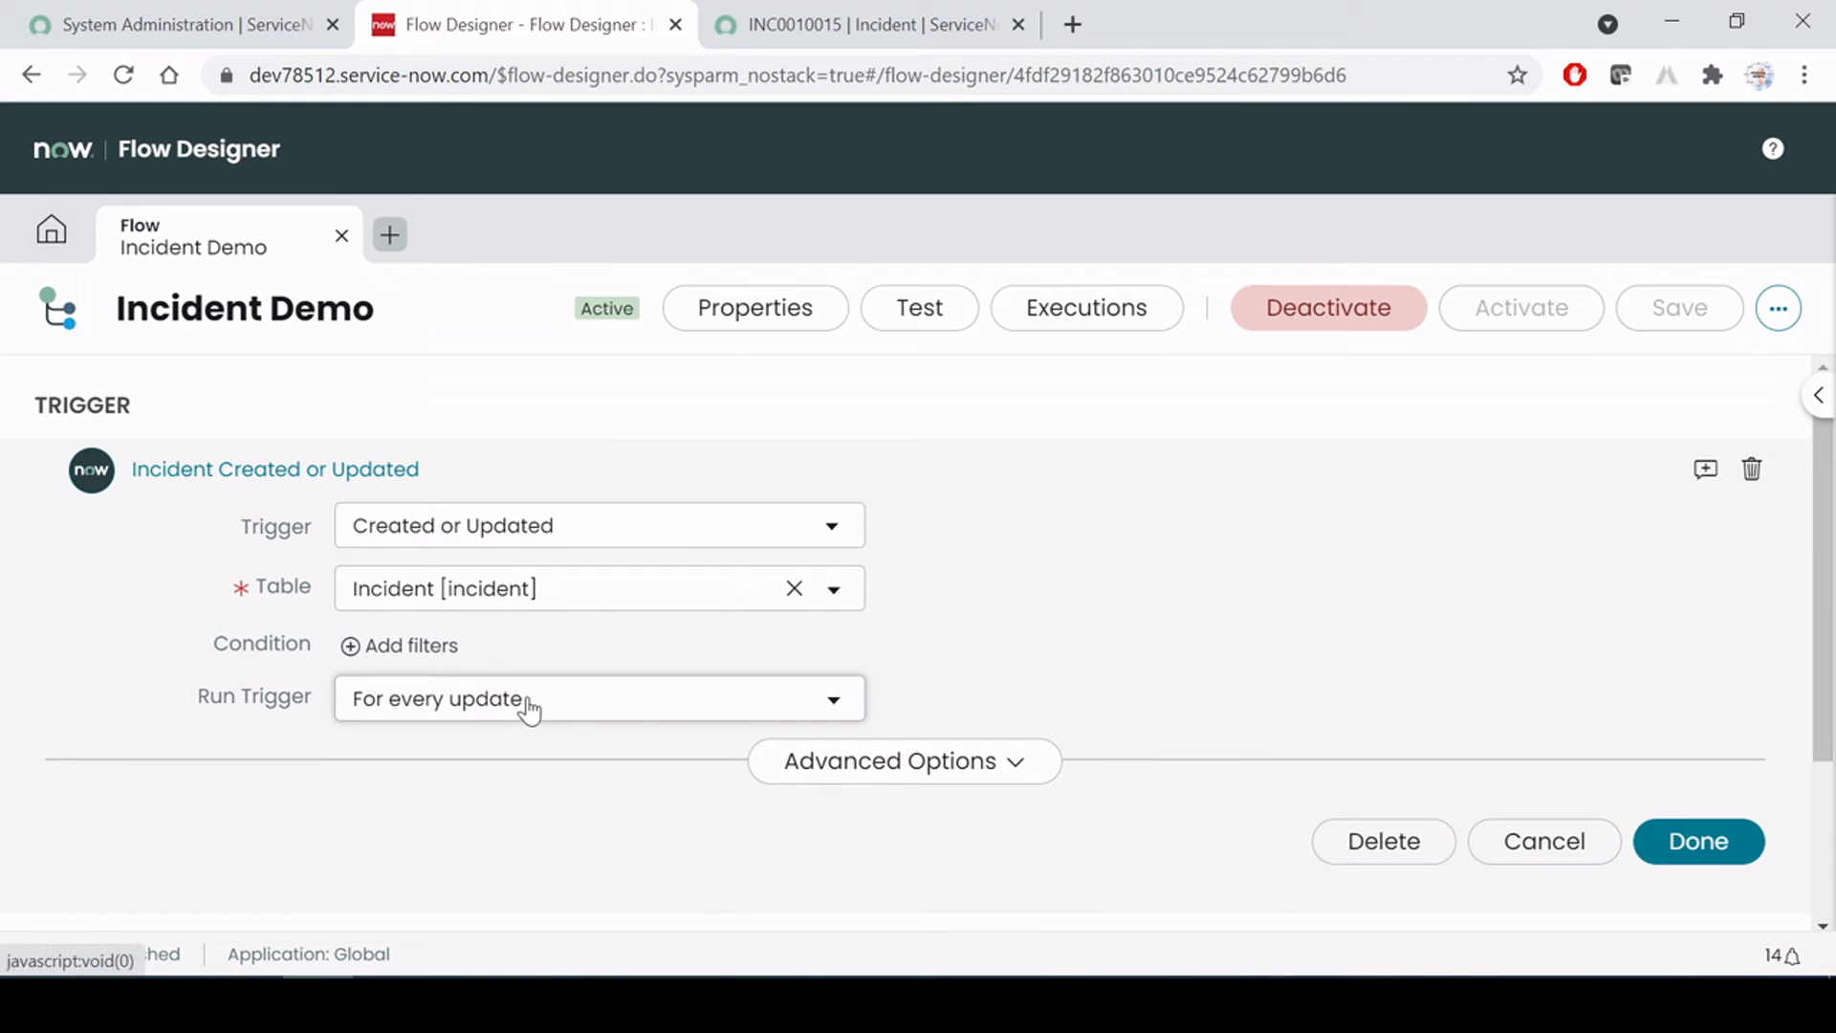
Examine the repeated text in the incident's Short description against the flow's trigger settings
{"action": "left_click", "coordinate": [916, 24]}
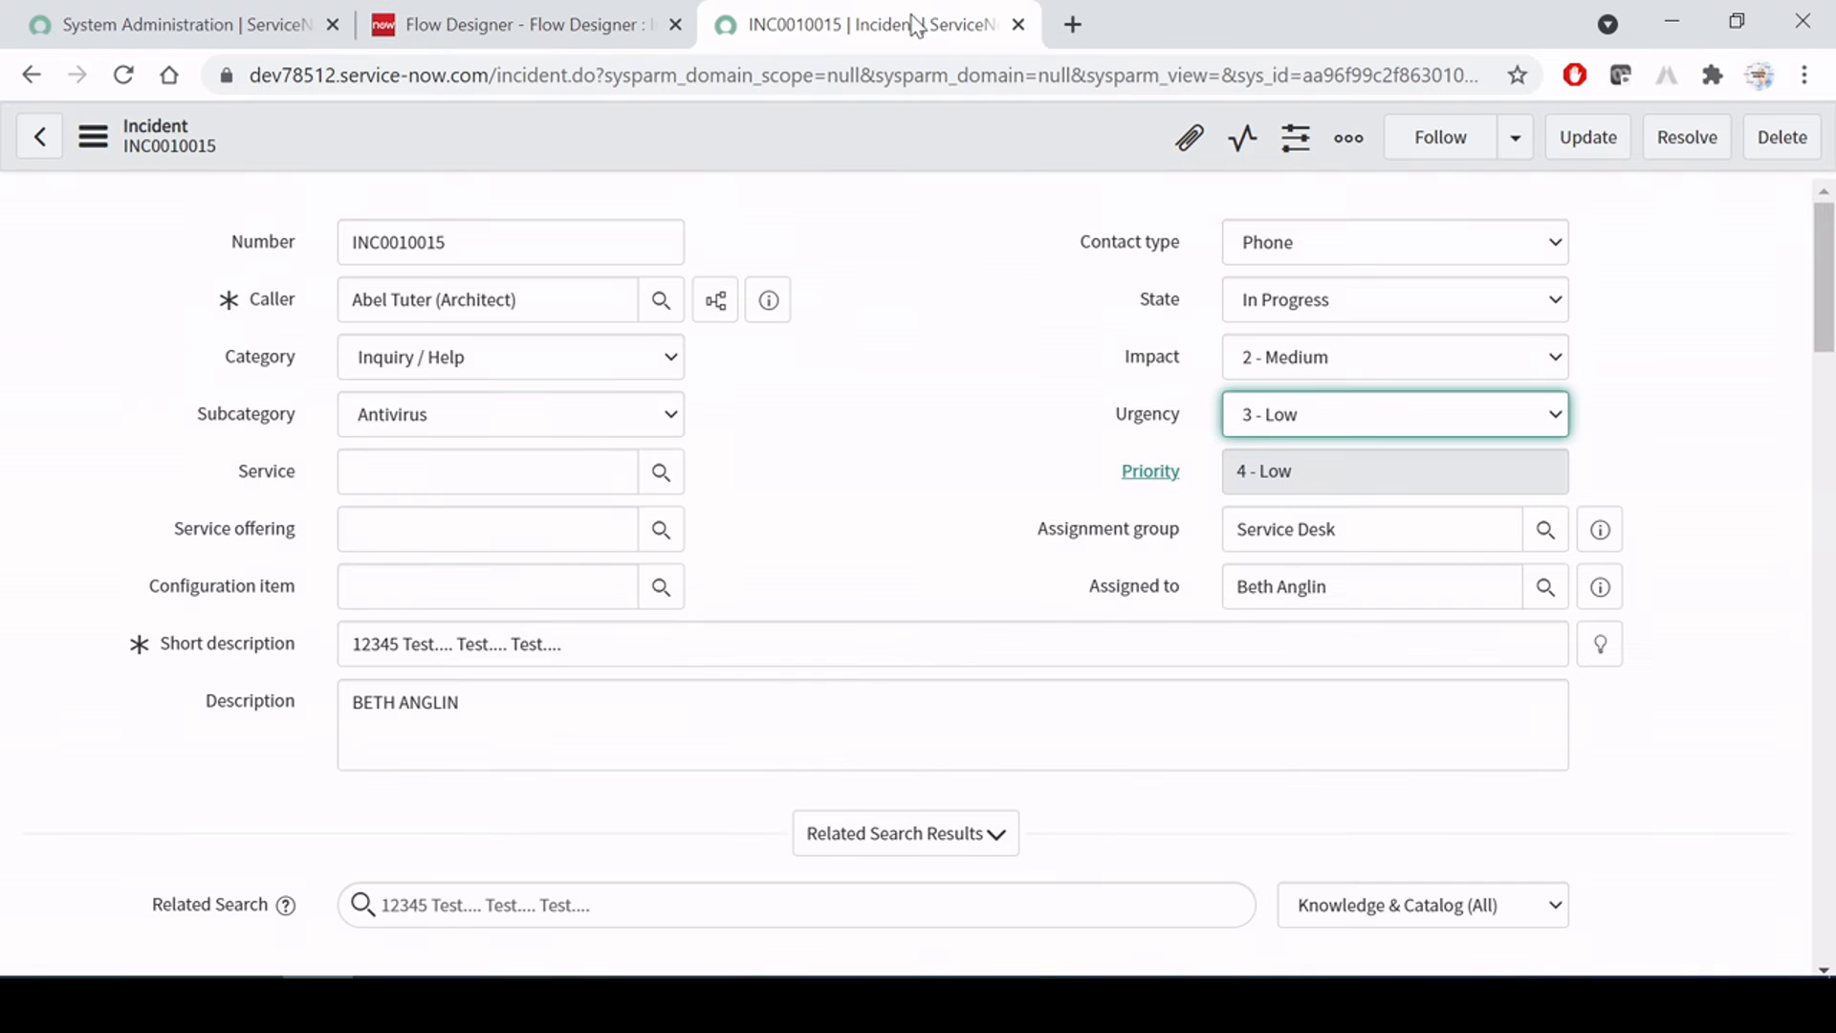
{"action": "left_click_drag", "start_coordinate": [569, 643], "coordinate": [53, 662]}
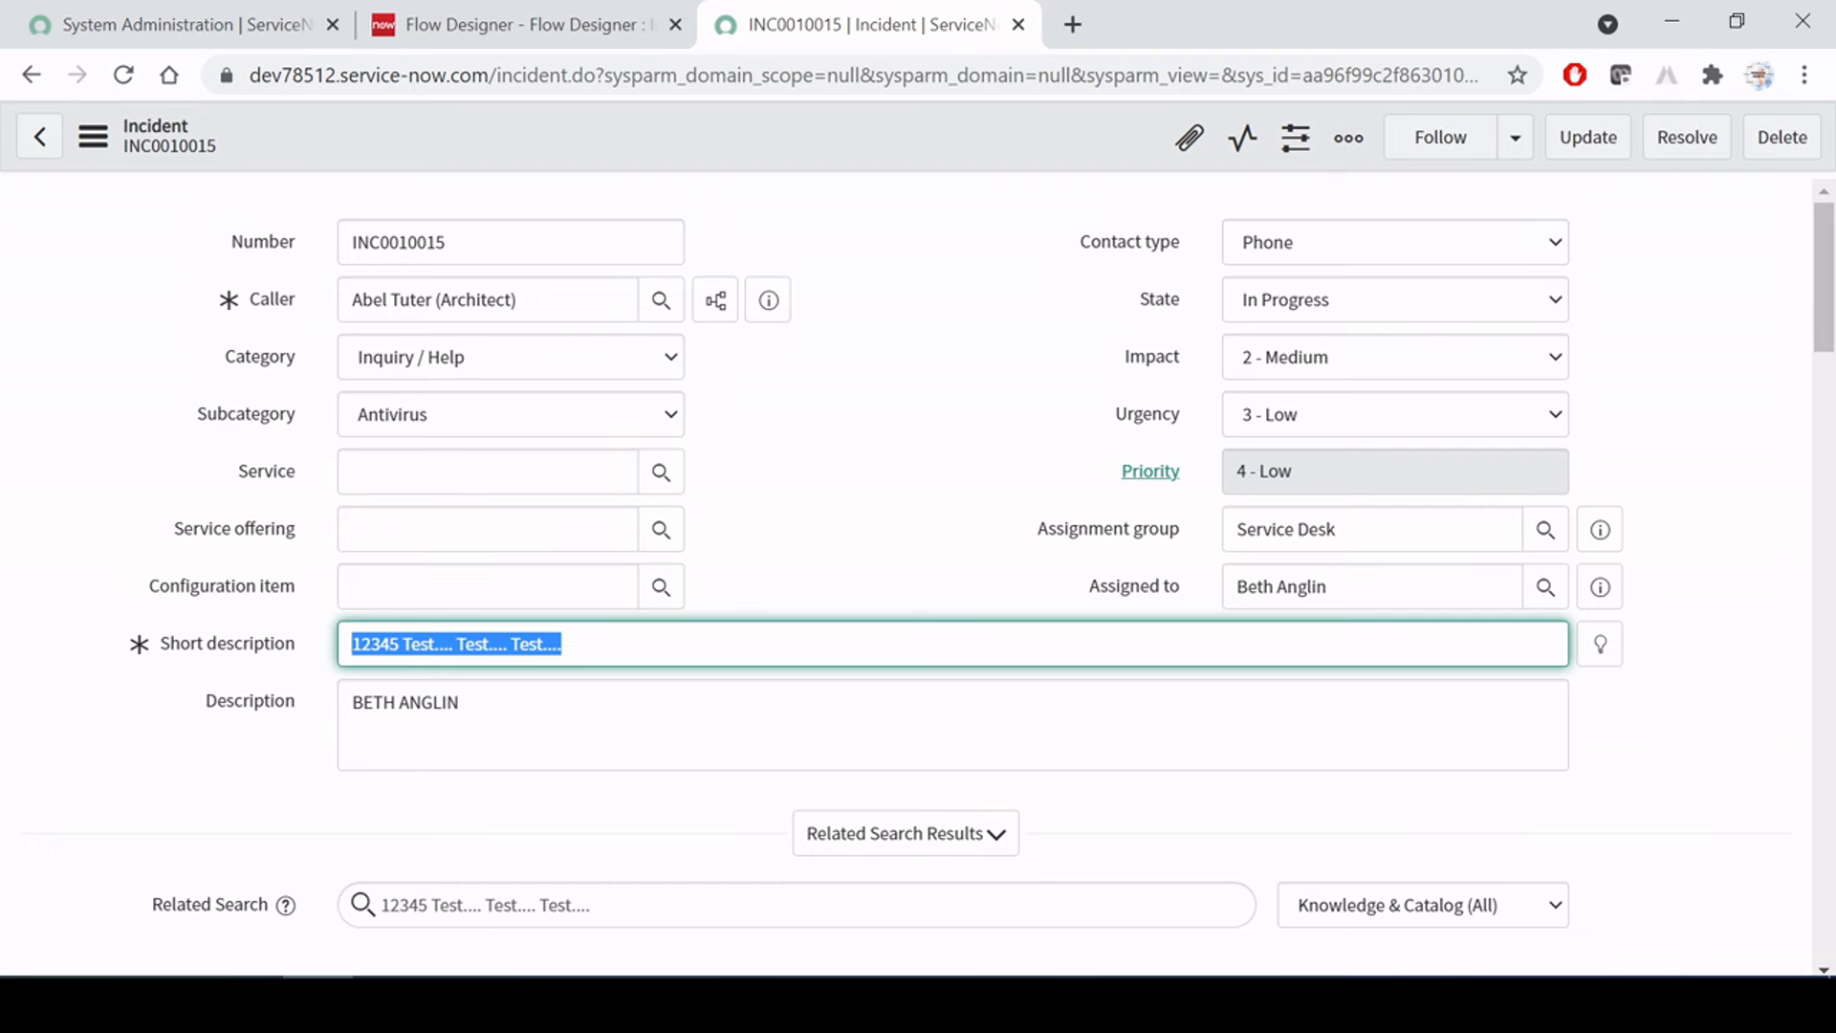
{"action": "left_click", "coordinate": [536, 21]}
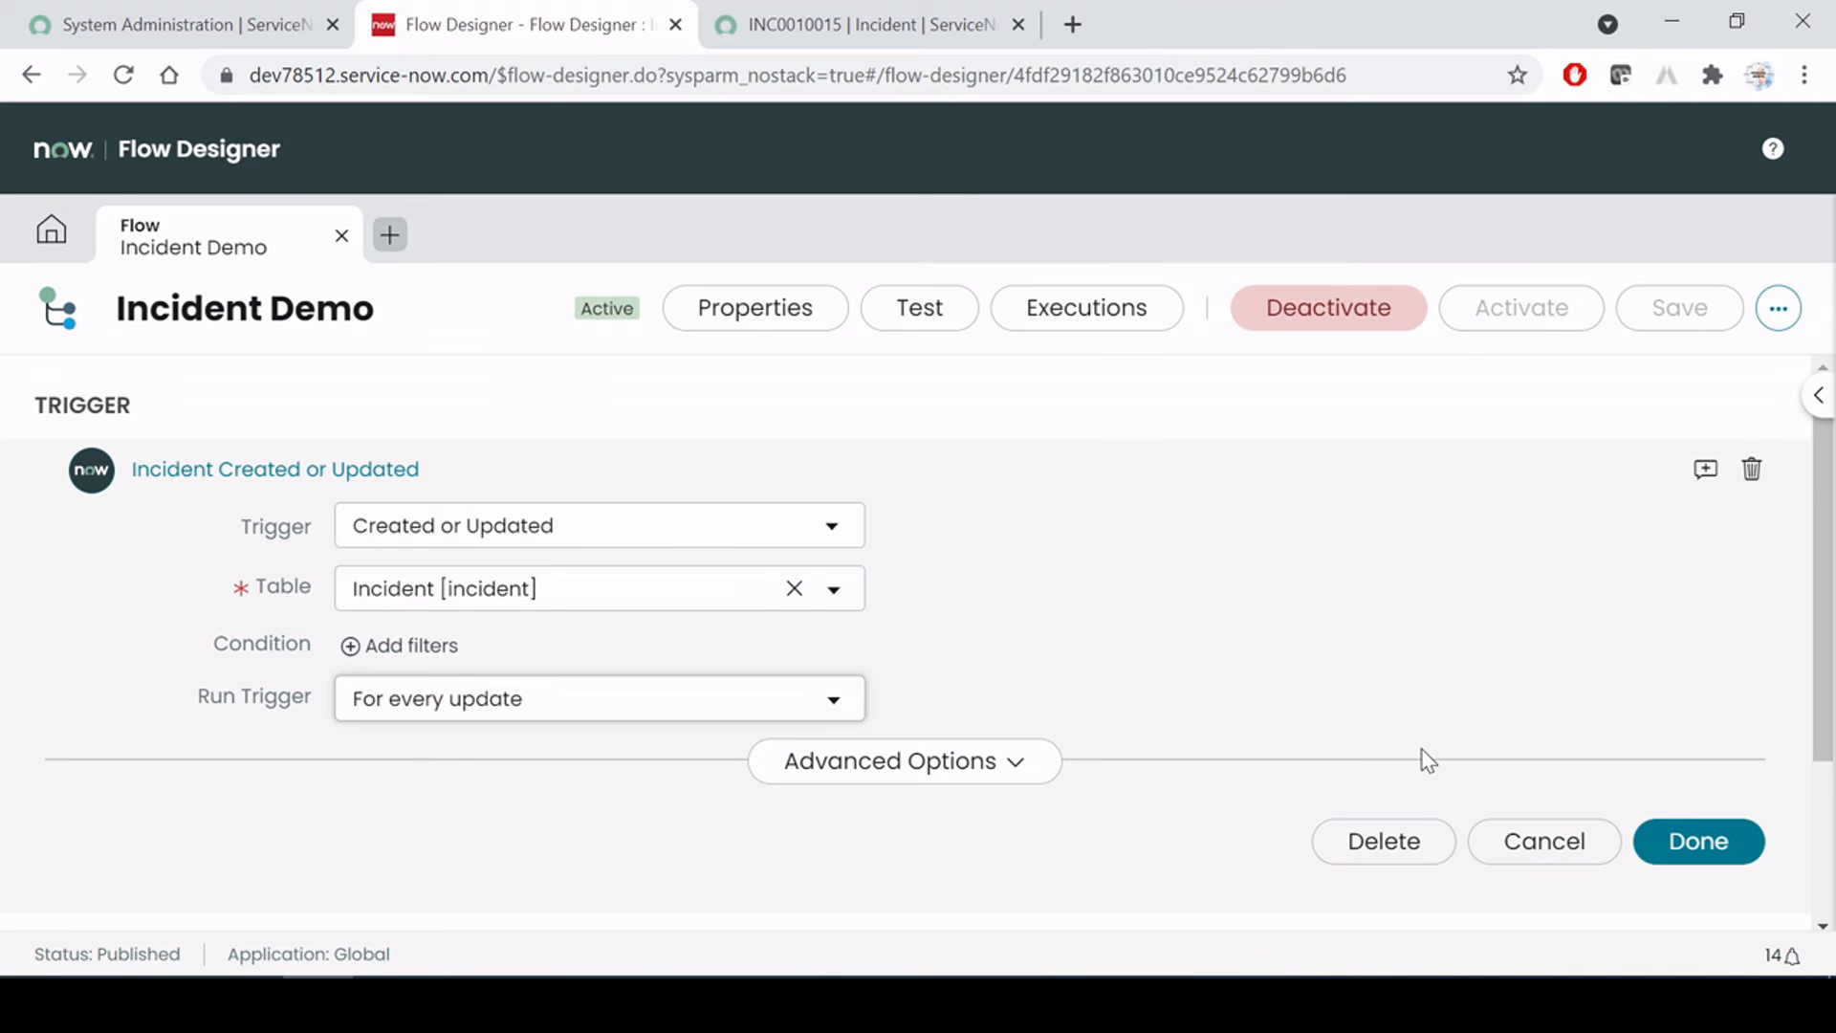
{"action": "left_click", "coordinate": [1696, 844]}
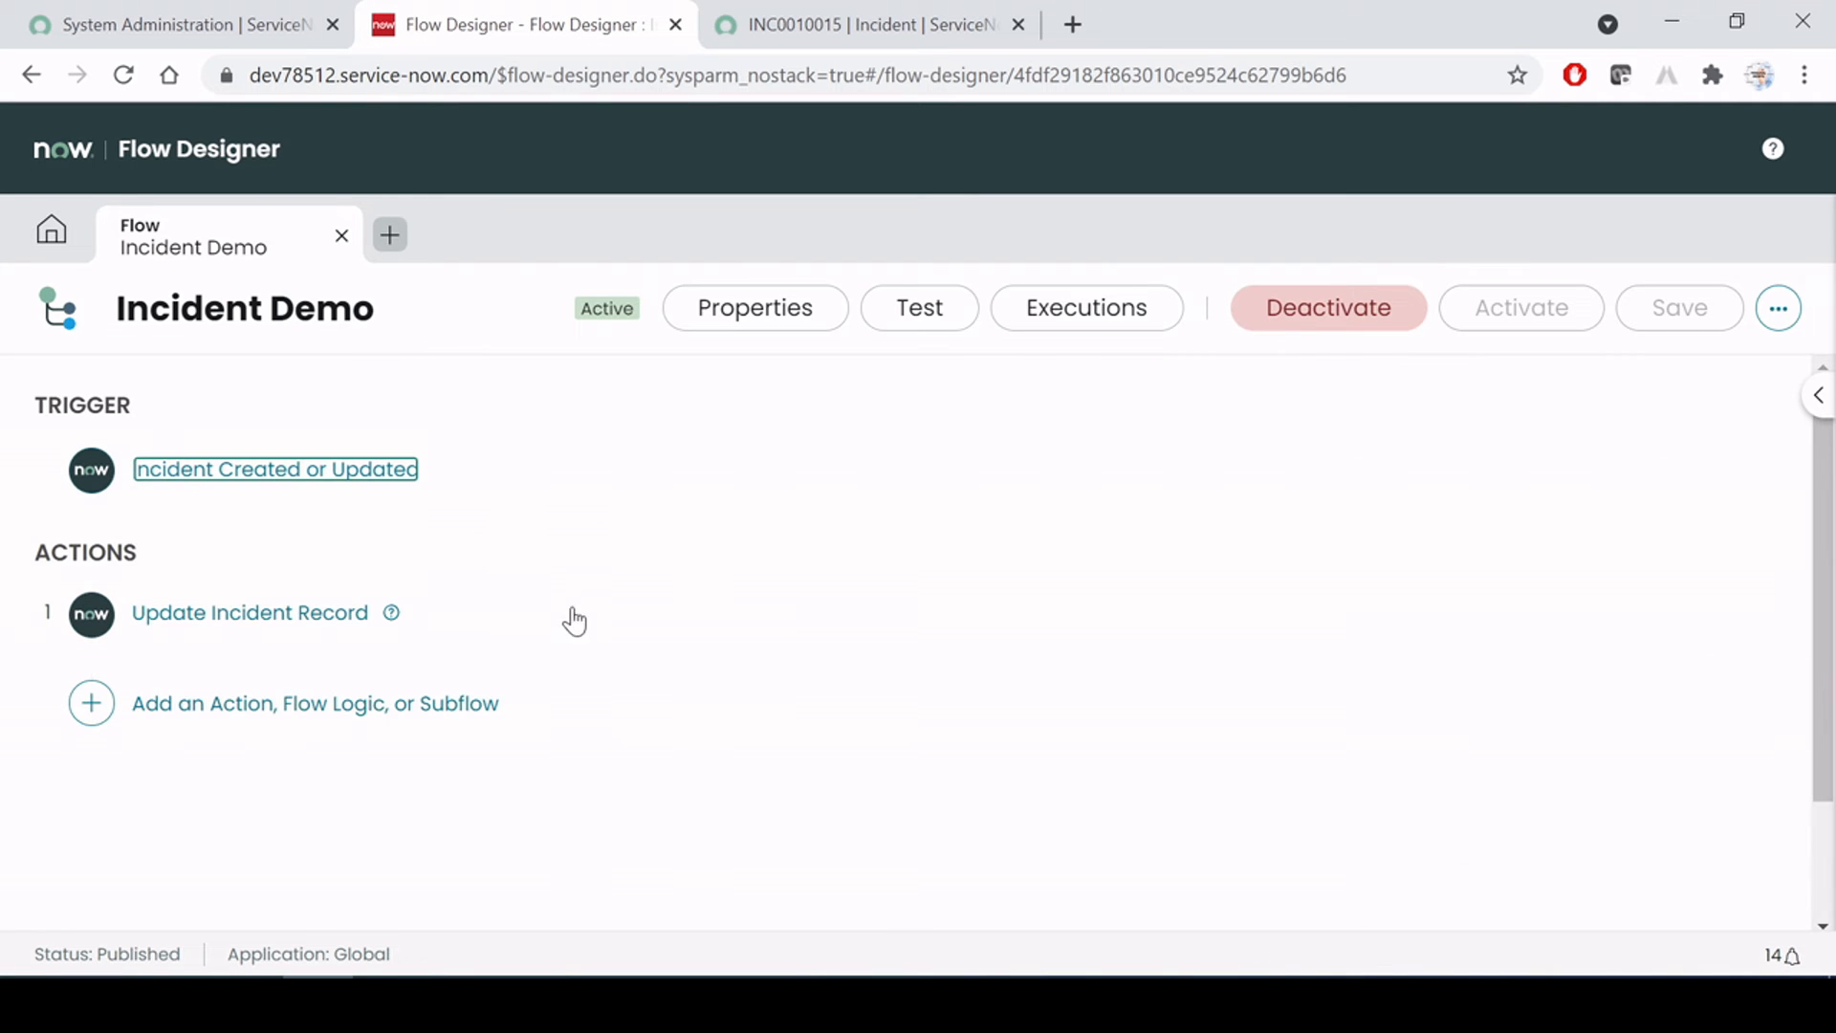
{"action": "left_click", "coordinate": [292, 473]}
{"action": "left_click", "coordinate": [780, 25]}
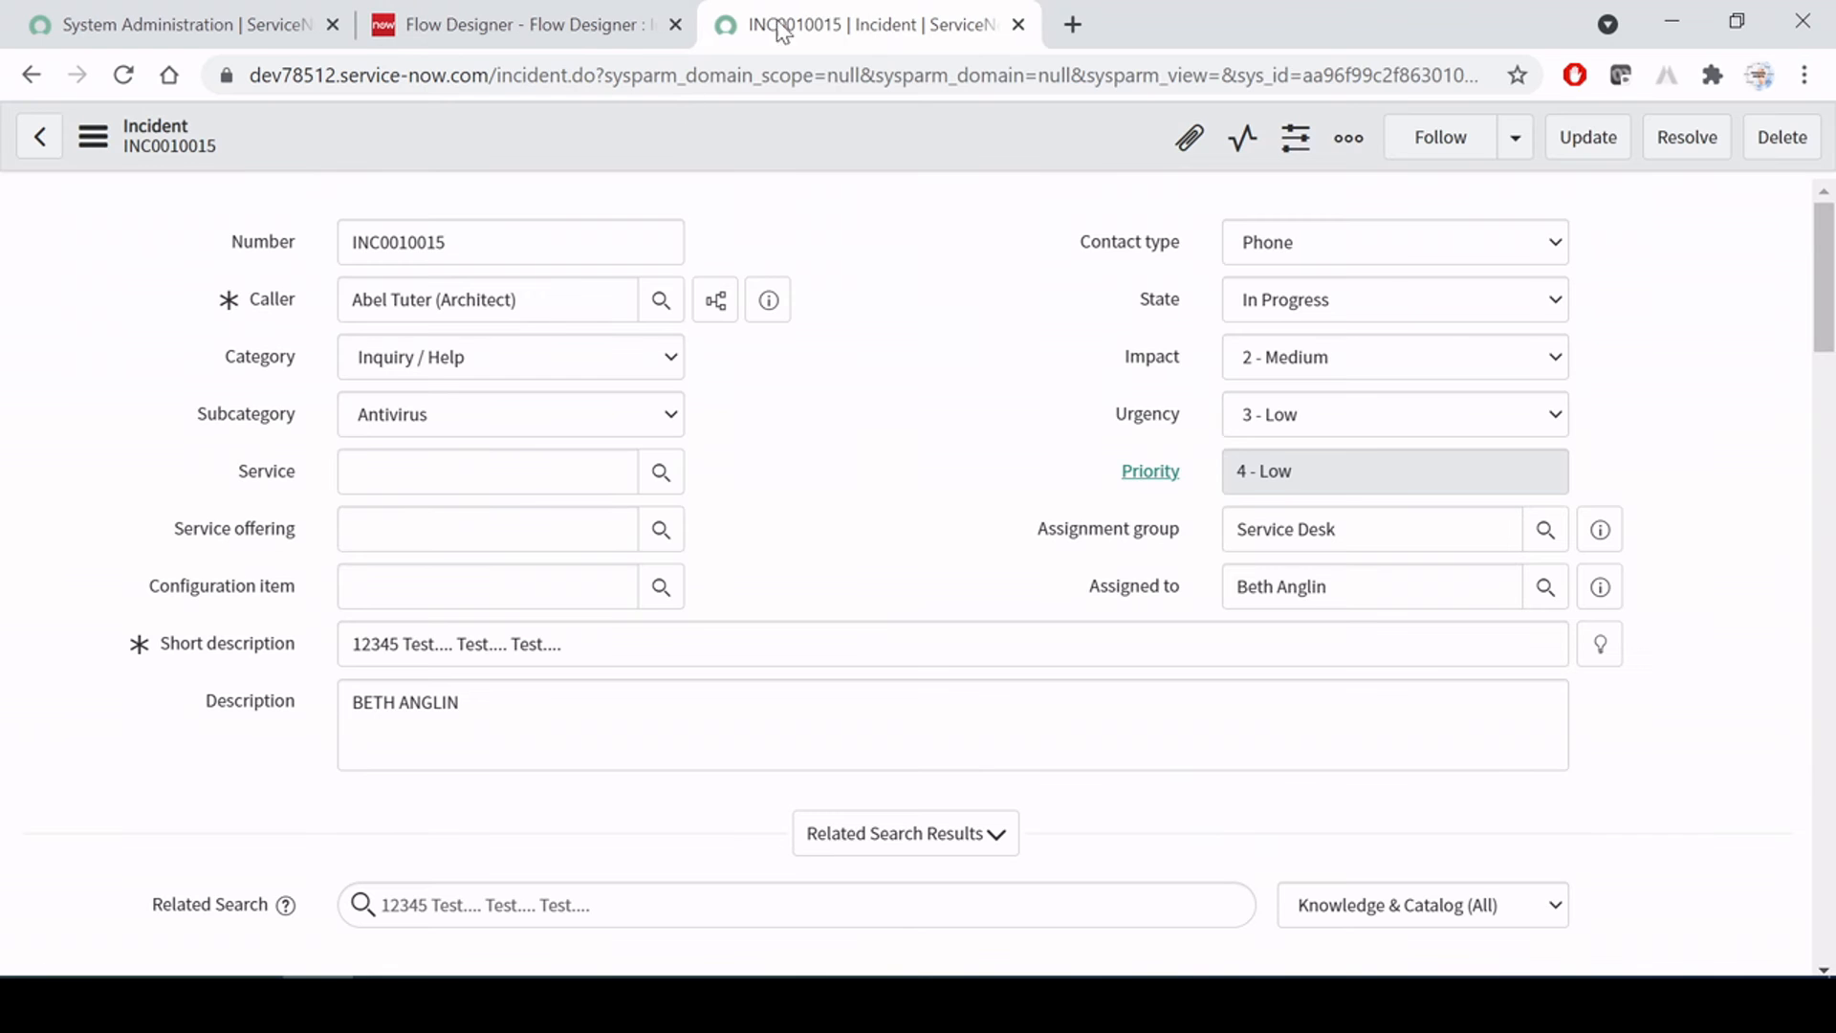
{"action": "left_click_drag", "start_coordinate": [564, 645], "coordinate": [189, 696]}
{"action": "left_click", "coordinate": [321, 652]}
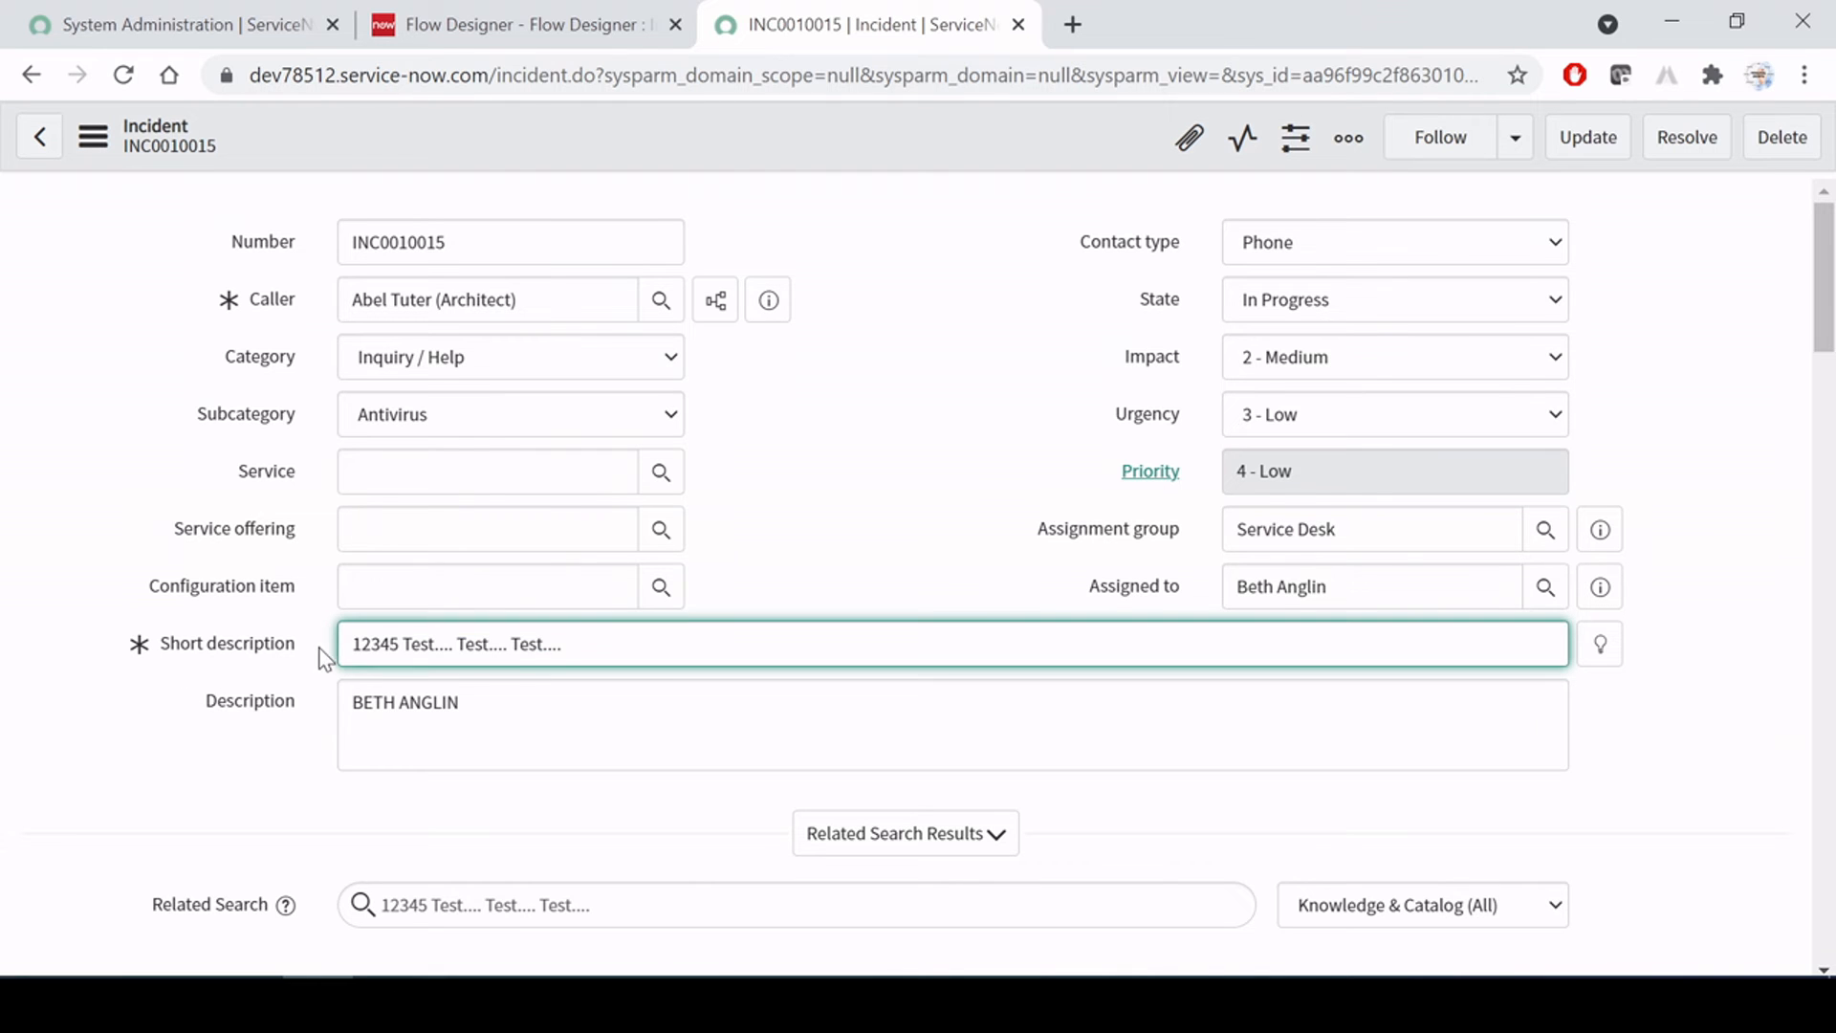
{"action": "left_click_drag", "start_coordinate": [557, 644], "coordinate": [421, 645]}
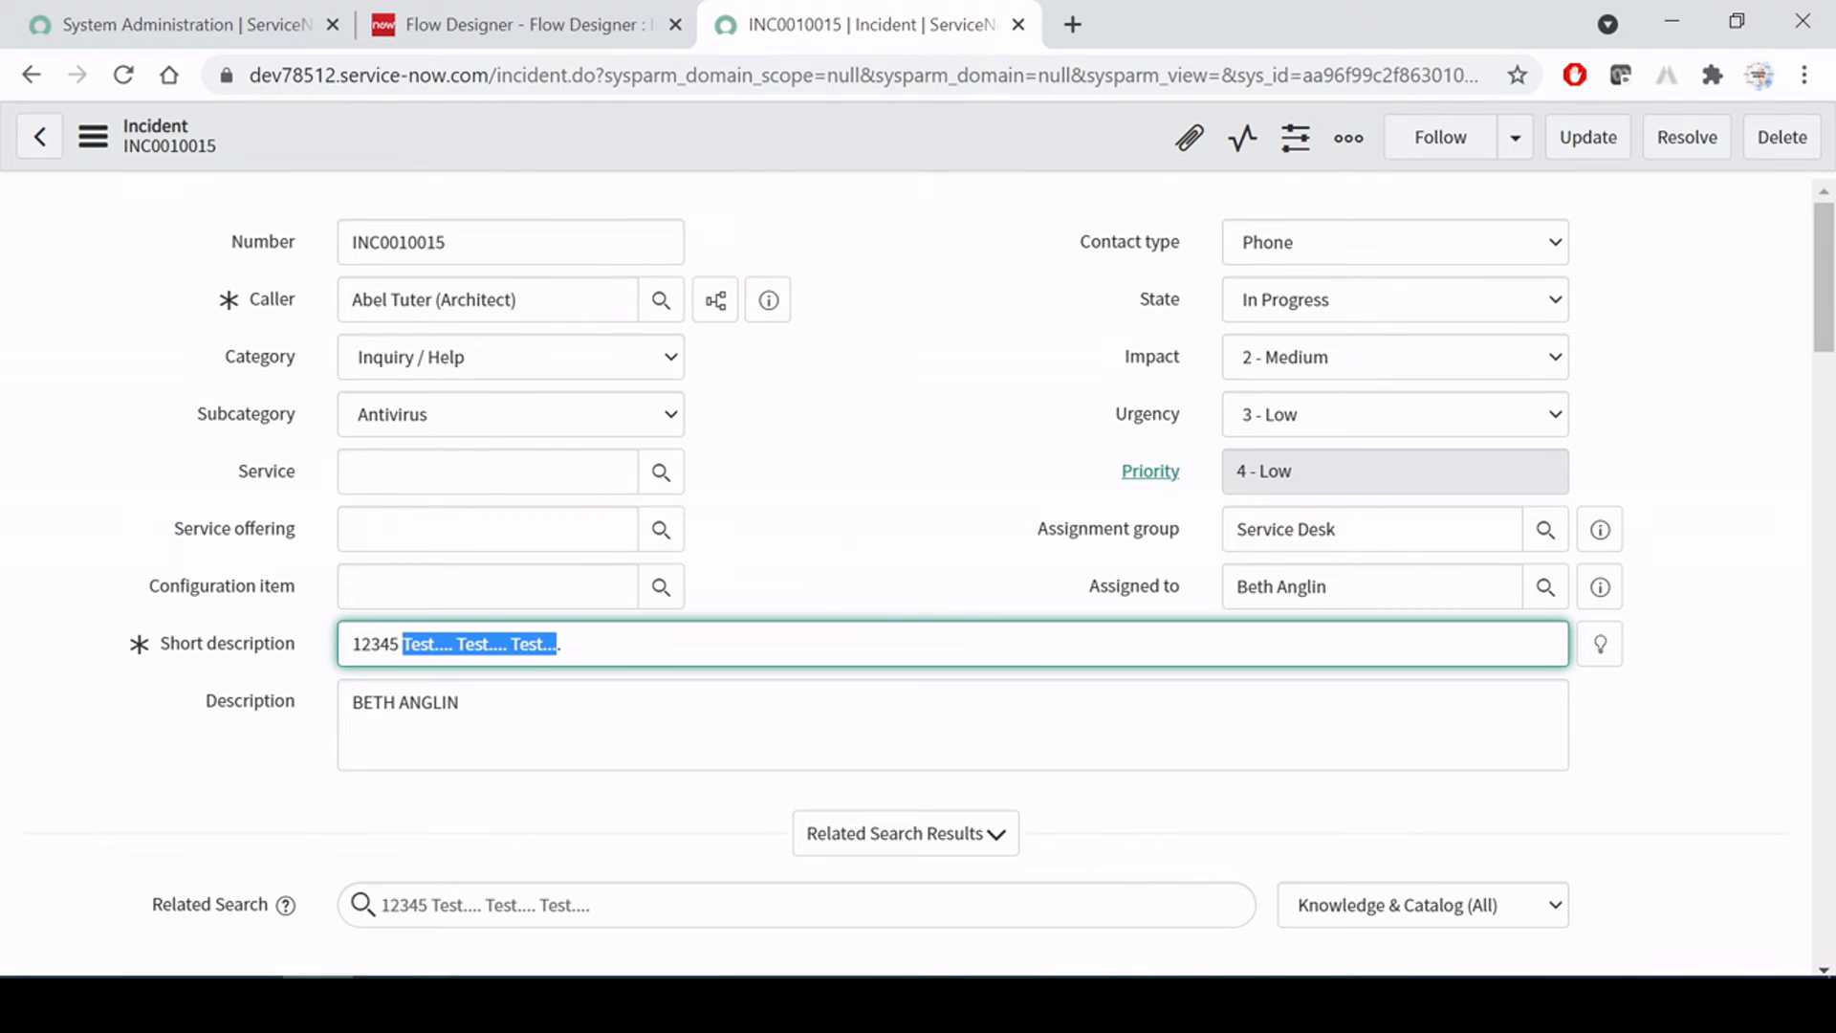
{"action": "left_click", "coordinate": [791, 529]}
{"action": "left_click", "coordinate": [756, 645]}
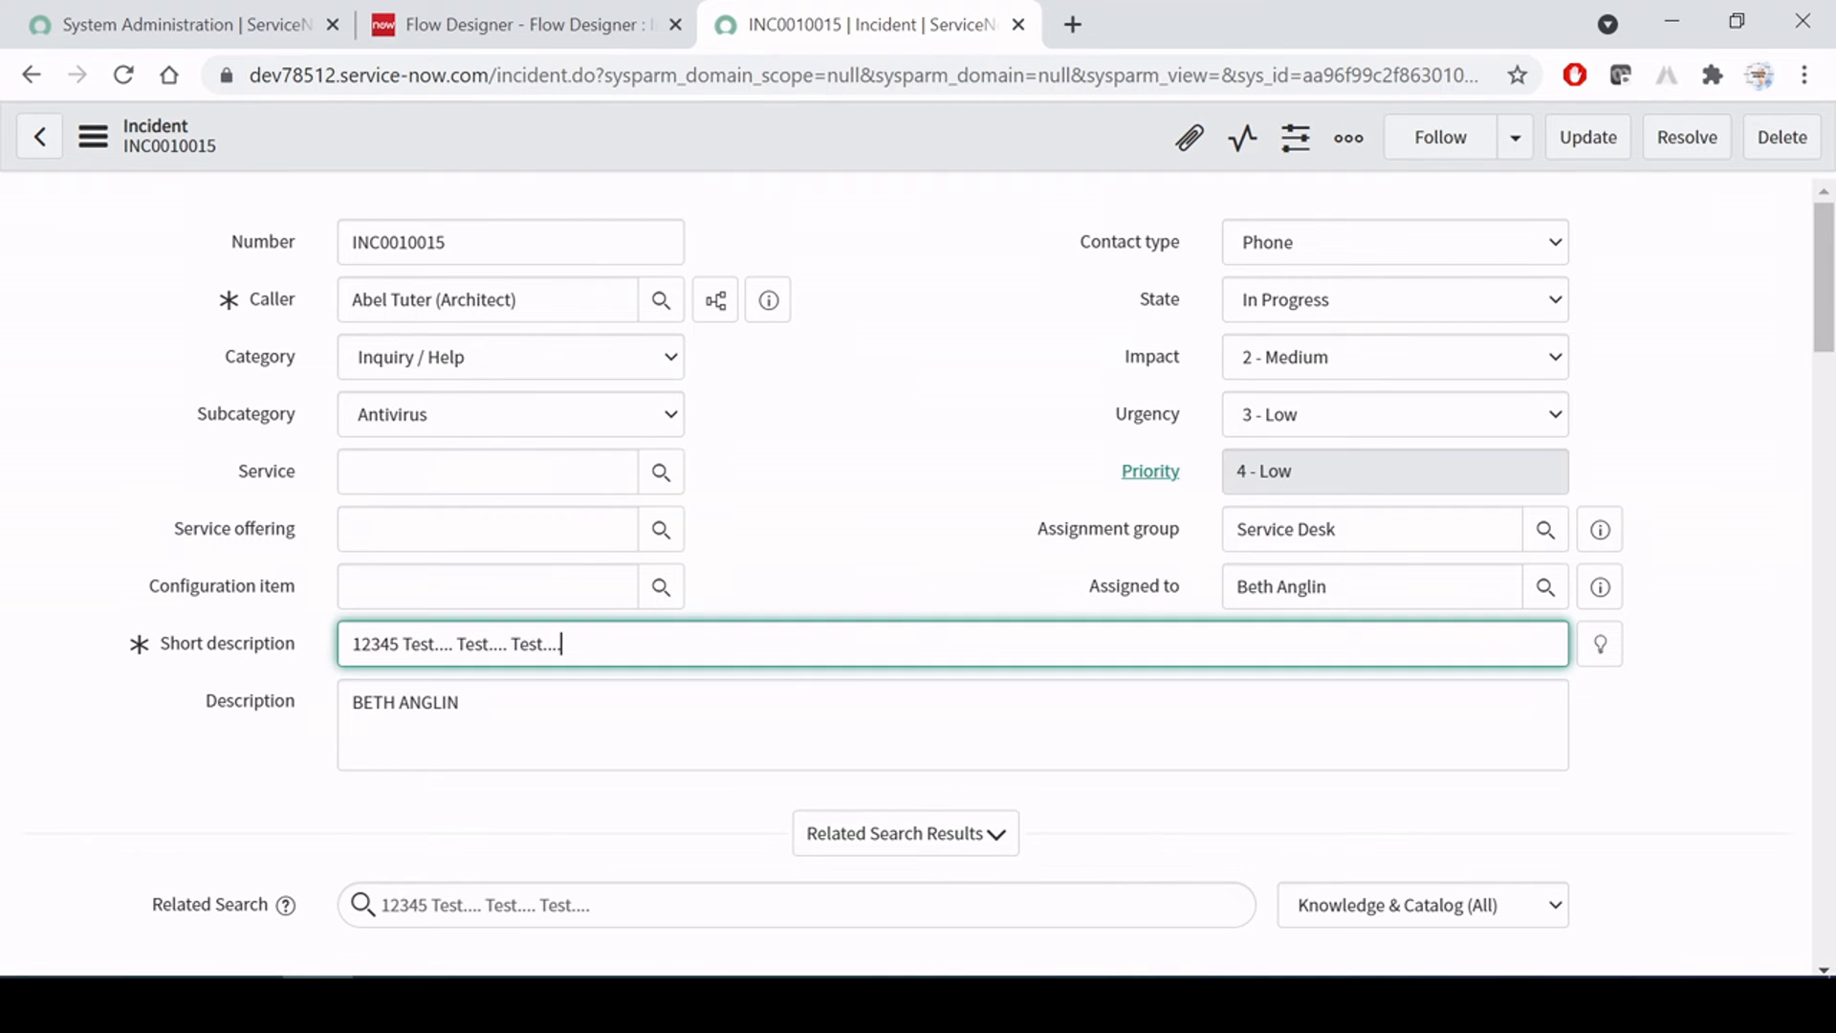
{"action": "left_click", "coordinate": [539, 8]}
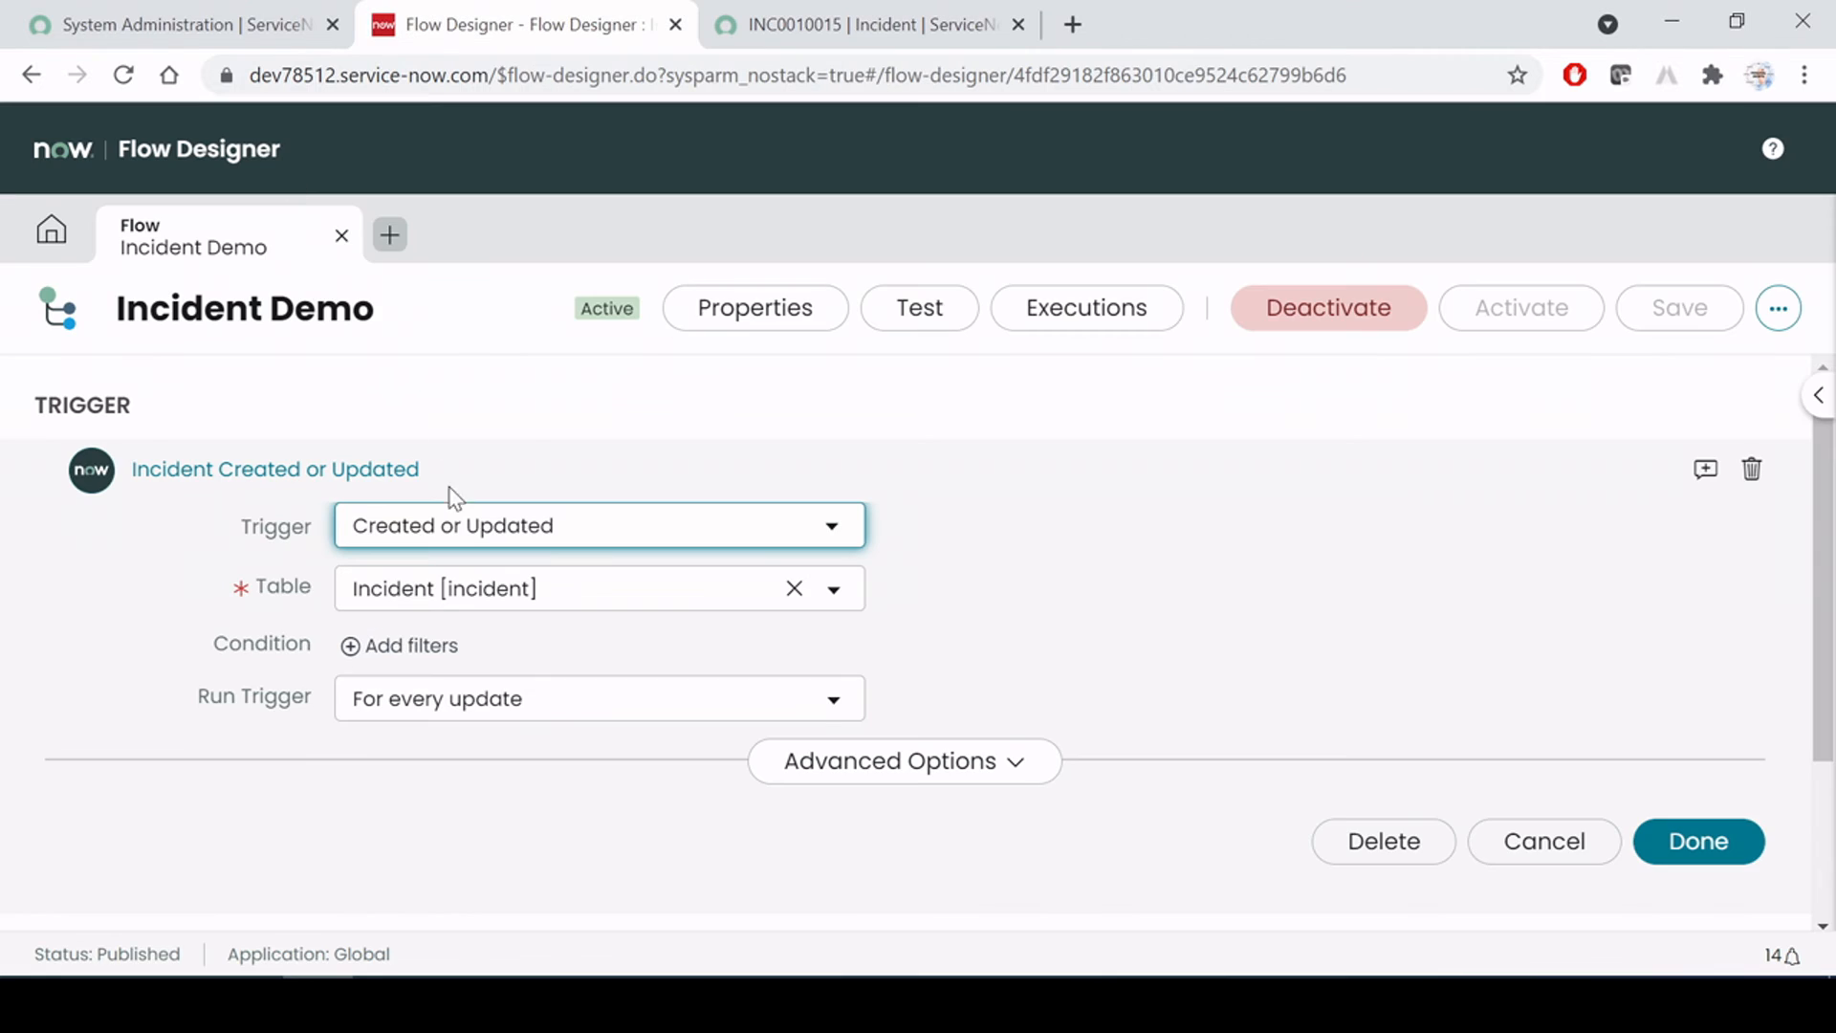
Start a new incident in a separate browser tab with the first listed user as Caller and Short description 21344
{"action": "left_click", "coordinate": [161, 8]}
{"action": "middle_click", "coordinate": [84, 691]}
{"action": "left_click", "coordinate": [1156, 3]}
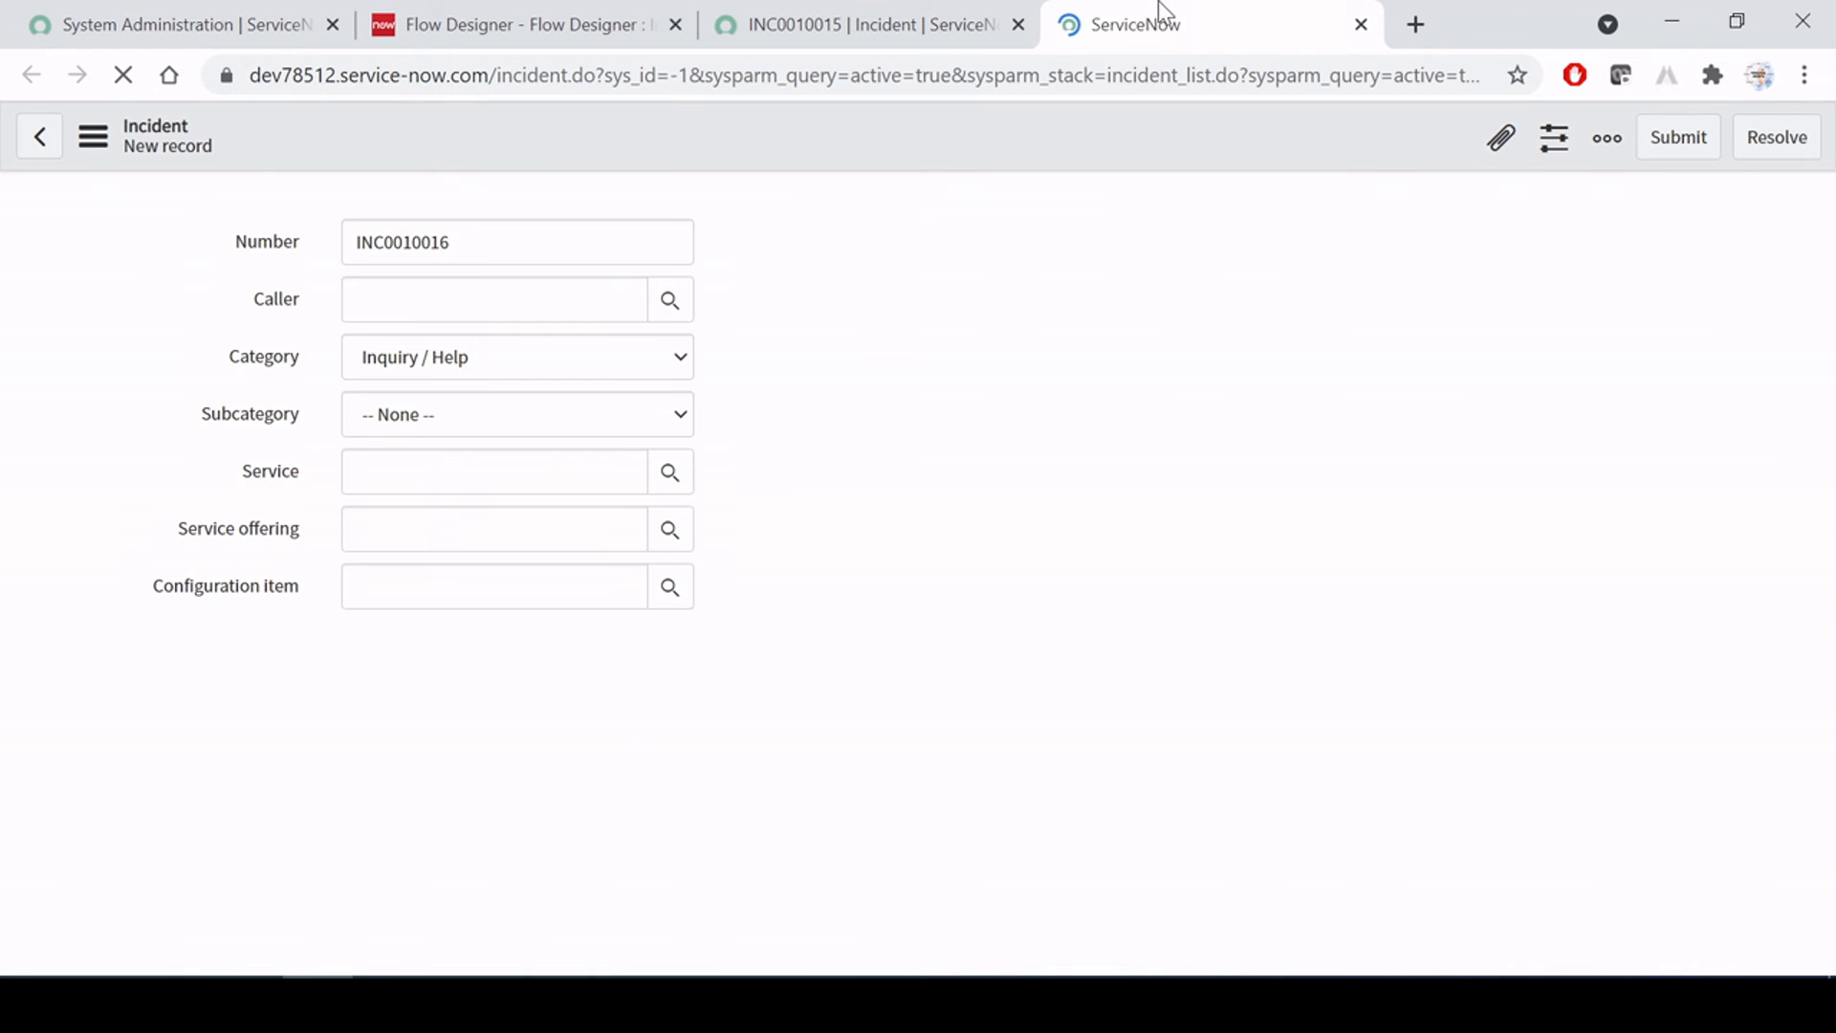
{"action": "left_click", "coordinate": [659, 300]}
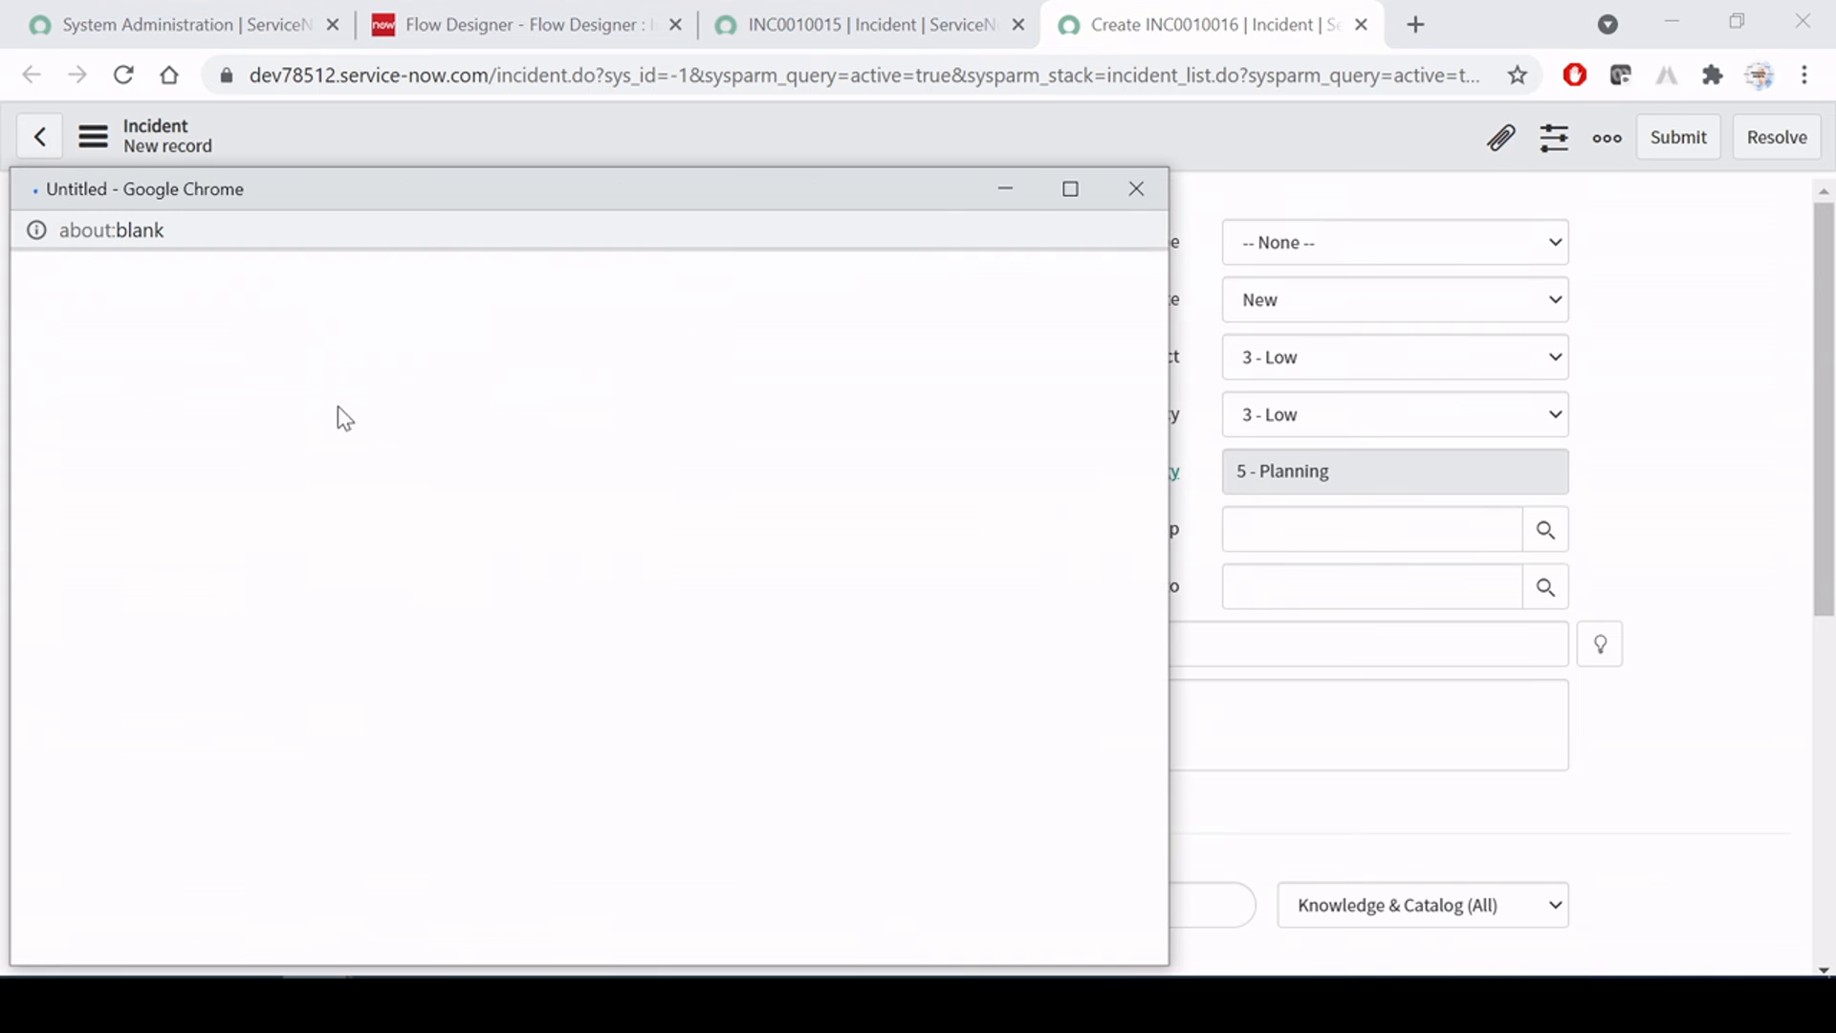
{"action": "left_click", "coordinate": [182, 381]}
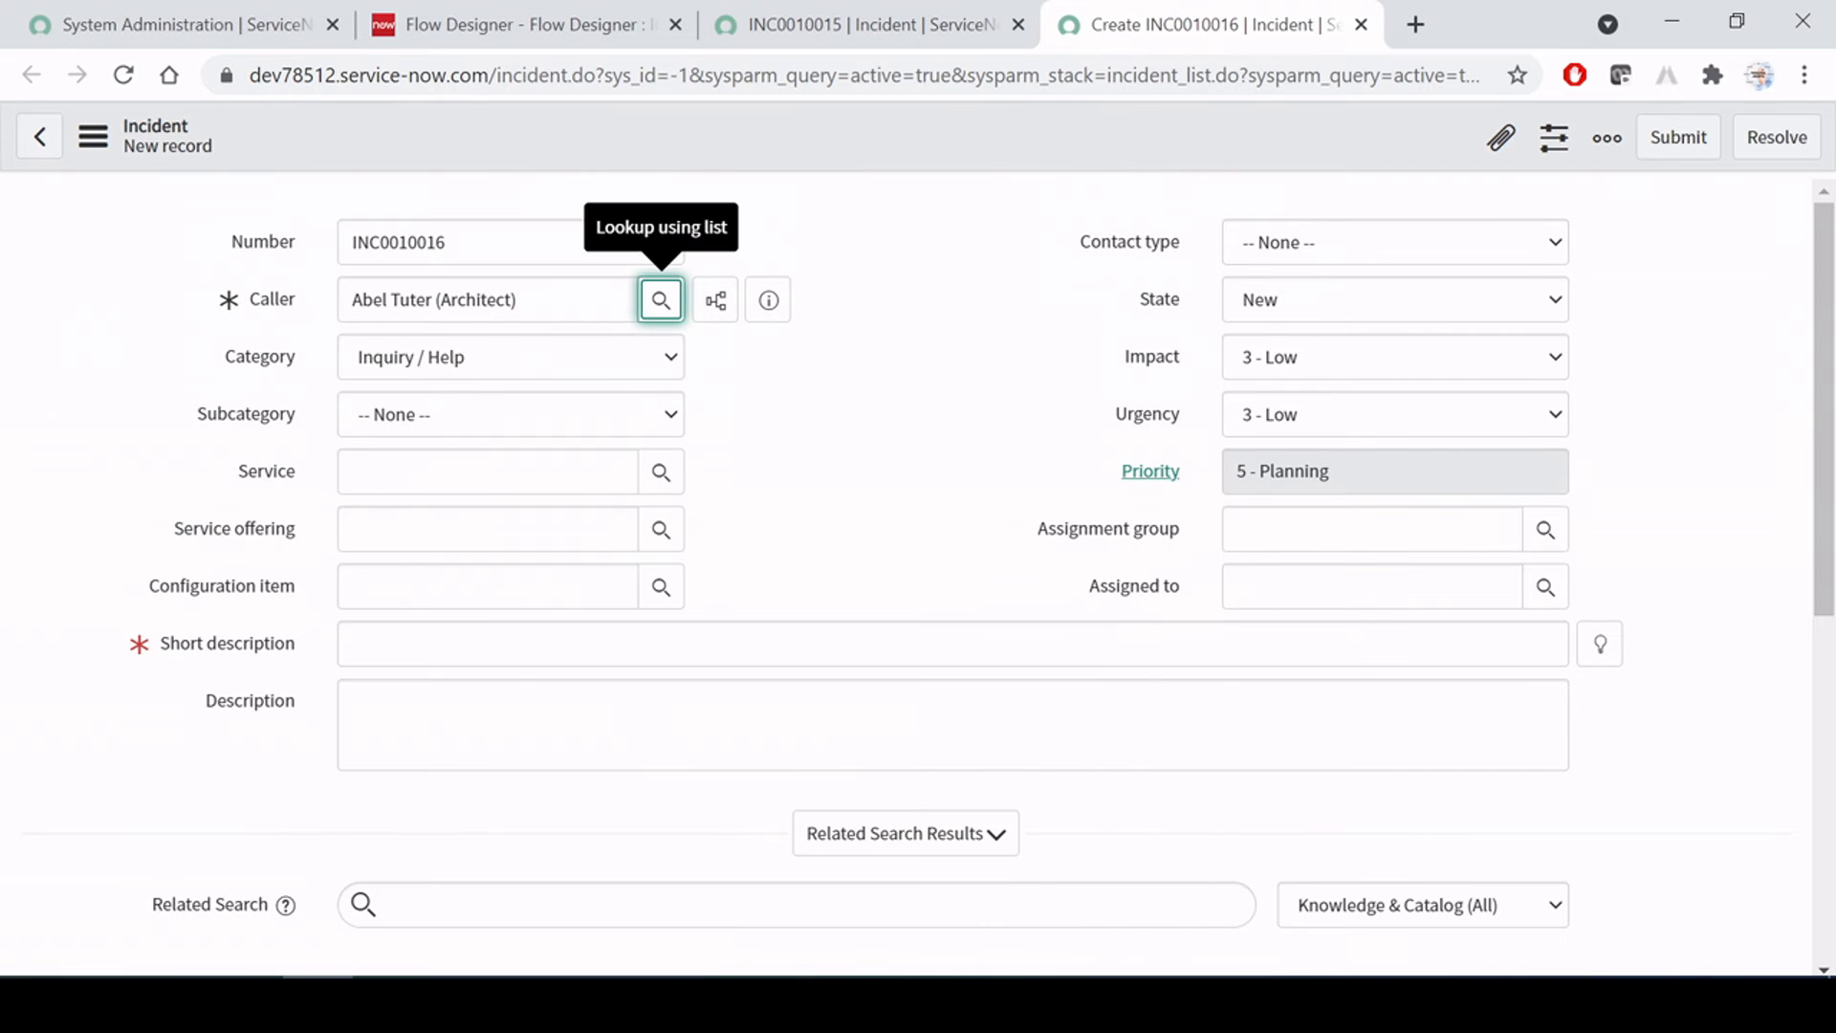
{"action": "left_click", "coordinate": [952, 644]}
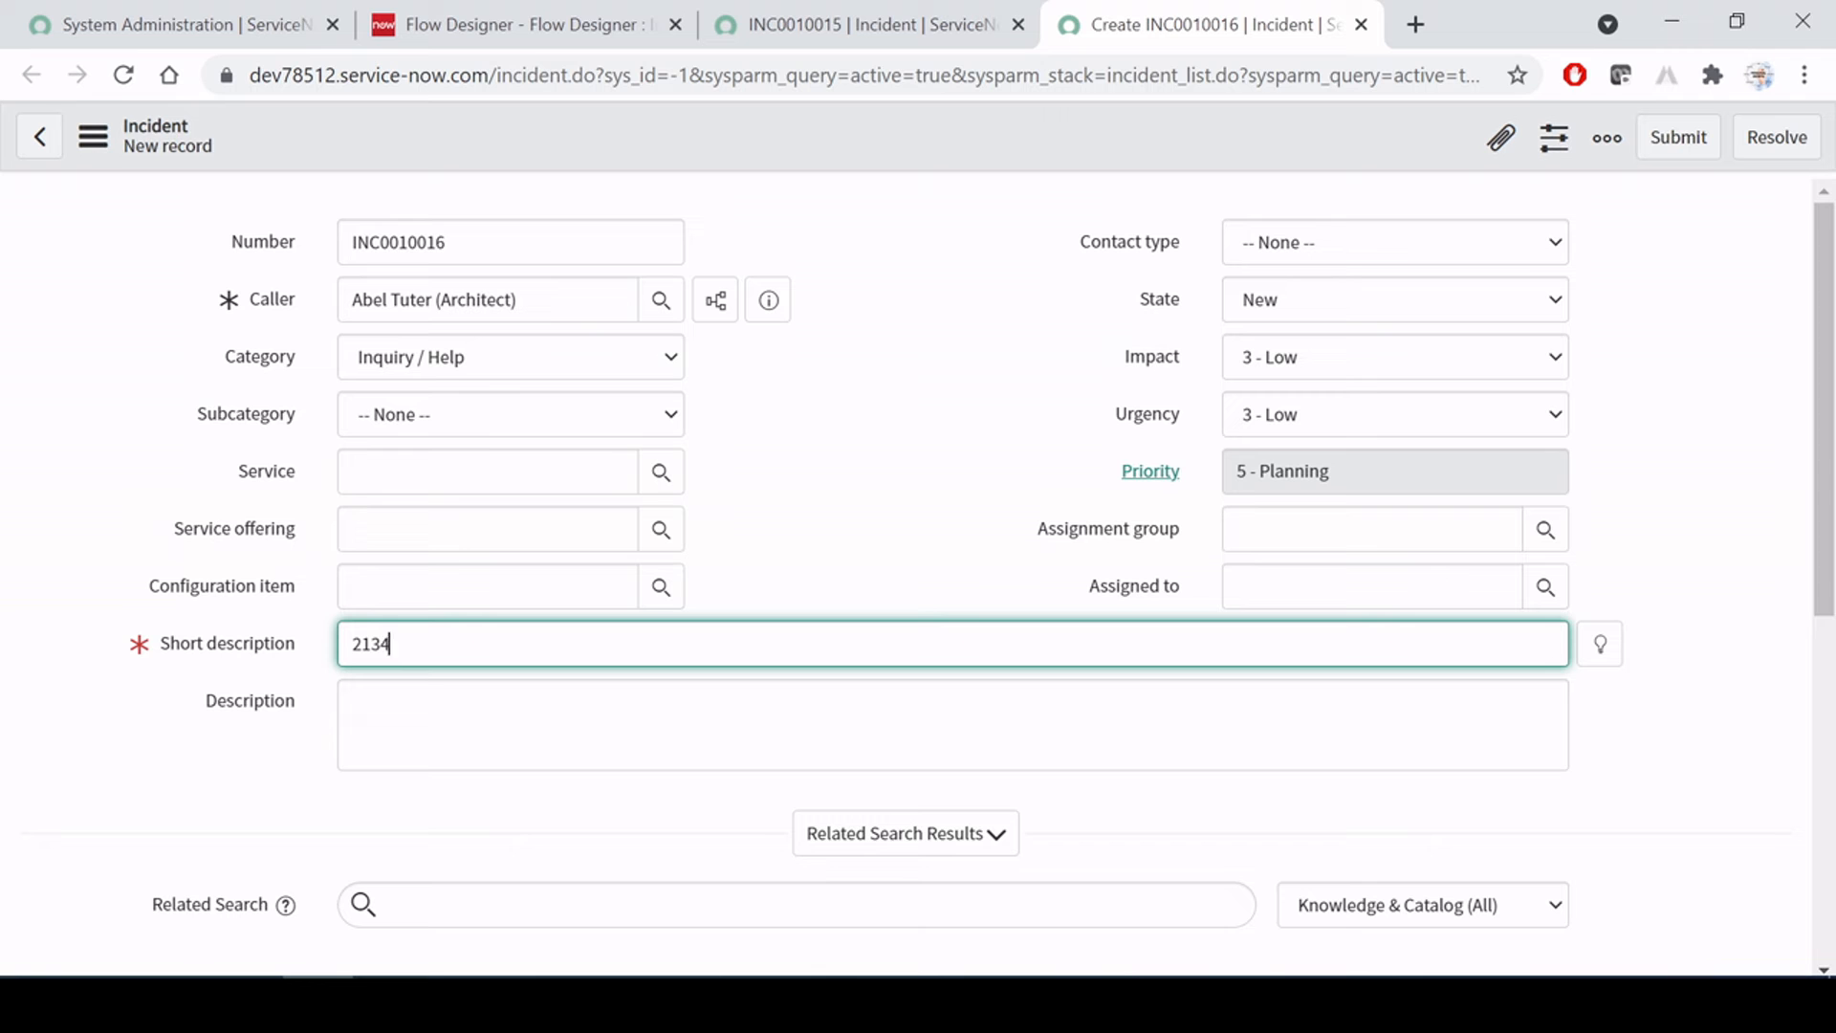
{"action": "type", "text": "21344"}
Close the Assigned to lookup without choosing anyone and save the new incident
{"action": "left_click", "coordinate": [1545, 586]}
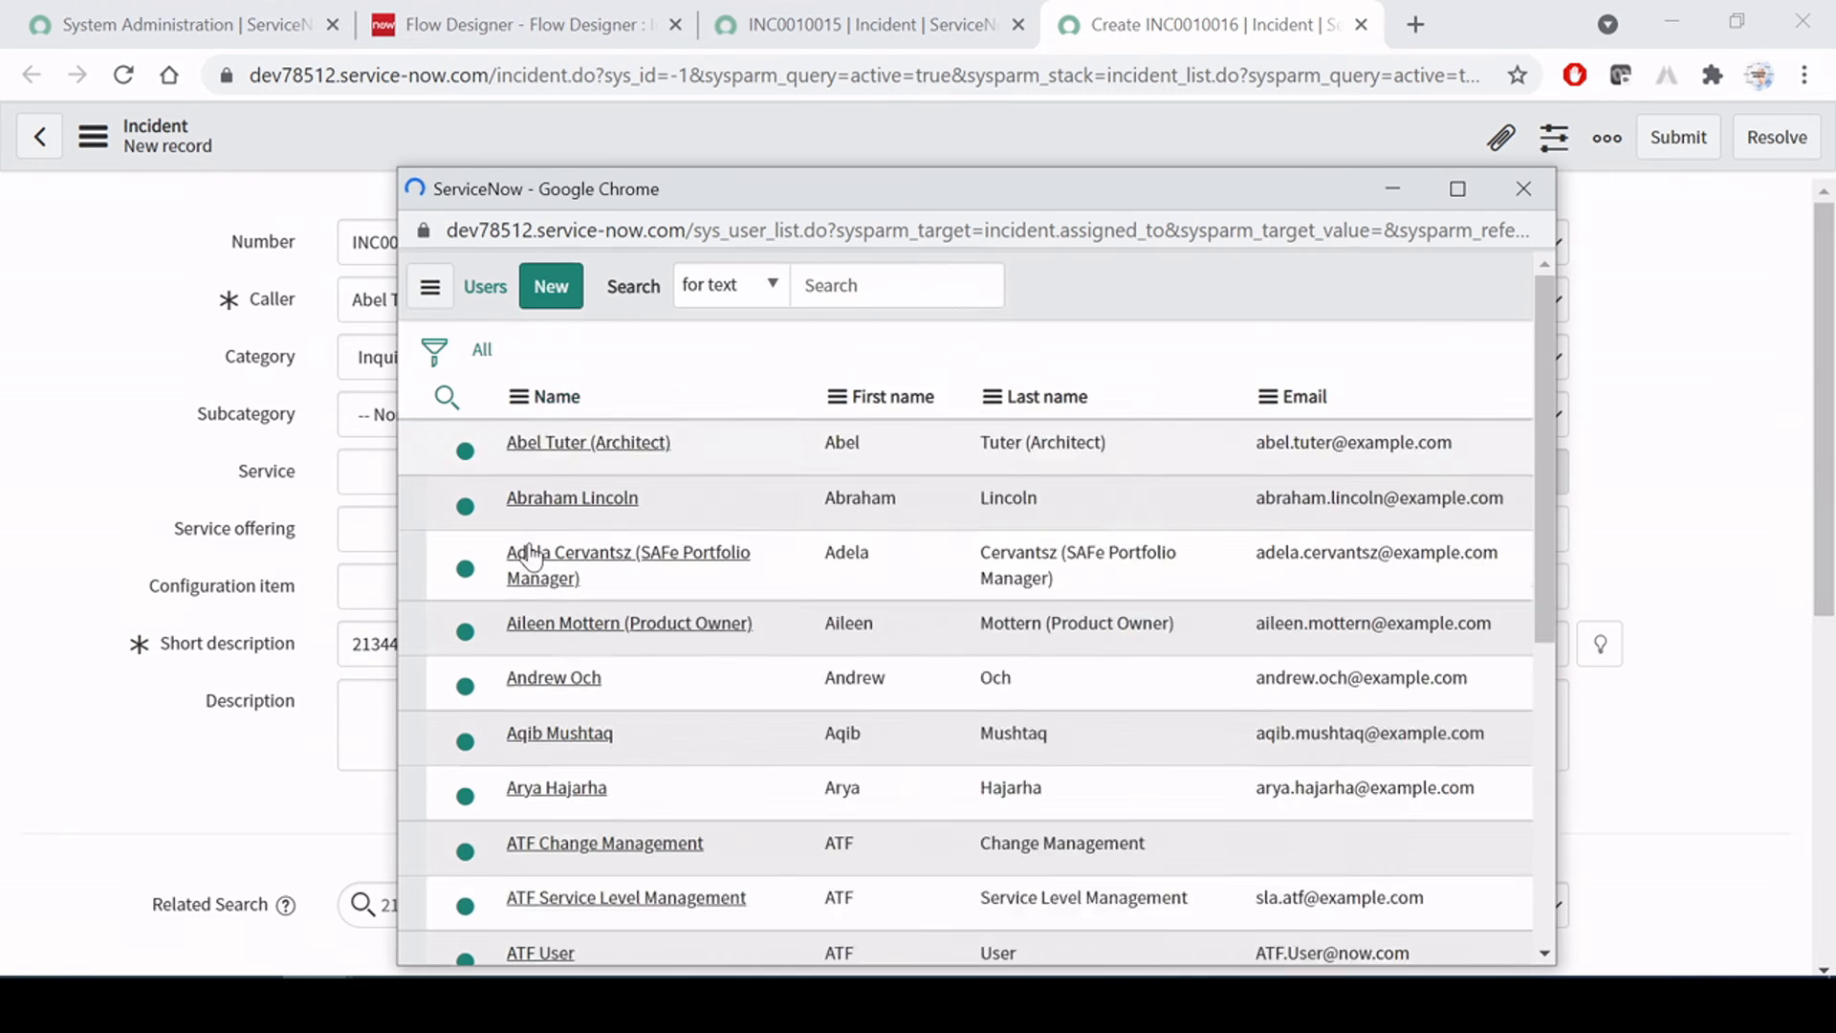
{"action": "left_click", "coordinate": [1522, 188]}
{"action": "right_click", "coordinate": [951, 84]}
{"action": "left_click", "coordinate": [853, 143]}
{"action": "right_click", "coordinate": [855, 147]}
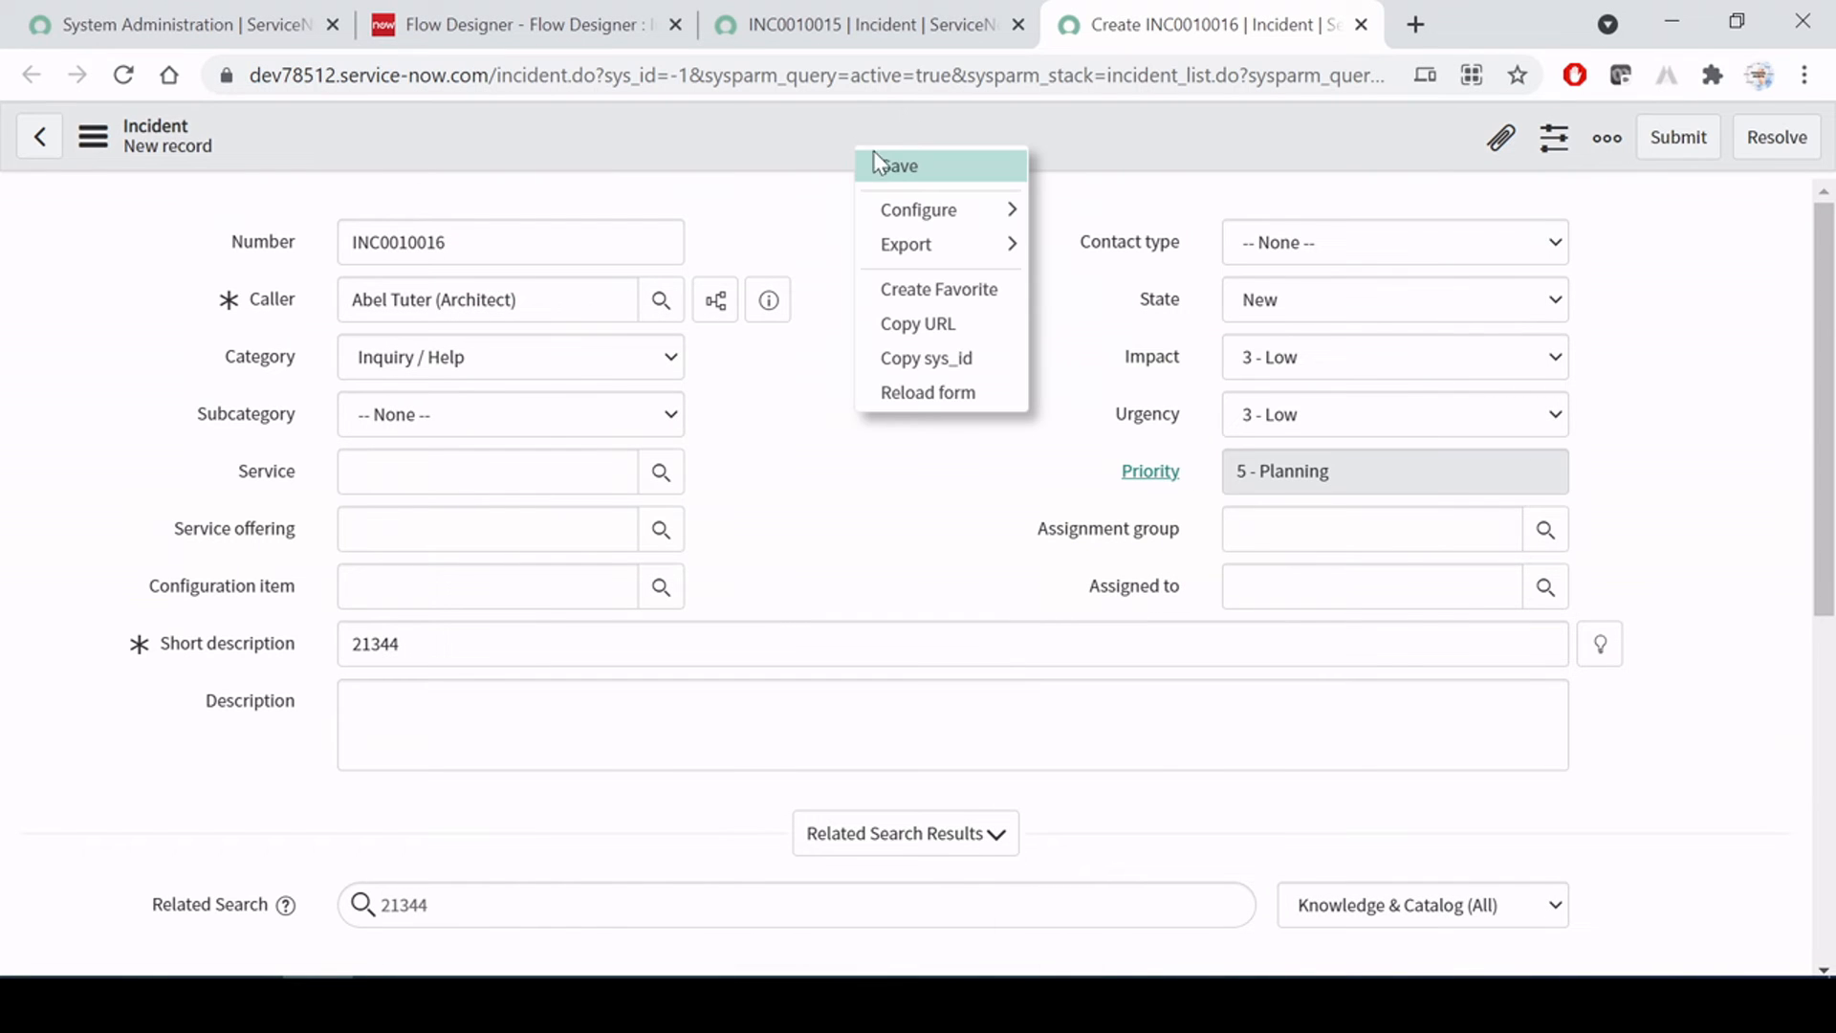
{"action": "left_click", "coordinate": [899, 169]}
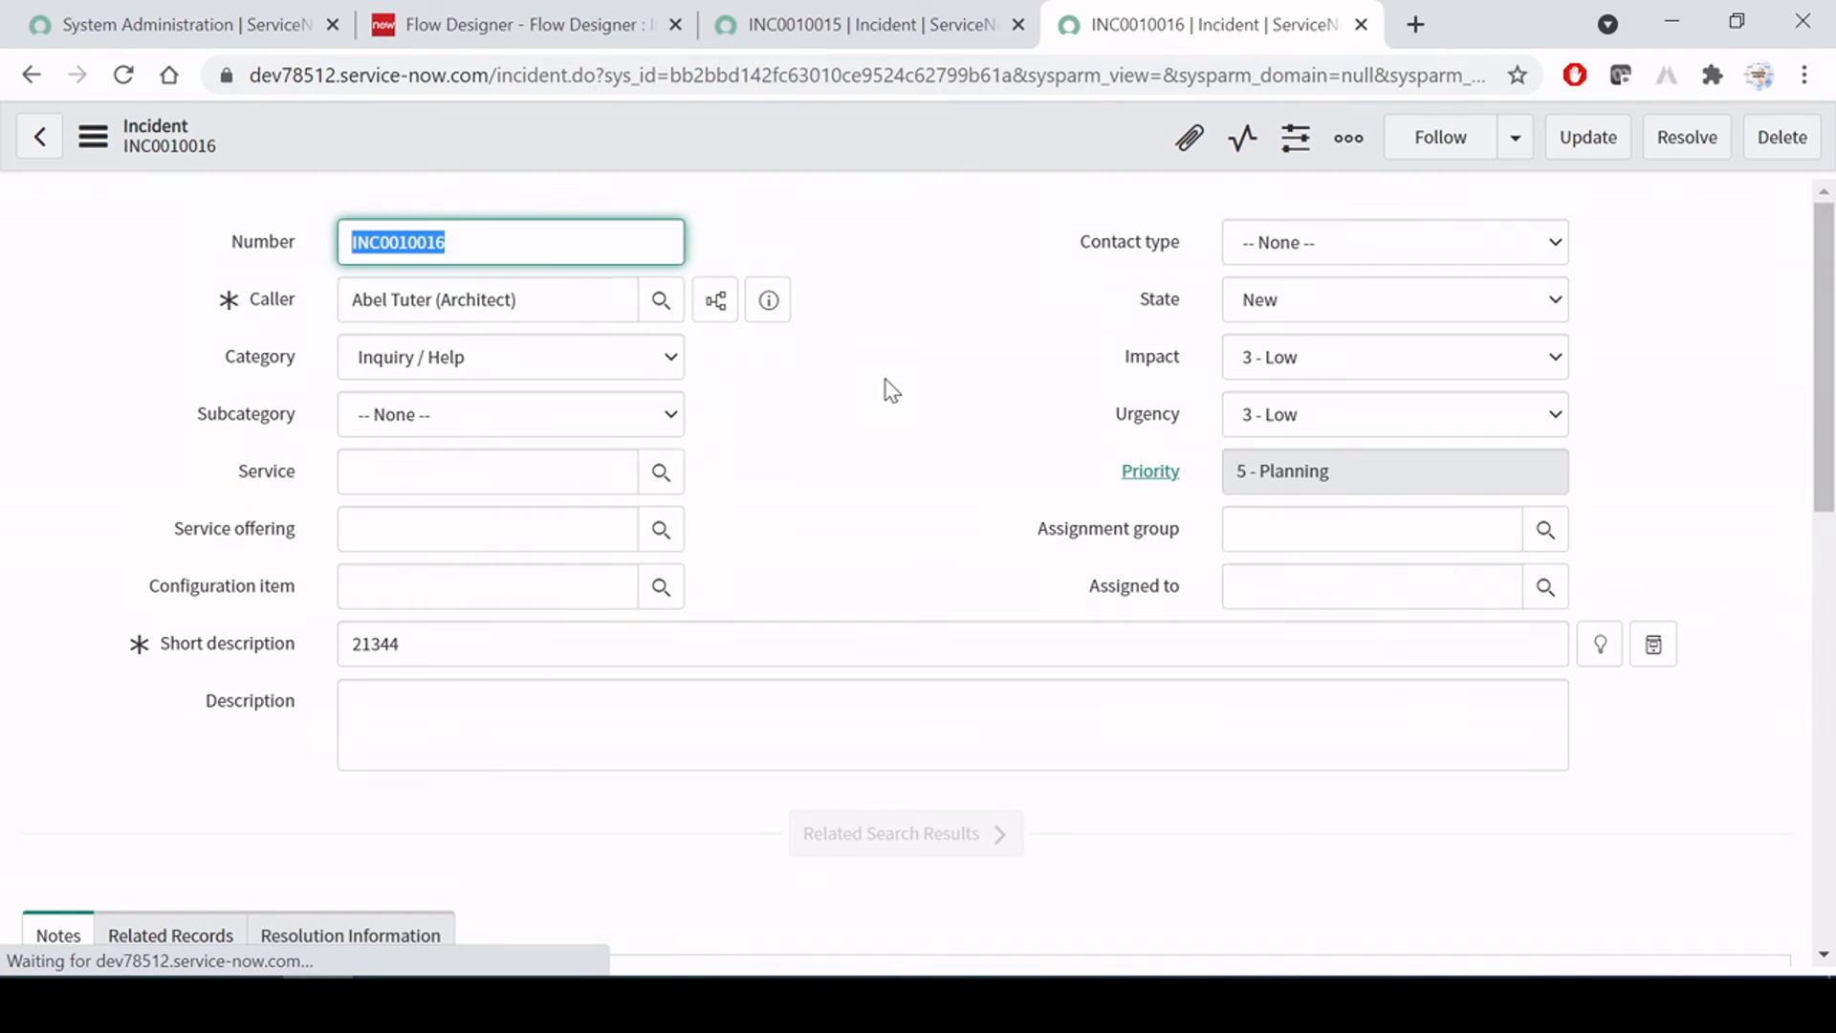
Reload the new incident's form and inspect the text added to its Short description
{"action": "right_click", "coordinate": [857, 152]}
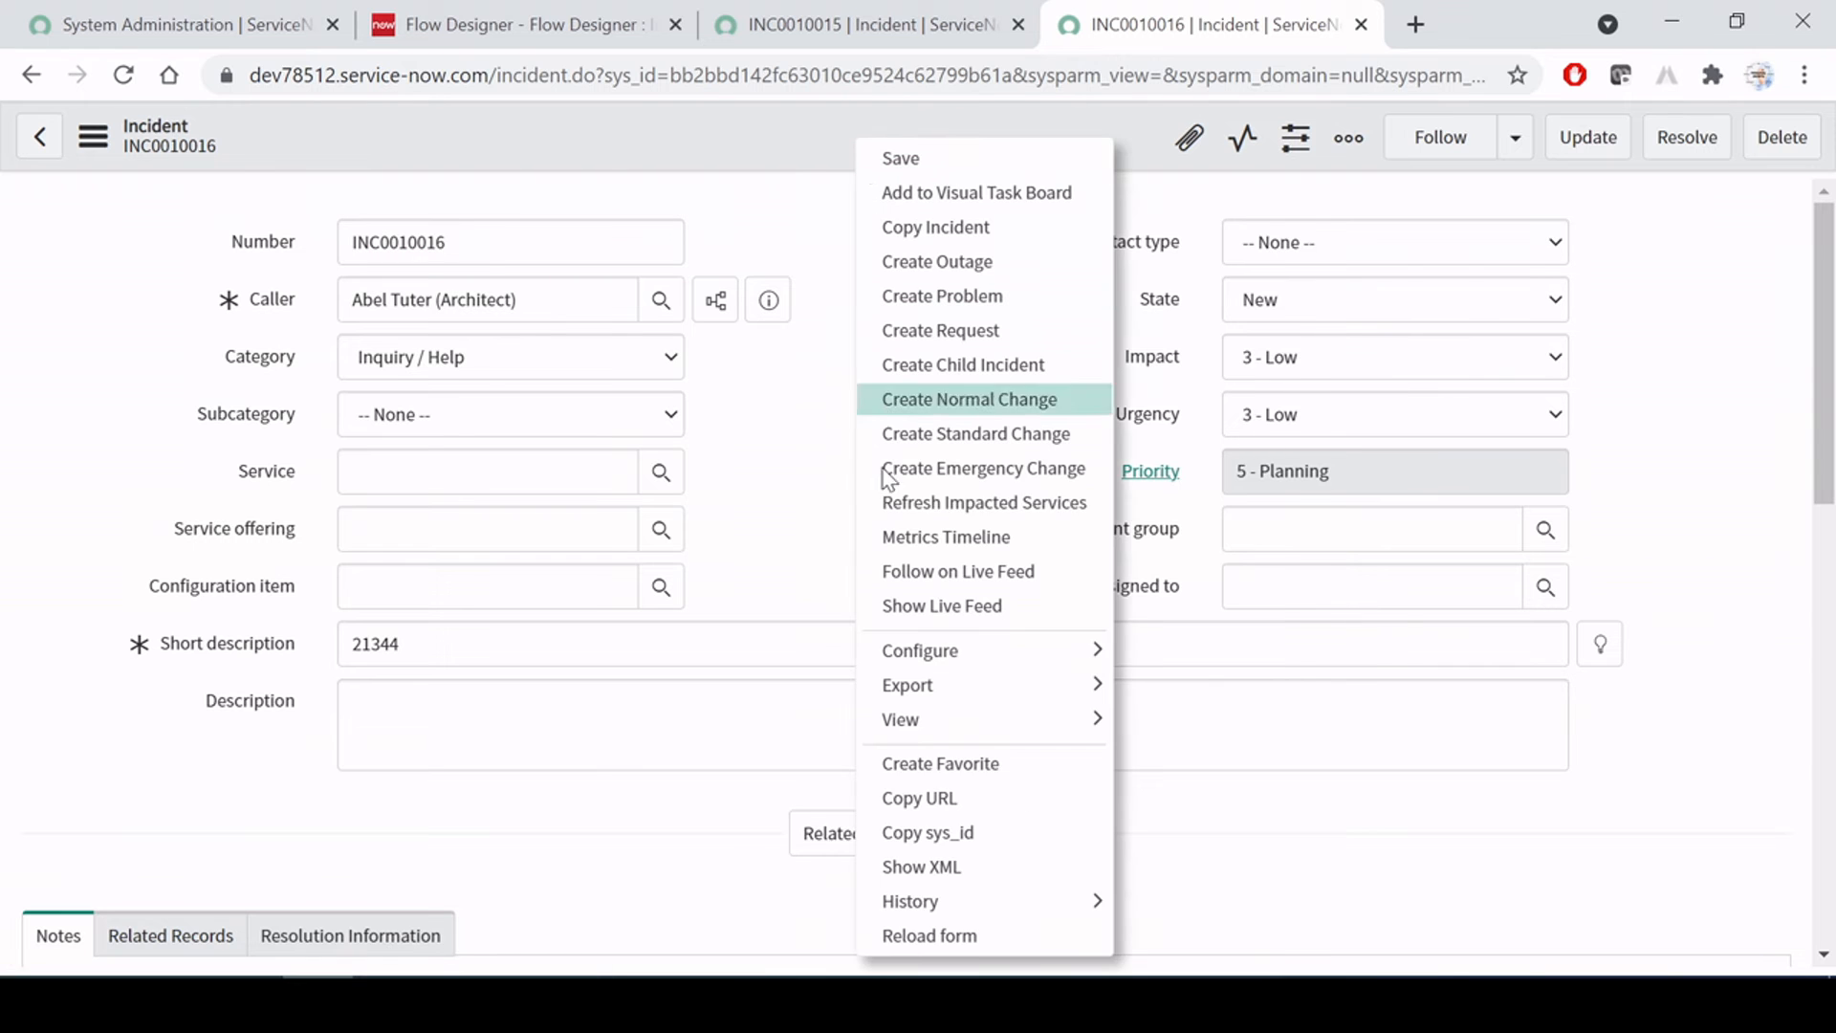
{"action": "left_click", "coordinate": [954, 937]}
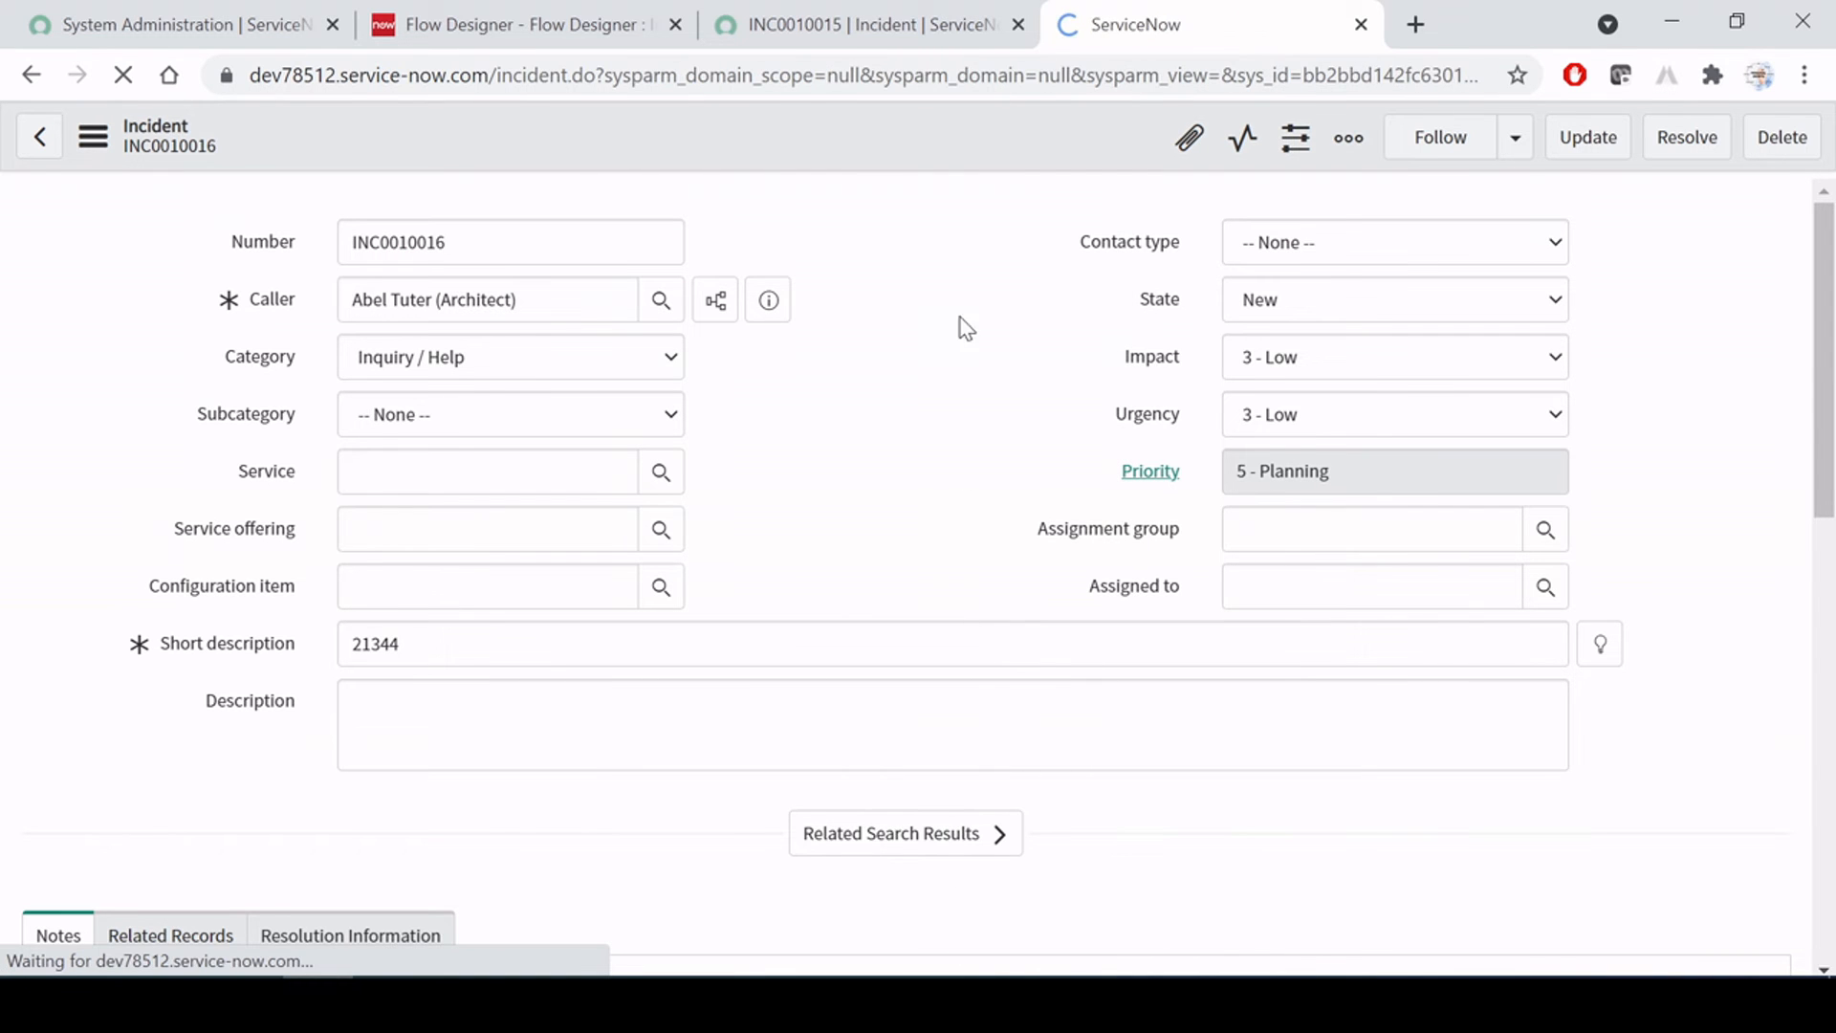
{"action": "left_click", "coordinate": [933, 537]}
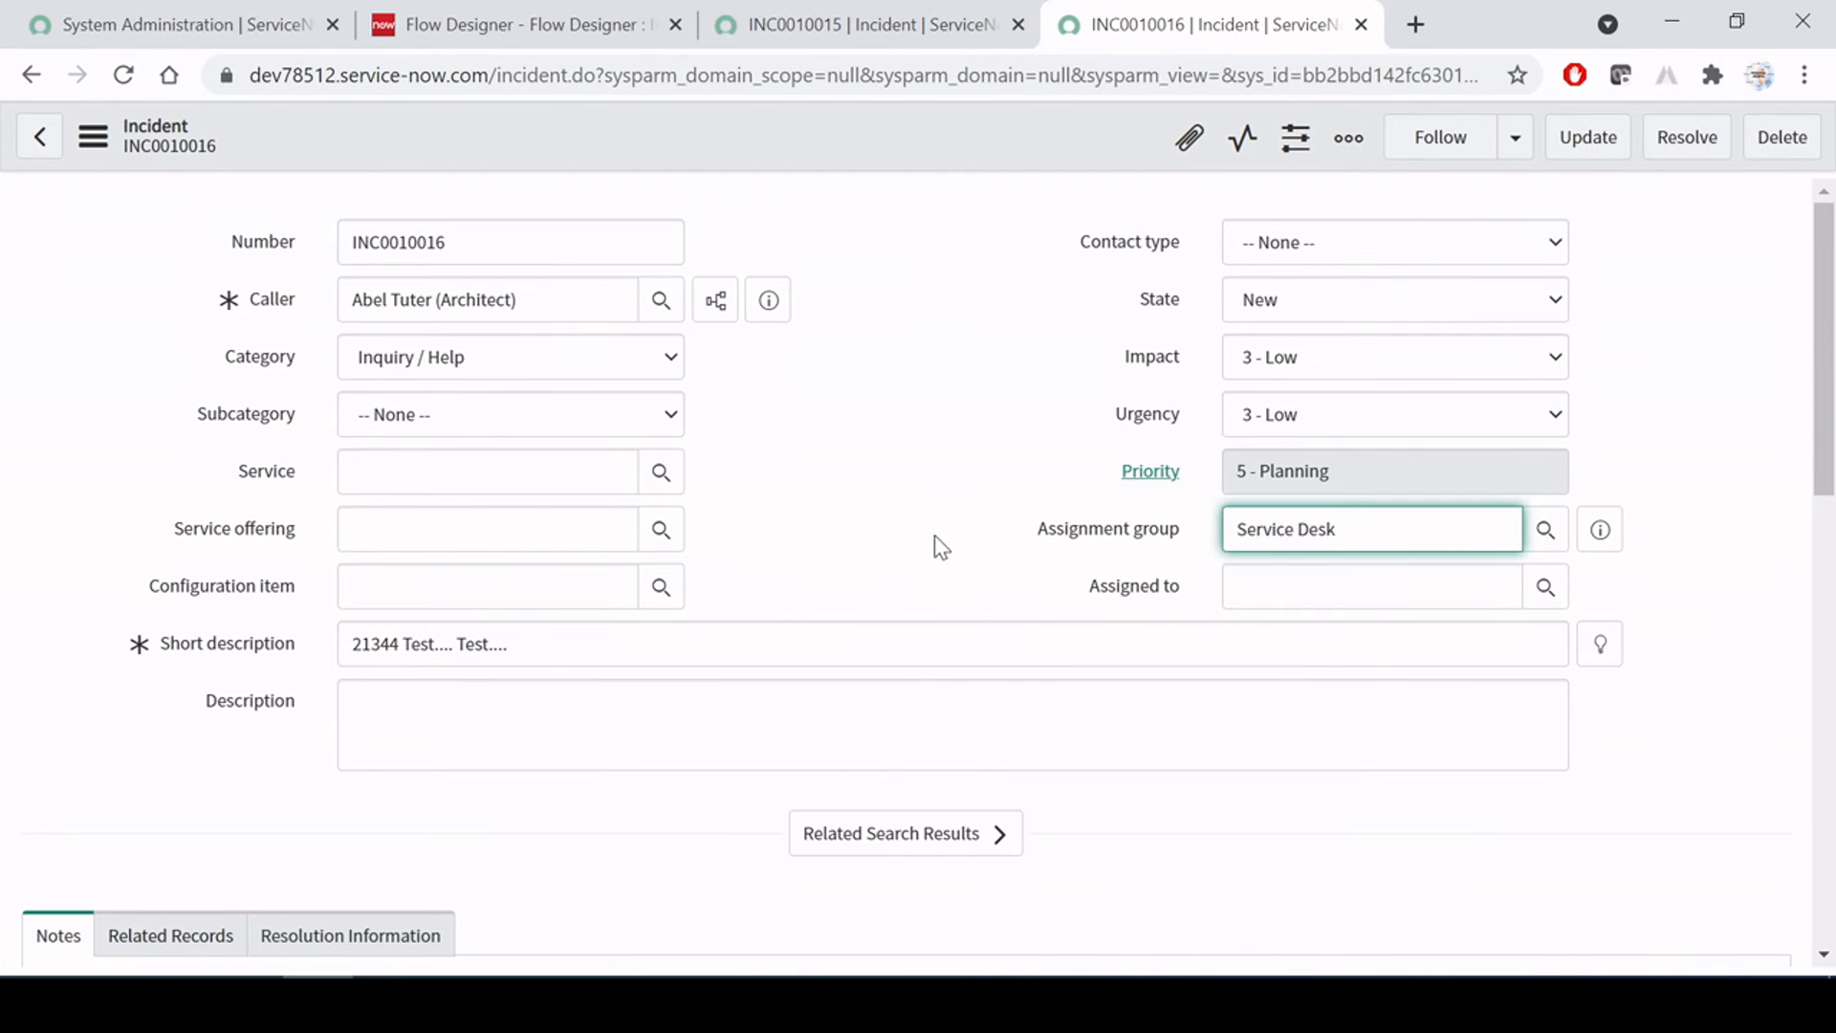
{"action": "left_click", "coordinate": [903, 644]}
{"action": "left_click", "coordinate": [463, 643]}
{"action": "double_click", "coordinate": [478, 643]}
{"action": "left_click", "coordinate": [866, 465]}
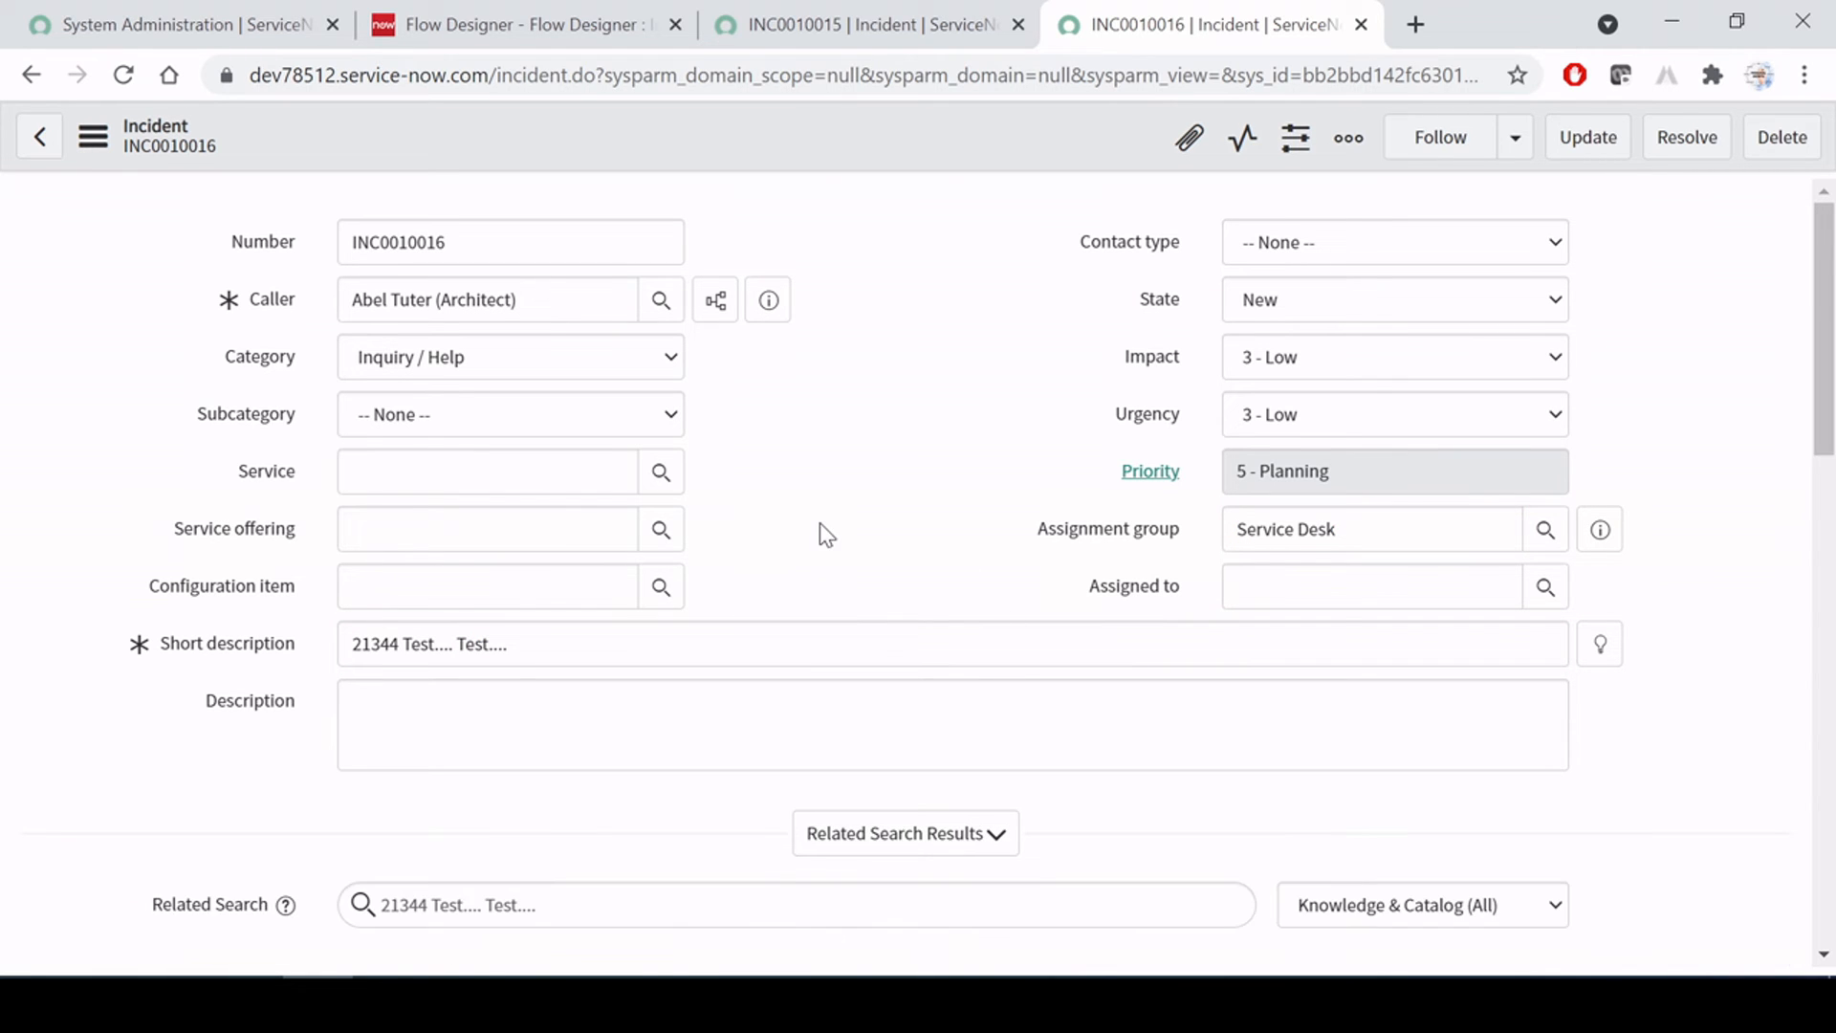
Assign the new incident to the first user among the recent selections for Assigned to
{"action": "left_click", "coordinate": [689, 703]}
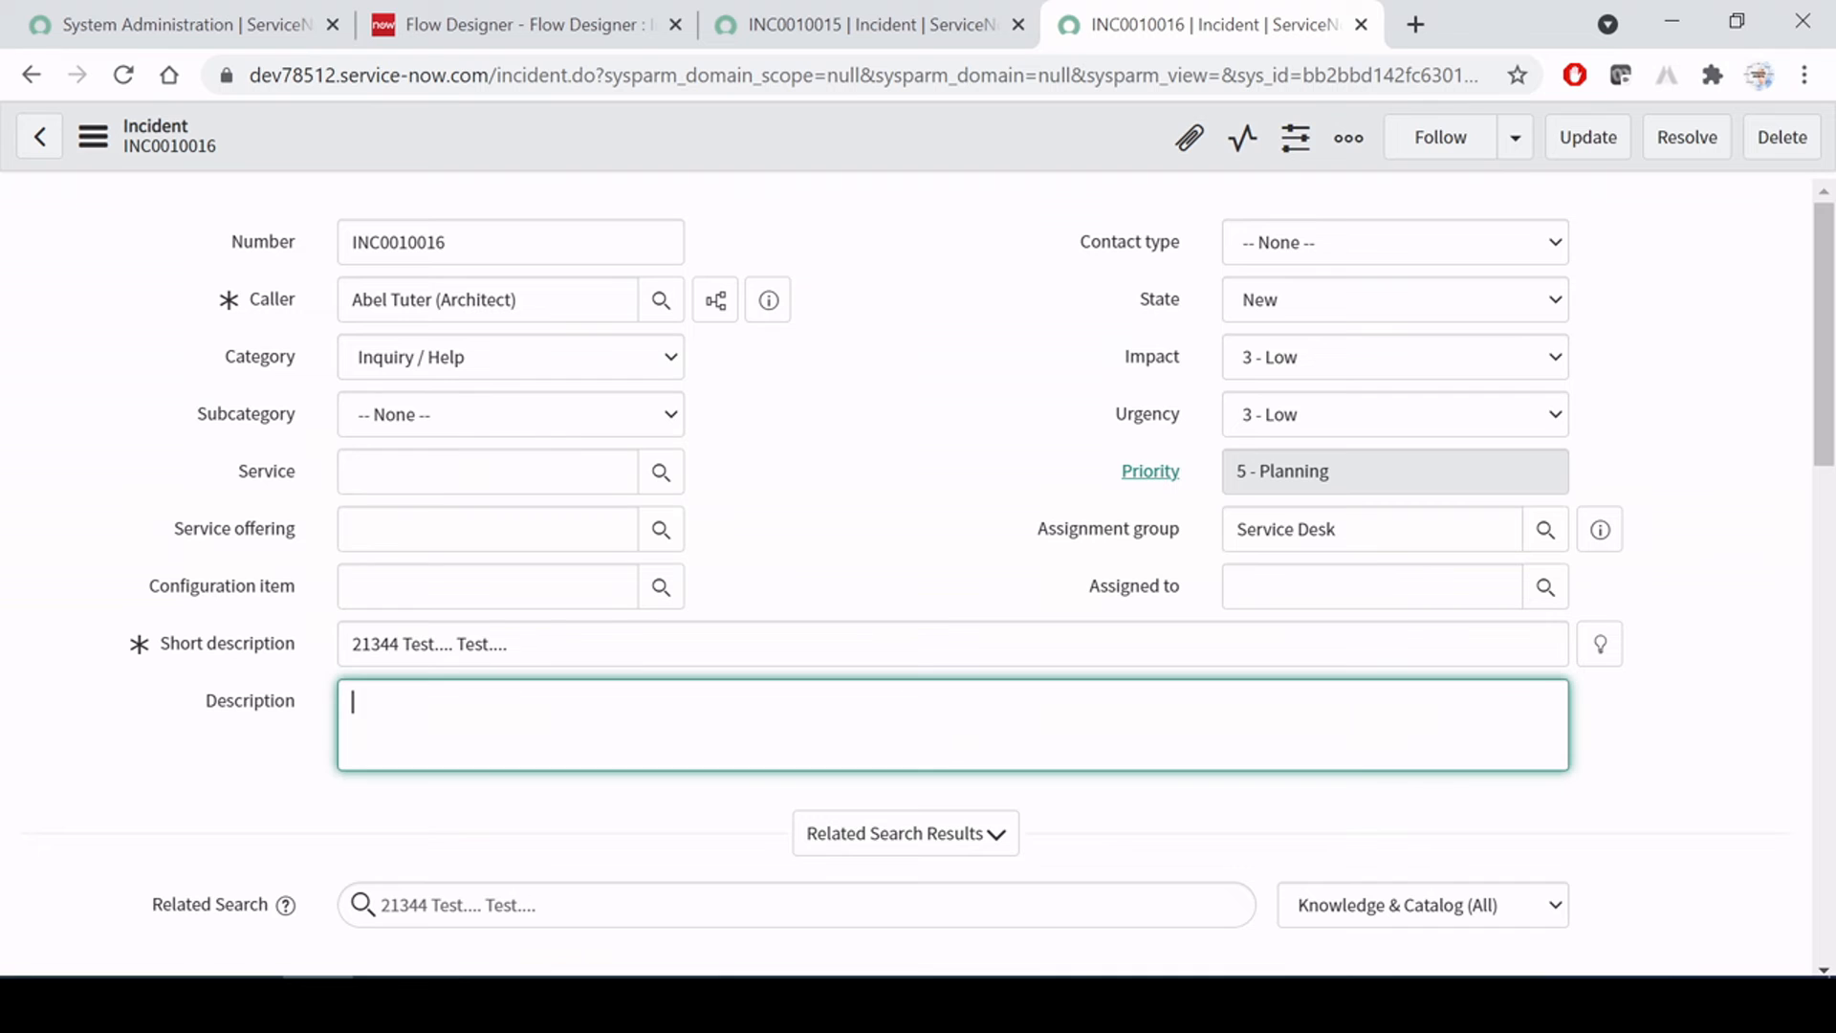
{"action": "left_click", "coordinate": [1367, 586]}
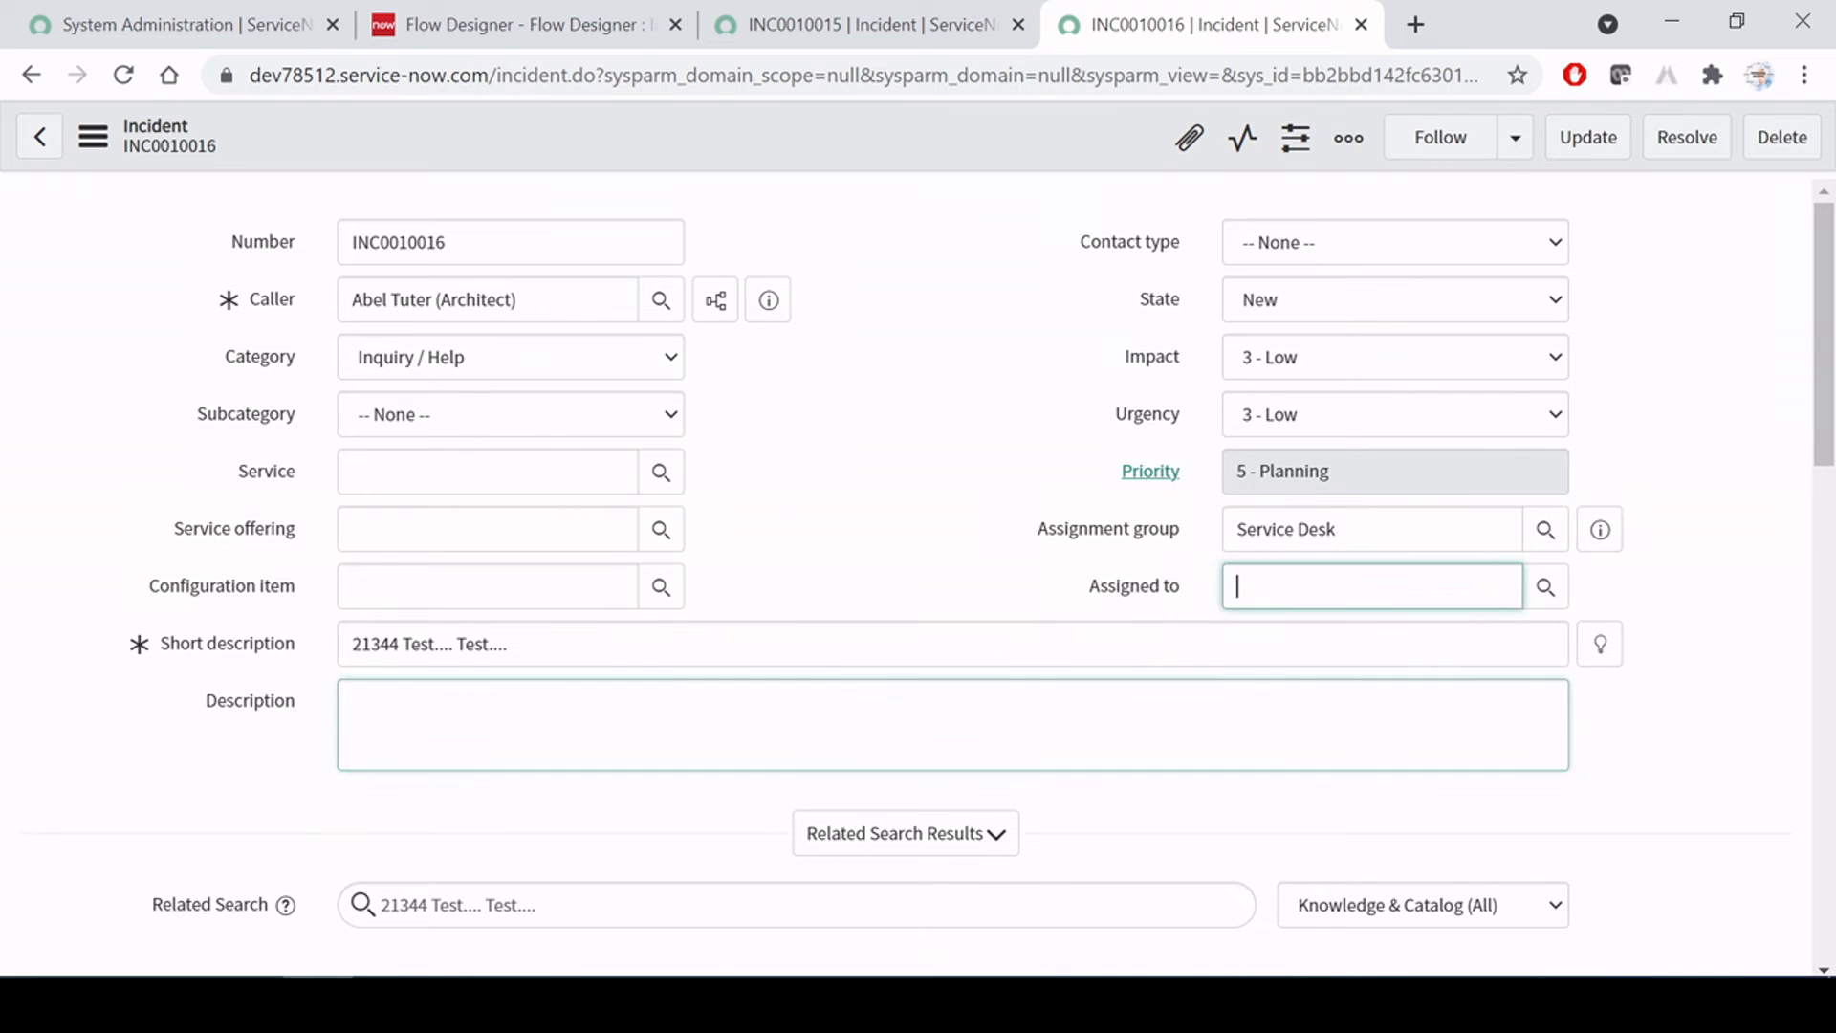
{"action": "key", "text": "Down"}
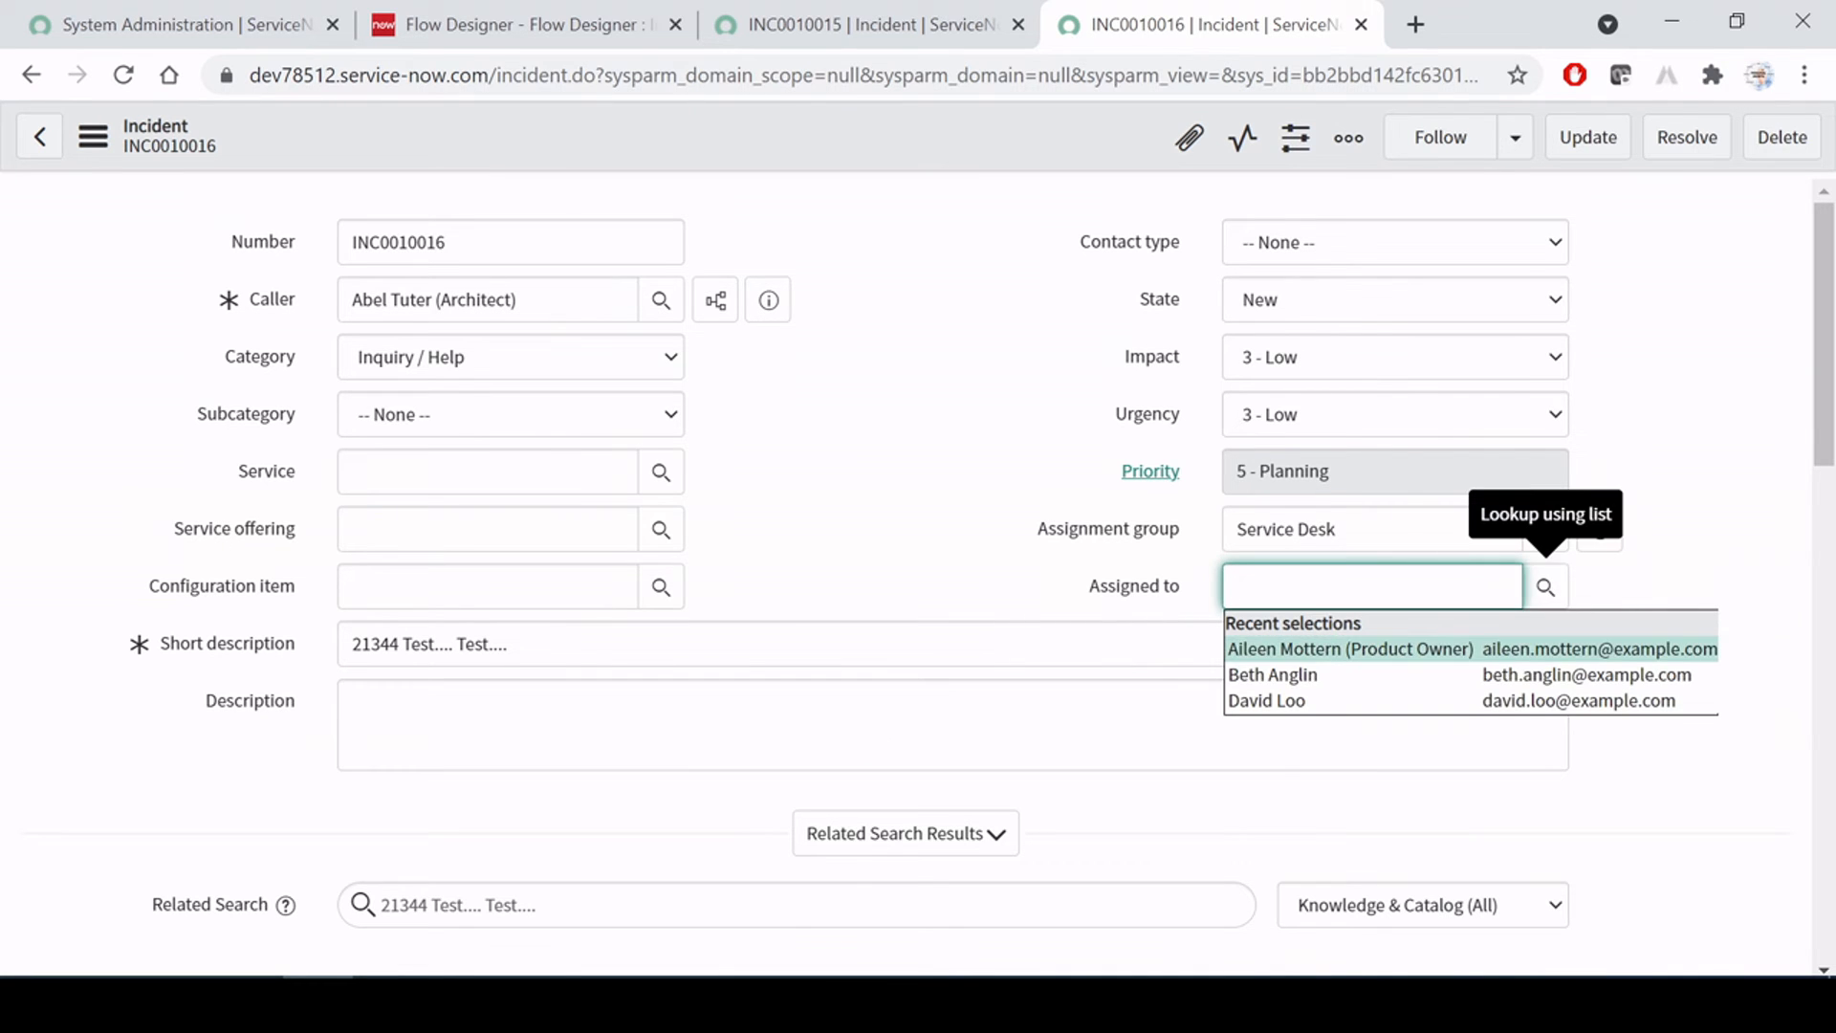
{"action": "key", "text": "Return"}
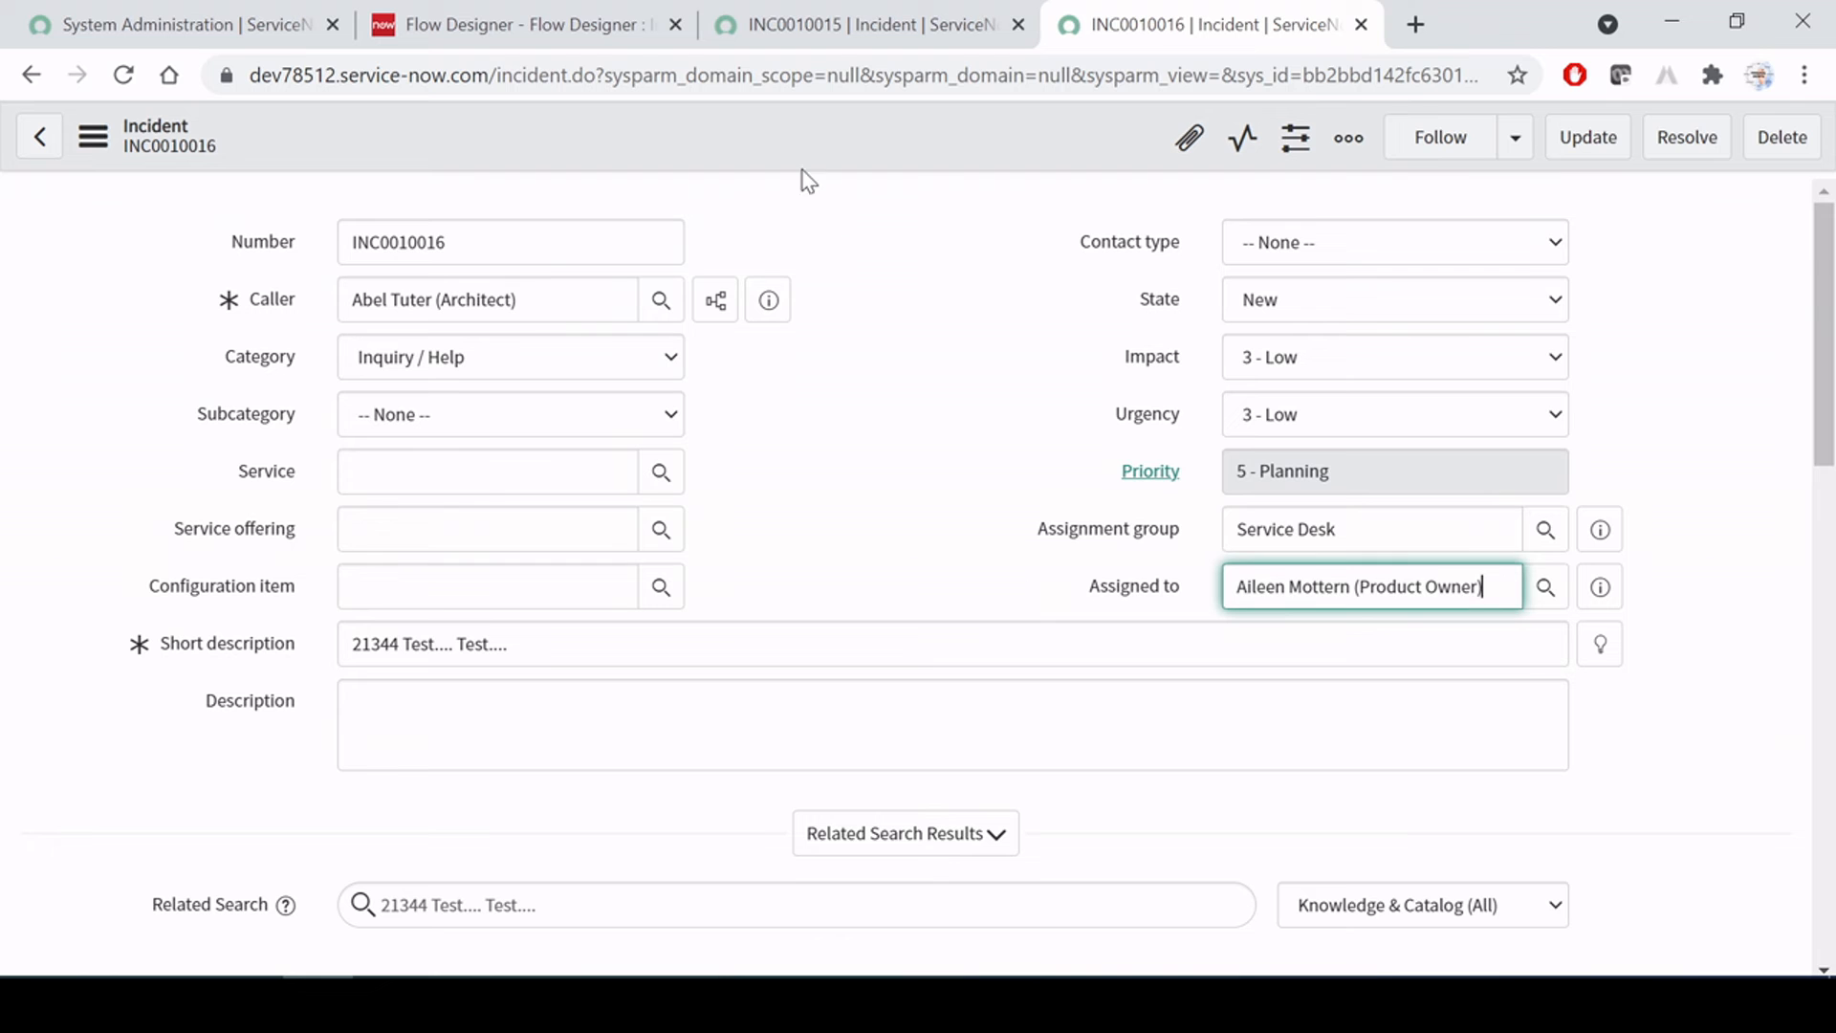
Save the incident with its new assignee and reload the form
{"action": "right_click", "coordinate": [830, 125]}
{"action": "left_click", "coordinate": [874, 149]}
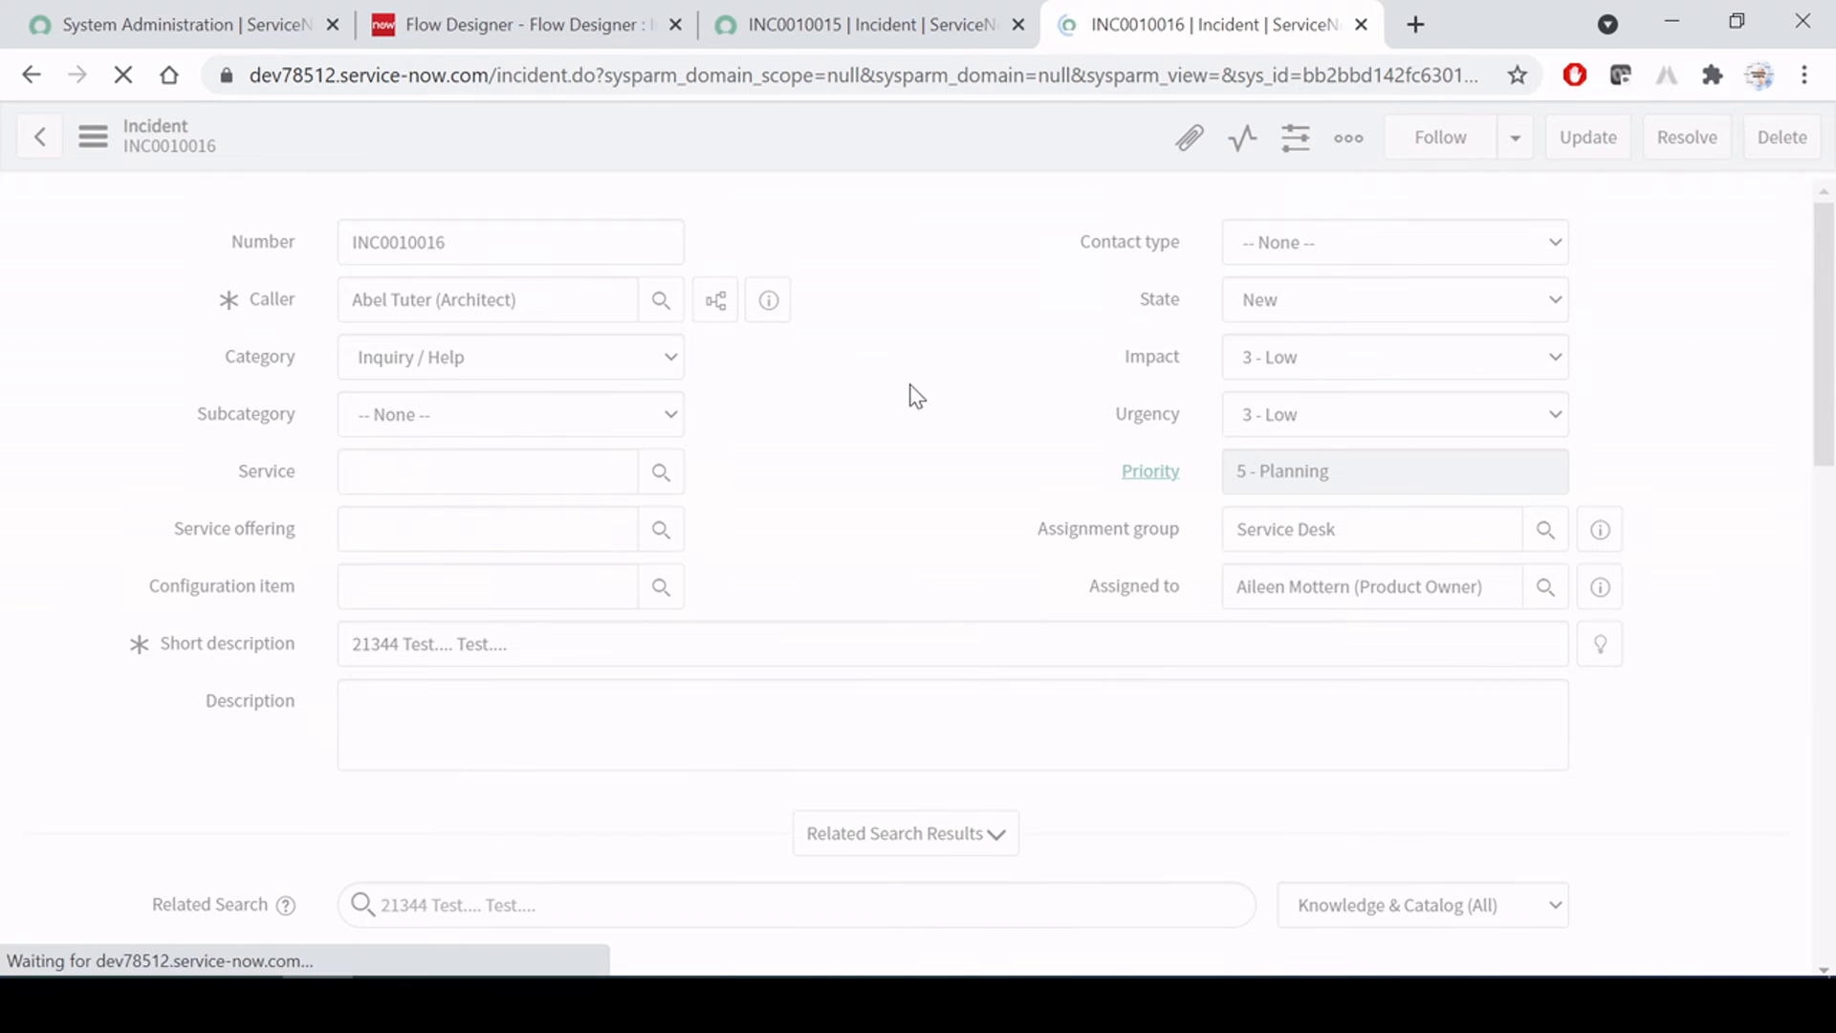
{"action": "right_click", "coordinate": [893, 135]}
{"action": "left_click", "coordinate": [1002, 931]}
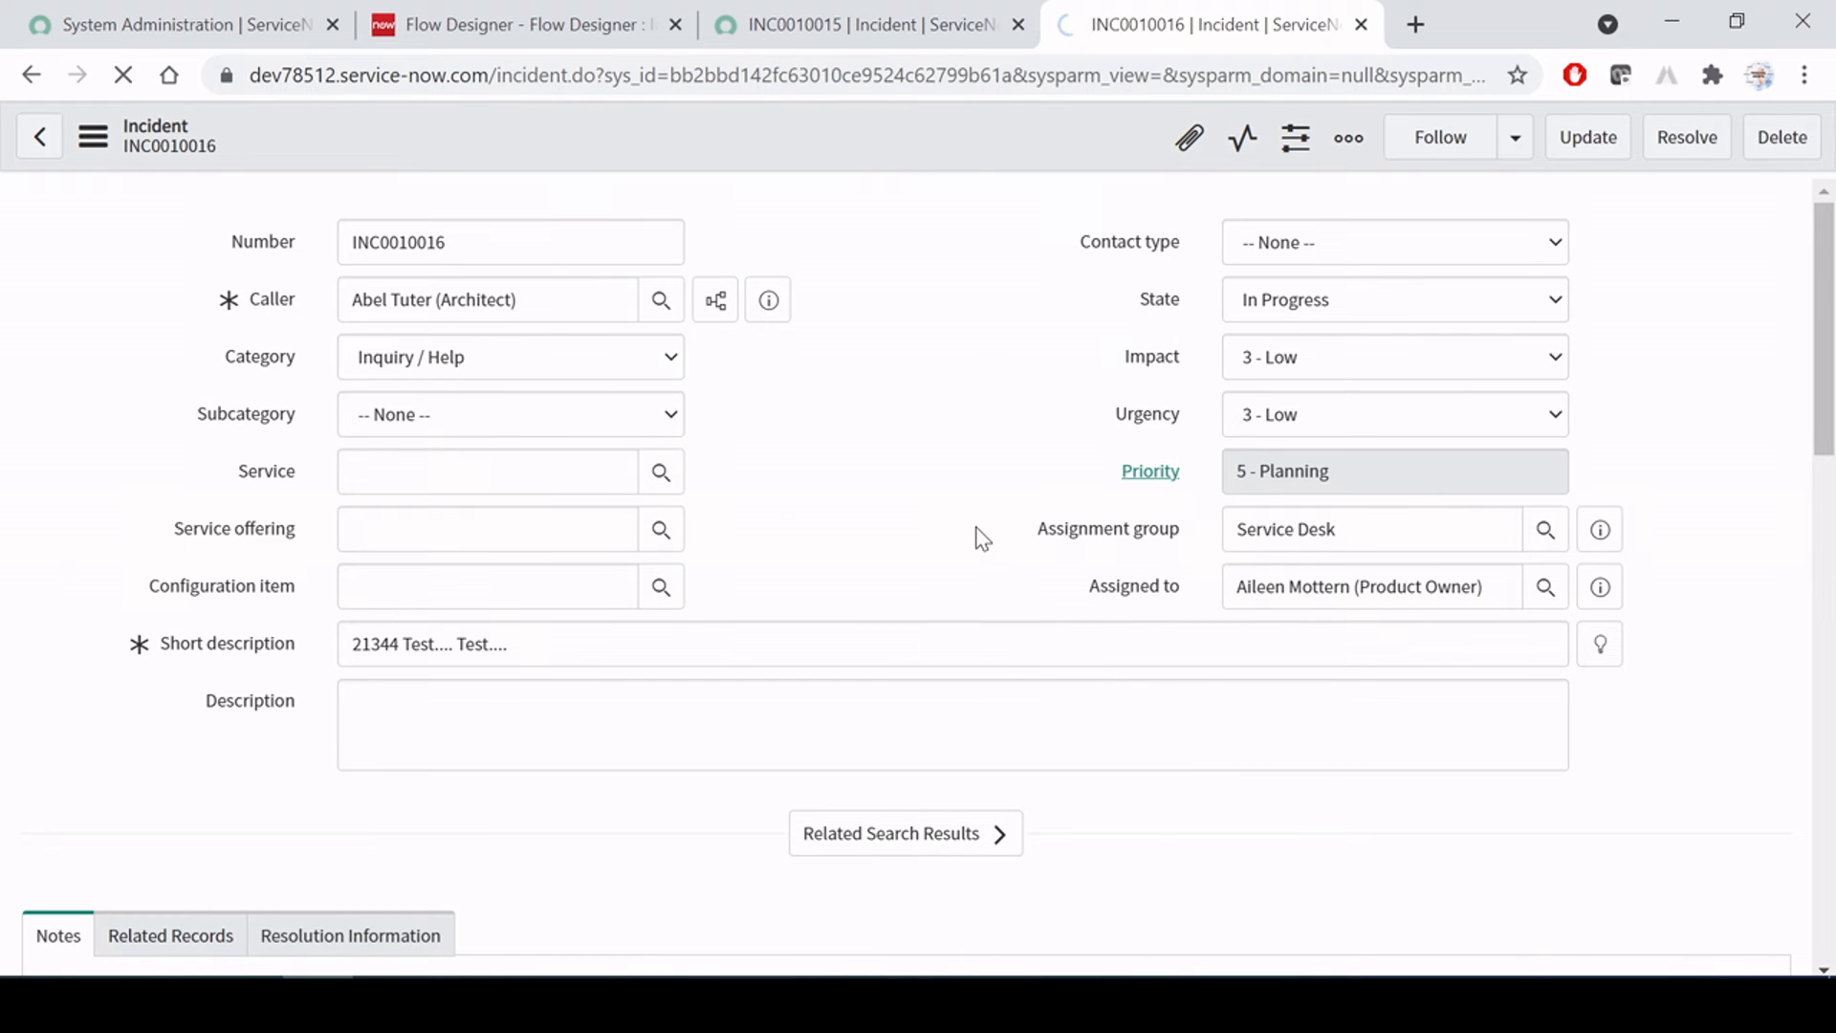
Inspect the text added to Short description and compare the Description with the name in Assigned to
{"action": "left_click_drag", "start_coordinate": [648, 703], "coordinate": [292, 731]}
{"action": "left_click_drag", "start_coordinate": [570, 644], "coordinate": [350, 645]}
{"action": "left_click", "coordinate": [566, 644]}
{"action": "left_click_drag", "start_coordinate": [560, 643], "coordinate": [512, 644]}
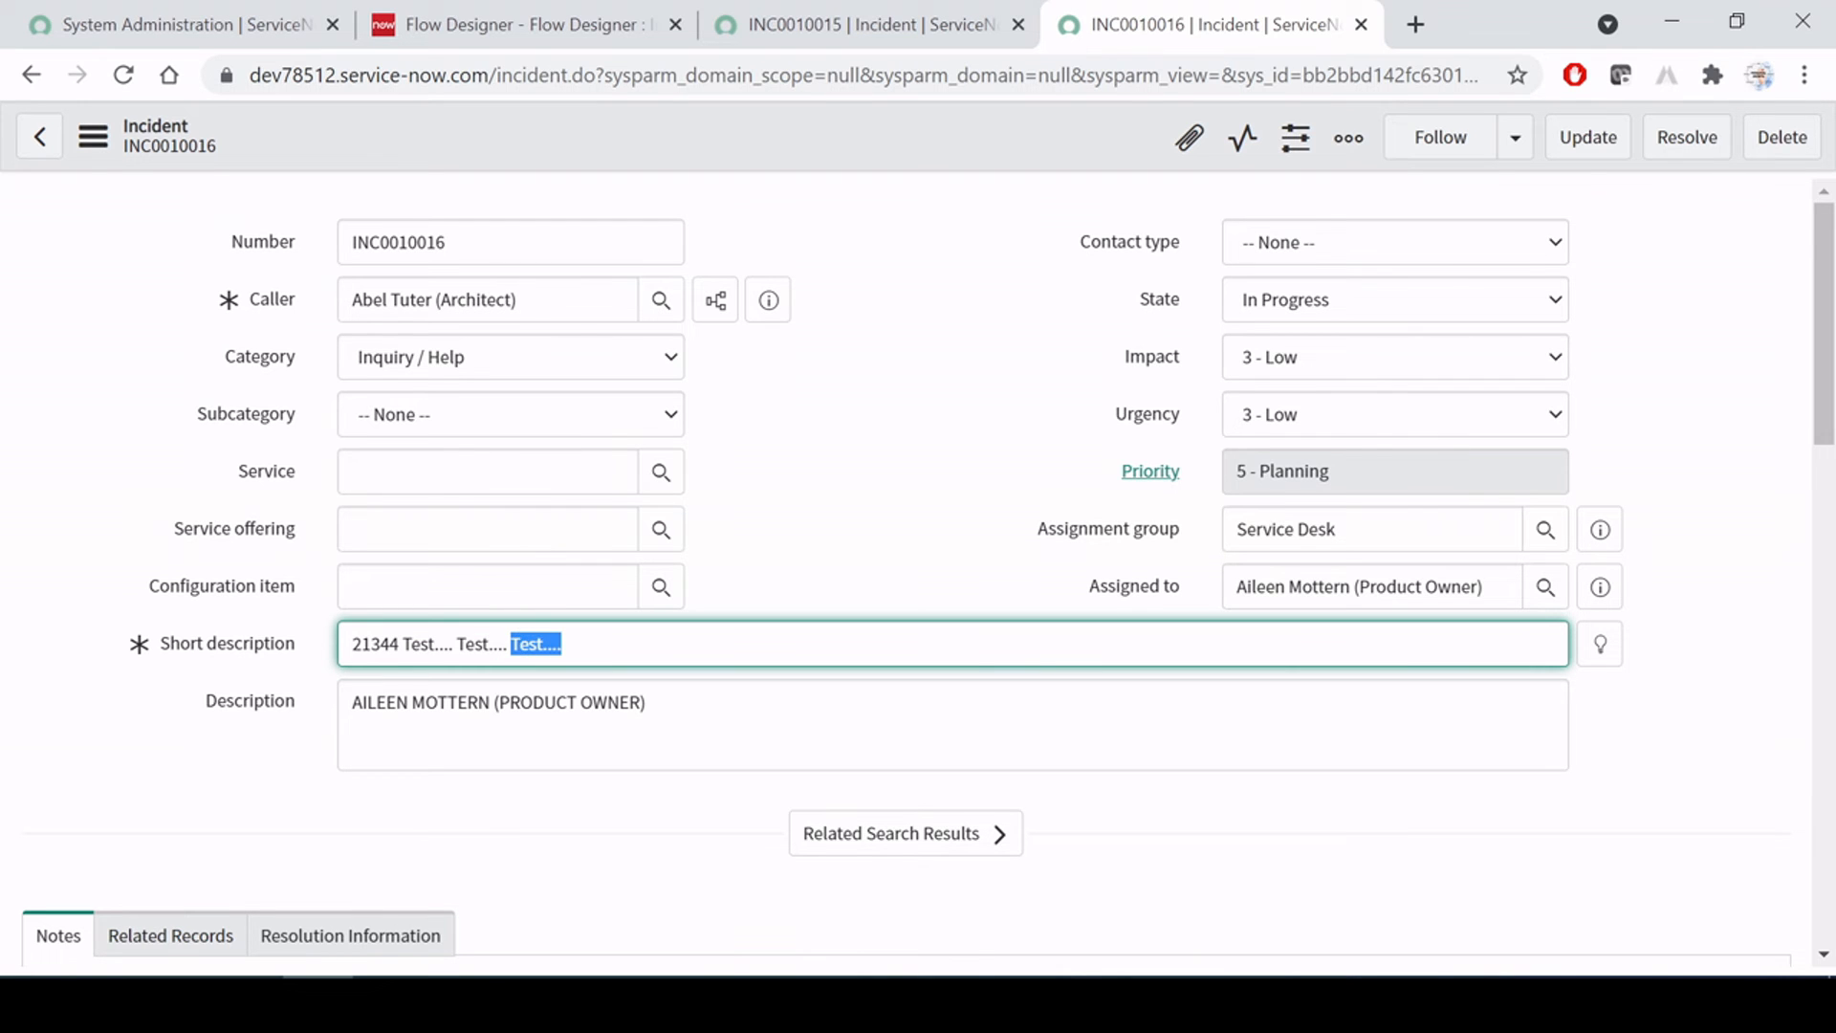
{"action": "key", "text": "Tab"}
{"action": "left_click_drag", "start_coordinate": [207, 703], "coordinate": [231, 703]}
{"action": "left_click", "coordinate": [647, 703]}
{"action": "left_click_drag", "start_coordinate": [647, 703], "coordinate": [184, 698]}
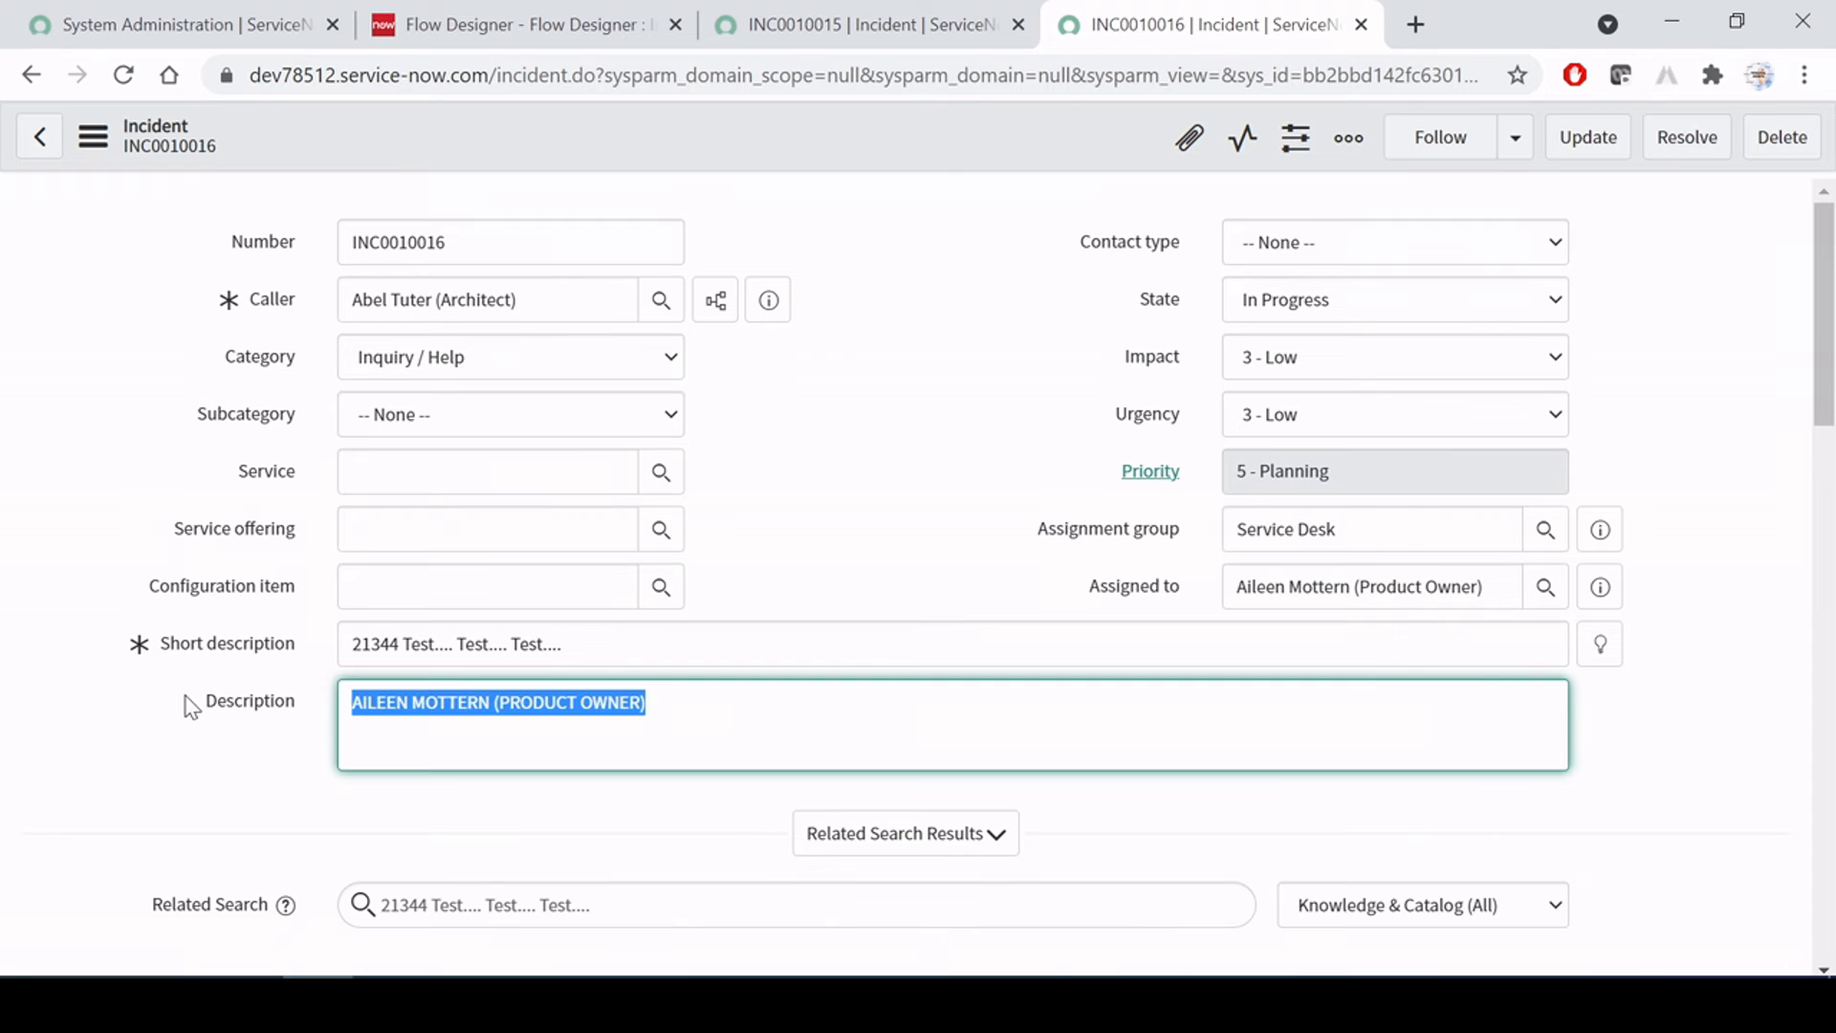
{"action": "left_click_drag", "start_coordinate": [1483, 586], "coordinate": [1069, 631]}
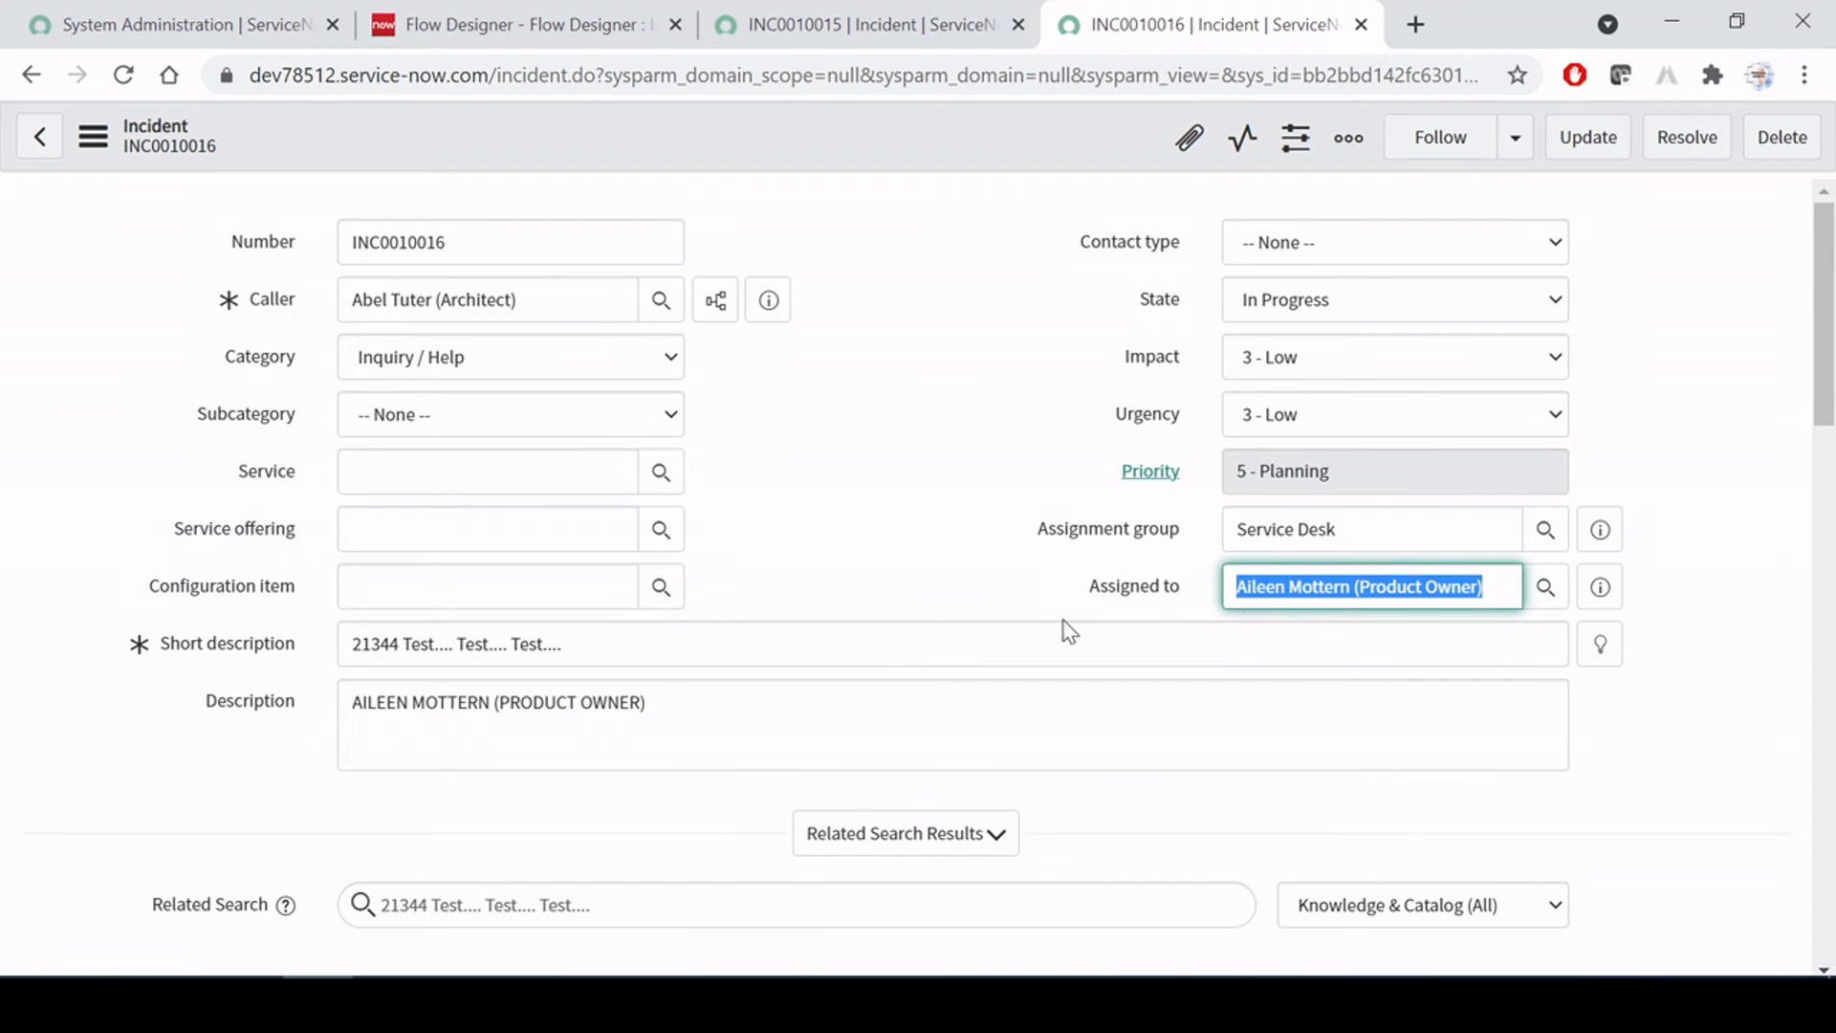
{"action": "left_click", "coordinate": [1262, 586]}
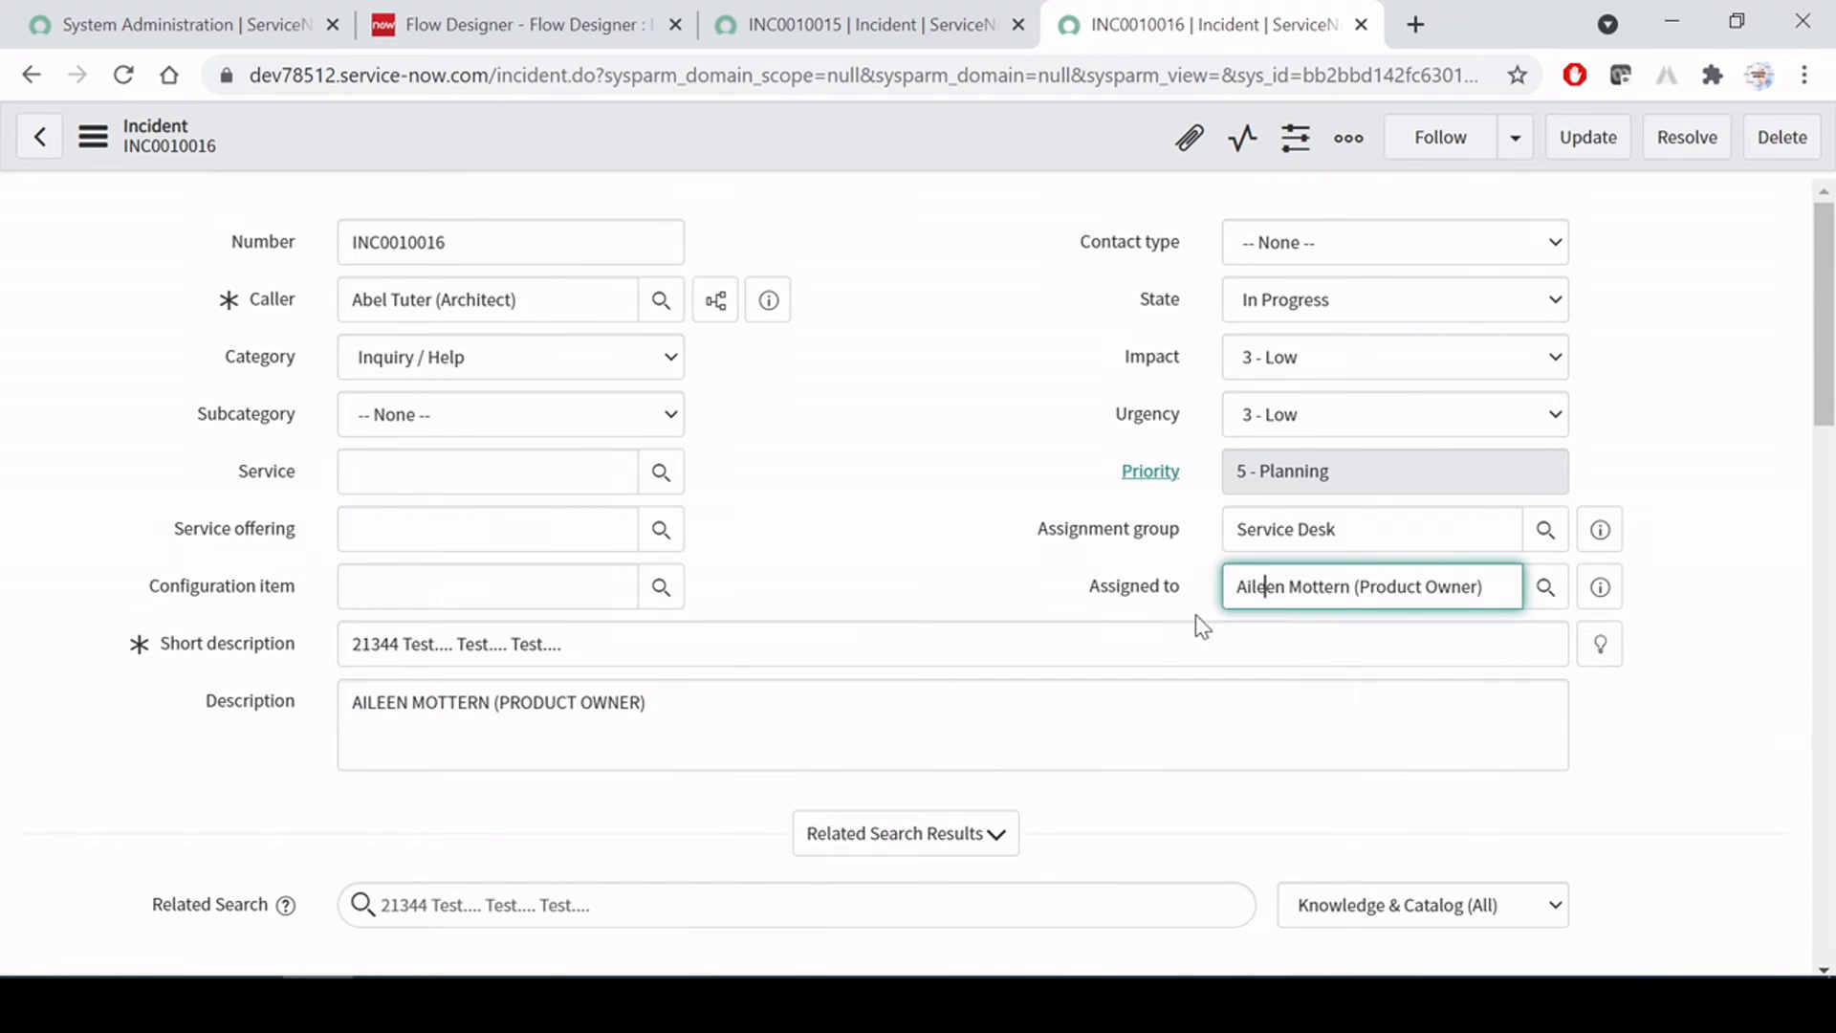
{"action": "left_click", "coordinate": [647, 702]}
{"action": "left_click_drag", "start_coordinate": [647, 702], "coordinate": [248, 713]}
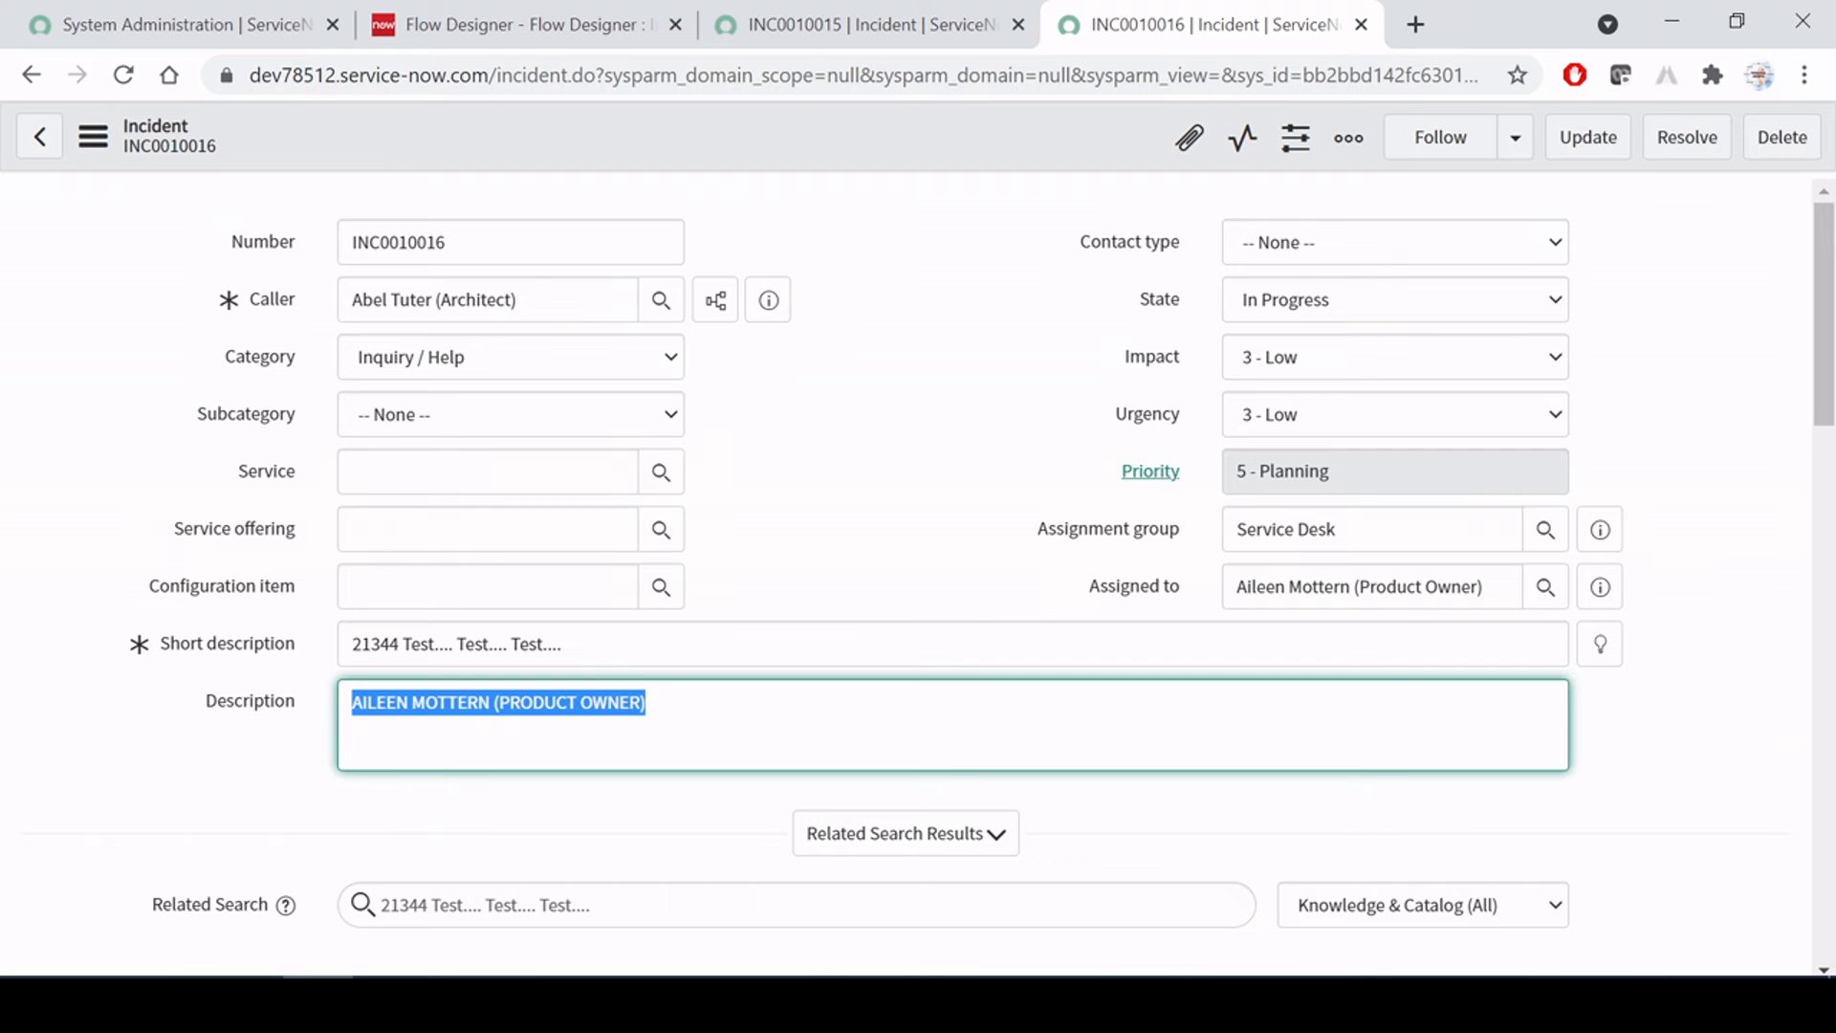
{"action": "left_click", "coordinate": [878, 530]}
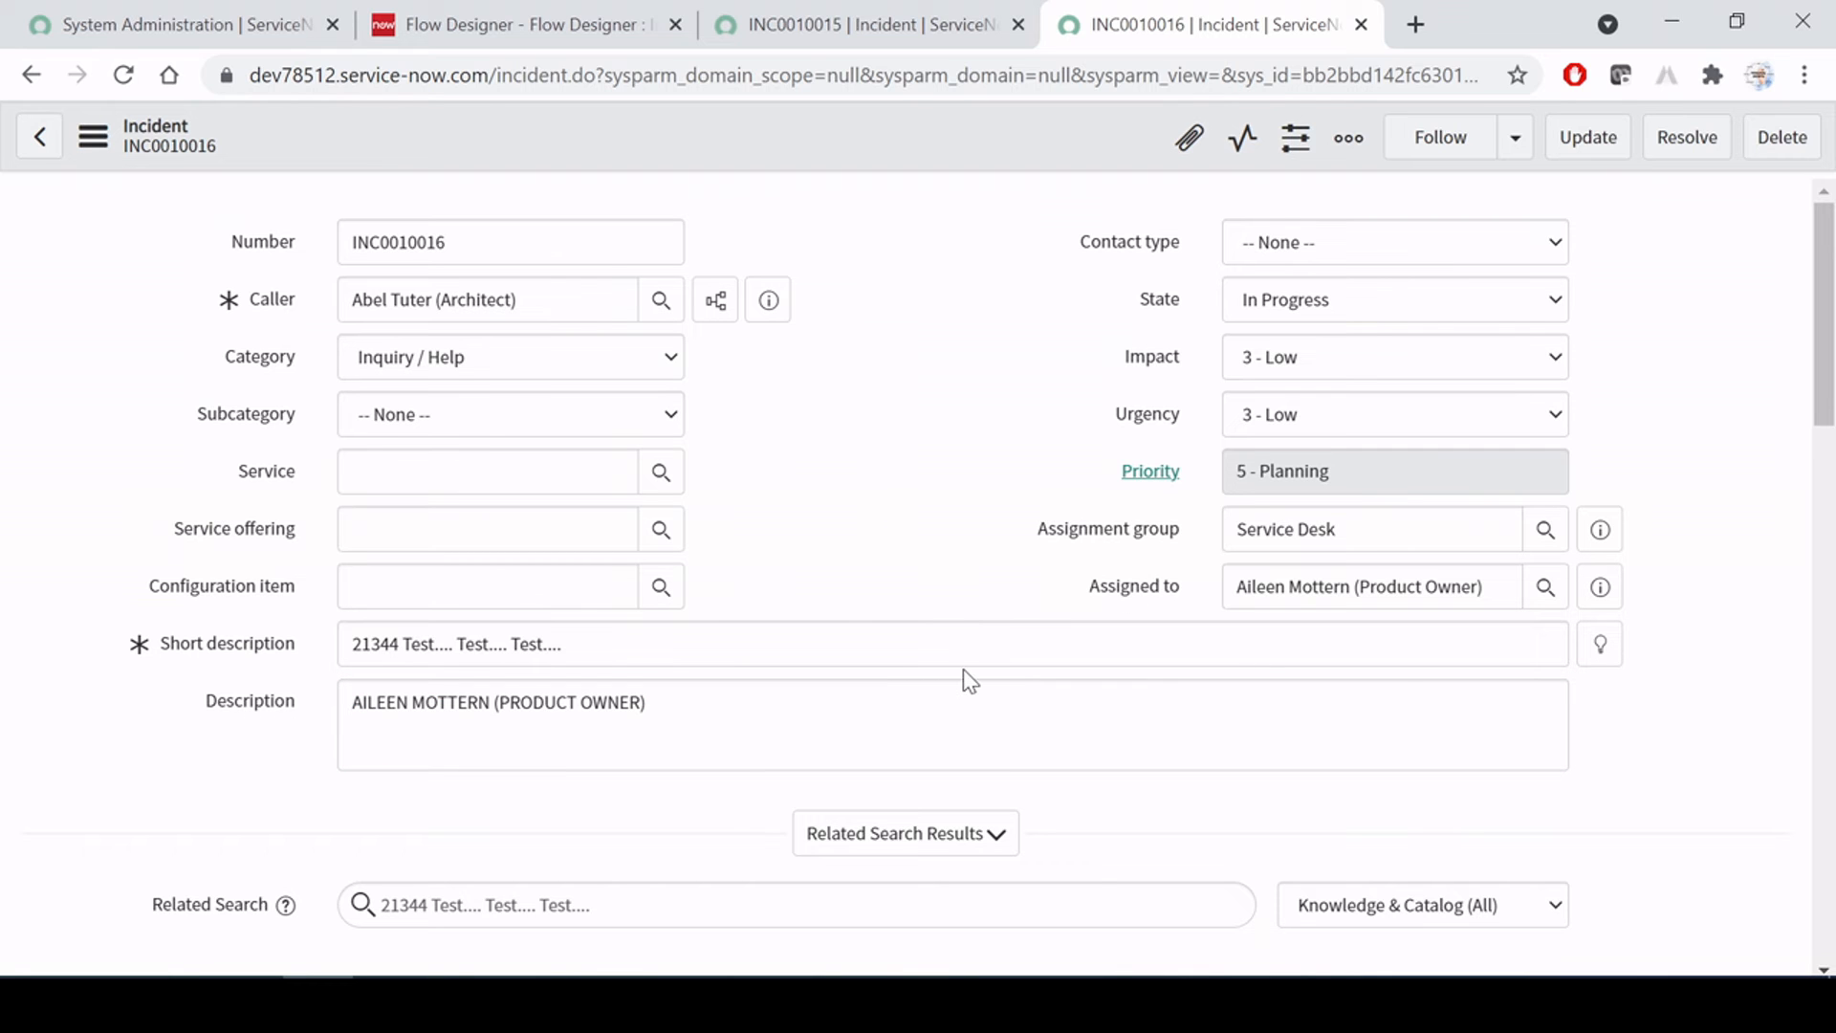
Switch to Flow Designer.docx in Word and read from the Applied Transforms text through the Test Flows in the Designer section
{"action": "left_click", "coordinate": [982, 303]}
{"action": "key", "text": "alt+Tab"}
{"action": "left_click", "coordinate": [773, 655]}
{"action": "scroll", "coordinate": [773, 655], "scroll_direction": "up", "scroll_amount": 6}
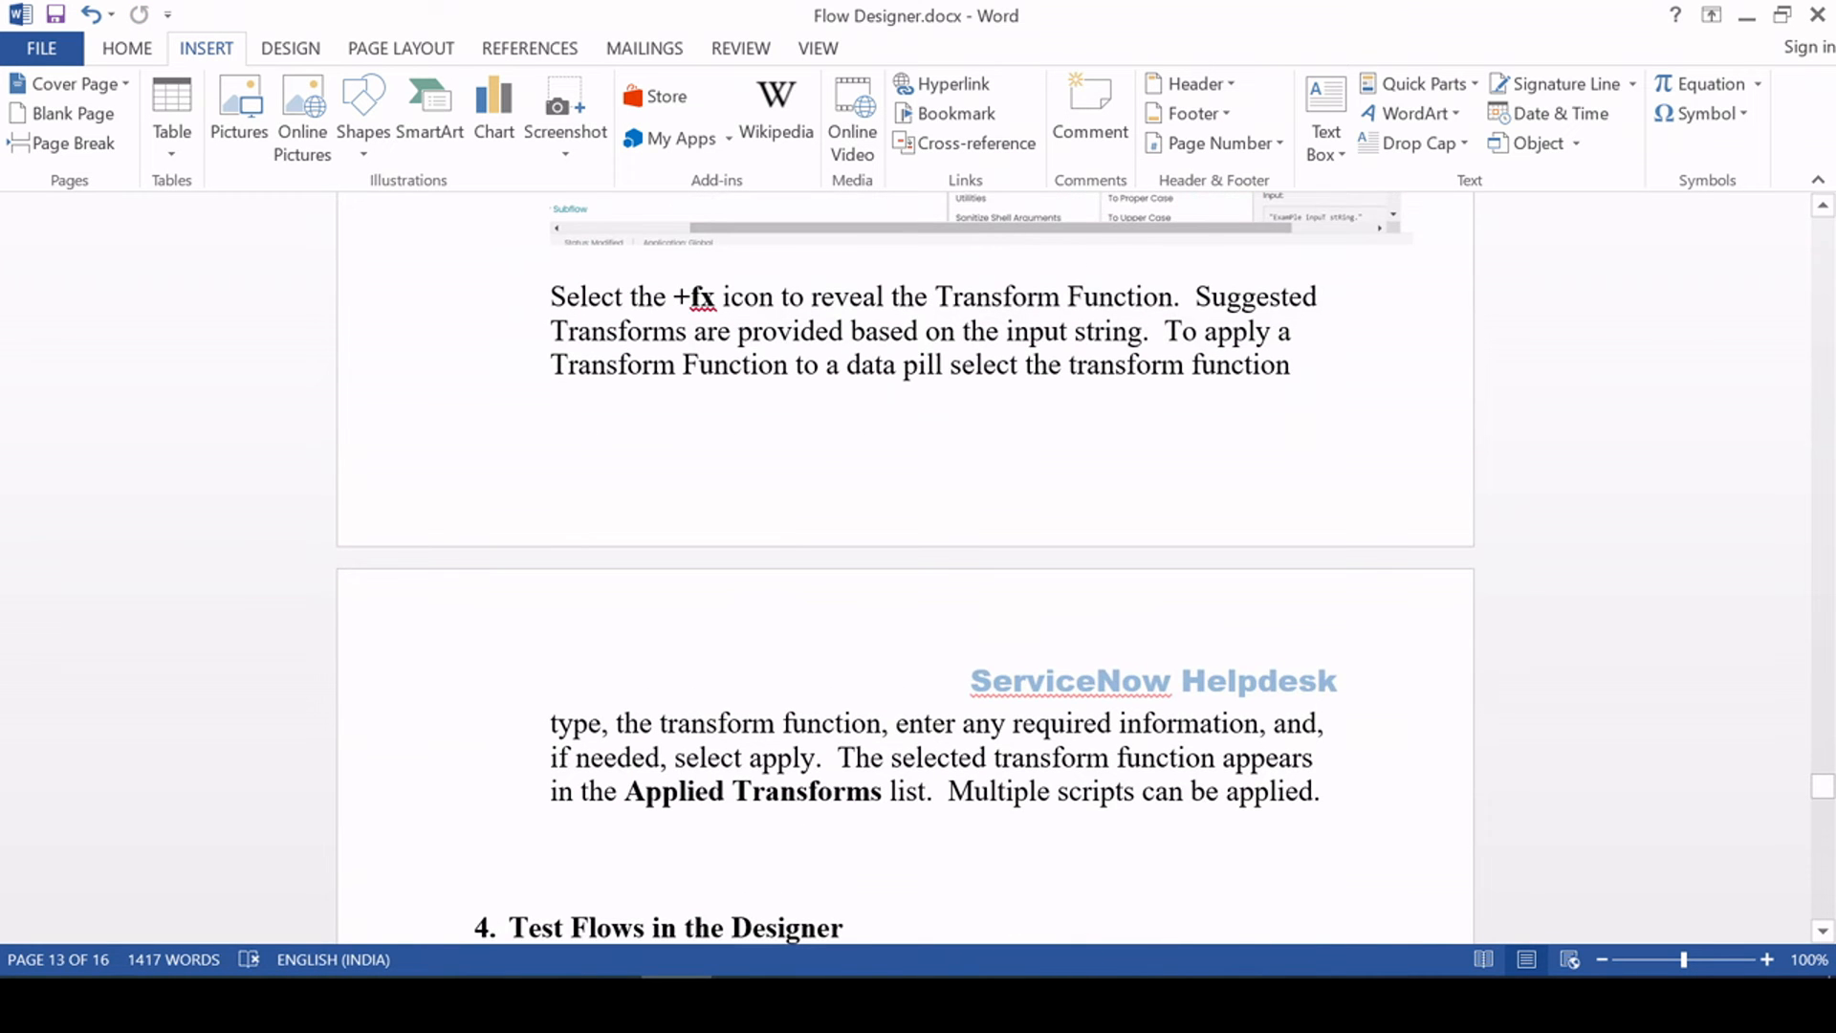
{"action": "left_click_drag", "start_coordinate": [624, 791], "coordinate": [886, 792]}
{"action": "left_click", "coordinate": [897, 791]}
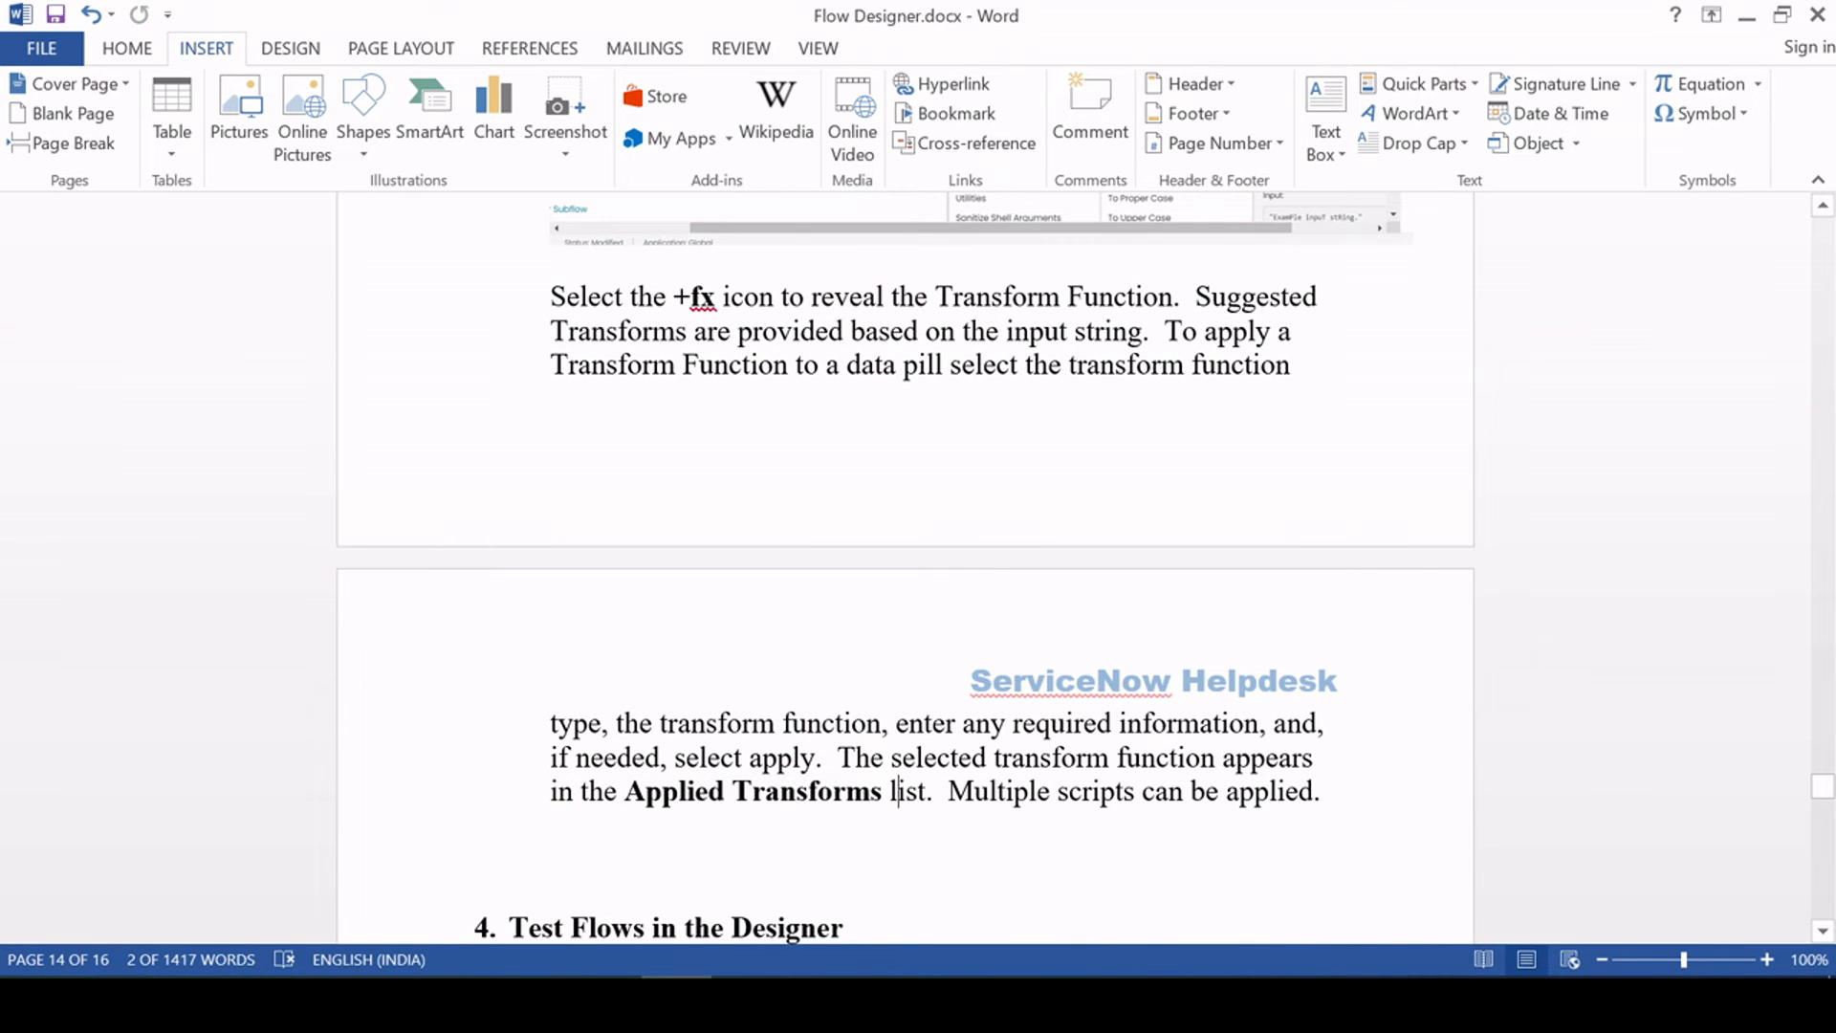
{"action": "scroll", "coordinate": [896, 792], "scroll_direction": "down", "scroll_amount": 3}
{"action": "scroll", "coordinate": [904, 574], "scroll_direction": "down", "scroll_amount": 3}
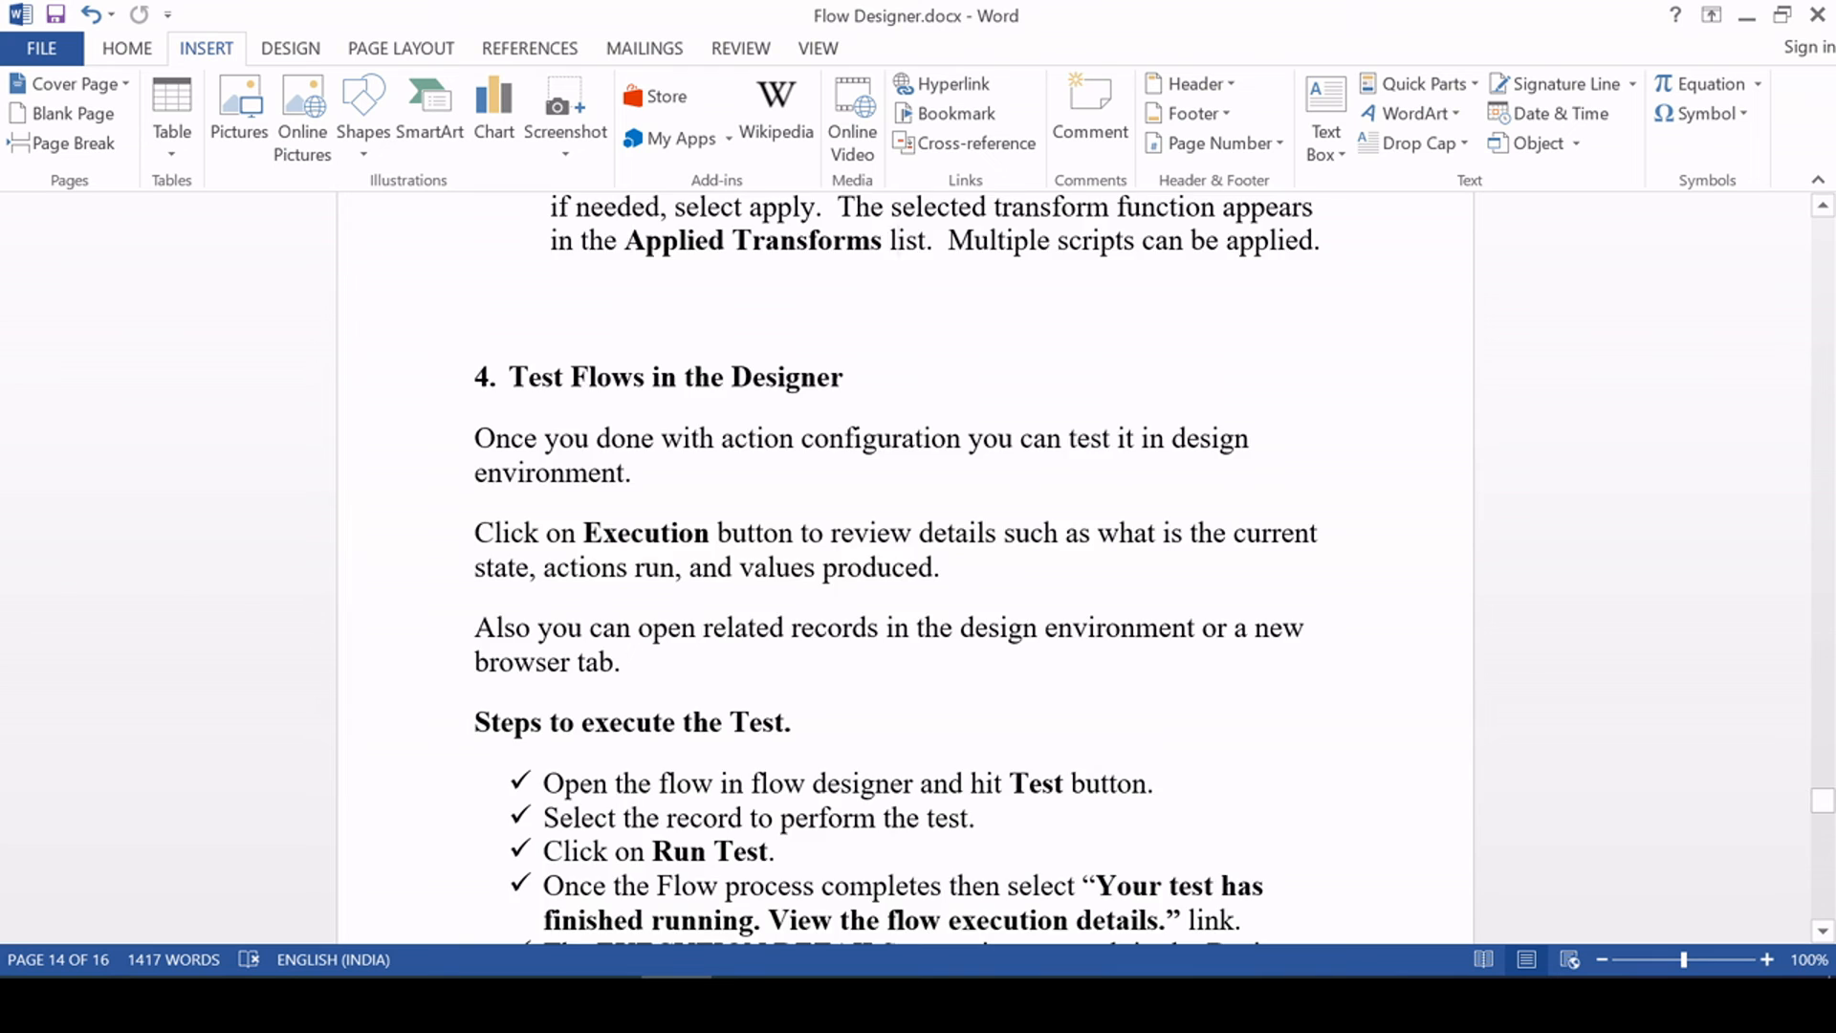
{"action": "scroll", "coordinate": [904, 574], "scroll_direction": "down", "scroll_amount": 2}
{"action": "left_click_drag", "start_coordinate": [638, 422], "coordinate": [811, 678]}
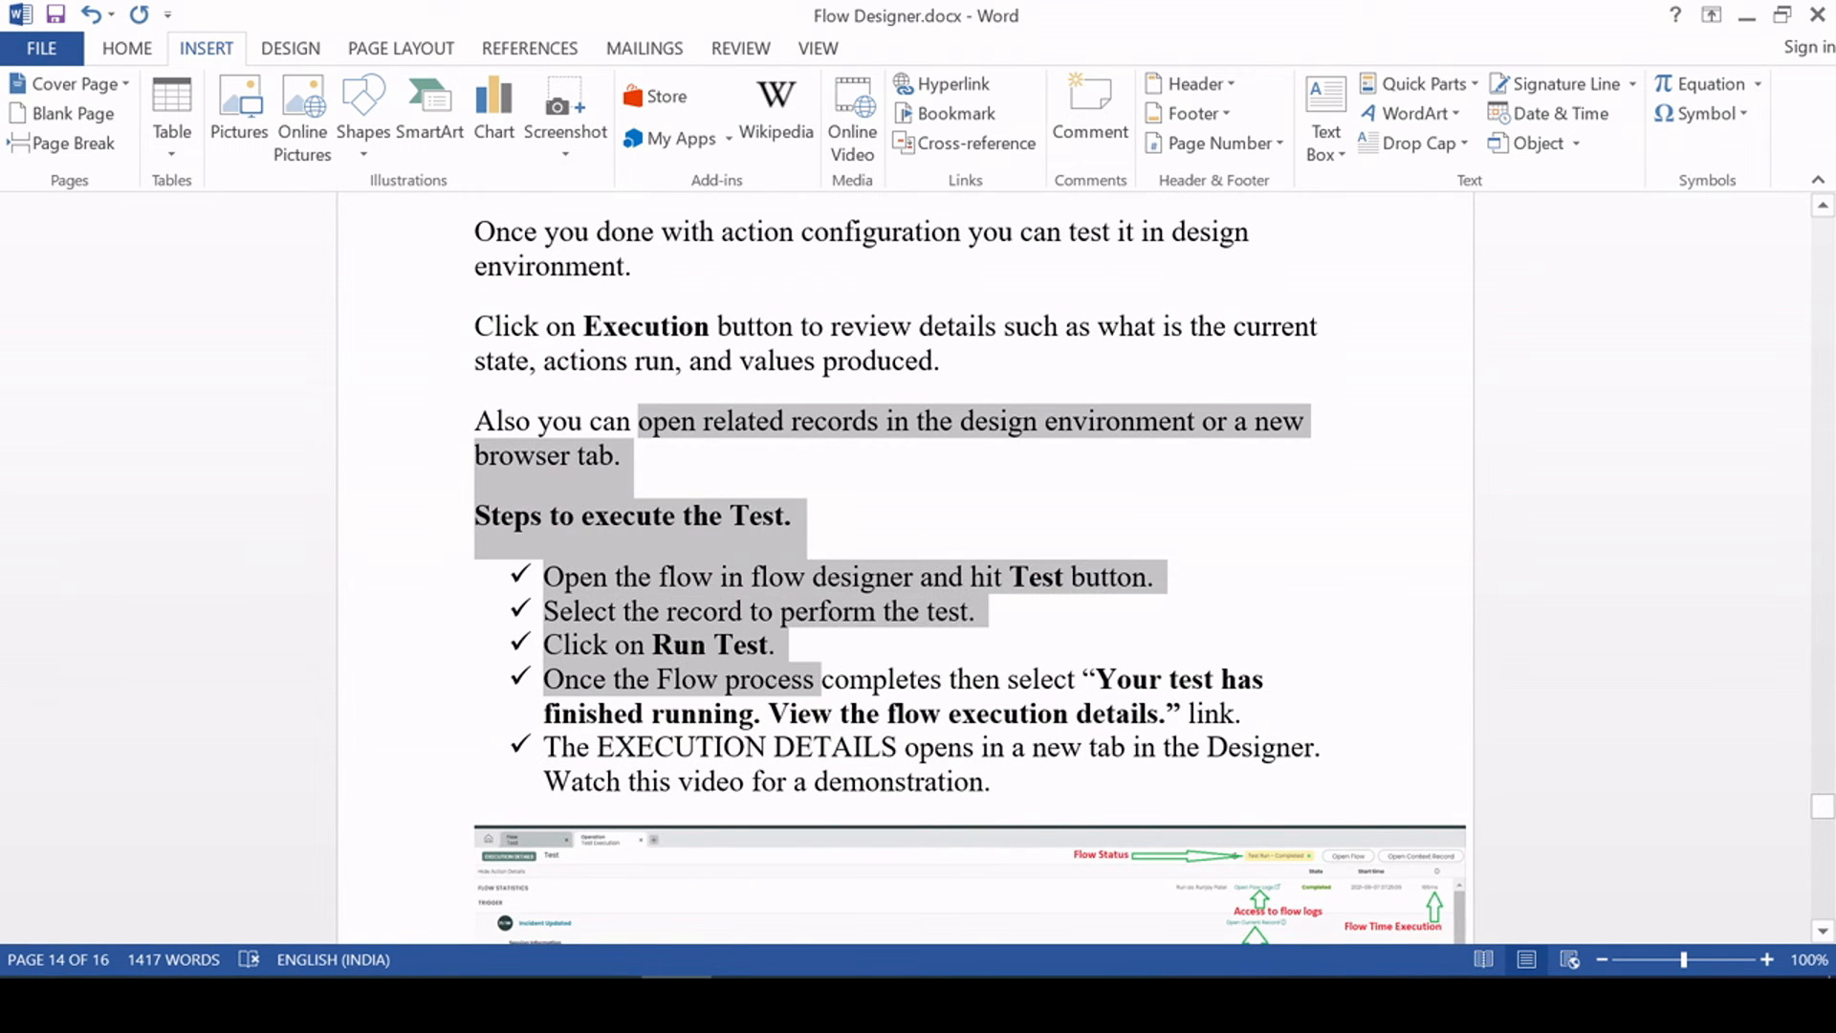
{"action": "left_click", "coordinate": [814, 670]}
{"action": "scroll", "coordinate": [814, 650], "scroll_direction": "down", "scroll_amount": 1}
{"action": "scroll", "coordinate": [808, 649], "scroll_direction": "down", "scroll_amount": 3}
{"action": "scroll", "coordinate": [1147, 636], "scroll_direction": "up", "scroll_amount": 2}
{"action": "scroll", "coordinate": [1125, 652], "scroll_direction": "down", "scroll_amount": 1}
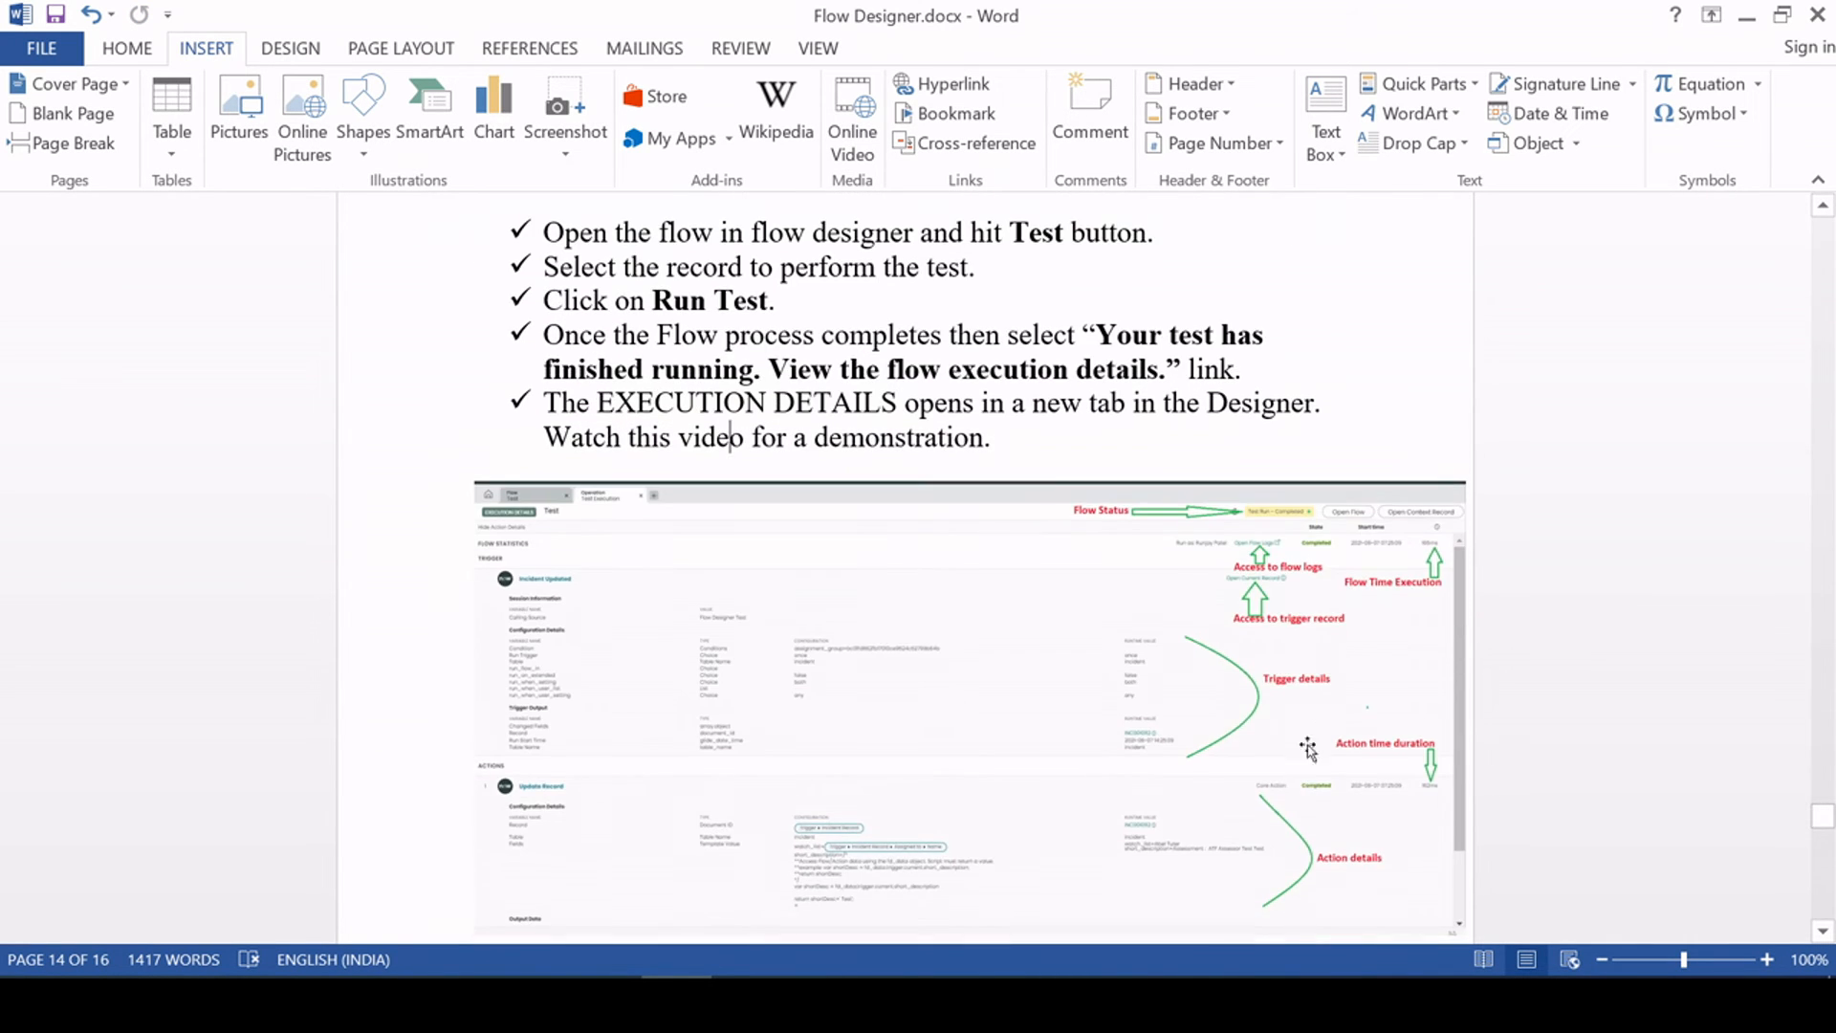
Enlarge the document to 140% and examine the annotated screenshot of the flow execution details
{"action": "scroll", "coordinate": [1308, 736], "scroll_direction": "down", "scroll_amount": 2}
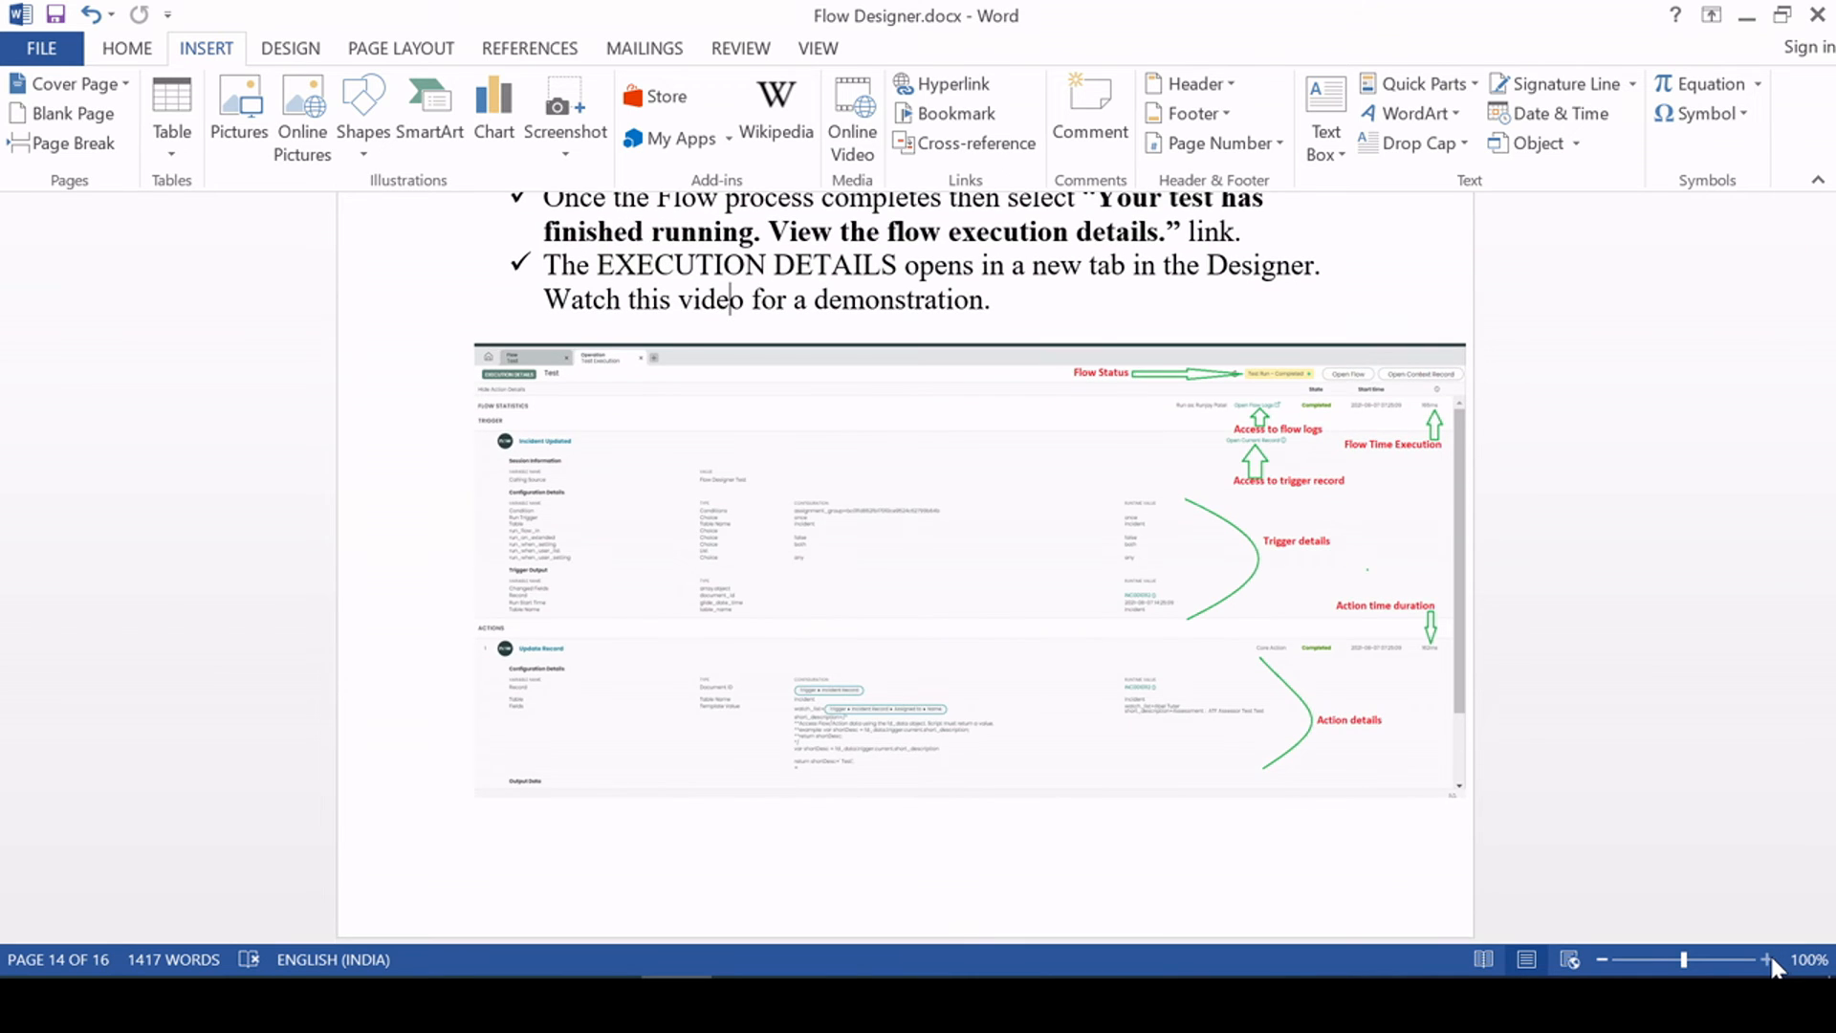
{"action": "left_click", "coordinate": [1767, 959]}
{"action": "left_click", "coordinate": [1767, 959]}
{"action": "left_click", "coordinate": [1767, 959]}
{"action": "left_click", "coordinate": [1767, 959]}
{"action": "scroll", "coordinate": [1389, 607], "scroll_direction": "down", "scroll_amount": 1}
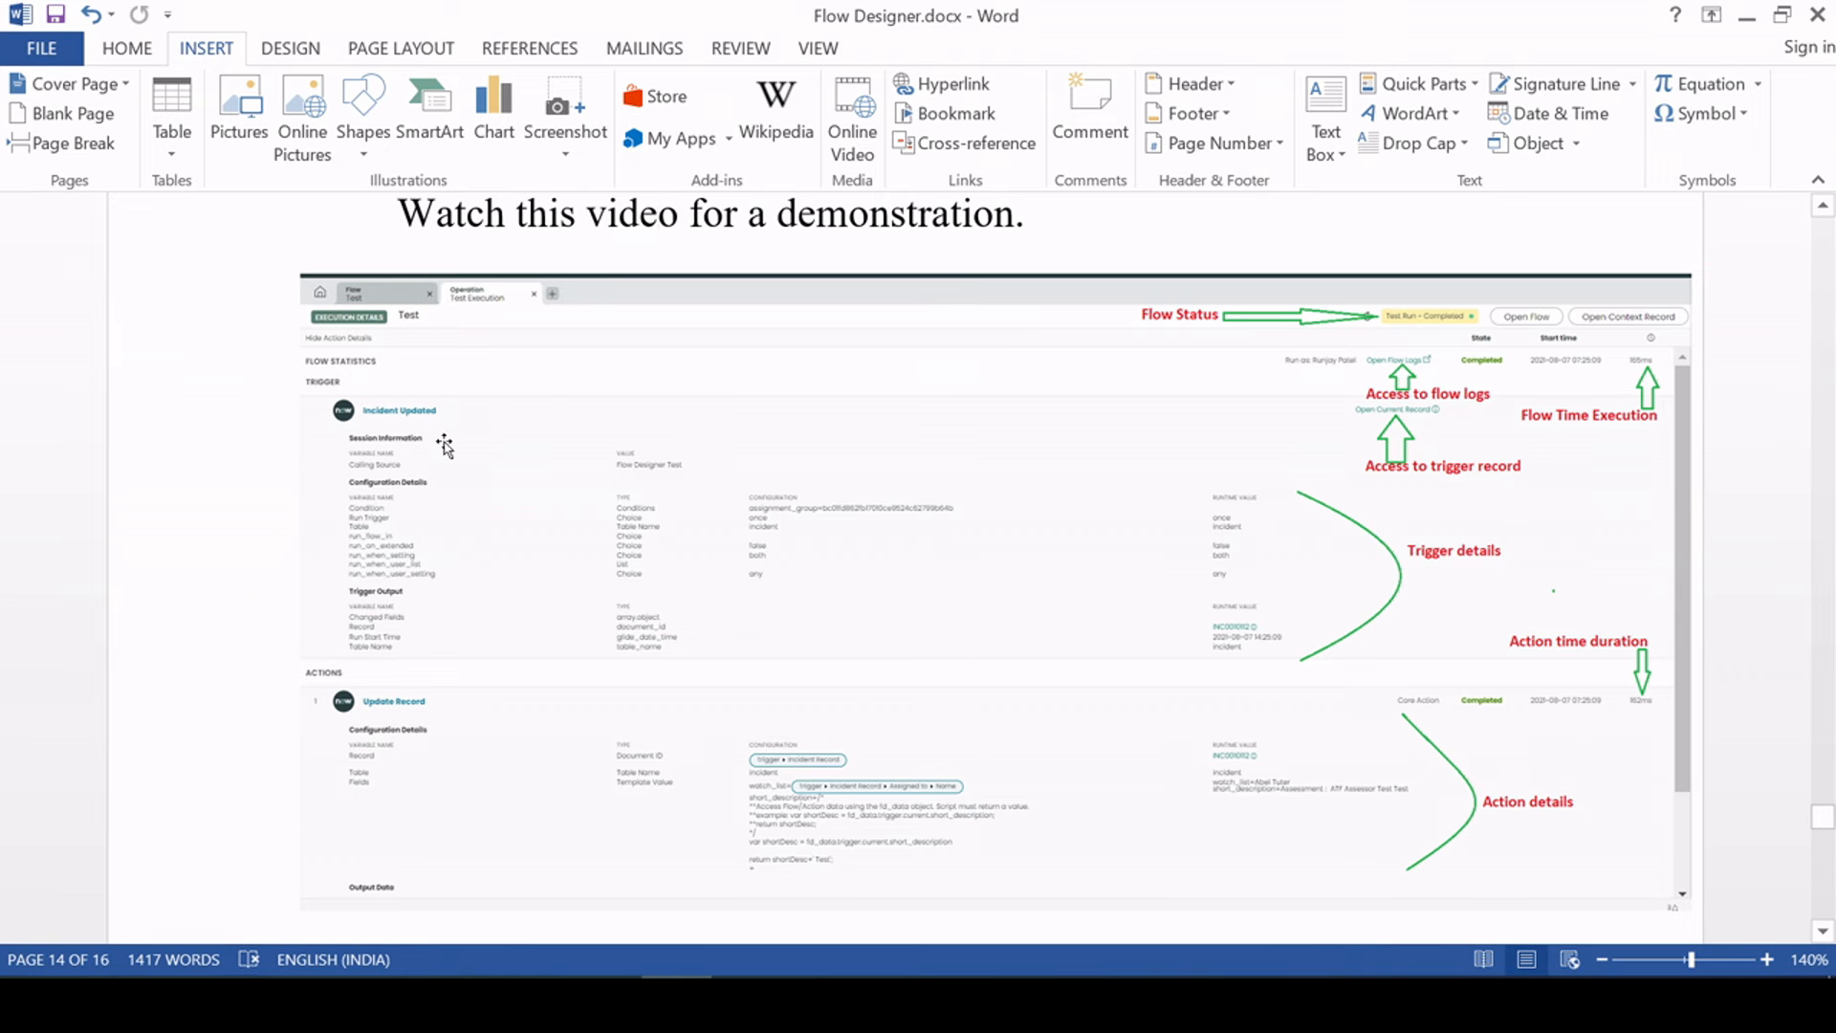
Reread the Test Flows in the Designer section, including its steps to execute the test
{"action": "scroll", "coordinate": [1231, 595], "scroll_direction": "up", "scroll_amount": 10}
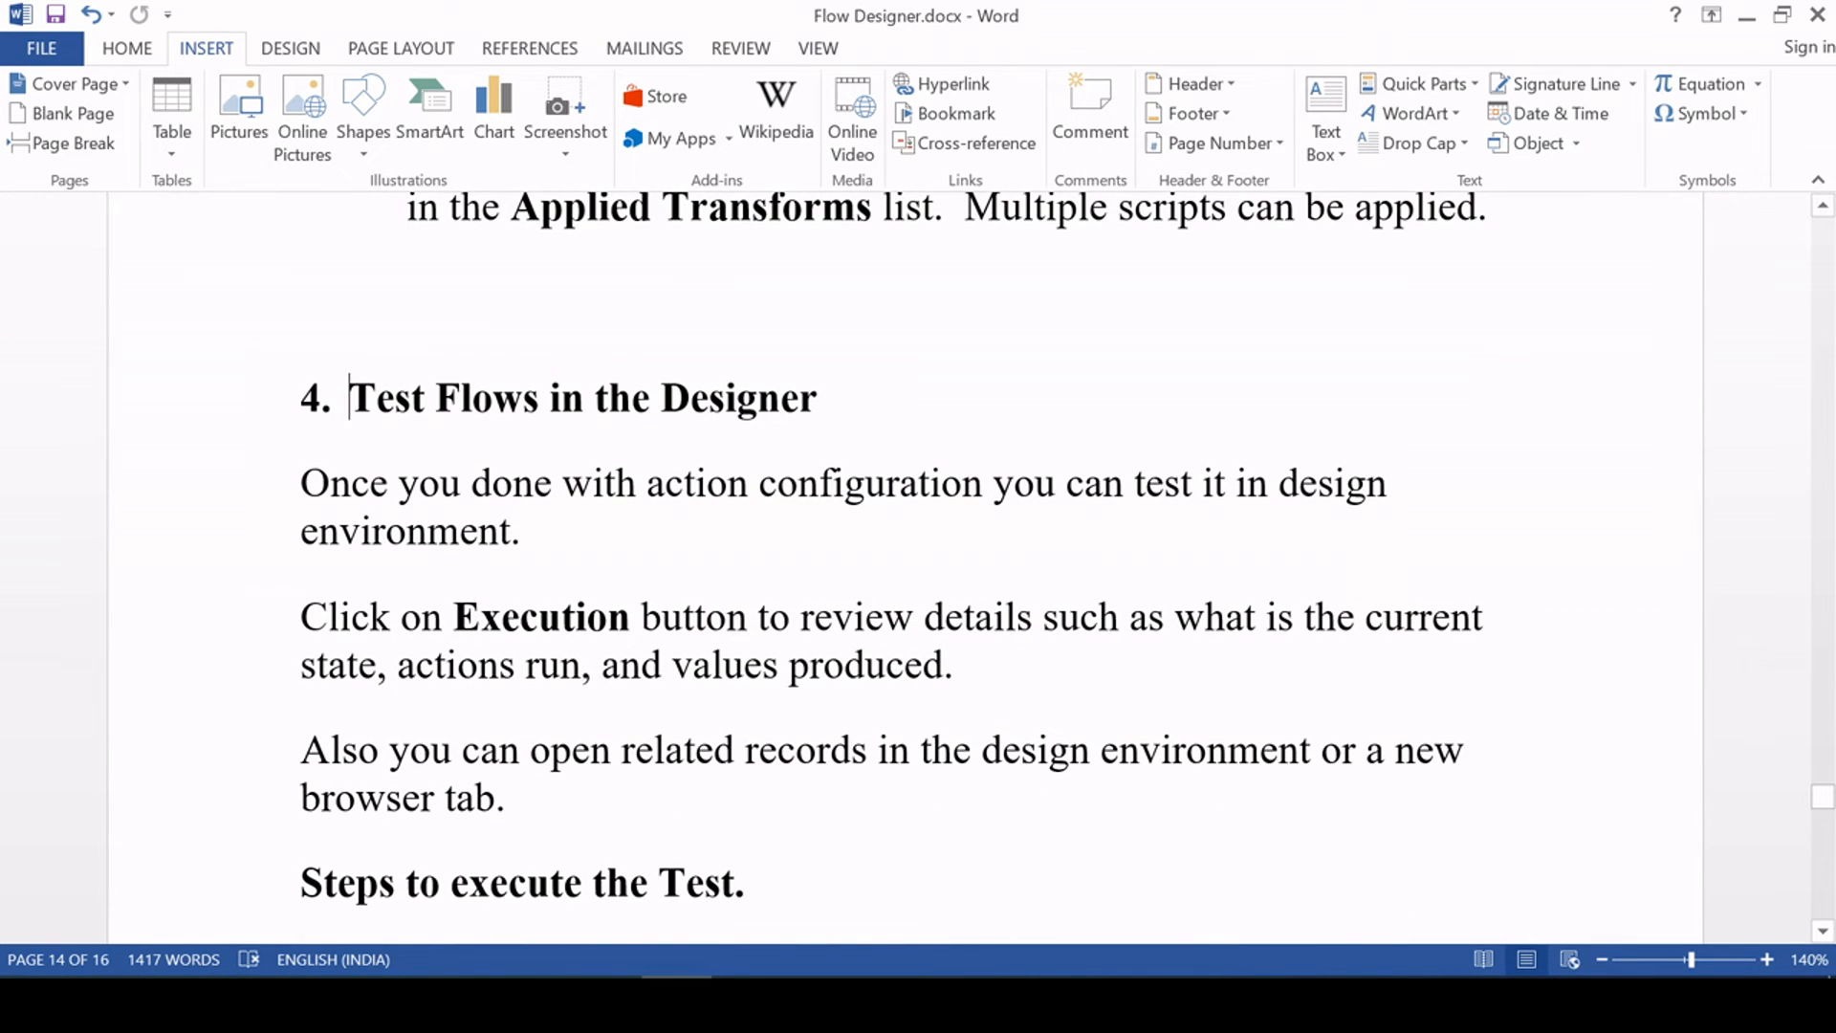
{"action": "left_click_drag", "start_coordinate": [350, 399], "coordinate": [884, 406]}
{"action": "left_click", "coordinate": [789, 666]}
{"action": "scroll", "coordinate": [820, 680], "scroll_direction": "down", "scroll_amount": 5}
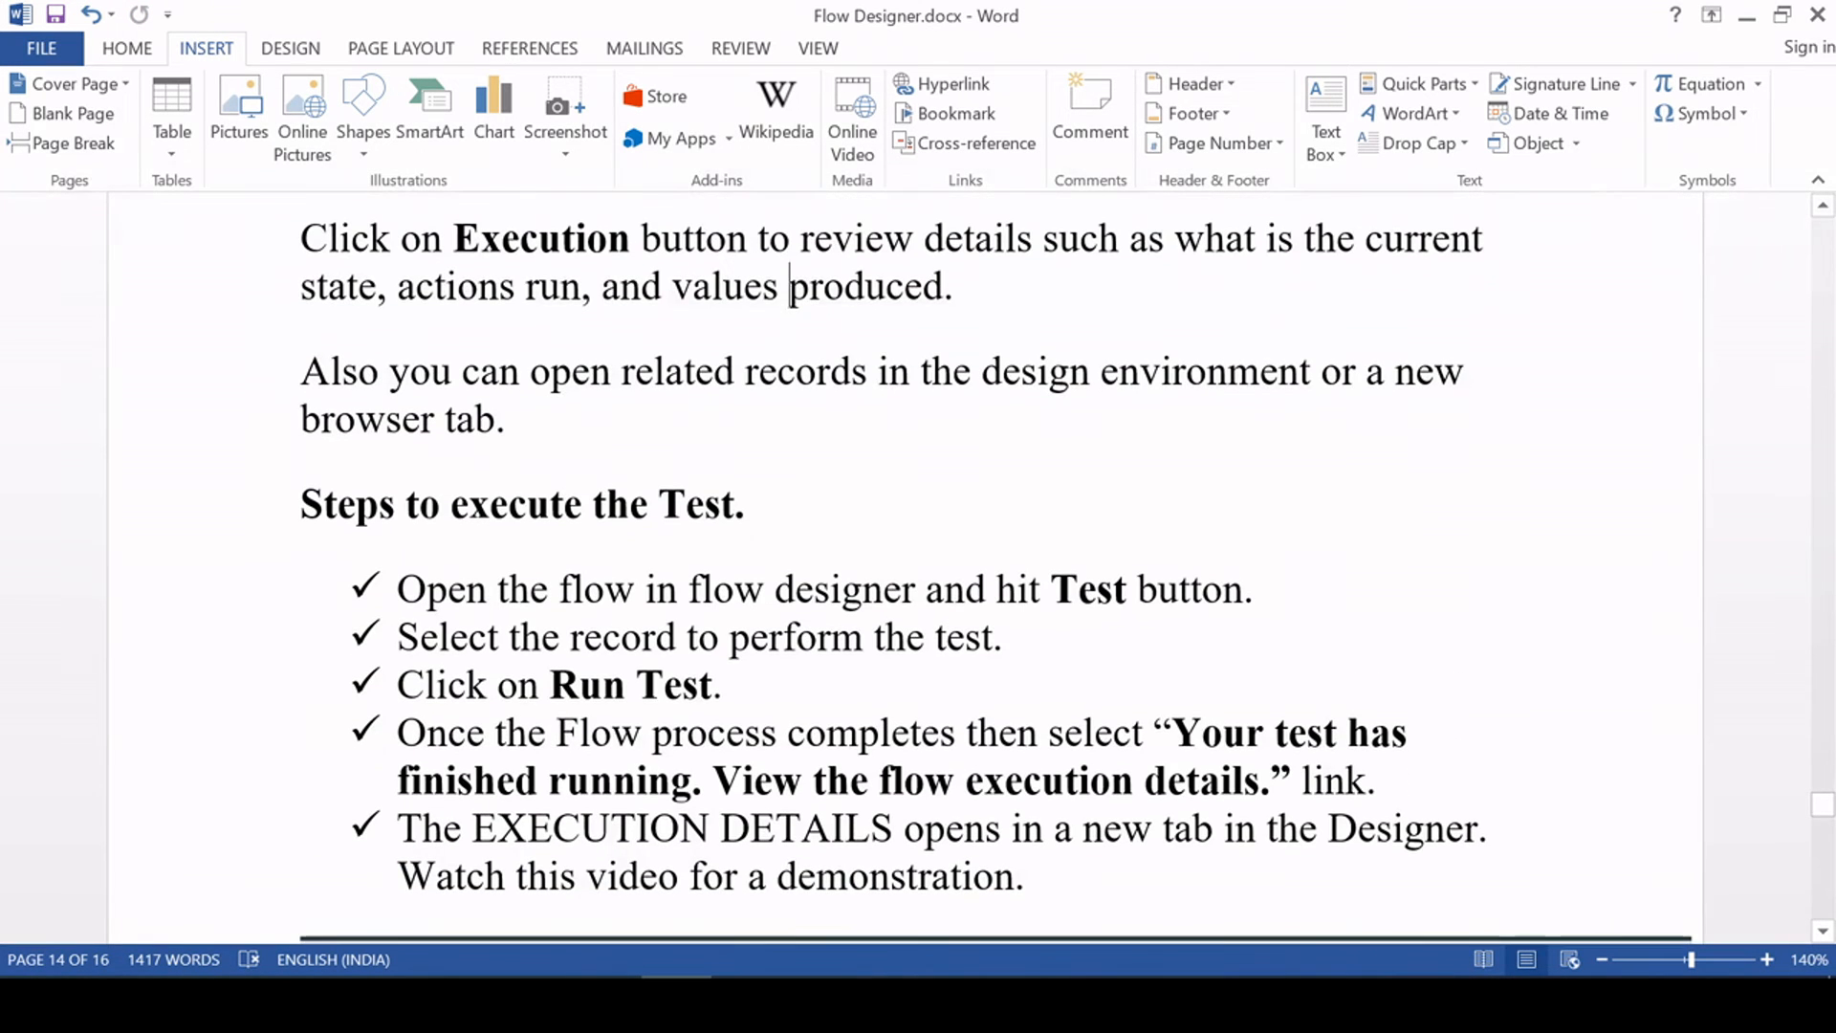
{"action": "scroll", "coordinate": [820, 681], "scroll_direction": "down", "scroll_amount": 2}
{"action": "left_click_drag", "start_coordinate": [398, 304], "coordinate": [1023, 592]}
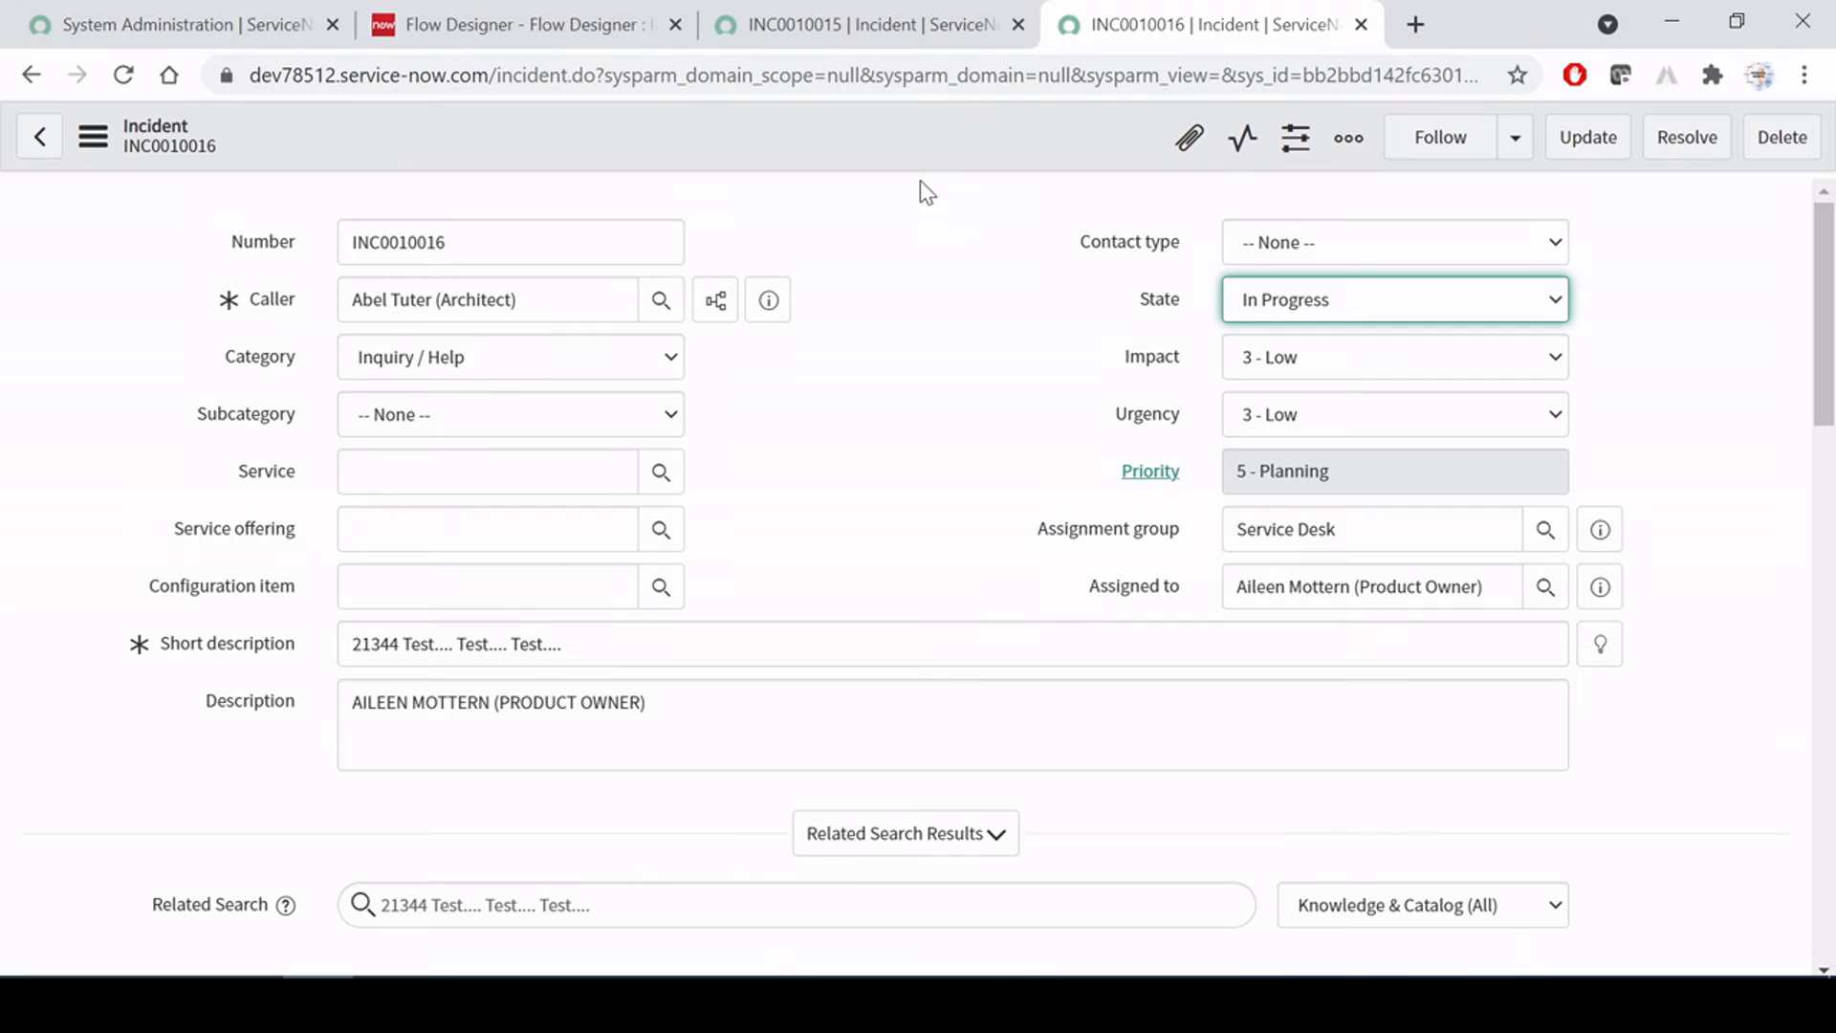
Switch back to the Incident Demo flow in the browser and finish editing its trigger
{"action": "left_click", "coordinate": [492, 23]}
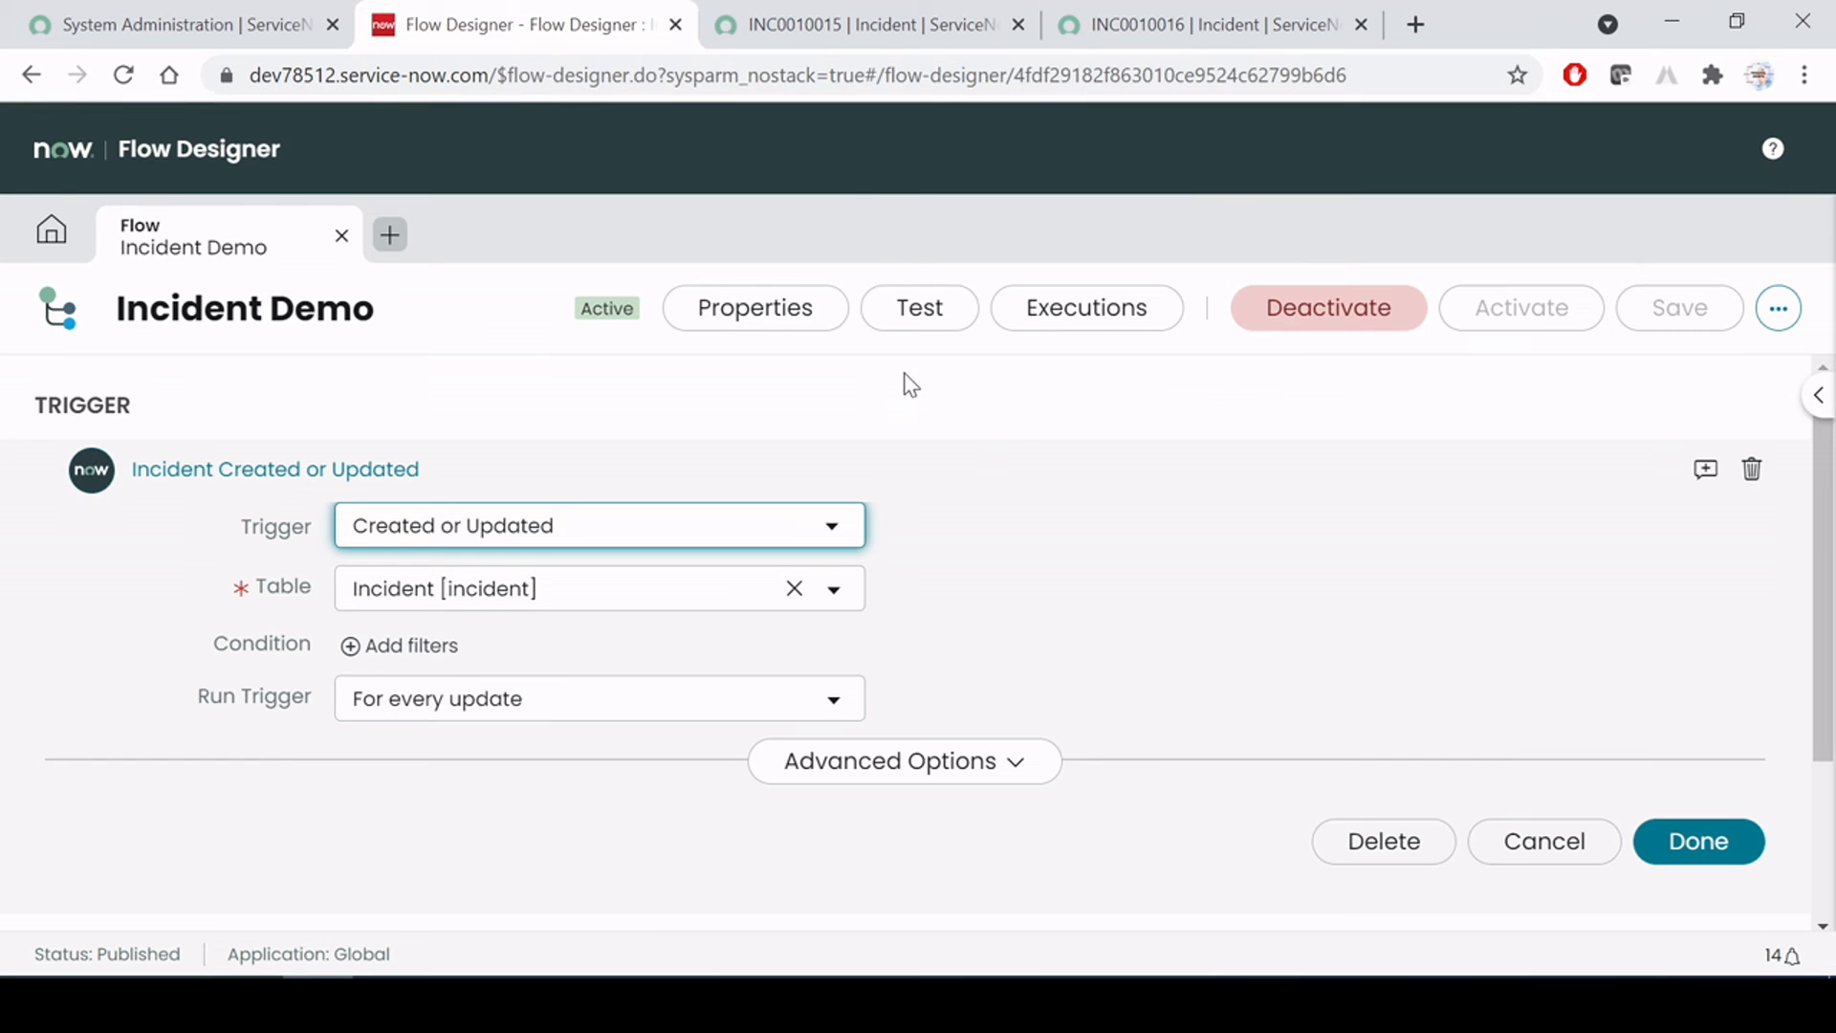
{"action": "left_click", "coordinate": [1048, 433]}
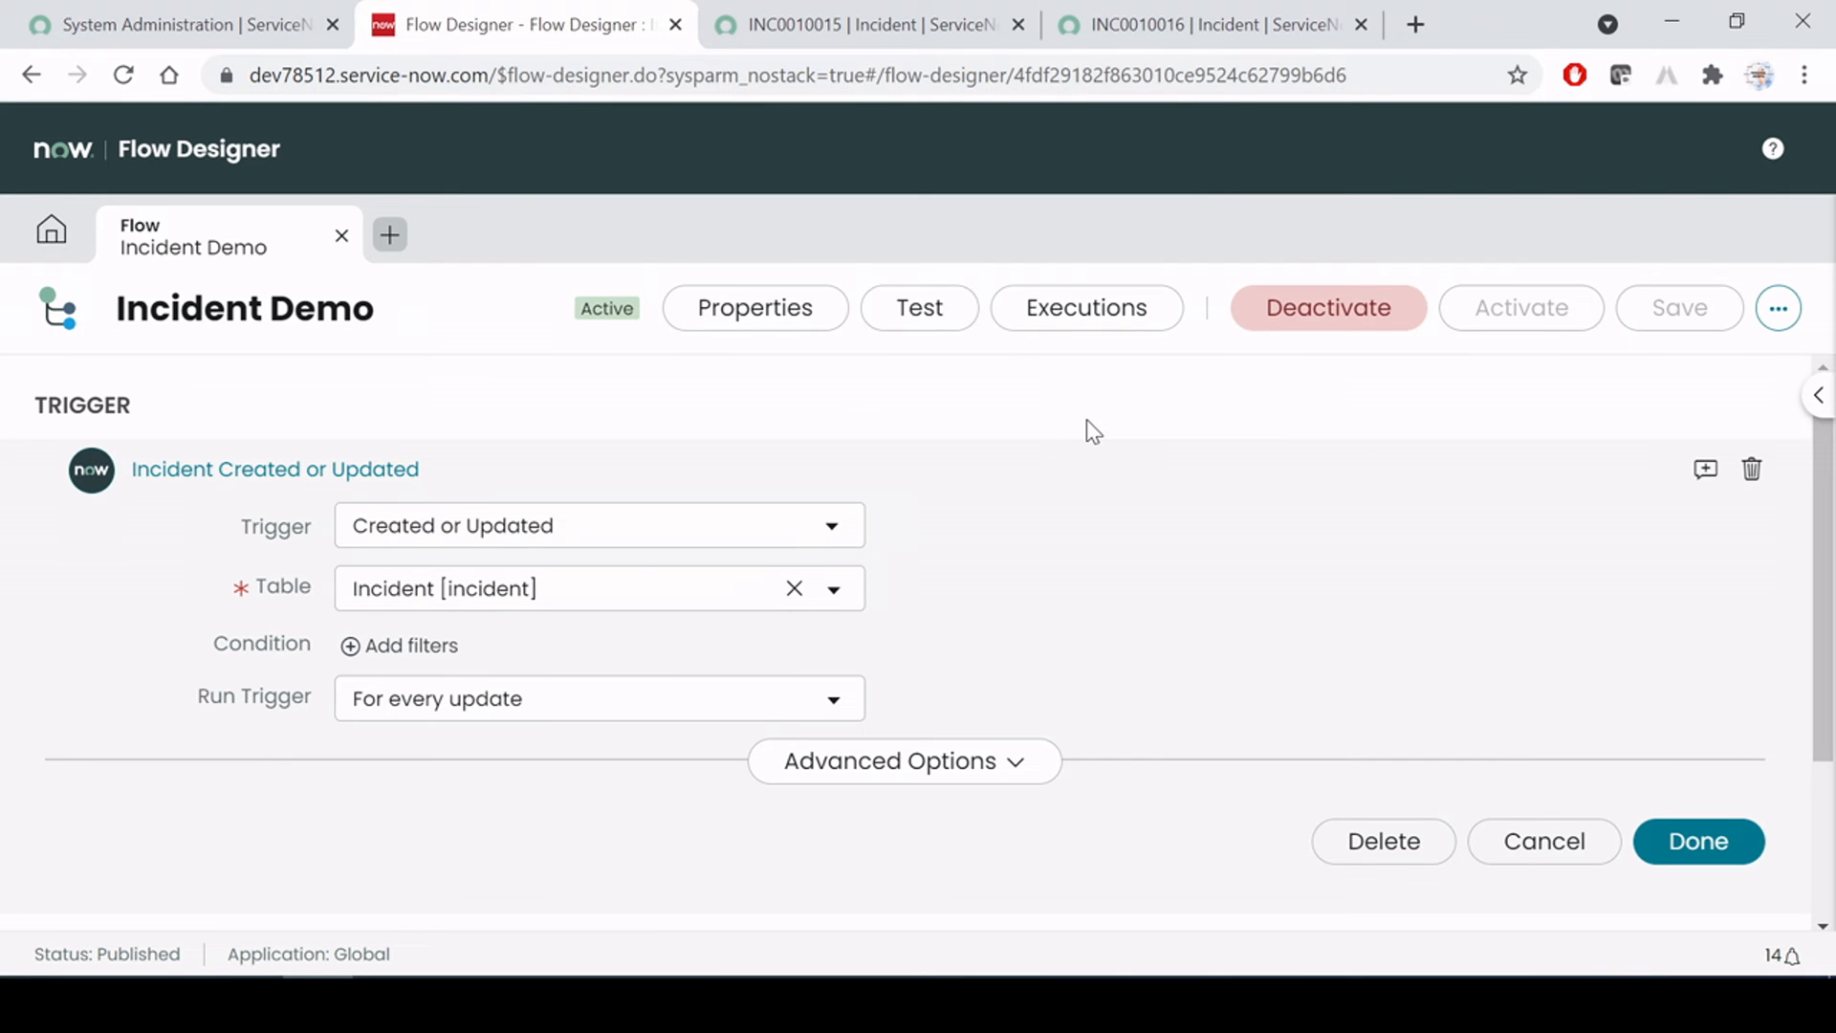
{"action": "left_click", "coordinate": [1690, 847]}
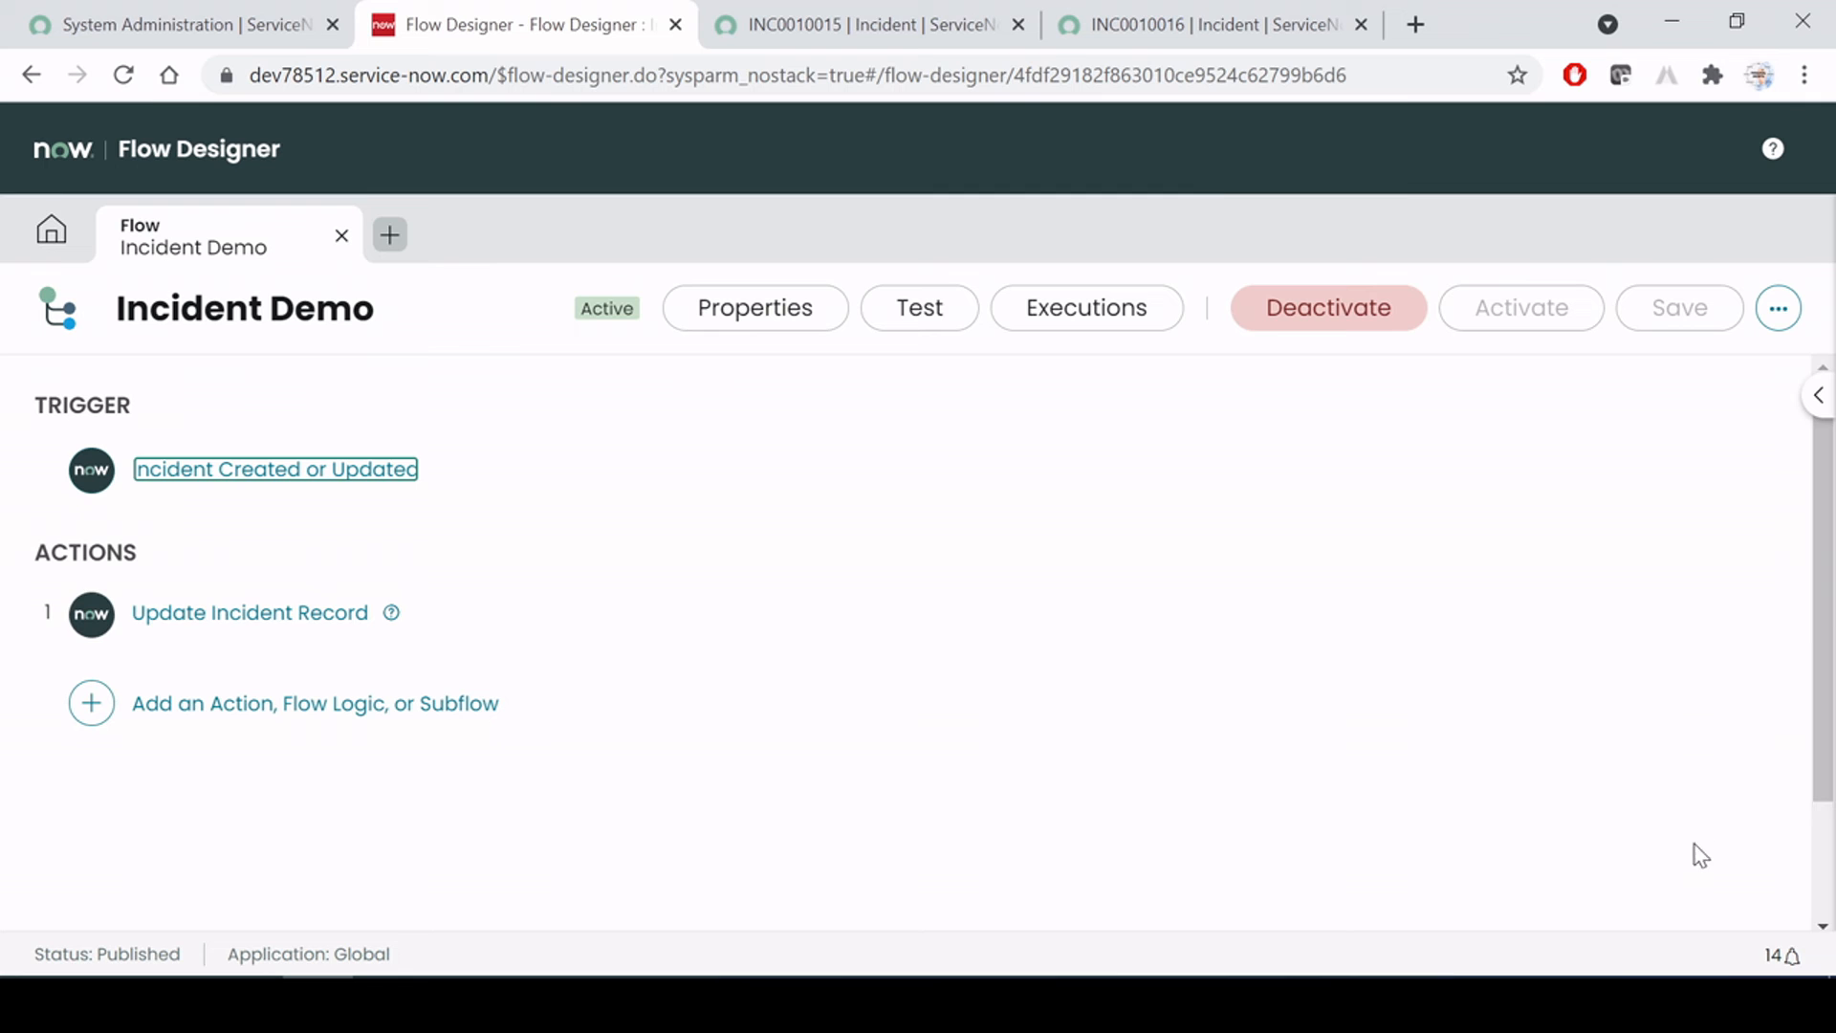
Start a test of the flow with INC0010015 as the Incident Record
{"action": "left_click", "coordinate": [921, 318]}
{"action": "left_click", "coordinate": [951, 410]}
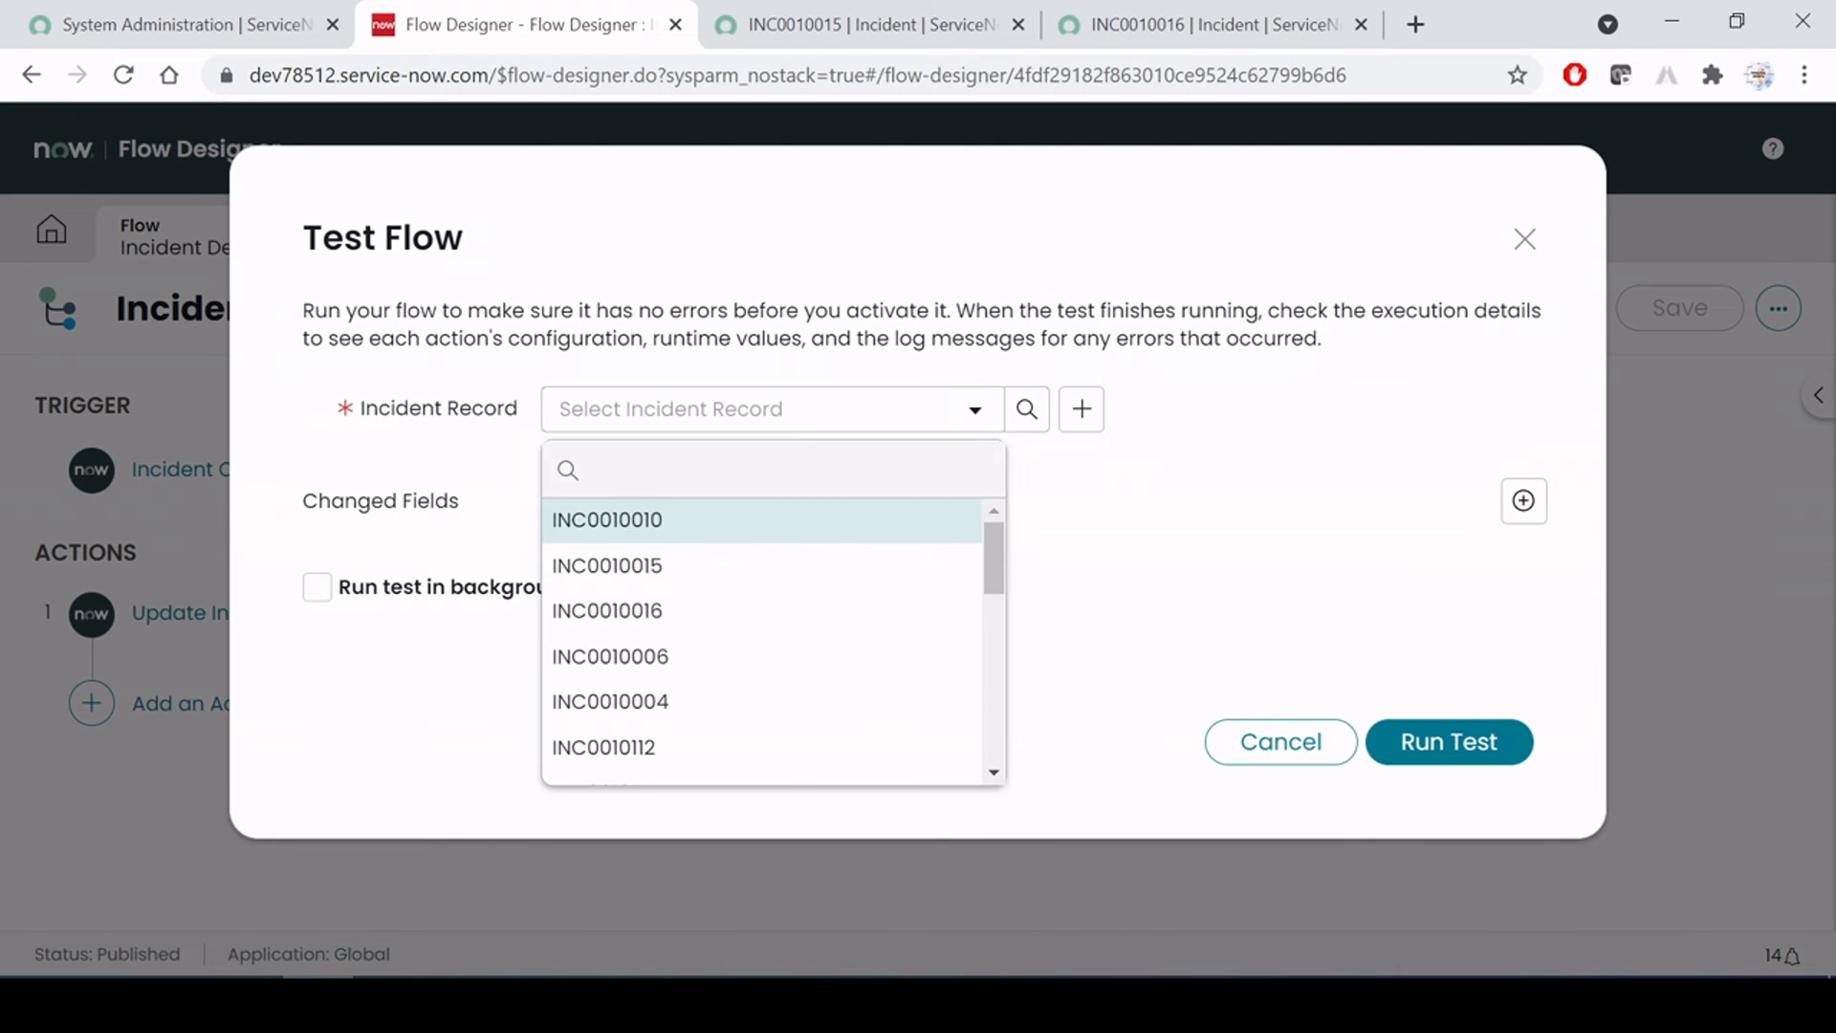
{"action": "left_click", "coordinate": [674, 566]}
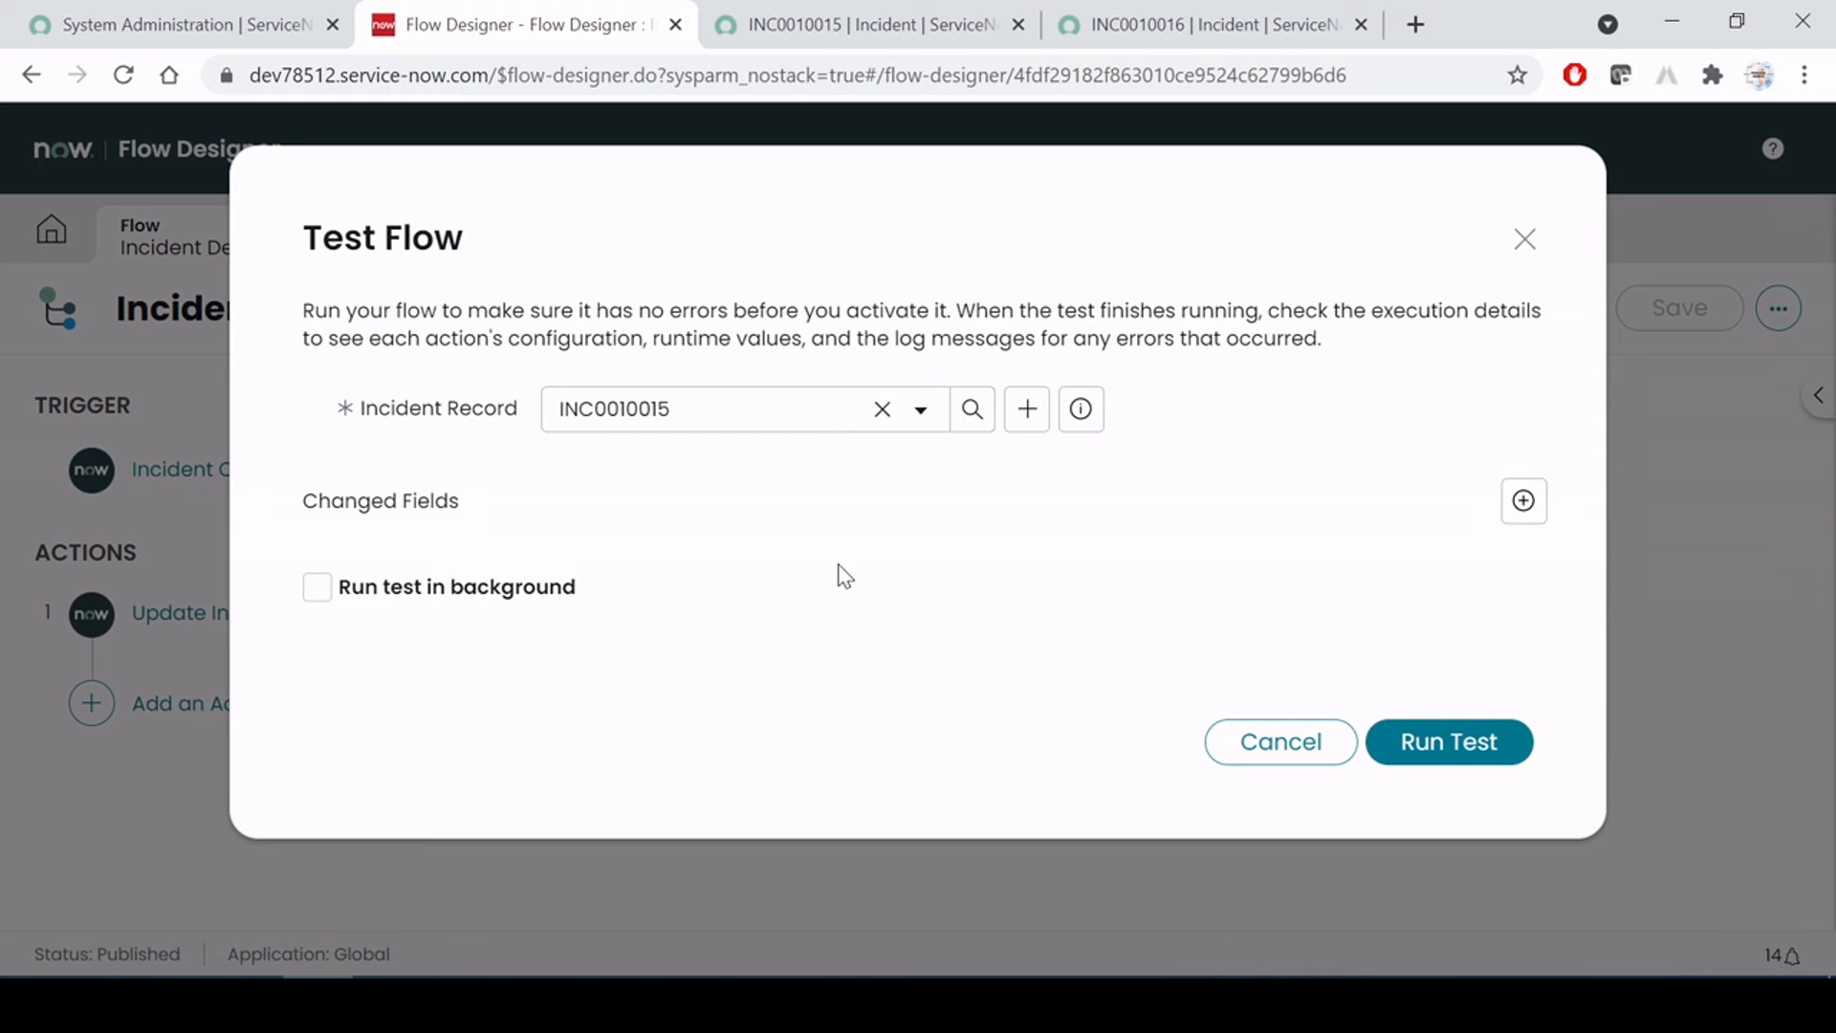
Check the Short description and Description of INC0010015 in its browser tab, and run the flow test on it
{"action": "left_click", "coordinate": [854, 13]}
{"action": "left_click_drag", "start_coordinate": [466, 703], "coordinate": [107, 656]}
{"action": "left_click", "coordinate": [1007, 381]}
{"action": "left_click", "coordinate": [521, 24]}
{"action": "left_click", "coordinate": [1460, 765]}
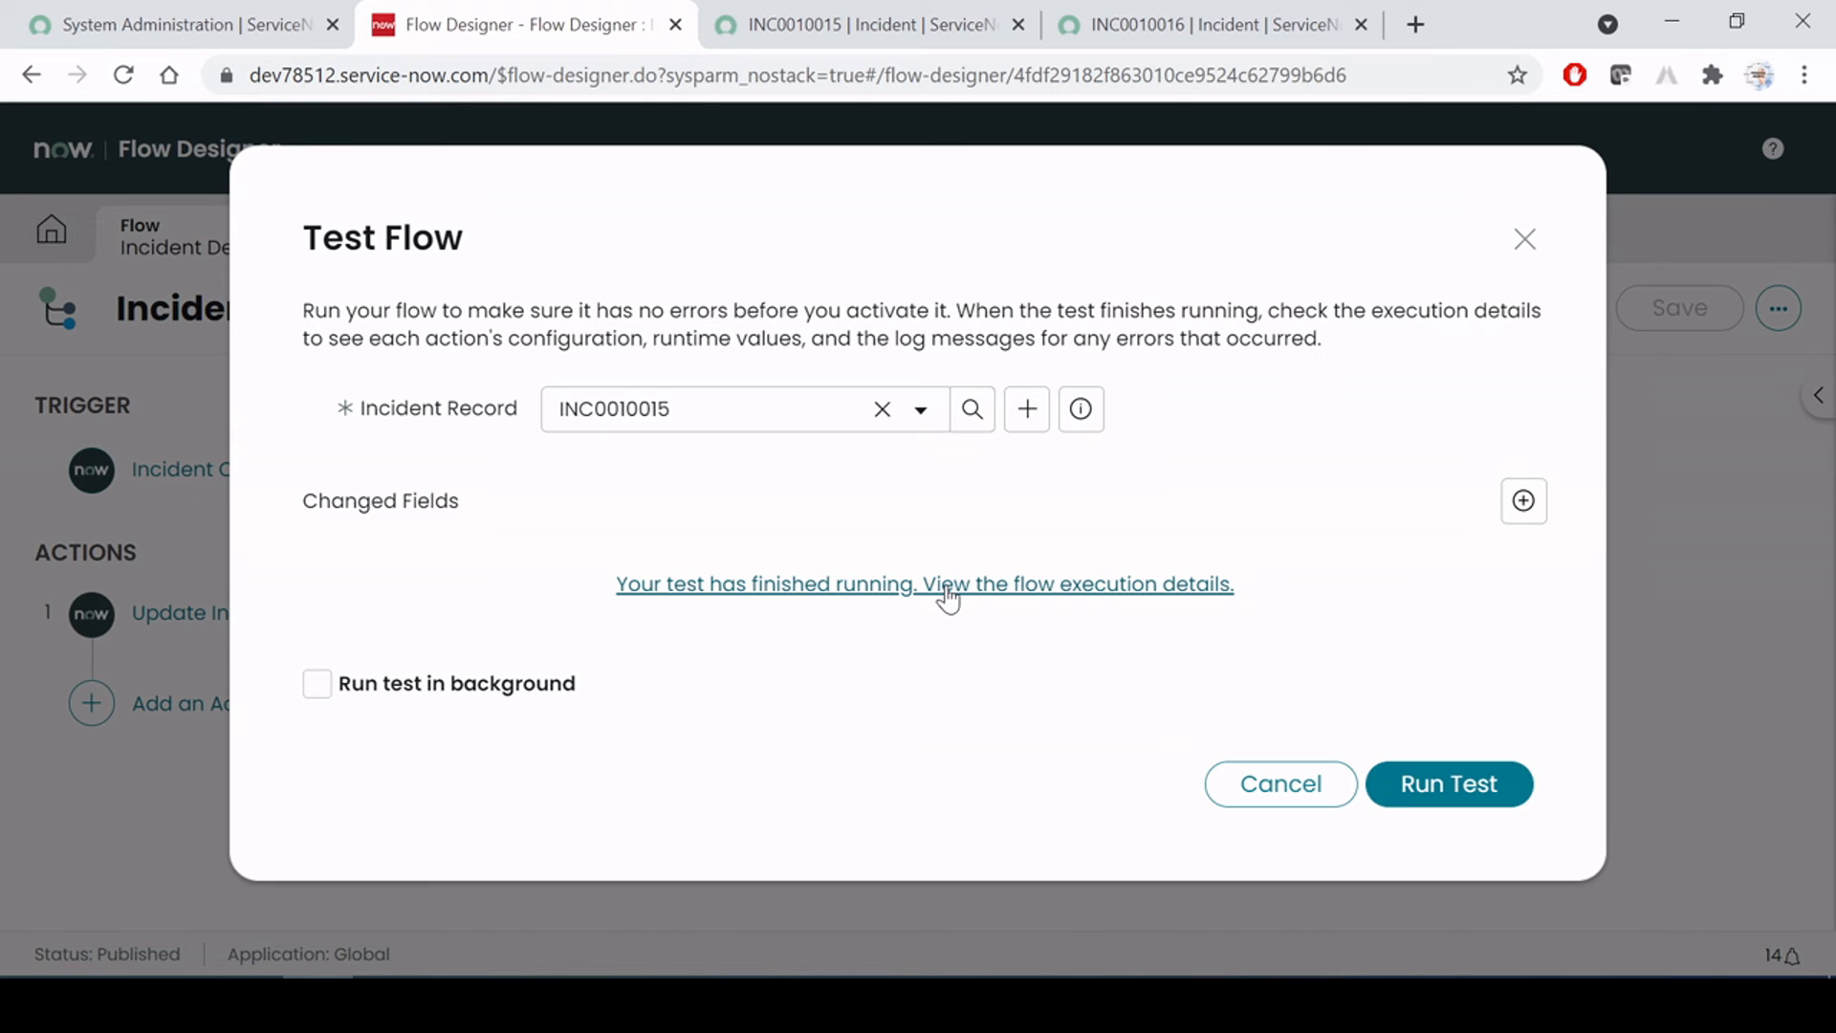
Open the finished test's execution details and examine the trigger's configuration details and output record
{"action": "left_click", "coordinate": [959, 585]}
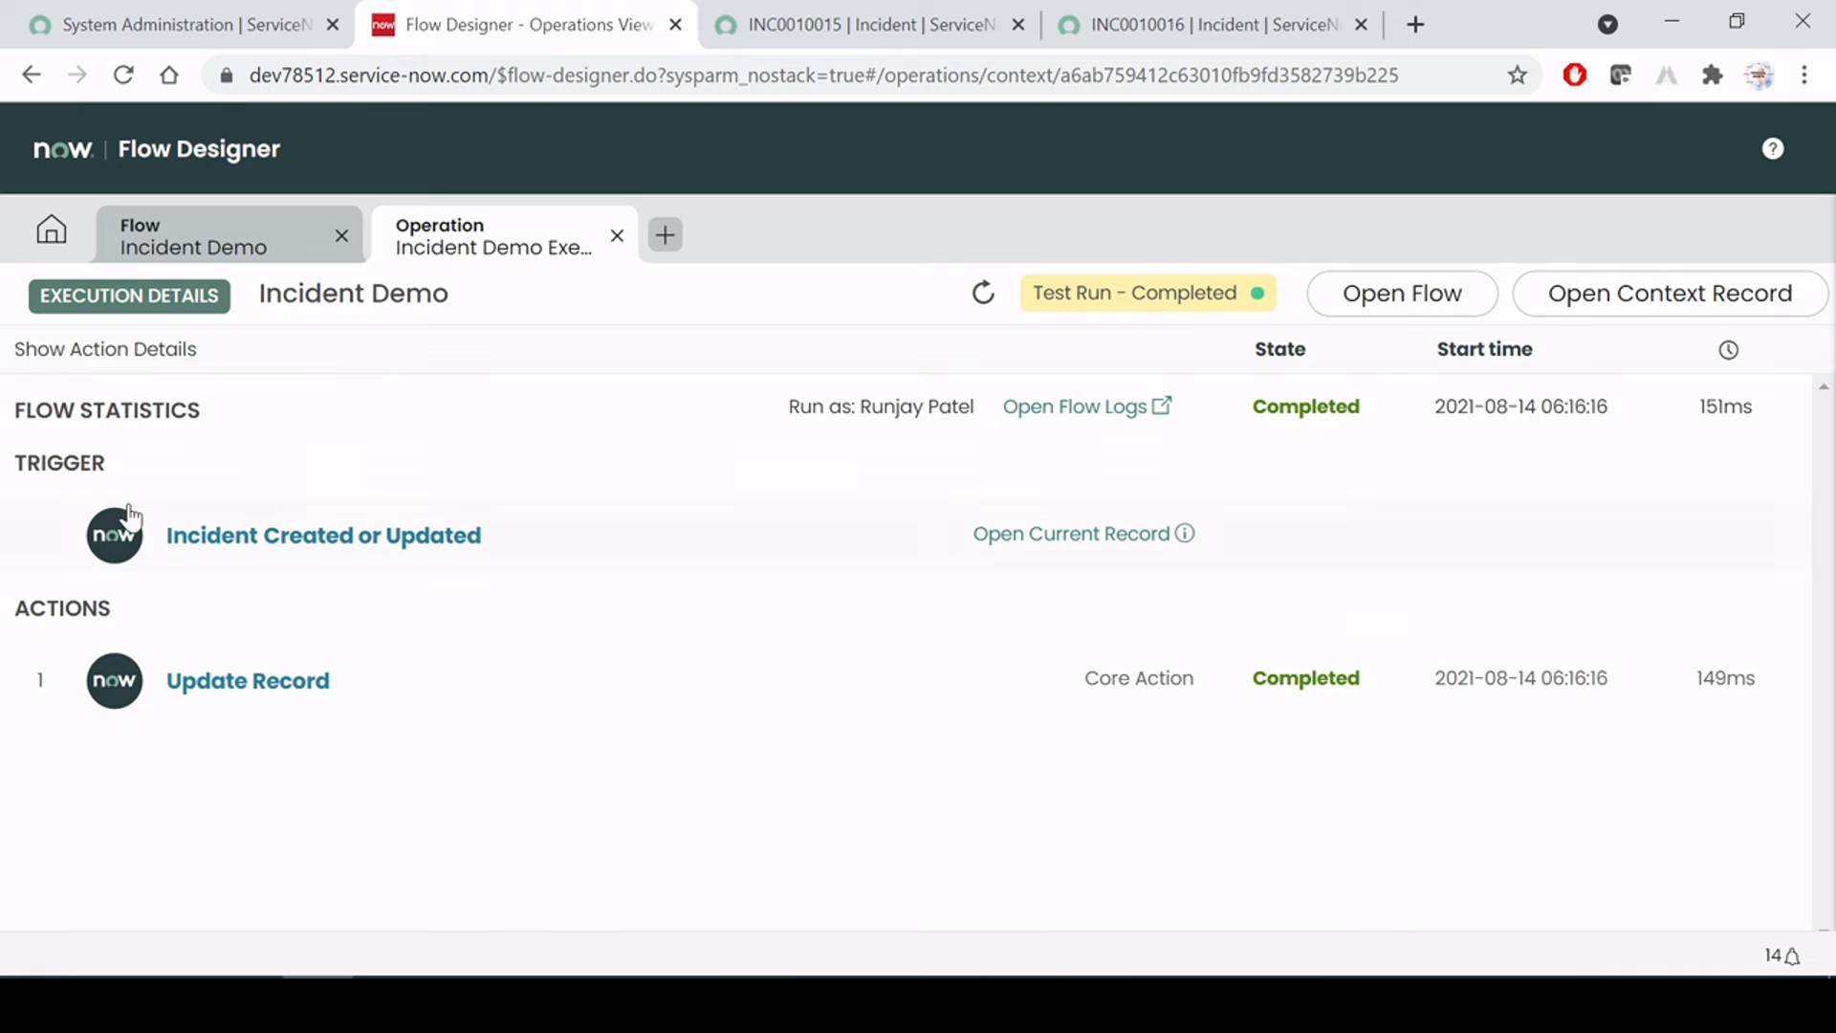
{"action": "left_click", "coordinate": [316, 537]}
{"action": "scroll", "coordinate": [912, 666], "scroll_direction": "down", "scroll_amount": 3}
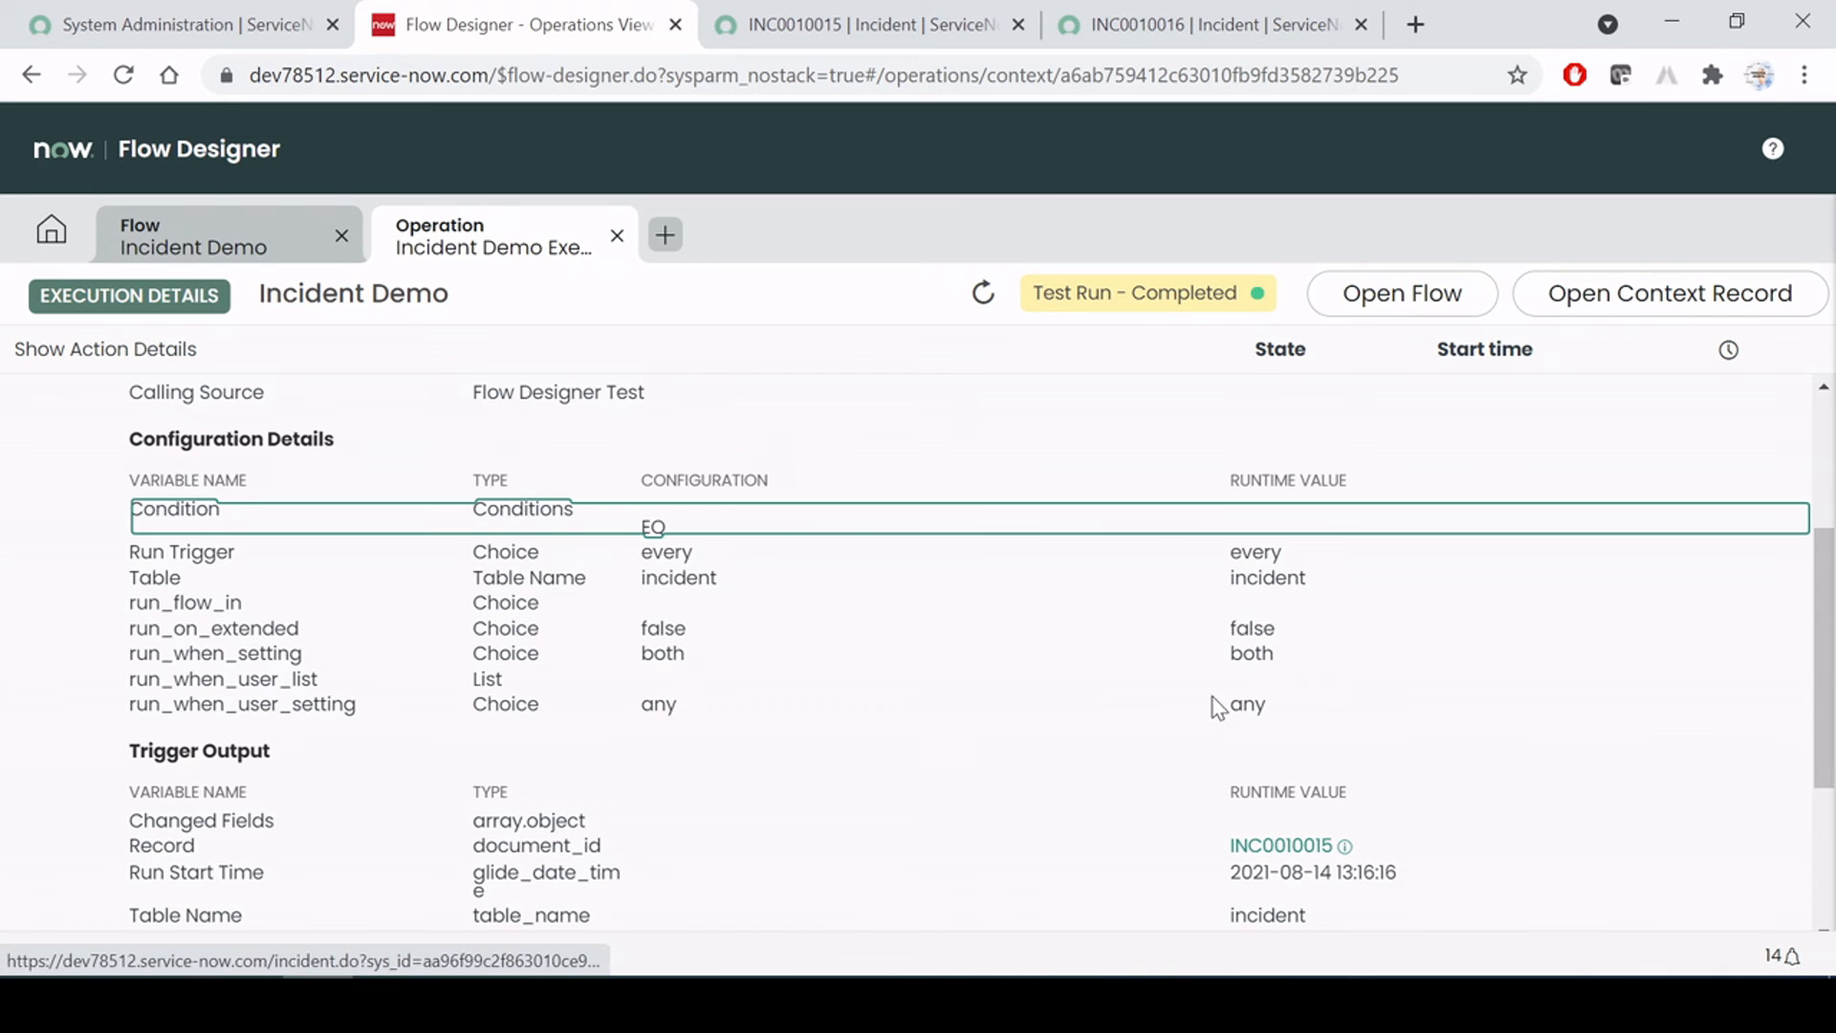
{"action": "scroll", "coordinate": [1218, 705], "scroll_direction": "down", "scroll_amount": 3}
{"action": "left_click_drag", "start_coordinate": [1225, 554], "coordinate": [1433, 539]}
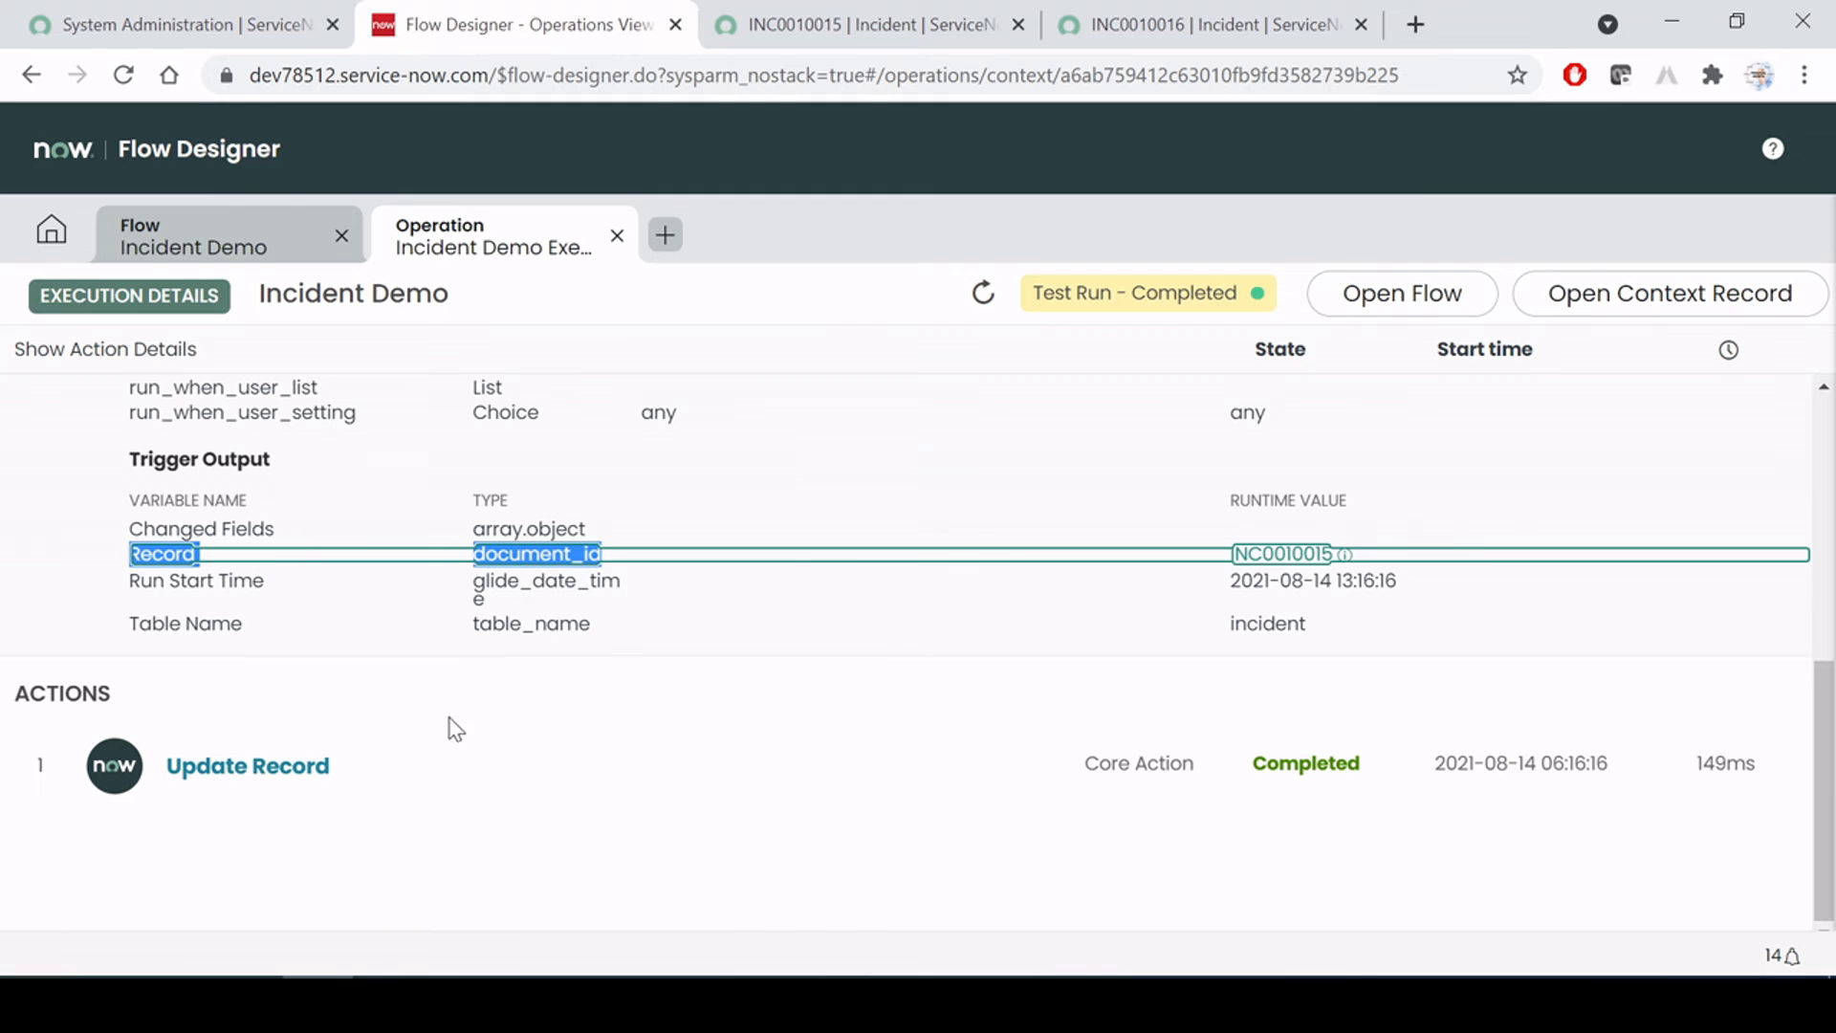
{"action": "left_click", "coordinate": [920, 834]}
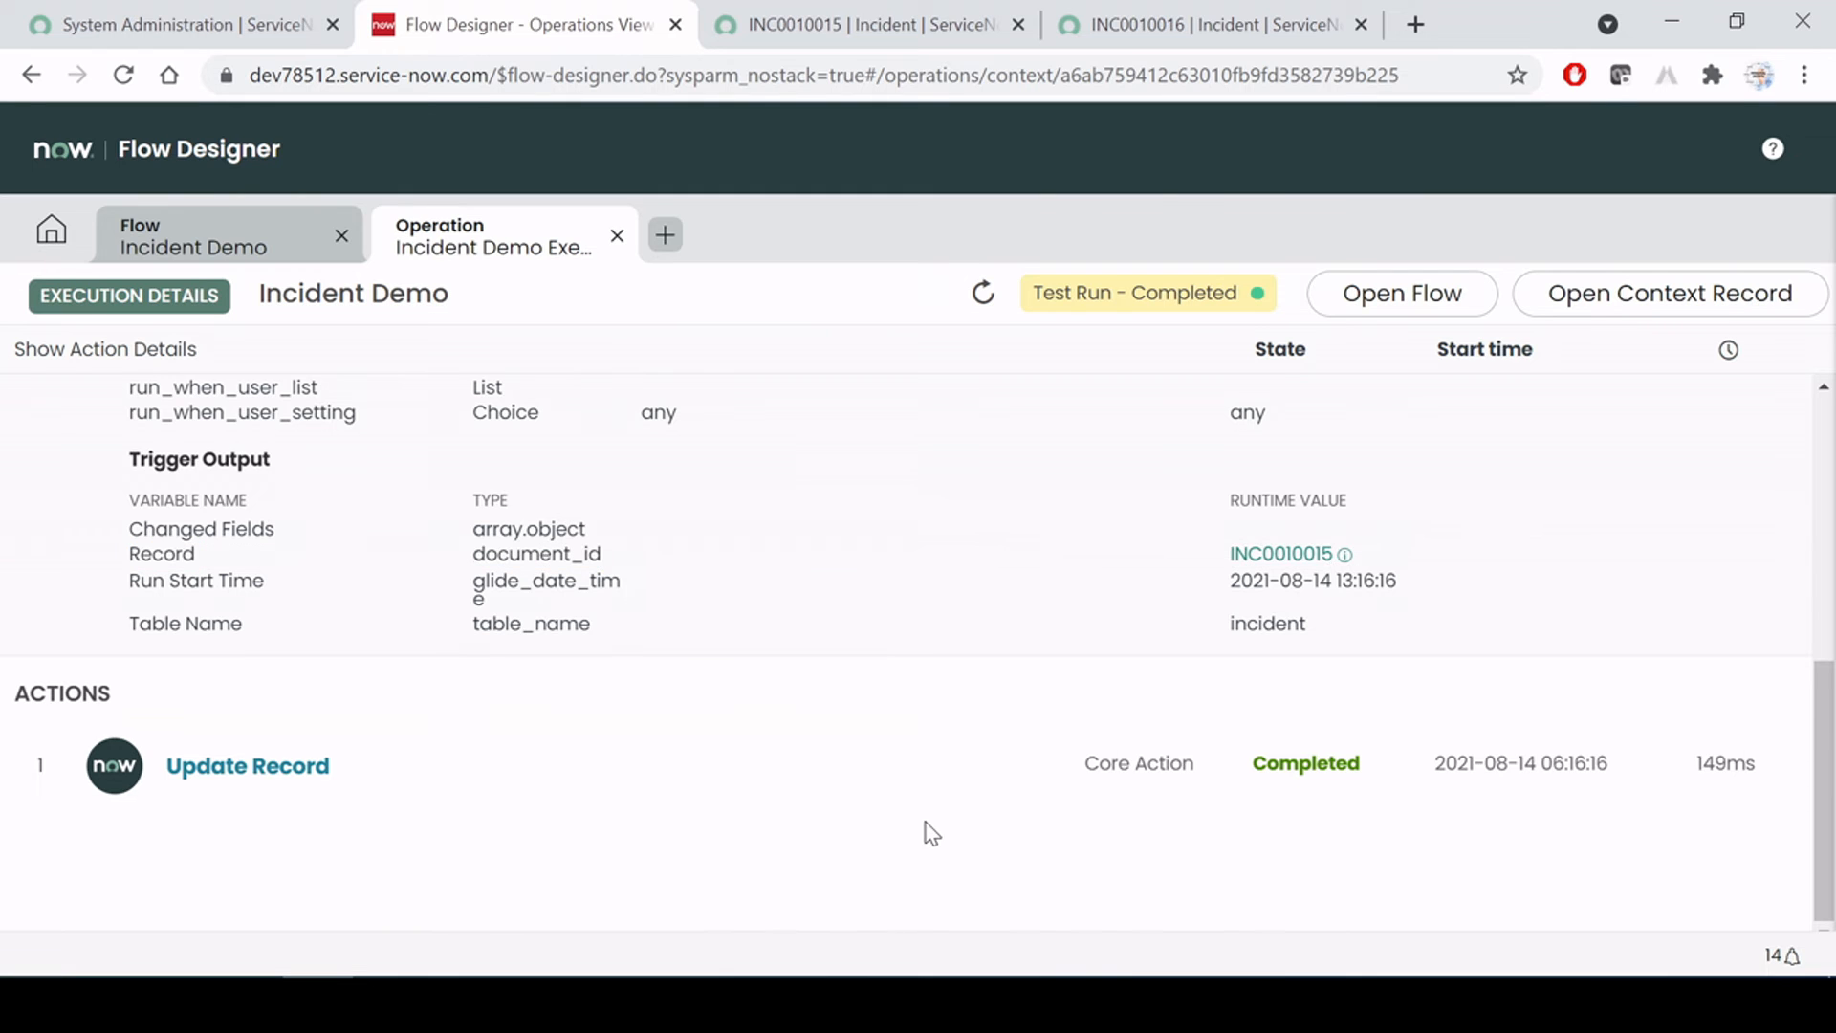
Expand the Update Record action and open the full runtime value of its Fields
{"action": "left_click", "coordinate": [291, 773]}
{"action": "scroll", "coordinate": [1233, 612], "scroll_direction": "down", "scroll_amount": 5}
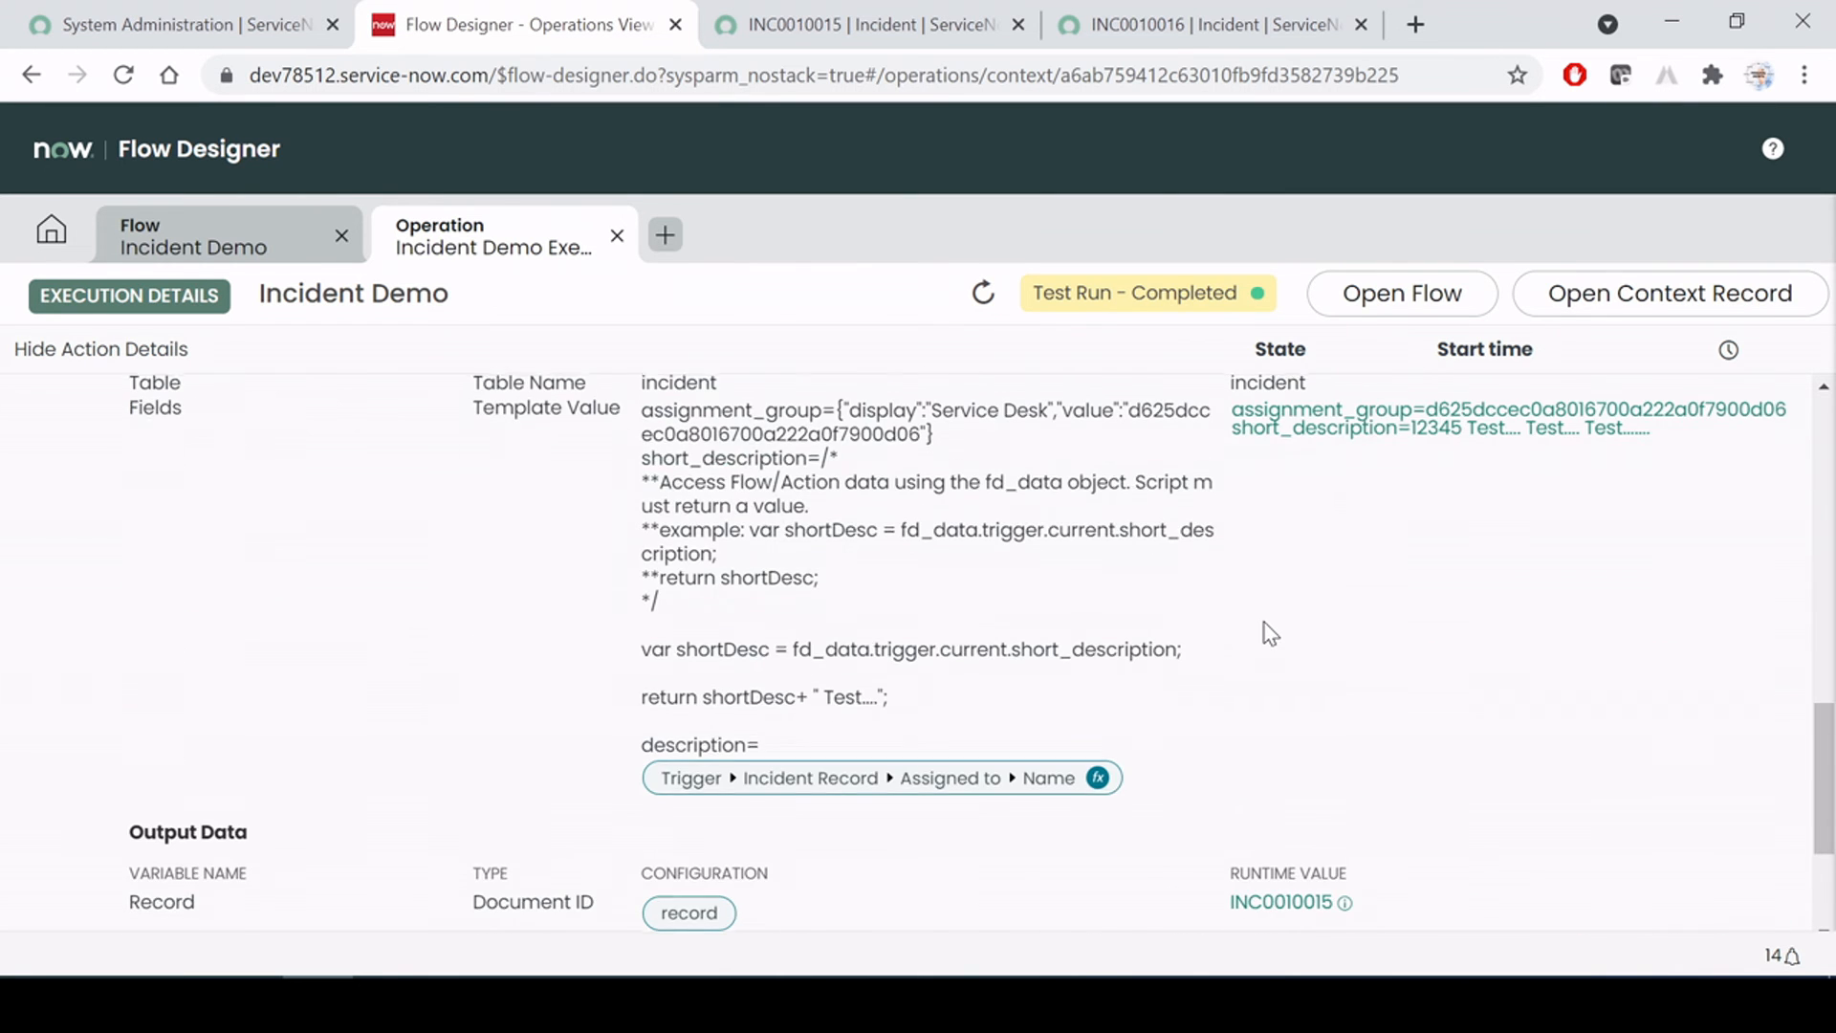
{"action": "scroll", "coordinate": [1270, 633], "scroll_direction": "up", "scroll_amount": 2}
{"action": "left_click_drag", "start_coordinate": [1673, 580], "coordinate": [1413, 583]}
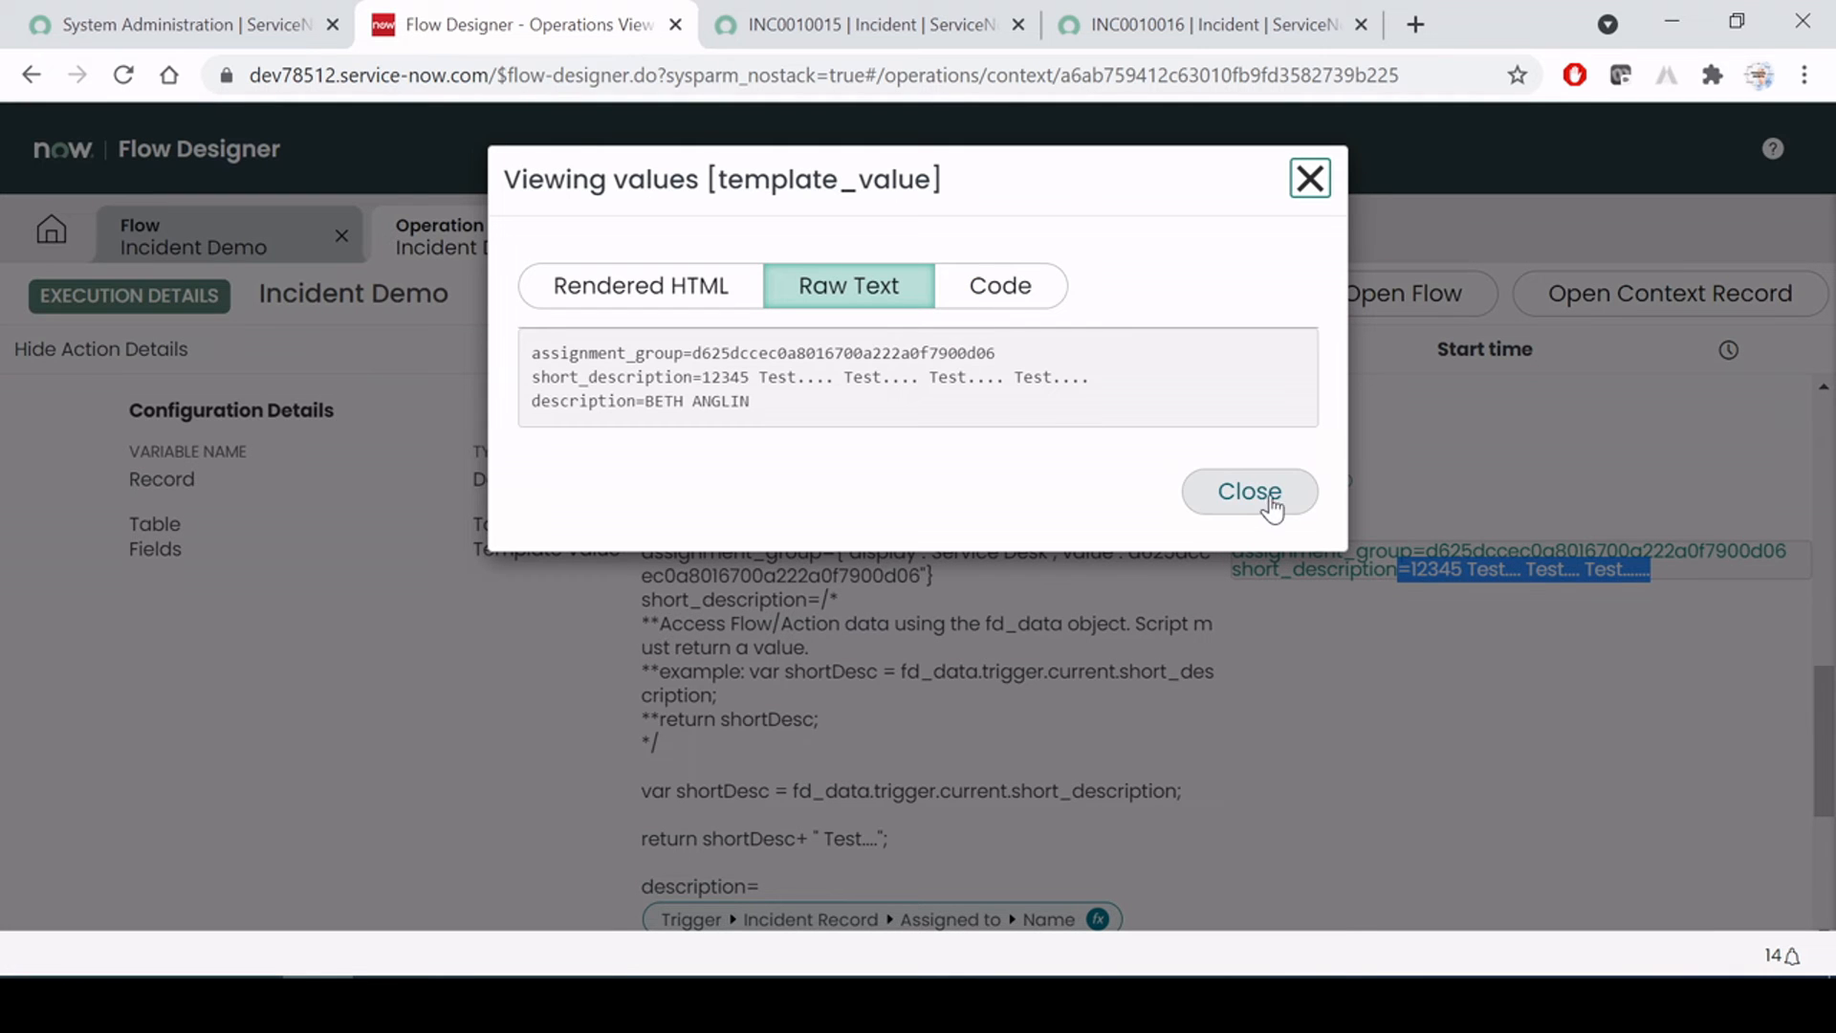
{"action": "left_click", "coordinate": [806, 416]}
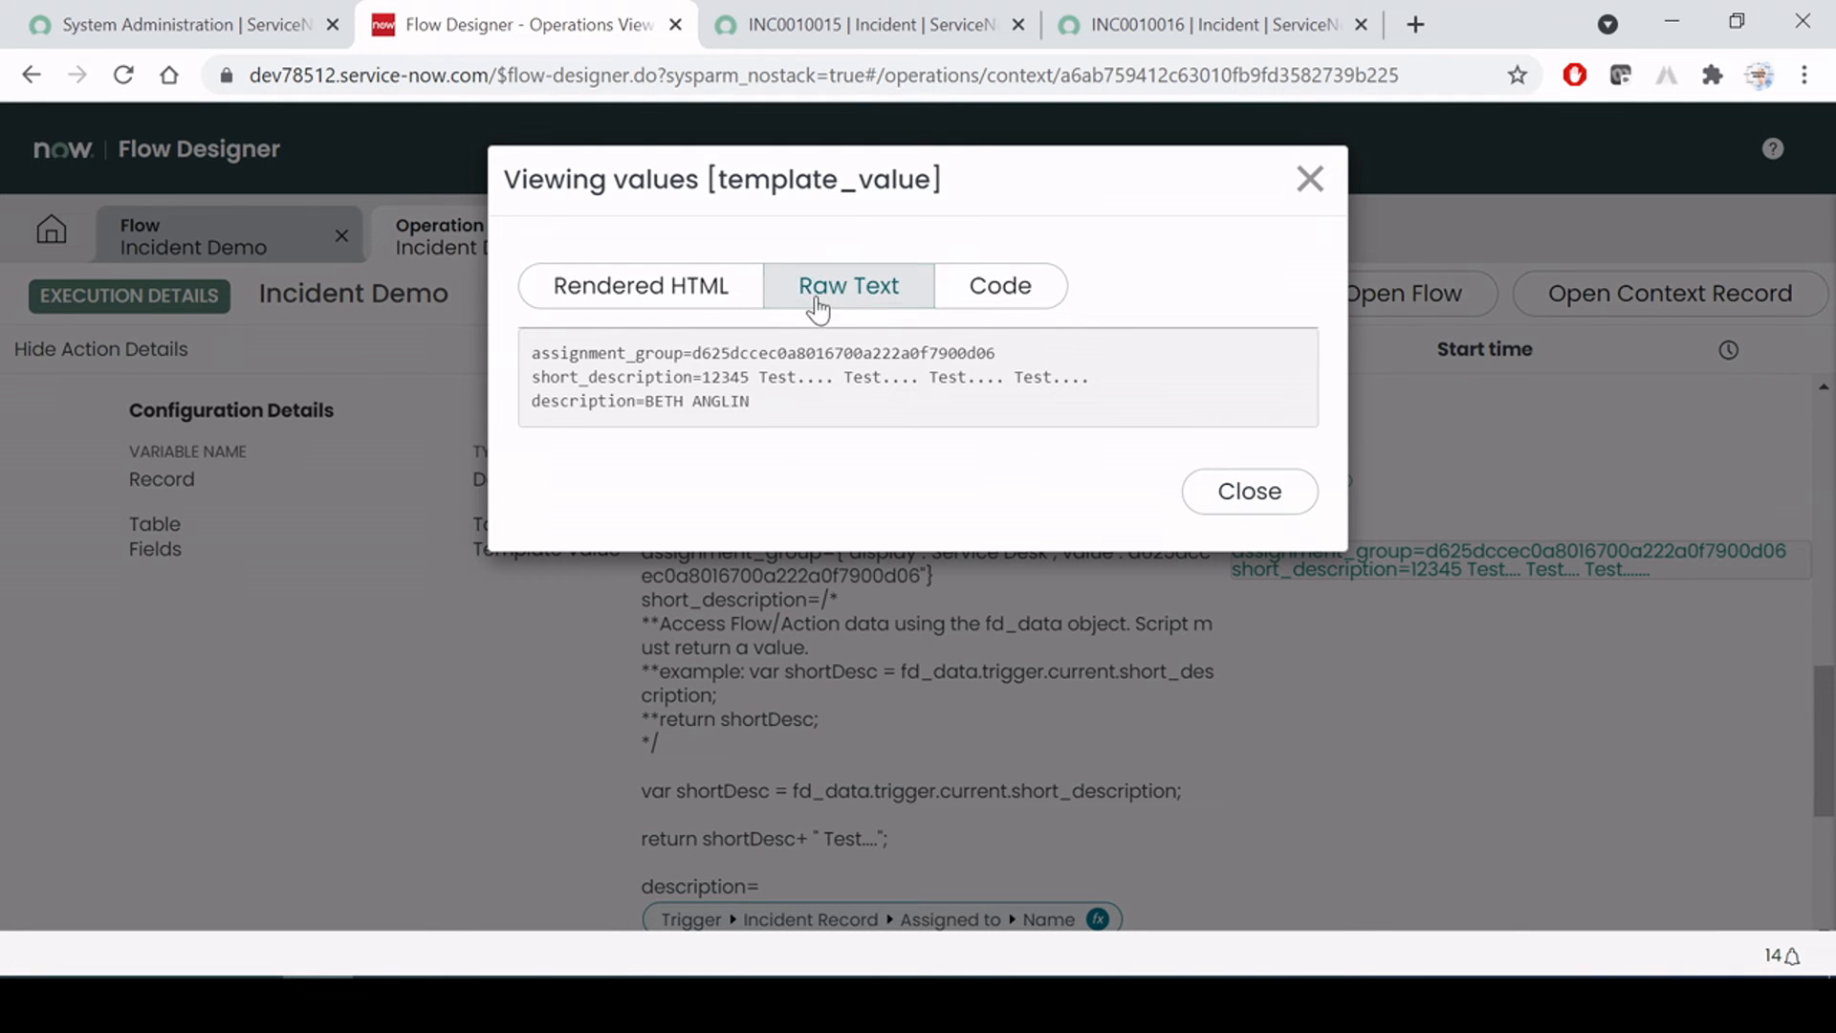
Compare the template value in the Rendered HTML, Code and Raw Text views, ending on Raw Text
{"action": "left_click", "coordinate": [666, 294]}
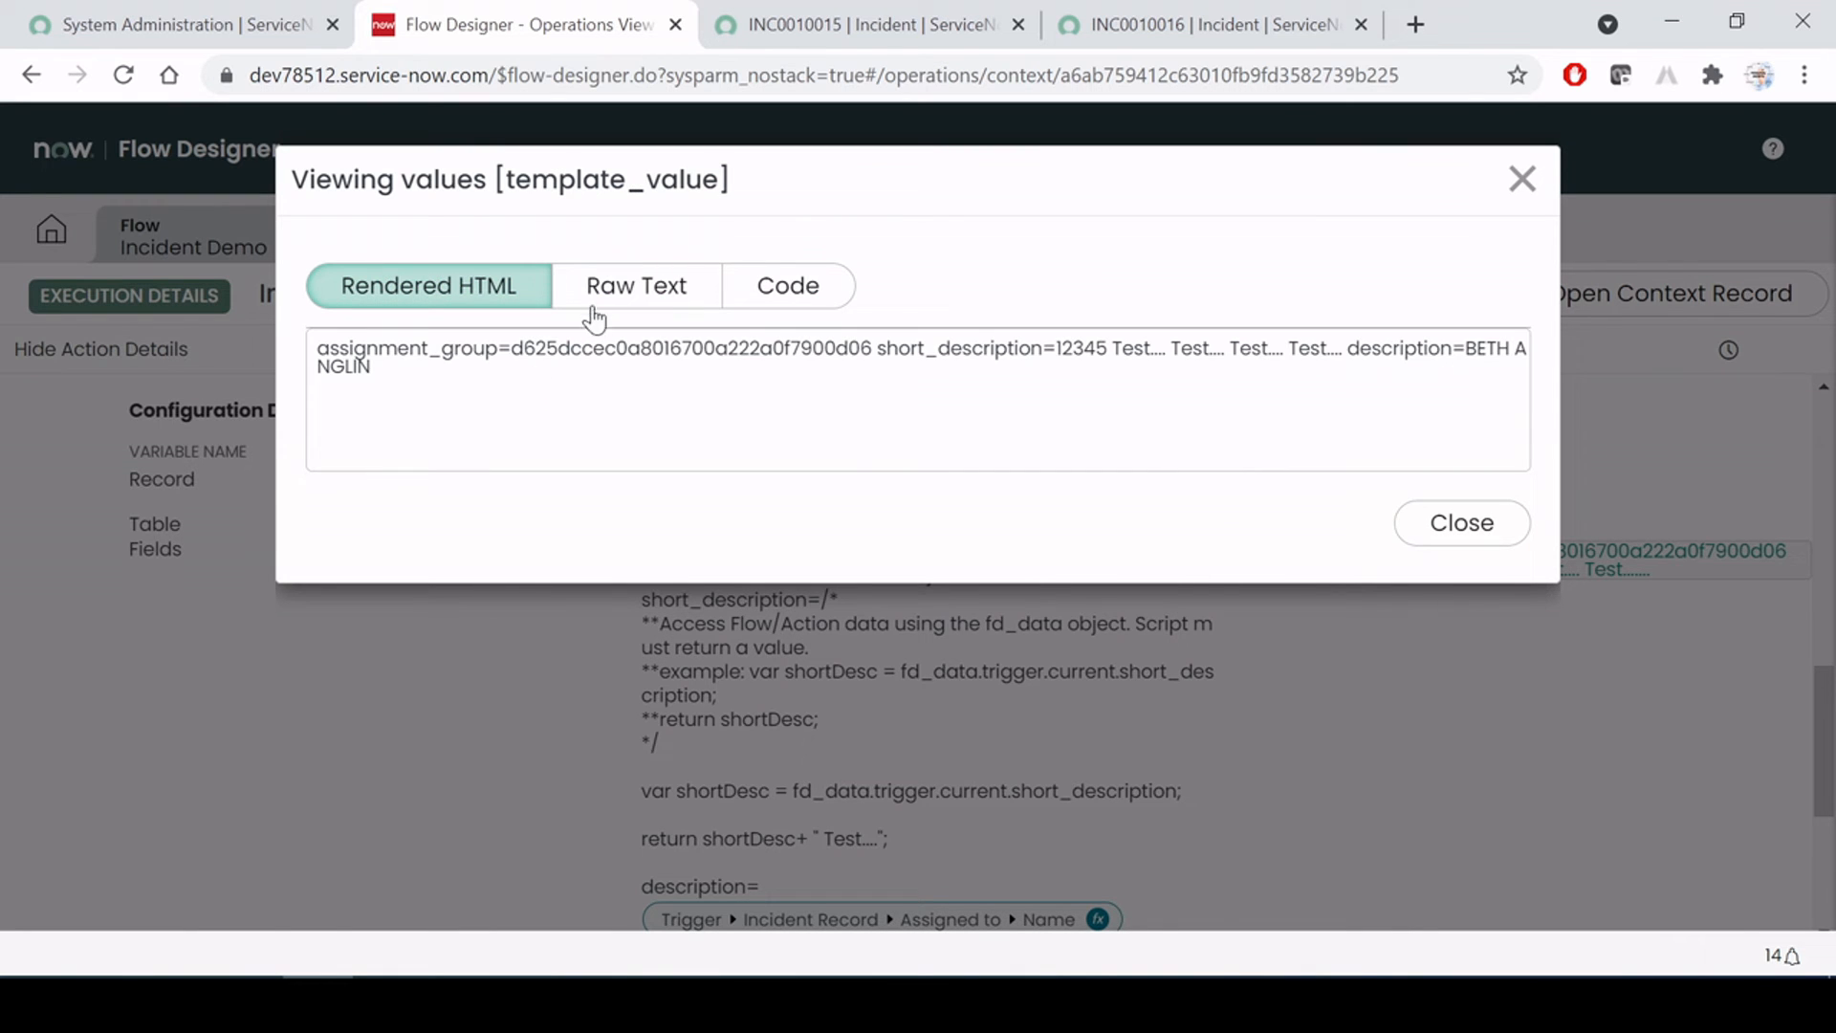
{"action": "left_click", "coordinate": [627, 294]}
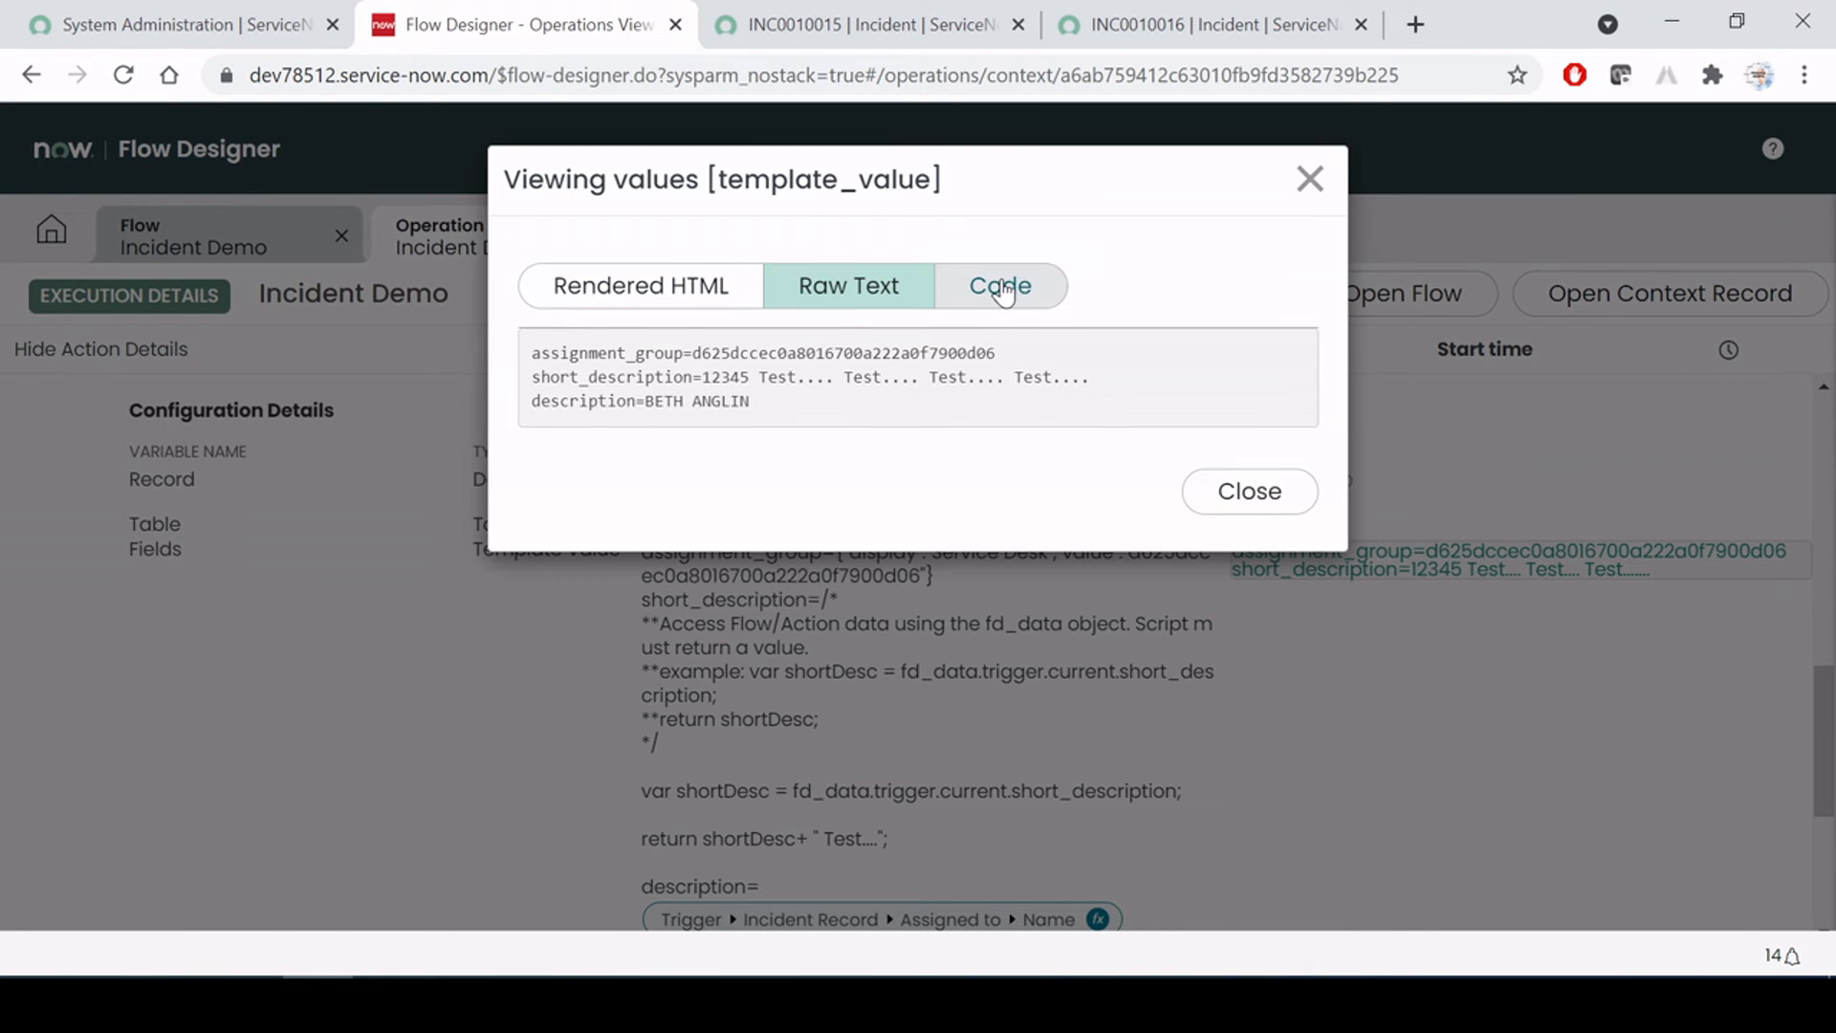
{"action": "left_click", "coordinate": [1015, 308]}
{"action": "left_click", "coordinate": [822, 393]}
{"action": "key", "text": "ctrl+a"}
{"action": "left_click", "coordinate": [822, 393]}
{"action": "left_click", "coordinate": [834, 311]}
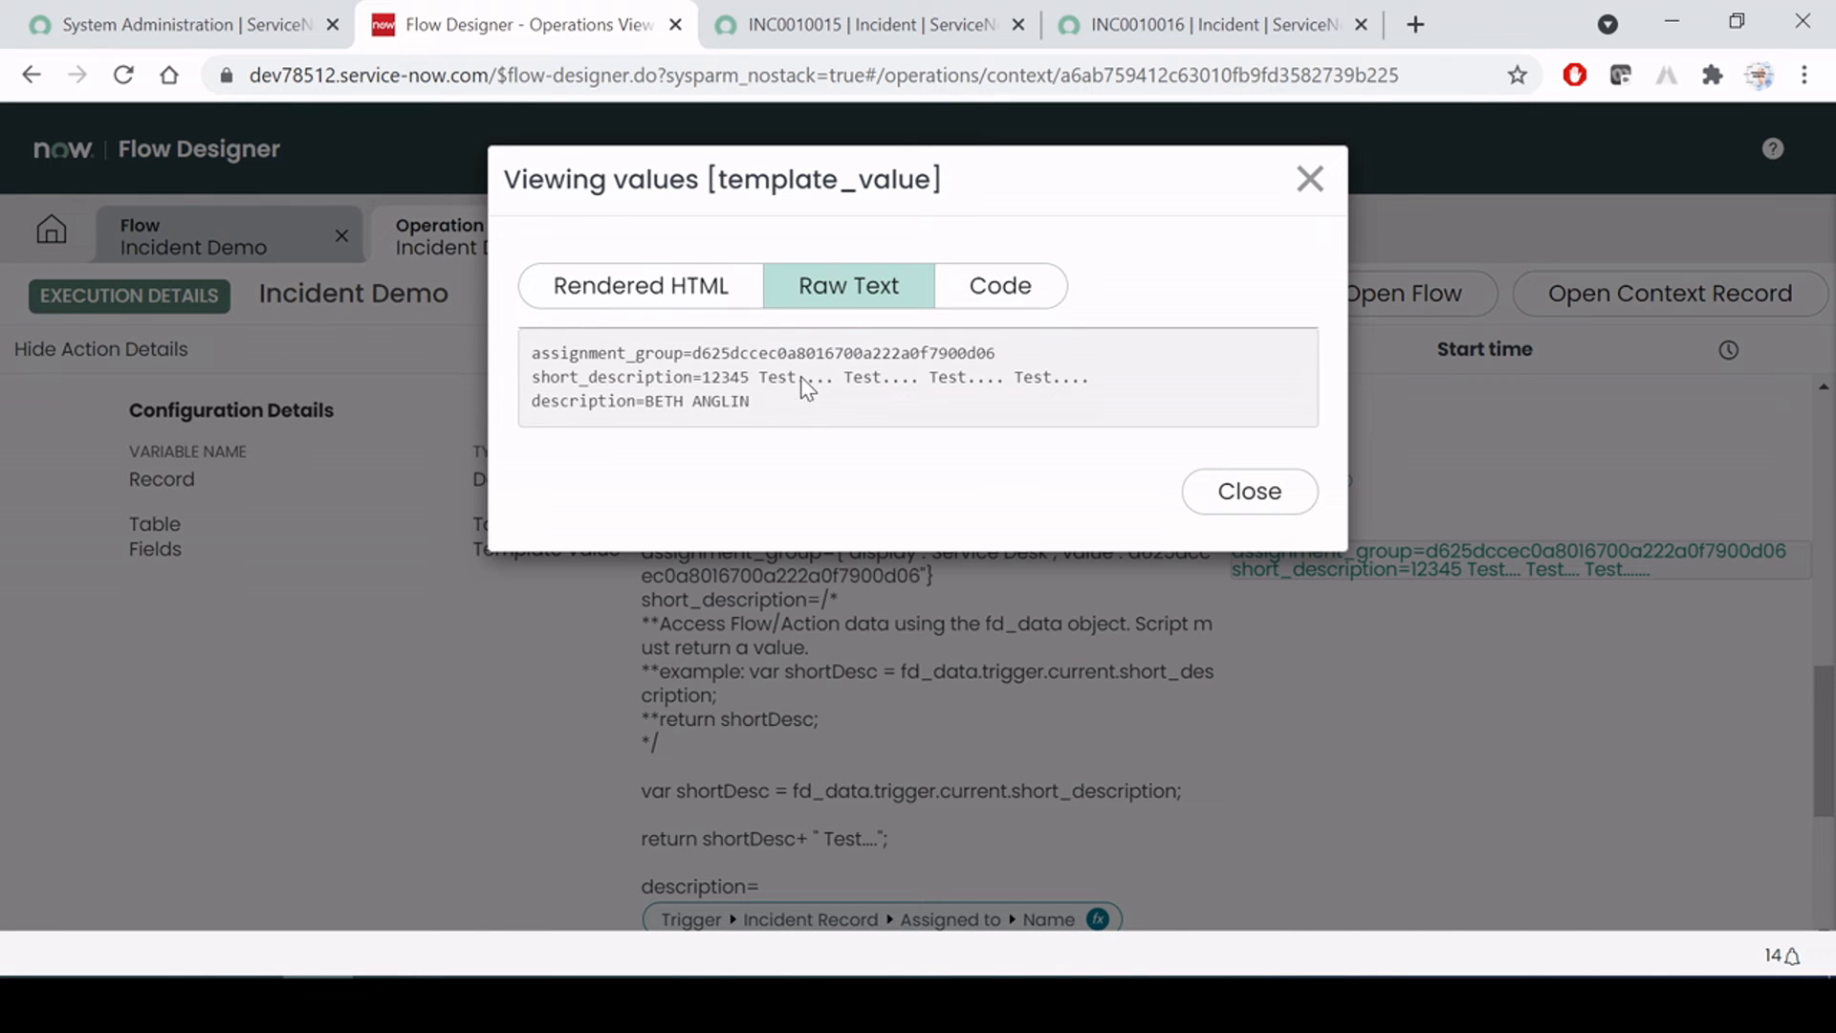
Examine the assignment_group, short_description and description lines of the raw template value
{"action": "left_click_drag", "start_coordinate": [547, 354], "coordinate": [1032, 356]}
{"action": "left_click_drag", "start_coordinate": [532, 377], "coordinate": [1088, 378]}
{"action": "left_click", "coordinate": [684, 413]}
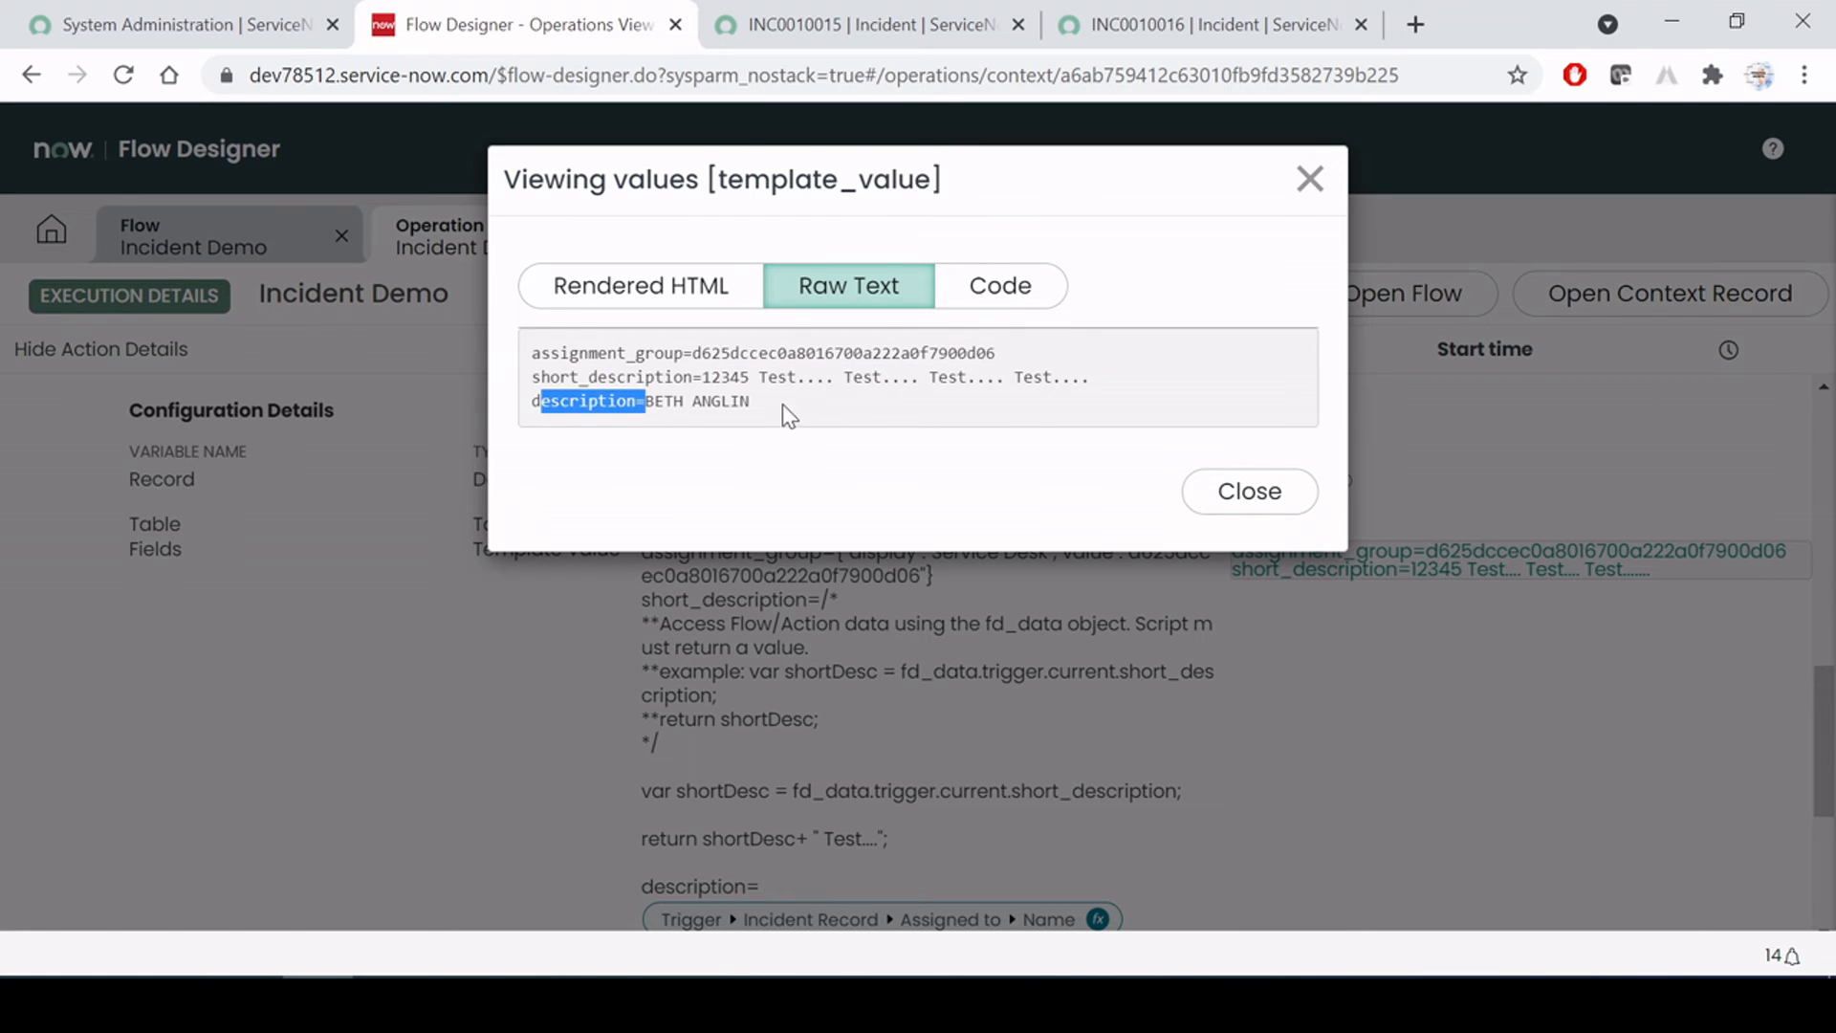
Highlight the short_description and description lines, close the template value viewer, and check the Short description on incident INC0010015
{"action": "left_click_drag", "start_coordinate": [782, 404], "coordinate": [590, 380]}
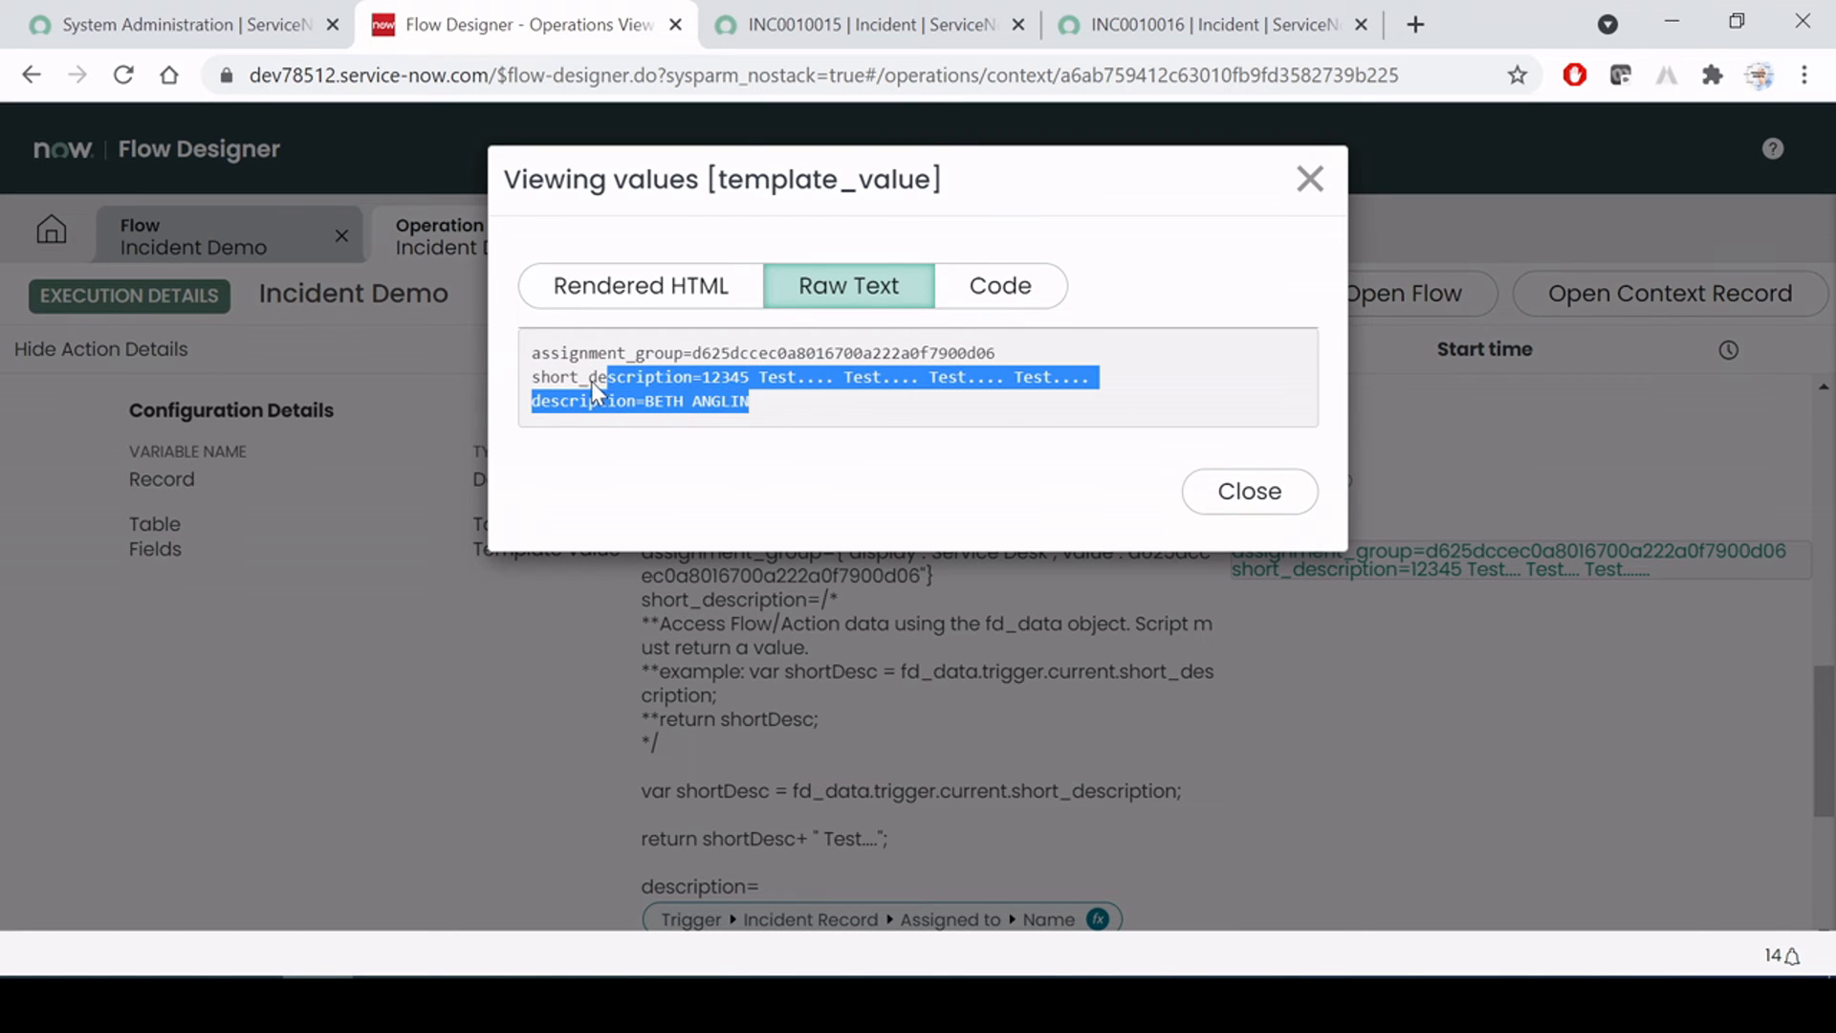
{"action": "left_click", "coordinate": [1224, 492]}
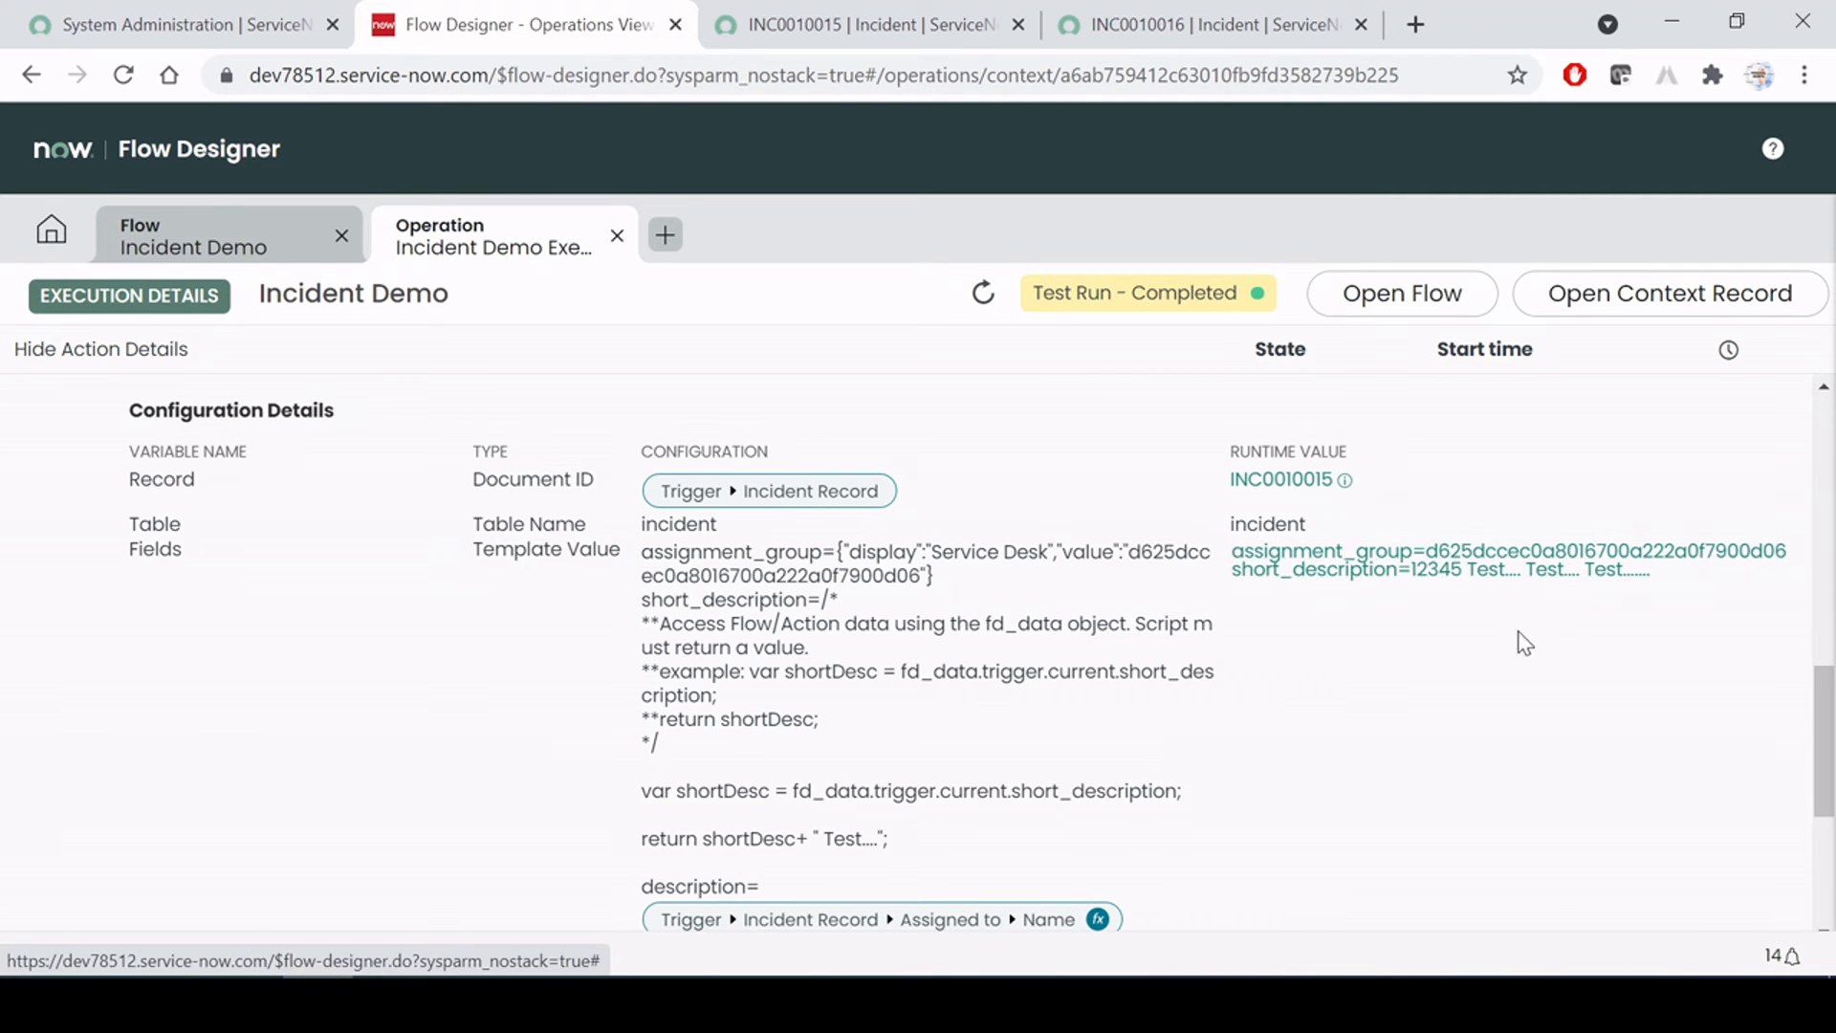
{"action": "left_click", "coordinate": [889, 21]}
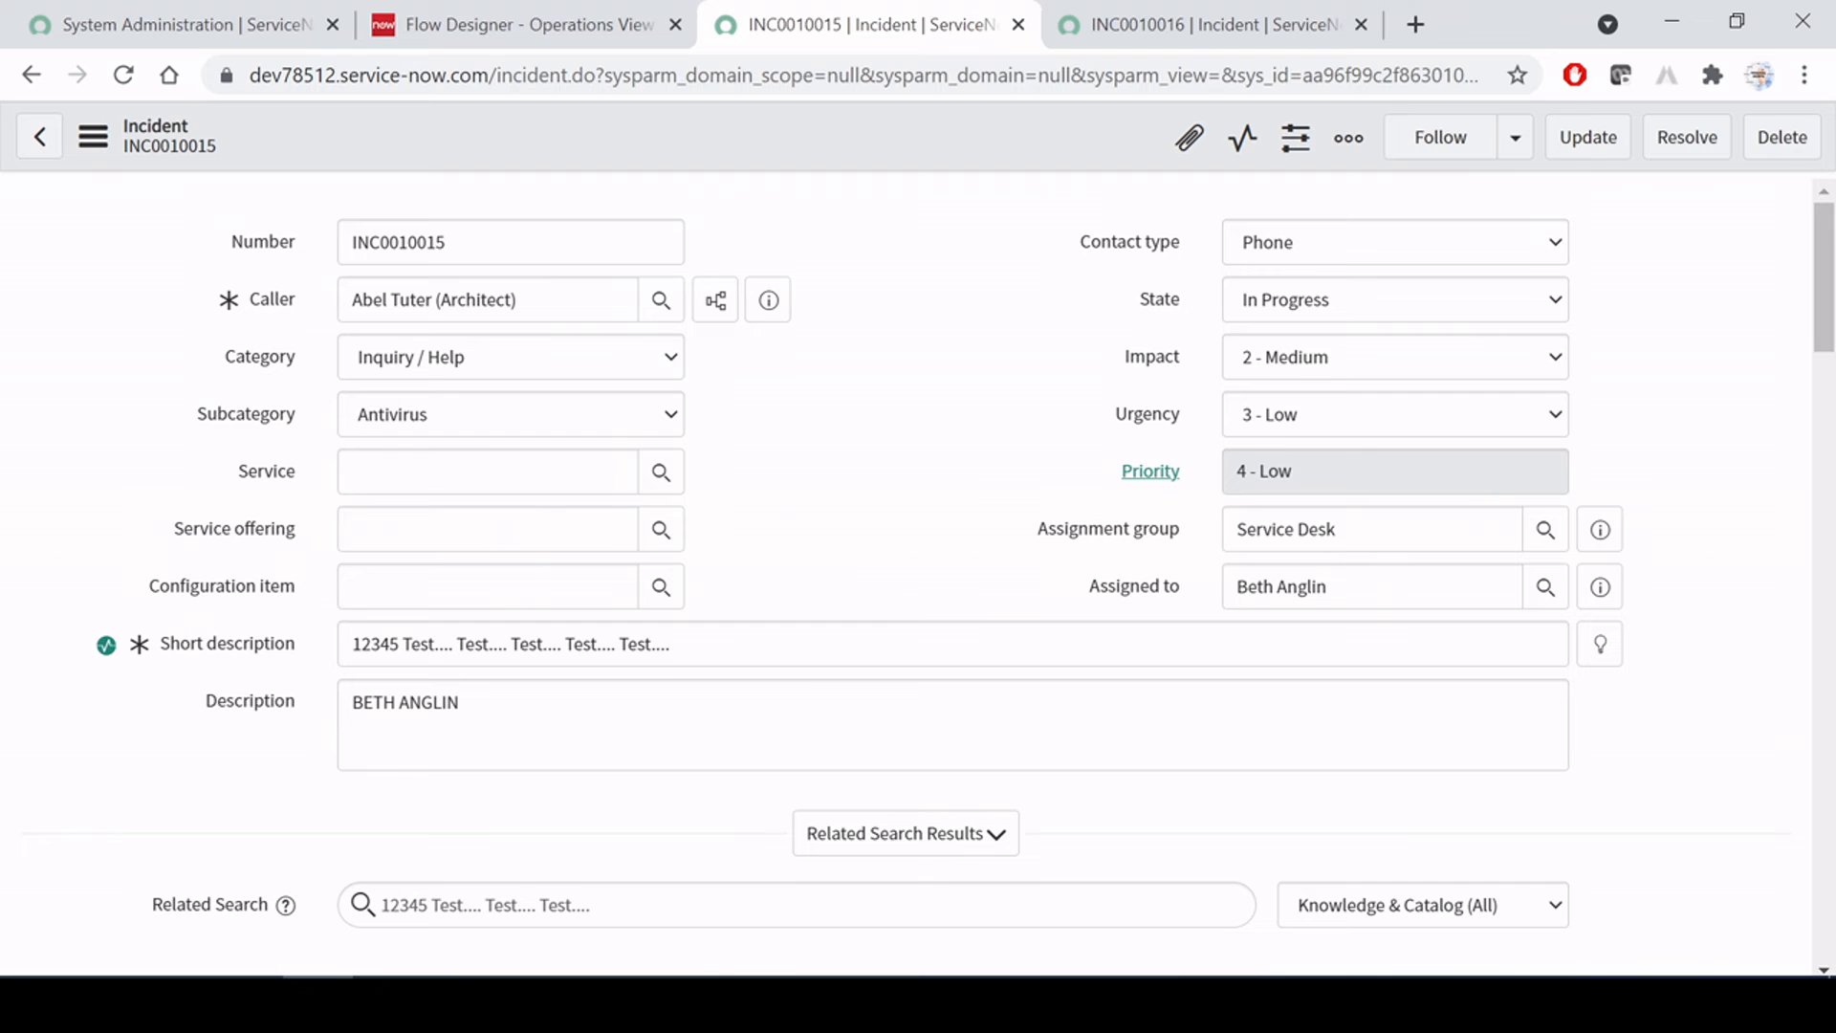
{"action": "left_click_drag", "start_coordinate": [669, 643], "coordinate": [5, 692]}
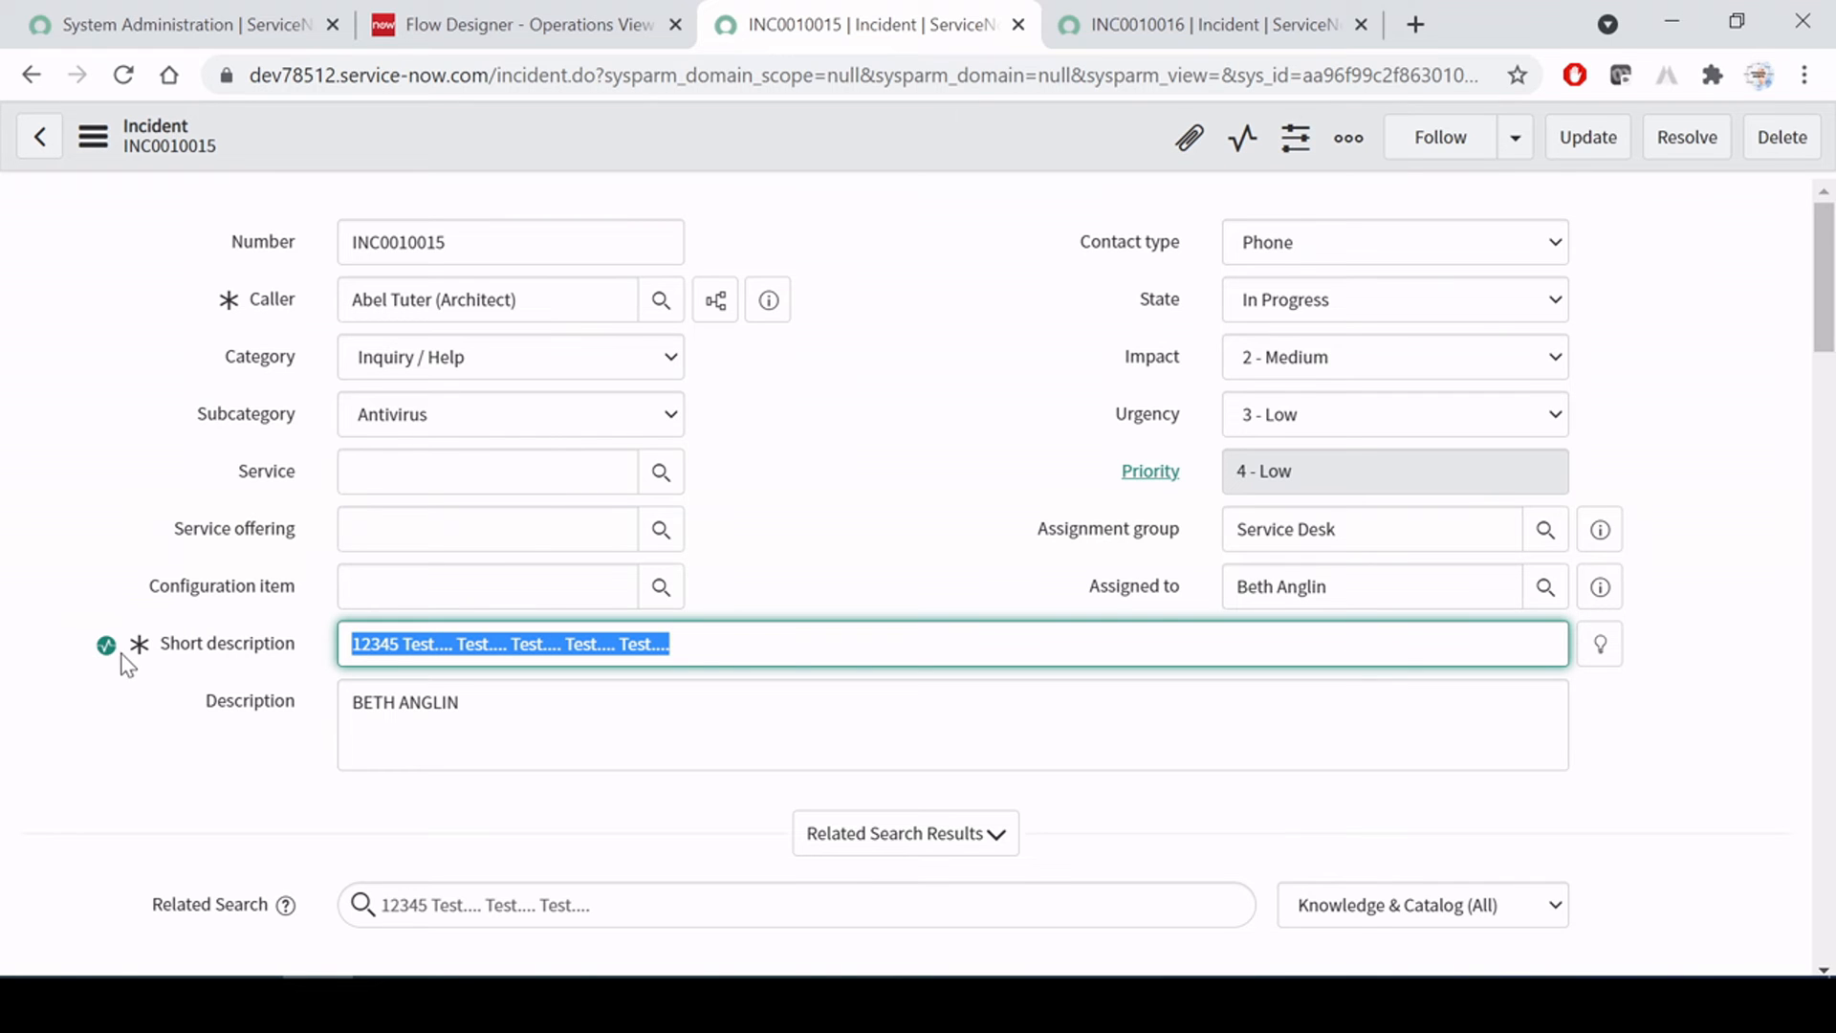
{"action": "left_click", "coordinate": [946, 473]}
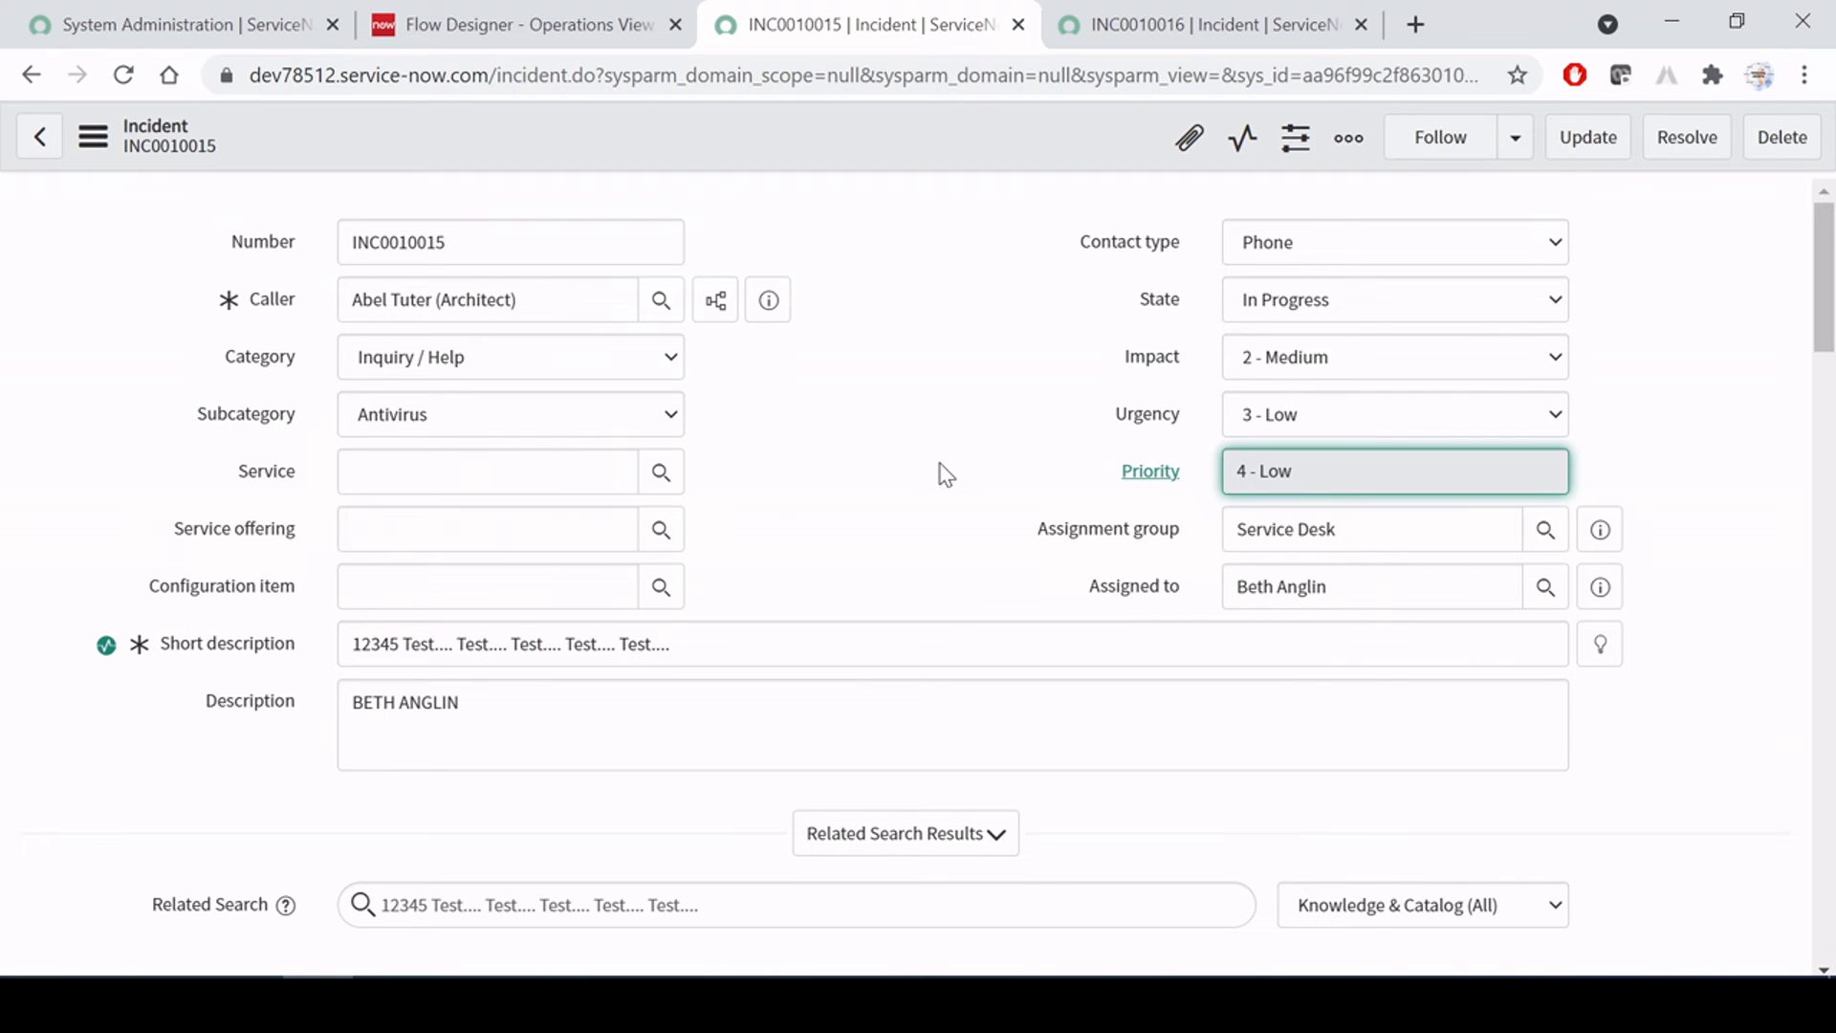
Switch to Flow Designer.docx in Word and review the annotated execution details screenshot below the test steps
{"action": "key", "text": "alt+Tab"}
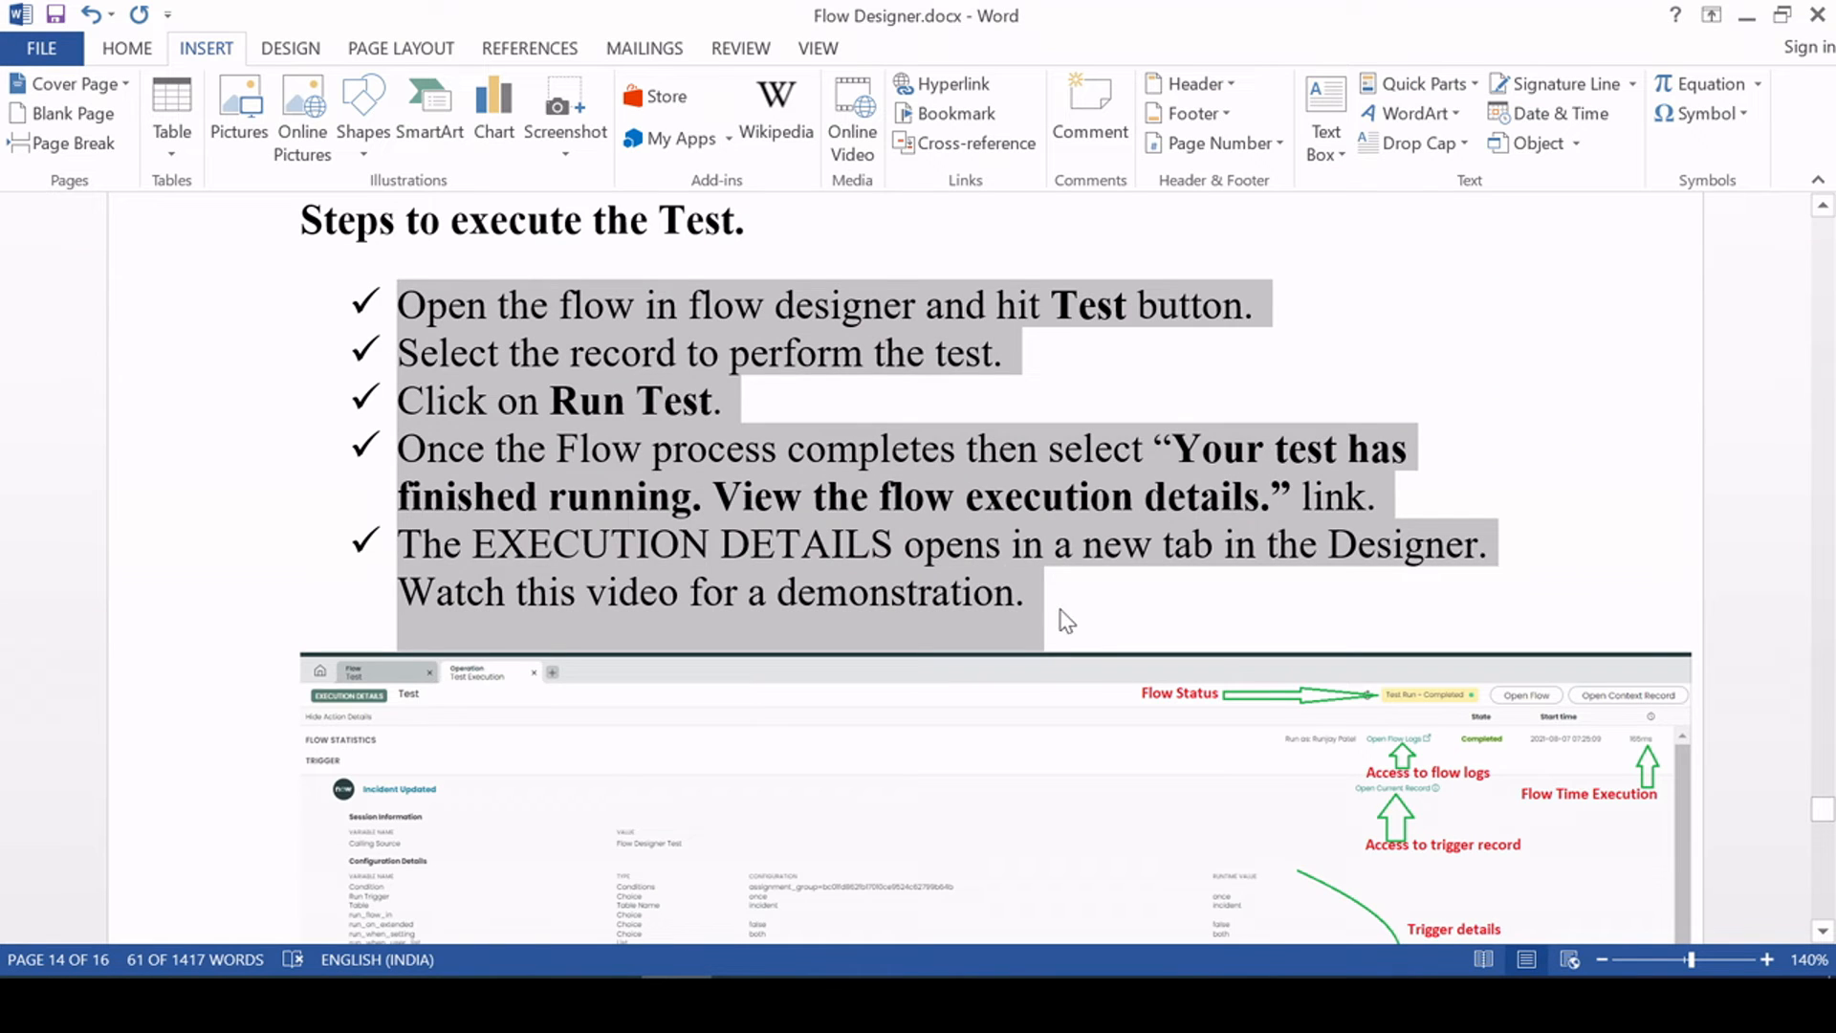
{"action": "left_click", "coordinate": [1080, 578]}
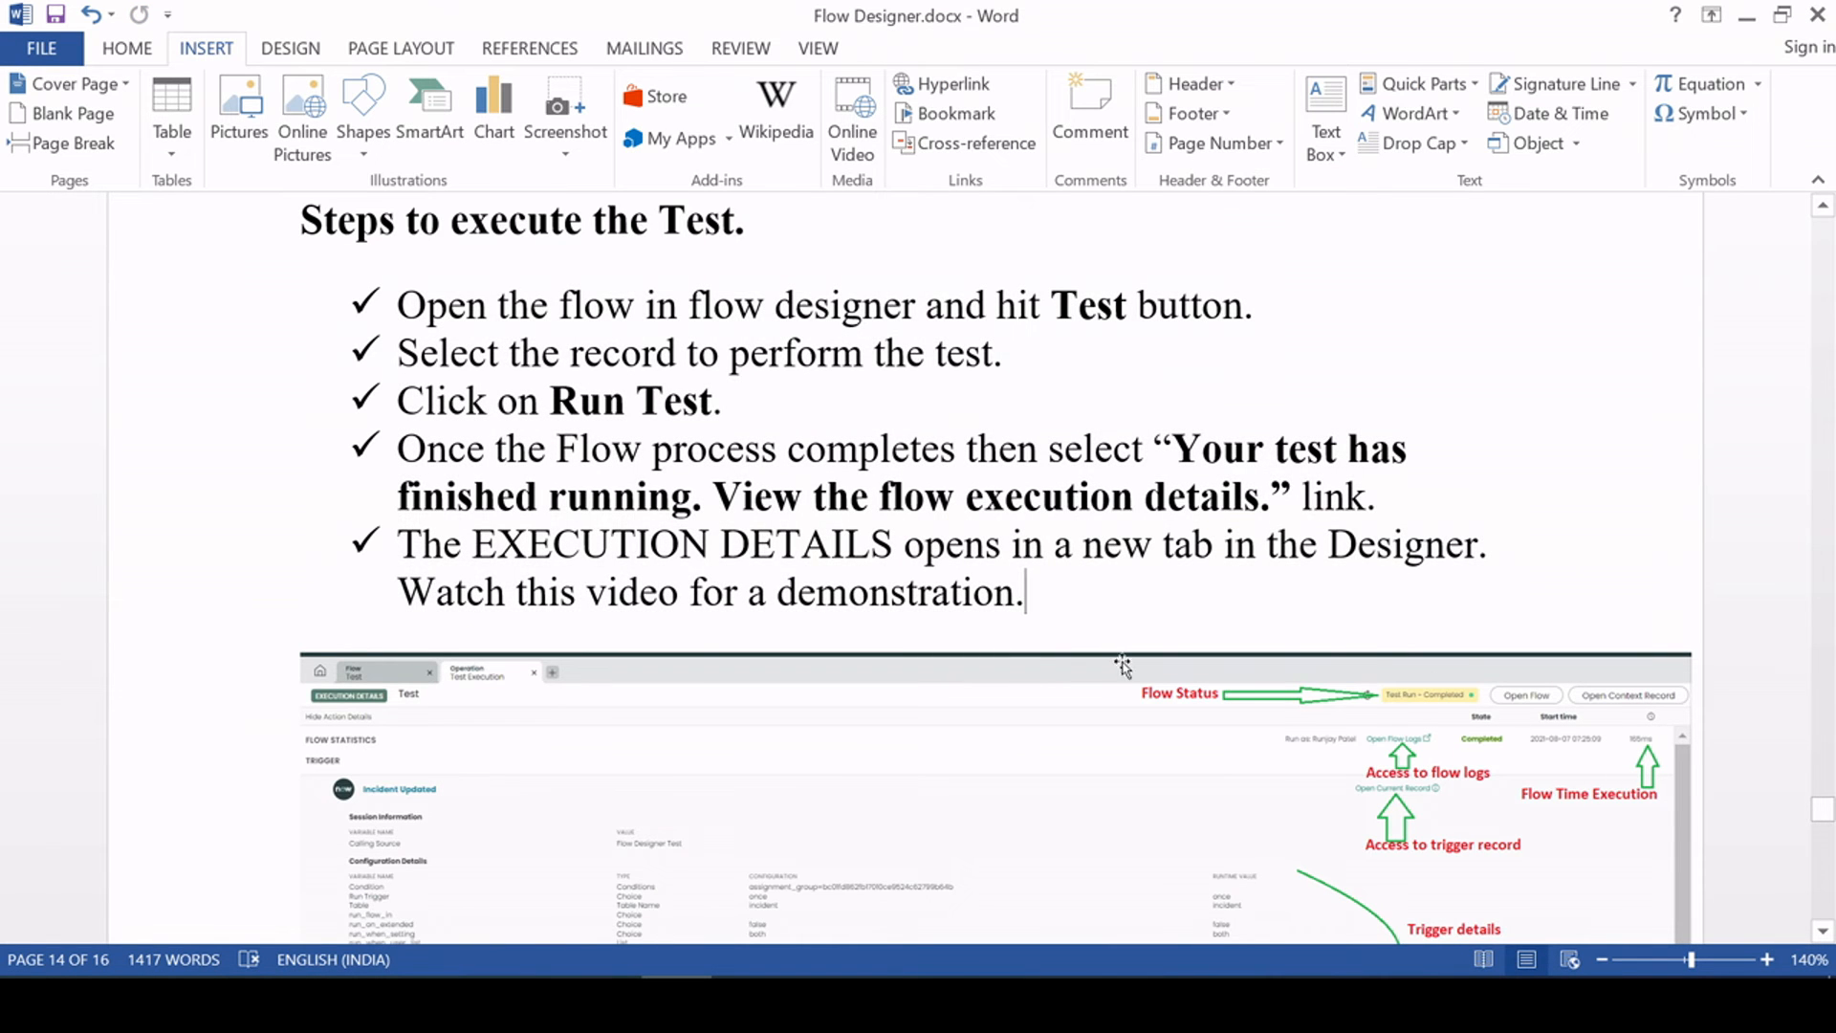
{"action": "scroll", "coordinate": [1123, 666], "scroll_direction": "down", "scroll_amount": 3}
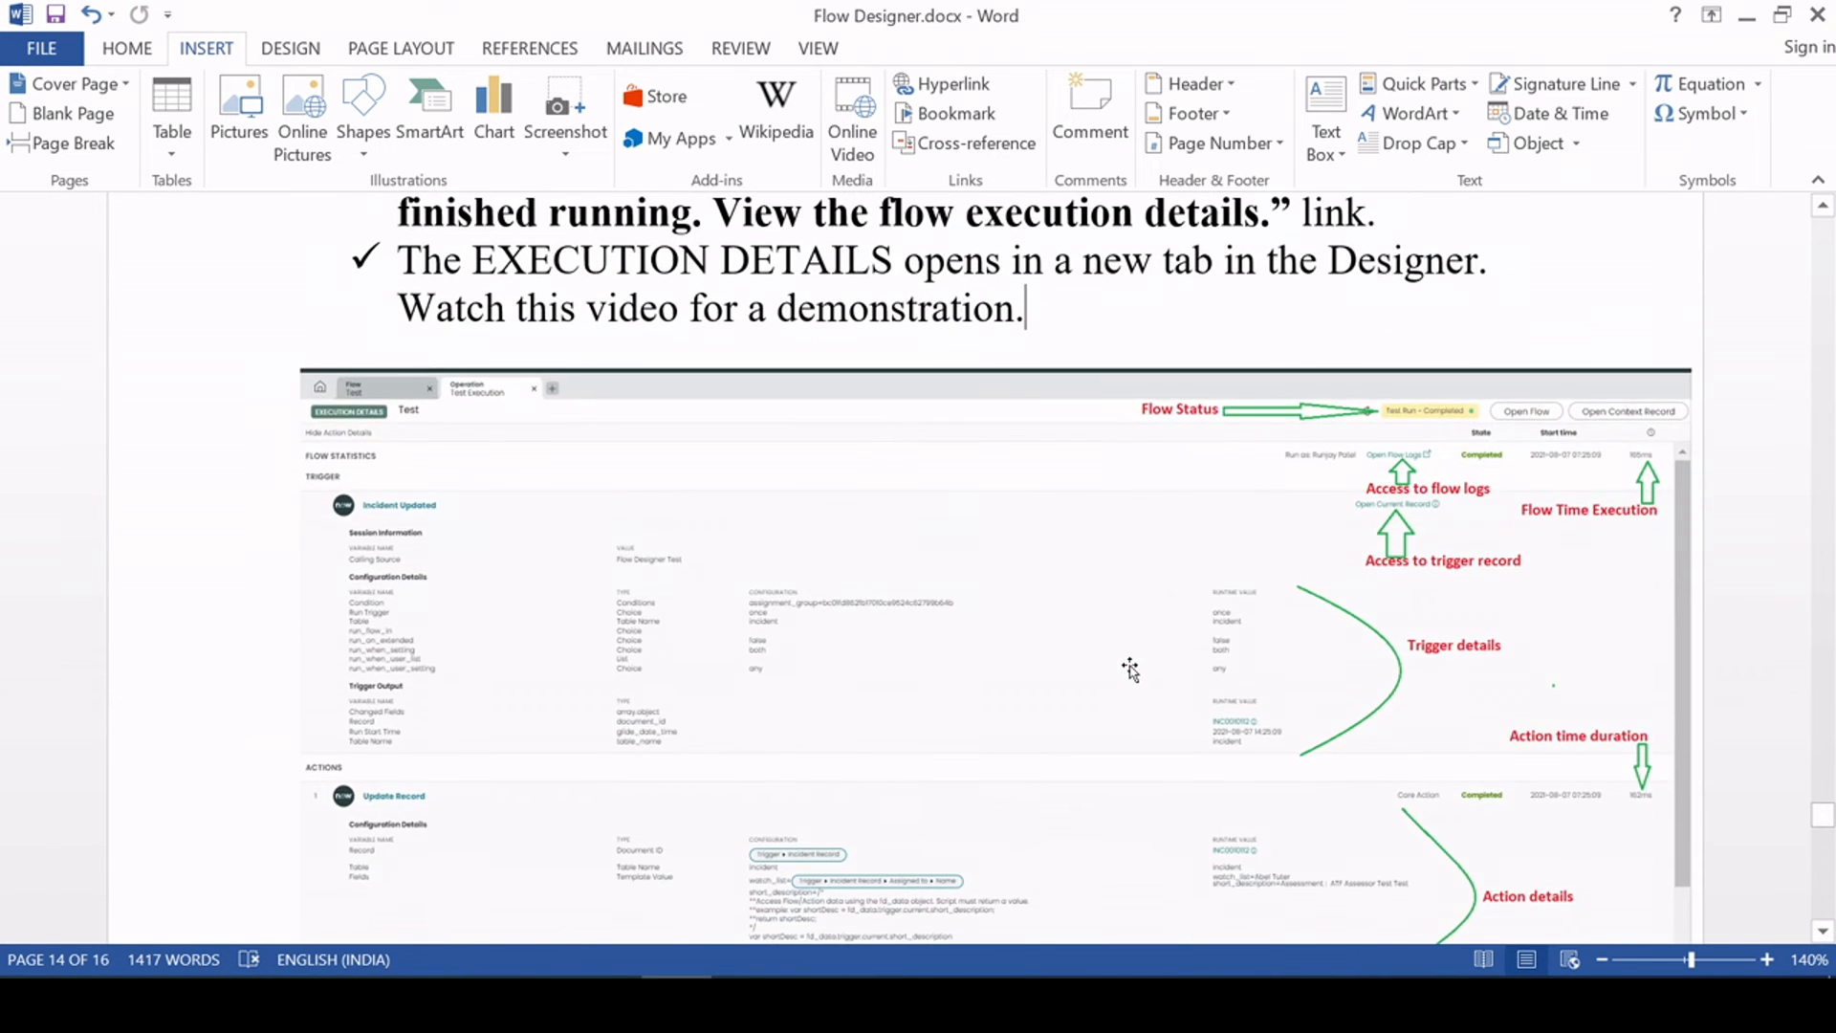
{"action": "scroll", "coordinate": [1129, 670], "scroll_direction": "down", "scroll_amount": 1}
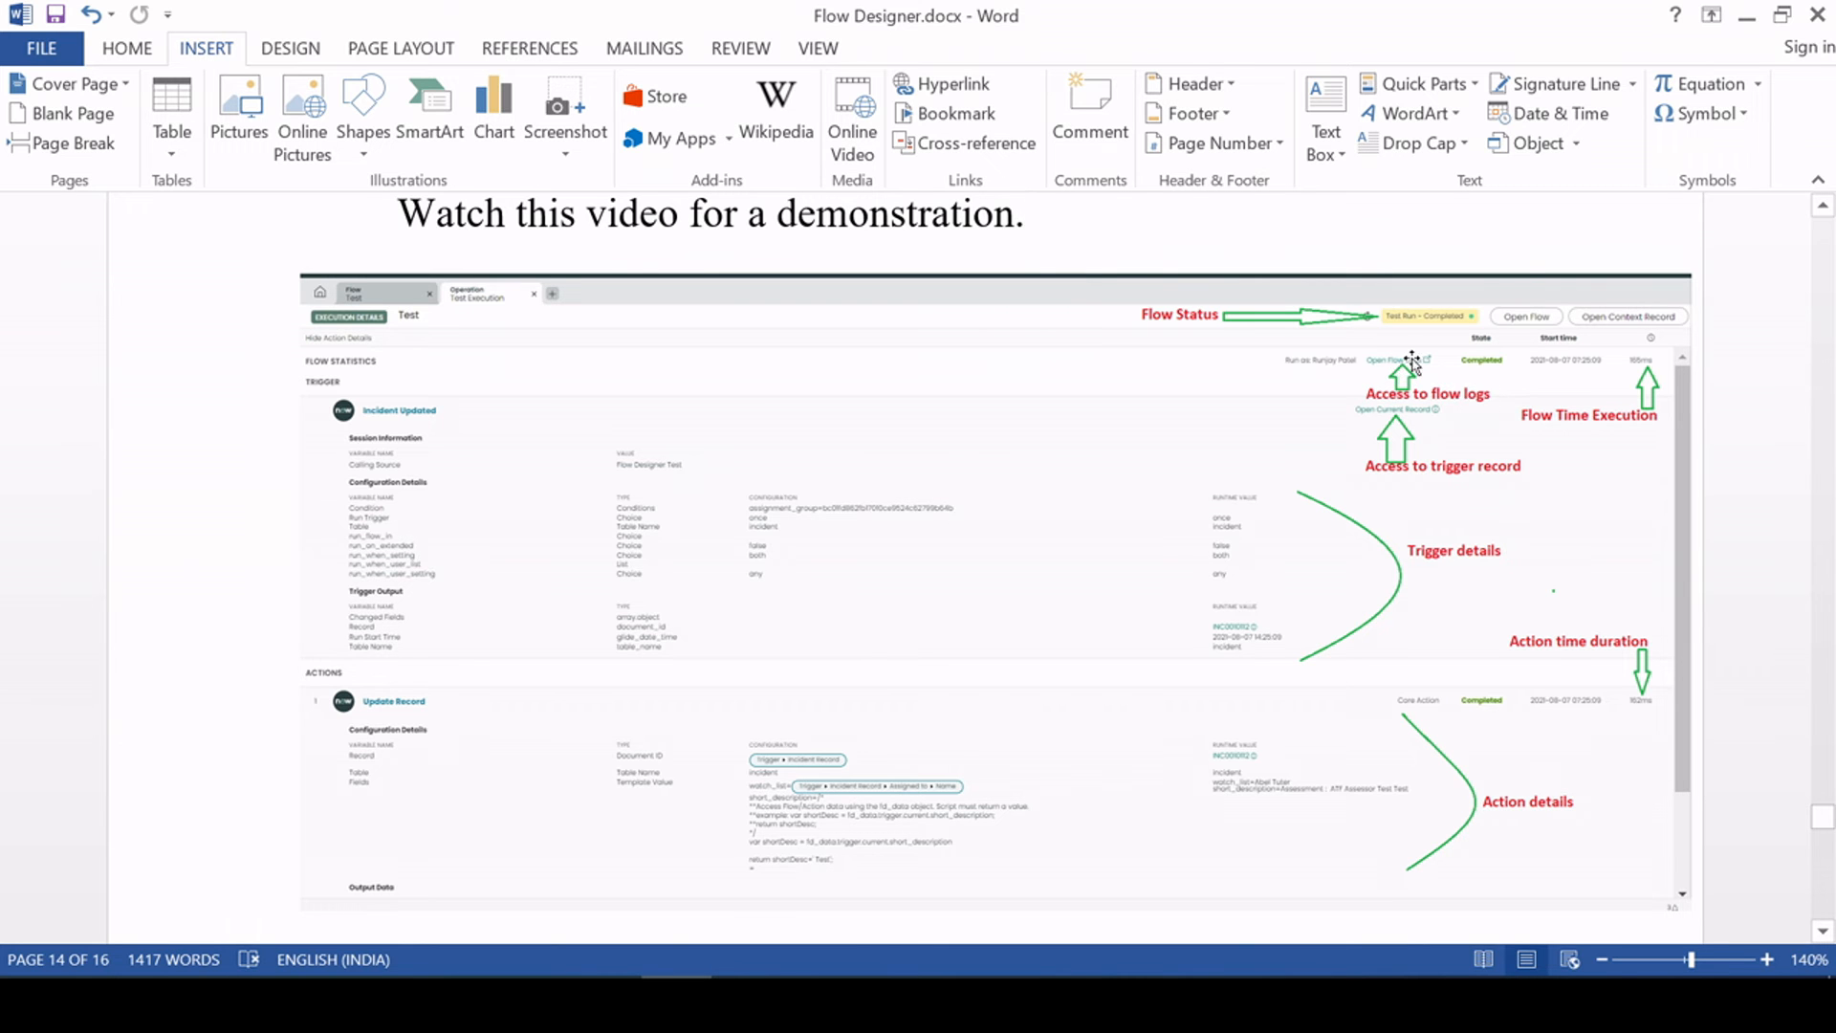
Switch back to the Incident Demo execution details in Chrome, open its flow logs, and return to the execution details
{"action": "key", "text": "alt+Tab"}
{"action": "left_click", "coordinate": [535, 24]}
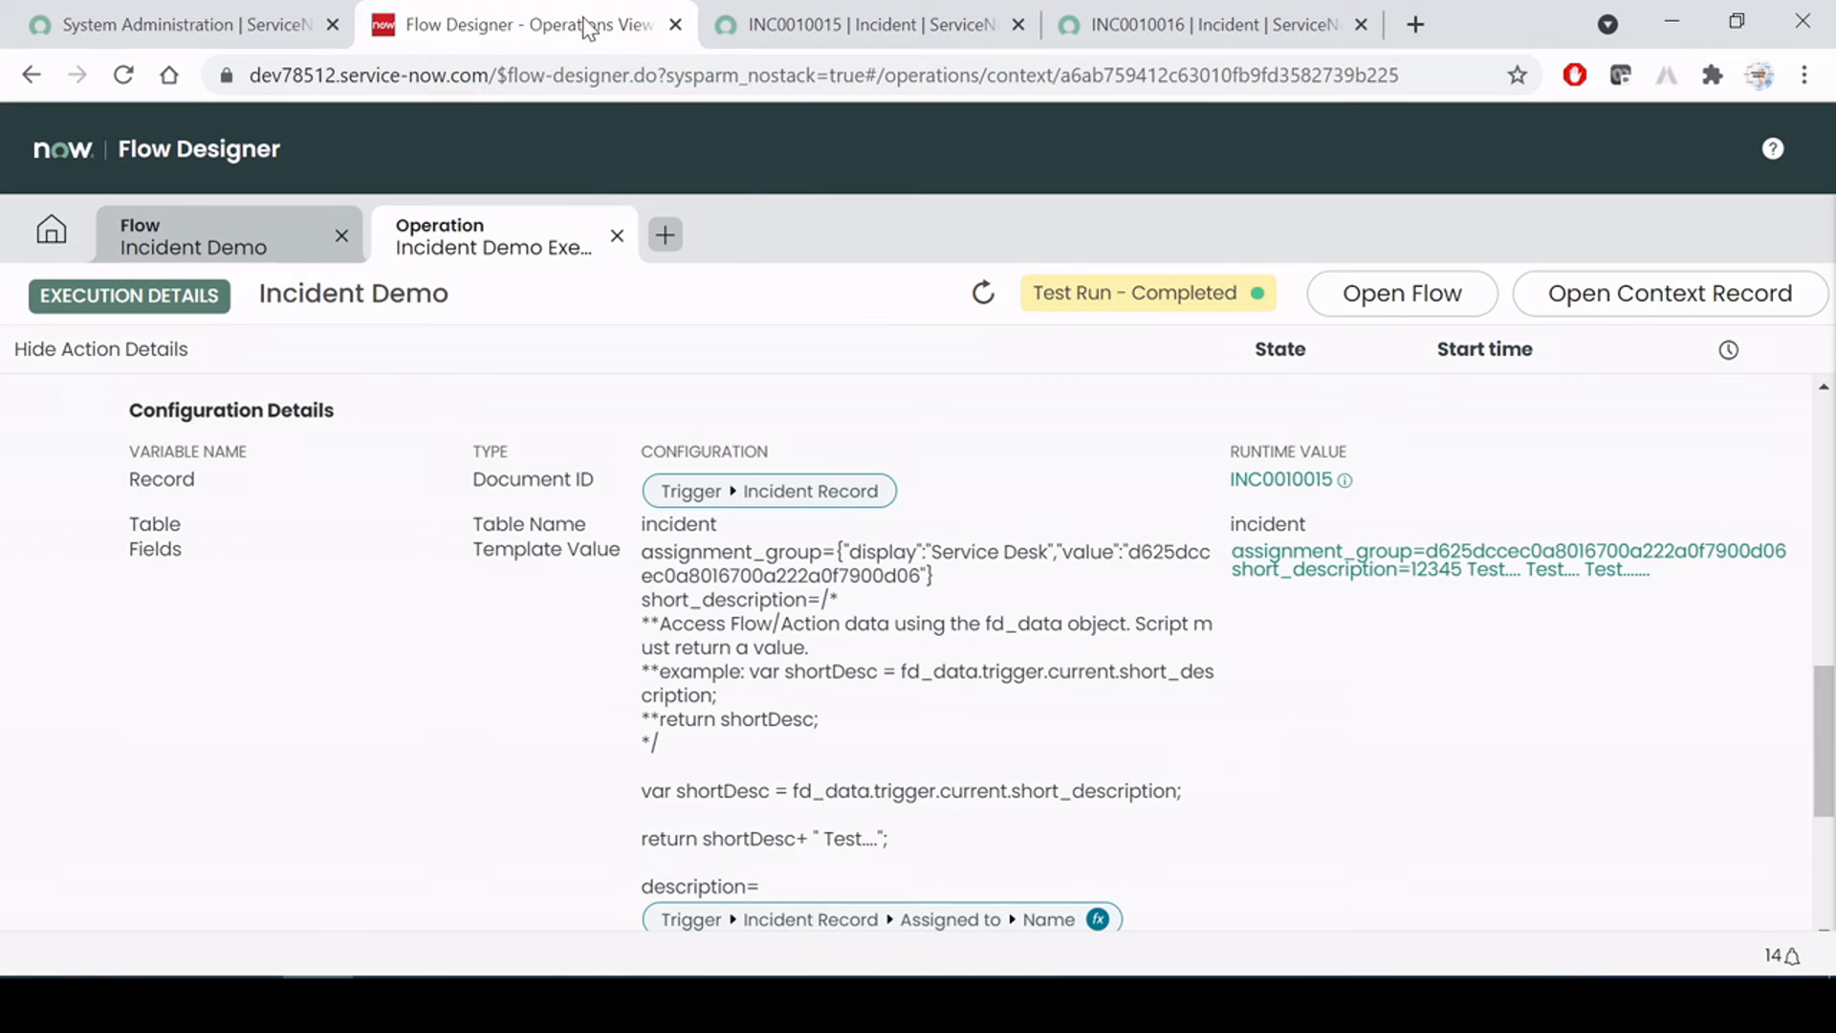
{"action": "scroll", "coordinate": [1138, 497], "scroll_direction": "up", "scroll_amount": 10}
{"action": "scroll", "coordinate": [1234, 553], "scroll_direction": "up", "scroll_amount": 2}
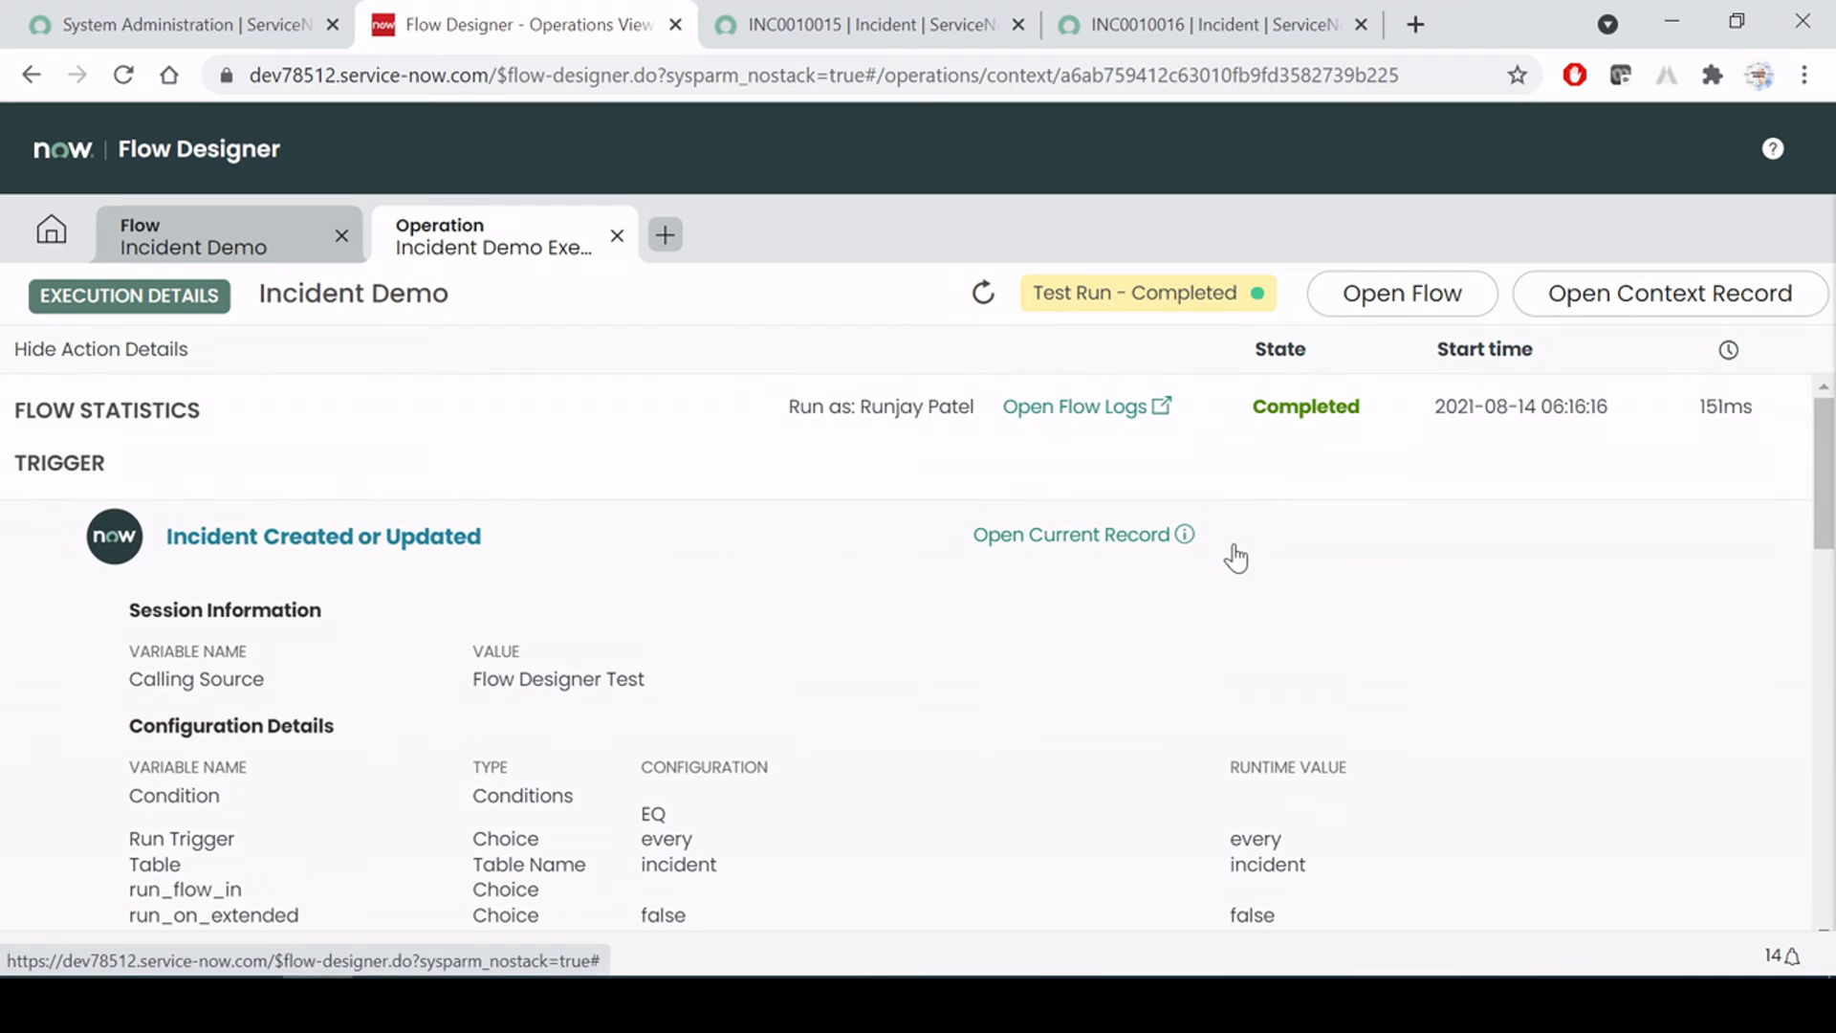
{"action": "left_click", "coordinate": [1113, 408]}
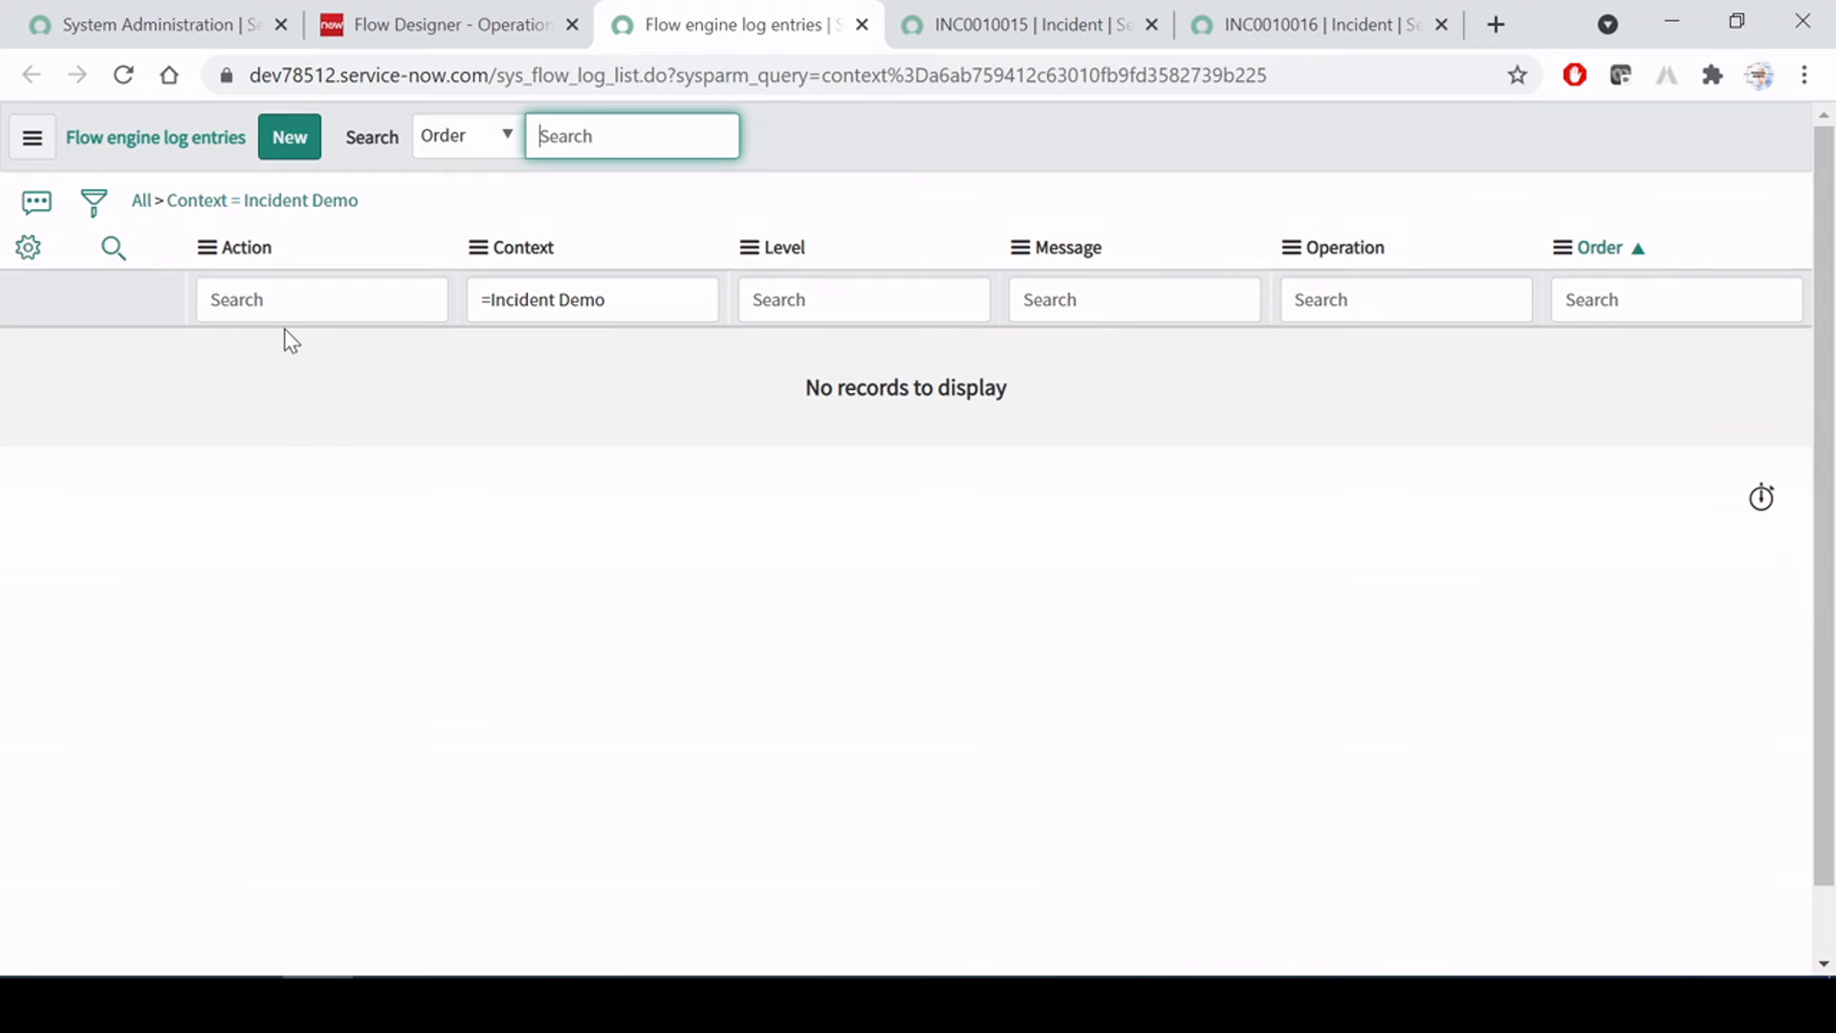
{"action": "left_click", "coordinate": [568, 586]}
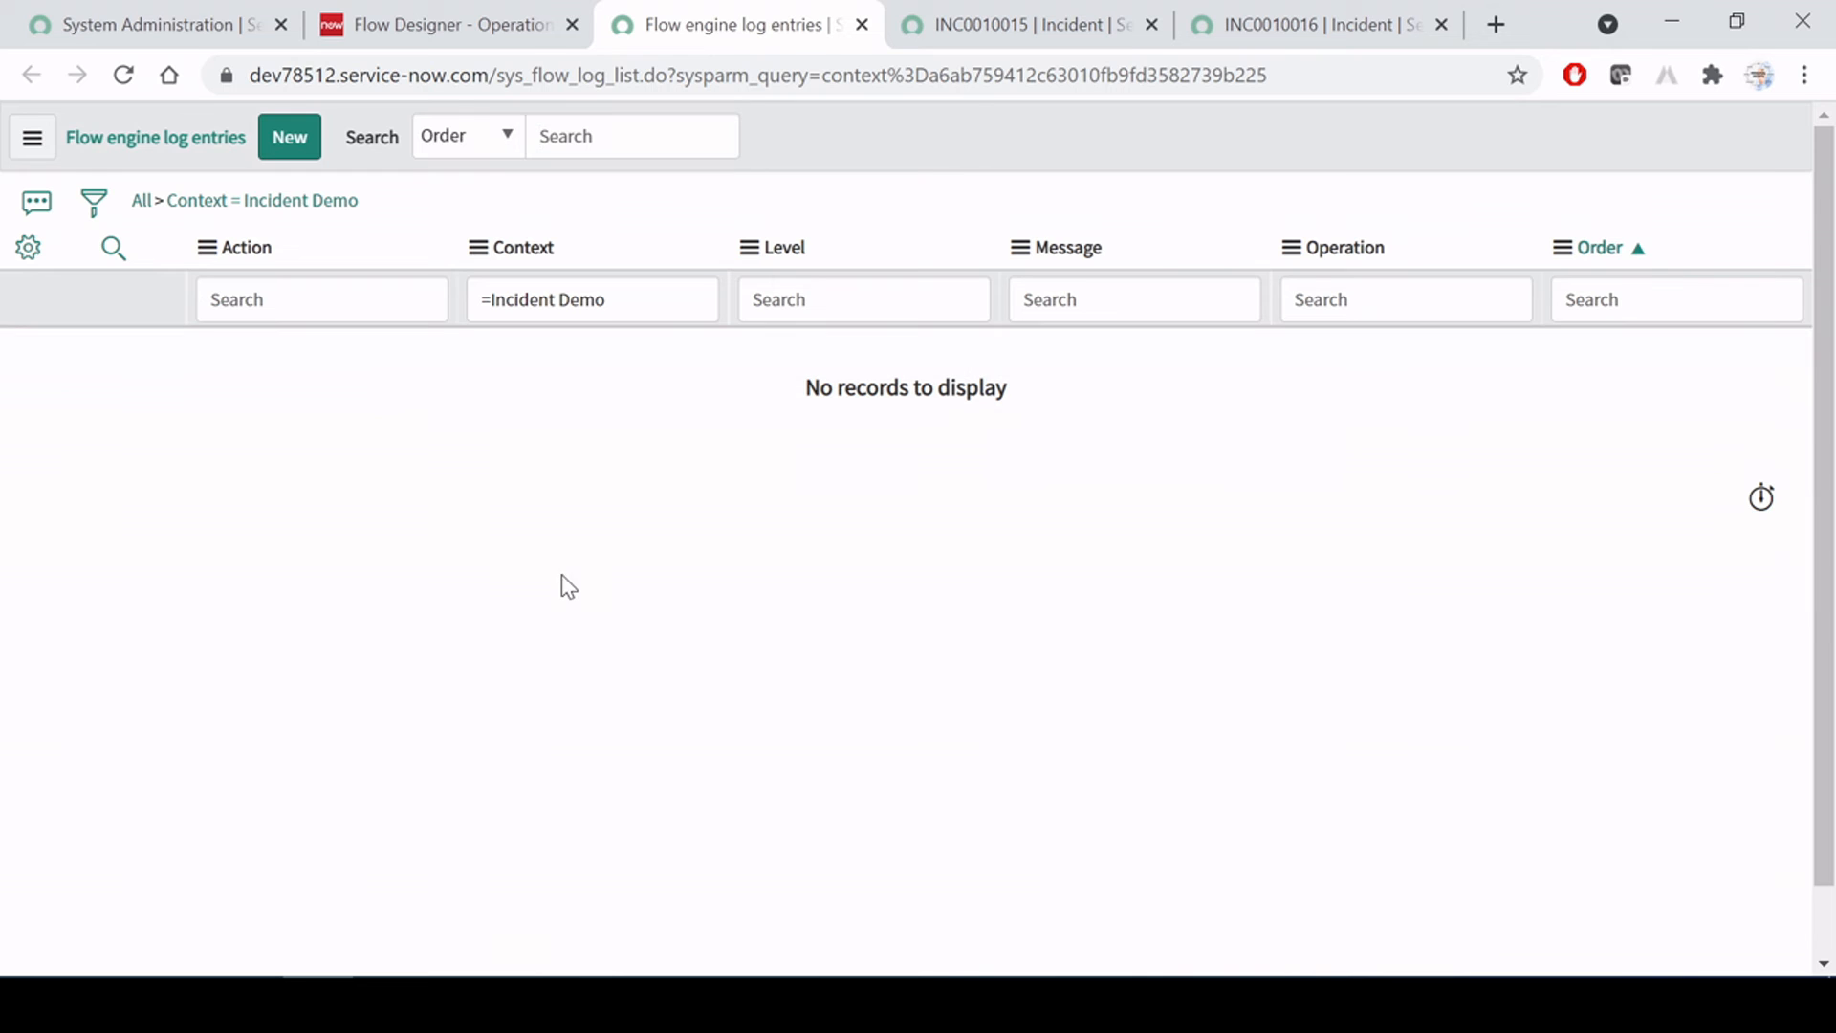
{"action": "left_click", "coordinate": [461, 19]}
Check the Flow Time Execution note in the Word document, then highlight the flow's execution time in the Chrome execution details
{"action": "key", "text": "alt+Tab"}
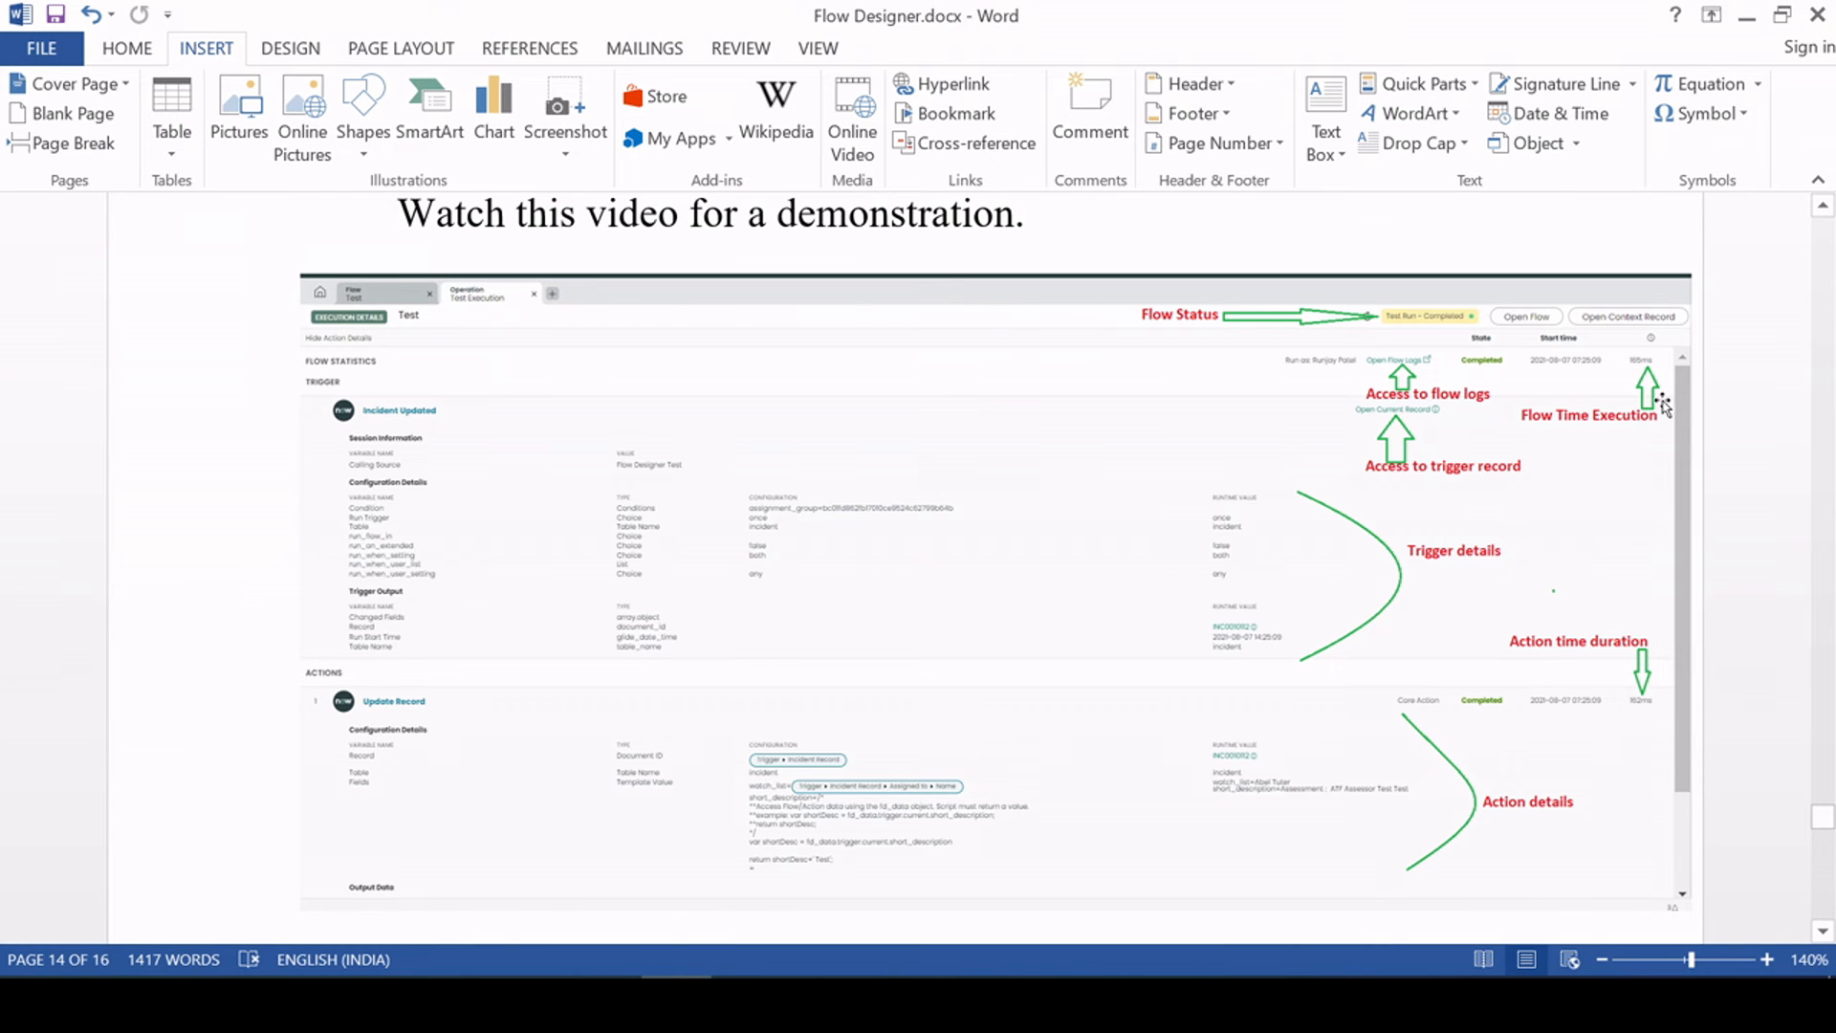
{"action": "key", "text": "alt"}
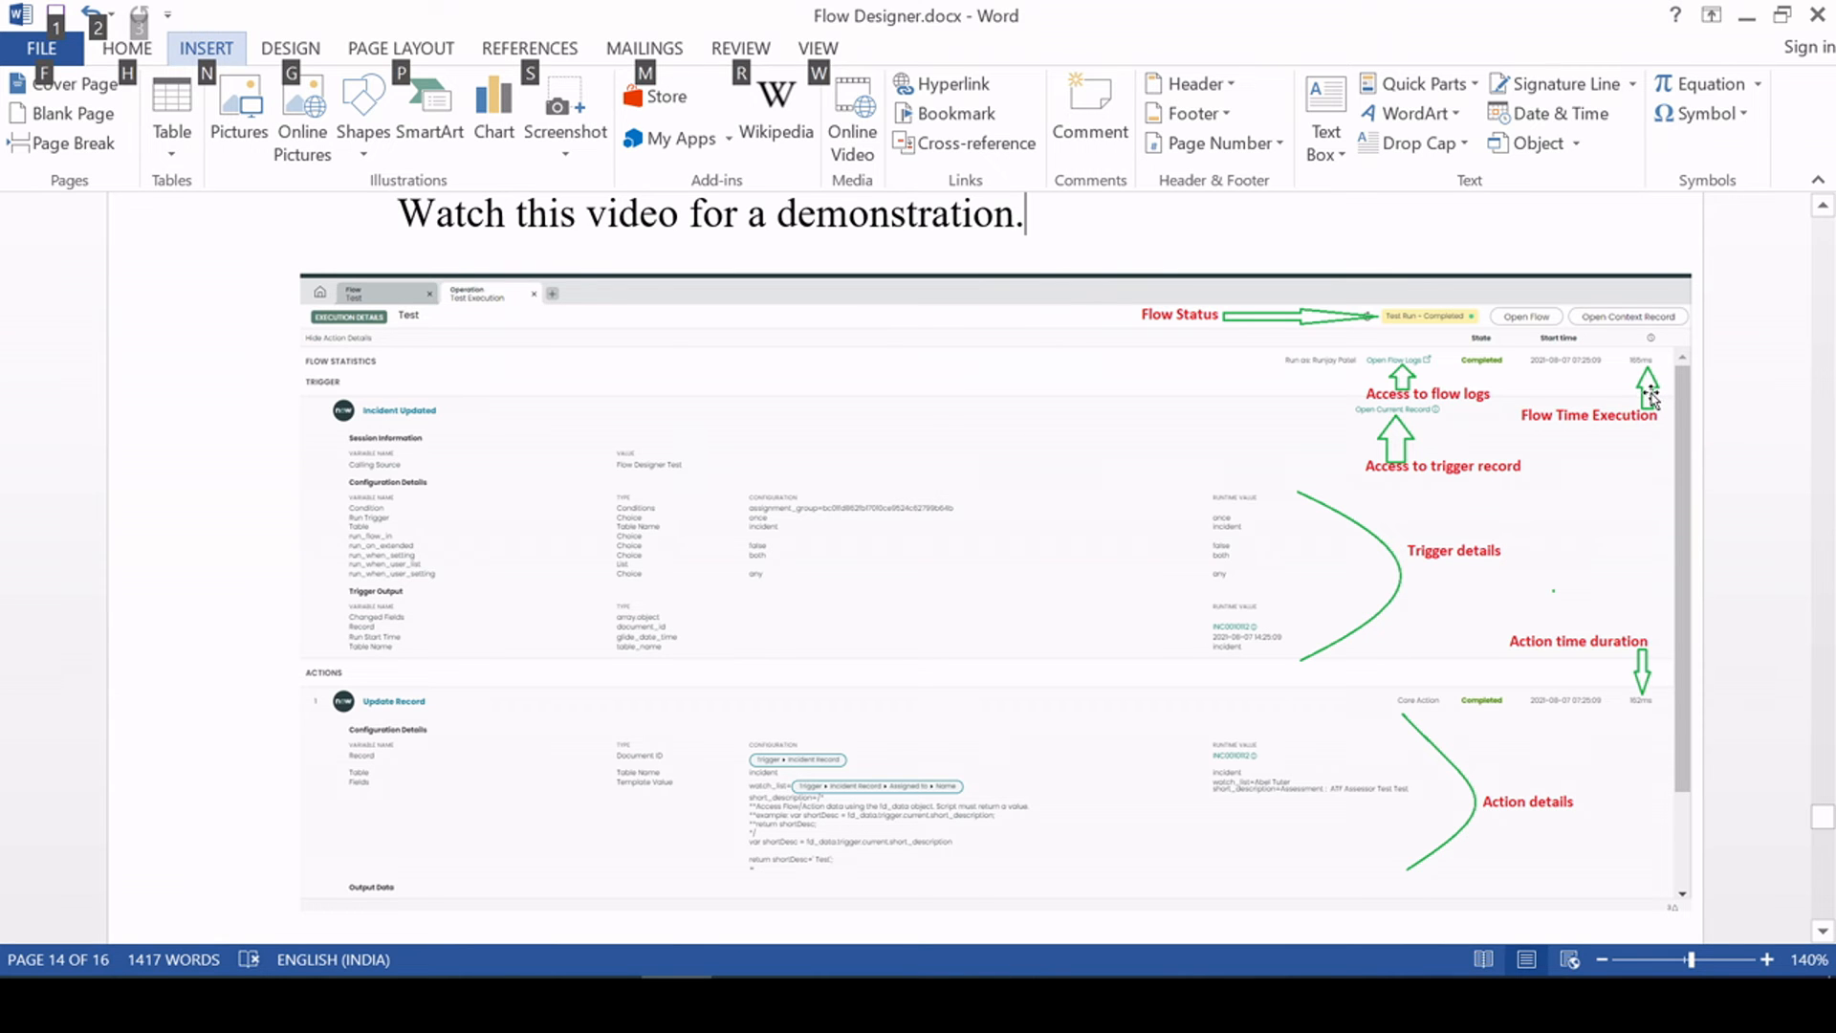
{"action": "key", "text": "alt"}
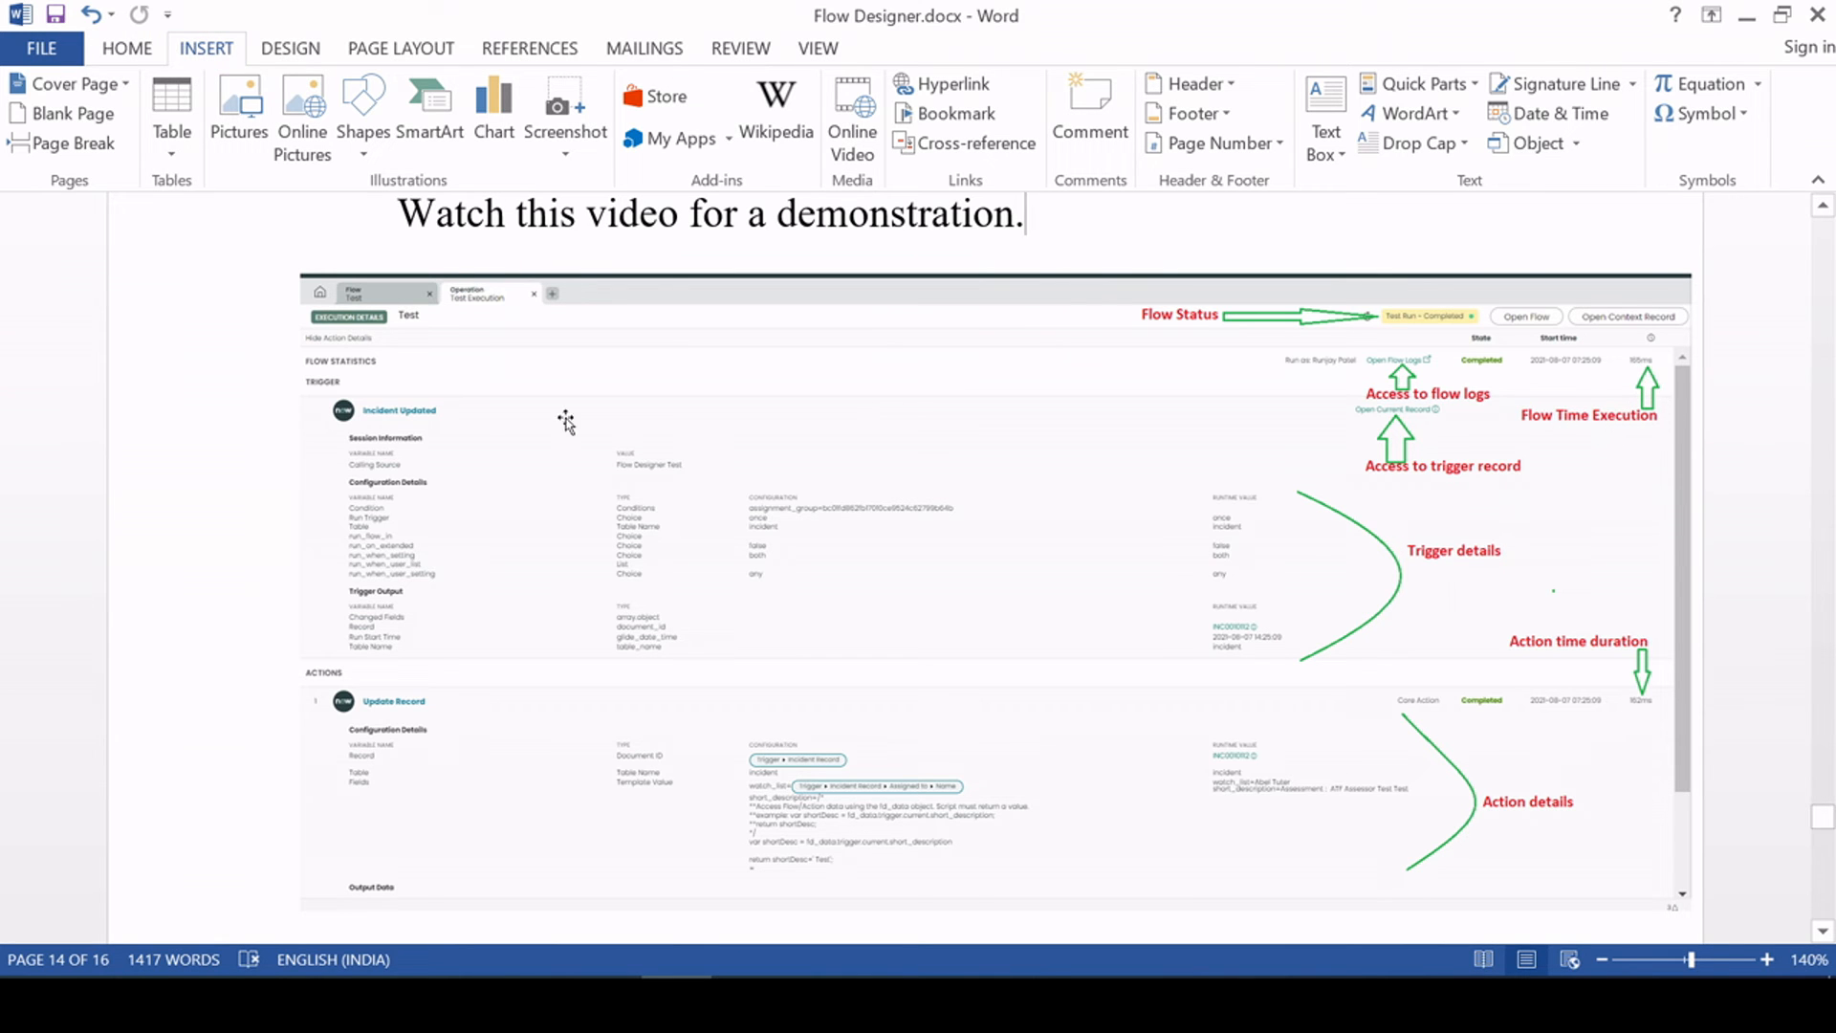
{"action": "key", "text": "alt+Tab"}
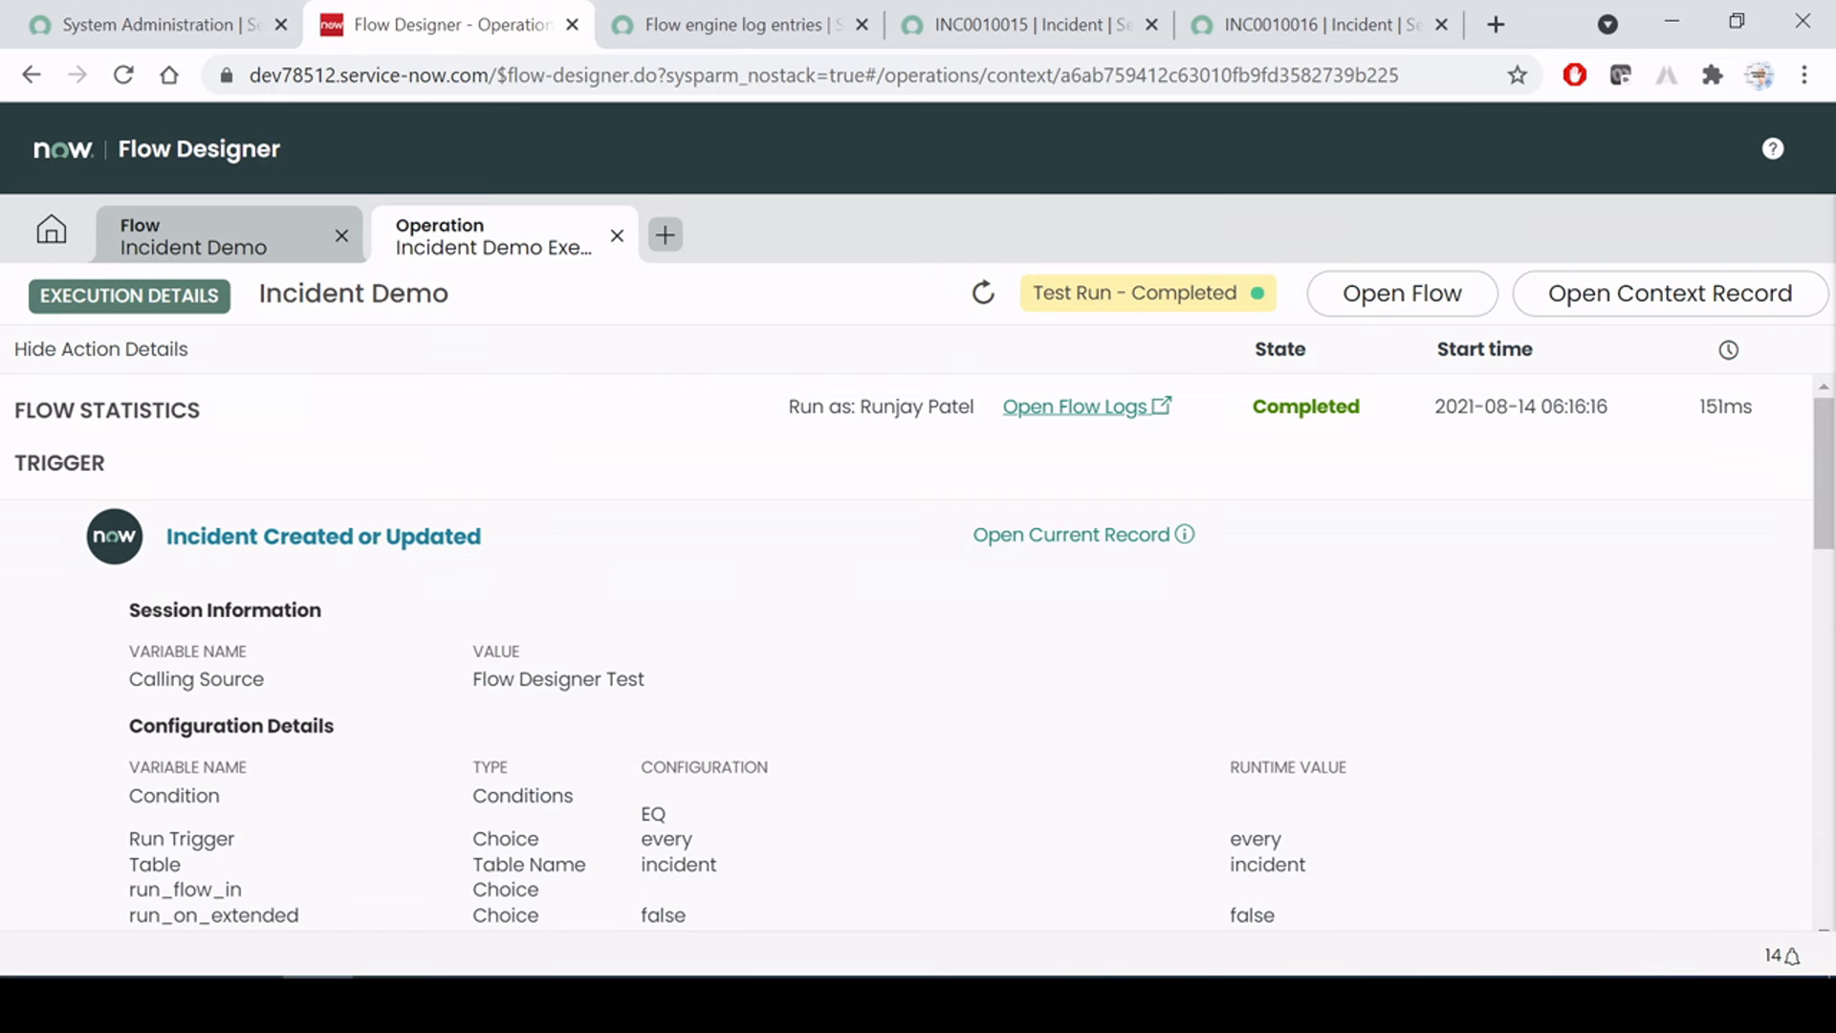
{"action": "left_click_drag", "start_coordinate": [1695, 409], "coordinate": [1780, 418]}
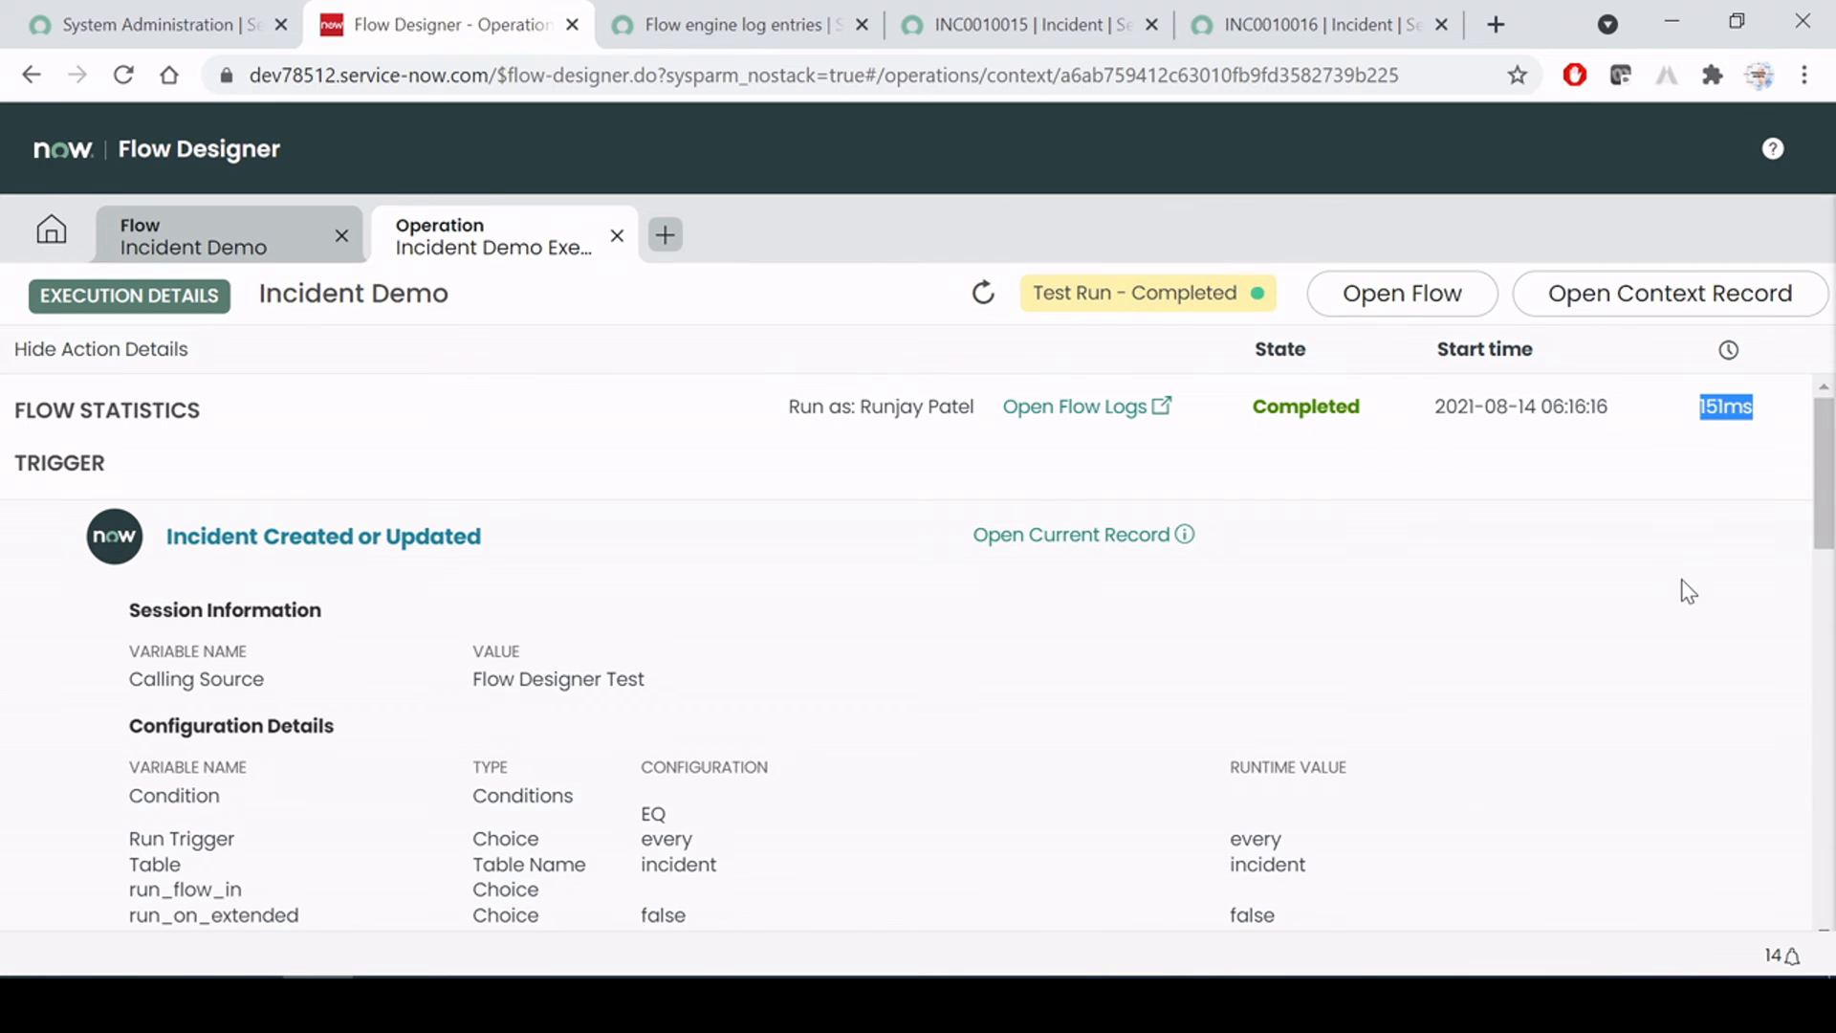
Preview the trigger's current incident record, examine its fields through to Description, and dismiss the preview
{"action": "key", "text": "alt+Tab"}
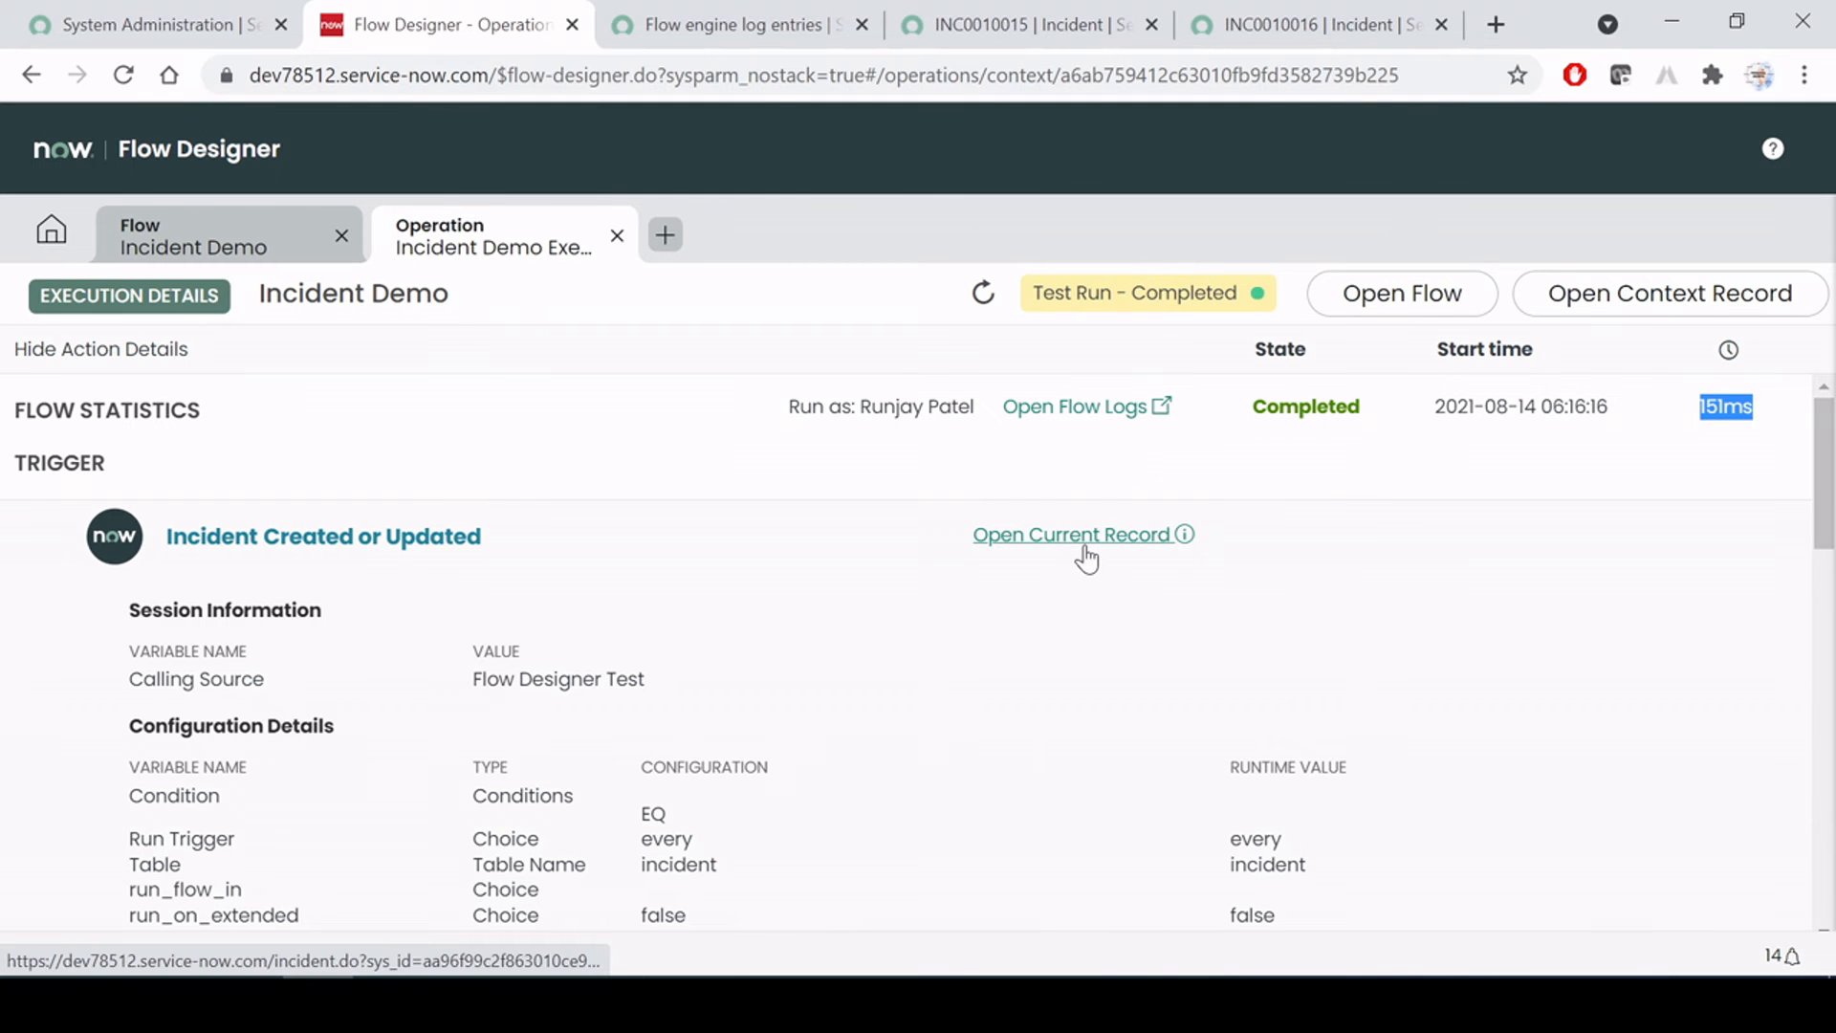
{"action": "mouse_move", "coordinate": [1083, 548]}
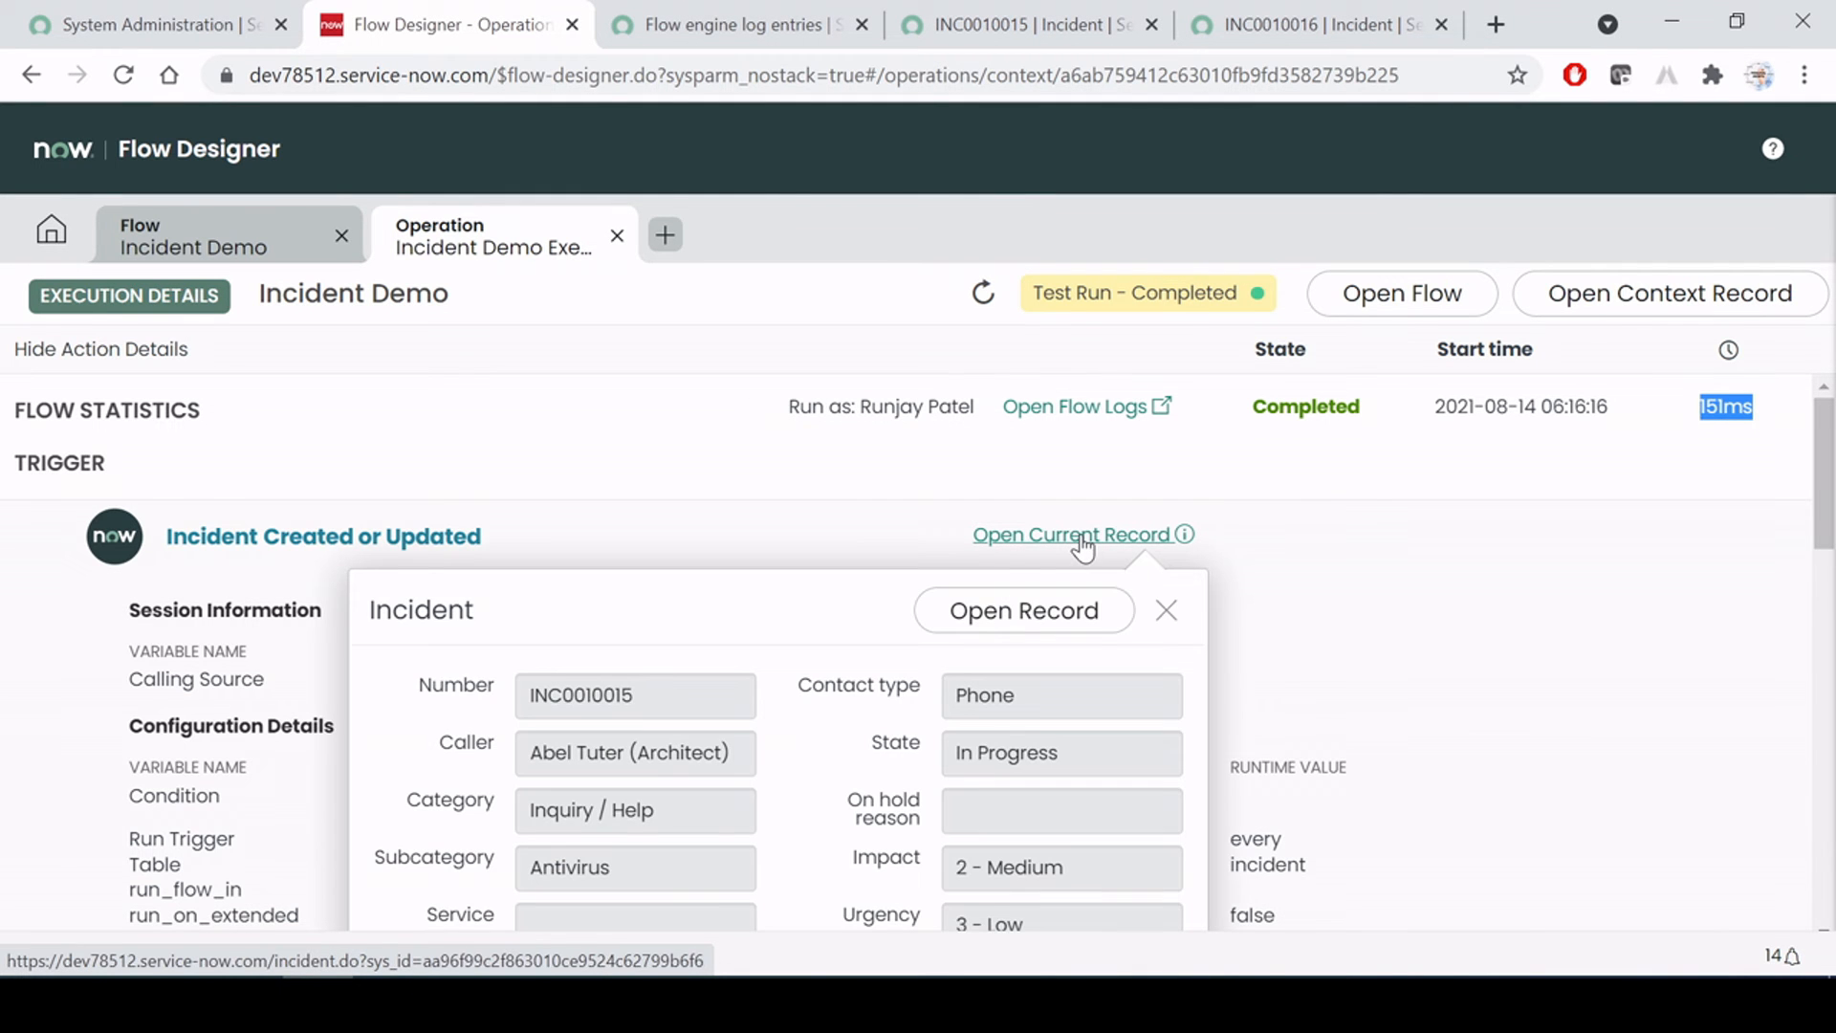
{"action": "scroll", "coordinate": [954, 703], "scroll_direction": "down", "scroll_amount": 3}
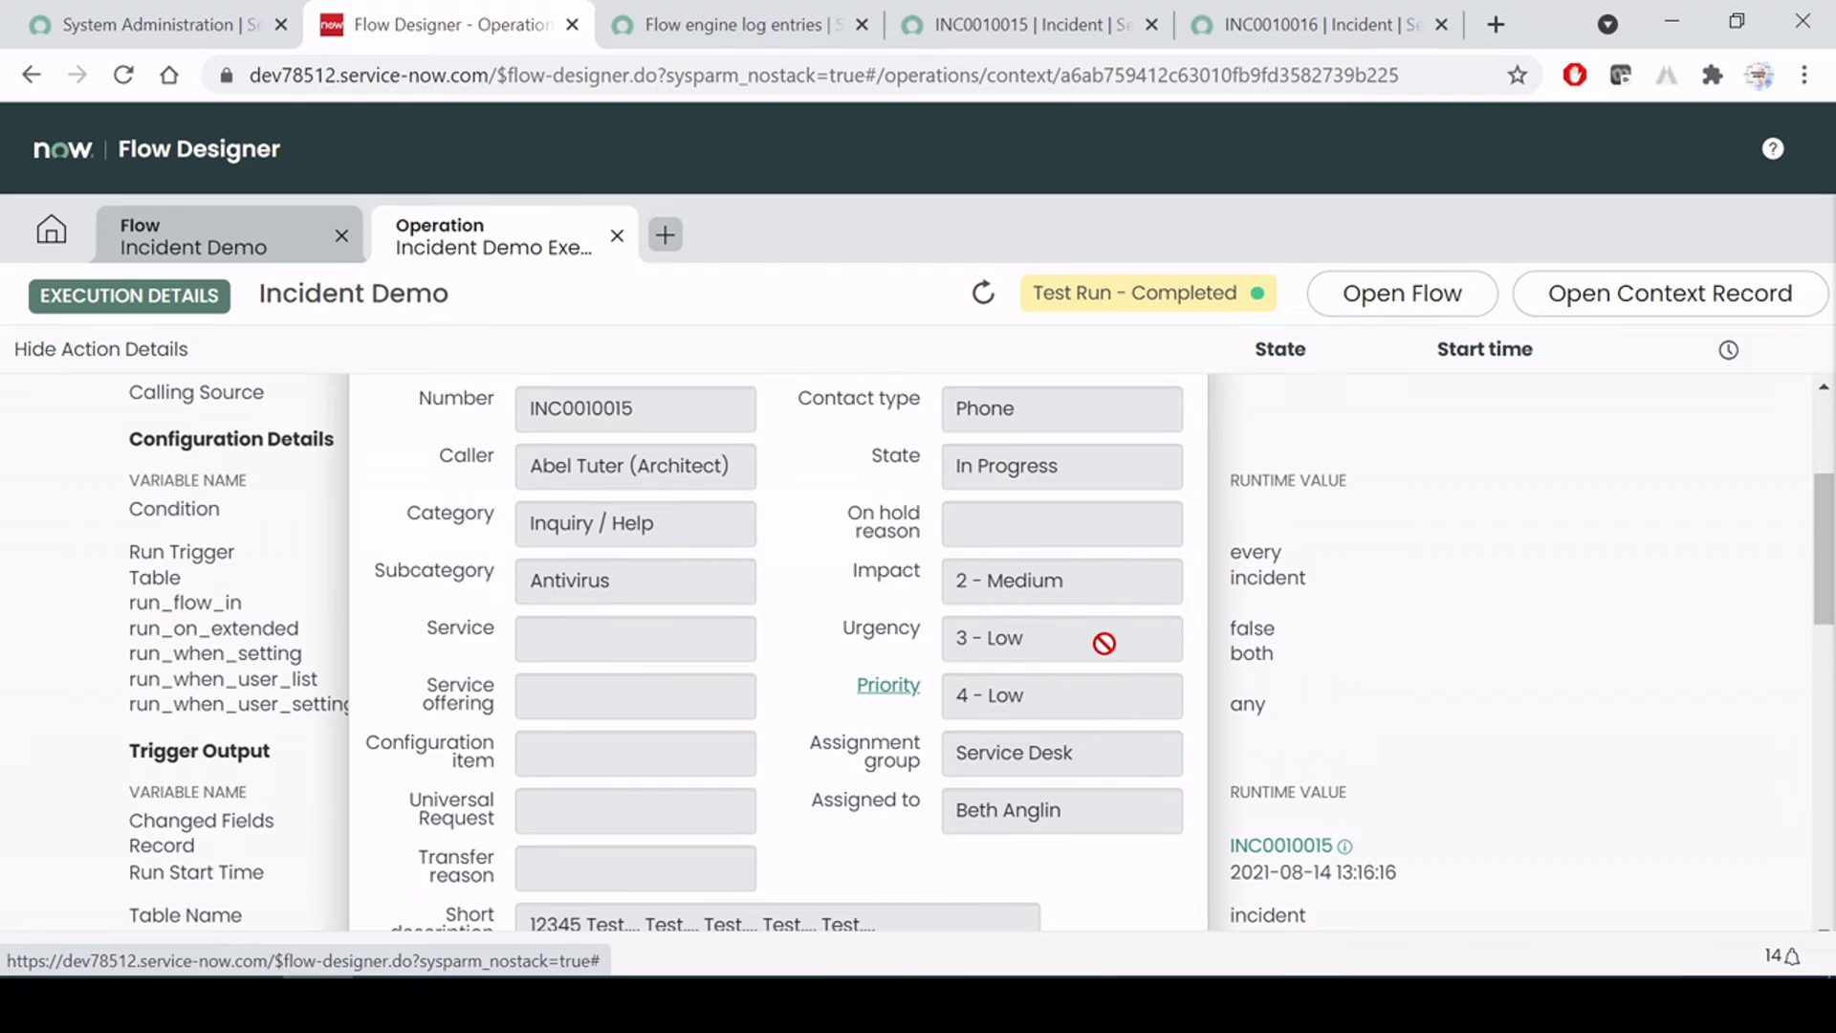
{"action": "scroll", "coordinate": [1074, 660], "scroll_direction": "down", "scroll_amount": 3}
{"action": "scroll", "coordinate": [1078, 684], "scroll_direction": "up", "scroll_amount": 6}
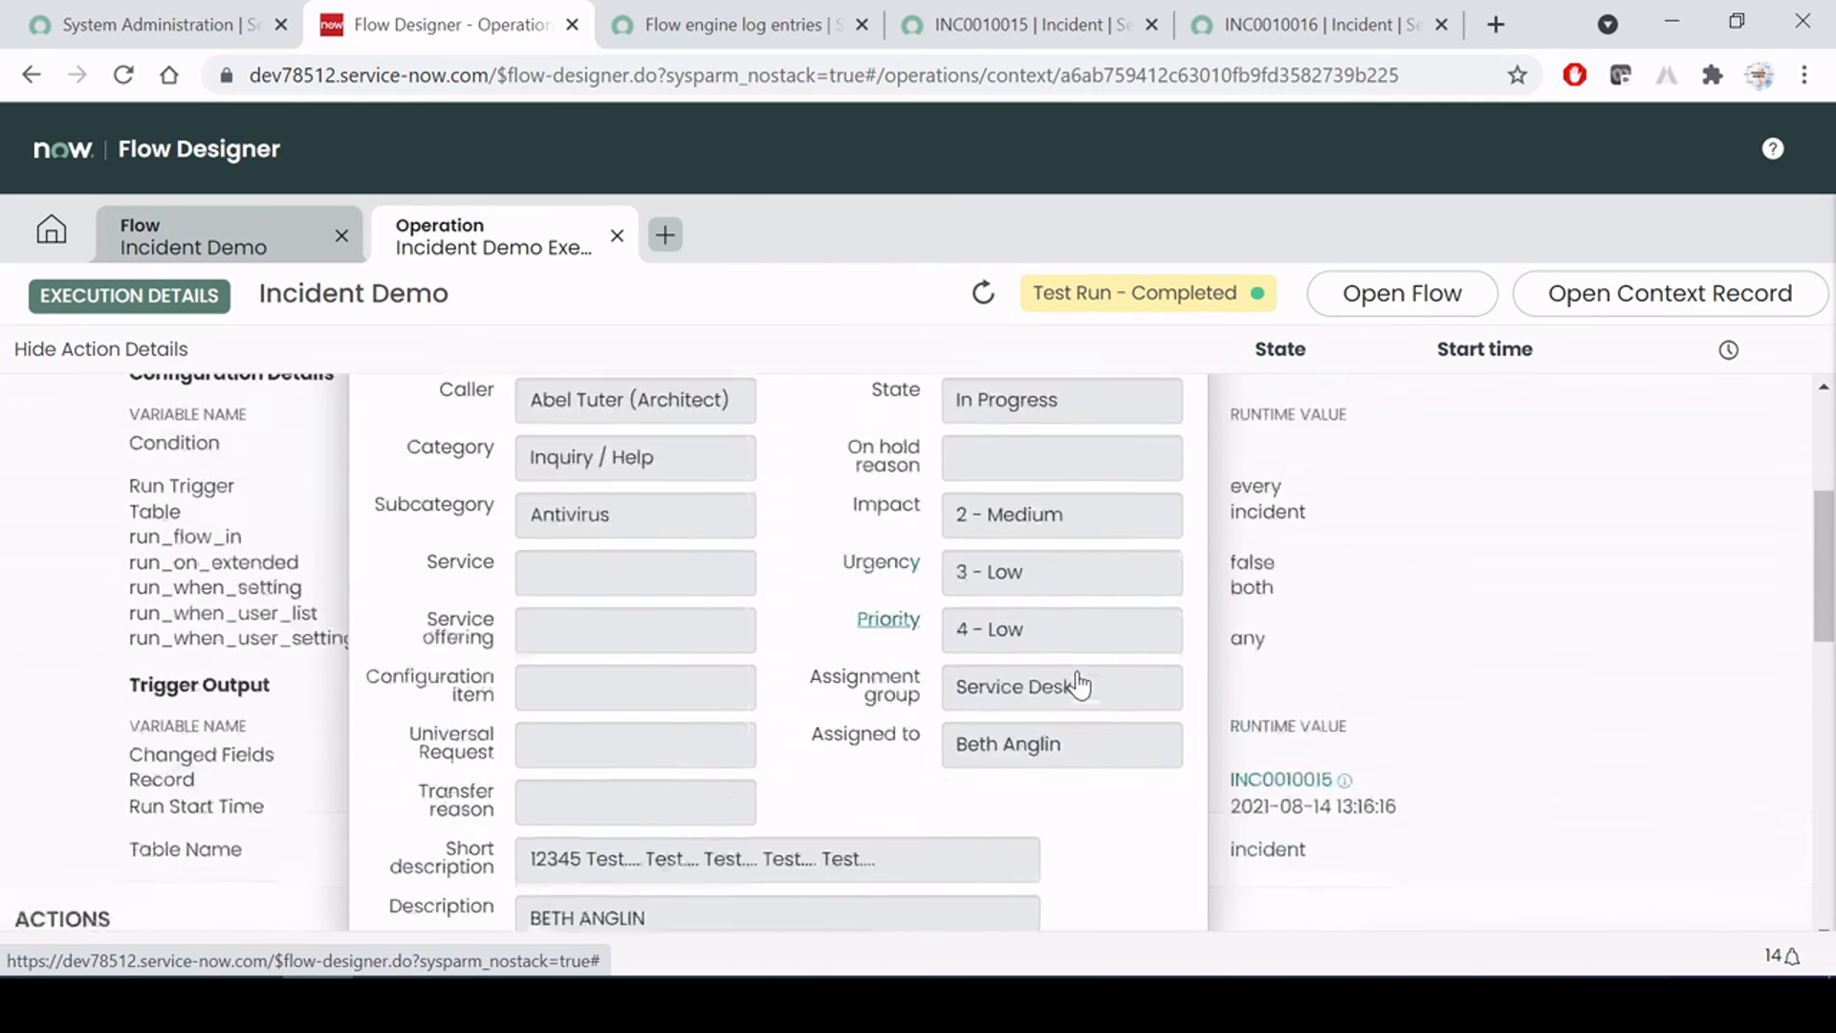
{"action": "scroll", "coordinate": [966, 703], "scroll_direction": "down", "scroll_amount": 3}
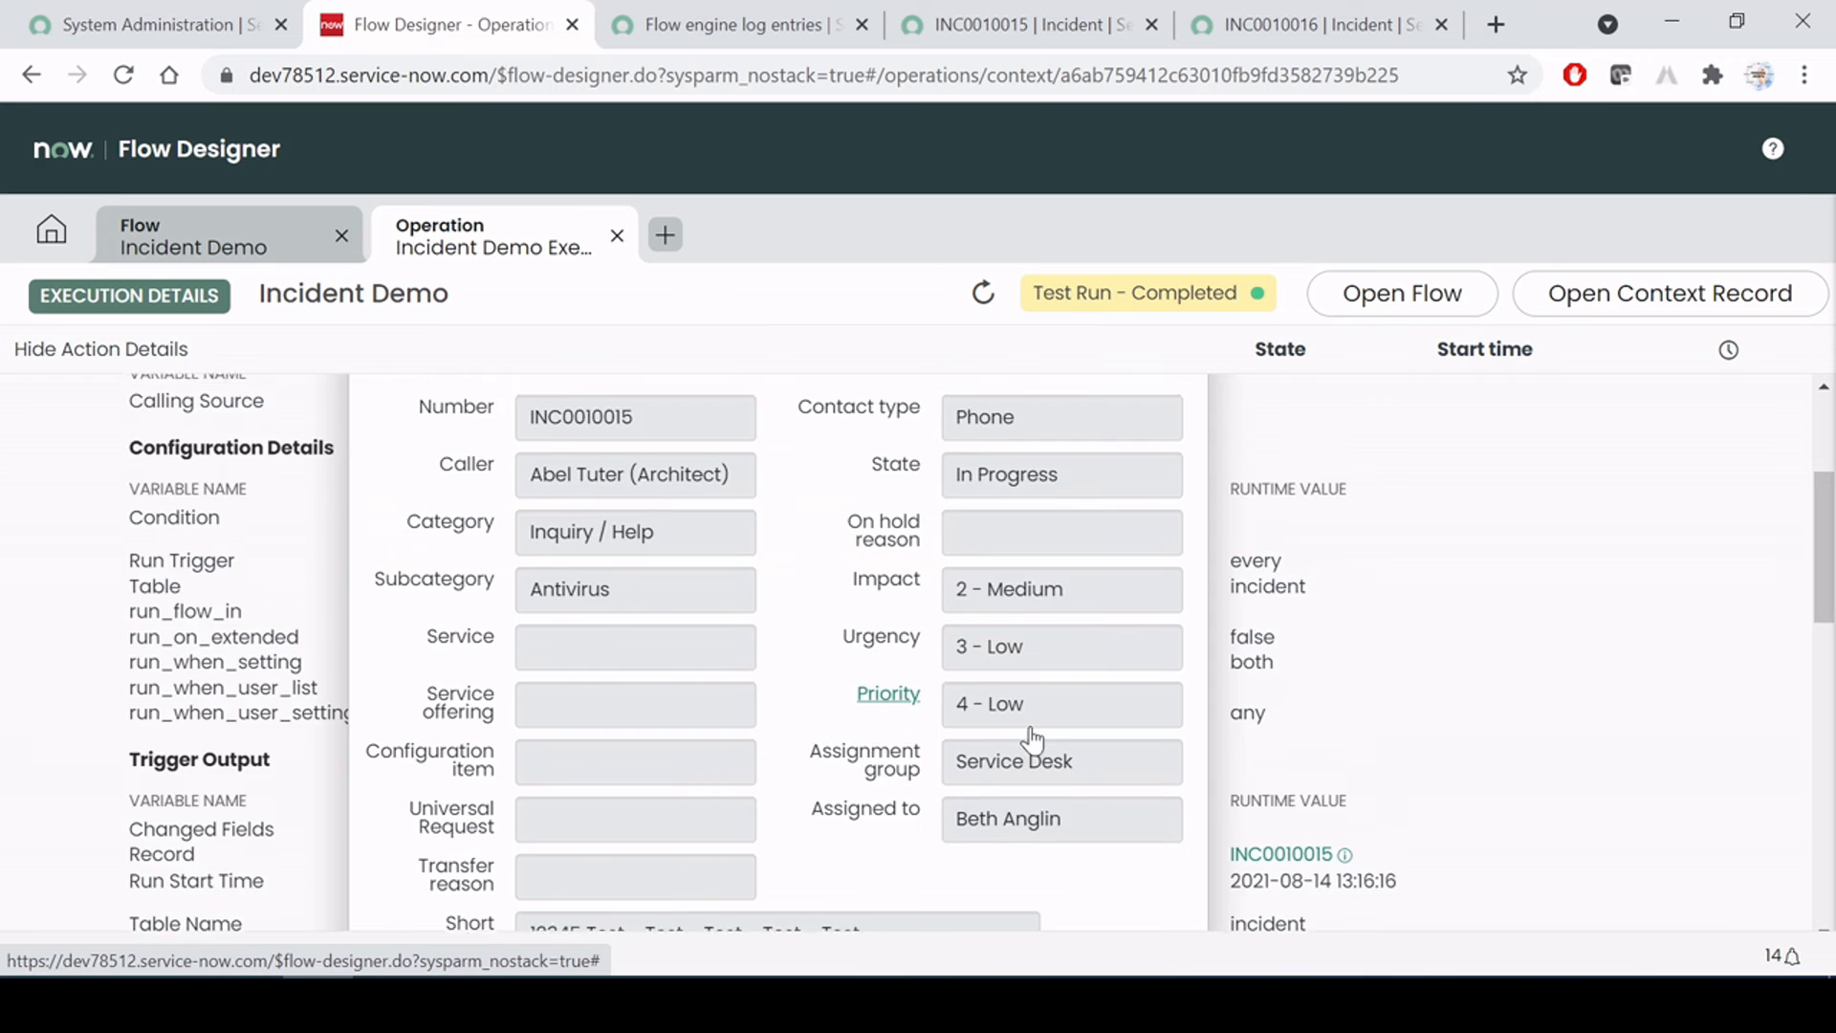
{"action": "scroll", "coordinate": [1031, 734], "scroll_direction": "up", "scroll_amount": 3}
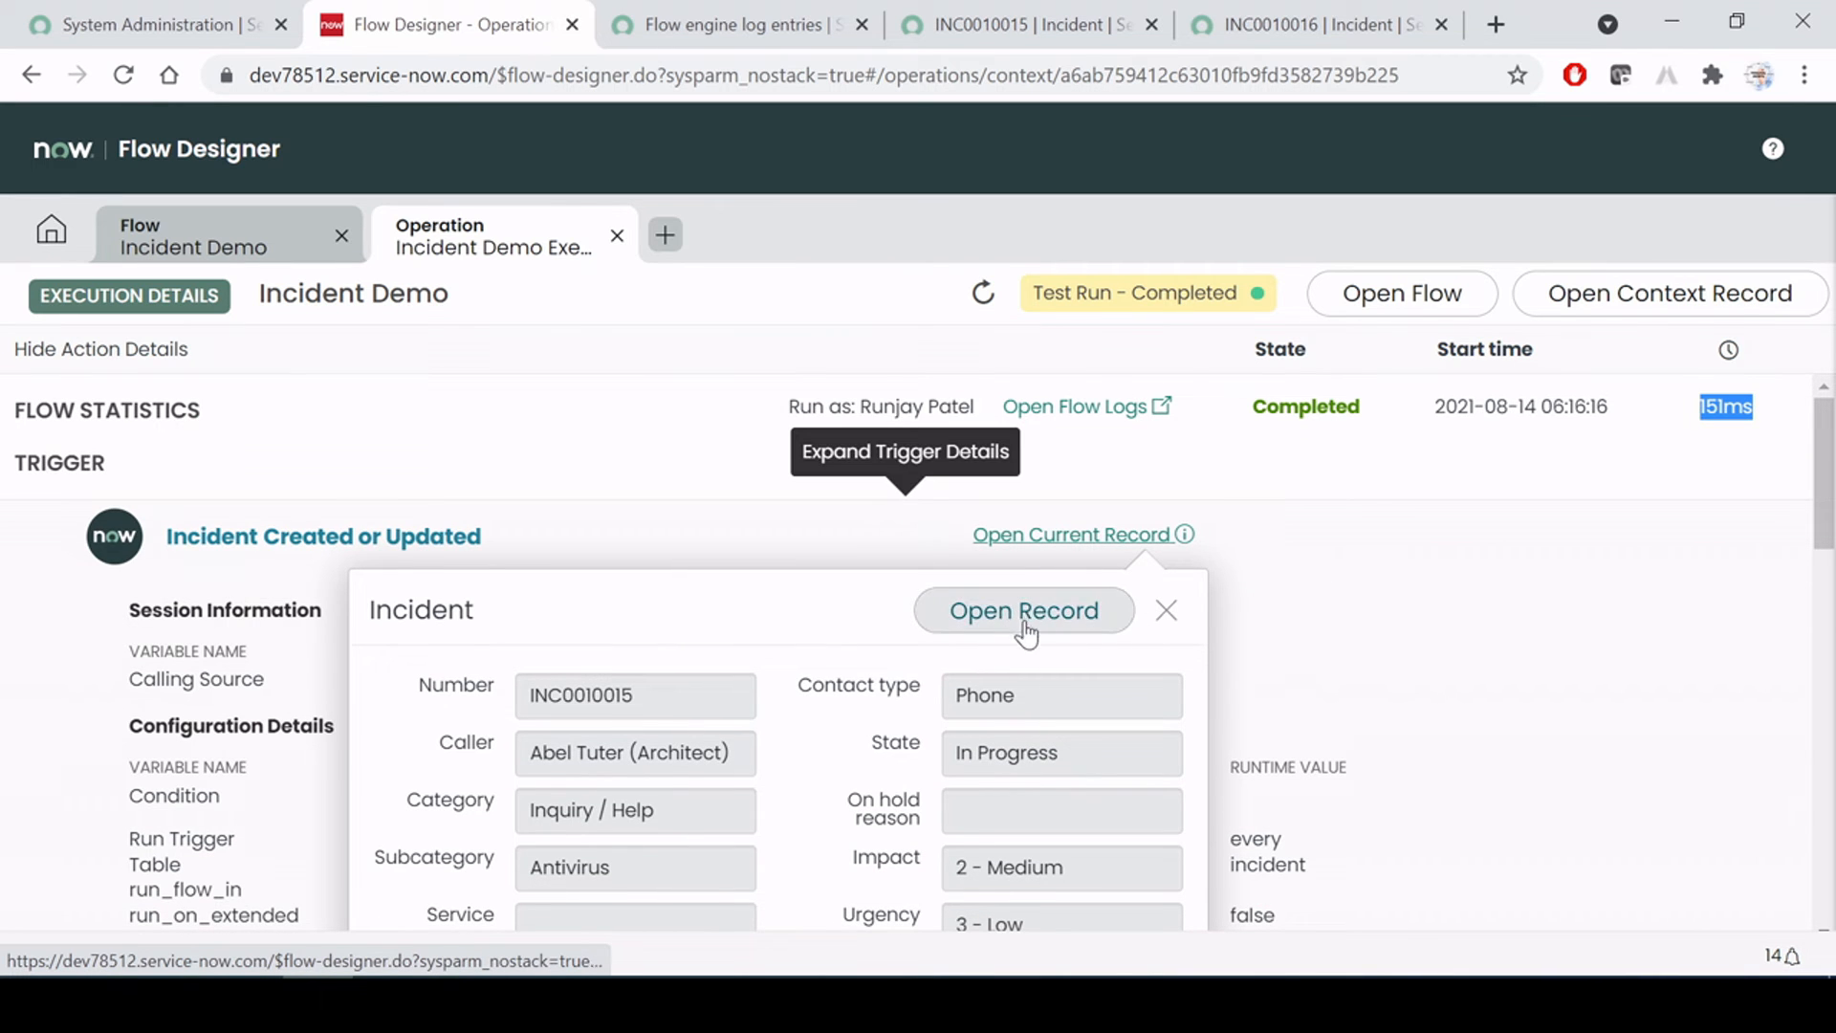
{"action": "left_click", "coordinate": [1338, 478]}
Switch to the Word document and review the trigger and action details annotated on the execution screenshot
{"action": "key", "text": "alt+Tab"}
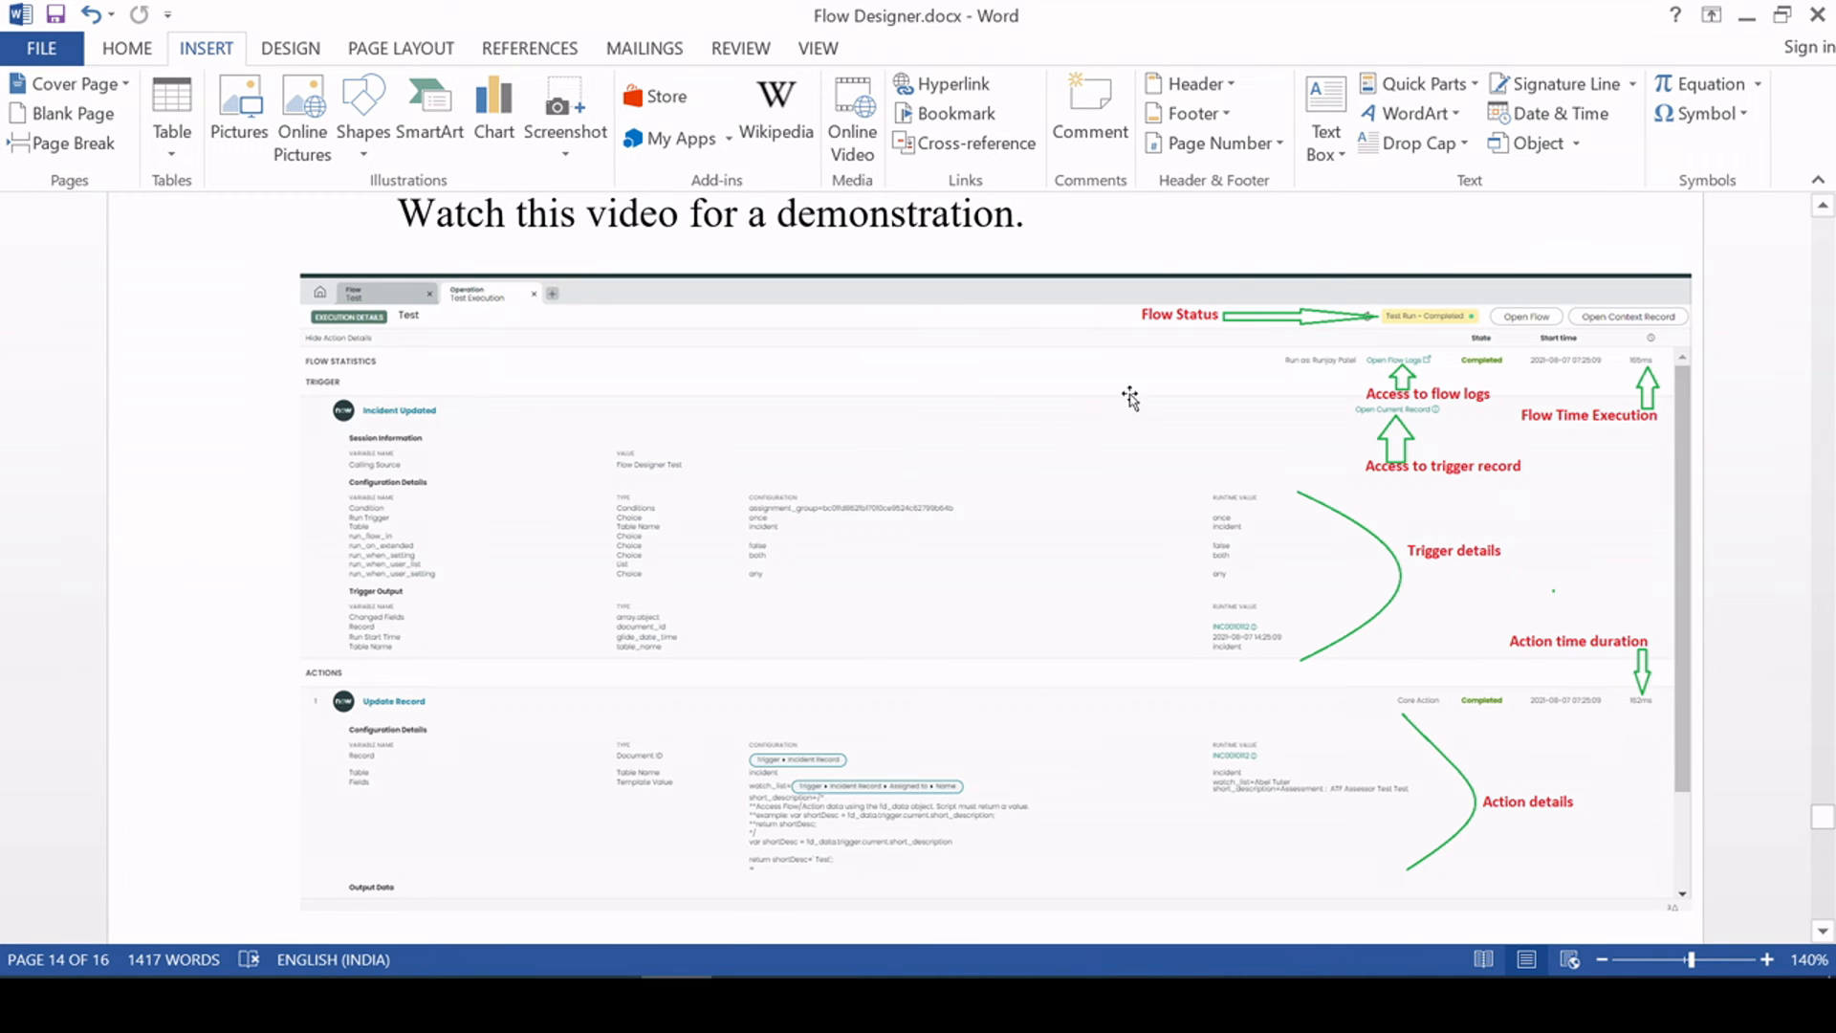
{"action": "key", "text": "alt+Tab"}
{"action": "scroll", "coordinate": [1568, 717], "scroll_direction": "down", "scroll_amount": 6}
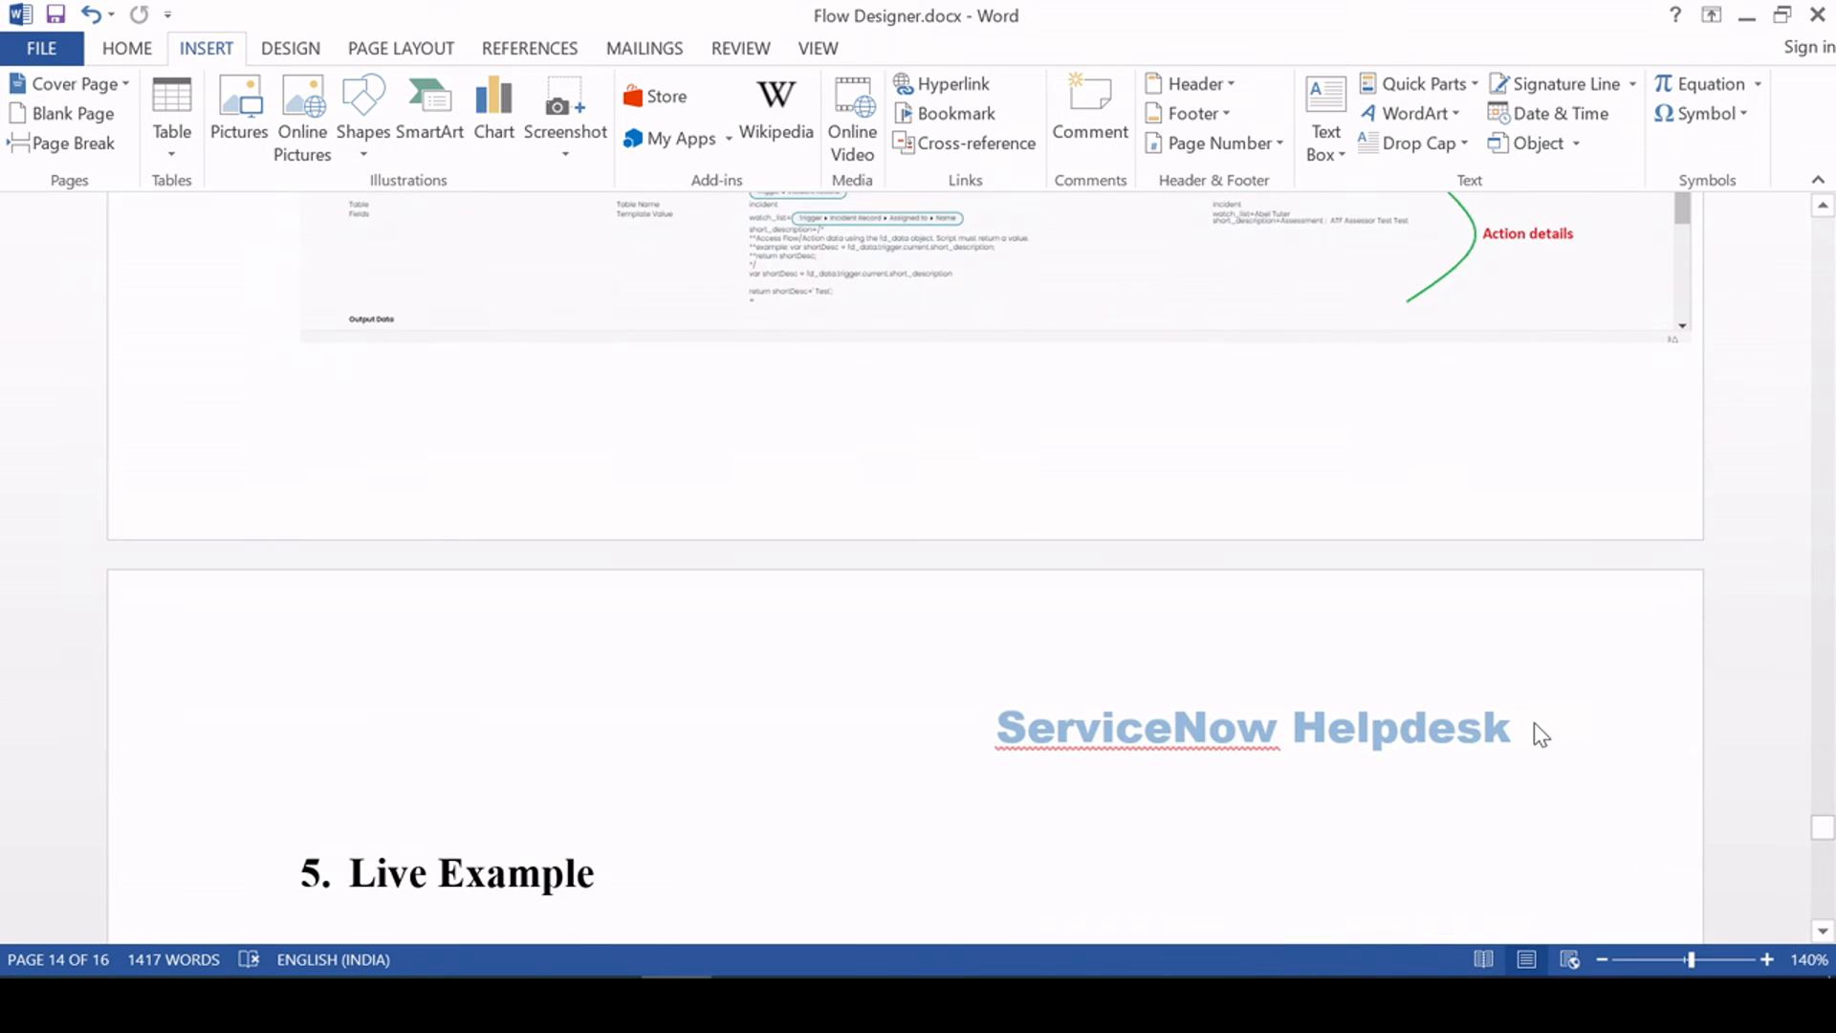
{"action": "scroll", "coordinate": [1539, 734], "scroll_direction": "up", "scroll_amount": 7}
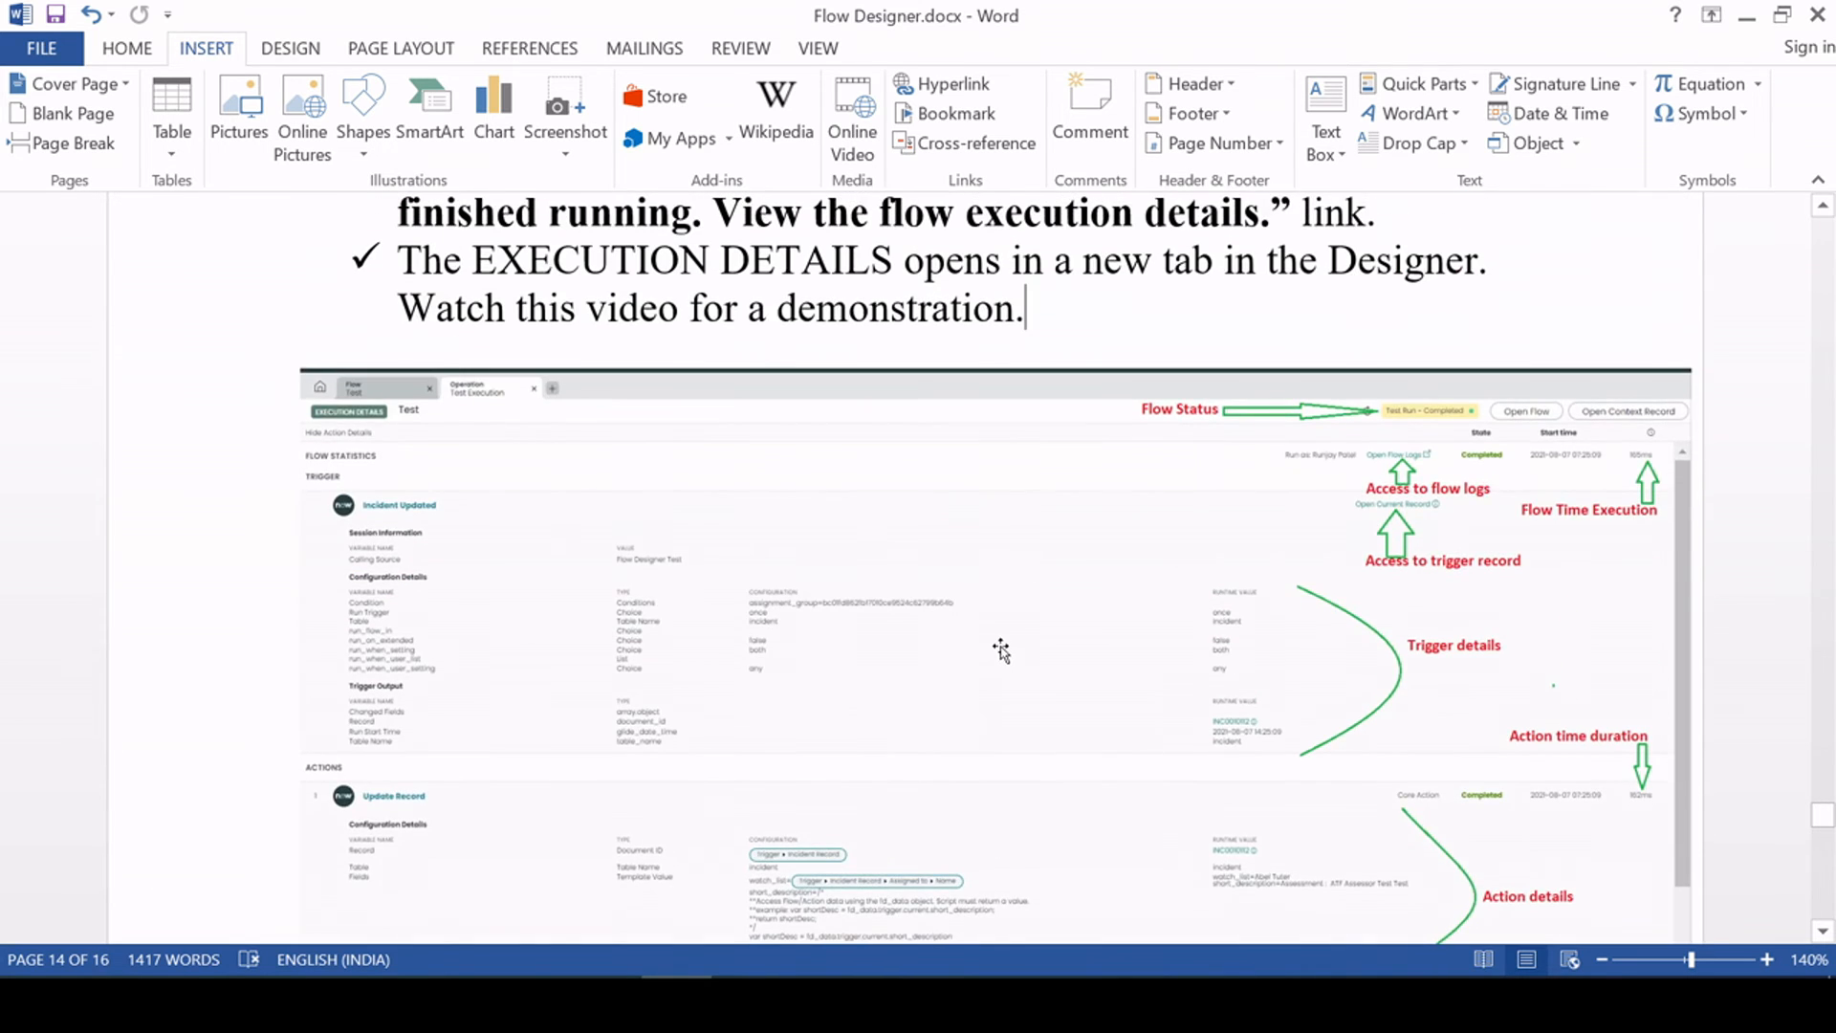
{"action": "scroll", "coordinate": [1004, 650], "scroll_direction": "down", "scroll_amount": 3}
Switch to the Chrome execution details and examine the Update Record action's configuration, runtime values and output data
{"action": "key", "text": "alt+Tab"}
{"action": "scroll", "coordinate": [1189, 750], "scroll_direction": "down", "scroll_amount": 10}
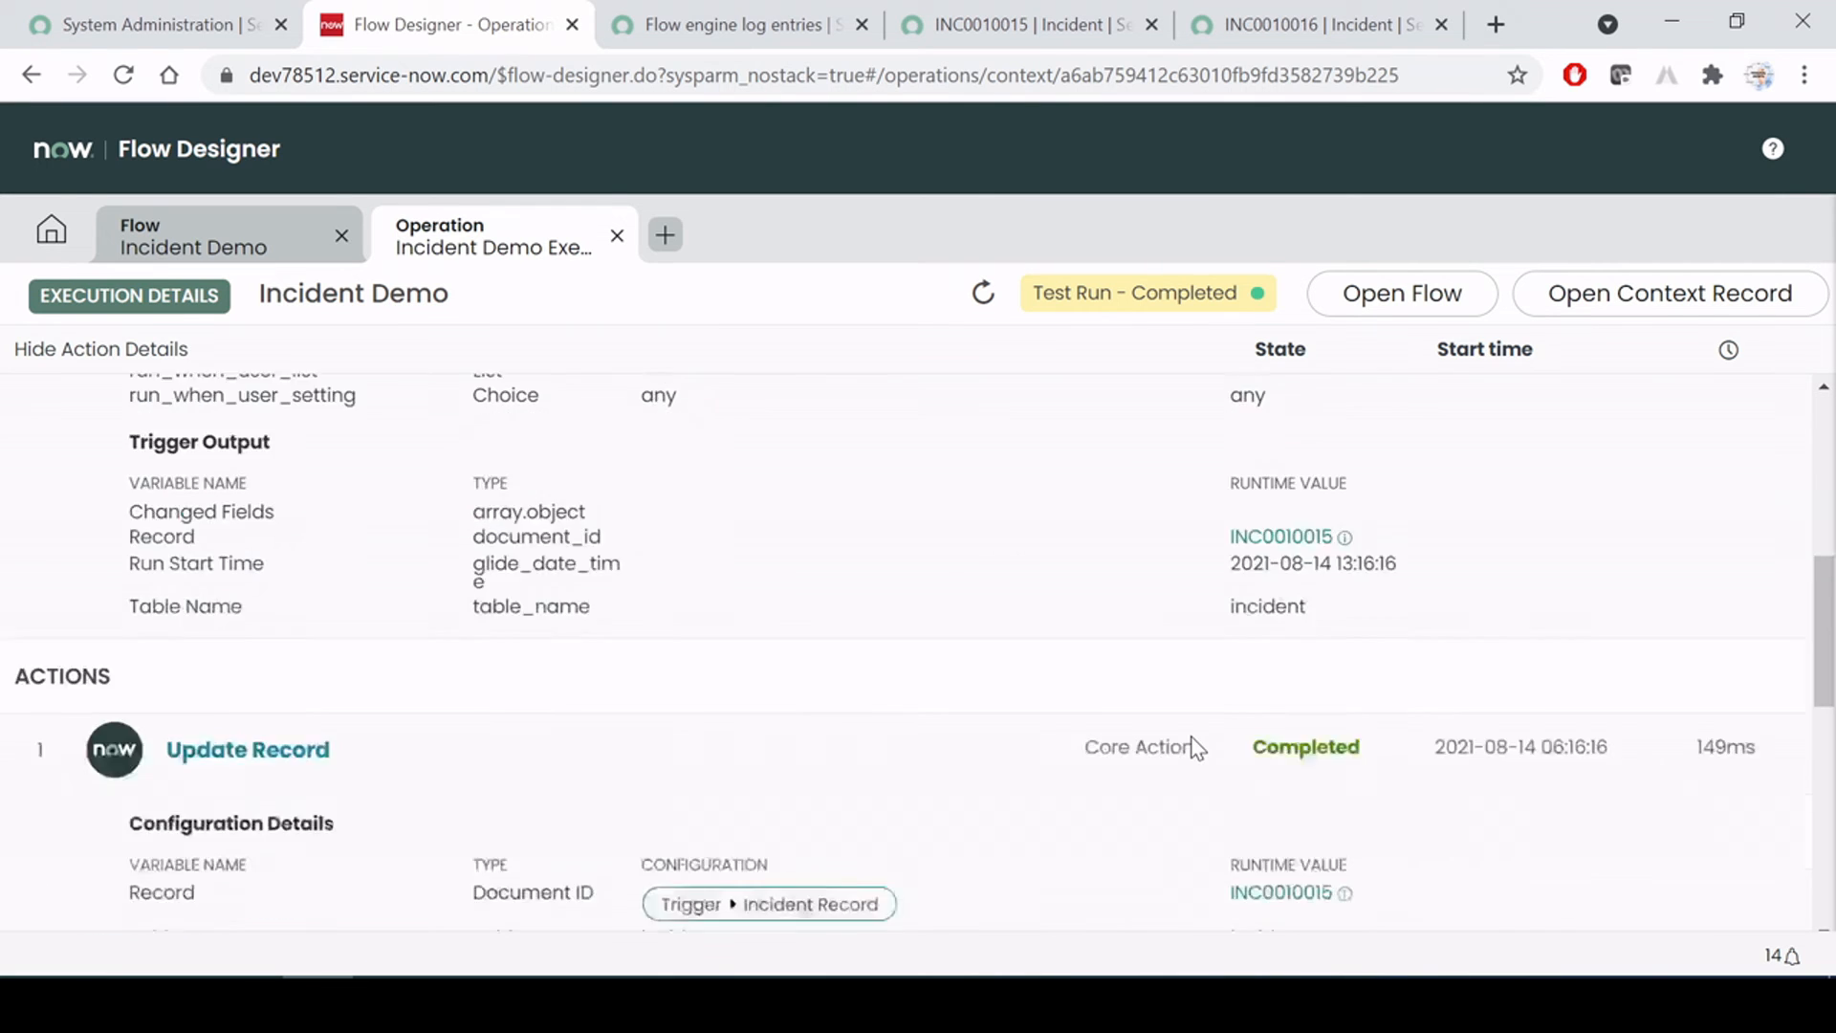
{"action": "scroll", "coordinate": [1307, 686], "scroll_direction": "down", "scroll_amount": 3}
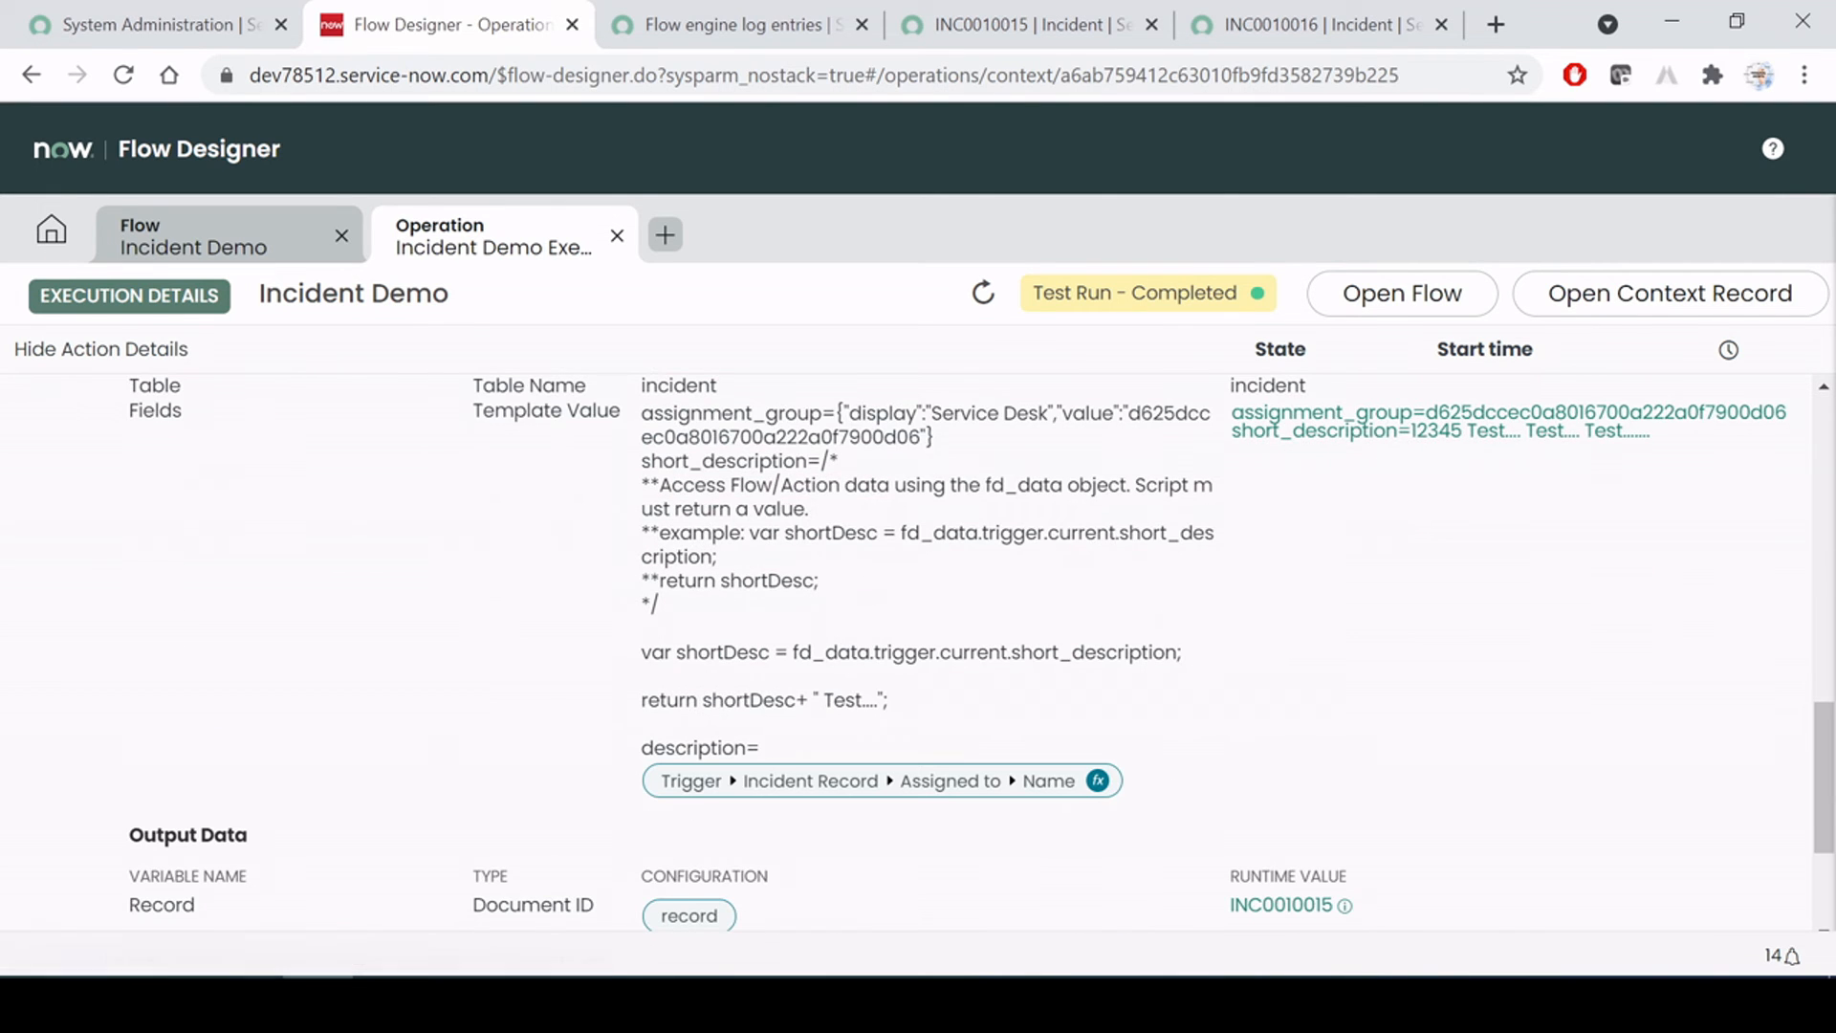
{"action": "scroll", "coordinate": [1643, 750], "scroll_direction": "up", "scroll_amount": 3}
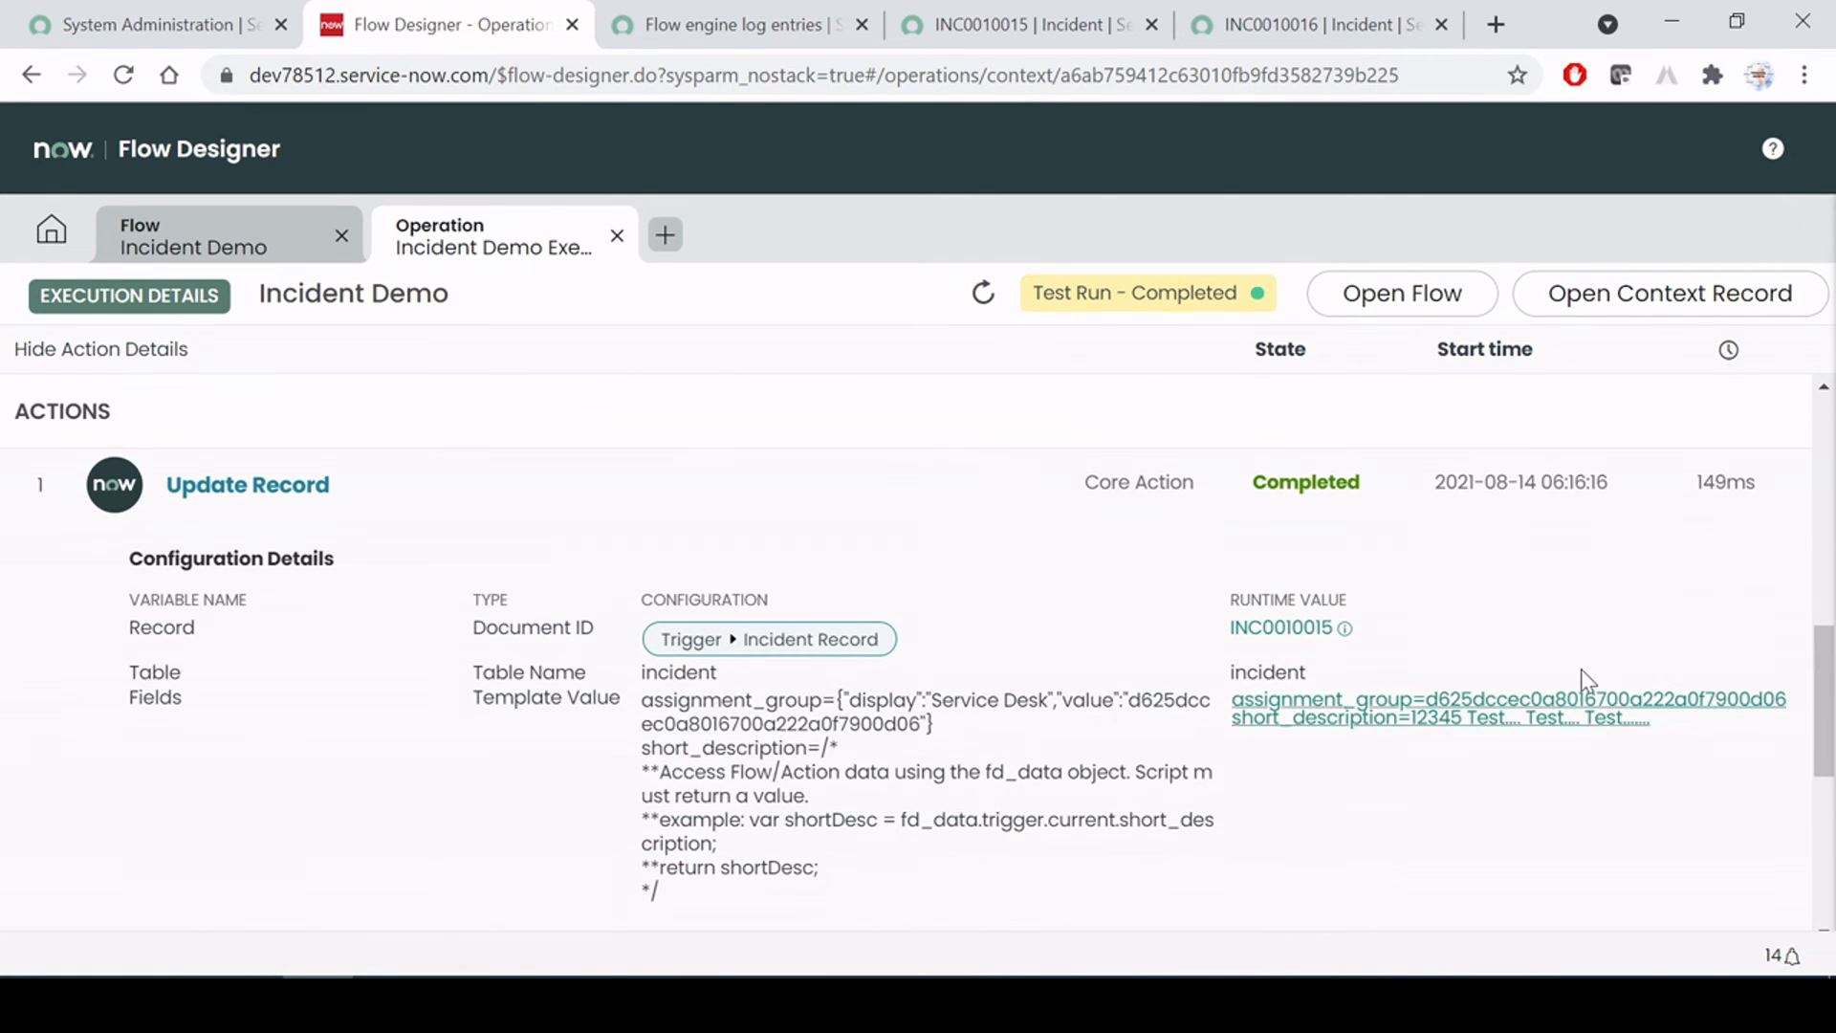
{"action": "left_click_drag", "start_coordinate": [1528, 768], "coordinate": [1520, 596]}
{"action": "left_click", "coordinate": [1522, 596]}
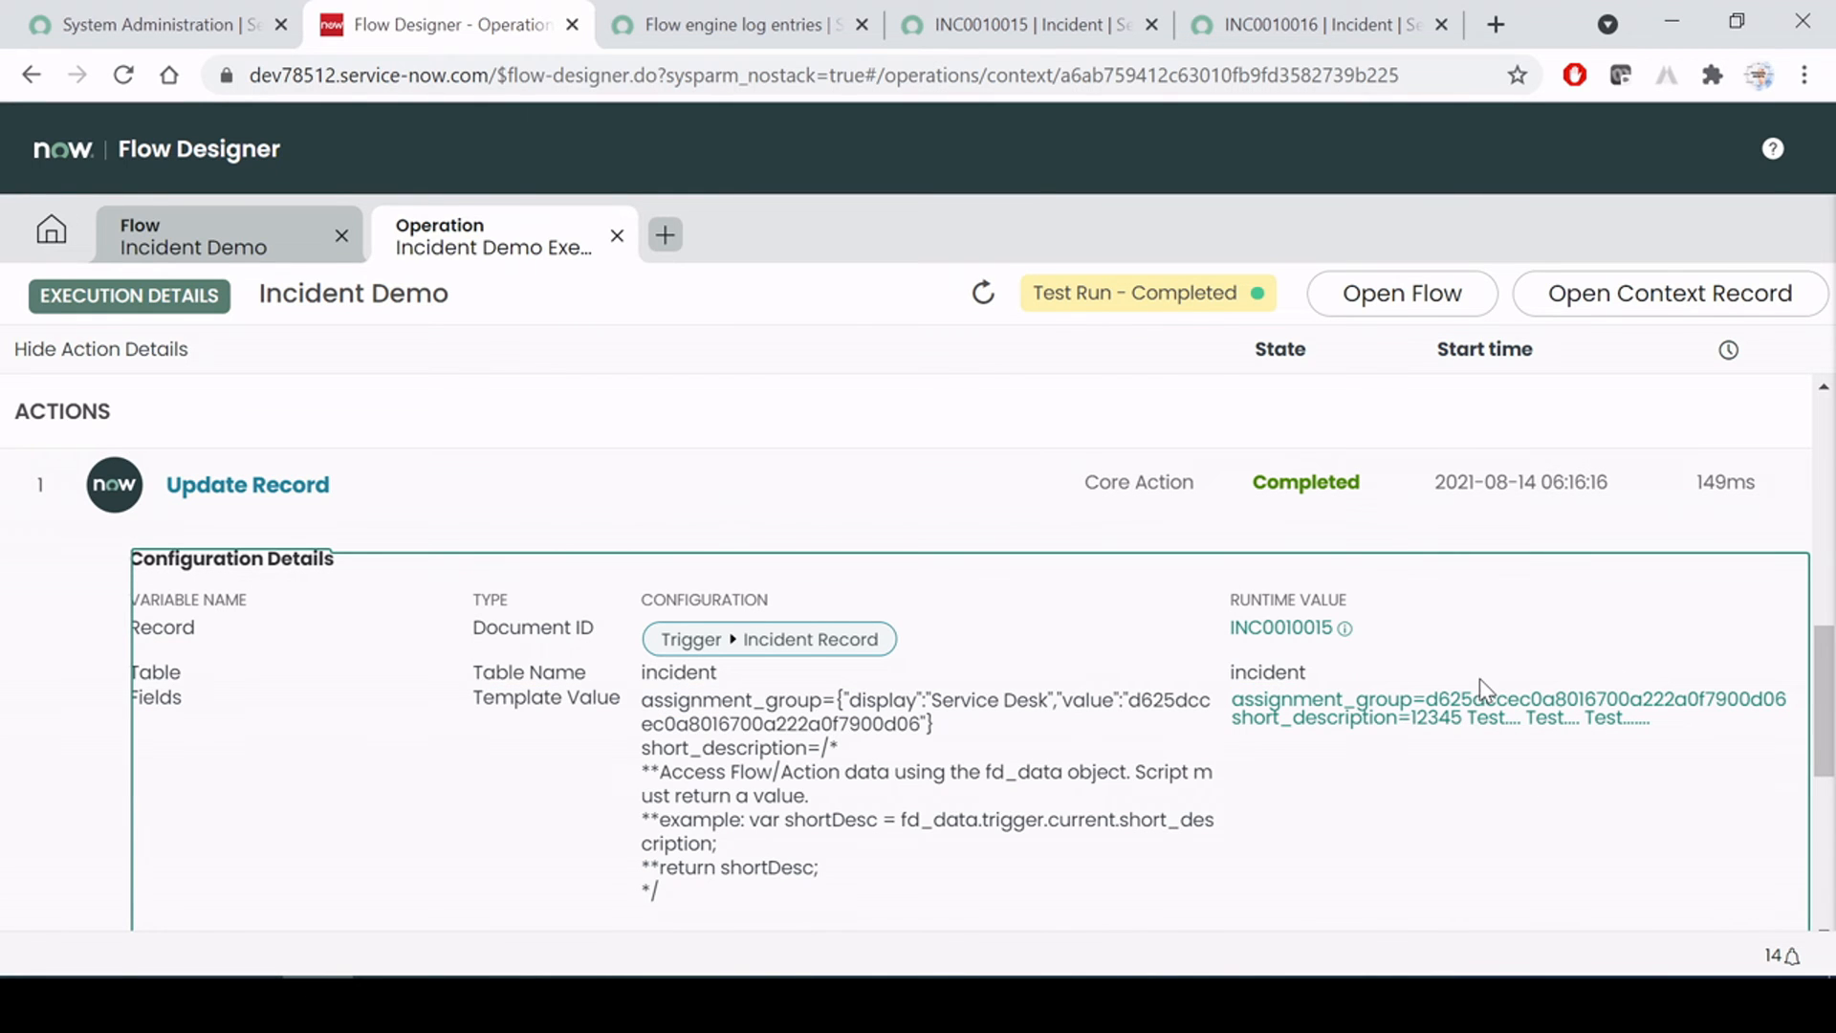
{"action": "scroll", "coordinate": [1434, 713], "scroll_direction": "down", "scroll_amount": 5}
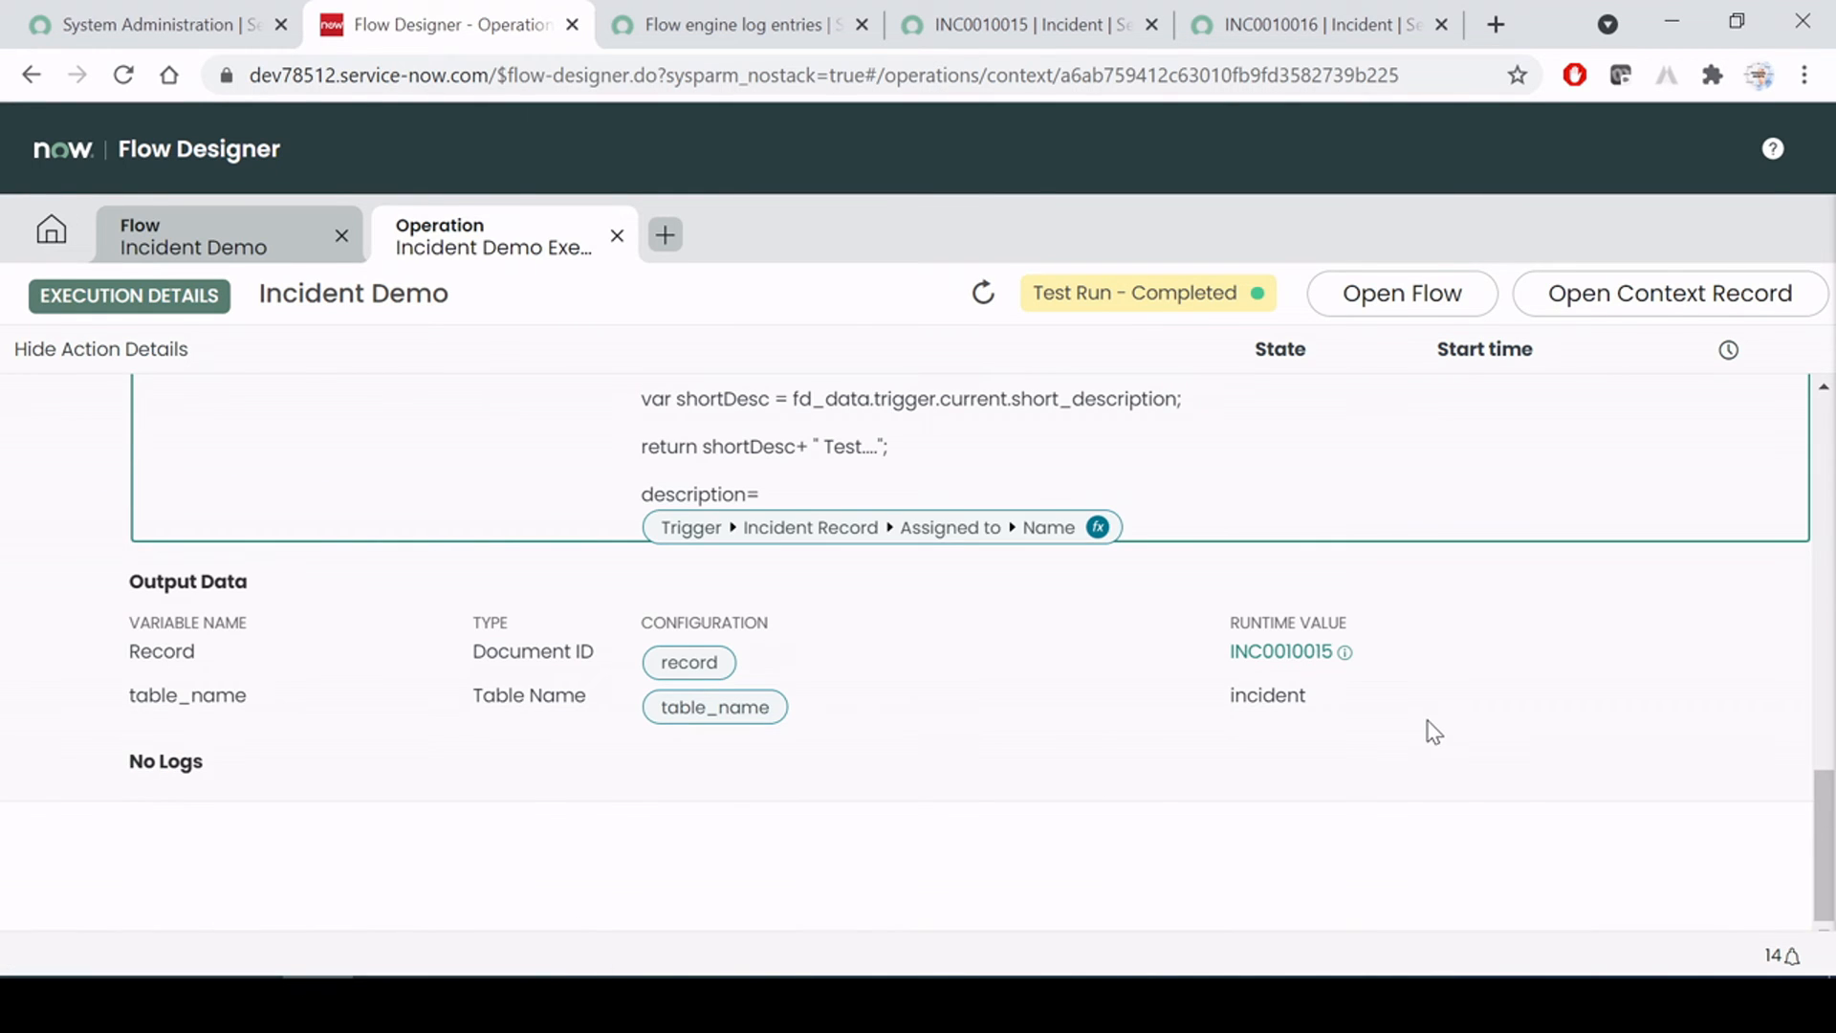
Switch to the Word document, go to the Live Example section for the Demand Approval flow, and set the zoom to 130%
{"action": "key", "text": "alt+Tab"}
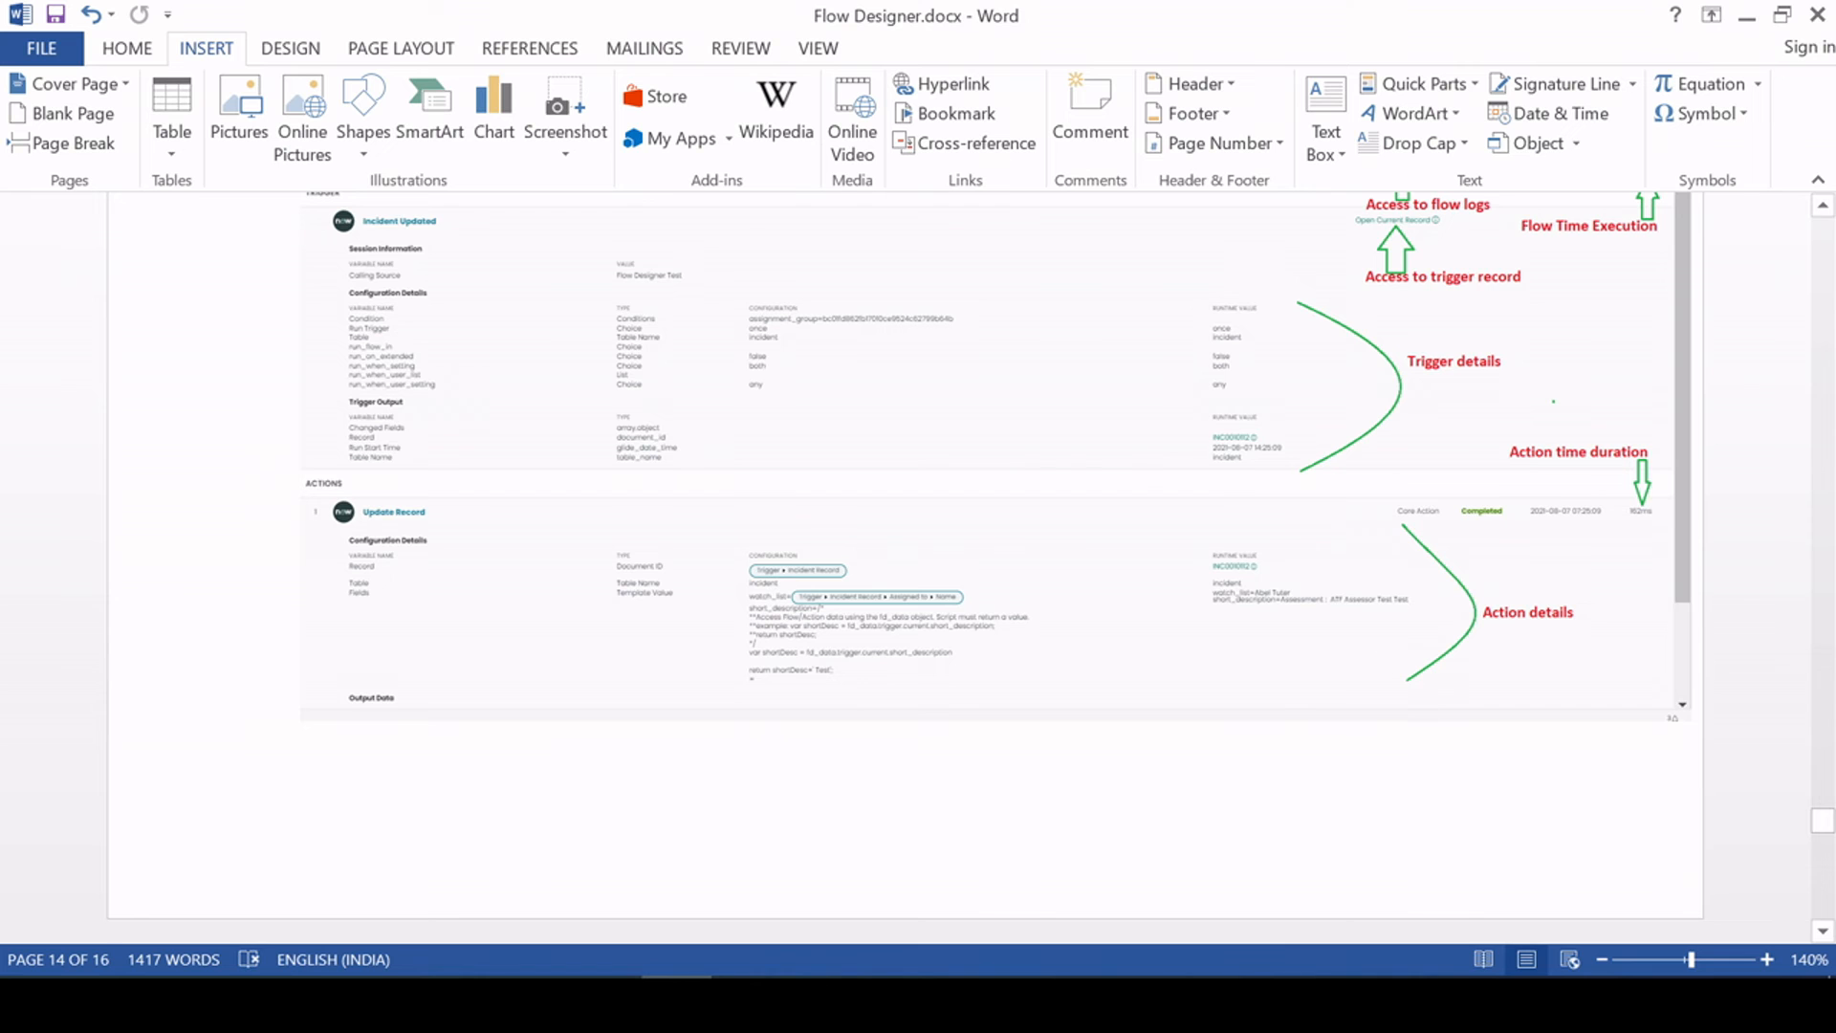
{"action": "scroll", "coordinate": [905, 564], "scroll_direction": "down", "scroll_amount": 10}
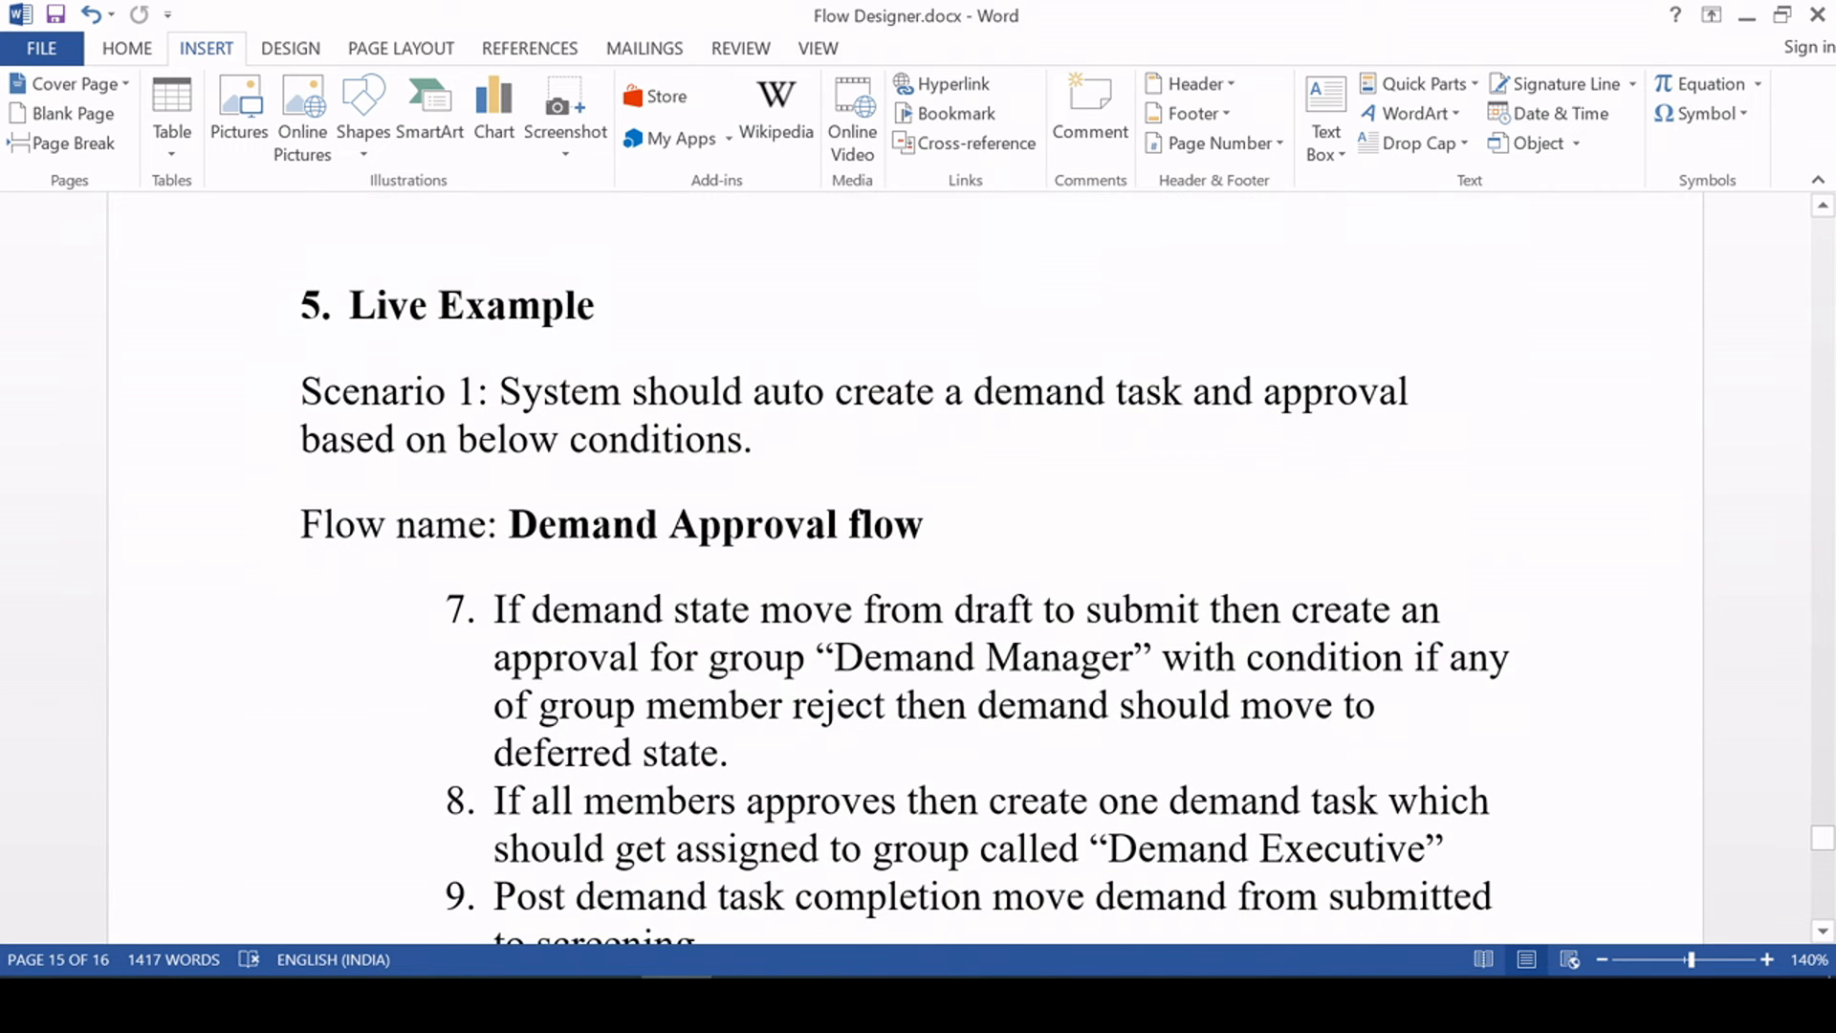
{"action": "left_click", "coordinate": [1603, 960]}
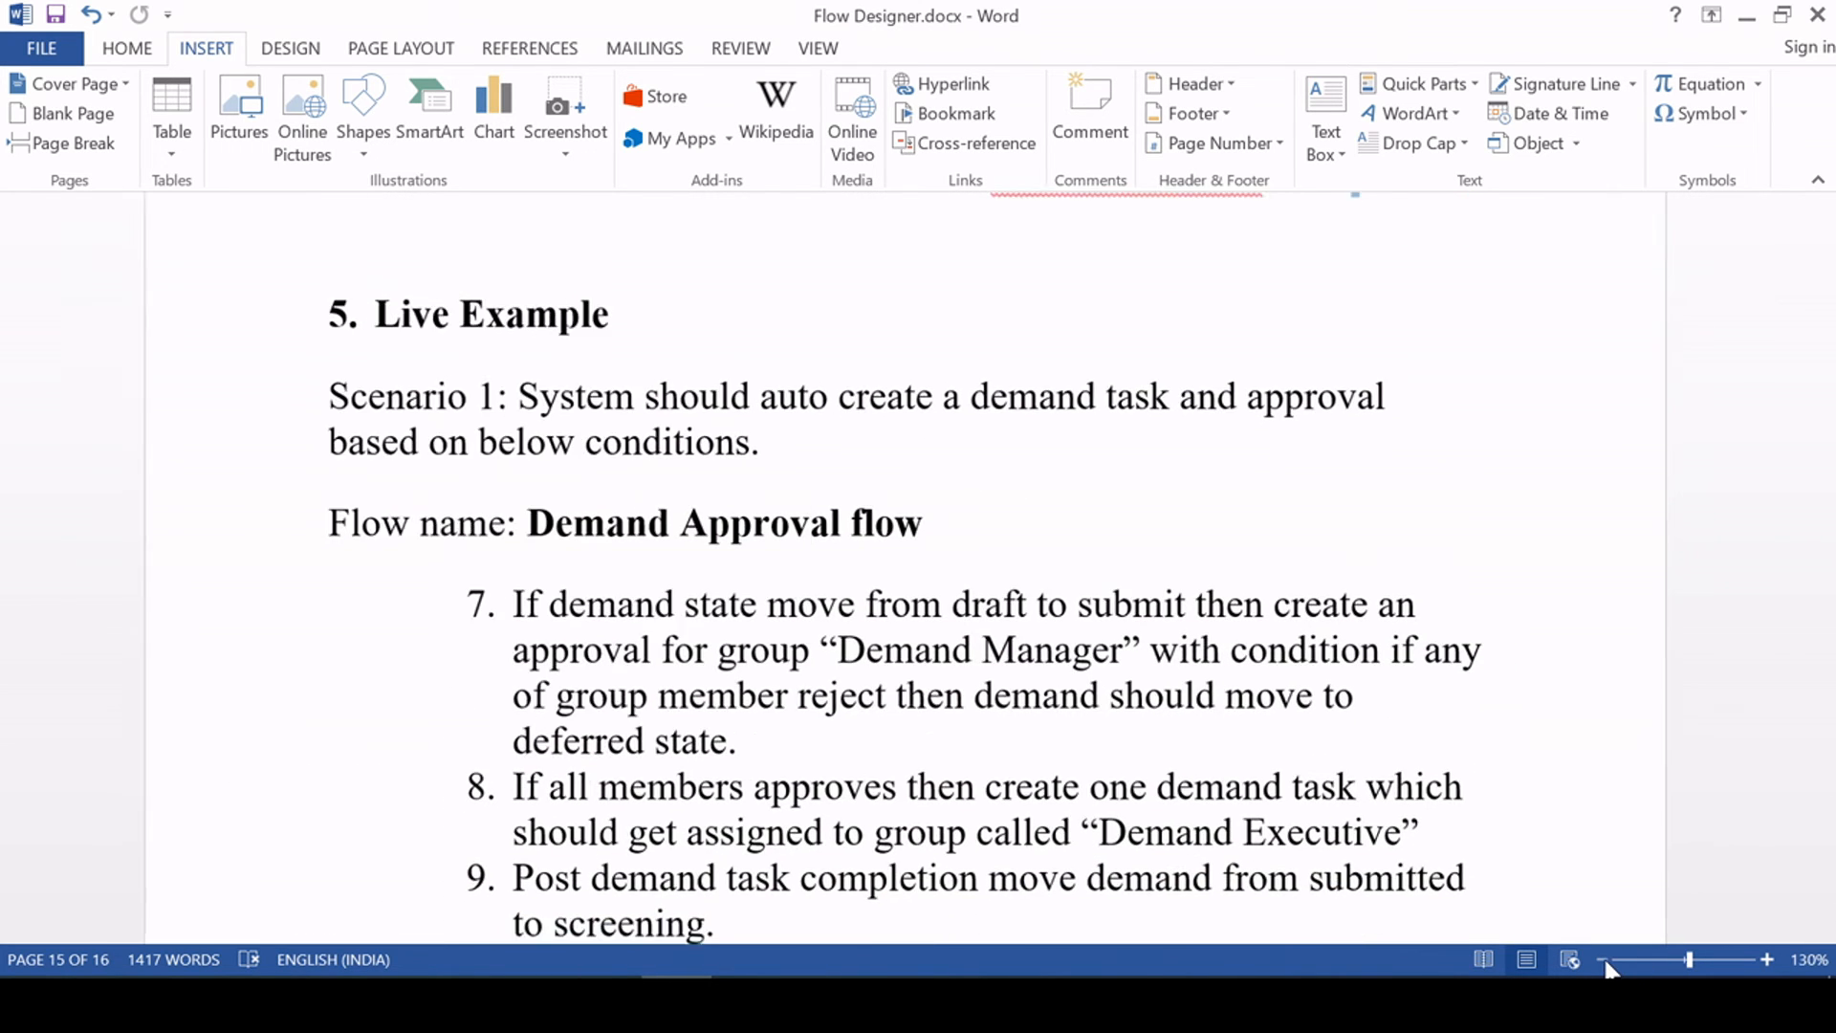
Set the document zoom to 100% and review the Demand Approval flow scenario and its flowchart
{"action": "left_click", "coordinate": [1603, 960]}
{"action": "left_click", "coordinate": [1603, 960]}
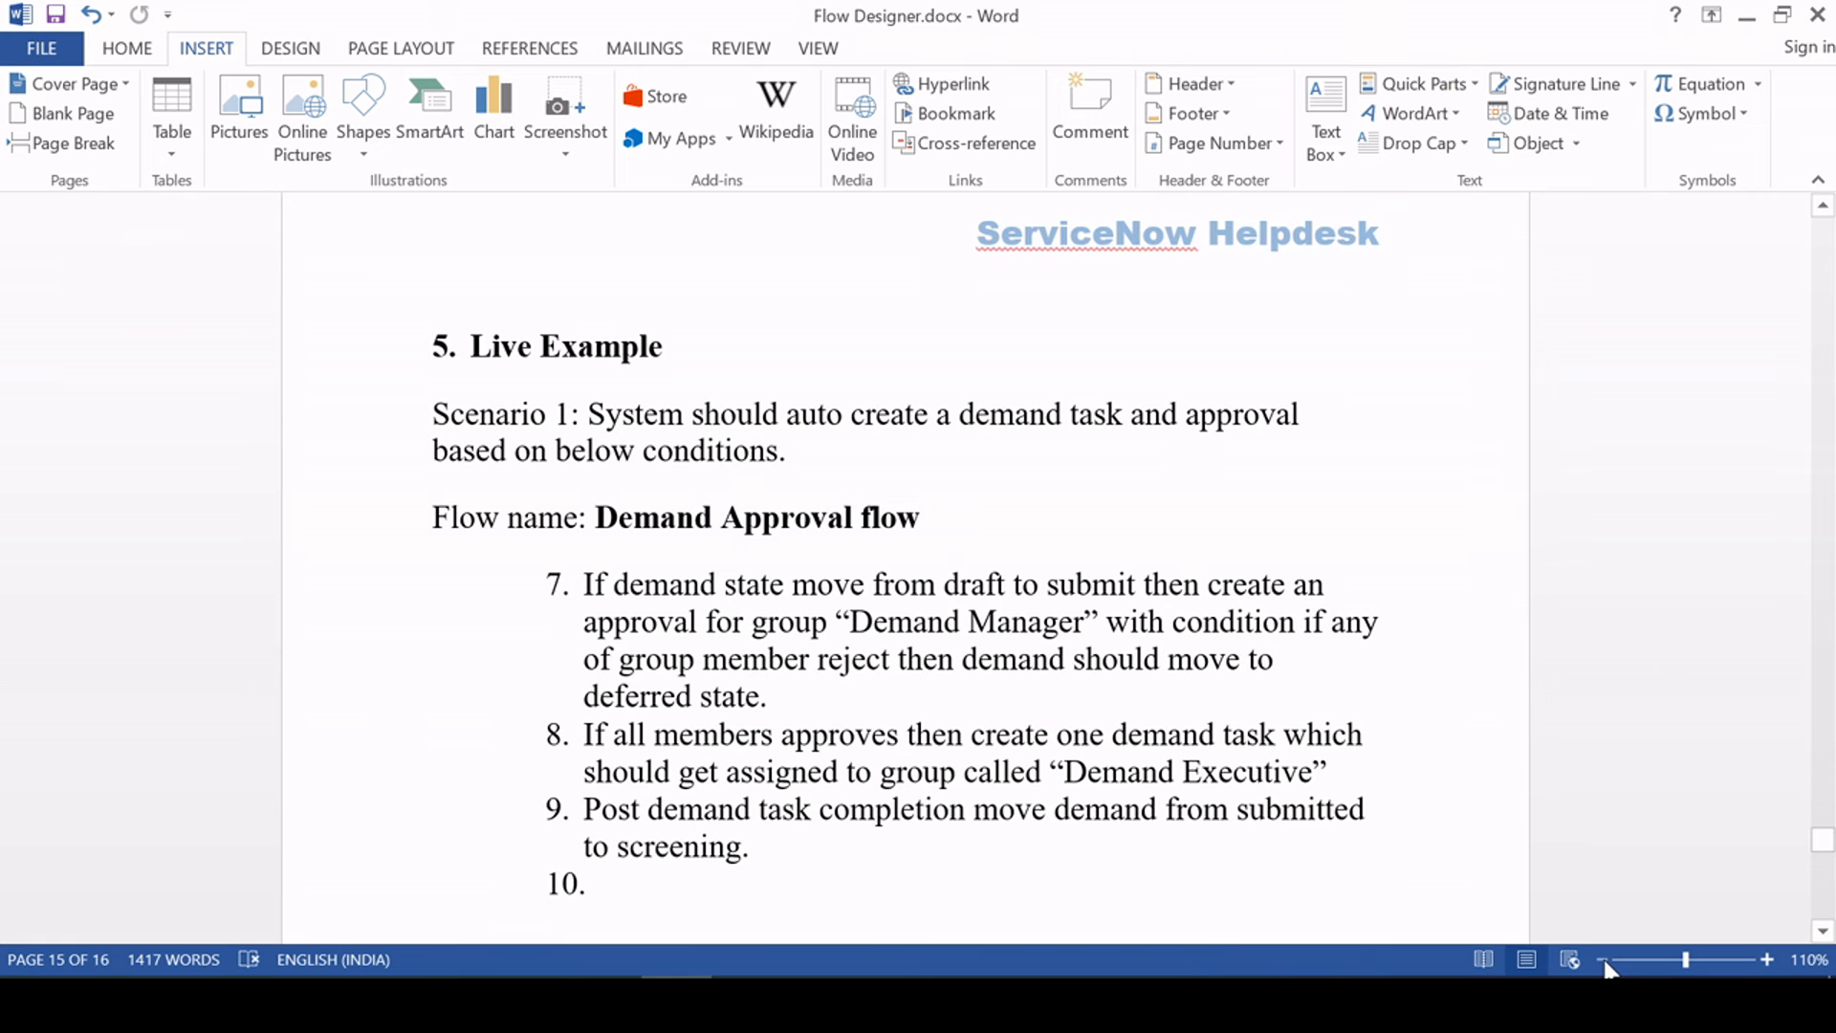
{"action": "left_click", "coordinate": [1603, 959]}
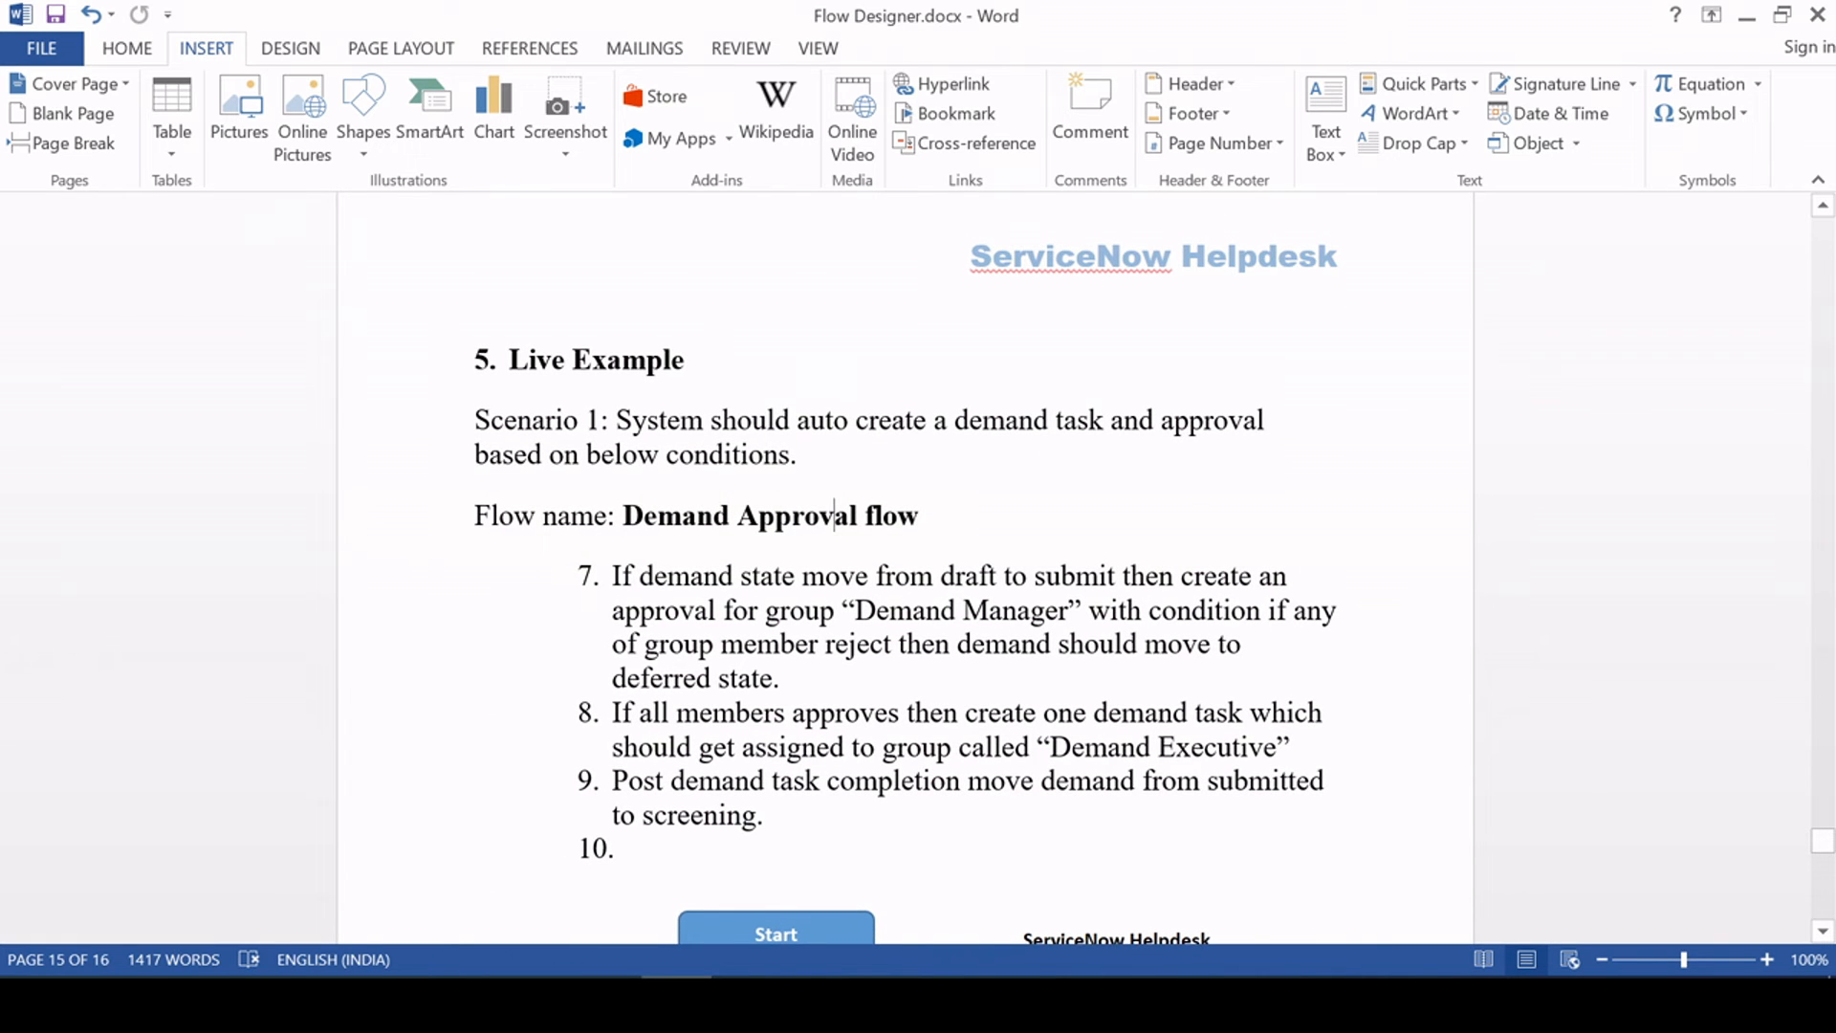
{"action": "scroll", "coordinate": [1011, 542], "scroll_direction": "down", "scroll_amount": 10}
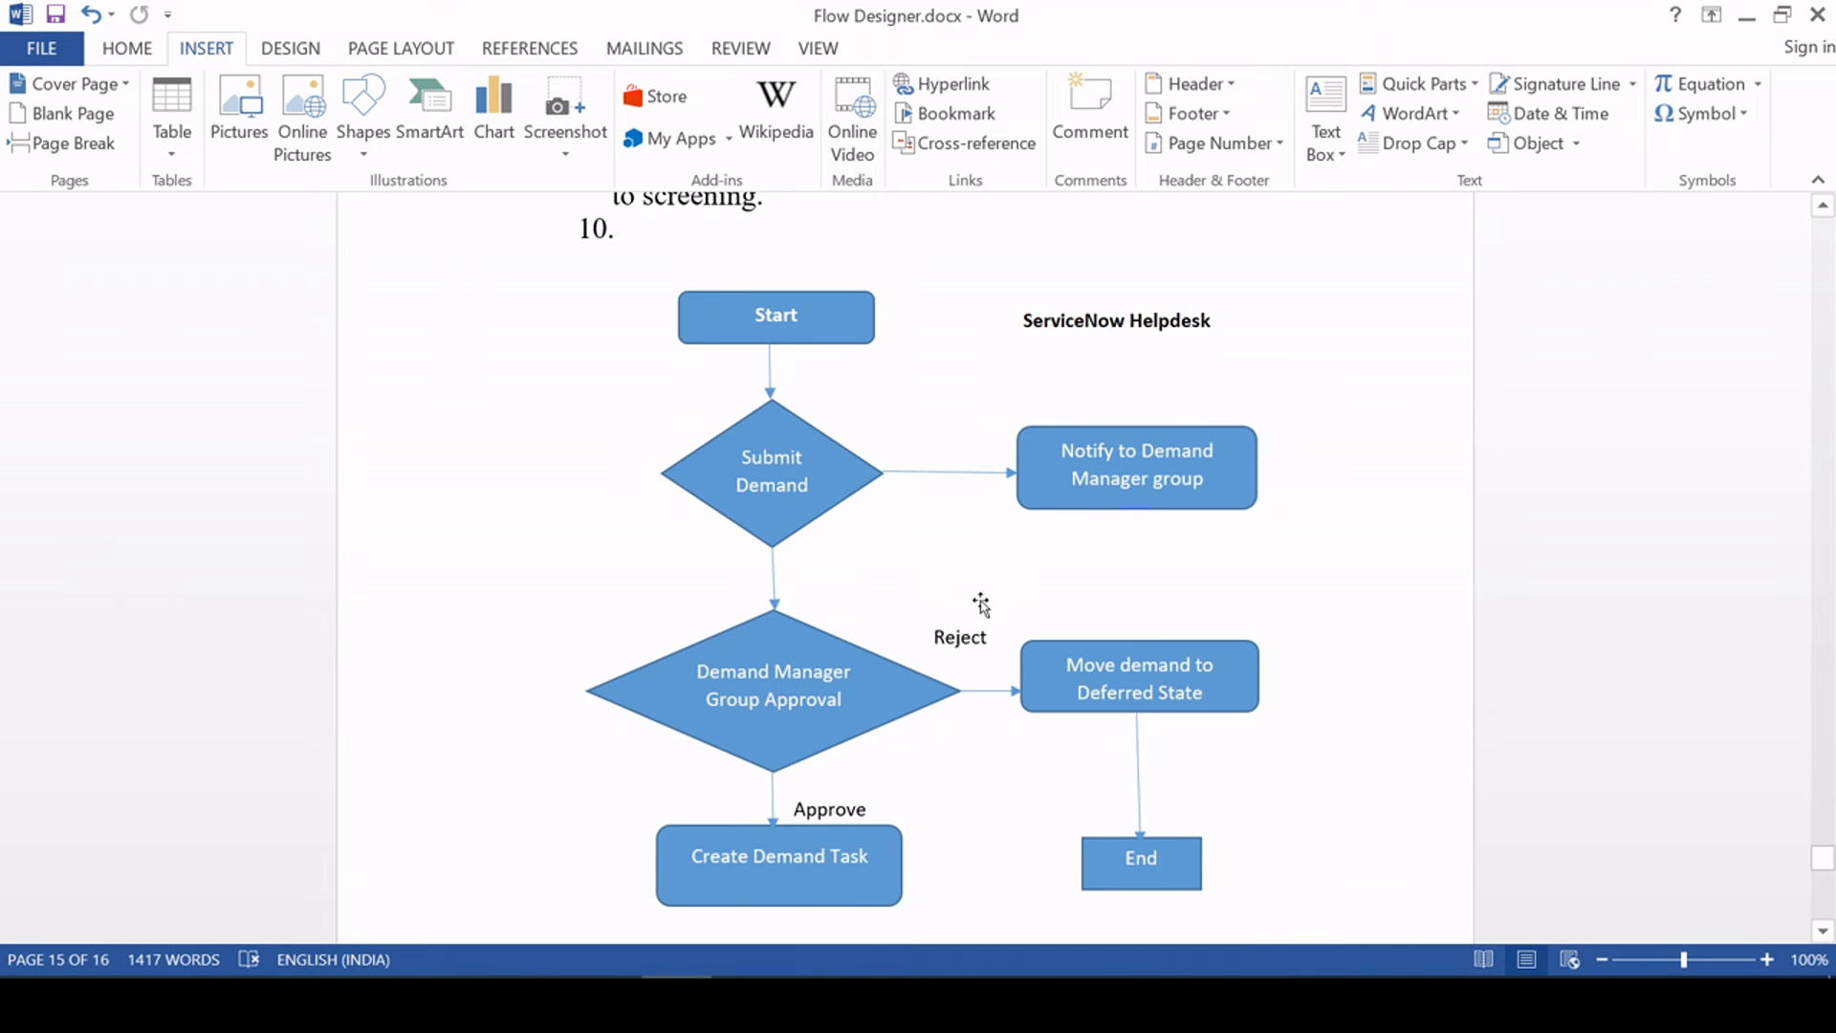
{"action": "scroll", "coordinate": [980, 602], "scroll_direction": "up", "scroll_amount": 3}
{"action": "scroll", "coordinate": [979, 603], "scroll_direction": "down", "scroll_amount": 4}
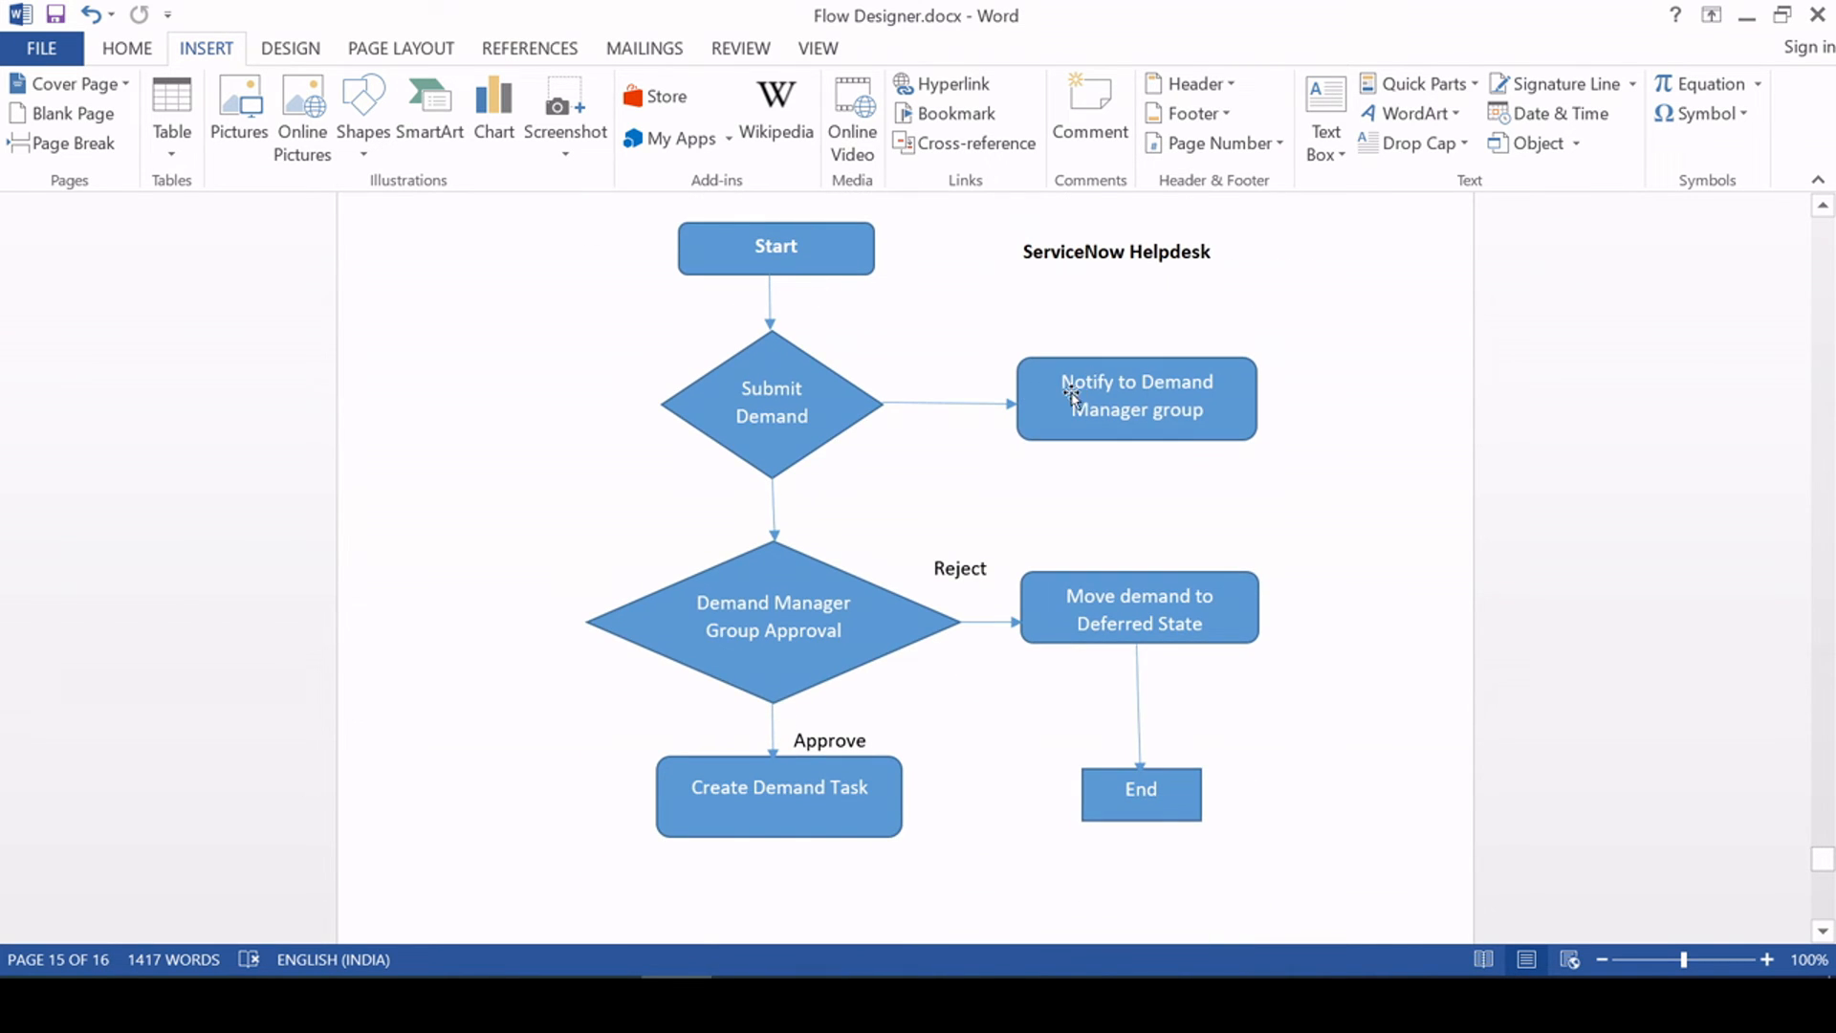
{"action": "scroll", "coordinate": [1072, 394], "scroll_direction": "up", "scroll_amount": 8}
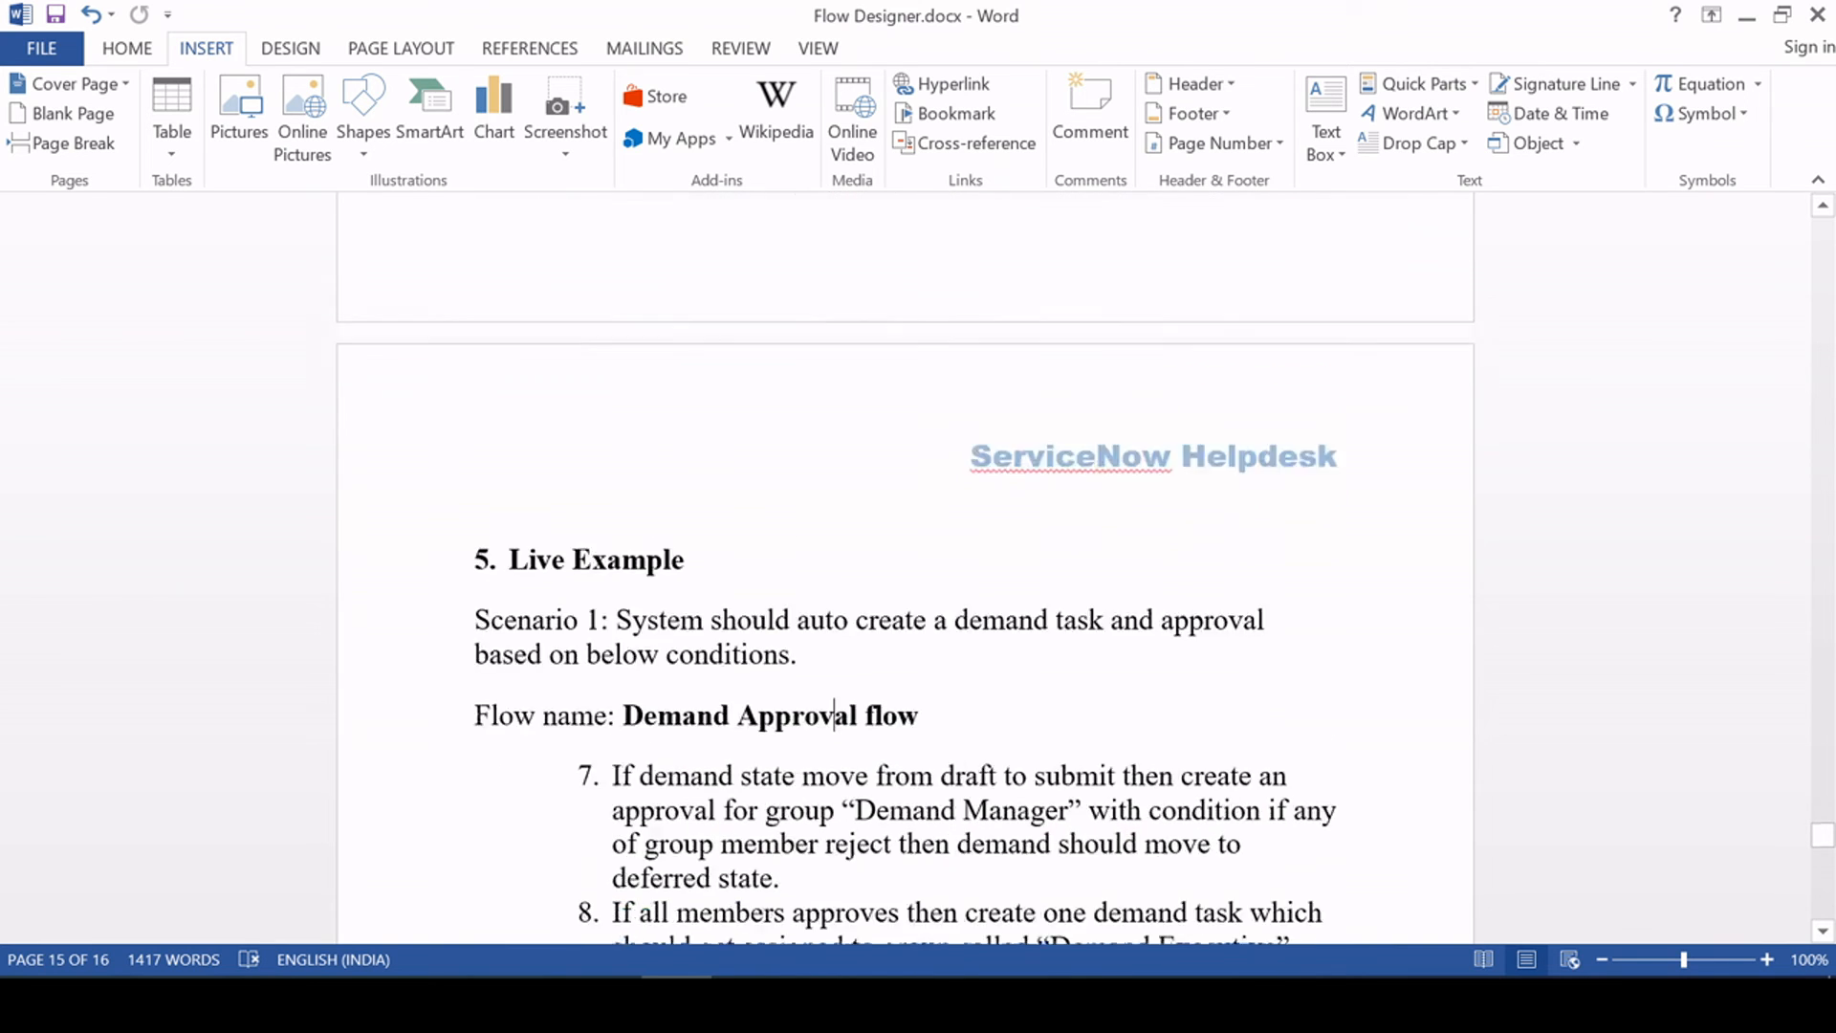
{"action": "scroll", "coordinate": [1103, 491], "scroll_direction": "up", "scroll_amount": 5}
{"action": "scroll", "coordinate": [834, 584], "scroll_direction": "down", "scroll_amount": 5}
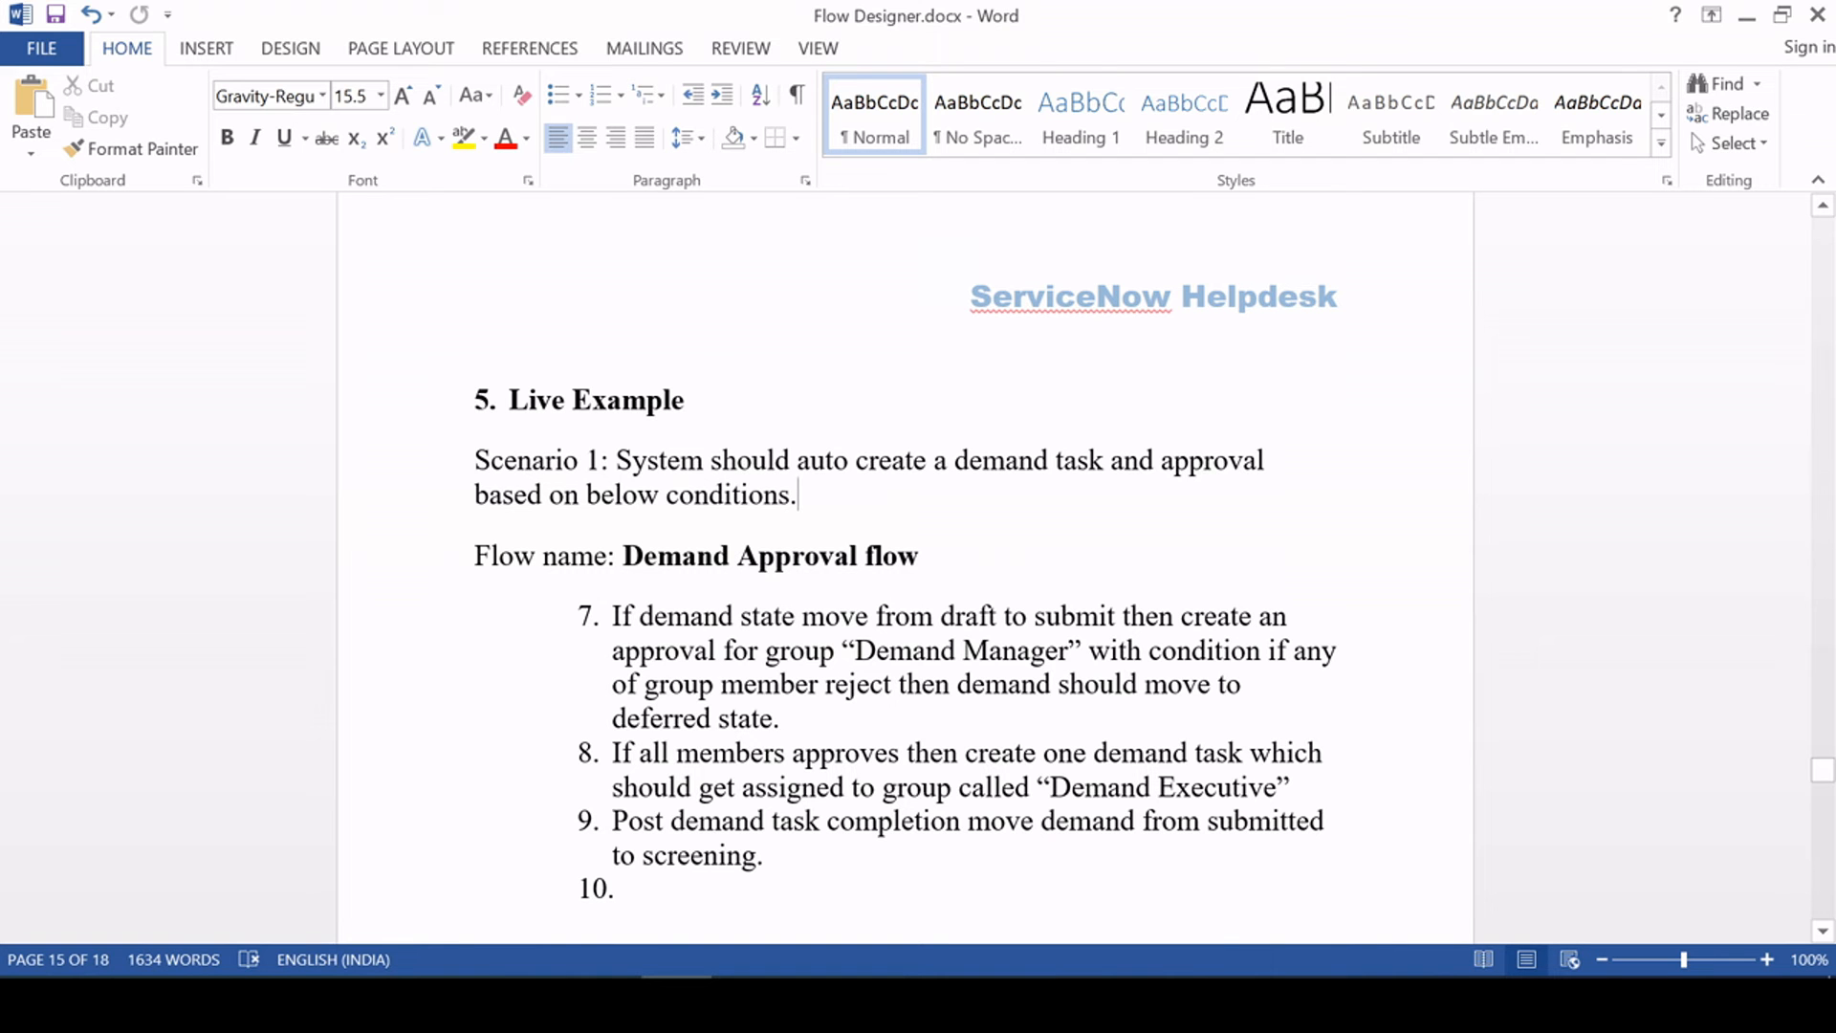
Go to the start of the document and review the Flow Designer outline from Flow Designer Overview to Build A Flow
{"action": "left_click_drag", "start_coordinate": [1826, 784], "coordinate": [1810, 196]}
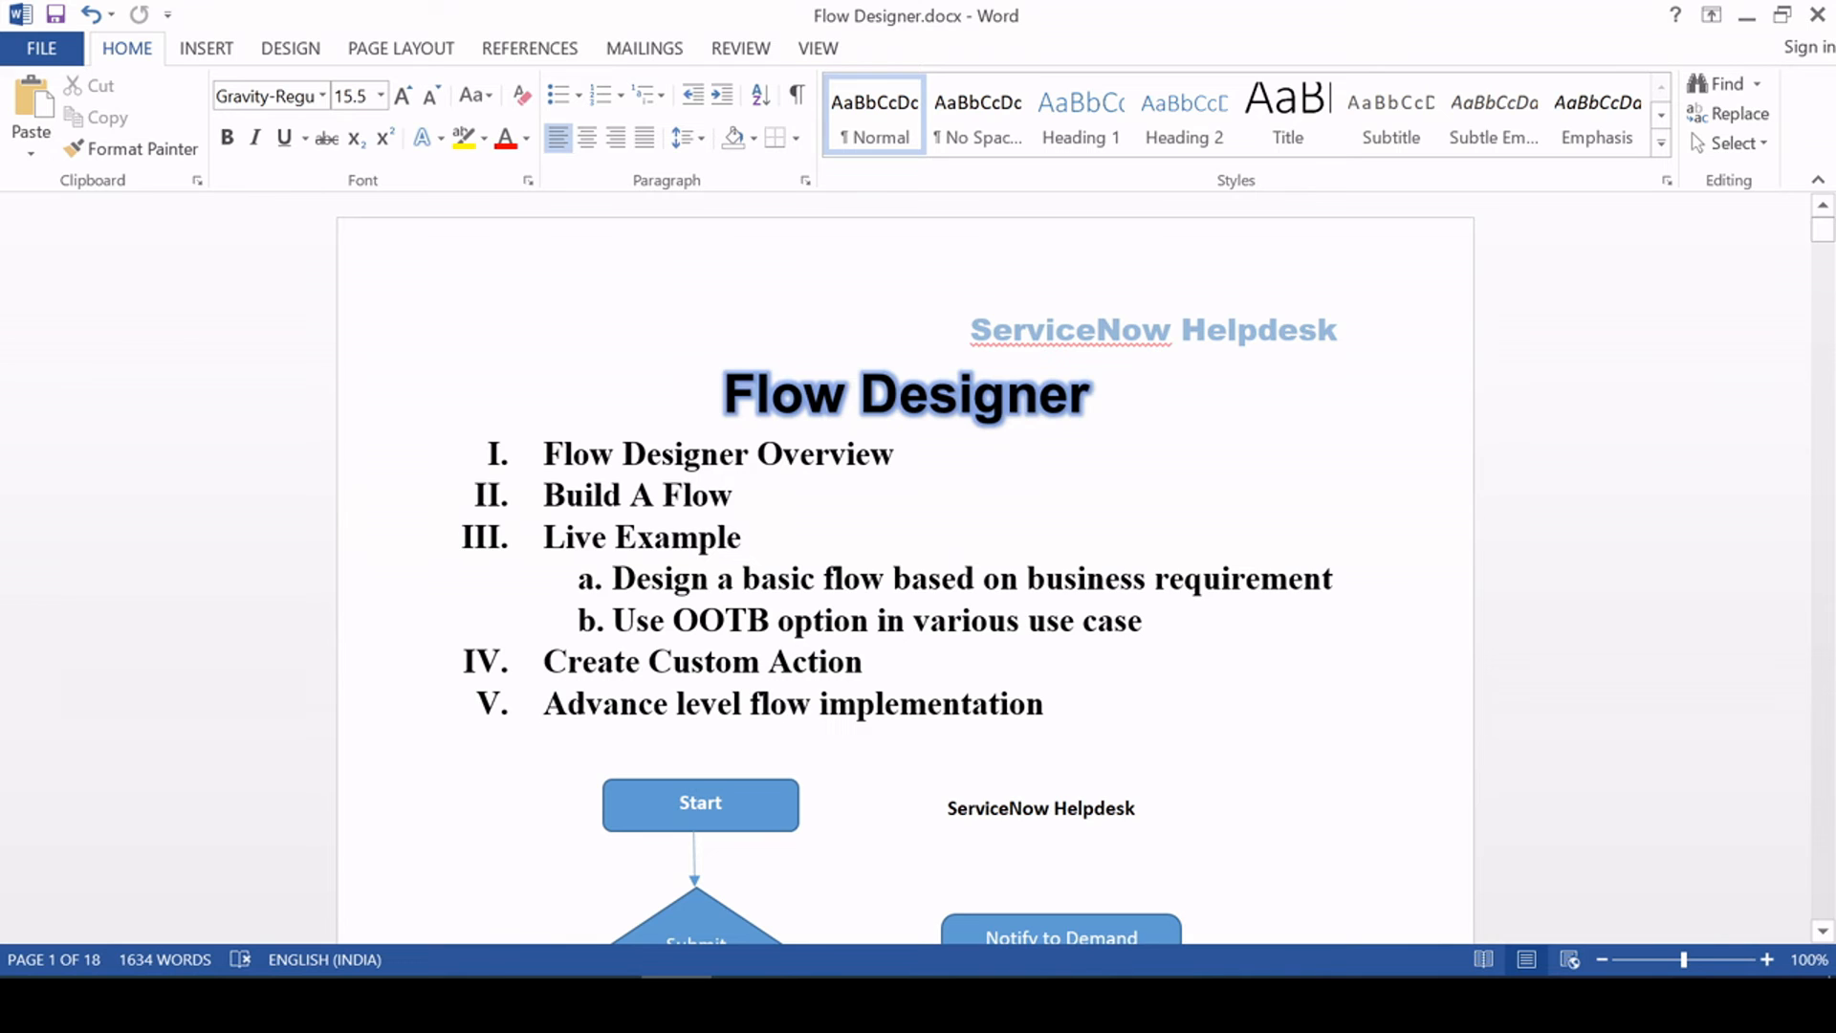
{"action": "left_click", "coordinate": [544, 455]}
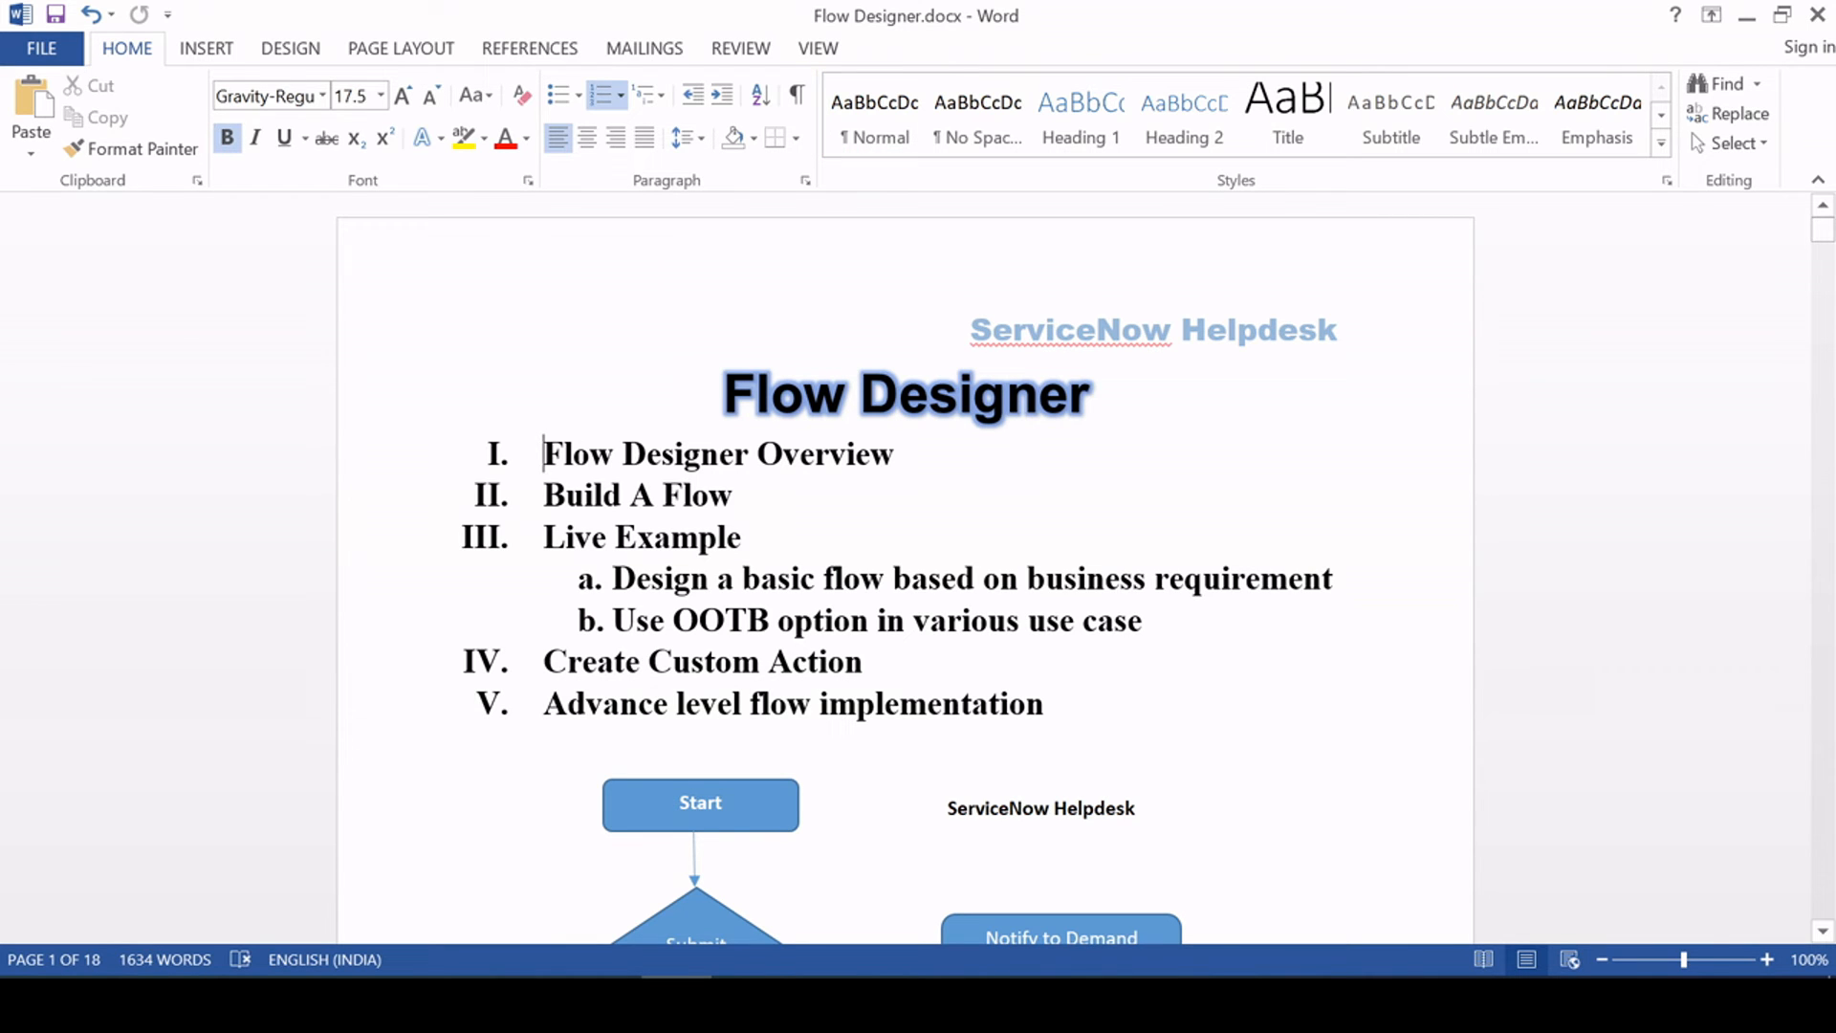
{"action": "left_click_drag", "start_coordinate": [544, 455], "coordinate": [911, 456]}
{"action": "left_click", "coordinate": [734, 495]}
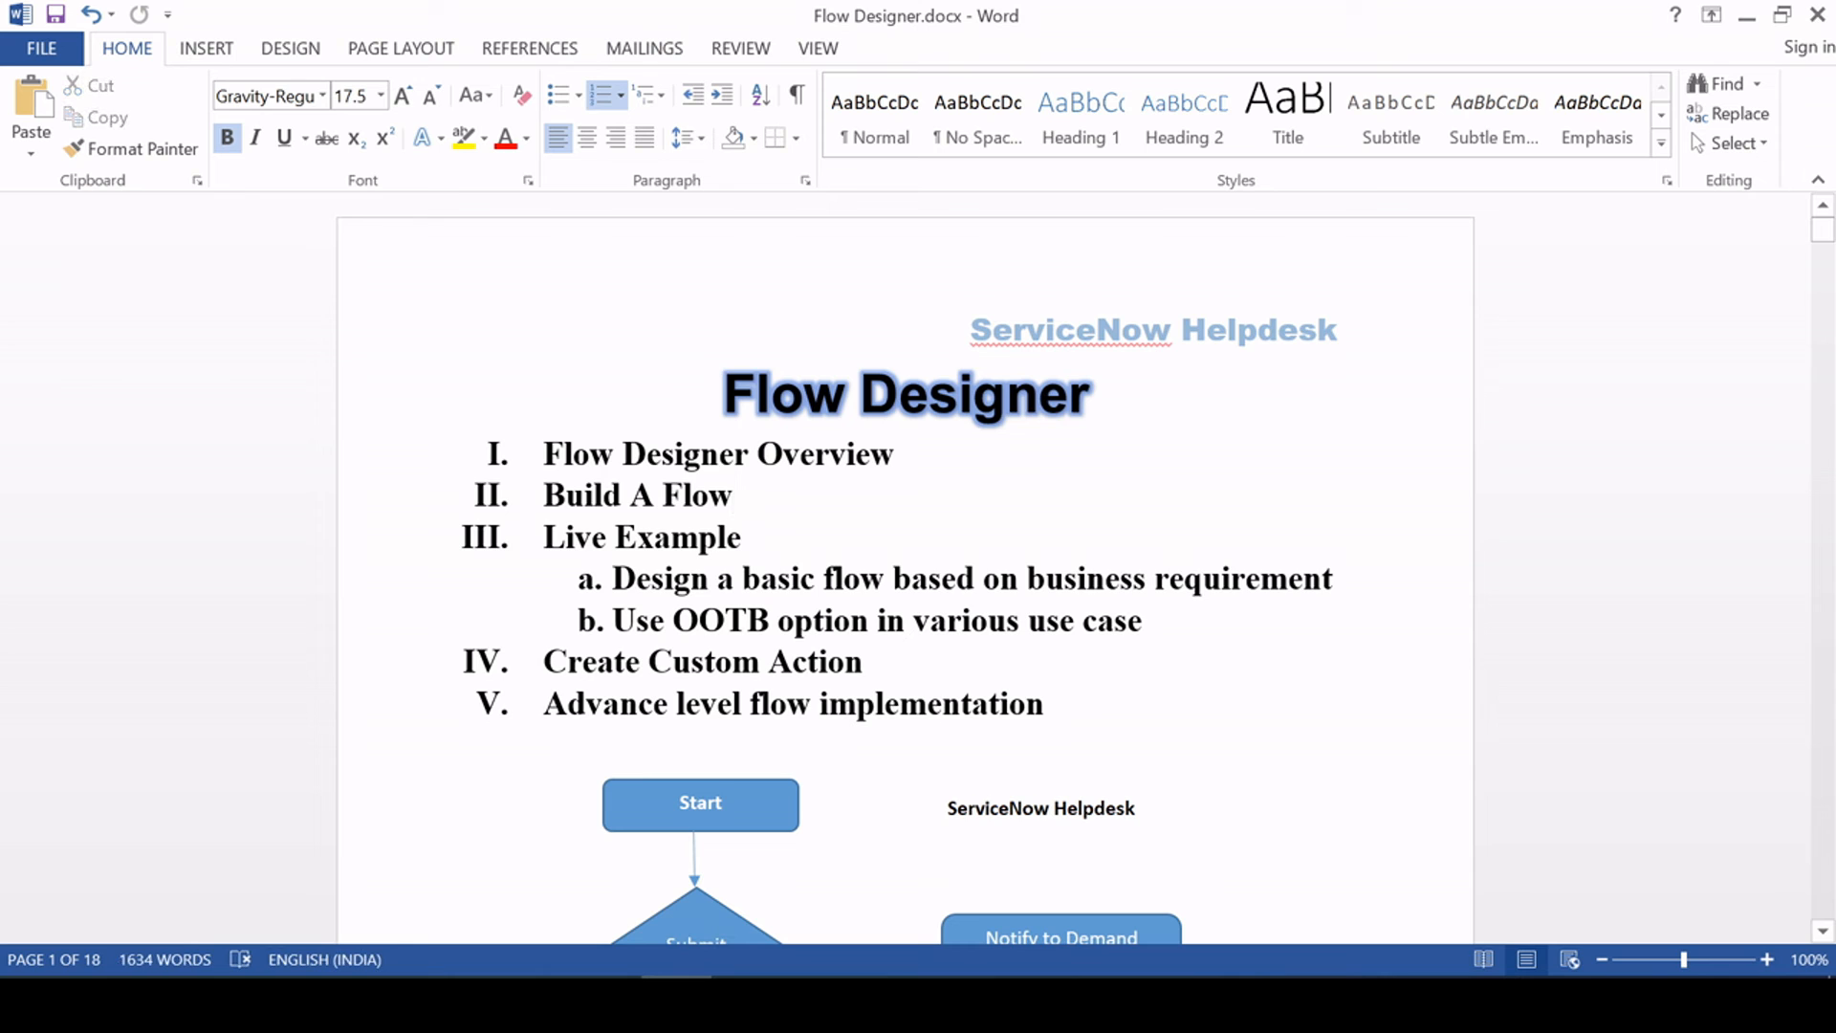
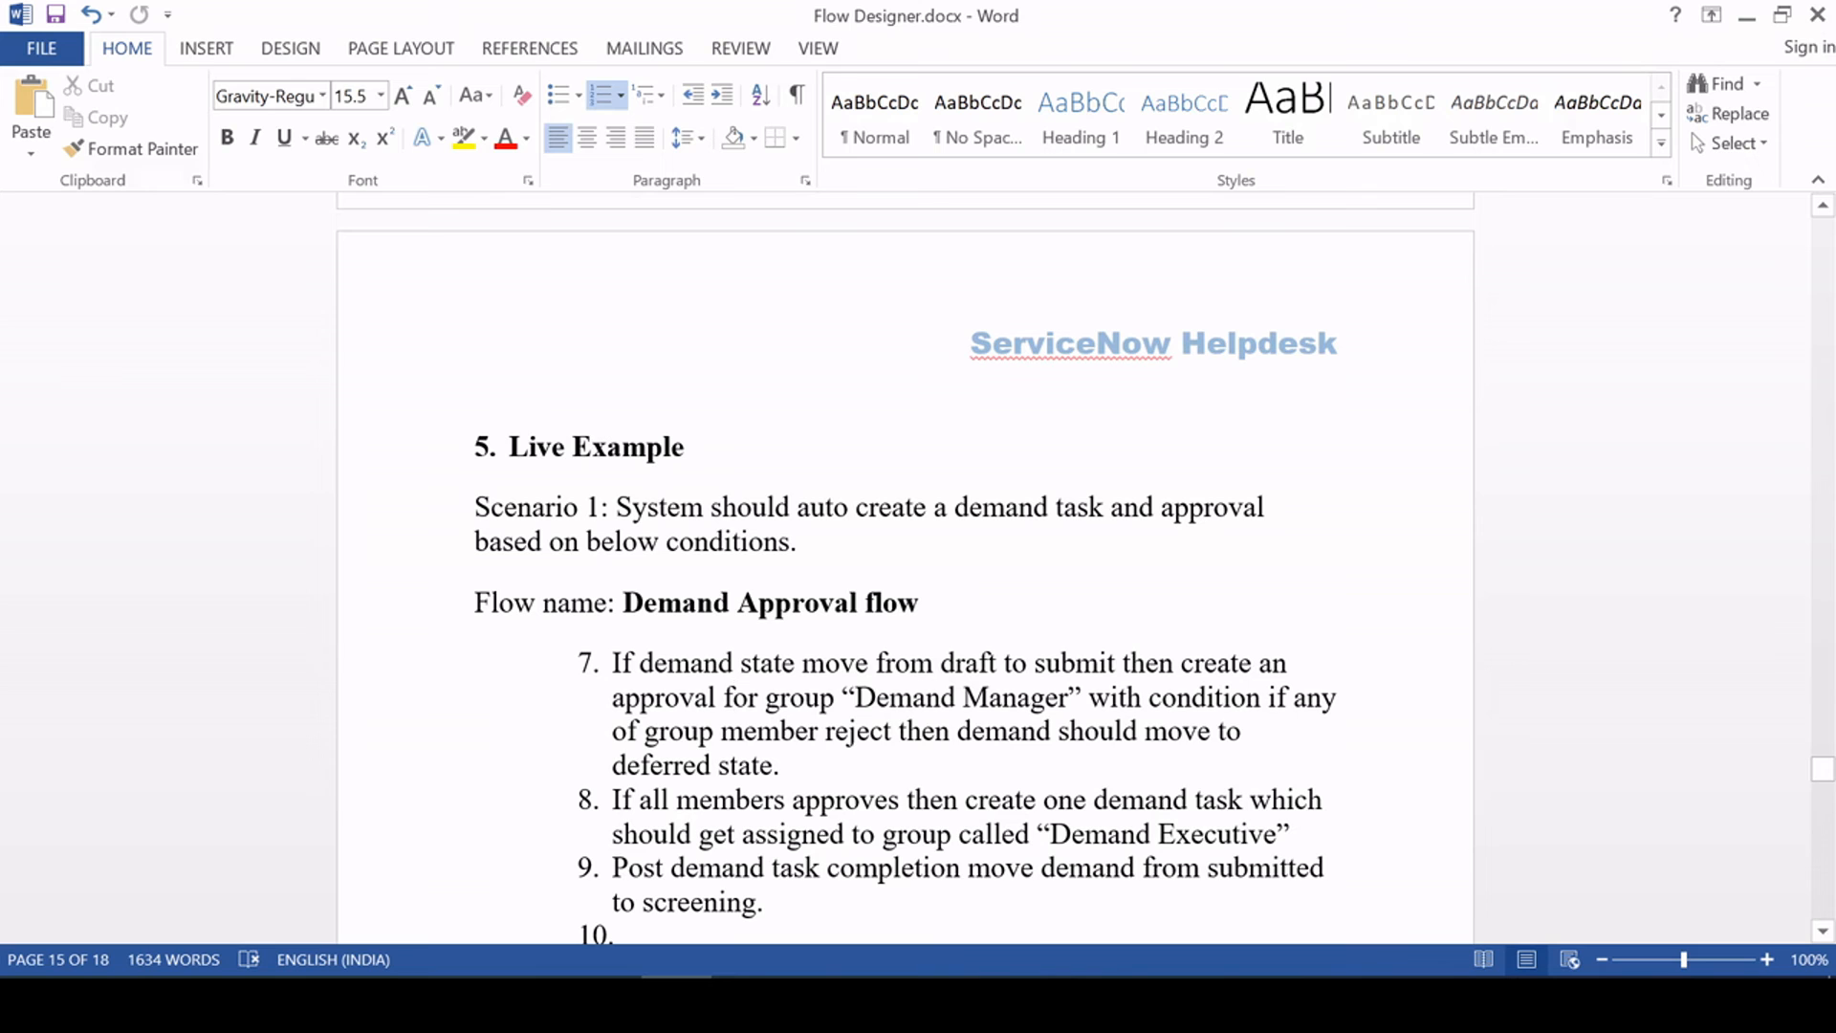
Try lowercase-letter numbering on the Demand Approval flow condition list, and replace it with check mark bullets
{"action": "left_click", "coordinate": [588, 663]}
{"action": "left_click", "coordinate": [717, 661]}
{"action": "scroll", "coordinate": [717, 662], "scroll_direction": "down", "scroll_amount": 3}
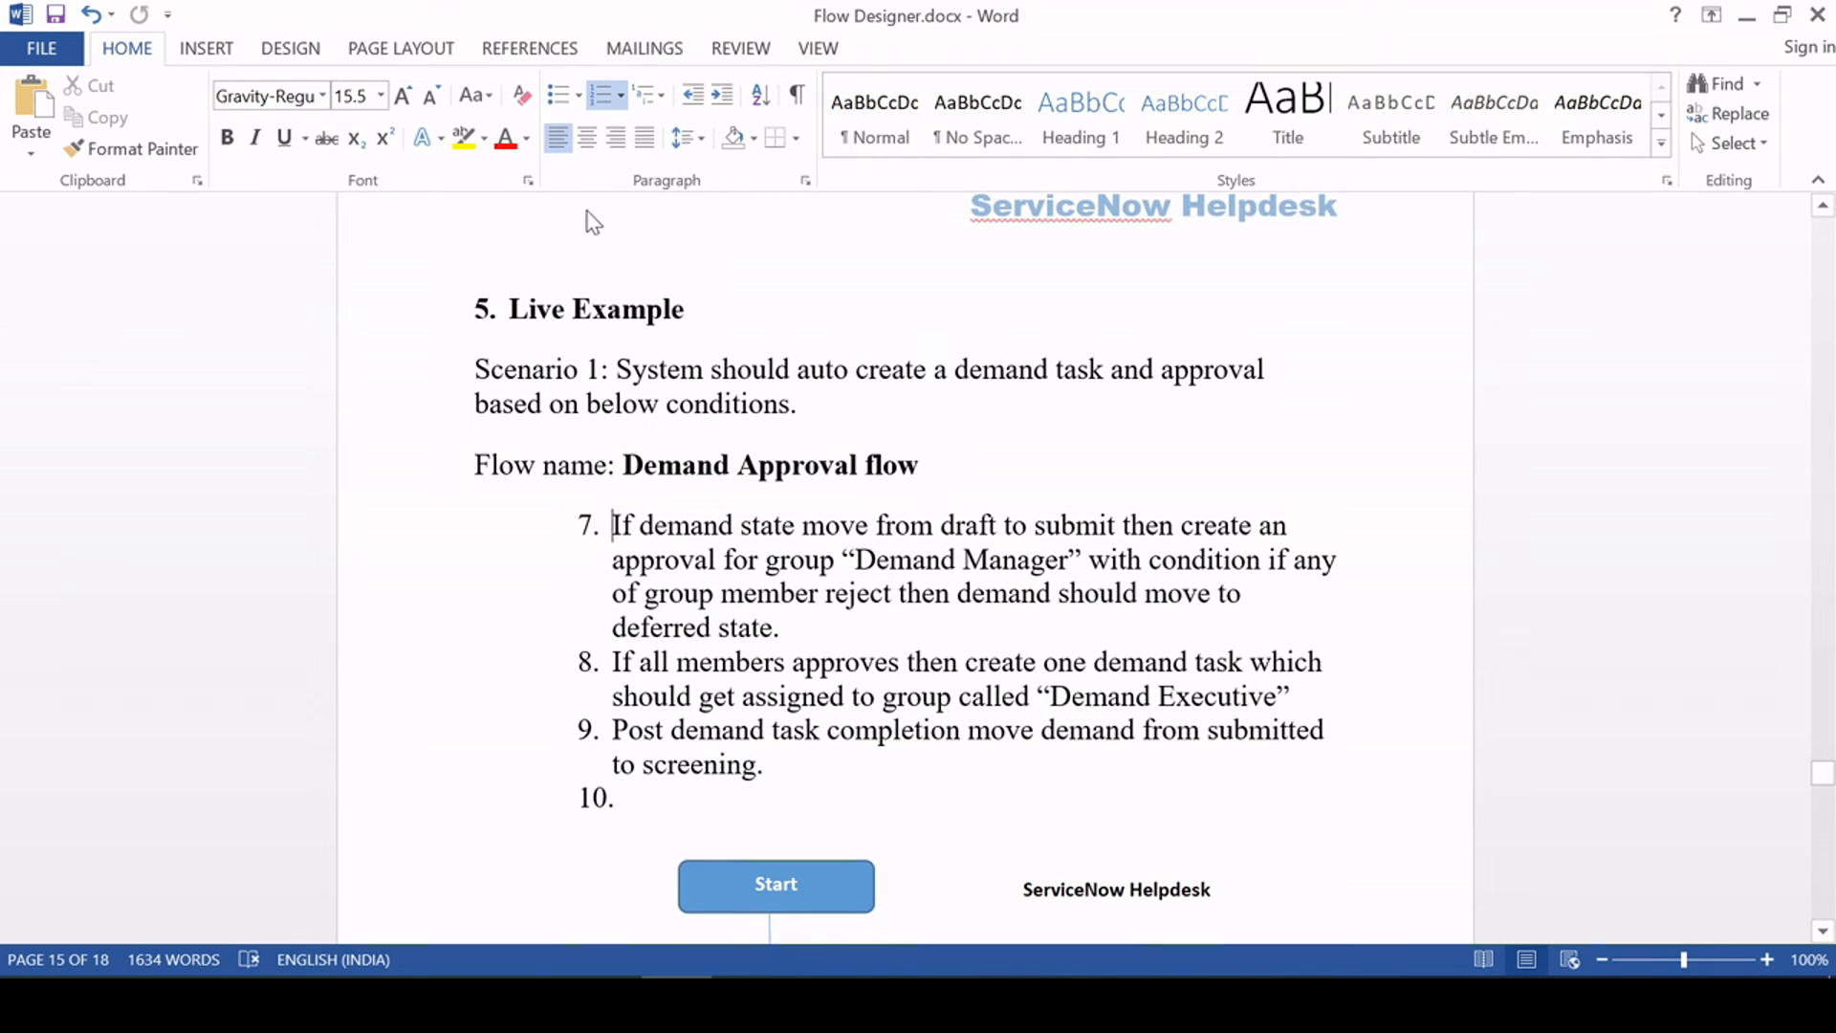
{"action": "left_click", "coordinate": [623, 97]}
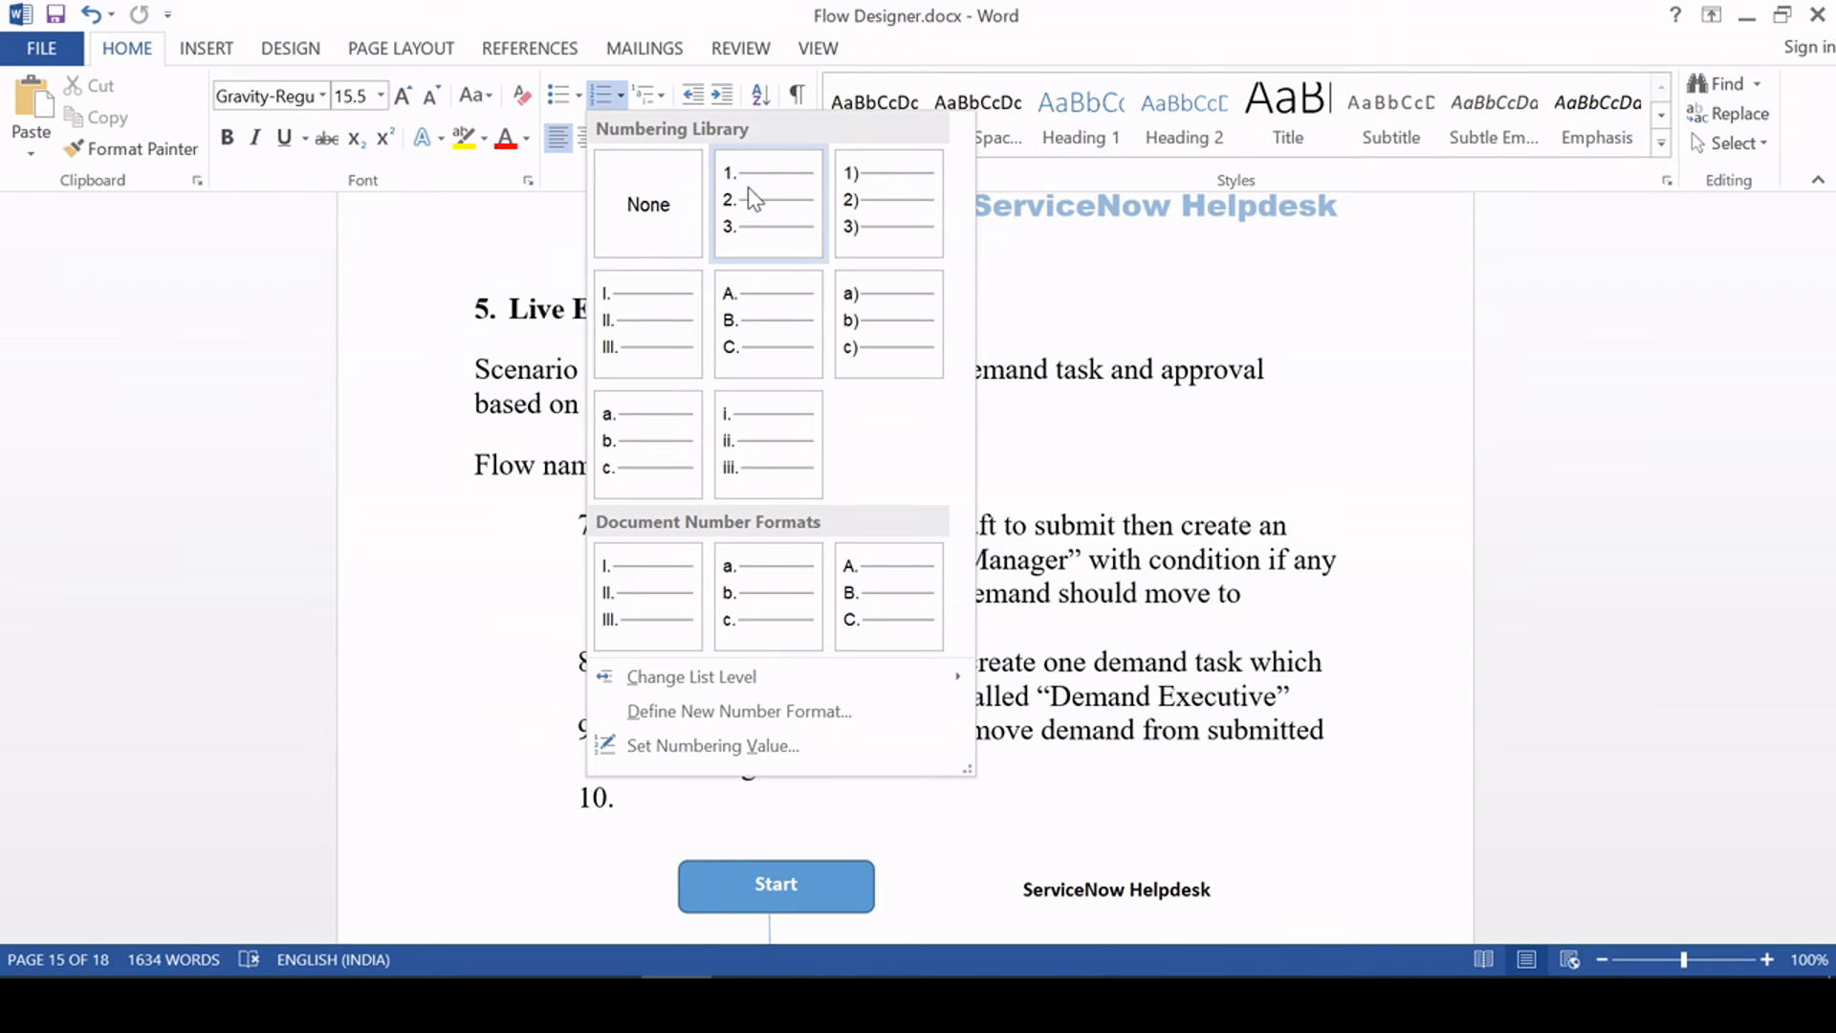
{"action": "left_click", "coordinate": [635, 443]}
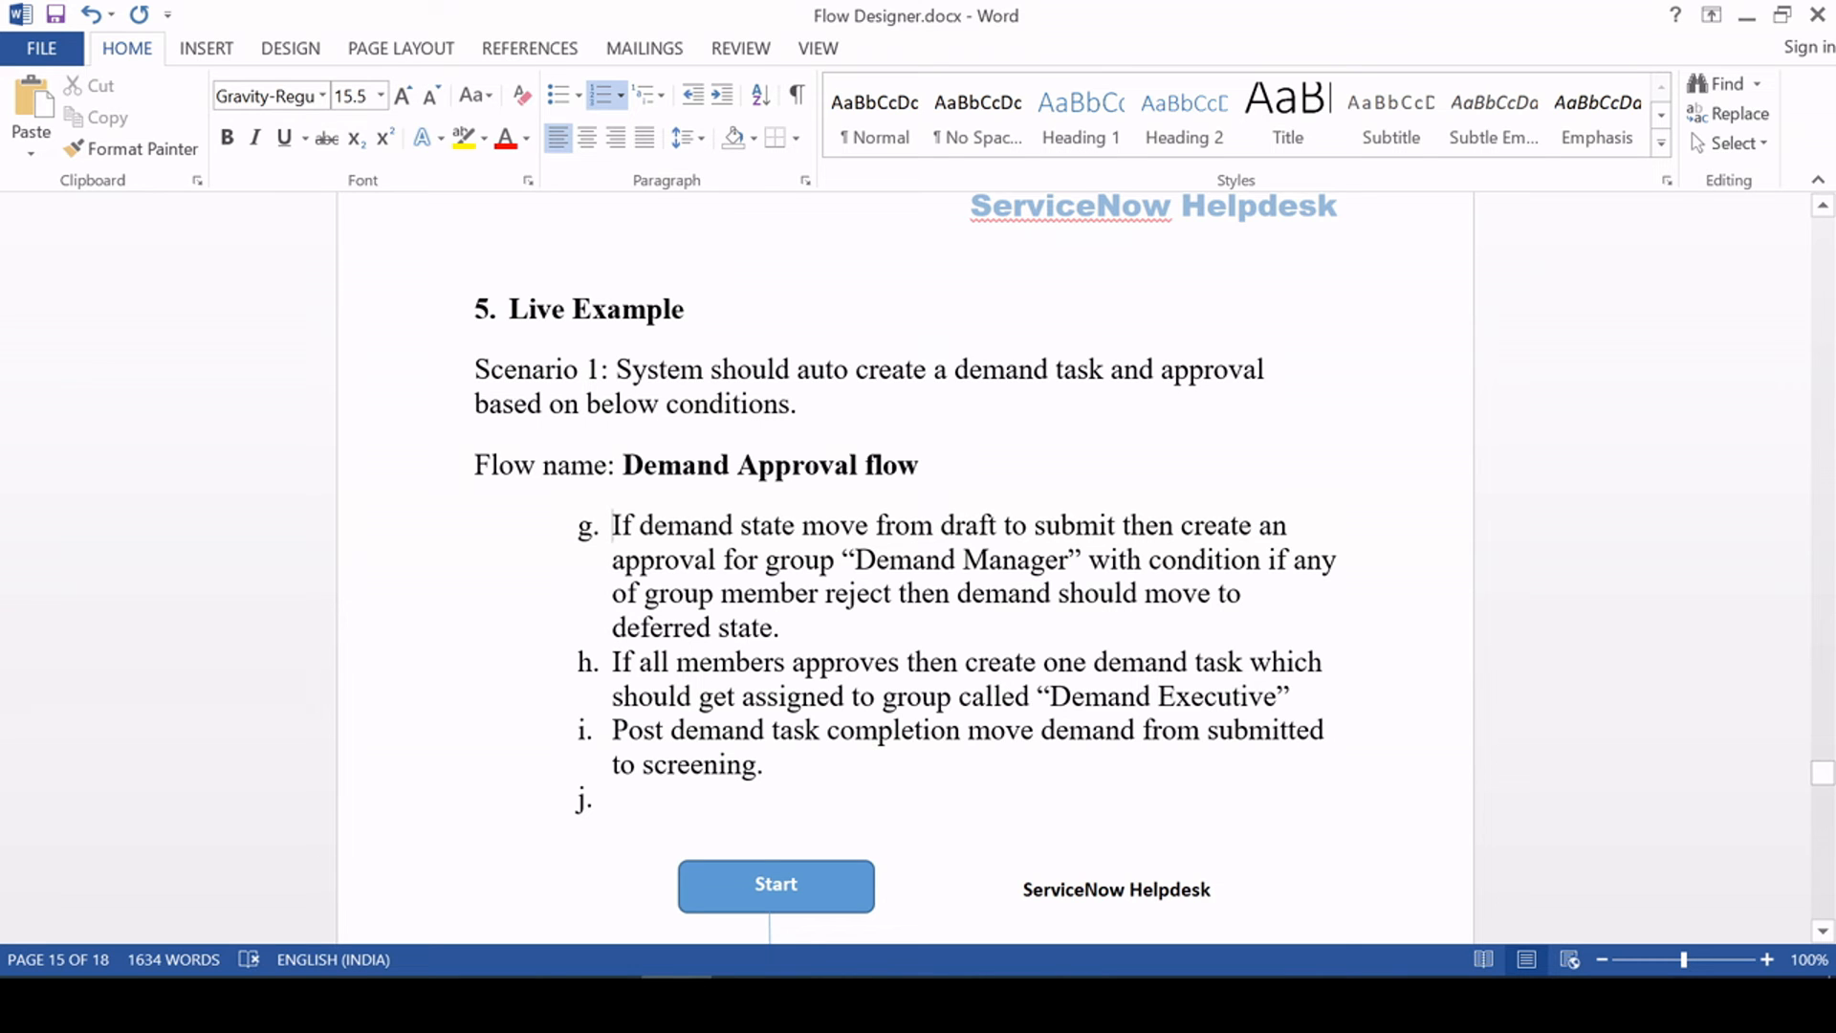
{"action": "left_click", "coordinate": [579, 98]}
{"action": "key", "text": "Escape"}
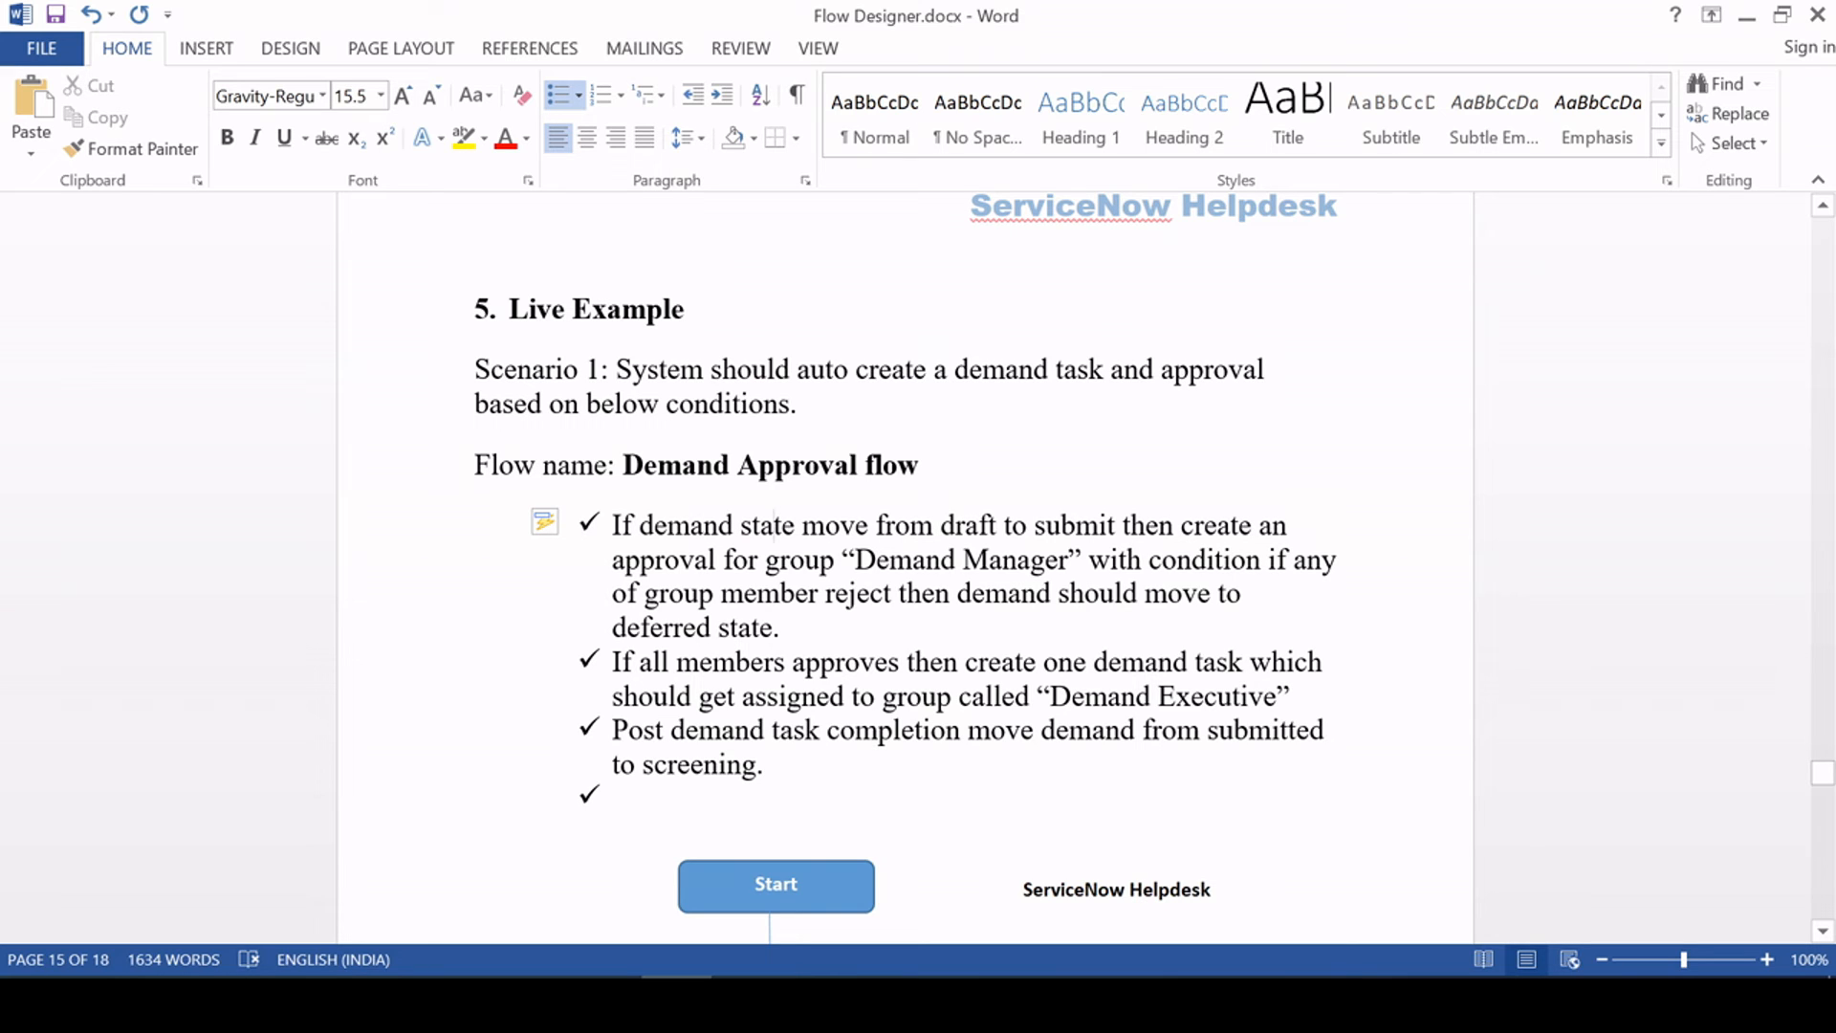
Review the three Demand Approval flow conditions, highlighting the "Demand Manager" group and the whole list in turn
{"action": "left_click_drag", "start_coordinate": [1087, 560], "coordinate": [854, 559]}
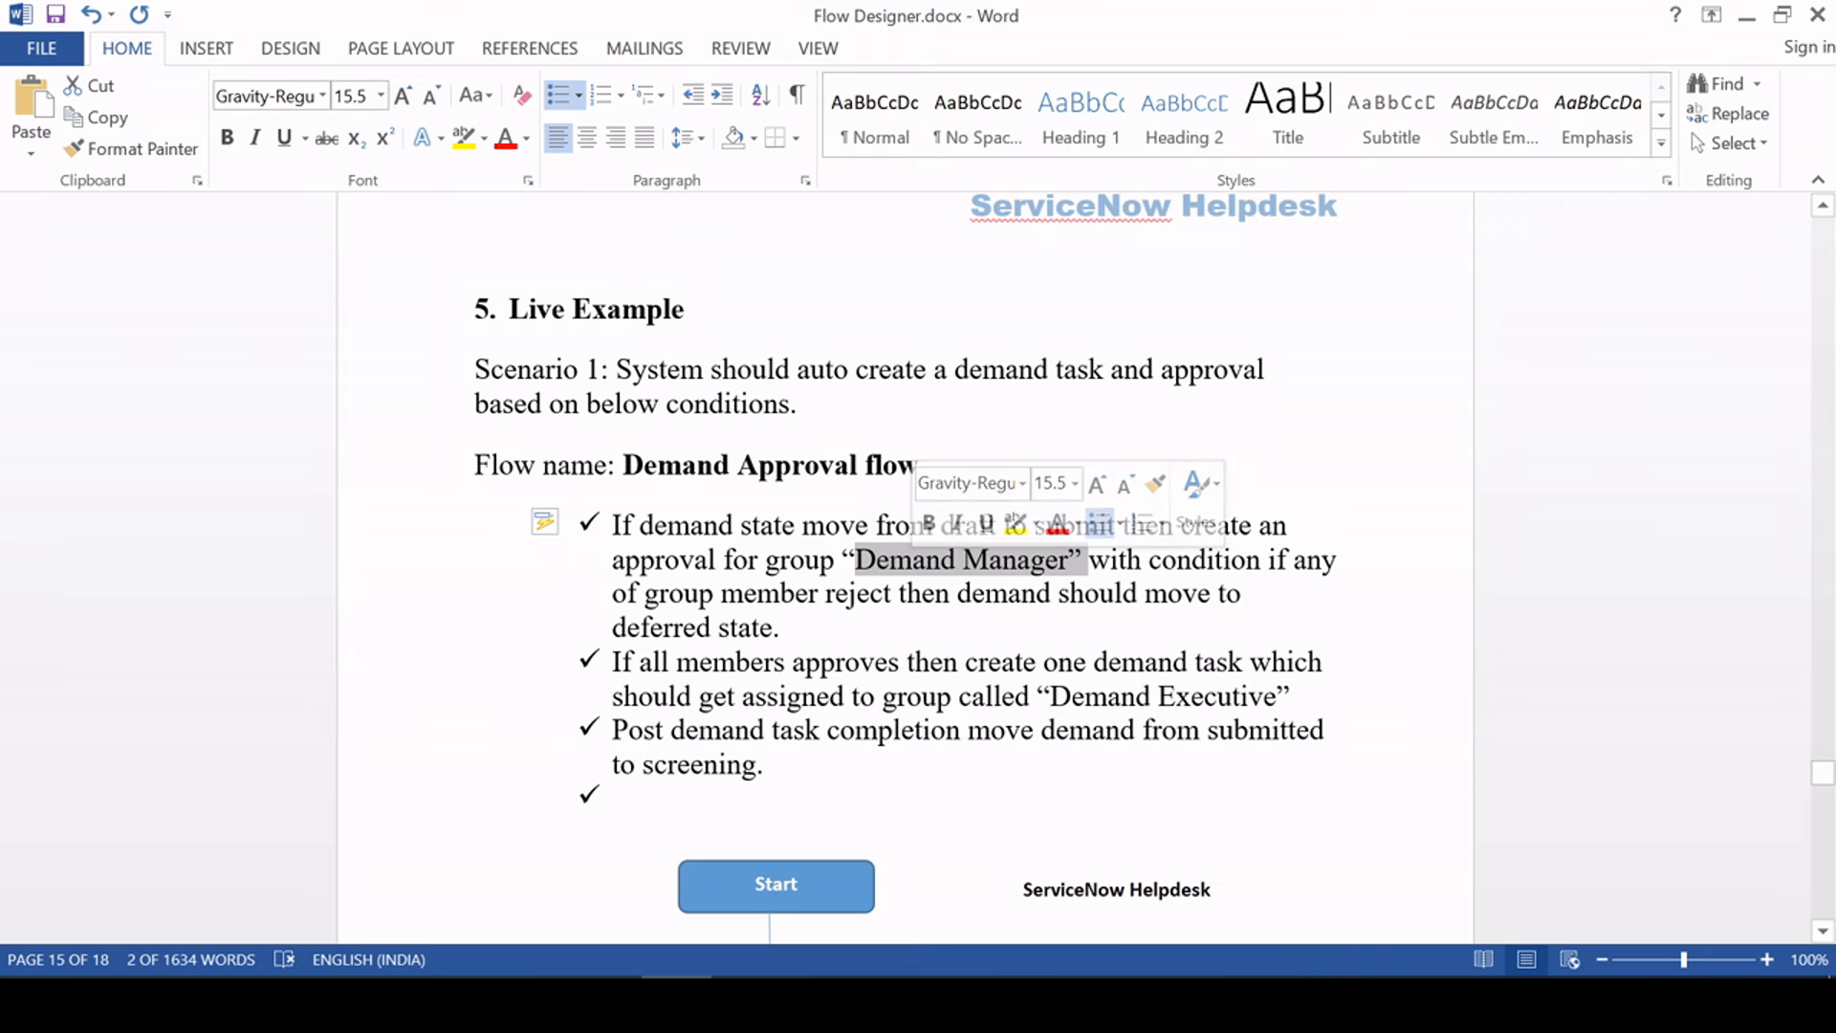
{"action": "left_click", "coordinate": [1338, 560]}
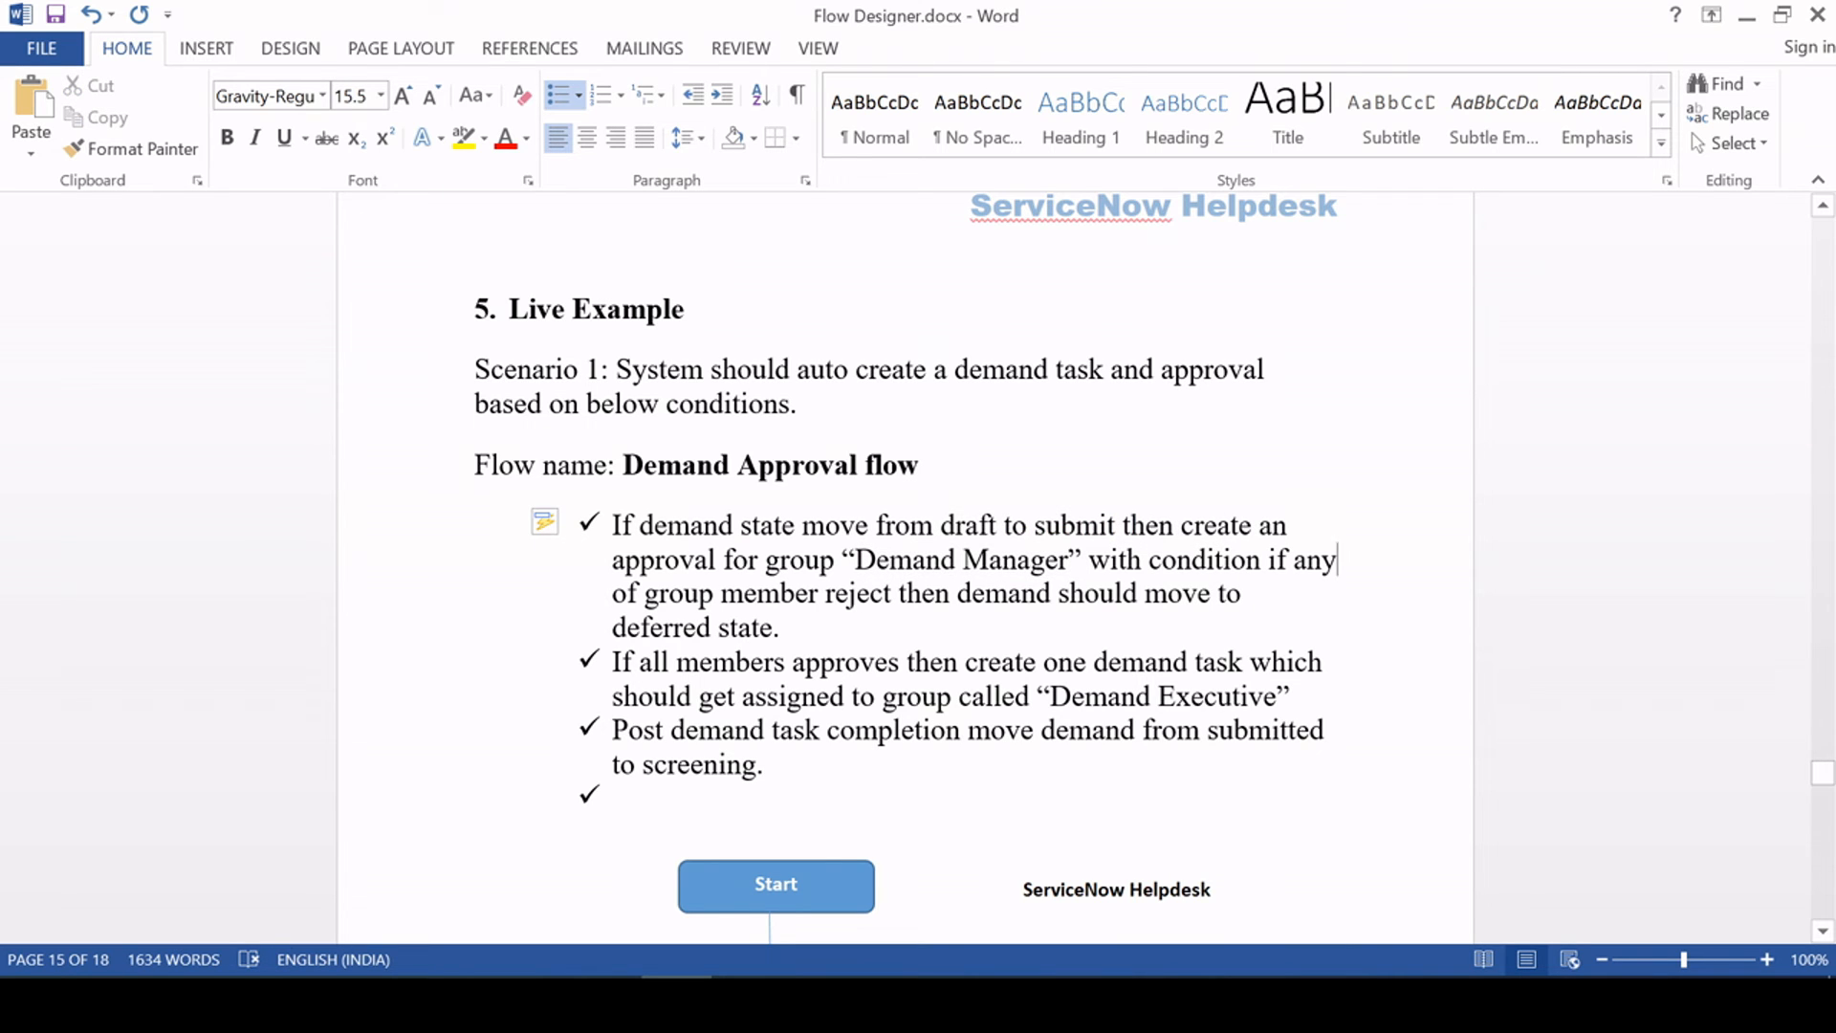
{"action": "left_click", "coordinate": [783, 629]}
{"action": "scroll", "coordinate": [820, 635], "scroll_direction": "down", "scroll_amount": 6}
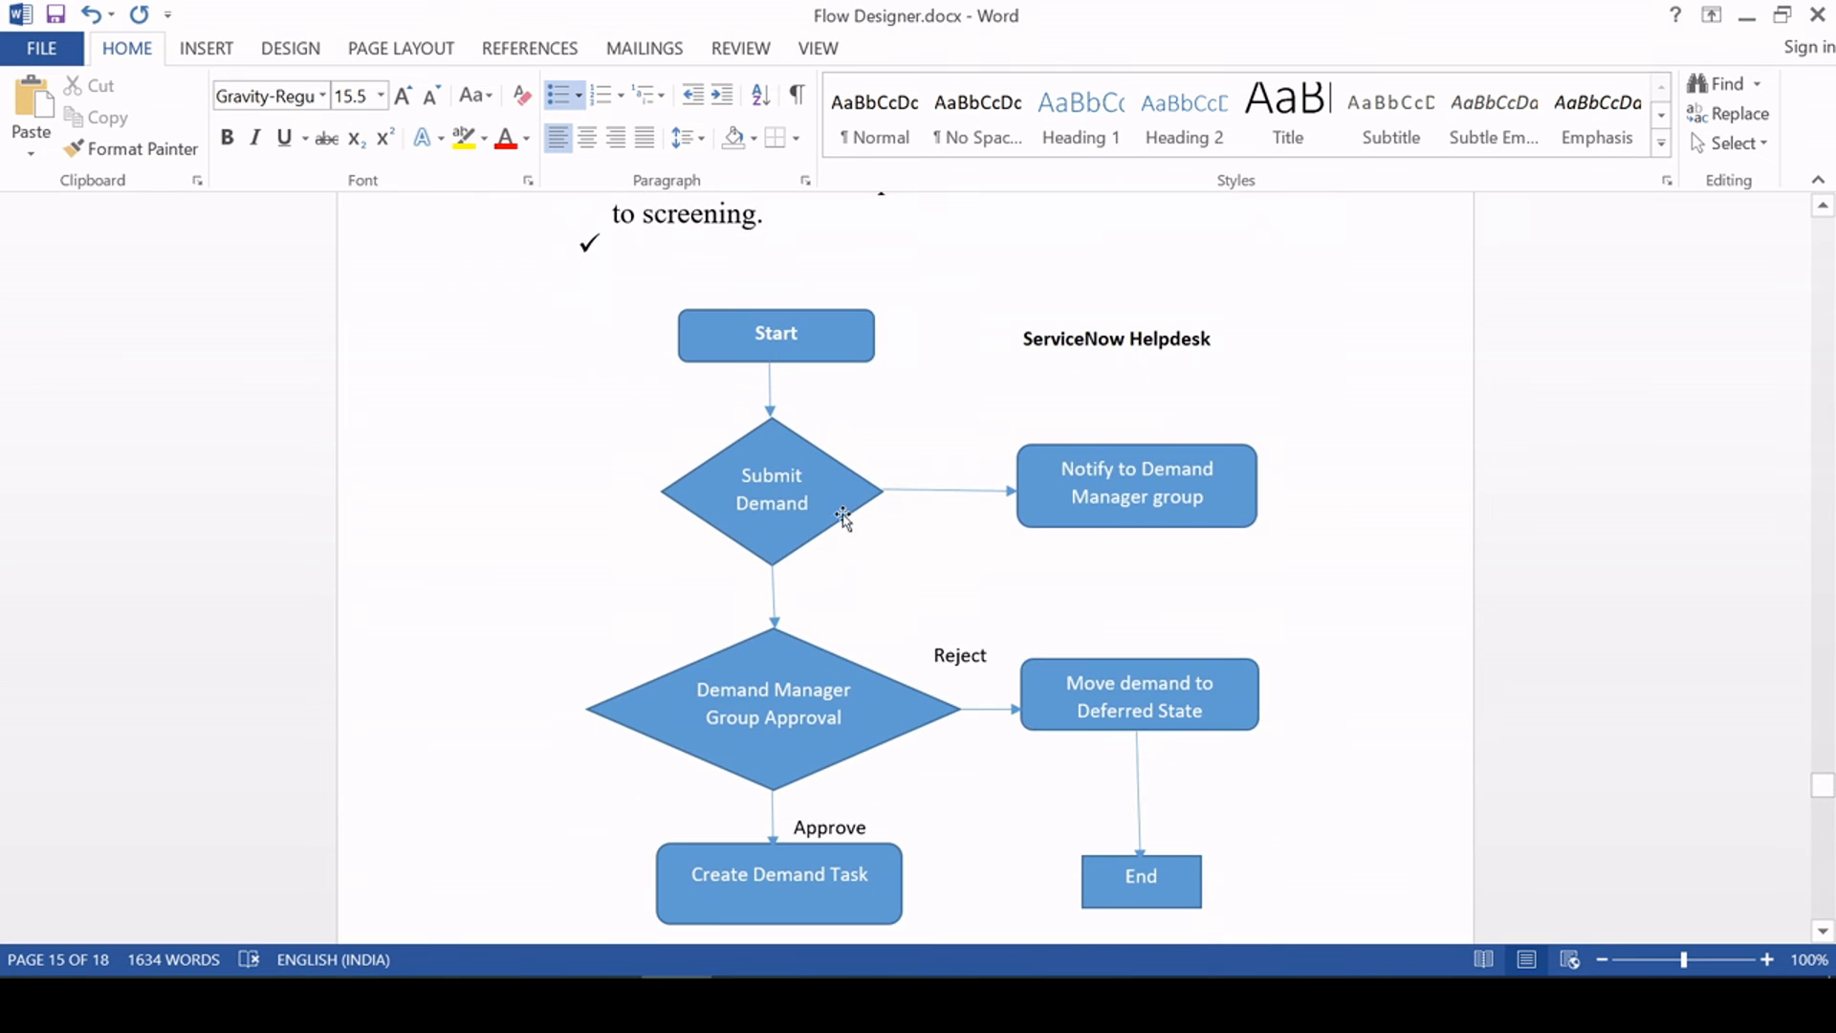
{"action": "scroll", "coordinate": [979, 615], "scroll_direction": "up", "scroll_amount": 6}
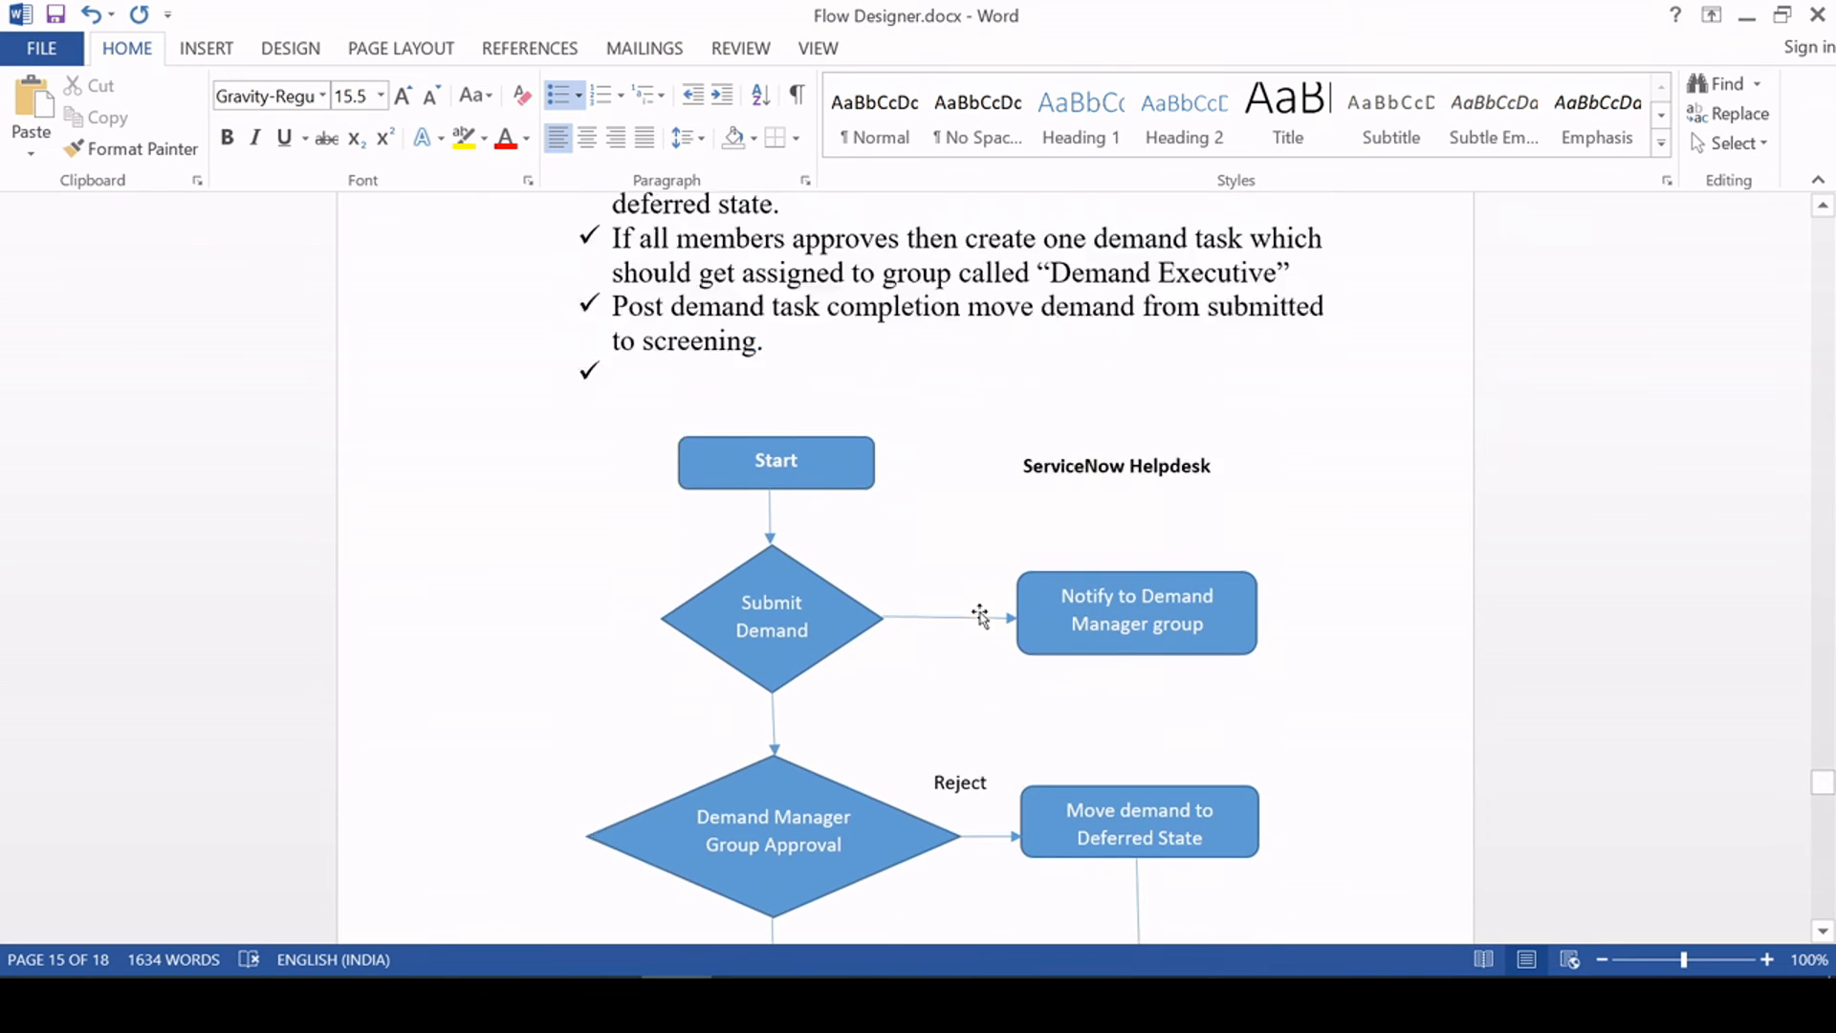
{"action": "scroll", "coordinate": [905, 564], "scroll_direction": "down", "scroll_amount": 1}
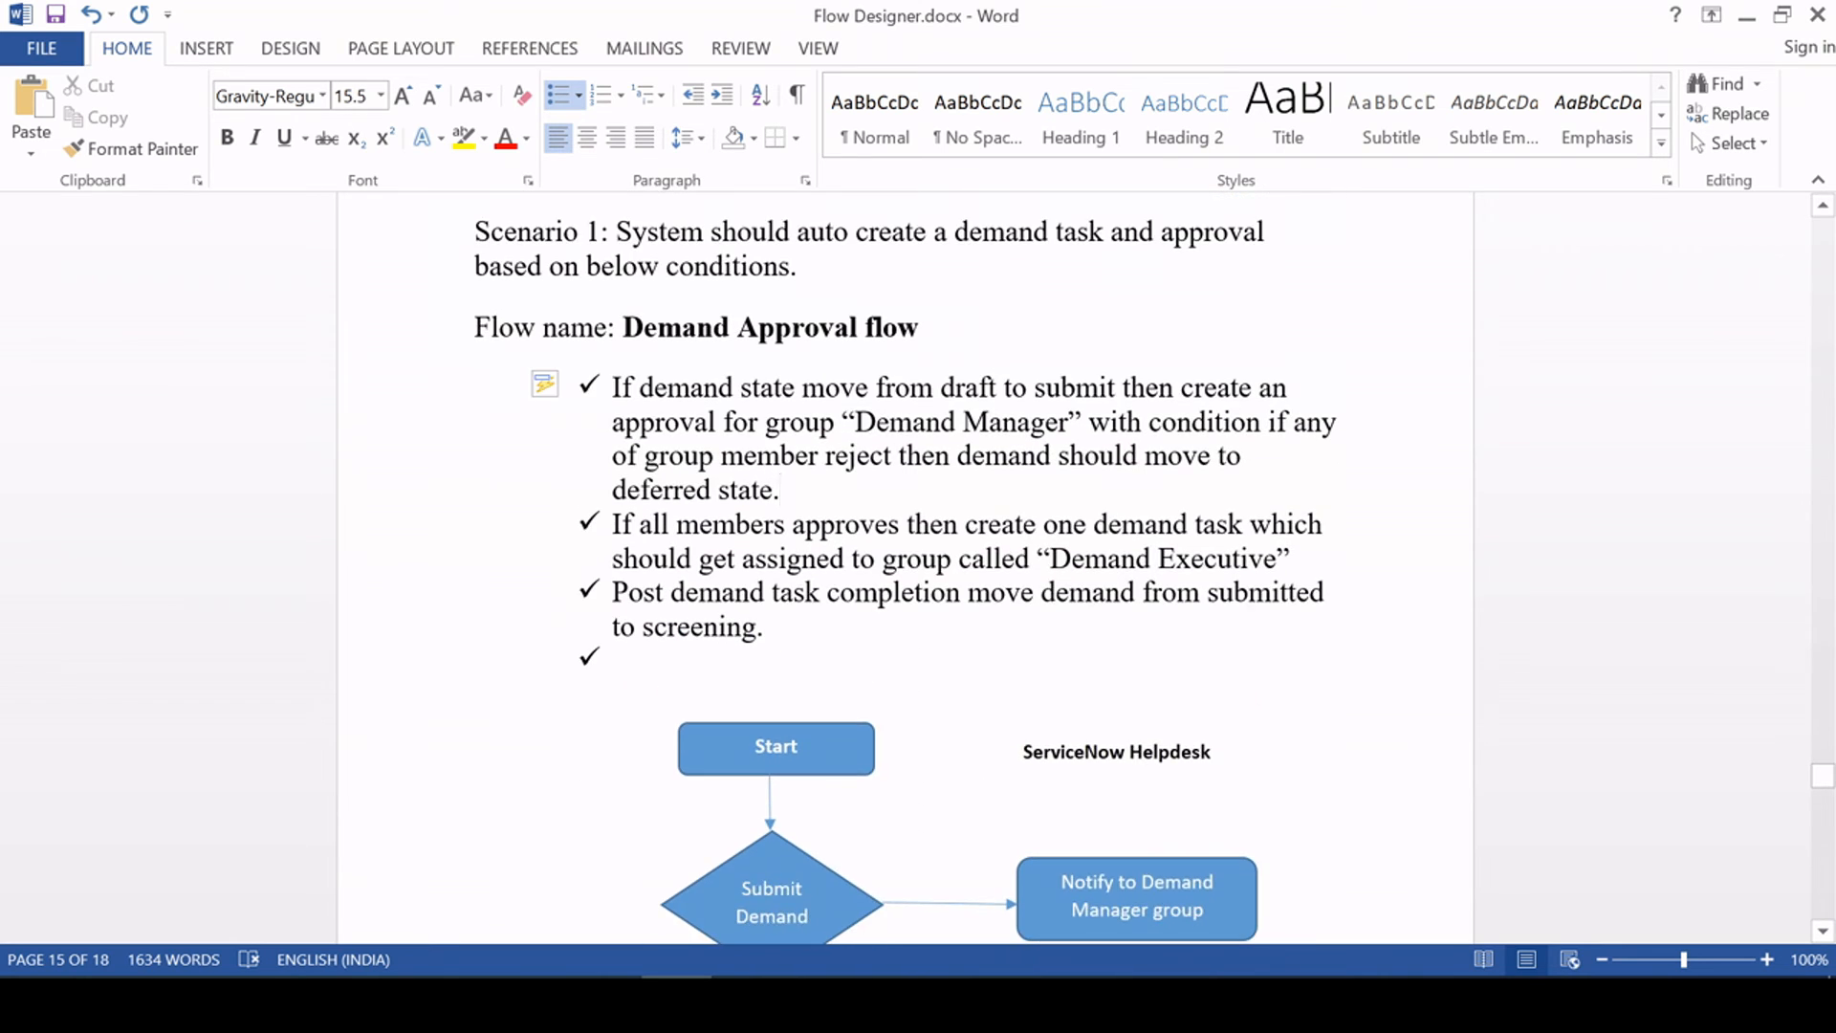
{"action": "left_click_drag", "start_coordinate": [613, 389], "coordinate": [798, 634]}
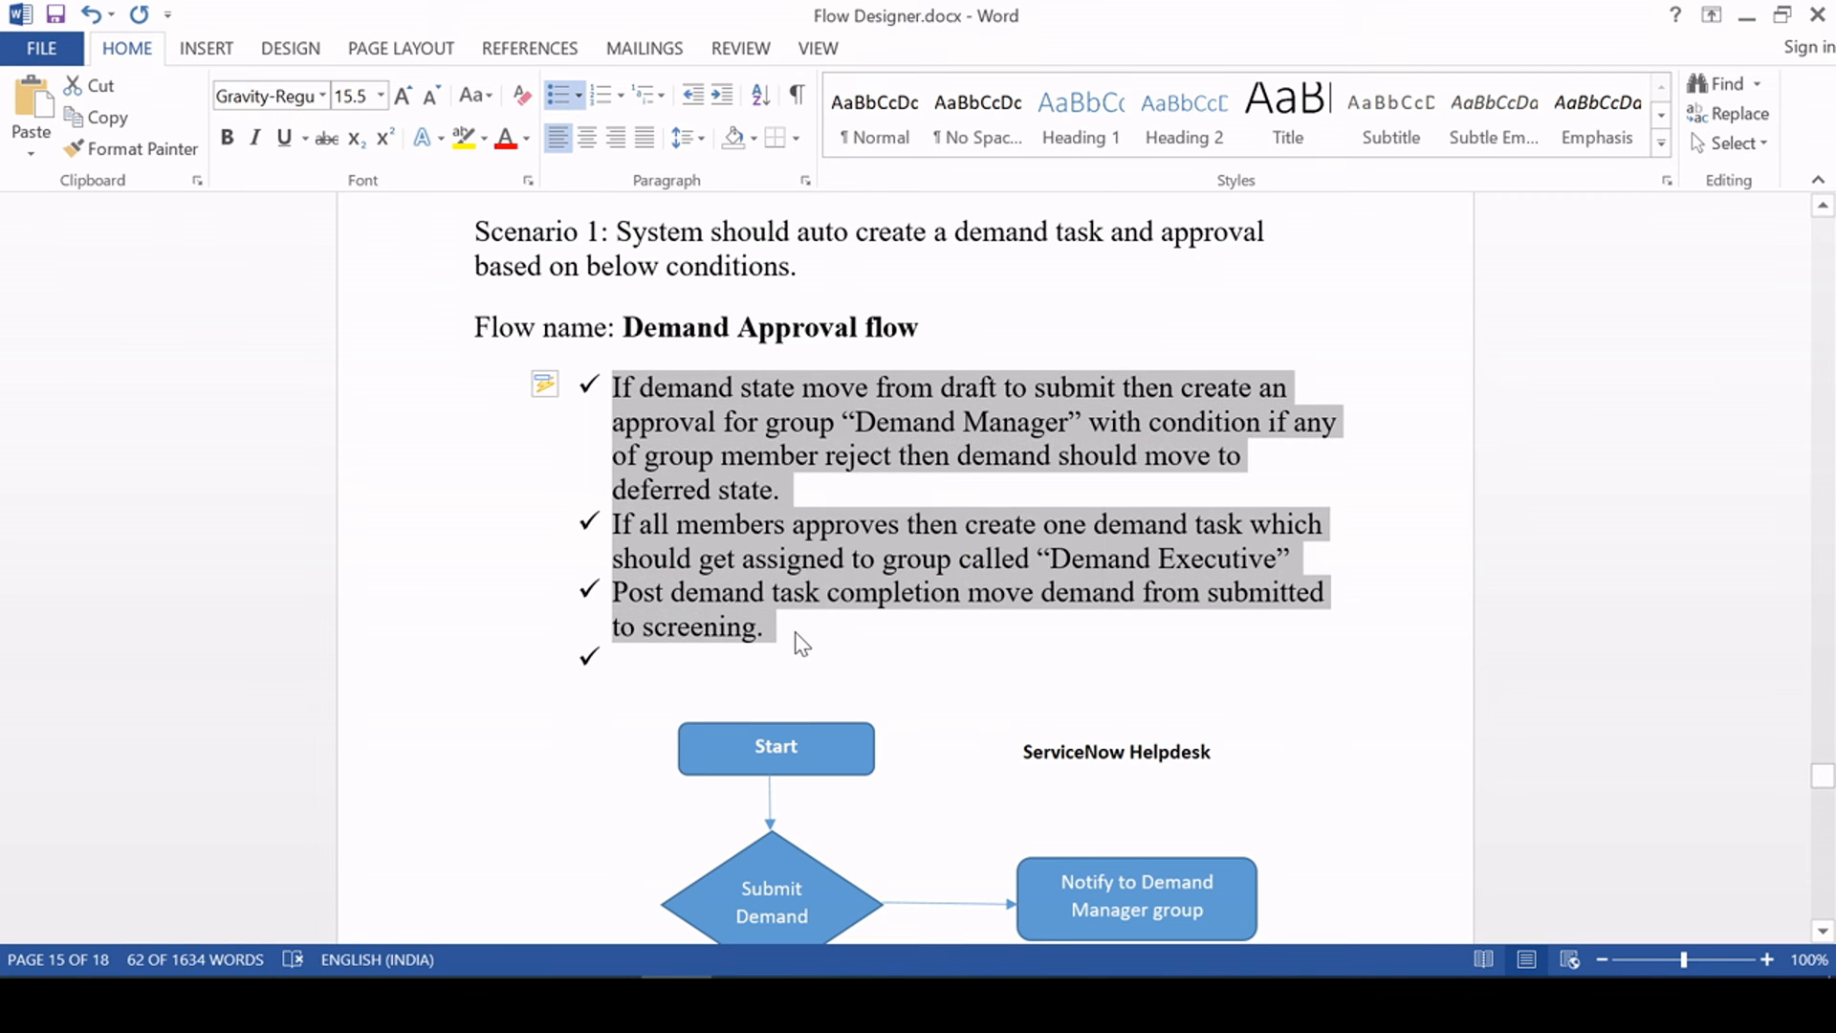
{"action": "left_click", "coordinate": [799, 641]}
Compare the flowchart's submit, notification, approval and rejection branches with the listed Demand Approval flow conditions
{"action": "scroll", "coordinate": [804, 655], "scroll_direction": "down", "scroll_amount": 1}
{"action": "scroll", "coordinate": [822, 612], "scroll_direction": "down", "scroll_amount": 2}
{"action": "scroll", "coordinate": [889, 784], "scroll_direction": "down", "scroll_amount": 2}
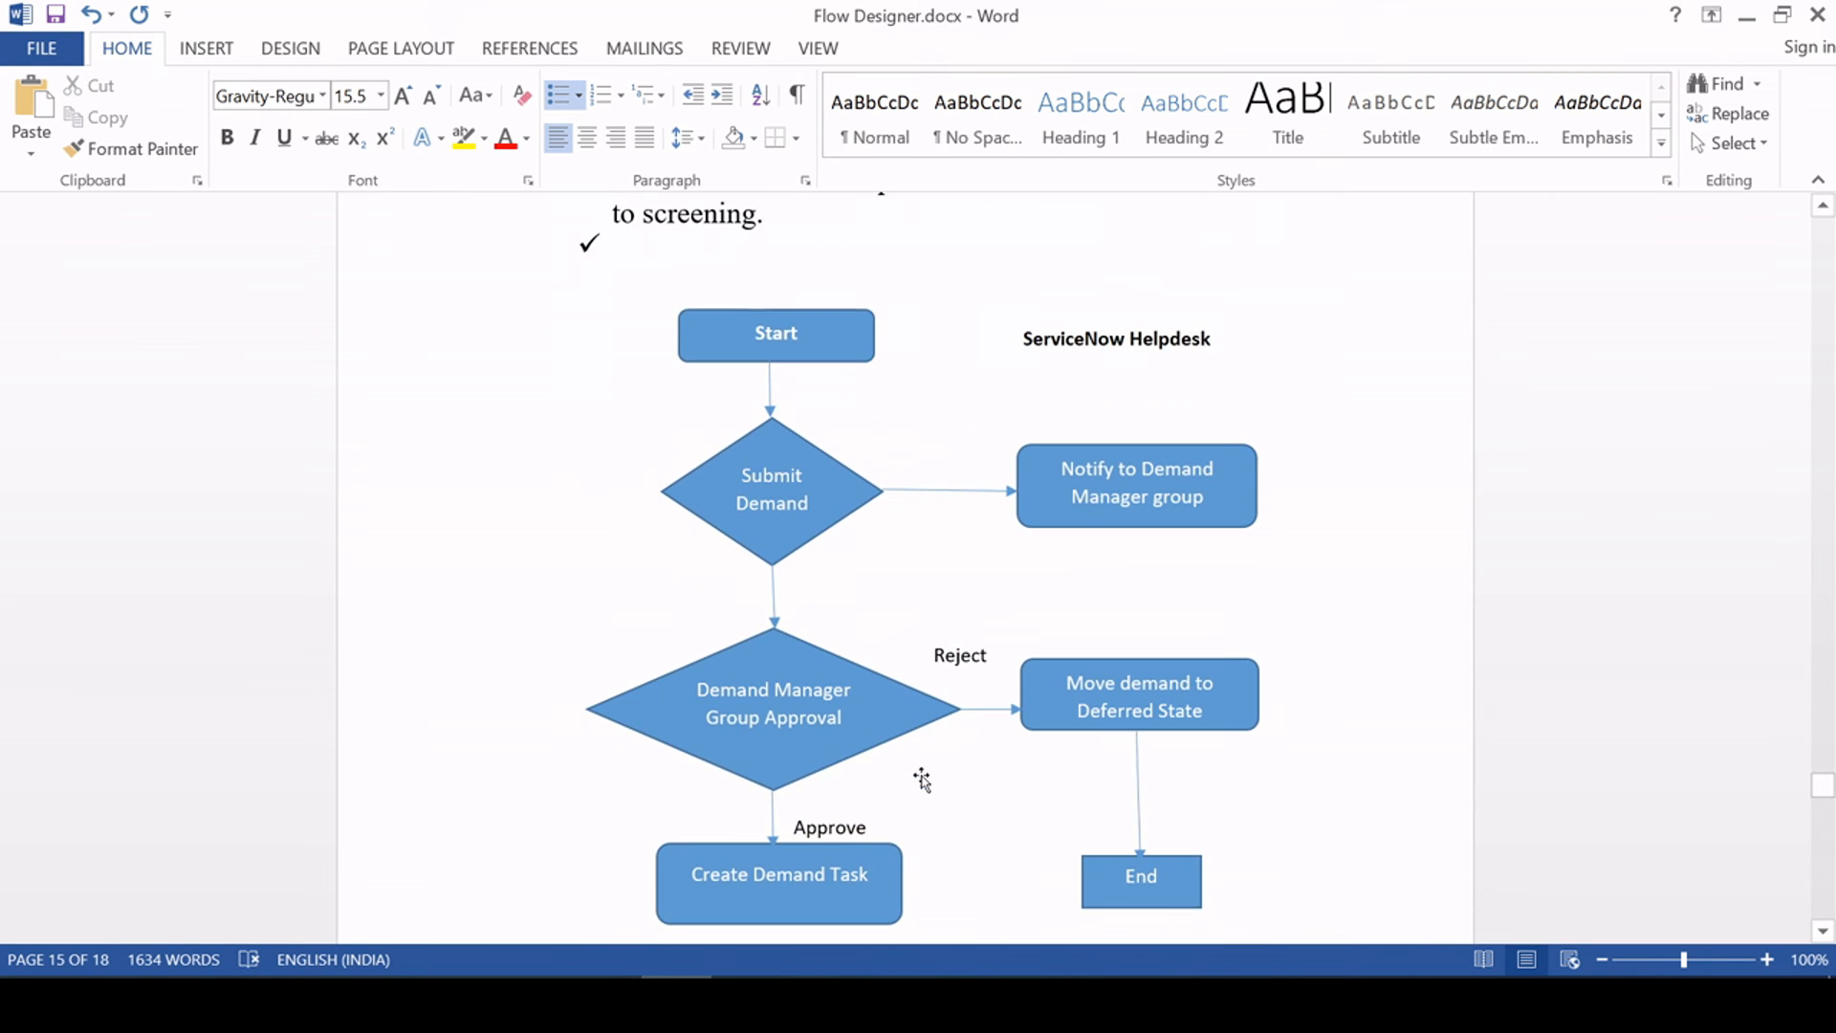
{"action": "scroll", "coordinate": [898, 631], "scroll_direction": "down", "scroll_amount": 2}
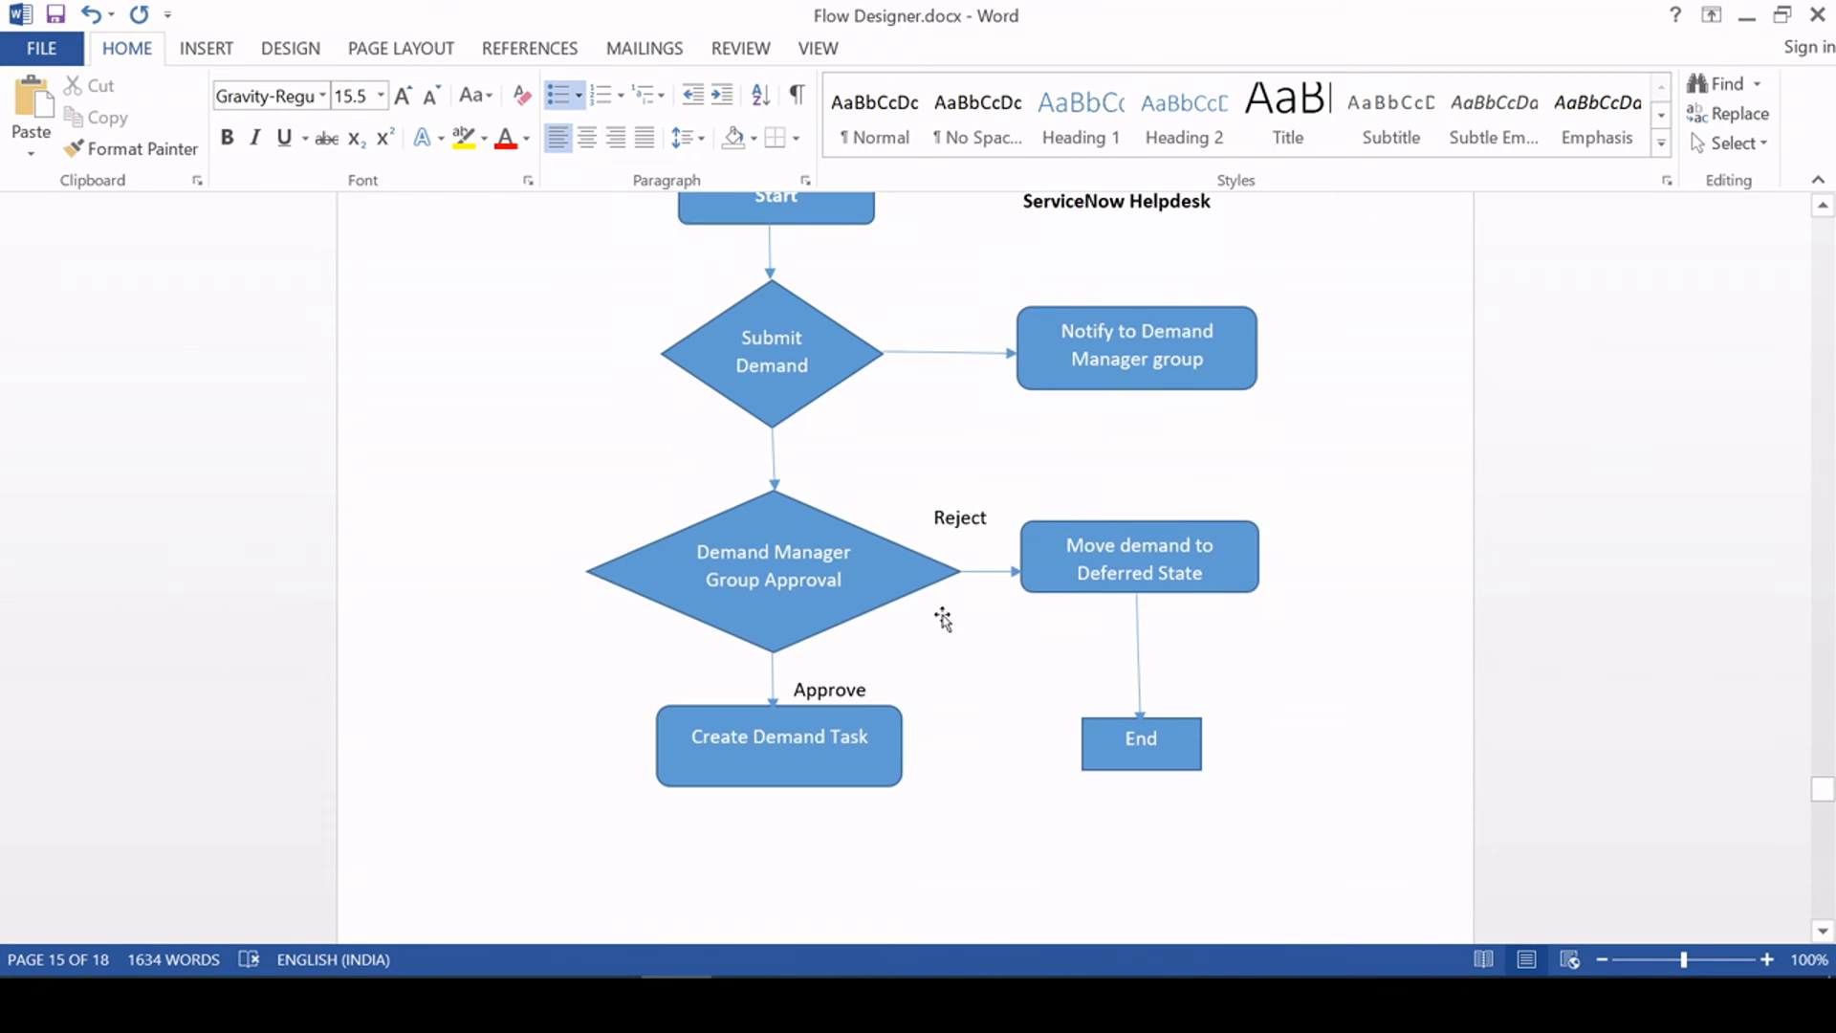
{"action": "scroll", "coordinate": [940, 619], "scroll_direction": "up", "scroll_amount": 1}
{"action": "scroll", "coordinate": [937, 620], "scroll_direction": "up", "scroll_amount": 1}
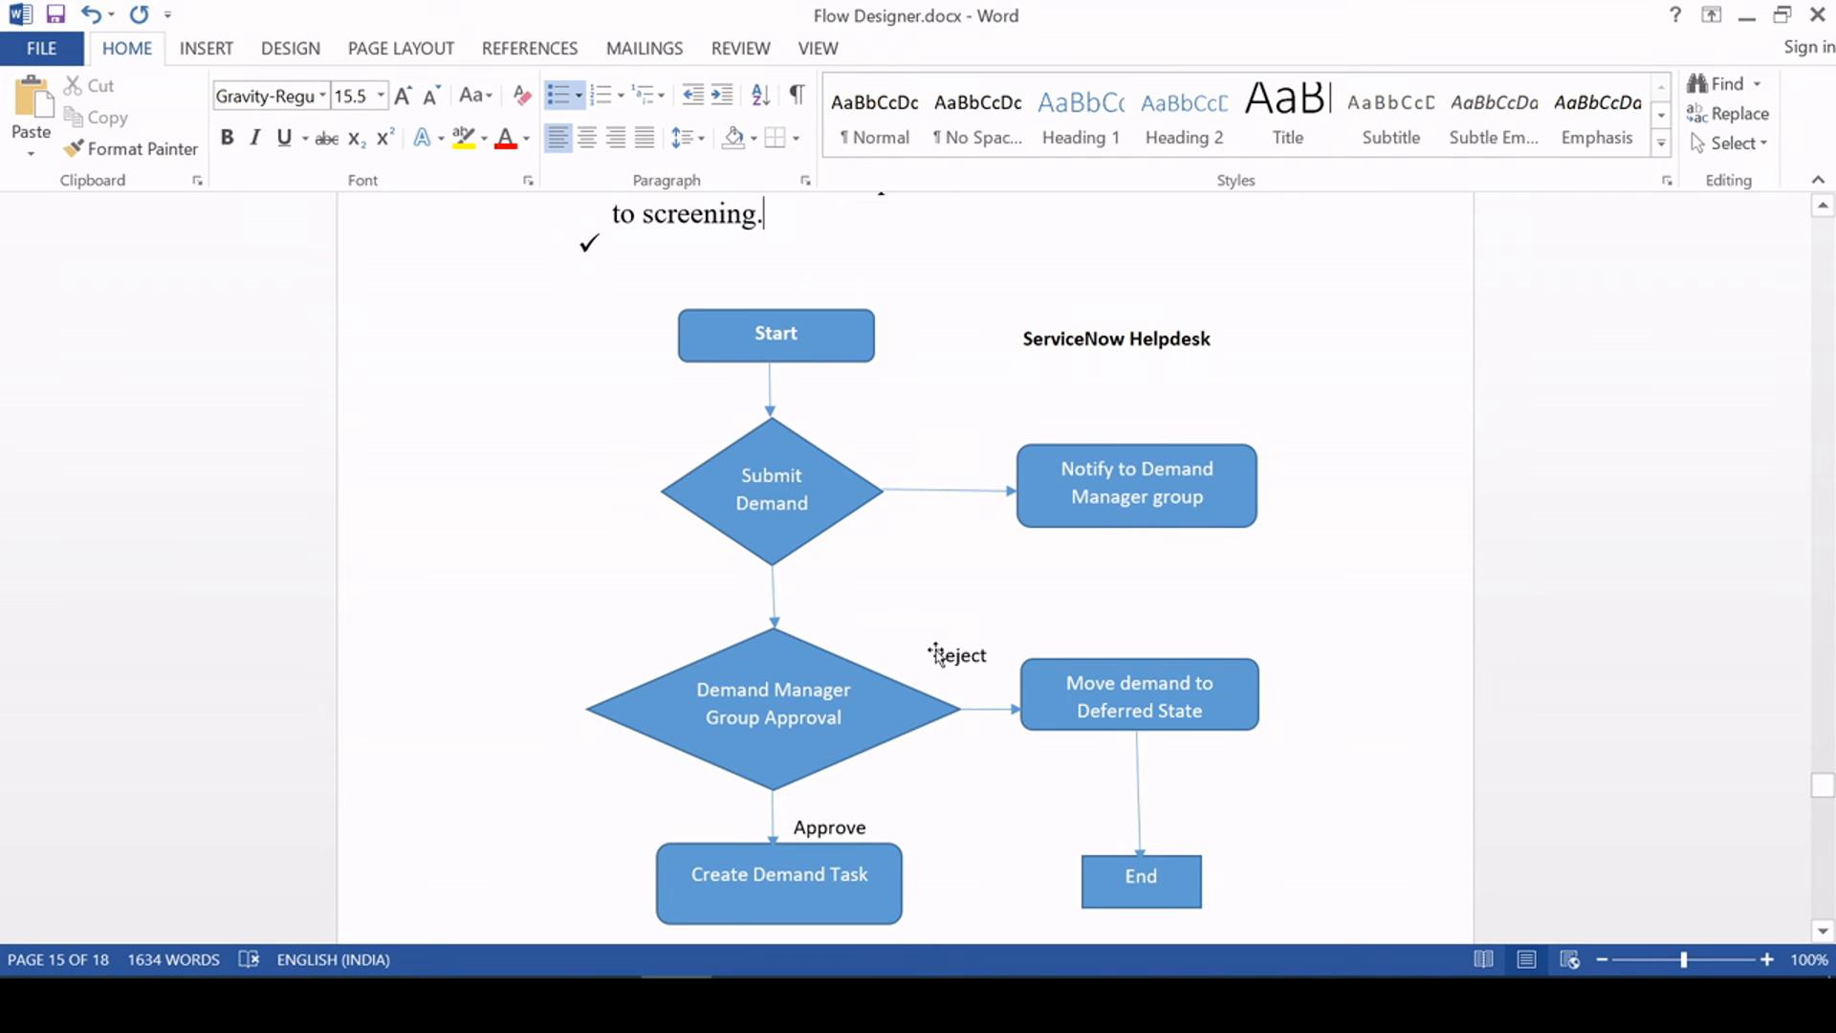
{"action": "scroll", "coordinate": [938, 654], "scroll_direction": "up", "scroll_amount": 1}
{"action": "scroll", "coordinate": [941, 645], "scroll_direction": "up", "scroll_amount": 3}
{"action": "scroll", "coordinate": [941, 646], "scroll_direction": "down", "scroll_amount": 5}
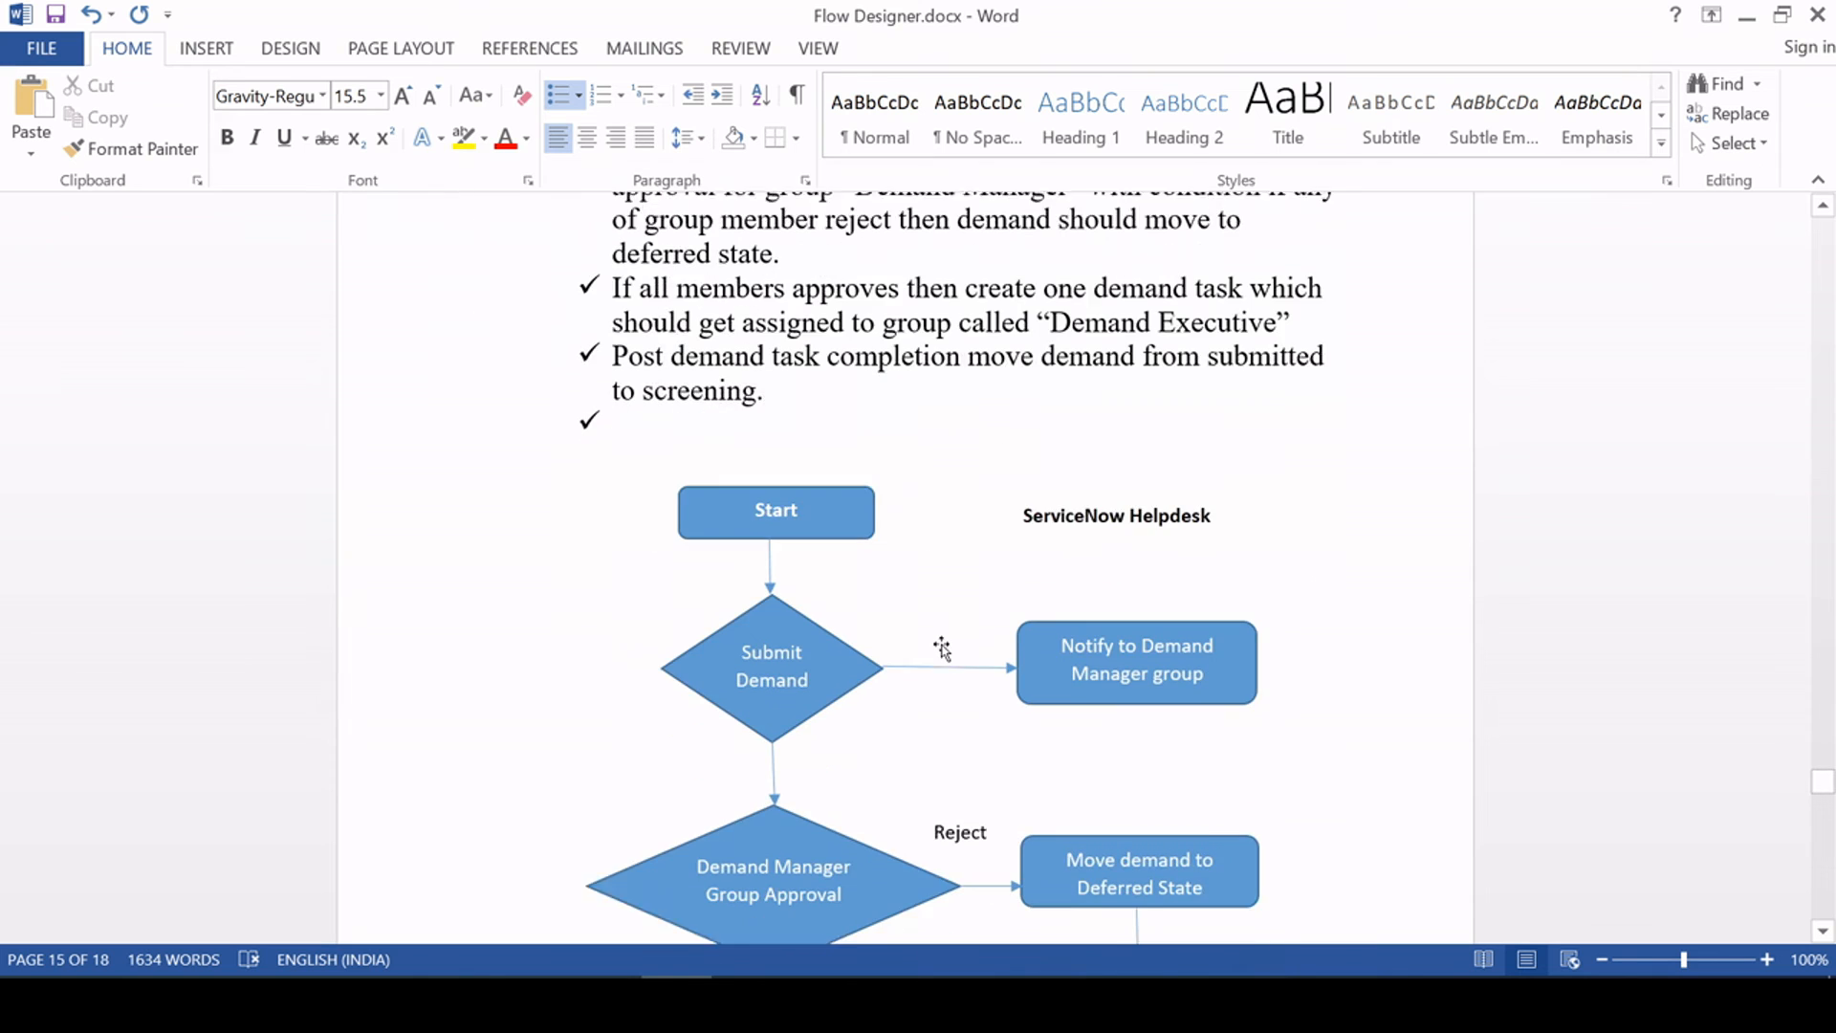
{"action": "scroll", "coordinate": [932, 624], "scroll_direction": "up", "scroll_amount": 2}
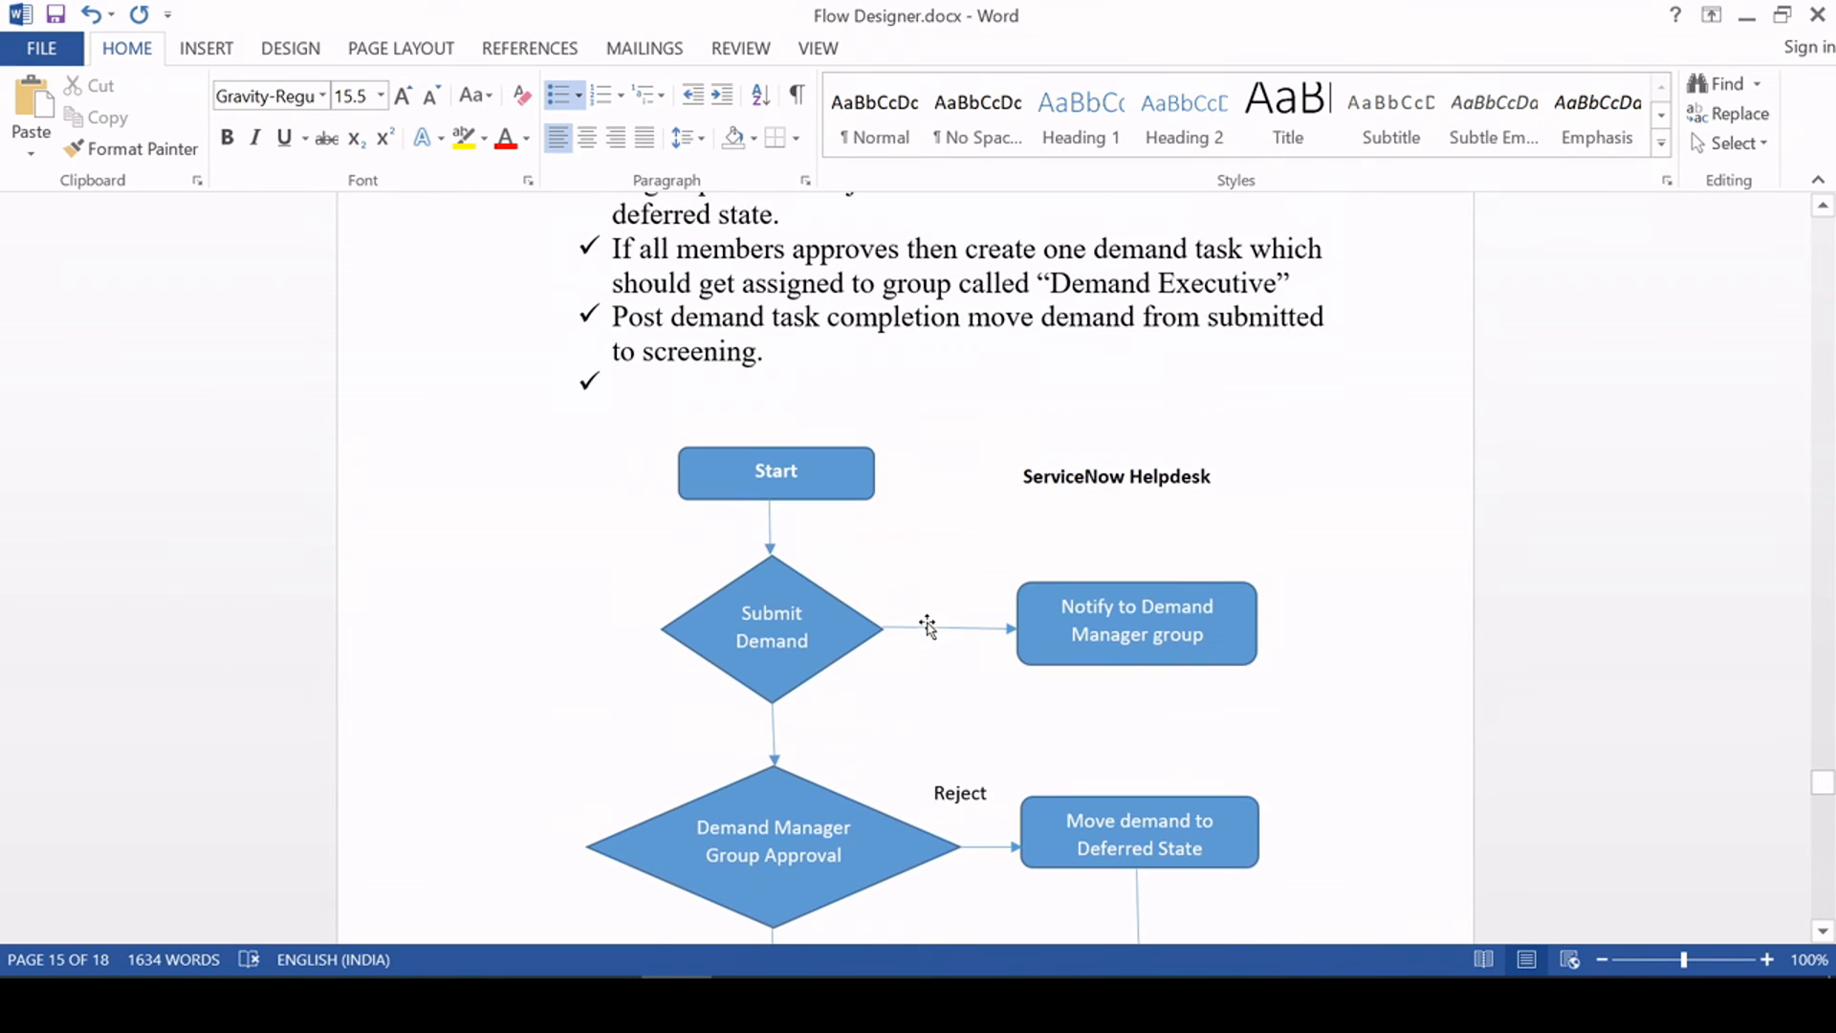
{"action": "scroll", "coordinate": [964, 678], "scroll_direction": "down", "scroll_amount": 1}
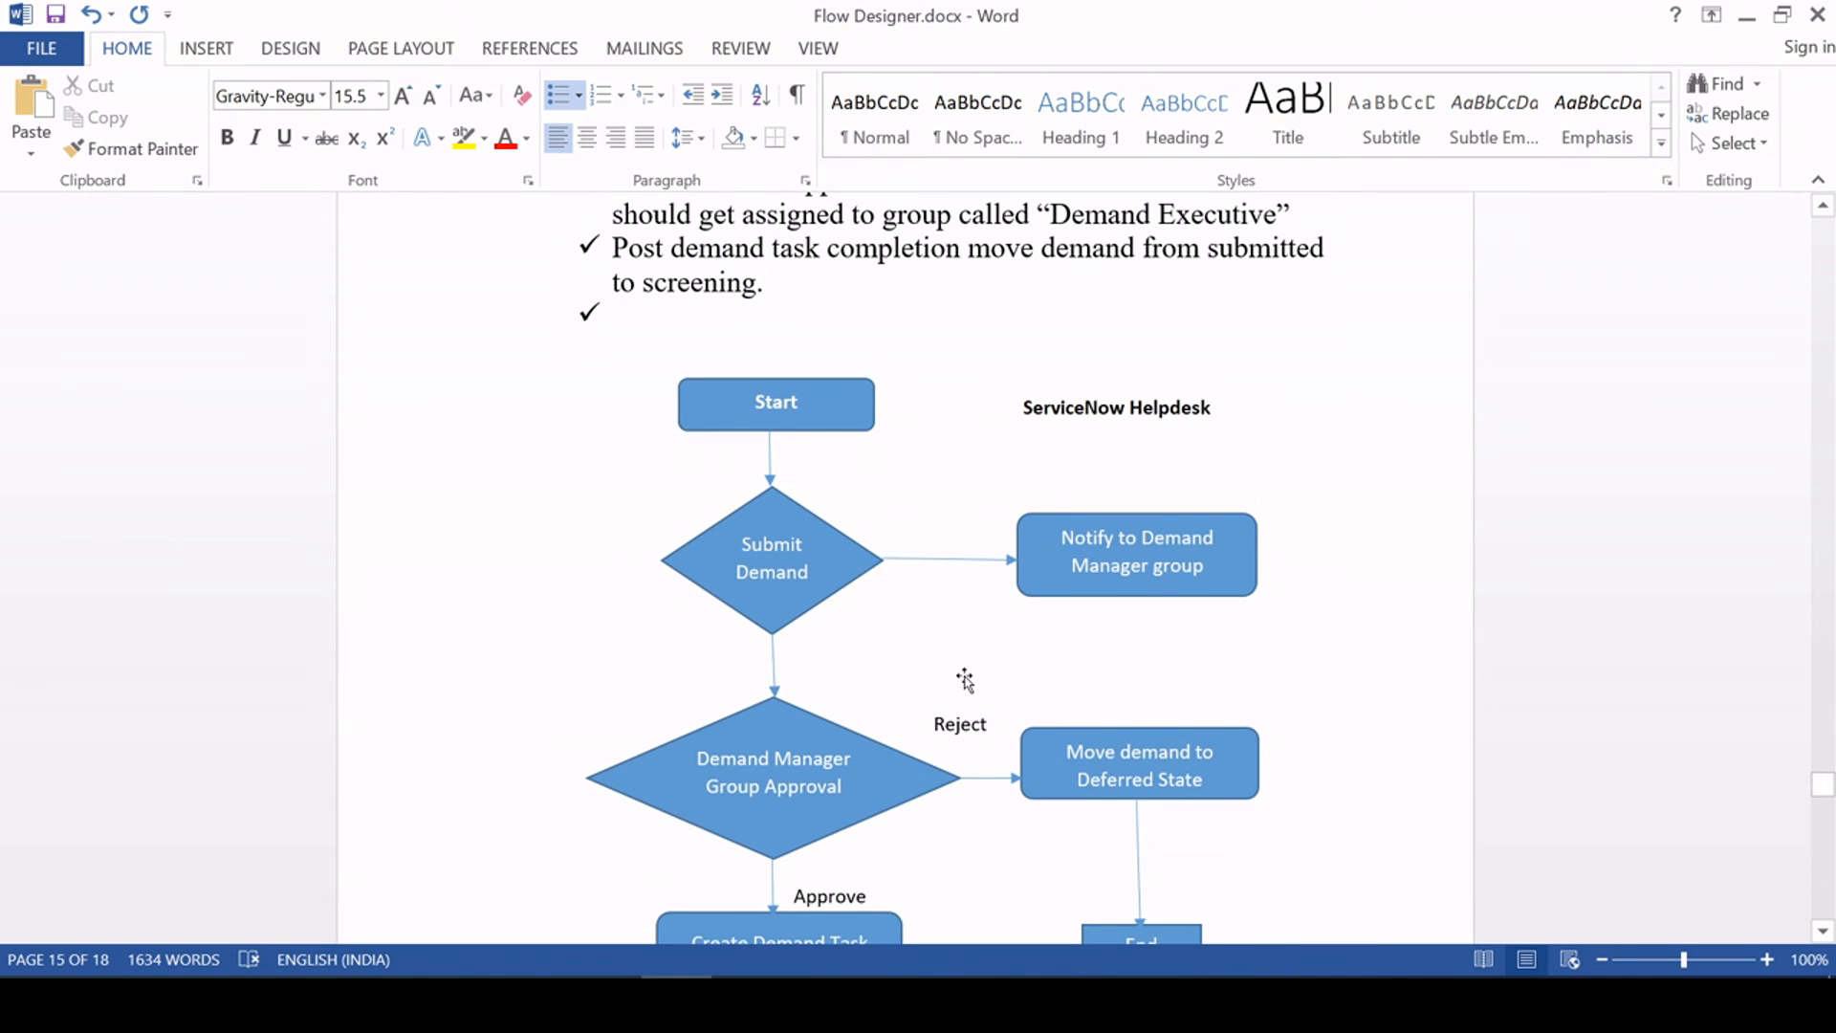
{"action": "scroll", "coordinate": [964, 678], "scroll_direction": "up", "scroll_amount": 3}
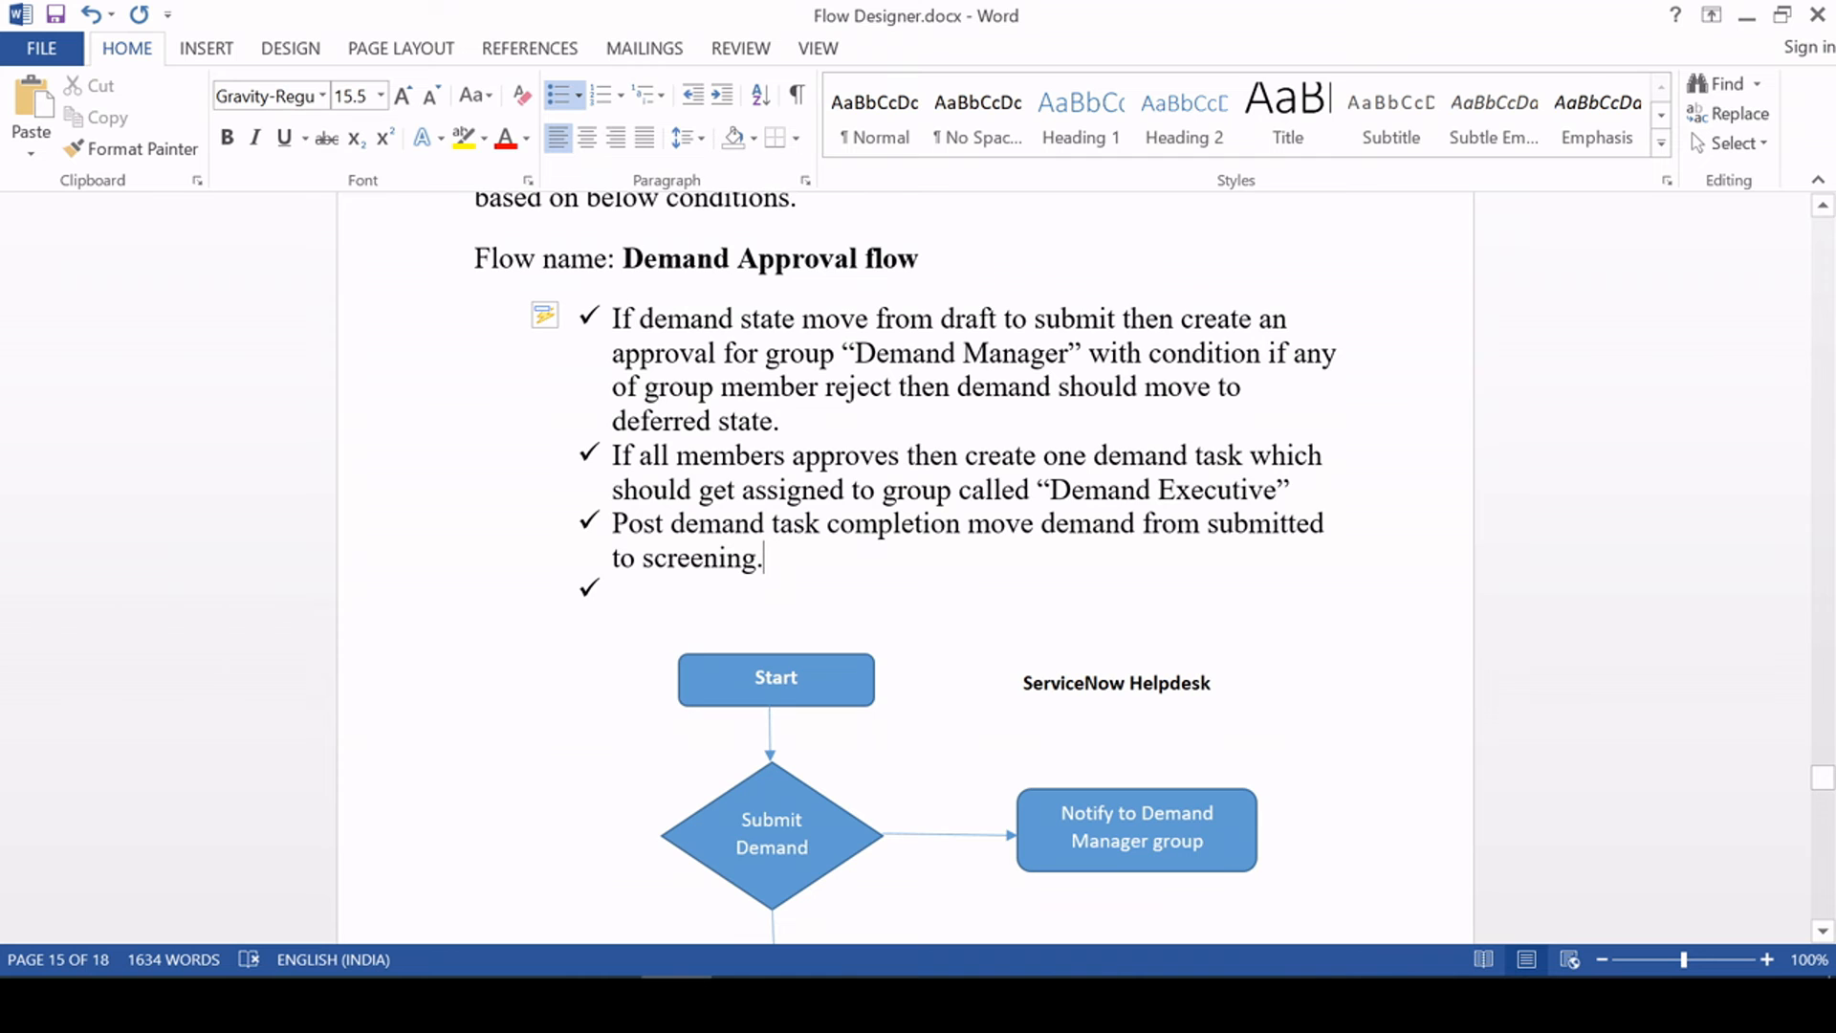
{"action": "scroll", "coordinate": [801, 550], "scroll_direction": "down", "scroll_amount": 3}
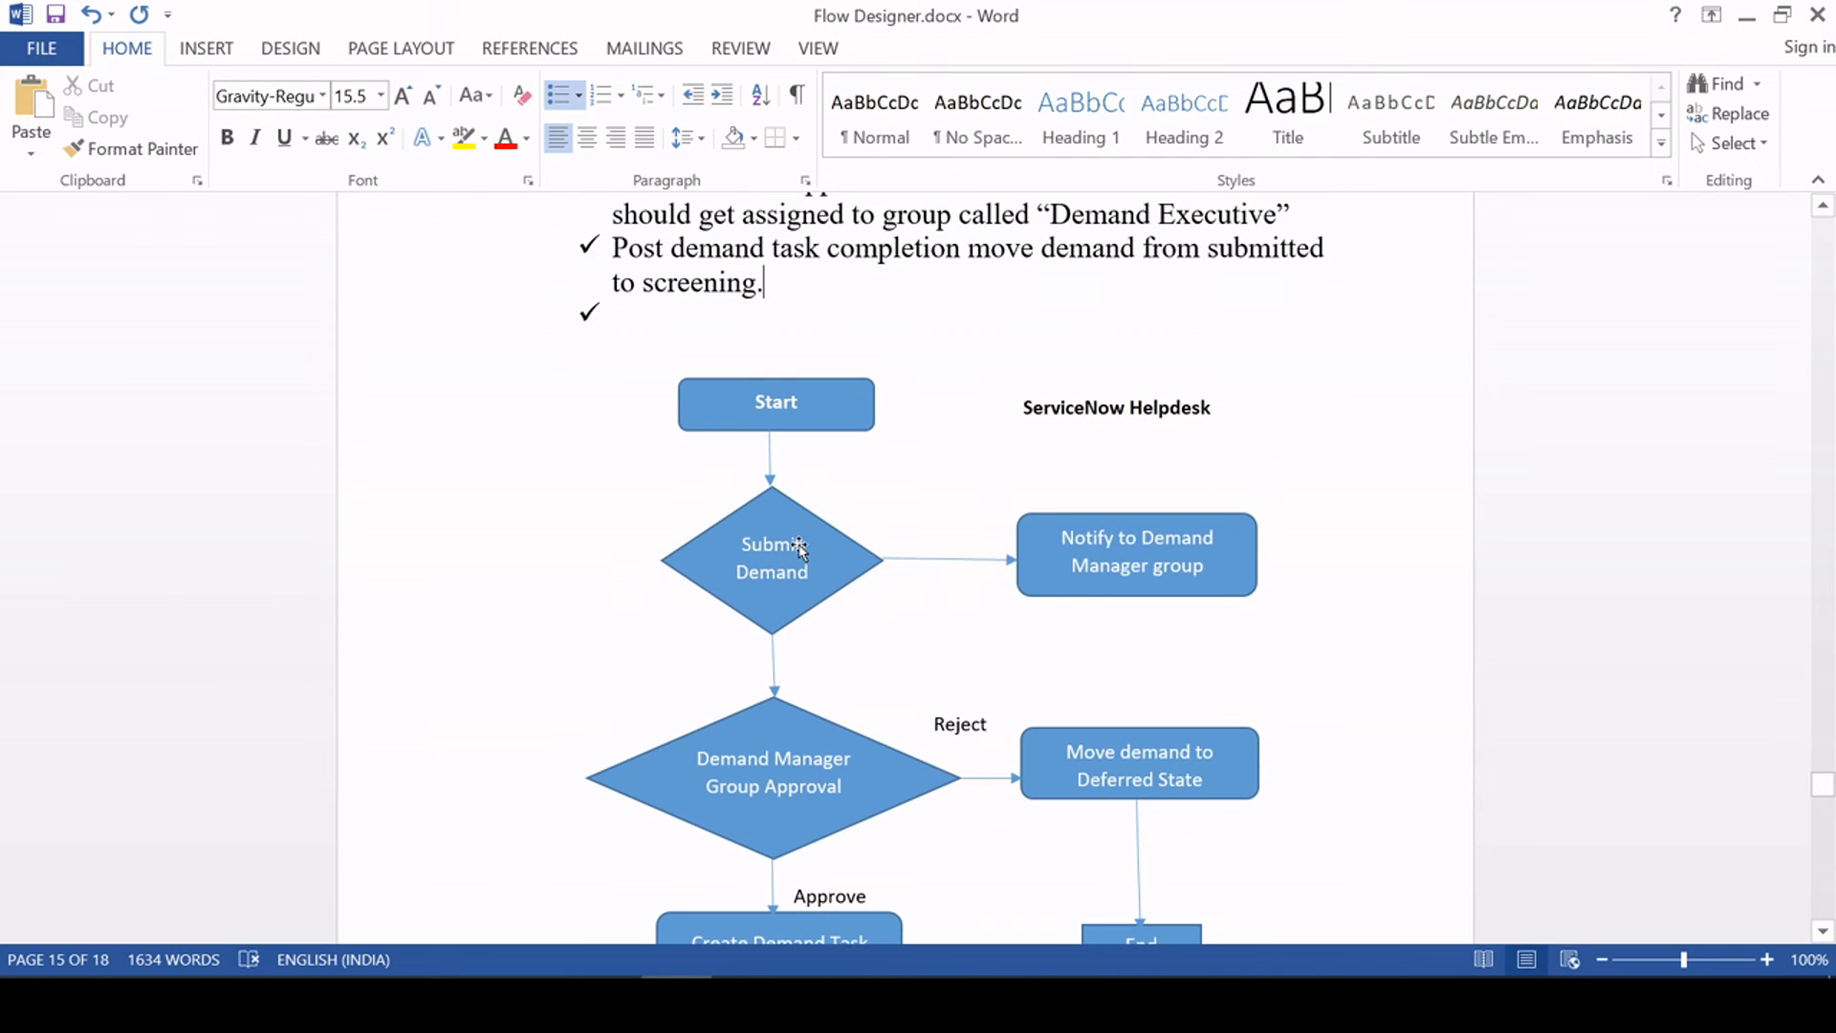
{"action": "scroll", "coordinate": [779, 468], "scroll_direction": "up", "scroll_amount": 3}
{"action": "scroll", "coordinate": [904, 564], "scroll_direction": "up", "scroll_amount": 3}
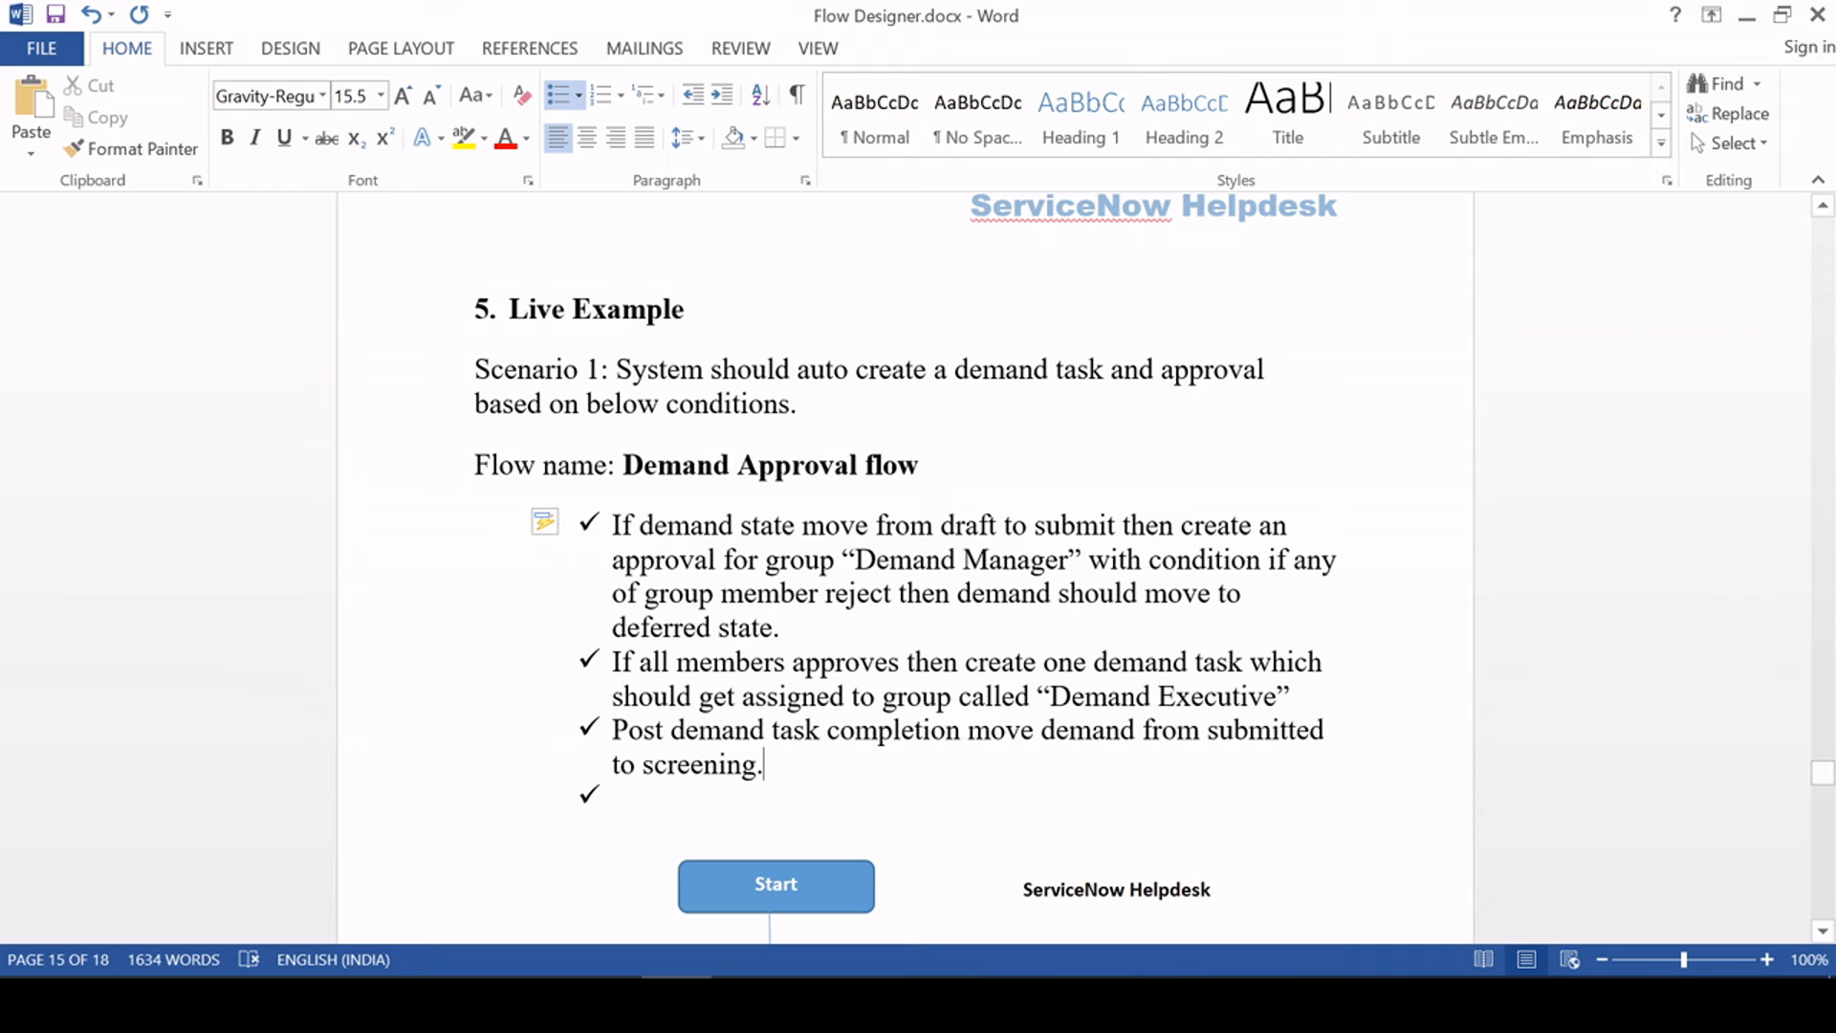
Examine the first condition up to the deferred state, highlighting the word Demand in the flow name for reference
{"action": "left_click", "coordinate": [795, 526]}
{"action": "left_click_drag", "start_coordinate": [623, 466], "coordinate": [731, 466]}
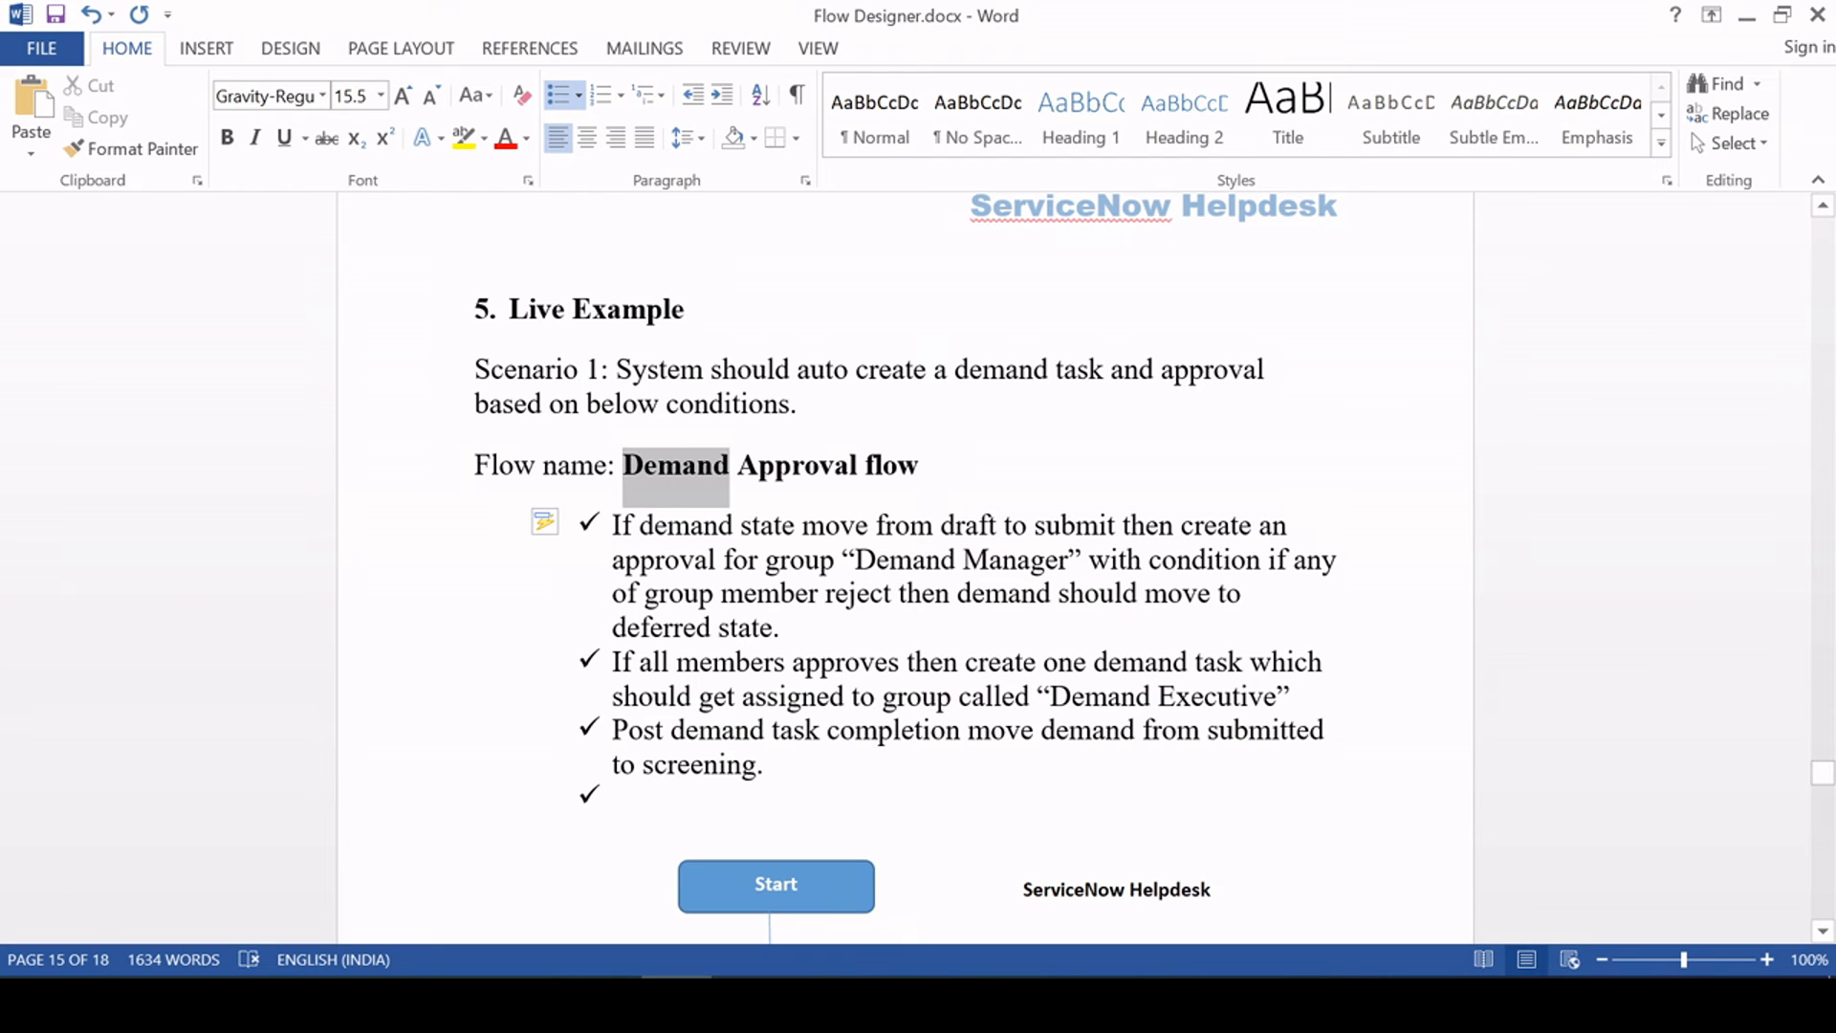
{"action": "left_click", "coordinate": [752, 628]}
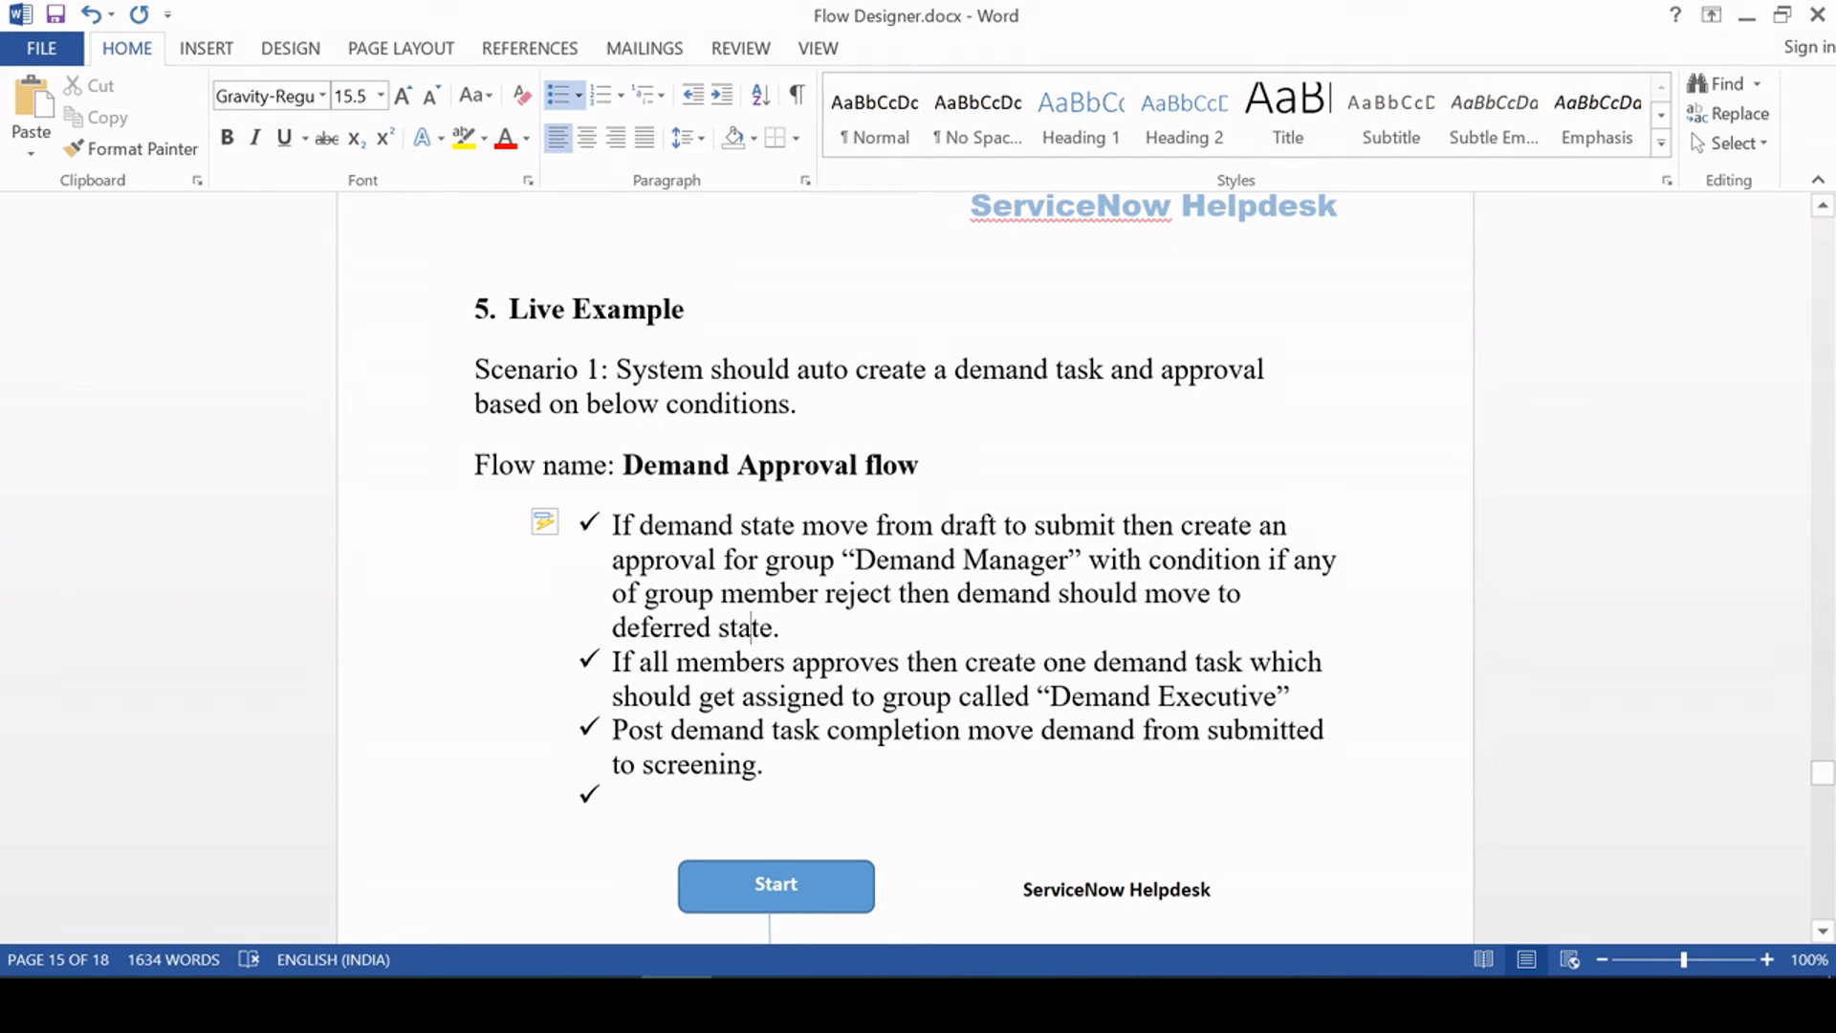
{"action": "left_click", "coordinate": [737, 465]}
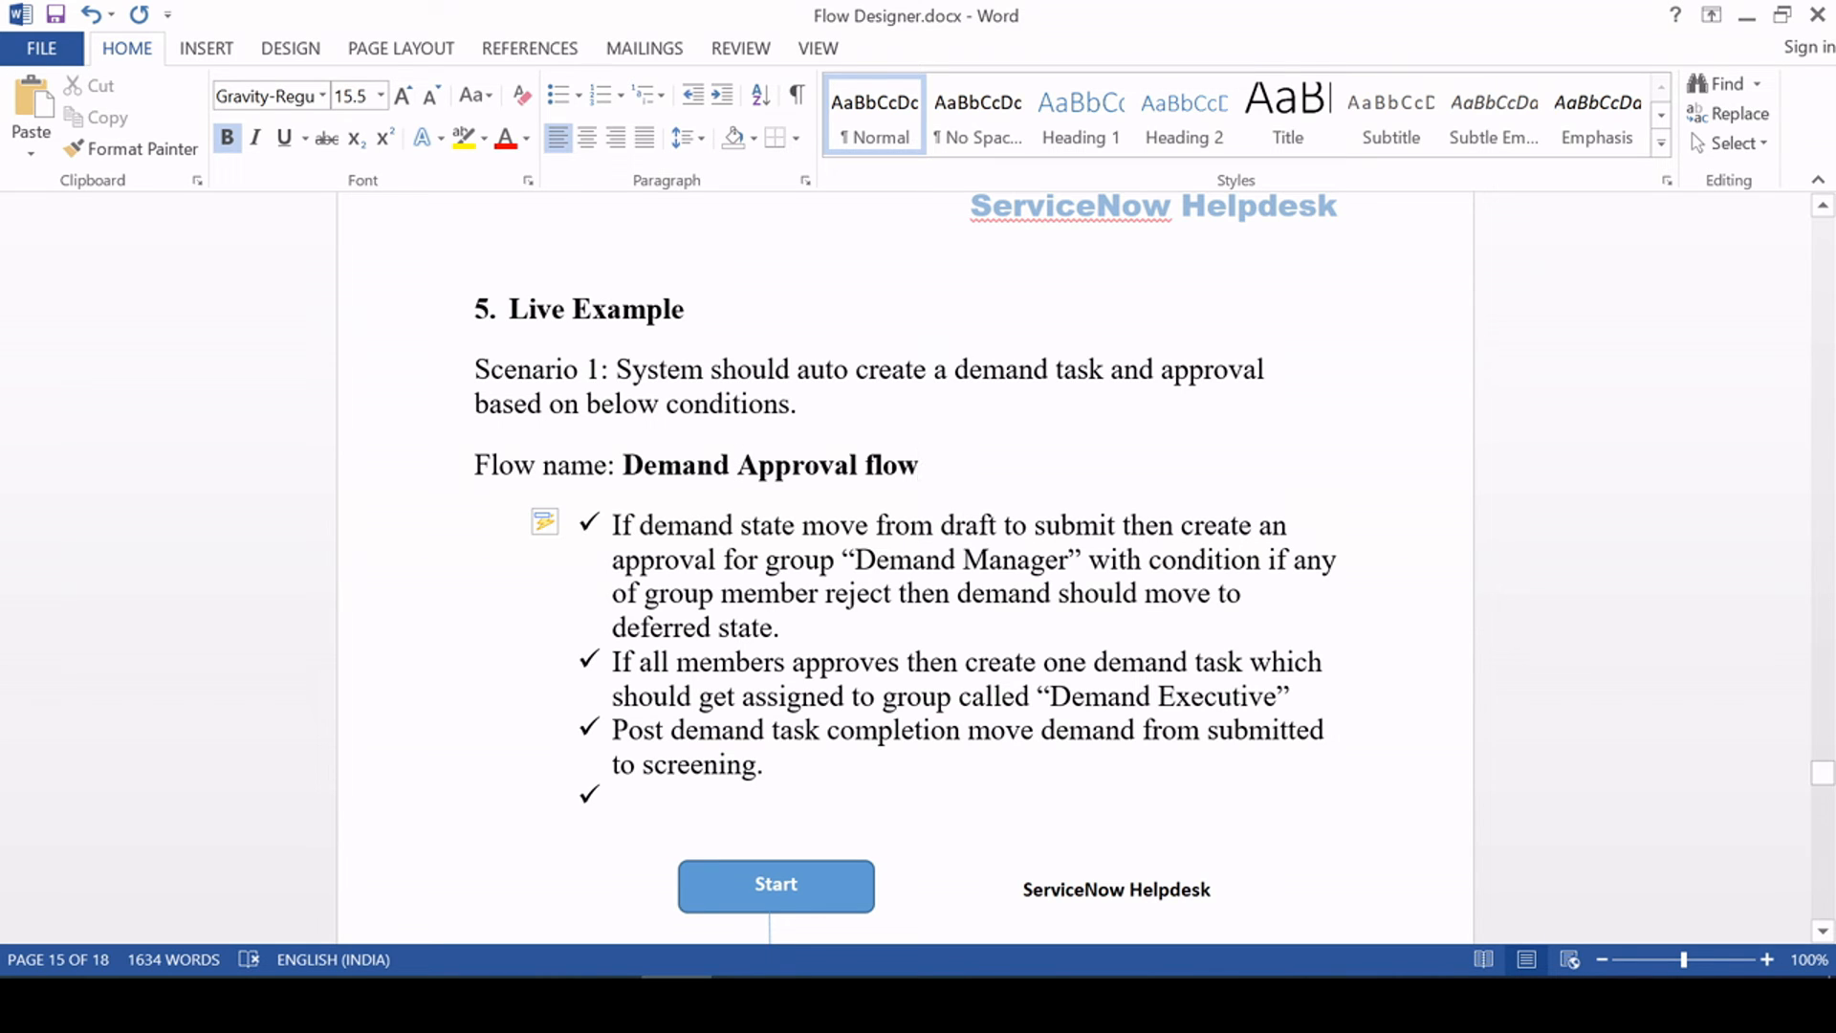
{"action": "left_click", "coordinate": [782, 628]}
{"action": "double_click", "coordinate": [667, 469]}
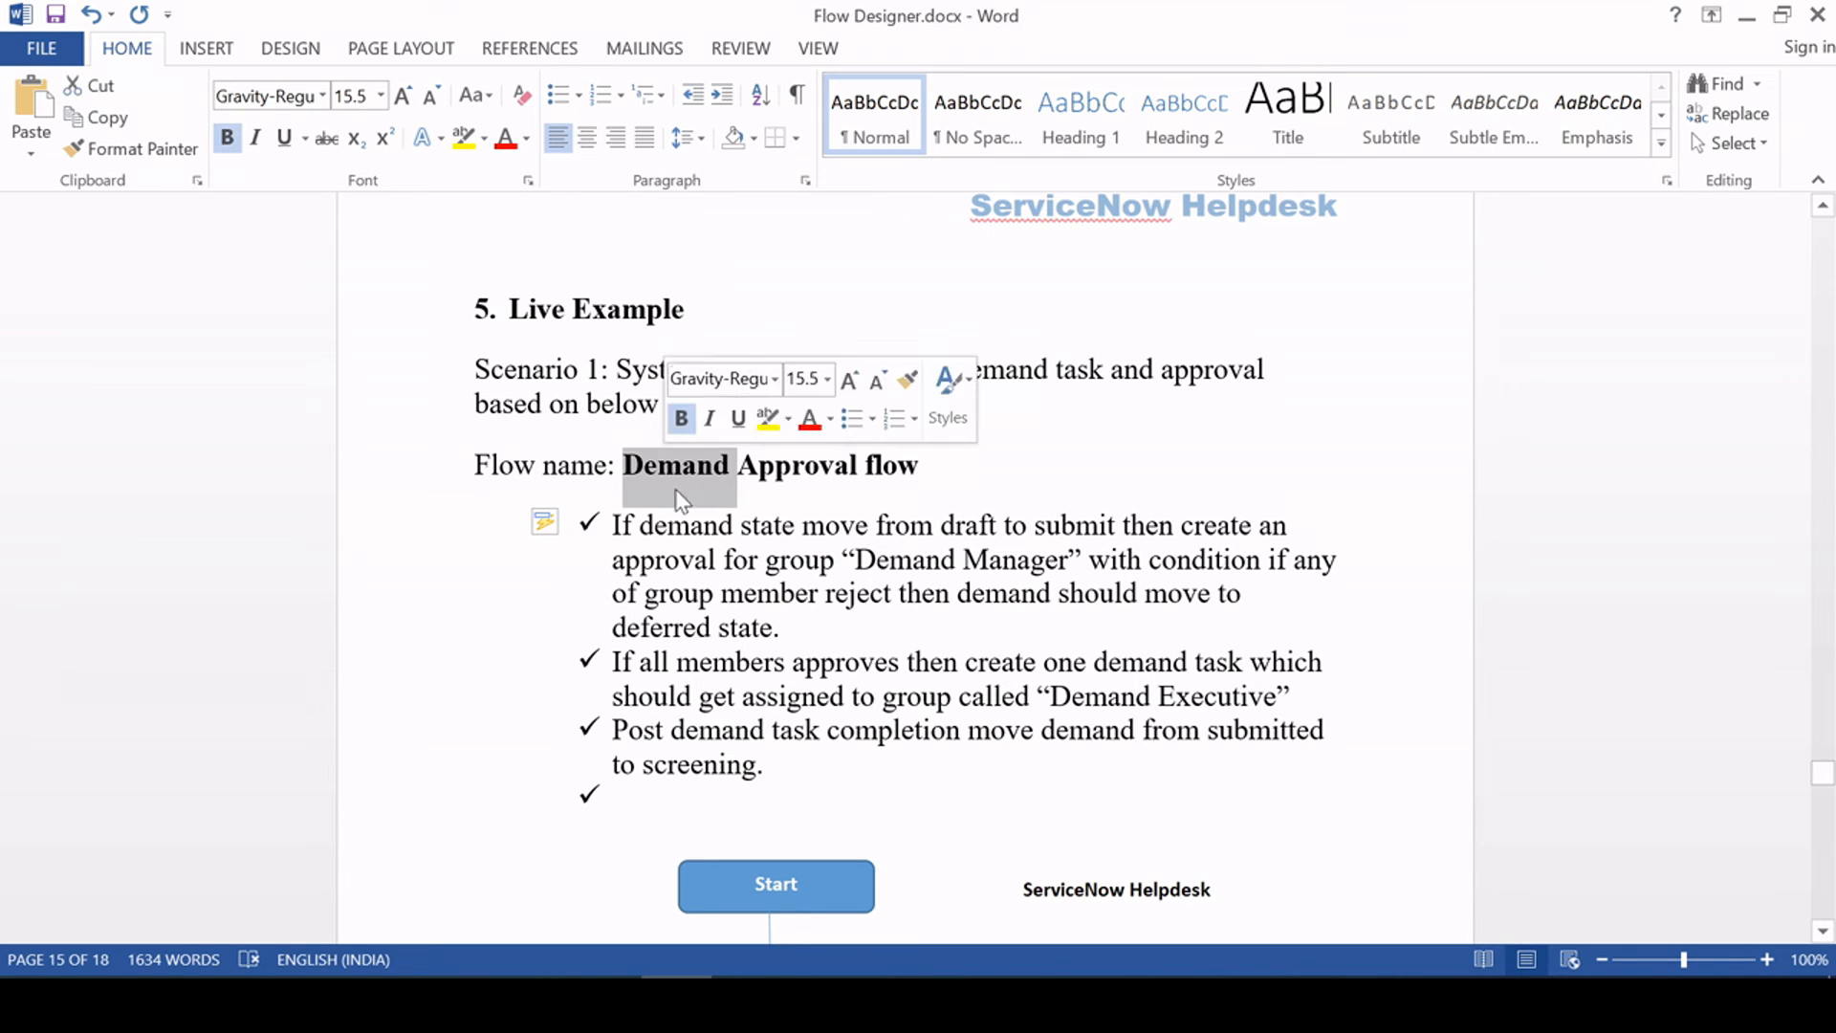
{"action": "left_click", "coordinate": [773, 628]}
{"action": "scroll", "coordinate": [823, 662], "scroll_direction": "down", "scroll_amount": 2}
{"action": "scroll", "coordinate": [822, 662], "scroll_direction": "up", "scroll_amount": 2}
{"action": "left_click_drag", "start_coordinate": [622, 466], "coordinate": [731, 466]}
{"action": "left_click", "coordinate": [781, 629]}
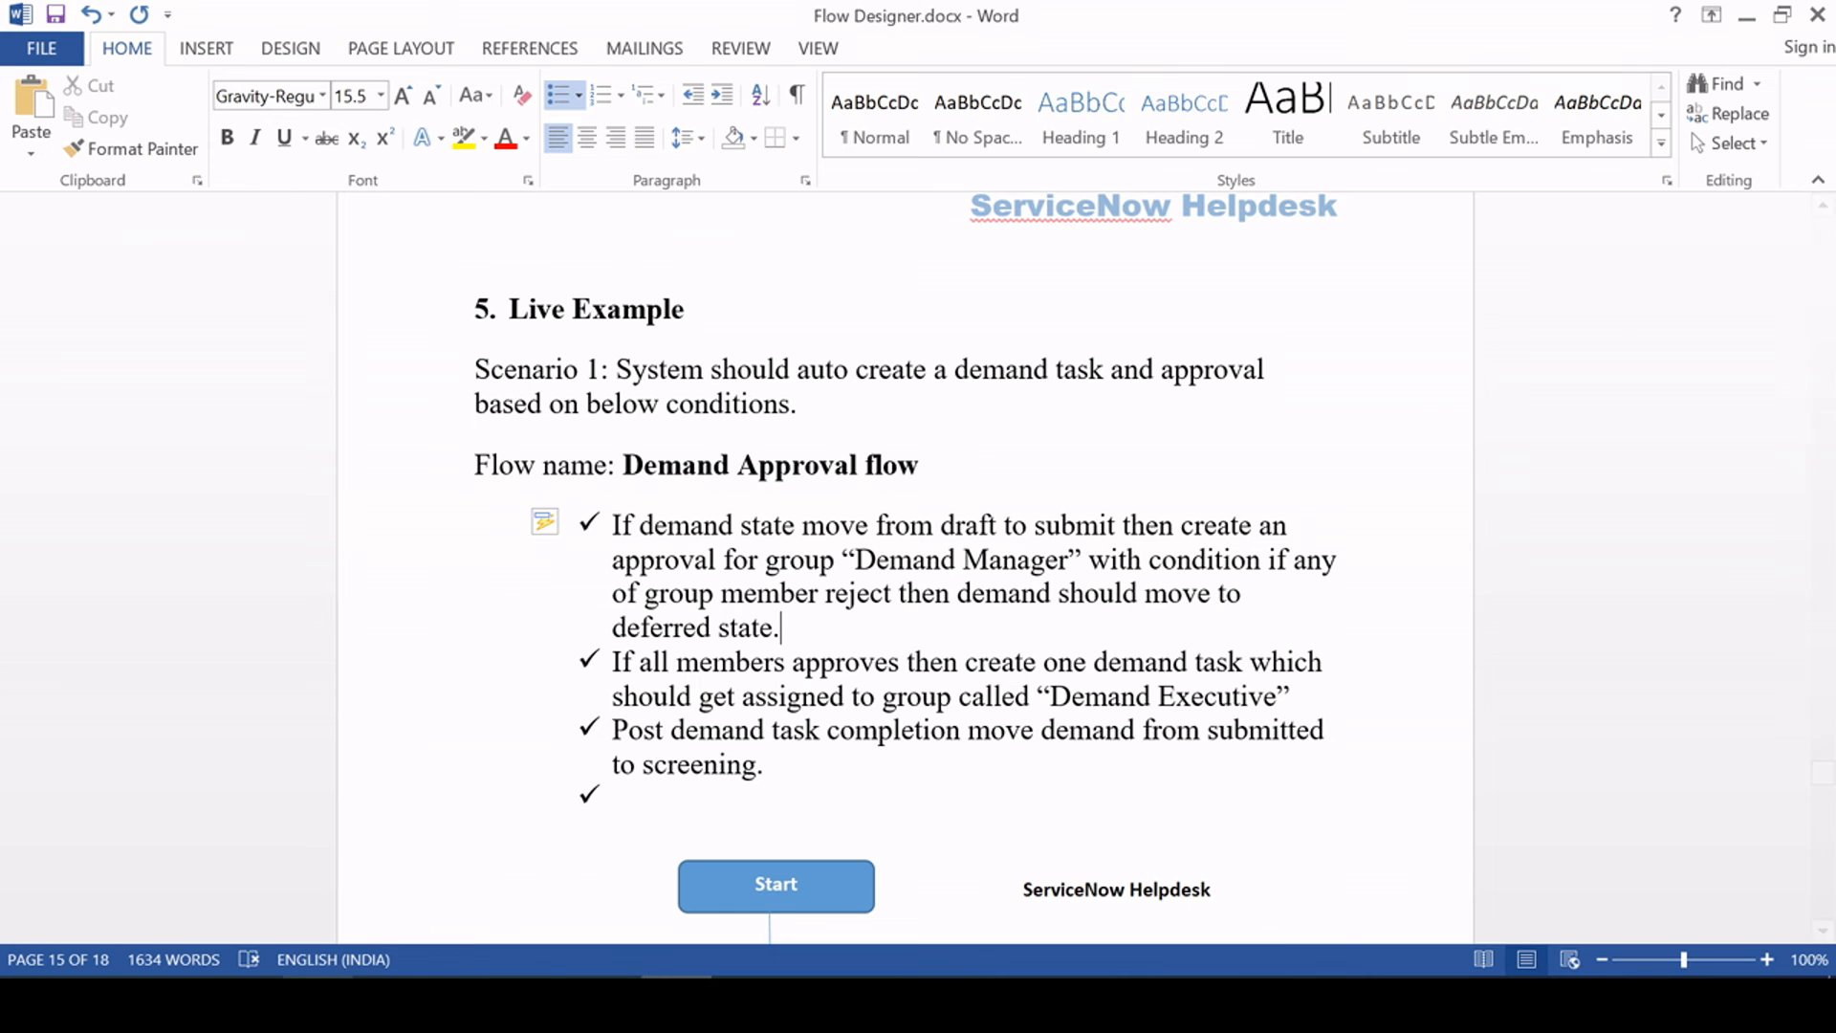
Switch to the ServiceNow instance in the browser, filter the navigator for "demand" and open a new Demand record form in a separate tab
{"action": "left_click", "coordinate": [320, 999]}
{"action": "left_click", "coordinate": [144, 213]}
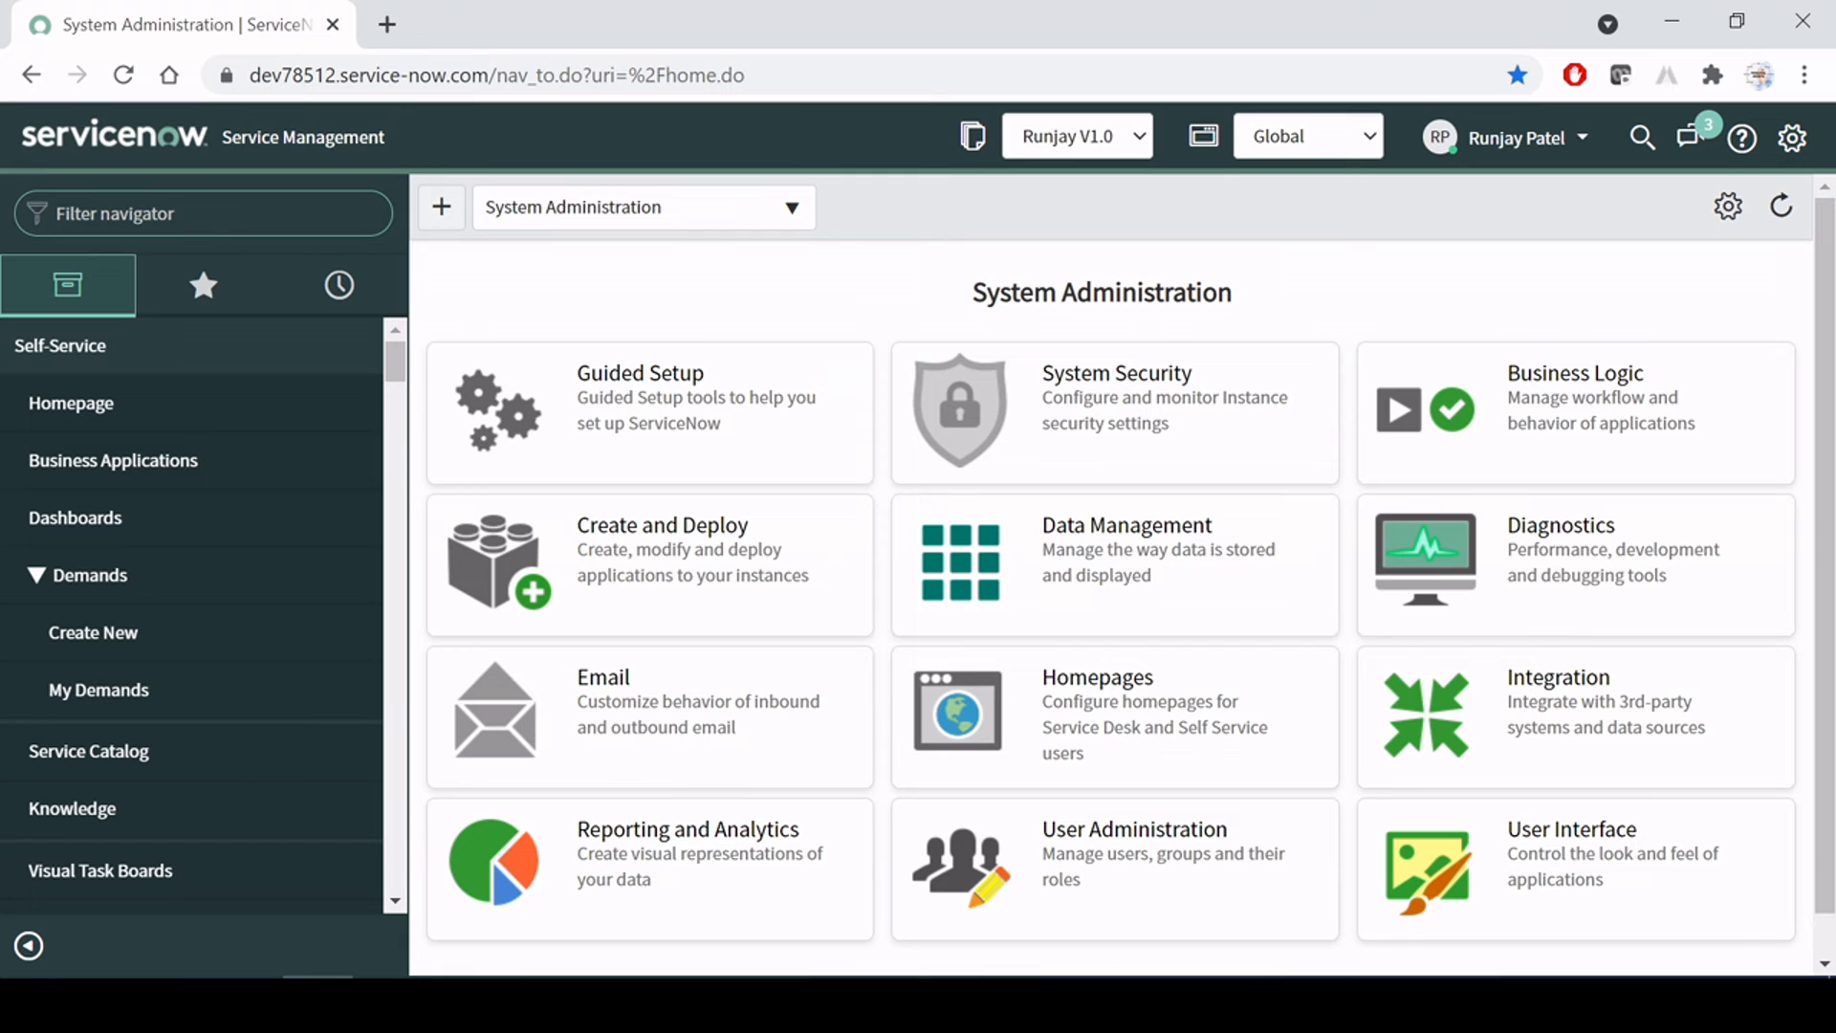
{"action": "type", "text": "de"}
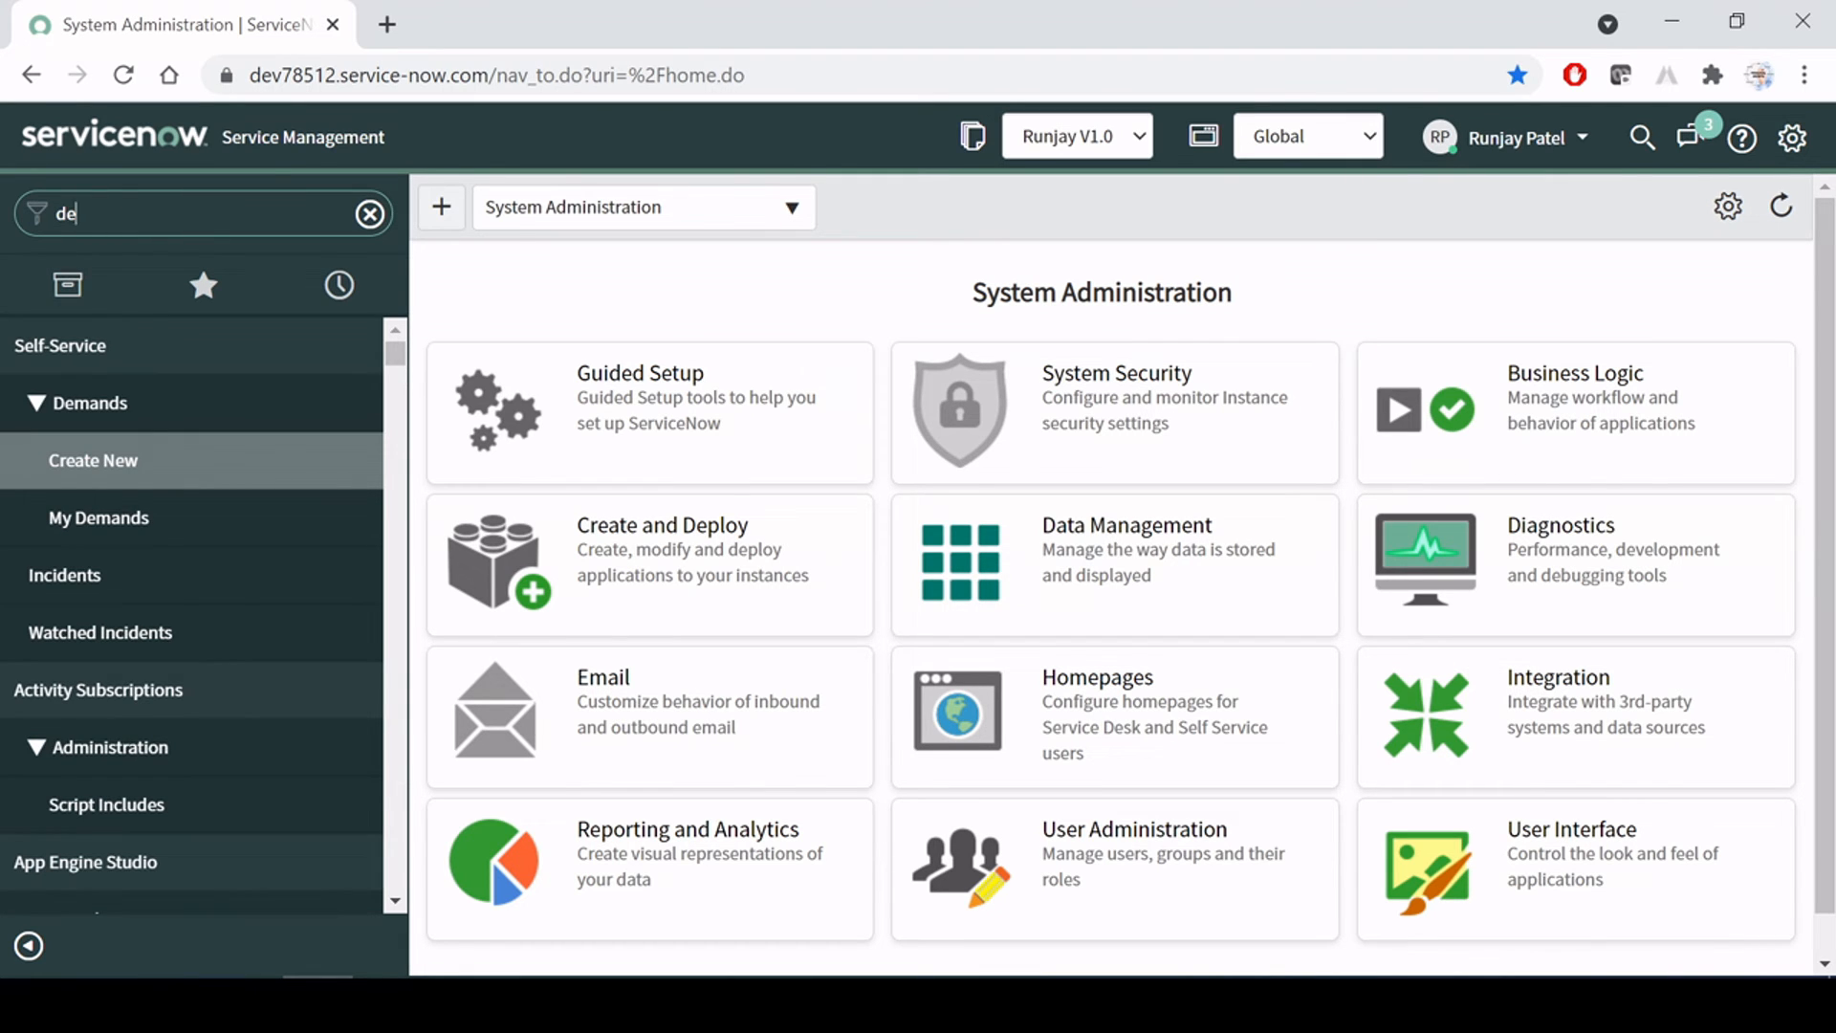
{"action": "type", "text": "m"}
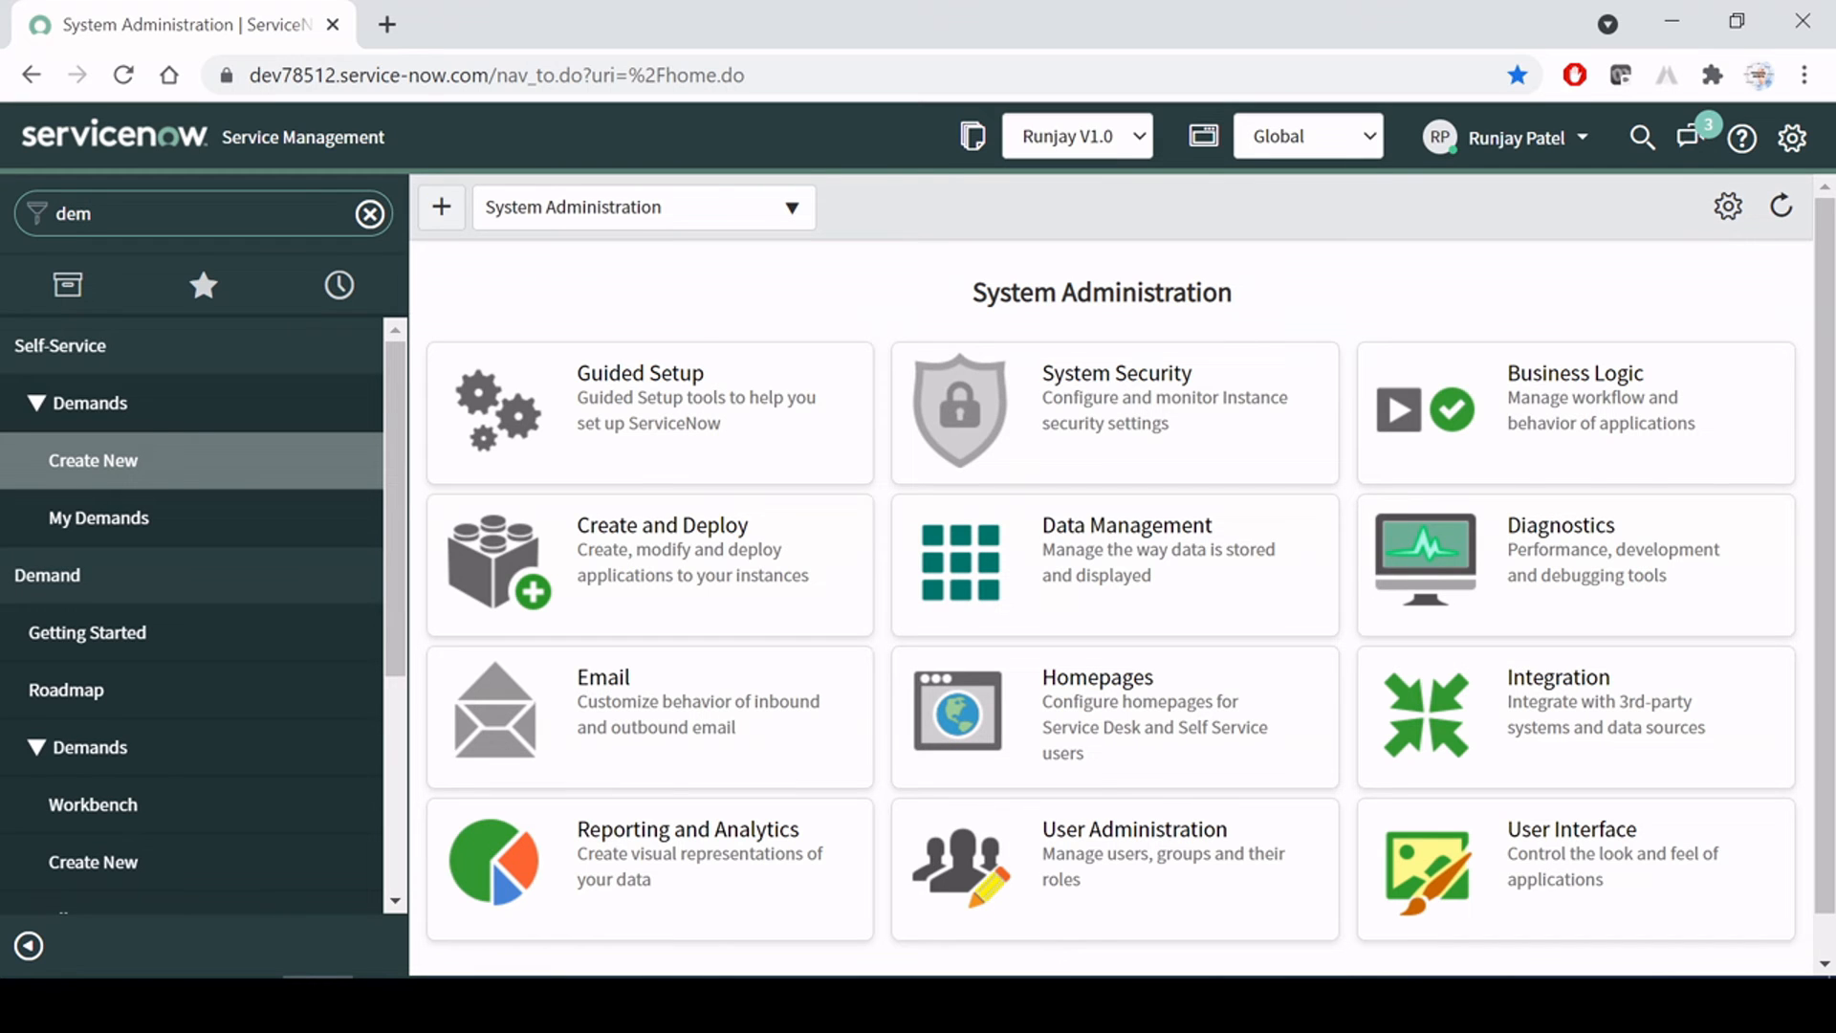
{"action": "type", "text": "and"}
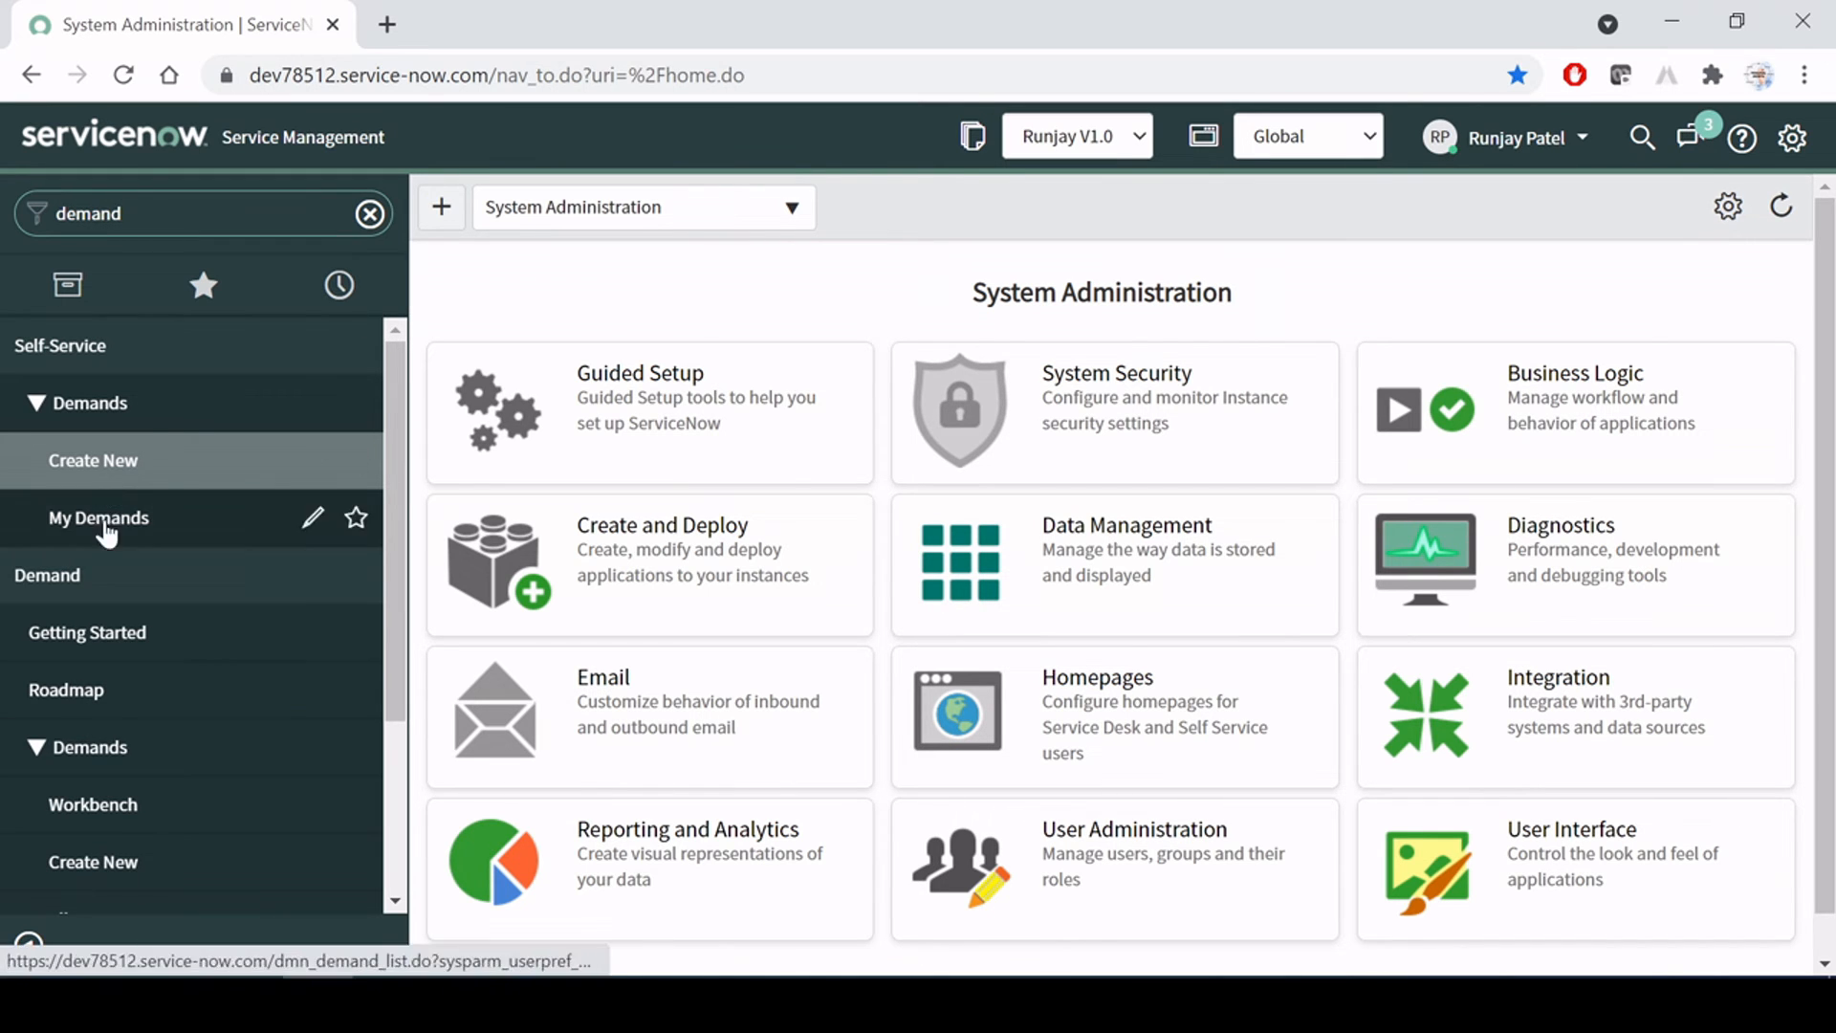
{"action": "scroll", "coordinate": [64, 732], "scroll_direction": "down", "scroll_amount": 1}
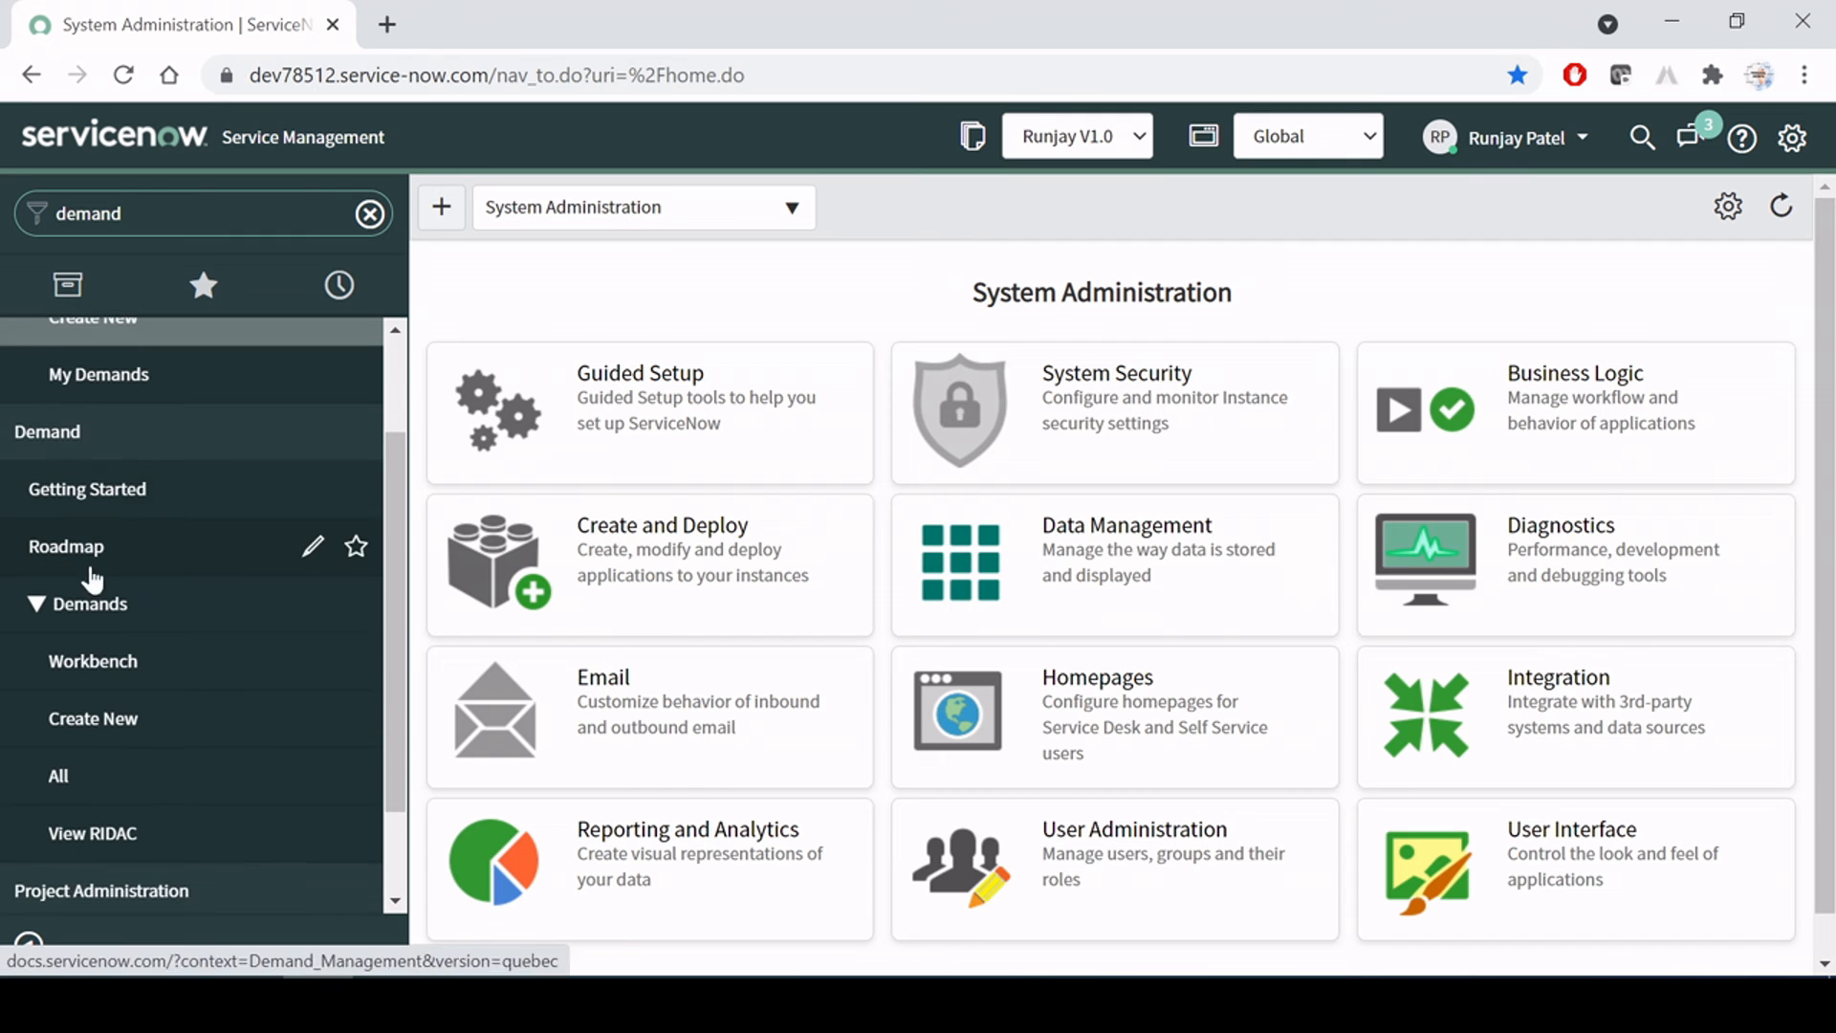
{"action": "left_click", "coordinate": [110, 727]}
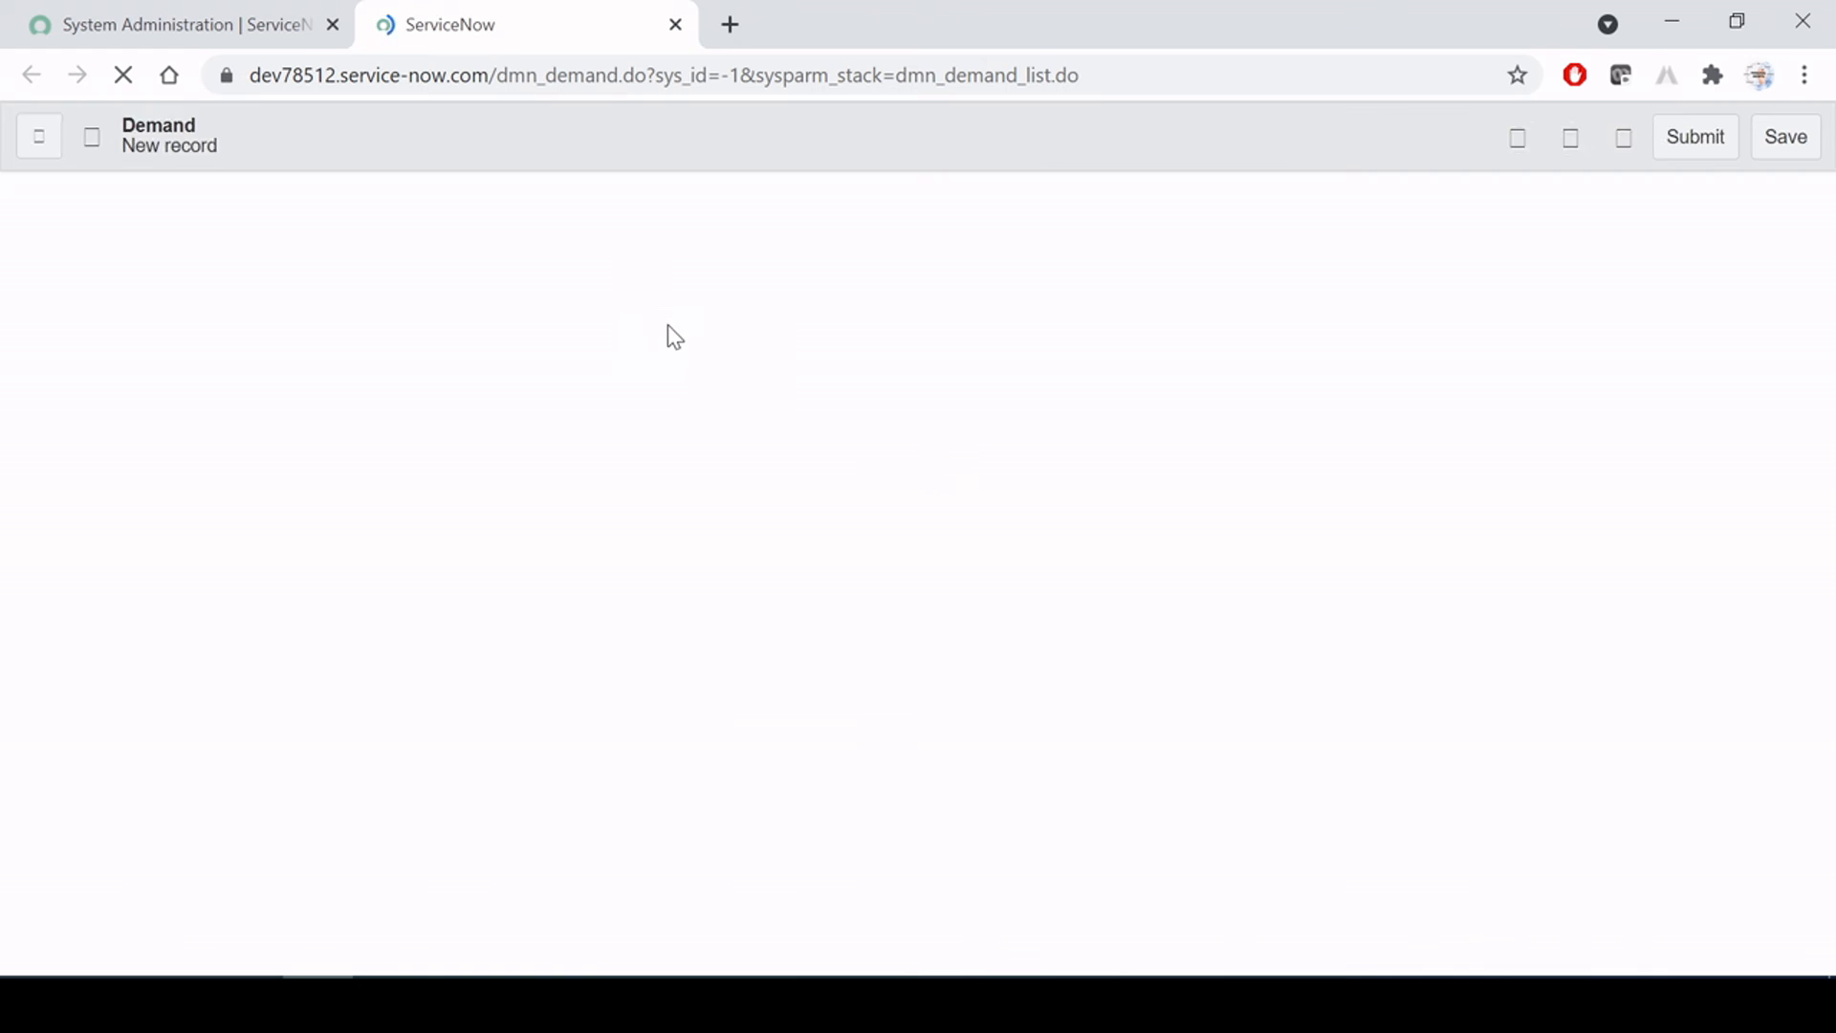
{"action": "left_click", "coordinate": [1373, 593]}
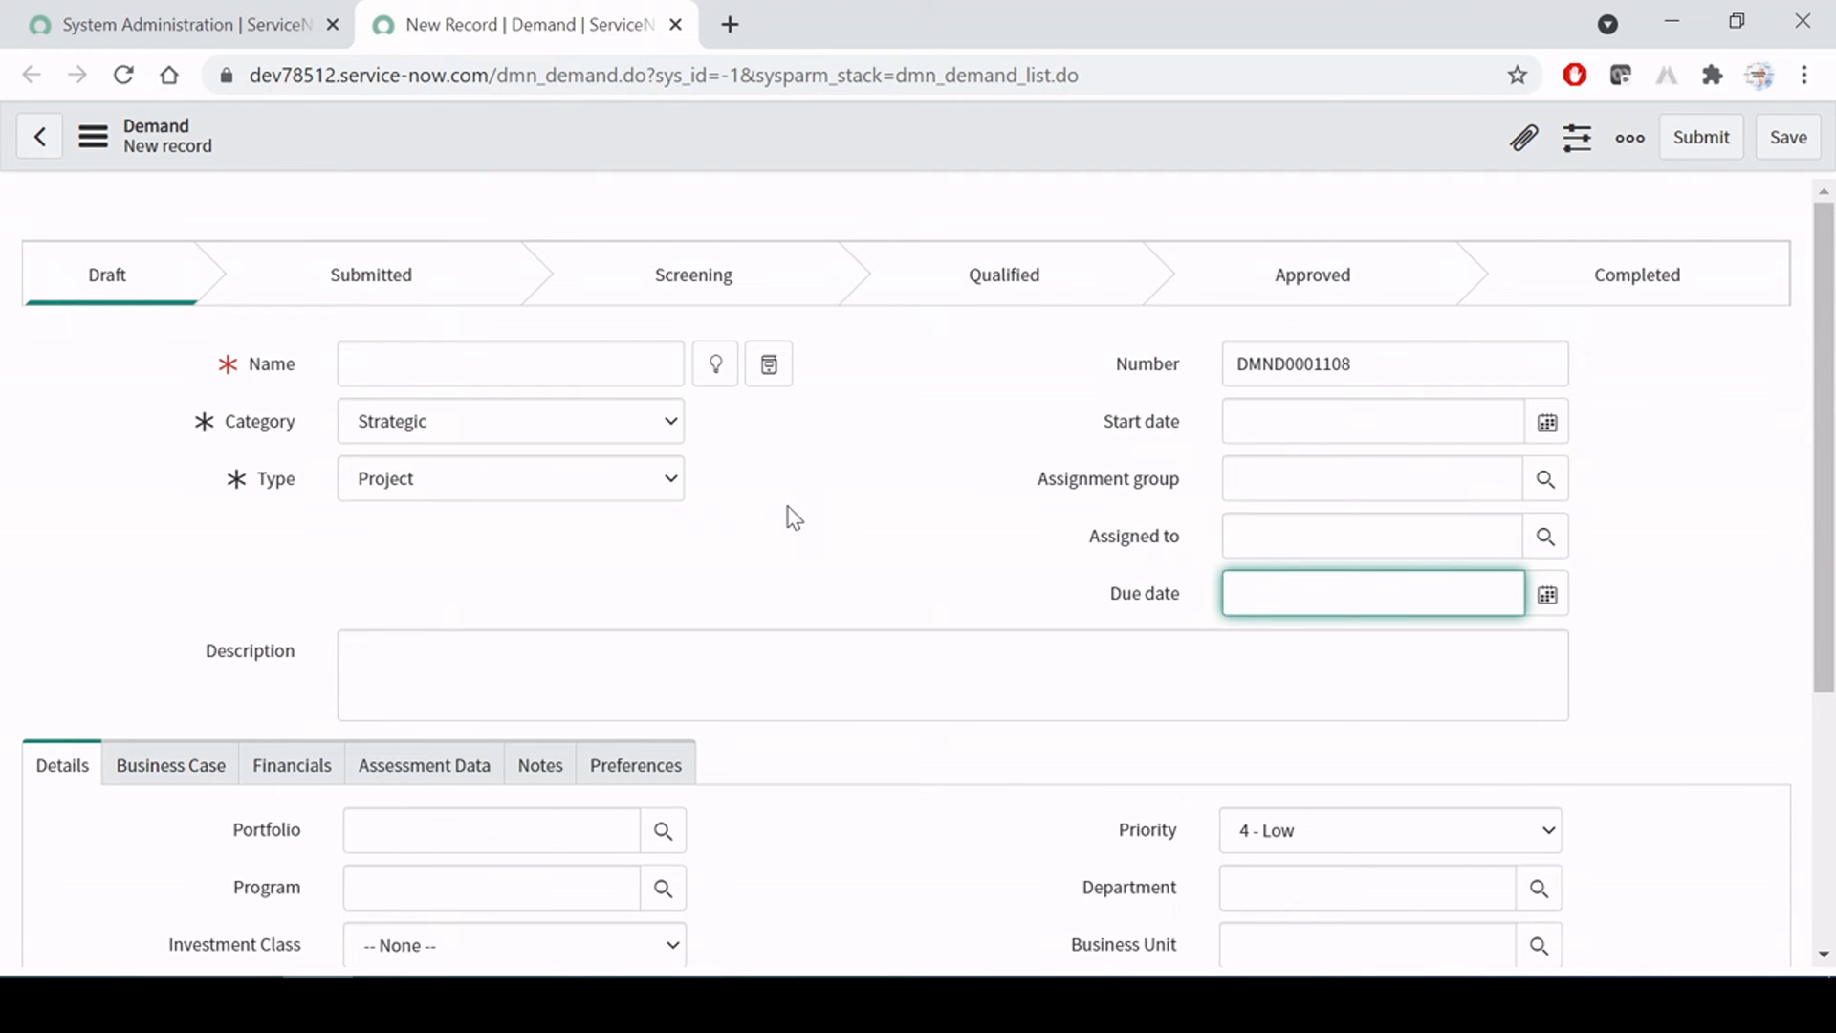
Check the Demand Approval flowchart in the Word notes, and open Flow Designer in ServiceNow by filtering the navigator for "flow"
{"action": "key", "text": "alt+Tab"}
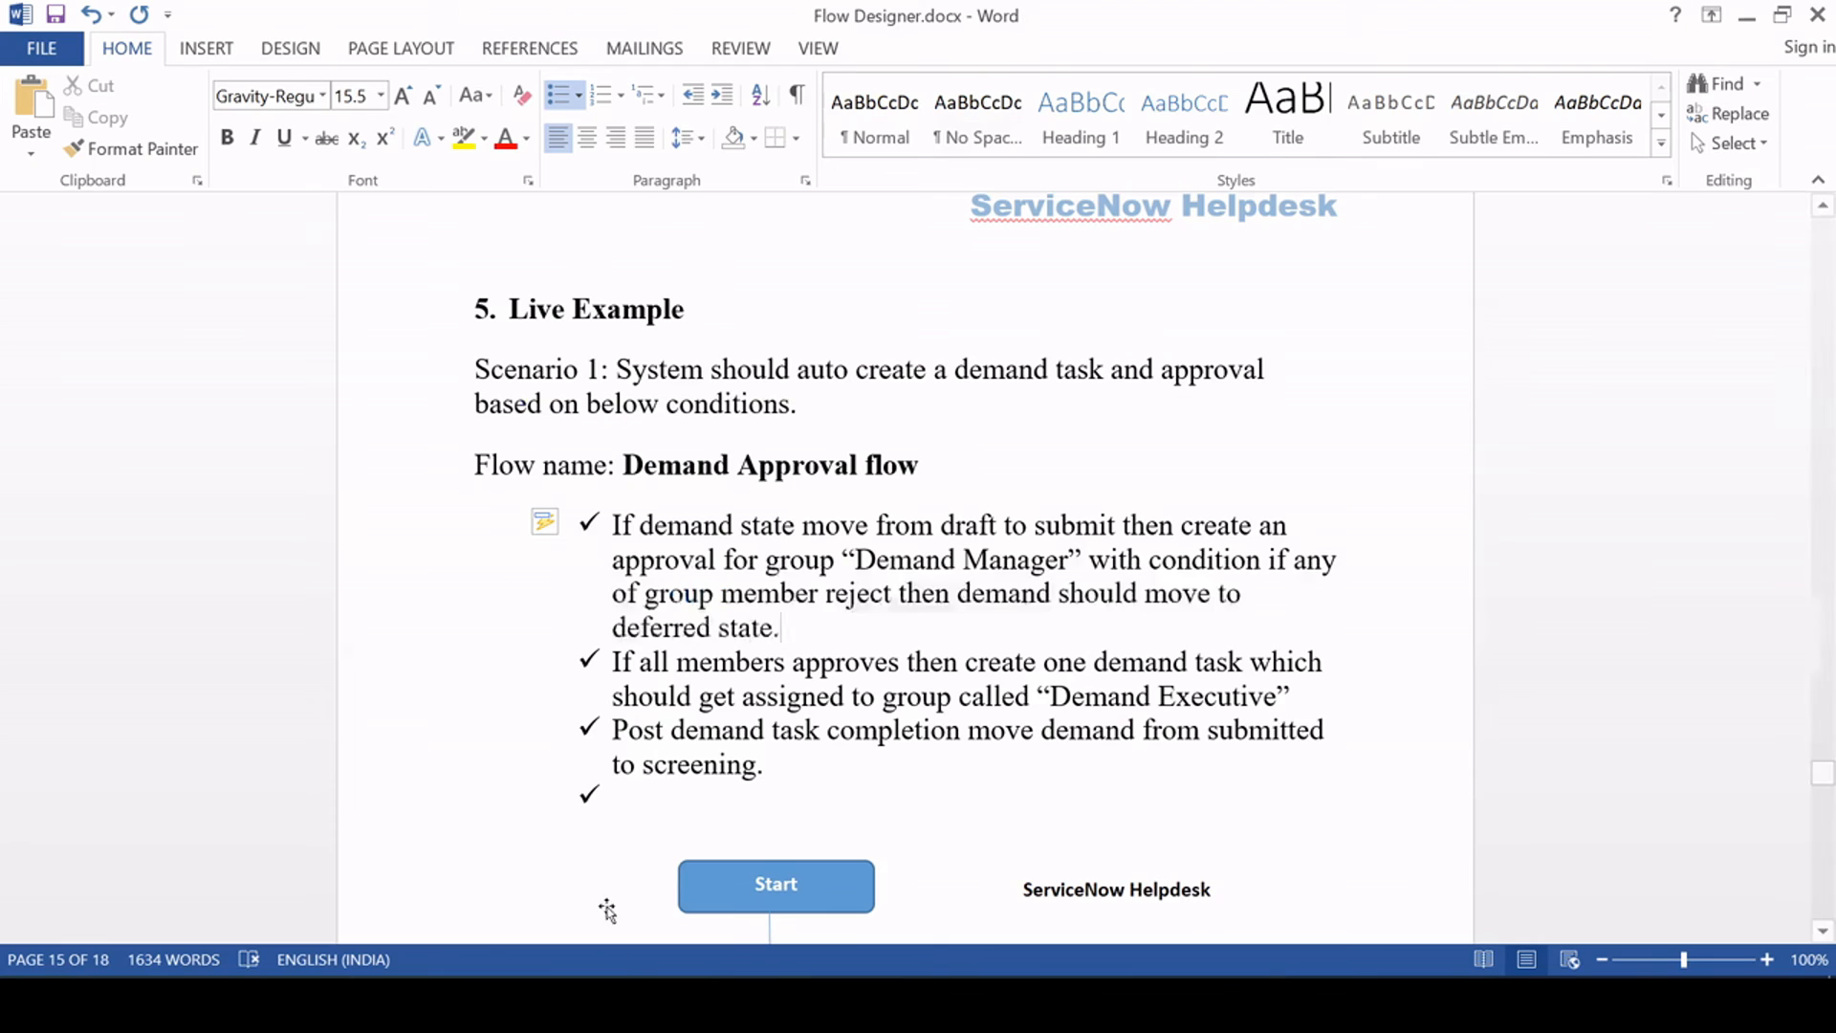
{"action": "scroll", "coordinate": [897, 565], "scroll_direction": "down", "scroll_amount": 7}
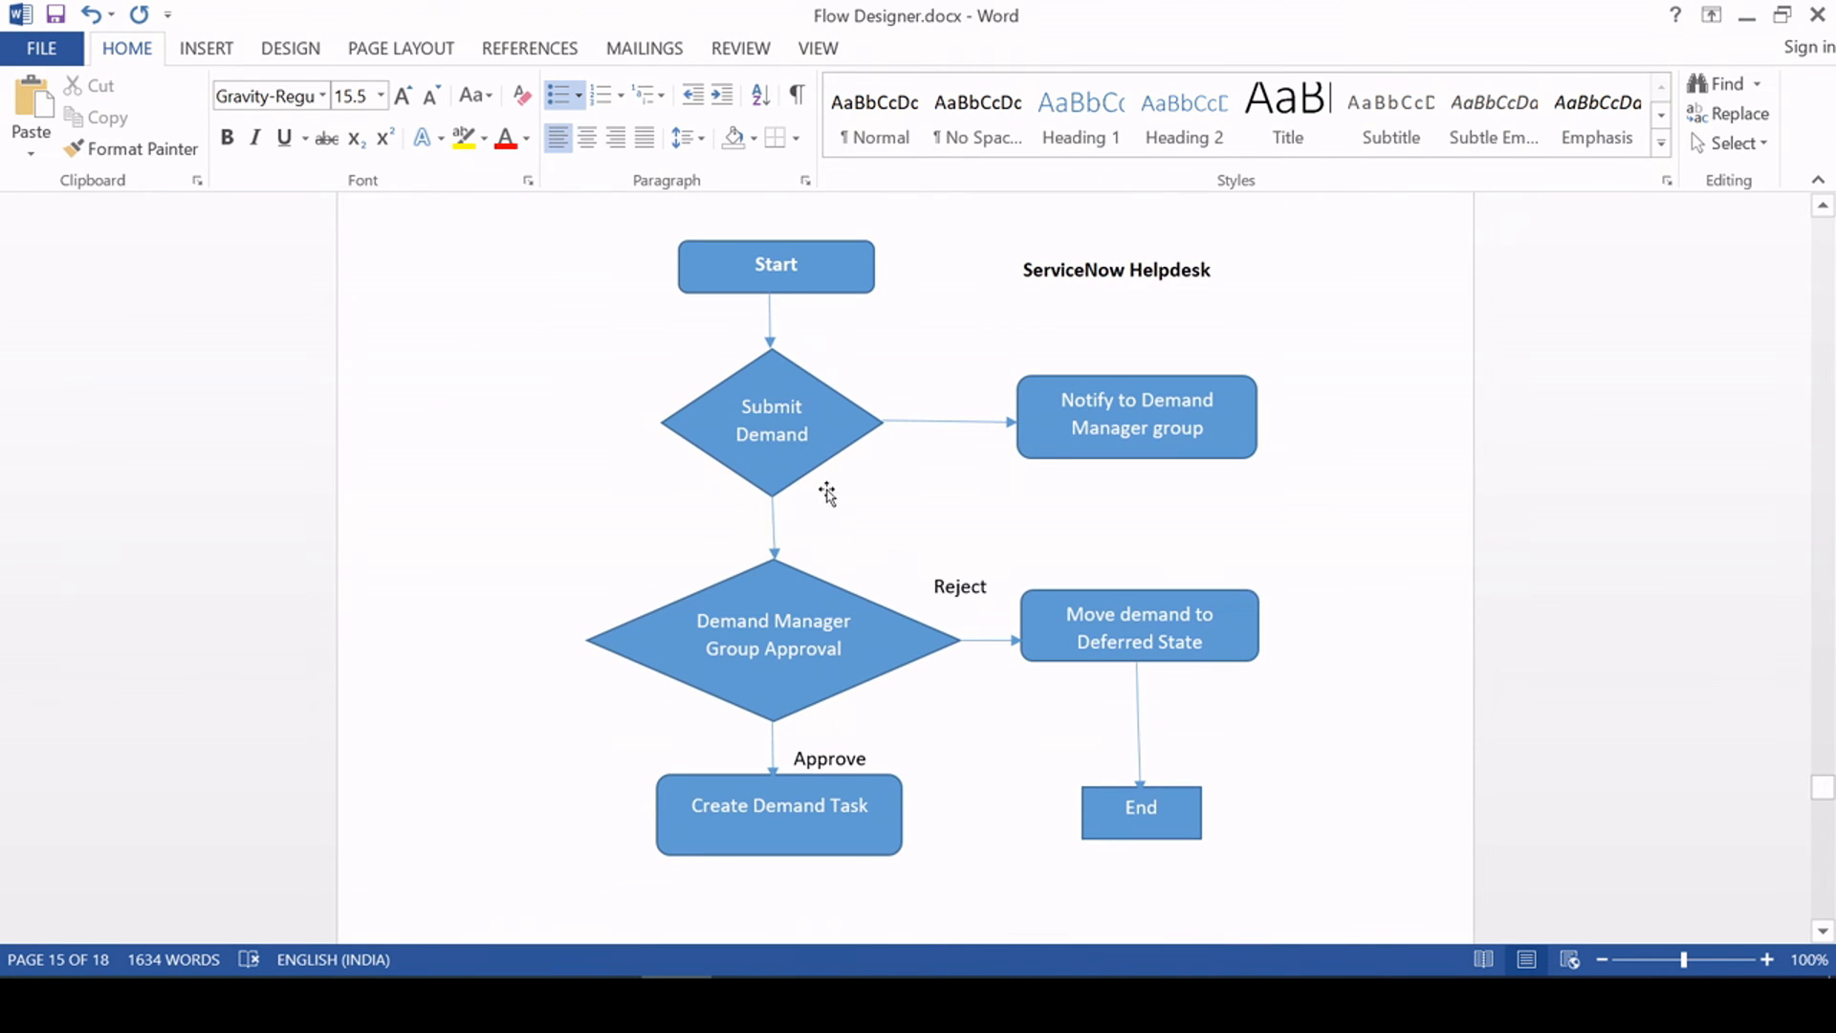
{"action": "key", "text": "alt+Tab"}
{"action": "left_click", "coordinate": [191, 13]}
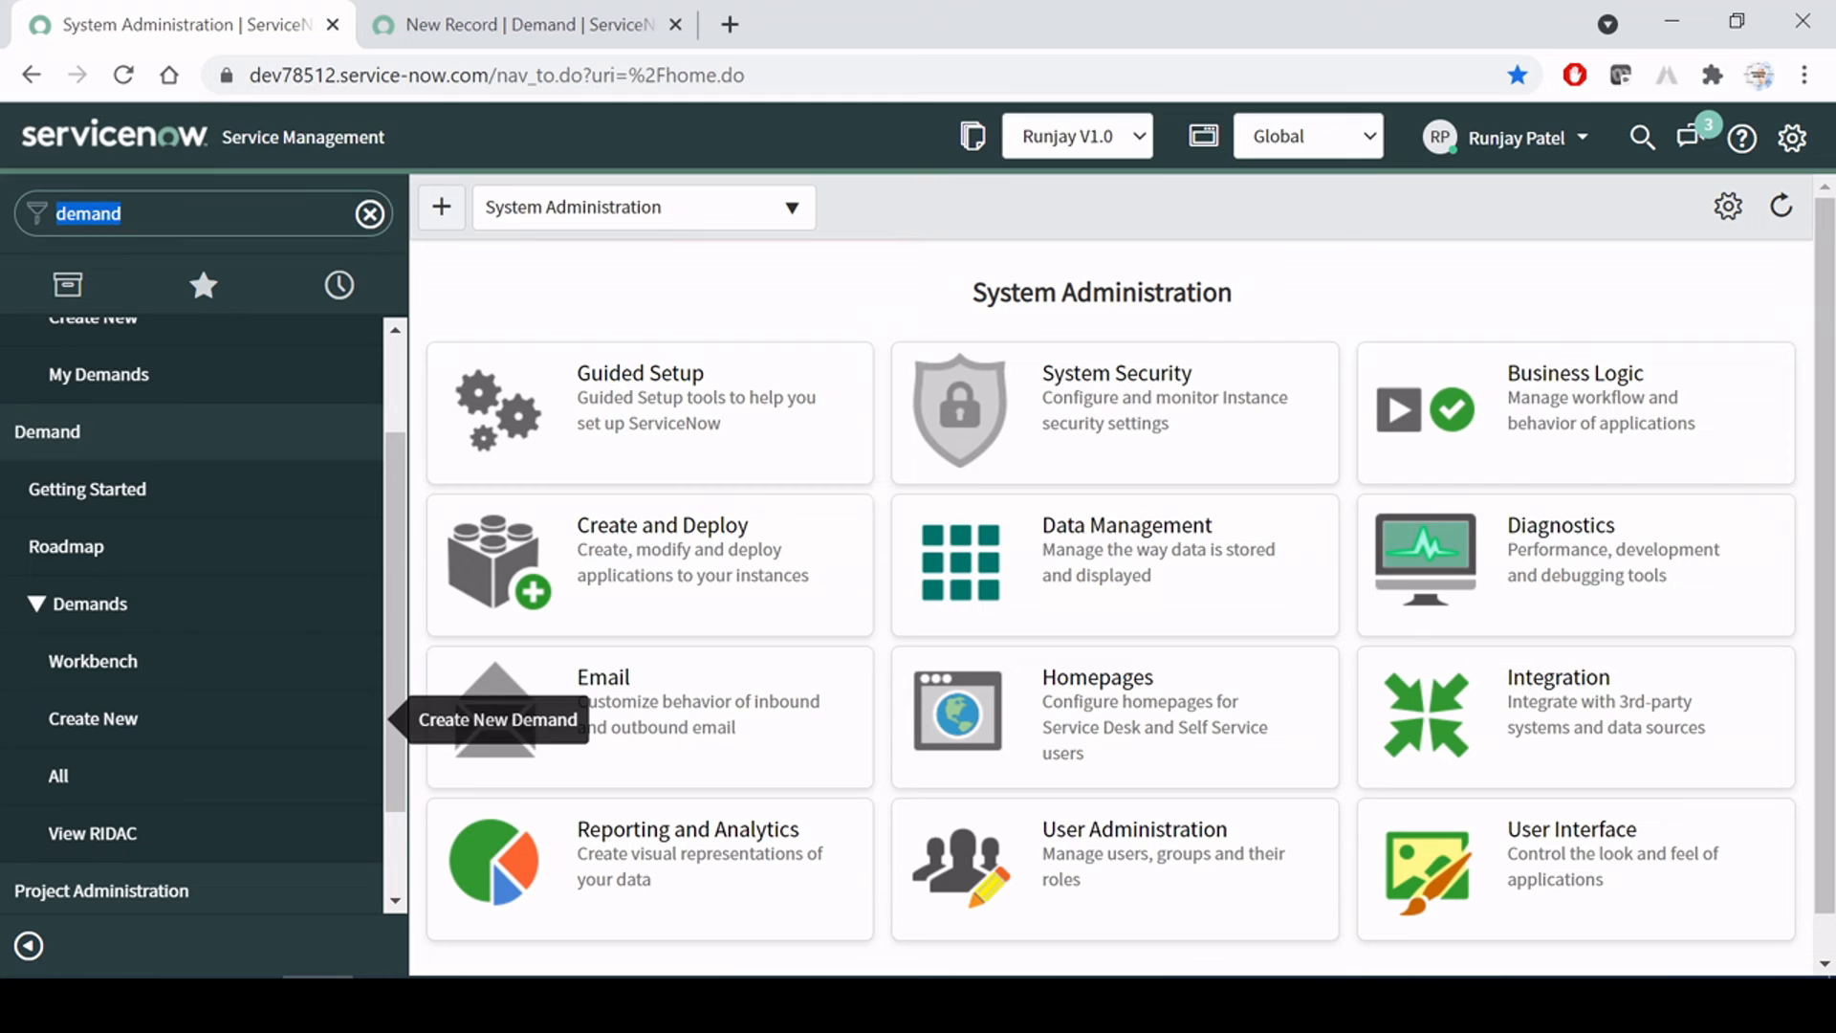
{"action": "type", "text": "flow"}
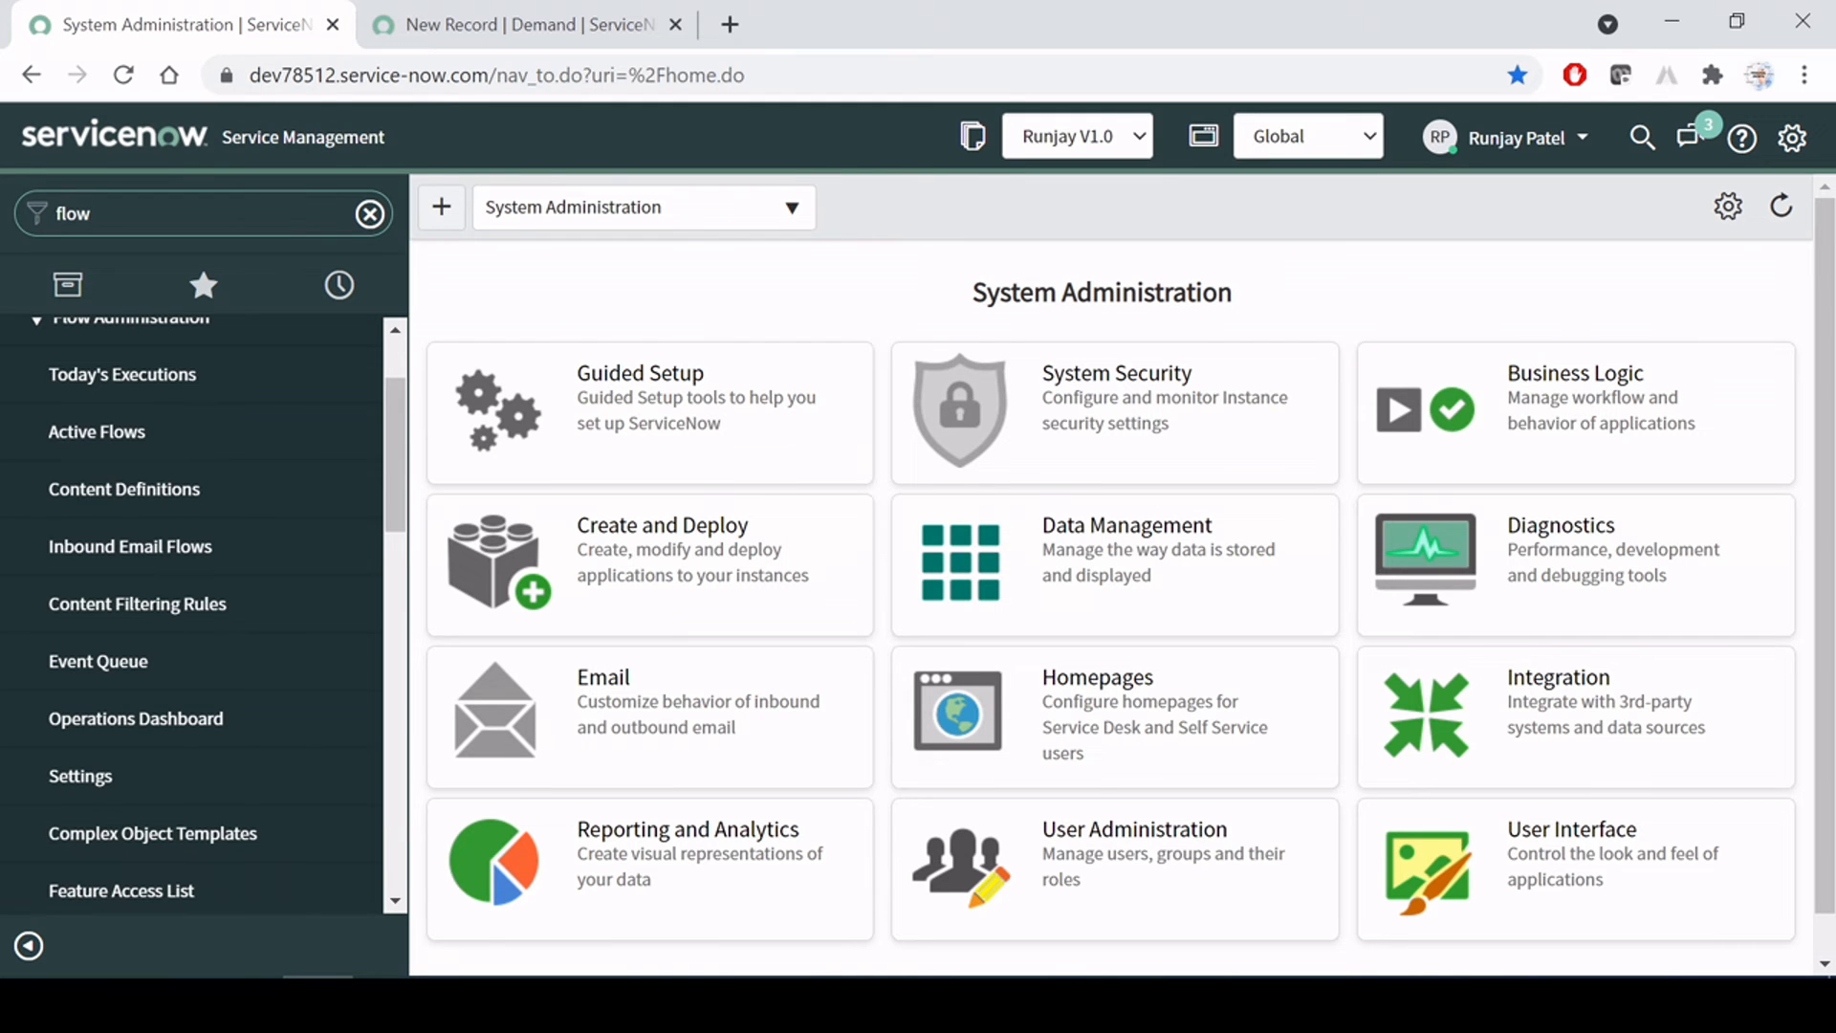
{"action": "scroll", "coordinate": [398, 520], "scroll_direction": "up", "scroll_amount": 2}
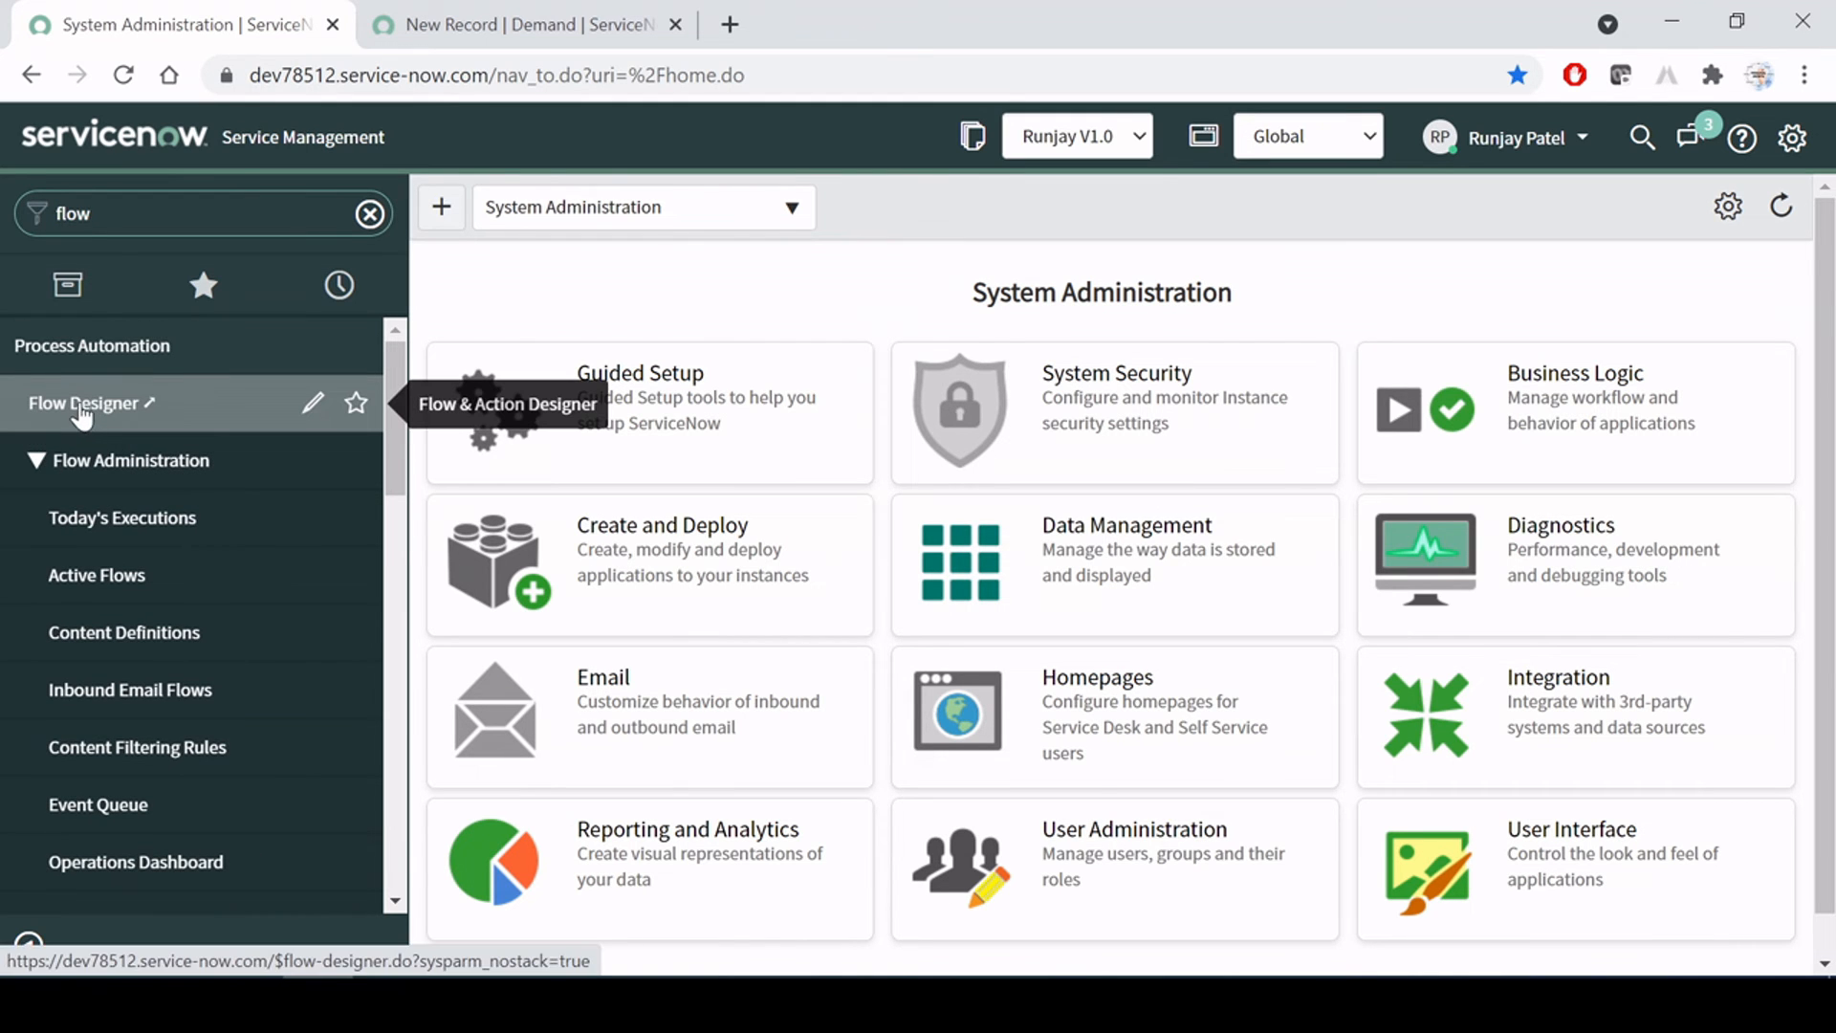
{"action": "left_click", "coordinate": [81, 406]}
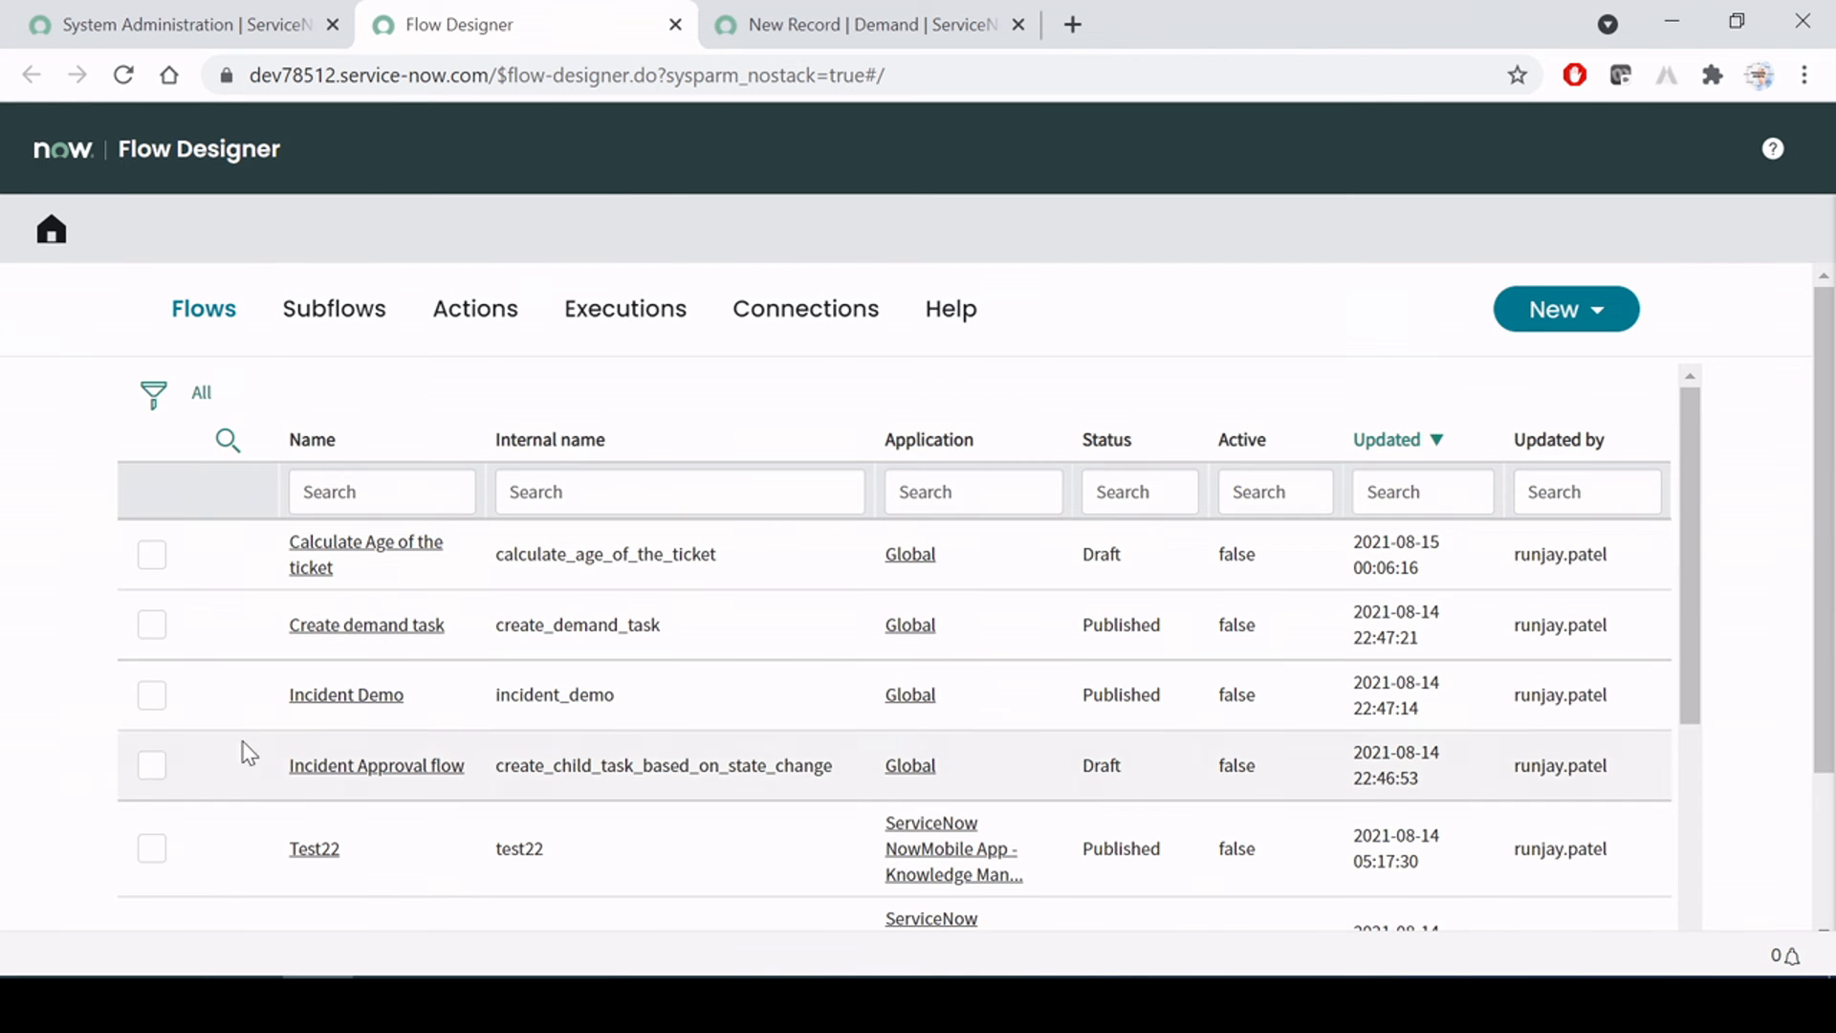
Start a new flow and enter "Demand Demo" as its name, replacing the first attempt "Demand Management"
{"action": "left_click", "coordinate": [1602, 328]}
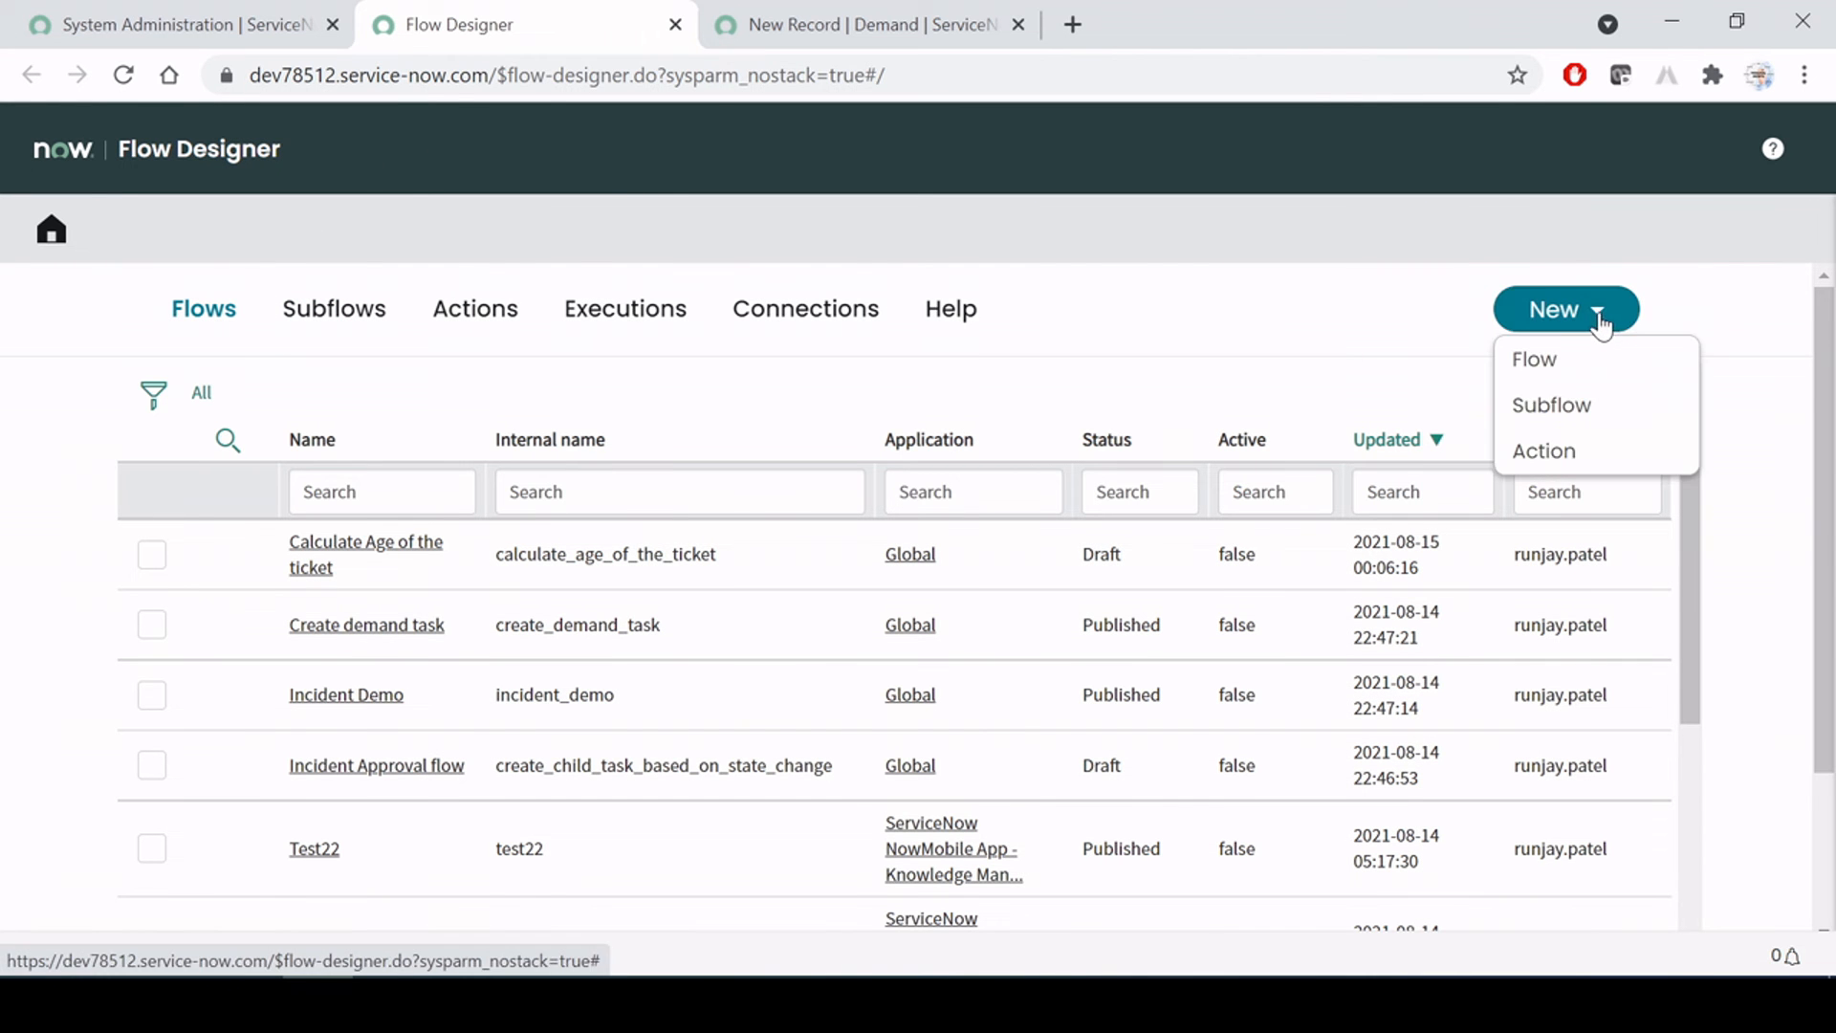
{"action": "left_click", "coordinate": [1535, 363]}
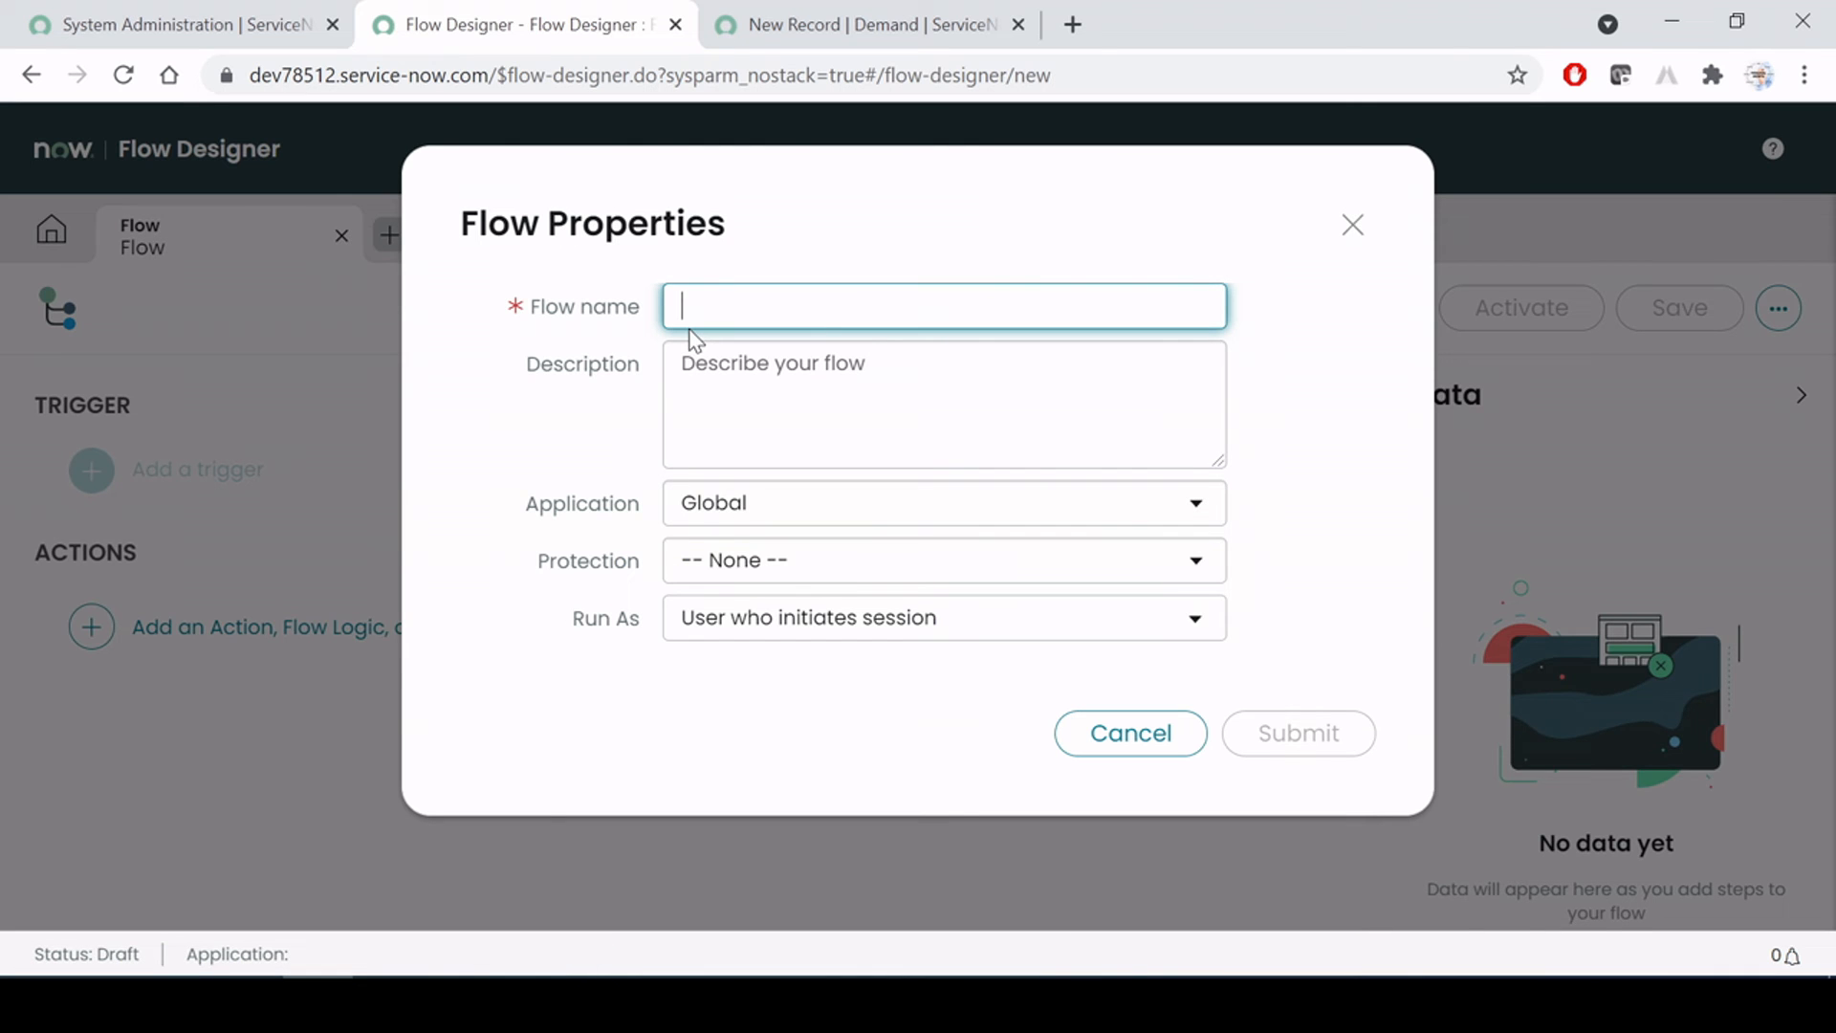
{"action": "type", "text": "De"}
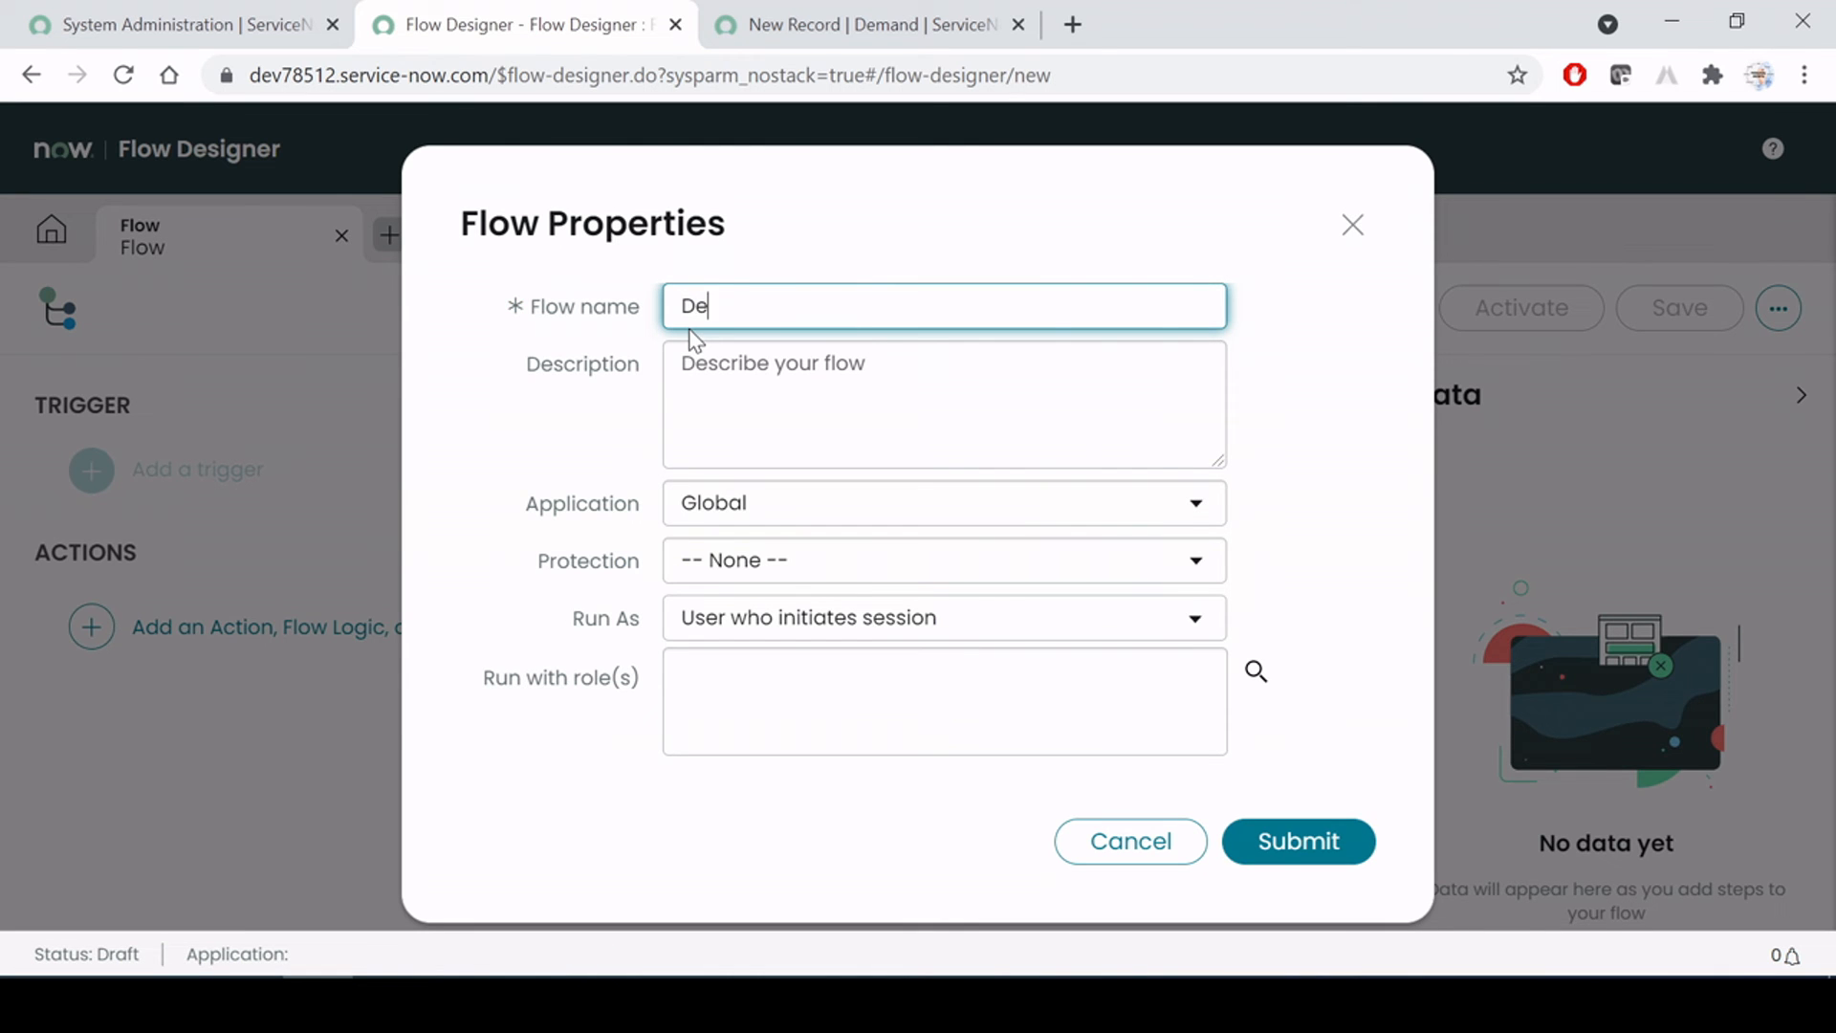
{"action": "type", "text": "mand Management"}
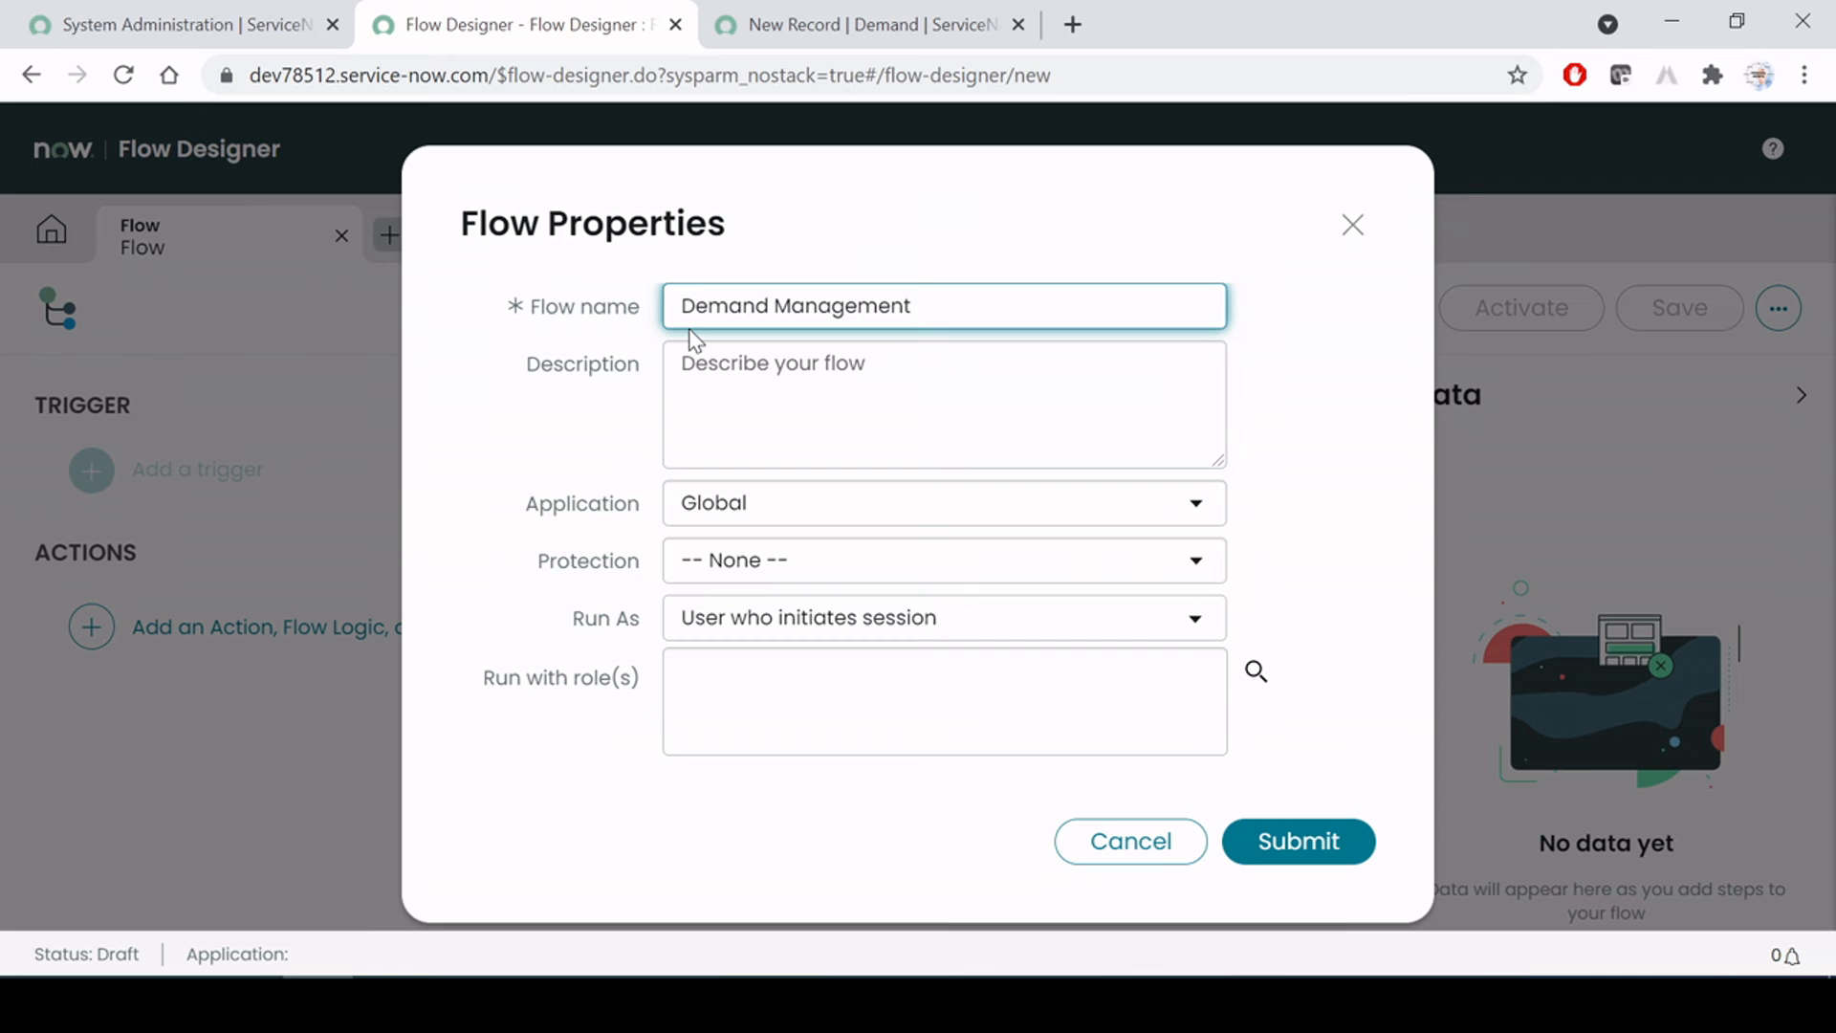
{"action": "key", "text": "BackSpace"}
{"action": "key", "text": "BackSpace"}
{"action": "key", "text": "BackSpace"}
{"action": "key", "text": "BackSpace"}
{"action": "key", "text": "BackSpace"}
{"action": "key", "text": "BackSpace"}
{"action": "key", "text": "BackSpace"}
{"action": "key", "text": "BackSpace"}
{"action": "key", "text": "BackSpace"}
{"action": "key", "text": "BackSpace"}
{"action": "key", "text": "BackSpace"}
{"action": "type", "text": "Demo"}
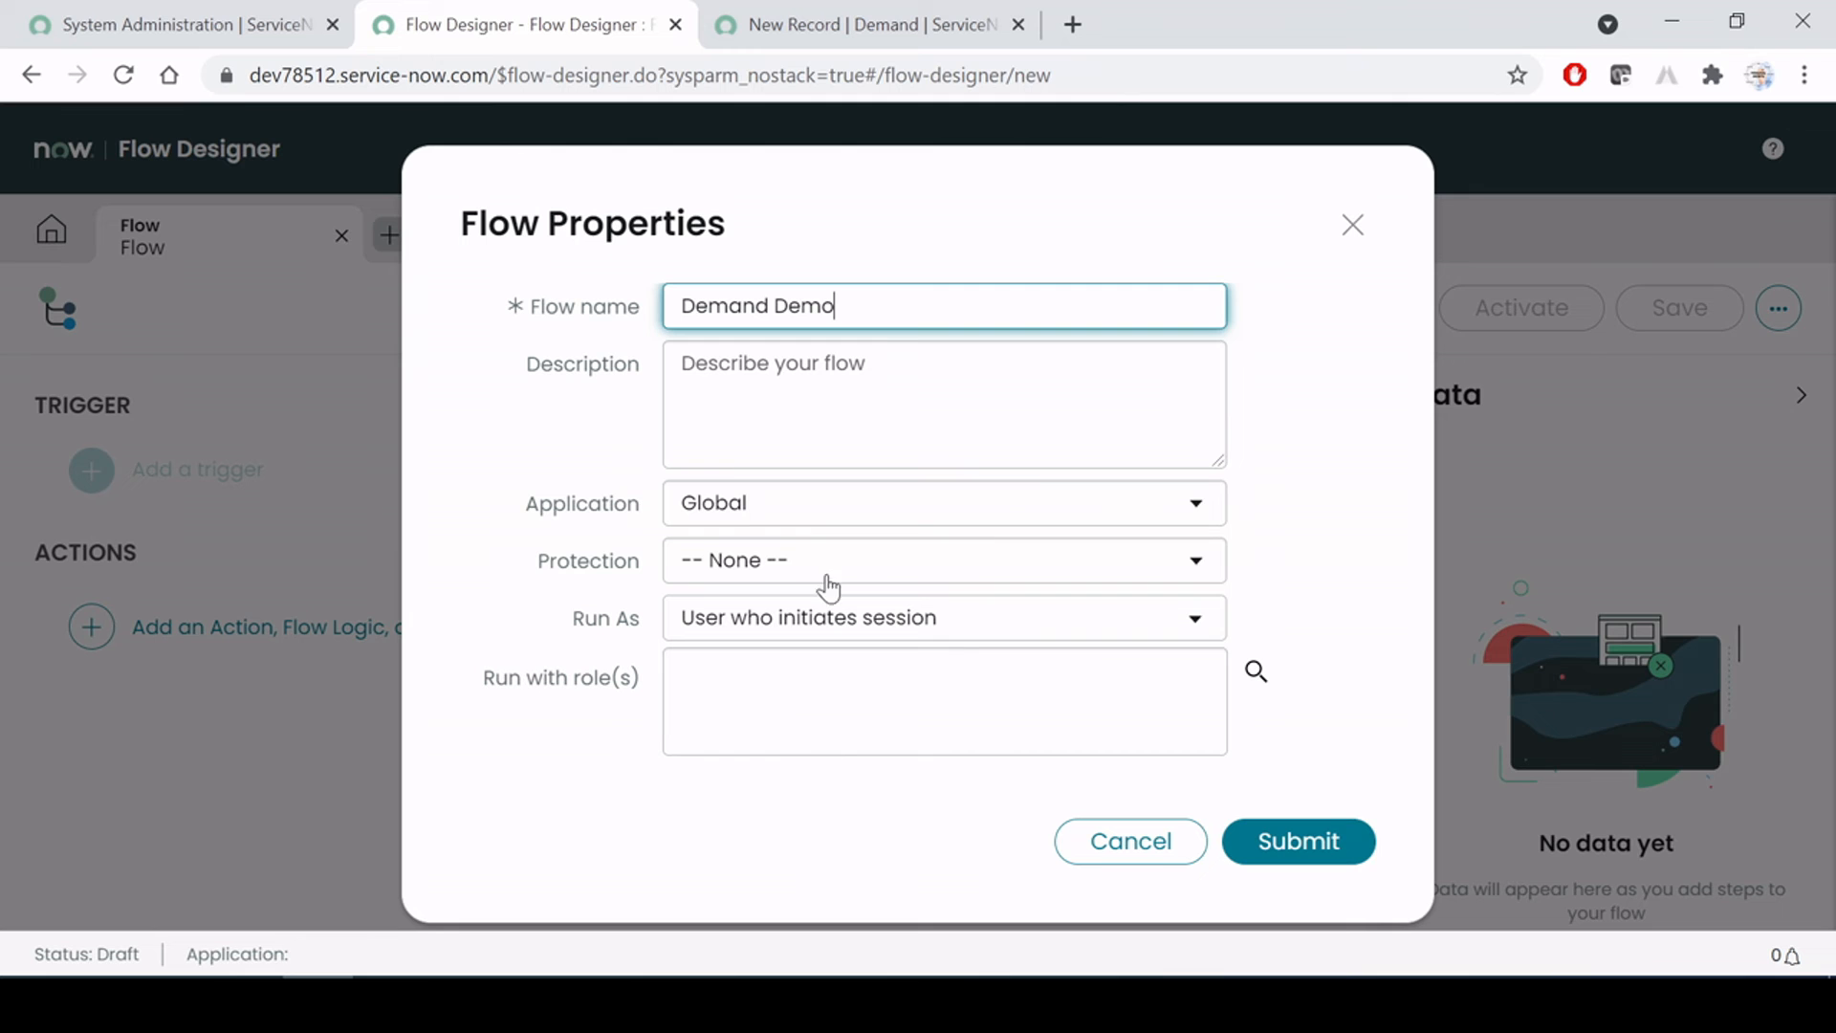
{"action": "key", "text": "Tab"}
{"action": "left_click_drag", "start_coordinate": [835, 306], "coordinate": [604, 305]}
{"action": "key", "text": "Tab"}
Switch to the Word notes and highlight the flow name "Demand Approval flow" above the condition list
{"action": "key", "text": "alt+Tab"}
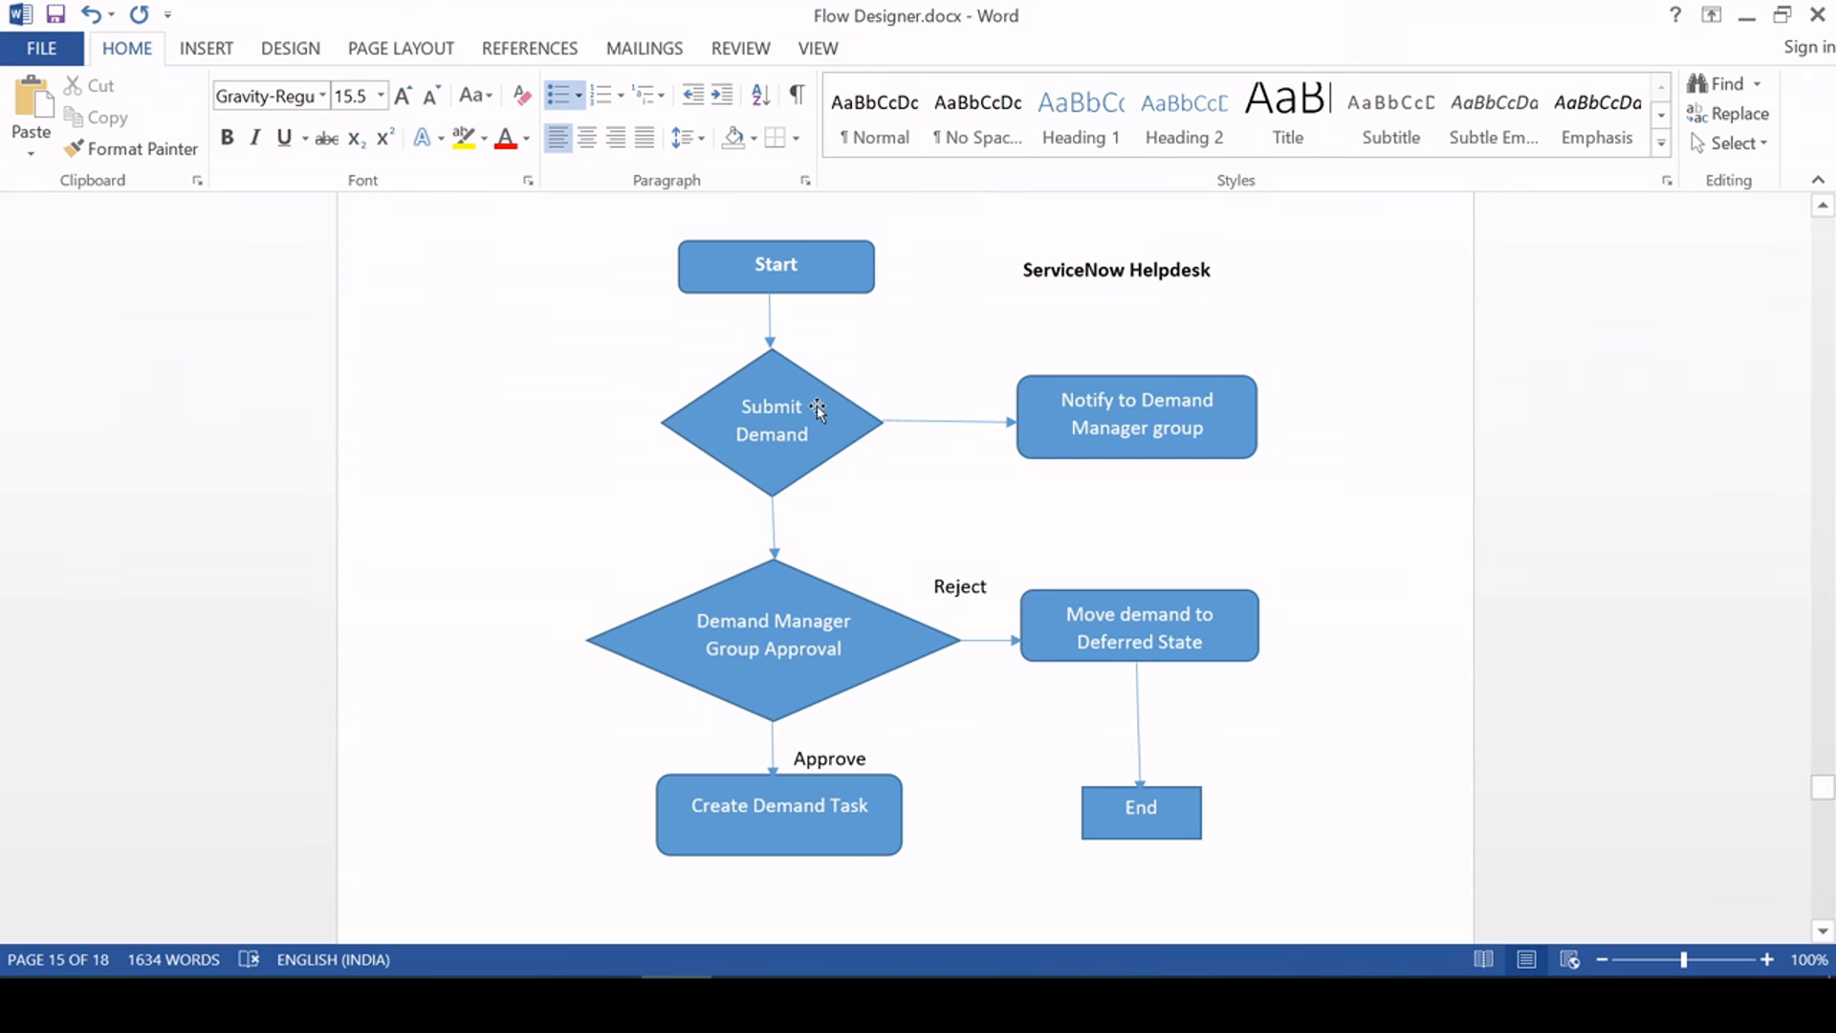
{"action": "scroll", "coordinate": [866, 536], "scroll_direction": "up", "scroll_amount": 3}
{"action": "scroll", "coordinate": [918, 574], "scroll_direction": "up", "scroll_amount": 3}
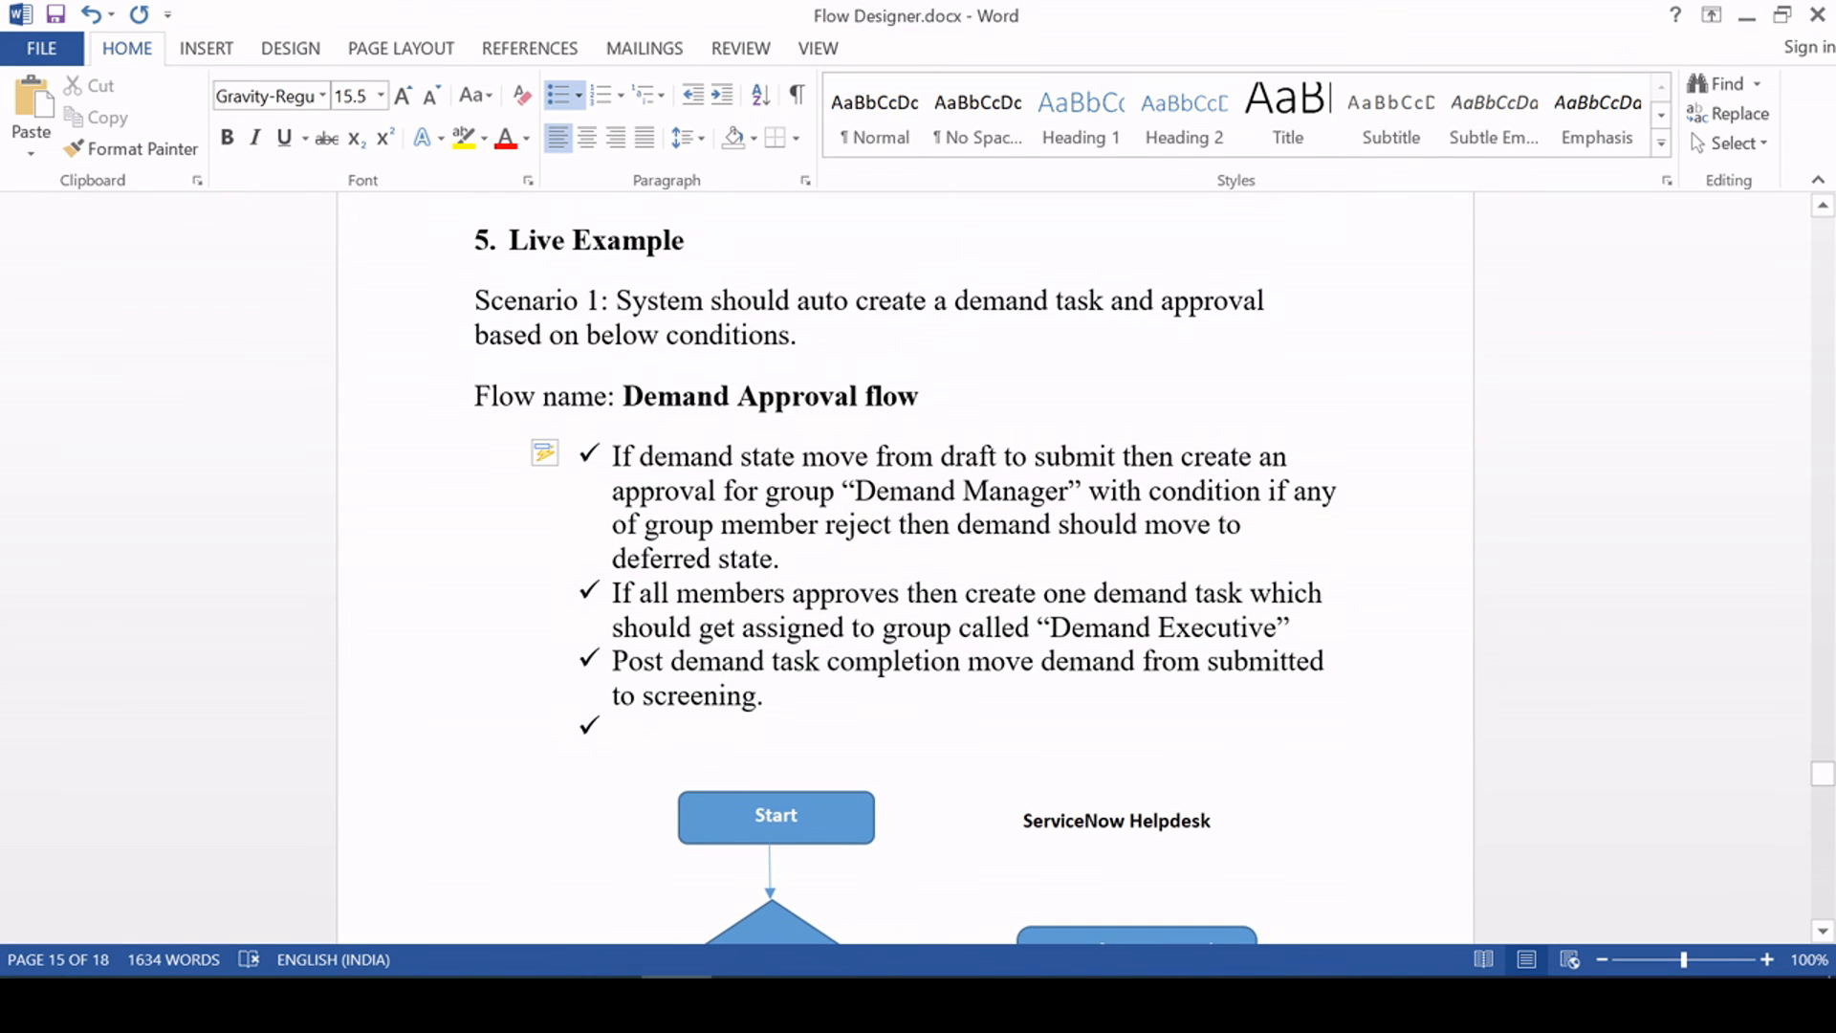
{"action": "left_click_drag", "start_coordinate": [623, 396], "coordinate": [919, 396]}
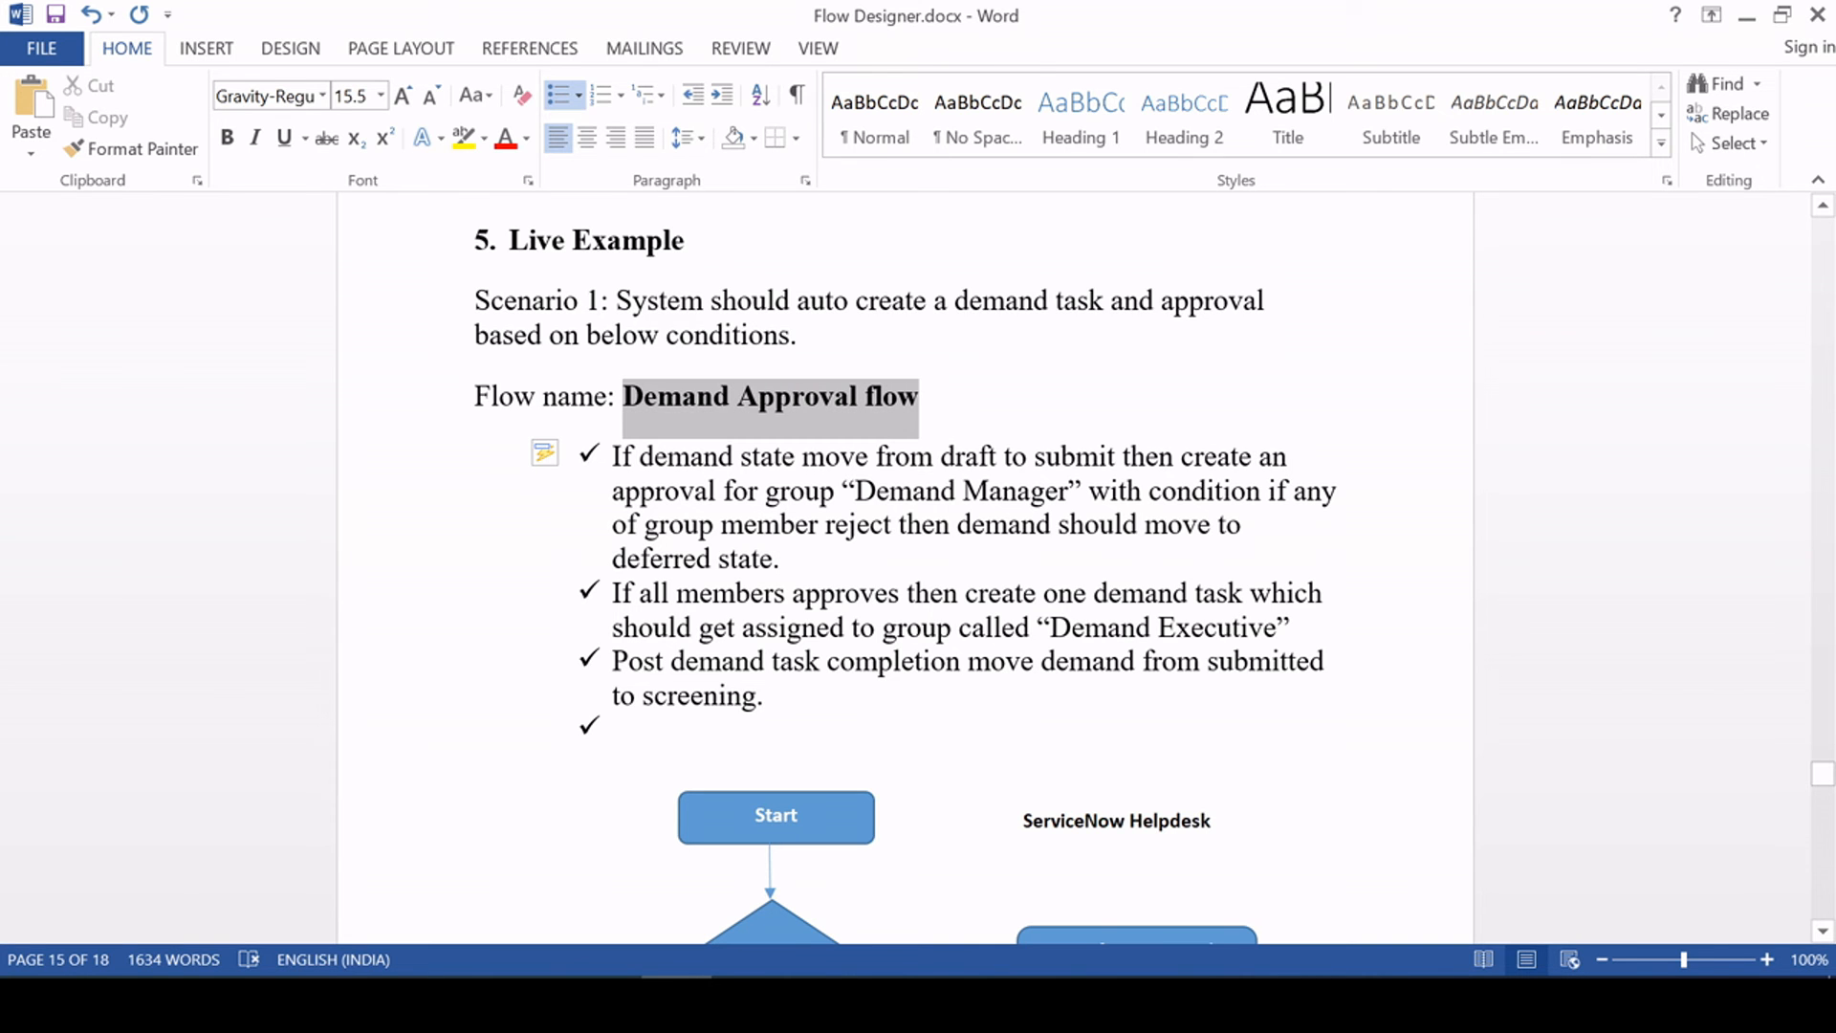
Return to Flow Designer, complete the flow name as "Demand Demo flow" and submit the flow properties
{"action": "key", "text": "alt+Tab"}
{"action": "left_click", "coordinate": [836, 306]}
{"action": "left_click_drag", "start_coordinate": [836, 306], "coordinate": [679, 306]}
{"action": "key", "text": "Right"}
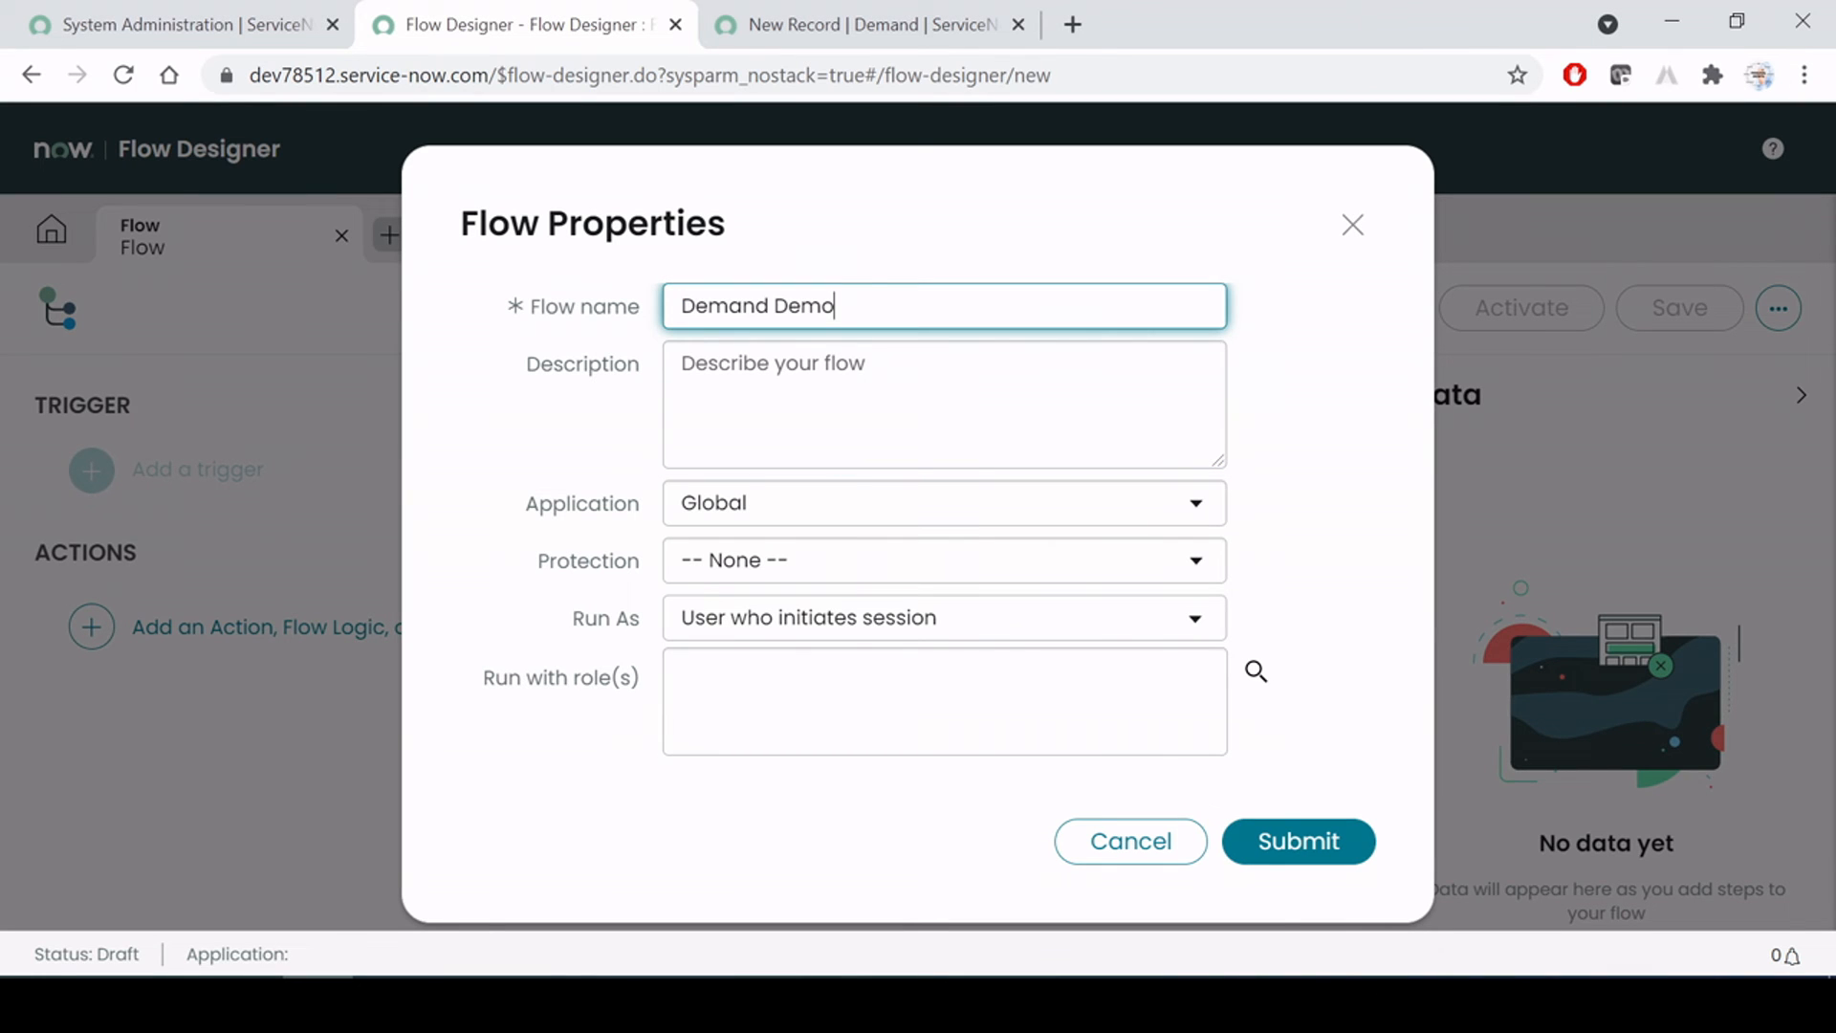
{"action": "type", "text": "flow"}
{"action": "left_click", "coordinate": [772, 365]}
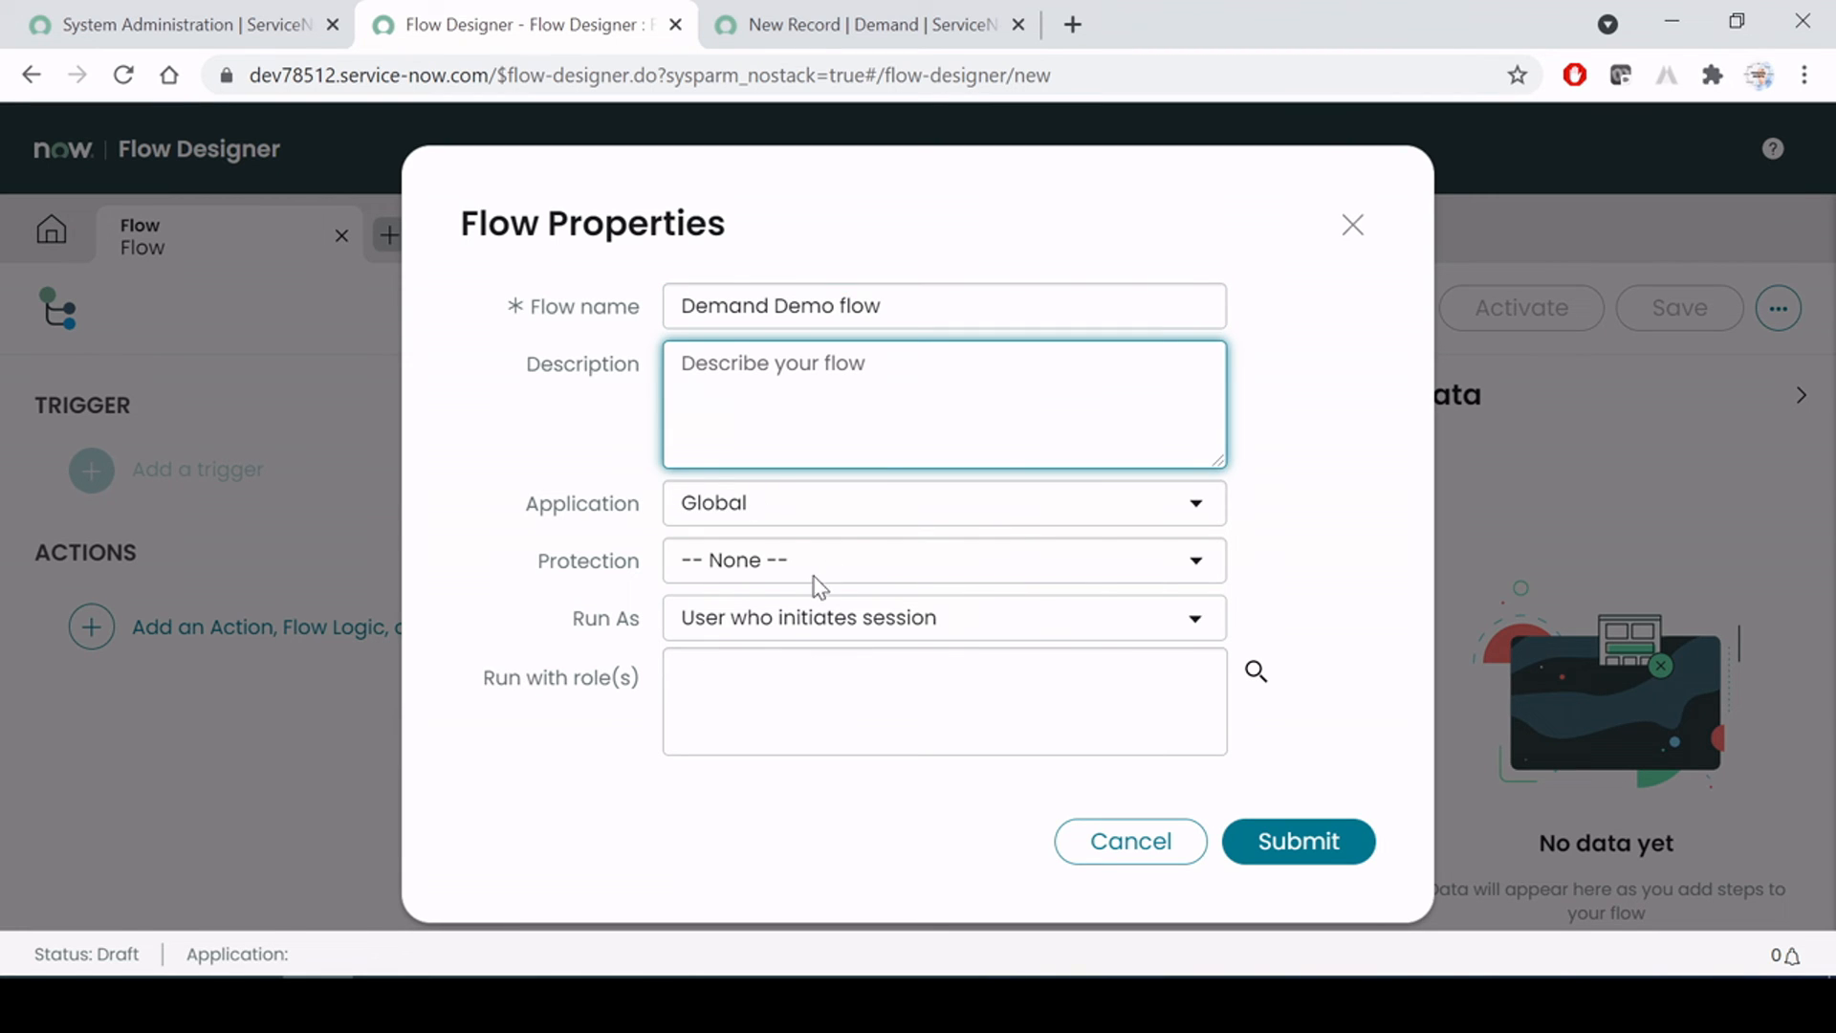
{"action": "left_click", "coordinate": [1295, 843]}
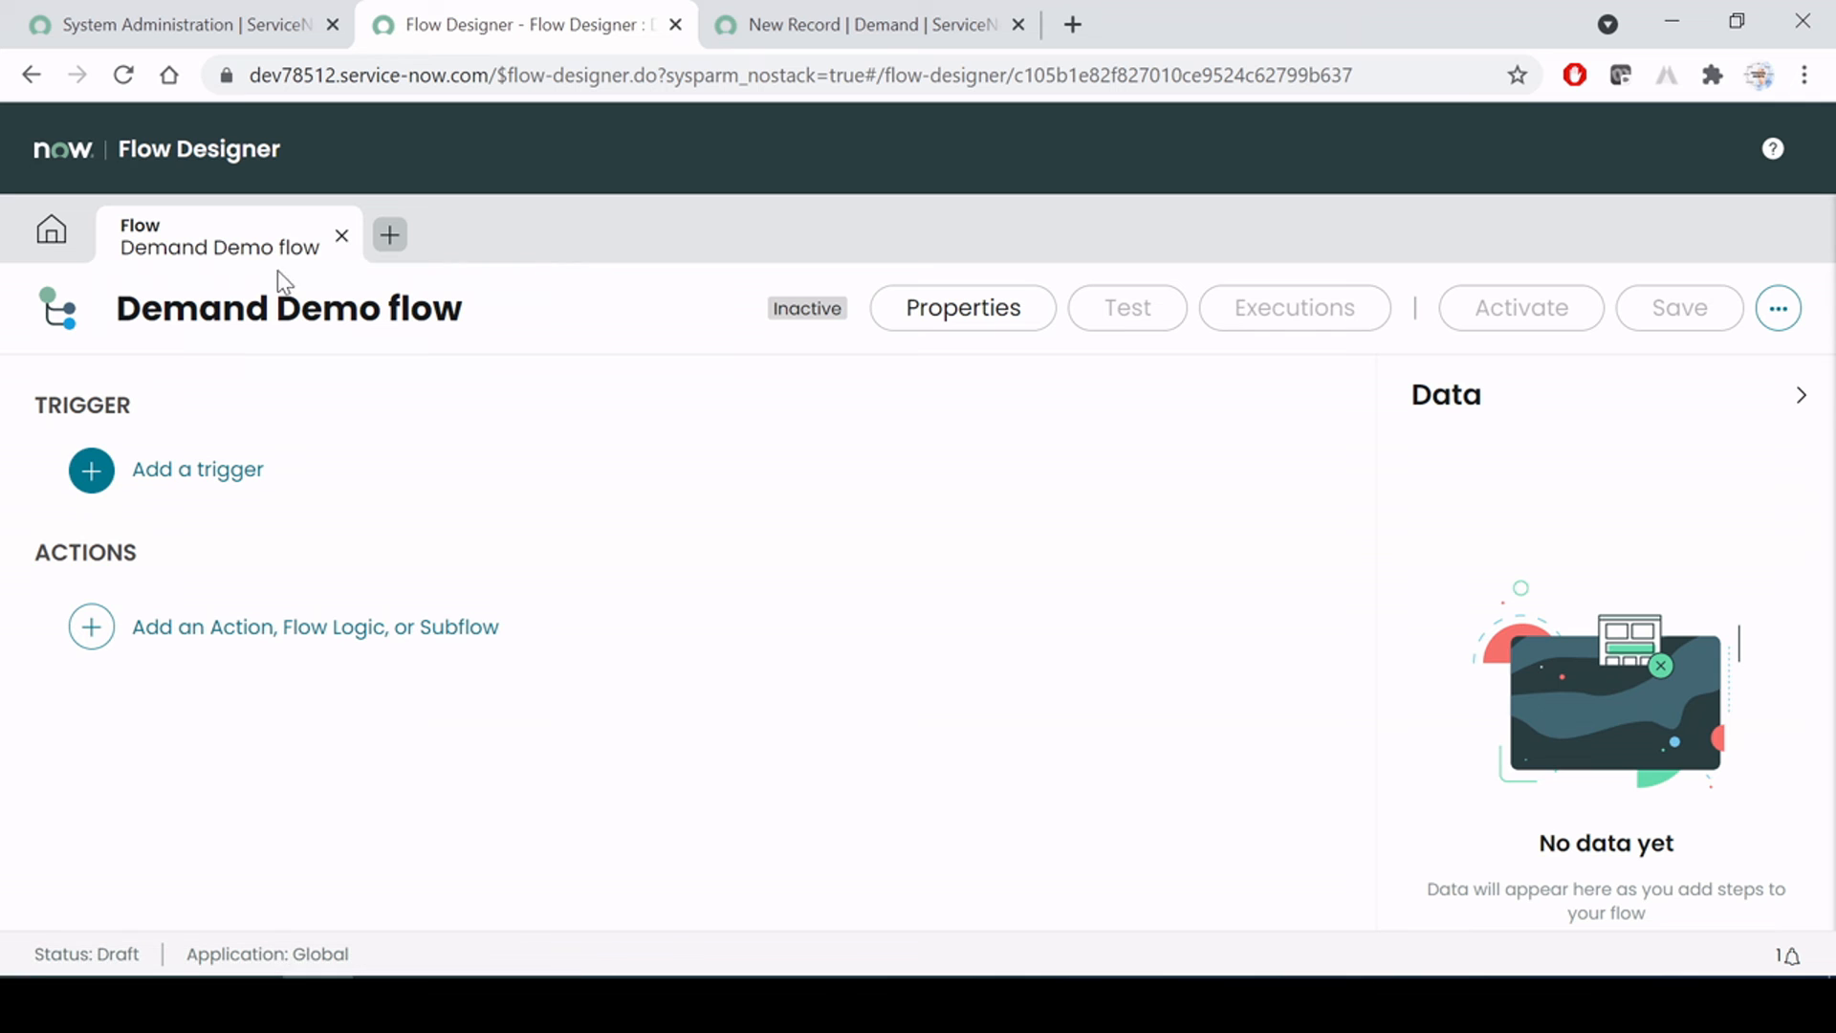
Add a Created or Updated record trigger to the flow, checking the flowchart and first condition in the Word notes for reference
{"action": "left_click", "coordinate": [211, 481]}
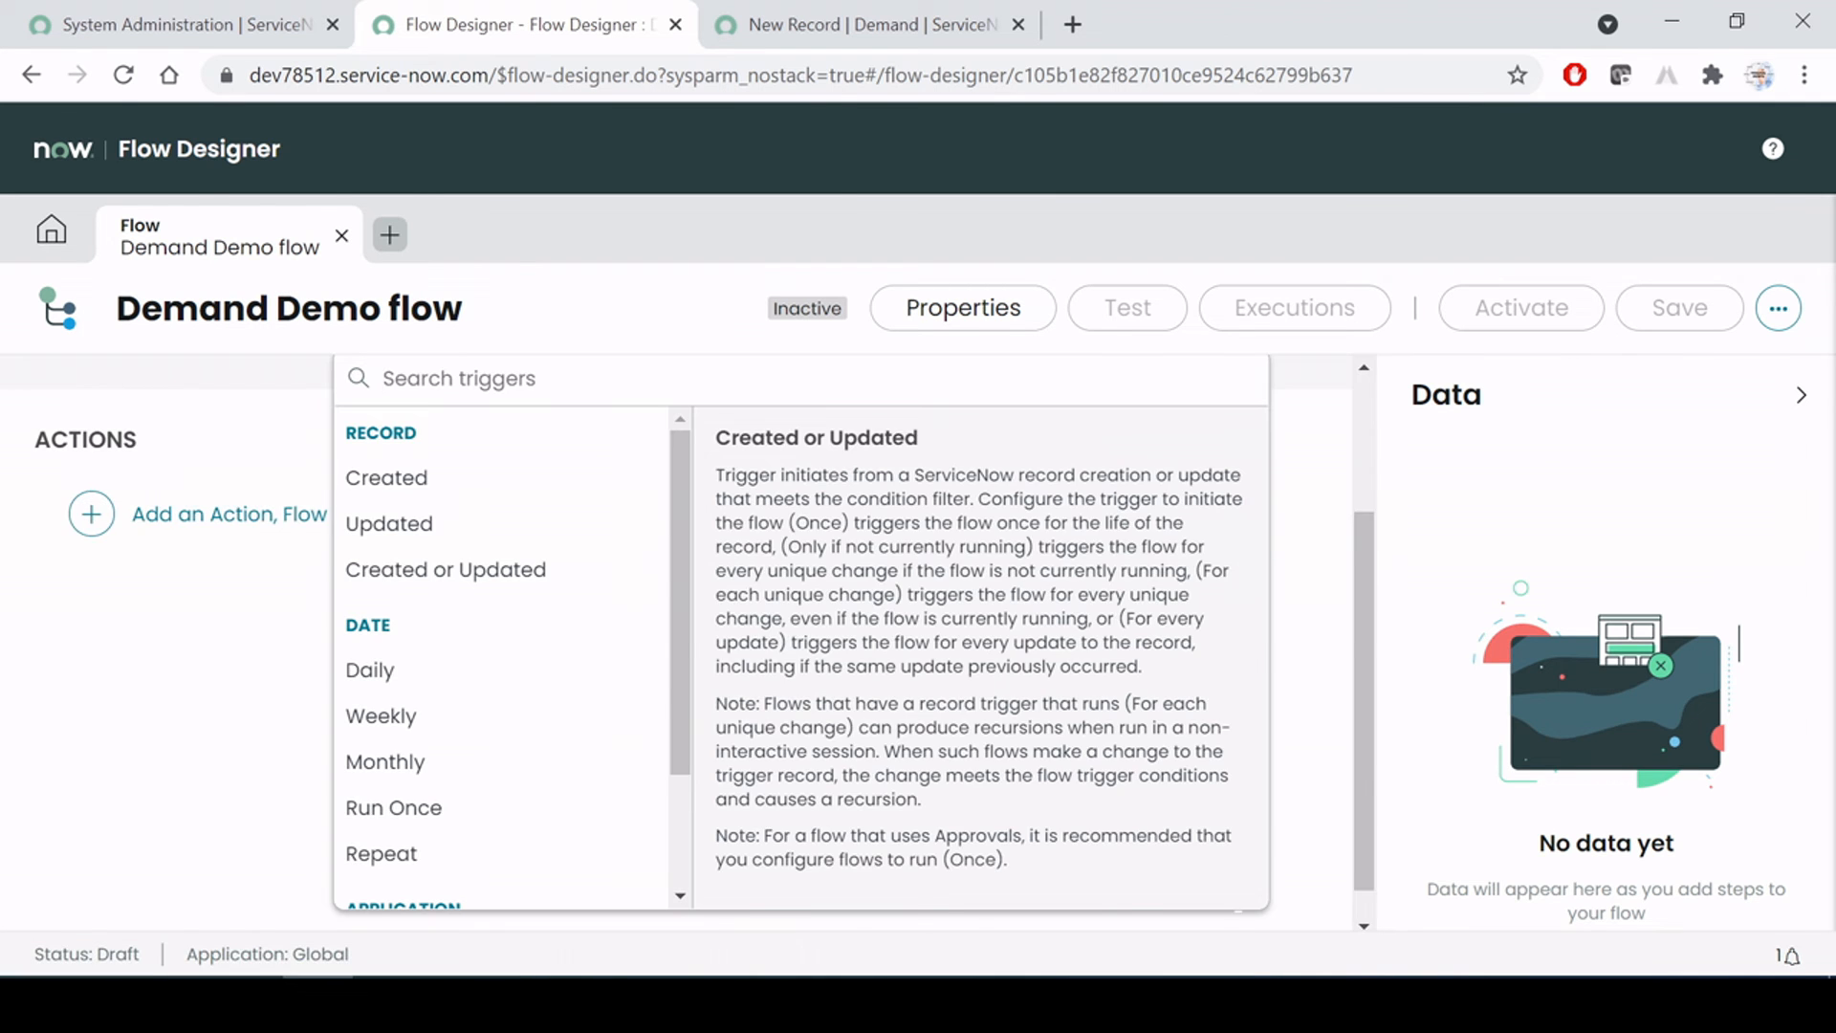
{"action": "key", "text": "alt+Tab"}
{"action": "left_click", "coordinate": [691, 457]}
{"action": "scroll", "coordinate": [983, 538], "scroll_direction": "down", "scroll_amount": 6}
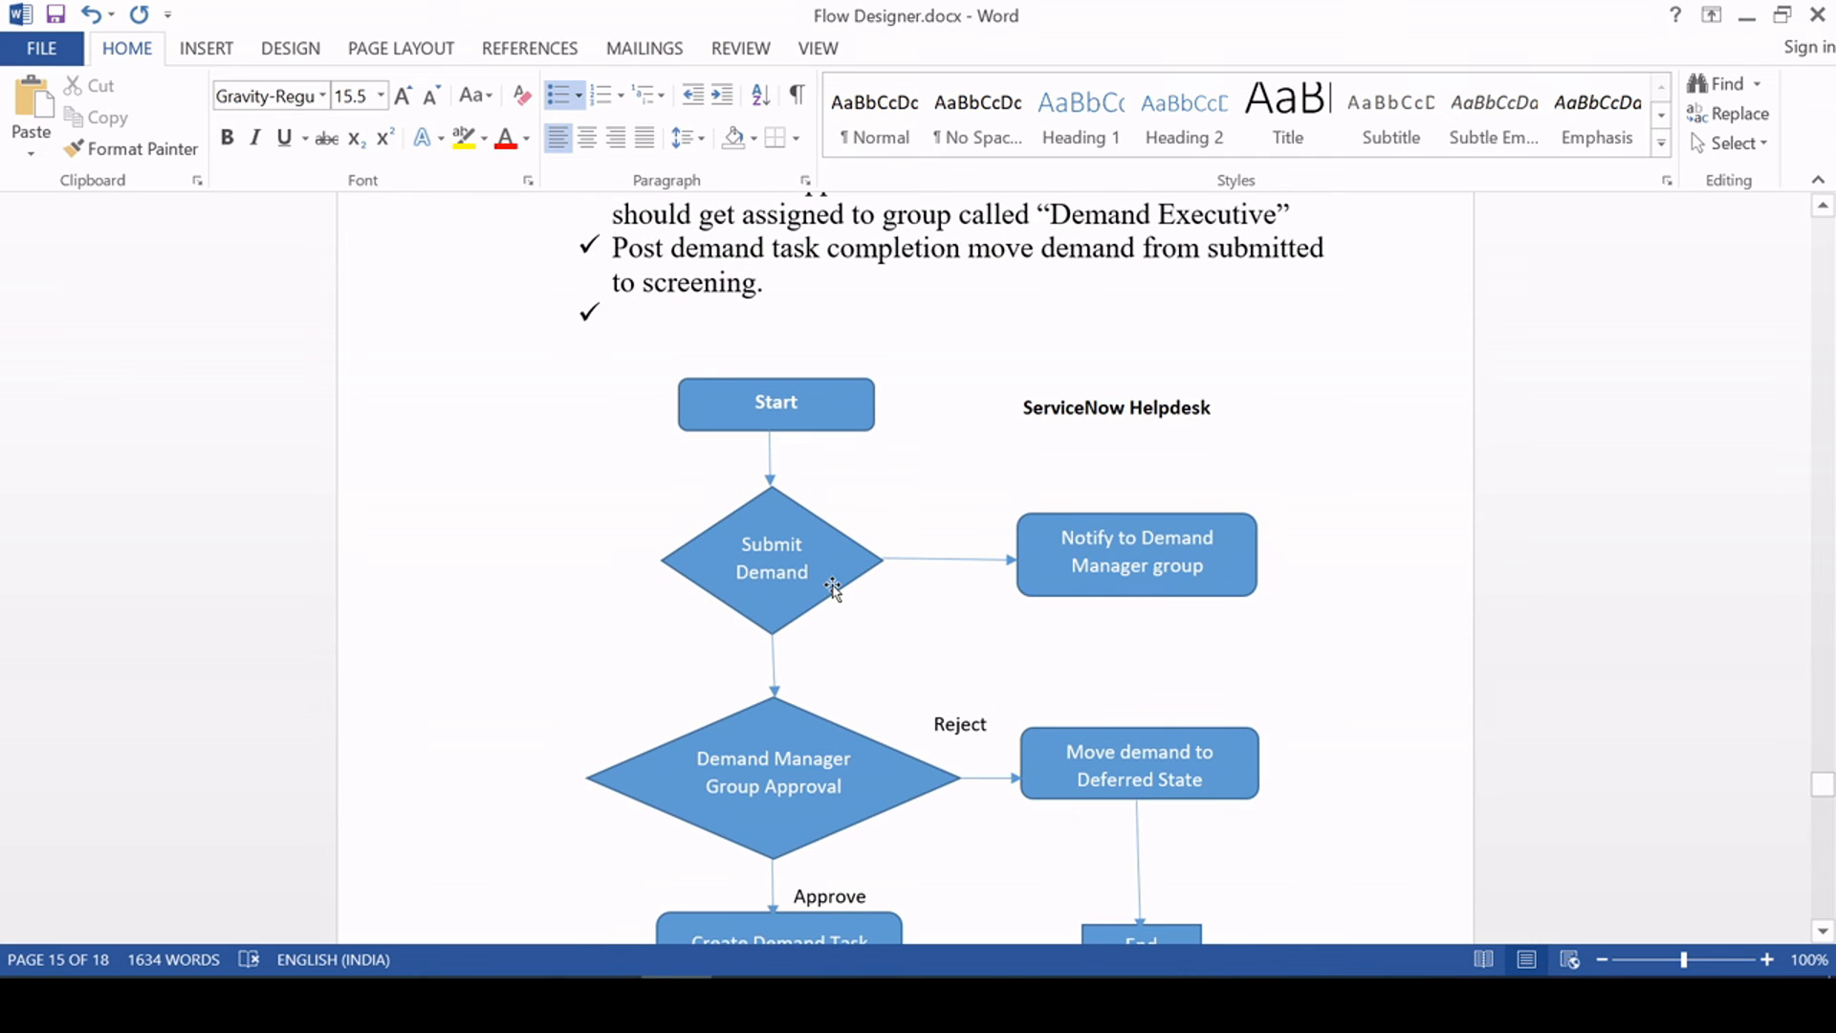
{"action": "scroll", "coordinate": [782, 577], "scroll_direction": "up", "scroll_amount": 4}
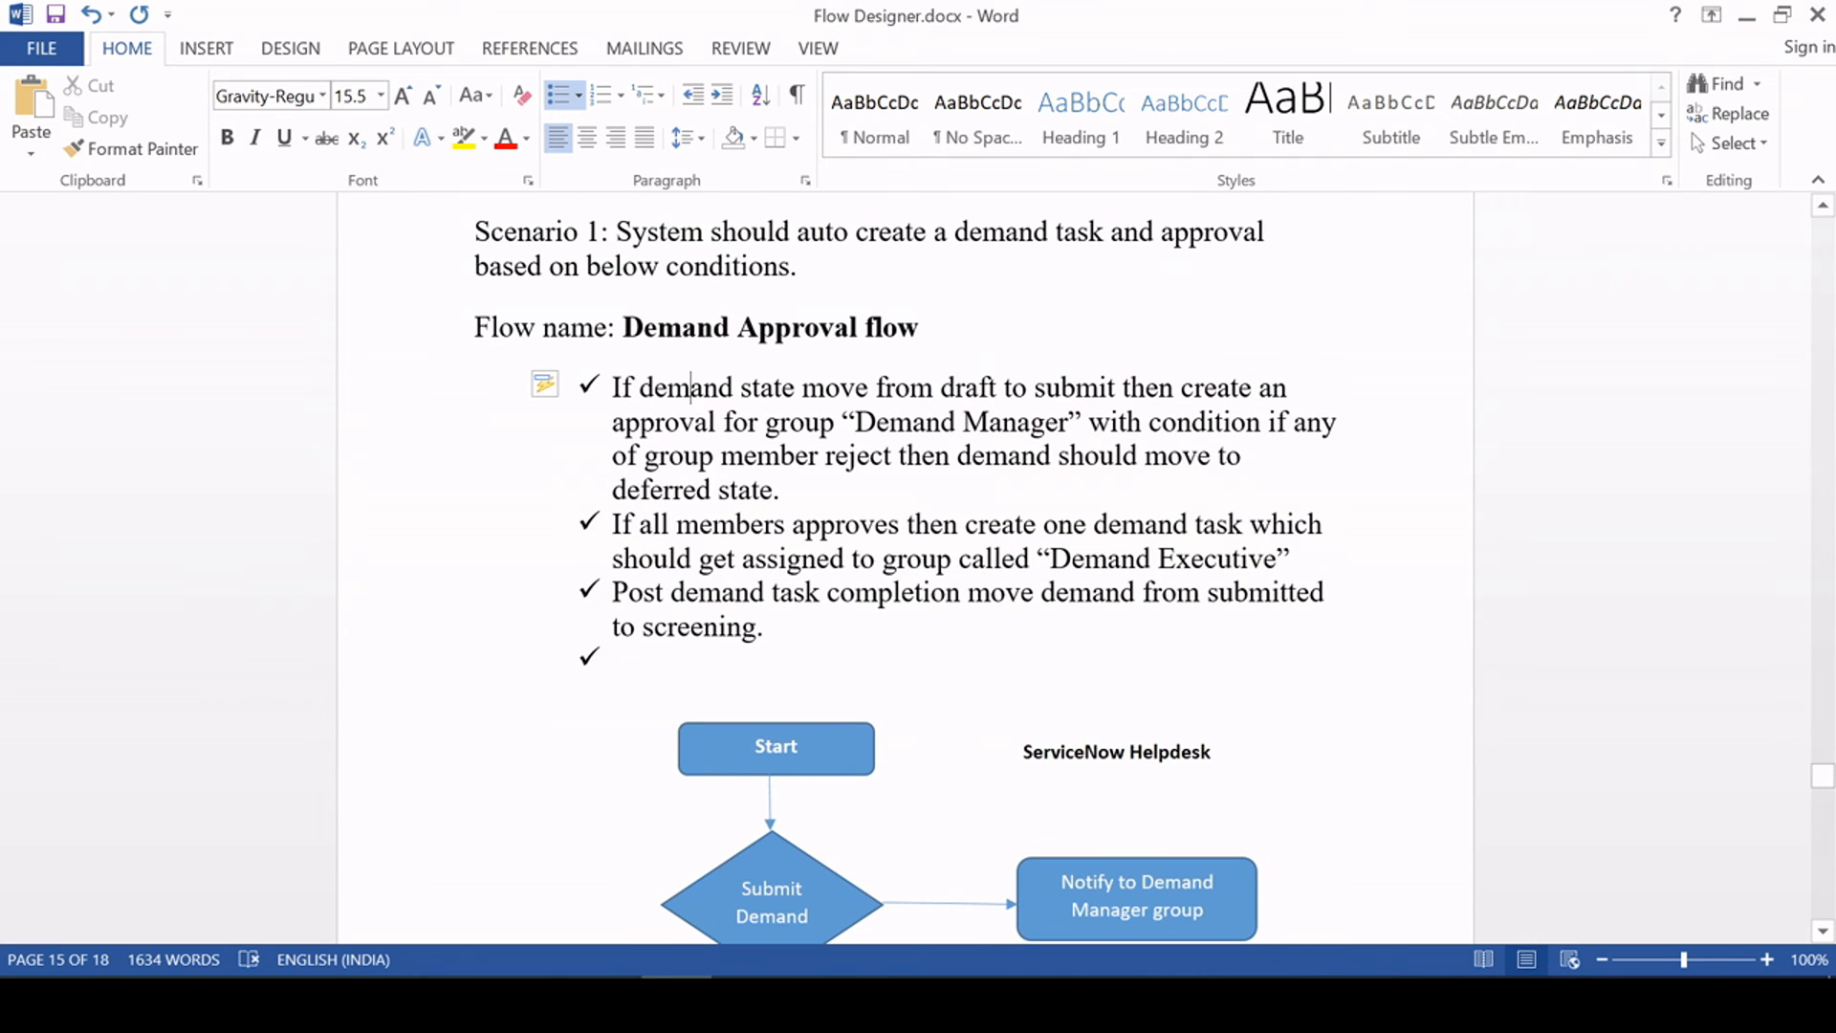
{"action": "key", "text": "alt+Tab"}
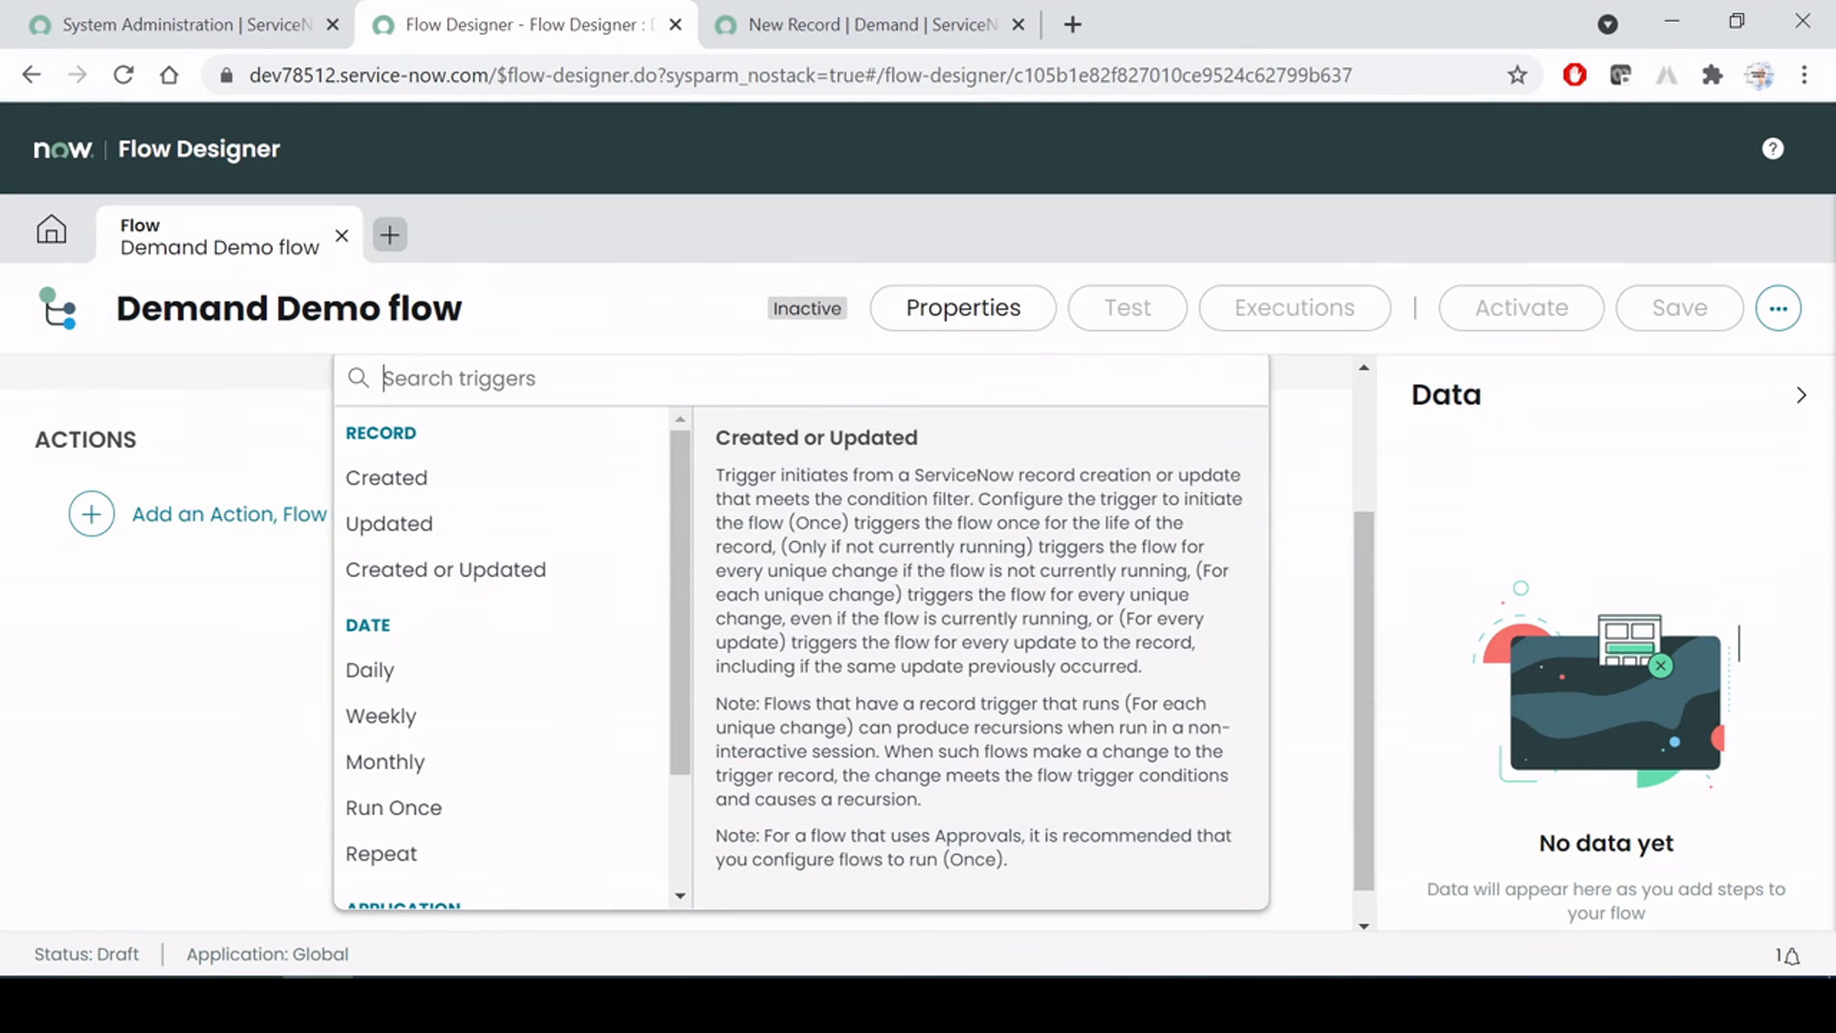
{"action": "left_click", "coordinate": [478, 574]}
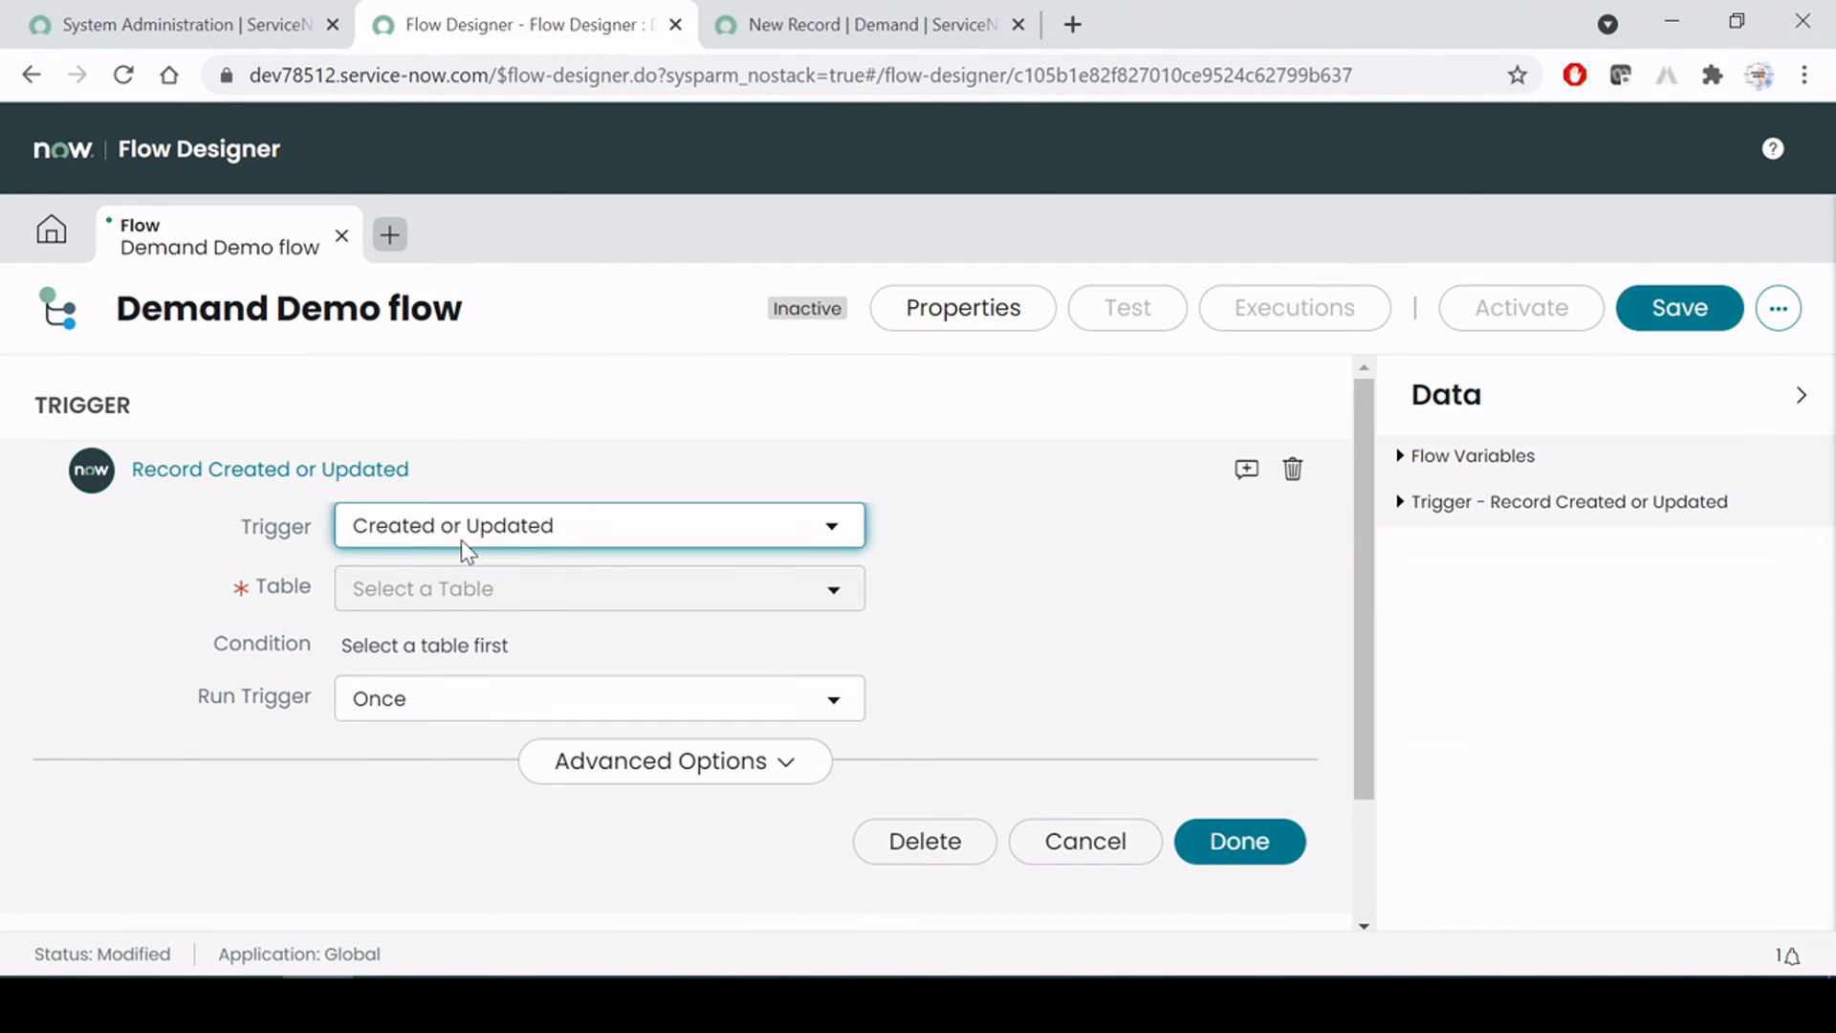
{"action": "left_click", "coordinate": [537, 525]}
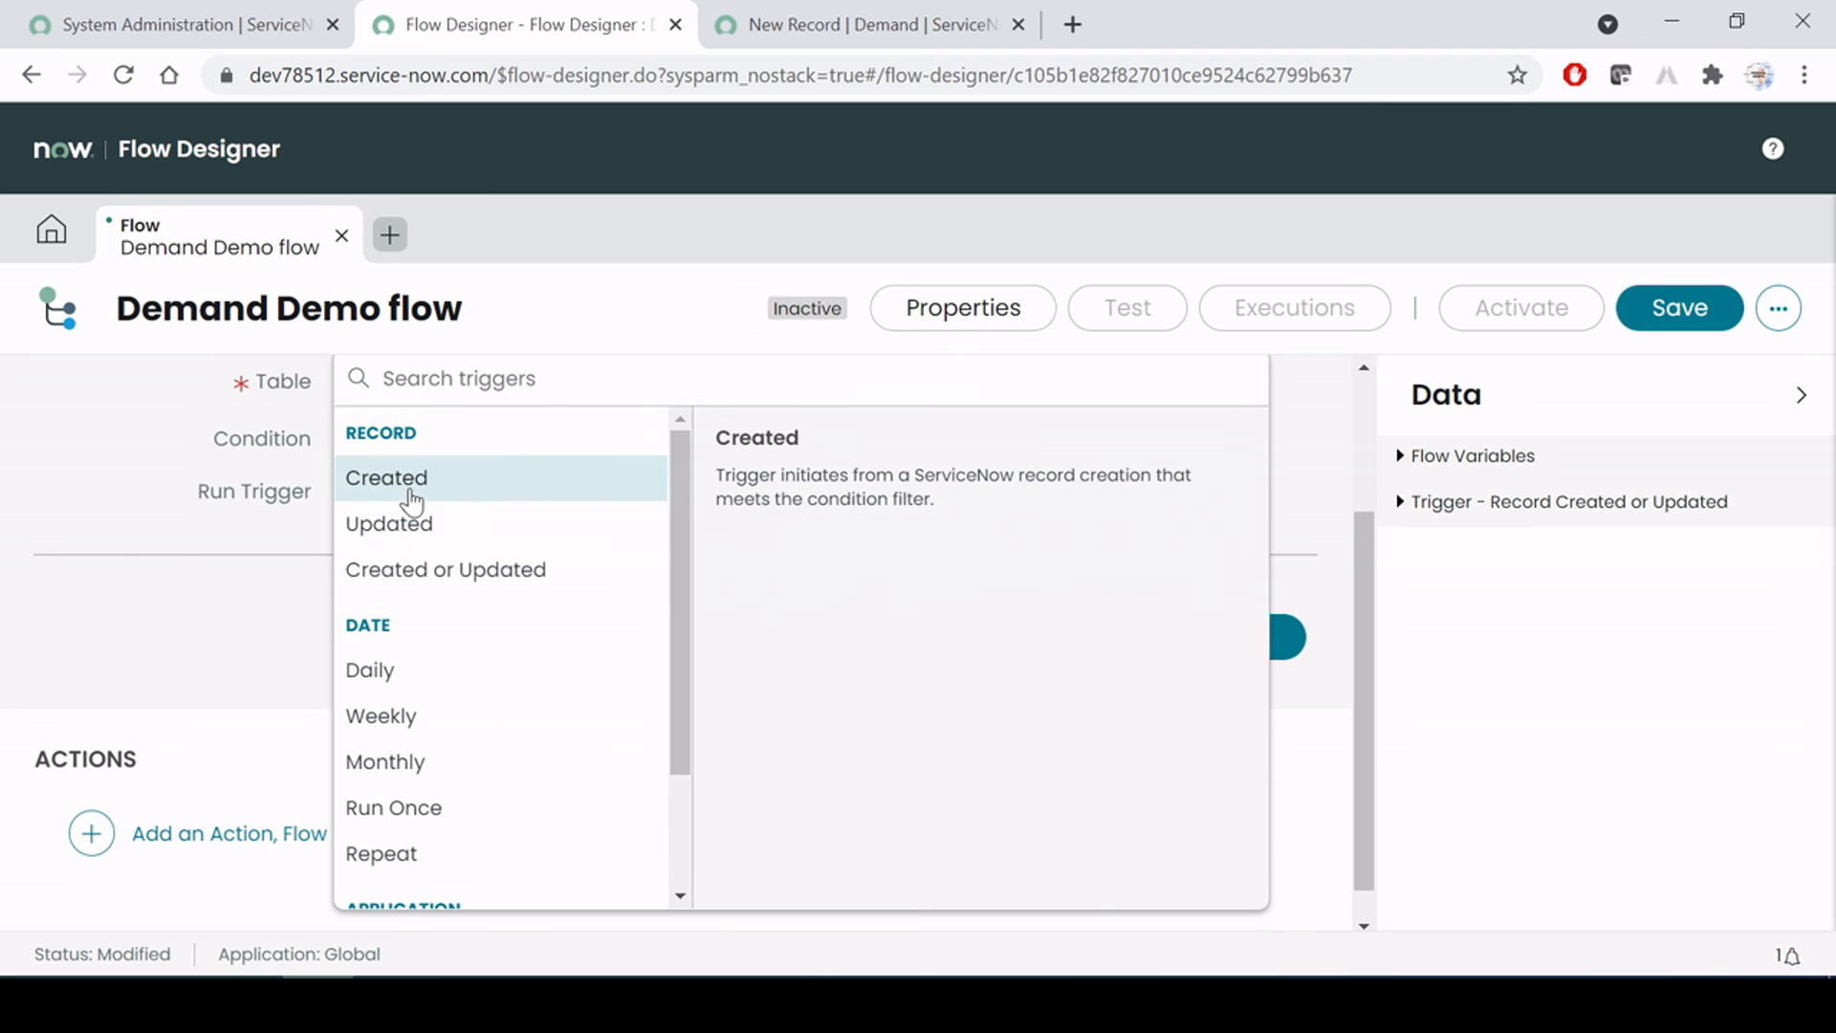
{"action": "left_click", "coordinate": [428, 579]}
Set the trigger's table to Demand [dmn_demand], searching the table list for "demand"
{"action": "left_click", "coordinate": [612, 591]}
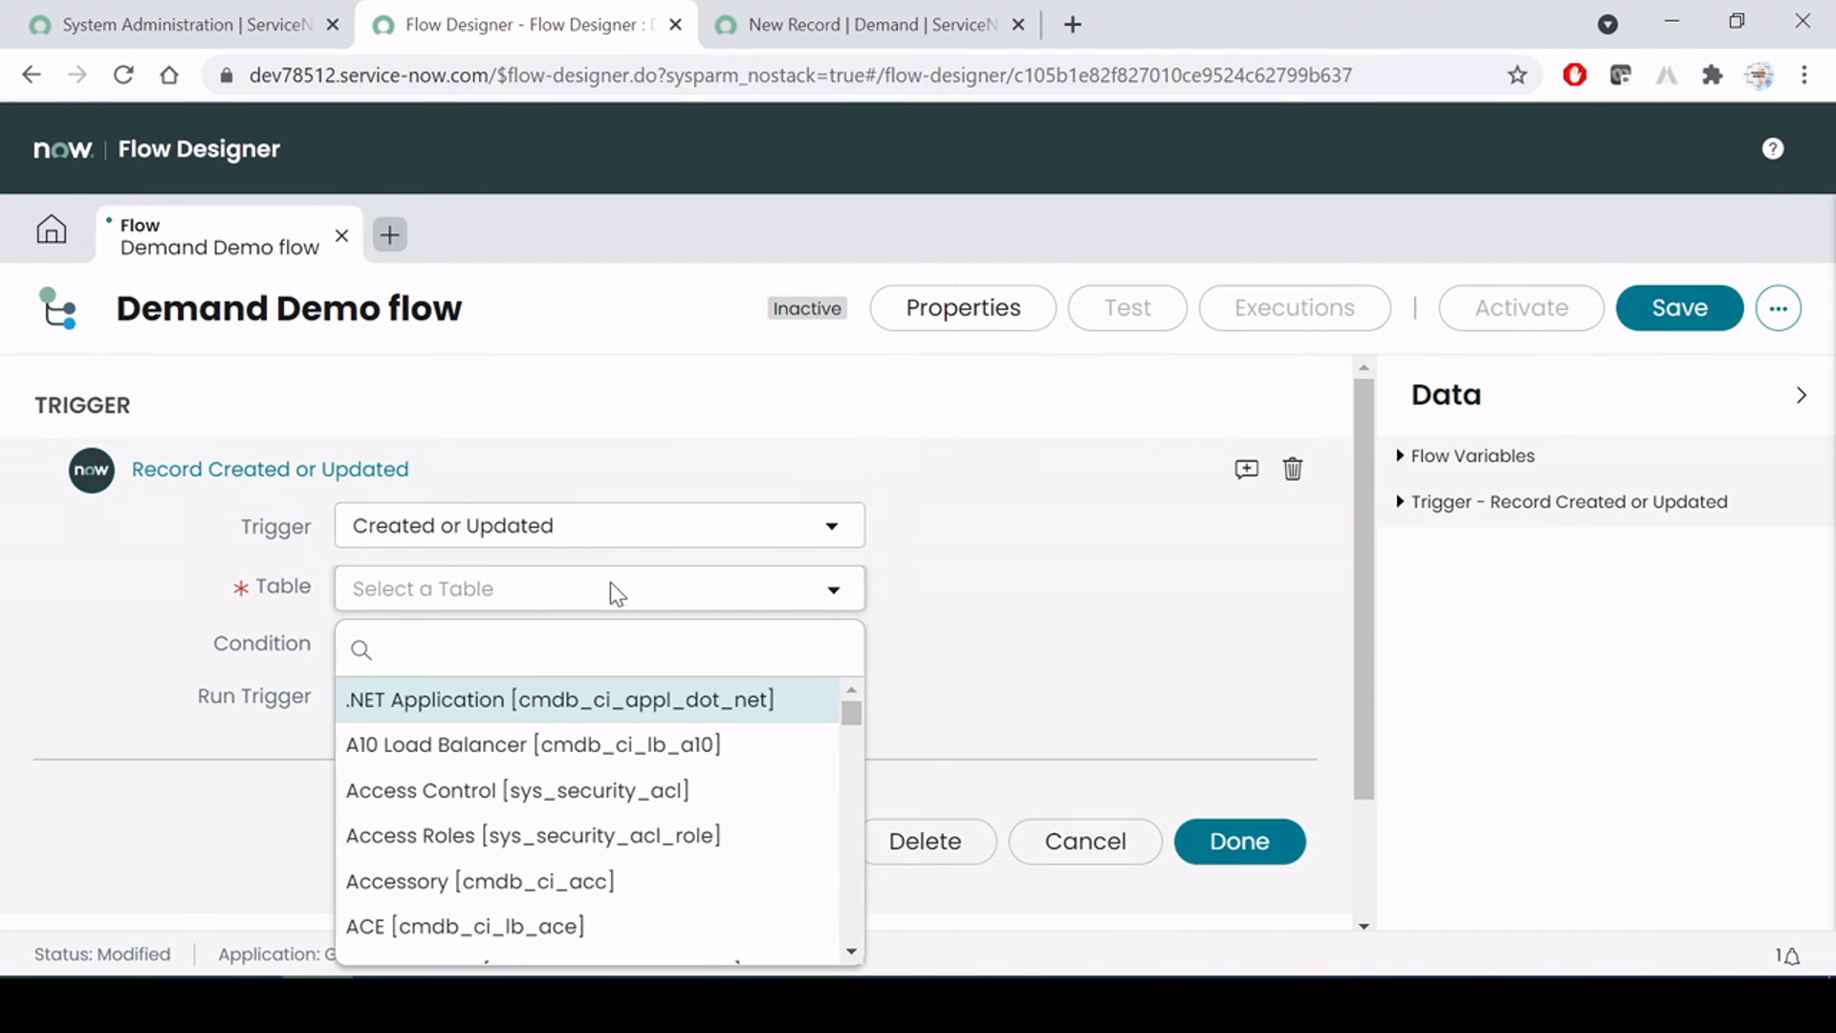
{"action": "type", "text": "demo"}
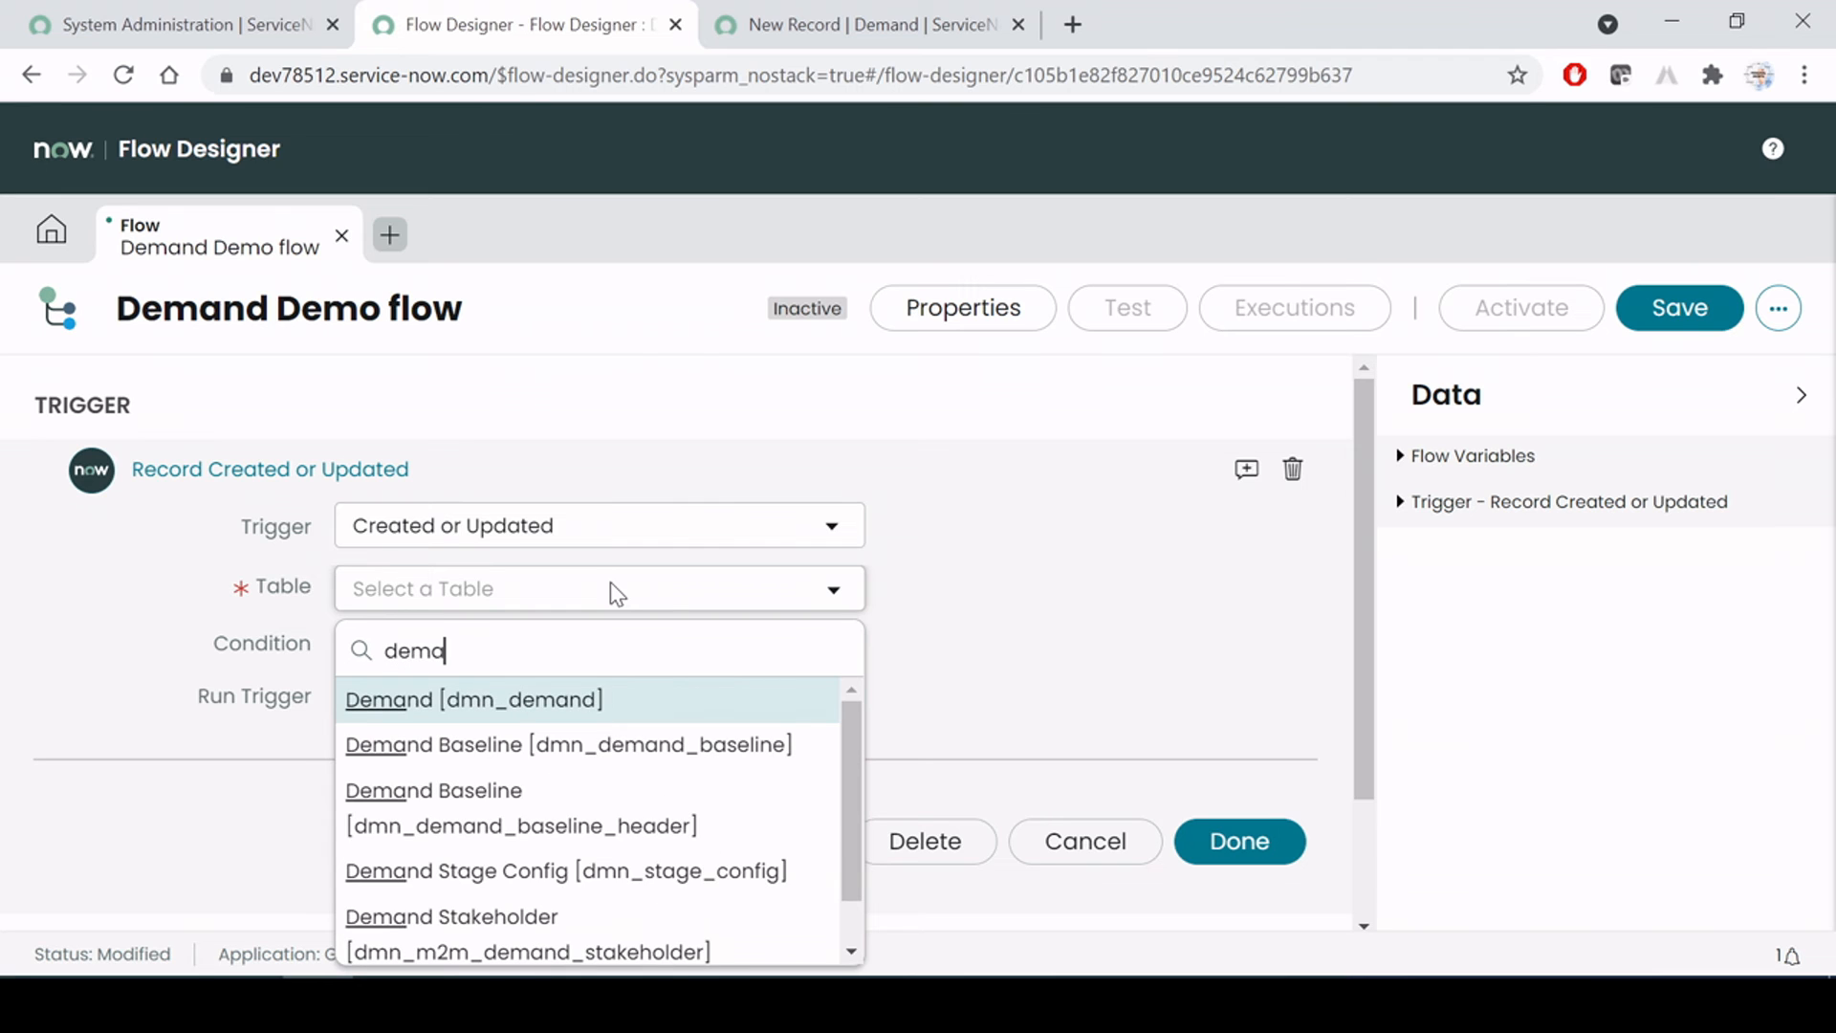
{"action": "key", "text": "BackSpace"}
{"action": "type", "text": "and"}
{"action": "left_click", "coordinate": [498, 712]}
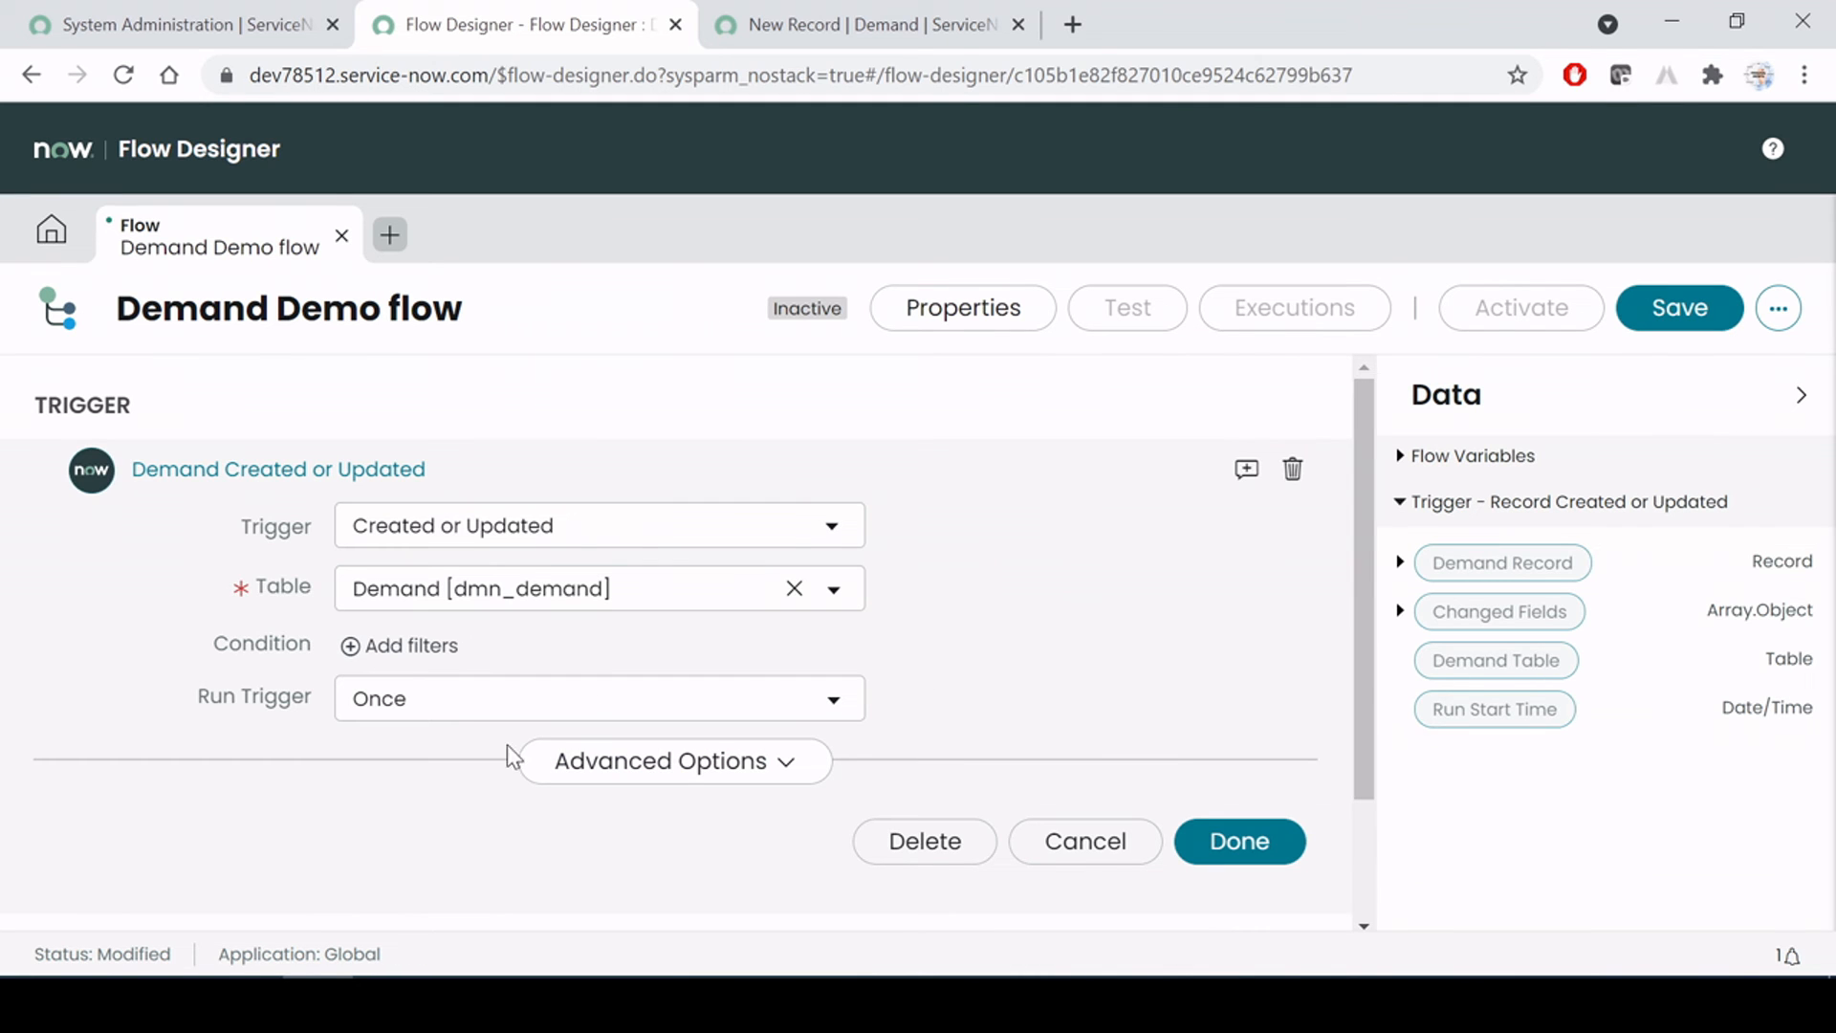
Add the filter condition State changes to Submitted to the Demand trigger and complete the trigger's configuration
{"action": "left_click", "coordinate": [403, 656]}
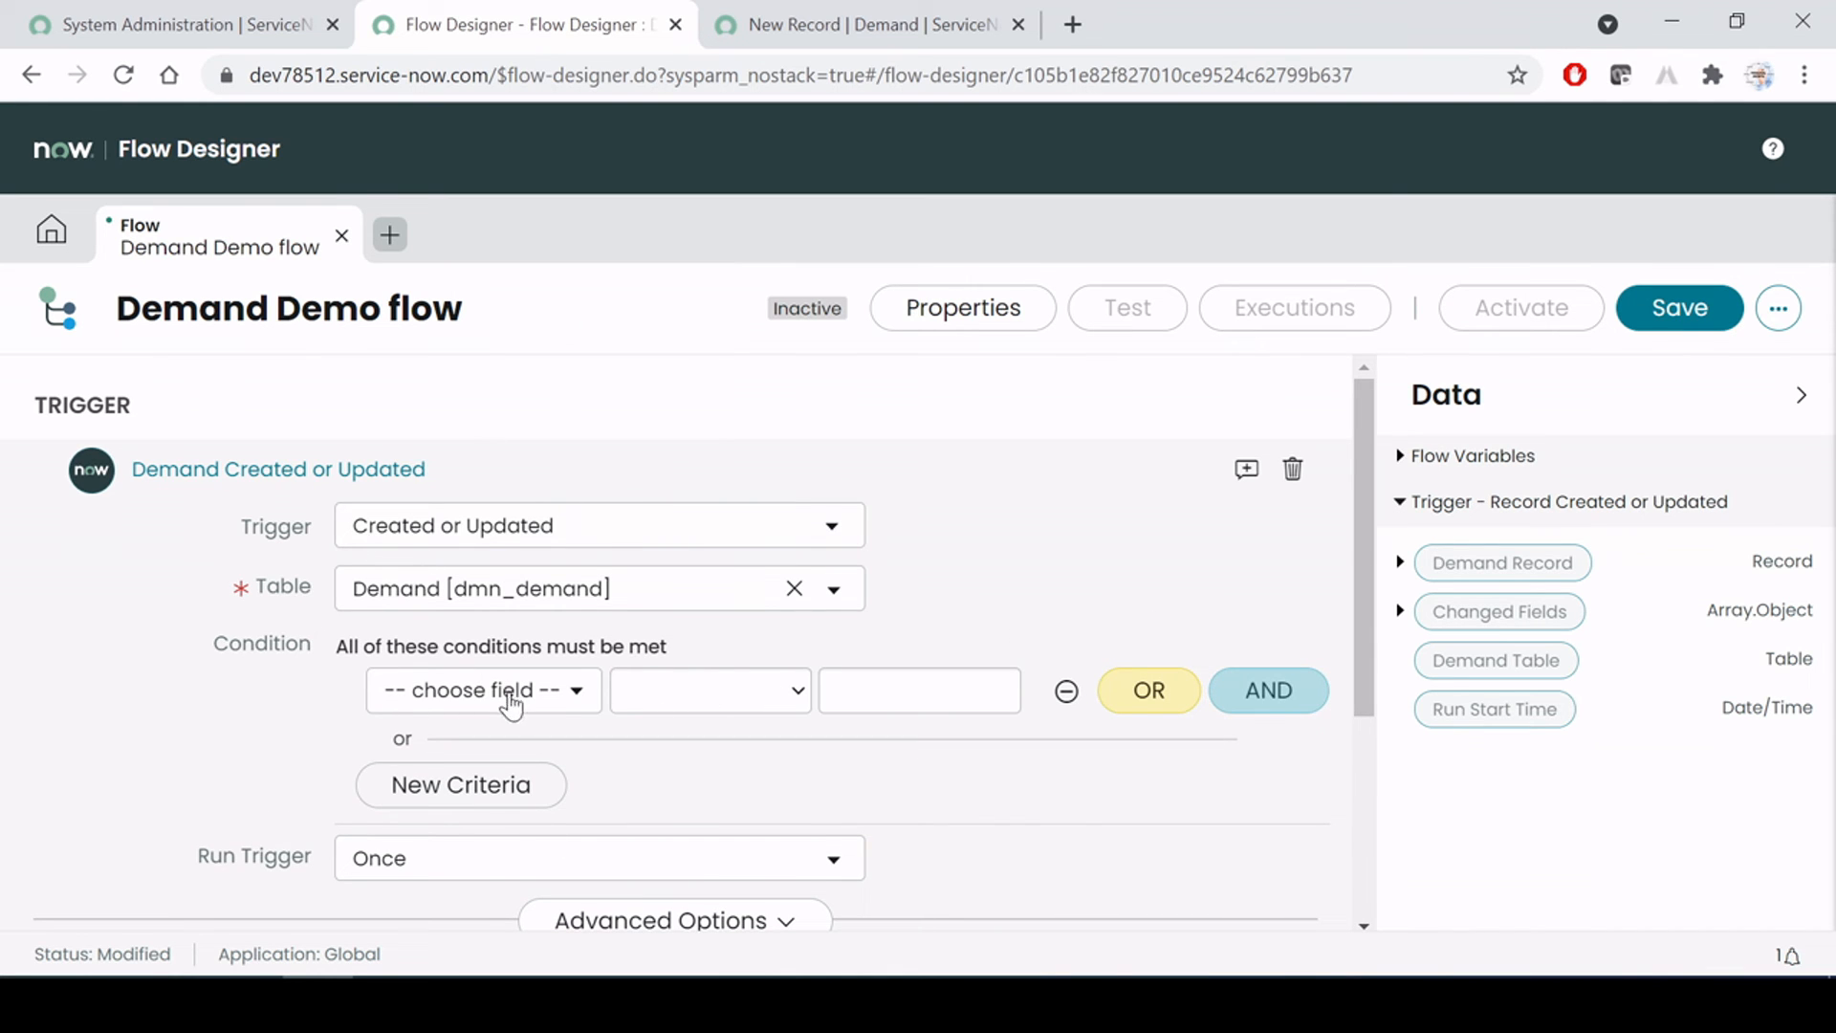
{"action": "left_click", "coordinate": [542, 692]}
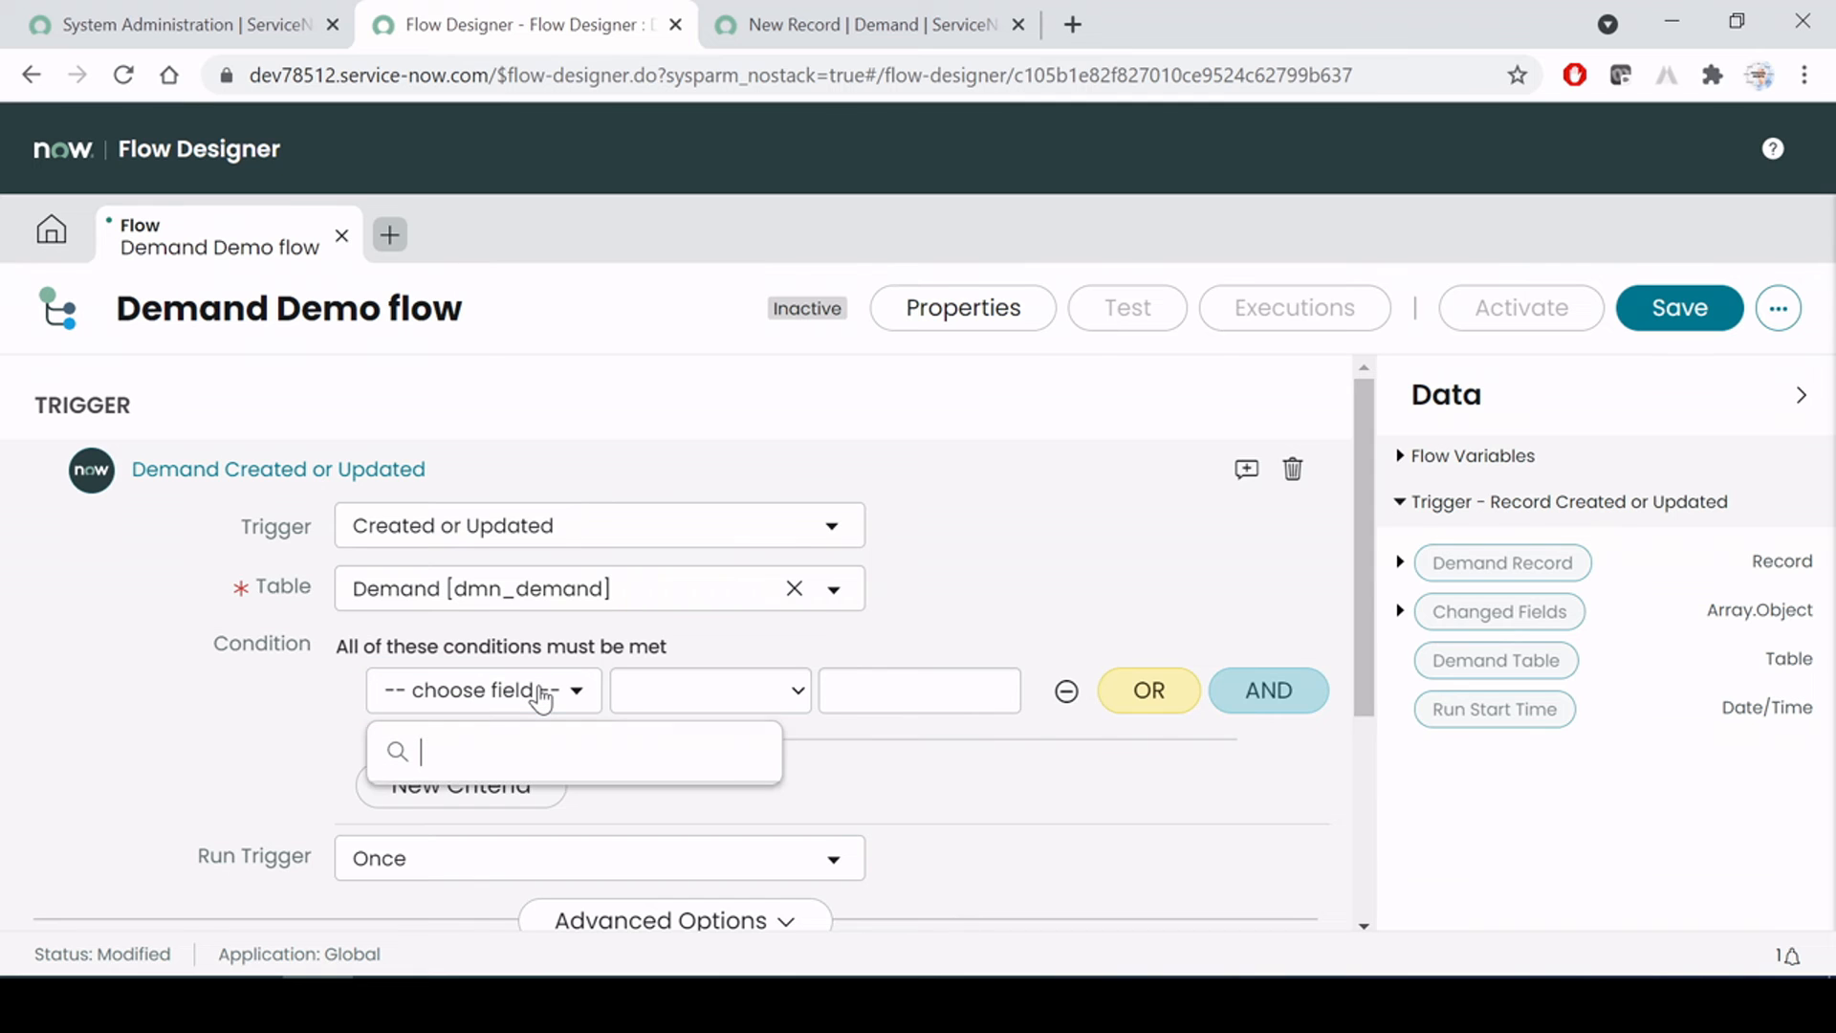
{"action": "type", "text": "stat"}
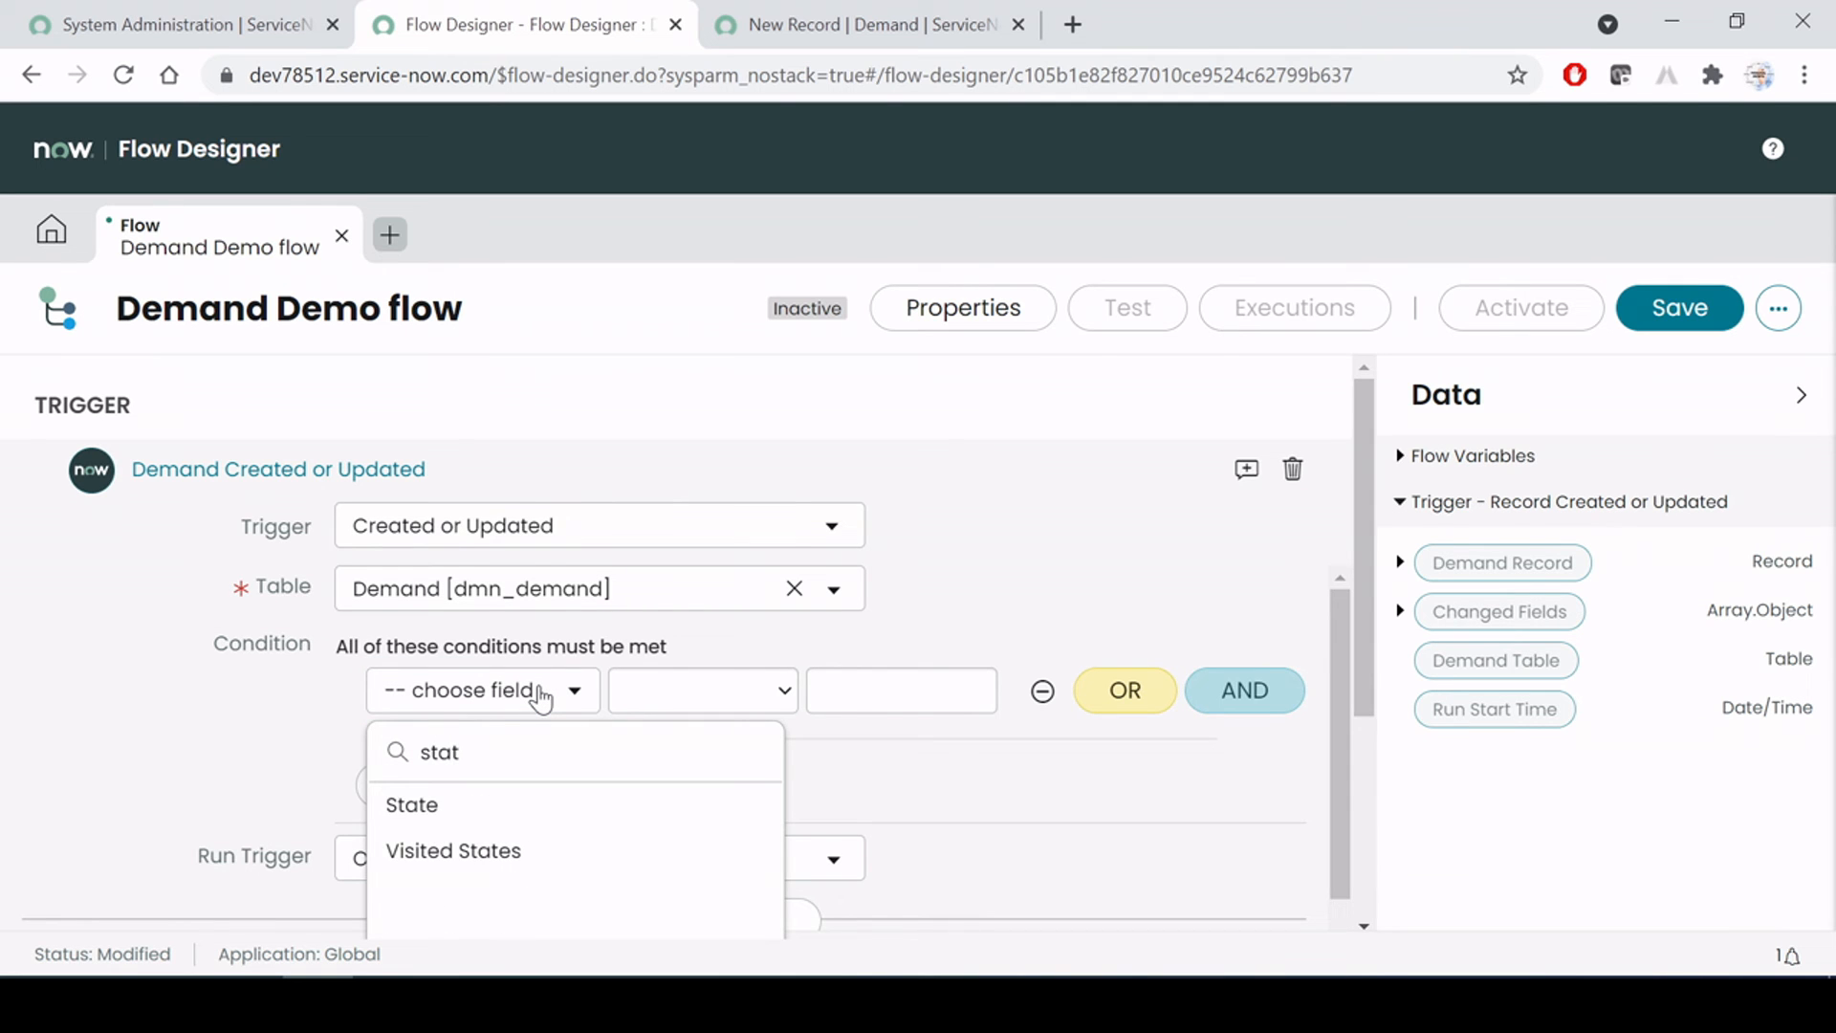
{"action": "left_click", "coordinate": [445, 815]}
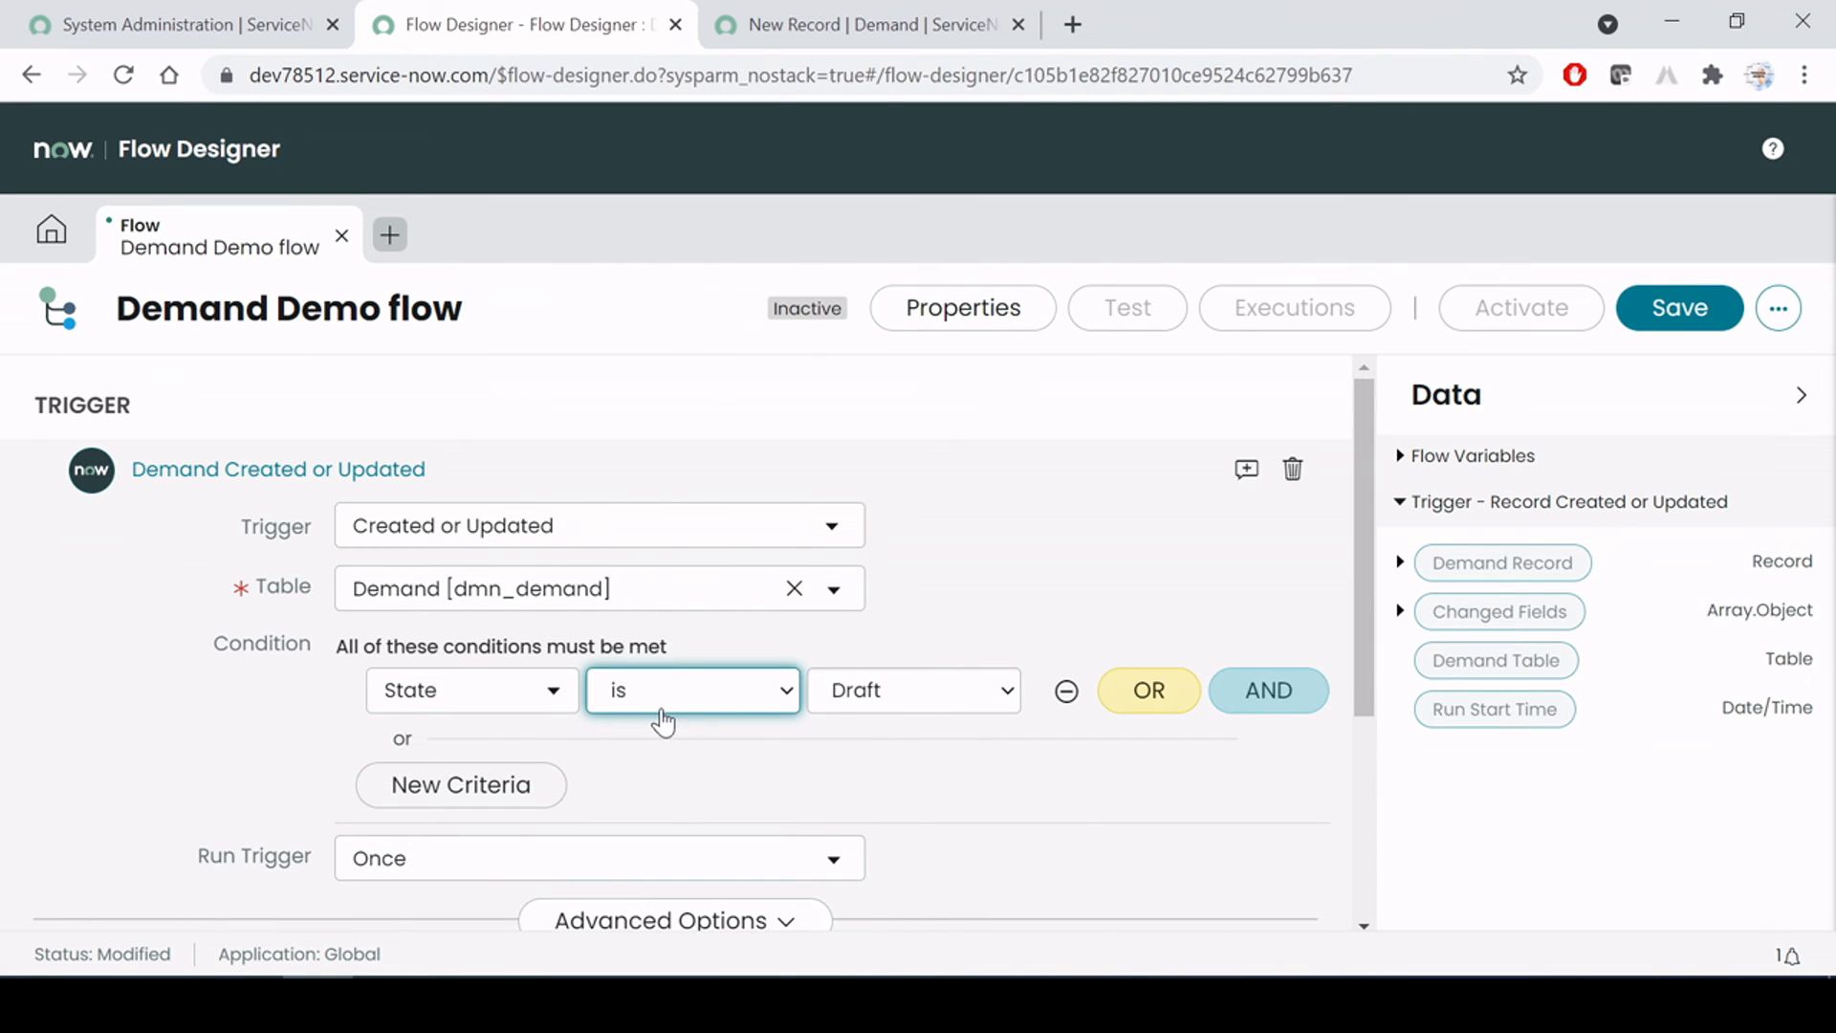
{"action": "left_click", "coordinate": [724, 690]}
{"action": "left_click", "coordinate": [712, 652]}
{"action": "left_click", "coordinate": [943, 696]}
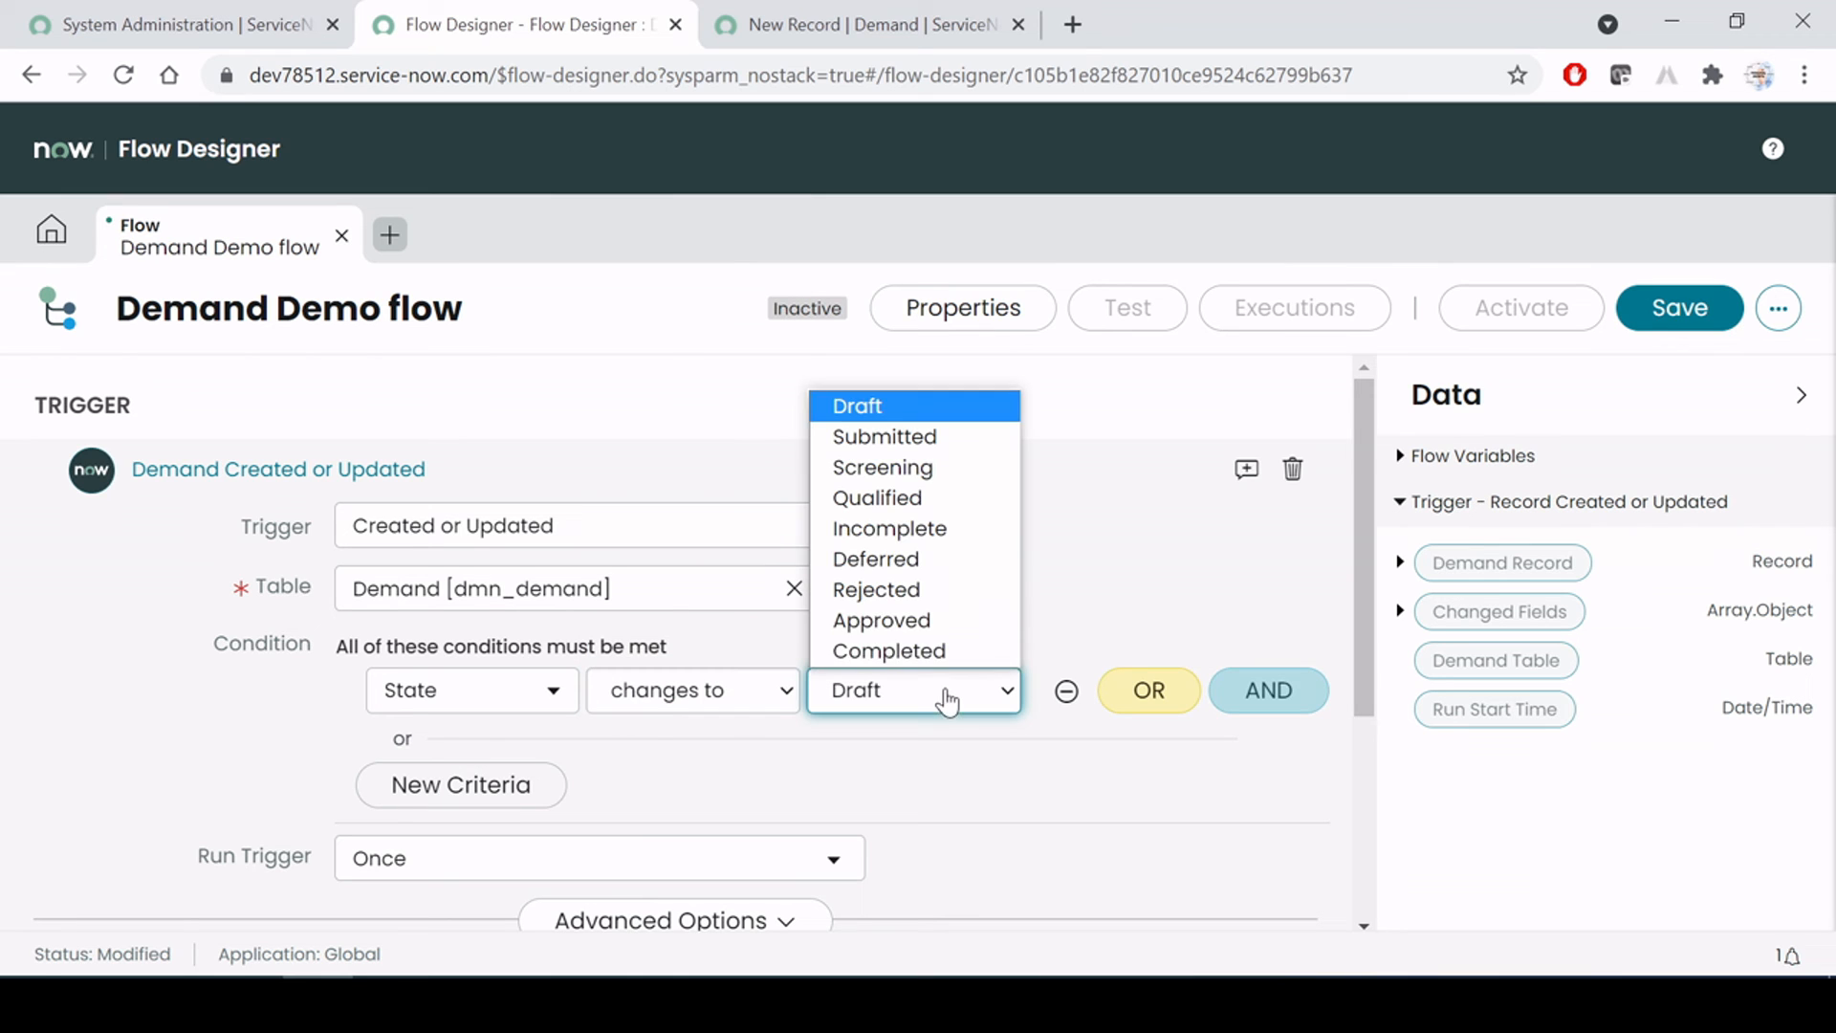
{"action": "left_click", "coordinate": [914, 446]}
{"action": "left_click", "coordinate": [956, 756]}
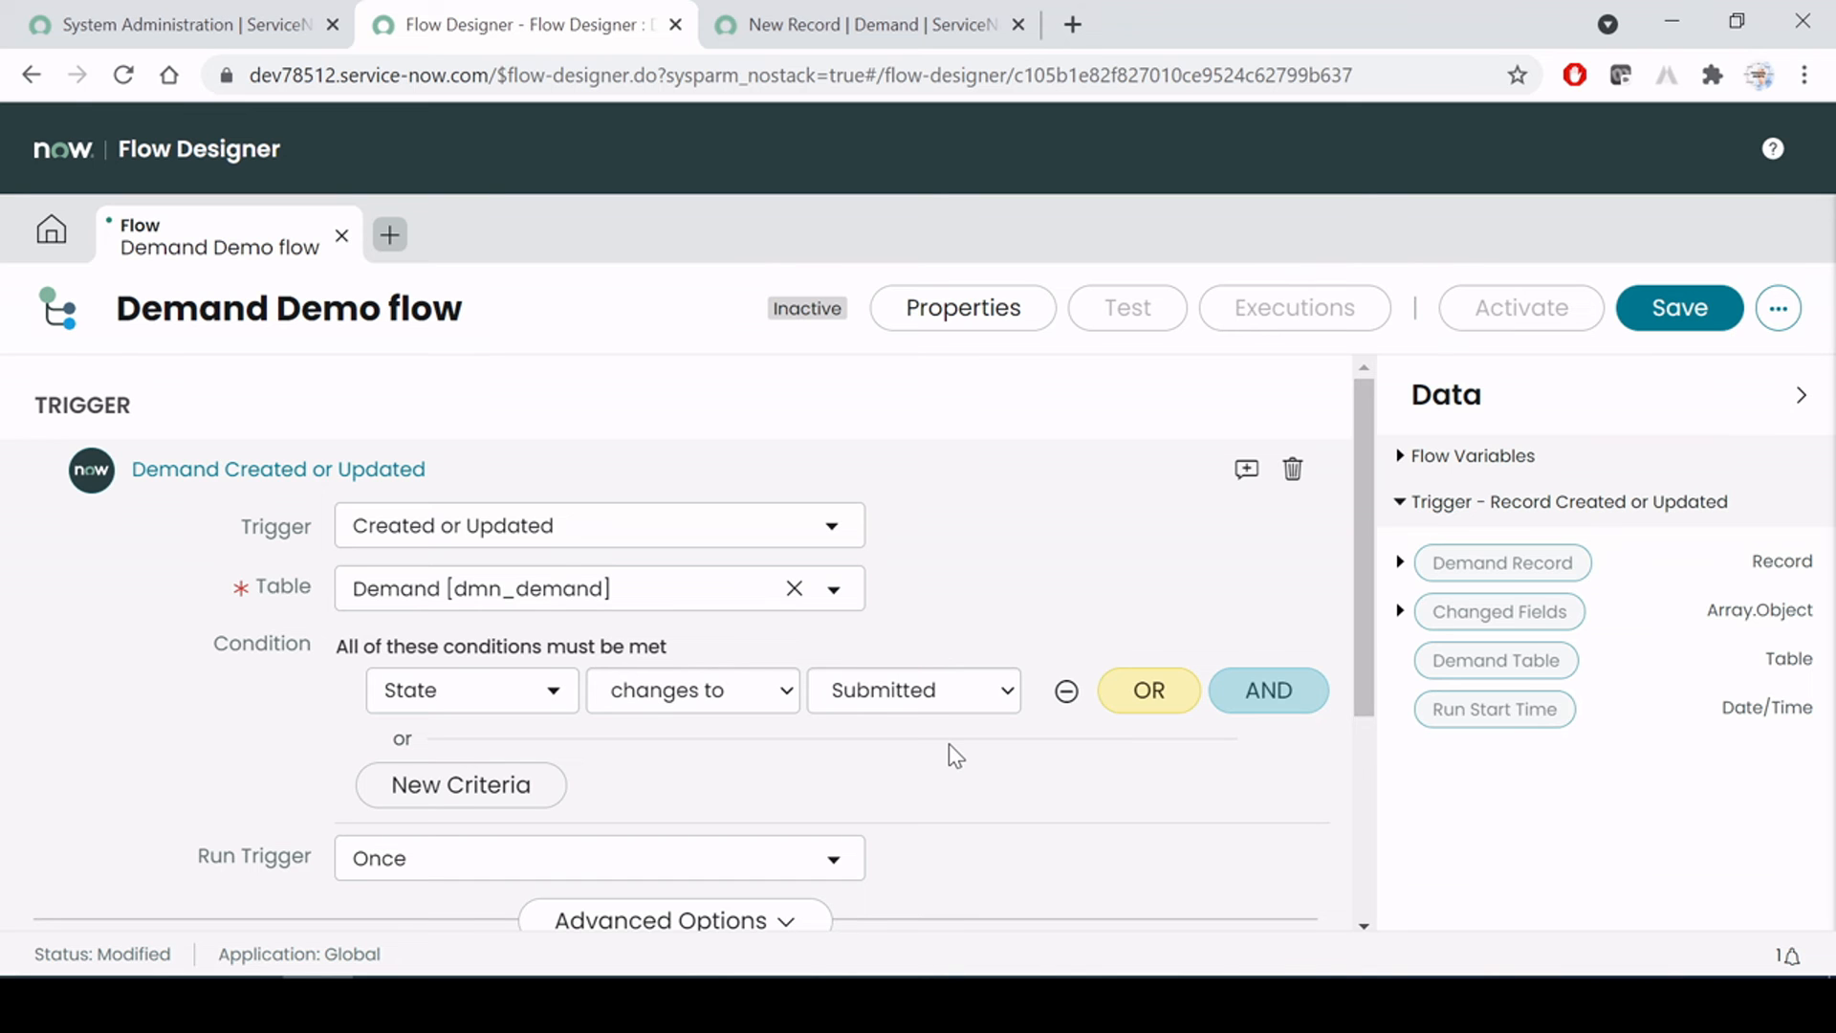
{"action": "scroll", "coordinate": [961, 759], "scroll_direction": "down", "scroll_amount": 3}
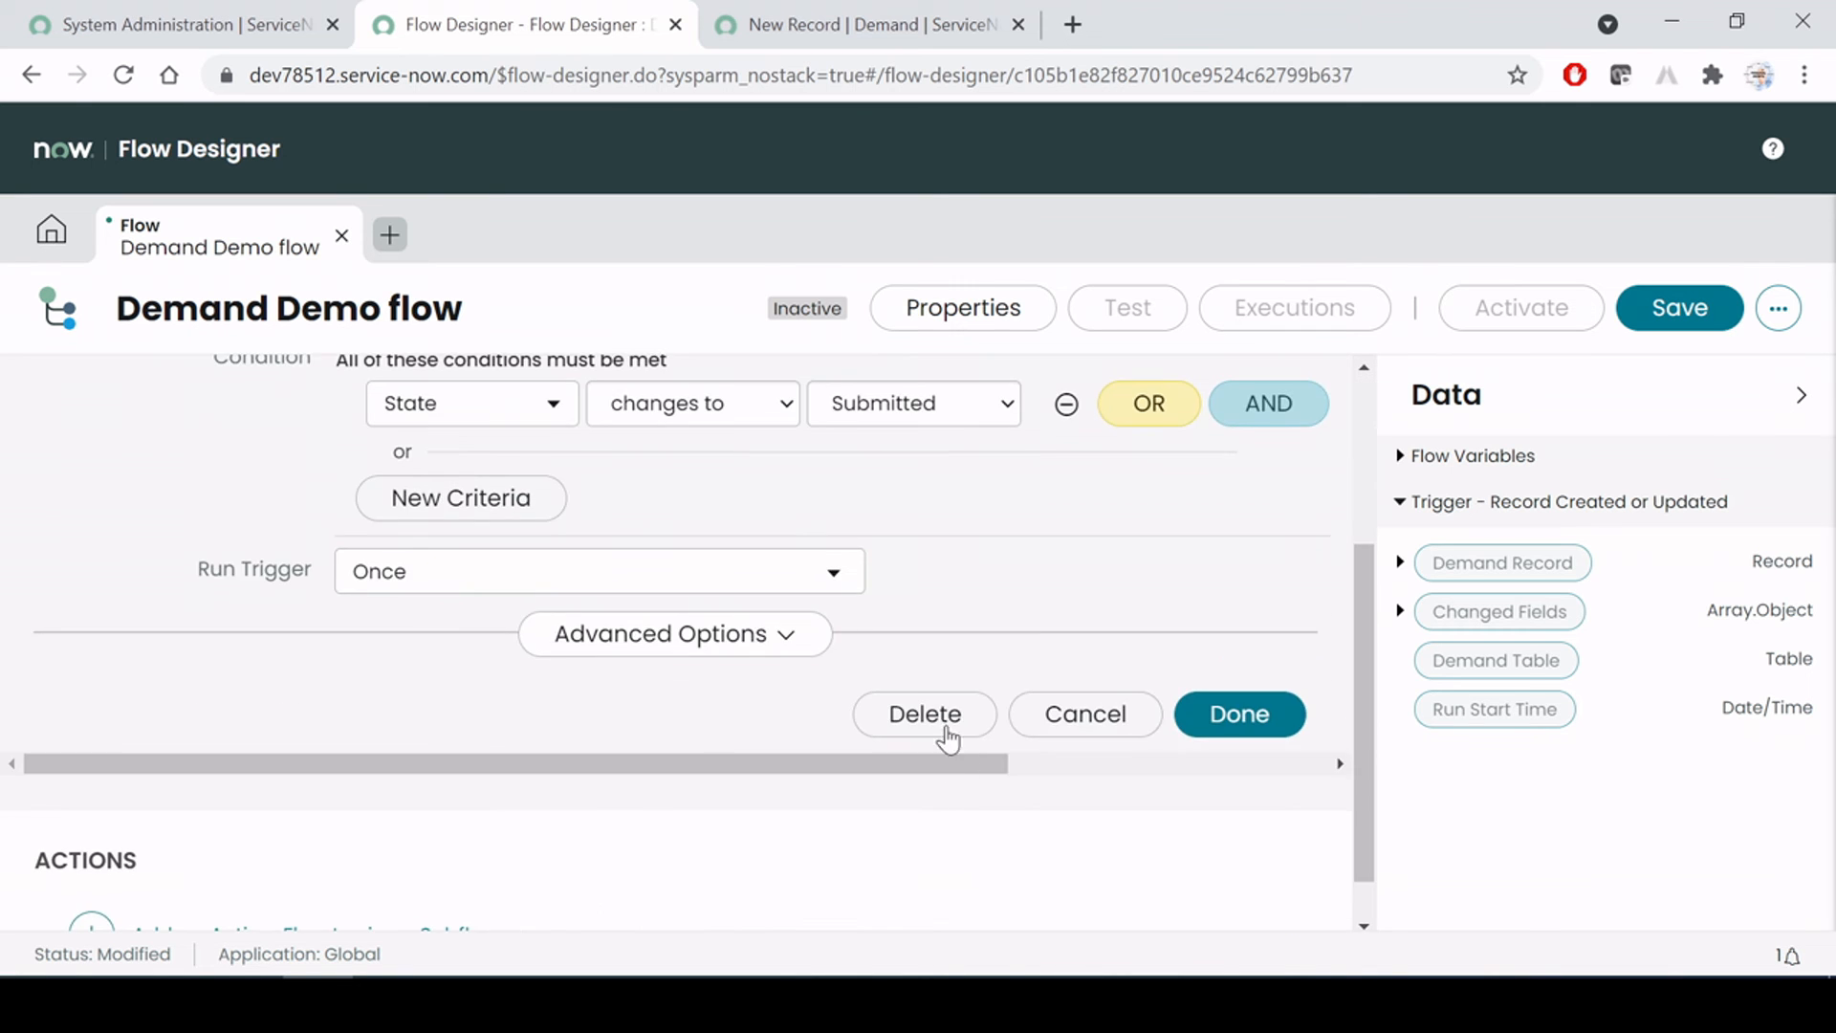
{"action": "scroll", "coordinate": [950, 727], "scroll_direction": "up", "scroll_amount": 3}
{"action": "scroll", "coordinate": [1078, 749], "scroll_direction": "down", "scroll_amount": 3}
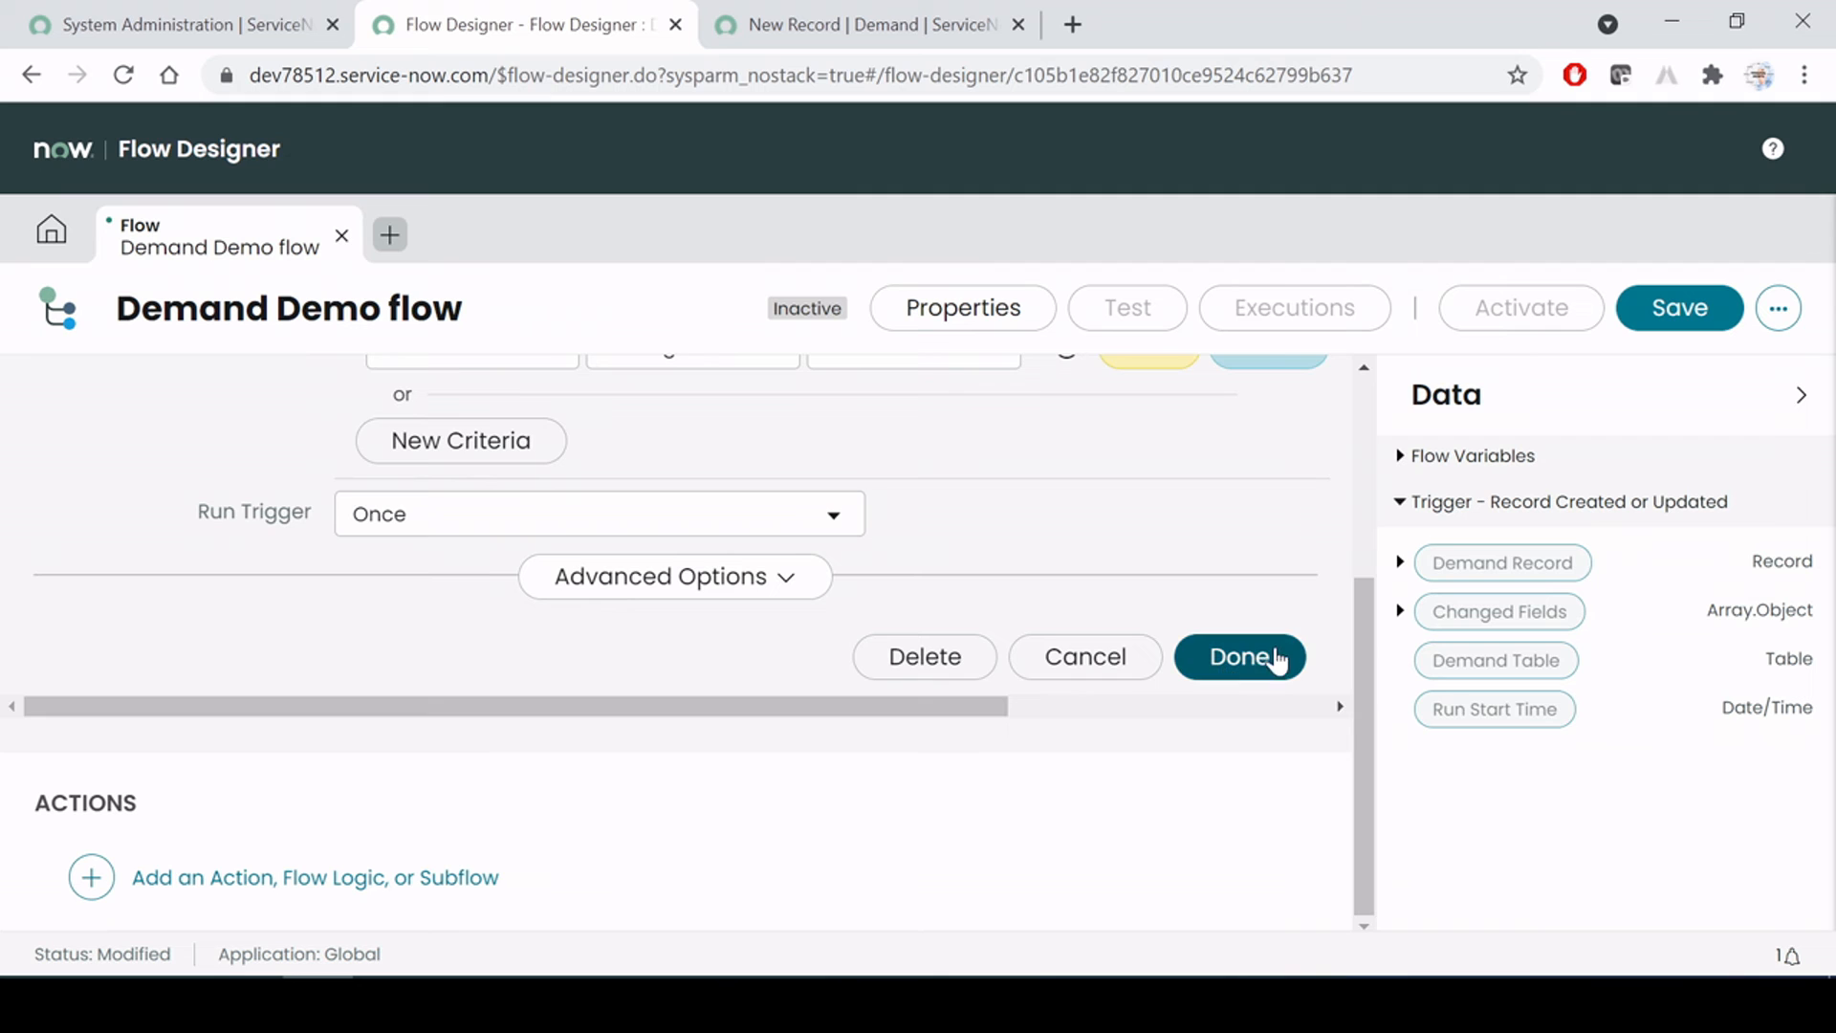
{"action": "left_click", "coordinate": [1239, 656]}
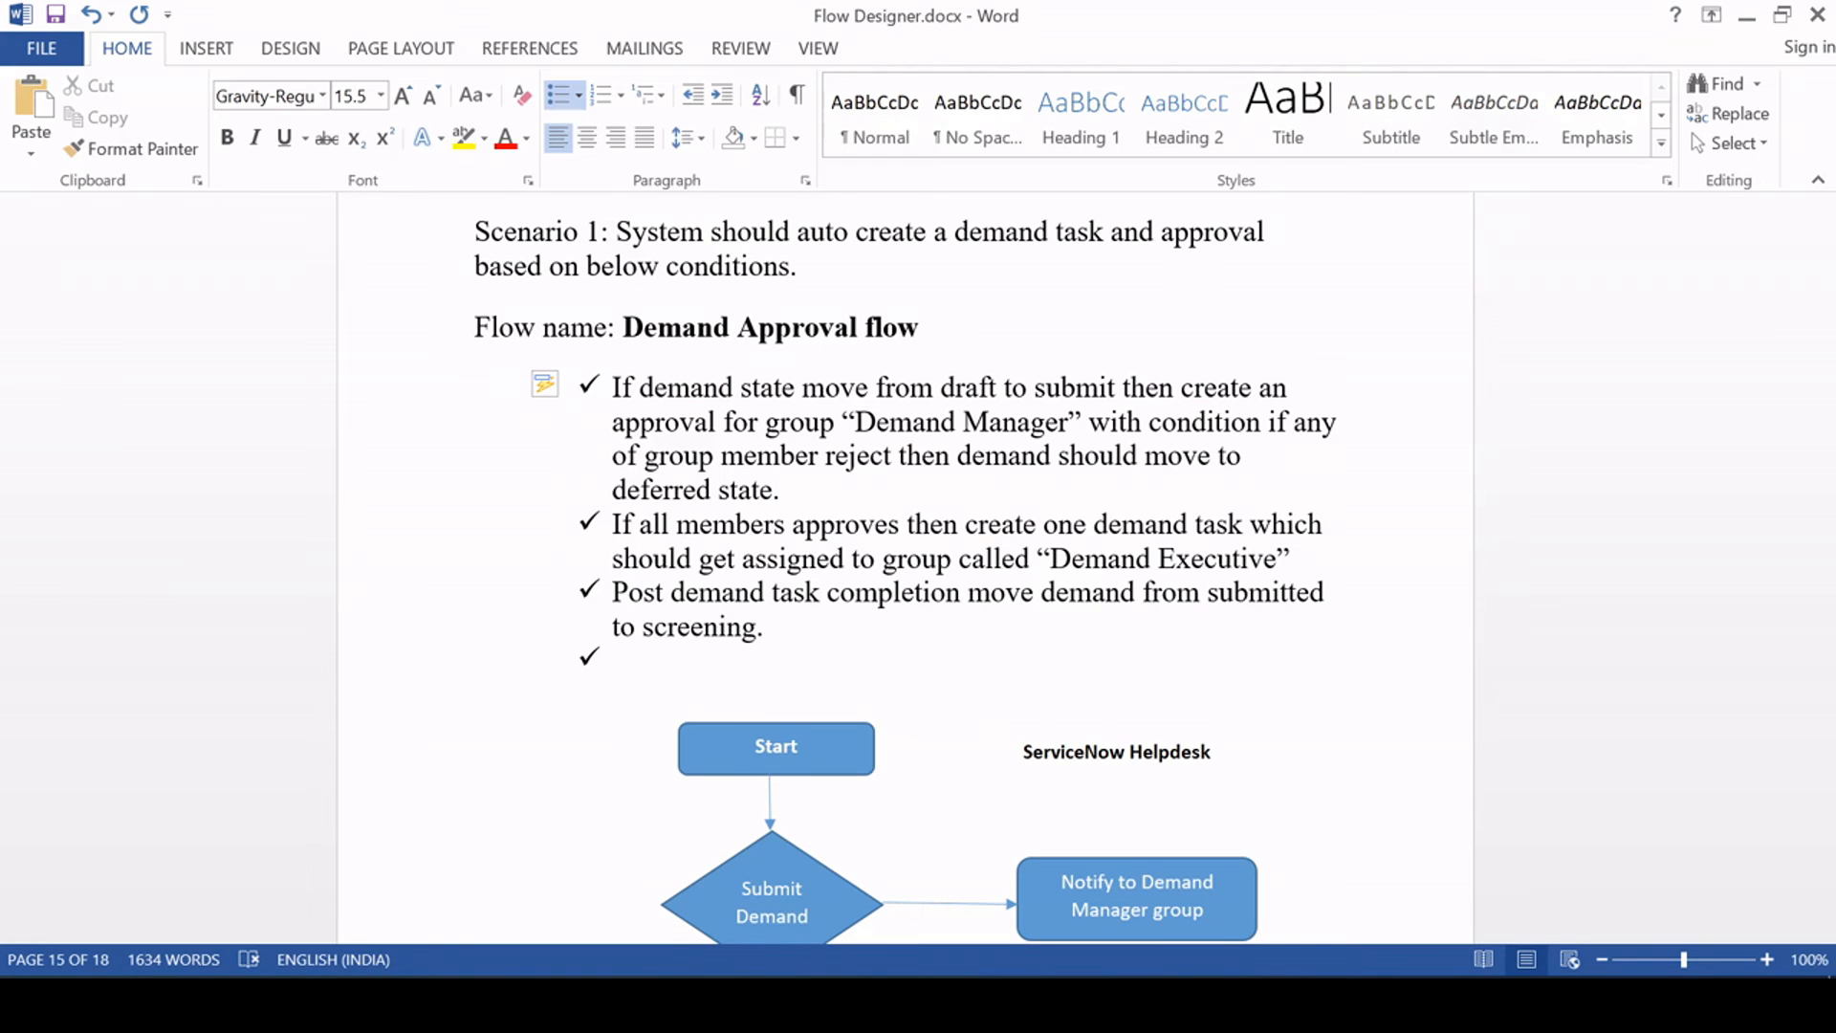
Switch to the Word notes, highlight the scenario's approval and task conditions, and review the demand flowchart below them
{"action": "scroll", "coordinate": [1057, 643], "scroll_direction": "down", "scroll_amount": 3}
{"action": "scroll", "coordinate": [985, 557], "scroll_direction": "down", "scroll_amount": 1}
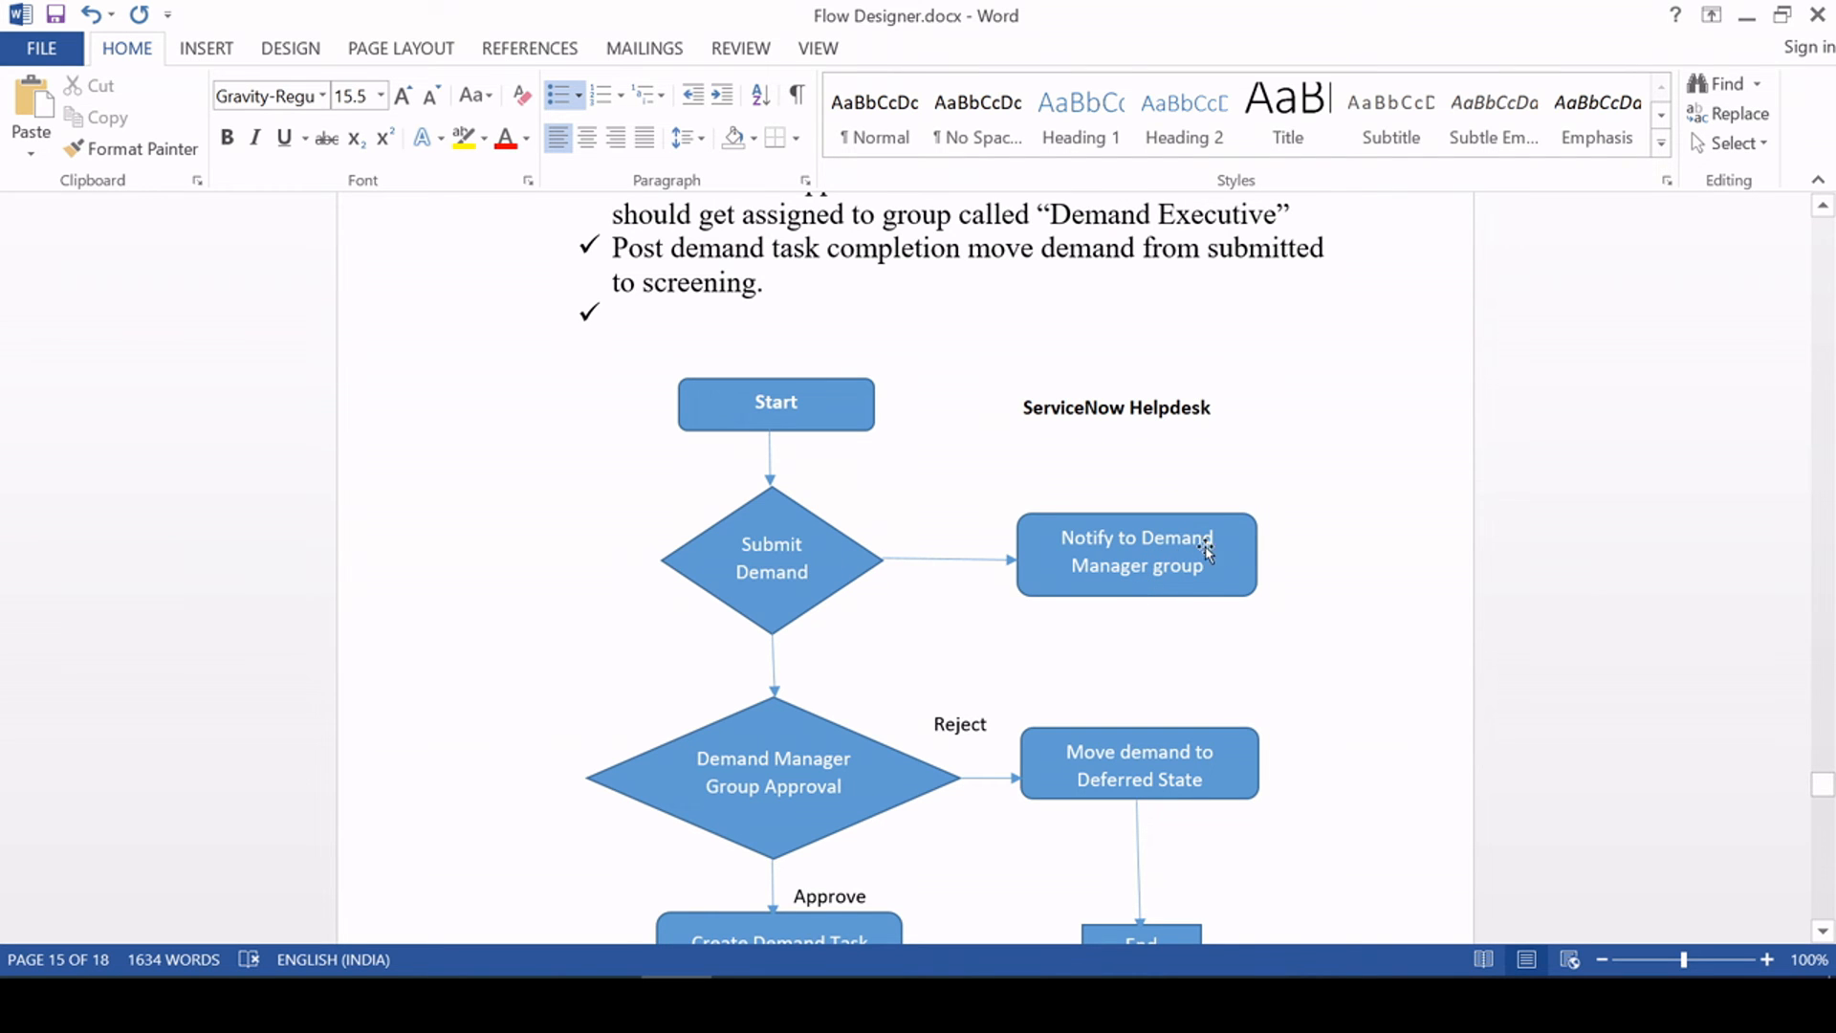
{"action": "scroll", "coordinate": [1233, 568], "scroll_direction": "up", "scroll_amount": 3}
{"action": "left_click_drag", "start_coordinate": [639, 318], "coordinate": [774, 558]}
{"action": "scroll", "coordinate": [926, 668], "scroll_direction": "down", "scroll_amount": 3}
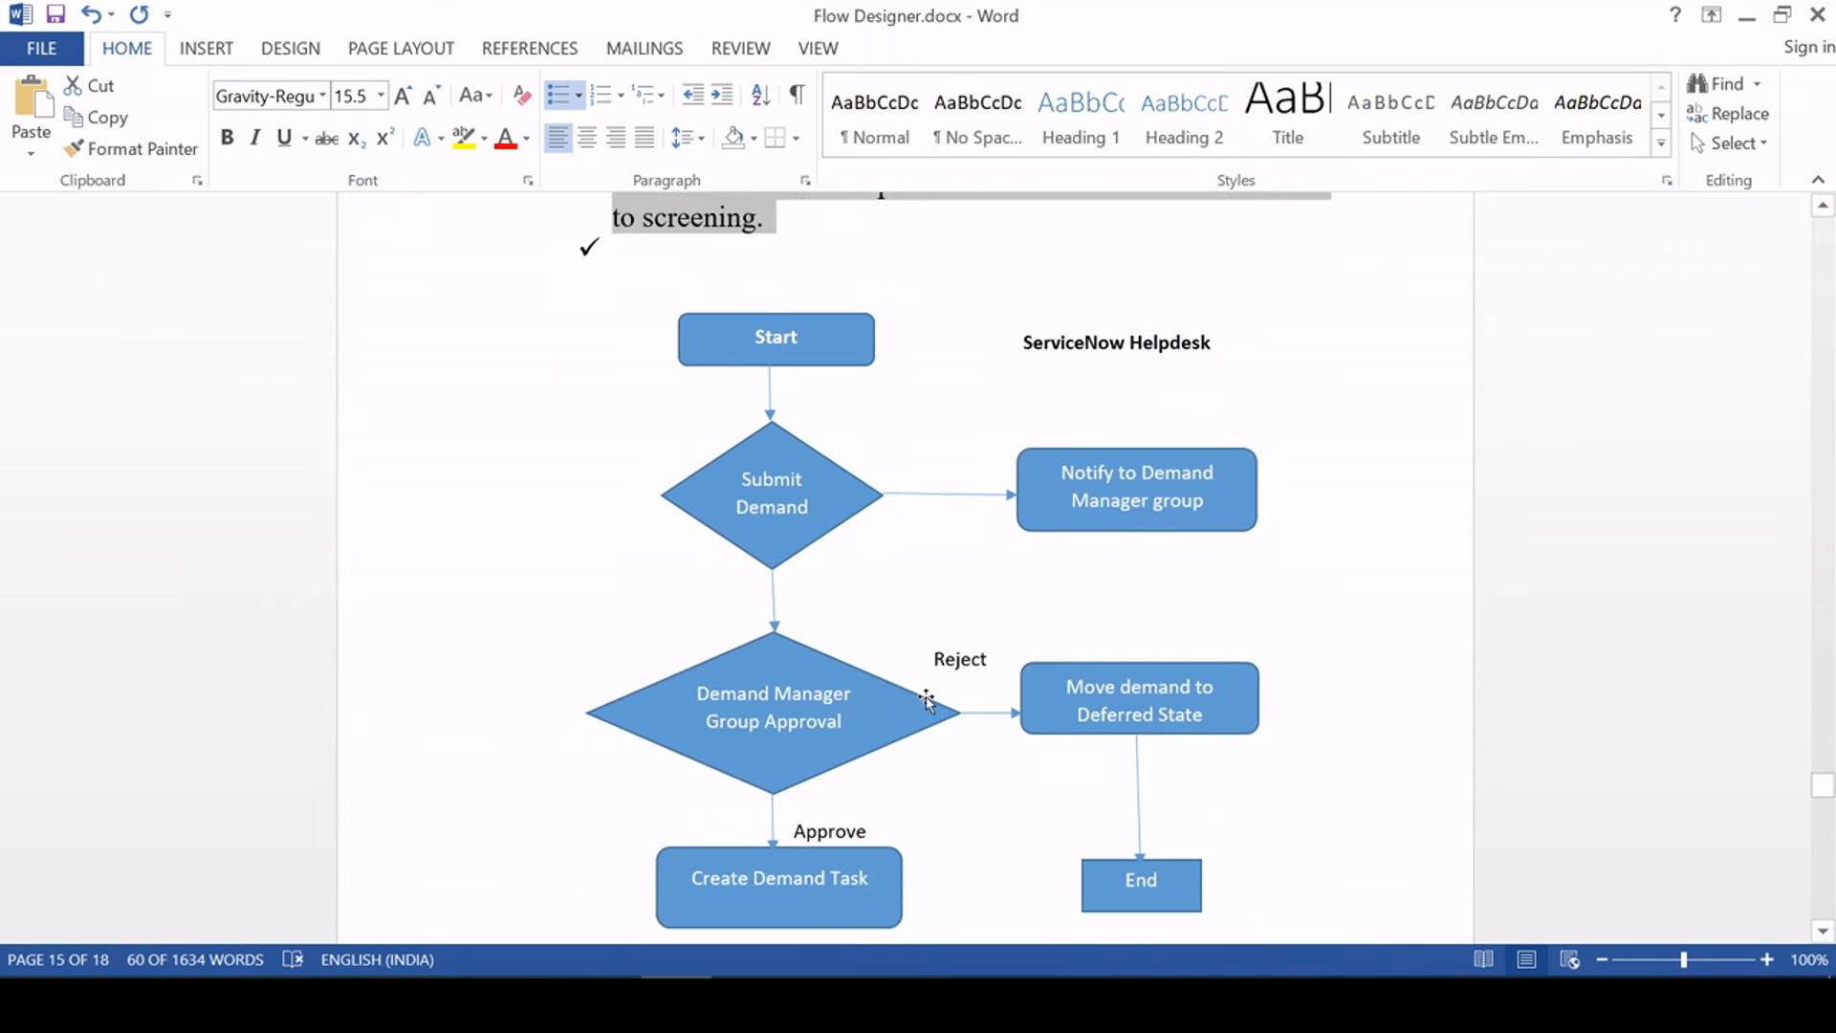
{"action": "scroll", "coordinate": [922, 697], "scroll_direction": "down", "scroll_amount": 2}
{"action": "scroll", "coordinate": [989, 648], "scroll_direction": "up", "scroll_amount": 1}
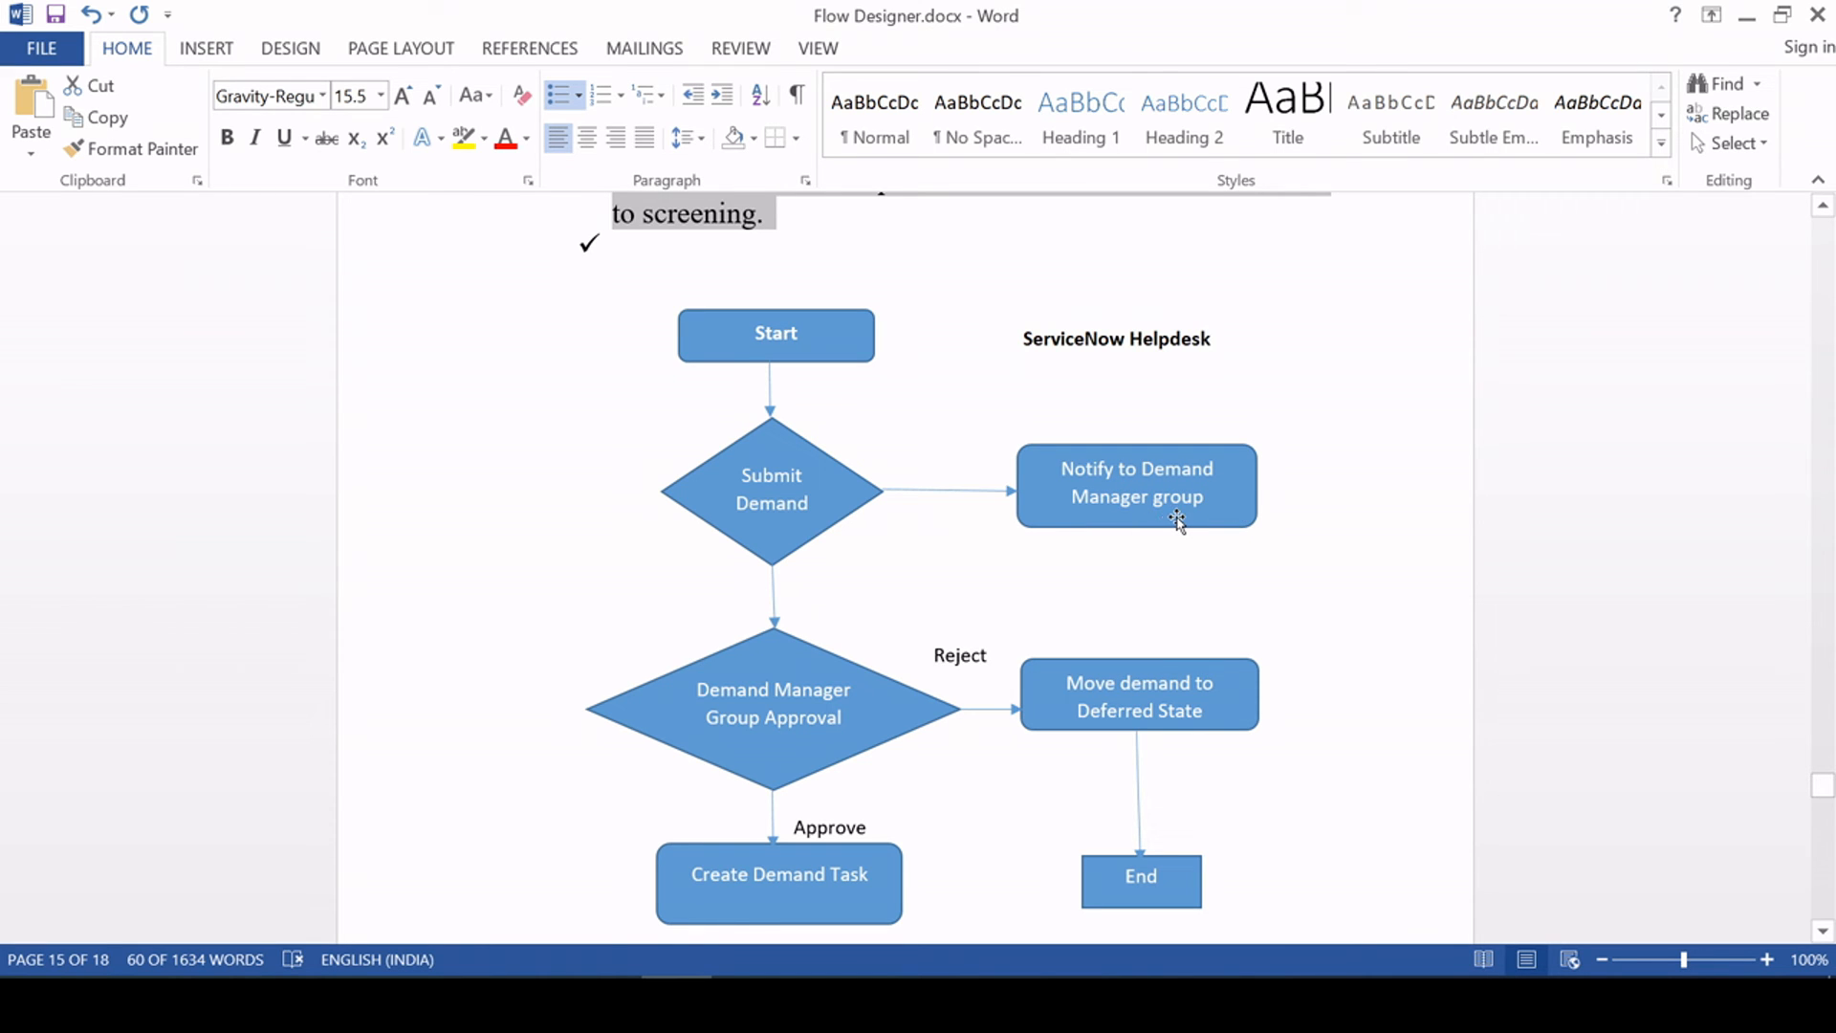
Switch to the ServiceNow home page, filter the navigator for "groups" and open the User Administration Groups list in a new browser tab
{"action": "key", "text": "alt+Tab"}
{"action": "left_click", "coordinate": [290, 15]}
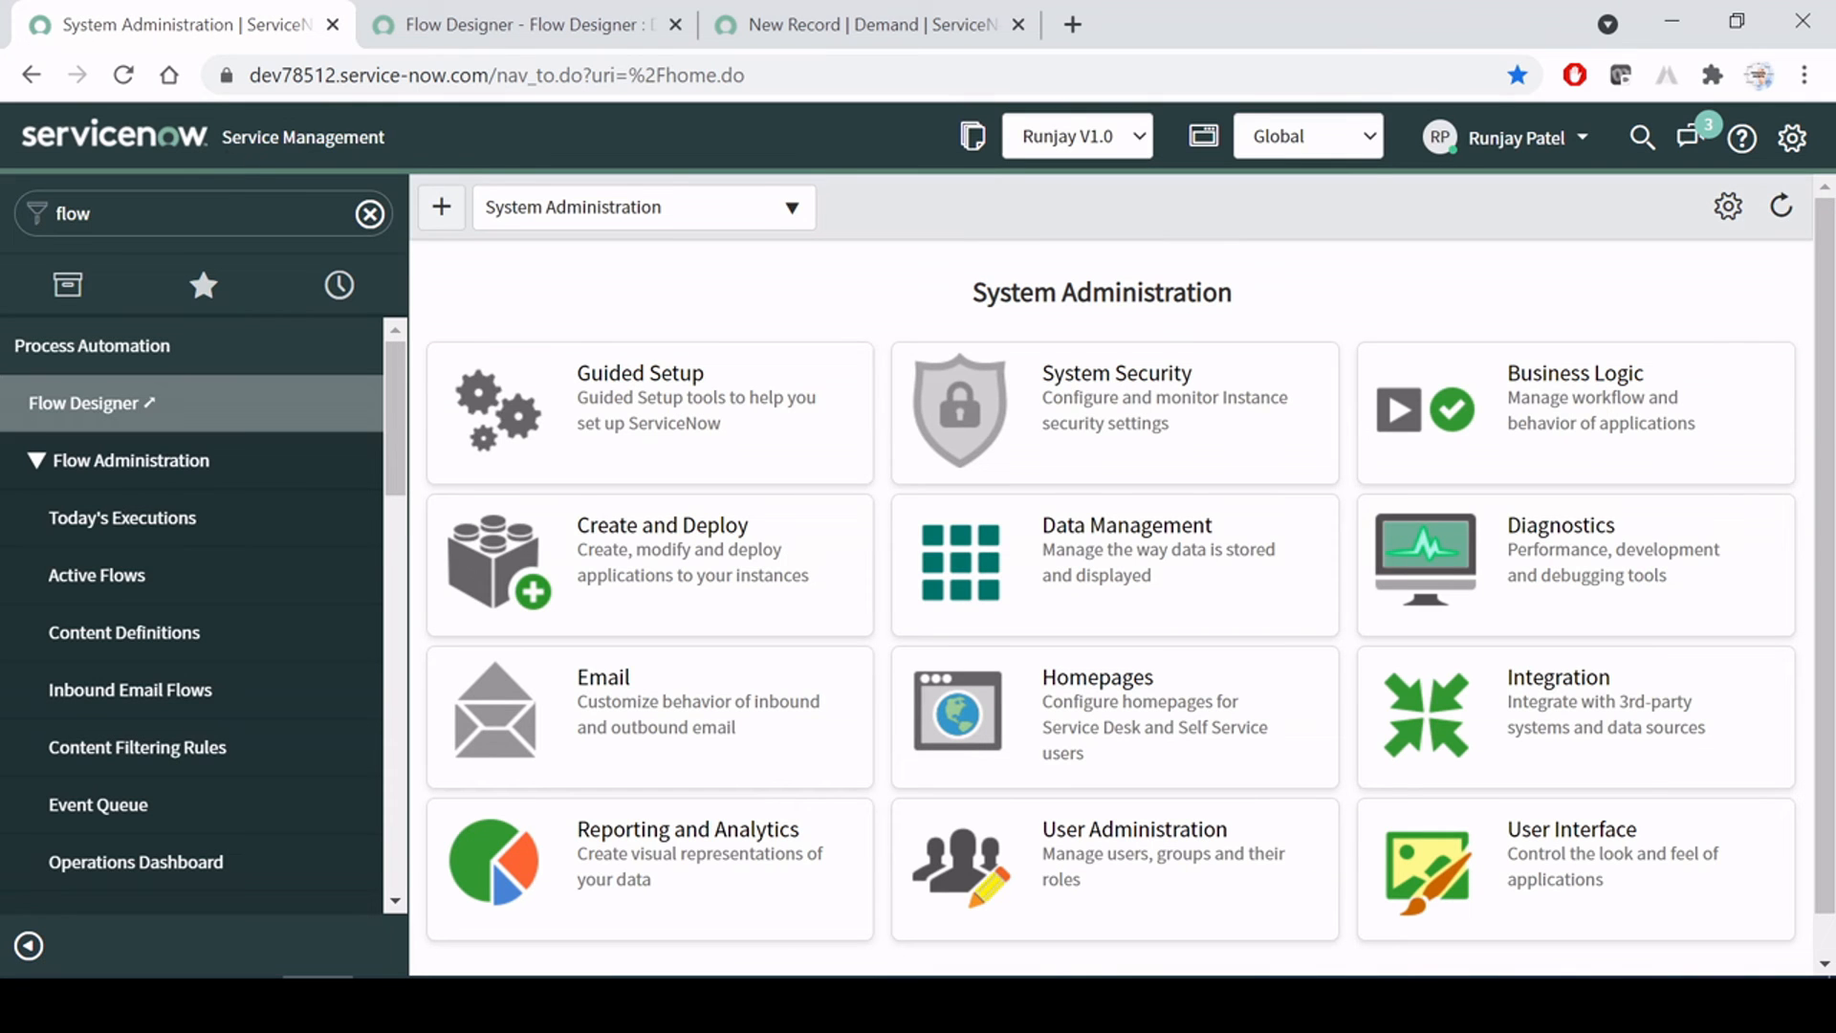
{"action": "left_click", "coordinate": [369, 214]}
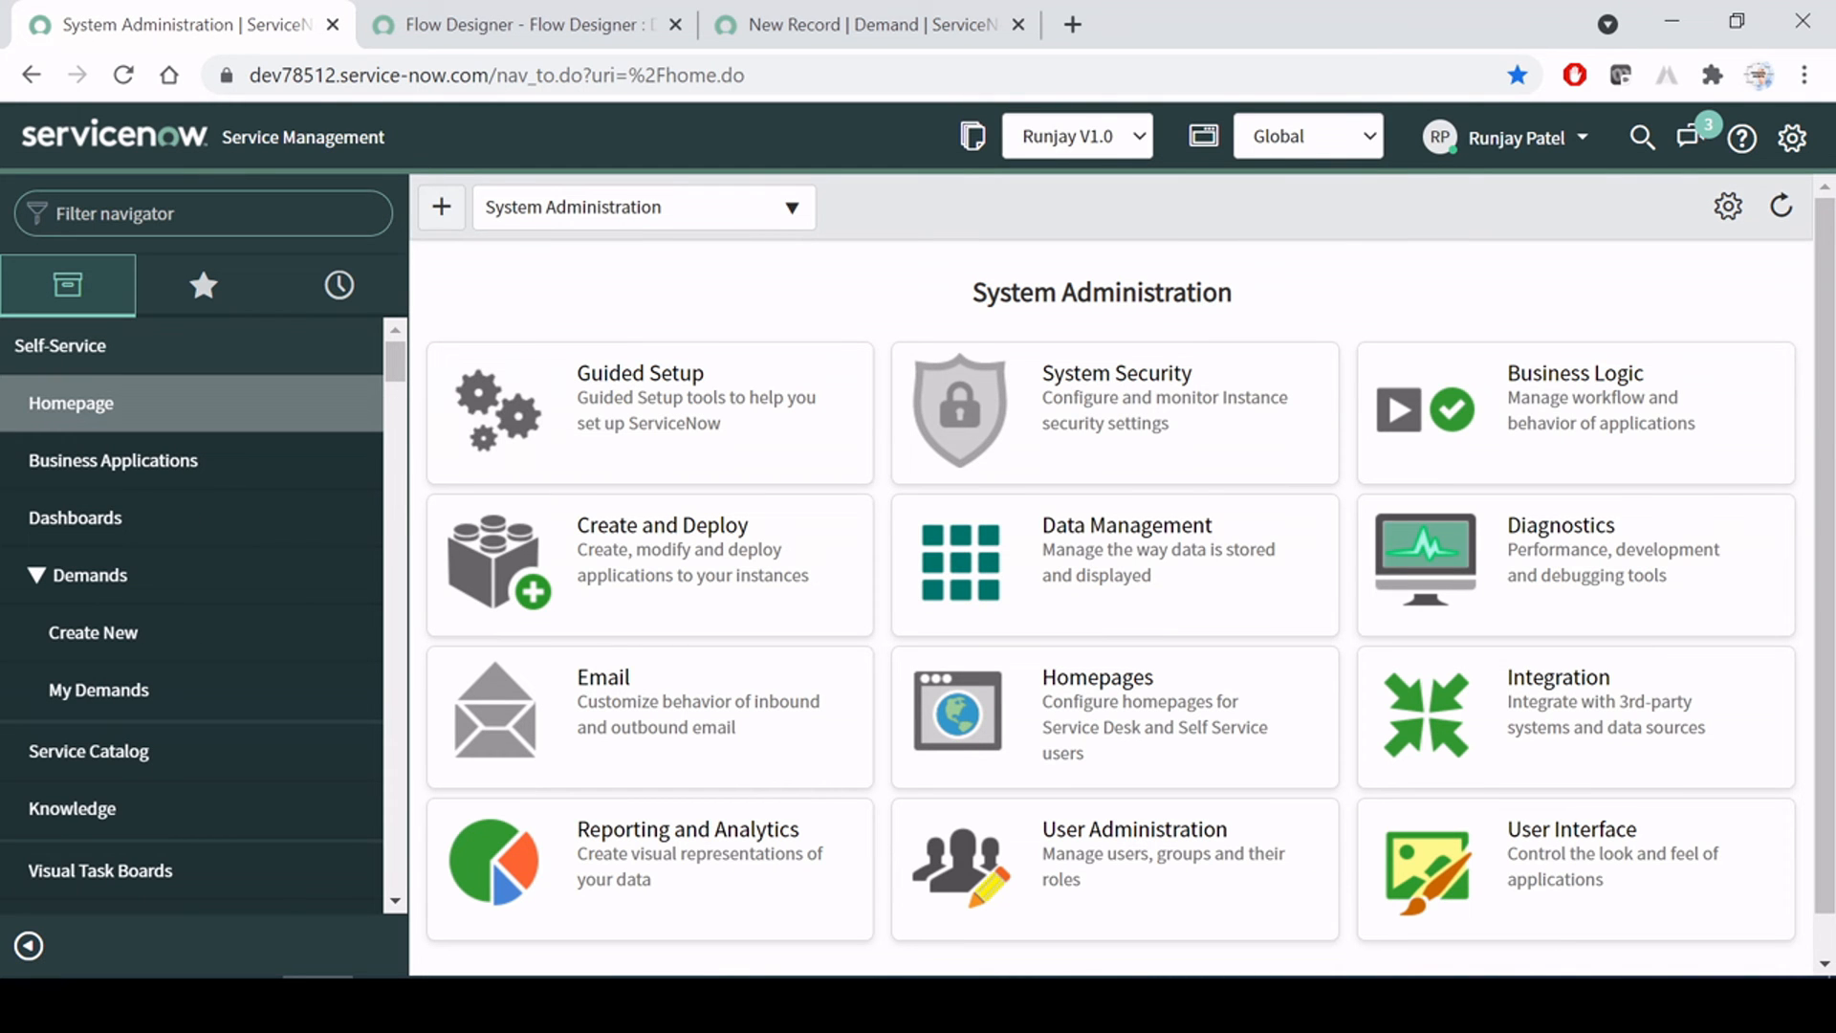
{"action": "type", "text": "groups"}
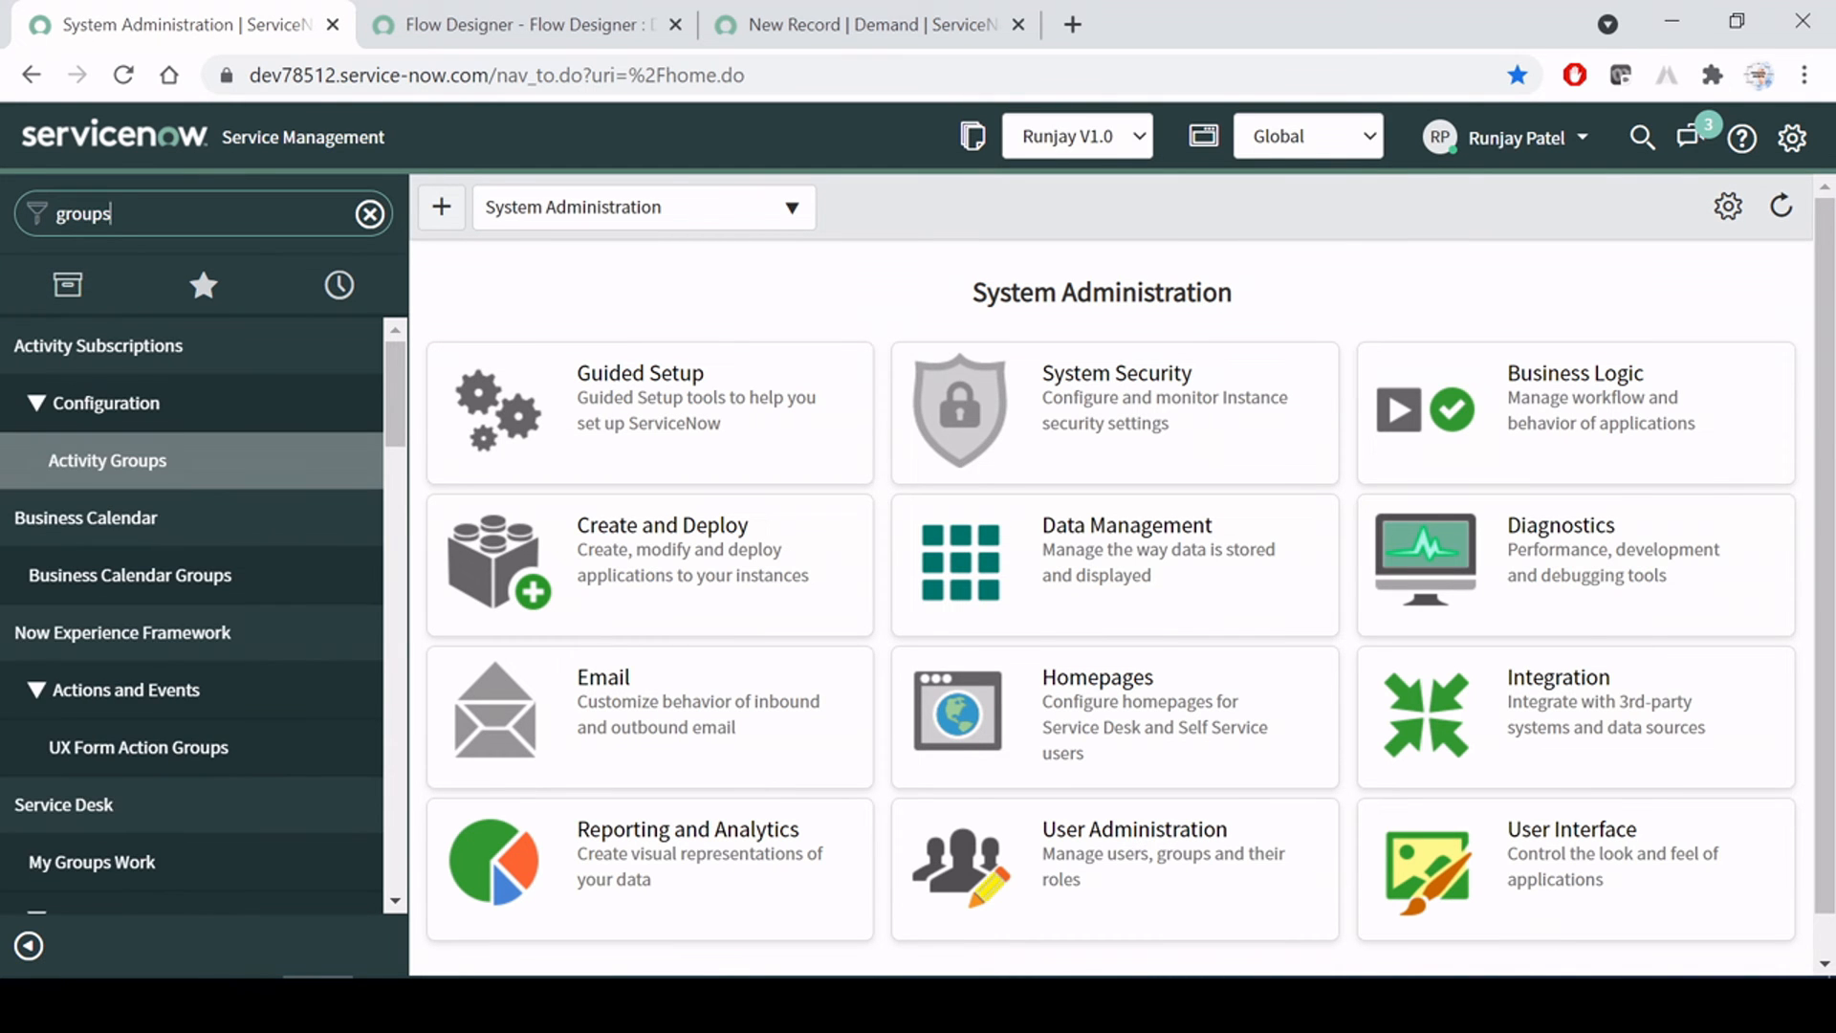
{"action": "scroll", "coordinate": [533, 622], "scroll_direction": "down", "scroll_amount": 1}
{"action": "scroll", "coordinate": [188, 608], "scroll_direction": "down", "scroll_amount": 10}
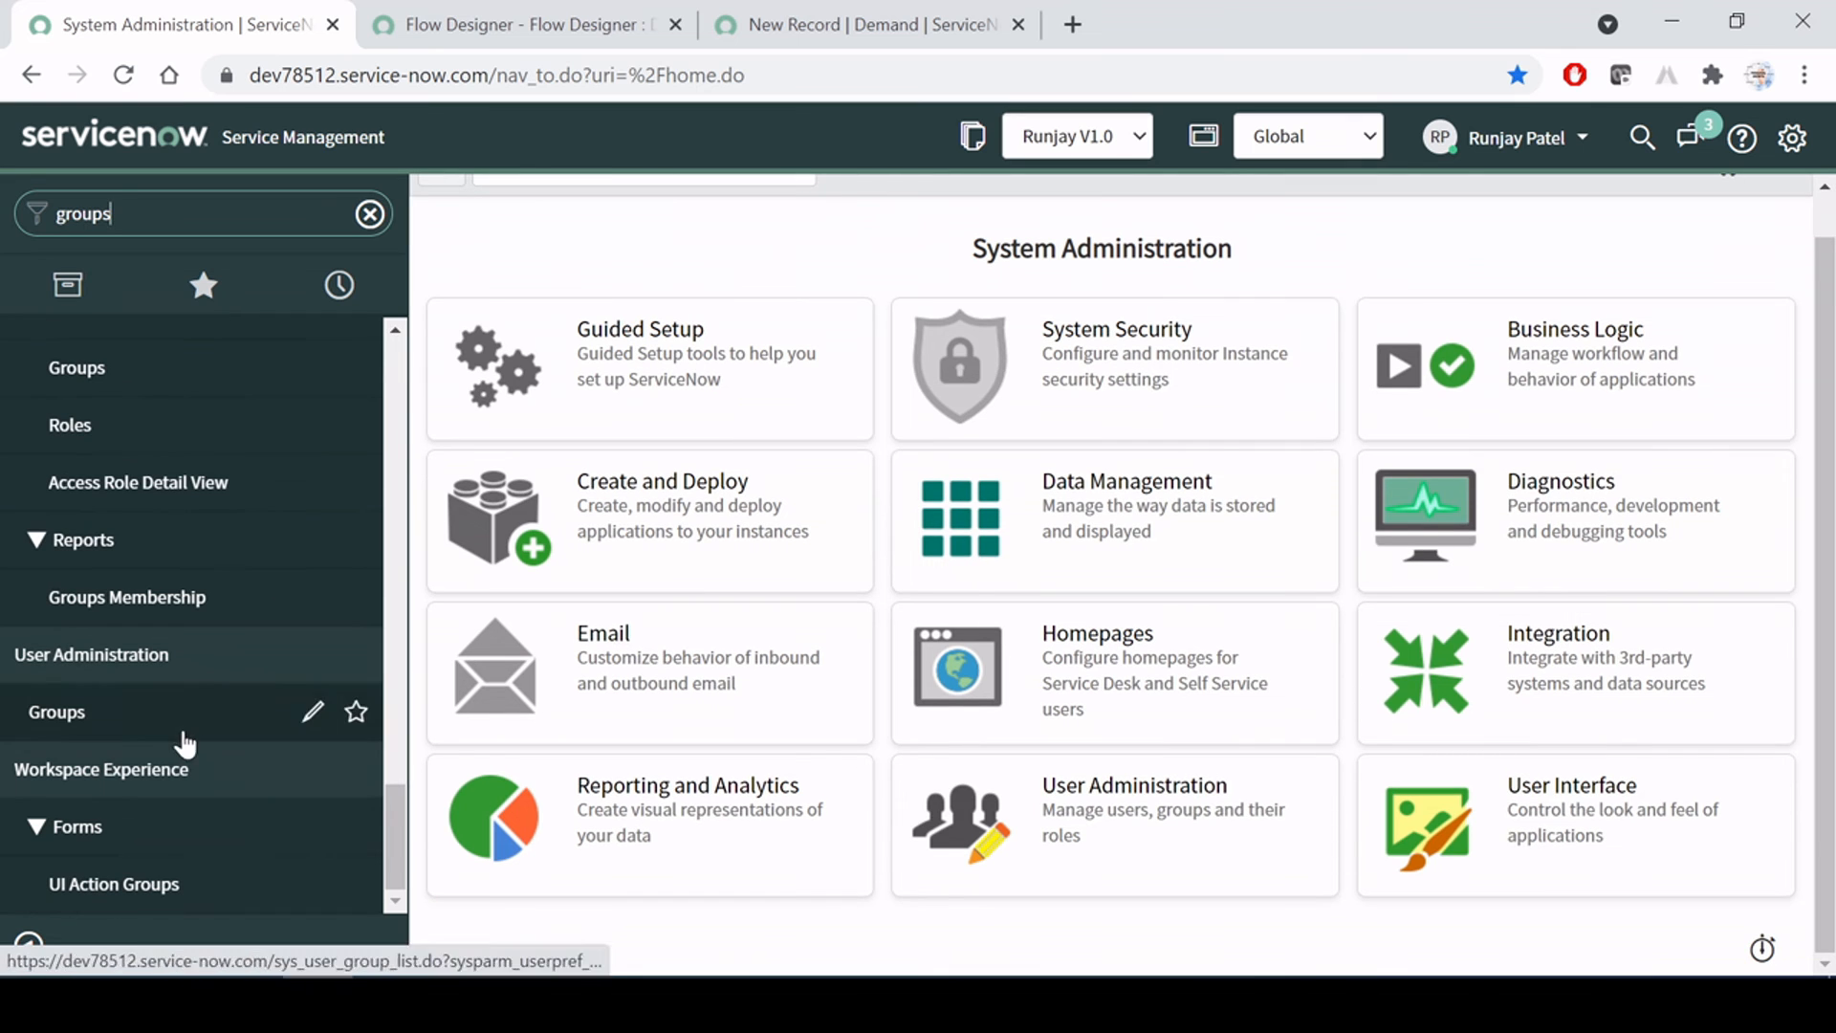
{"action": "middle_click", "coordinate": [111, 722]}
{"action": "left_click", "coordinate": [893, 19]}
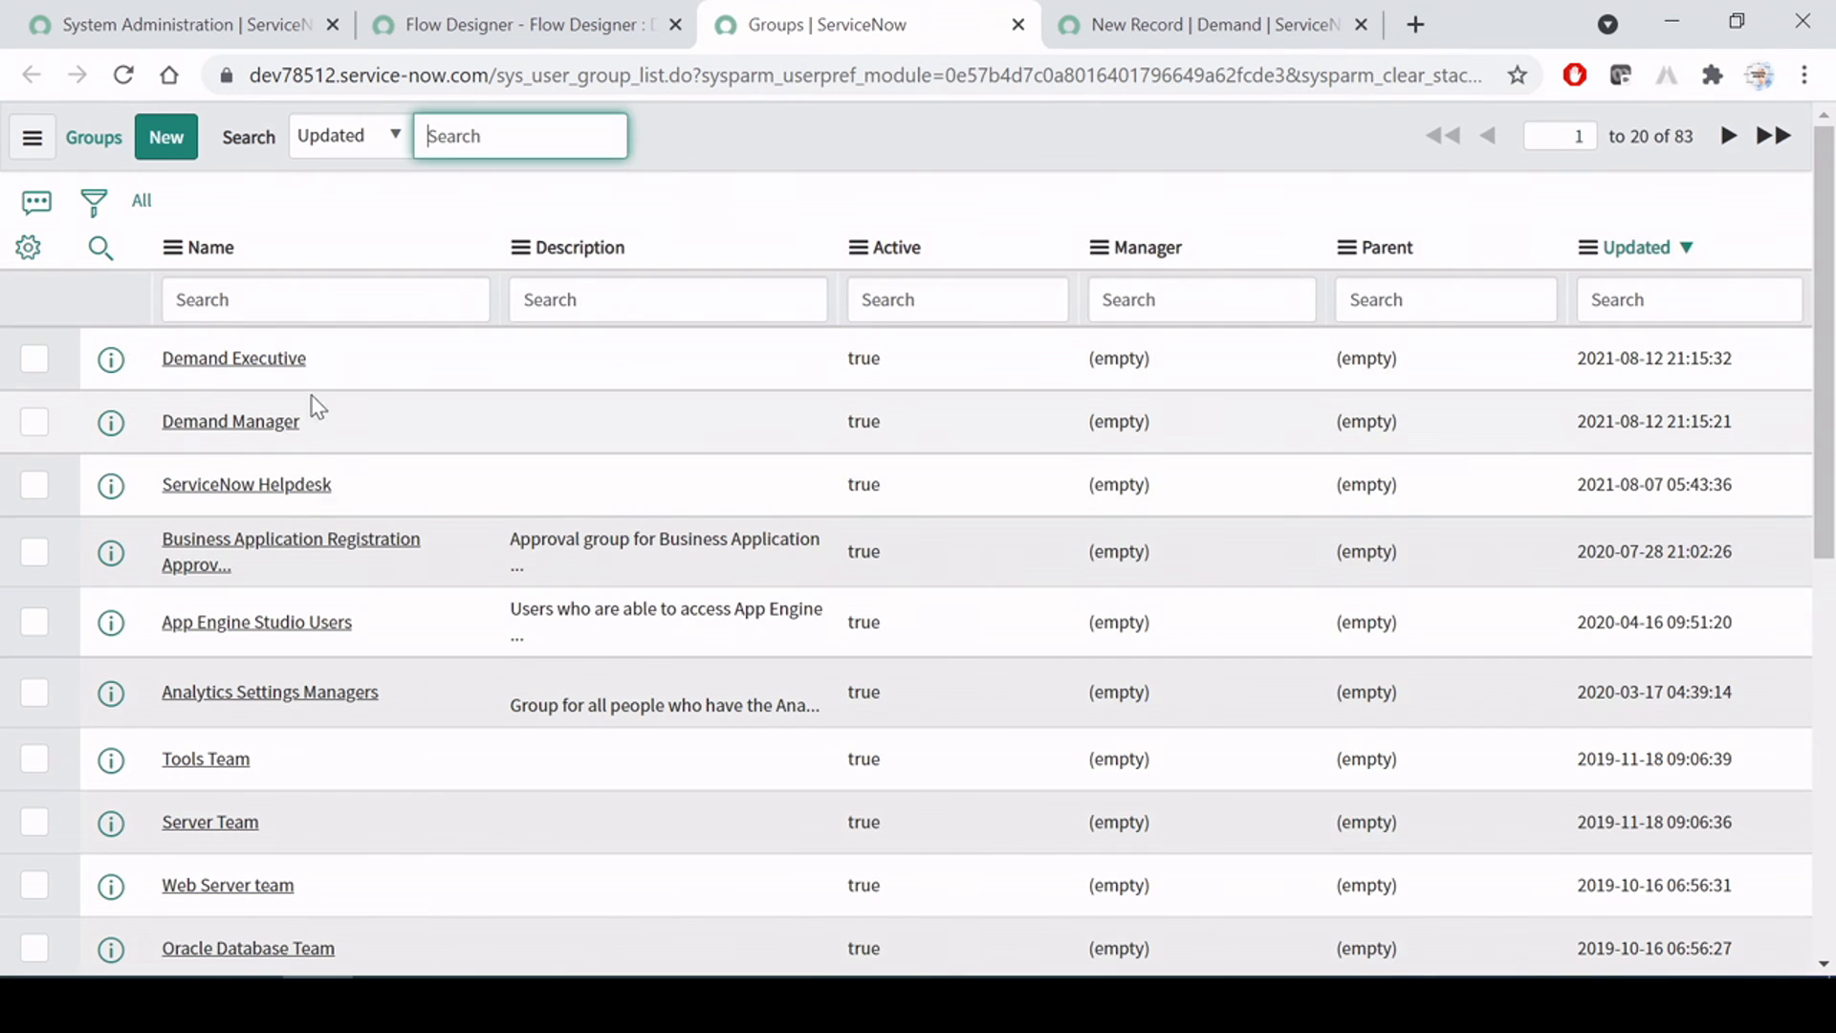
Highlight the Demand Manager and Demand Executive groups in the Groups list
{"action": "left_click_drag", "start_coordinate": [319, 408], "coordinate": [198, 420]}
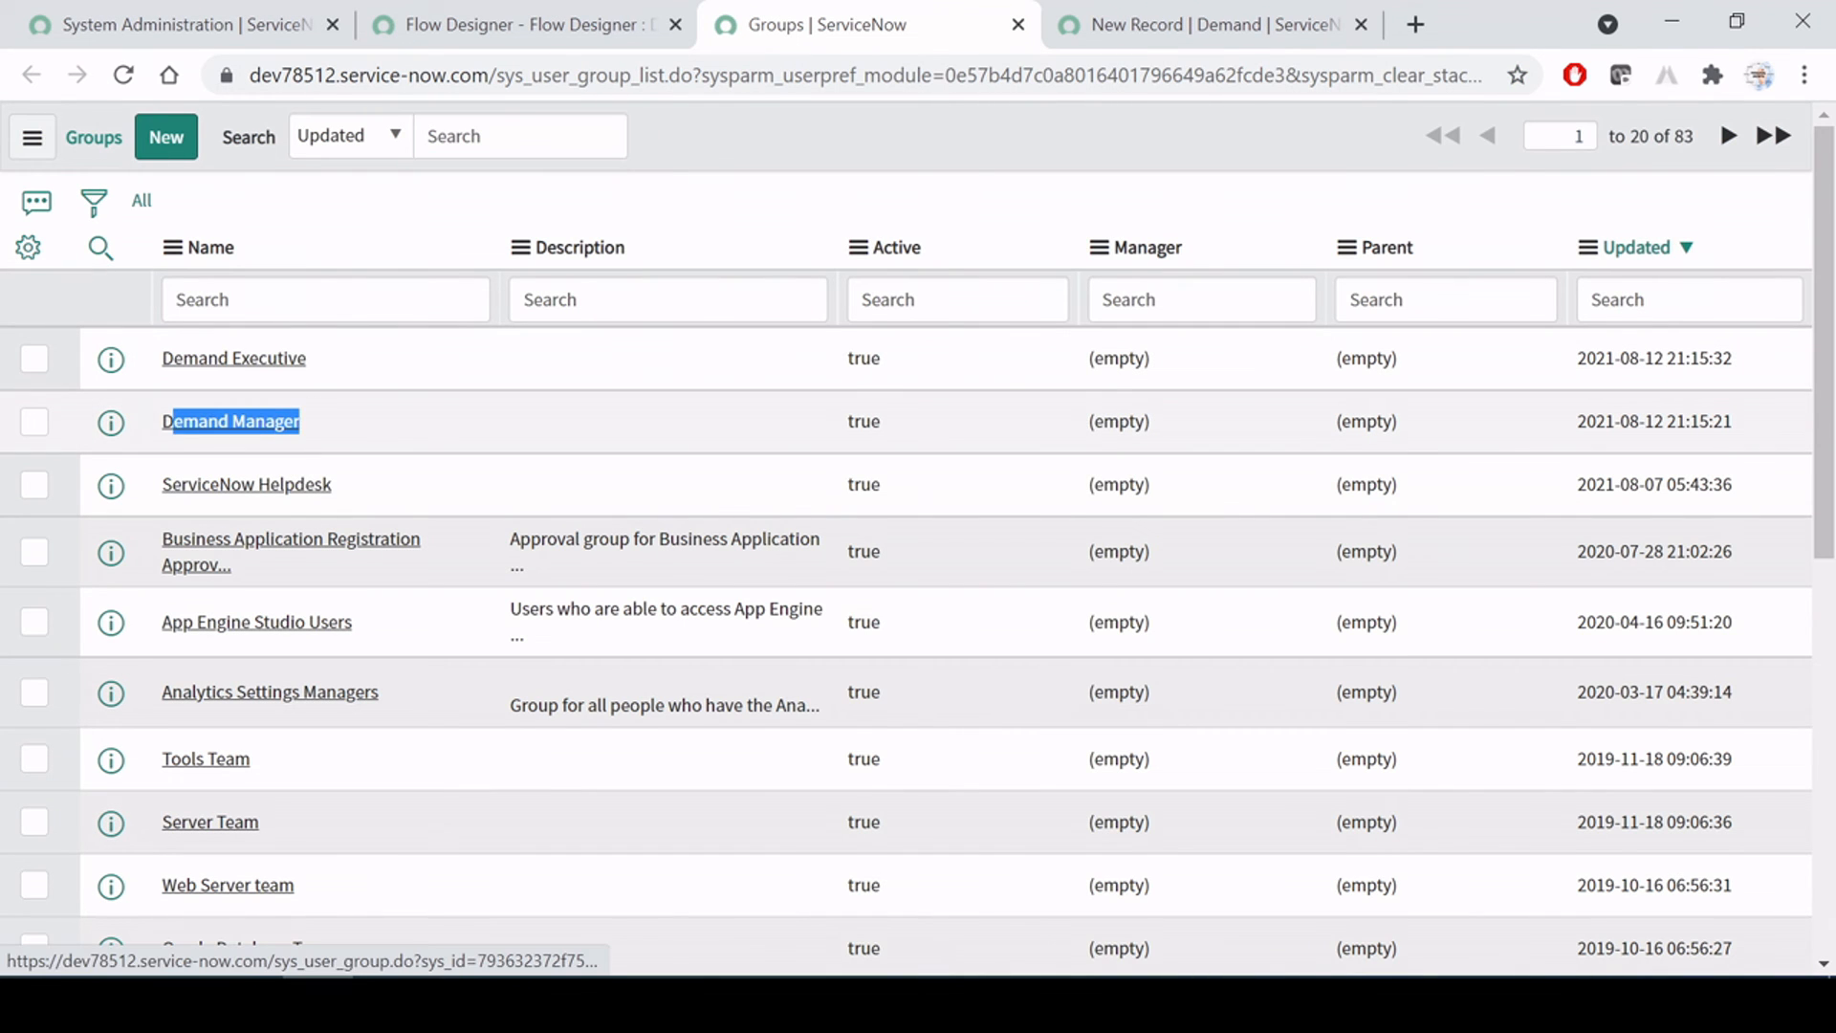
{"action": "left_click_drag", "start_coordinate": [332, 363], "coordinate": [162, 359]}
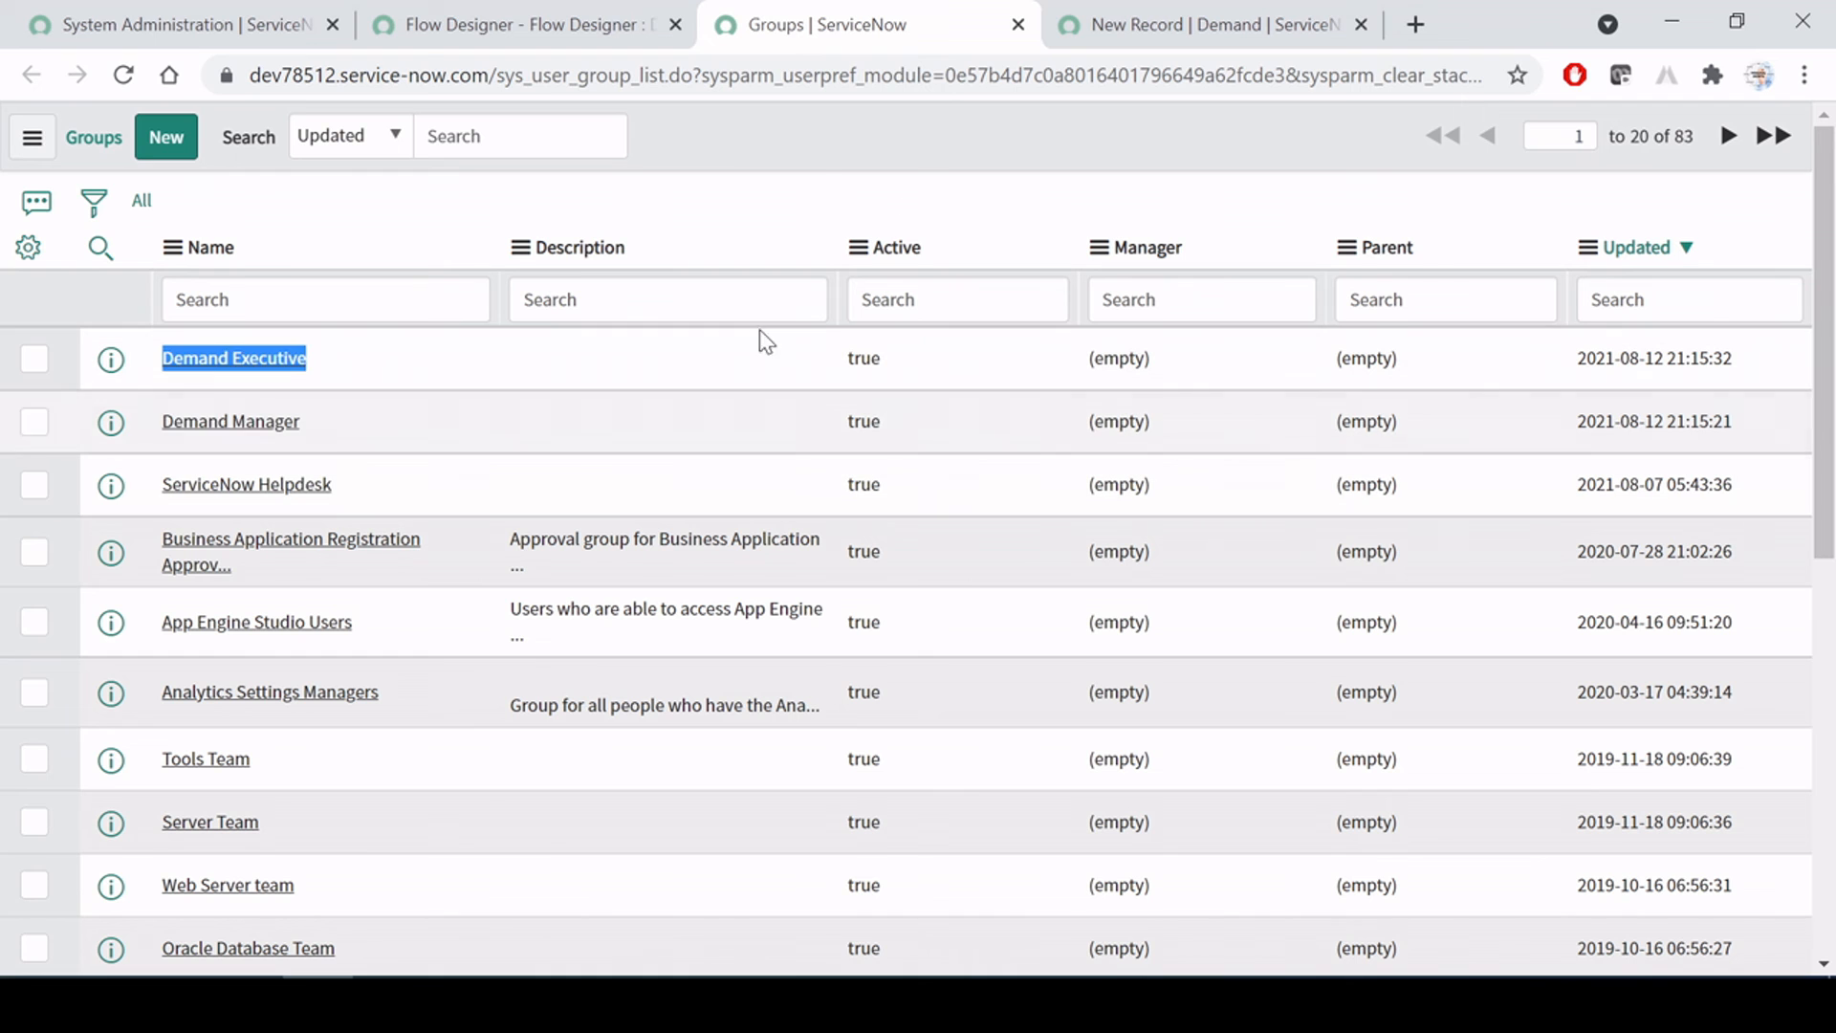
{"action": "left_click", "coordinate": [822, 163]}
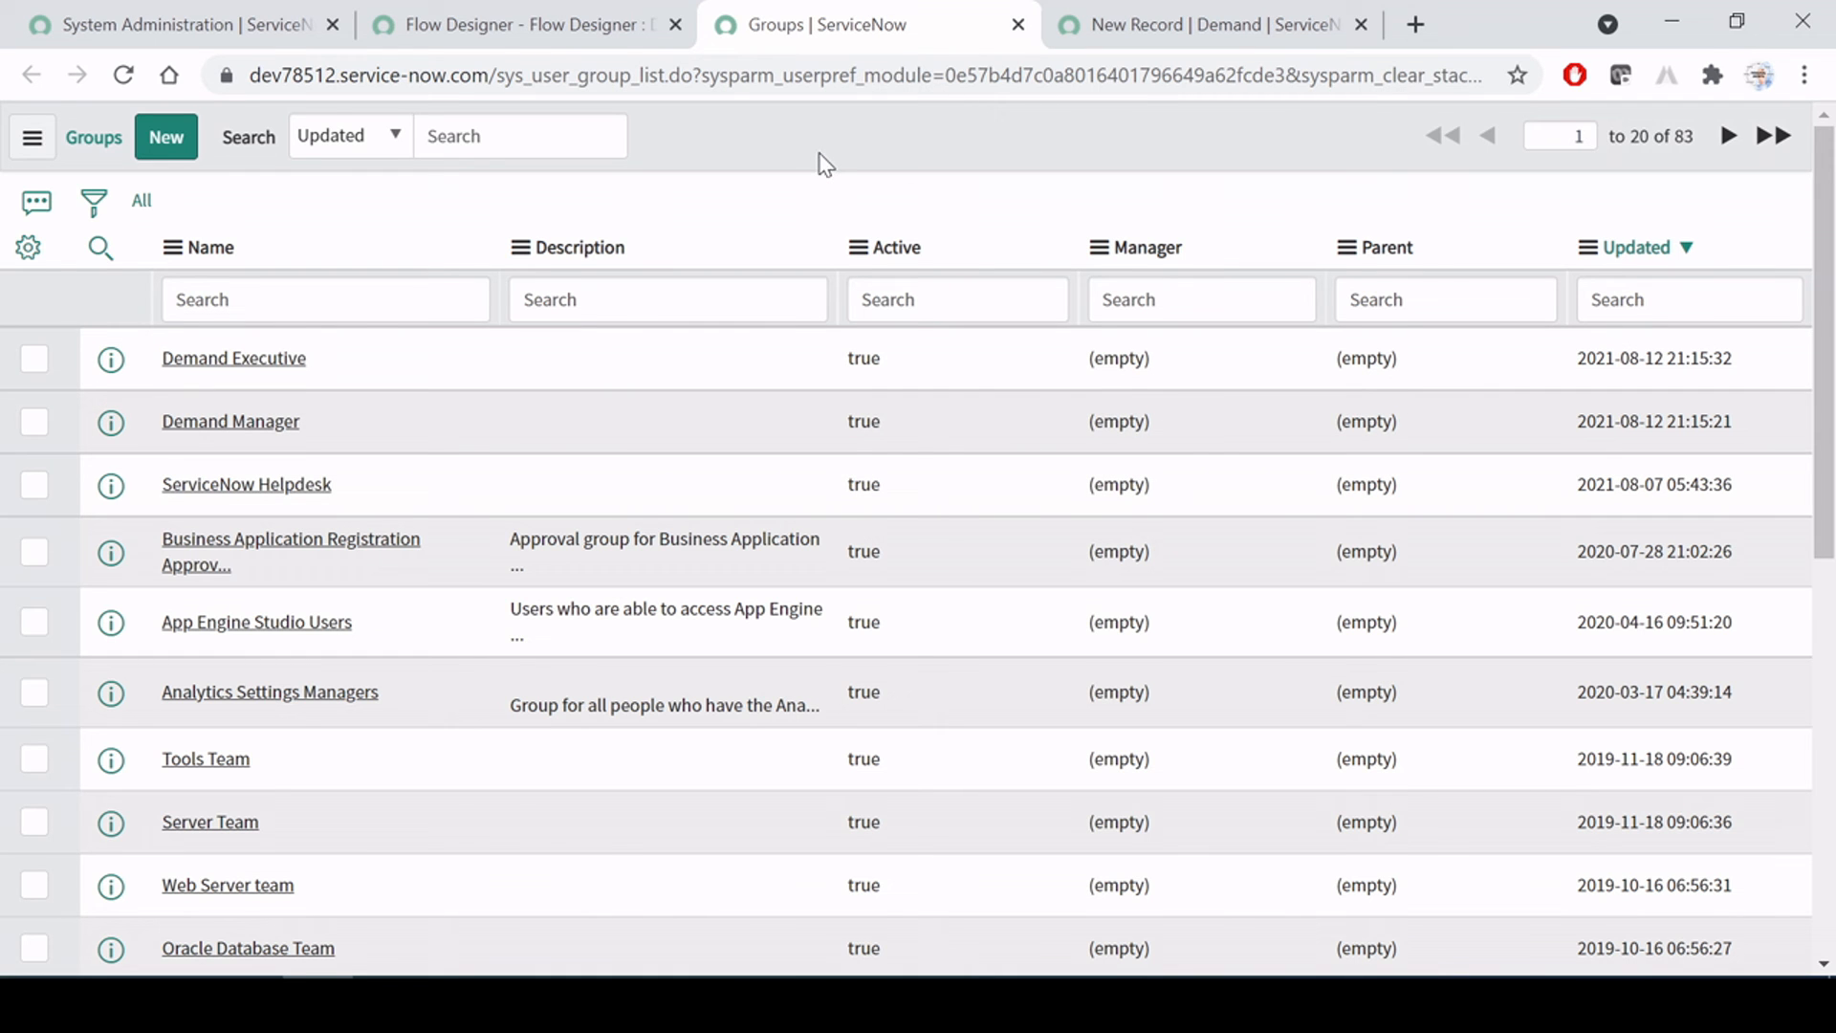
Return to the Demand Demo flow, checking the notification and approval branches of the flowchart in the Word notes
{"action": "left_click", "coordinate": [614, 23]}
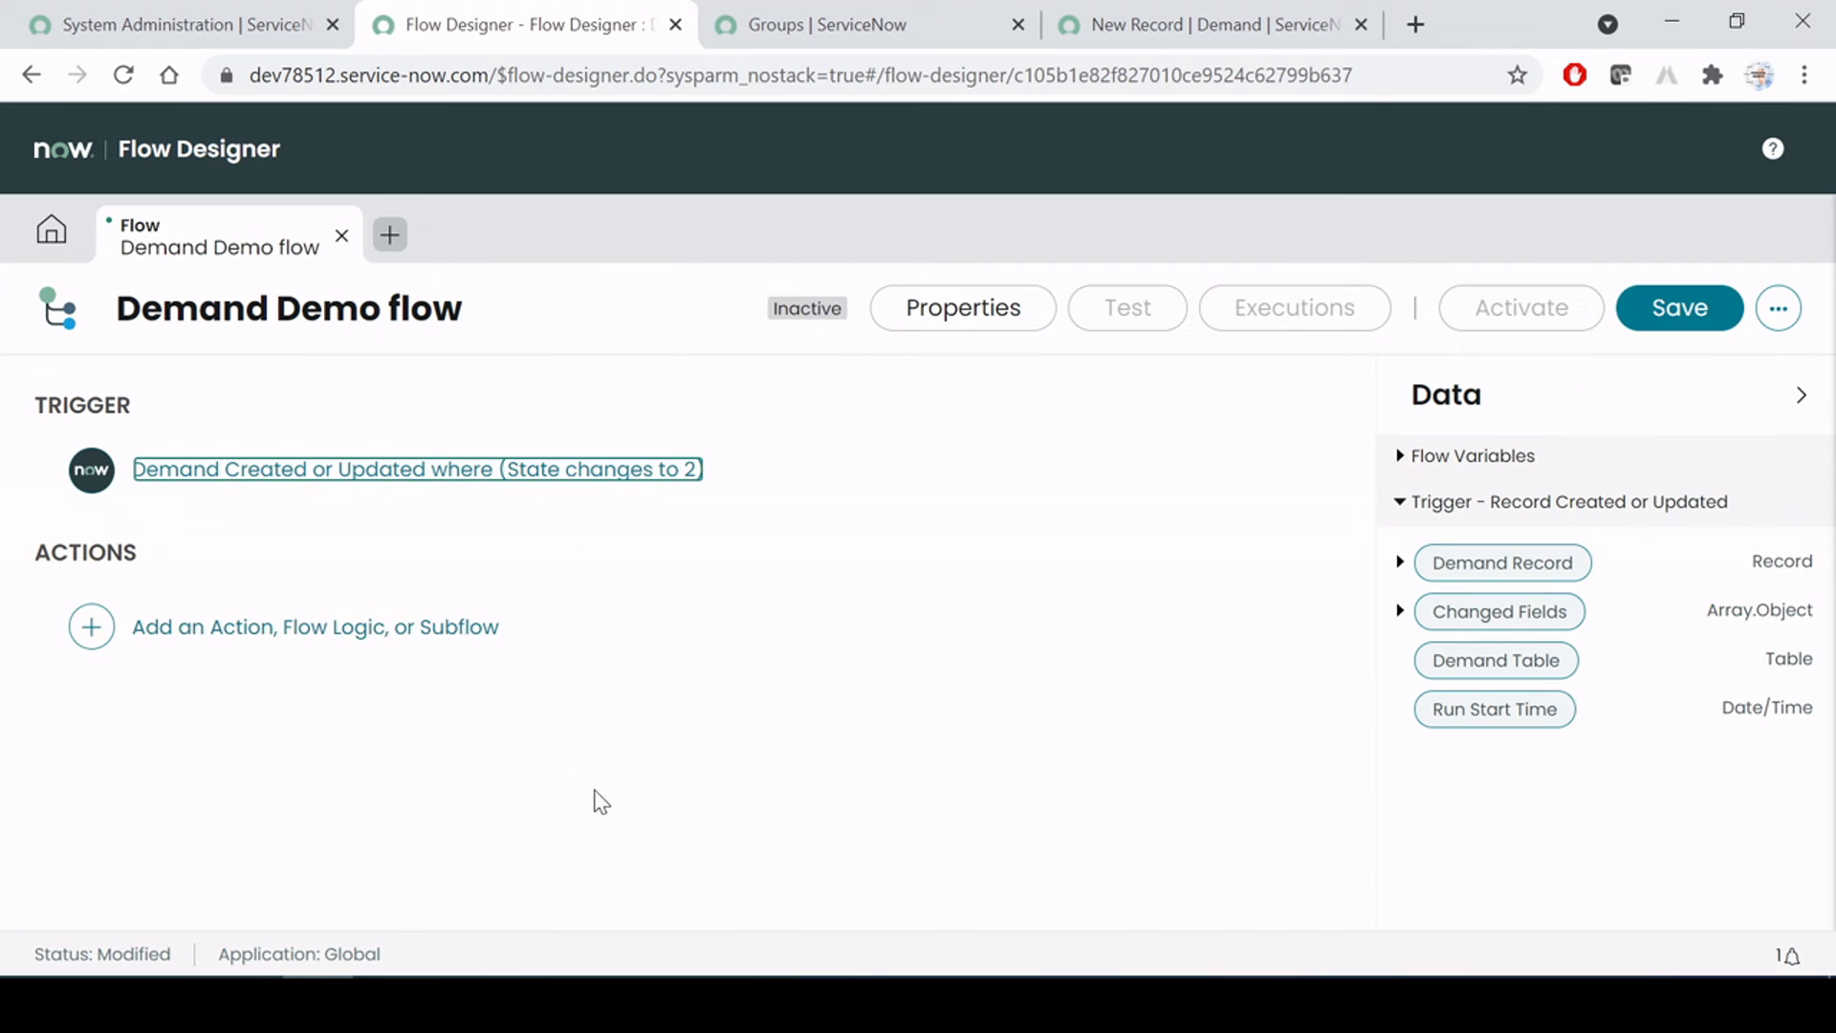
{"action": "key", "text": "alt+Tab"}
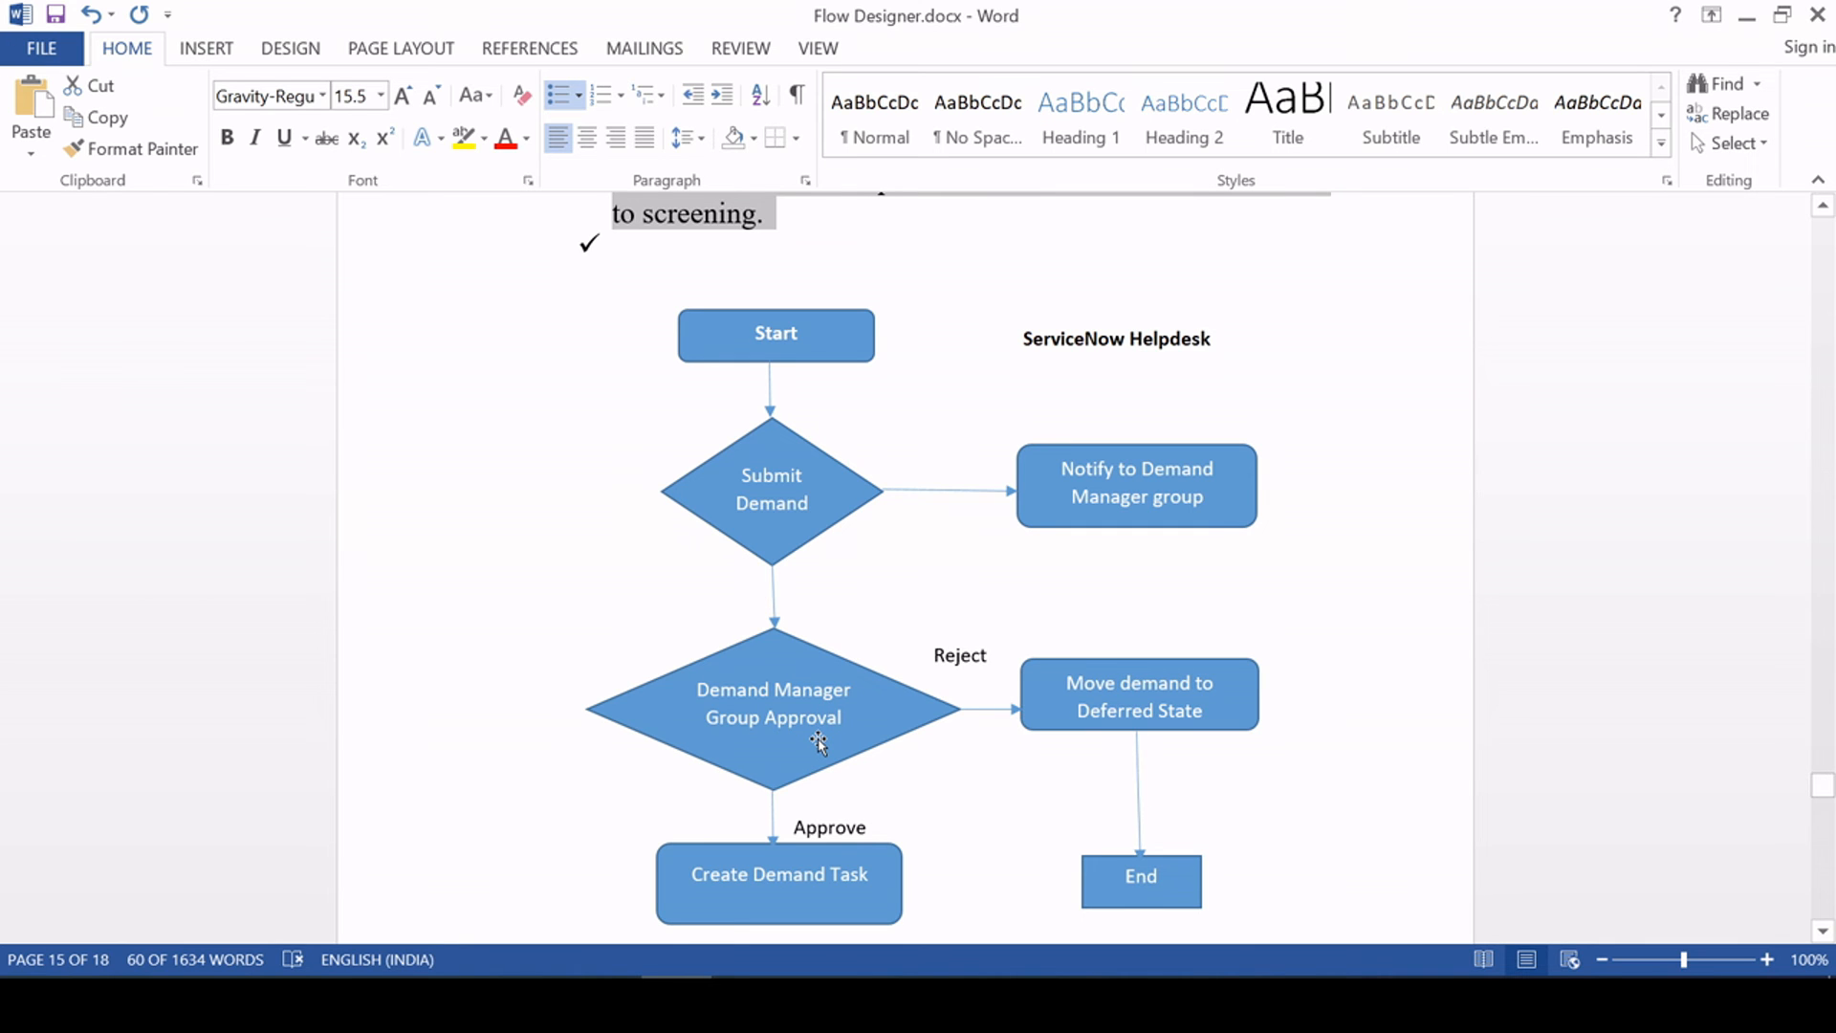
{"action": "key", "text": "alt+Tab"}
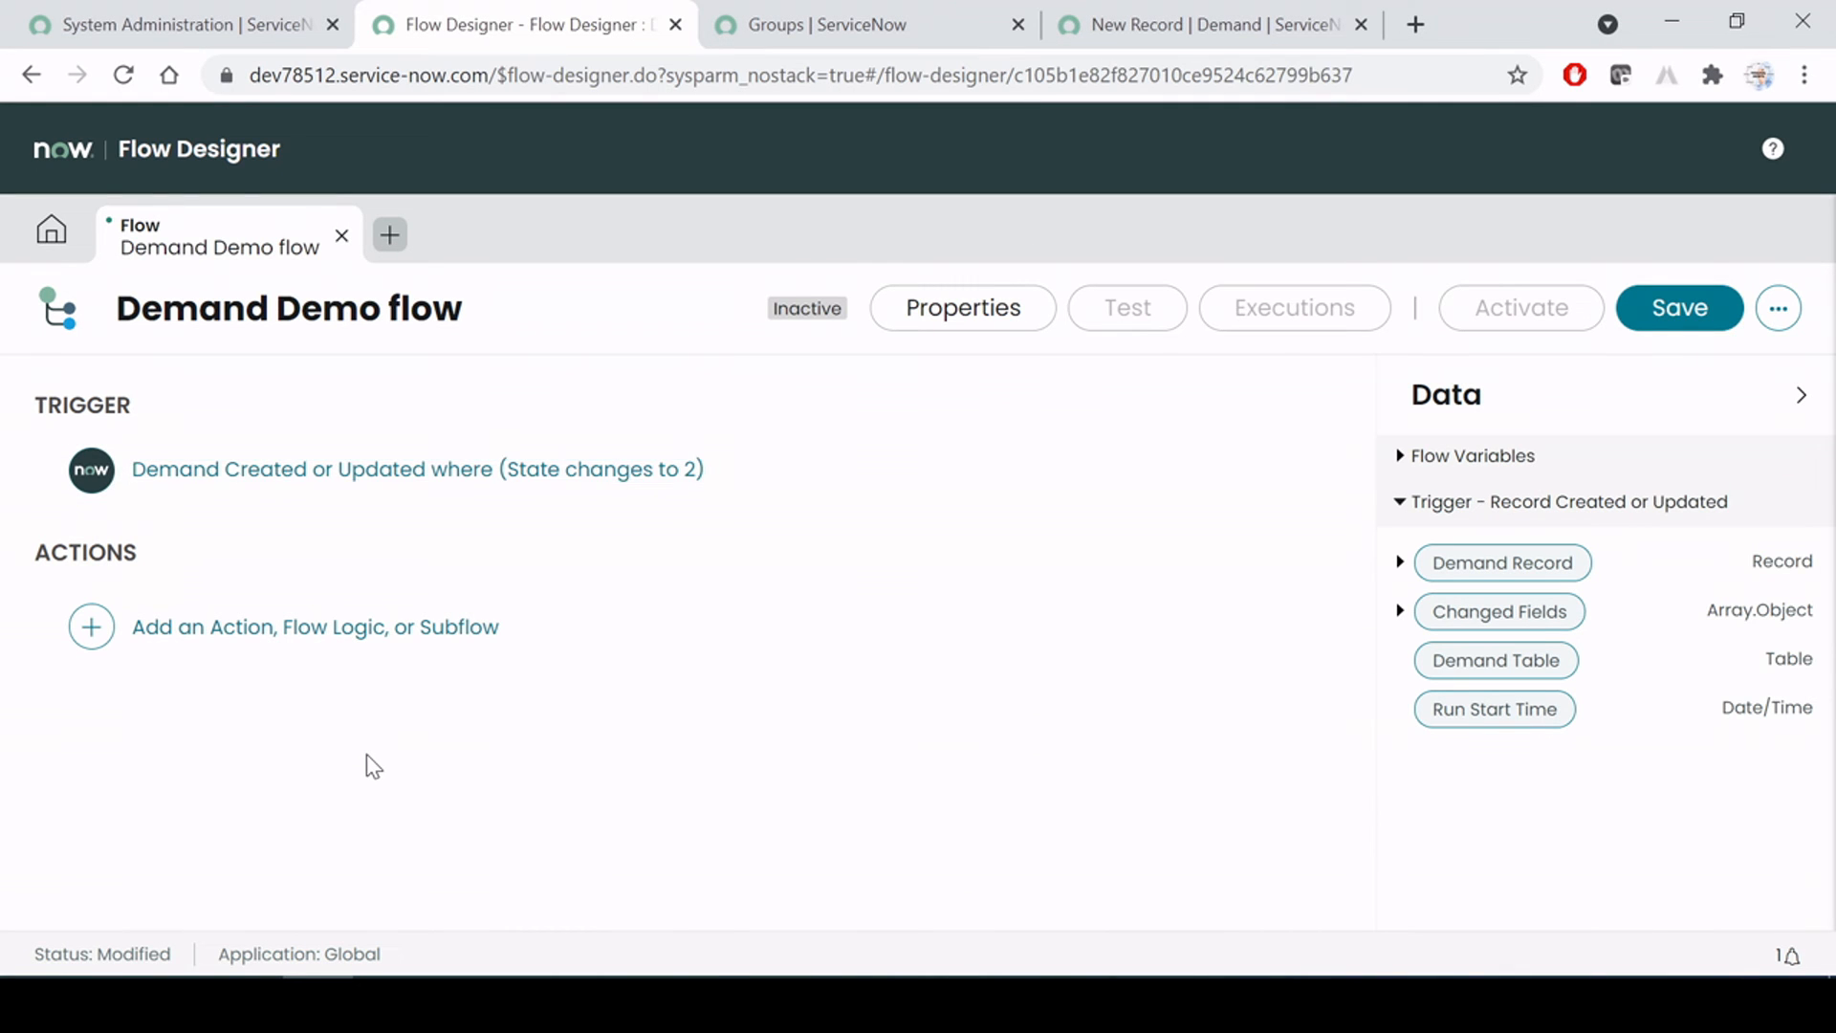
Add a Send Notification action from ServiceNow Core as the flow's first action, searching the actions for "send n"
{"action": "left_click", "coordinate": [226, 635]}
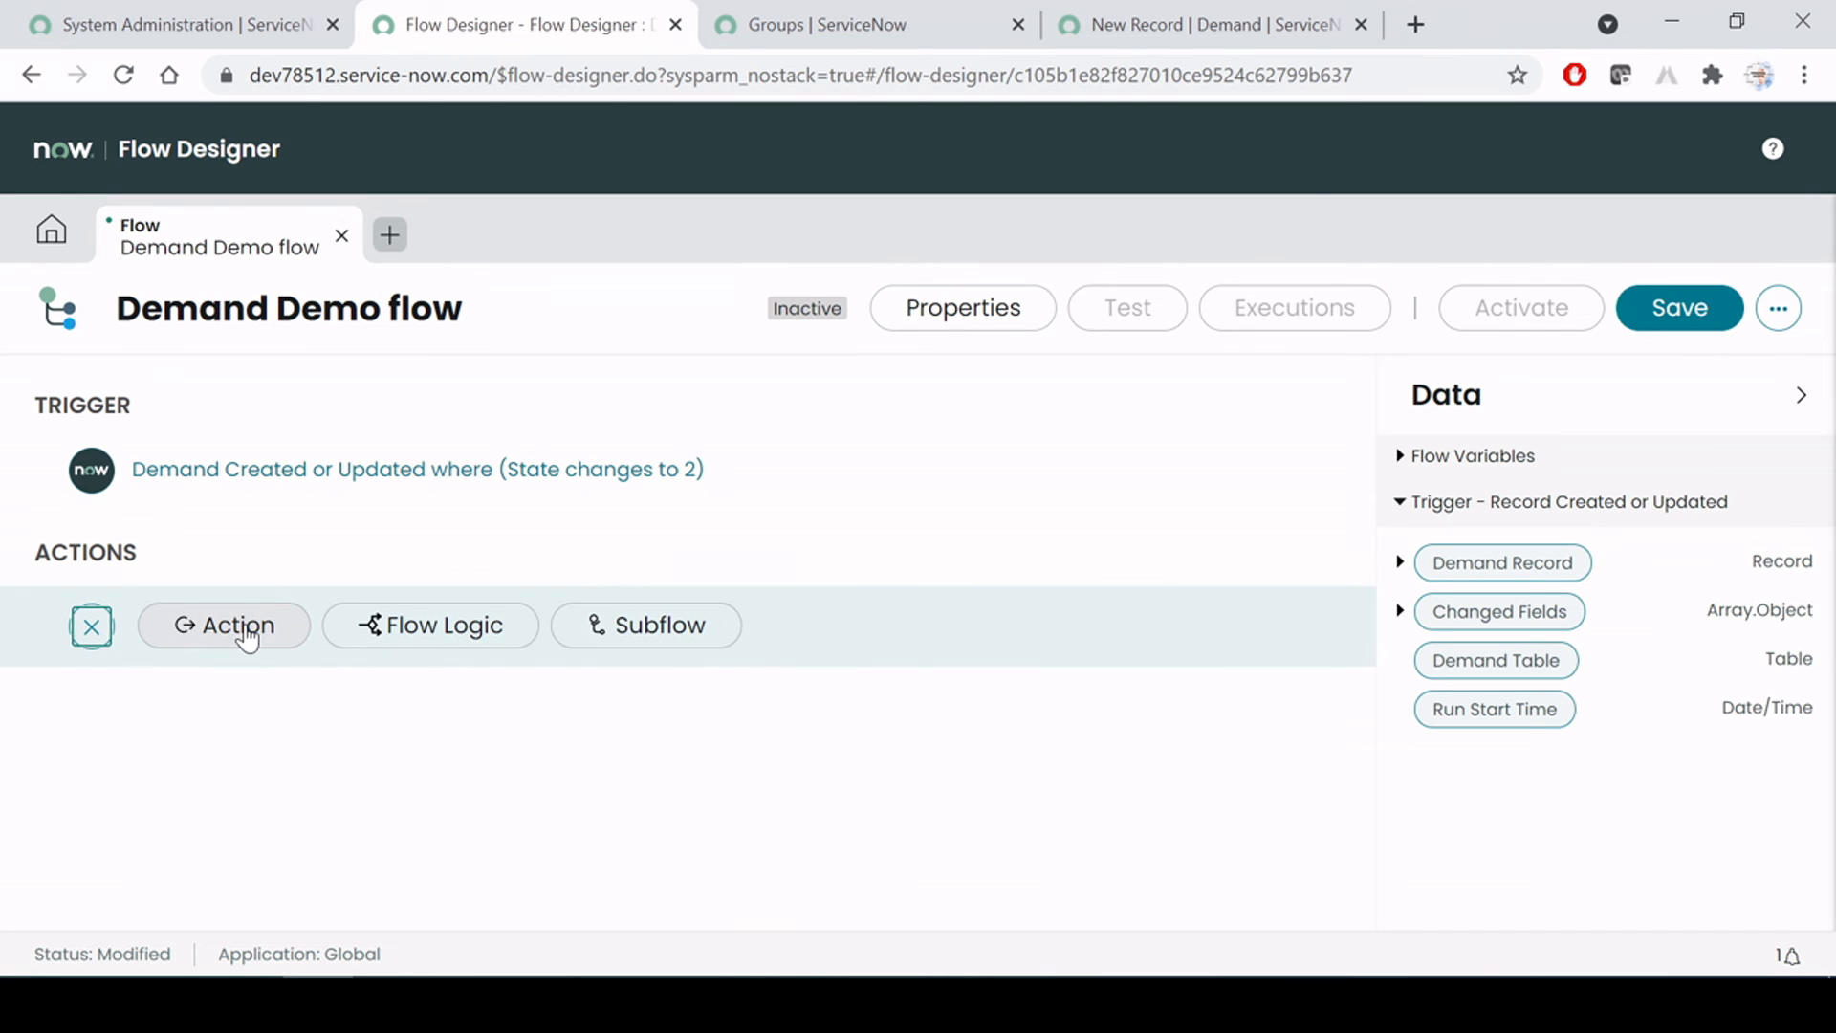
{"action": "left_click", "coordinate": [246, 638]}
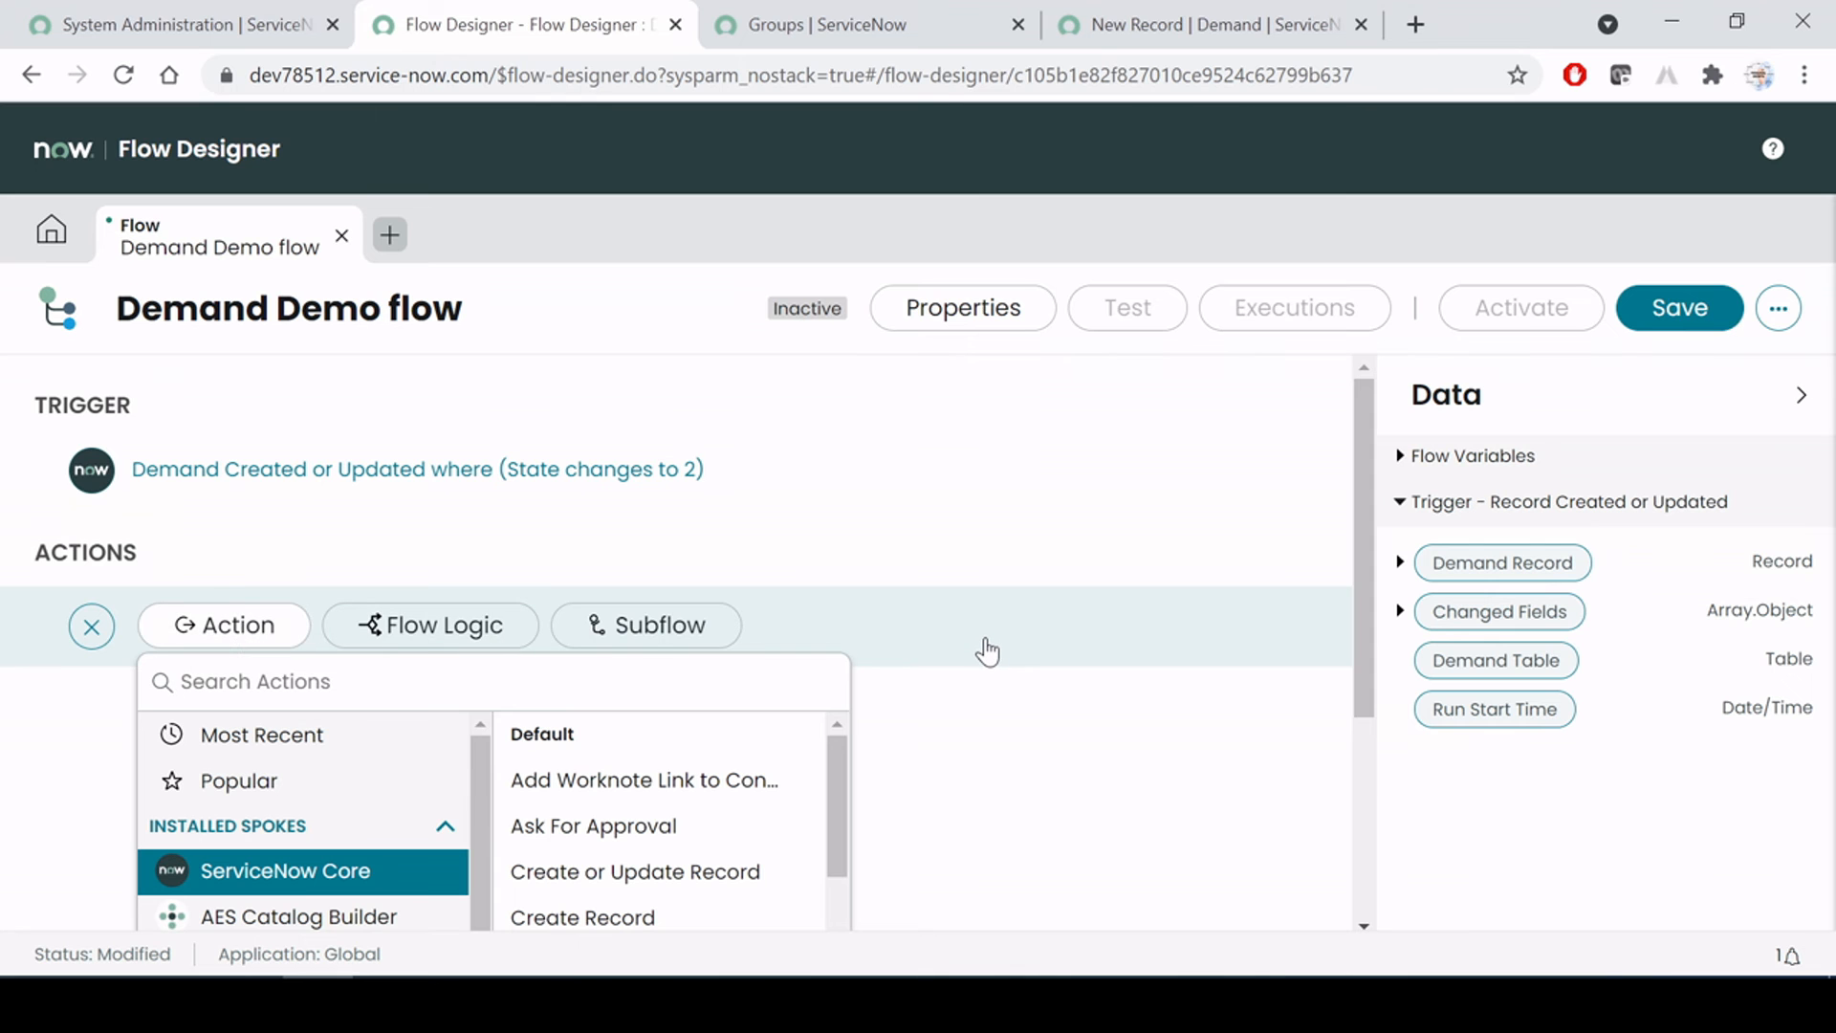
{"action": "scroll", "coordinate": [1004, 660], "scroll_direction": "down", "scroll_amount": 2}
{"action": "scroll", "coordinate": [1025, 675], "scroll_direction": "up", "scroll_amount": 1}
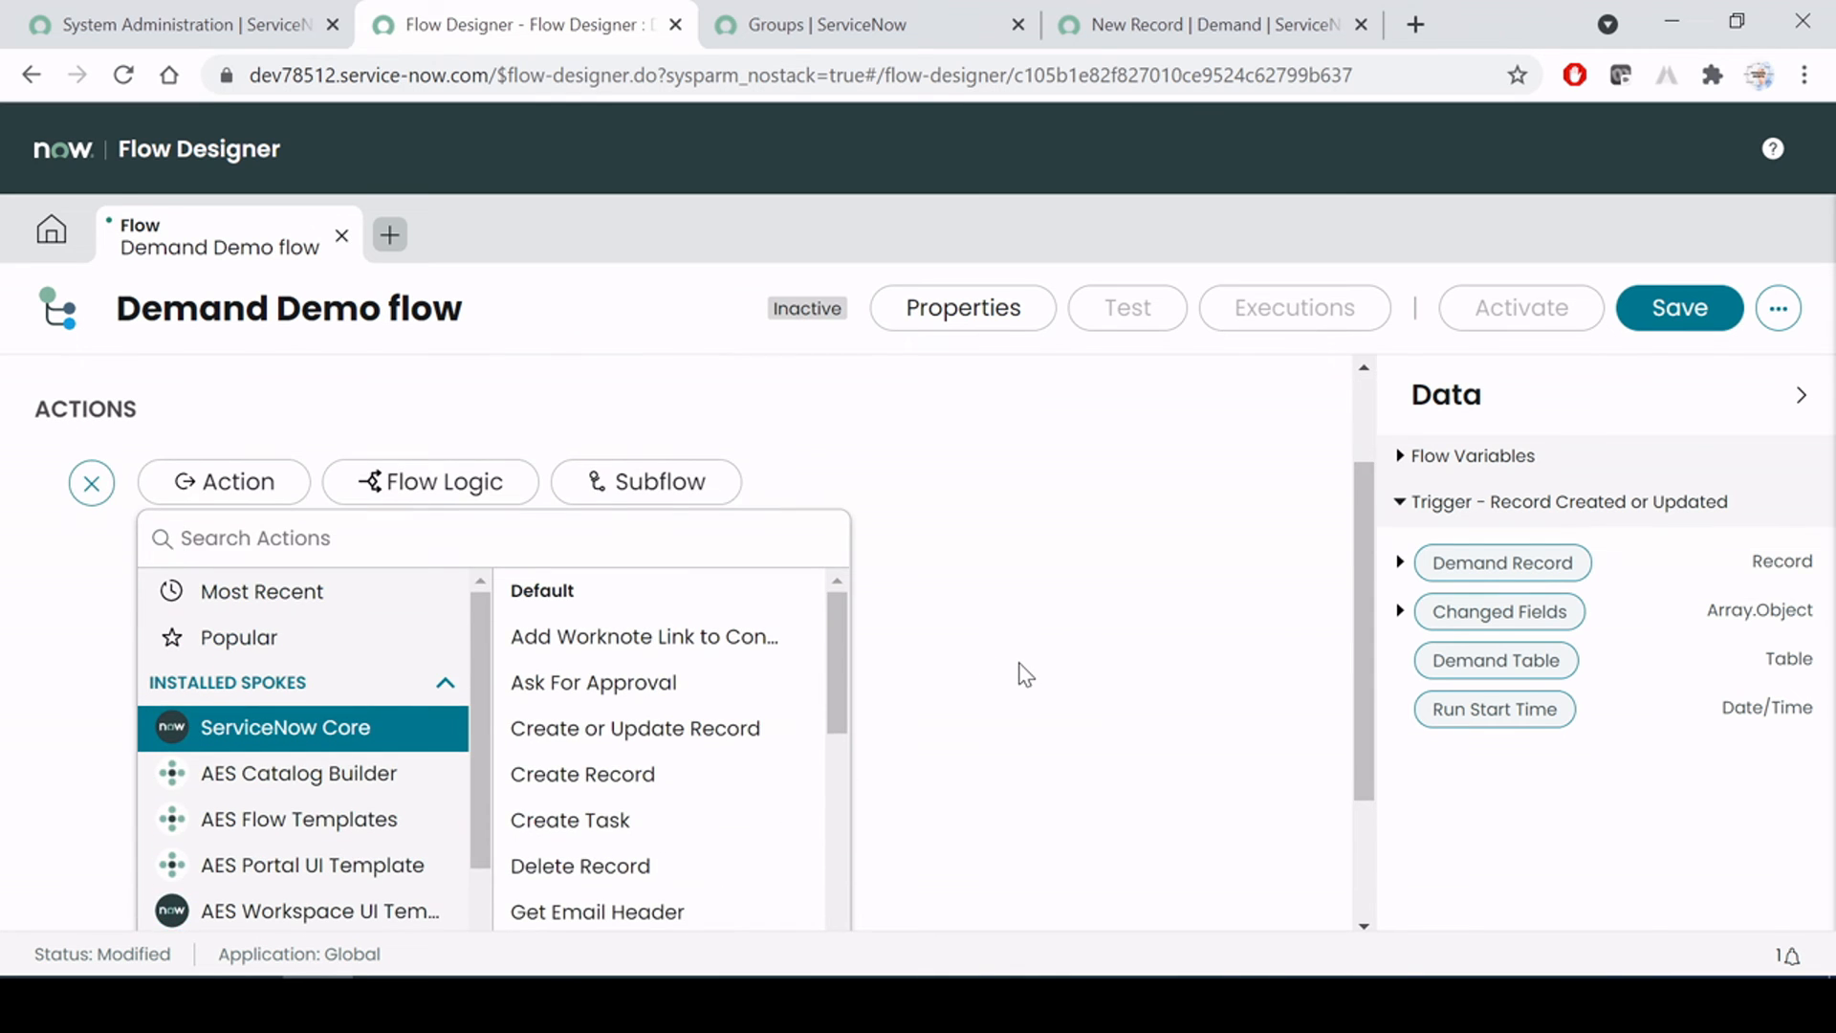
{"action": "type", "text": "send n"}
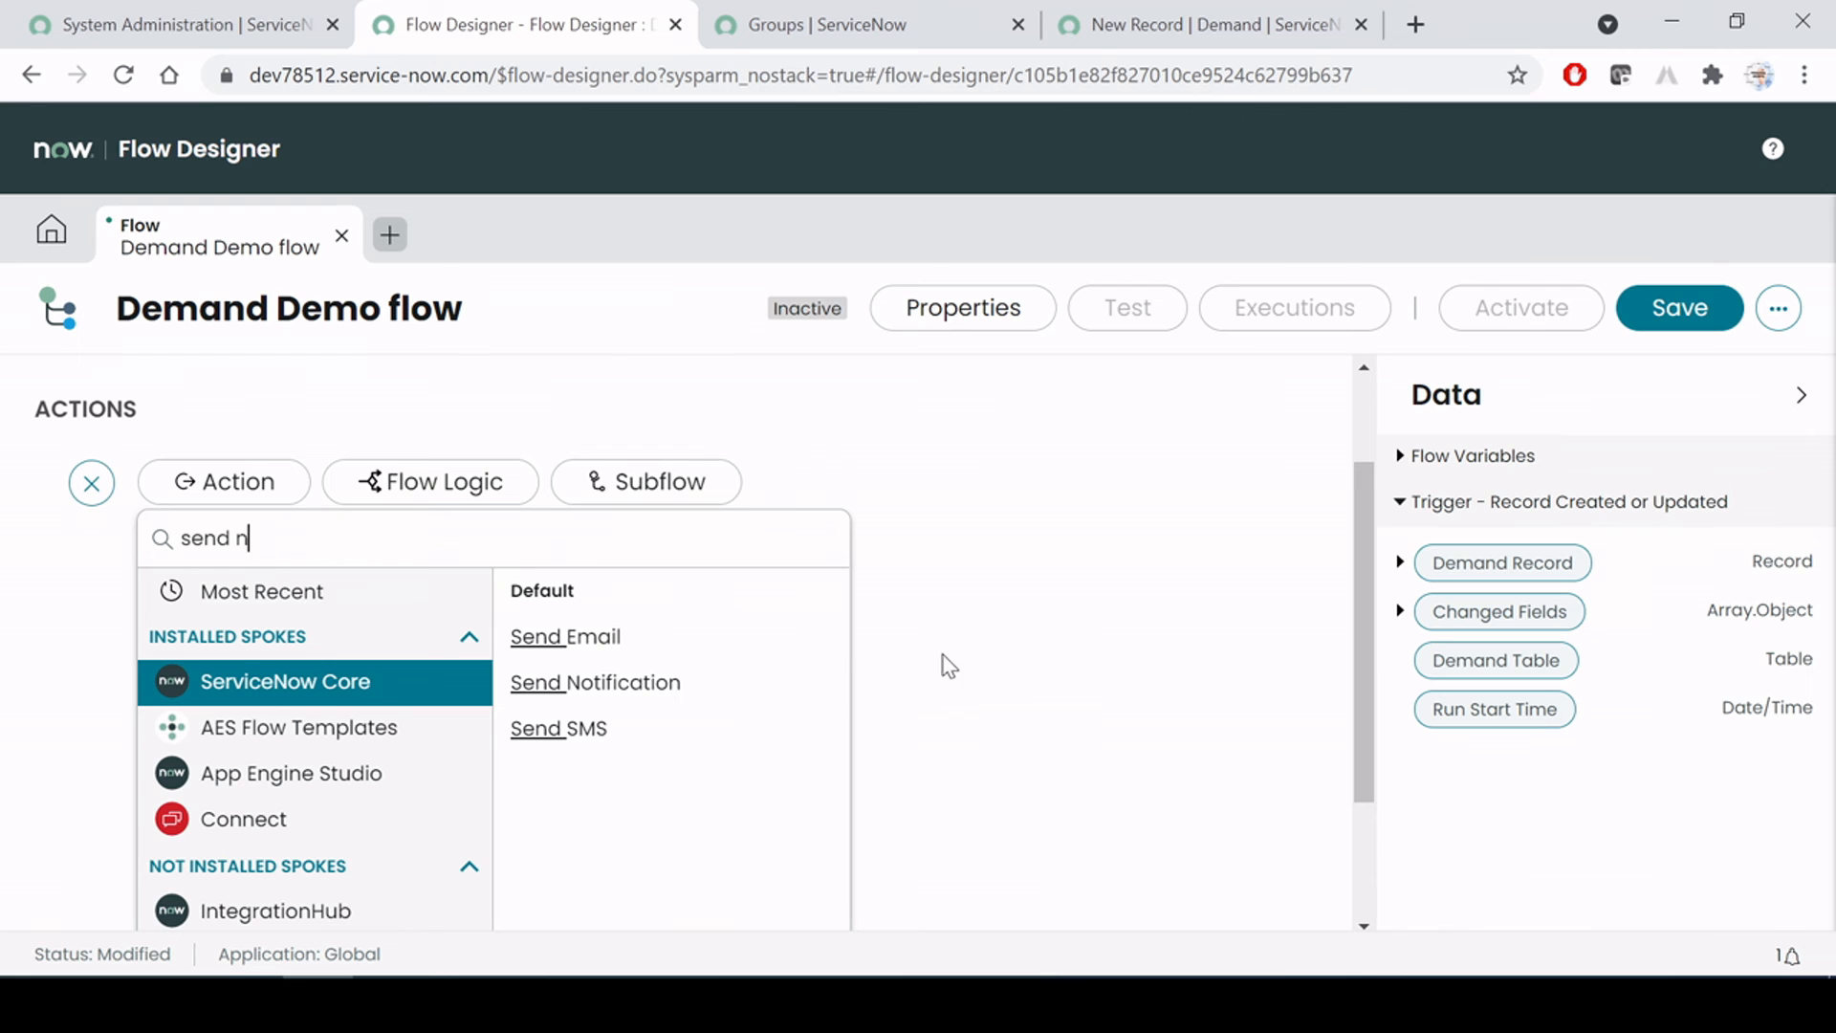
{"action": "left_click", "coordinate": [620, 654]}
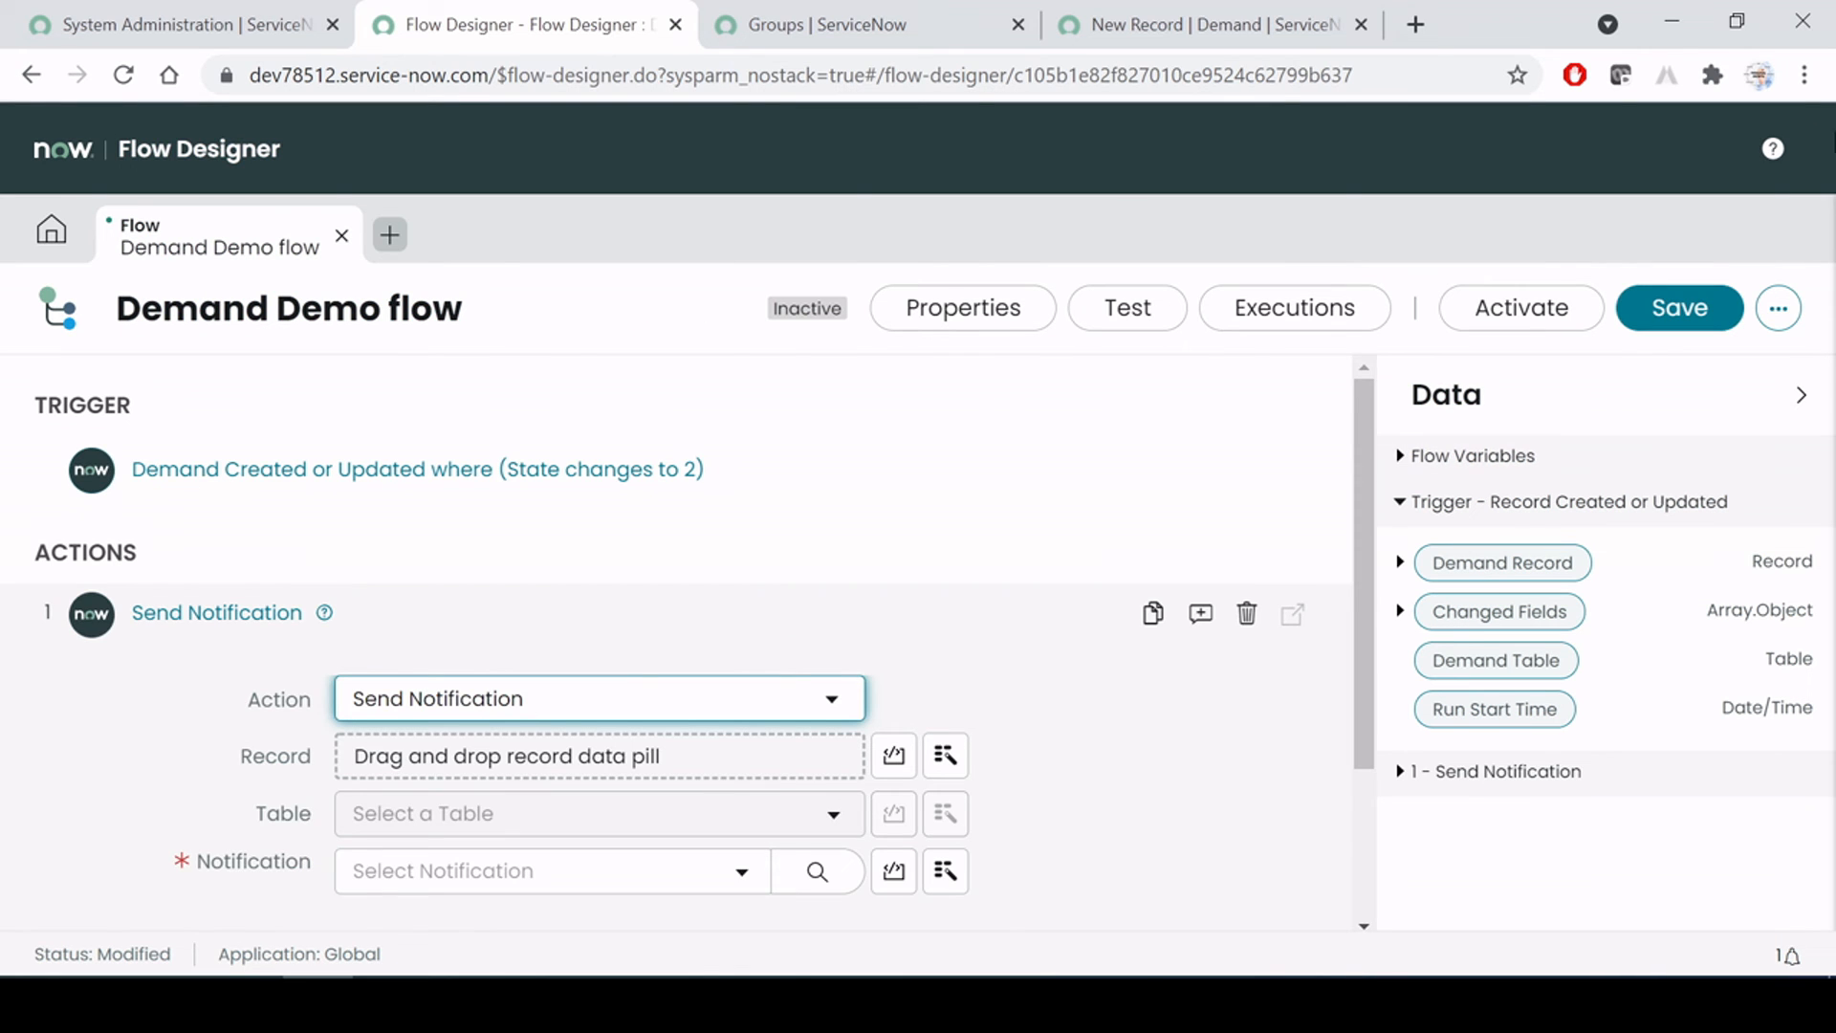
{"action": "scroll", "coordinate": [1040, 564], "scroll_direction": "down", "scroll_amount": 3}
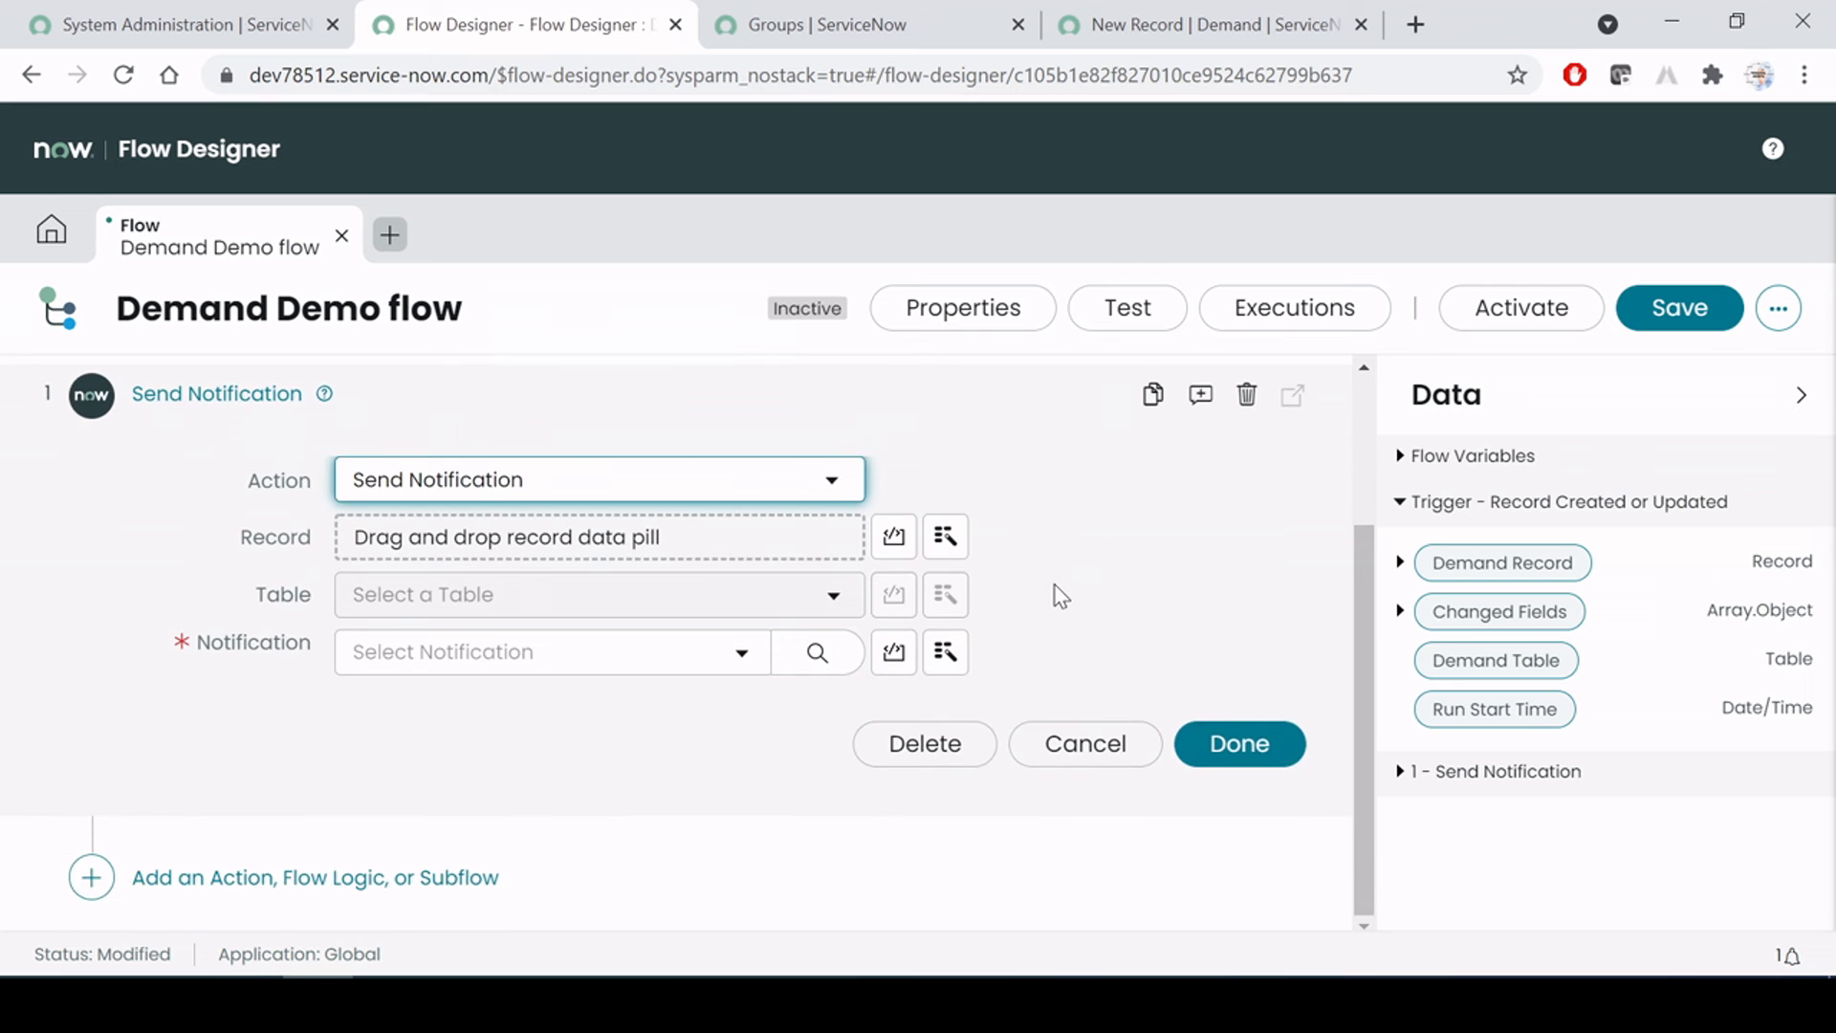
{"action": "scroll", "coordinate": [1058, 595], "scroll_direction": "up", "scroll_amount": 3}
{"action": "mouse_move", "coordinate": [1059, 592]}
{"action": "scroll", "coordinate": [1060, 595], "scroll_direction": "down", "scroll_amount": 2}
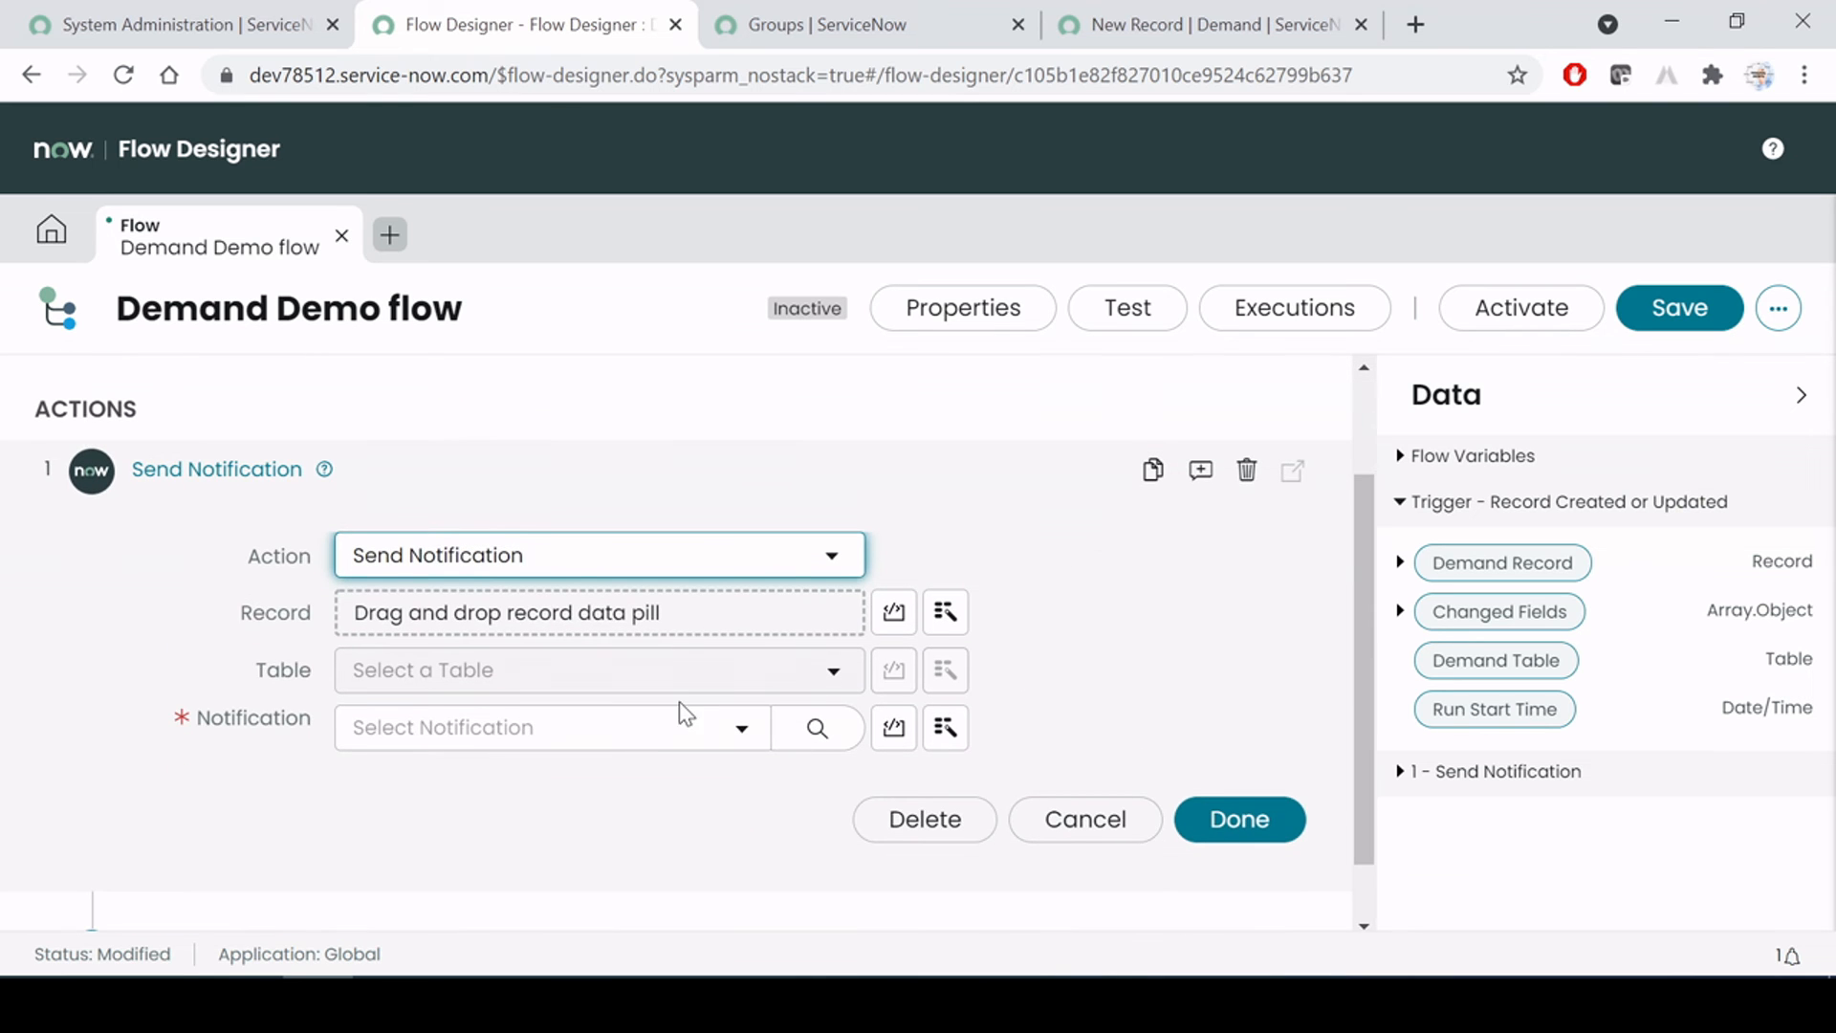
{"action": "left_click", "coordinate": [180, 21]}
{"action": "key", "text": "BackSpace"}
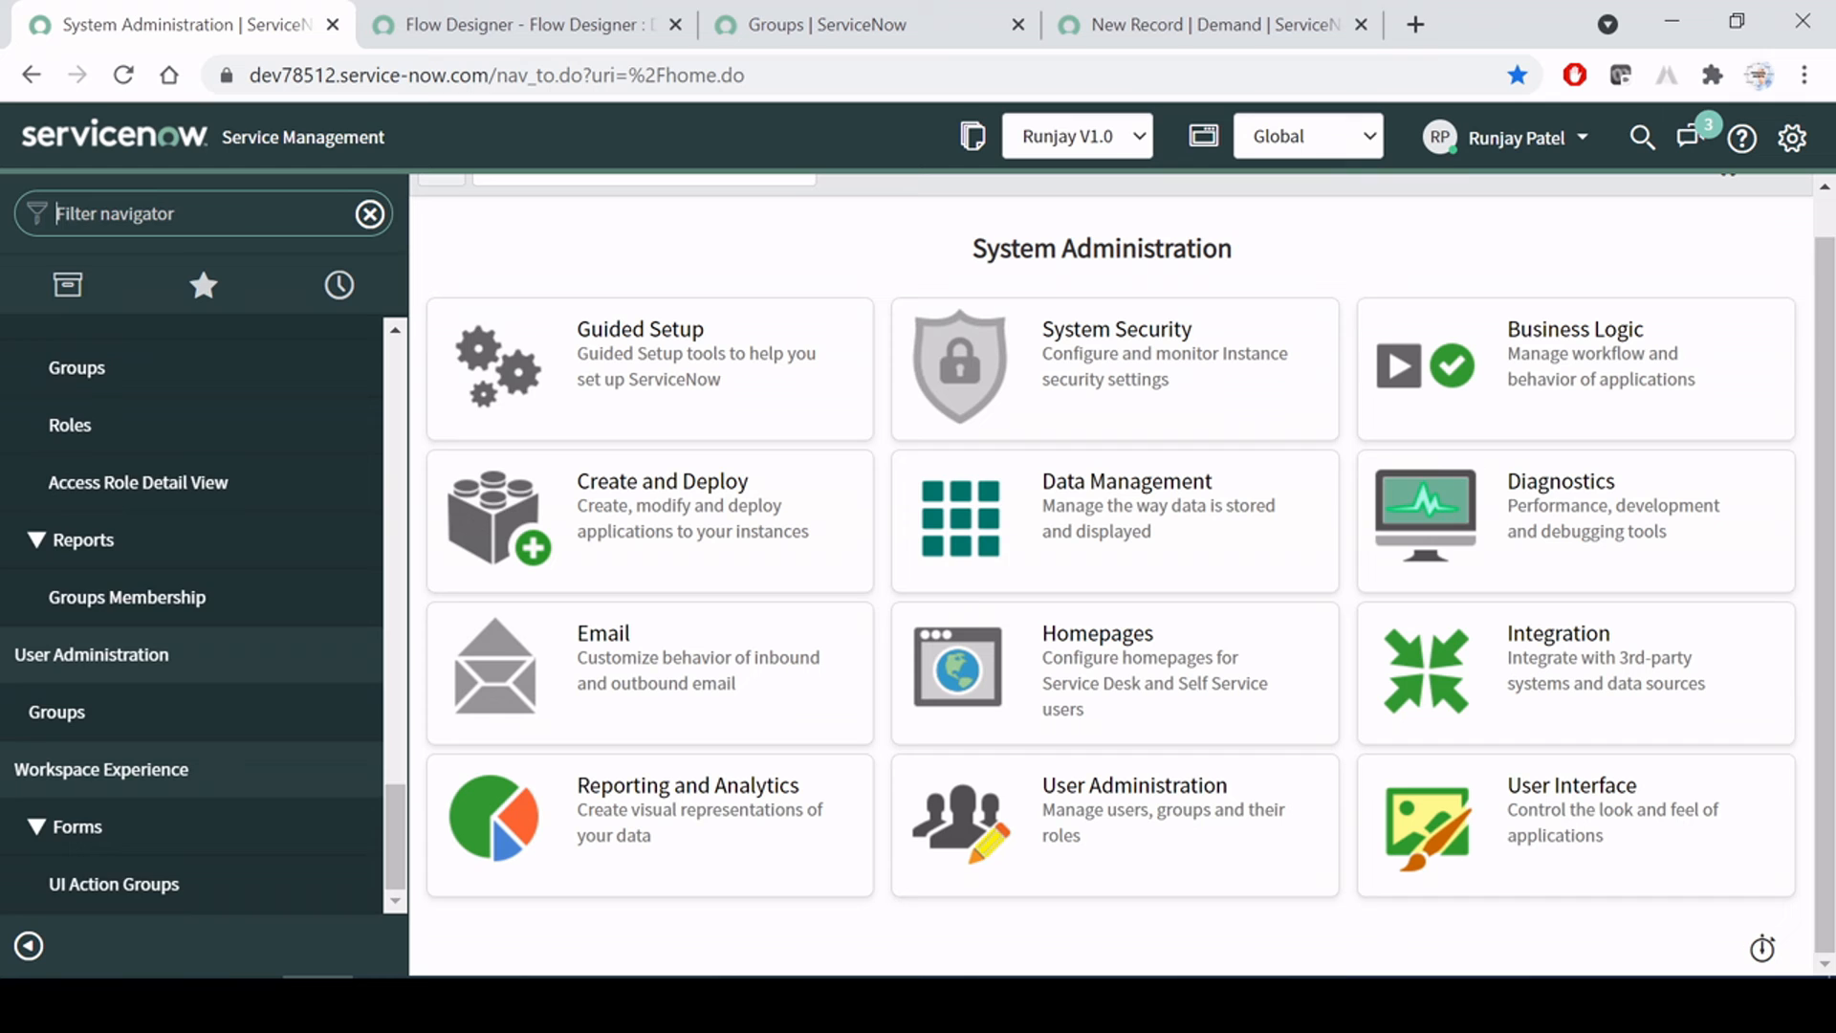
{"action": "type", "text": "notification"}
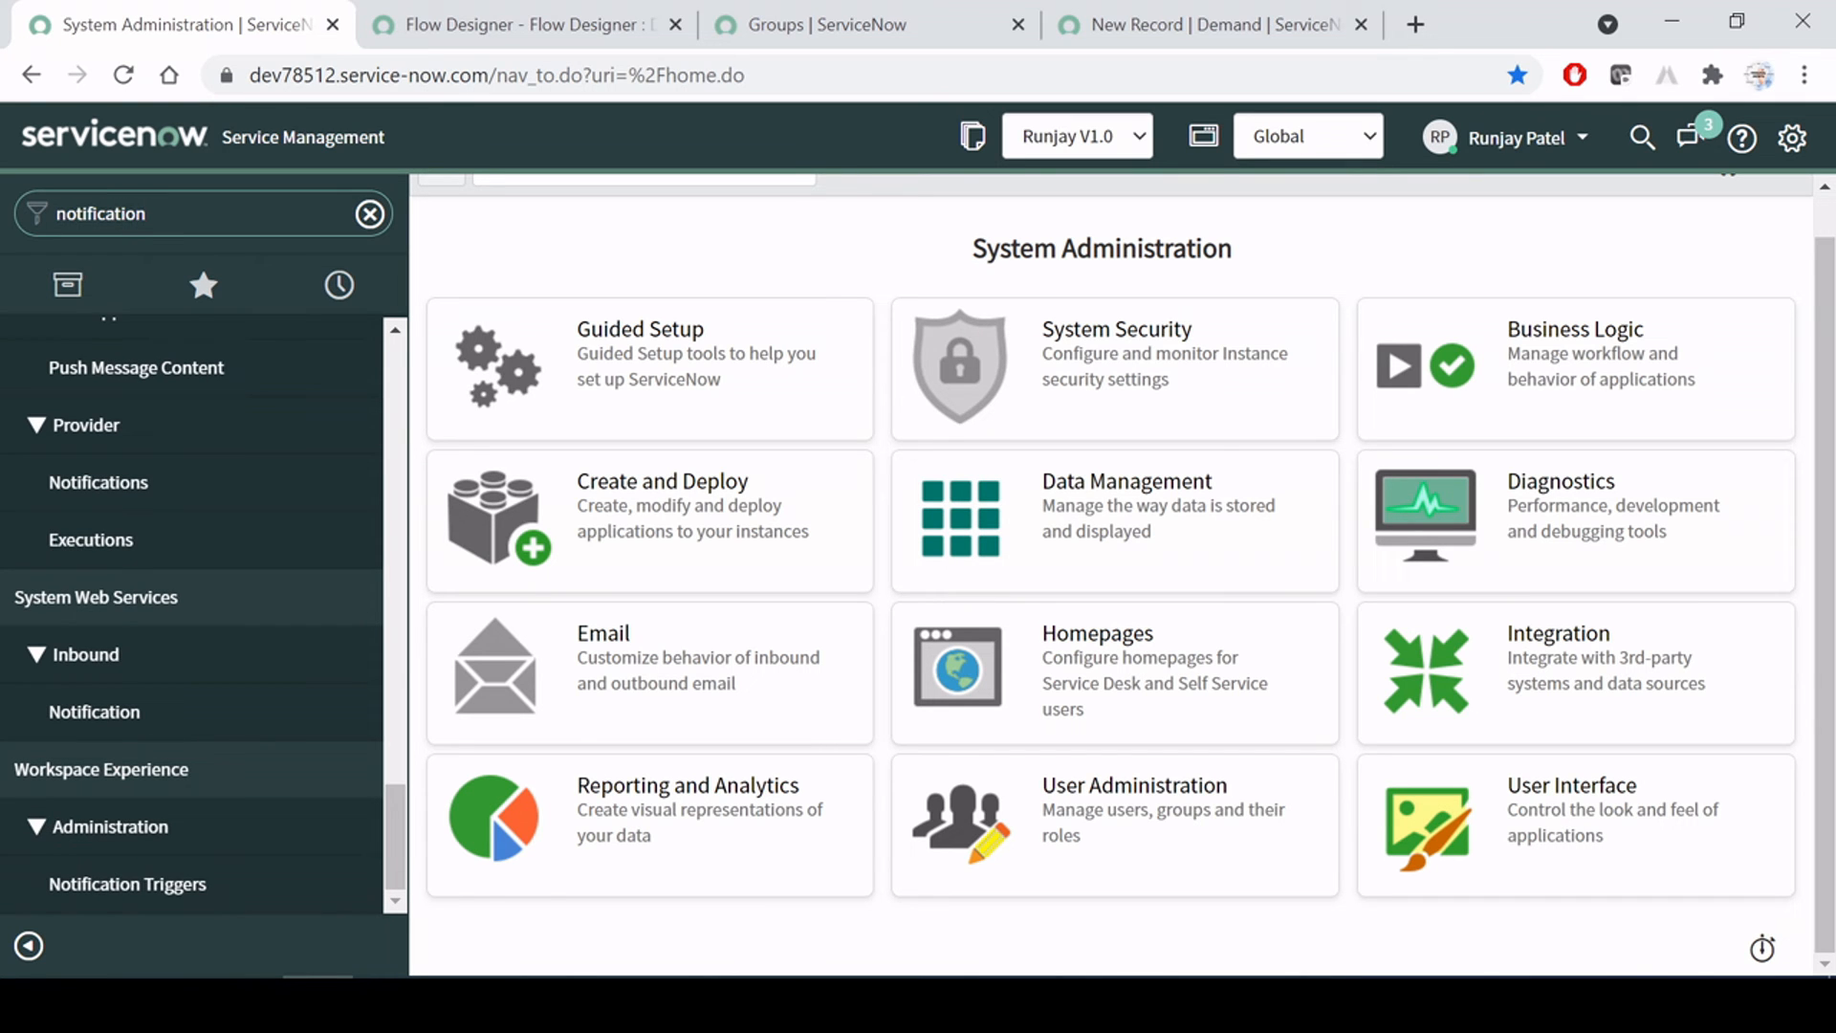
{"action": "scroll", "coordinate": [265, 707], "scroll_direction": "up", "scroll_amount": 4}
{"action": "scroll", "coordinate": [256, 722], "scroll_direction": "down", "scroll_amount": 4}
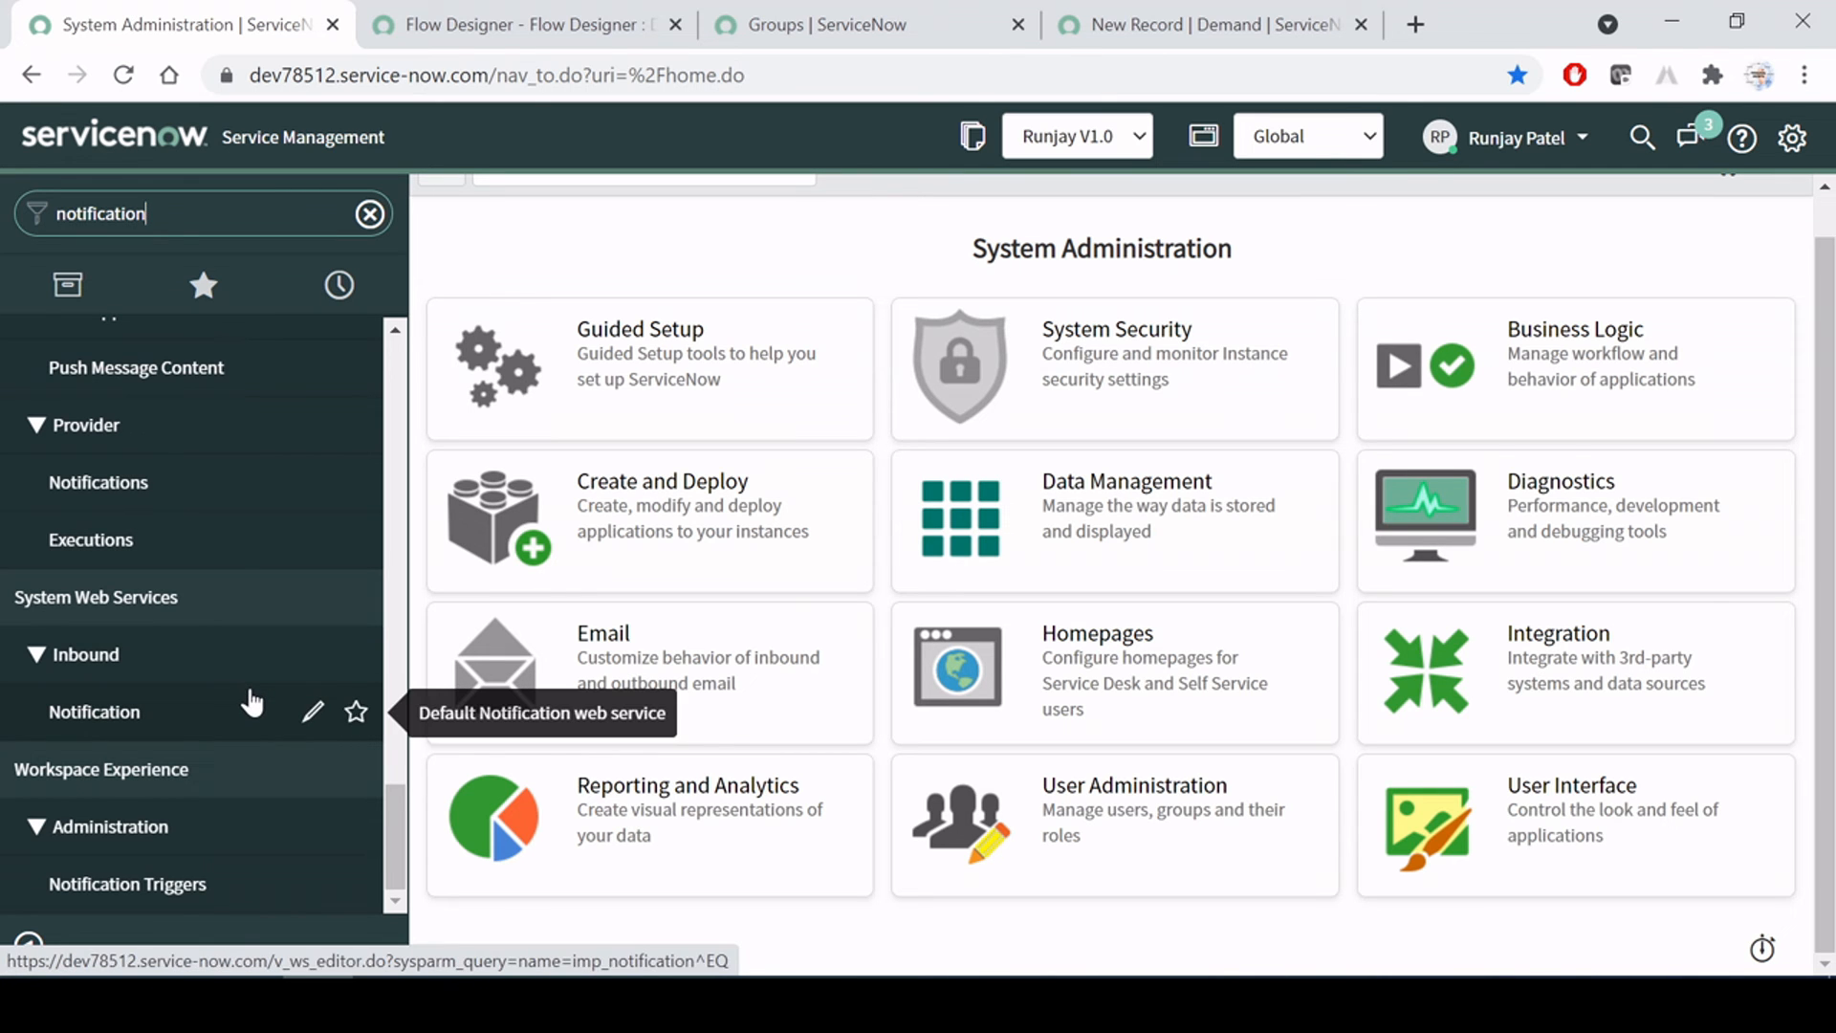
{"action": "scroll", "coordinate": [254, 698], "scroll_direction": "up", "scroll_amount": 3}
{"action": "scroll", "coordinate": [255, 703], "scroll_direction": "up", "scroll_amount": 6}
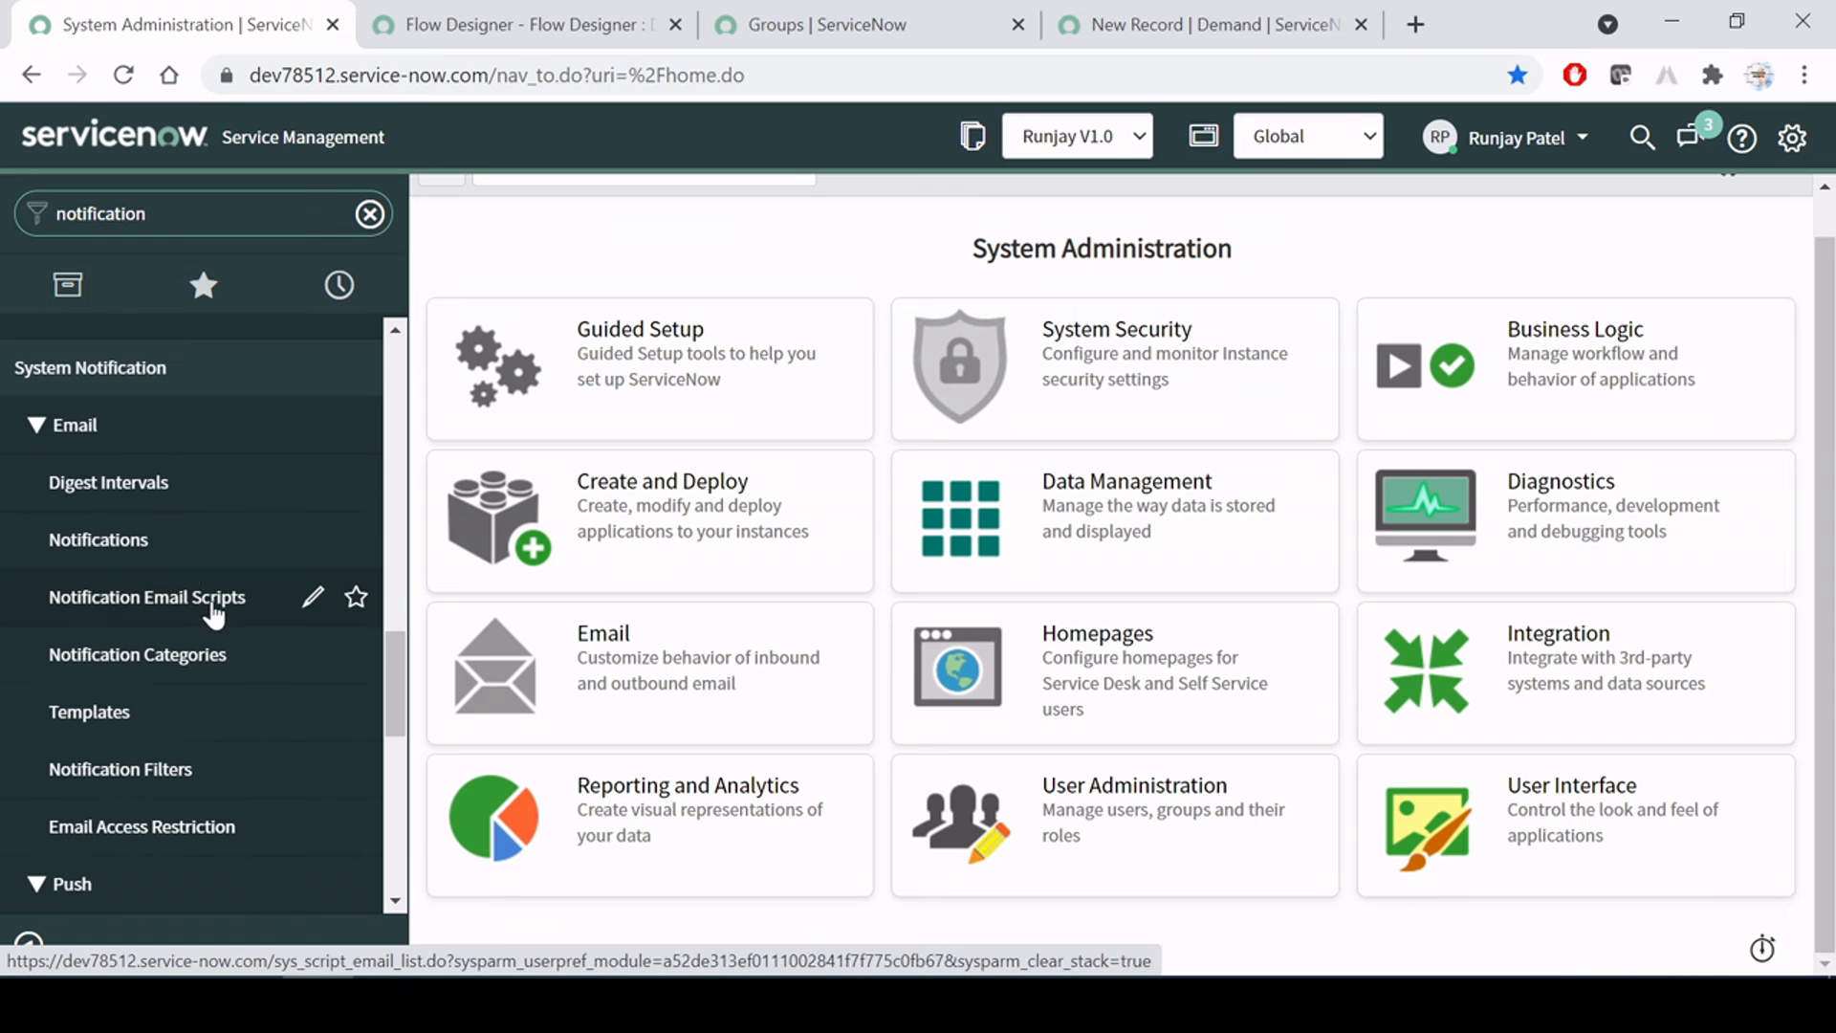
{"action": "left_click", "coordinate": [131, 541], "text": "ctrl"}
{"action": "left_click", "coordinate": [1014, 24]}
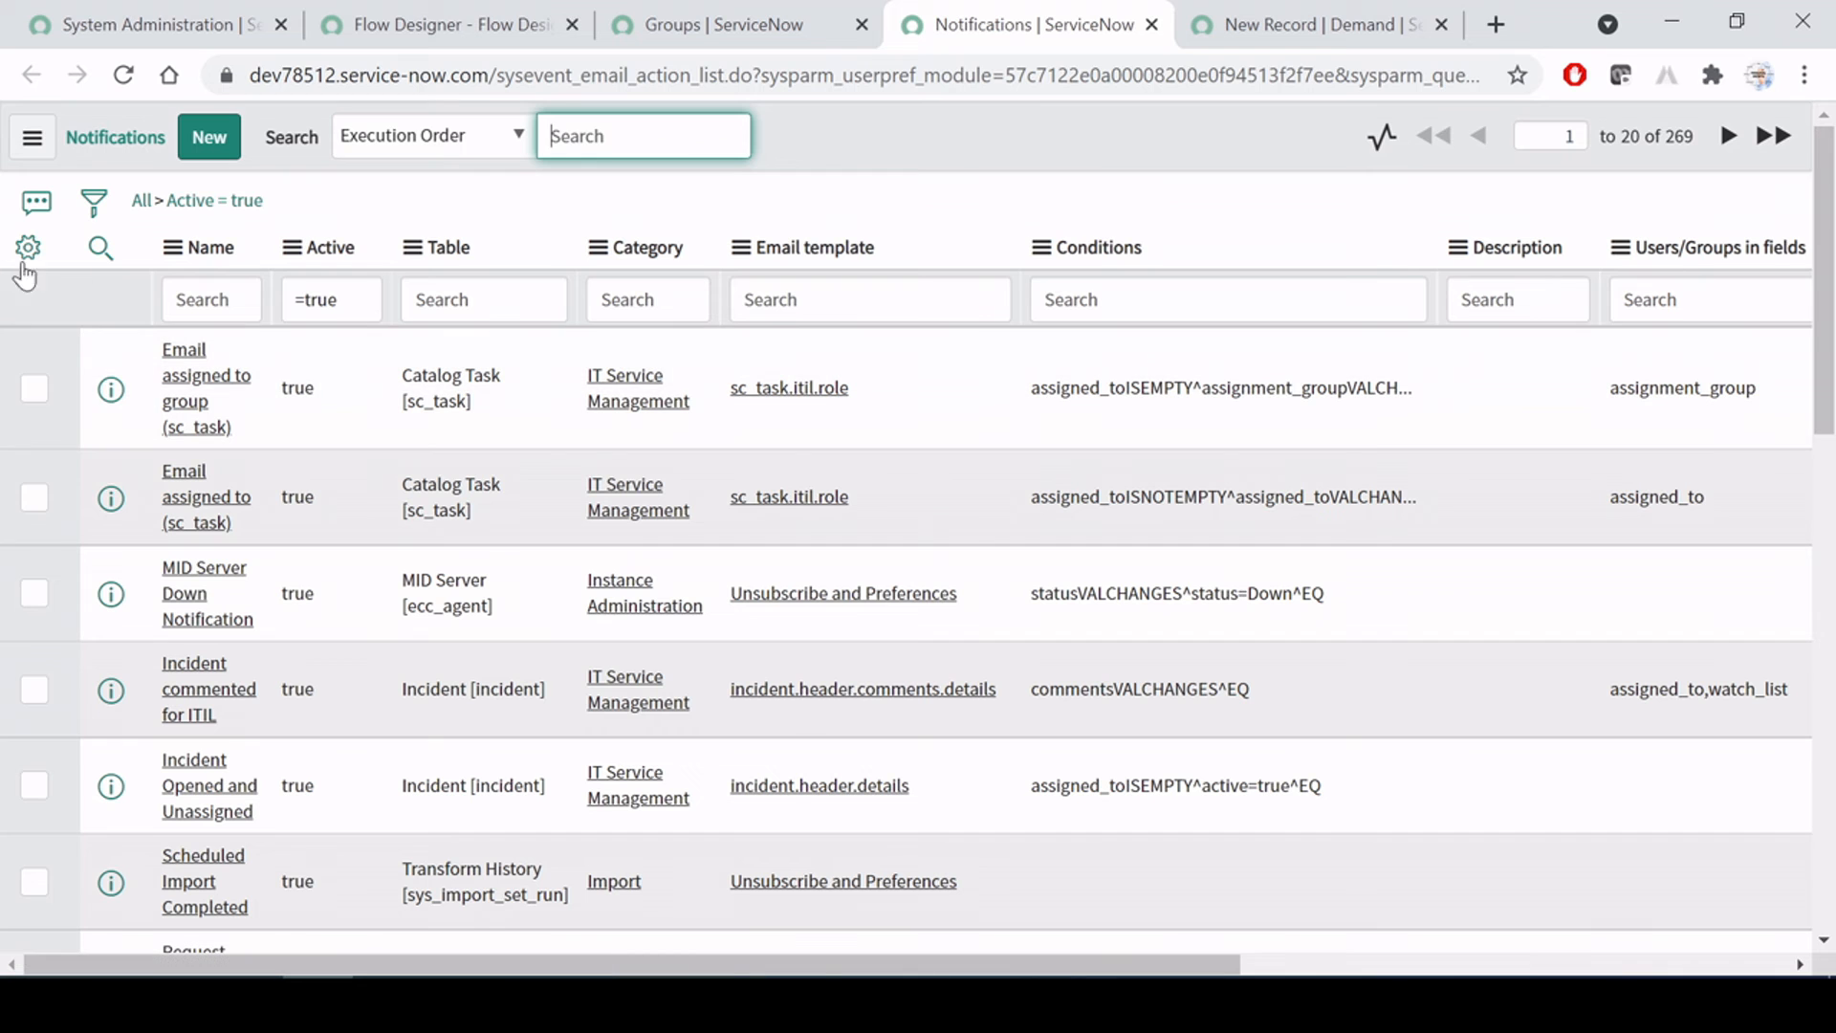
Add the Created column to the Notifications list, positioned directly after Category
{"action": "left_click", "coordinate": [27, 246]}
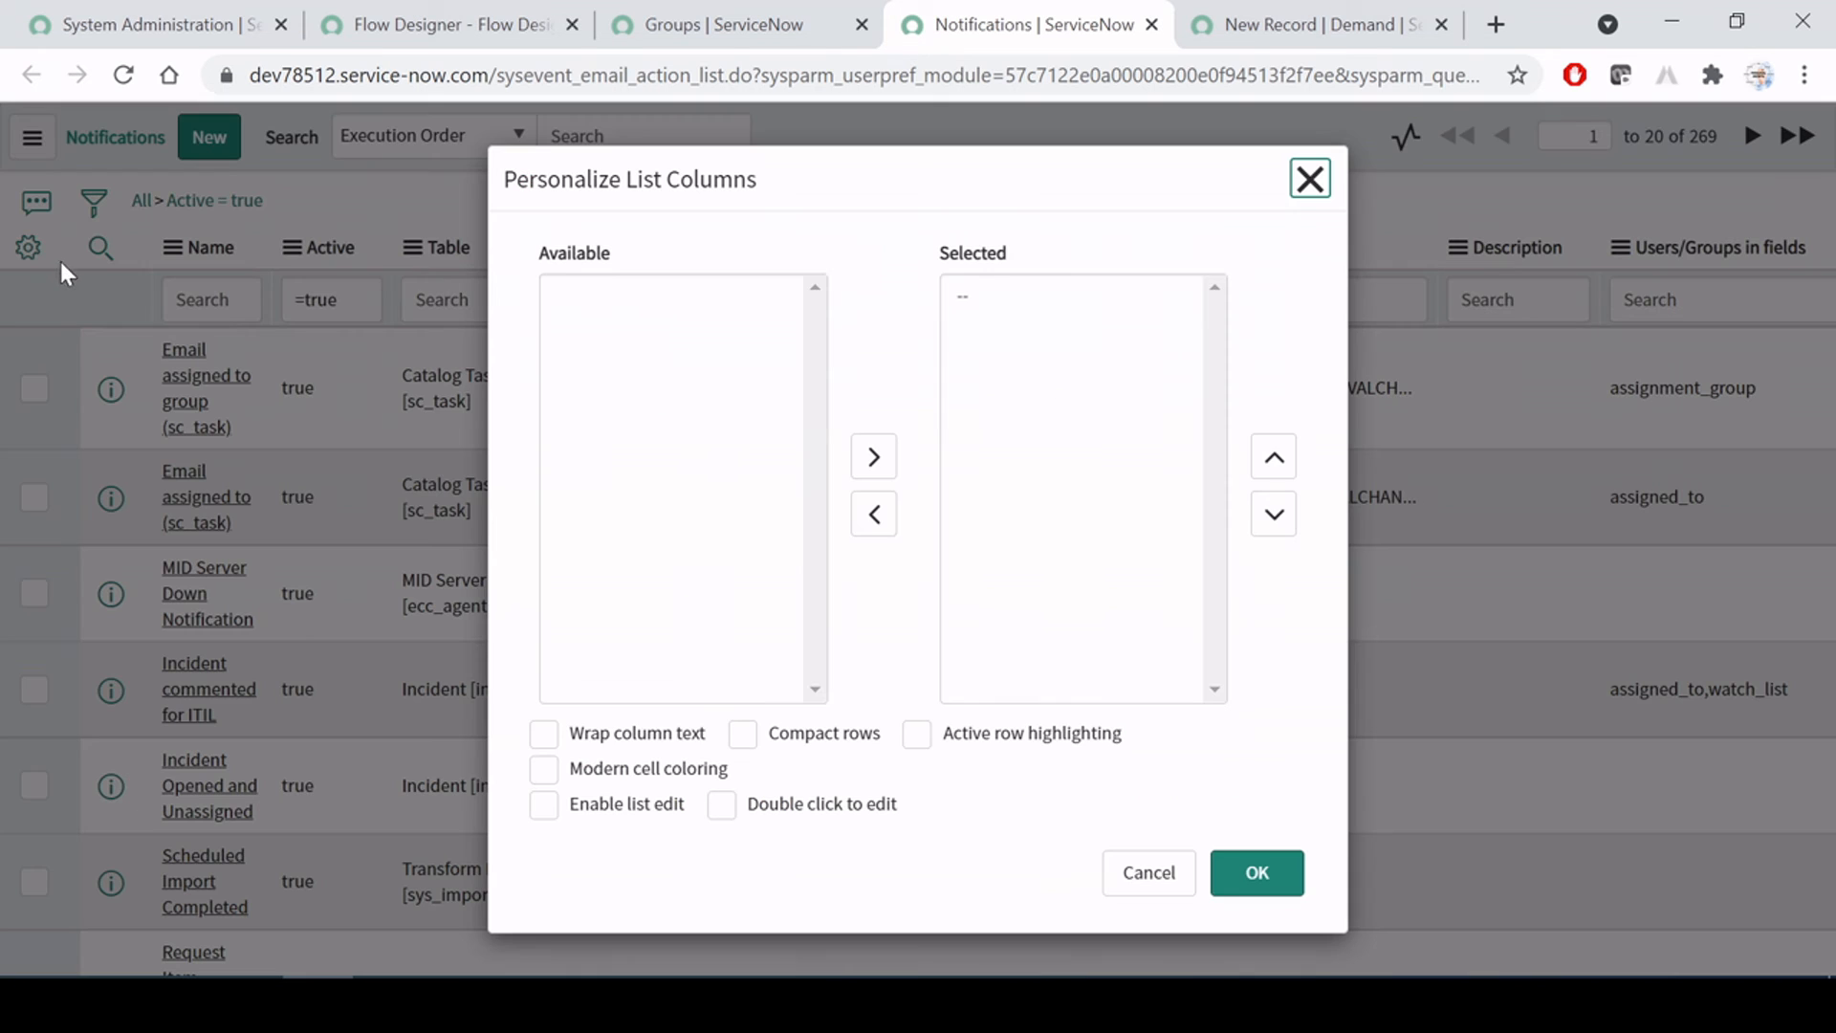
{"action": "left_click", "coordinate": [669, 465]}
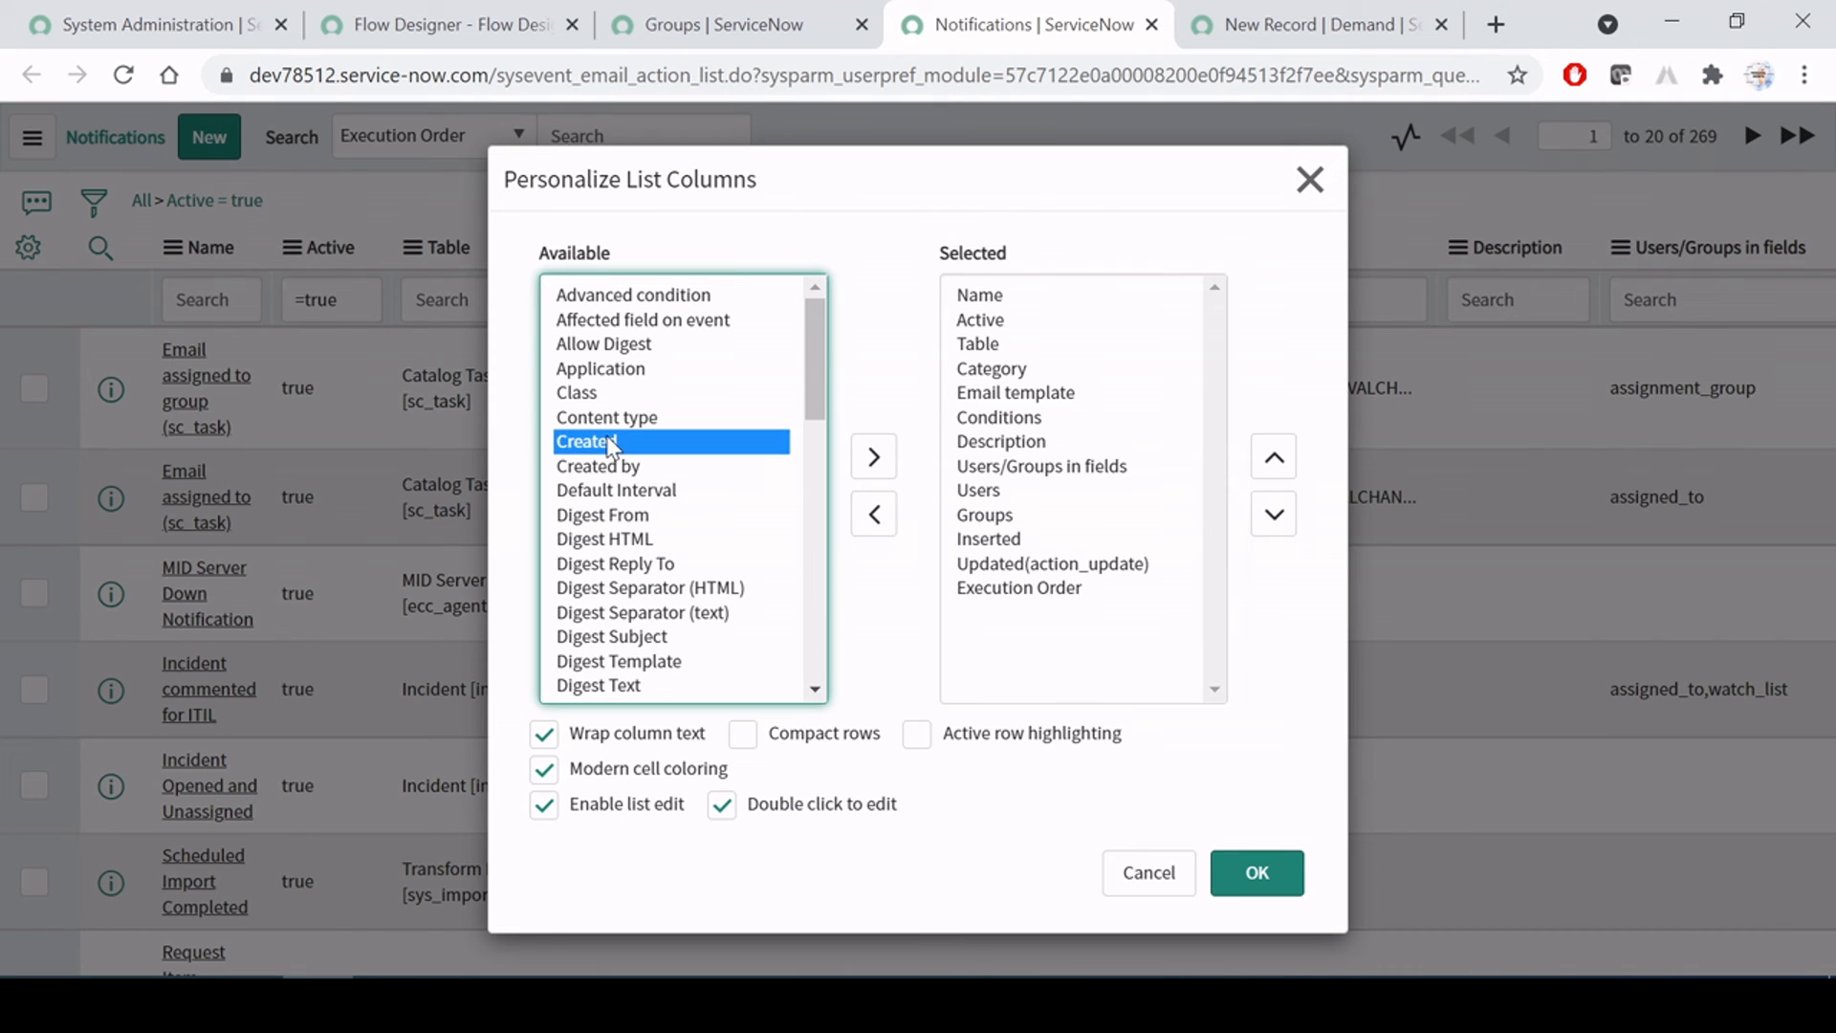
{"action": "double_click", "coordinate": [669, 441]}
{"action": "double_click", "coordinate": [1273, 457]}
{"action": "double_click", "coordinate": [1274, 457]}
{"action": "double_click", "coordinate": [1274, 457]}
{"action": "left_click", "coordinate": [1274, 457]}
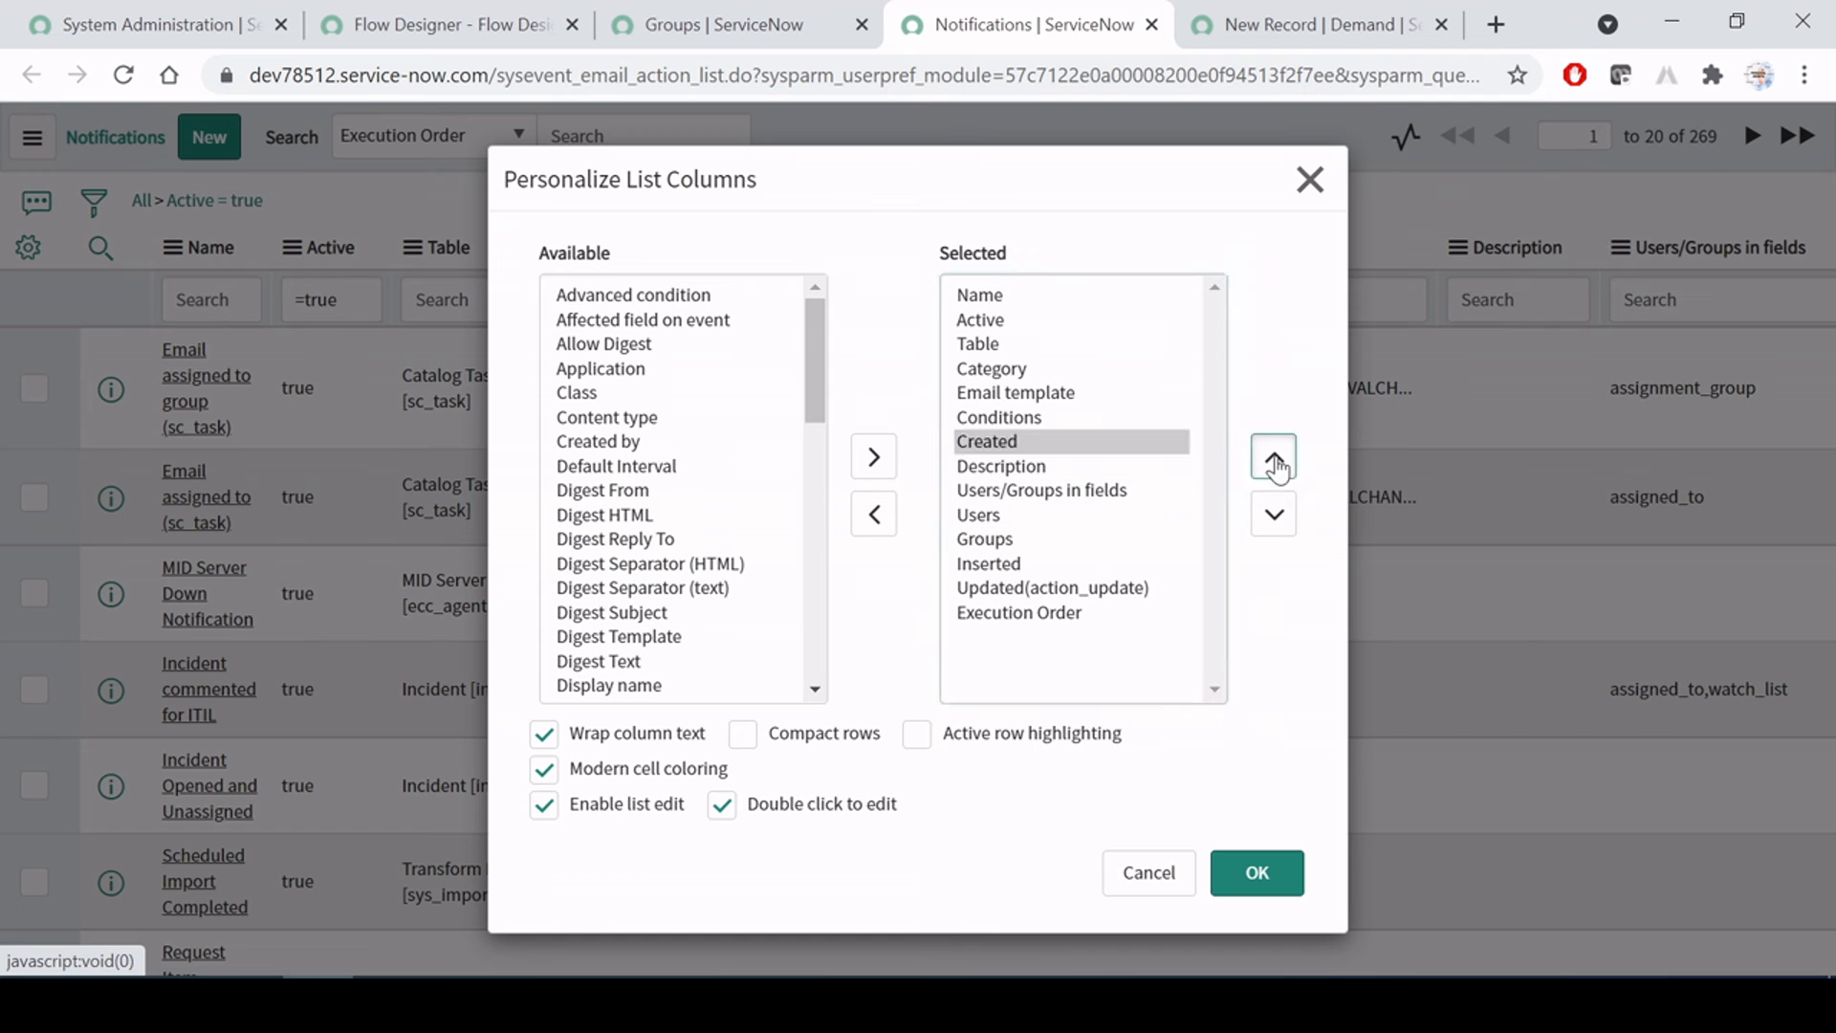
{"action": "double_click", "coordinate": [1273, 457]}
{"action": "left_click", "coordinate": [1258, 868]}
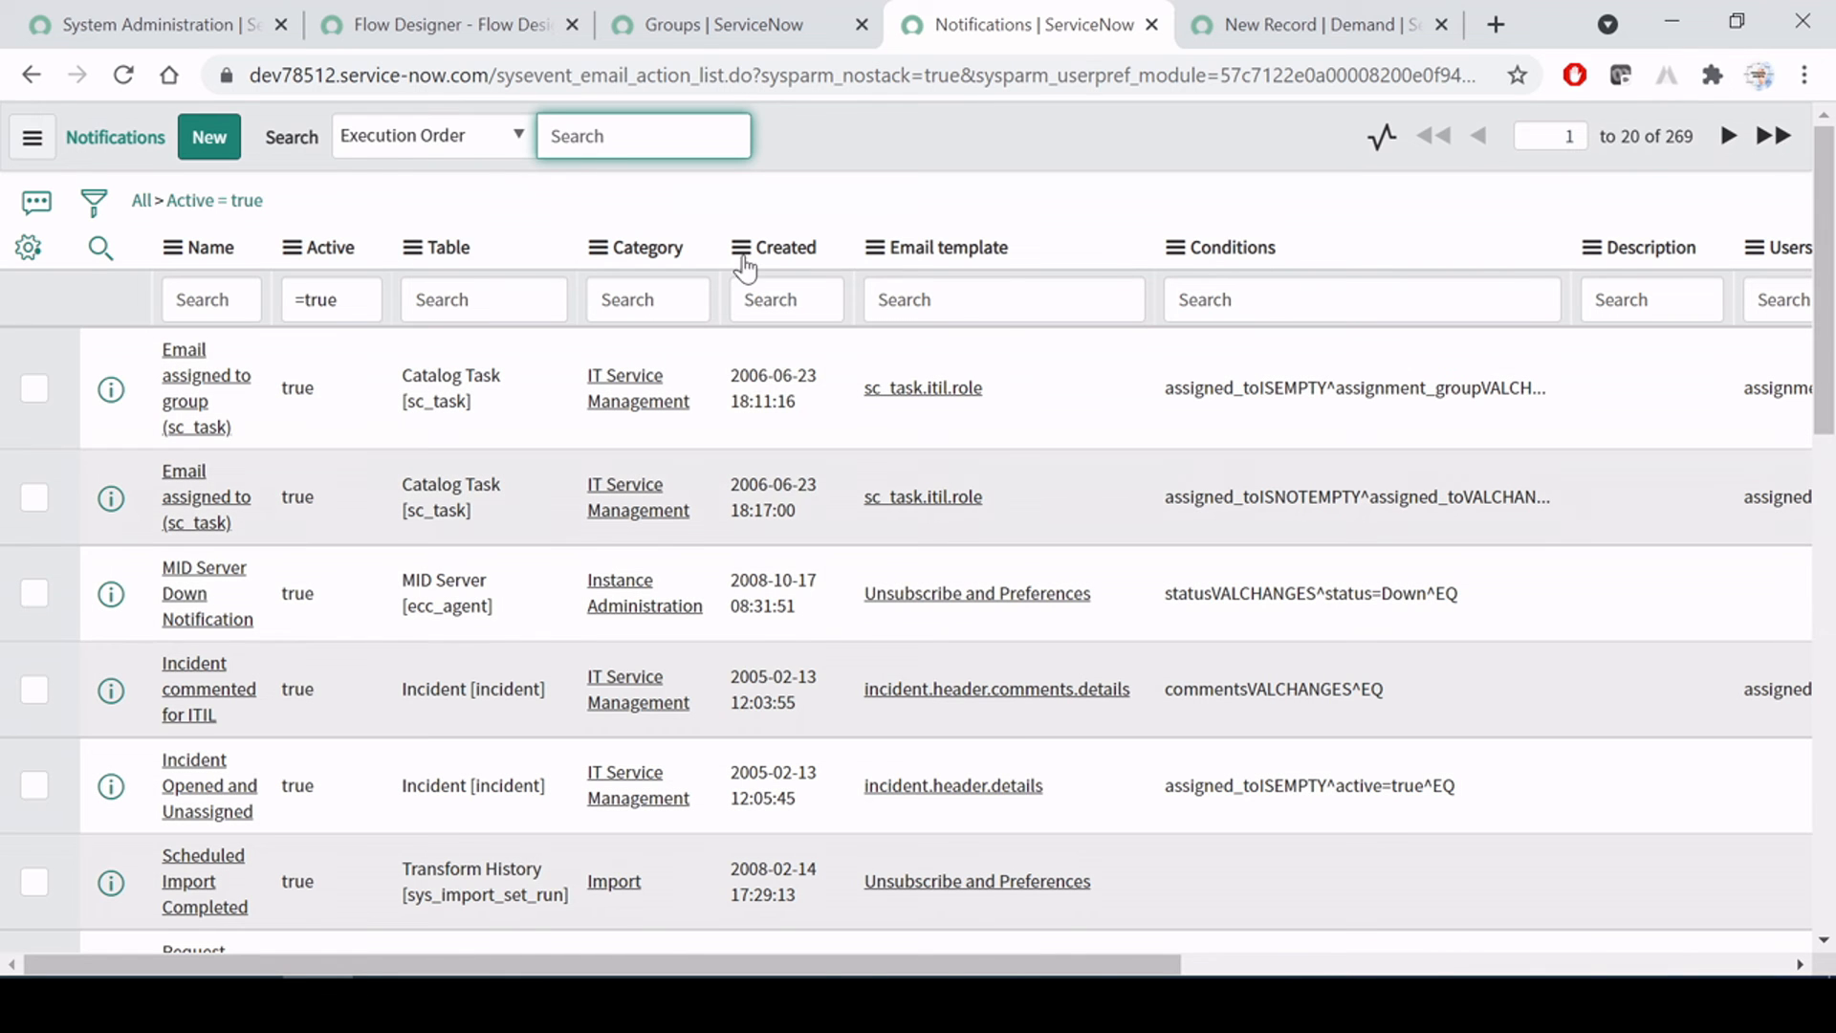
Sort the notifications by Created with the newest first and open the "Send email to demand manager" notification
{"action": "left_click", "coordinate": [742, 249]}
{"action": "left_click", "coordinate": [793, 304]}
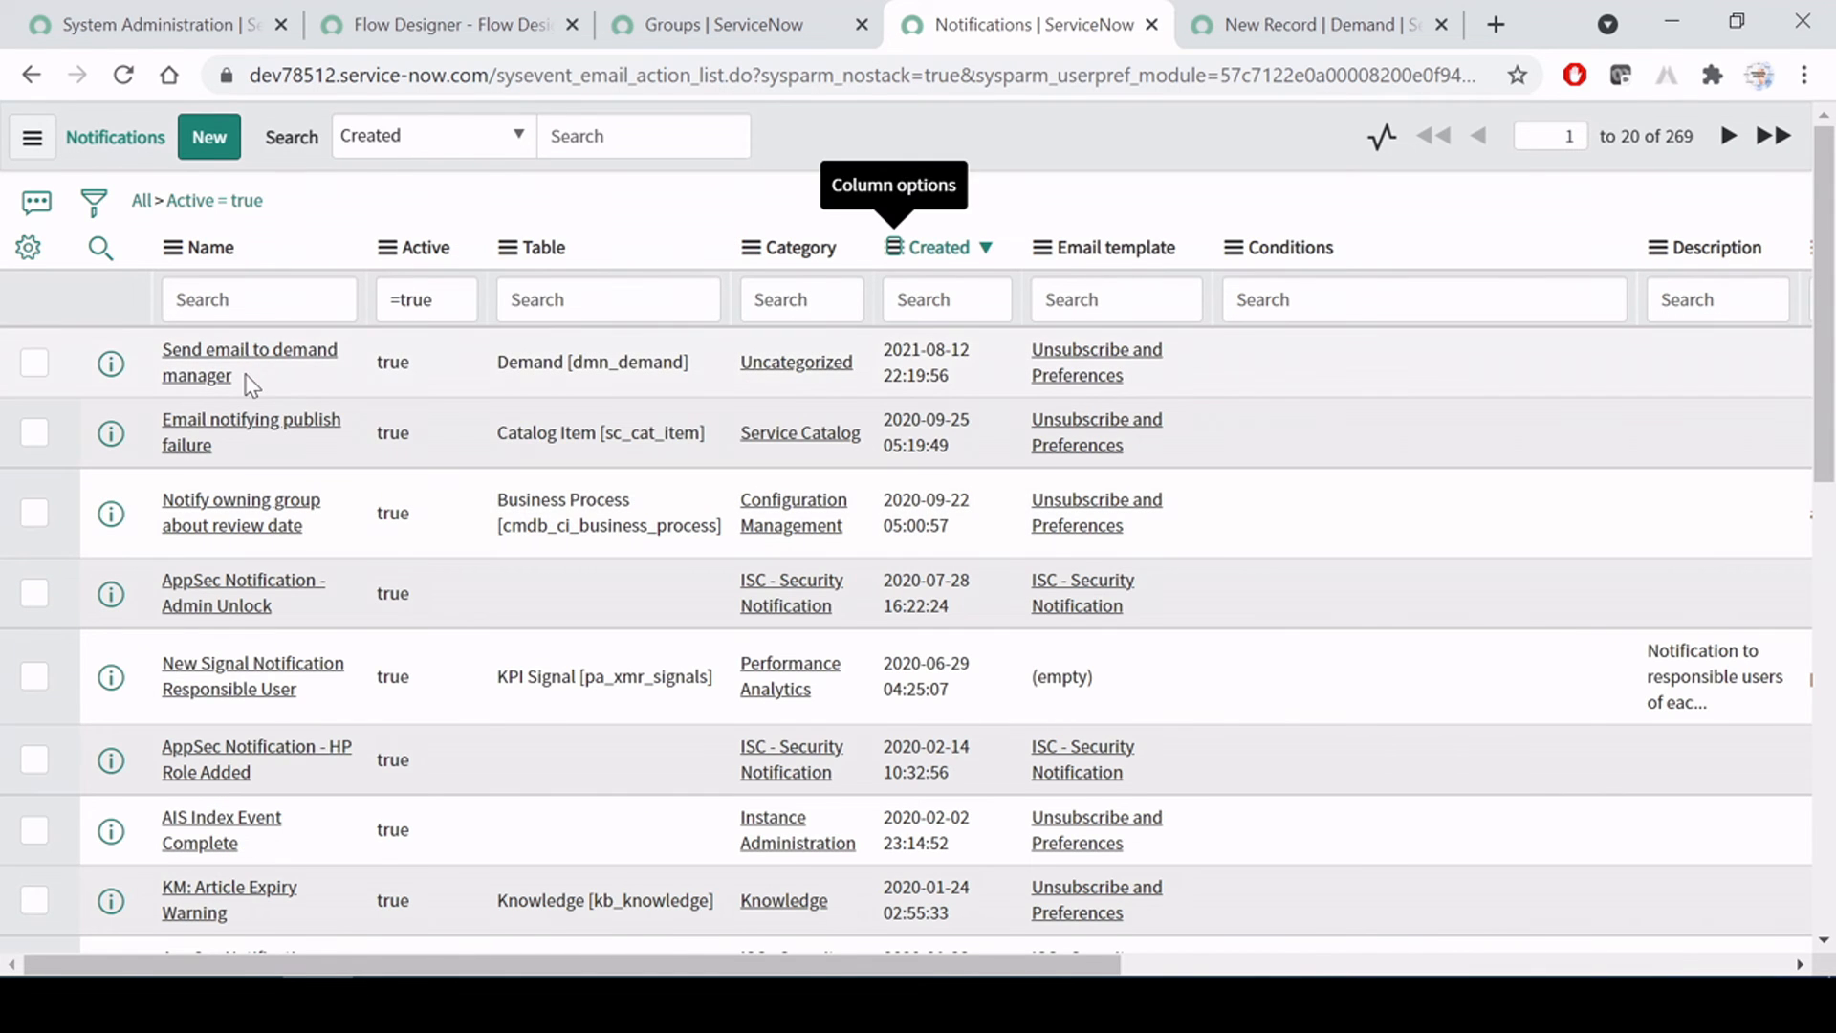
{"action": "triple_click", "coordinate": [199, 381]}
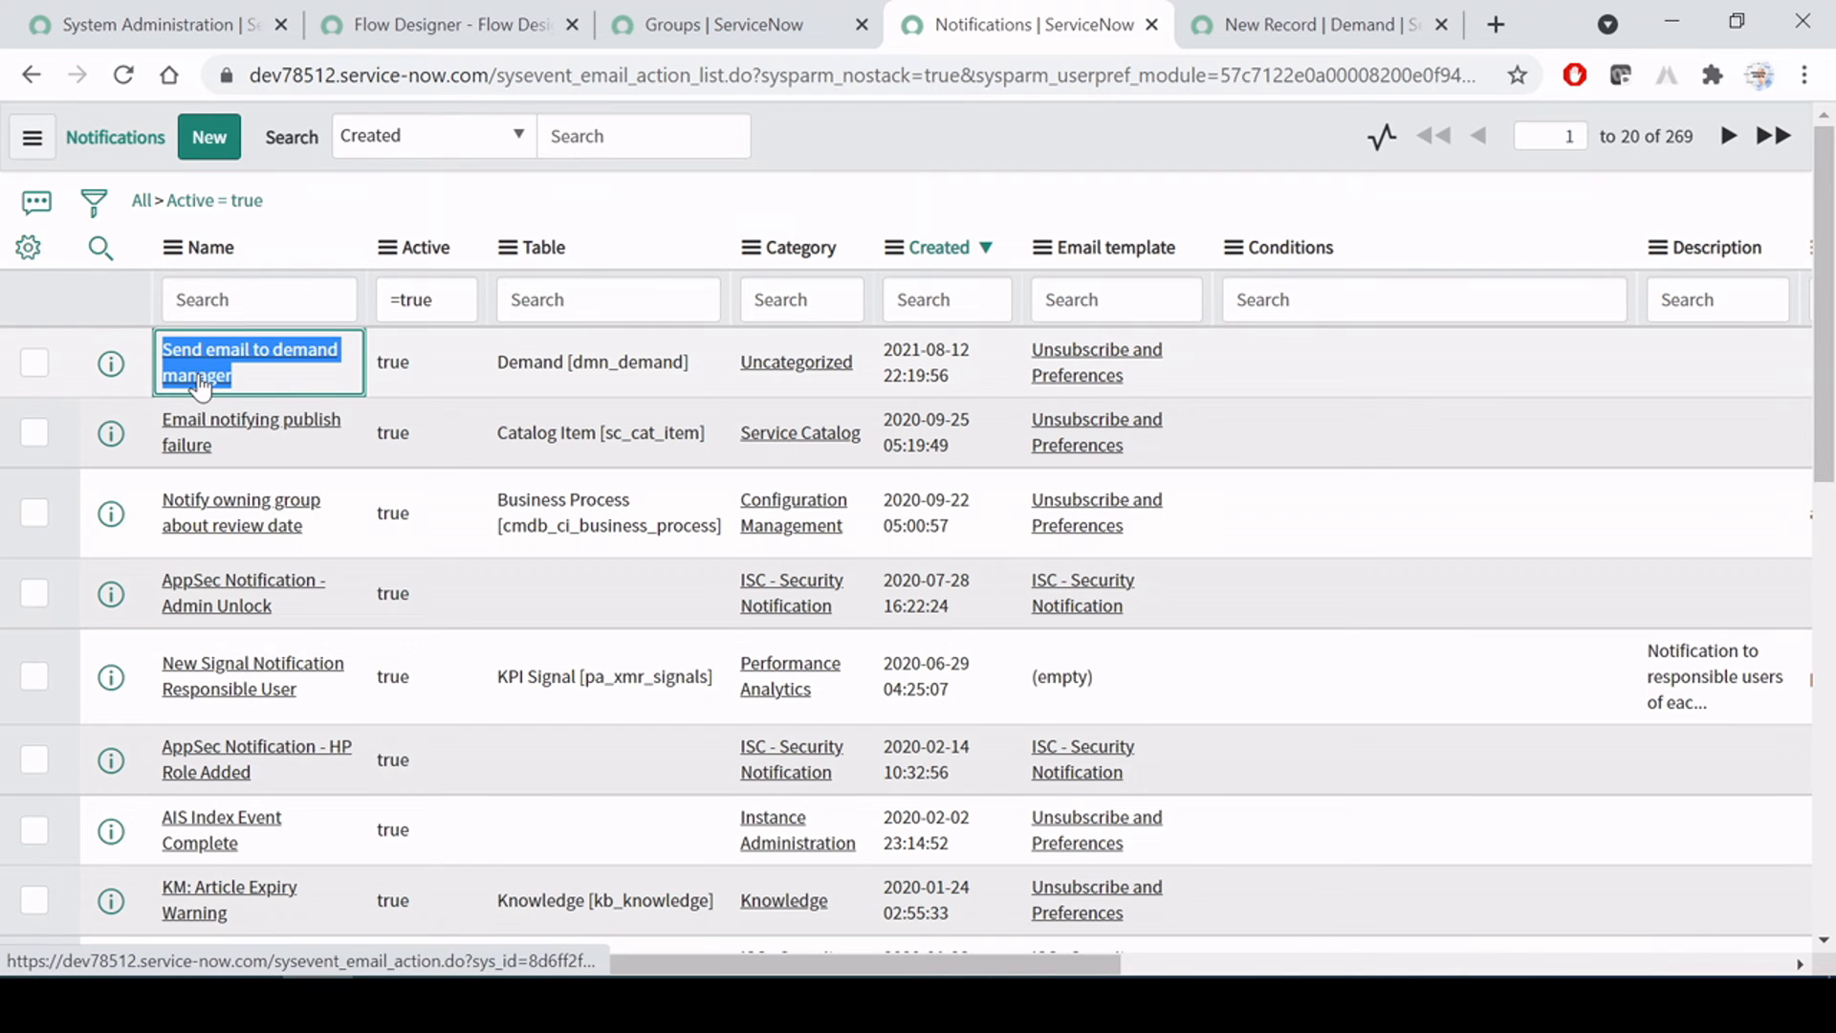
{"action": "left_click", "coordinate": [262, 366]}
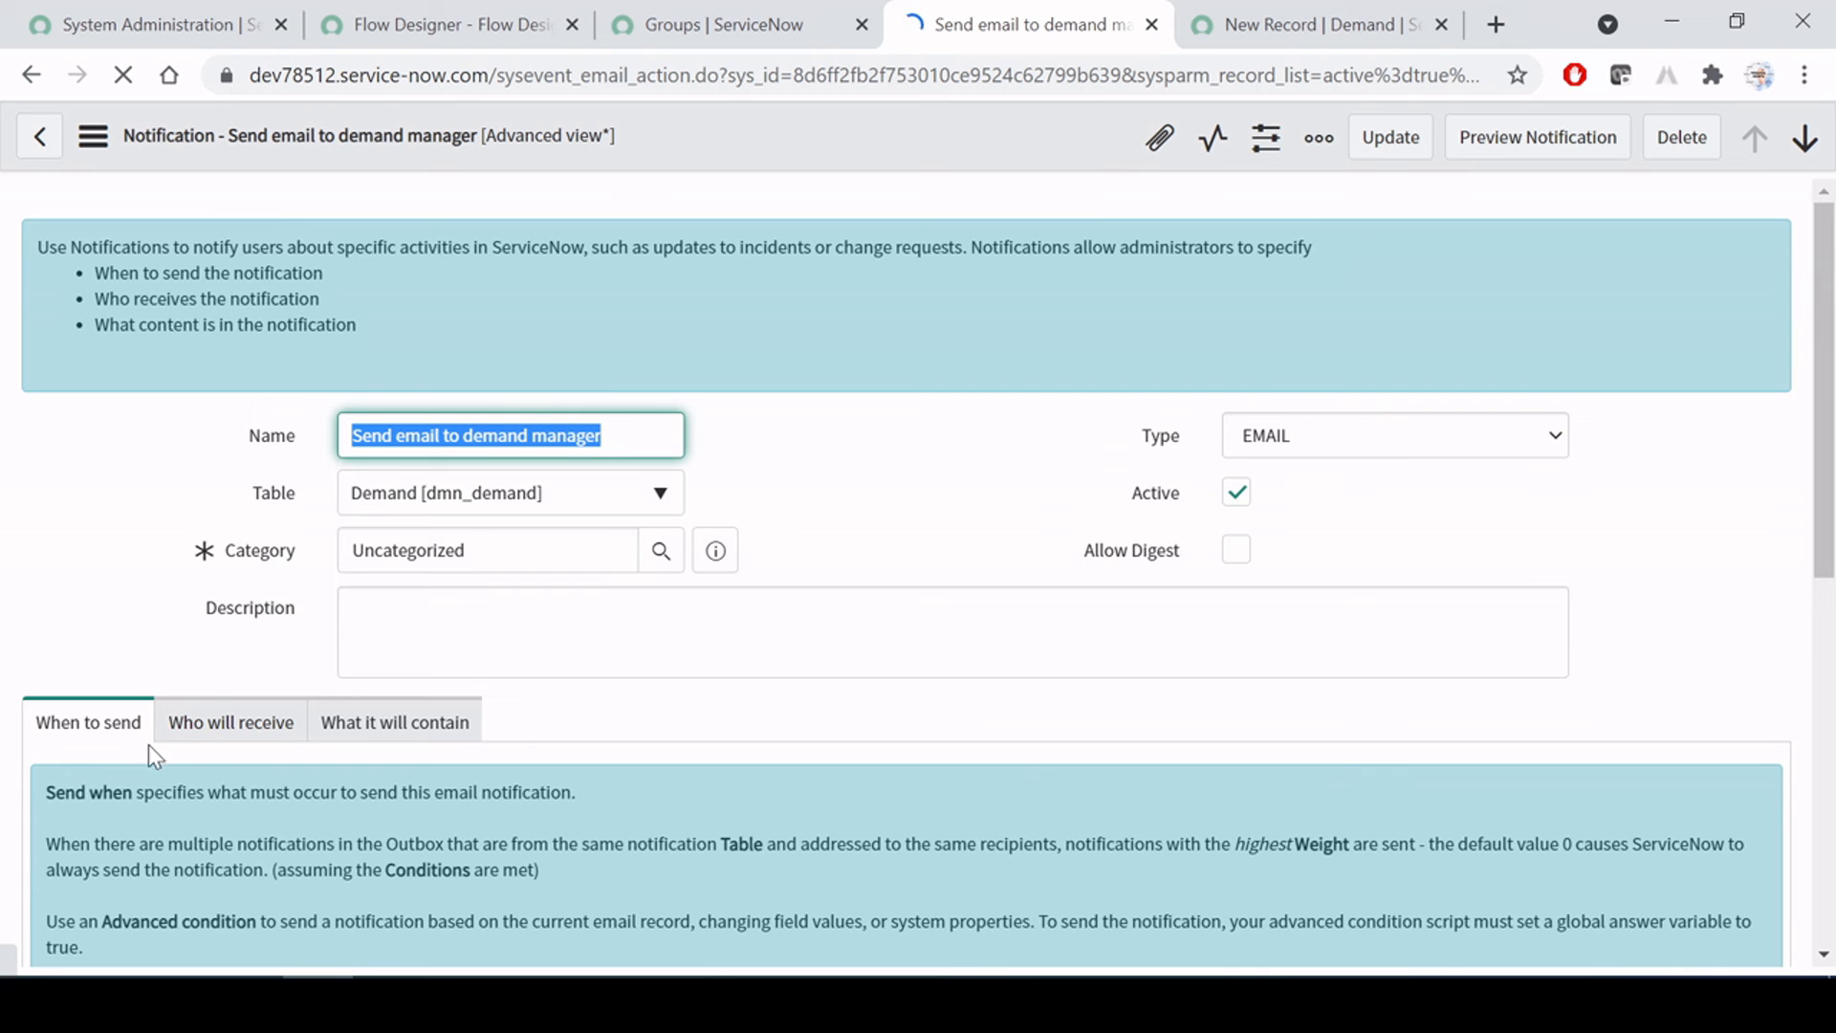
Examine the notification's Send when setting and the options it offers
{"action": "scroll", "coordinate": [191, 712], "scroll_direction": "down", "scroll_amount": 1}
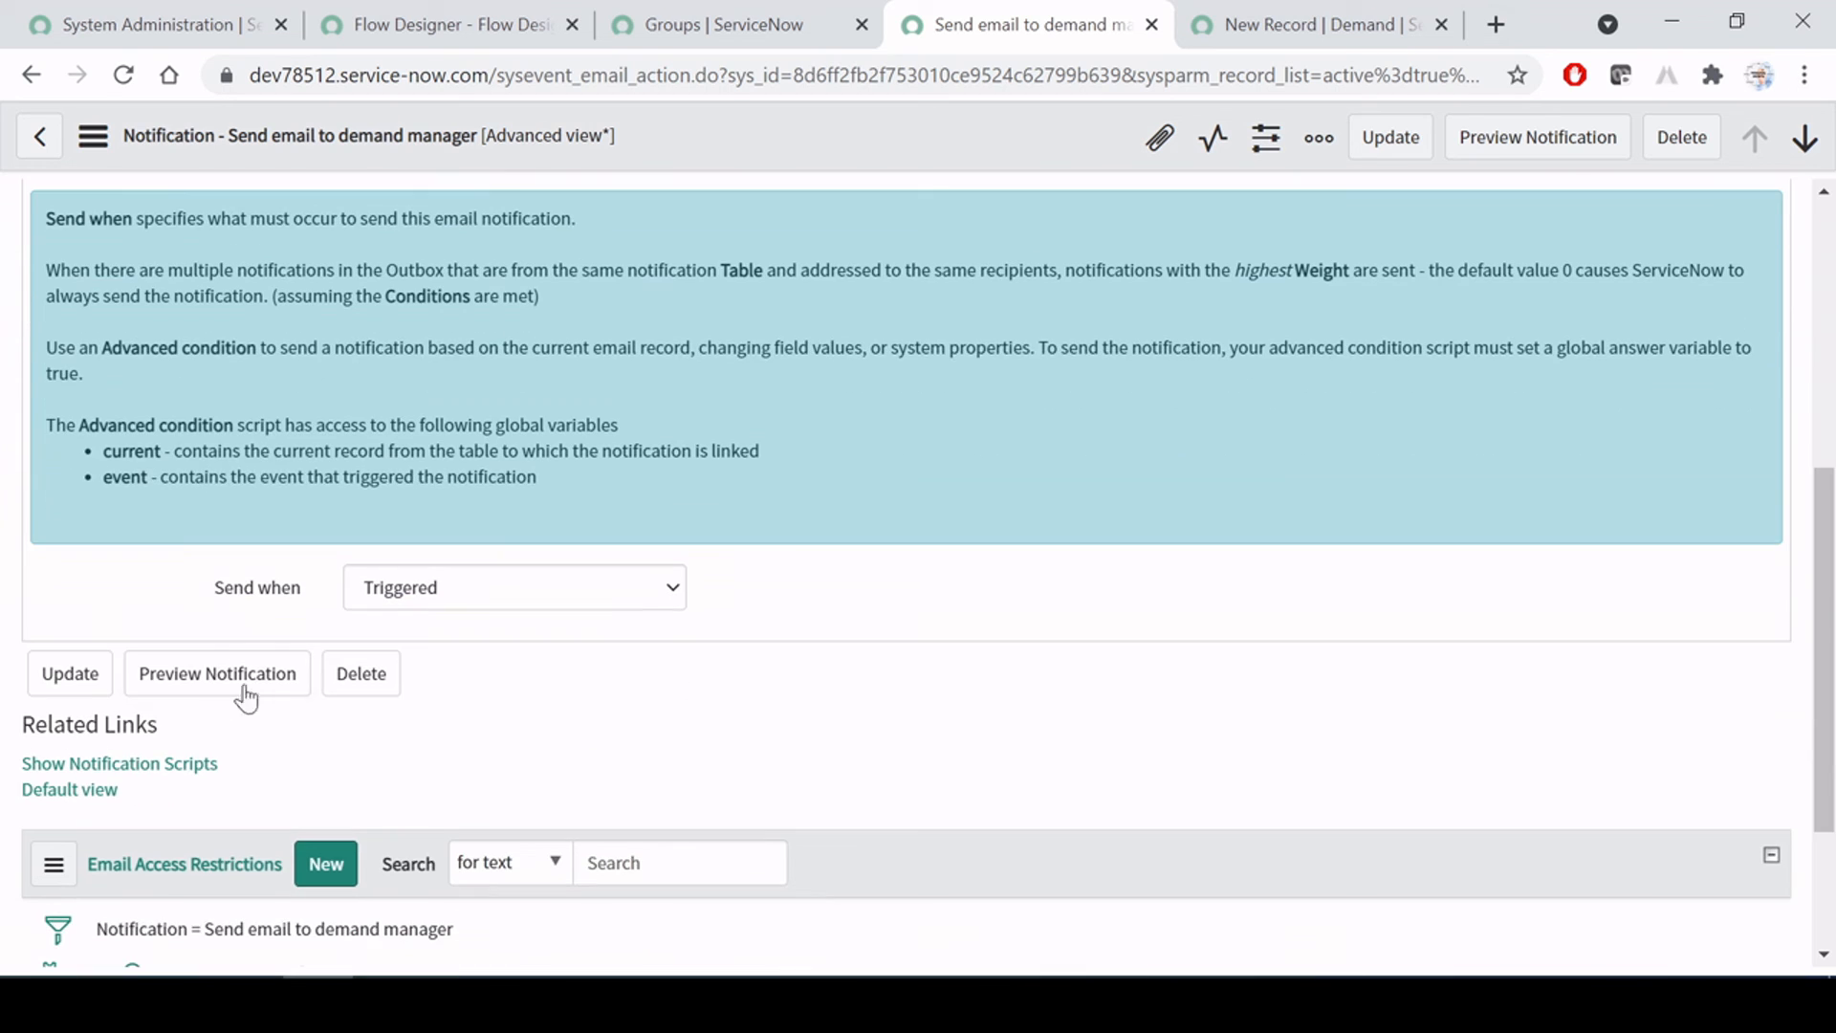
{"action": "left_click", "coordinate": [464, 597]}
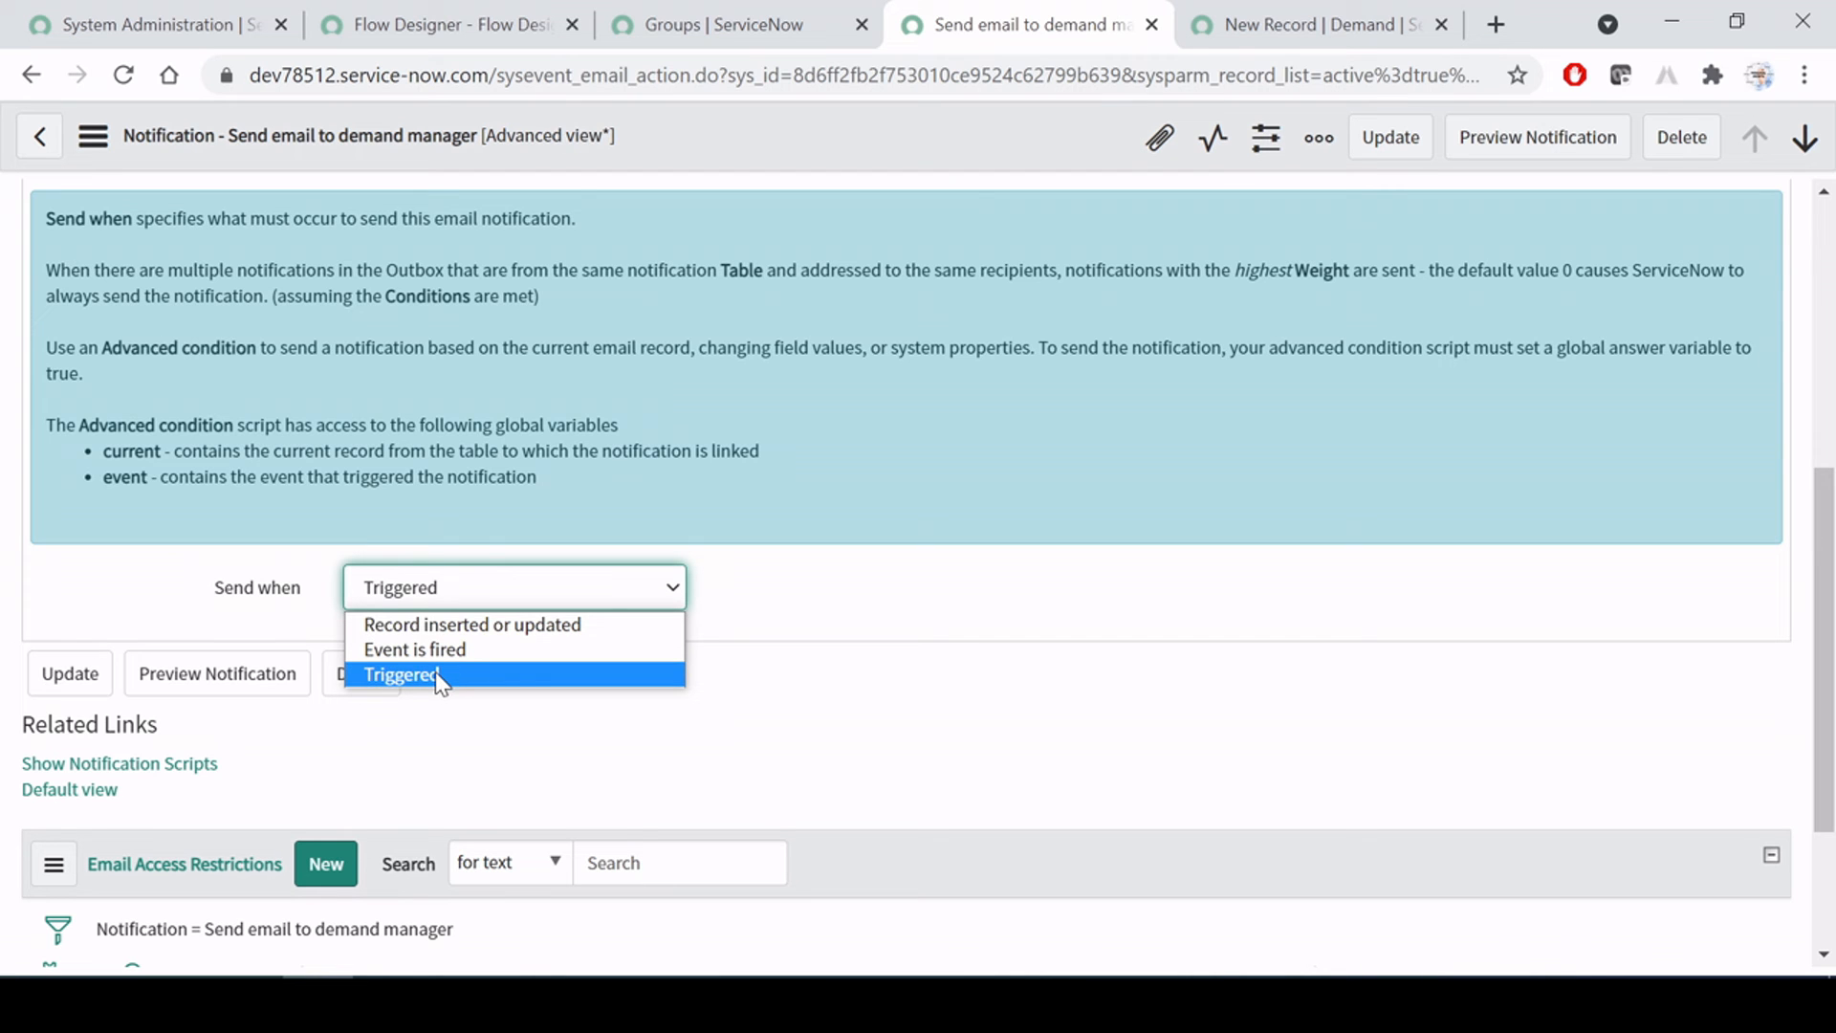
{"action": "left_click", "coordinate": [972, 586]}
{"action": "scroll", "coordinate": [587, 585], "scroll_direction": "up", "scroll_amount": 3}
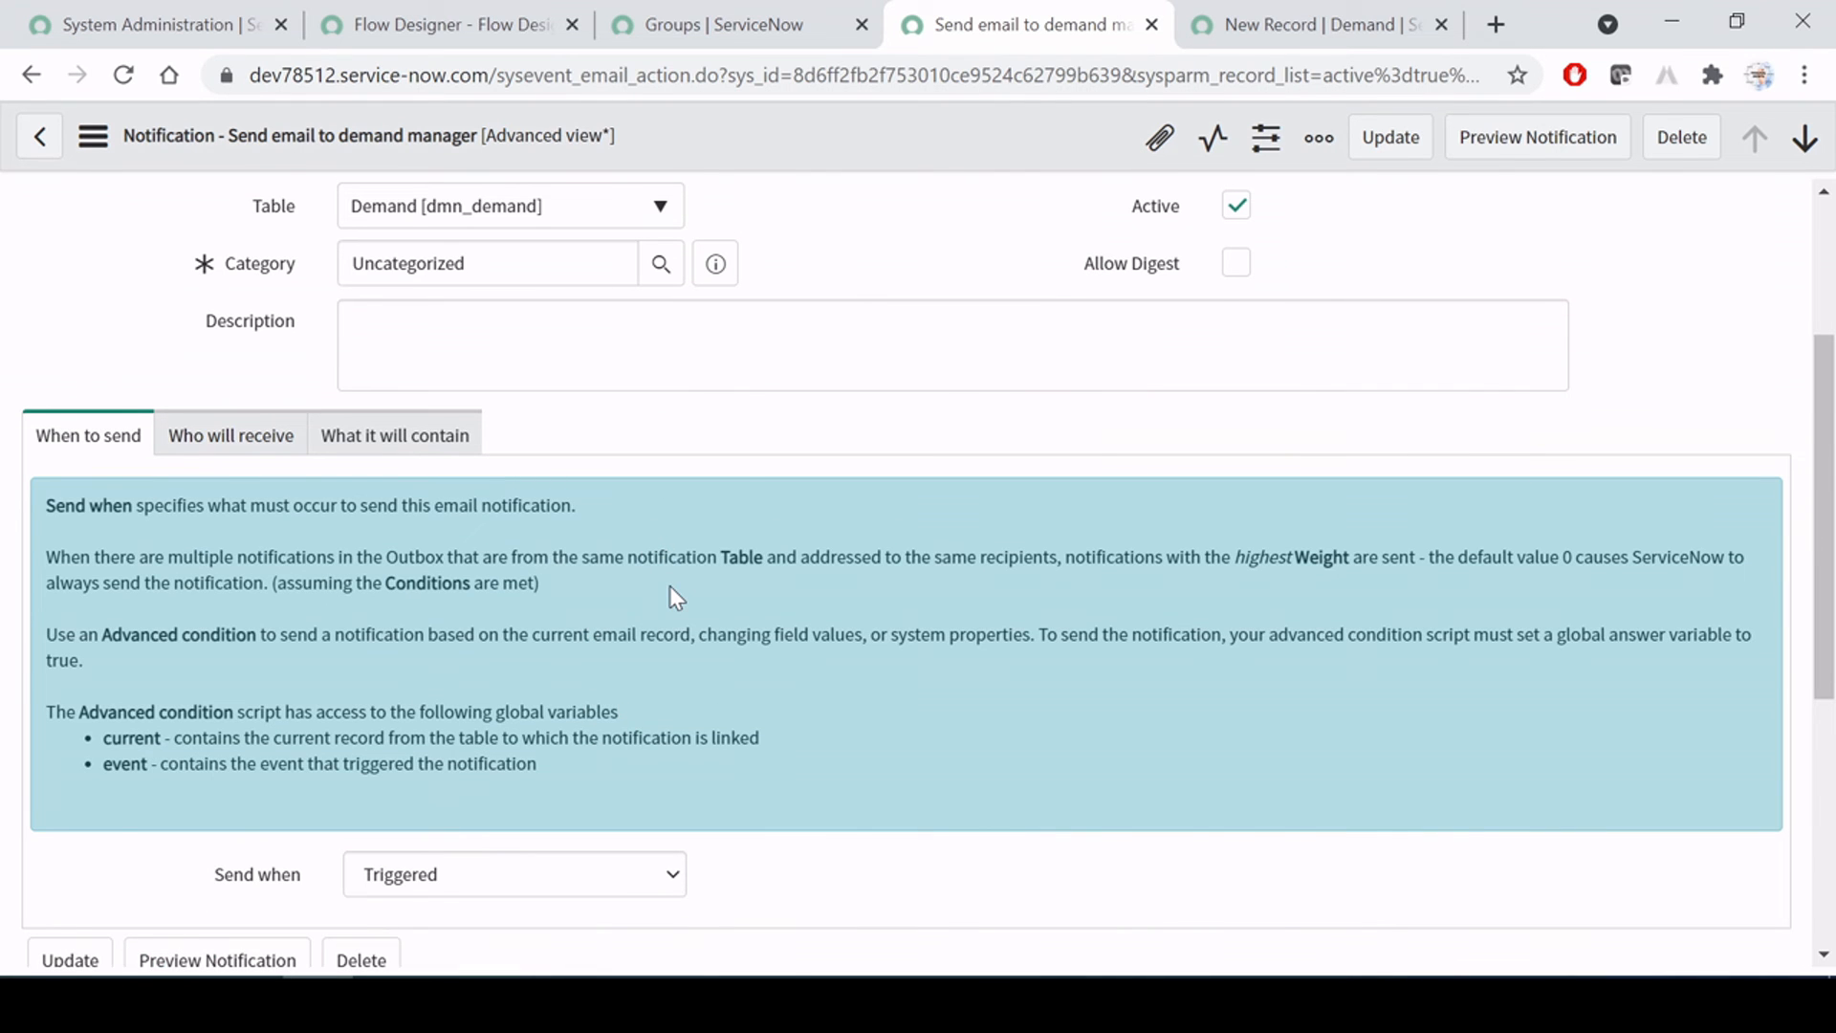
{"action": "scroll", "coordinate": [669, 585], "scroll_direction": "down", "scroll_amount": 5}
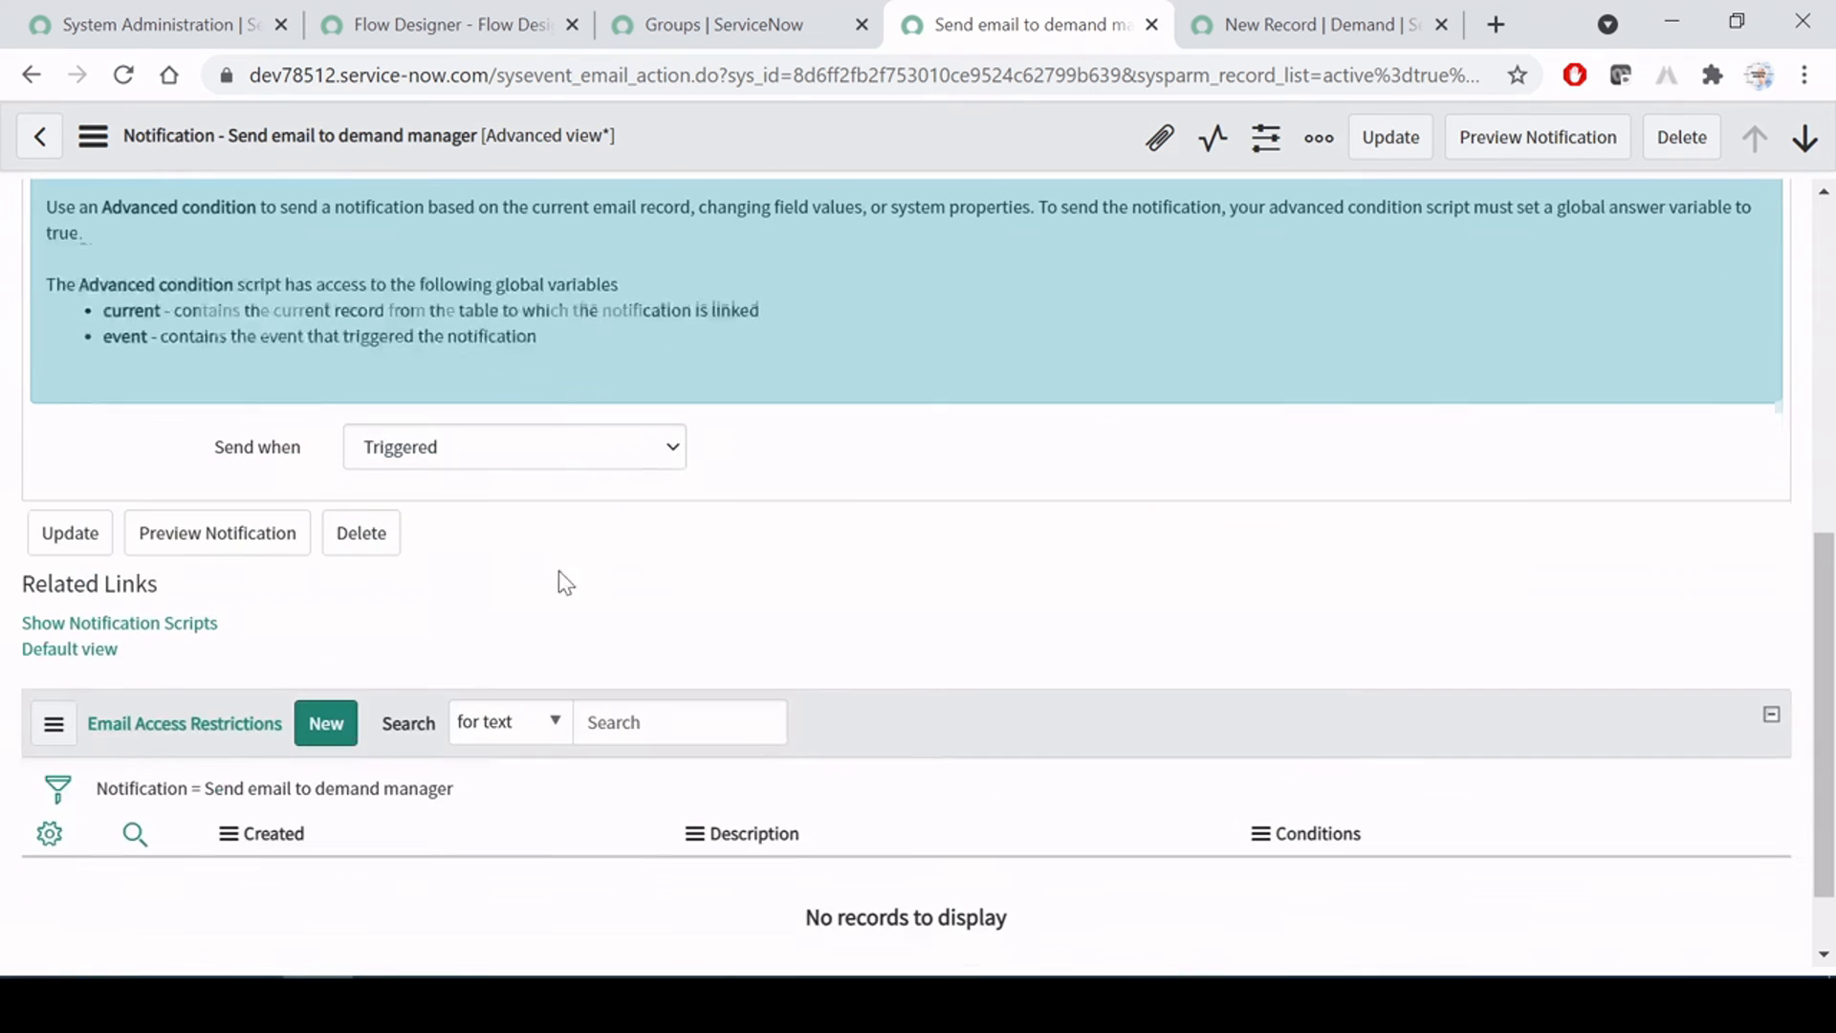
{"action": "mouse_move", "coordinate": [246, 461]}
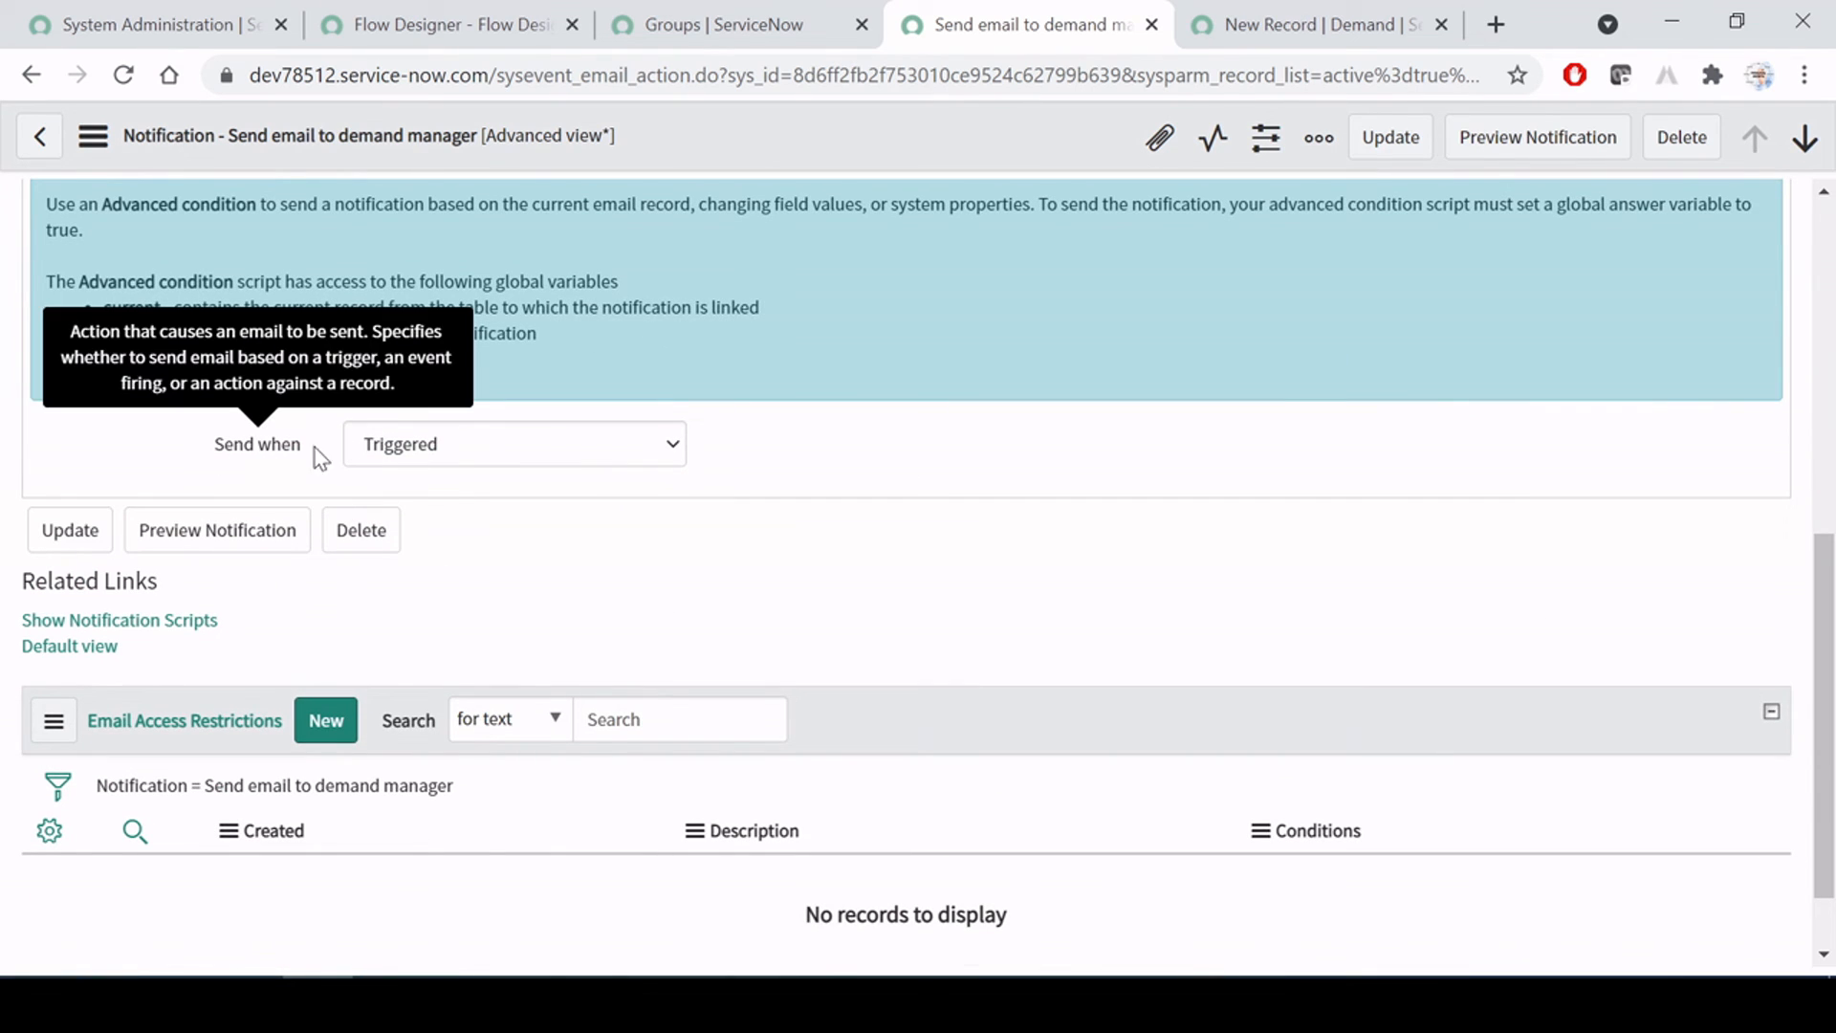
{"action": "scroll", "coordinate": [530, 493], "scroll_direction": "up", "scroll_amount": 3}
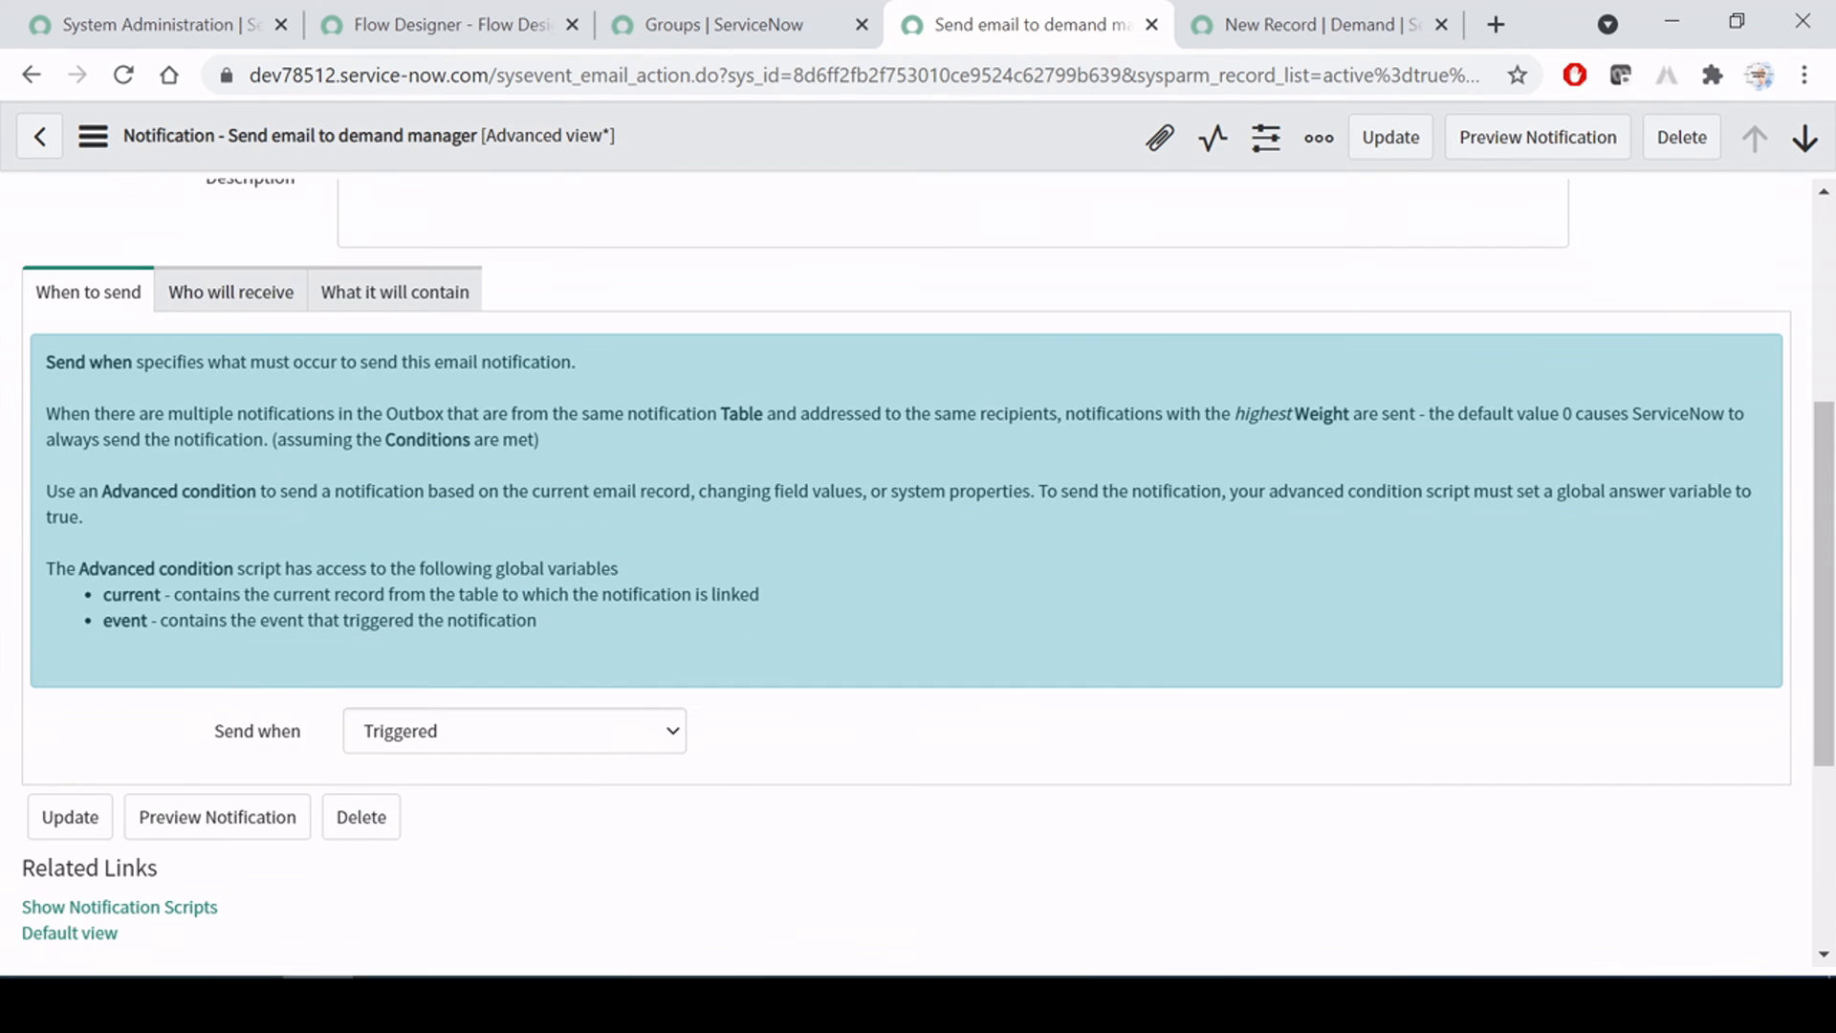
Review the notification's recipient group, email subject and message body, enlarging the message editor to show the full text
{"action": "left_click", "coordinate": [237, 299]}
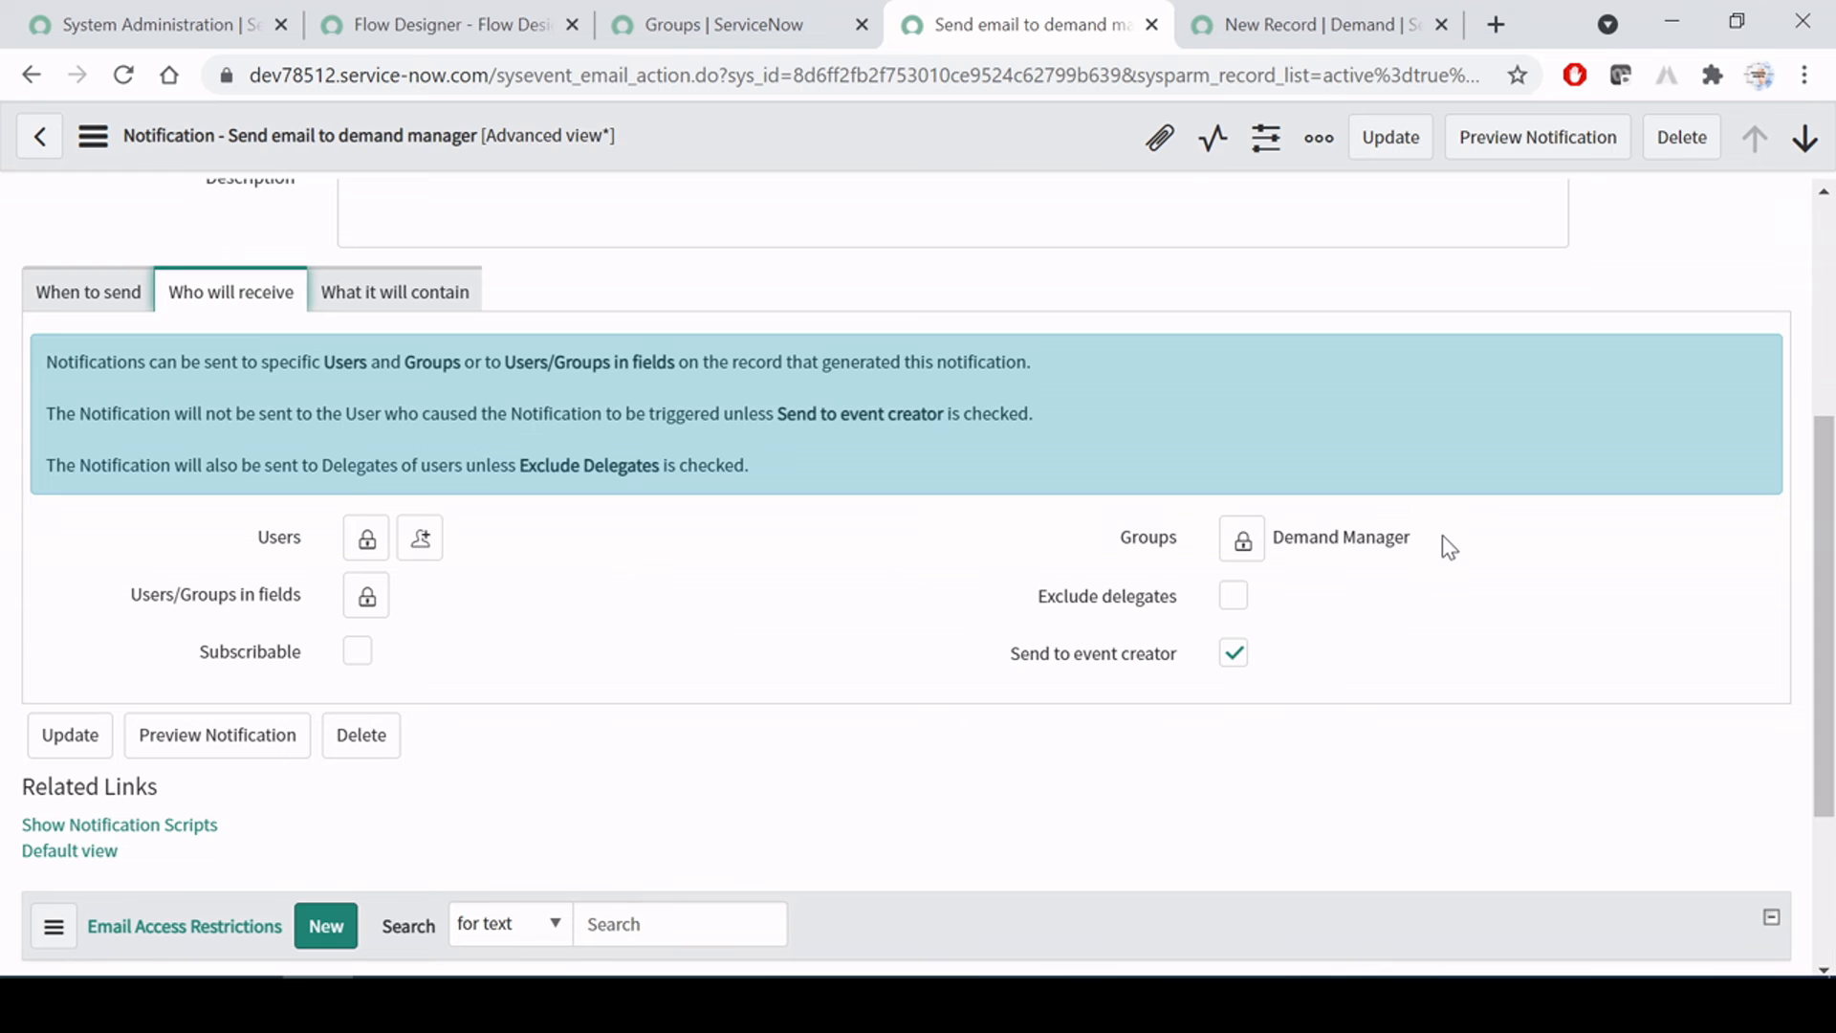
{"action": "left_click_drag", "start_coordinate": [1442, 537], "coordinate": [1270, 538]}
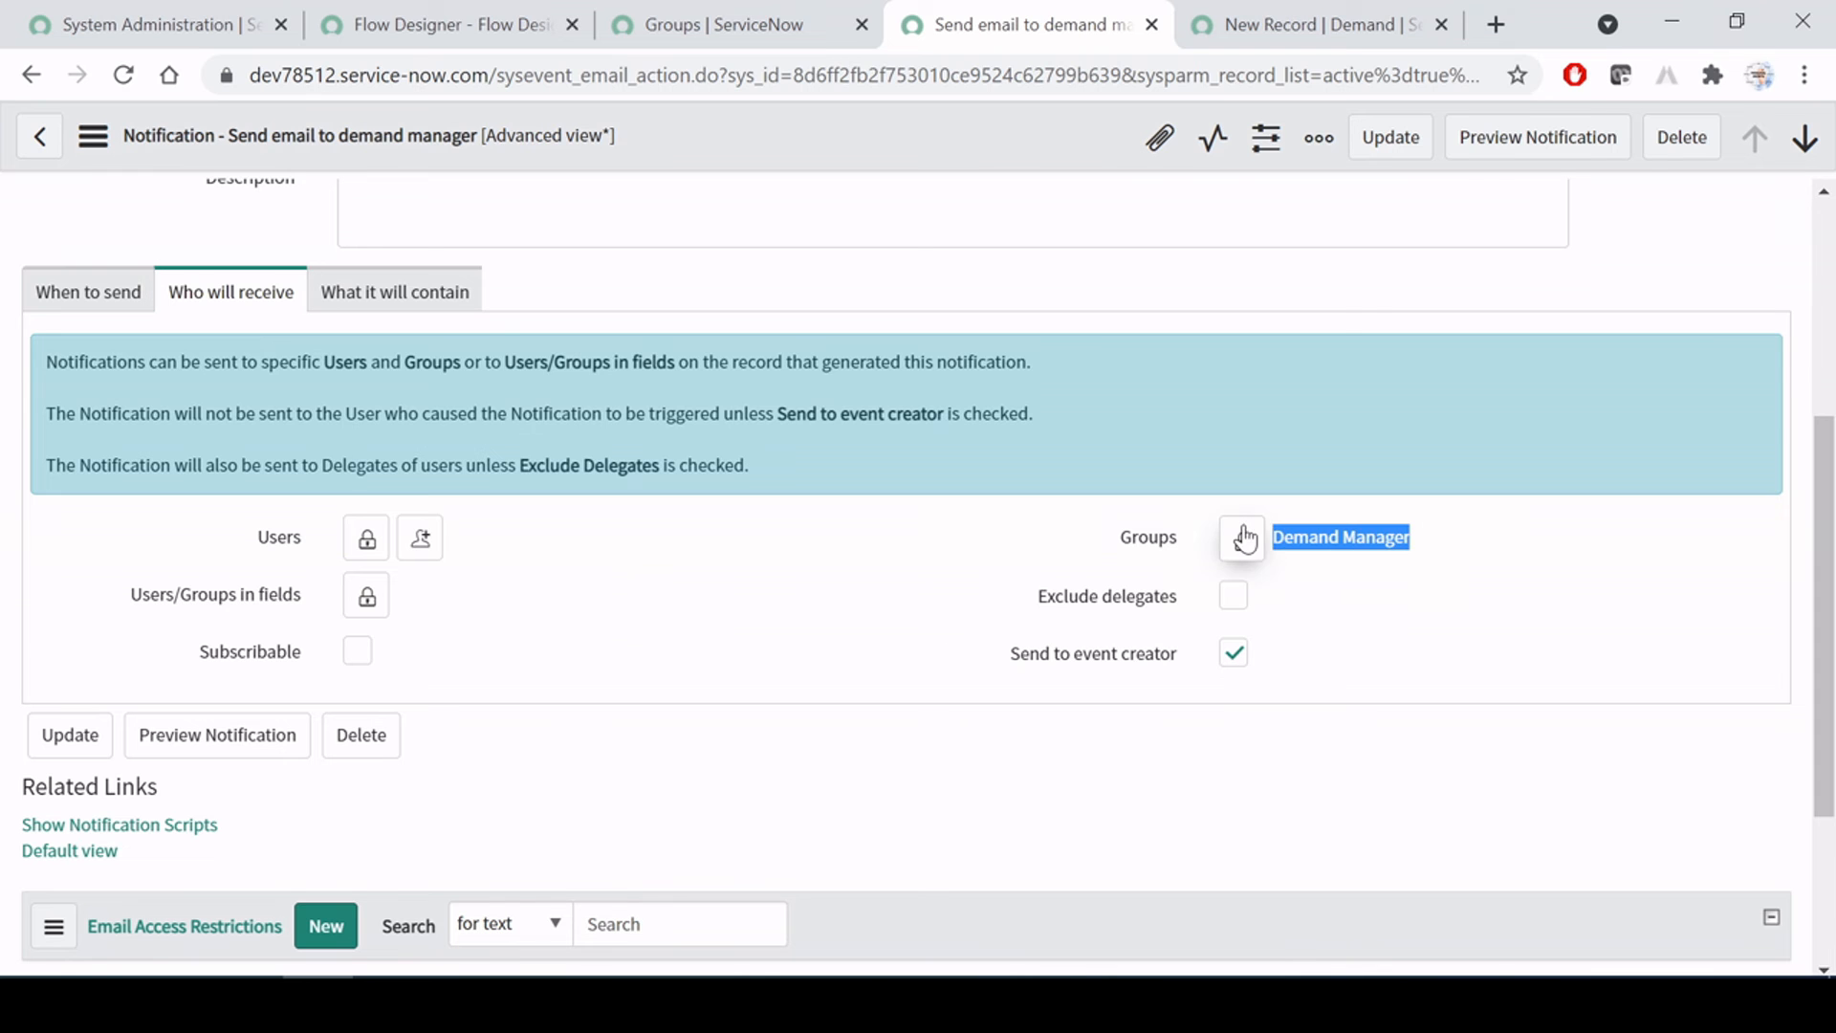
{"action": "left_click", "coordinate": [402, 304]}
{"action": "scroll", "coordinate": [77, 686], "scroll_direction": "down", "scroll_amount": 3}
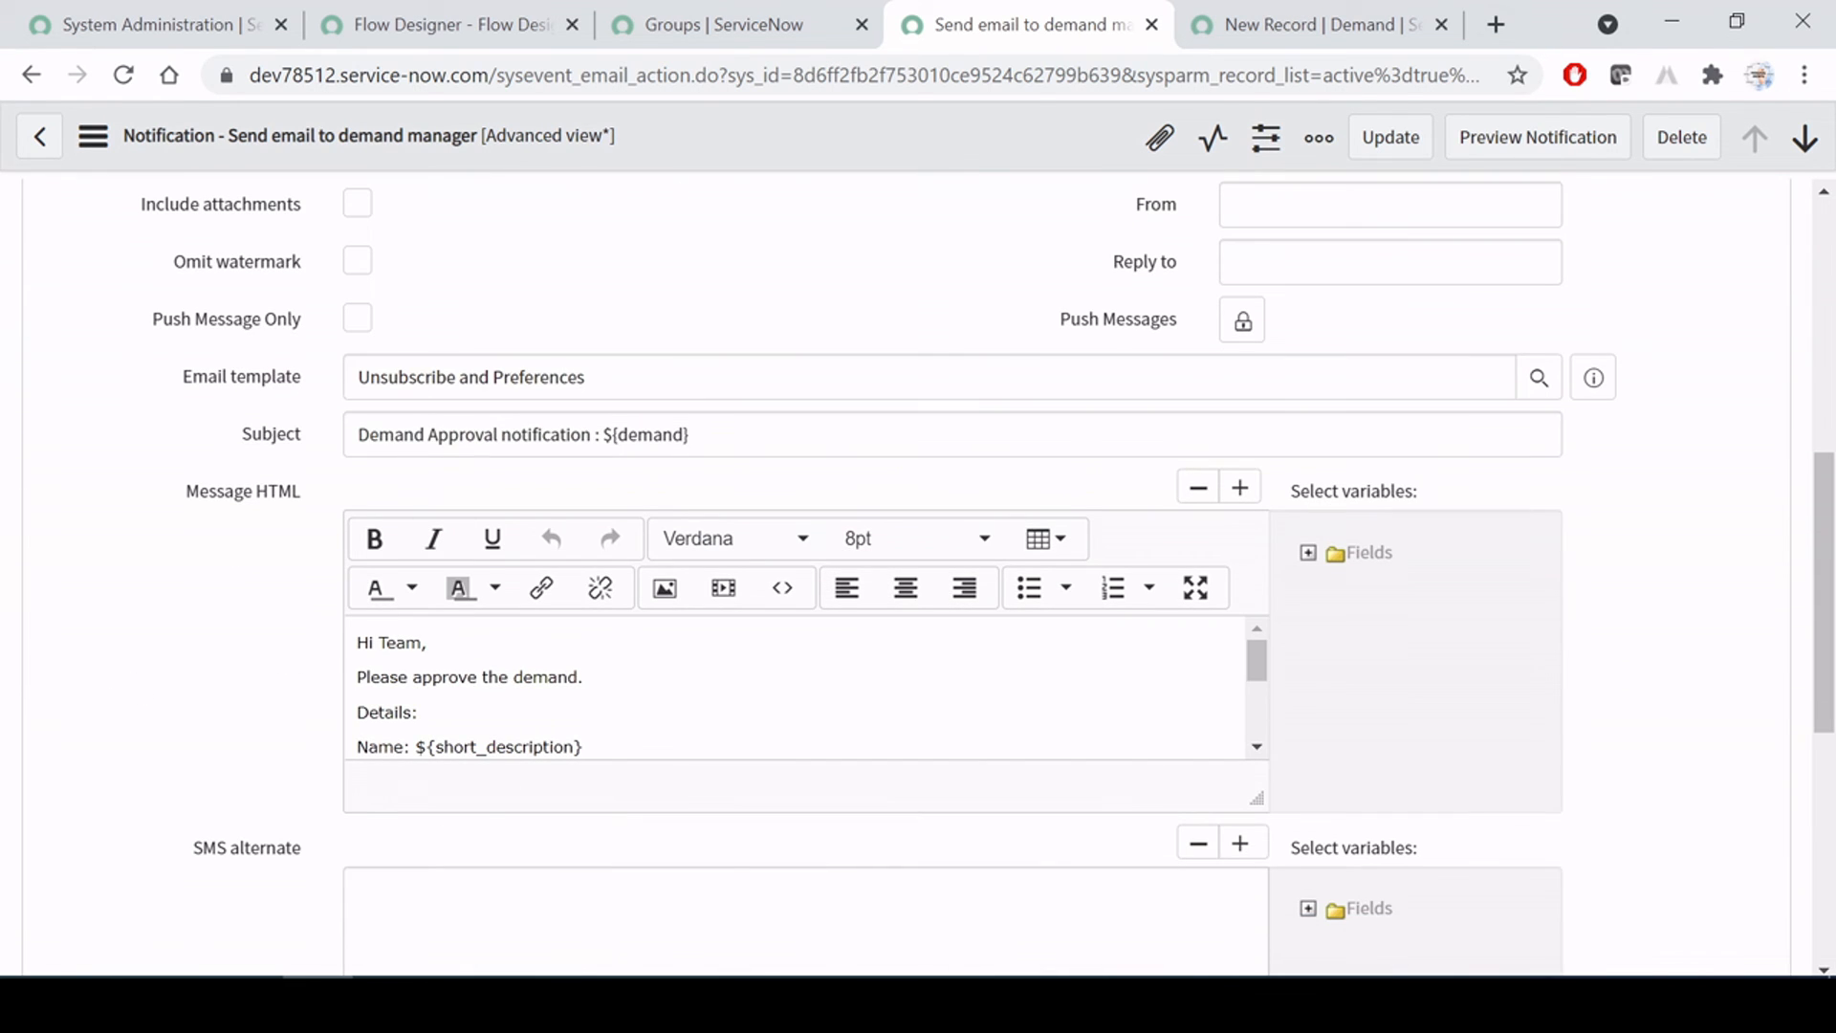
{"action": "left_click_drag", "start_coordinate": [719, 437], "coordinate": [87, 499]}
{"action": "left_click", "coordinate": [1197, 808]}
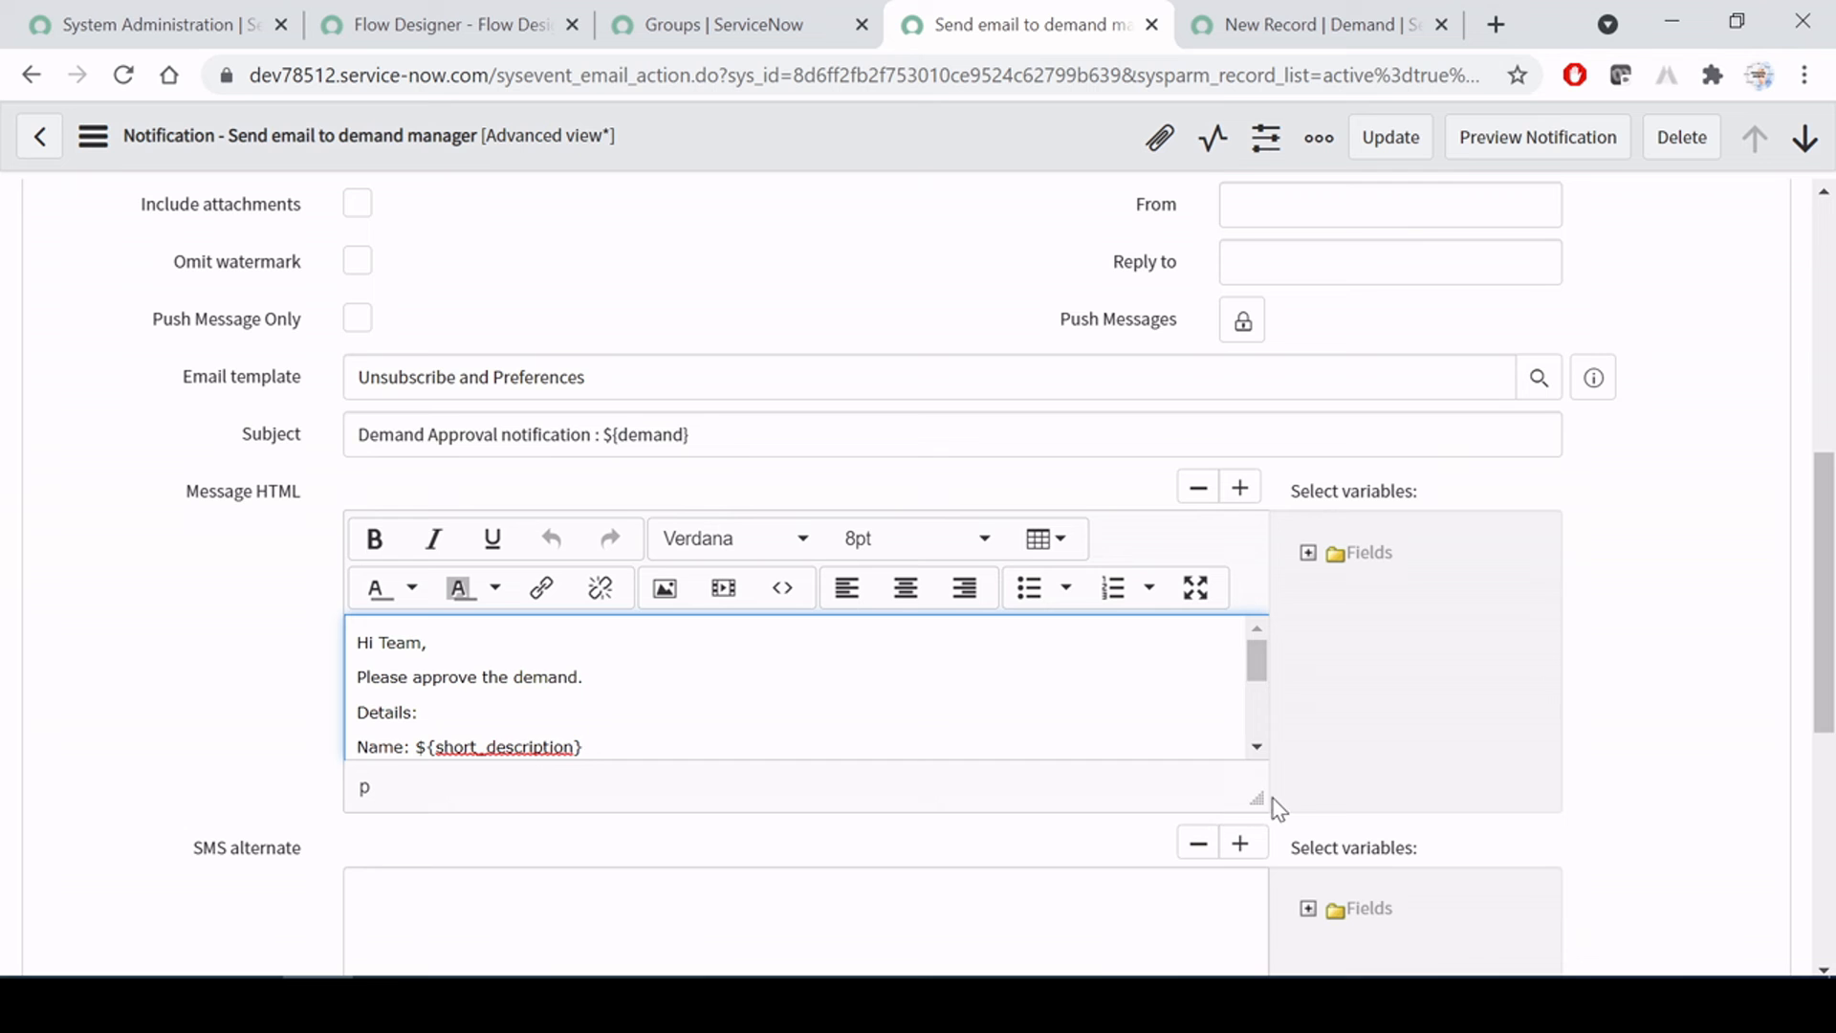
{"action": "left_click_drag", "start_coordinate": [1256, 796], "coordinate": [1256, 970]}
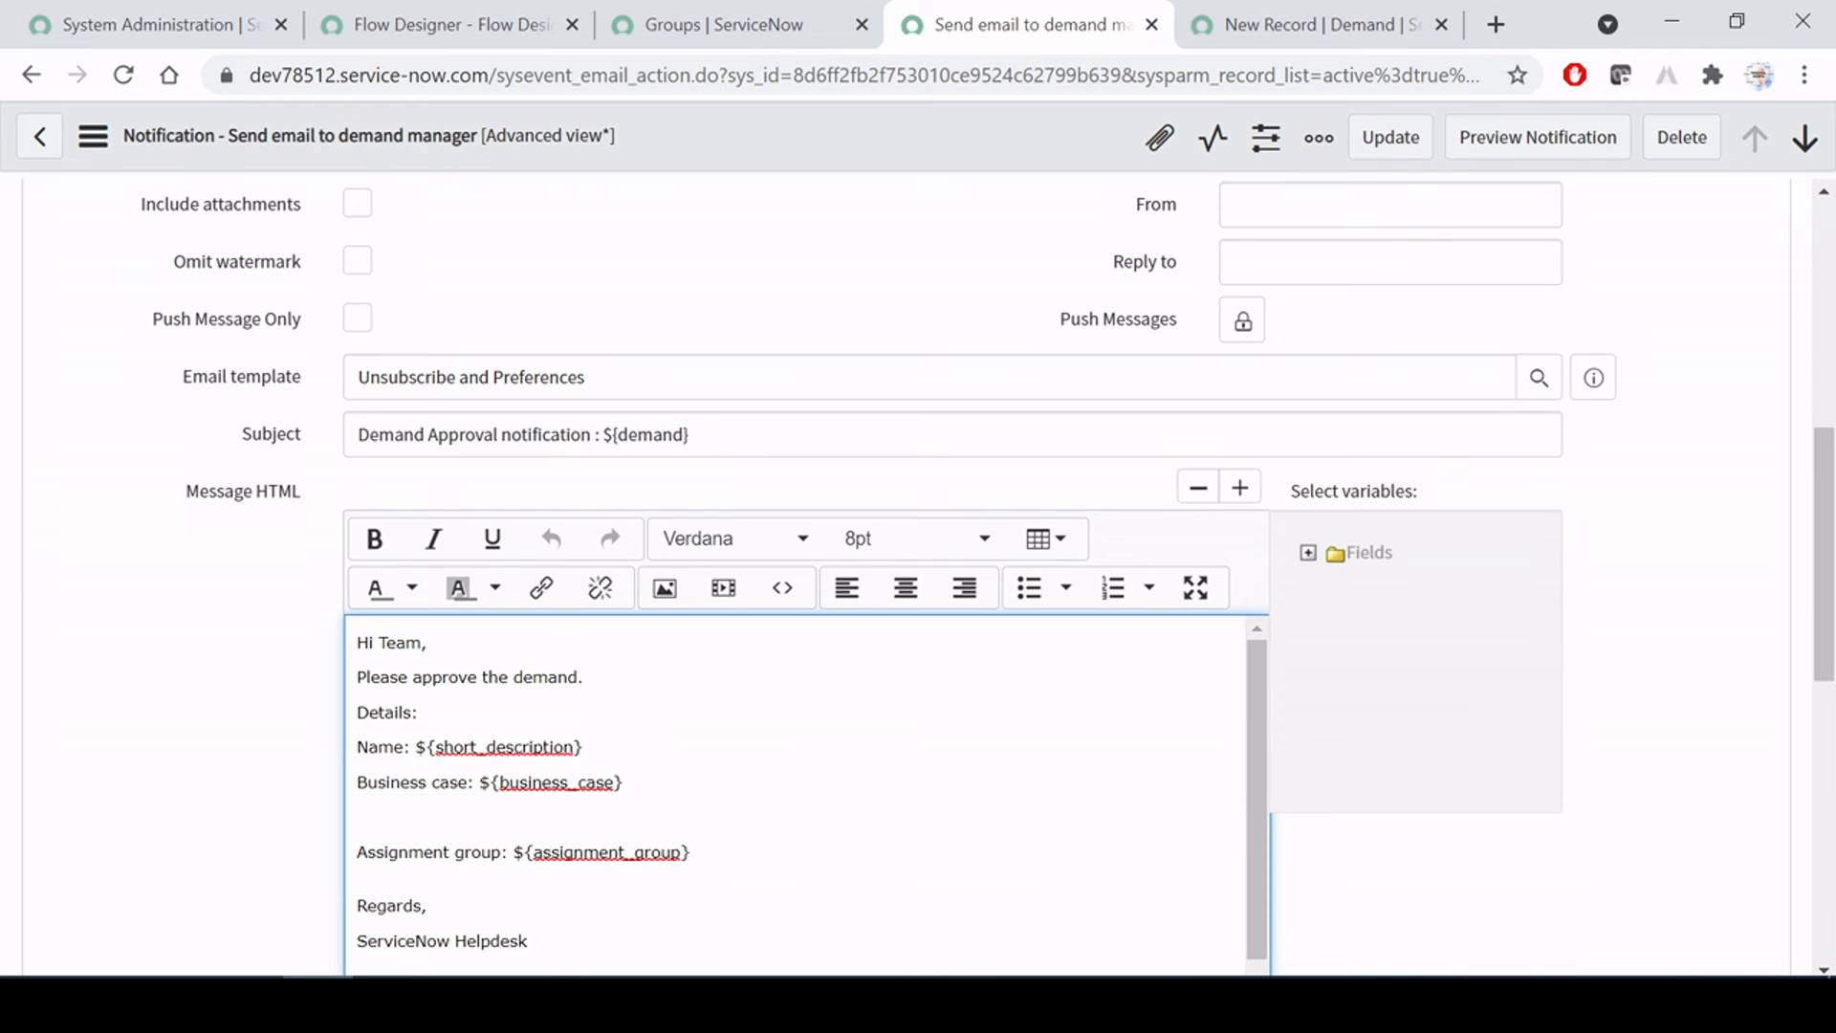
{"action": "scroll", "coordinate": [61, 746], "scroll_direction": "up", "scroll_amount": 6}
{"action": "left_click", "coordinate": [105, 24]}
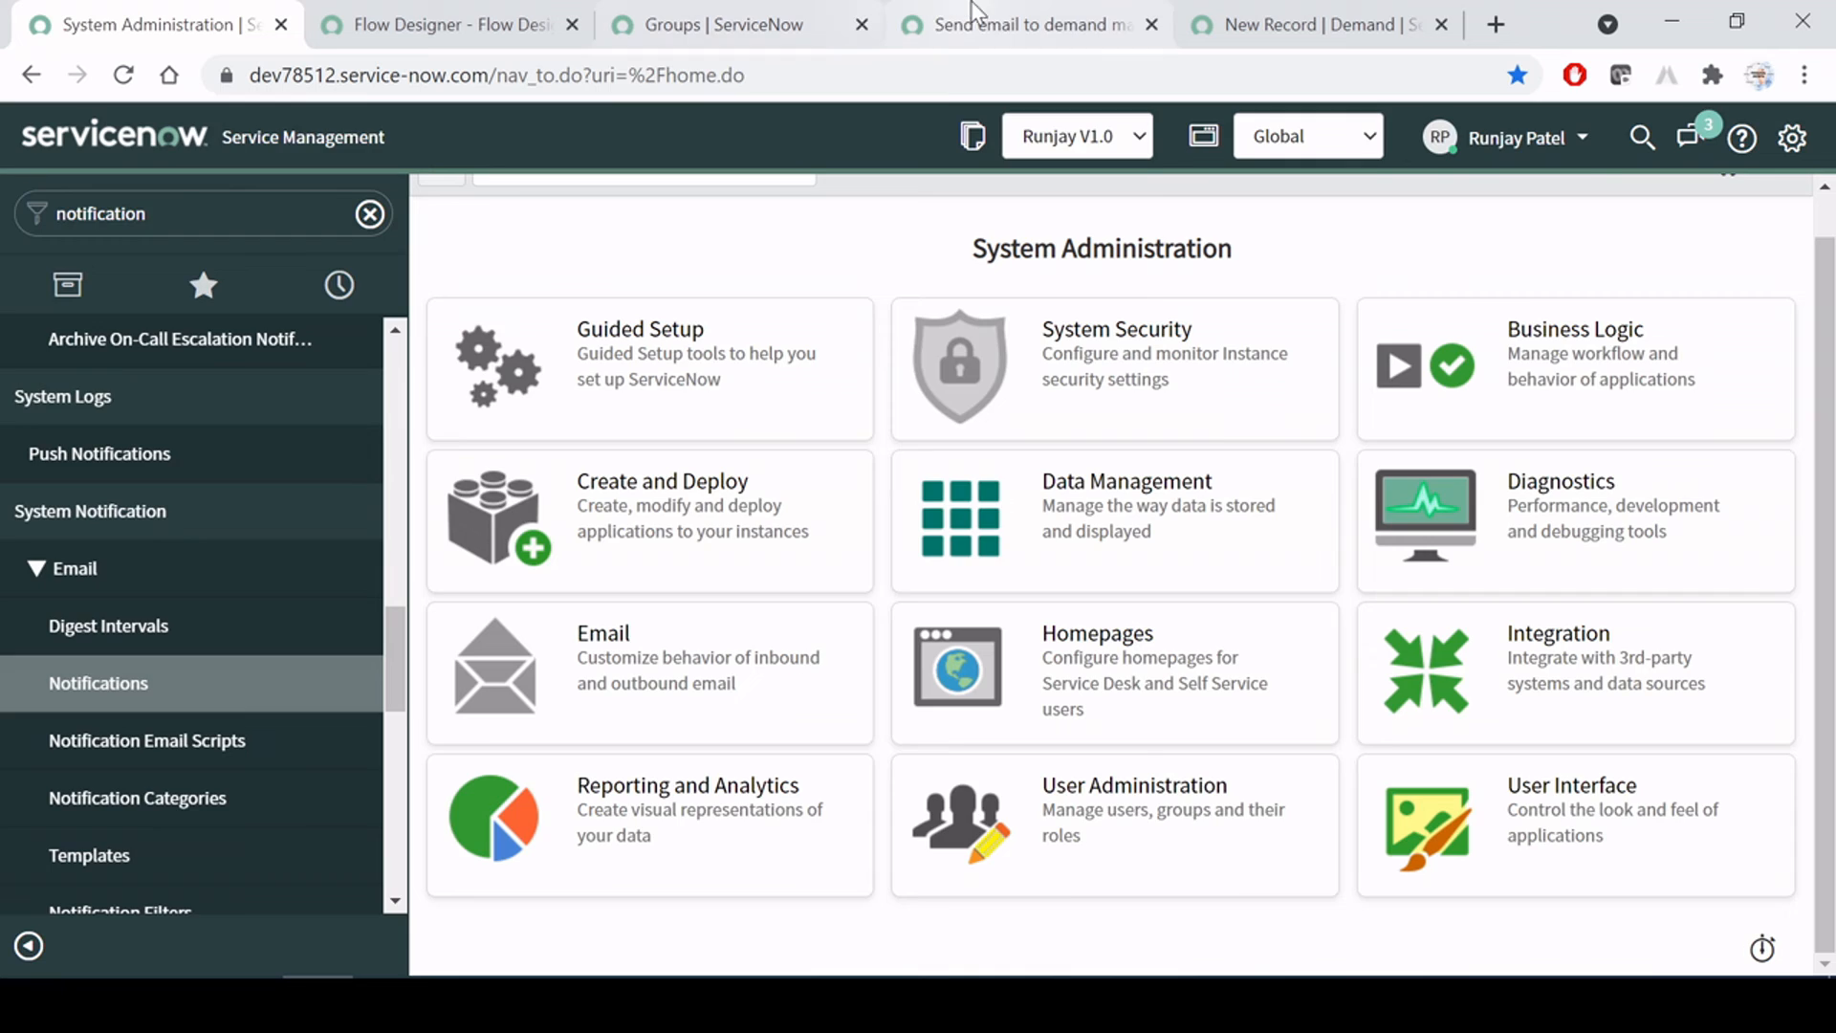
{"action": "left_click", "coordinate": [954, 23]}
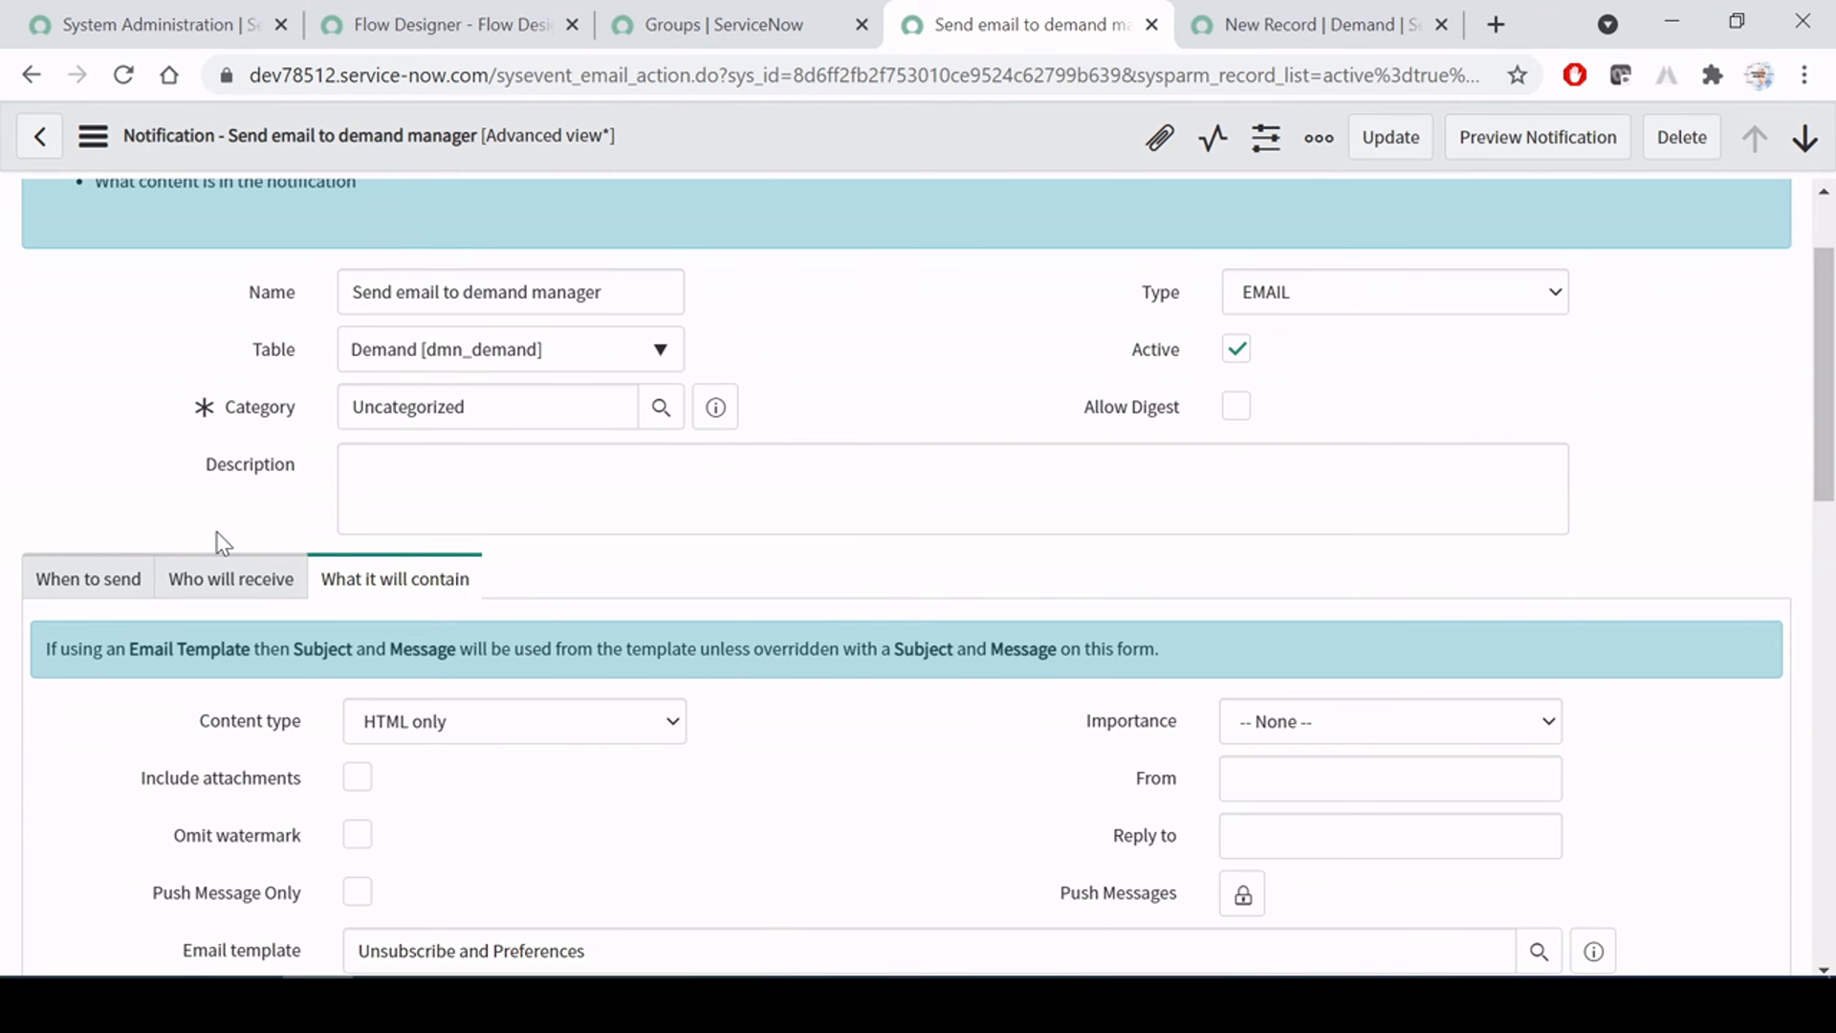
Check the name of the demand manager notification record, and return to the Demand Demo flow
{"action": "scroll", "coordinate": [222, 544], "scroll_direction": "up", "scroll_amount": 2}
{"action": "left_click_drag", "start_coordinate": [612, 436], "coordinate": [7, 434]}
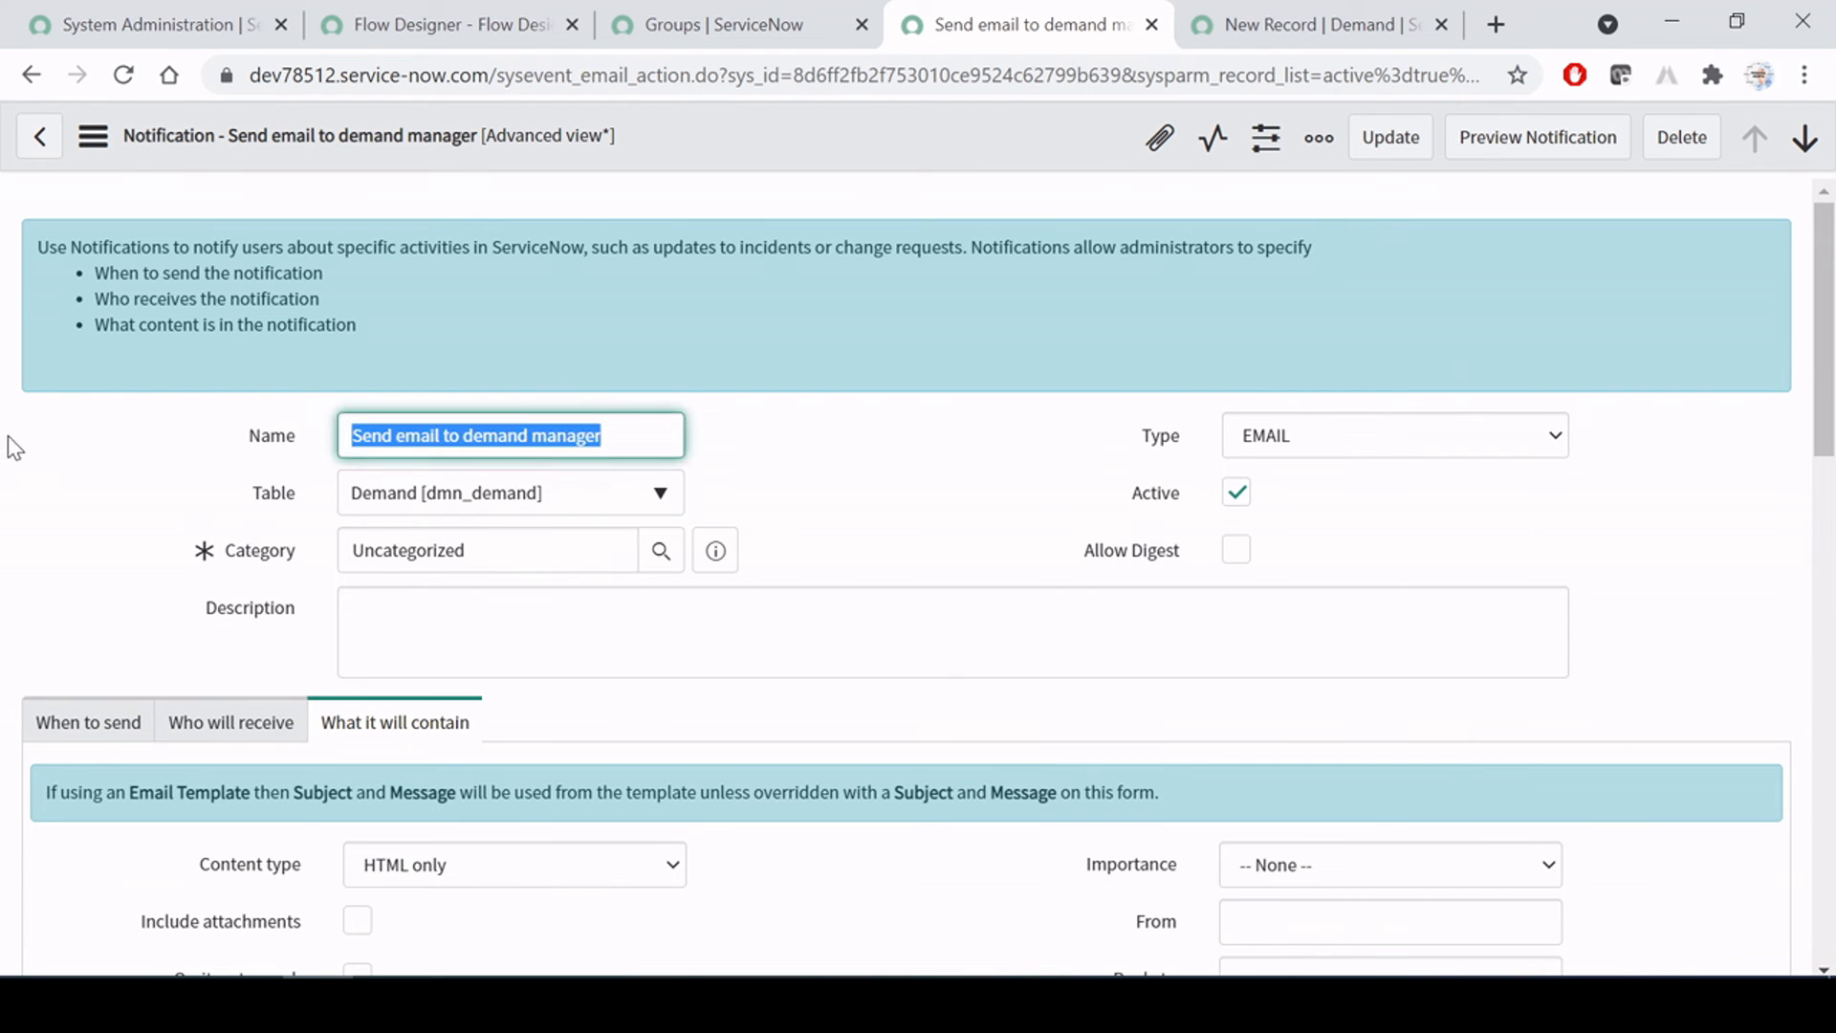
{"action": "left_click", "coordinate": [798, 393]}
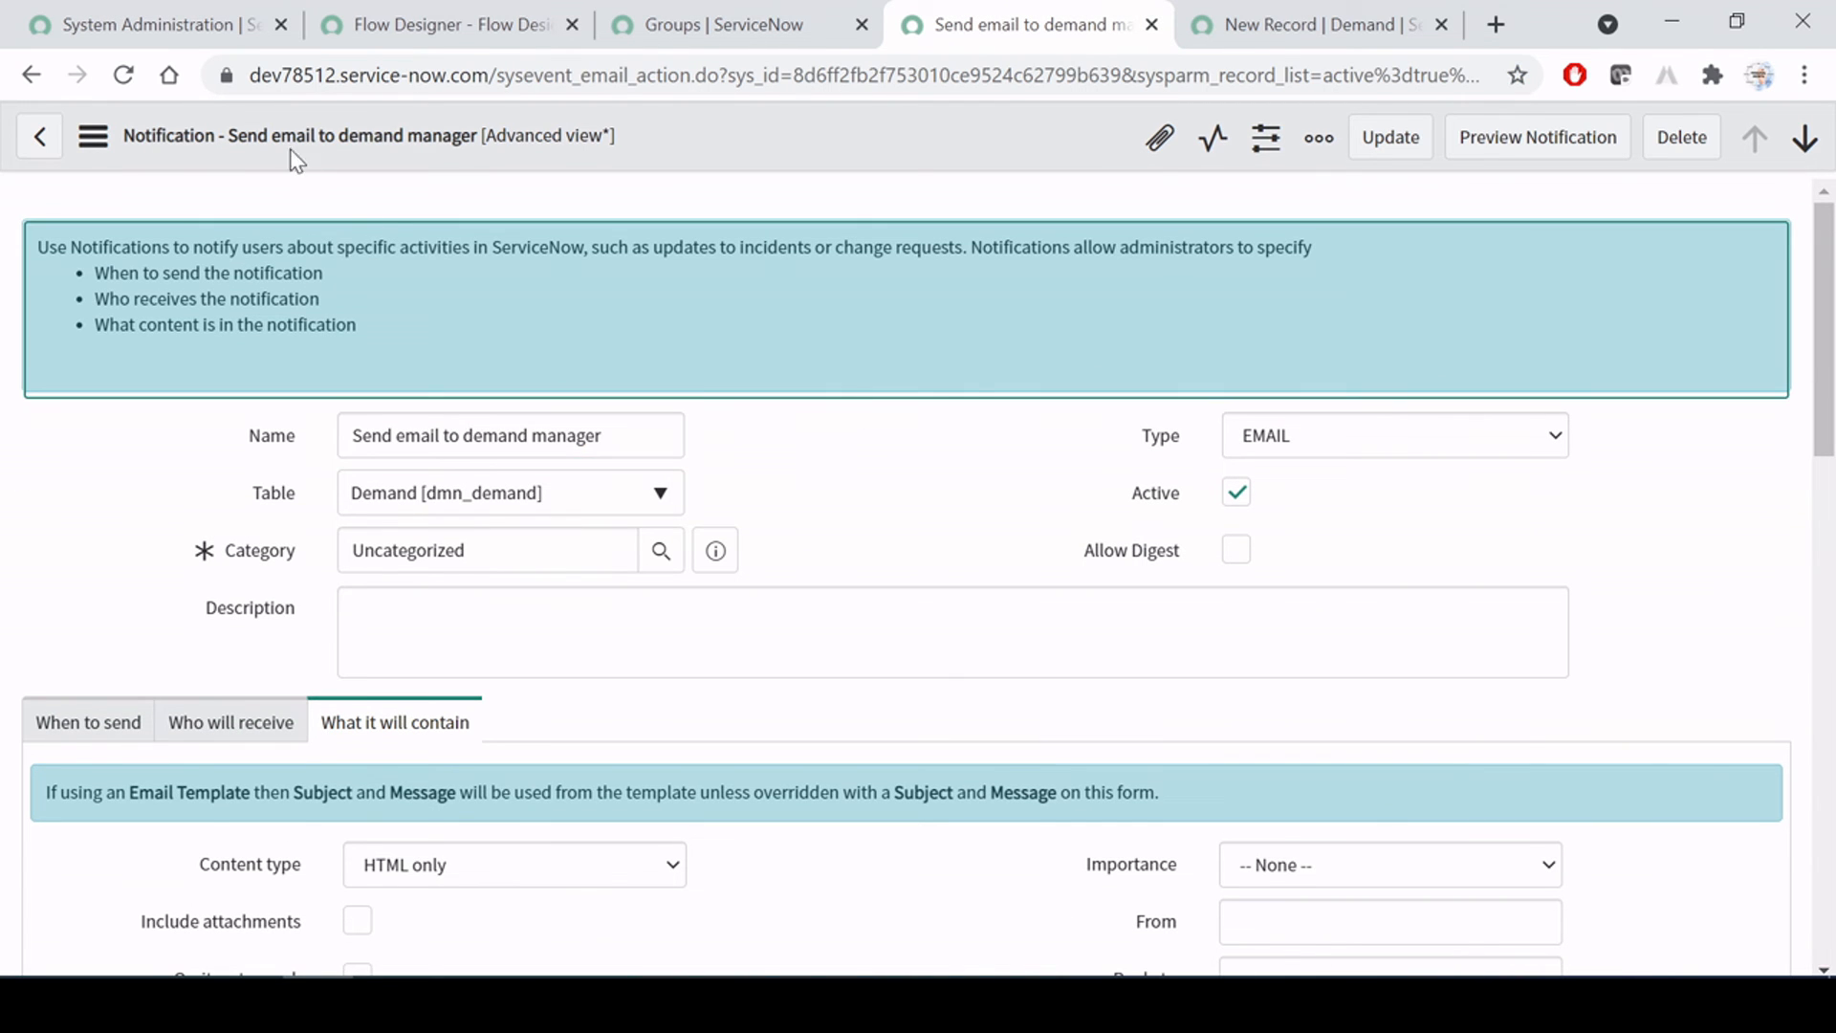
{"action": "left_click", "coordinate": [1324, 21]}
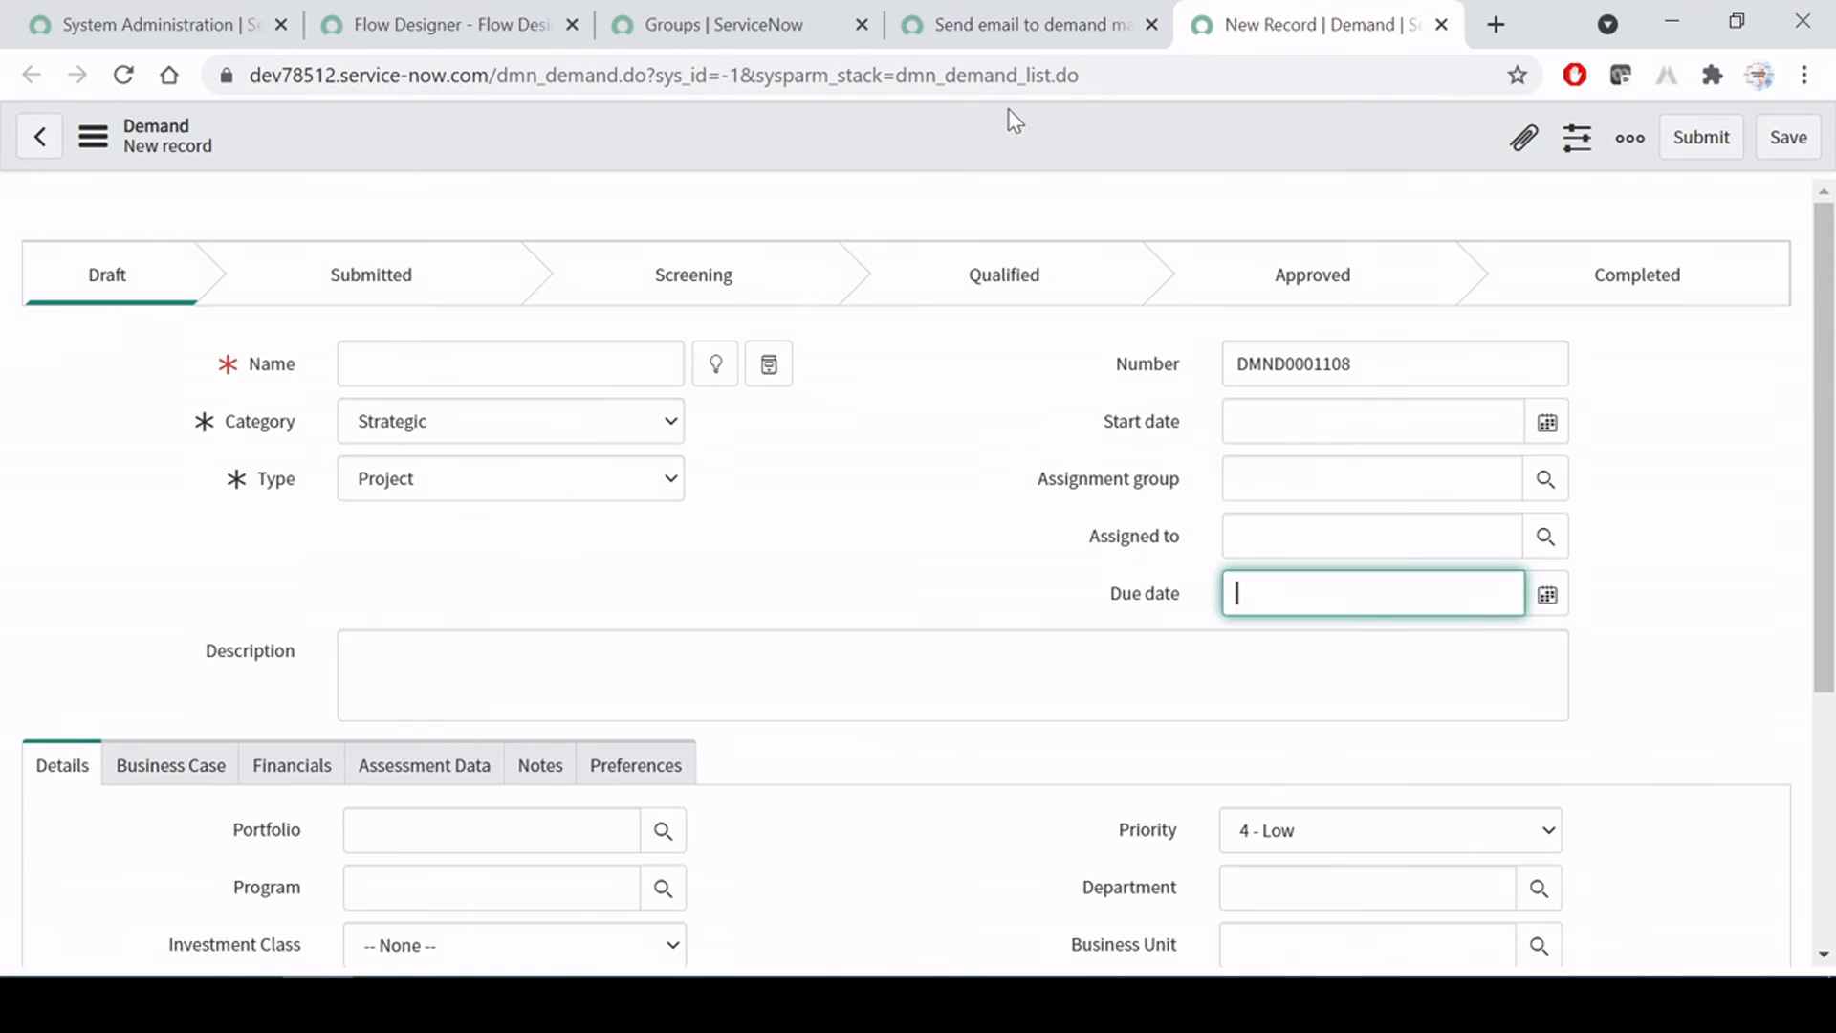
{"action": "left_click", "coordinate": [732, 19]}
{"action": "left_click", "coordinate": [425, 21]}
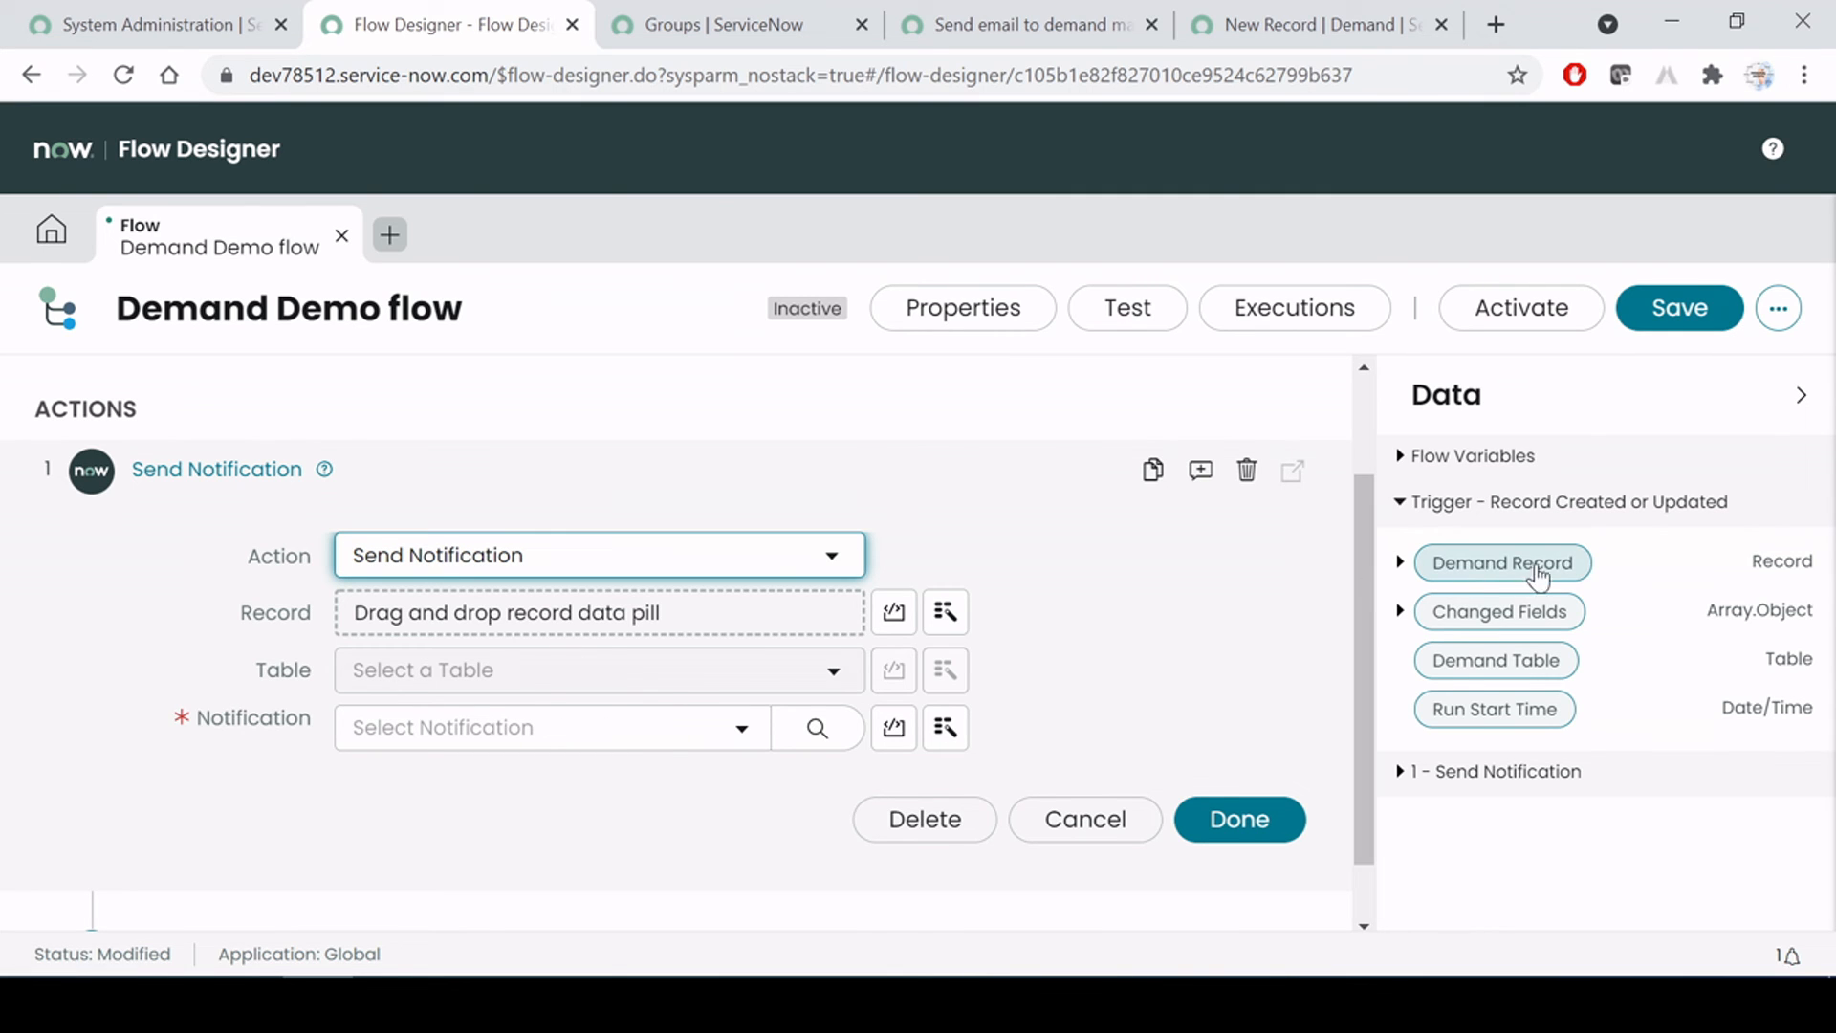
Set the Send Notification action's record to the trigger's Demand Record and its notification to "Send email to demand manager"
{"action": "left_click_drag", "start_coordinate": [1524, 565], "coordinate": [623, 615]}
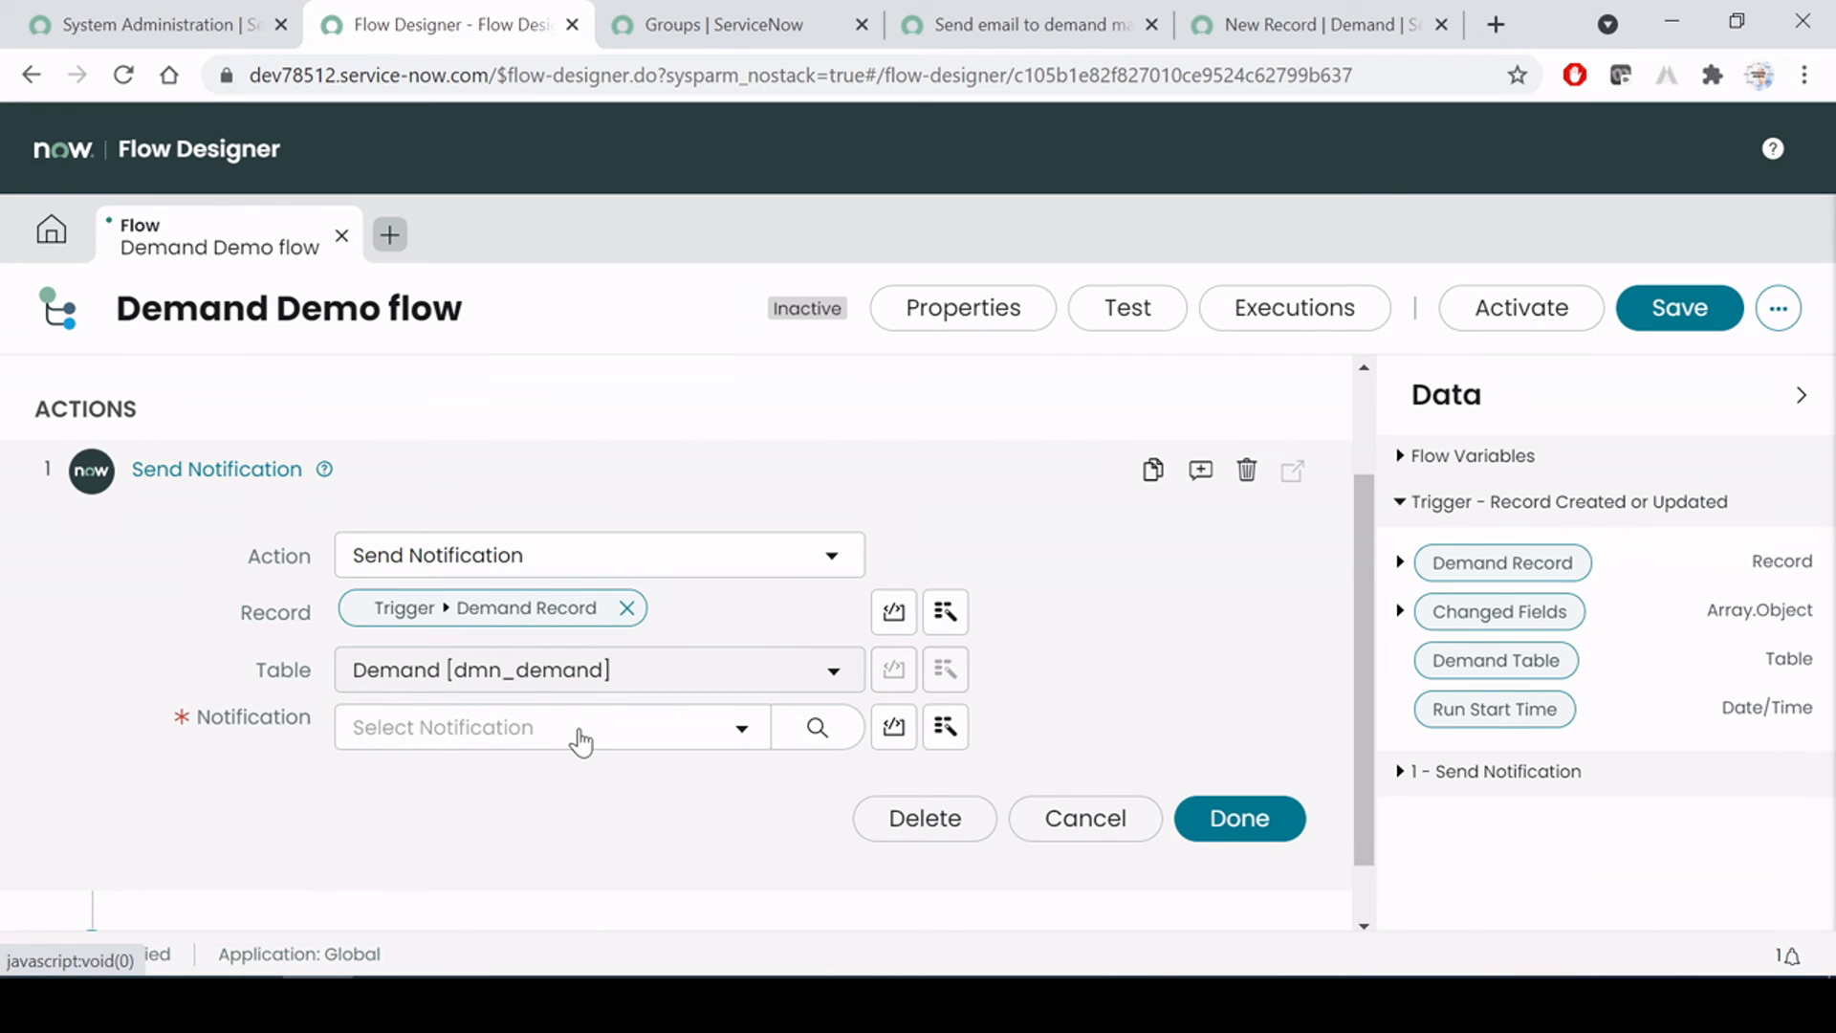
{"action": "left_click", "coordinate": [589, 740]}
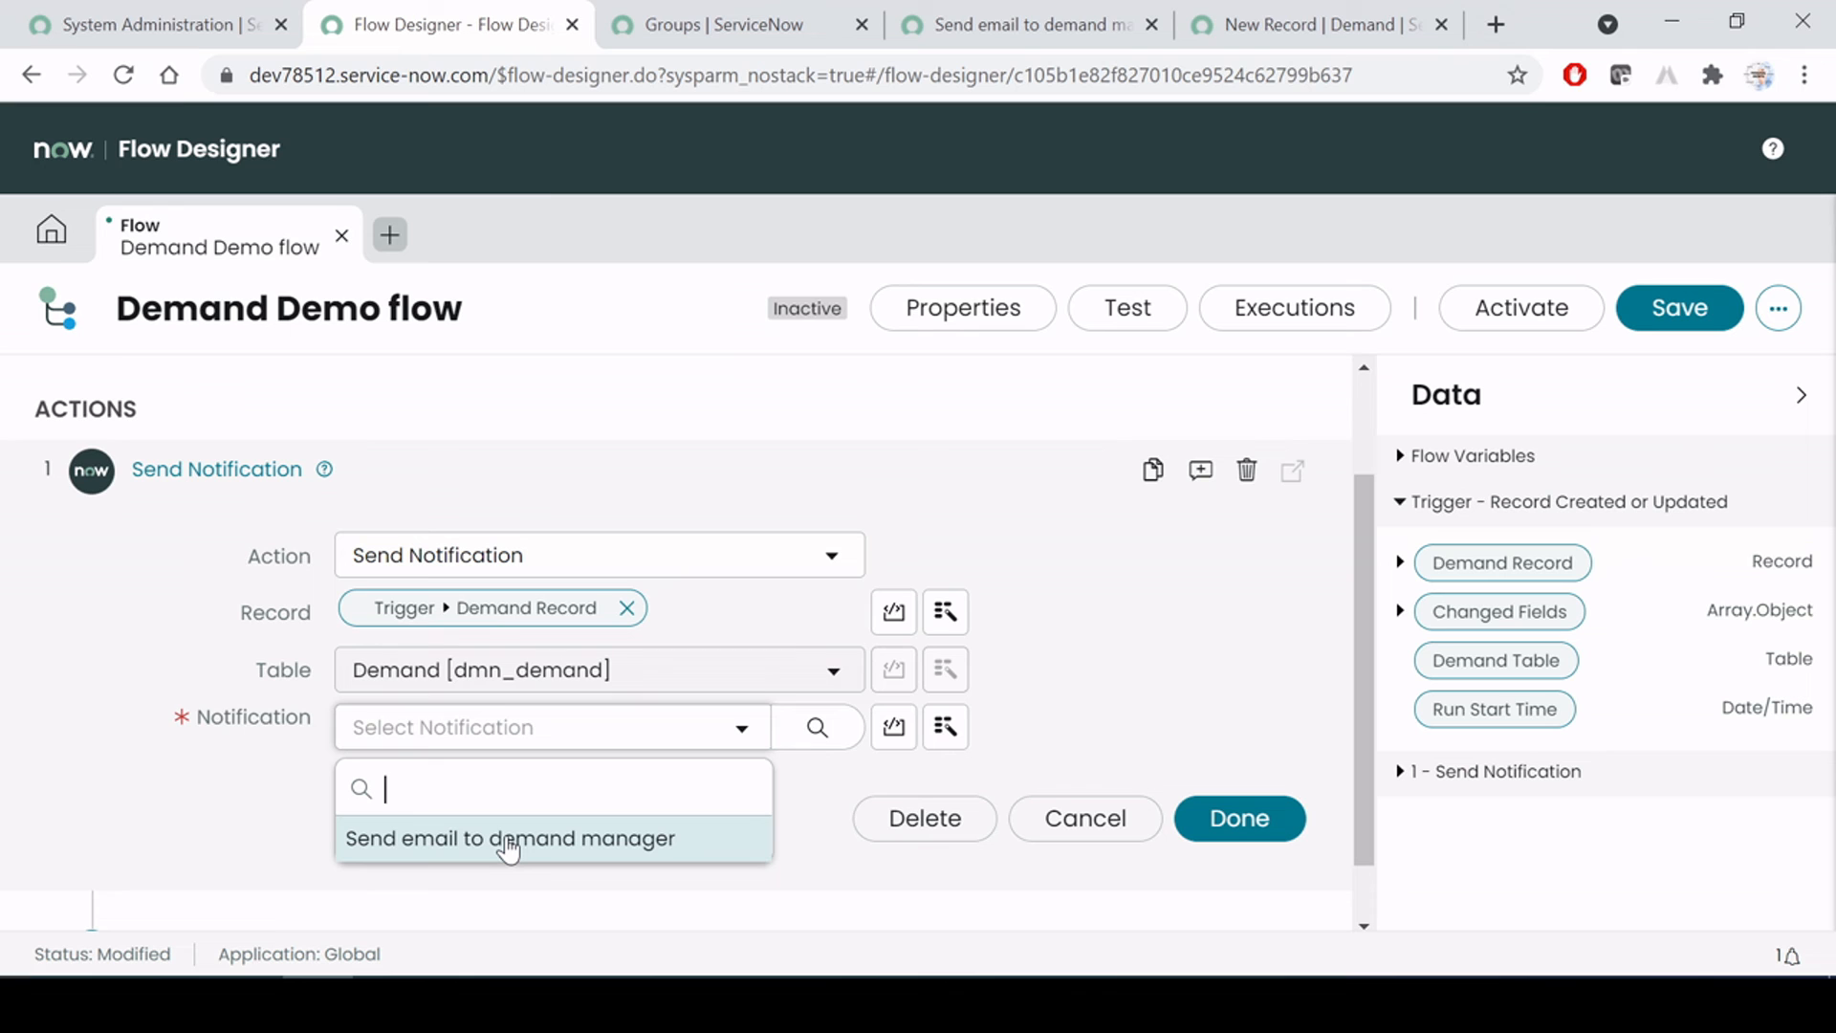
{"action": "left_click", "coordinate": [509, 845]}
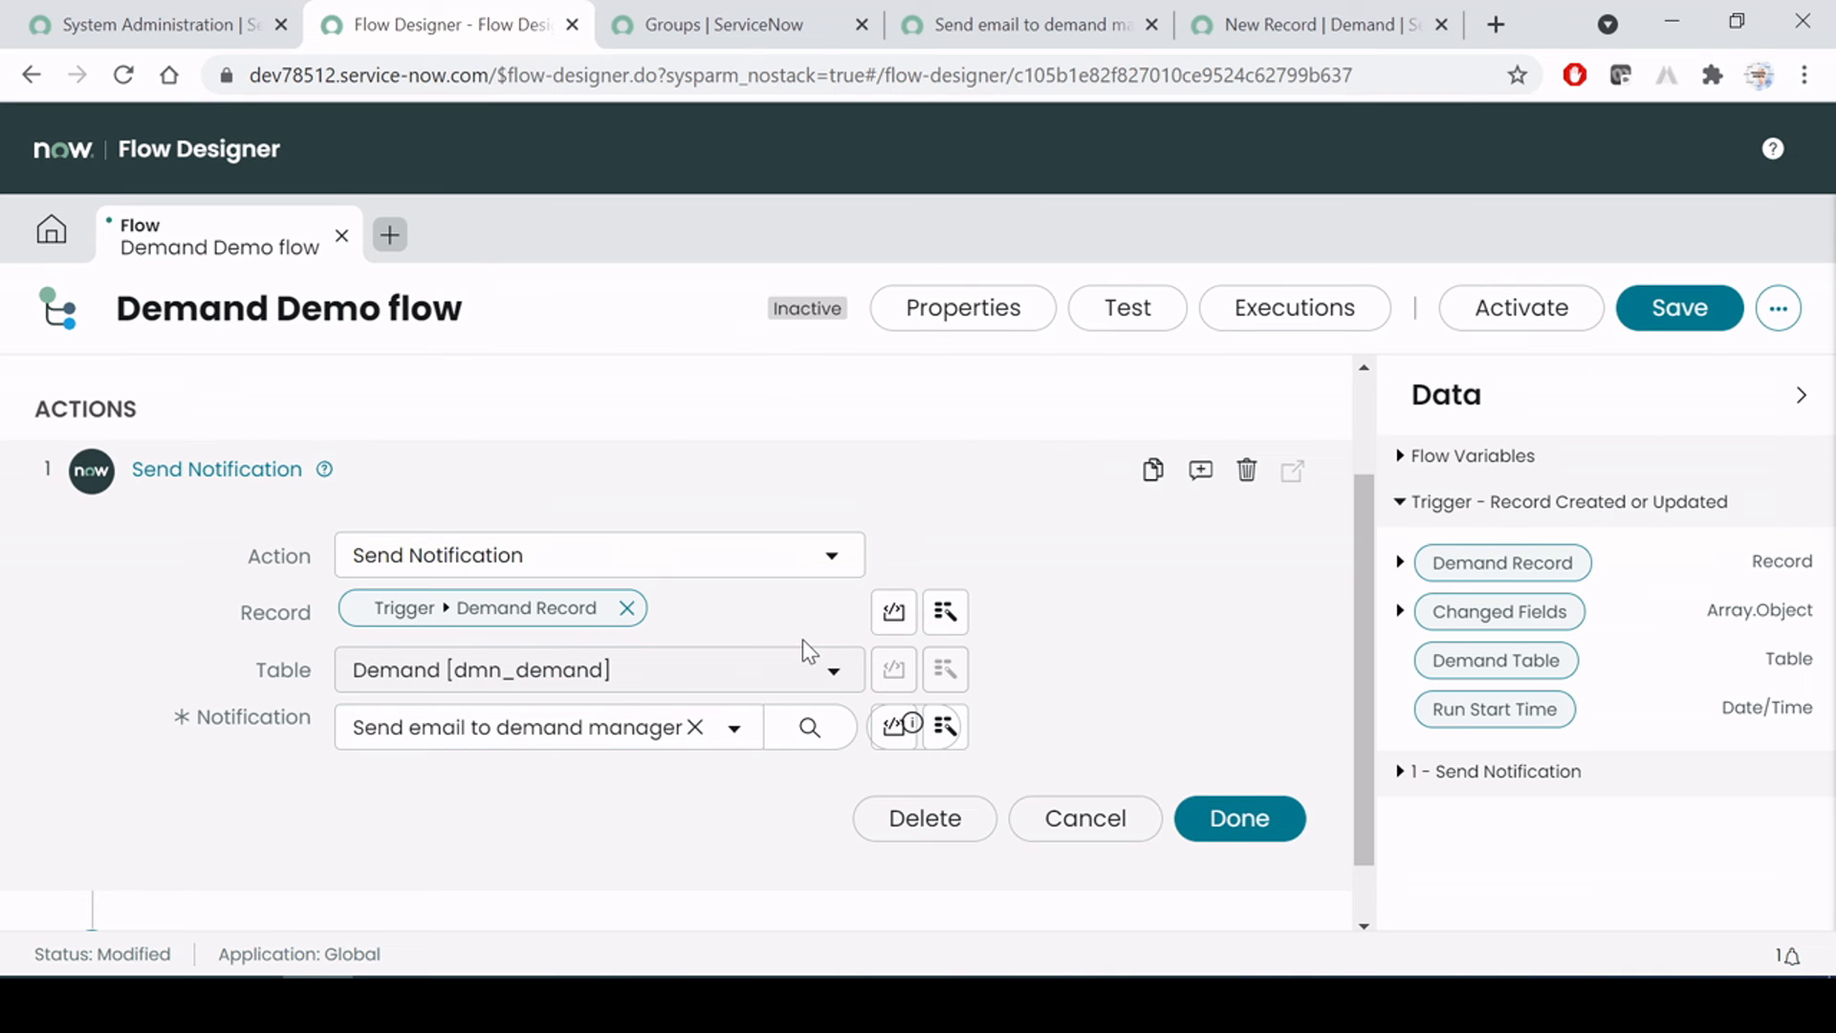
{"action": "scroll", "coordinate": [325, 794], "scroll_direction": "up", "scroll_amount": 1}
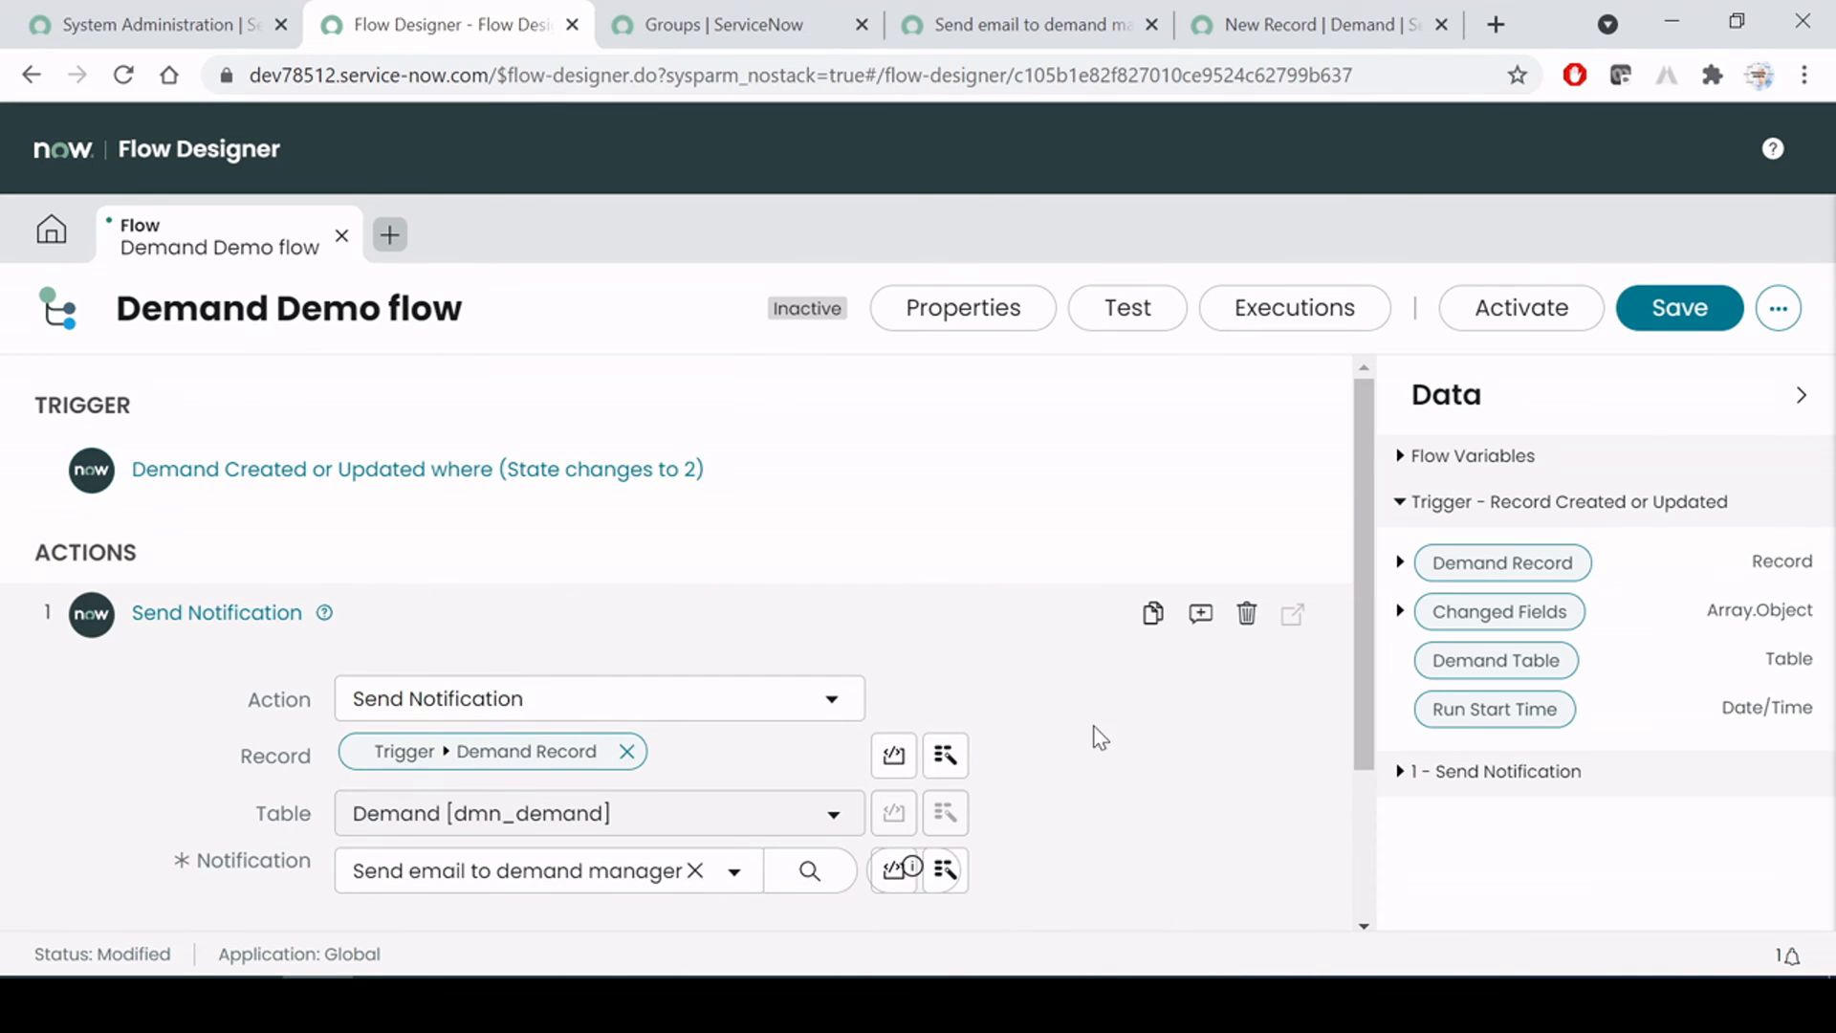
{"action": "scroll", "coordinate": [860, 755], "scroll_direction": "down", "scroll_amount": 2}
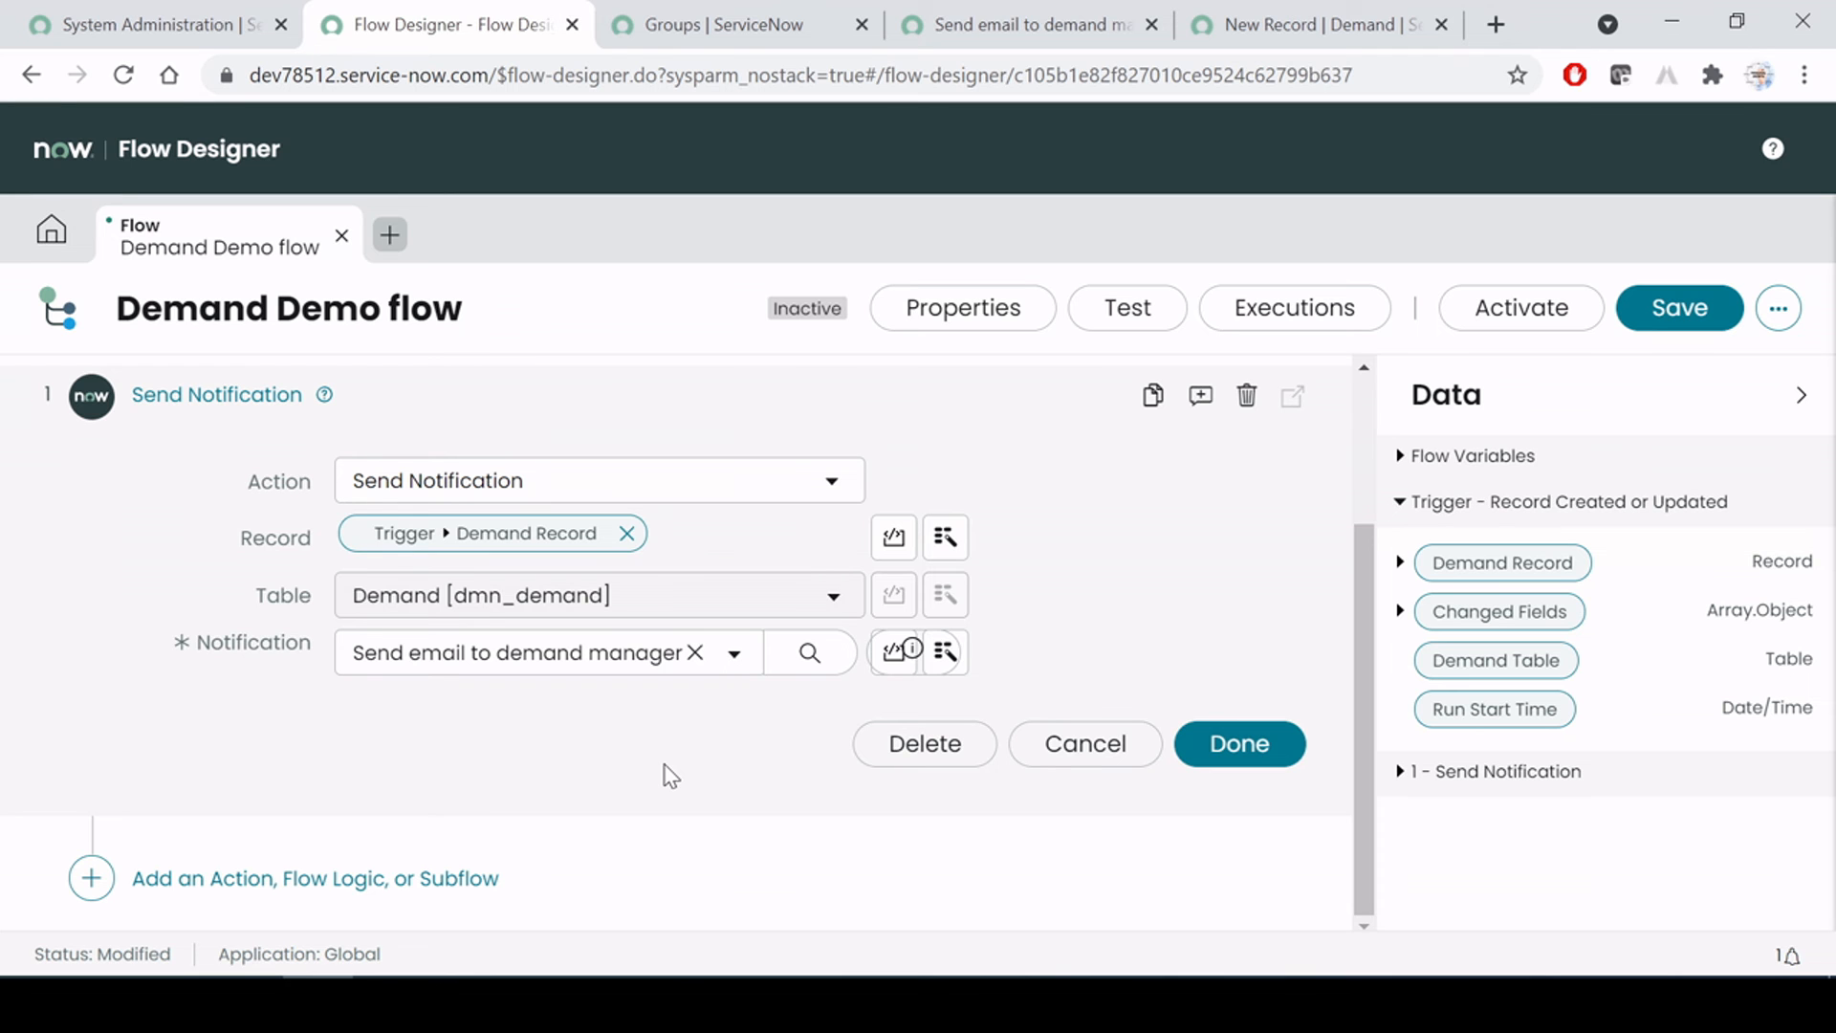
Check the Send when setting on the notification record, and return to the Demand Demo flow
{"action": "left_click", "coordinate": [163, 24]}
{"action": "left_click", "coordinate": [411, 21]}
{"action": "left_click", "coordinate": [985, 24]}
{"action": "left_click", "coordinate": [96, 719]}
{"action": "scroll", "coordinate": [478, 755], "scroll_direction": "down", "scroll_amount": 5}
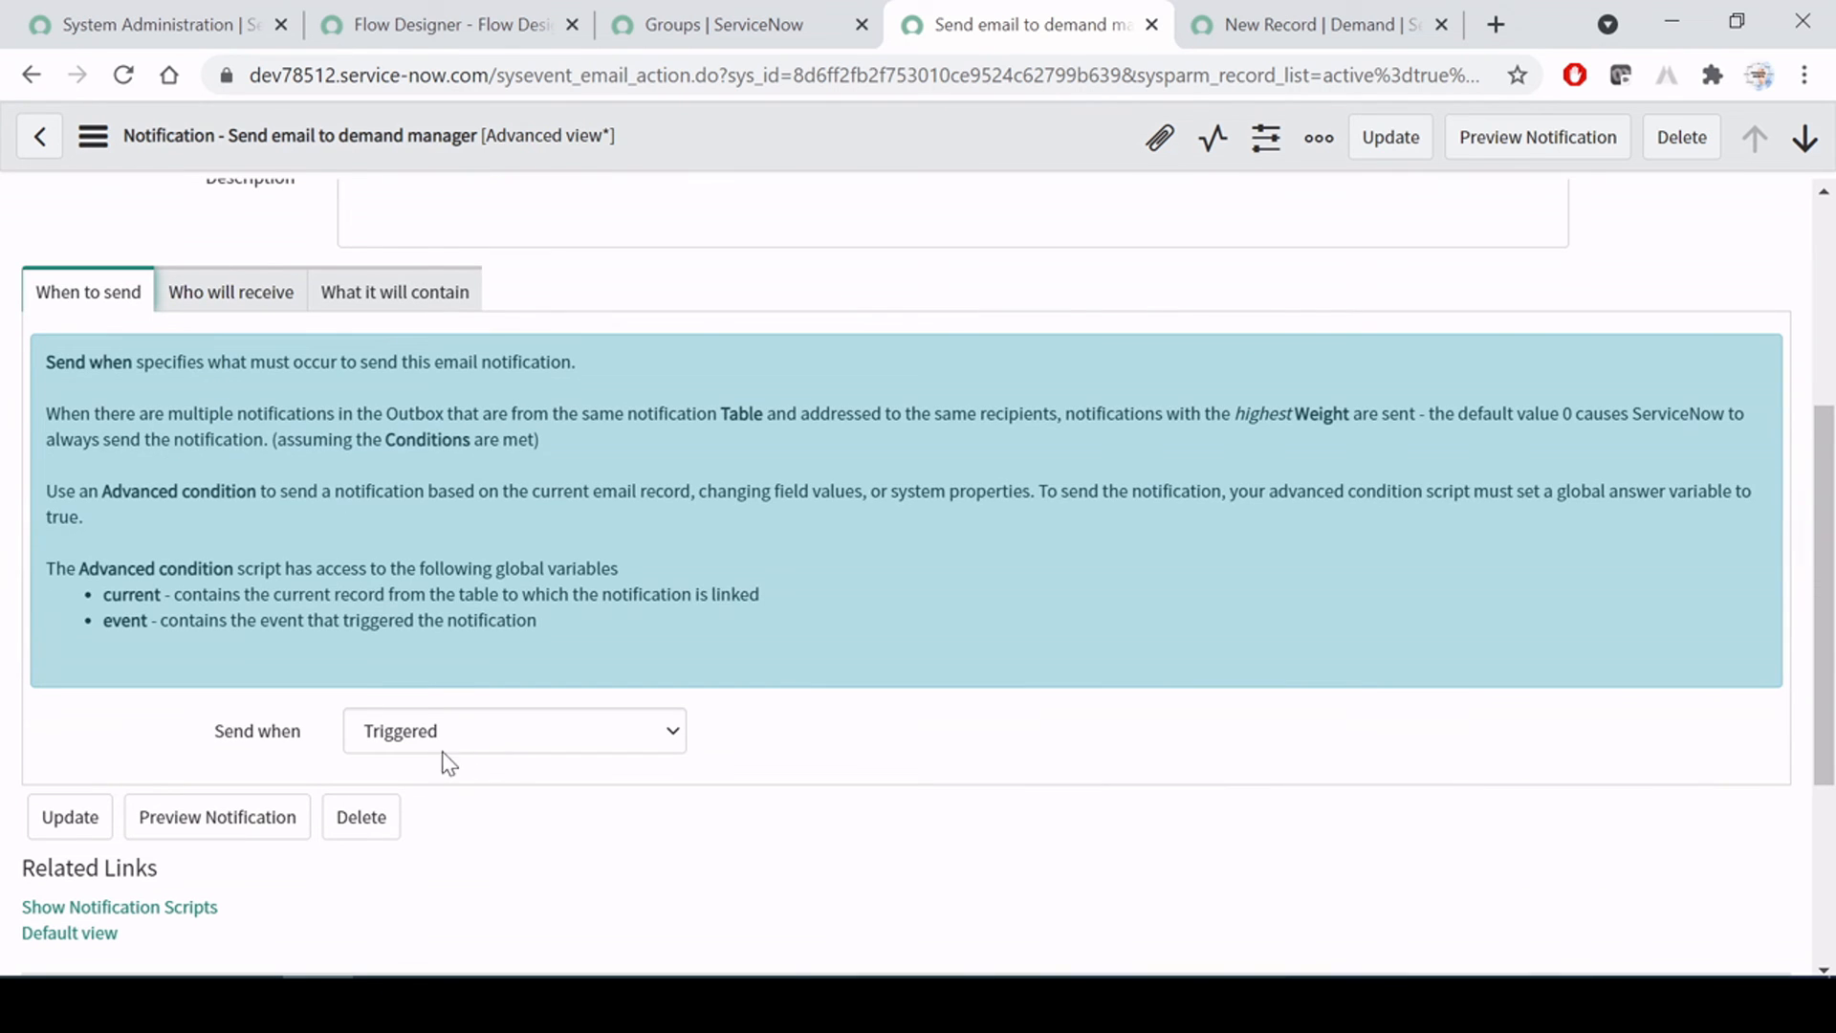
{"action": "left_click", "coordinate": [406, 13]}
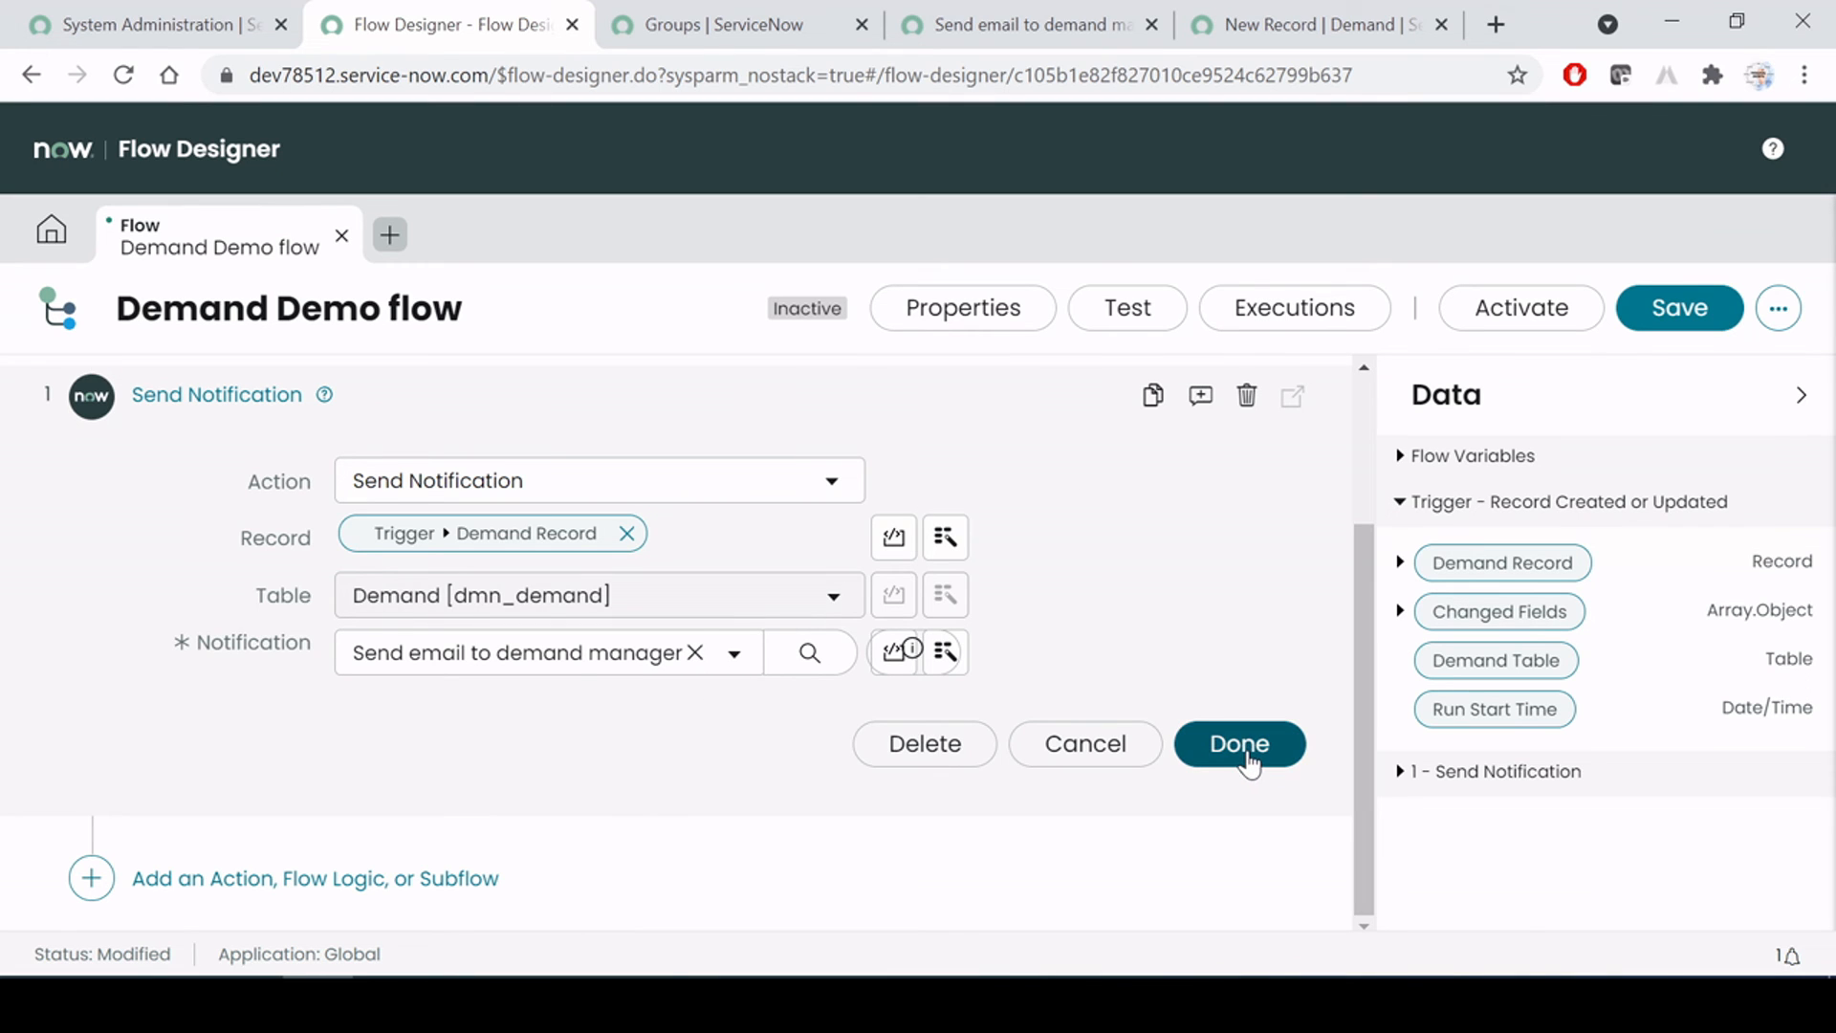
Finish the Send Notification action and add an Ask For Approval action from ServiceNow Core after it
{"action": "left_click", "coordinate": [1243, 745]}
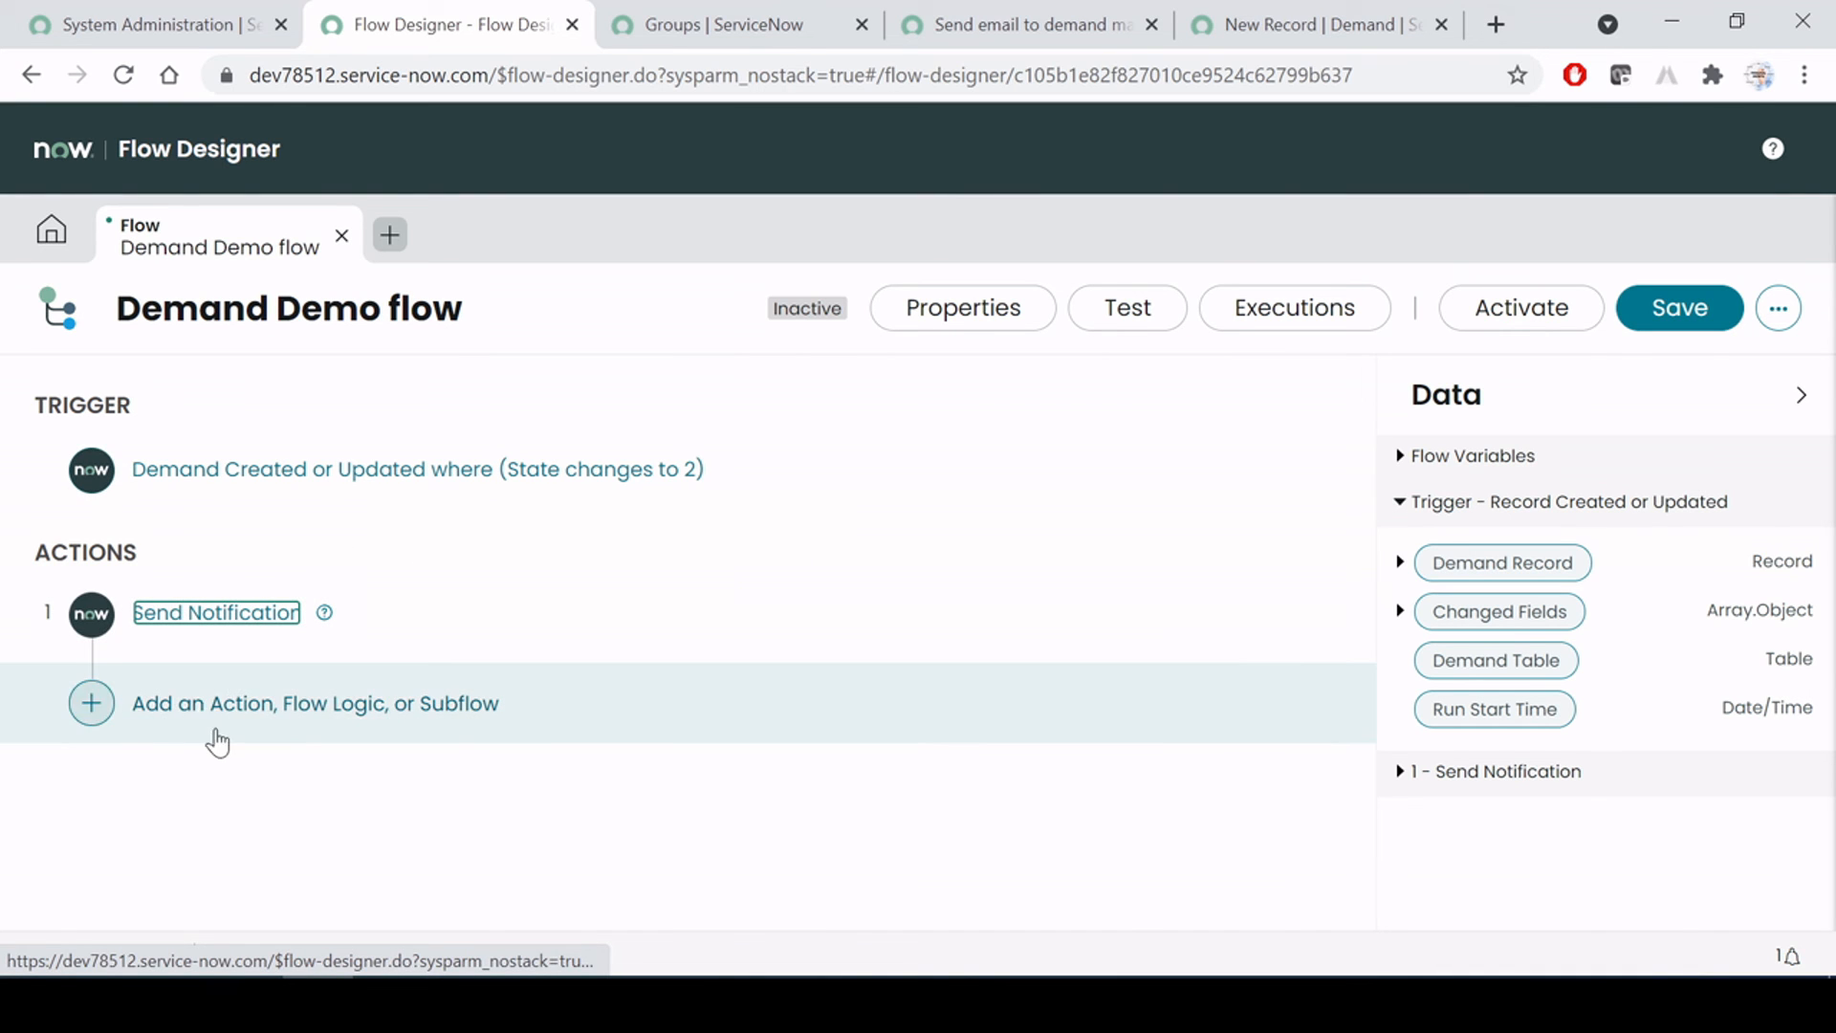
{"action": "left_click", "coordinate": [247, 715]}
{"action": "left_click", "coordinate": [230, 708]}
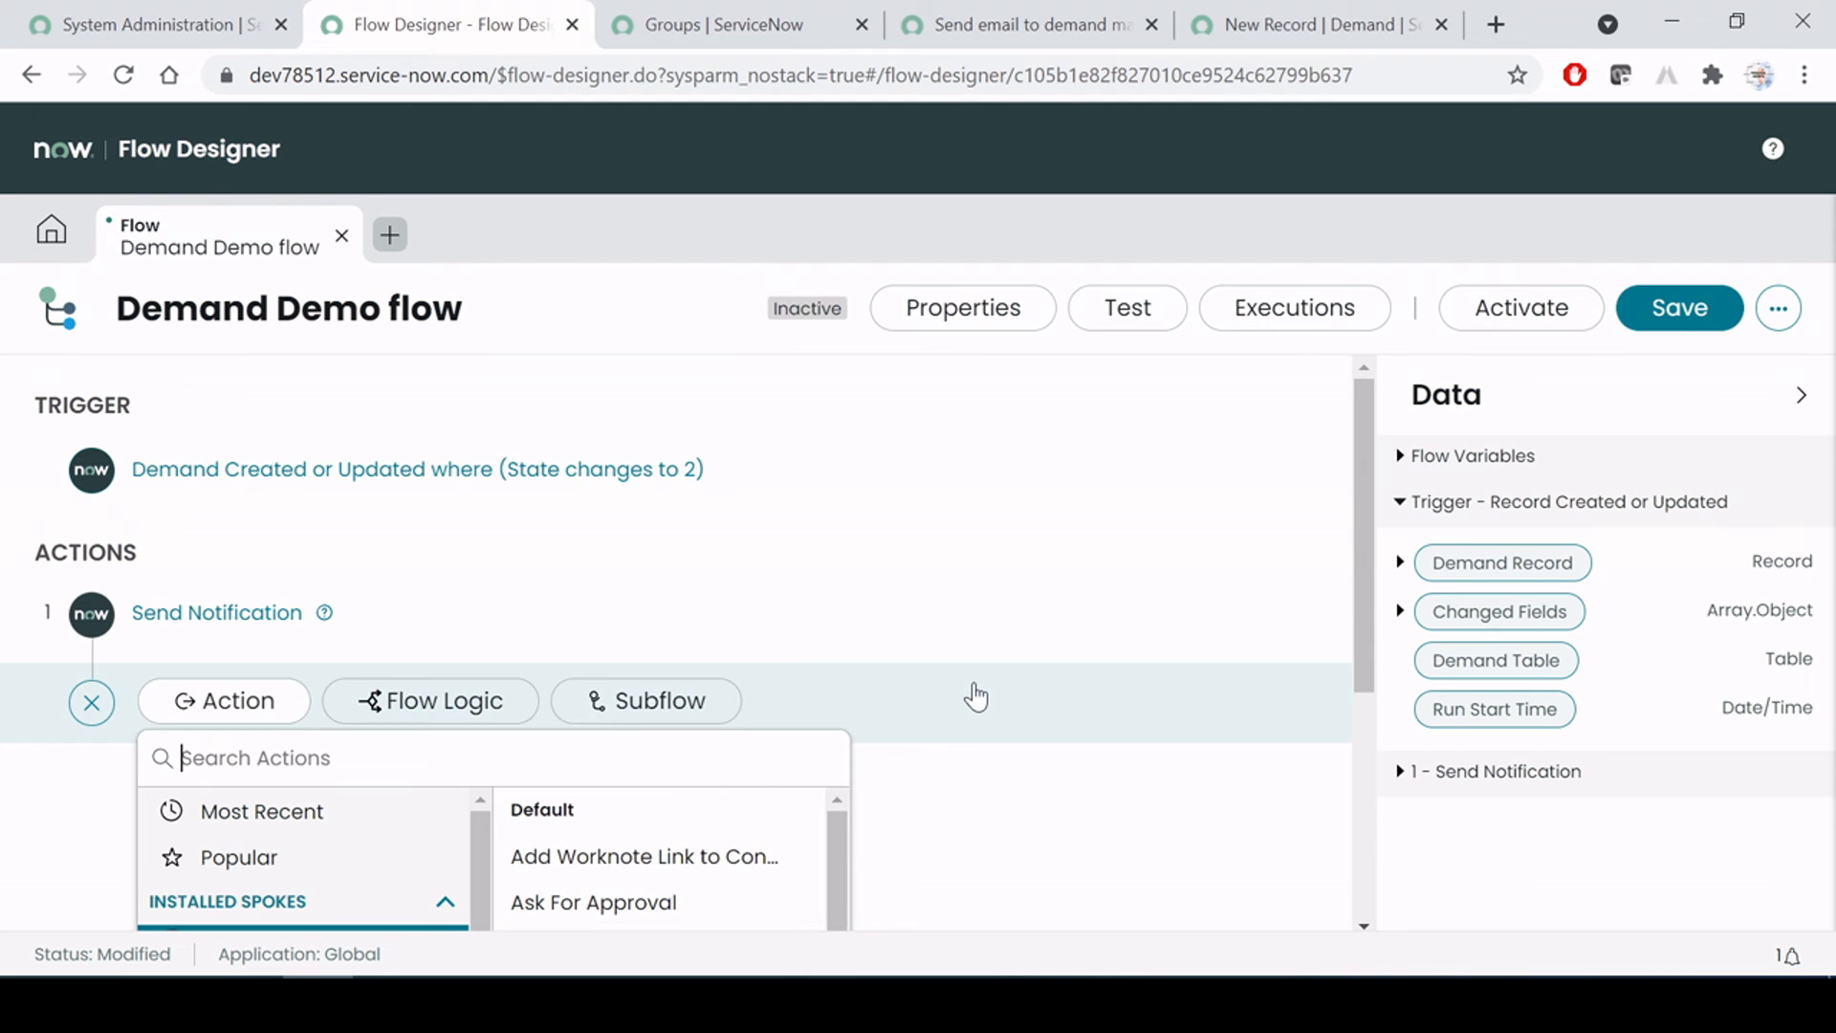
{"action": "key", "text": "alt+Tab"}
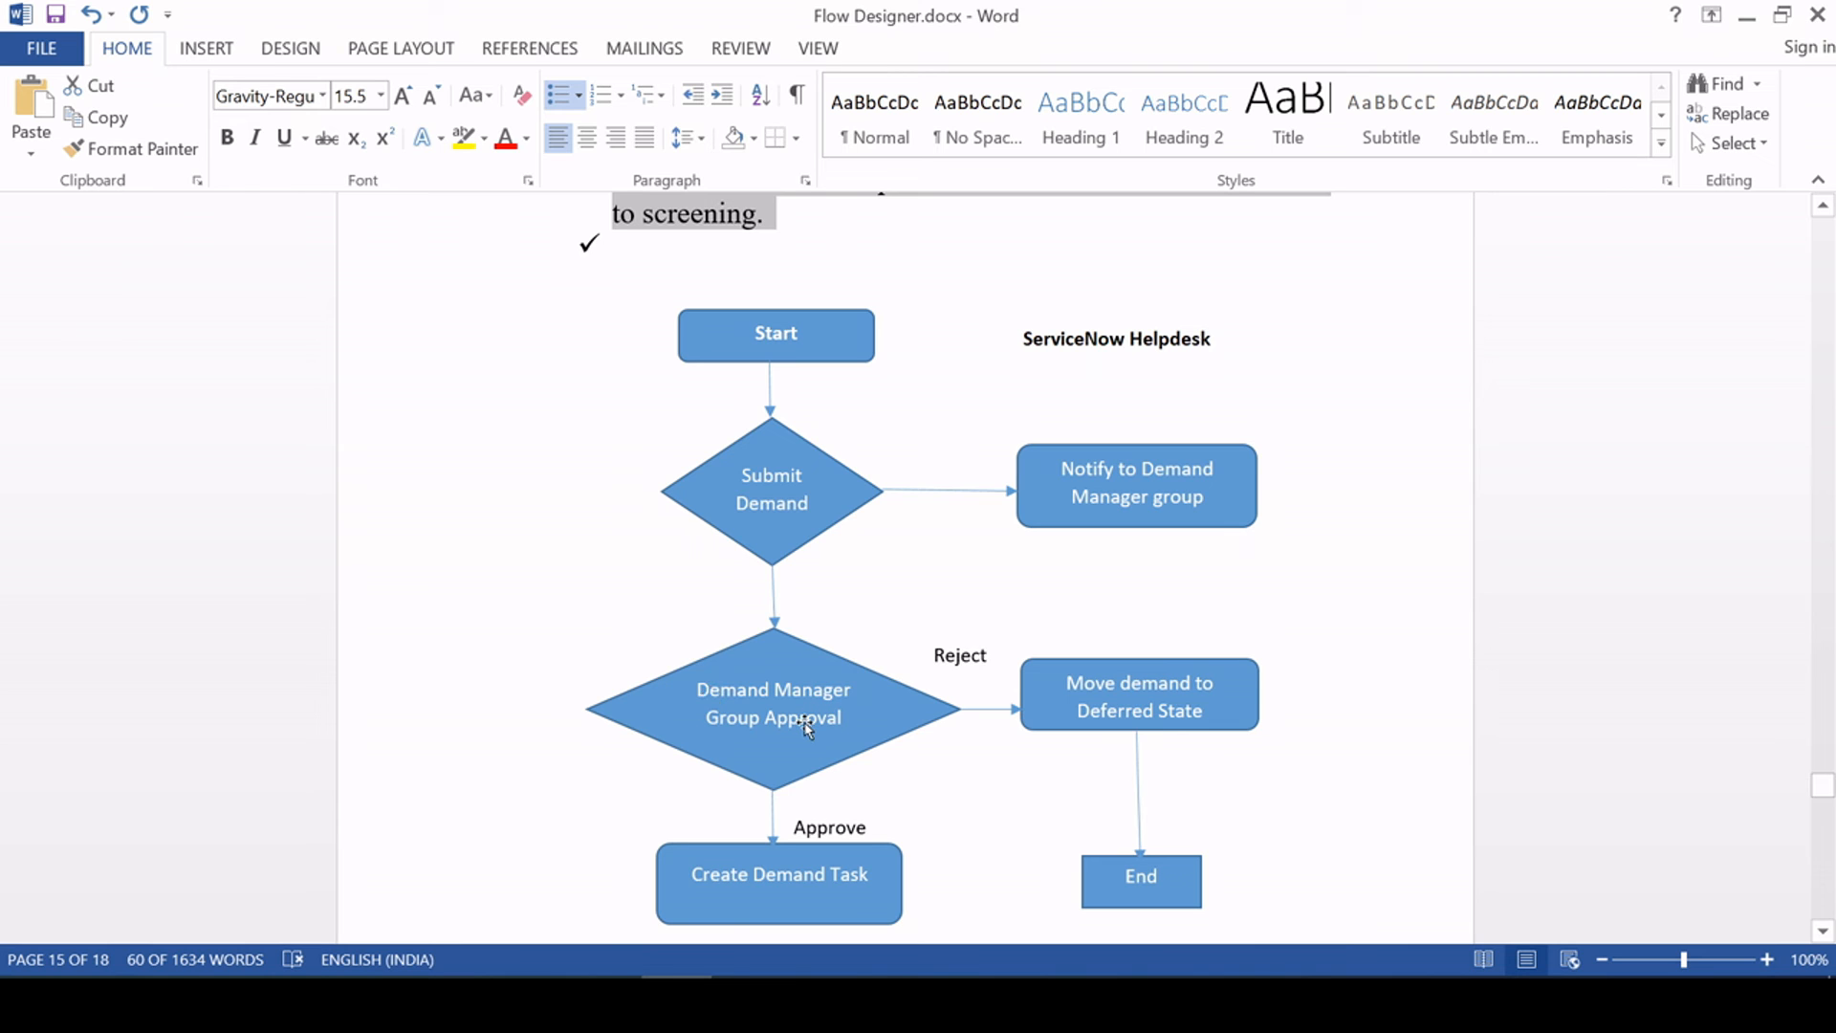
{"action": "key", "text": "alt+Tab"}
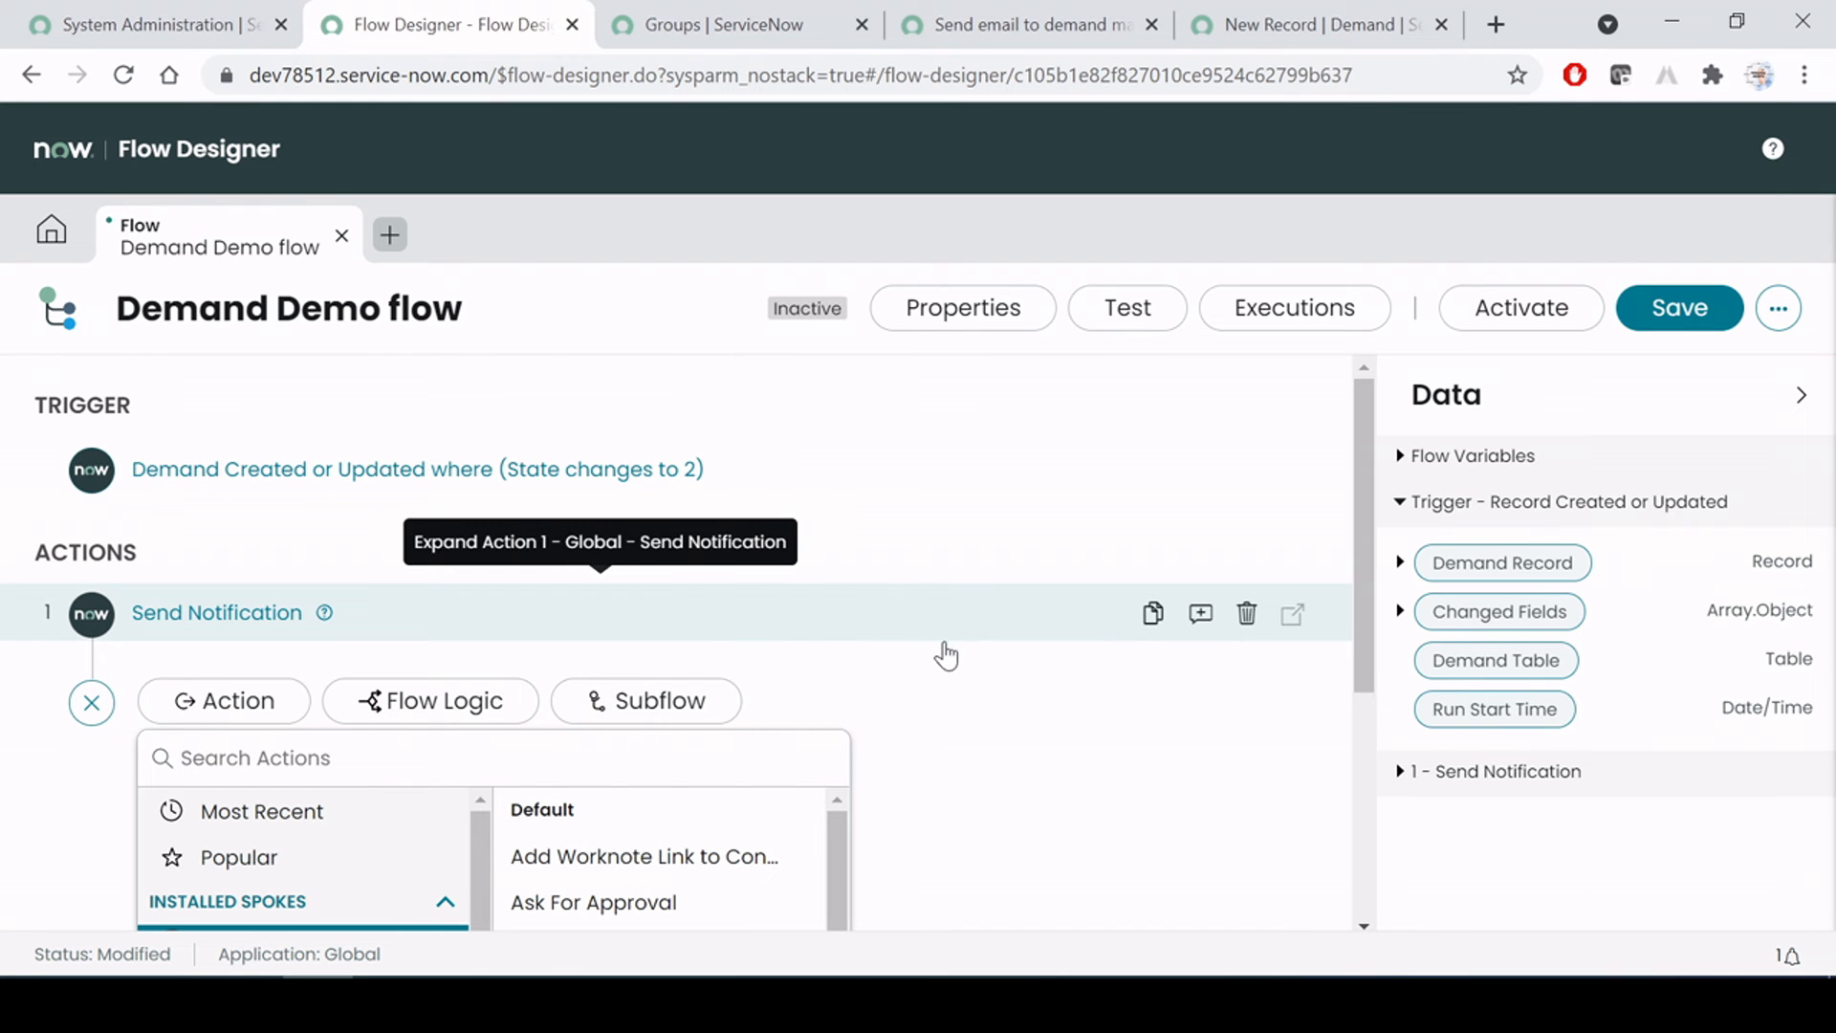
{"action": "scroll", "coordinate": [961, 706], "scroll_direction": "down", "scroll_amount": 2}
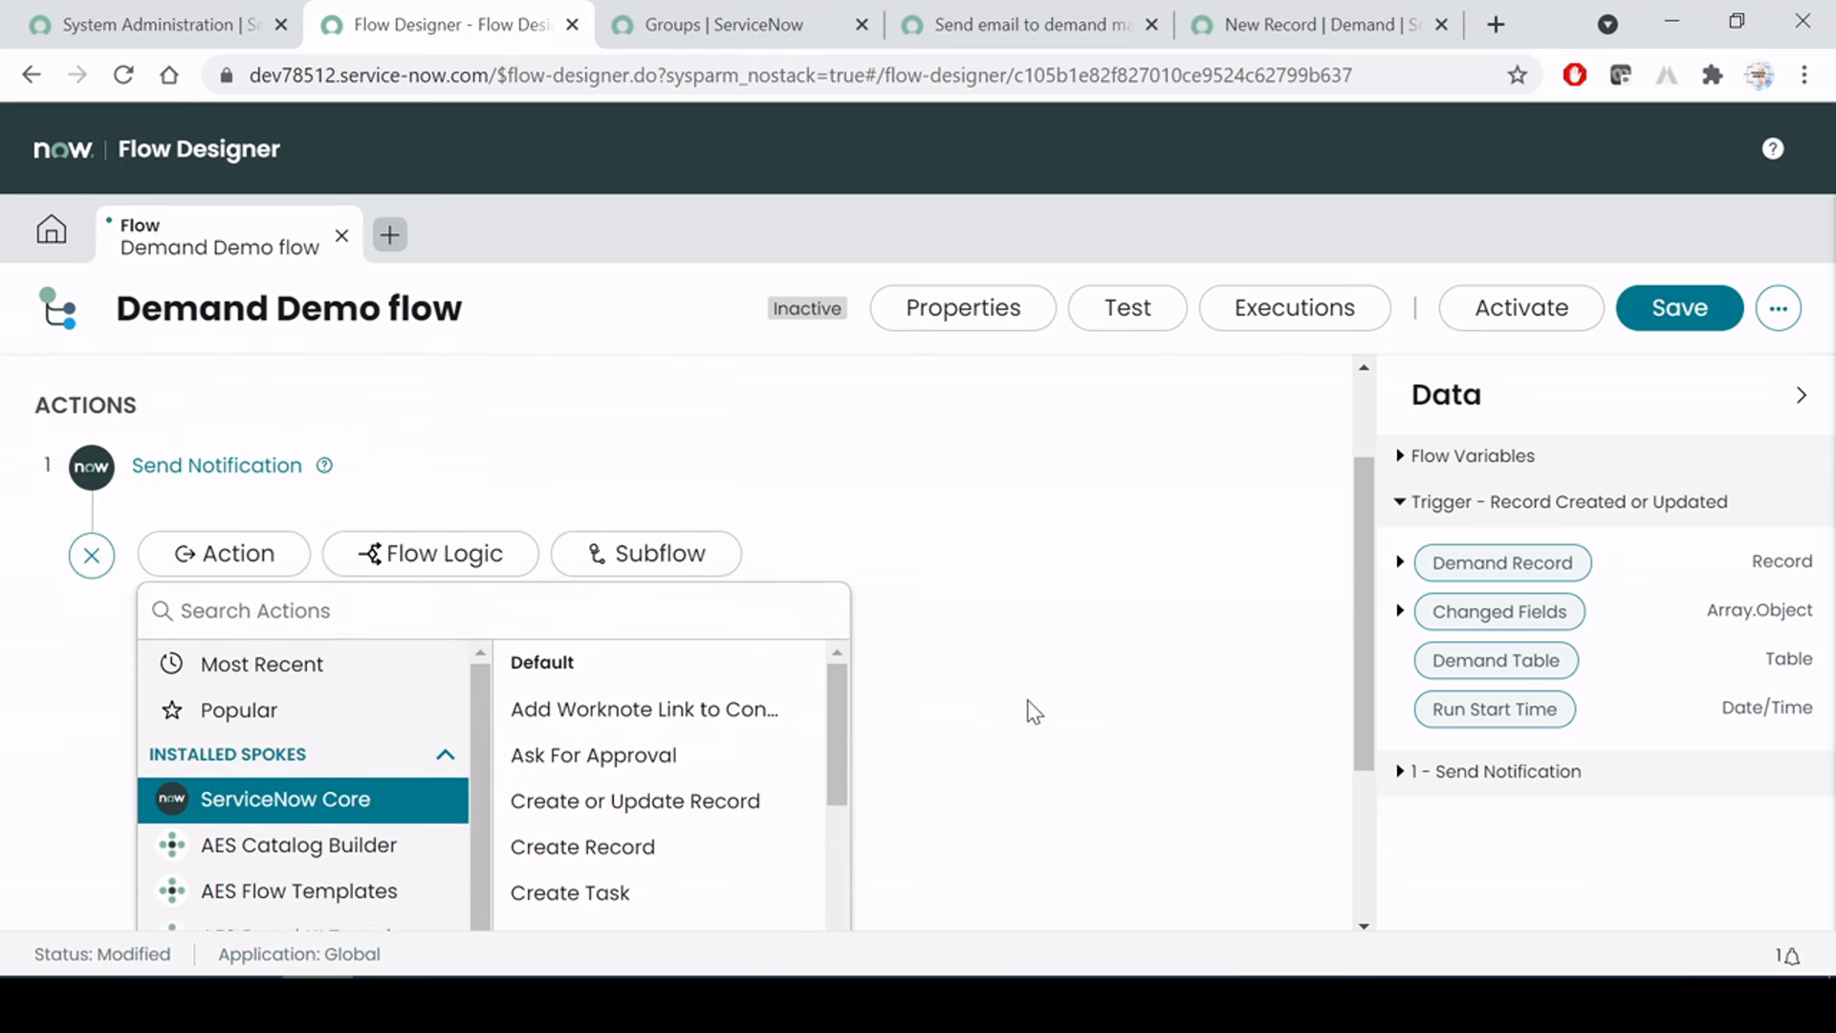
{"action": "scroll", "coordinate": [1030, 703], "scroll_direction": "down", "scroll_amount": 3}
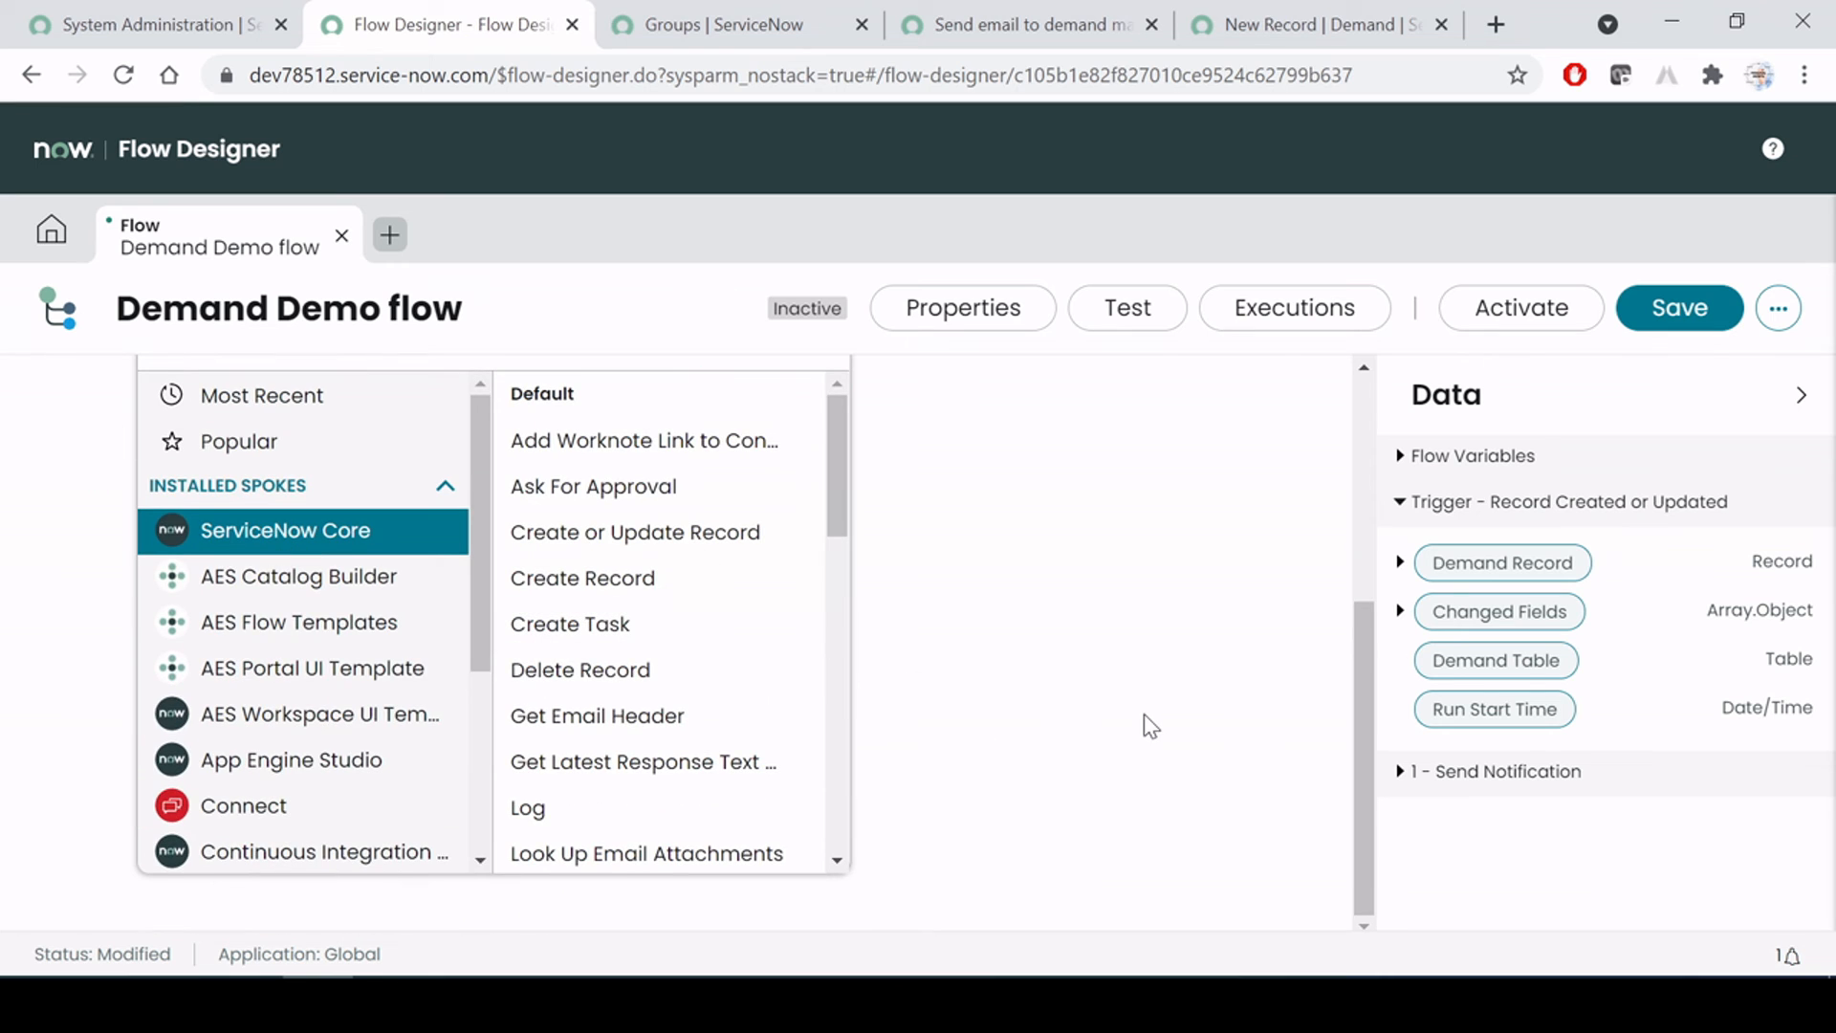
{"action": "scroll", "coordinate": [1144, 715], "scroll_direction": "up", "scroll_amount": 2}
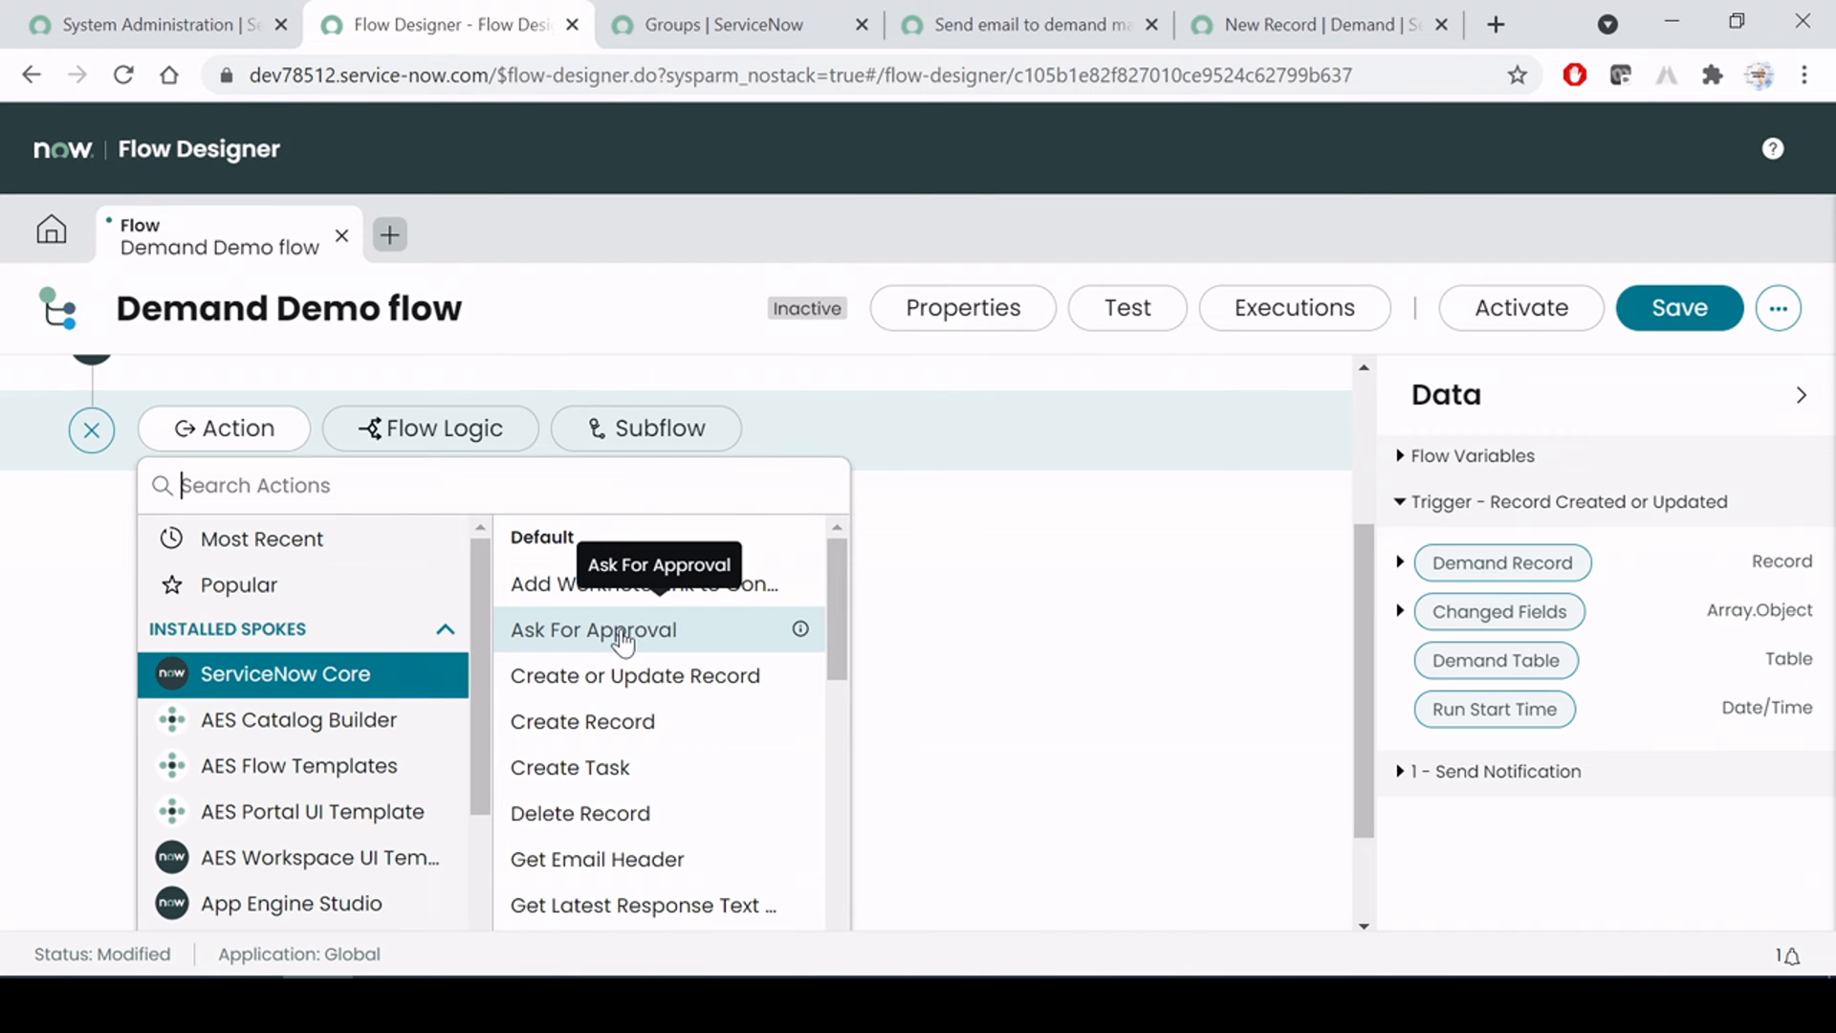
{"action": "left_click", "coordinate": [624, 639]}
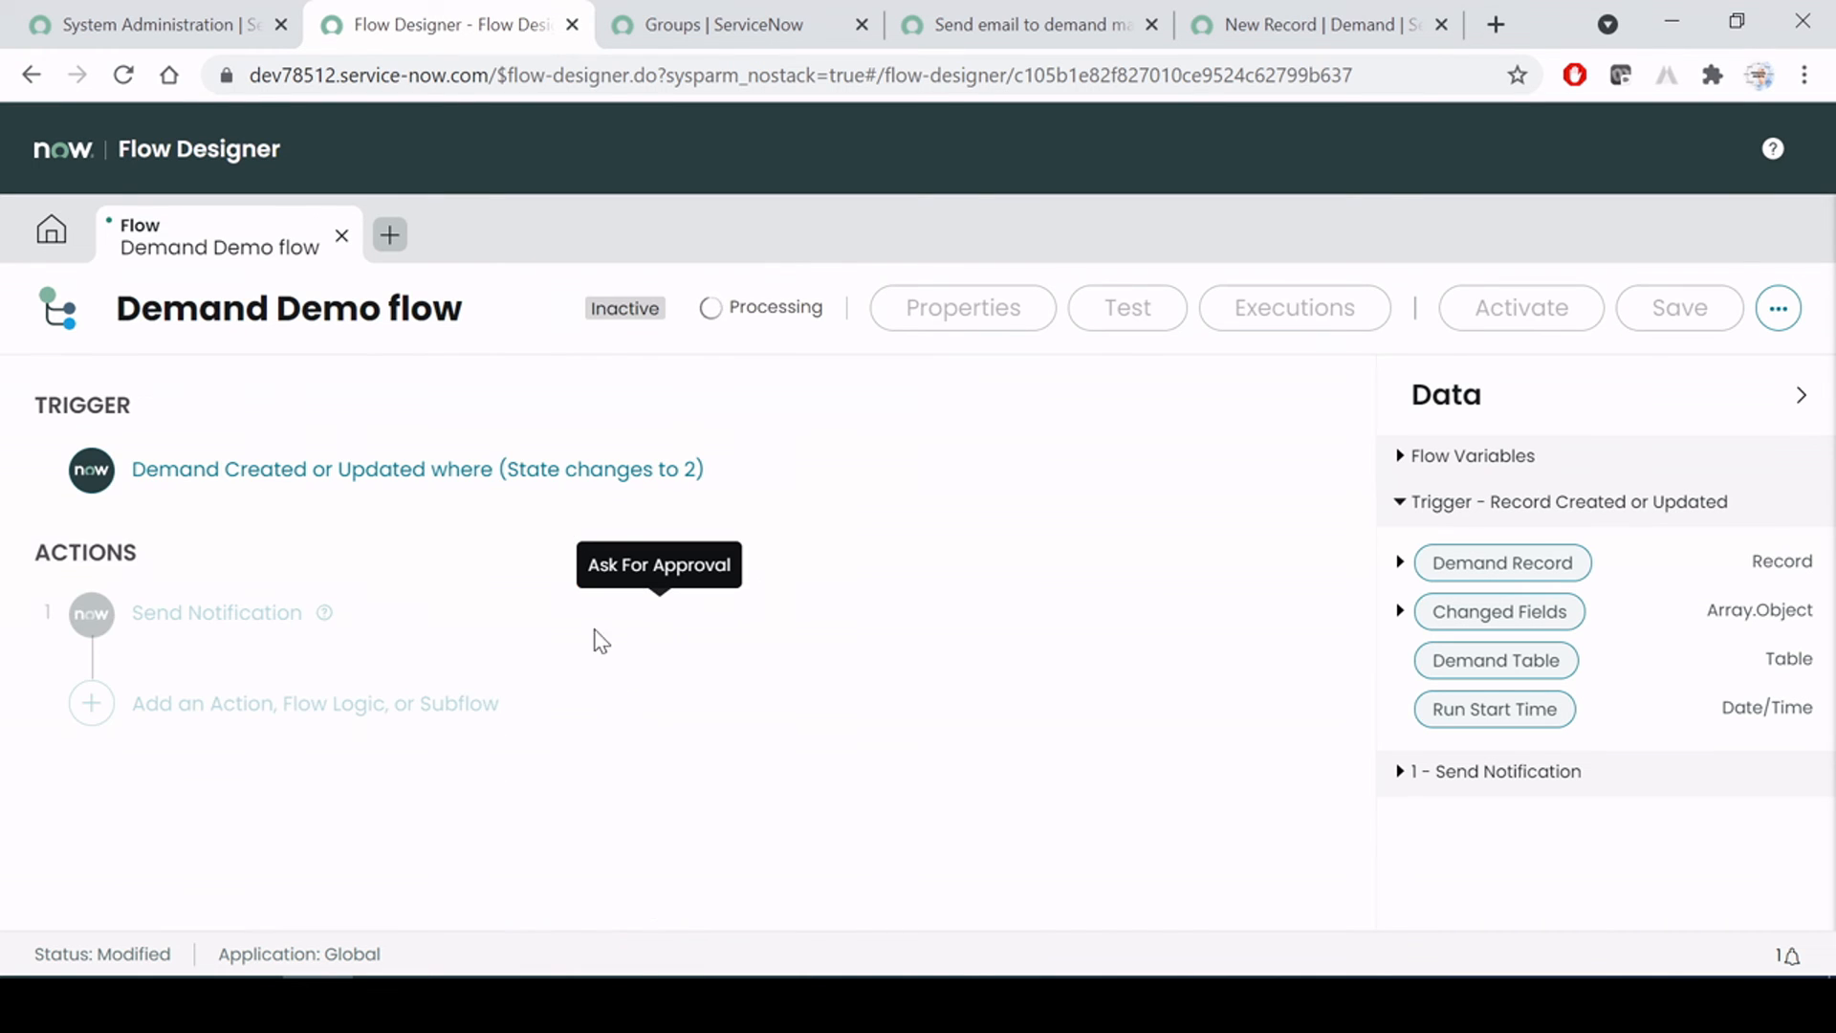
Set the Ask For Approval record to the trigger's Demand Record and review the approval and journal fields
{"action": "scroll", "coordinate": [1037, 521], "scroll_direction": "down", "scroll_amount": 3}
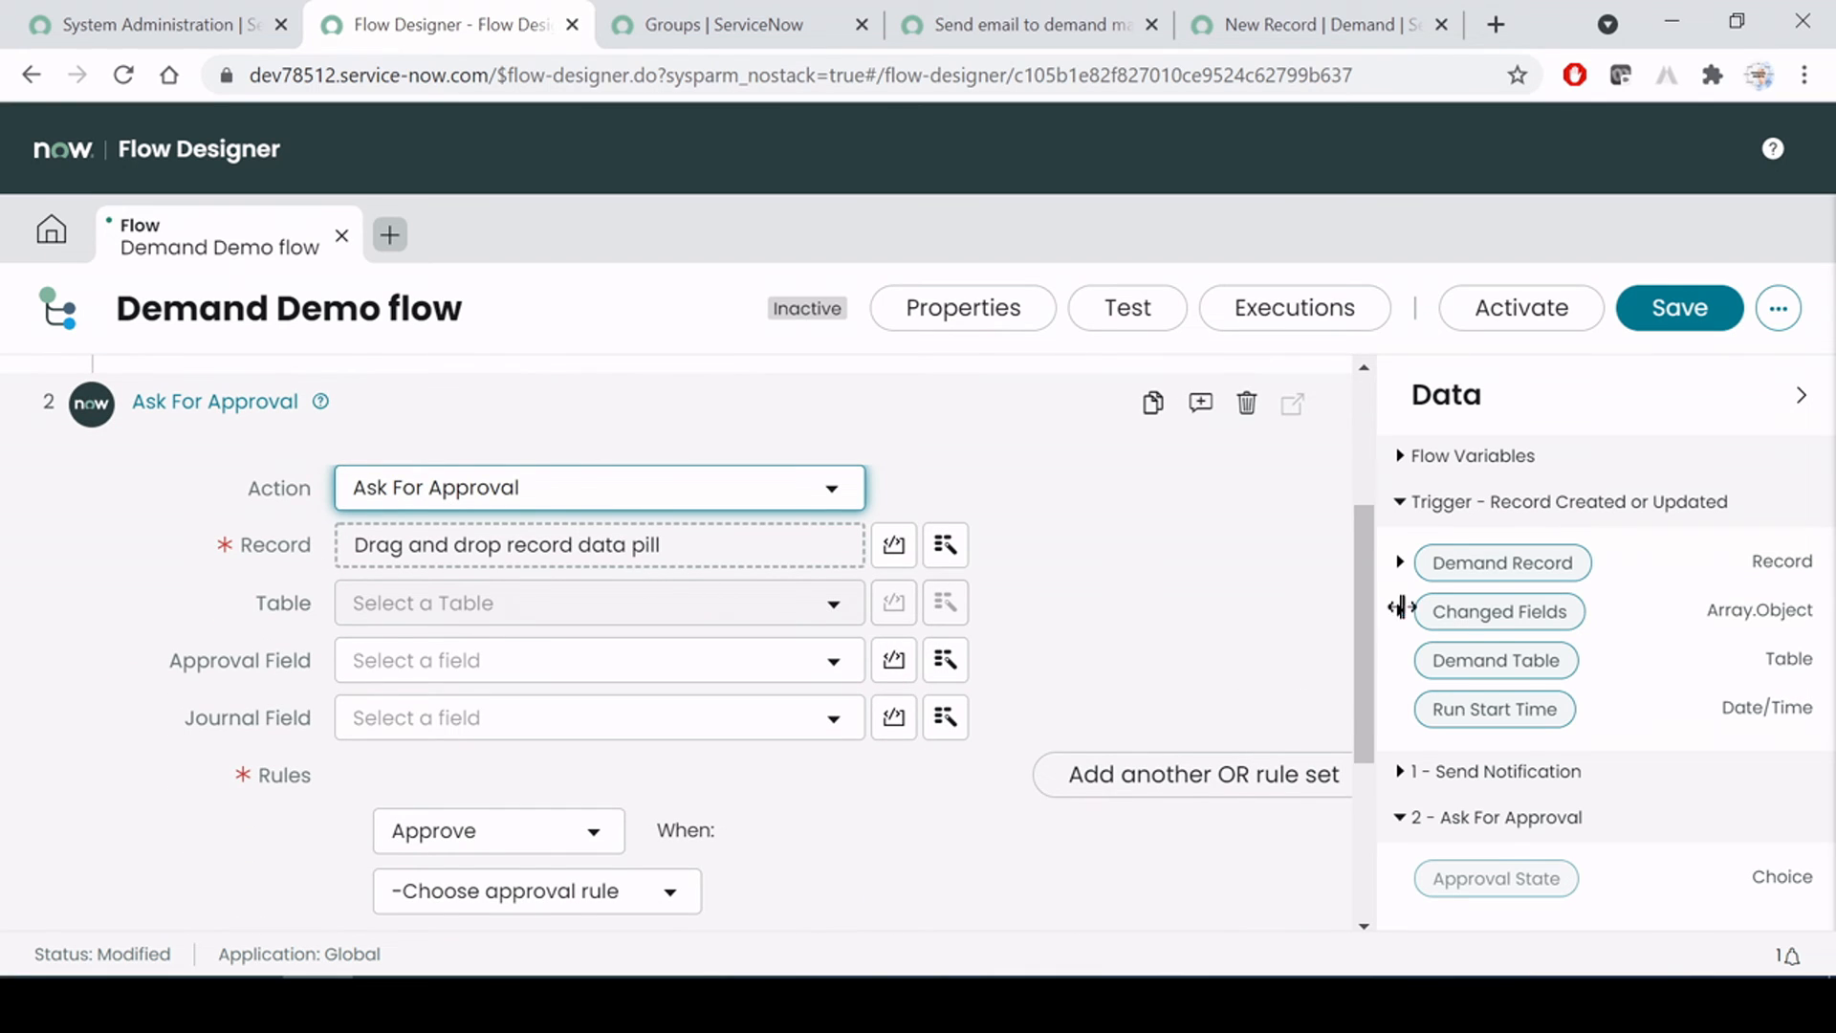
{"action": "left_click_drag", "start_coordinate": [1499, 573], "coordinate": [550, 554]}
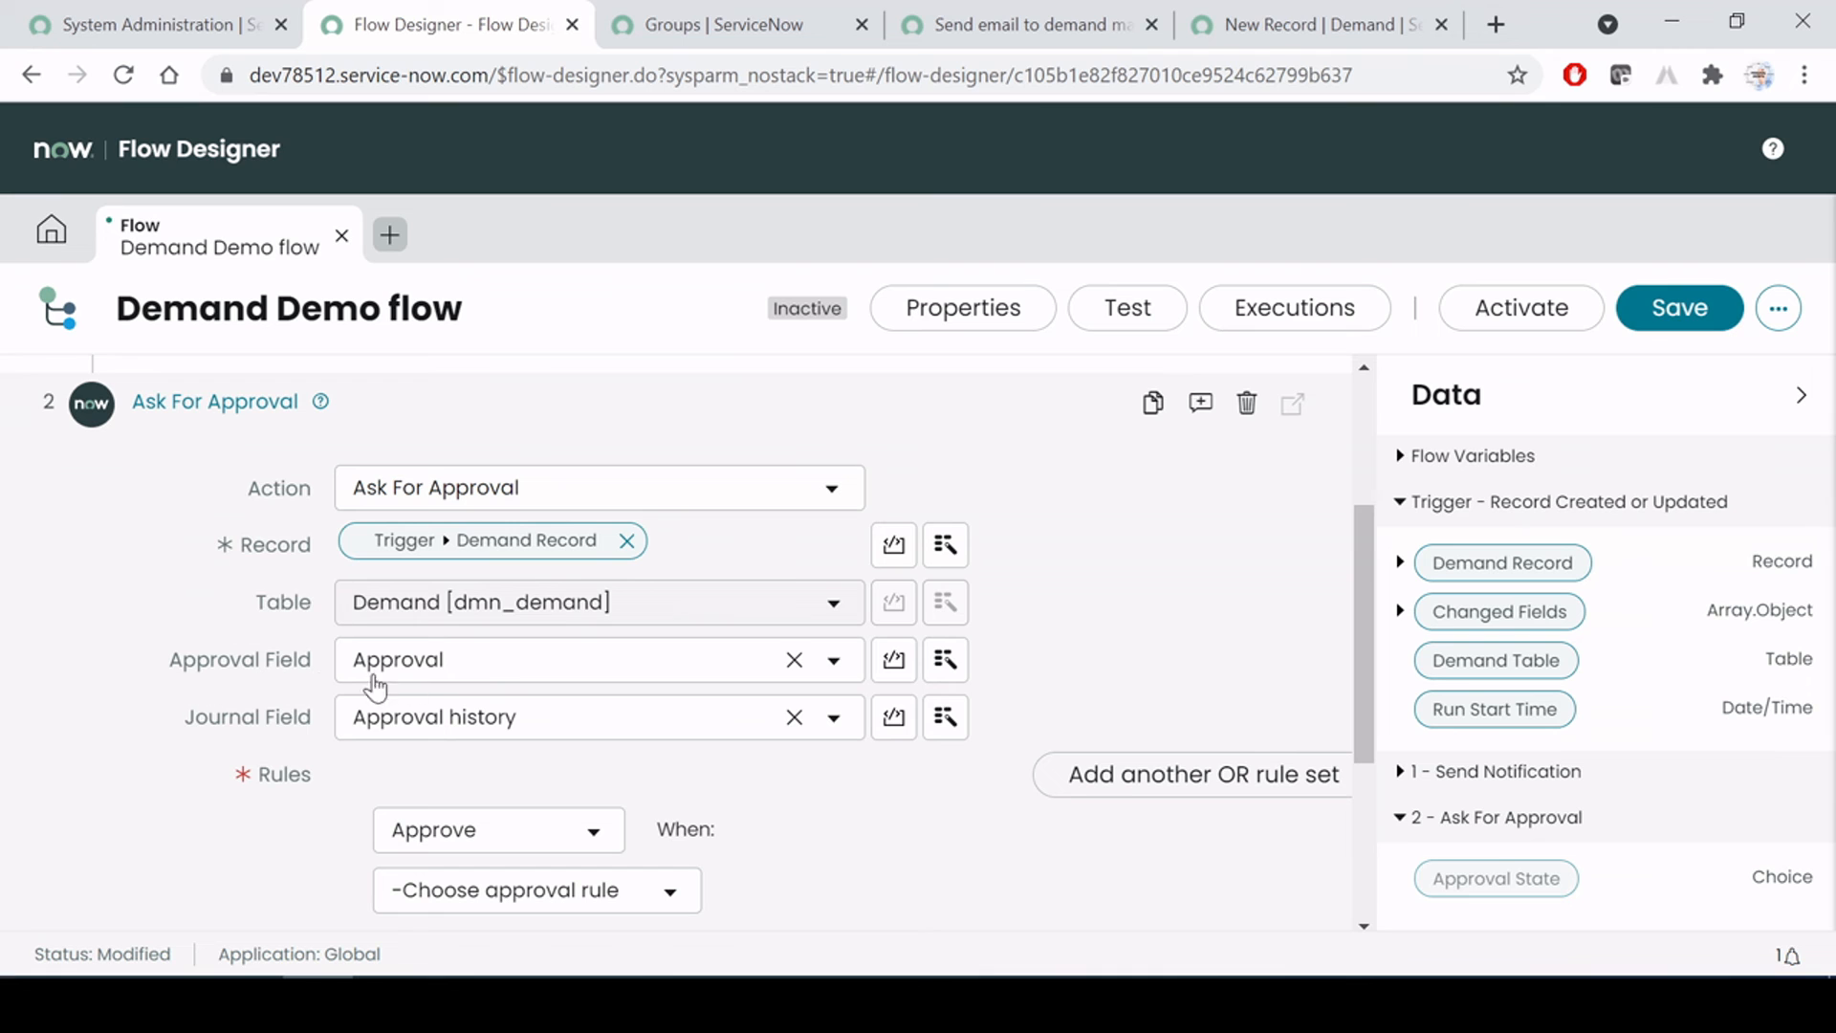
{"action": "left_click", "coordinate": [516, 669]}
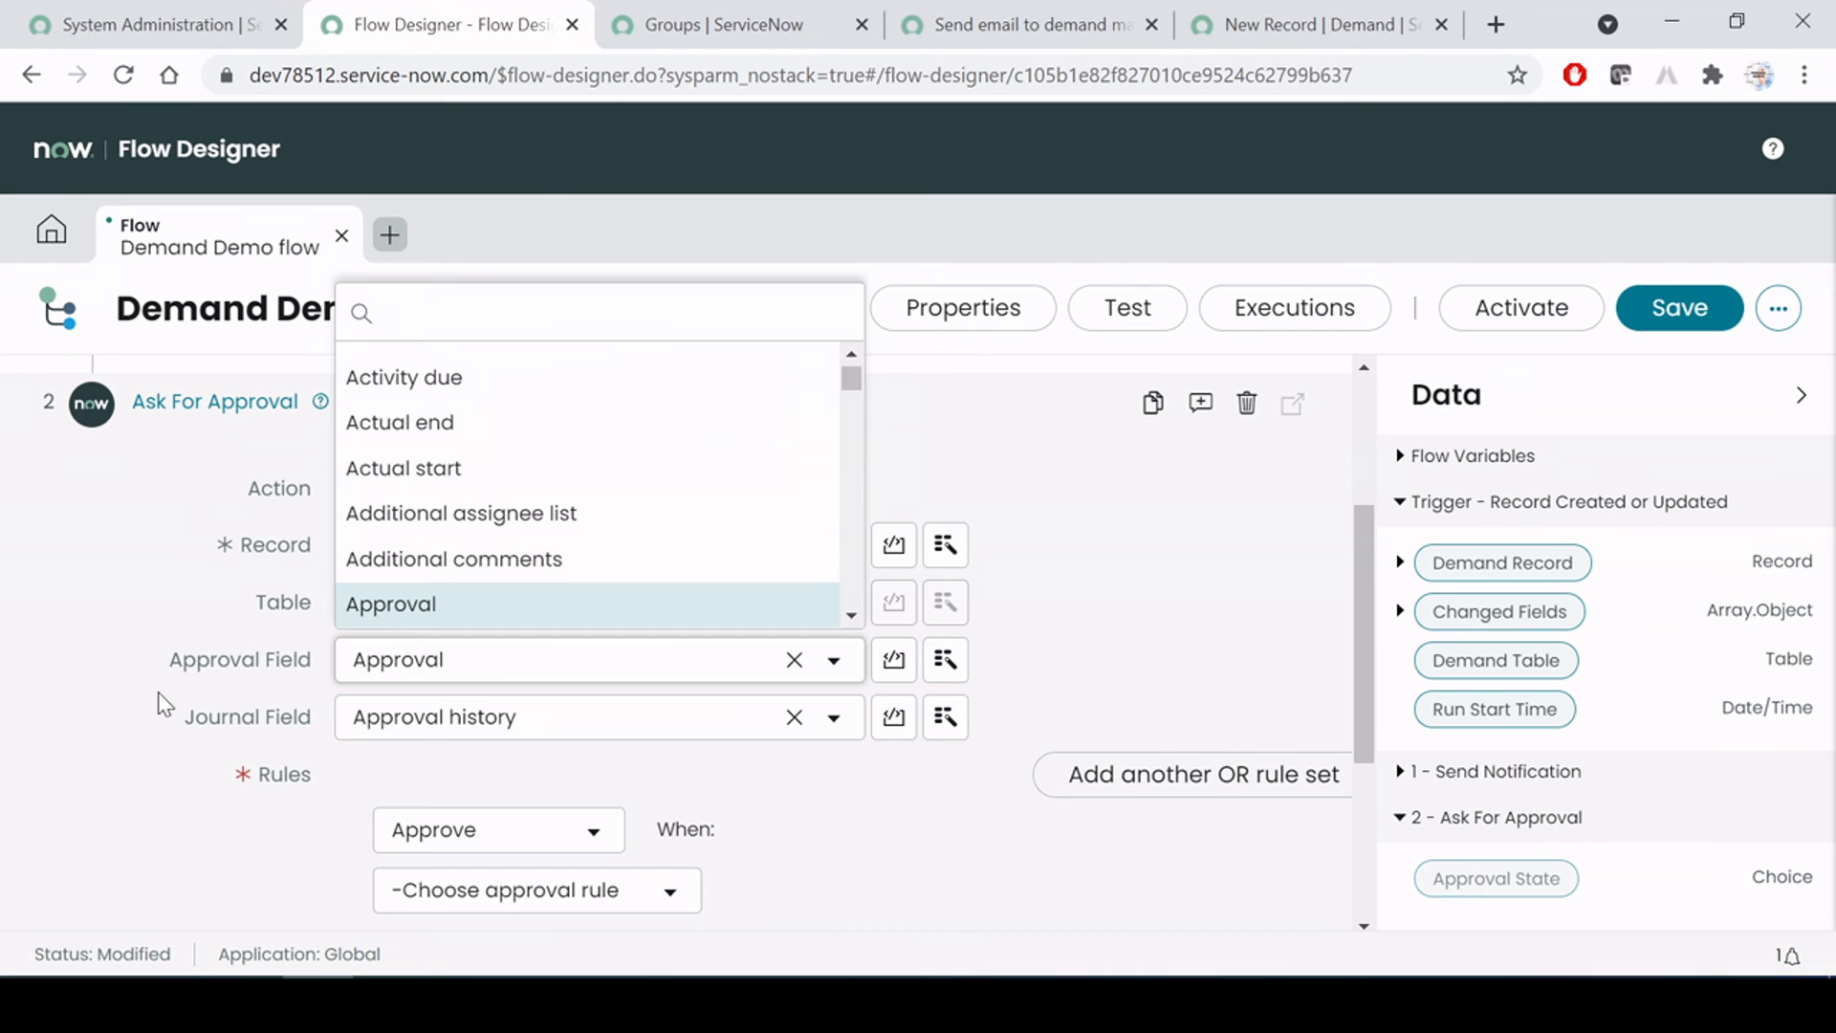
{"action": "left_click", "coordinate": [155, 745]}
{"action": "left_click_drag", "start_coordinate": [195, 719], "coordinate": [538, 779]}
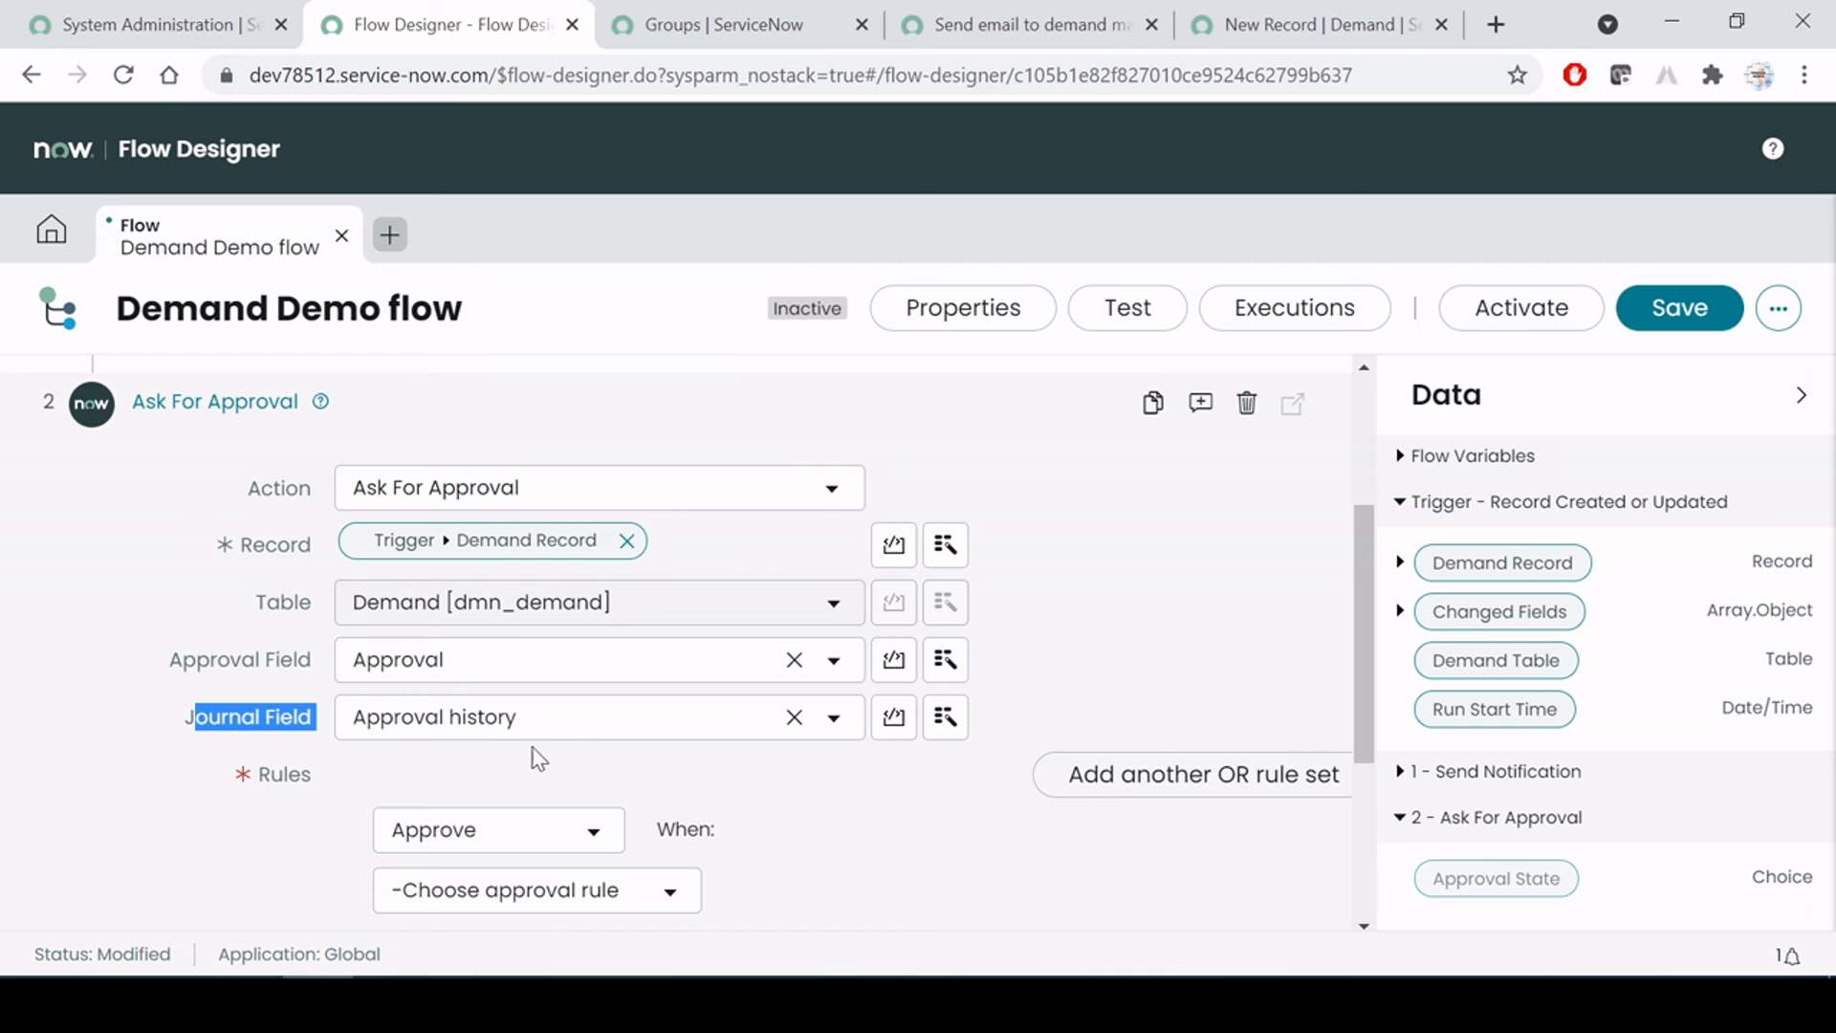
{"action": "left_click", "coordinate": [904, 837]}
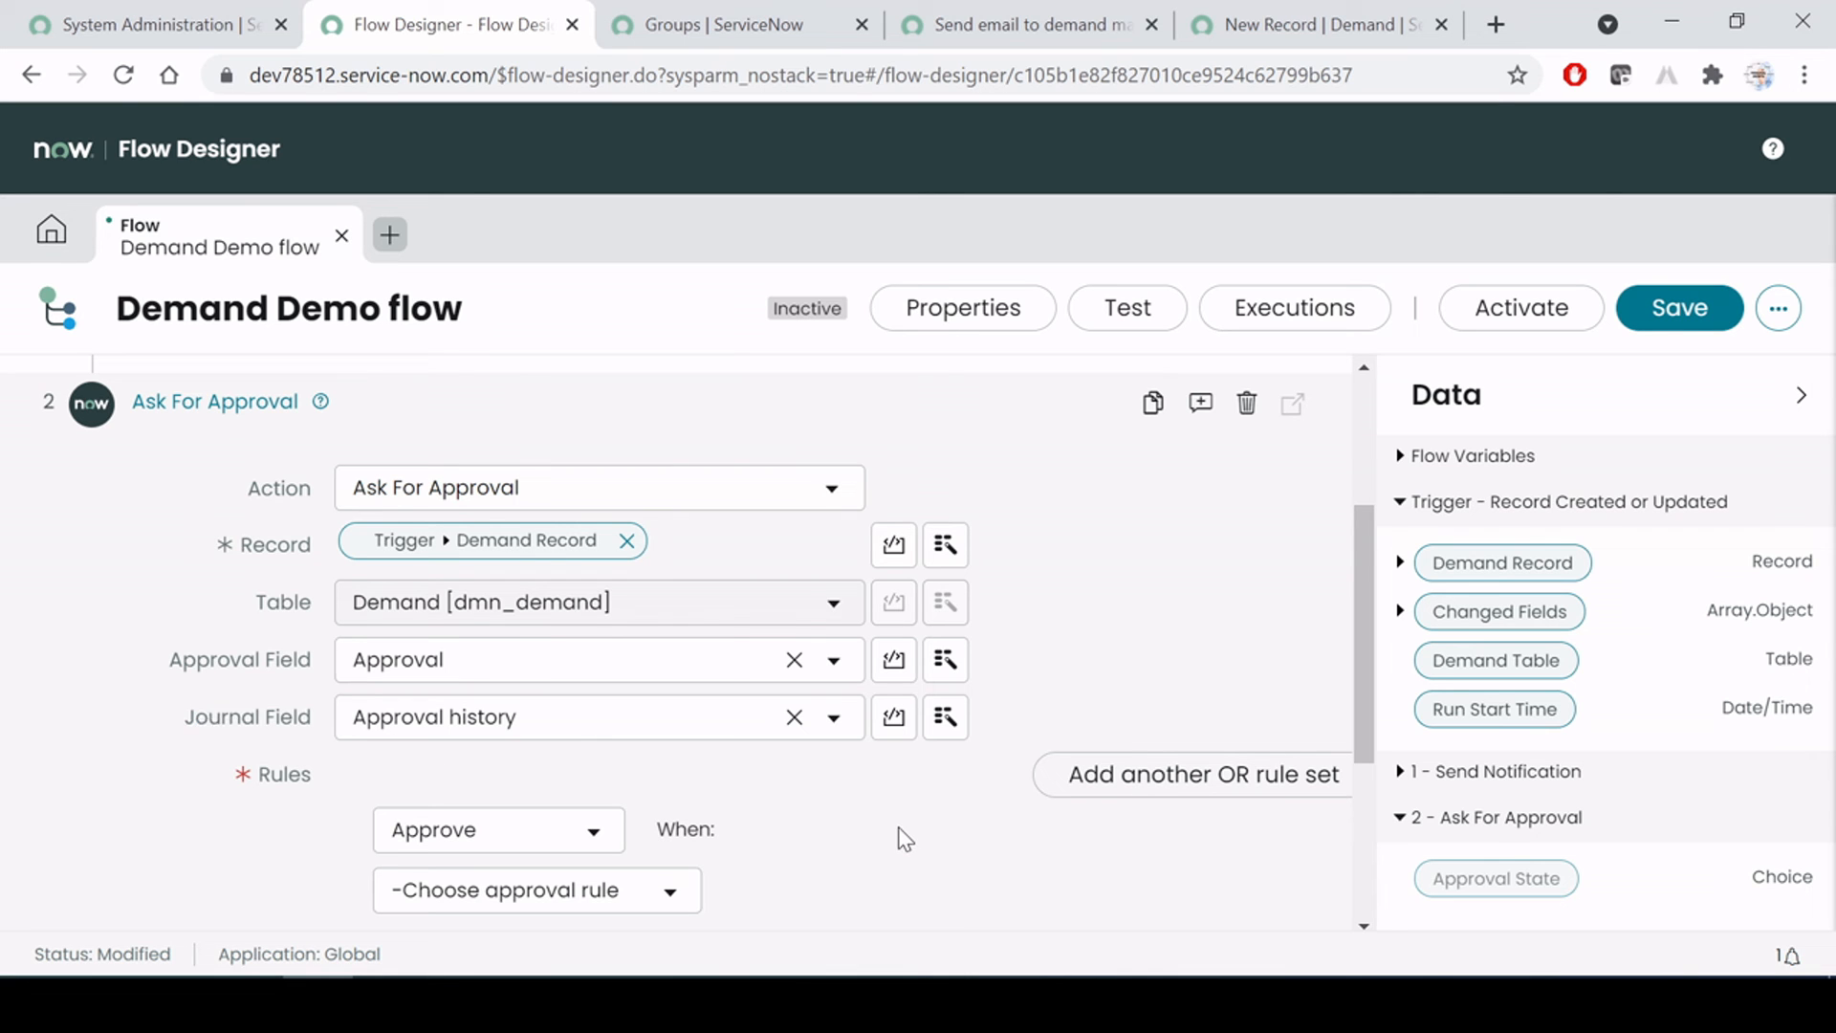
Collapse the flow's Data pane and check the decision choices for the approval rule
{"action": "scroll", "coordinate": [903, 826], "scroll_direction": "down", "scroll_amount": 3}
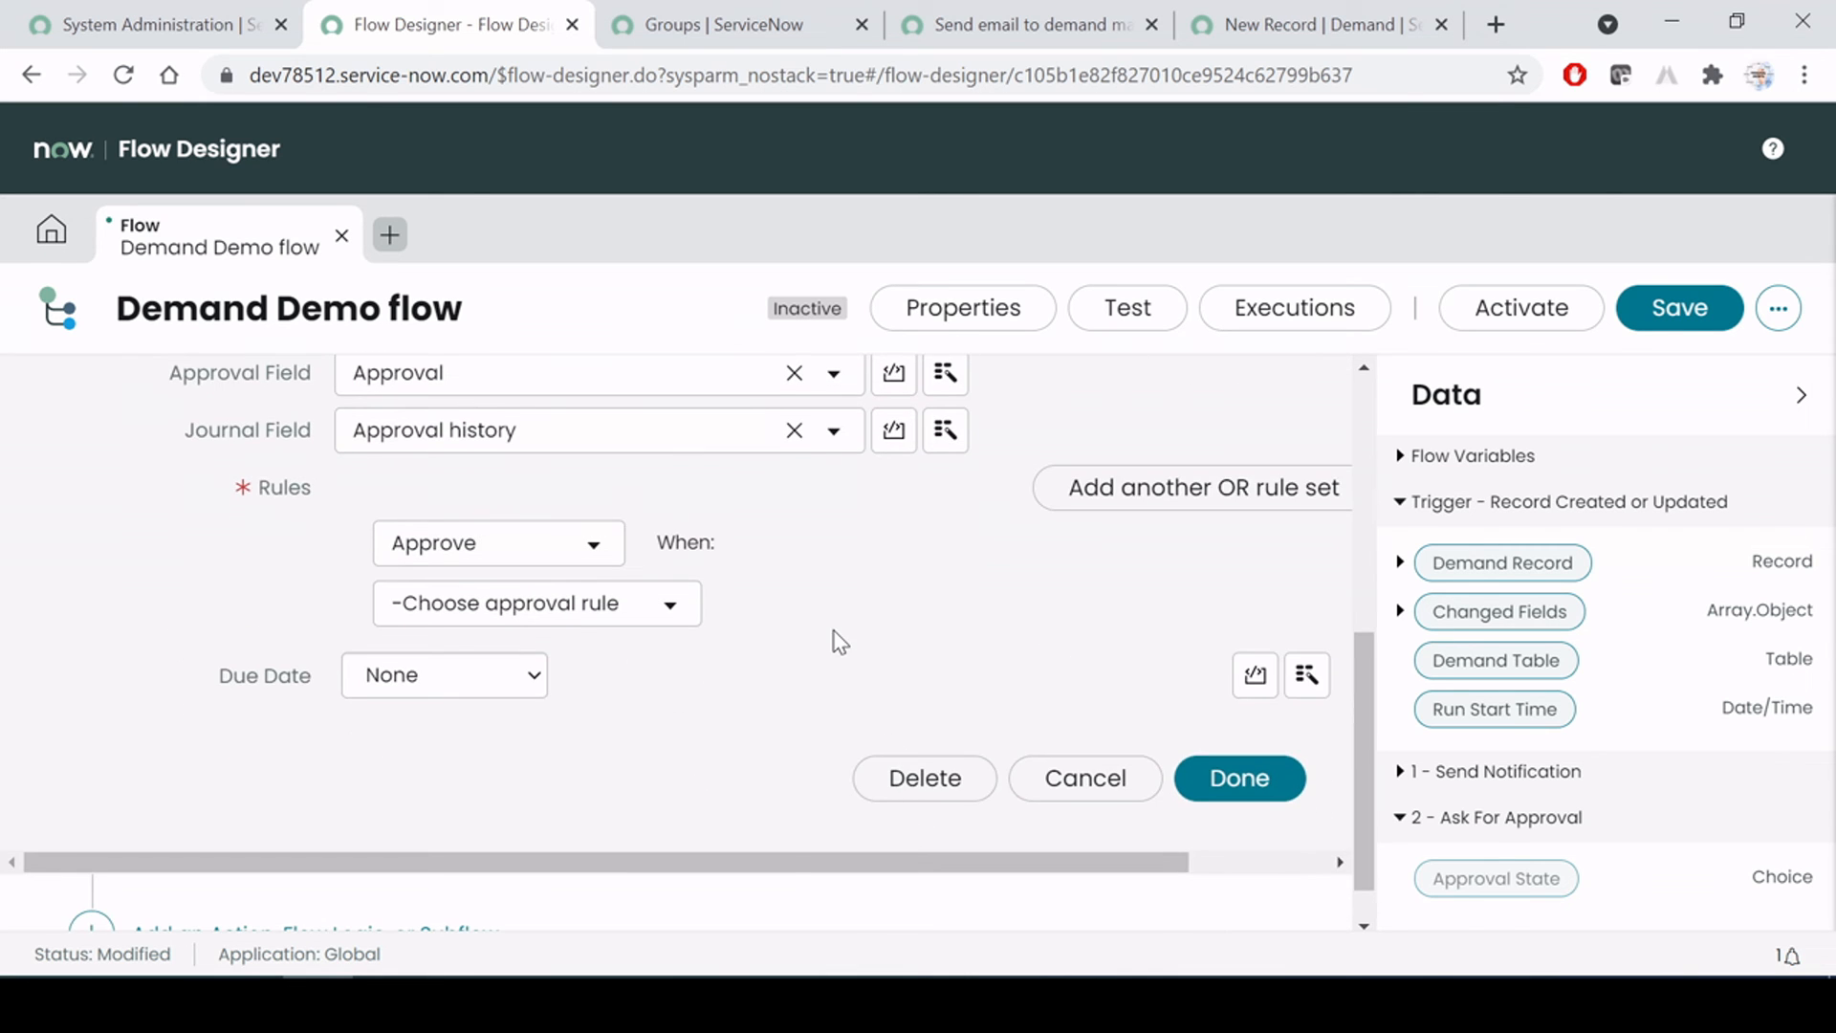
{"action": "left_click", "coordinate": [1800, 395]}
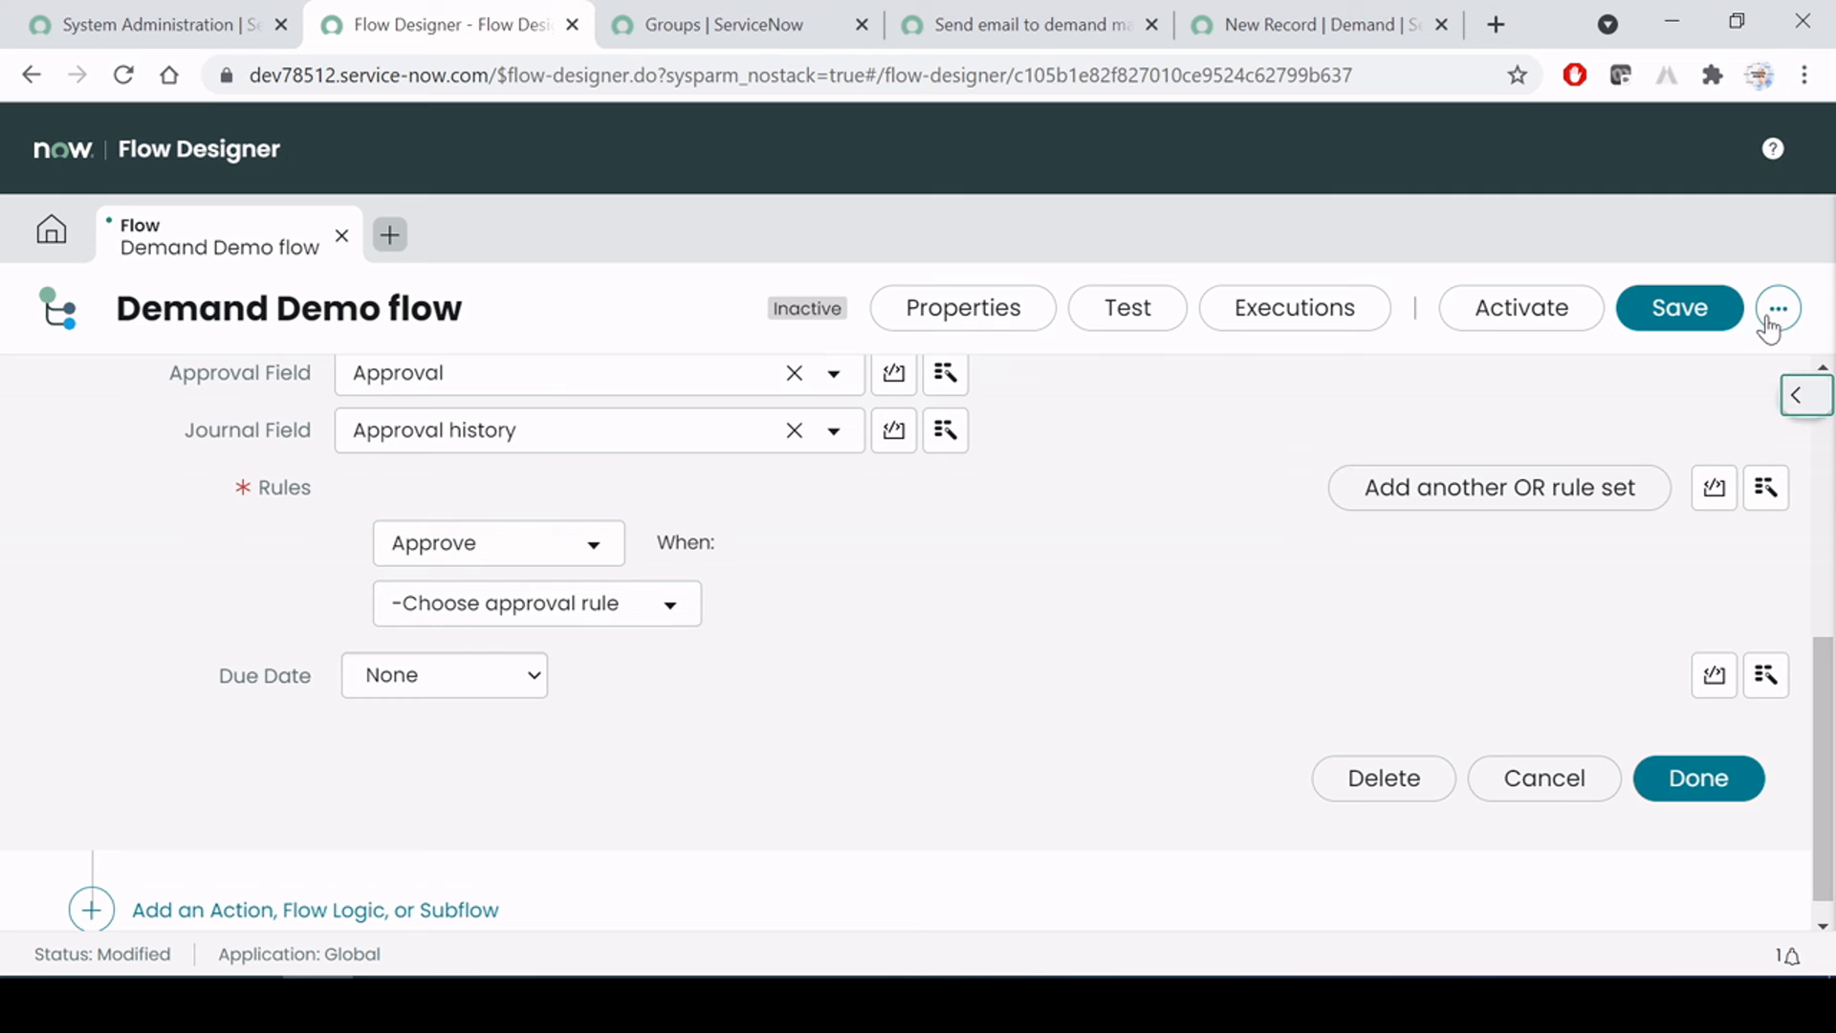
{"action": "left_click", "coordinate": [559, 545]}
{"action": "left_click", "coordinate": [895, 519]}
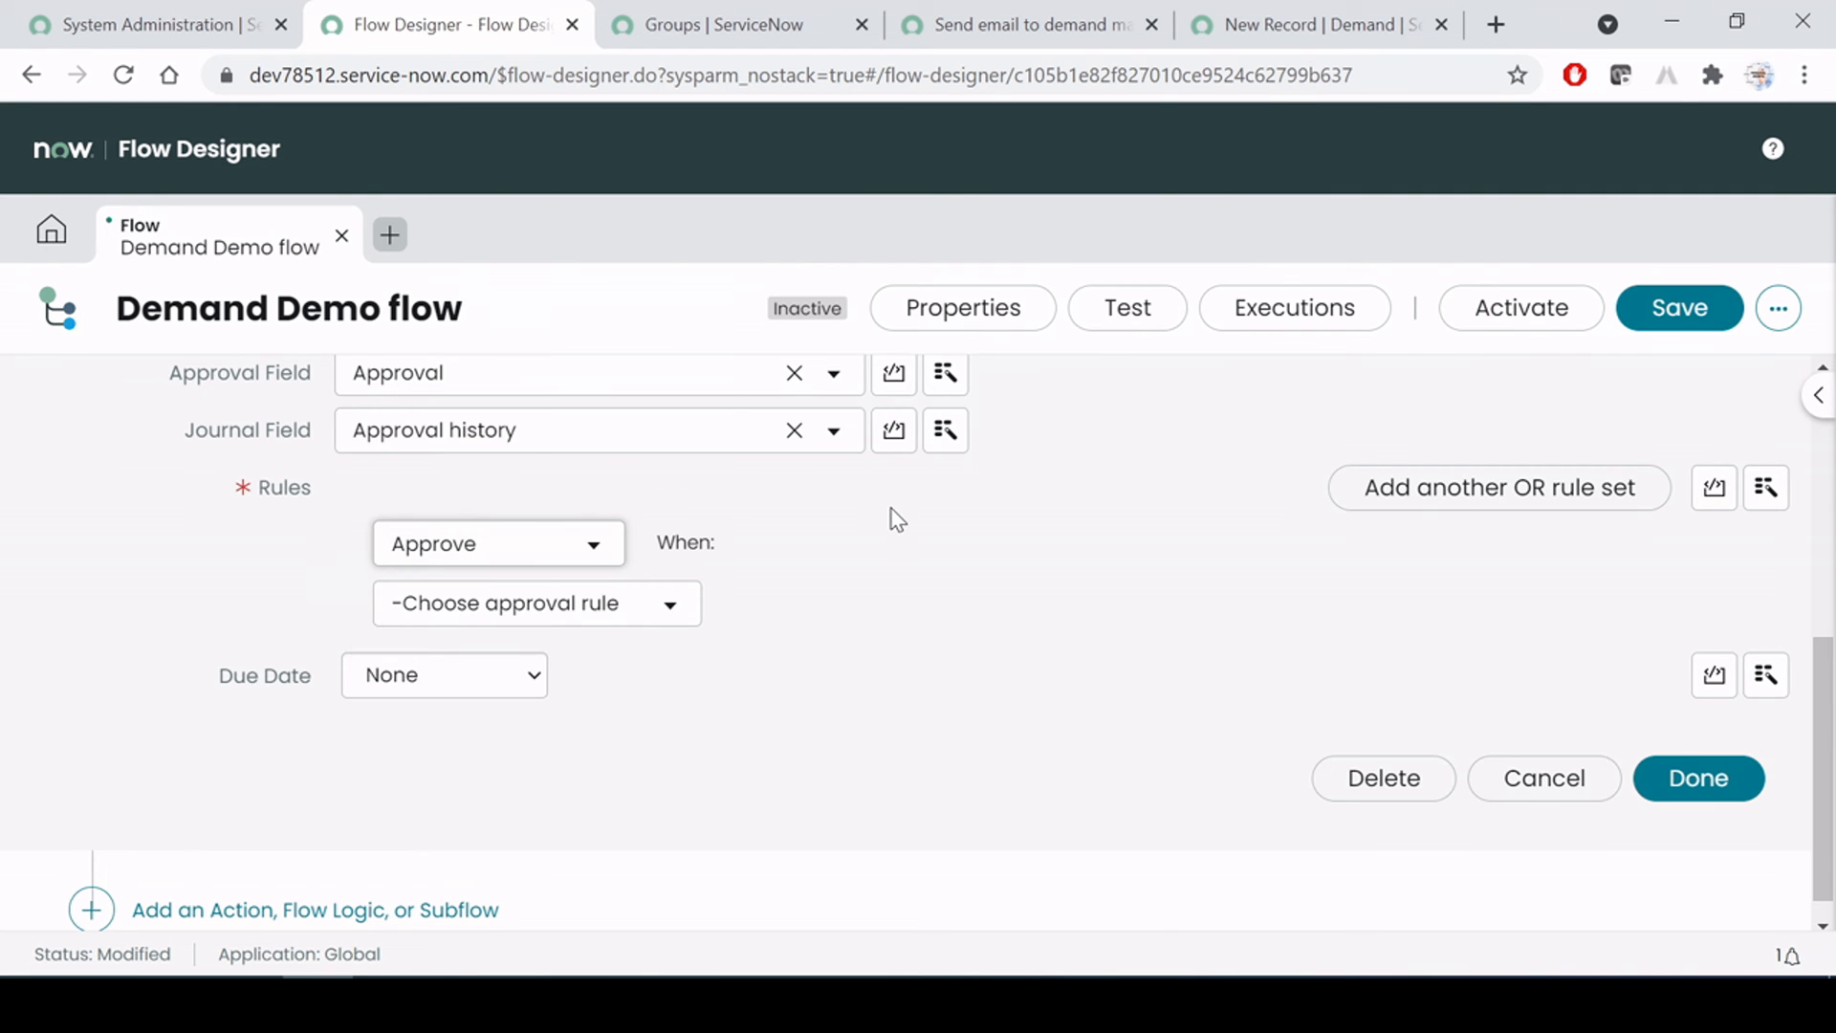
Switch to the Flow Designer document in Word, read the Scenario 1 approval and rejection conditions, and return to the flow
{"action": "key", "text": "alt+Tab"}
{"action": "key", "text": "alt+Tab"}
{"action": "key", "text": "alt+Tab"}
{"action": "scroll", "coordinate": [1030, 657], "scroll_direction": "up", "scroll_amount": 7}
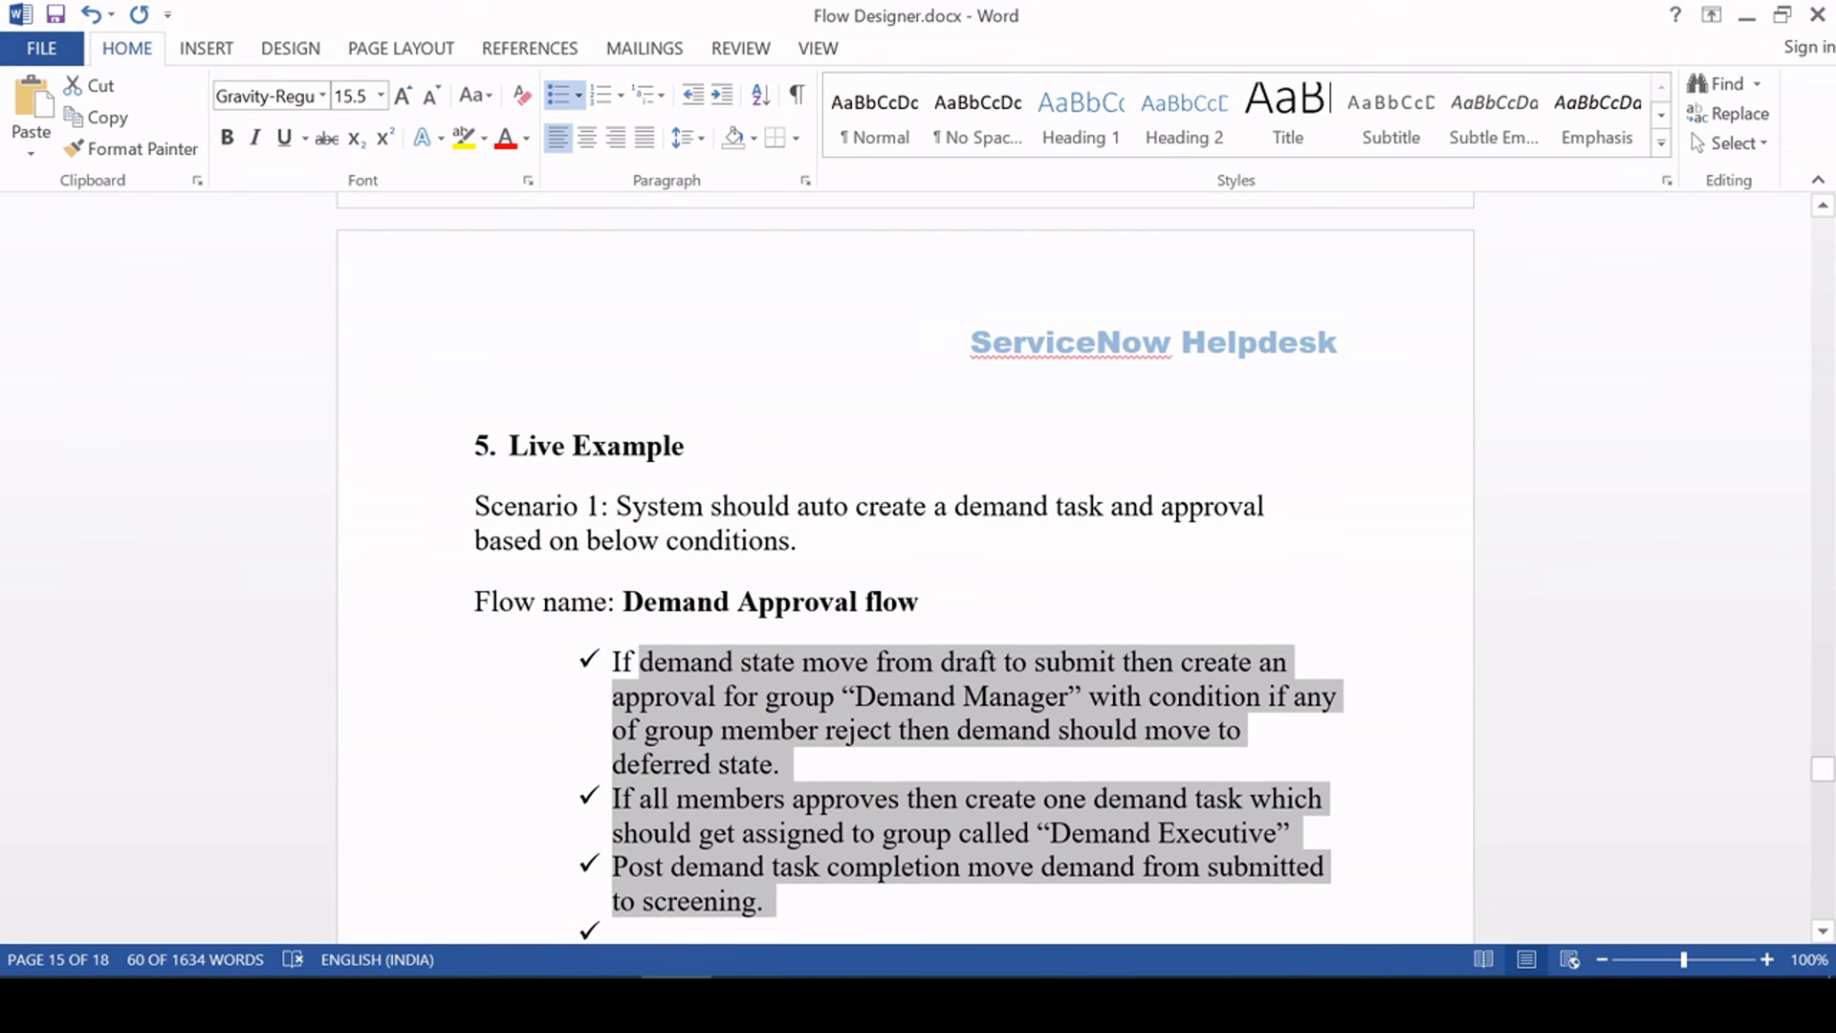
{"action": "left_click", "coordinate": [1007, 759]}
{"action": "scroll", "coordinate": [1007, 759], "scroll_direction": "down", "scroll_amount": 2}
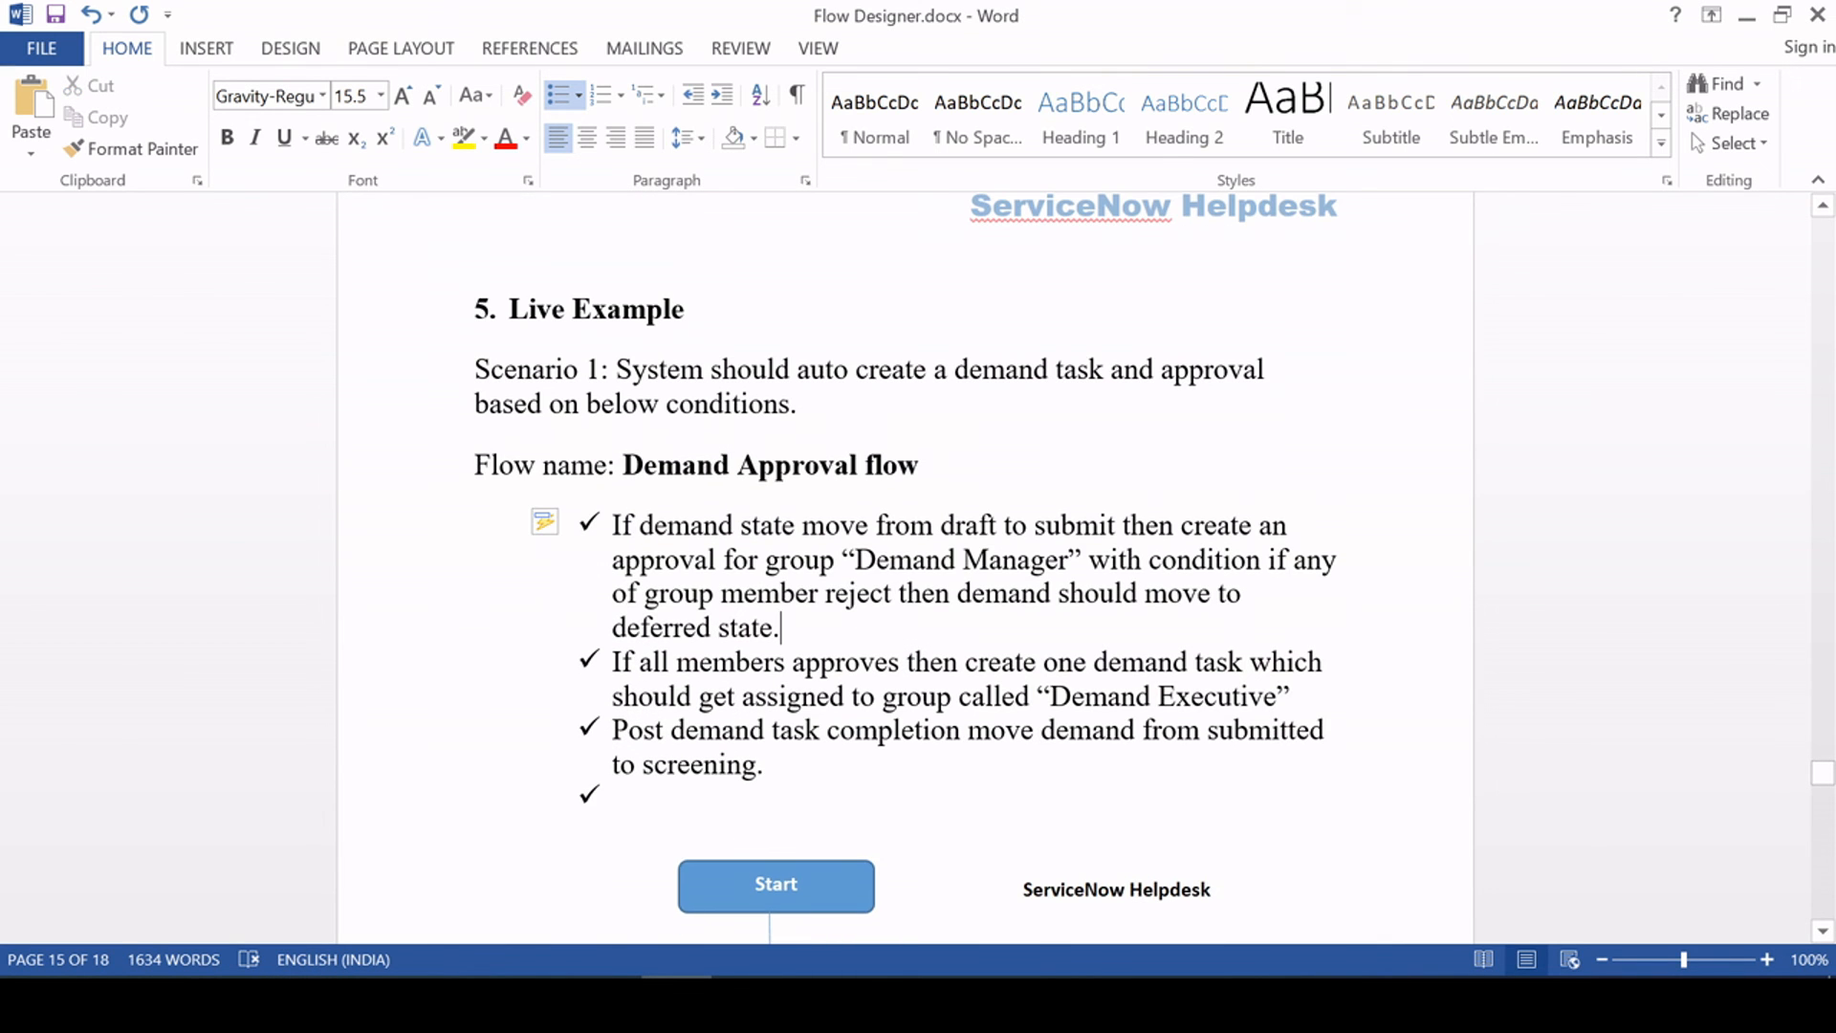
{"action": "left_click_drag", "start_coordinate": [1089, 560], "coordinate": [1099, 628]}
{"action": "left_click", "coordinate": [1108, 662]}
{"action": "left_click_drag", "start_coordinate": [784, 629], "coordinate": [724, 595]}
{"action": "left_click", "coordinate": [823, 633]}
{"action": "key", "text": "alt+Tab"}
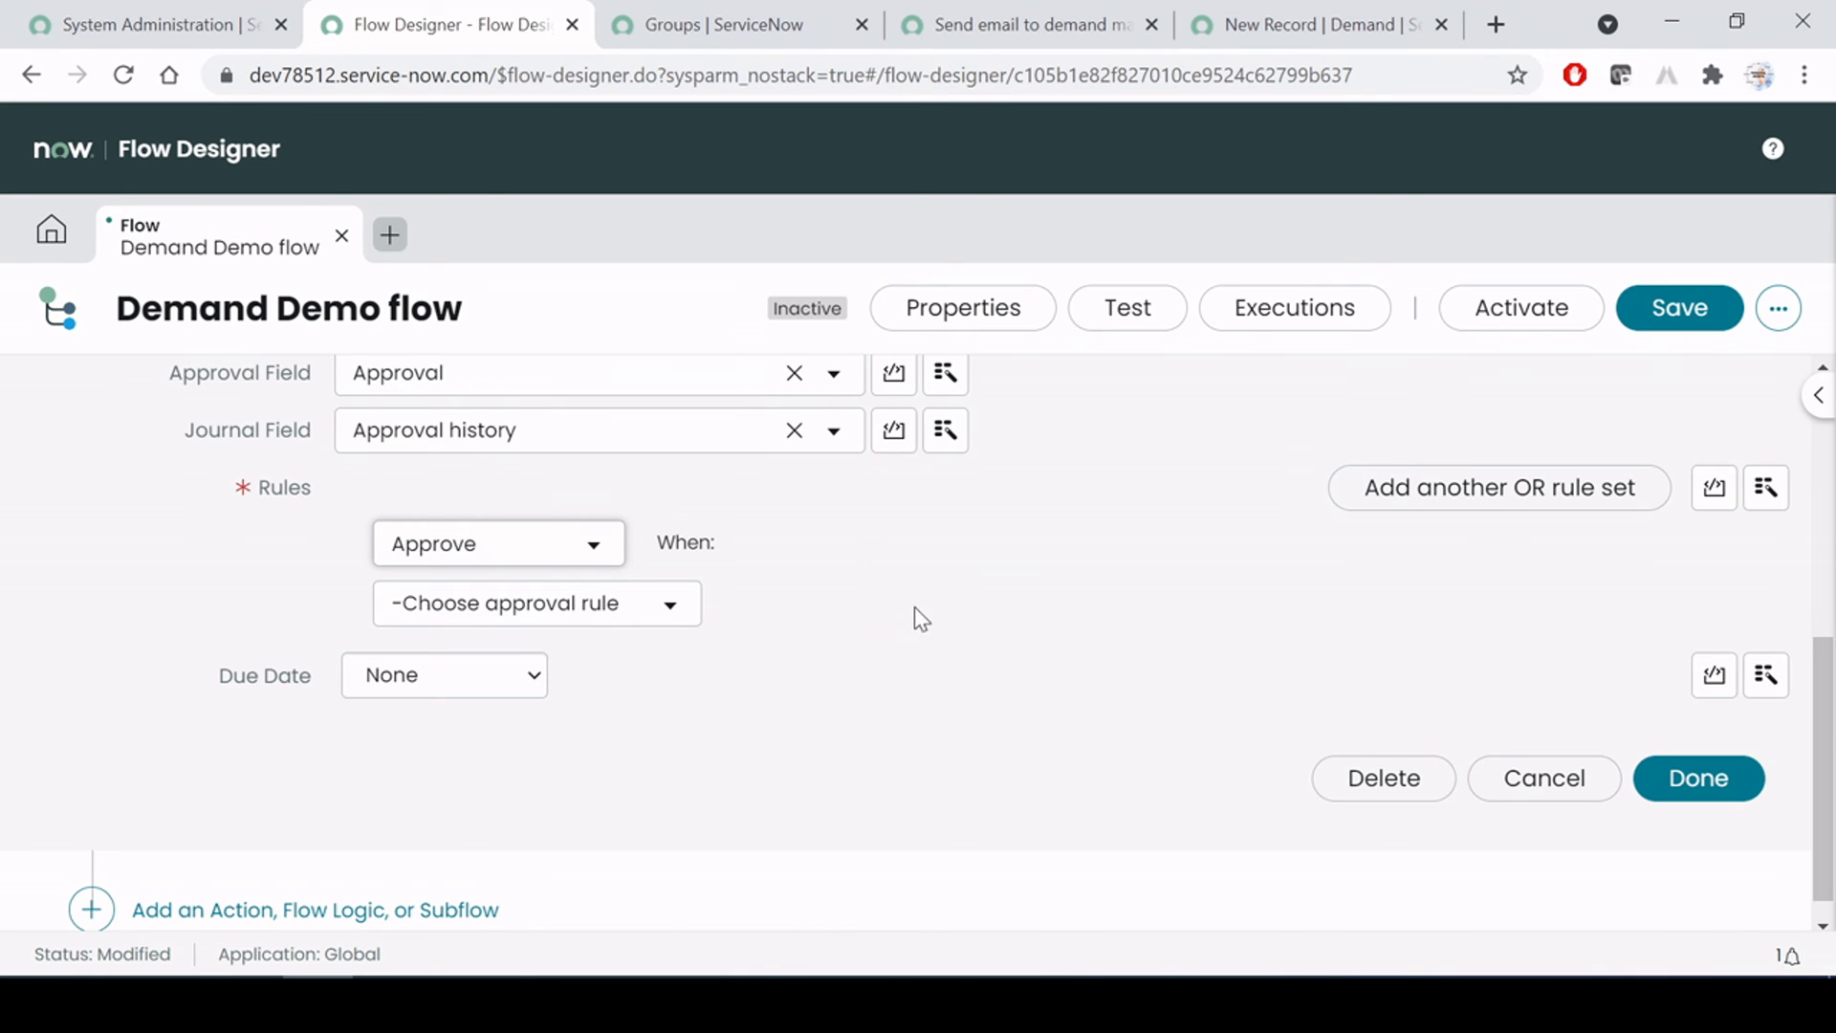
Set the approval rule's condition to "All users approve", keeping Approve as the decision
{"action": "left_click", "coordinate": [654, 612]}
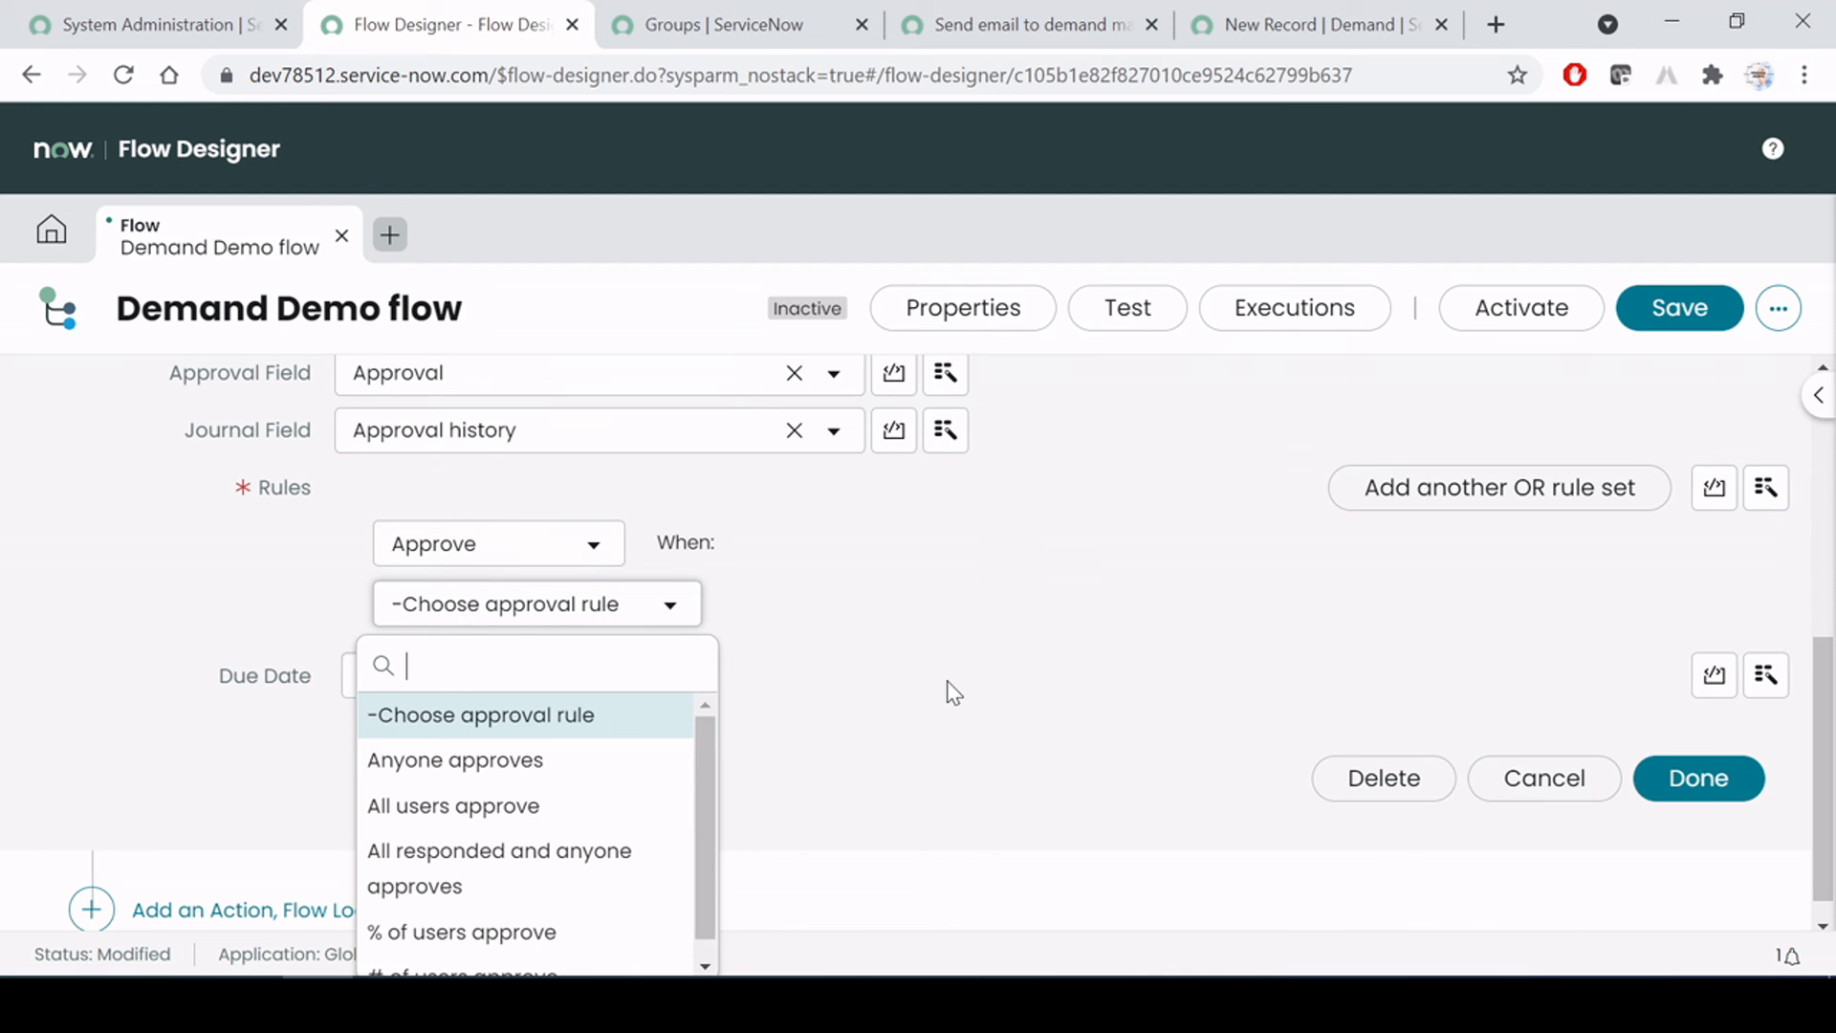
{"action": "left_click", "coordinate": [437, 811]}
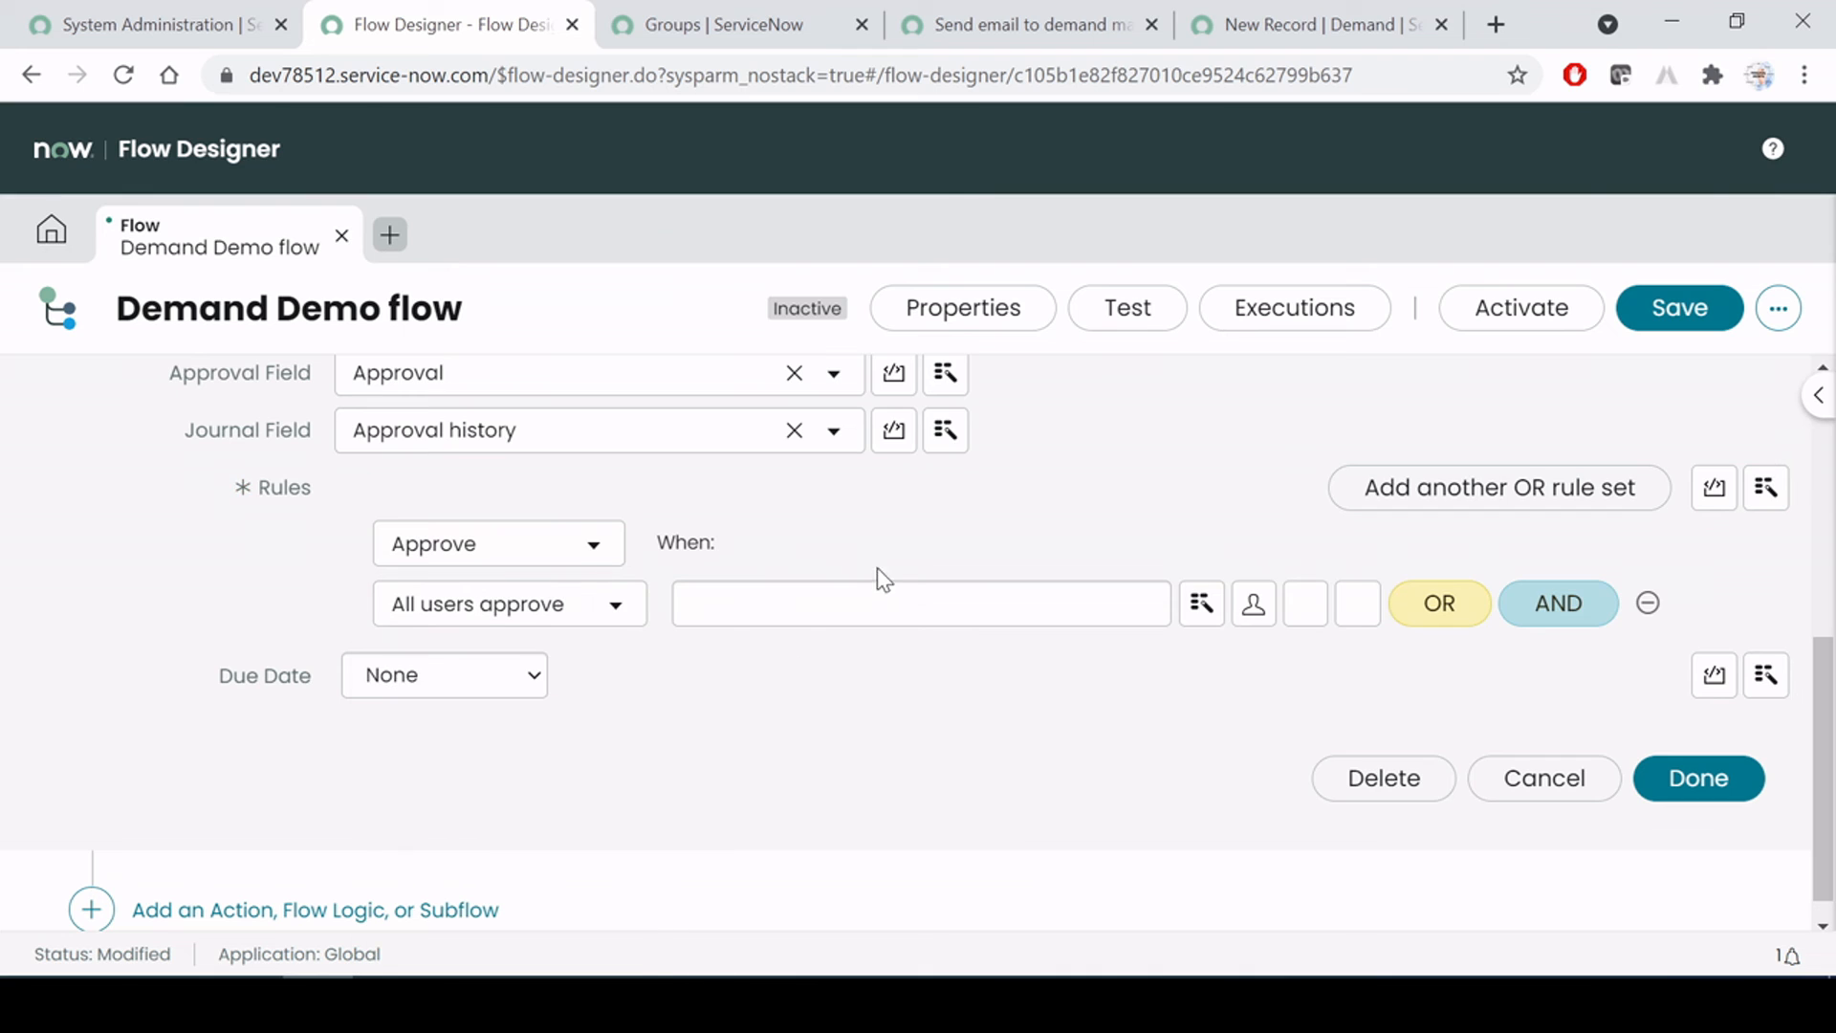
{"action": "left_click", "coordinate": [553, 550]}
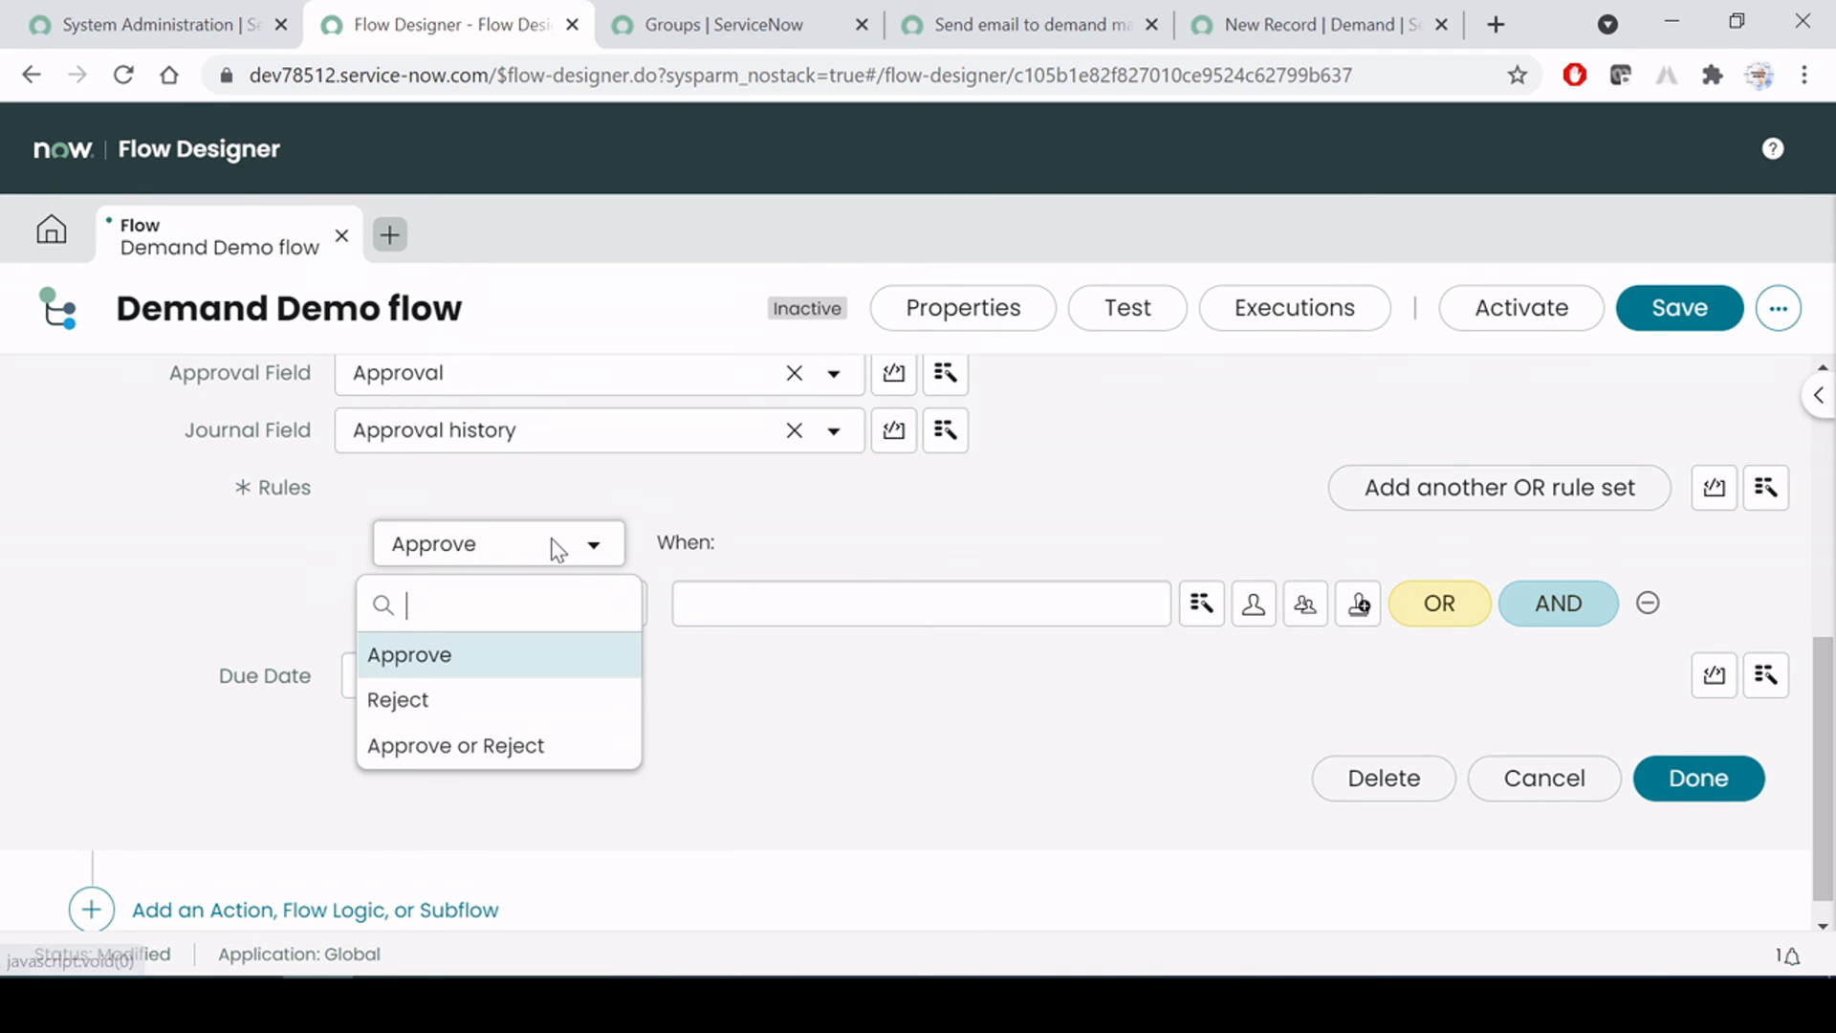
{"action": "left_click", "coordinate": [861, 549]}
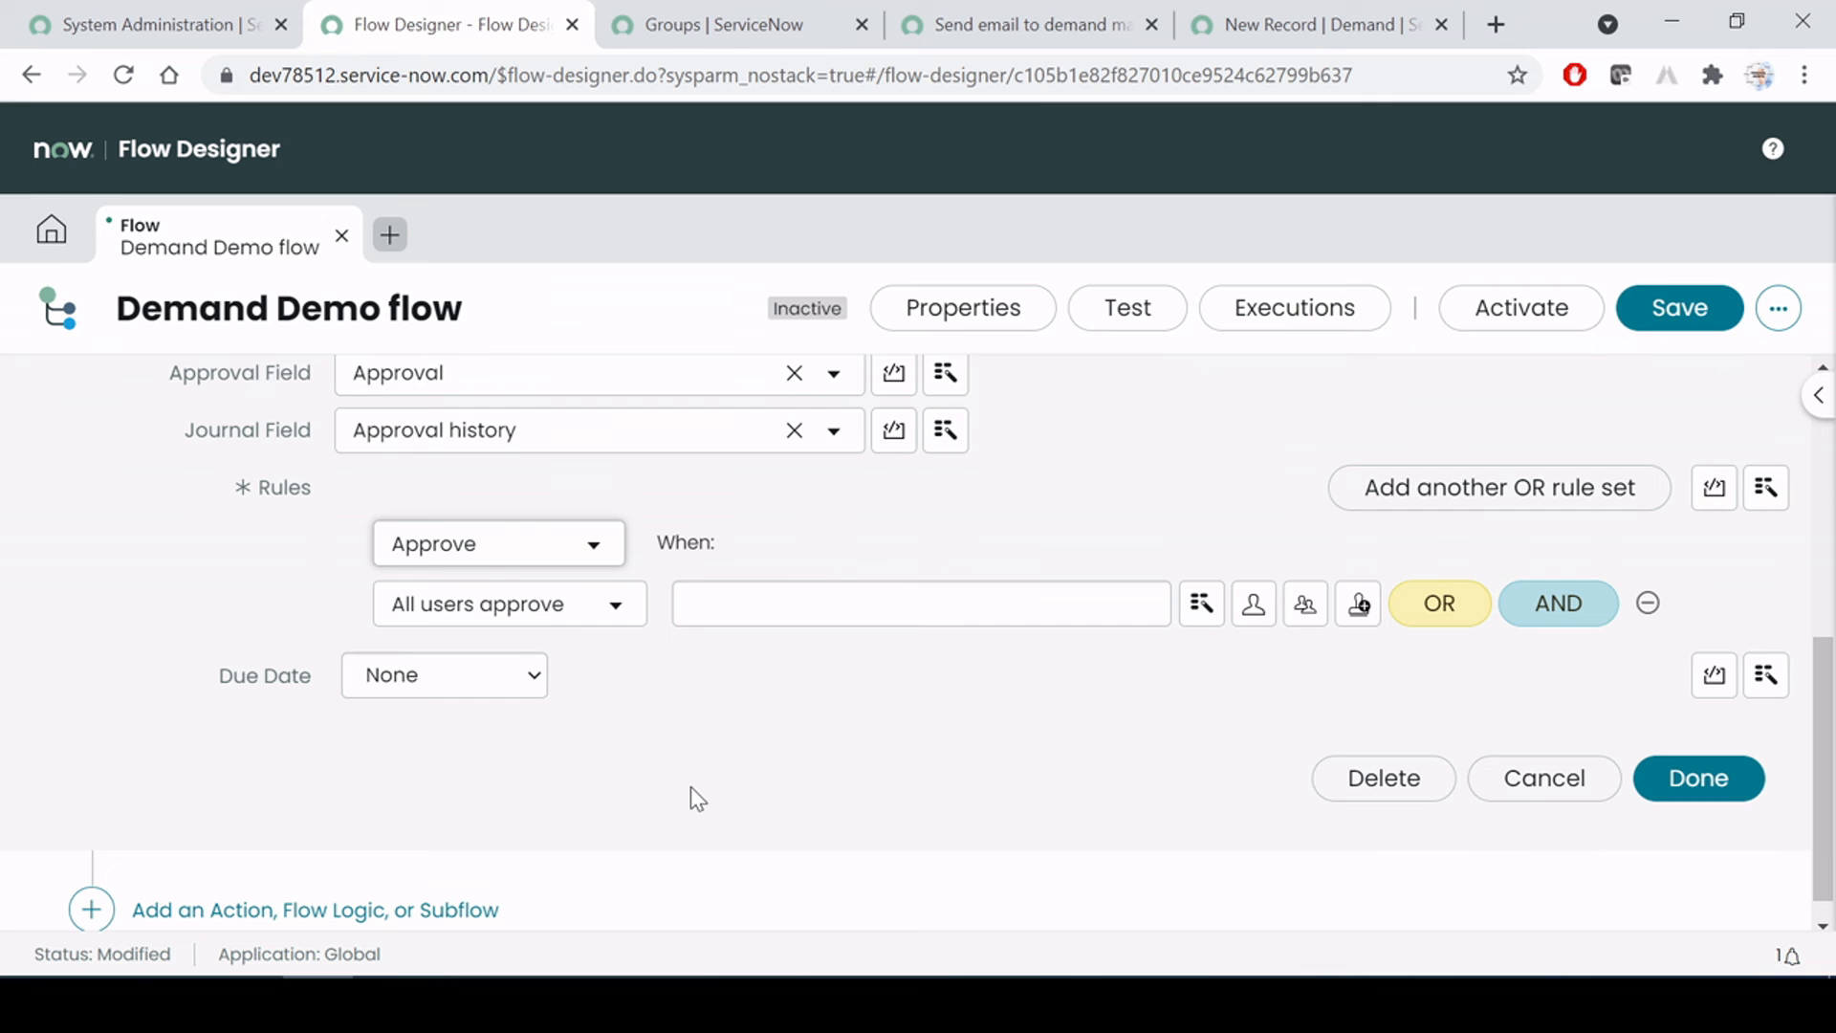
Examine the approval rule's approver field and the choices in its user picker, leaving the approver empty
{"action": "scroll", "coordinate": [695, 789], "scroll_direction": "up", "scroll_amount": 2}
{"action": "scroll", "coordinate": [681, 776], "scroll_direction": "down", "scroll_amount": 2}
{"action": "left_click", "coordinate": [708, 603]}
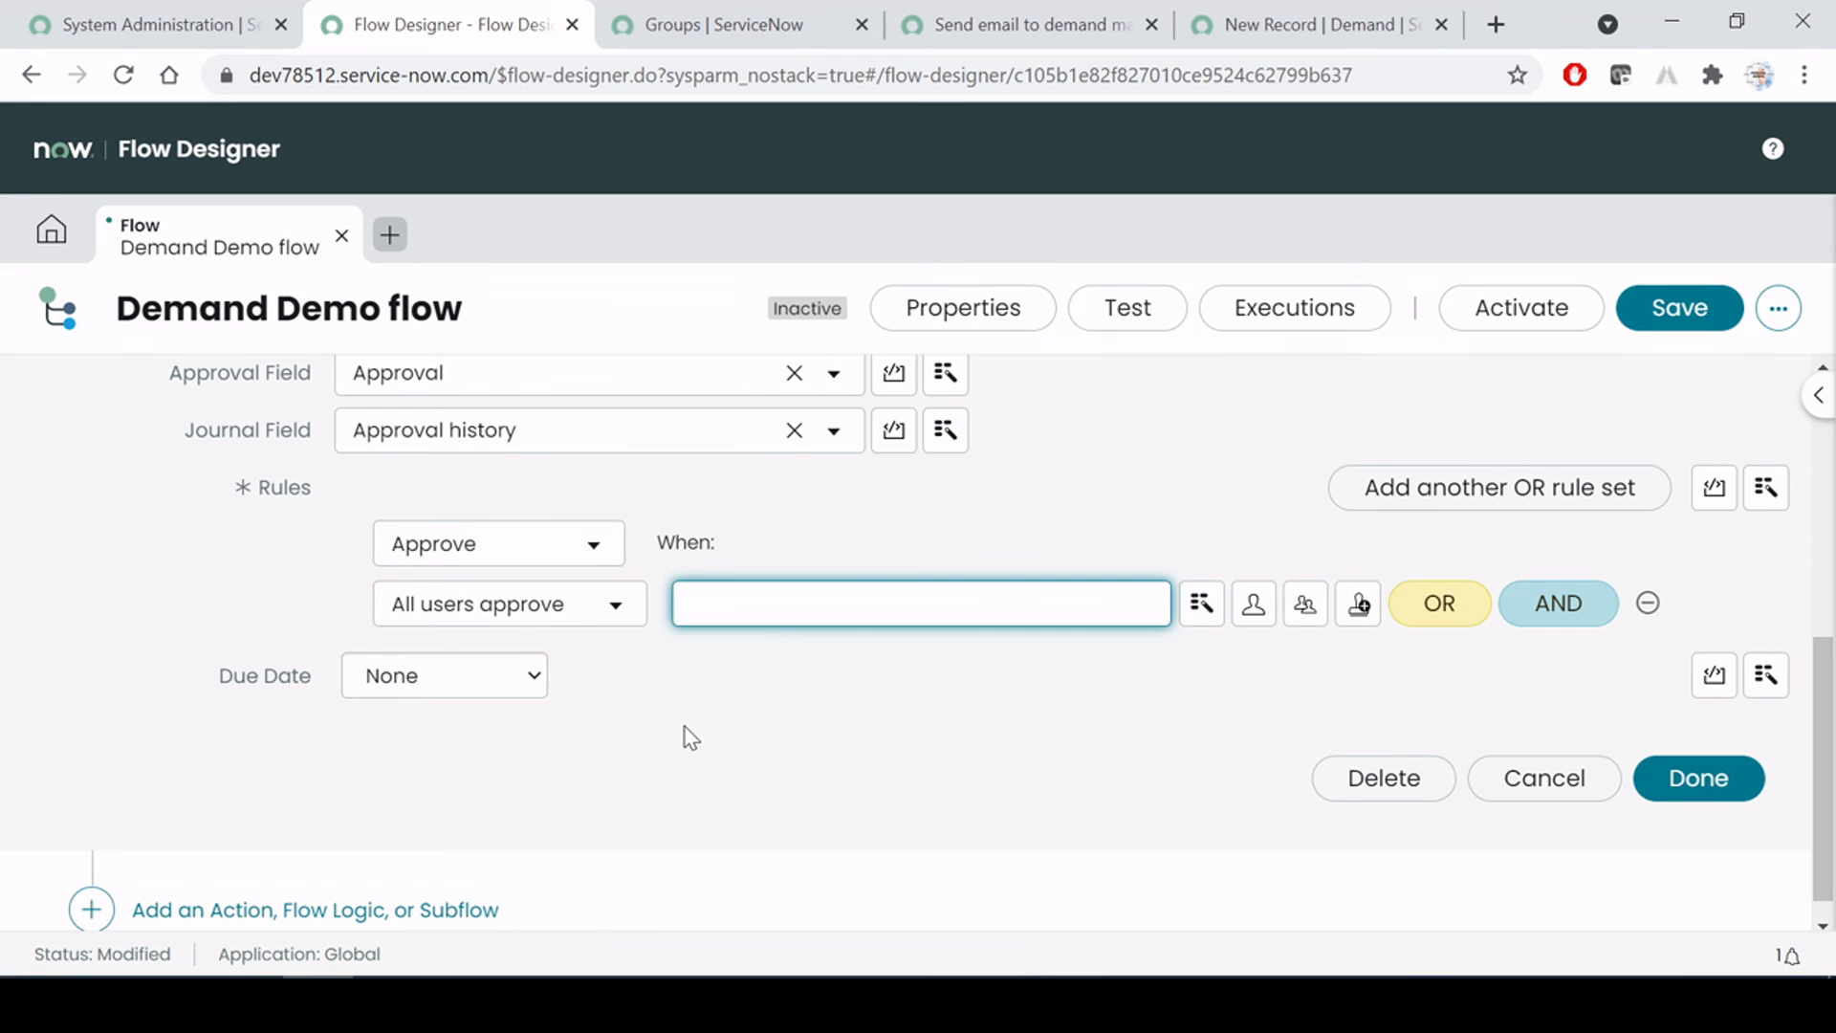
{"action": "scroll", "coordinate": [686, 739], "scroll_direction": "up", "scroll_amount": 5}
{"action": "scroll", "coordinate": [688, 741], "scroll_direction": "down", "scroll_amount": 3}
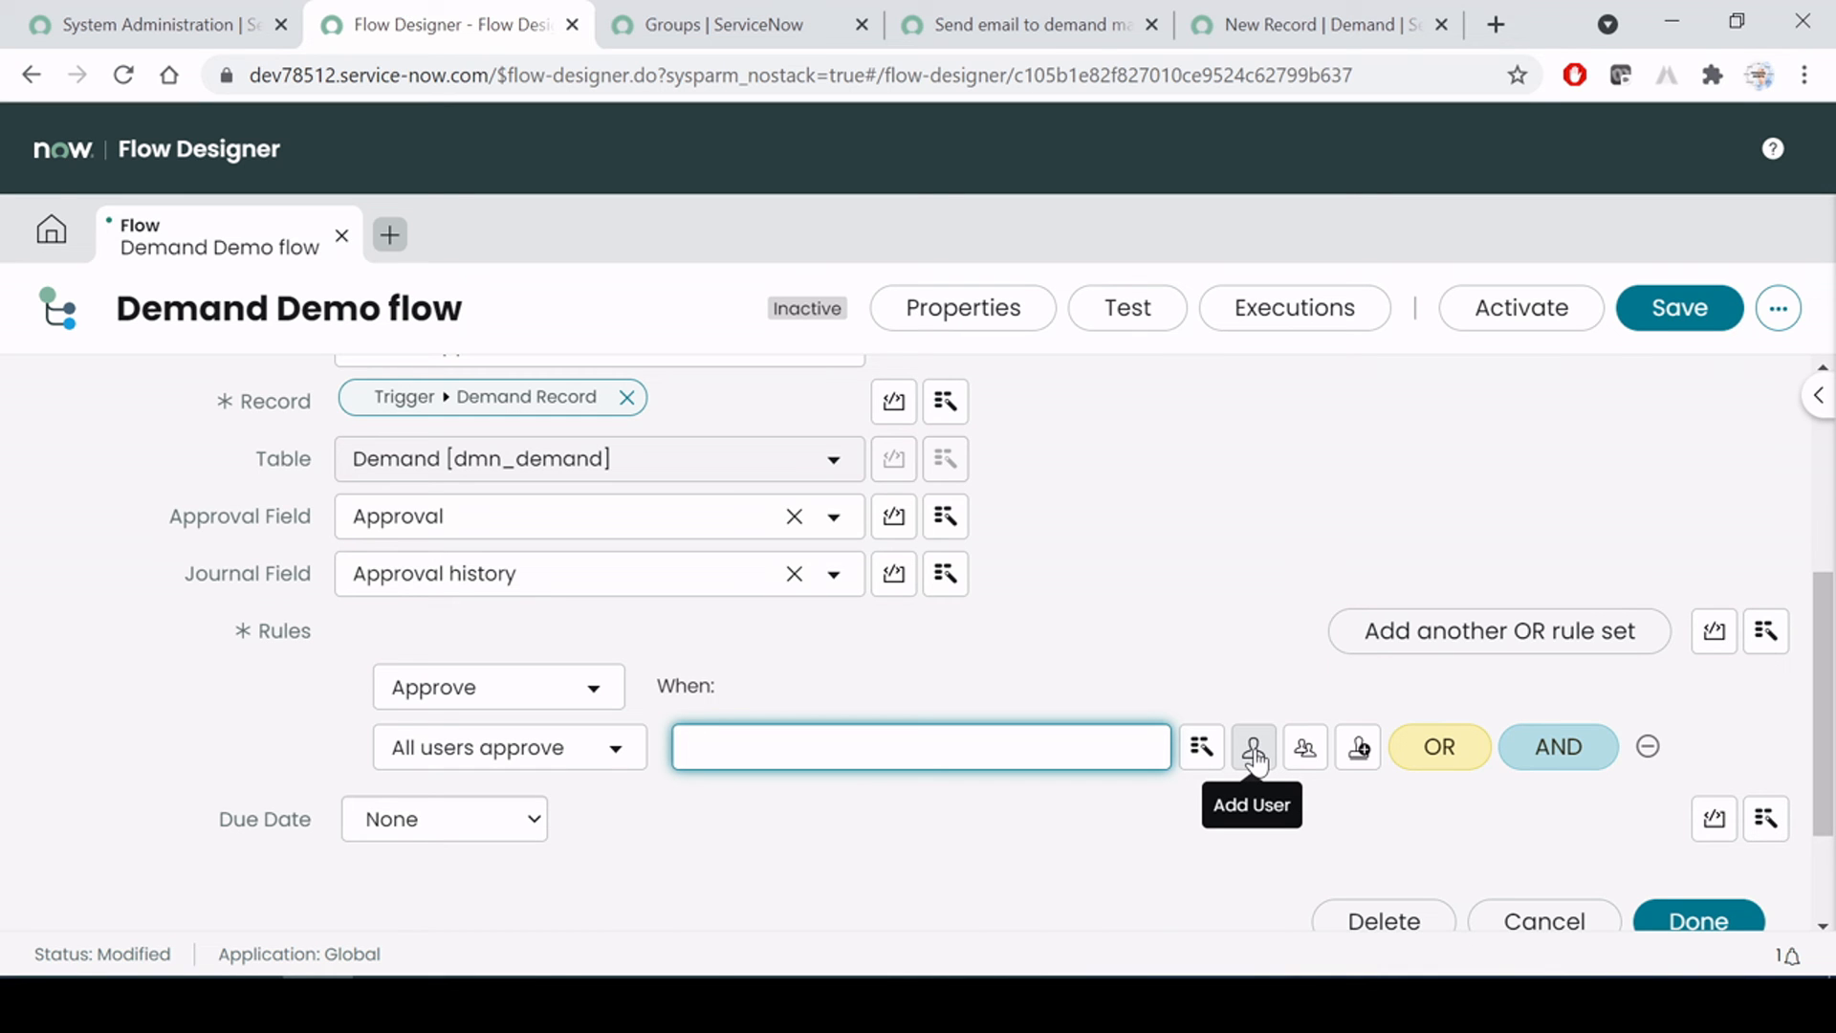
{"action": "scroll", "coordinate": [1237, 540], "scroll_direction": "down", "scroll_amount": 2}
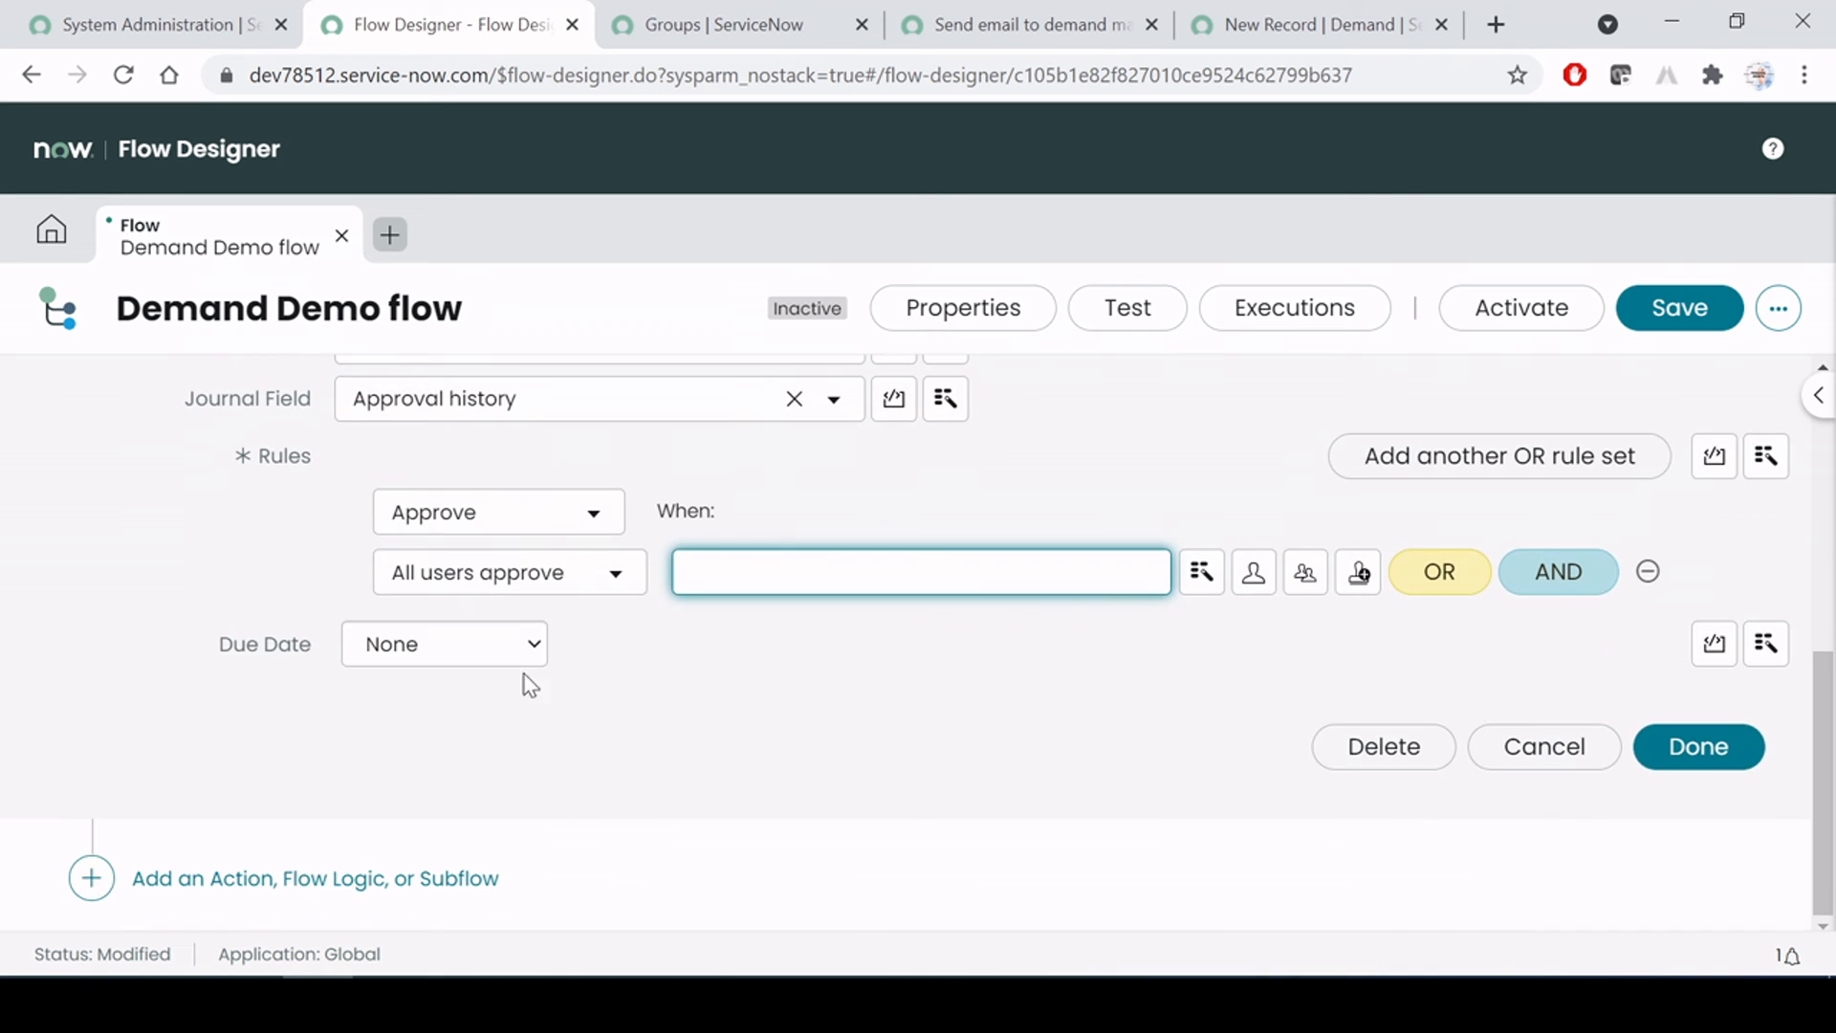
{"action": "left_click", "coordinate": [1253, 572]}
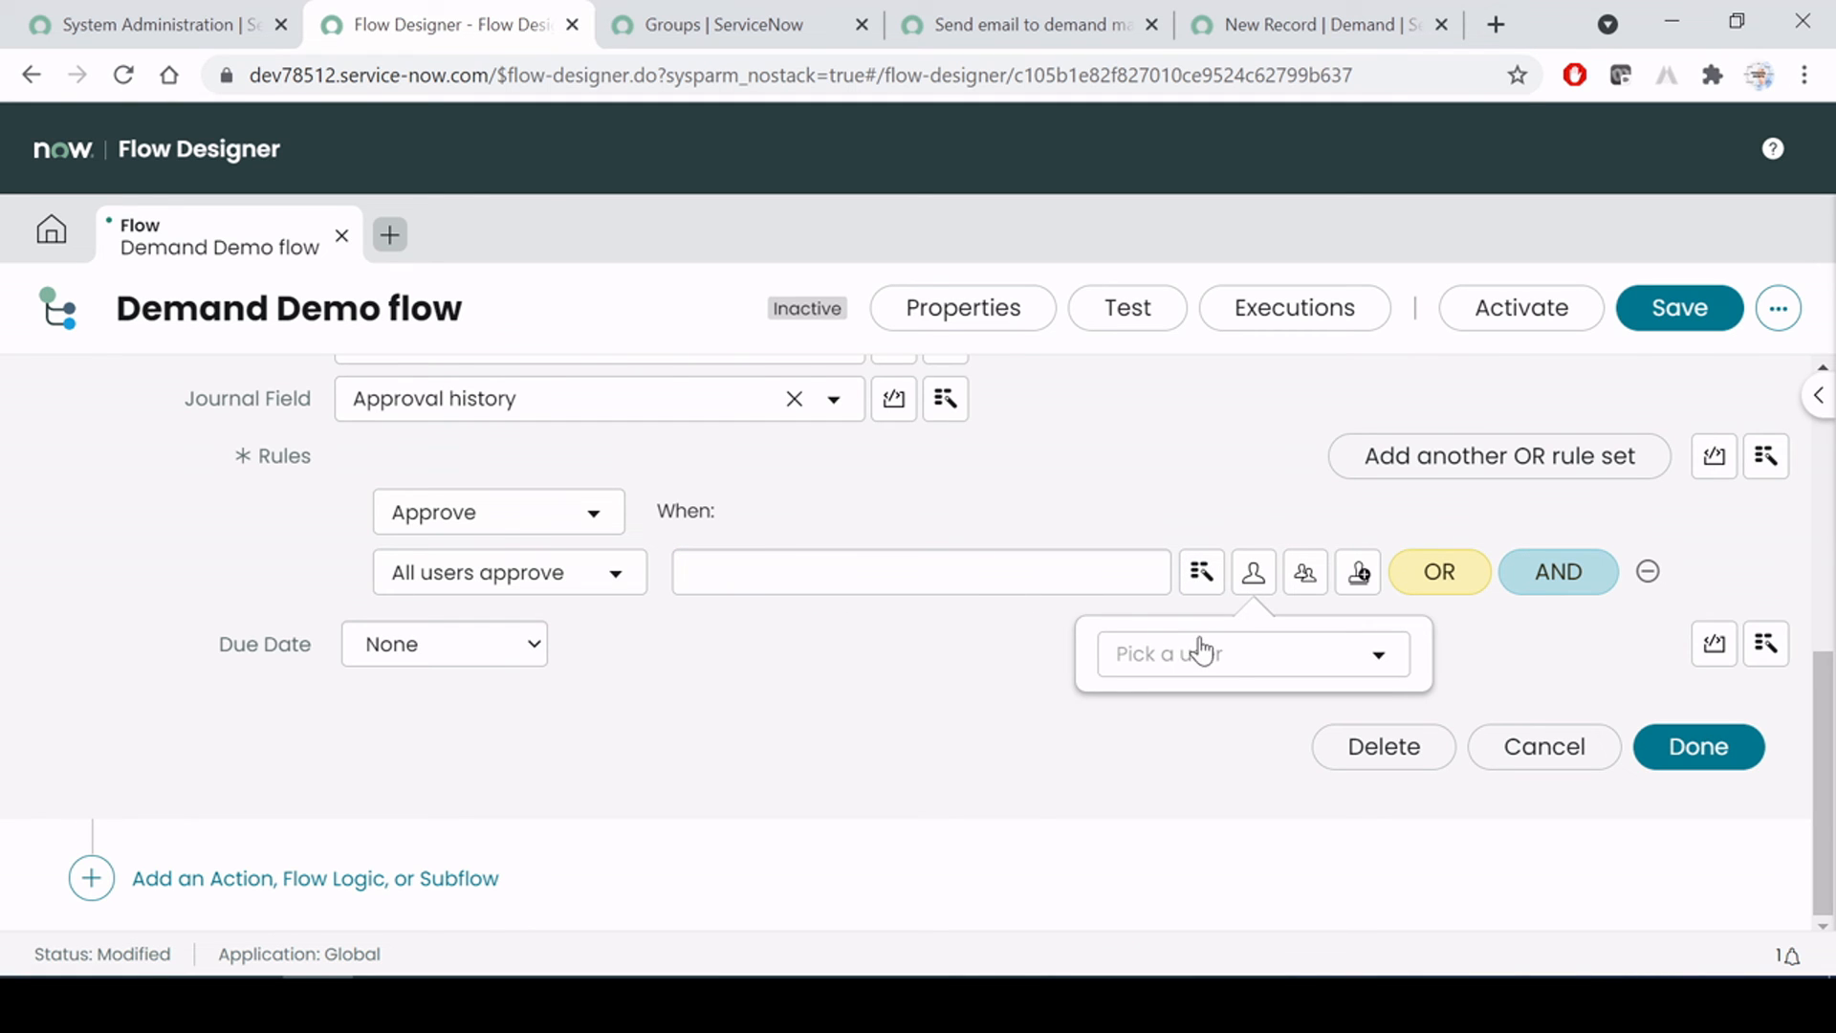
{"action": "left_click", "coordinate": [1228, 658]}
{"action": "left_click", "coordinate": [909, 709]}
{"action": "left_click", "coordinate": [1478, 654]}
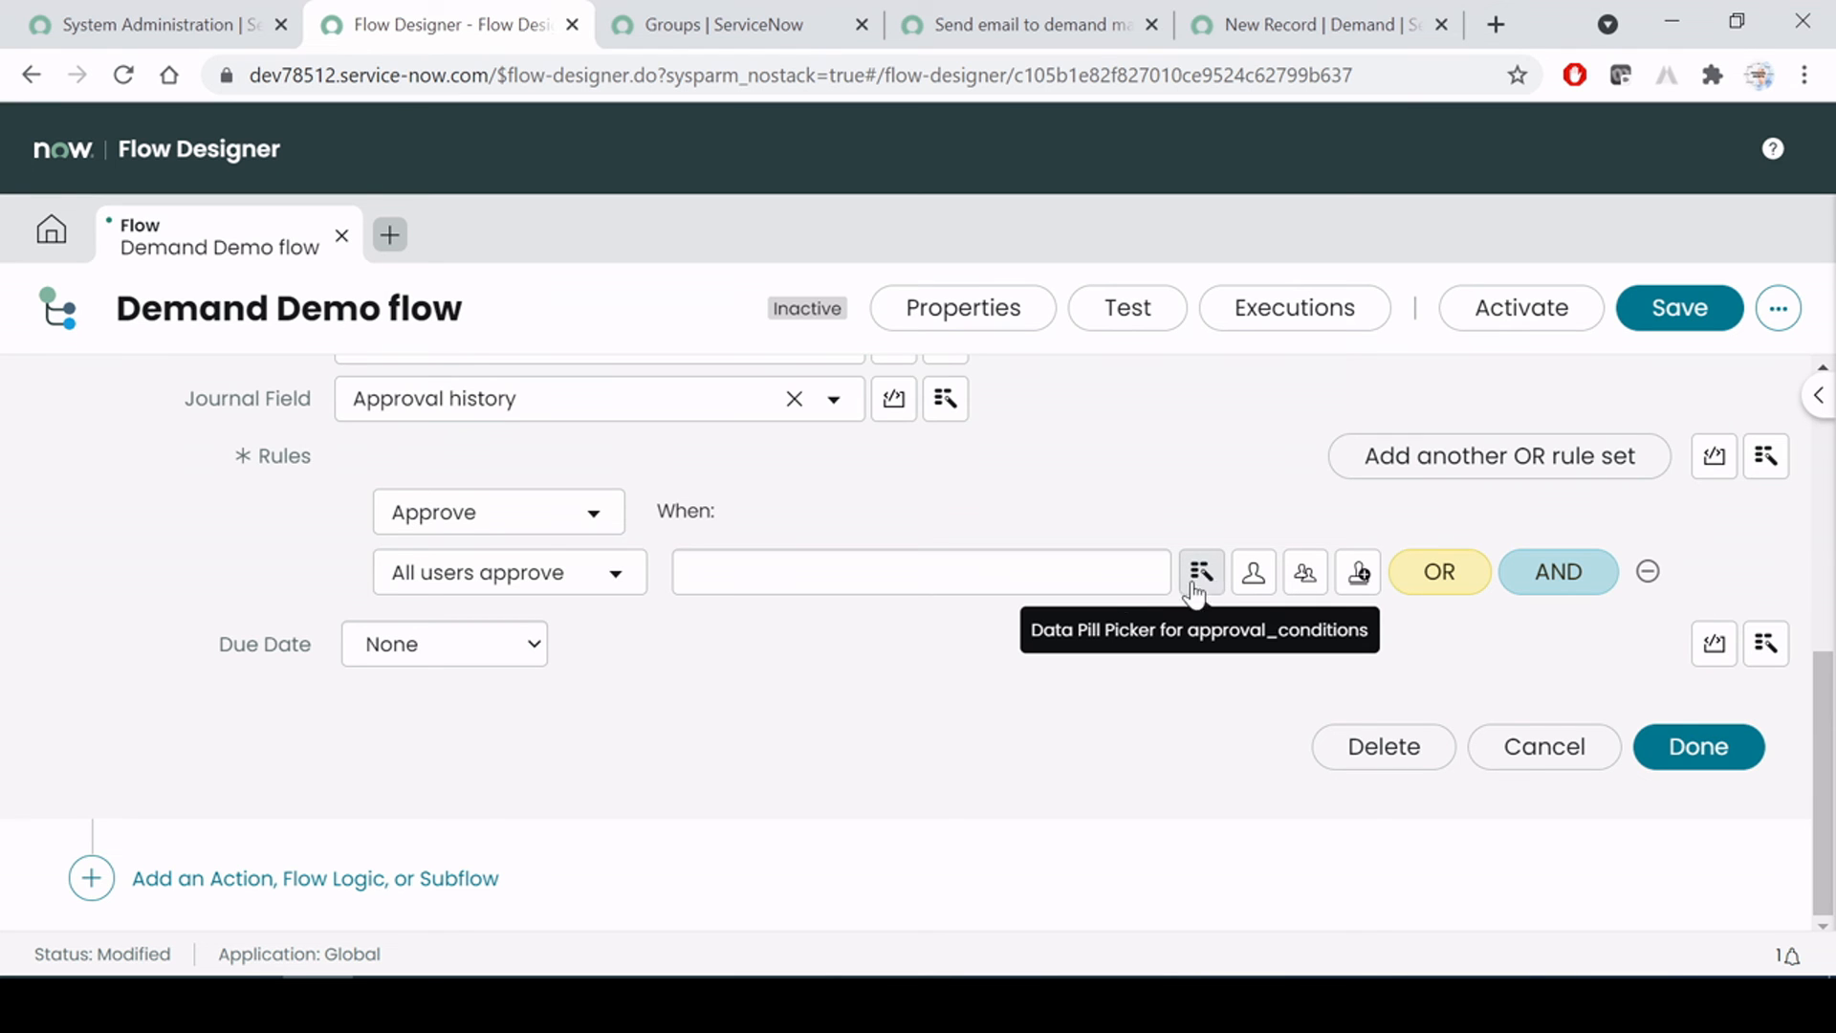
Browse the record trigger's data pills available for the approval rule's approver
{"action": "left_click", "coordinate": [707, 572]}
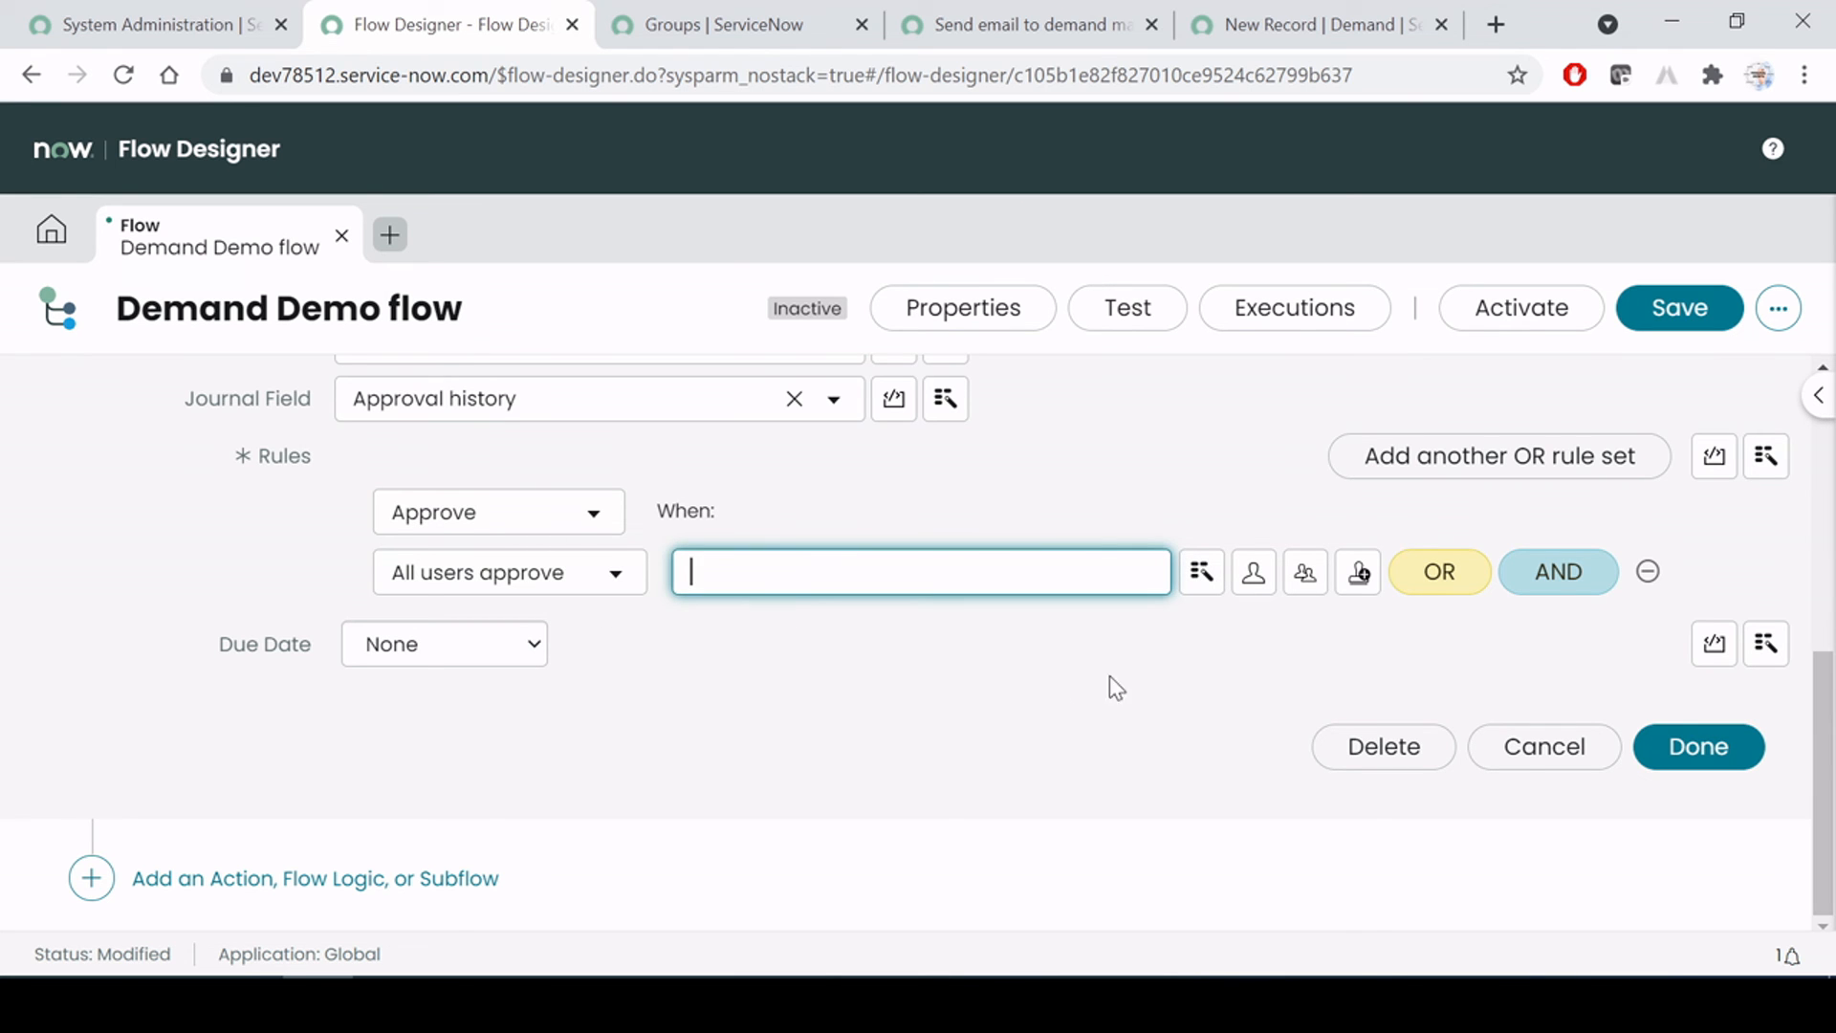
{"action": "scroll", "coordinate": [1197, 728], "scroll_direction": "up", "scroll_amount": 5}
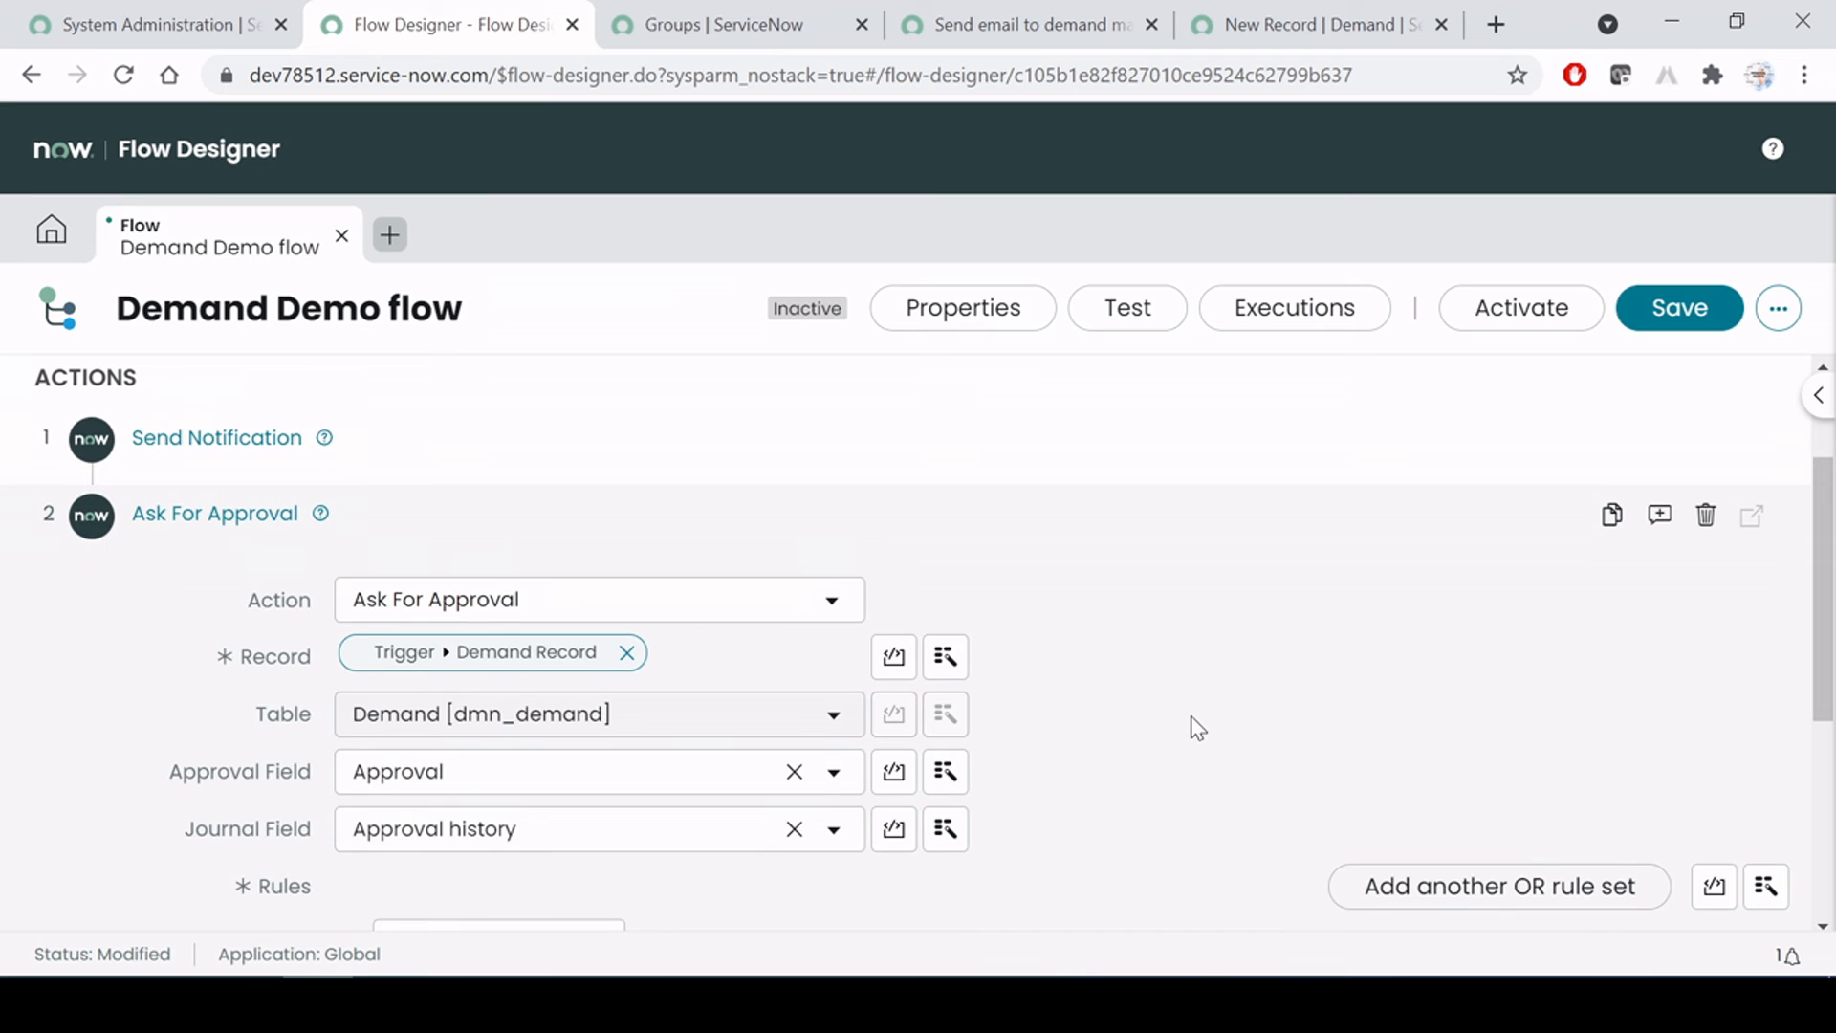
{"action": "scroll", "coordinate": [1190, 731], "scroll_direction": "down", "scroll_amount": 5}
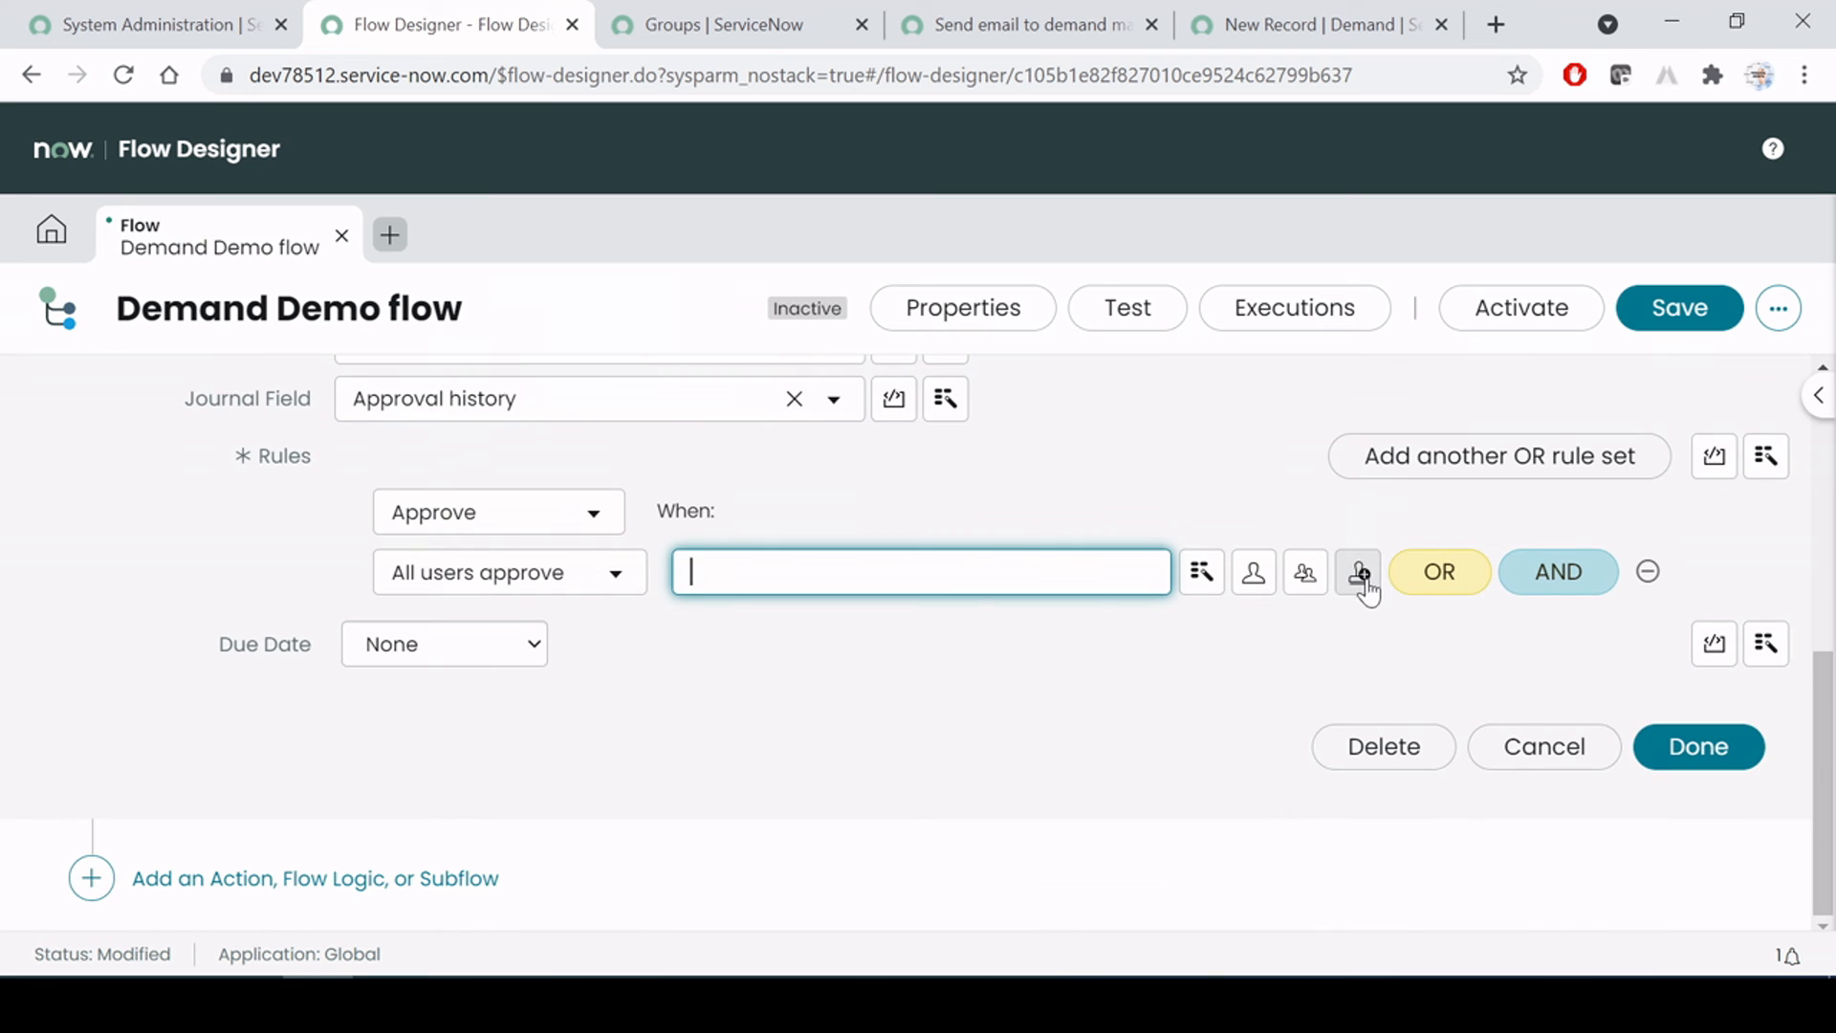
{"action": "left_click", "coordinate": [1201, 572]}
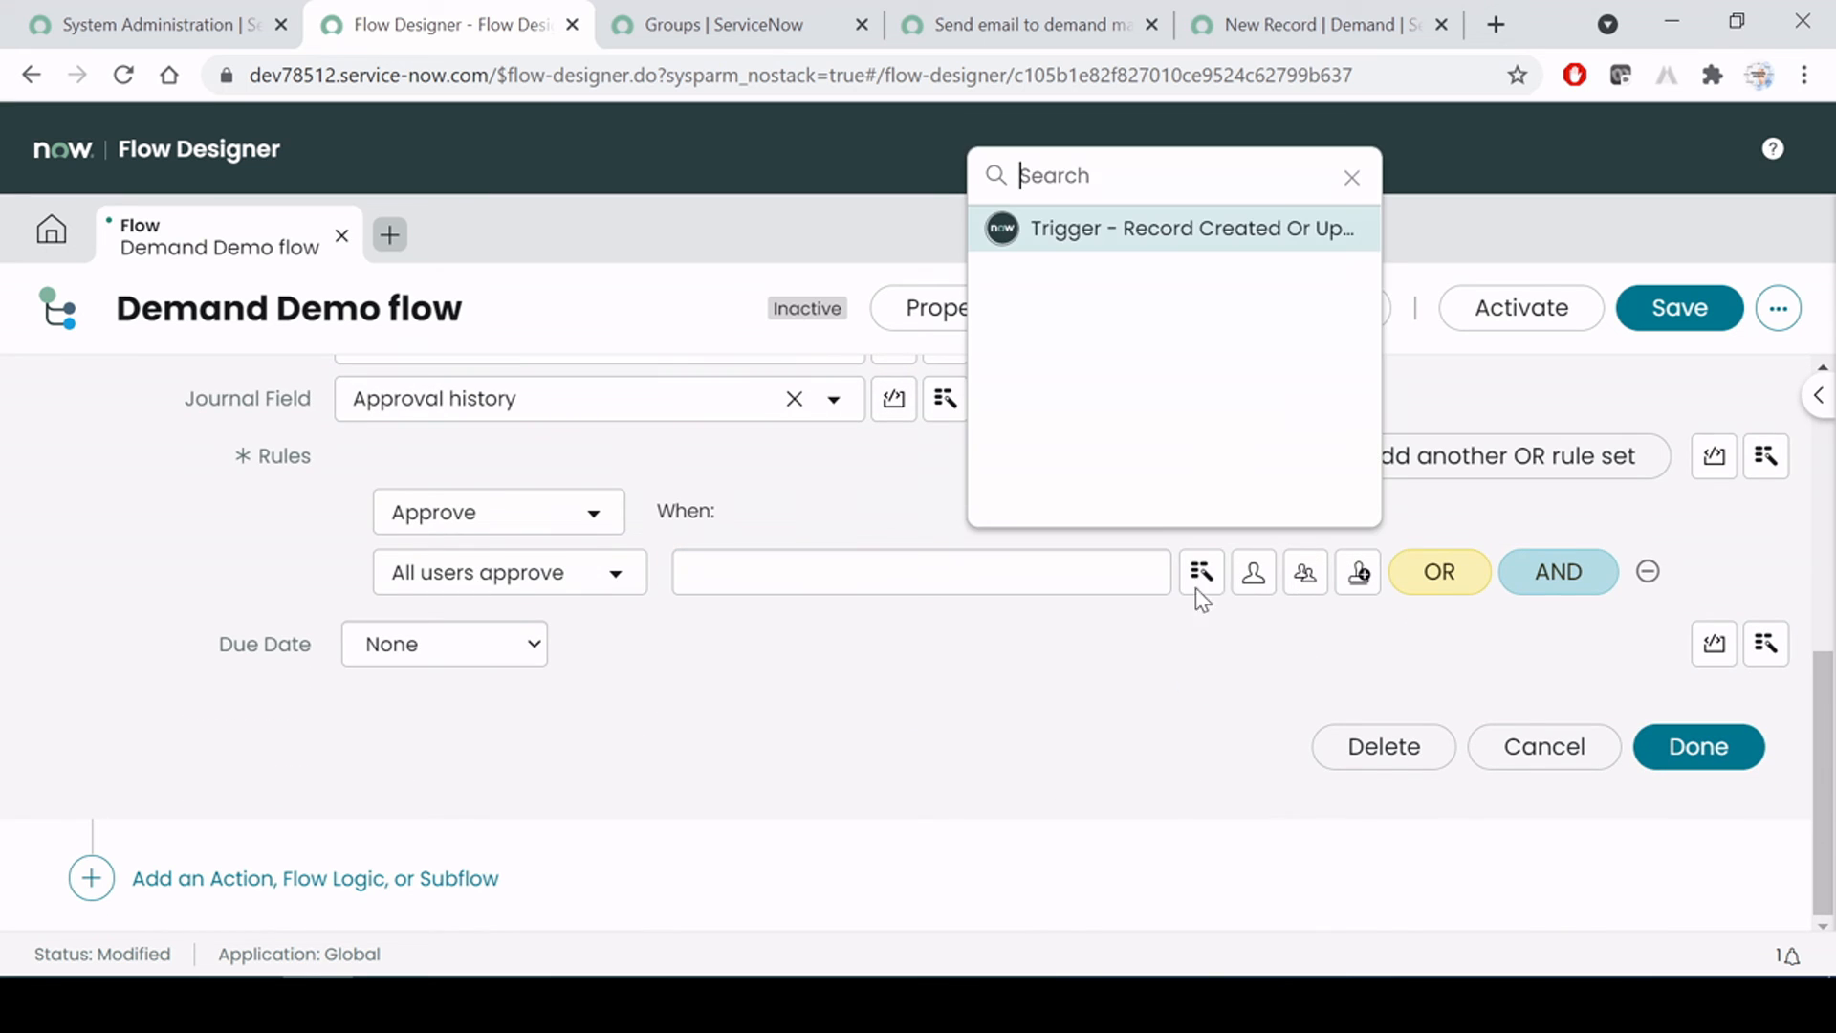
{"action": "left_click", "coordinate": [1172, 239]}
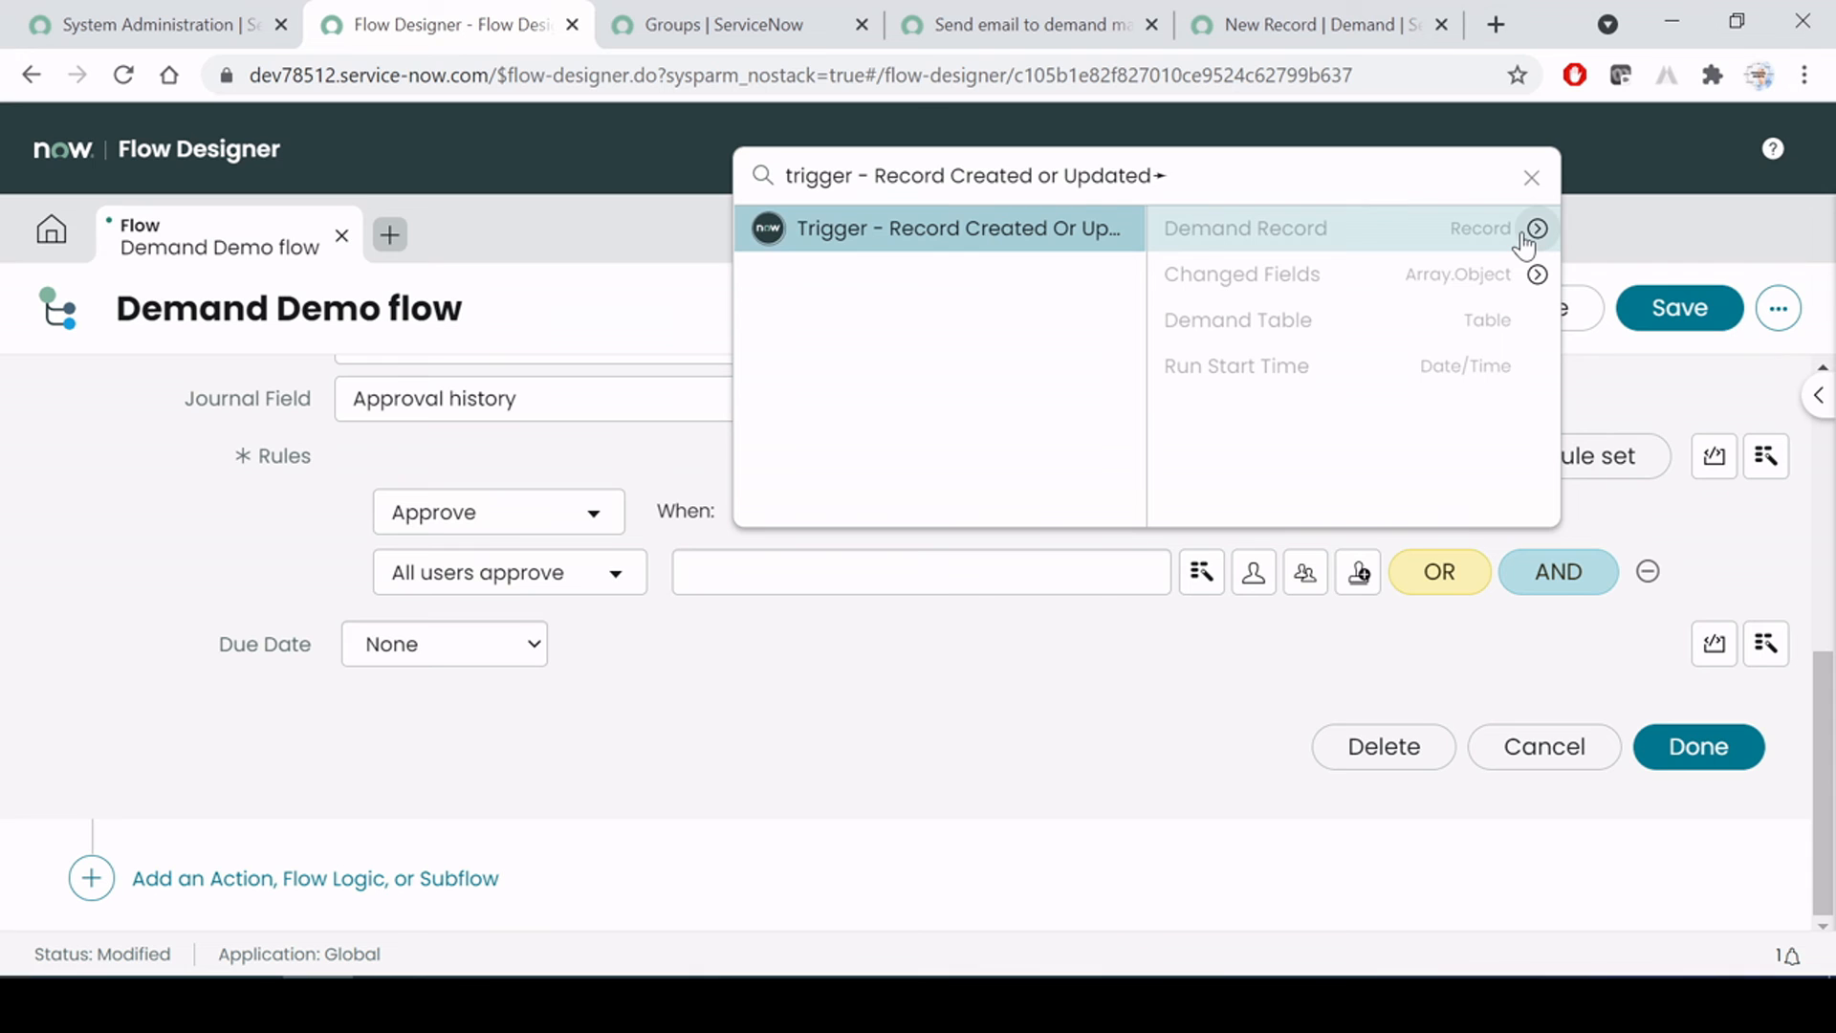
On the new Demand record, try ServiceNow Helpdesk as the assignment group, clear it and return to the flow
{"action": "left_click", "coordinate": [1262, 24]}
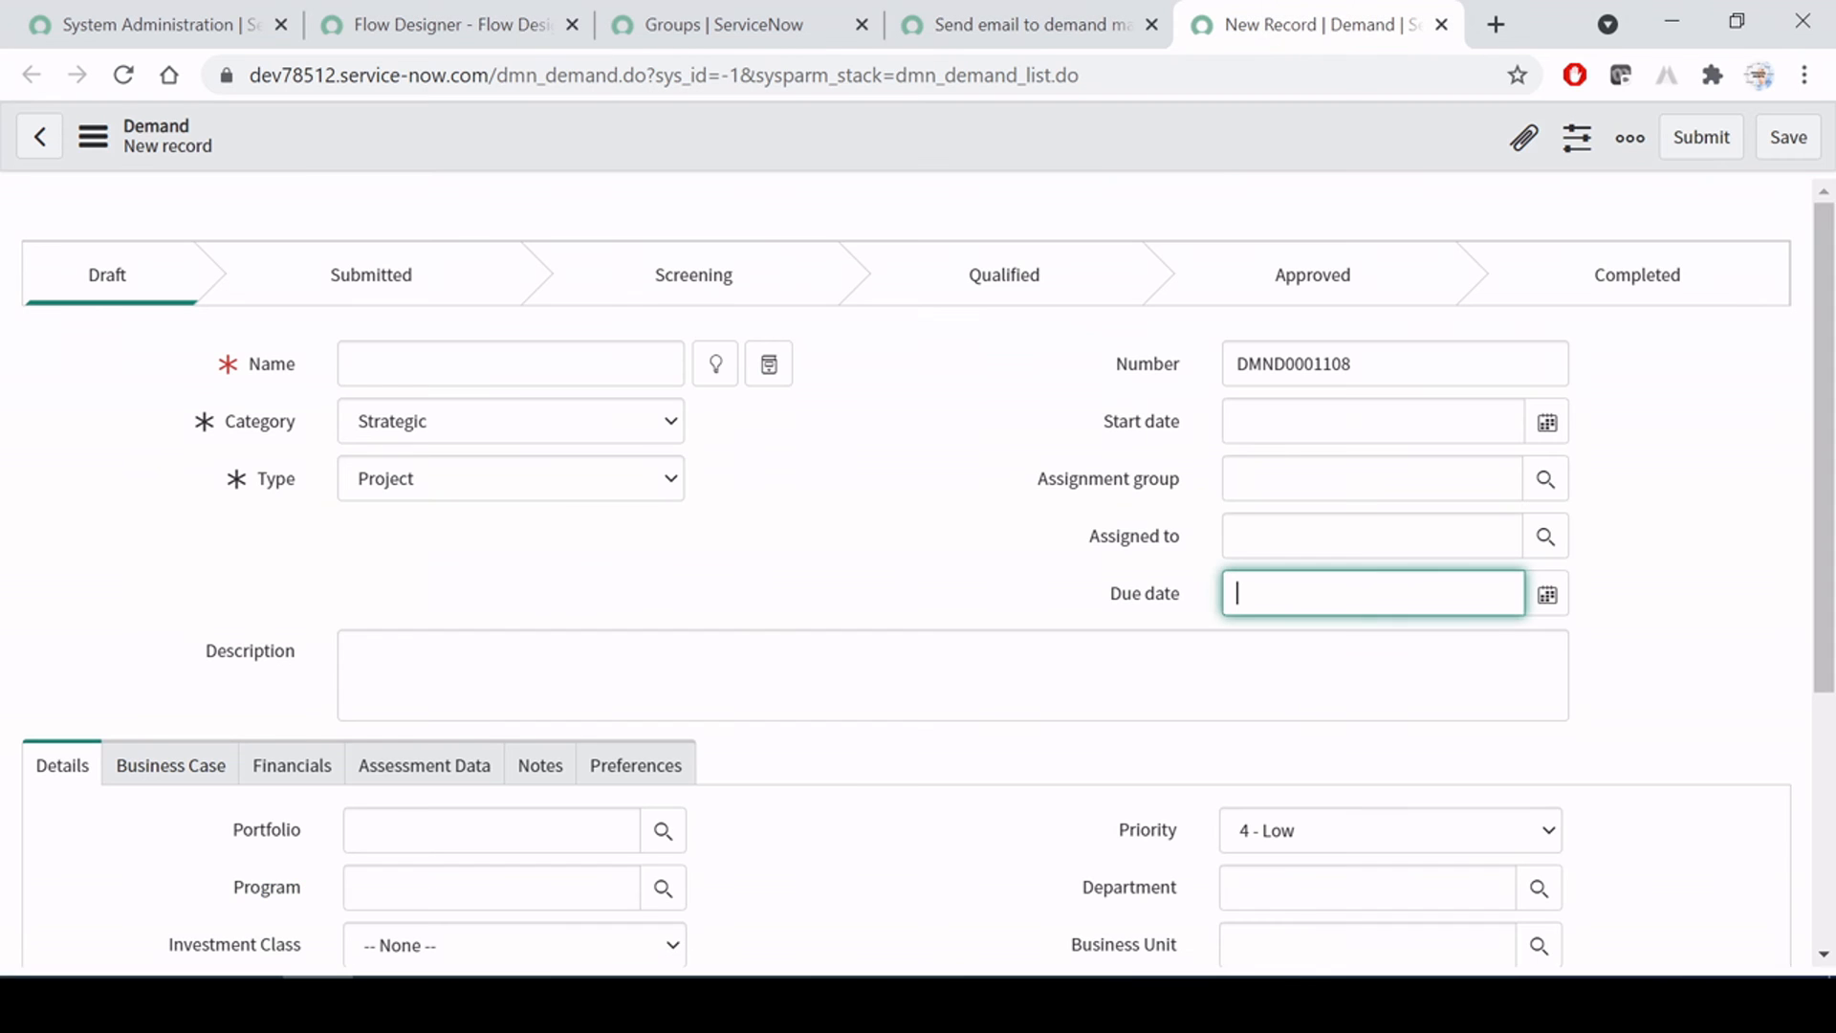
{"action": "left_click", "coordinate": [1371, 479]}
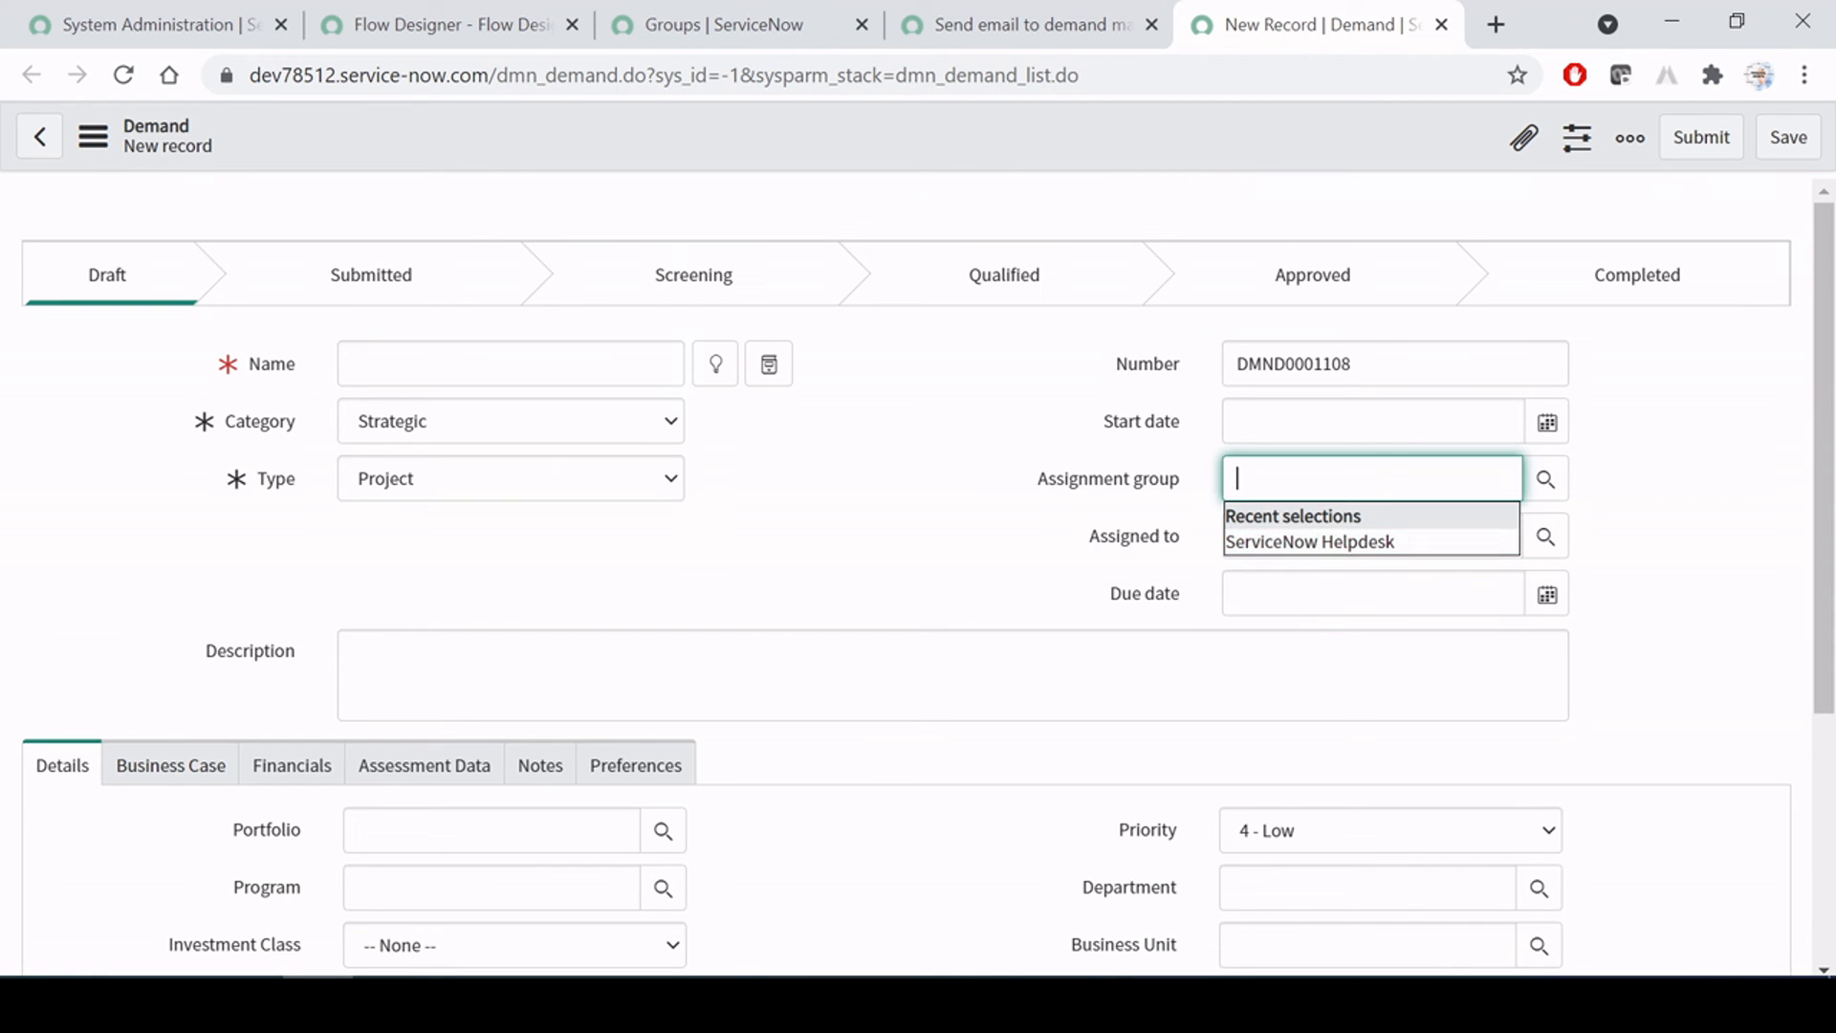
{"action": "left_click", "coordinate": [1339, 541]}
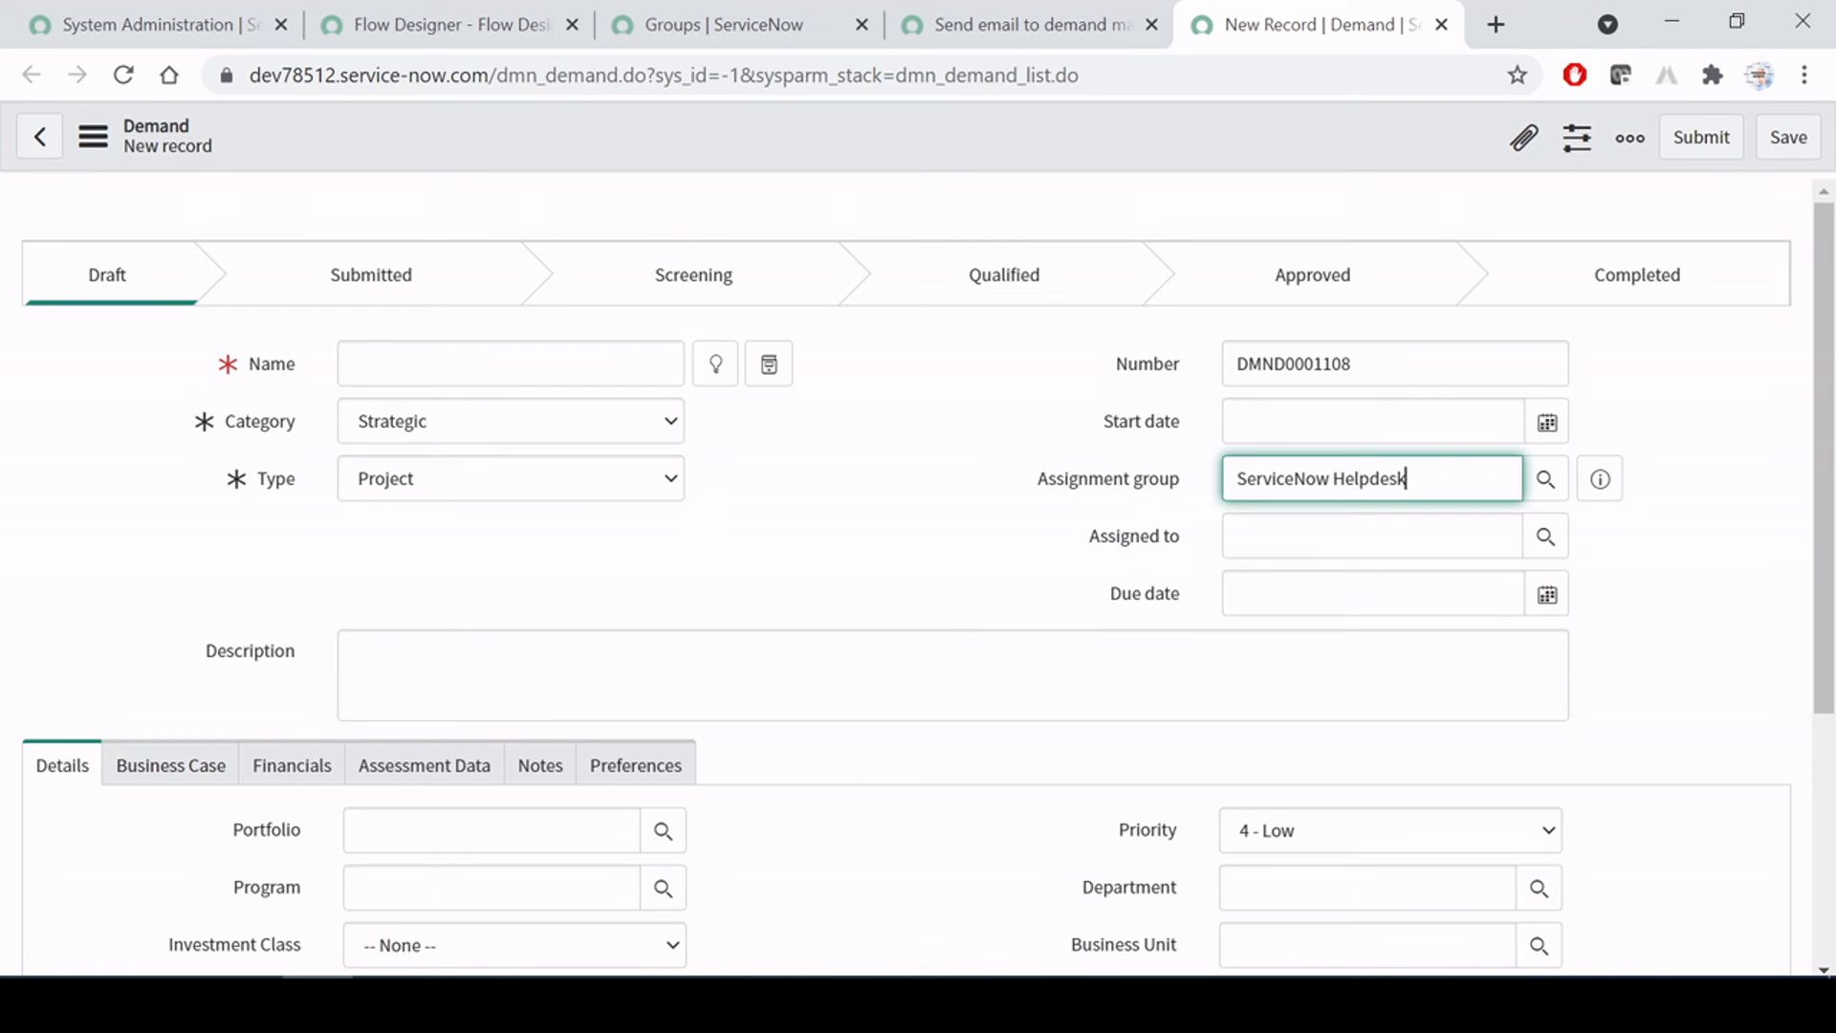
{"action": "key", "text": "ctrl+a"}
{"action": "key", "text": "BackSpace"}
{"action": "key", "text": "Tab"}
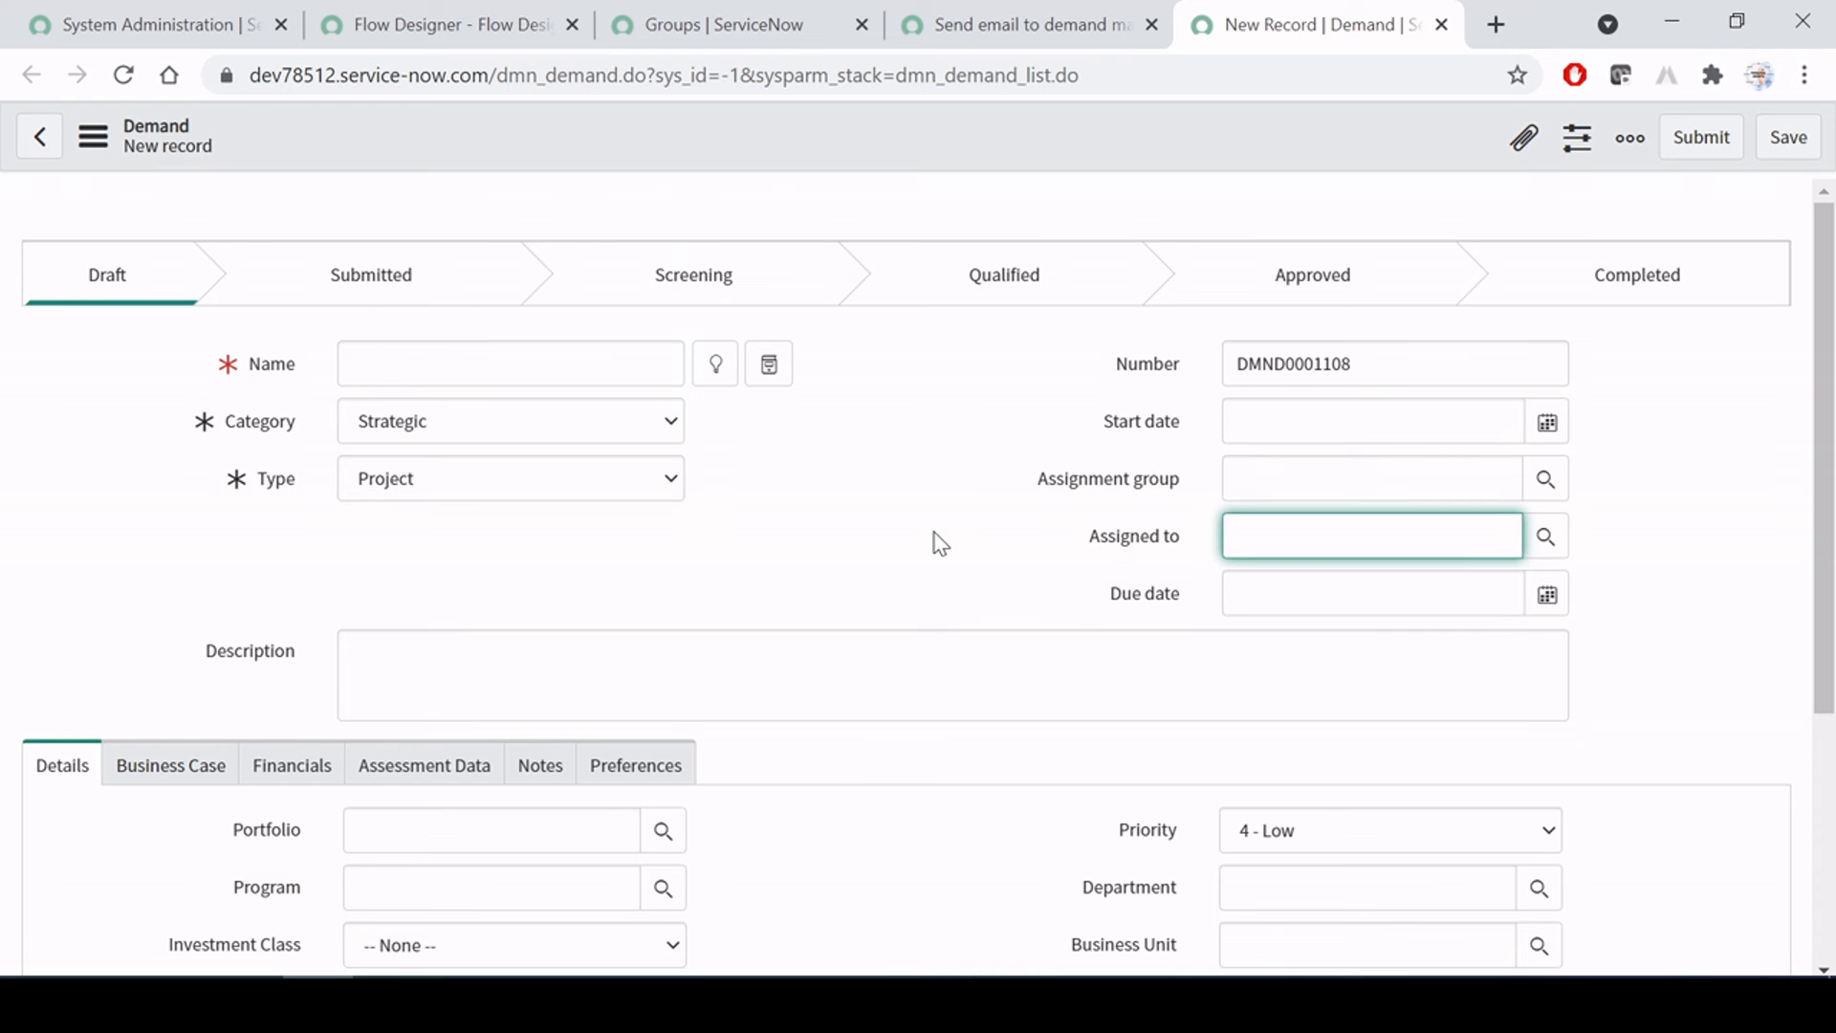
{"action": "left_click", "coordinate": [989, 21]}
{"action": "left_click", "coordinate": [746, 19]}
{"action": "left_click", "coordinate": [481, 13]}
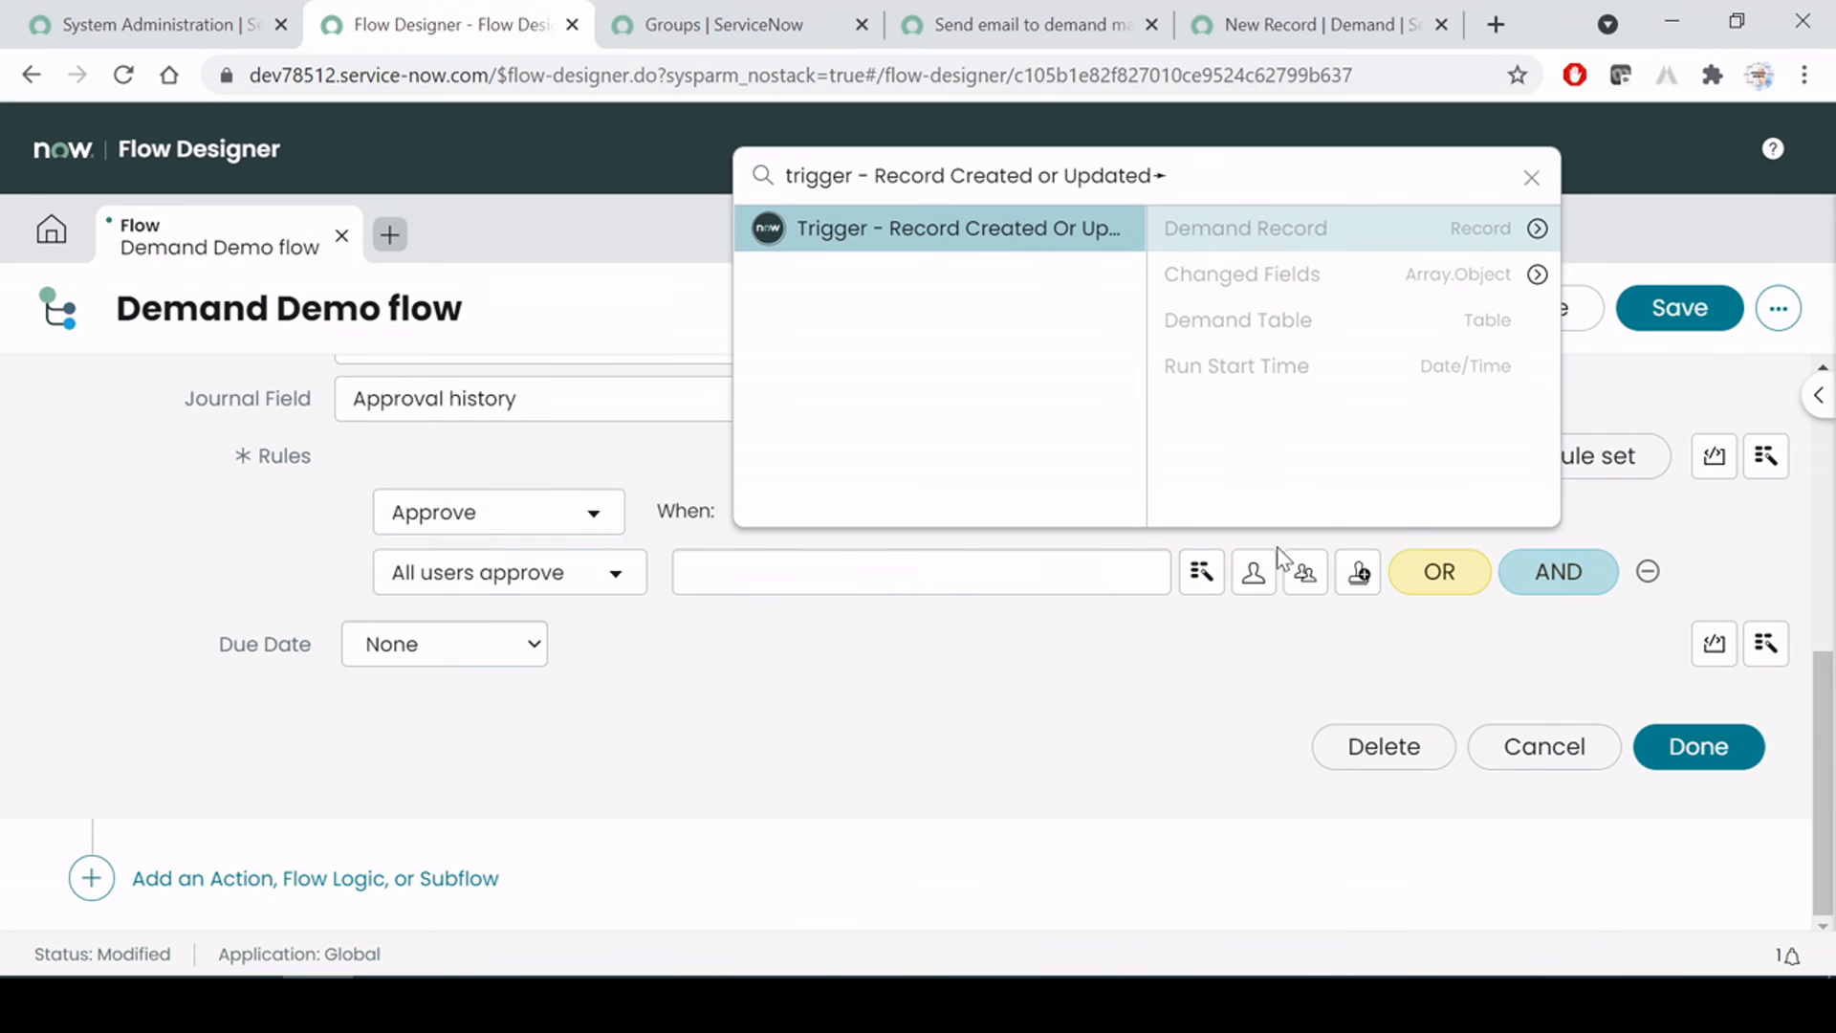
Add the Demand Manager group as the approver in the "All users approve" rule
{"action": "left_click", "coordinate": [1362, 580]}
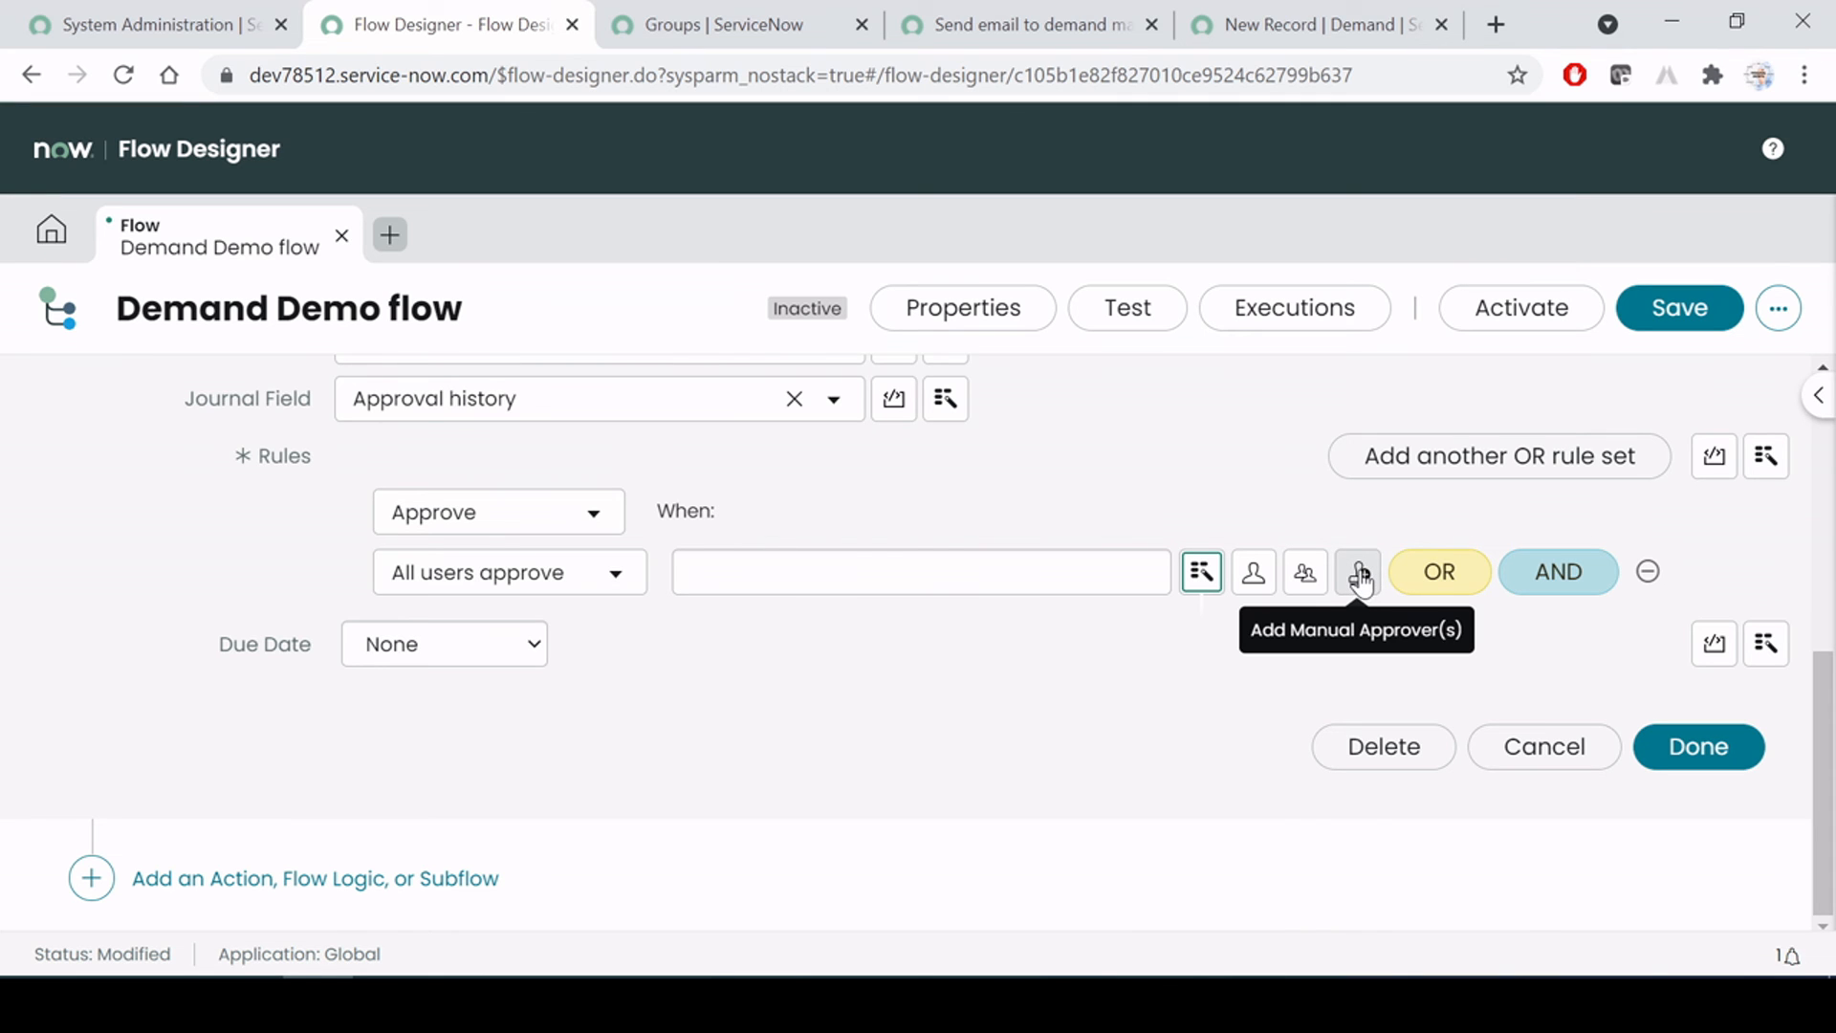
{"action": "left_click", "coordinate": [1311, 580]}
{"action": "left_click", "coordinate": [1258, 652]}
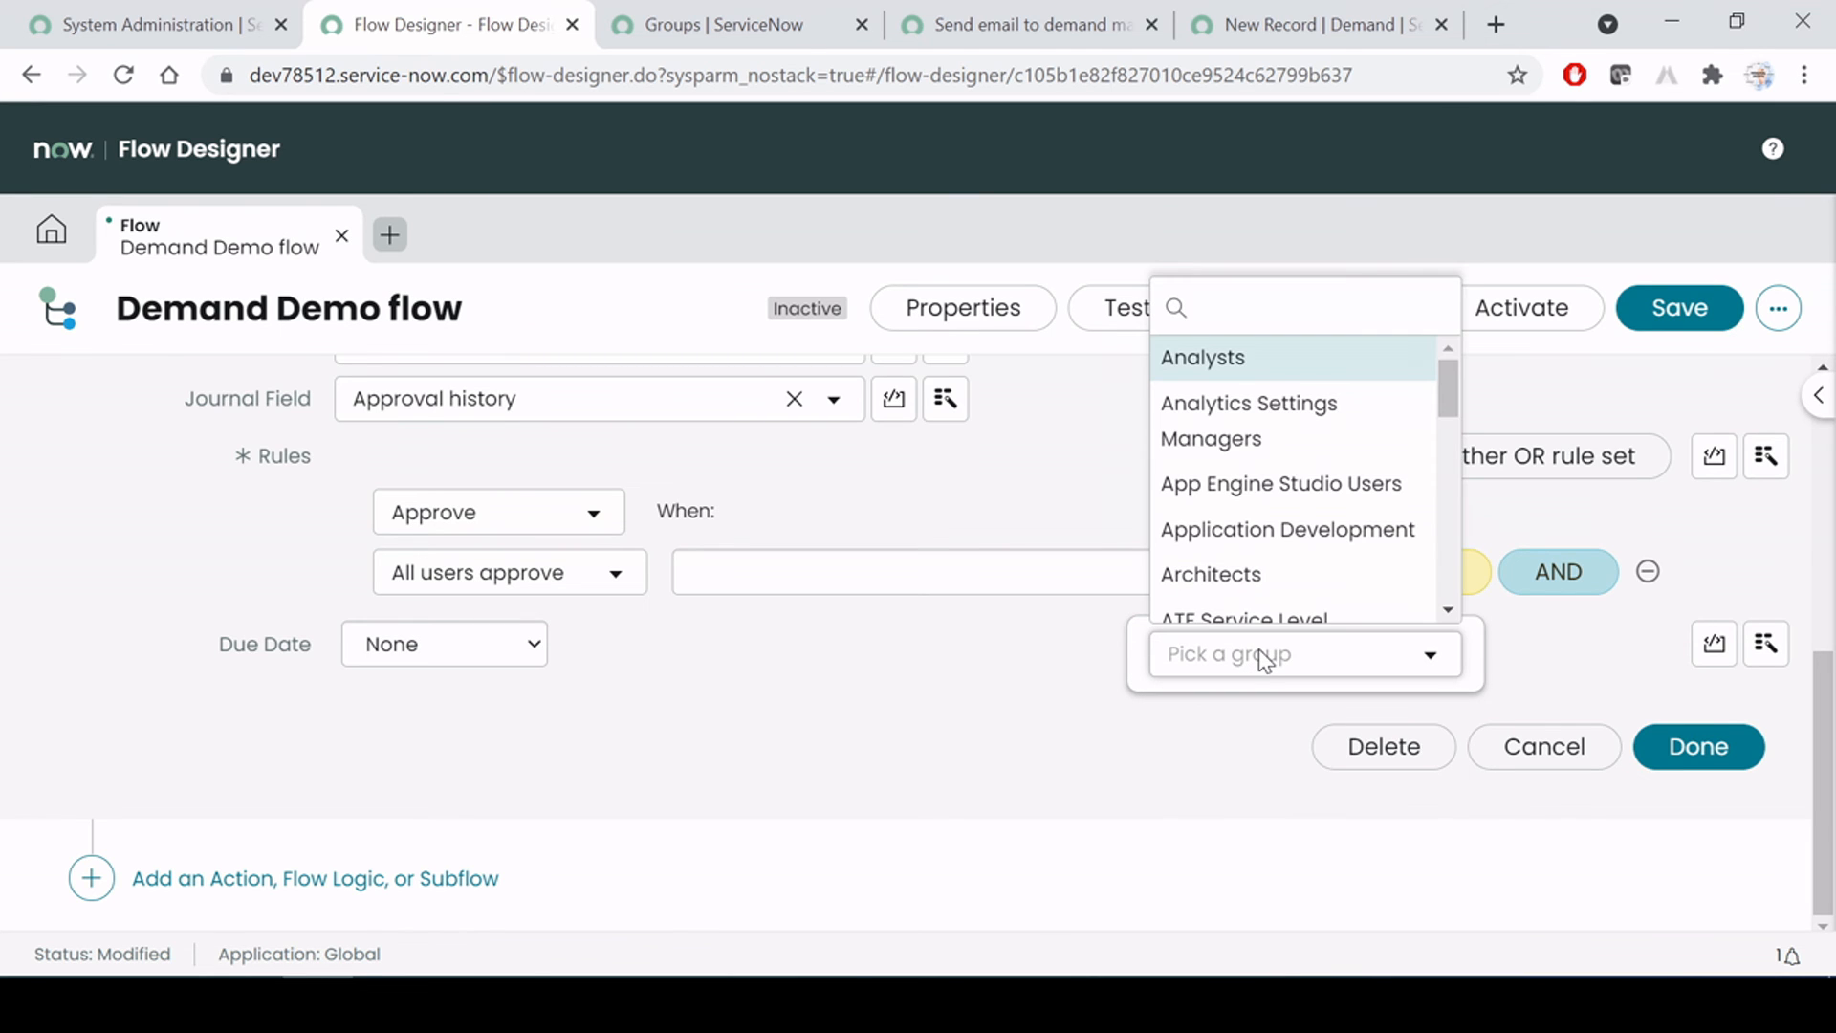
{"action": "type", "text": "dem"}
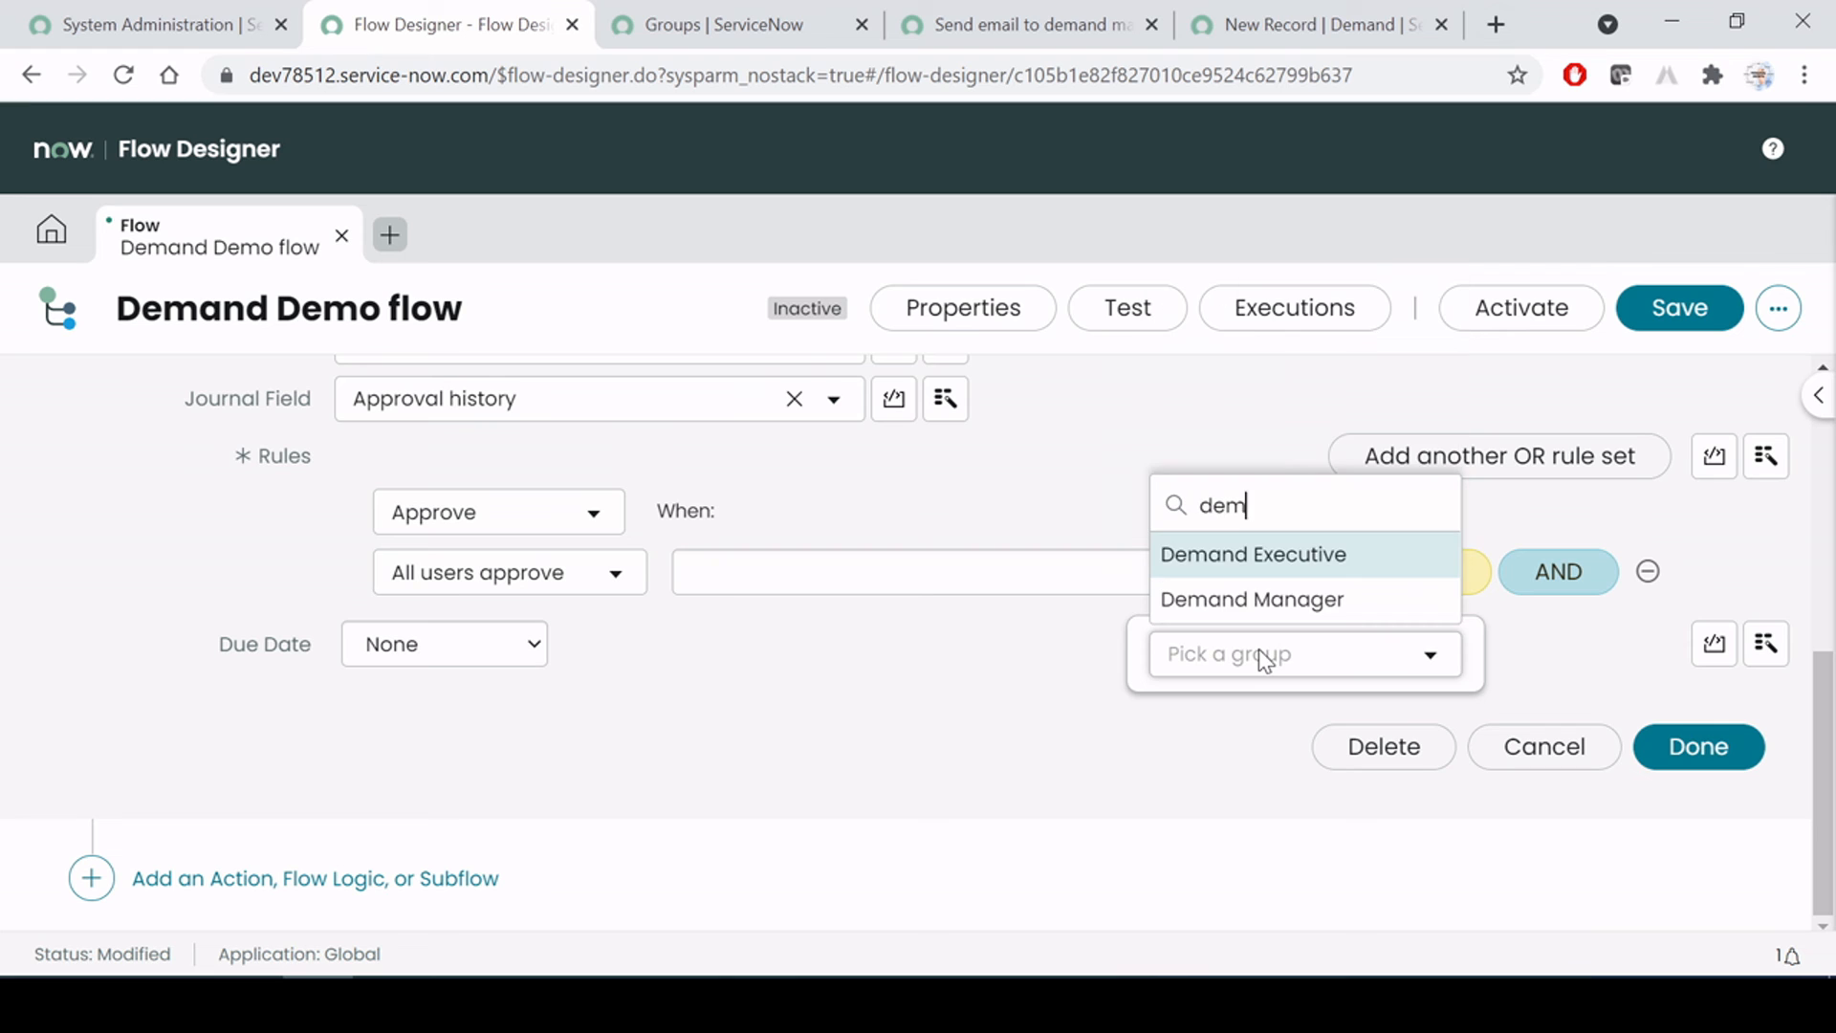
{"action": "left_click", "coordinate": [1281, 602]}
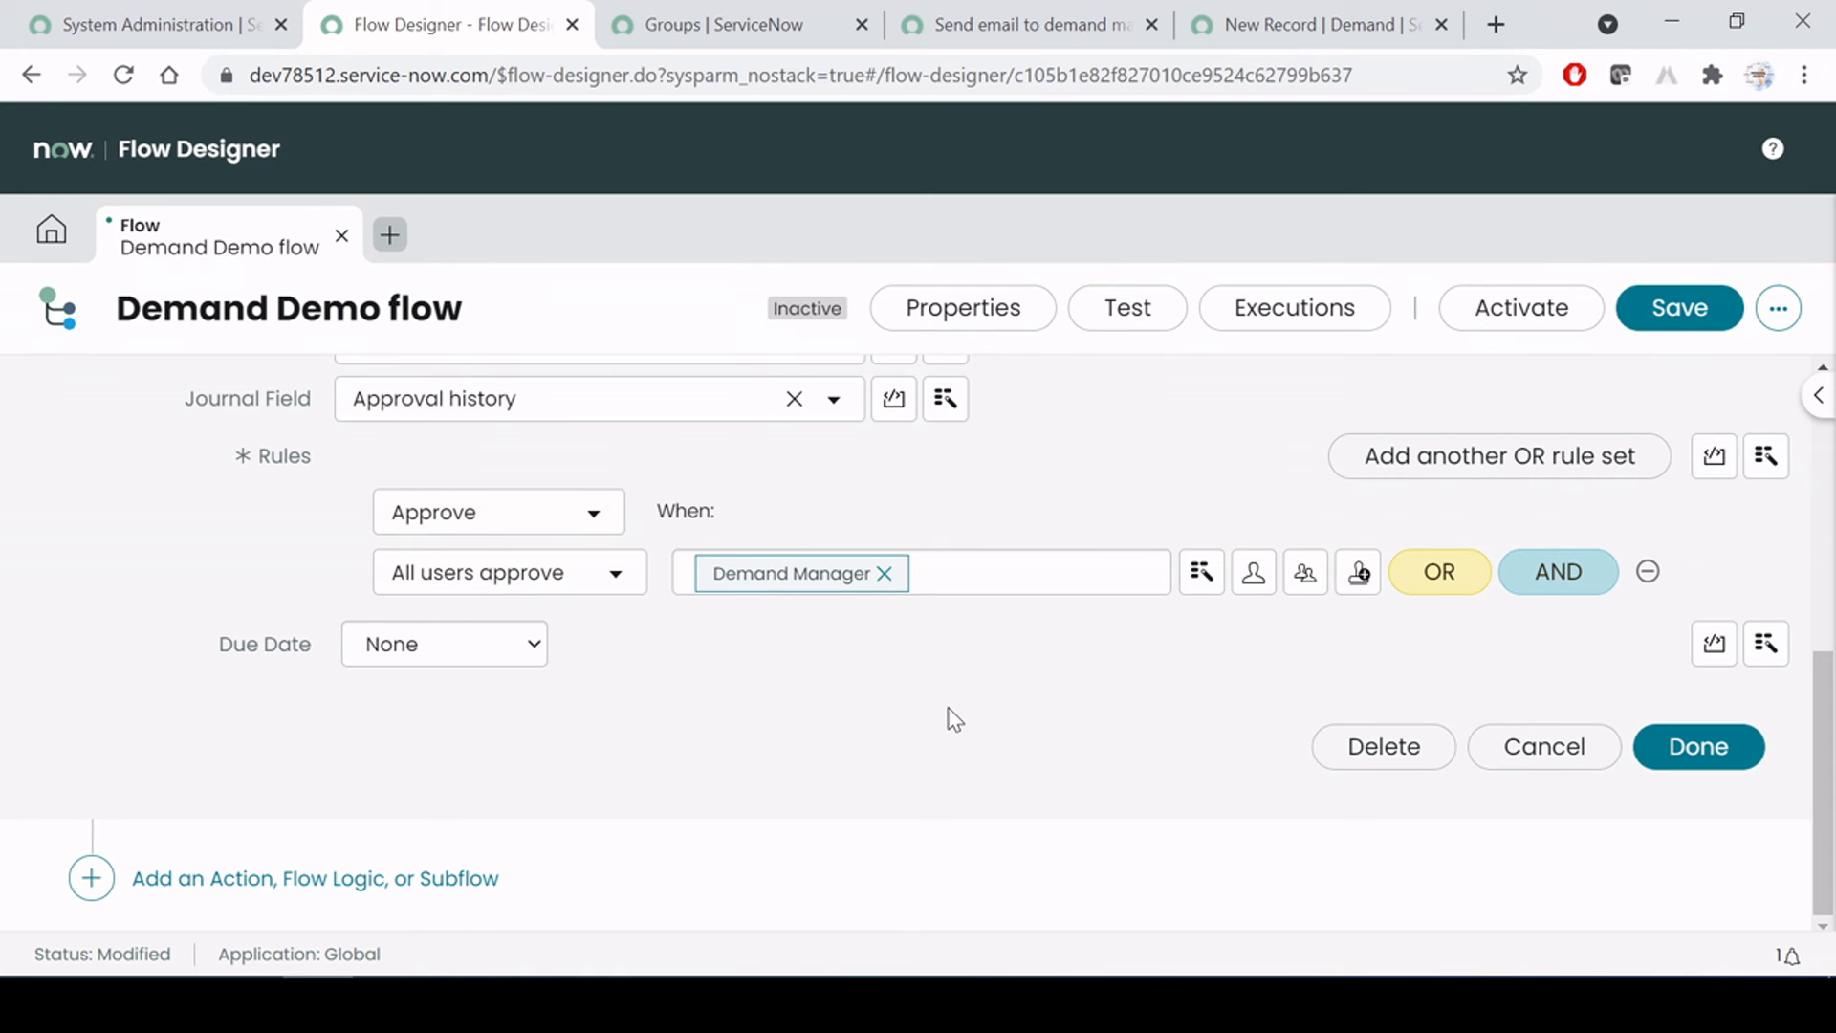
Check the Due Date choices, keep None, and finish the Ask For Approval action
{"action": "scroll", "coordinate": [956, 719], "scroll_direction": "up", "scroll_amount": 2}
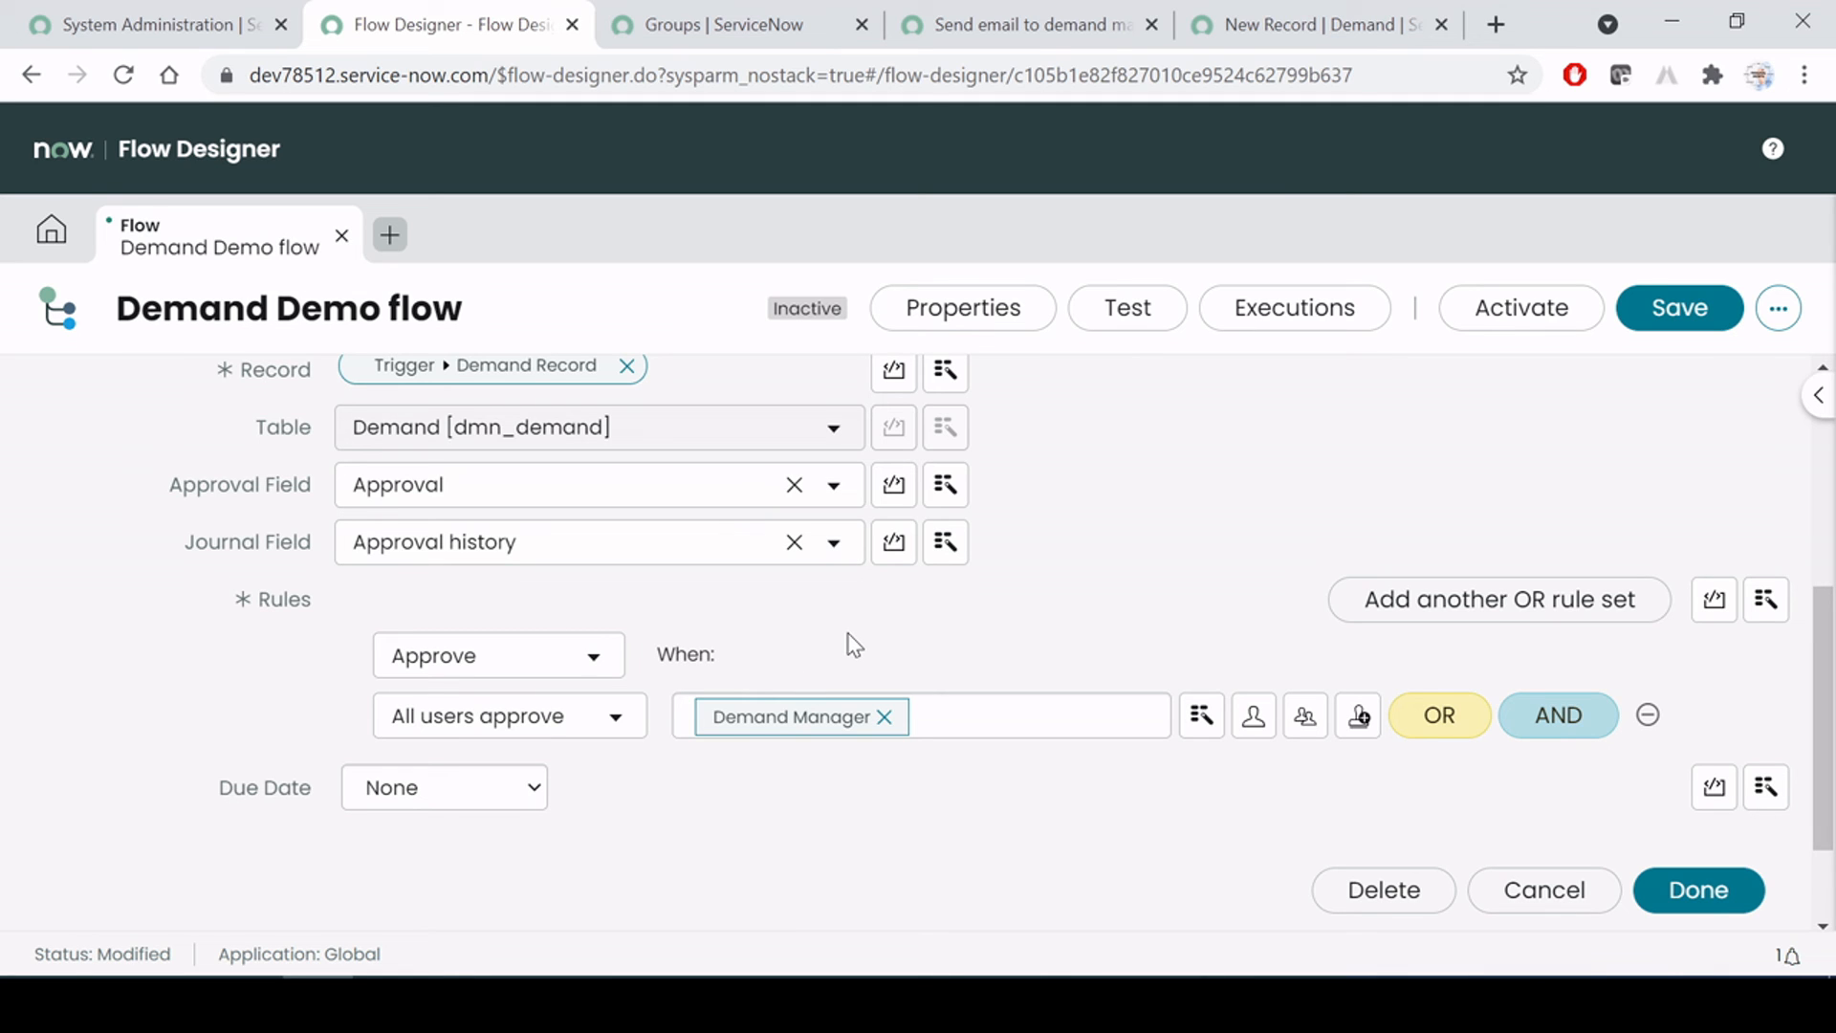
{"action": "scroll", "coordinate": [854, 645], "scroll_direction": "down", "scroll_amount": 2}
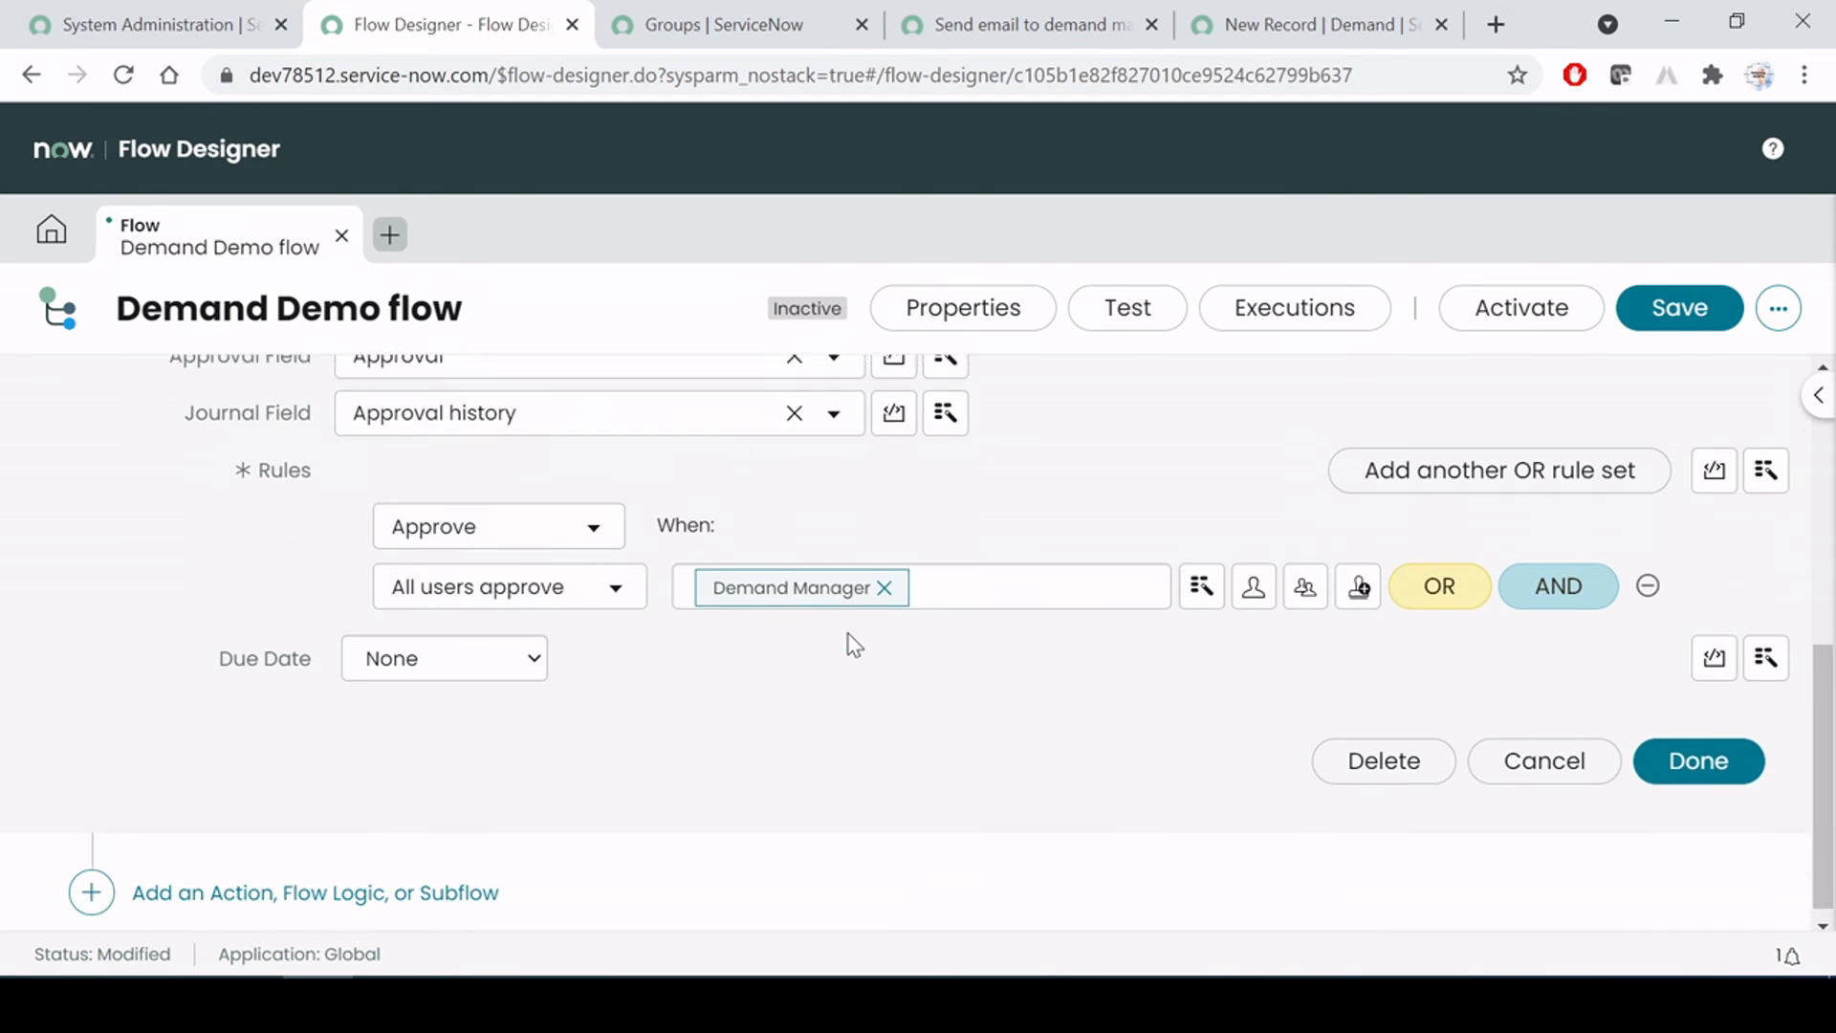
{"action": "left_click", "coordinate": [498, 647]}
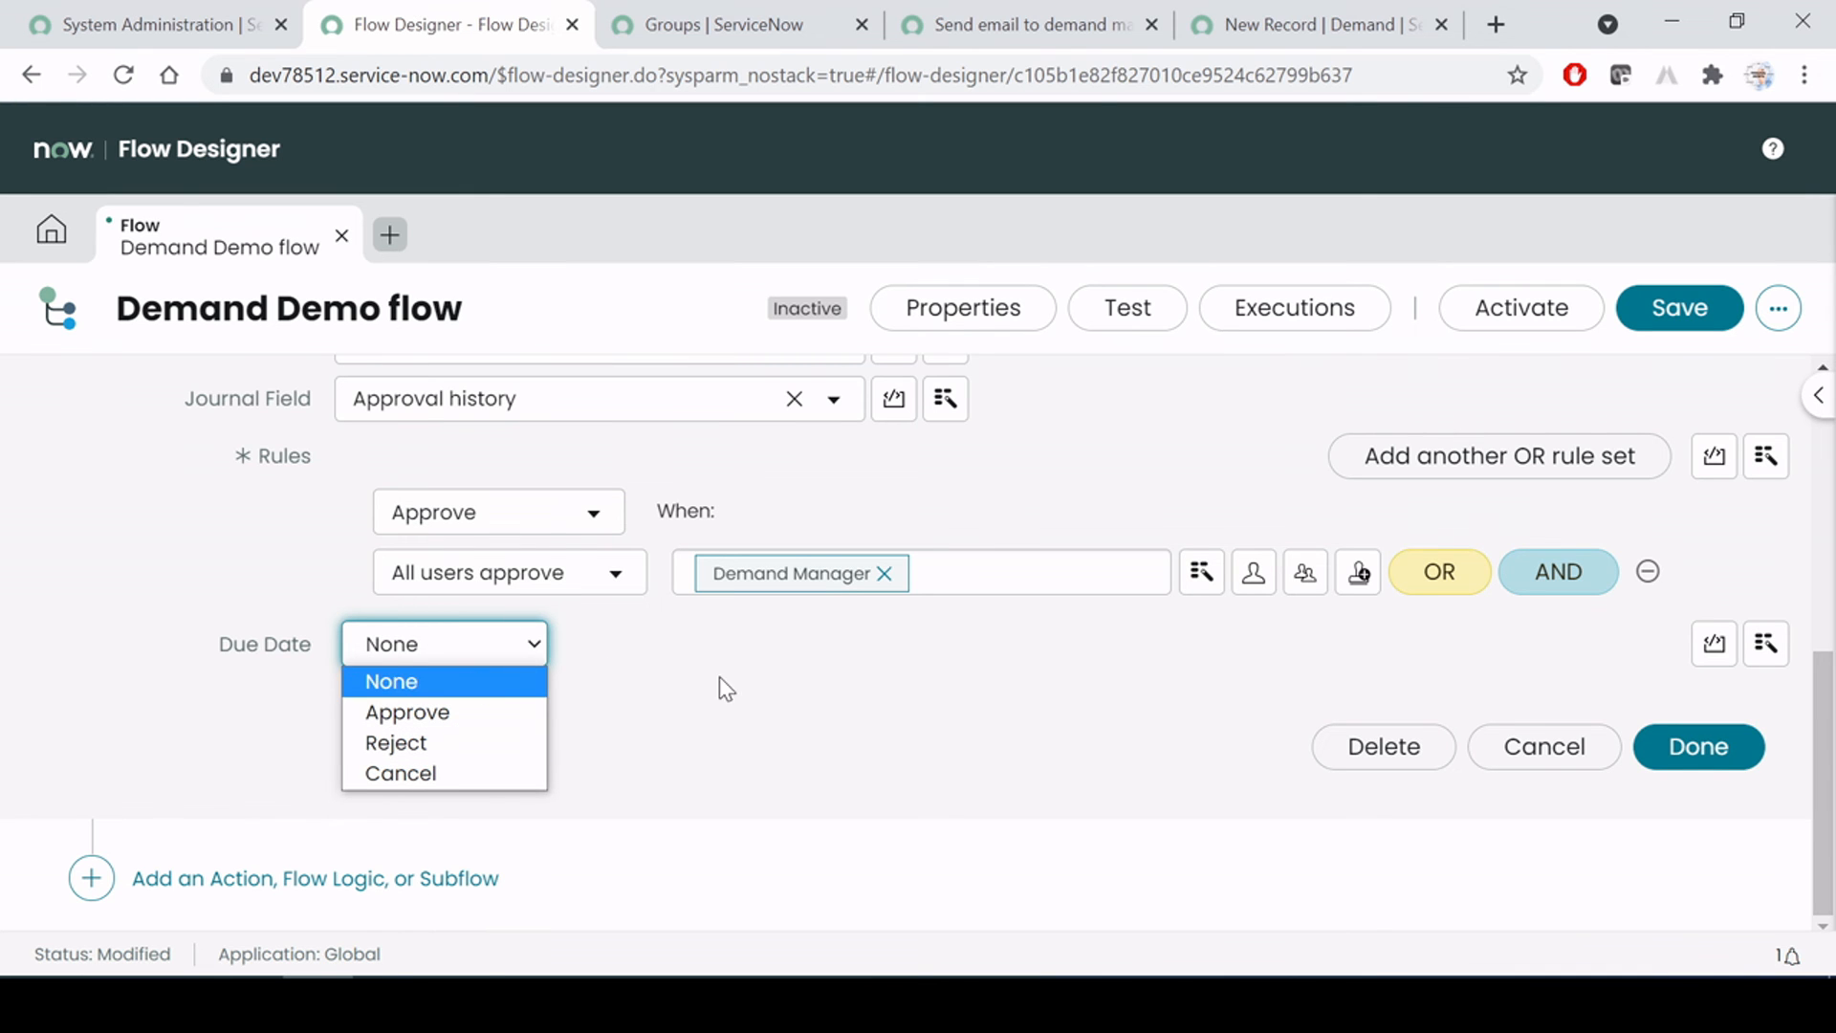
{"action": "left_click", "coordinate": [669, 691]}
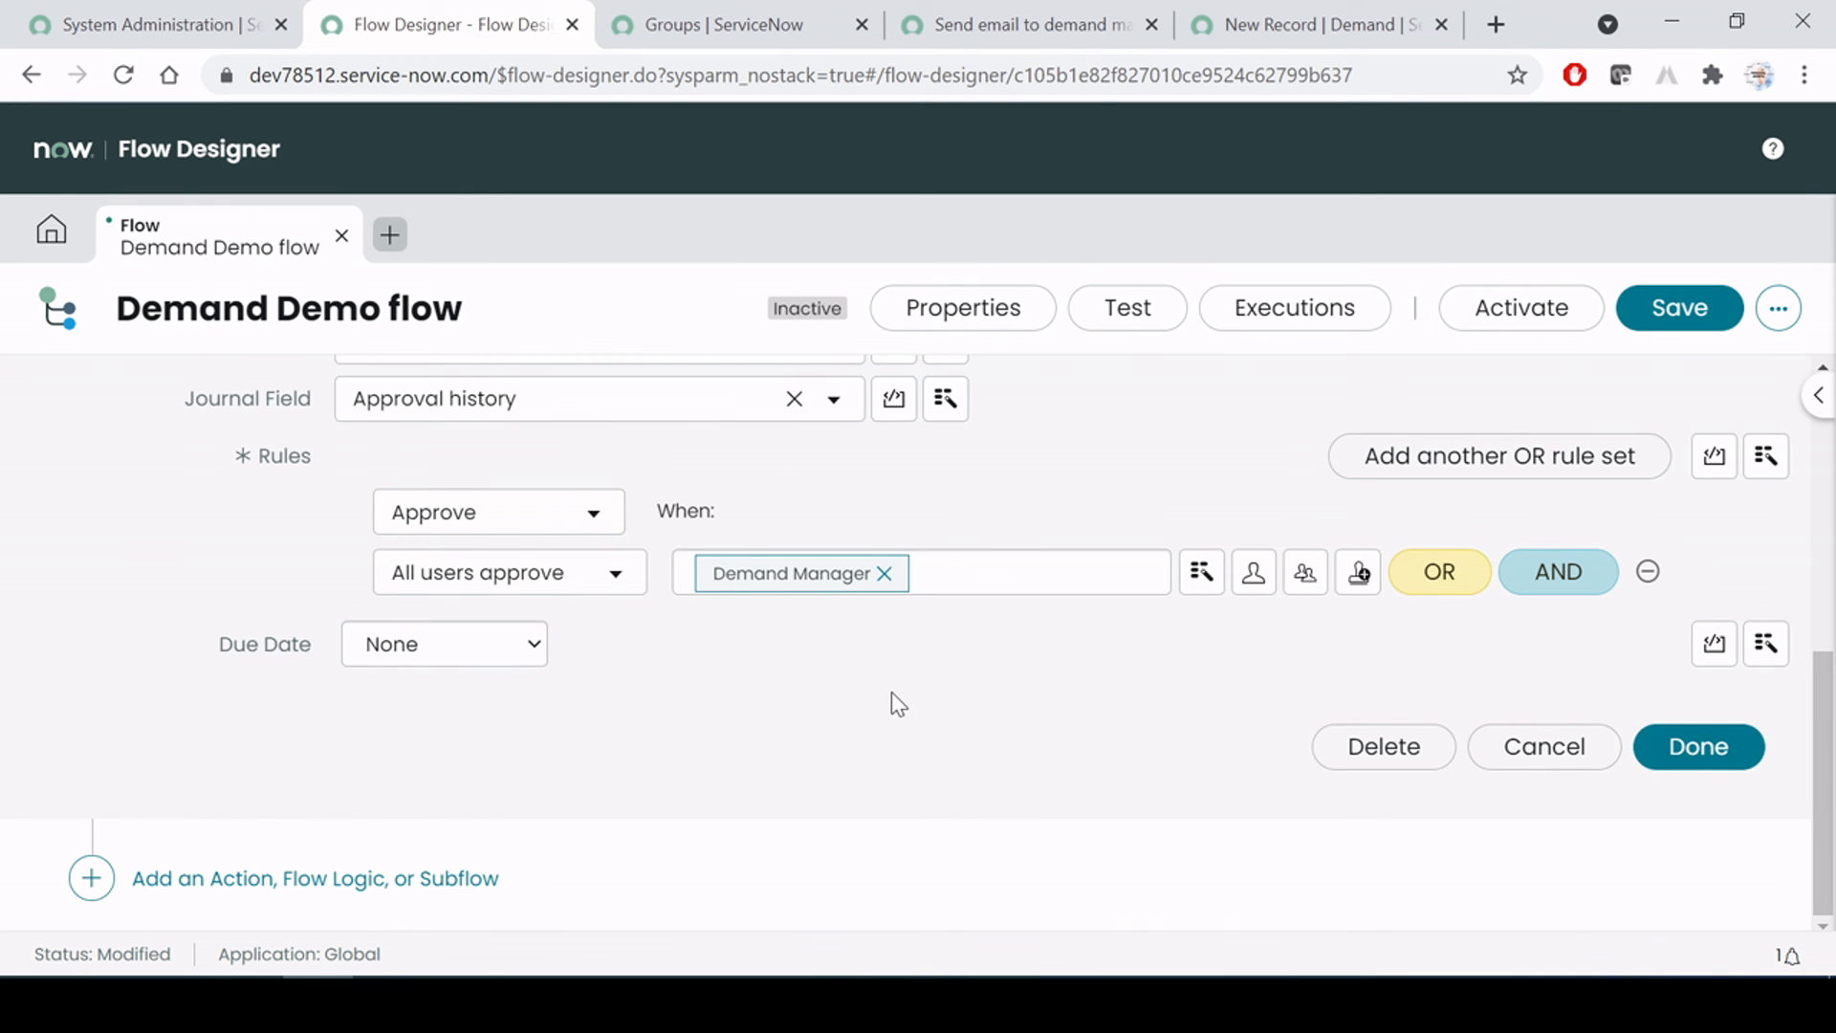
{"action": "scroll", "coordinate": [897, 705], "scroll_direction": "up", "scroll_amount": 4}
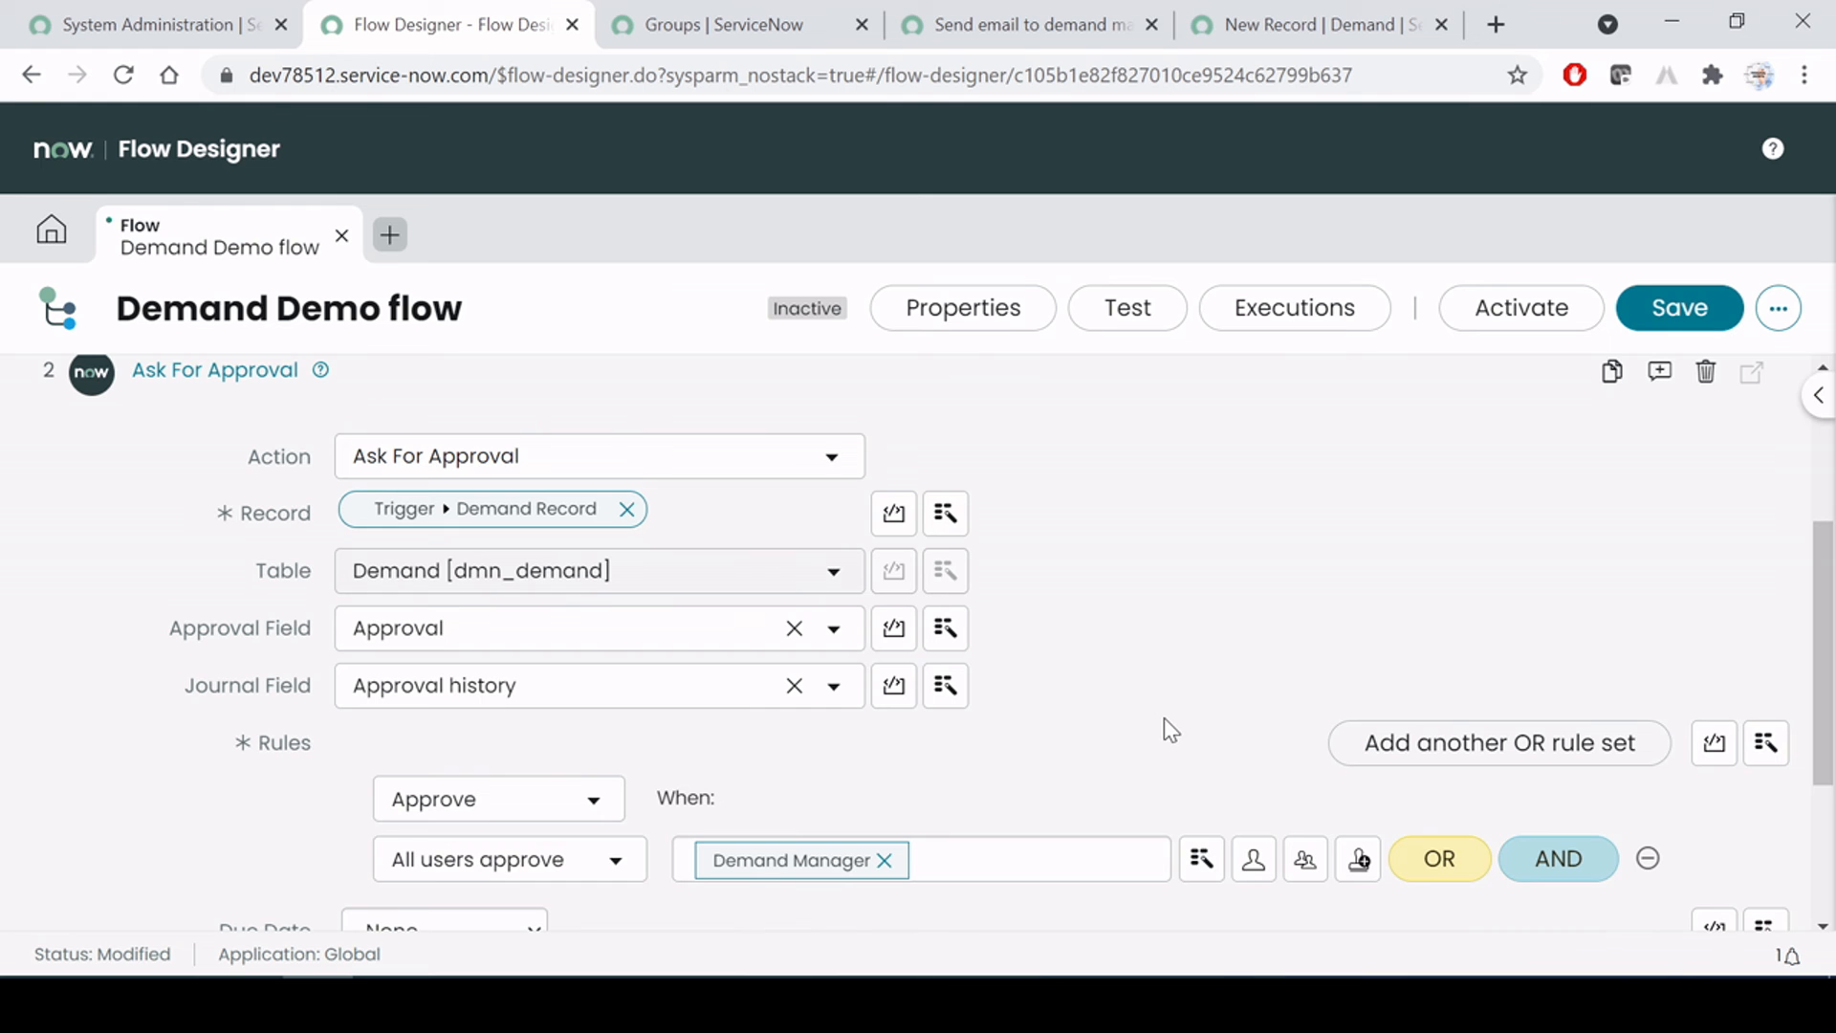
{"action": "scroll", "coordinate": [1171, 731], "scroll_direction": "down", "scroll_amount": 4}
{"action": "scroll", "coordinate": [1176, 733], "scroll_direction": "up", "scroll_amount": 4}
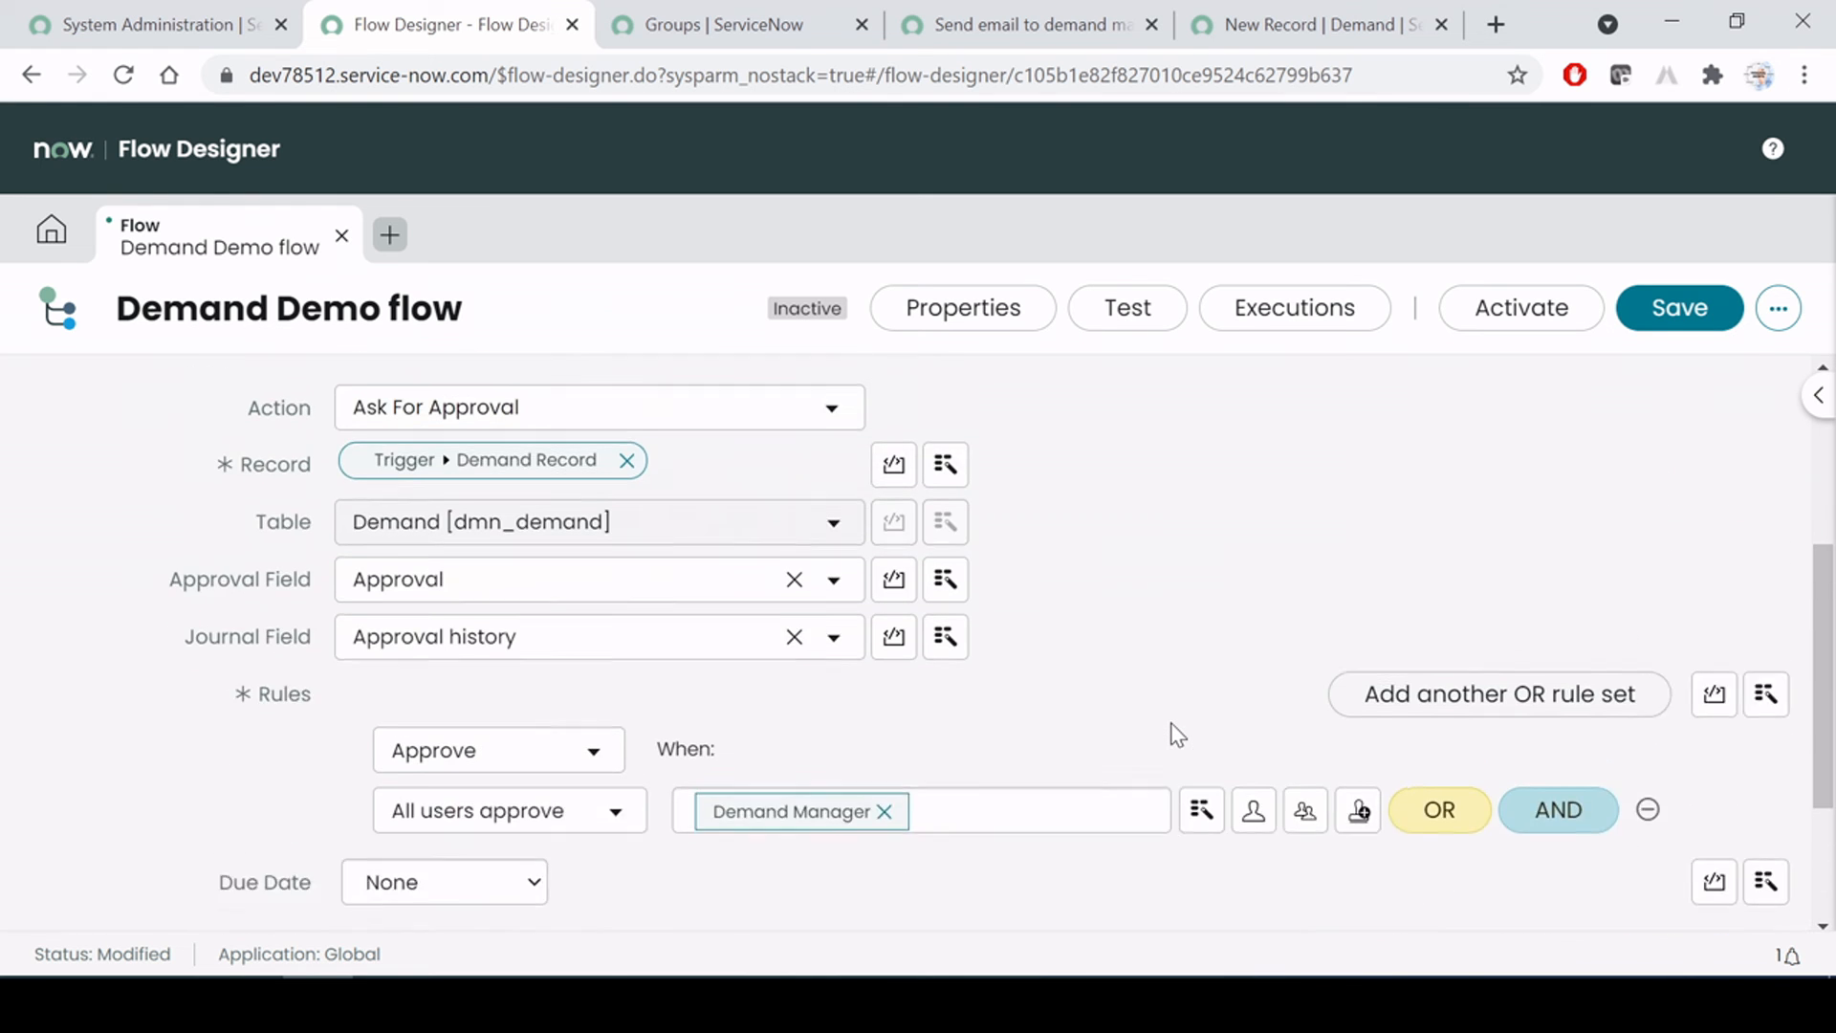
{"action": "scroll", "coordinate": [1171, 727], "scroll_direction": "down", "scroll_amount": 4}
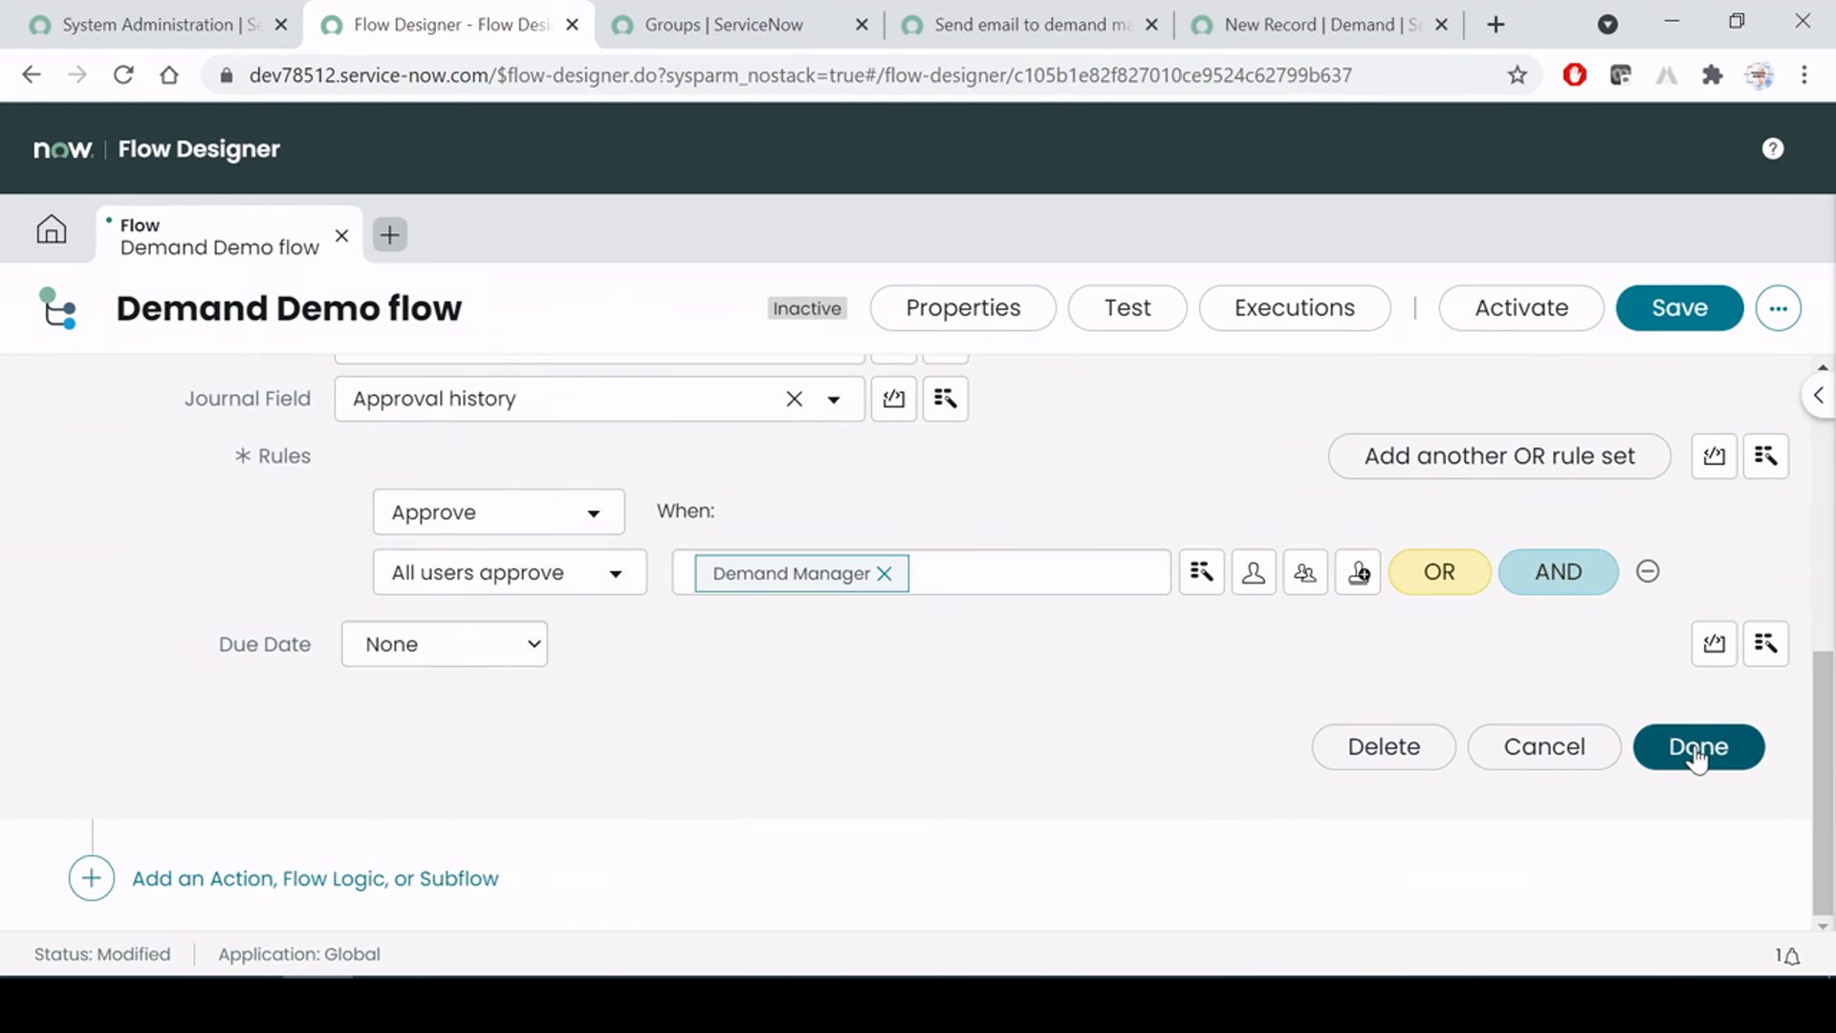
{"action": "left_click", "coordinate": [1697, 755]}
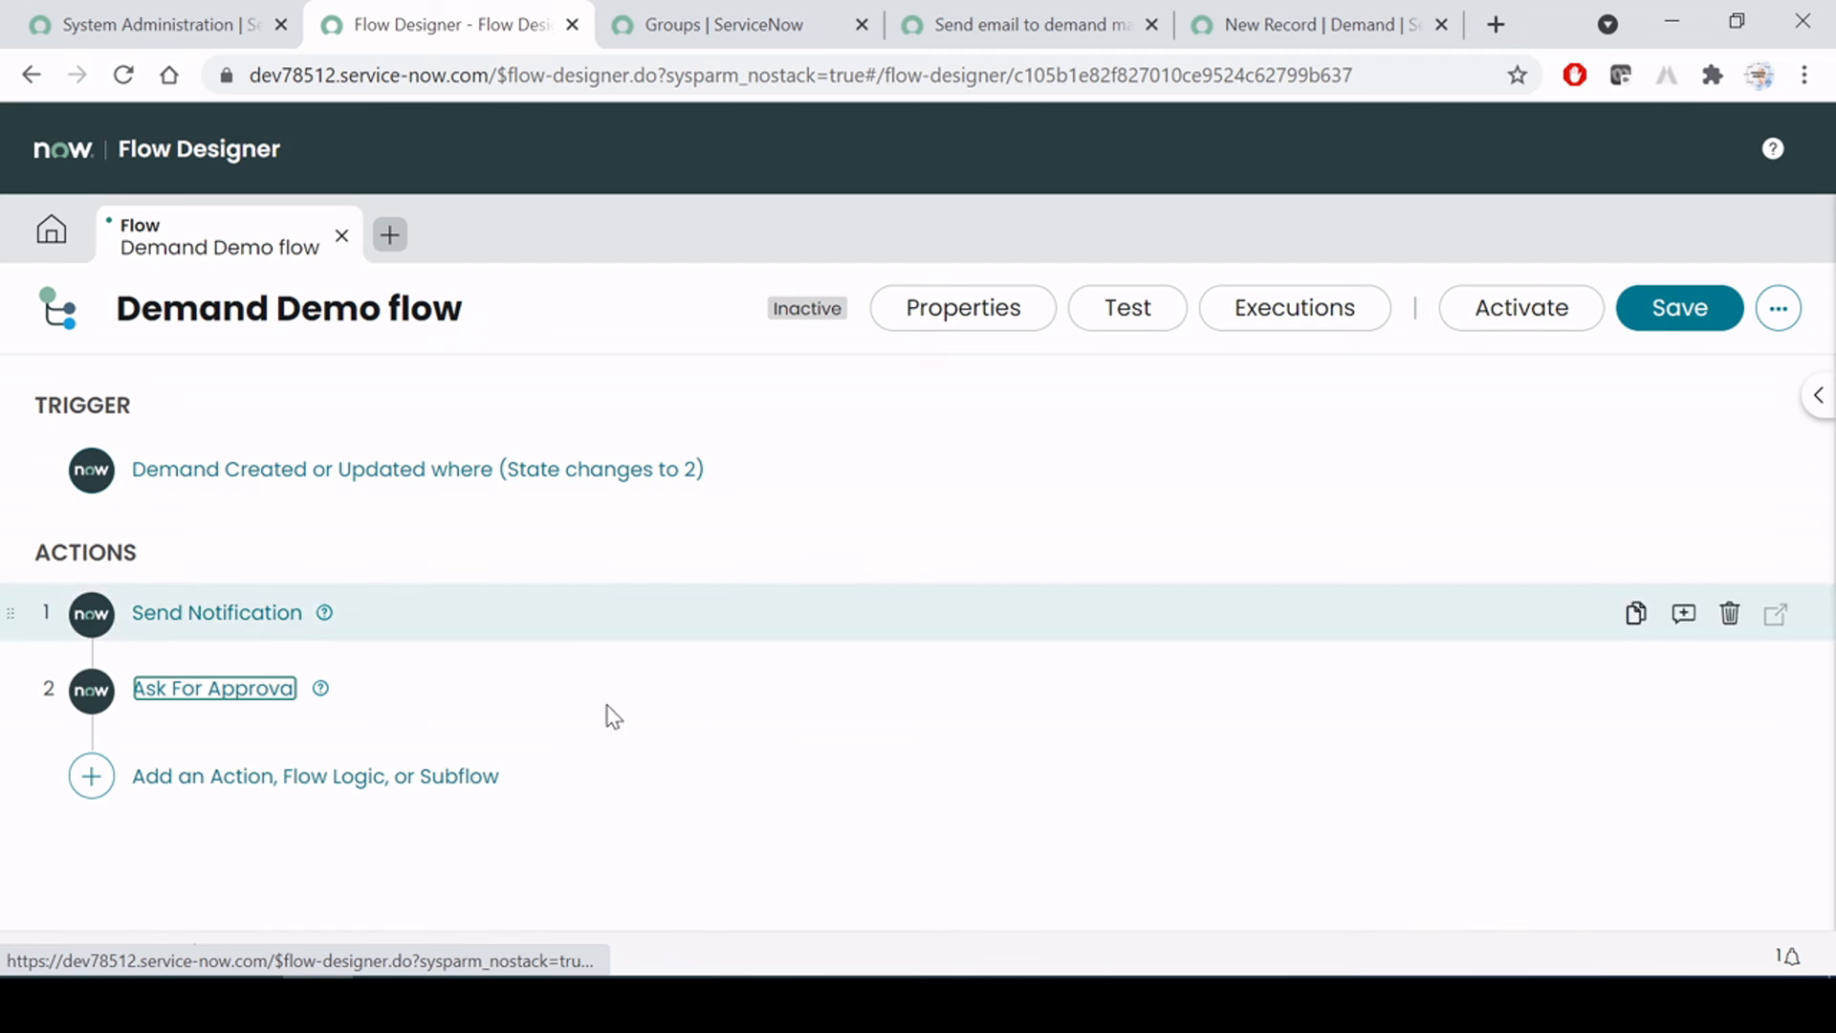
Switch to the Flow Designer document in Word, read the demand task condition and approval flowchart, and return to the flow
{"action": "left_click", "coordinate": [676, 999]}
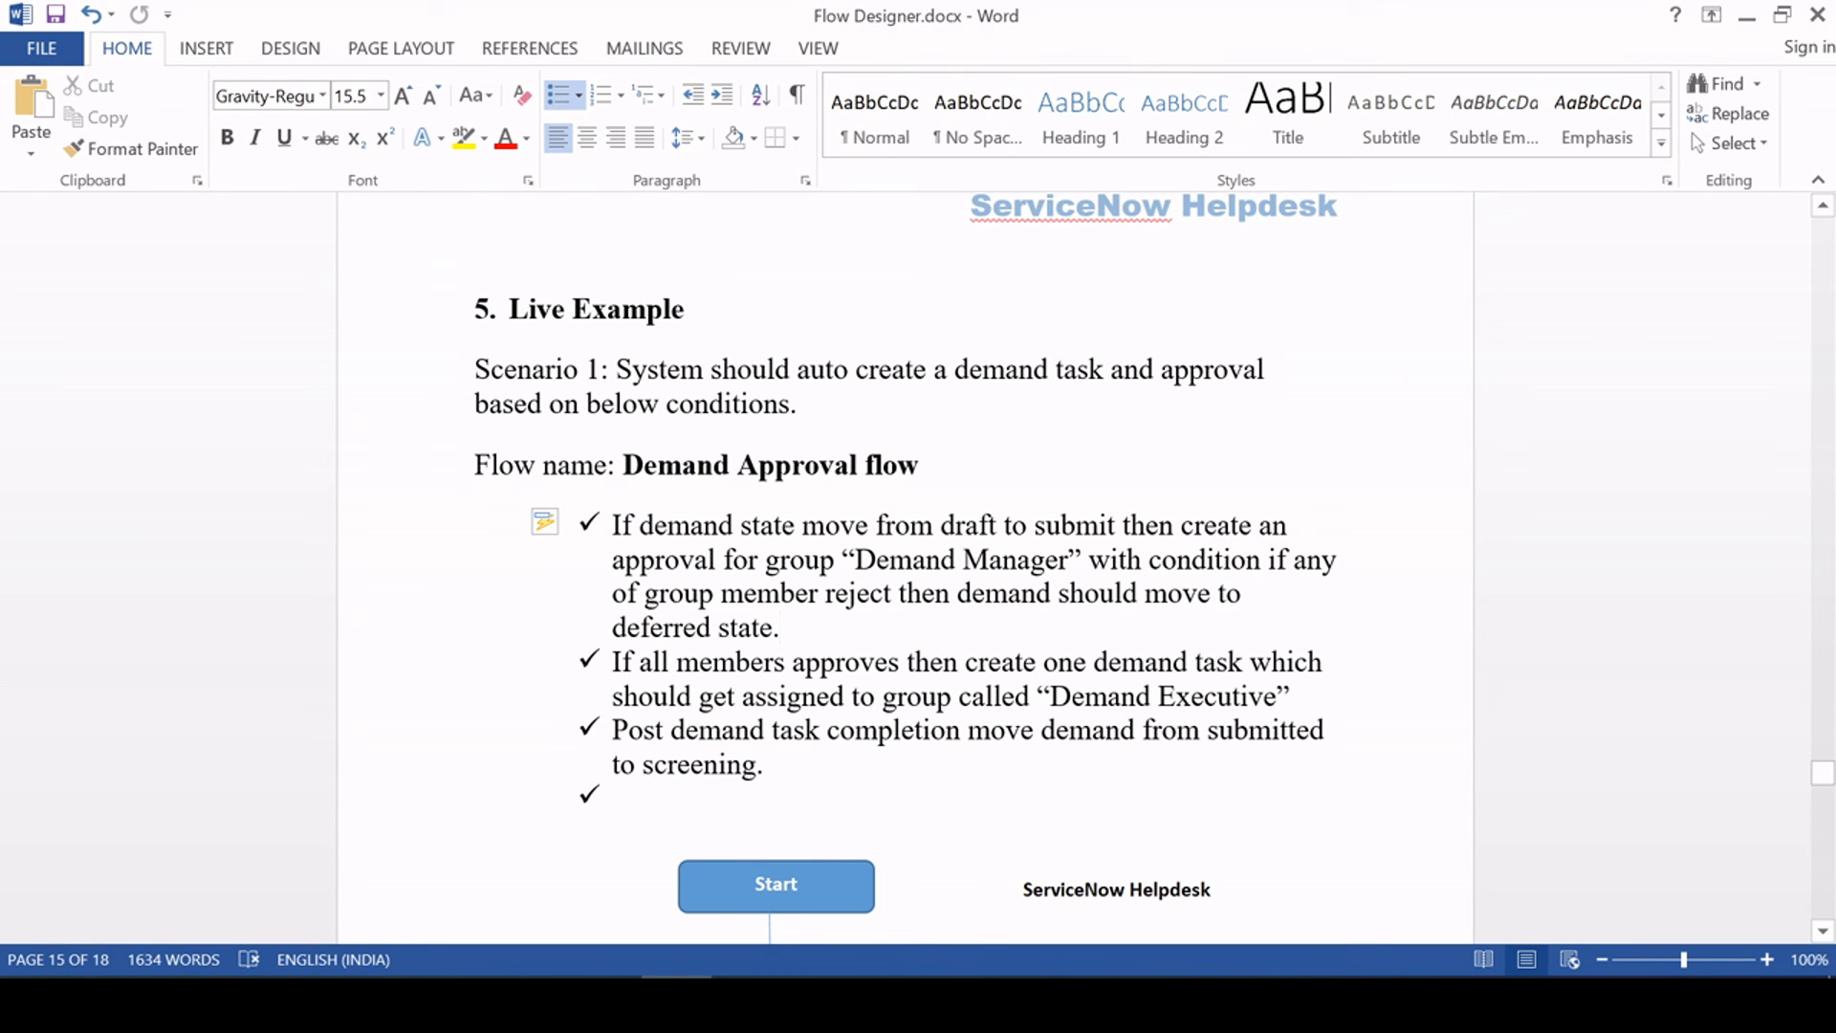
{"action": "left_click_drag", "start_coordinate": [1056, 662], "coordinate": [1249, 661]}
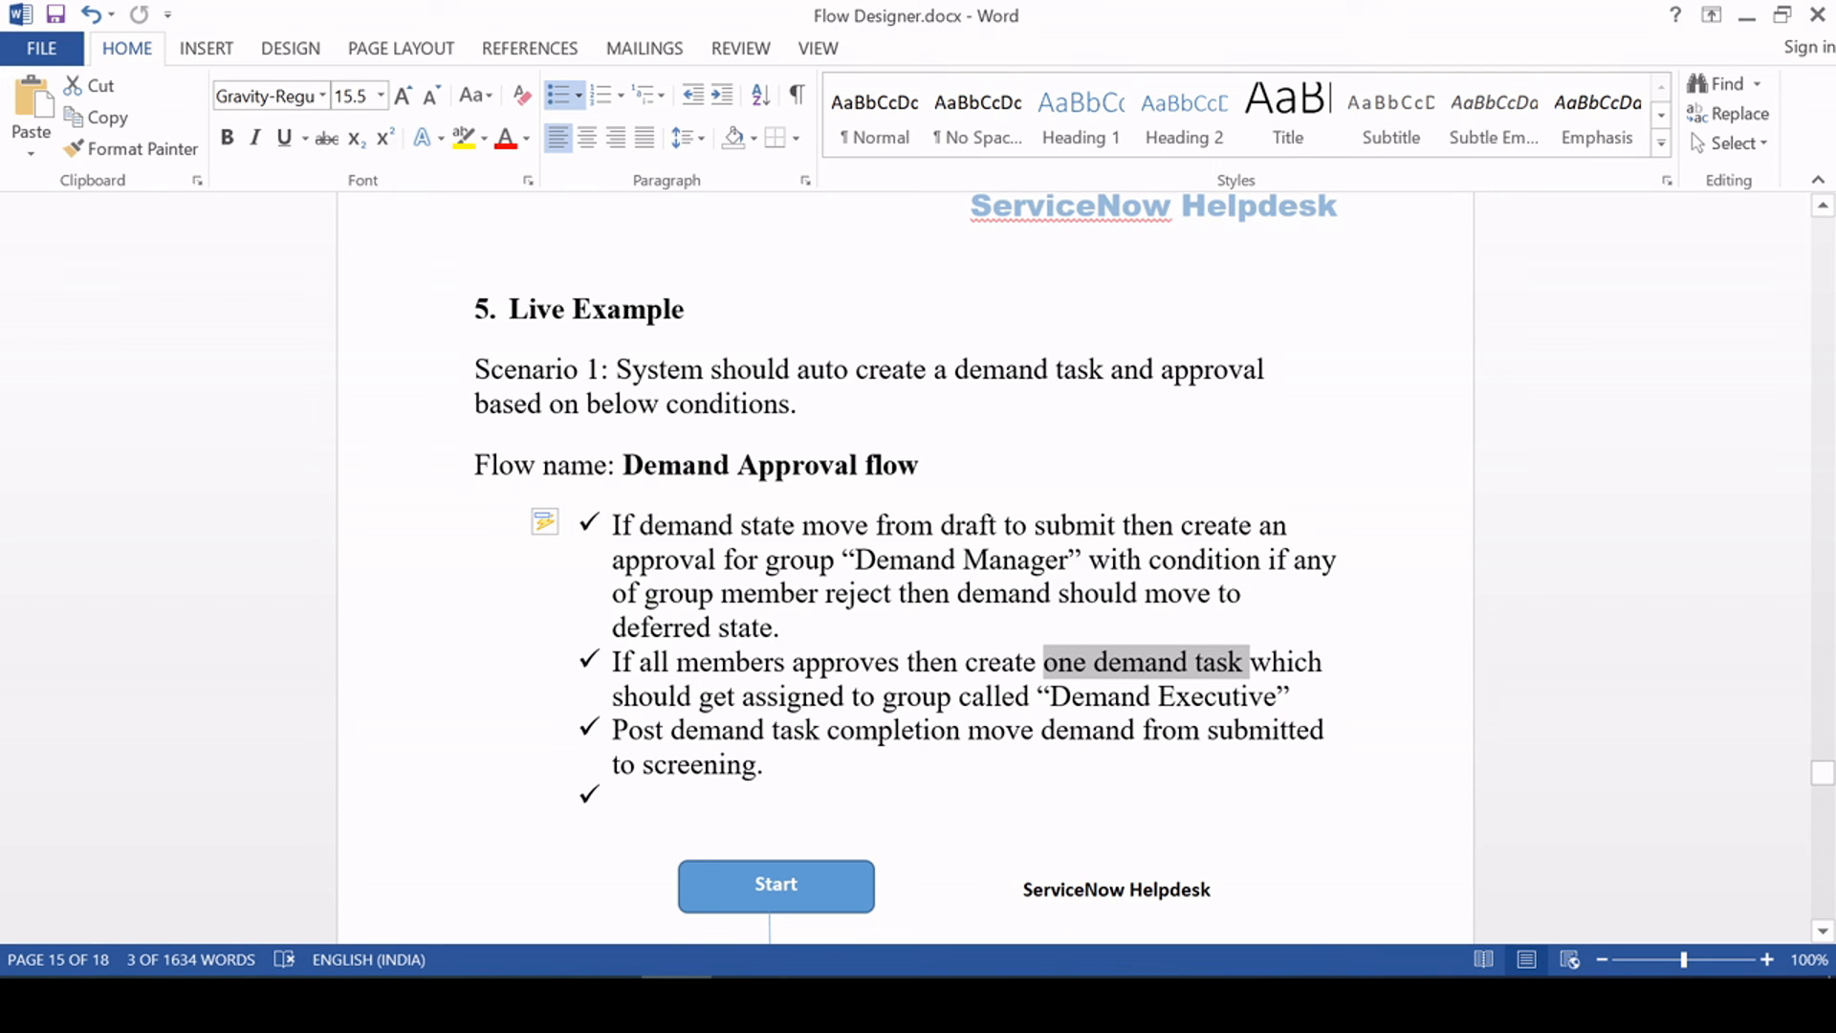
{"action": "left_click_drag", "start_coordinate": [1051, 697], "coordinate": [1277, 697]}
{"action": "left_click", "coordinate": [1038, 697]}
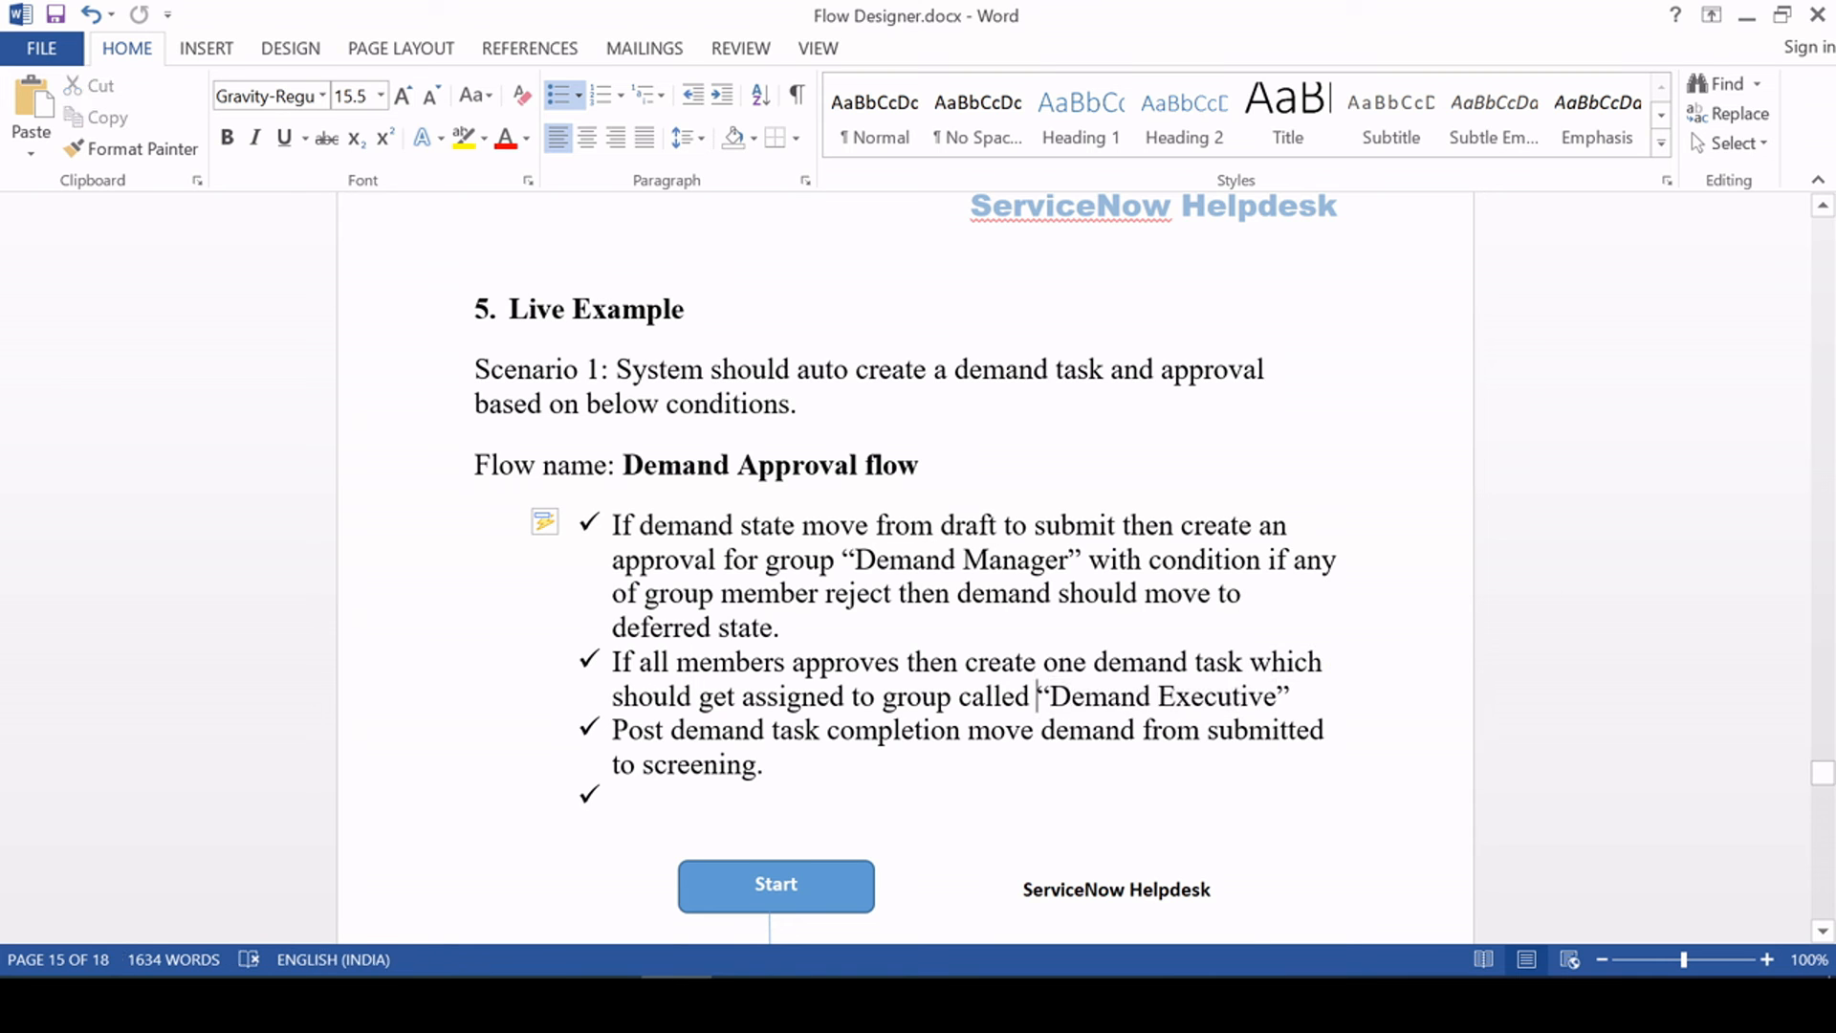
{"action": "scroll", "coordinate": [1037, 695], "scroll_direction": "down", "scroll_amount": 13}
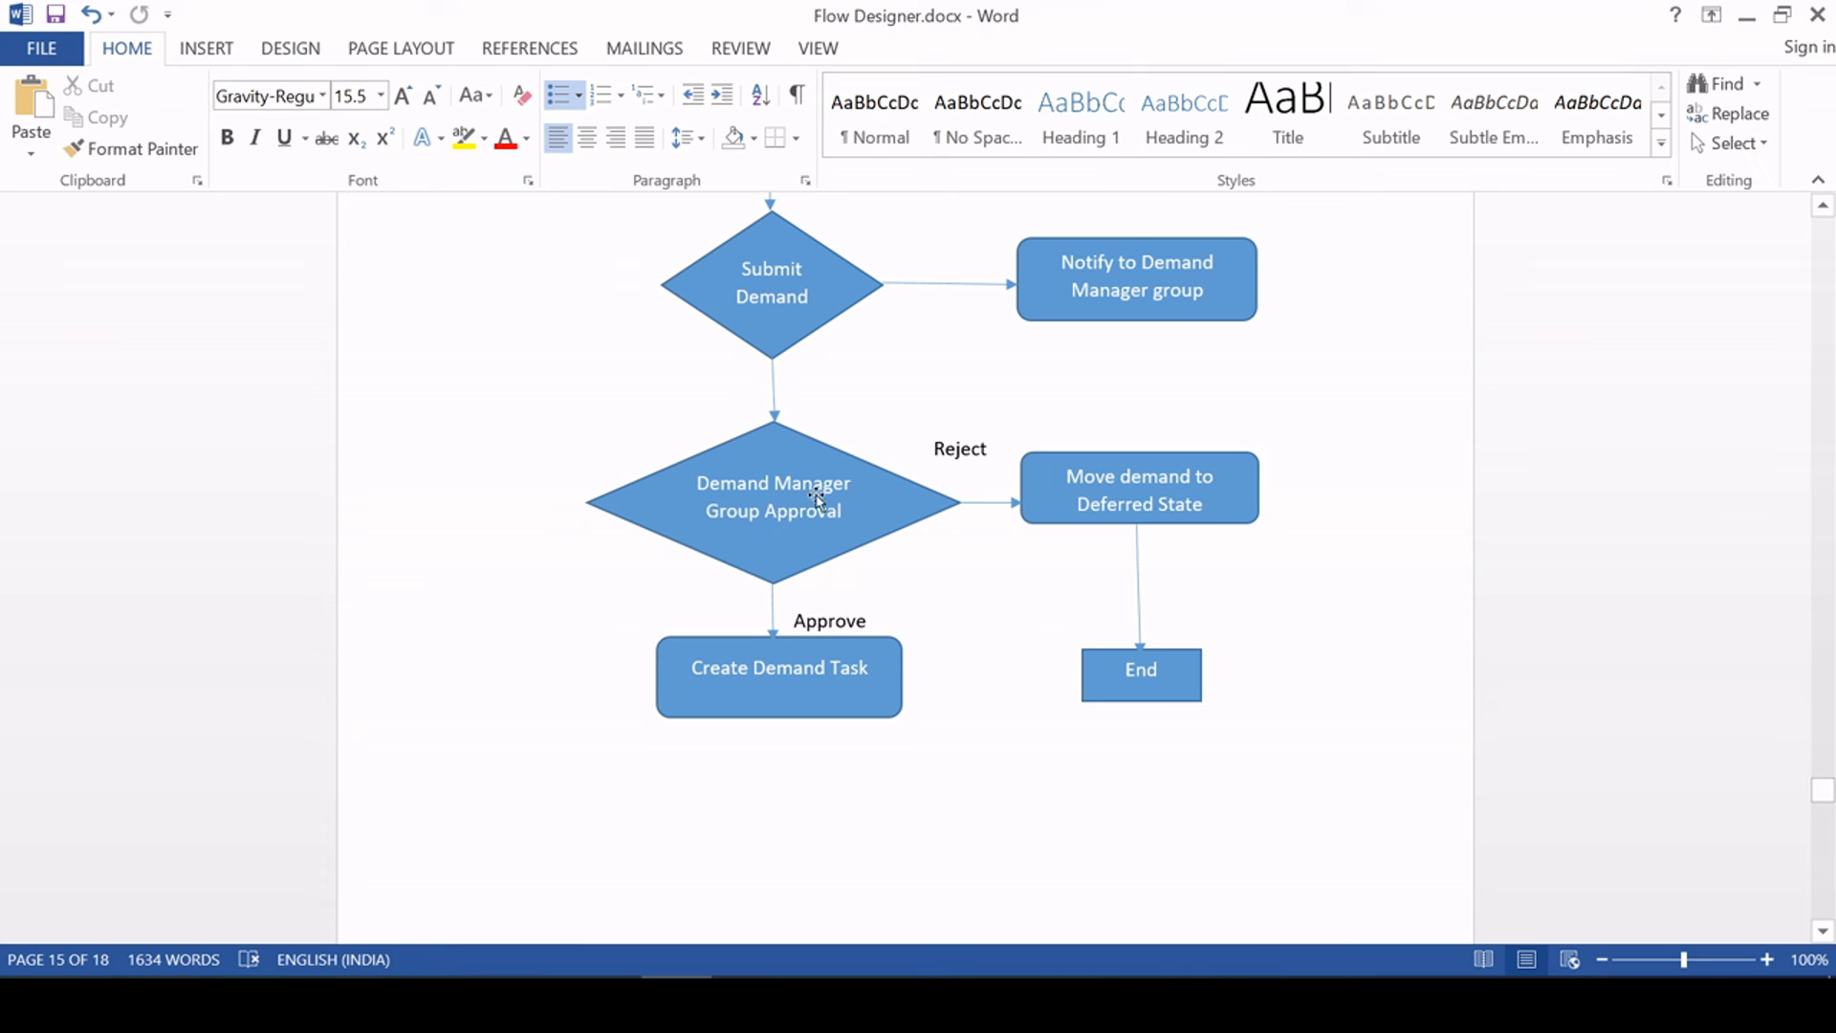
{"action": "scroll", "coordinate": [803, 512], "scroll_direction": "up", "scroll_amount": 2}
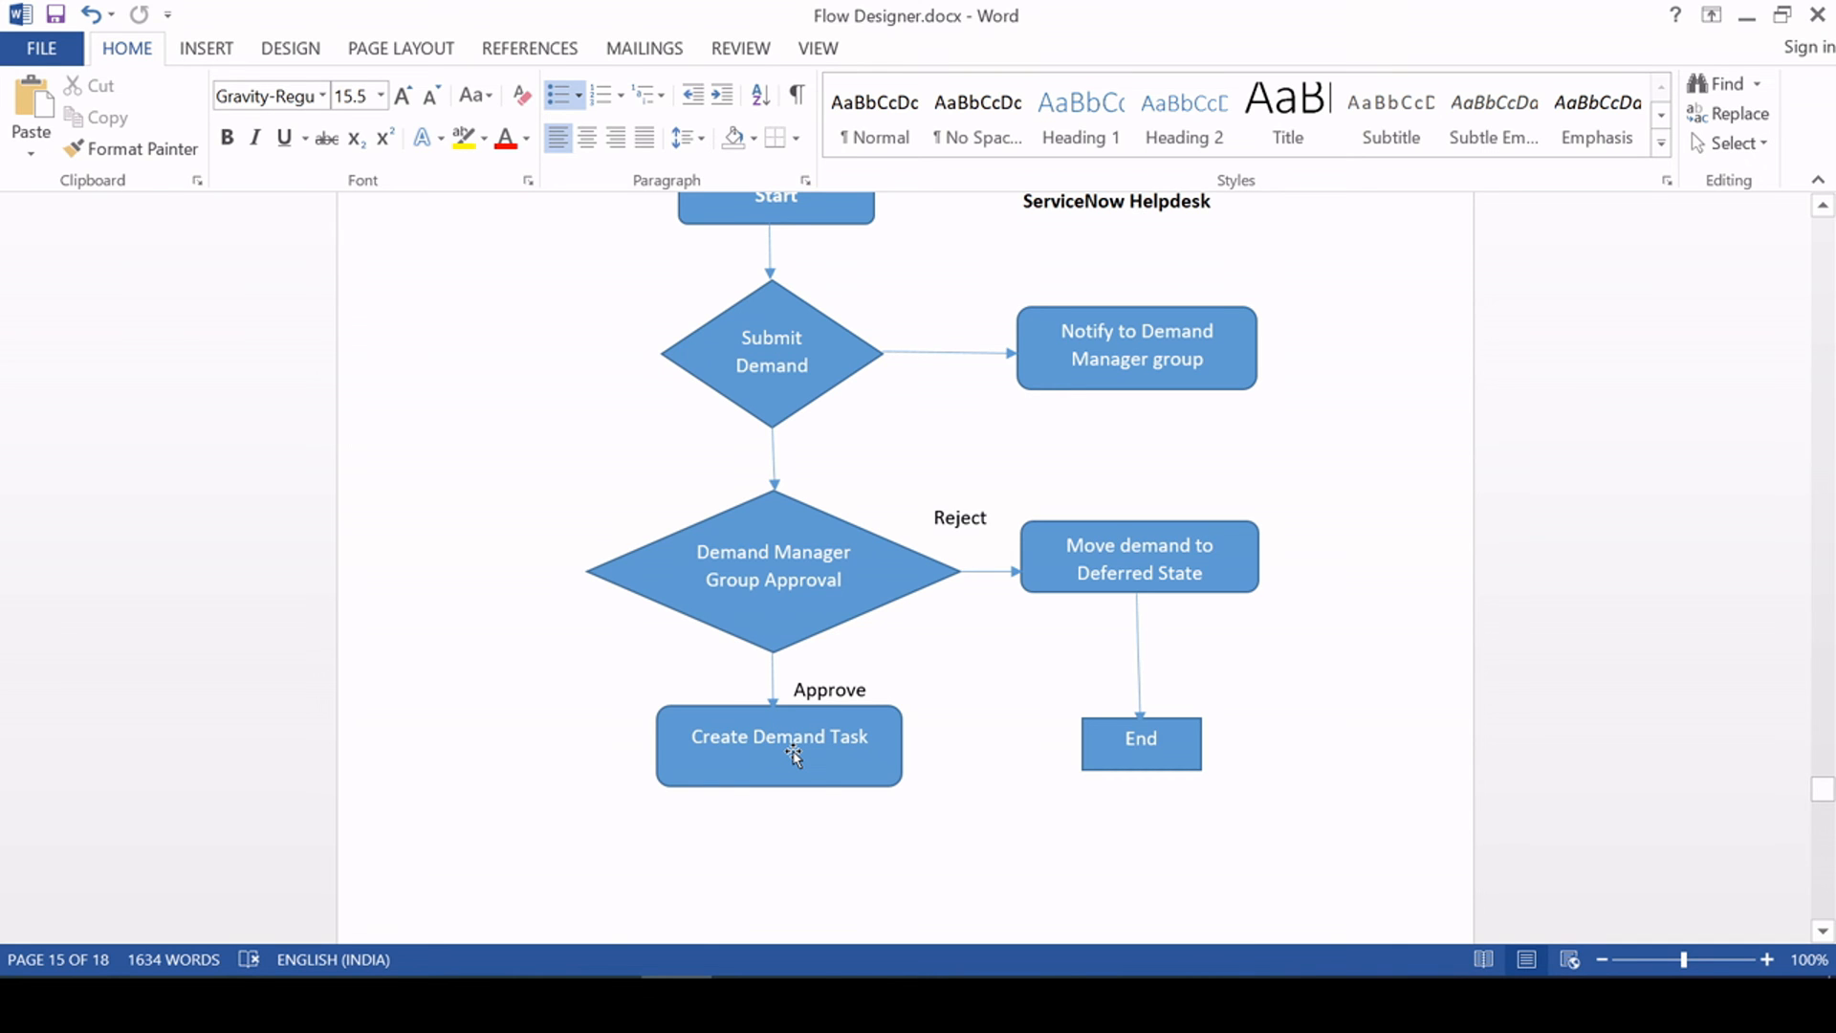
{"action": "key", "text": "alt+Tab"}
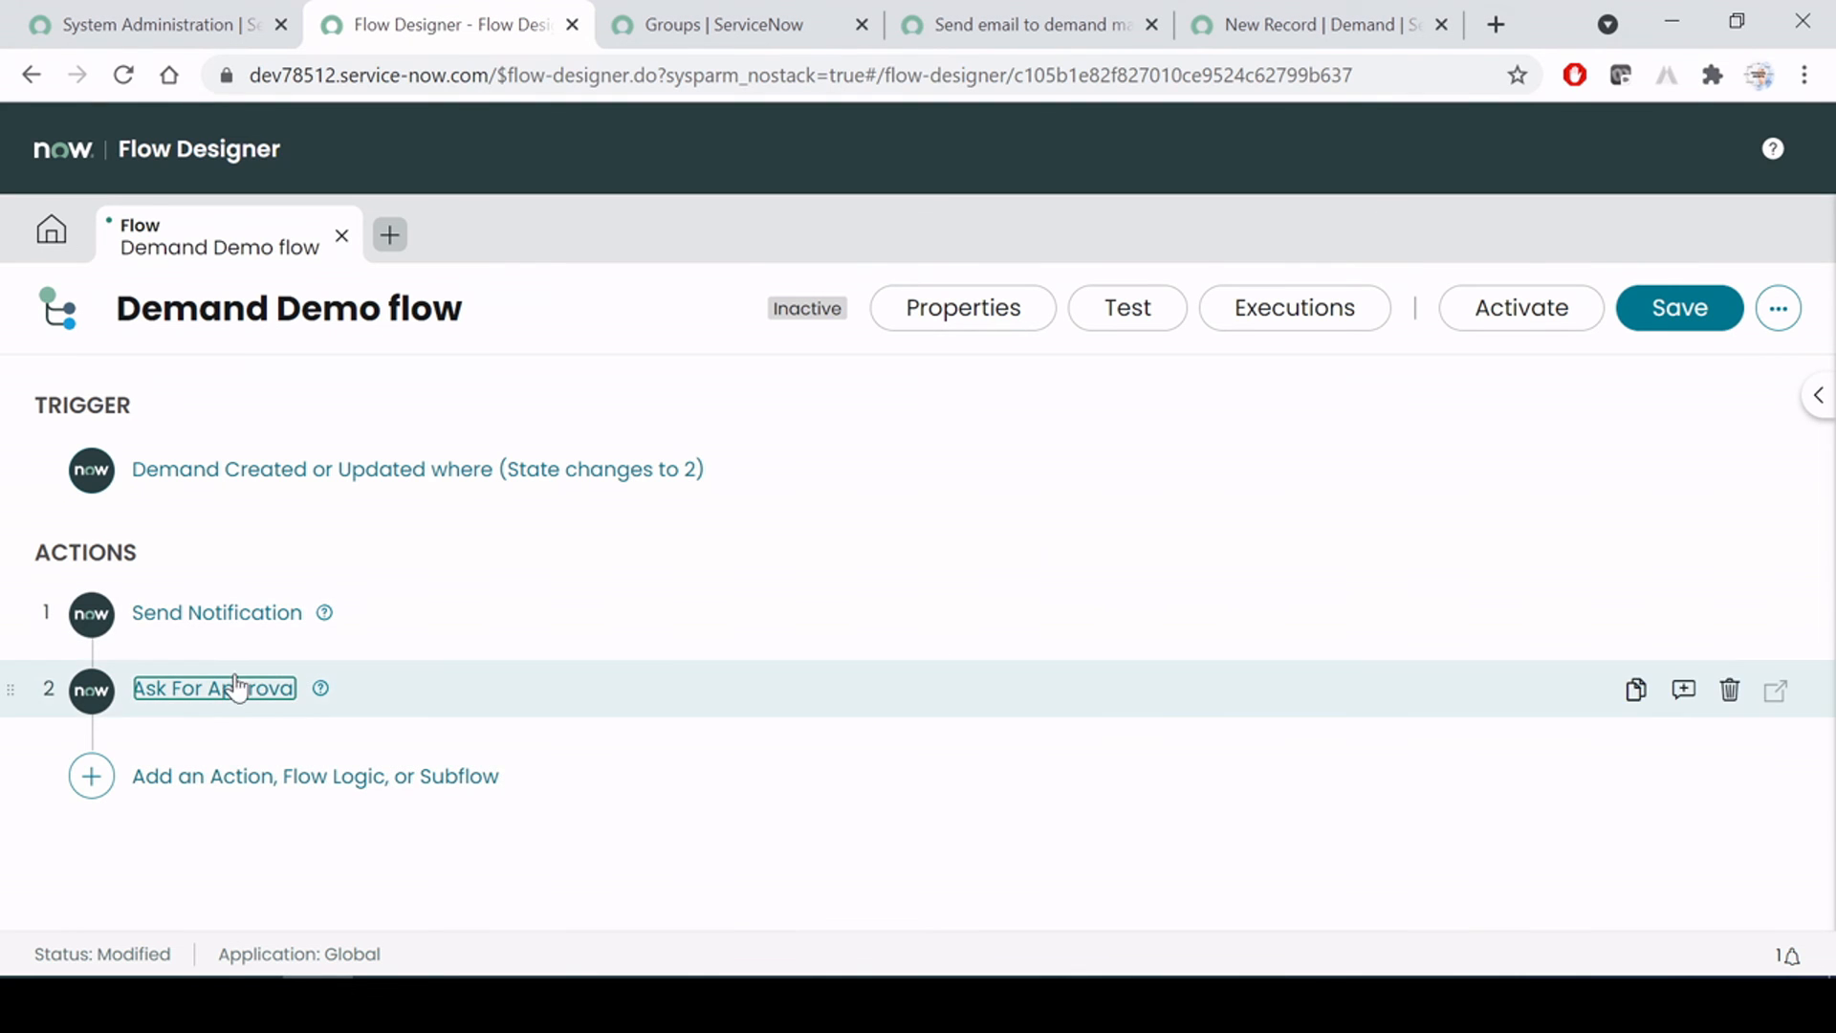
Add an If flow logic block to the flow after the Ask For Approval action
{"action": "left_click", "coordinate": [177, 782]}
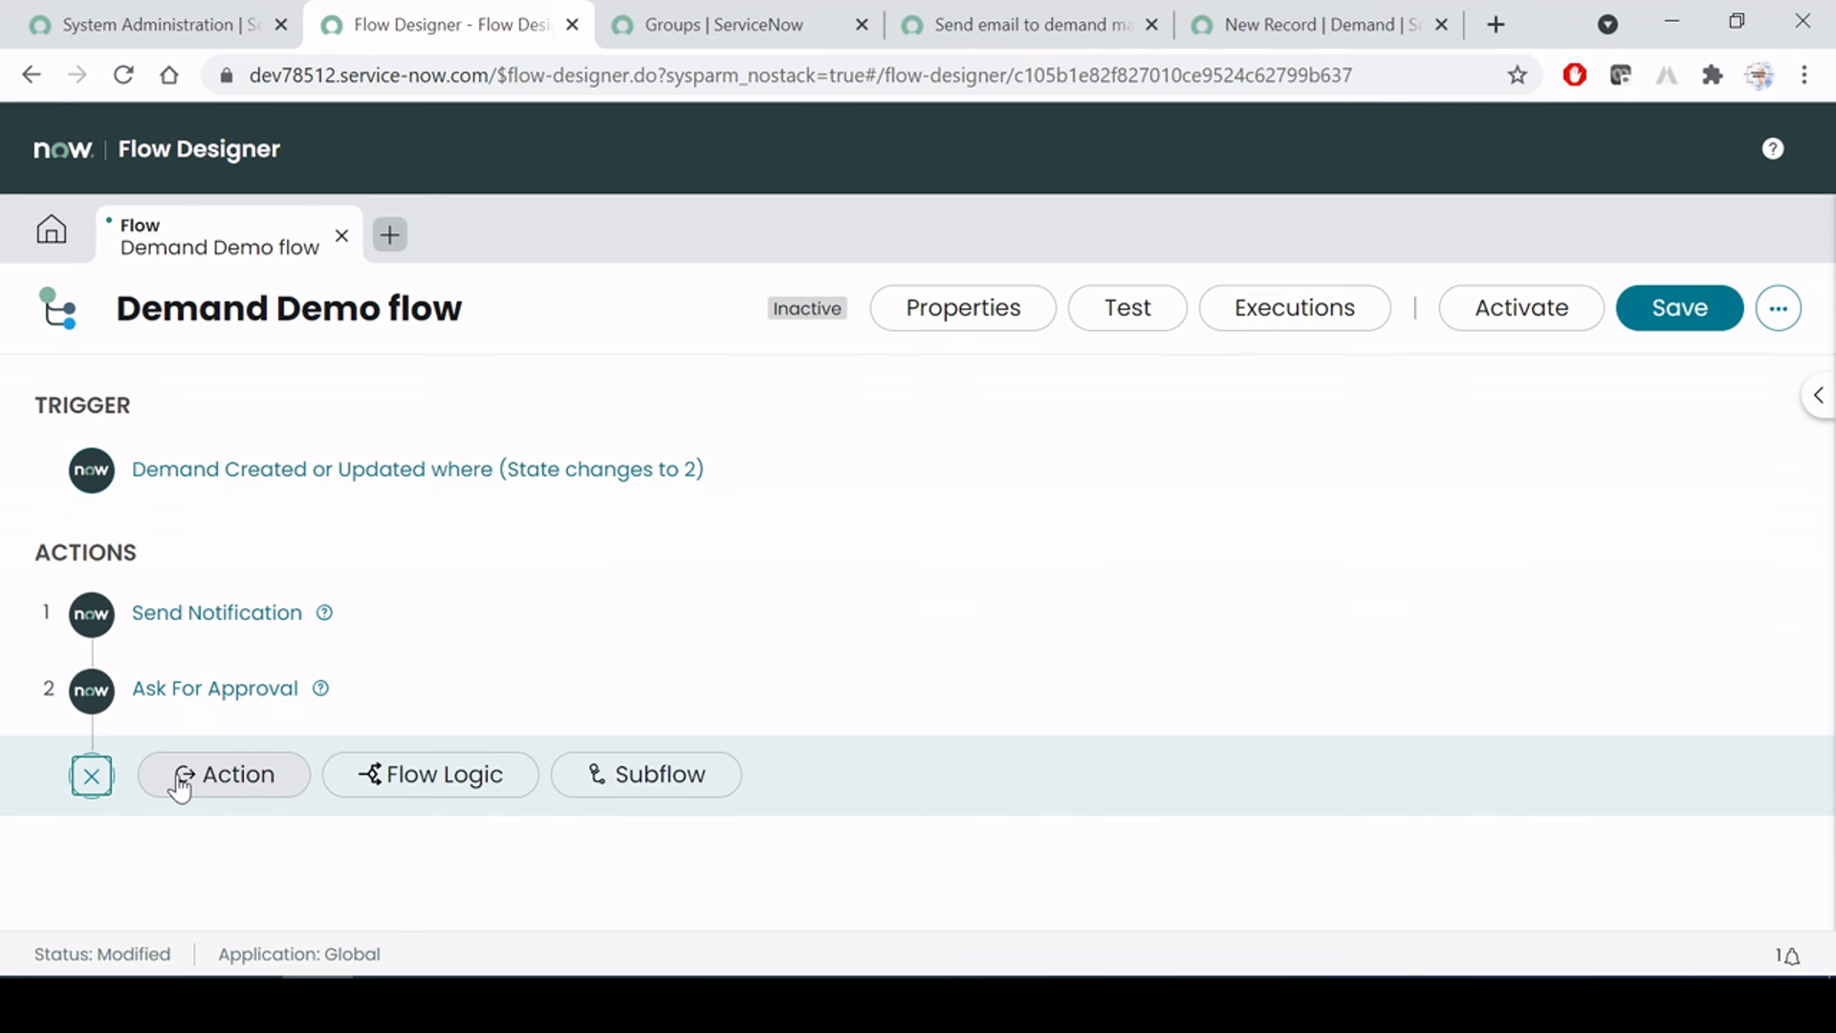
{"action": "left_click", "coordinate": [468, 782]}
{"action": "scroll", "coordinate": [942, 640], "scroll_direction": "down", "scroll_amount": 2}
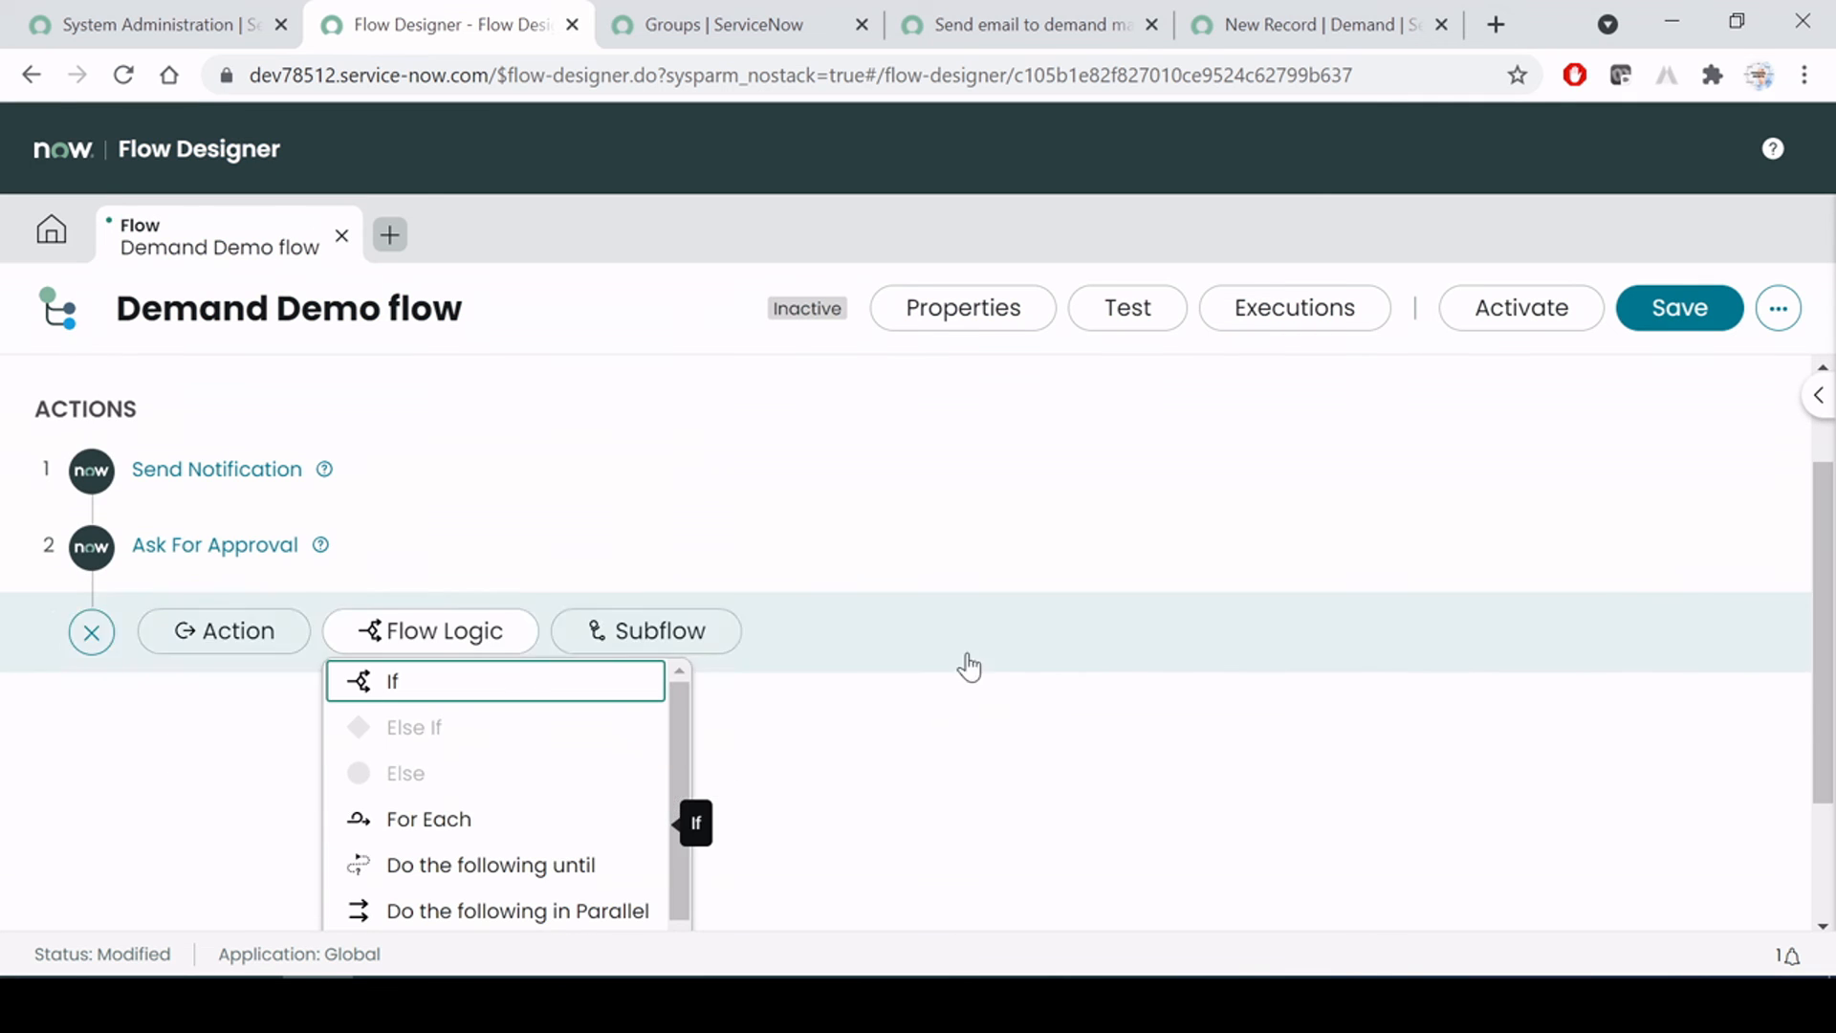
{"action": "left_click", "coordinate": [392, 686]}
{"action": "scroll", "coordinate": [889, 507], "scroll_direction": "down", "scroll_amount": 3}
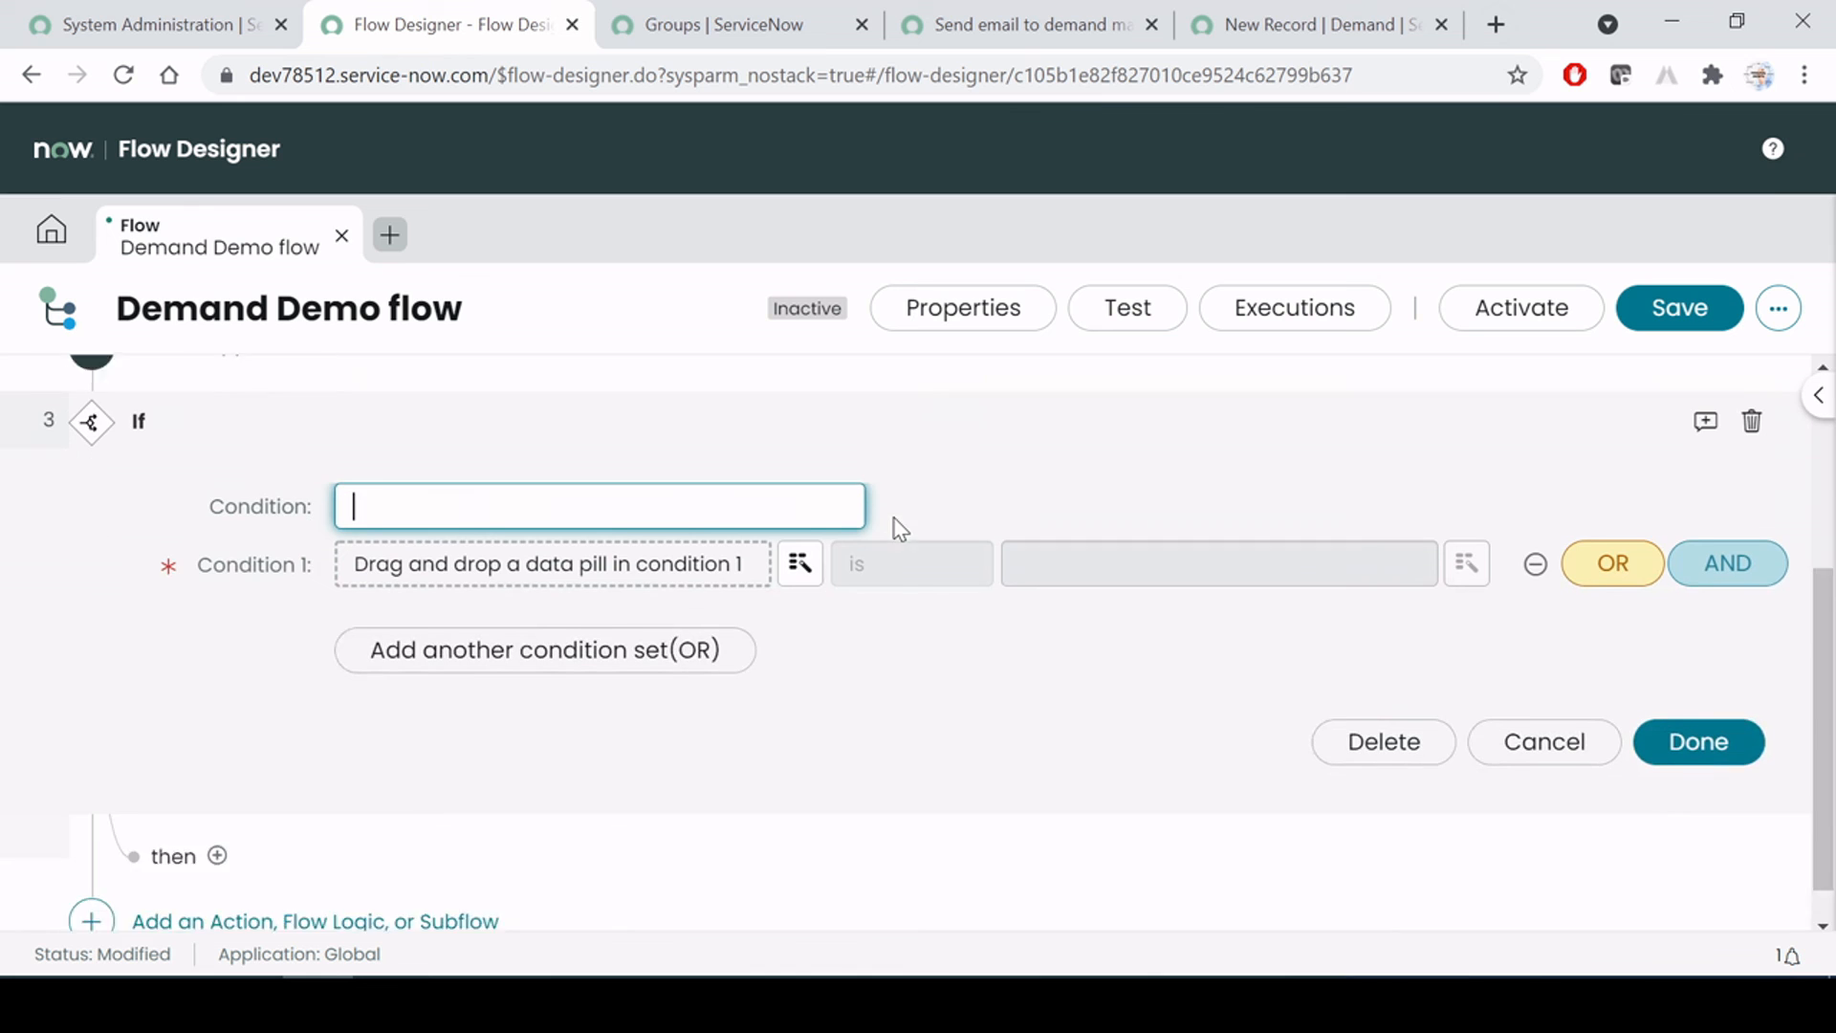
{"action": "scroll", "coordinate": [899, 529], "scroll_direction": "down", "scroll_amount": 1}
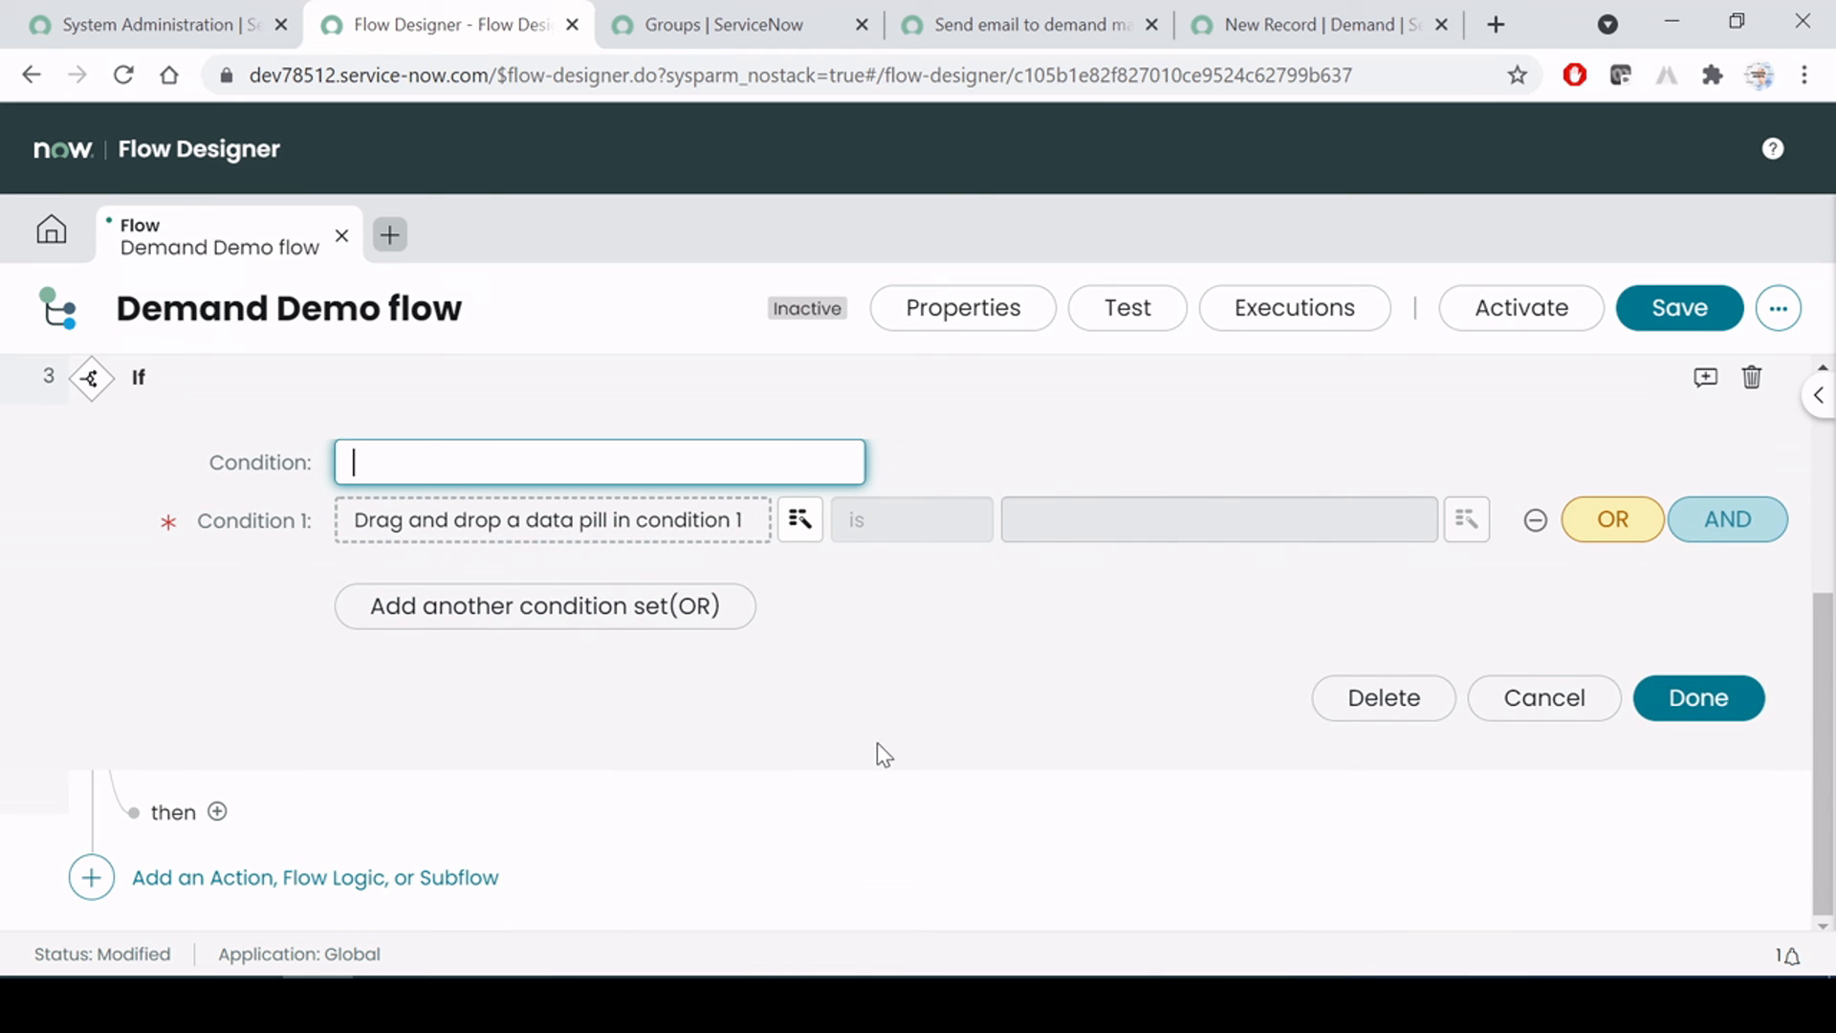
{"action": "scroll", "coordinate": [808, 641], "scroll_direction": "up", "scroll_amount": 2}
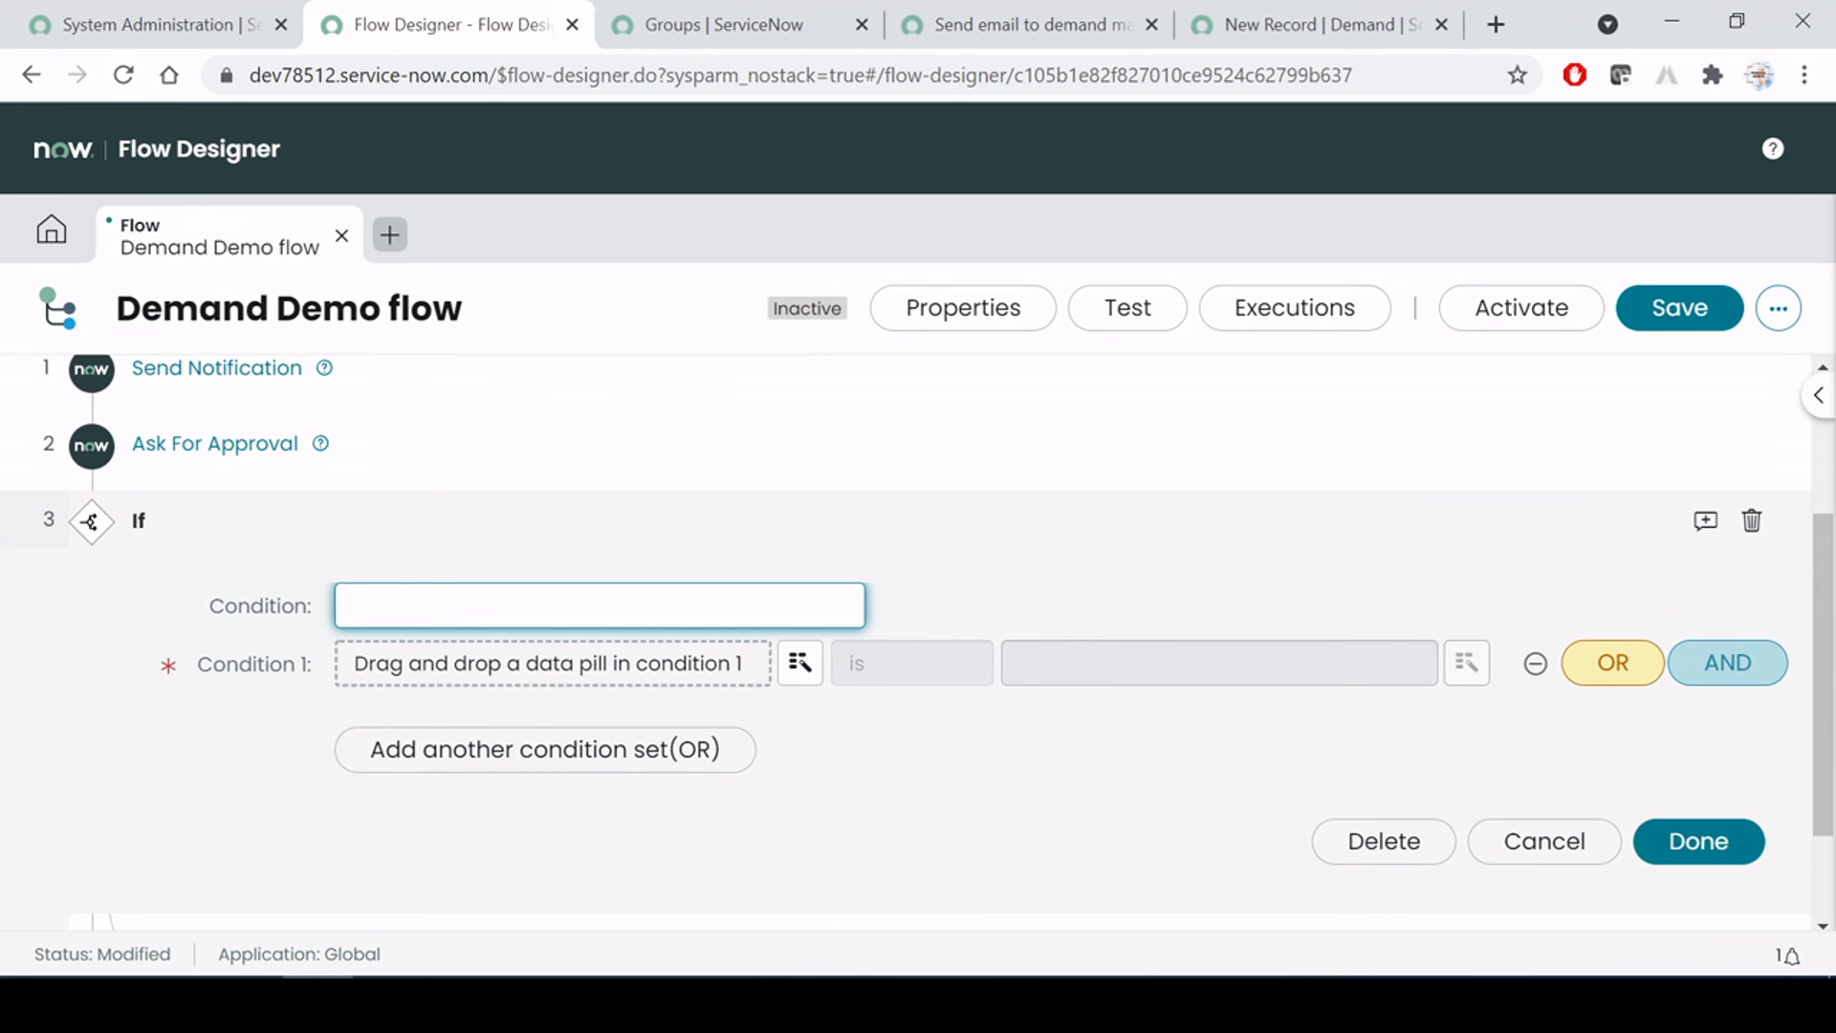
Set the If condition to the Ask For Approval step's Approval State is Approved, and finish the block
{"action": "left_click", "coordinate": [553, 663]}
{"action": "left_click", "coordinate": [799, 664]}
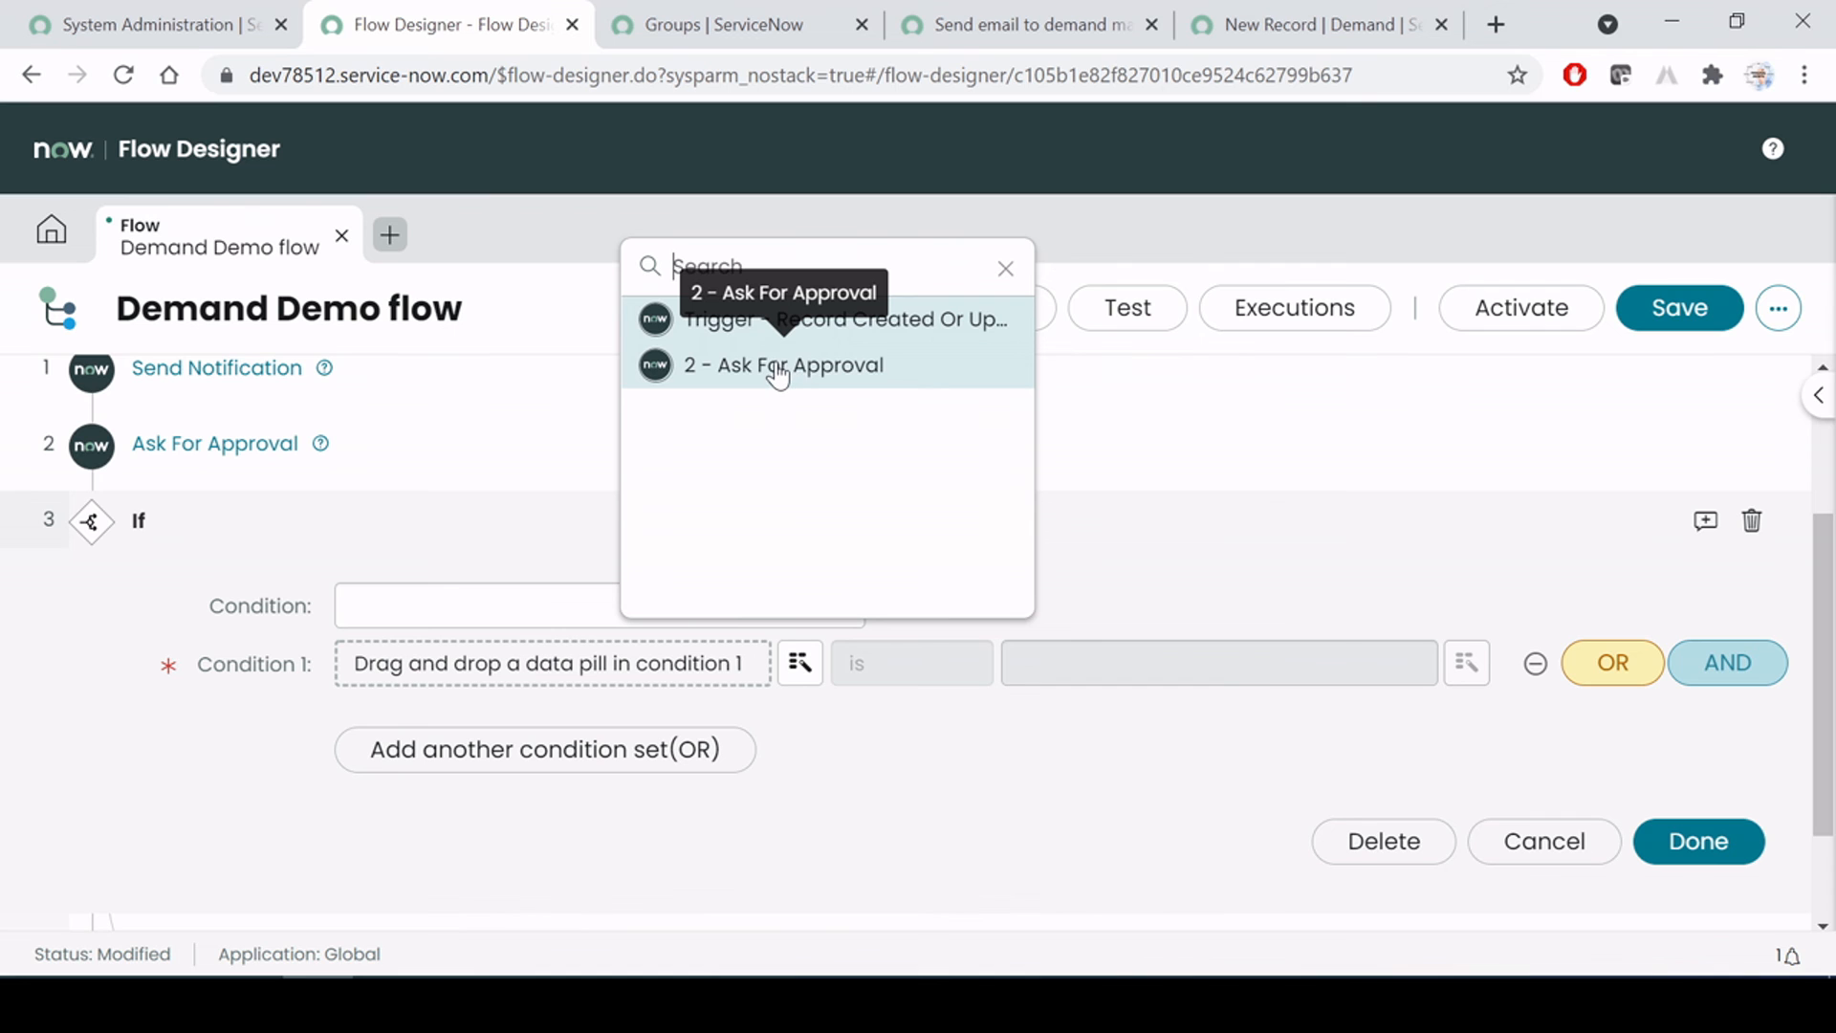
{"action": "left_click", "coordinate": [779, 373]}
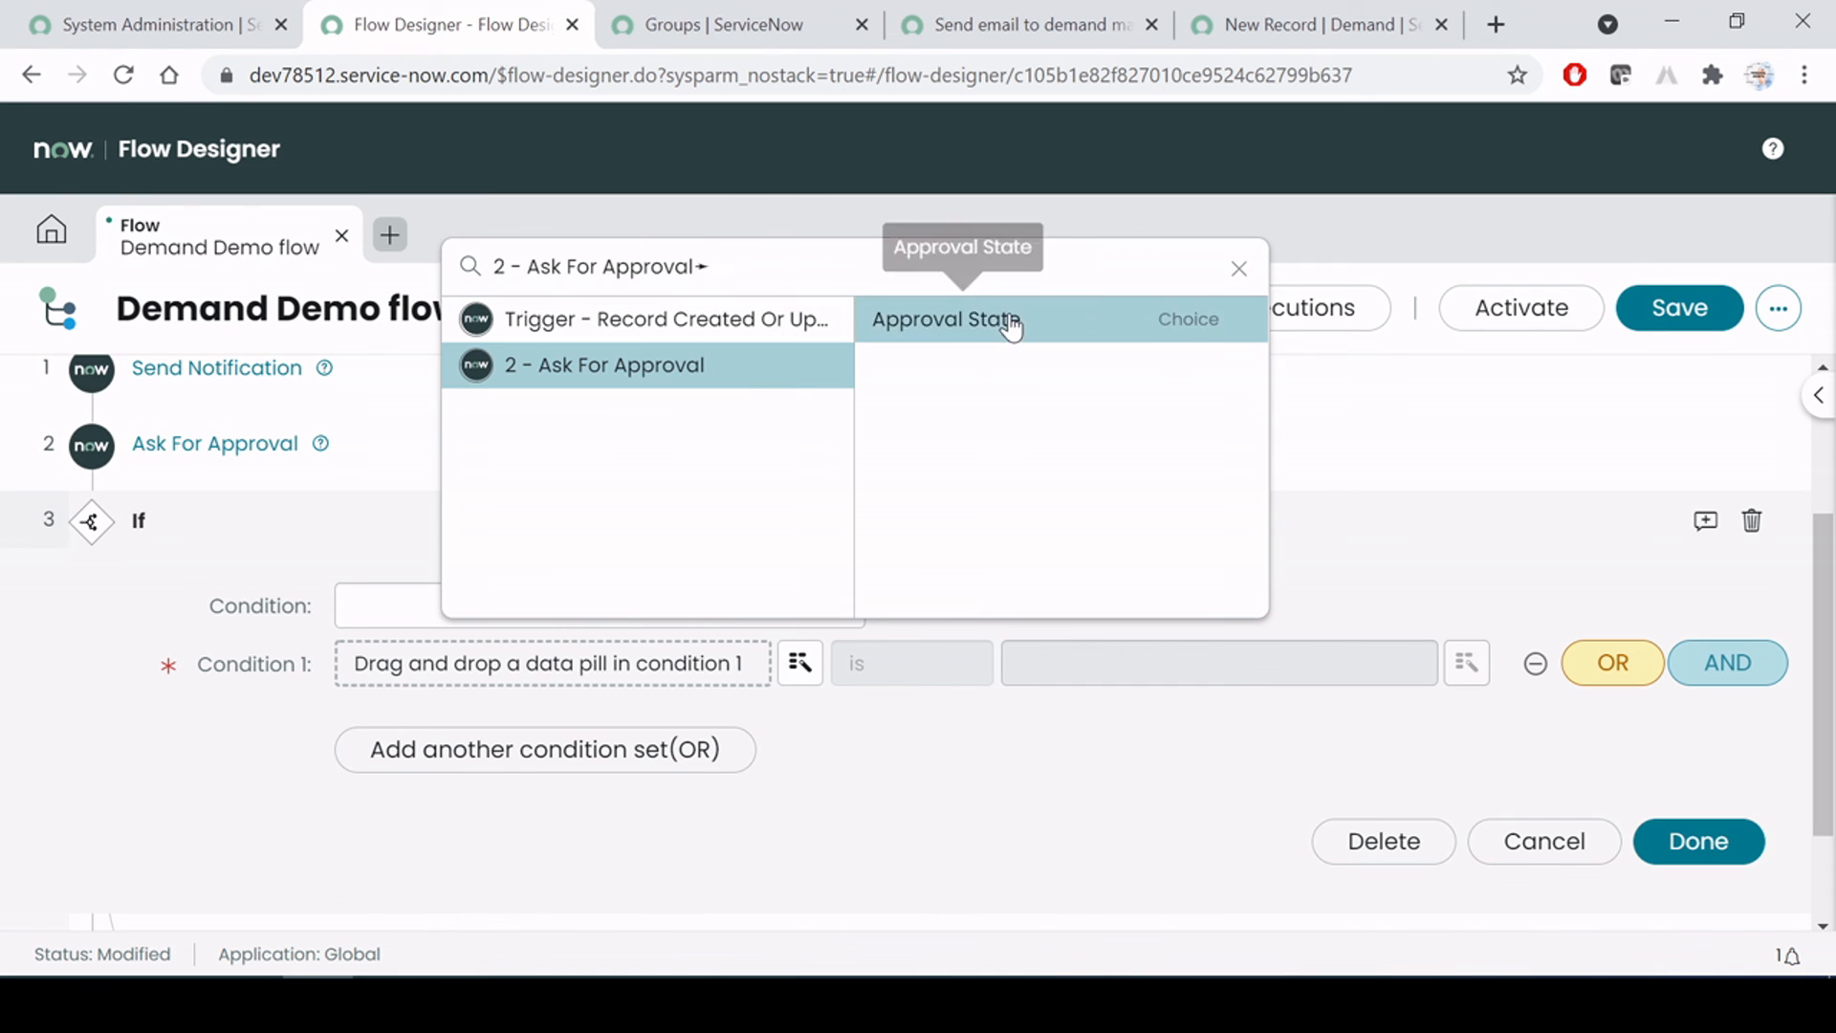
{"action": "left_click", "coordinate": [1011, 328]}
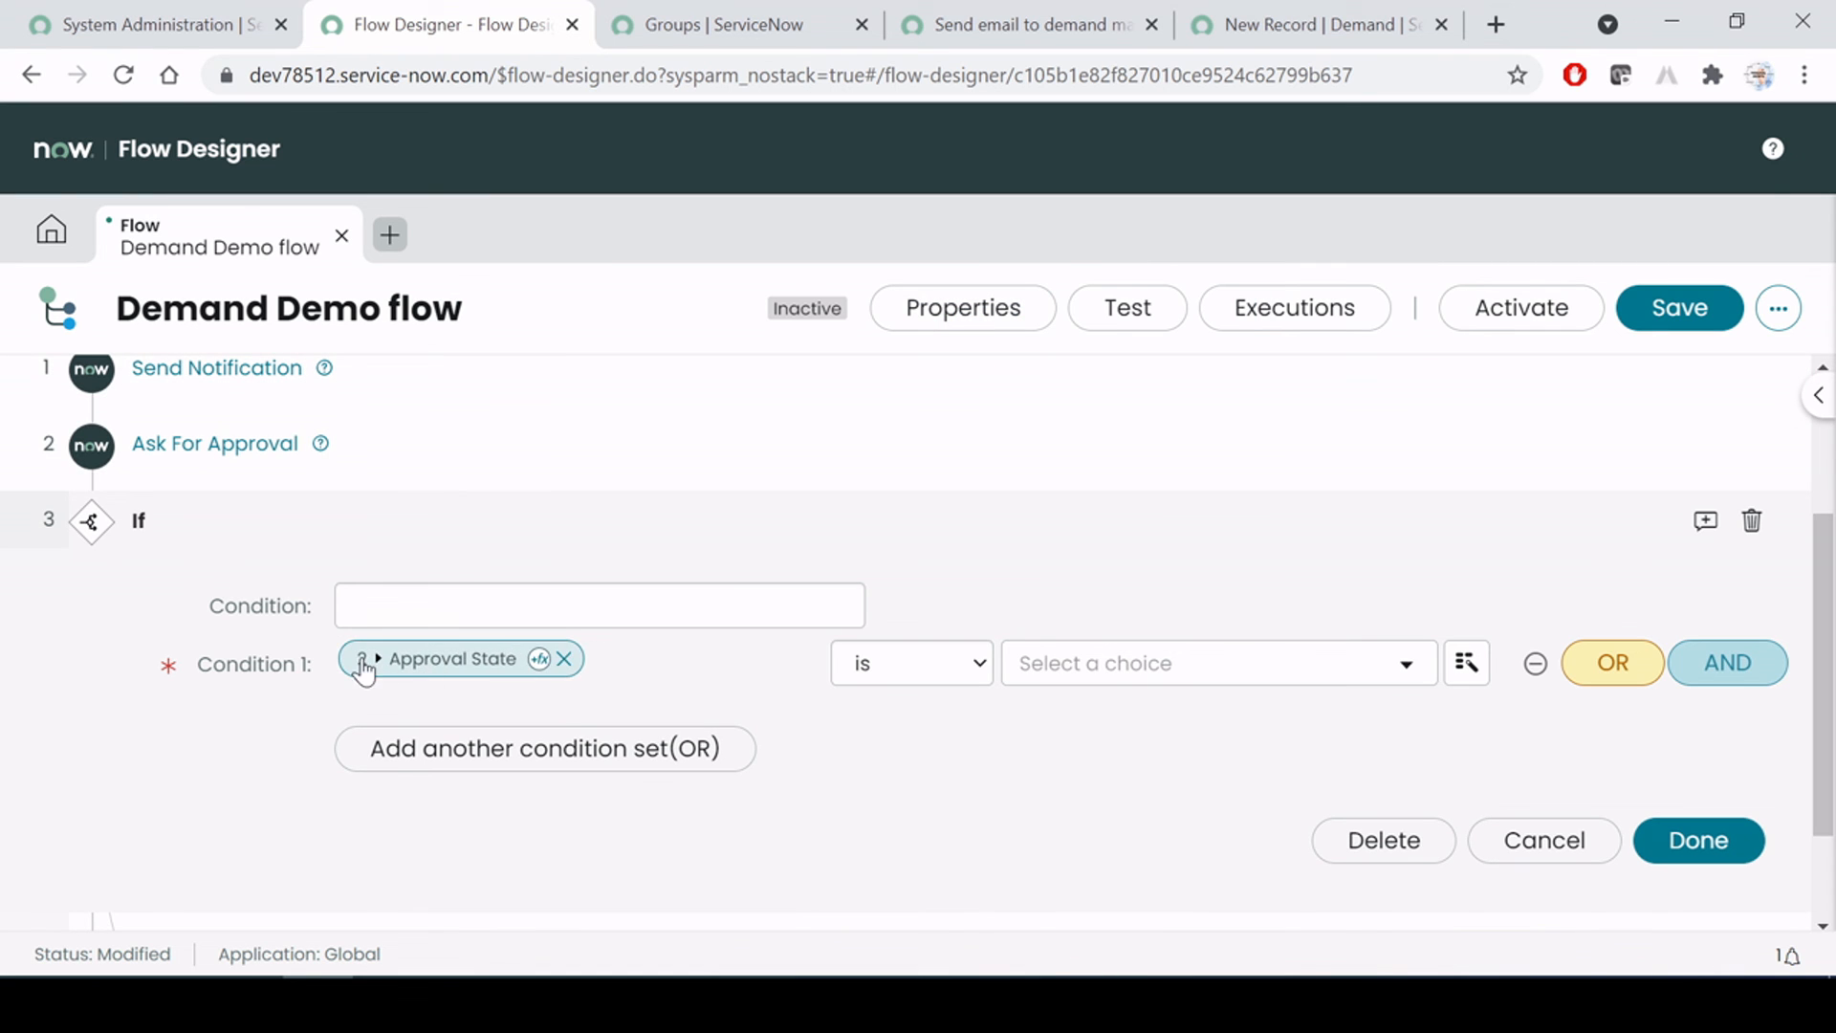
{"action": "left_click", "coordinate": [1265, 667]}
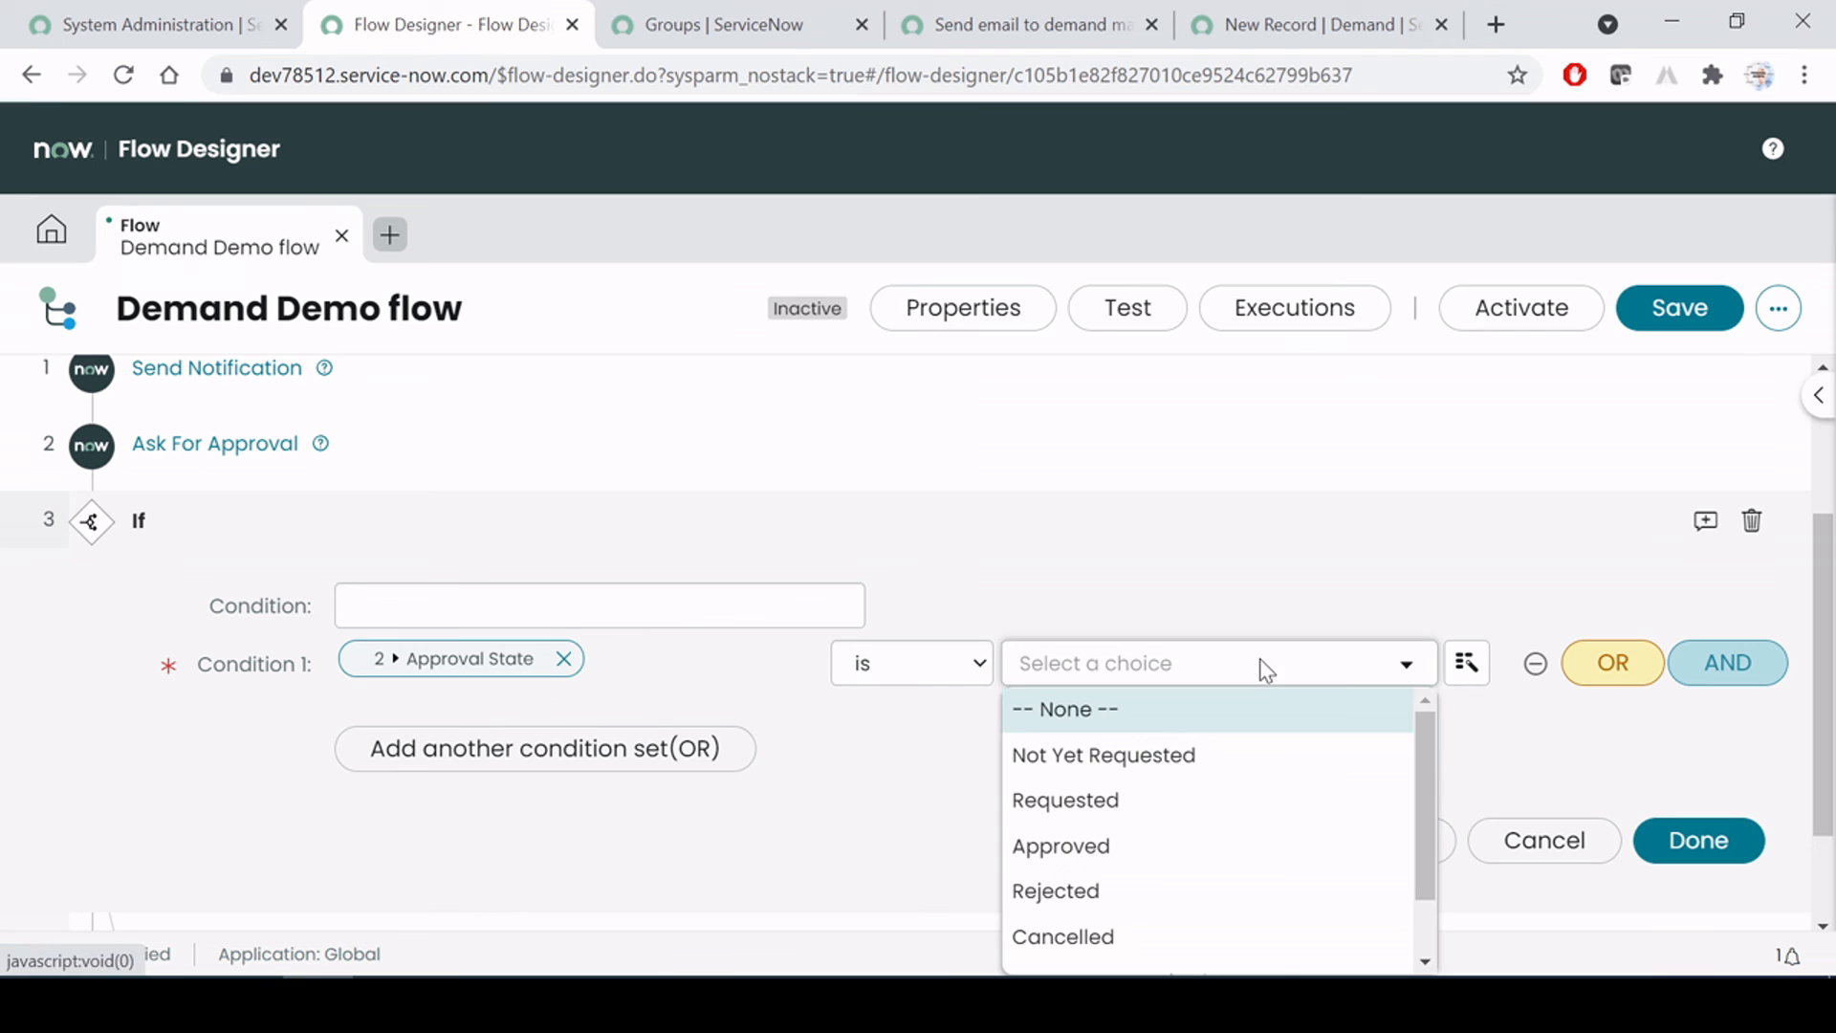
{"action": "left_click", "coordinate": [1102, 856]}
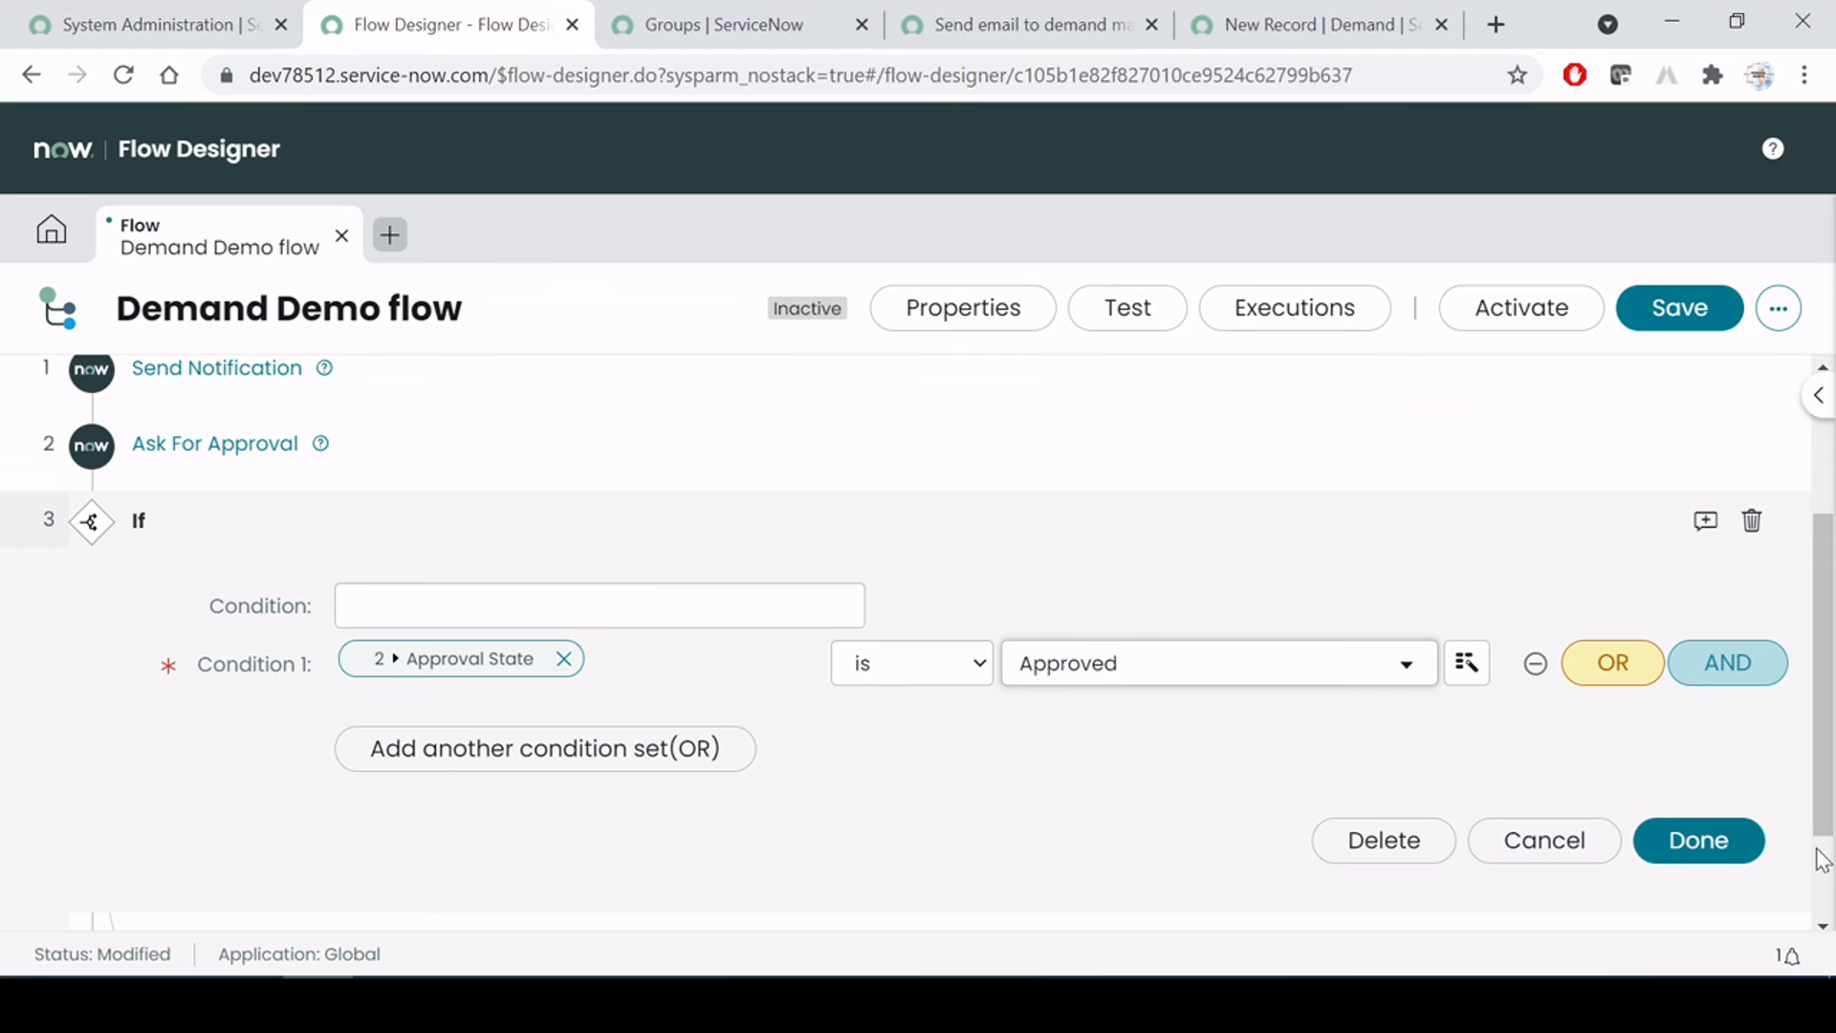
{"action": "left_click", "coordinate": [1708, 842]}
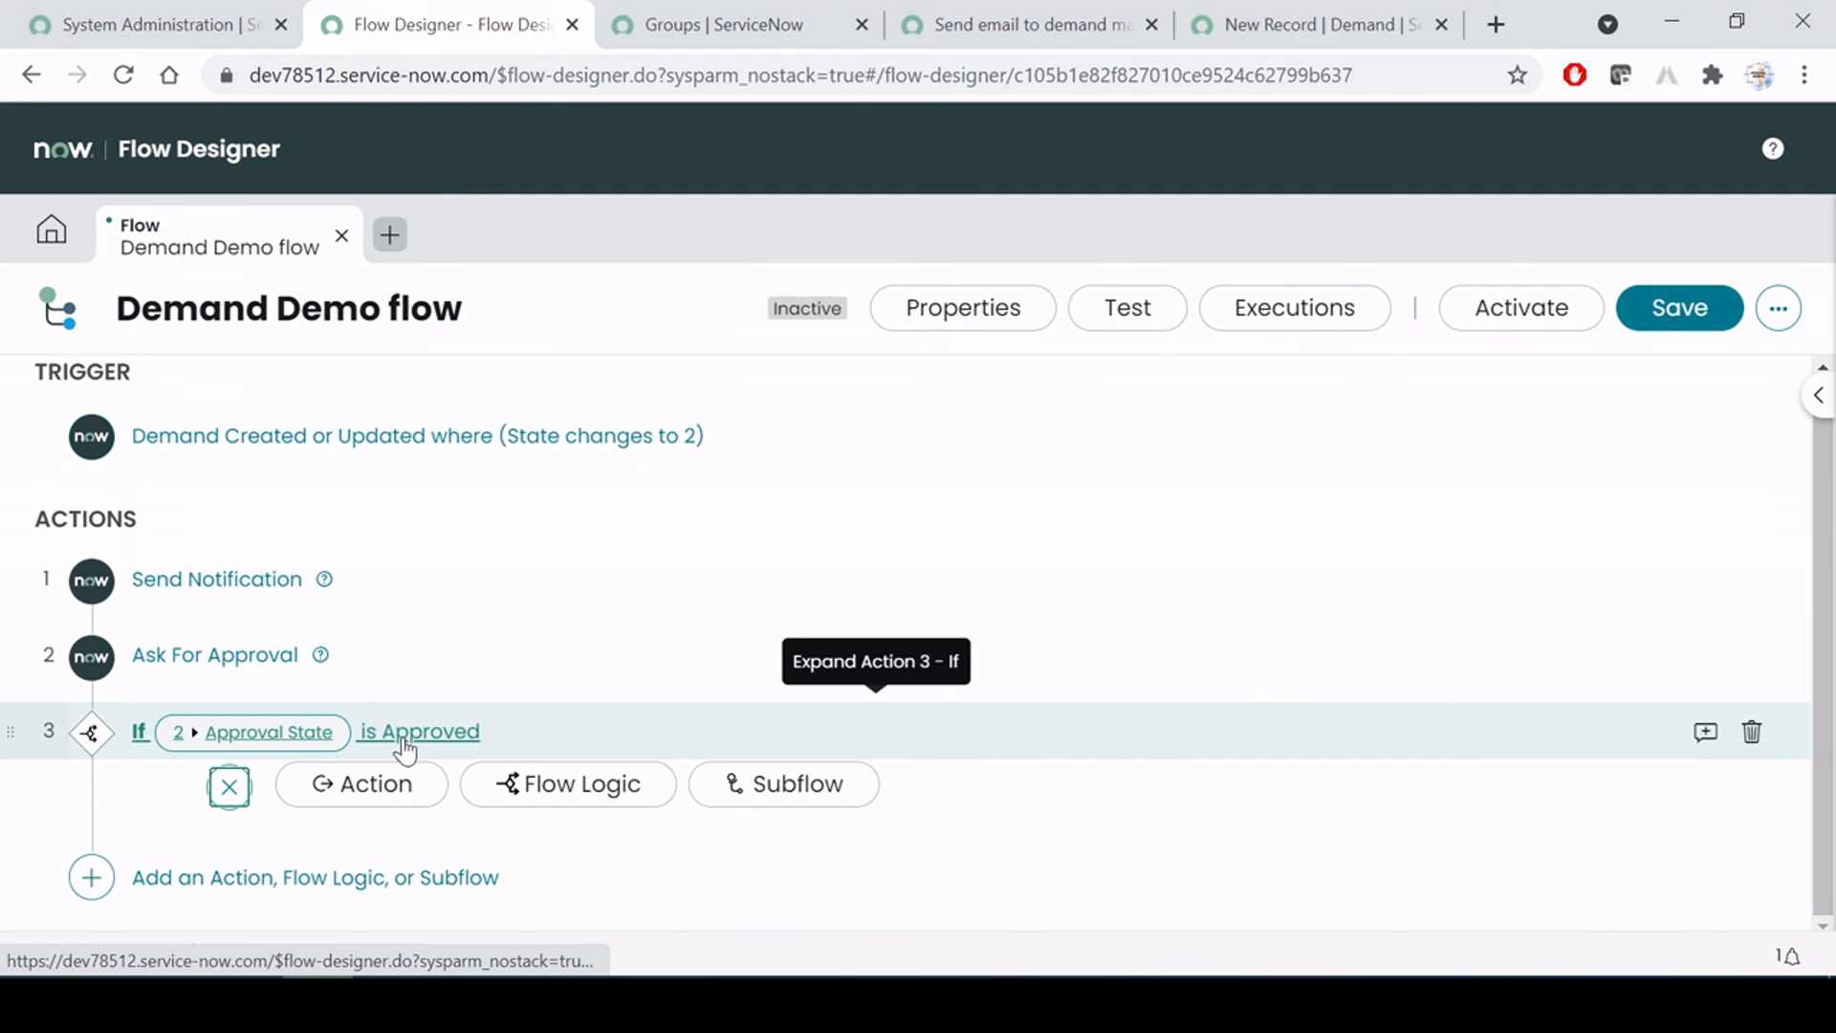
Check the approval flowchart in Word, return, and add a Create Task action for the Demand Task [dmn_demand_task] table under the If block
{"action": "key", "text": "alt+Tab"}
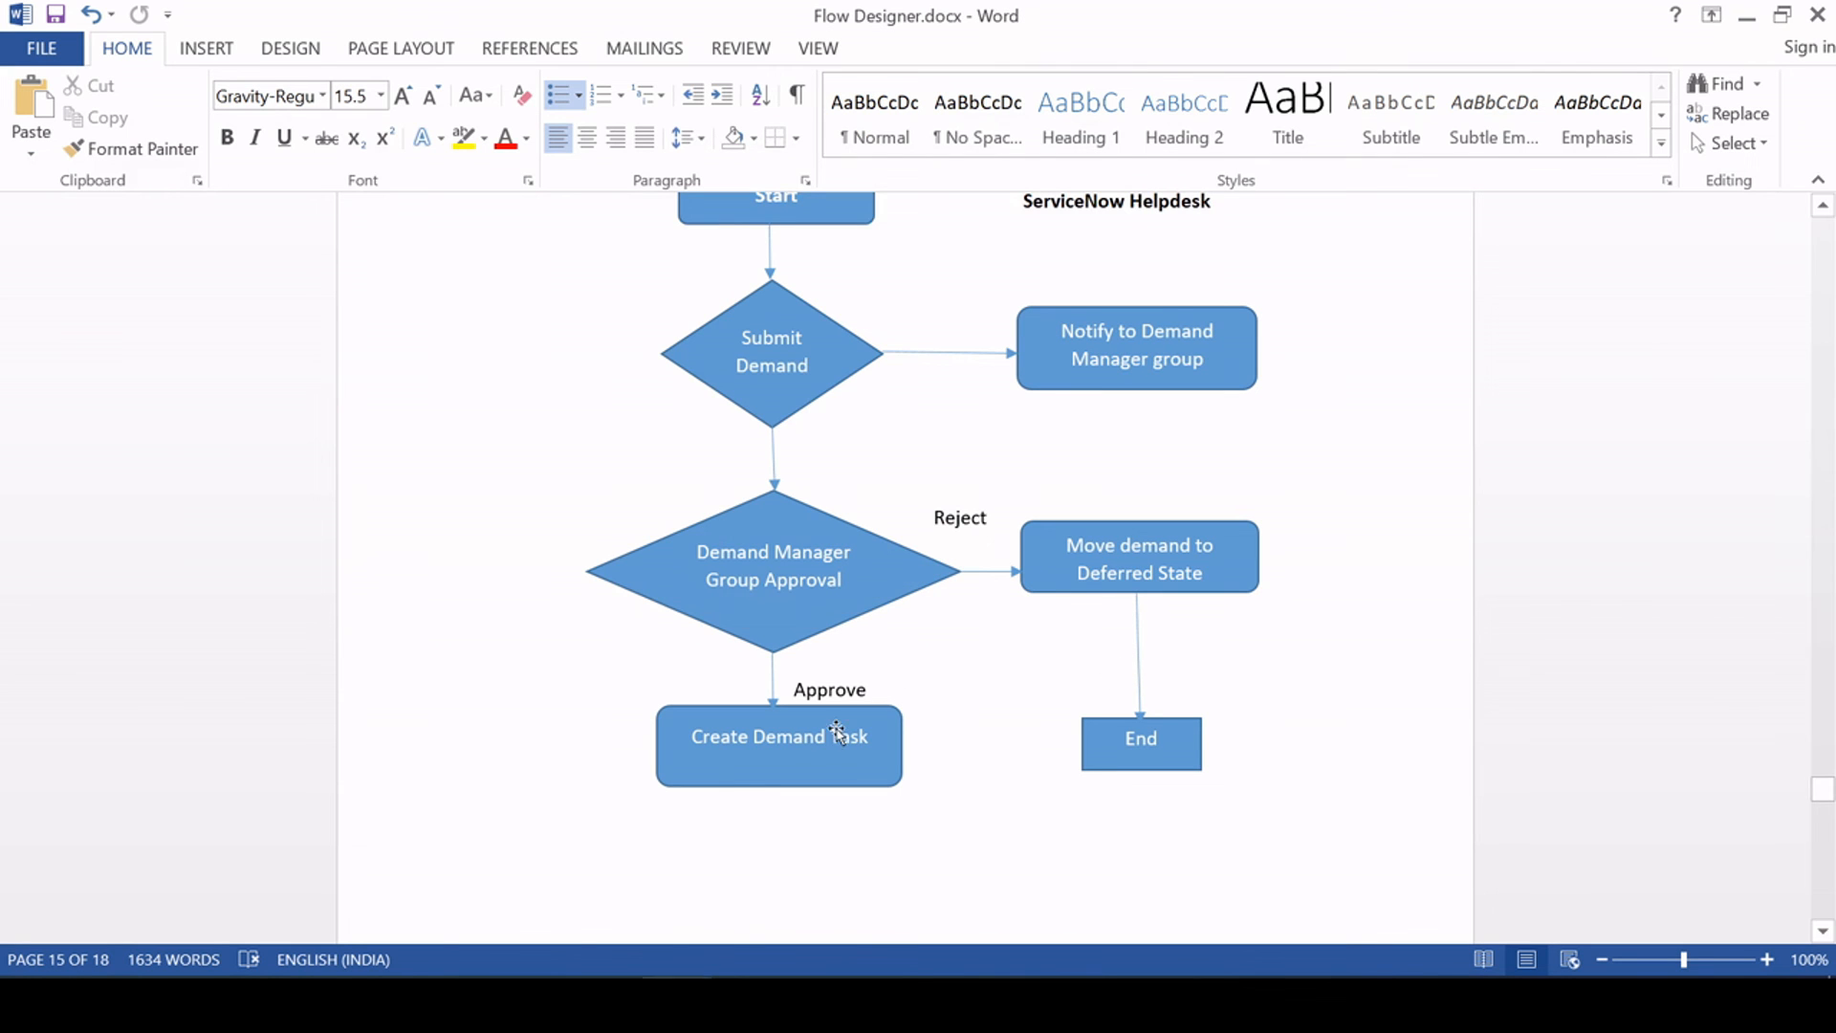
{"action": "key", "text": "alt+Tab"}
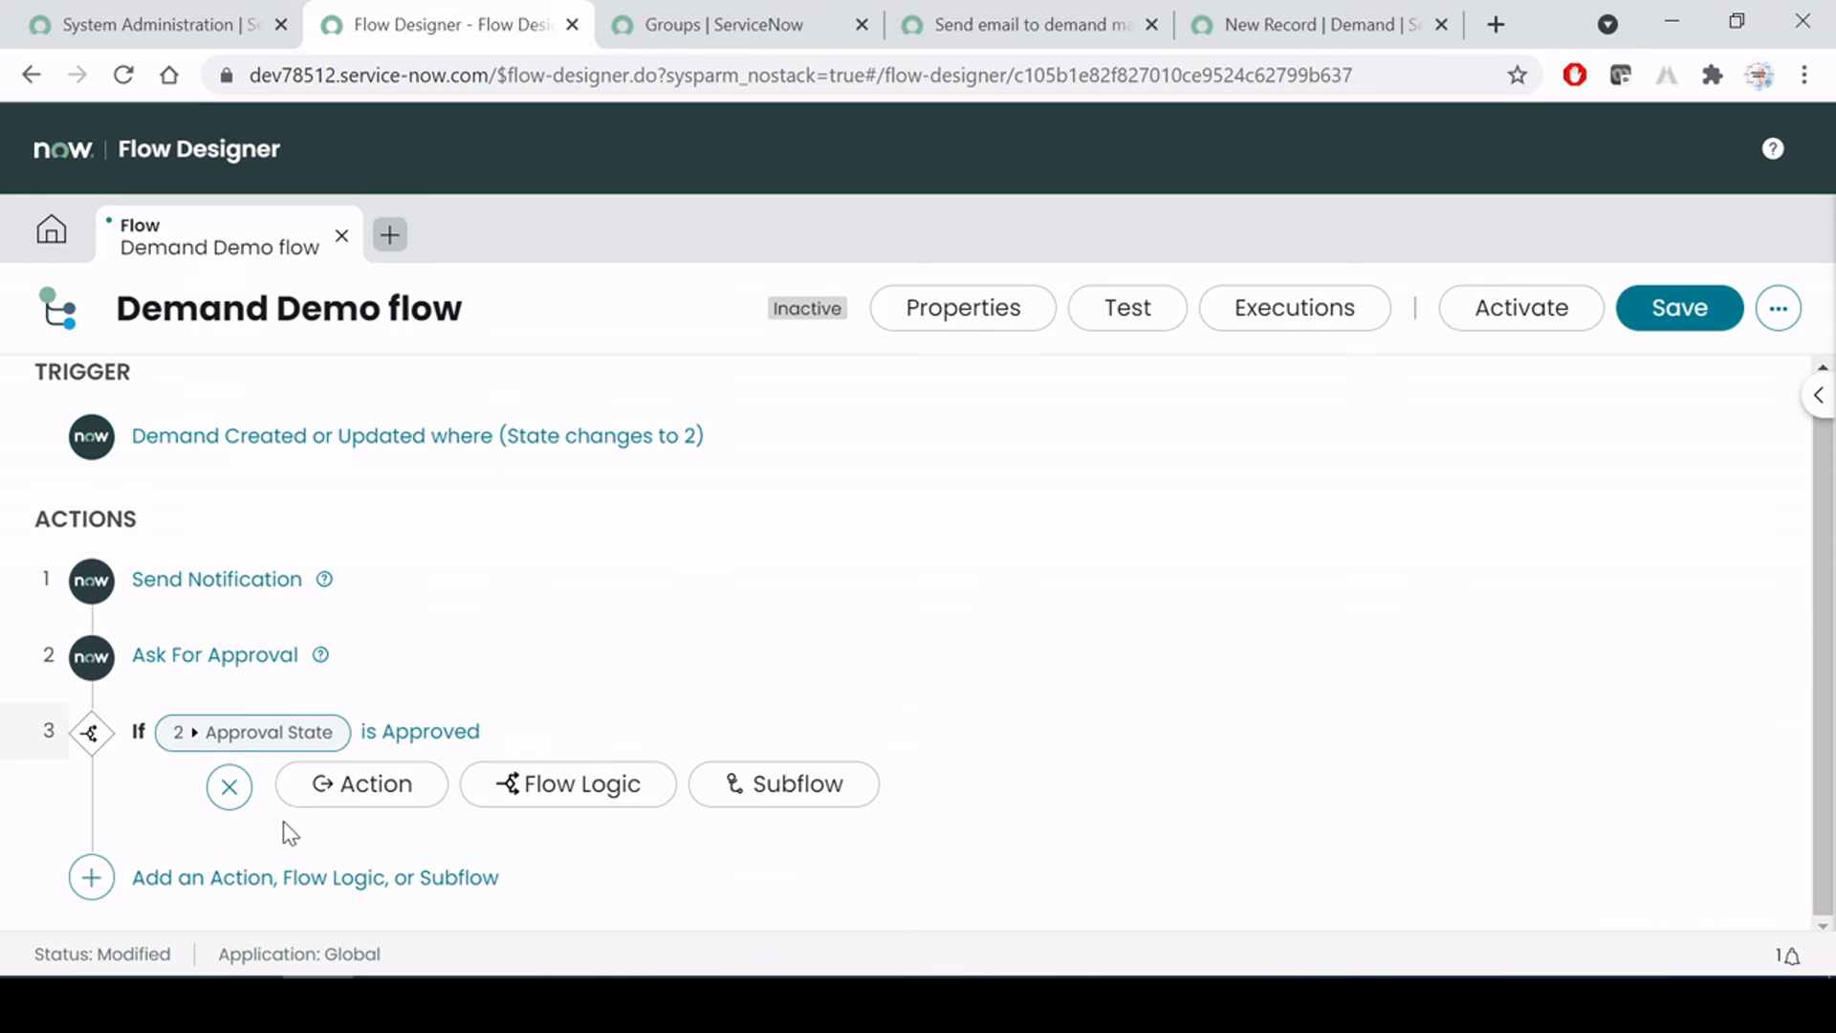
{"action": "left_click", "coordinate": [378, 786]}
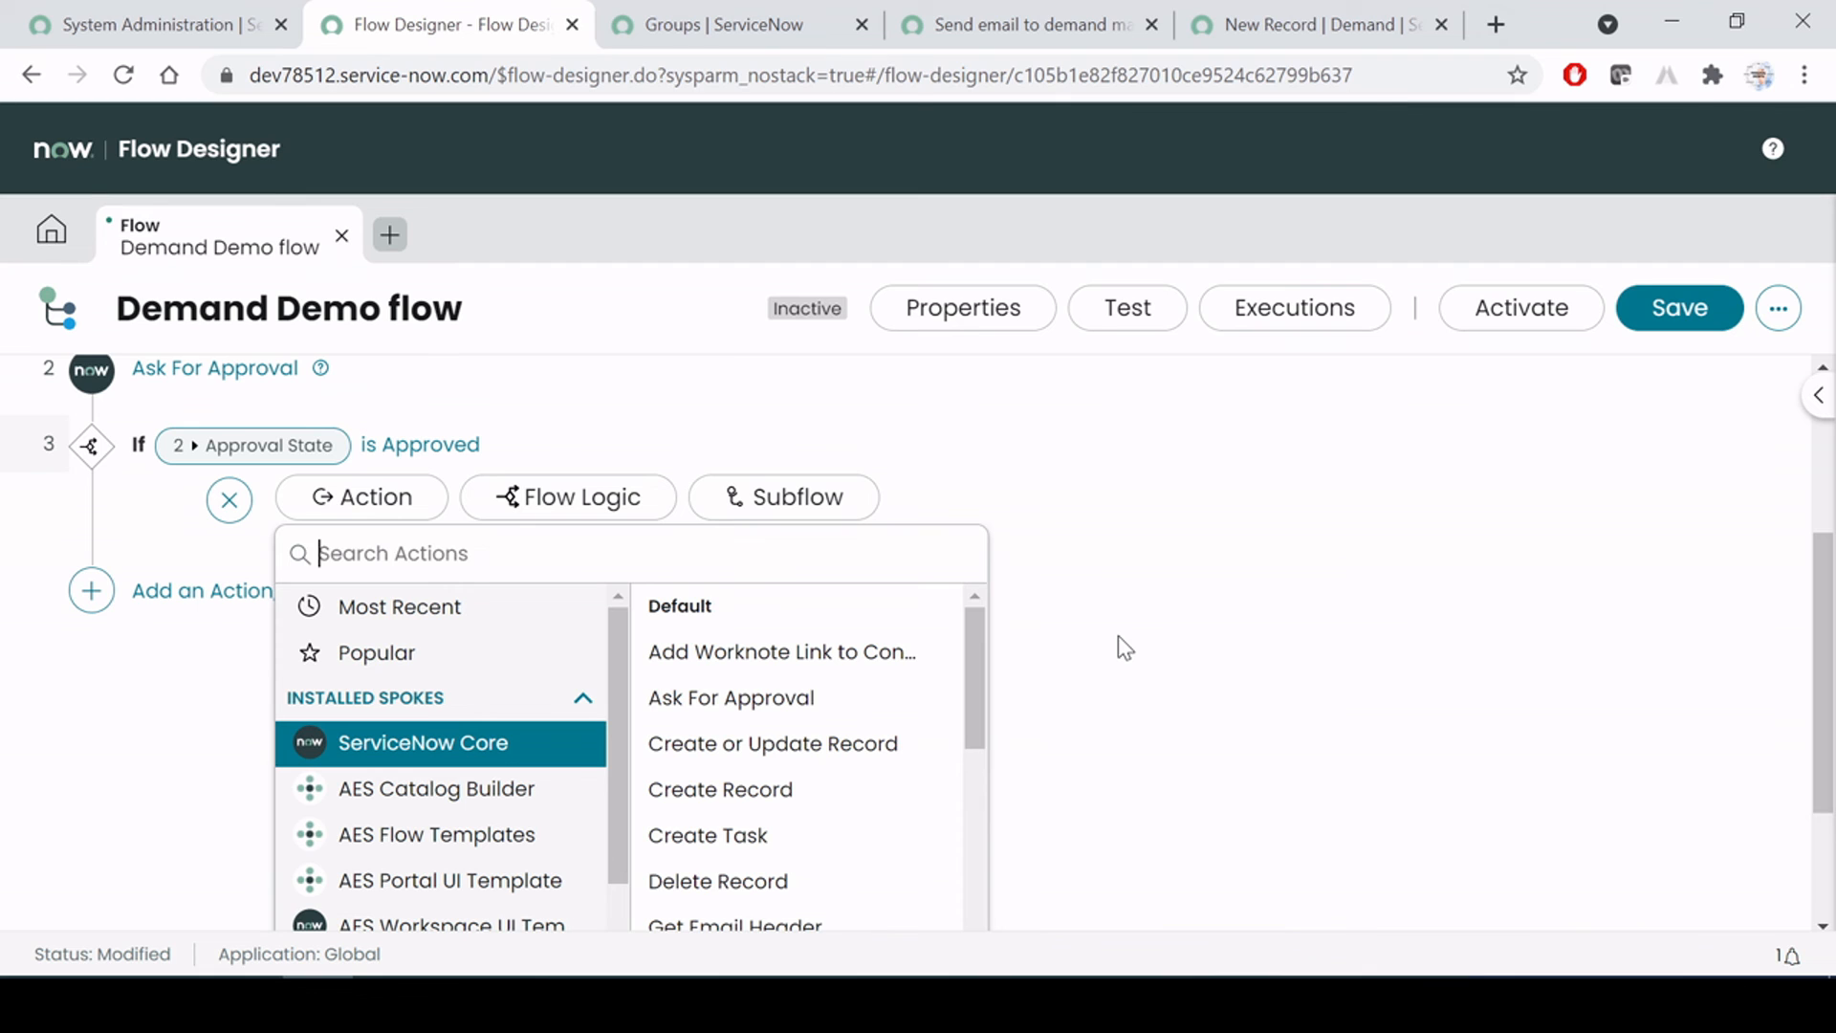
{"action": "left_click", "coordinate": [713, 838]}
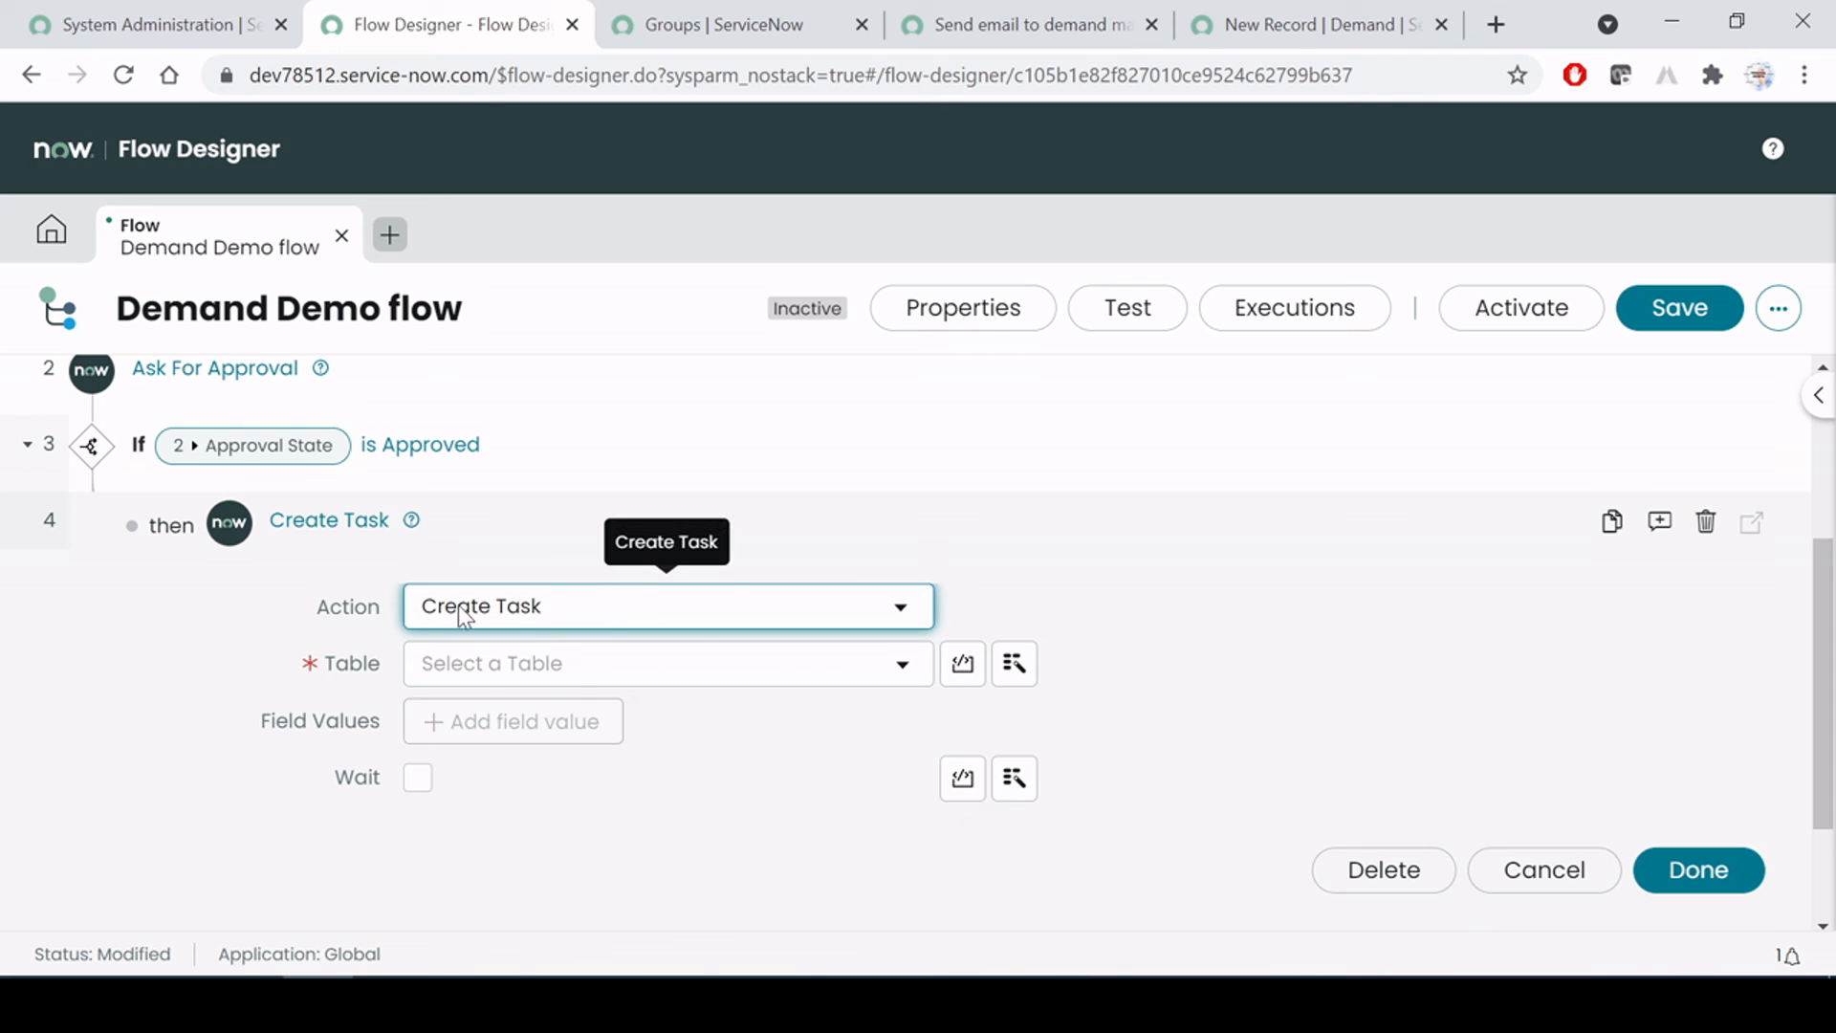
{"action": "left_click", "coordinate": [863, 675]}
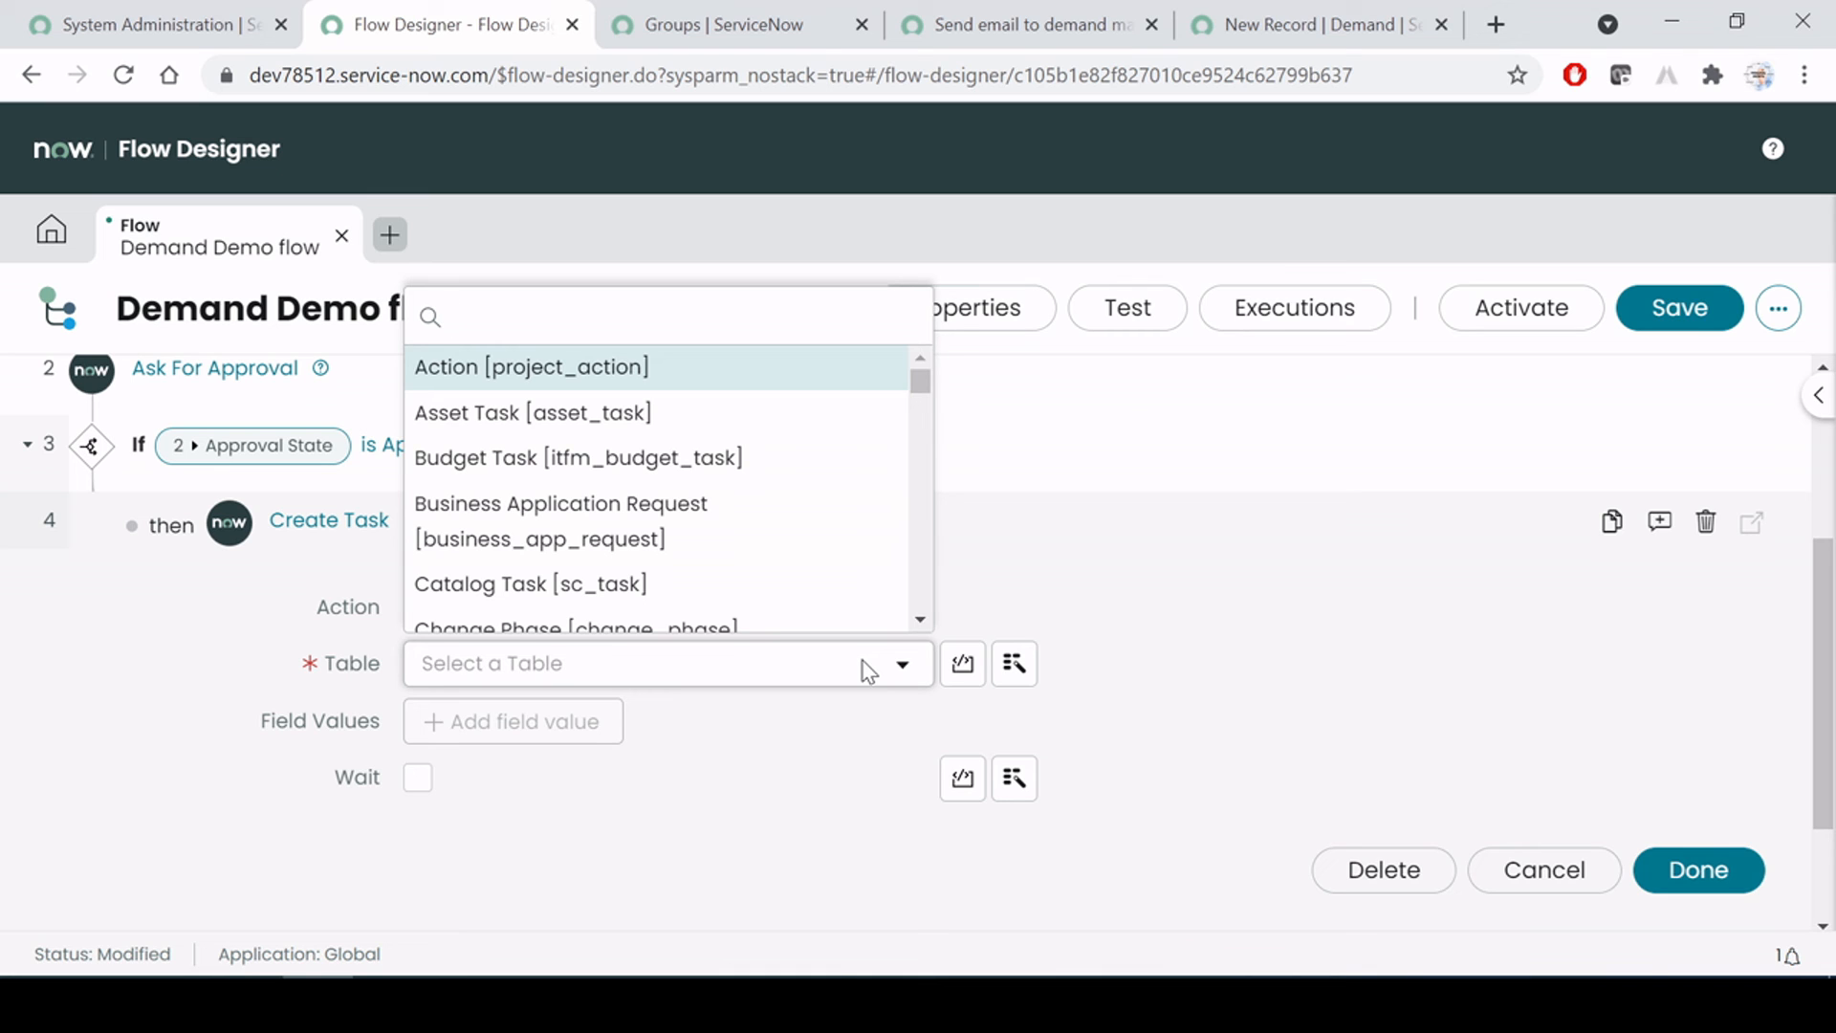
{"action": "type", "text": "deman"}
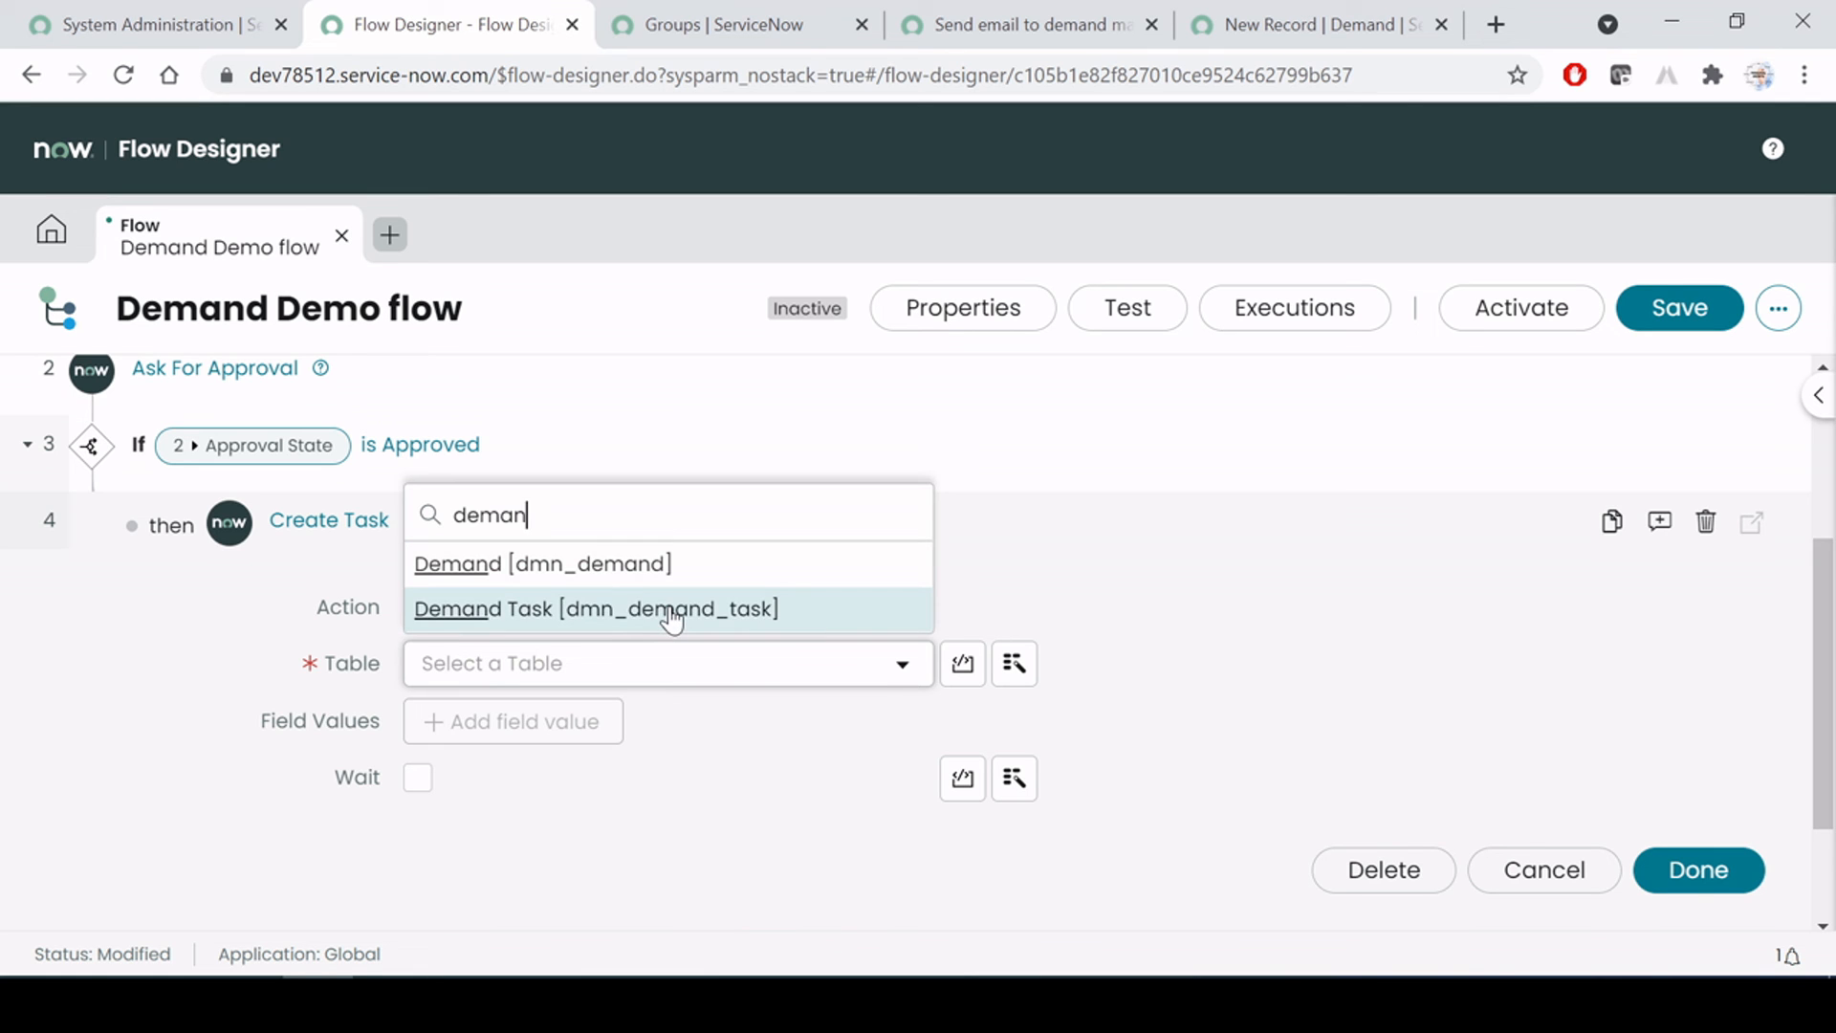
{"action": "left_click", "coordinate": [672, 610]}
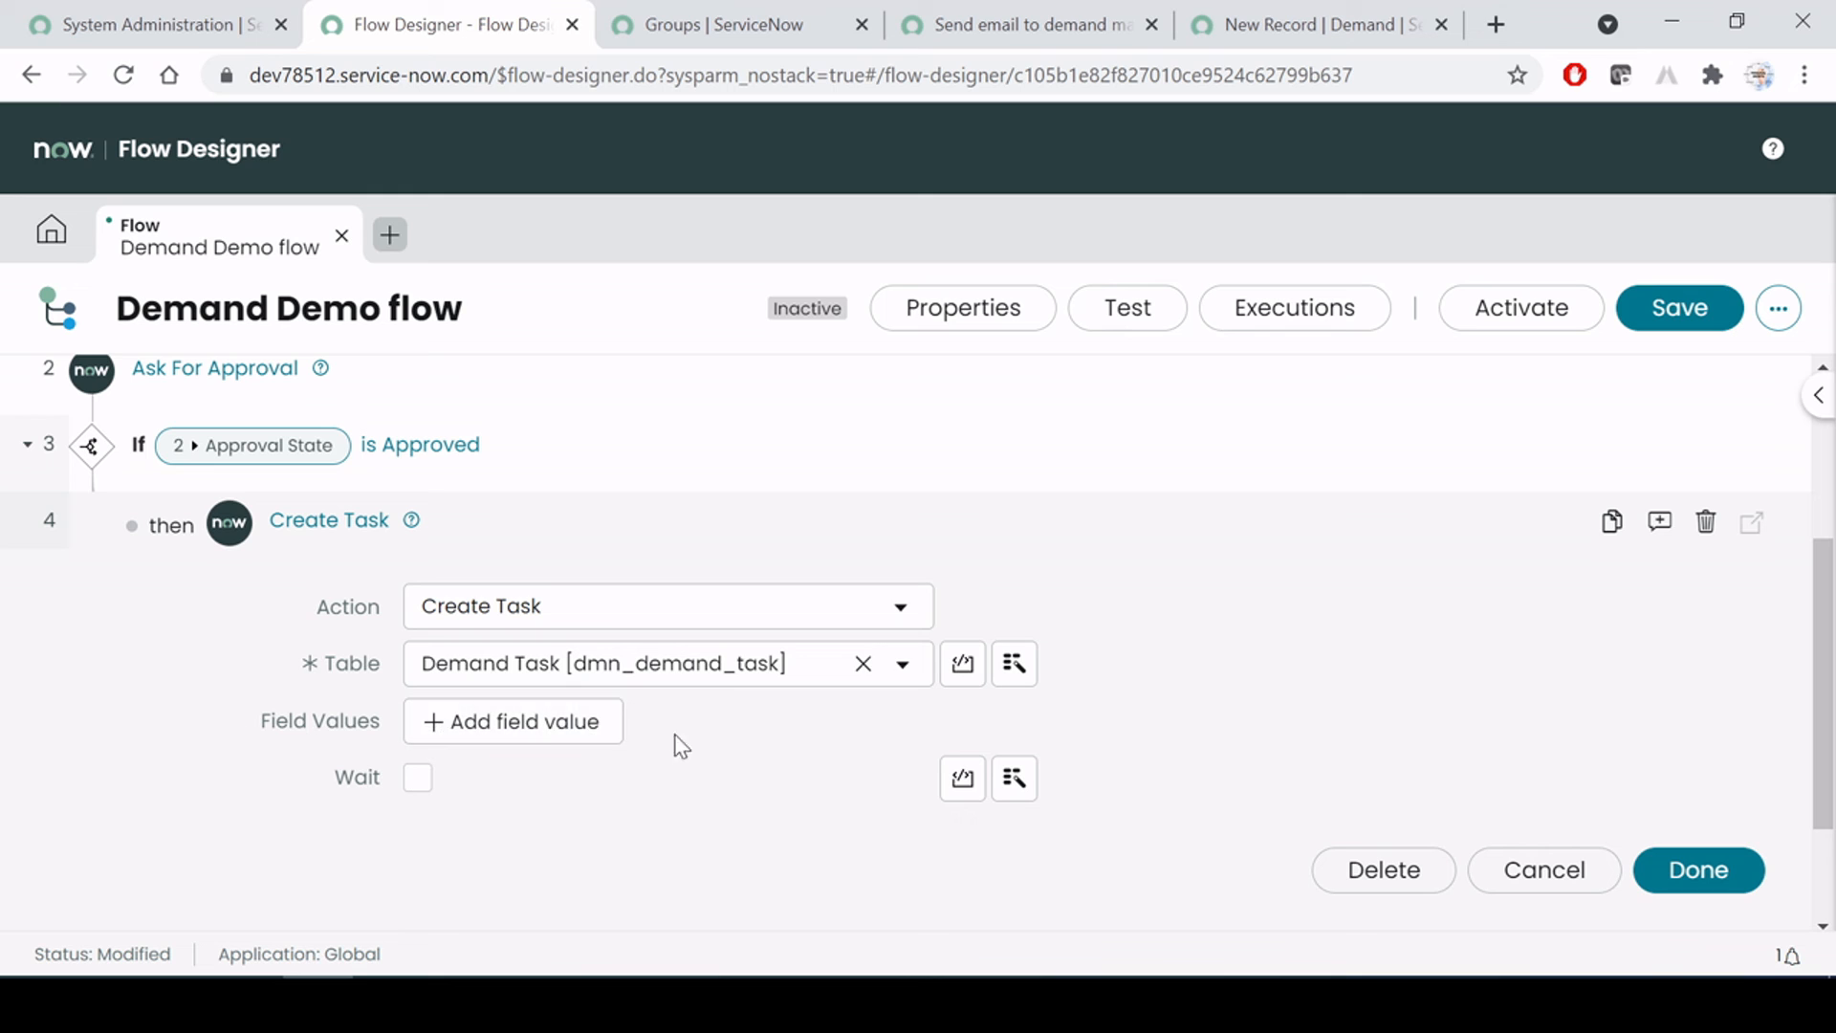
Add a Short description field value to the Create Task action and set it to Test
{"action": "left_click", "coordinate": [545, 729]}
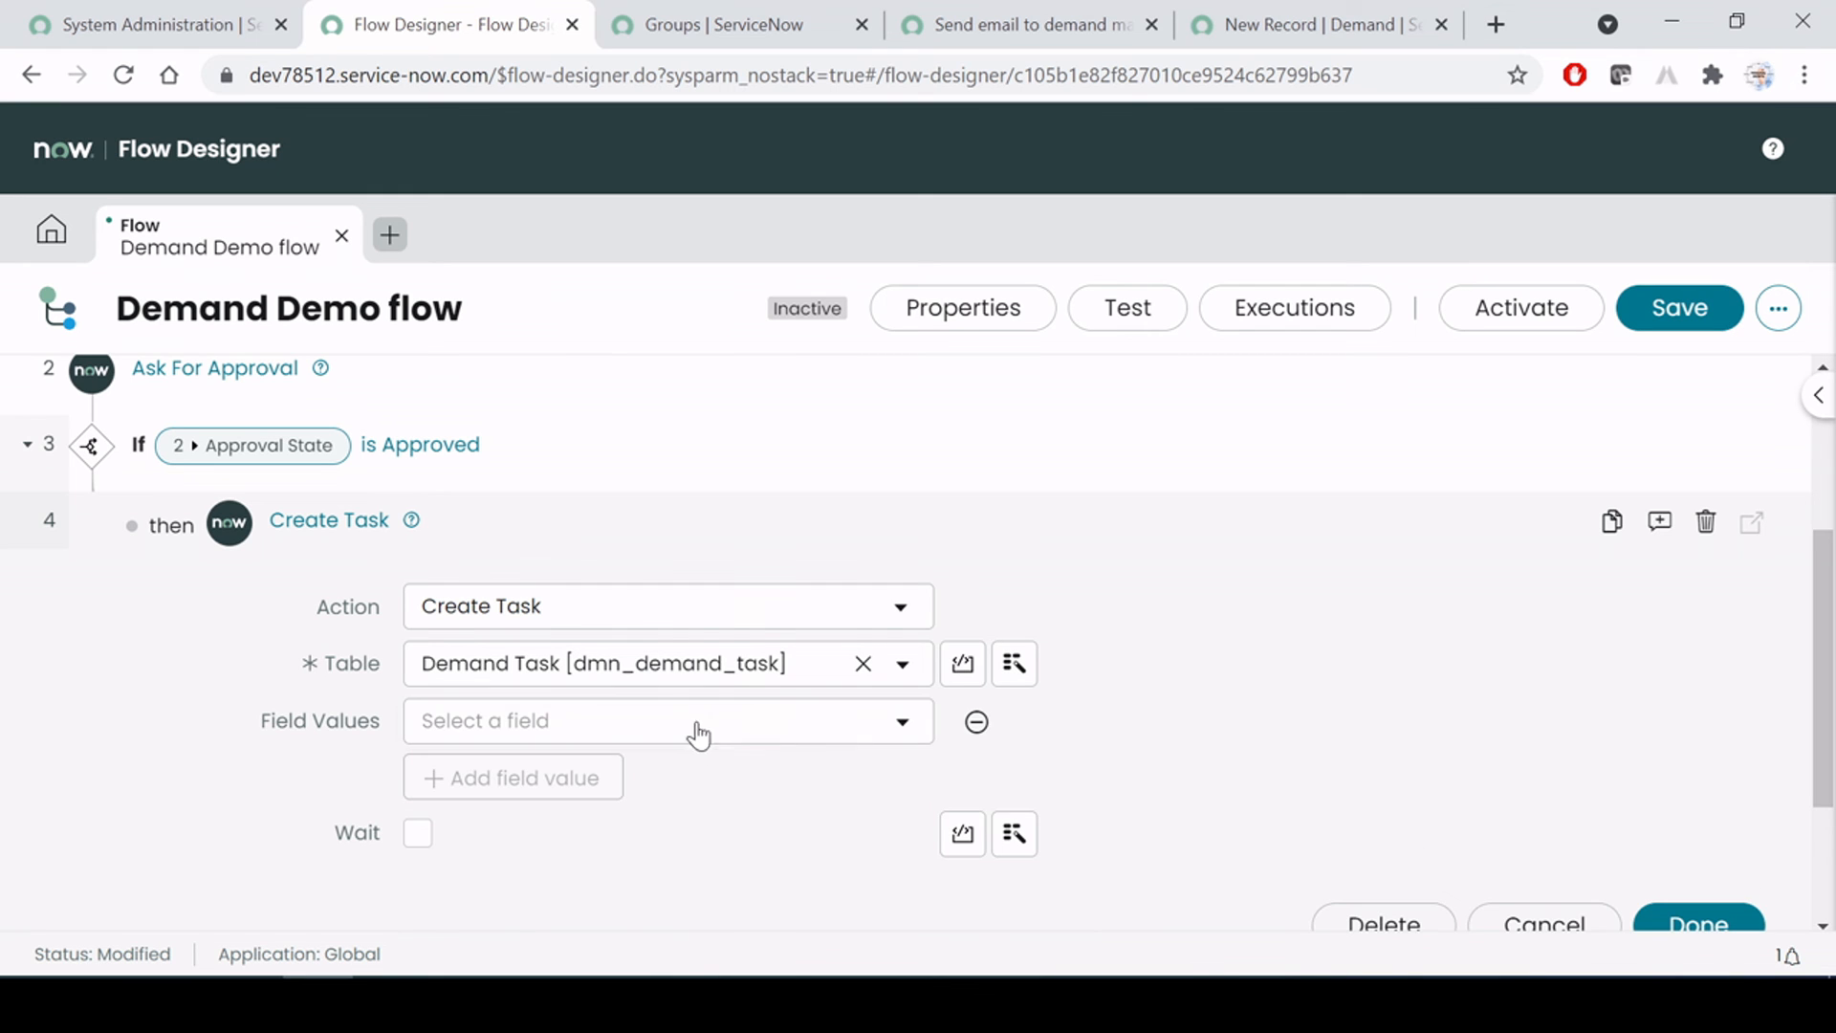
{"action": "left_click", "coordinate": [754, 727]}
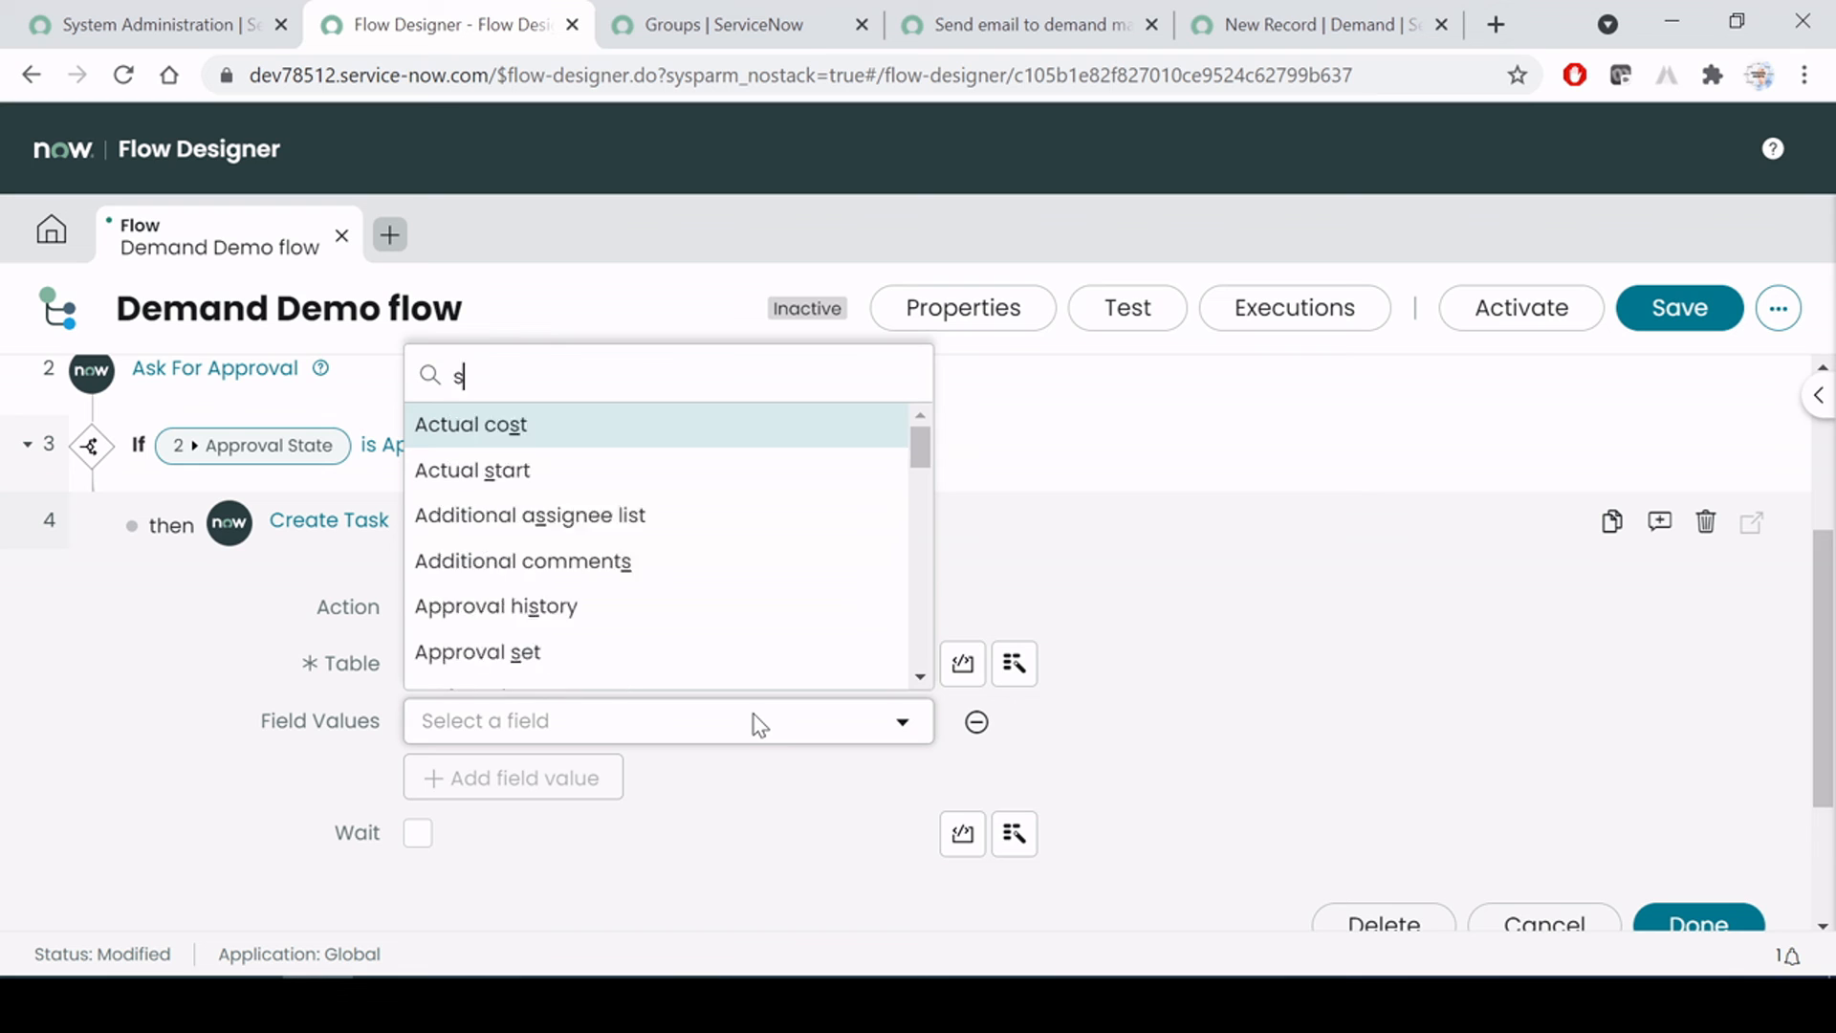
{"action": "type", "text": "sho"}
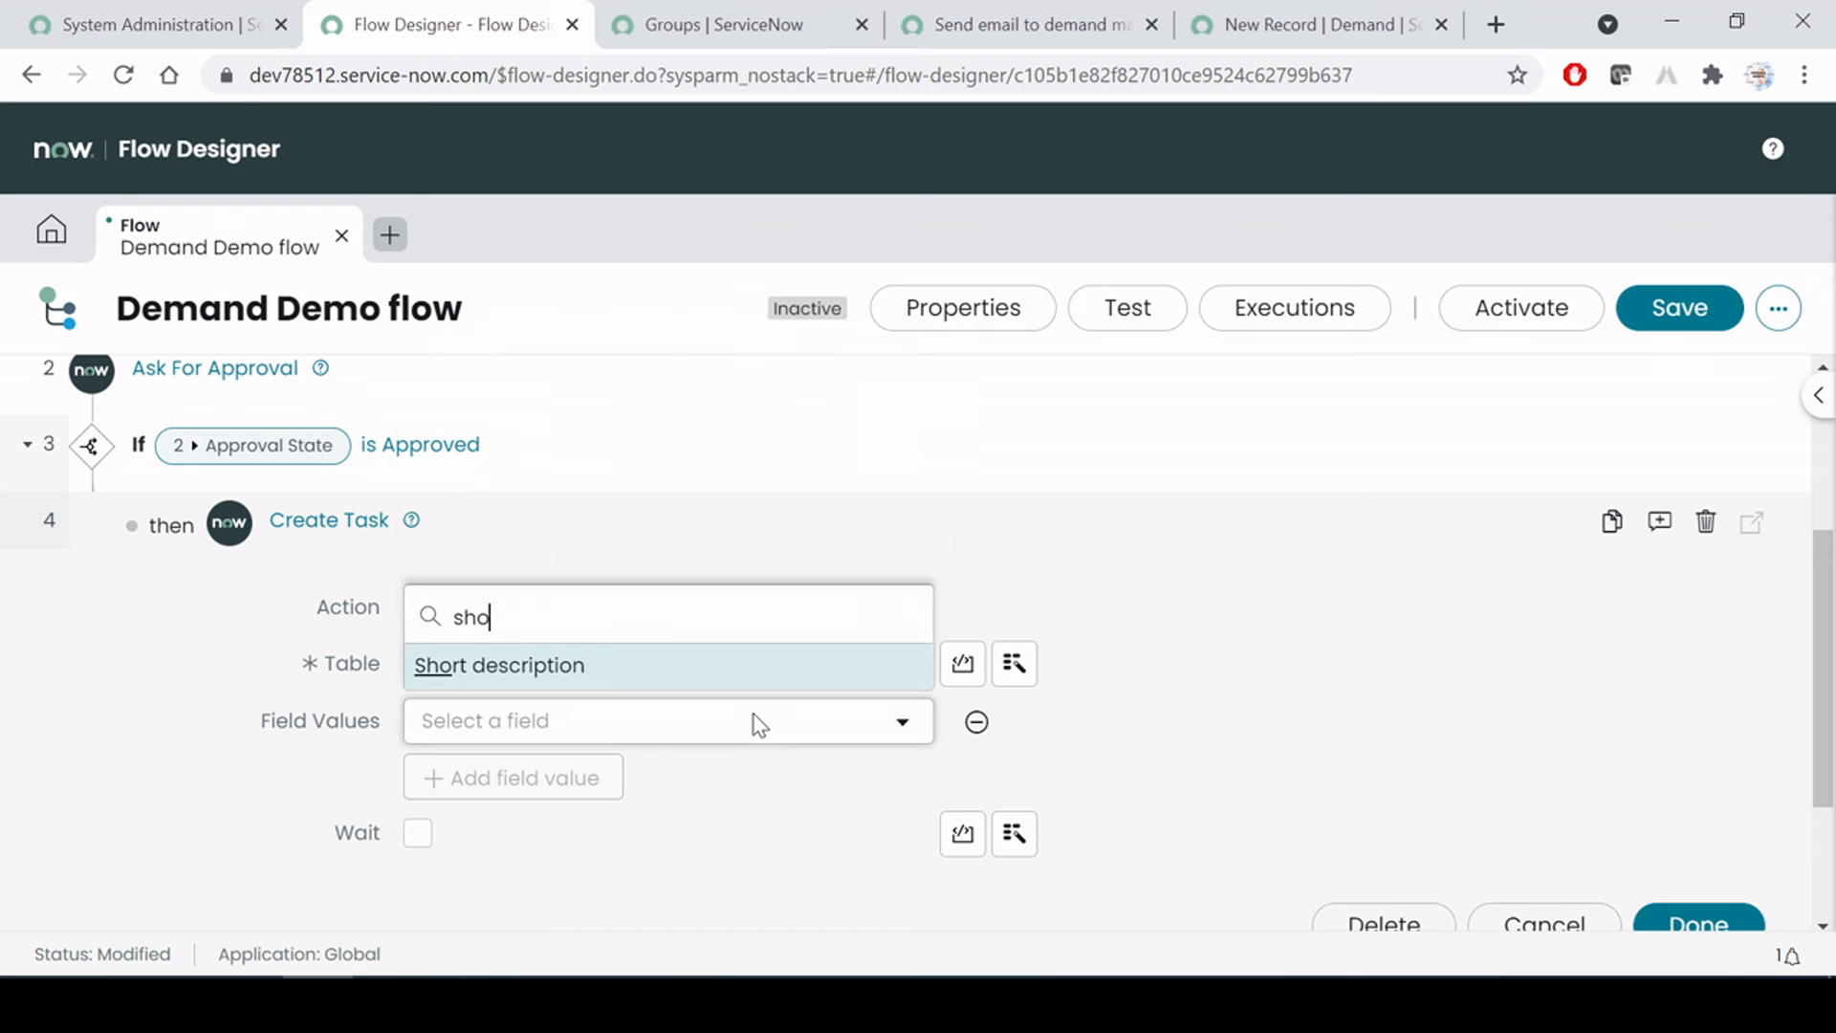
{"action": "left_click", "coordinate": [539, 667]}
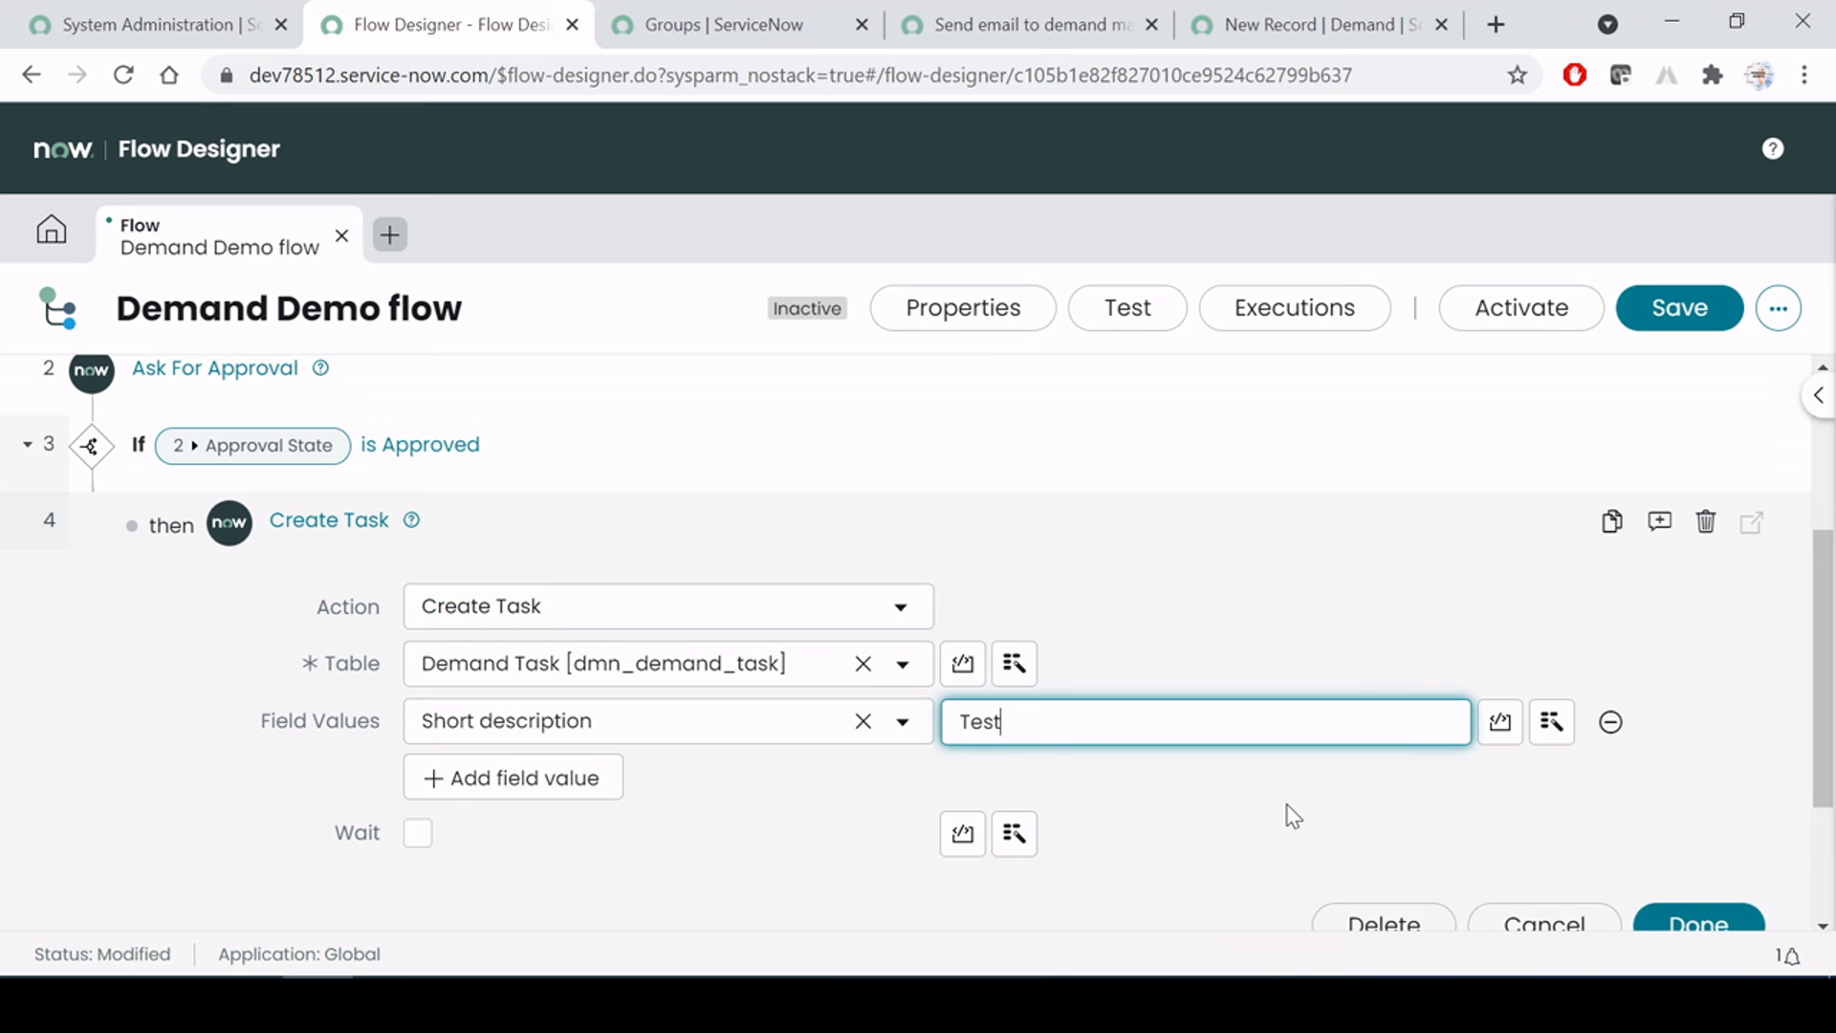
Add a Parent field value to the task and map it to the trigger's Demand Record
{"action": "left_click", "coordinate": [586, 790]}
{"action": "left_click", "coordinate": [763, 788]}
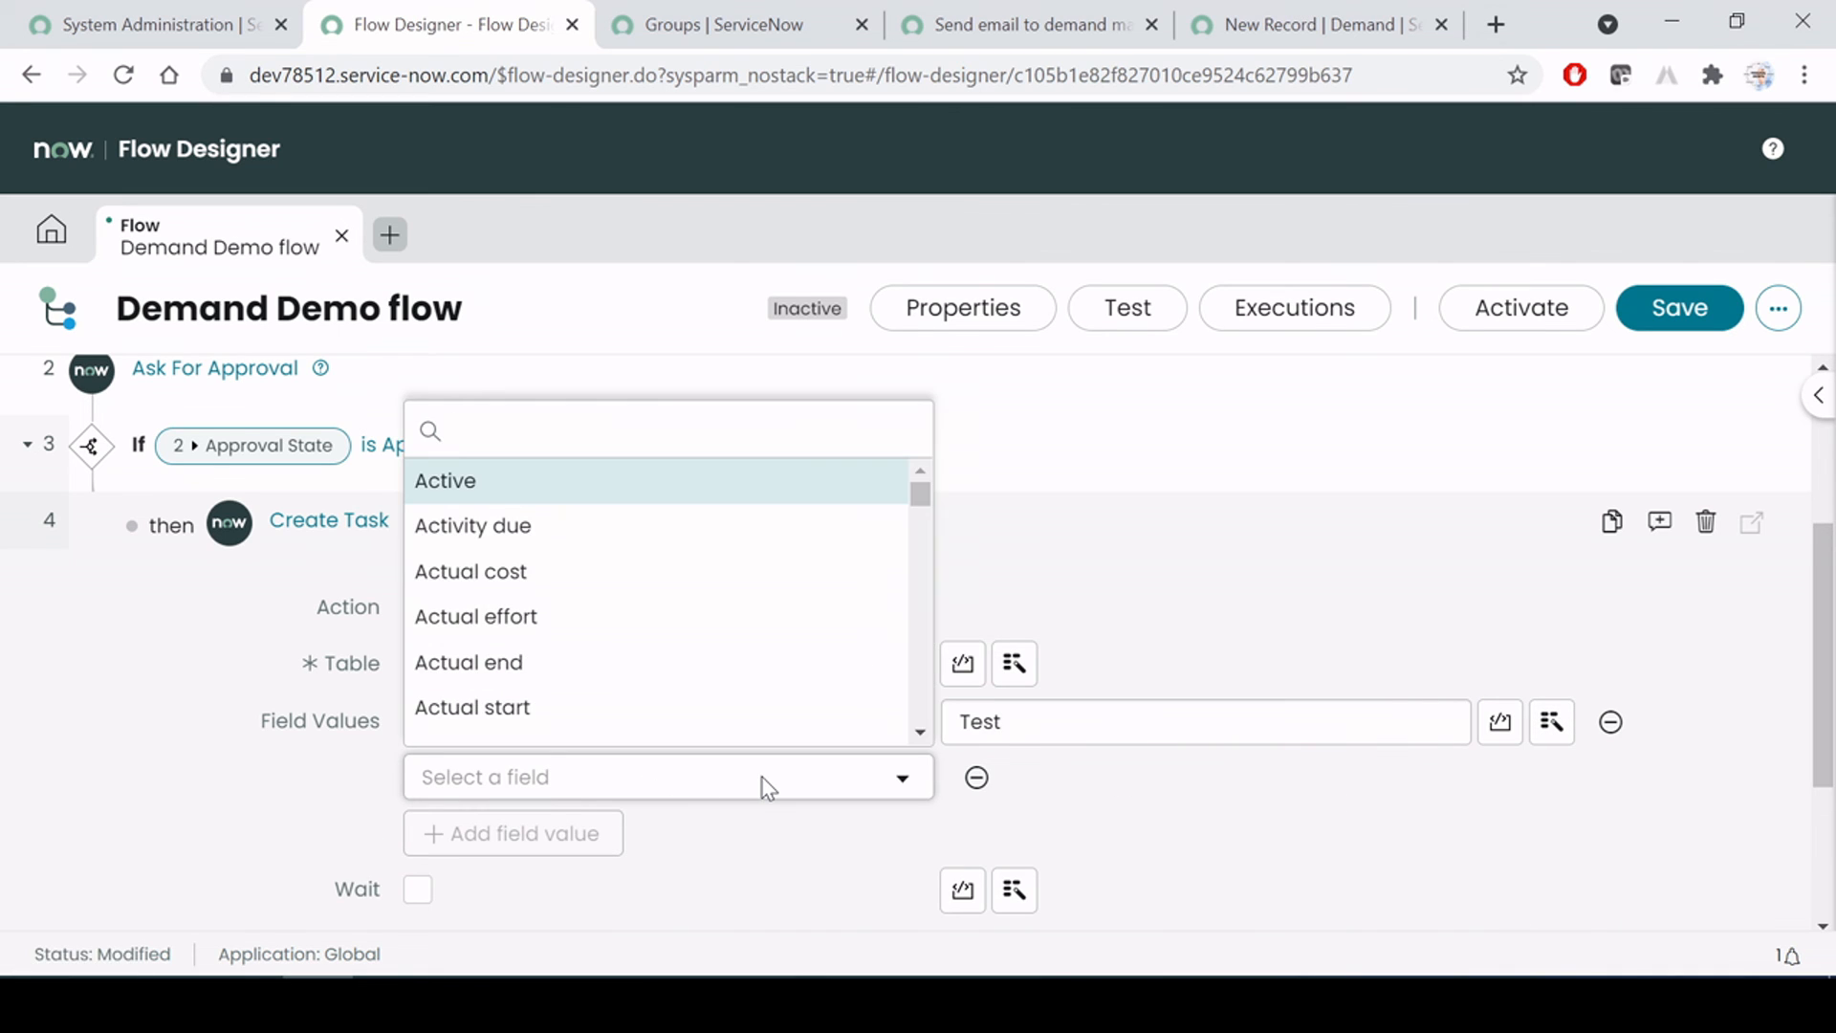
{"action": "type", "text": "pare"}
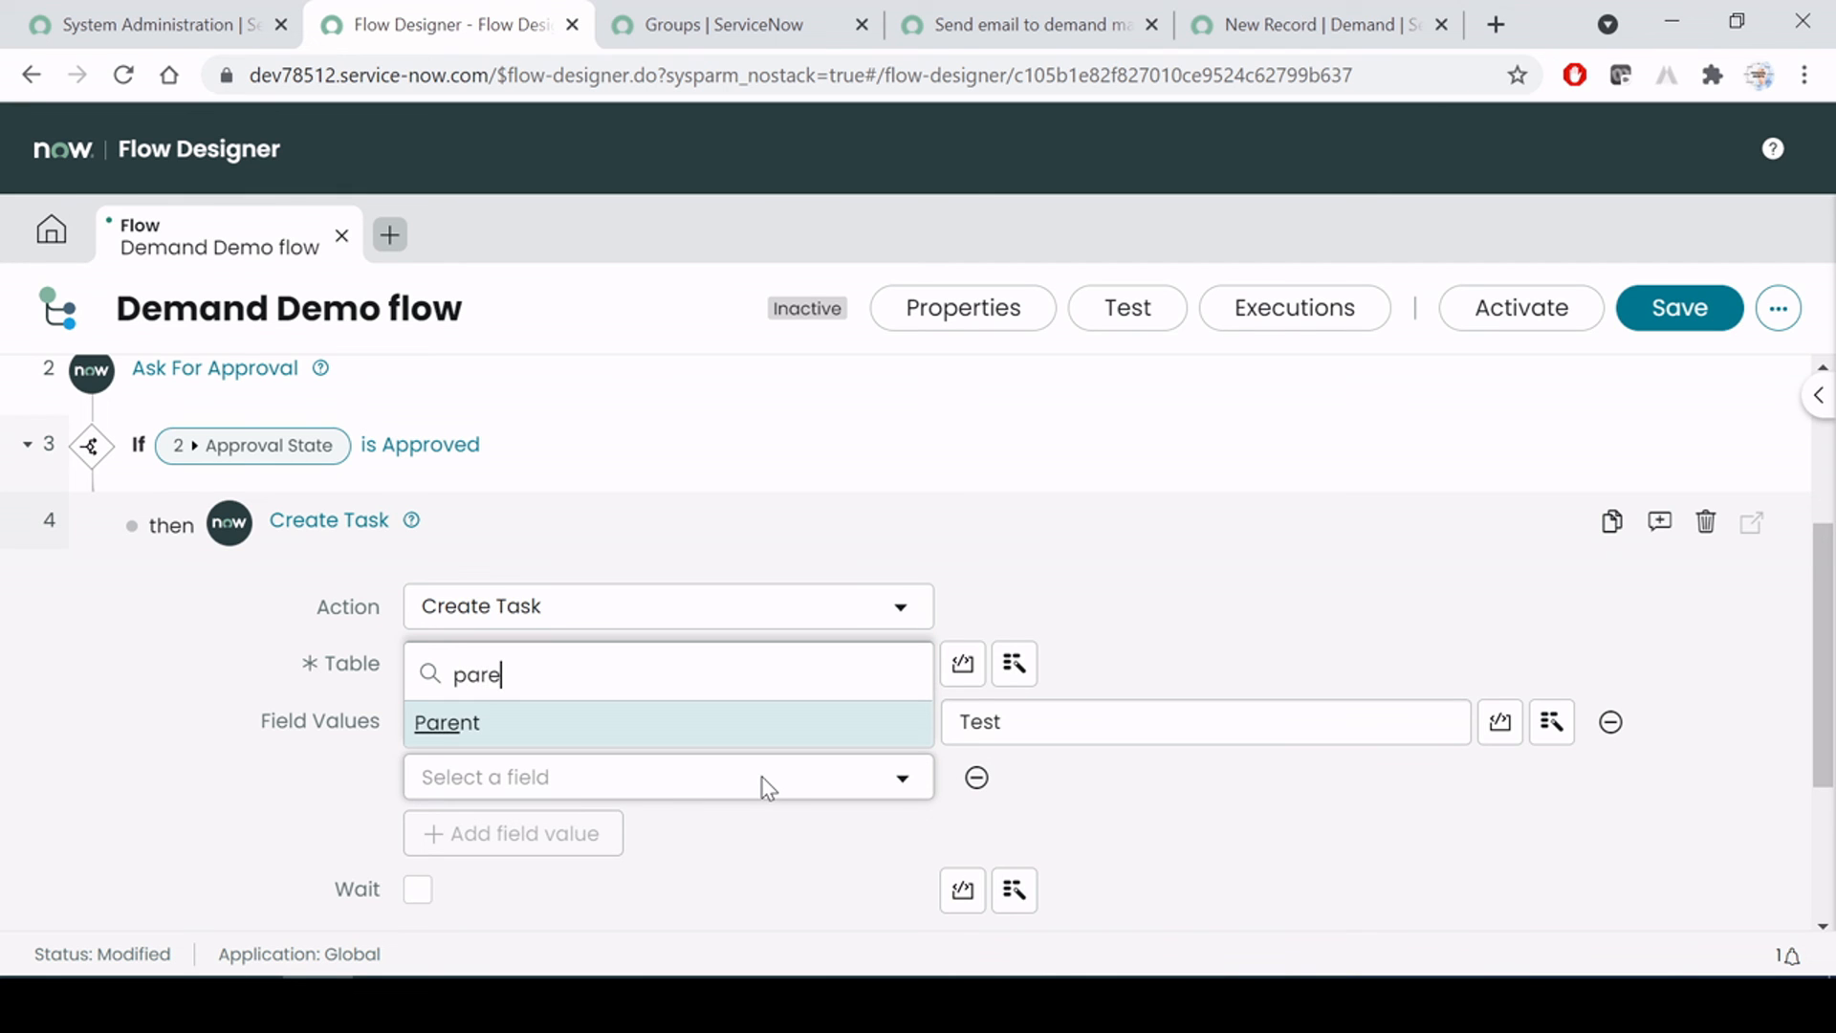
{"action": "left_click", "coordinate": [475, 726]}
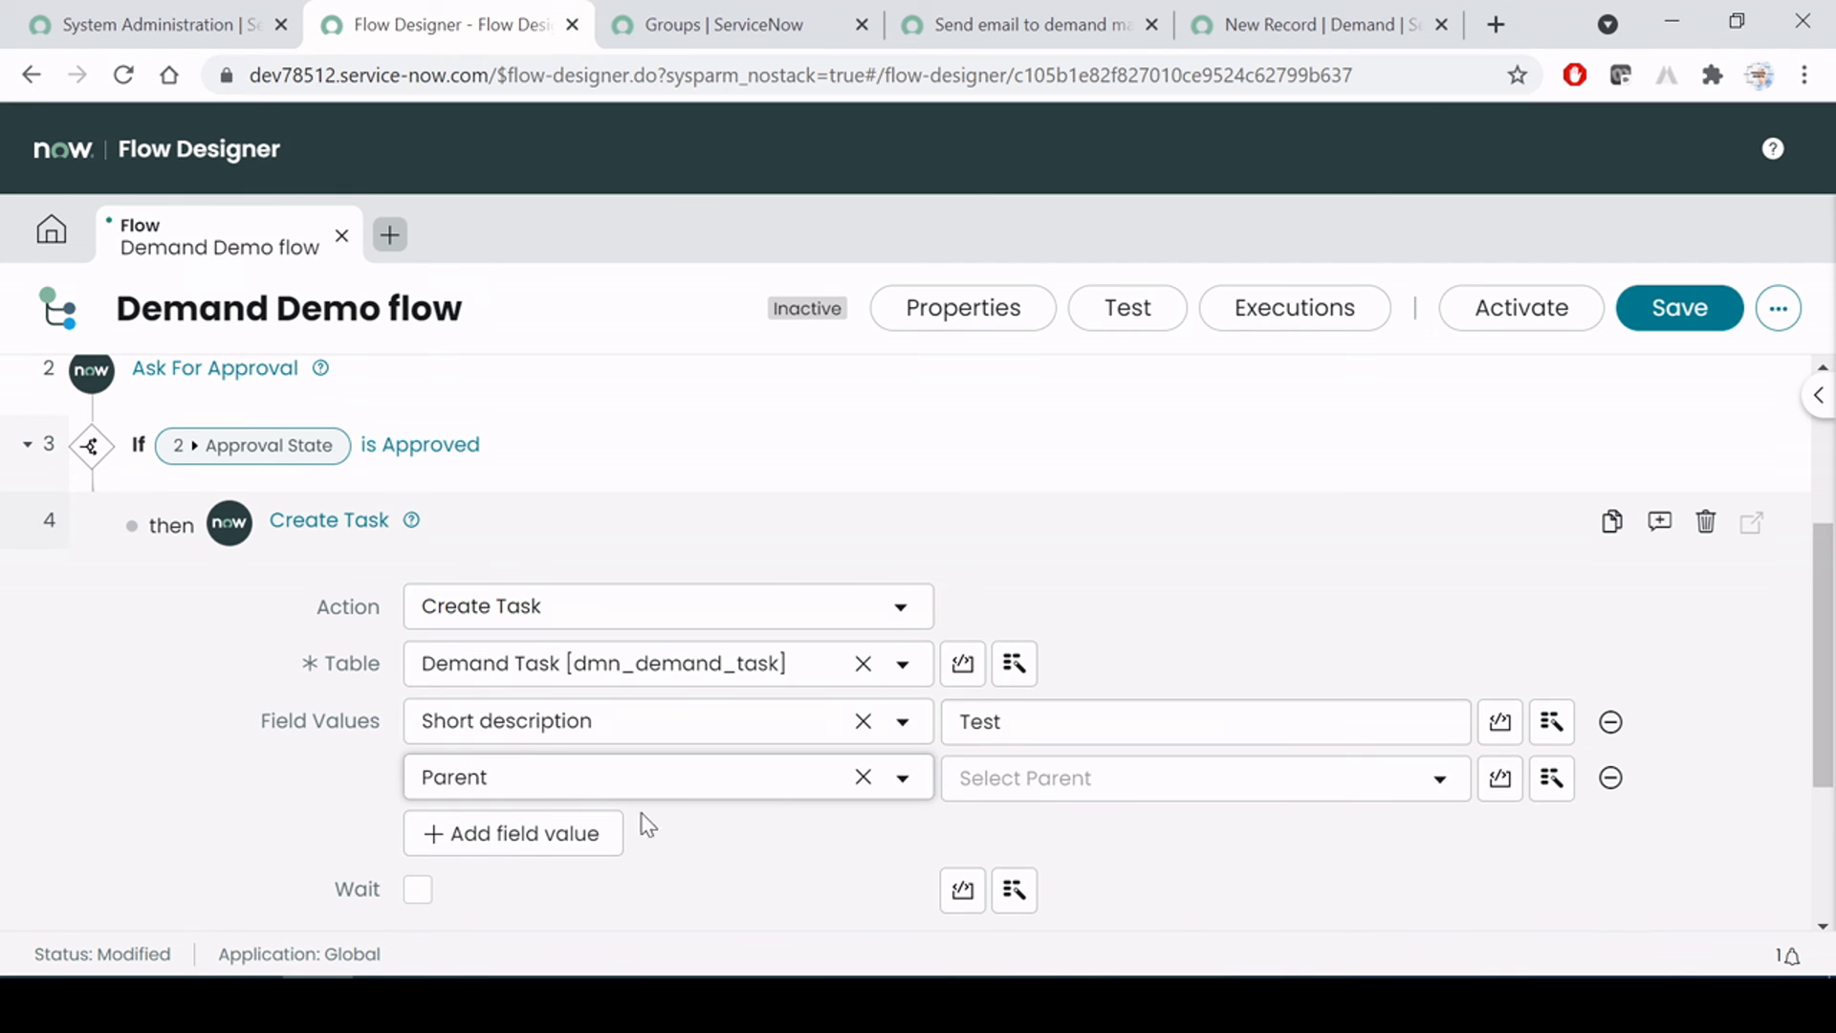
{"action": "left_click", "coordinate": [1550, 777]}
{"action": "left_click", "coordinate": [1380, 440]}
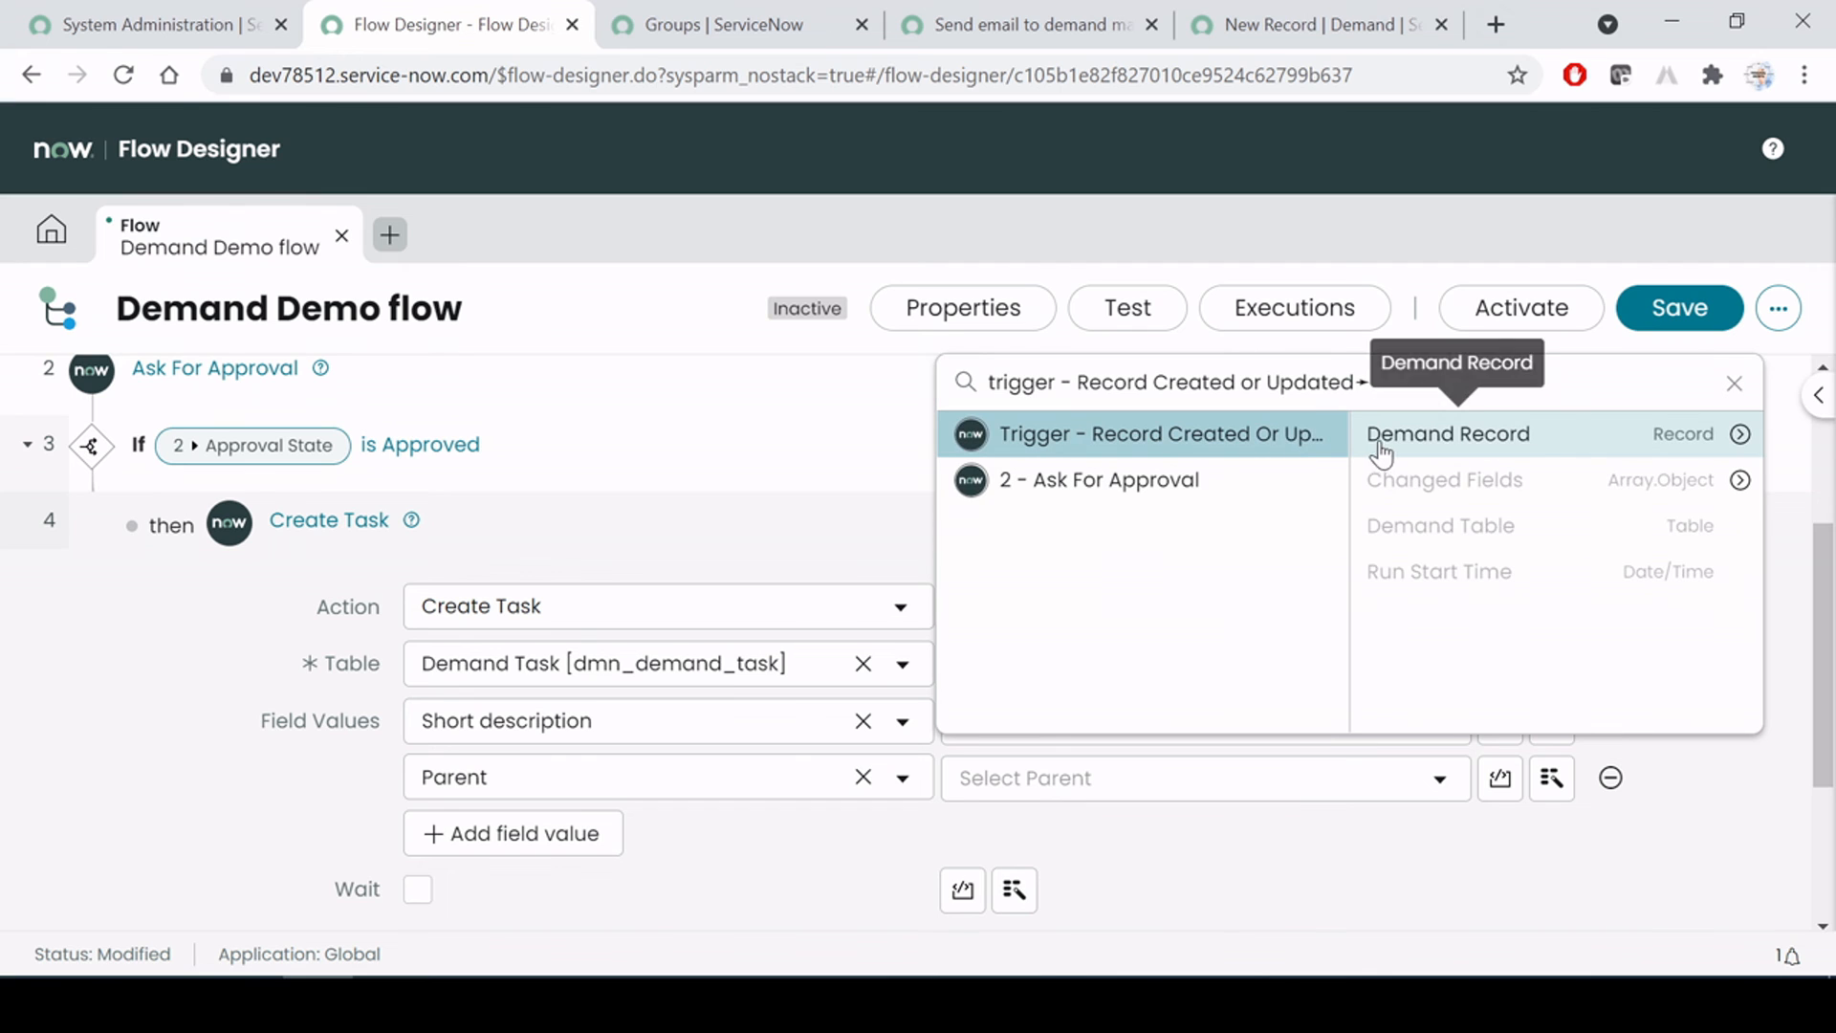
{"action": "left_click", "coordinate": [1504, 440]}
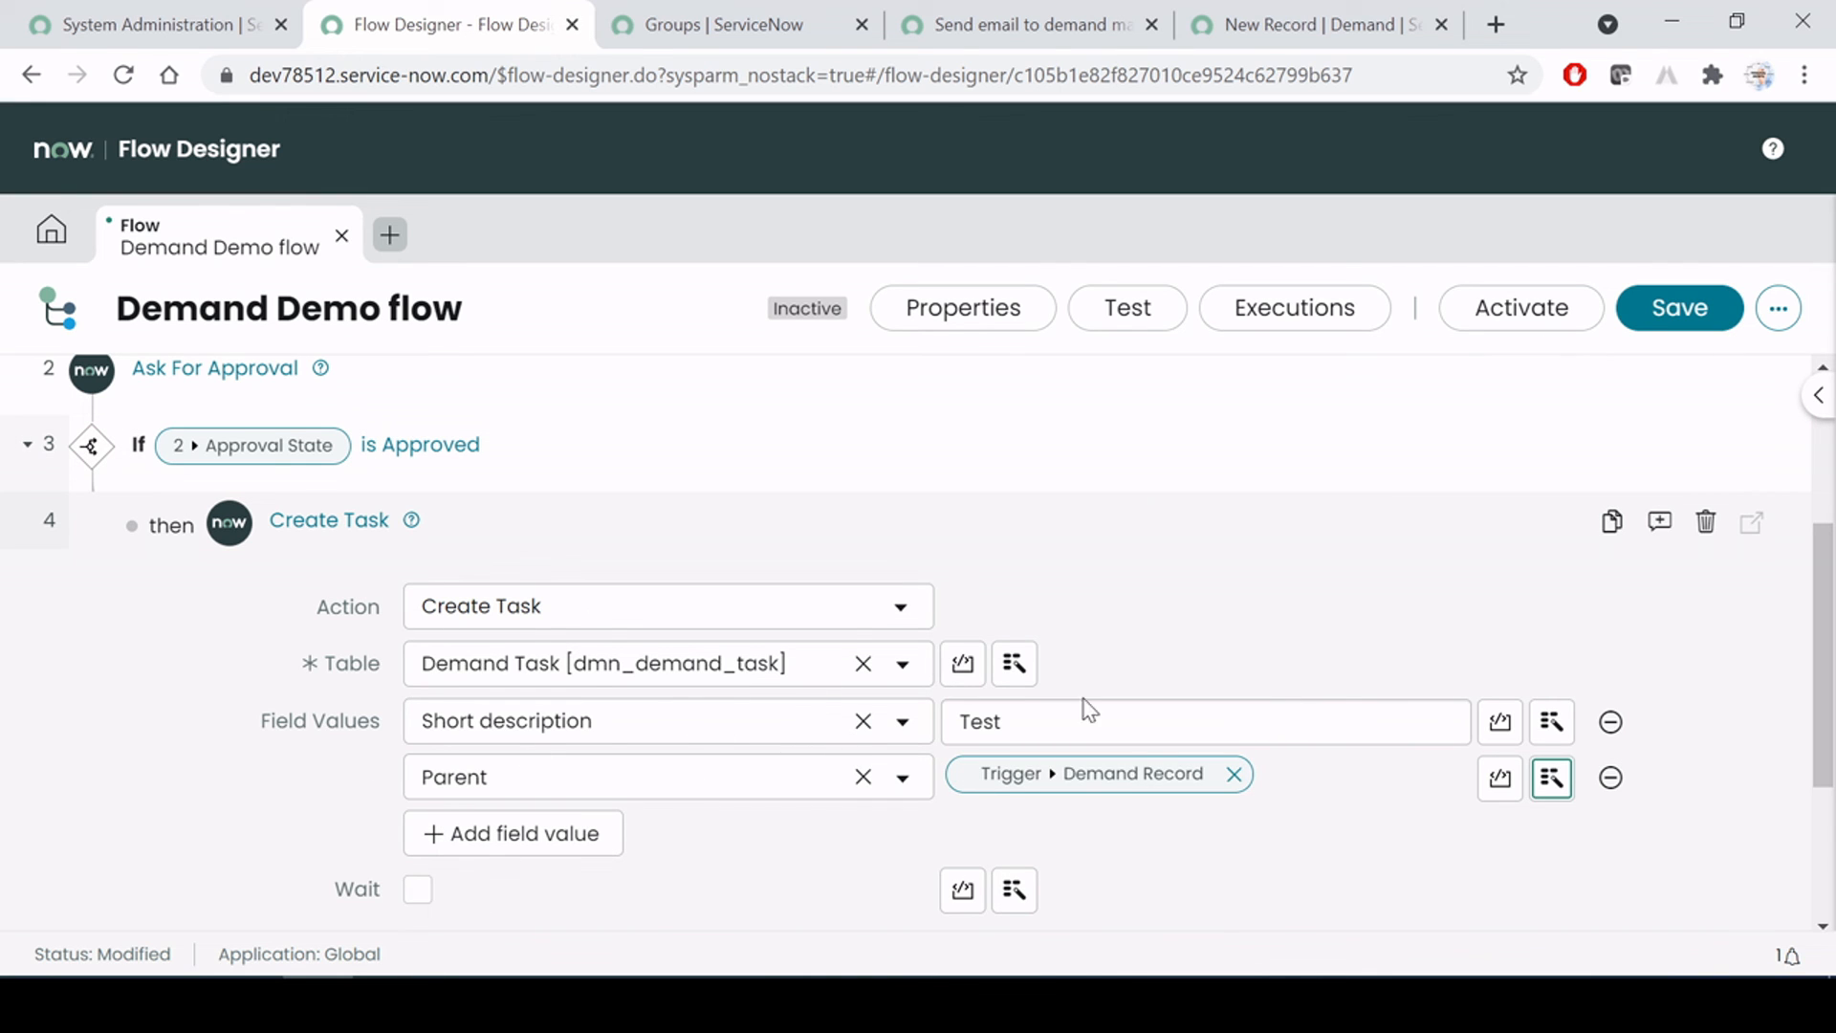
Add Assignment group as another field value of the Create Task action
{"action": "scroll", "coordinate": [807, 568], "scroll_direction": "up", "scroll_amount": 4}
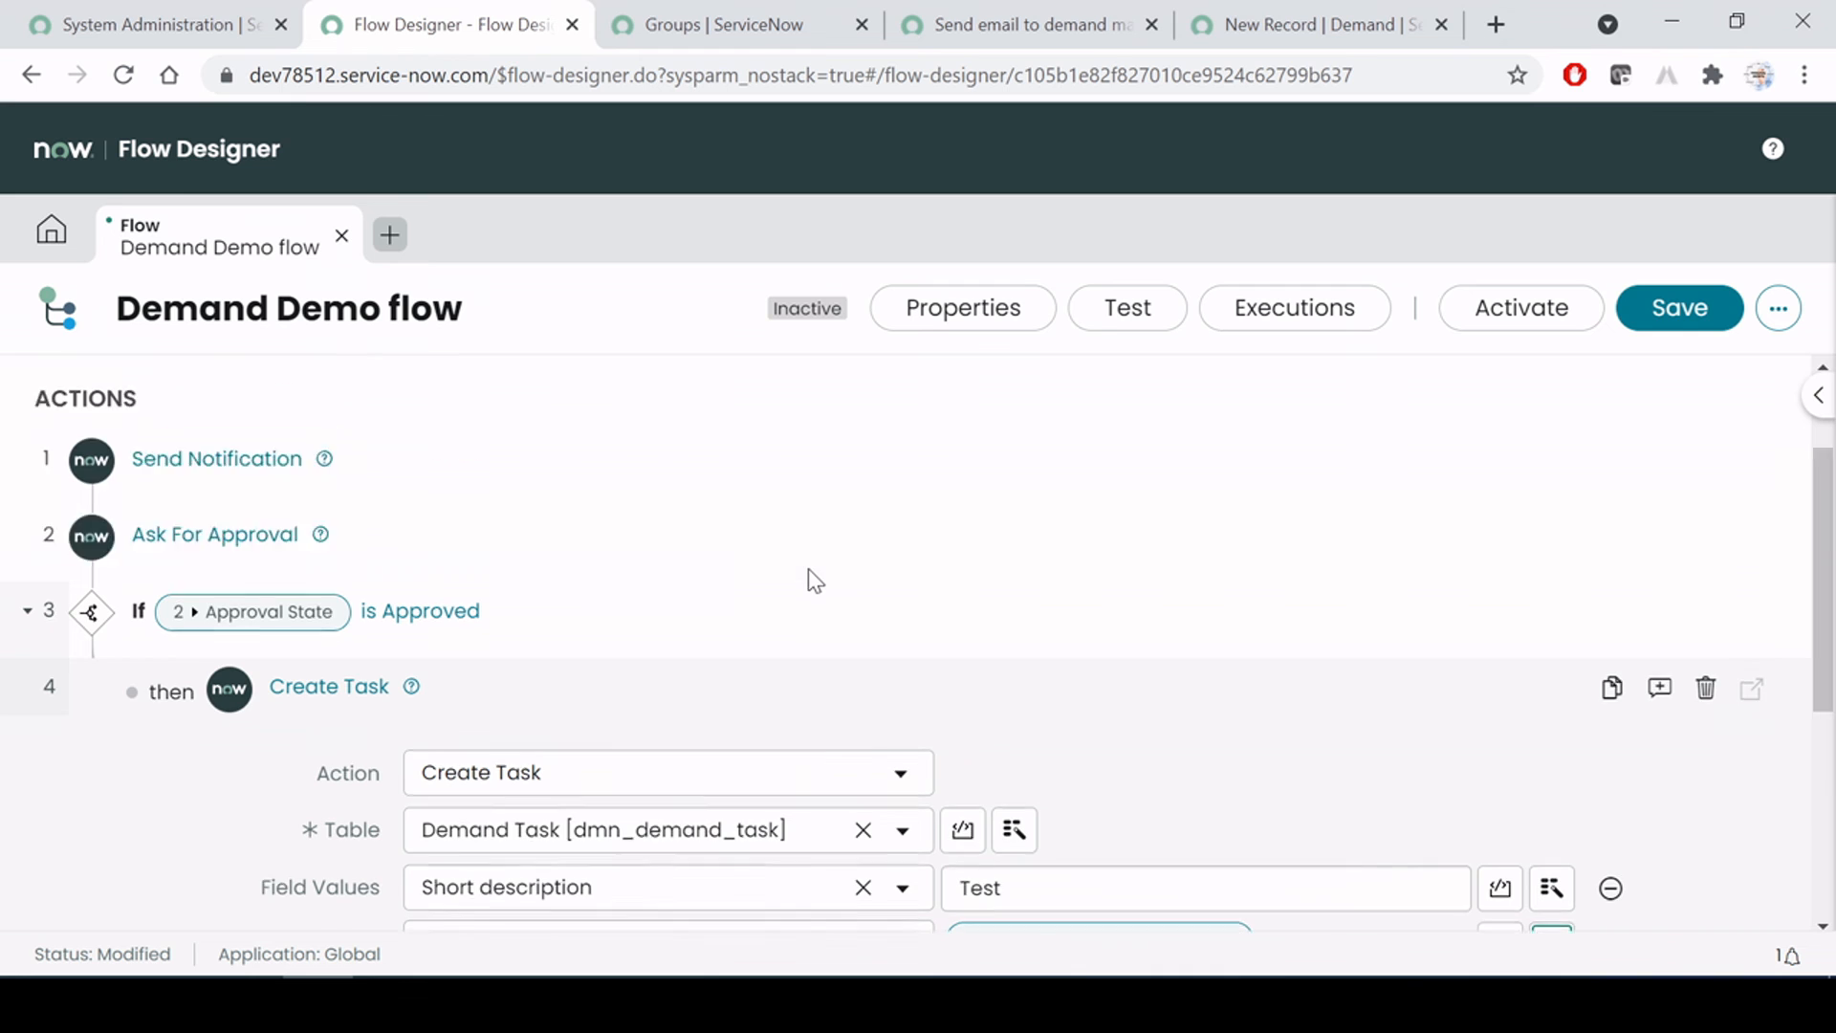
{"action": "scroll", "coordinate": [1030, 681], "scroll_direction": "down", "scroll_amount": 6}
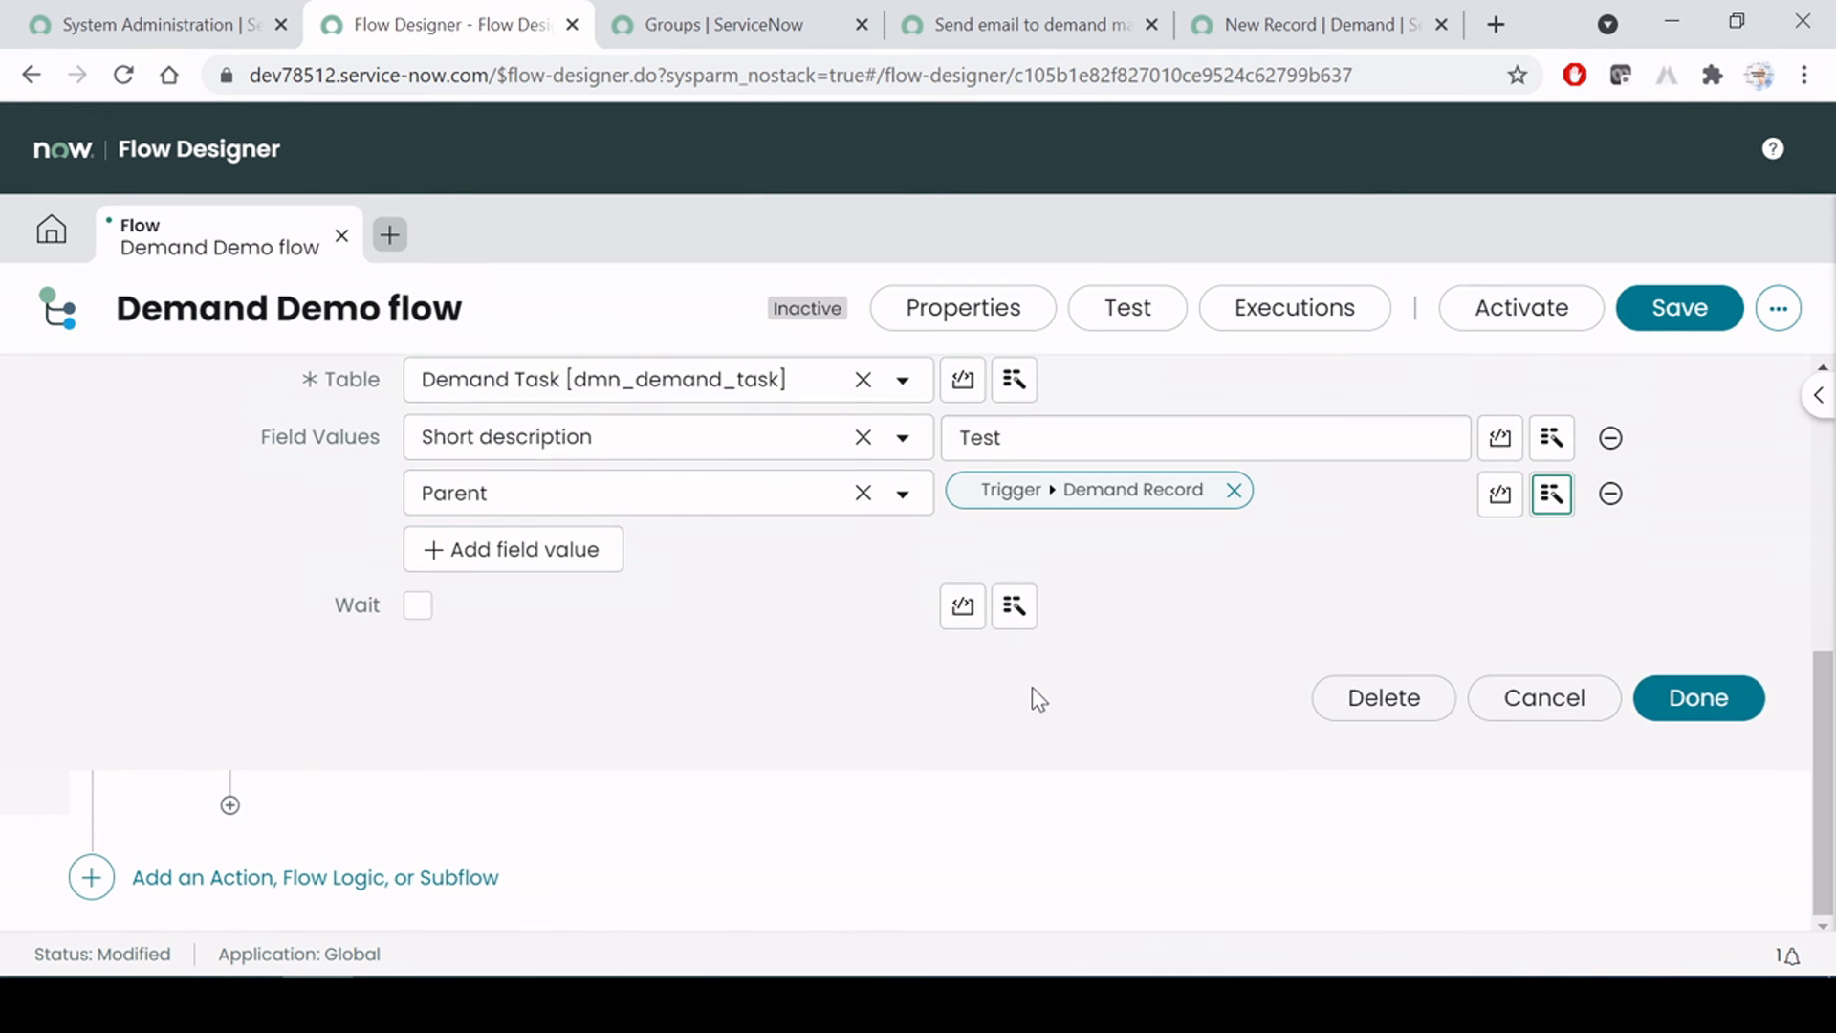
{"action": "scroll", "coordinate": [1031, 686], "scroll_direction": "up", "scroll_amount": 3}
{"action": "left_click", "coordinate": [586, 843]}
{"action": "left_click", "coordinate": [682, 849]}
{"action": "type", "text": "ass"}
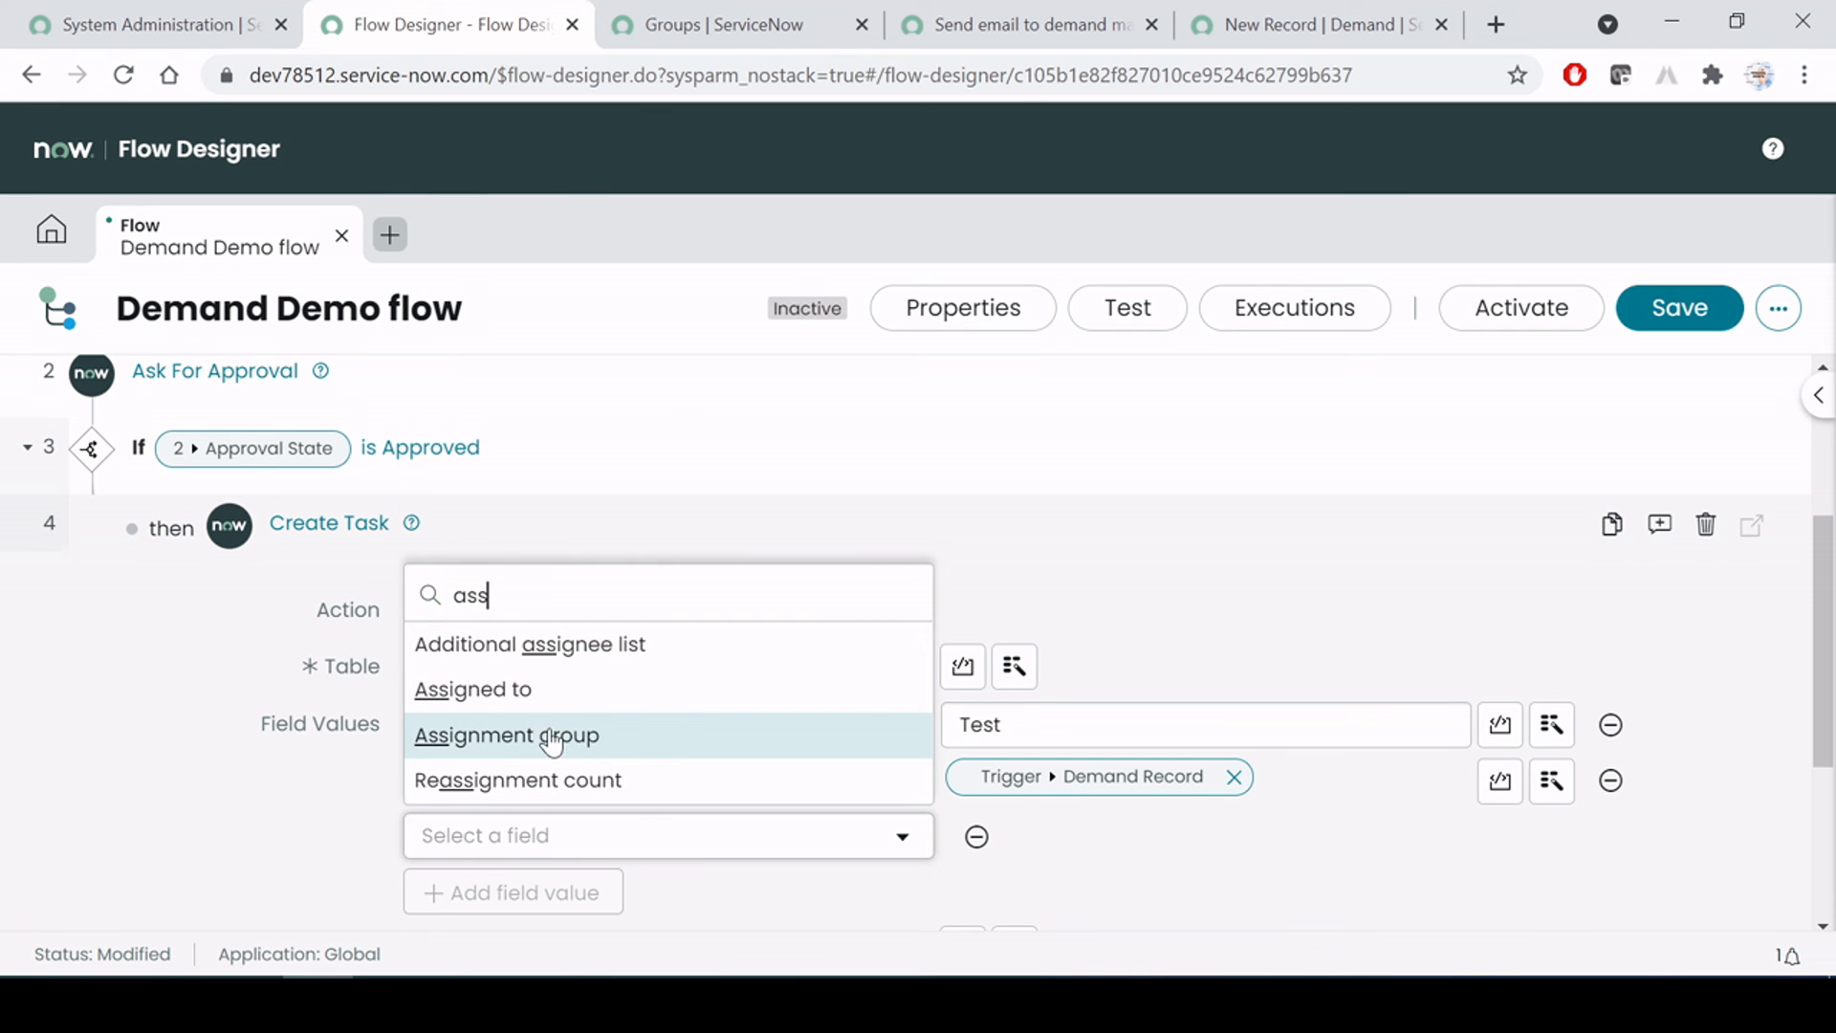
{"action": "left_click", "coordinate": [552, 736]}
Switch to the Flow Designer document in Word, copy the group name Demand Executive from the scenario text, and return to the flow
{"action": "key", "text": "alt+Tab"}
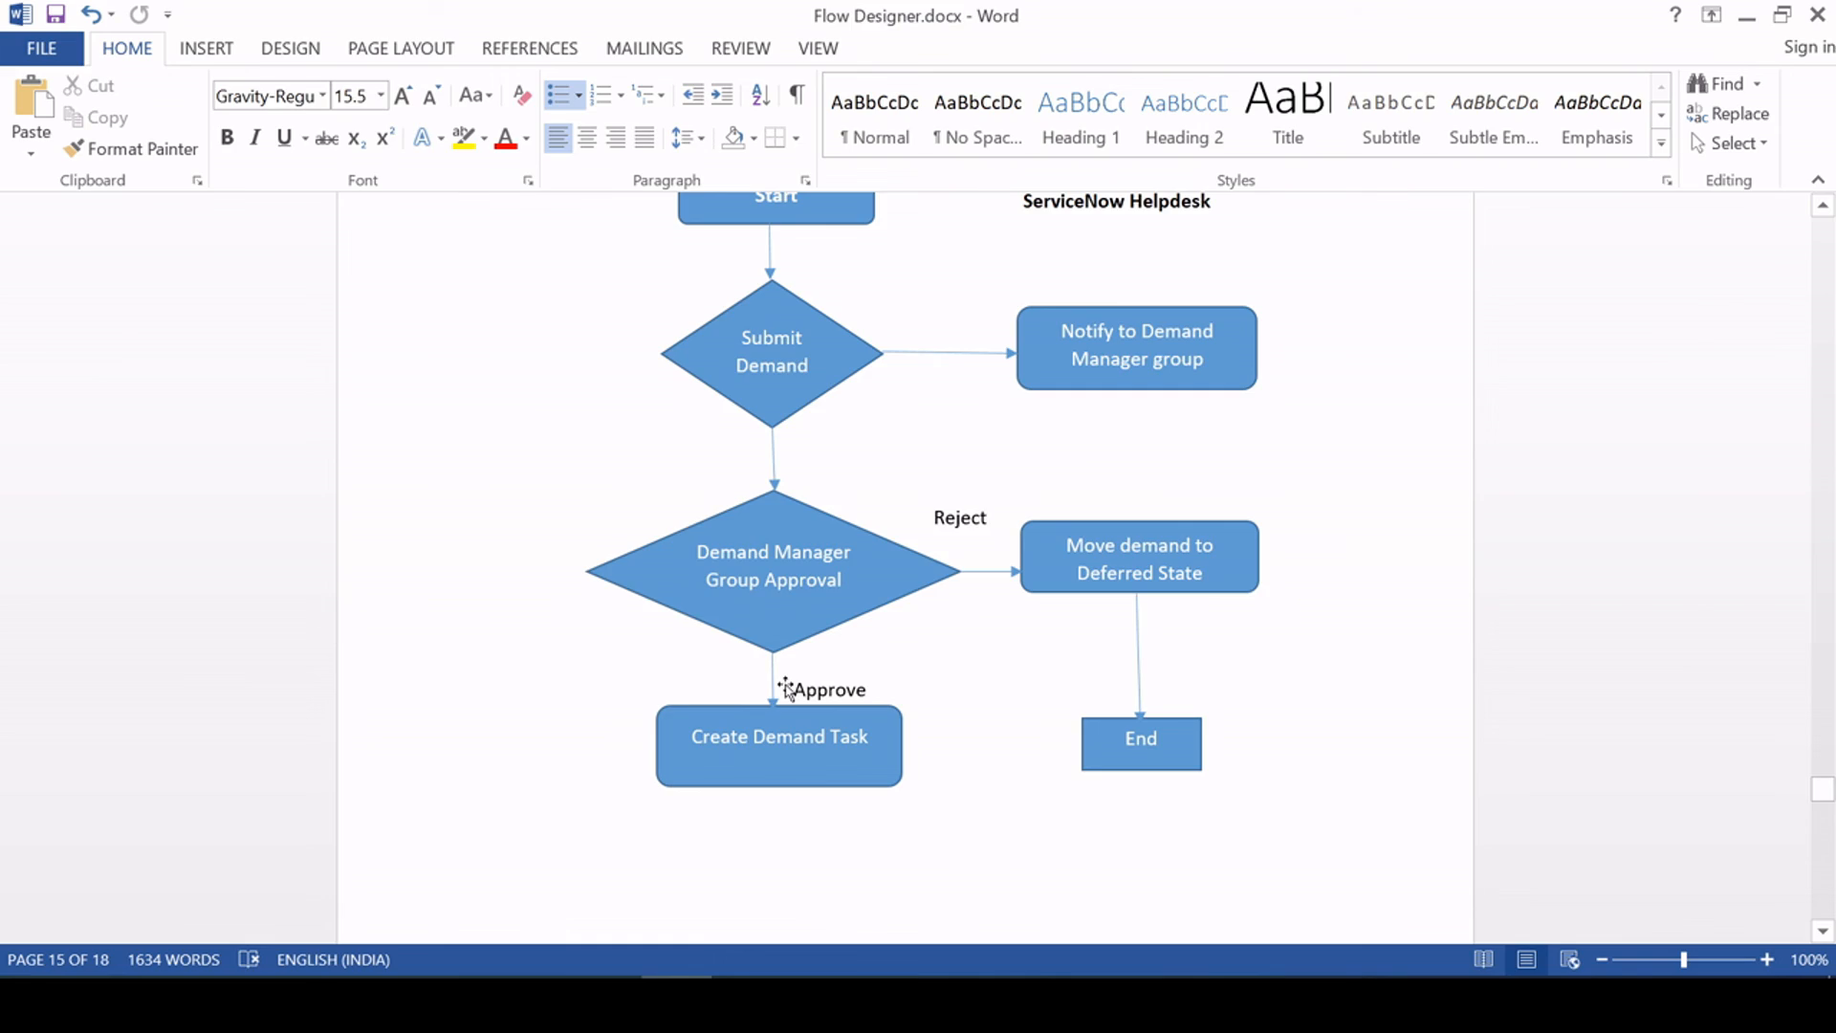
{"action": "key", "text": "alt+Tab"}
{"action": "key", "text": "alt+Tab"}
{"action": "scroll", "coordinate": [971, 635], "scroll_direction": "up", "scroll_amount": 5}
{"action": "scroll", "coordinate": [1037, 627], "scroll_direction": "up", "scroll_amount": 2}
{"action": "left_click_drag", "start_coordinate": [1052, 629], "coordinate": [1277, 631]}
{"action": "key", "text": "ctrl+c"}
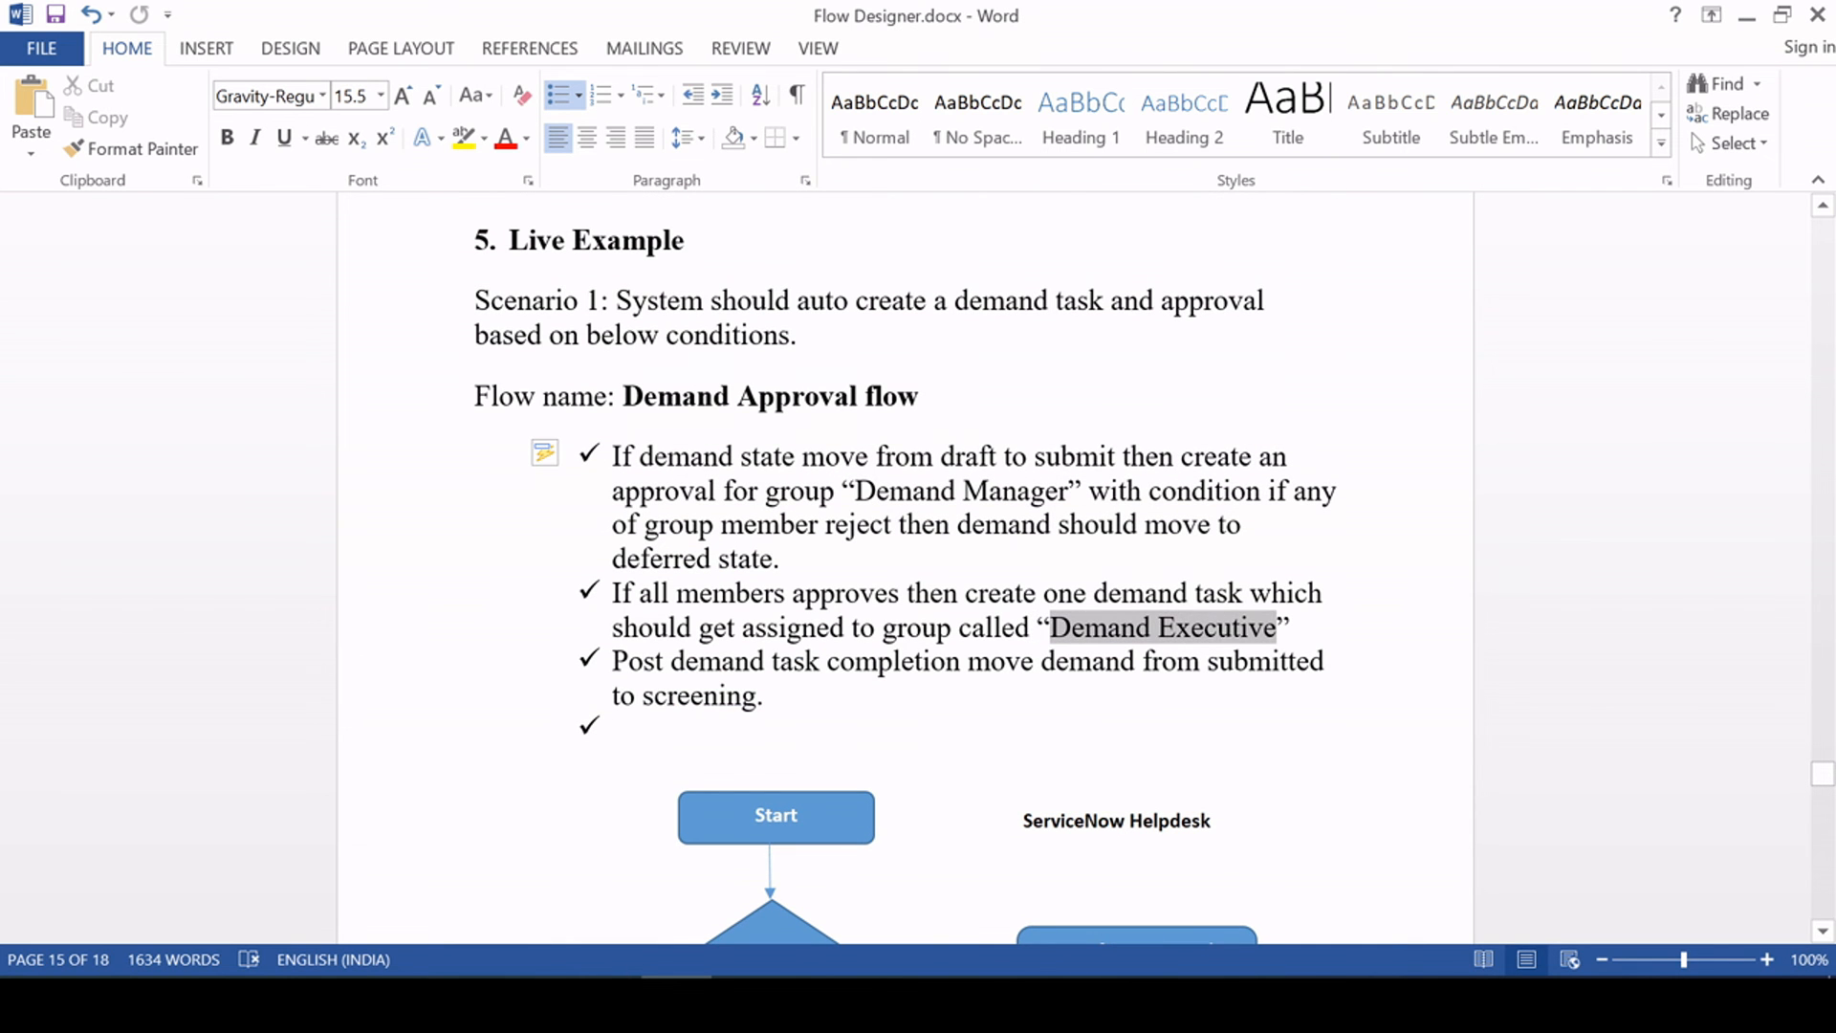
{"action": "key", "text": "alt+Tab"}
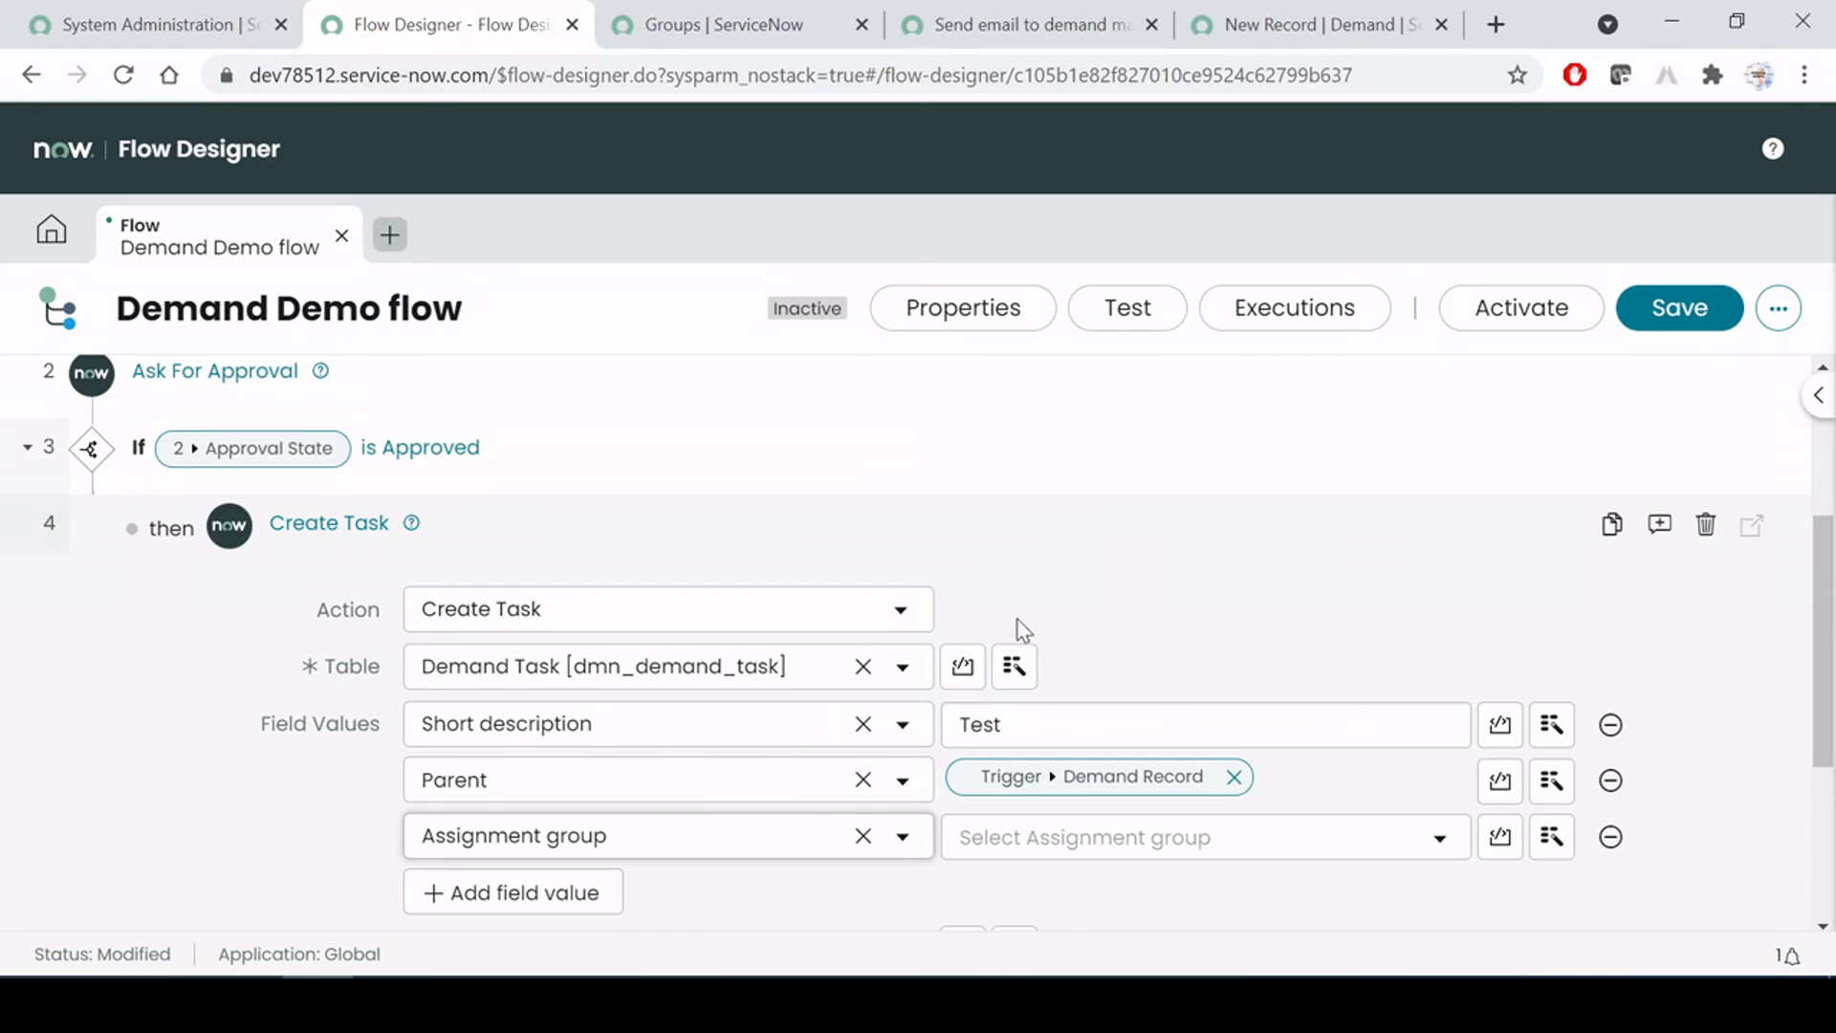
Set the Assignment group field value of the Create Task action to Demand Executive
{"action": "scroll", "coordinate": [1058, 604], "scroll_direction": "down", "scroll_amount": 3}
{"action": "left_click", "coordinate": [1098, 549]}
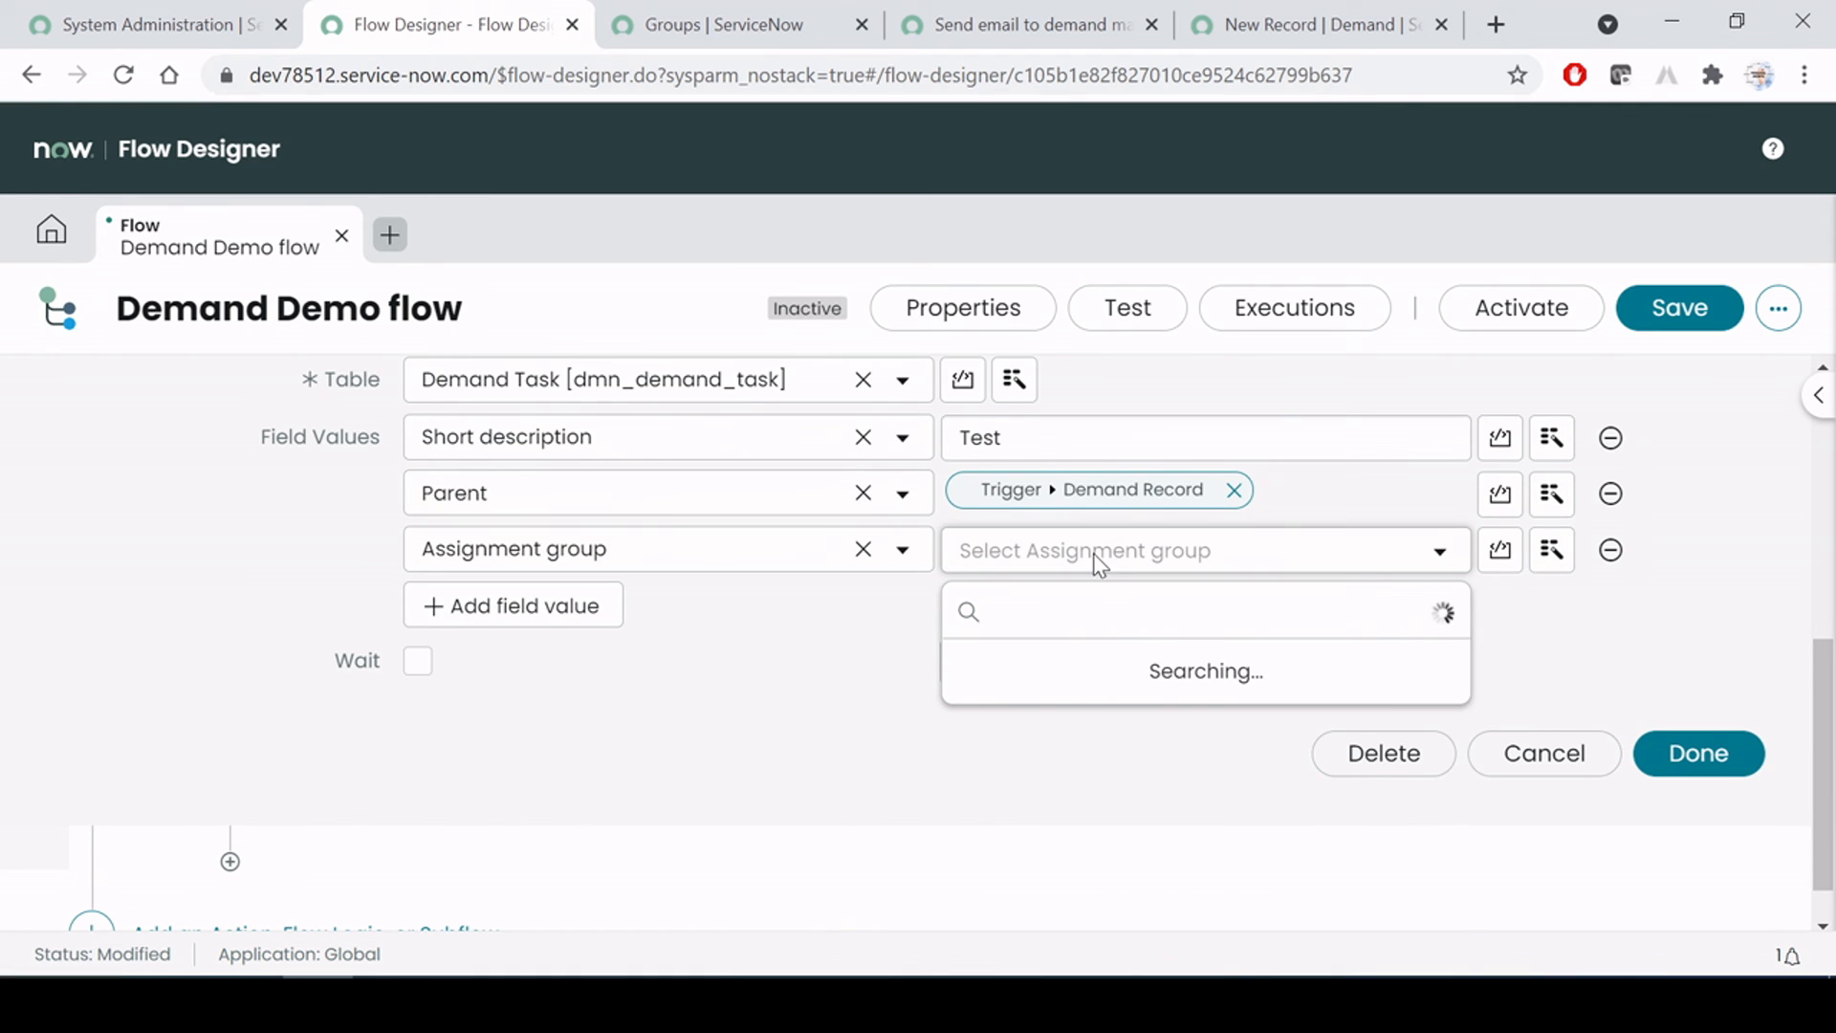
{"action": "key", "text": "ctrl+v"}
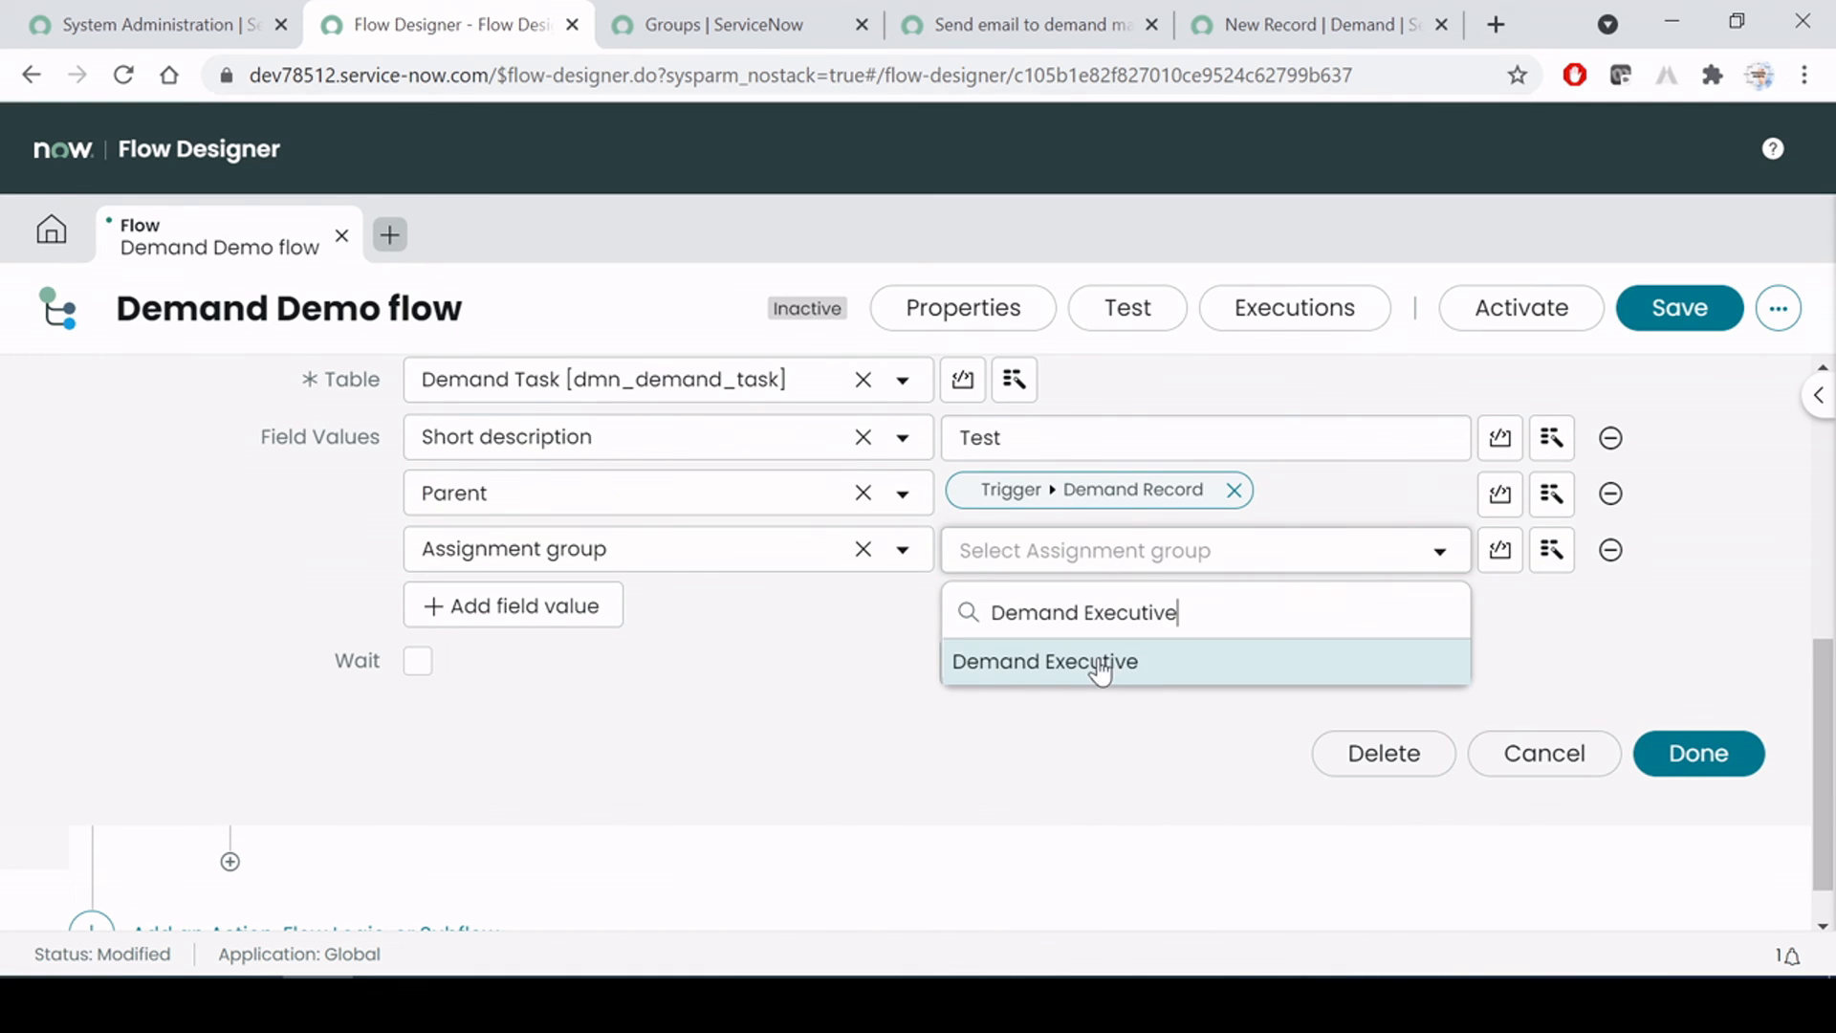
{"action": "left_click", "coordinate": [1107, 663]}
{"action": "scroll", "coordinate": [831, 708], "scroll_direction": "up", "scroll_amount": 3}
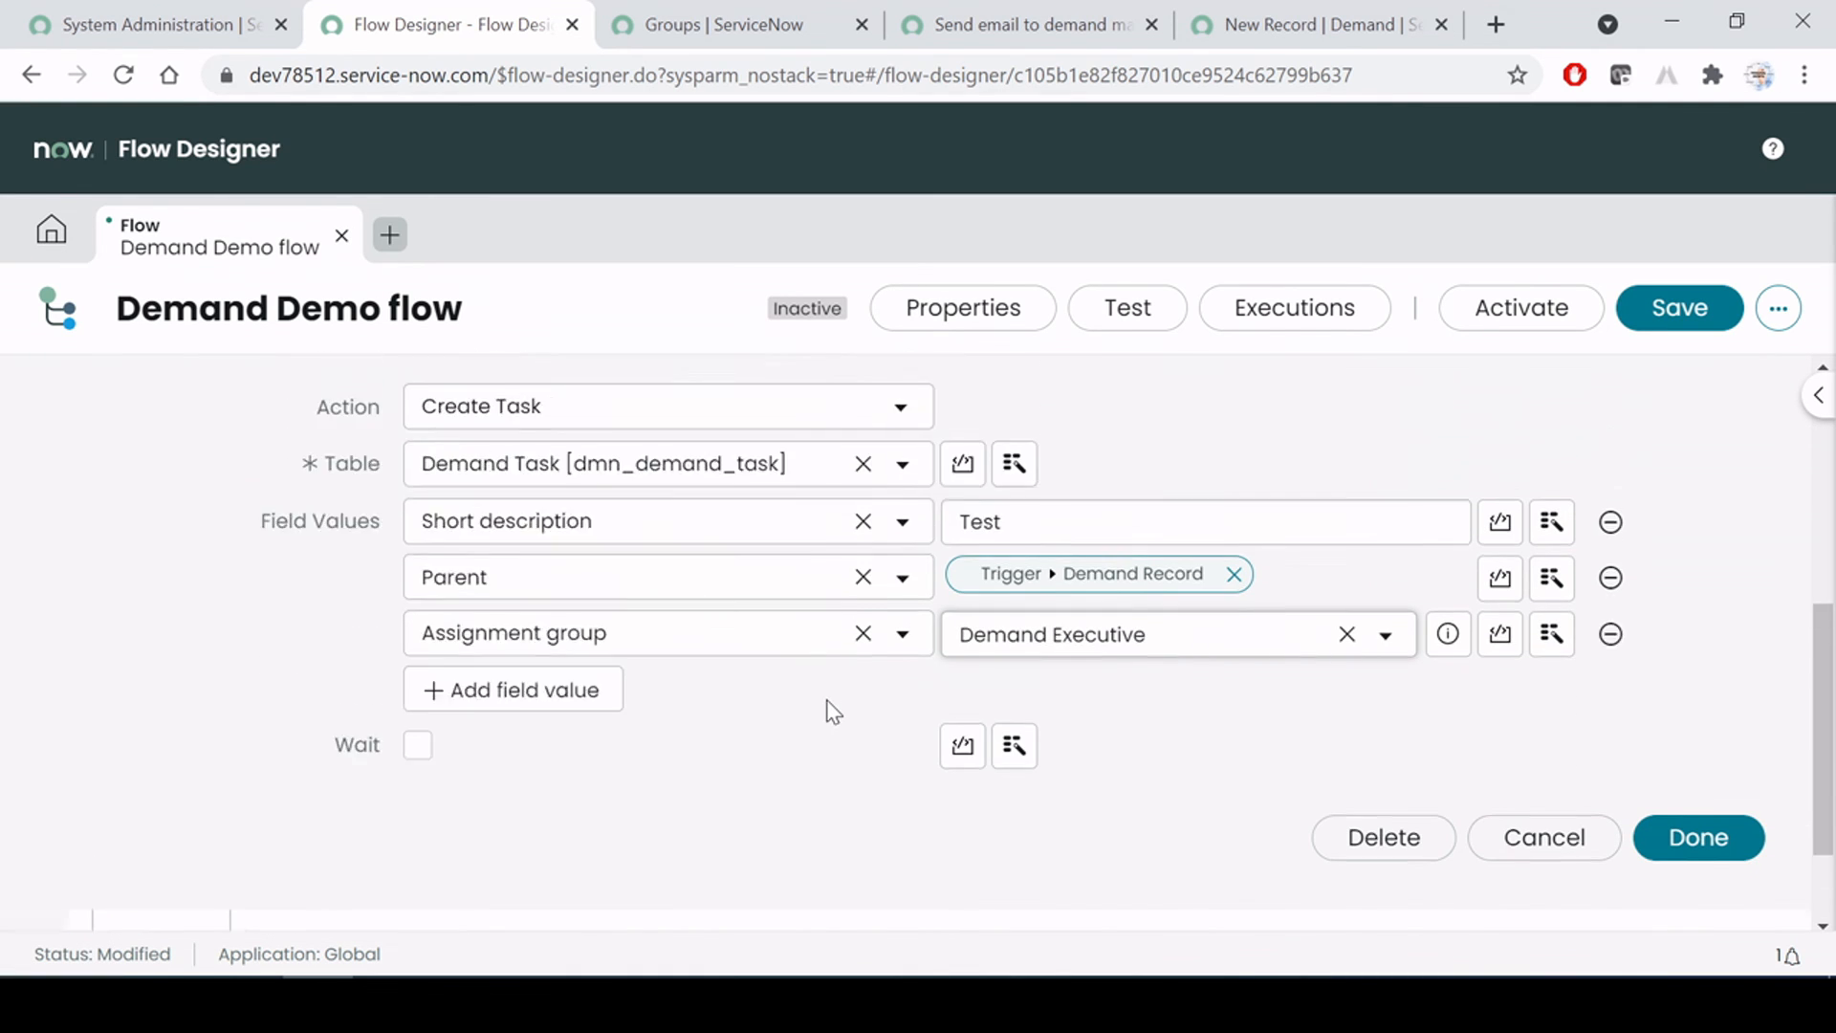
{"action": "scroll", "coordinate": [843, 712], "scroll_direction": "down", "scroll_amount": 2}
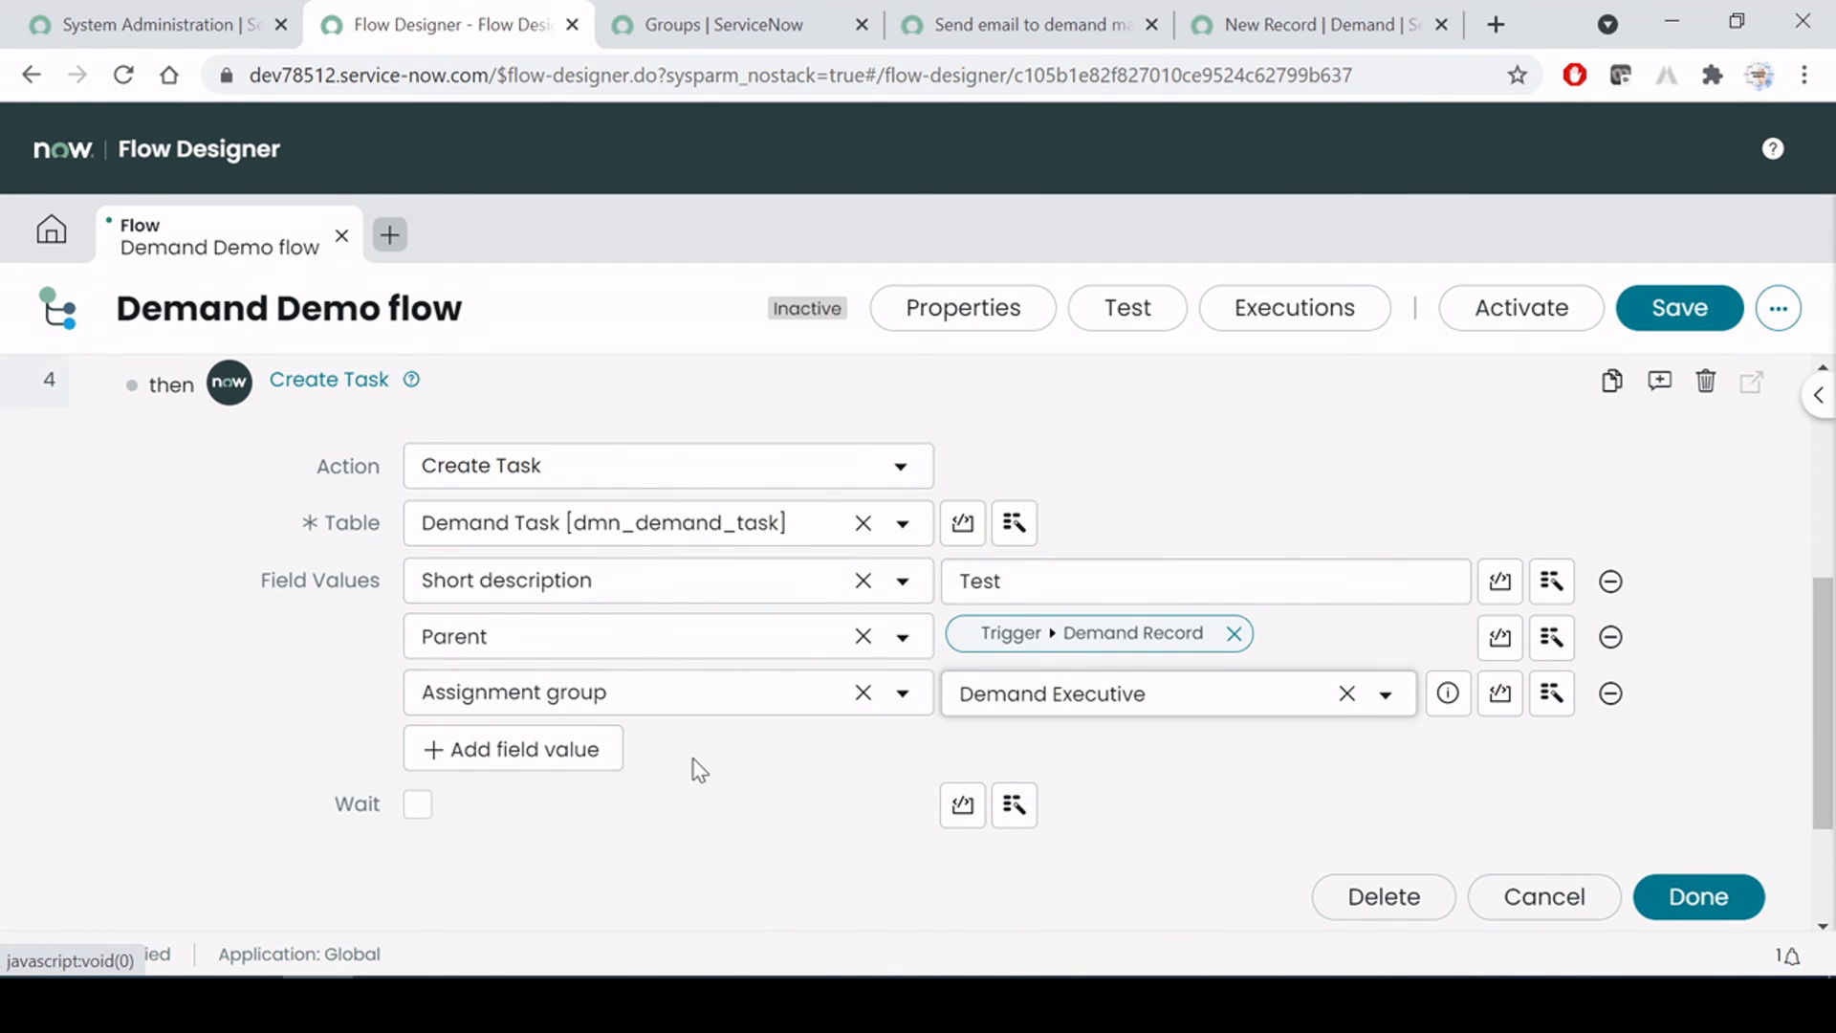
Check the approval branch against the flowchart in the Flow Designer document in Word, and return to the flow
{"action": "scroll", "coordinate": [744, 795], "scroll_direction": "up", "scroll_amount": 3}
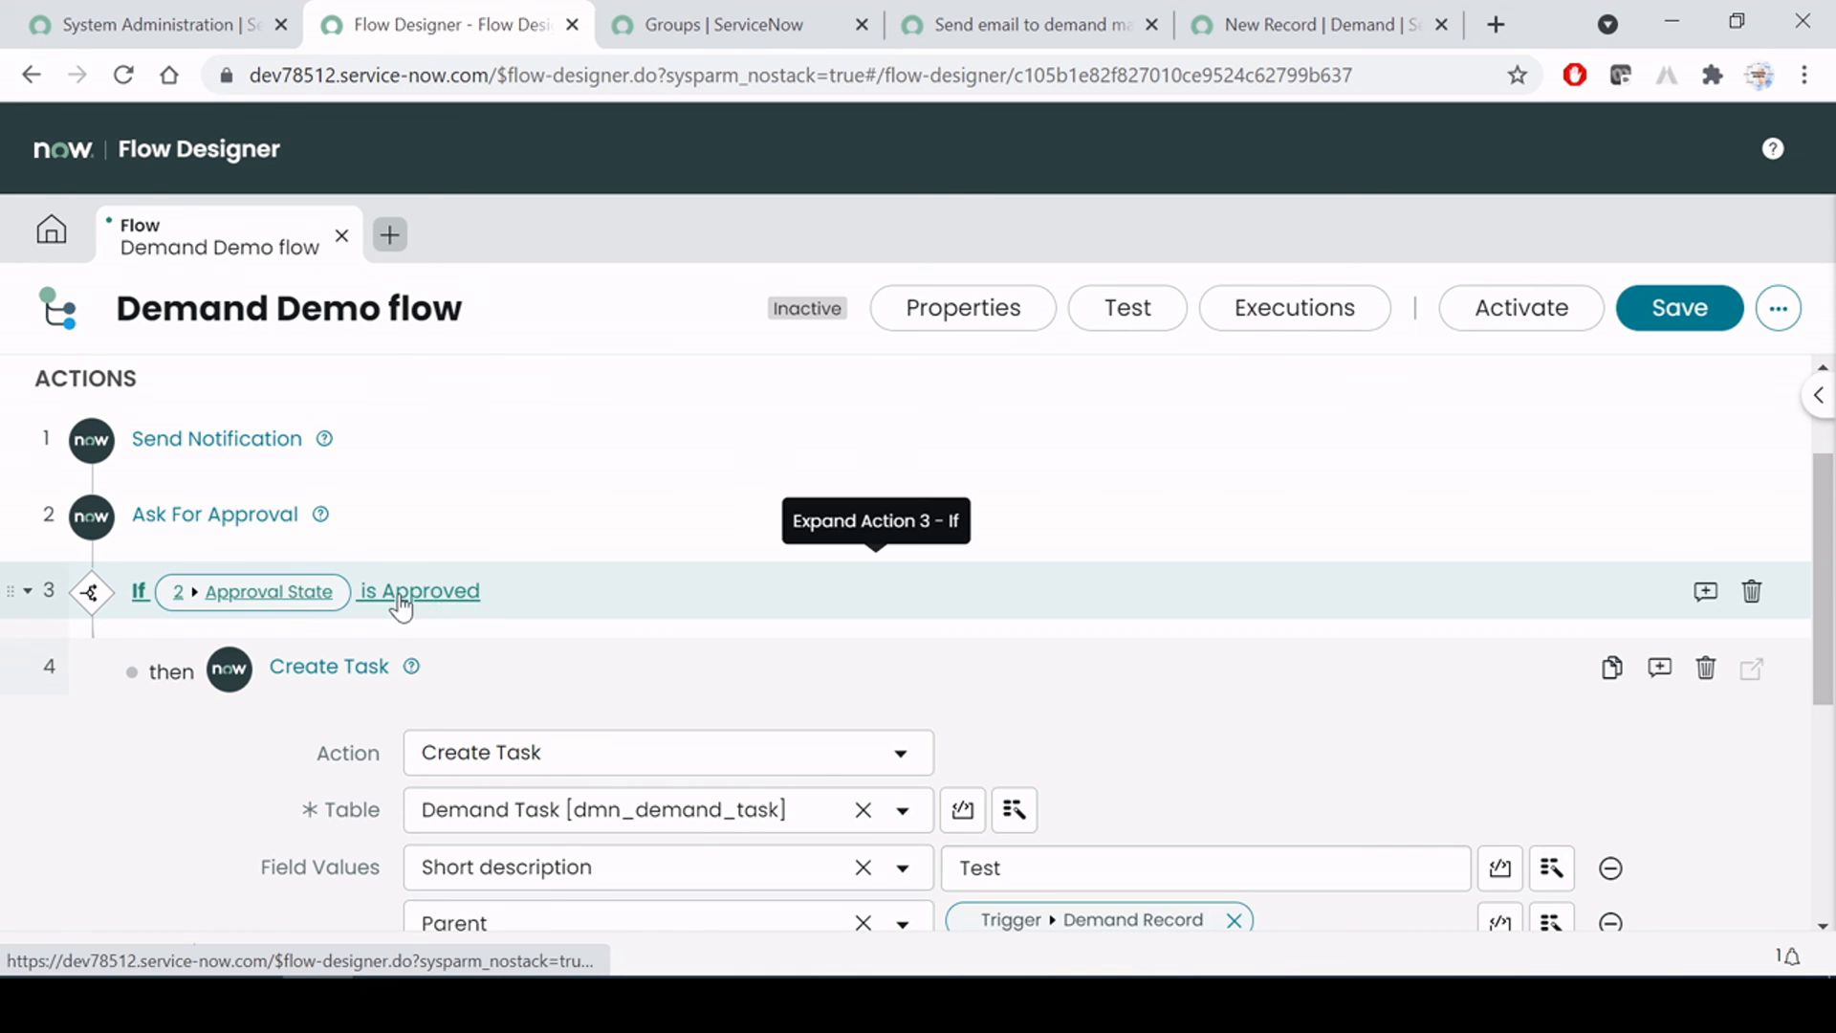
{"action": "scroll", "coordinate": [521, 681], "scroll_direction": "down", "scroll_amount": 2}
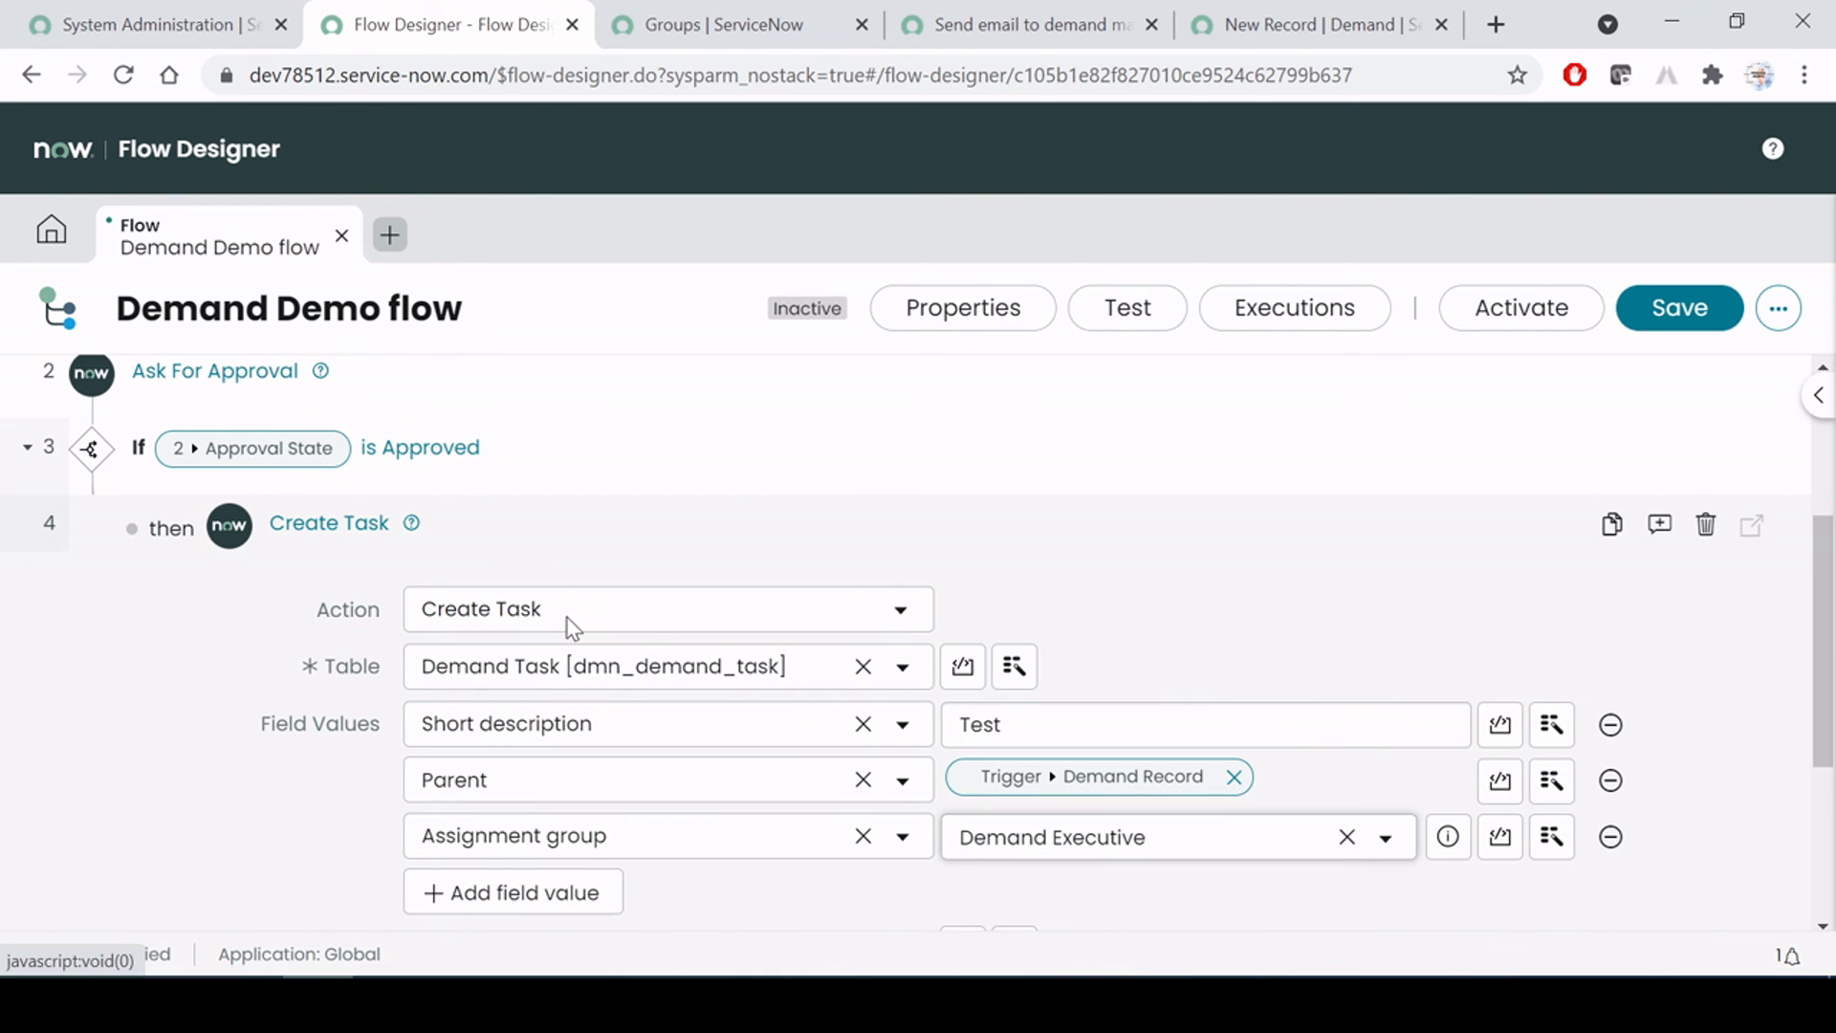
{"action": "key", "text": "alt+Tab"}
{"action": "scroll", "coordinate": [975, 650], "scroll_direction": "down", "scroll_amount": 6}
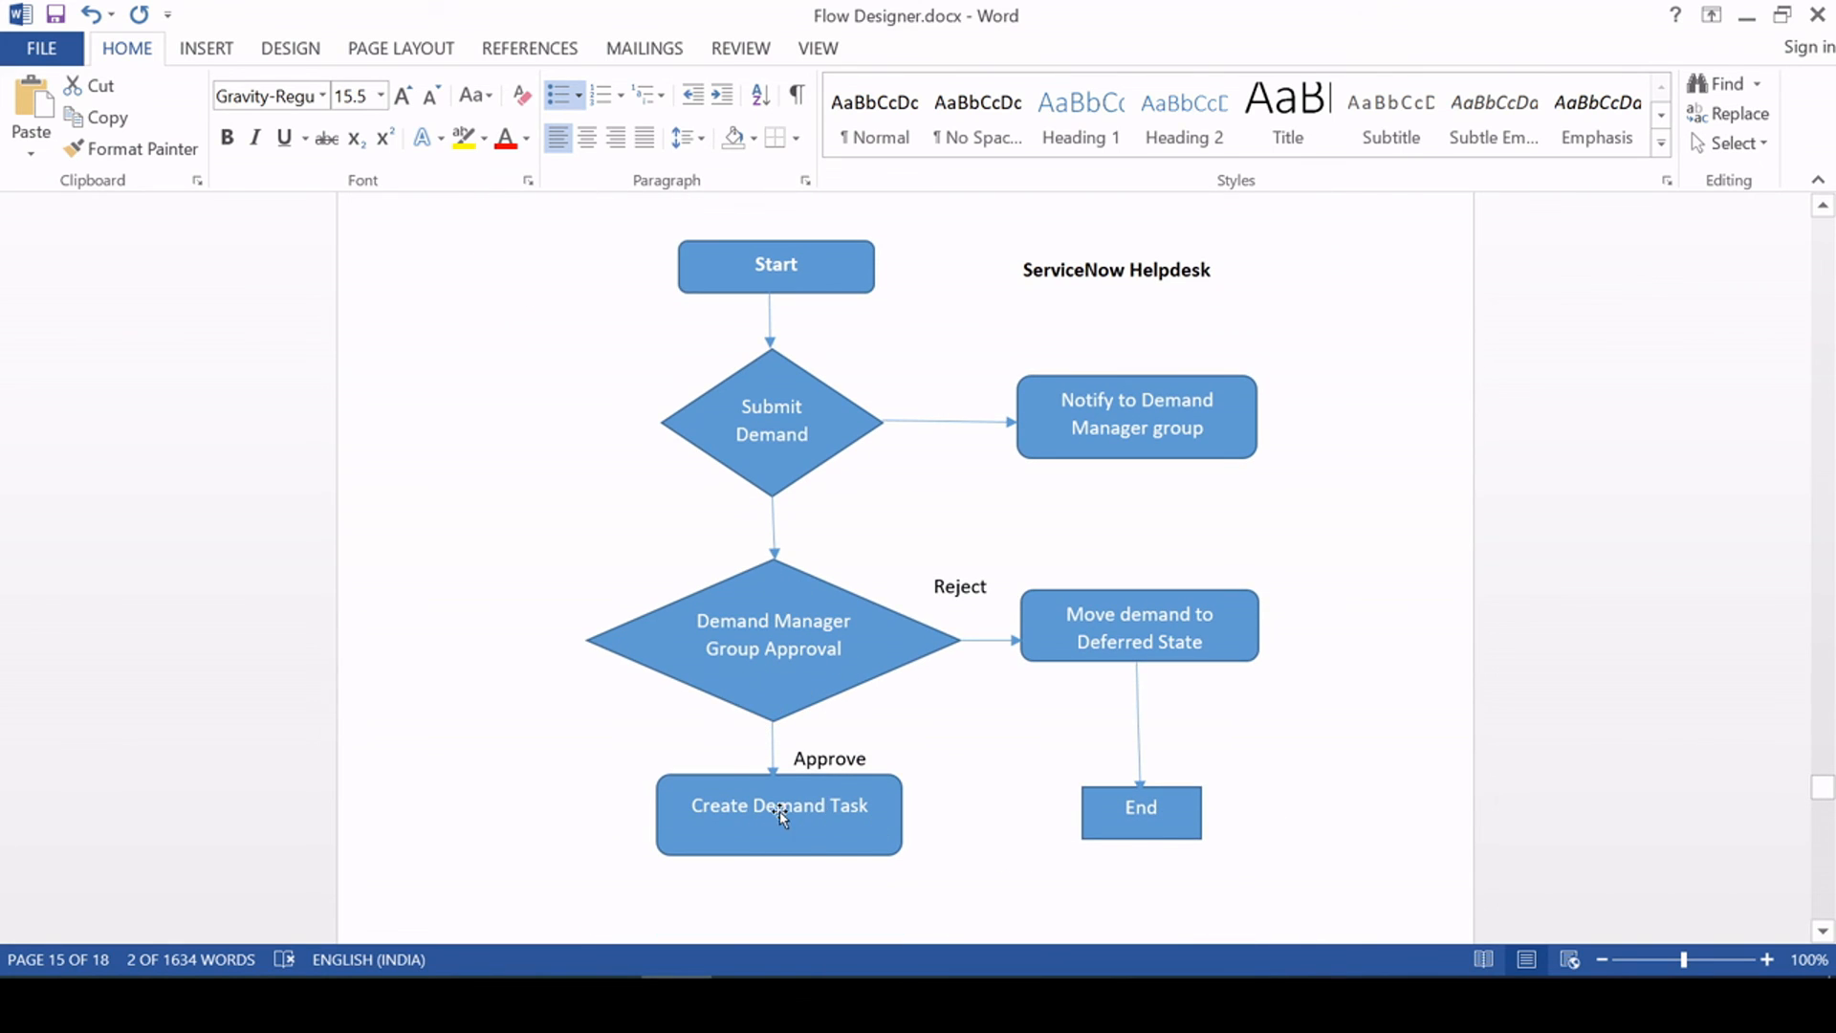
{"action": "key", "text": "alt+Tab"}
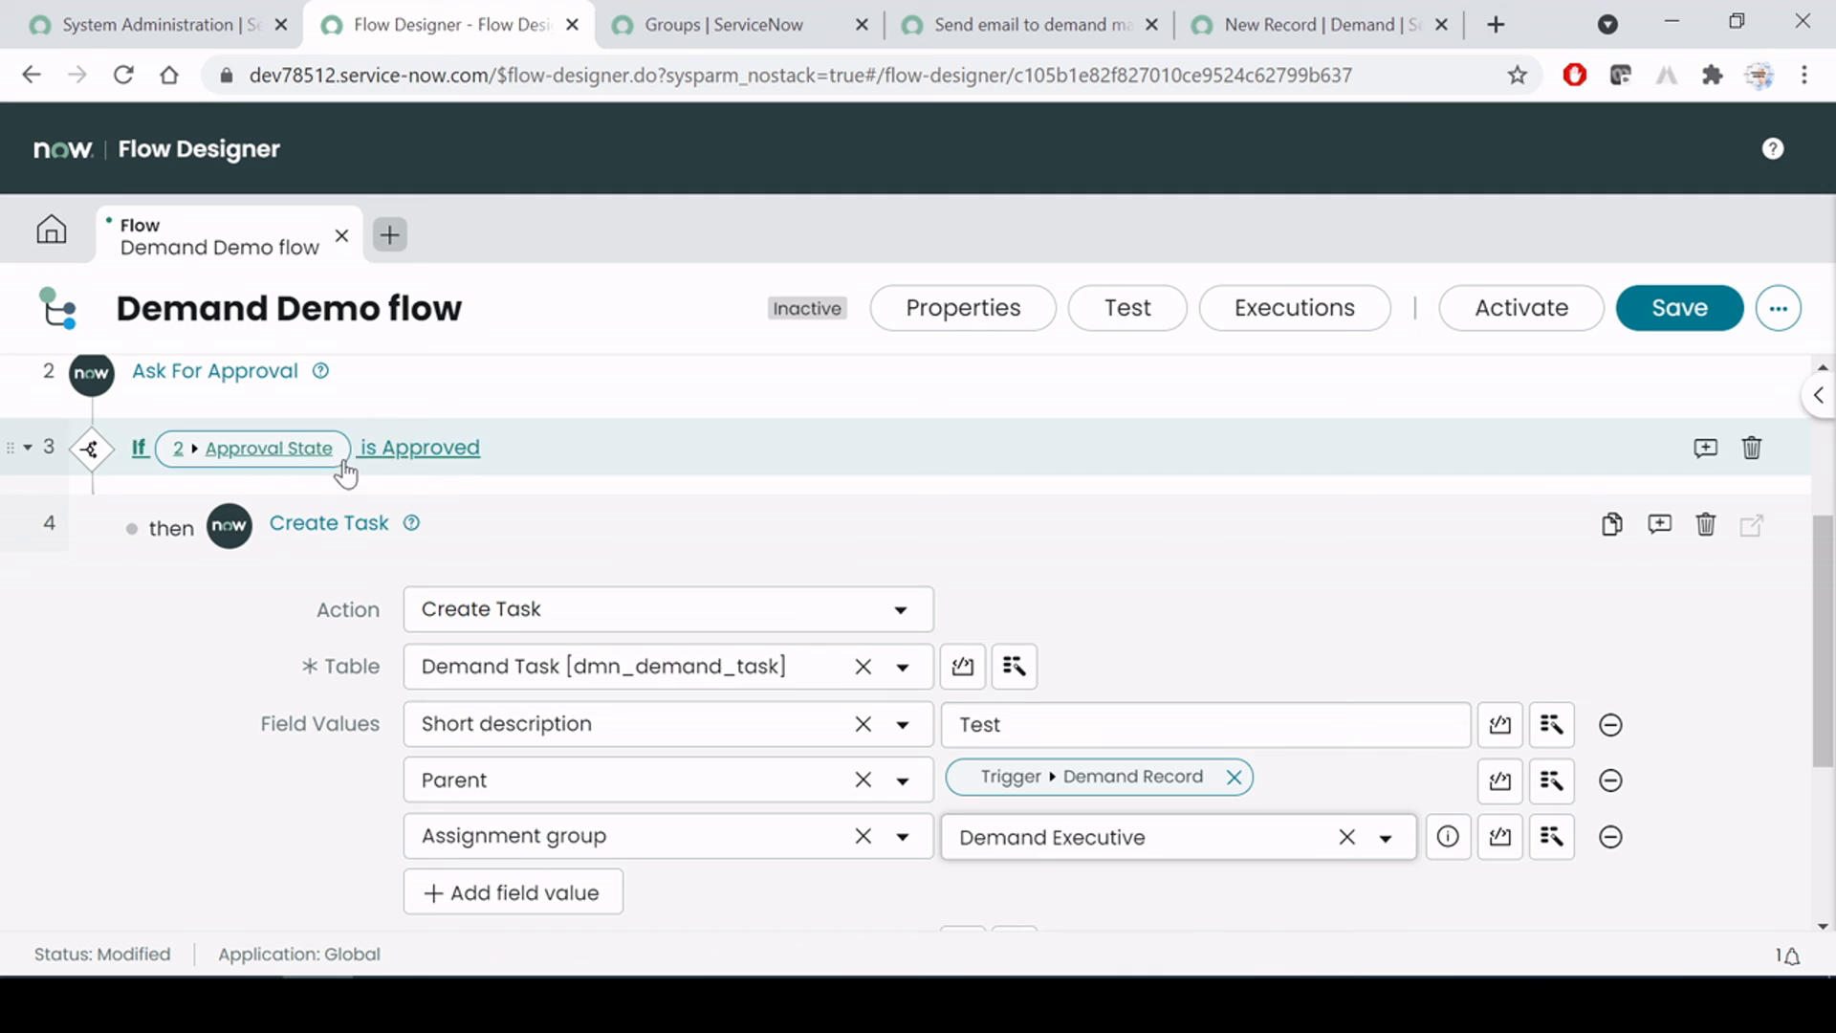
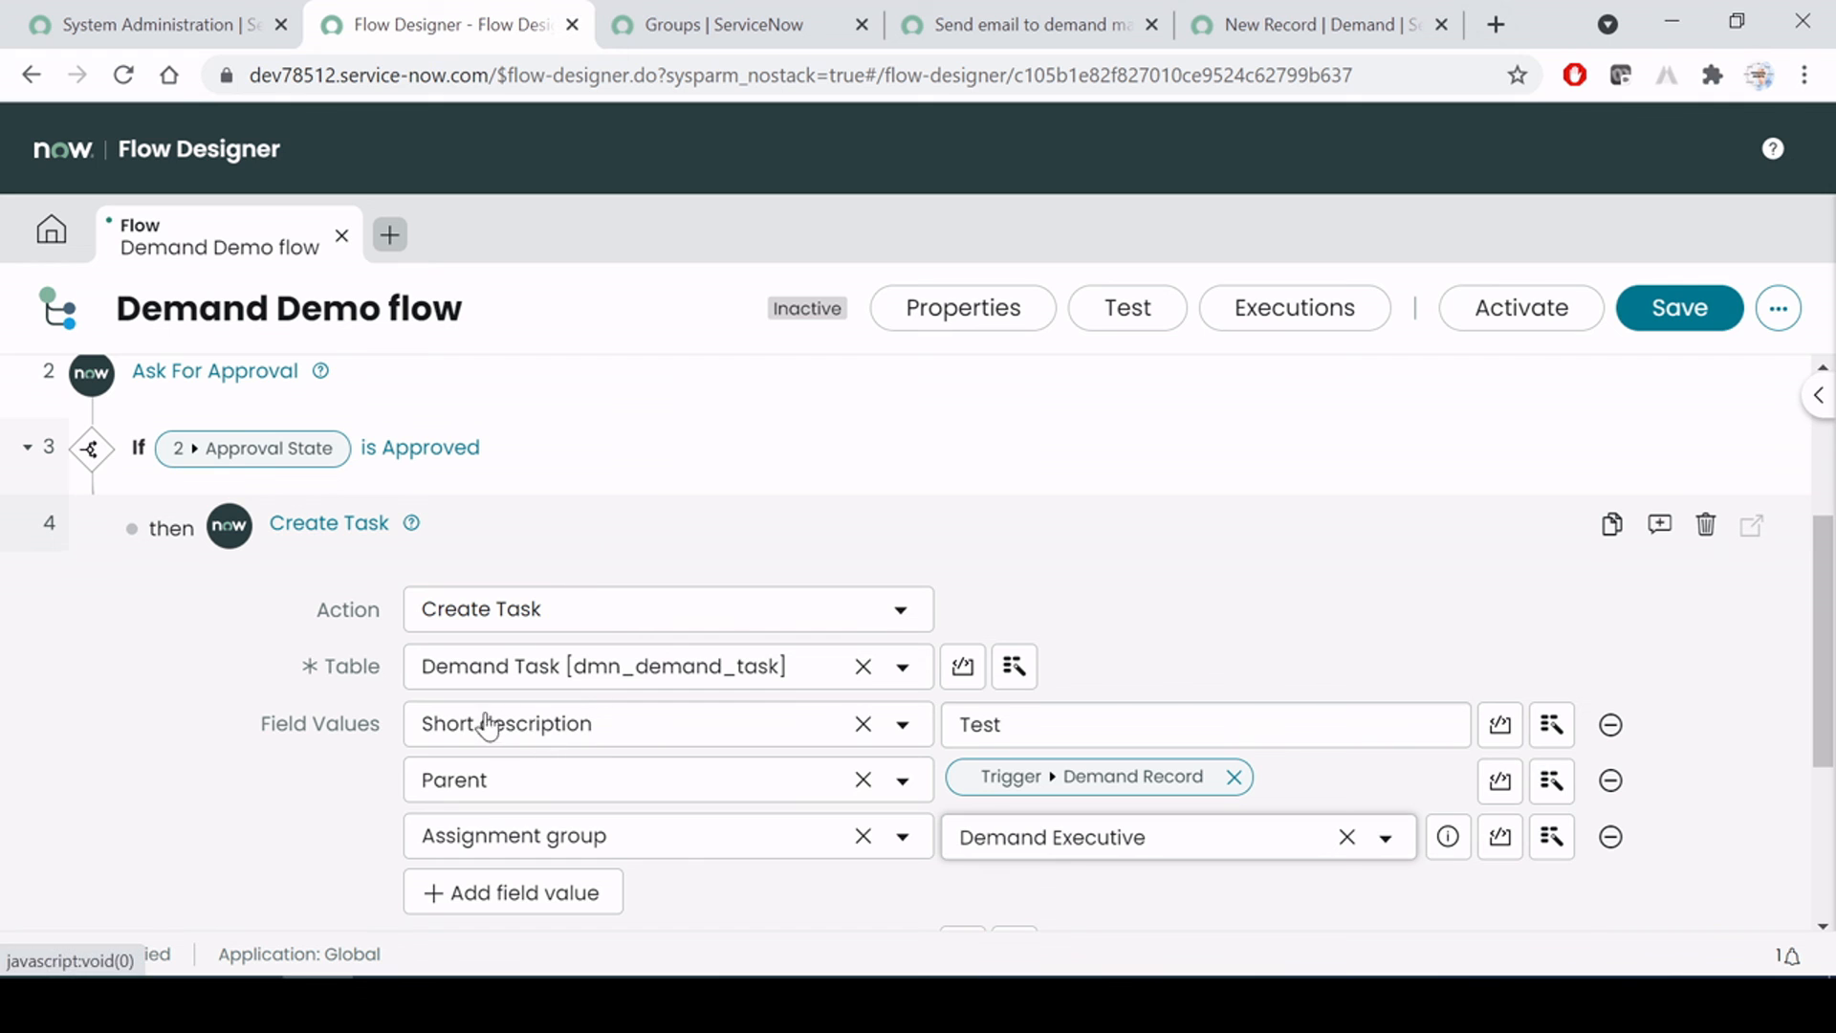
{"action": "left_click", "coordinate": [1015, 725]}
{"action": "key", "text": "ctrl+a"}
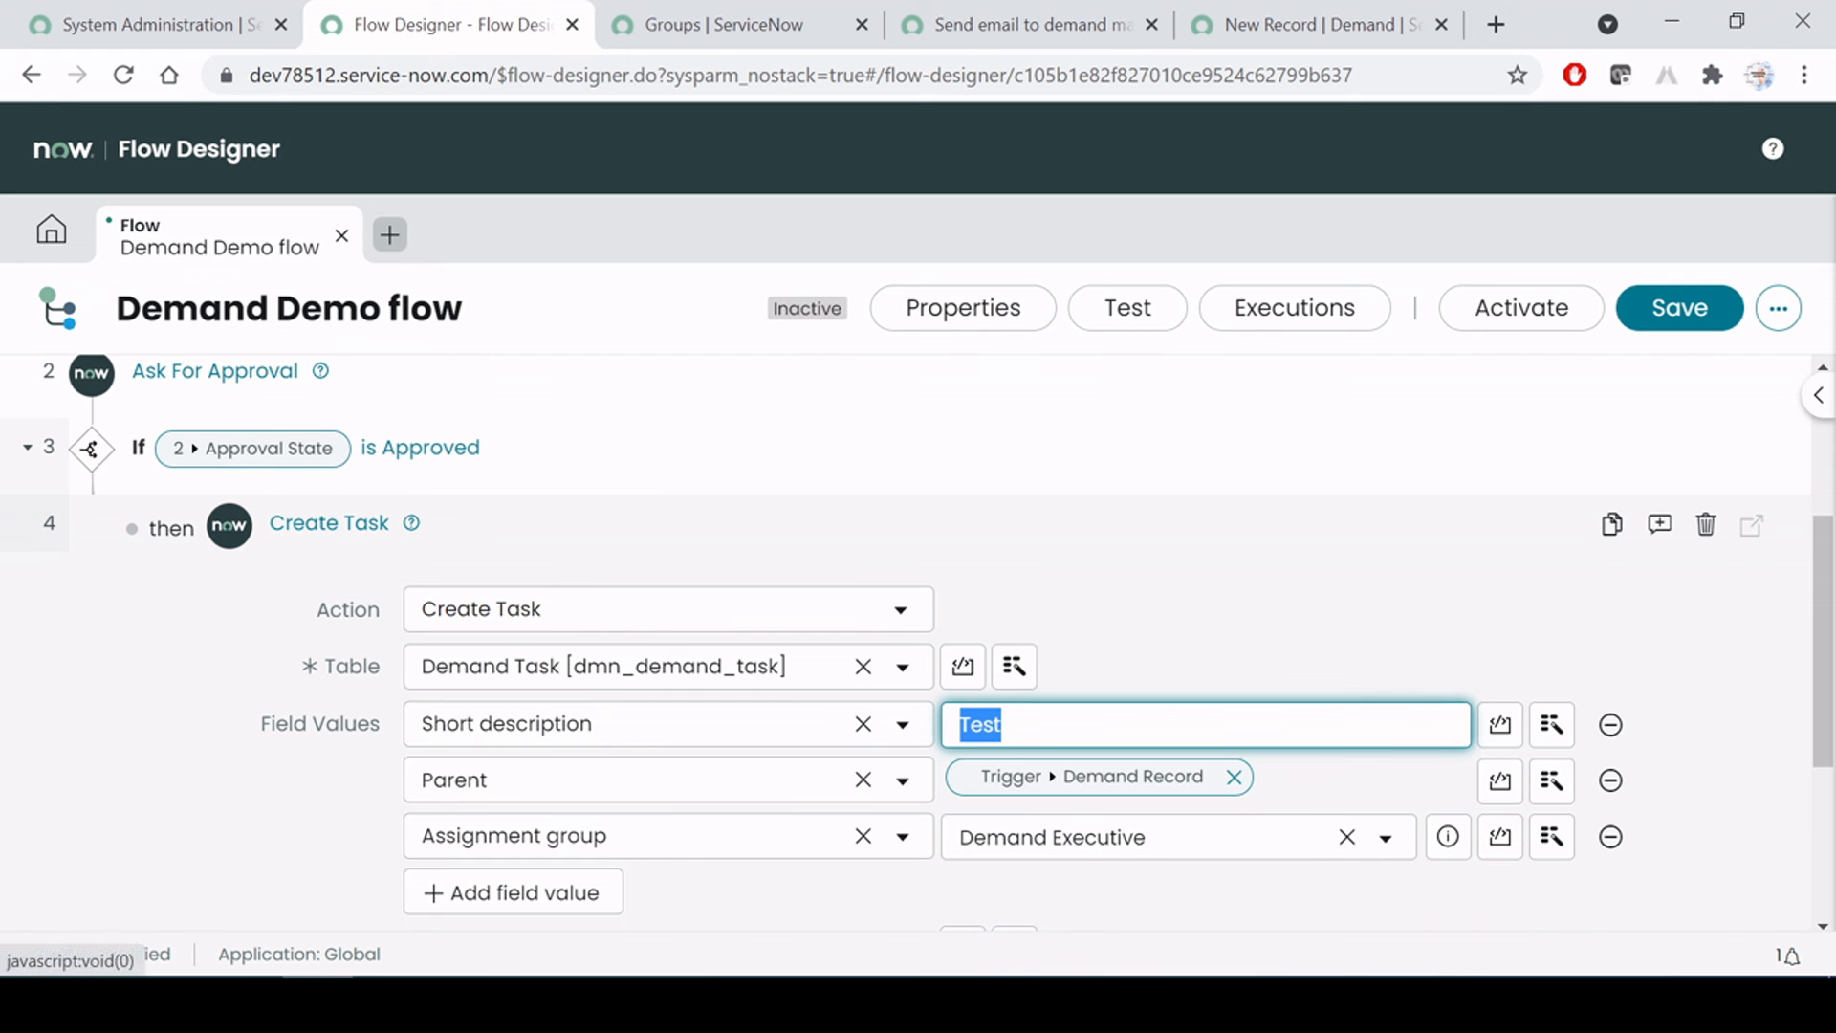
{"action": "left_click", "coordinate": [1551, 724]}
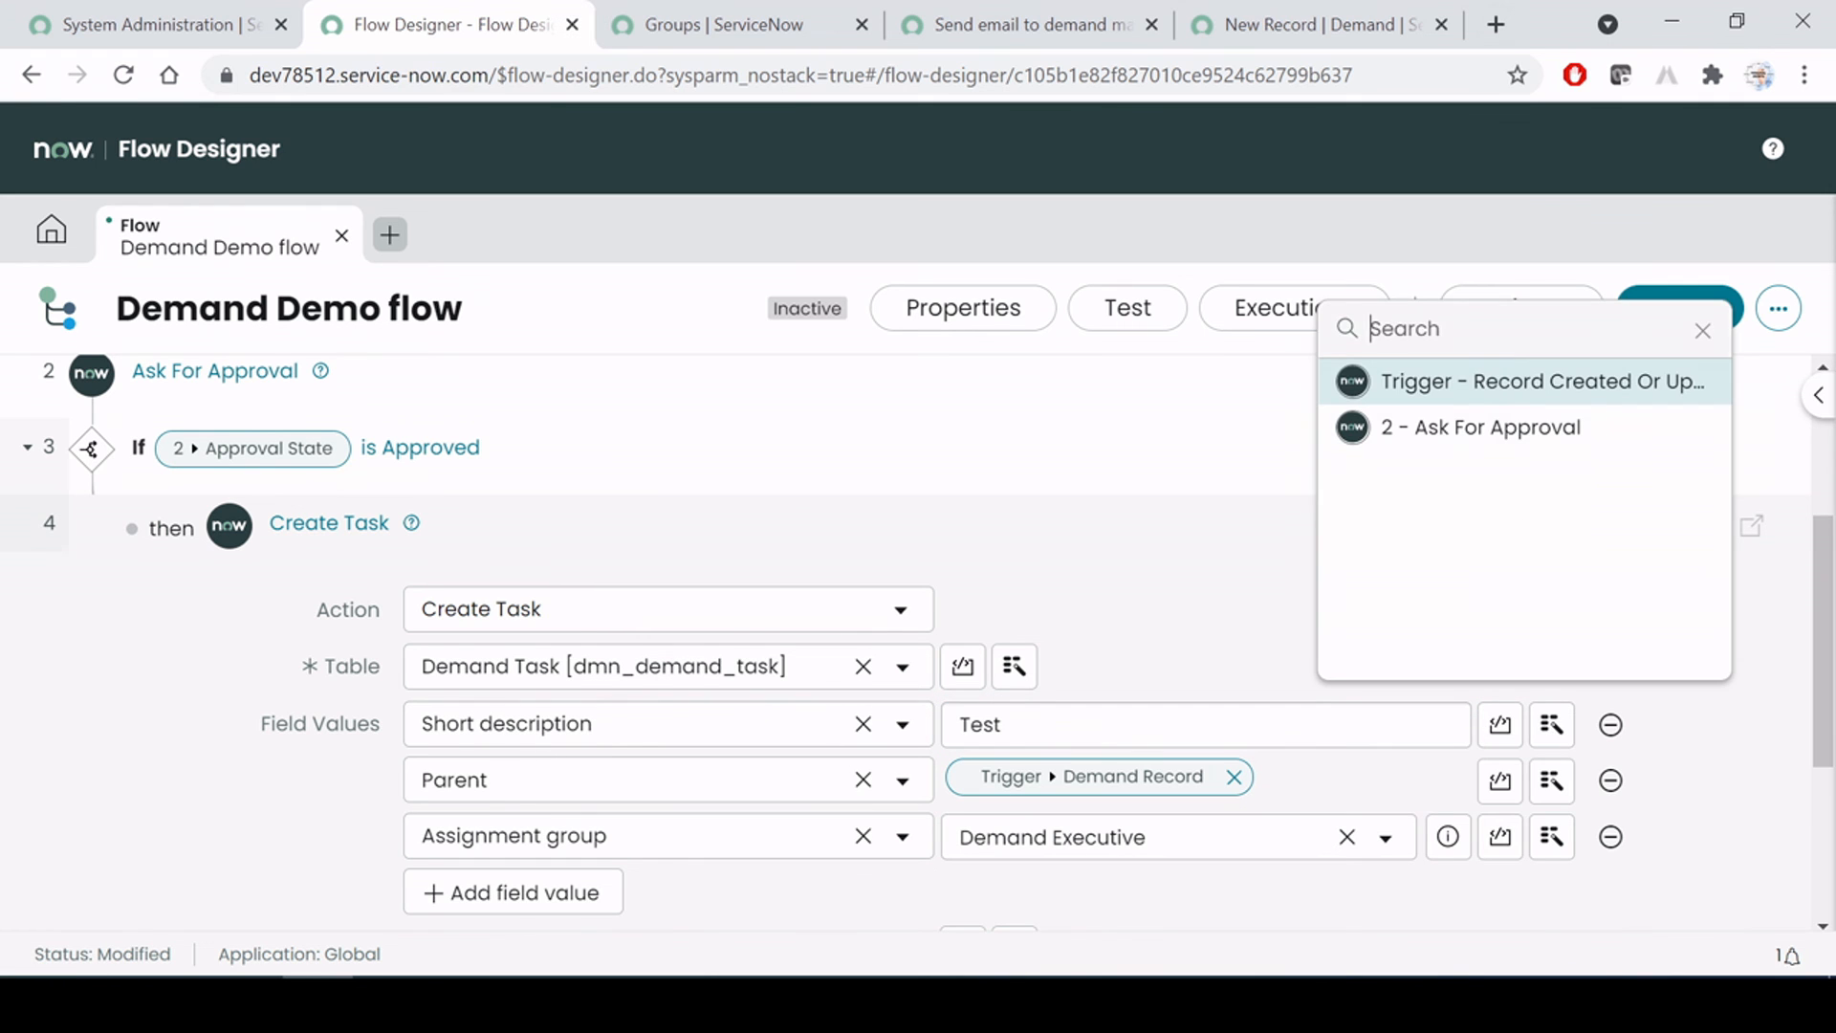
{"action": "left_click", "coordinate": [1507, 405]}
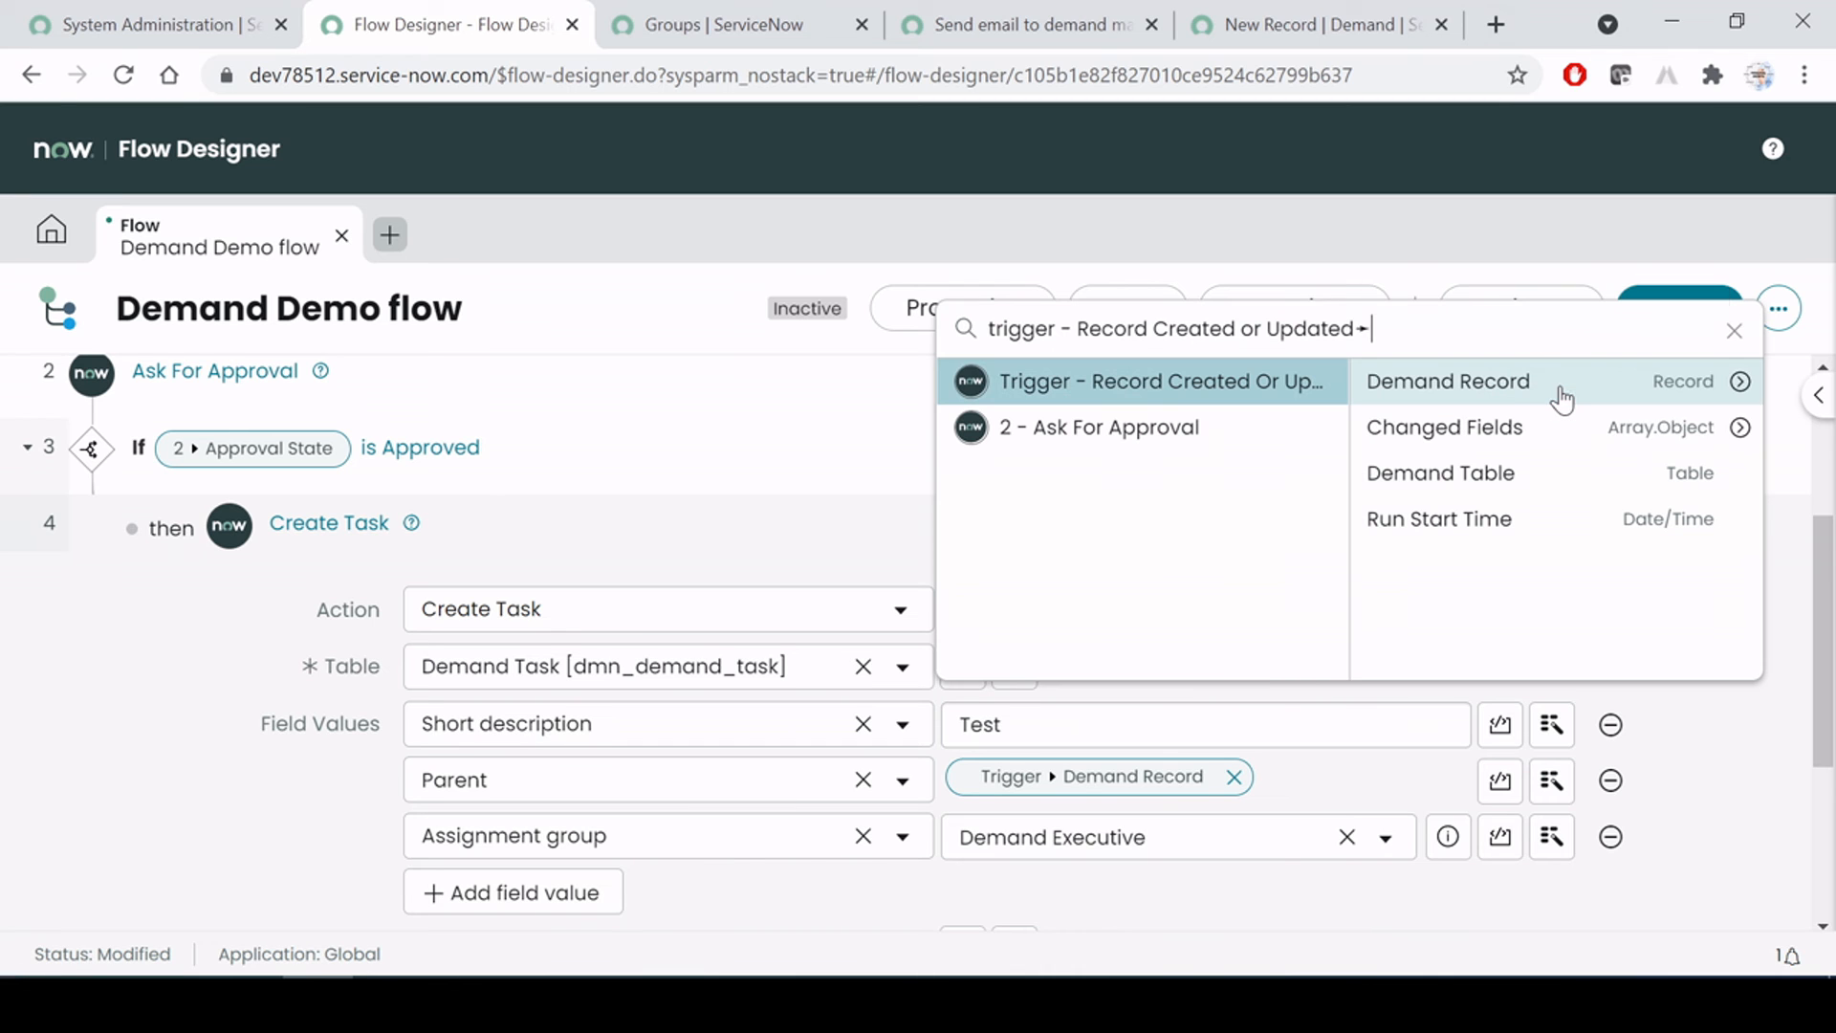
{"action": "left_click", "coordinate": [1740, 383]}
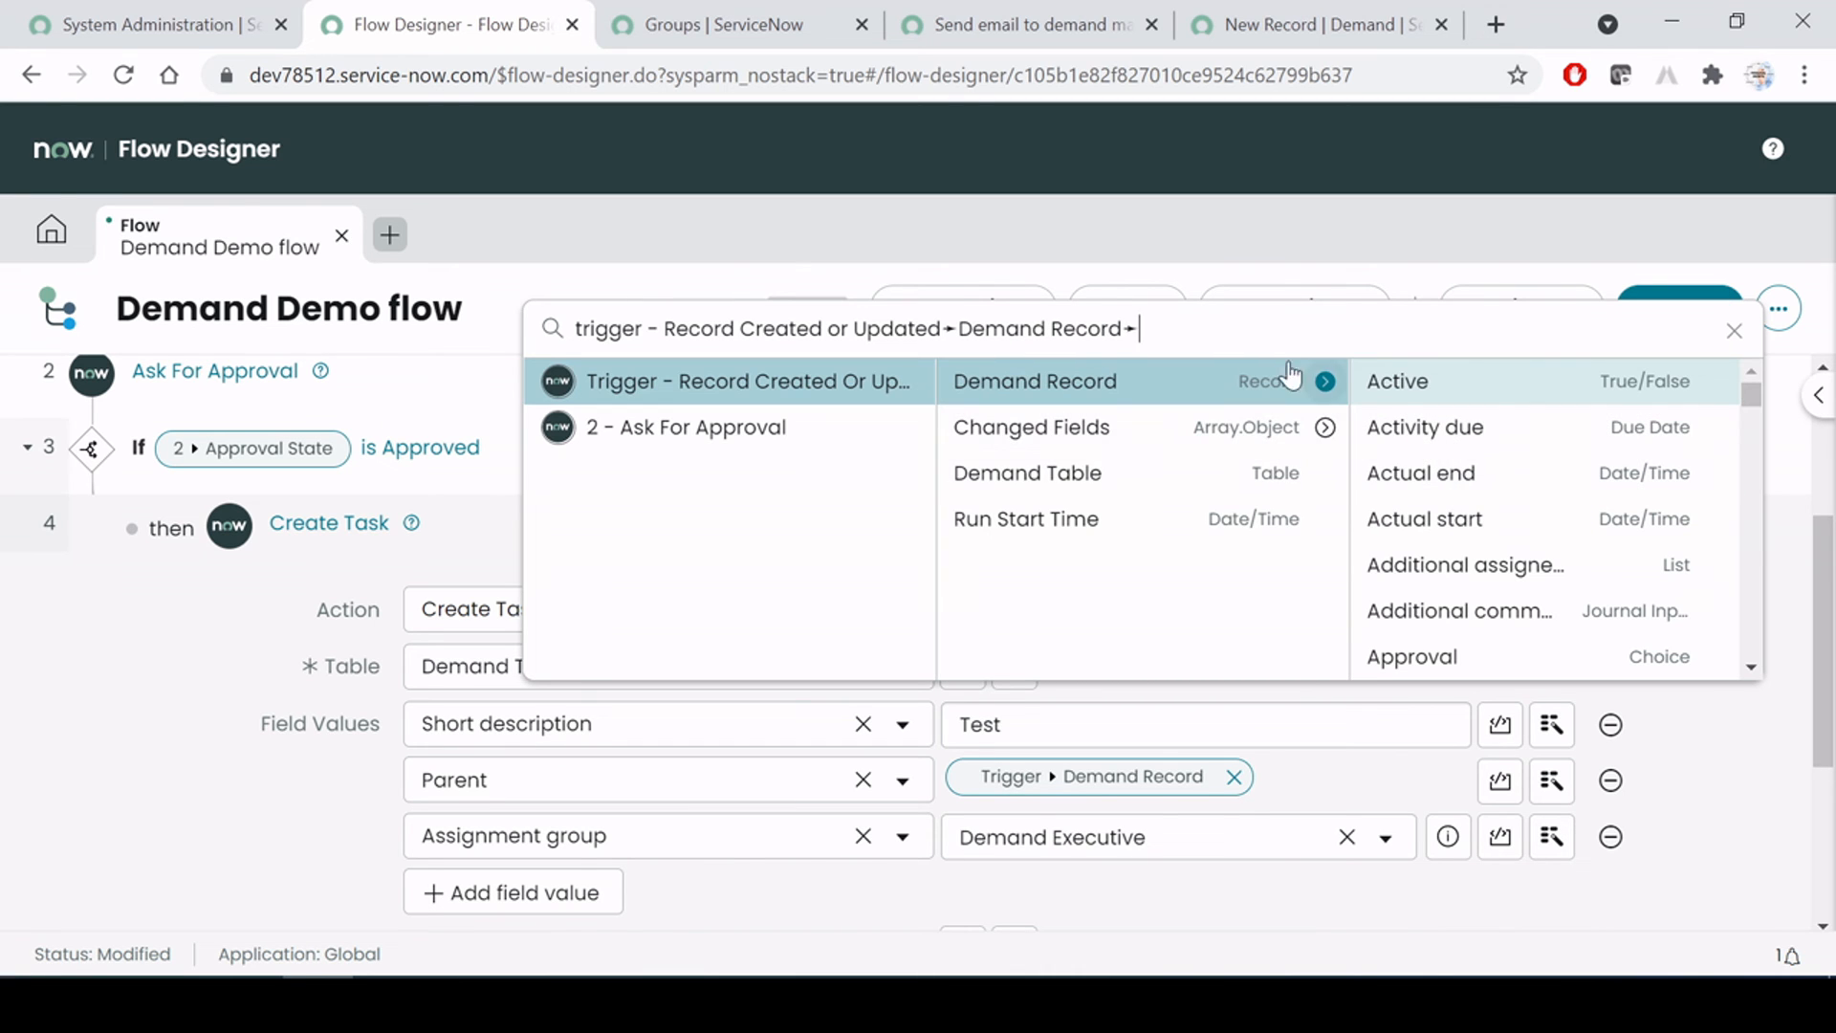
{"action": "type", "text": "sho"}
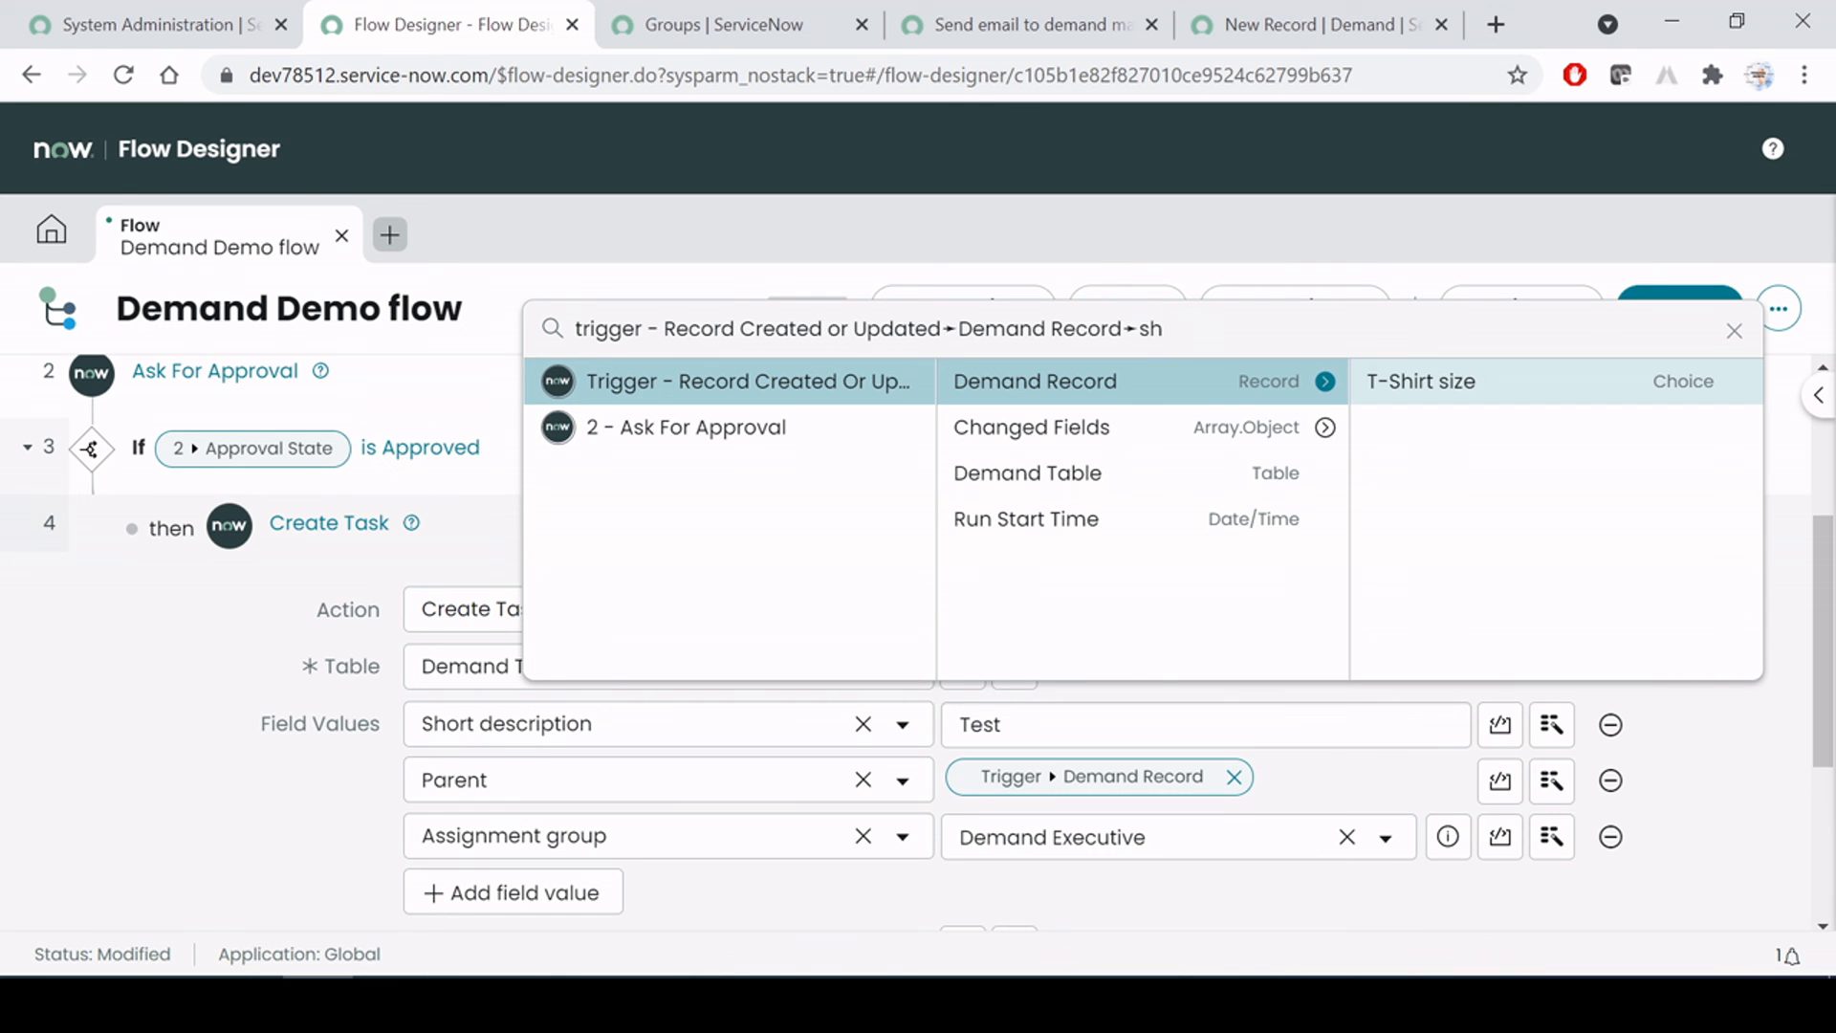
{"action": "key", "text": "BackSpace"}
{"action": "key", "text": "BackSpace"}
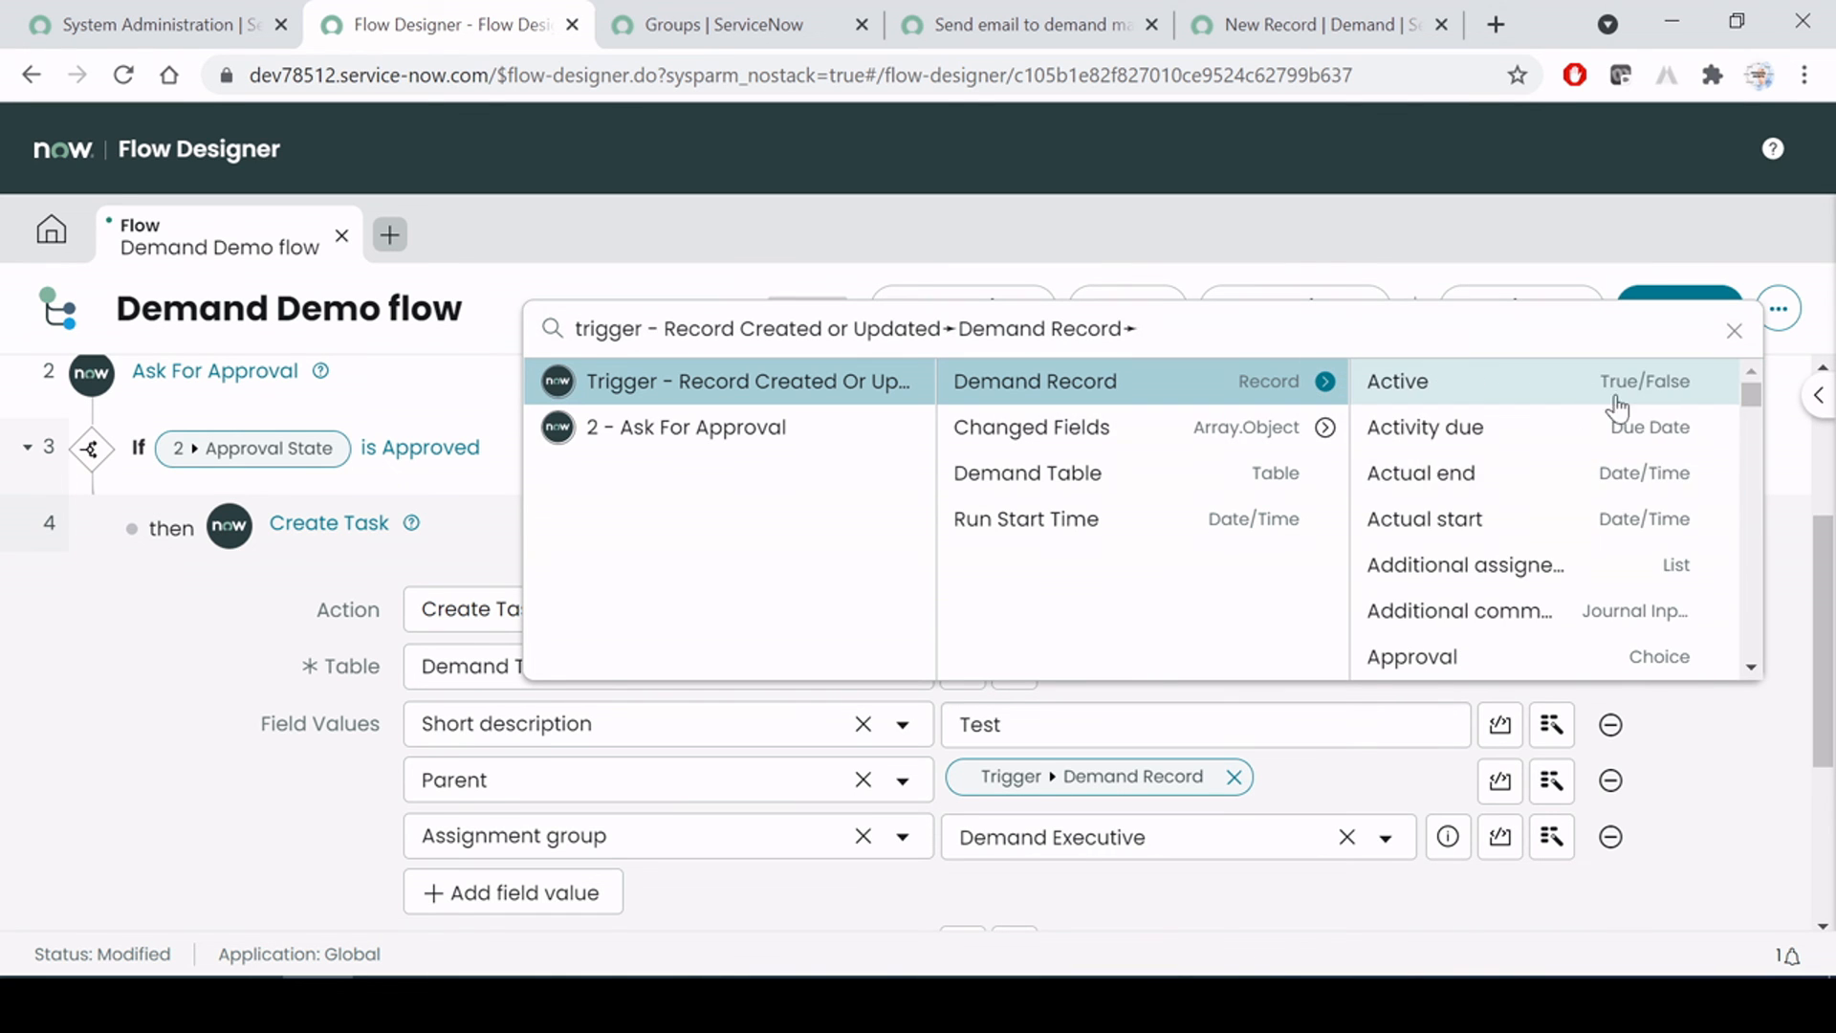
{"action": "scroll", "coordinate": [1606, 516], "scroll_direction": "down", "scroll_amount": 3}
{"action": "scroll", "coordinate": [1623, 564], "scroll_direction": "down", "scroll_amount": 2}
{"action": "type", "text": "de"}
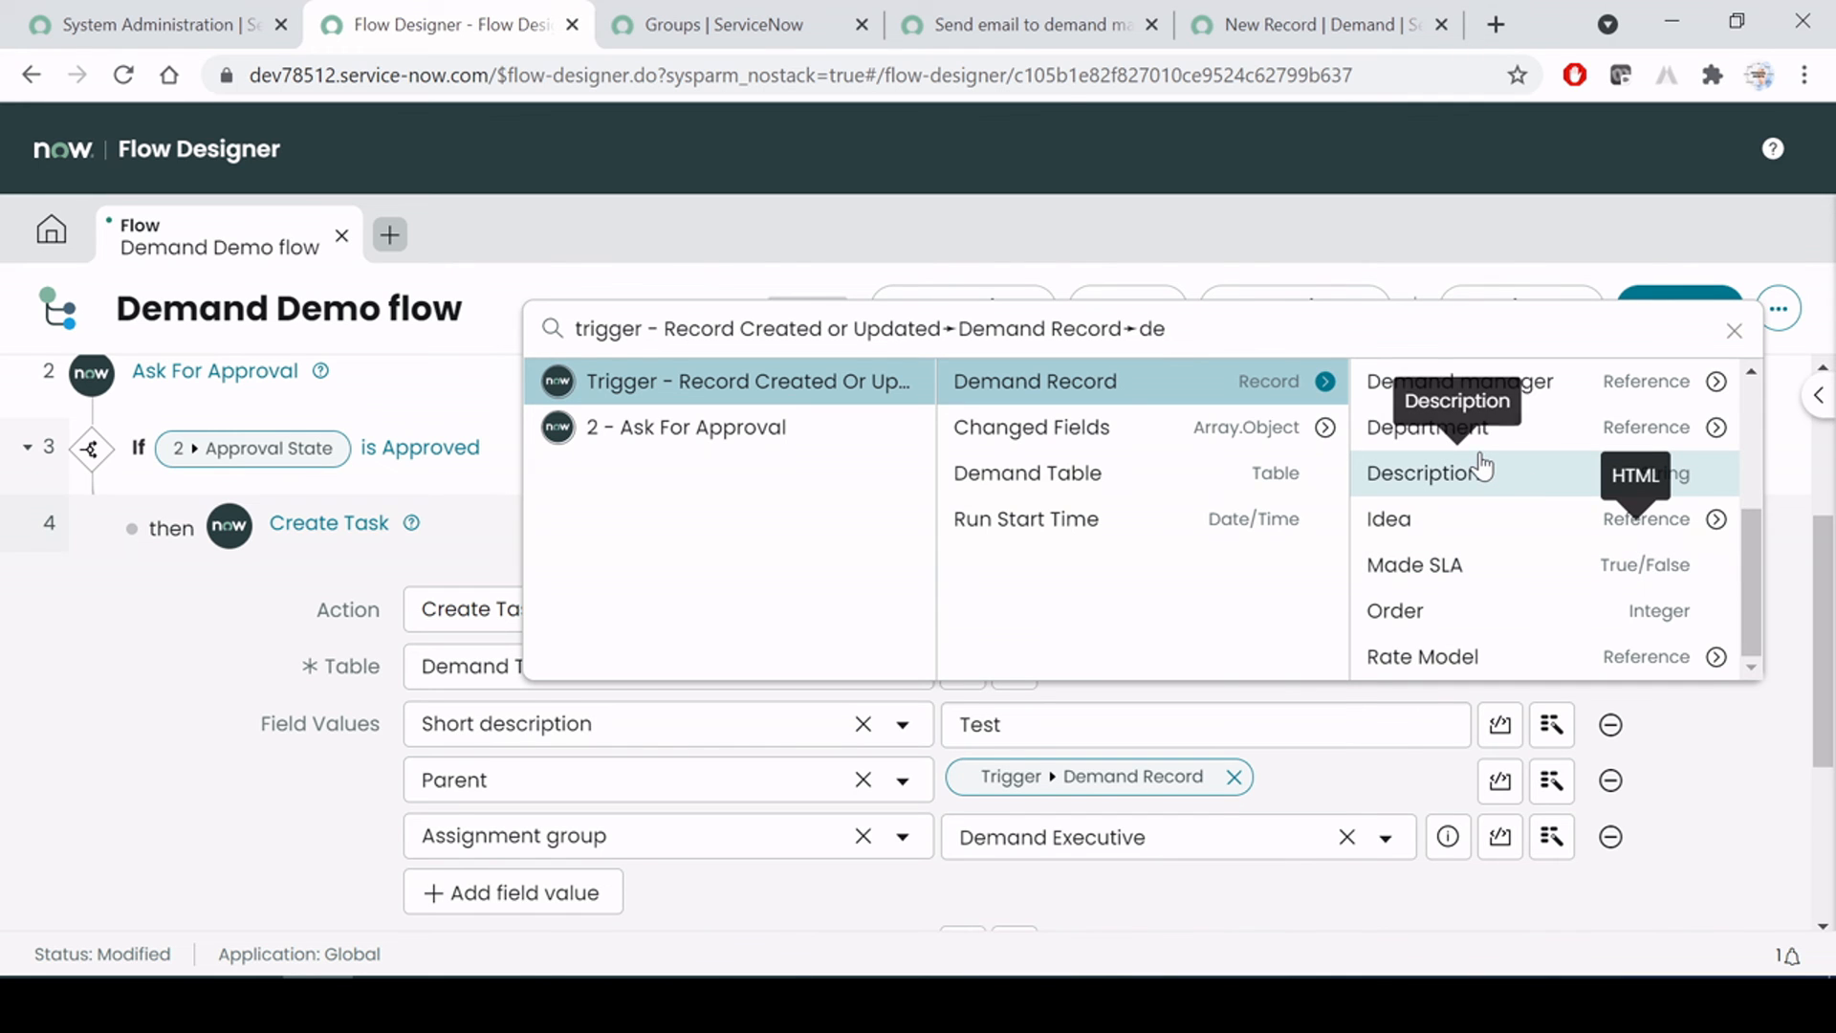
{"action": "left_click", "coordinate": [1272, 911]}
Review the flow's trigger, its actions, and the table and field values configured for the Create Task action
{"action": "scroll", "coordinate": [1199, 602], "scroll_direction": "down", "scroll_amount": 2}
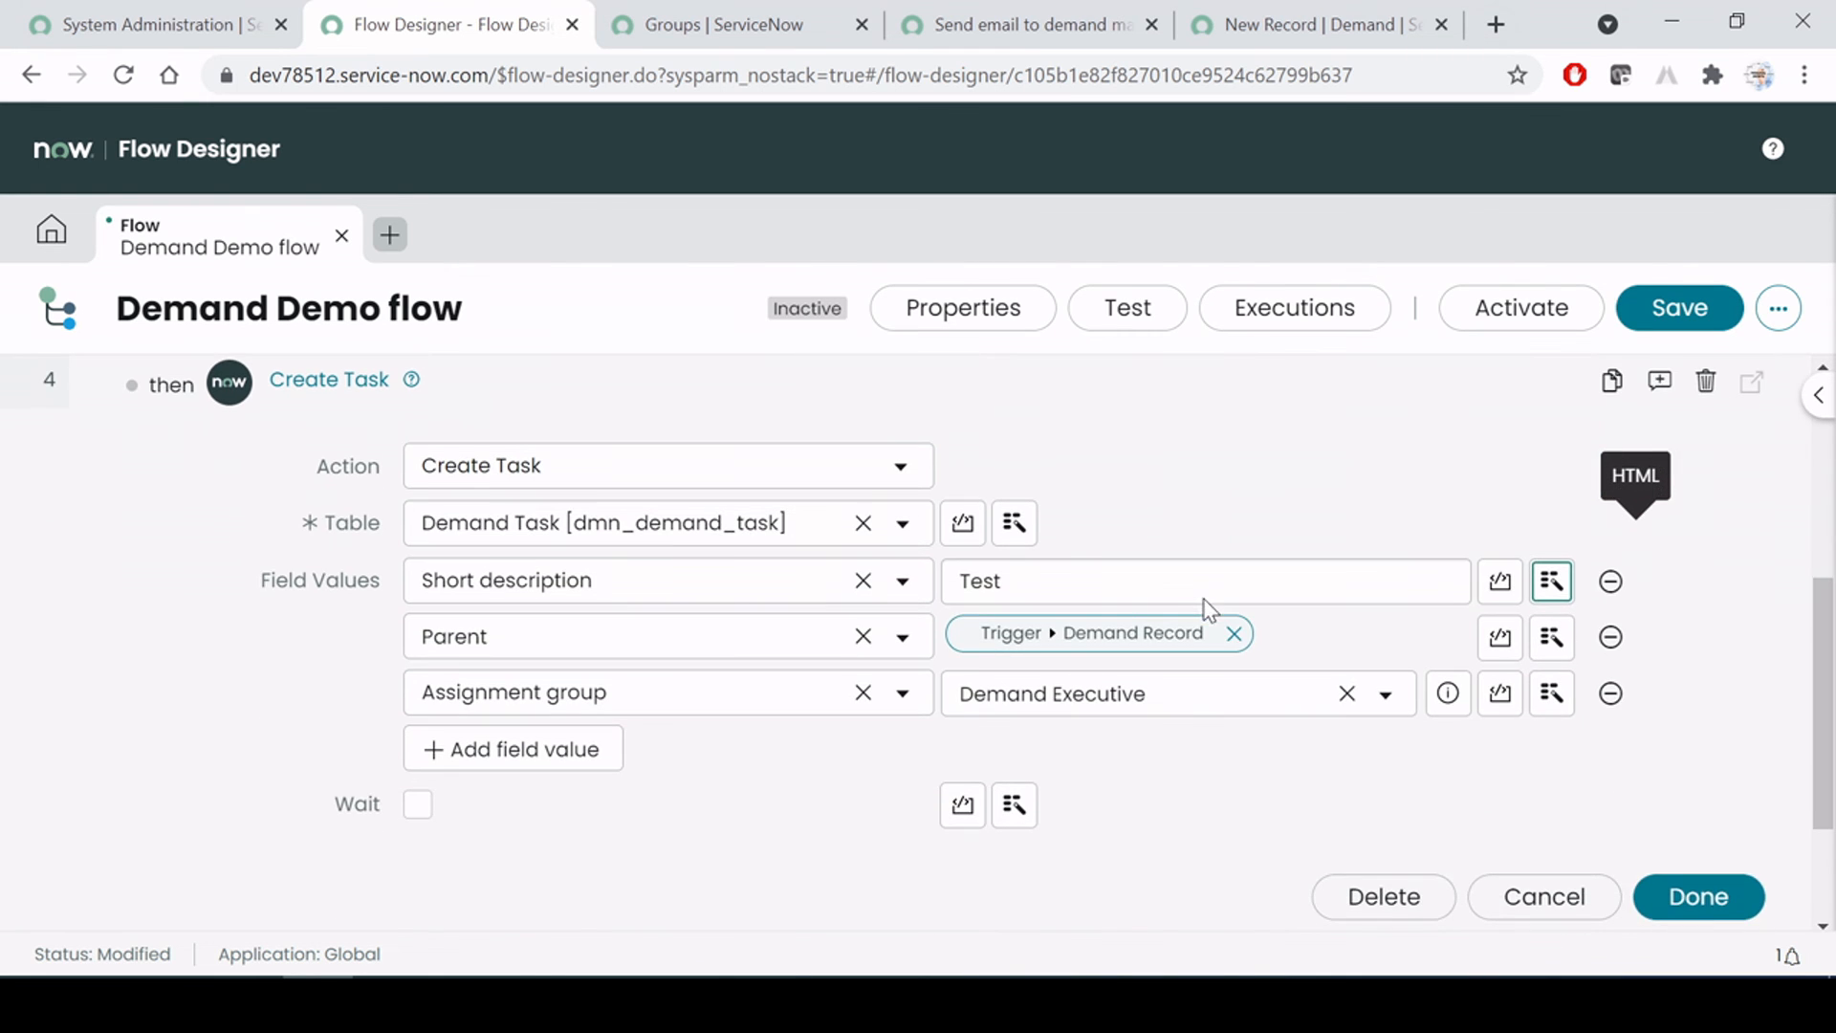
{"action": "scroll", "coordinate": [1114, 647], "scroll_direction": "up", "scroll_amount": 2}
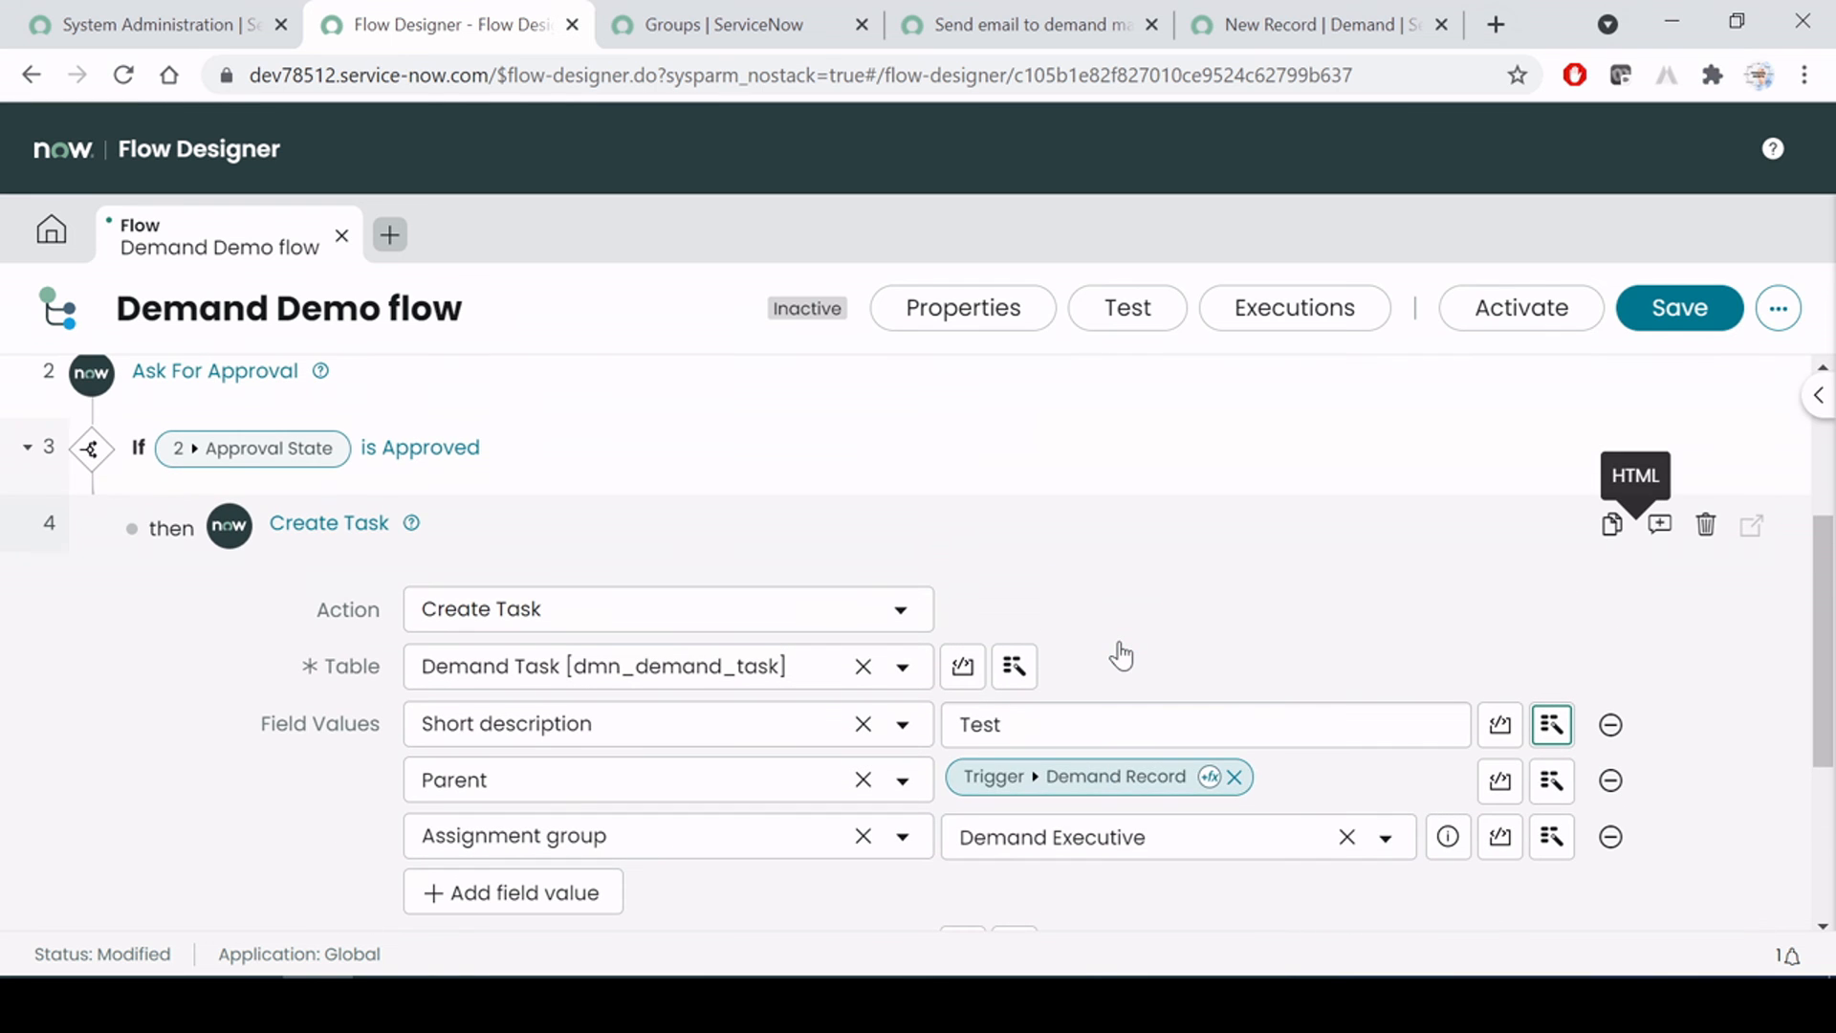
{"action": "scroll", "coordinate": [1181, 617], "scroll_direction": "down", "scroll_amount": 2}
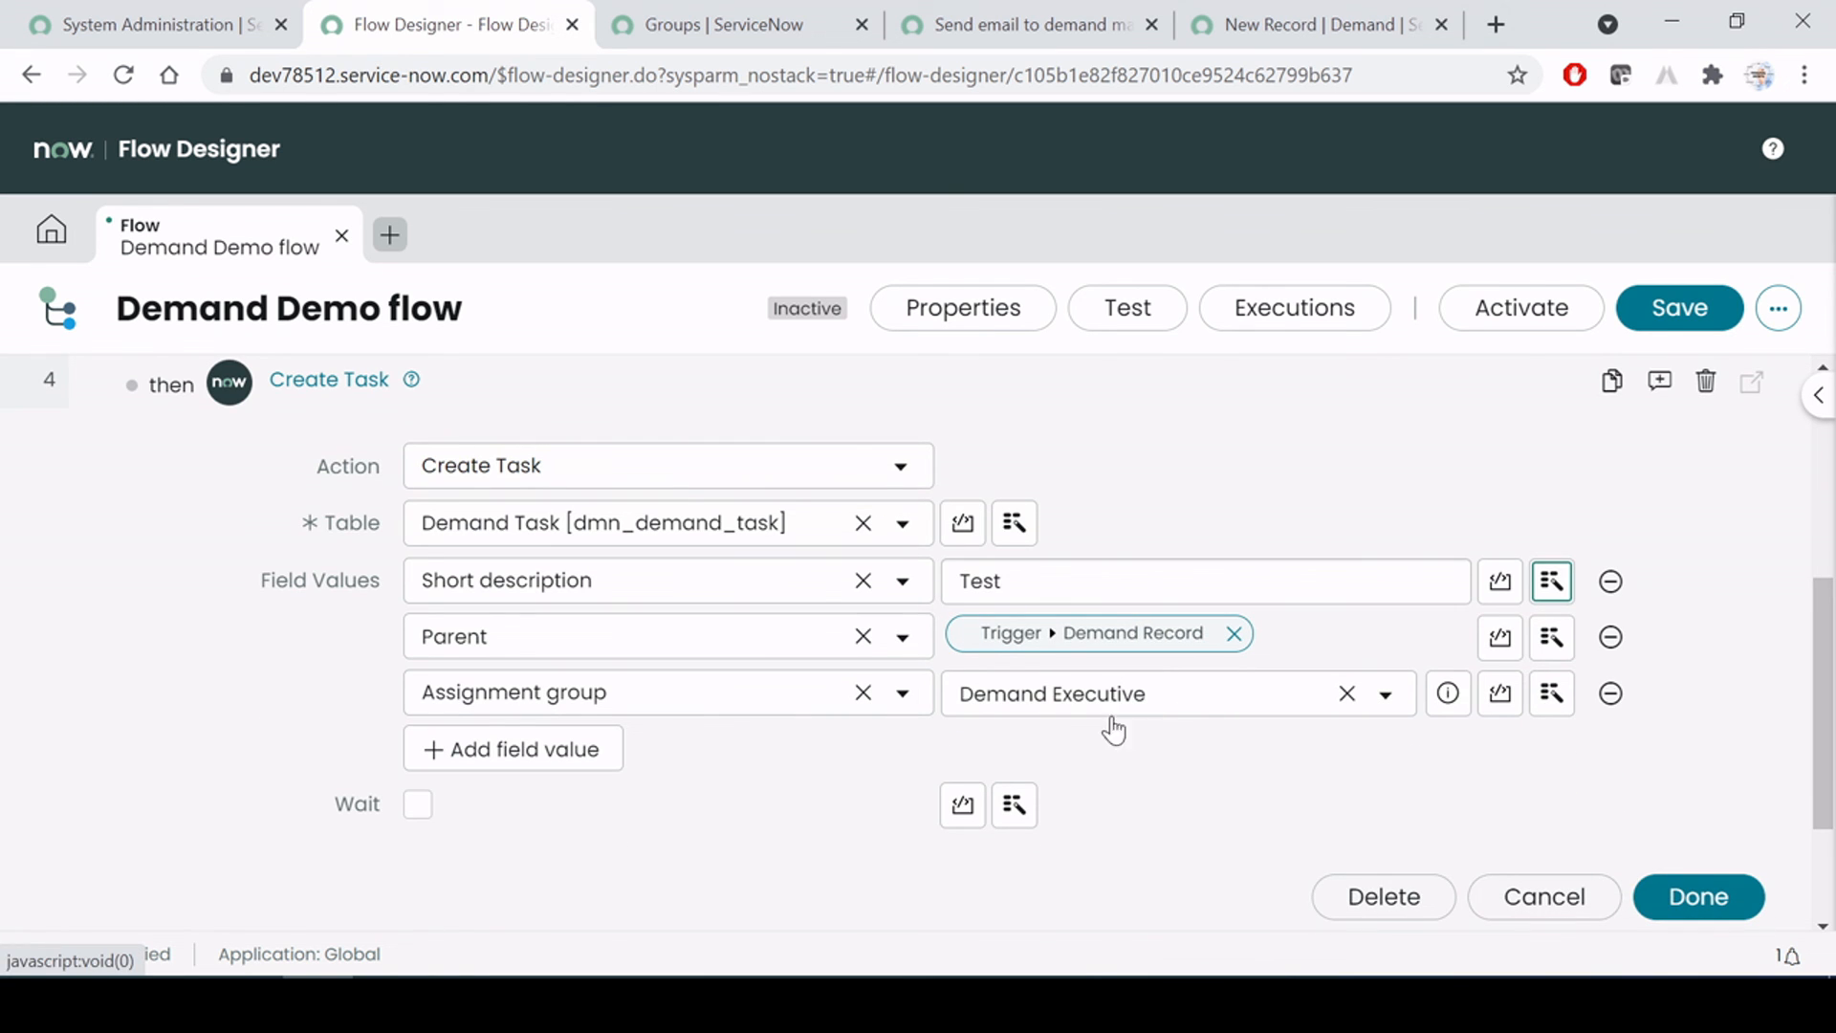
{"action": "scroll", "coordinate": [1154, 749], "scroll_direction": "up", "scroll_amount": 5}
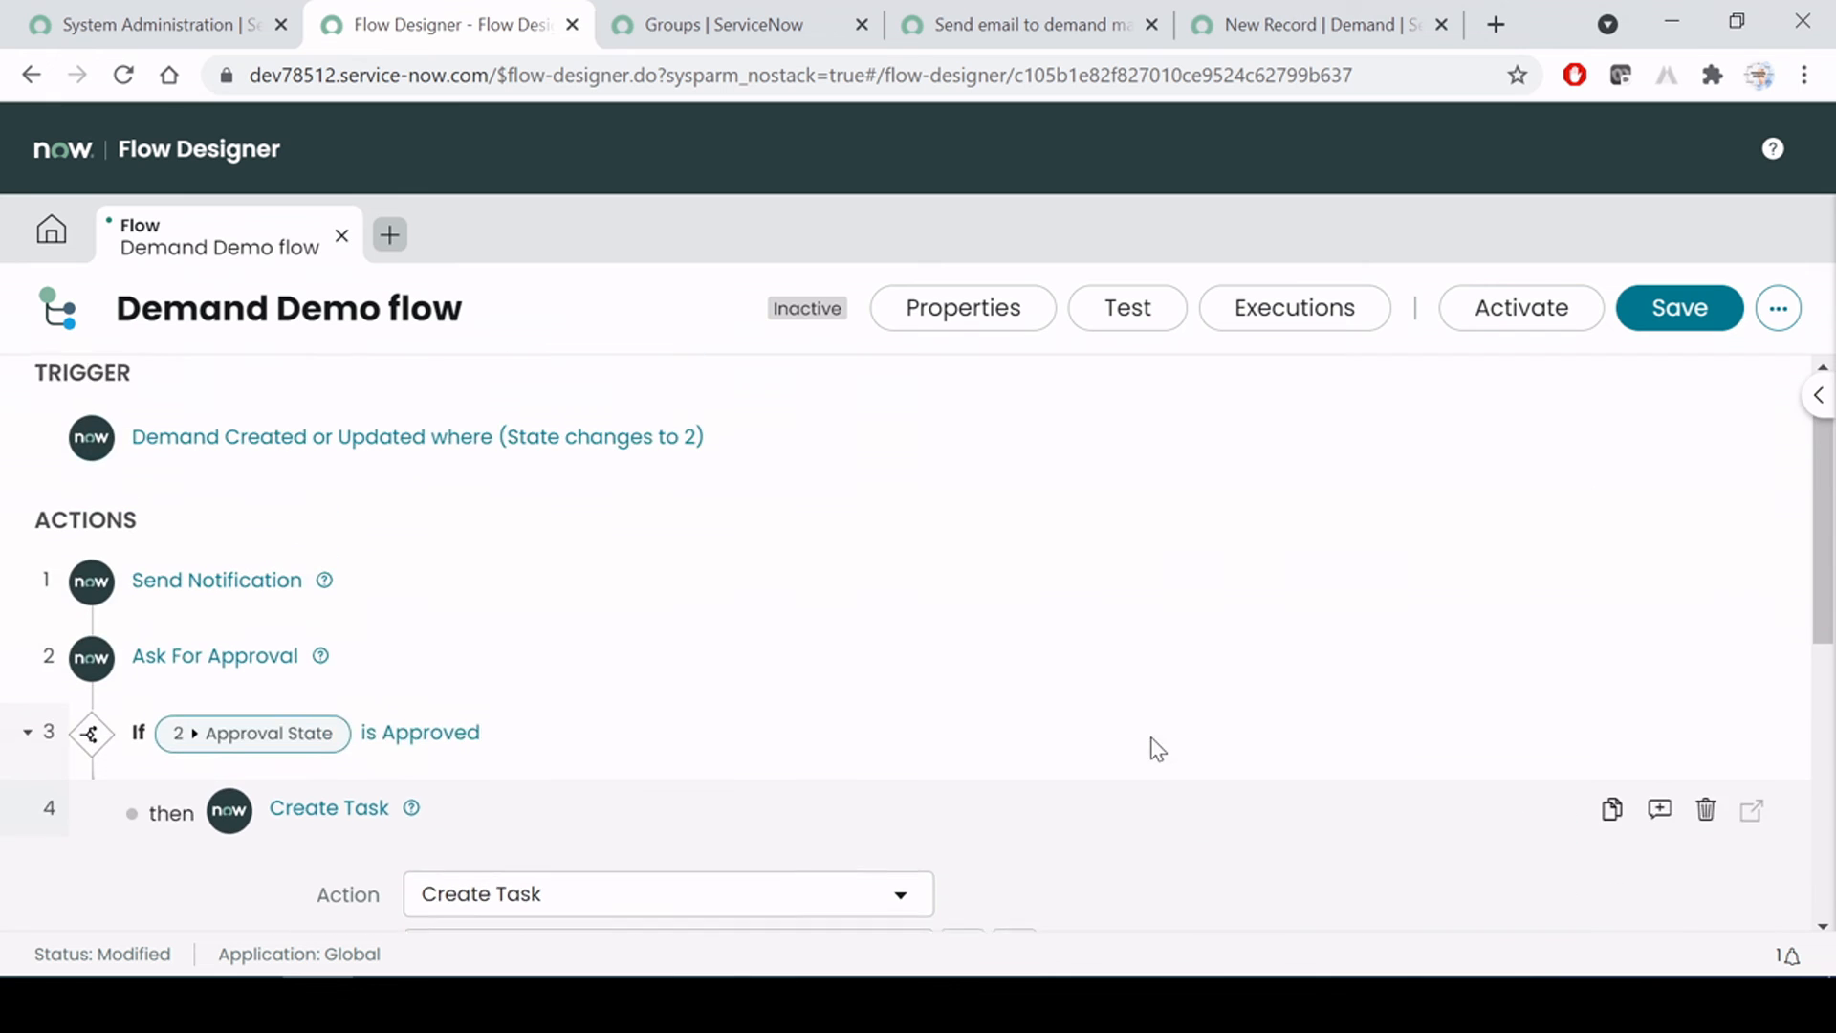
{"action": "scroll", "coordinate": [1162, 750], "scroll_direction": "down", "scroll_amount": 4}
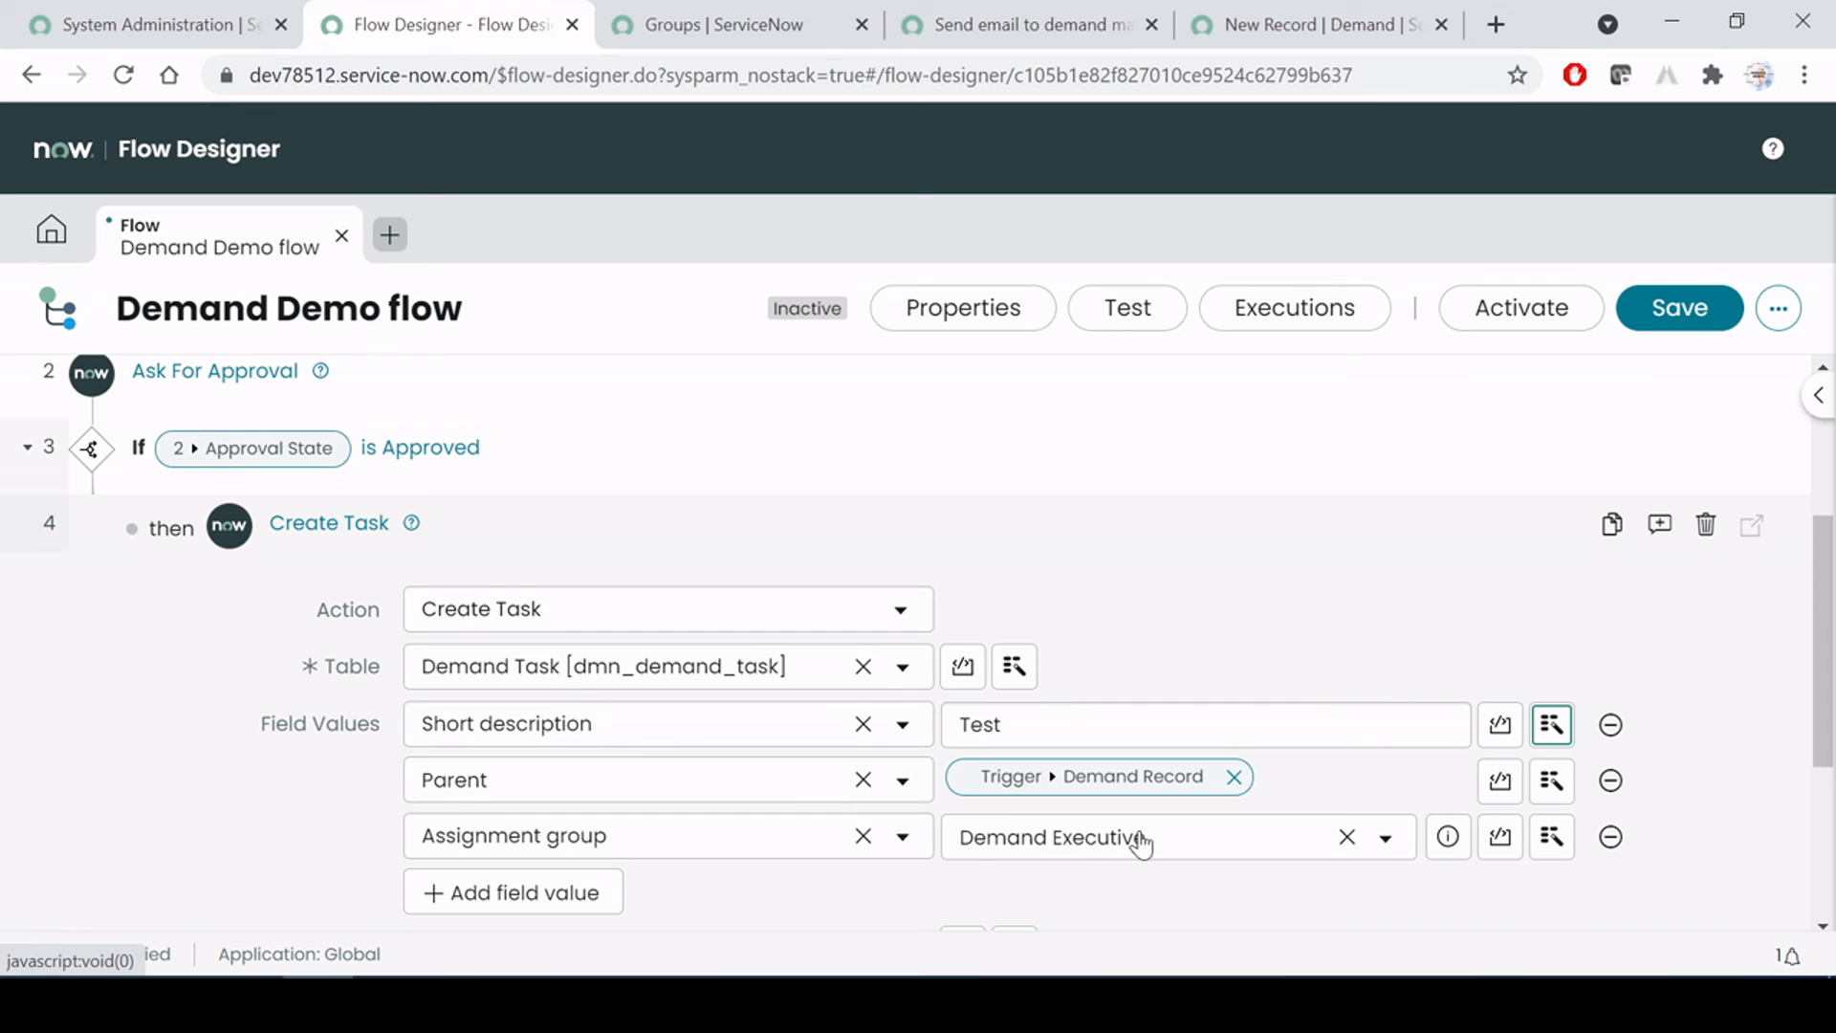
{"action": "scroll", "coordinate": [1155, 813], "scroll_direction": "down", "scroll_amount": 3}
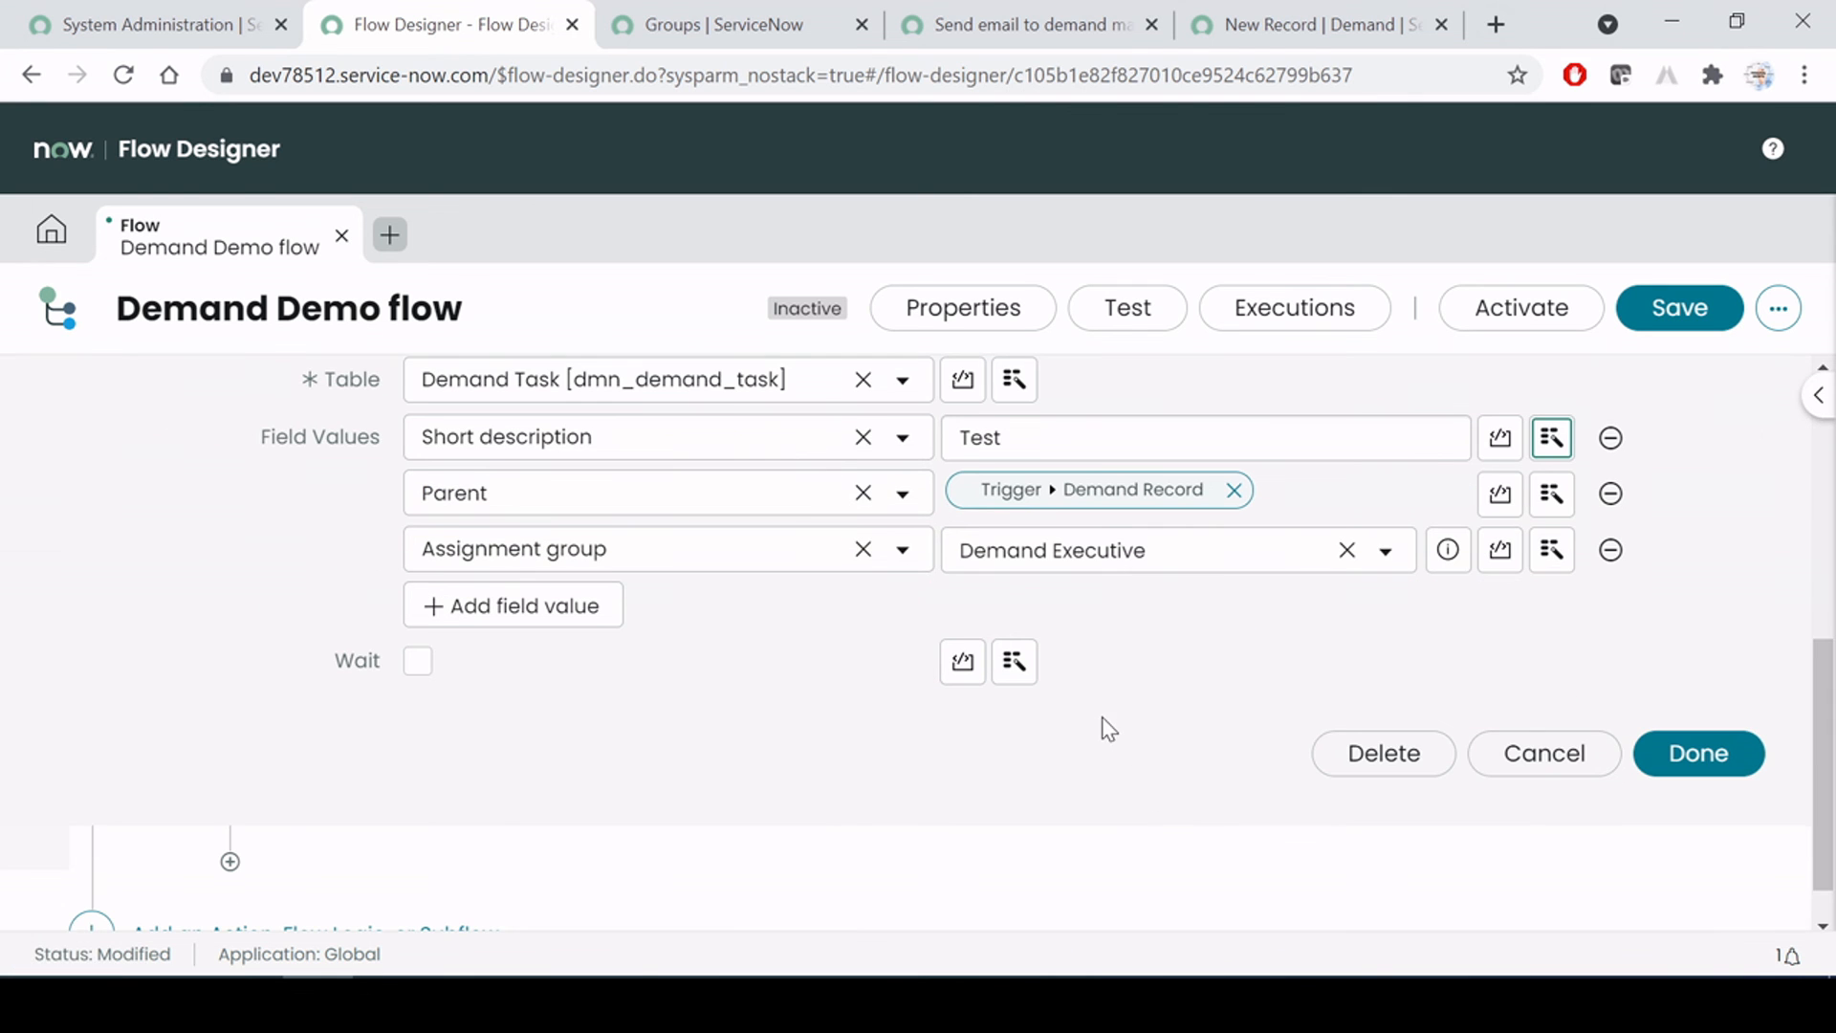
{"action": "scroll", "coordinate": [1131, 719], "scroll_direction": "up", "scroll_amount": 2}
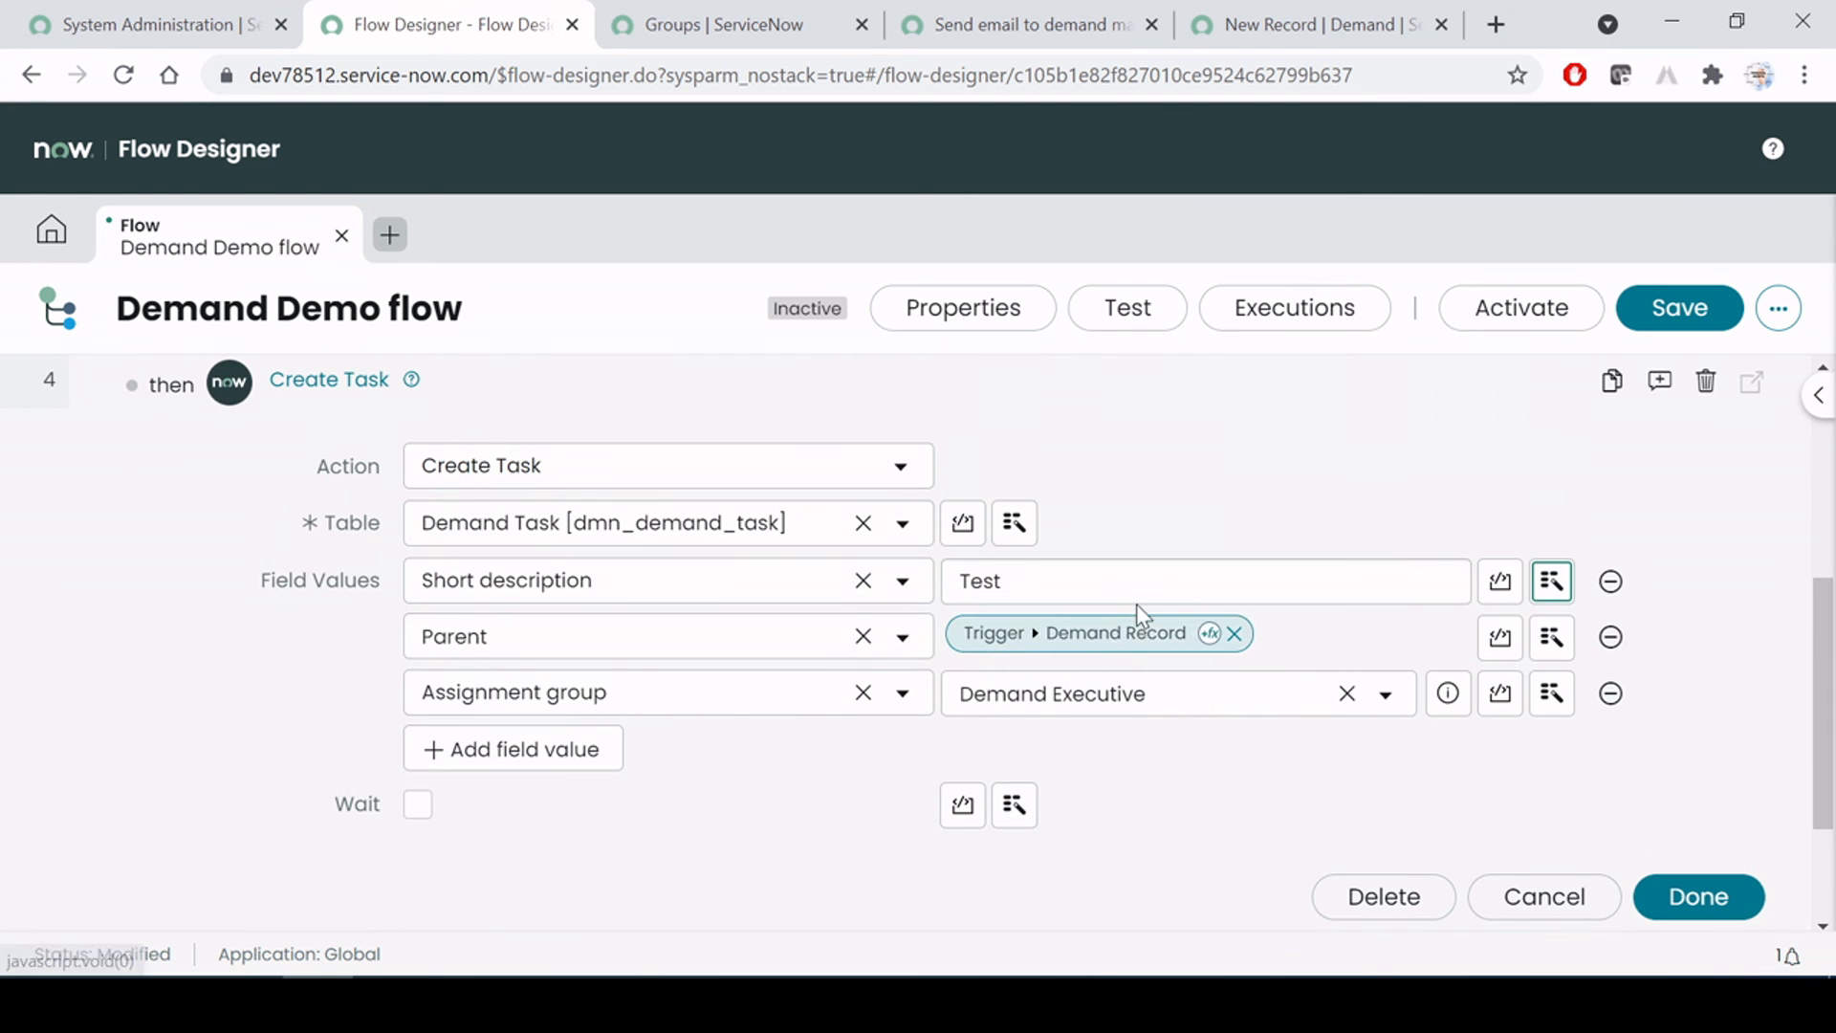
{"action": "left_click_drag", "start_coordinate": [1014, 581], "coordinate": [826, 570]}
{"action": "left_click", "coordinate": [1209, 476]}
{"action": "left_click_drag", "start_coordinate": [1011, 581], "coordinate": [906, 568]}
{"action": "left_click", "coordinate": [1057, 583]}
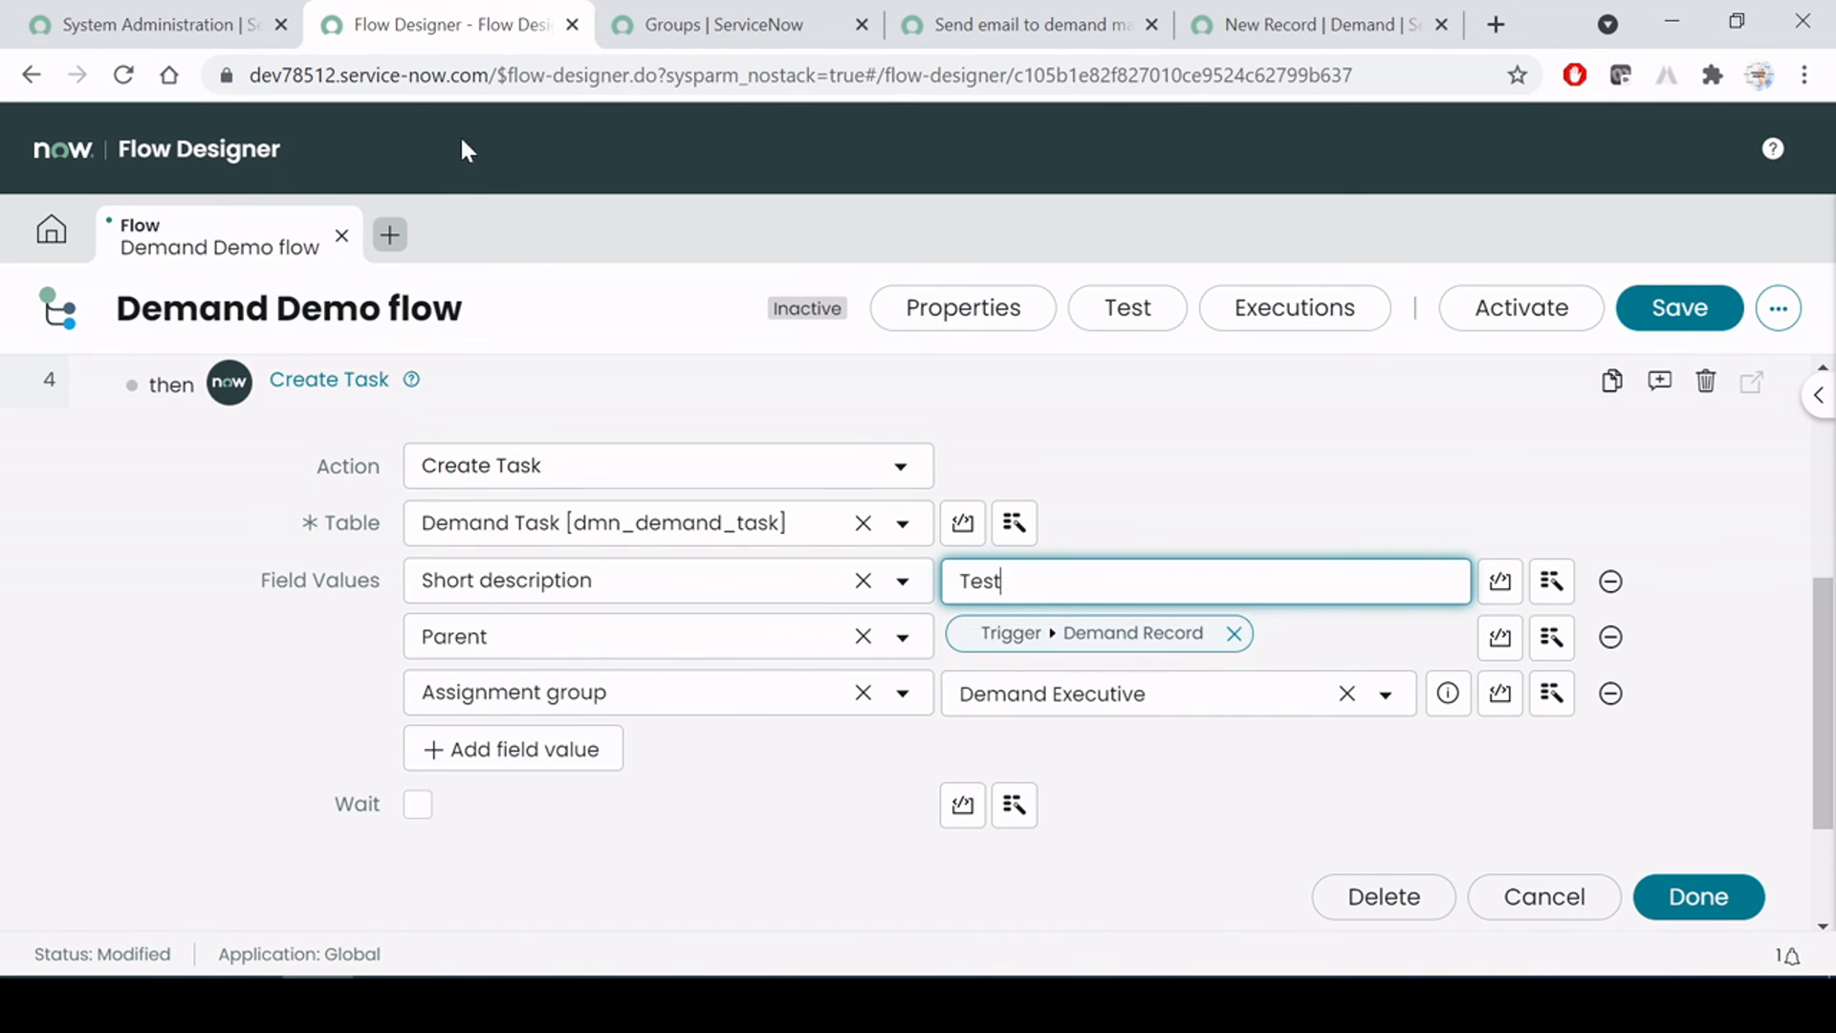
Switch to the new demand record, name it Test, and save it while staying on the form
{"action": "left_click", "coordinate": [1307, 21]}
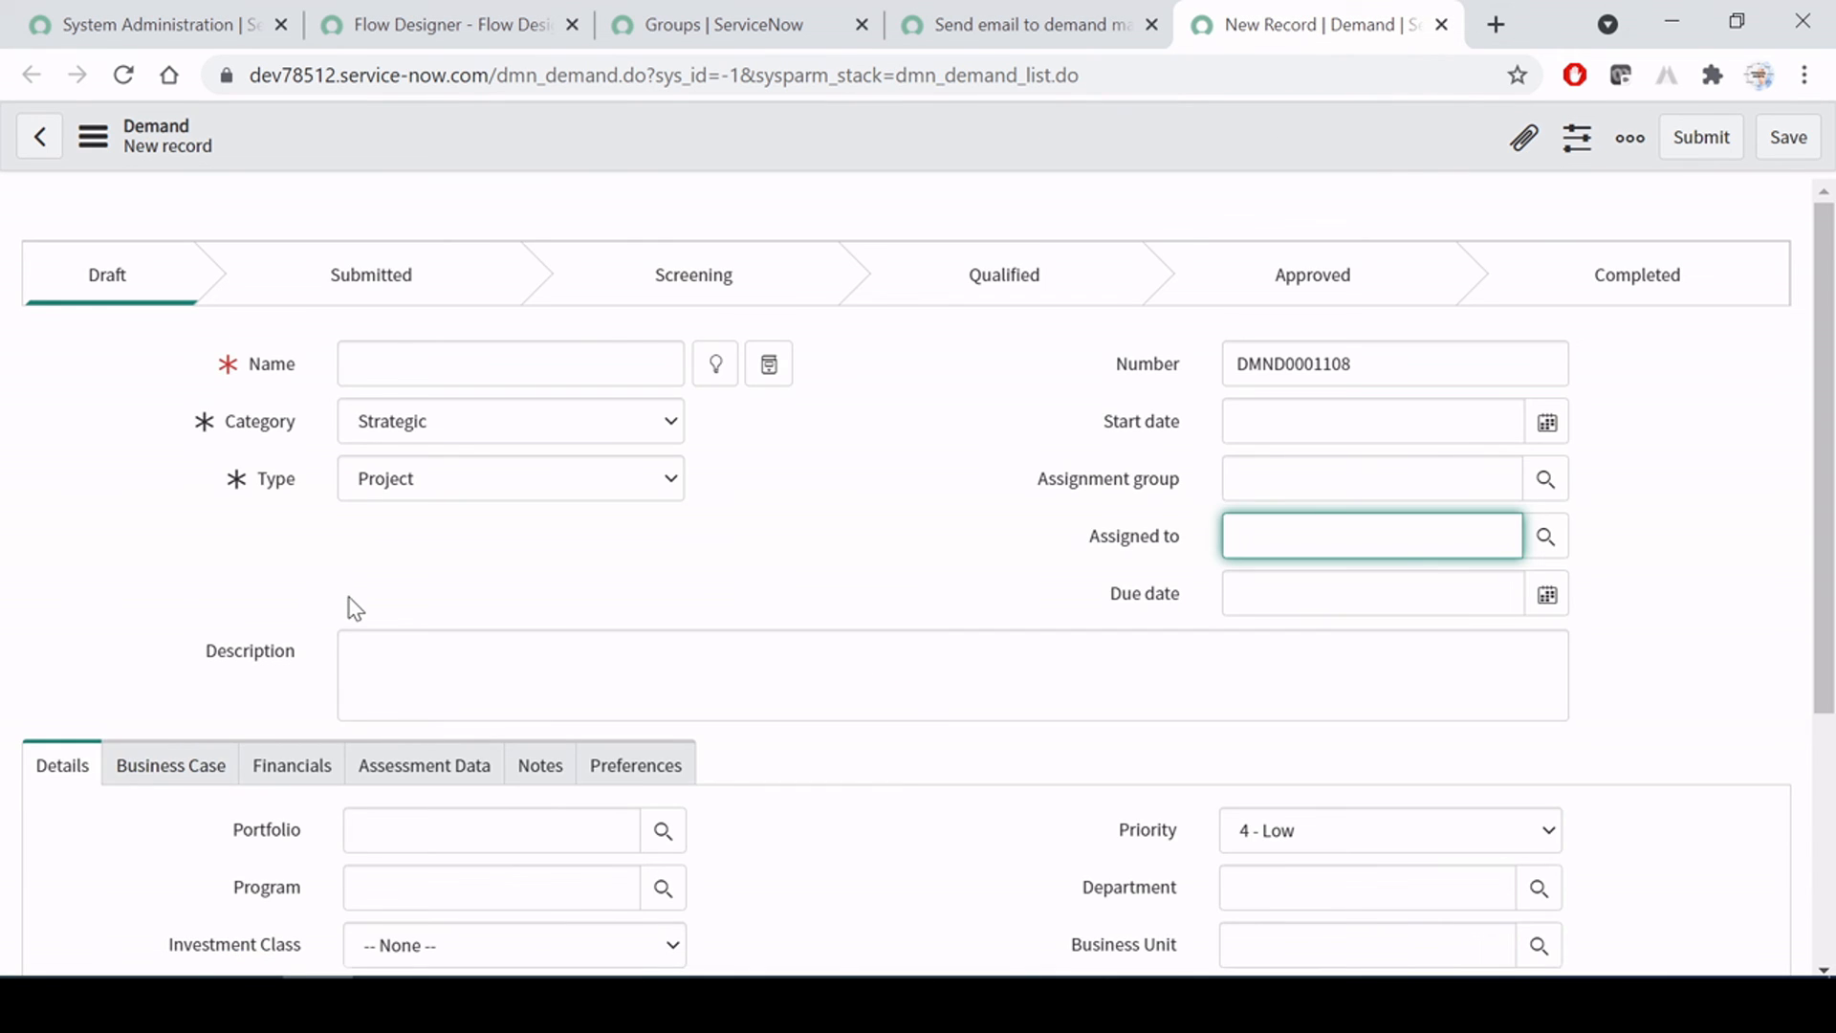
{"action": "scroll", "coordinate": [354, 609], "scroll_direction": "down", "scroll_amount": 4}
{"action": "scroll", "coordinate": [427, 701], "scroll_direction": "up", "scroll_amount": 4}
{"action": "left_click", "coordinate": [459, 364]}
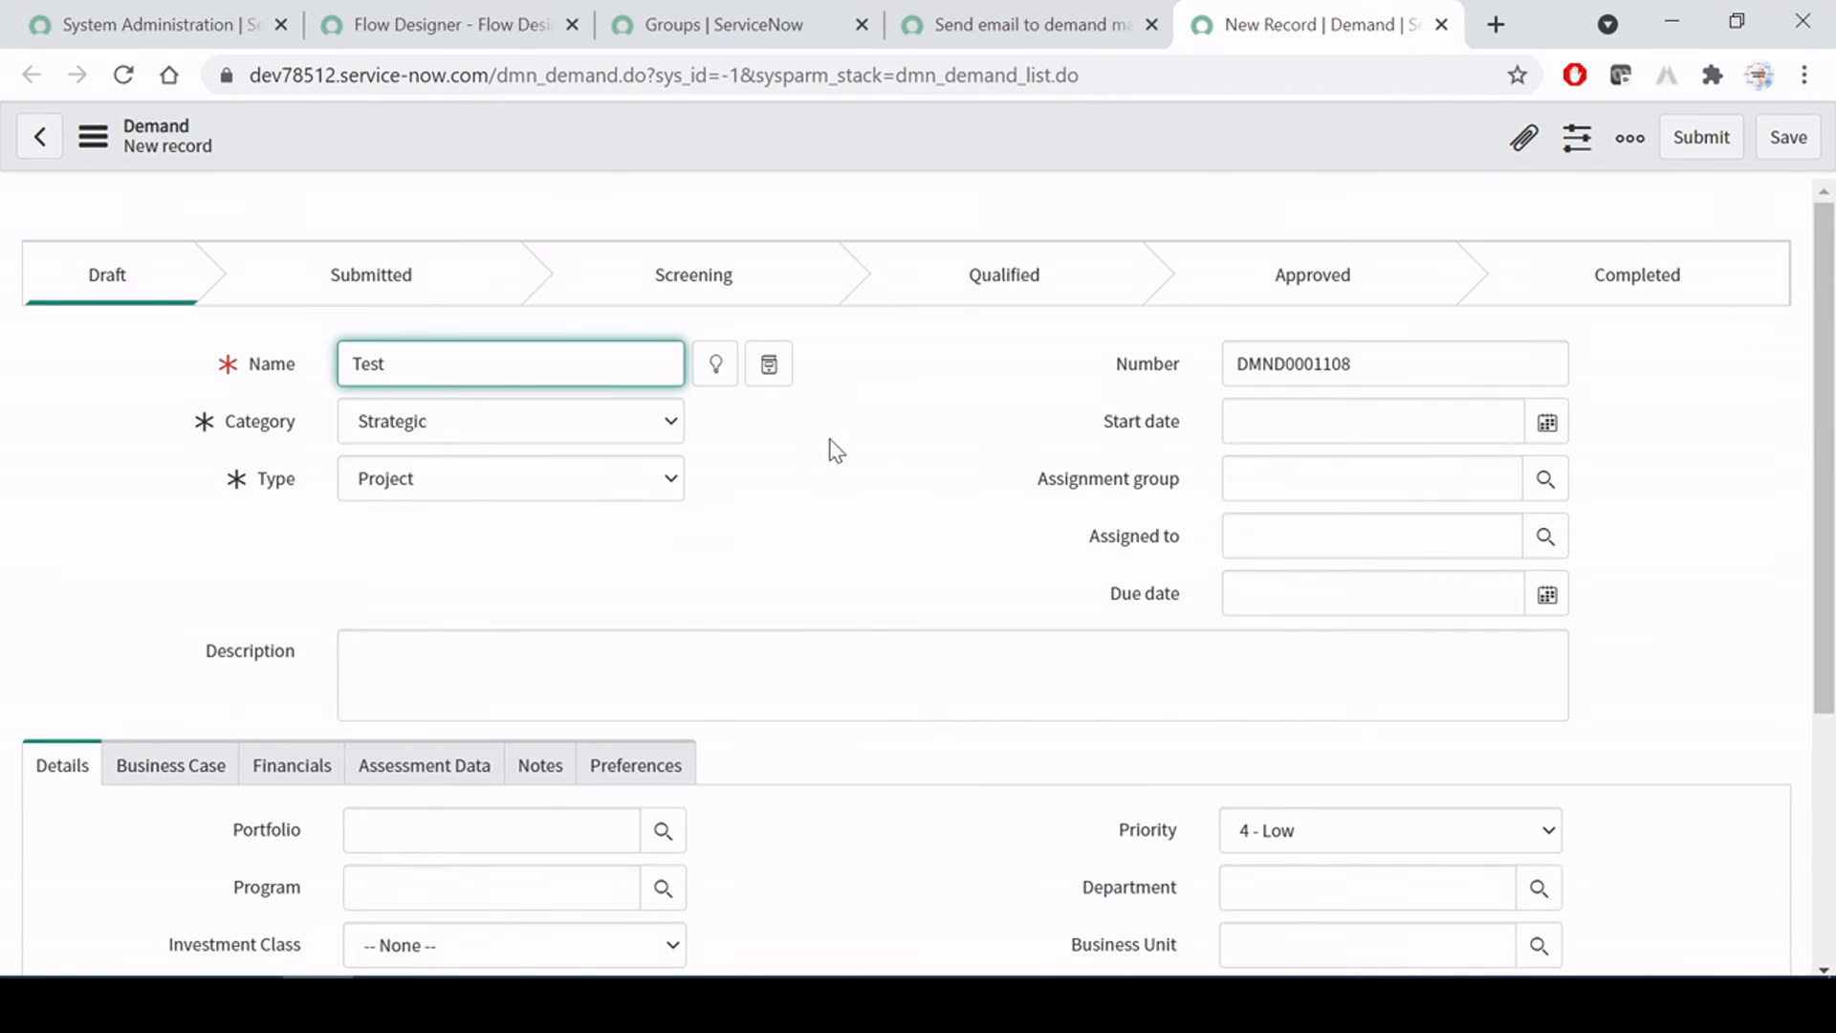
{"action": "right_click", "coordinate": [828, 141]}
{"action": "left_click", "coordinate": [844, 139]}
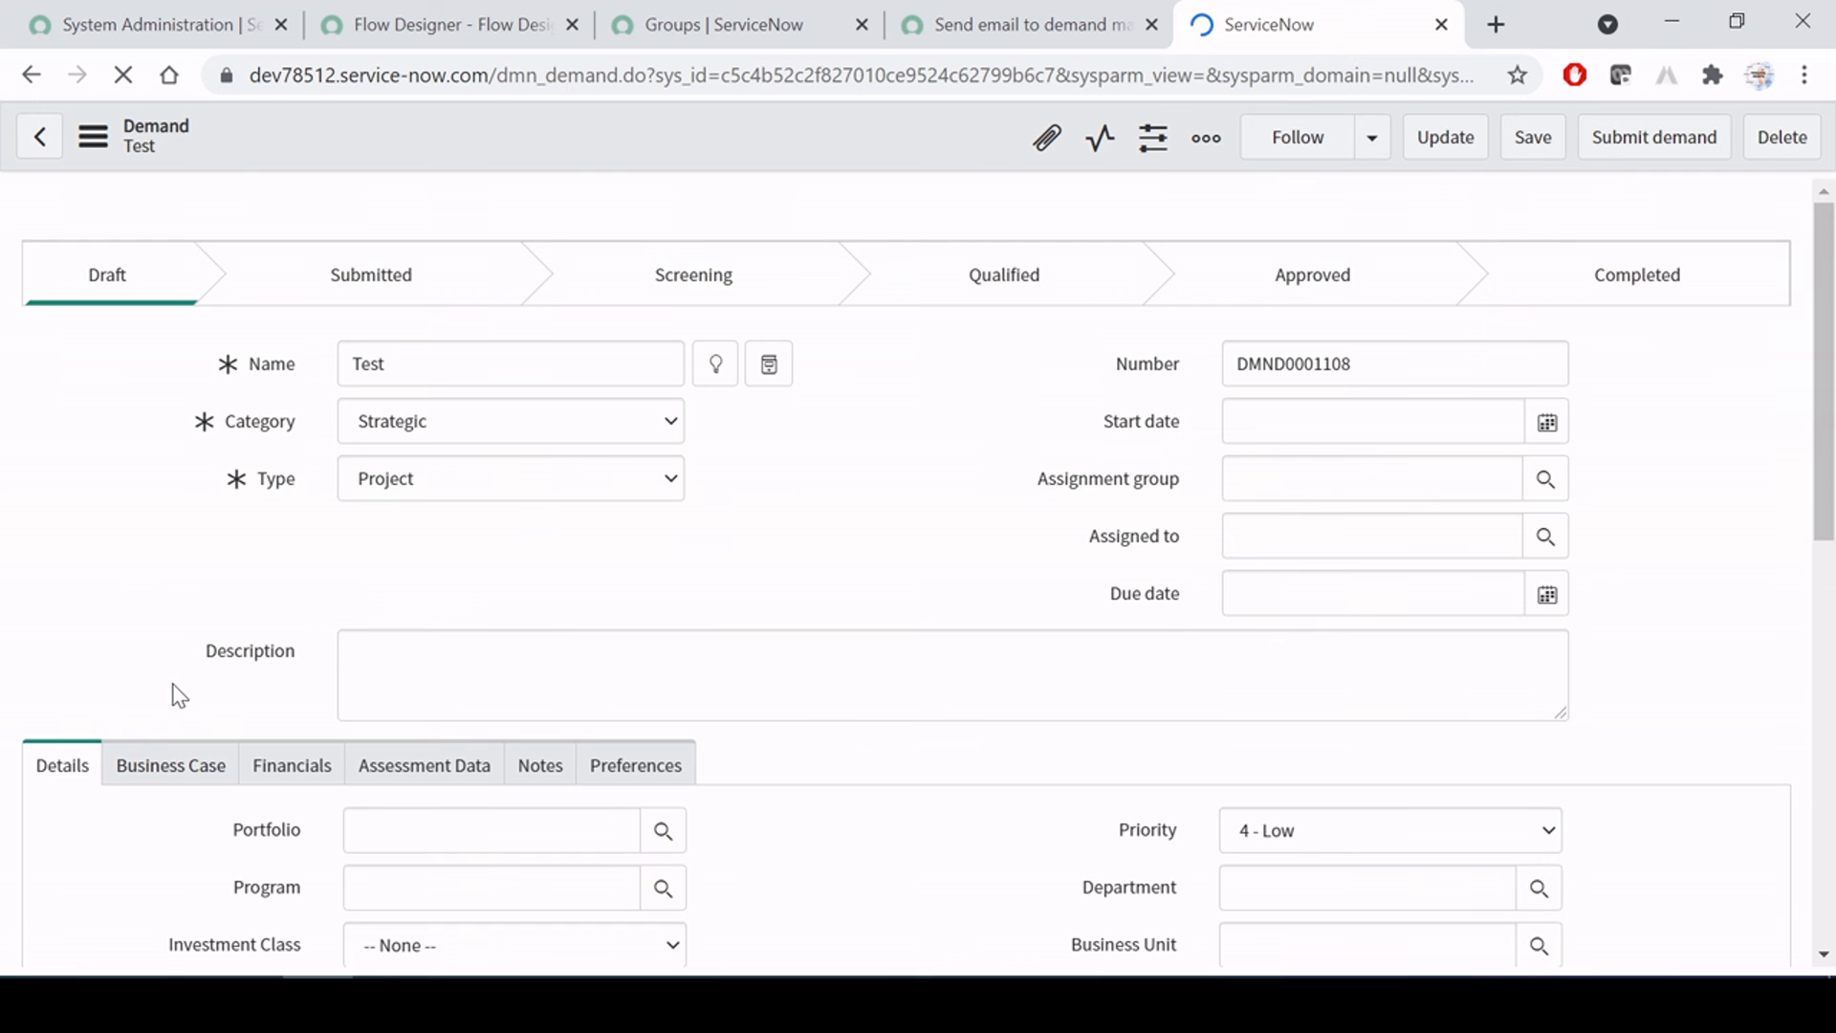
Examine the Test demand's state, number and related Demand Tasks list, then switch to the Send email to demand manager notification
{"action": "scroll", "coordinate": [176, 681], "scroll_direction": "down", "scroll_amount": 3}
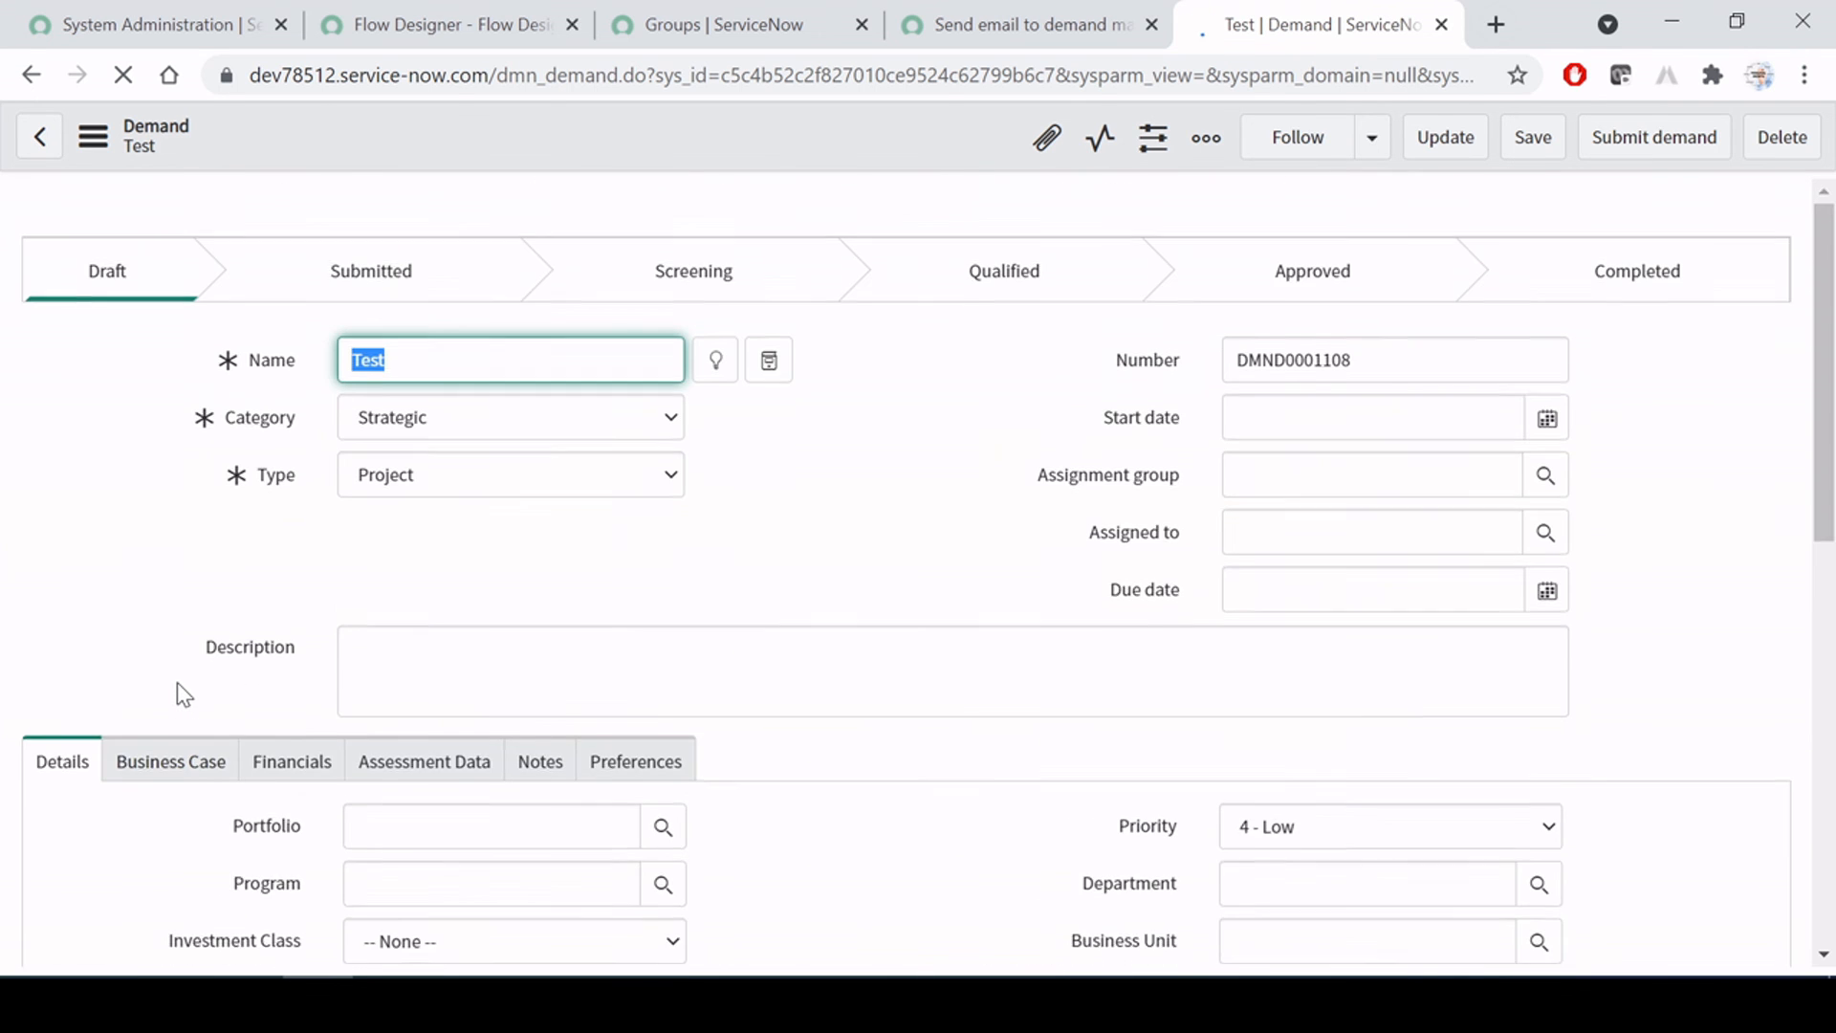
{"action": "scroll", "coordinate": [176, 681], "scroll_direction": "down", "scroll_amount": 10}
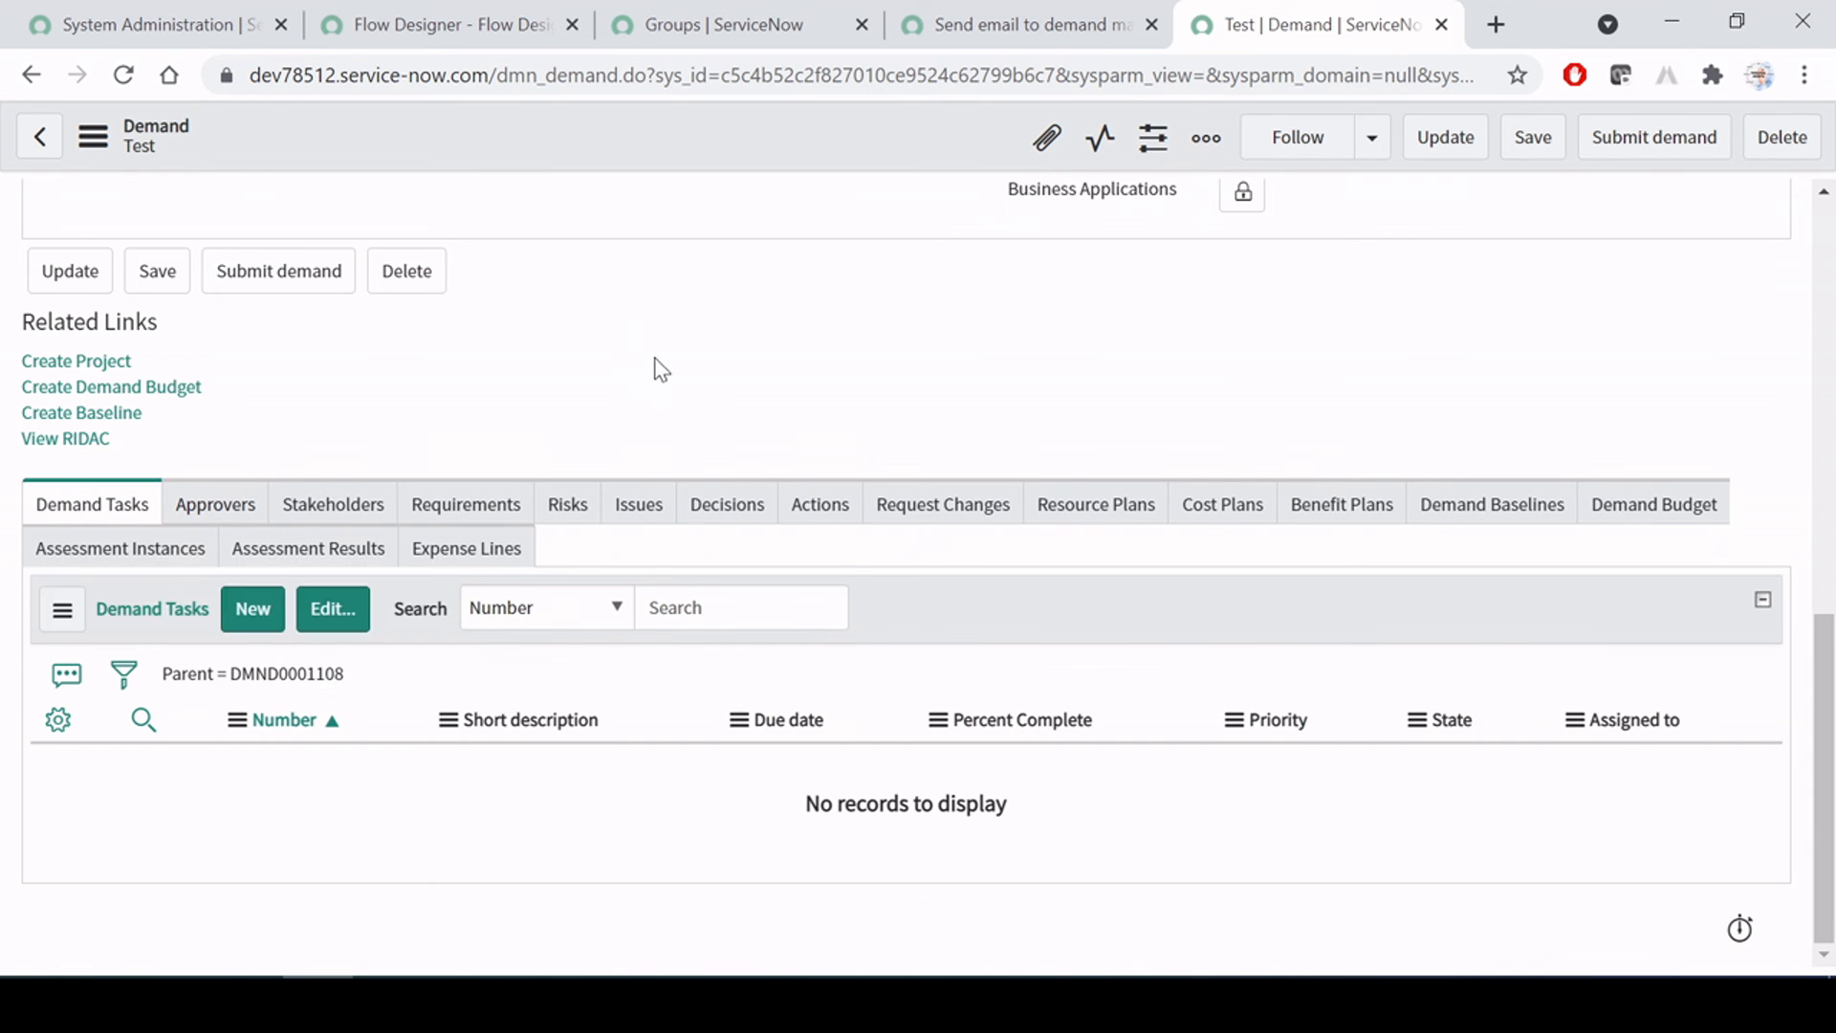
{"action": "scroll", "coordinate": [660, 363], "scroll_direction": "up", "scroll_amount": 10}
{"action": "left_click", "coordinate": [258, 369]}
{"action": "left_click", "coordinate": [898, 530]}
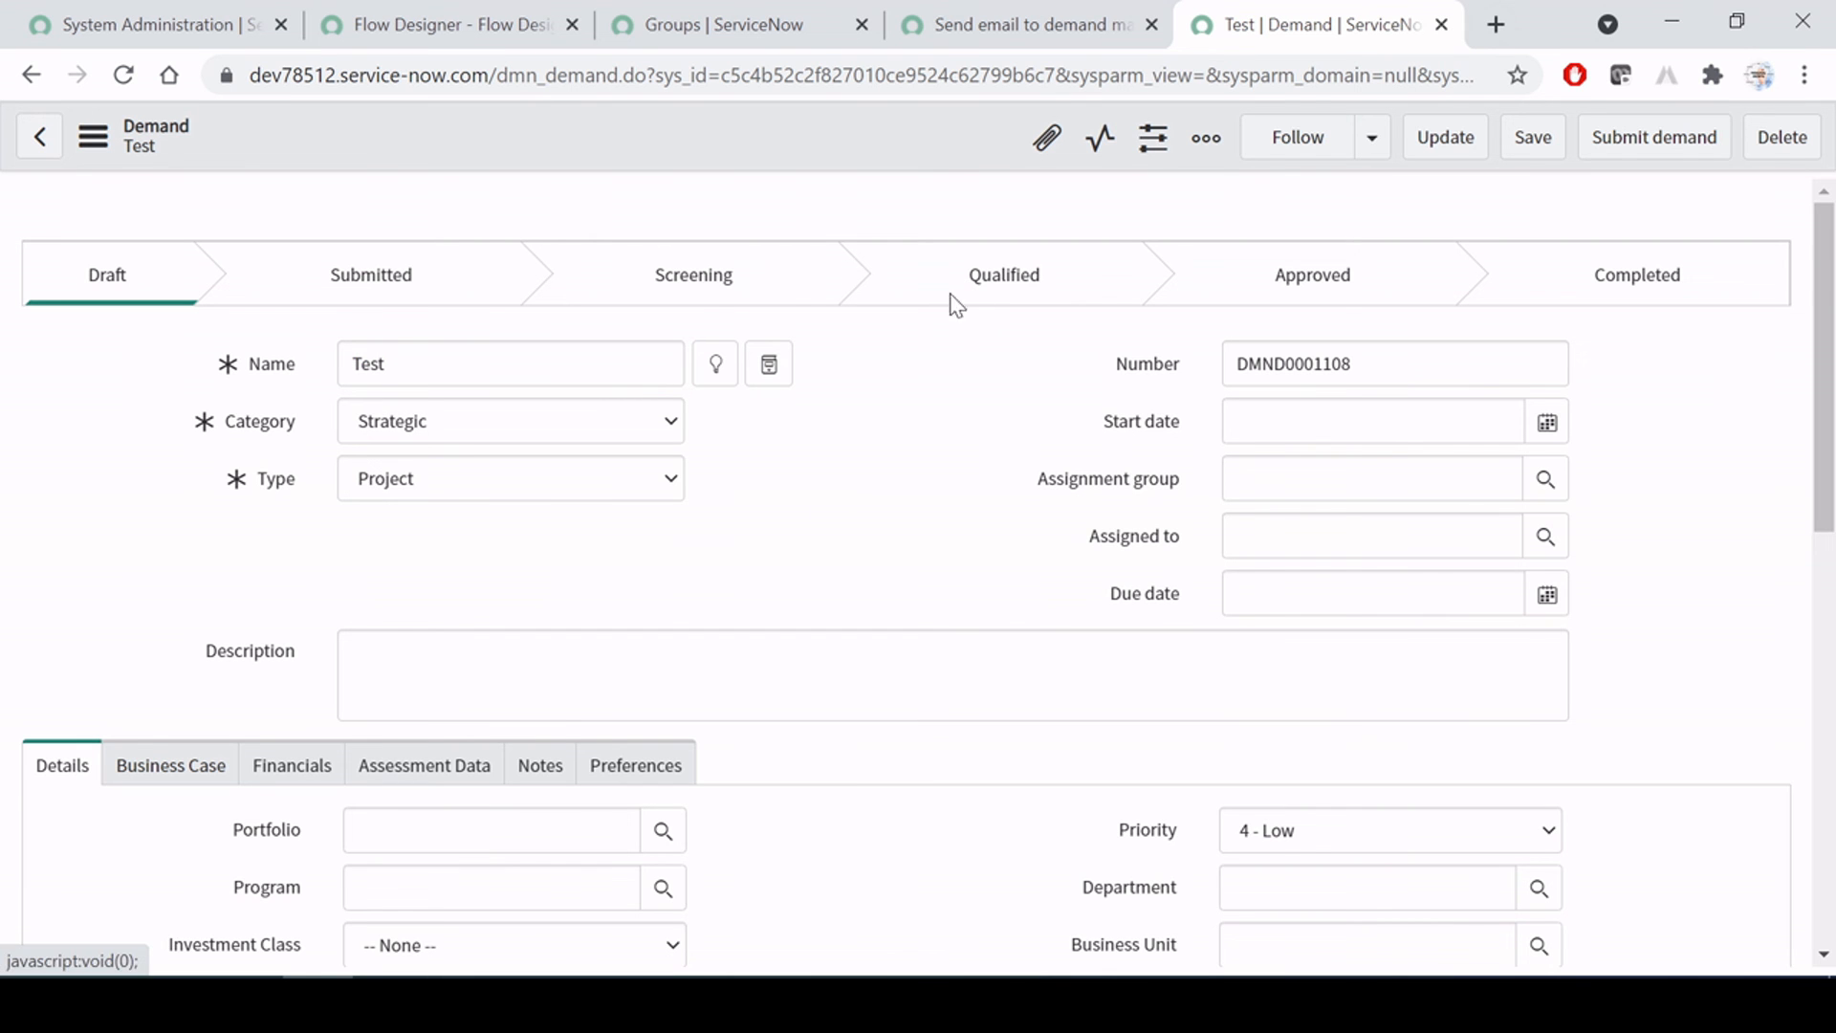
{"action": "scroll", "coordinate": [893, 555], "scroll_direction": "down", "scroll_amount": 10}
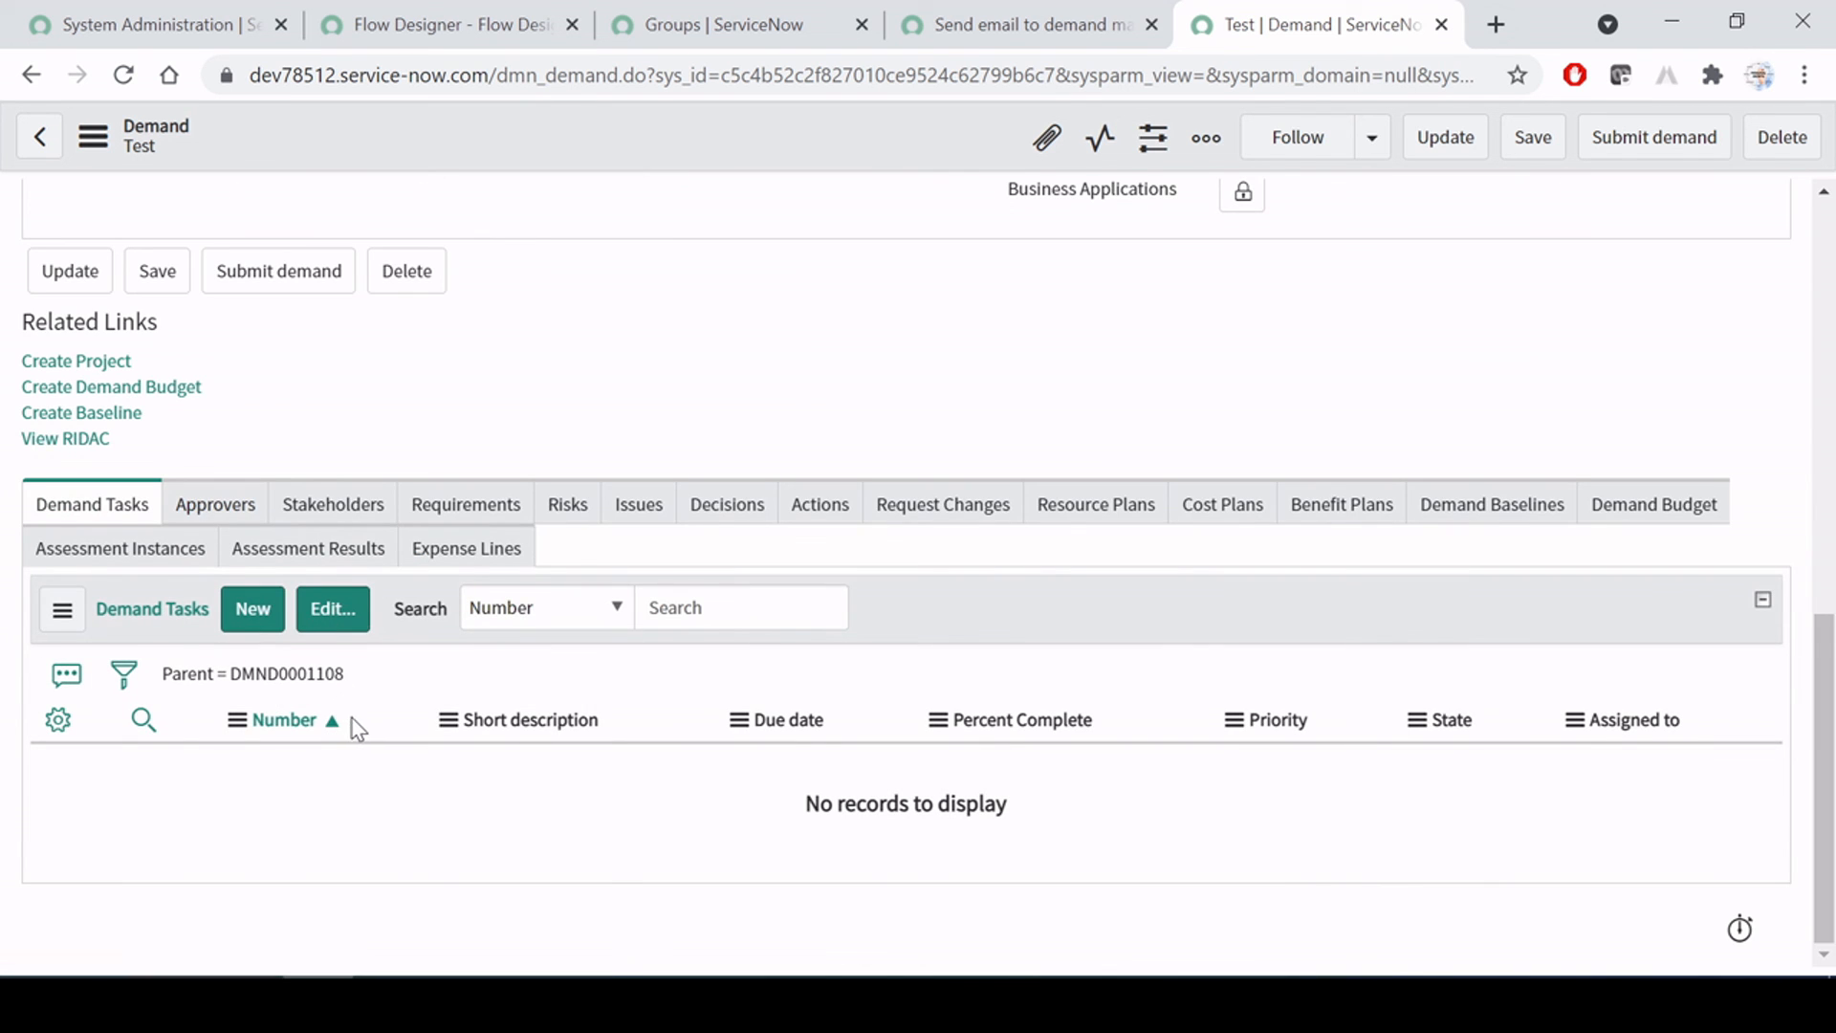
{"action": "scroll", "coordinate": [358, 715], "scroll_direction": "up", "scroll_amount": 10}
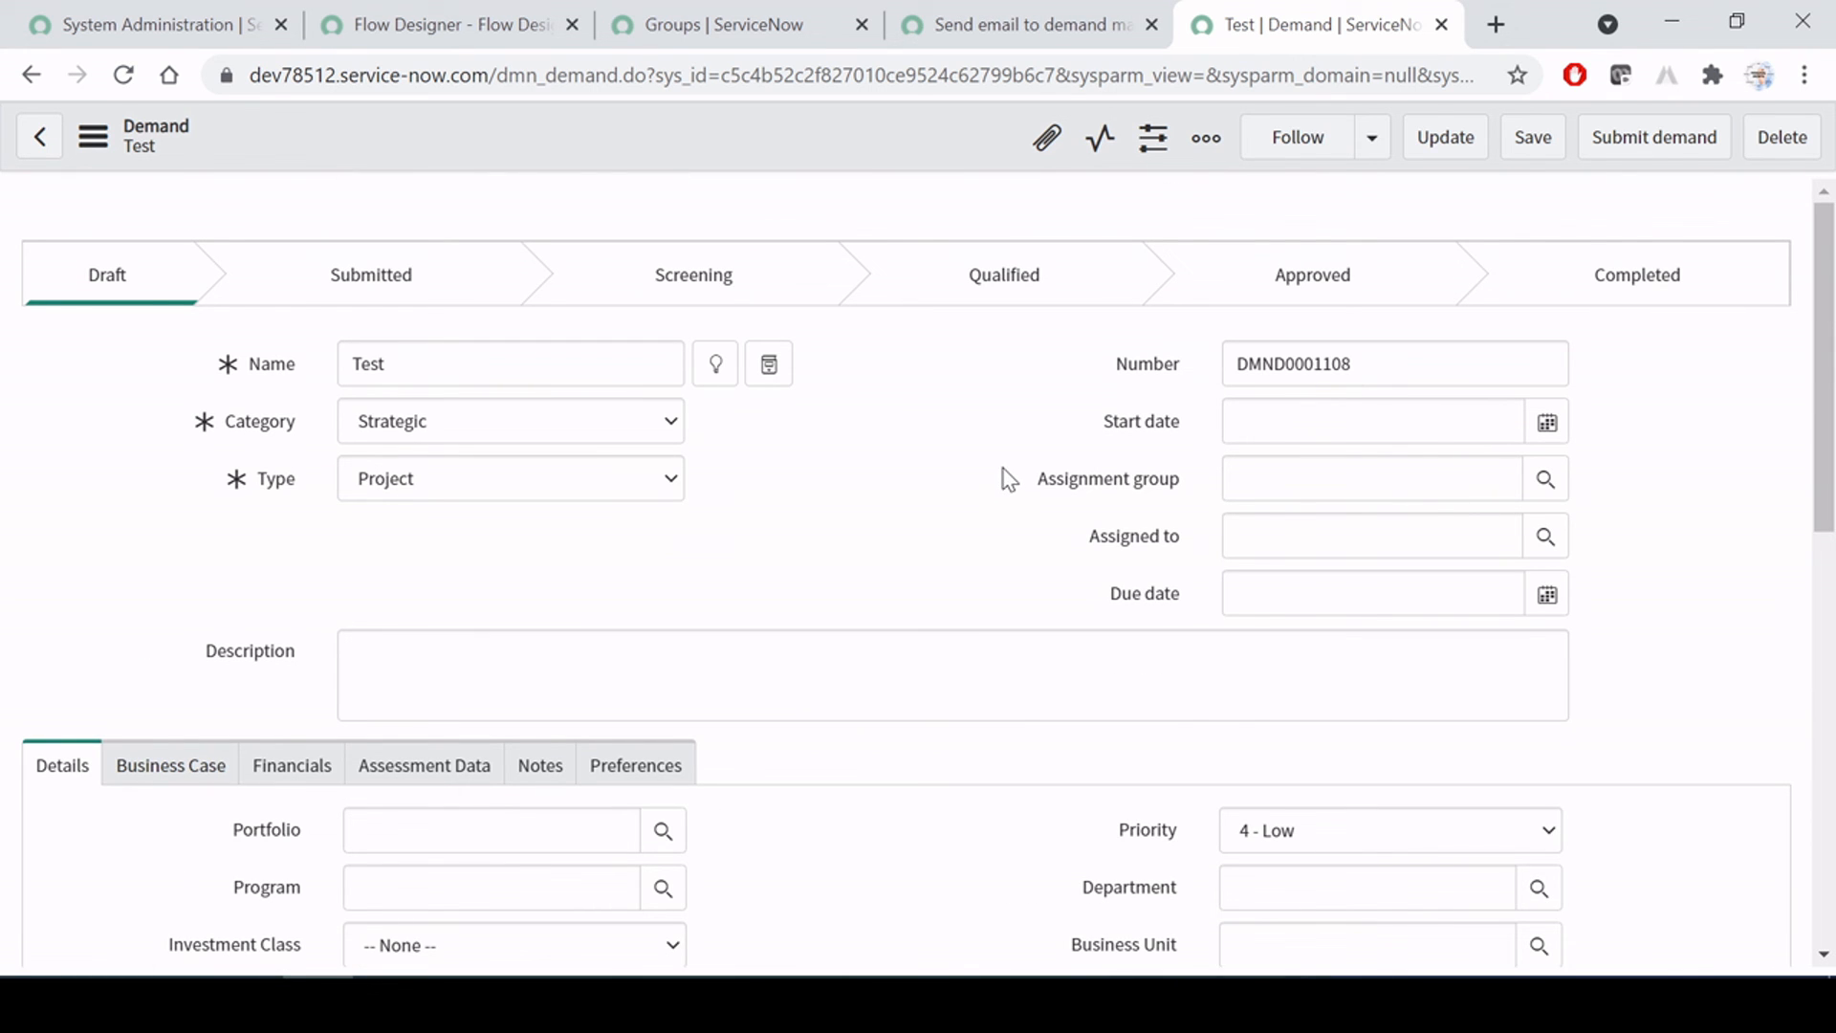
{"action": "left_click_drag", "start_coordinate": [1367, 364], "coordinate": [937, 395]}
{"action": "left_click", "coordinate": [948, 517]}
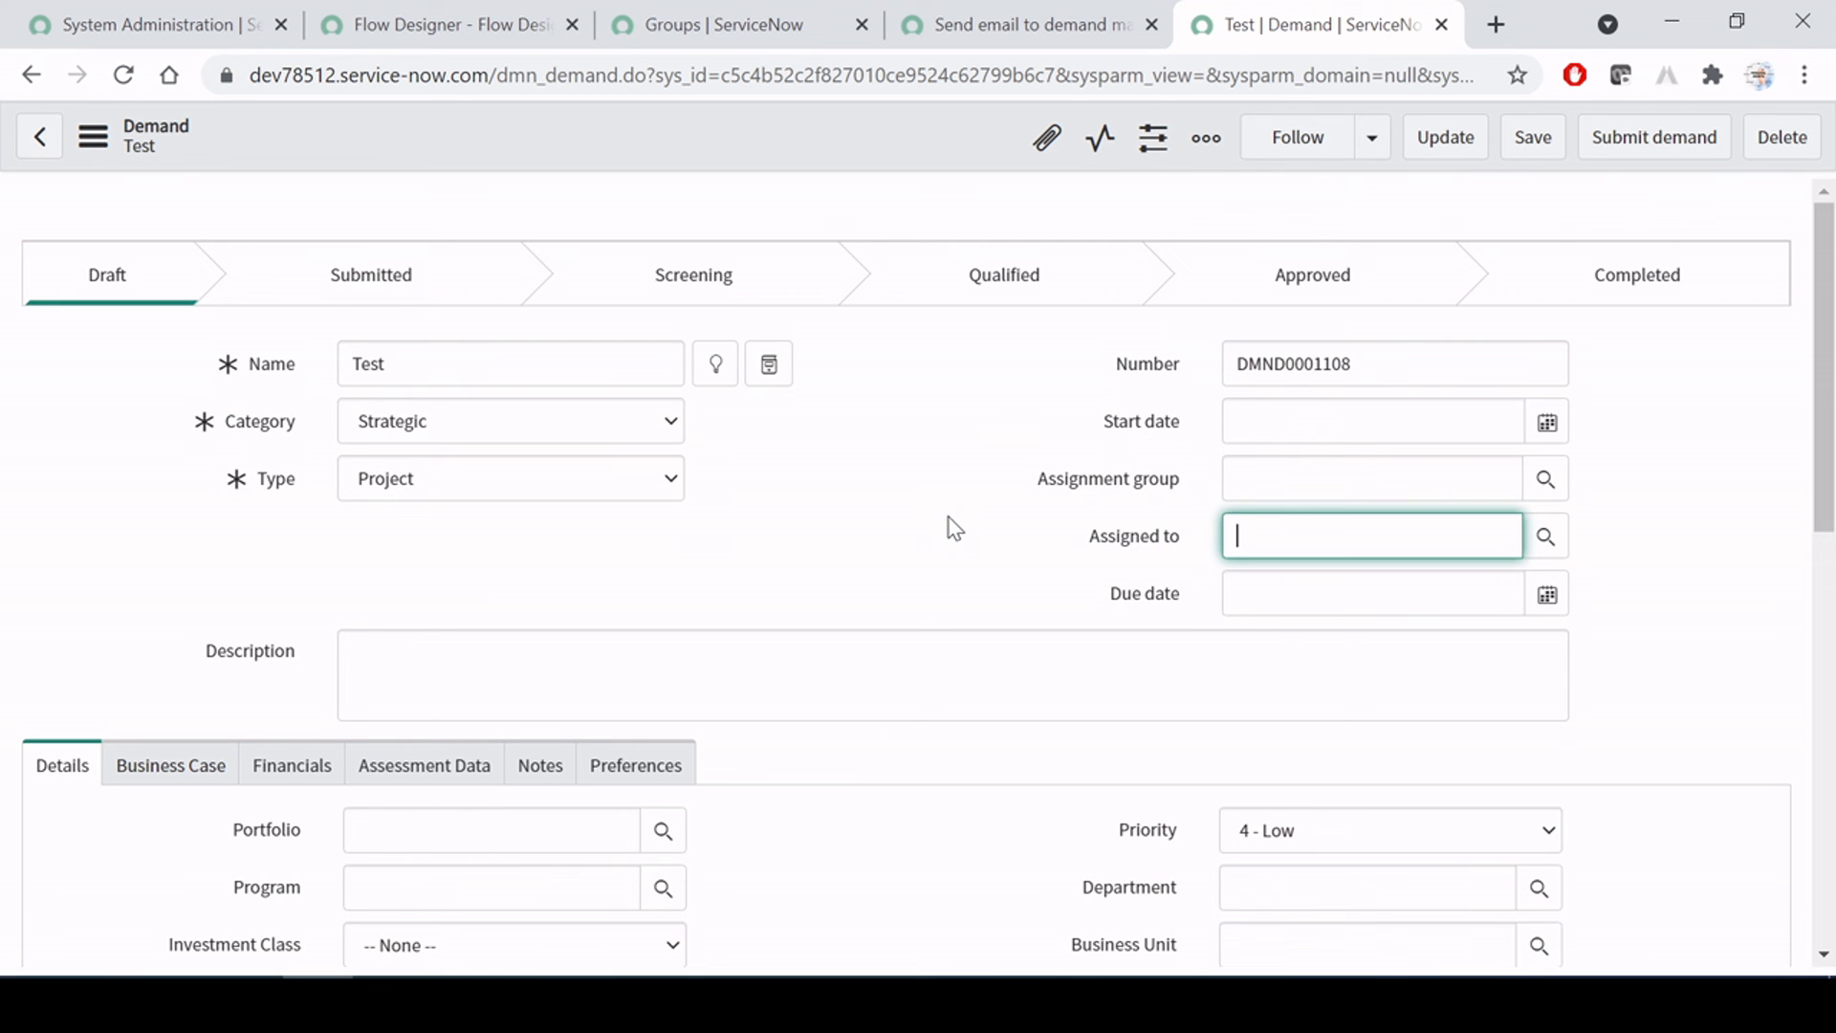
{"action": "scroll", "coordinate": [230, 803], "scroll_direction": "down", "scroll_amount": 10}
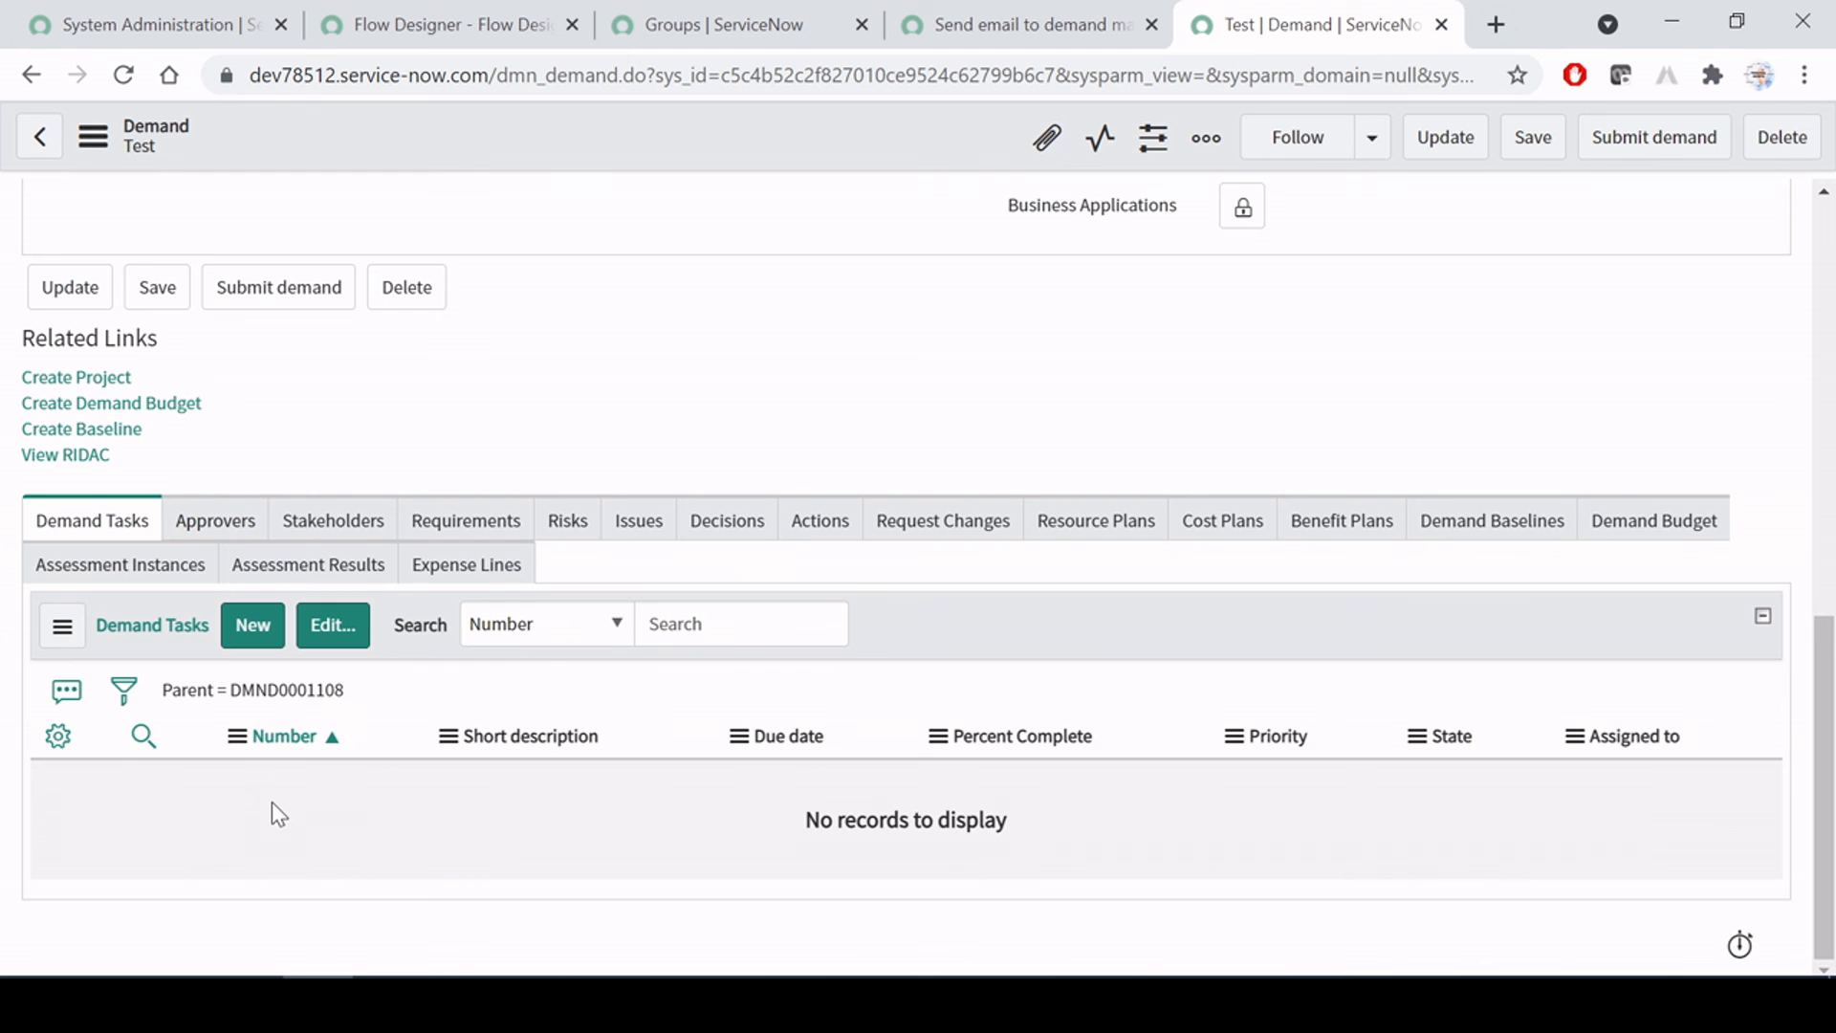
{"action": "left_click", "coordinate": [1004, 24]}
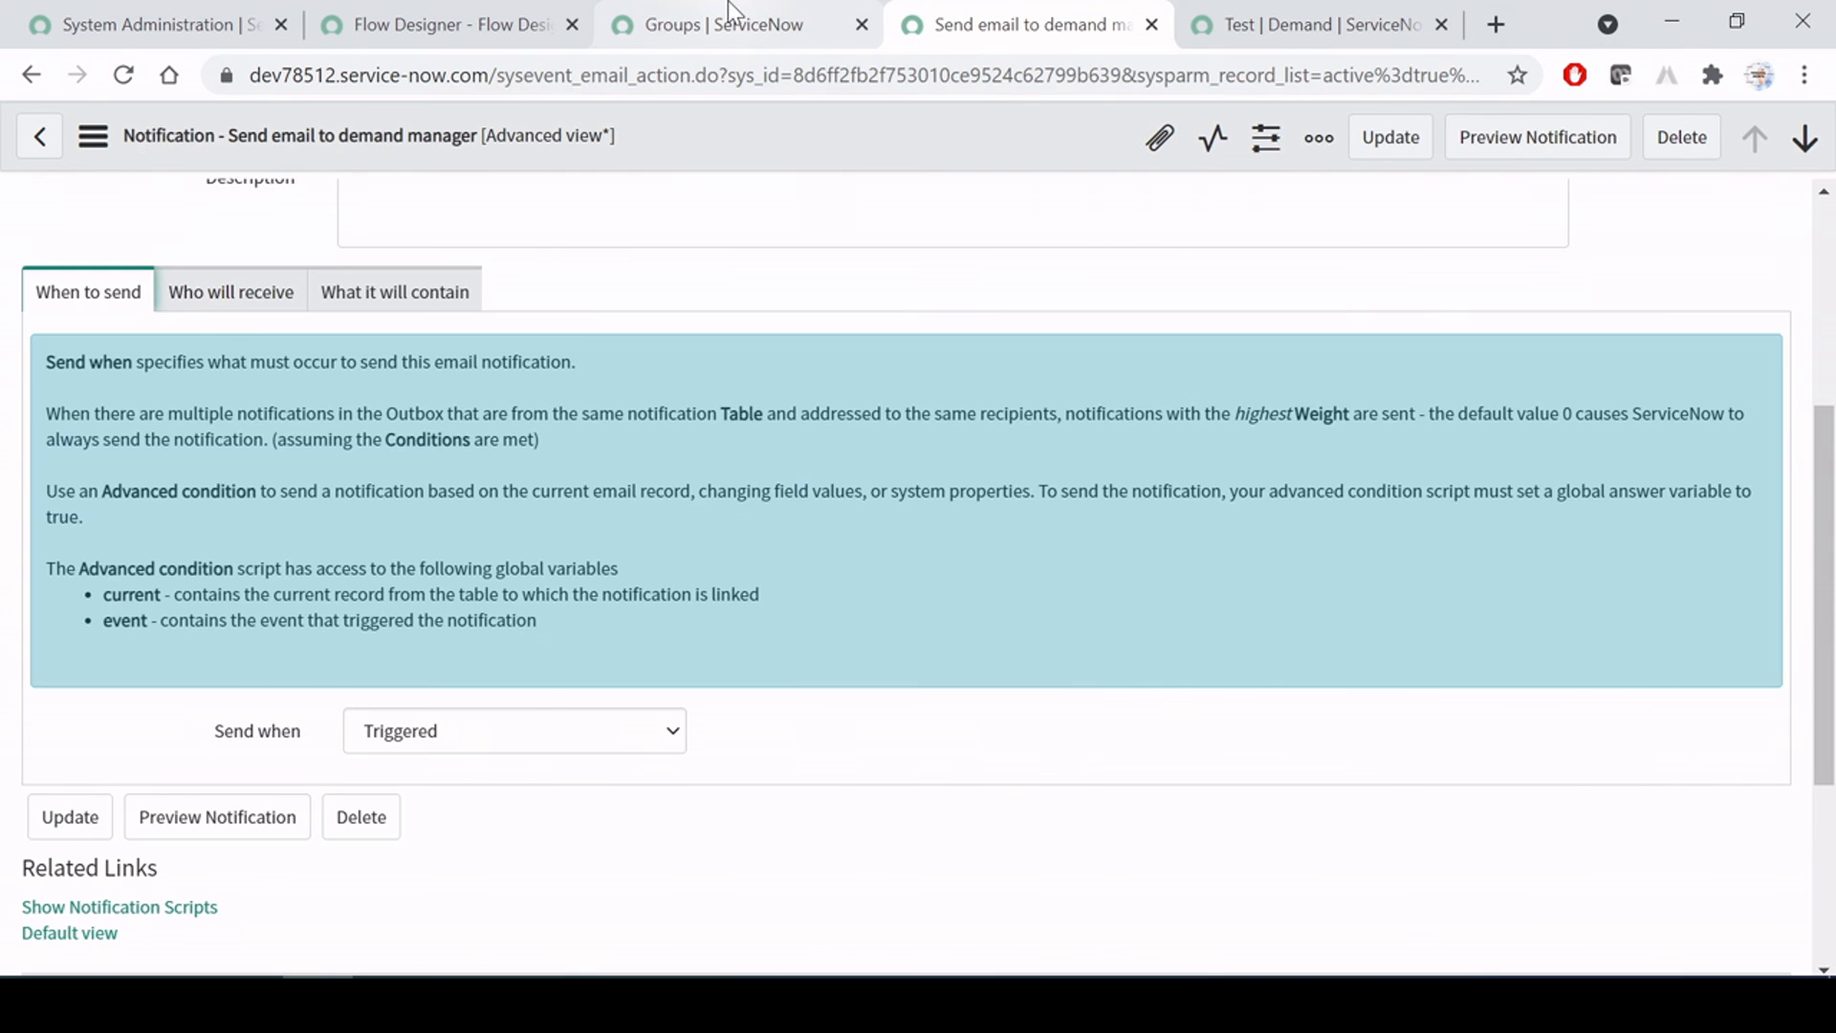
Return to the Demand Demo flow and finish editing the Create Task action
{"action": "left_click", "coordinate": [727, 2]}
{"action": "left_click", "coordinate": [502, 4]}
{"action": "left_click", "coordinate": [785, 758]}
{"action": "left_click", "coordinate": [1699, 897]}
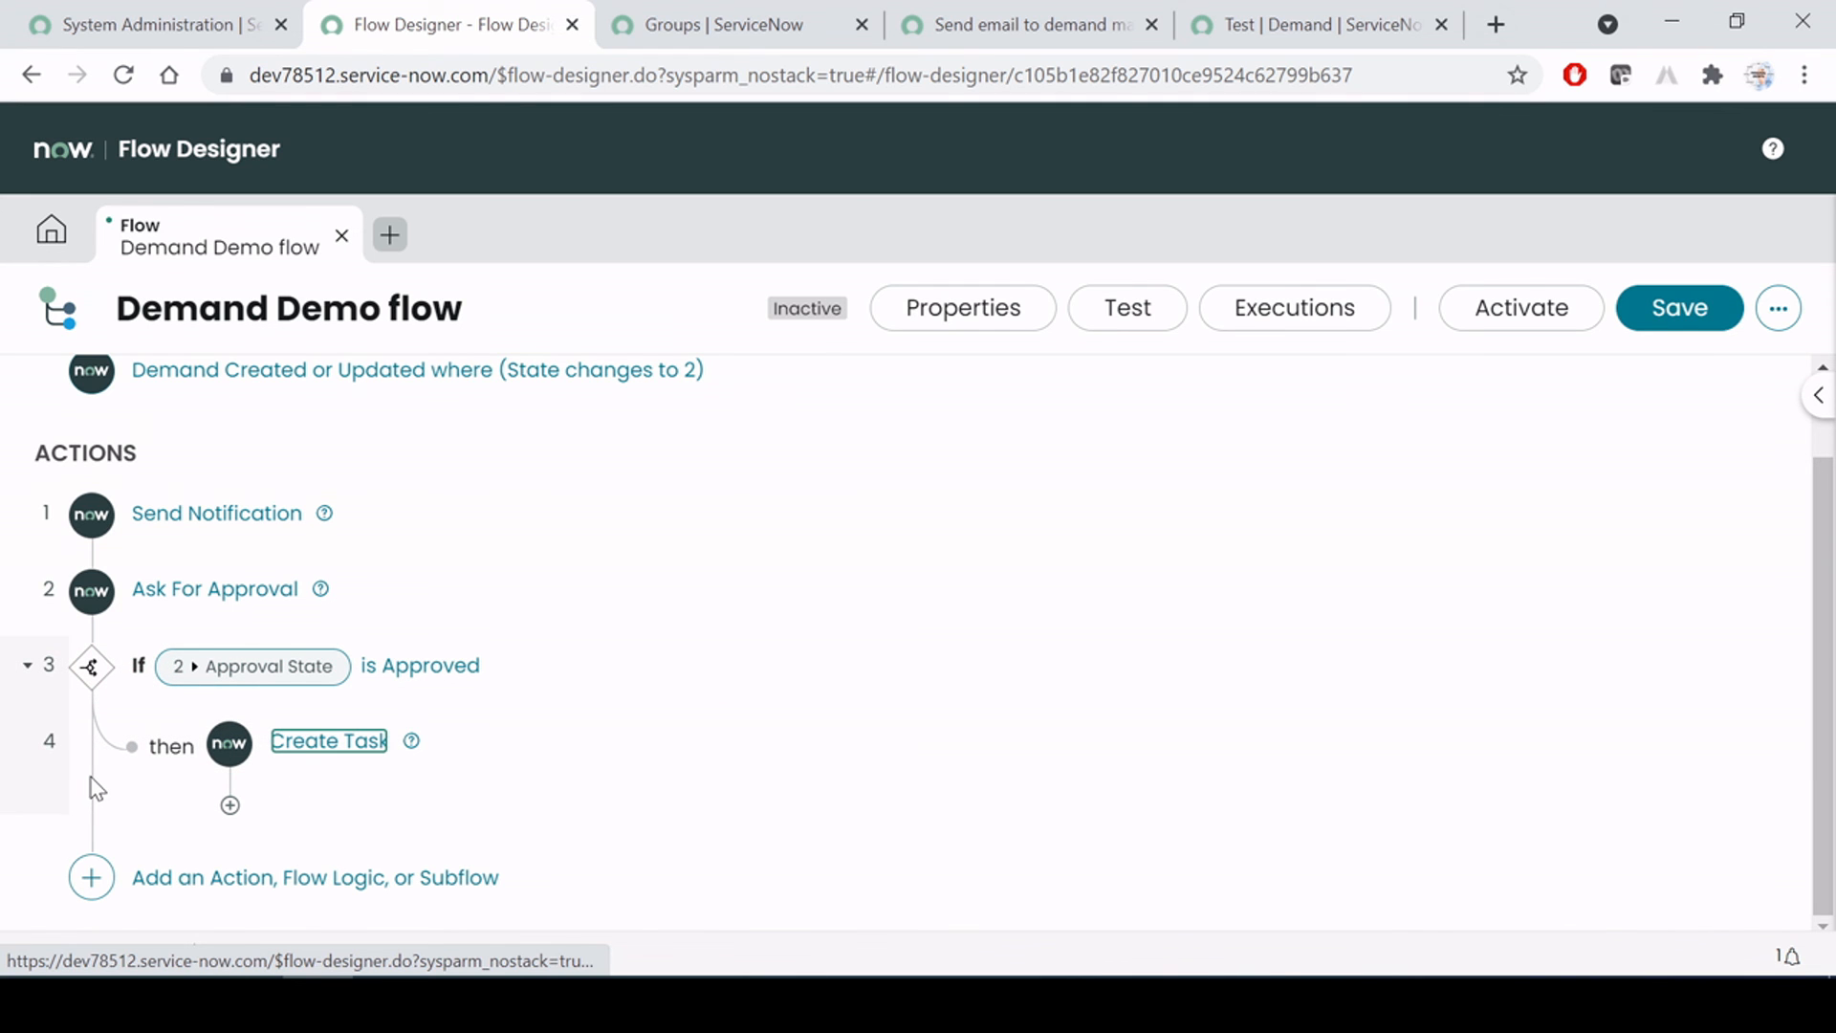
Check the reject branch in the Word flowchart, and add an Update Record action at the end of the flow, outside the If branch
{"action": "key", "text": "alt+Tab"}
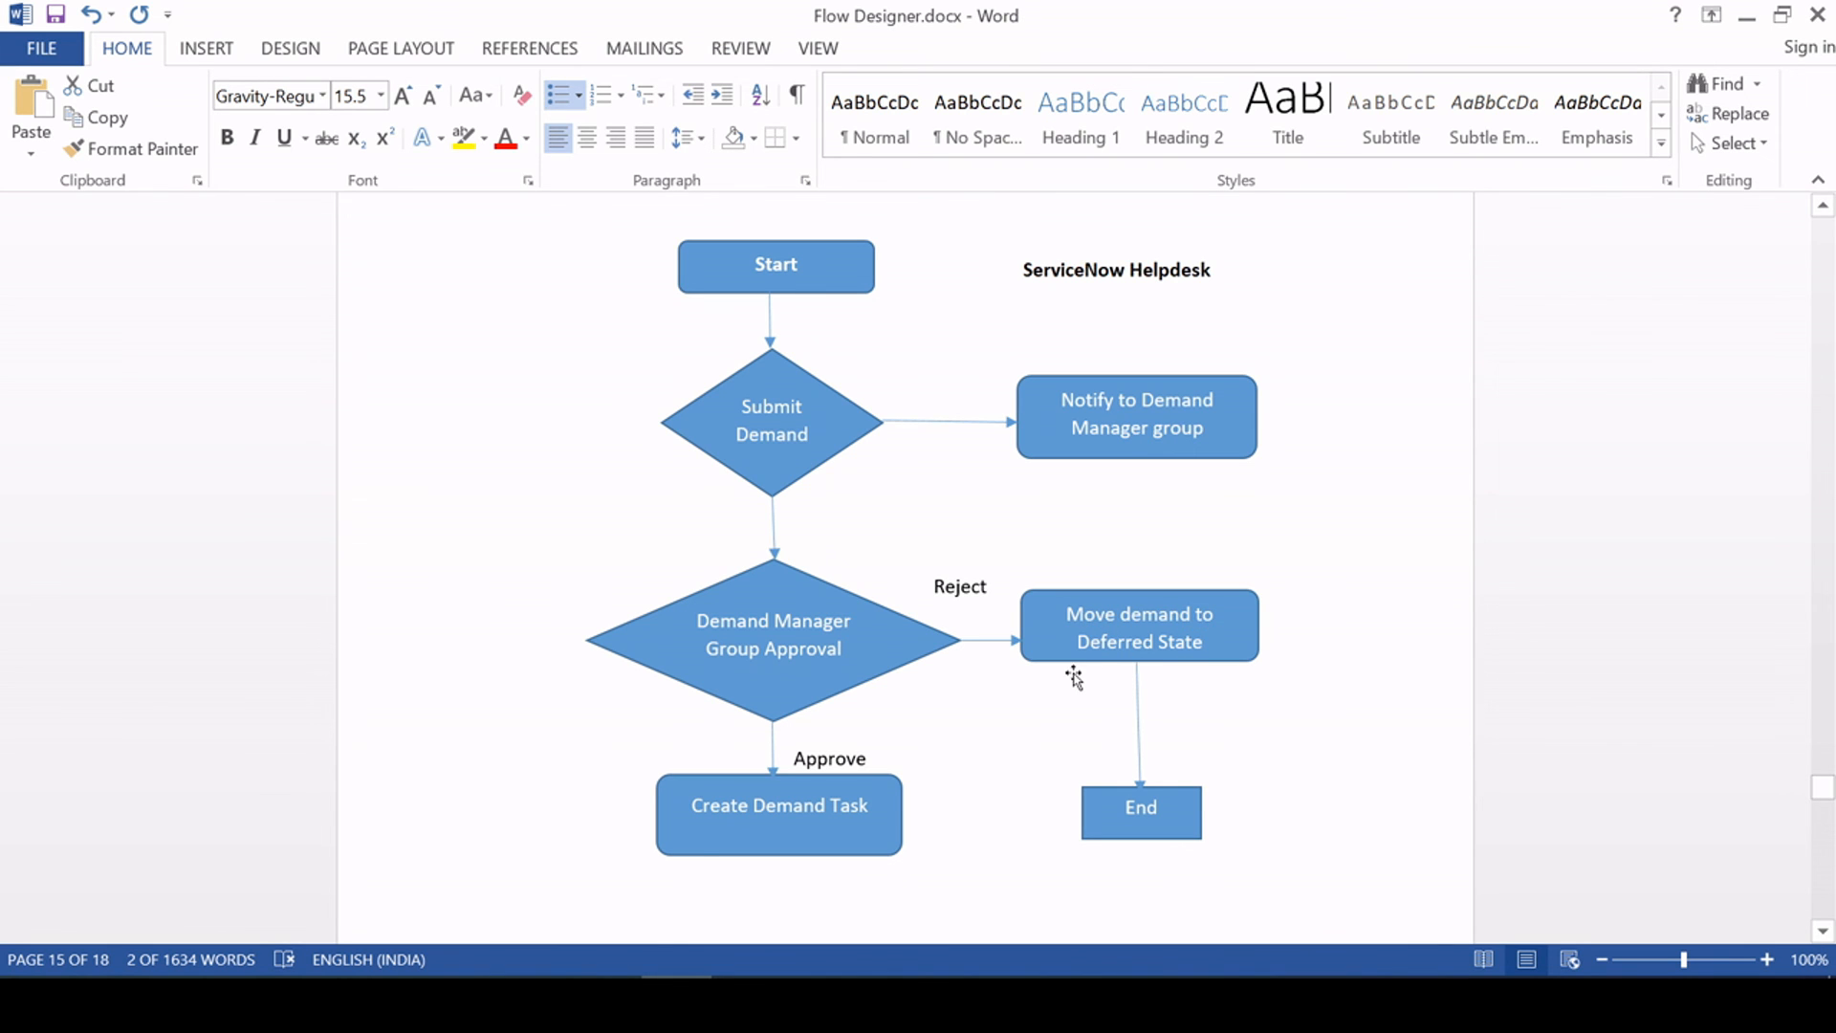
{"action": "key", "text": "alt+Tab"}
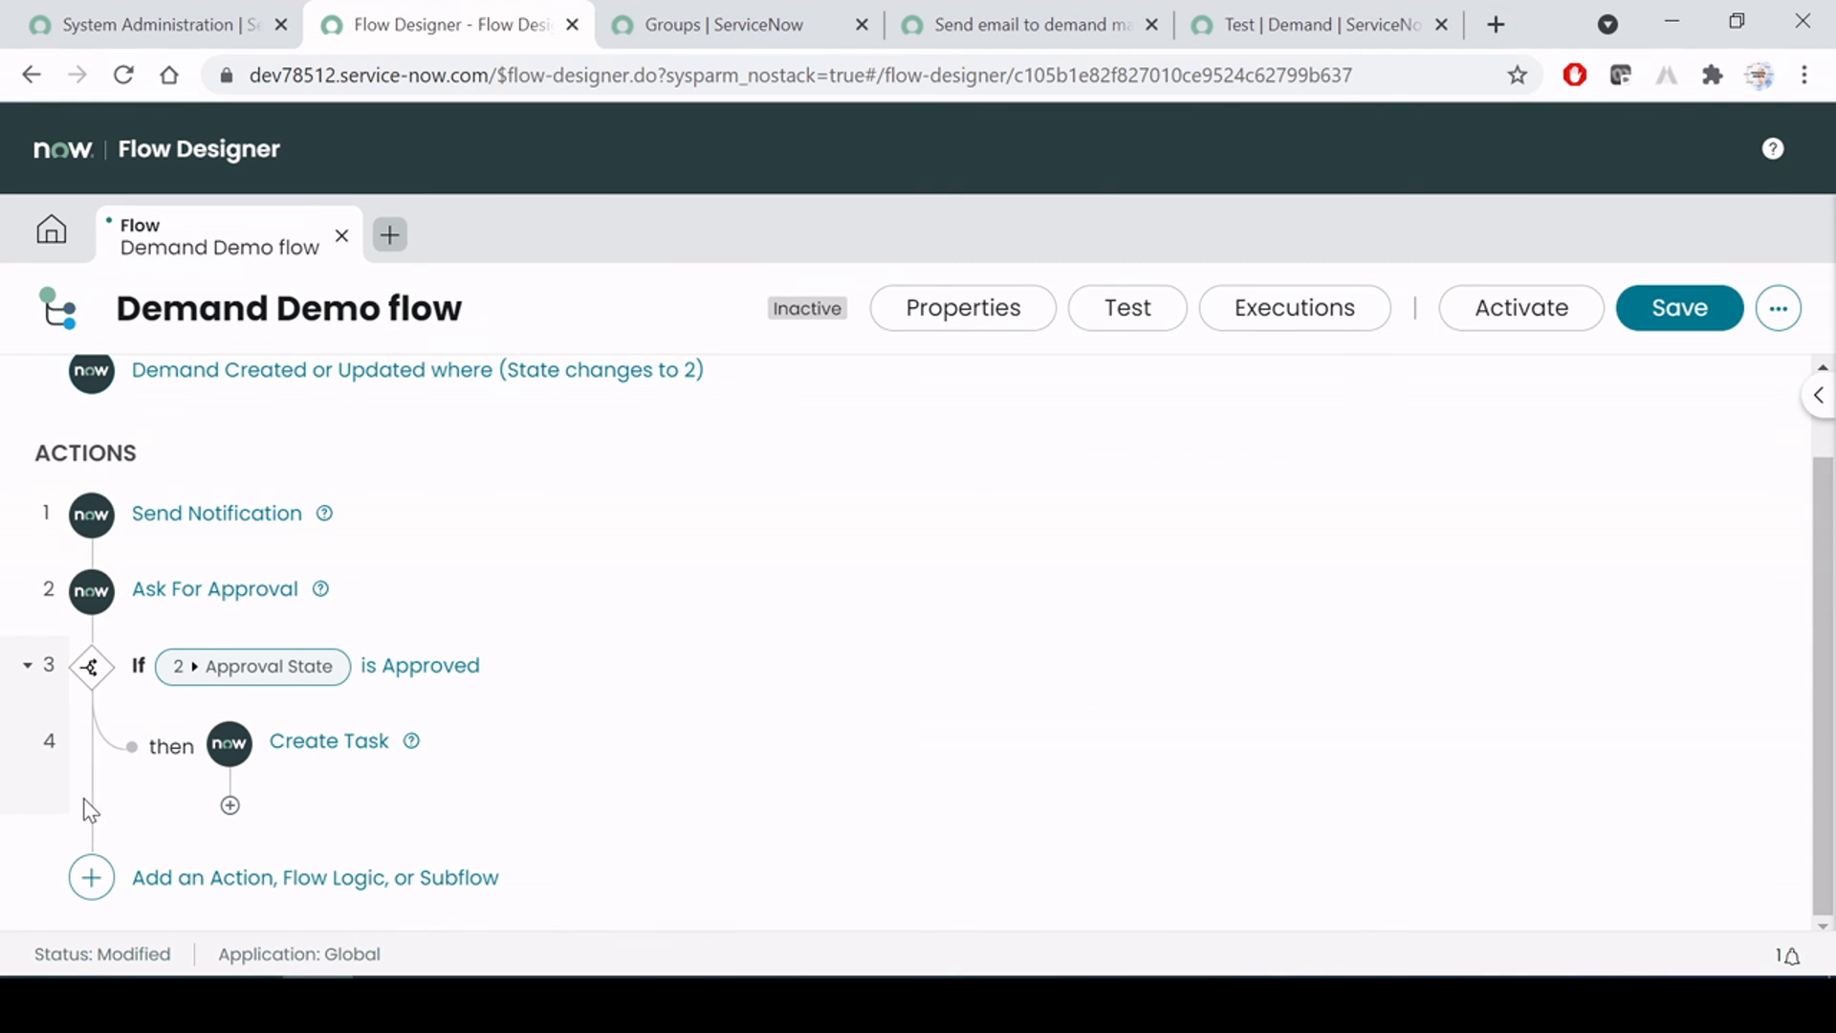
{"action": "left_click", "coordinate": [197, 880]}
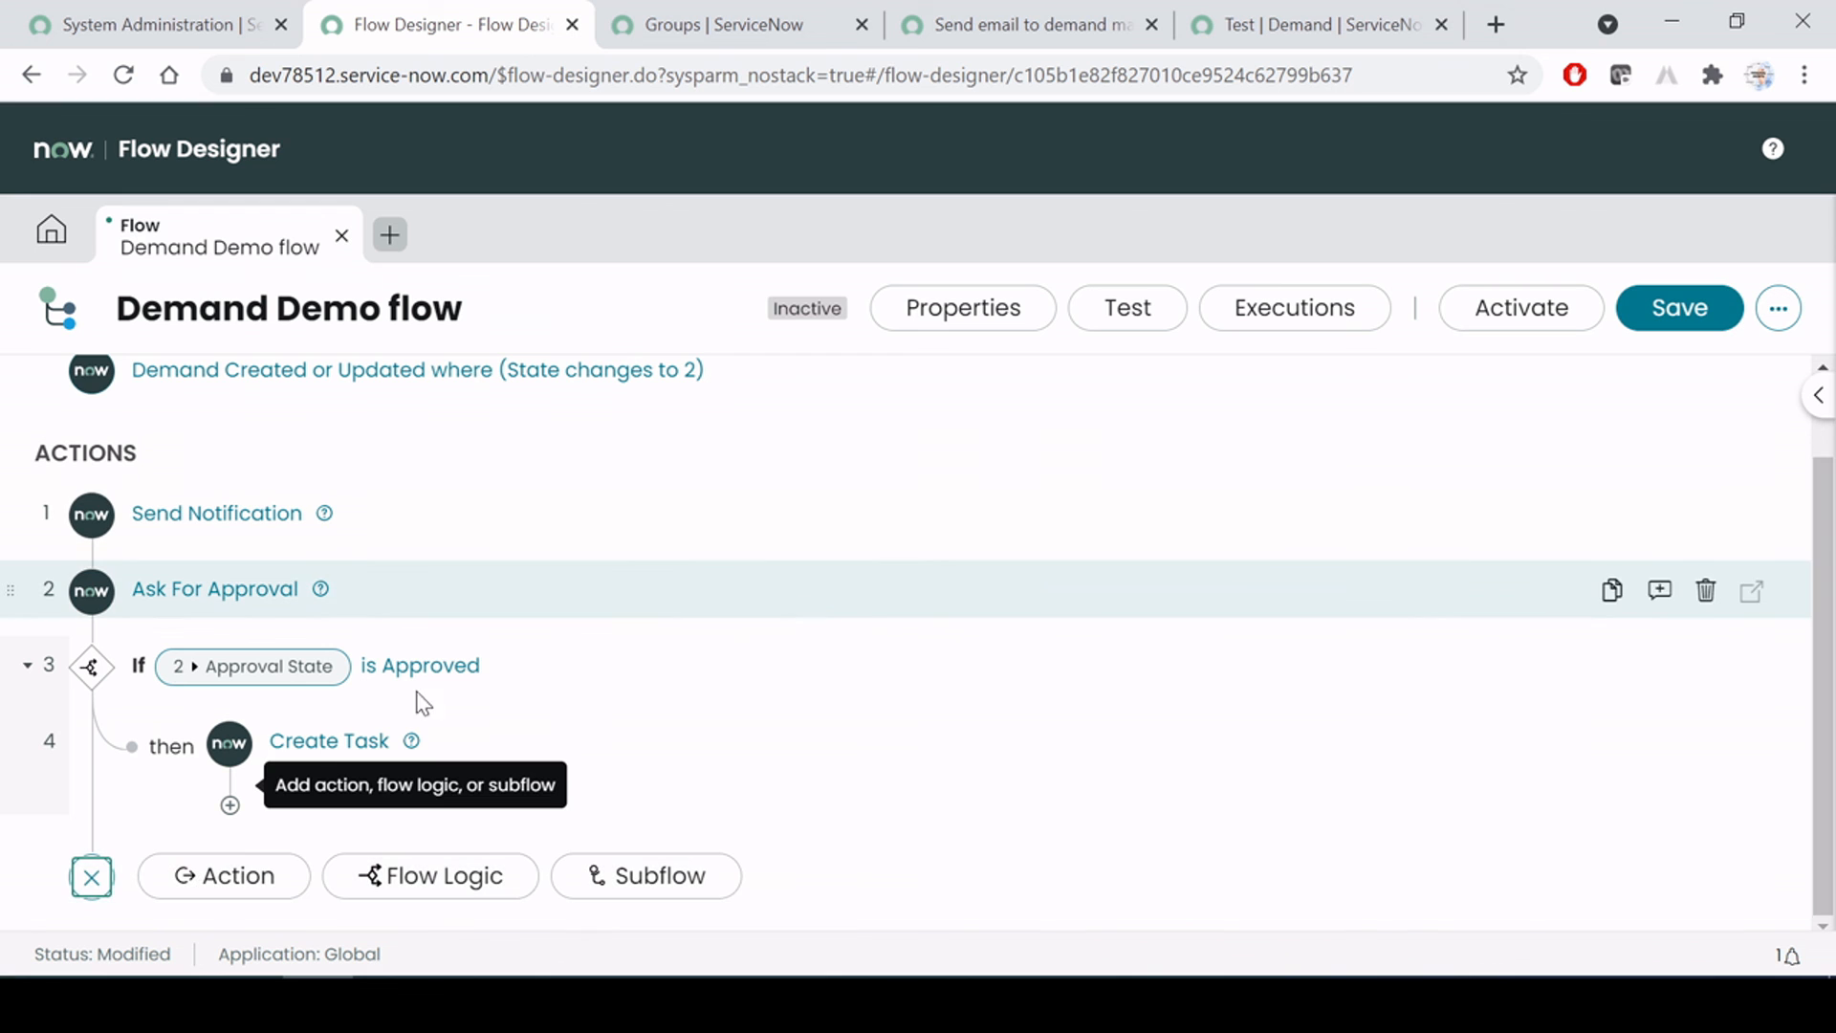
{"action": "left_click", "coordinate": [234, 876]}
{"action": "scroll", "coordinate": [622, 586], "scroll_direction": "down", "scroll_amount": 5}
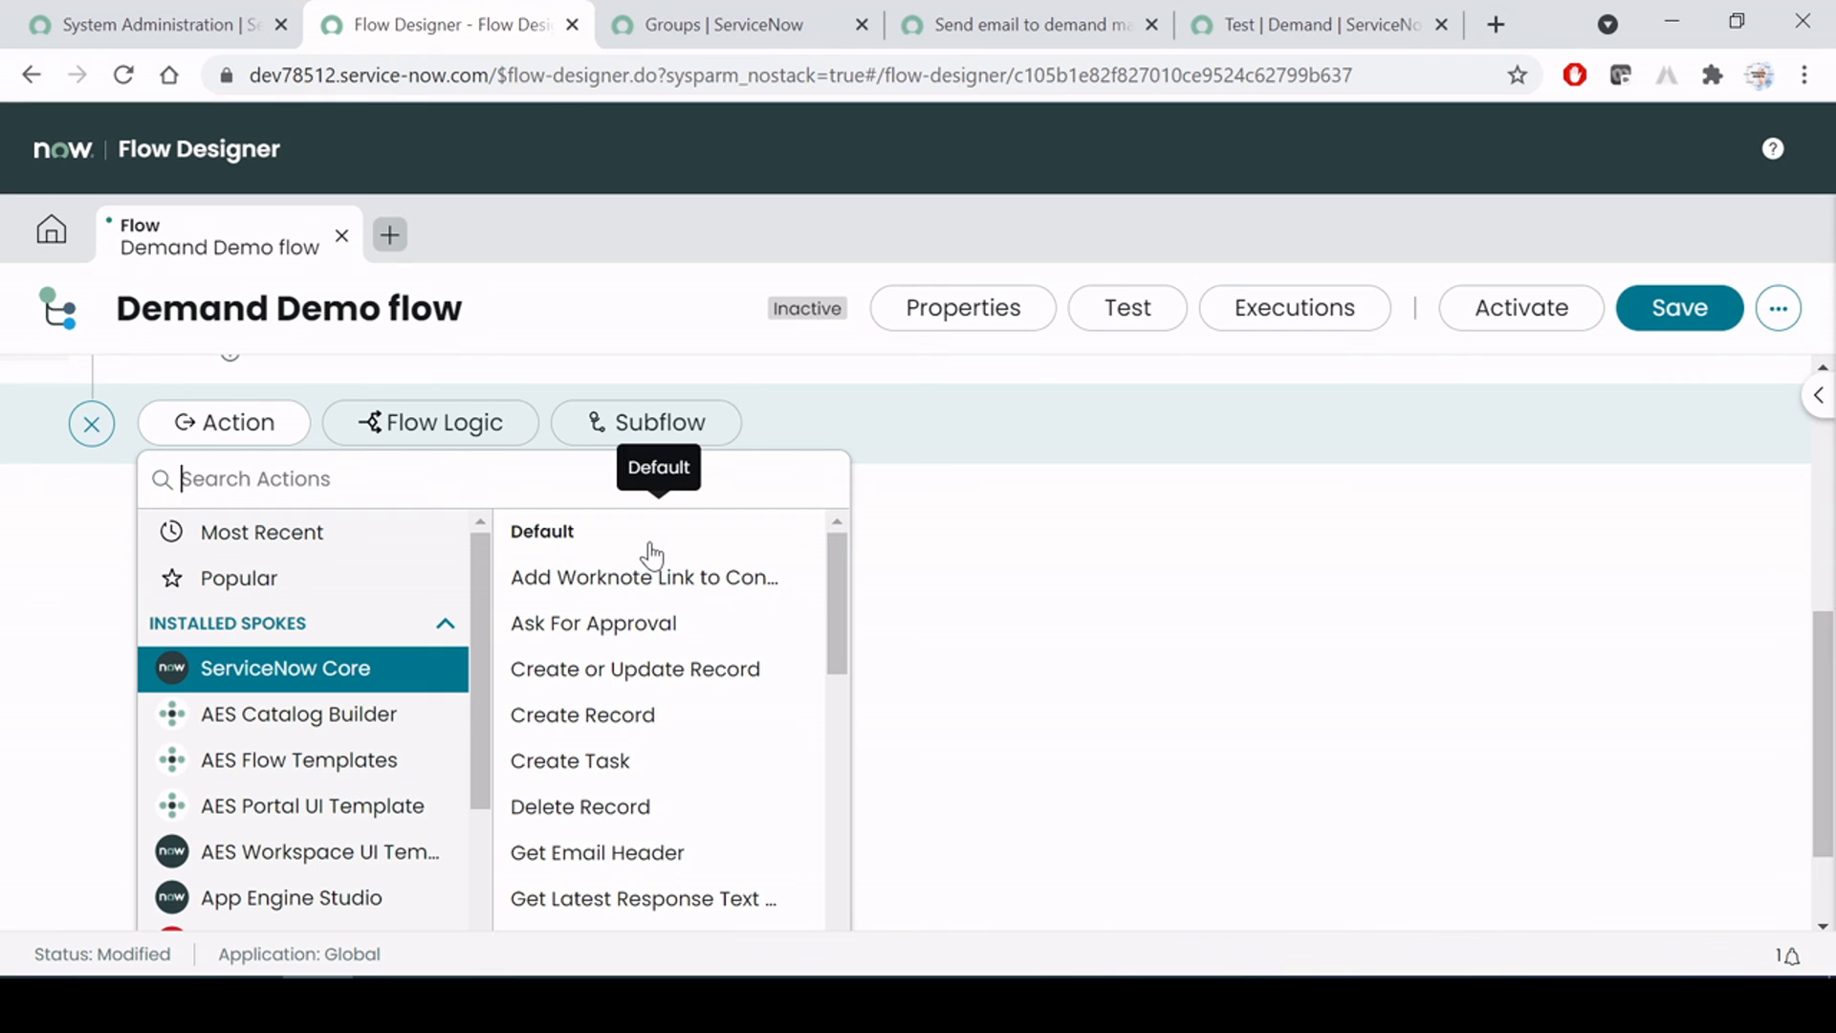
{"action": "type", "text": "upd"}
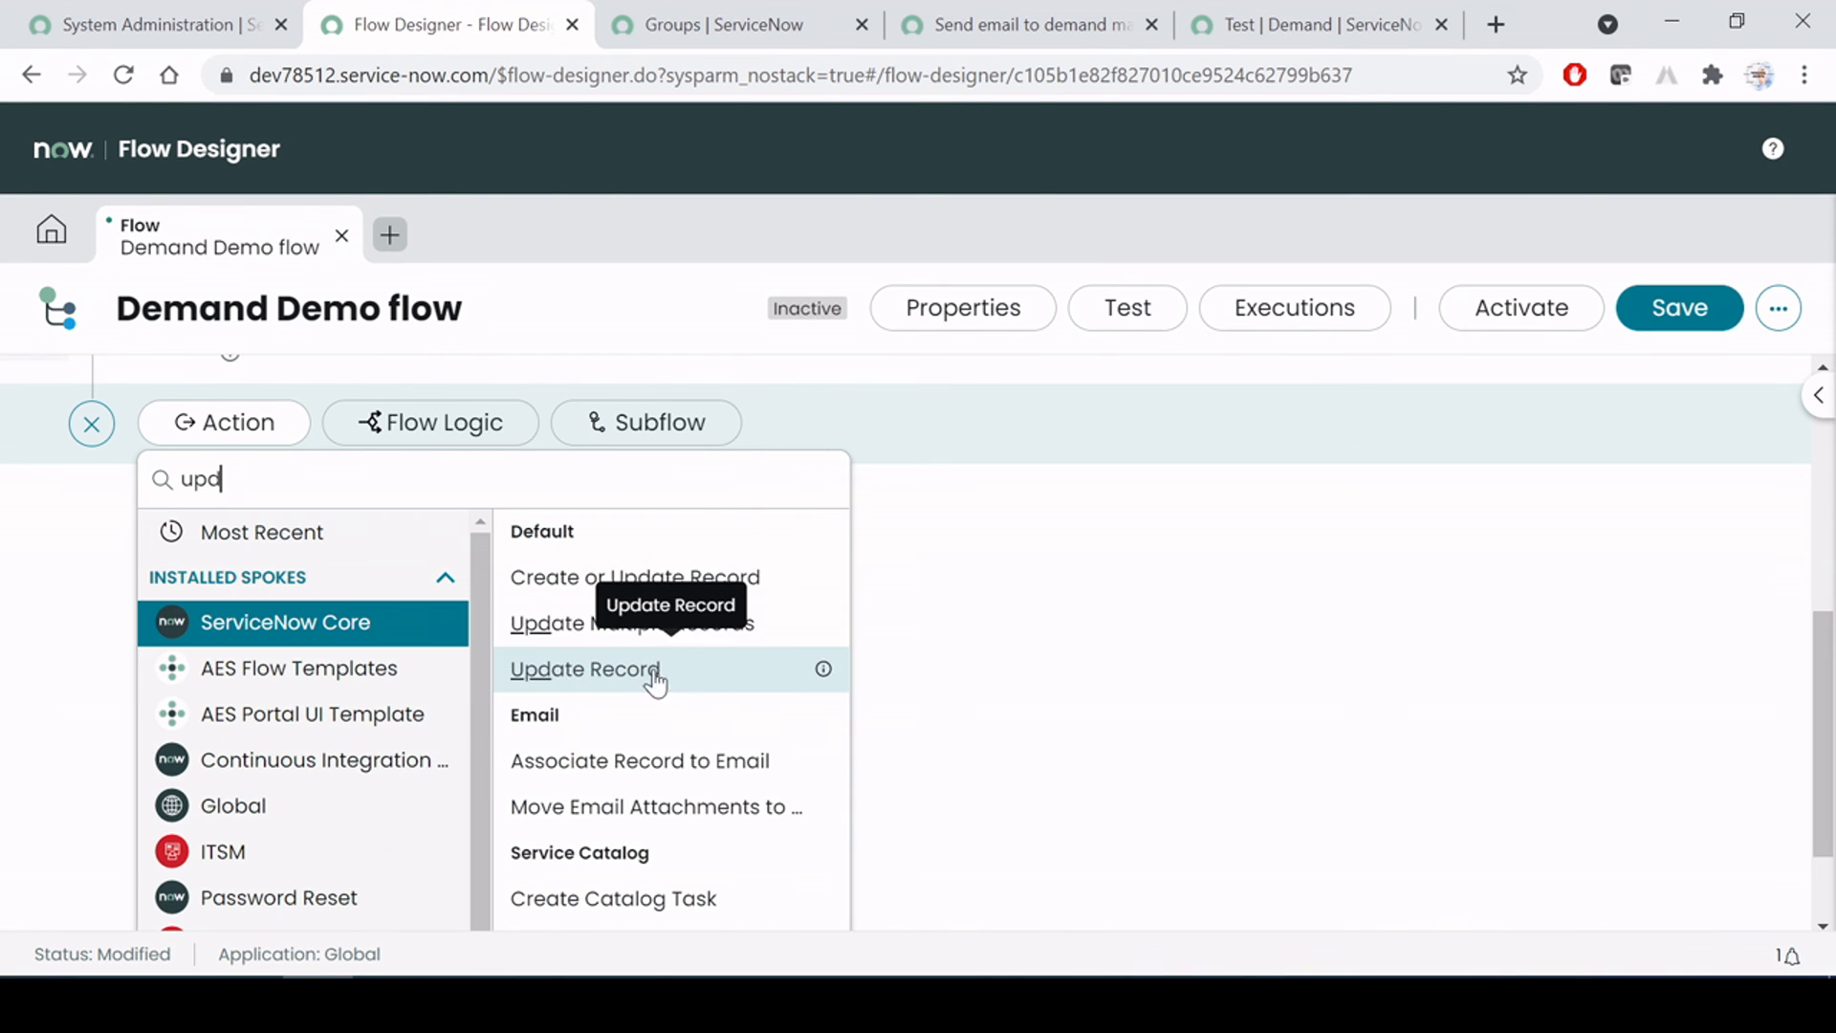
{"action": "left_click", "coordinate": [585, 669]}
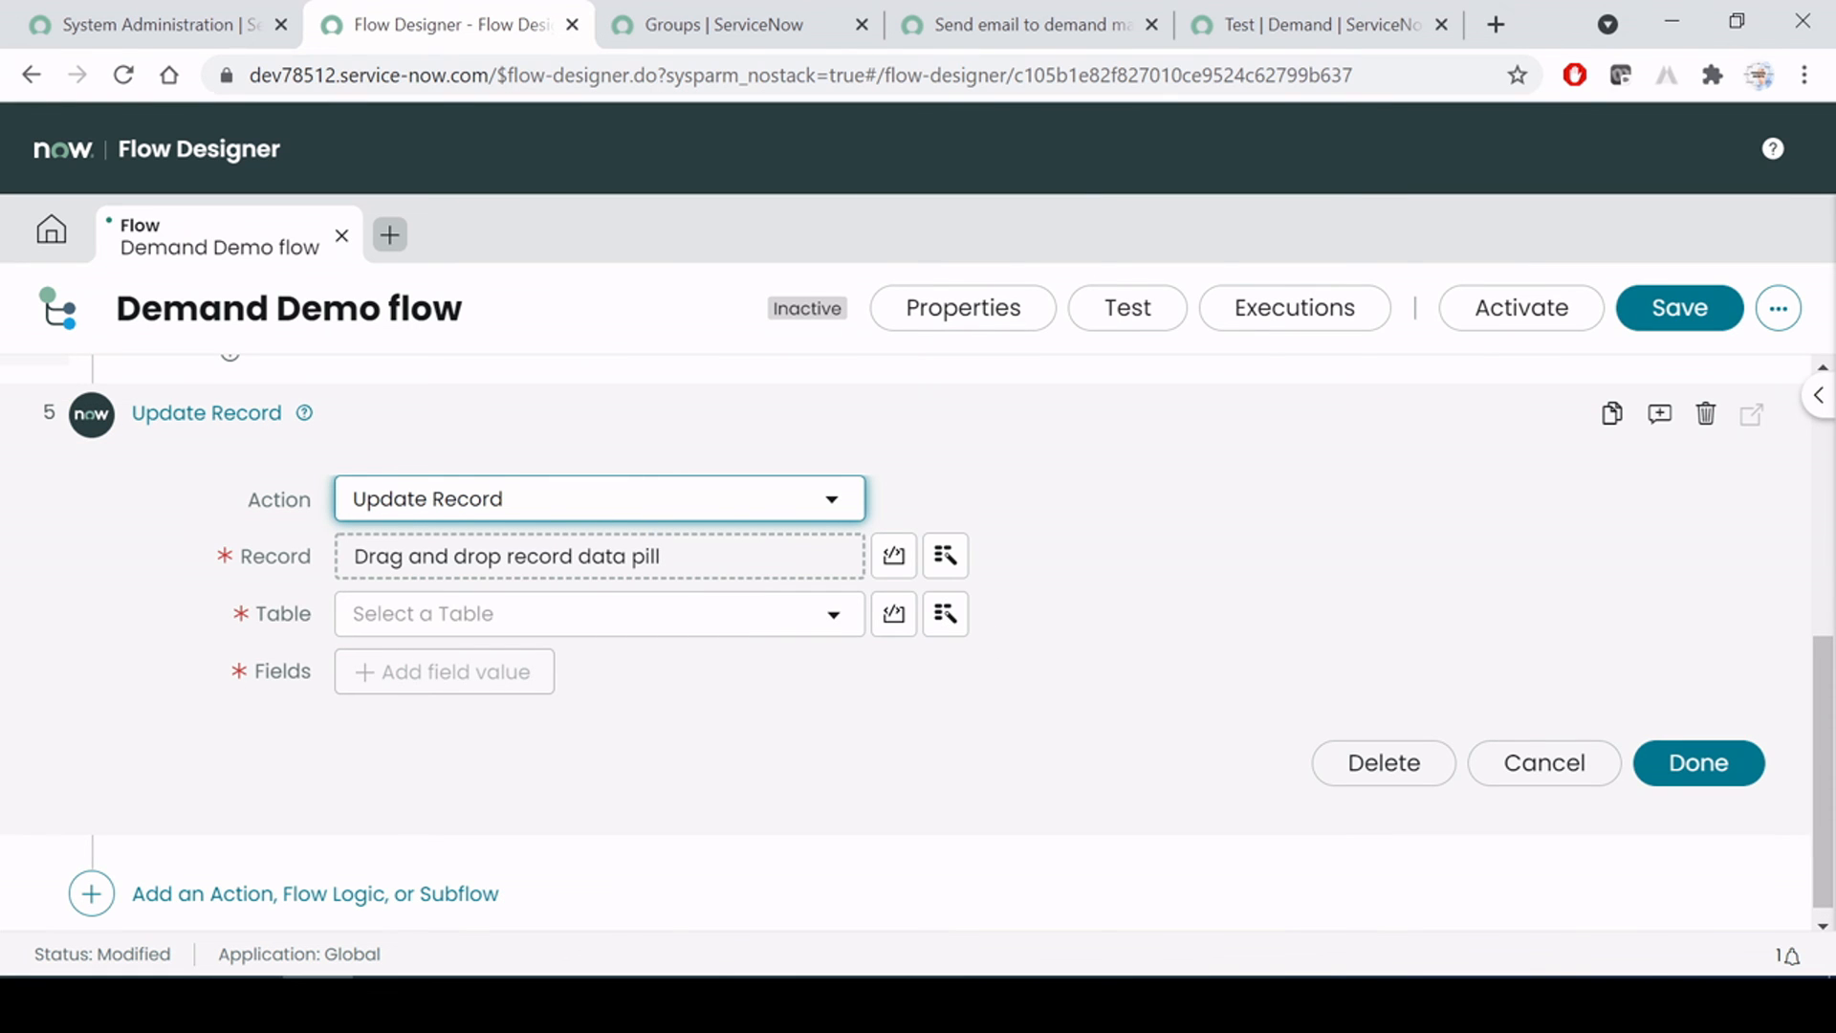
Set the Update Record action's record to the trigger's Demand Record
{"action": "left_click", "coordinate": [1817, 394]}
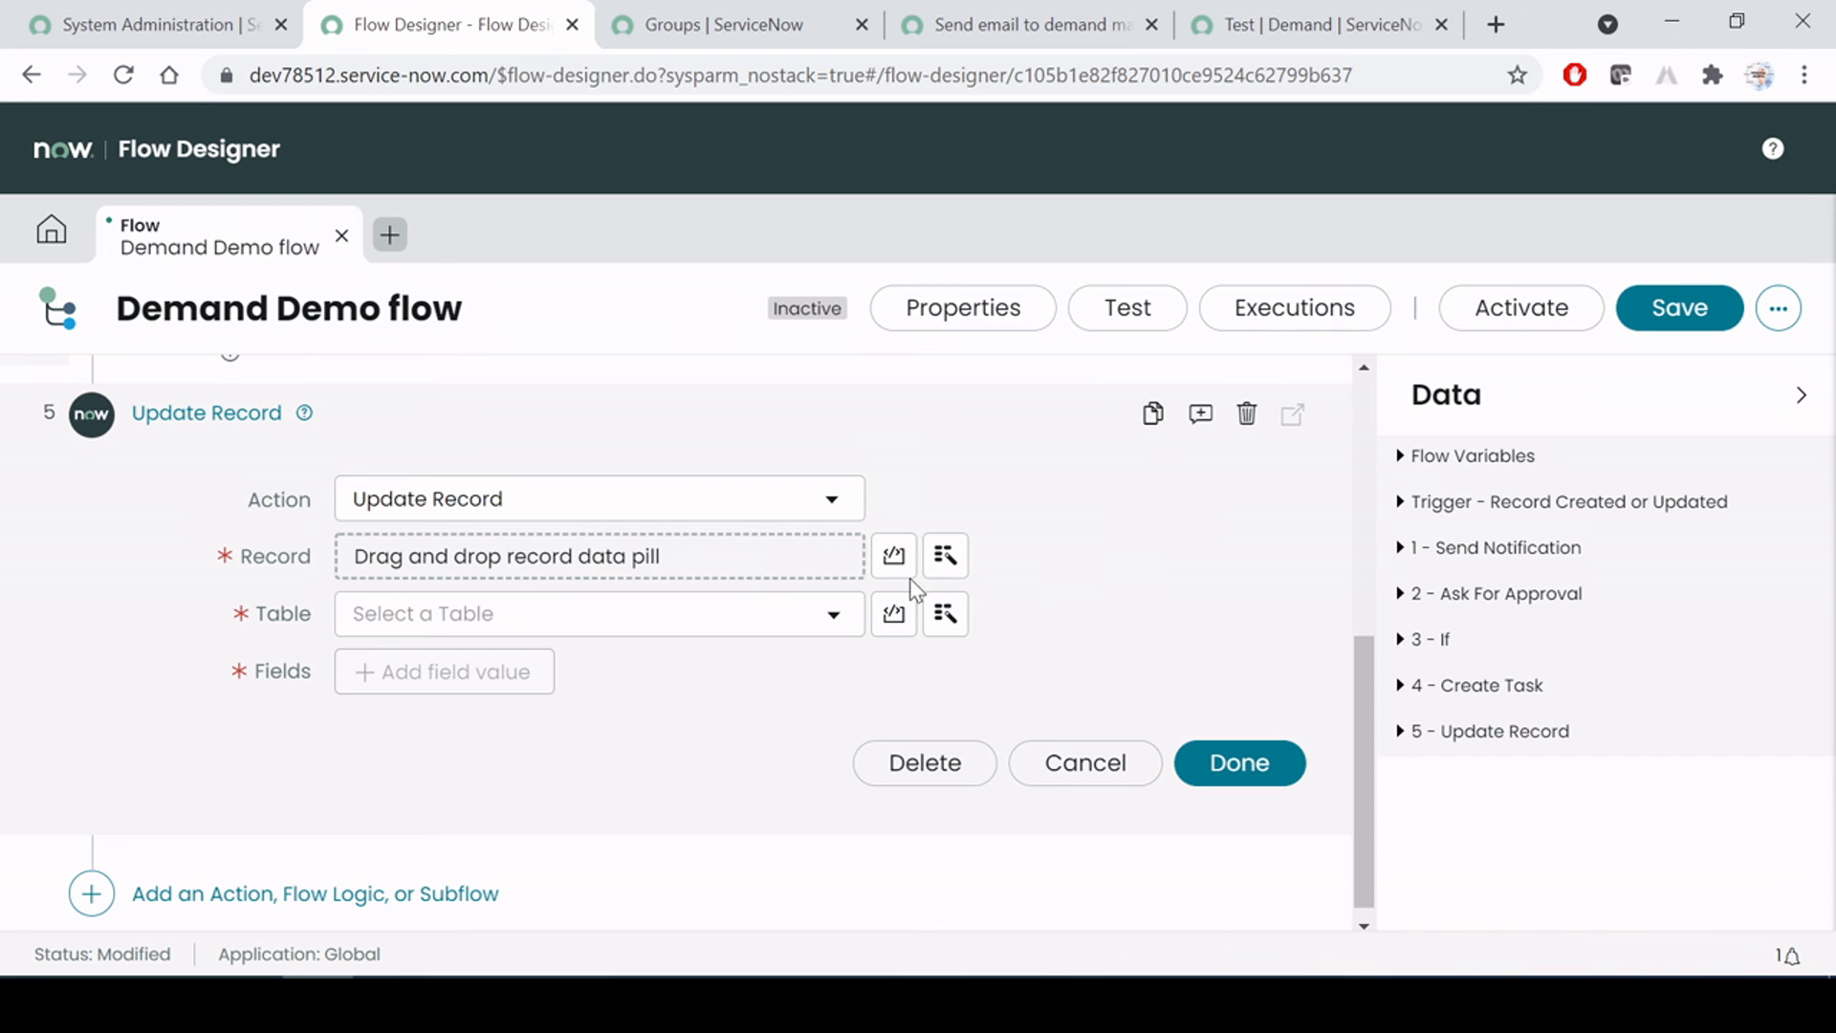
{"action": "left_click", "coordinate": [947, 556]}
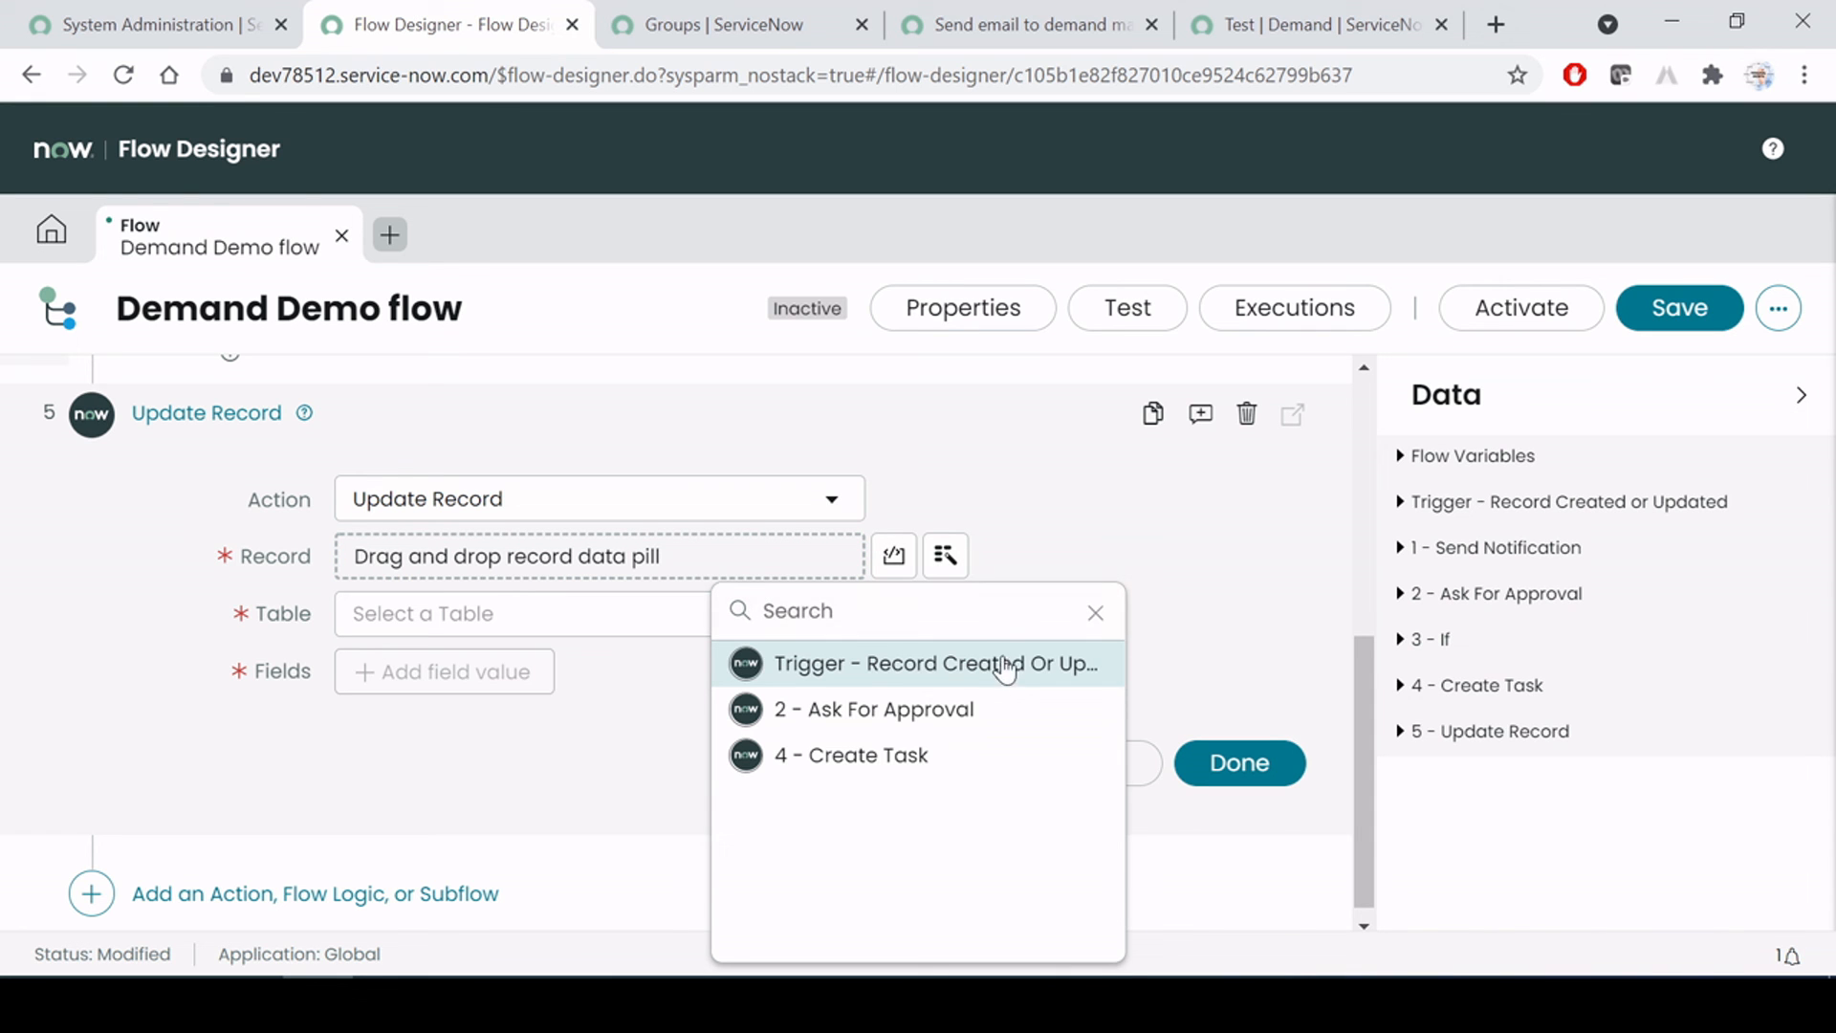
{"action": "left_click", "coordinate": [1007, 663]}
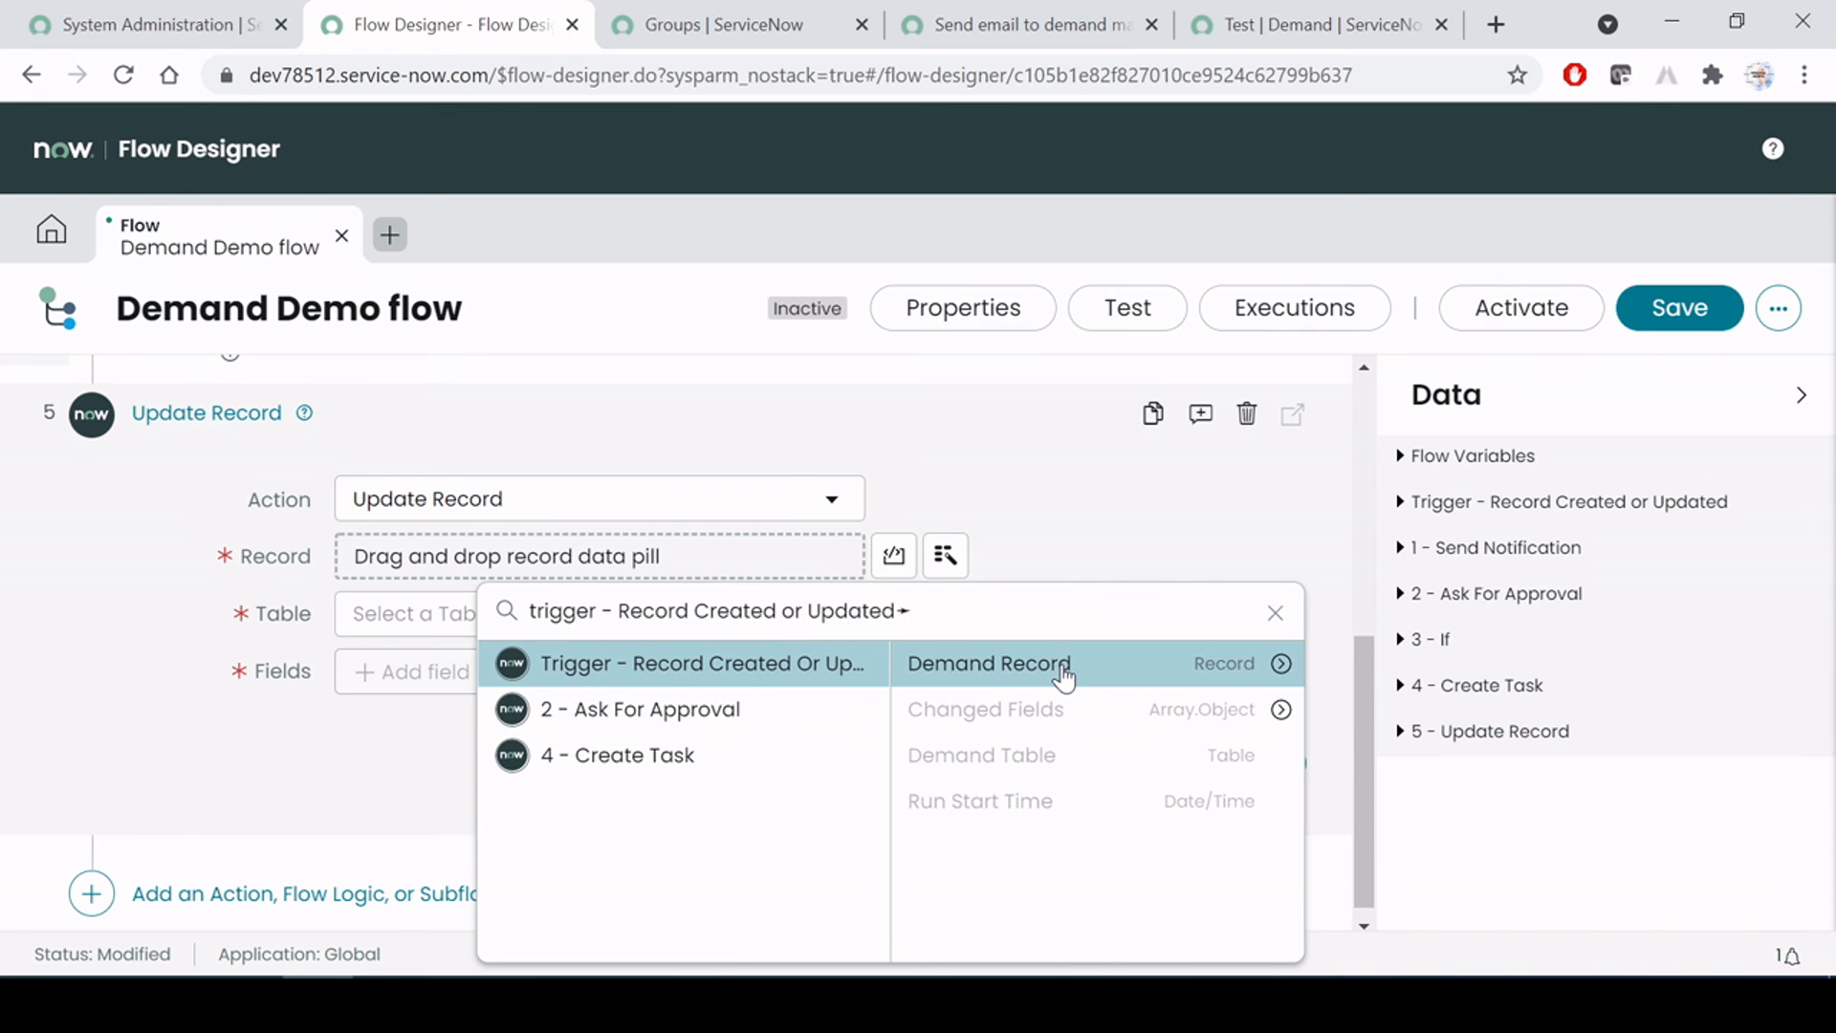
{"action": "left_click", "coordinate": [1064, 678]}
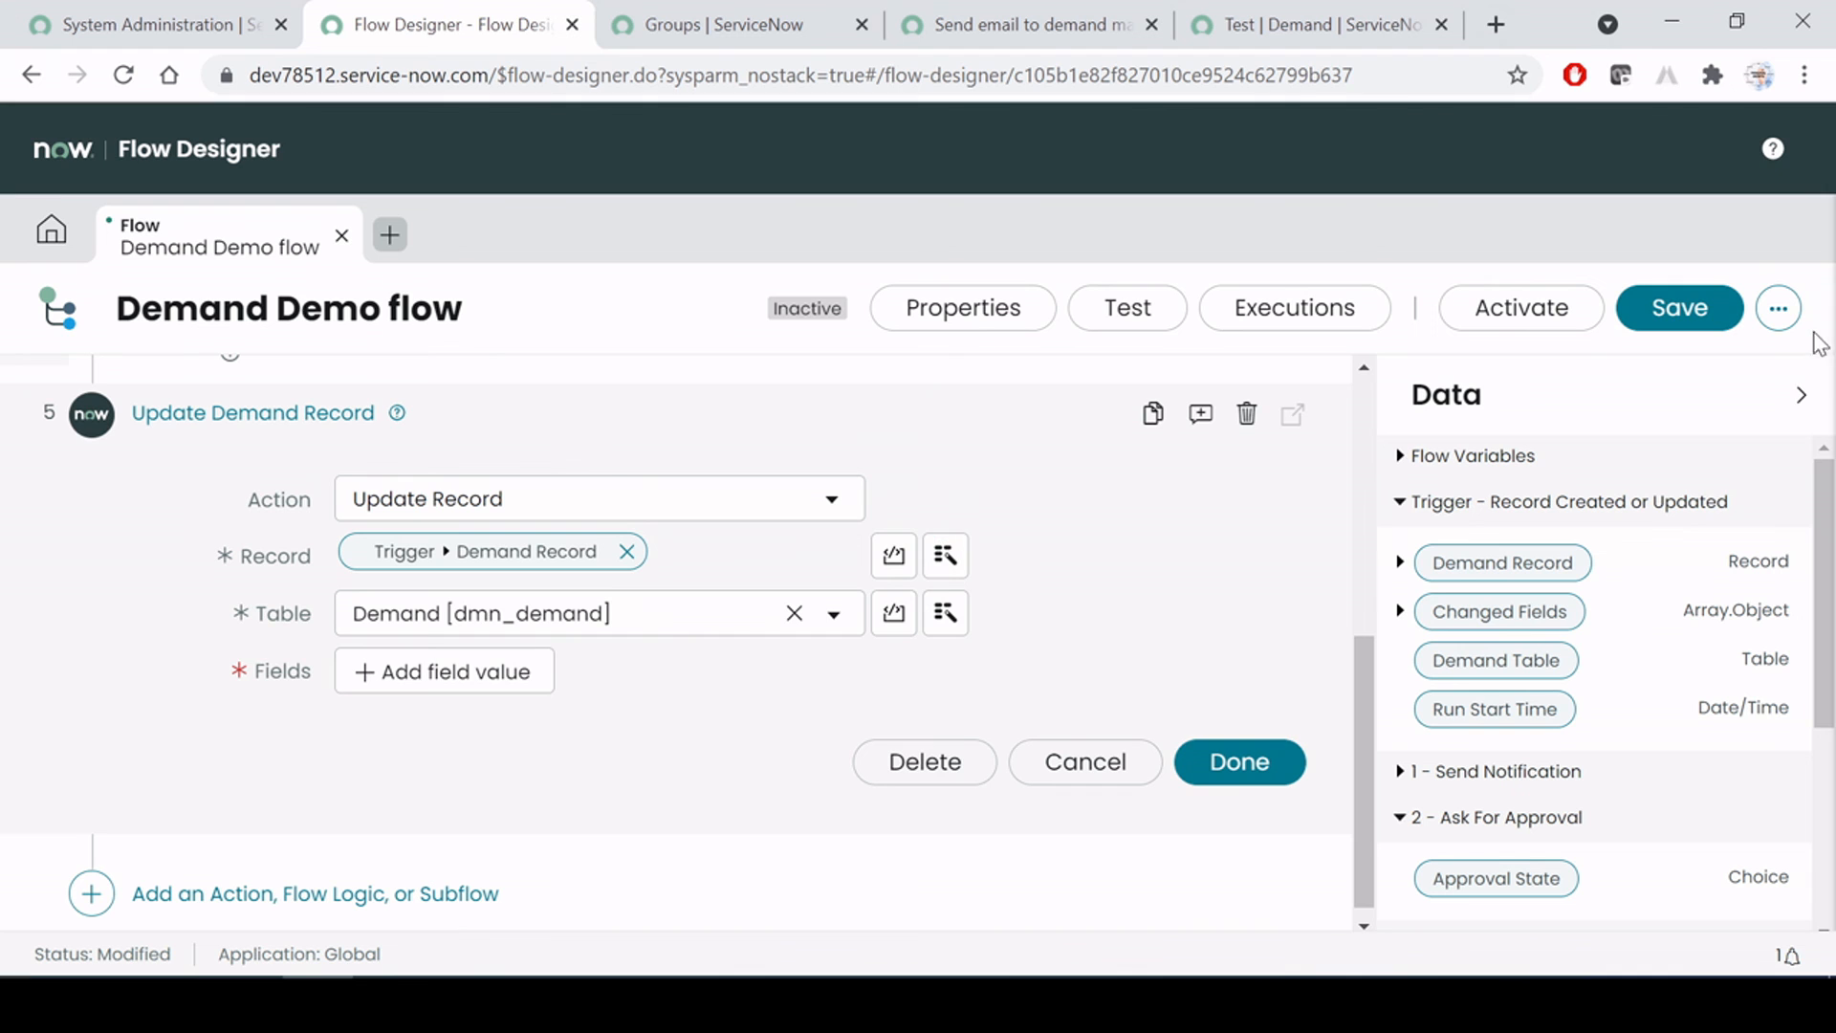
{"action": "left_click", "coordinate": [1798, 394]}
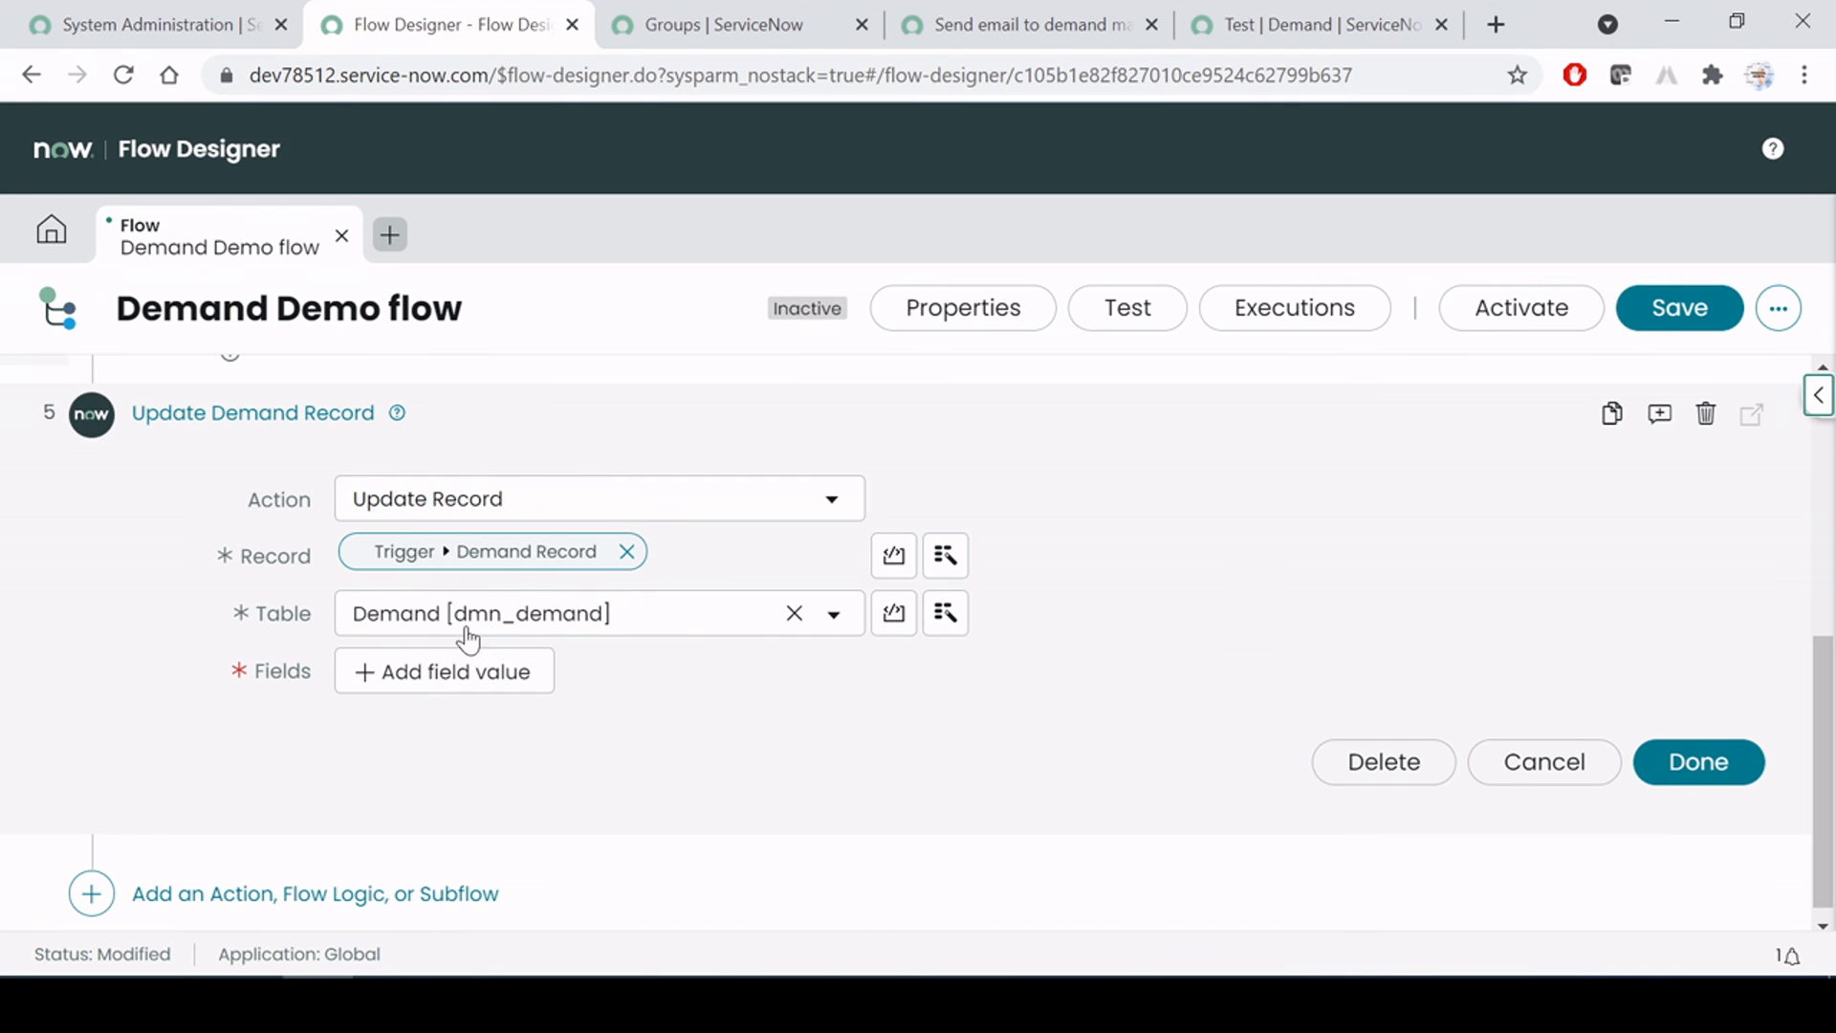
Add a State field value to the update action and set it to Deferred
{"action": "left_click", "coordinate": [483, 677]}
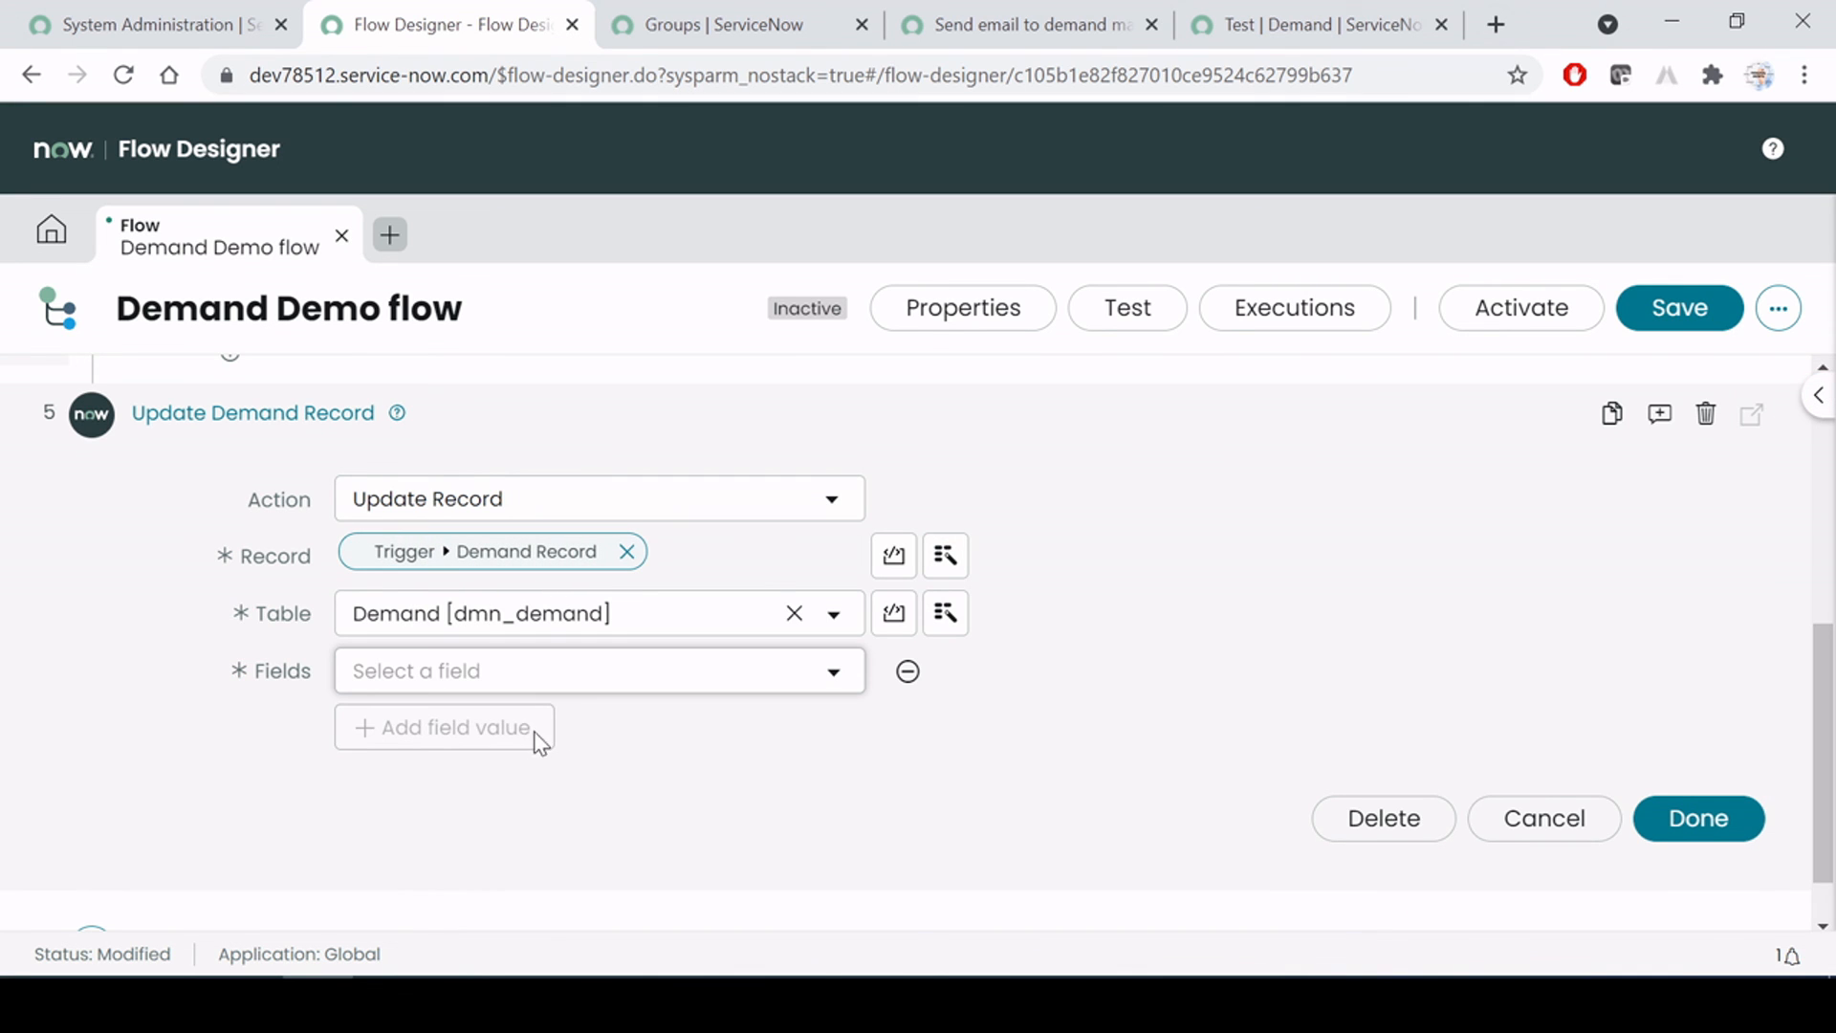
{"action": "left_click", "coordinate": [588, 681]}
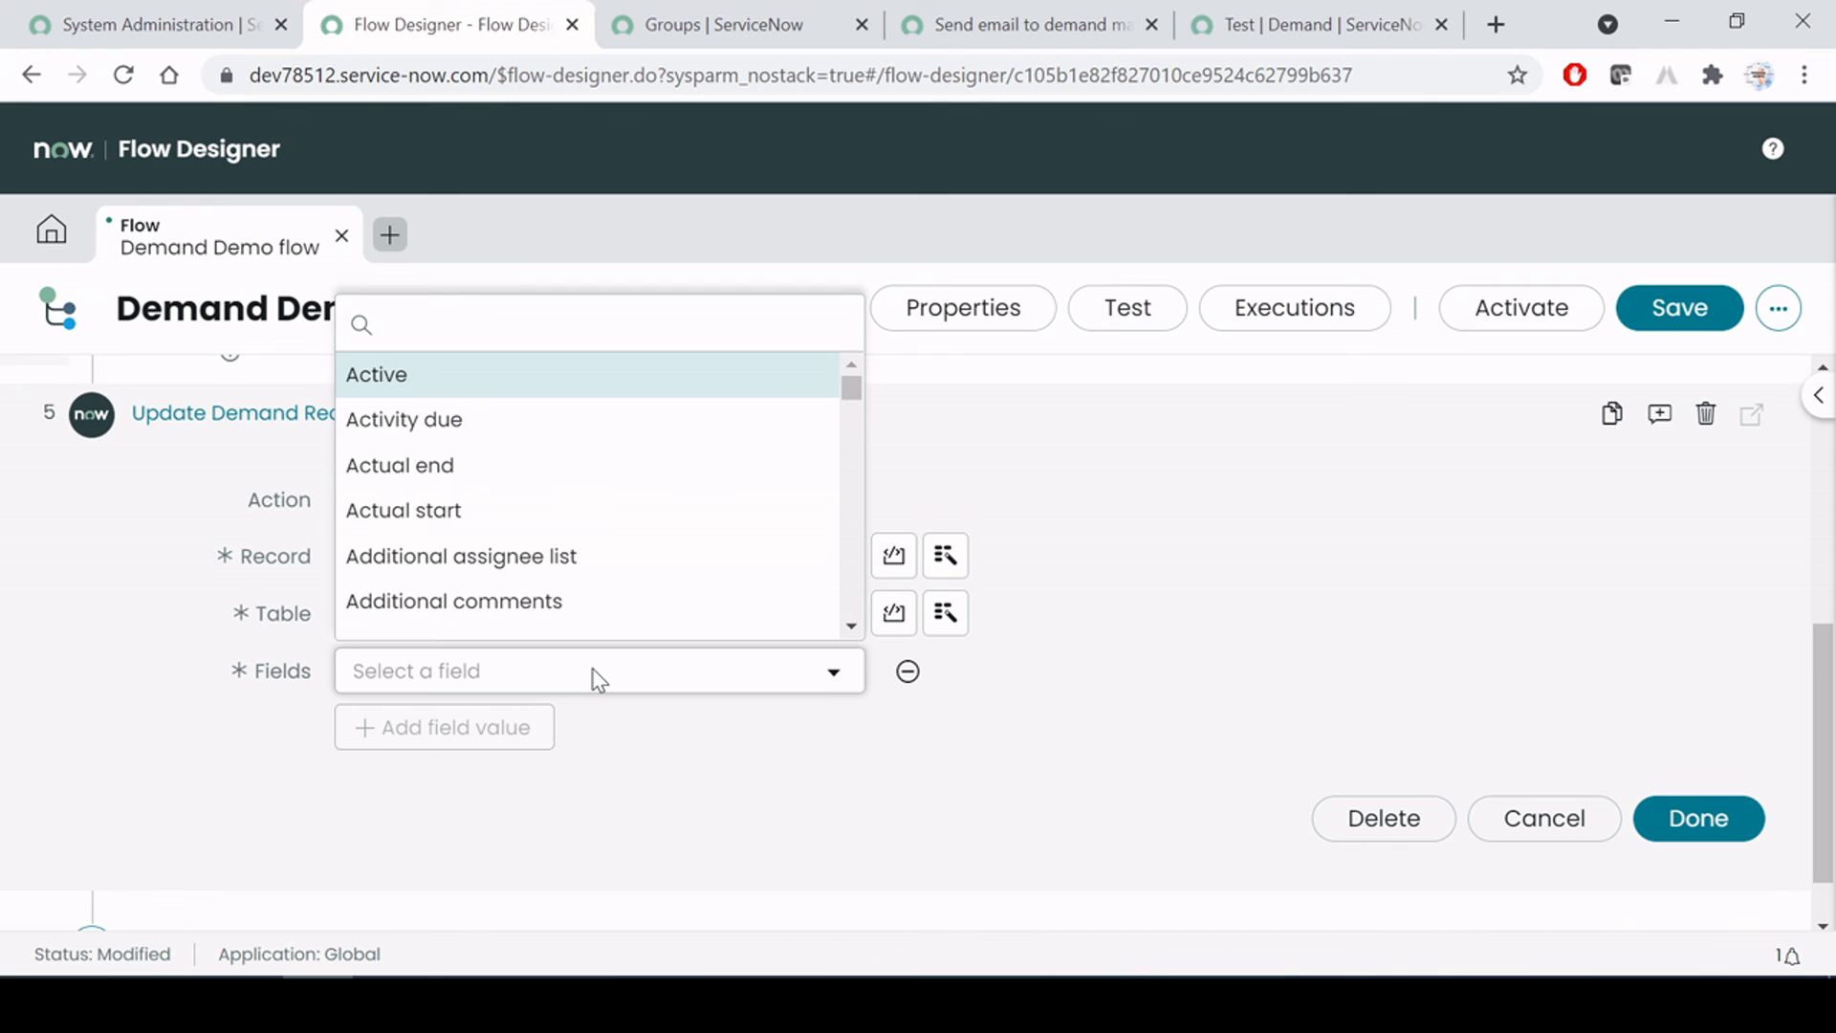
{"action": "type", "text": "sta"}
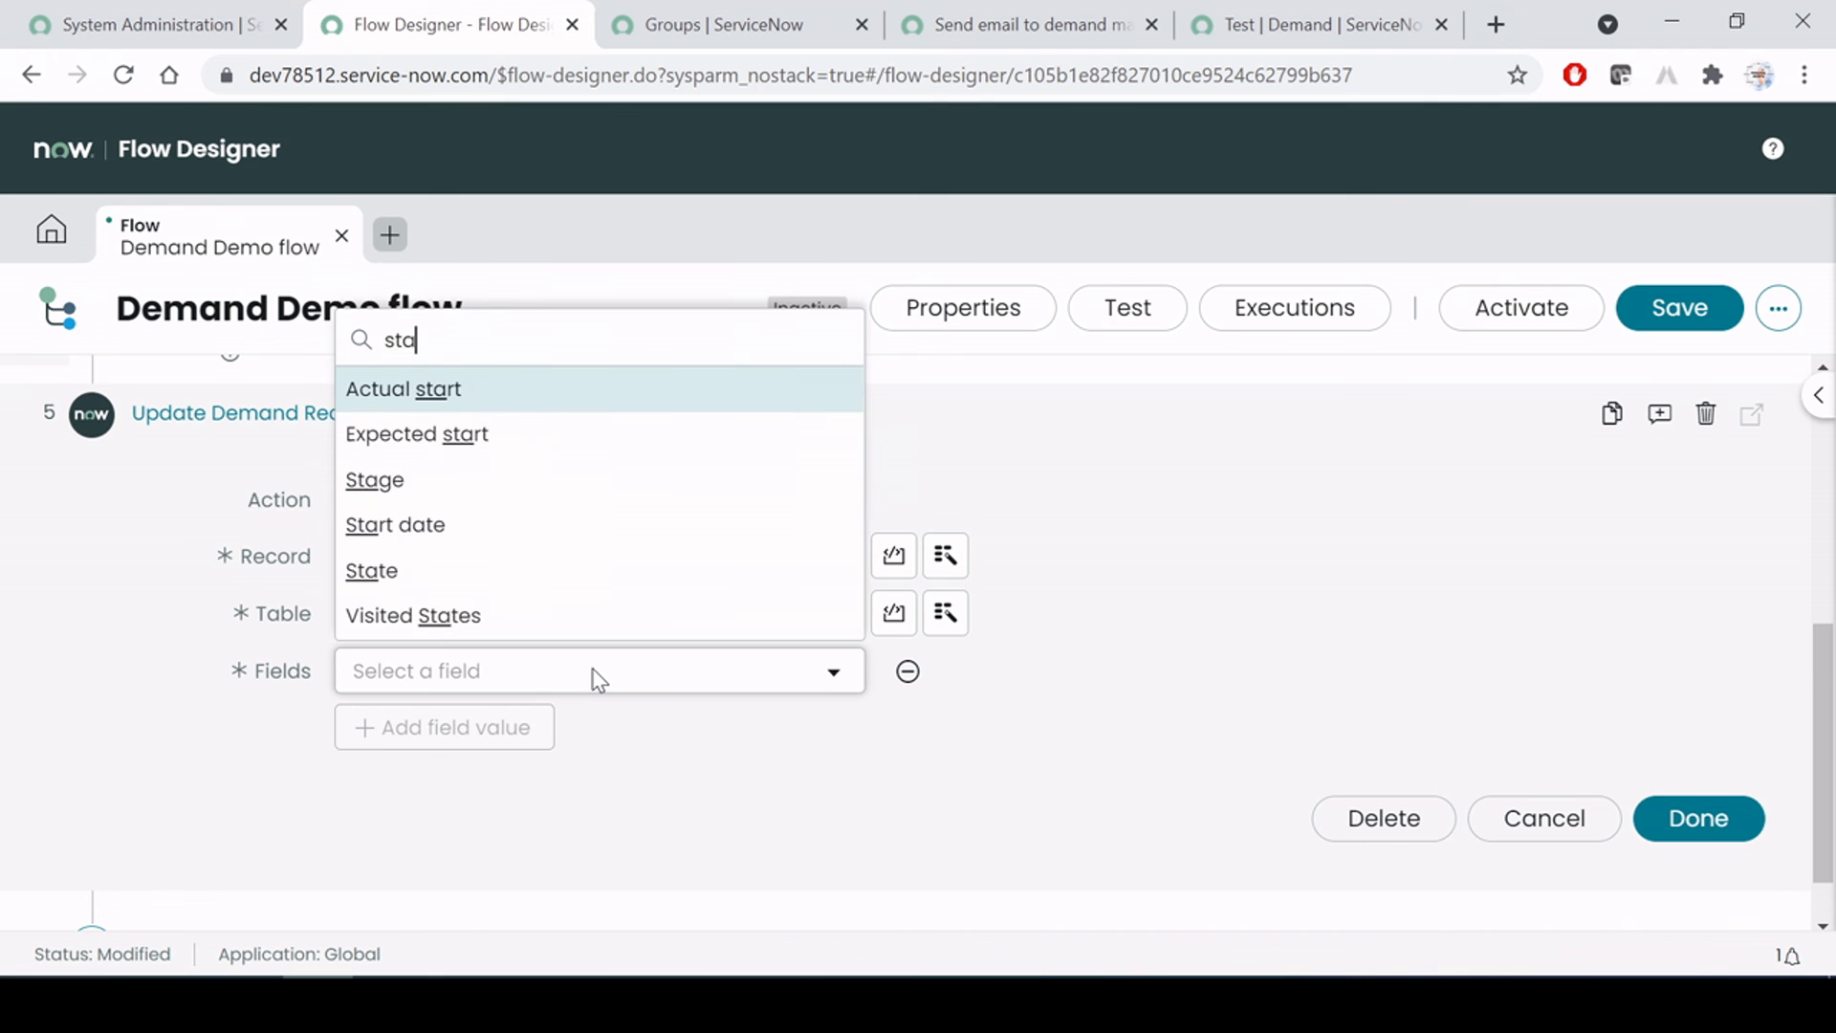
{"action": "left_click", "coordinate": [393, 574]}
{"action": "left_click", "coordinate": [1115, 693]}
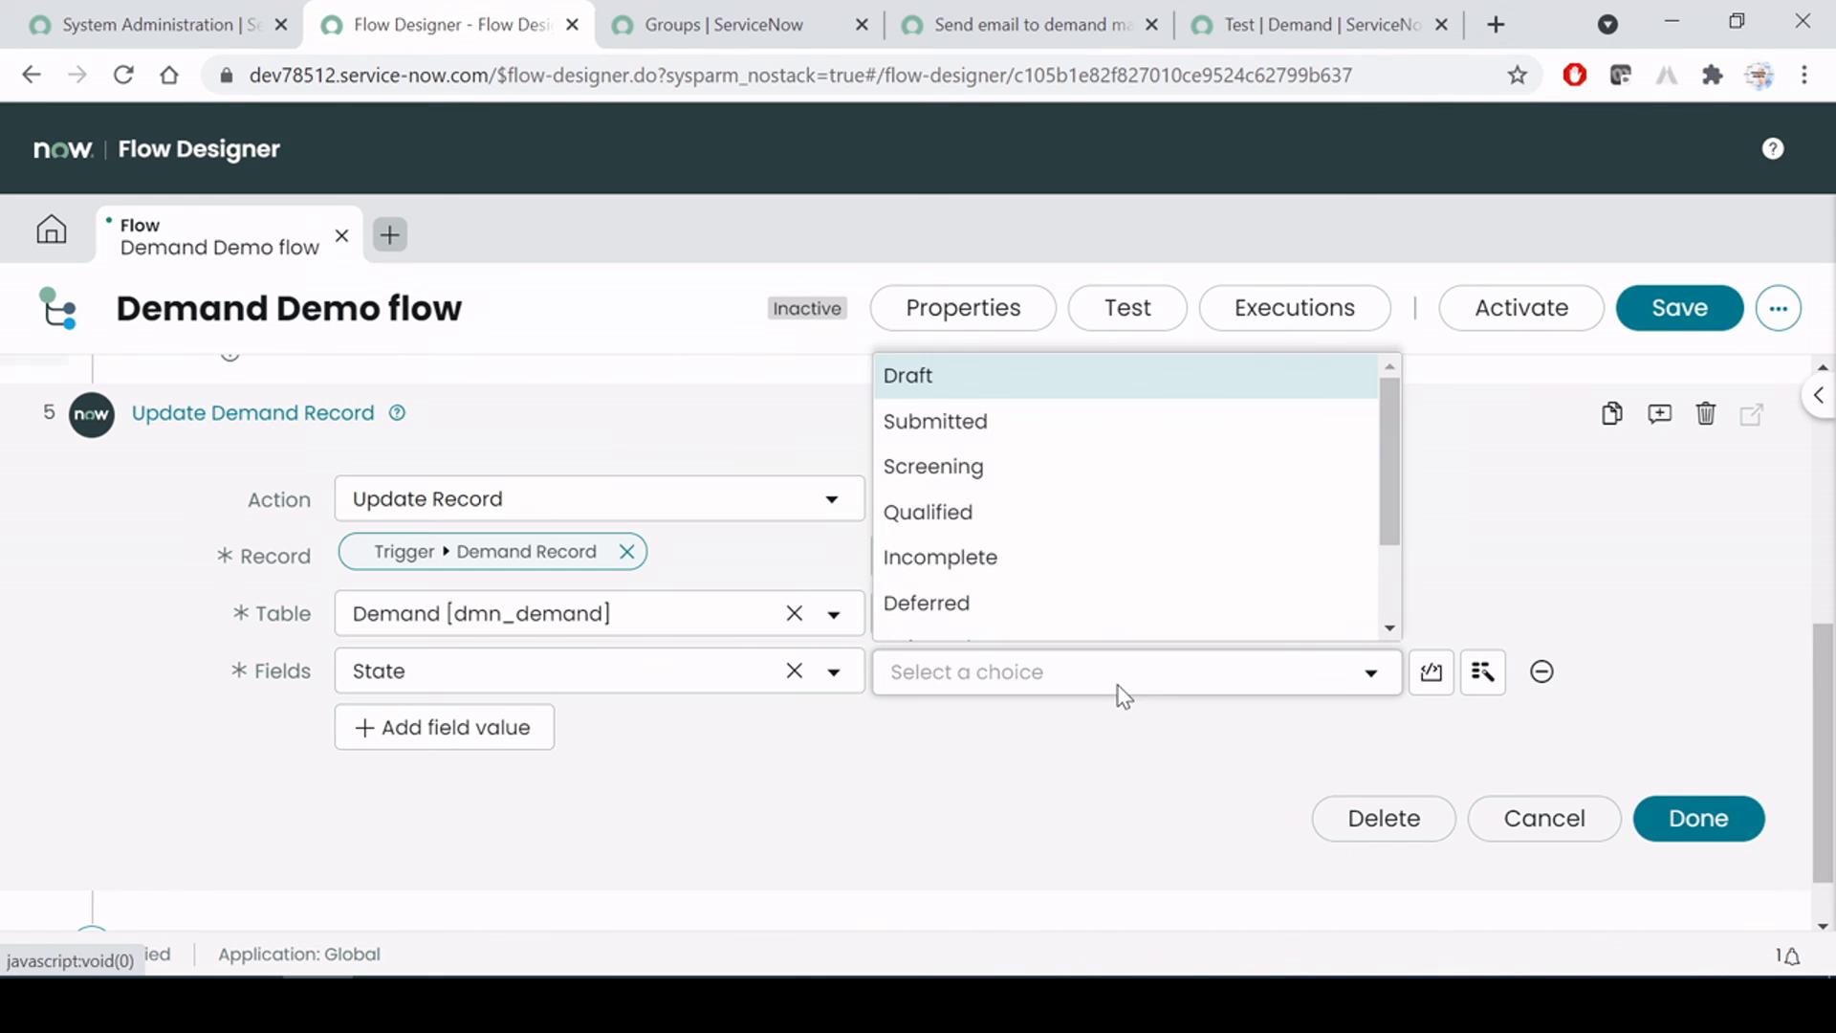
{"action": "scroll", "coordinate": [1016, 468], "scroll_direction": "down", "scroll_amount": 2}
{"action": "scroll", "coordinate": [1033, 578], "scroll_direction": "down", "scroll_amount": 1}
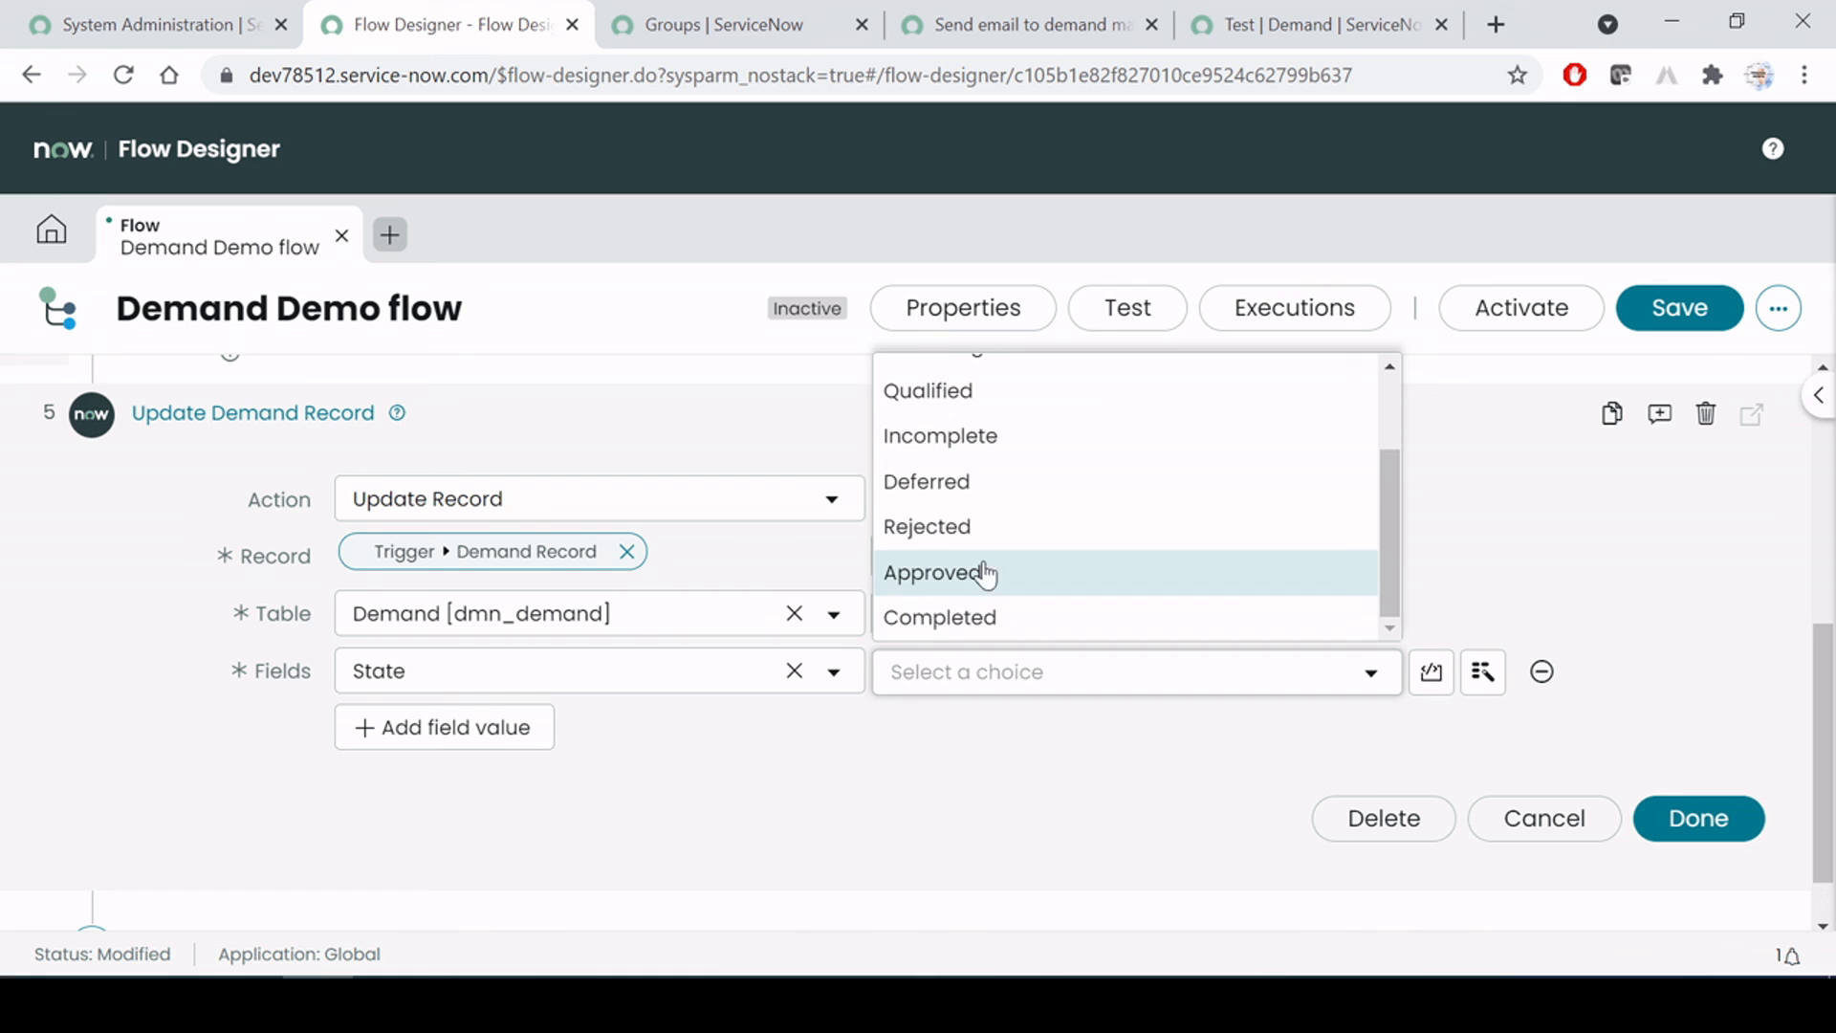
{"action": "left_click", "coordinate": [956, 489]}
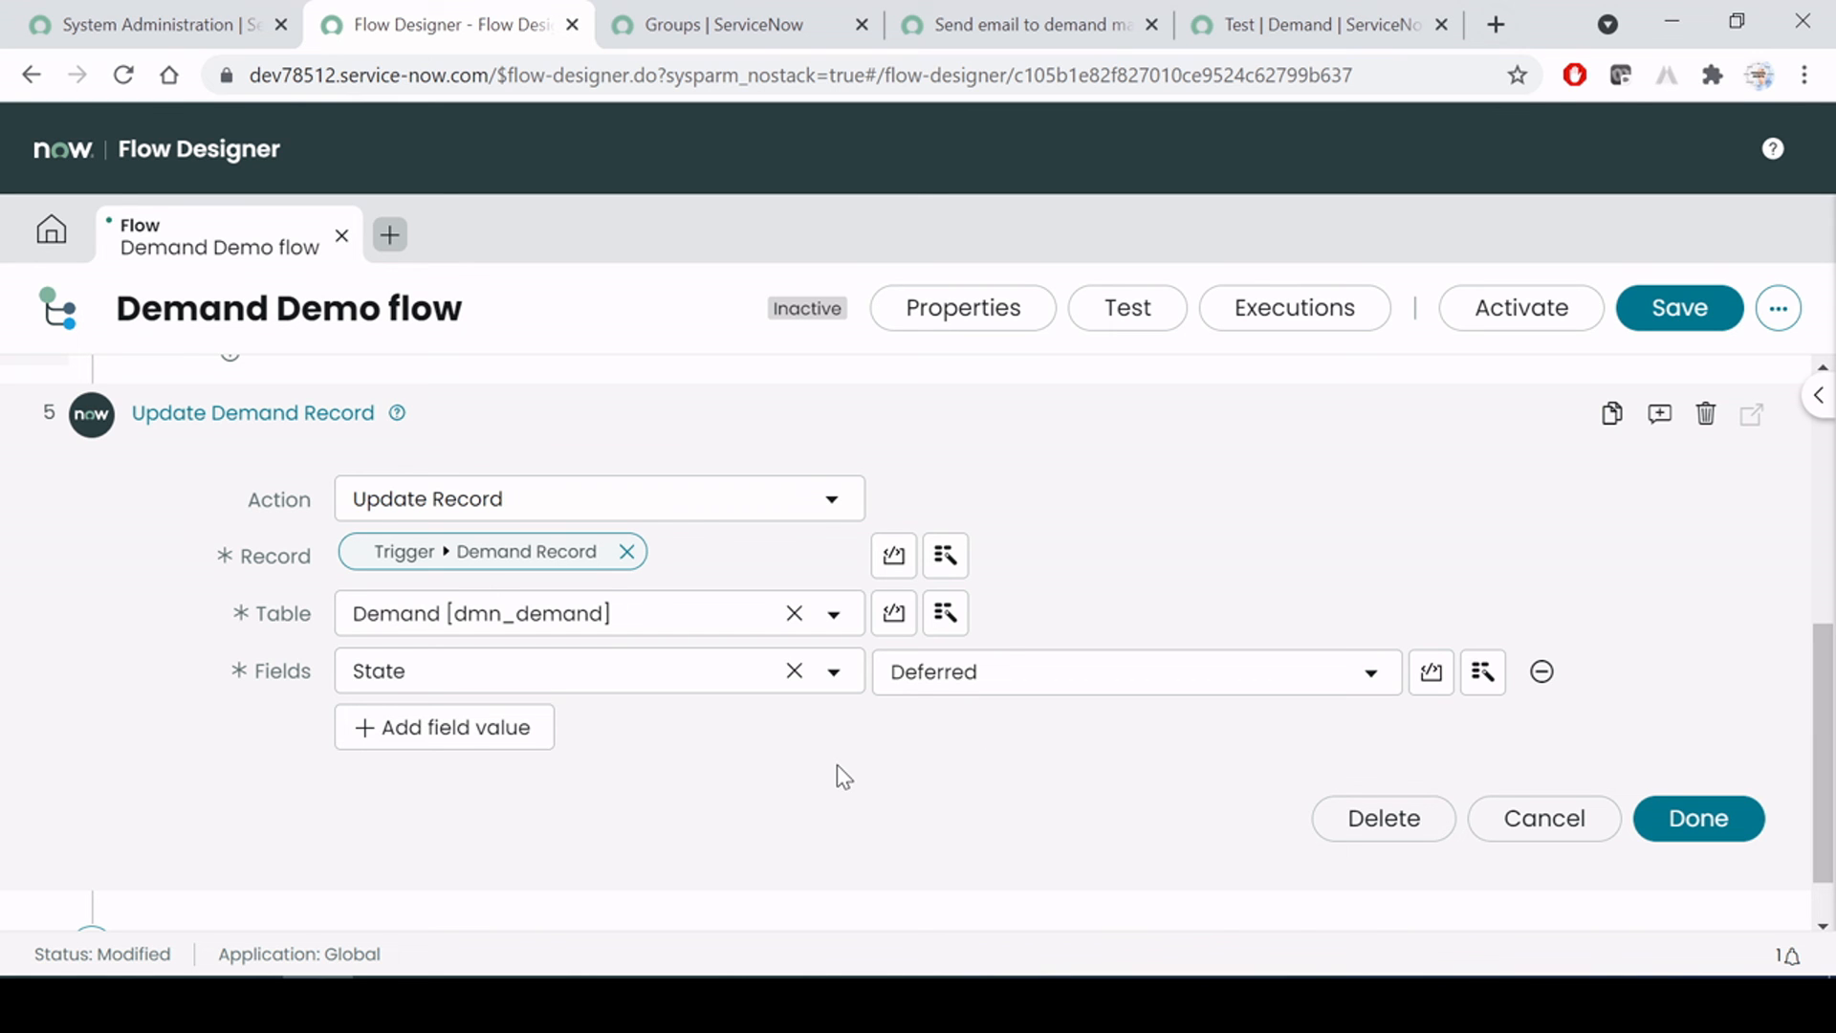
Compare the Update Demand Record action with the reject branch of the flowchart in Word, and finish editing the action
{"action": "scroll", "coordinate": [838, 768], "scroll_direction": "up", "scroll_amount": 3}
{"action": "scroll", "coordinate": [745, 750], "scroll_direction": "down", "scroll_amount": 1}
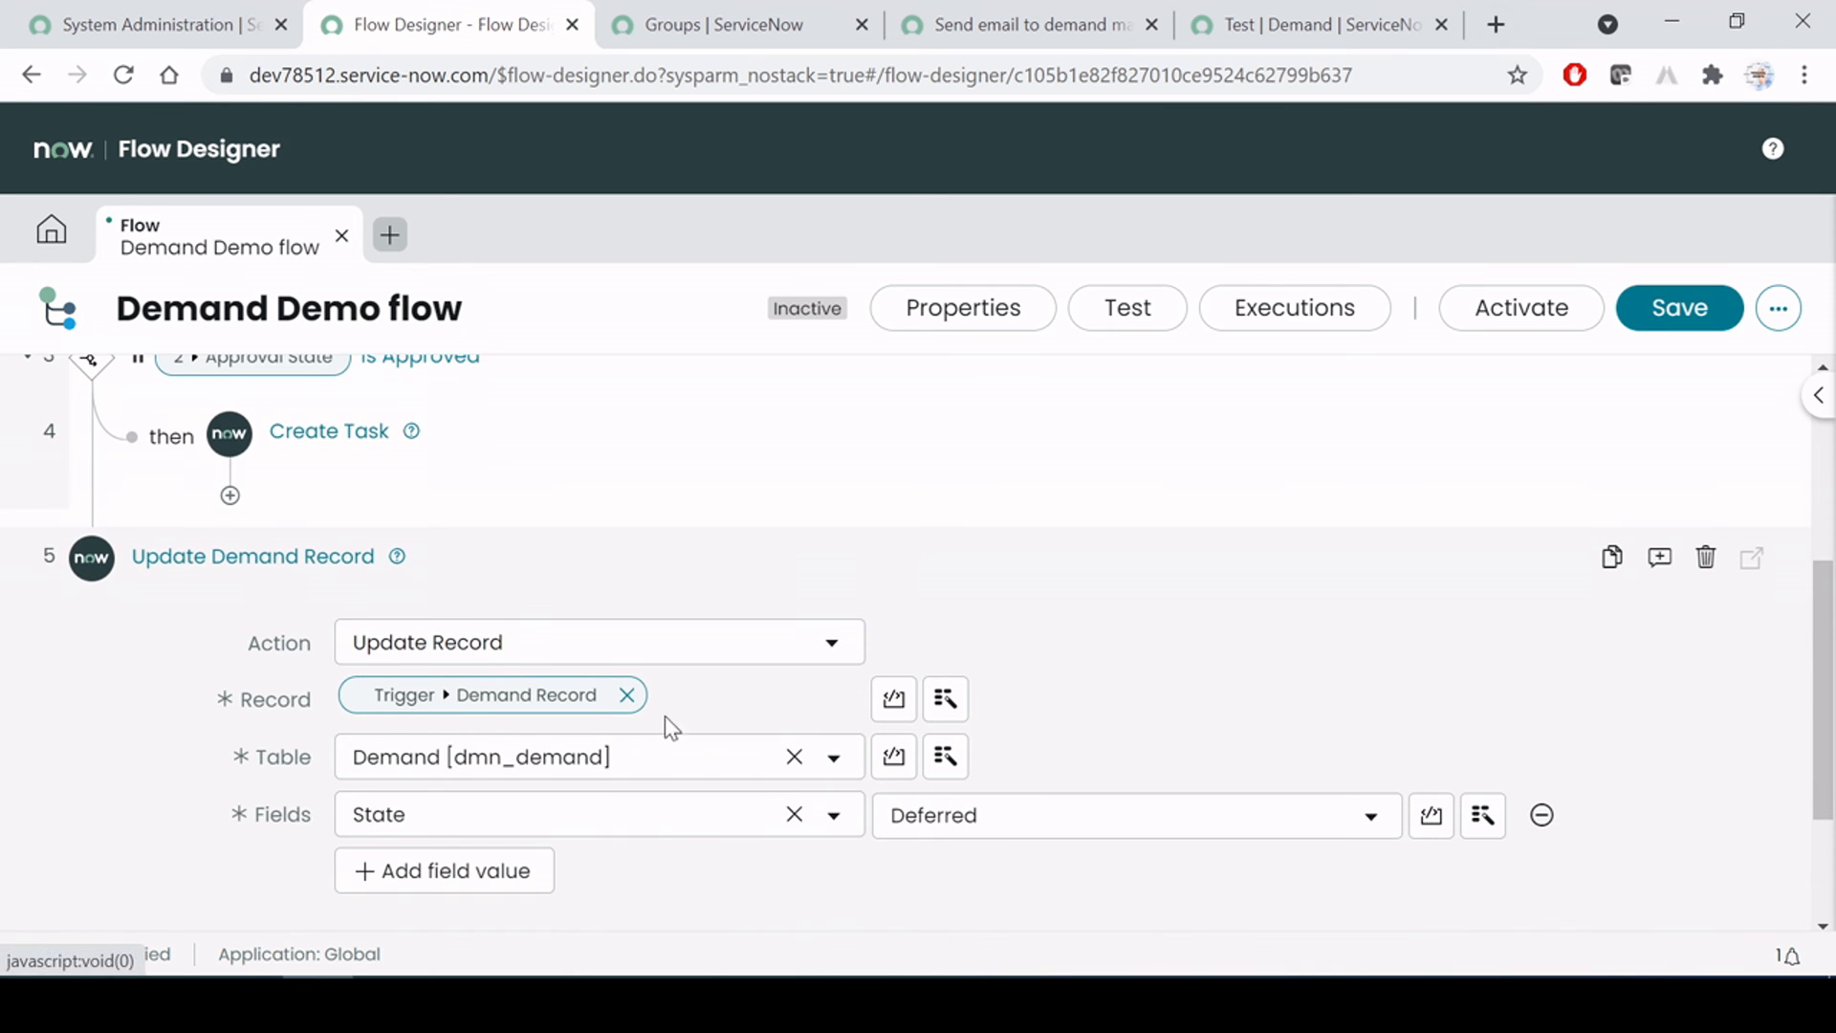
{"action": "scroll", "coordinate": [1083, 688], "scroll_direction": "down", "scroll_amount": 3}
{"action": "key", "text": "alt+Tab"}
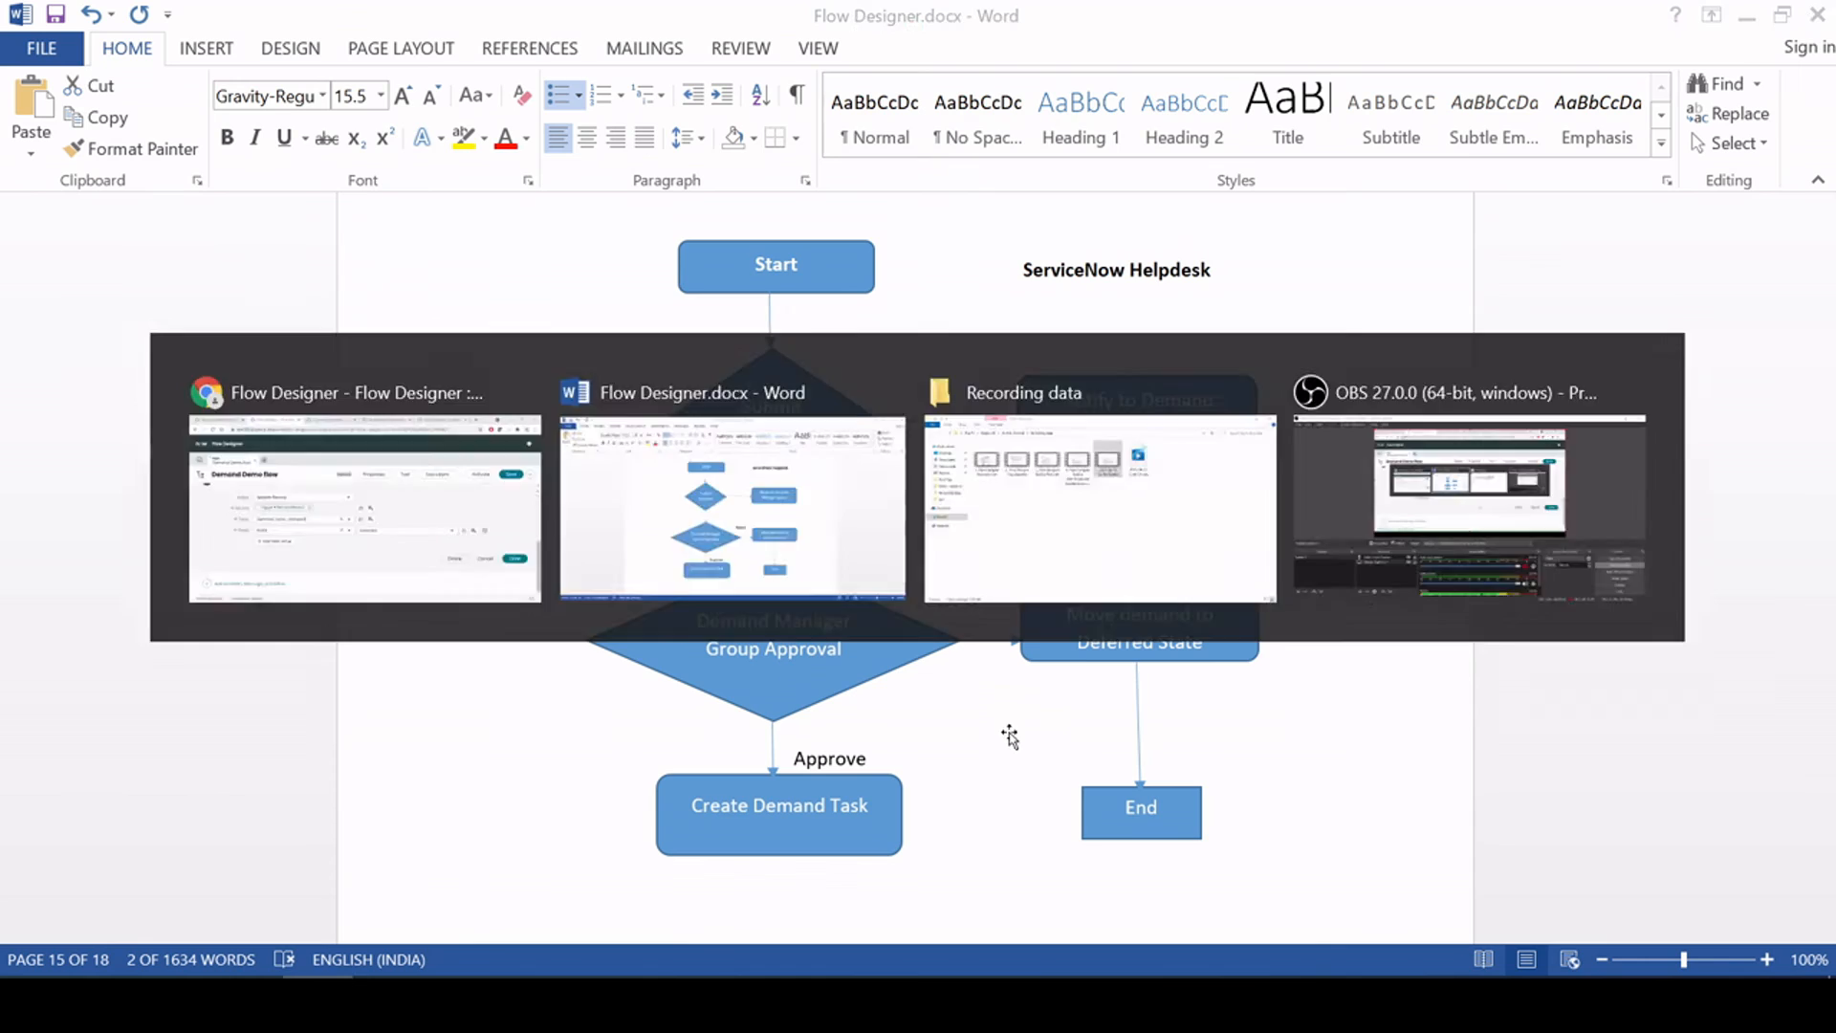
{"action": "scroll", "coordinate": [1055, 755], "scroll_direction": "down", "scroll_amount": 1}
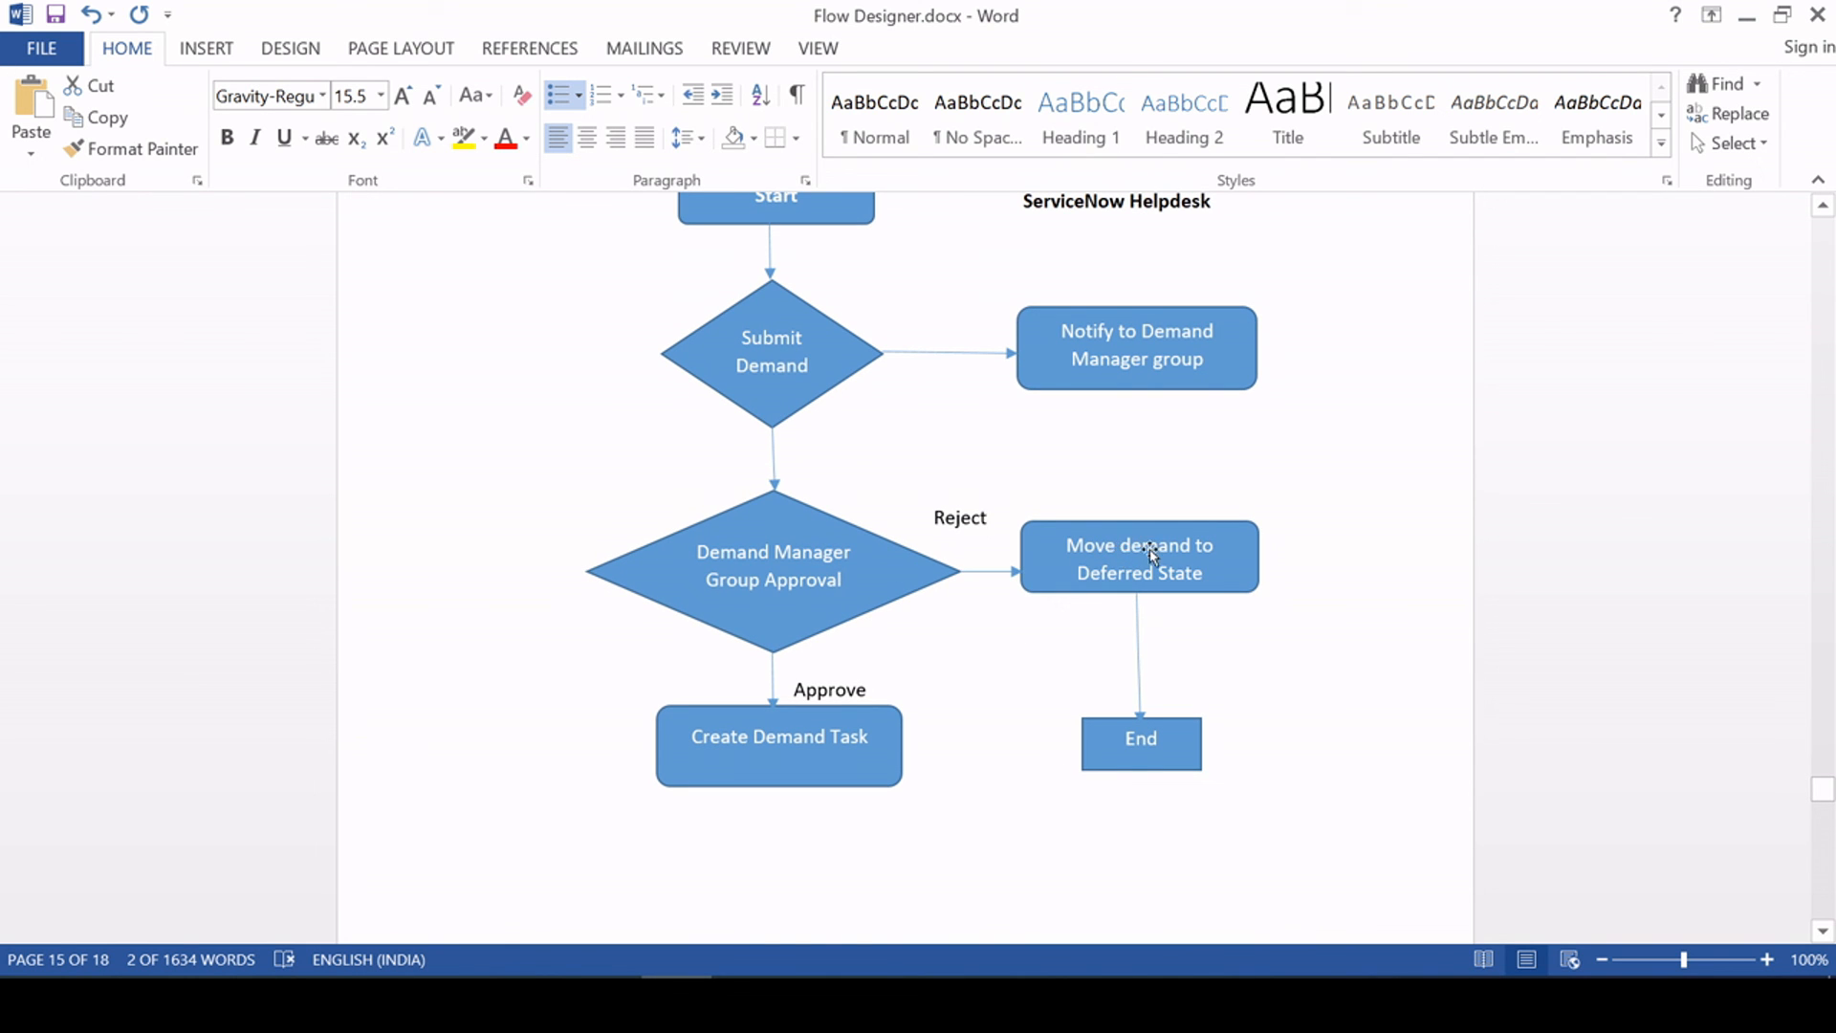
{"action": "key", "text": "alt+Tab"}
{"action": "scroll", "coordinate": [647, 697], "scroll_direction": "up", "scroll_amount": 3}
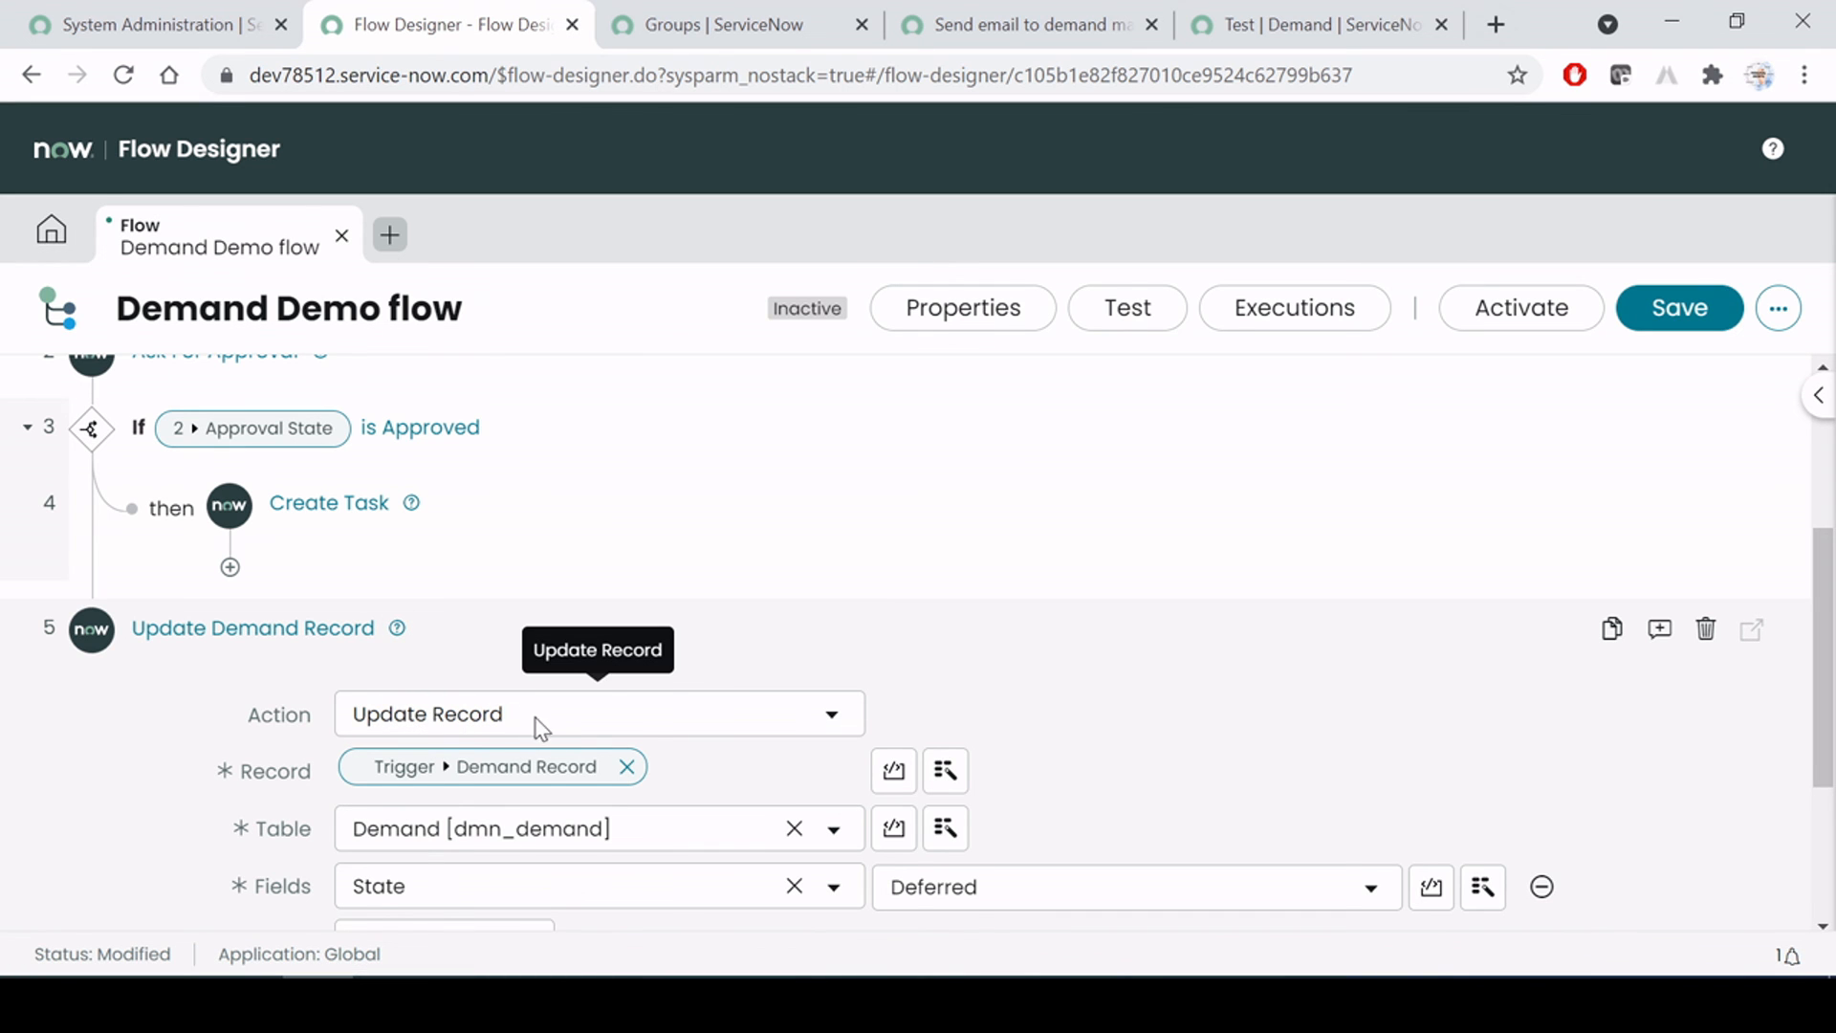
{"action": "scroll", "coordinate": [1028, 684], "scroll_direction": "down", "scroll_amount": 2}
{"action": "scroll", "coordinate": [425, 654], "scroll_direction": "up", "scroll_amount": 4}
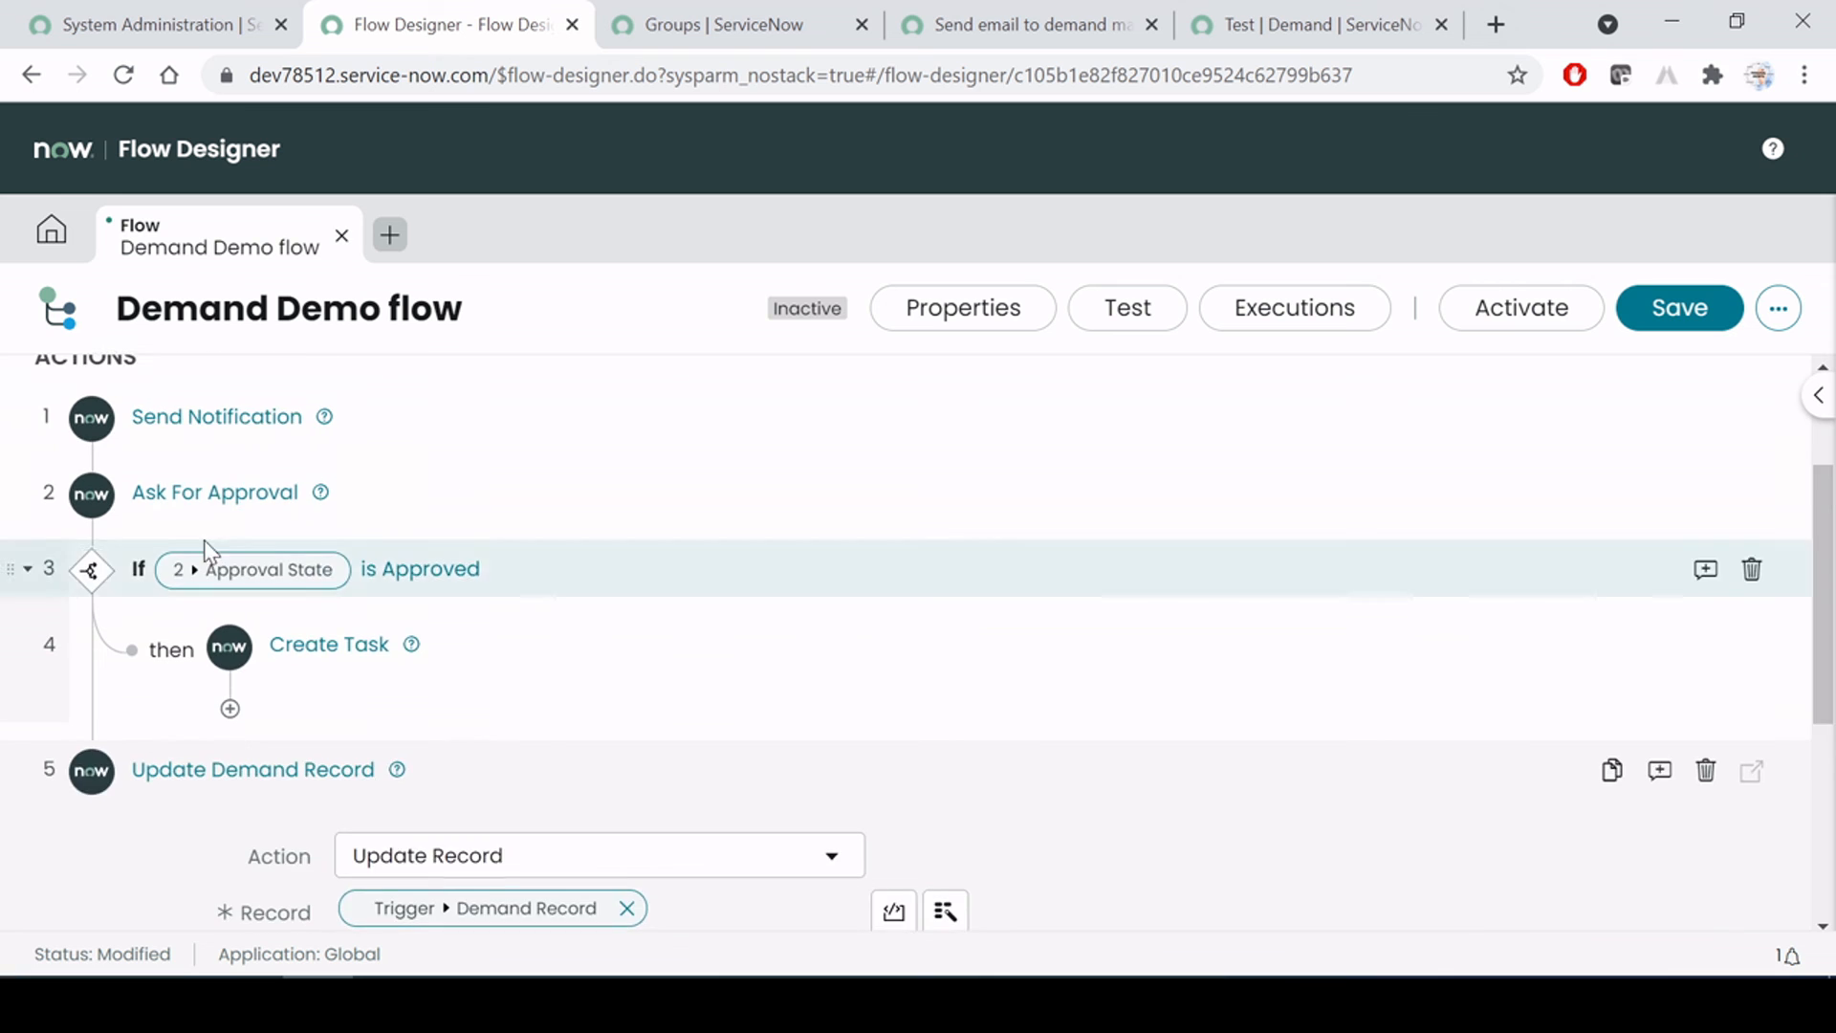
{"action": "scroll", "coordinate": [218, 560], "scroll_direction": "down", "scroll_amount": 4}
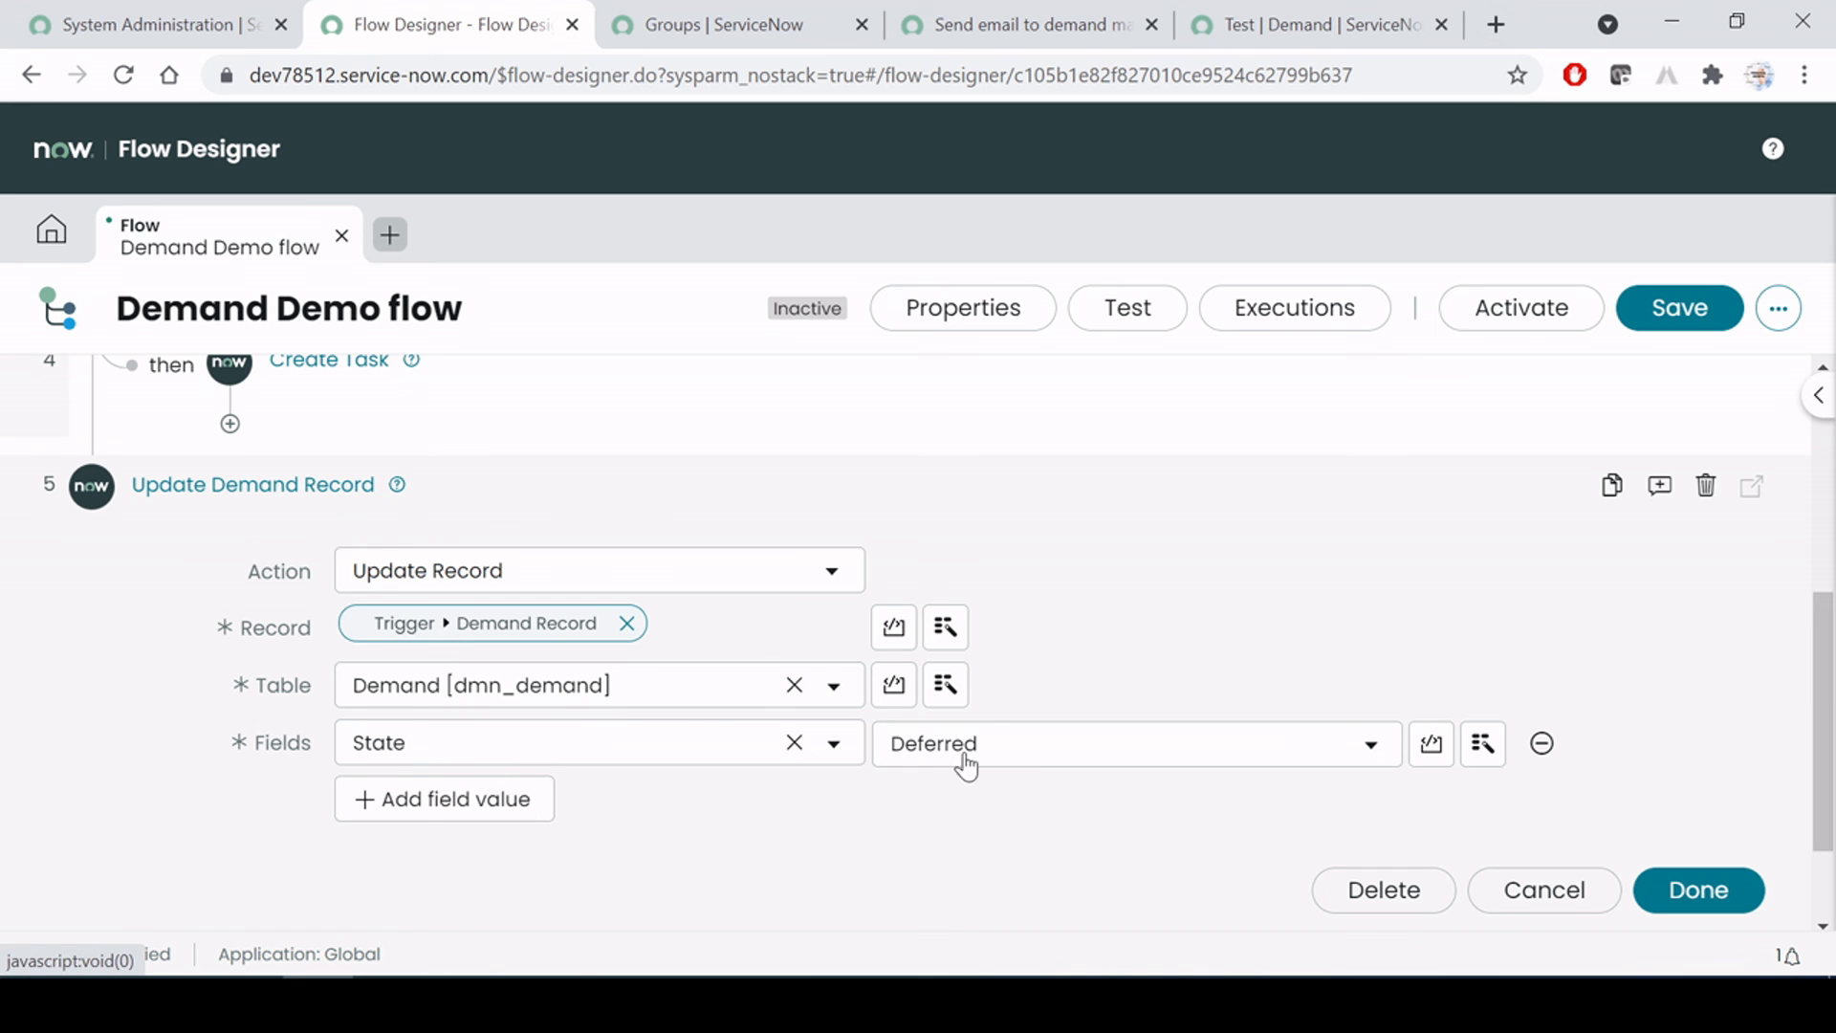
{"action": "left_click", "coordinate": [1697, 891]}
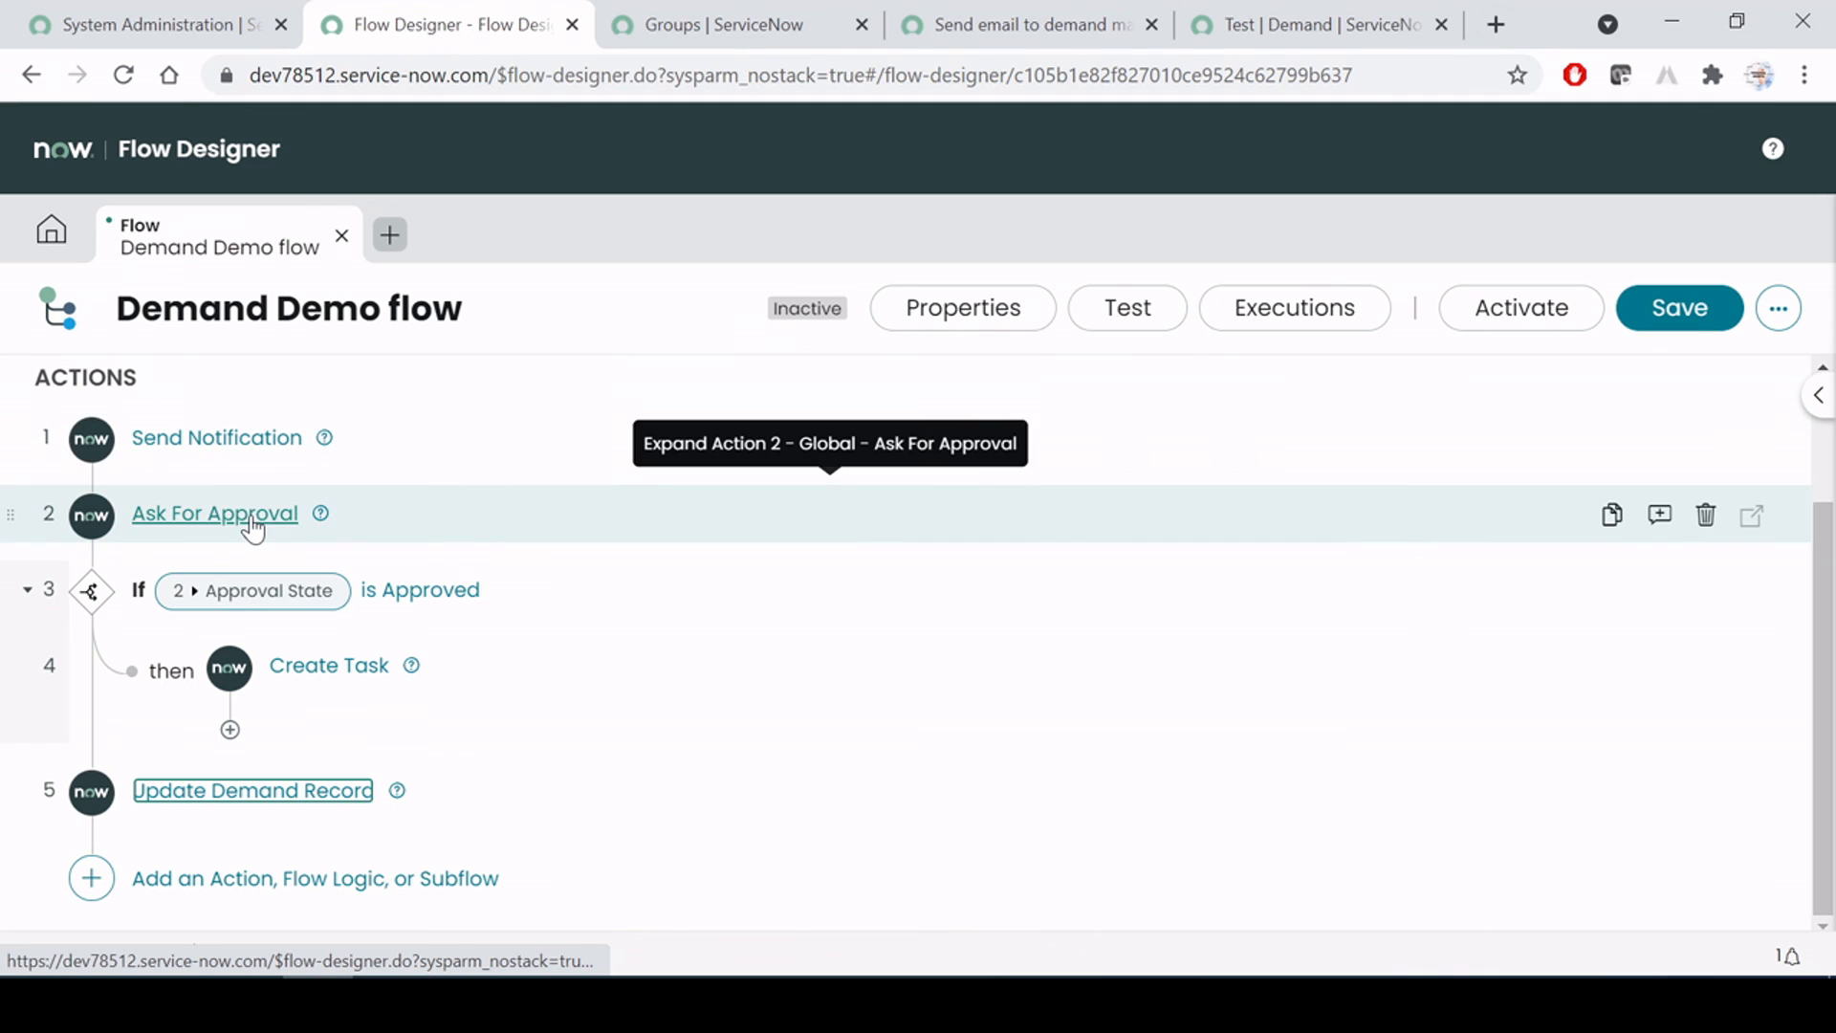
Review the flow's trigger and action sequence, including the Send Notification and Ask For Approval settings
{"action": "scroll", "coordinate": [352, 556], "scroll_direction": "up", "scroll_amount": 2}
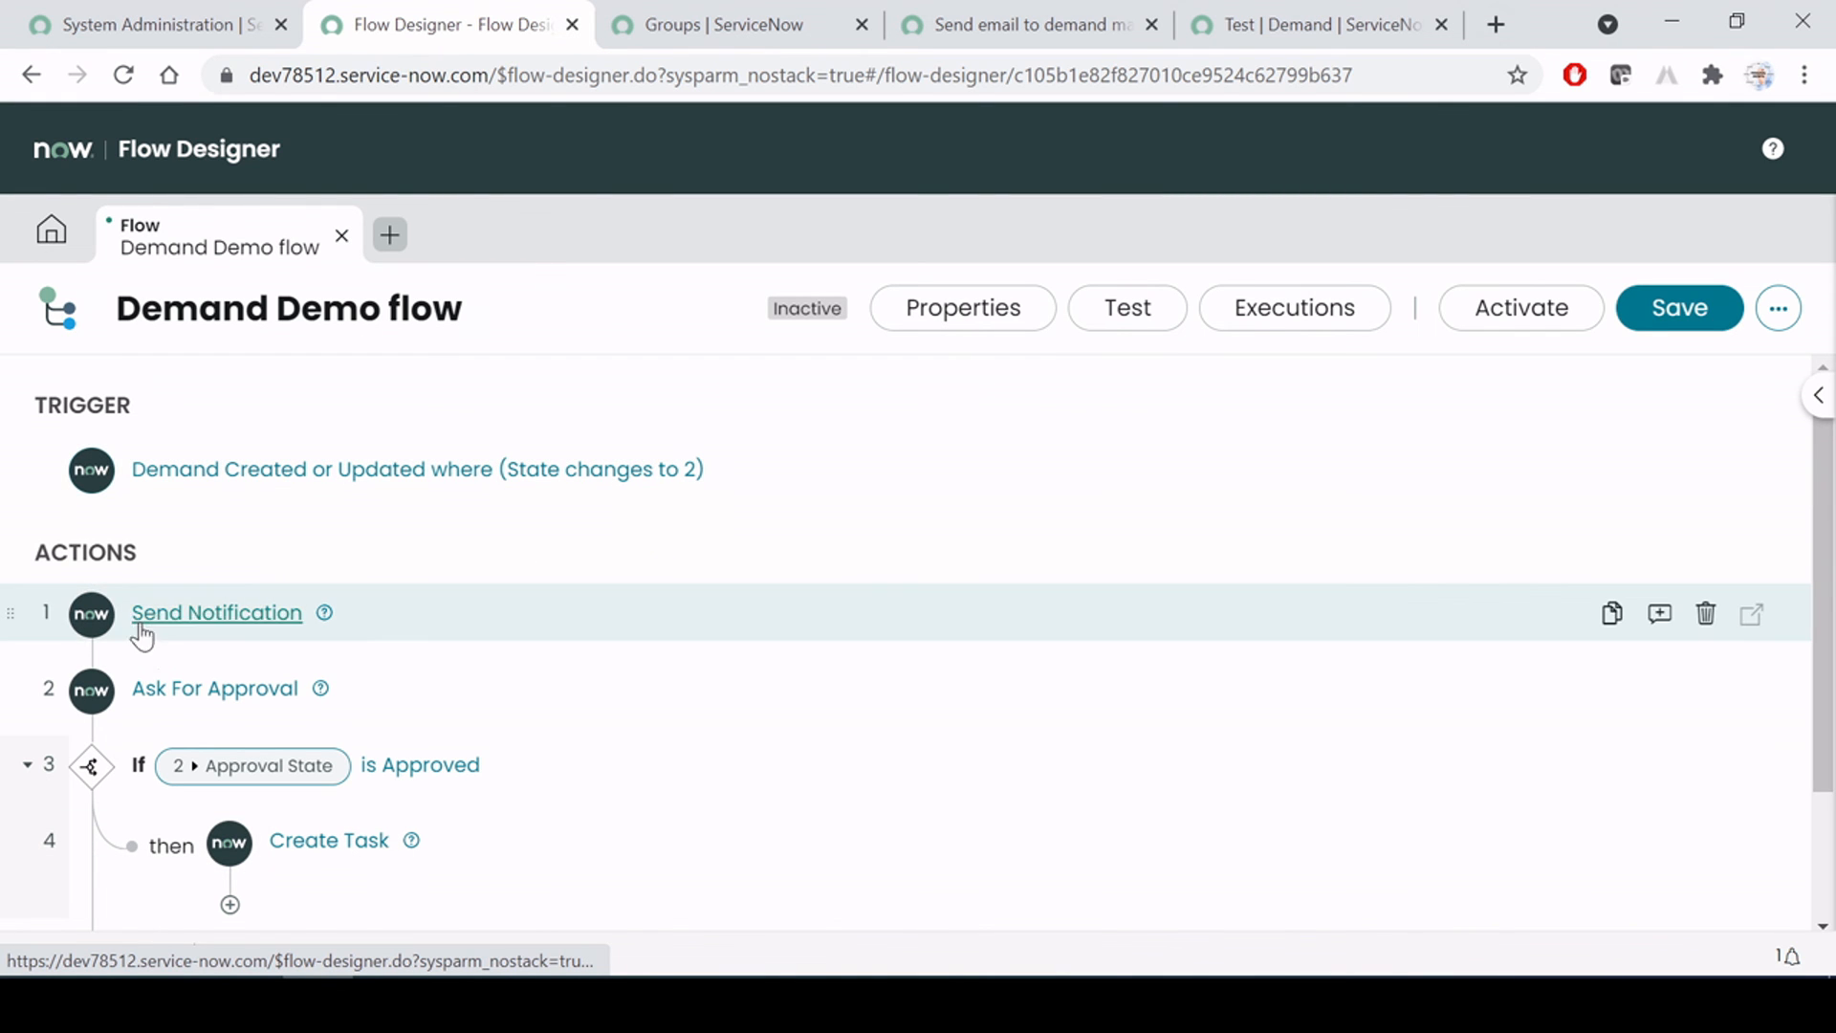
{"action": "scroll", "coordinate": [143, 627], "scroll_direction": "down", "scroll_amount": 2}
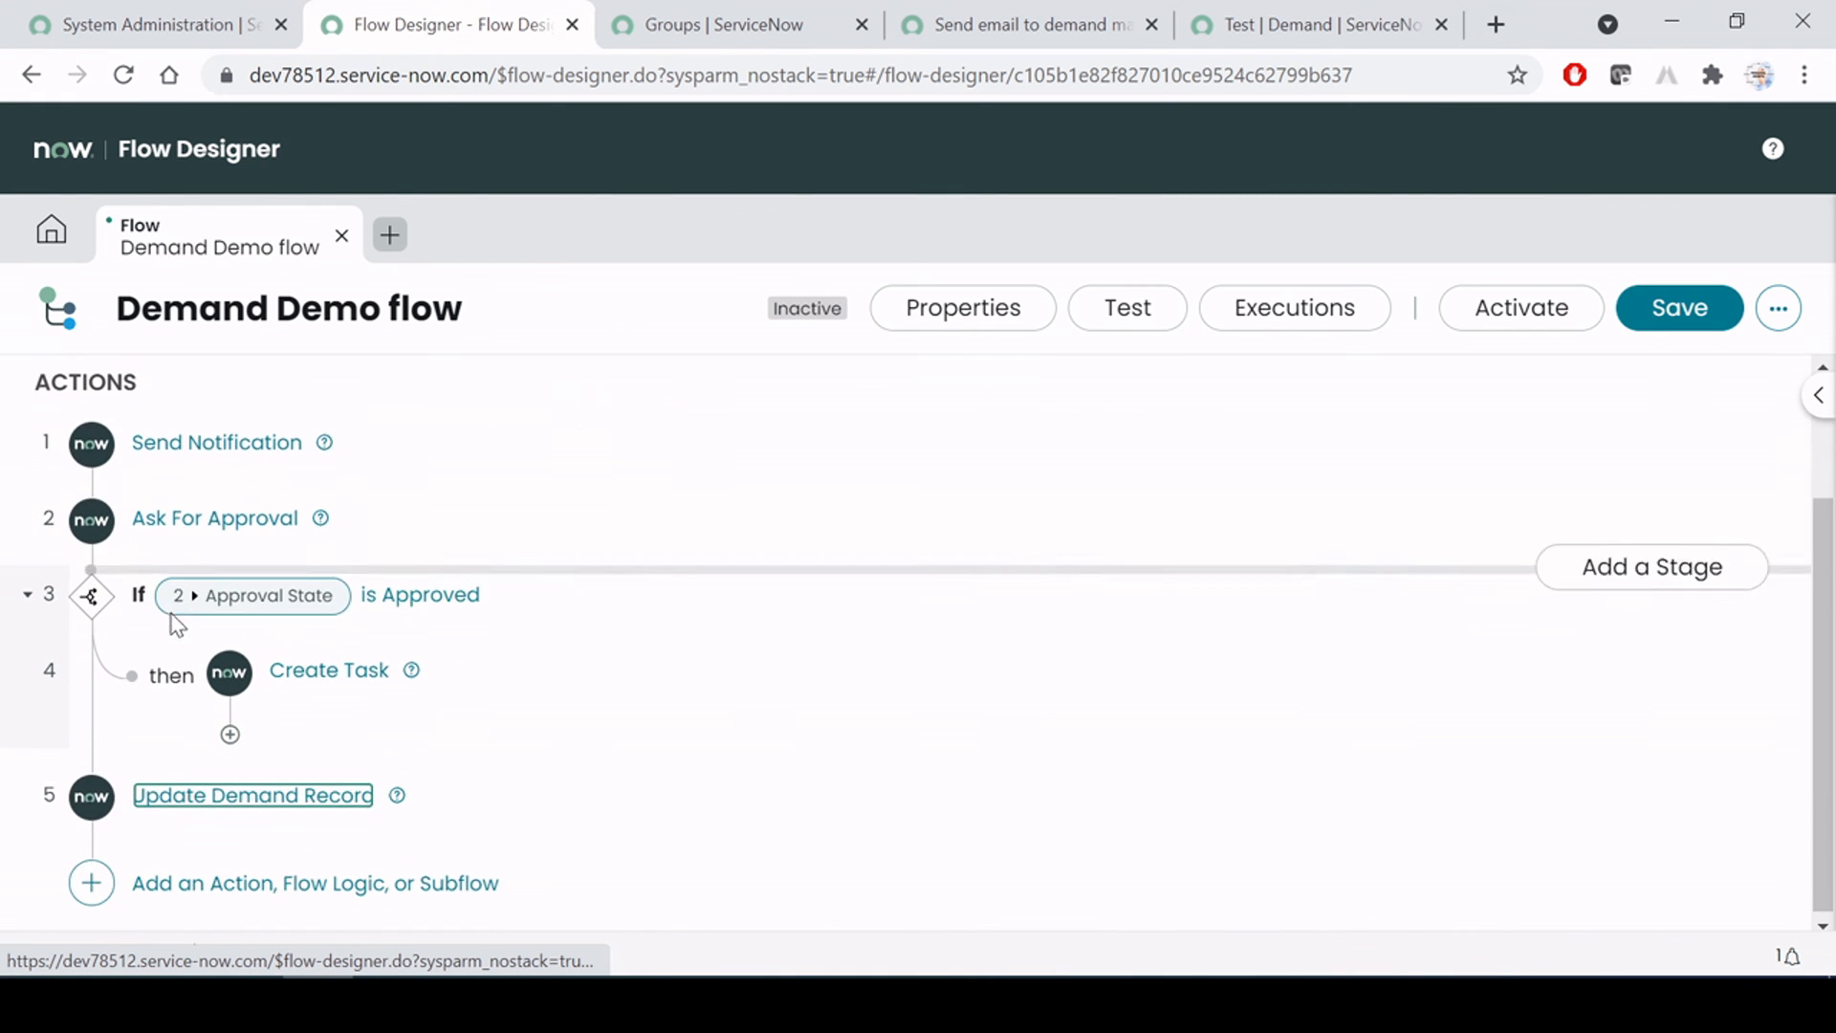
{"action": "left_click", "coordinate": [216, 440]}
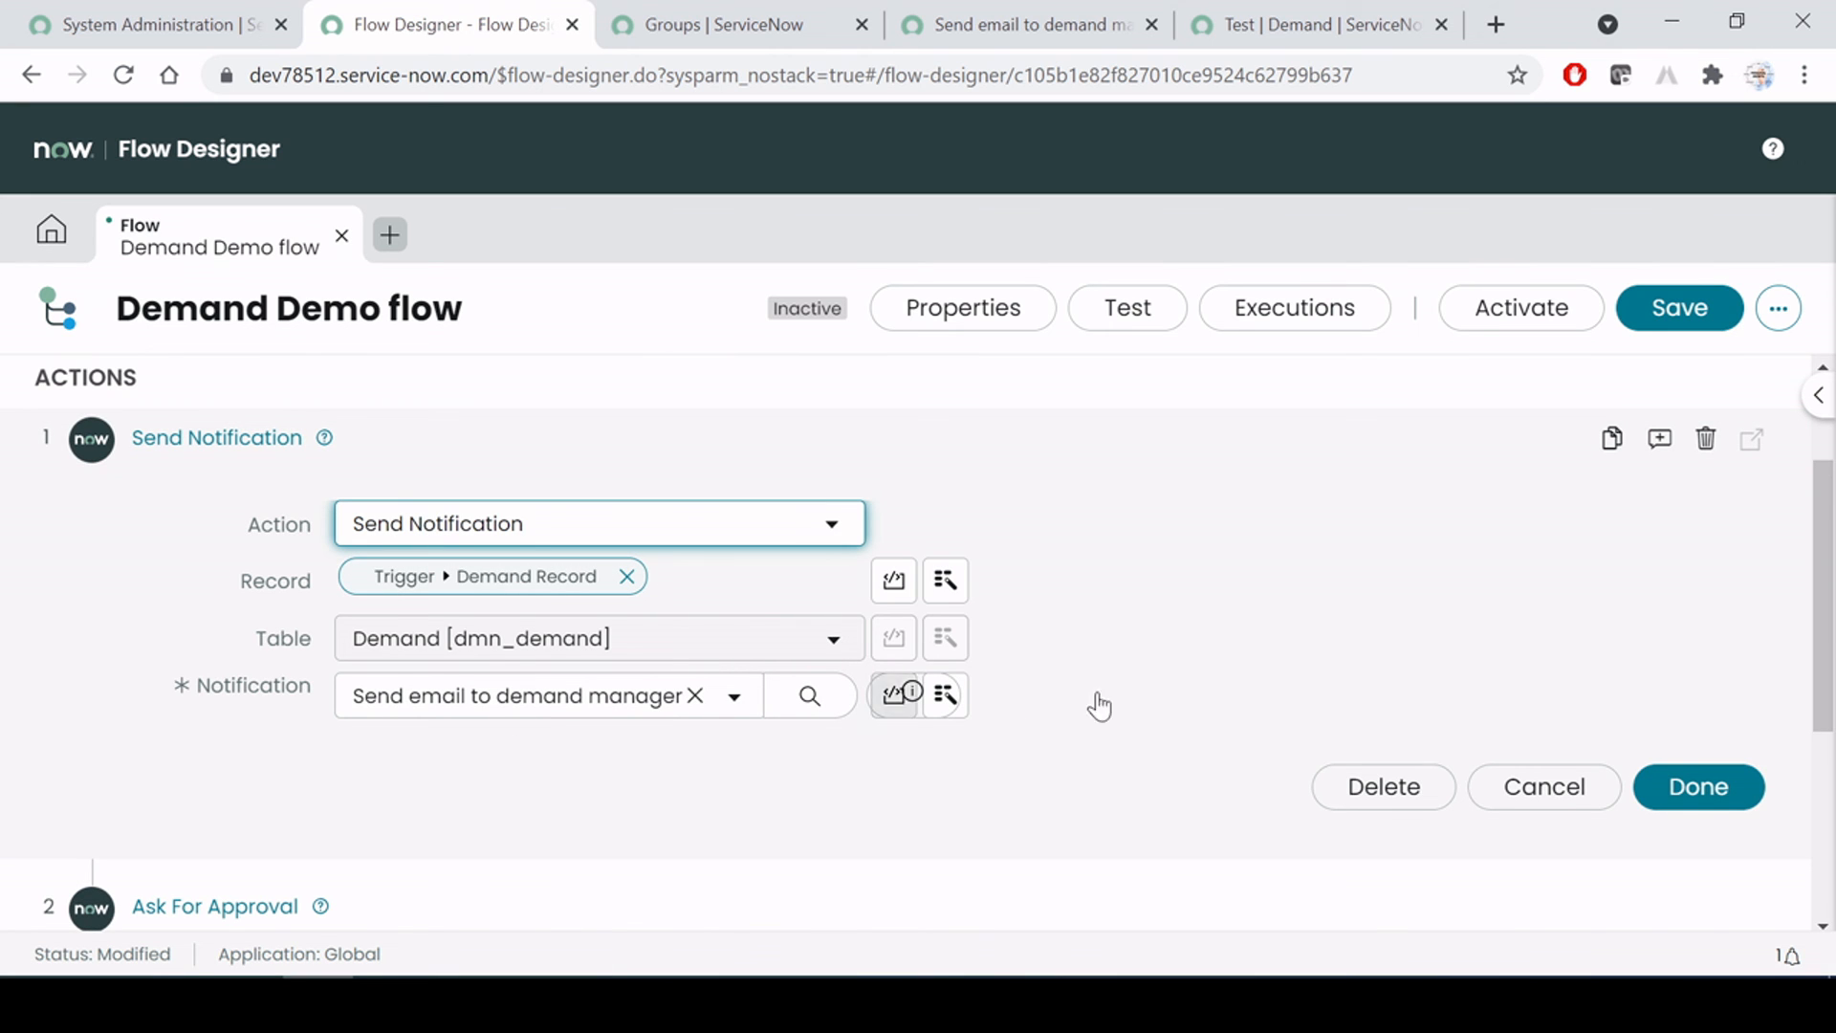
{"action": "left_click", "coordinate": [1694, 790]}
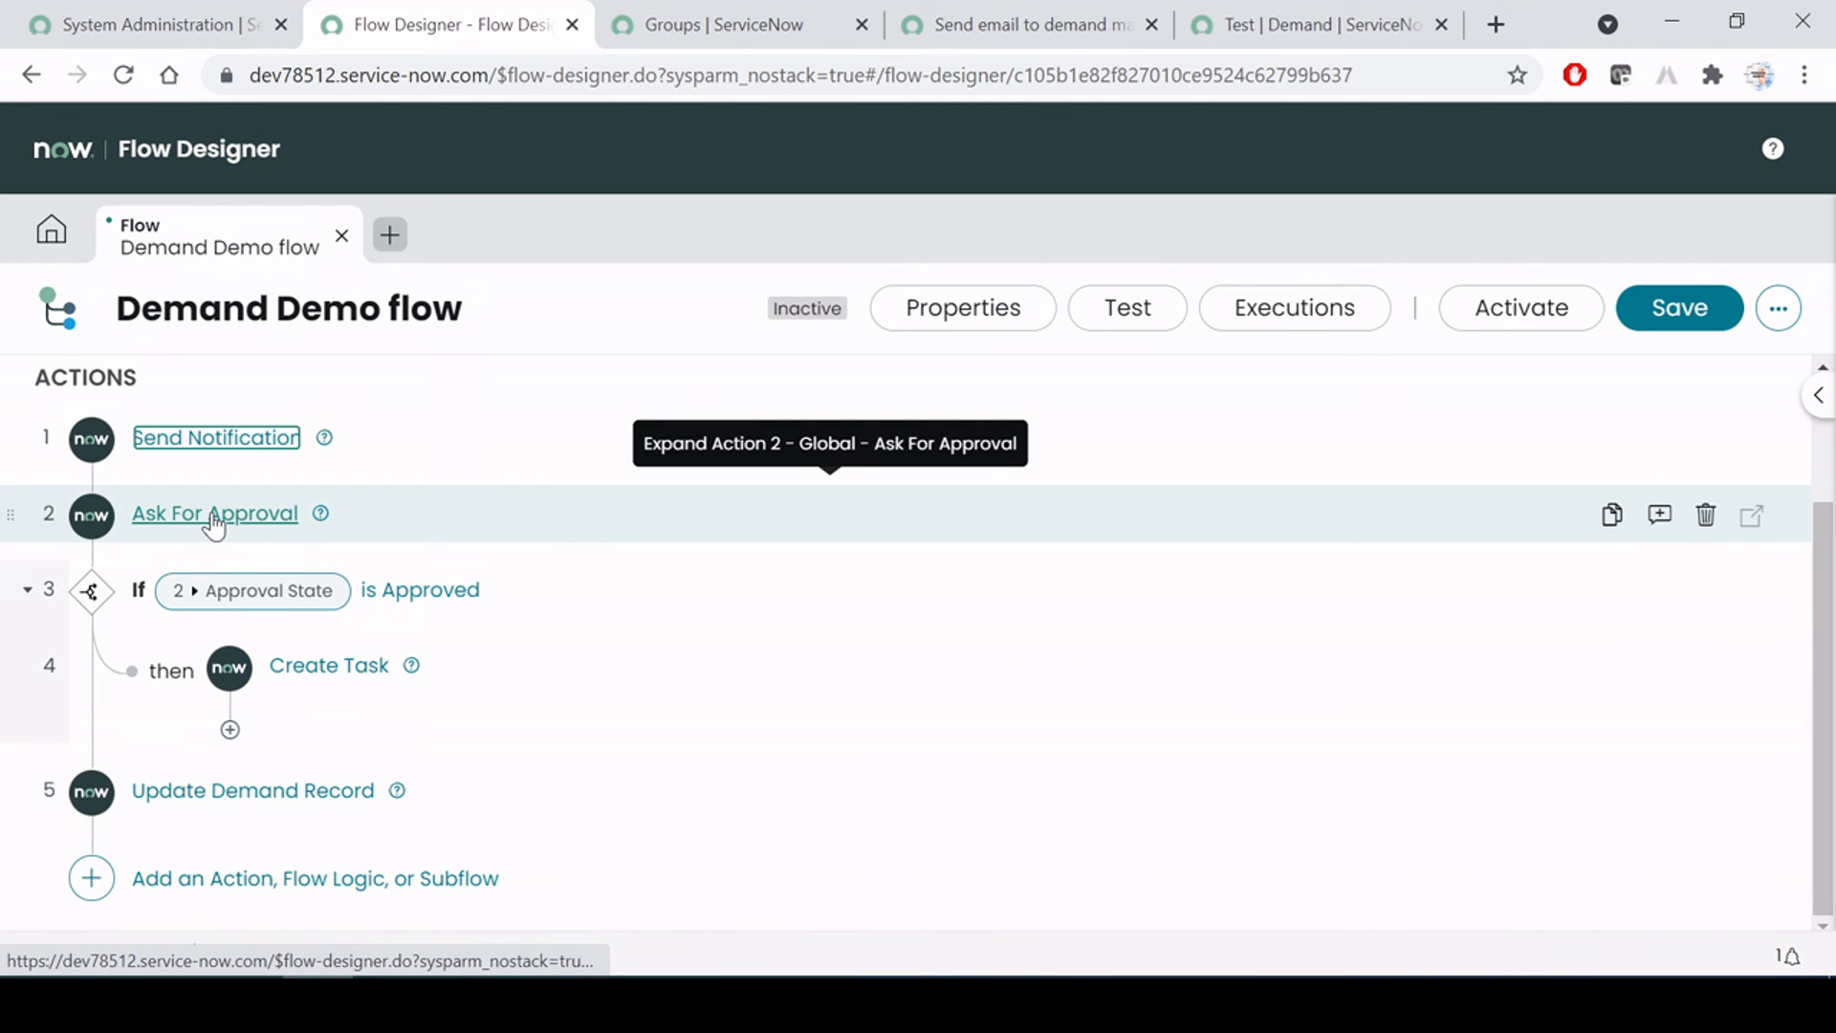
{"action": "left_click", "coordinate": [214, 517]}
{"action": "scroll", "coordinate": [1126, 650], "scroll_direction": "down", "scroll_amount": 2}
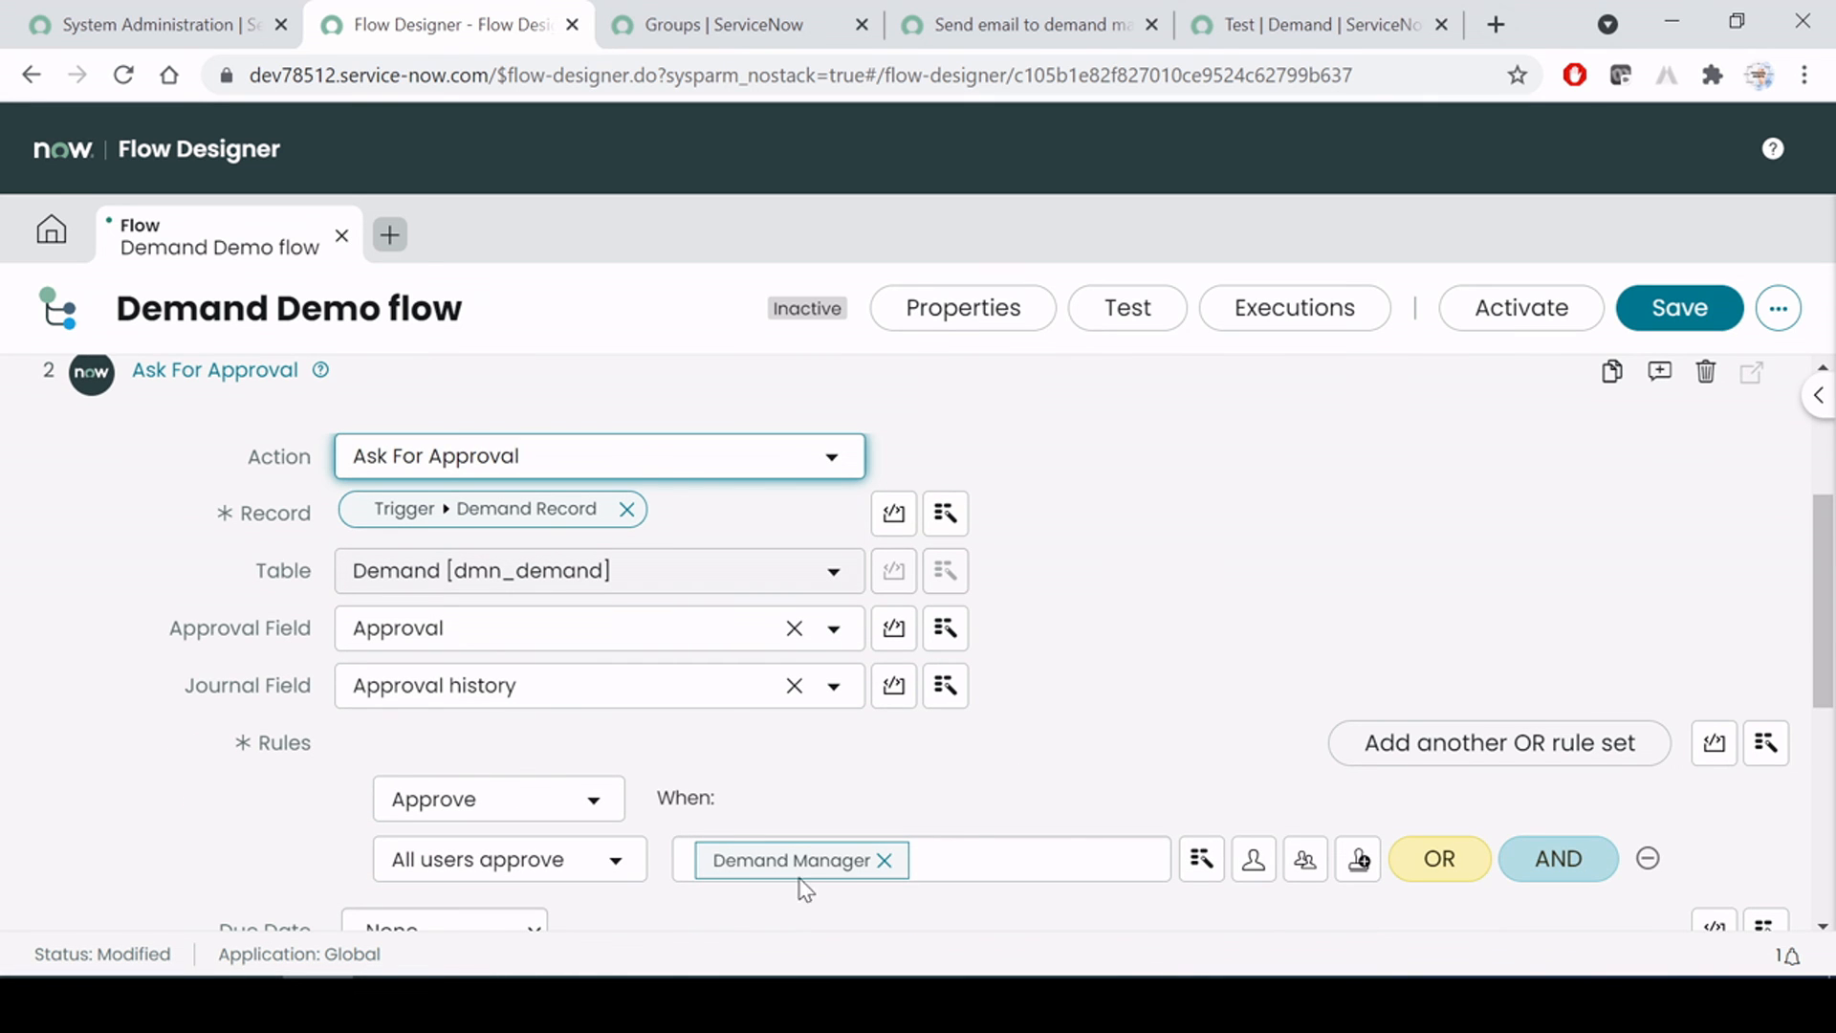
{"action": "scroll", "coordinate": [1415, 411], "scroll_direction": "up", "scroll_amount": 3}
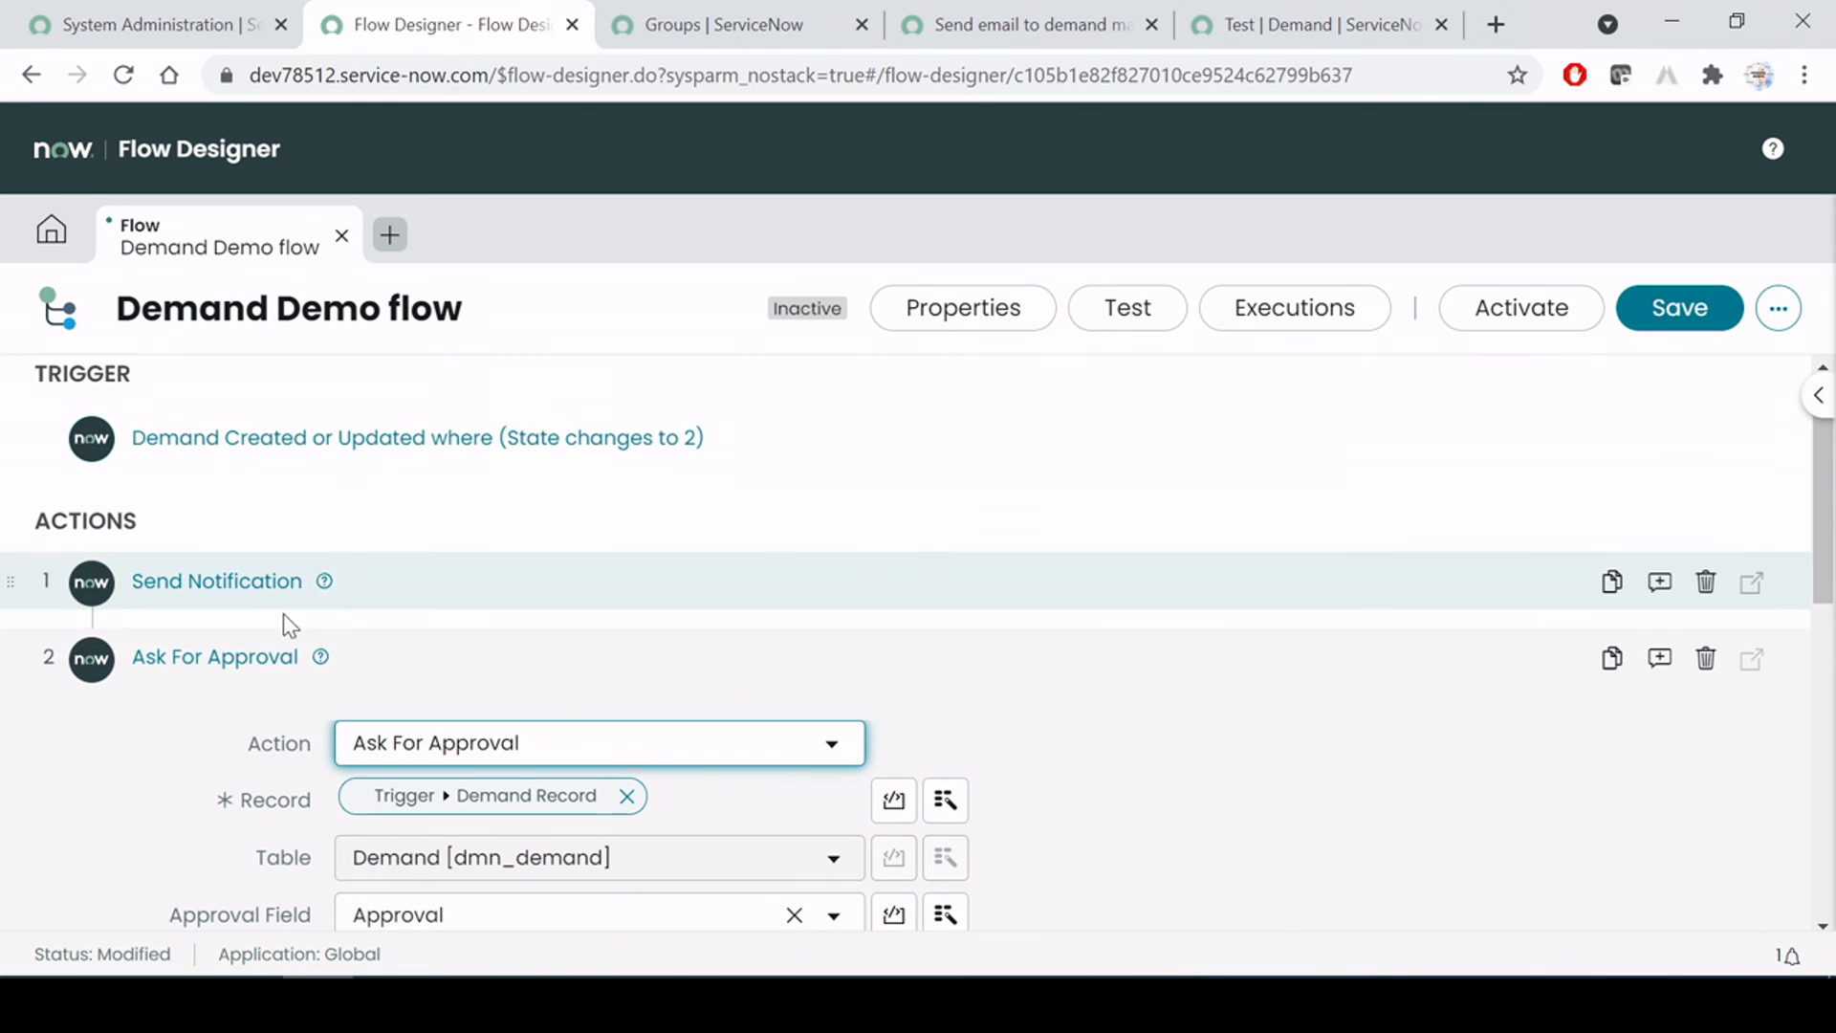
{"action": "left_click", "coordinate": [254, 663]}
{"action": "left_click", "coordinate": [705, 626]}
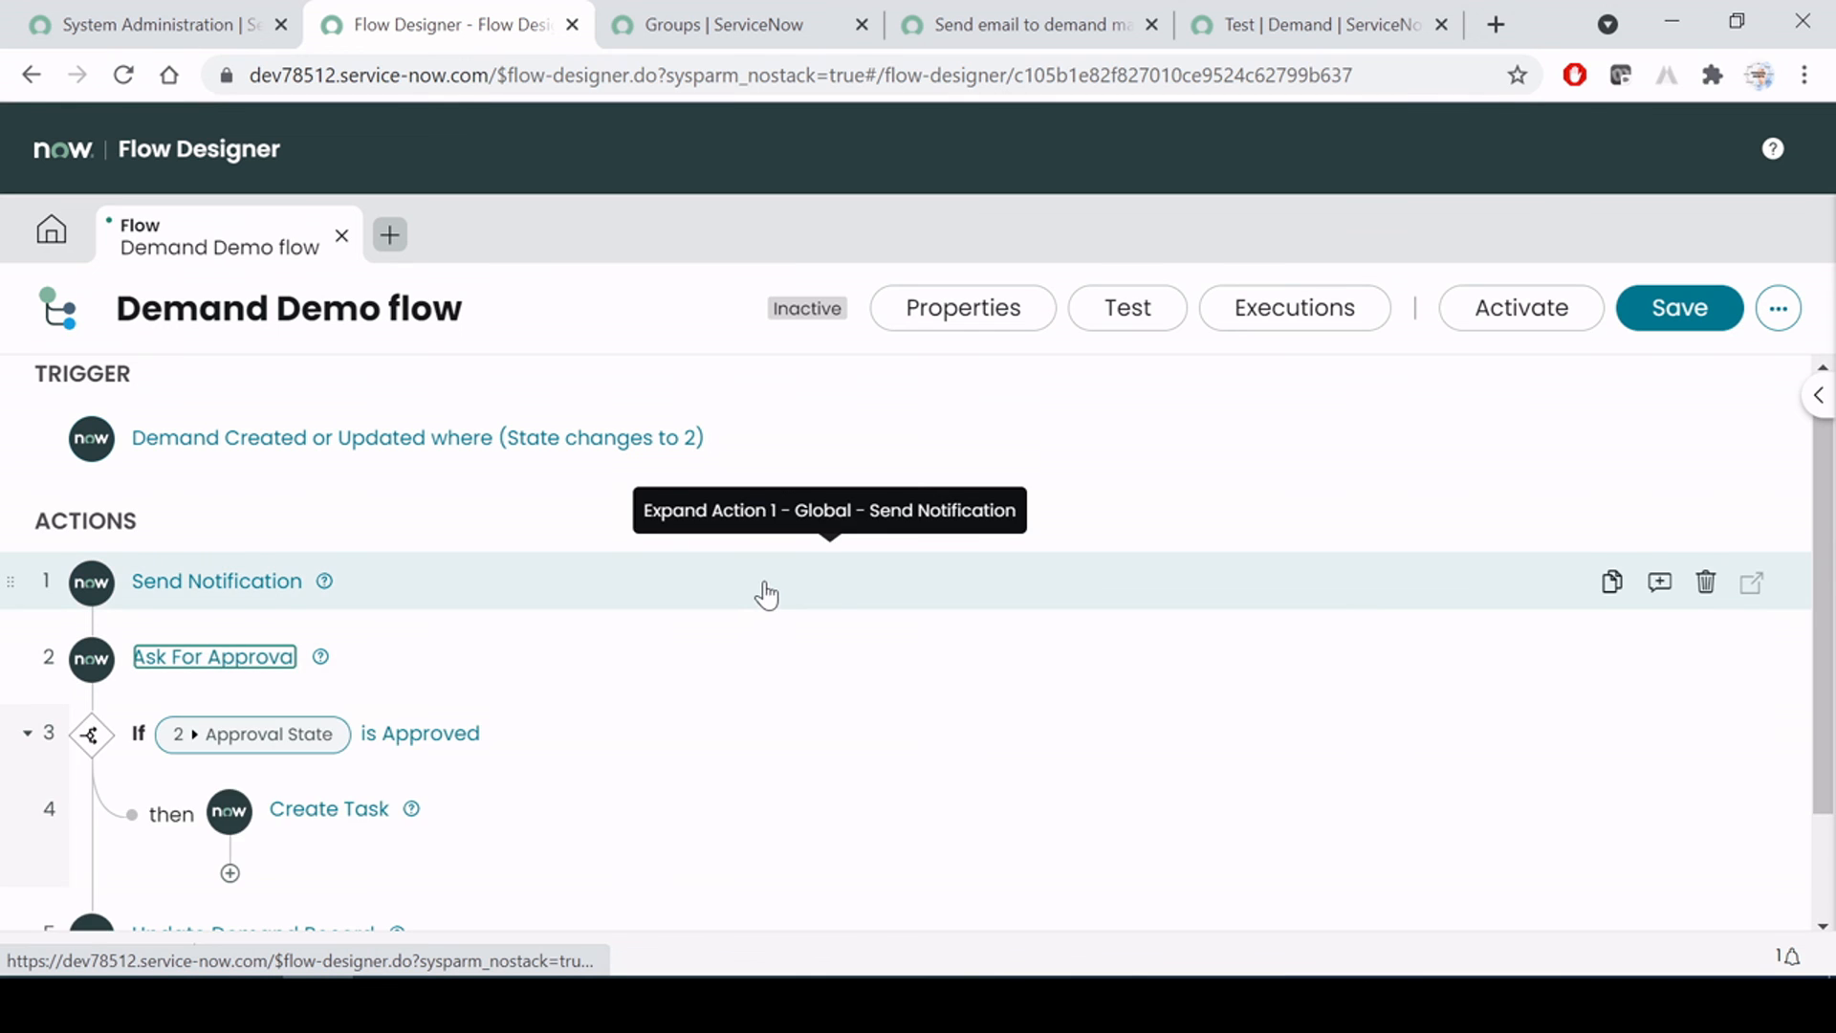
{"action": "scroll", "coordinate": [758, 594], "scroll_direction": "down", "scroll_amount": 2}
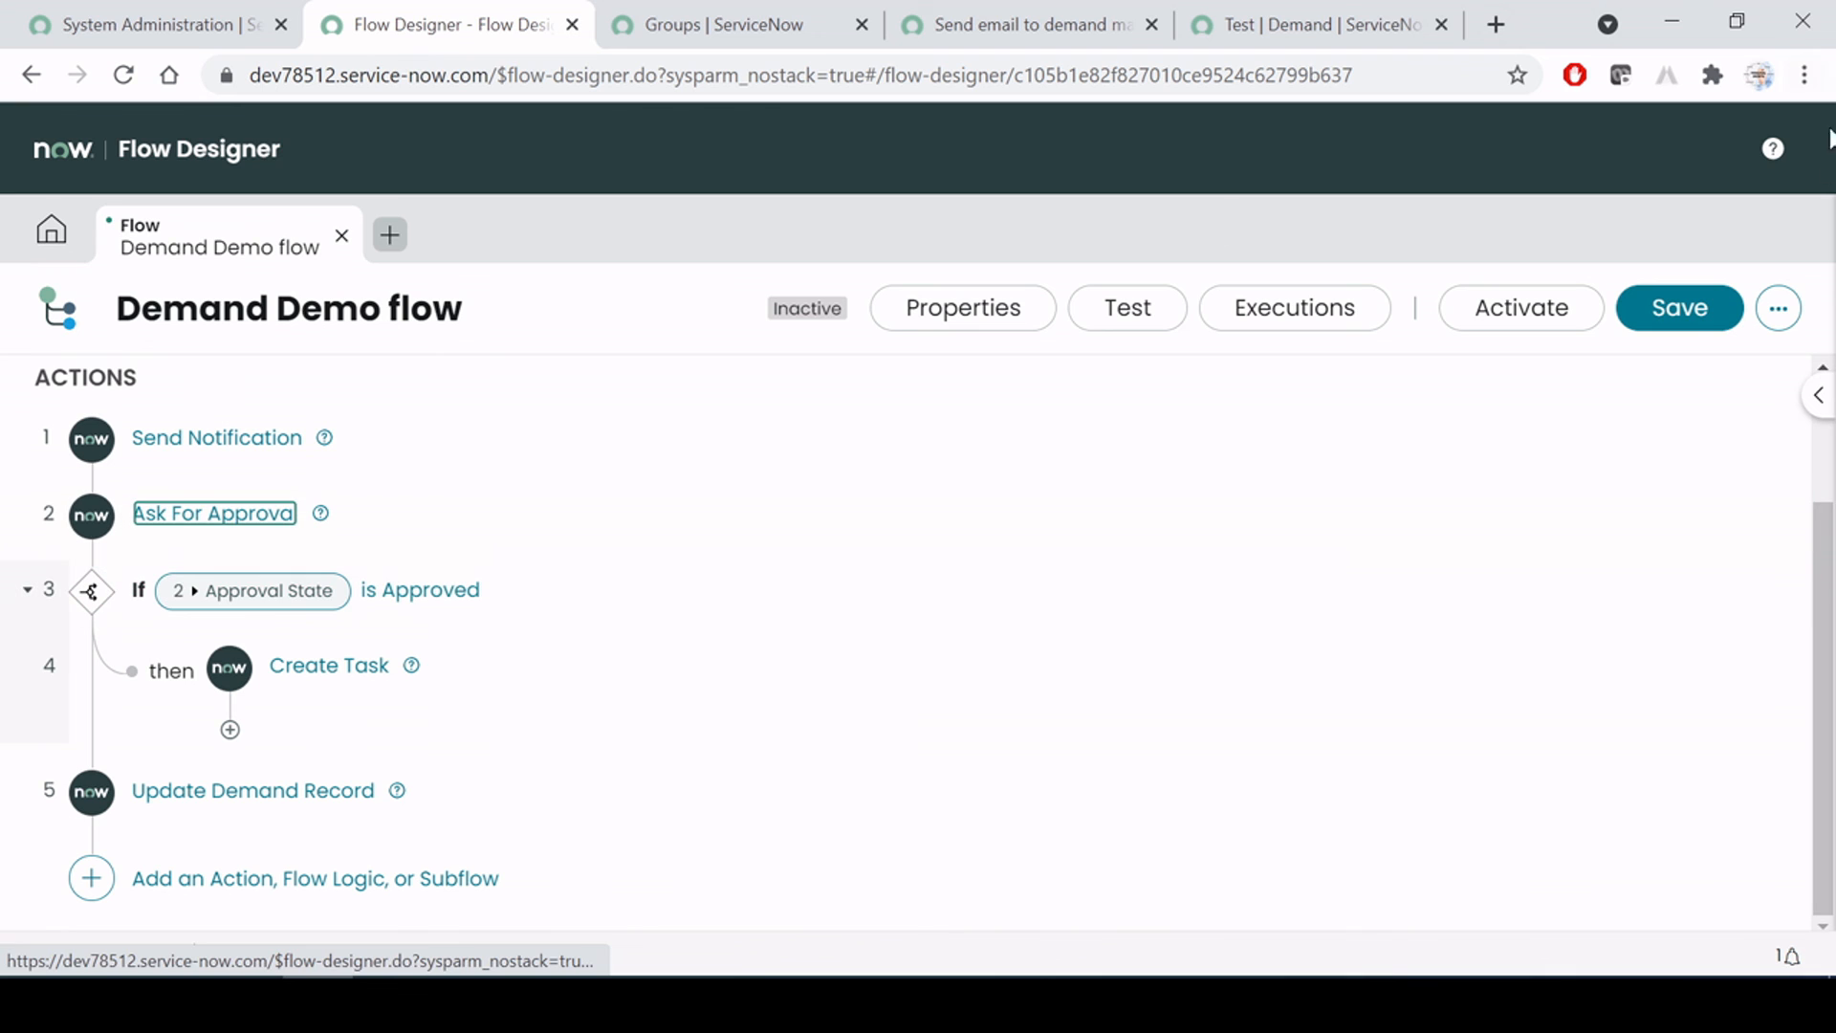
Save the flow and run a test using the Compliance Audit System demand record
{"action": "left_click", "coordinate": [1686, 320]}
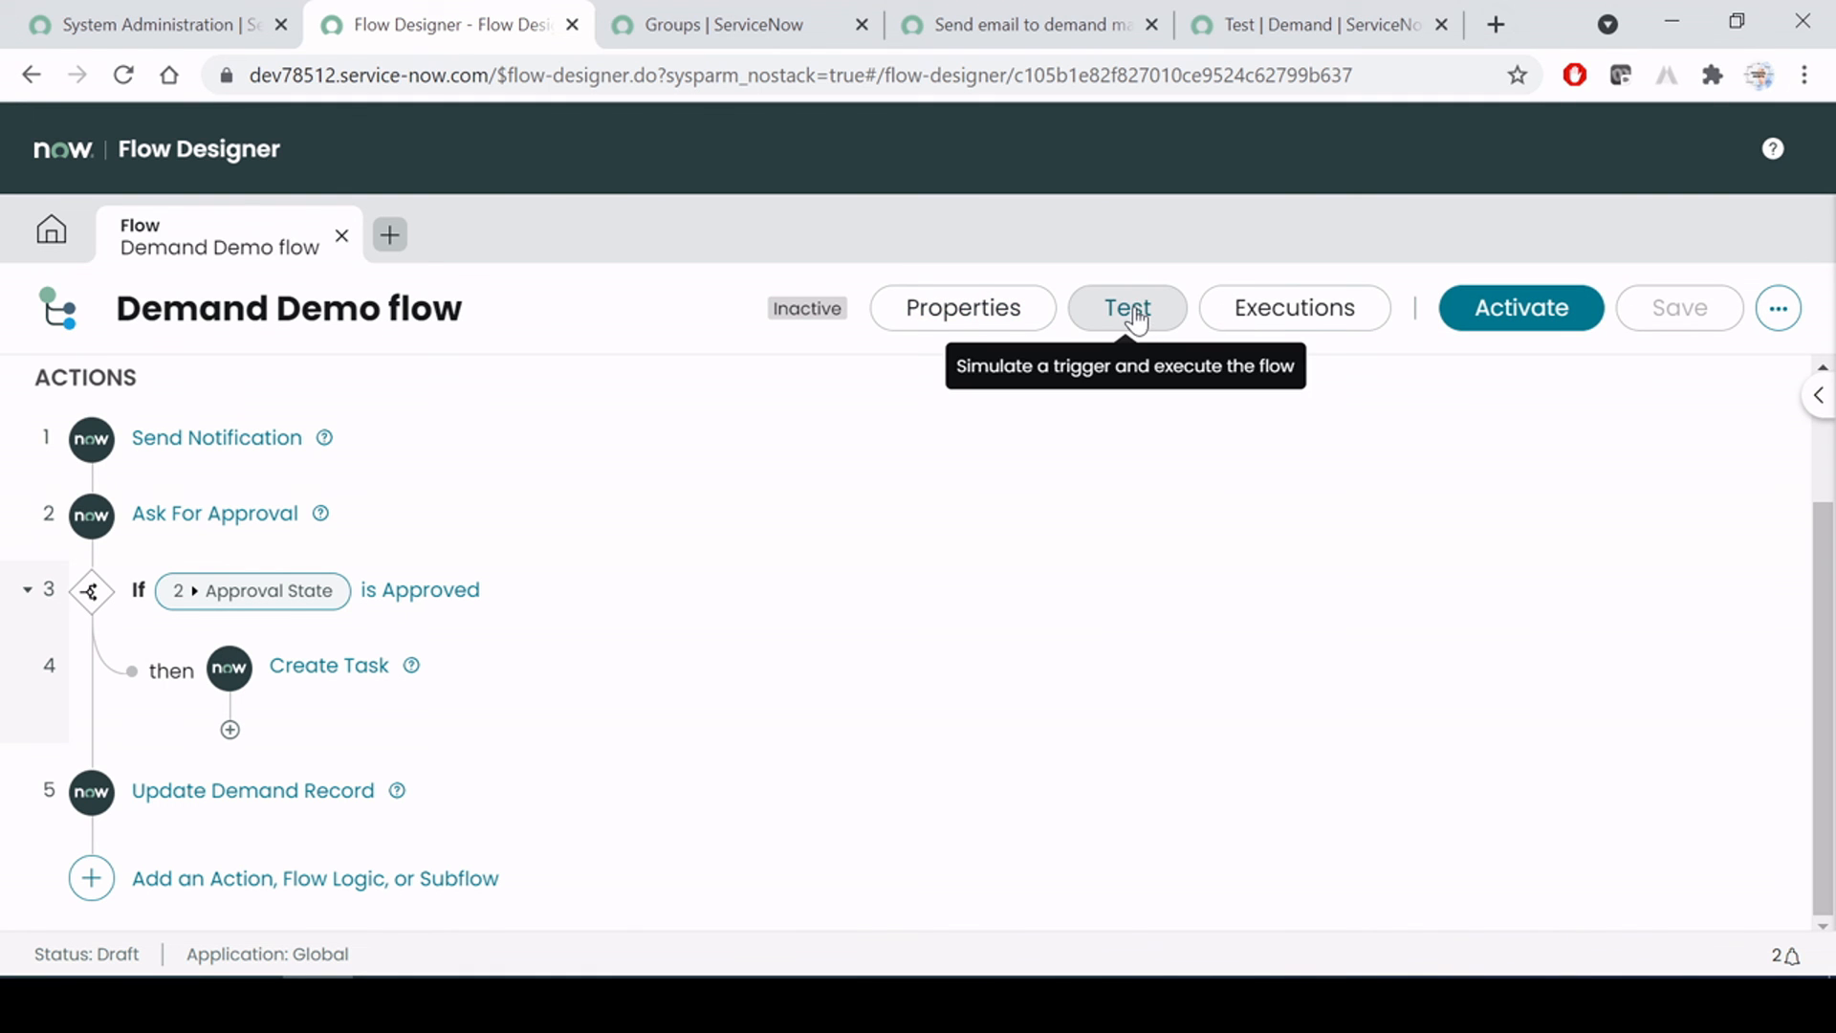
{"action": "left_click", "coordinate": [1130, 317]}
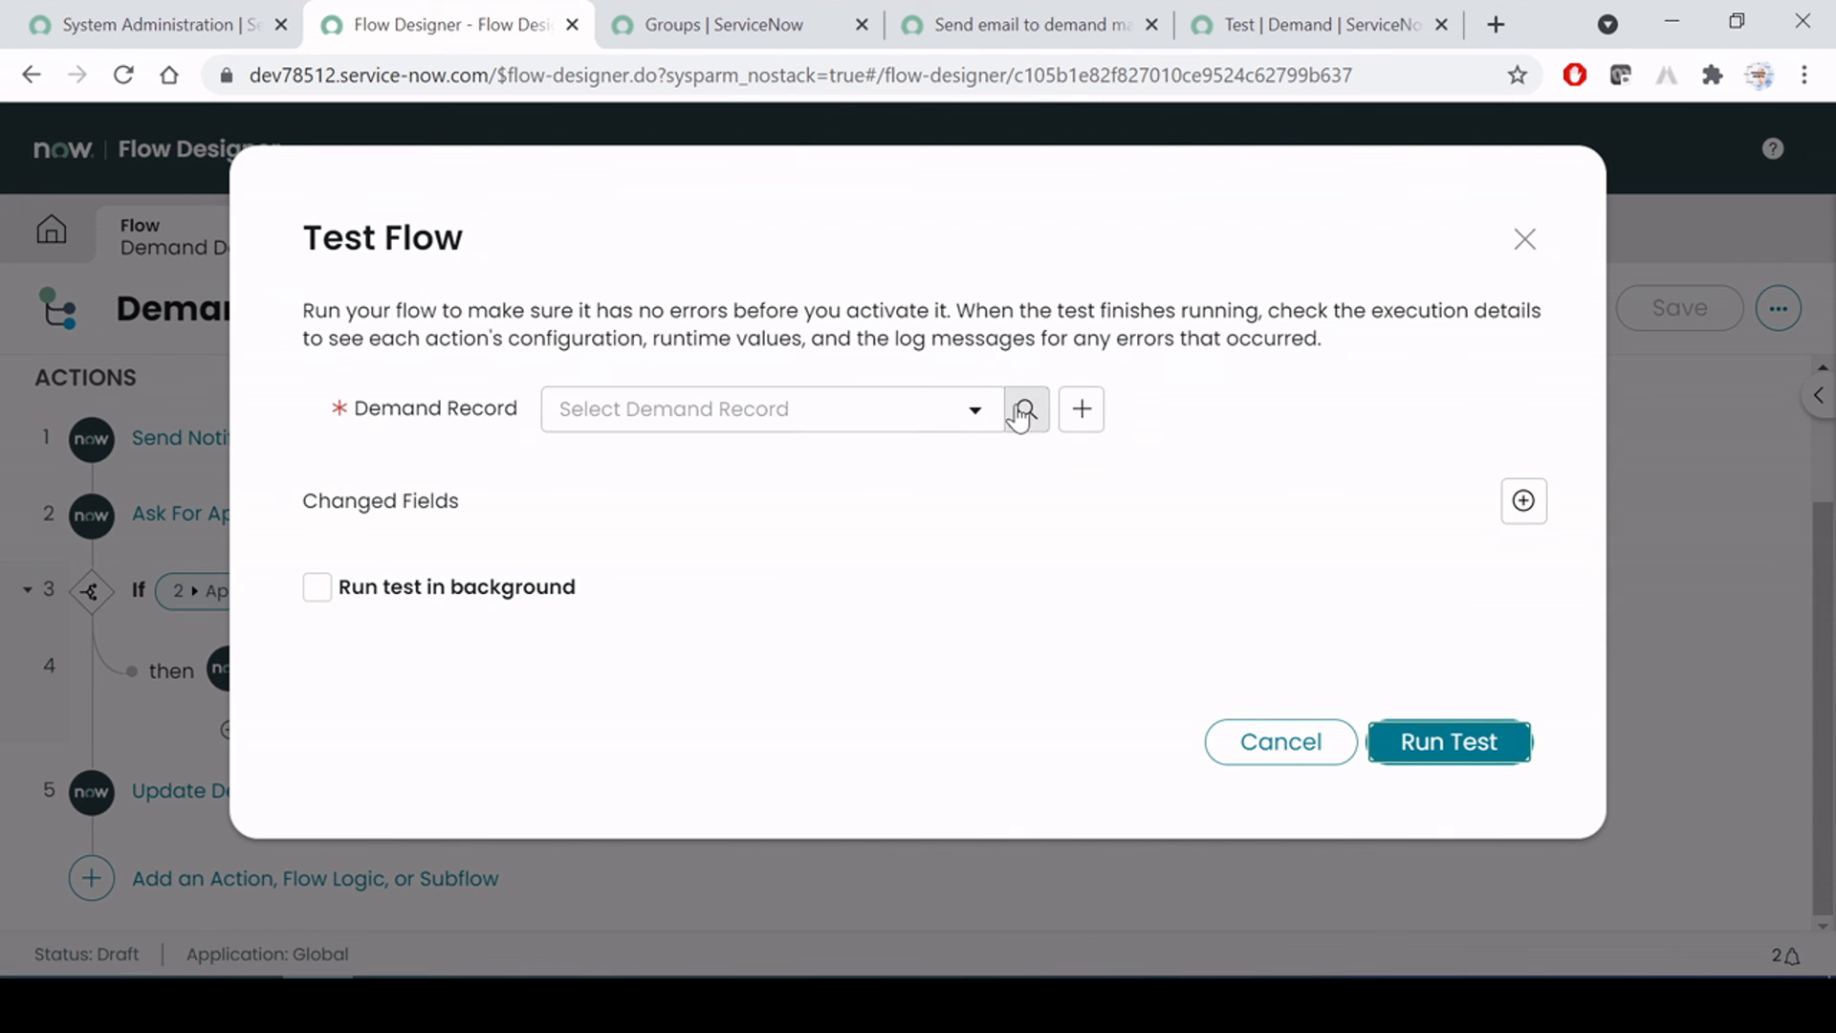
{"action": "left_click", "coordinate": [979, 411]}
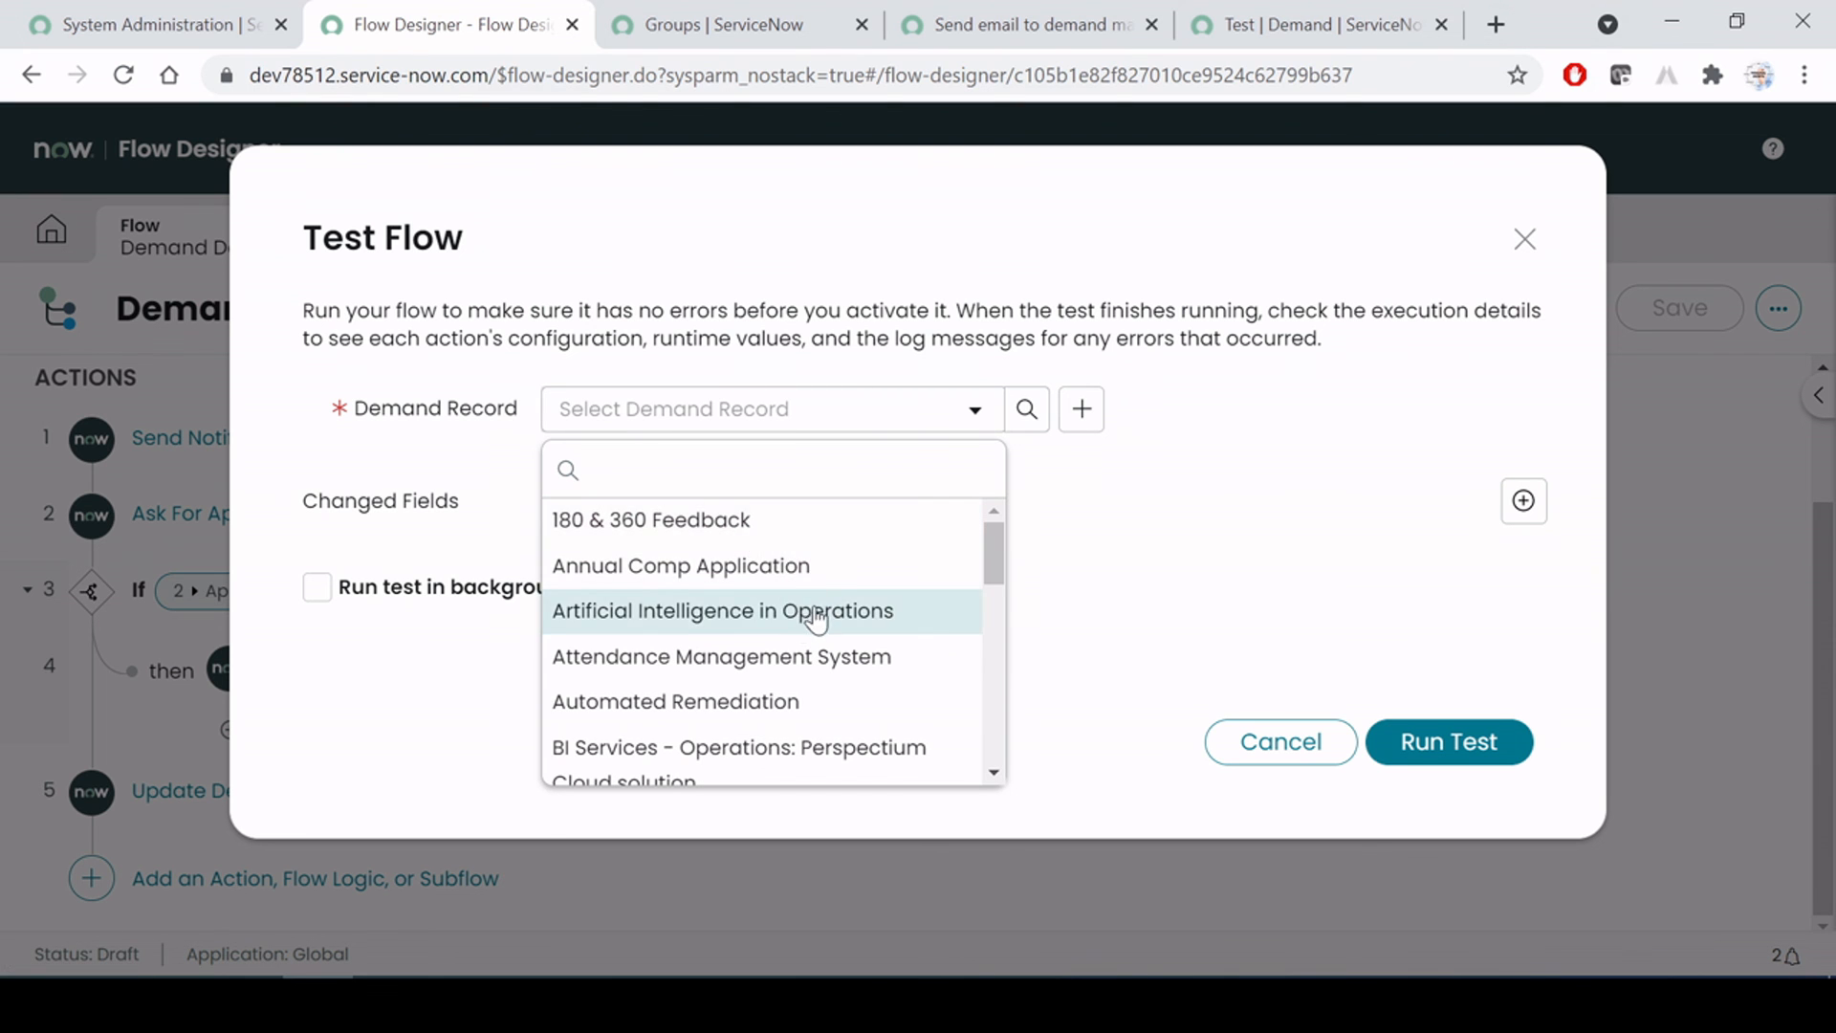
{"action": "scroll", "coordinate": [810, 624], "scroll_direction": "down", "scroll_amount": 3}
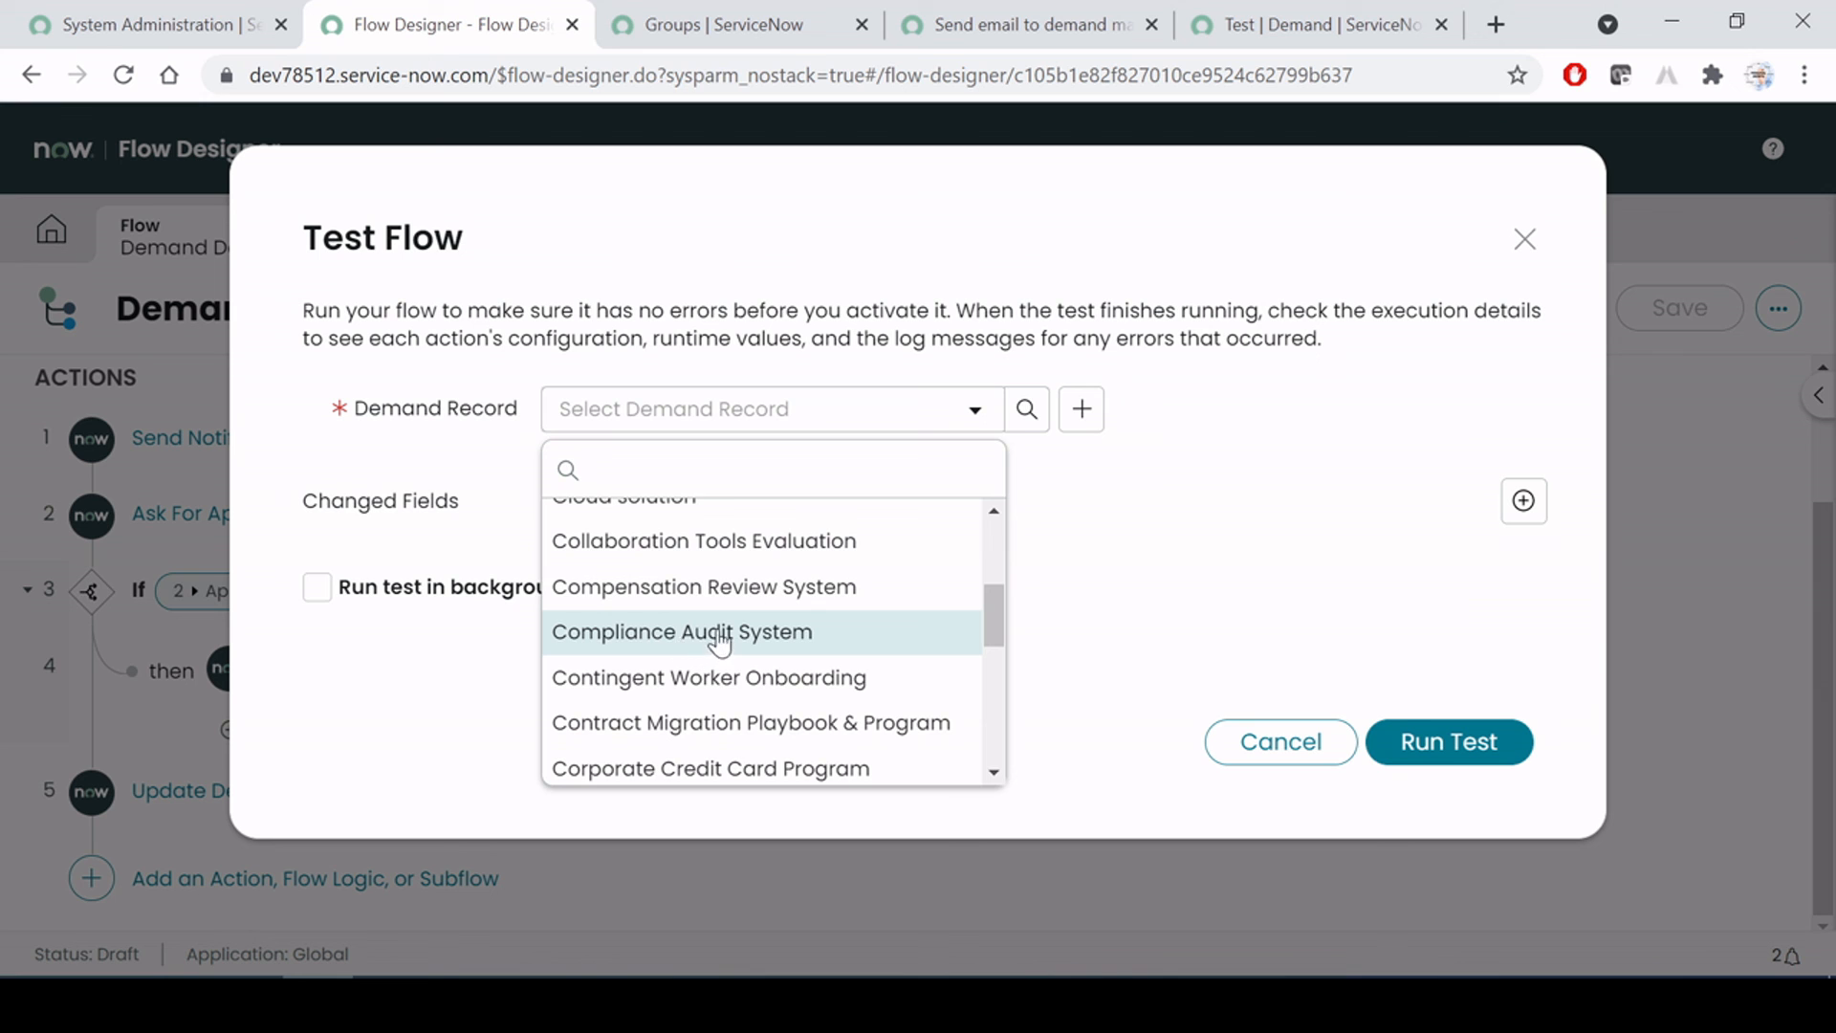
{"action": "left_click", "coordinate": [719, 634]}
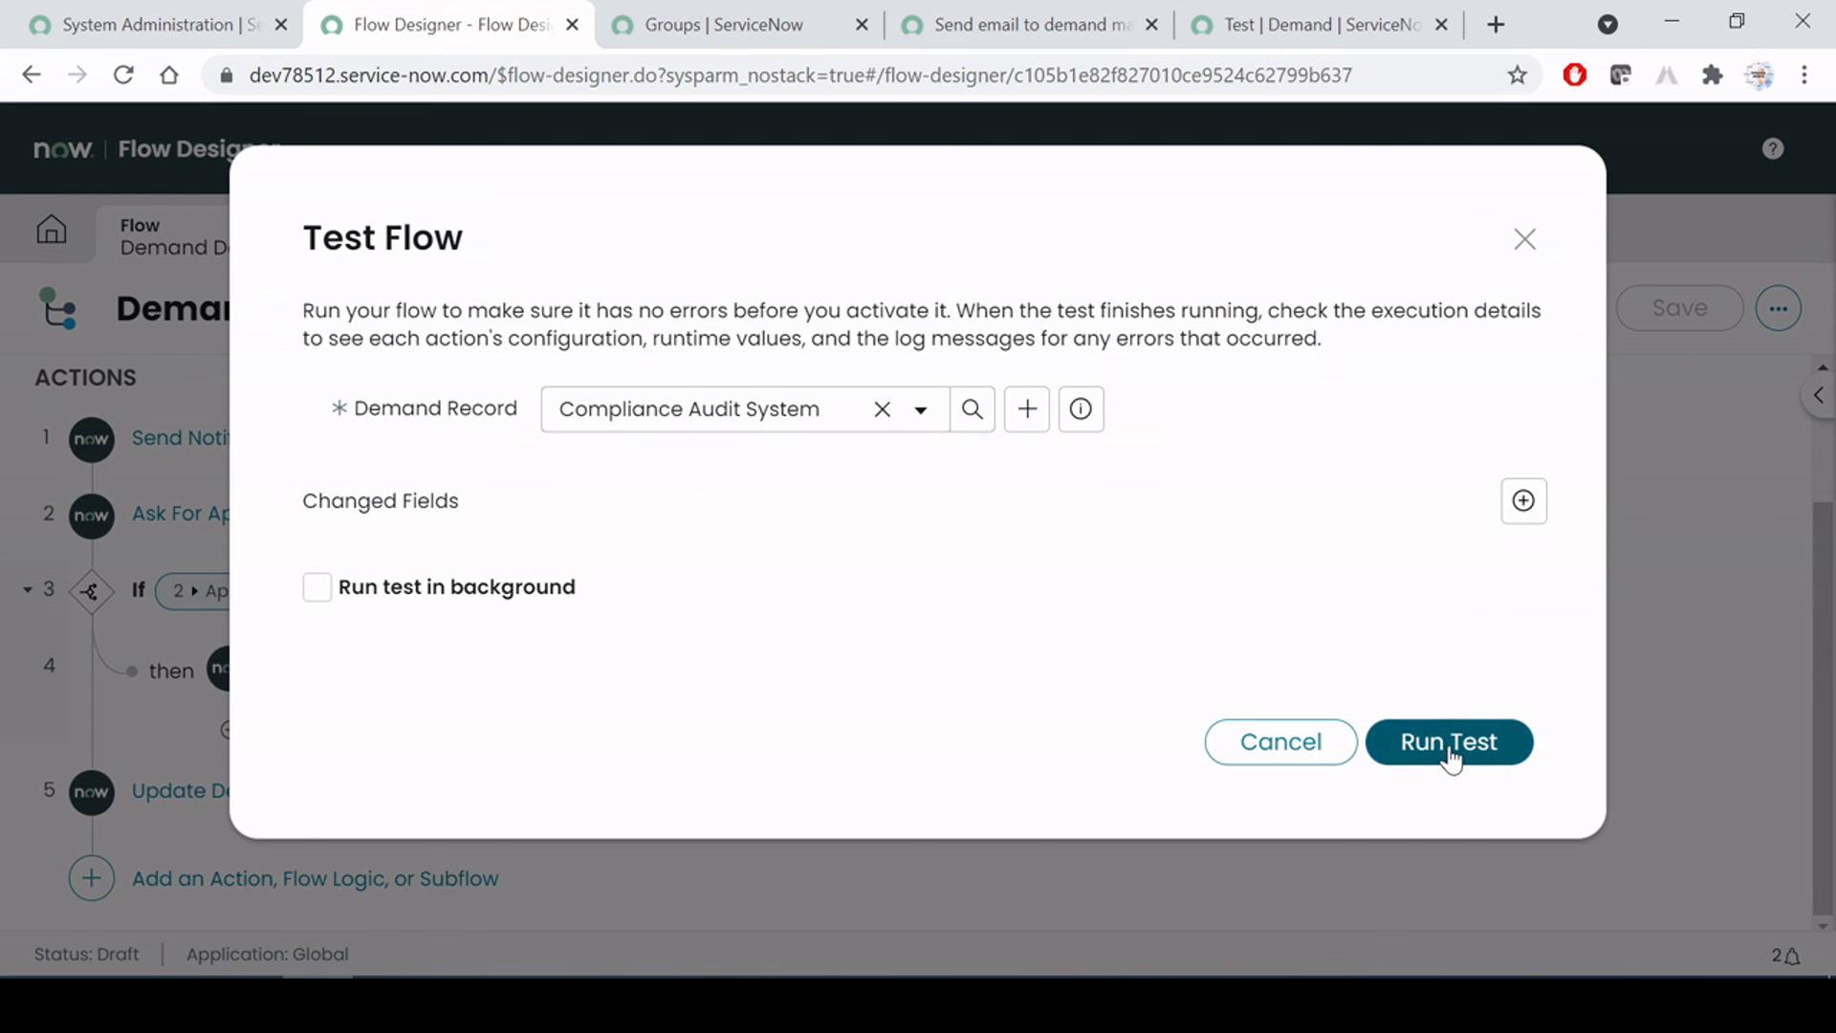
{"action": "left_click", "coordinate": [1450, 758]}
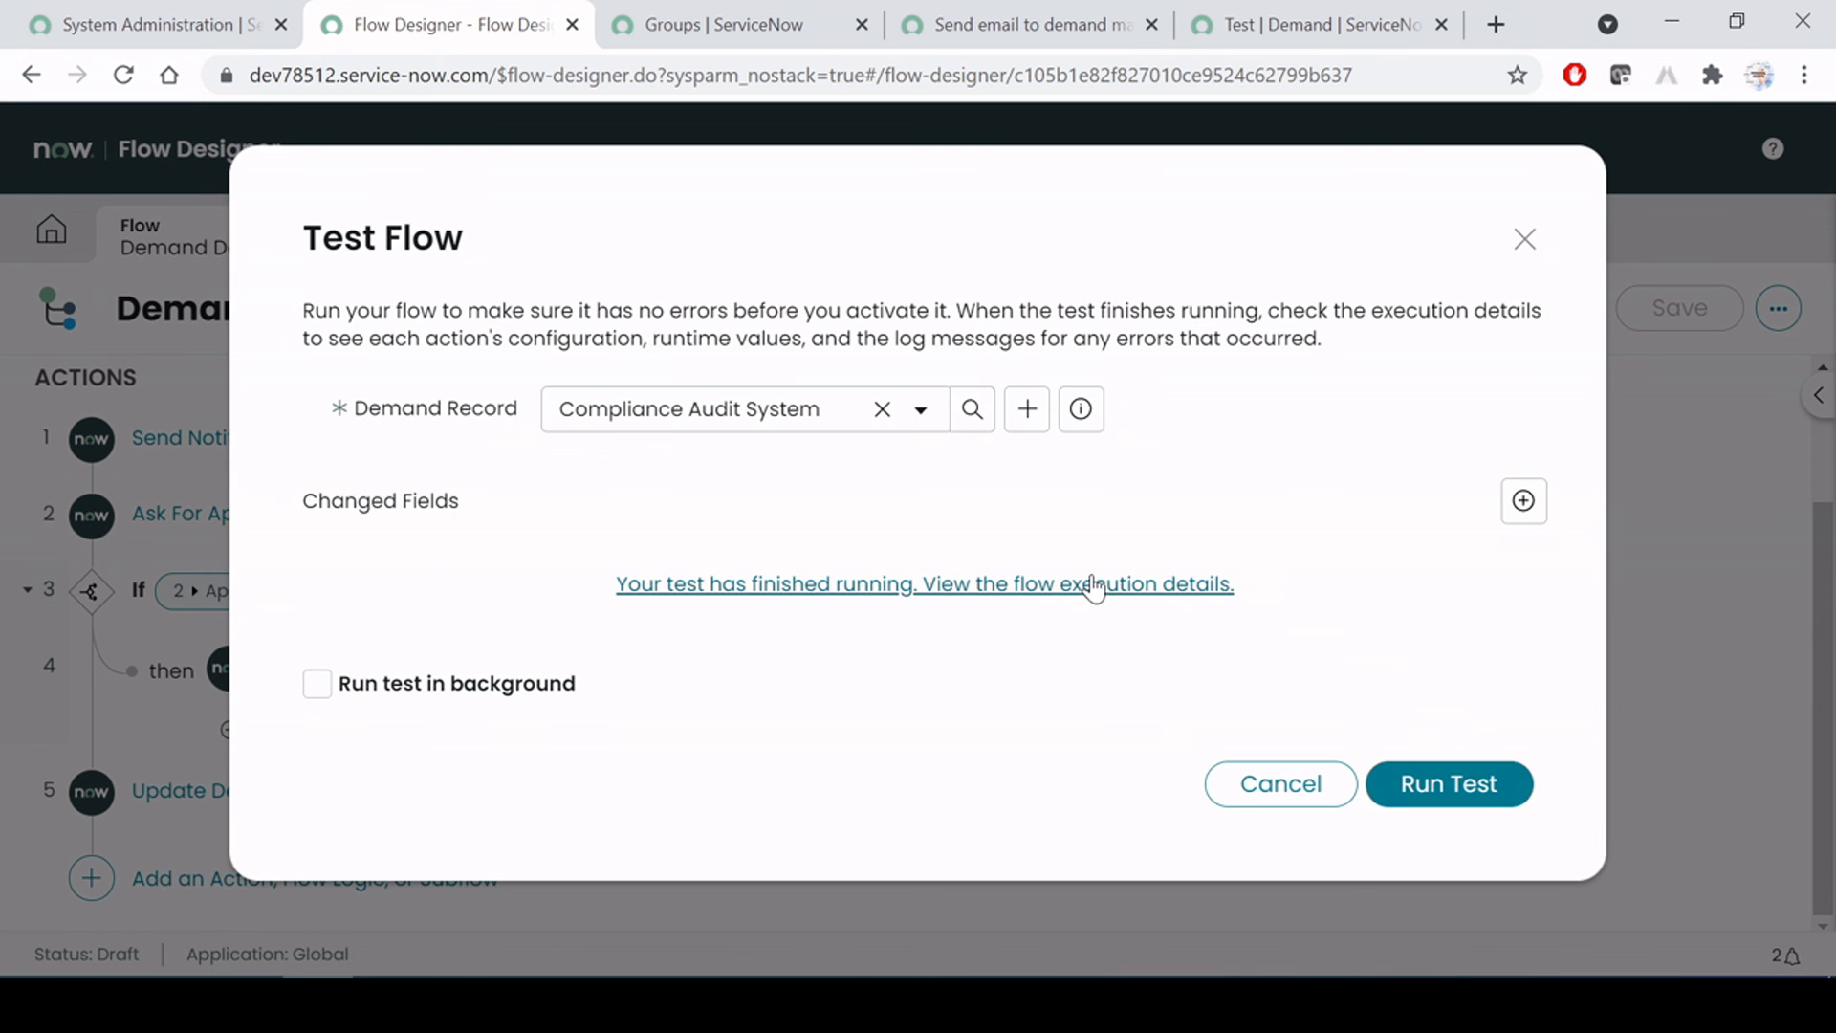
Open the test's execution details and inspect the Ask For Approval action's configuration and its due date value
{"action": "left_click", "coordinate": [955, 585]}
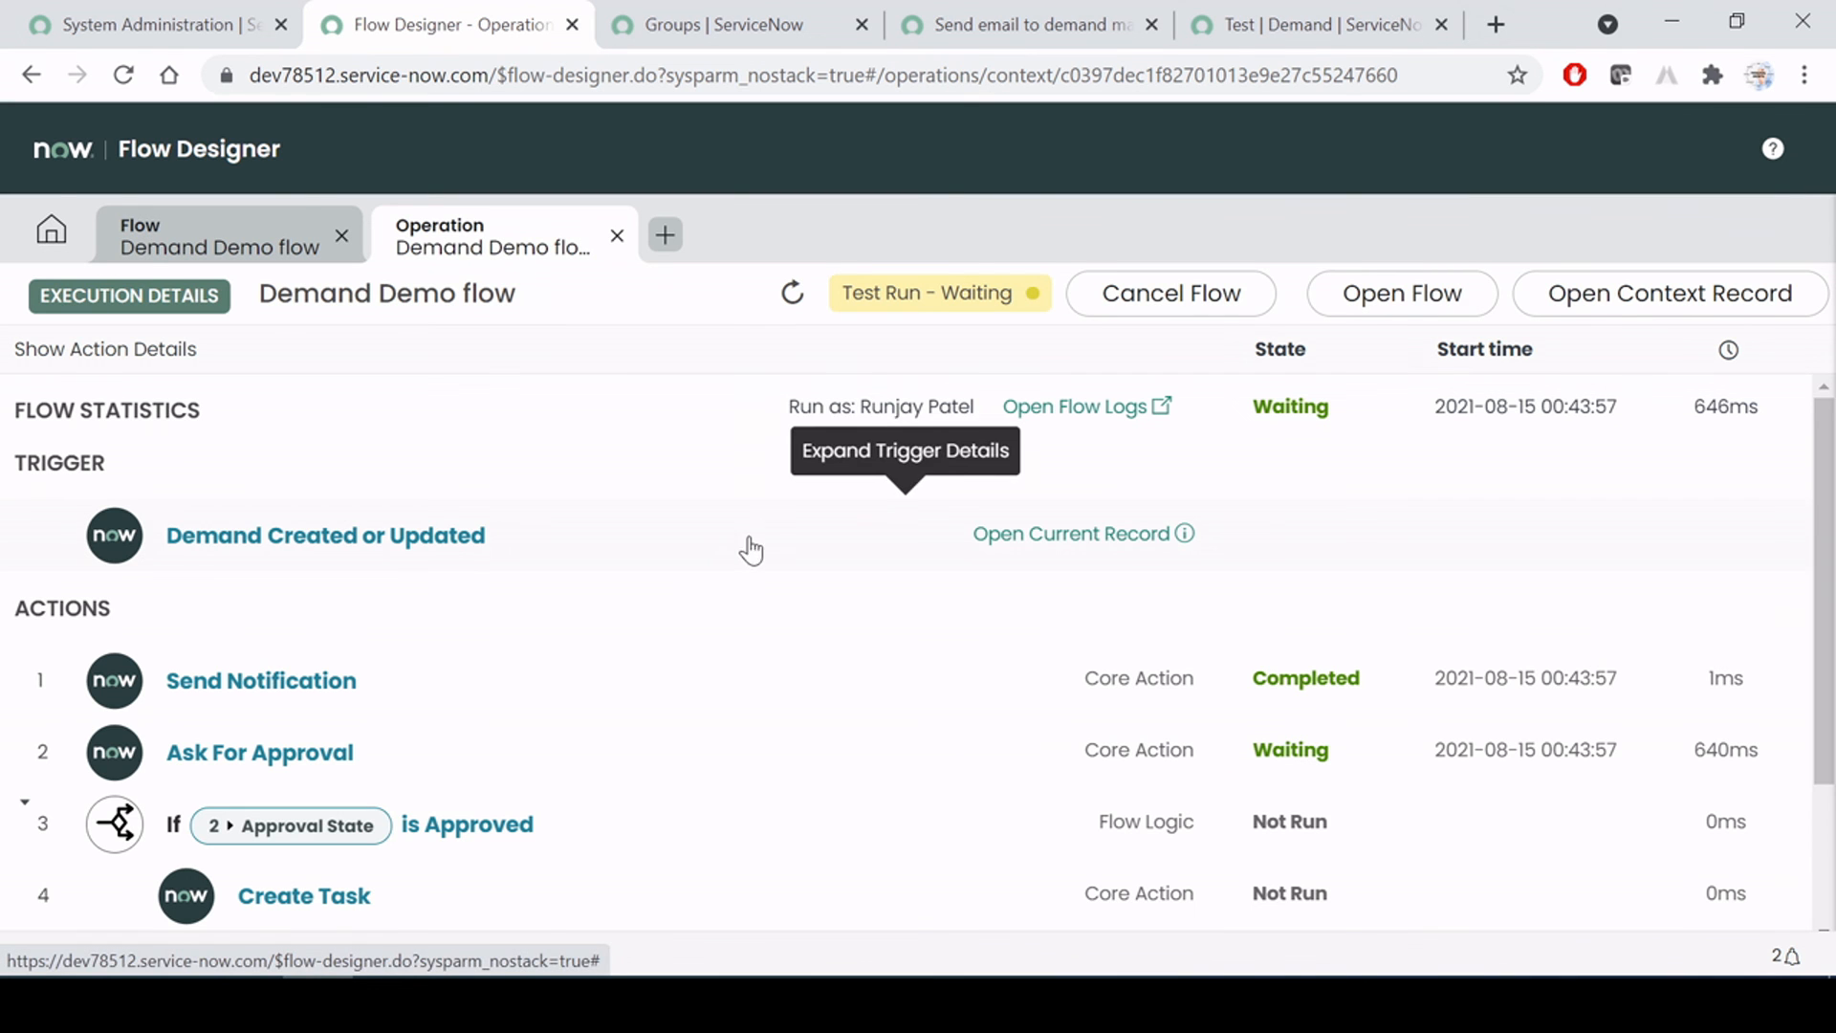
{"action": "scroll", "coordinate": [1355, 635], "scroll_direction": "down", "scroll_amount": 2}
{"action": "scroll", "coordinate": [1343, 634], "scroll_direction": "up", "scroll_amount": 2}
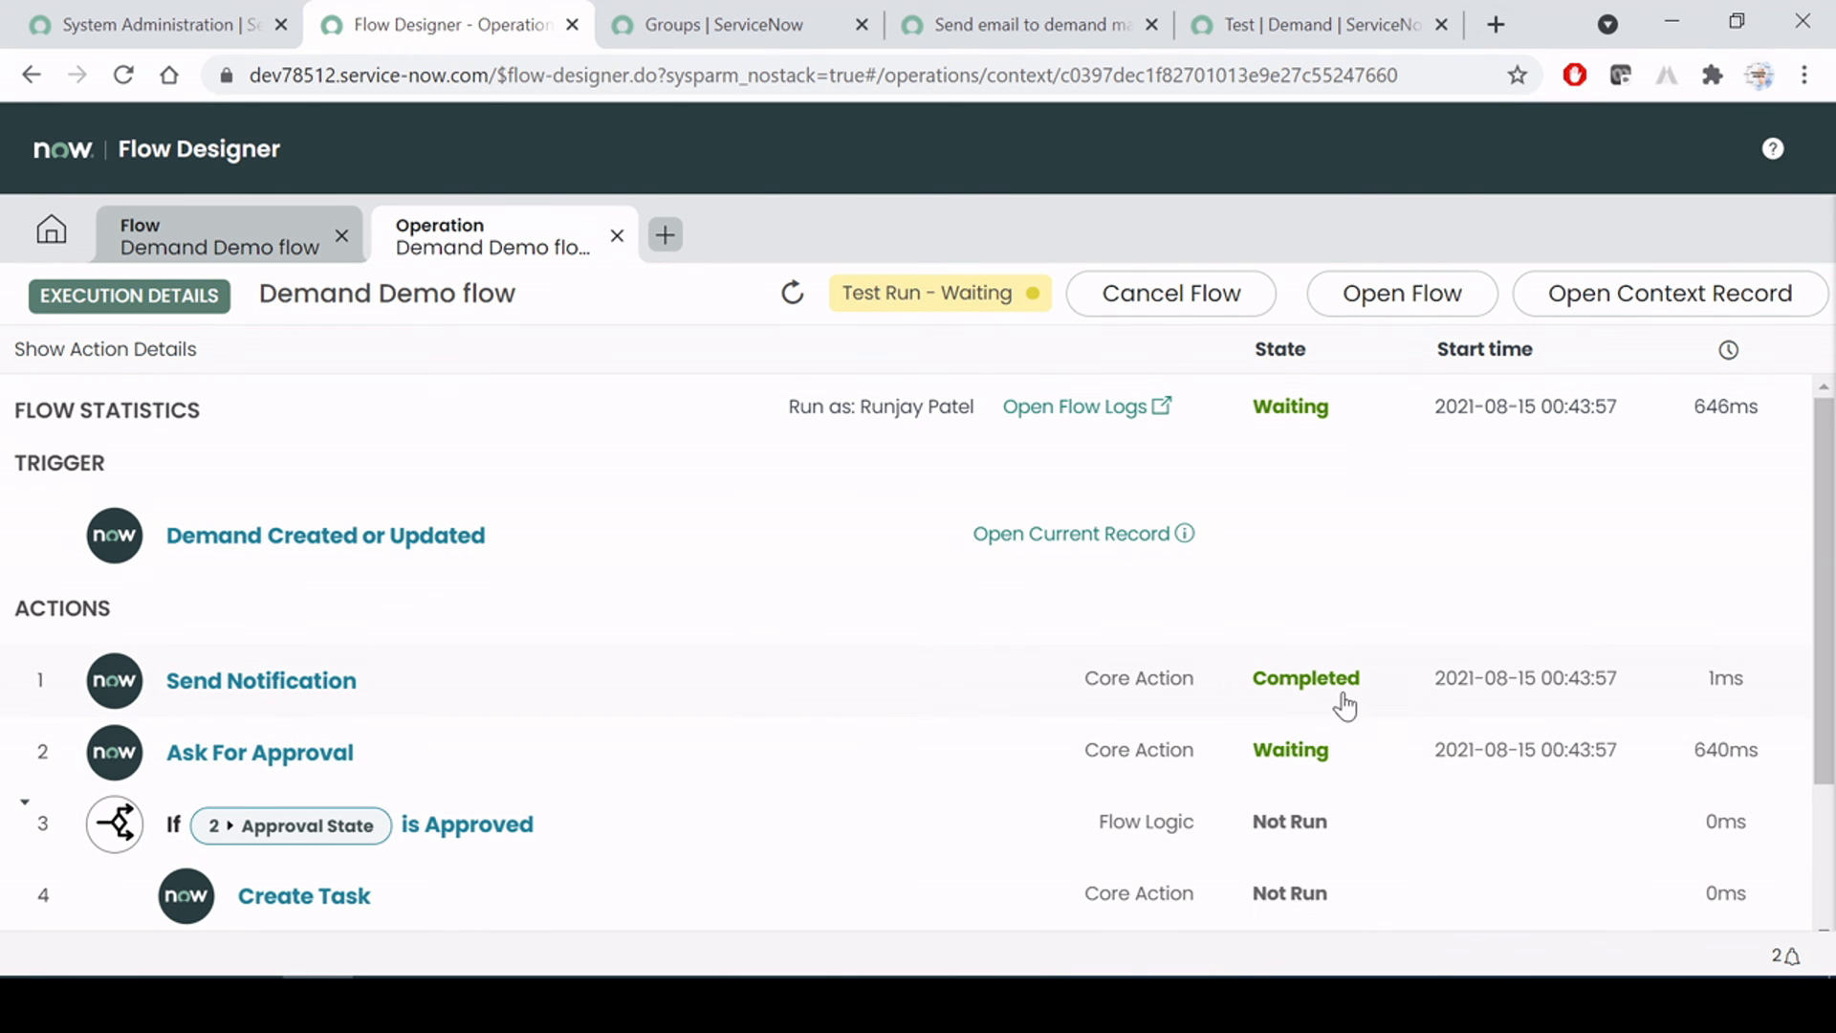
{"action": "scroll", "coordinate": [1329, 698], "scroll_direction": "down", "scroll_amount": 2}
{"action": "left_click", "coordinate": [276, 617]}
{"action": "scroll", "coordinate": [1397, 726], "scroll_direction": "down", "scroll_amount": 3}
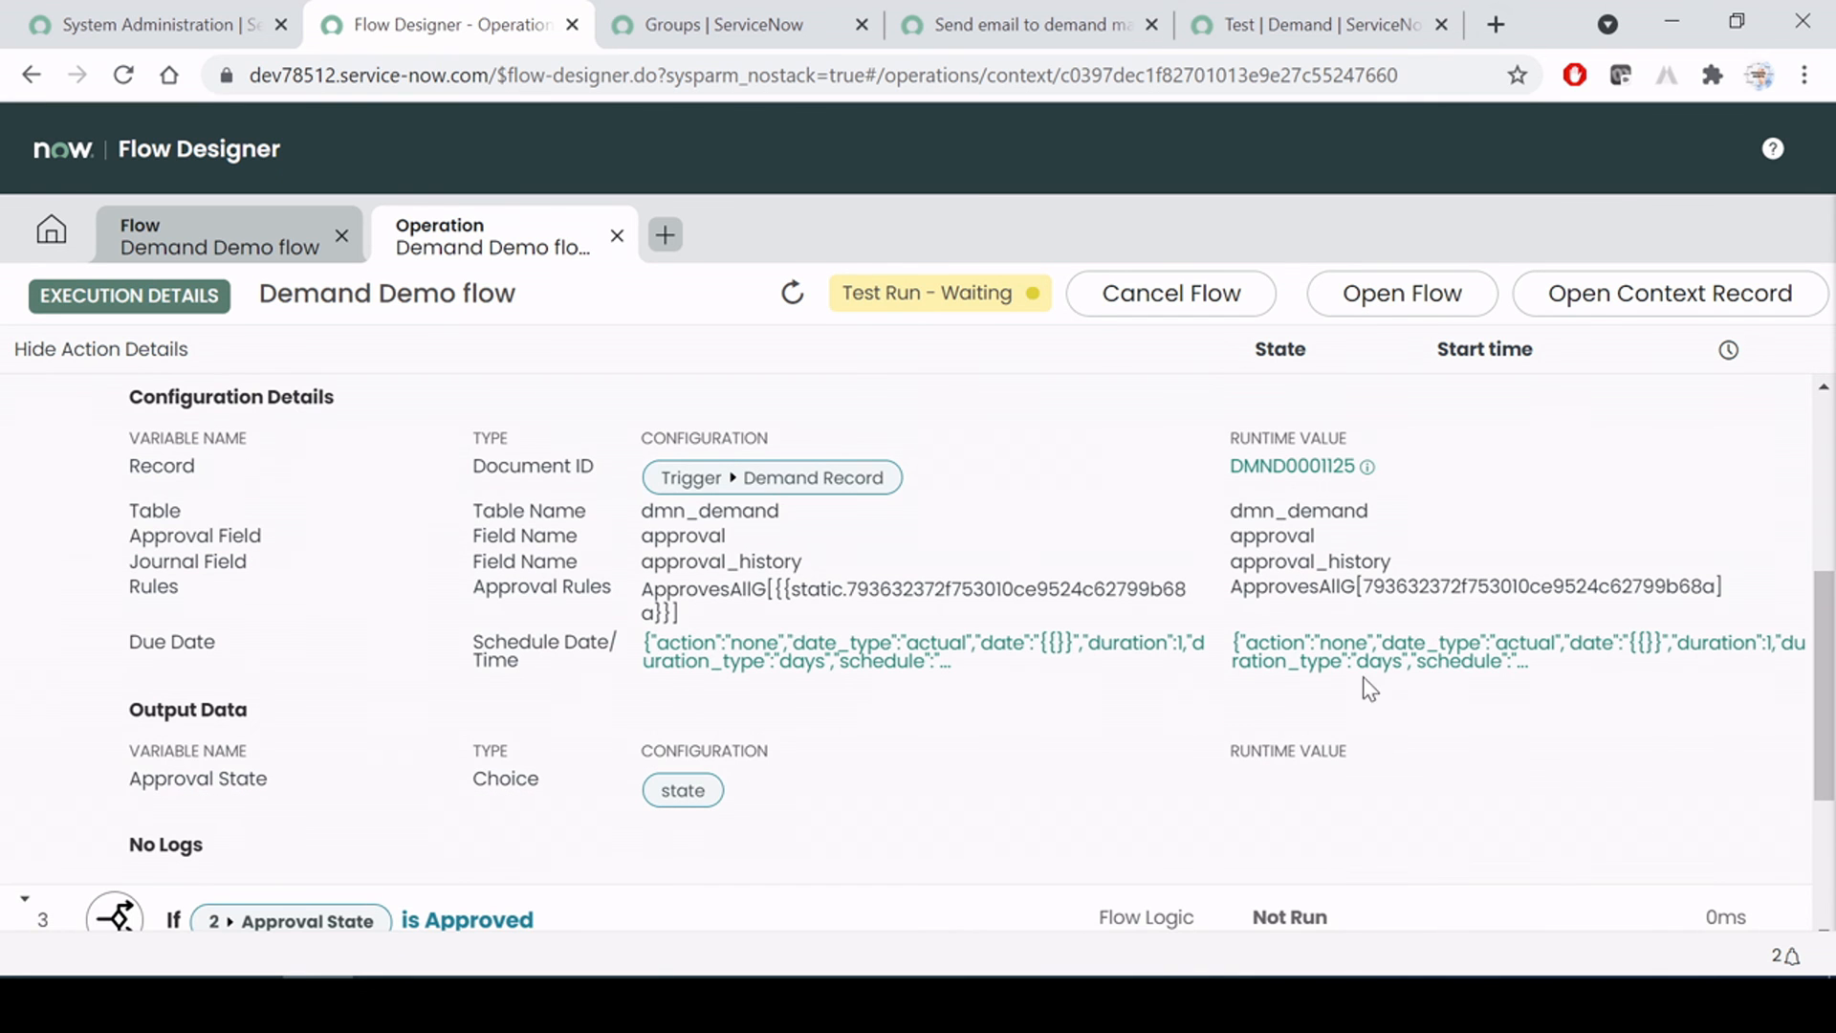
{"action": "left_click", "coordinate": [1453, 669]}
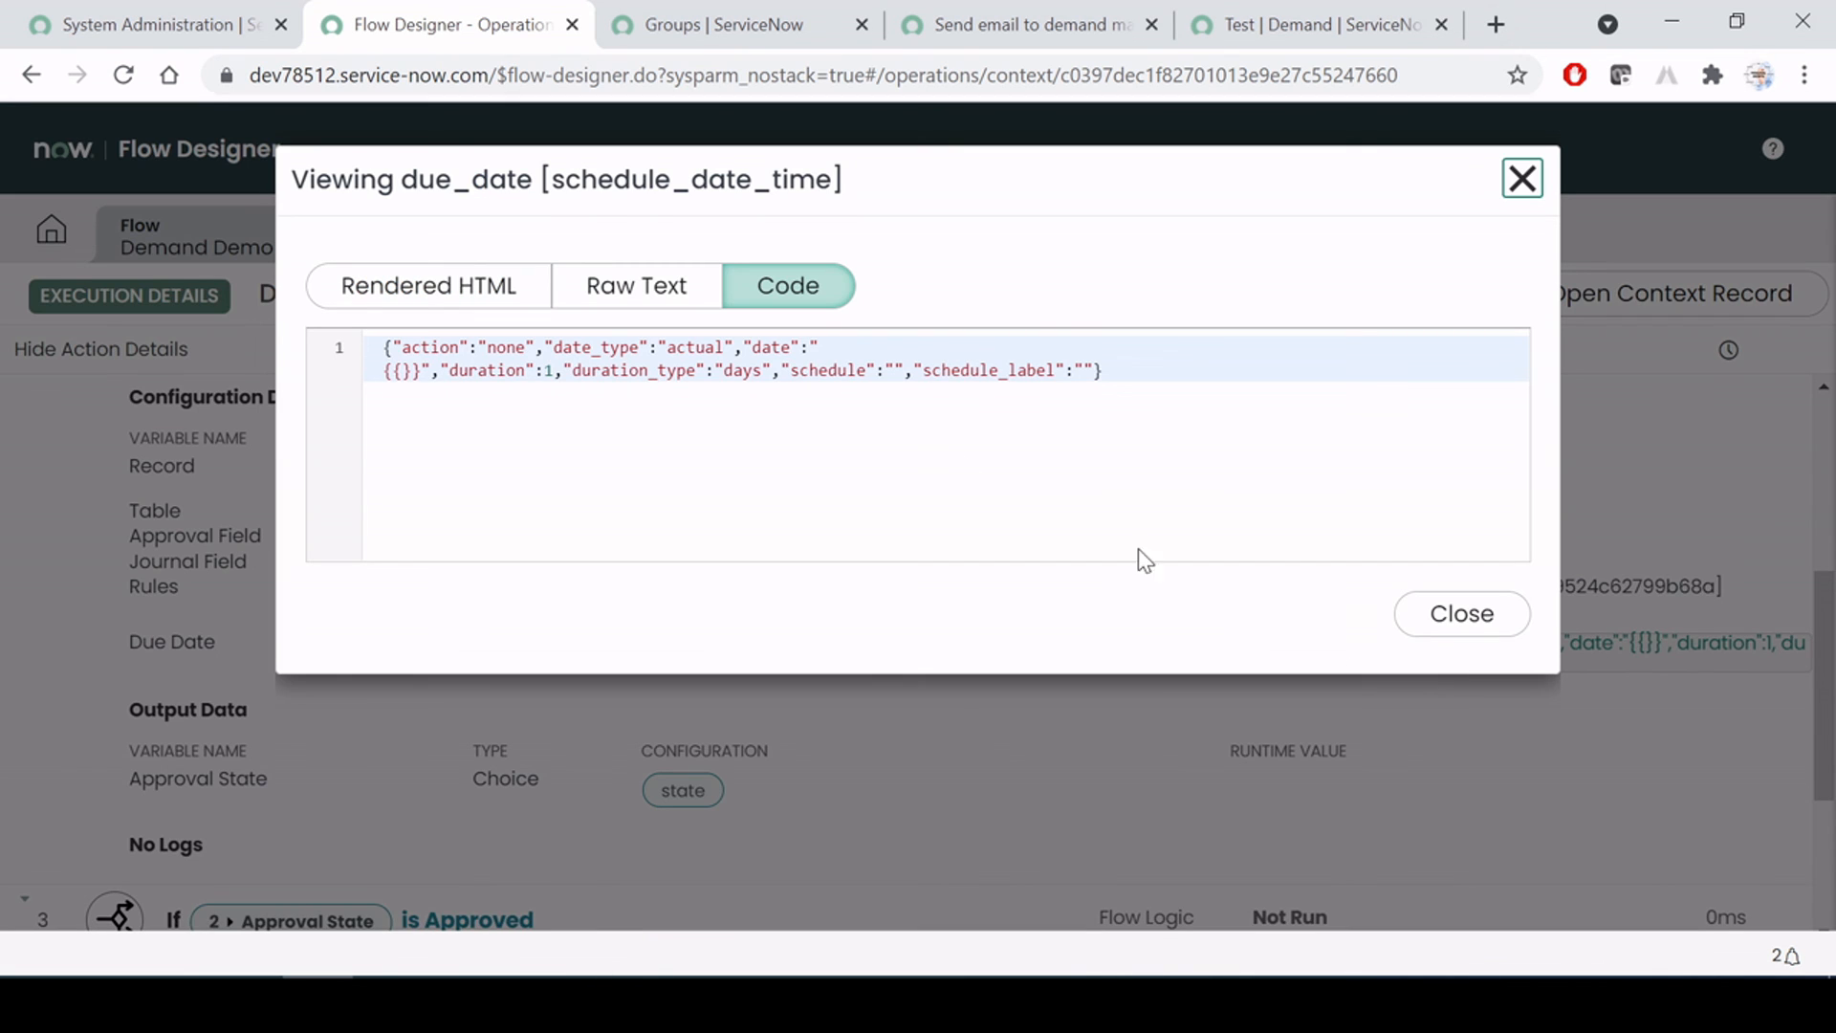
{"action": "left_click_drag", "start_coordinate": [517, 348], "coordinate": [796, 439]}
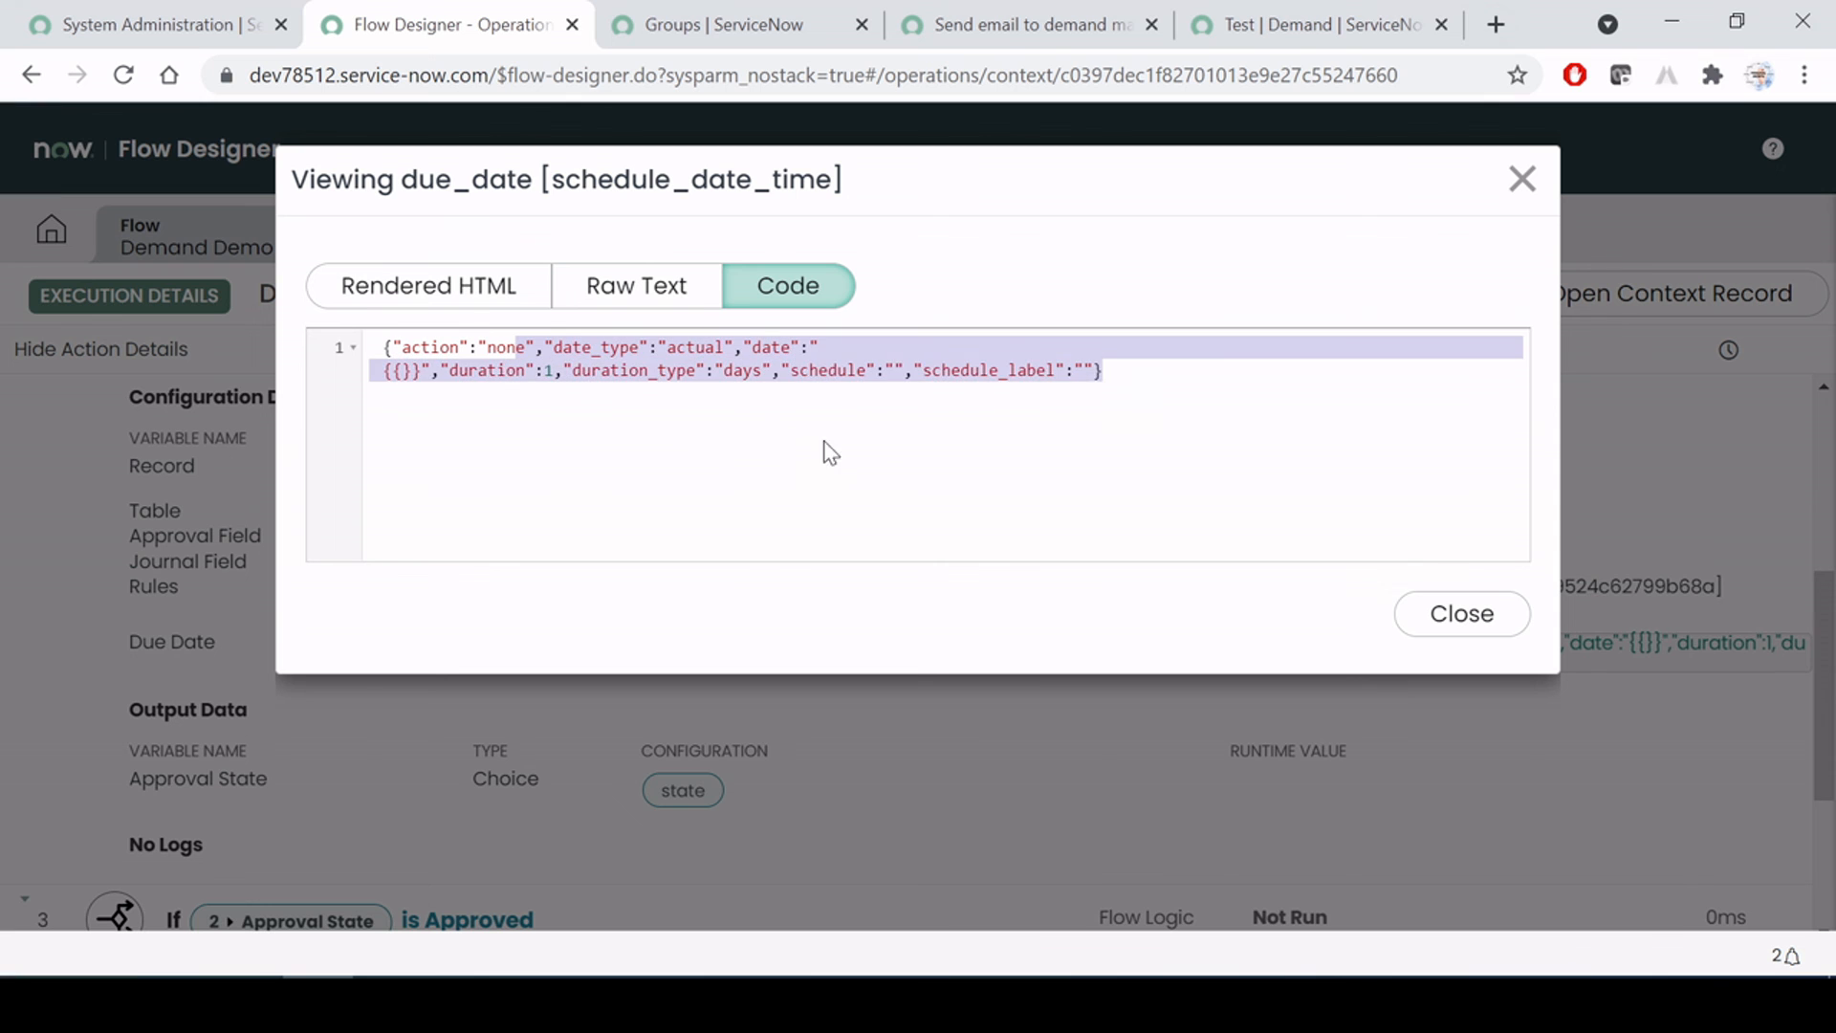
{"action": "left_click", "coordinate": [882, 442]}
{"action": "left_click", "coordinate": [1526, 167]}
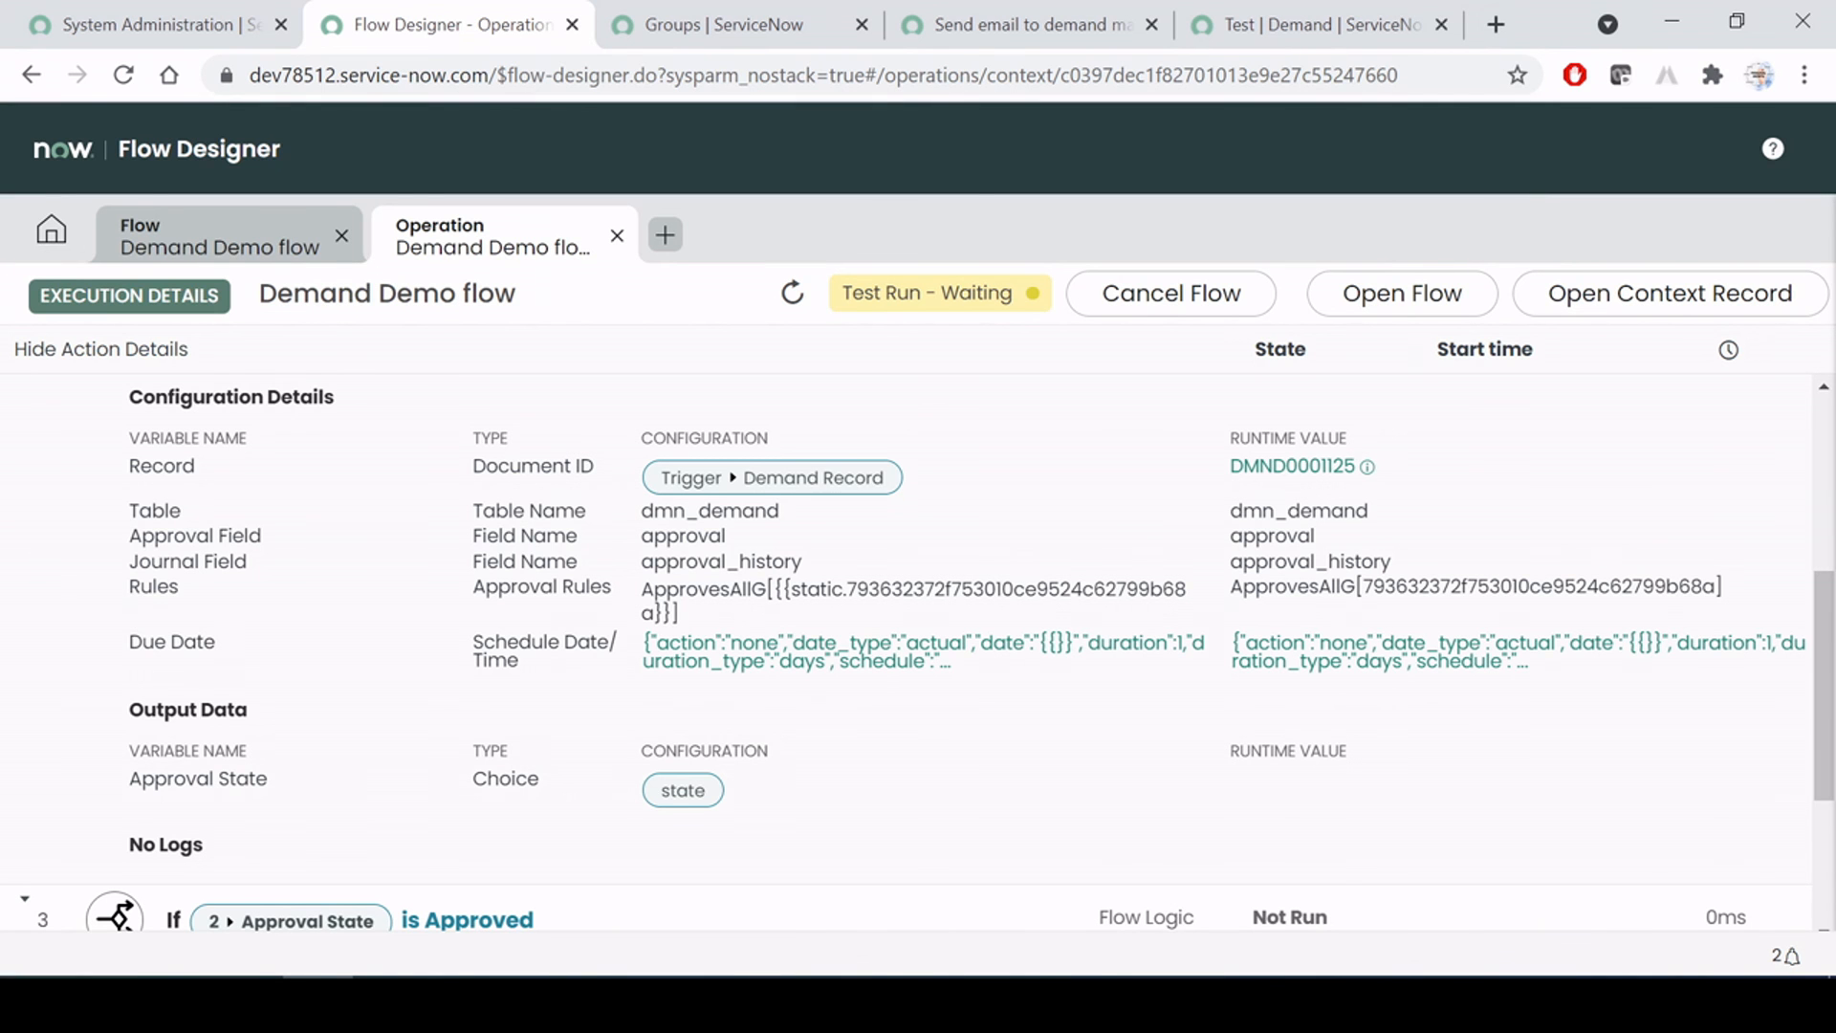
Review the run states of all actions in the test execution, and close the execution details and the test dialog
{"action": "scroll", "coordinate": [1320, 656], "scroll_direction": "up", "scroll_amount": 5}
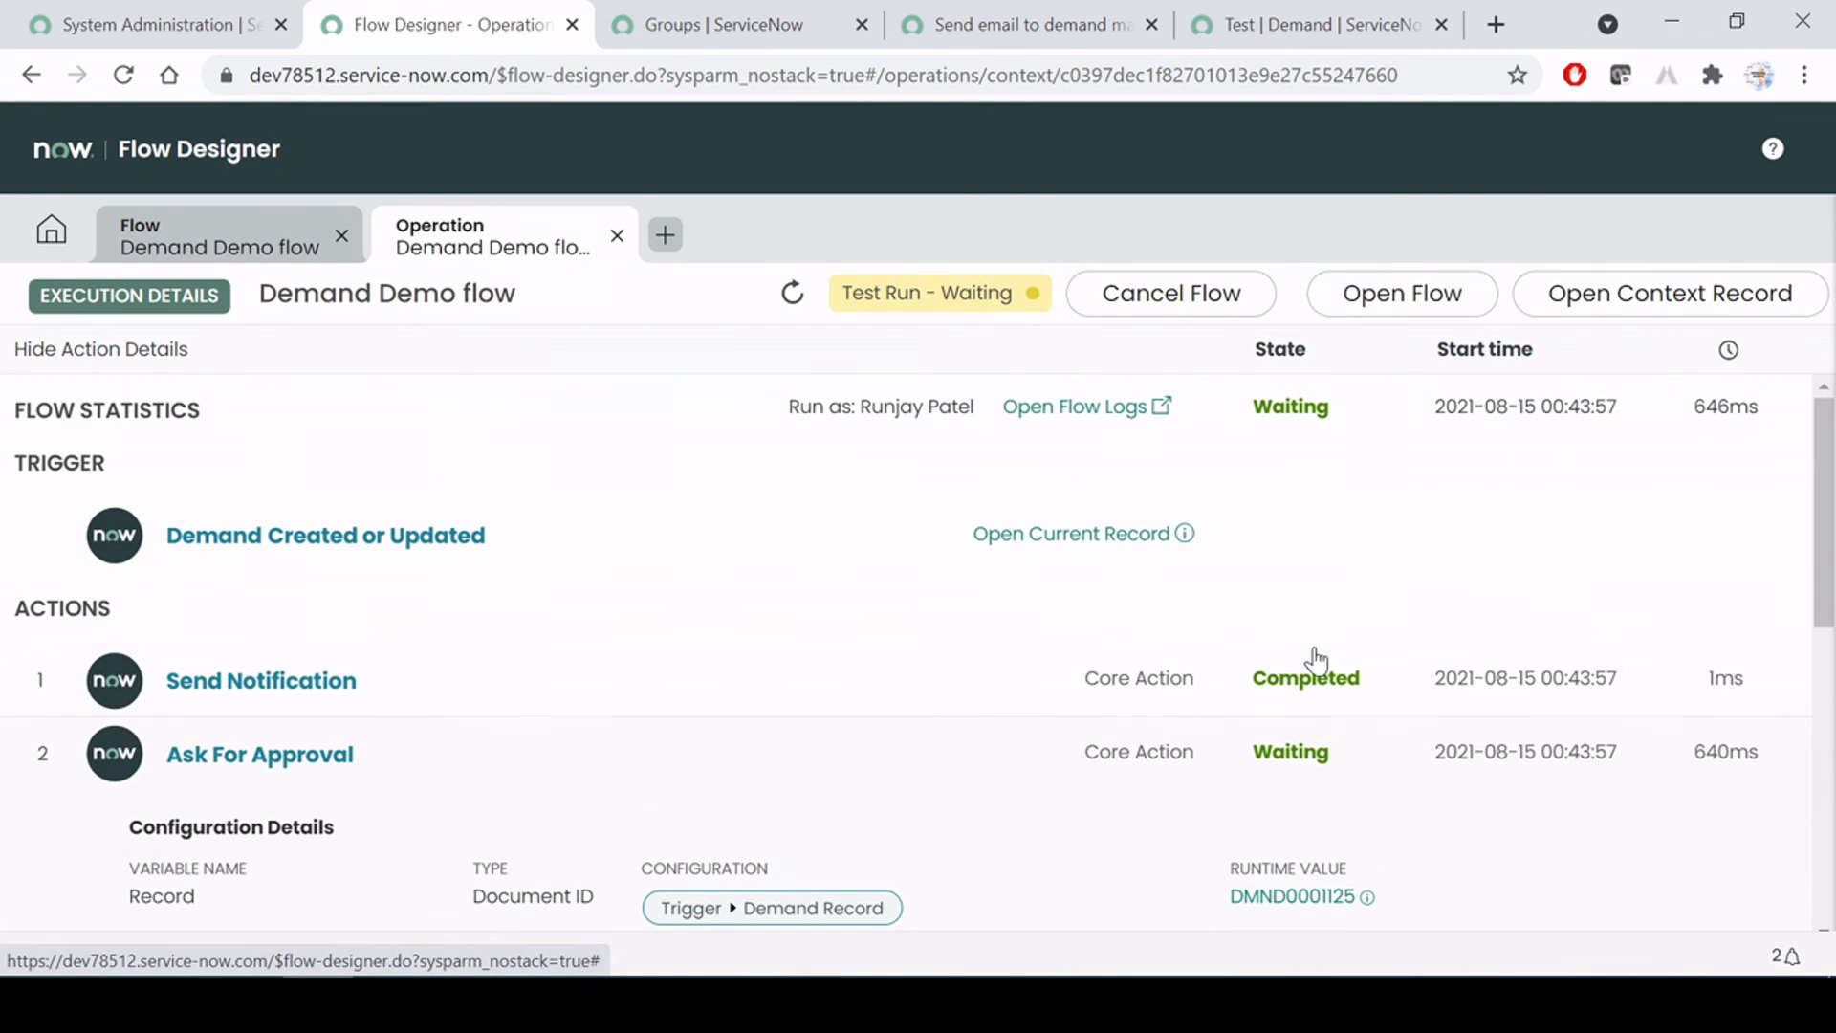
{"action": "scroll", "coordinate": [1296, 733], "scroll_direction": "down", "scroll_amount": 5}
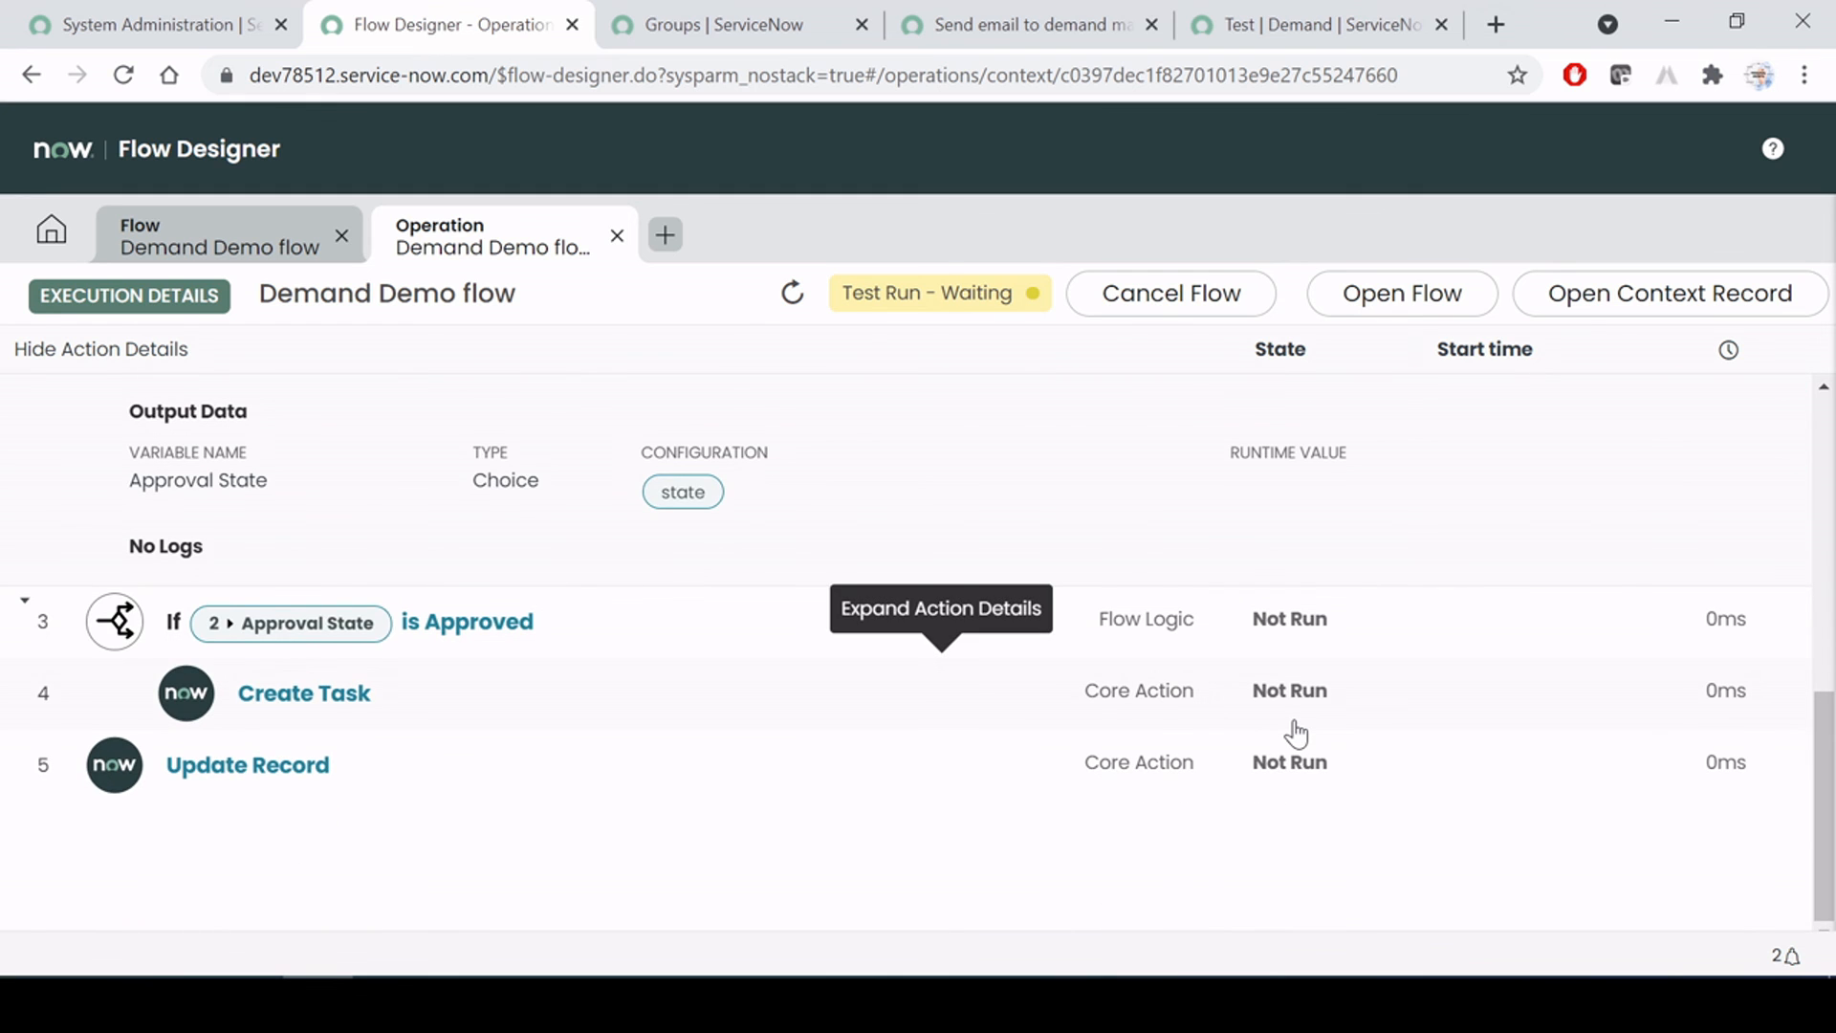
{"action": "scroll", "coordinate": [1295, 733], "scroll_direction": "up", "scroll_amount": 3}
{"action": "scroll", "coordinate": [1296, 733], "scroll_direction": "down", "scroll_amount": 3}
{"action": "scroll", "coordinate": [1298, 733], "scroll_direction": "up", "scroll_amount": 5}
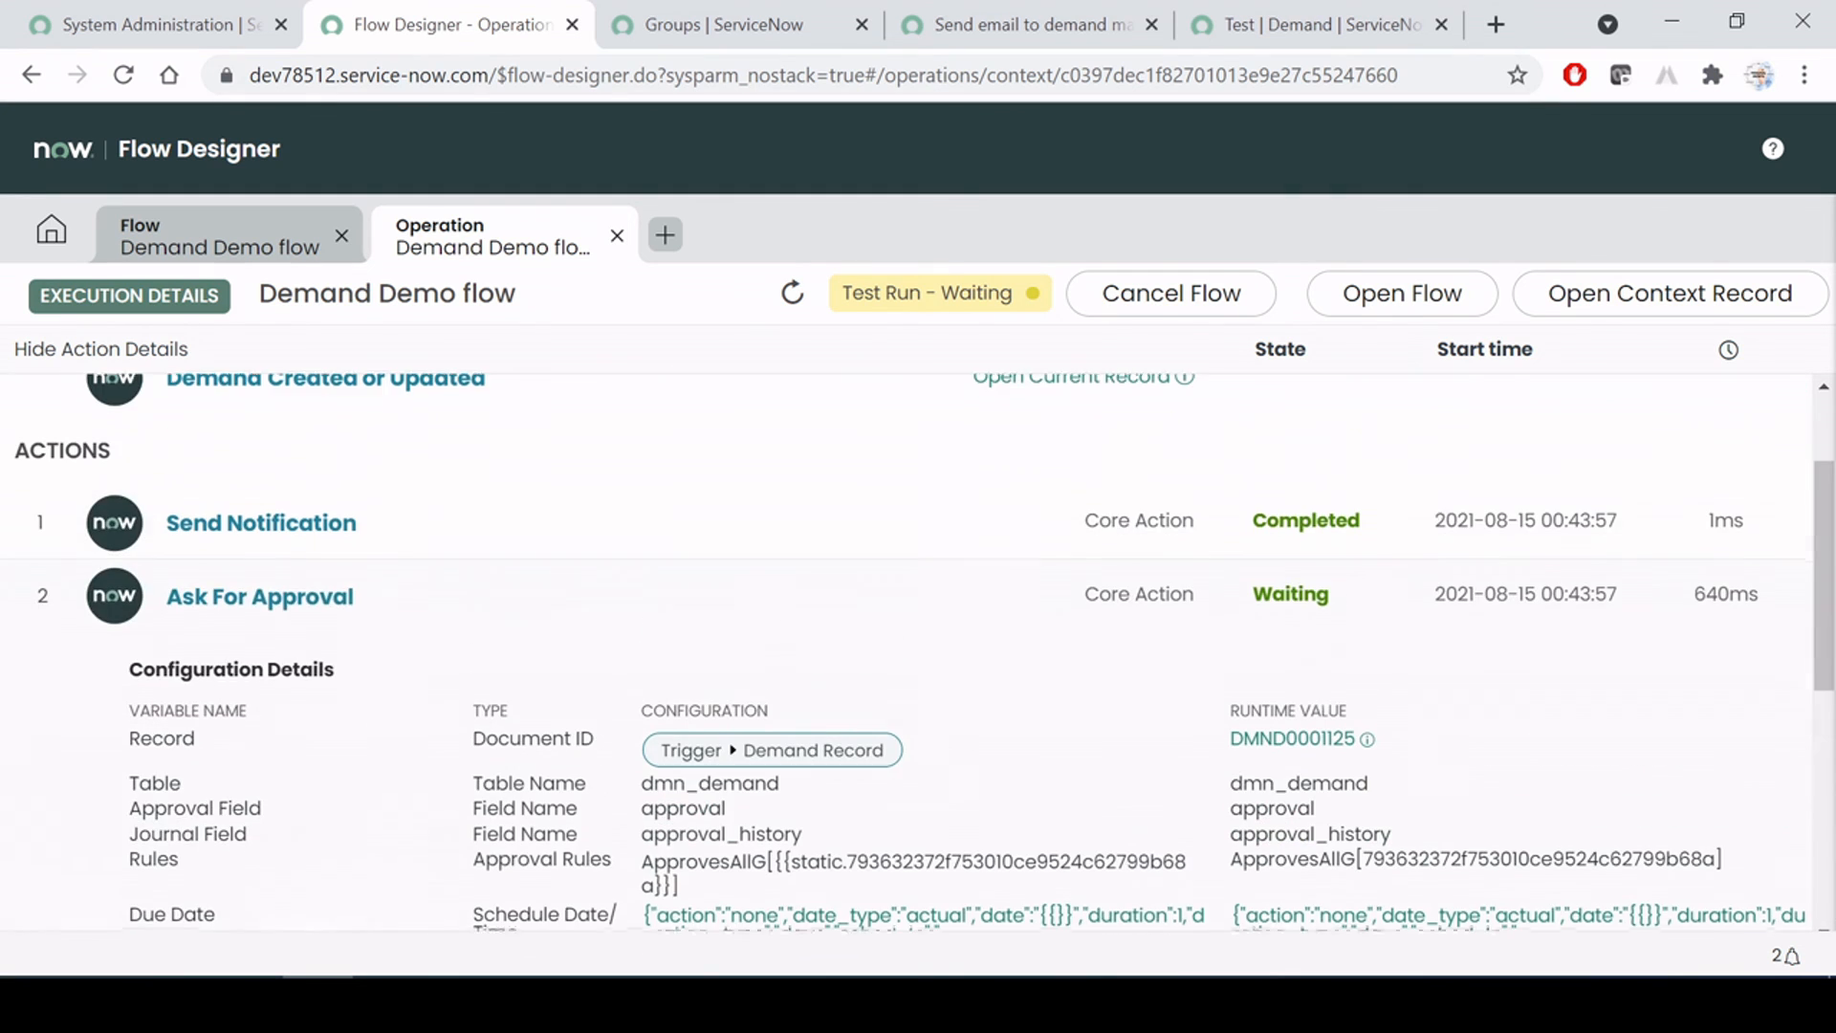
{"action": "scroll", "coordinate": [1058, 758], "scroll_direction": "down", "scroll_amount": 4}
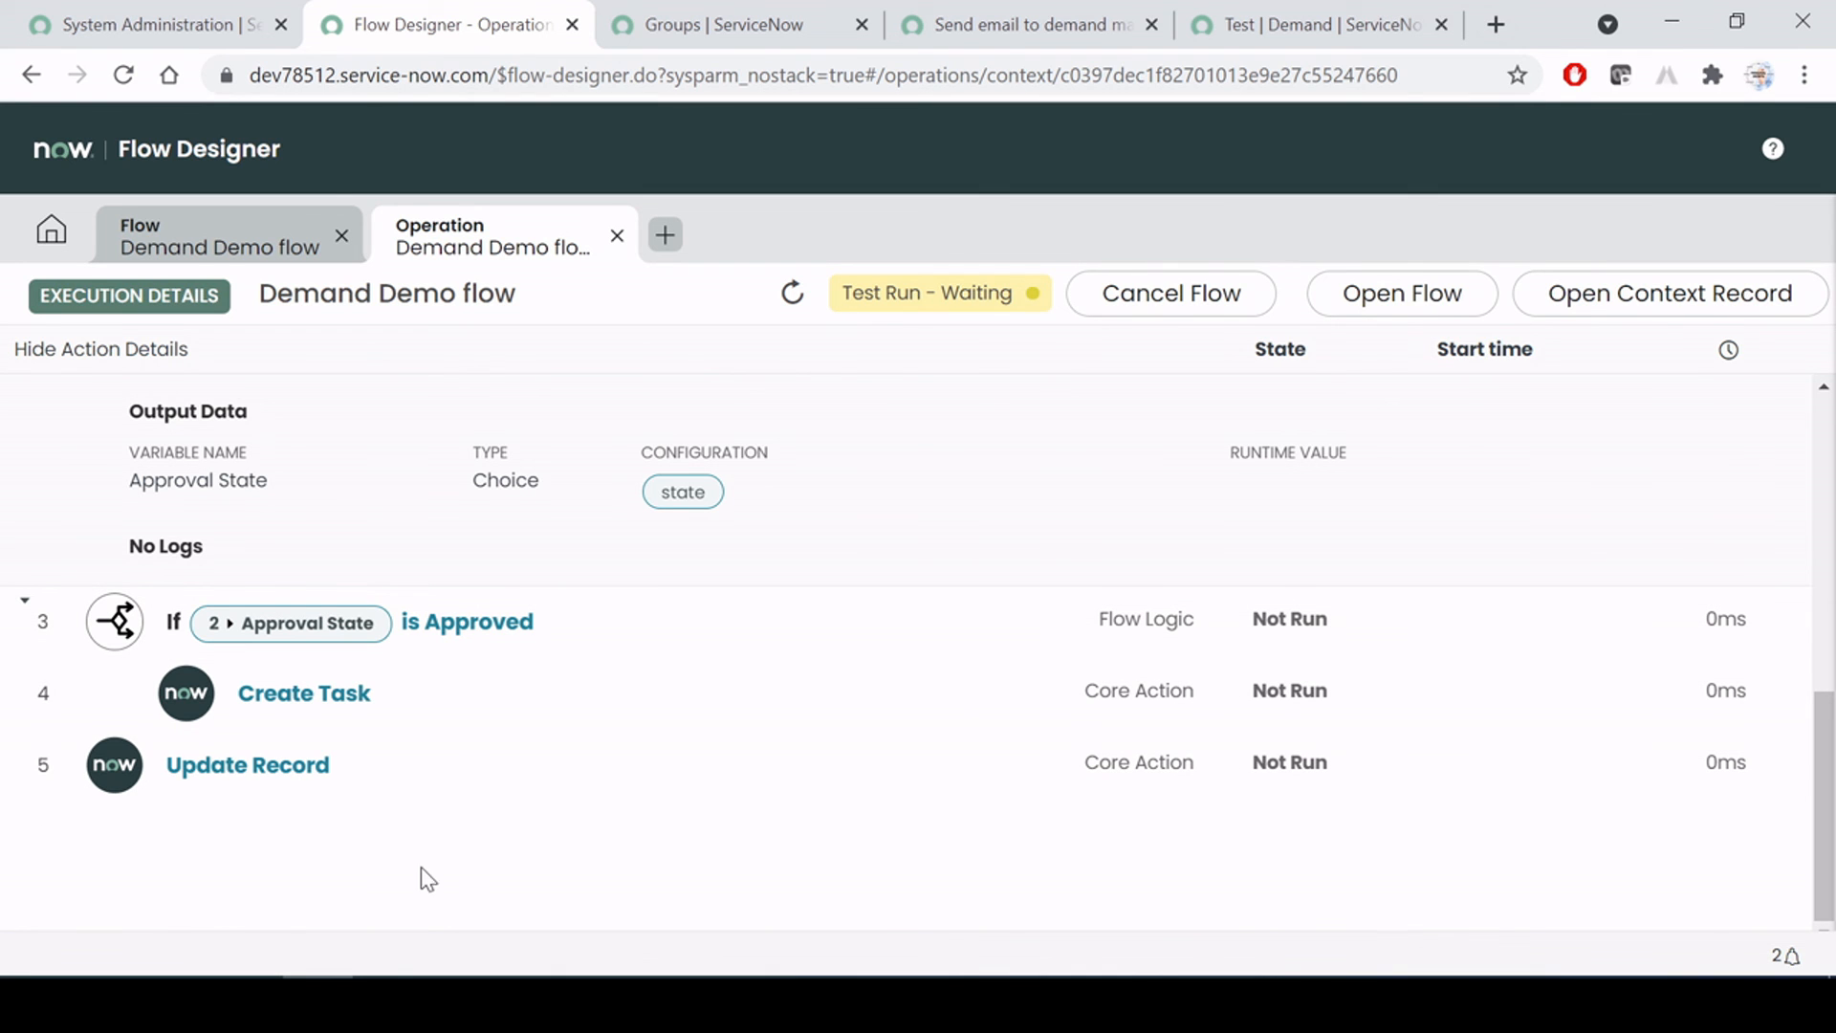
{"action": "left_click", "coordinate": [615, 236]}
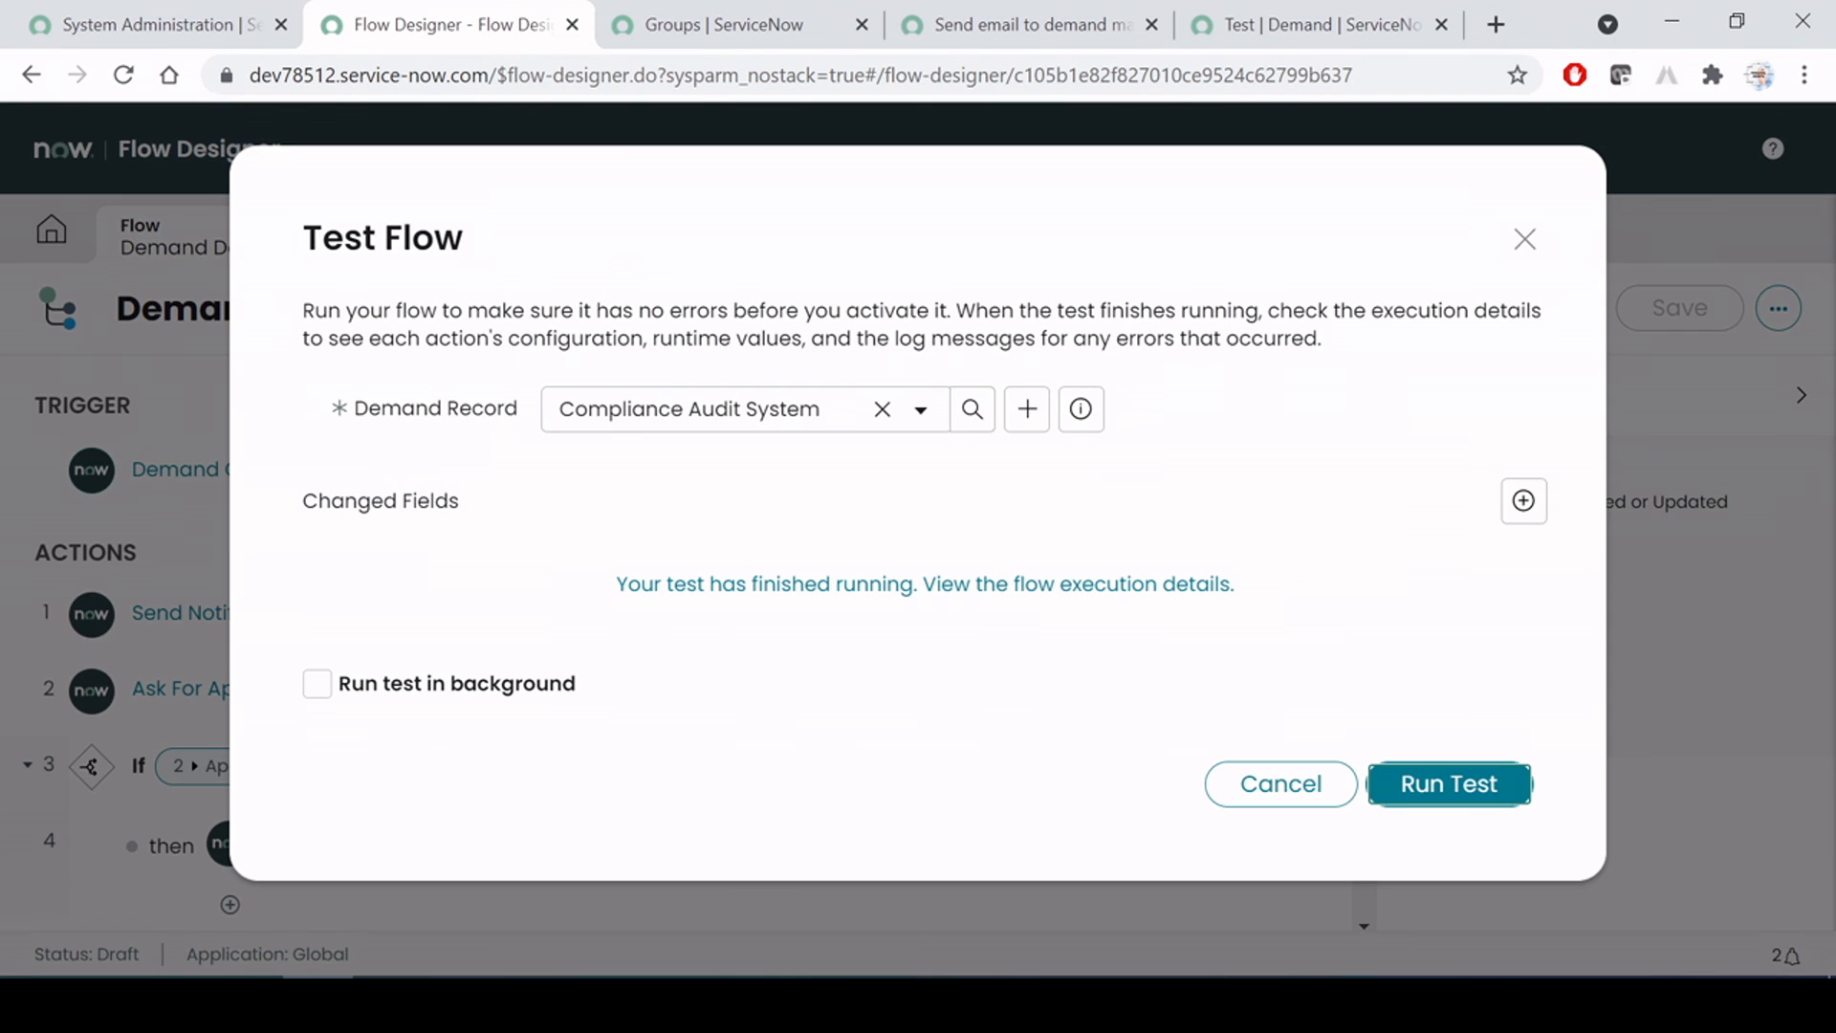
{"action": "left_click", "coordinate": [1281, 784]}
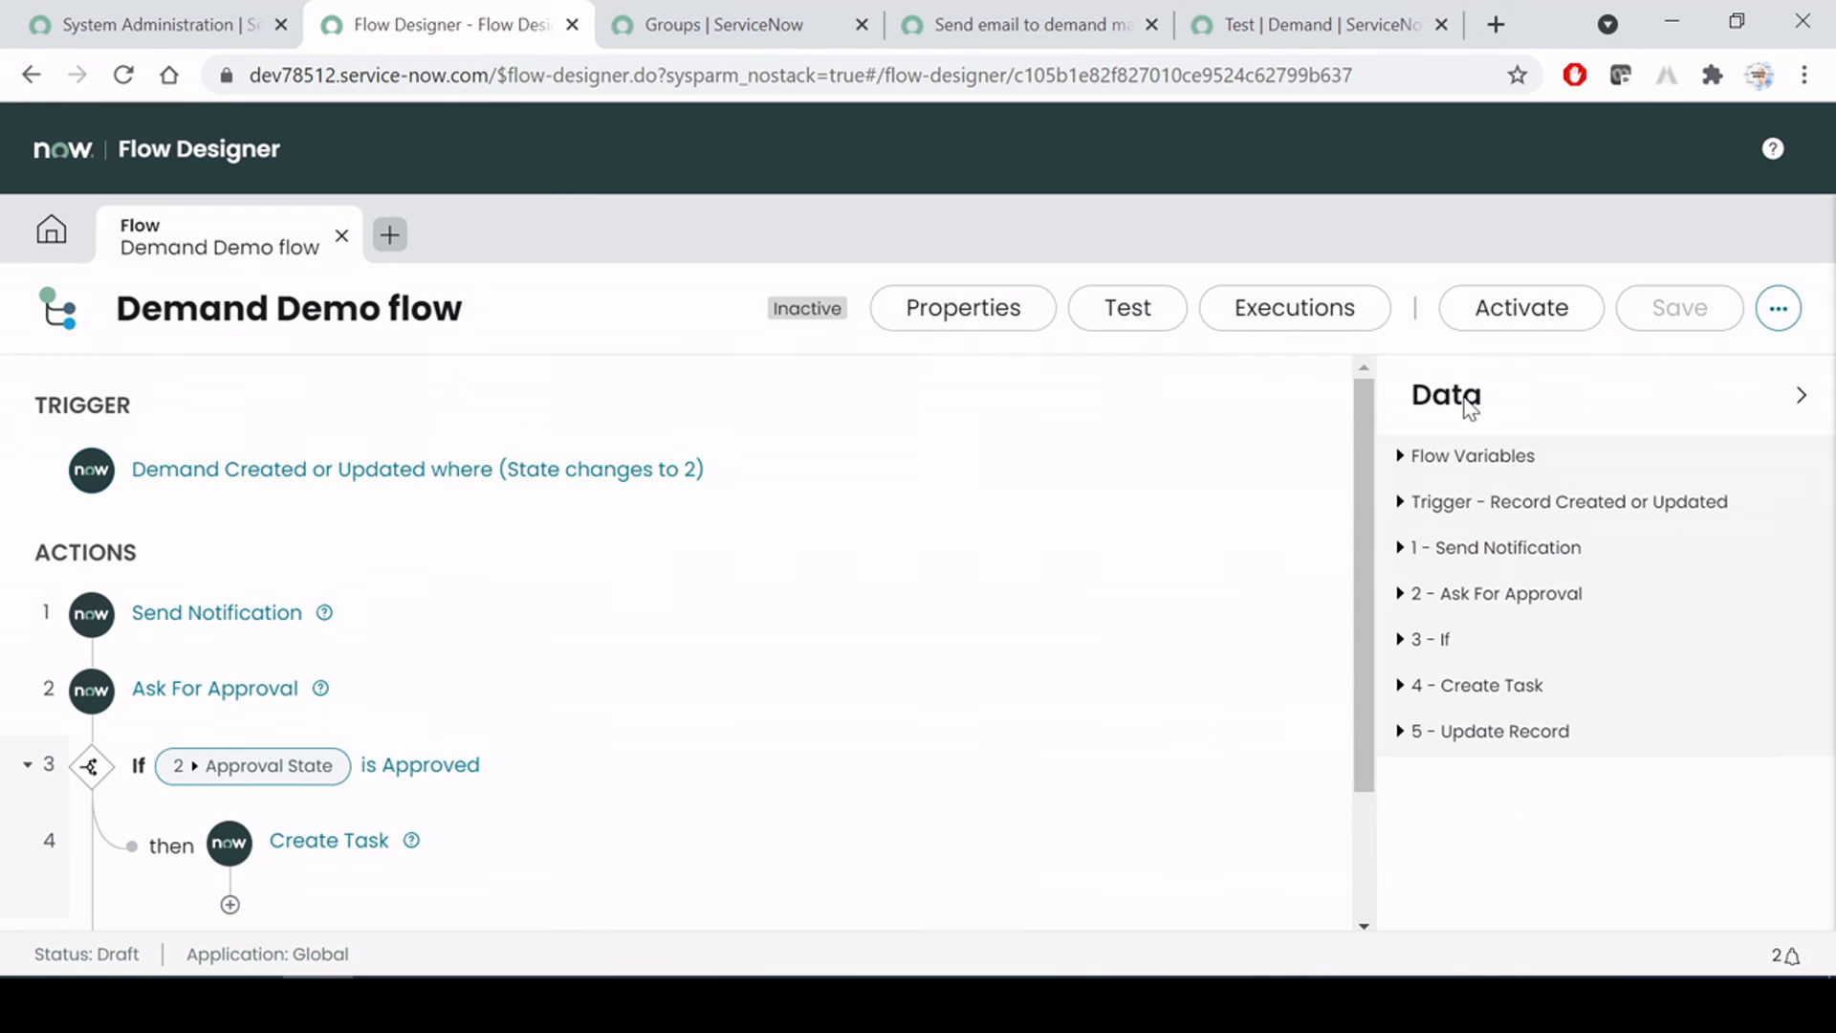
Activate the Demand Demo flow and check its status in Flow Designer
{"action": "left_click", "coordinate": [1516, 311]}
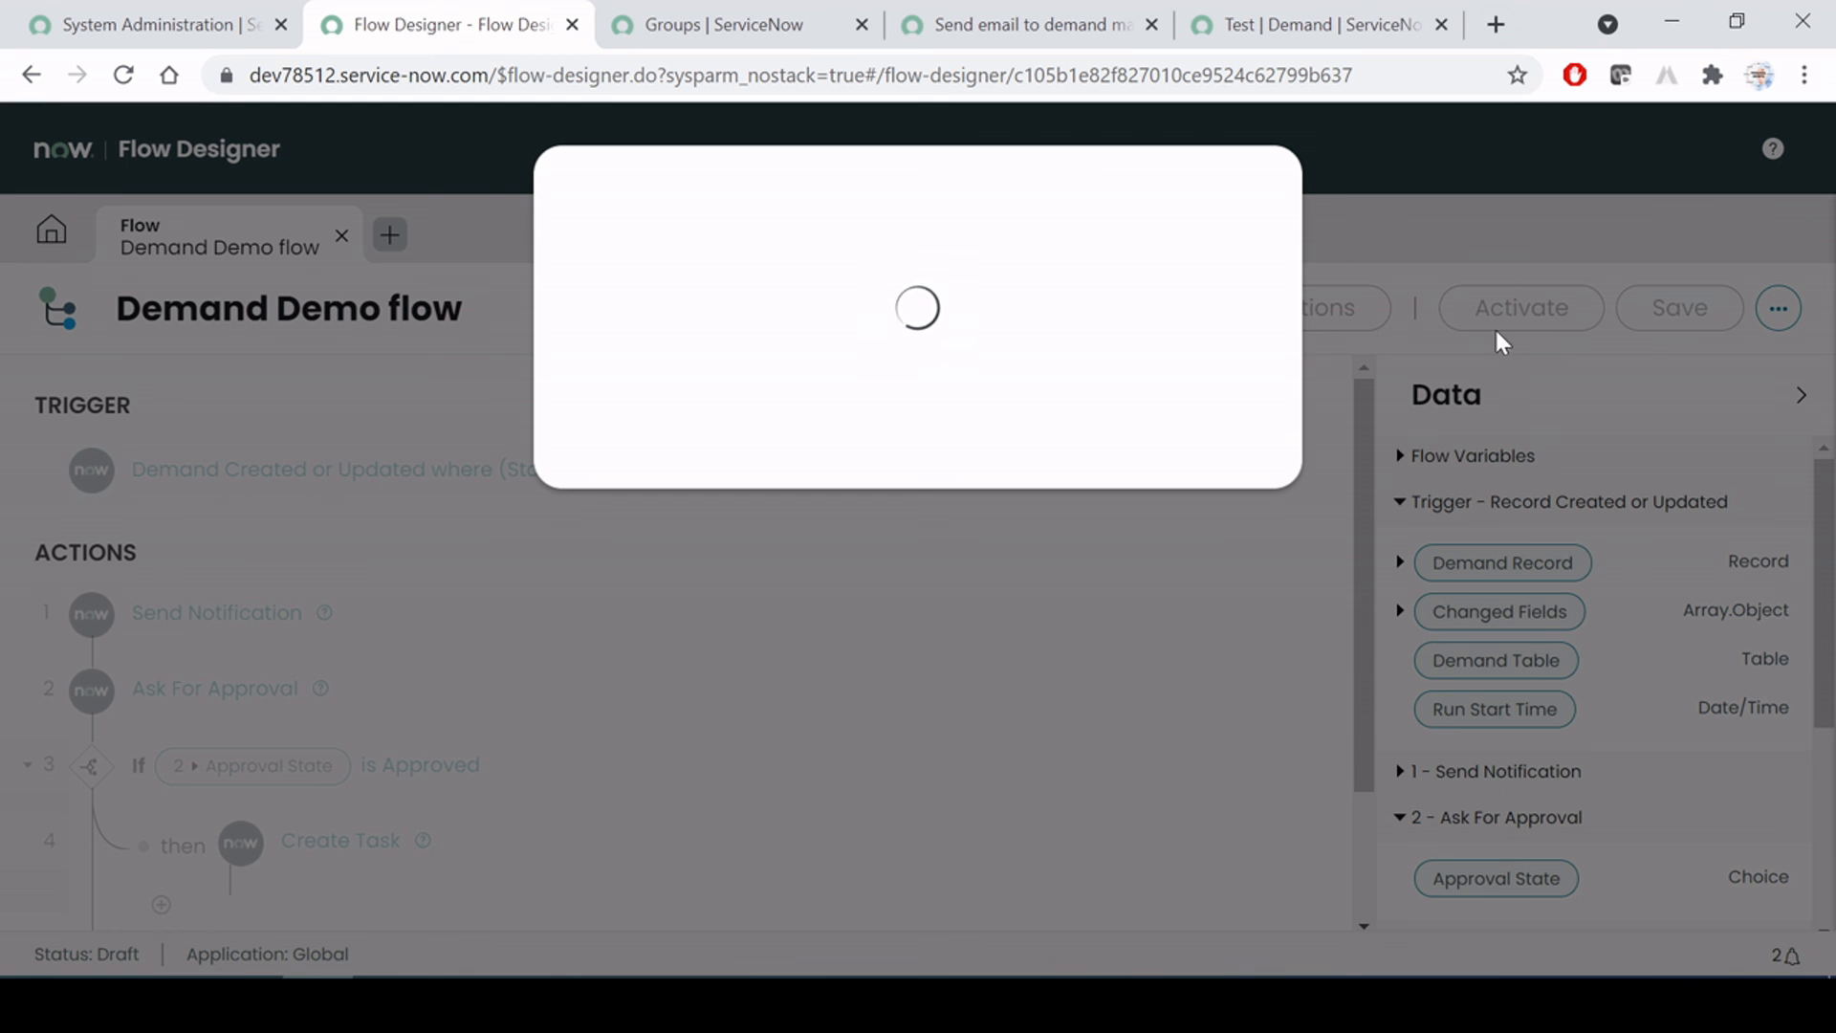
{"action": "left_click", "coordinate": [1339, 13]}
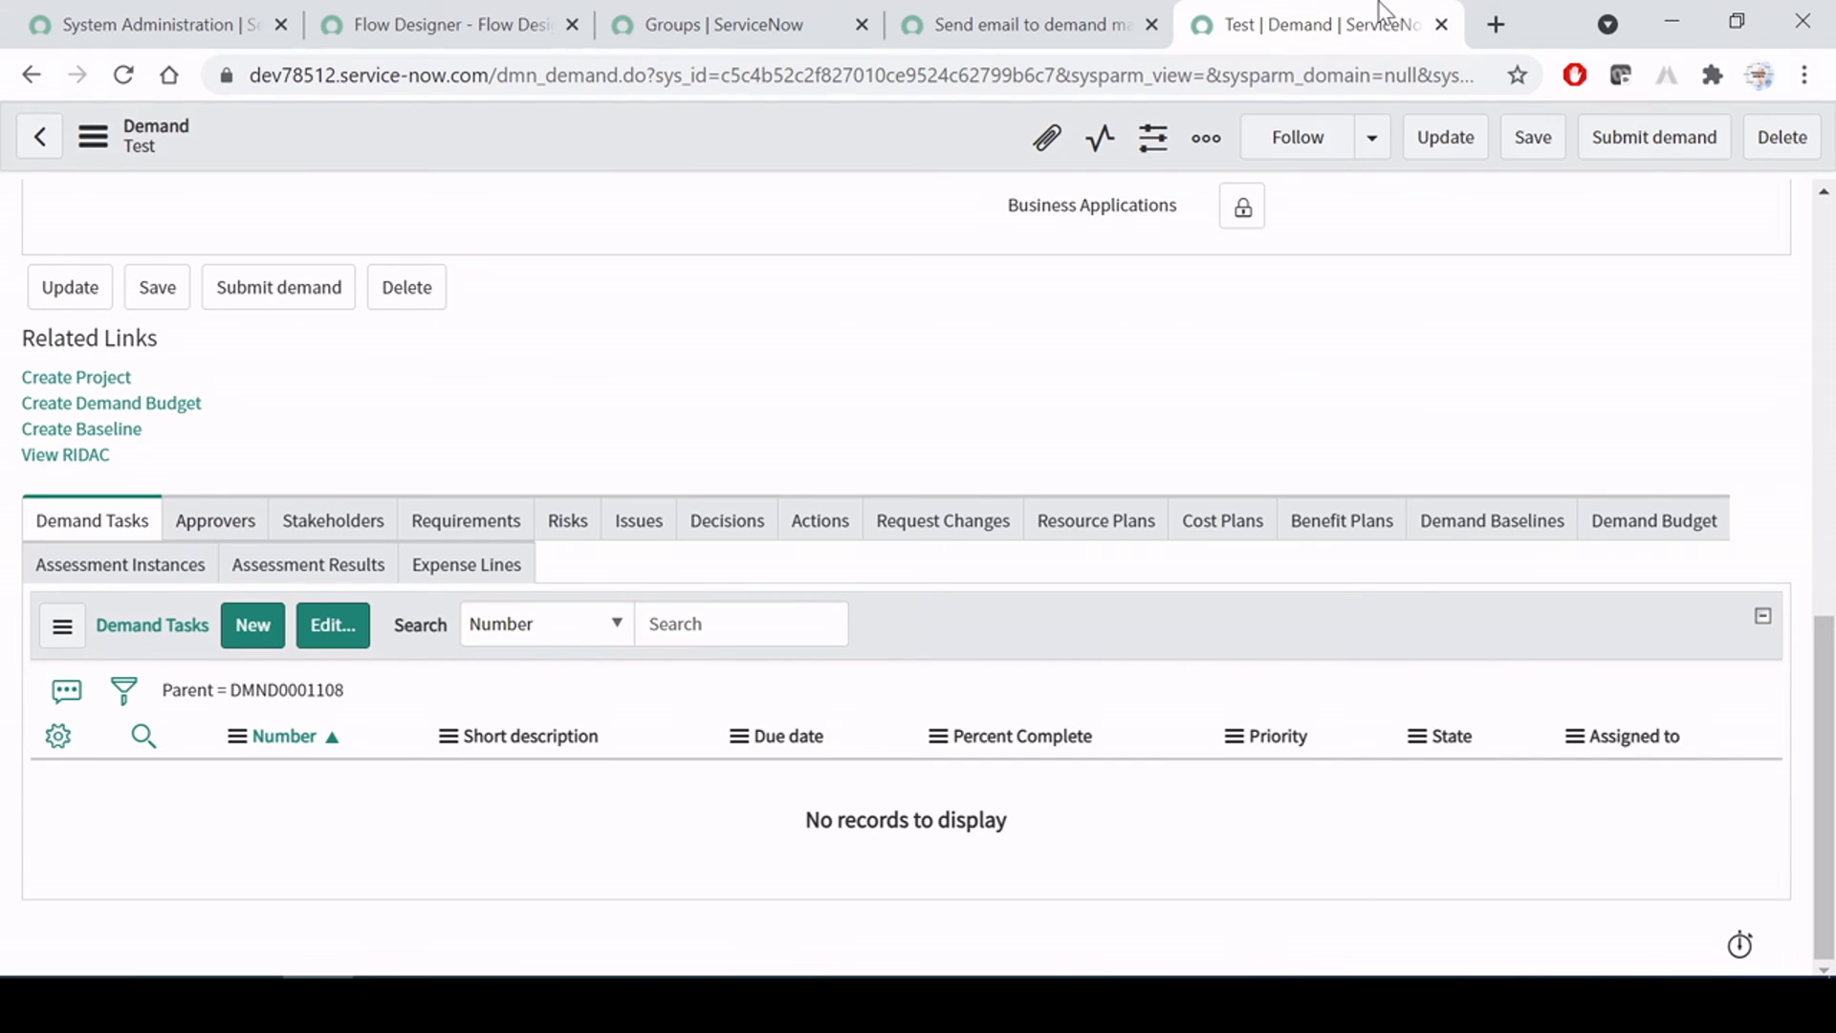
{"action": "left_click", "coordinate": [443, 20]}
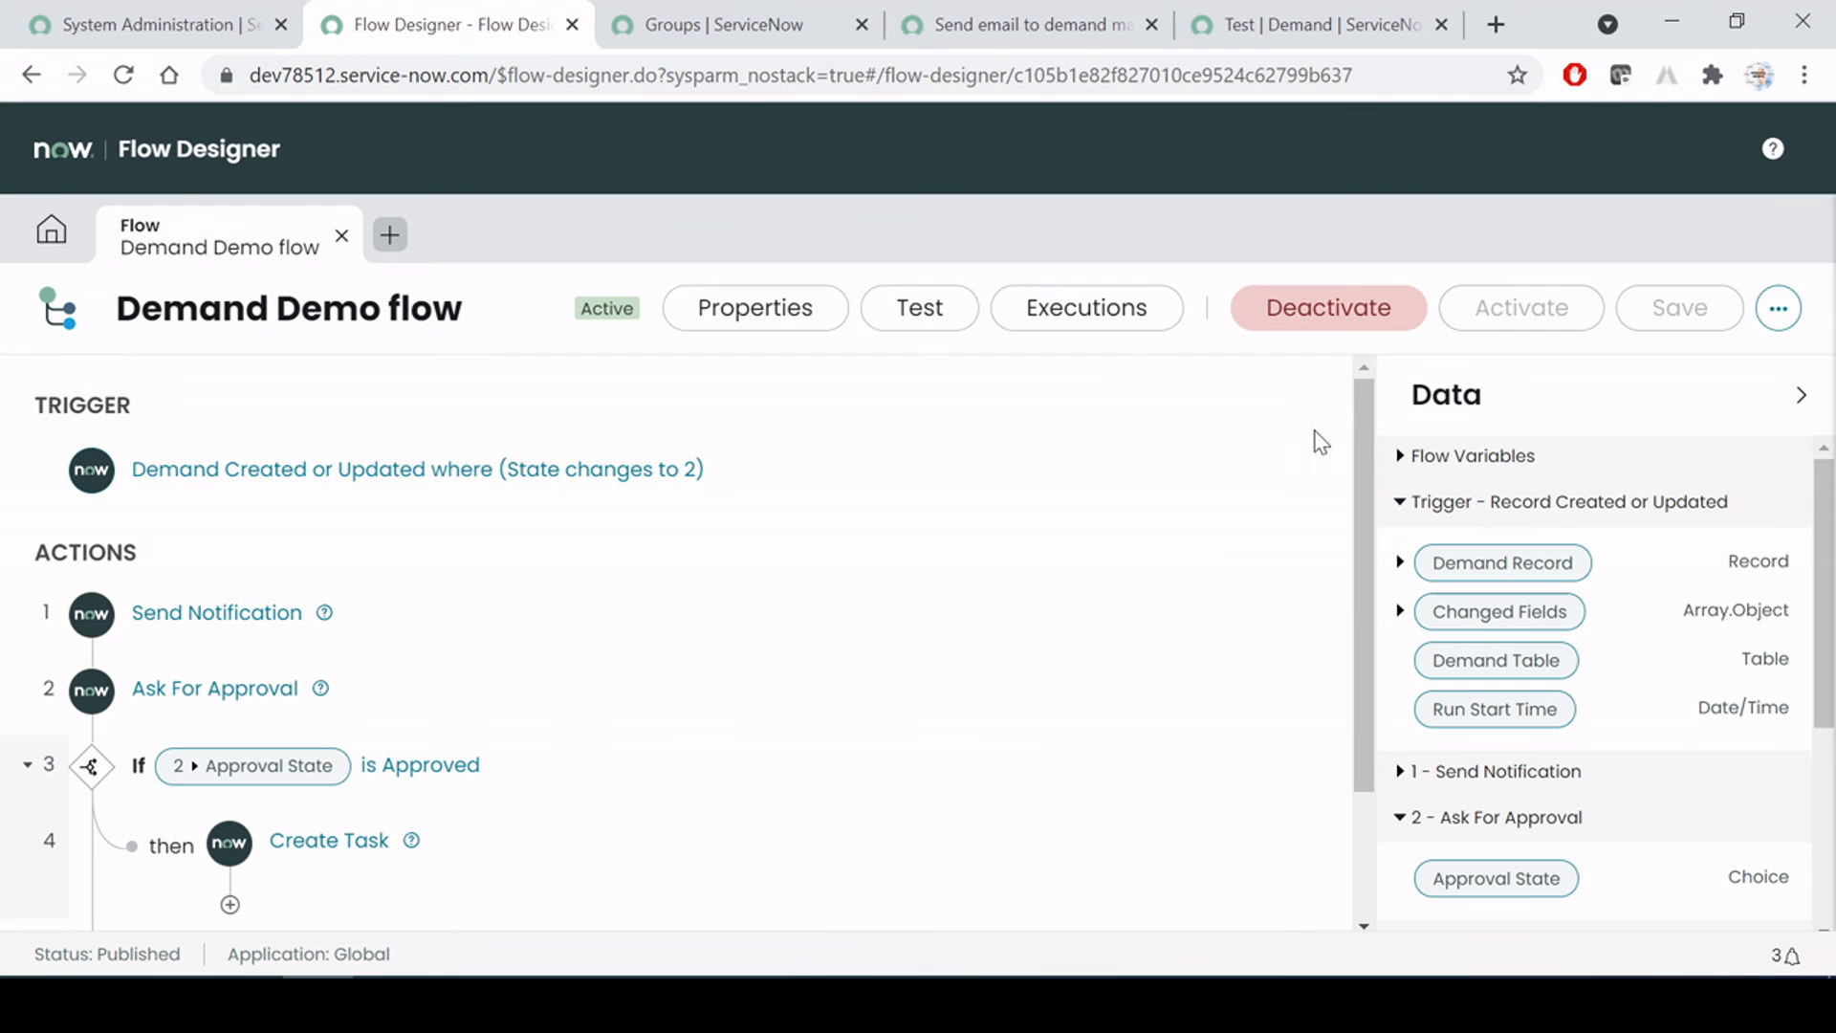
Reload the Test demand record and submit the demand
{"action": "left_click", "coordinate": [1281, 14]}
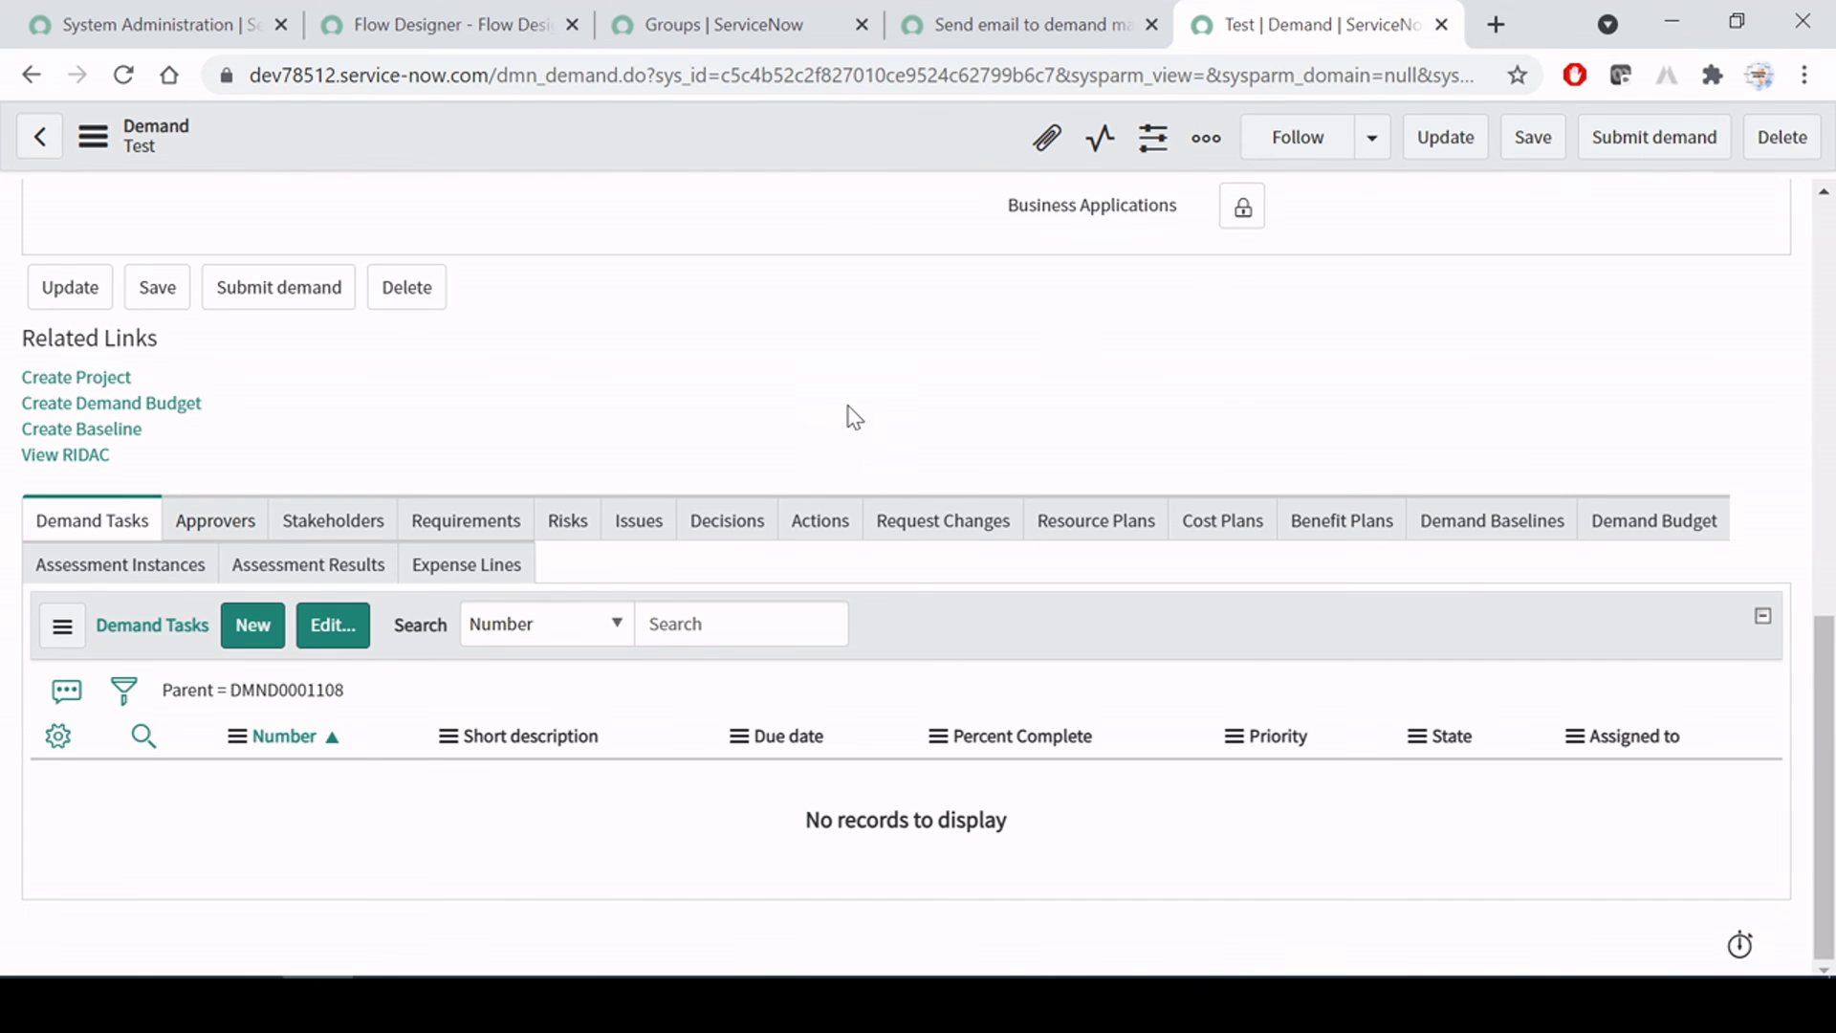
{"action": "scroll", "coordinate": [854, 418], "scroll_direction": "up", "scroll_amount": 10}
{"action": "right_click", "coordinate": [758, 144]}
{"action": "left_click", "coordinate": [861, 627]}
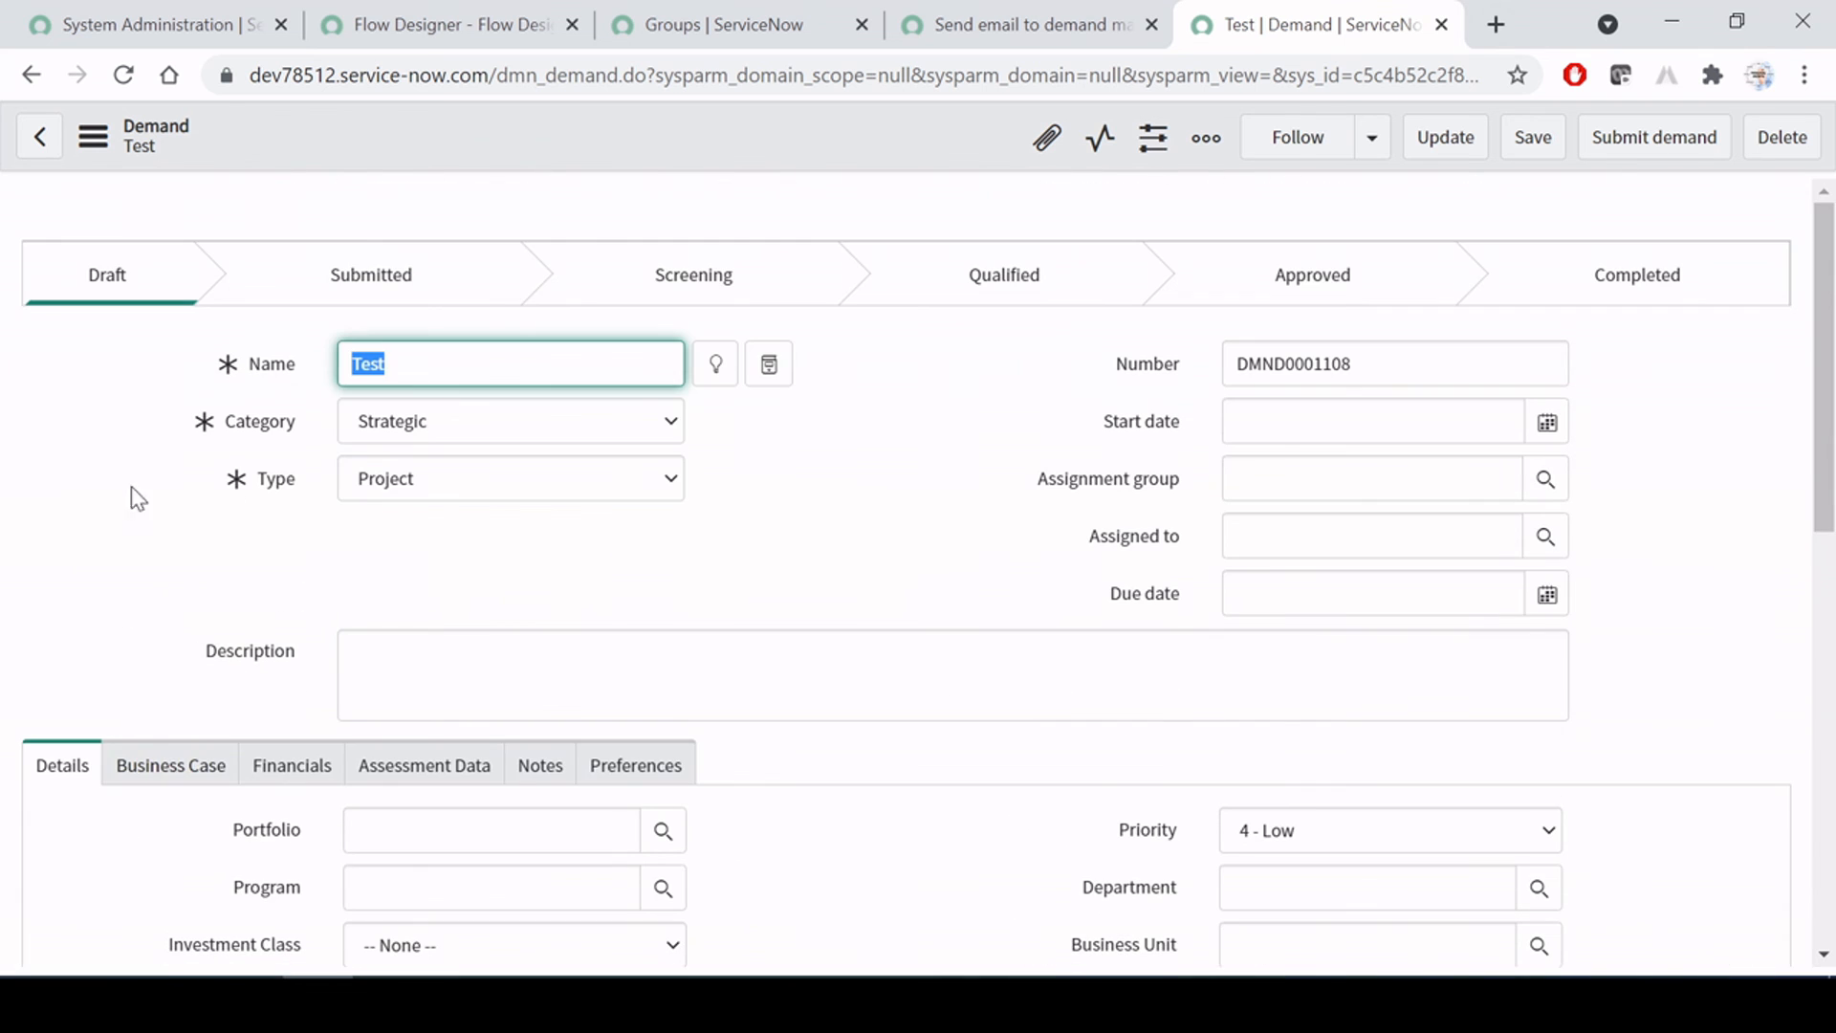
{"action": "left_click", "coordinate": [830, 531]}
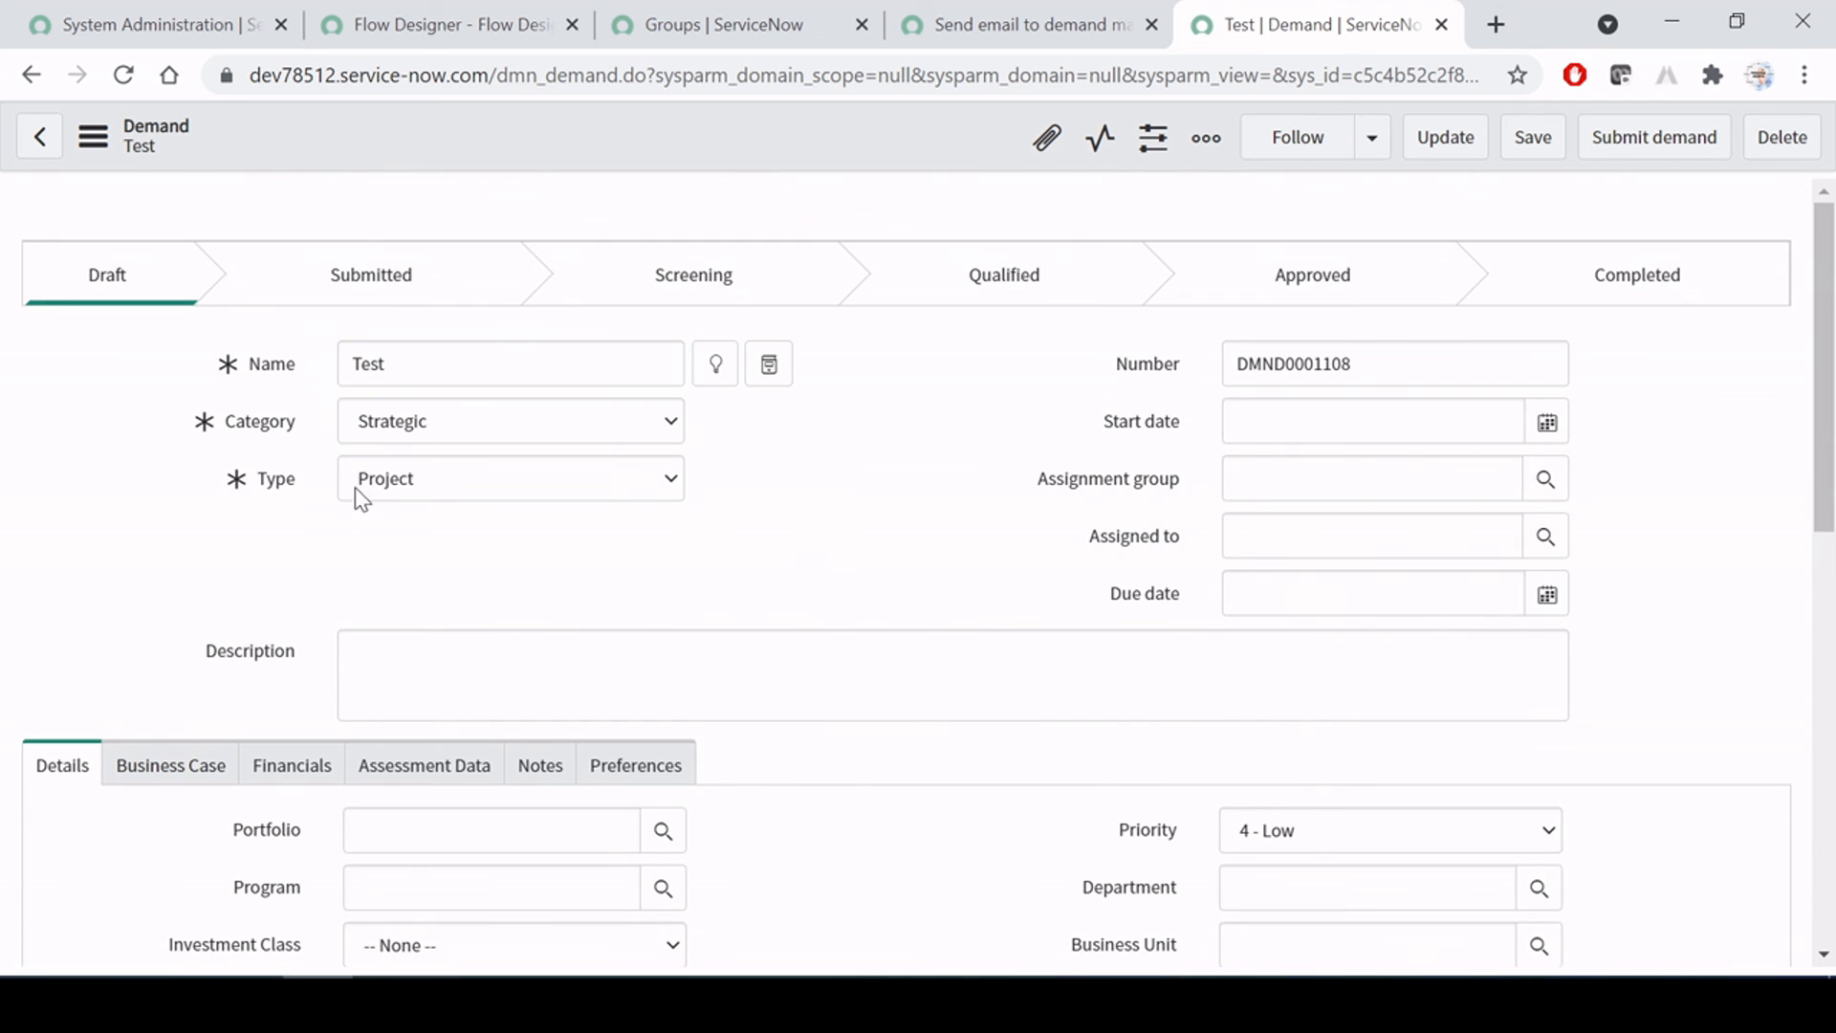
{"action": "left_click", "coordinate": [1659, 139]}
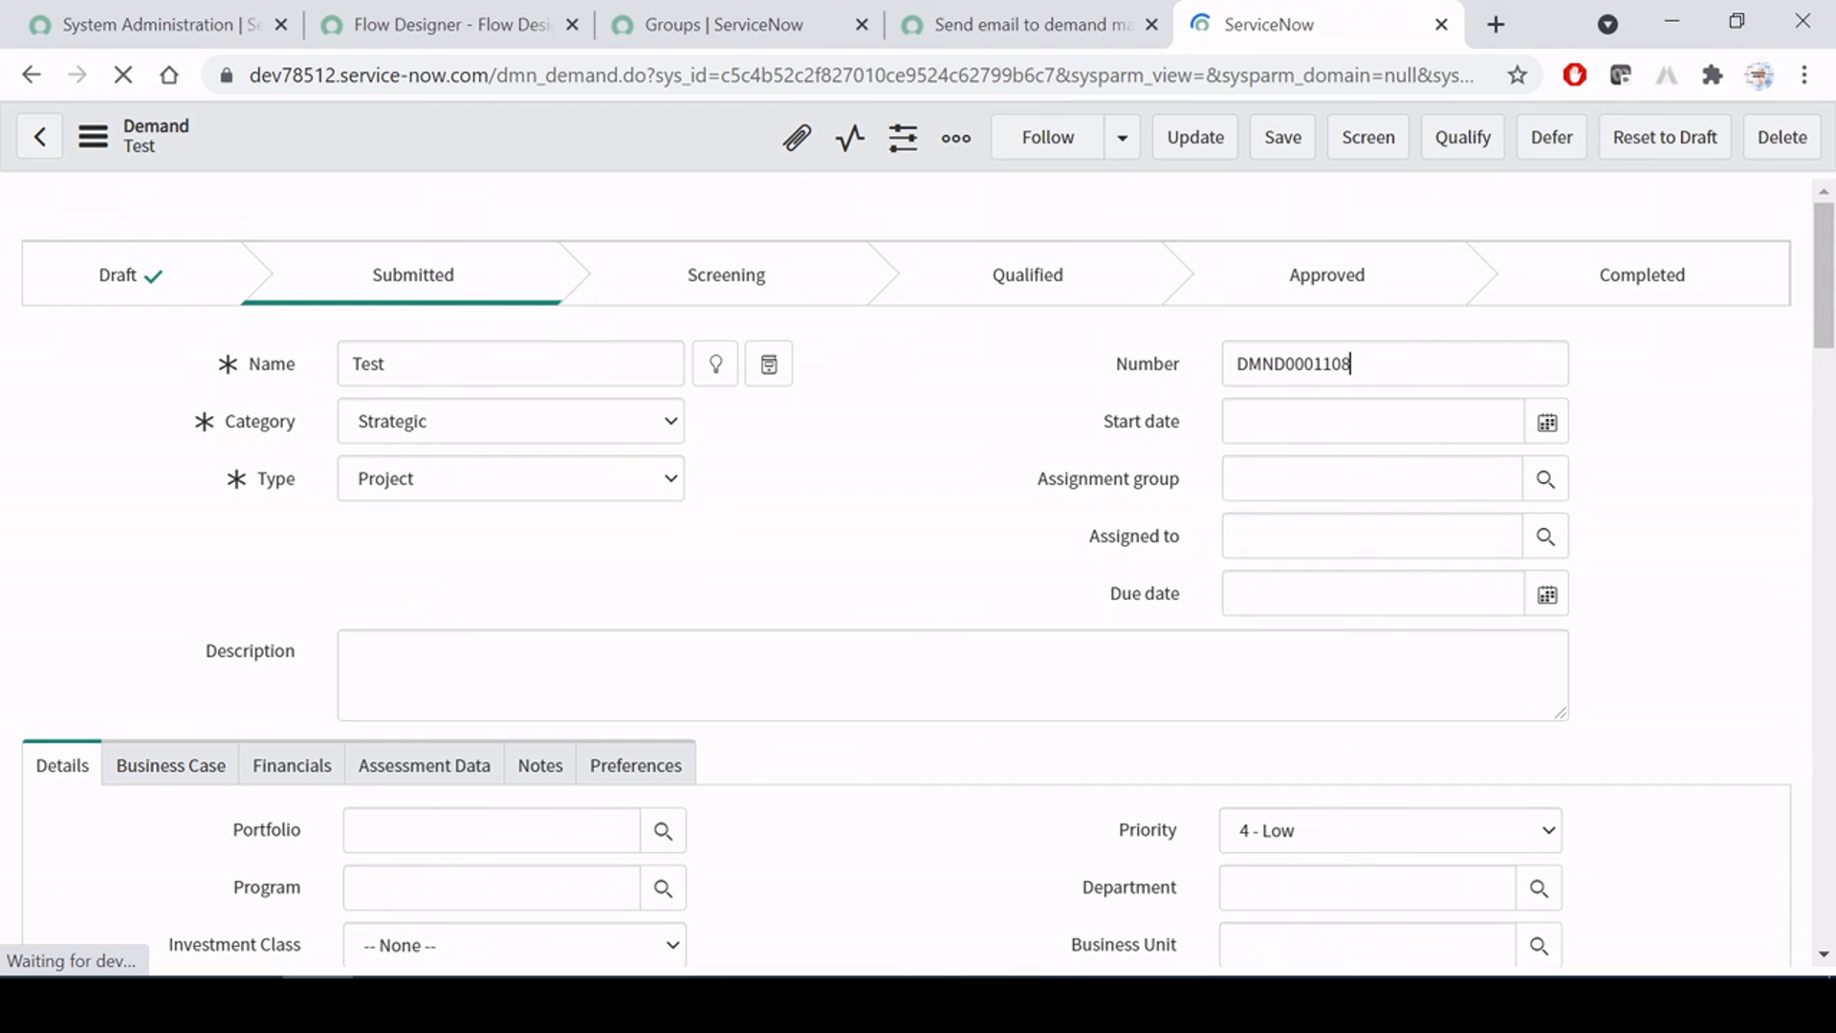
Find the system email log, open it in a new browser tab, and examine the approval request and notification emails for the Test demand
{"action": "left_click", "coordinate": [392, 38]}
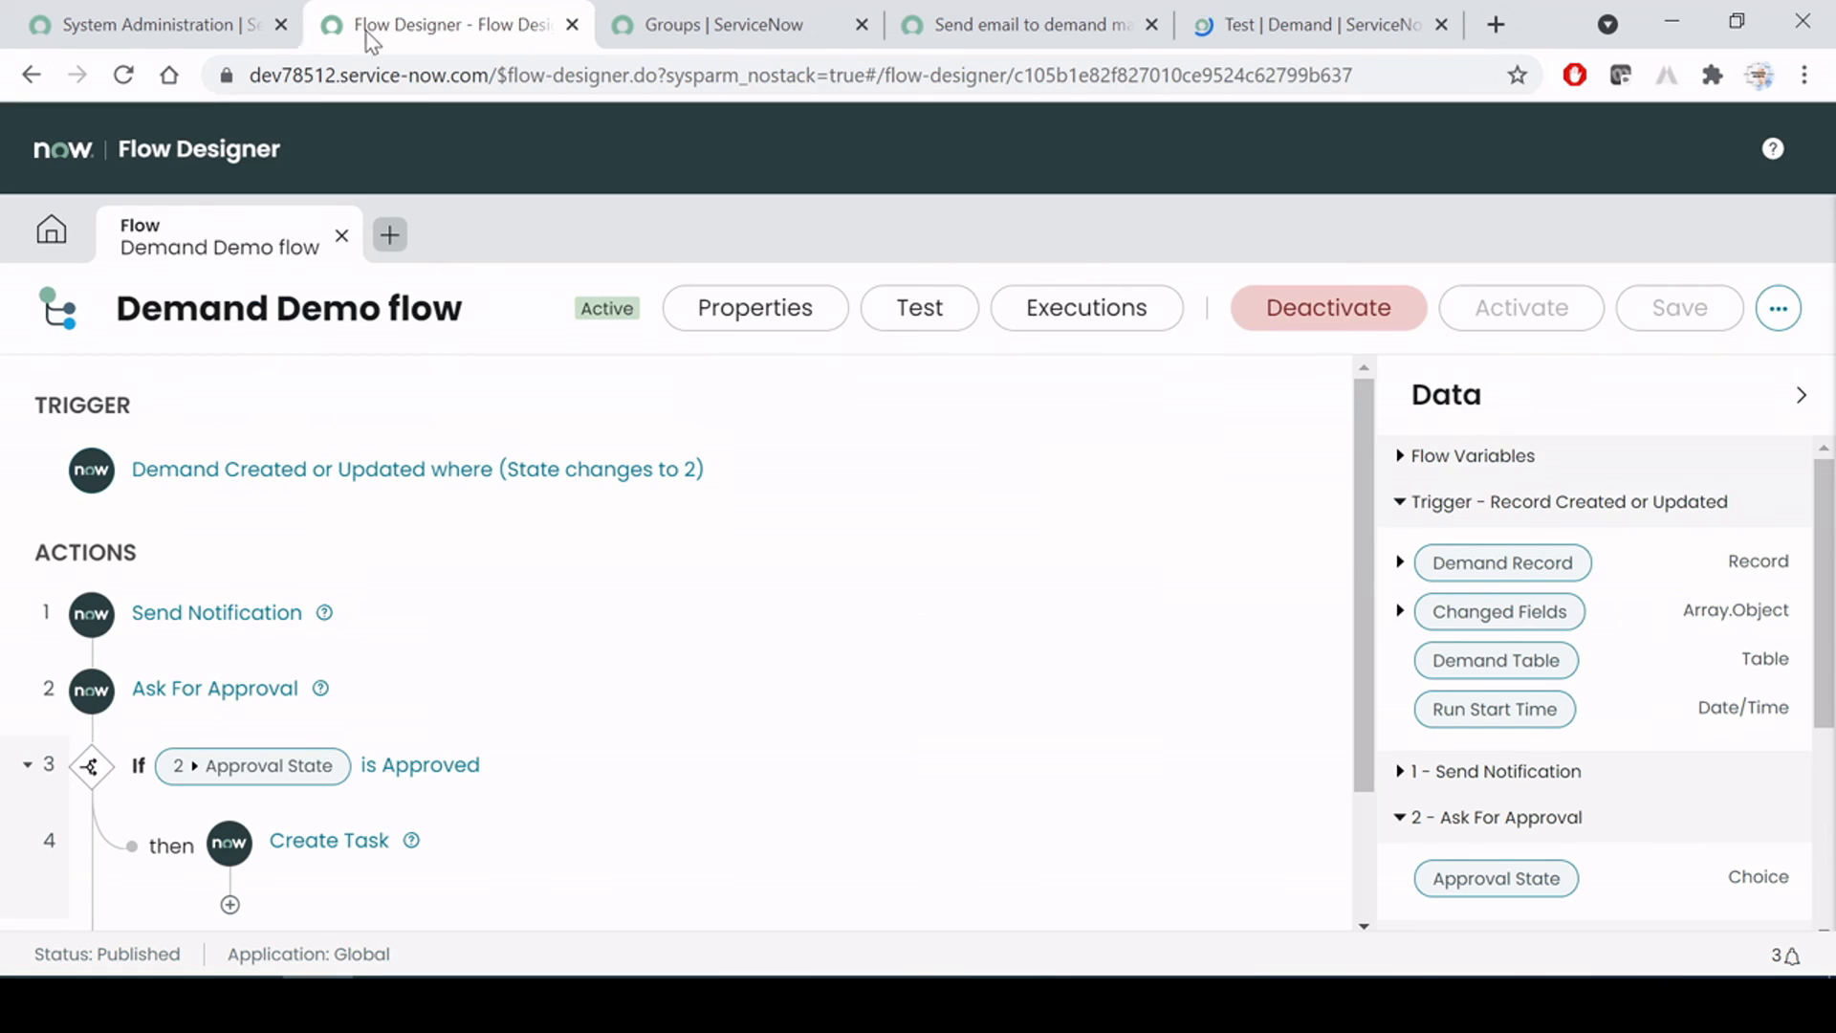
{"action": "left_click", "coordinate": [208, 12]}
{"action": "key", "text": "BackSpace"}
{"action": "type", "text": "emails"}
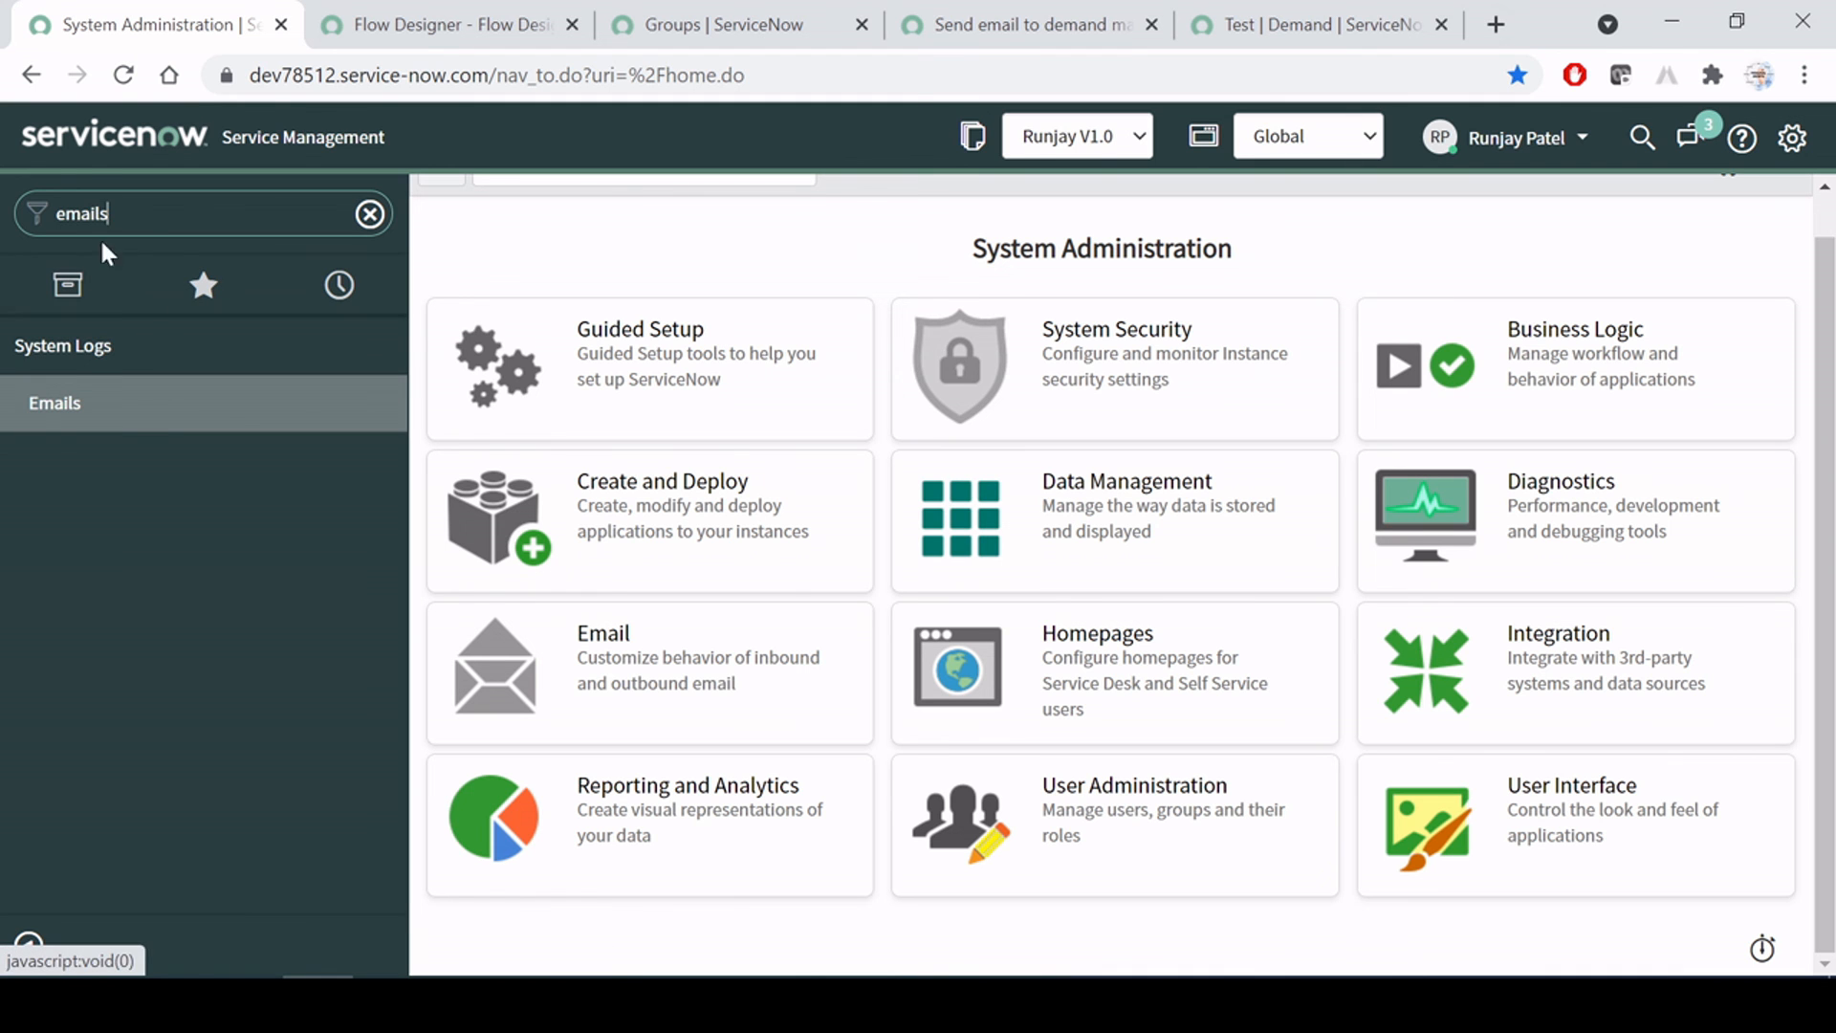
{"action": "middle_click", "coordinate": [76, 406]}
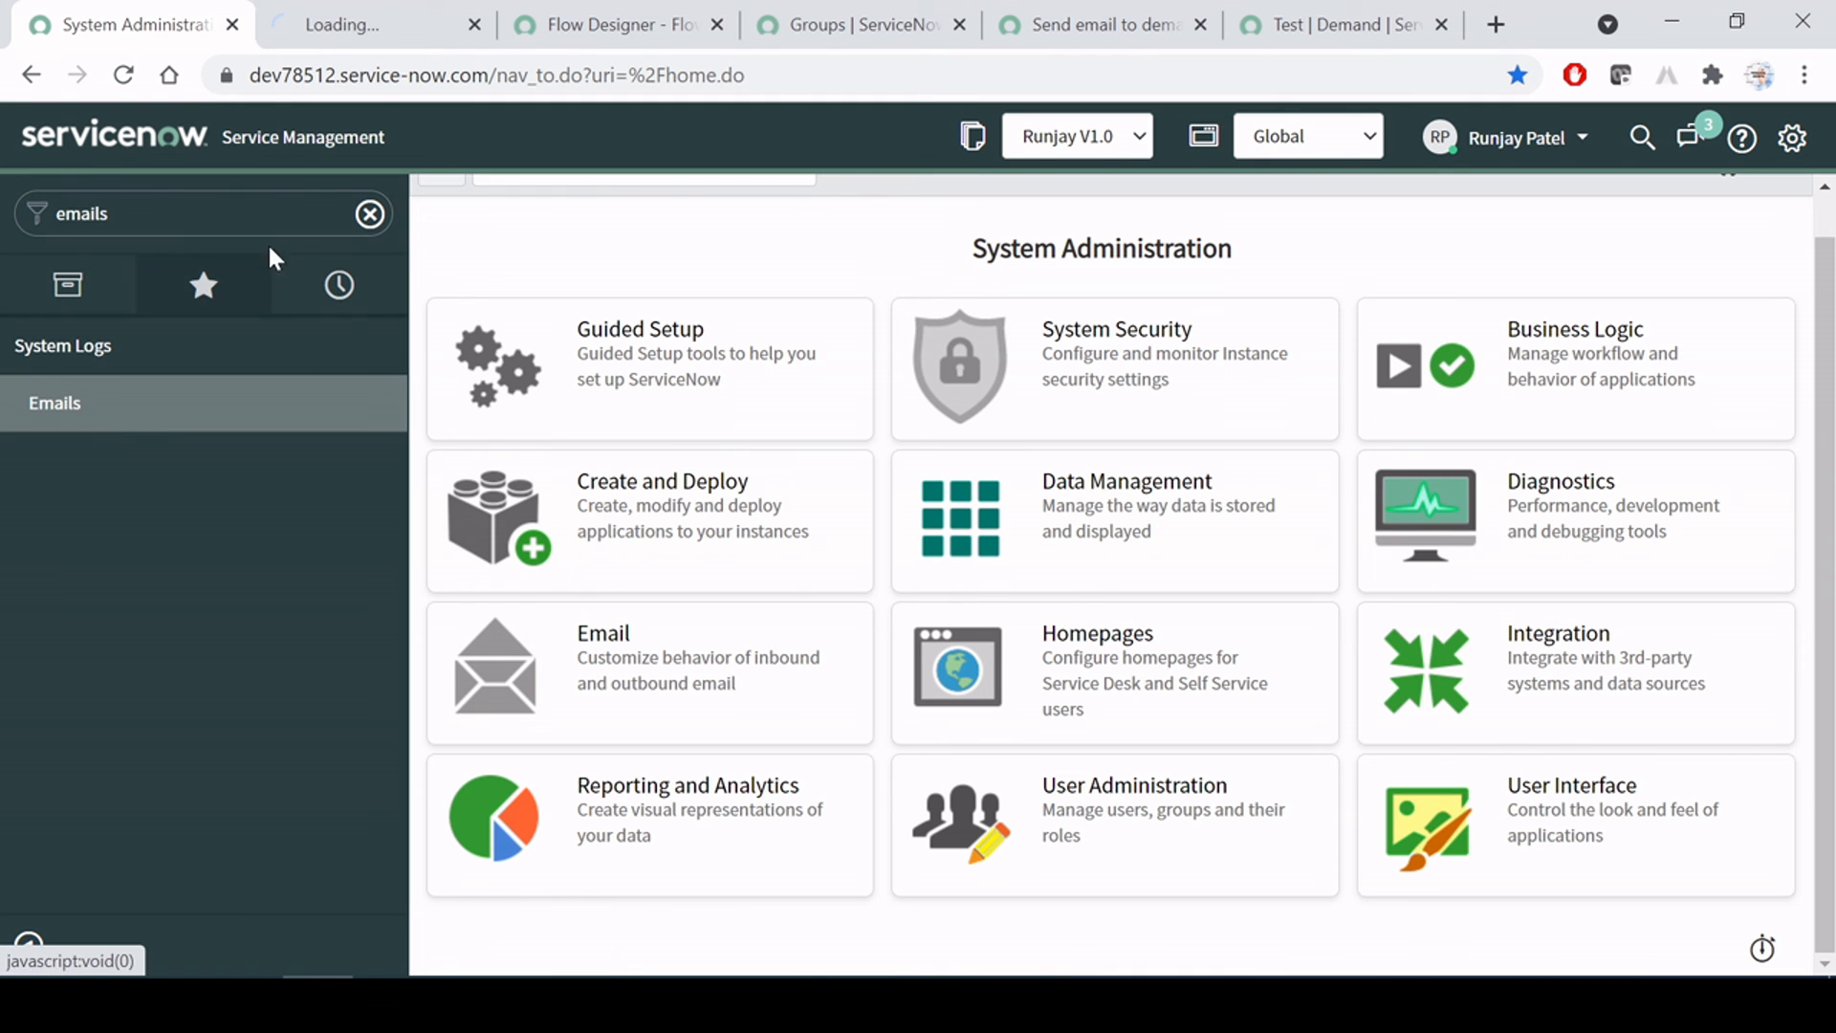
{"action": "left_click", "coordinate": [348, 17]}
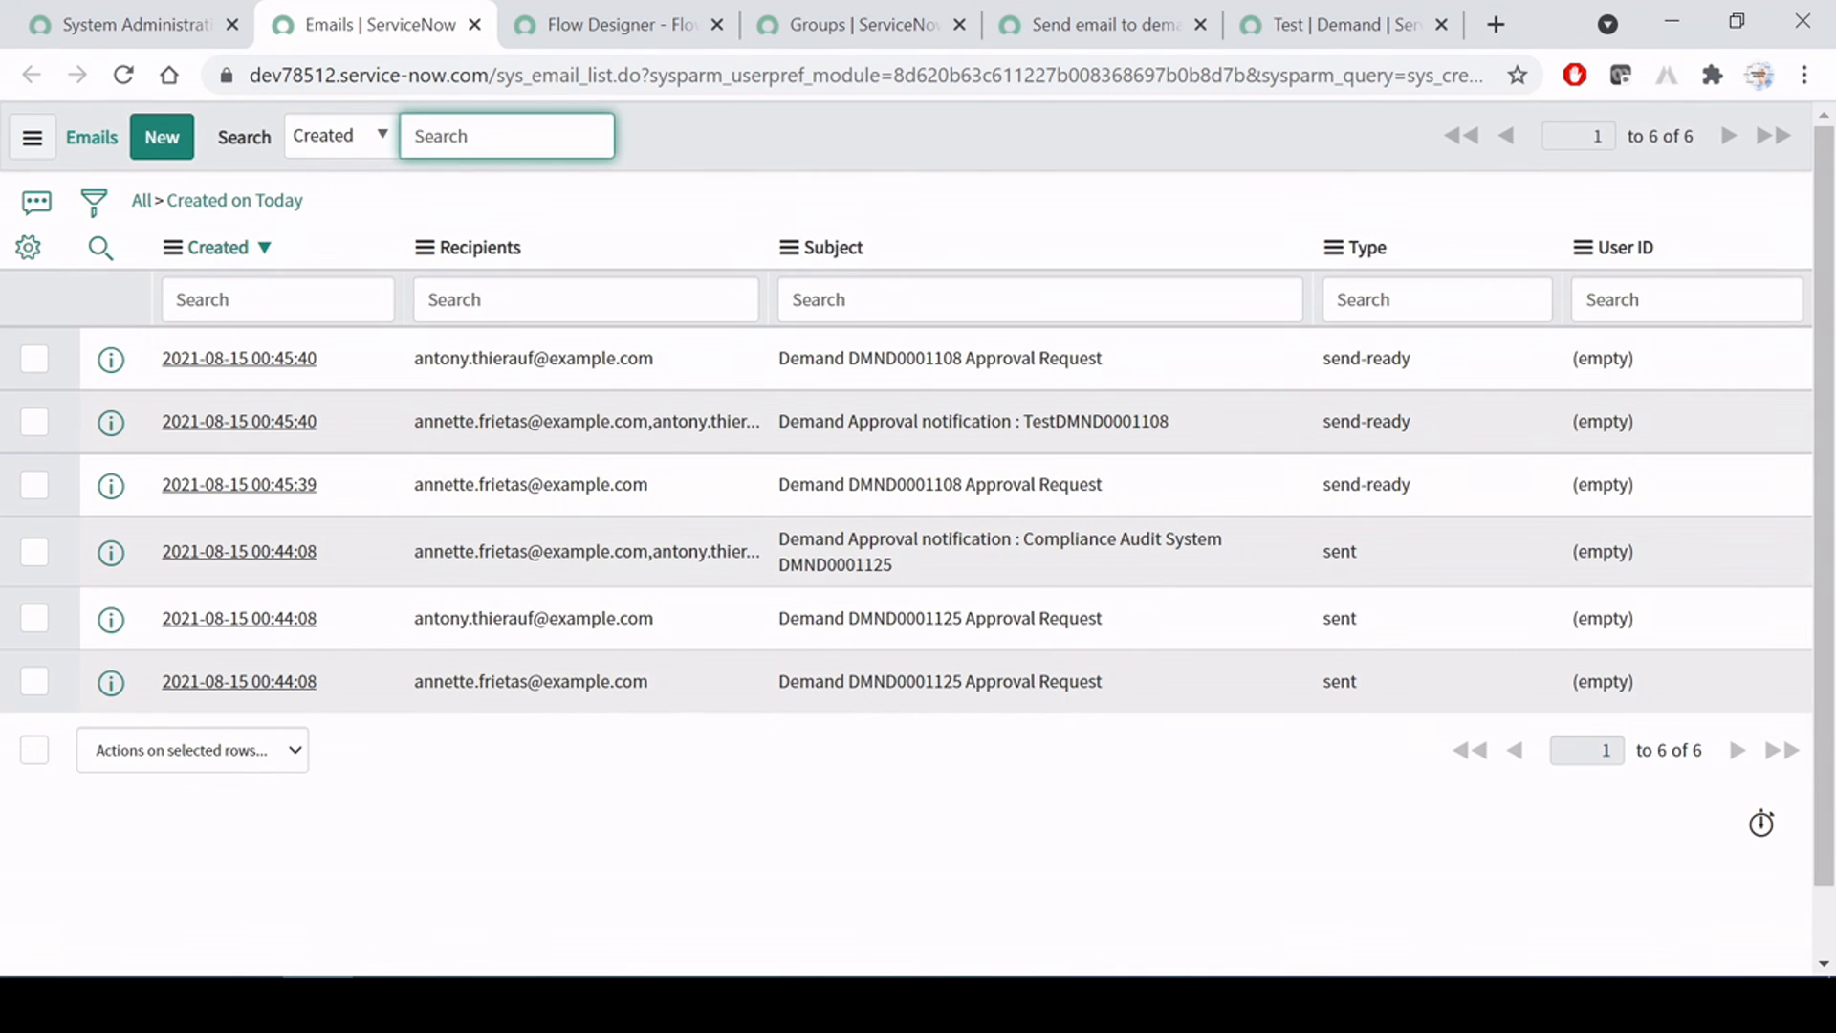
{"action": "left_click_drag", "start_coordinate": [1114, 368], "coordinate": [708, 371]}
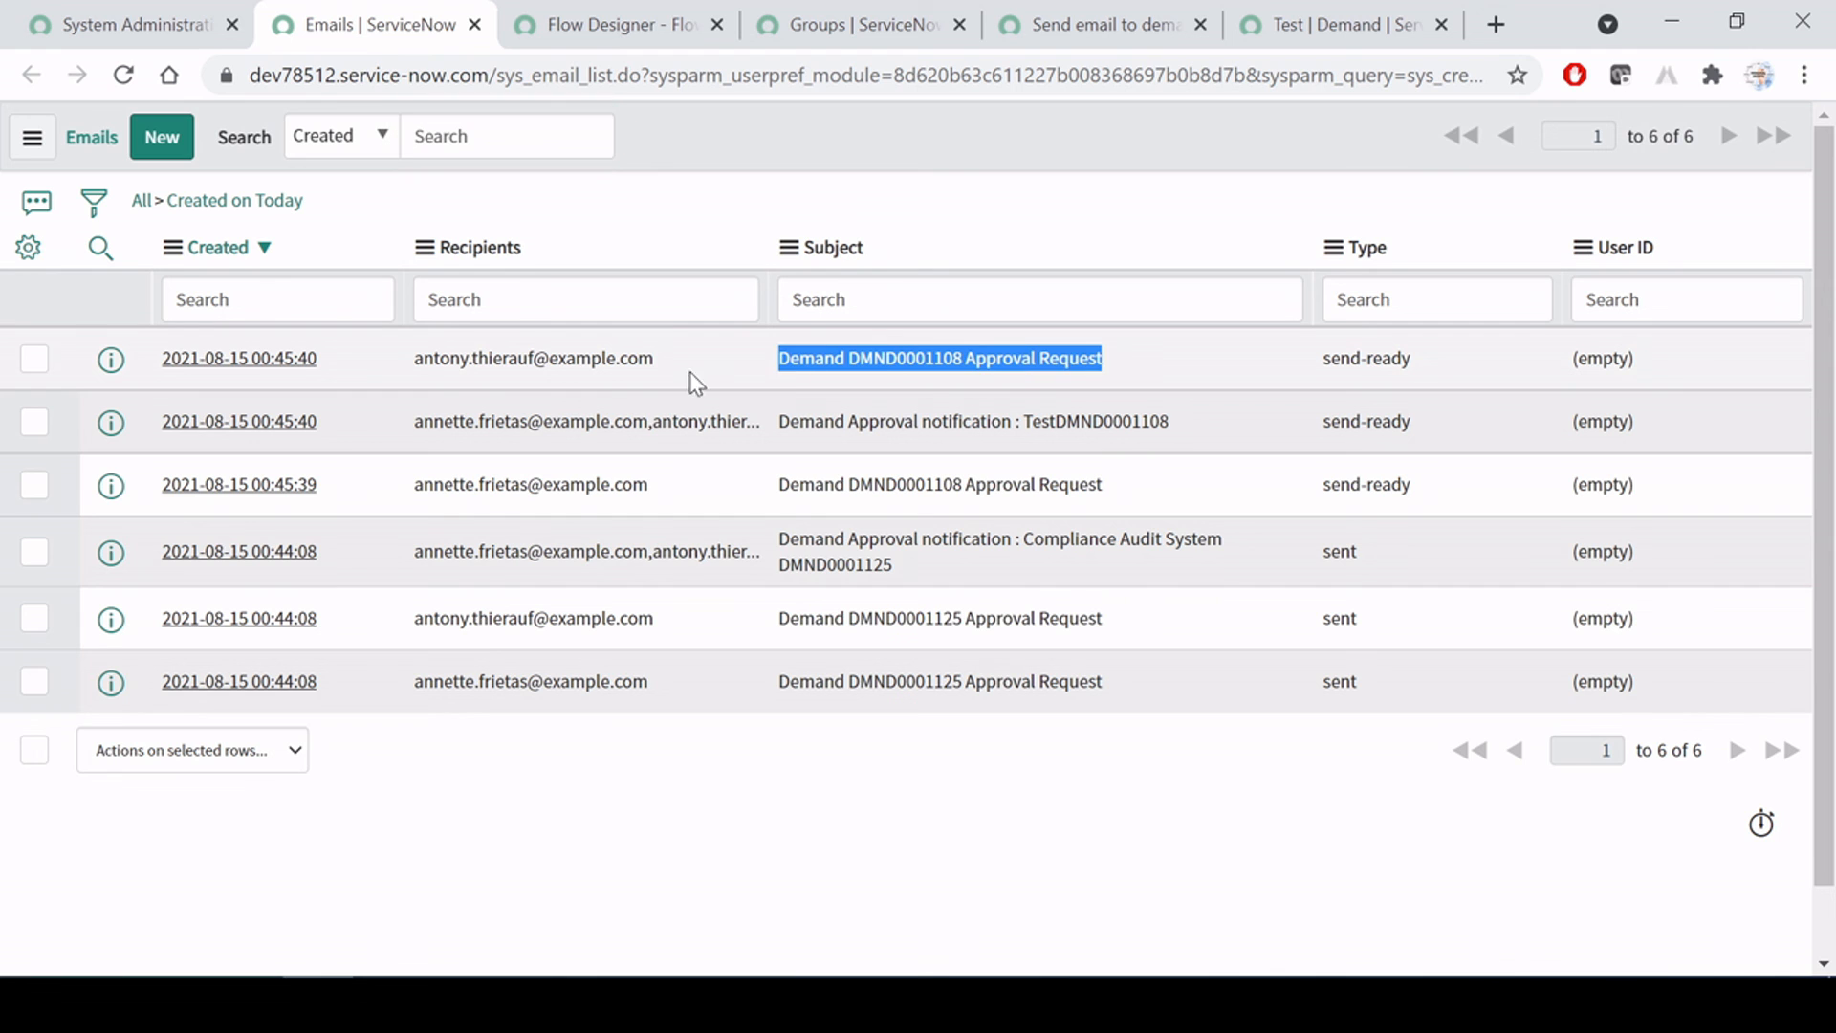
{"action": "left_click", "coordinate": [1109, 151]}
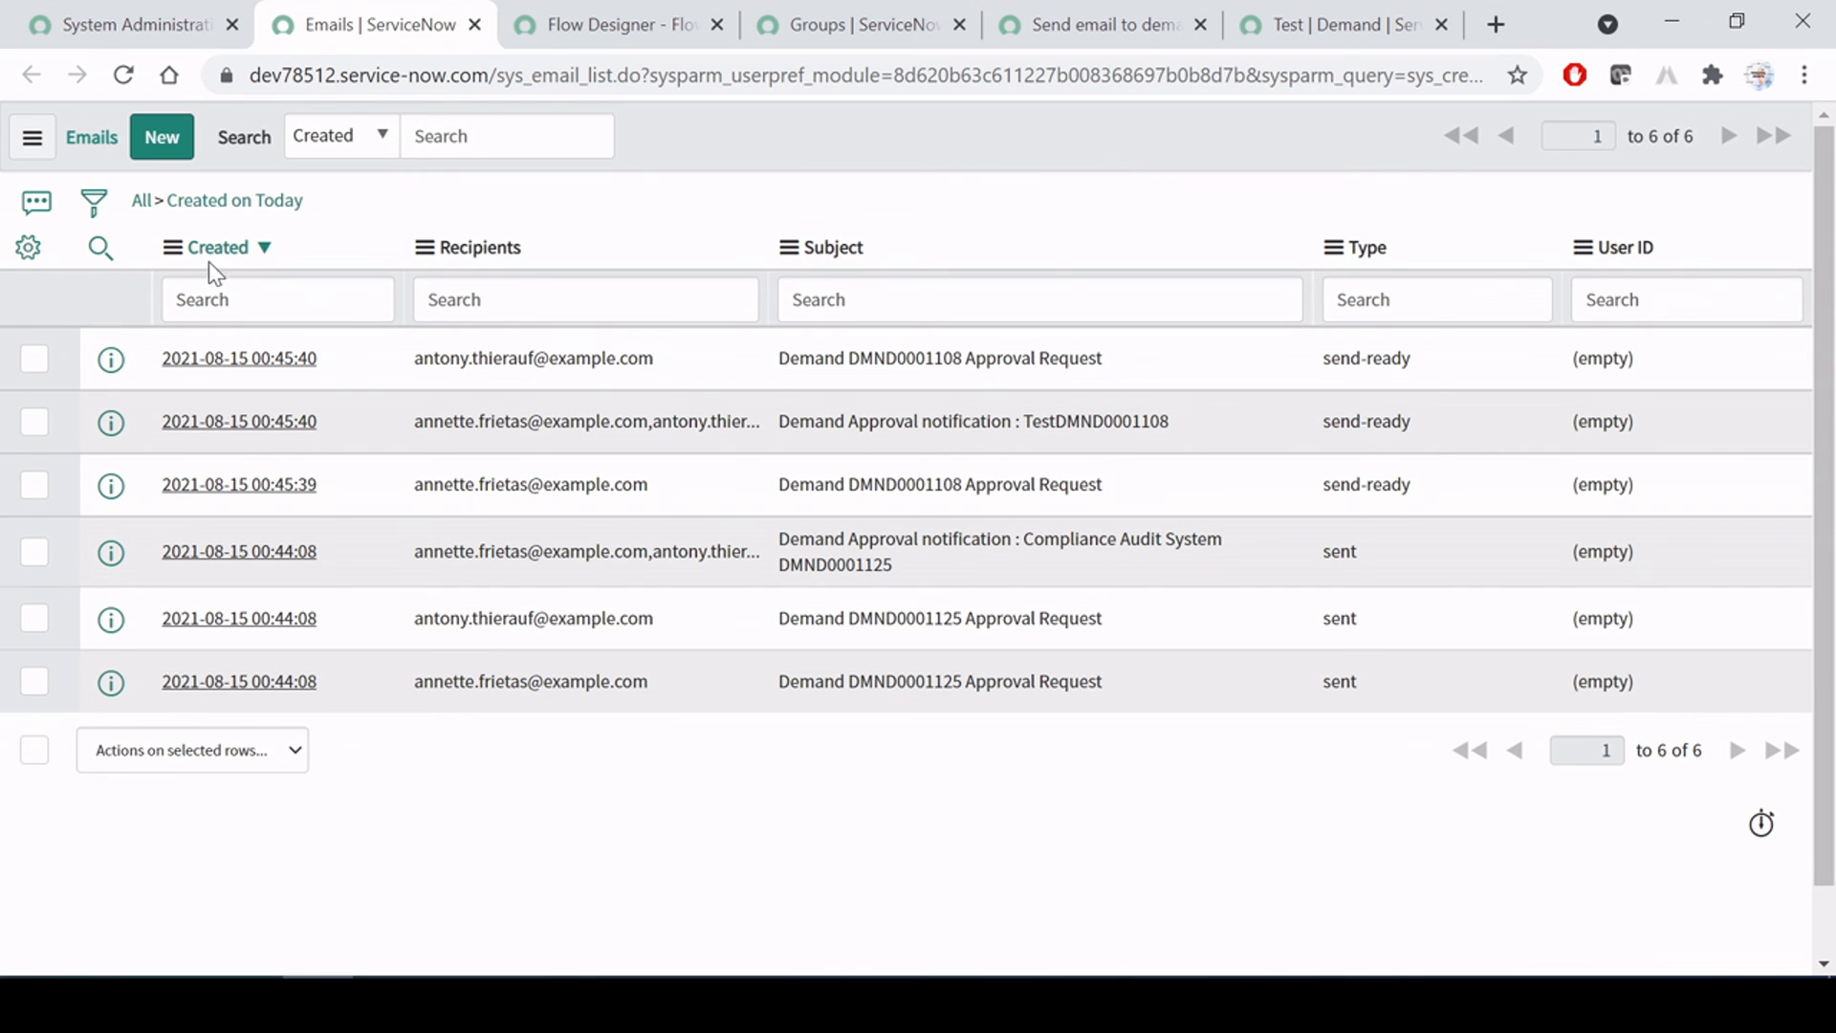
{"action": "left_click_drag", "start_coordinate": [848, 358], "coordinate": [962, 359]}
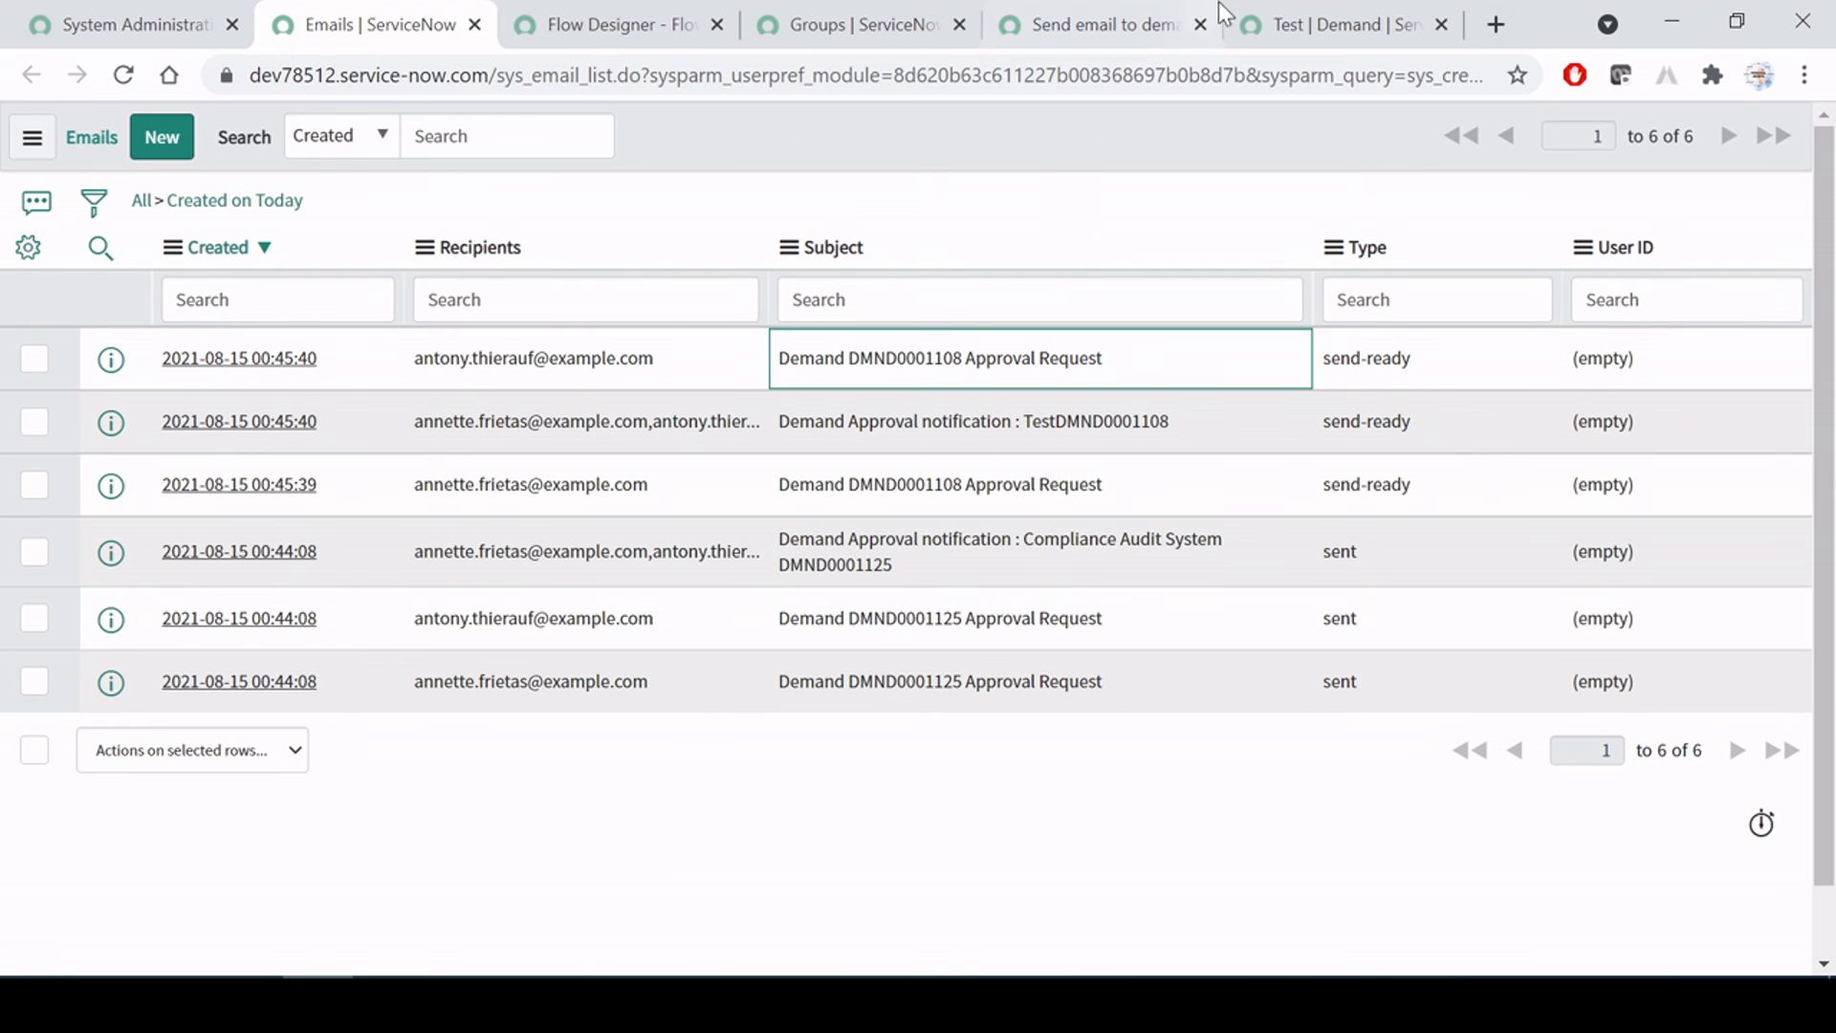
Reload the Test demand record and examine the approval states and approvers in its Approvers list
{"action": "left_click", "coordinate": [1339, 24]}
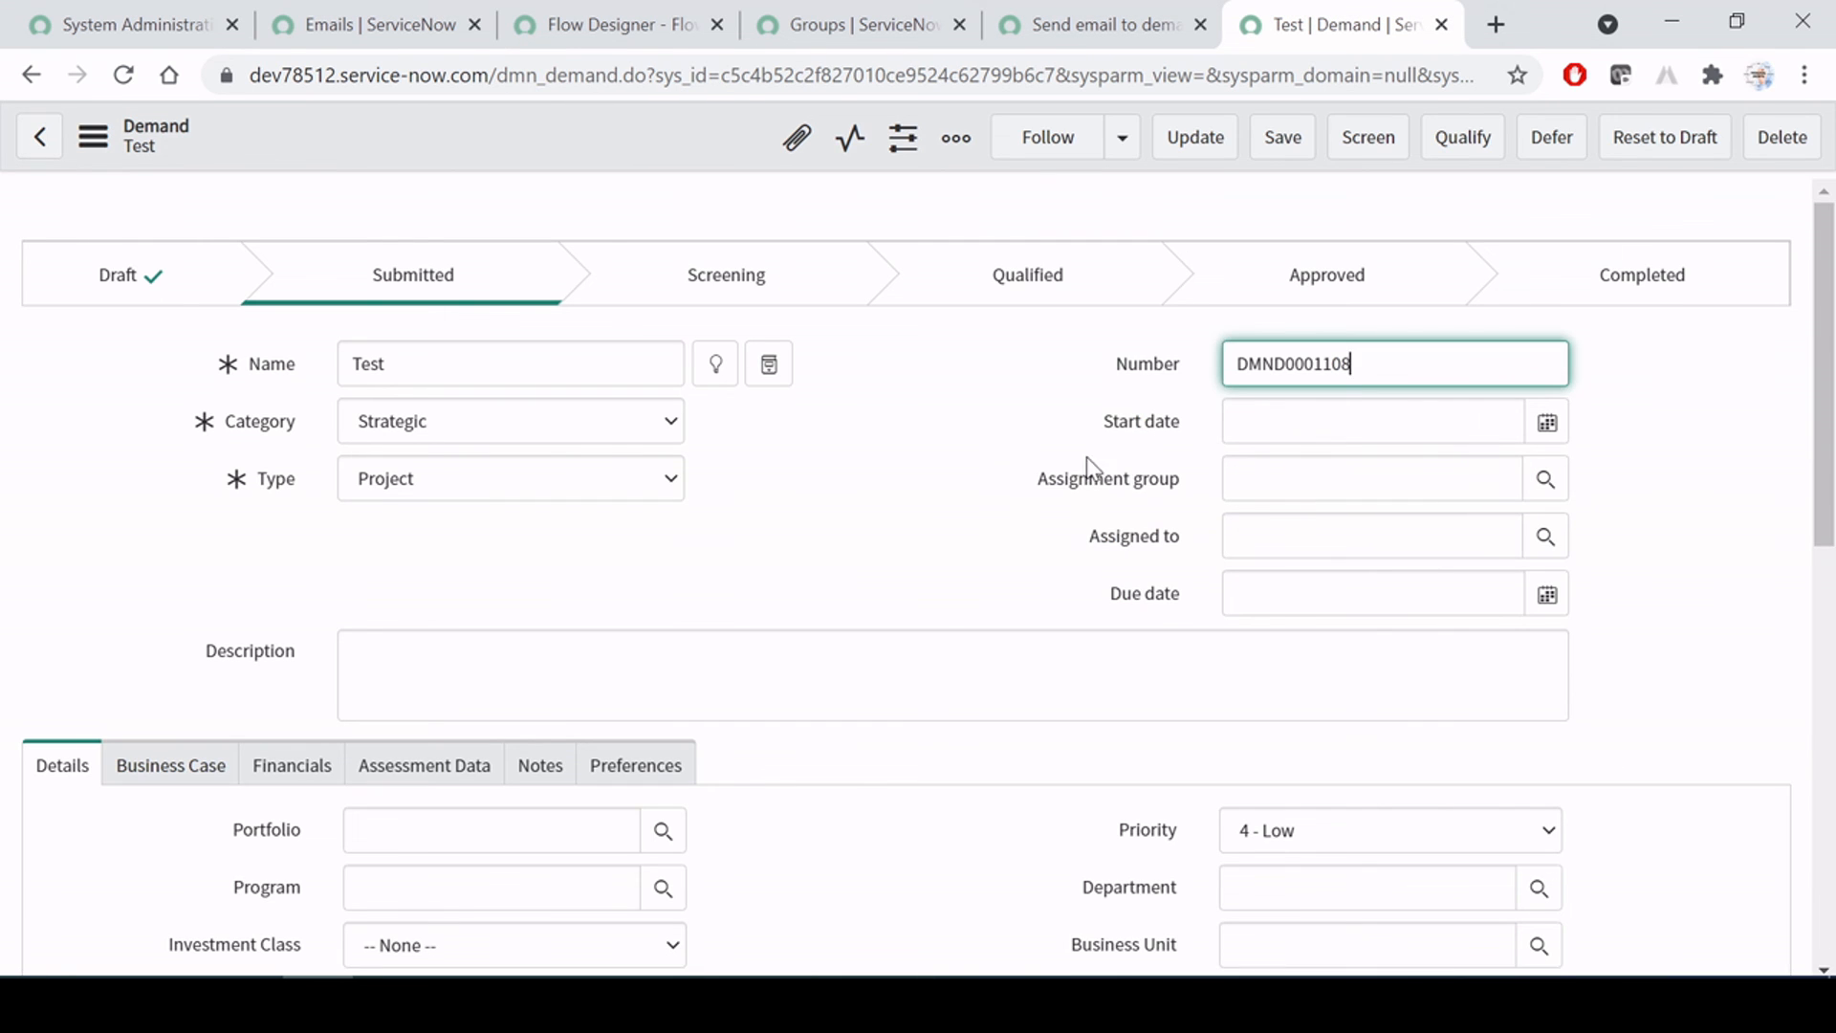
{"action": "scroll", "coordinate": [913, 593], "scroll_direction": "down", "scroll_amount": 5}
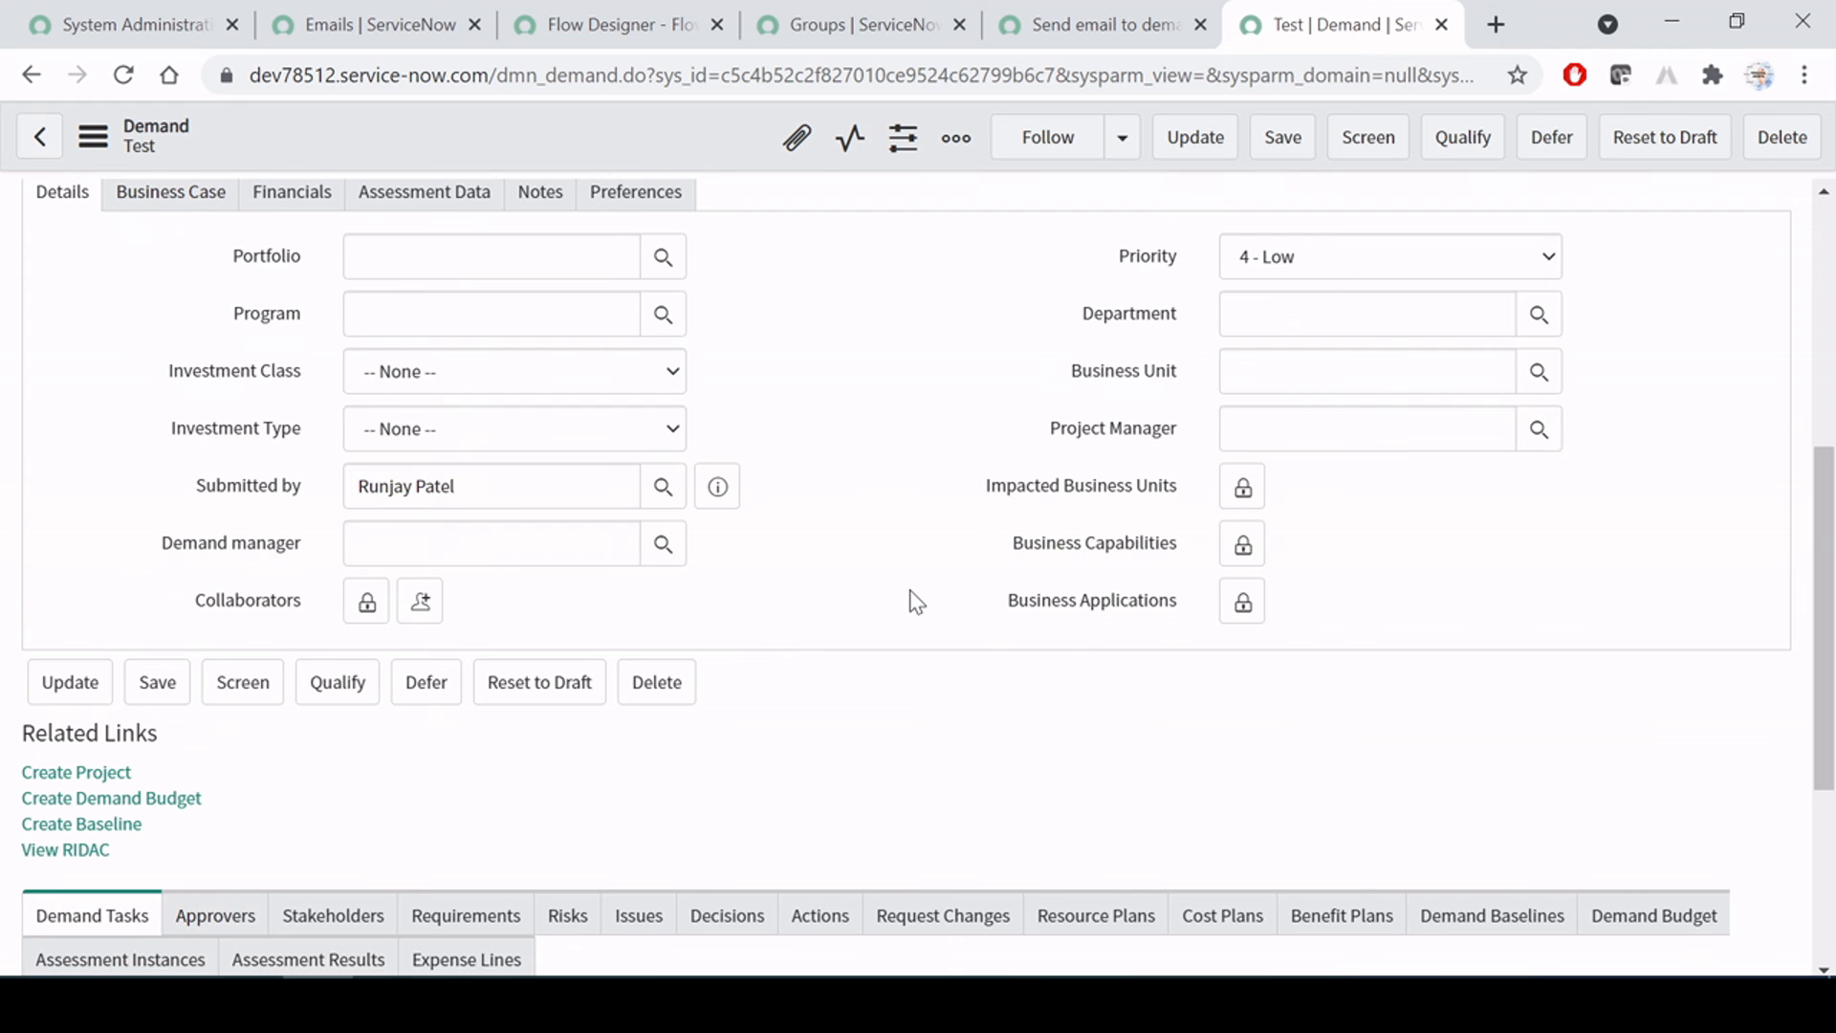
{"action": "scroll", "coordinate": [913, 600], "scroll_direction": "down", "scroll_amount": 4}
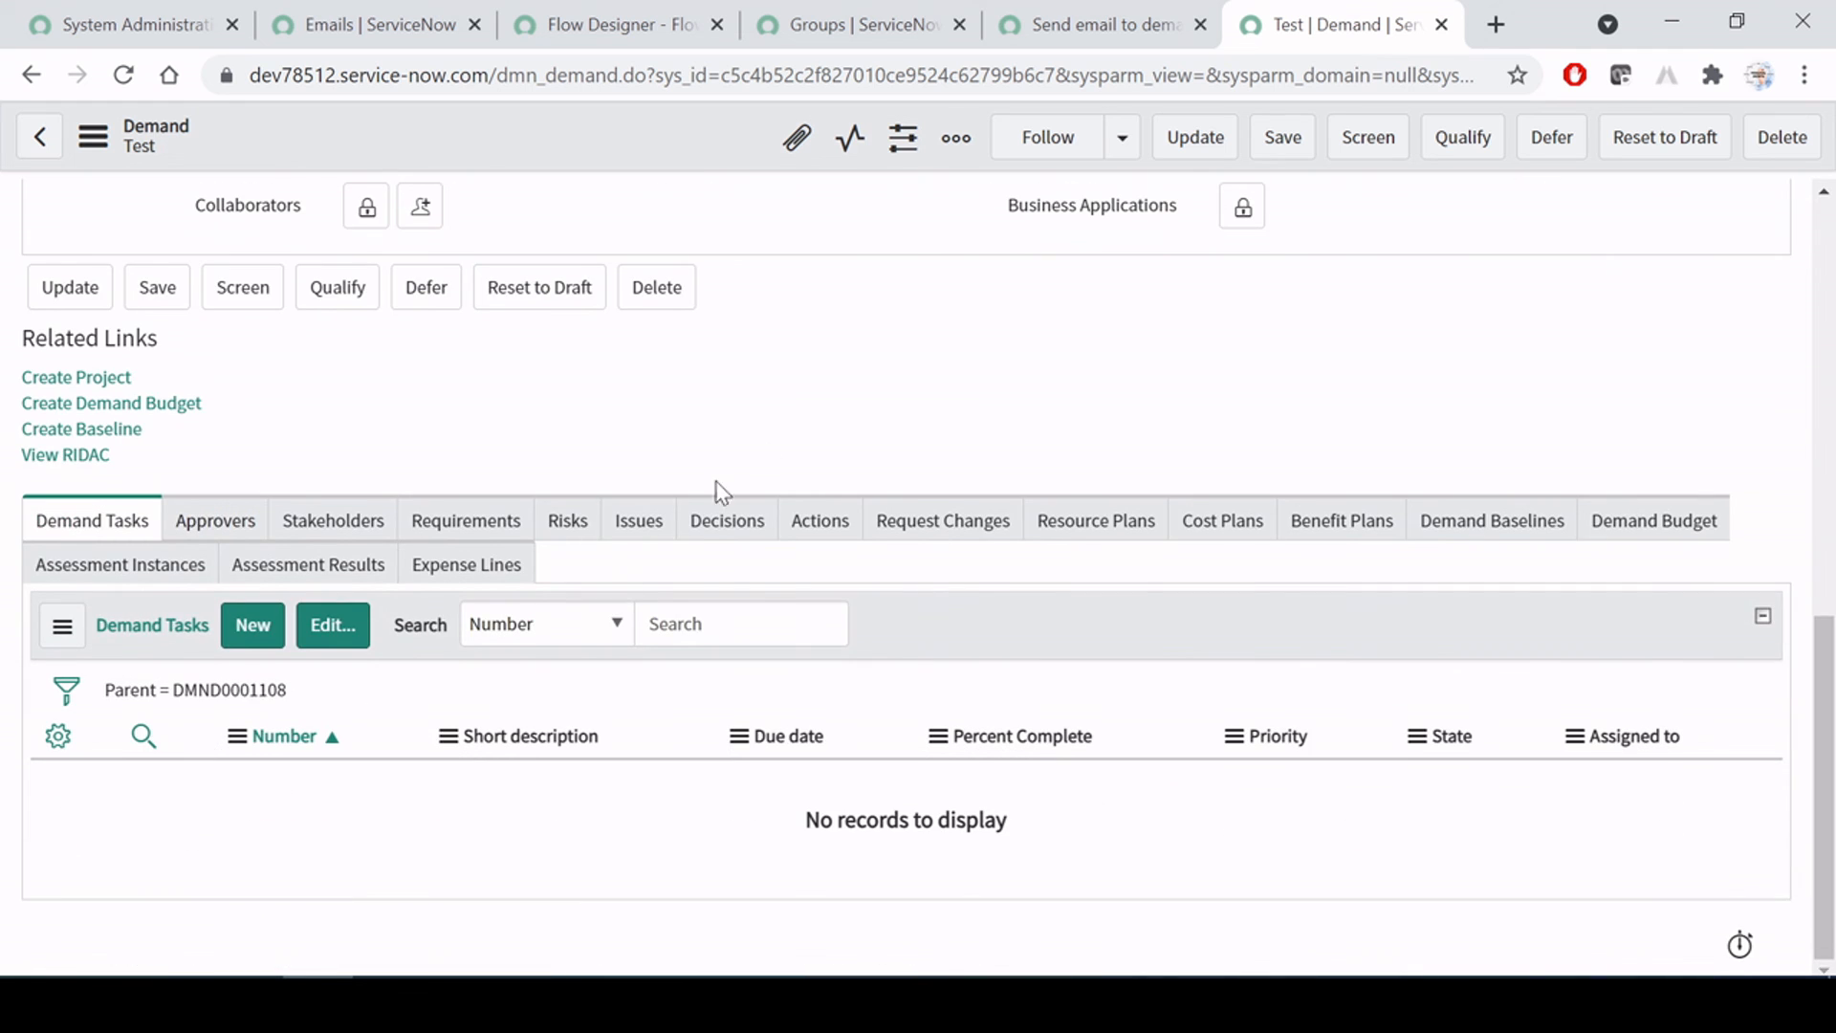
{"action": "left_click", "coordinate": [228, 529]}
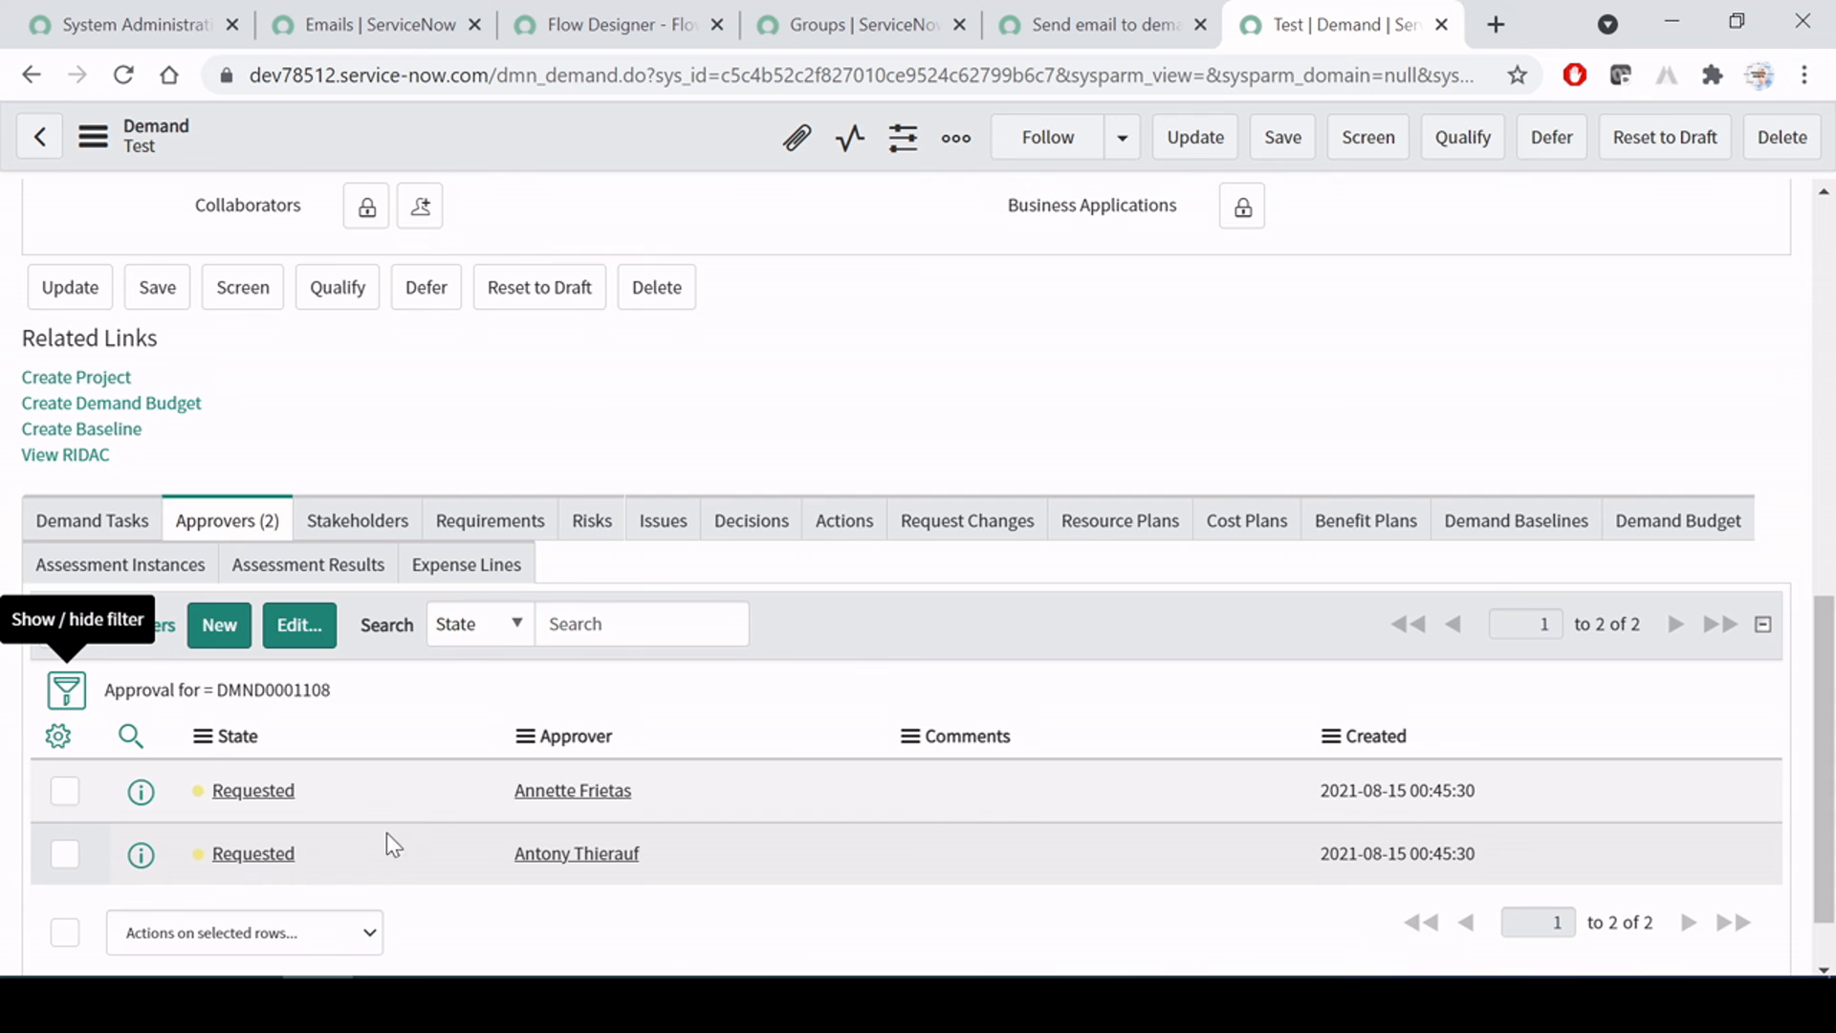
{"action": "scroll", "coordinate": [493, 520], "scroll_direction": "up", "scroll_amount": 6}
{"action": "right_click", "coordinate": [626, 151]}
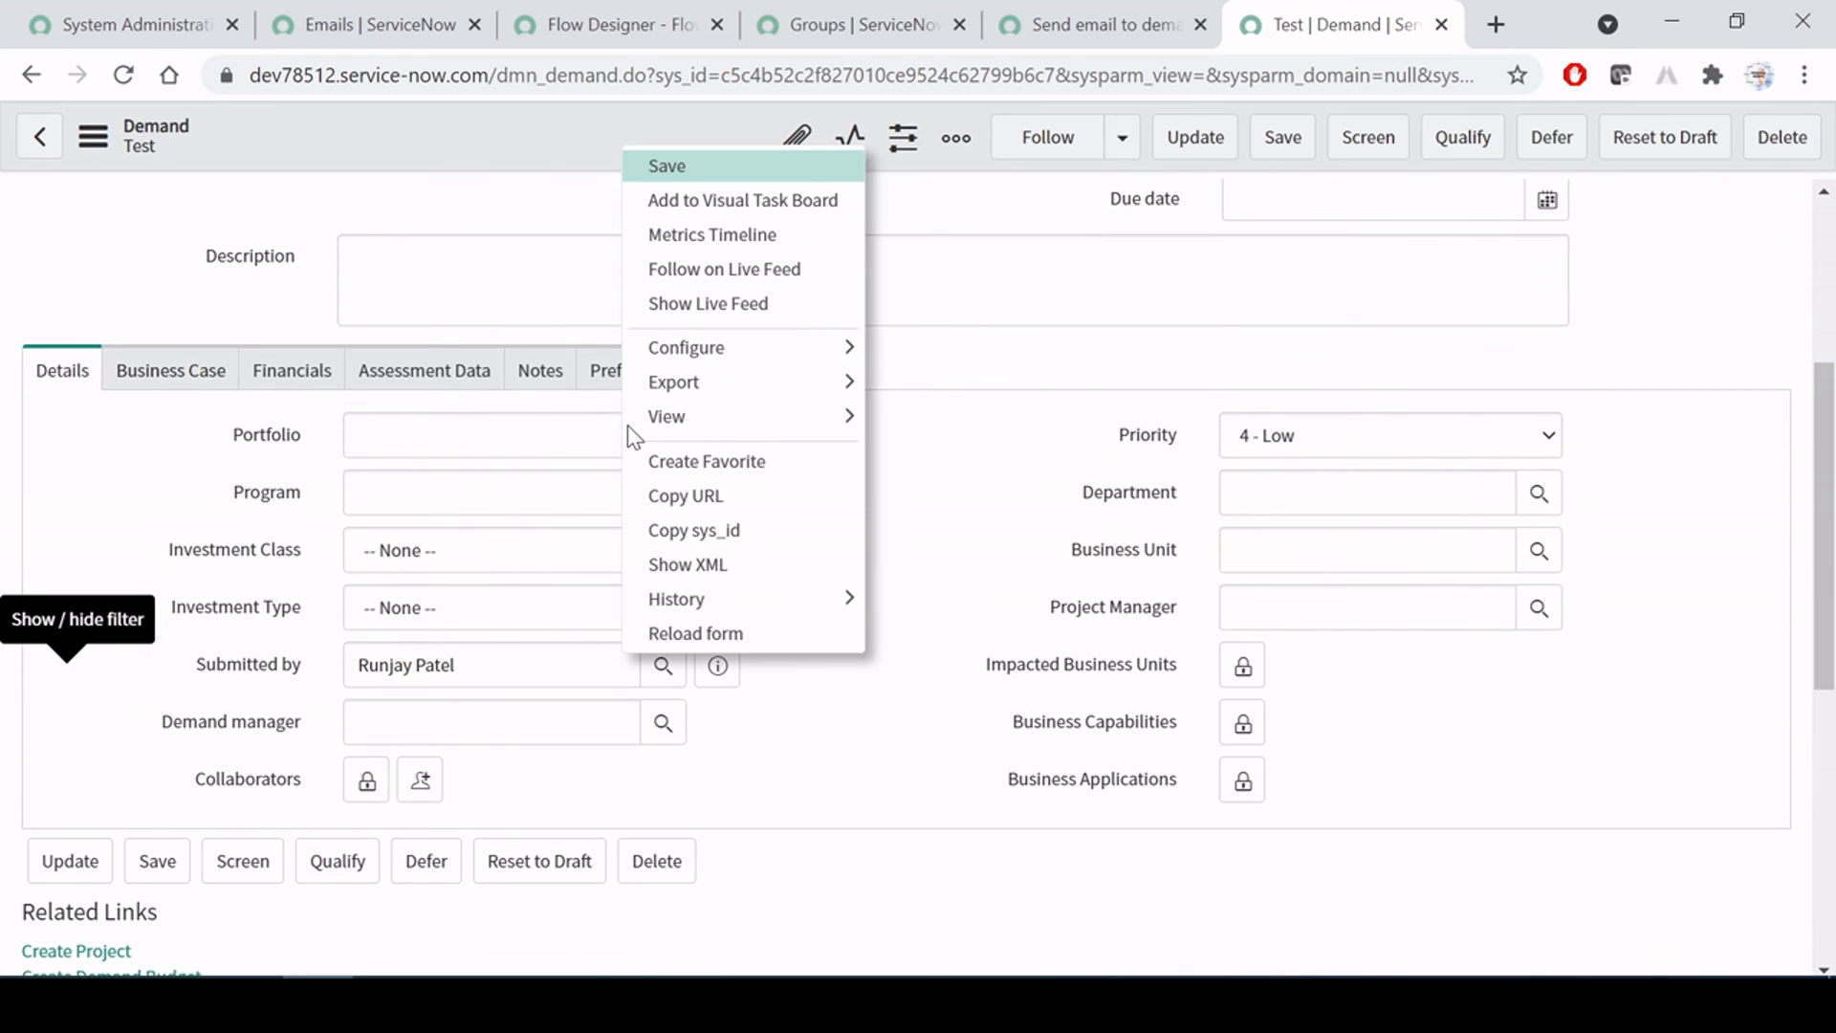
{"action": "left_click", "coordinate": [698, 632]}
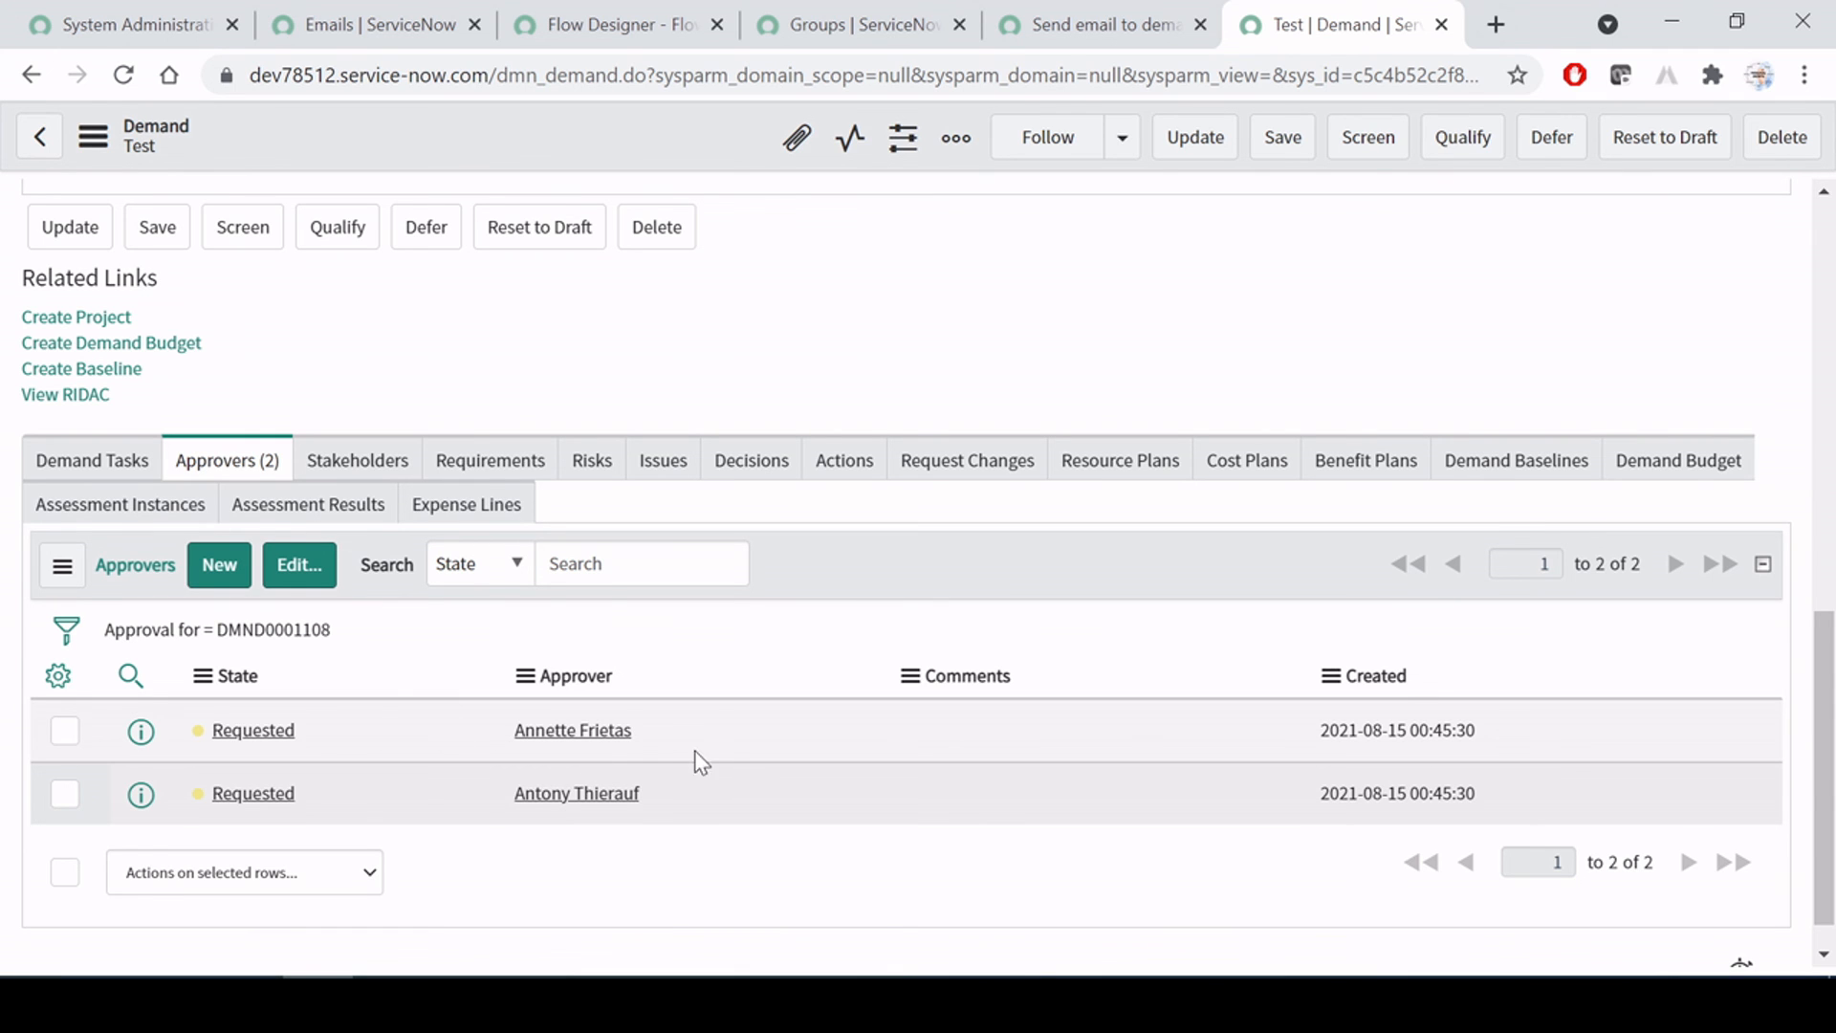
{"action": "left_click_drag", "start_coordinate": [513, 731], "coordinate": [506, 793]}
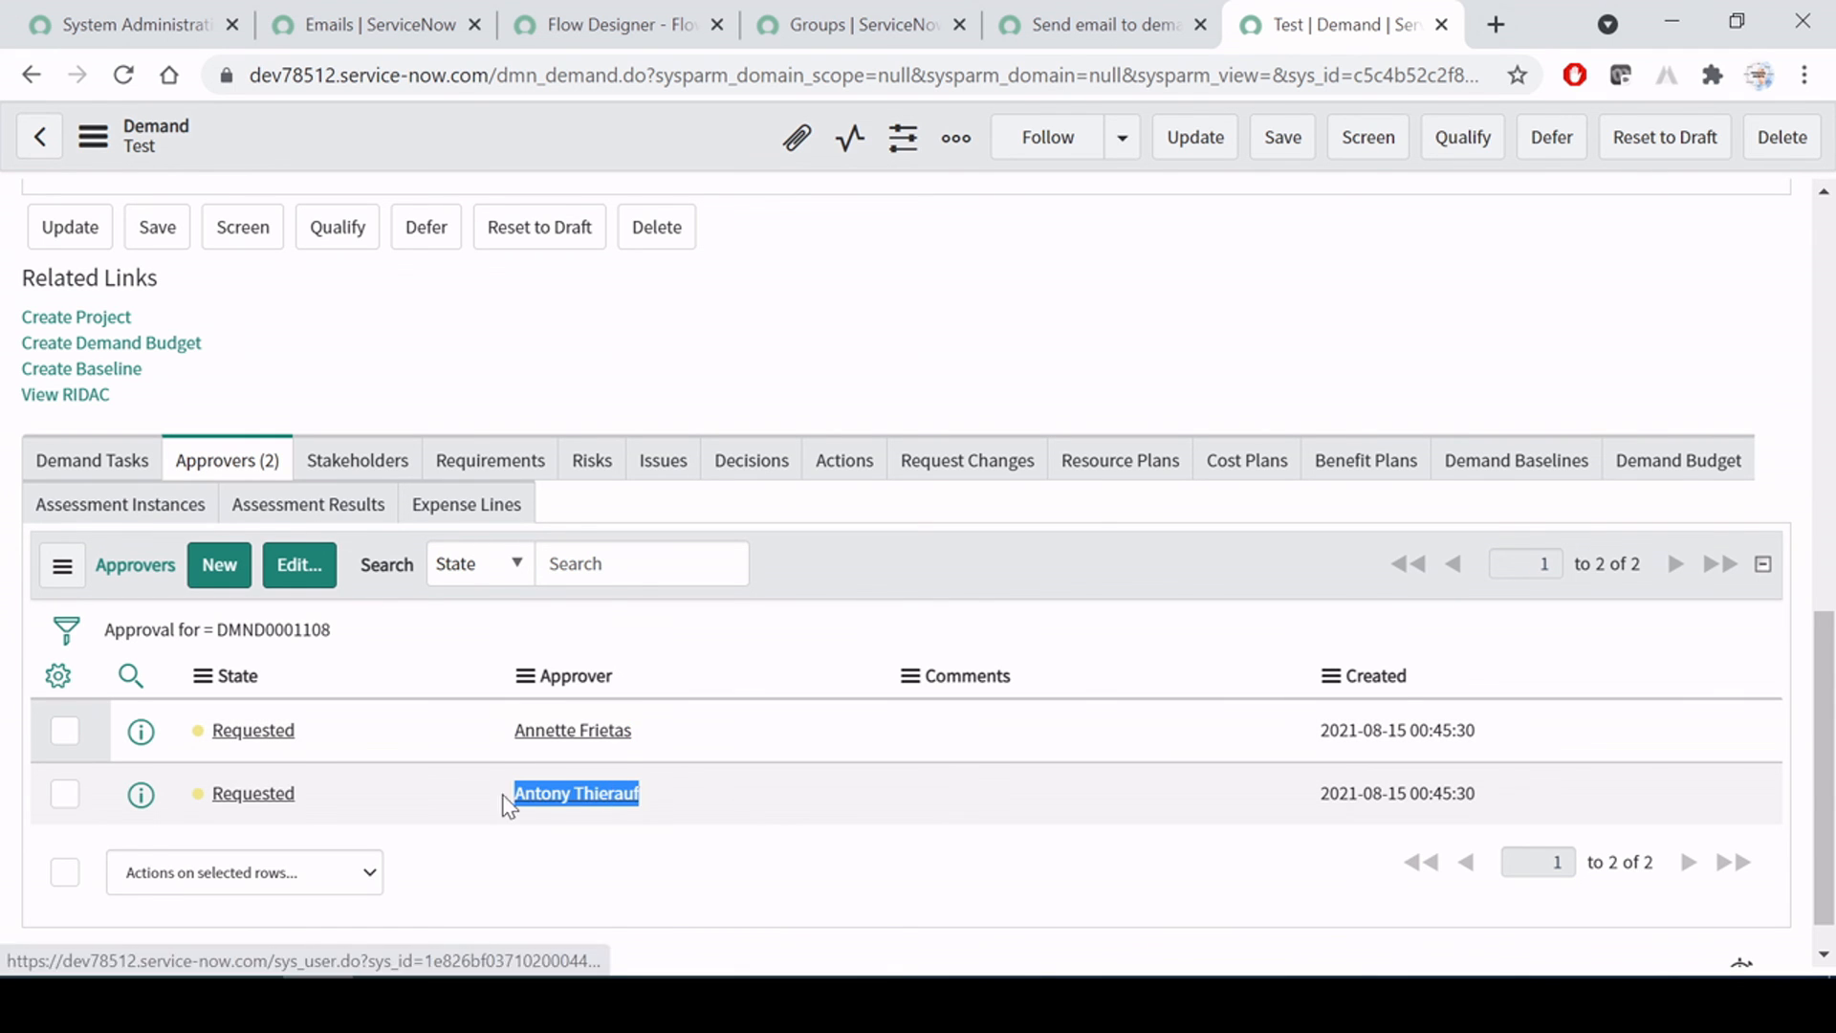
{"action": "left_click", "coordinate": [709, 742]}
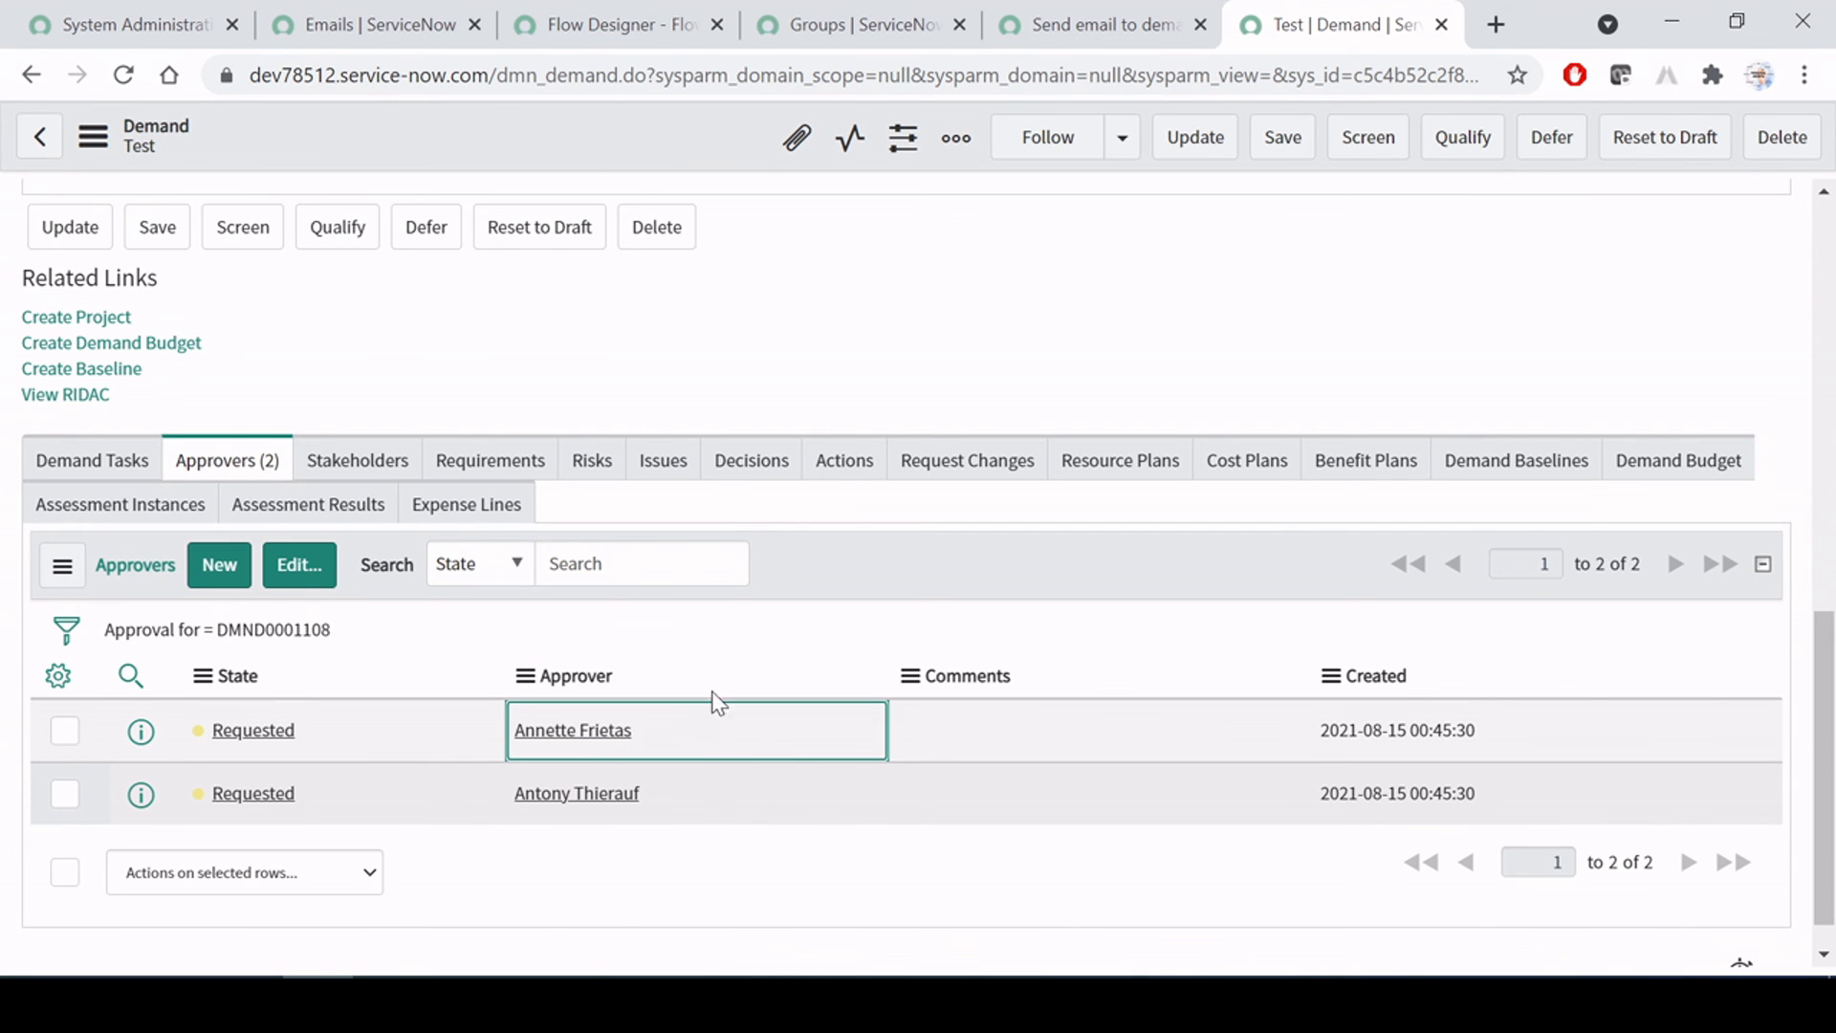
Find the user groups list, open it in a new browser tab, and open the Demand Manager group in another tab
{"action": "left_click", "coordinate": [277, 23]}
{"action": "left_click", "coordinate": [133, 25]}
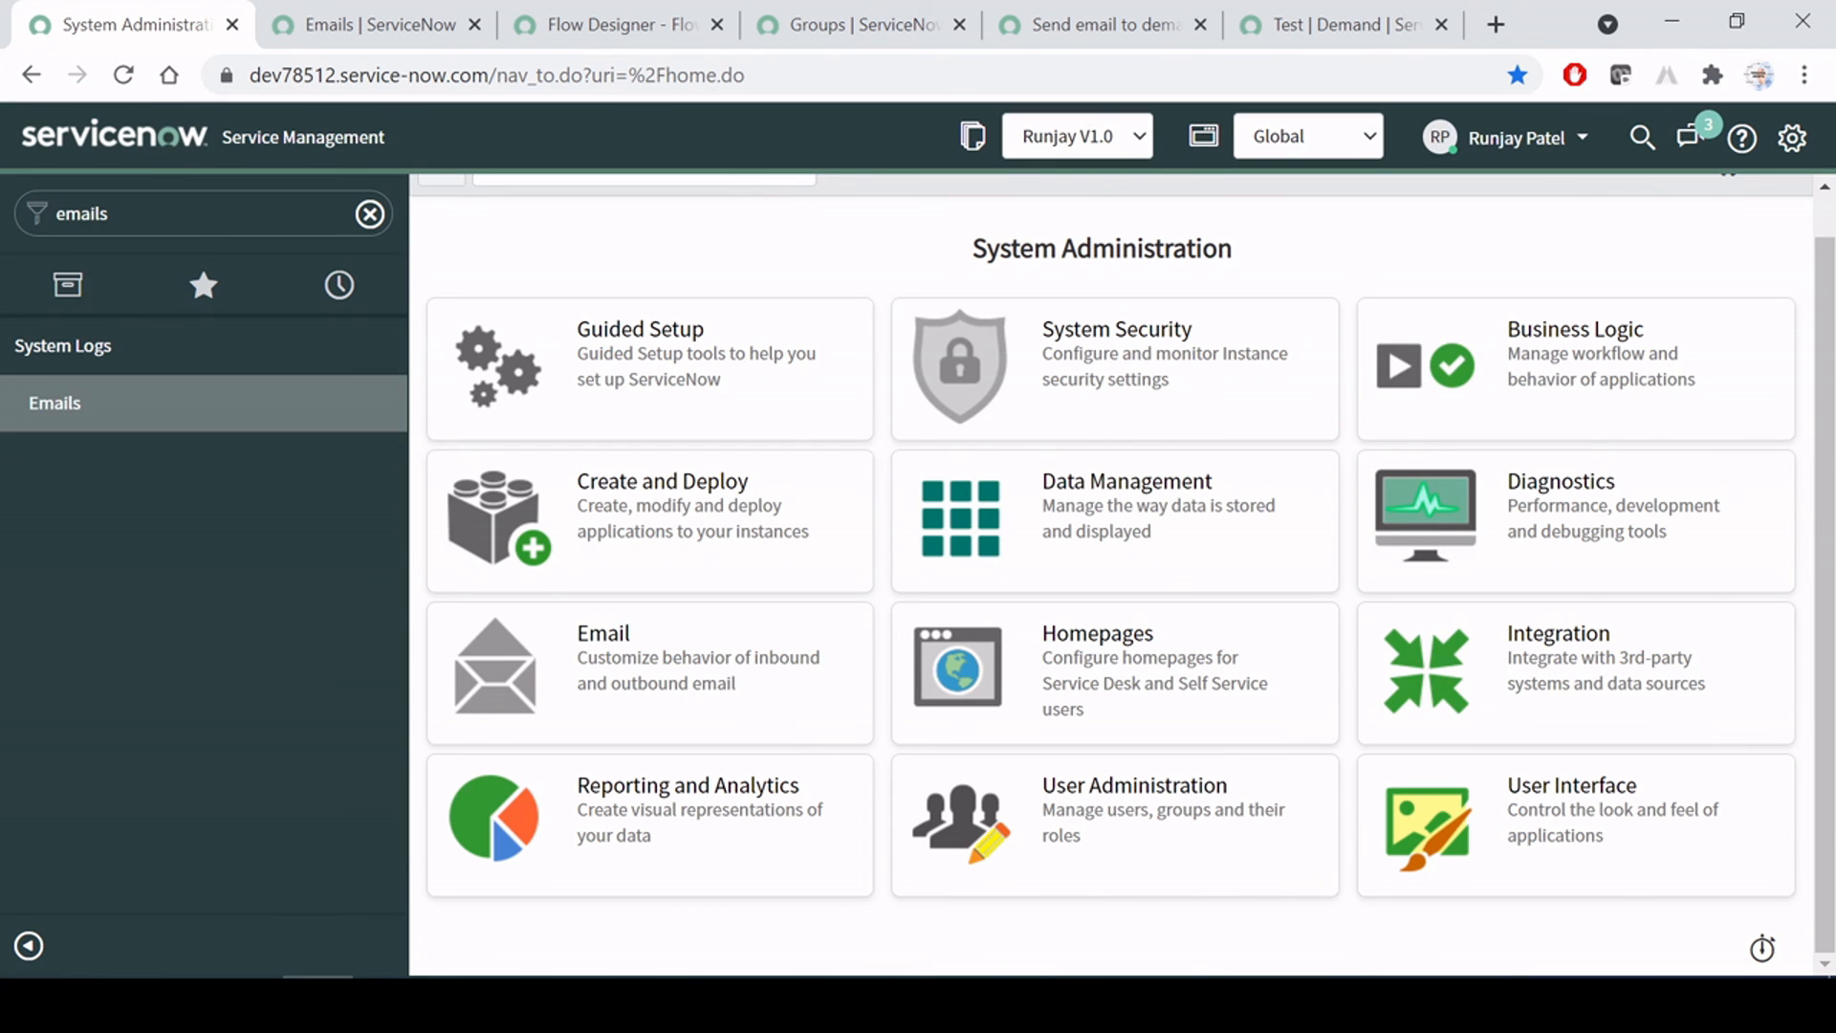
{"action": "double_click", "coordinate": [82, 214]}
{"action": "type", "text": "groups"}
{"action": "scroll", "coordinate": [123, 596], "scroll_direction": "down", "scroll_amount": 10}
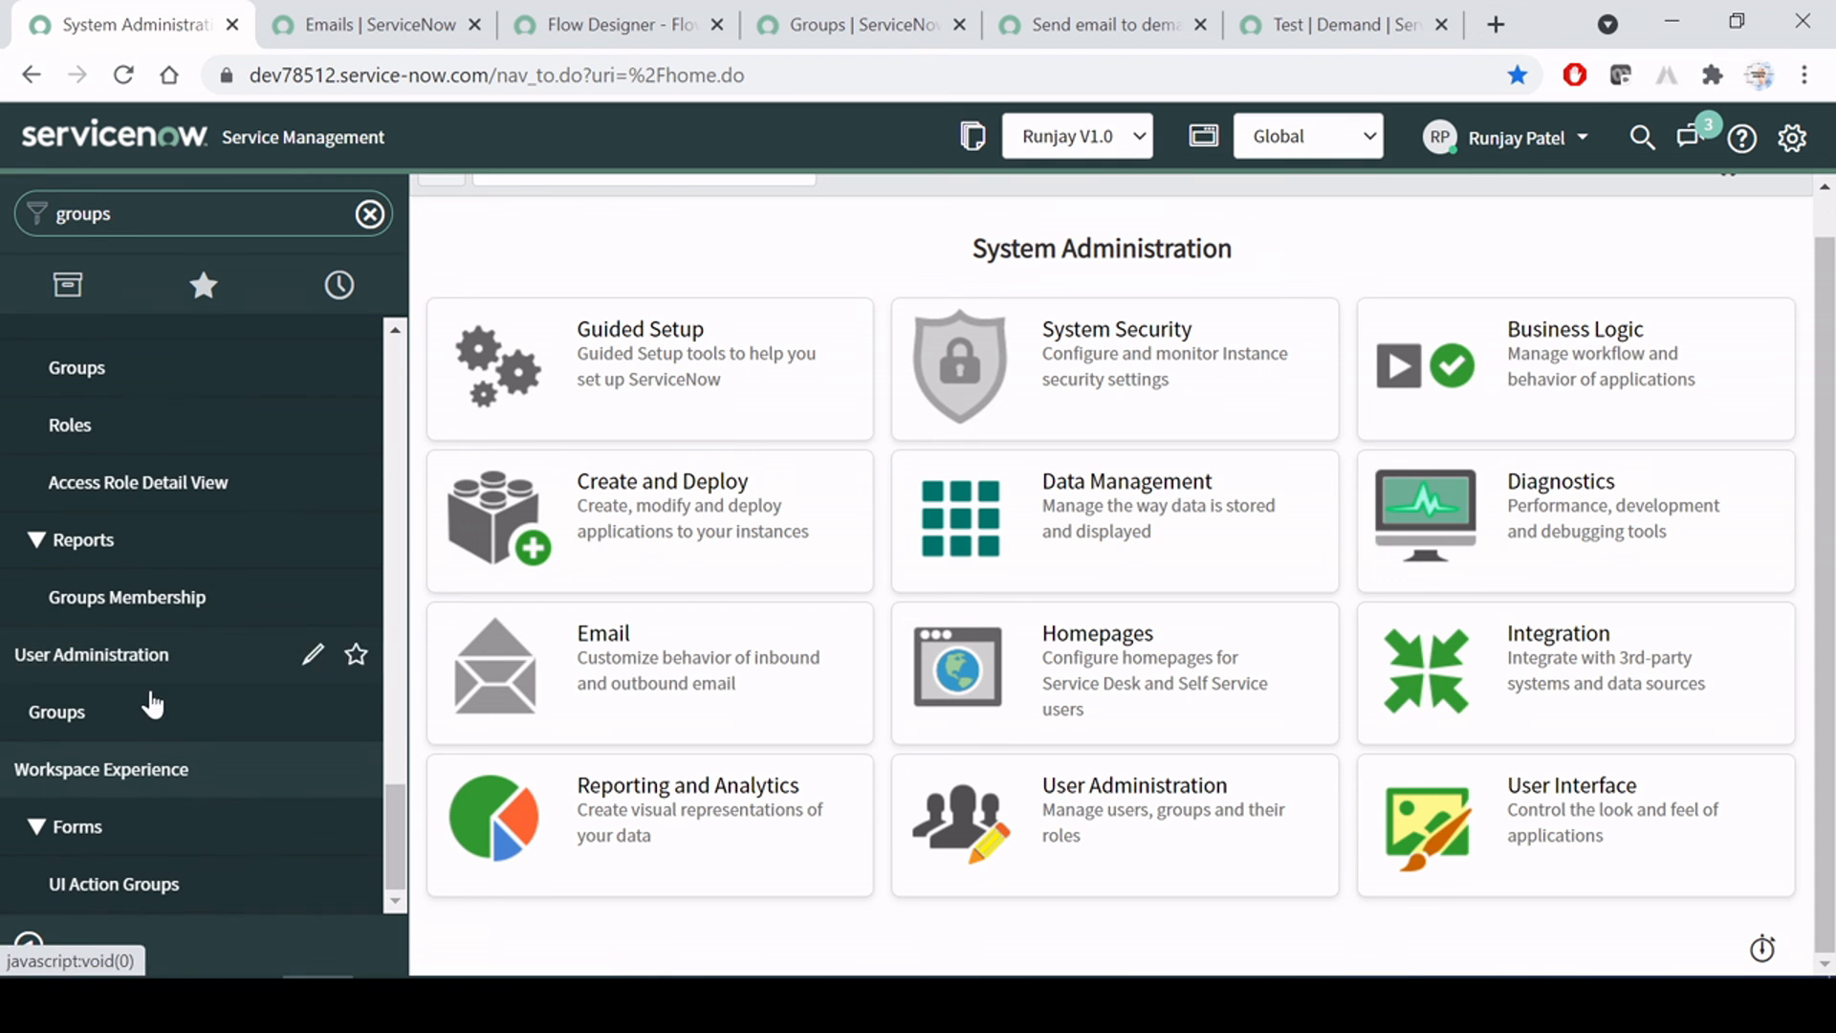
{"action": "middle_click", "coordinate": [110, 713]}
{"action": "left_click", "coordinate": [319, 19]}
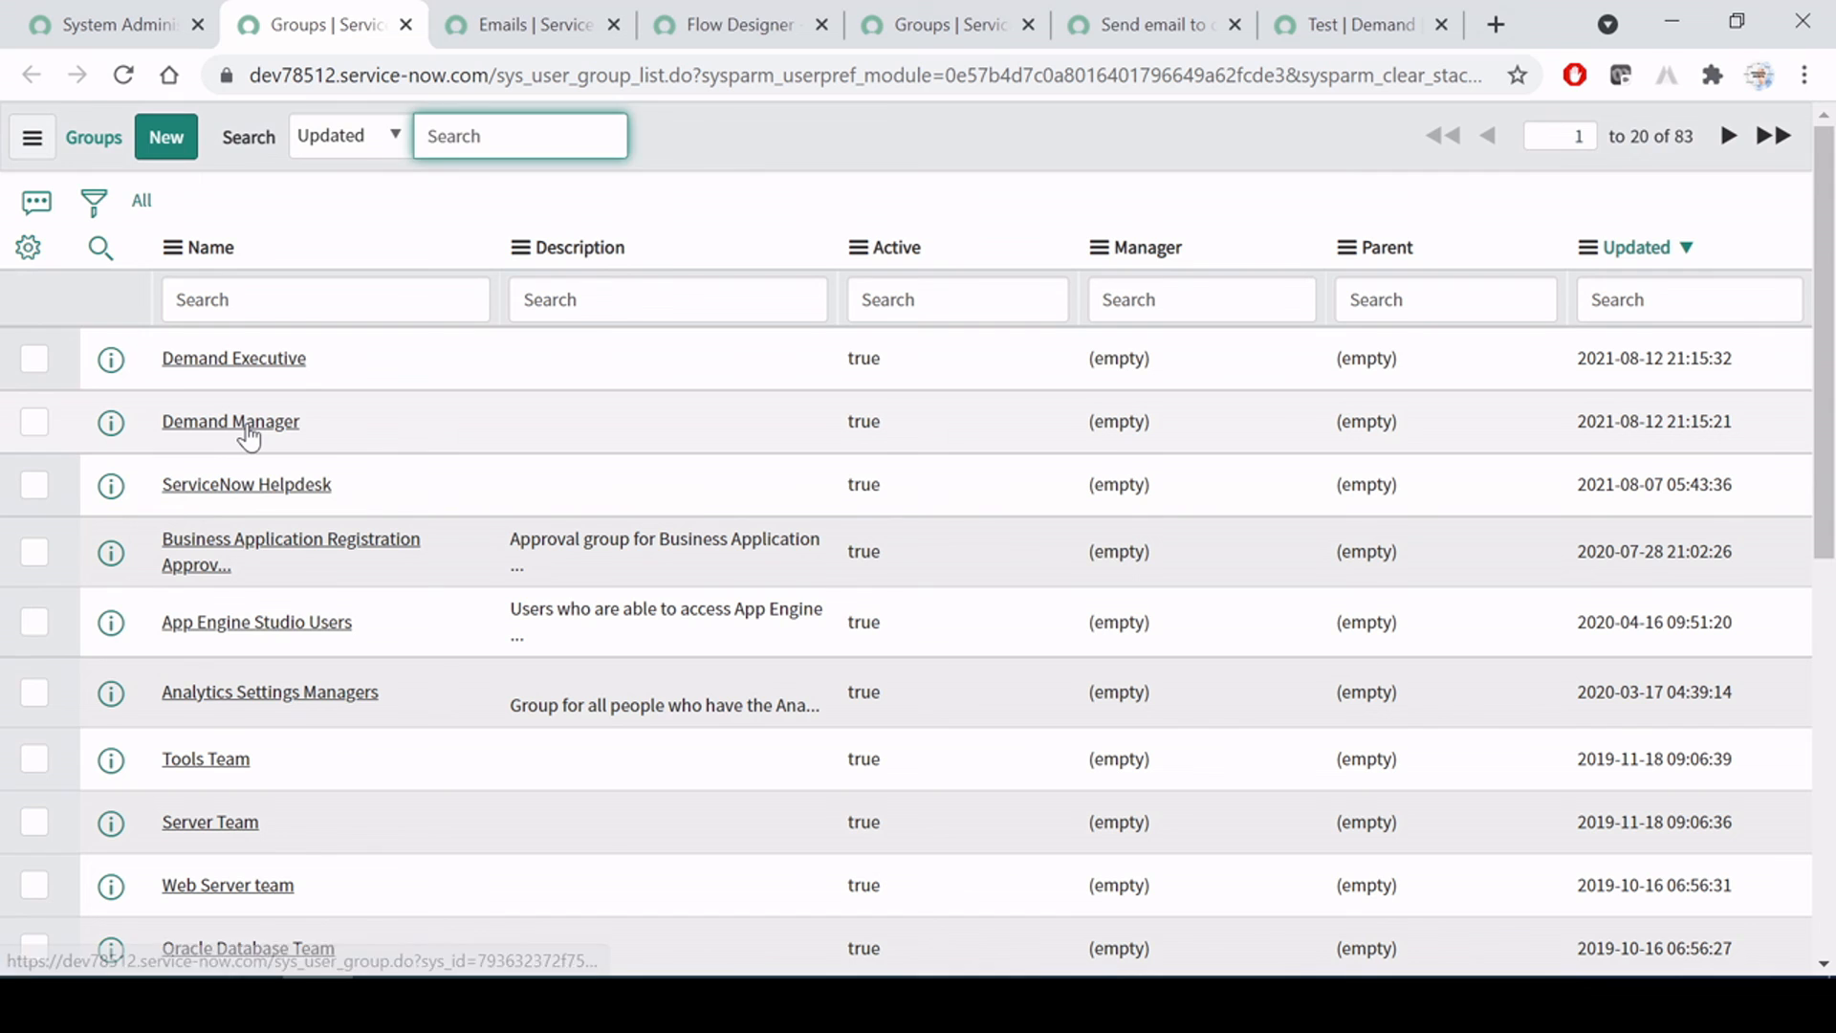
{"action": "middle_click", "coordinate": [248, 437]}
{"action": "left_click", "coordinate": [449, 4]}
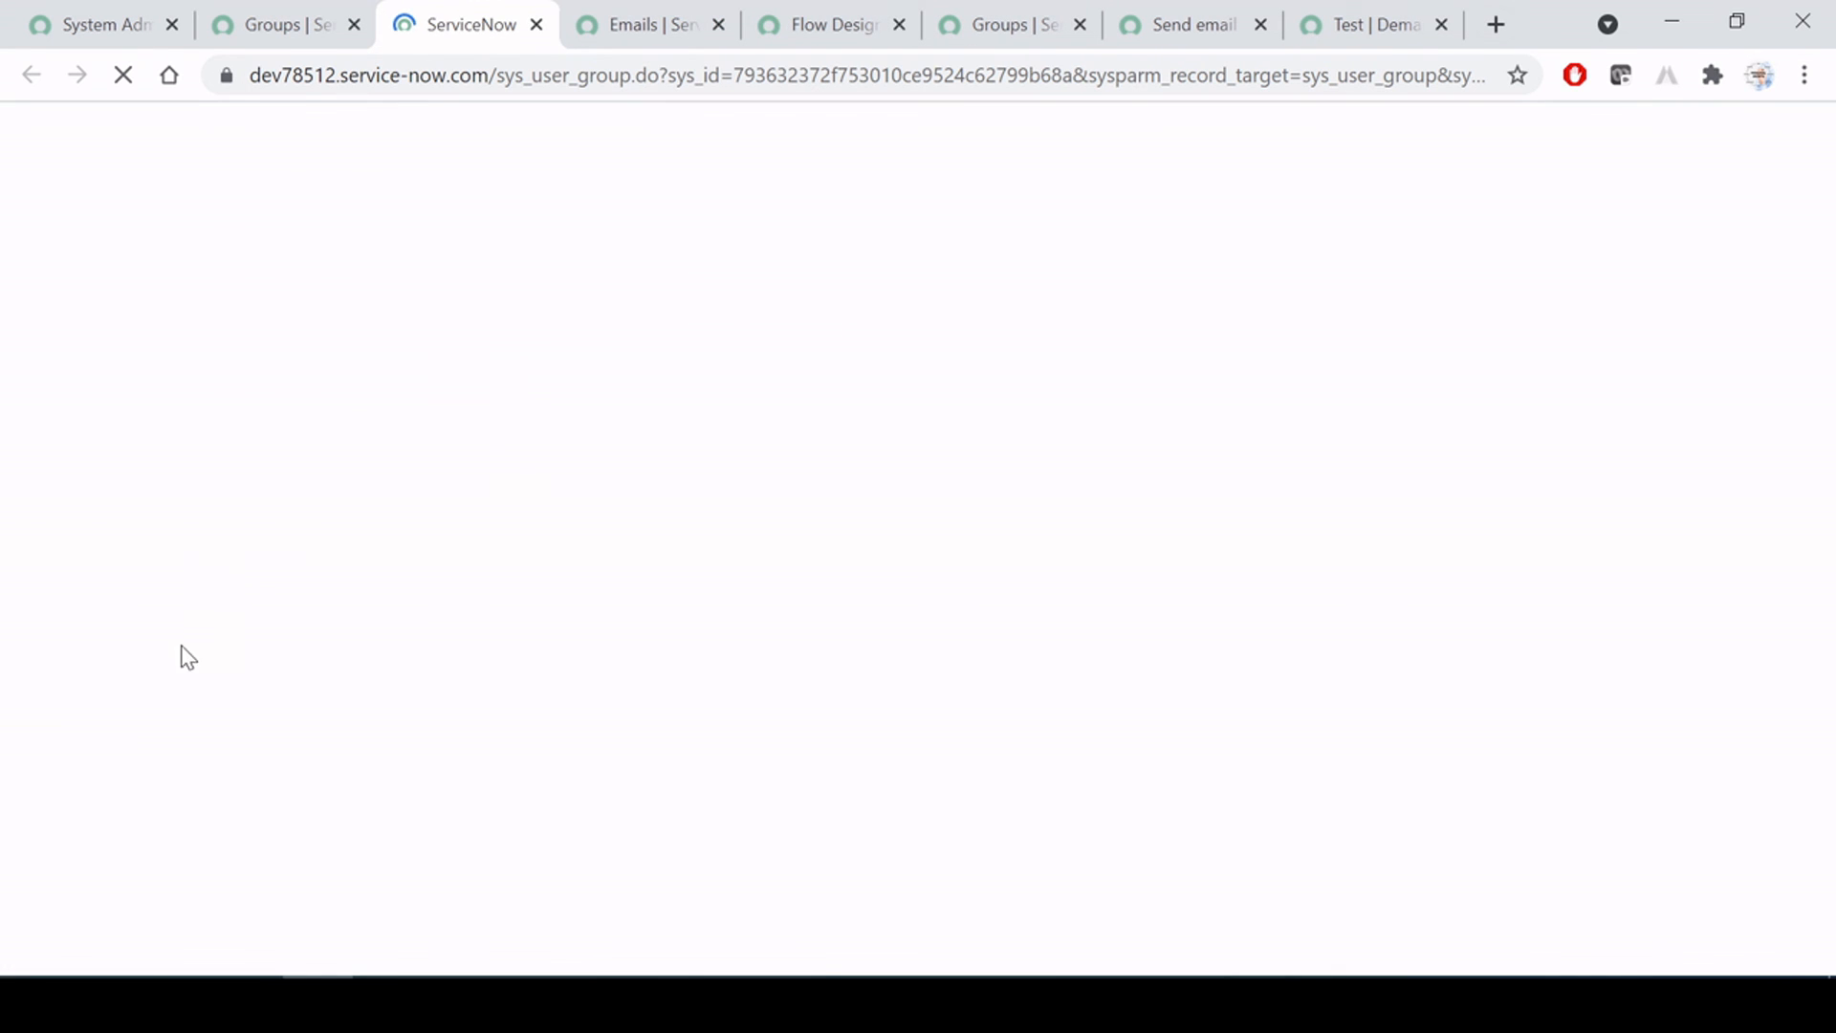
Examine the group members of the Demand Manager group
{"action": "left_click", "coordinate": [243, 596]}
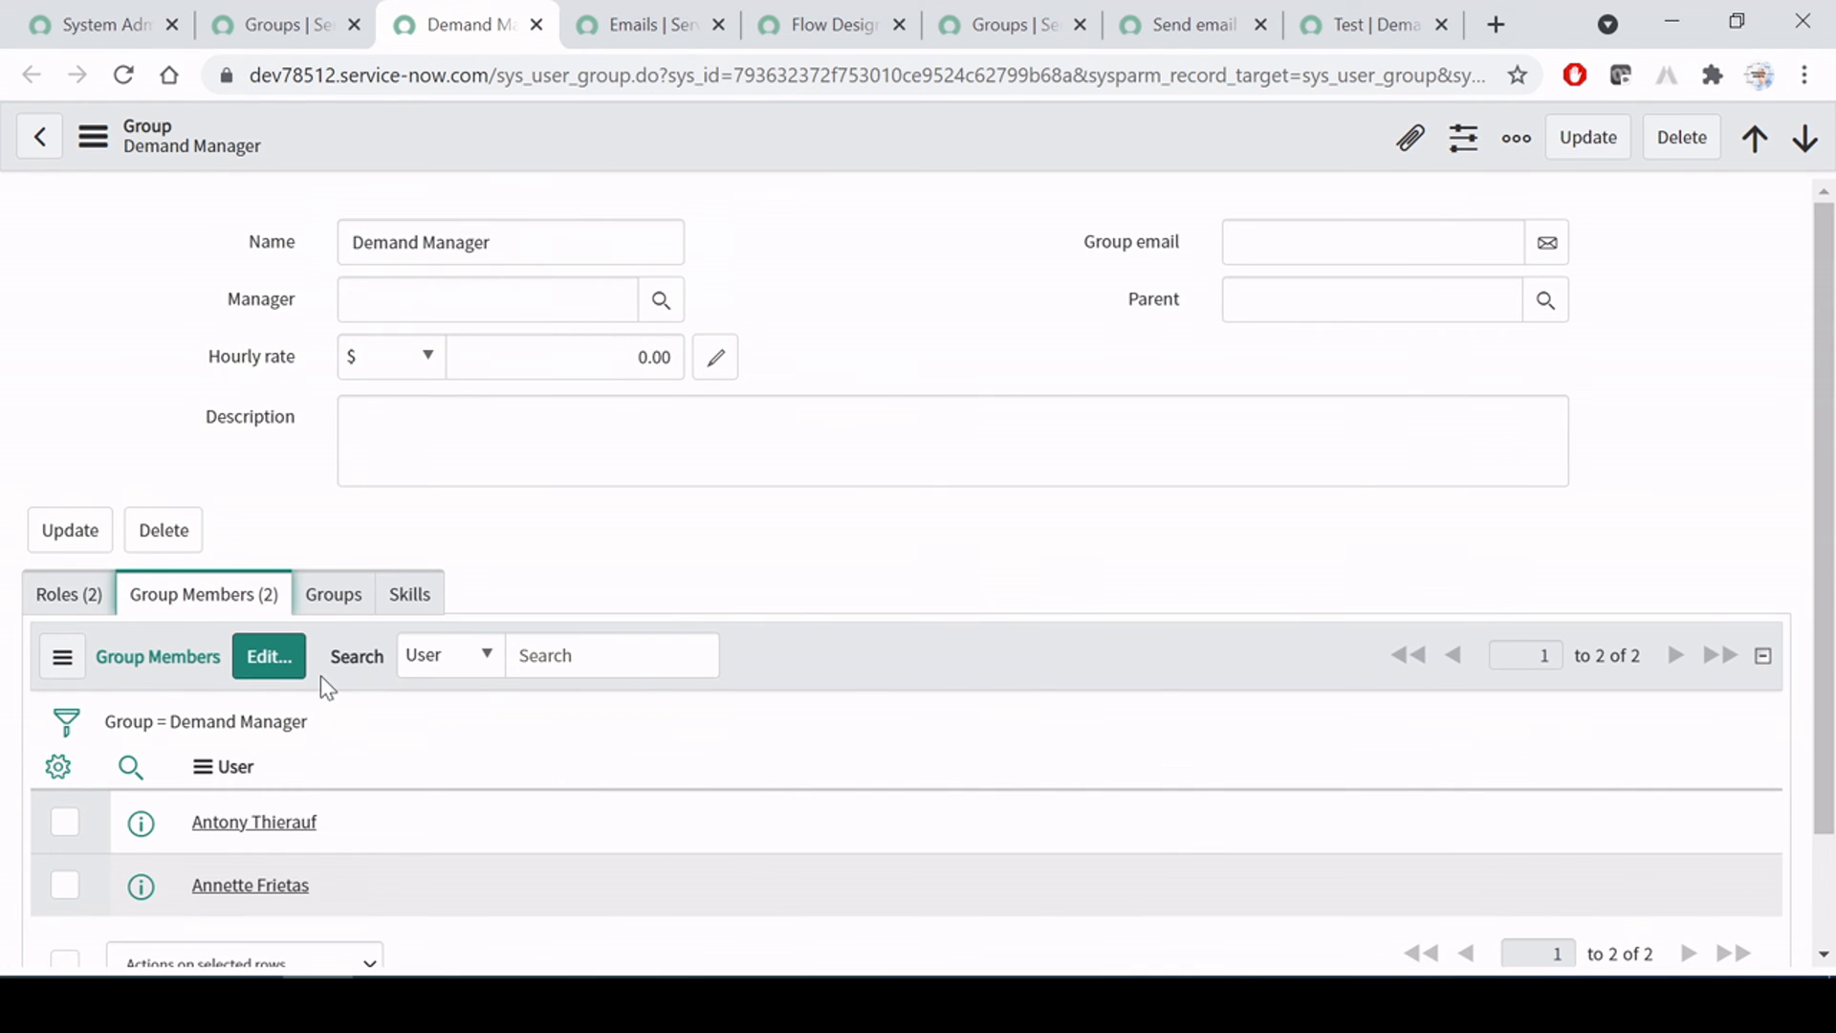
{"action": "scroll", "coordinate": [356, 702], "scroll_direction": "down", "scroll_amount": 2}
{"action": "left_click_drag", "start_coordinate": [361, 712], "coordinate": [140, 724]}
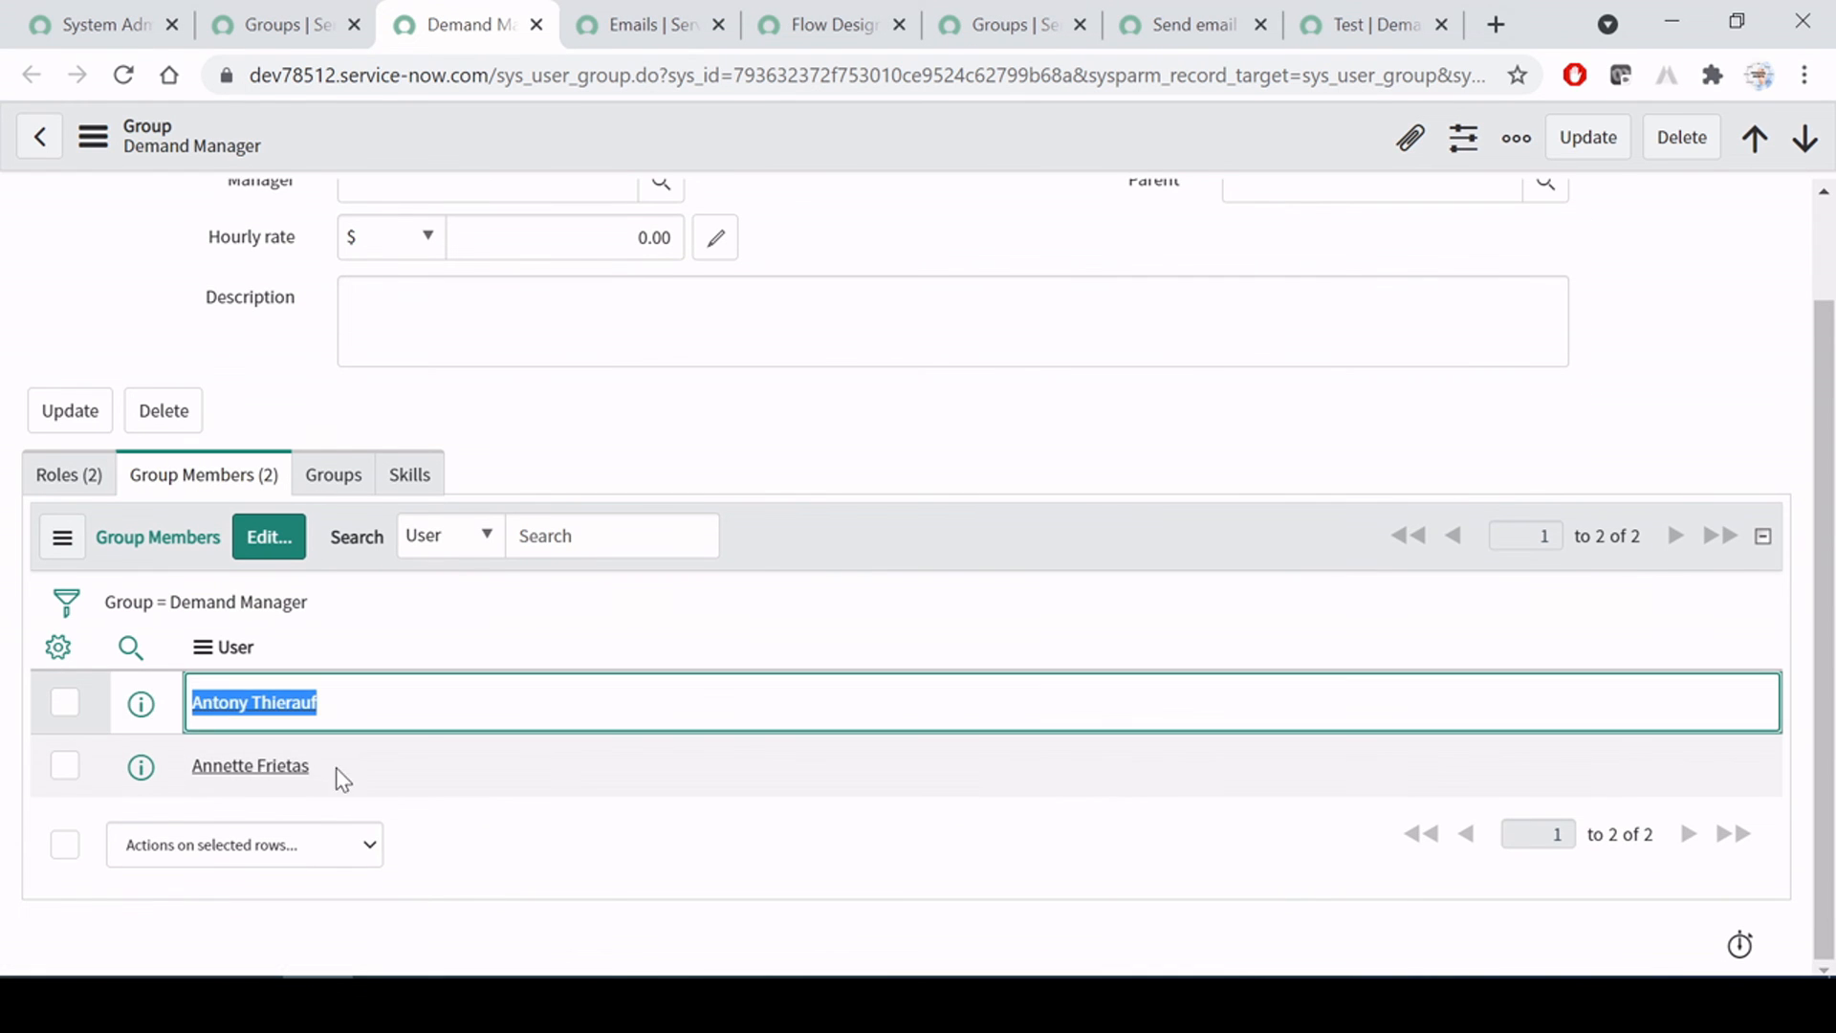
{"action": "left_click_drag", "start_coordinate": [335, 767], "coordinate": [198, 770]}
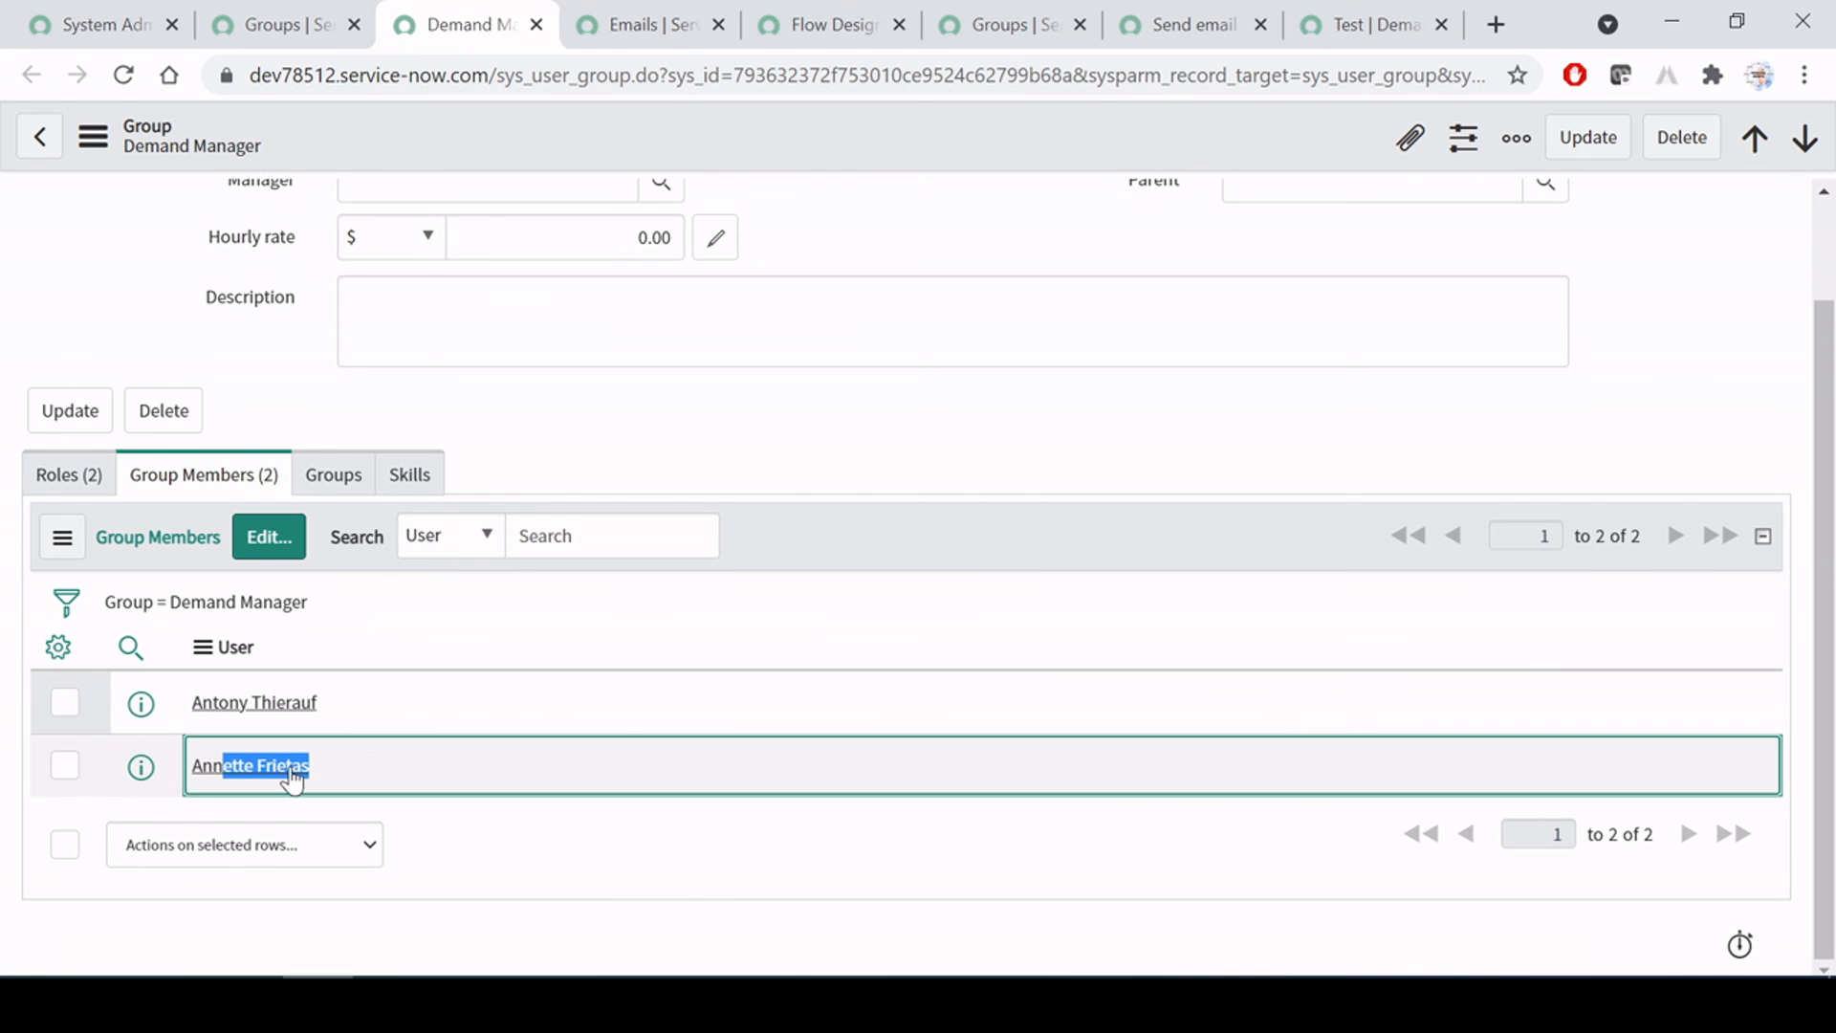
{"action": "left_click", "coordinate": [547, 854]}
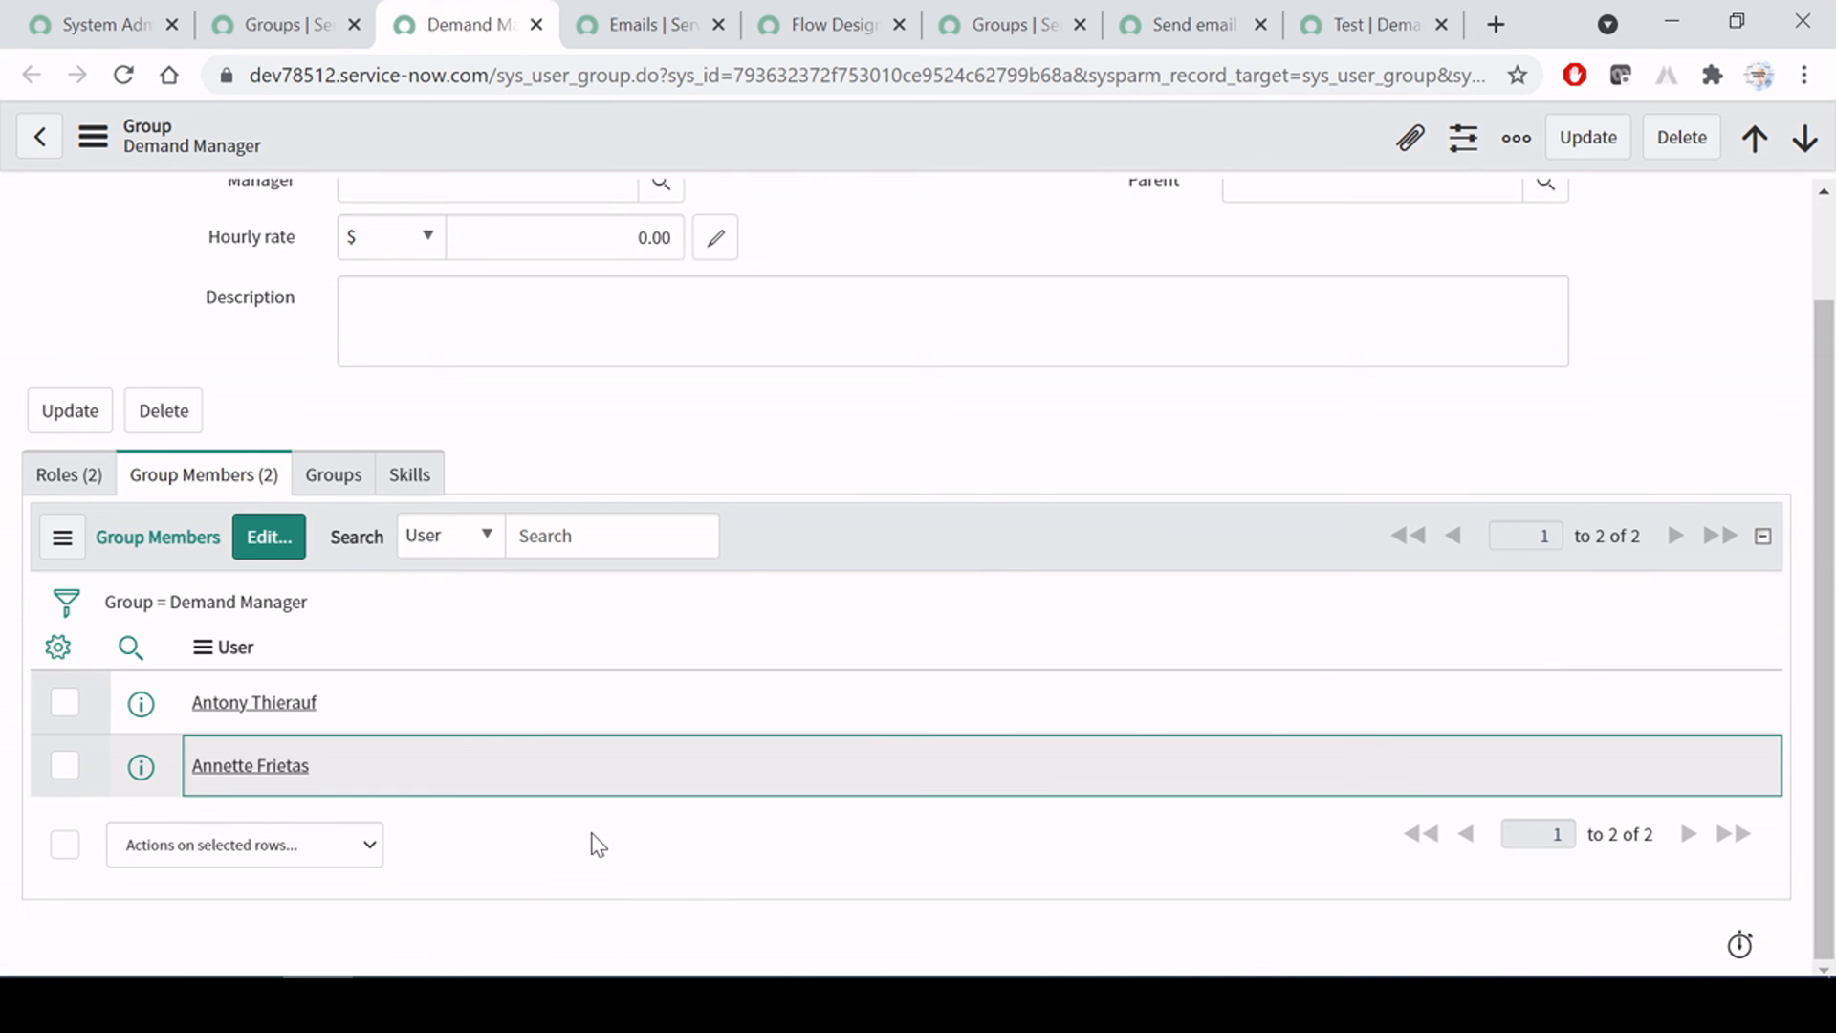
Close the duplicate Groups browser tab and the Demand Manager group's tab
{"action": "left_click", "coordinate": [662, 11]}
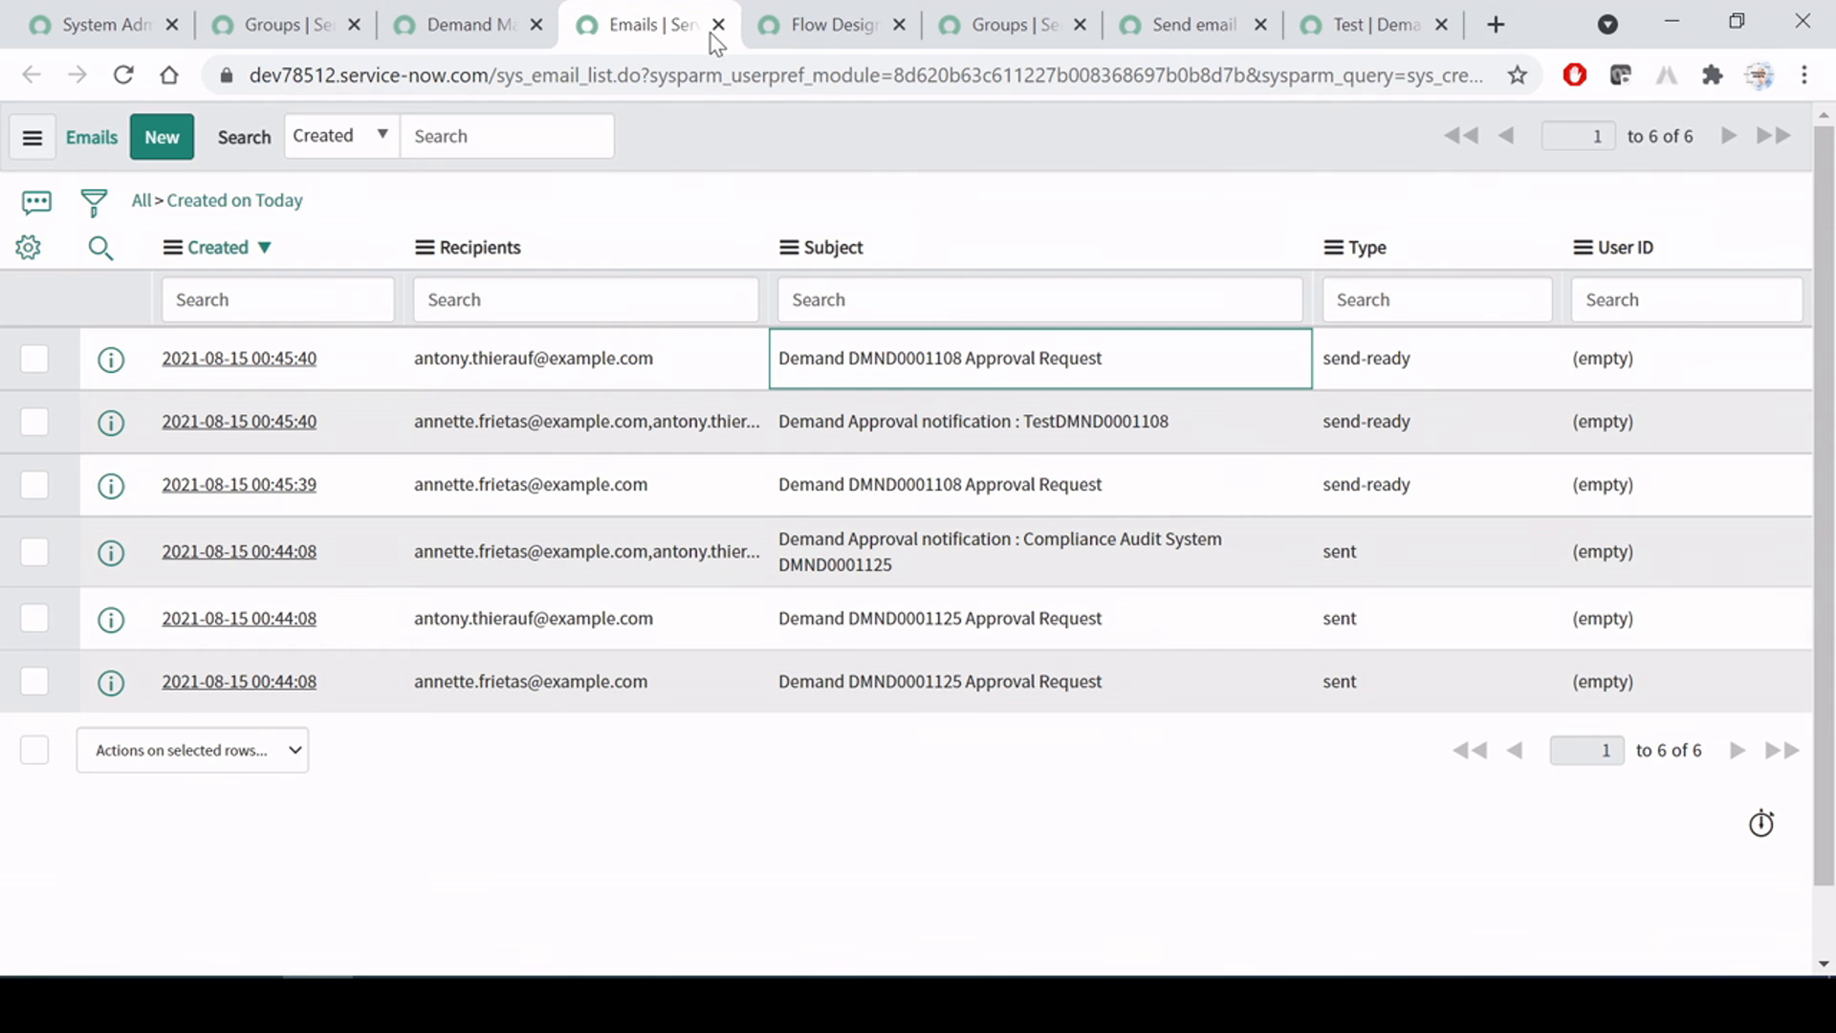
{"action": "left_click", "coordinate": [832, 24]}
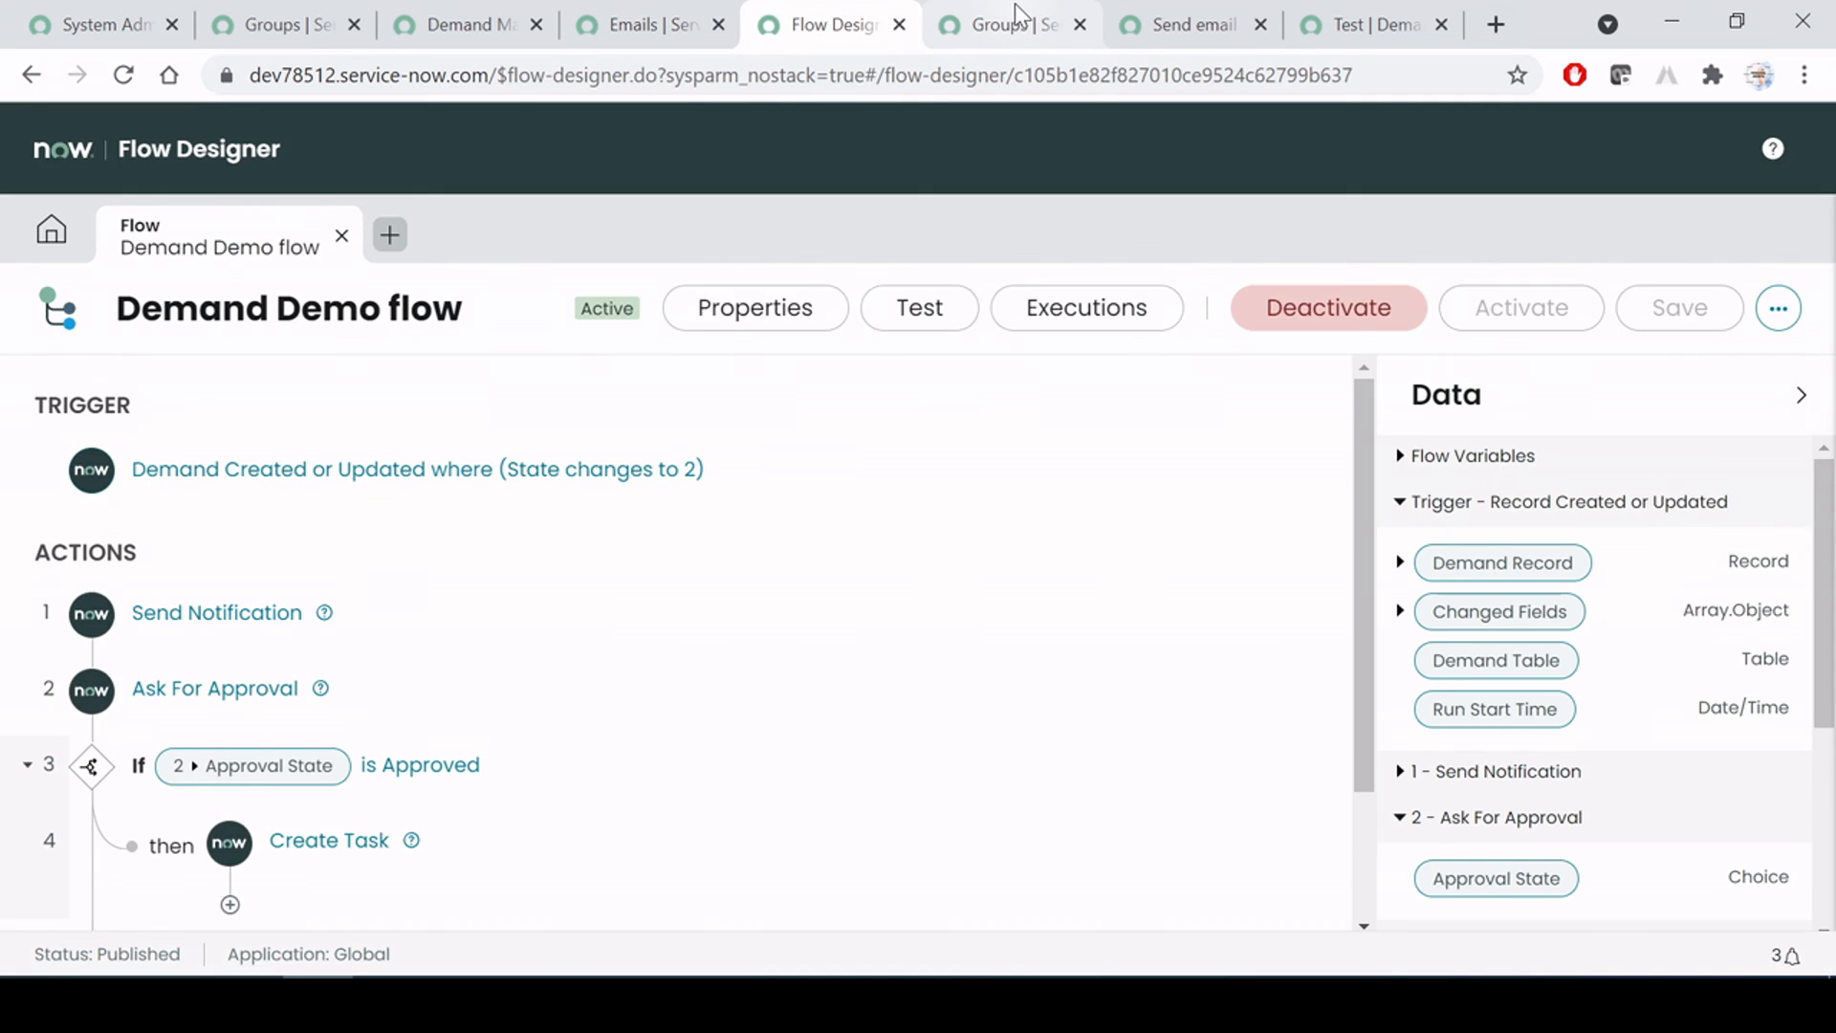
{"action": "left_click", "coordinate": [1013, 4]}
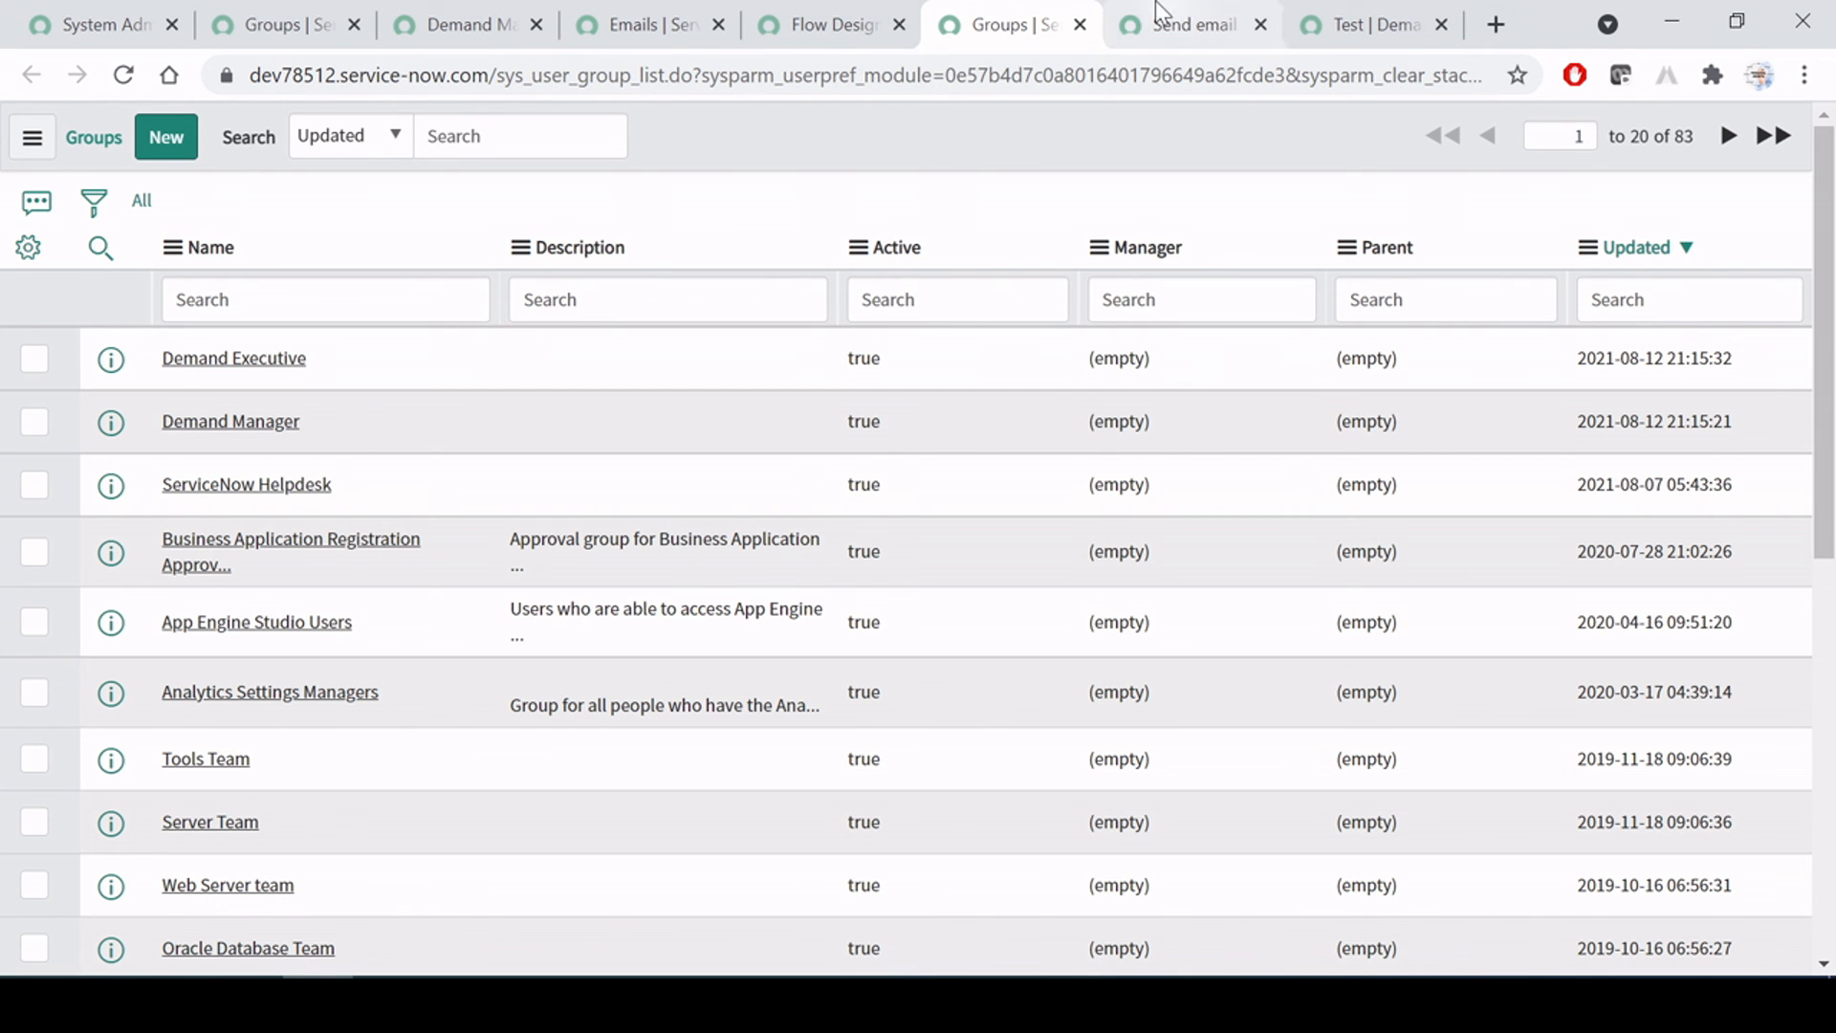
{"action": "left_click", "coordinate": [1080, 25]}
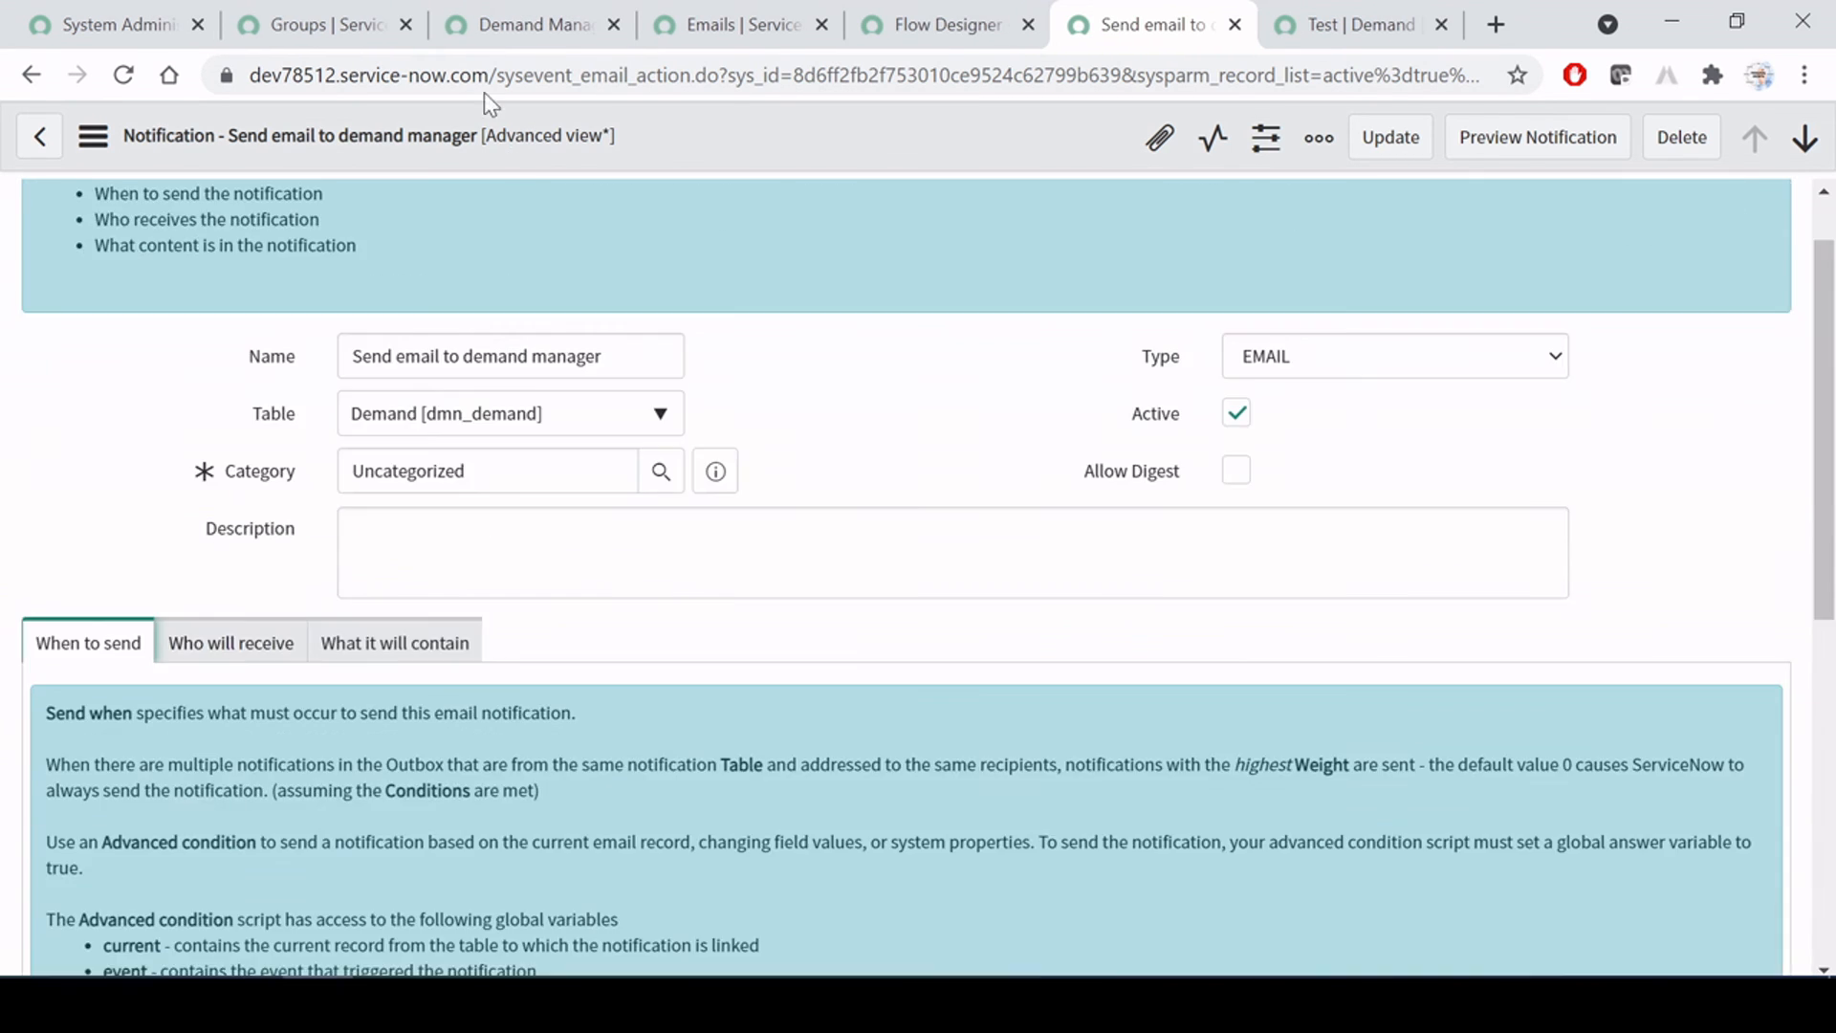
{"action": "left_click", "coordinate": [325, 25]}
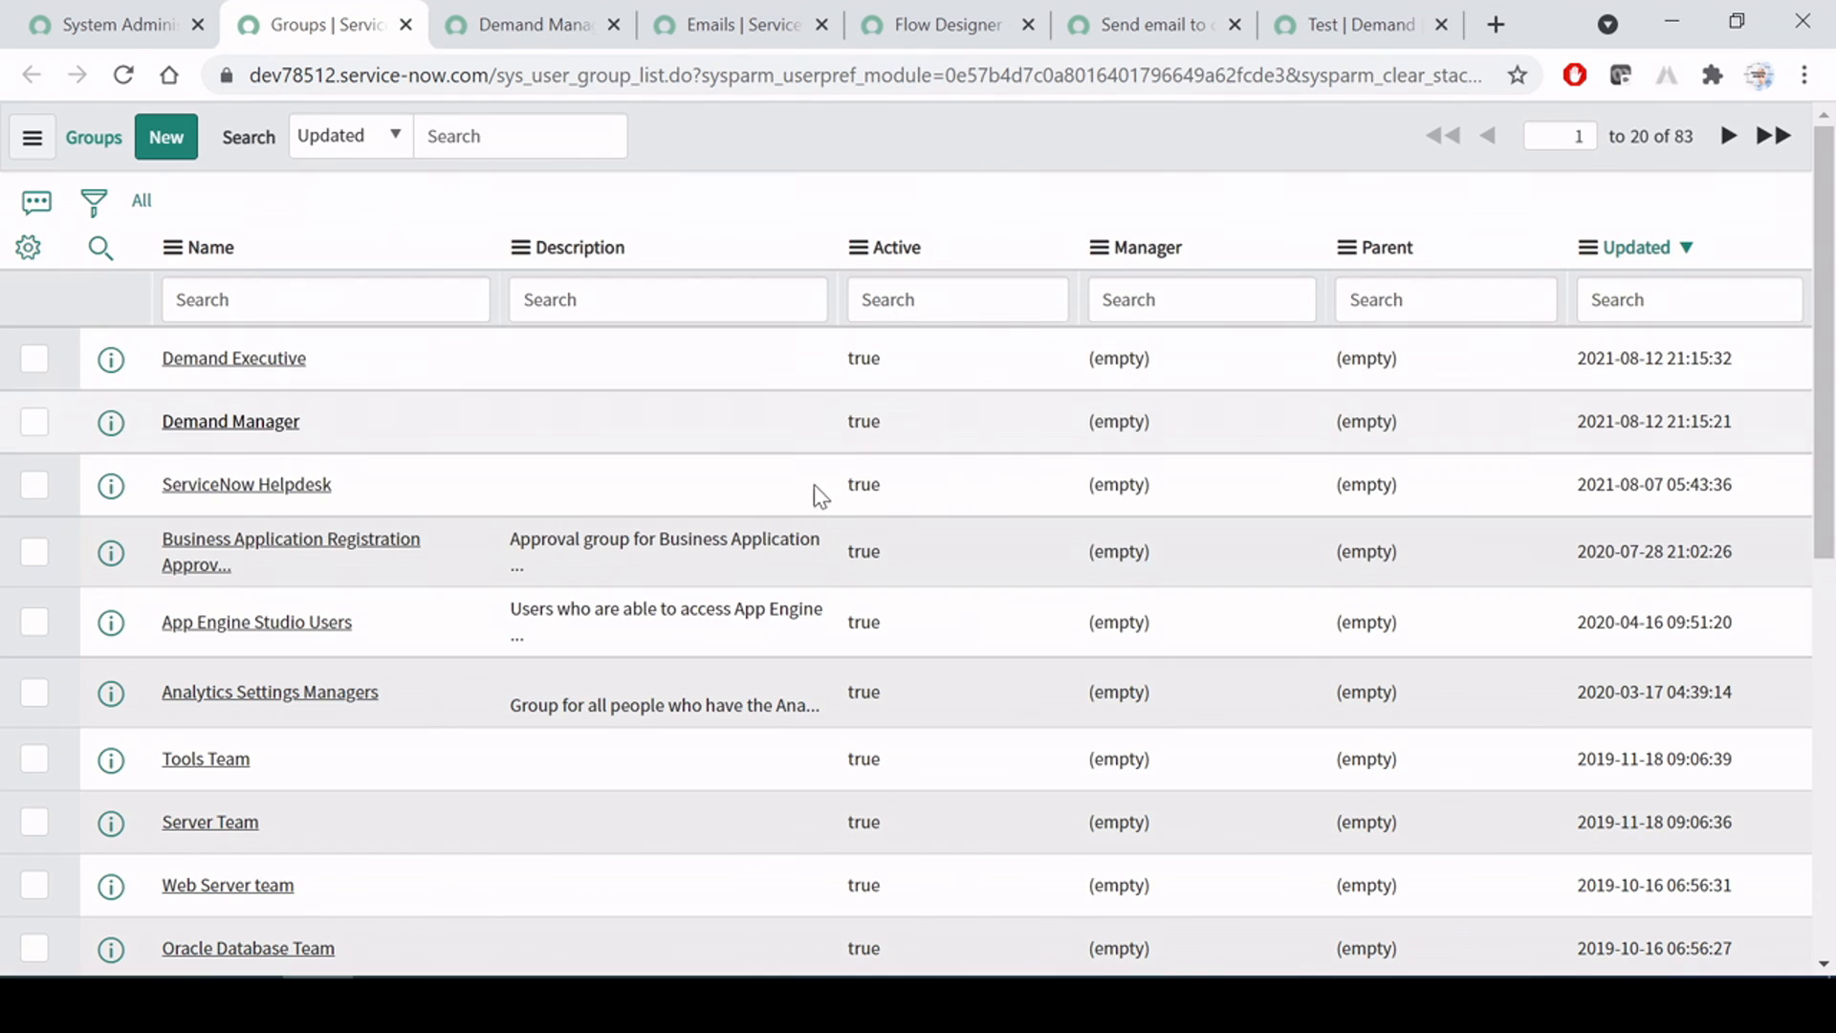
{"action": "left_click", "coordinate": [521, 25]}
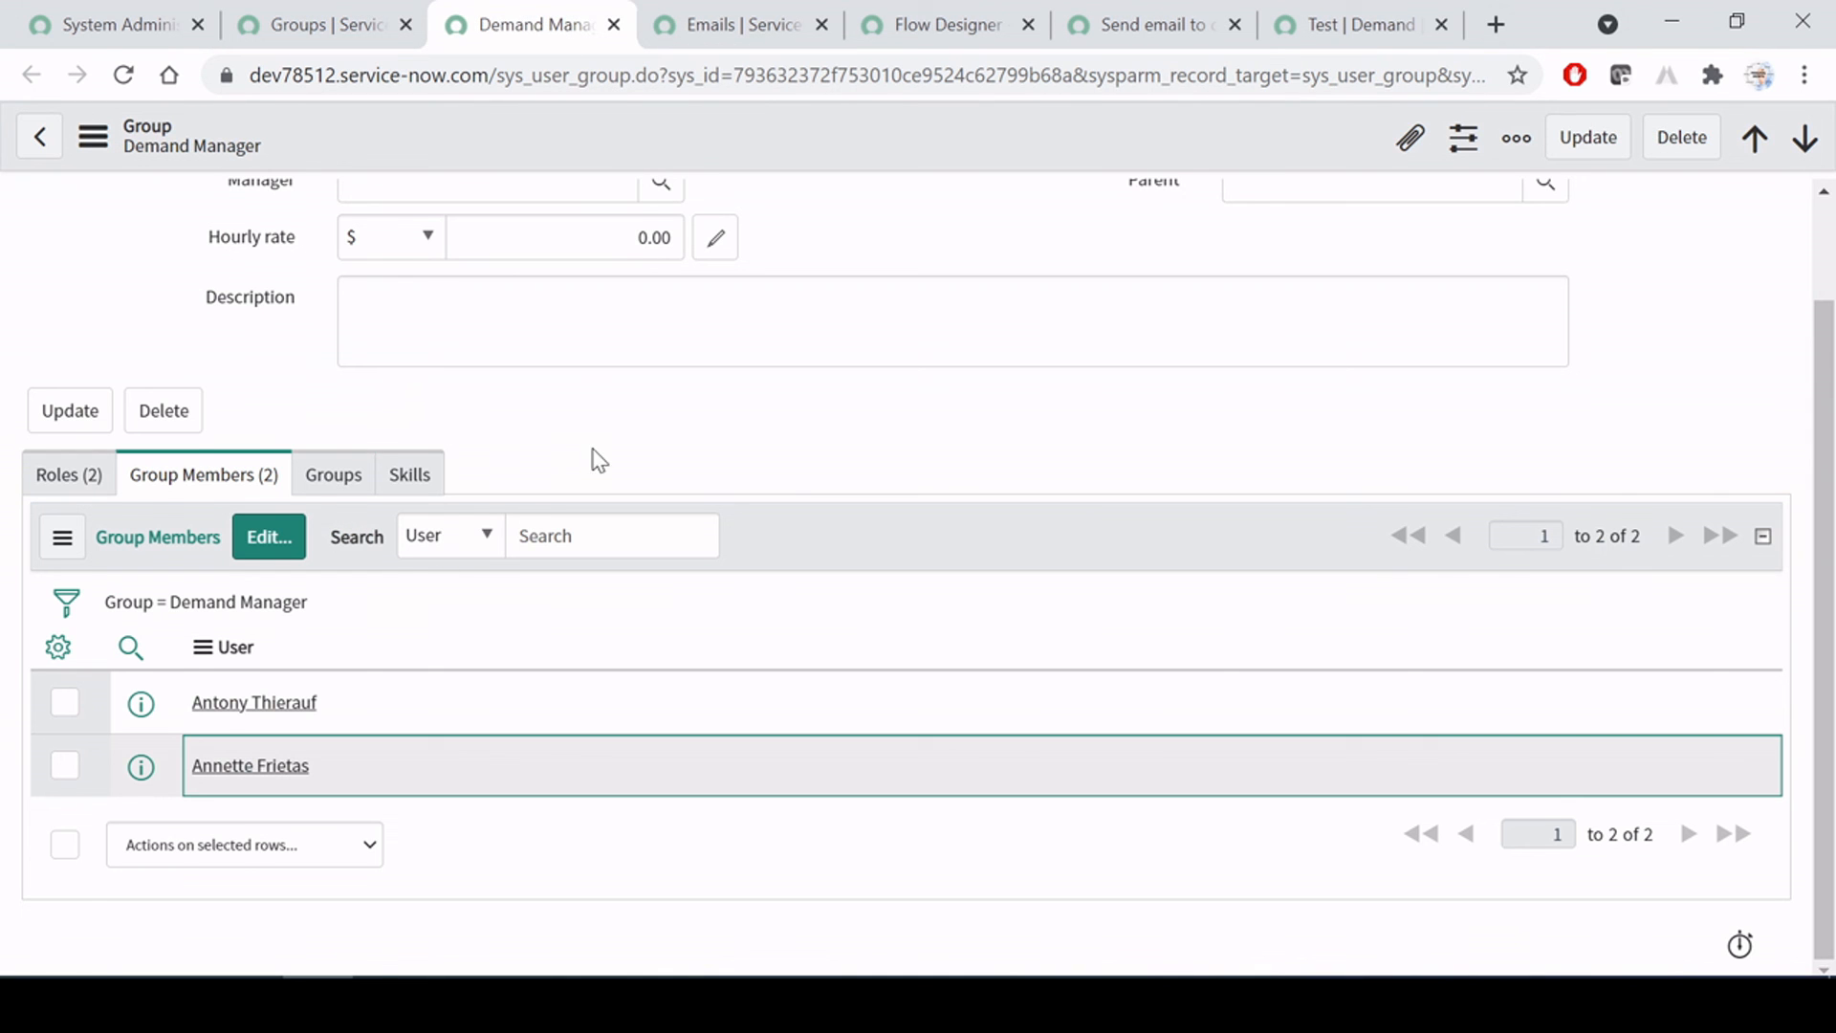
{"action": "scroll", "coordinate": [565, 459], "scroll_direction": "up", "scroll_amount": 1}
{"action": "left_click", "coordinate": [614, 24]}
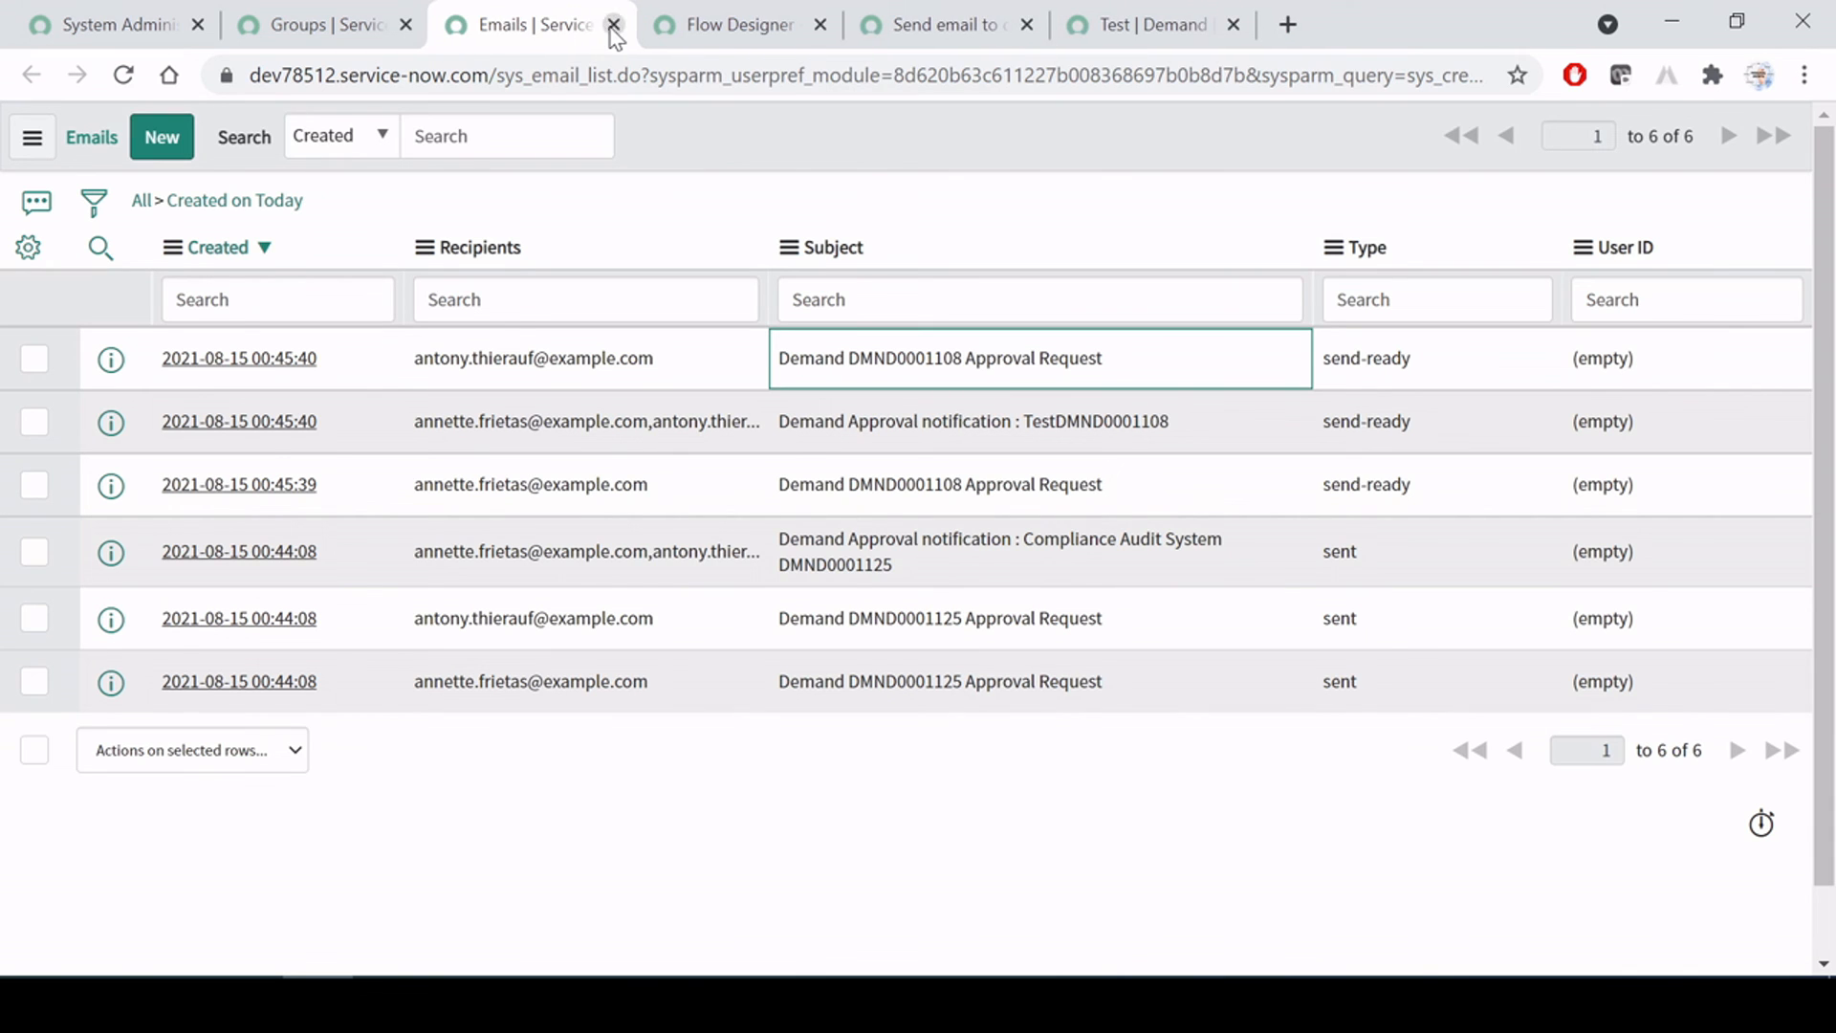
Approve the first requested approval in the Test demand's Approvers list and dismiss the approval message
{"action": "left_click", "coordinate": [1168, 21]}
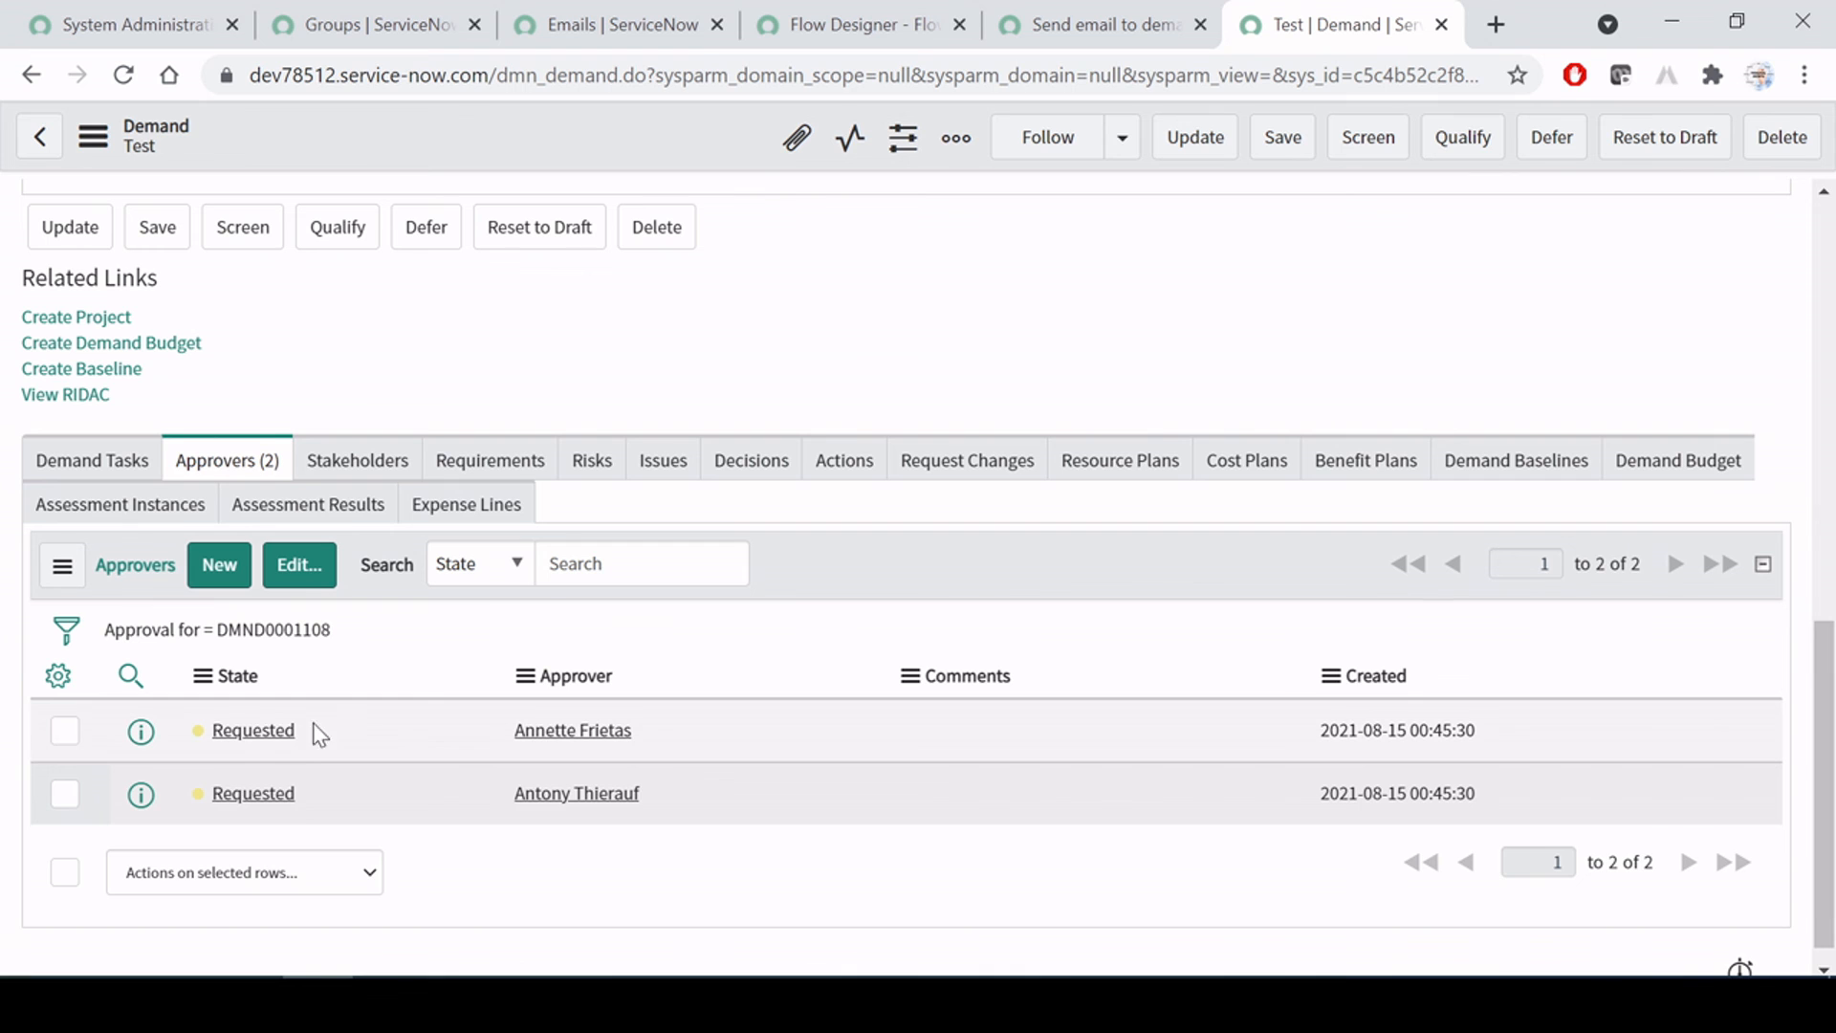
{"action": "right_click", "coordinate": [252, 732]}
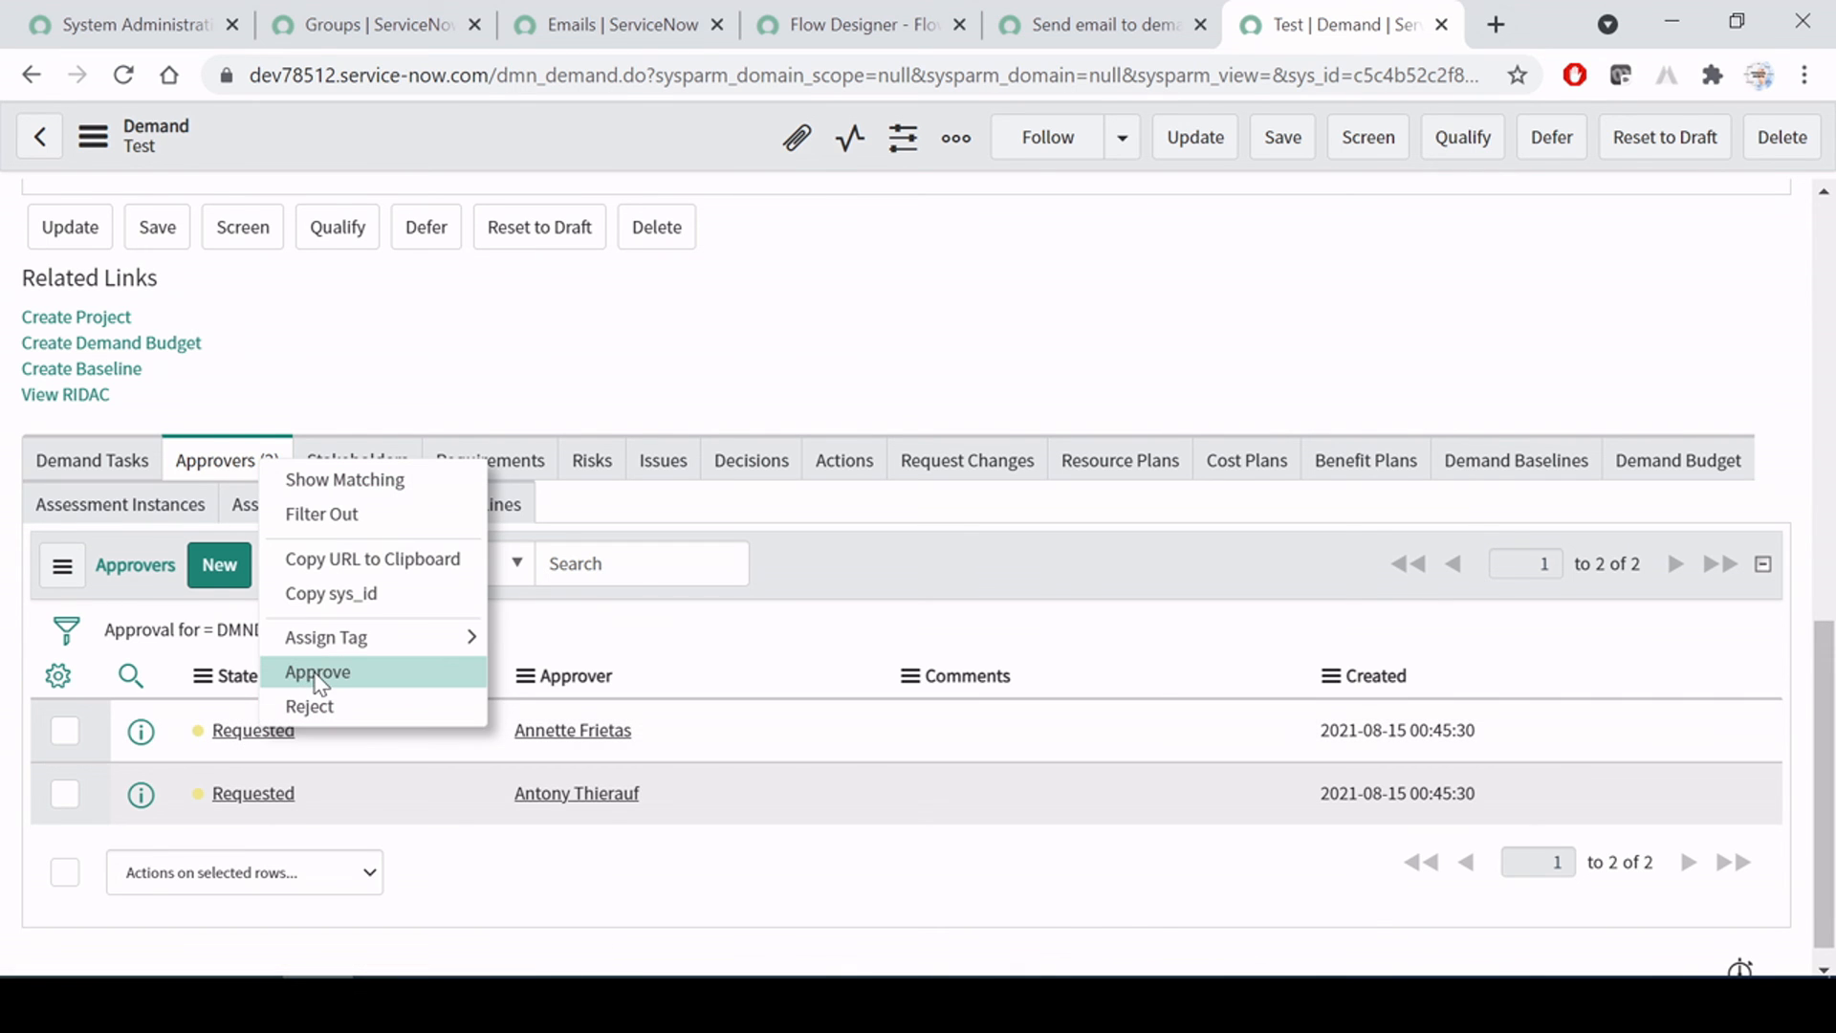
{"action": "left_click", "coordinate": [307, 672]}
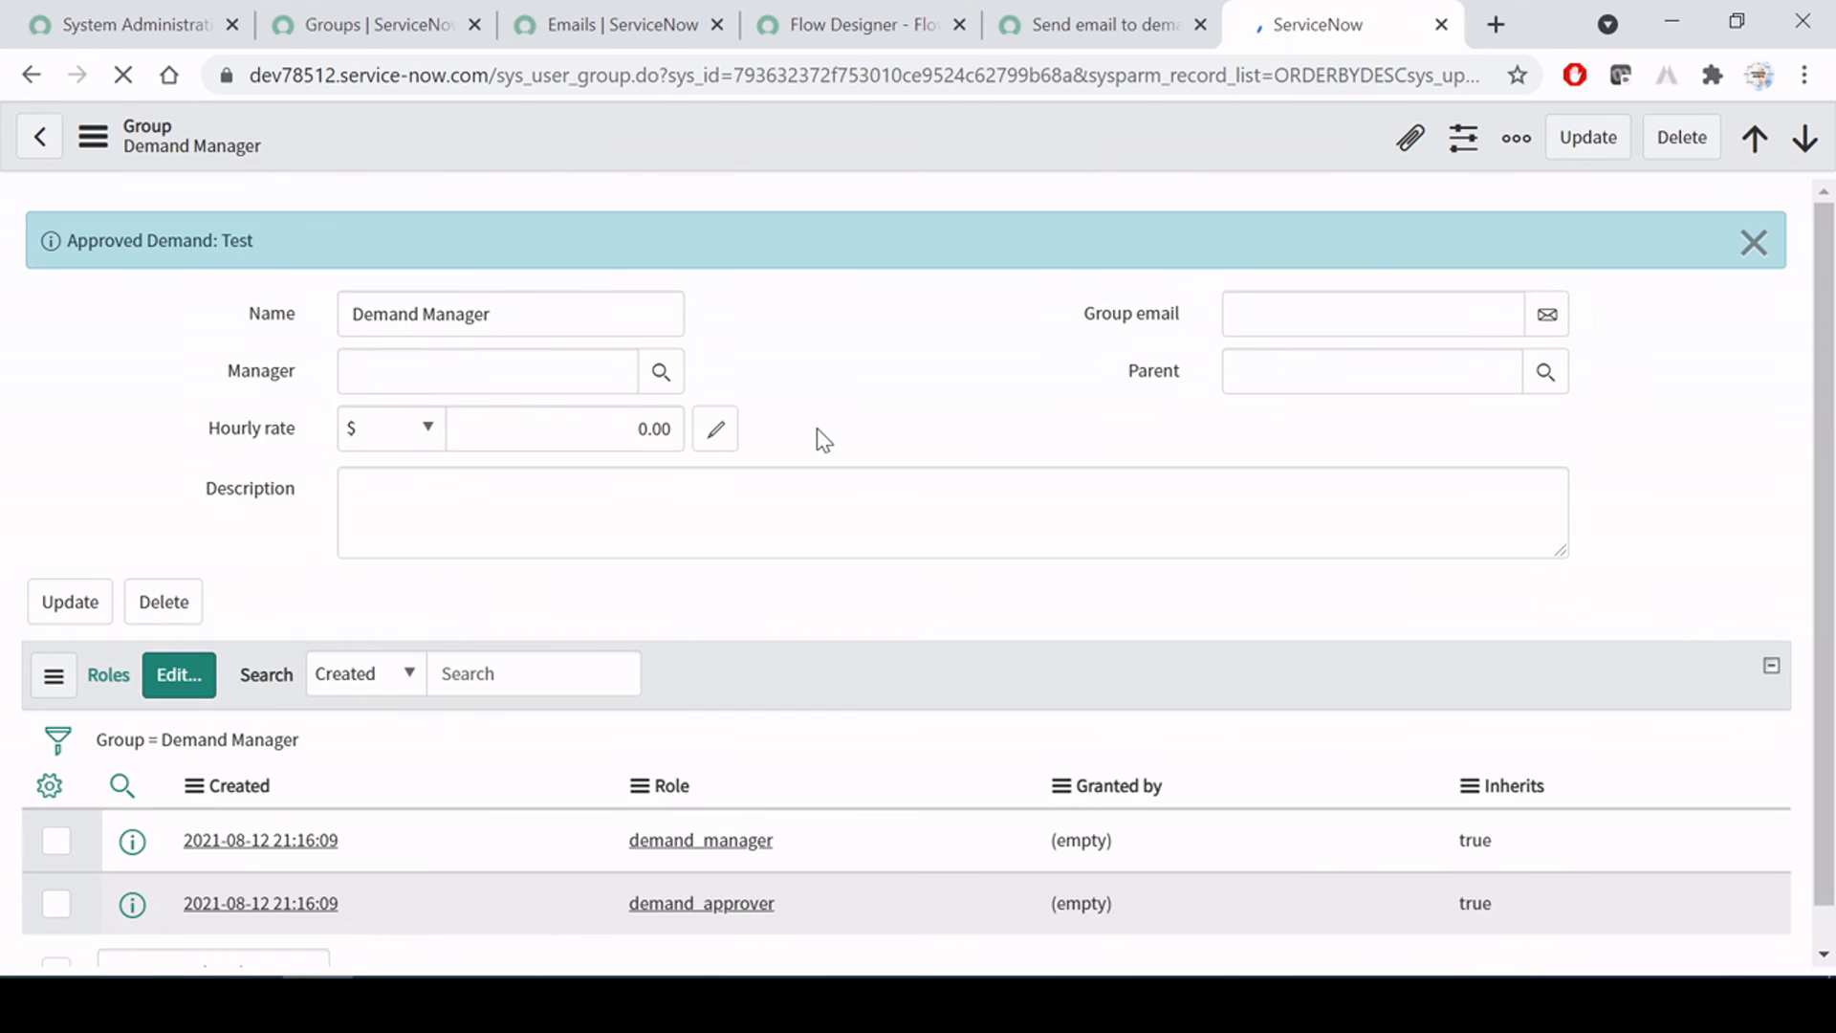
{"action": "left_click_drag", "start_coordinate": [68, 245], "coordinate": [337, 242]}
{"action": "left_click", "coordinate": [1011, 309]}
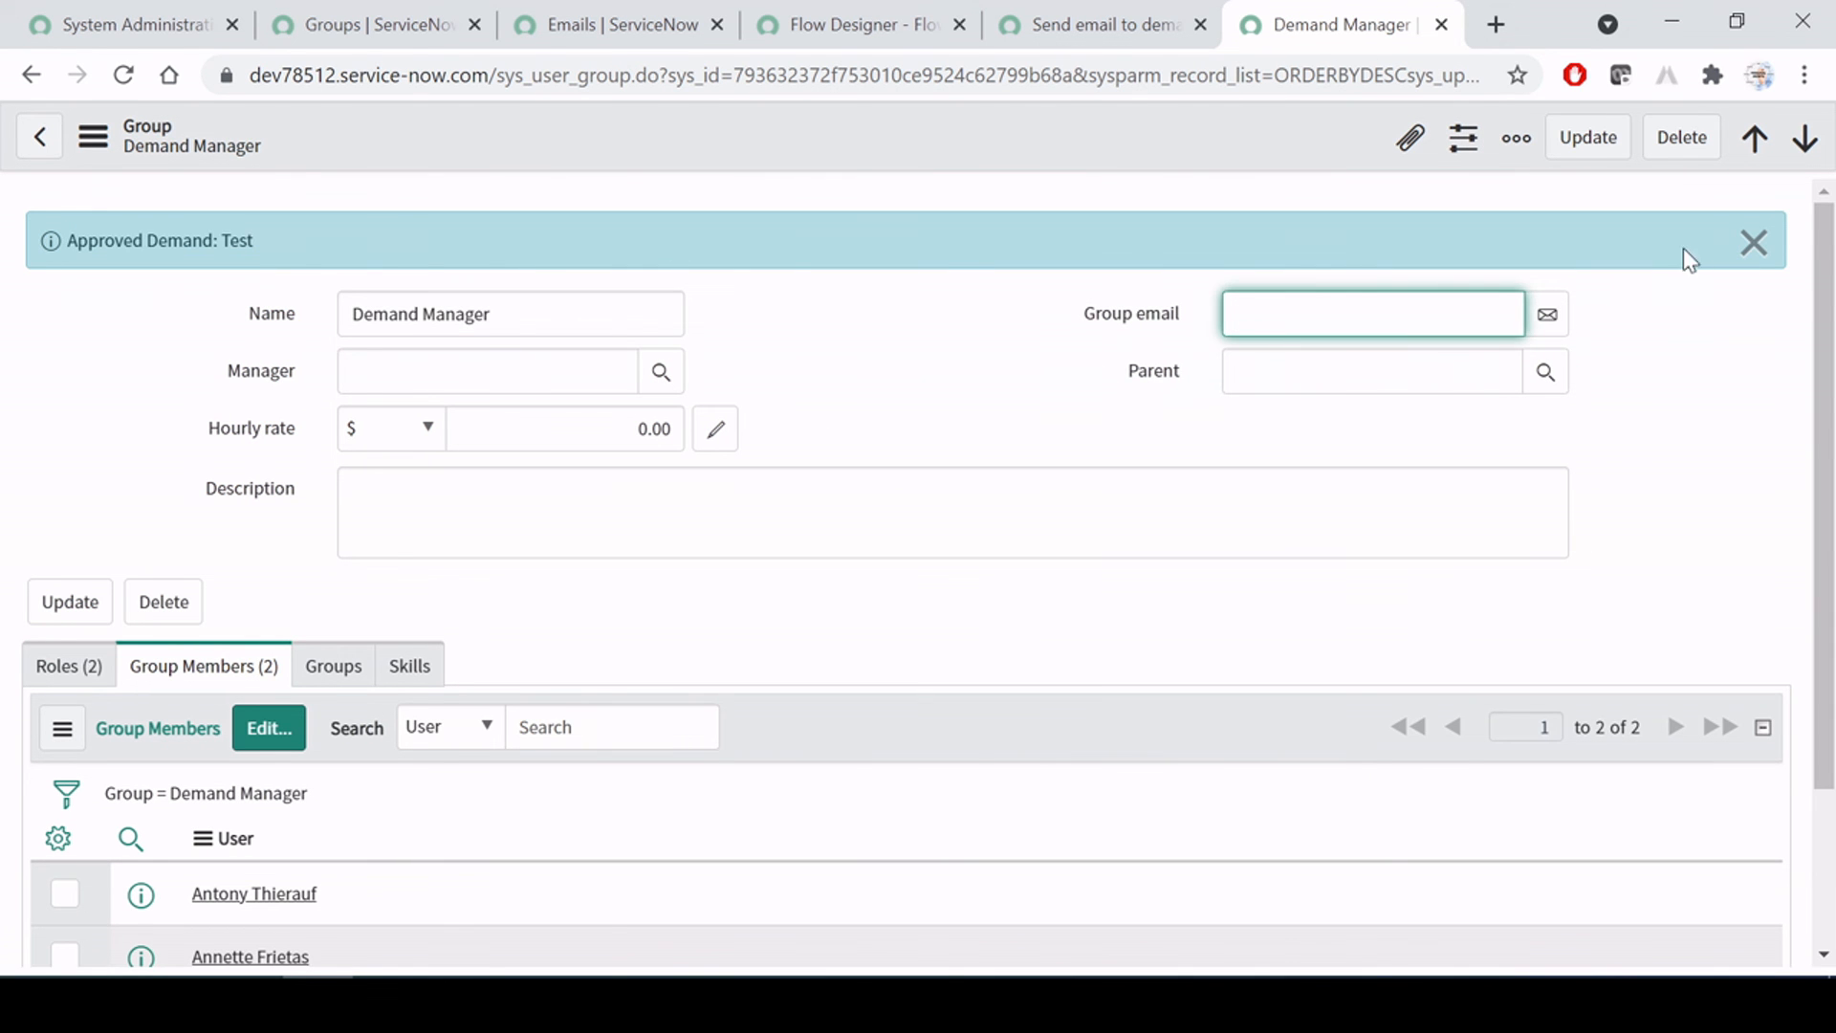
{"action": "left_click", "coordinate": [1752, 242]}
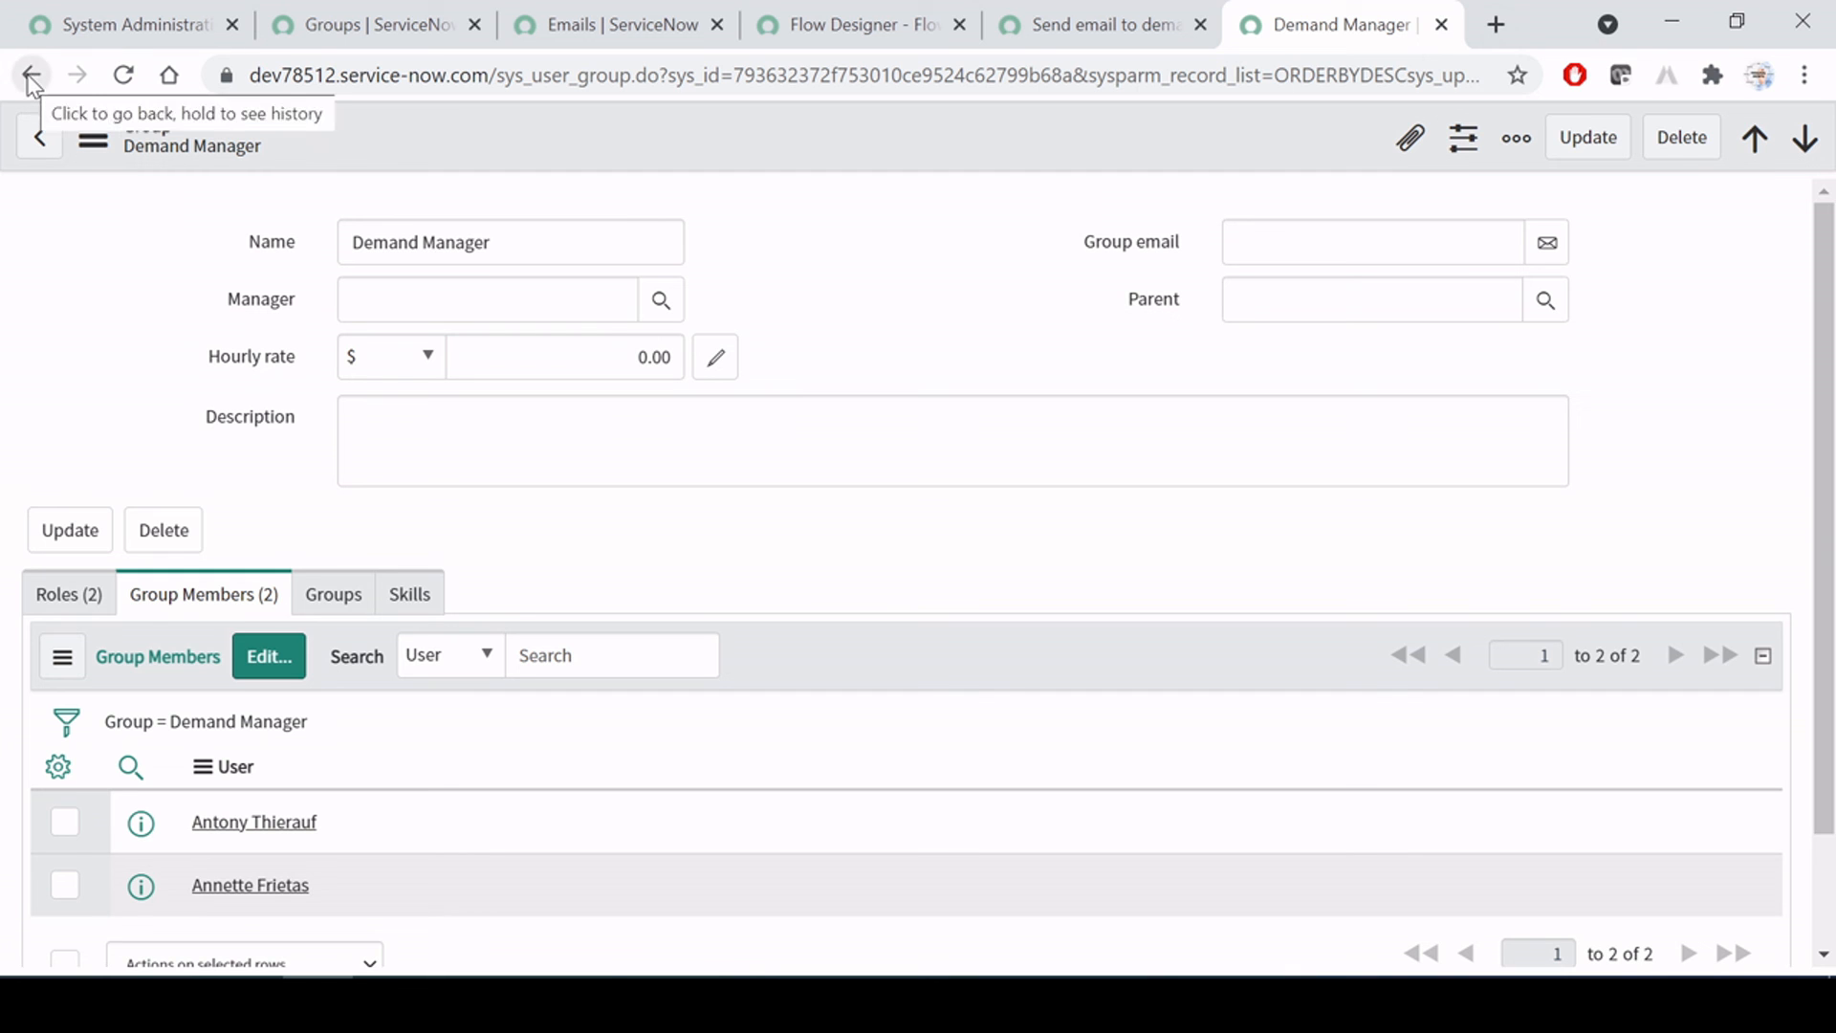
Return to the Test demand record, reload the form, and check the state of both approvals
{"action": "left_click", "coordinate": [31, 76]}
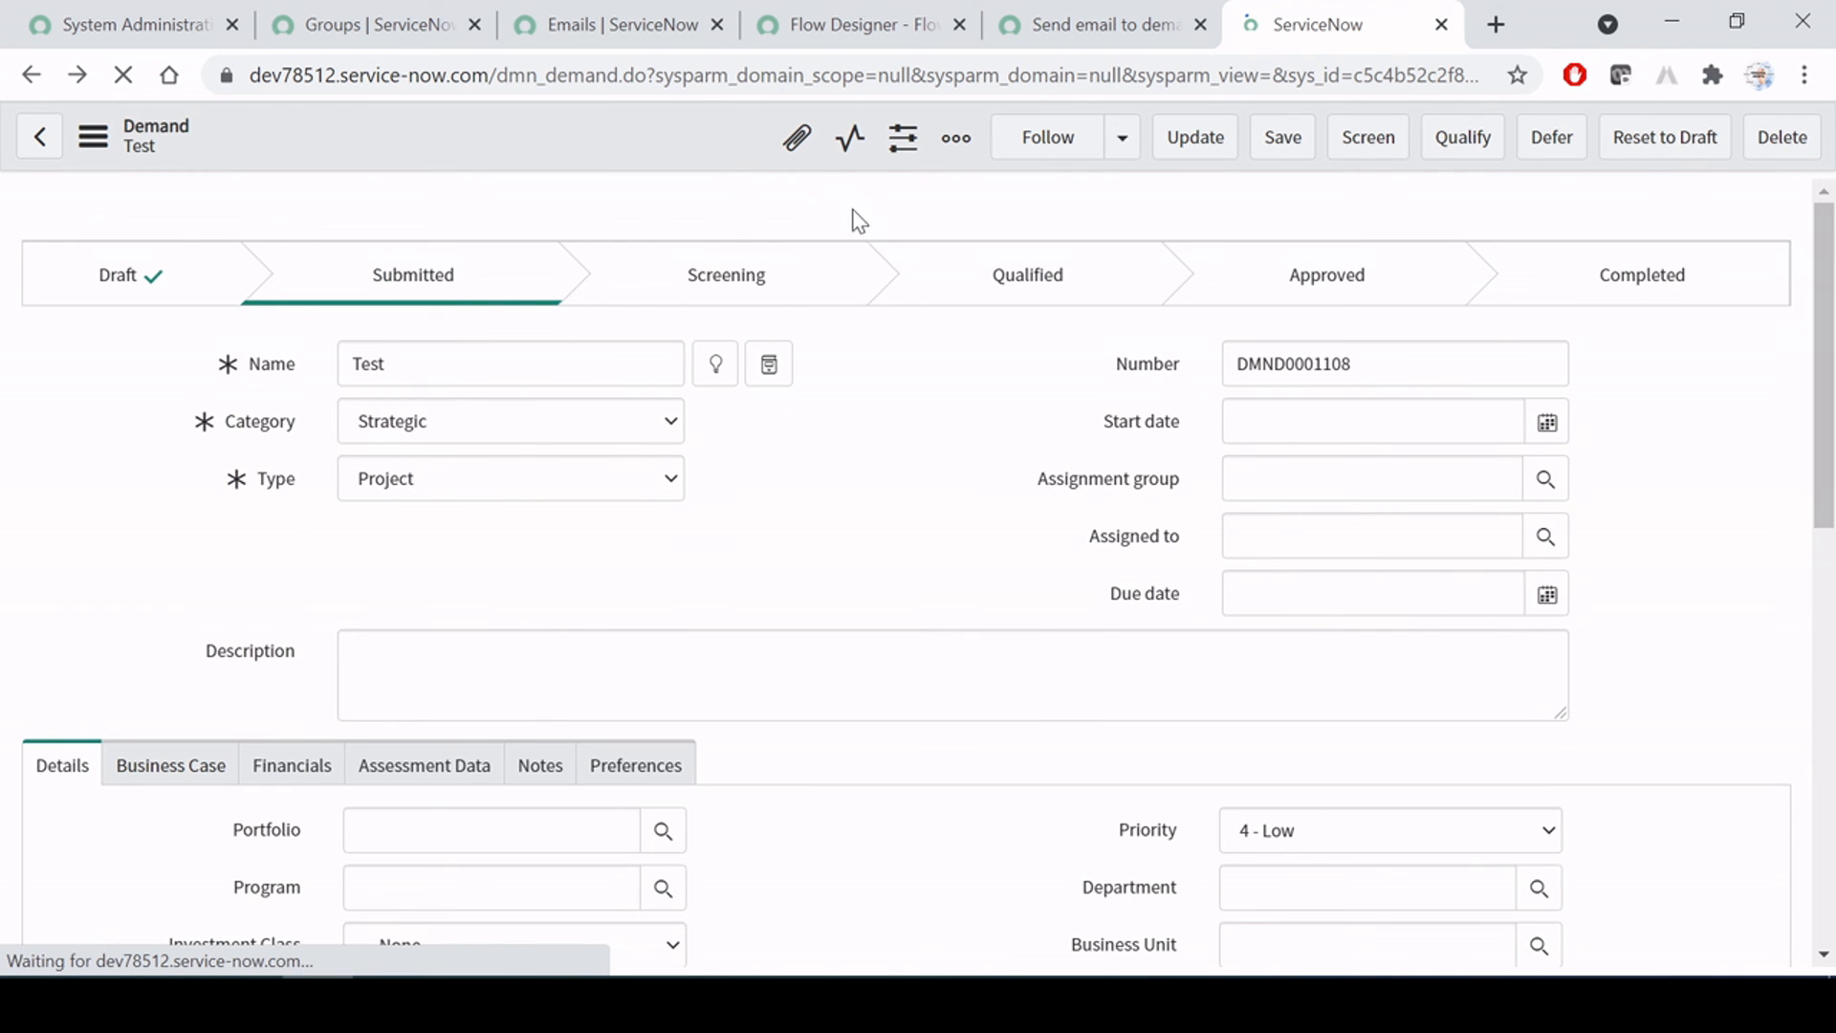
{"action": "right_click", "coordinate": [602, 137]}
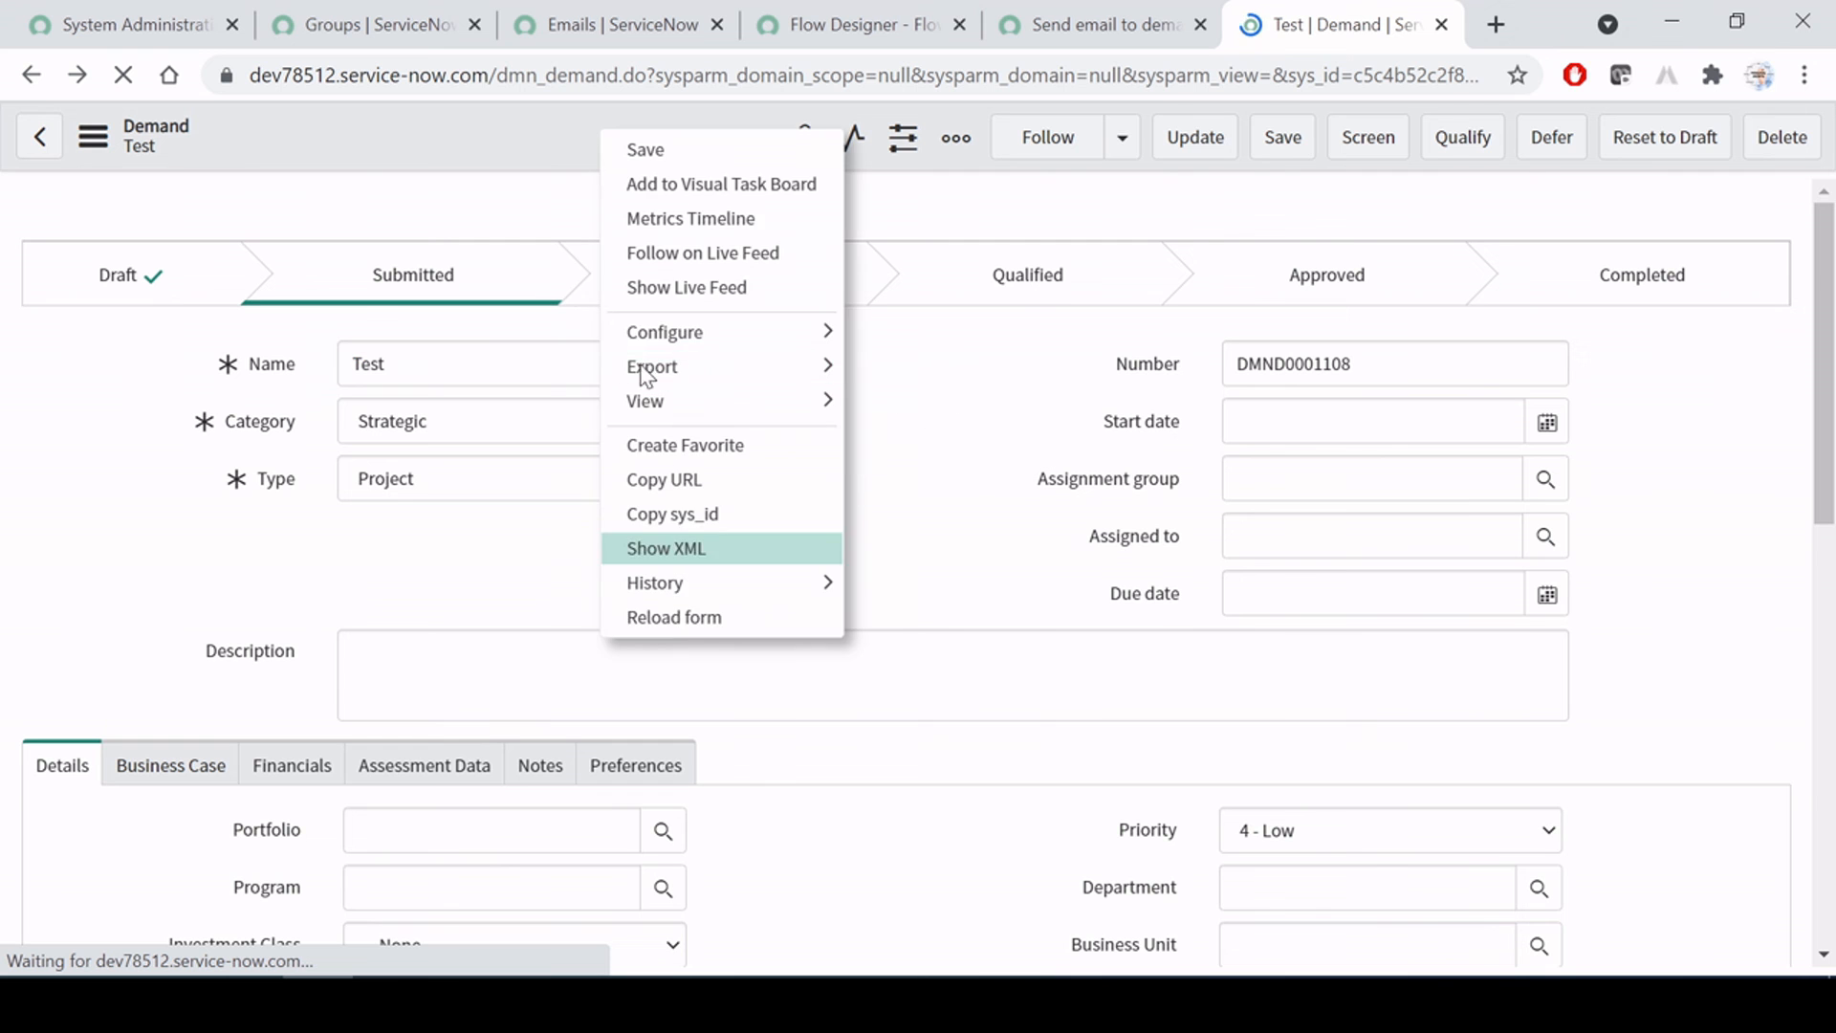
{"action": "left_click", "coordinate": [682, 622]}
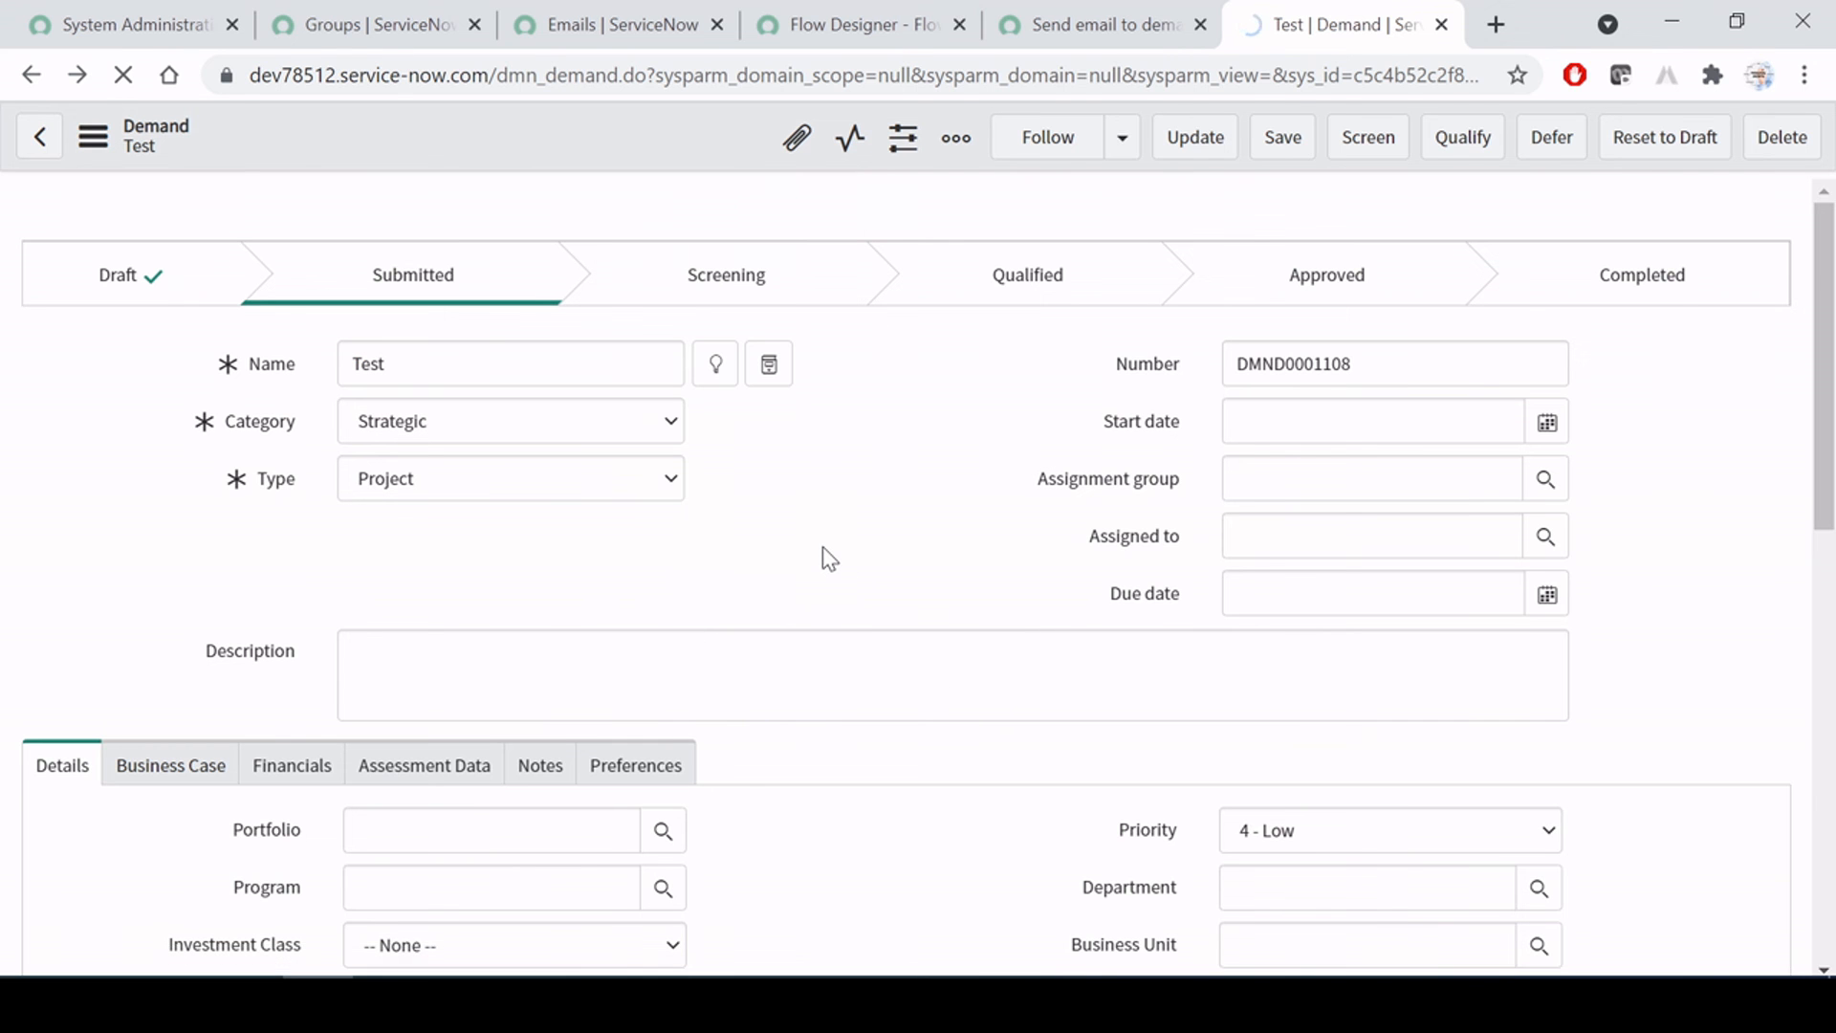
{"action": "scroll", "coordinate": [399, 681], "scroll_direction": "down", "scroll_amount": 6}
{"action": "scroll", "coordinate": [399, 681], "scroll_direction": "down", "scroll_amount": 4}
{"action": "scroll", "coordinate": [238, 636], "scroll_direction": "down", "scroll_amount": 10}
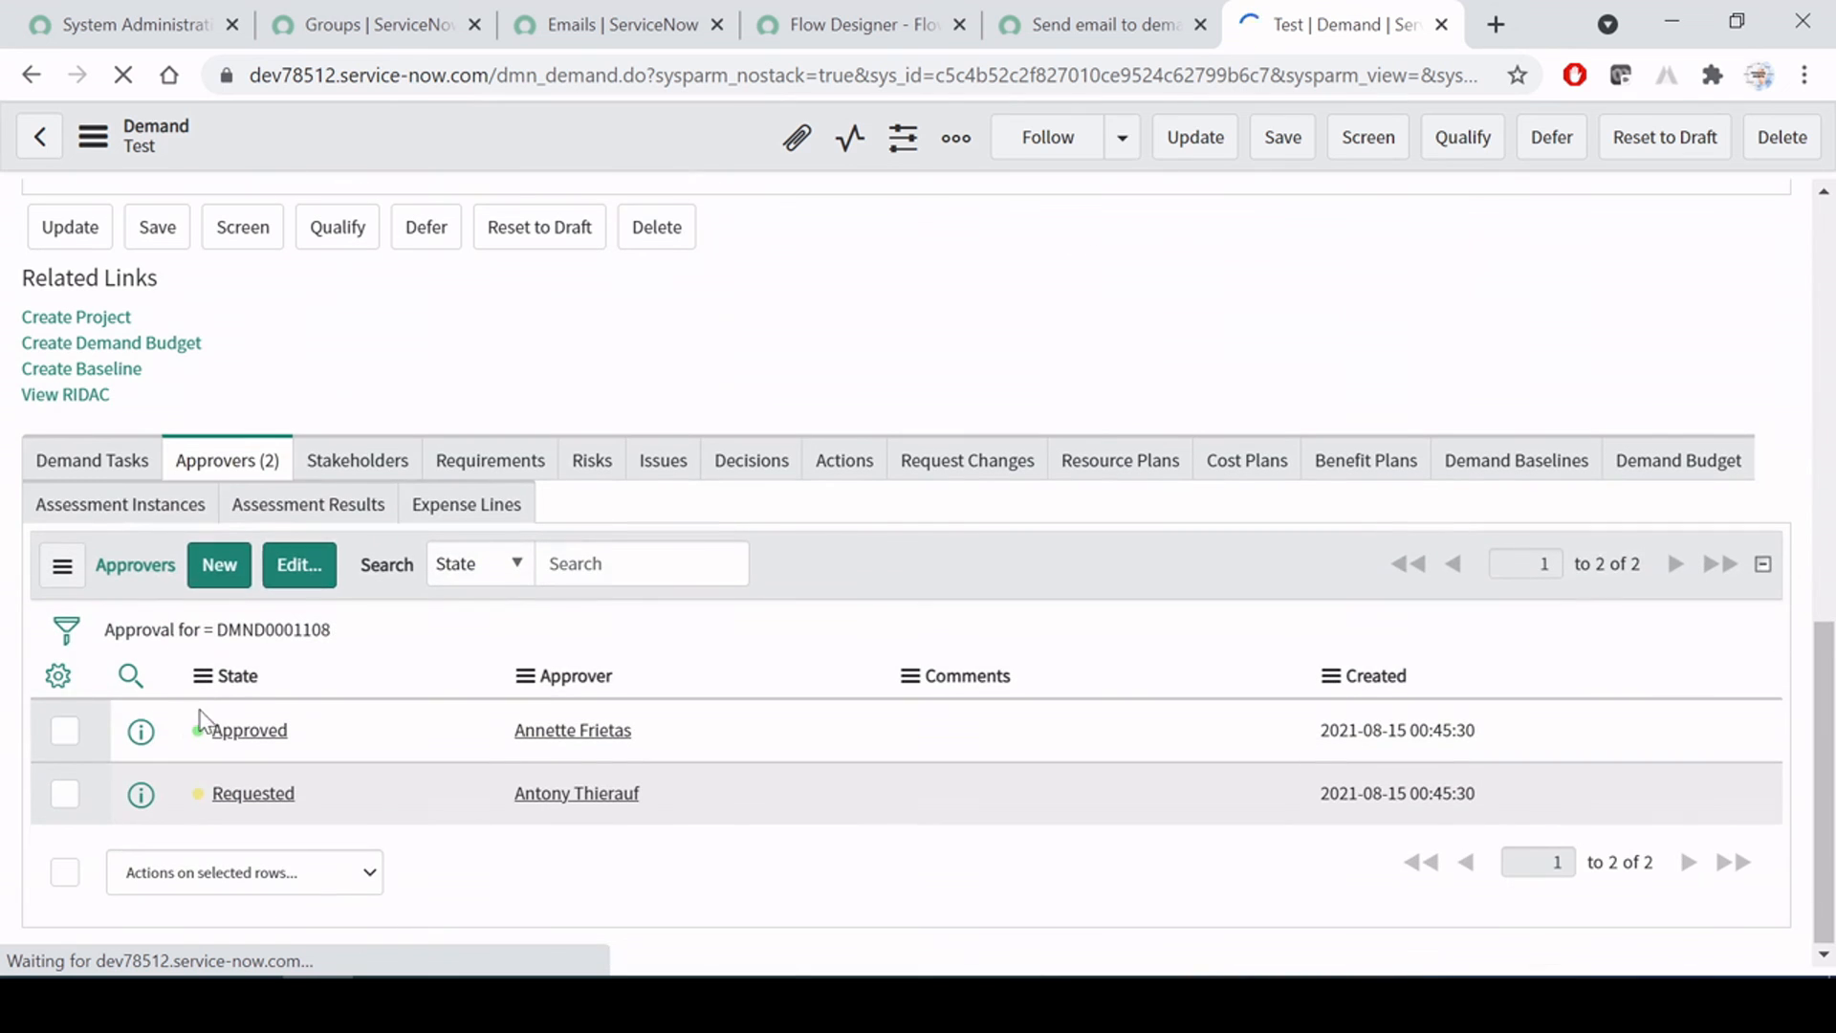
Check the demand's Demand Tasks list against the state of the second approver's request
{"action": "left_click", "coordinate": [84, 460]}
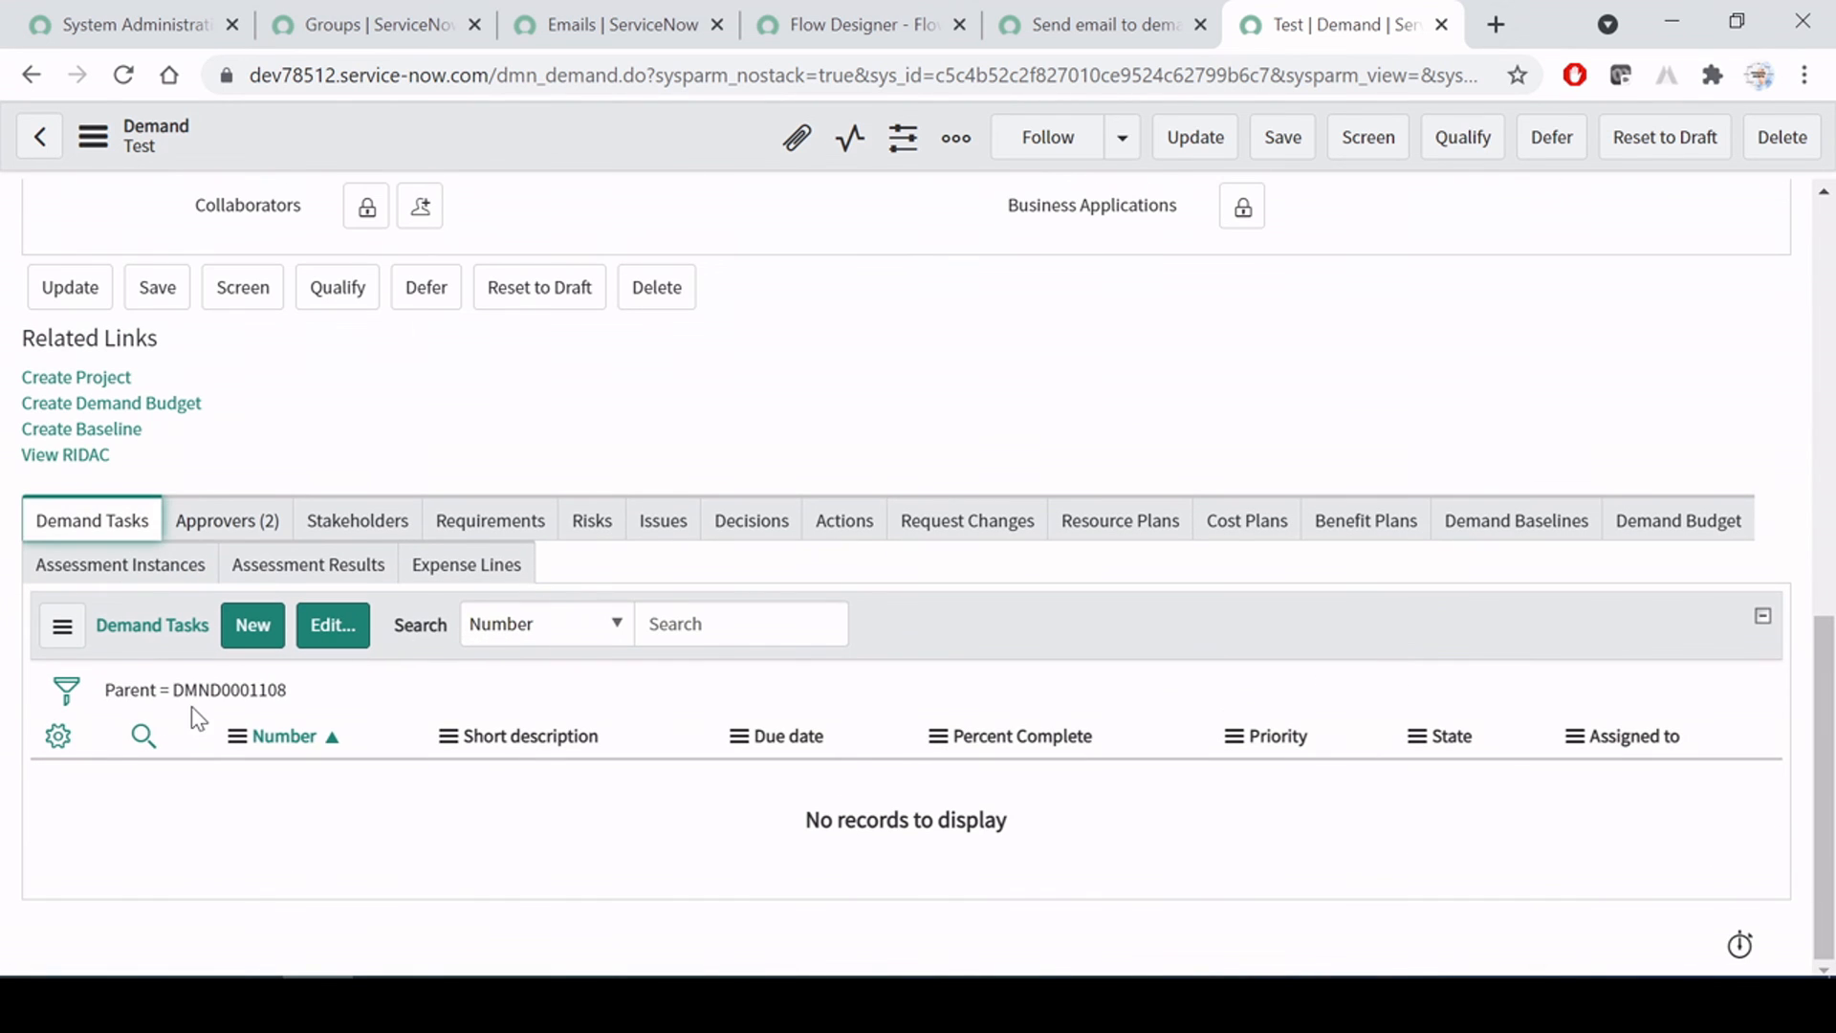
{"action": "left_click", "coordinate": [227, 521]}
{"action": "left_click_drag", "start_coordinate": [316, 853], "coordinate": [208, 853]}
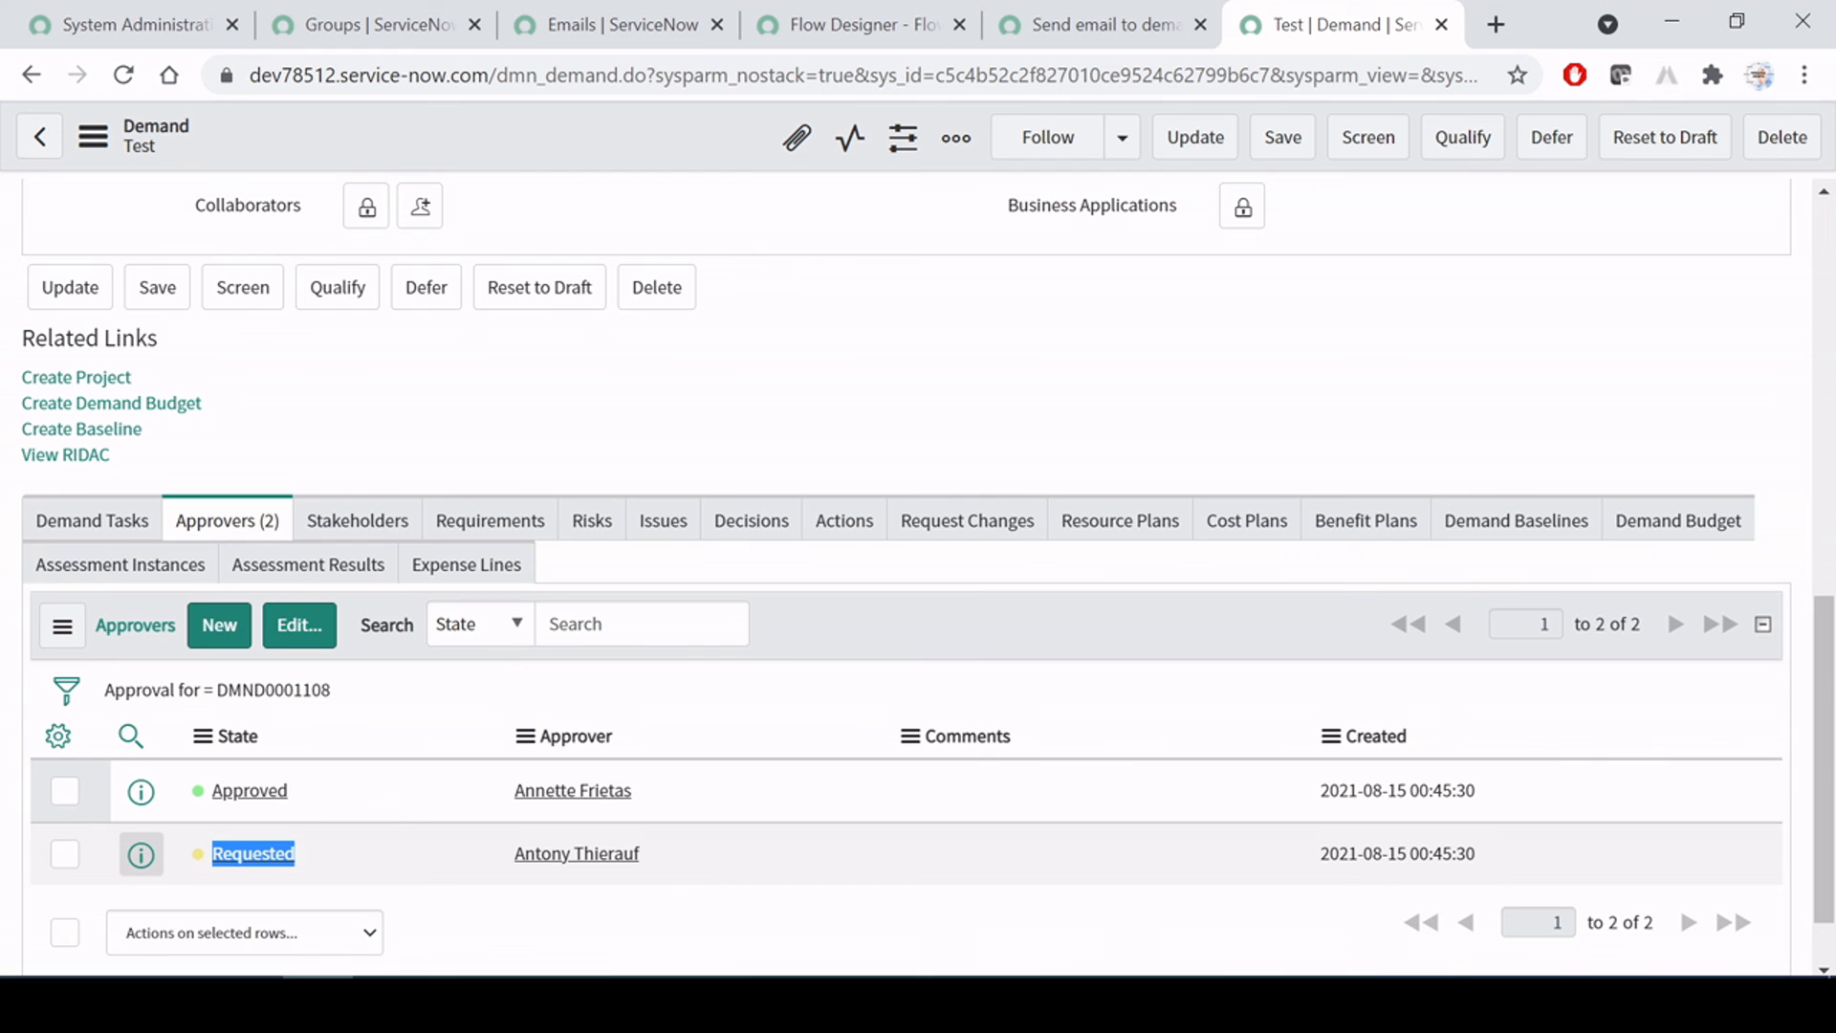
{"action": "left_click", "coordinate": [784, 659]}
{"action": "left_click", "coordinate": [113, 523]}
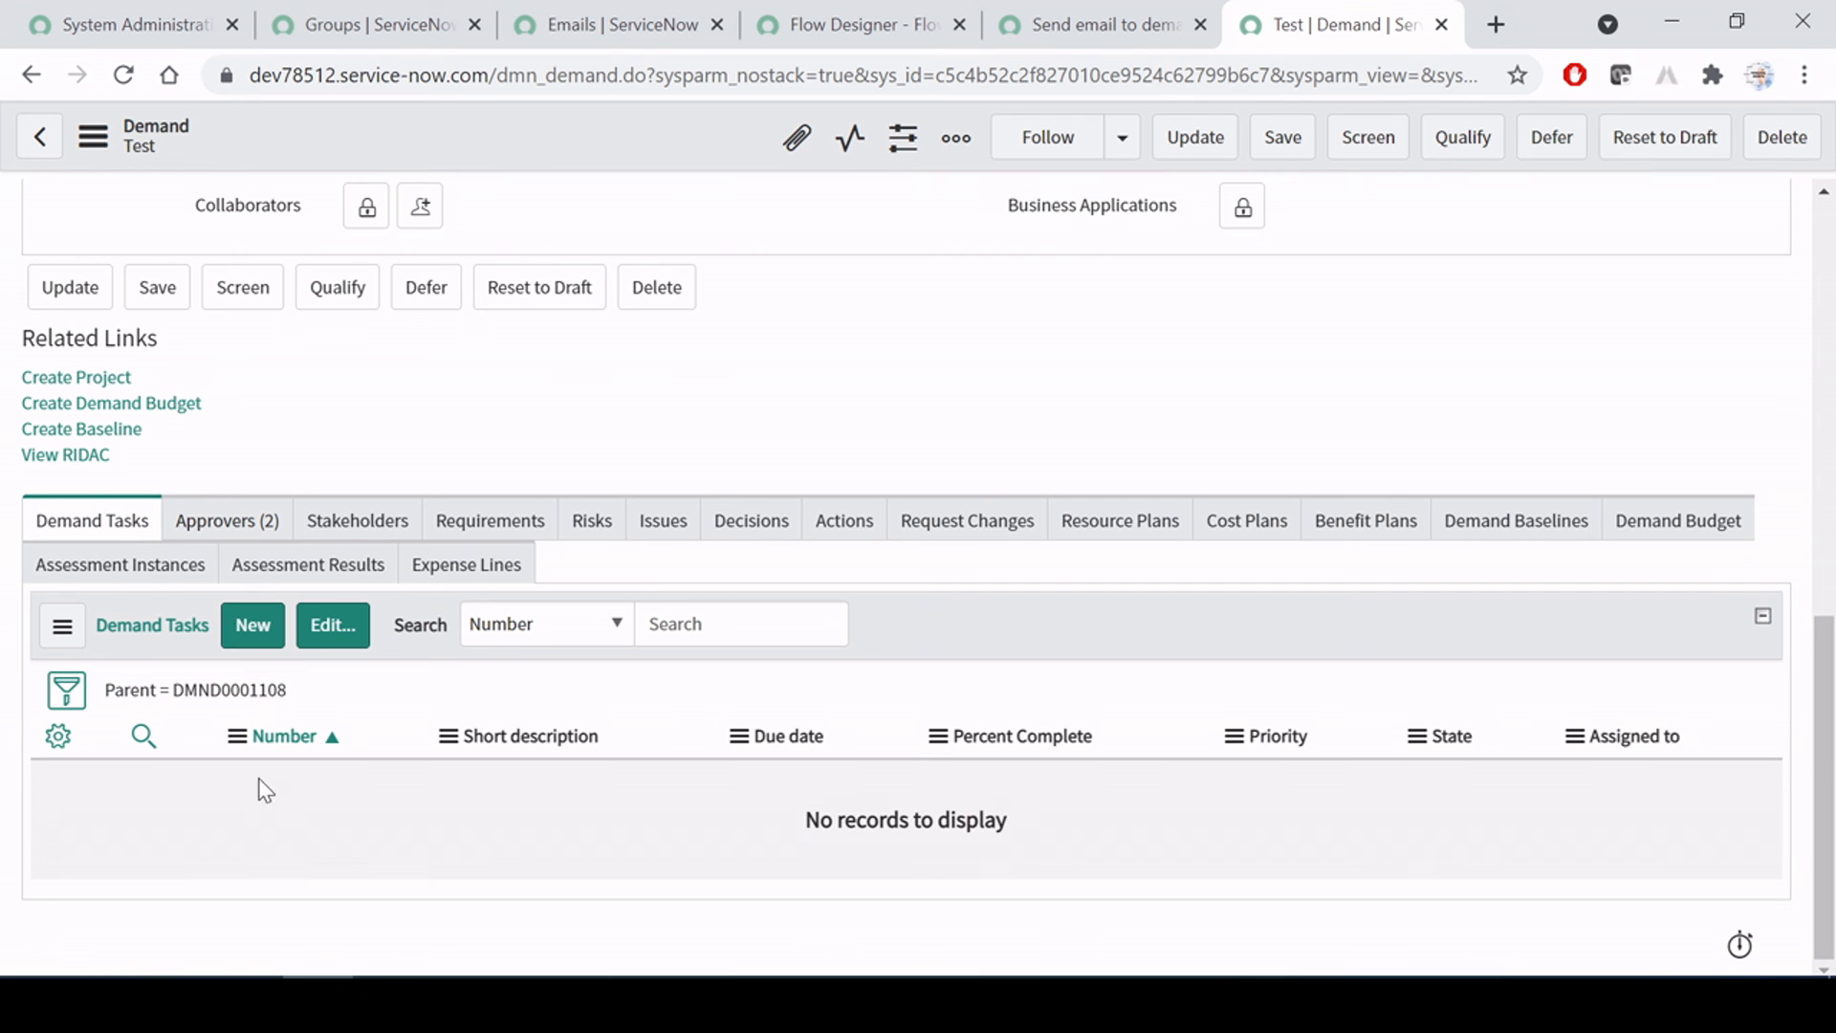
Approve the remaining requested approval in the Test demand's Approvers list and dismiss the approval message
{"action": "left_click", "coordinate": [233, 534]}
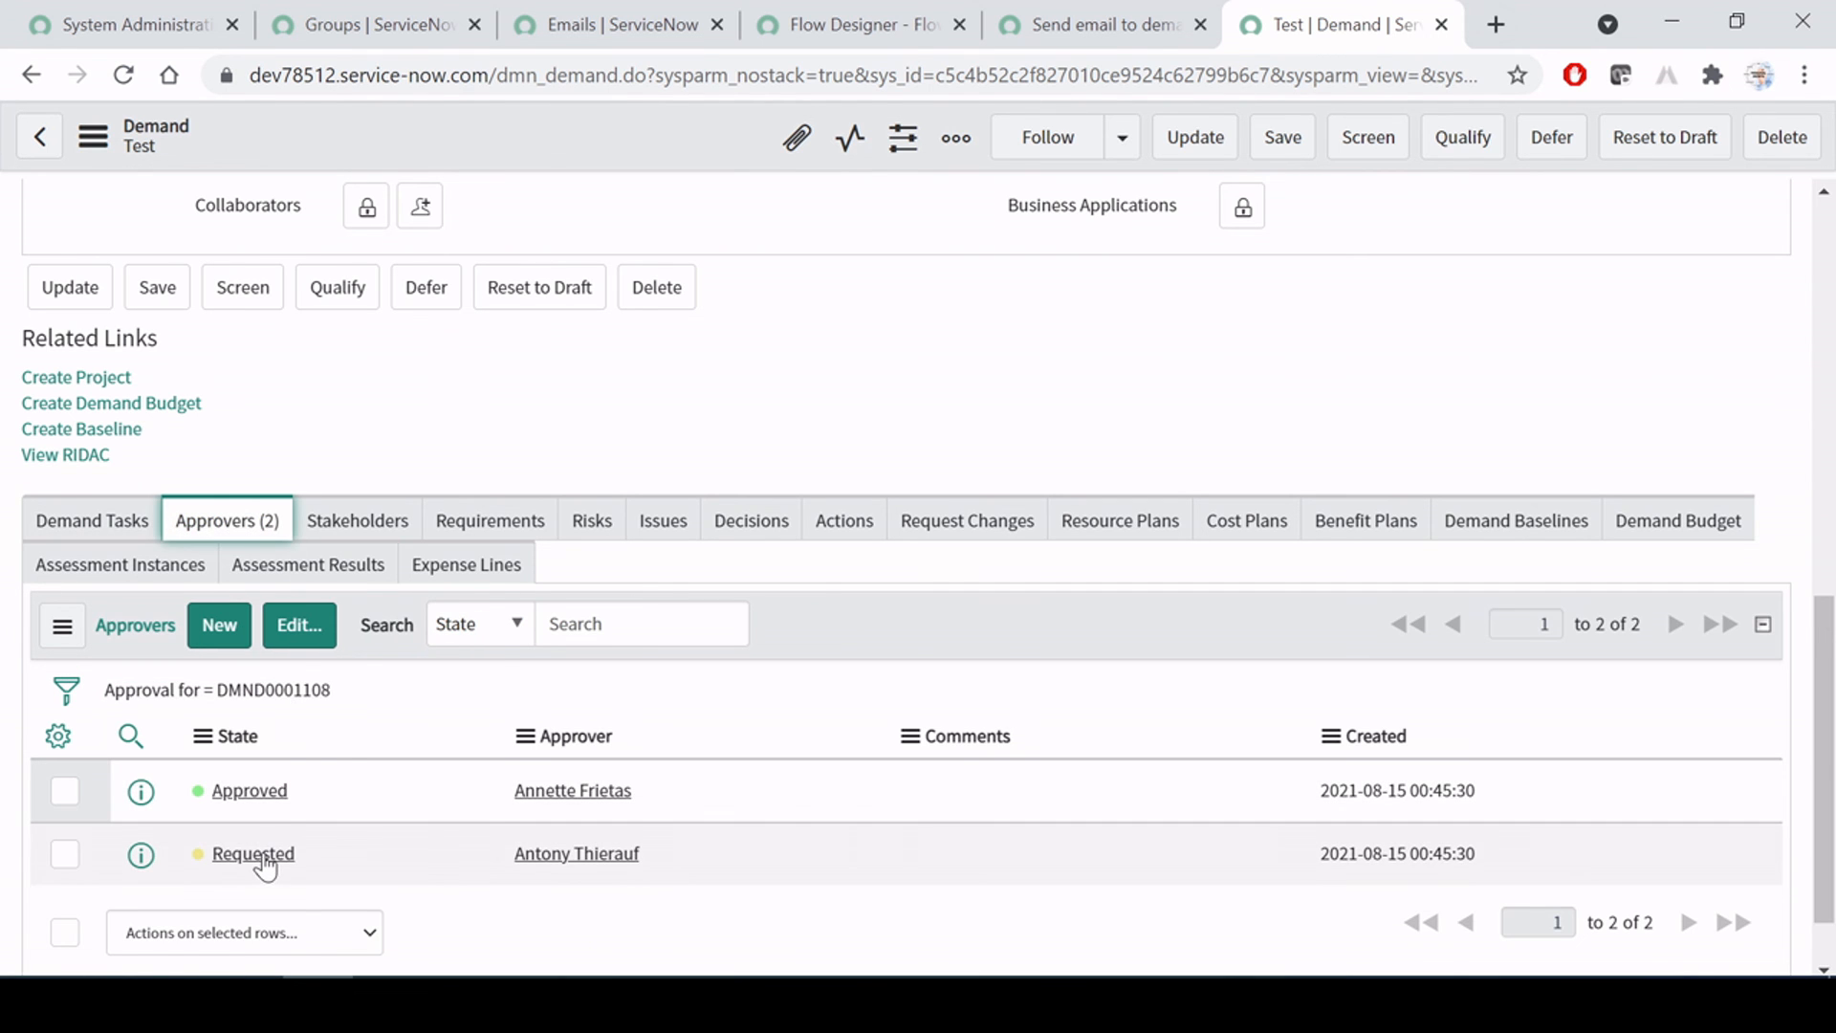
{"action": "right_click", "coordinate": [265, 858]}
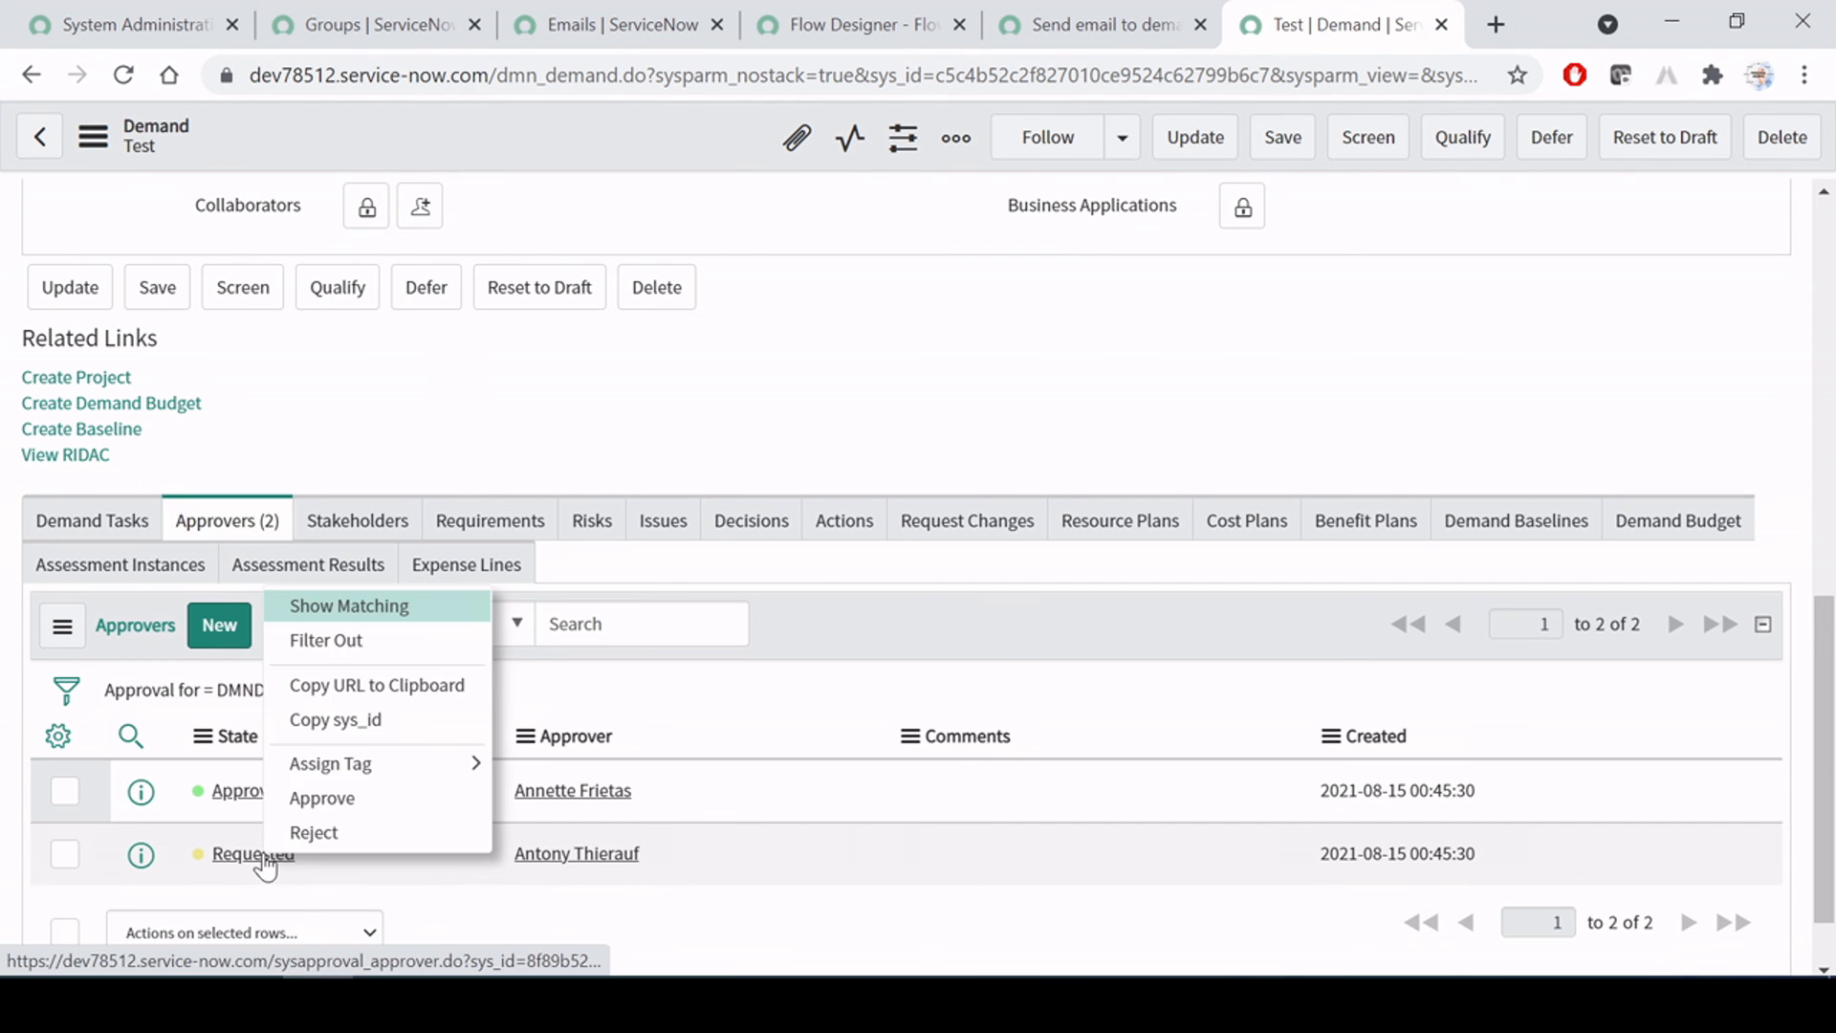
{"action": "left_click", "coordinate": [358, 795]}
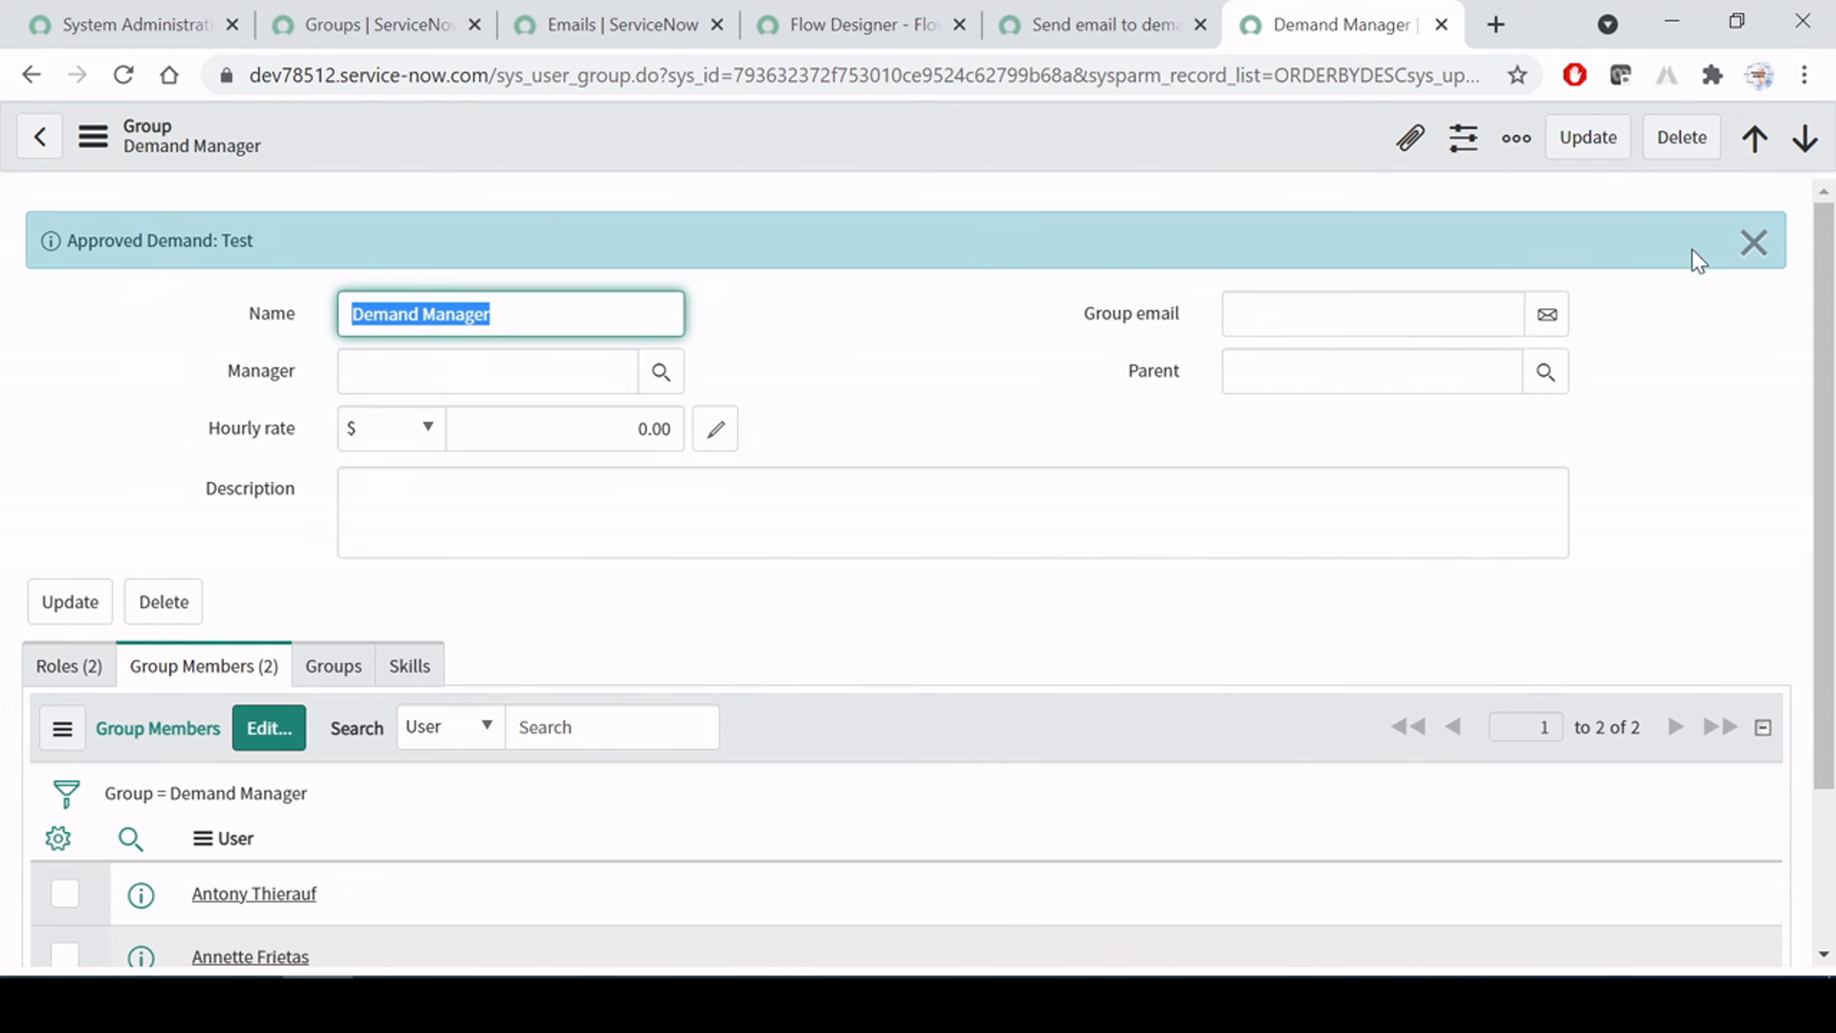
{"action": "left_click", "coordinate": [1753, 242]}
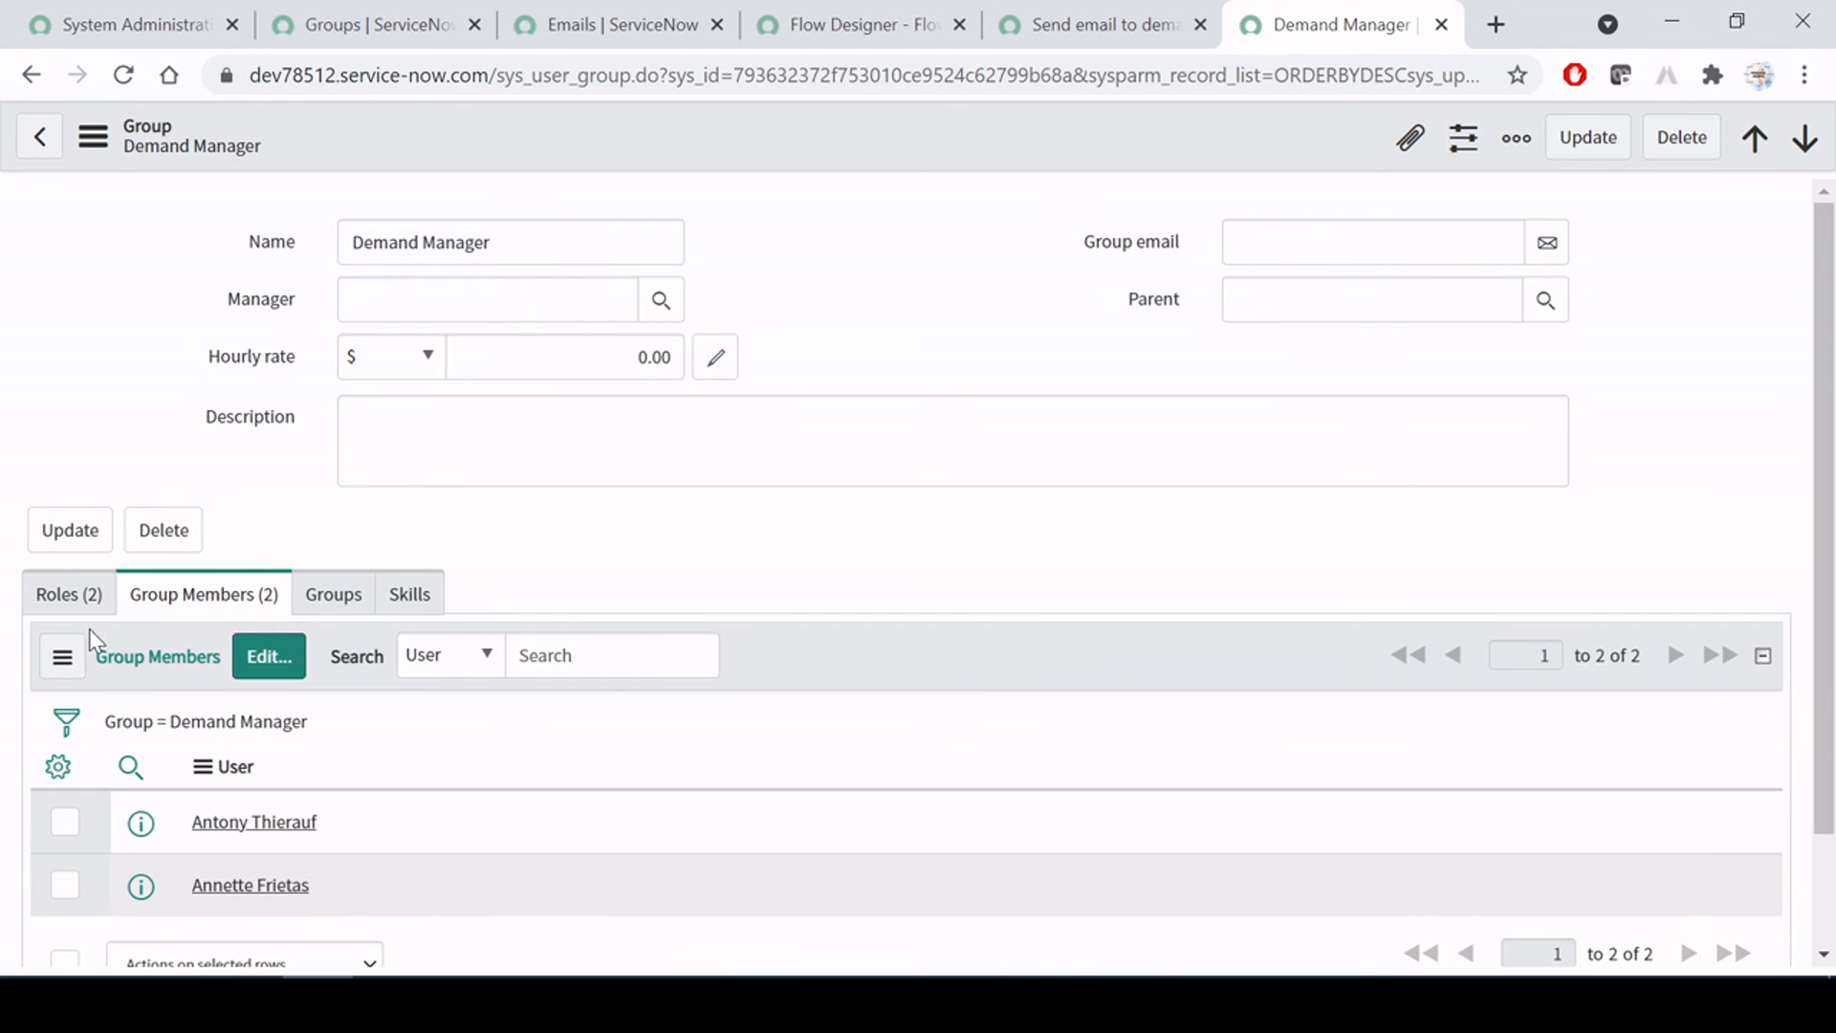
Go back from the Demand Manager group to the Test demand record and reload the form
{"action": "left_click", "coordinate": [31, 75]}
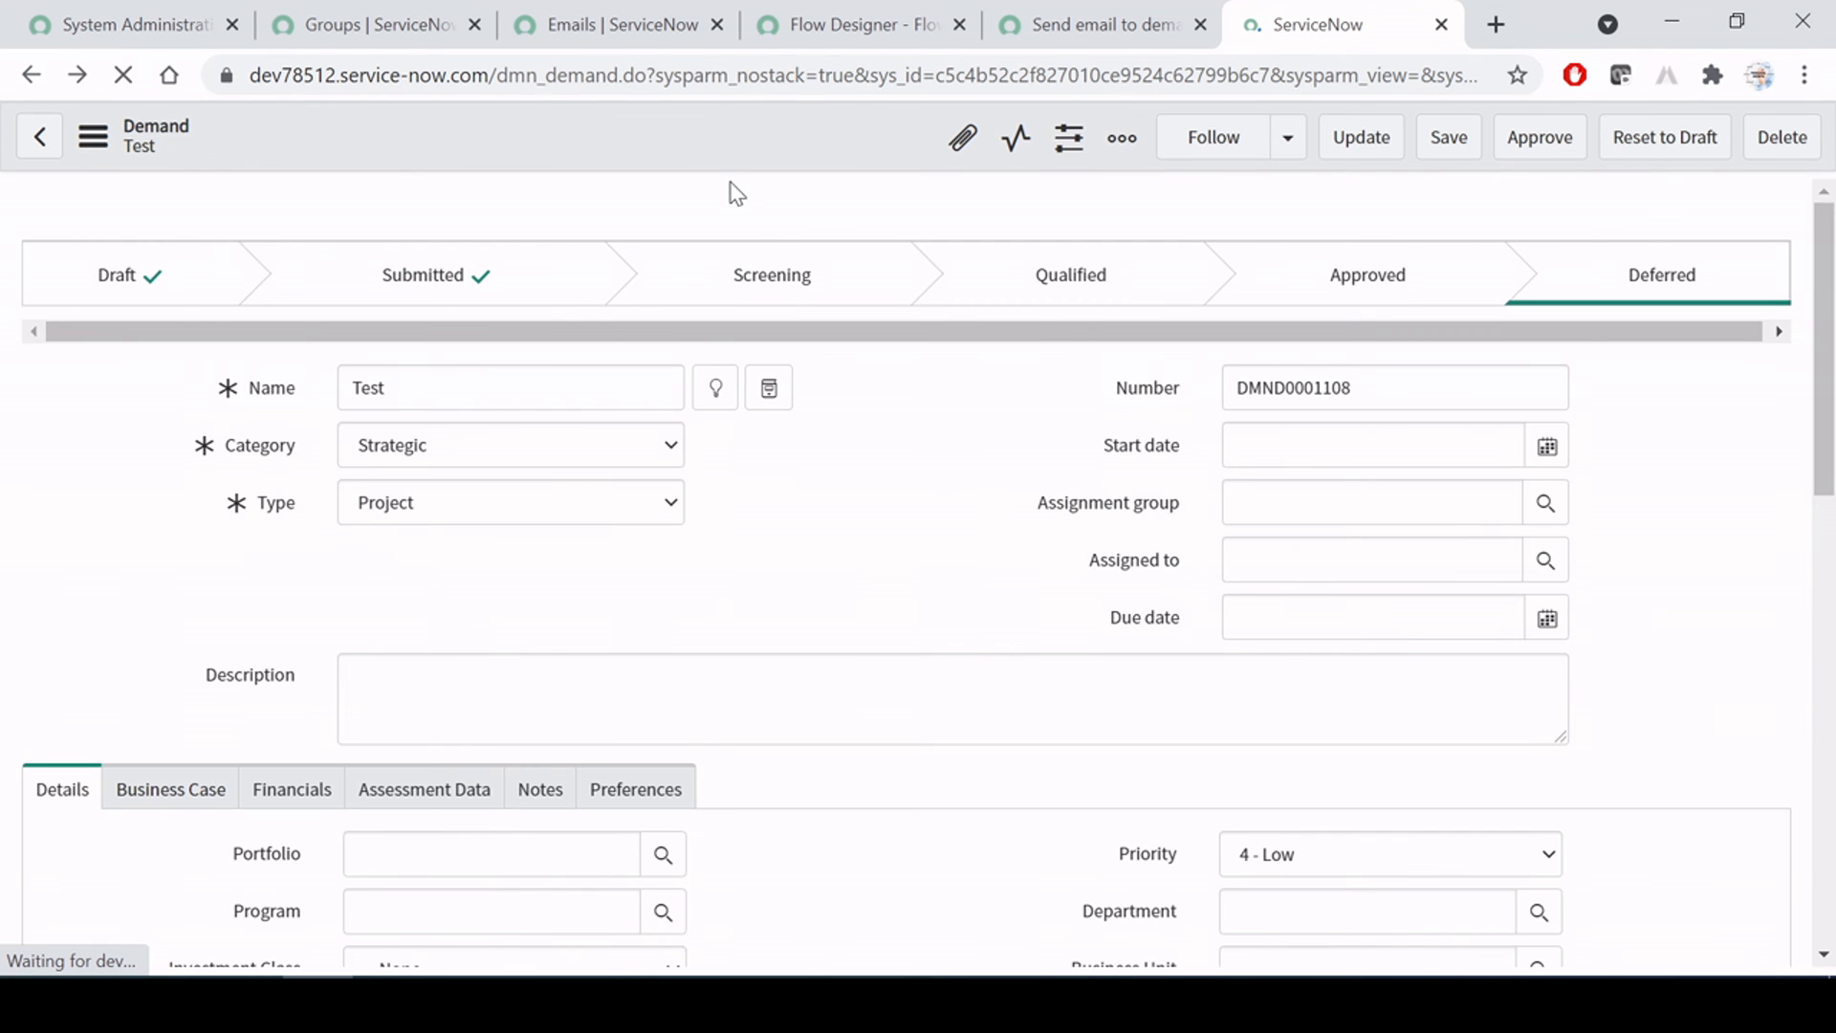
{"action": "right_click", "coordinate": [714, 130]}
{"action": "left_click", "coordinate": [623, 138]}
{"action": "right_click", "coordinate": [622, 138]}
{"action": "left_click", "coordinate": [119, 142]}
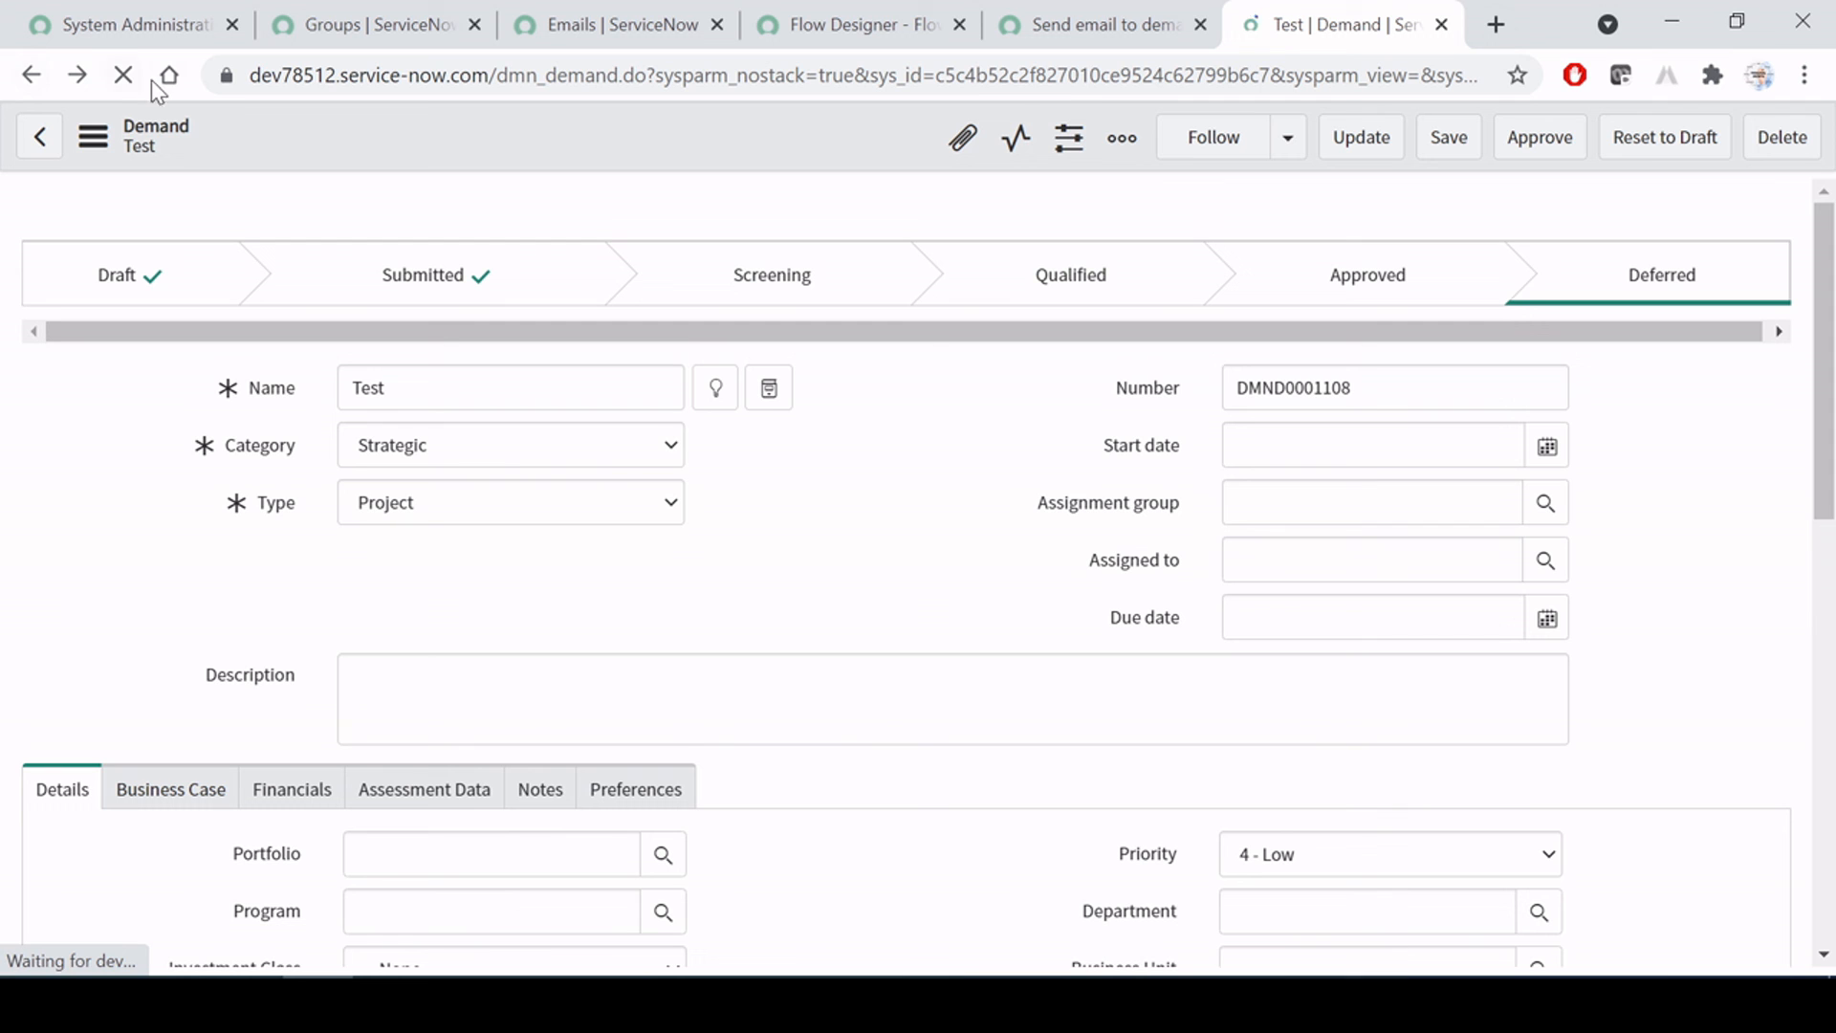
{"action": "left_click", "coordinate": [31, 76]}
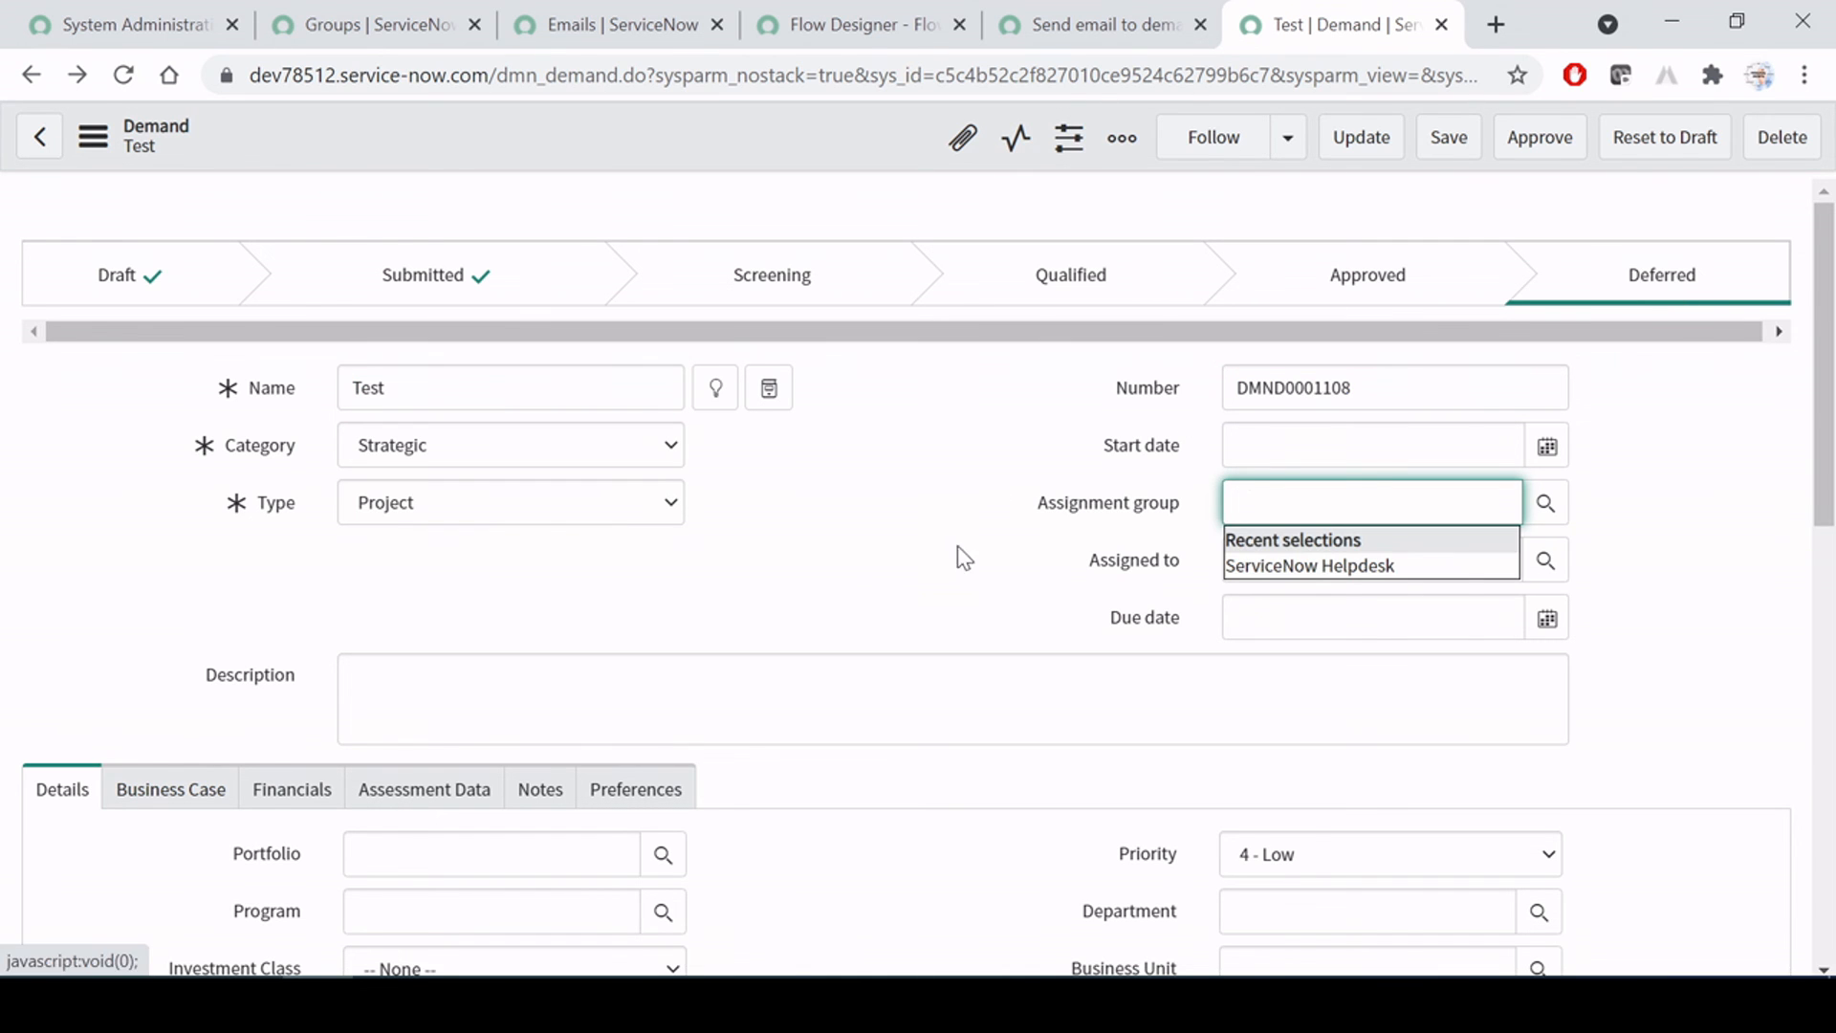
Check the Test demand's Demand Tasks list, the state of both approvals, and the demand's current stage
{"action": "left_click", "coordinate": [861, 550]}
{"action": "scroll", "coordinate": [484, 616], "scroll_direction": "down", "scroll_amount": 10}
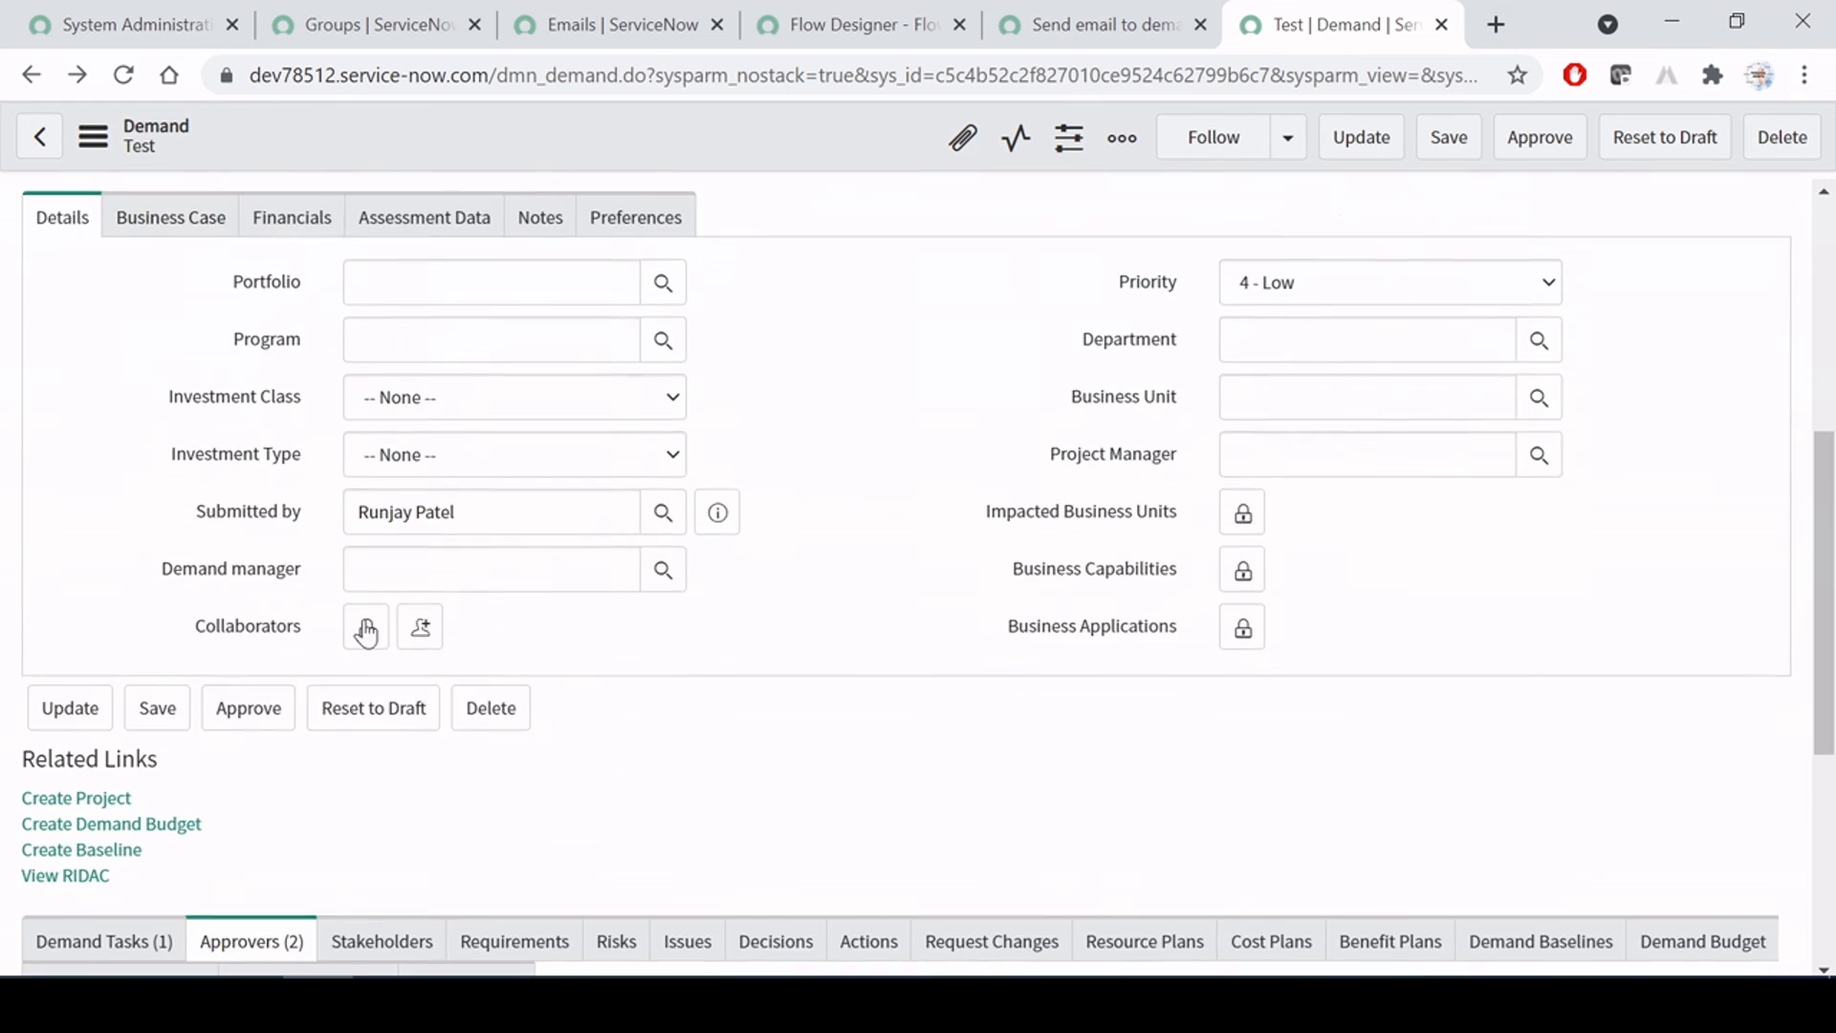
{"action": "left_click", "coordinate": [131, 432]}
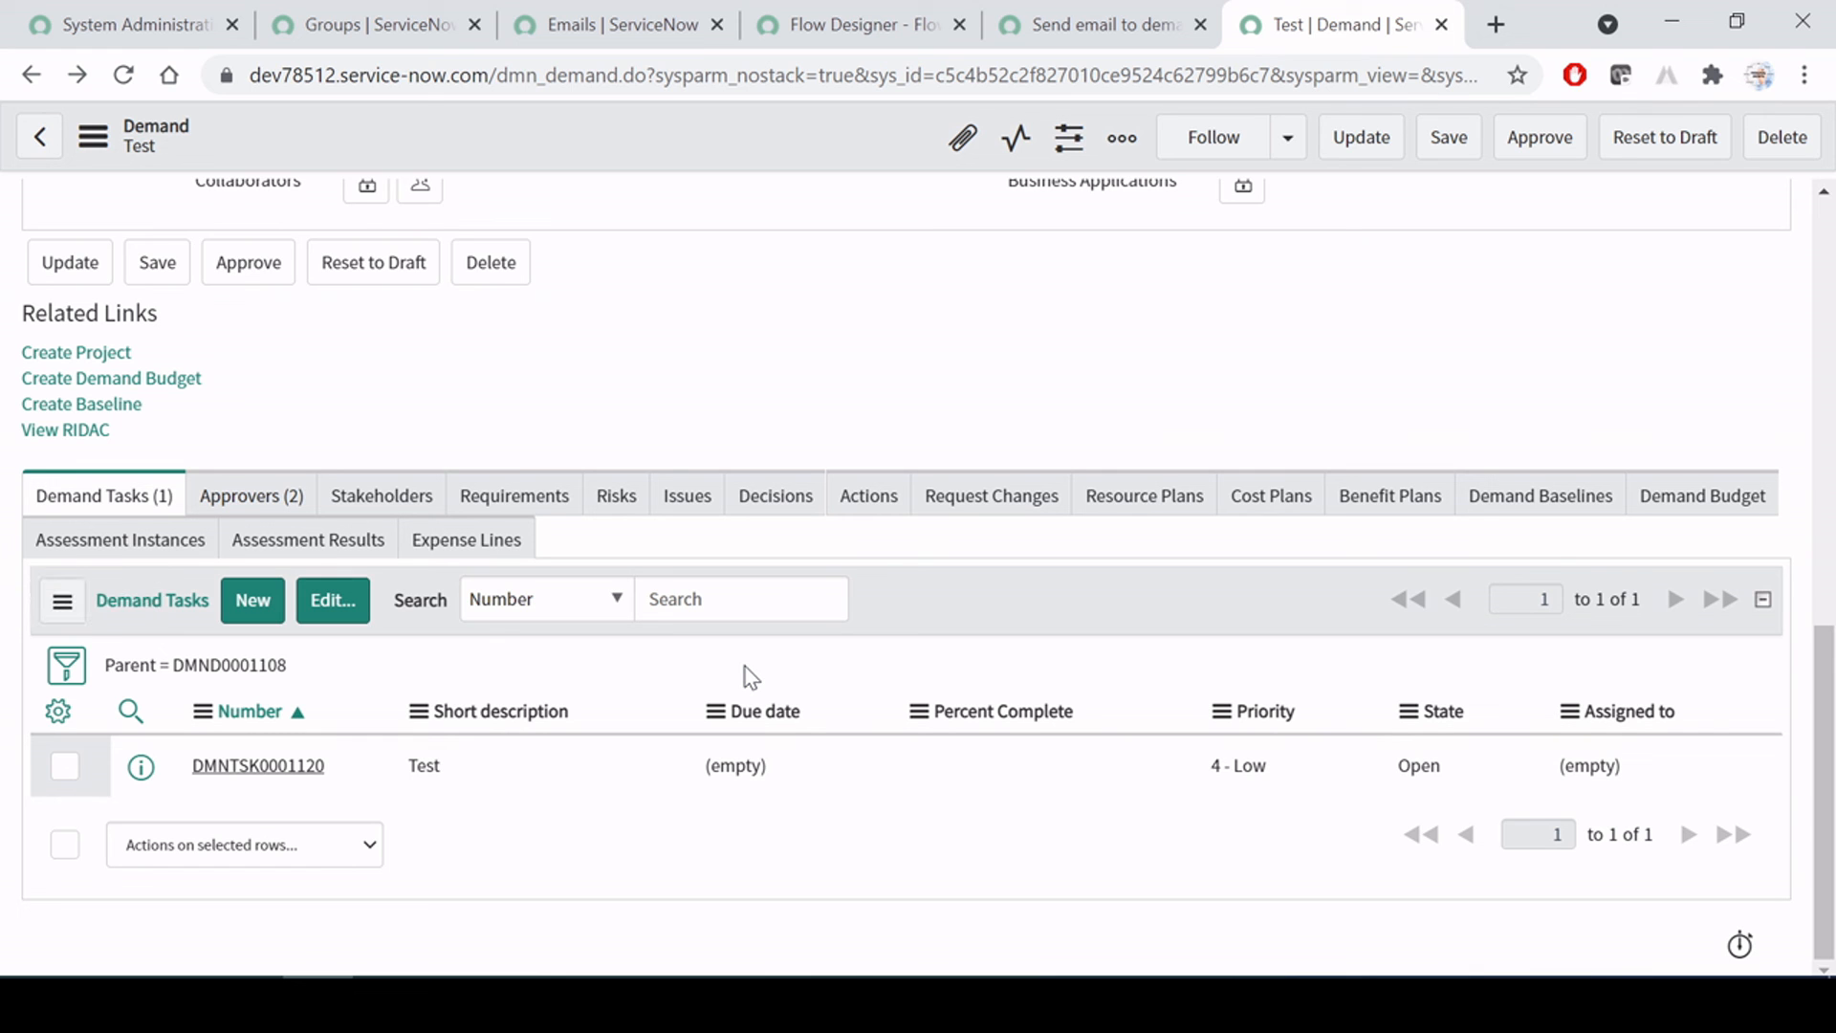
{"action": "left_click", "coordinate": [263, 499]}
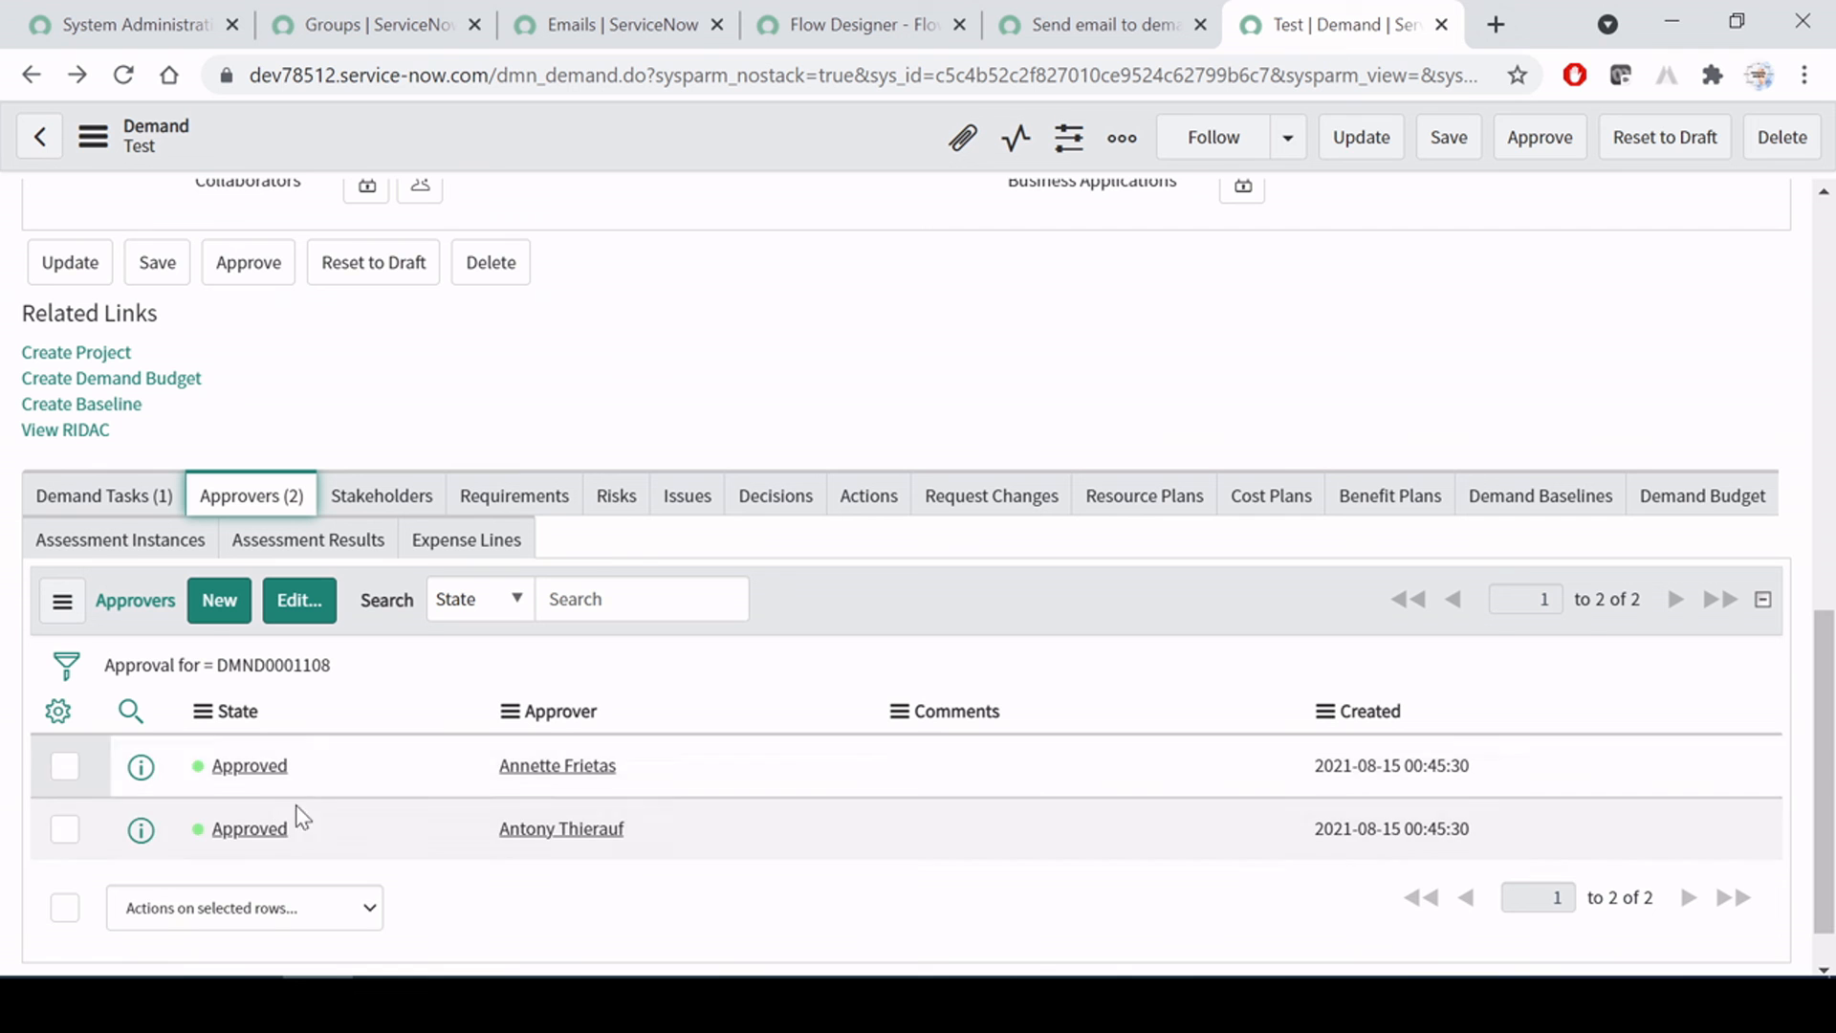
{"action": "left_click", "coordinate": [134, 496]}
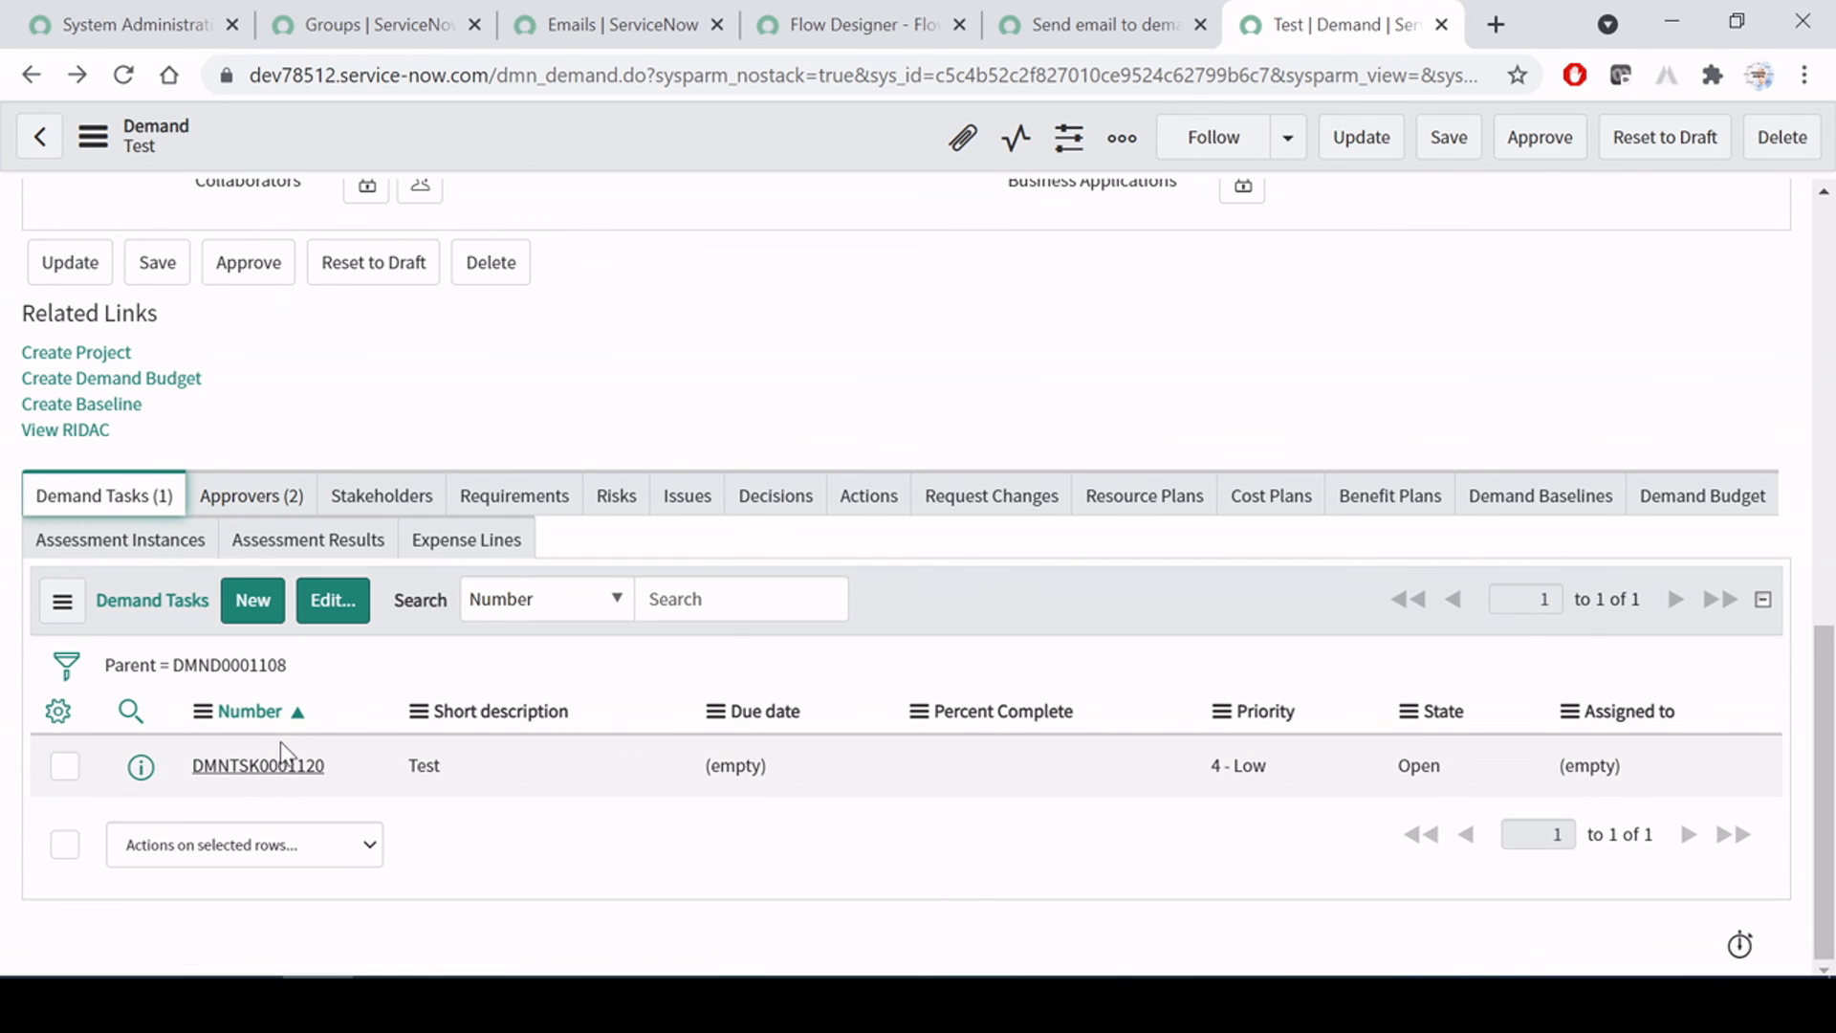
{"action": "scroll", "coordinate": [1262, 368], "scroll_direction": "up", "scroll_amount": 10}
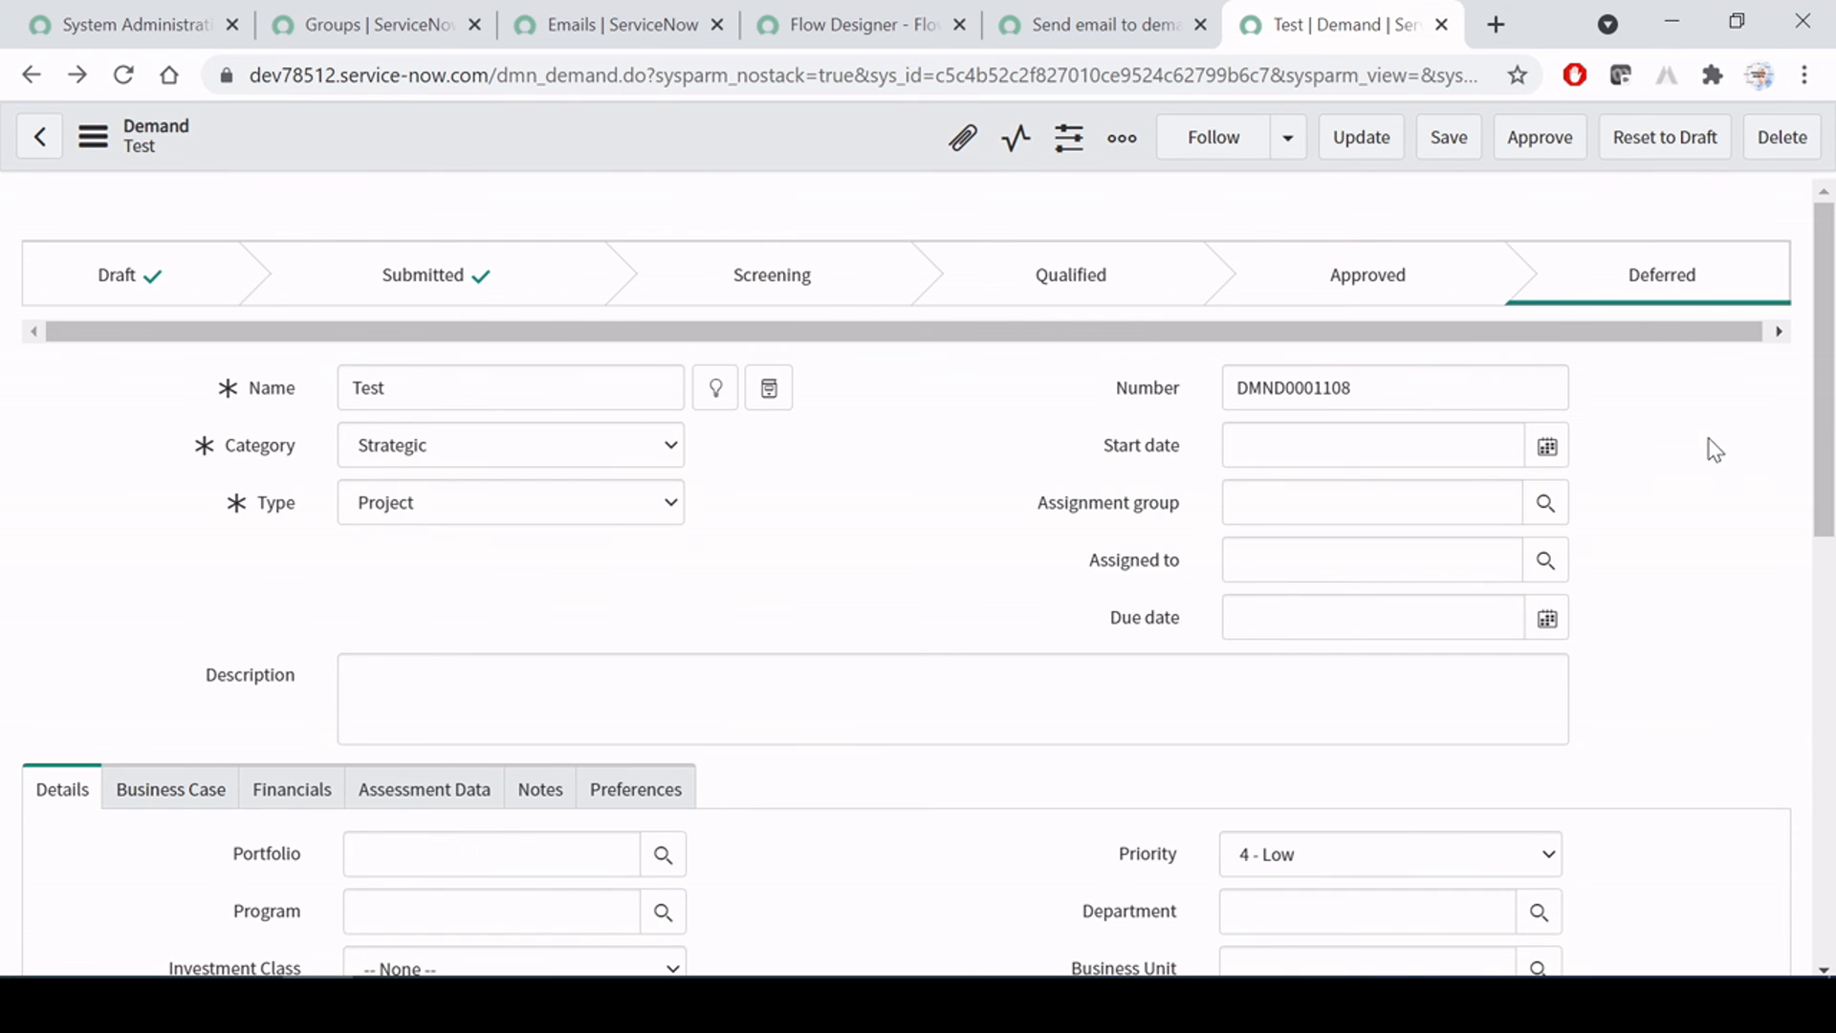
Return to the Demand Demo flow, review the order of its actions, and hide the Data pane
{"action": "left_click", "coordinate": [623, 19]}
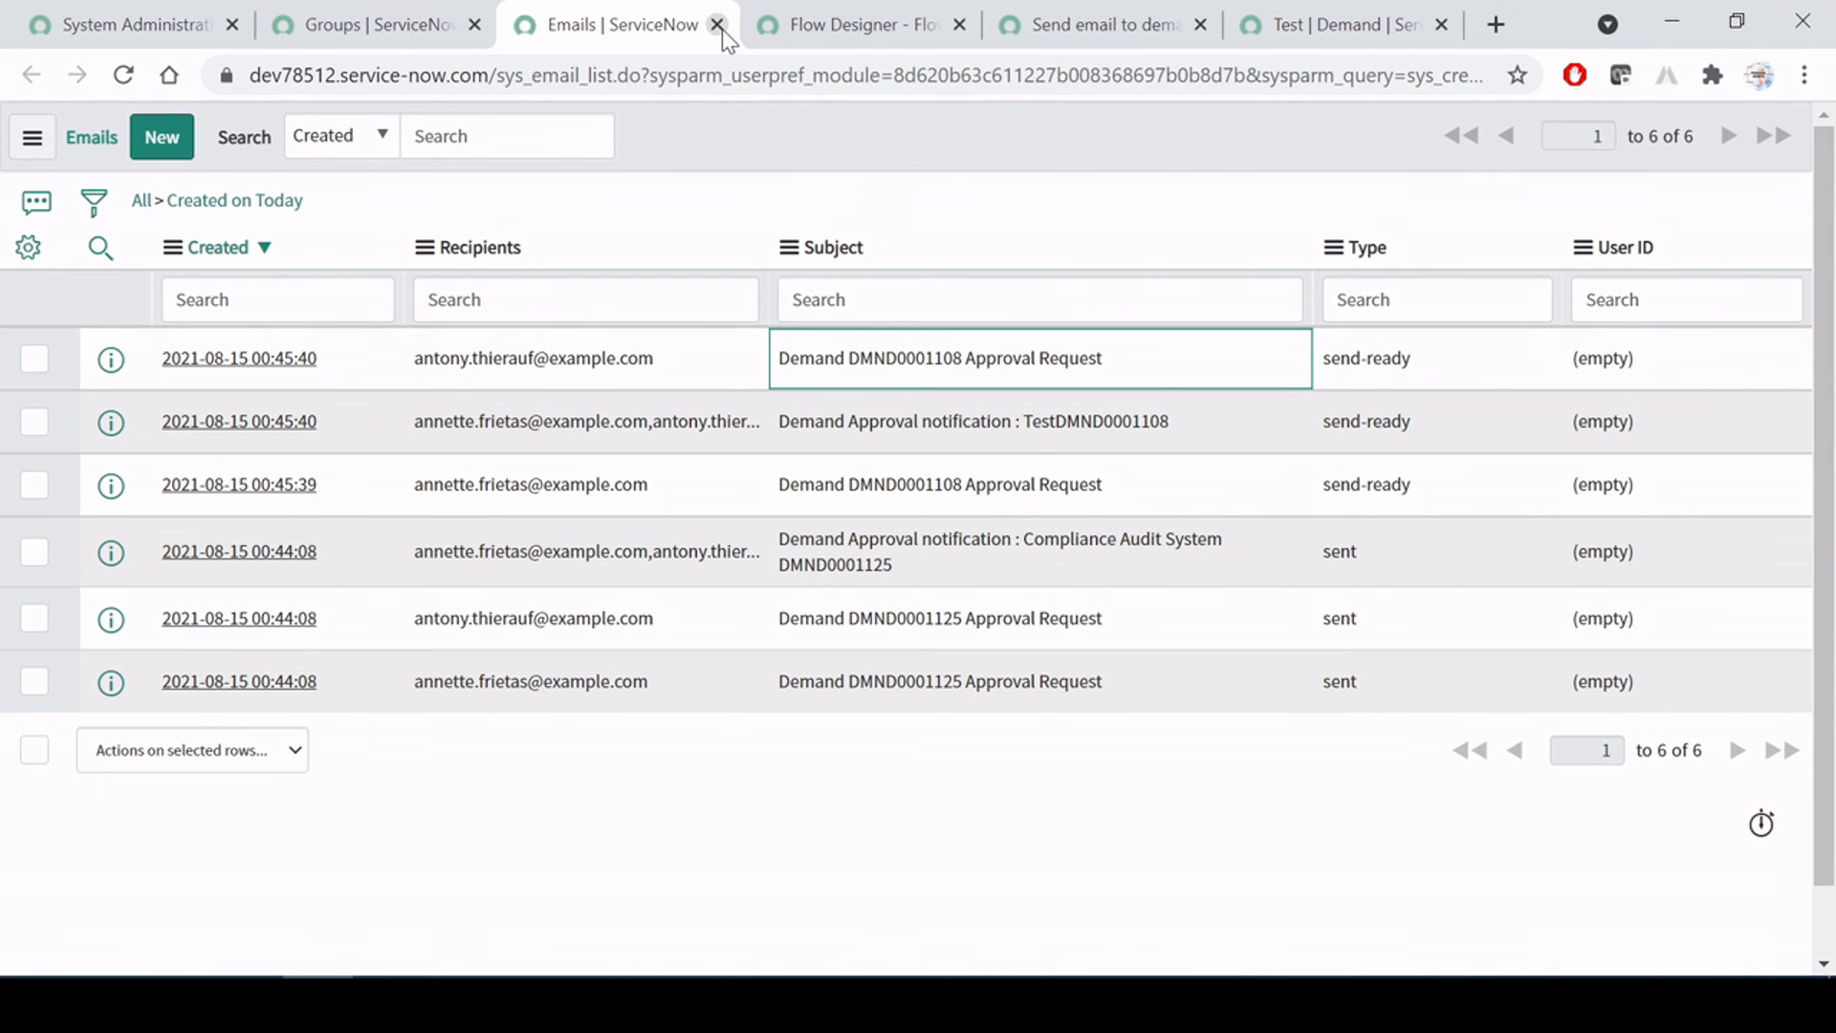
{"action": "left_click", "coordinate": [825, 21]}
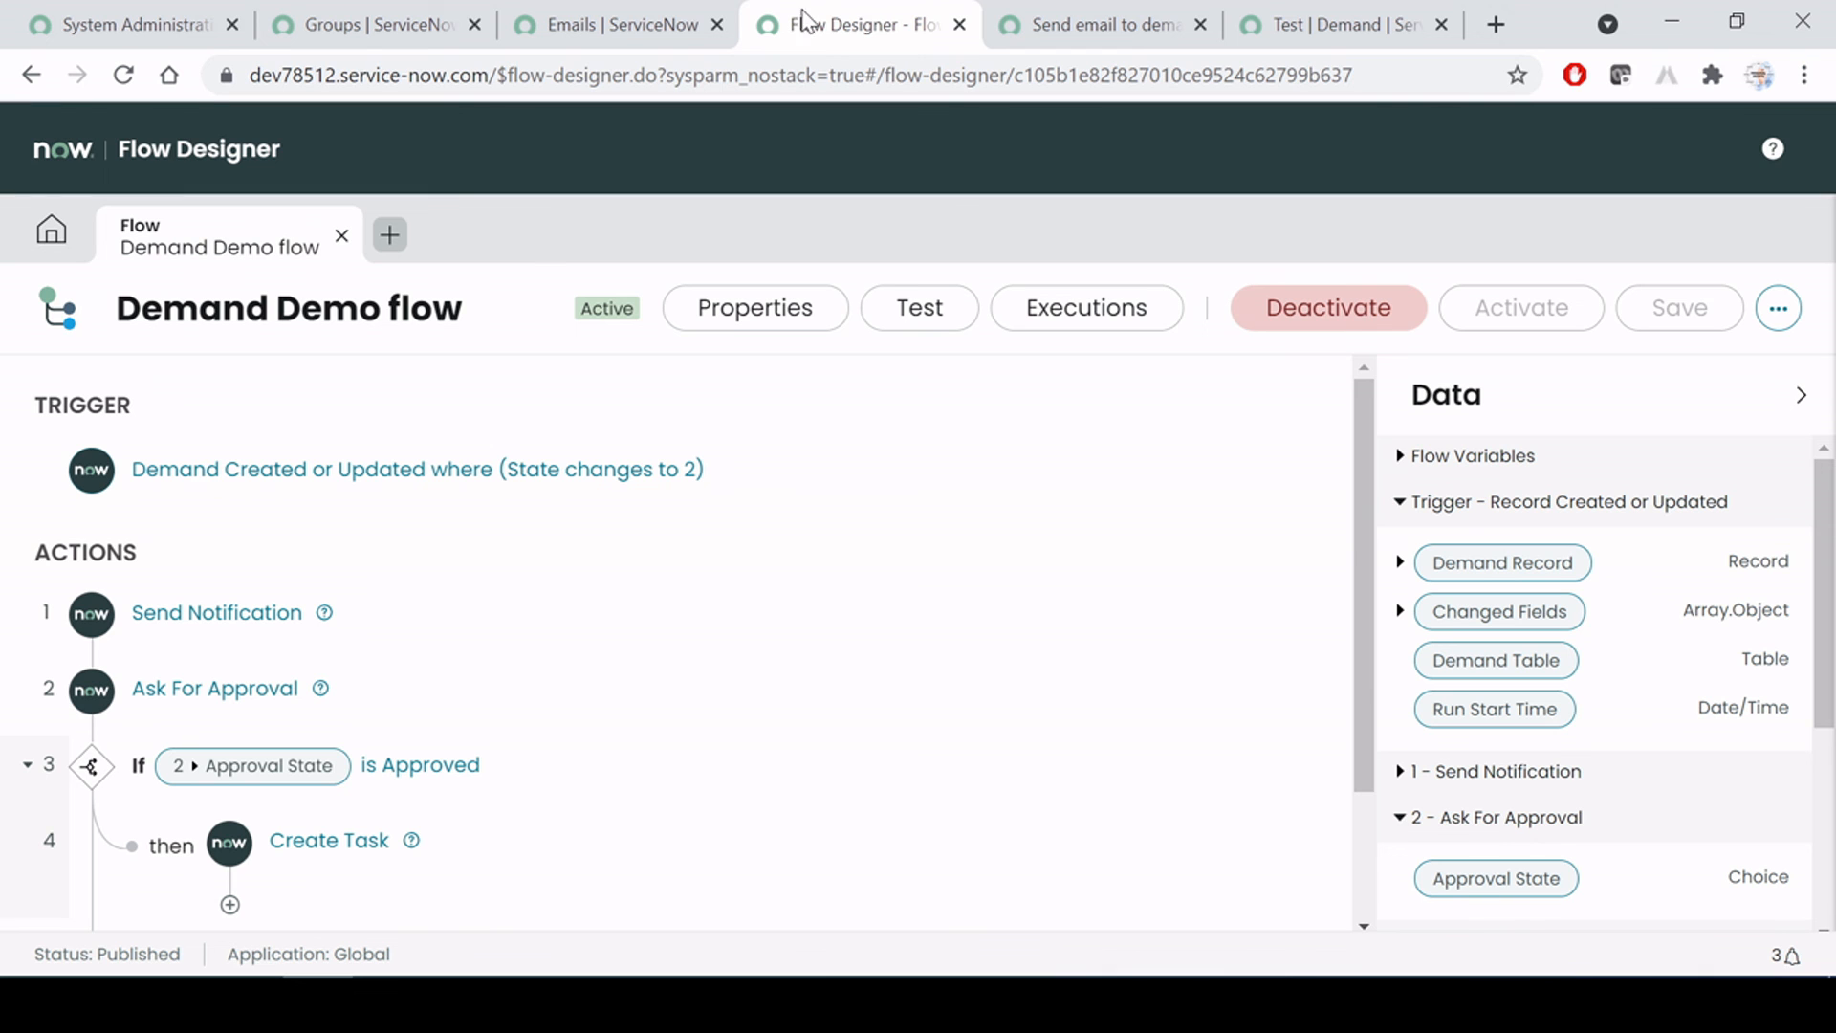
{"action": "scroll", "coordinate": [921, 502], "scroll_direction": "down", "scroll_amount": 2}
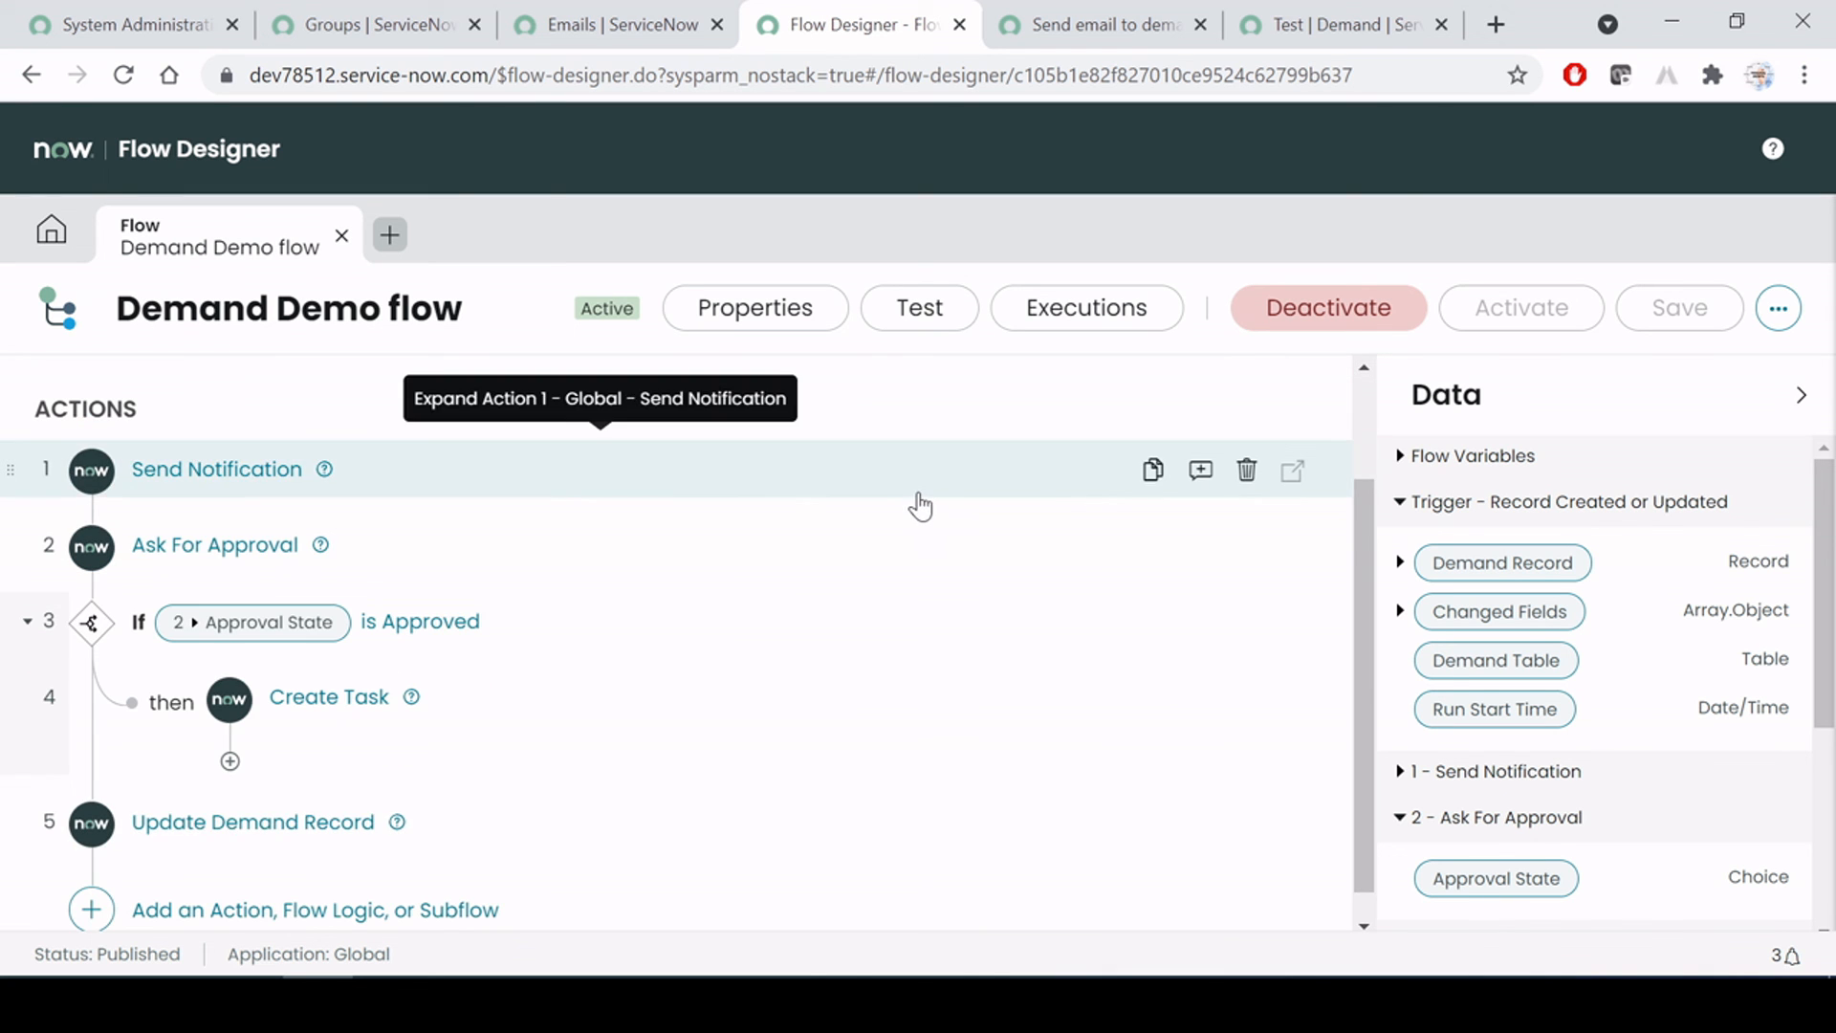
{"action": "scroll", "coordinate": [918, 525], "scroll_direction": "up", "scroll_amount": 2}
{"action": "scroll", "coordinate": [910, 529], "scroll_direction": "down", "scroll_amount": 3}
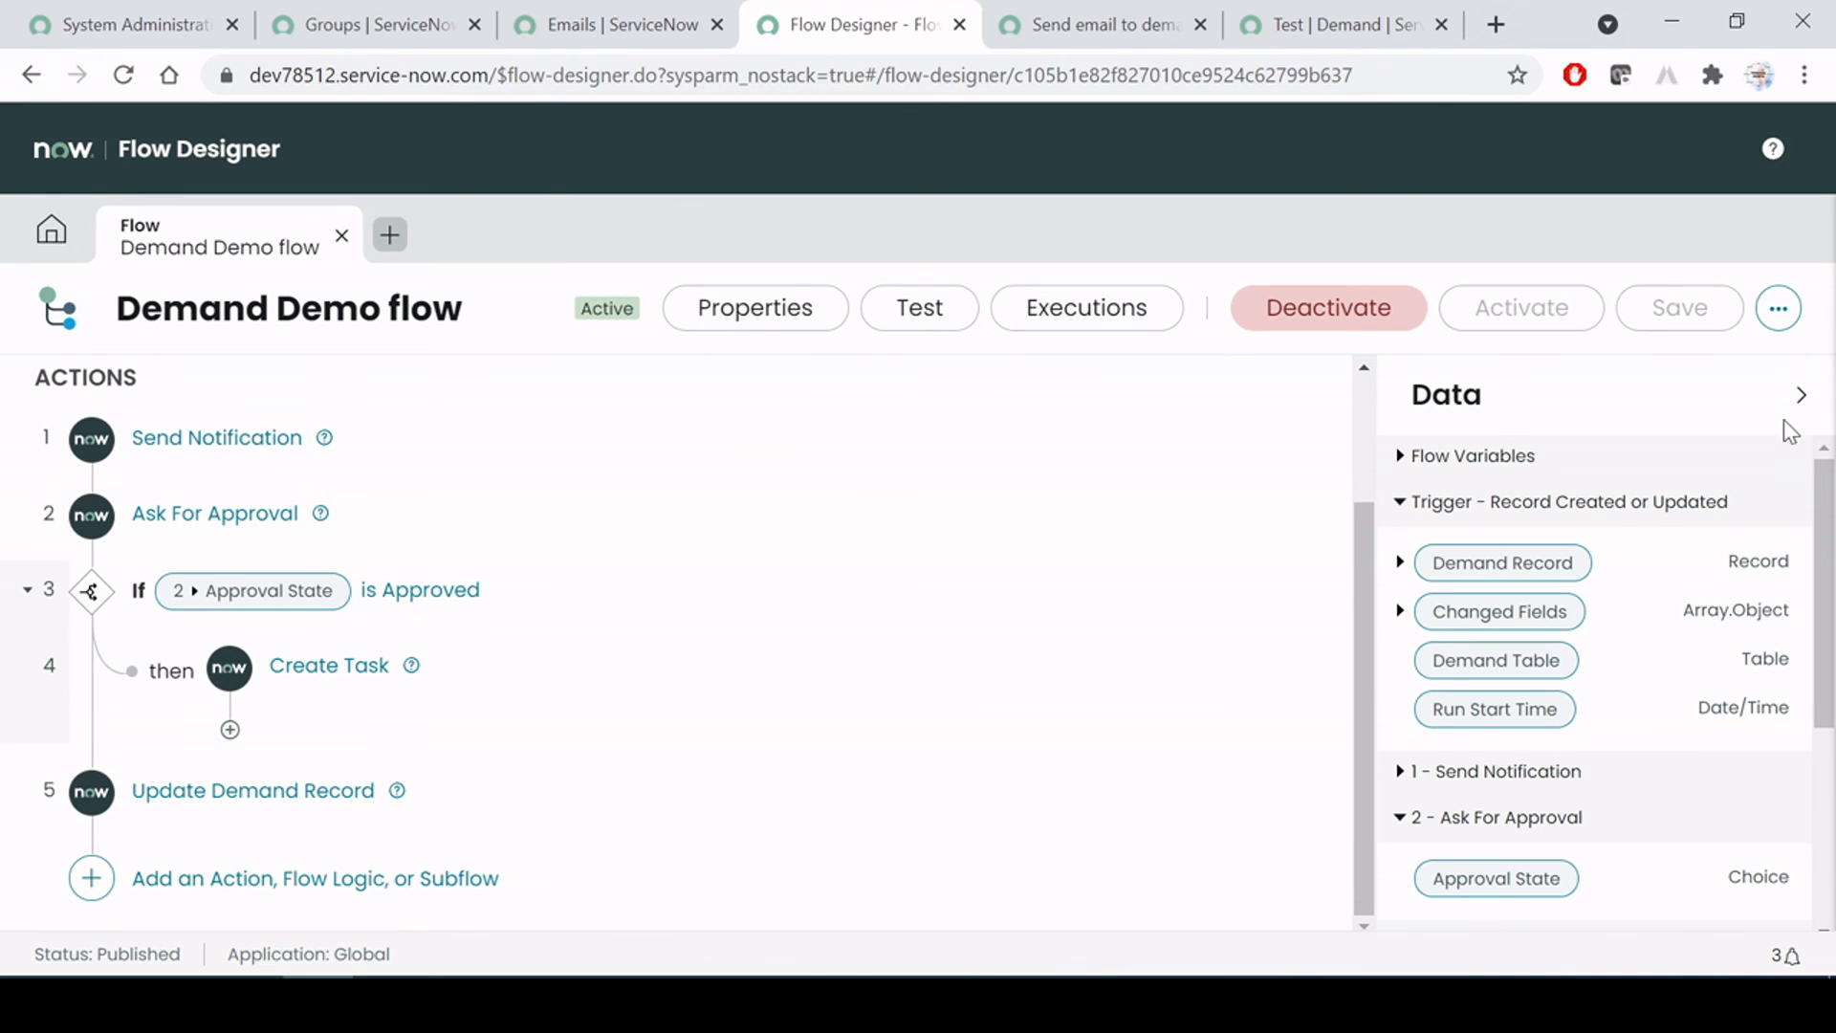
{"action": "left_click", "coordinate": [1800, 395]}
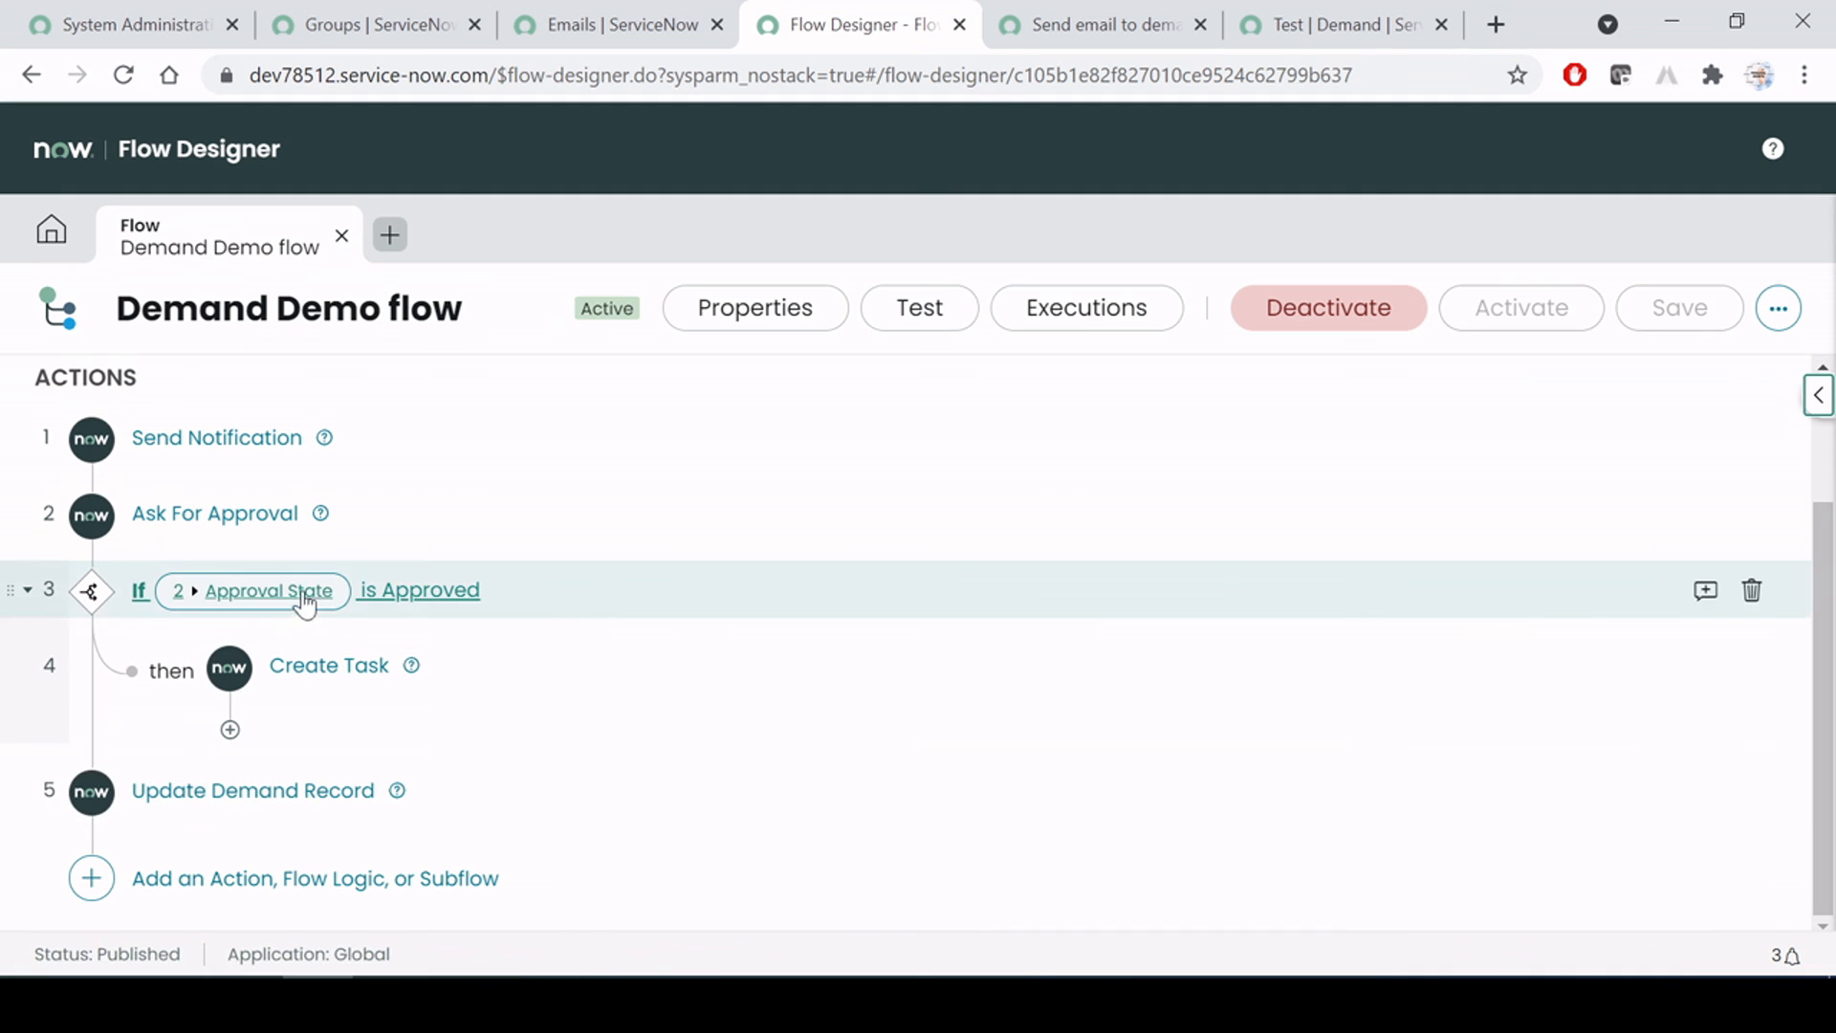
Clear the data pill in the If condition and pick Ask For Approval's Approval State again
{"action": "left_click", "coordinate": [401, 600]}
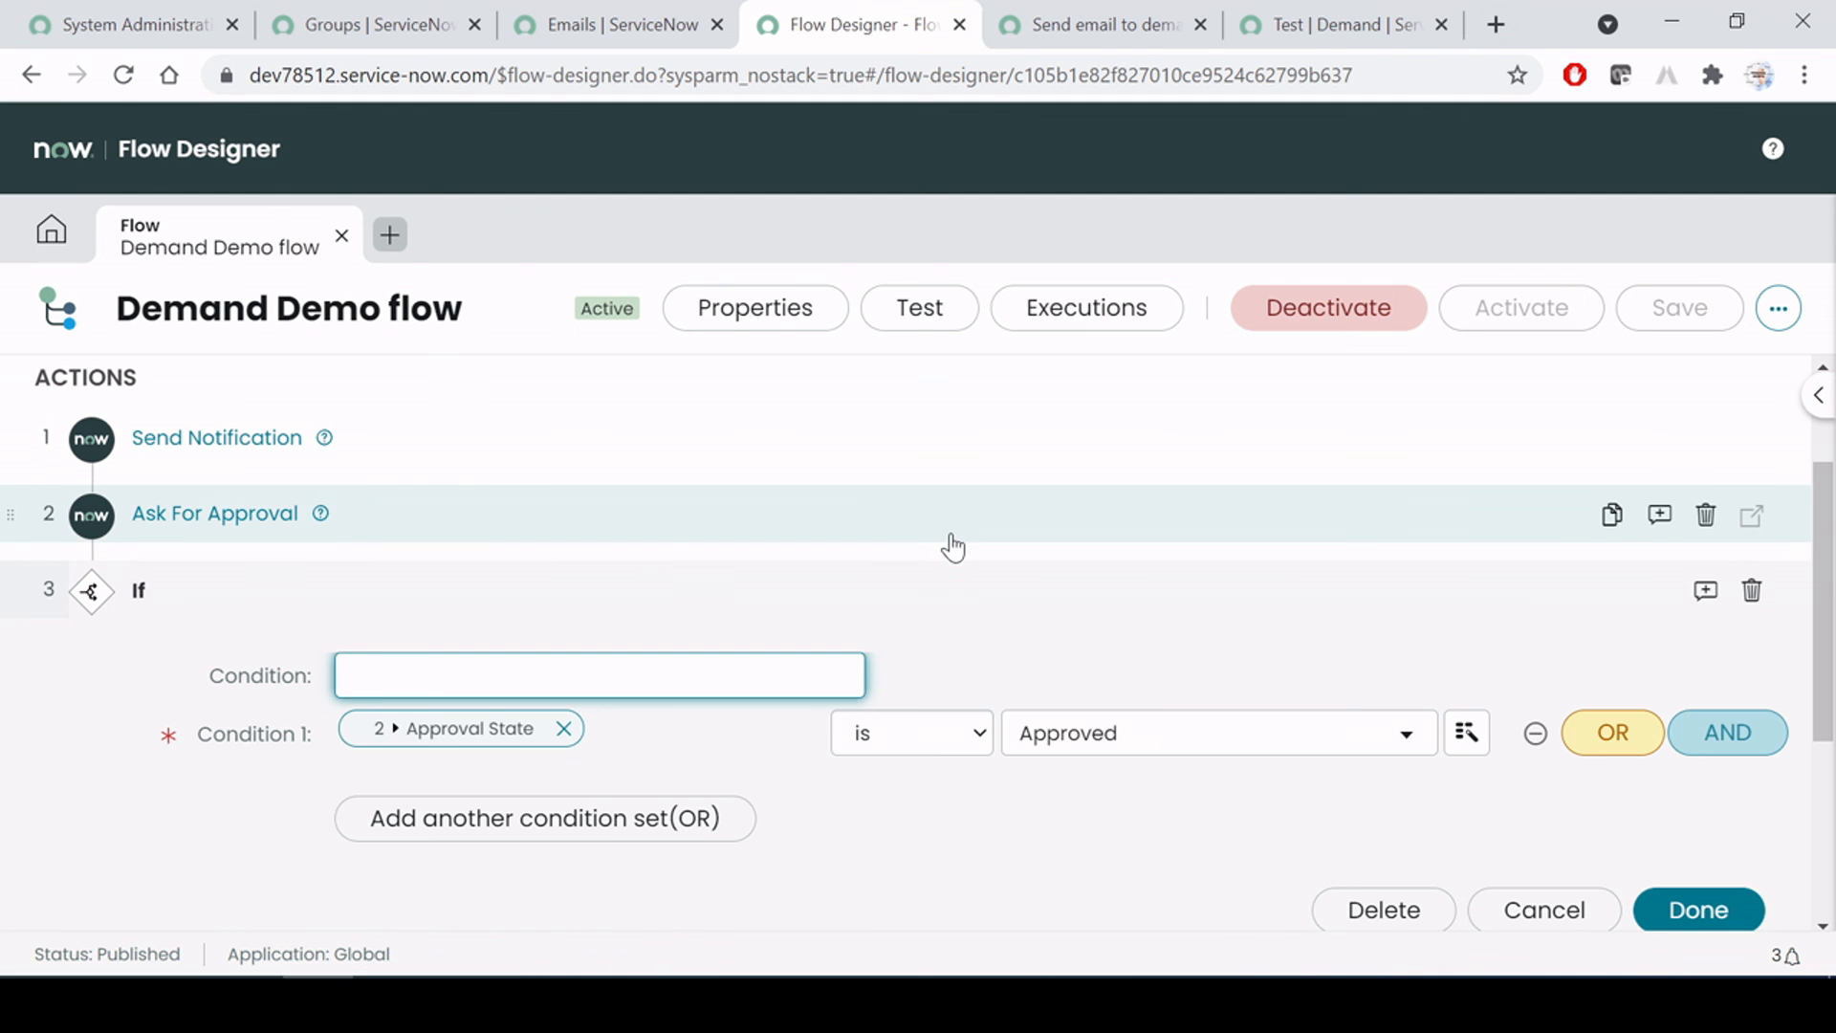
{"action": "scroll", "coordinate": [956, 544], "scroll_direction": "down", "scroll_amount": 1}
{"action": "left_click", "coordinate": [468, 578]}
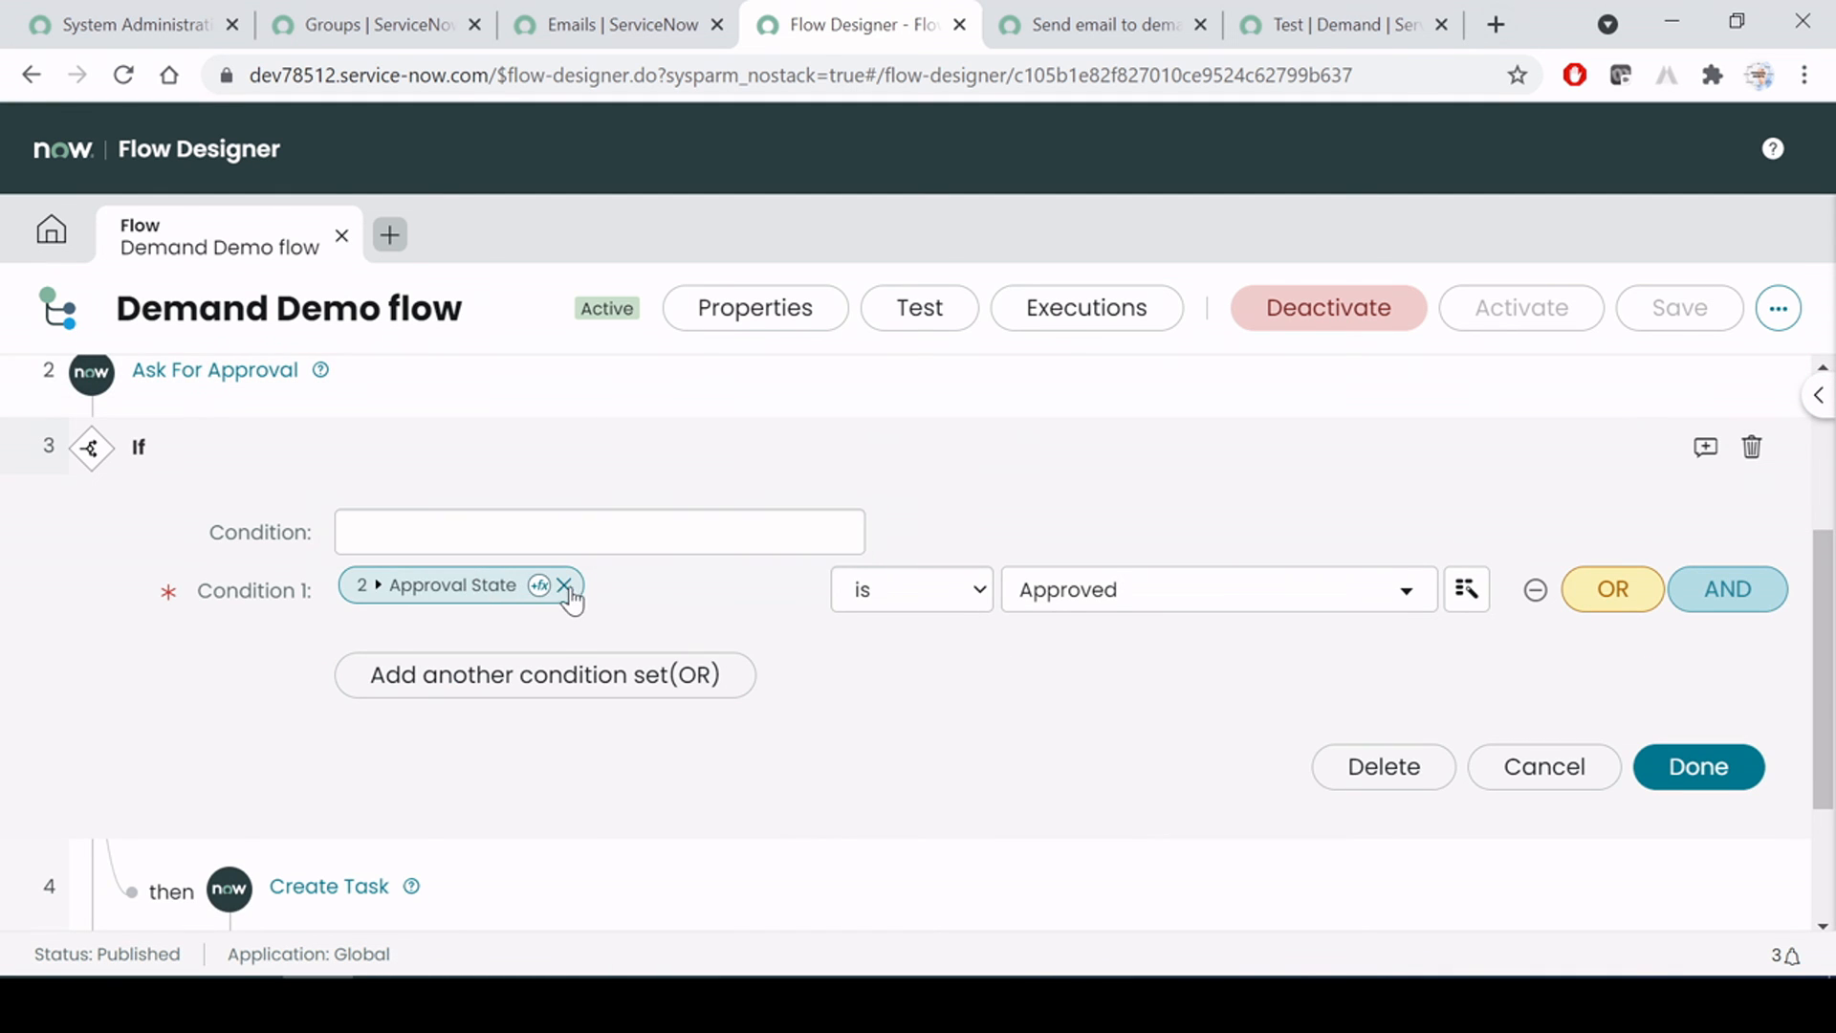
{"action": "left_click", "coordinate": [564, 584]}
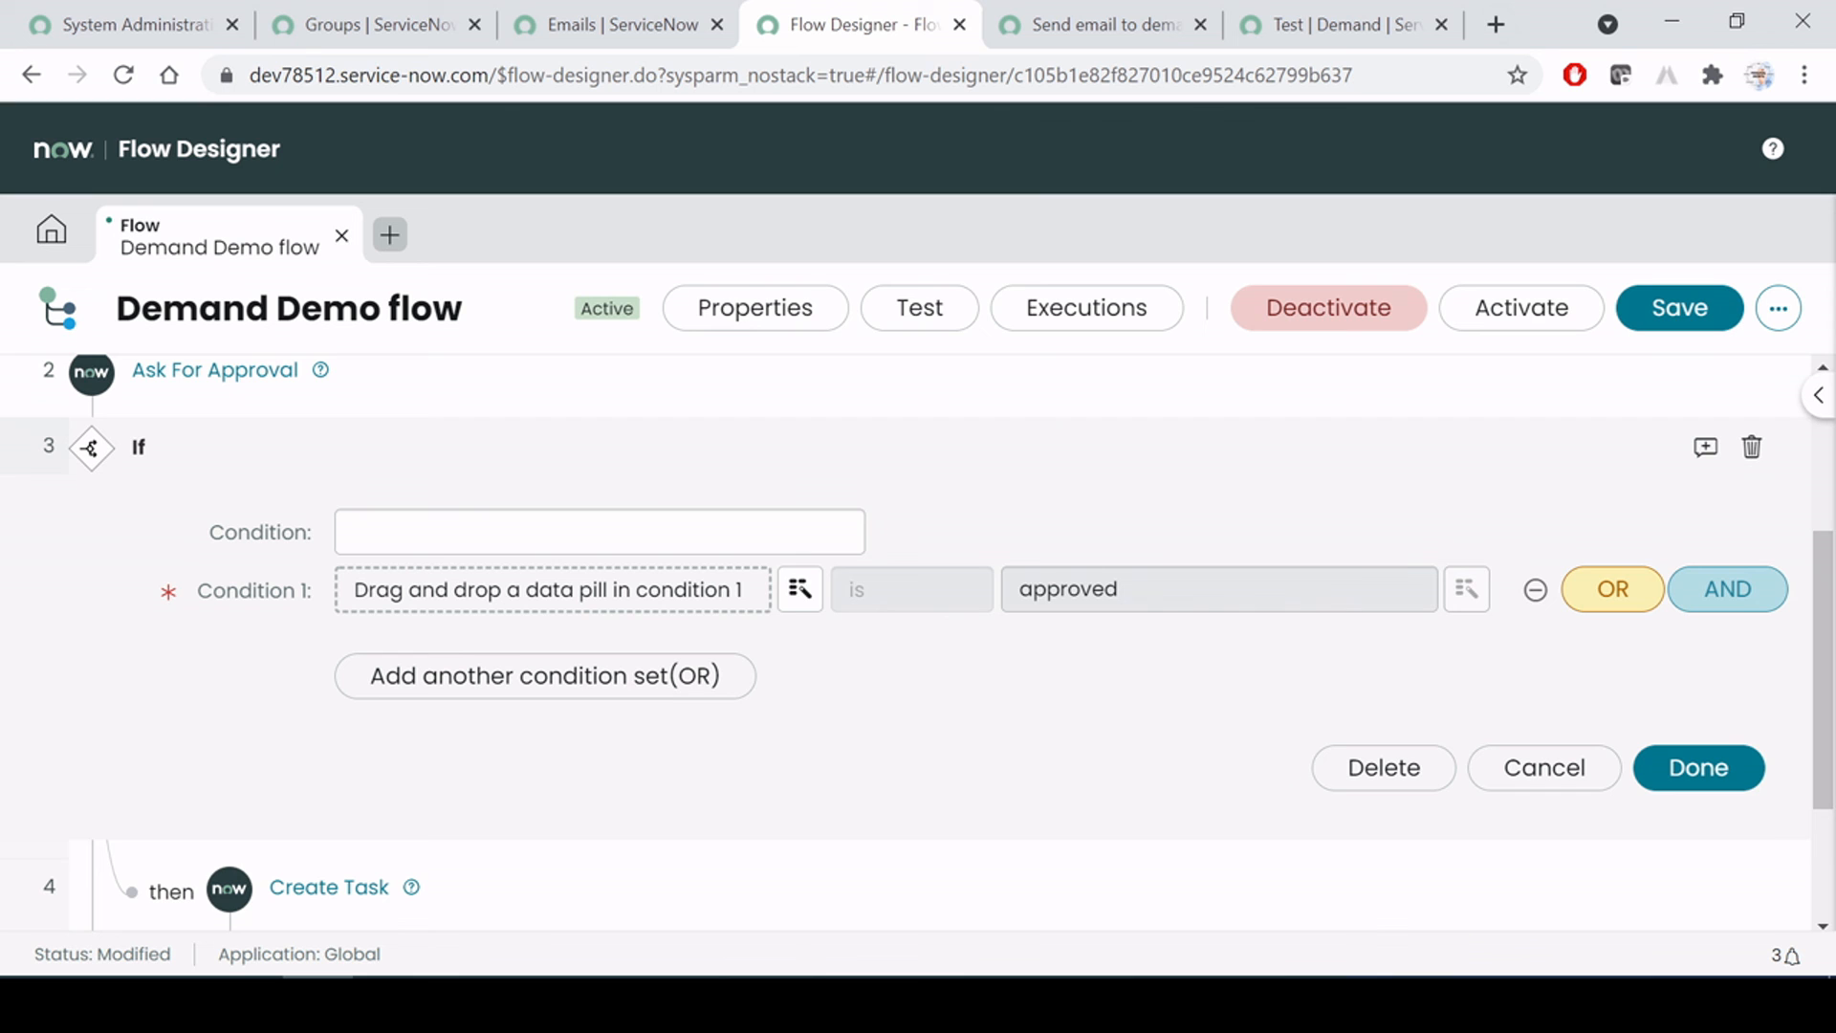
{"action": "left_click", "coordinate": [799, 591]}
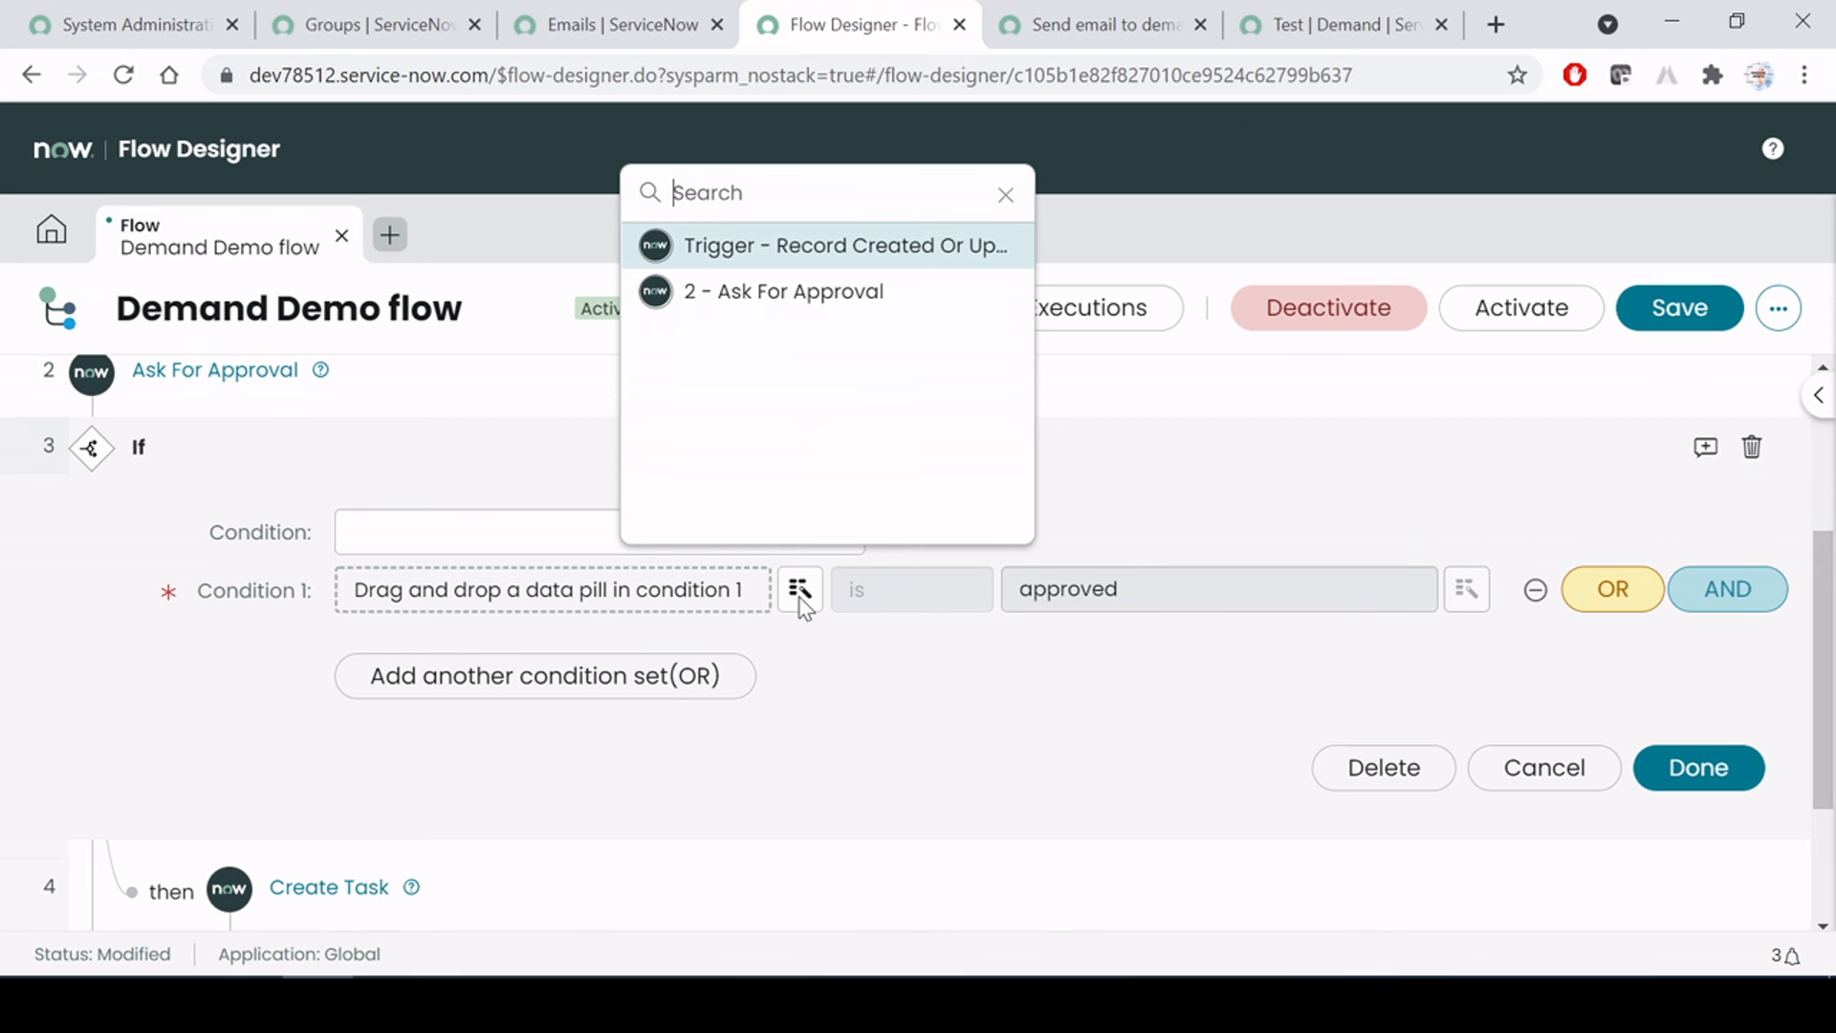
{"action": "left_click", "coordinate": [770, 312]}
{"action": "left_click", "coordinate": [985, 247]}
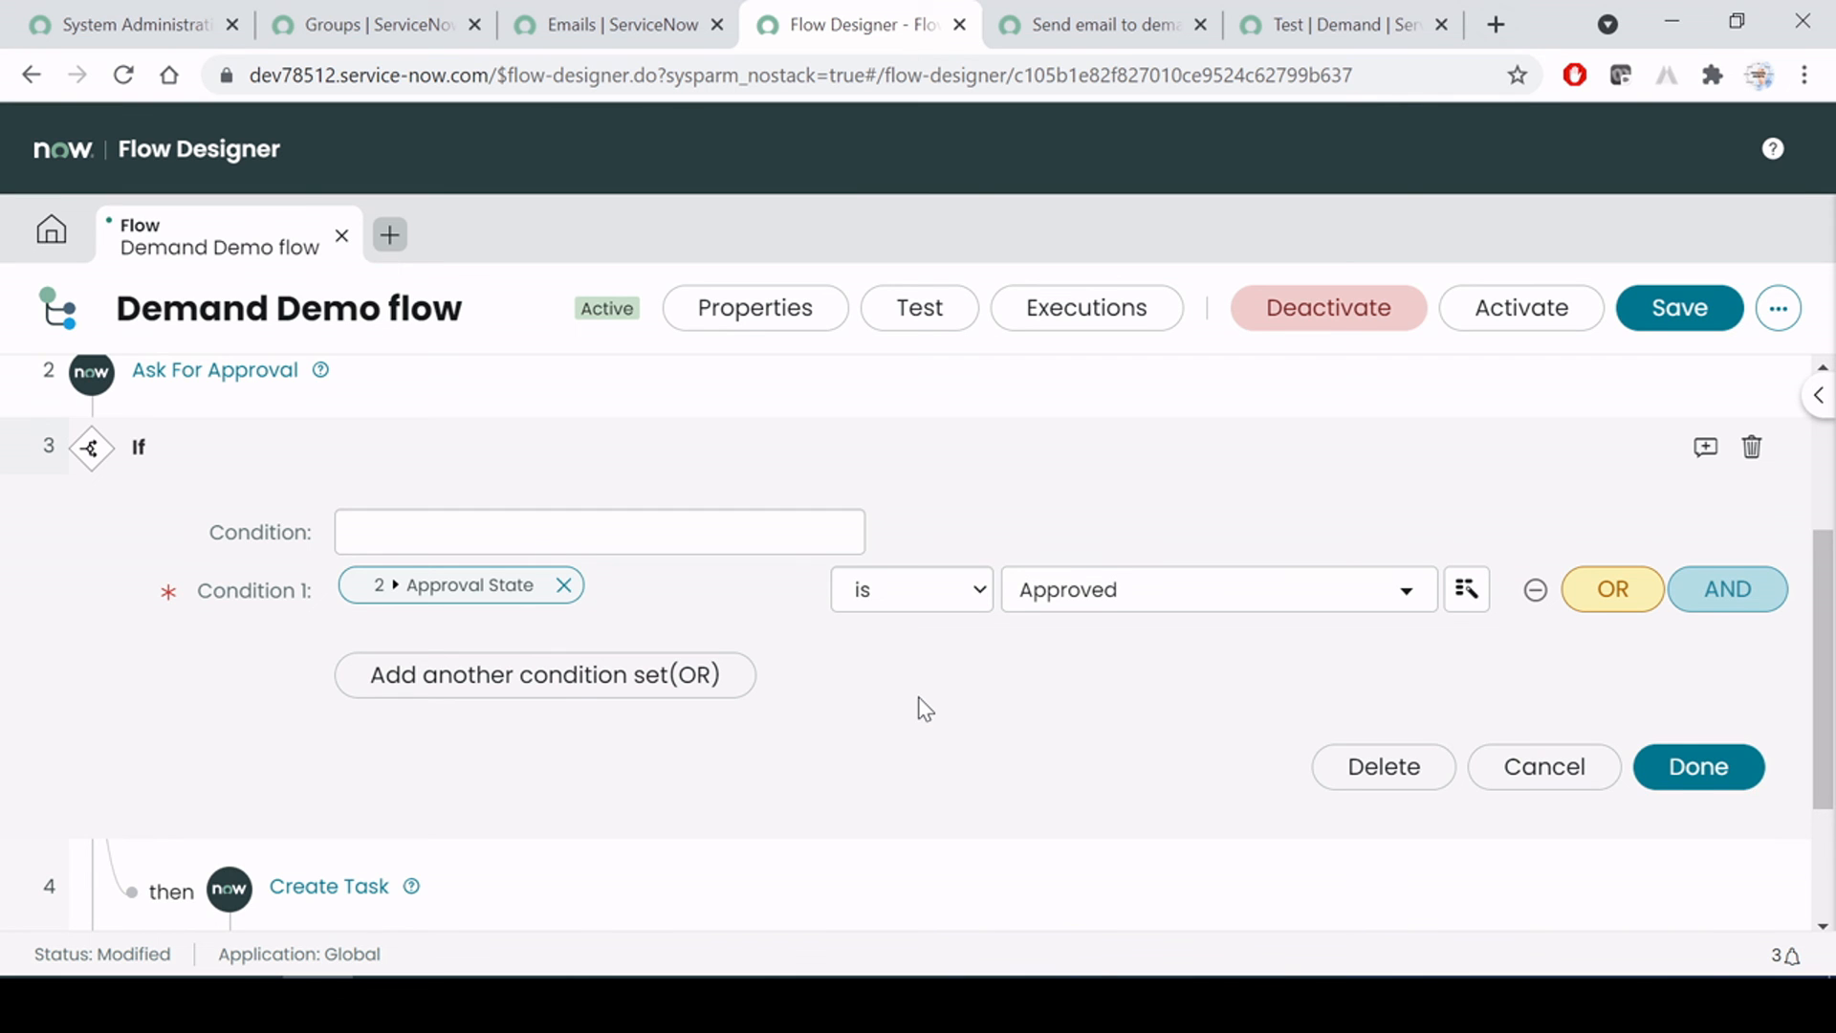
Review the settings of the Ask For Approval action and collapse it again
{"action": "scroll", "coordinate": [920, 708], "scroll_direction": "up", "scroll_amount": 2}
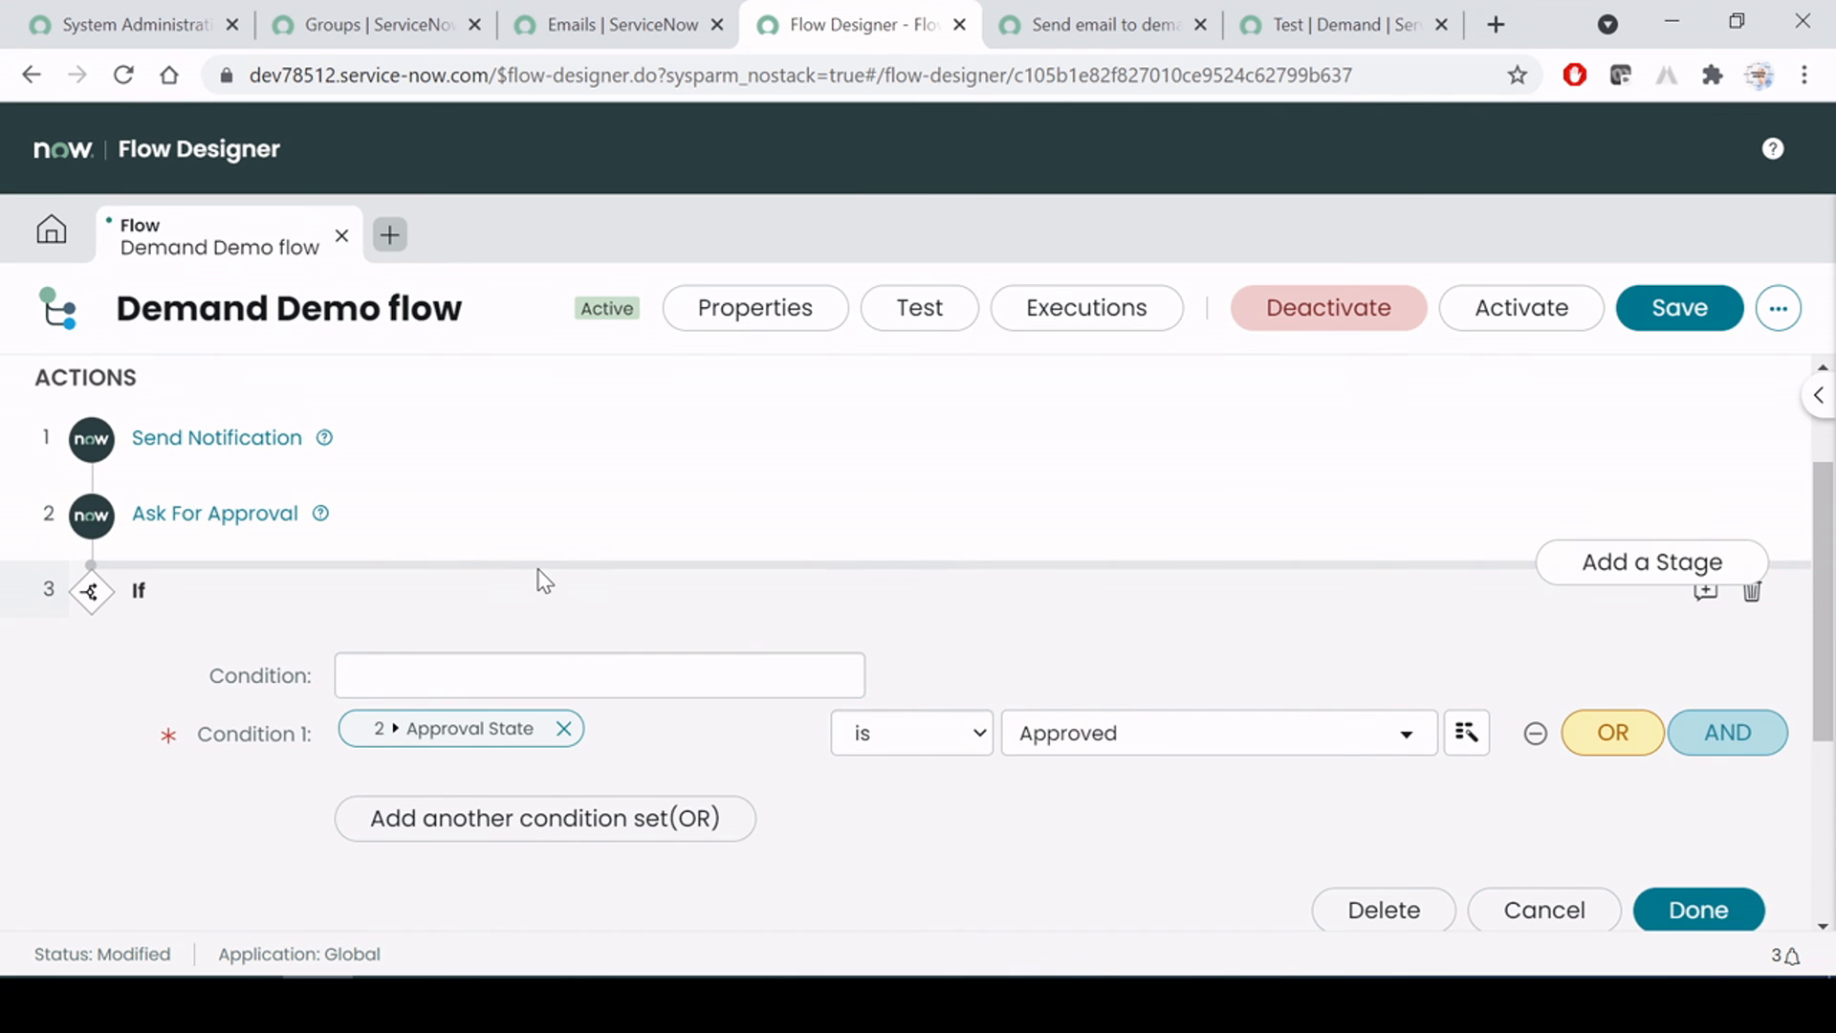
{"action": "left_click", "coordinate": [244, 524]}
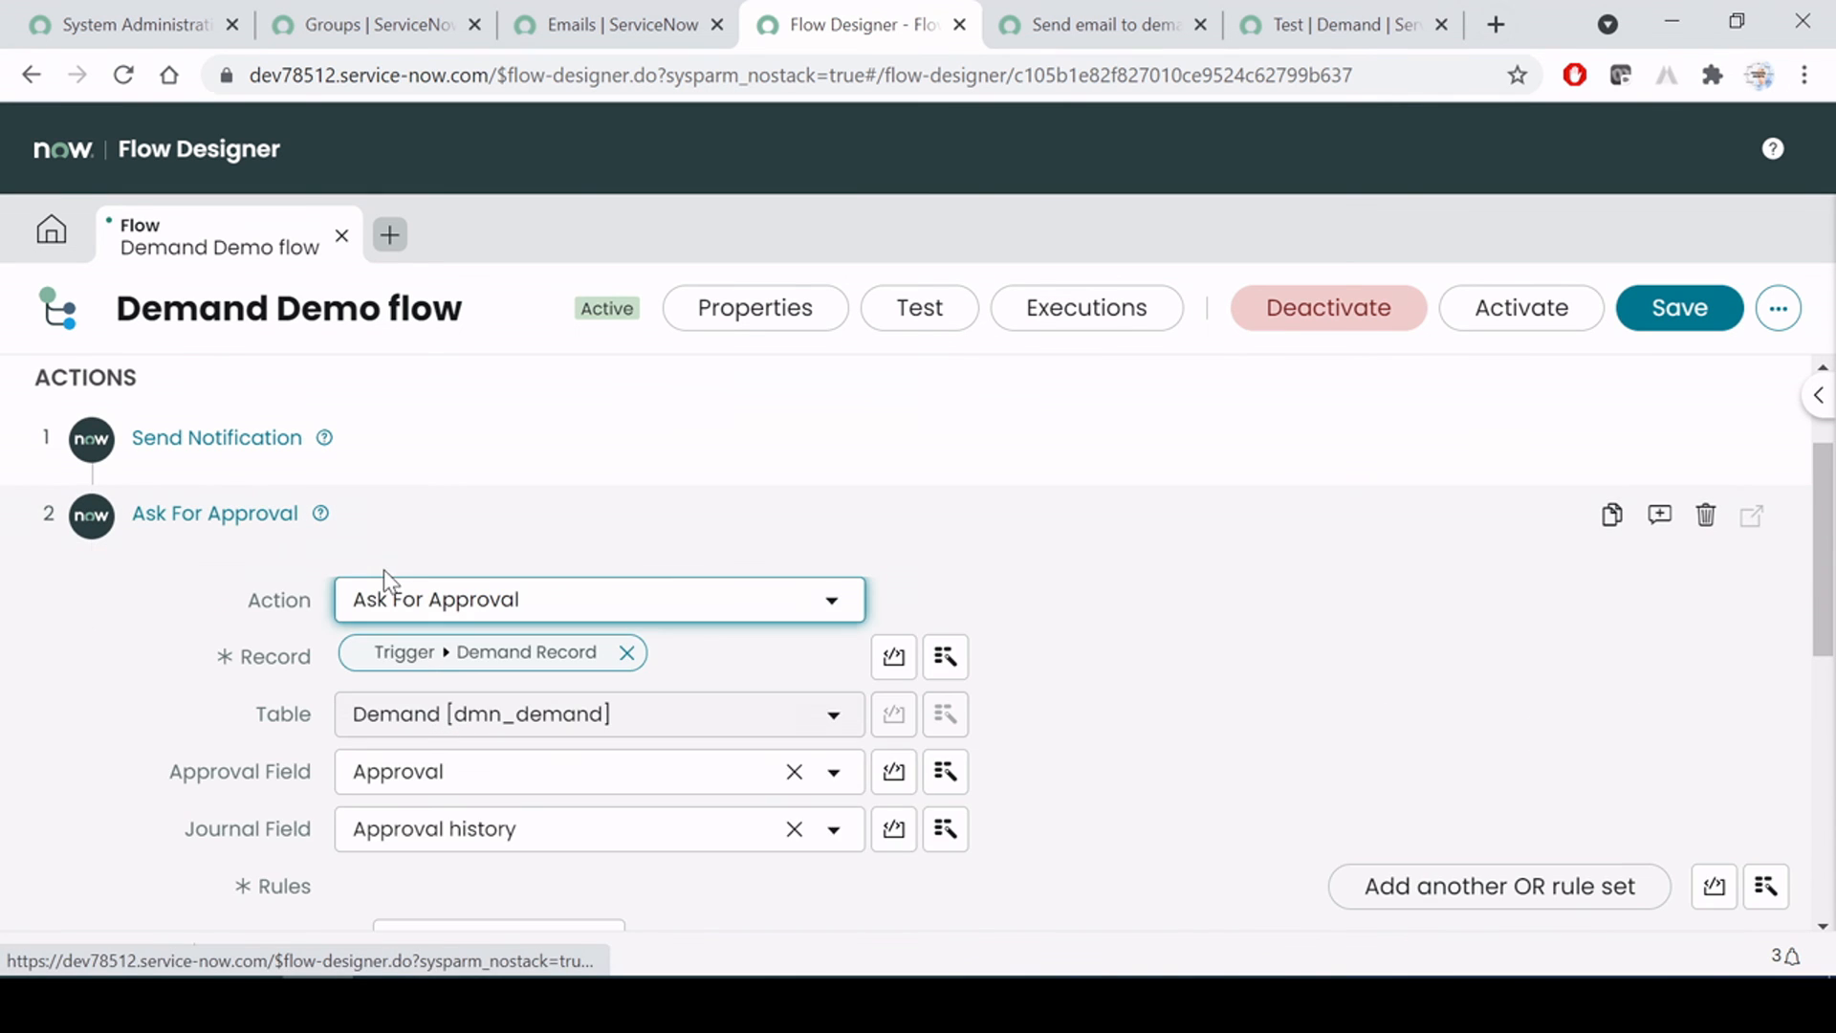
{"action": "scroll", "coordinate": [894, 636], "scroll_direction": "down", "scroll_amount": 2}
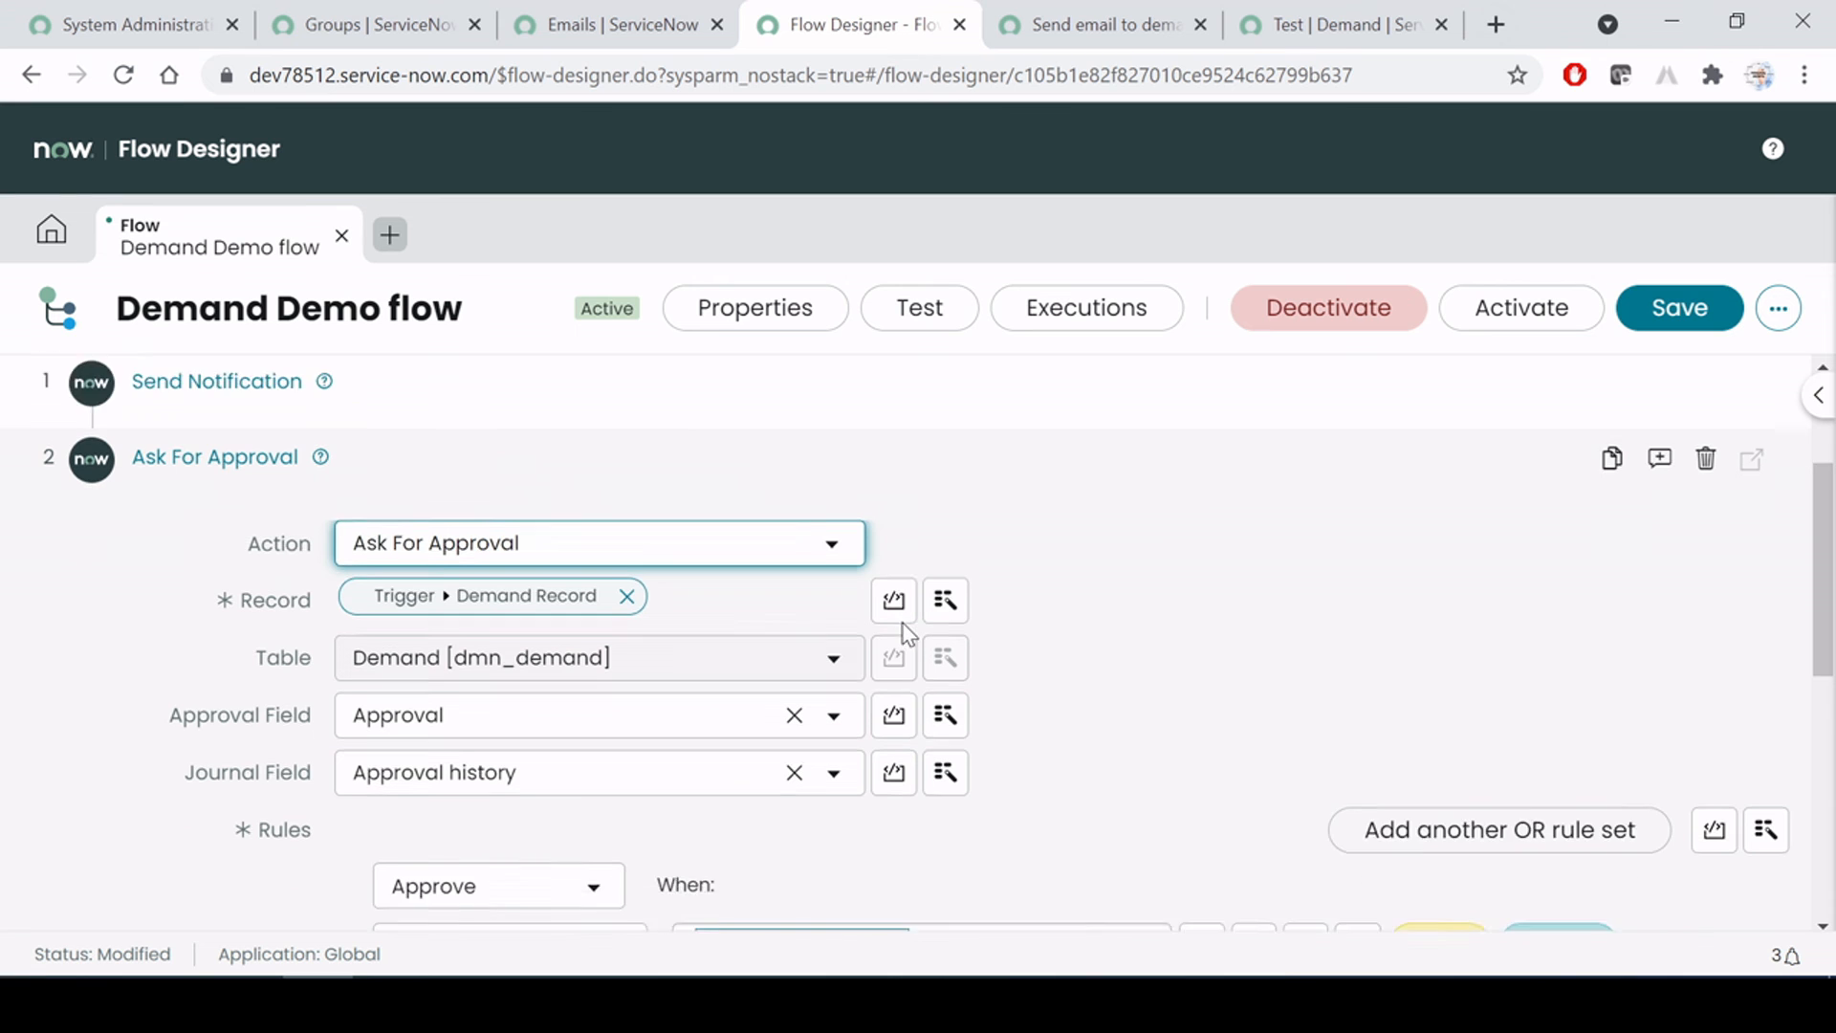
{"action": "left_click", "coordinate": [143, 370]}
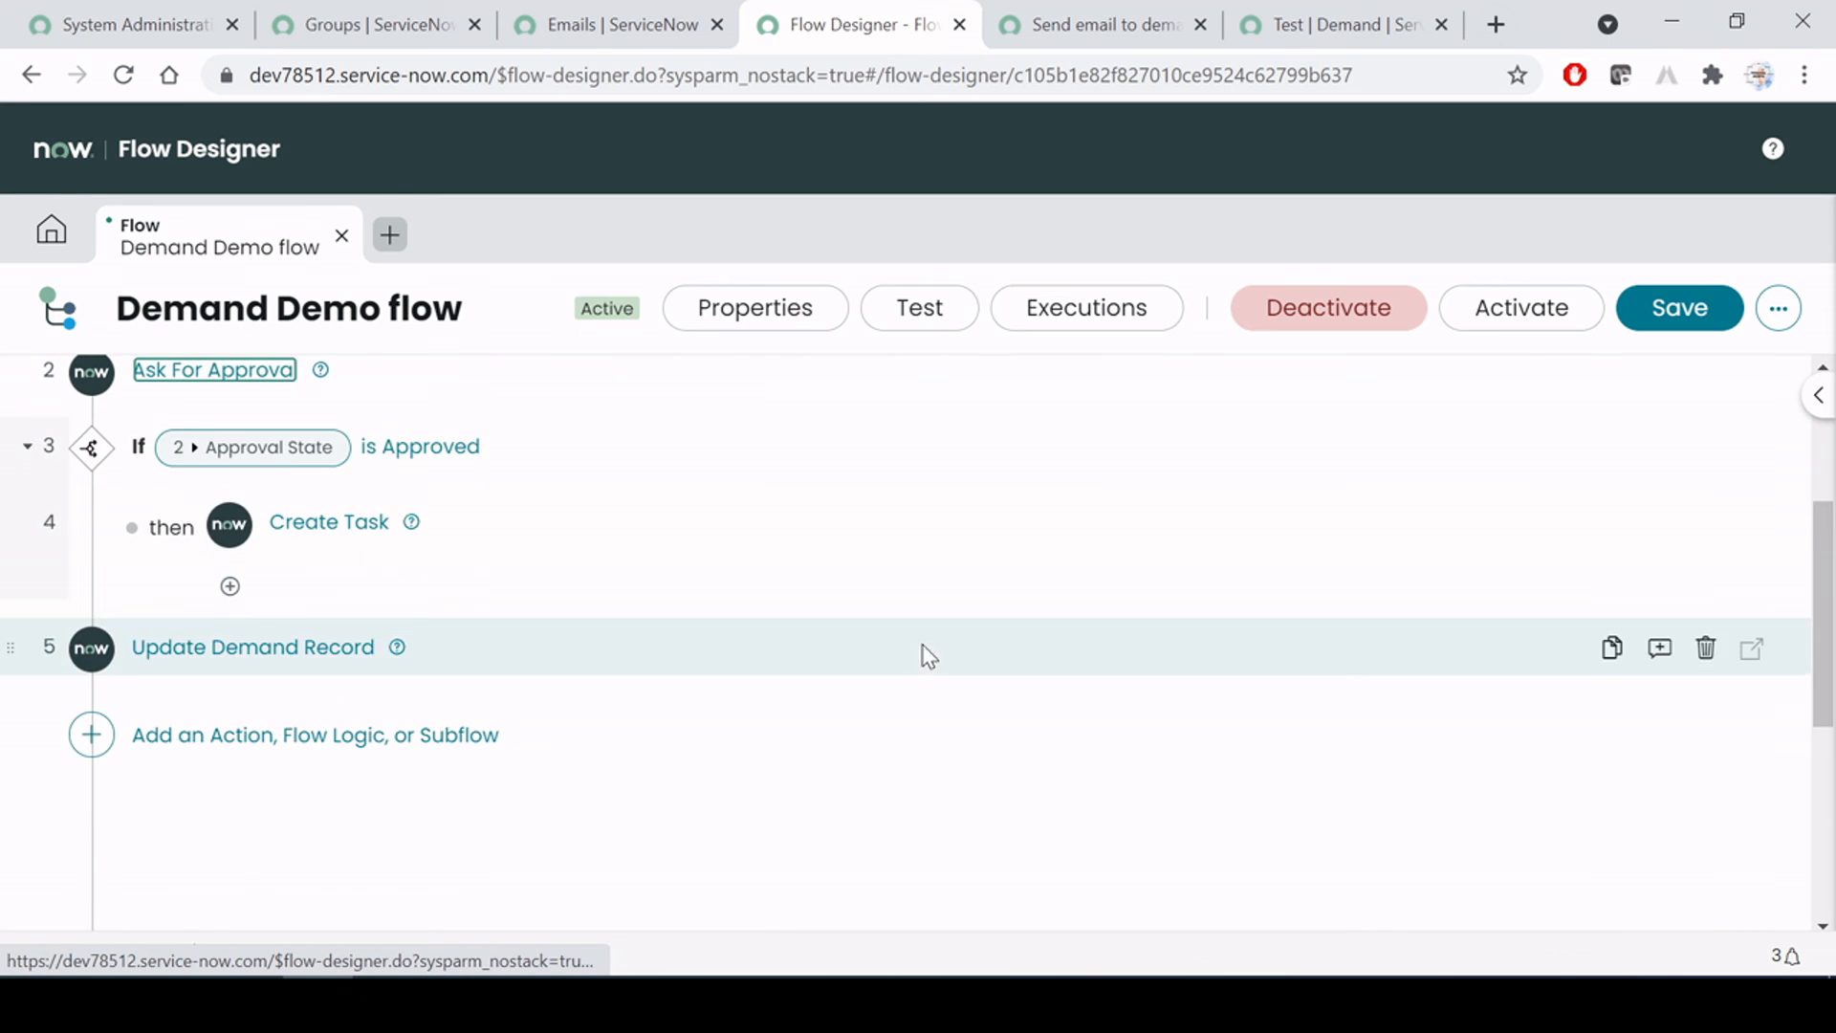
Change the If condition to Ask For Approval's Approval State is Rejected and apply it
{"action": "left_click", "coordinate": [397, 593]}
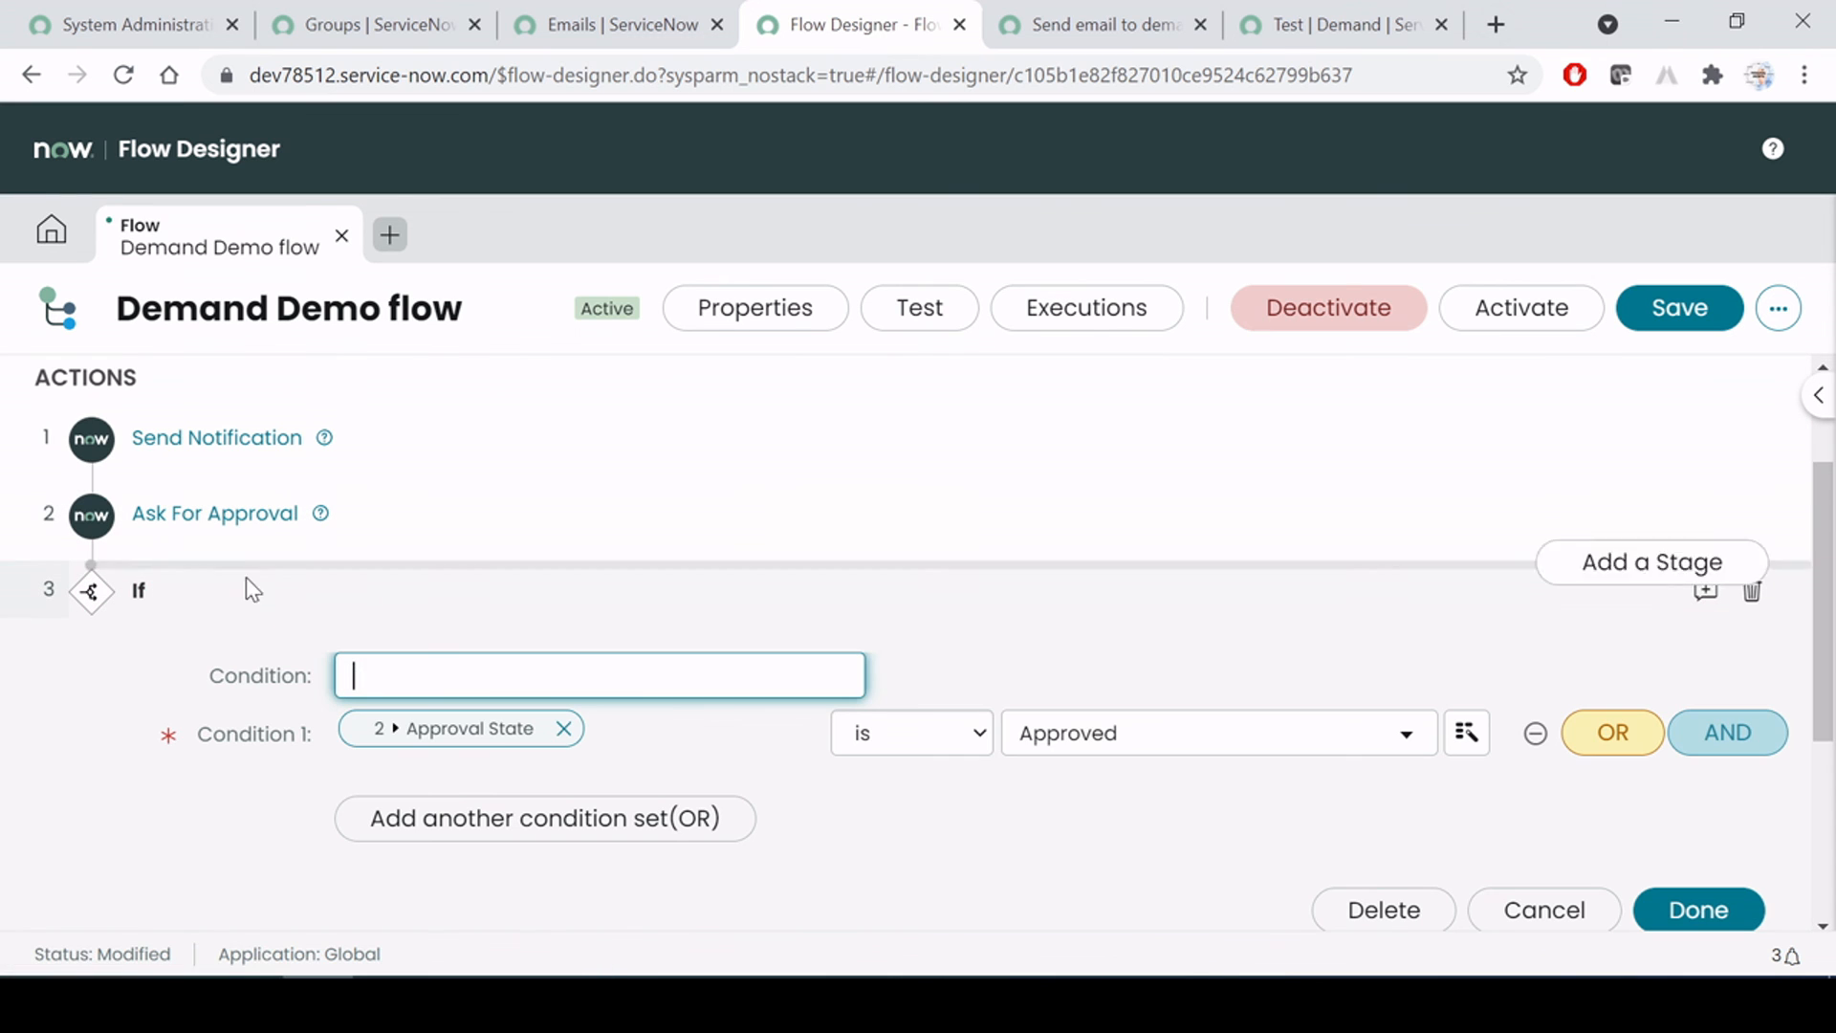
{"action": "left_click", "coordinate": [565, 730]}
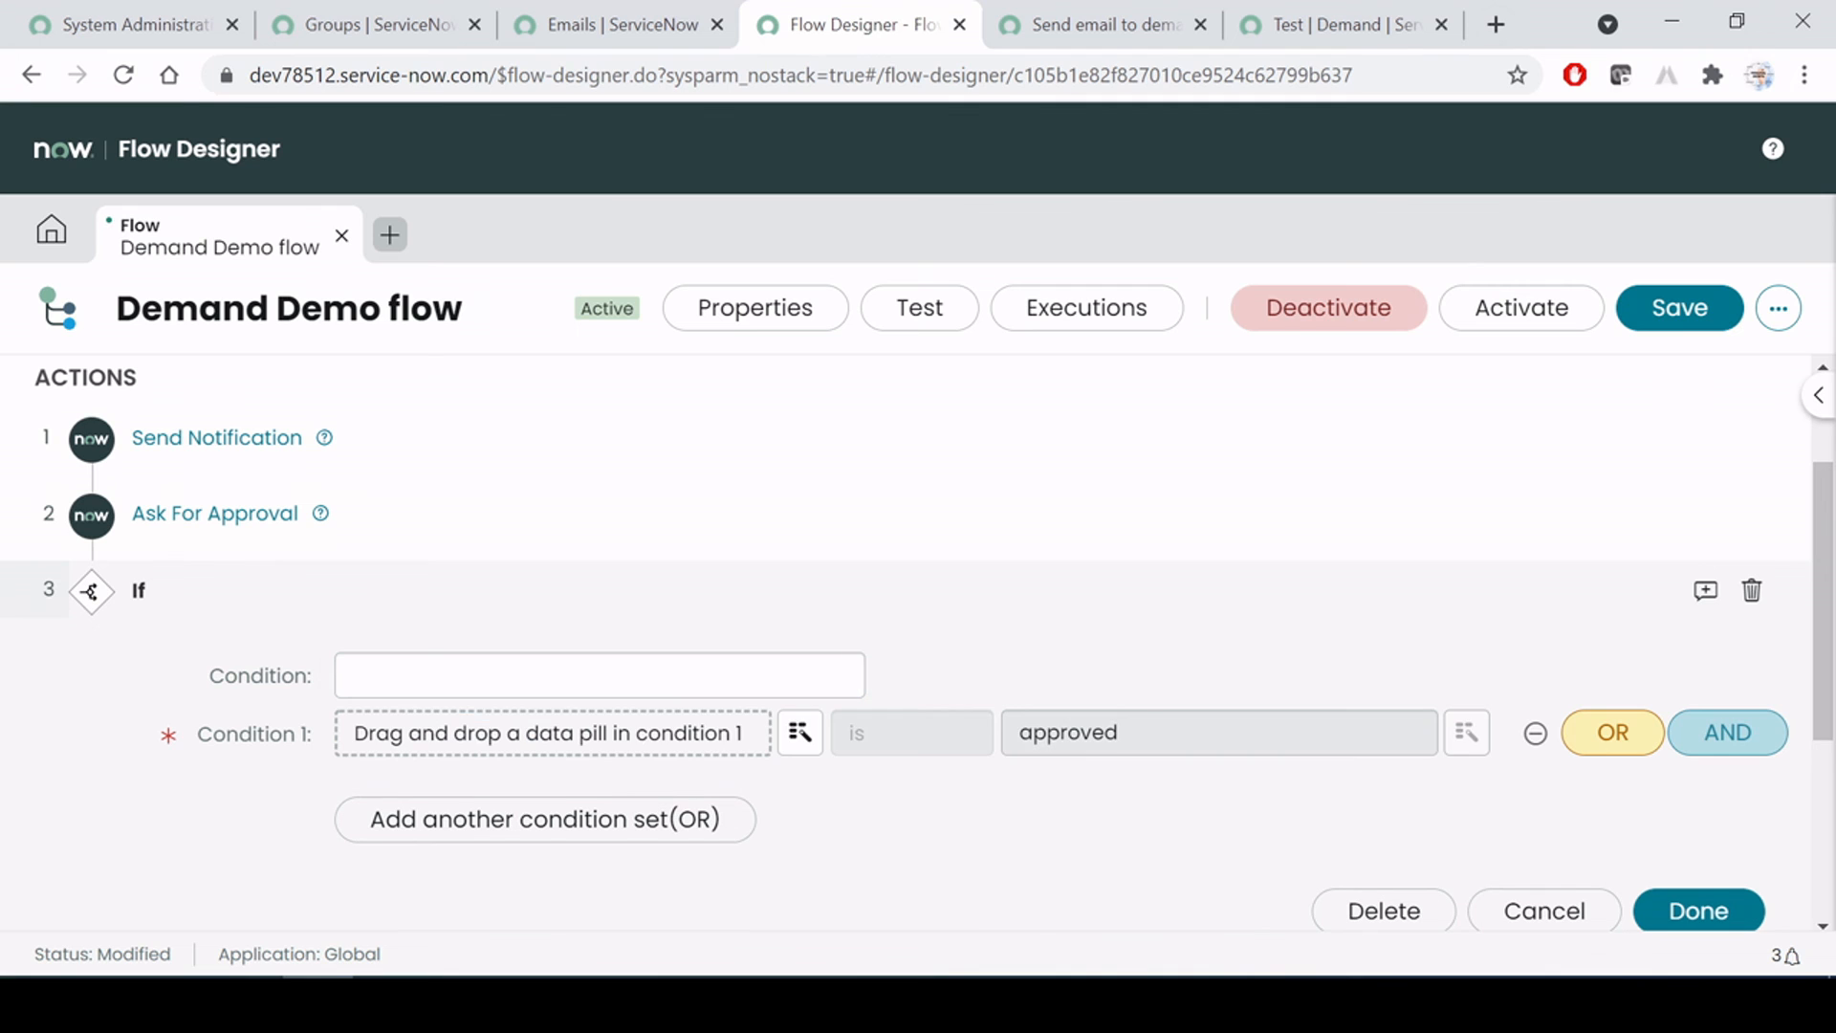
{"action": "left_click", "coordinate": [808, 741]}
{"action": "left_click", "coordinate": [832, 449]}
{"action": "left_click", "coordinate": [1061, 397]}
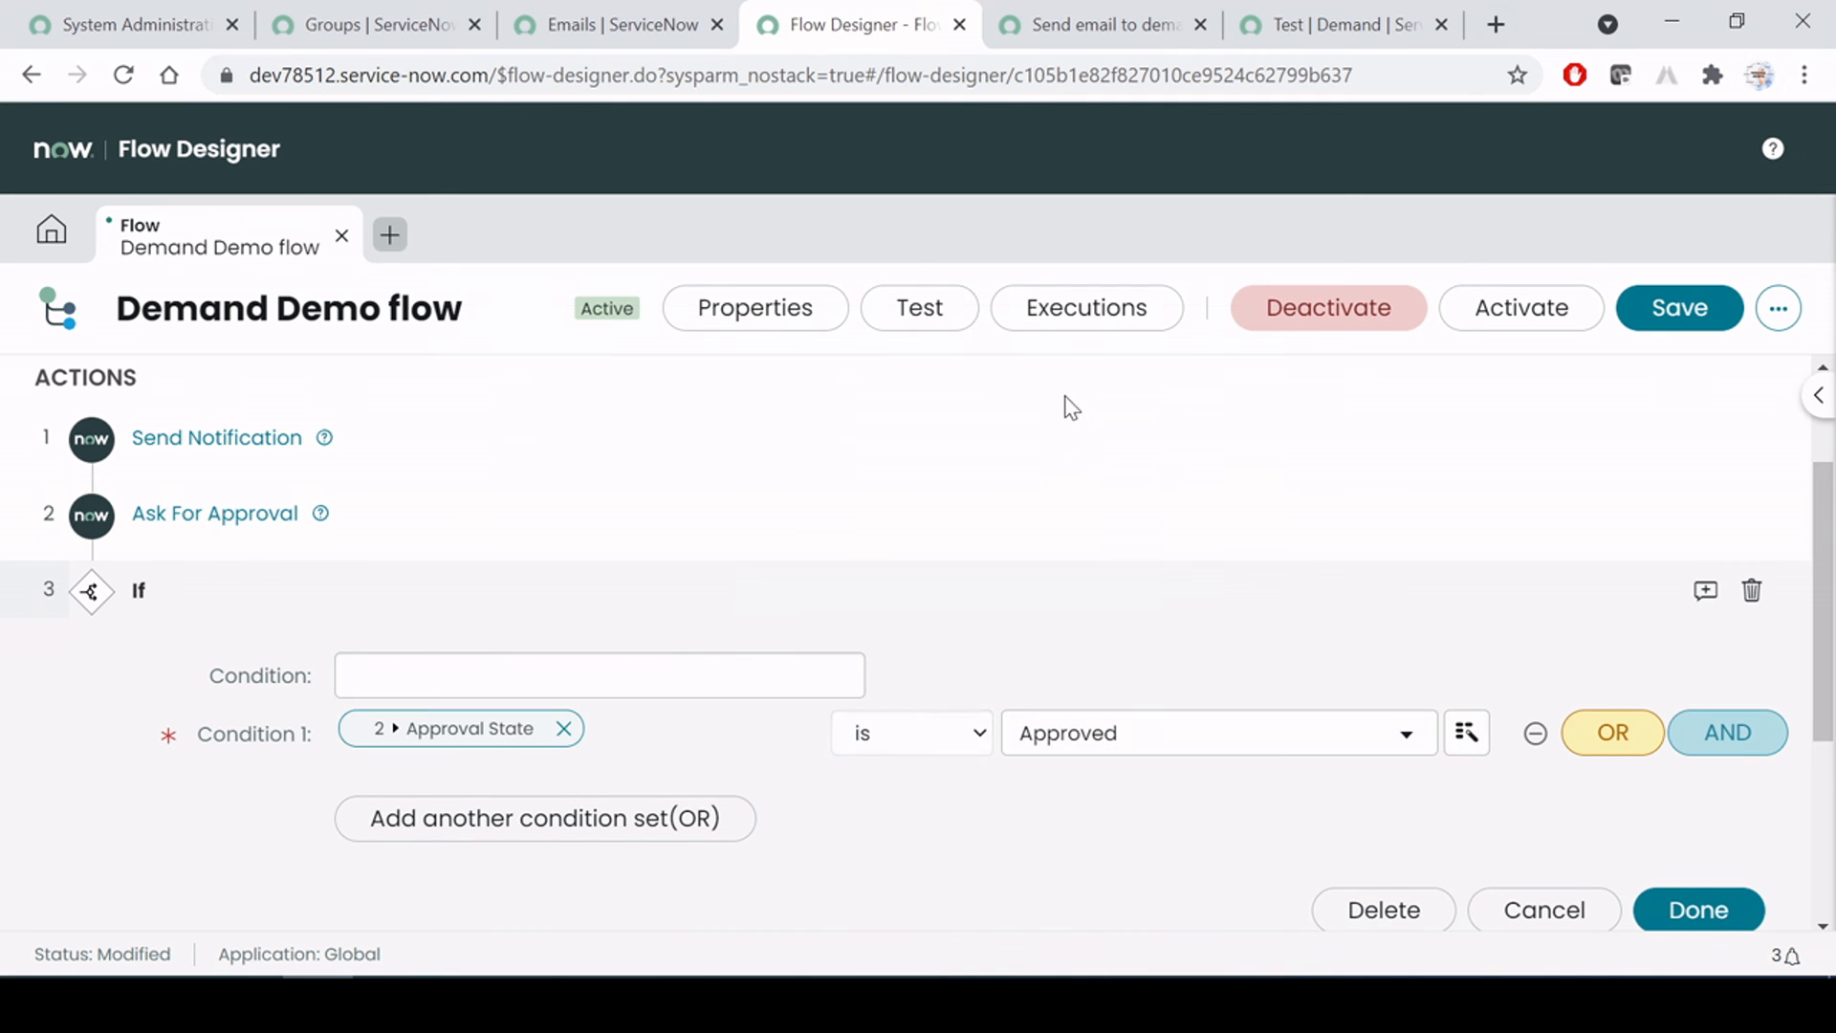
{"action": "left_click", "coordinate": [1270, 738]}
{"action": "left_click", "coordinate": [1101, 594]}
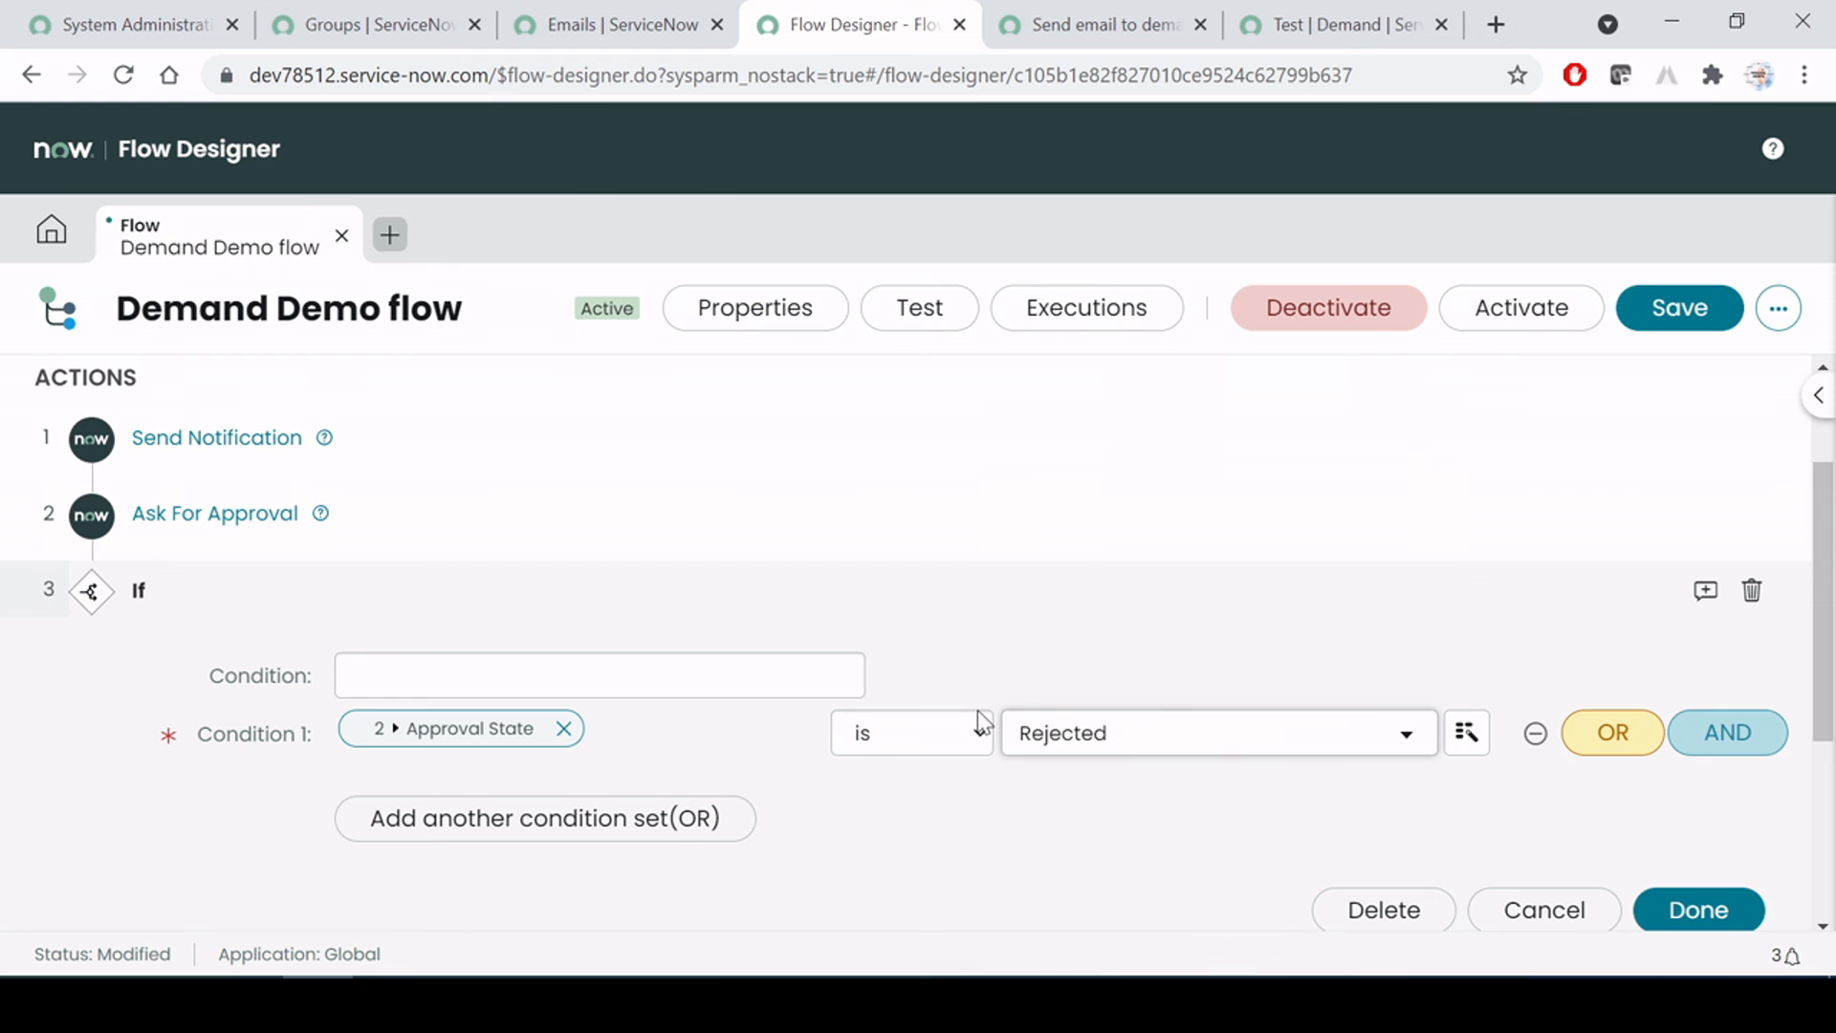
{"action": "scroll", "coordinate": [778, 659], "scroll_direction": "down", "scroll_amount": 4}
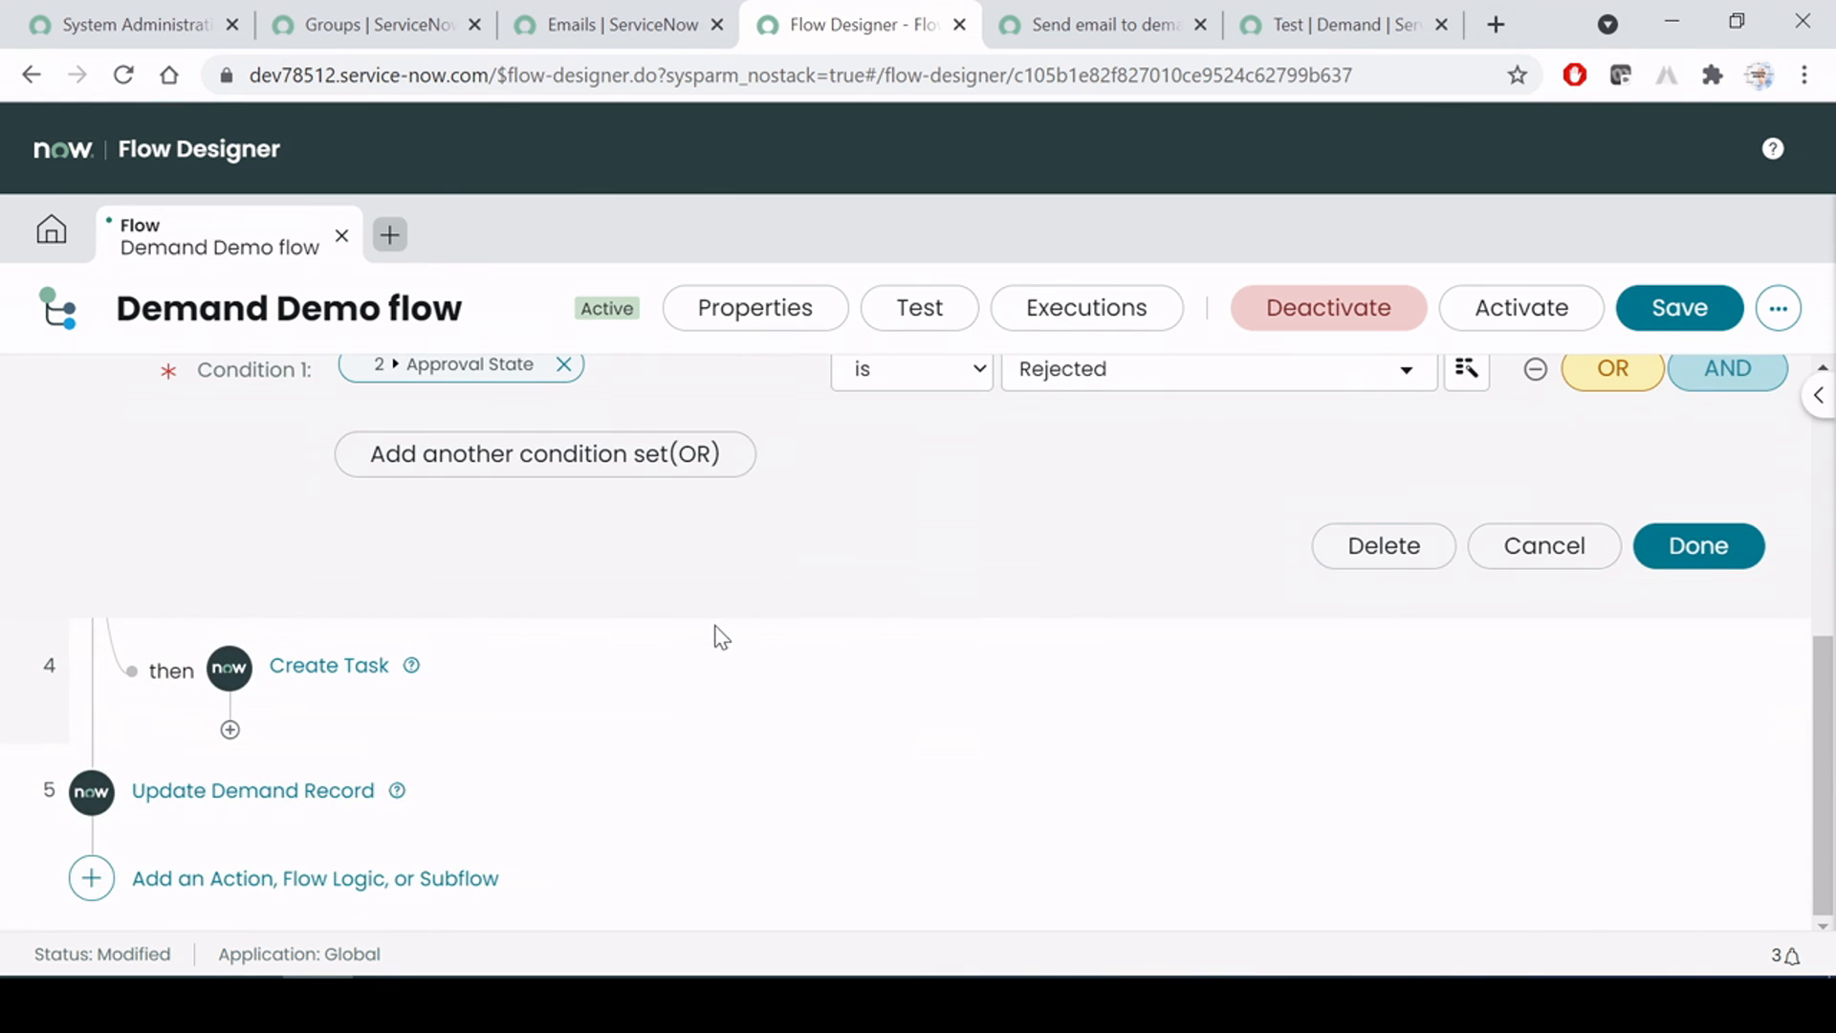
{"action": "scroll", "coordinate": [713, 645], "scroll_direction": "up", "scroll_amount": 3}
{"action": "scroll", "coordinate": [713, 650], "scroll_direction": "down", "scroll_amount": 2}
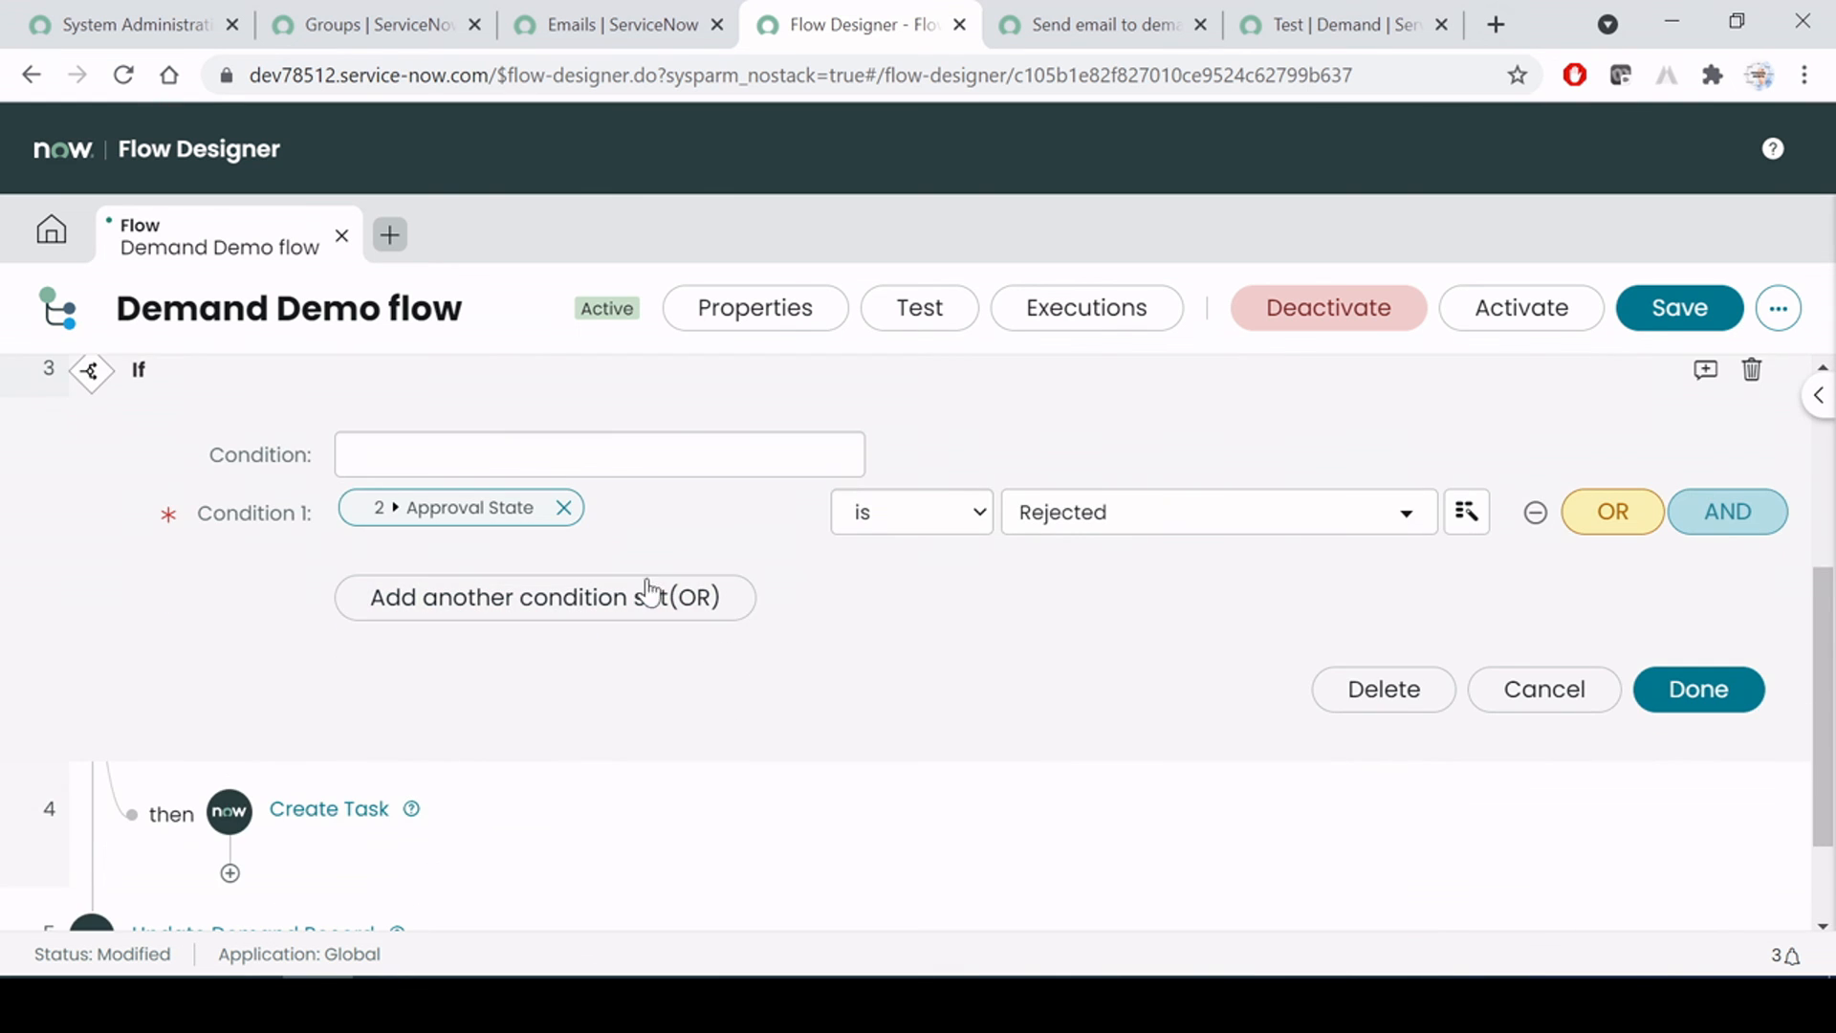
{"action": "left_click", "coordinate": [1698, 692]}
{"action": "scroll", "coordinate": [497, 669], "scroll_direction": "up", "scroll_amount": 2}
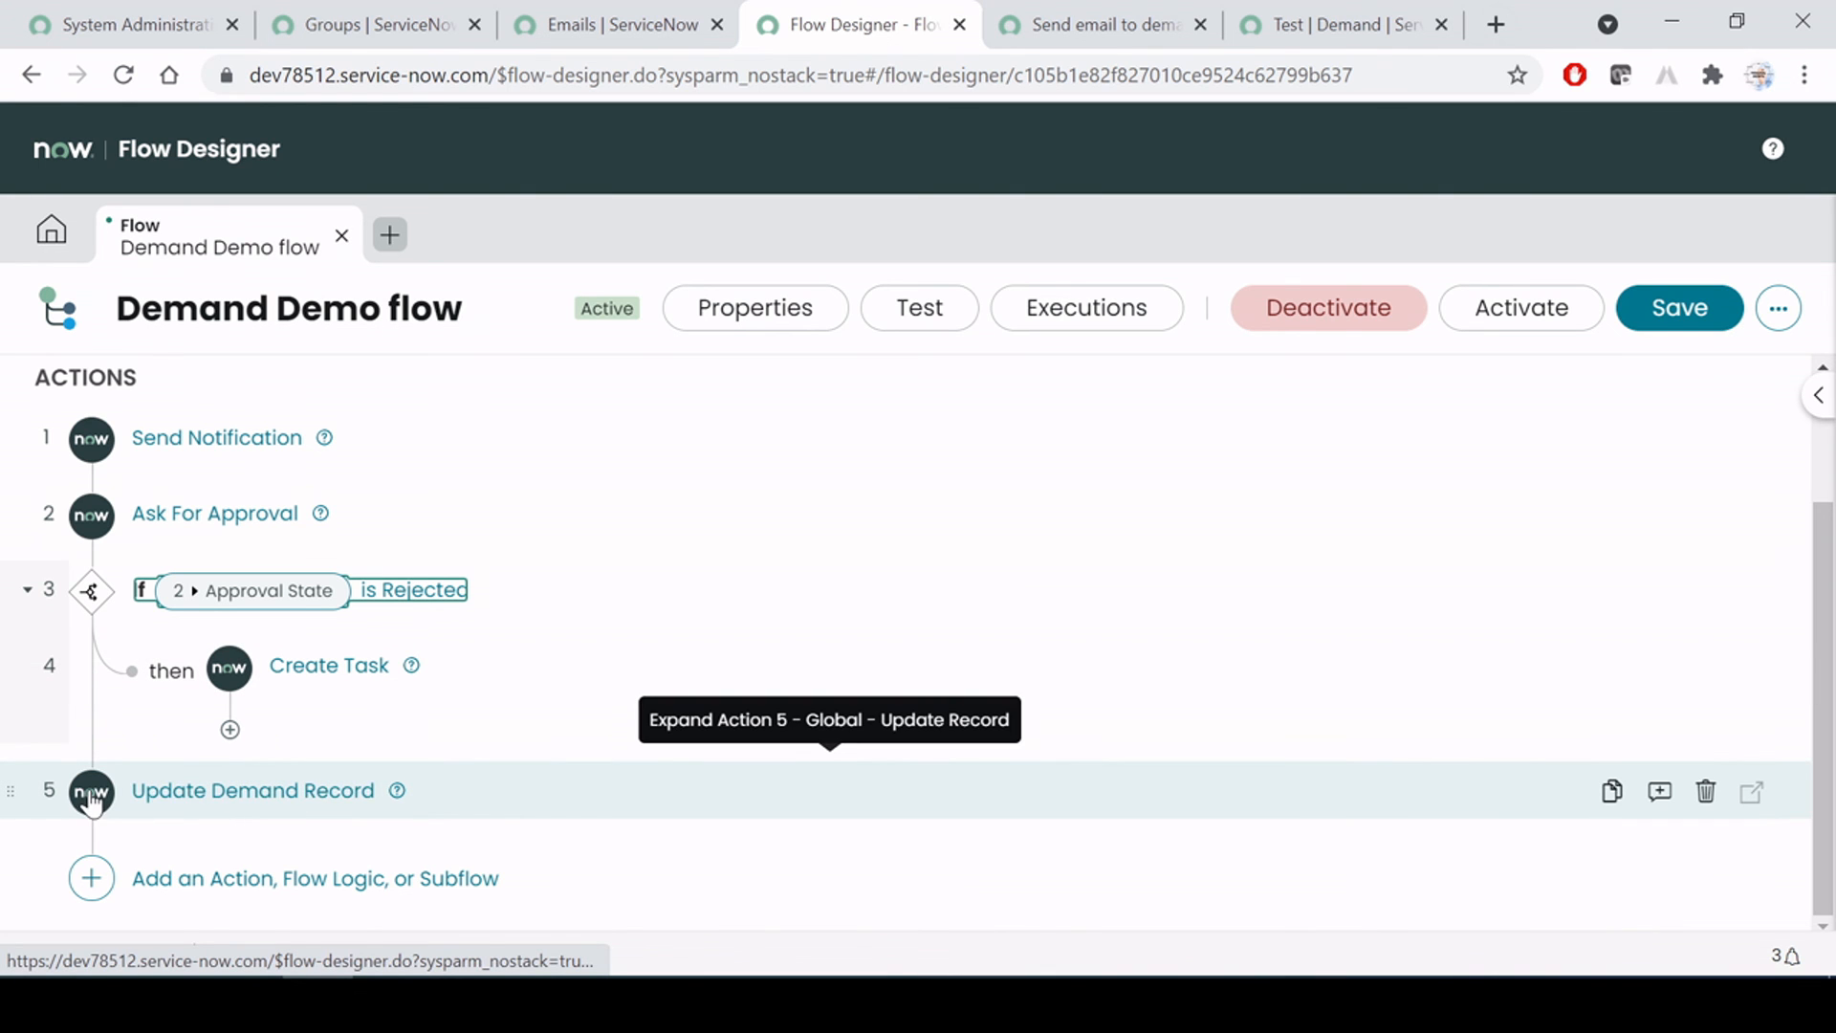
Move Update Demand Record into the If branch and move Create Task out of it, below the branch
{"action": "left_click_drag", "start_coordinate": [14, 790], "coordinate": [154, 631]}
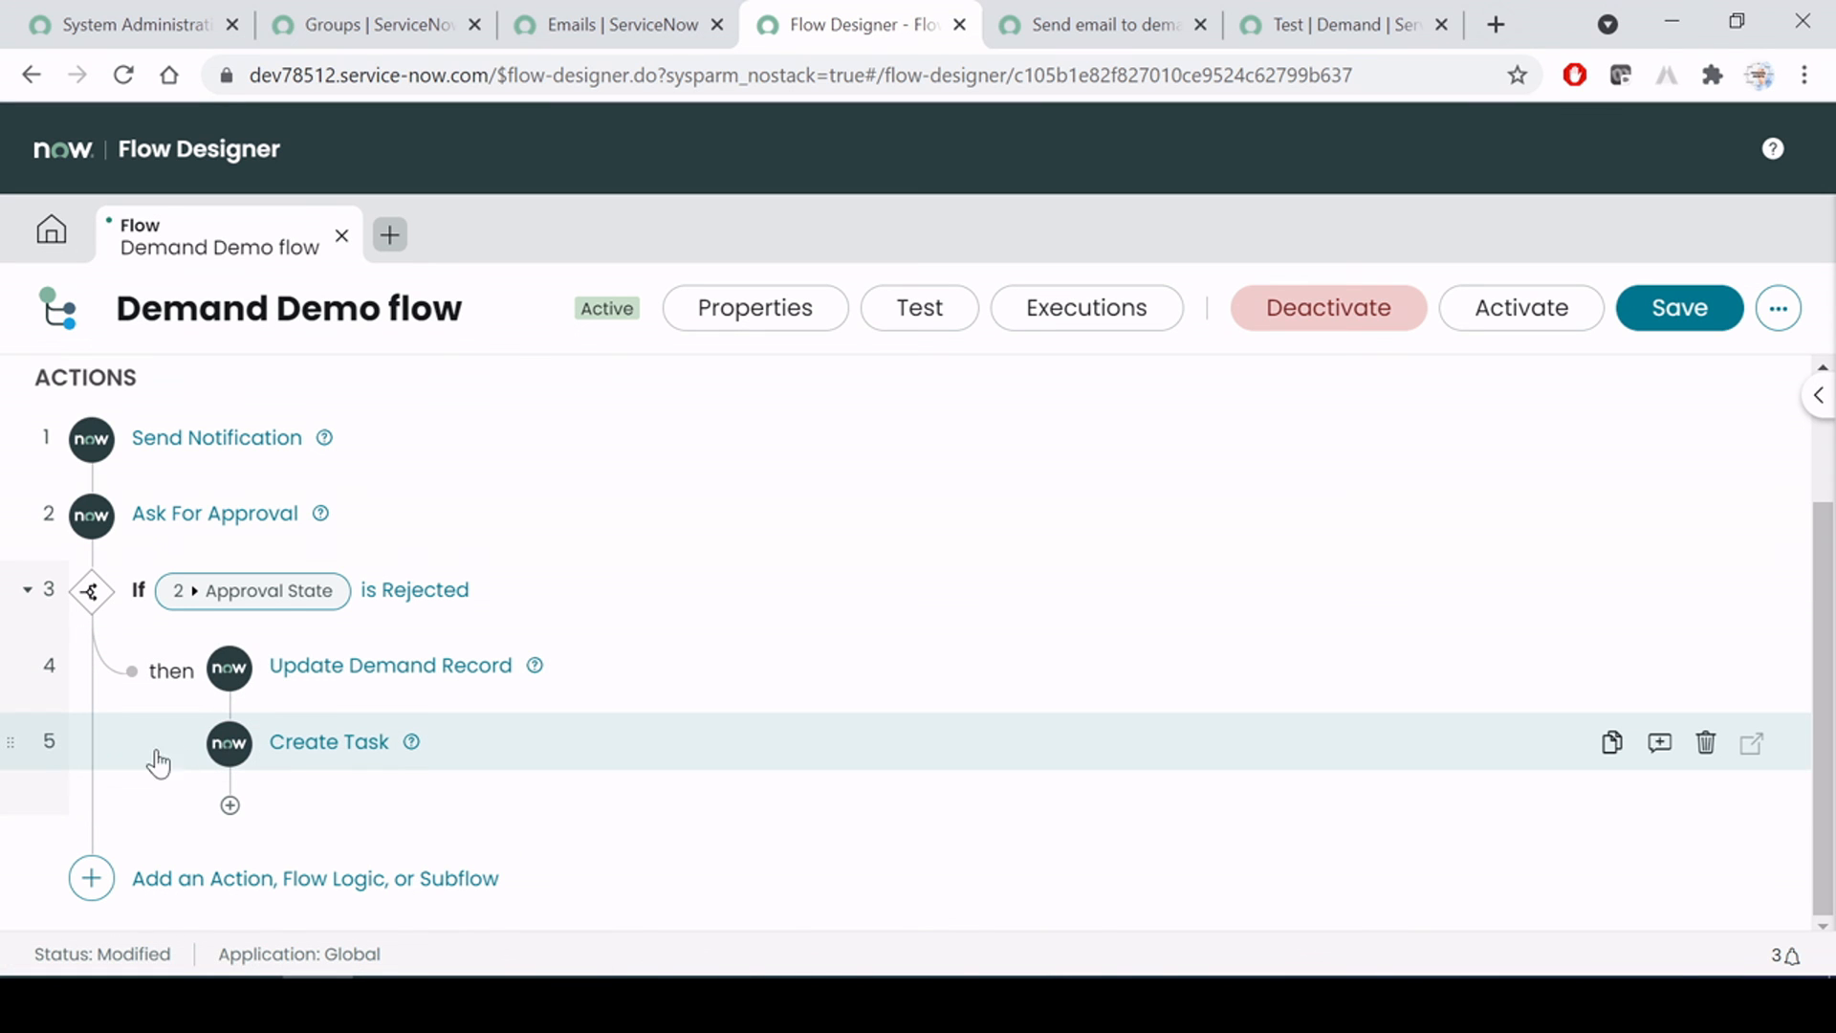
{"action": "left_click_drag", "start_coordinate": [9, 741], "coordinate": [94, 836]}
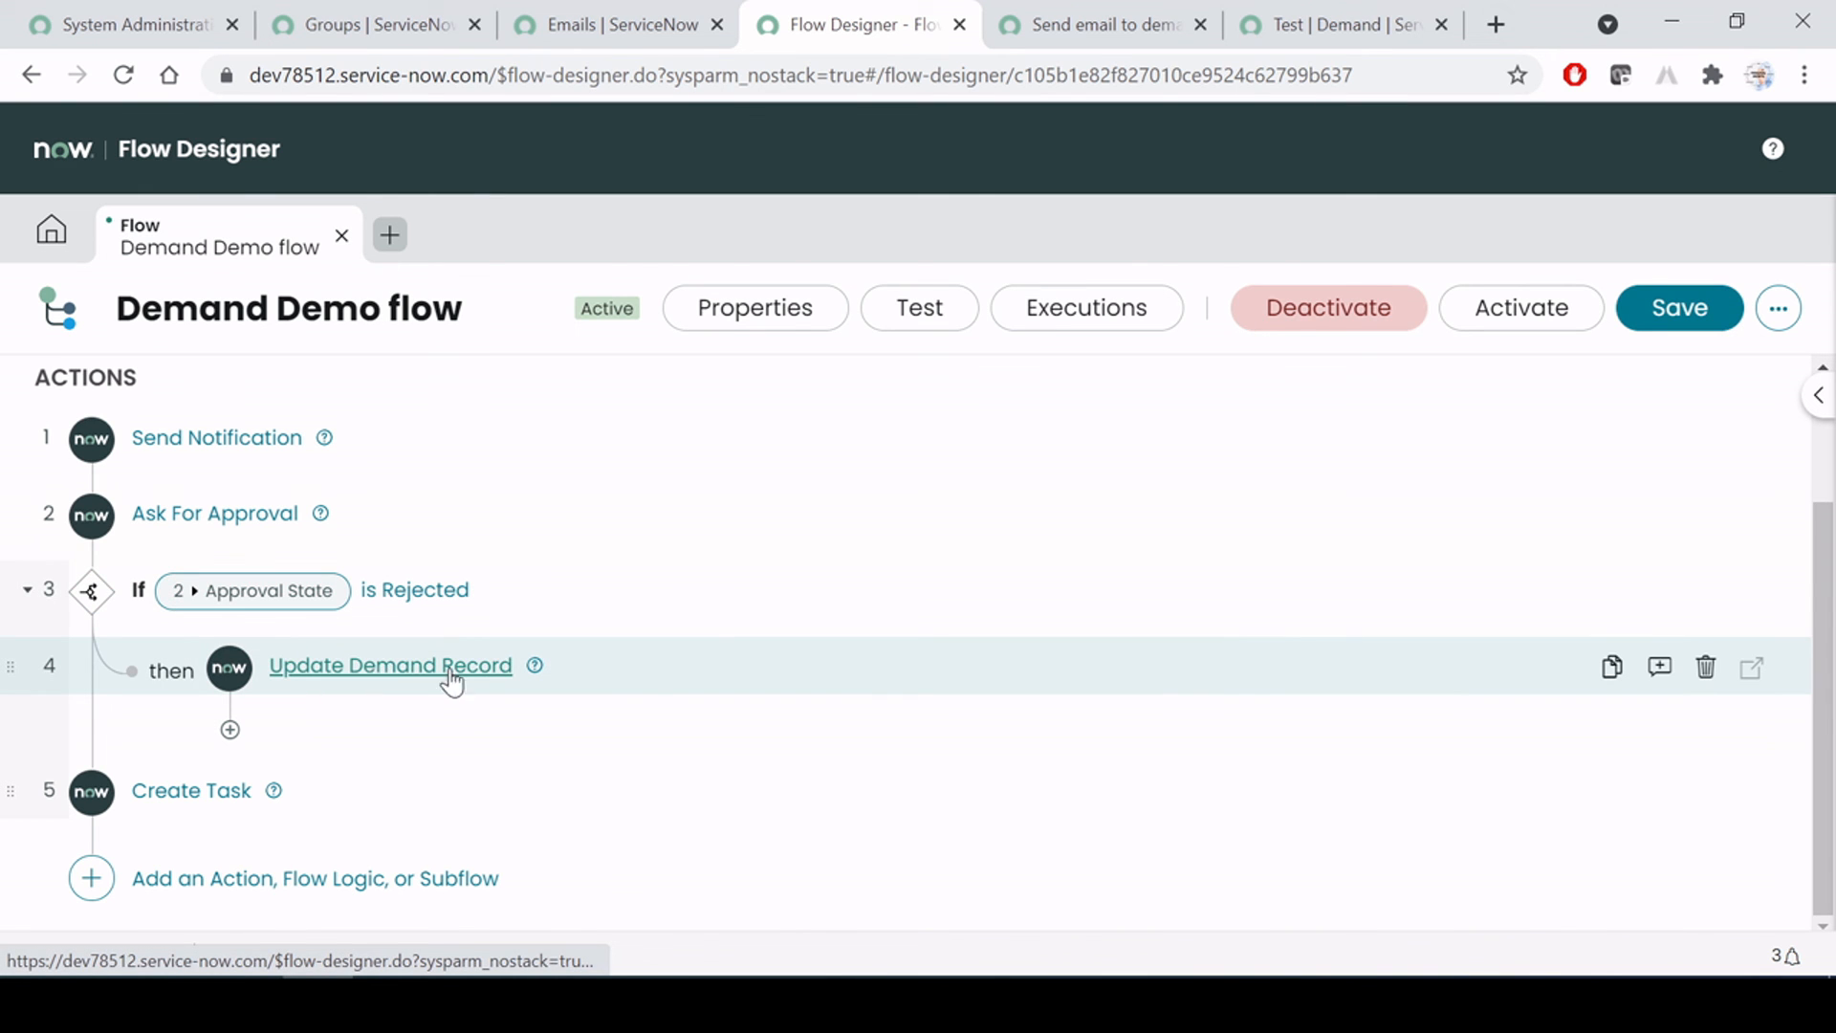
Review the settings of the Update Demand Record action, the If condition and the Create Task action
{"action": "left_click", "coordinate": [388, 667]}
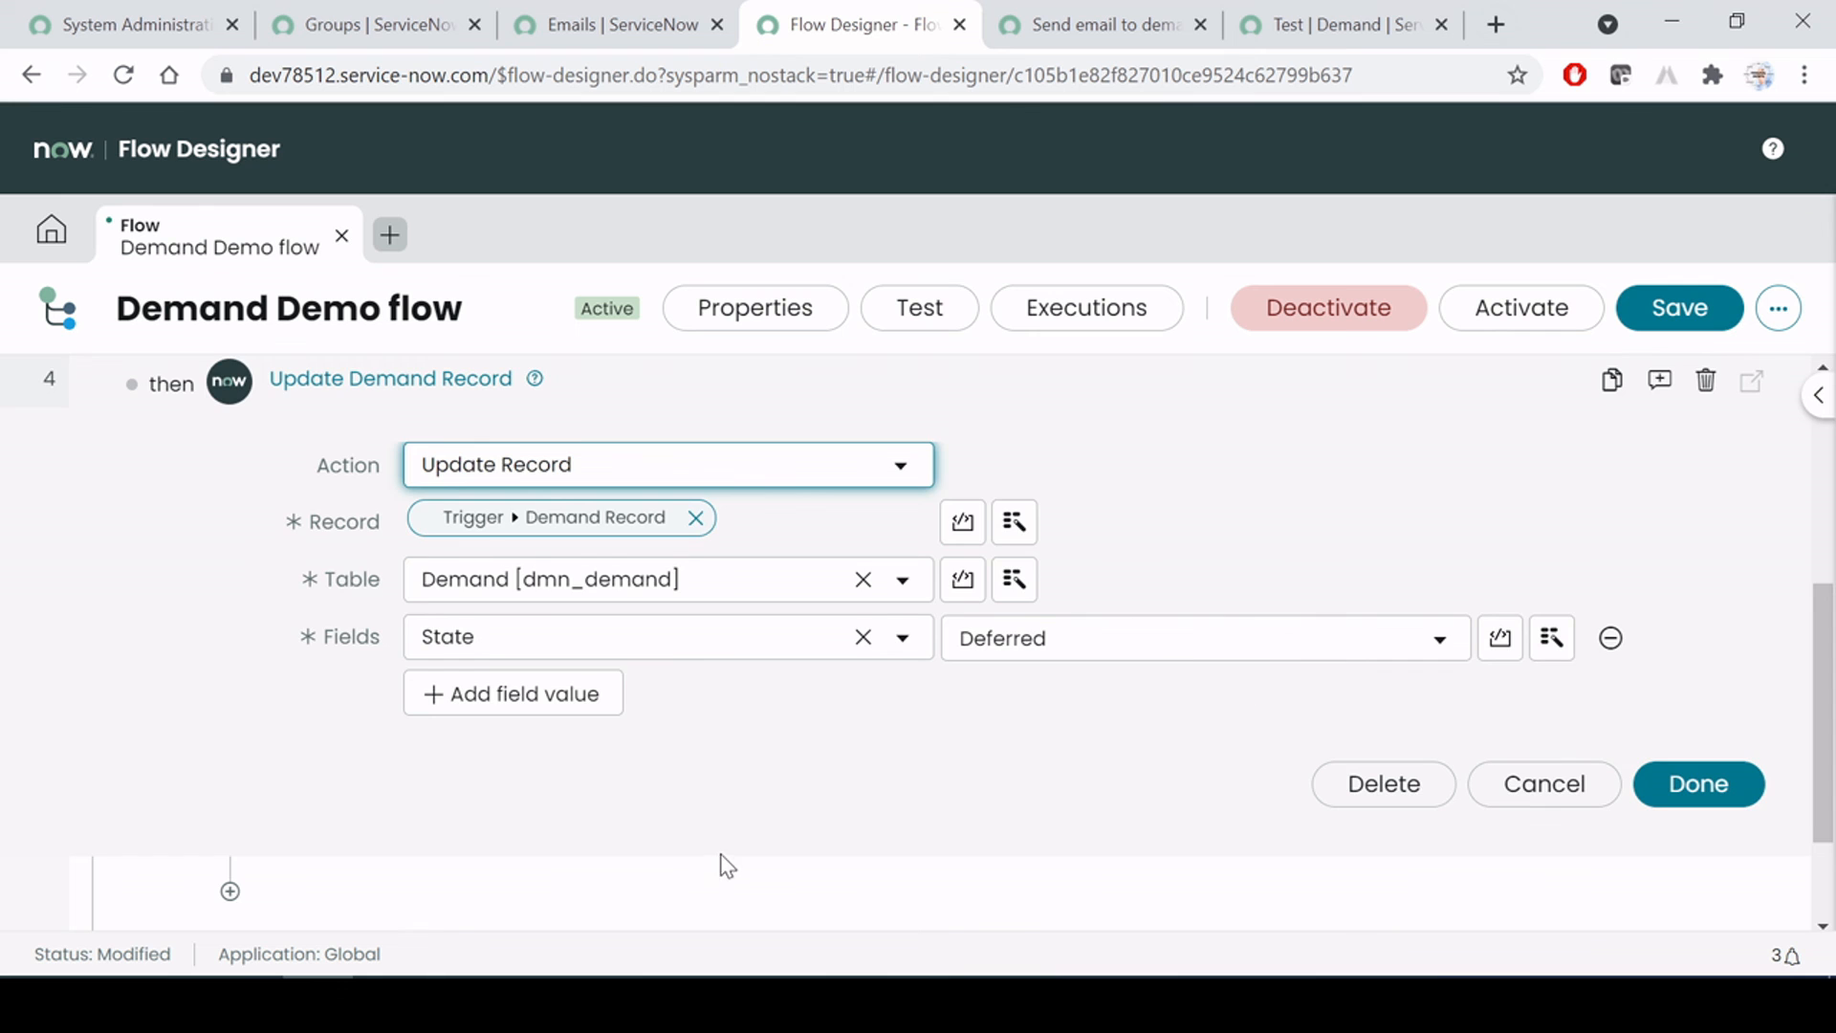
{"action": "scroll", "coordinate": [719, 853], "scroll_direction": "up", "scroll_amount": 5}
{"action": "left_click", "coordinate": [411, 738]}
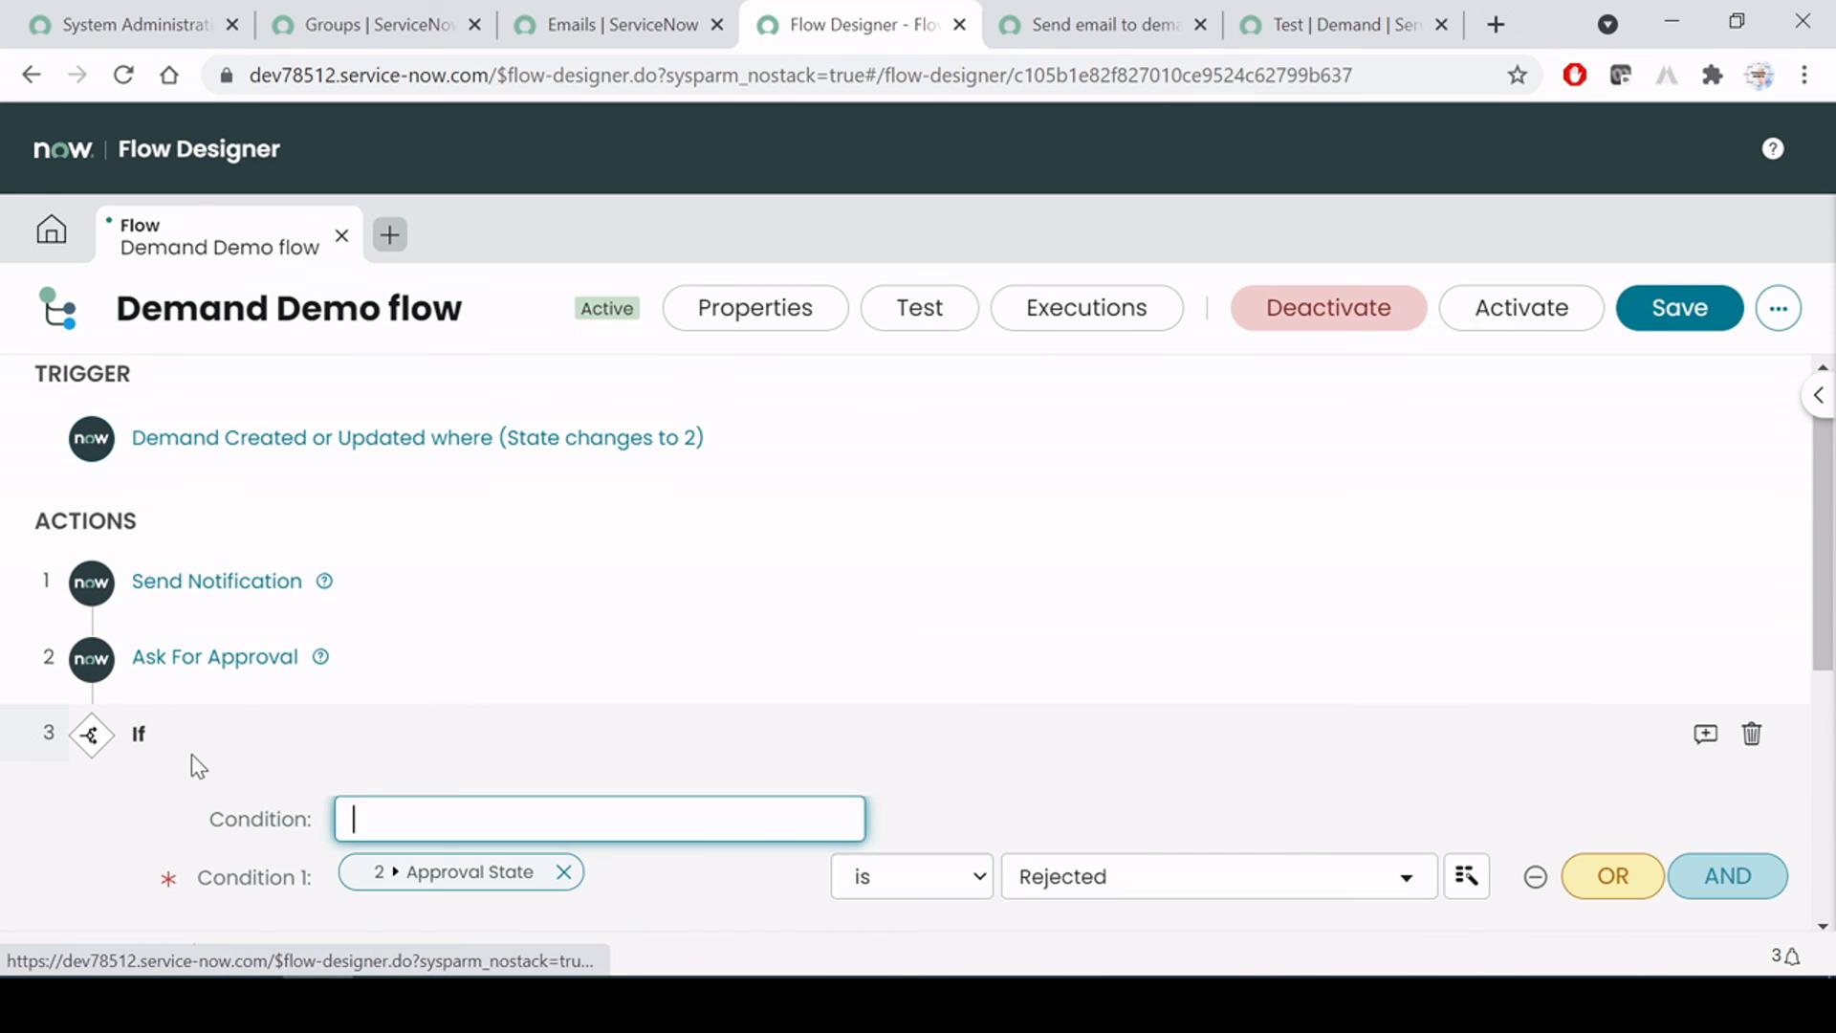
{"action": "left_click", "coordinate": [138, 741]}
{"action": "scroll", "coordinate": [286, 717], "scroll_direction": "down", "scroll_amount": 2}
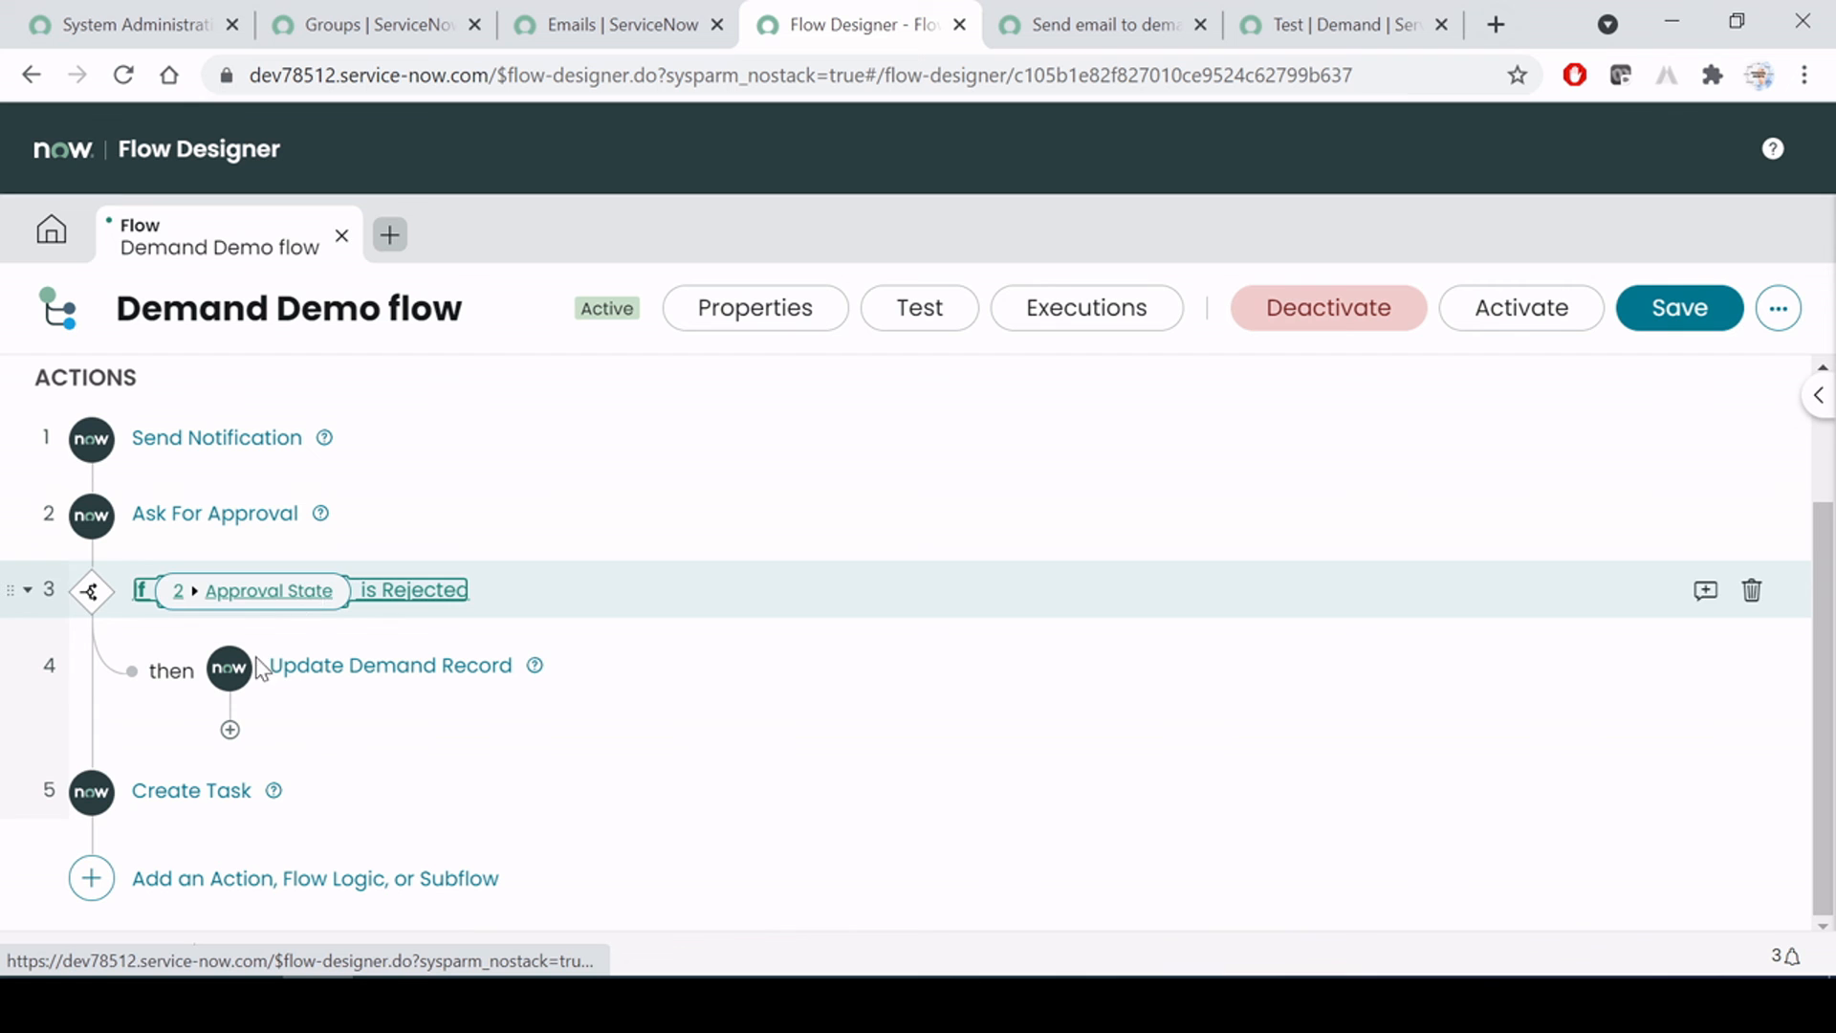
{"action": "left_click", "coordinate": [188, 791]}
{"action": "scroll", "coordinate": [680, 760], "scroll_direction": "down", "scroll_amount": 2}
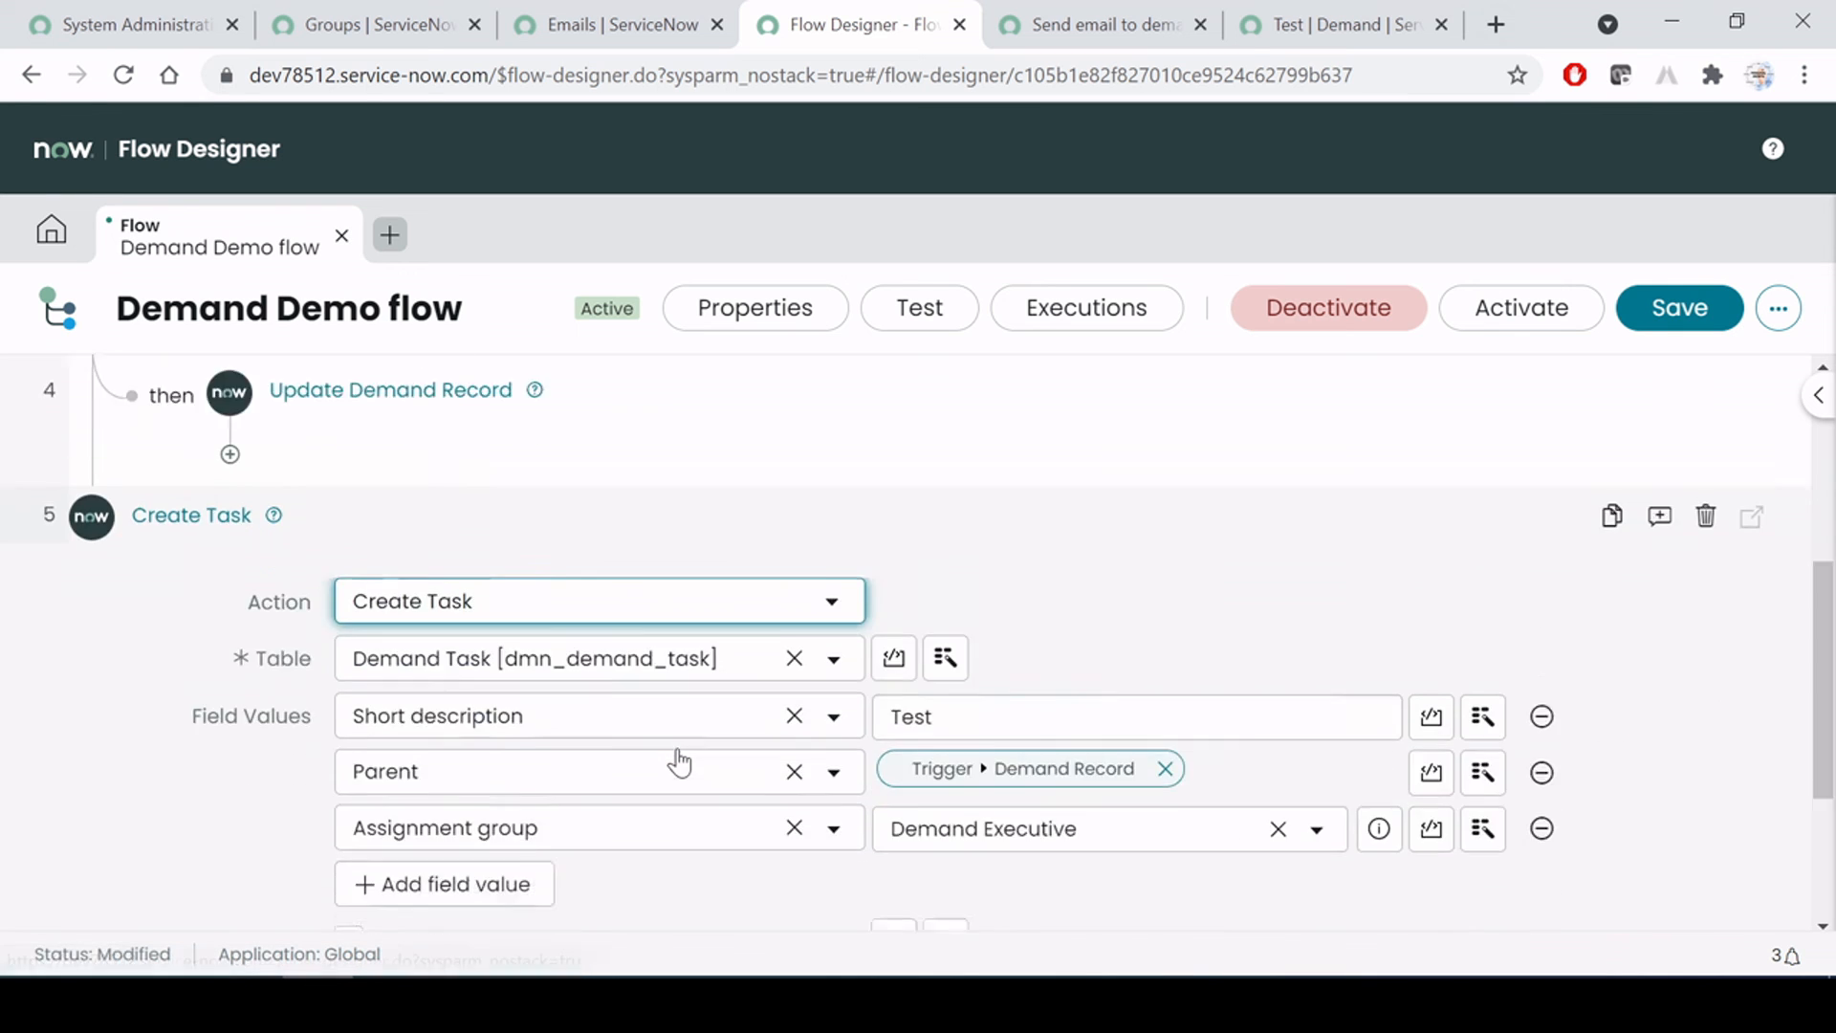
{"action": "scroll", "coordinate": [679, 762], "scroll_direction": "down", "scroll_amount": 1}
{"action": "scroll", "coordinate": [239, 732], "scroll_direction": "up", "scroll_amount": 2}
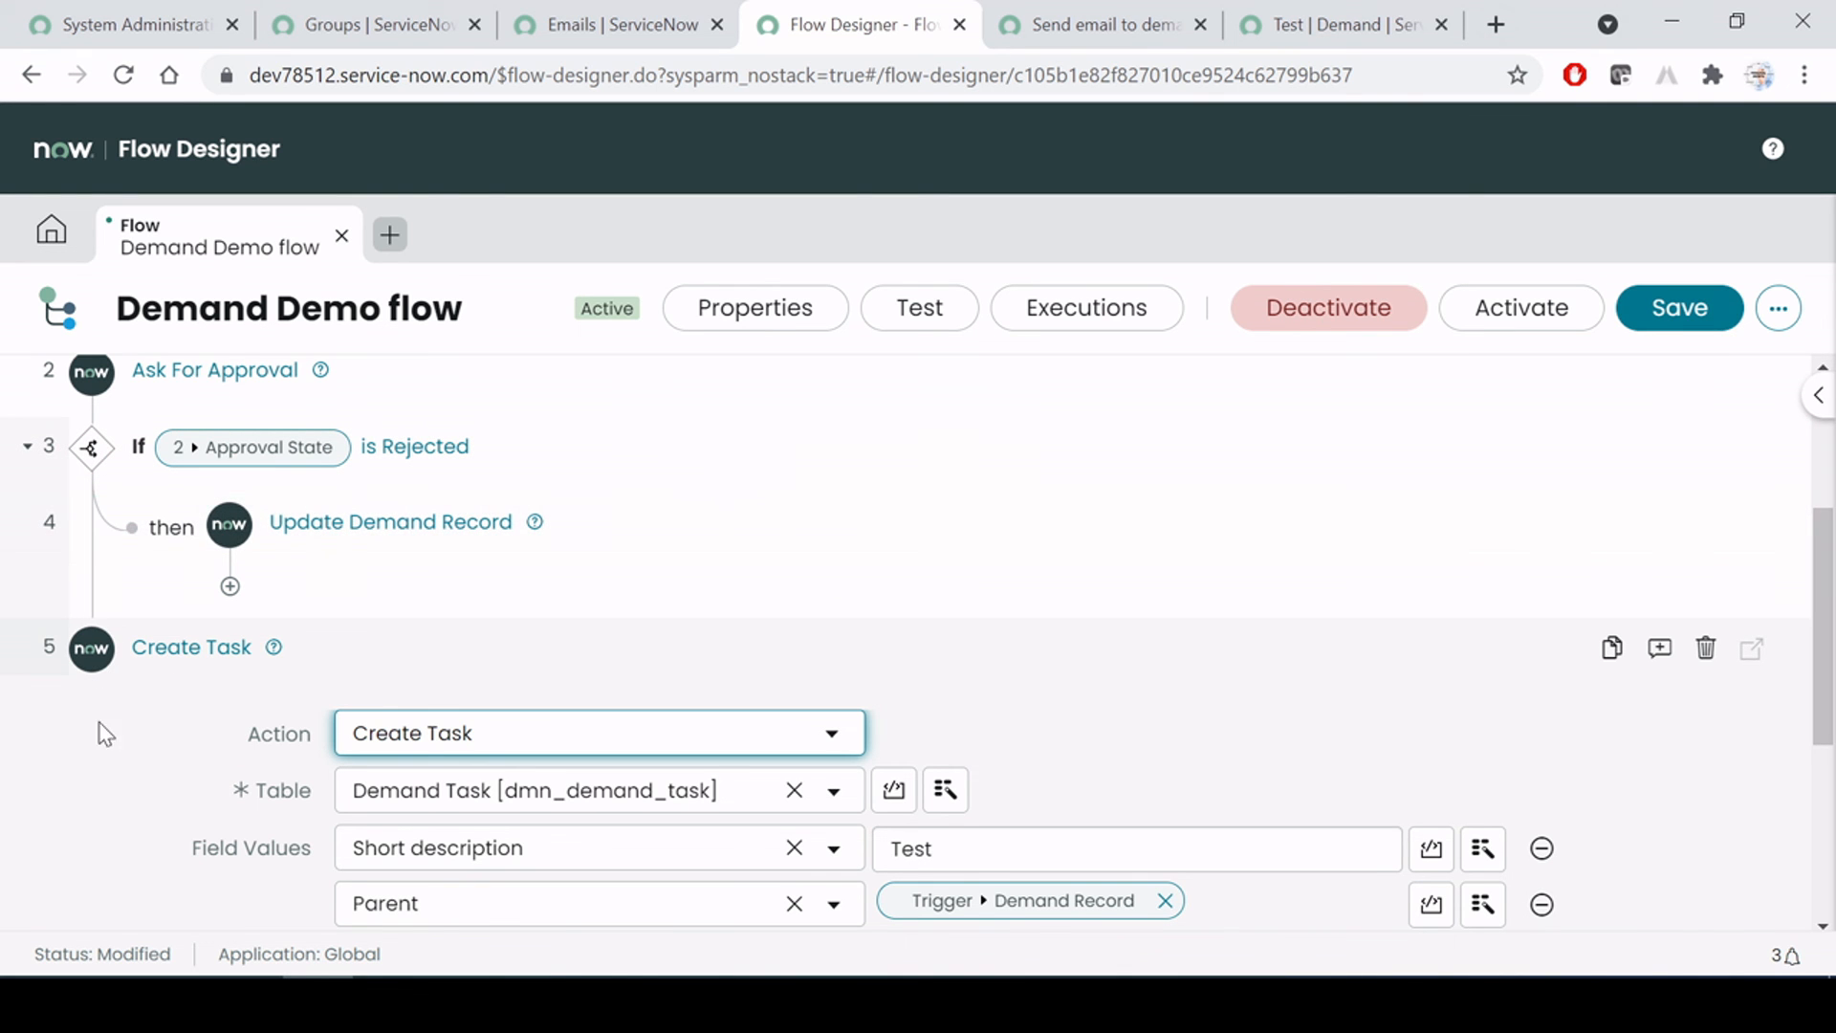
{"action": "left_click", "coordinate": [141, 761]}
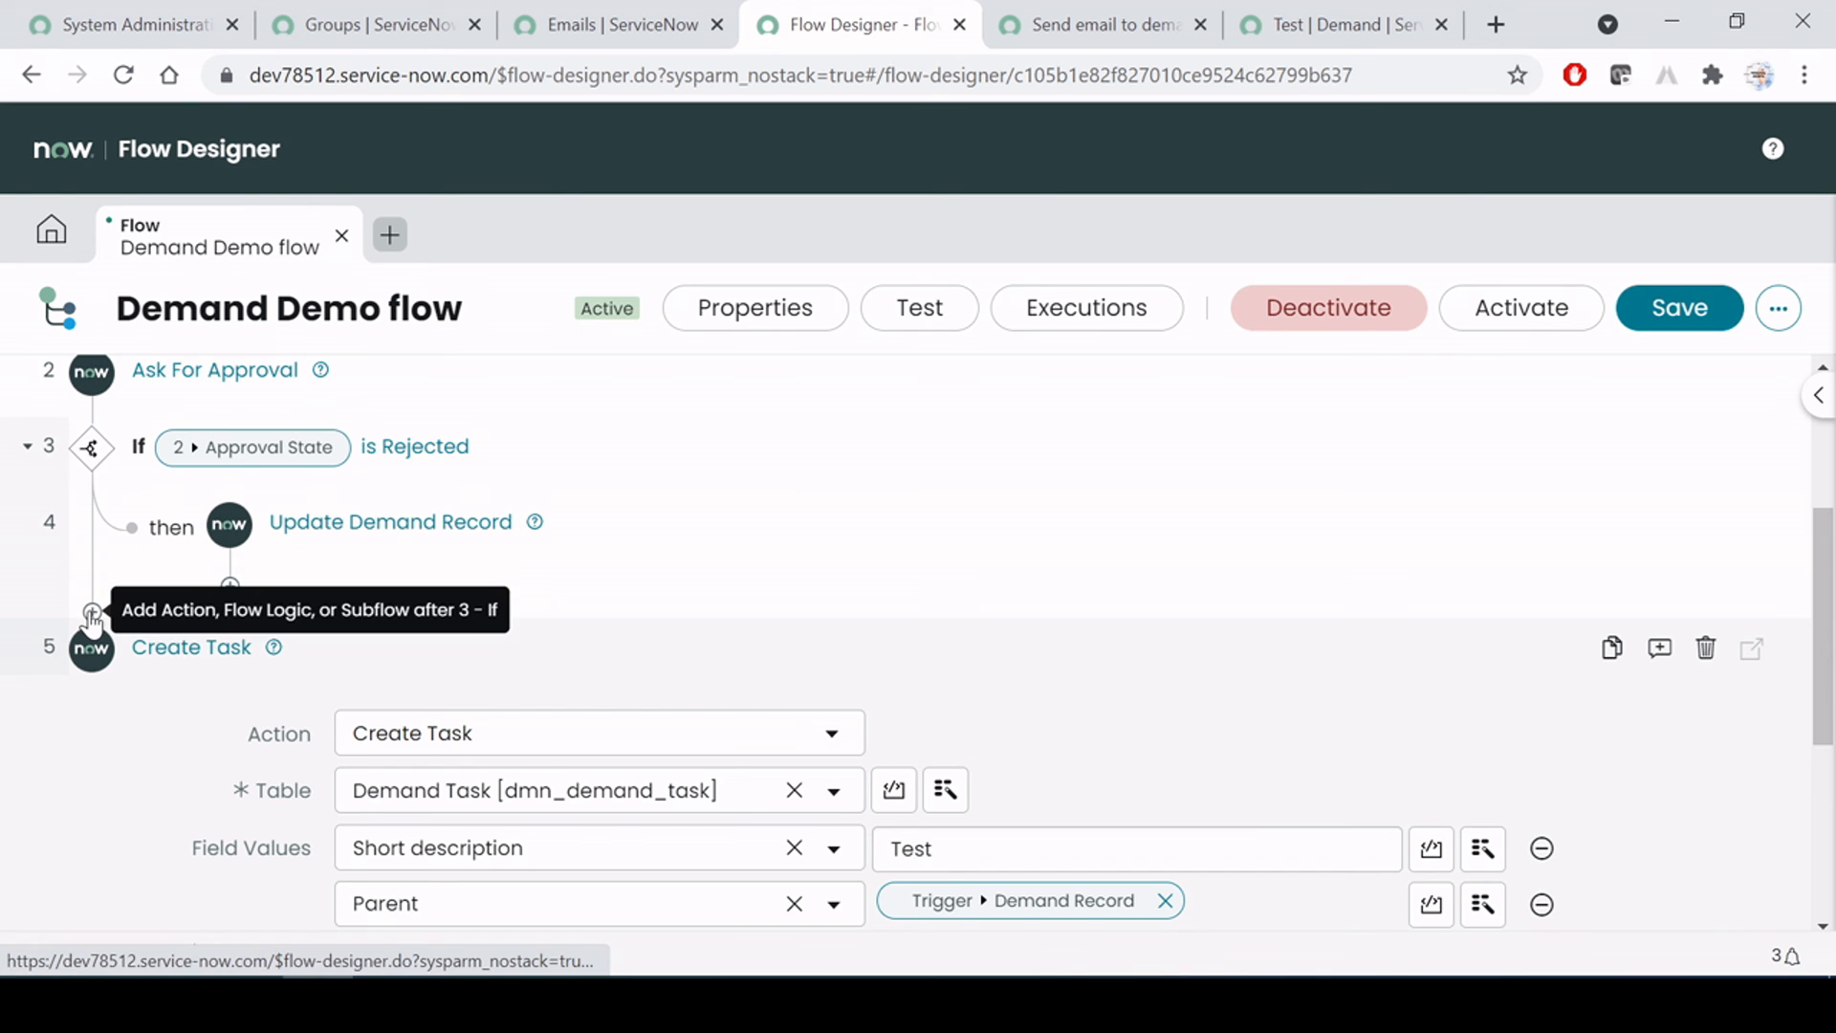
Add an Else flow logic block directly after the If block, before Create Task
{"action": "left_click", "coordinate": [91, 613]}
{"action": "left_click", "coordinate": [239, 578]}
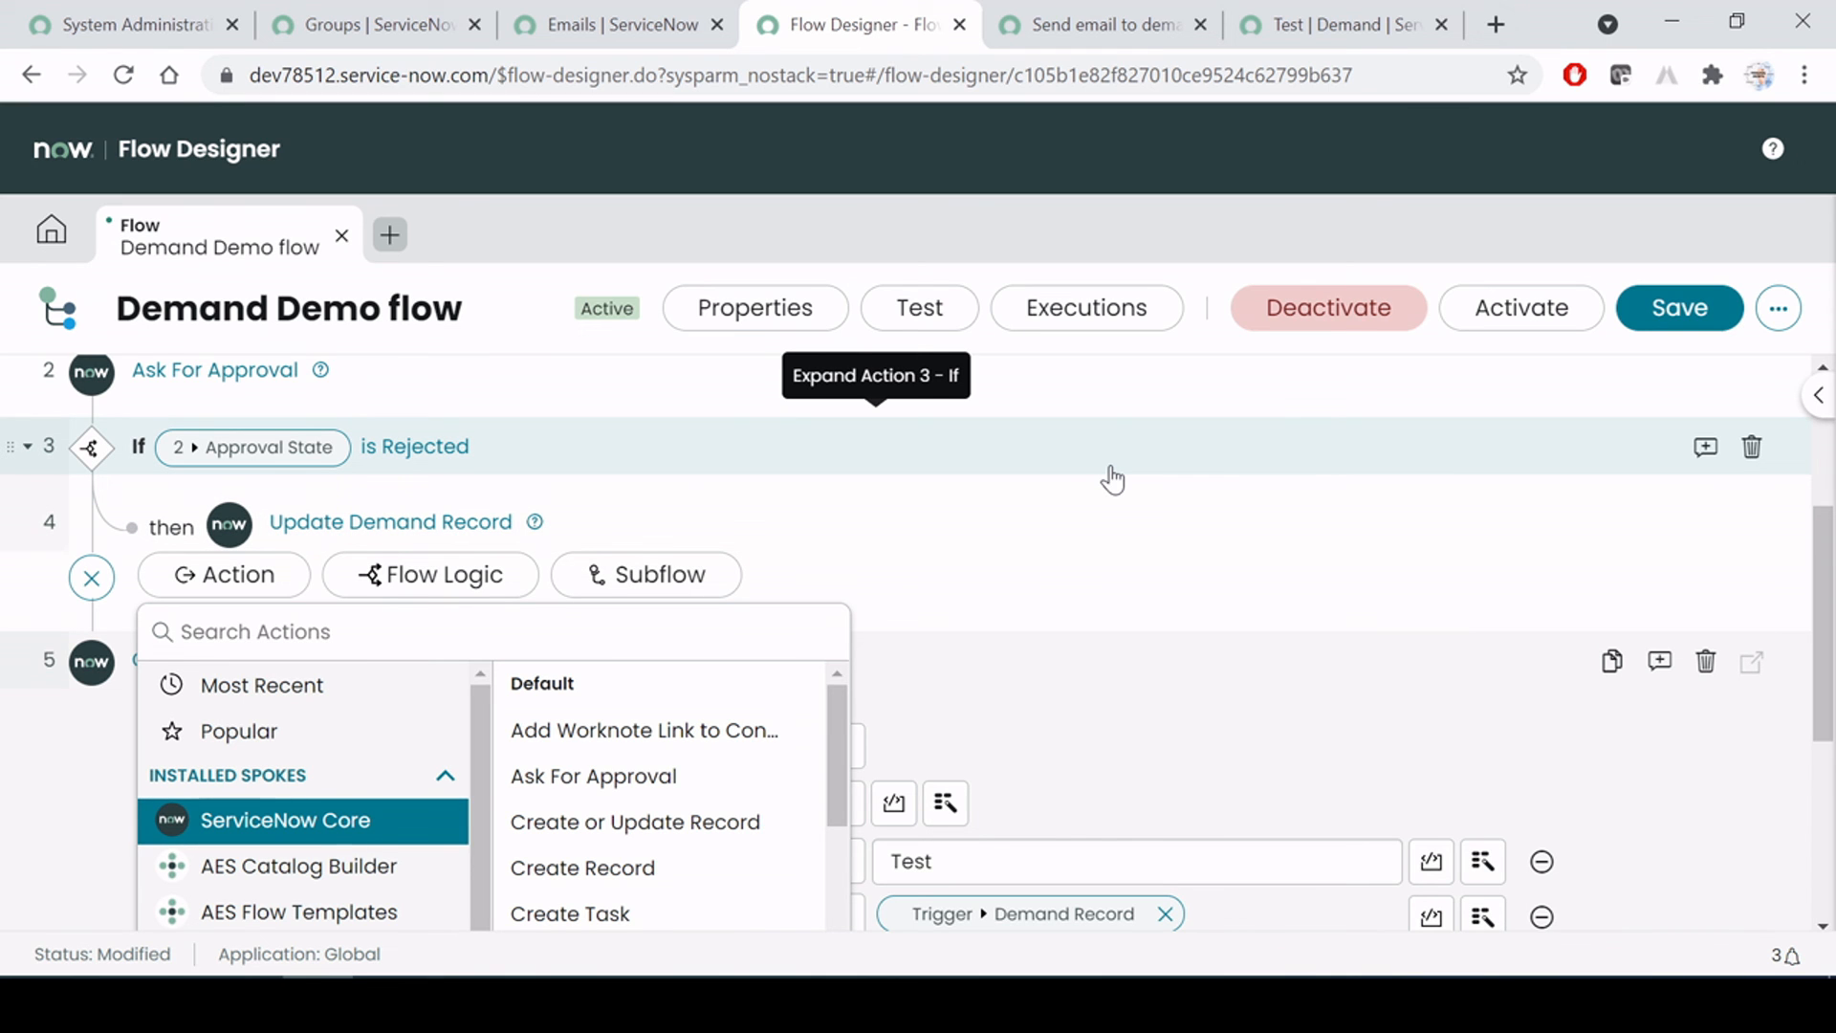
{"action": "left_click", "coordinate": [25, 763]}
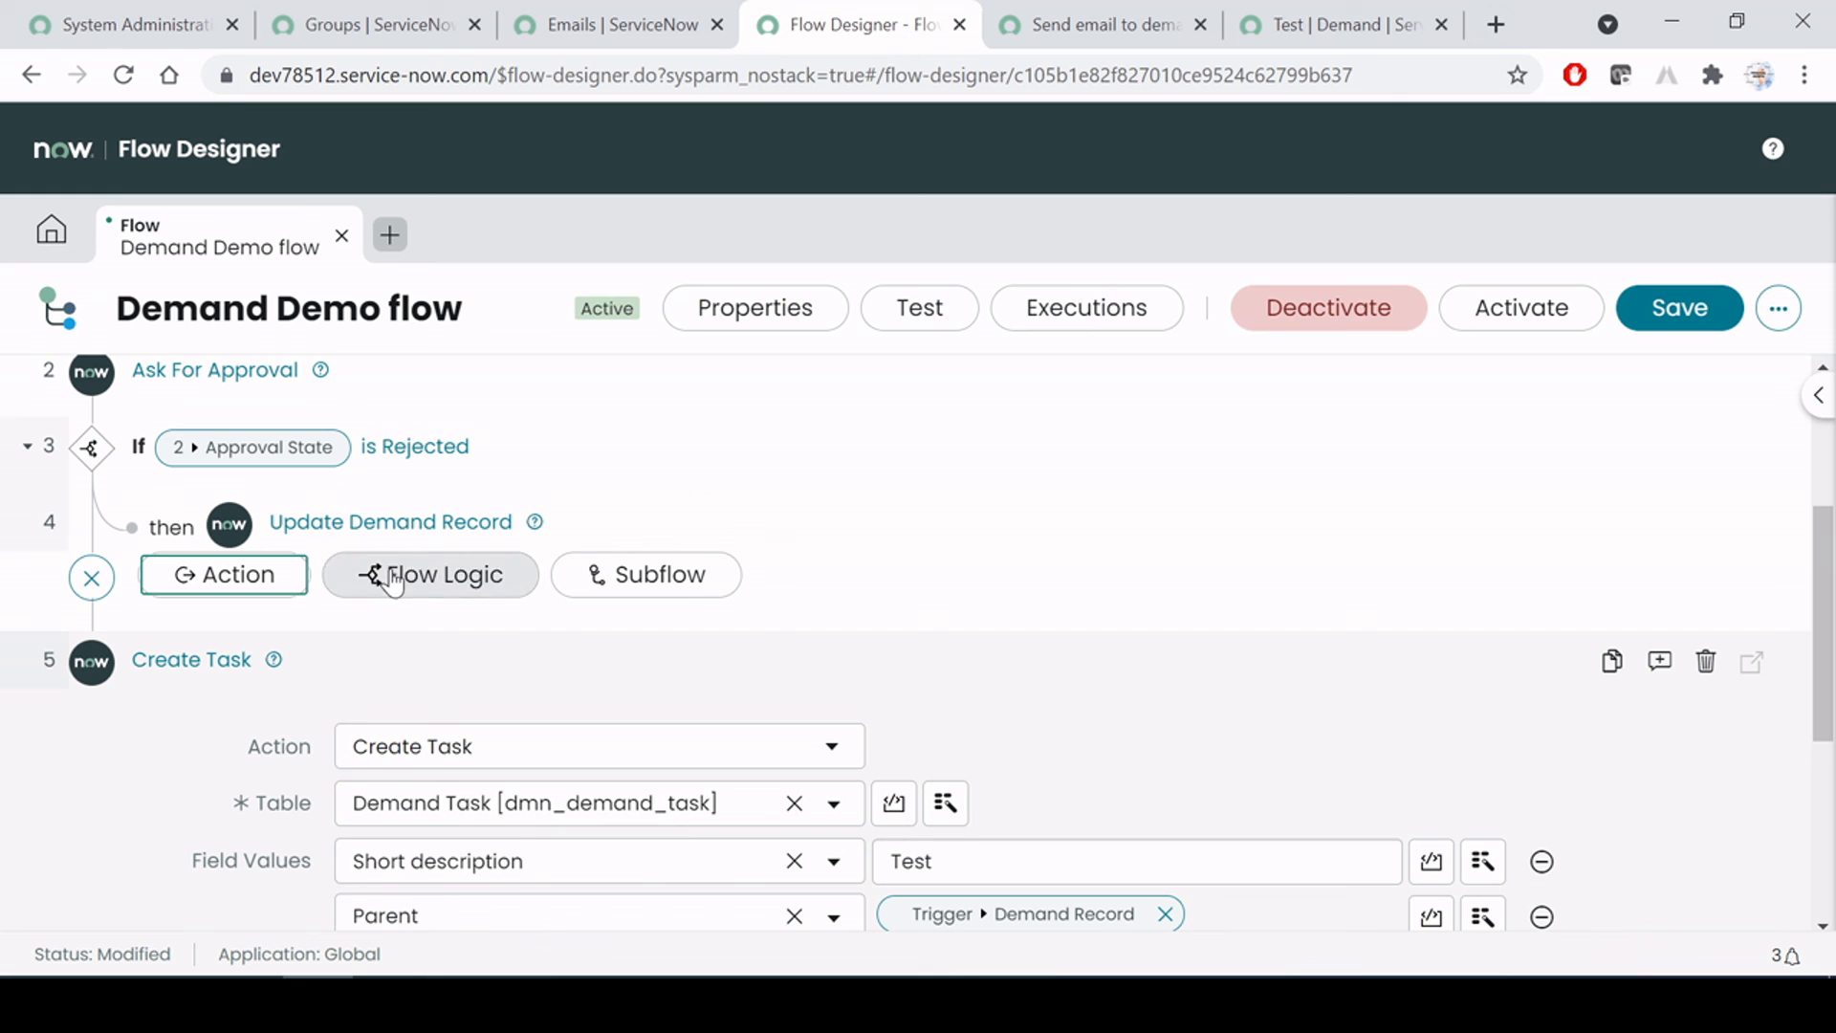
{"action": "left_click", "coordinate": [420, 577]}
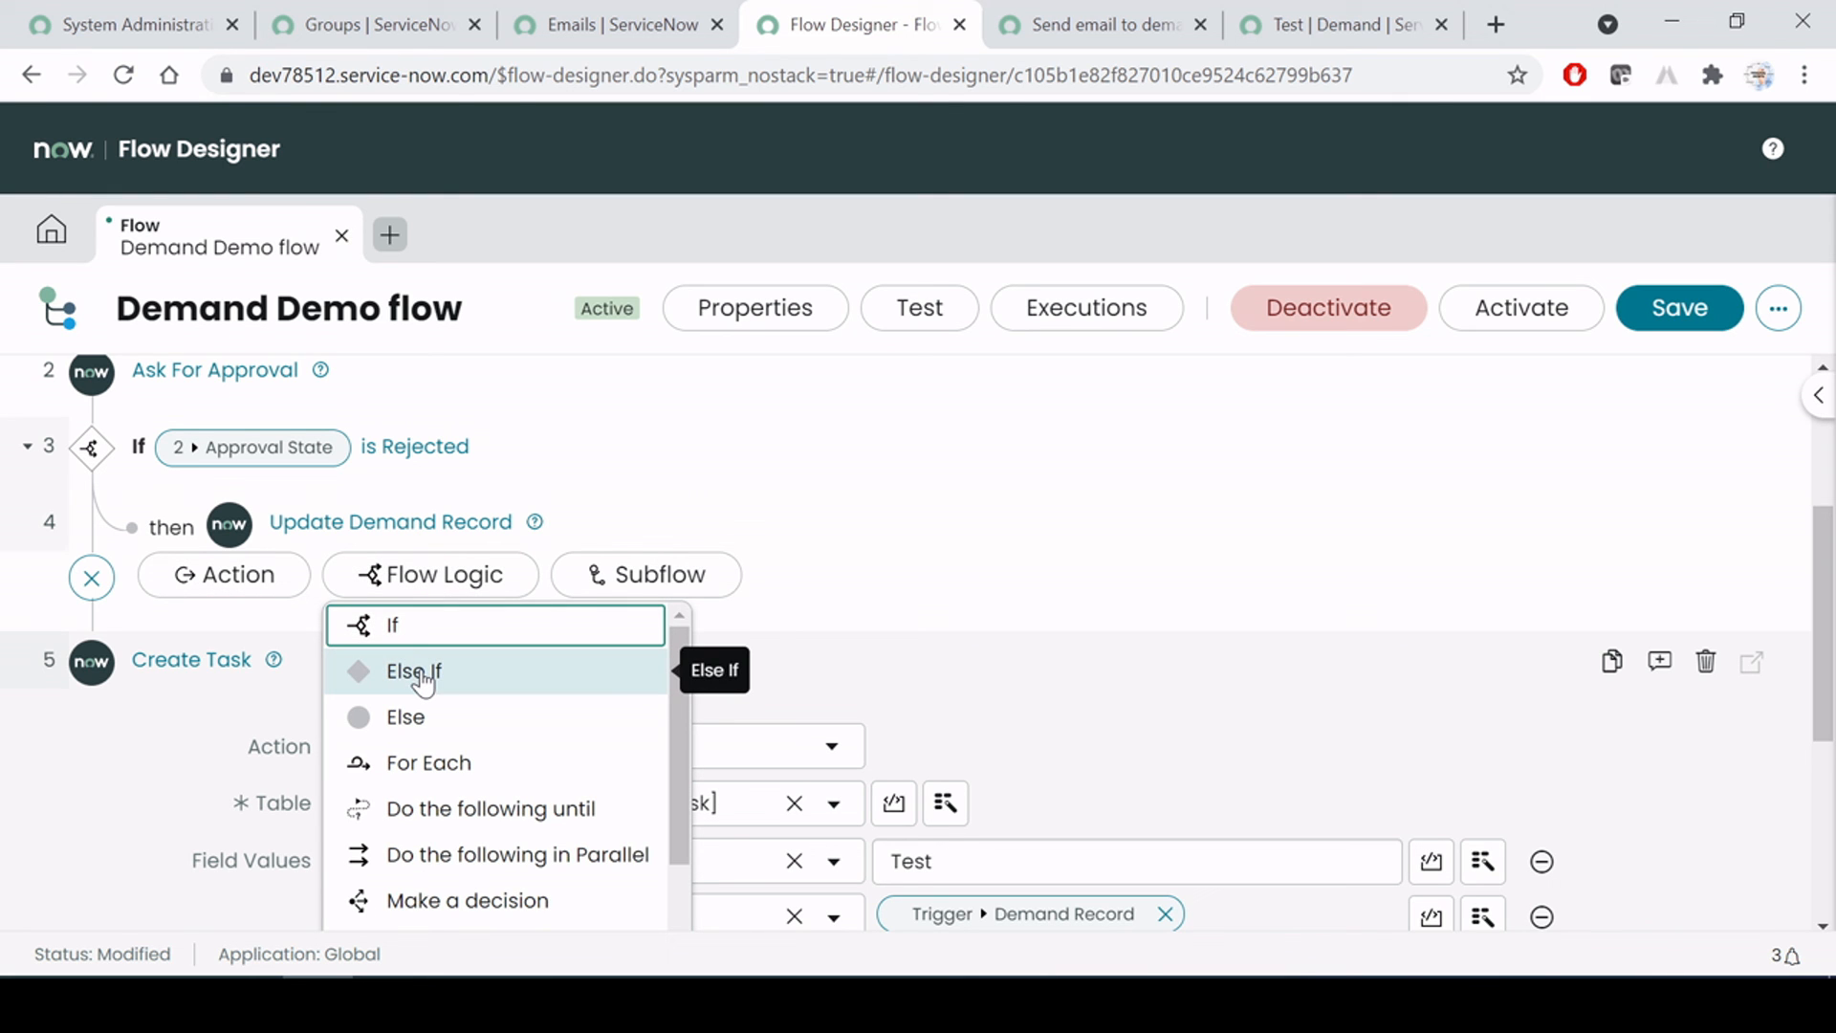
{"action": "left_click", "coordinate": [407, 719]}
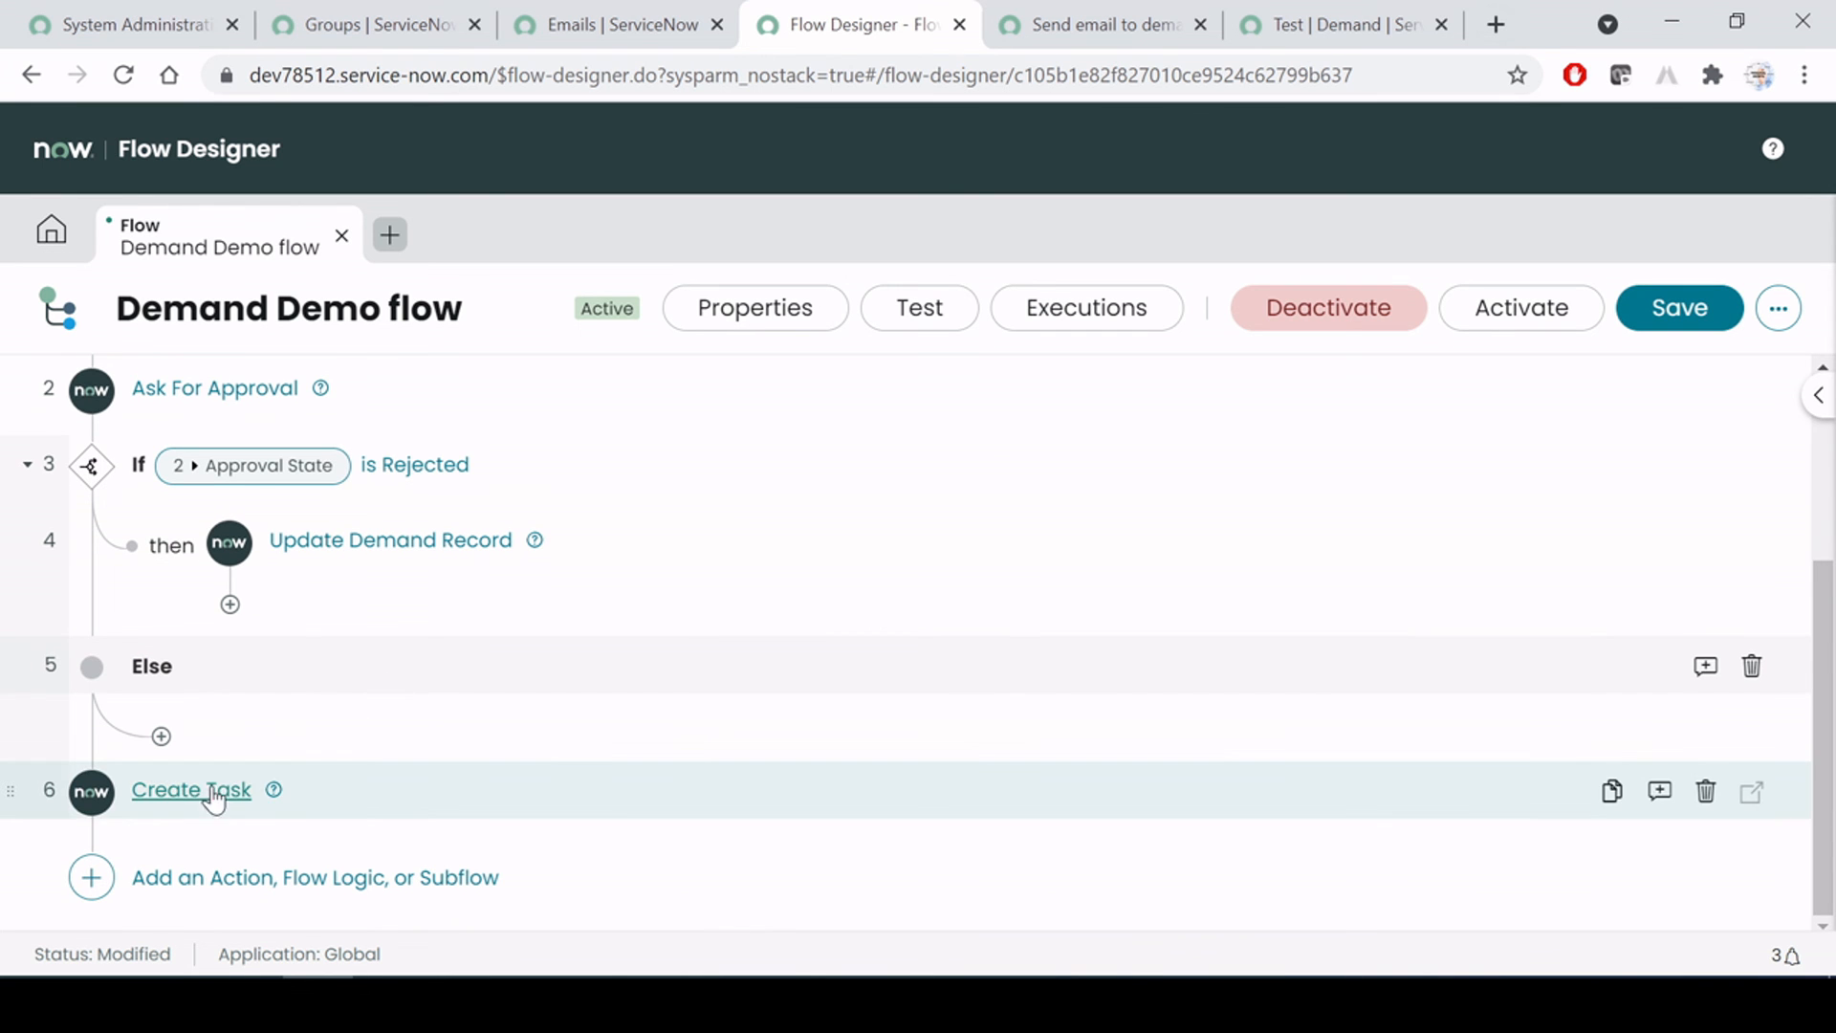
Move the Create Task action into the Else branch
{"action": "left_click_drag", "start_coordinate": [7, 794], "coordinate": [124, 739]}
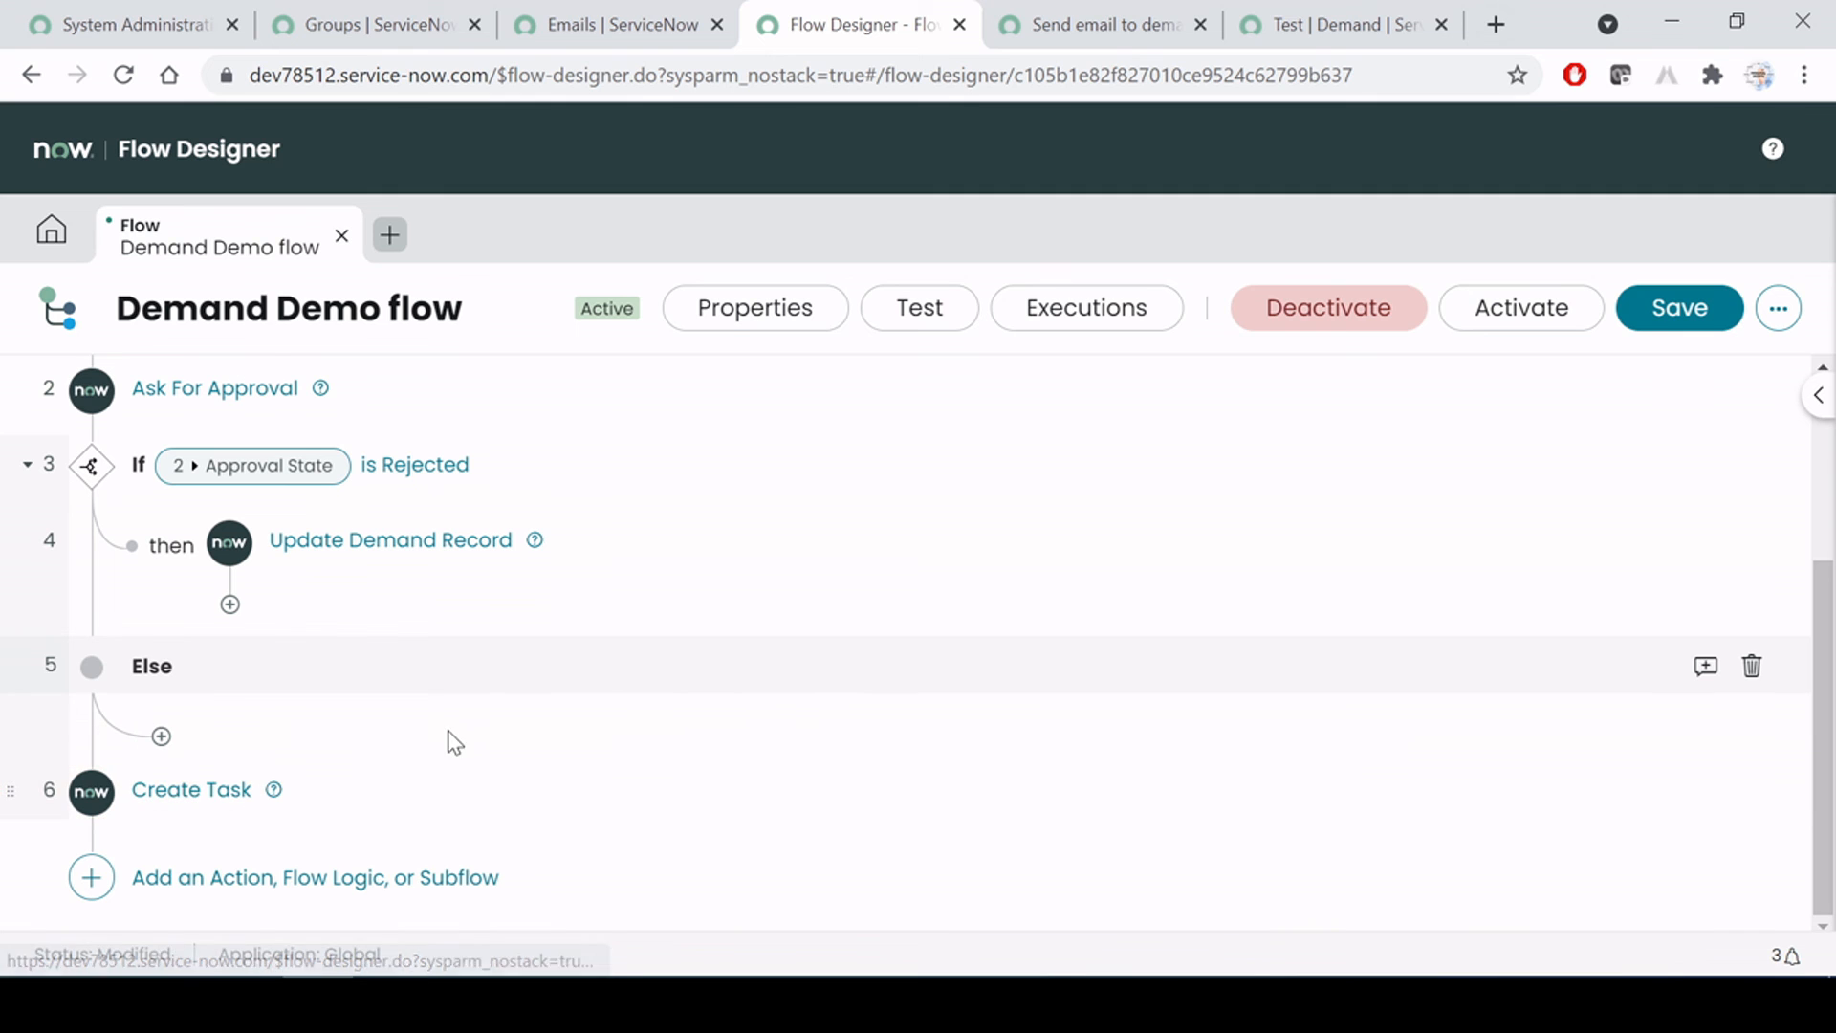
{"action": "left_click_drag", "start_coordinate": [14, 786], "coordinate": [163, 731]}
{"action": "left_click_drag", "start_coordinate": [12, 789], "coordinate": [21, 717]}
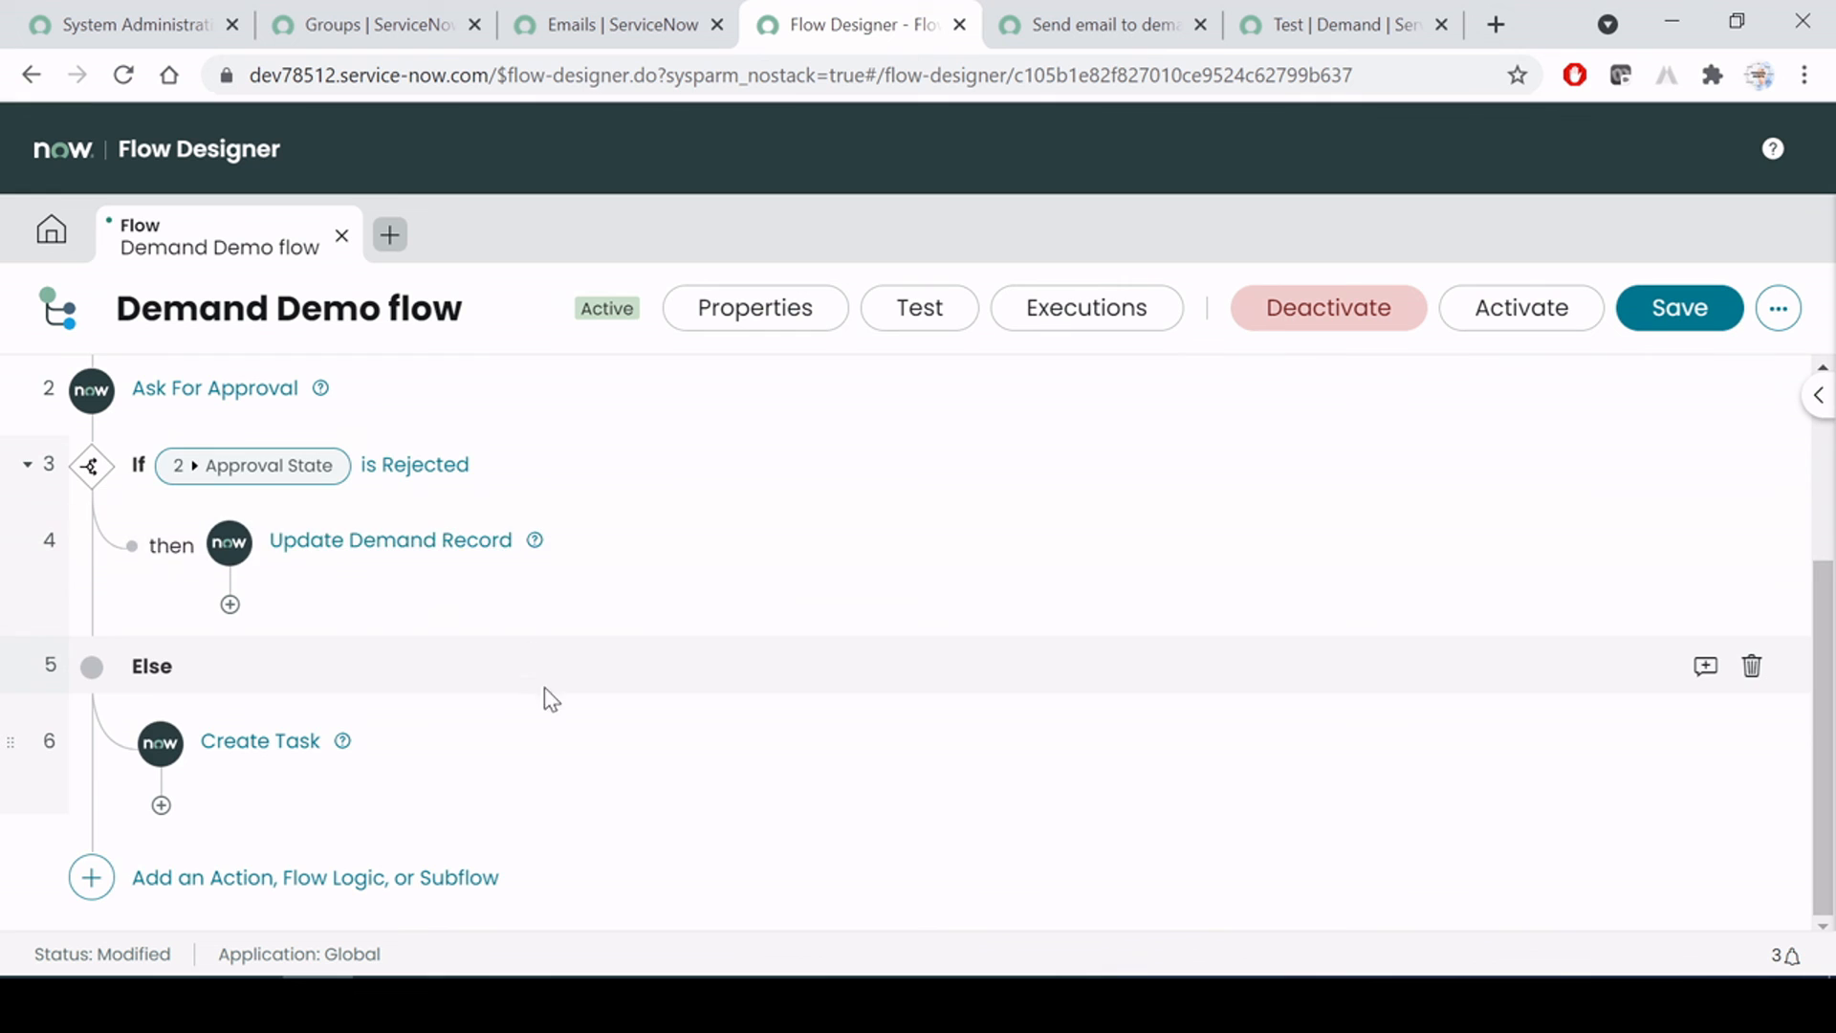
Check the If and Else branches, and save and activate the Demand Demo flow
{"action": "scroll", "coordinate": [545, 688], "scroll_direction": "up", "scroll_amount": 2}
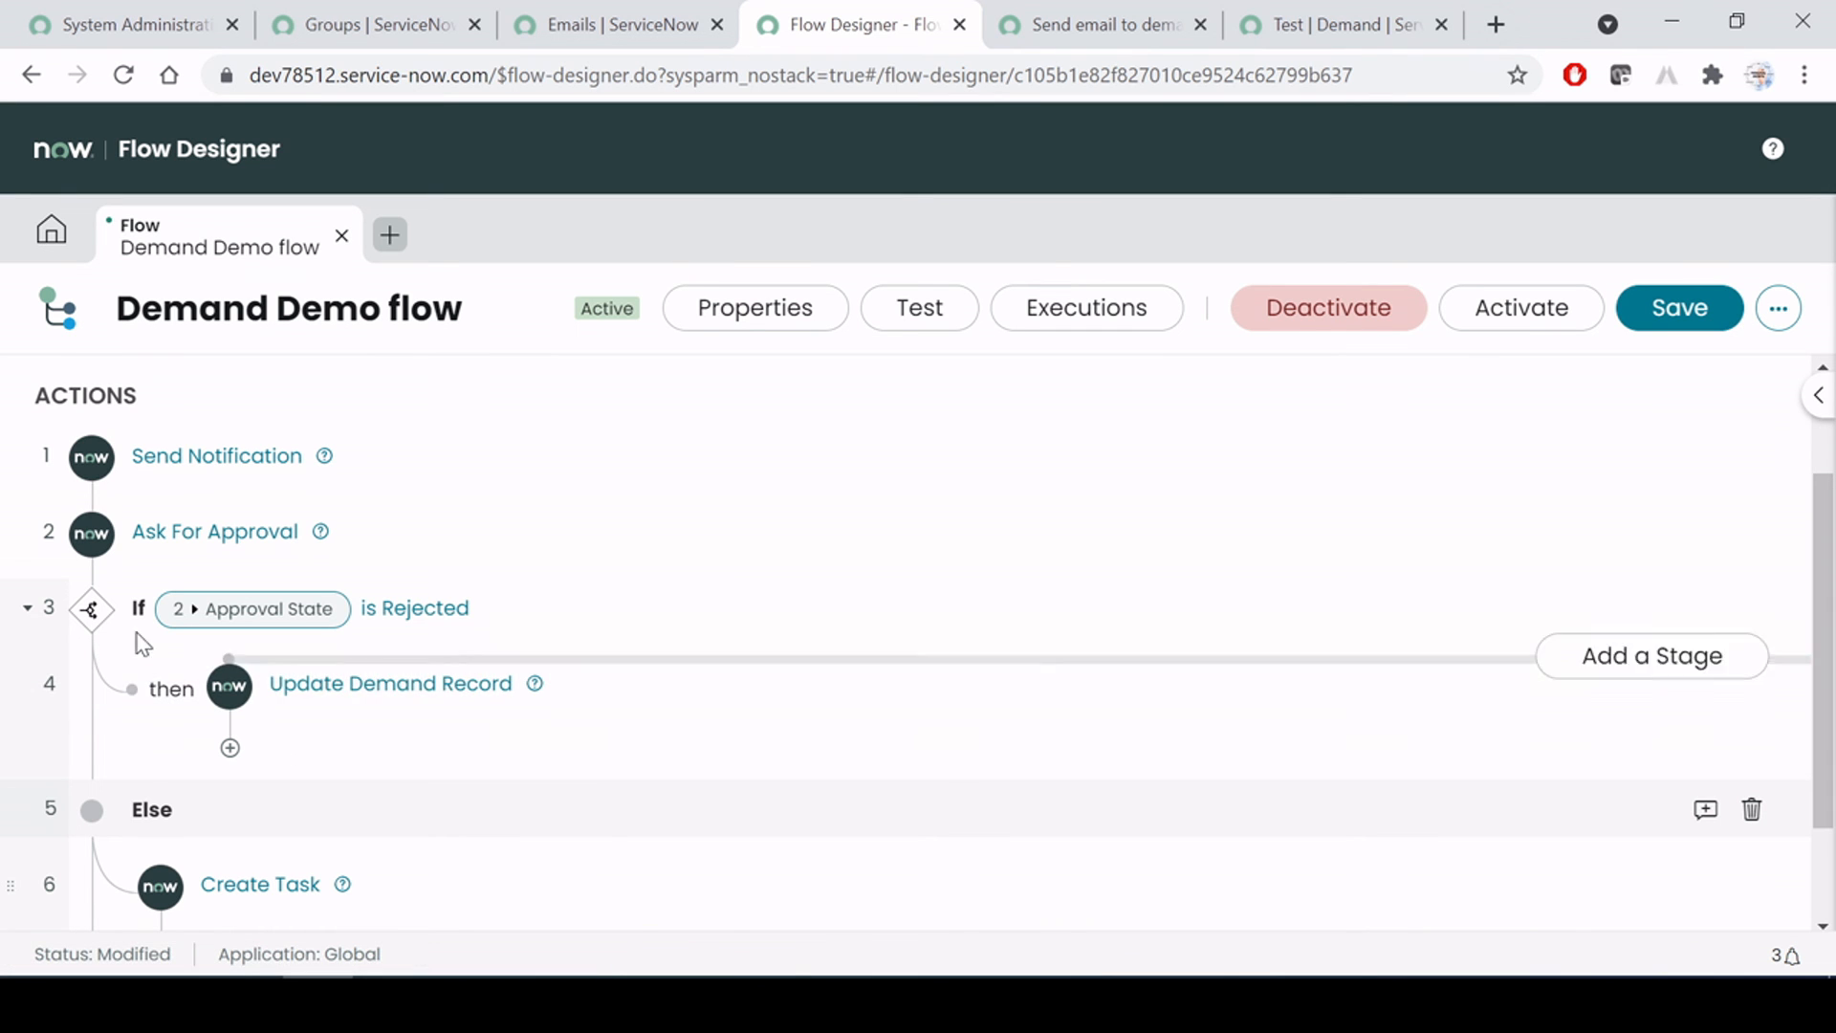
{"action": "scroll", "coordinate": [316, 813], "scroll_direction": "down", "scroll_amount": 2}
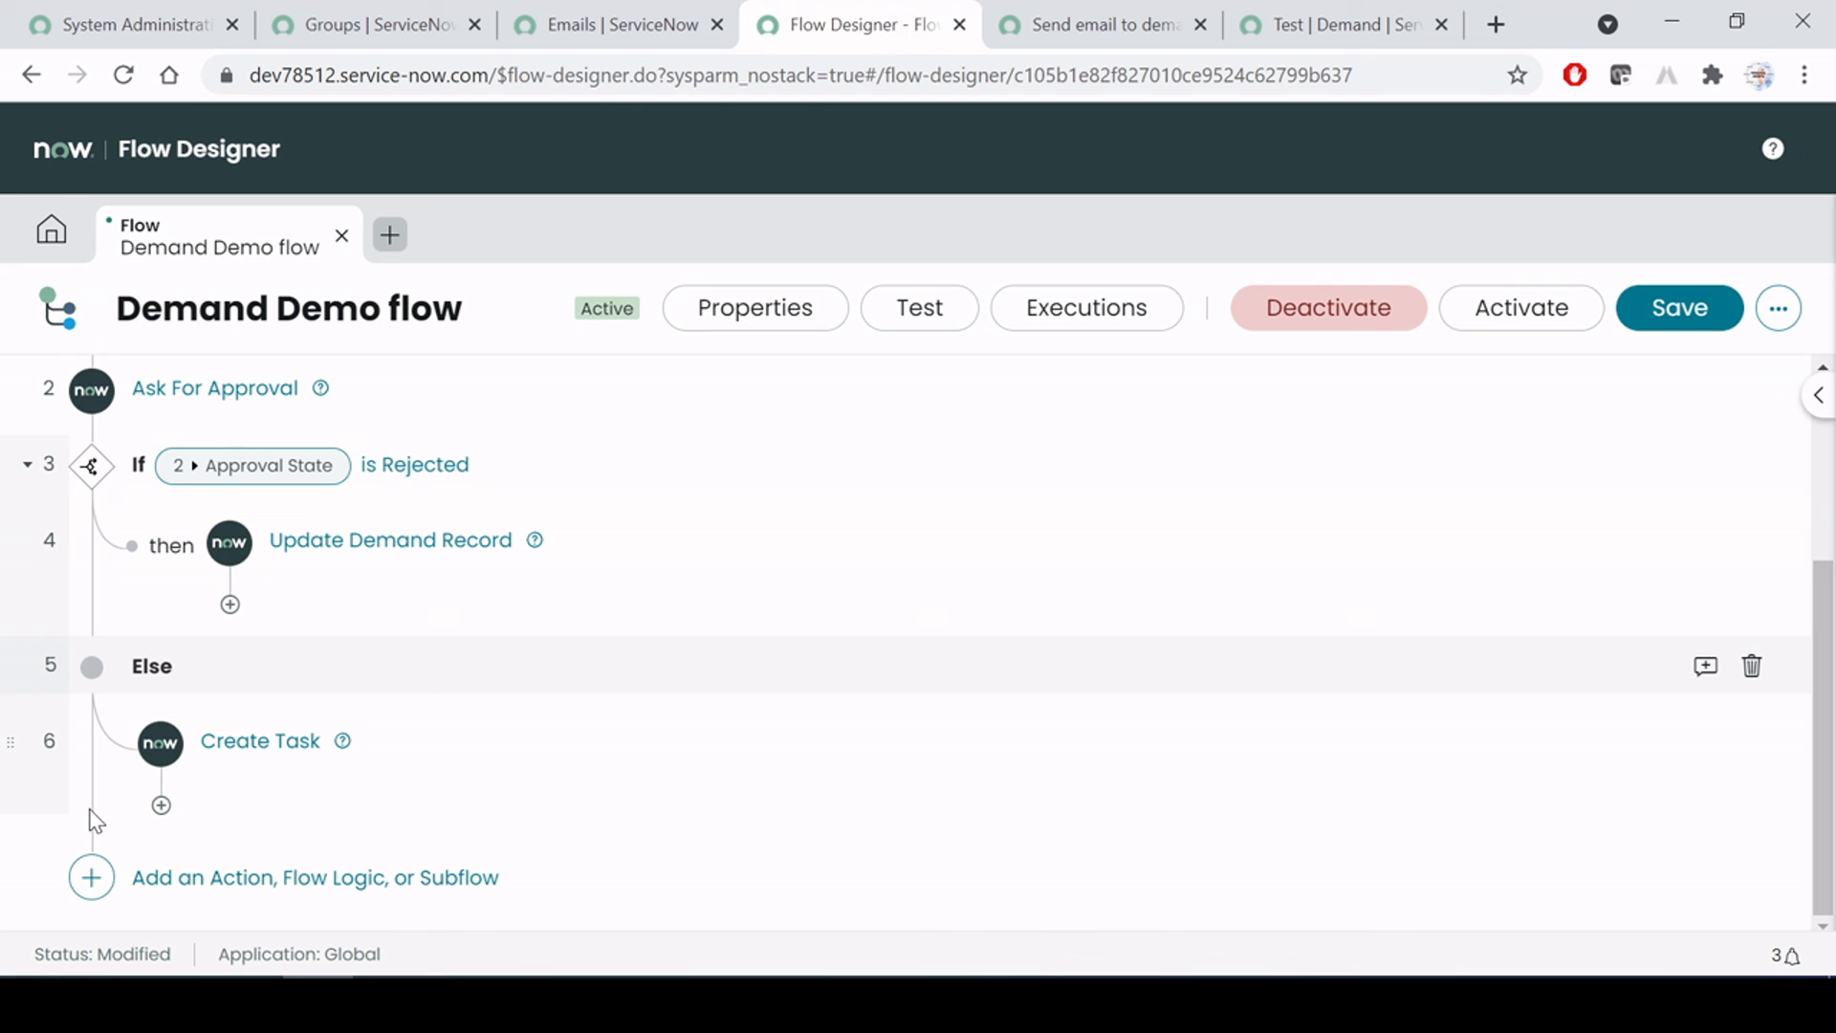
{"action": "left_click", "coordinate": [1686, 304]}
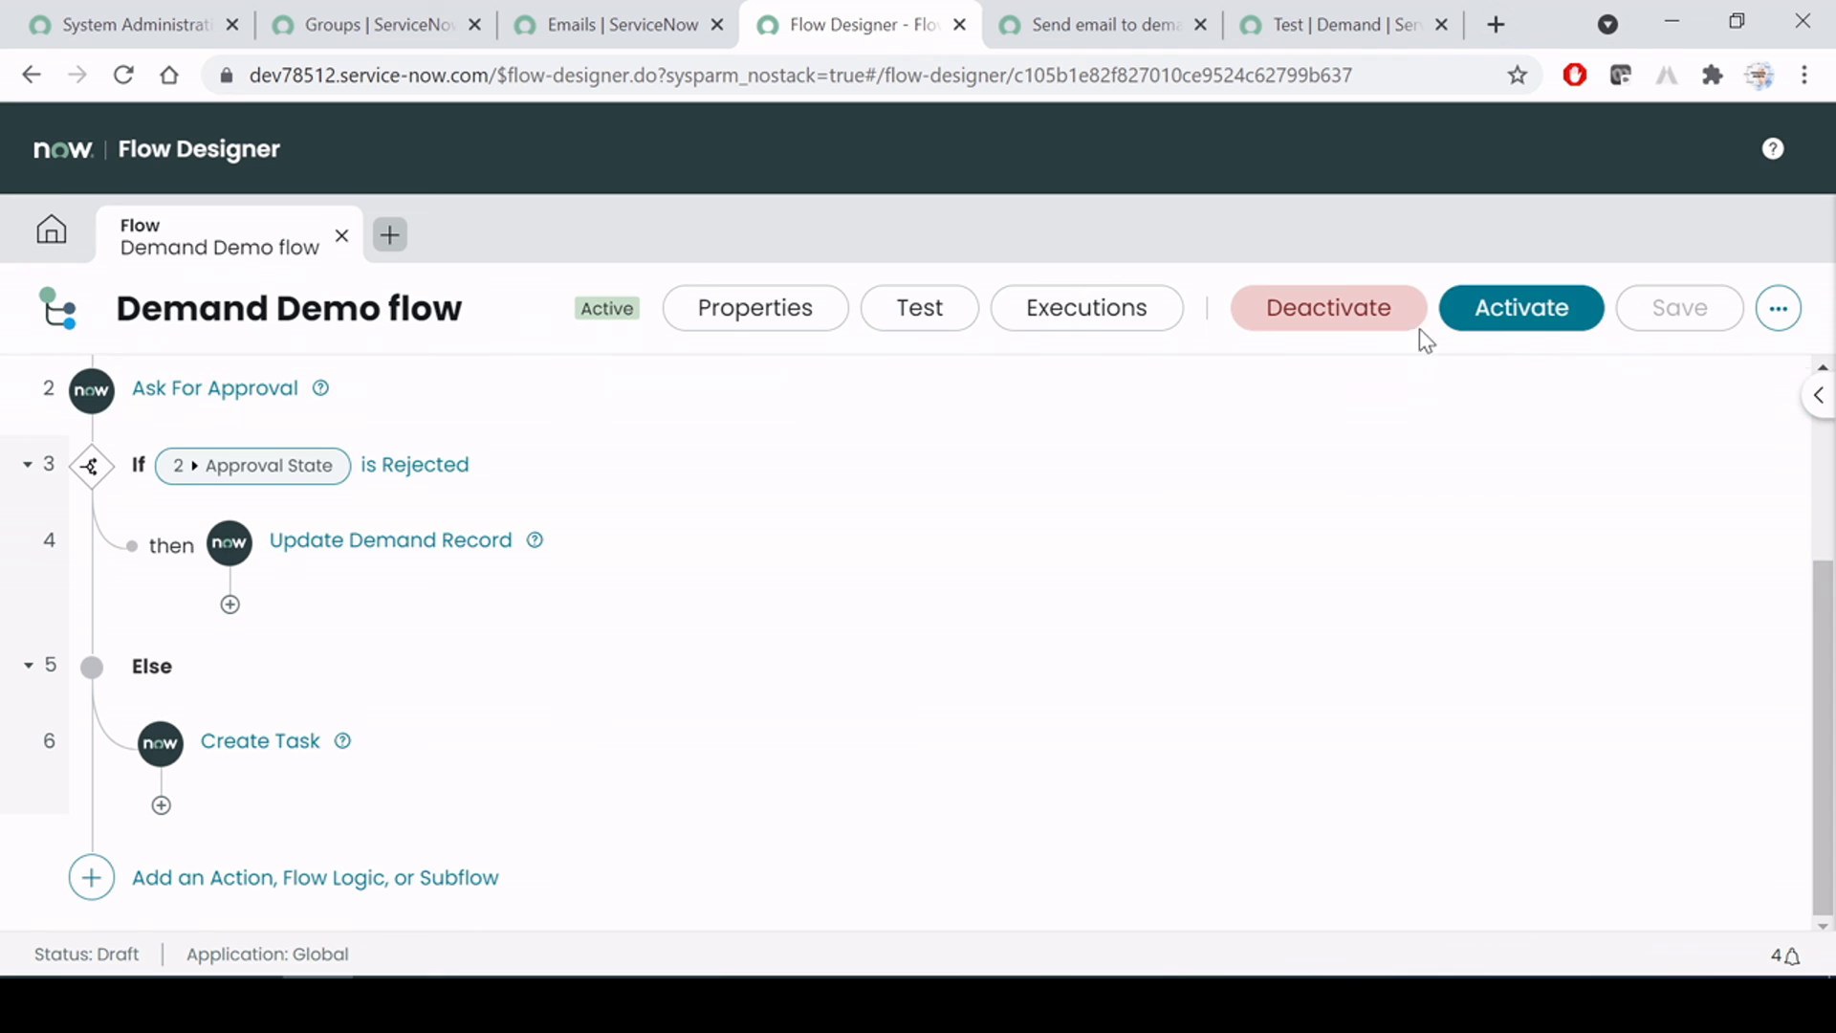
{"action": "left_click", "coordinate": [1509, 311]}
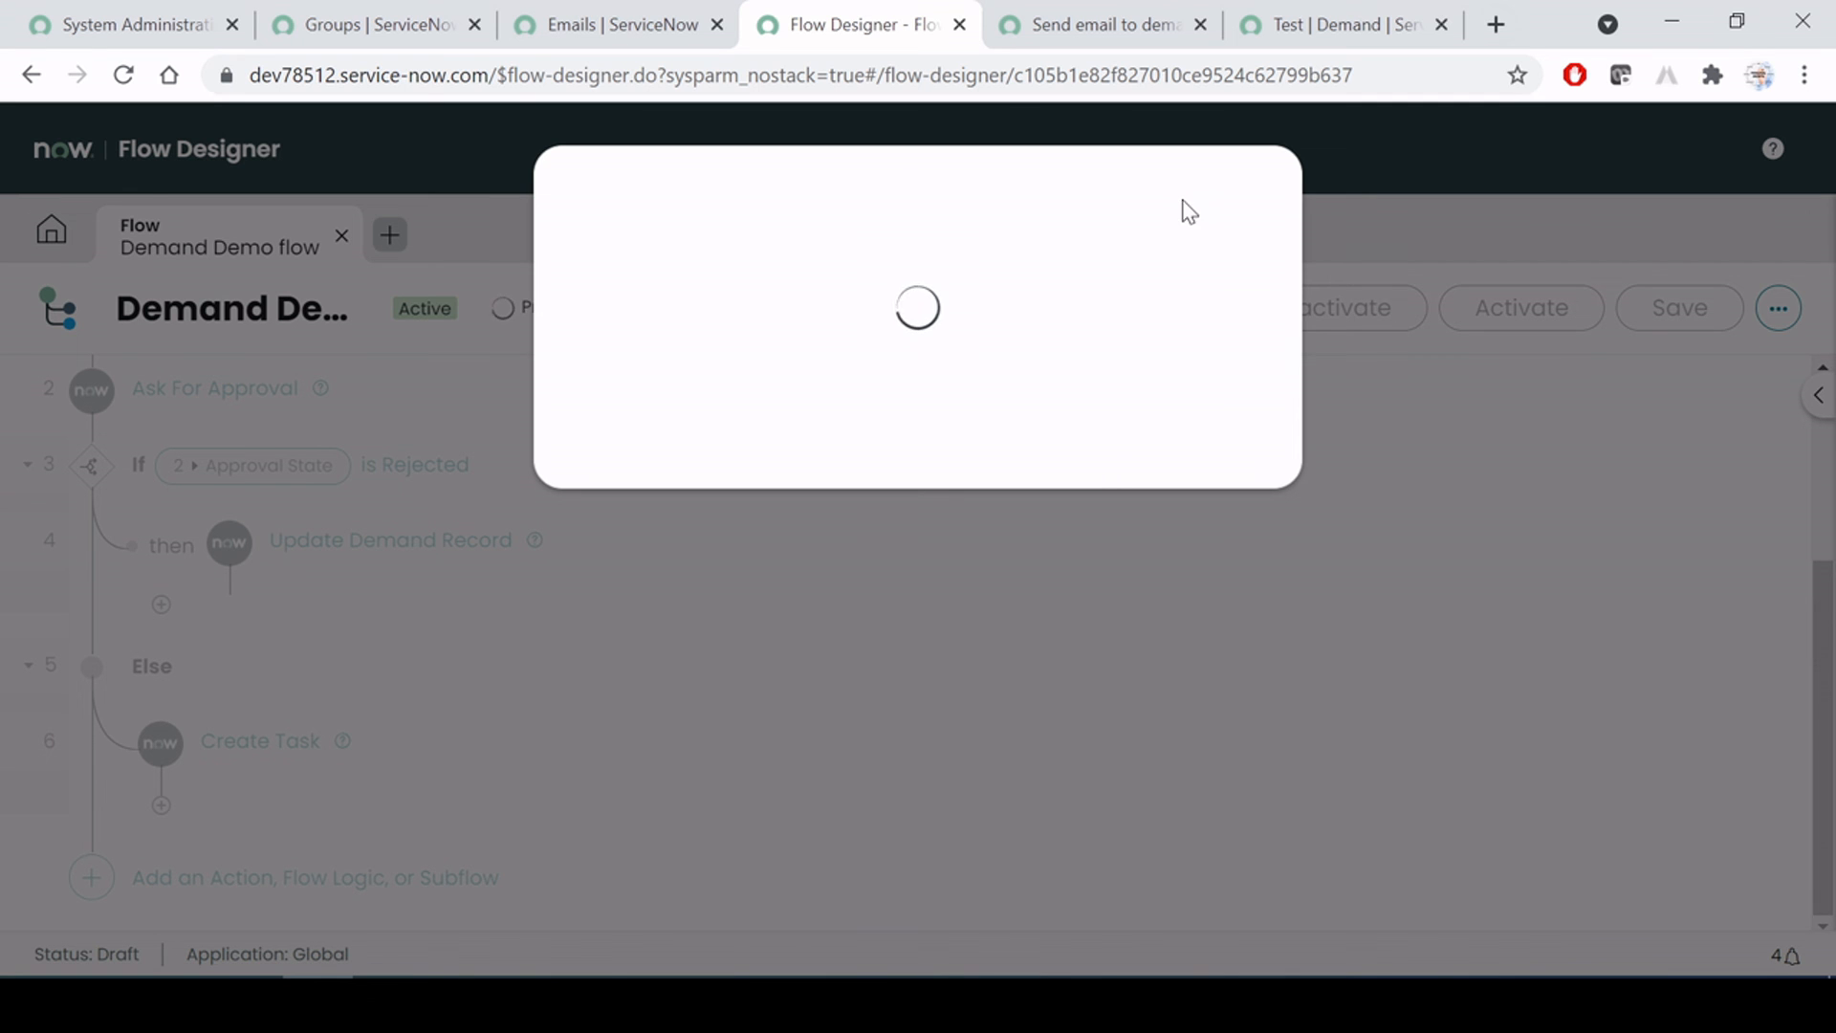
Close the Groups list, filter the application navigator by "demand" and open a new demand form in a separate browser tab
{"action": "left_click", "coordinate": [372, 19]}
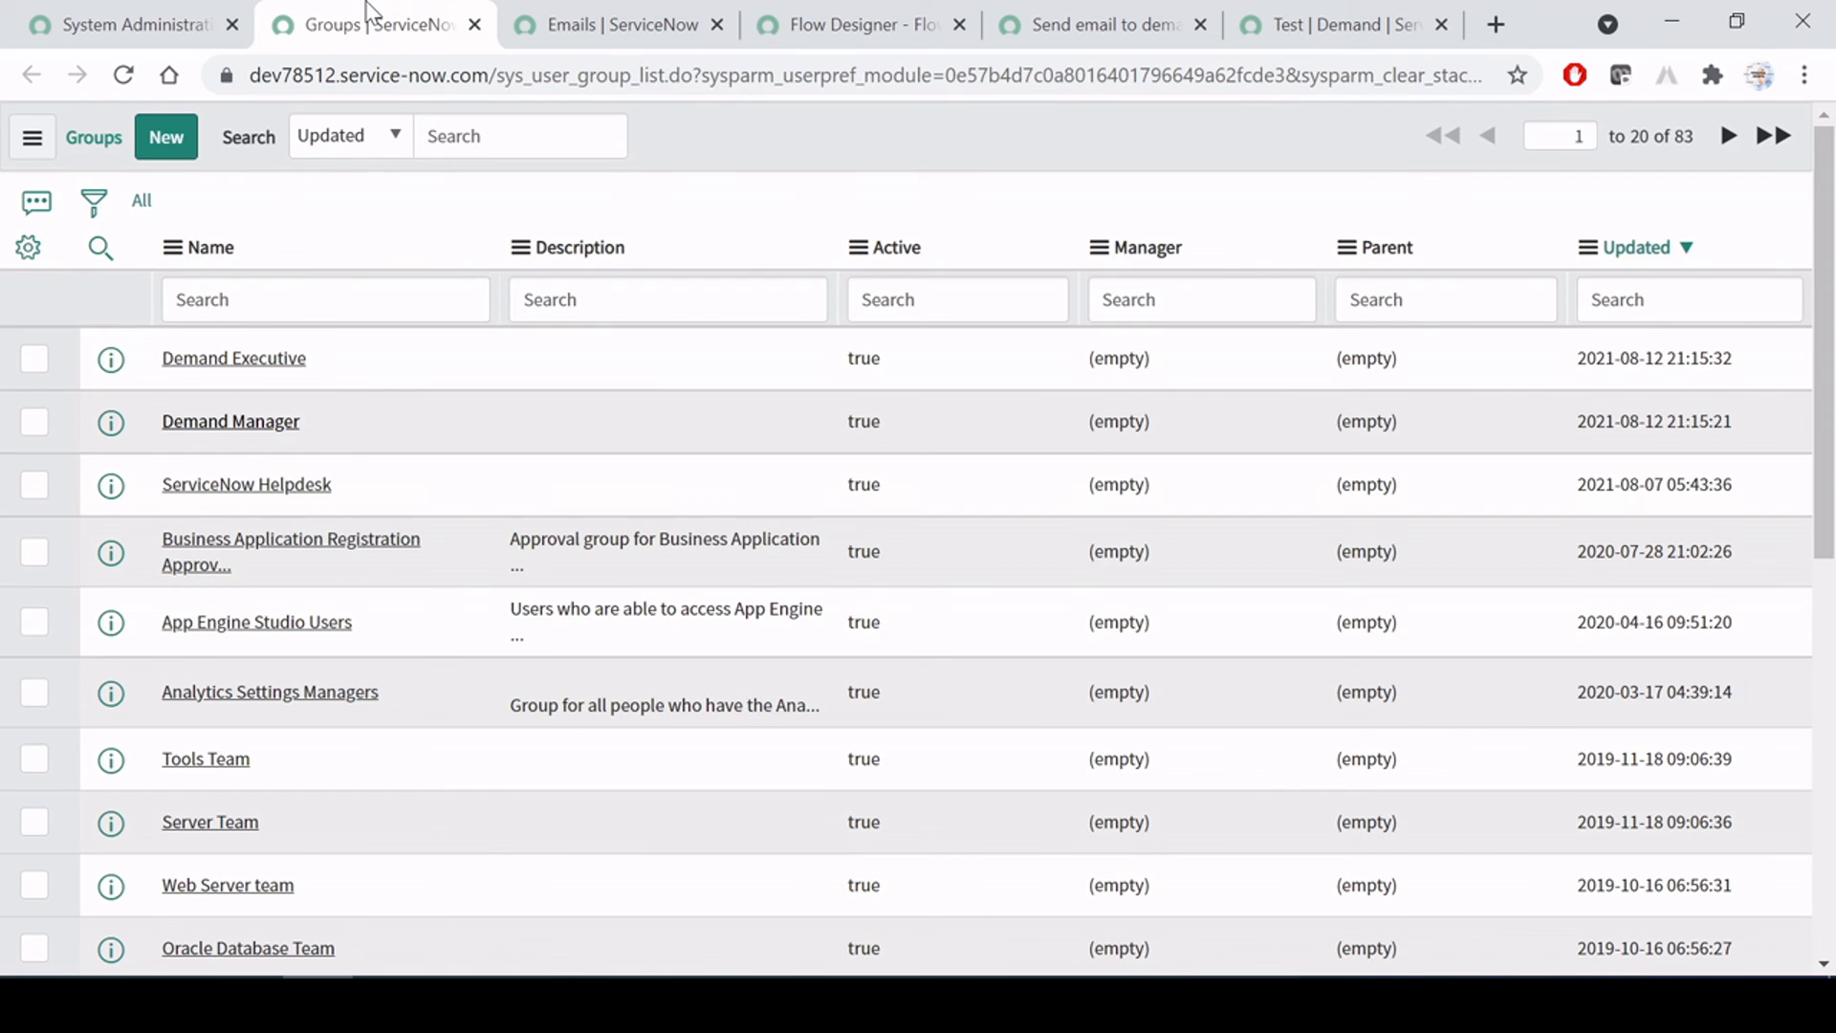
{"action": "left_click", "coordinate": [477, 24]}
{"action": "left_click", "coordinate": [172, 21]}
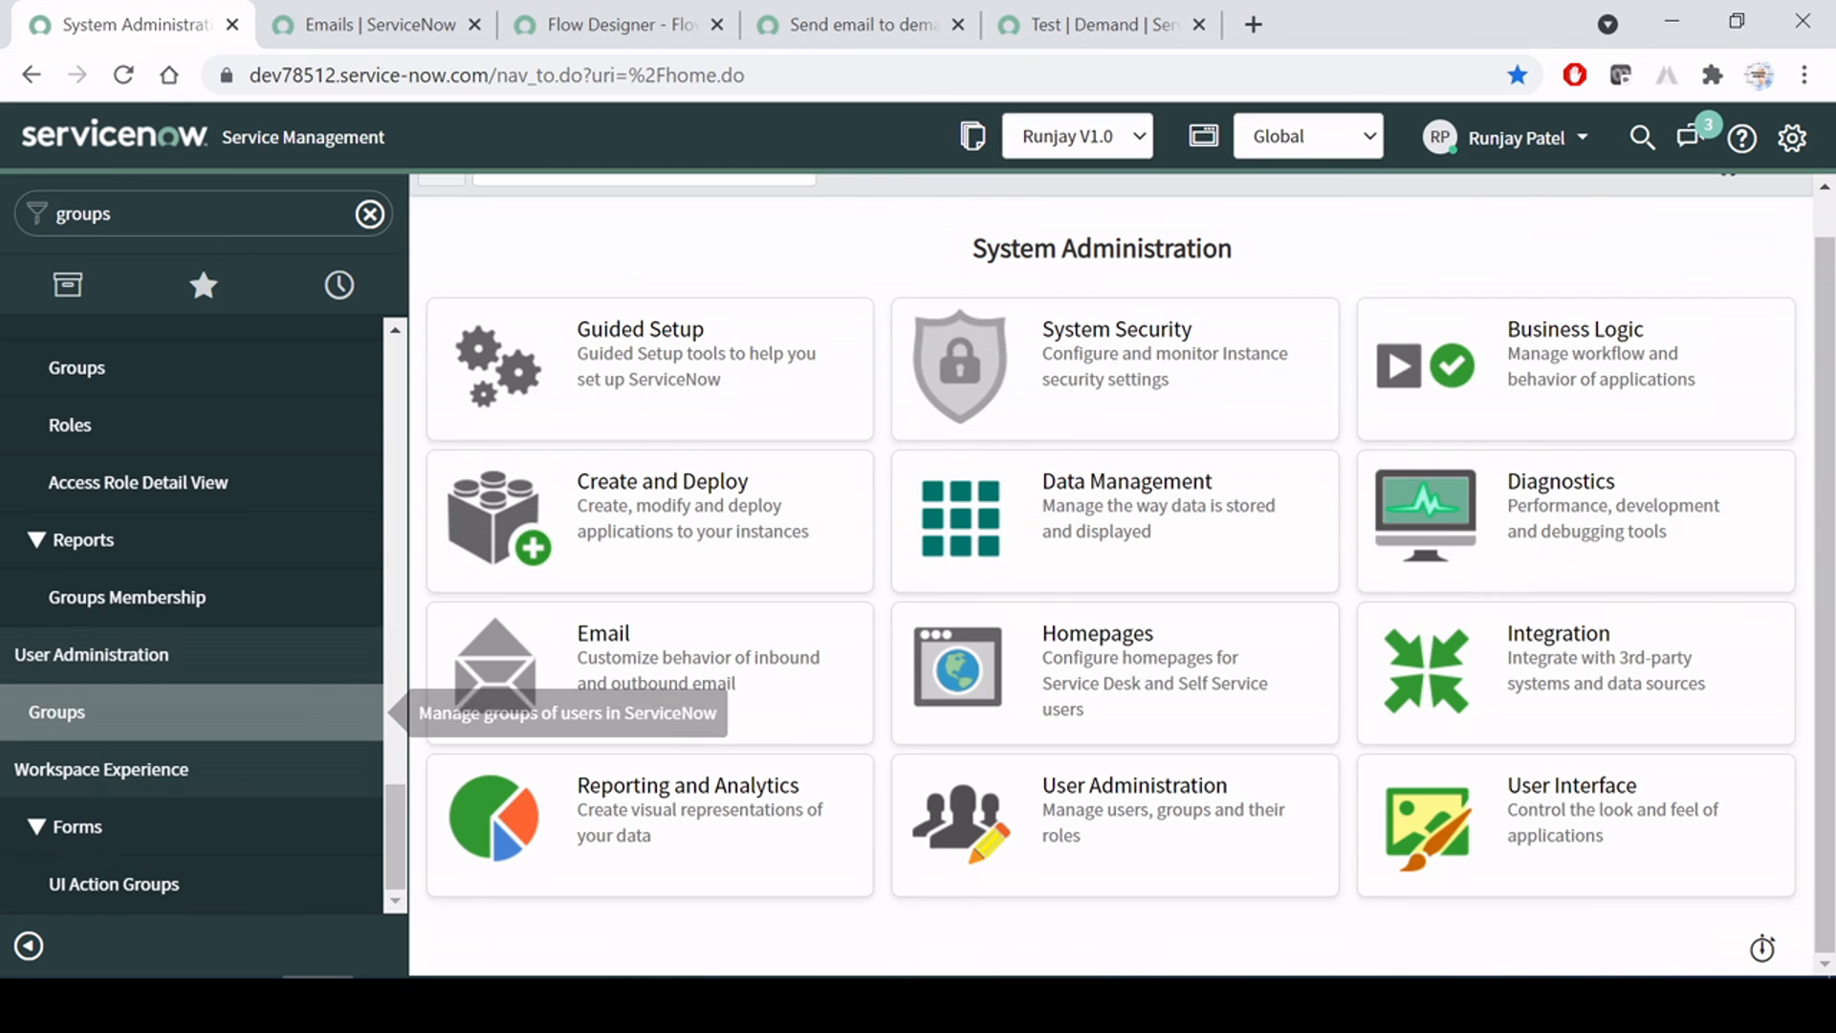
{"action": "double_click", "coordinate": [96, 214]}
{"action": "key", "text": "BackSpace"}
{"action": "type", "text": "demand"}
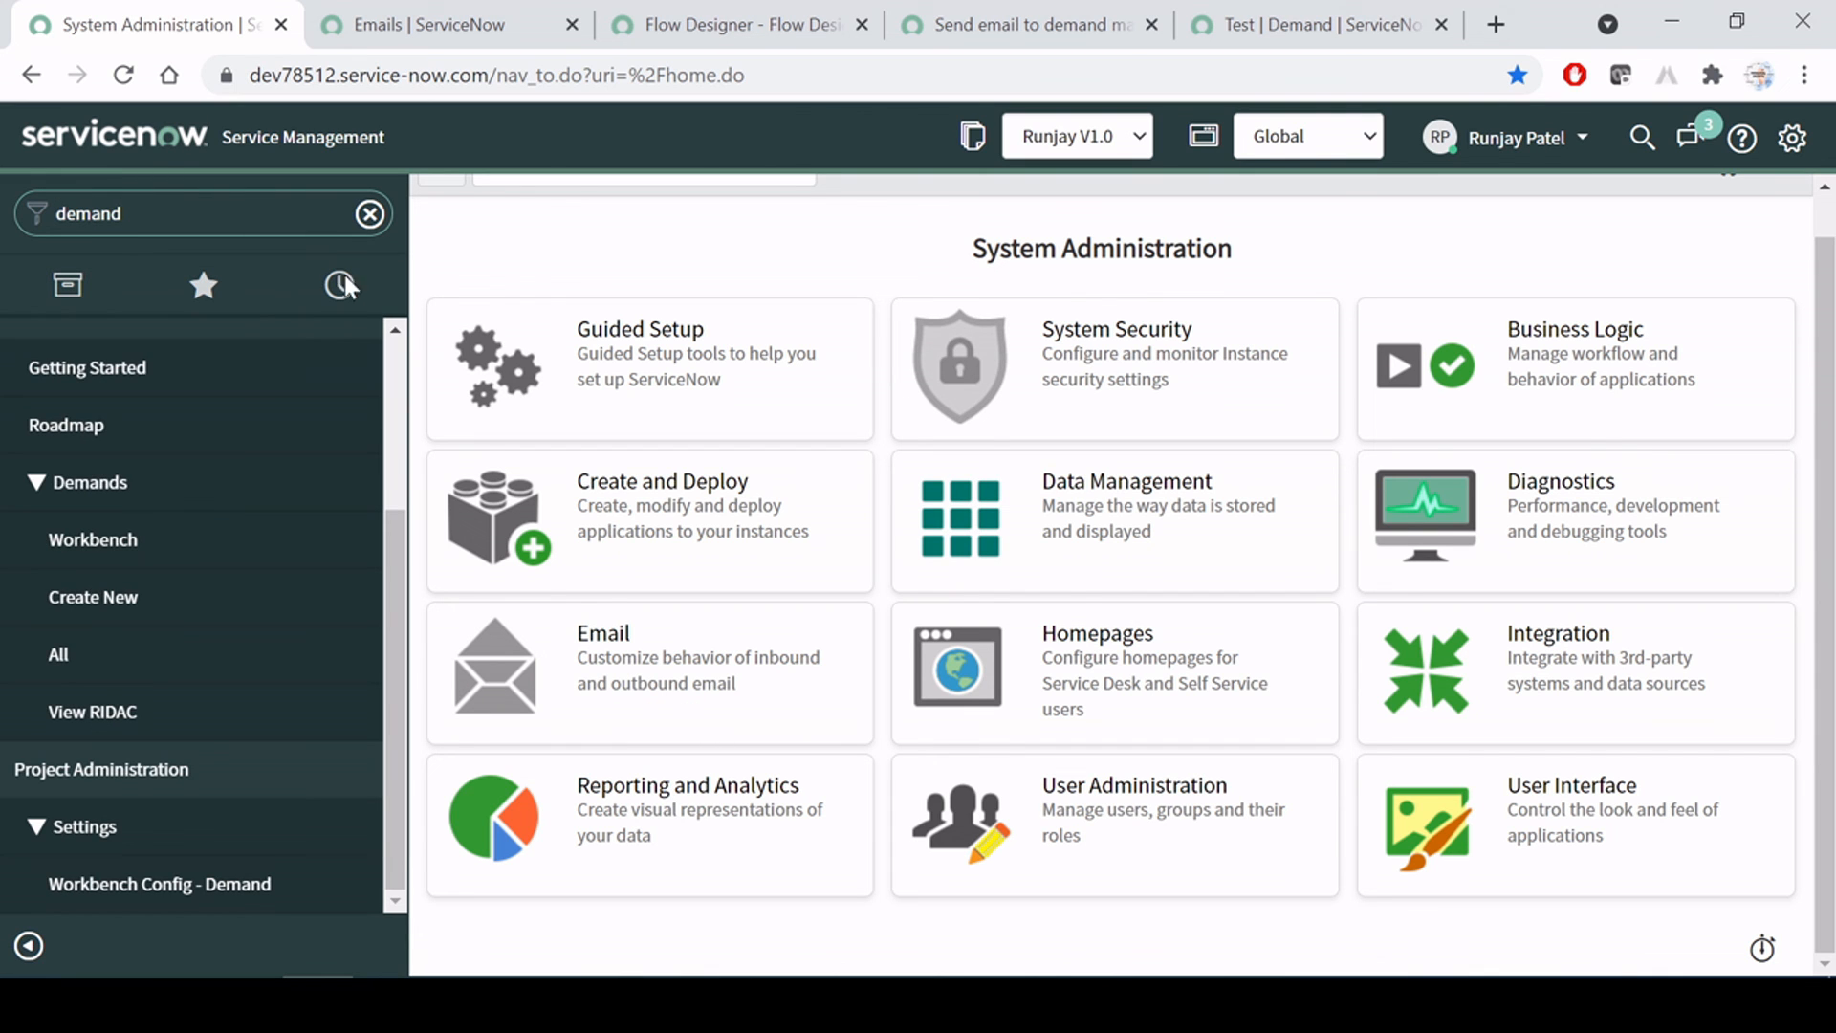
{"action": "middle_click", "coordinate": [111, 602]}
{"action": "left_click", "coordinate": [358, 4]}
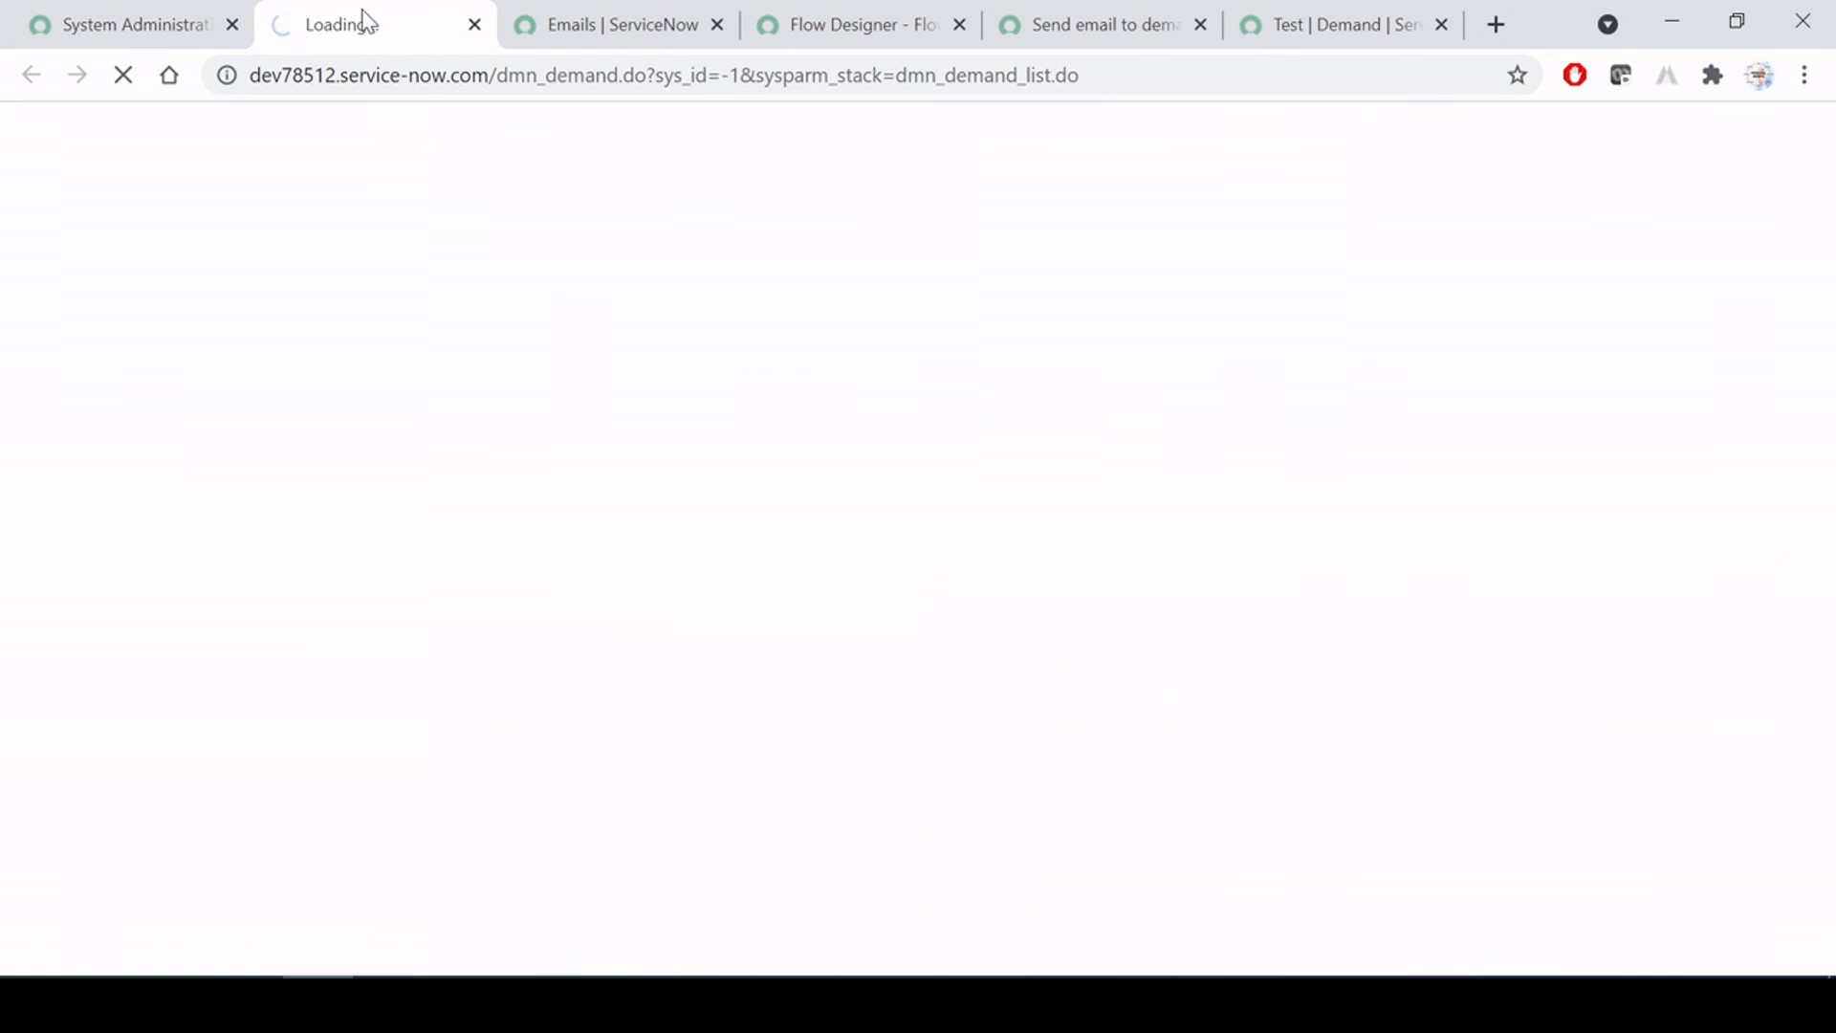
{"action": "left_click", "coordinate": [845, 8]}
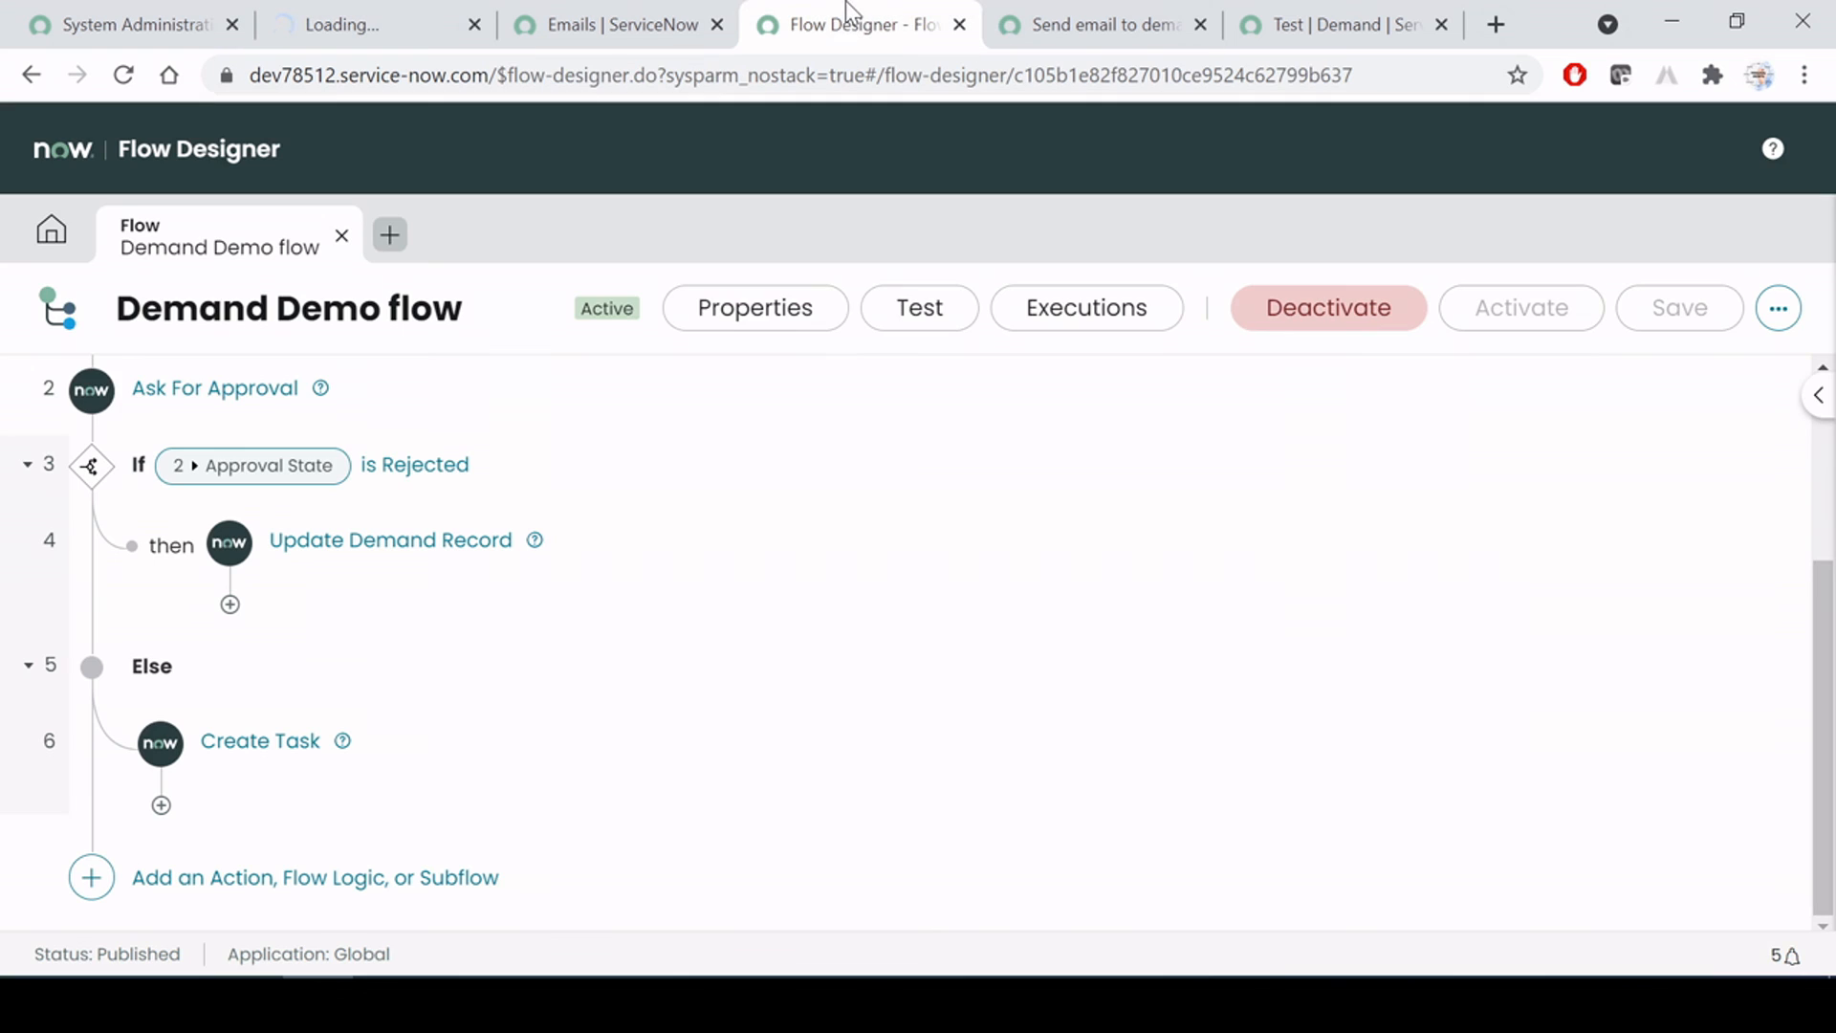
{"action": "left_click", "coordinate": [426, 13]}
Name the new demand Test0001 and save the record
{"action": "left_click", "coordinate": [542, 353]}
{"action": "type", "text": "Test0001"}
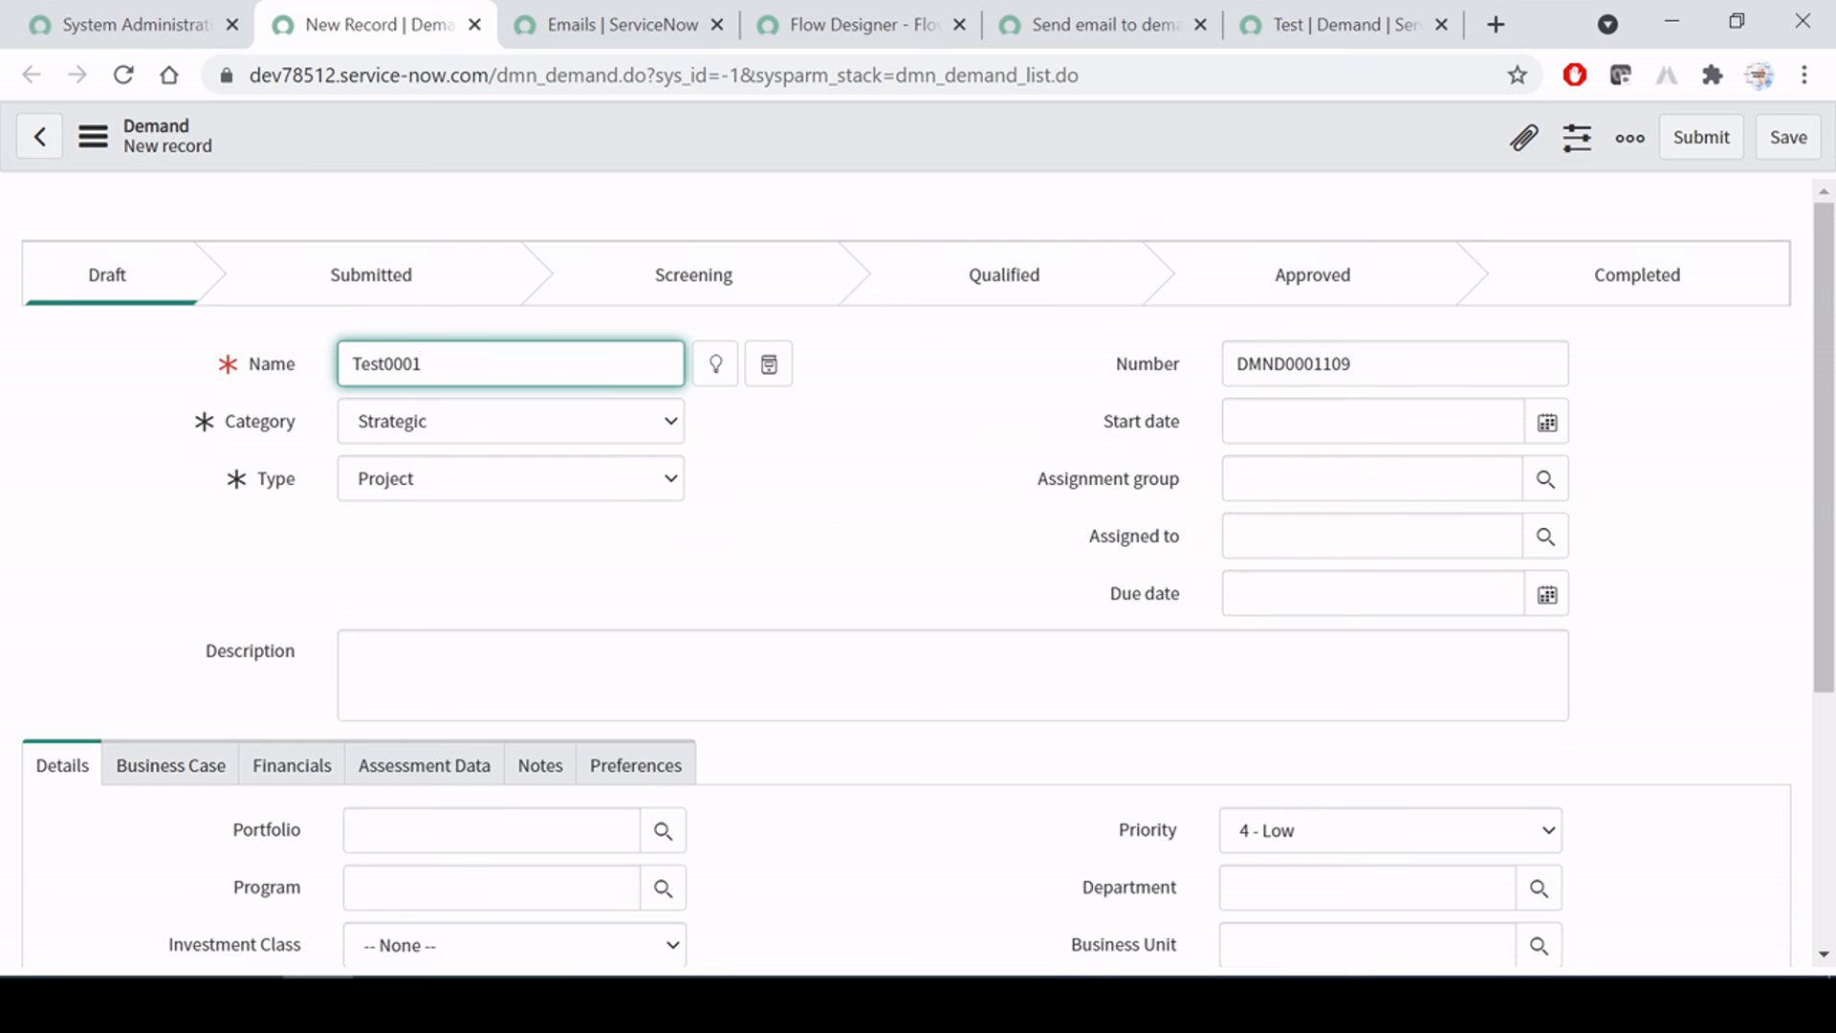
{"action": "left_click", "coordinate": [833, 530]}
{"action": "right_click", "coordinate": [805, 153]}
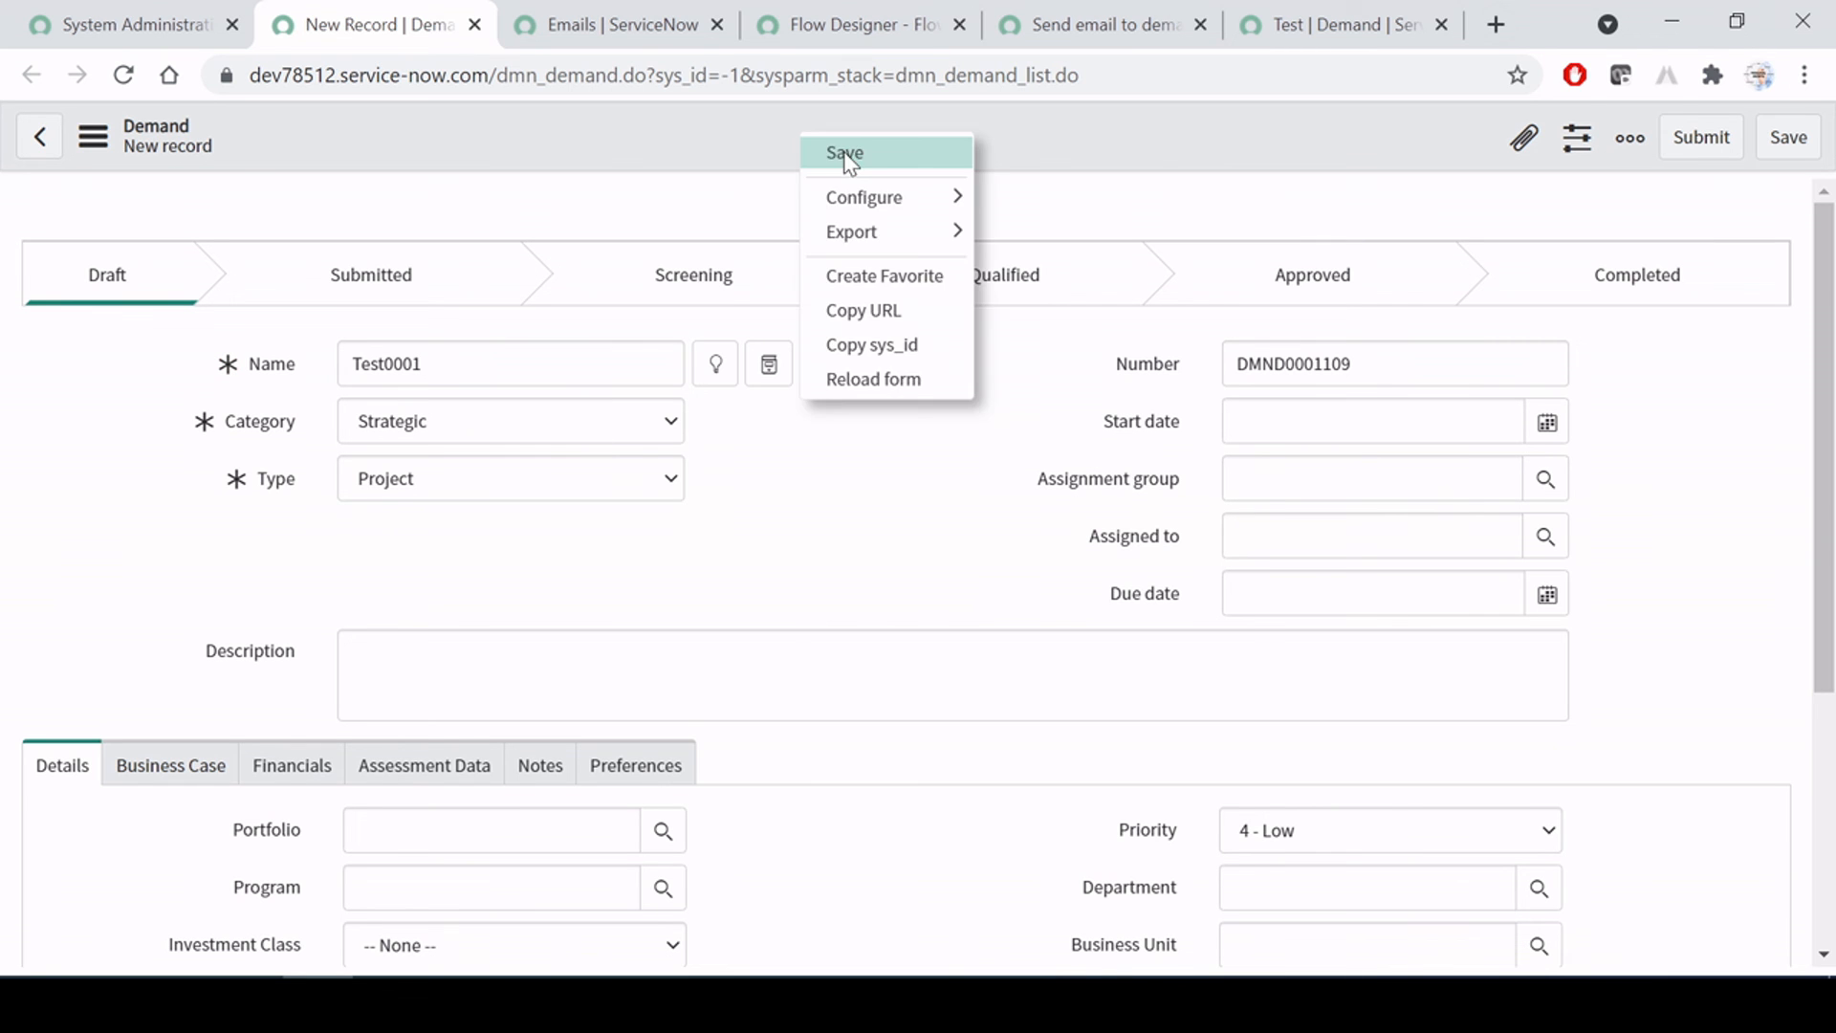
{"action": "left_click", "coordinate": [844, 155]}
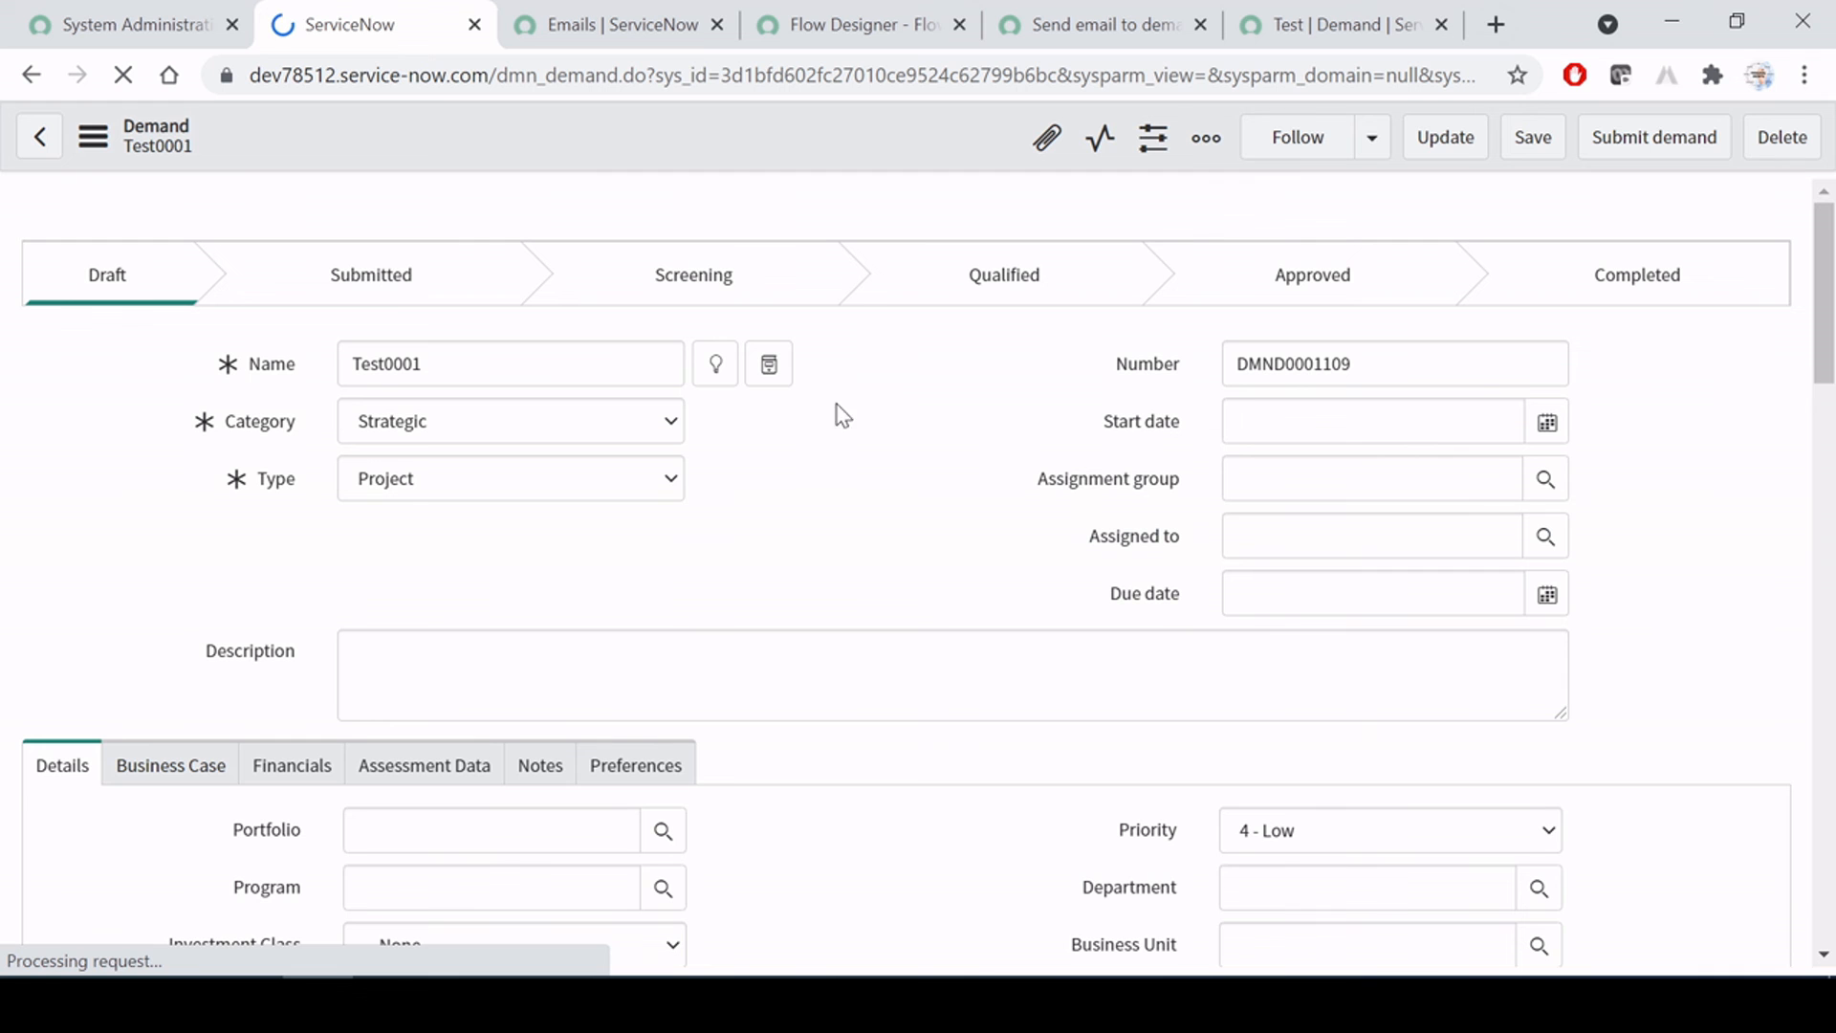
Submit the Test0001 demand and look through its form
{"action": "scroll", "coordinate": [754, 578], "scroll_direction": "down", "scroll_amount": 1}
{"action": "scroll", "coordinate": [755, 577], "scroll_direction": "up", "scroll_amount": 1}
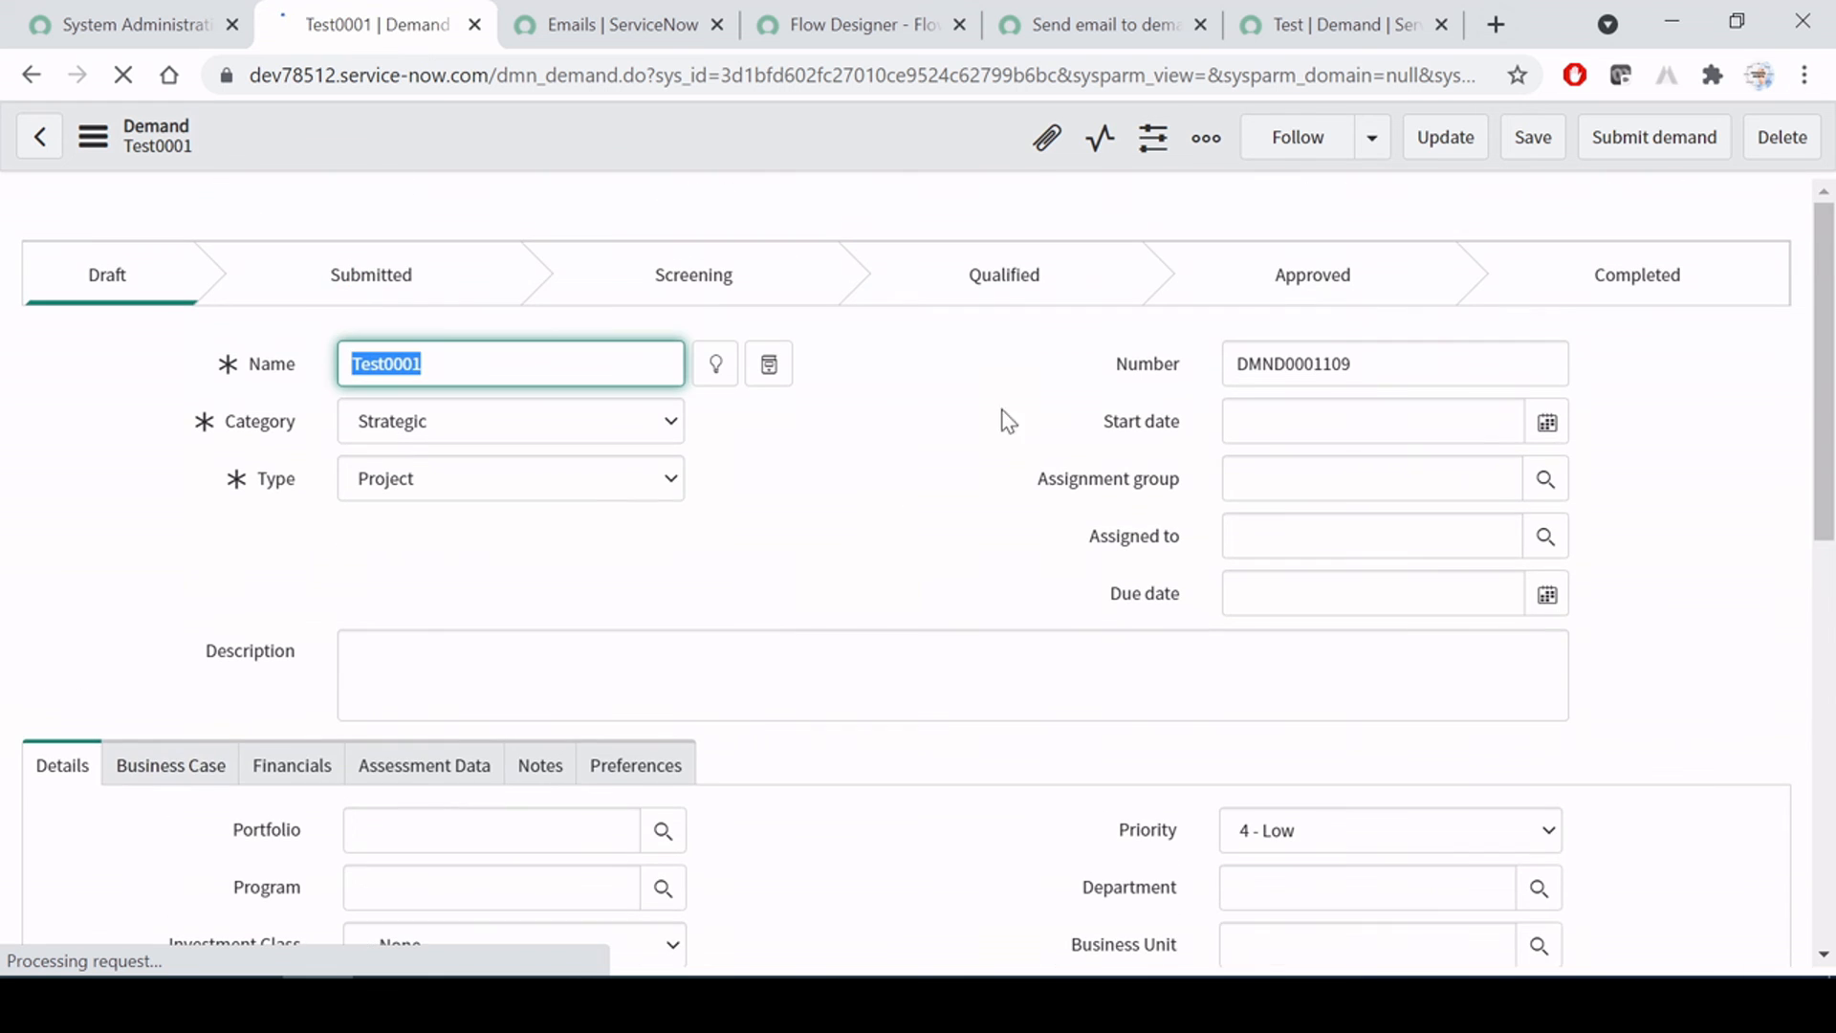
{"action": "left_click", "coordinate": [1435, 377]}
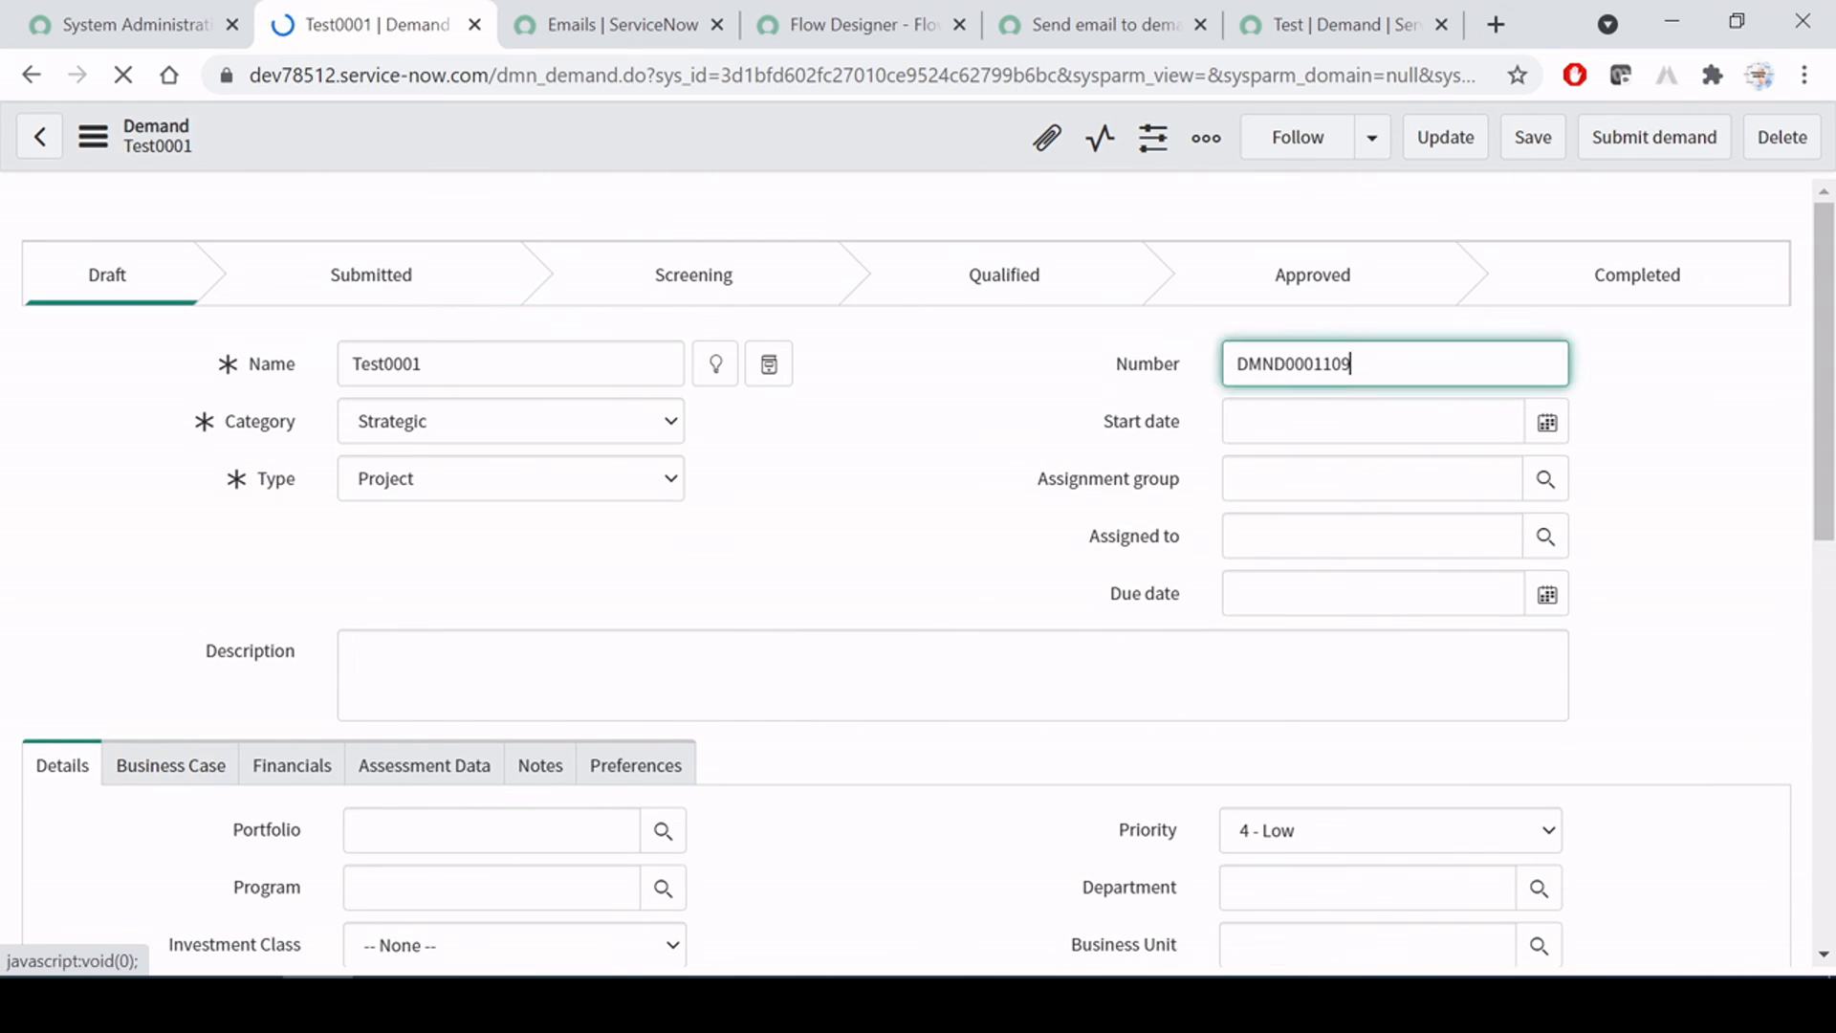
{"action": "left_click", "coordinate": [1637, 145]}
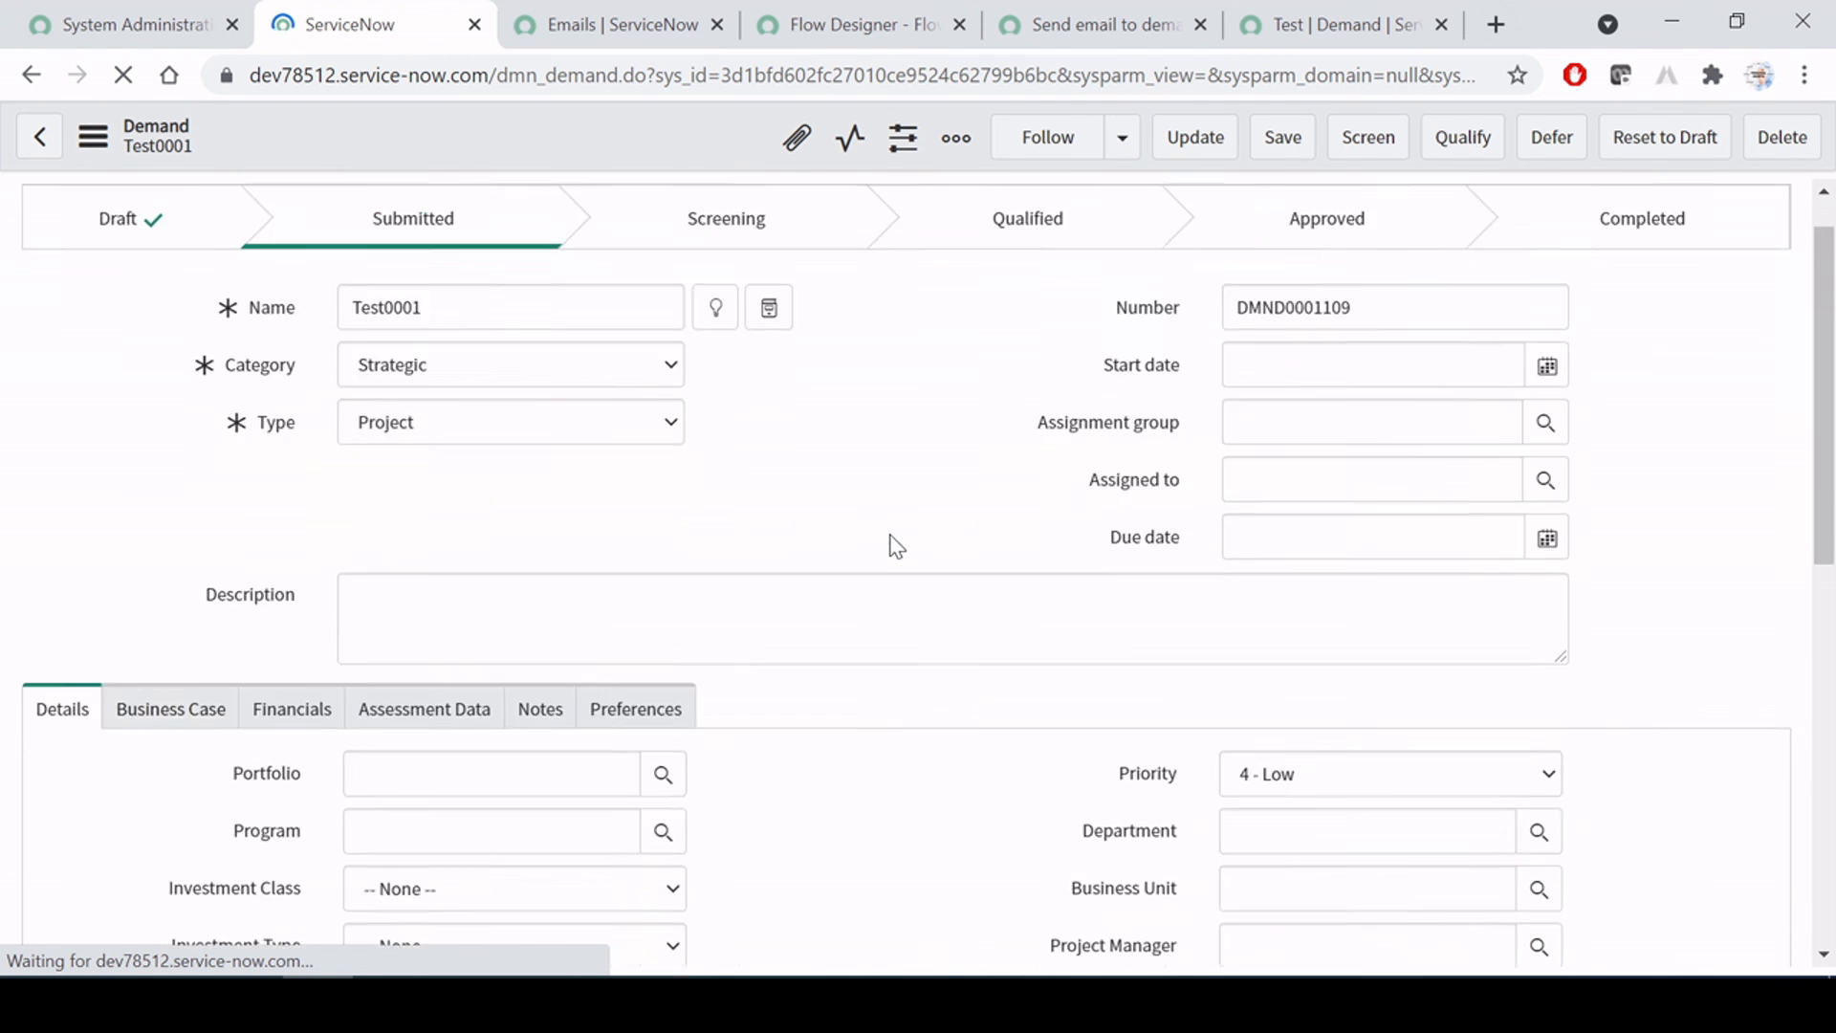
{"action": "scroll", "coordinate": [894, 545], "scroll_direction": "down", "scroll_amount": 8}
Refresh the Emails list for today and check the approval request and notification emails for the Test0001 demand
{"action": "left_click", "coordinate": [847, 14]}
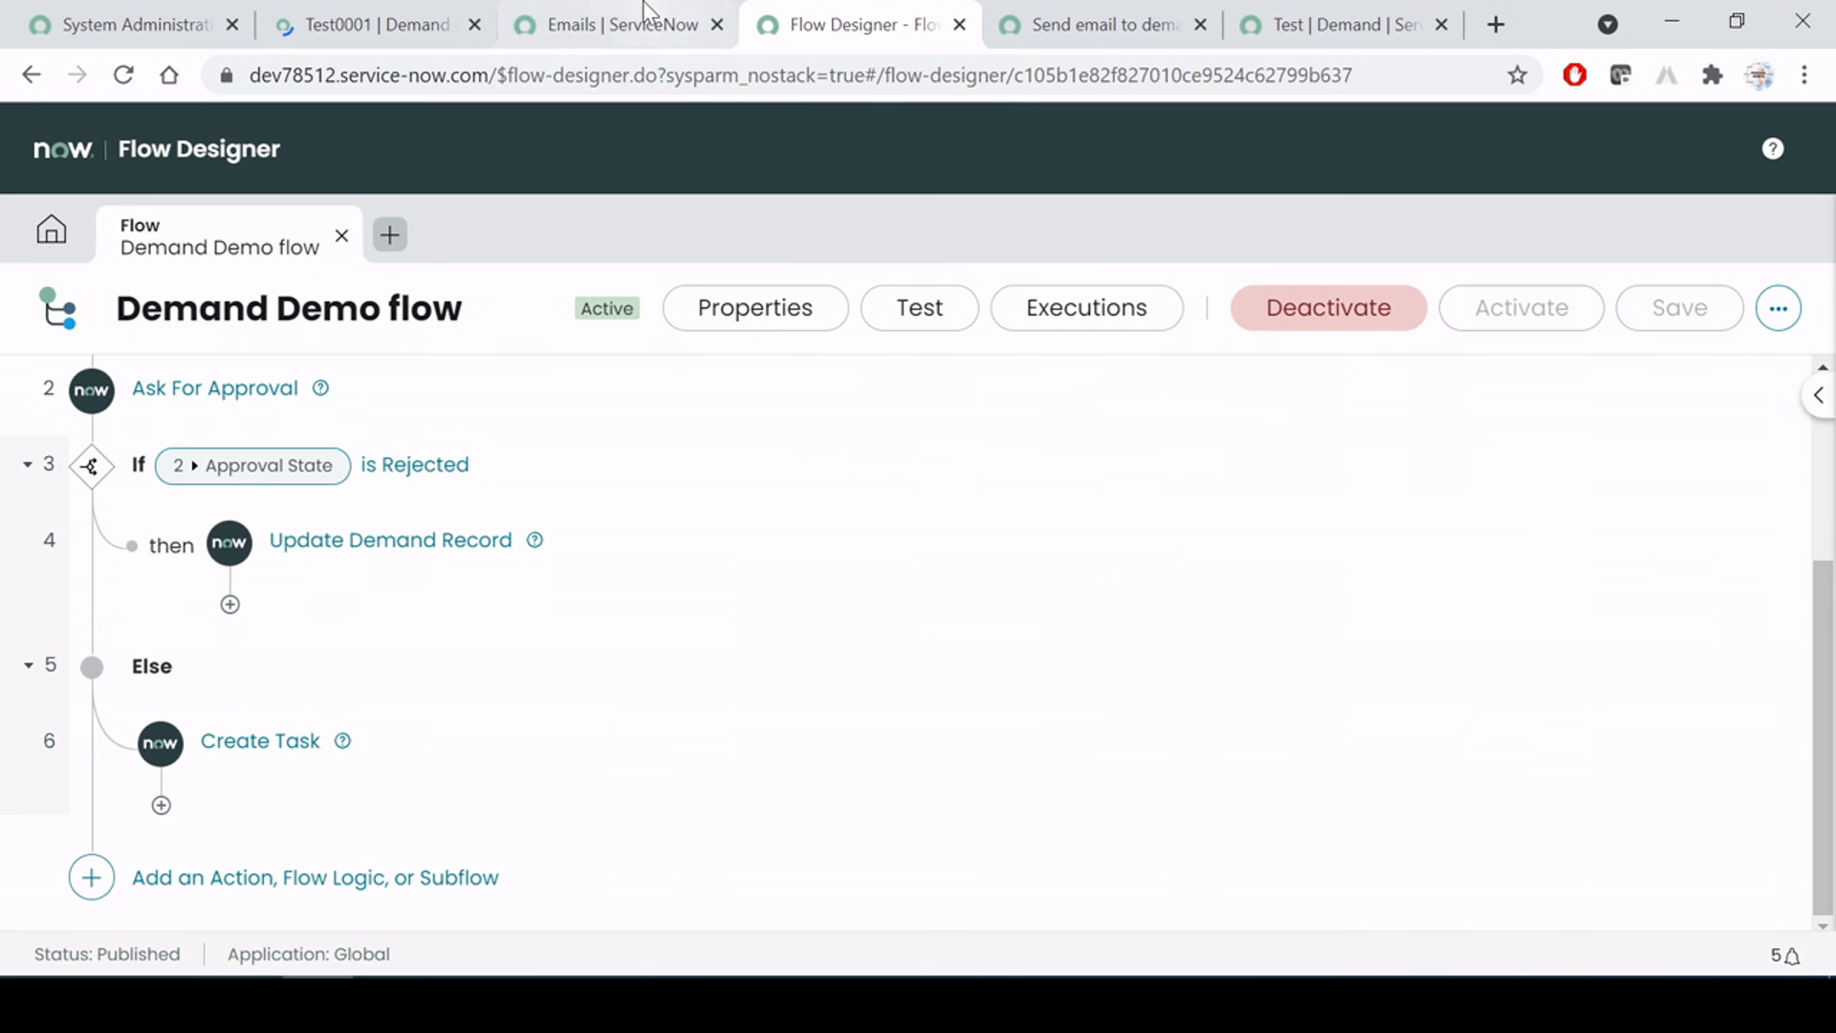
{"action": "left_click", "coordinate": [622, 24]}
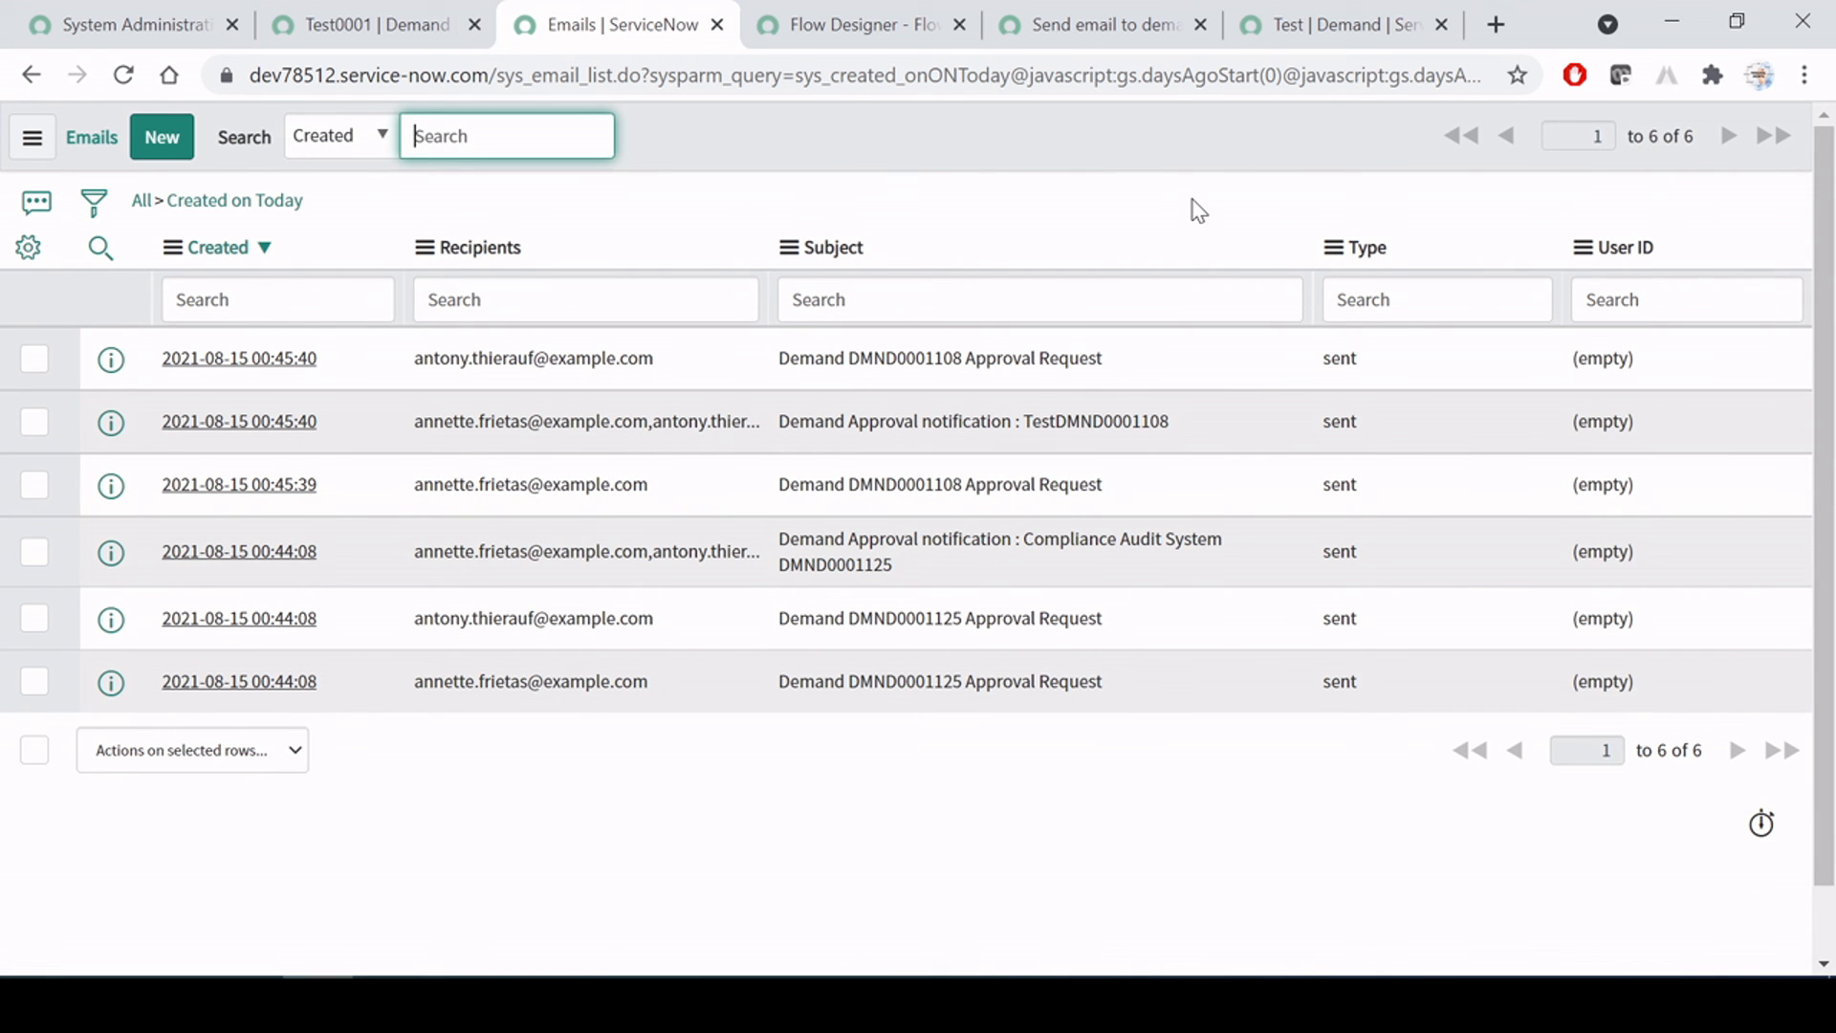
{"action": "left_click", "coordinate": [279, 204]}
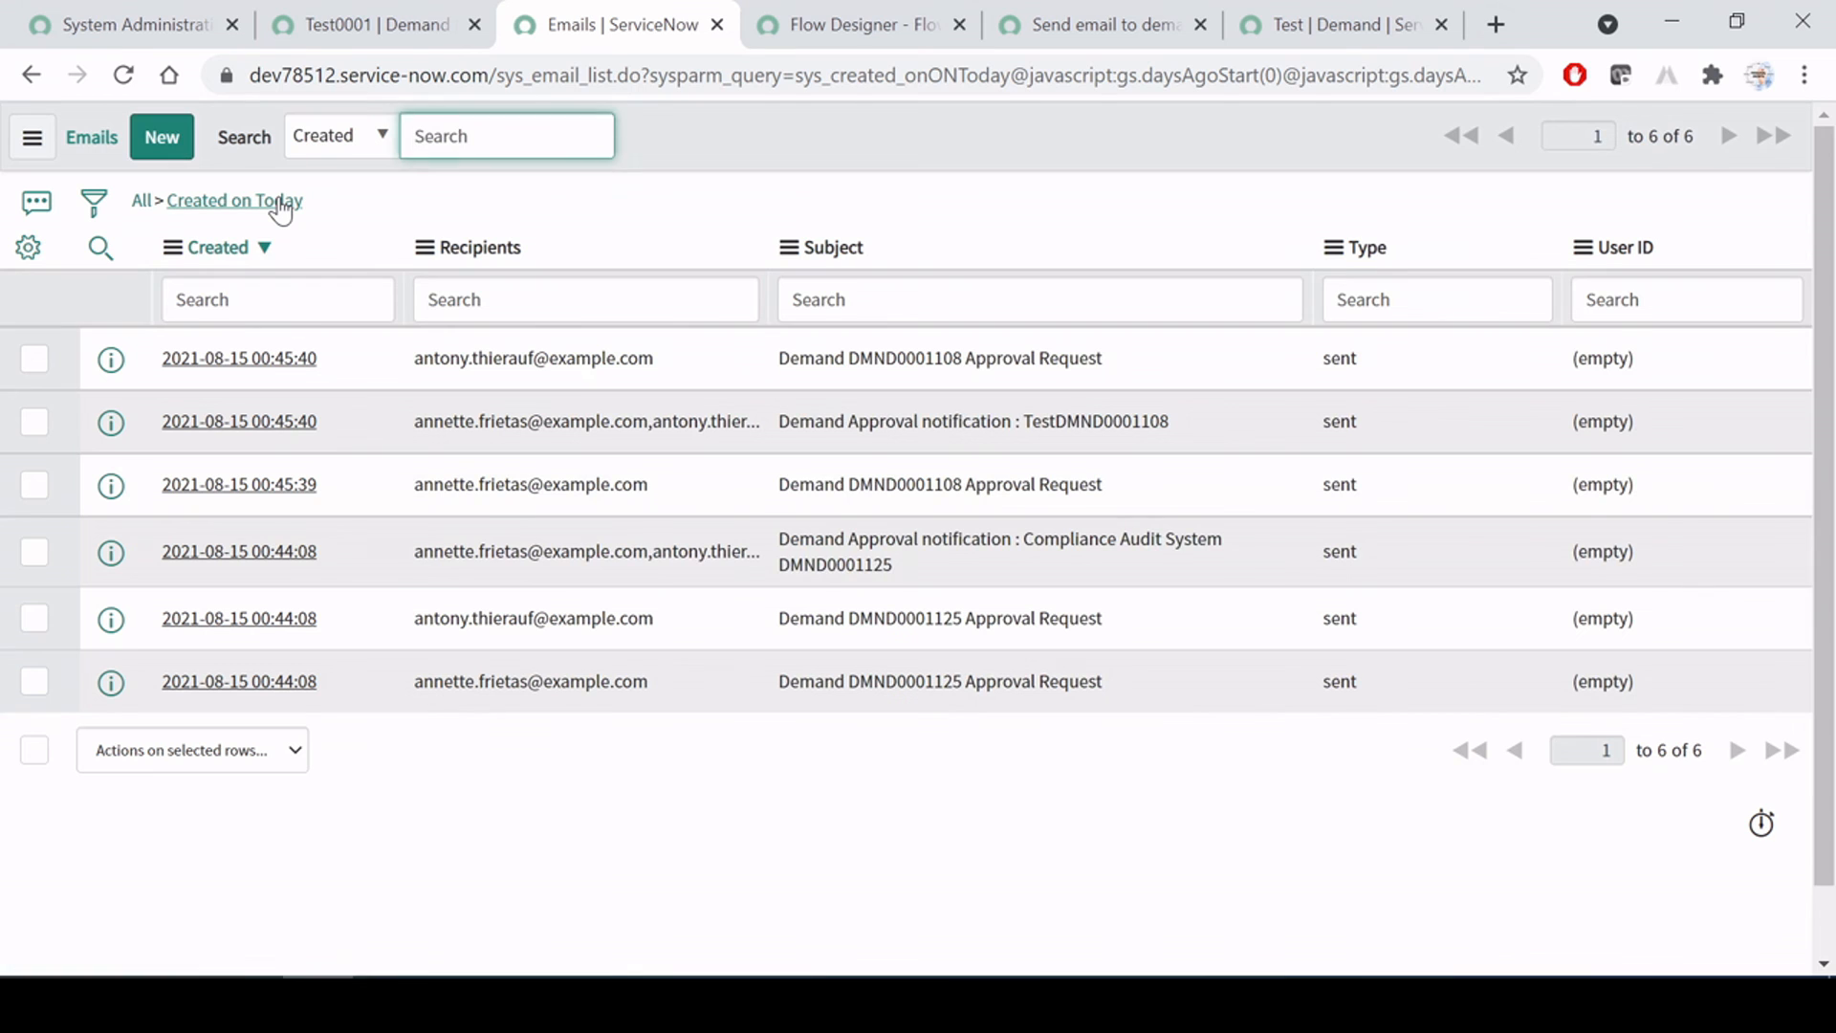
{"action": "left_click", "coordinate": [279, 205]}
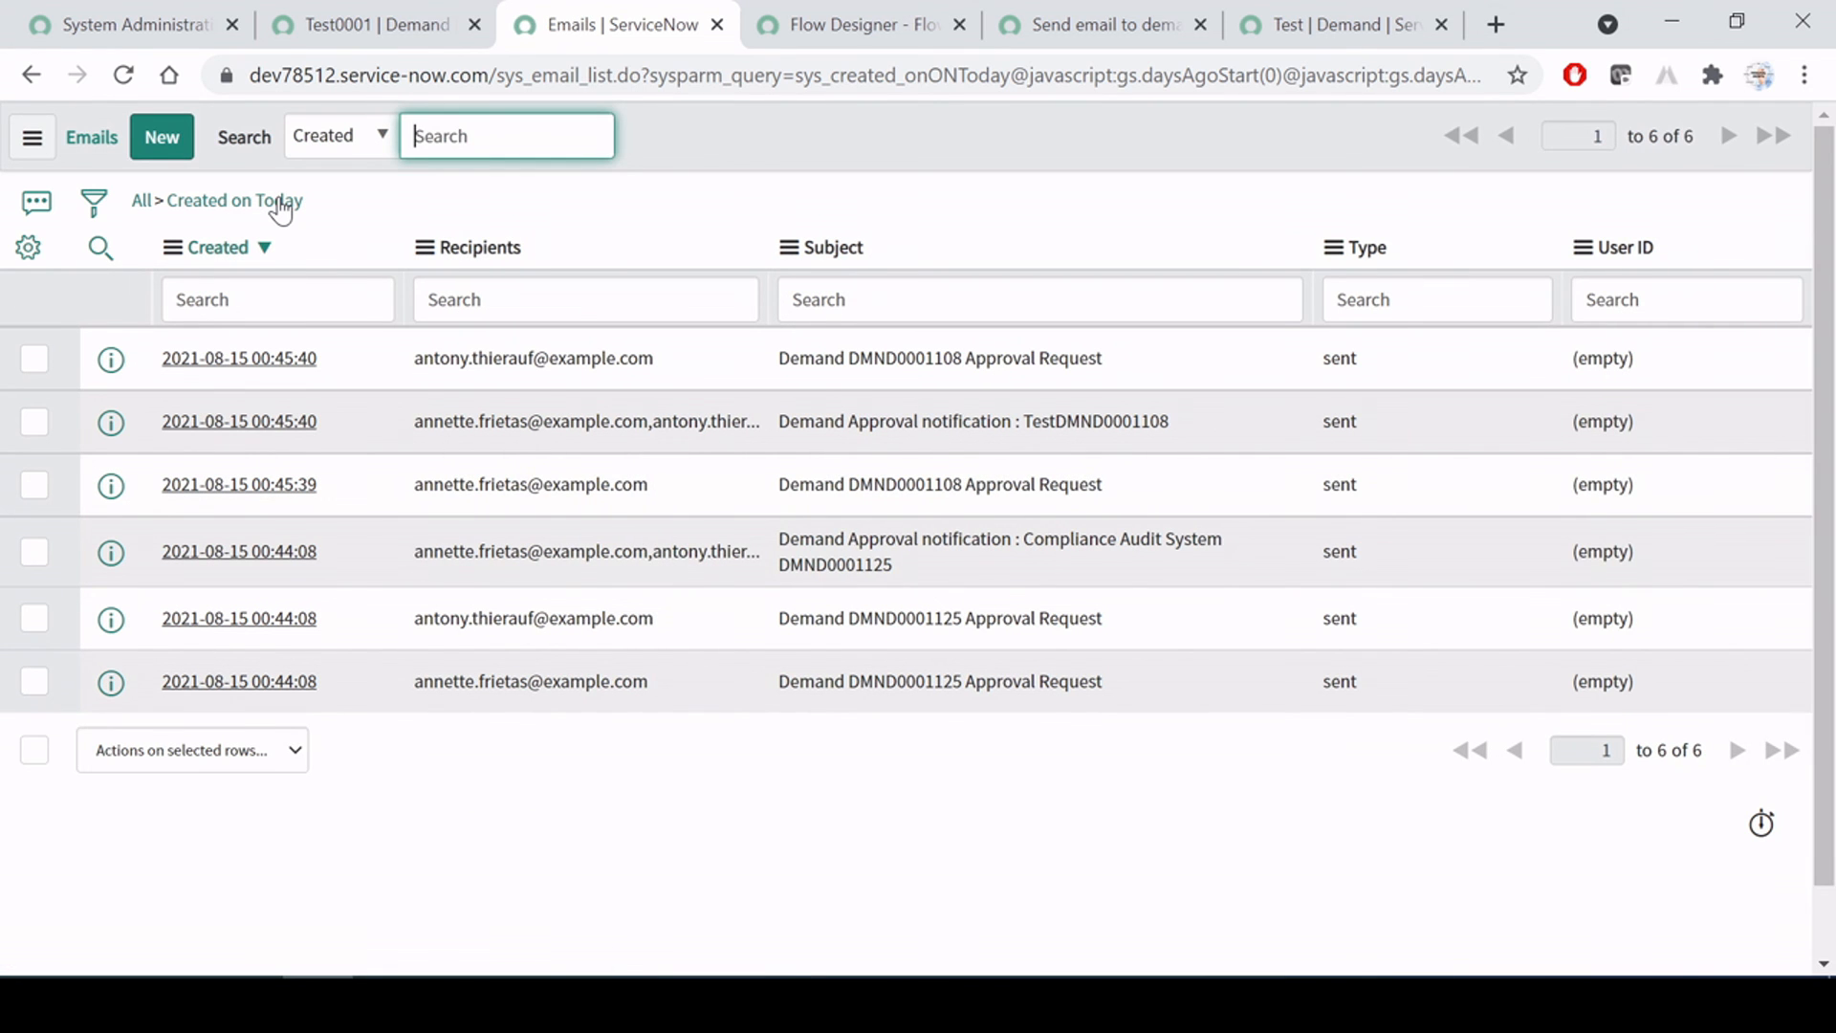
{"action": "left_click", "coordinate": [172, 249]}
{"action": "left_click", "coordinate": [250, 300]}
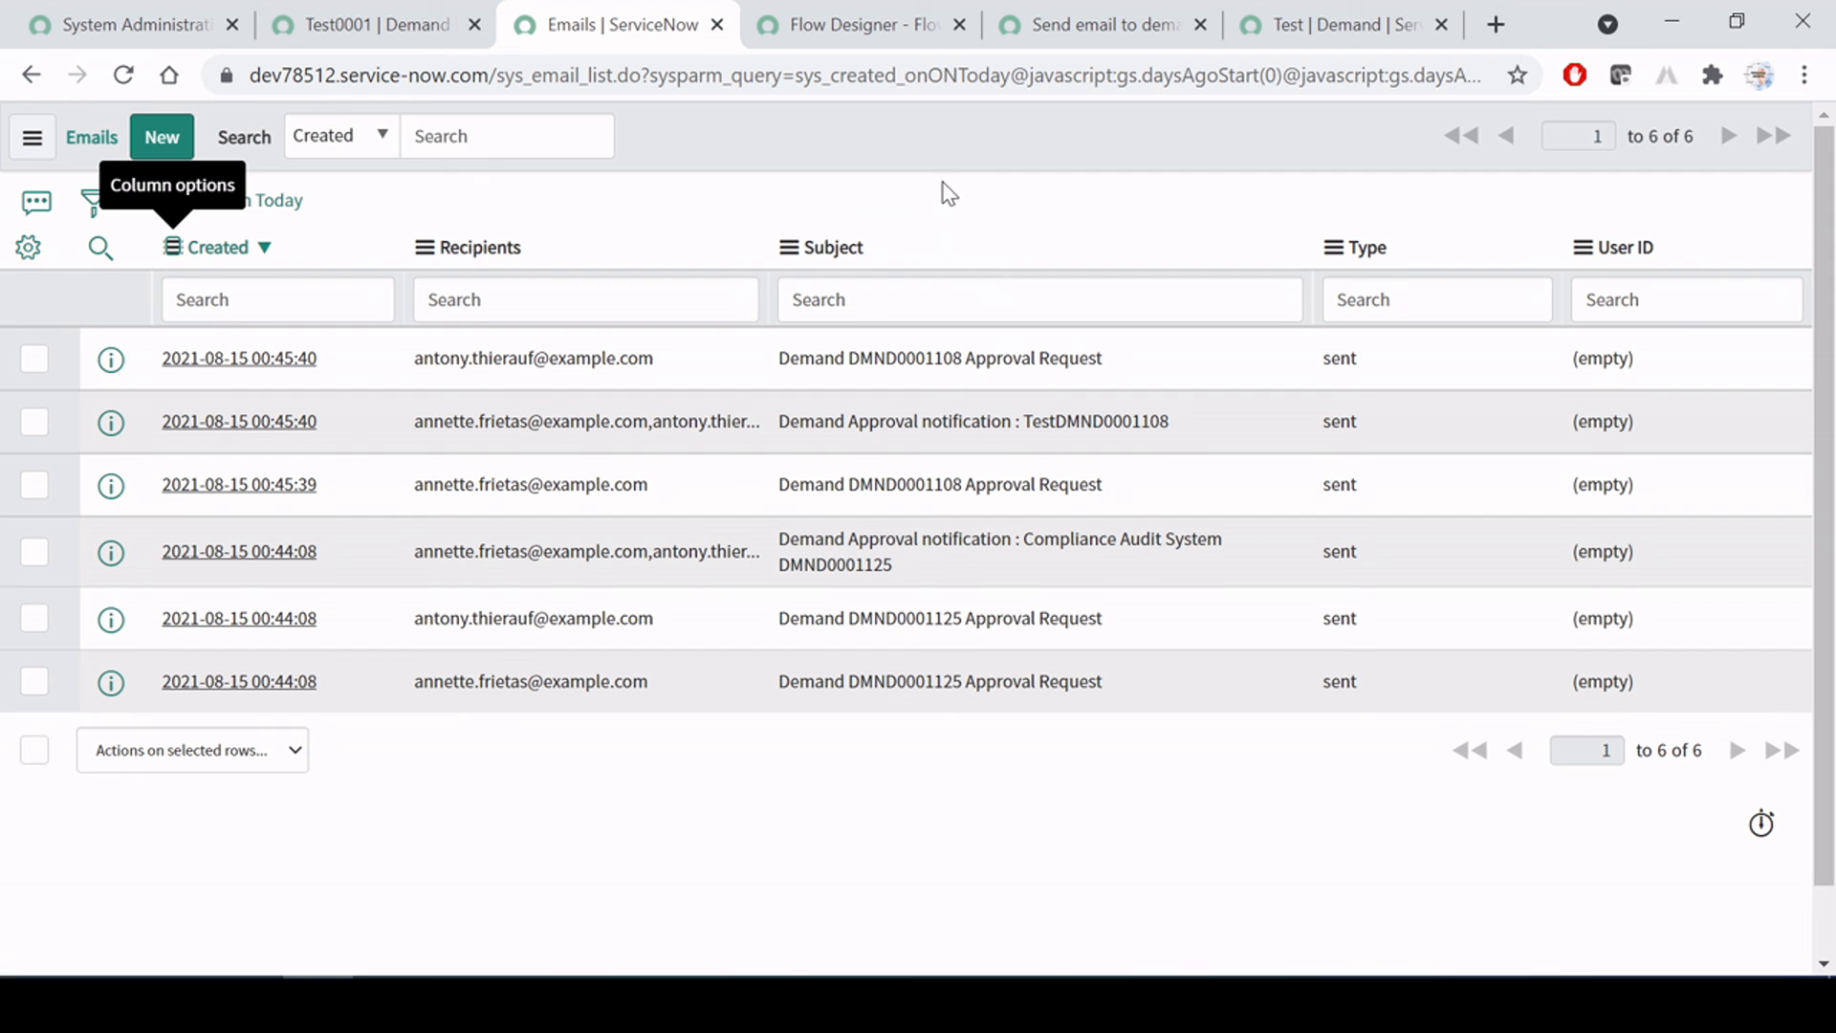
{"action": "left_click", "coordinate": [276, 204]}
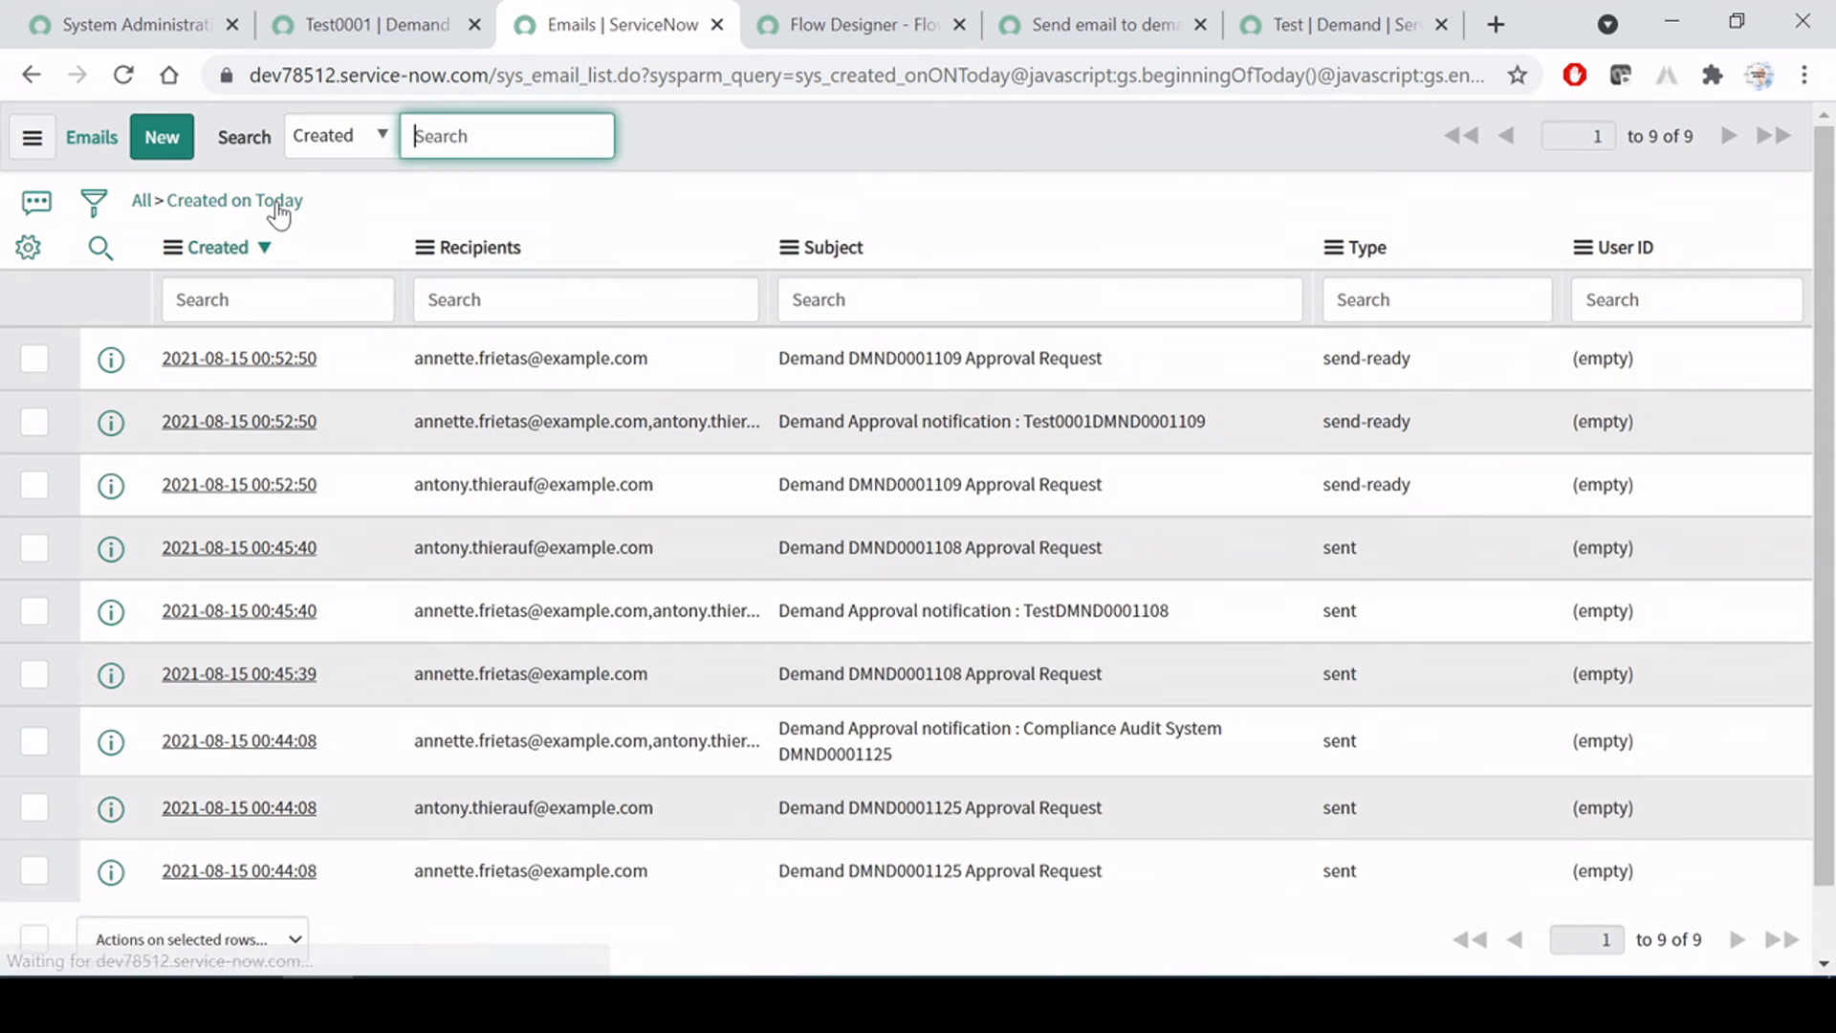
{"action": "left_click_drag", "start_coordinate": [1101, 357], "coordinate": [804, 342]}
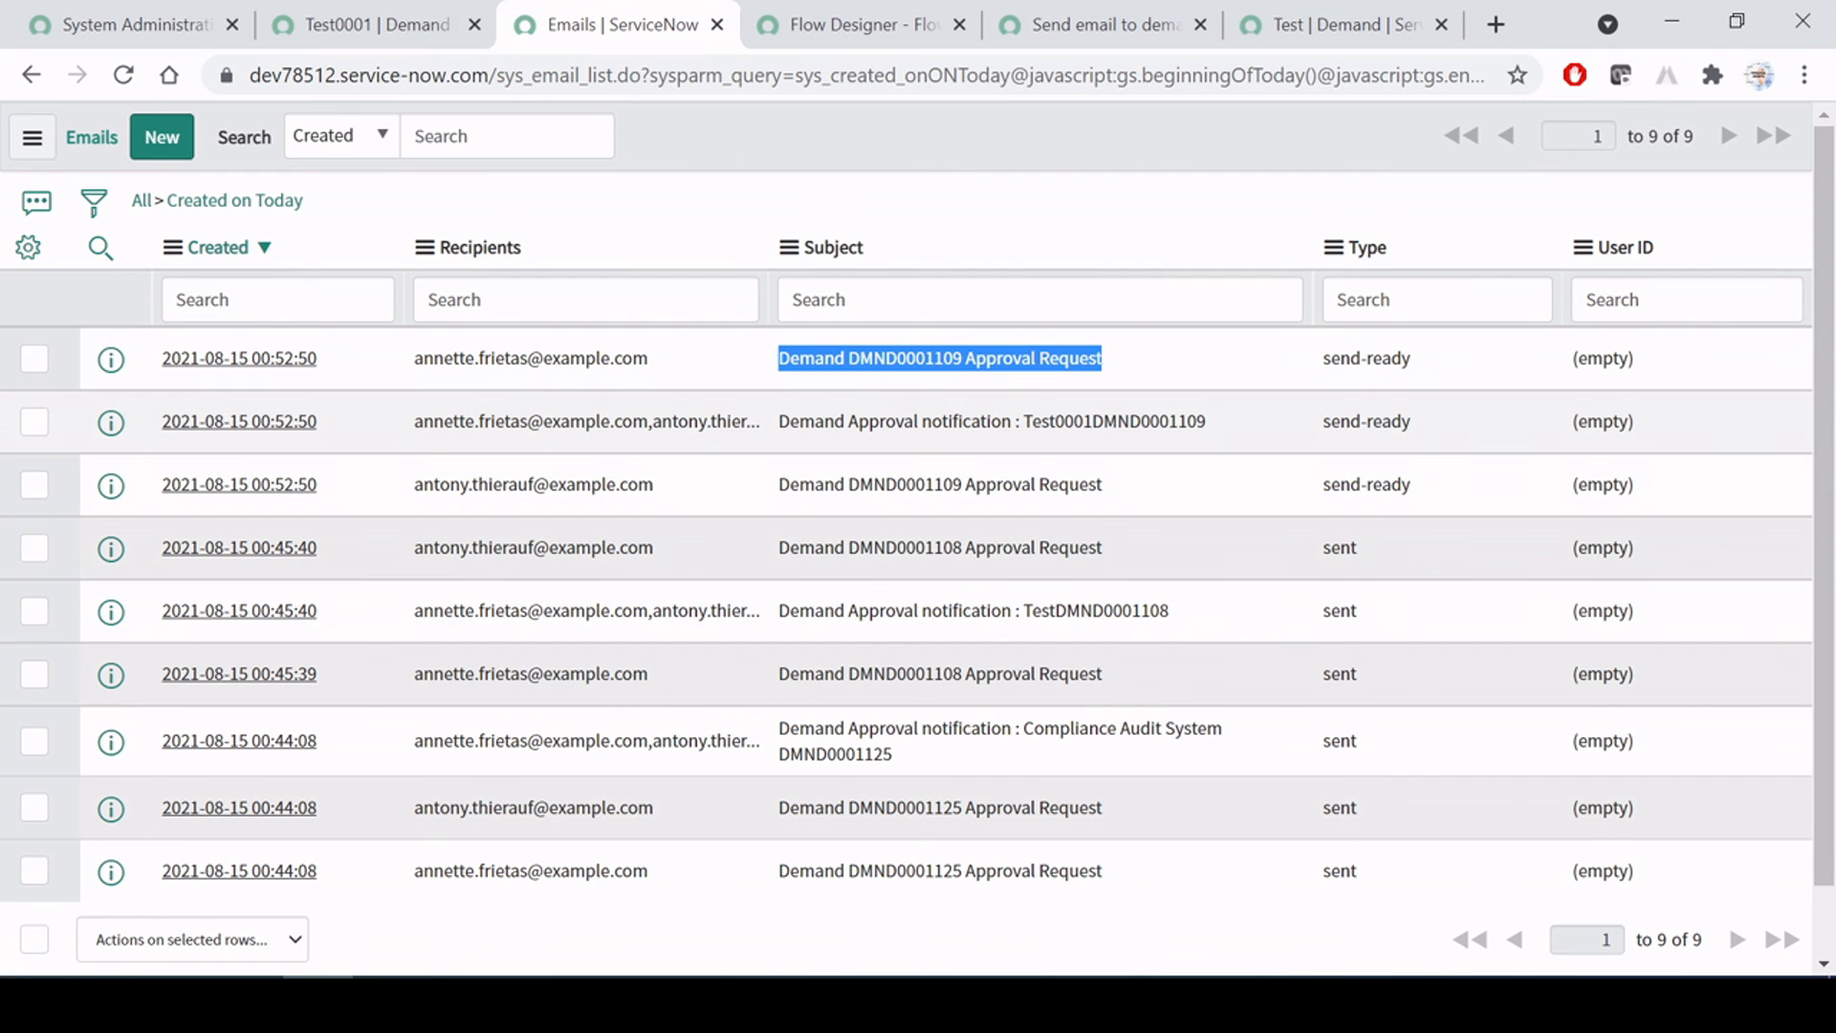
{"action": "left_click", "coordinate": [1098, 350]}
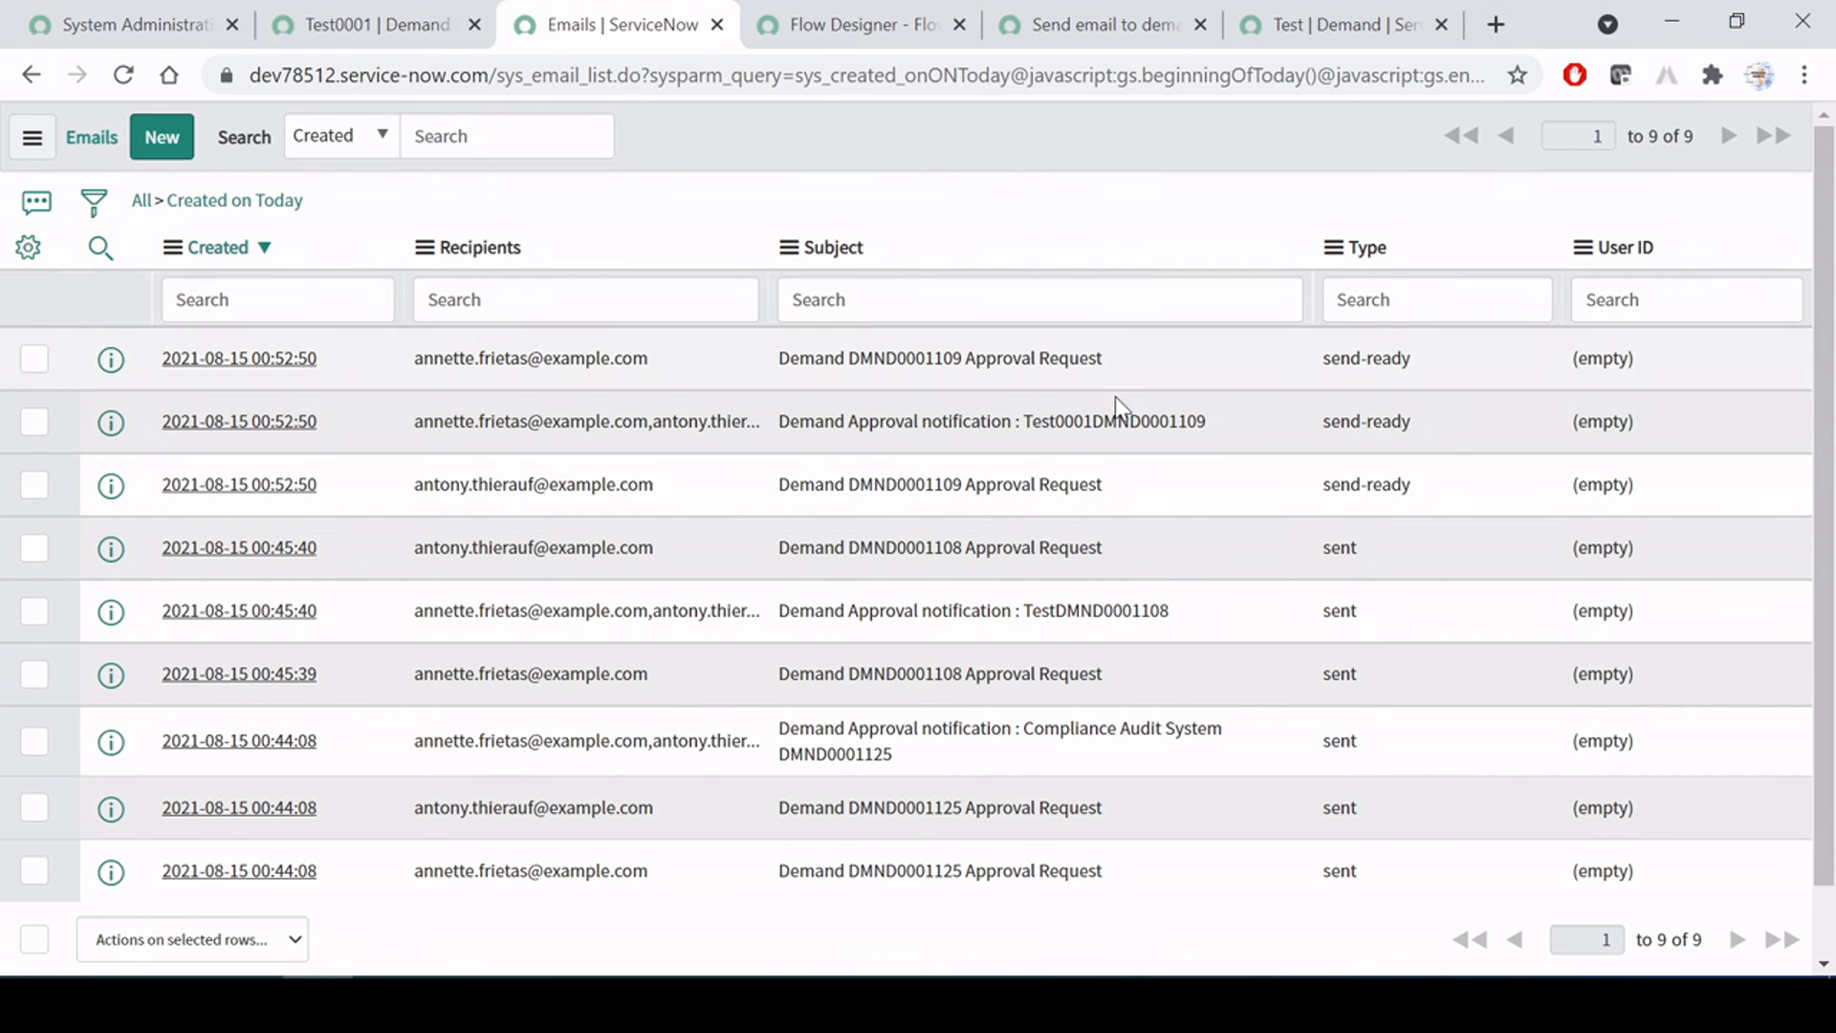
Highlight the approval notification subject for the Test0001 demand in today's Emails list, then clear the highlight
{"action": "left_click_drag", "start_coordinate": [1224, 426], "coordinate": [789, 476]}
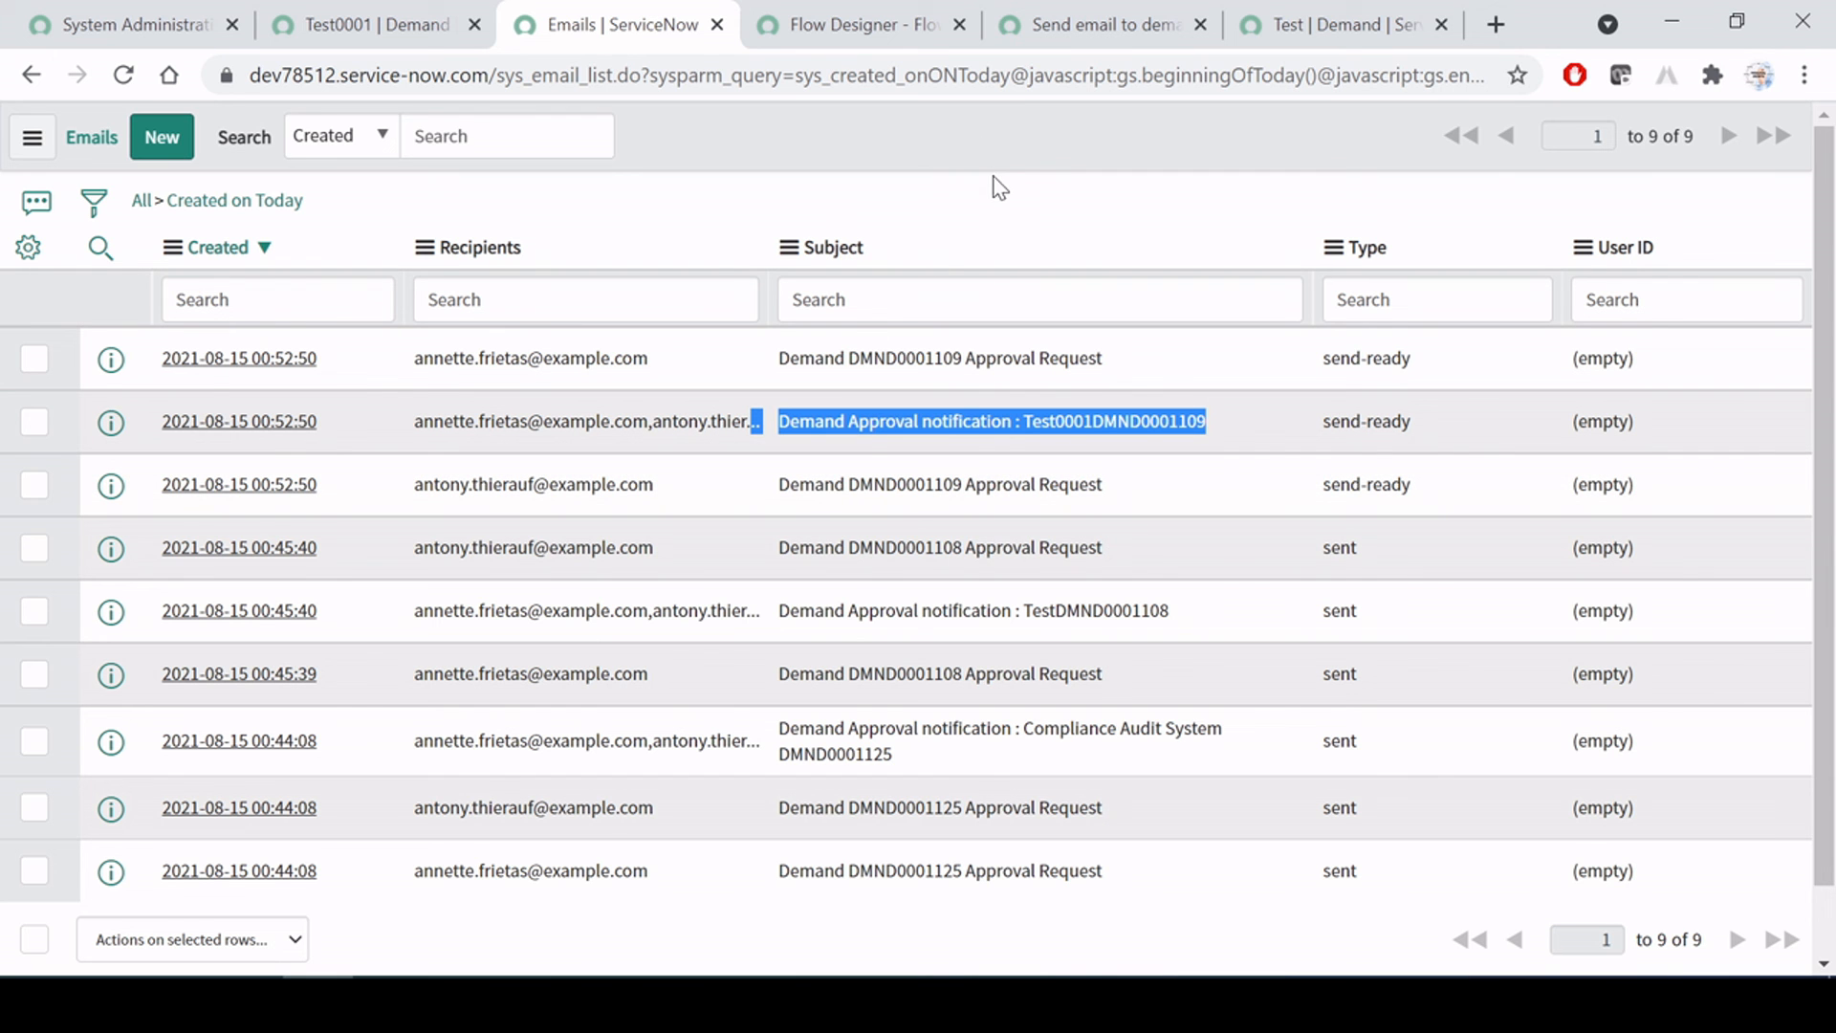
{"action": "left_click", "coordinate": [989, 133]}
{"action": "left_click", "coordinate": [262, 208]}
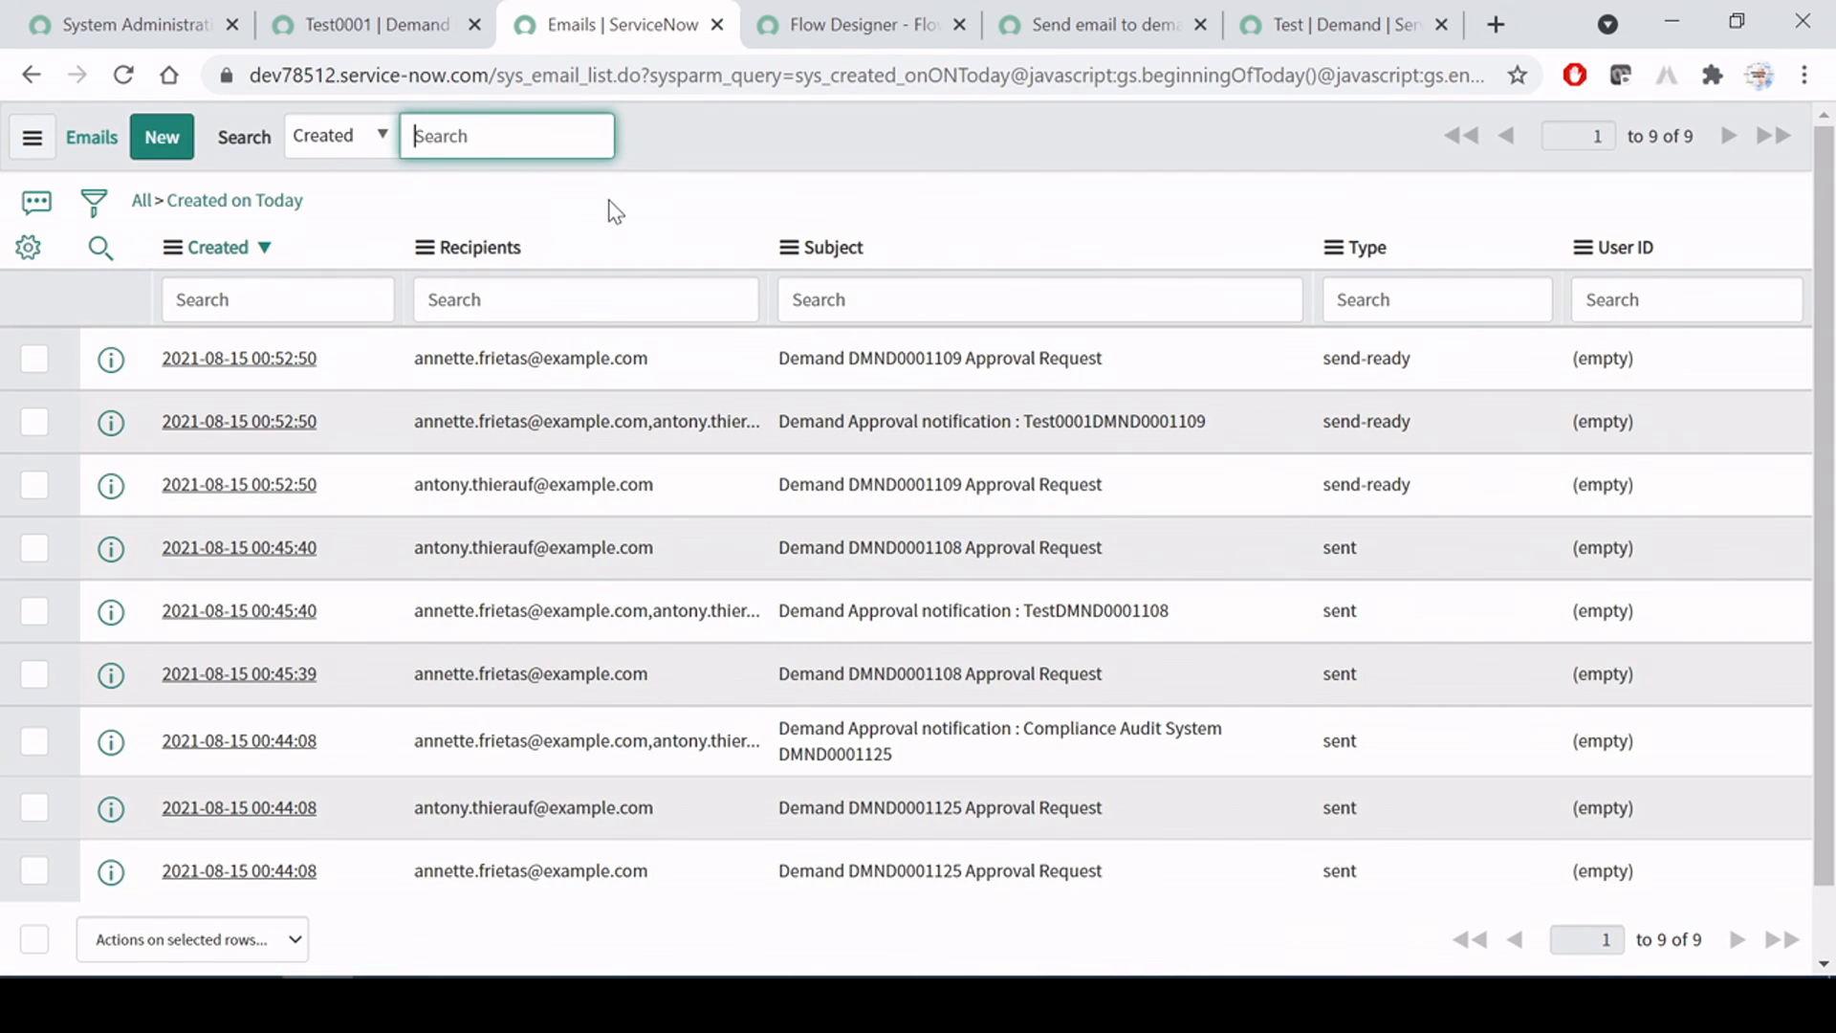
Approve both requested approvals together from the Approvers related list of the Test0001 demand
{"action": "left_click", "coordinate": [319, 26]}
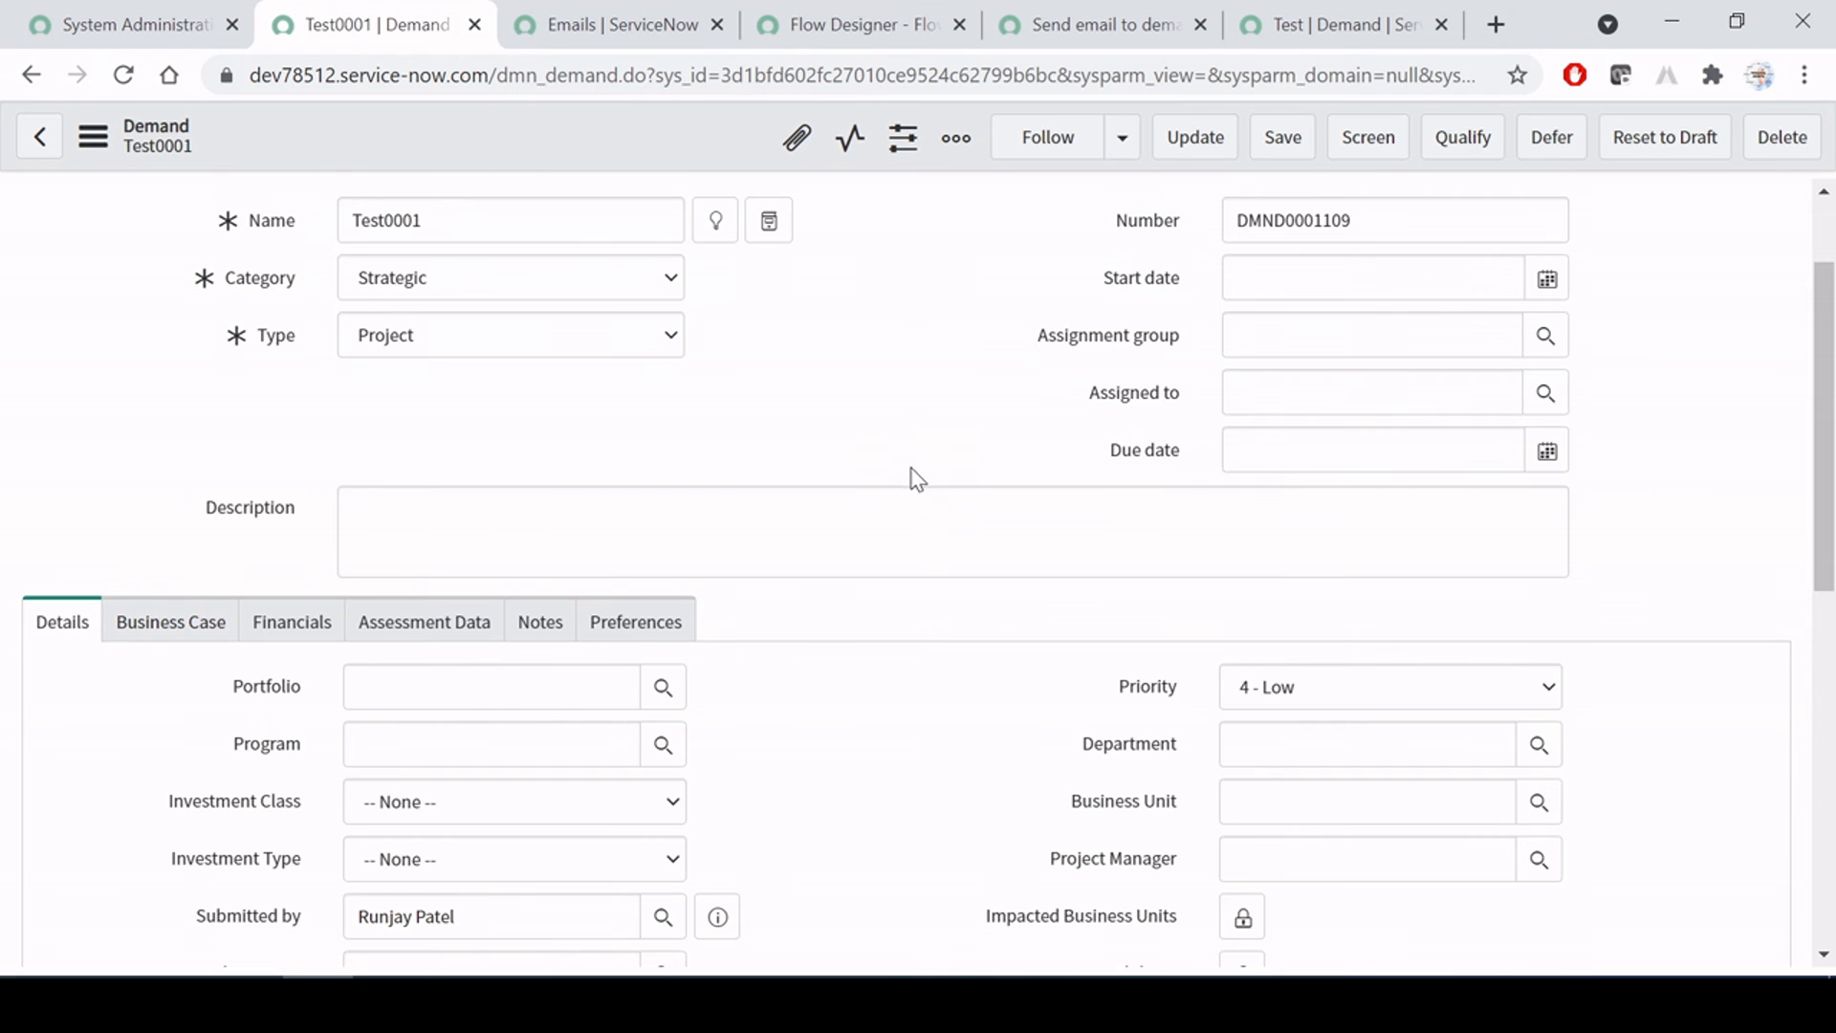
{"action": "scroll", "coordinate": [921, 492], "scroll_direction": "down", "scroll_amount": 9}
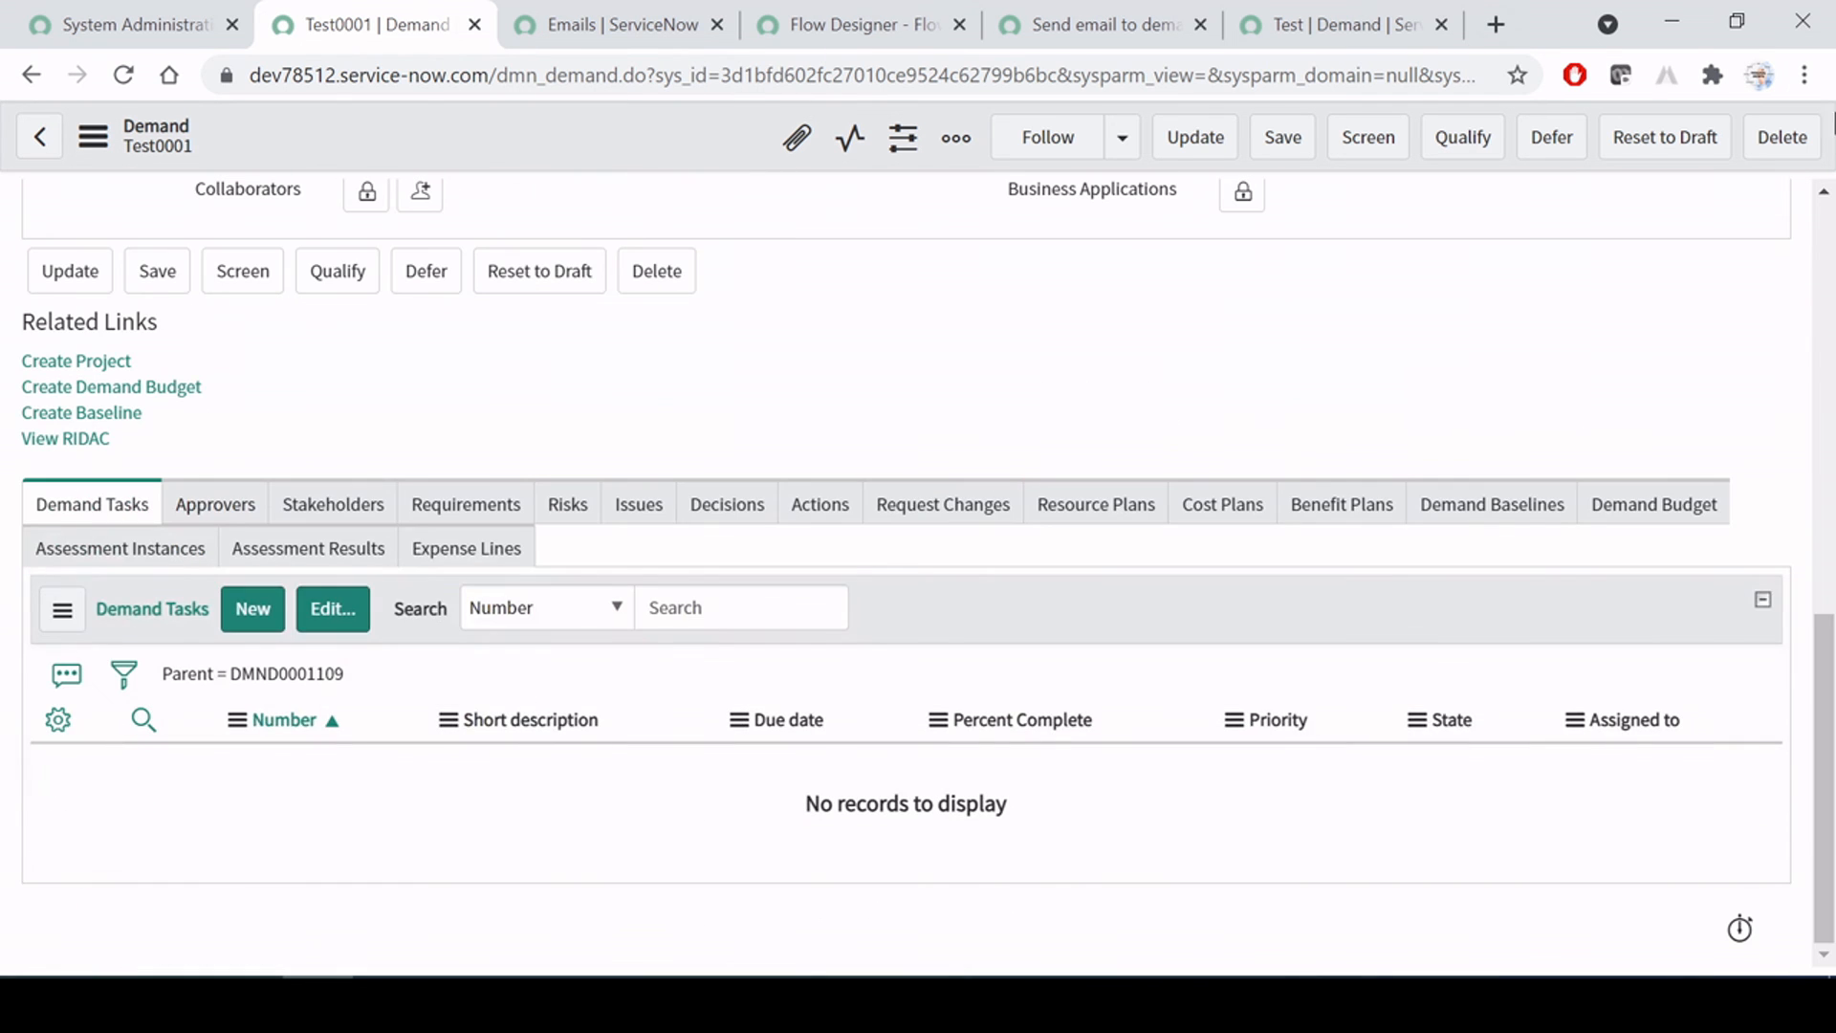
{"action": "left_click", "coordinate": [212, 509]}
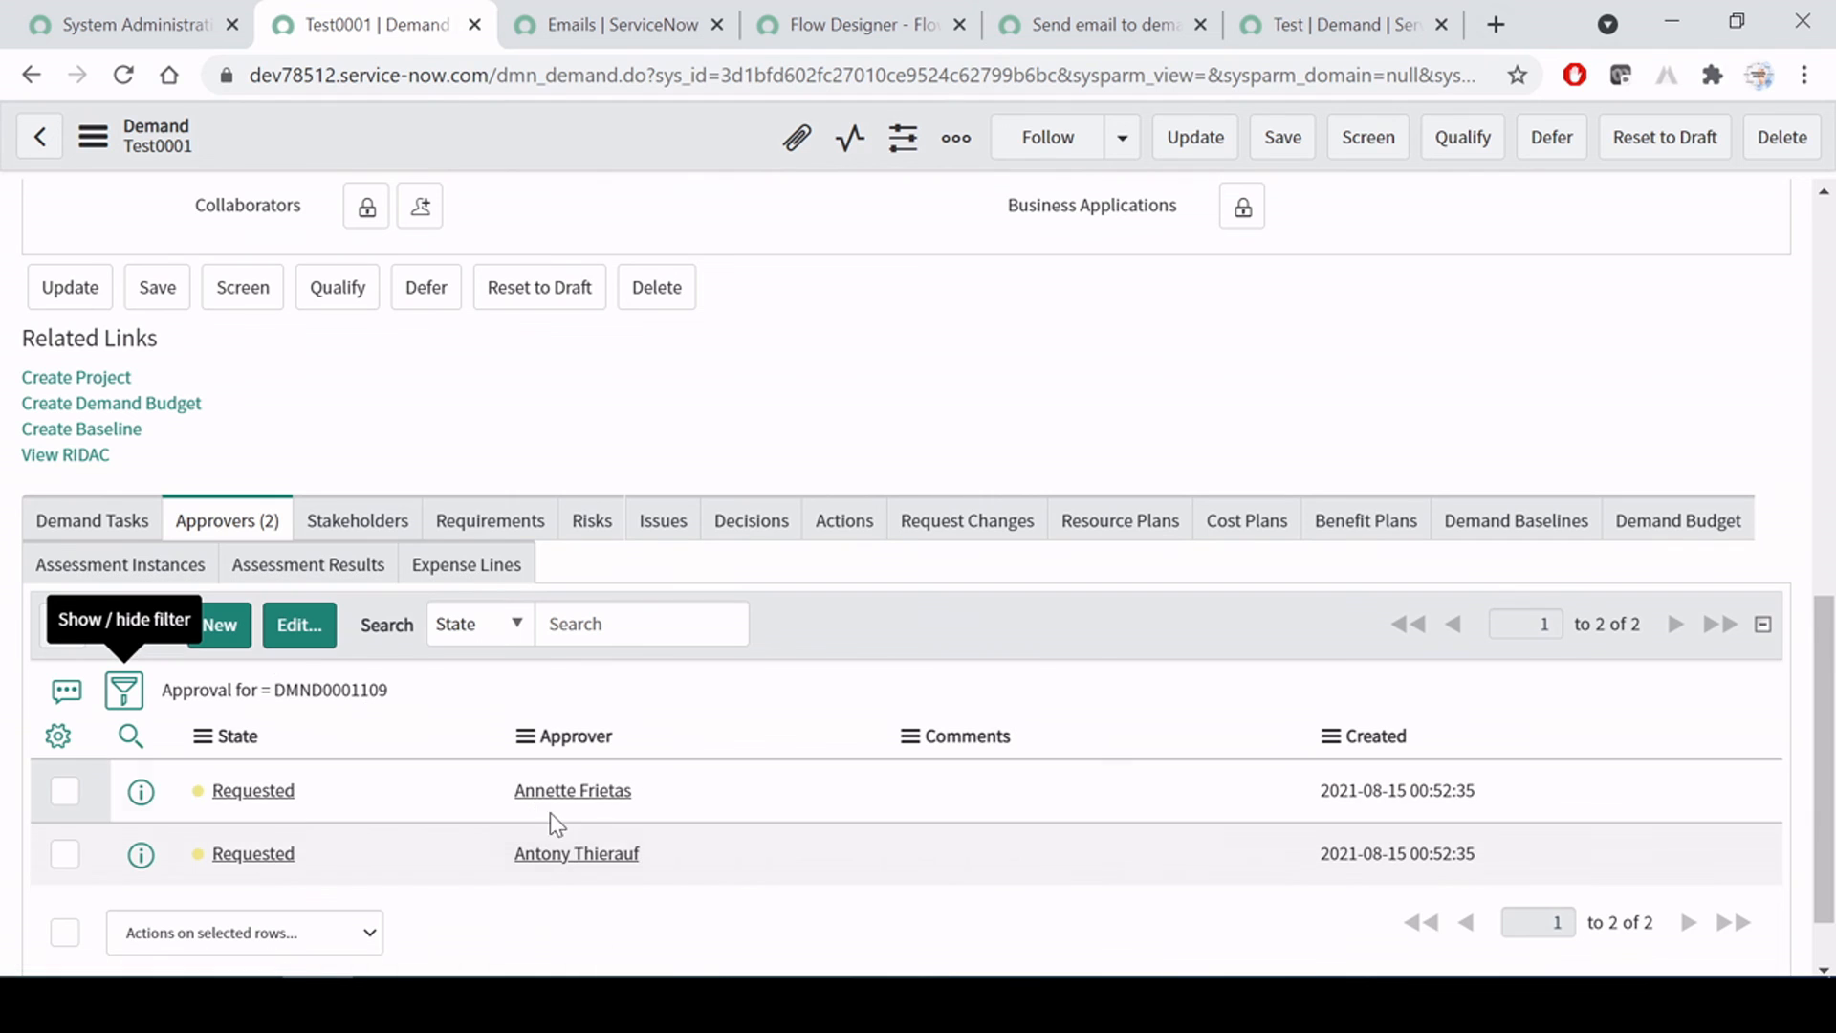
{"action": "right_click", "coordinate": [263, 800]}
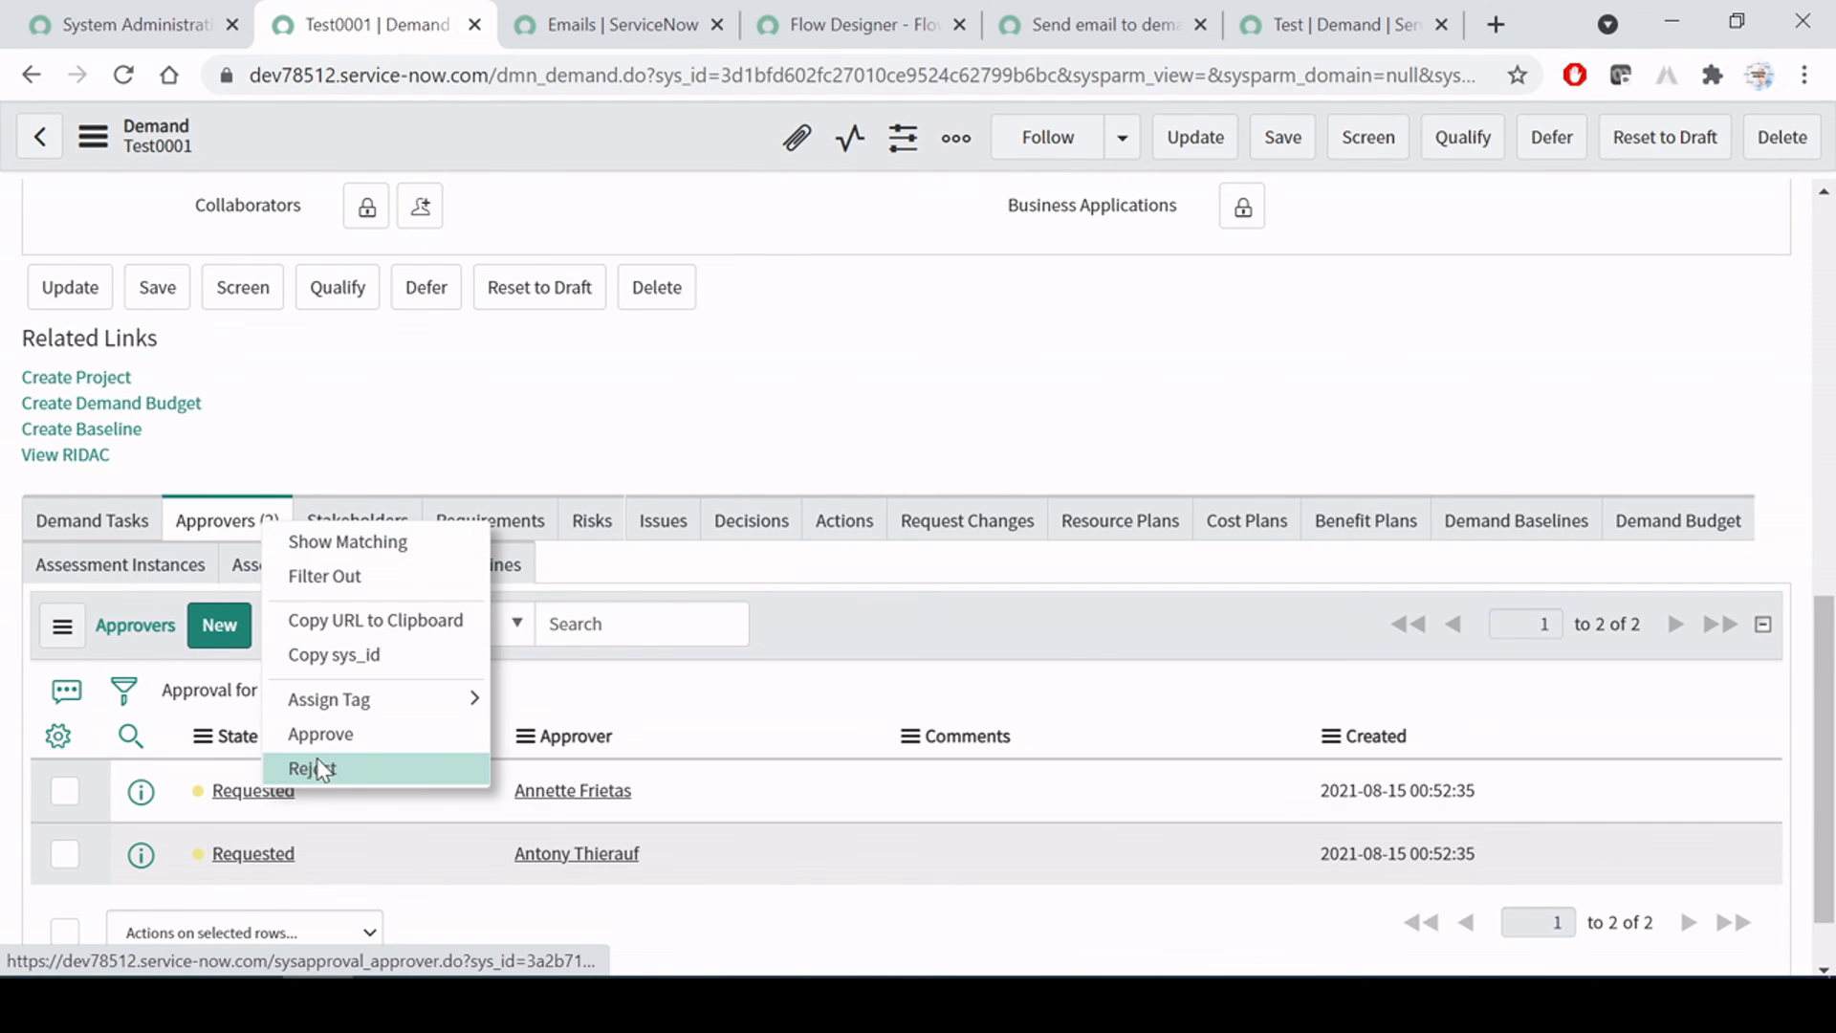
{"action": "left_click", "coordinate": [65, 791]}
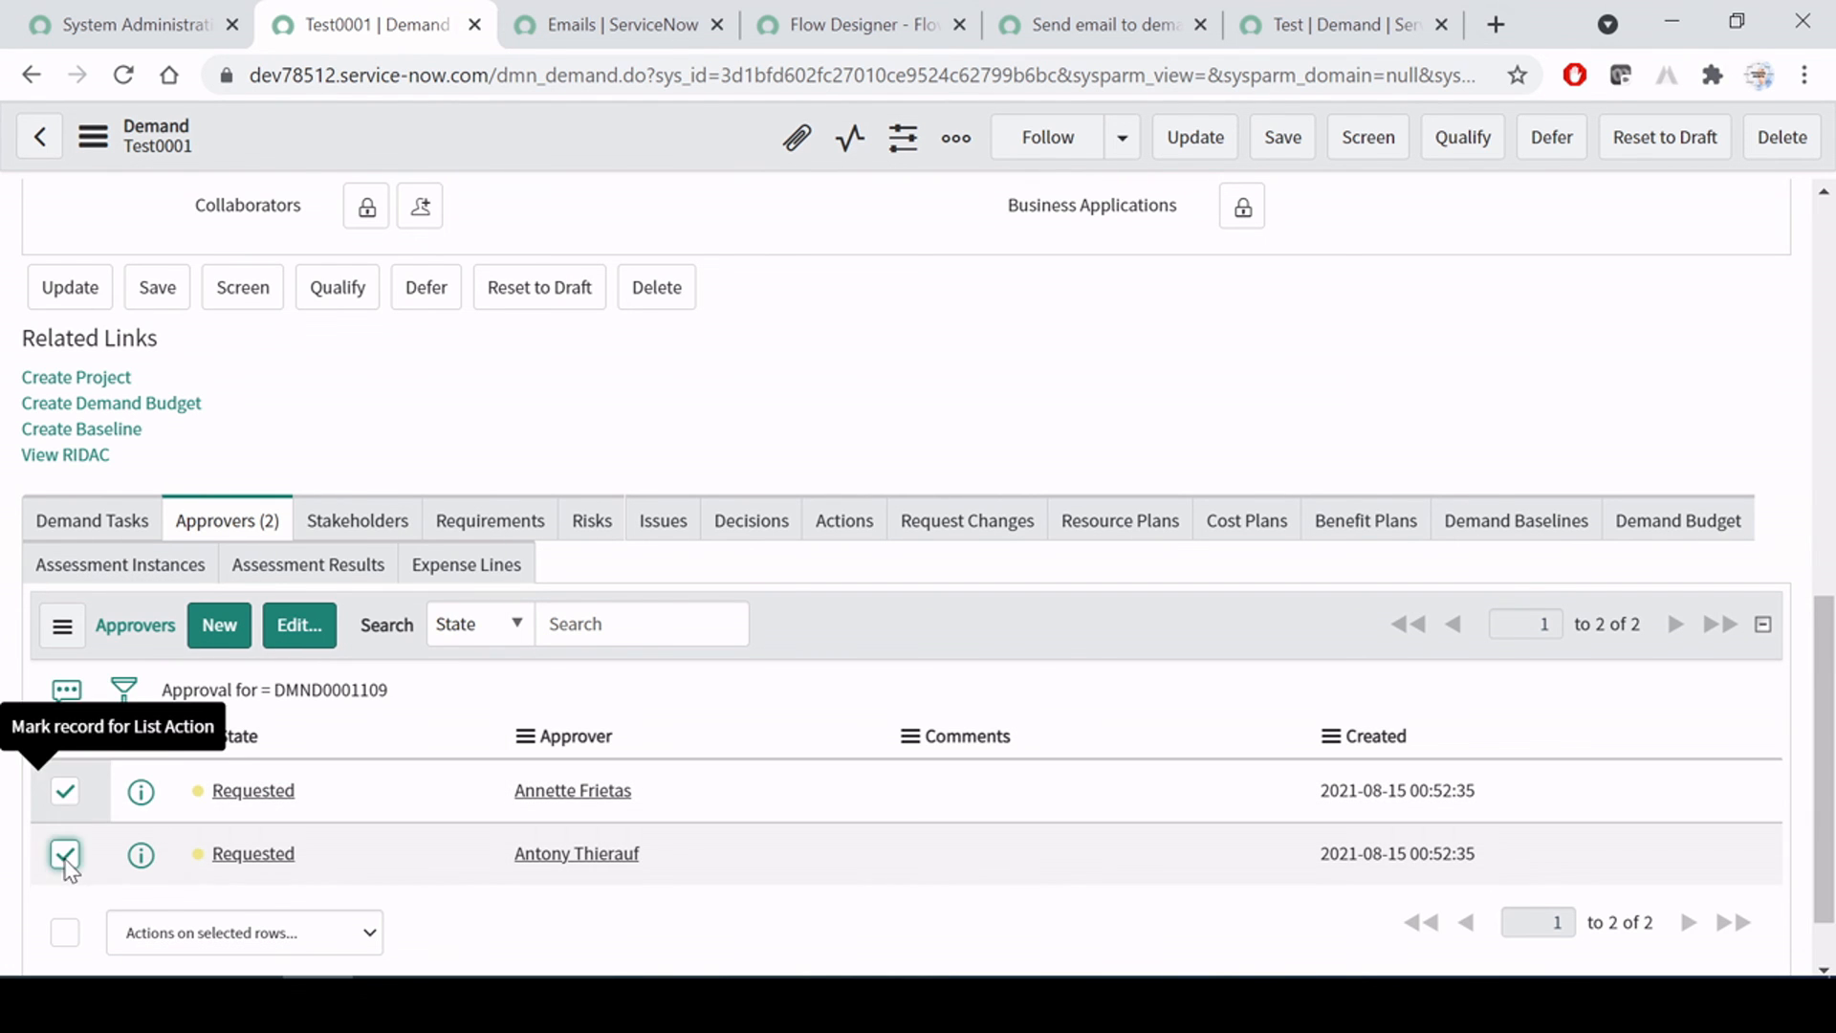
{"action": "left_click", "coordinate": [64, 853]}
{"action": "scroll", "coordinate": [383, 872], "scroll_direction": "down", "scroll_amount": 1}
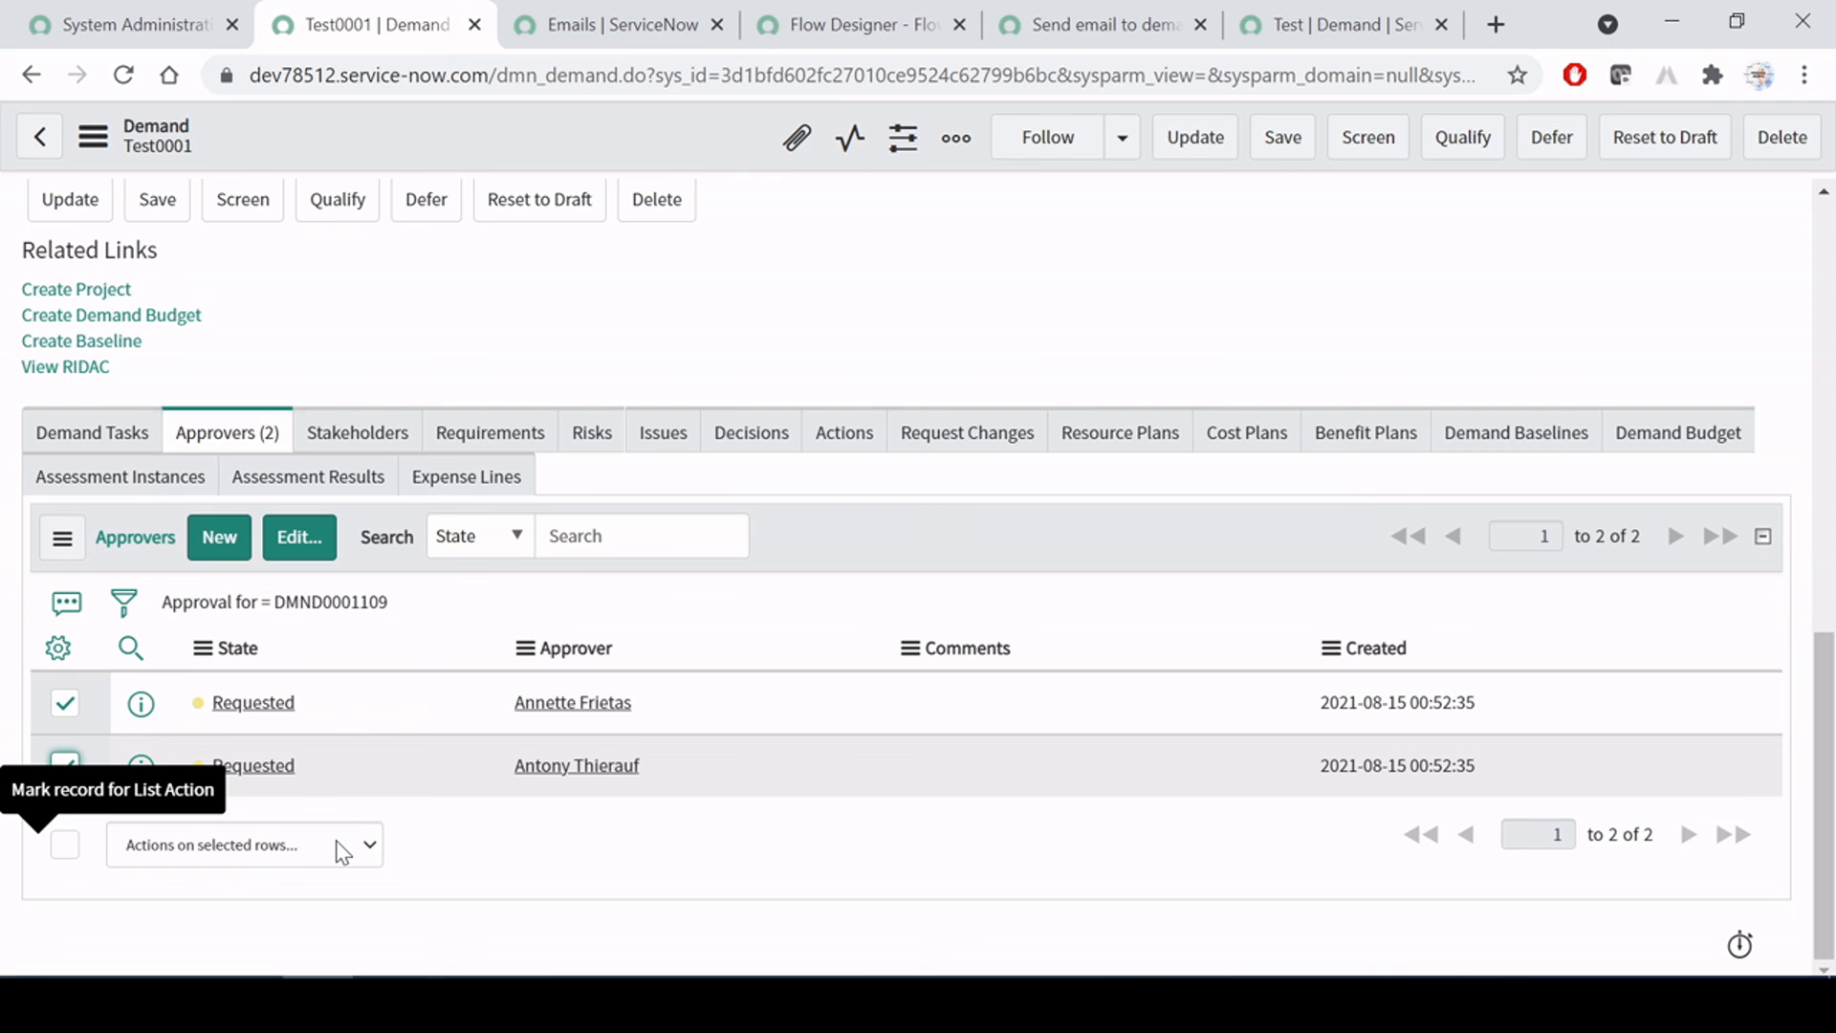
{"action": "left_click", "coordinate": [341, 846]}
{"action": "left_click", "coordinate": [161, 450]}
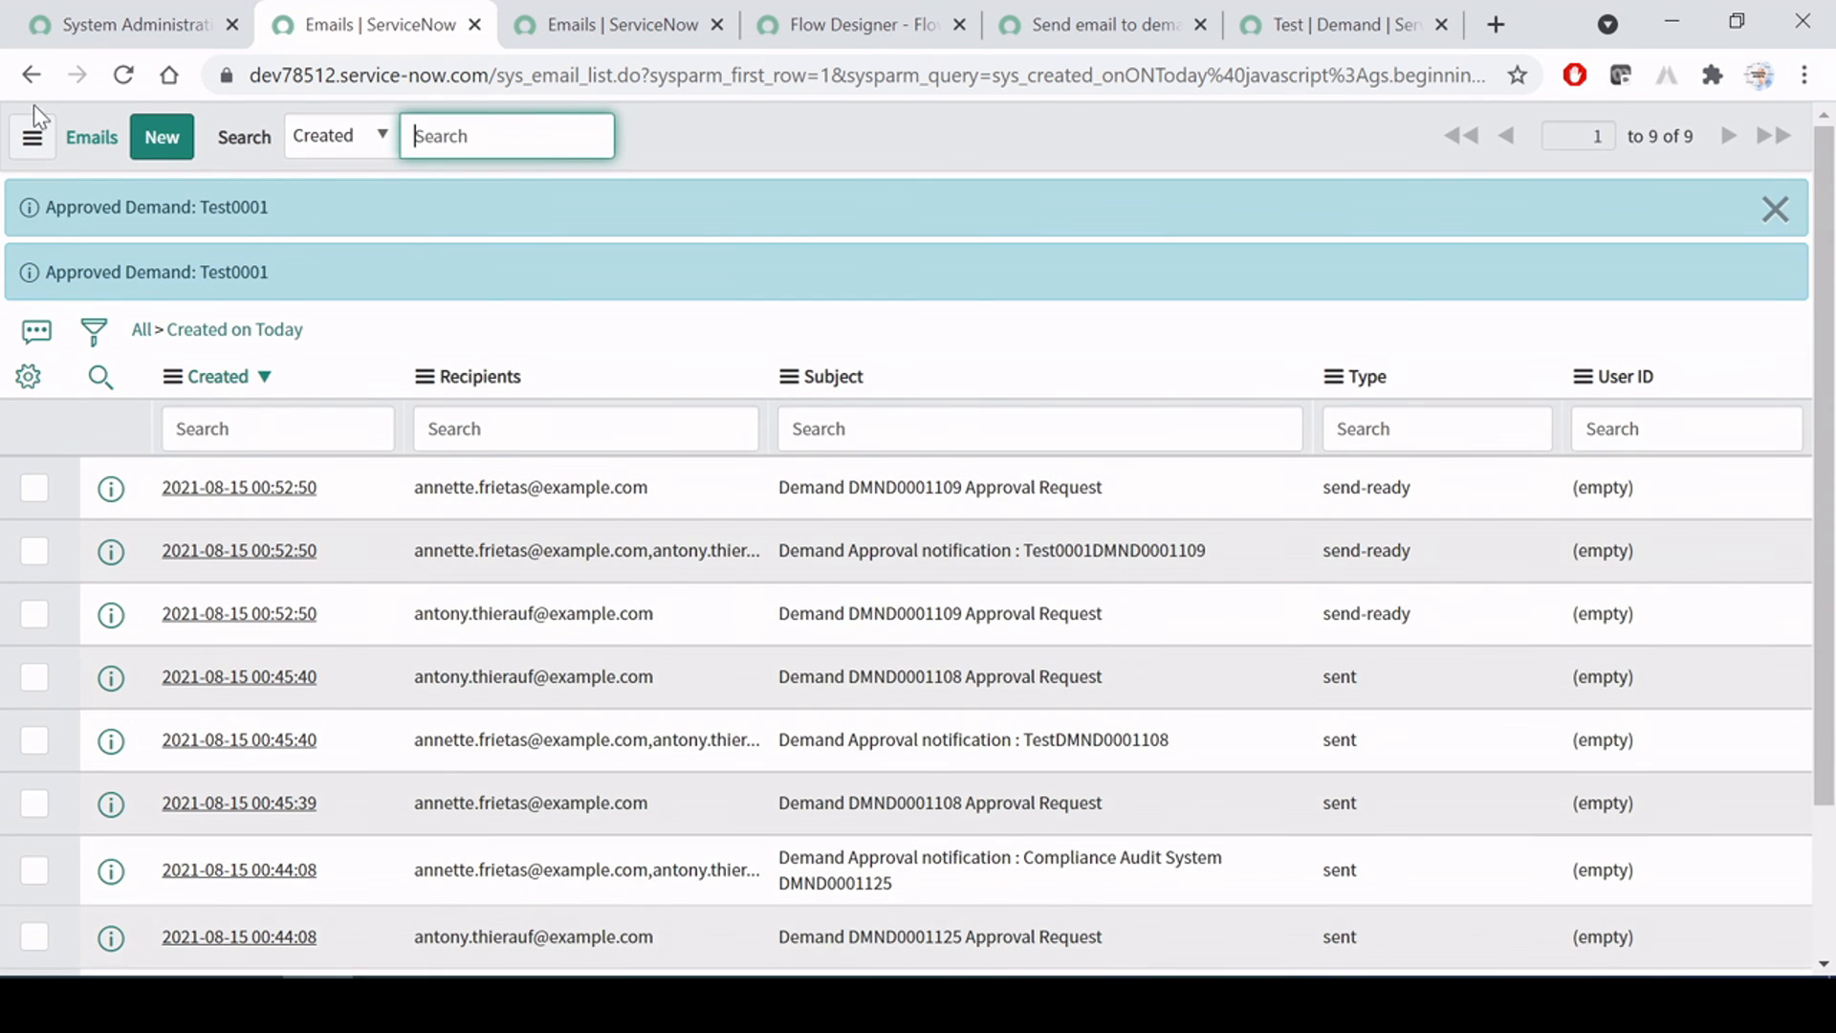
Return from the Emails list to the Test0001 demand record and reload its form
{"action": "left_click", "coordinate": [32, 75]}
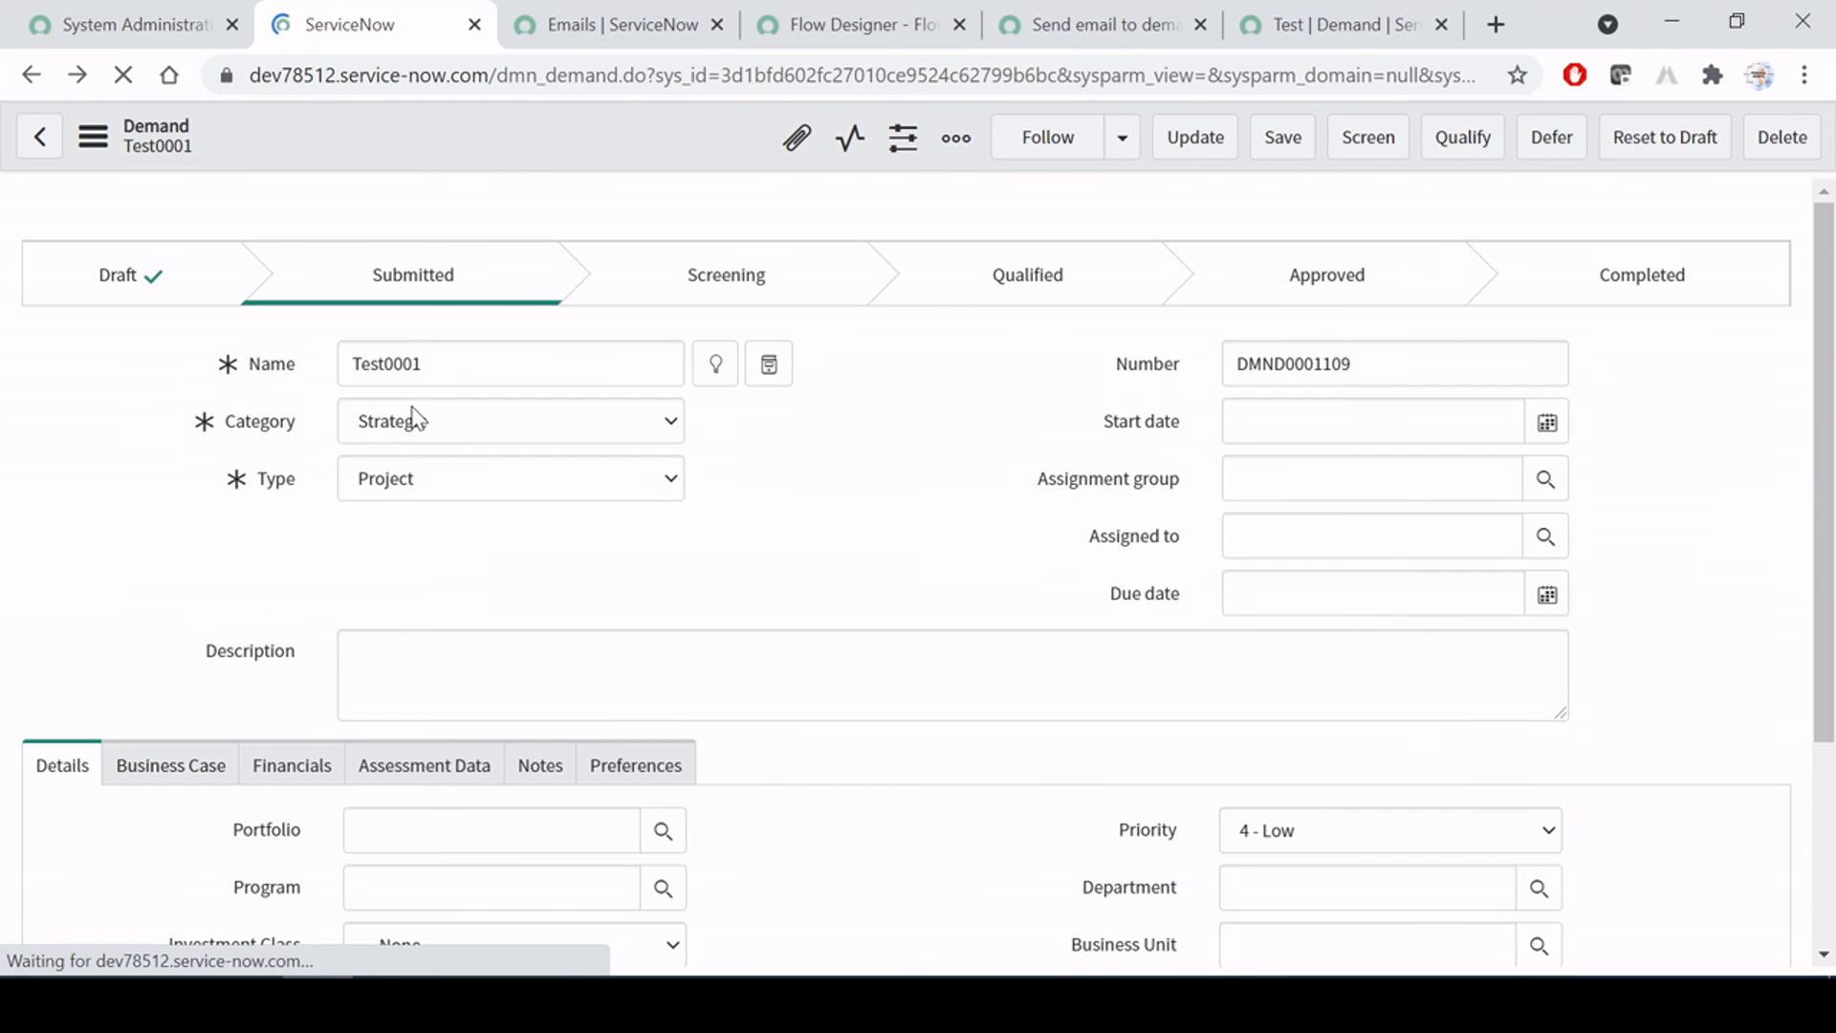
{"action": "right_click", "coordinate": [621, 124]}
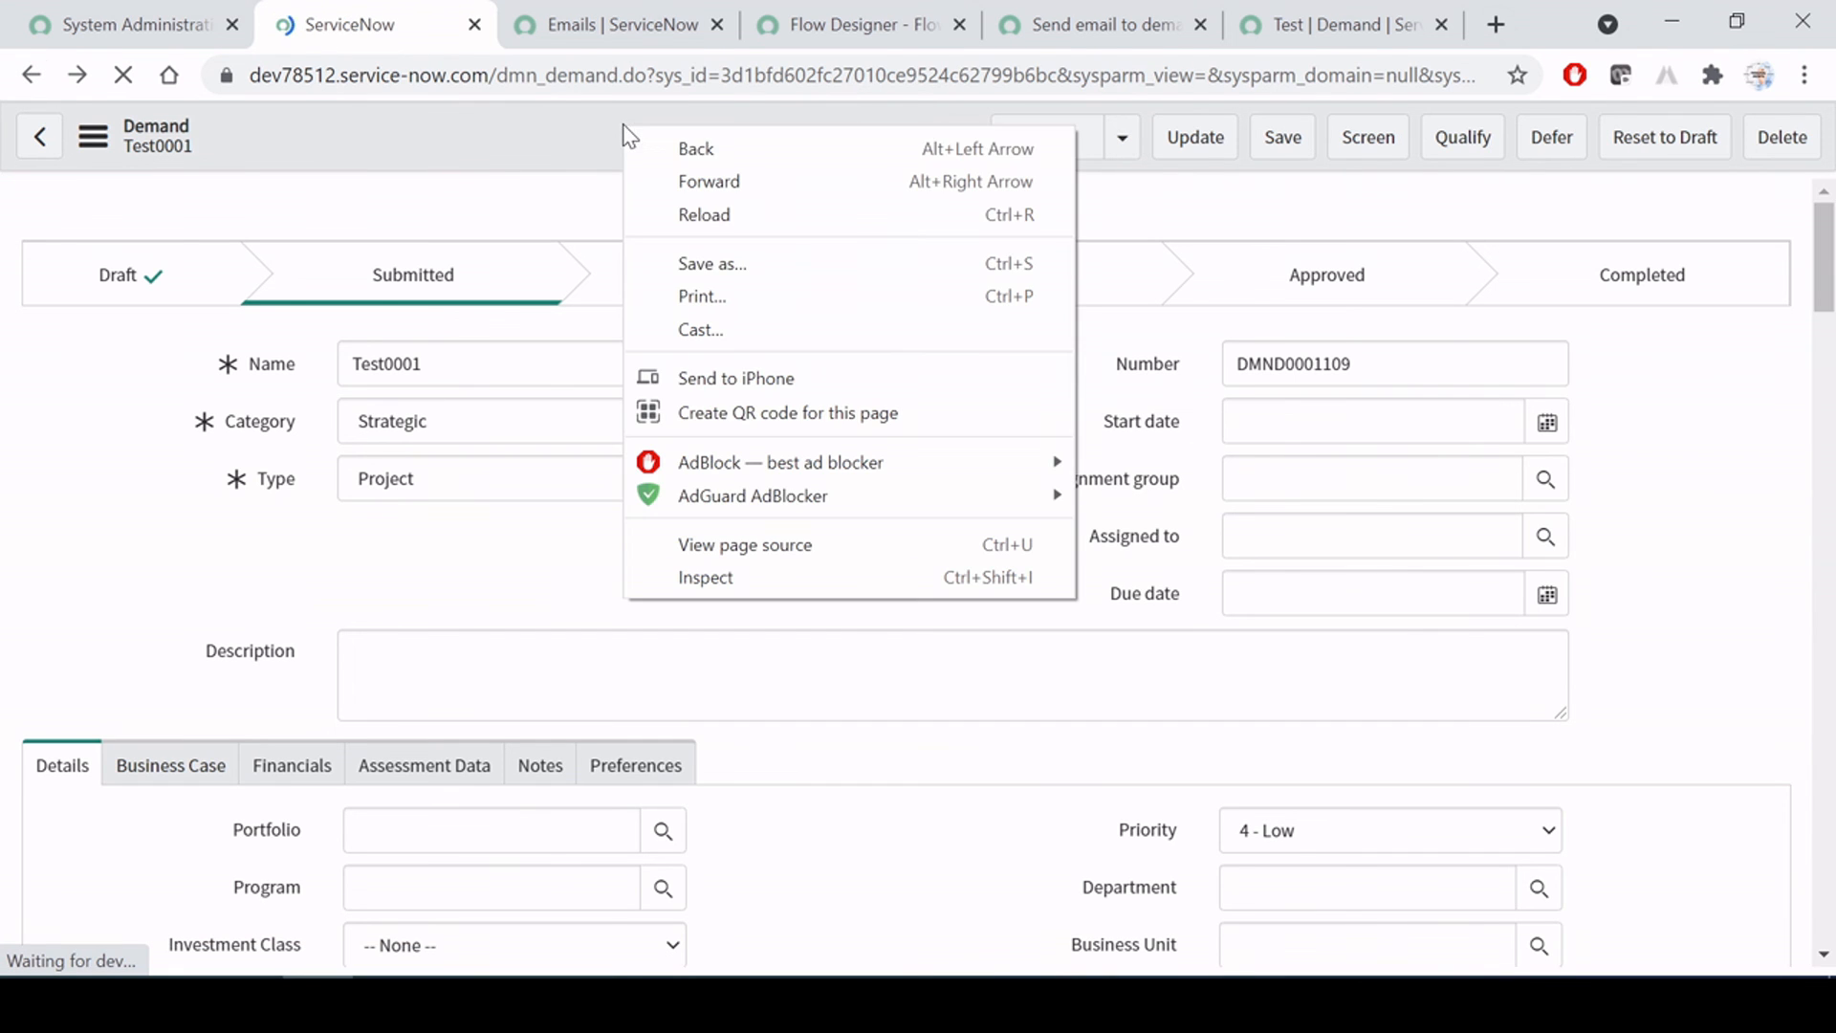
{"action": "left_click", "coordinate": [478, 132]}
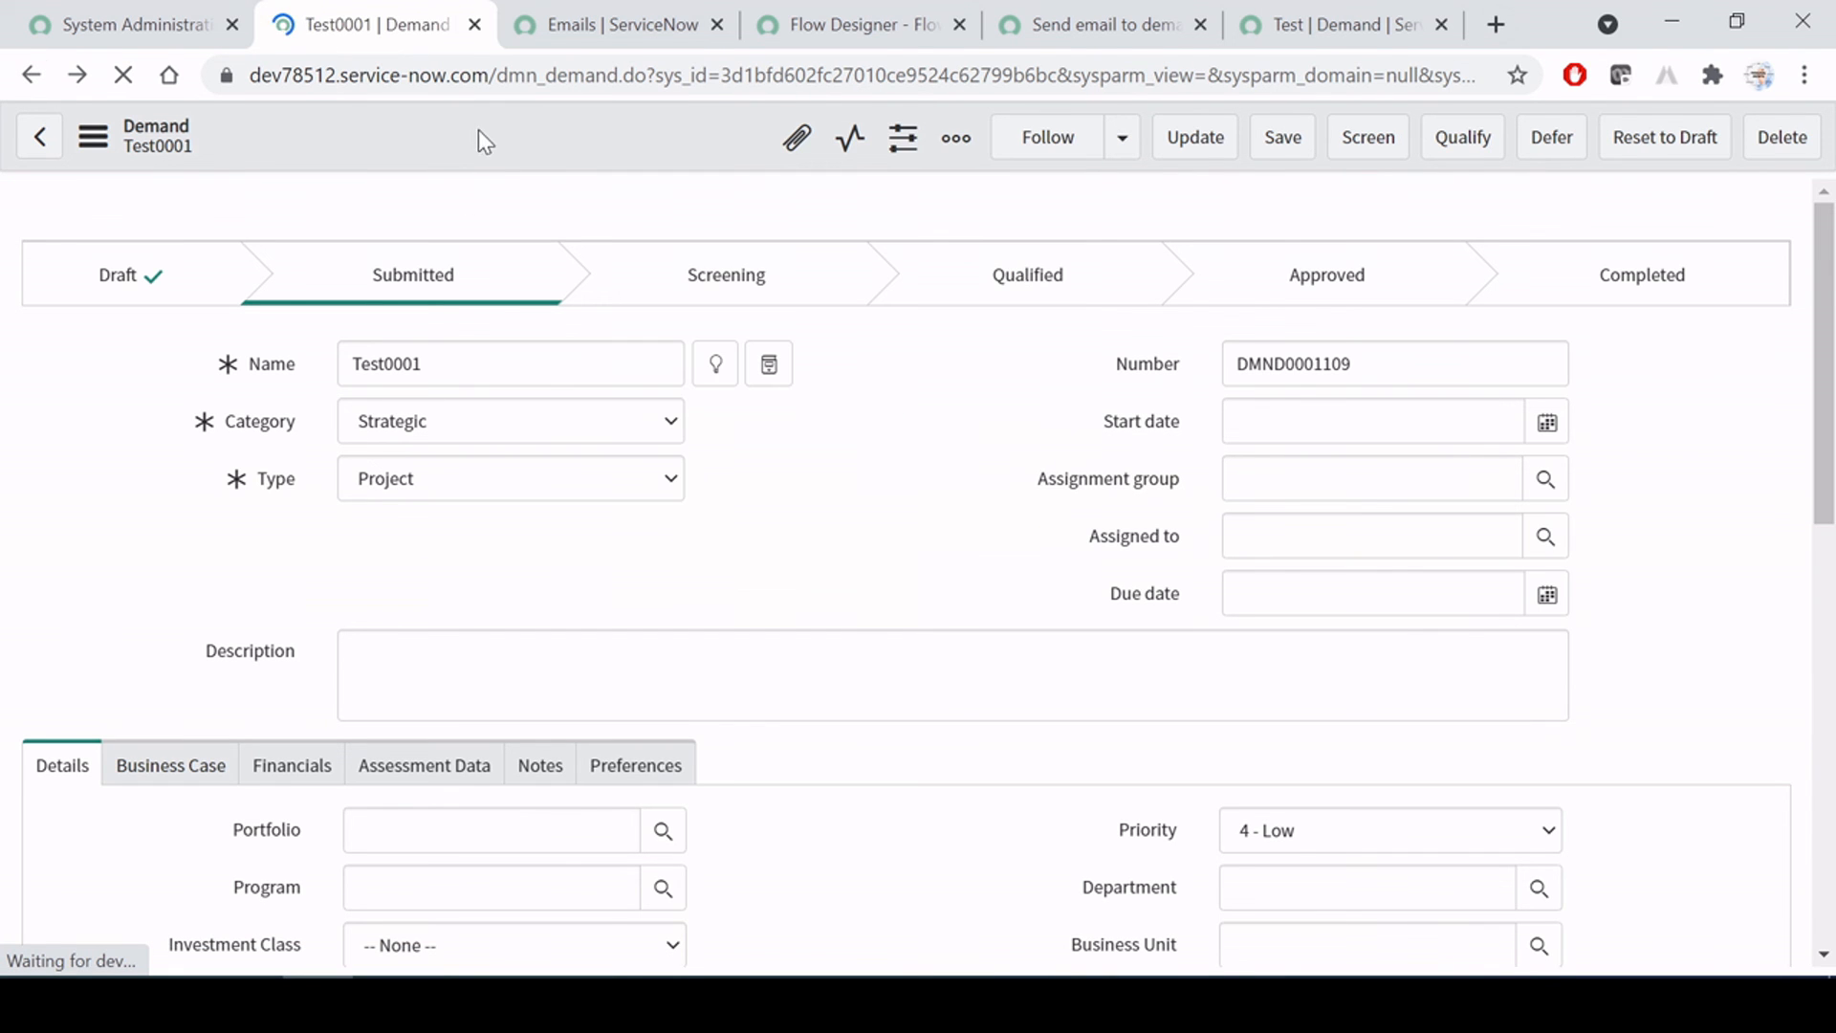
{"action": "right_click", "coordinate": [536, 135]}
{"action": "left_click", "coordinate": [636, 626]}
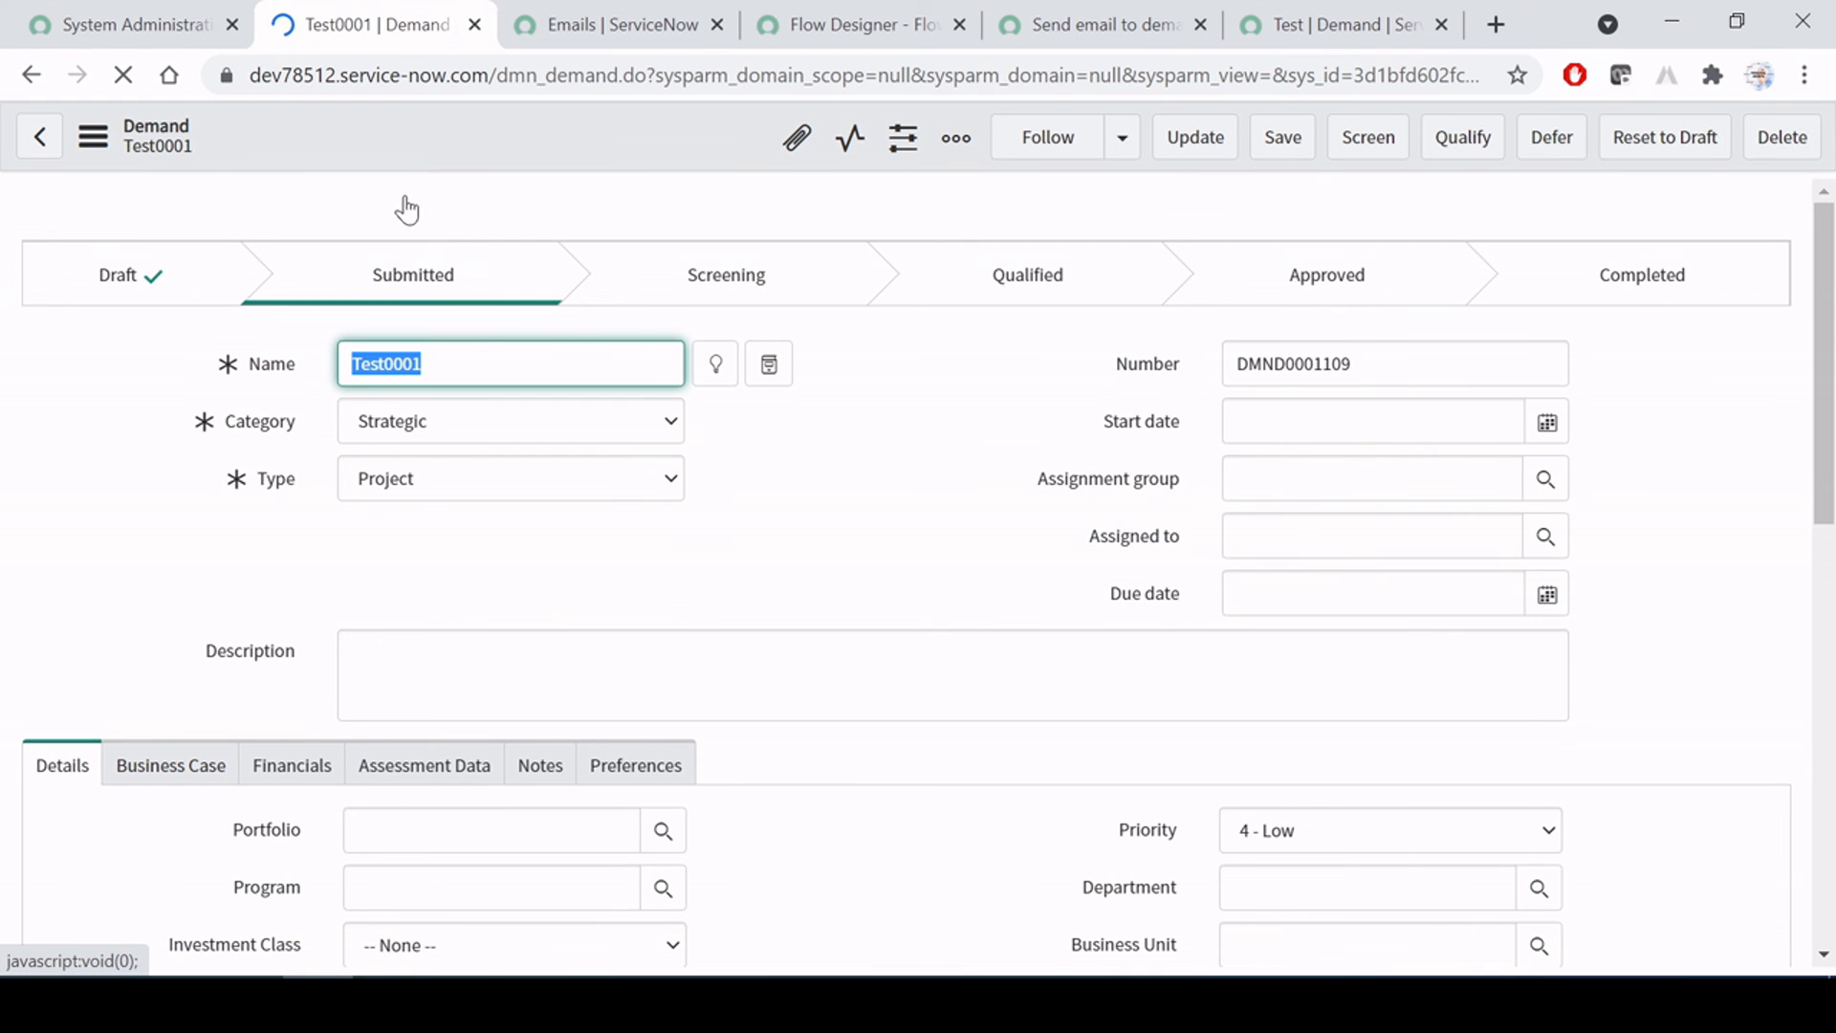
{"action": "left_click", "coordinate": [875, 537]}
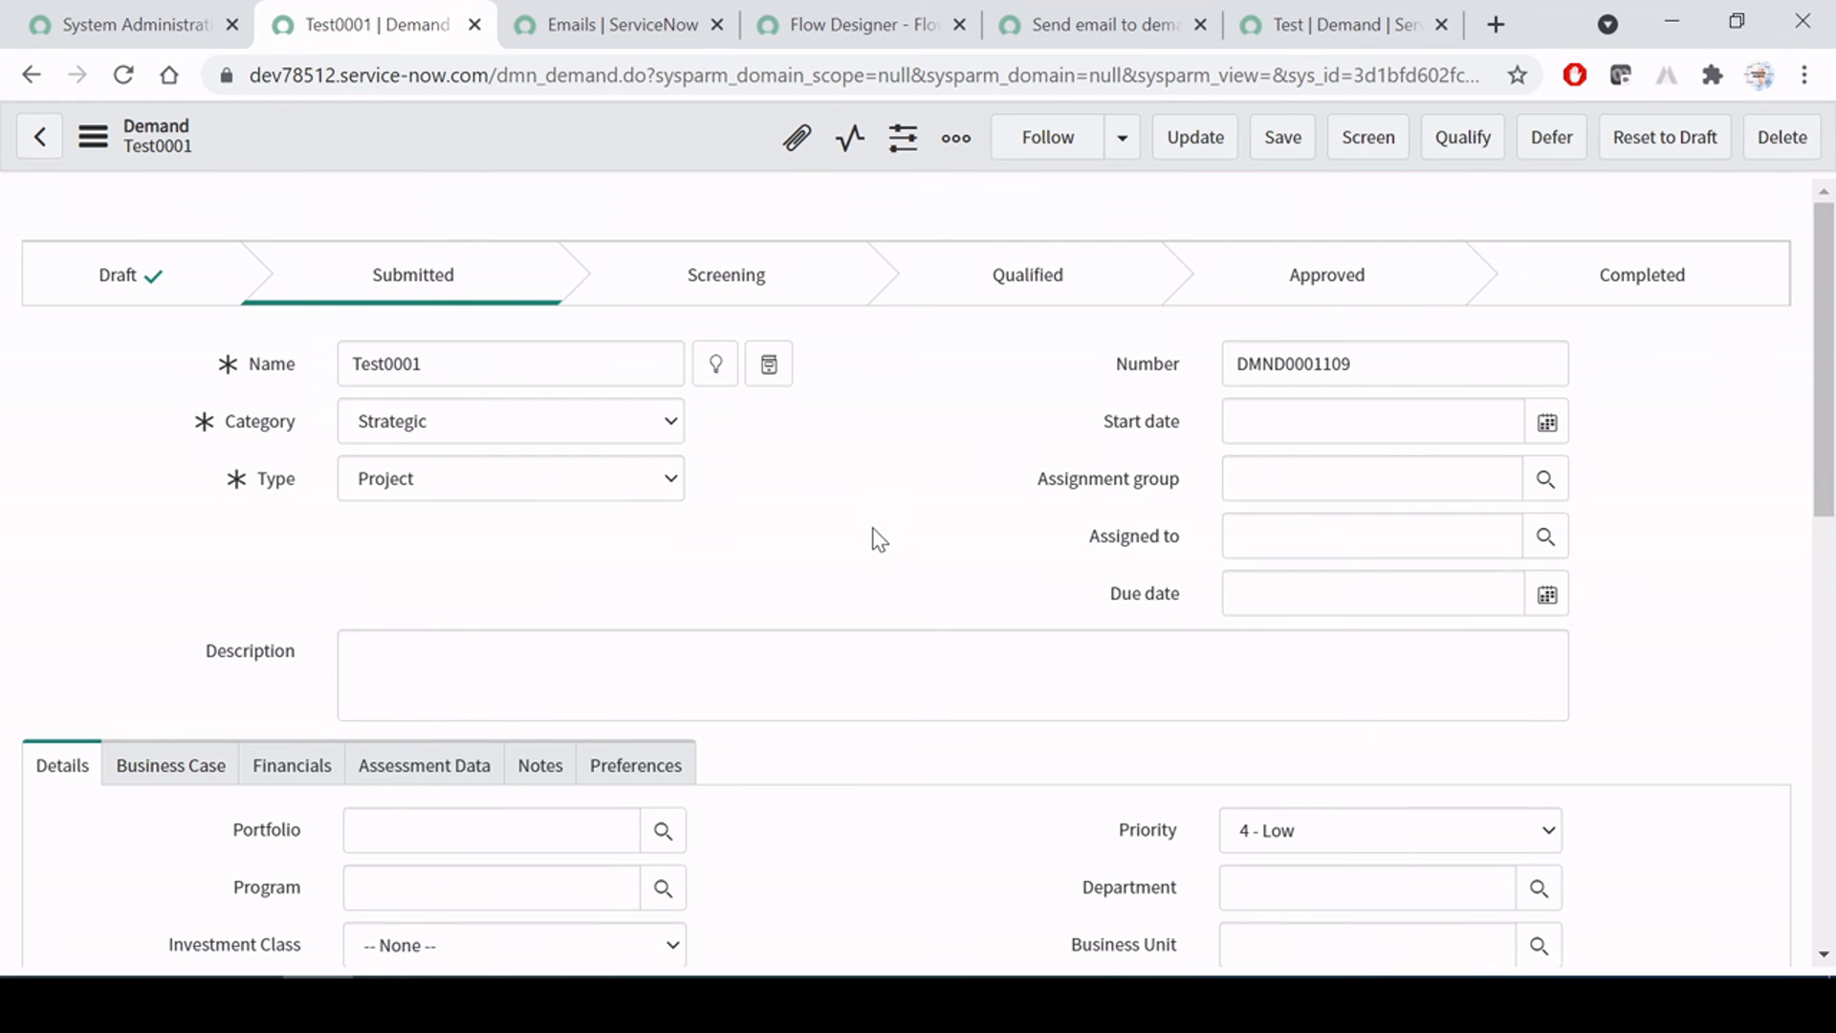
Examine the Demand Tasks related list of the Test0001 demand, including the task's short description
{"action": "scroll", "coordinate": [873, 537], "scroll_direction": "down", "scroll_amount": 10}
{"action": "left_click", "coordinate": [105, 417]}
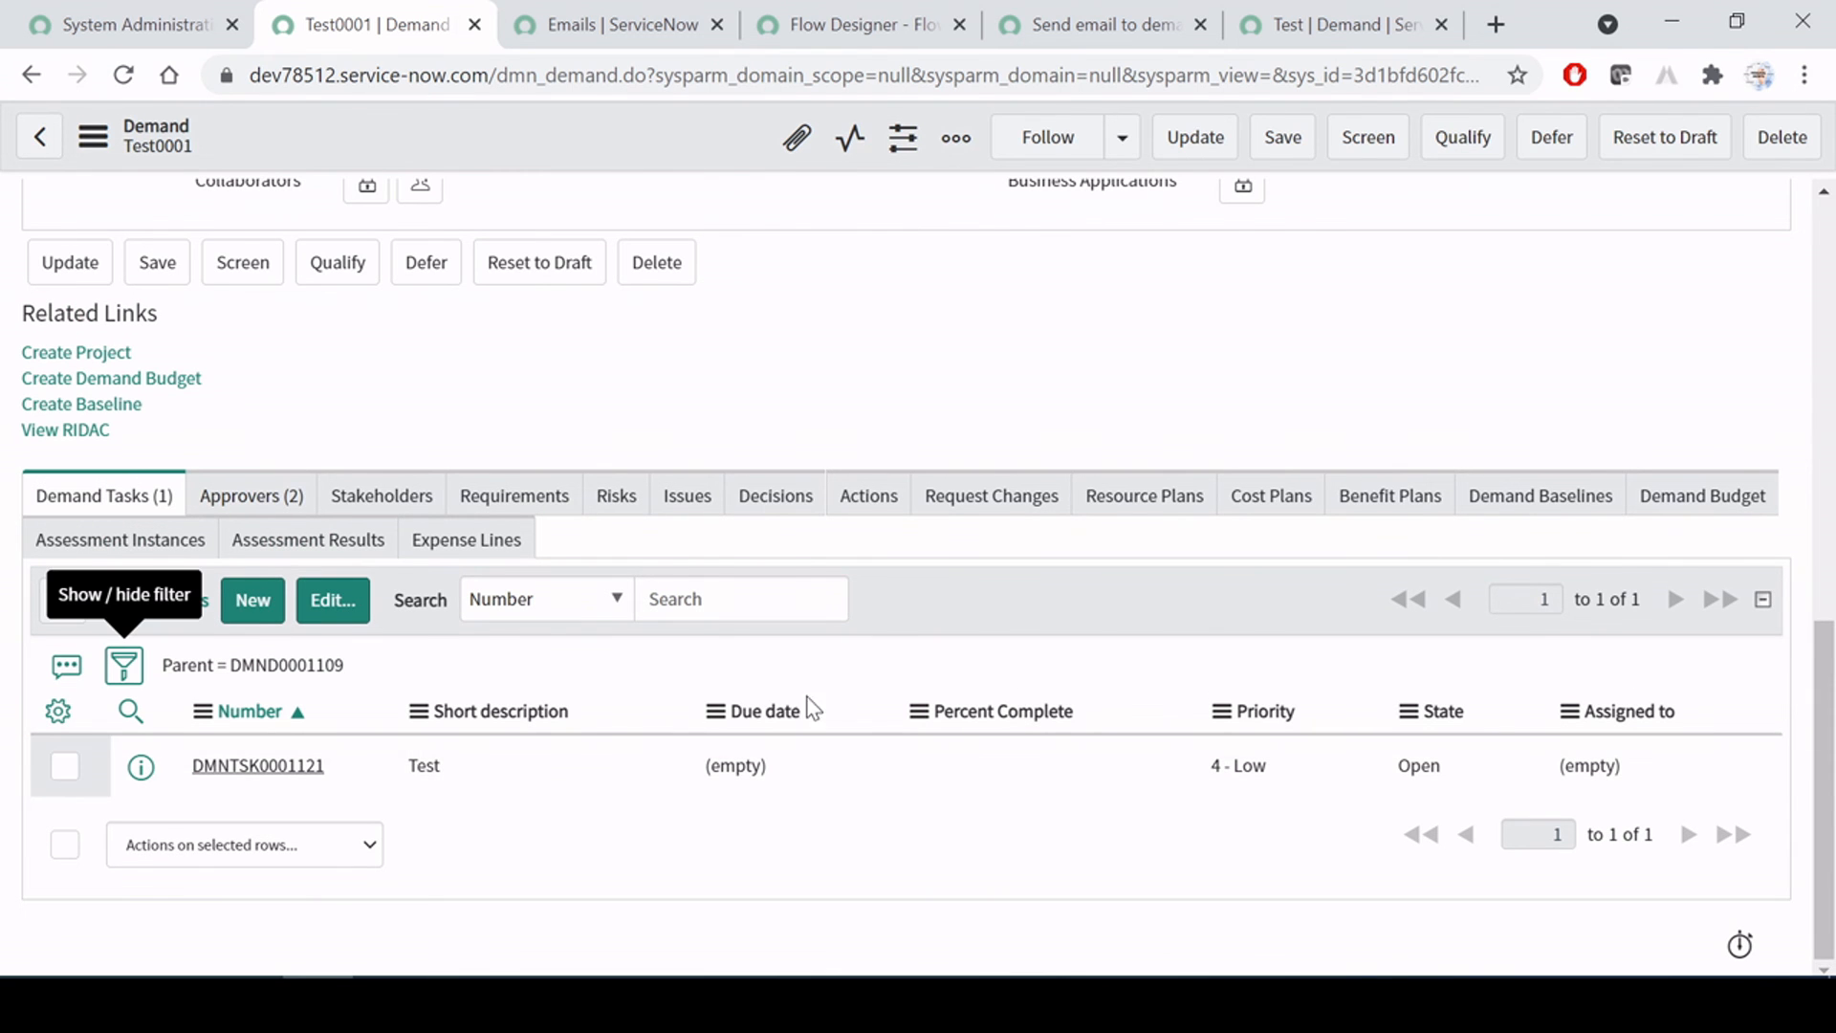
{"action": "left_click_drag", "start_coordinate": [459, 765], "coordinate": [385, 774]}
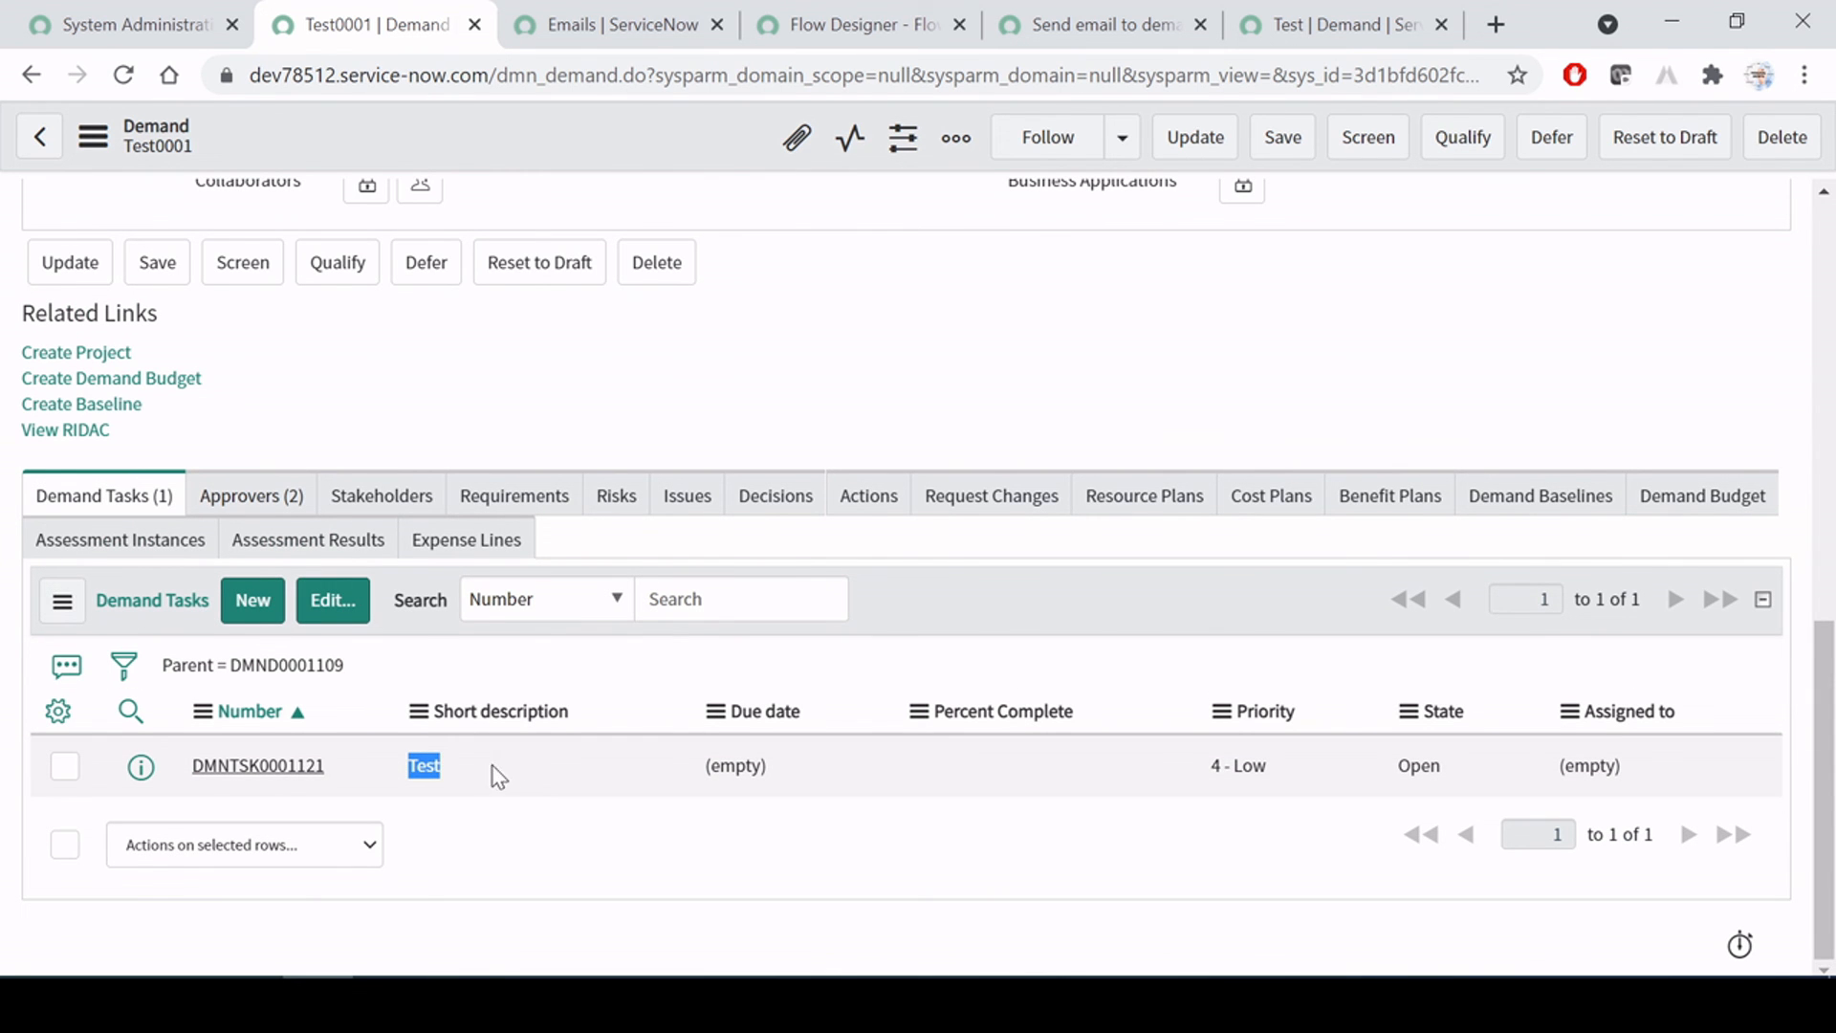
{"action": "left_click", "coordinate": [993, 600]}
{"action": "scroll", "coordinate": [641, 547], "scroll_direction": "up", "scroll_amount": 10}
{"action": "scroll", "coordinate": [641, 547], "scroll_direction": "down", "scroll_amount": 10}
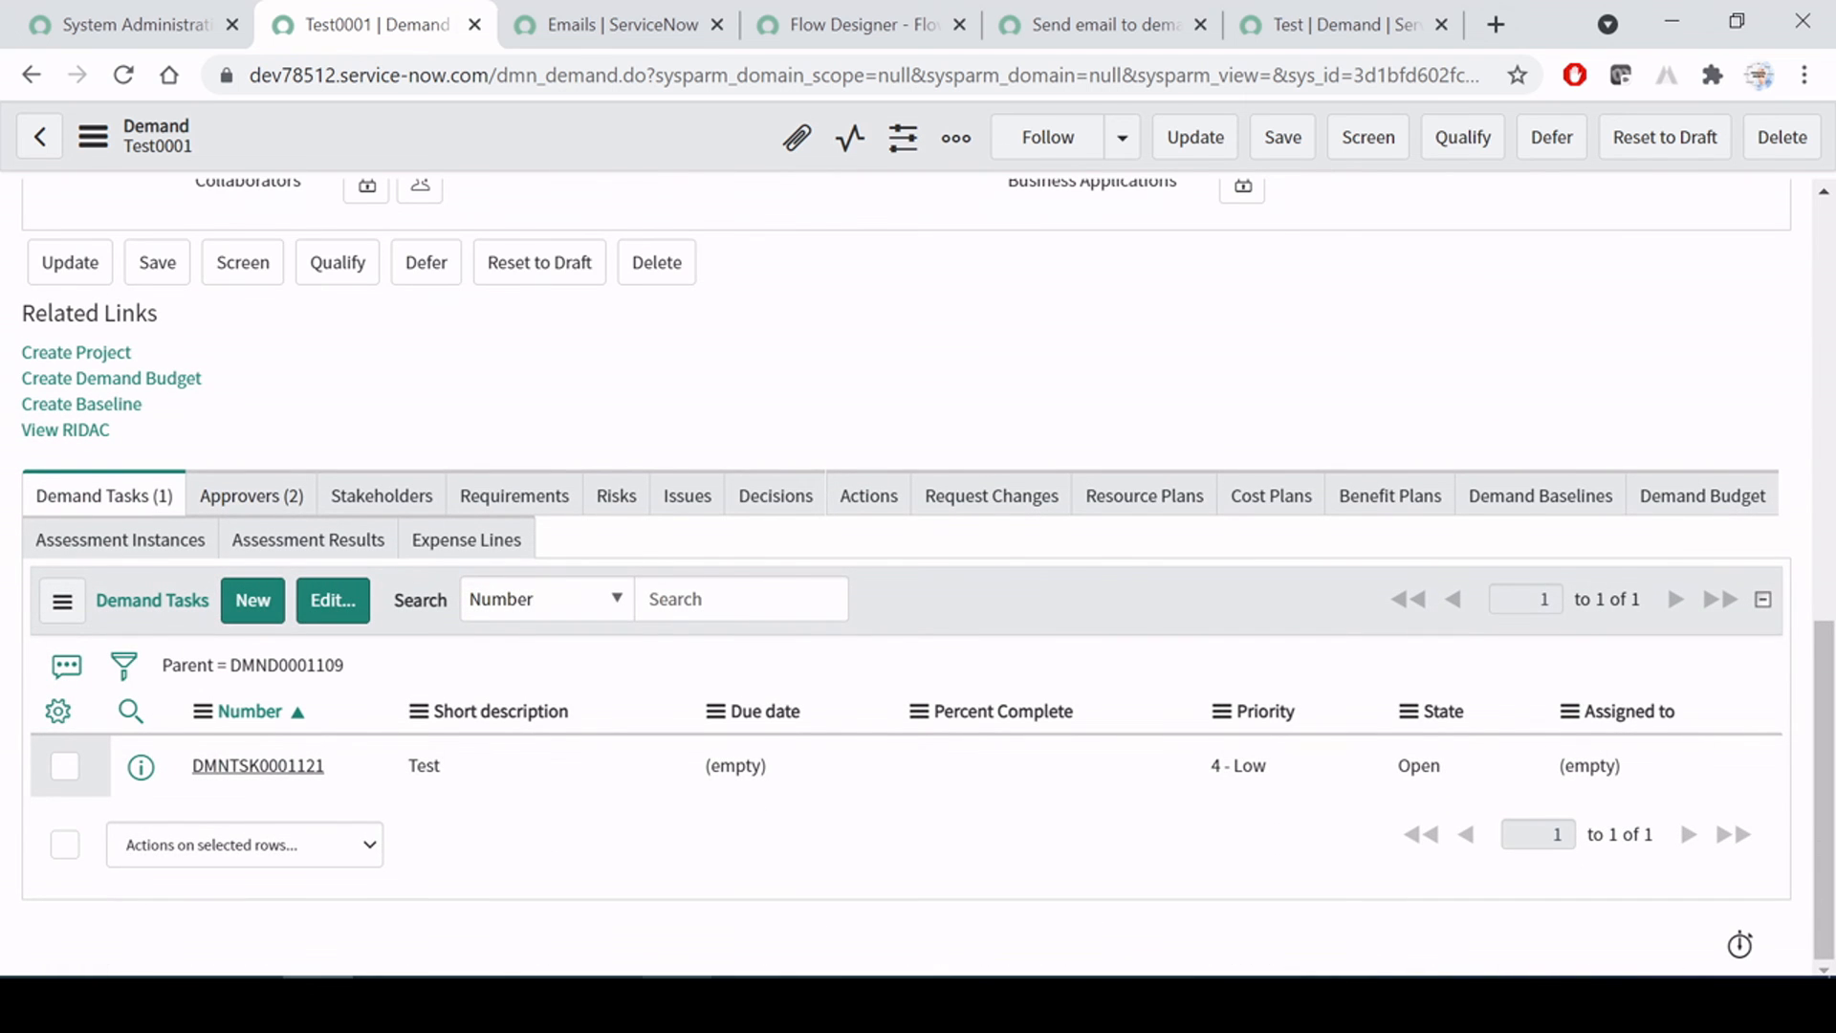
Switch to Flow Designer.docx in Word, compare the demand approval flowchart with the tested result, and return to the demand record
{"action": "left_click", "coordinate": [676, 1005]}
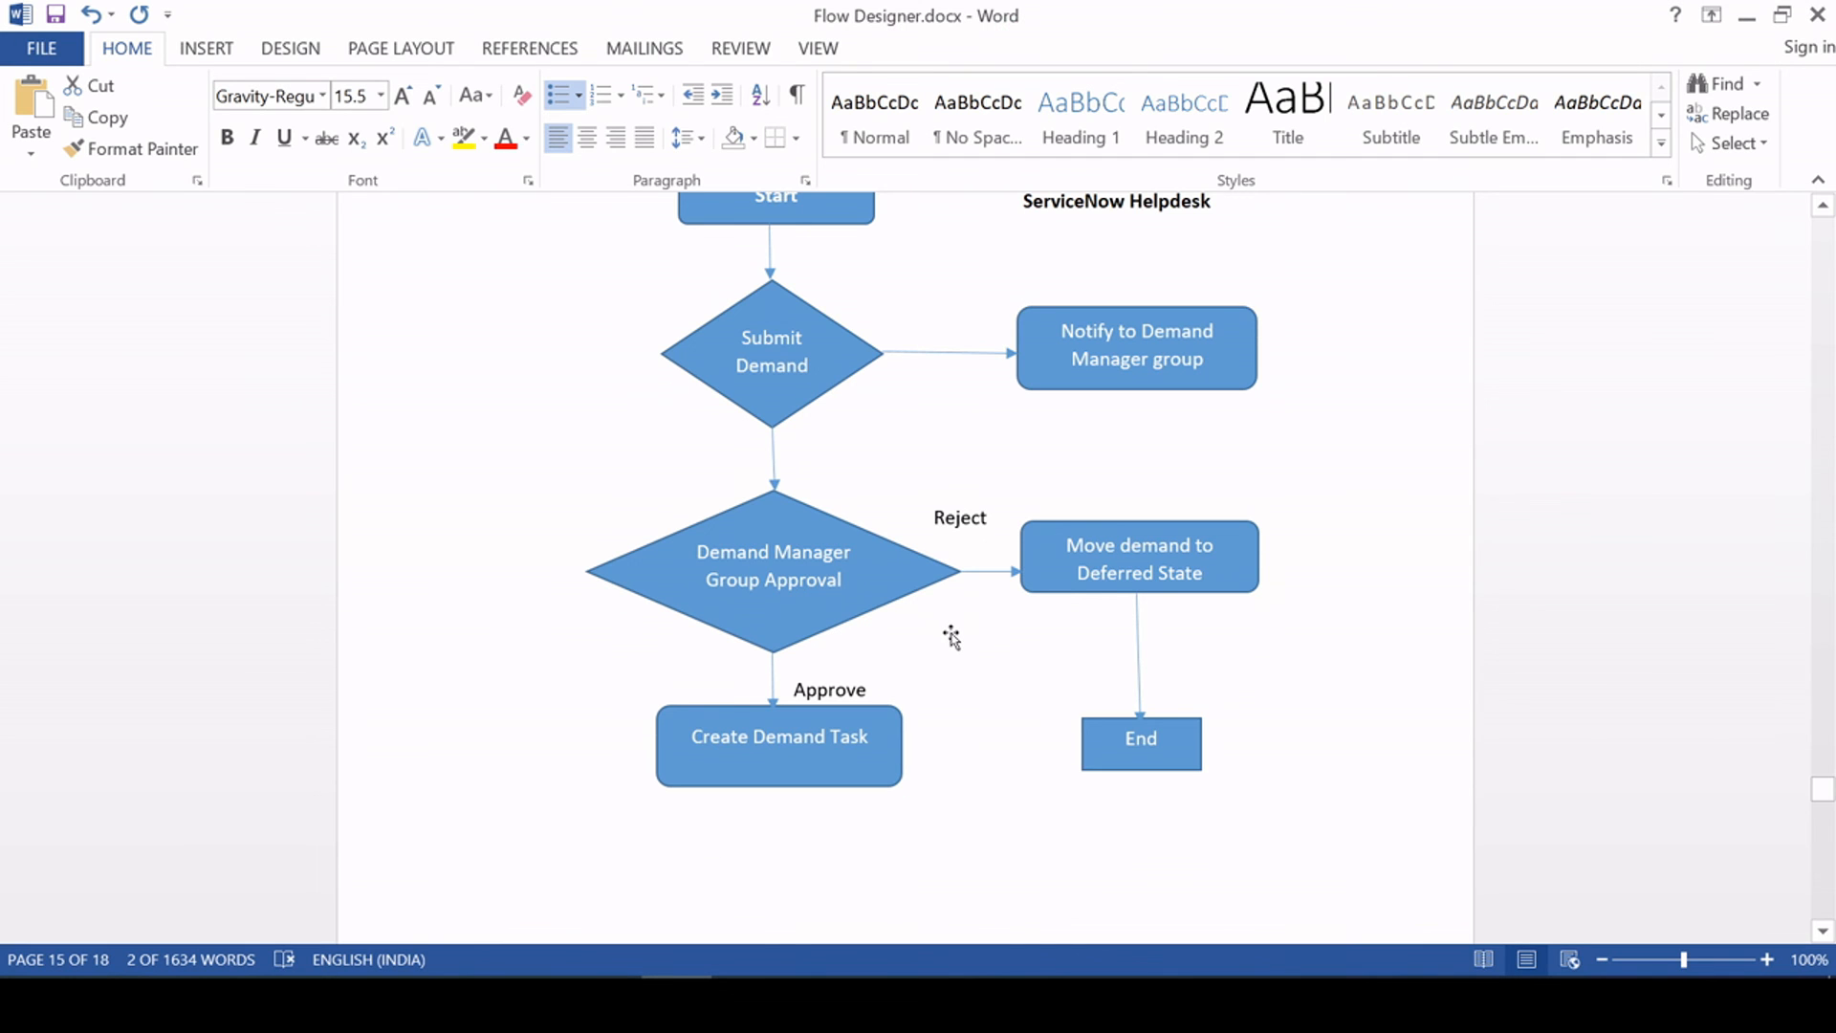
{"action": "scroll", "coordinate": [951, 636], "scroll_direction": "up", "scroll_amount": 1}
{"action": "scroll", "coordinate": [951, 636], "scroll_direction": "up", "scroll_amount": 3}
{"action": "scroll", "coordinate": [946, 641], "scroll_direction": "down", "scroll_amount": 4}
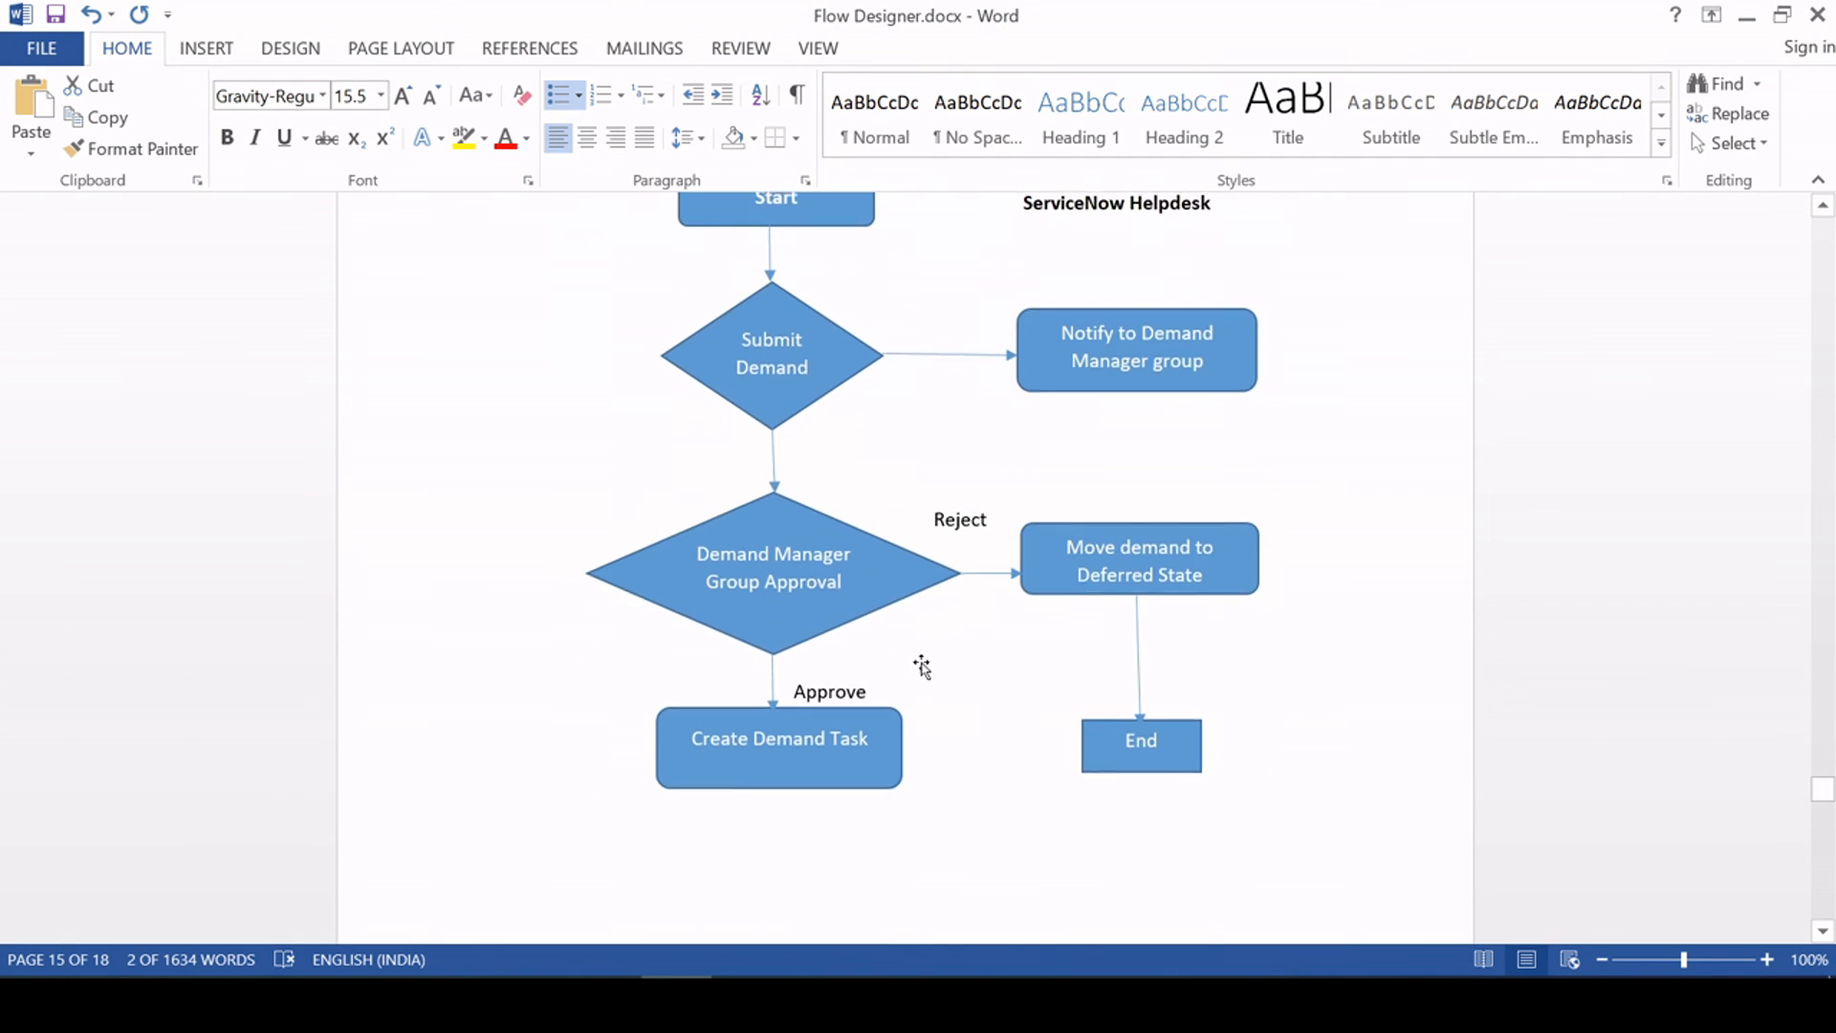
{"action": "scroll", "coordinate": [977, 646], "scroll_direction": "up", "scroll_amount": 2}
{"action": "scroll", "coordinate": [977, 645], "scroll_direction": "up", "scroll_amount": 2}
{"action": "key", "text": "alt+Tab"}
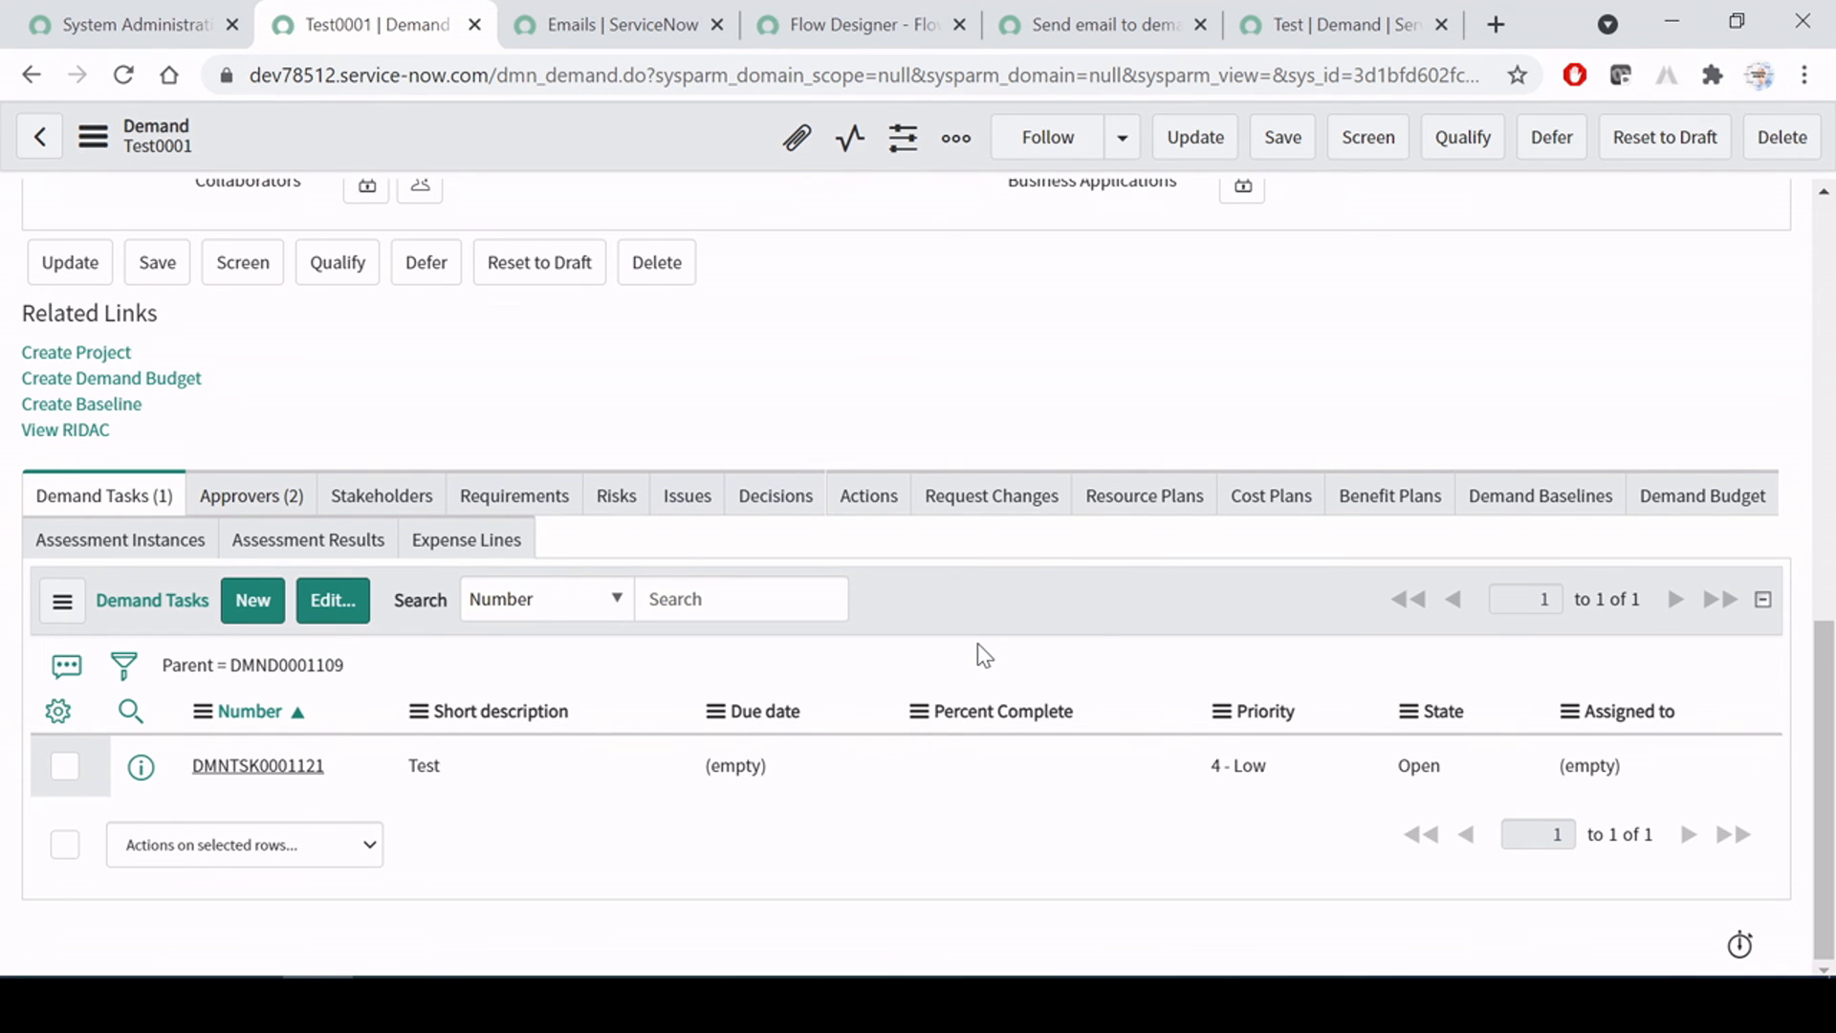
Bring up the Demand Demo flow in Flow Designer, then switch to the Word document and go to its Custom Action section
{"action": "left_click", "coordinate": [840, 24]}
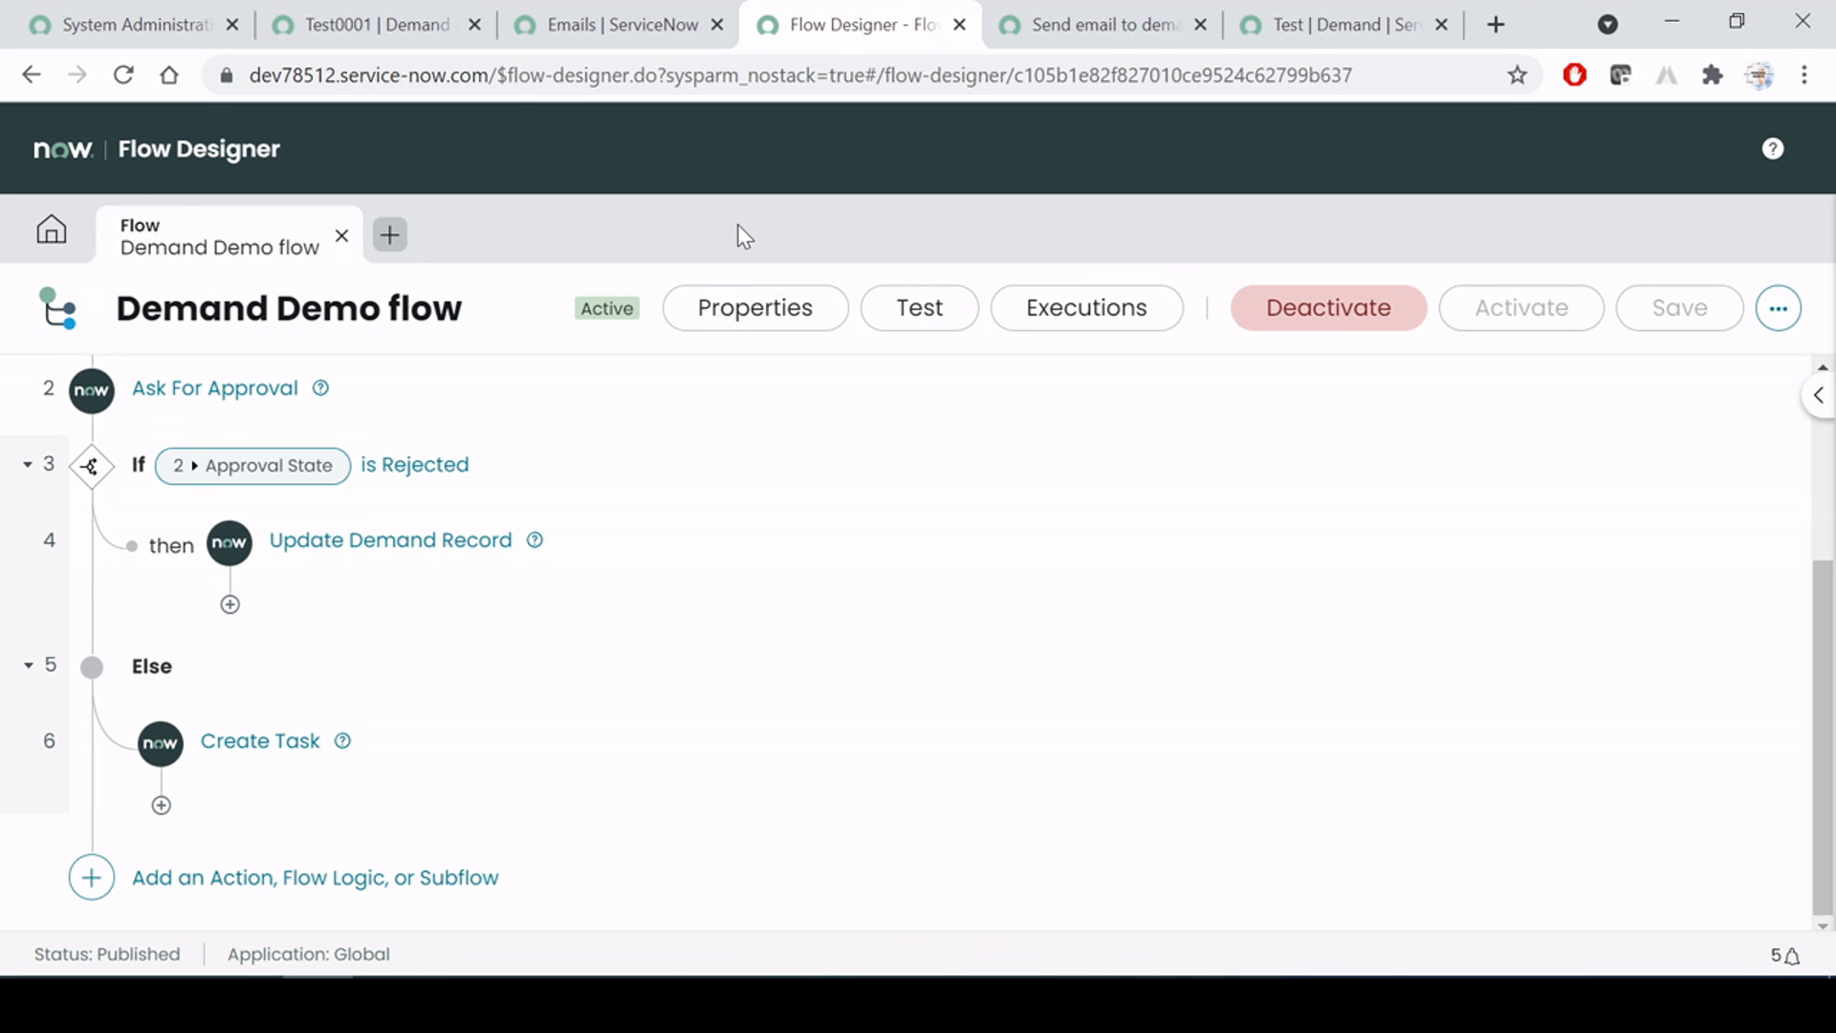
{"action": "key", "text": "alt+Tab"}
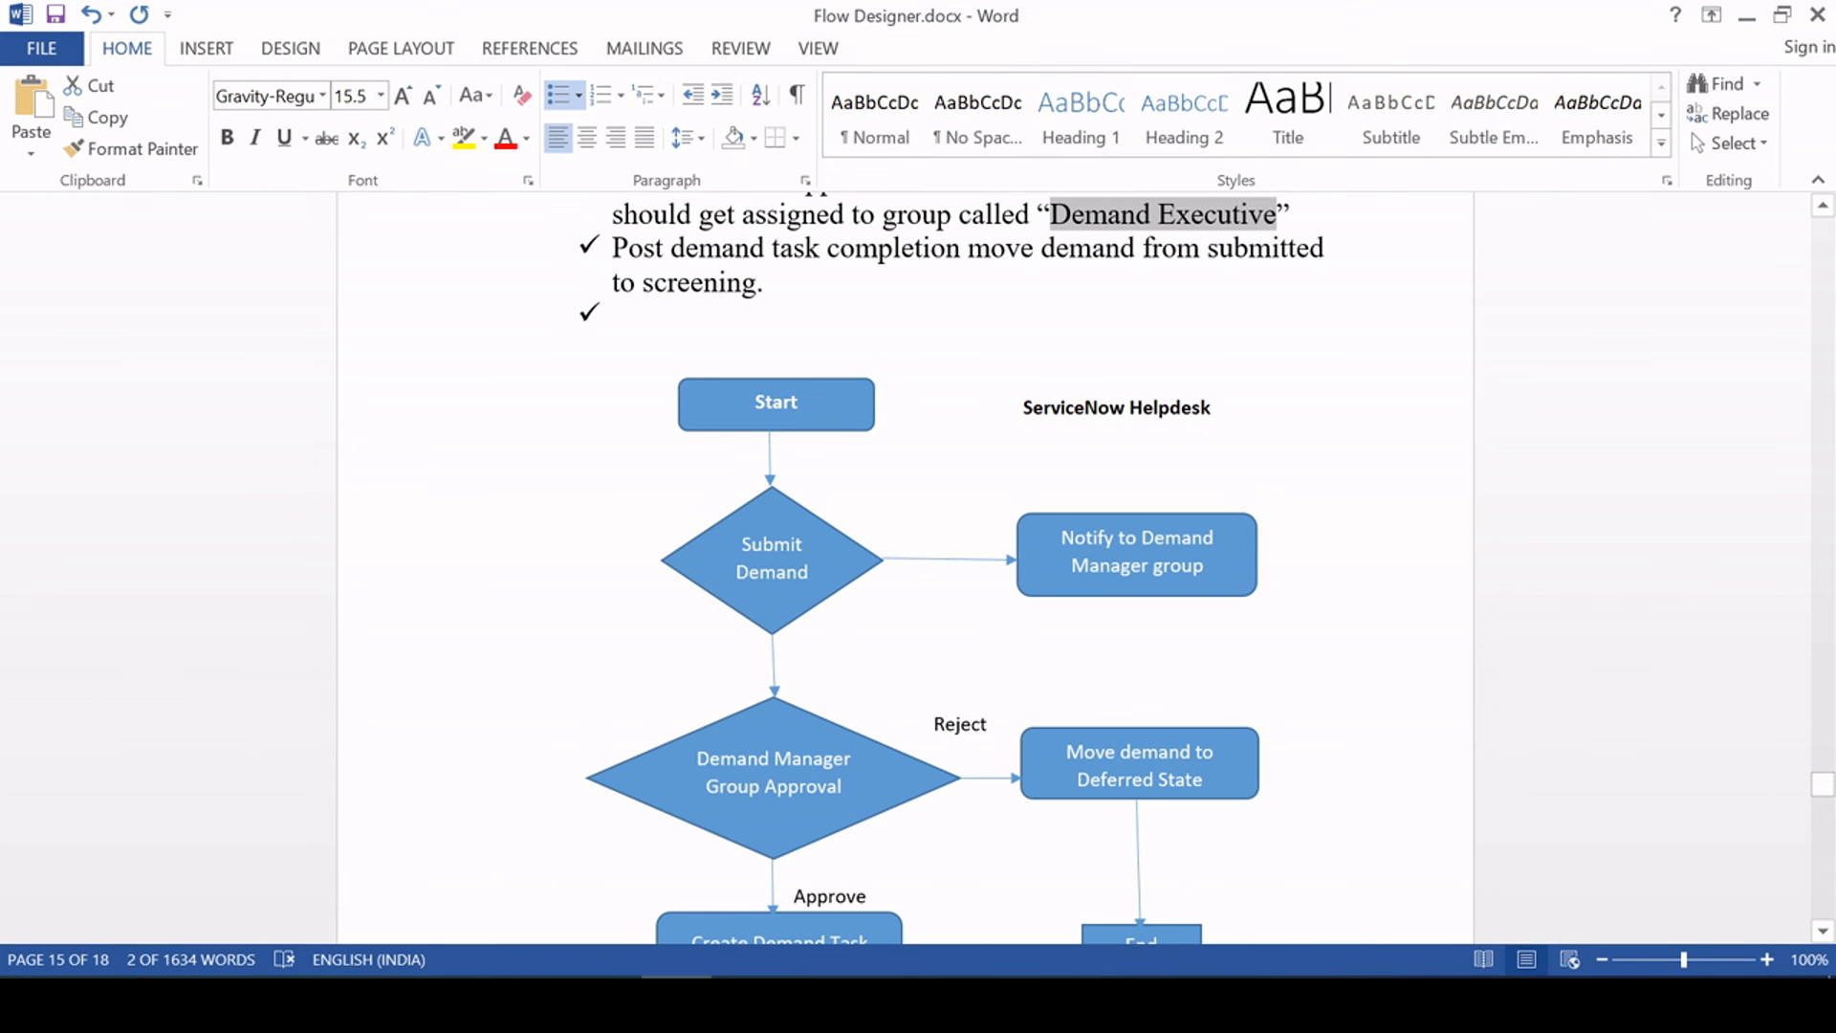
{"action": "scroll", "coordinate": [1000, 685], "scroll_direction": "down", "scroll_amount": 10}
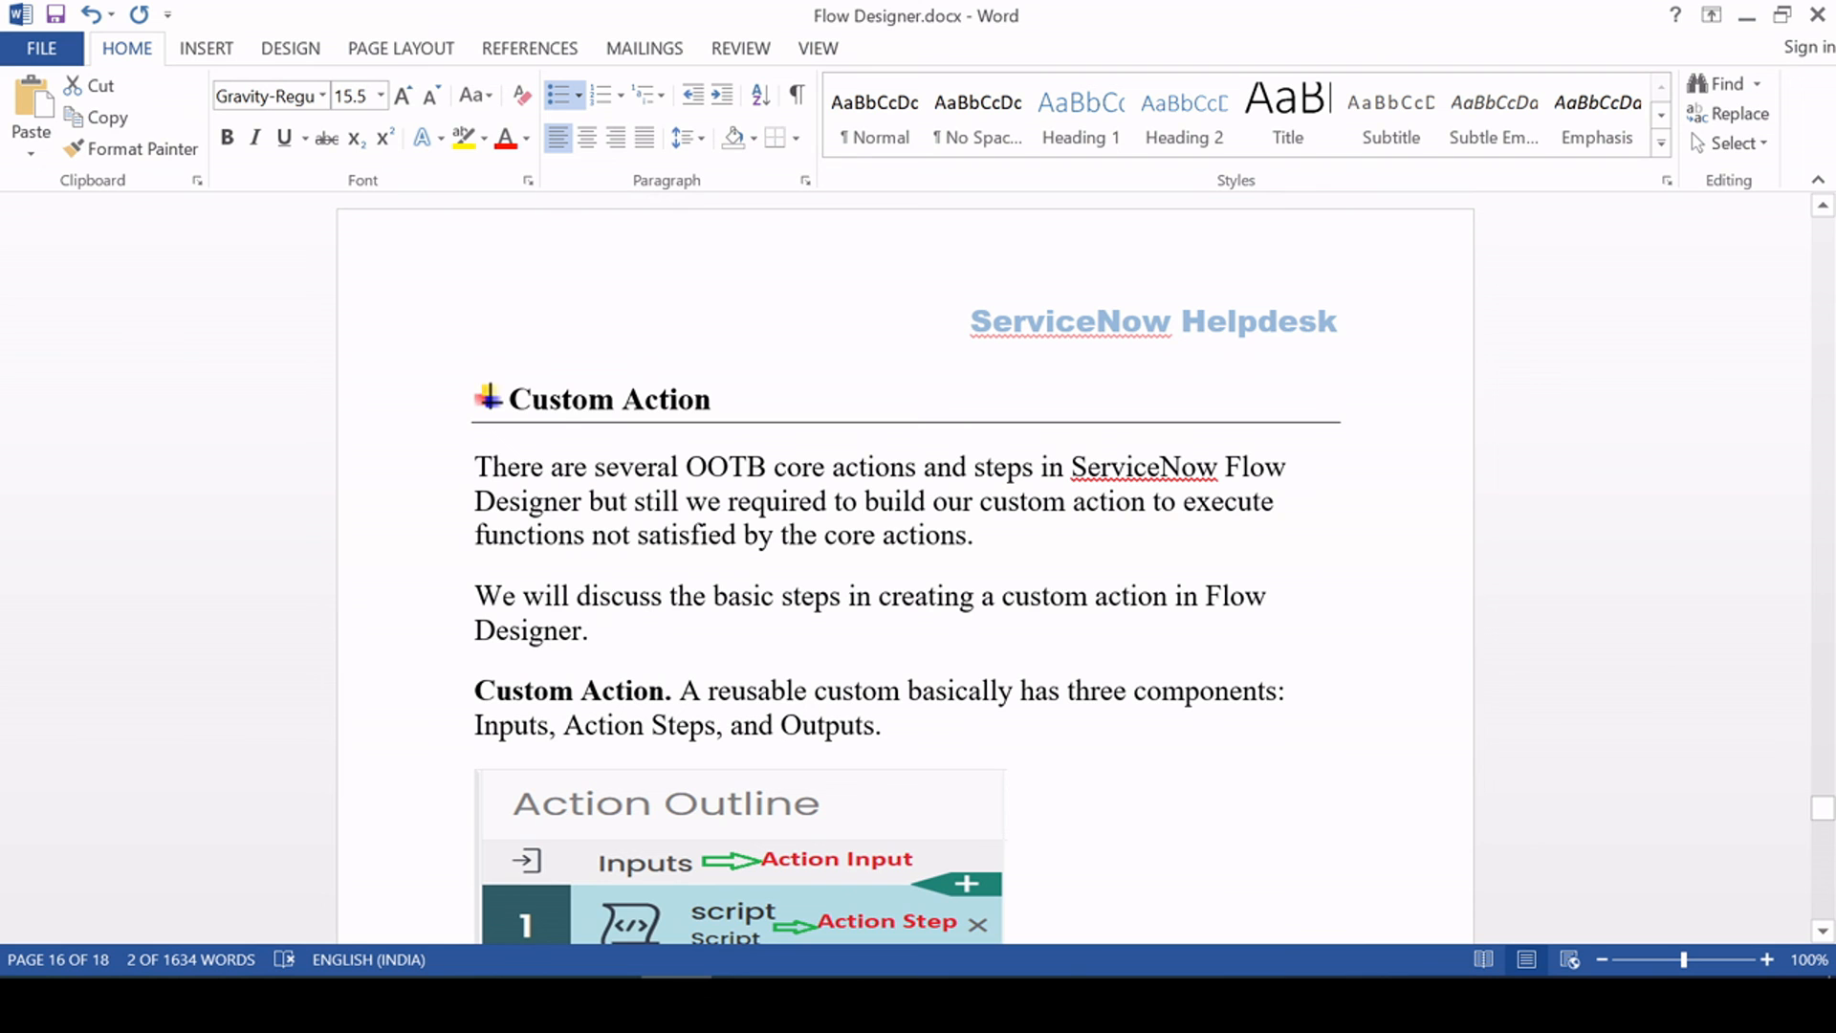
{"action": "left_click", "coordinate": [737, 501]}
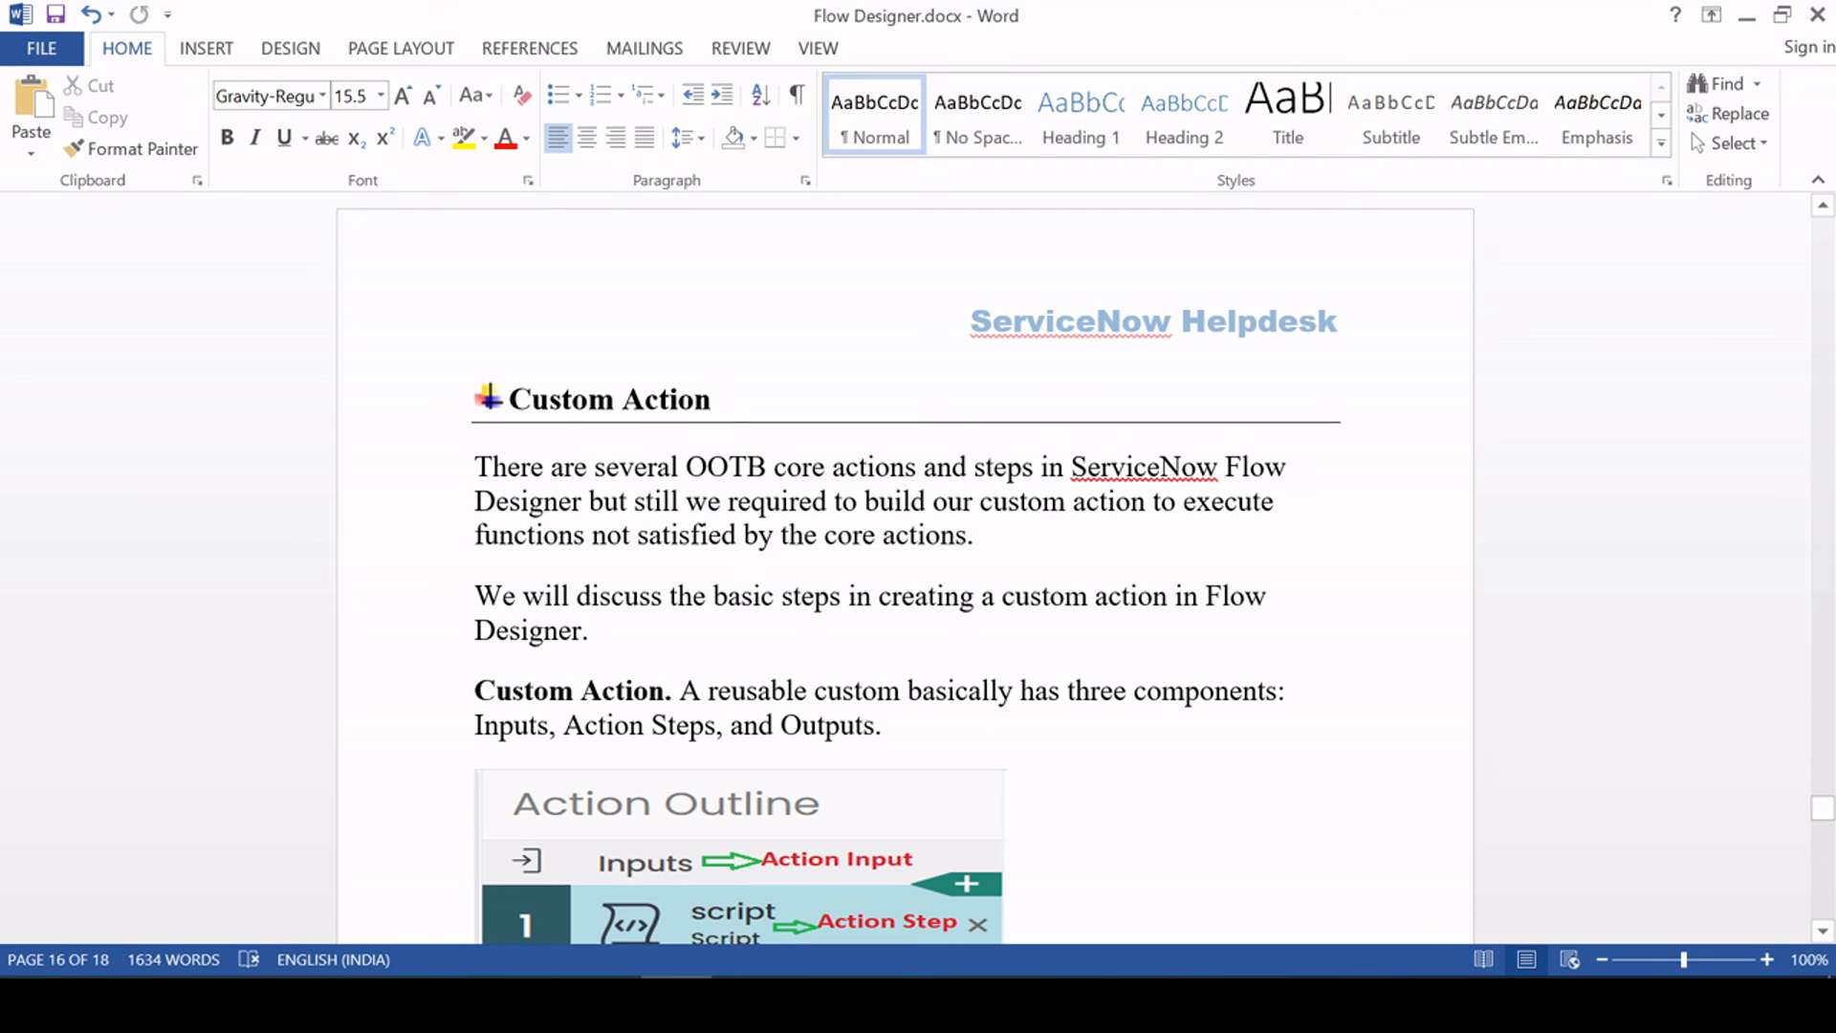